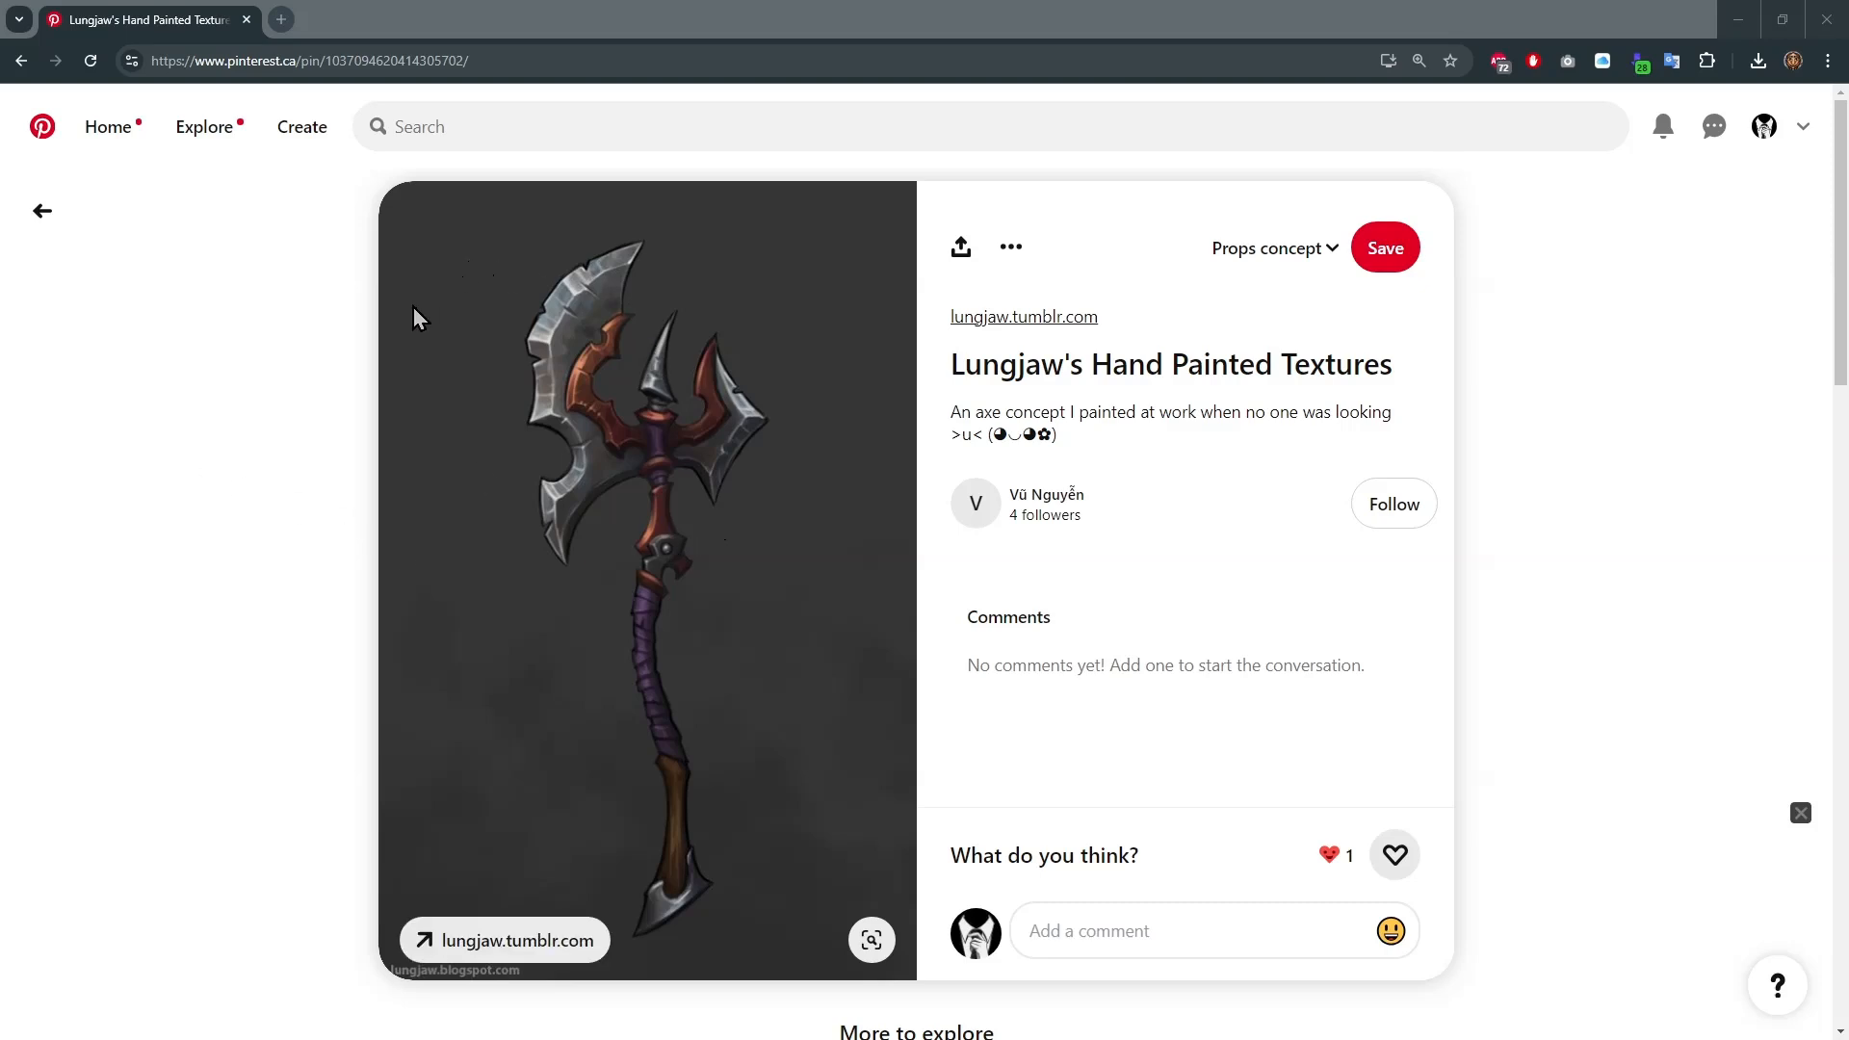
# Switch from the axe reference page to 3ds Max and create a square plane about 72 units wide, centred at the origin.
pyautogui.moveTo(472, 60); pyautogui.dragTo(81, 72)
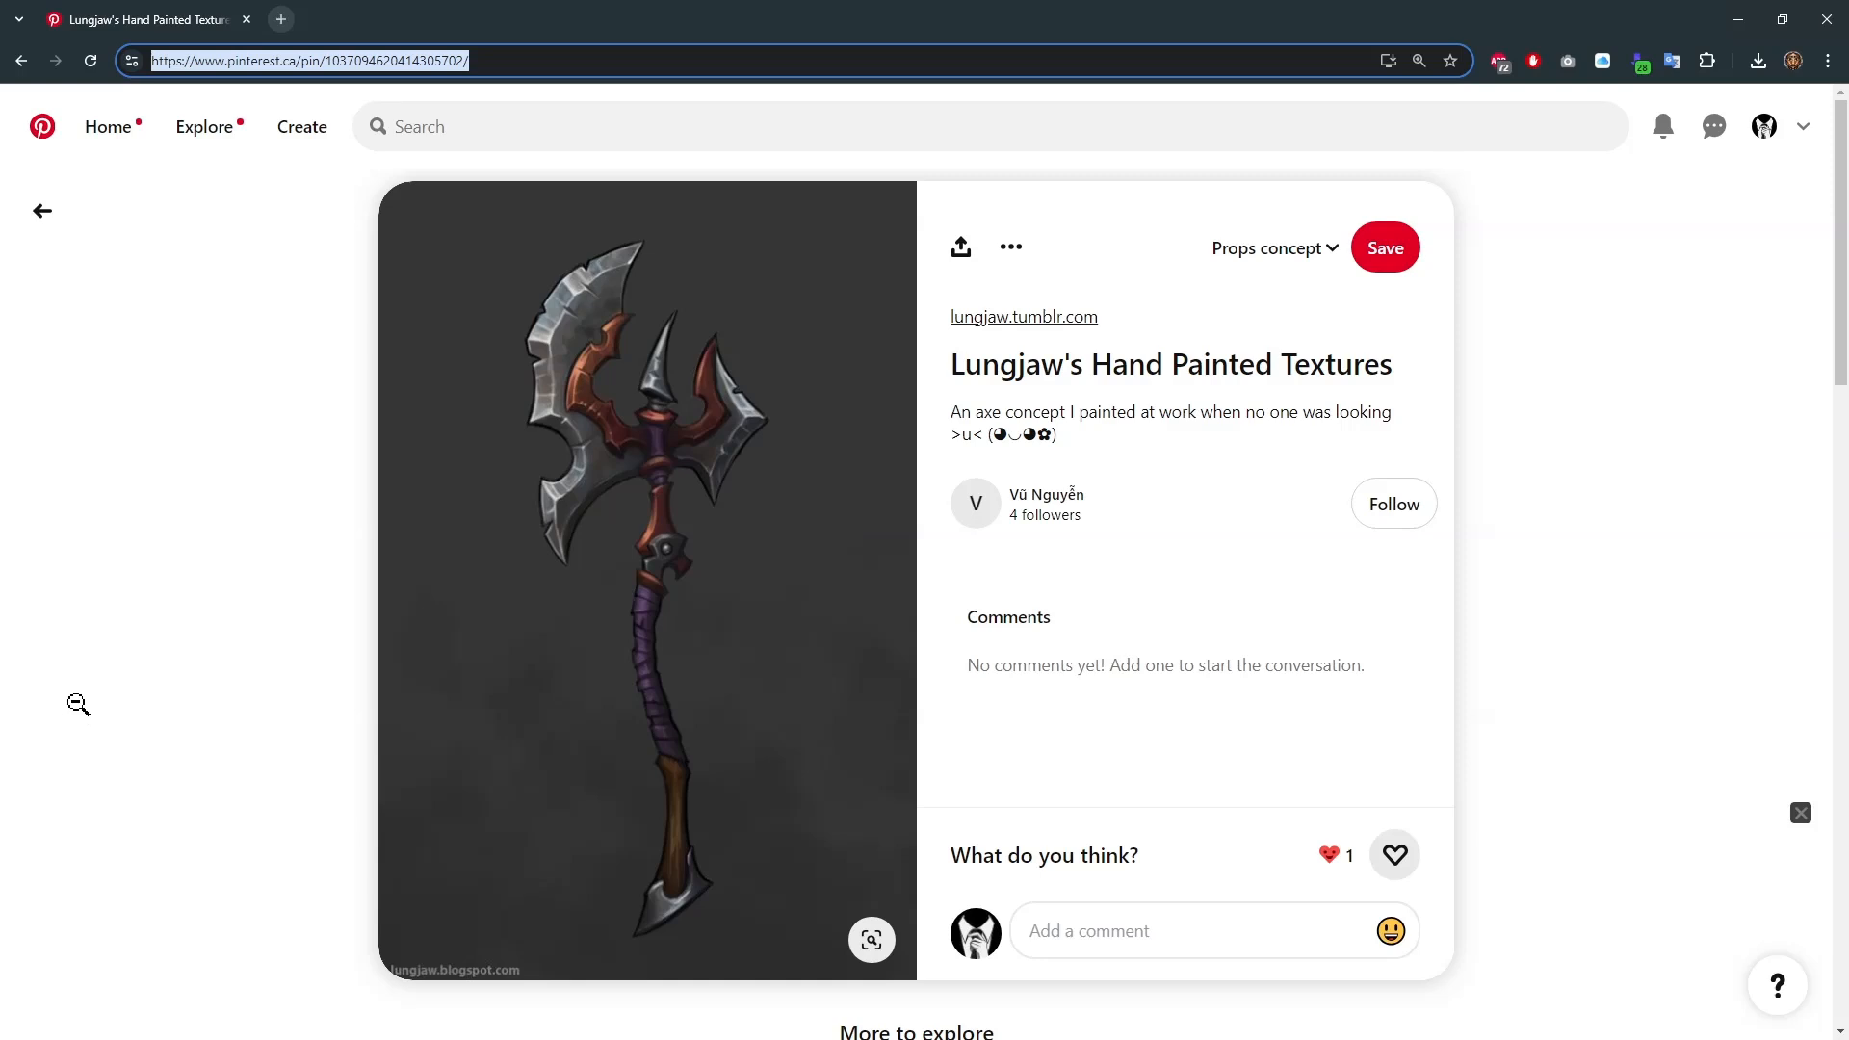
pyautogui.click(1737, 21)
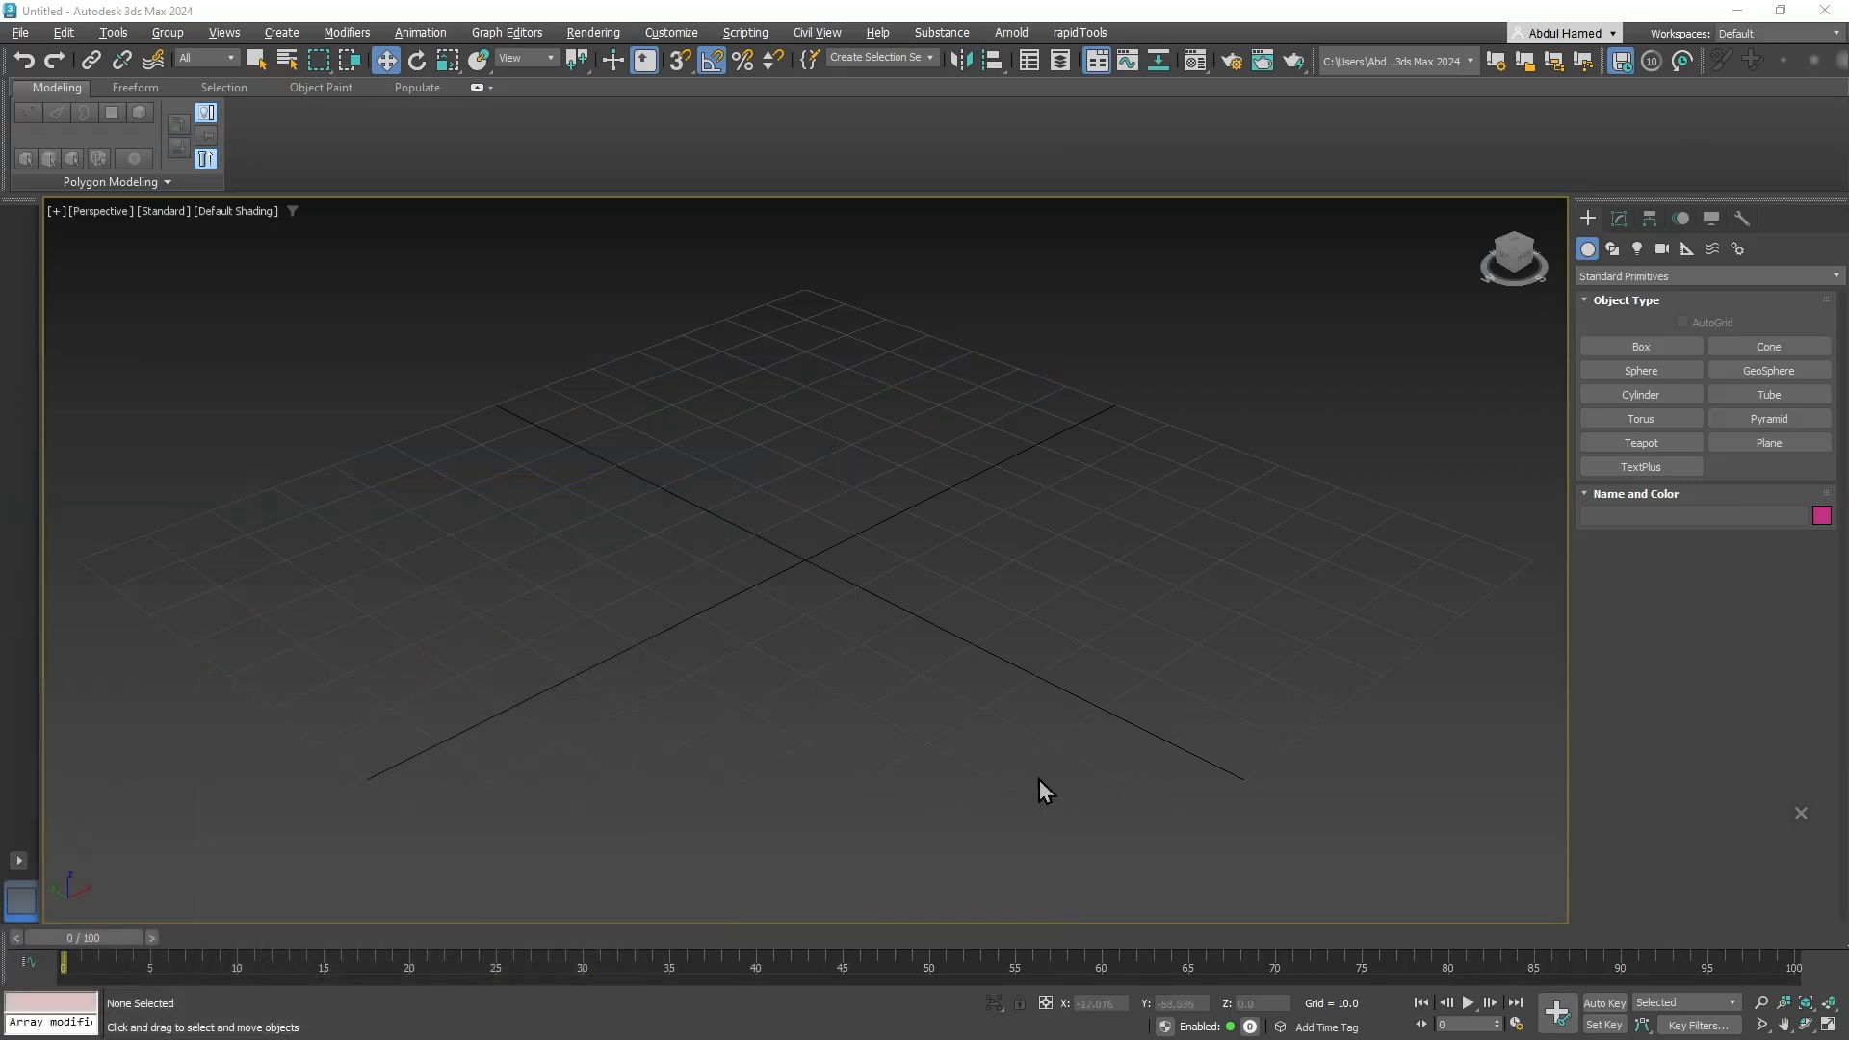
pyautogui.click(1773, 446)
pyautogui.moveTo(808, 553); pyautogui.dragTo(920, 706)
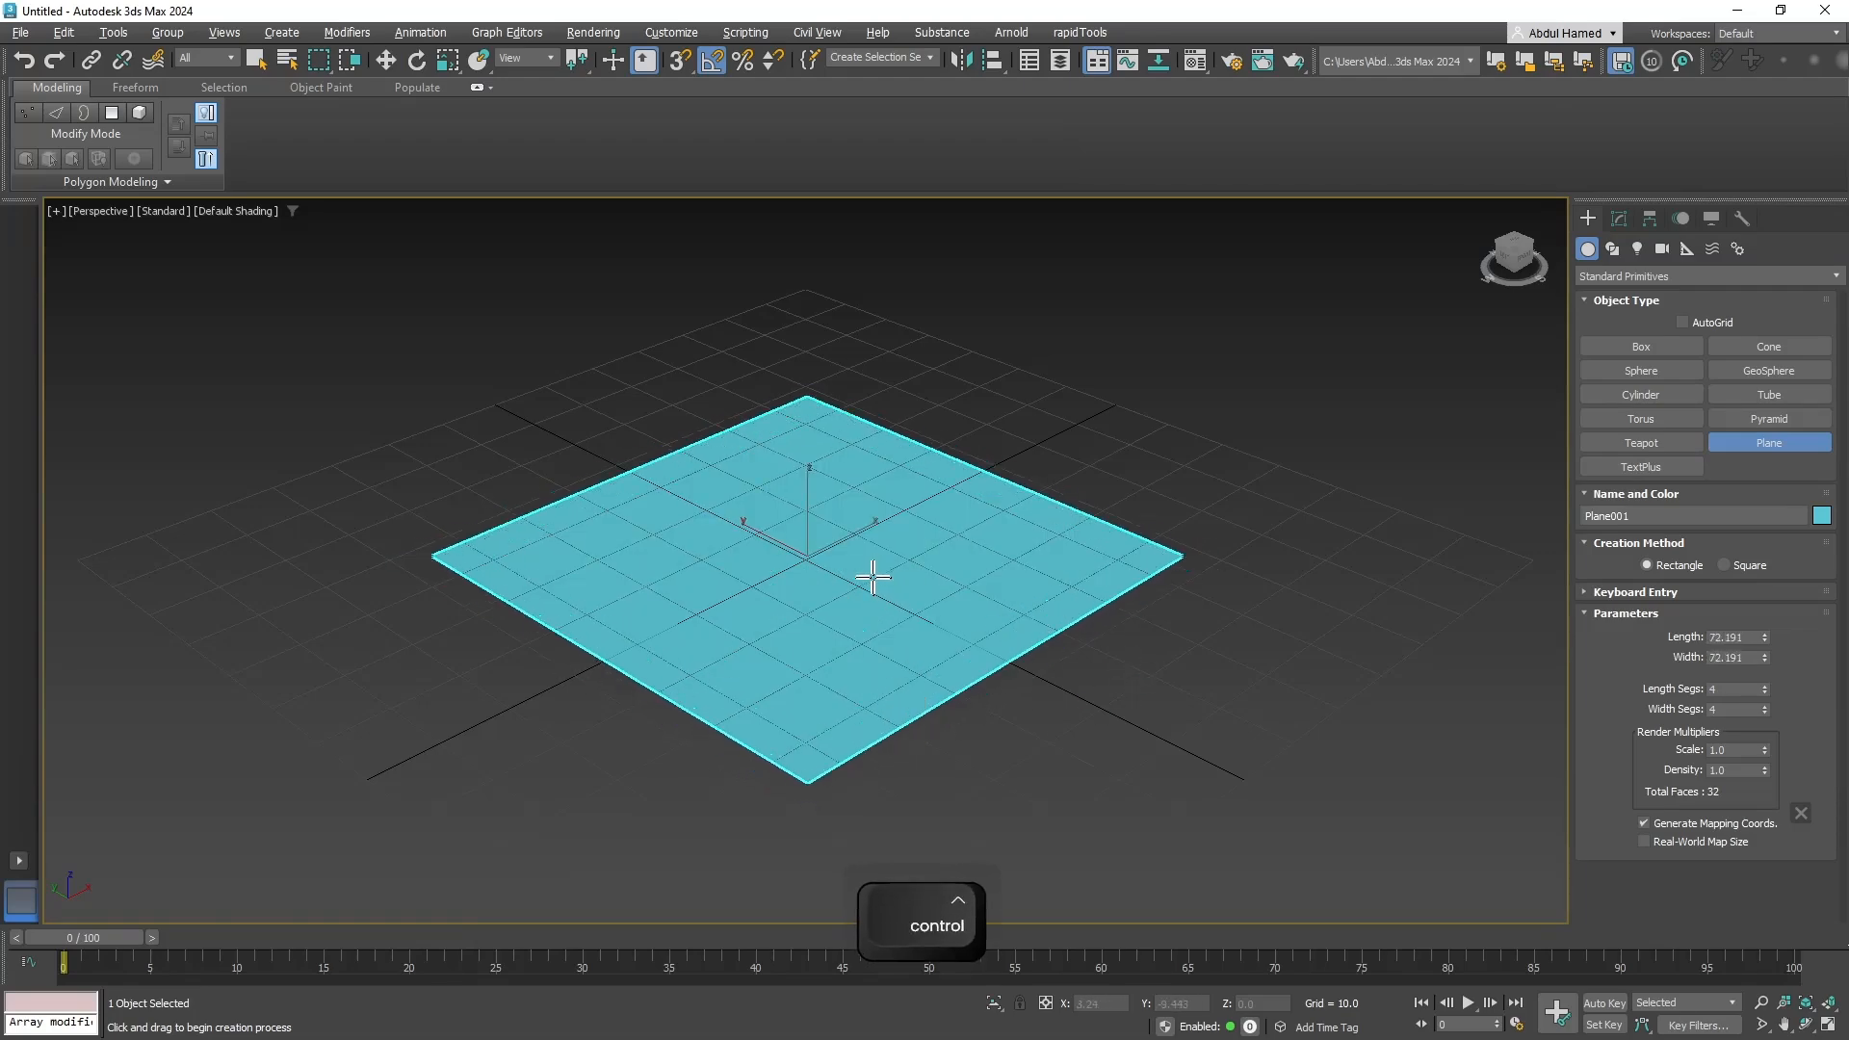
# Rotate the plane upright to face the front and raise it to a Z position of about 37.6.
pyautogui.press('e')
pyautogui.moveTo(841, 528); pyautogui.dragTo(916, 591)
pyautogui.keyDown('alt'); pyautogui.moveTo(1082, 636); pyautogui.dragTo(870, 309, button='middle'); pyautogui.keyUp('alt')
pyautogui.press('w')
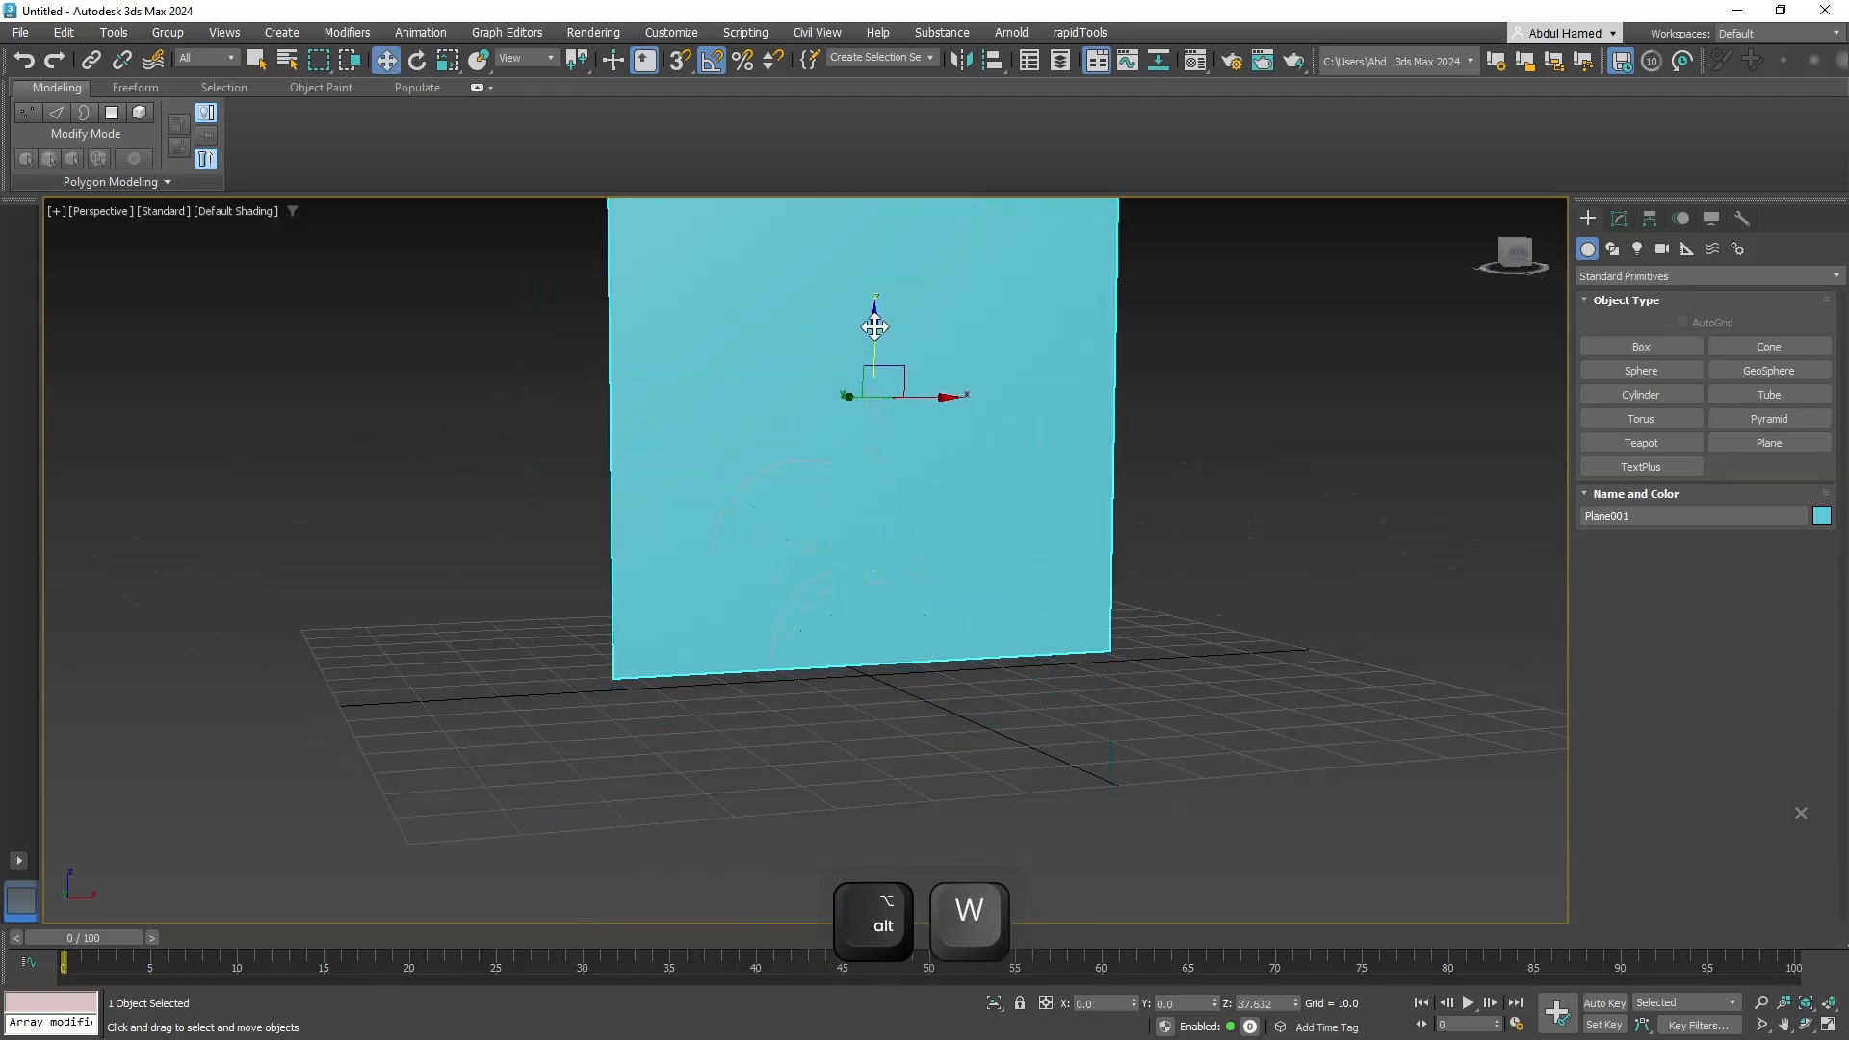
# Move the upright plane back along the Y axis to about 97.4.
pyautogui.keyDown('alt'); pyautogui.moveTo(822, 499); pyautogui.dragTo(949, 486, button='middle'); pyautogui.keyUp('alt')
pyautogui.press('w')
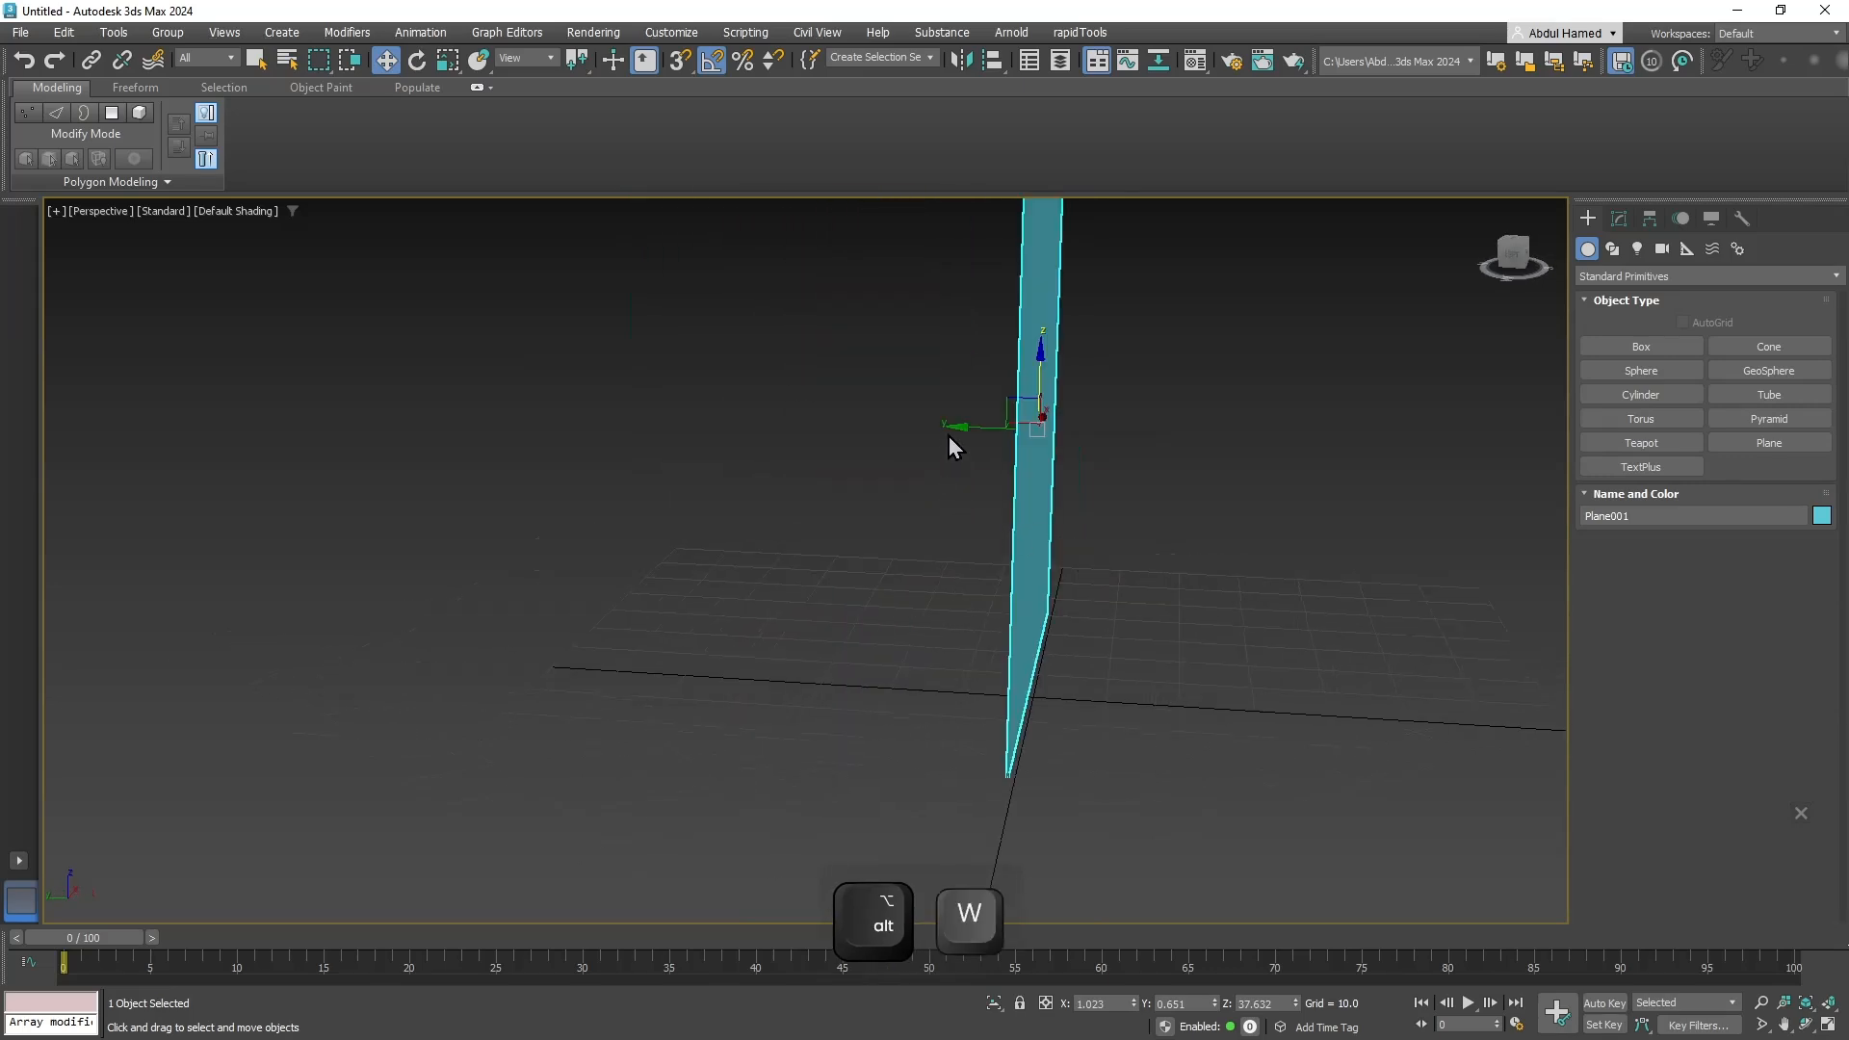
pyautogui.moveTo(961, 426); pyautogui.dragTo(294, 408)
pyautogui.keyDown('alt'); pyautogui.moveTo(285, 405); pyautogui.dragTo(845, 599, button='middle'); pyautogui.keyUp('alt')
pyautogui.scroll(2, 992, 486)
pyautogui.scroll(-4, 1020, 632)
# Open the Material Editor and change the third sample slot's material to Physical Material.
pyautogui.press('m')
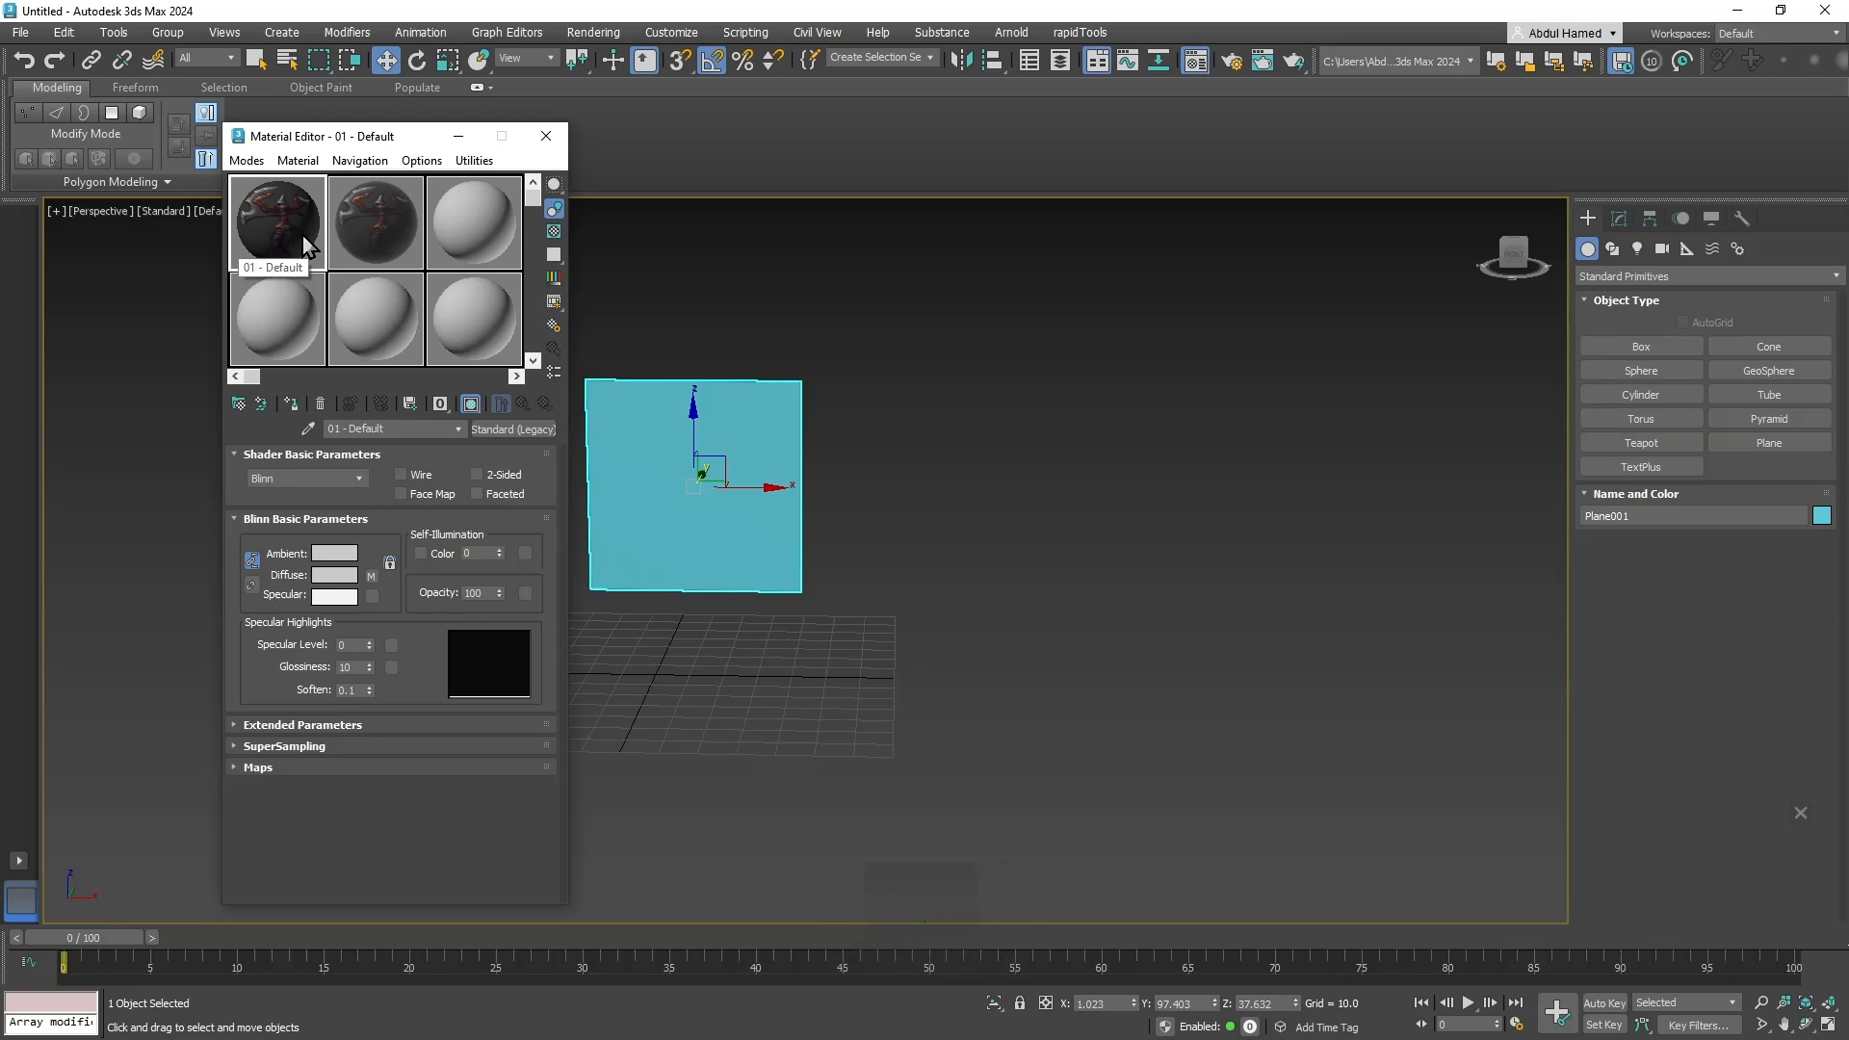
pyautogui.click(474, 240)
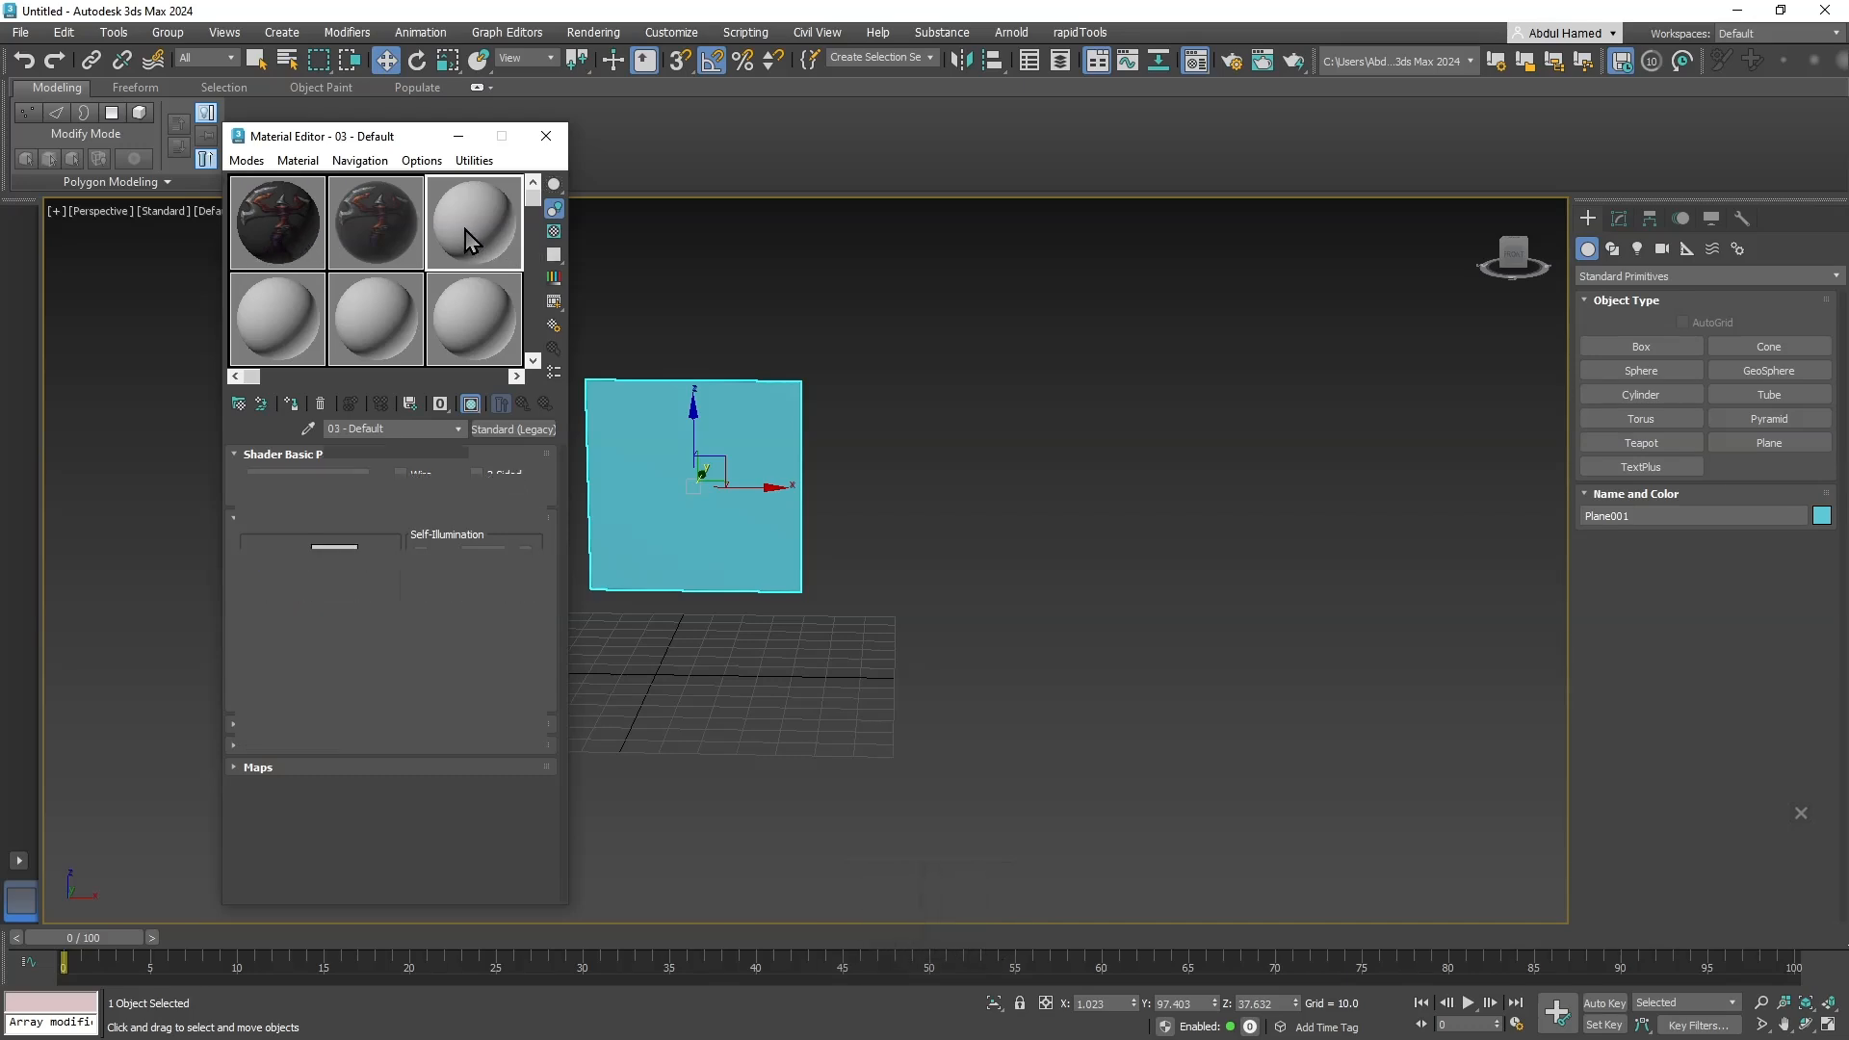
pyautogui.click(500, 432)
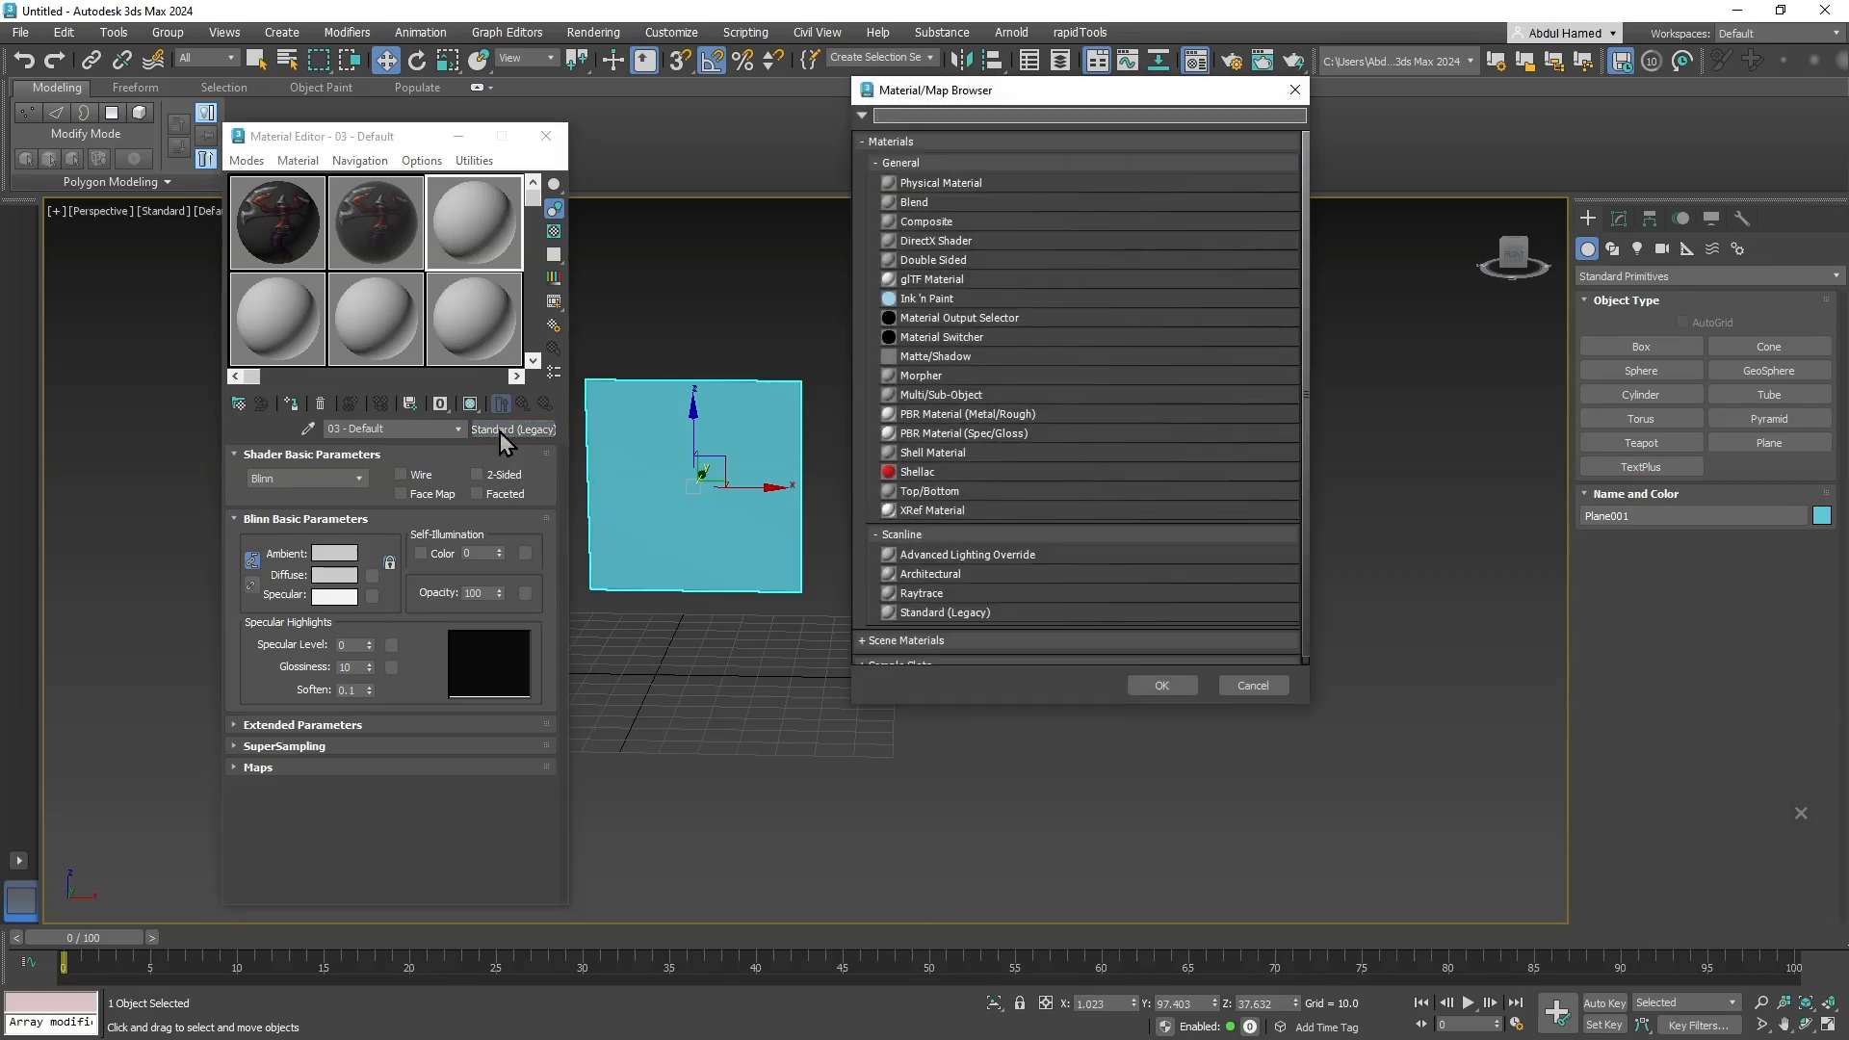
pyautogui.doubleClick(952, 185)
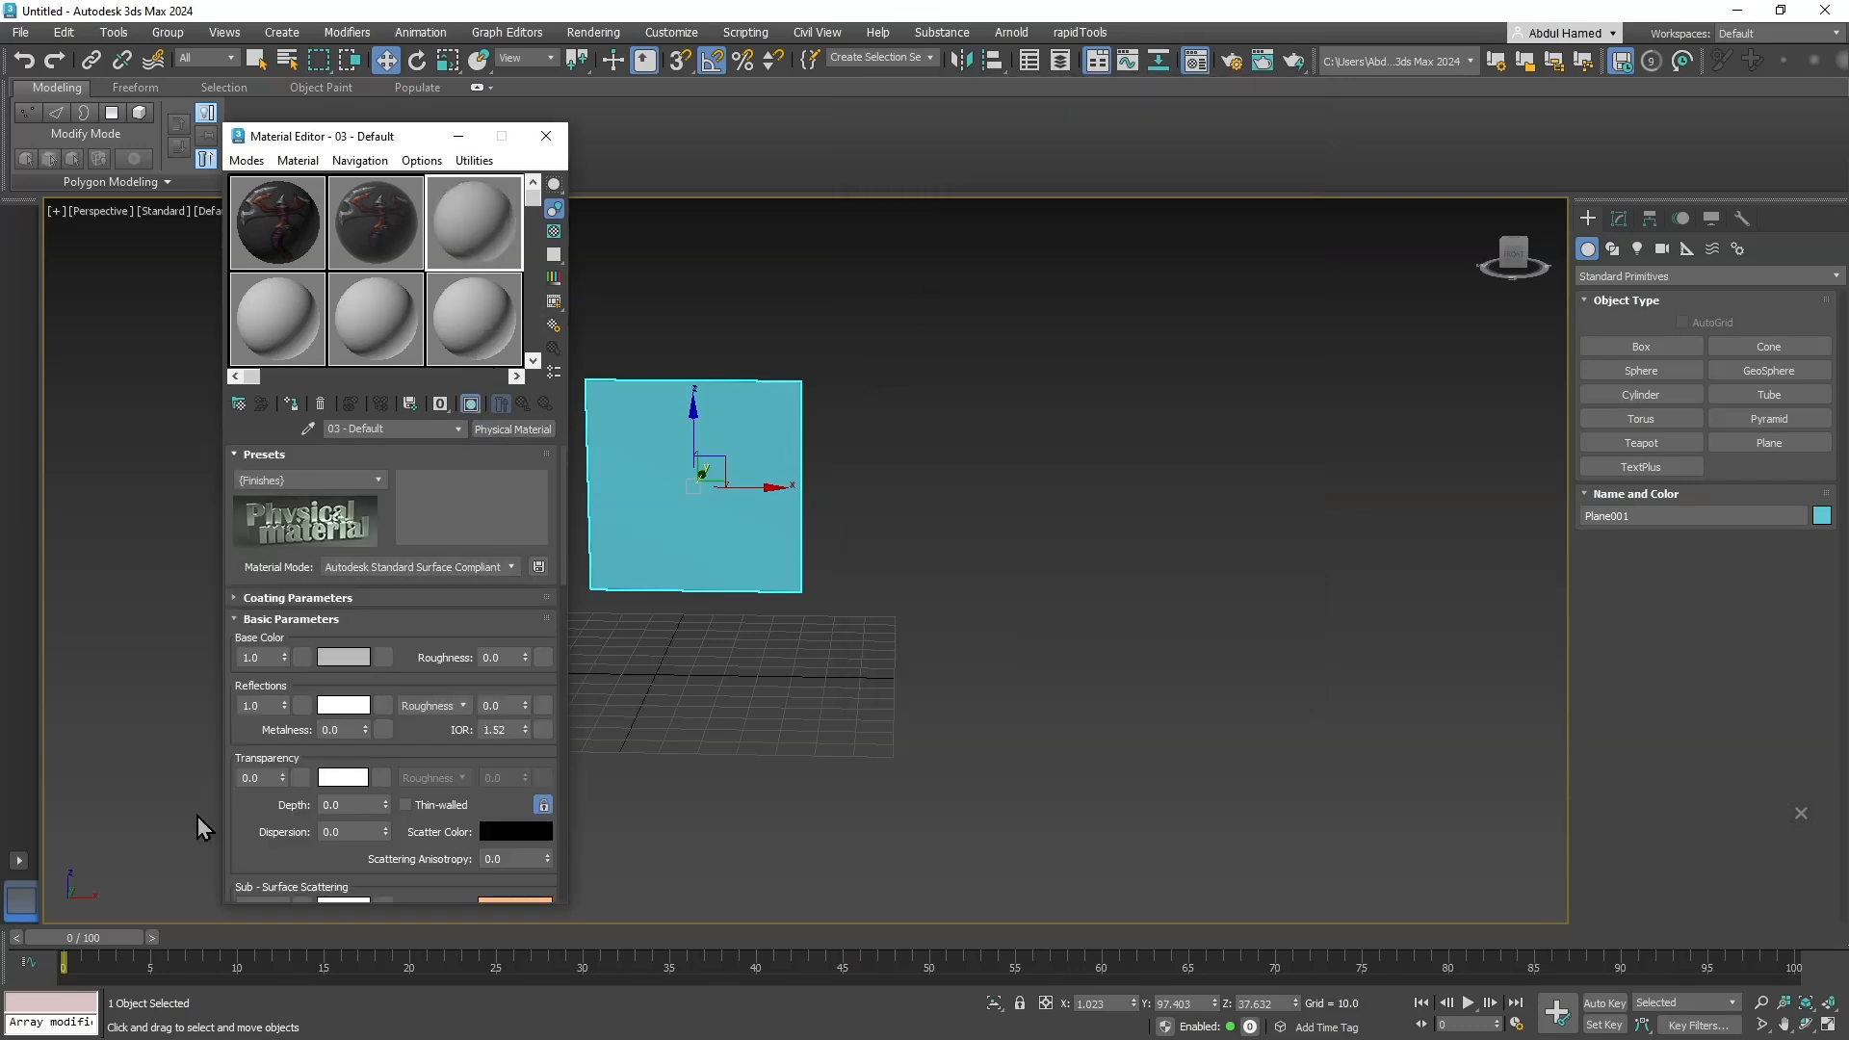
# Load the axe image from the Desktop as a Bitmap in the base color map and apply the third slot's material to the plane.
pyautogui.click(378, 658)
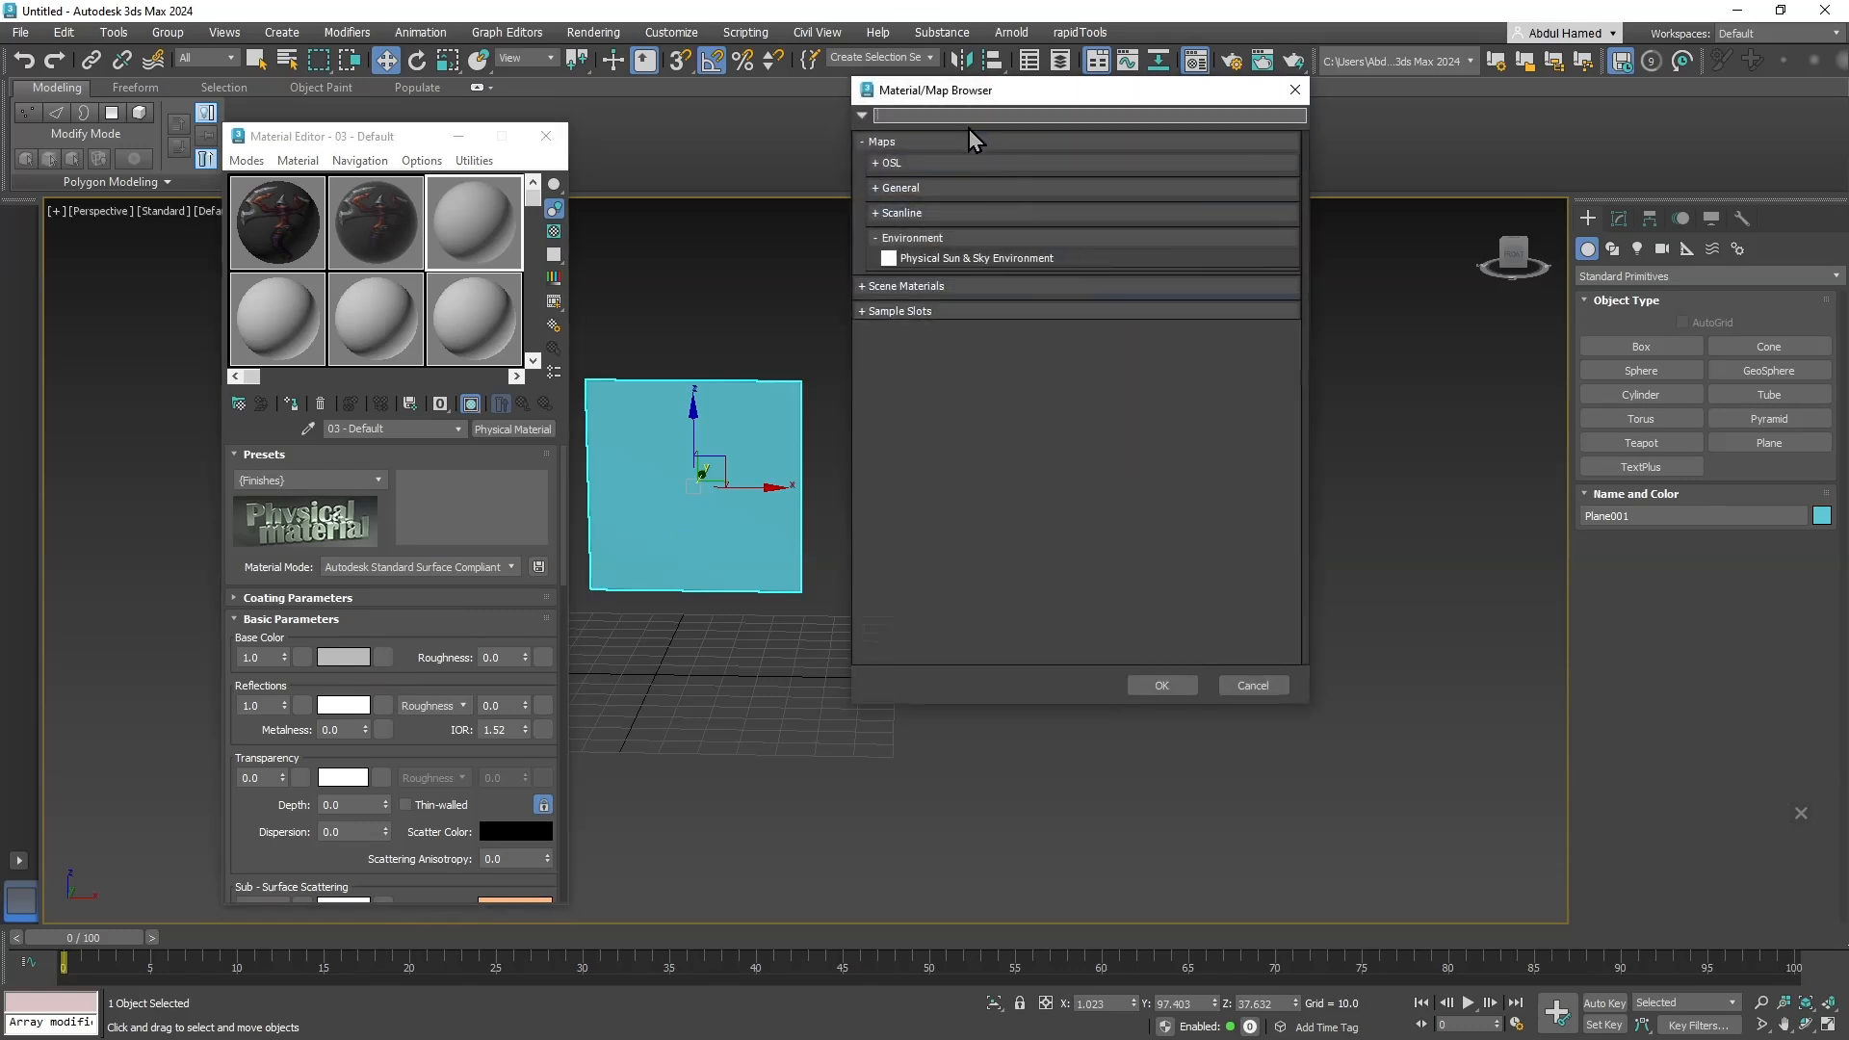
pyautogui.write('bit')
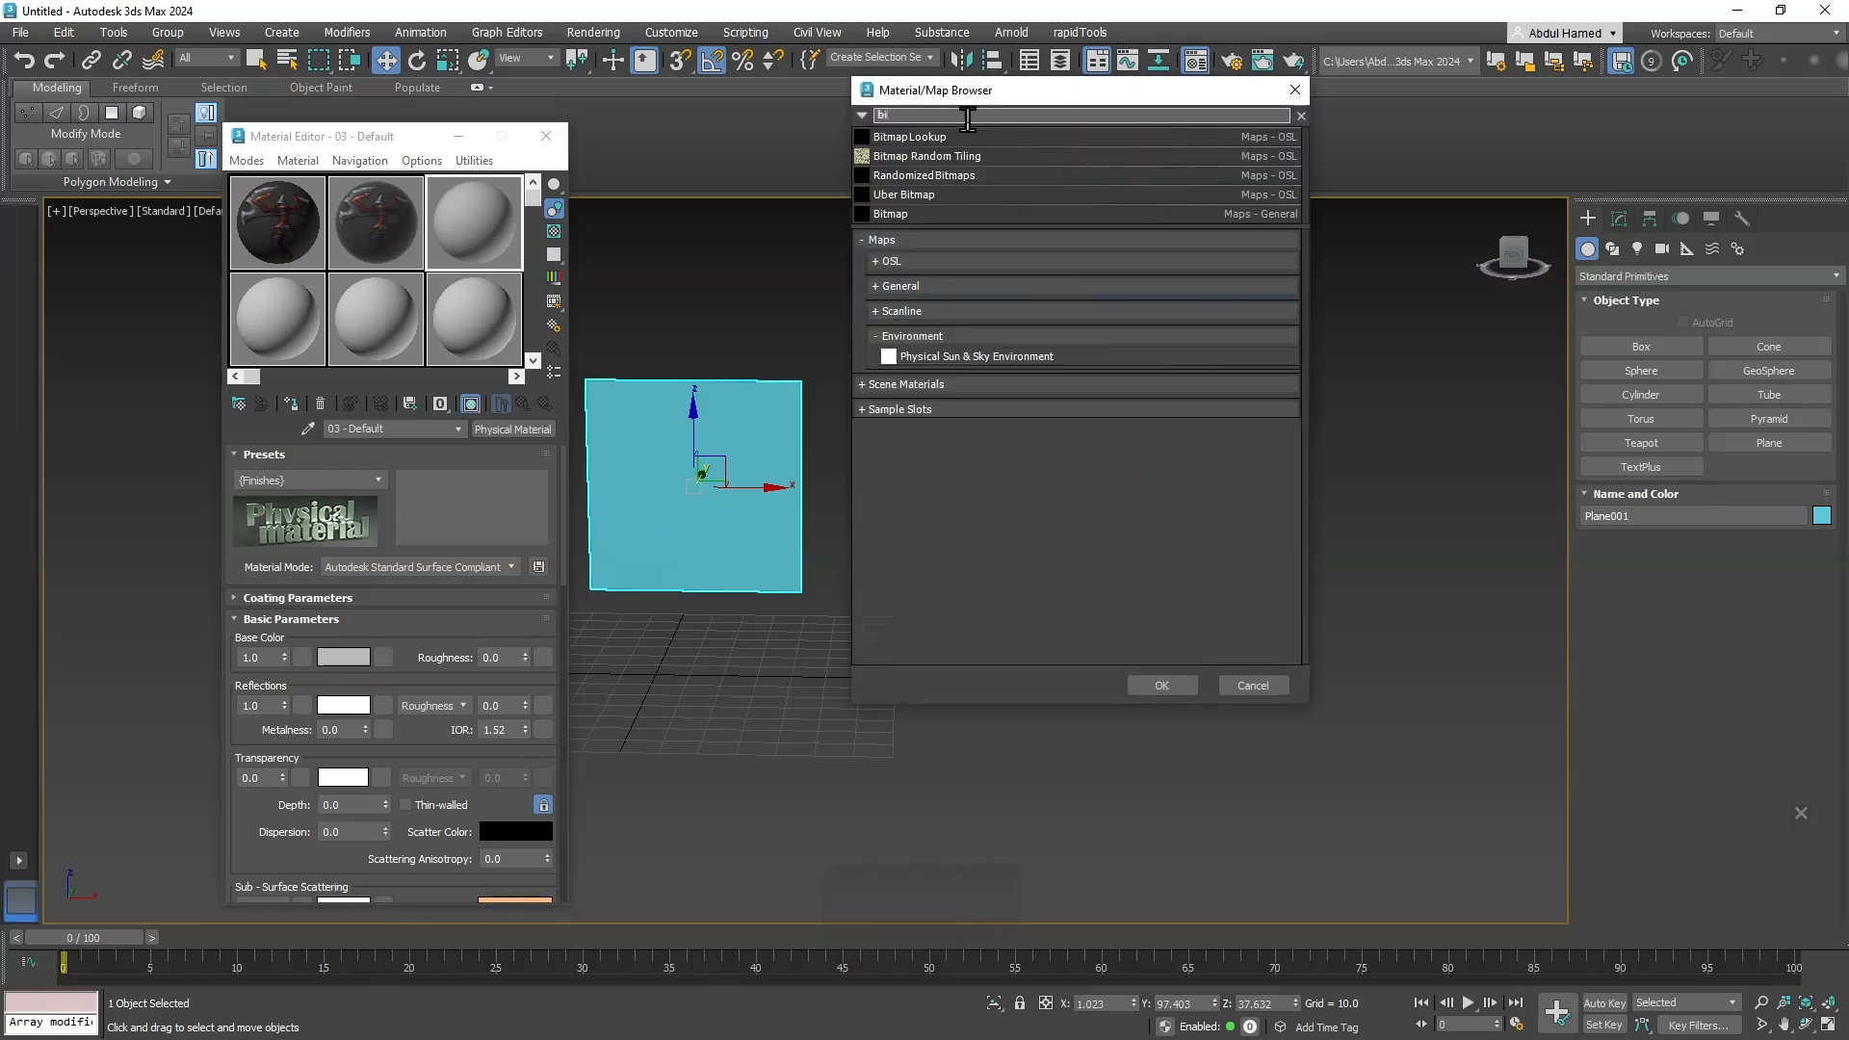
pyautogui.doubleClick(971, 219)
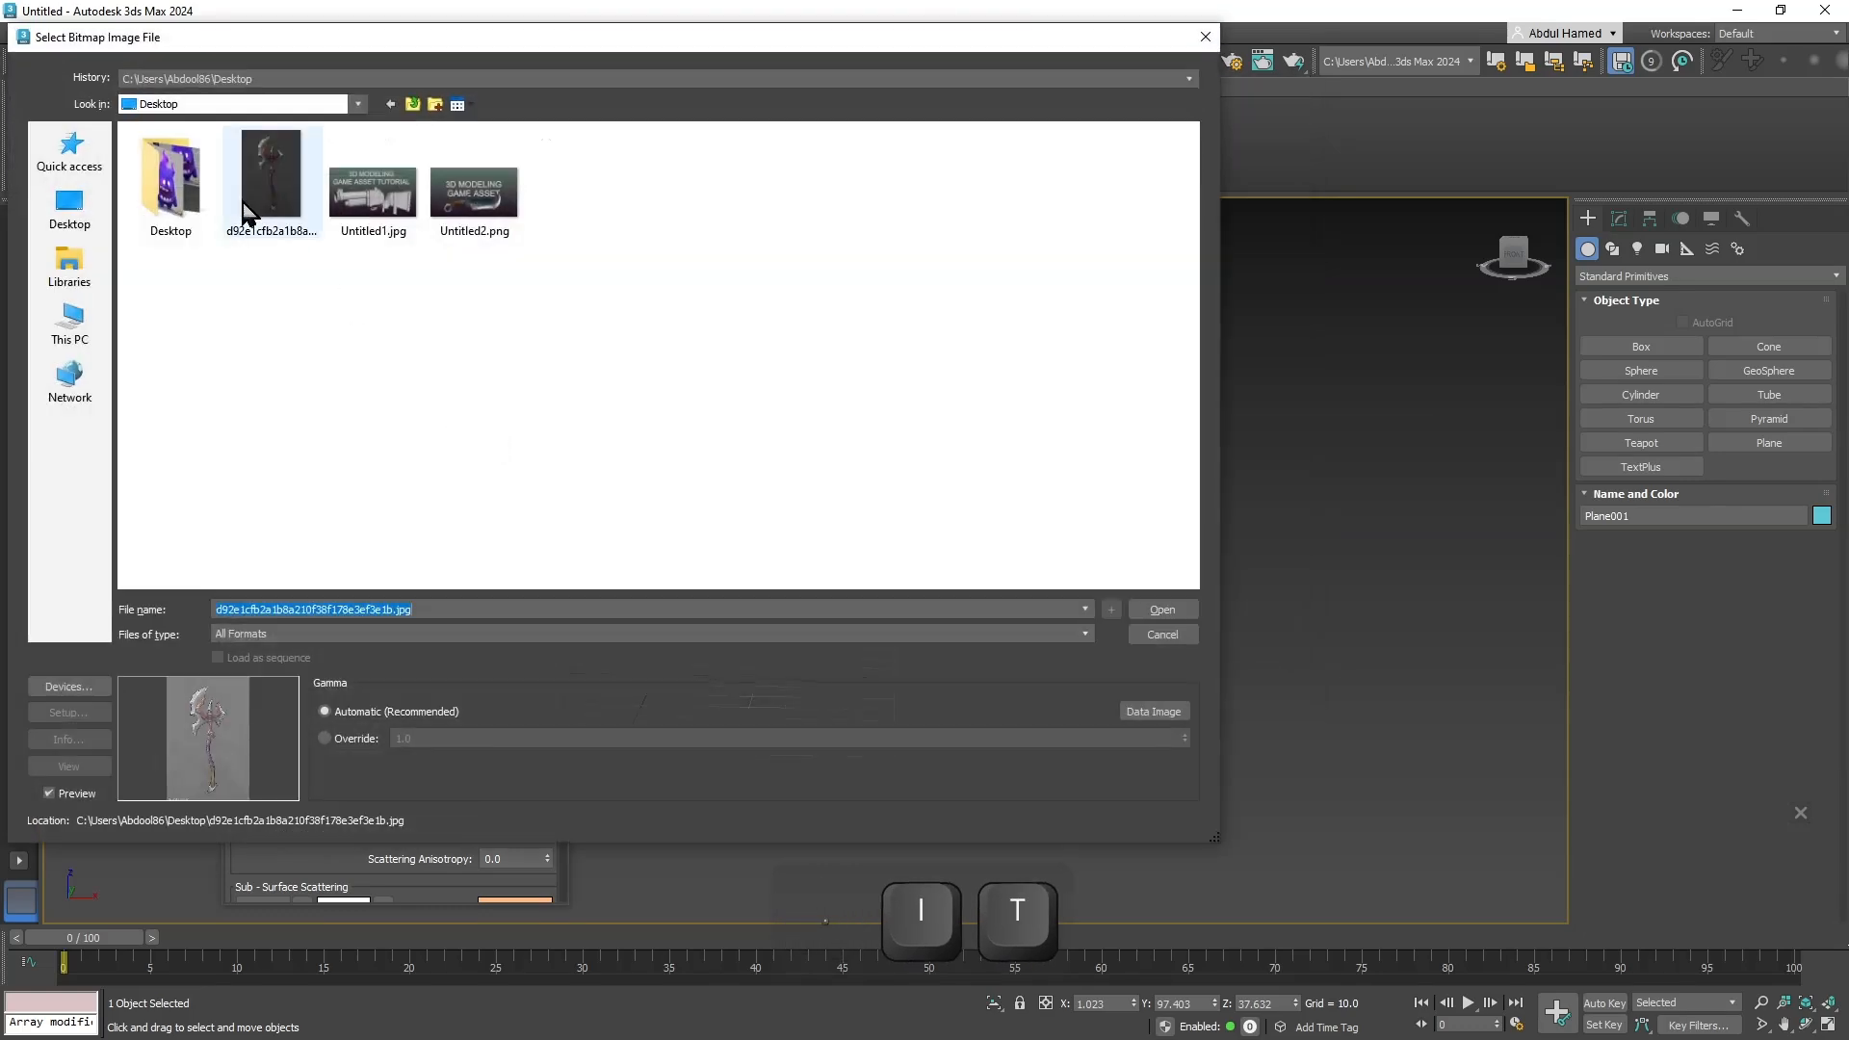
pyautogui.doubleClick(253, 197)
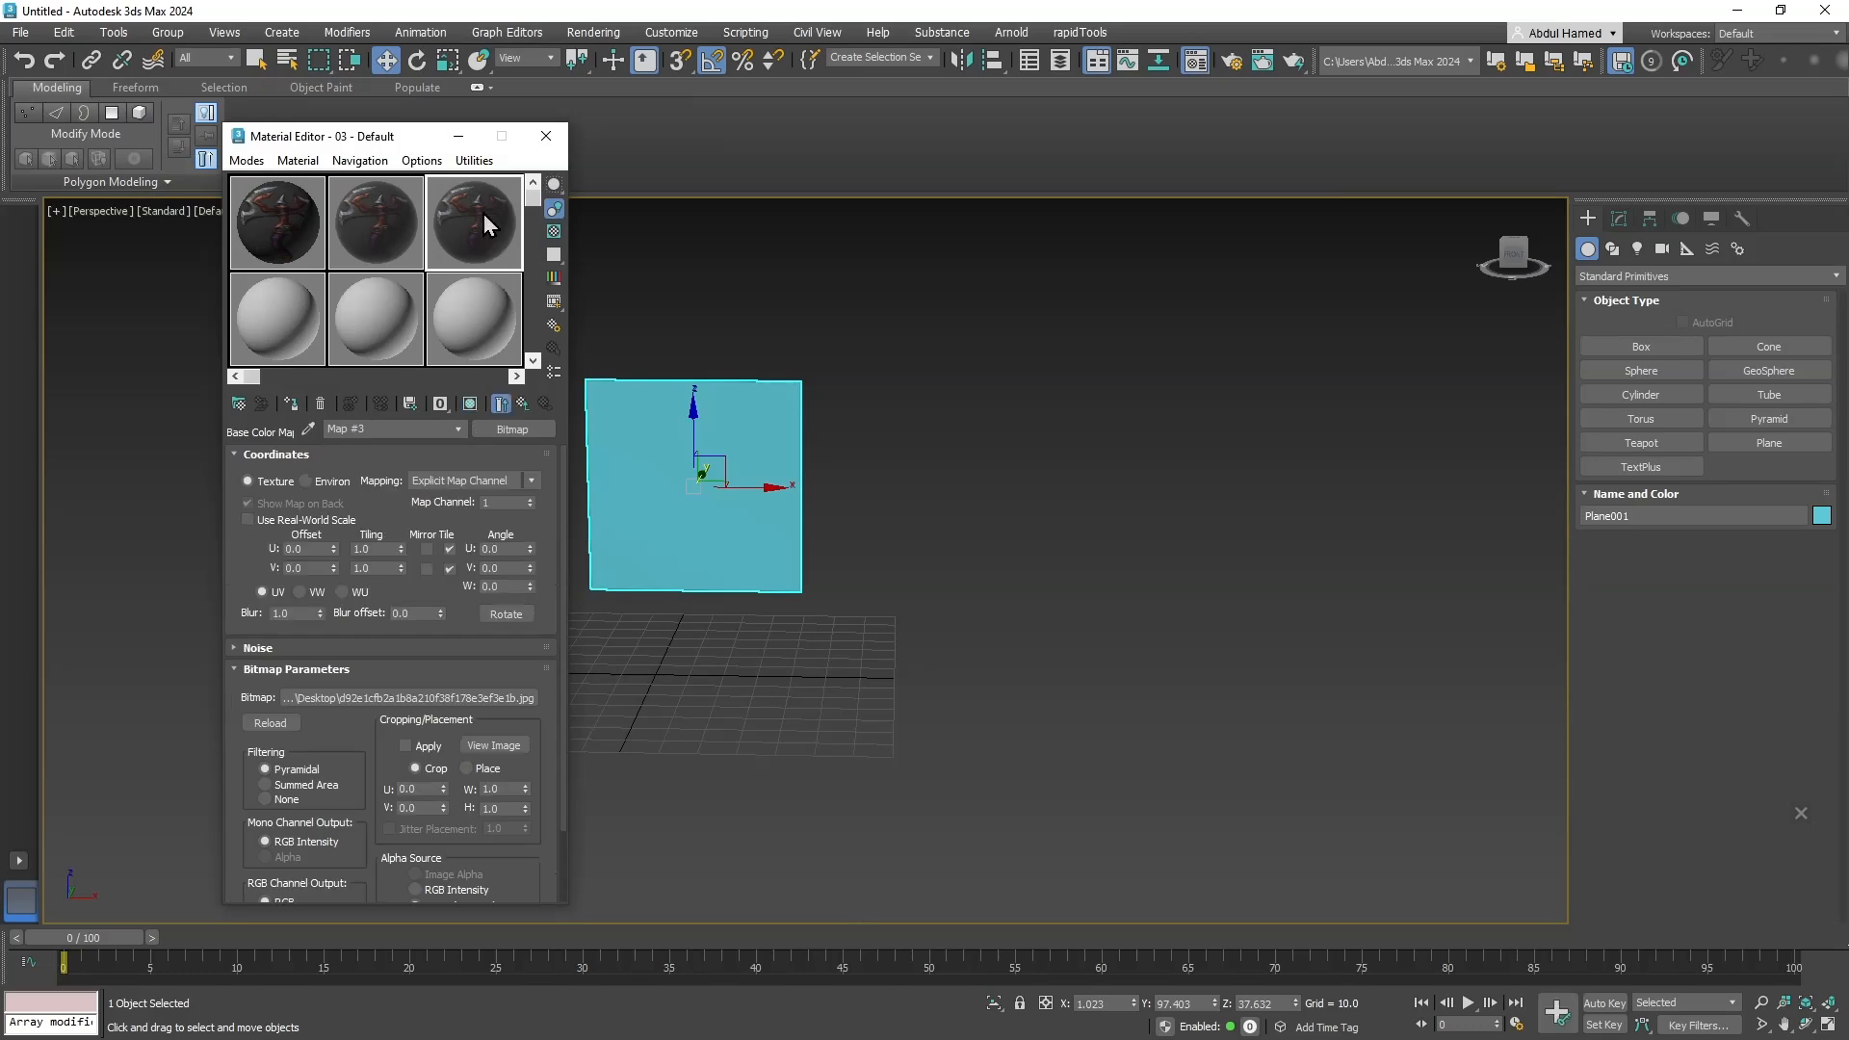
pyautogui.moveTo(710, 503); pyautogui.dragTo(711, 504)
pyautogui.keyDown('alt'); pyautogui.moveTo(829, 620); pyautogui.dragTo(1042, 608, button='middle'); pyautogui.keyUp('alt')
pyautogui.scroll(3, 978, 500)
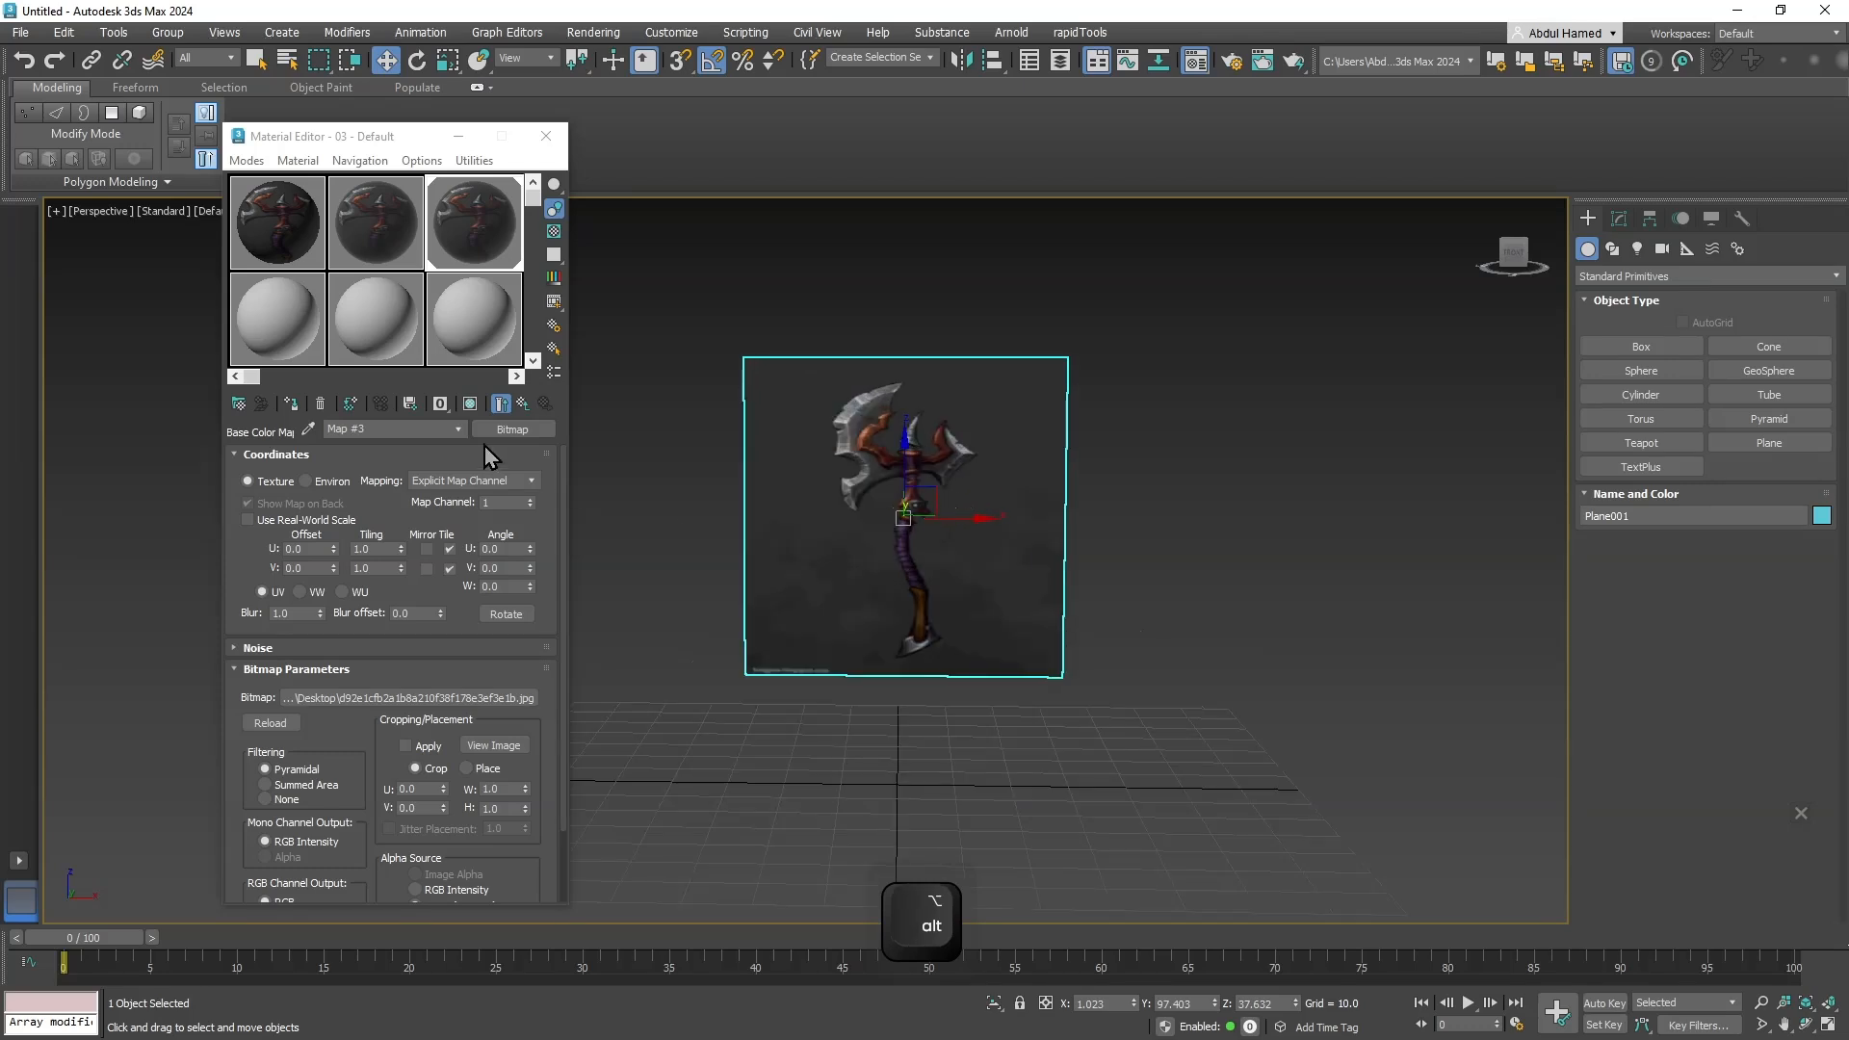
# Give the plane a Physical Material from the fourth sample slot, with the axe image file as its base color map.
pyautogui.click(293, 339)
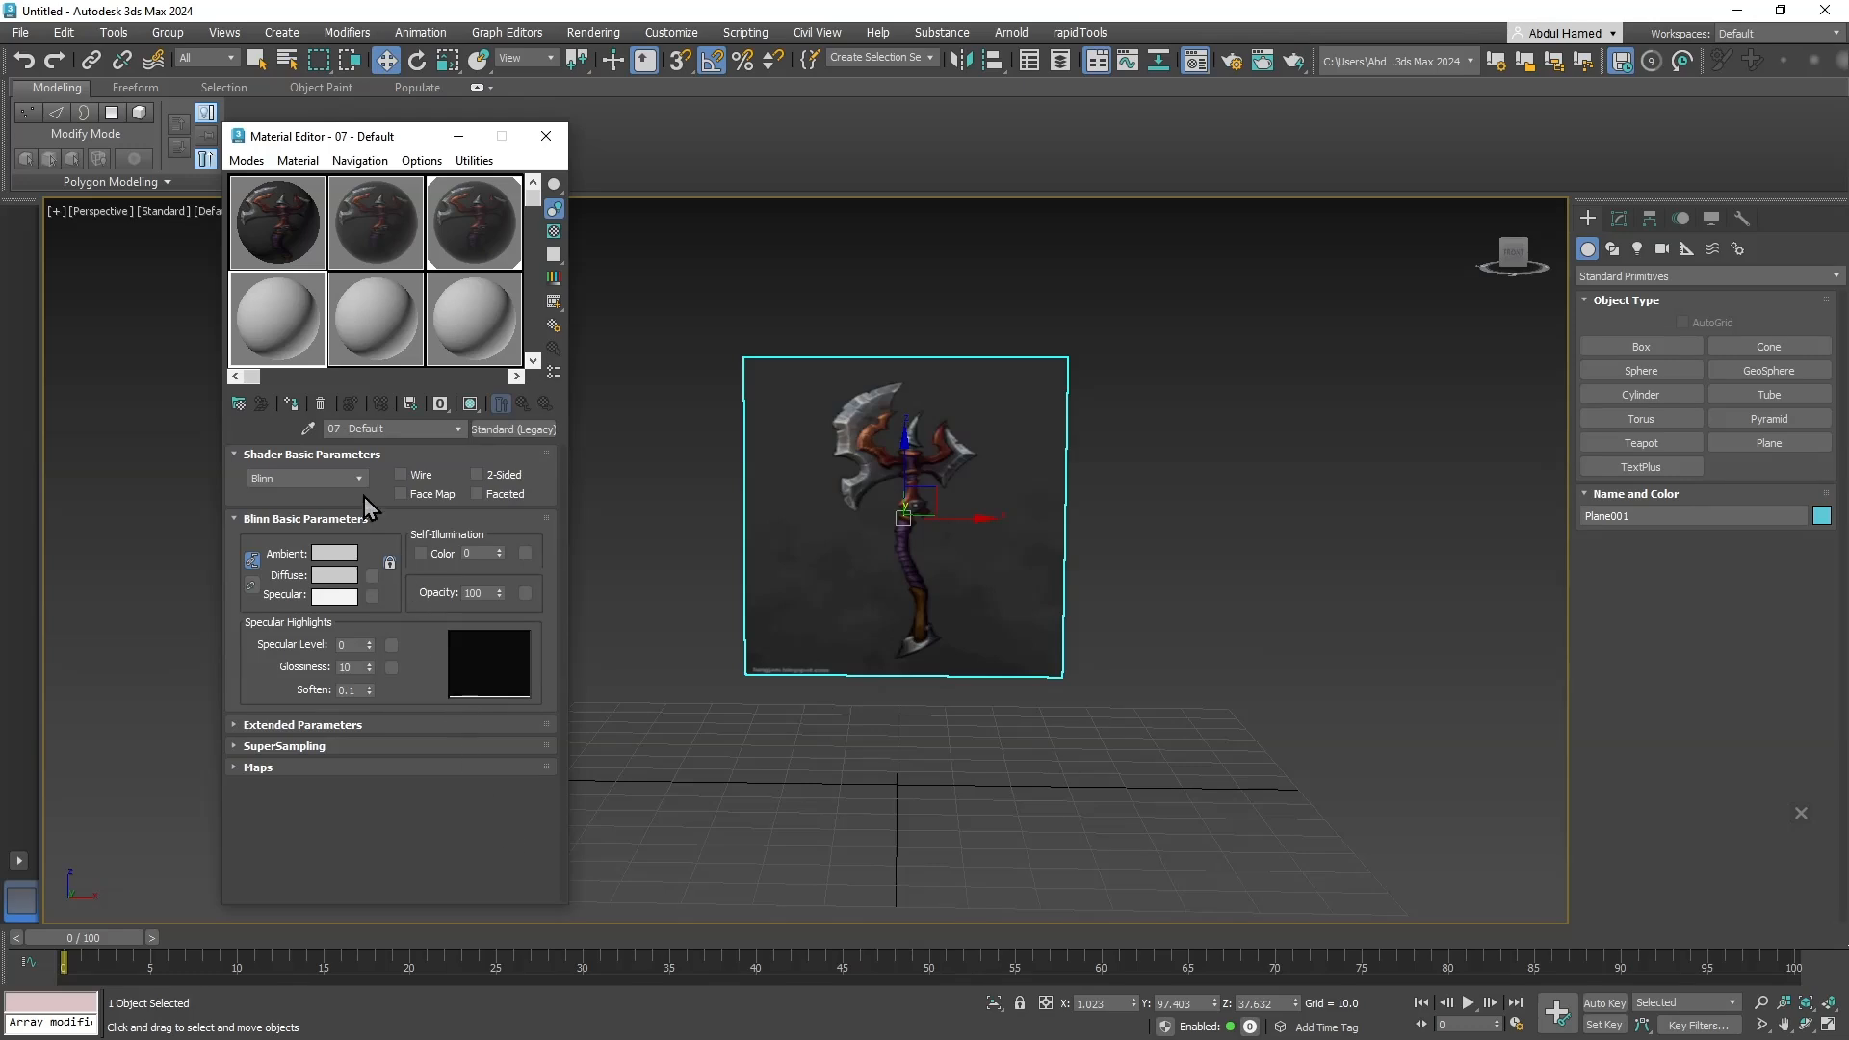
pyautogui.click(512, 430)
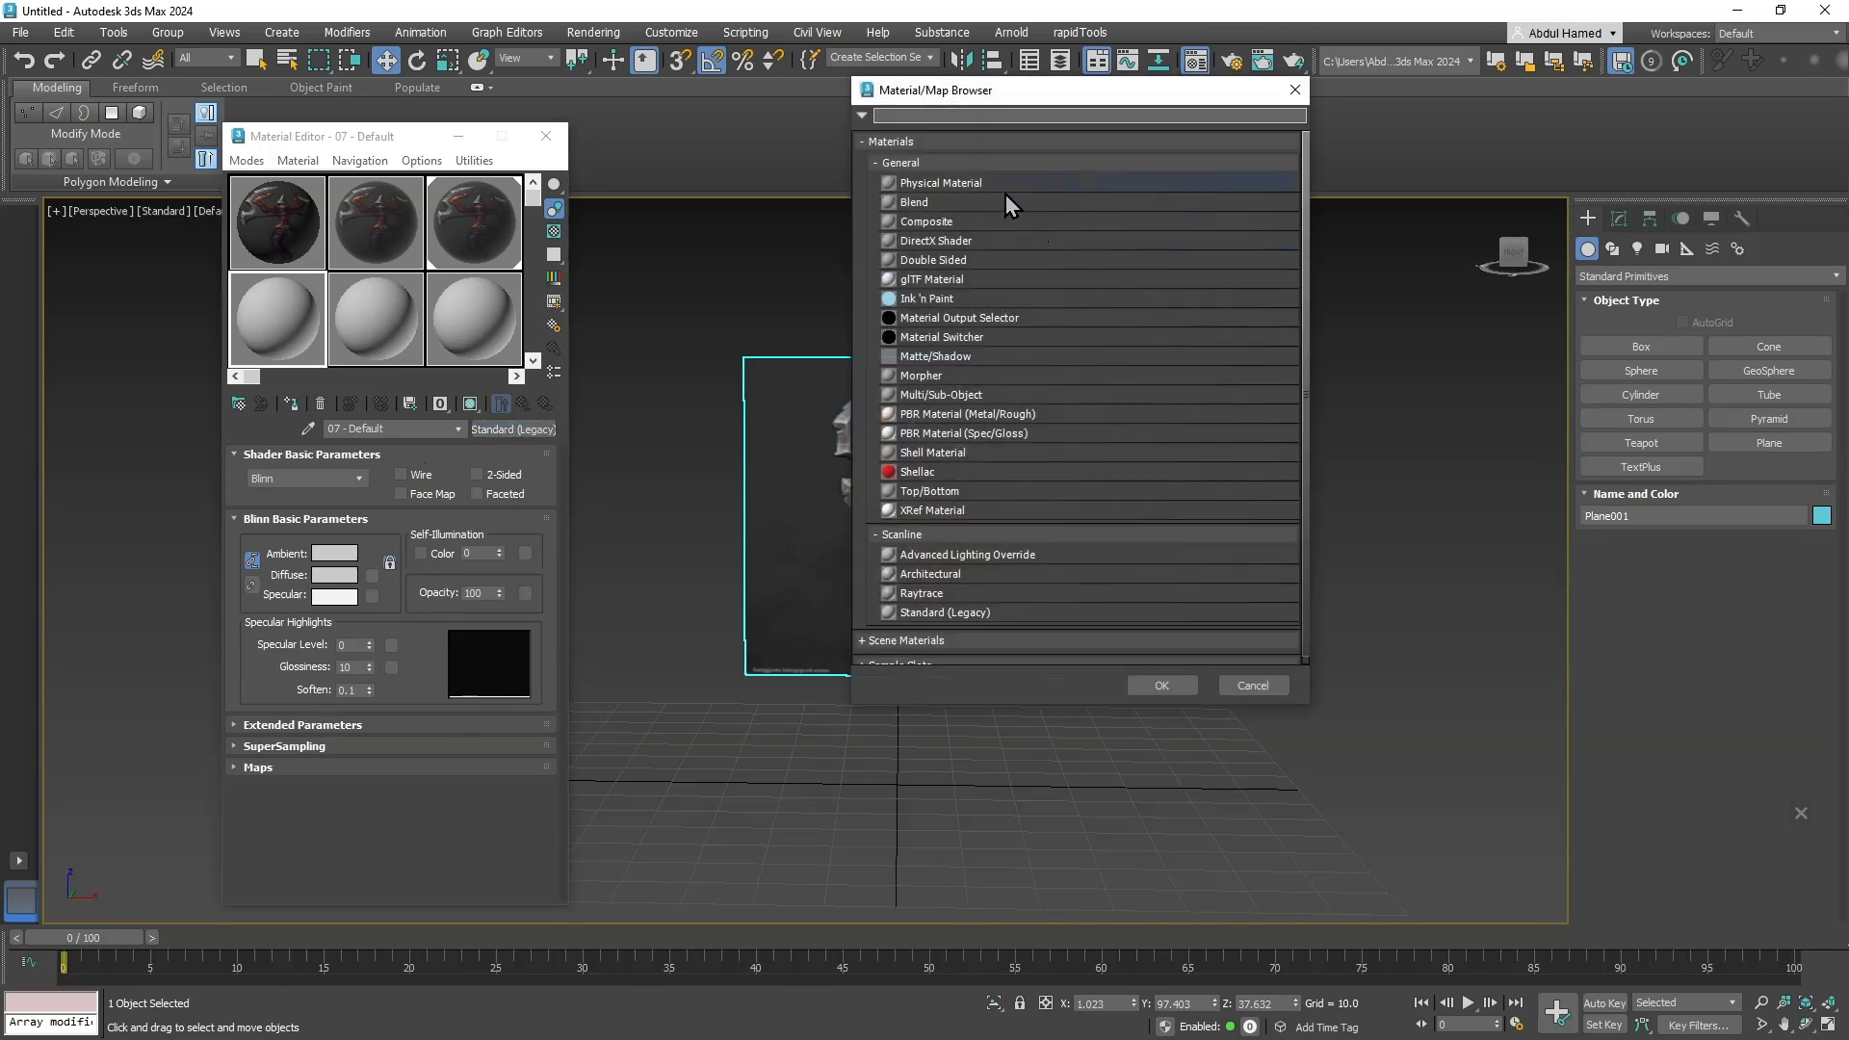
pyautogui.doubleClick(1009, 185)
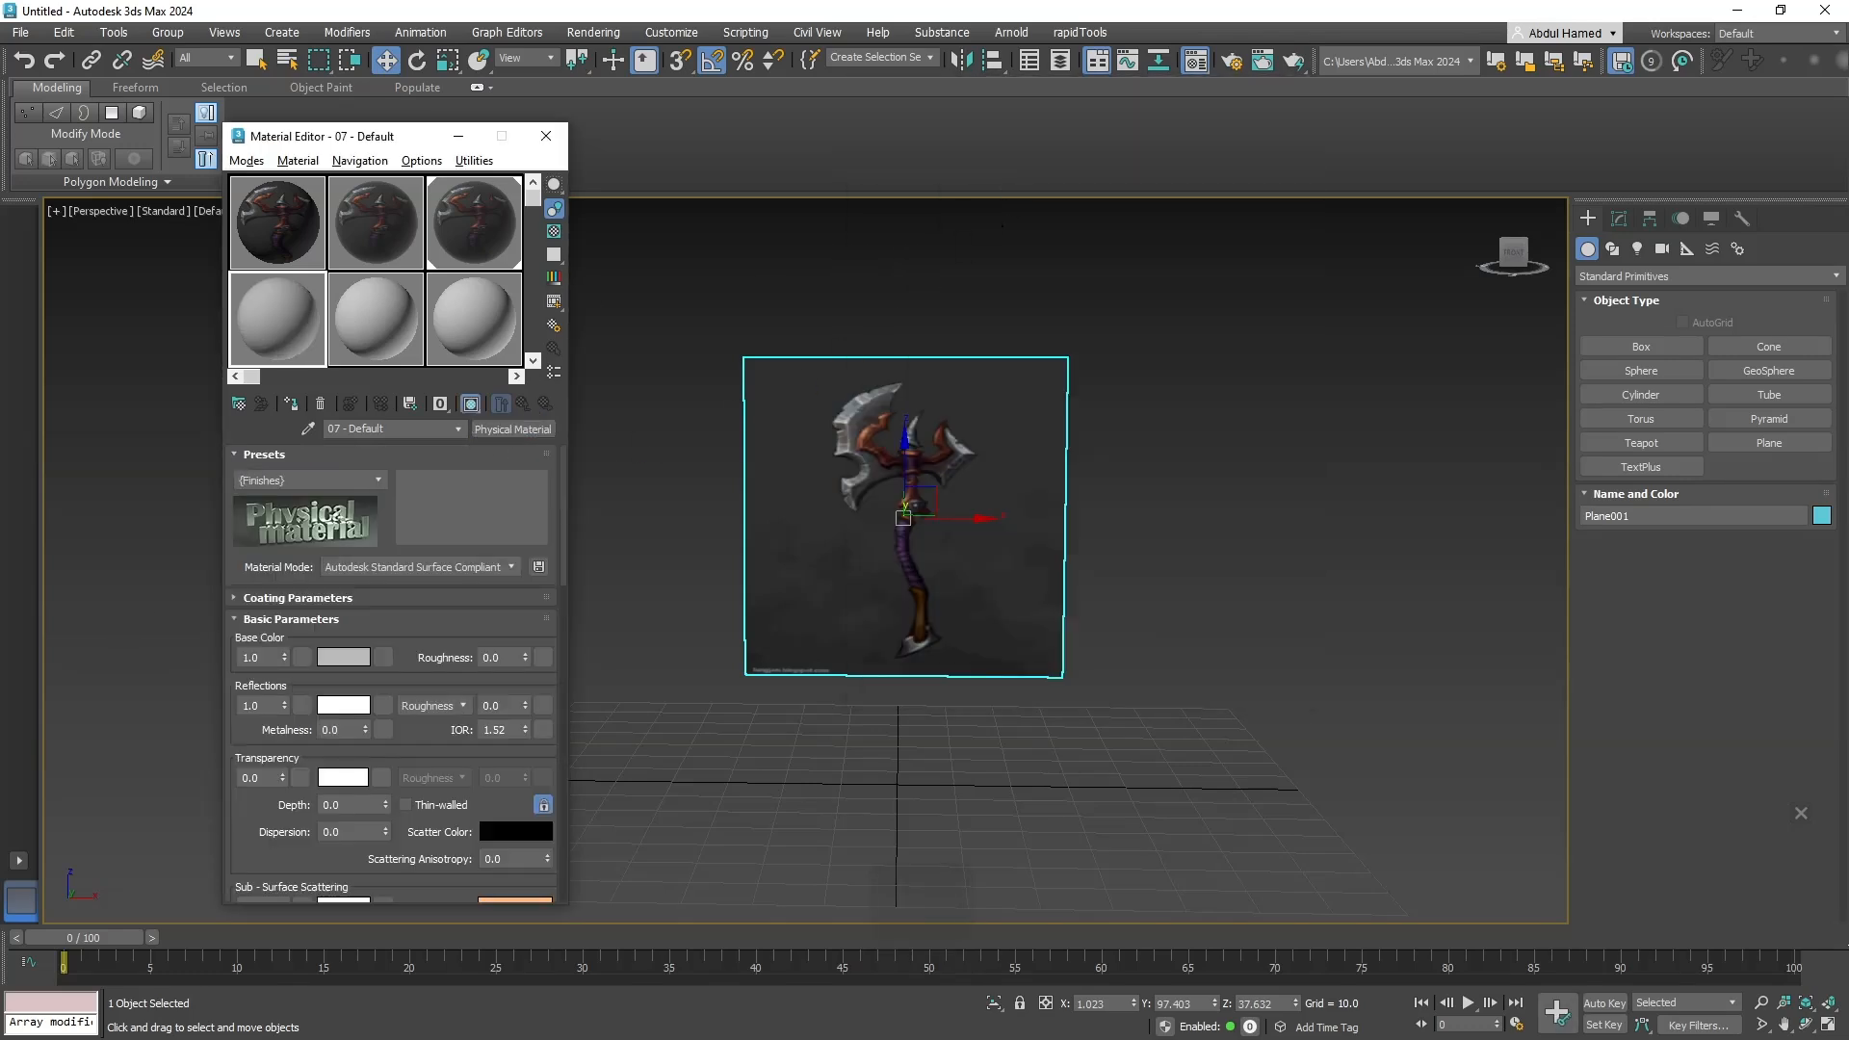
pyautogui.hotkey('alt', 'Tab')
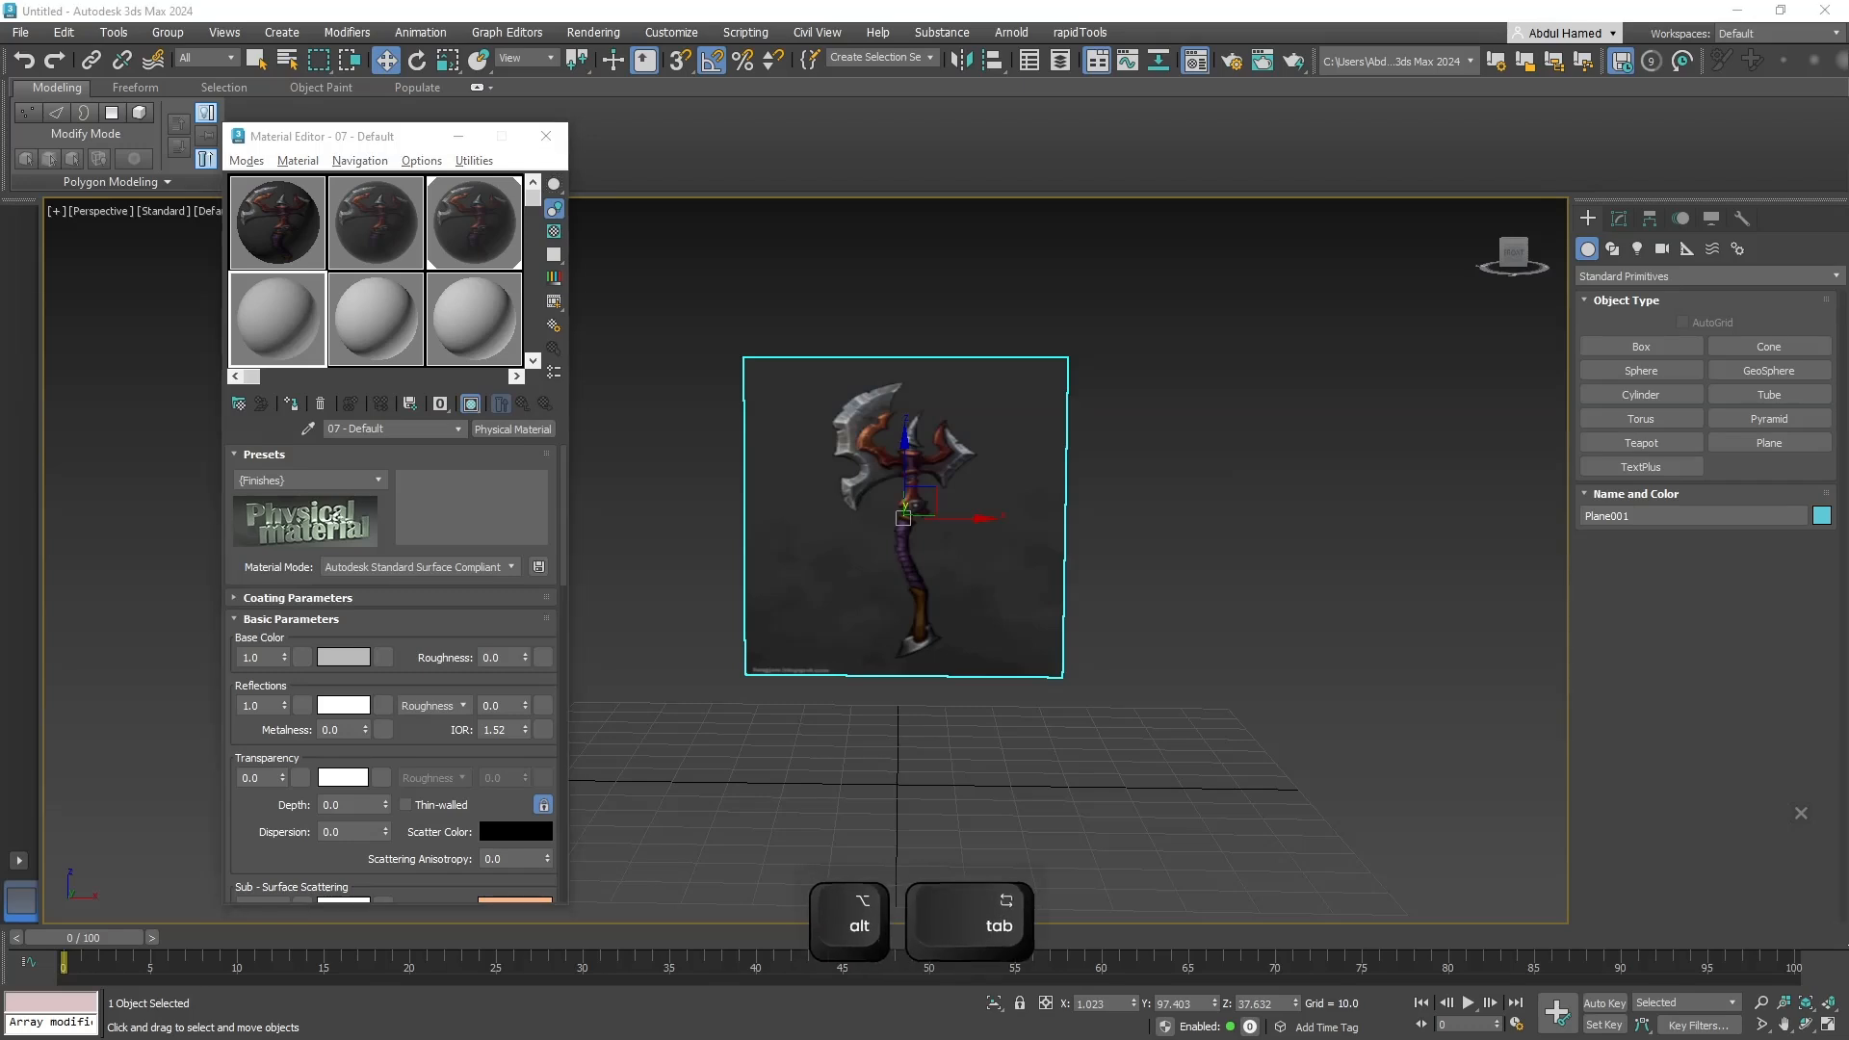
pyautogui.moveTo(925, 483); pyautogui.dragTo(382, 659)
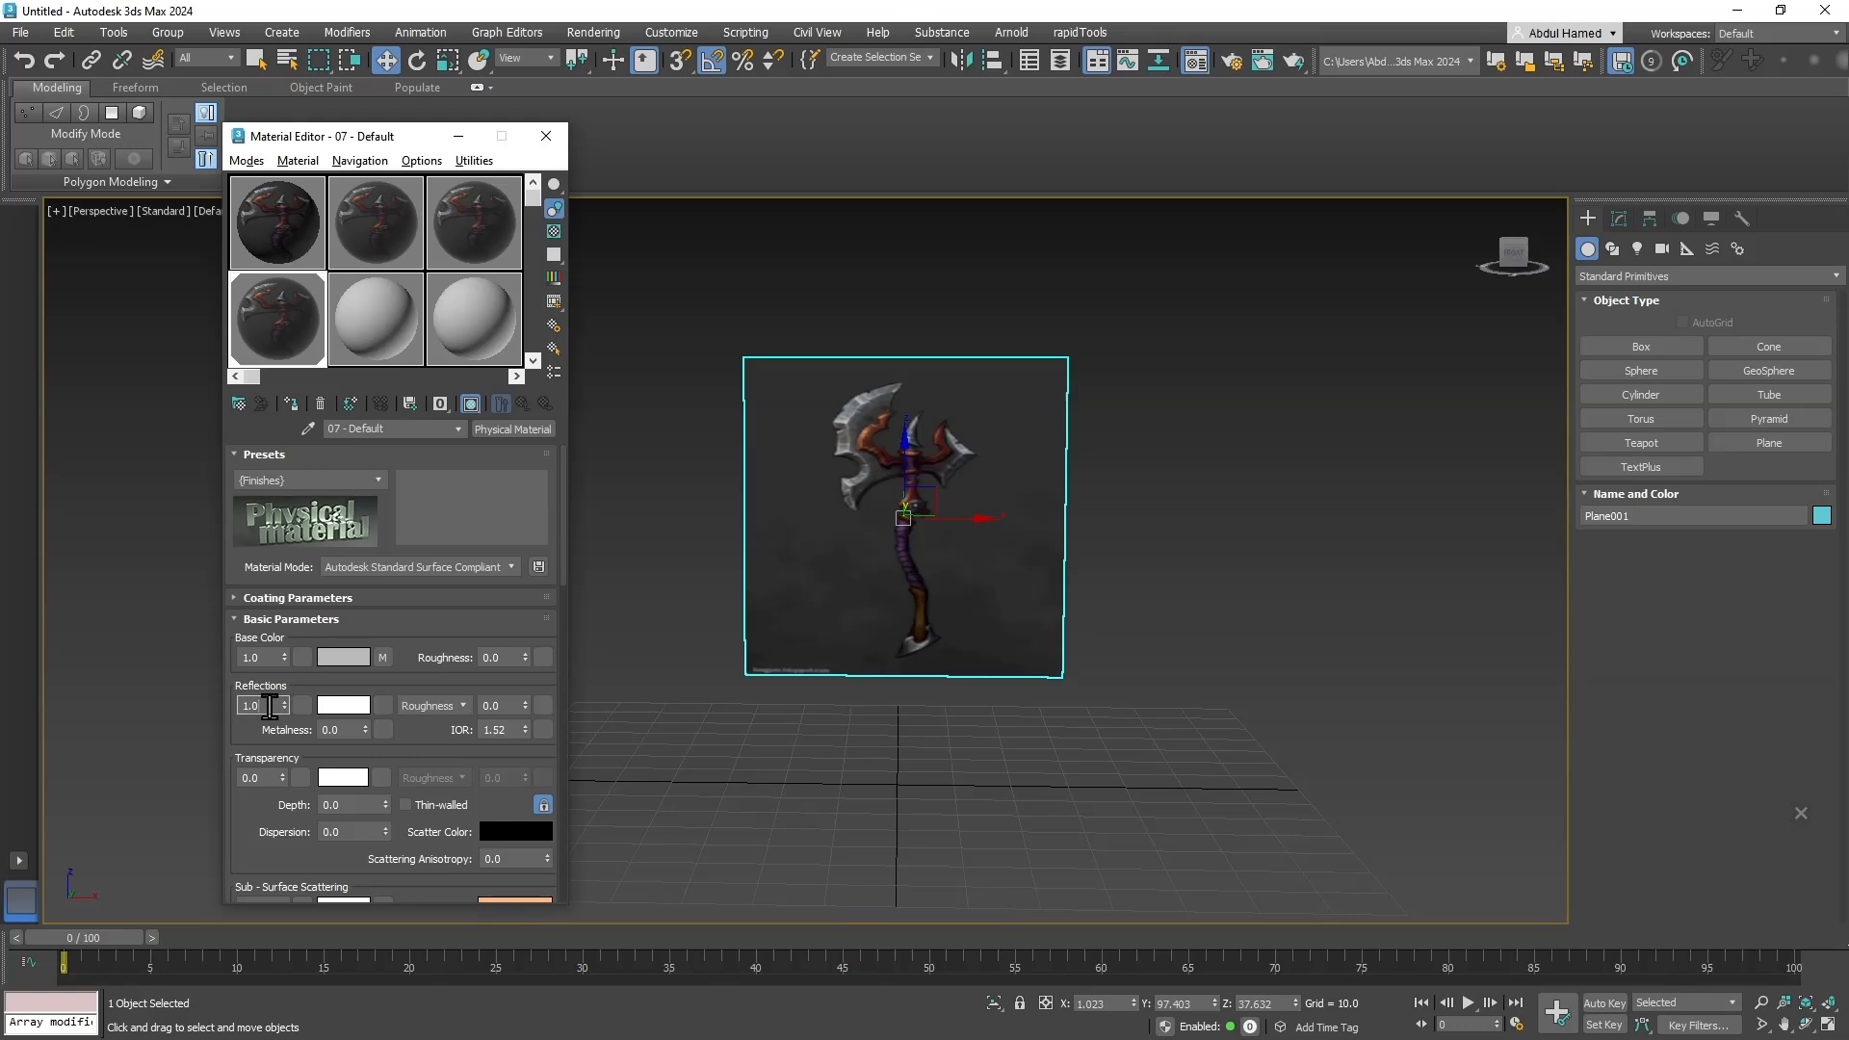
# Compare the plane's appearance with the material's reflection weight at 0 and at 1.
pyautogui.write('0')
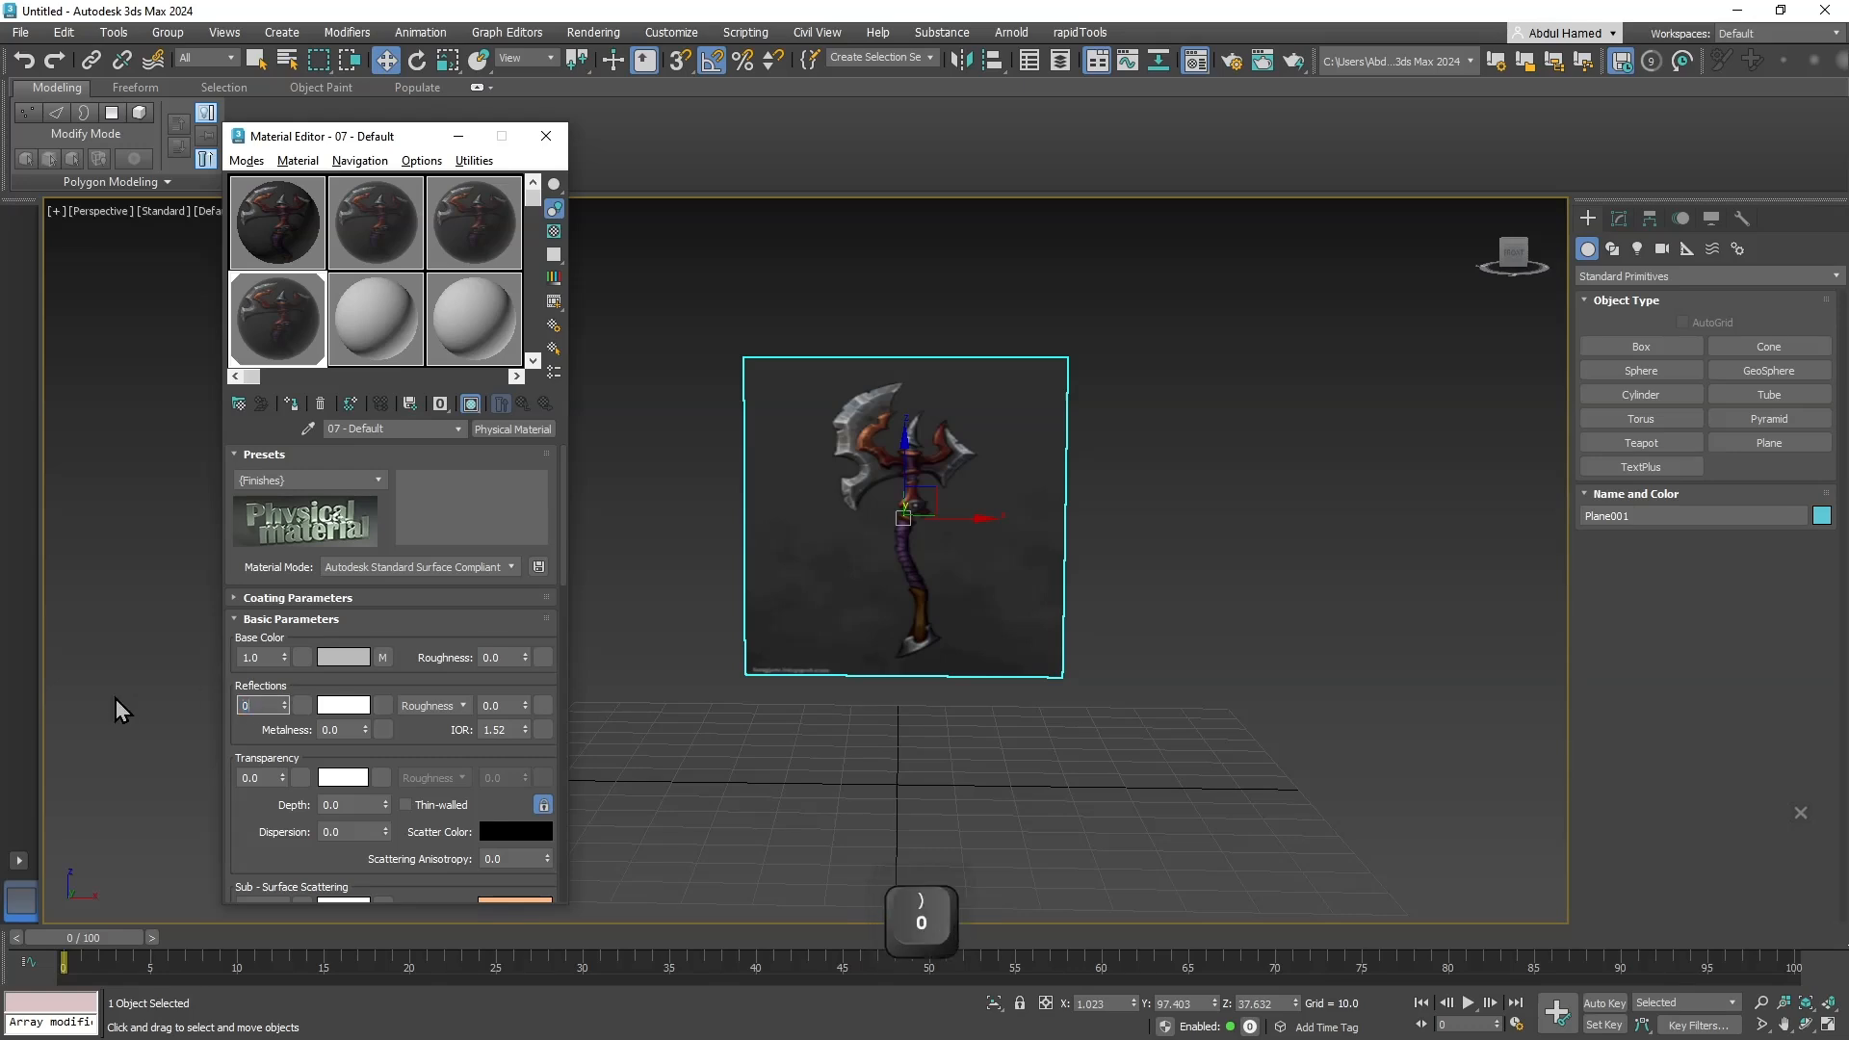
pyautogui.press('Return')
pyautogui.moveTo(1096, 712)
pyautogui.keyDown('alt'); pyautogui.mouseDown(button='middle')
pyautogui.moveTo(936, 714)
pyautogui.moveTo(974, 710)
pyautogui.moveTo(991, 760)
pyautogui.moveTo(1057, 718)
pyautogui.moveTo(1152, 747)
pyautogui.moveTo(1093, 742)
pyautogui.moveTo(1073, 714)
pyautogui.mouseUp(button='middle'); pyautogui.keyUp('alt')
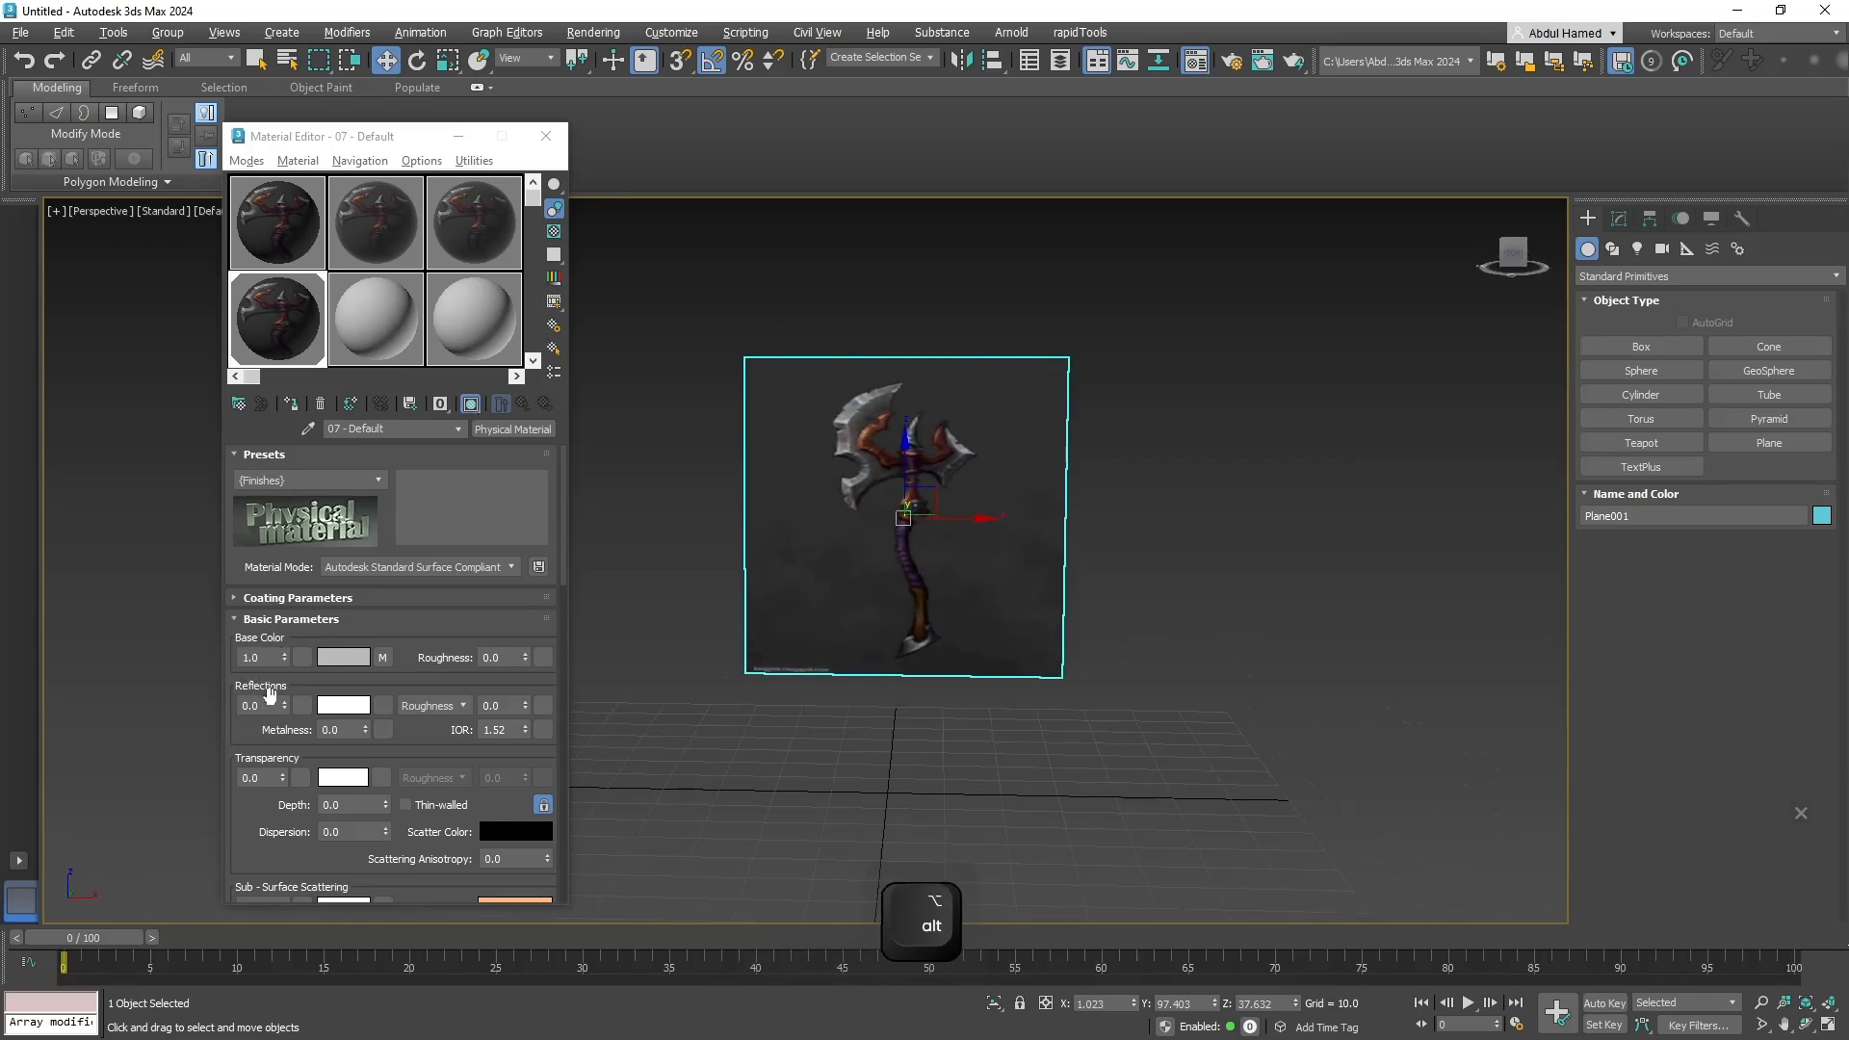
pyautogui.click(256, 706)
pyautogui.write('1')
pyautogui.press('Return')
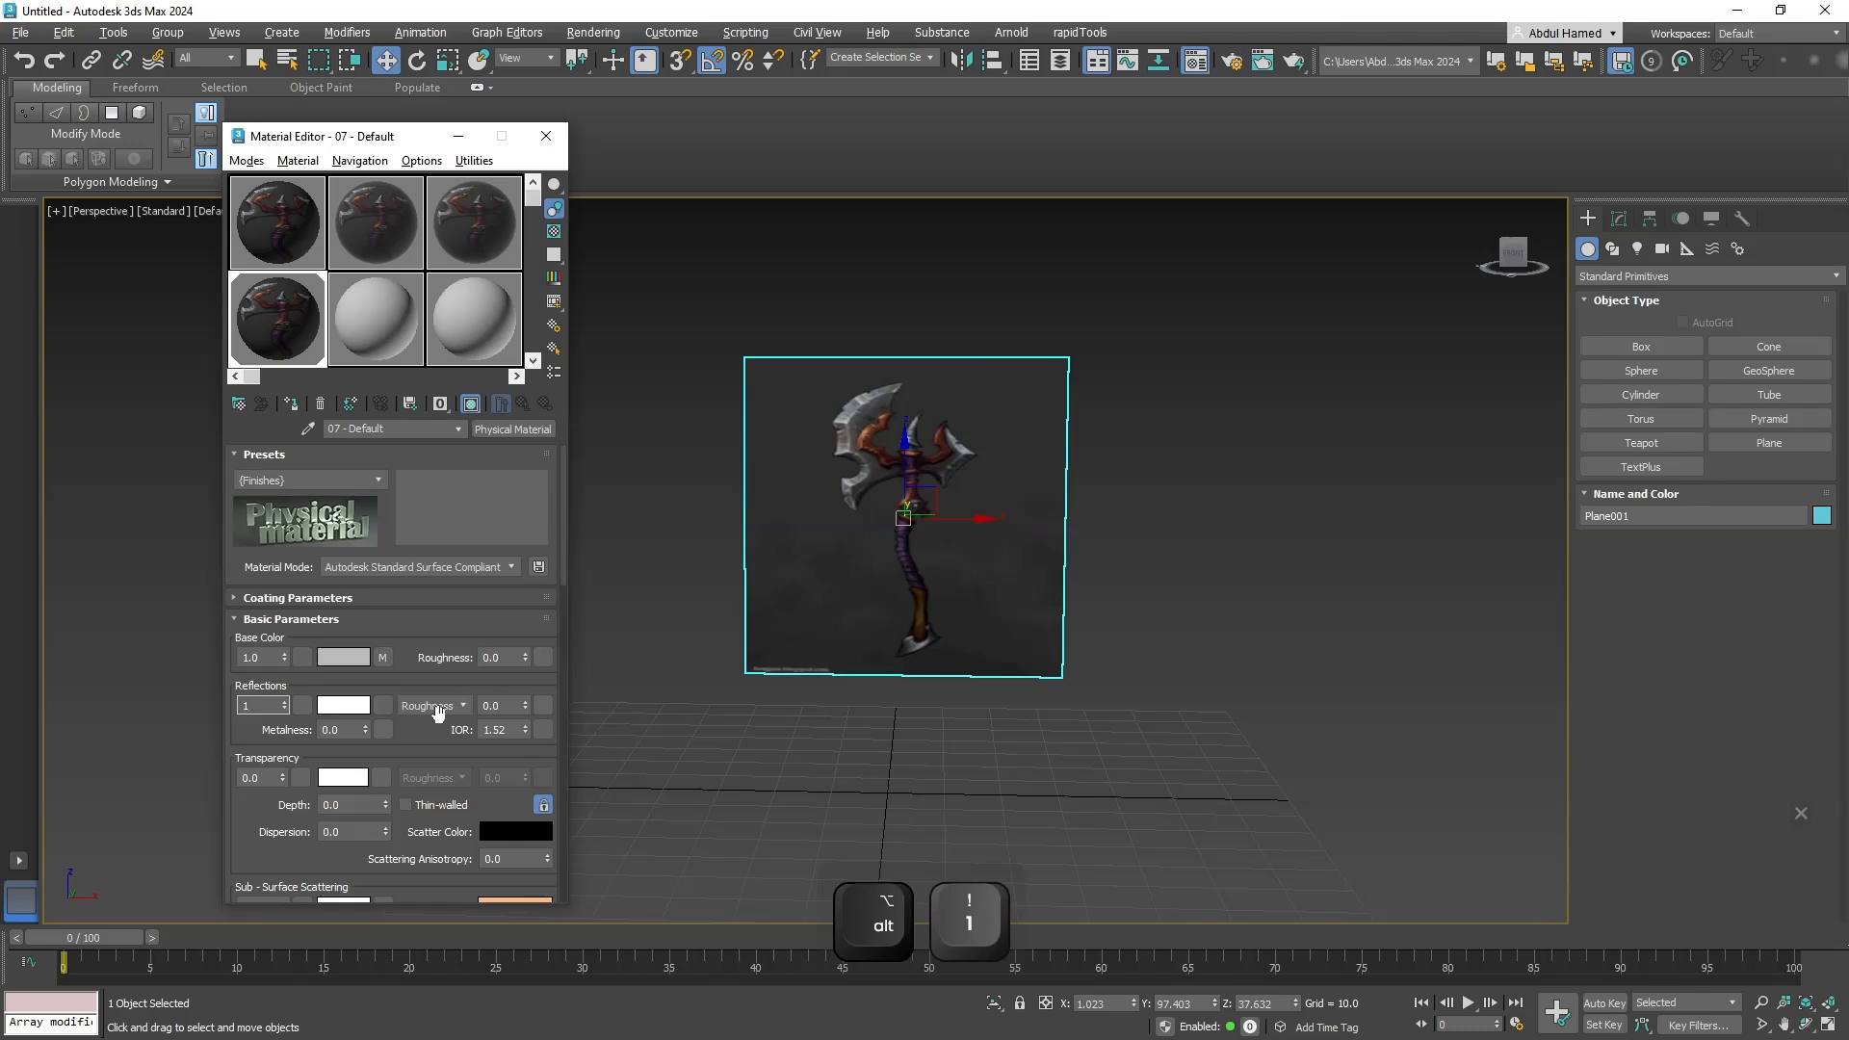
# Set the fourth slot material's reflection weight to 0 and close the Material Editor.
pyautogui.keyDown('alt'); pyautogui.moveTo(914, 693); pyautogui.dragTo(912, 783, button='middle'); pyautogui.keyUp('alt')
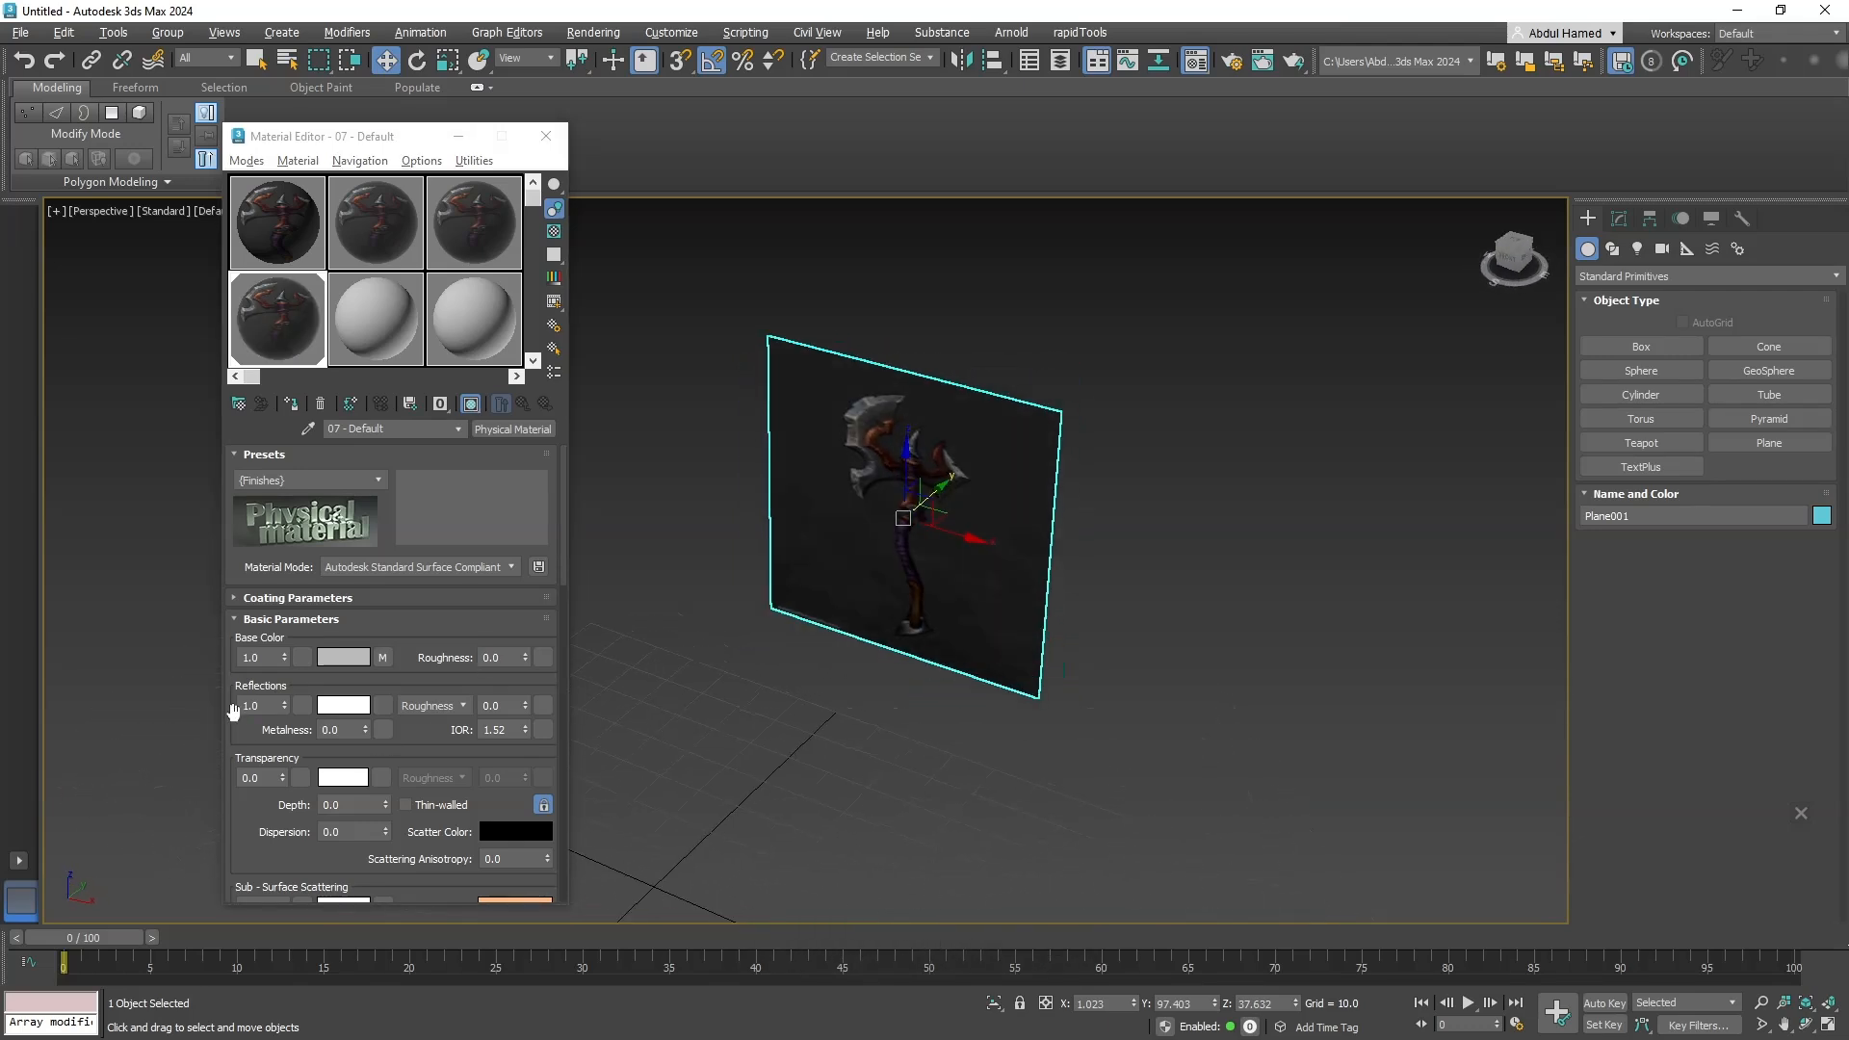
pyautogui.click(264, 706)
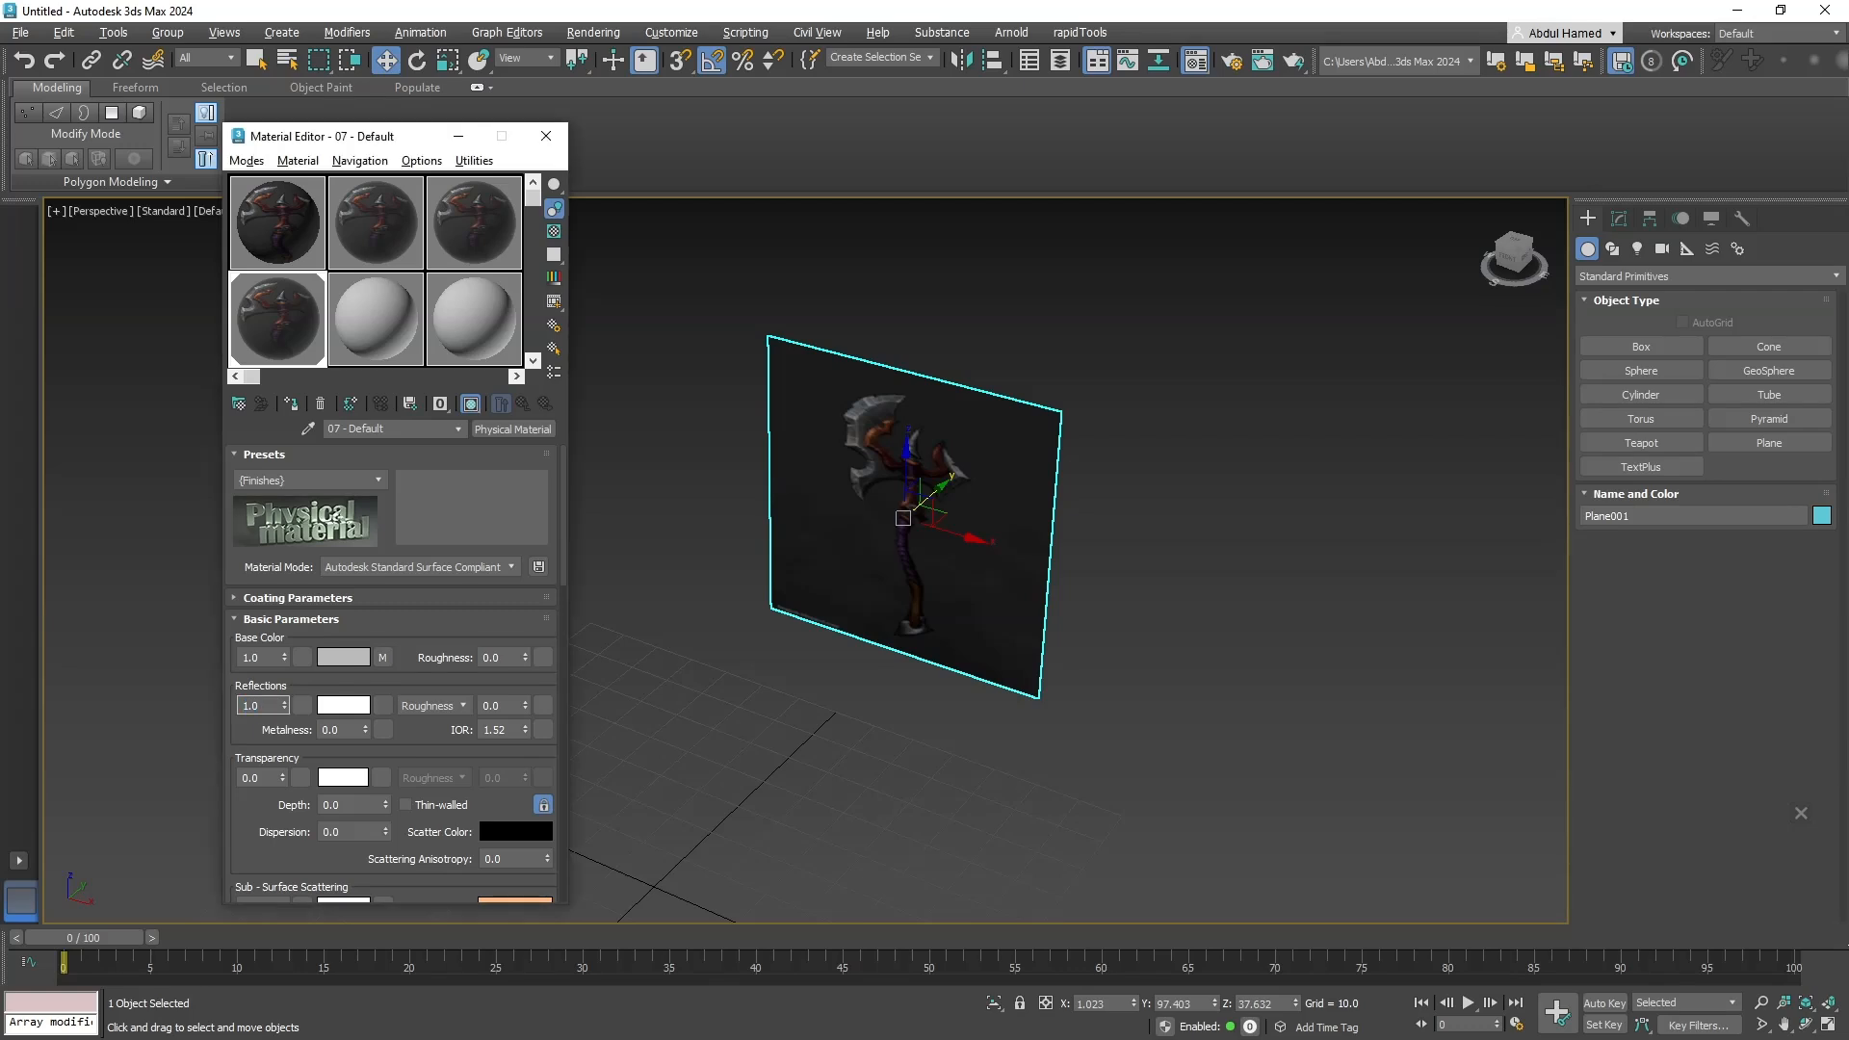
pyautogui.write('0')
pyautogui.press('Return')
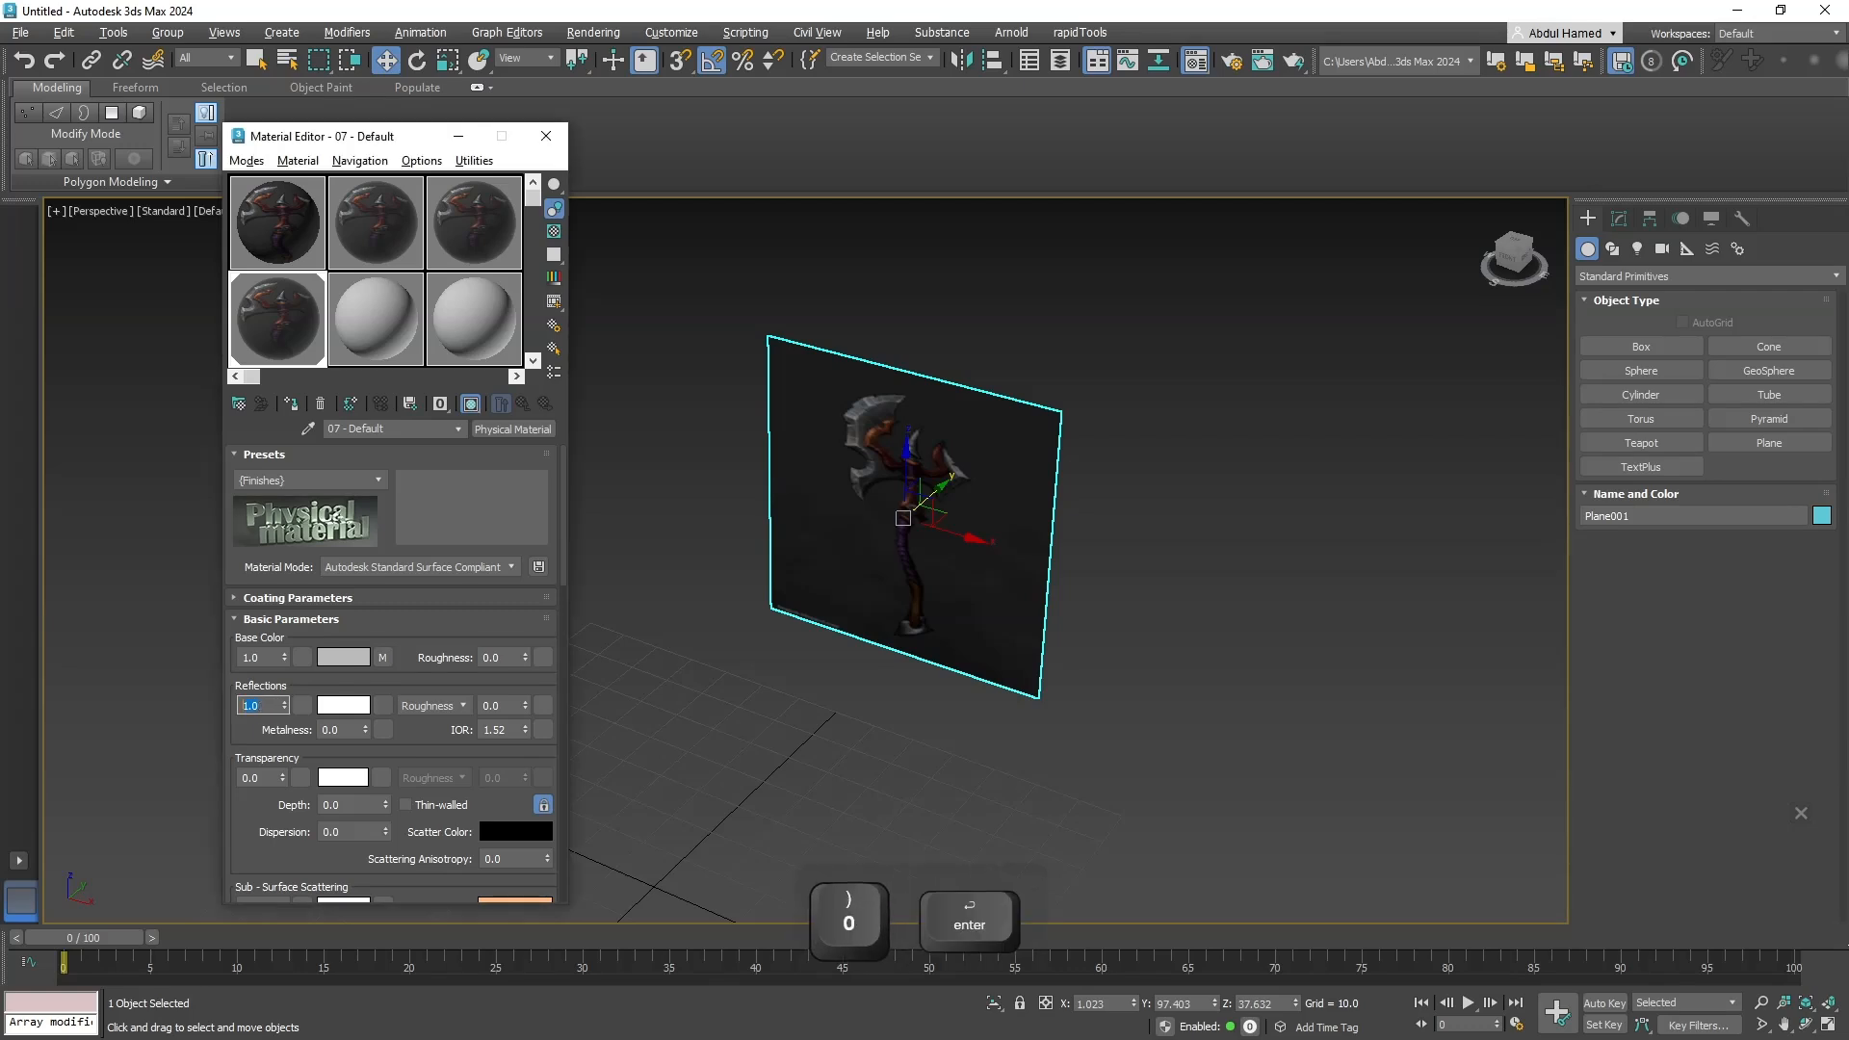
pyautogui.click(546, 136)
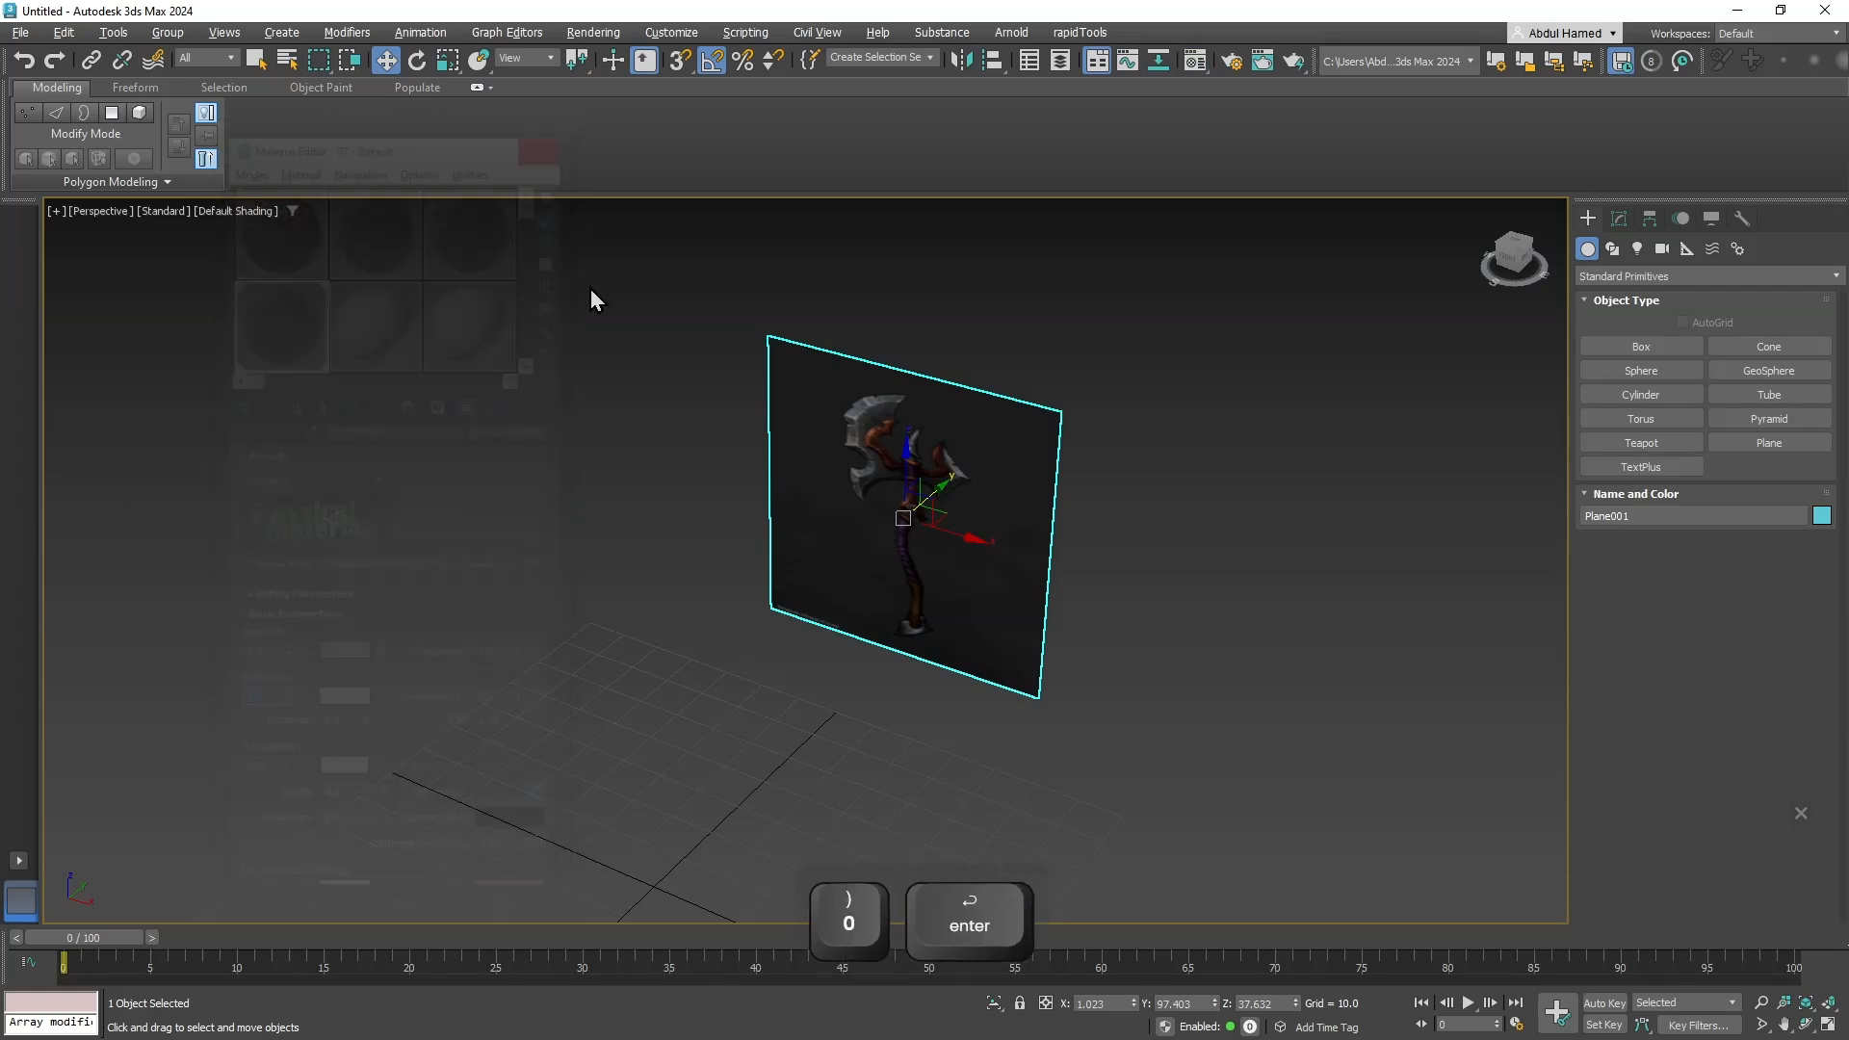
# Scale the reference plane vertically to about 137% so the axe image matches its original proportions.
pyautogui.rightClick(968, 528)
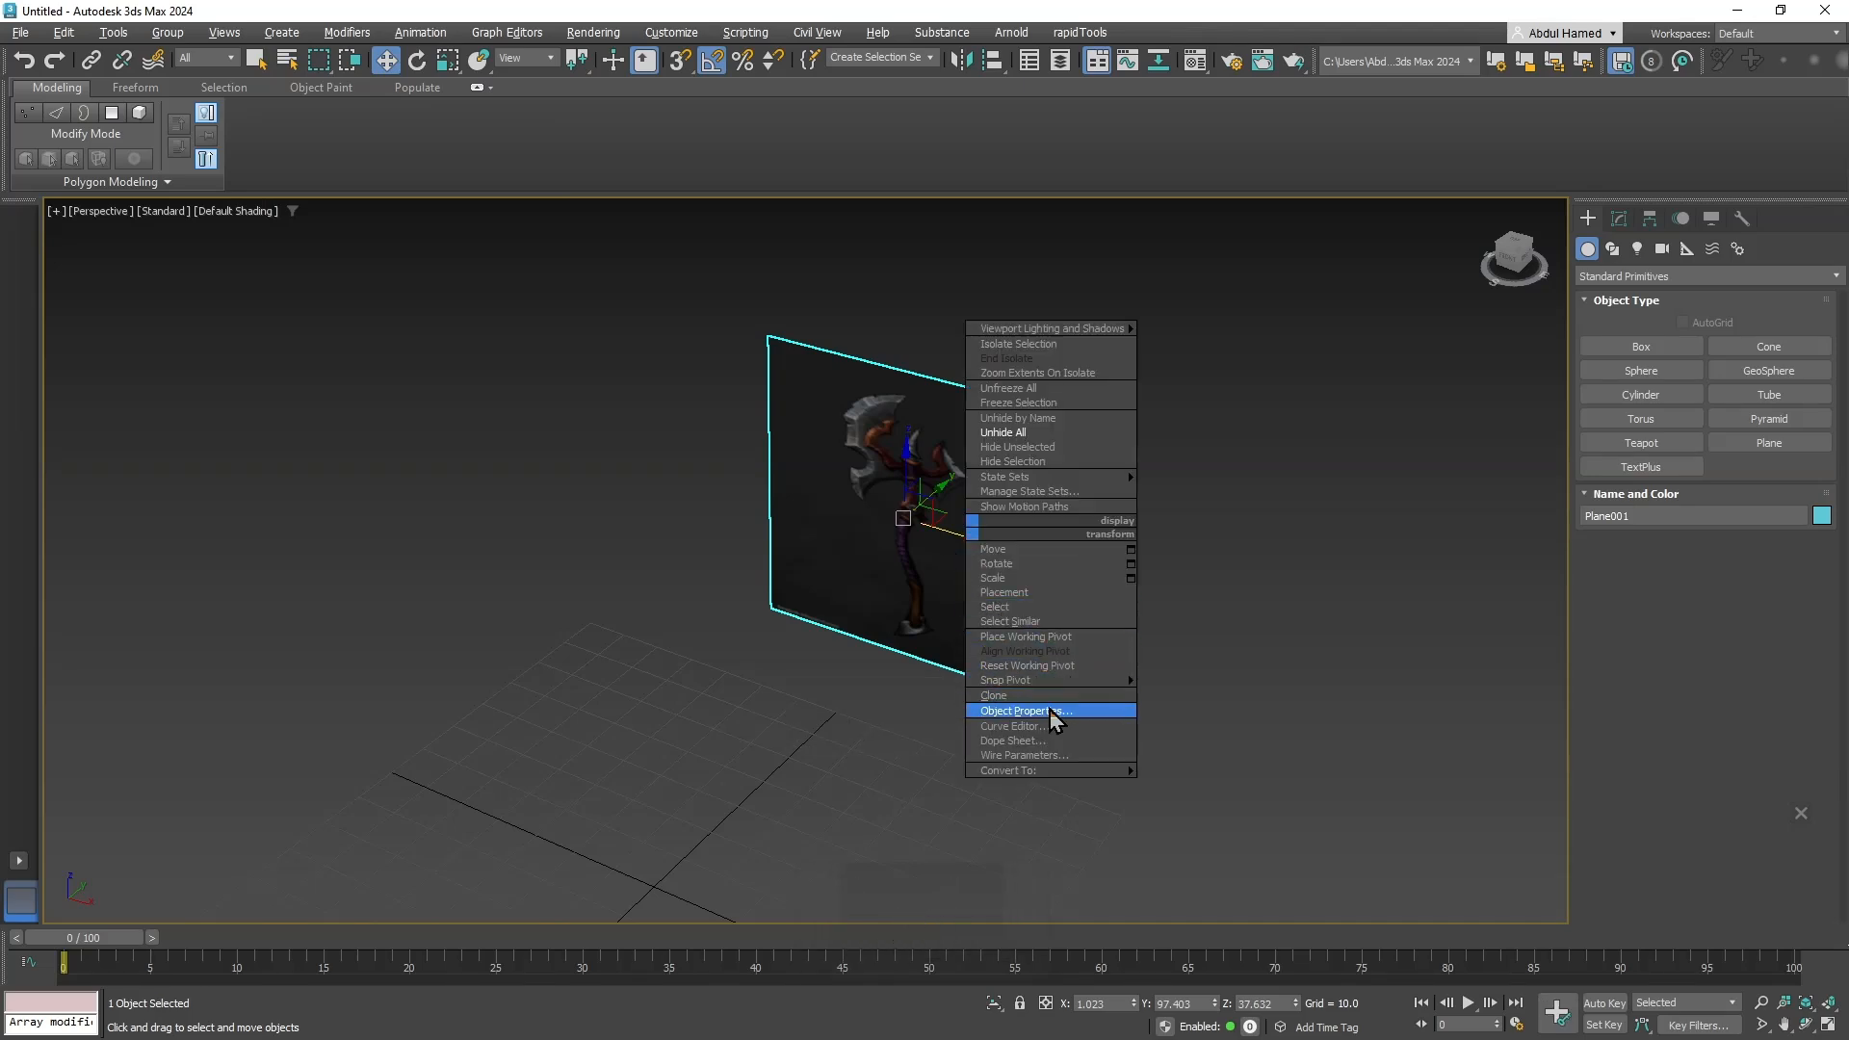
pyautogui.click(950, 705)
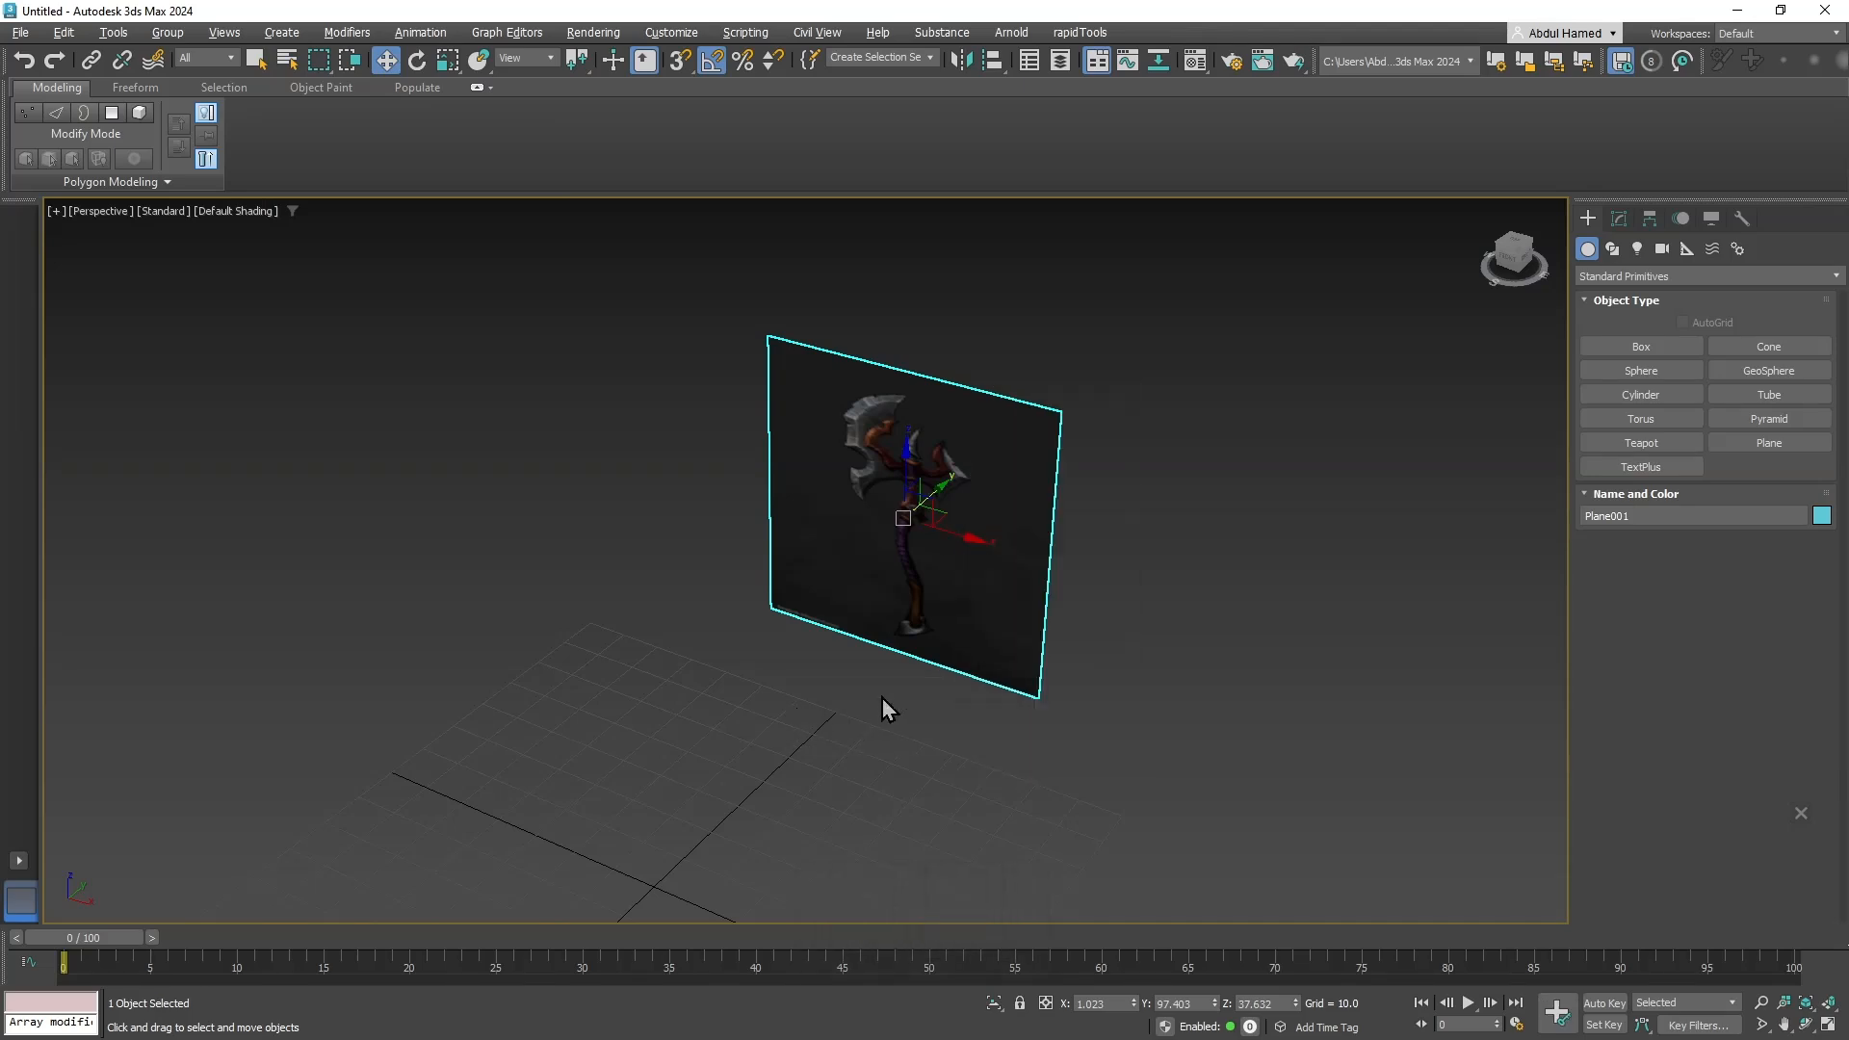
pyautogui.keyDown('alt'); pyautogui.moveTo(1028, 653); pyautogui.dragTo(1083, 594, button='middle'); pyautogui.keyUp('alt')
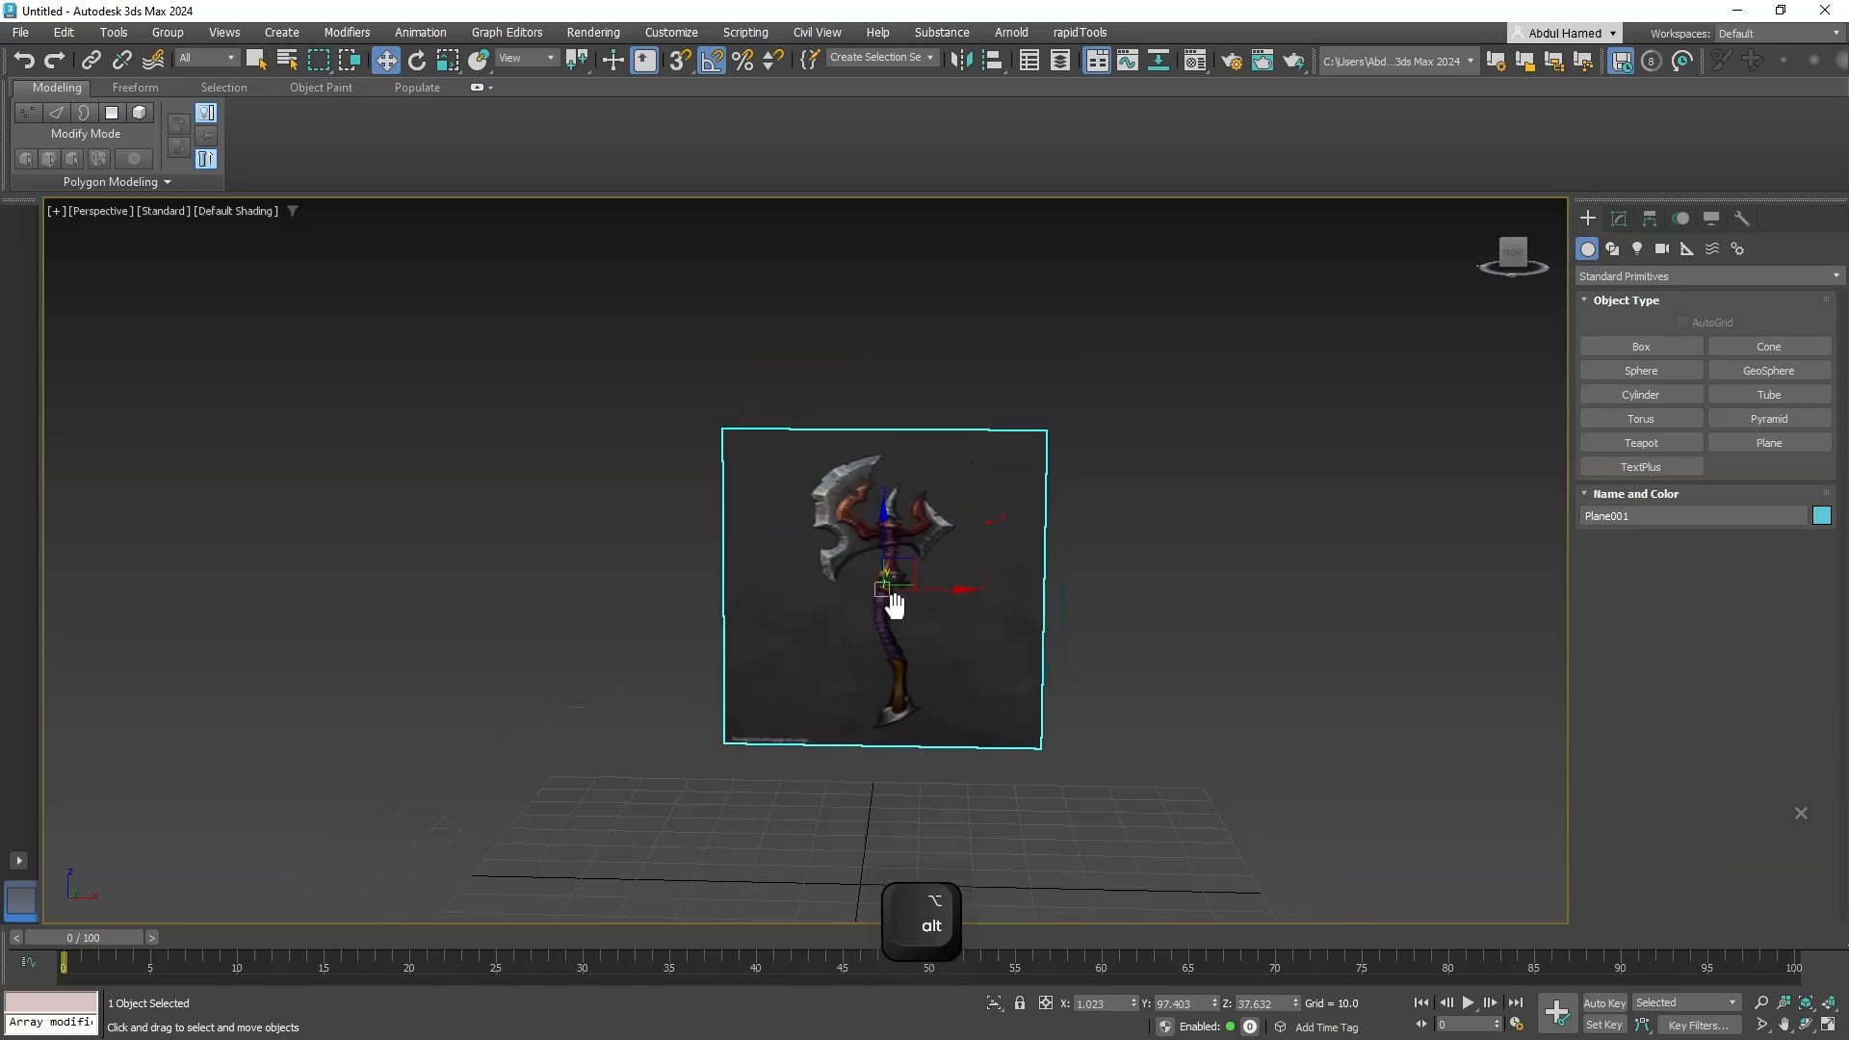
pyautogui.scroll(5, 899, 603)
pyautogui.scroll(-3, 874, 596)
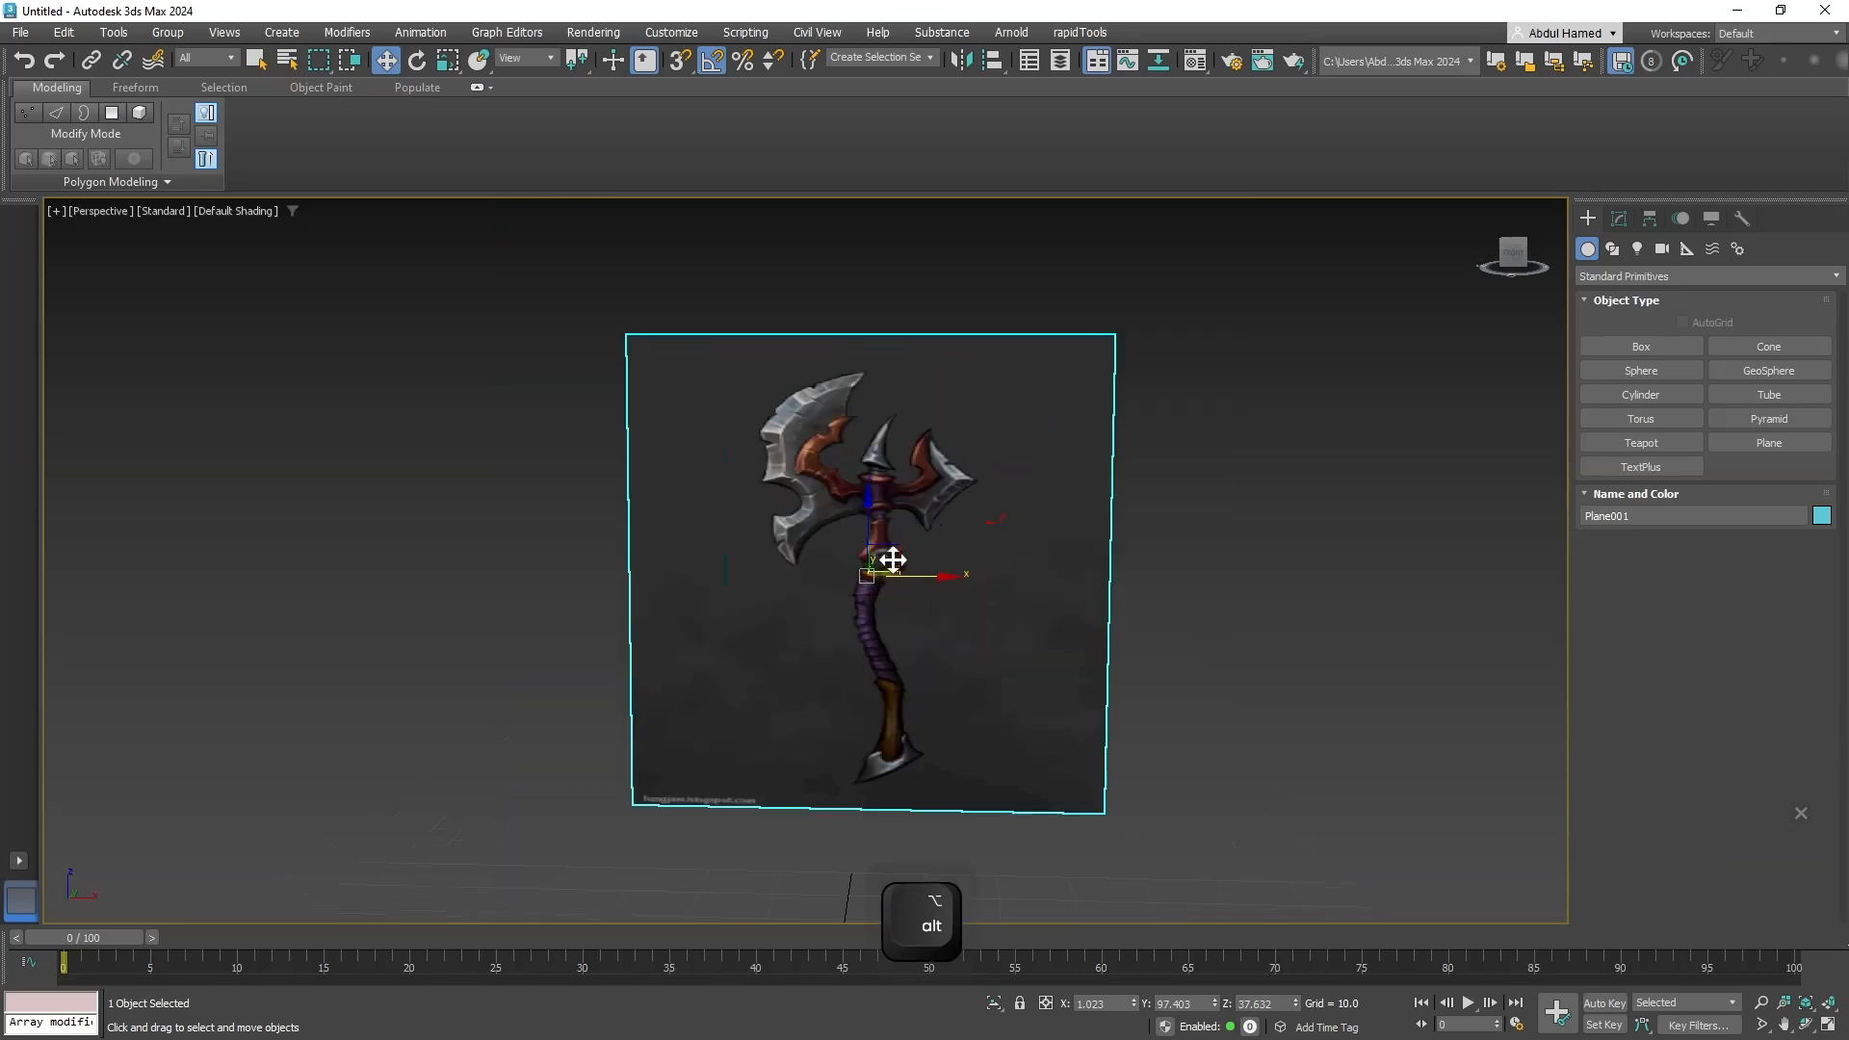
pyautogui.press('r')
pyautogui.moveTo(873, 486)
pyautogui.mouseDown()
pyautogui.moveTo(878, 436)
pyautogui.moveTo(888, 460)
pyautogui.mouseUp()
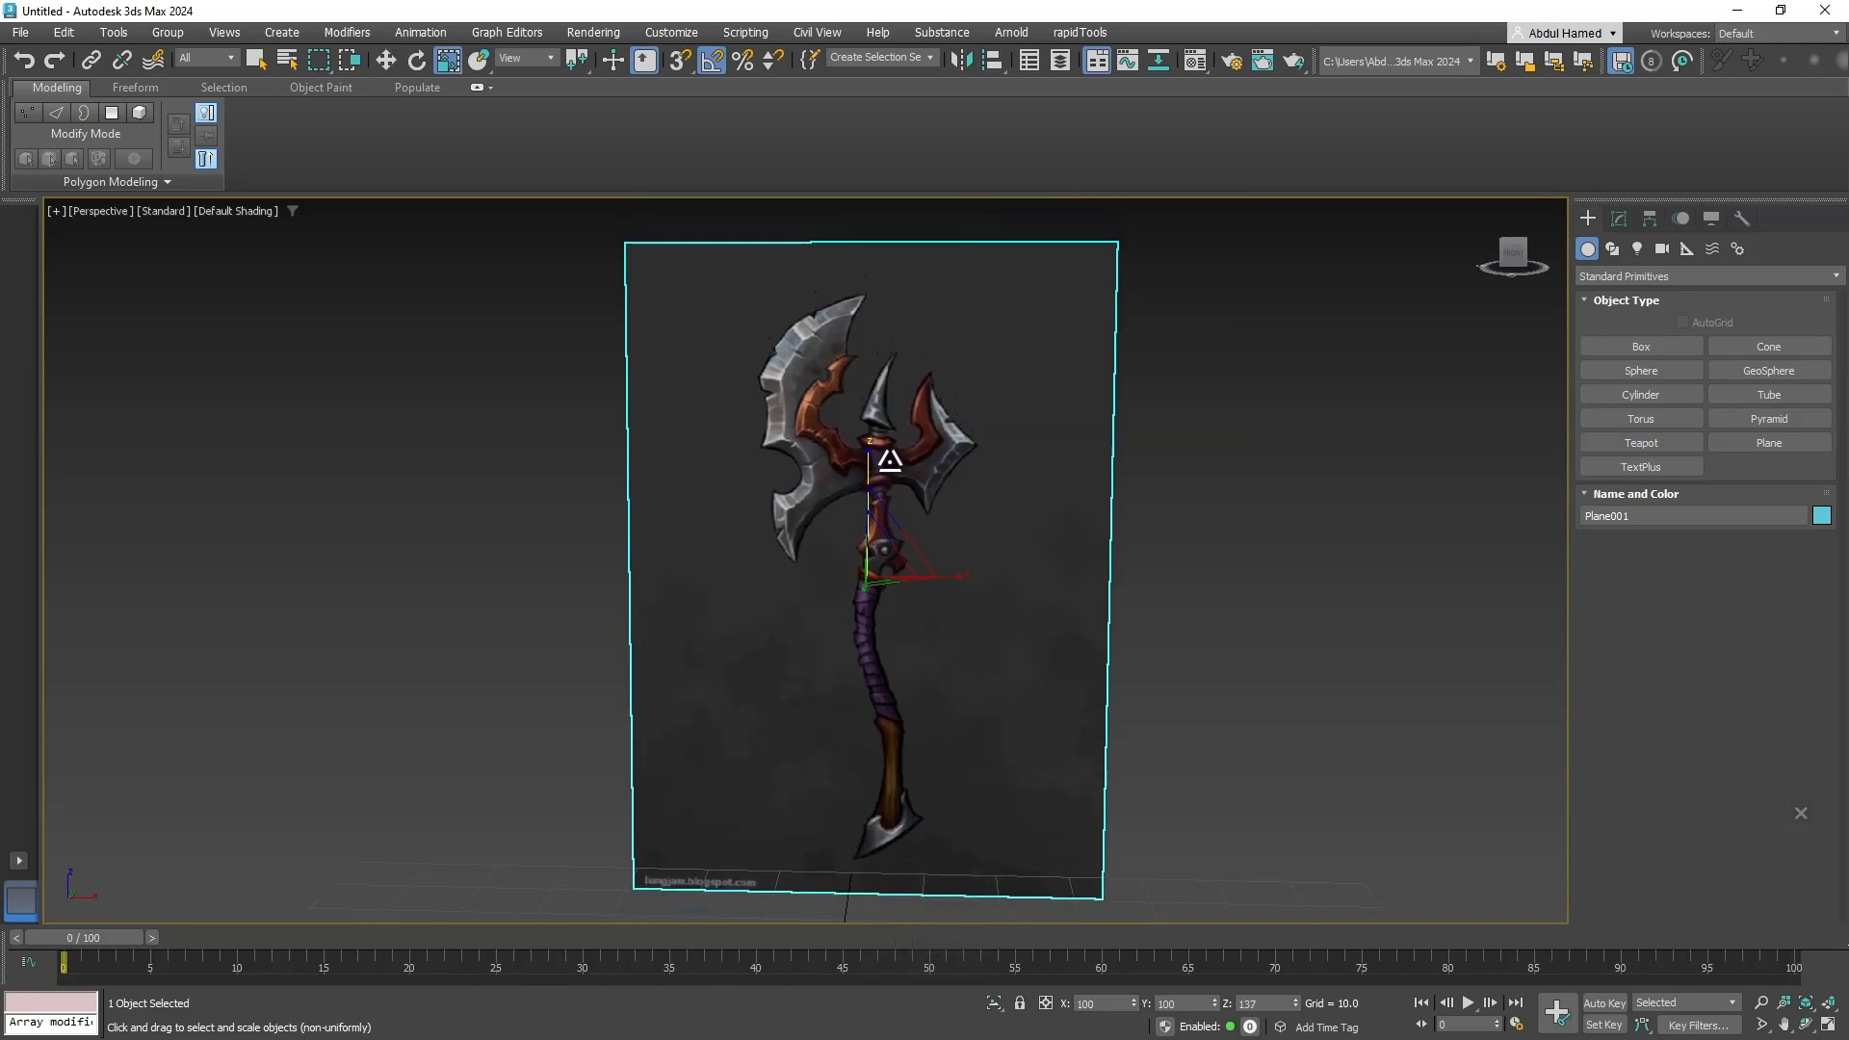
# Freeze the reference plane in its object properties and turn off Show Frozen in Gray.
pyautogui.moveTo(948, 587); pyautogui.dragTo(912, 566, button='middle')
pyautogui.scroll(-3, 912, 504)
pyautogui.rightClick(922, 486)
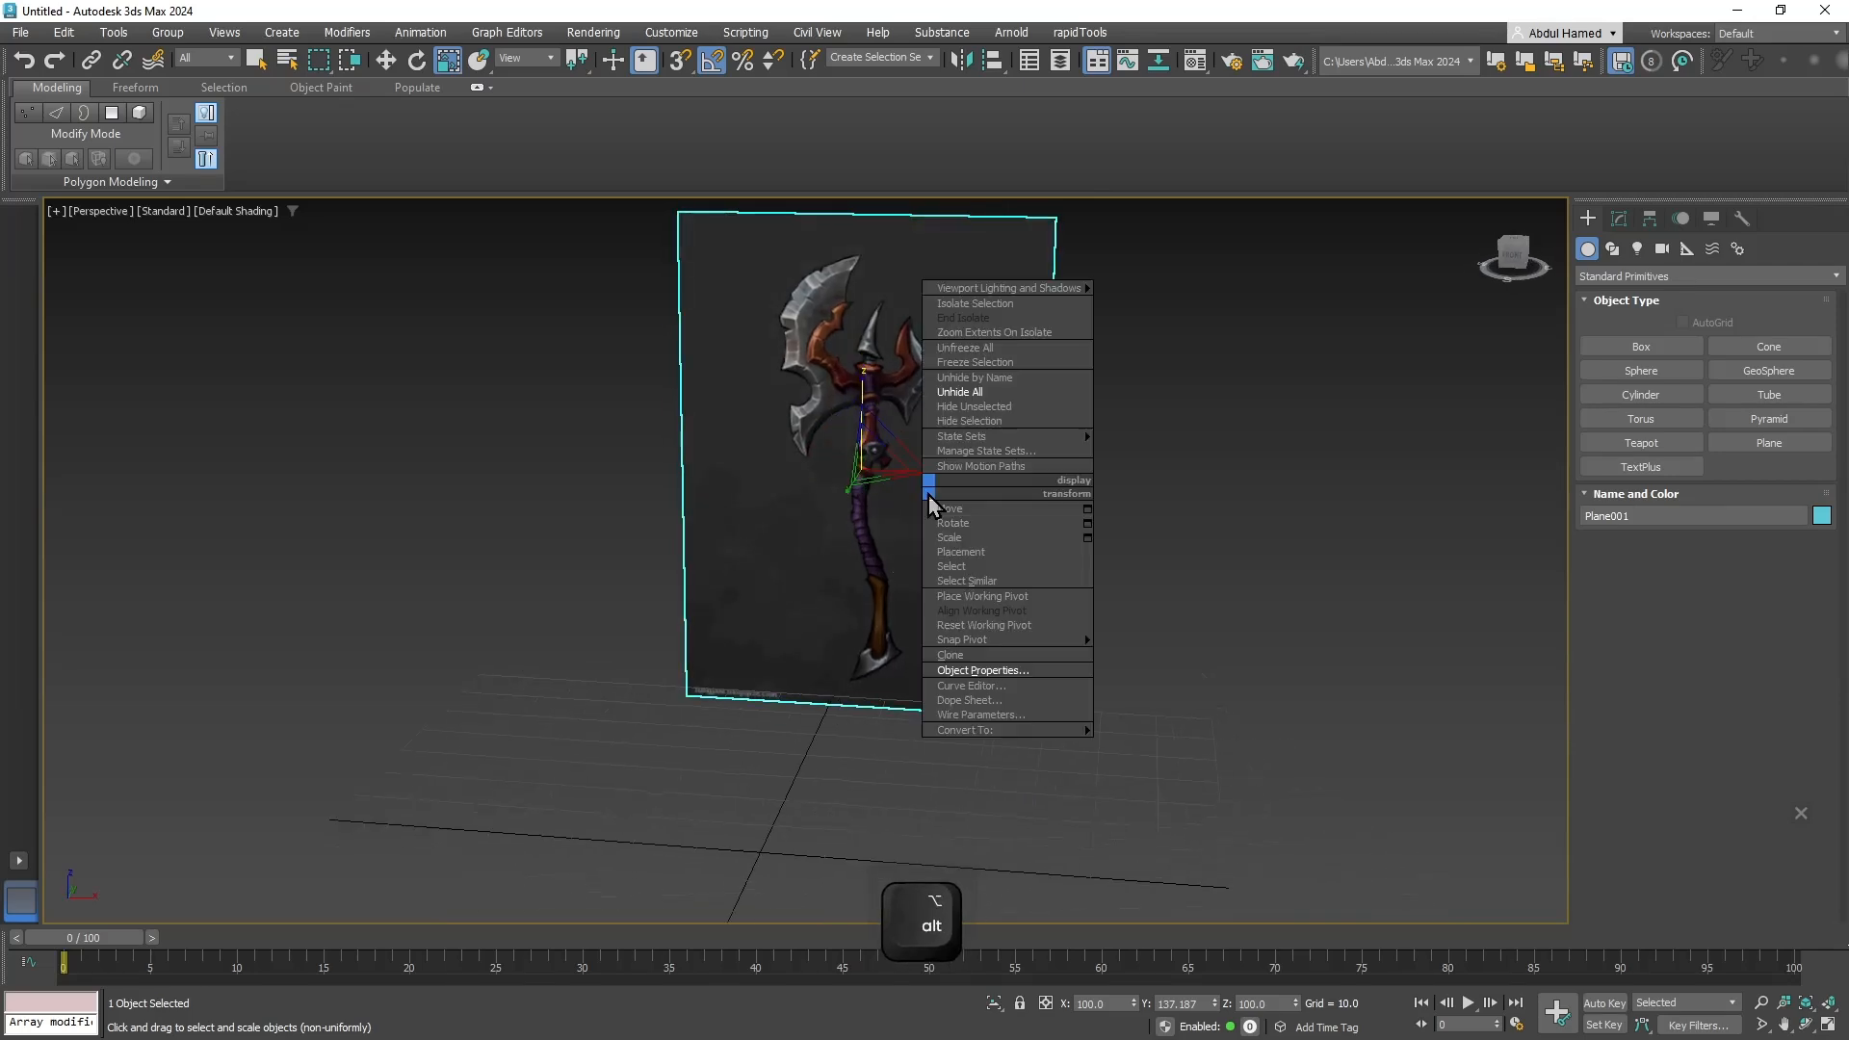
pyautogui.click(1013, 671)
pyautogui.click(777, 496)
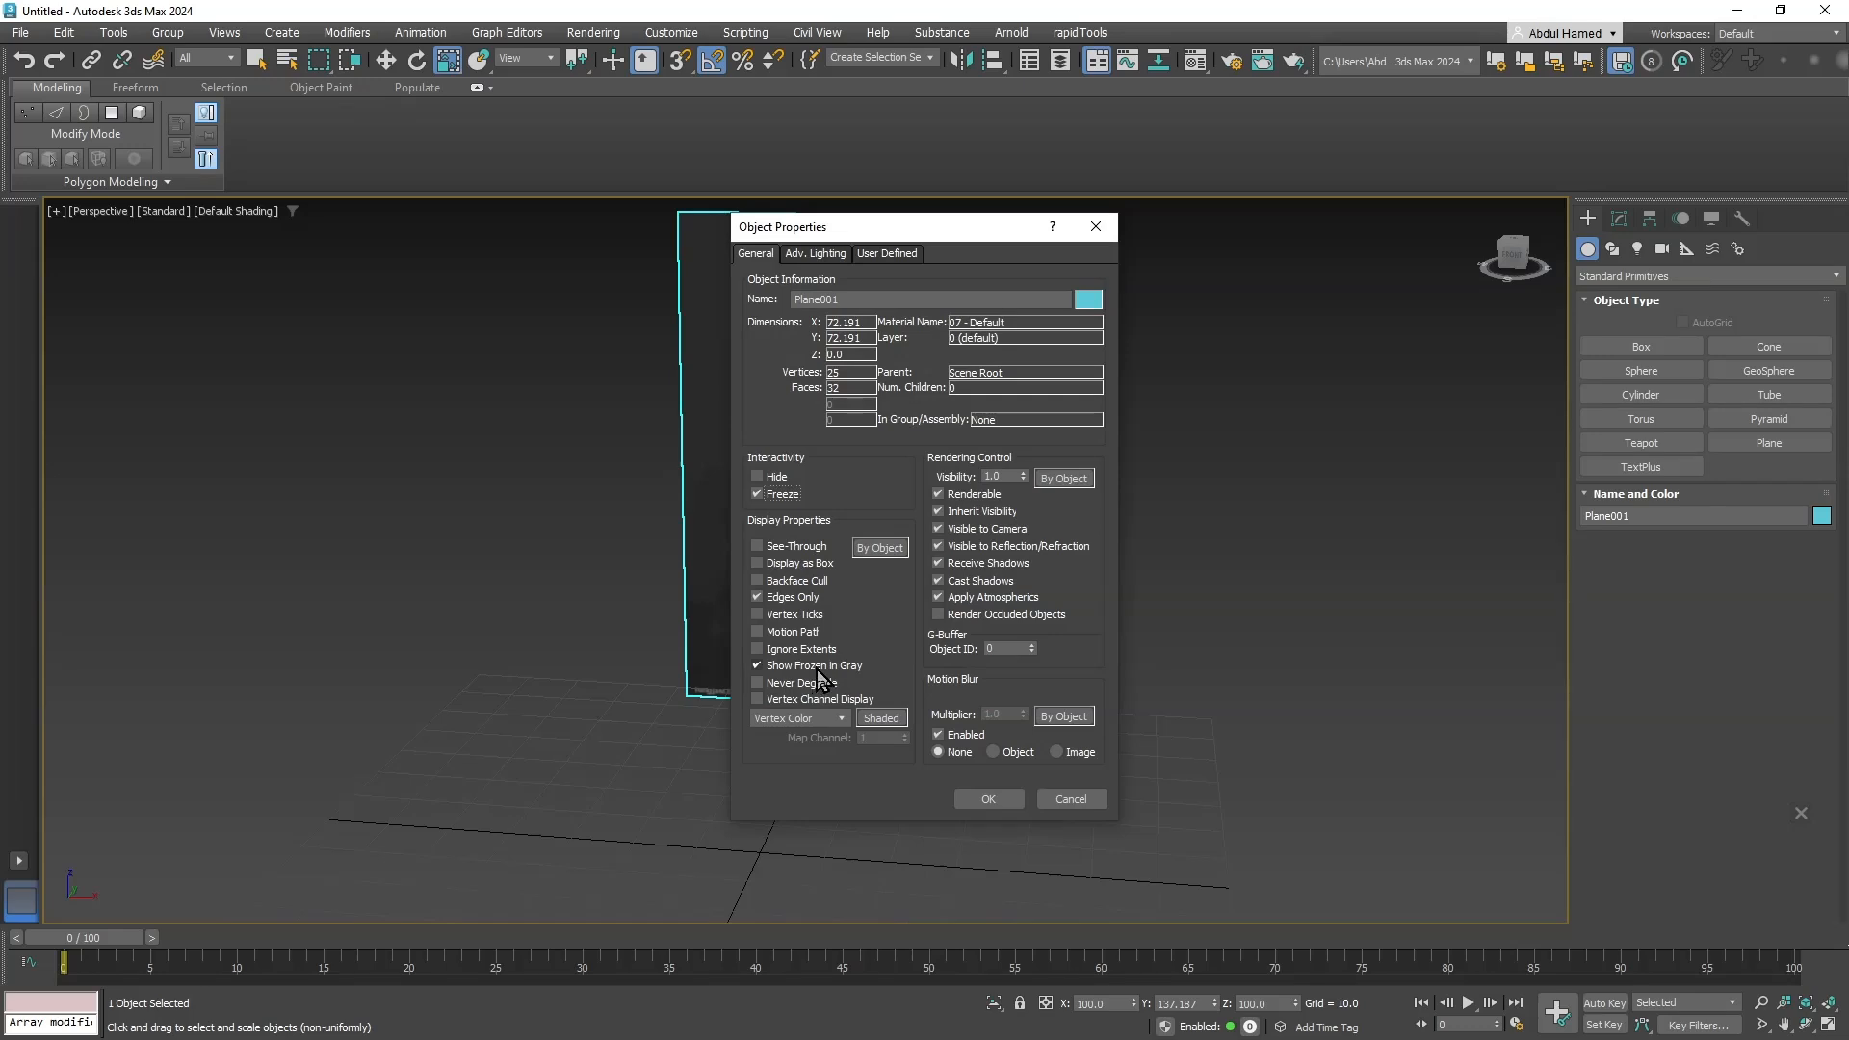
pyautogui.click(818, 668)
pyautogui.click(992, 796)
# Switch the viewport to the Front view of the axe reference.
pyautogui.keyDown('alt'); pyautogui.moveTo(898, 710); pyautogui.dragTo(933, 542, button='middle'); pyautogui.keyUp('alt')
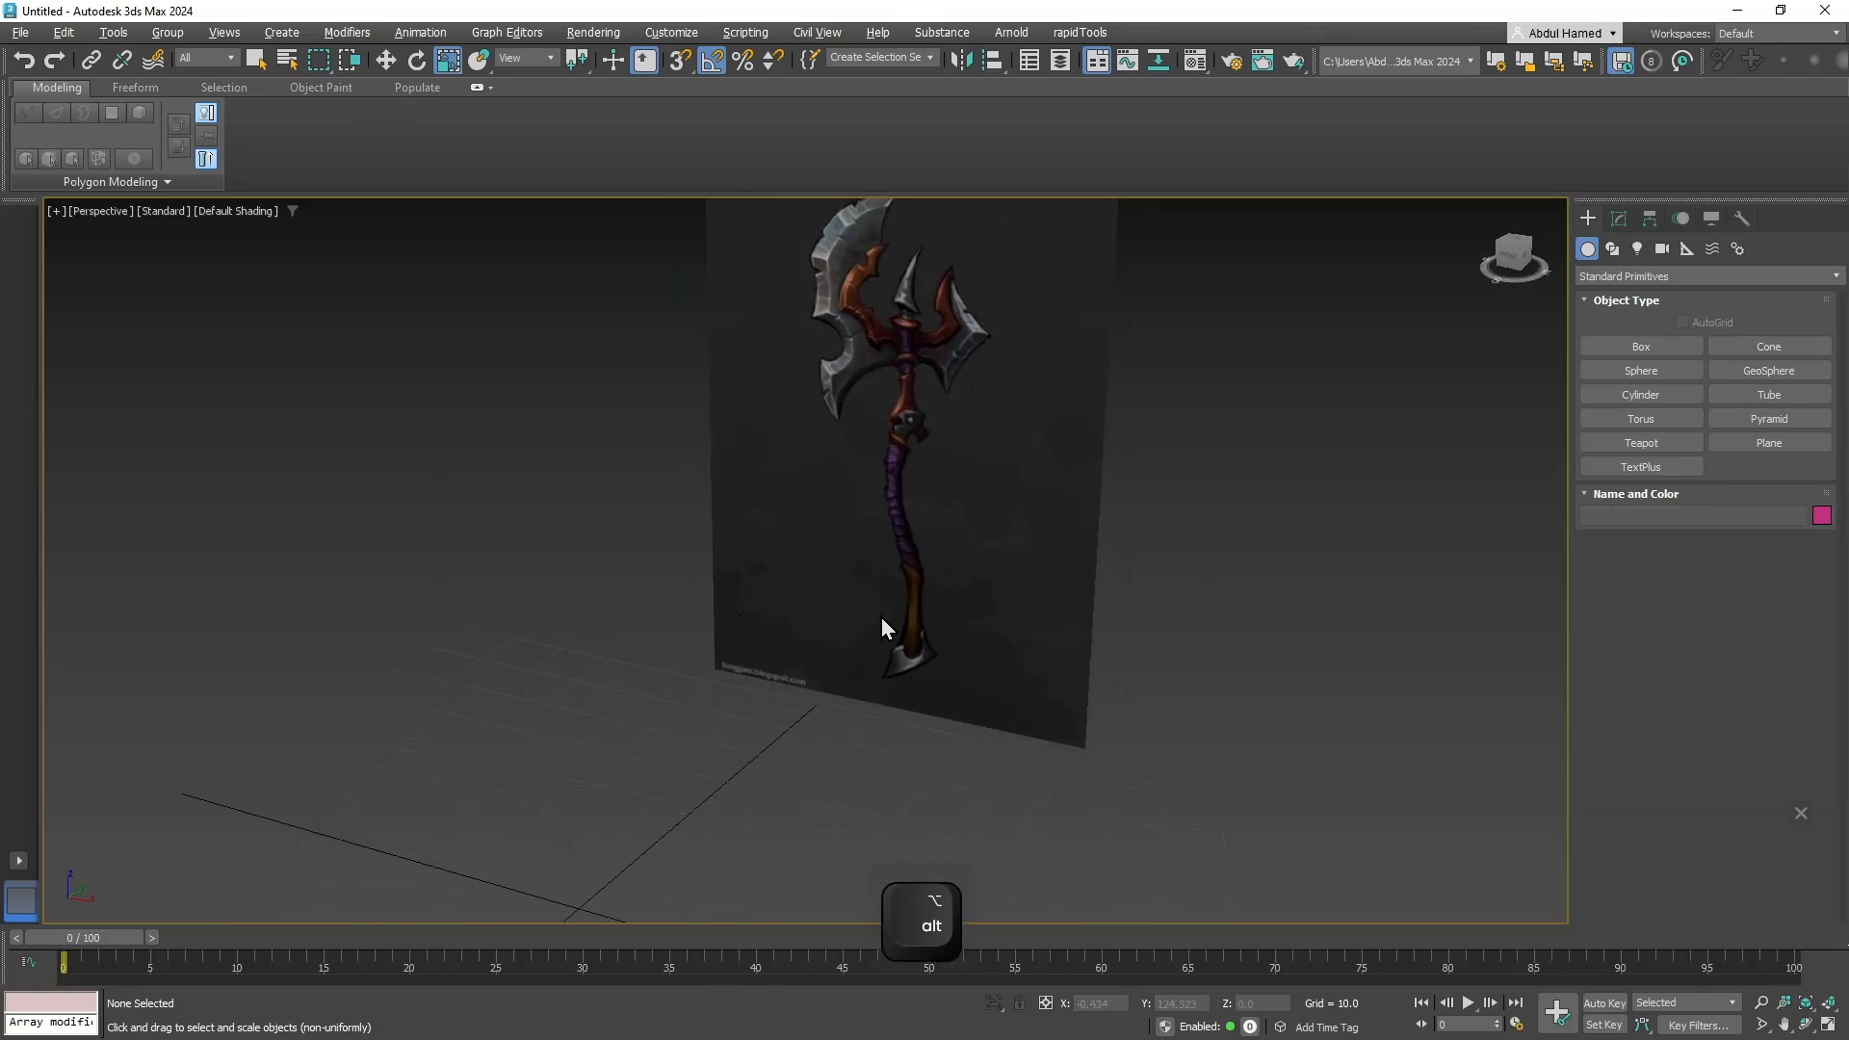
pyautogui.keyDown('alt'); pyautogui.moveTo(858, 709); pyautogui.dragTo(933, 766, button='middle'); pyautogui.keyUp('alt')
pyautogui.press('f')
pyautogui.scroll(3, 930, 674)
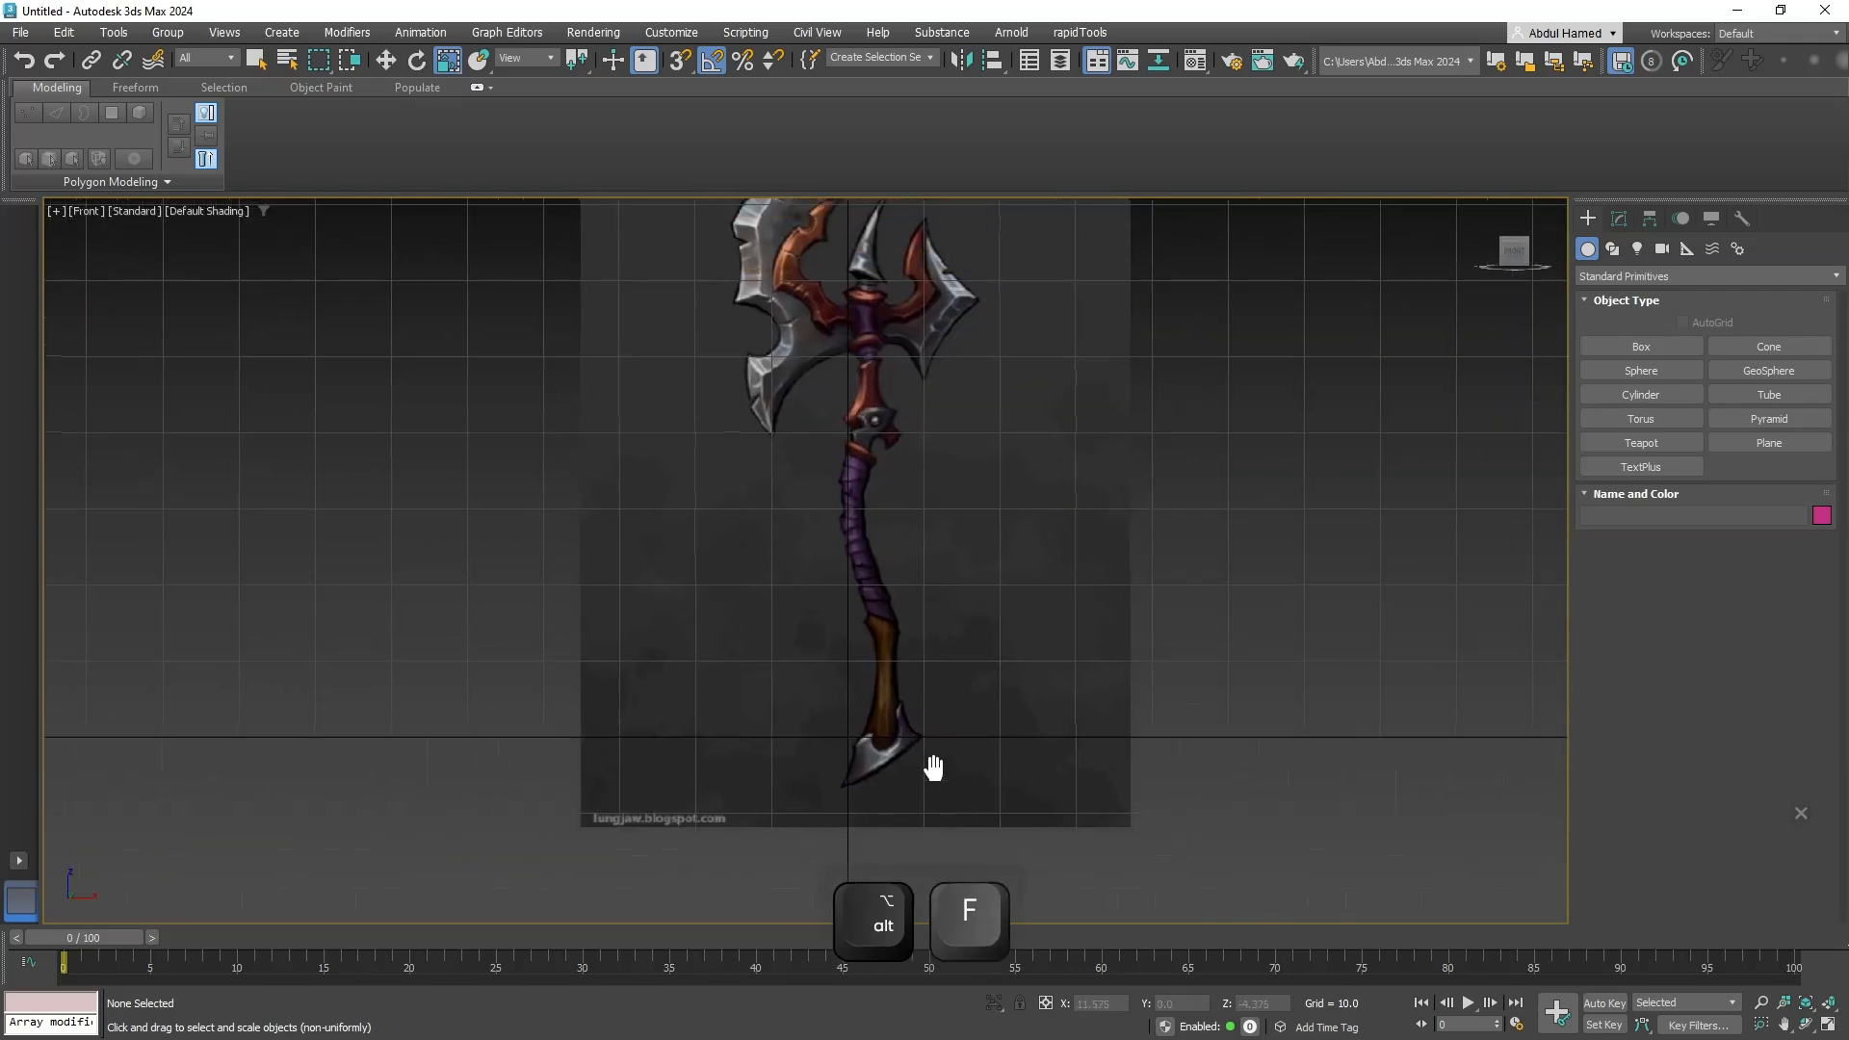
# Examine the axe reference in the Front view, from the blades and collar down the wrapped handle to the pommel spike.
pyautogui.moveTo(906, 680); pyautogui.dragTo(908, 783, button='middle')
pyautogui.scroll(3, 857, 582)
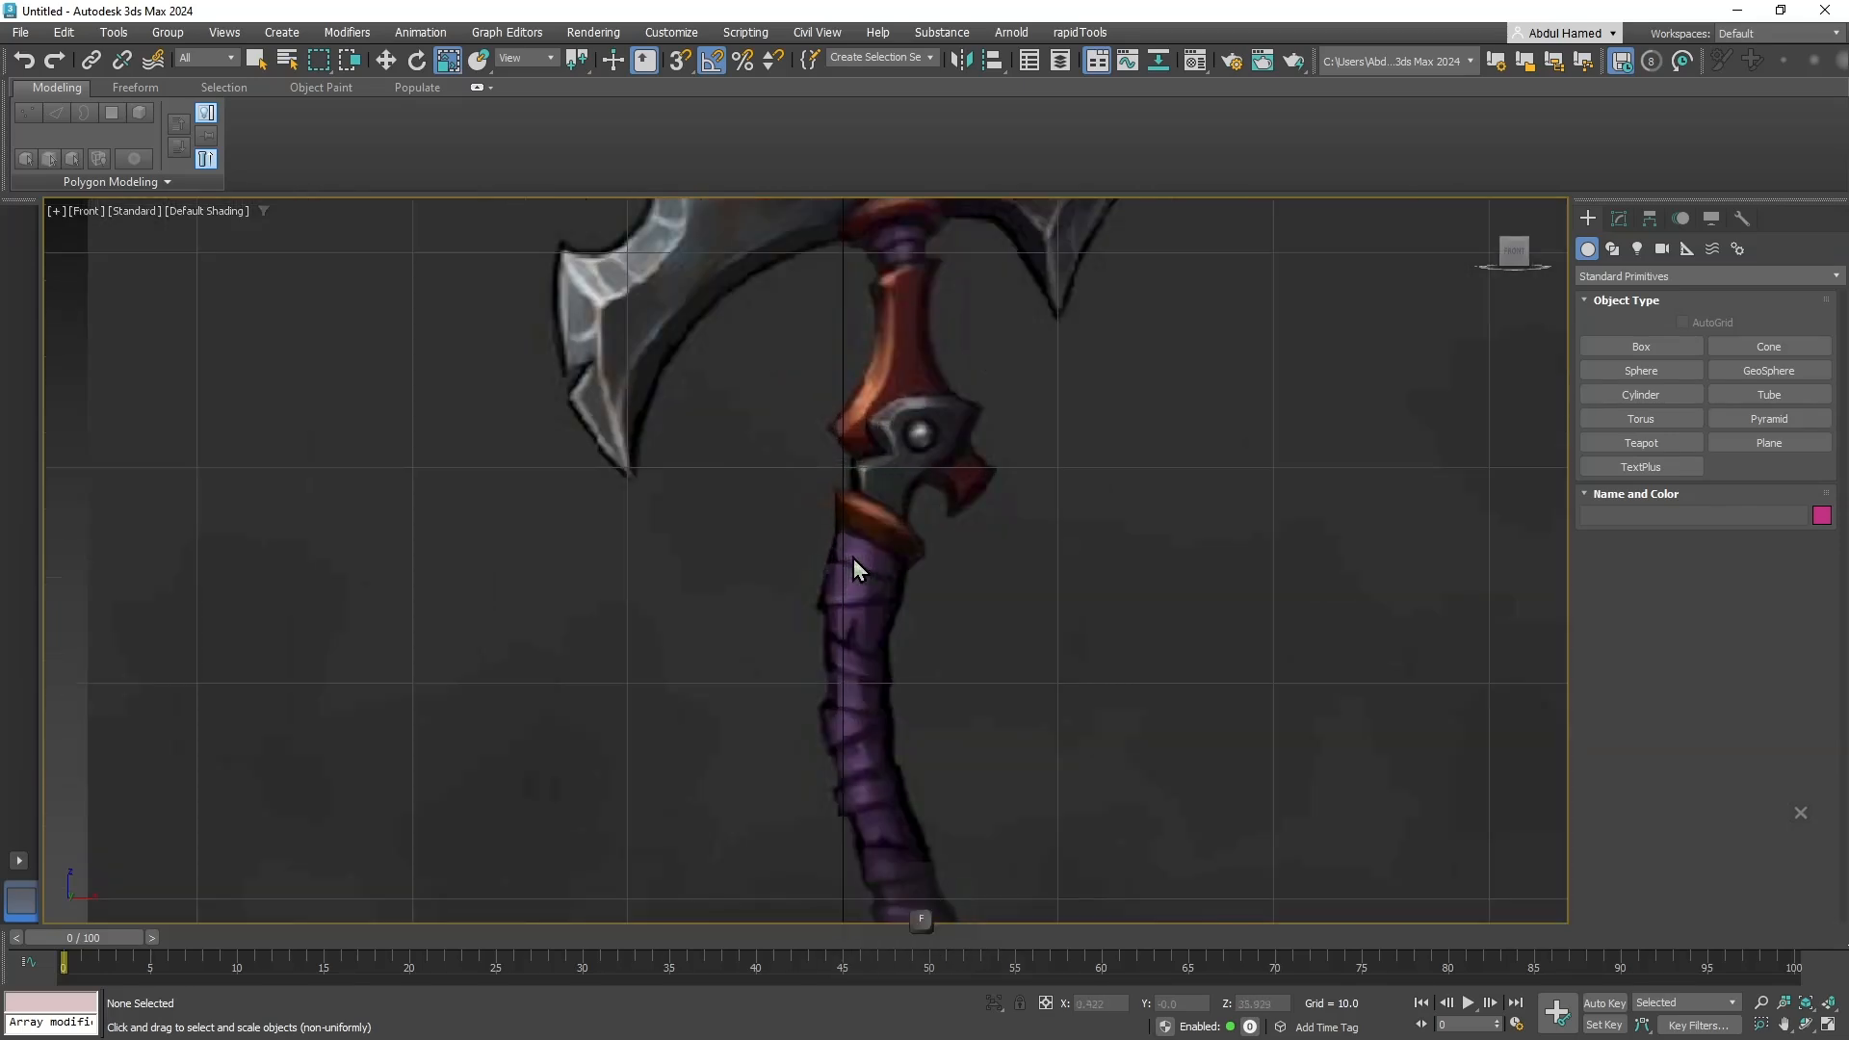
pyautogui.scroll(-2, 853, 558)
pyautogui.scroll(-2, 853, 559)
pyautogui.moveTo(910, 674); pyautogui.dragTo(880, 776, button='middle')
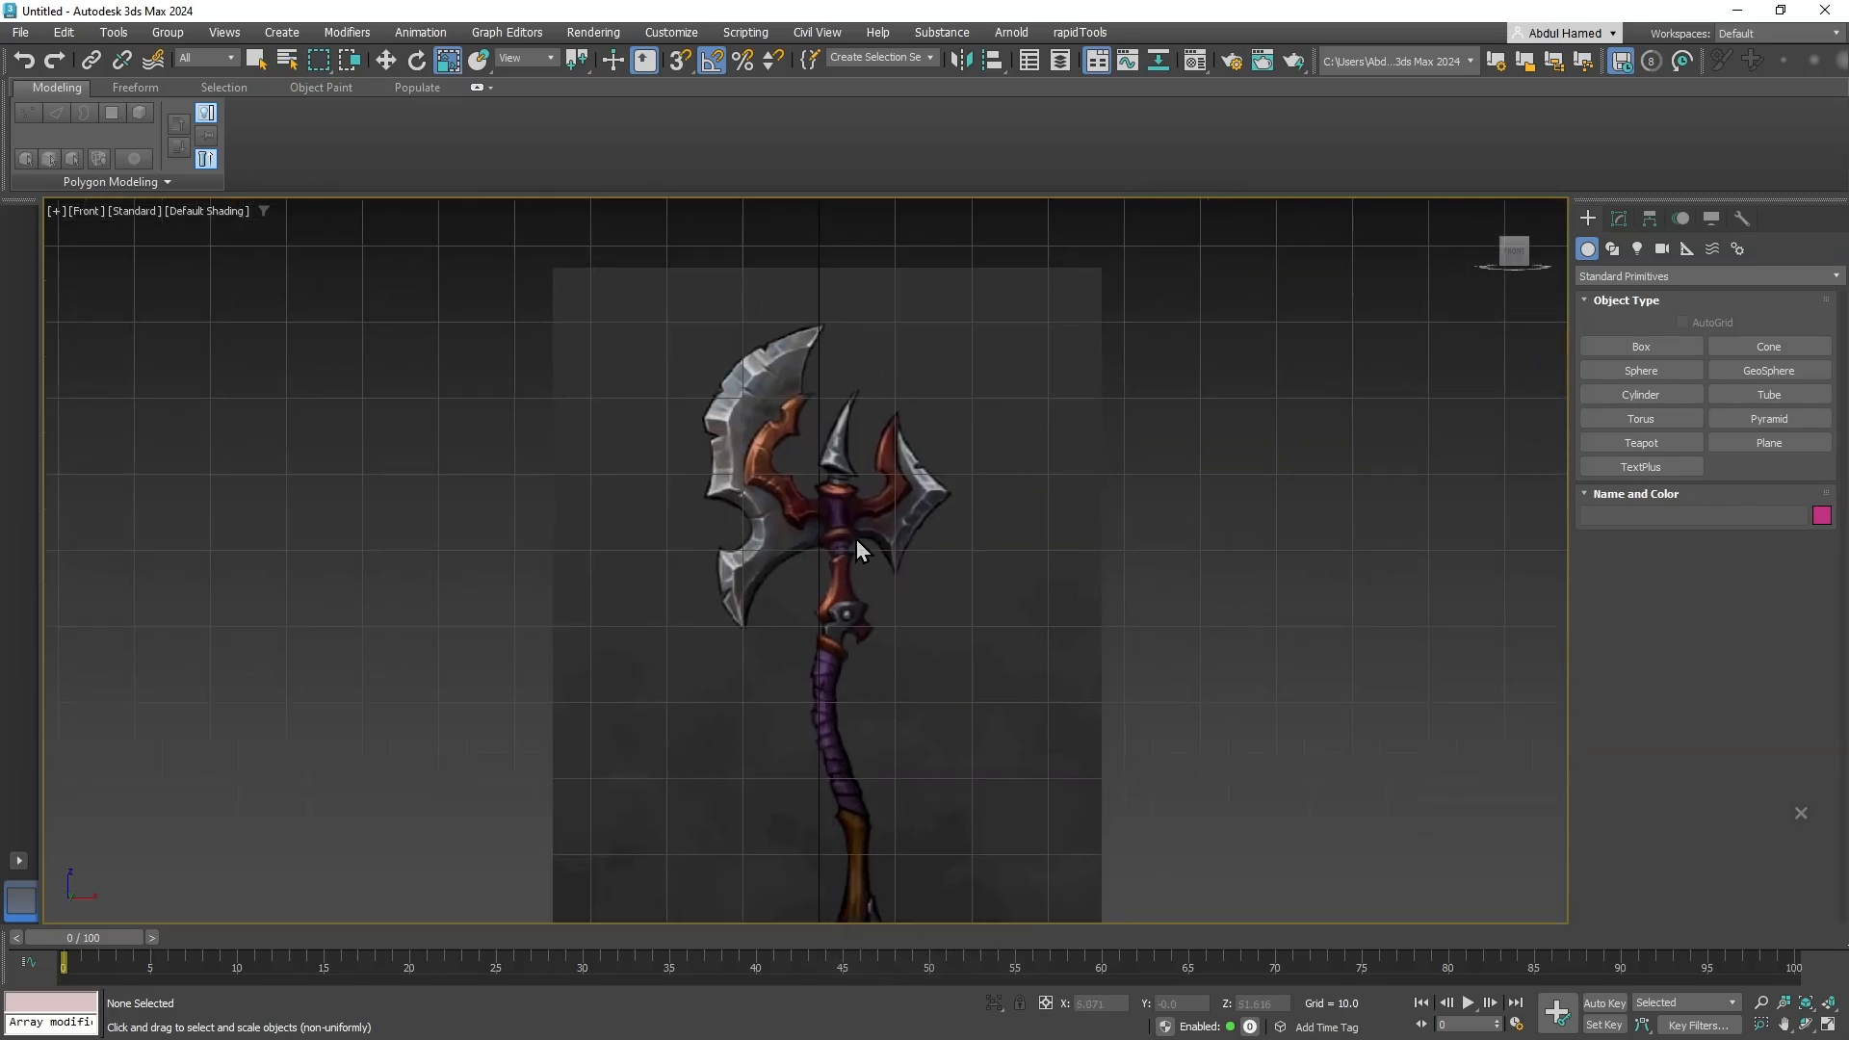
pyautogui.scroll(3, 857, 542)
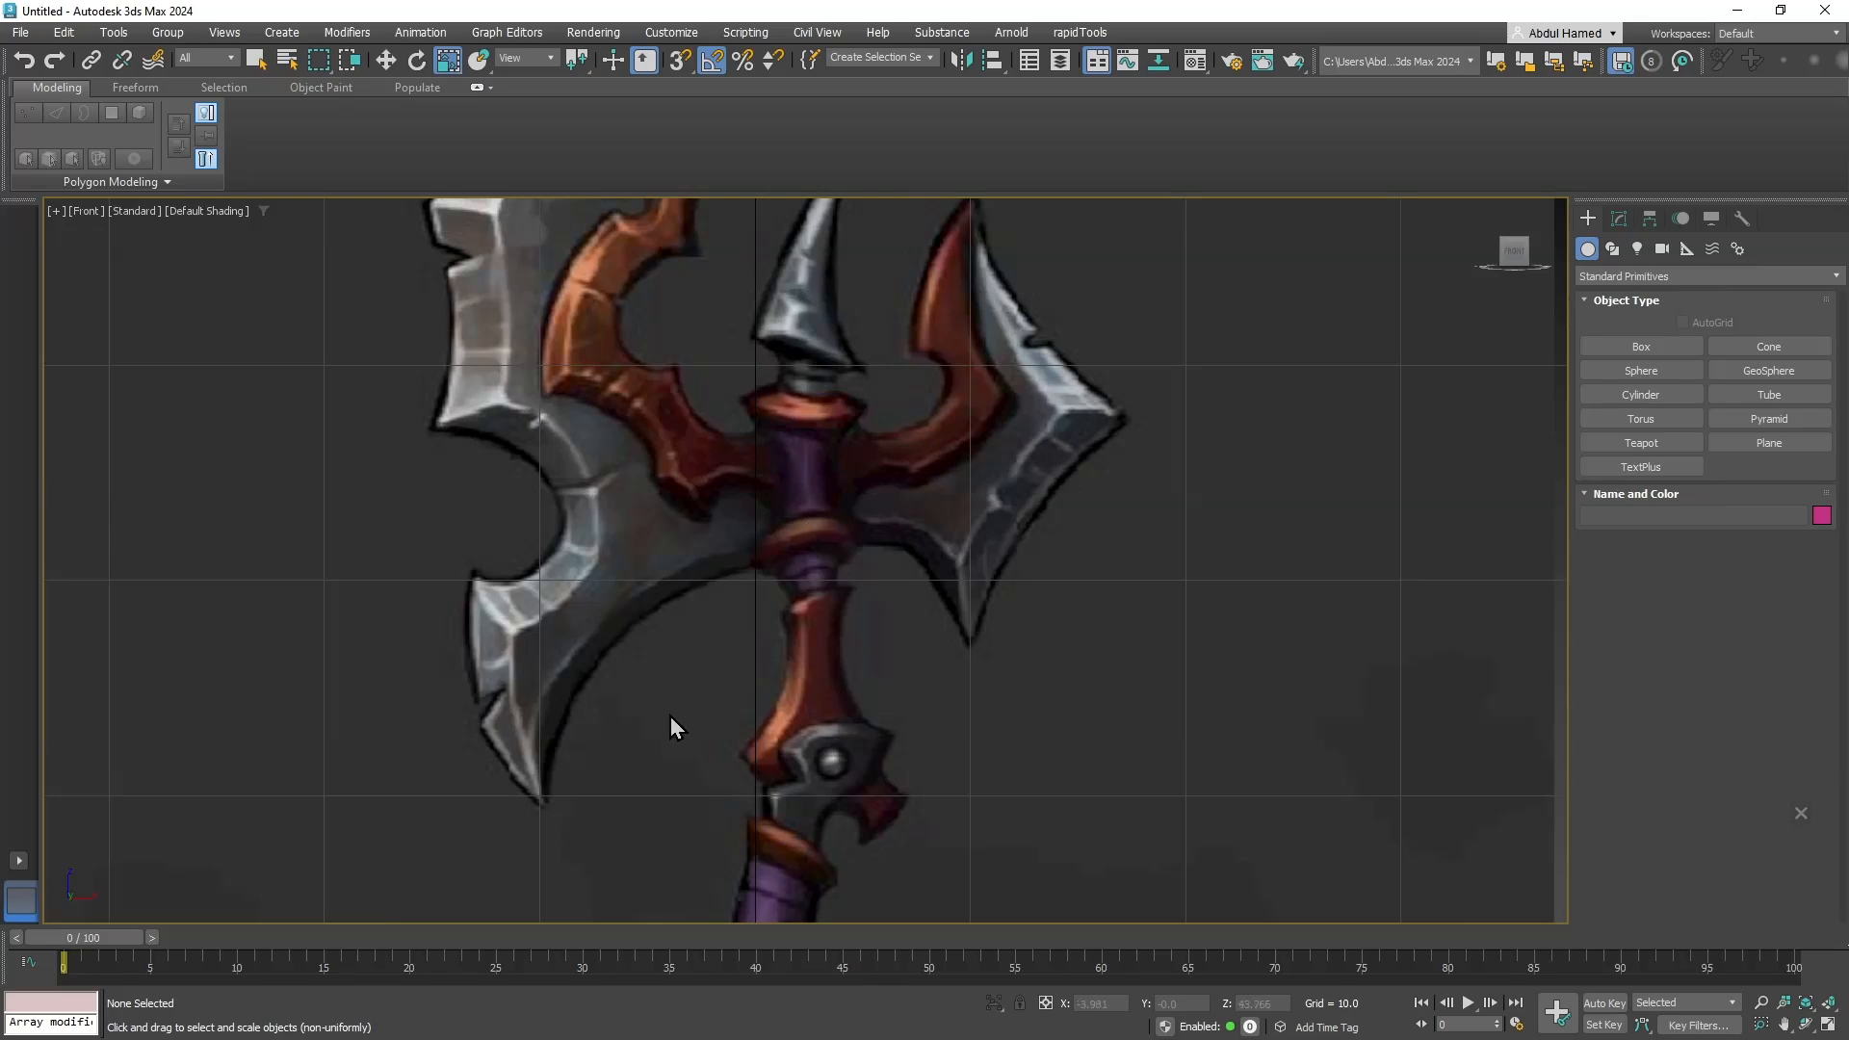
pyautogui.moveTo(783, 789); pyautogui.dragTo(853, 367, button='middle')
pyautogui.scroll(-2, 986, 651)
pyautogui.moveTo(985, 632); pyautogui.dragTo(881, 504, button='middle')
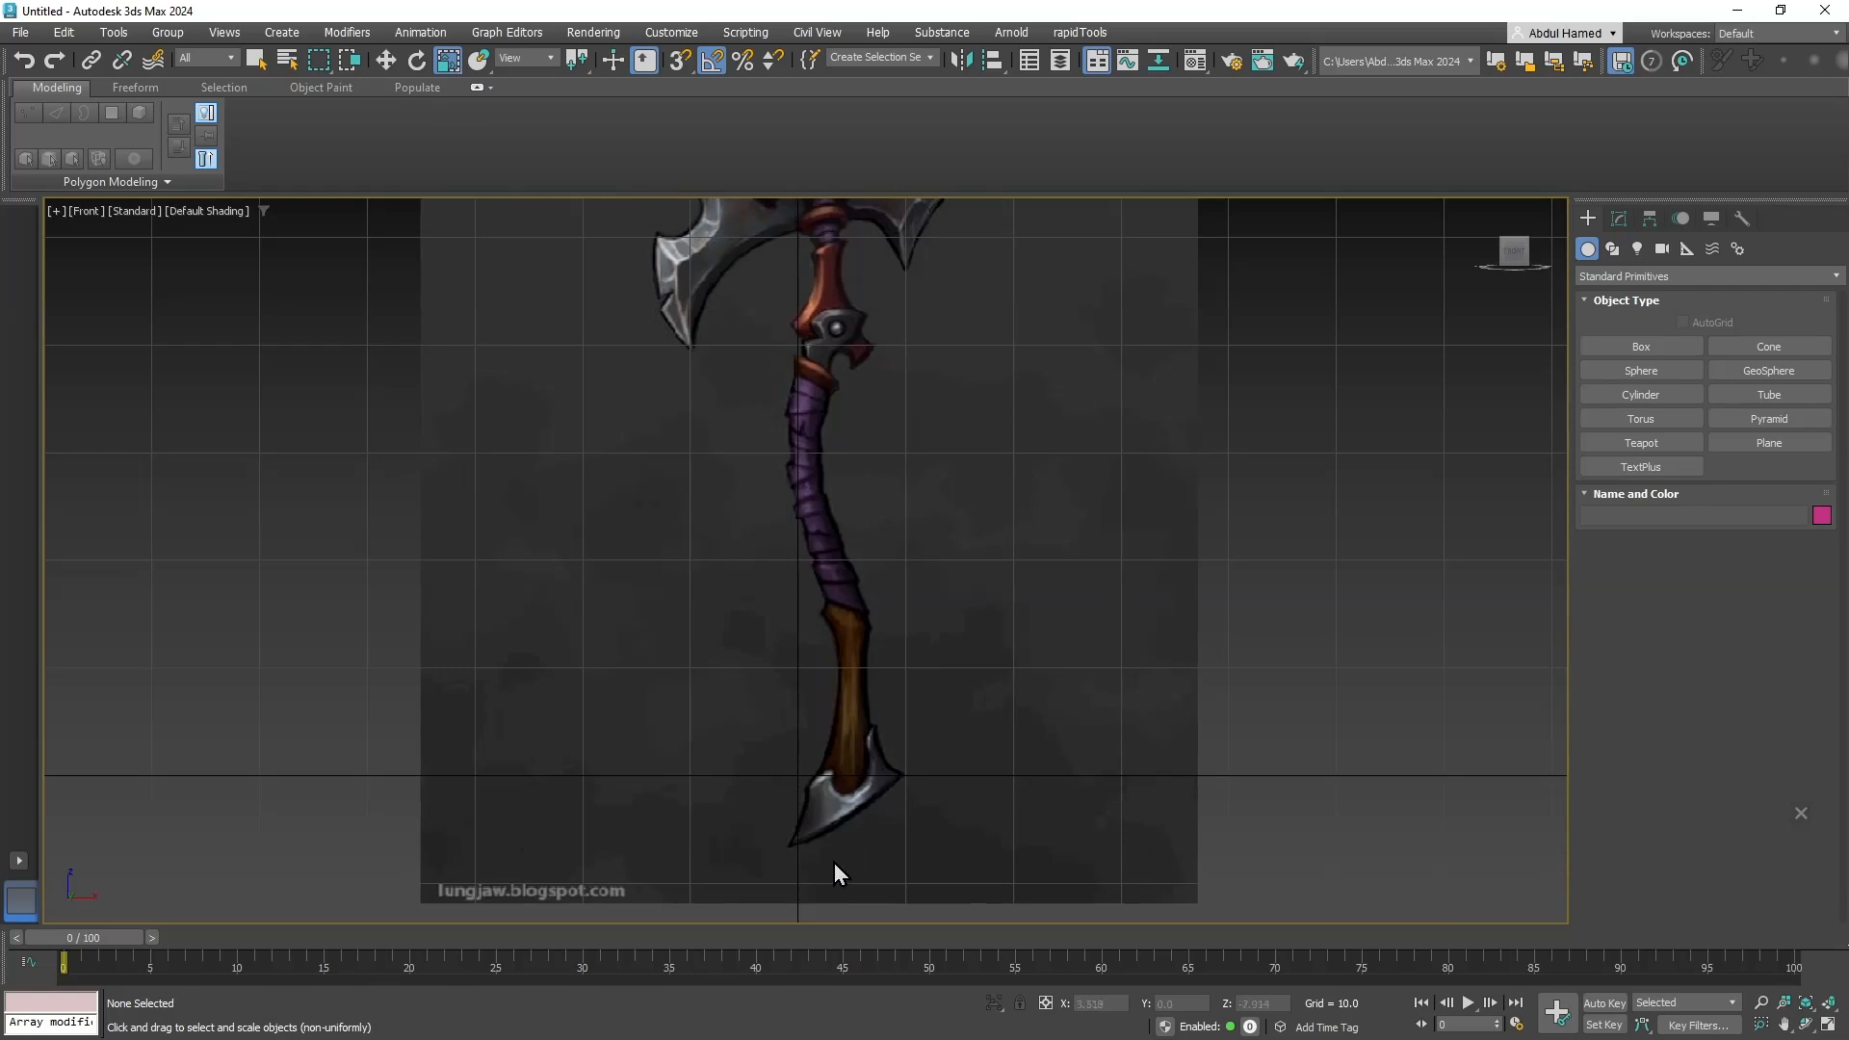
pyautogui.moveTo(850, 673); pyautogui.dragTo(879, 550, button='middle')
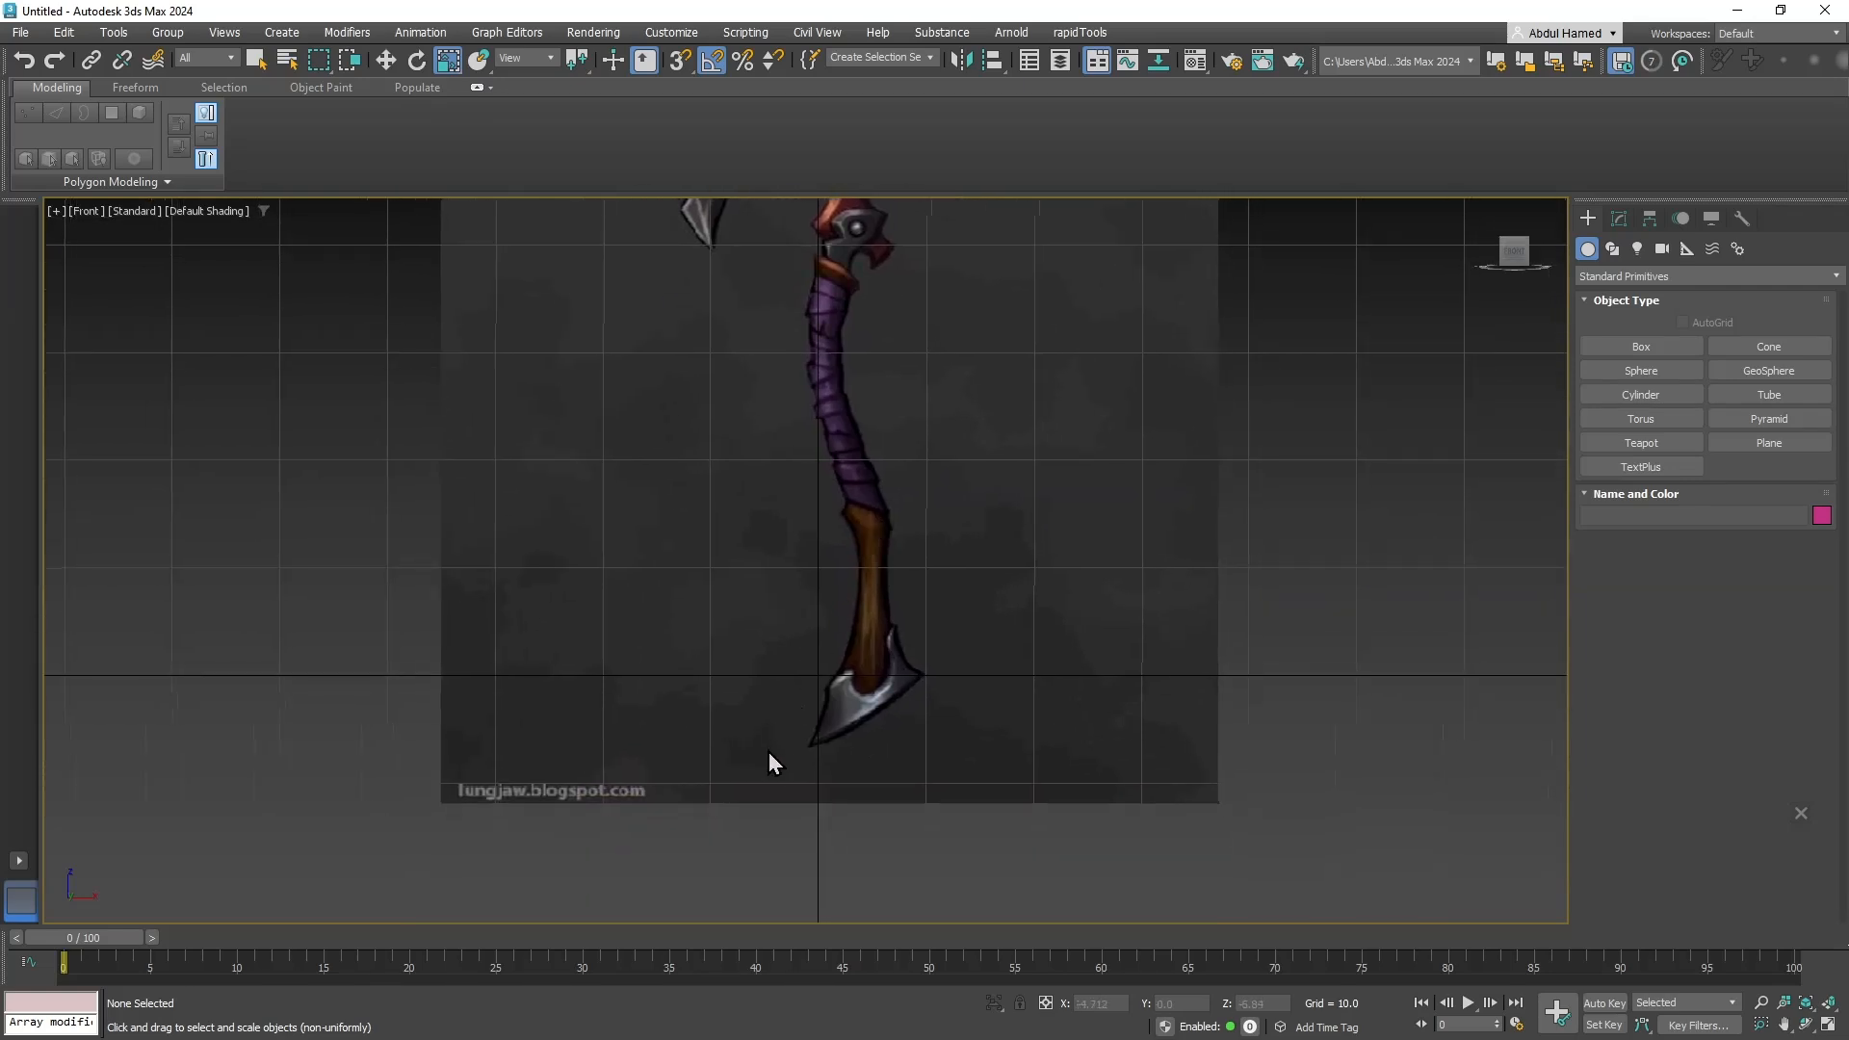
pyautogui.moveTo(855, 731); pyautogui.dragTo(901, 792, button='middle')
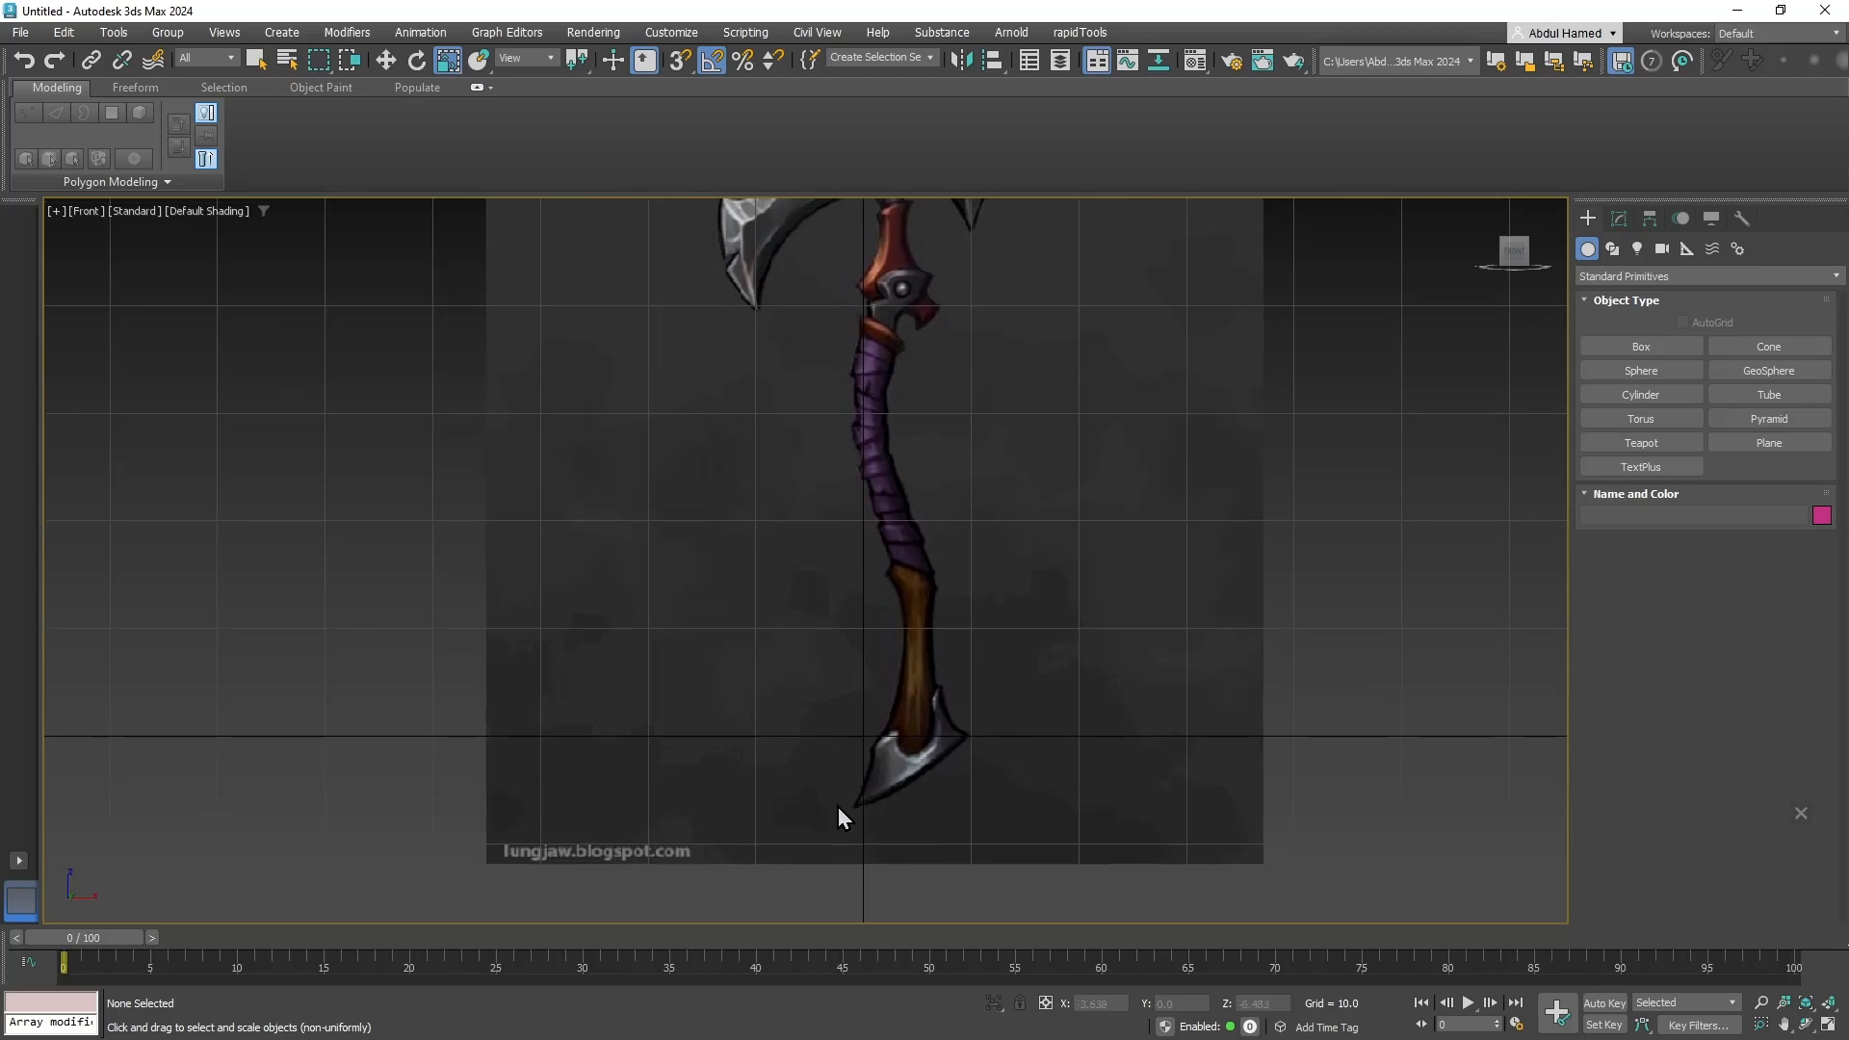
# Create a standard cylinder near the grid origin with a radius of about 11.5 and a height of about 12.8.
pyautogui.click(1636, 396)
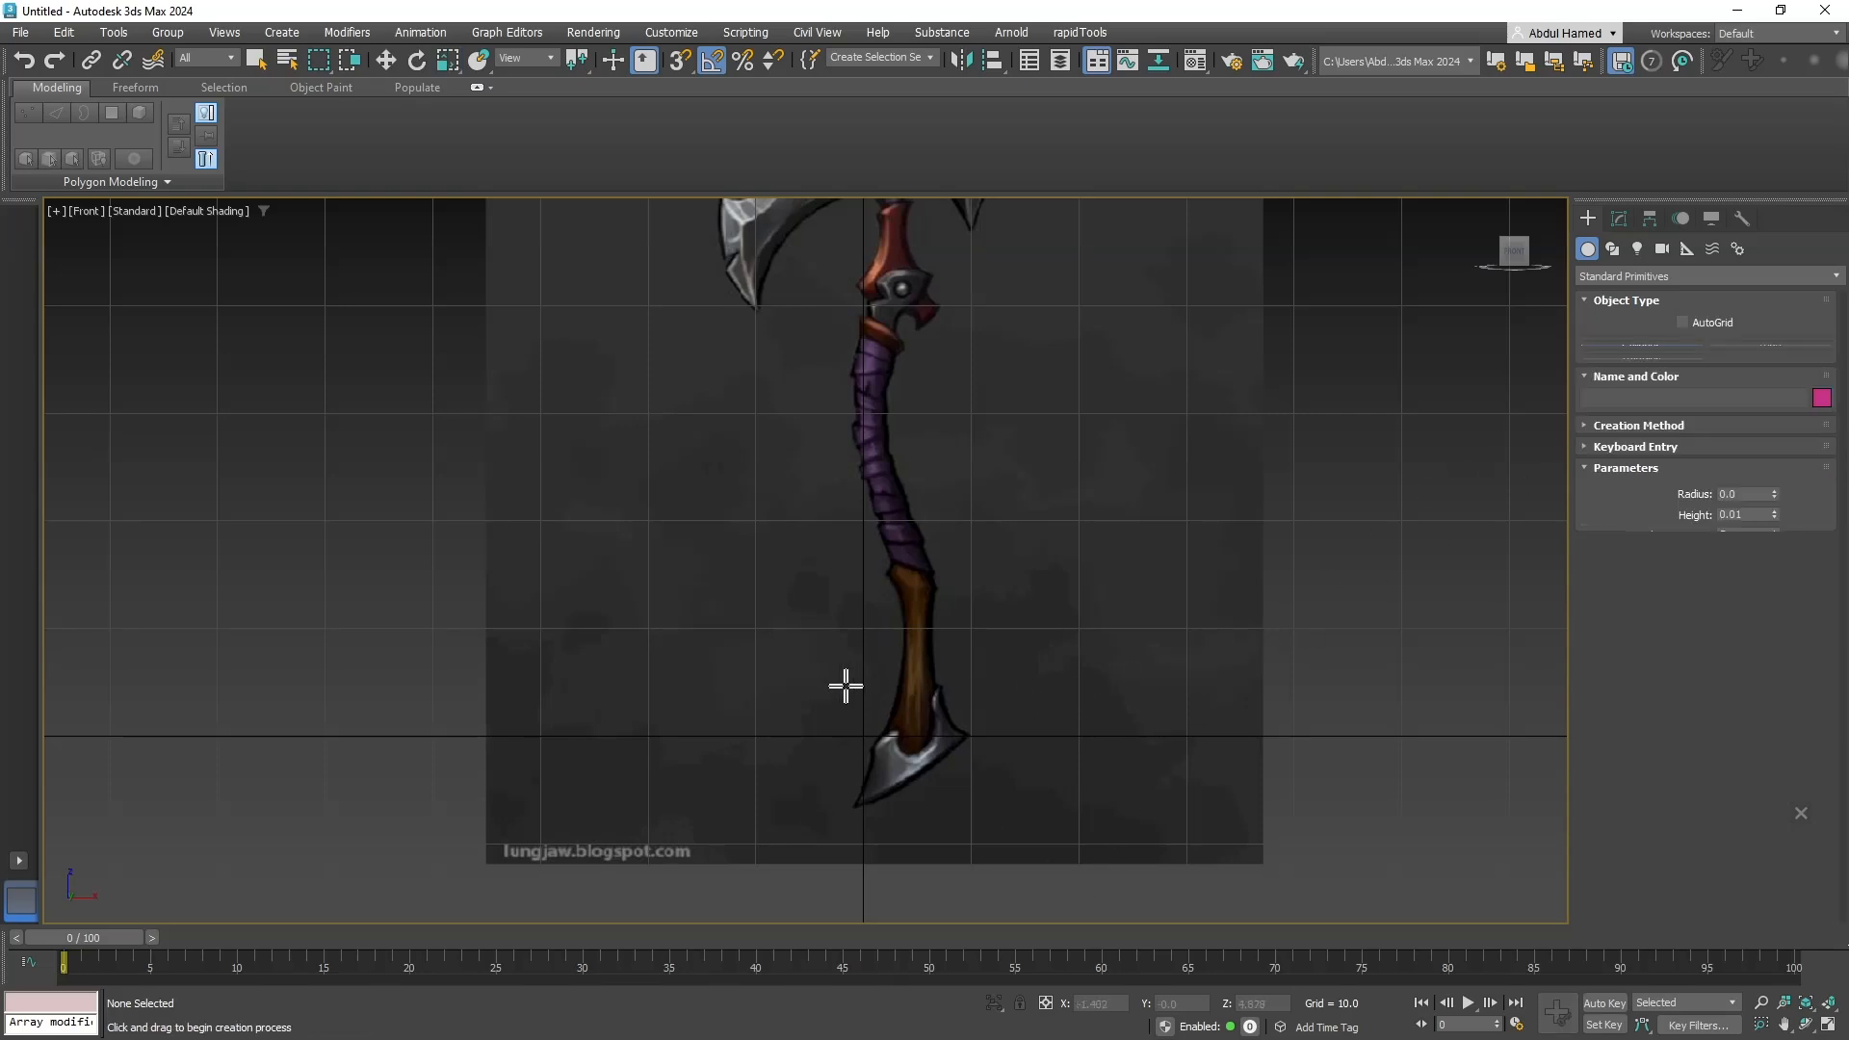
pyautogui.moveTo(880, 746)
pyautogui.keyDown('alt'); pyautogui.mouseDown(button='middle')
pyautogui.moveTo(916, 767)
pyautogui.moveTo(859, 732)
pyautogui.mouseUp(button='middle'); pyautogui.keyUp('alt')
pyautogui.moveTo(859, 732); pyautogui.dragTo(883, 706)
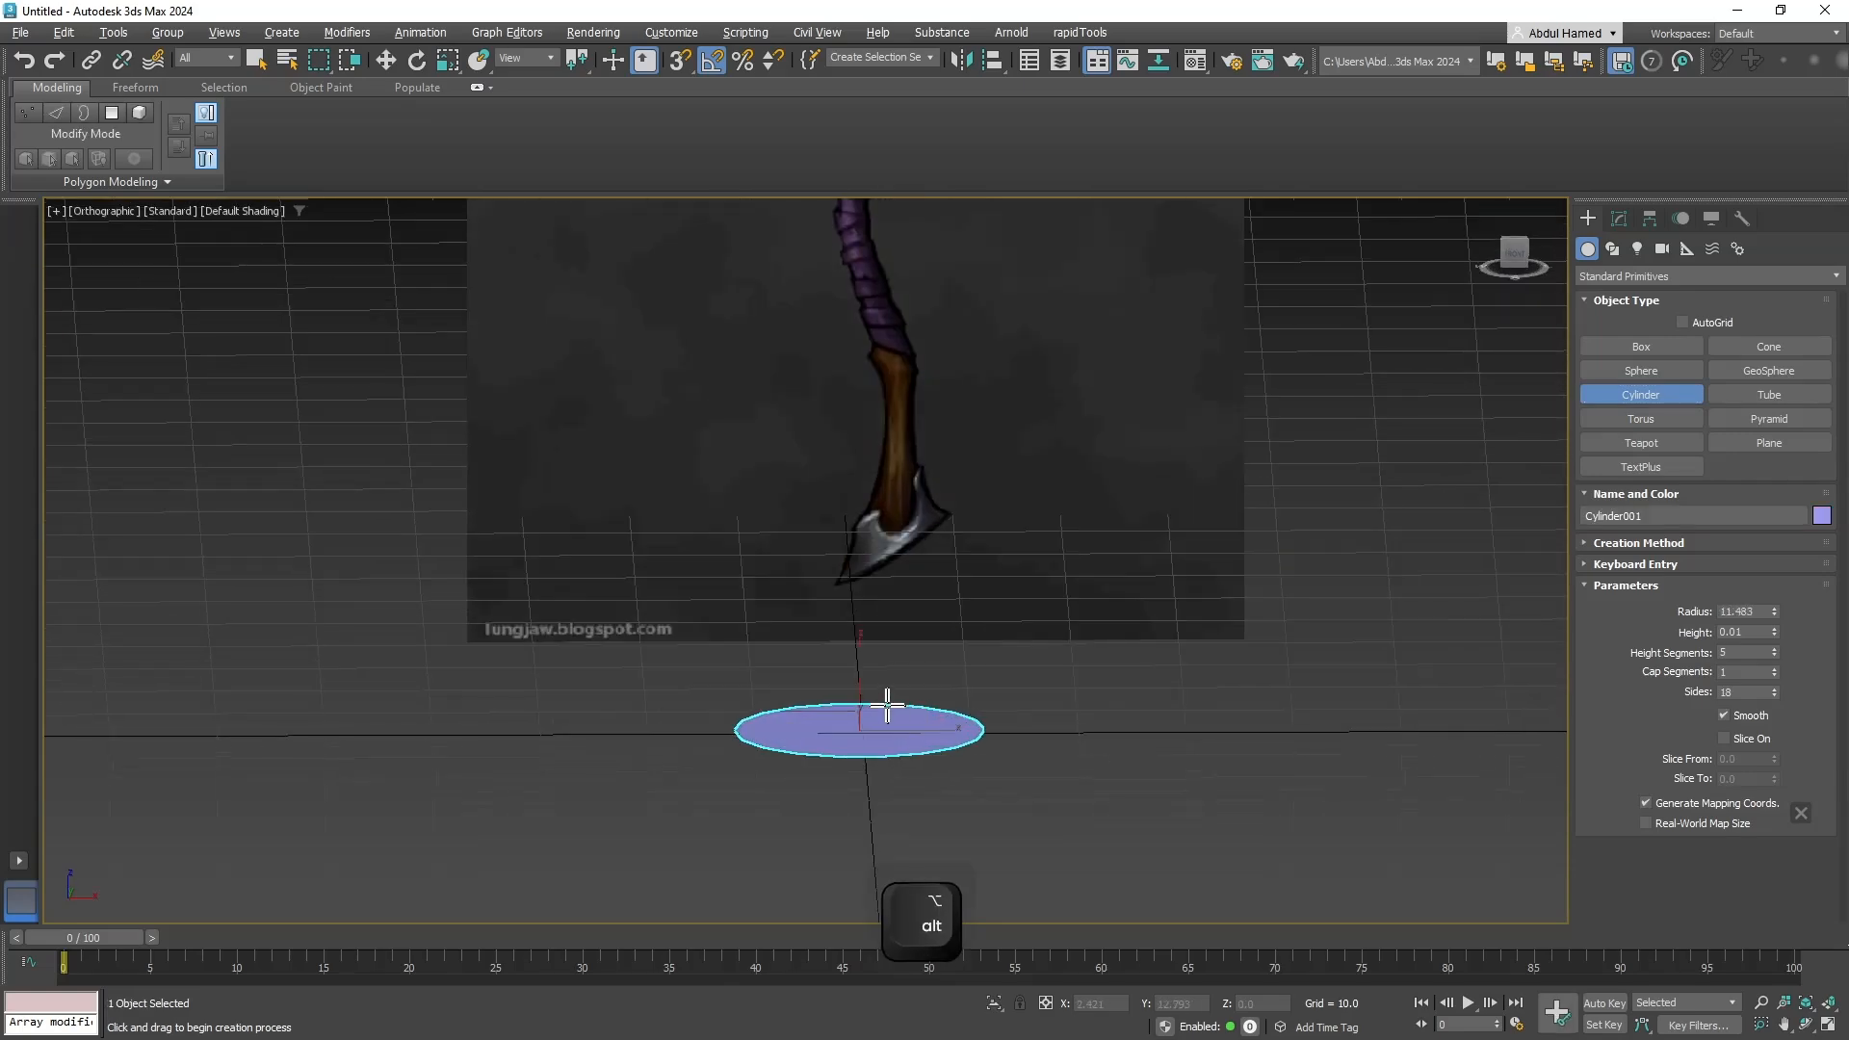
pyautogui.keyDown('alt'); pyautogui.moveTo(937, 709); pyautogui.dragTo(1126, 733, button='middle'); pyautogui.keyUp('alt')
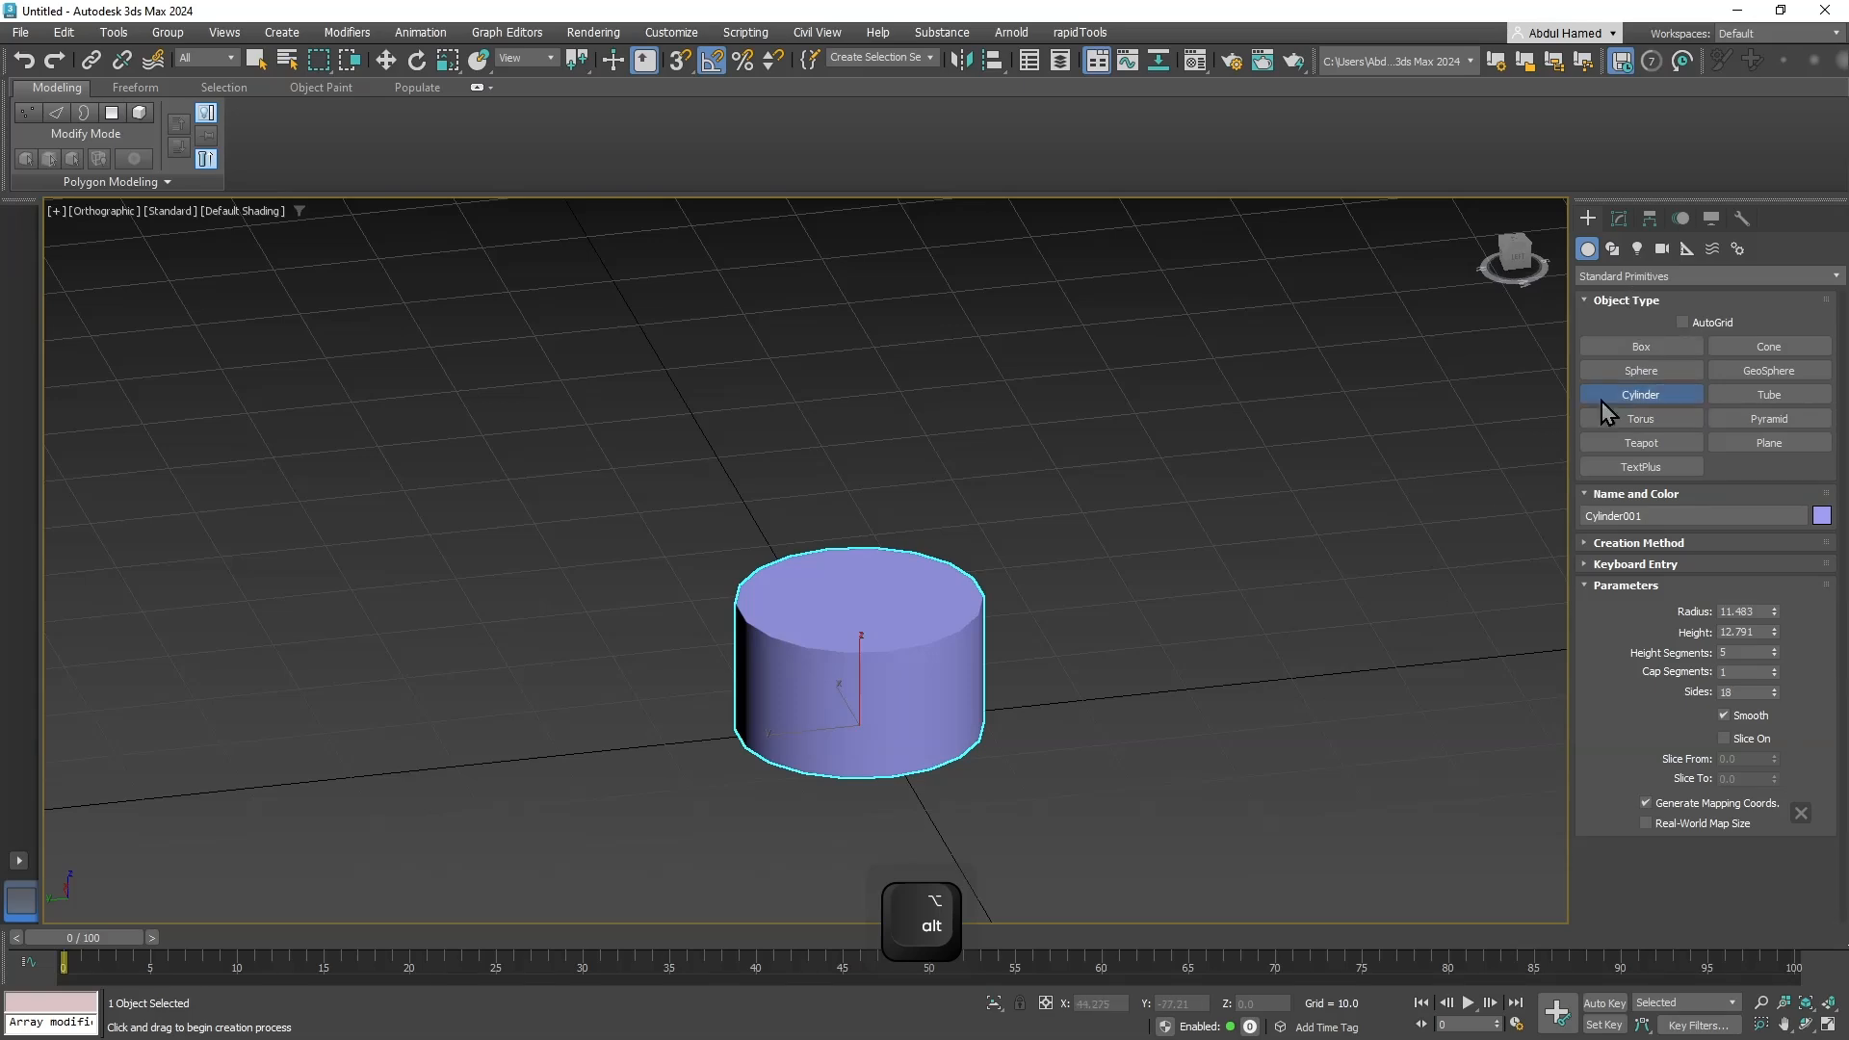
# Show the cylinder in wireframe and reduce its number of sides to 6.
pyautogui.click(1620, 220)
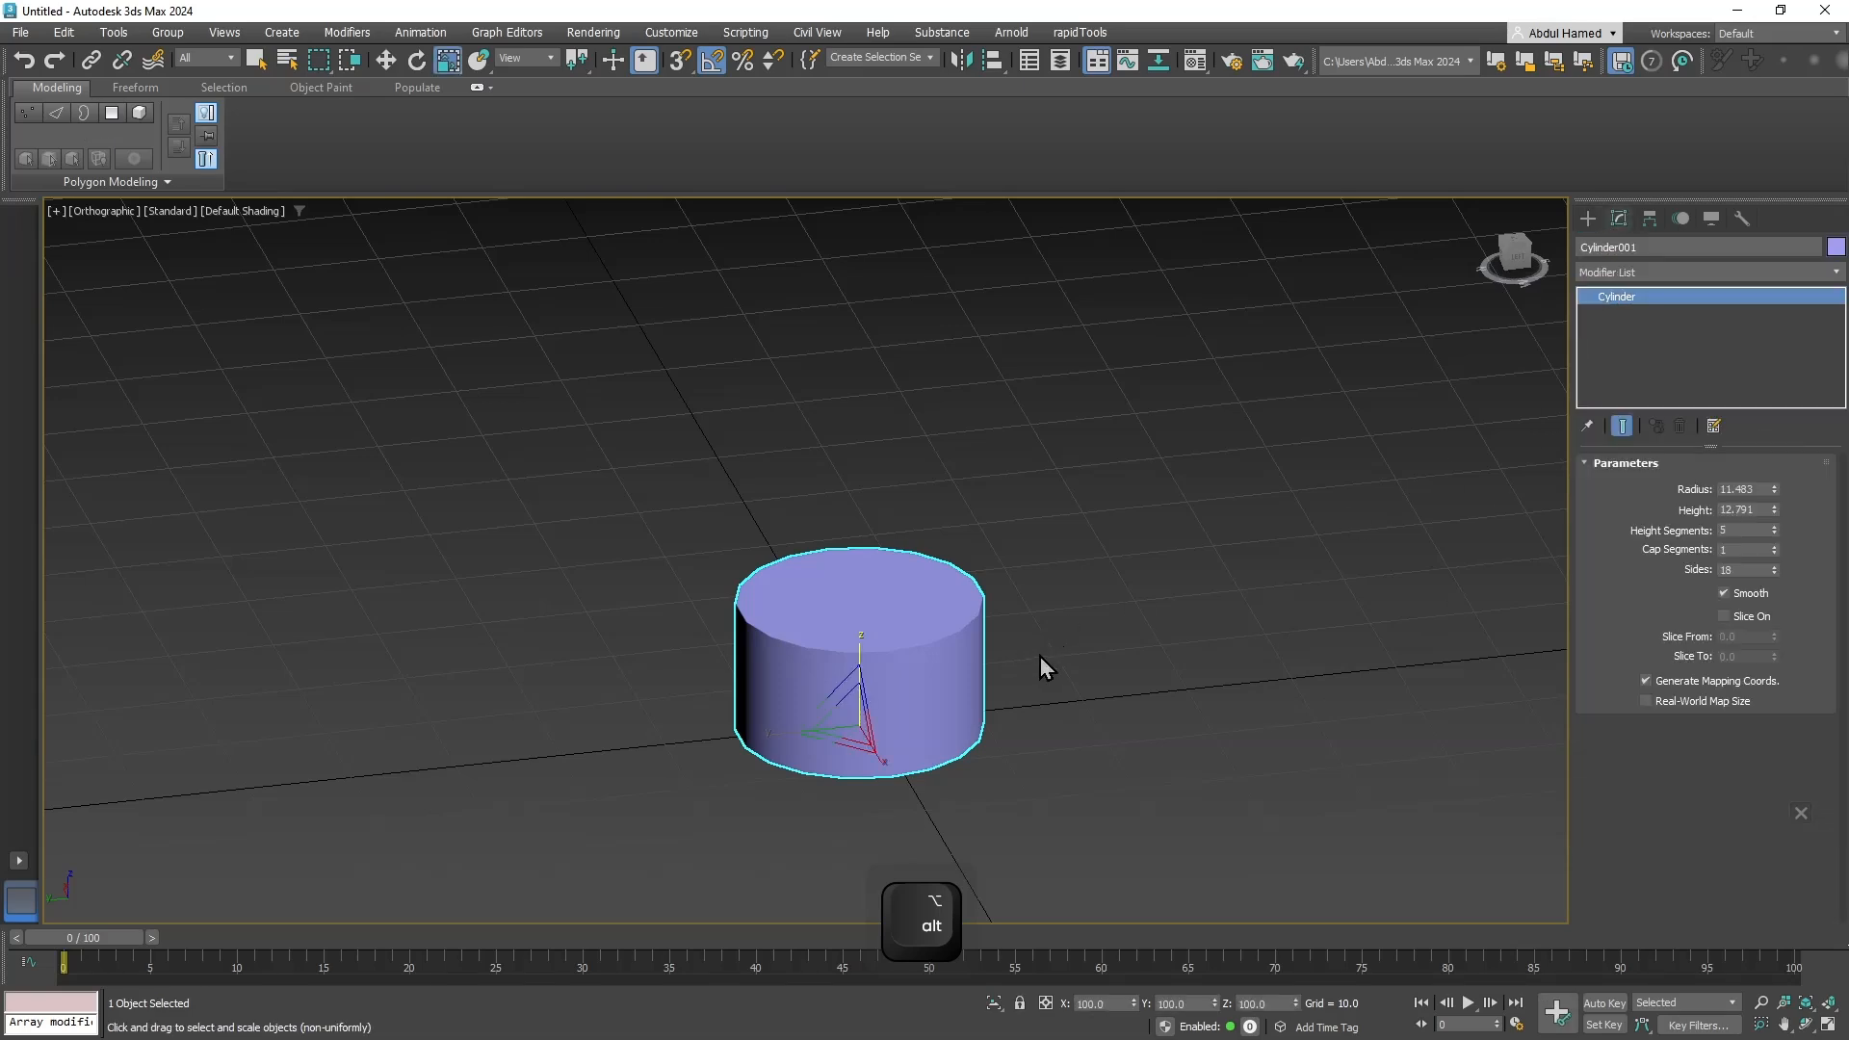
pyautogui.press('F3')
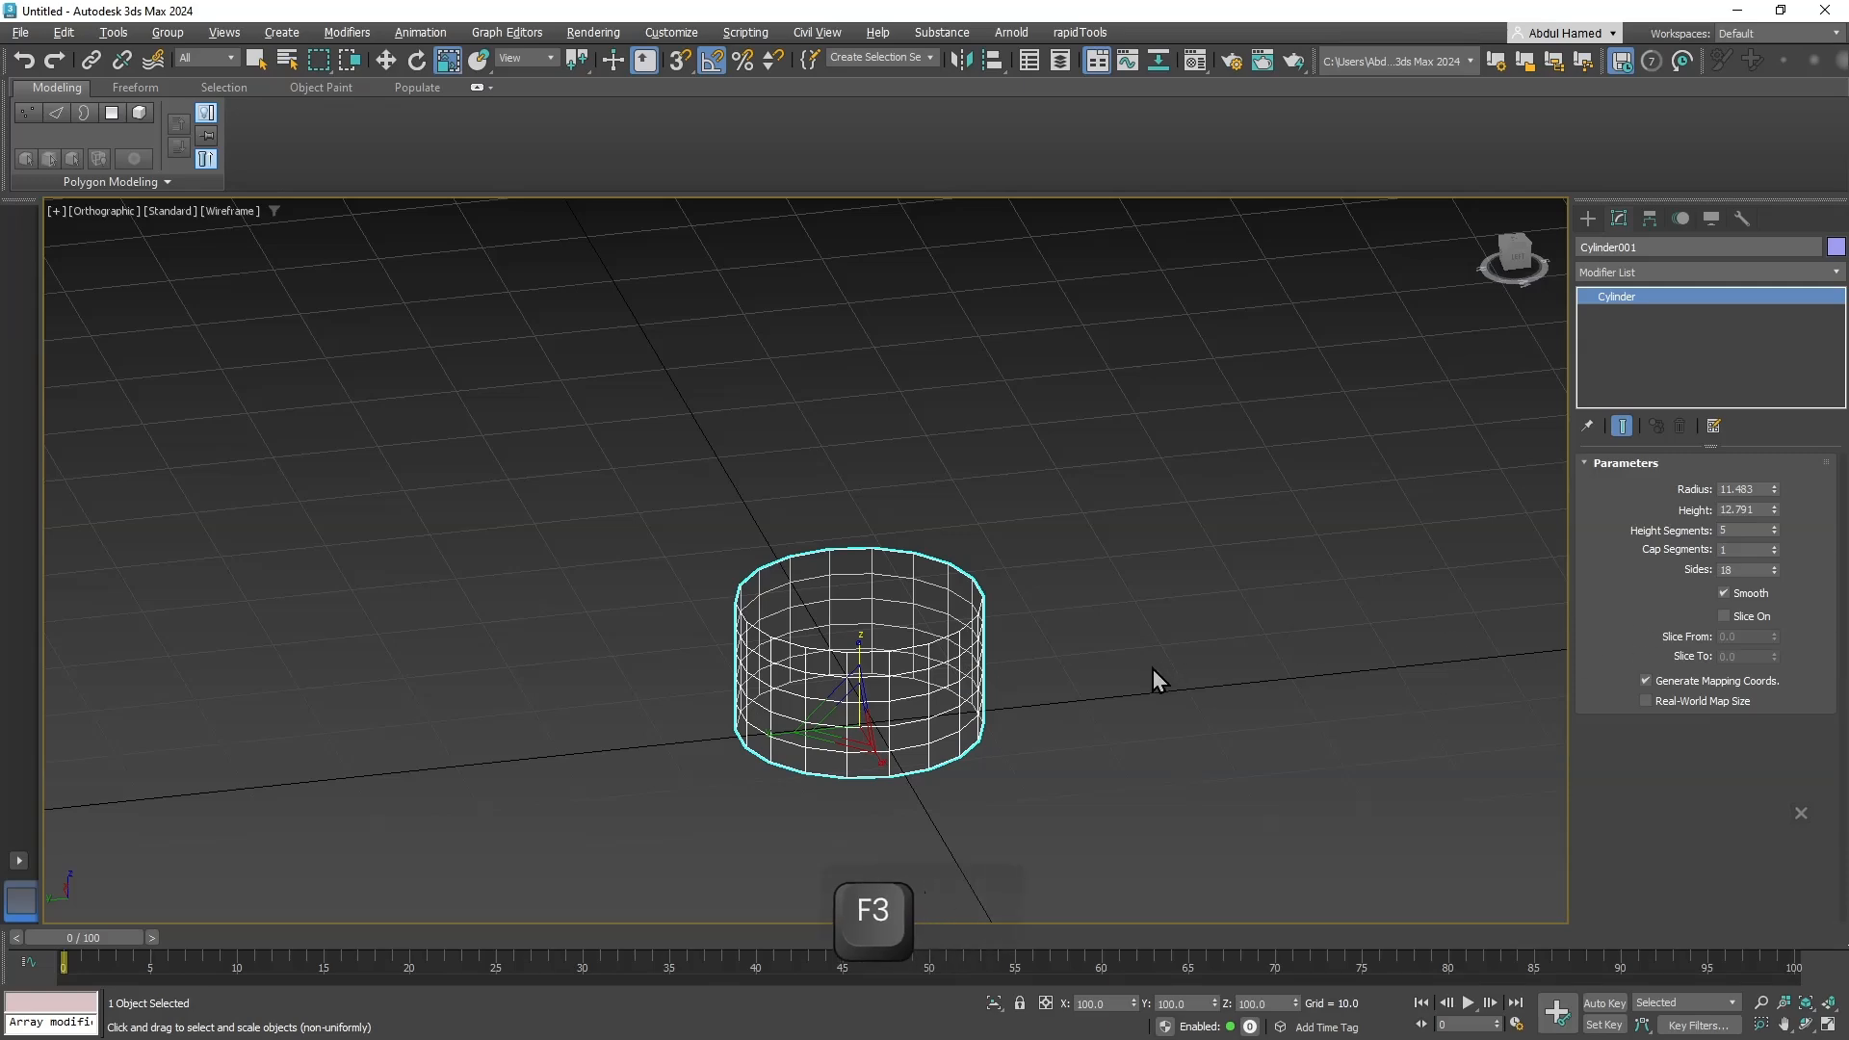
pyautogui.keyDown('alt'); pyautogui.moveTo(1153, 669); pyautogui.dragTo(1078, 653, button='middle'); pyautogui.keyUp('alt')
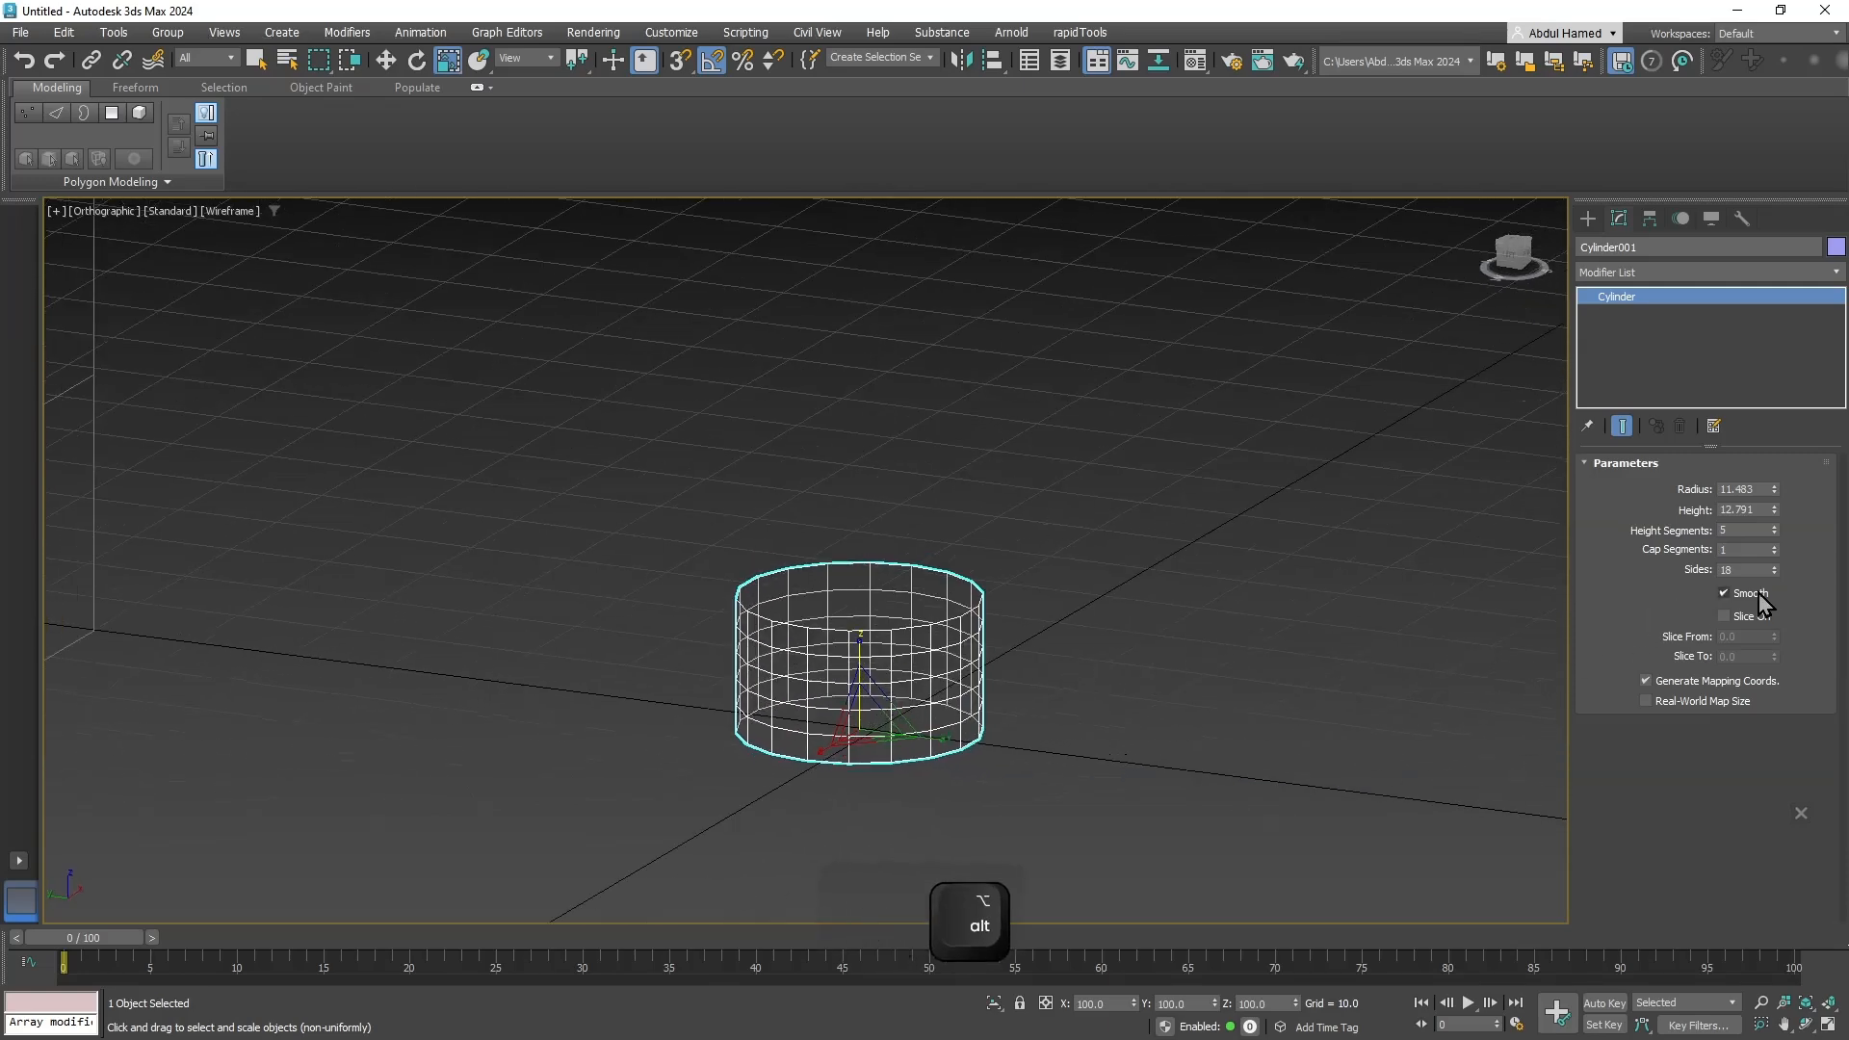
pyautogui.moveTo(1777, 576); pyautogui.dragTo(1762, 590)
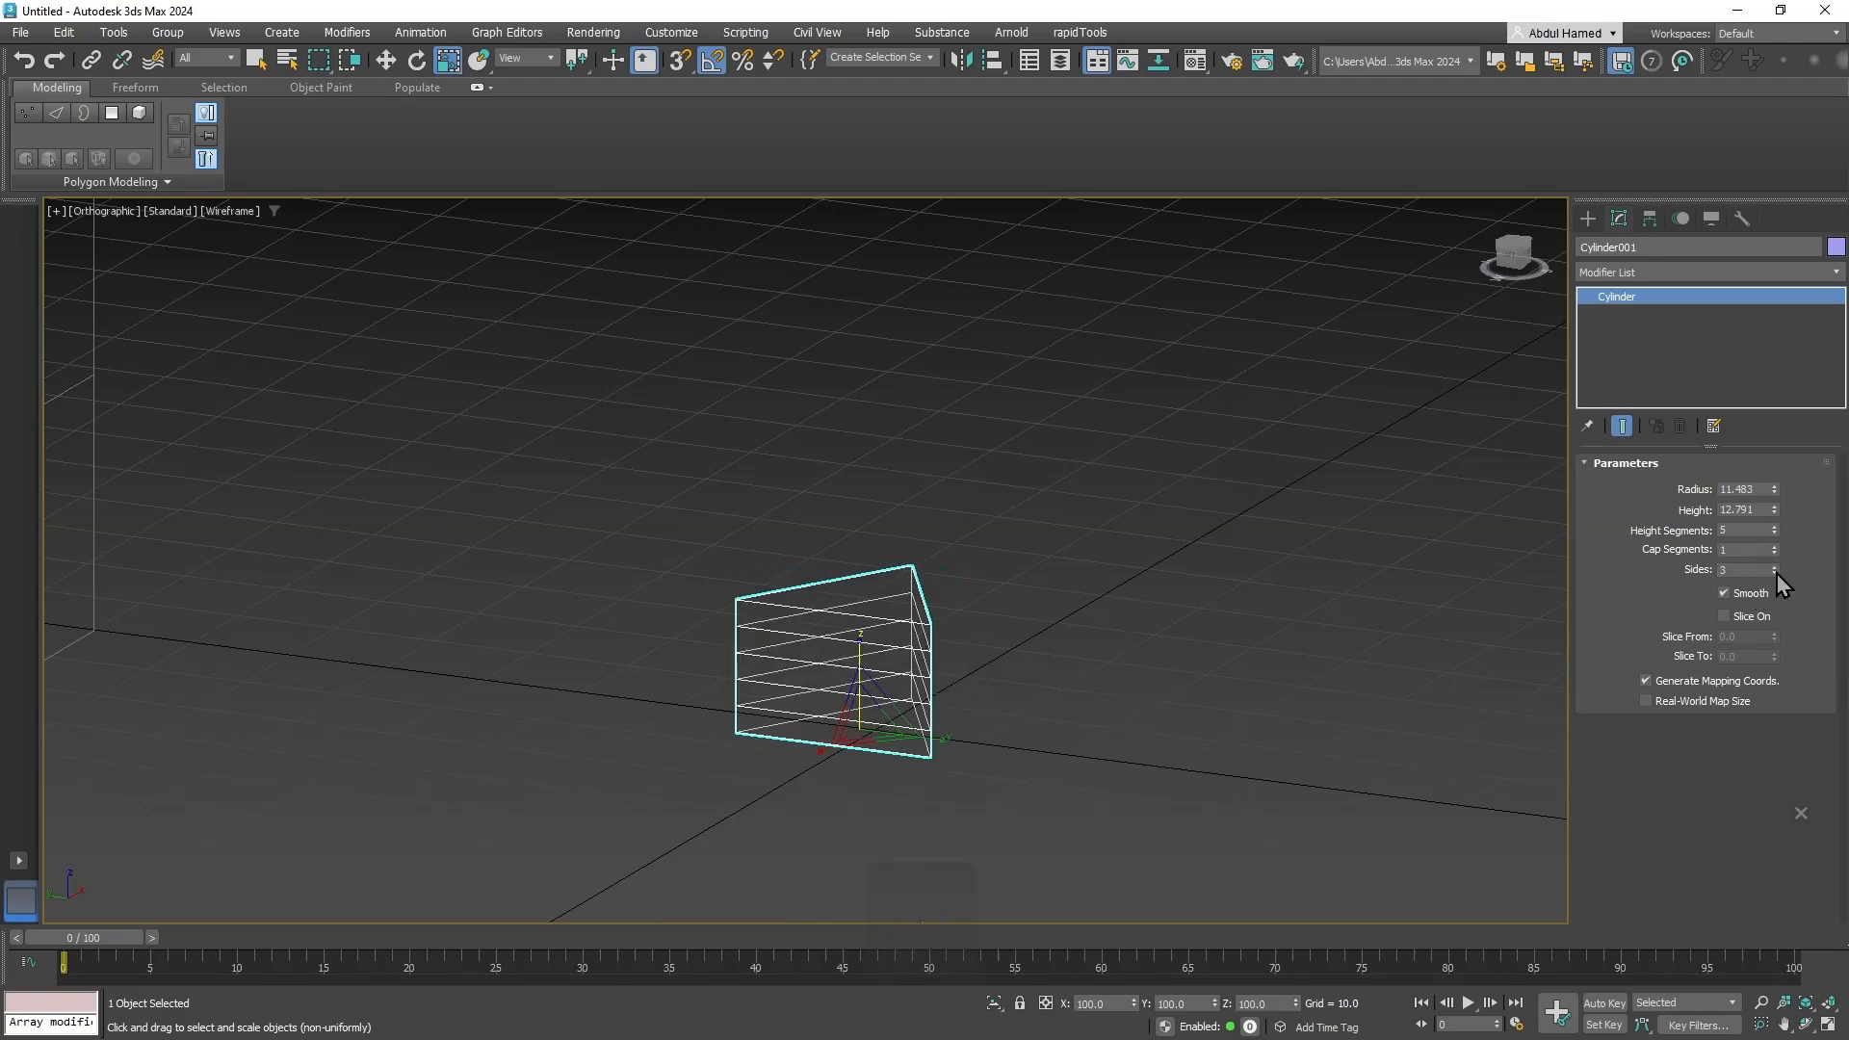
pyautogui.click(1777, 569)
pyautogui.click(1776, 569)
pyautogui.click(1776, 569)
# Set the cylinder's sides to 8 and its height segments to 1.
pyautogui.keyDown('alt'); pyautogui.moveTo(1117, 621); pyautogui.dragTo(1003, 760, button='middle'); pyautogui.keyUp('alt')
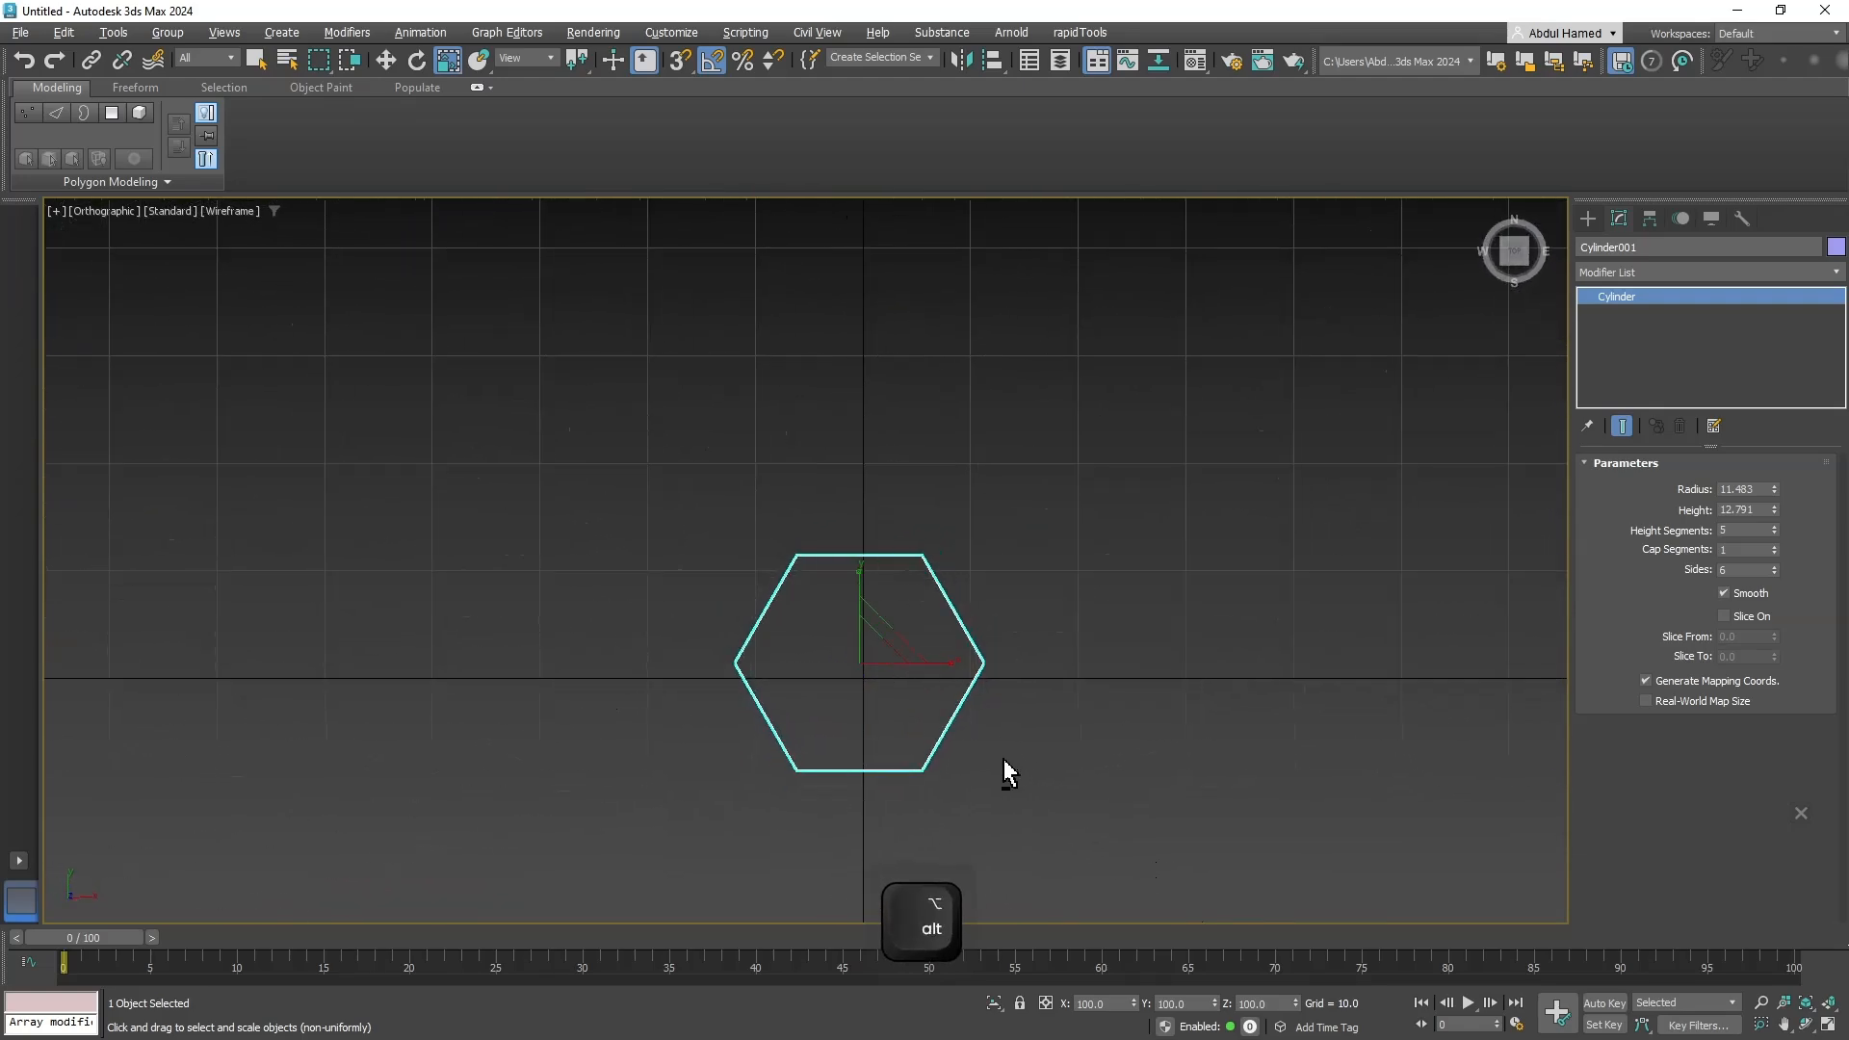
pyautogui.click(1774, 566)
pyautogui.click(1774, 566)
pyautogui.click(1774, 566)
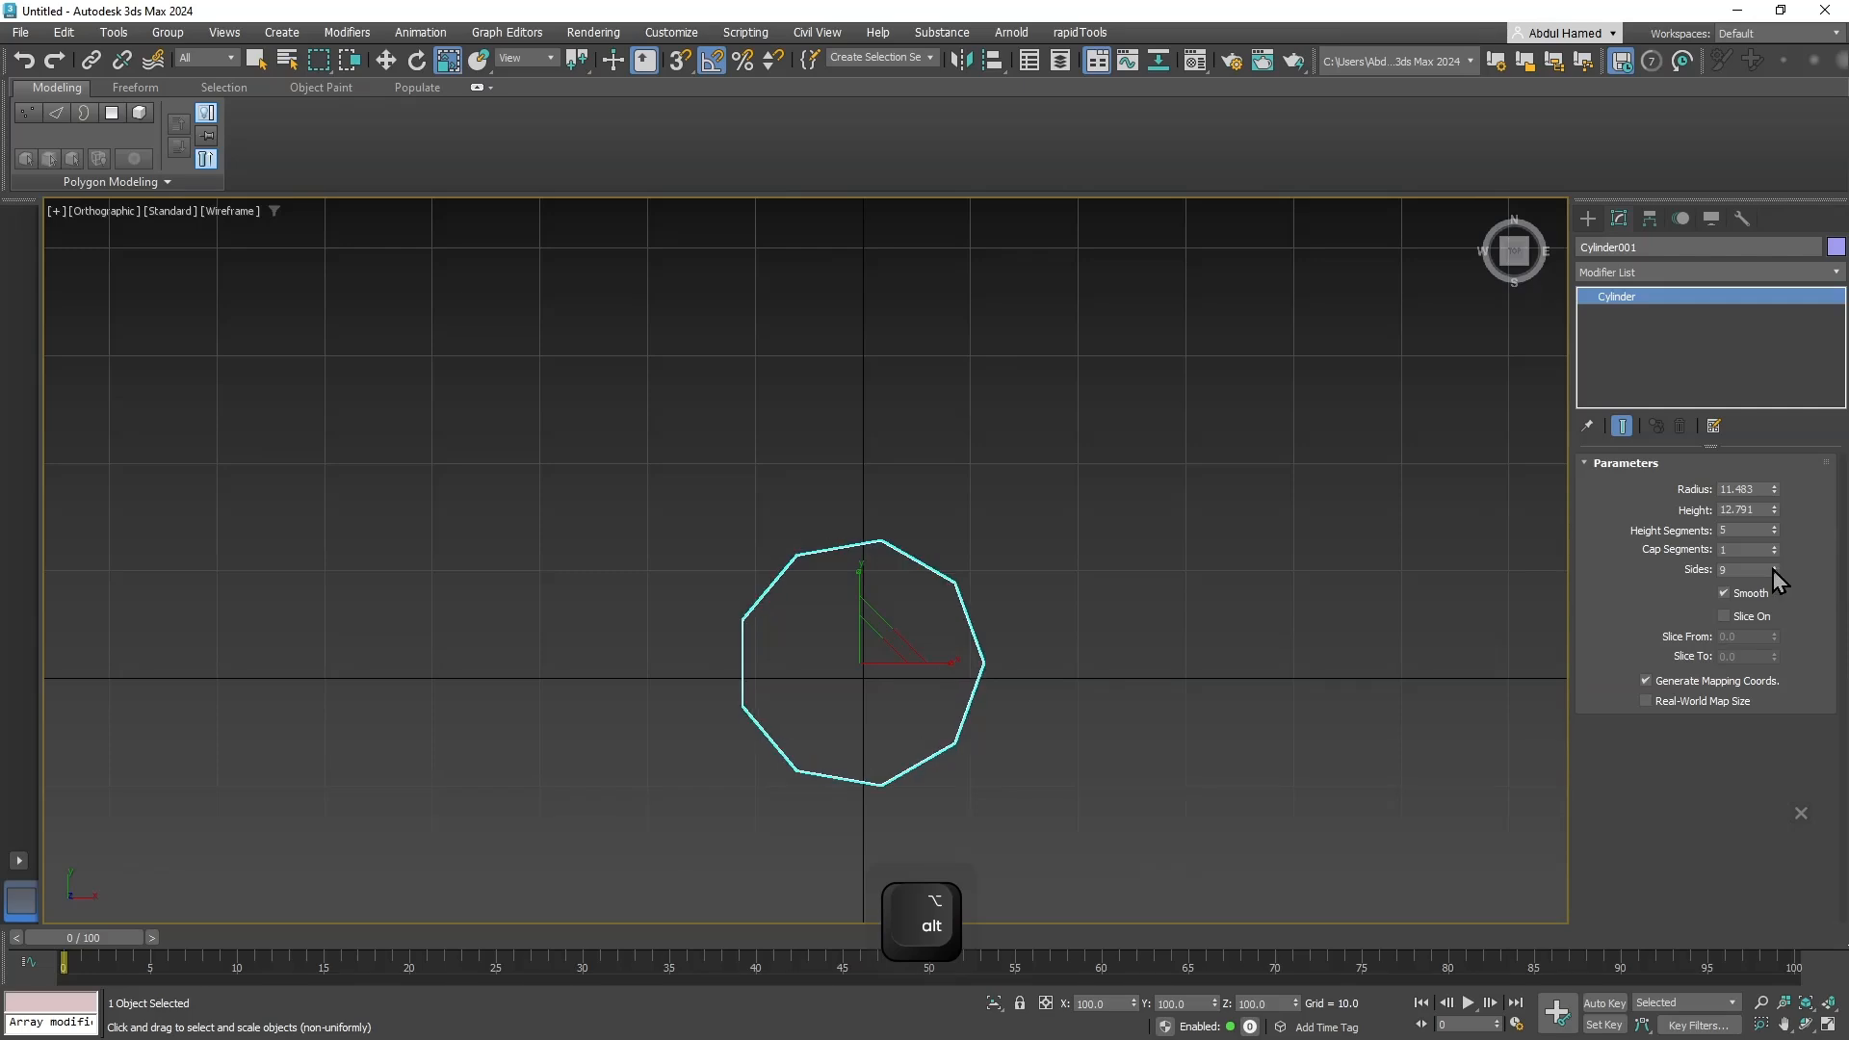
pyautogui.click(1776, 574)
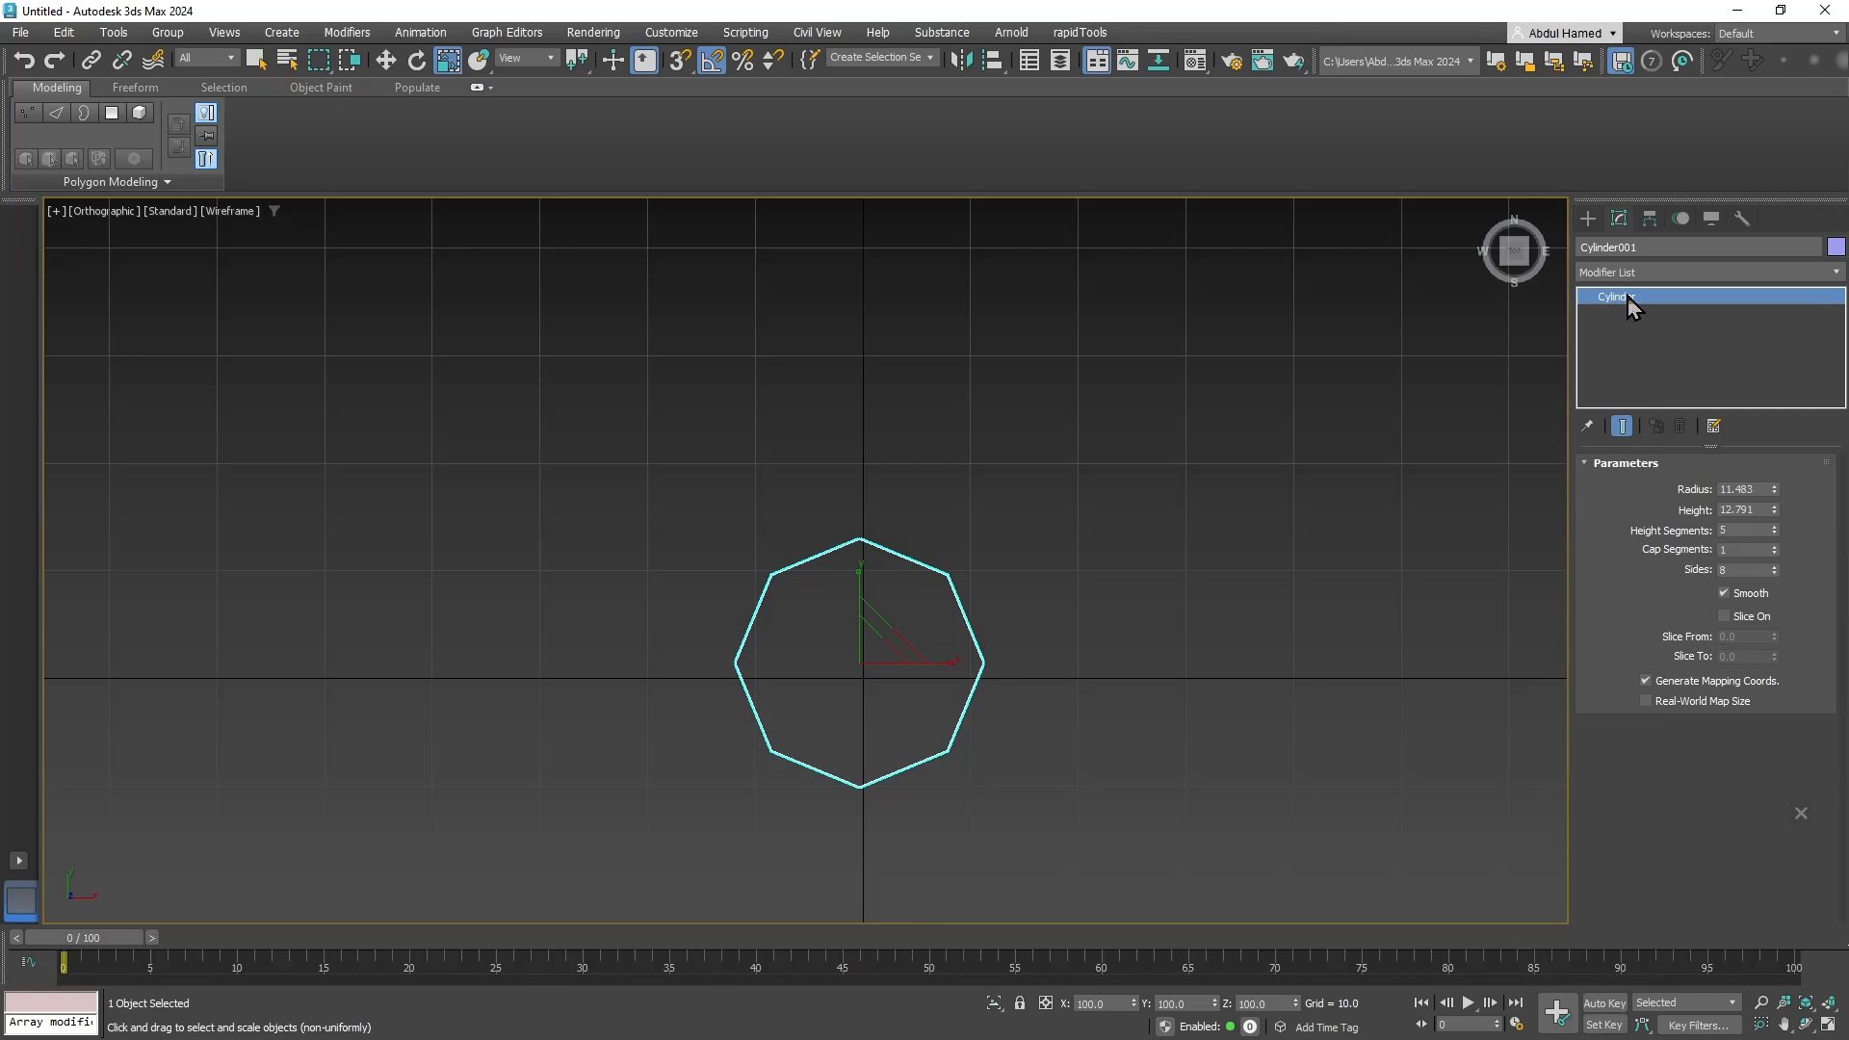
pyautogui.keyDown('alt'); pyautogui.moveTo(1081, 722); pyautogui.dragTo(1086, 602, button='middle'); pyautogui.keyUp('alt')
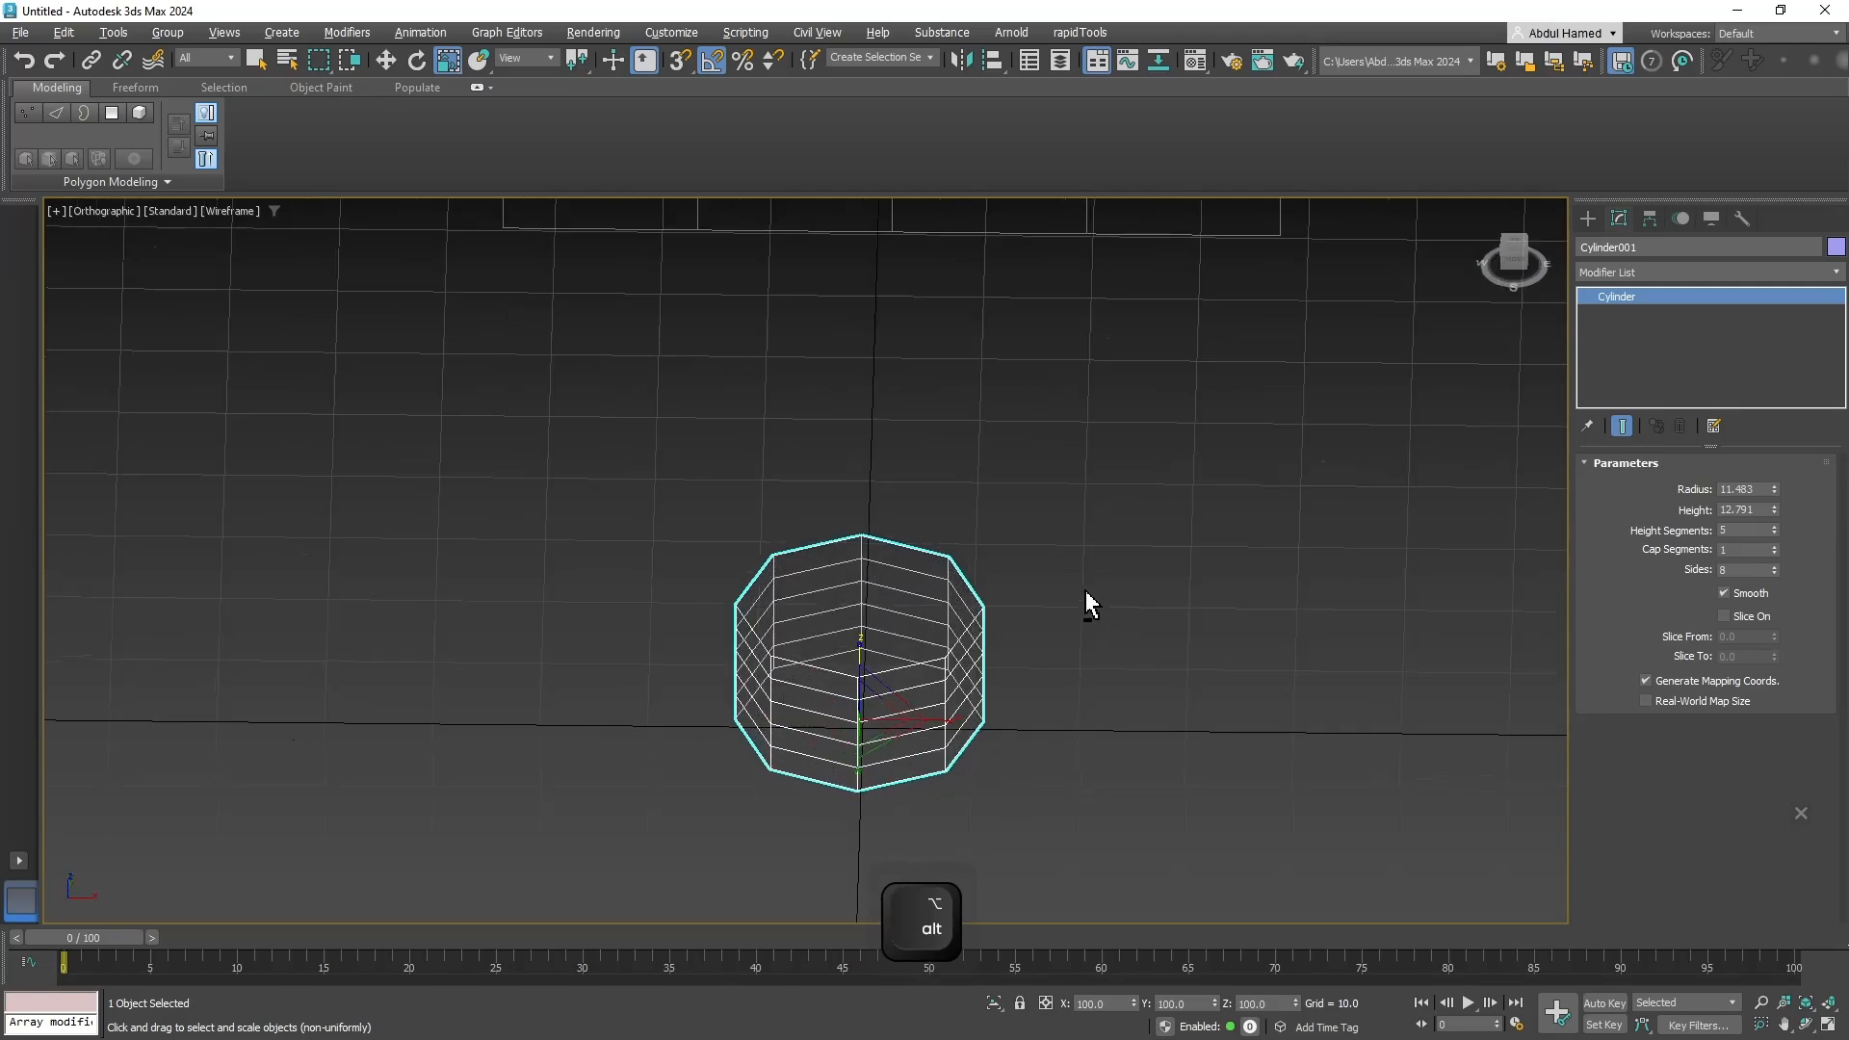
pyautogui.rightClick(1774, 535)
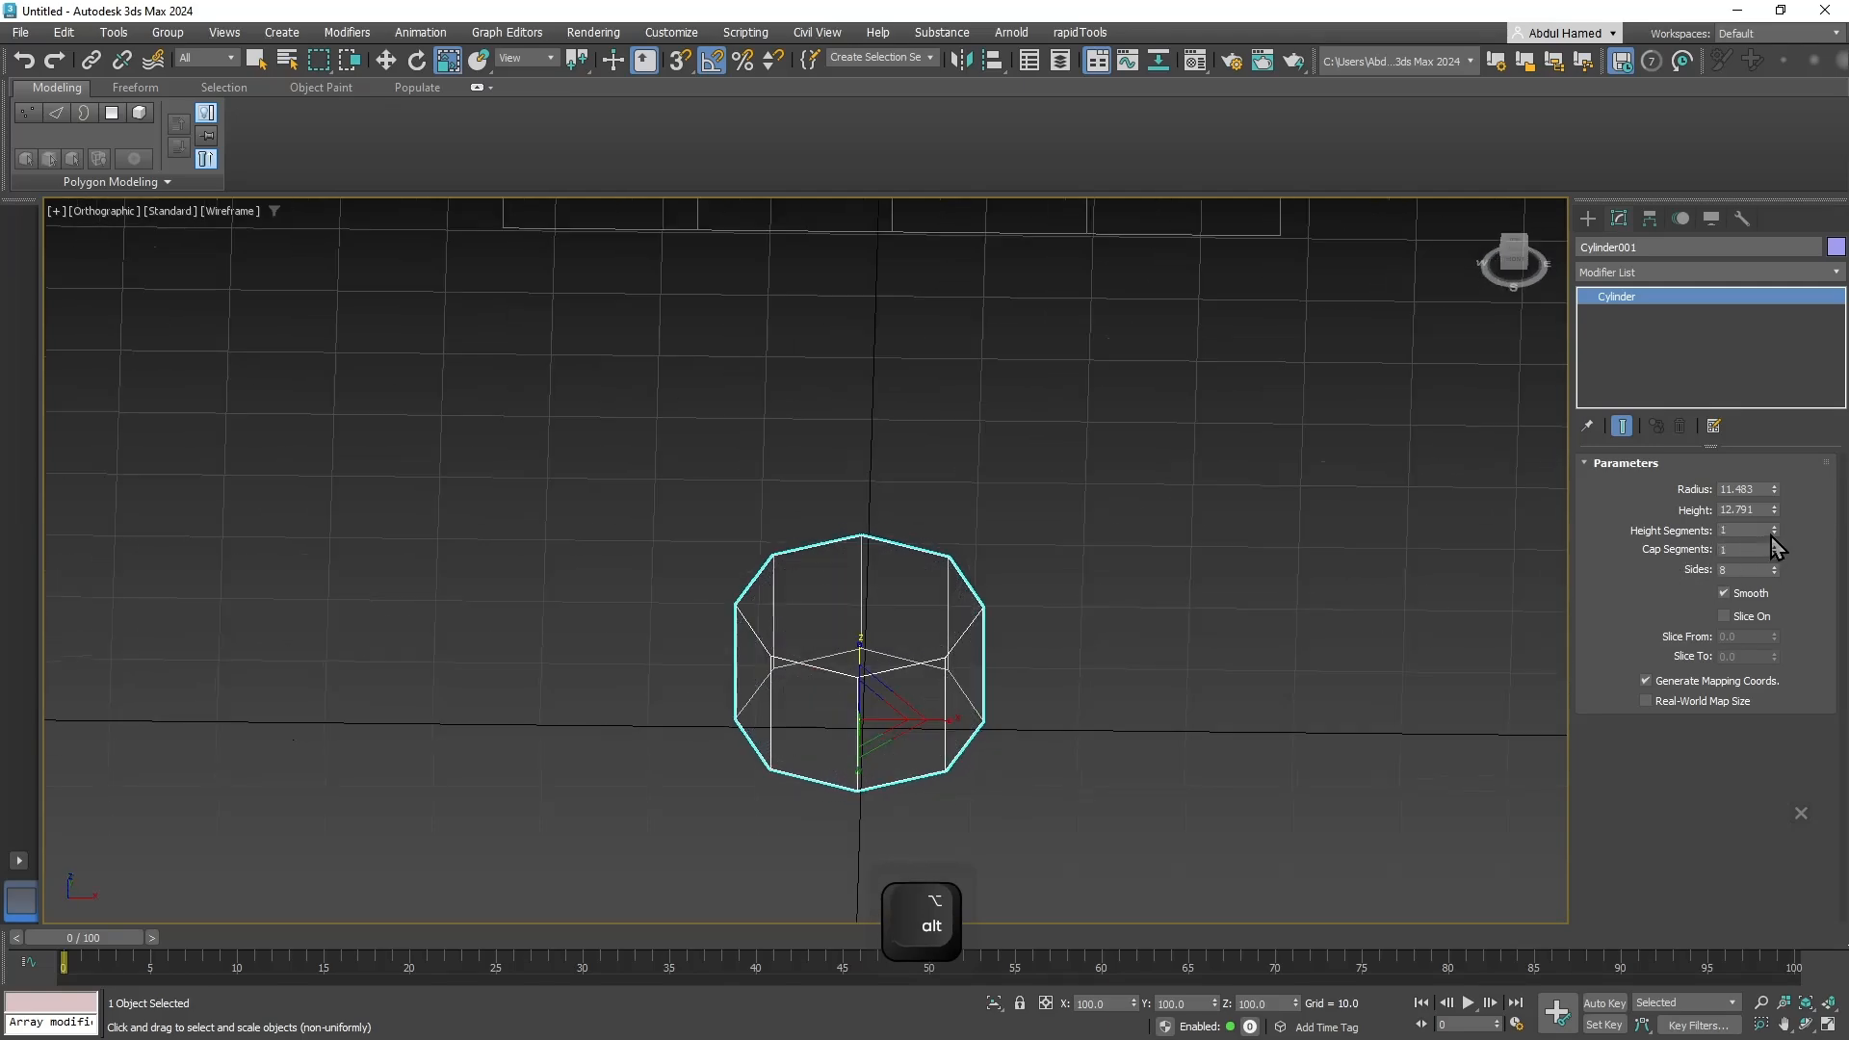
# Centre the cylinder on the world origin by setting its X and Y positions to 0.
pyautogui.keyDown('alt'); pyautogui.moveTo(1249, 684); pyautogui.dragTo(1346, 804, button='middle'); pyautogui.keyUp('alt')
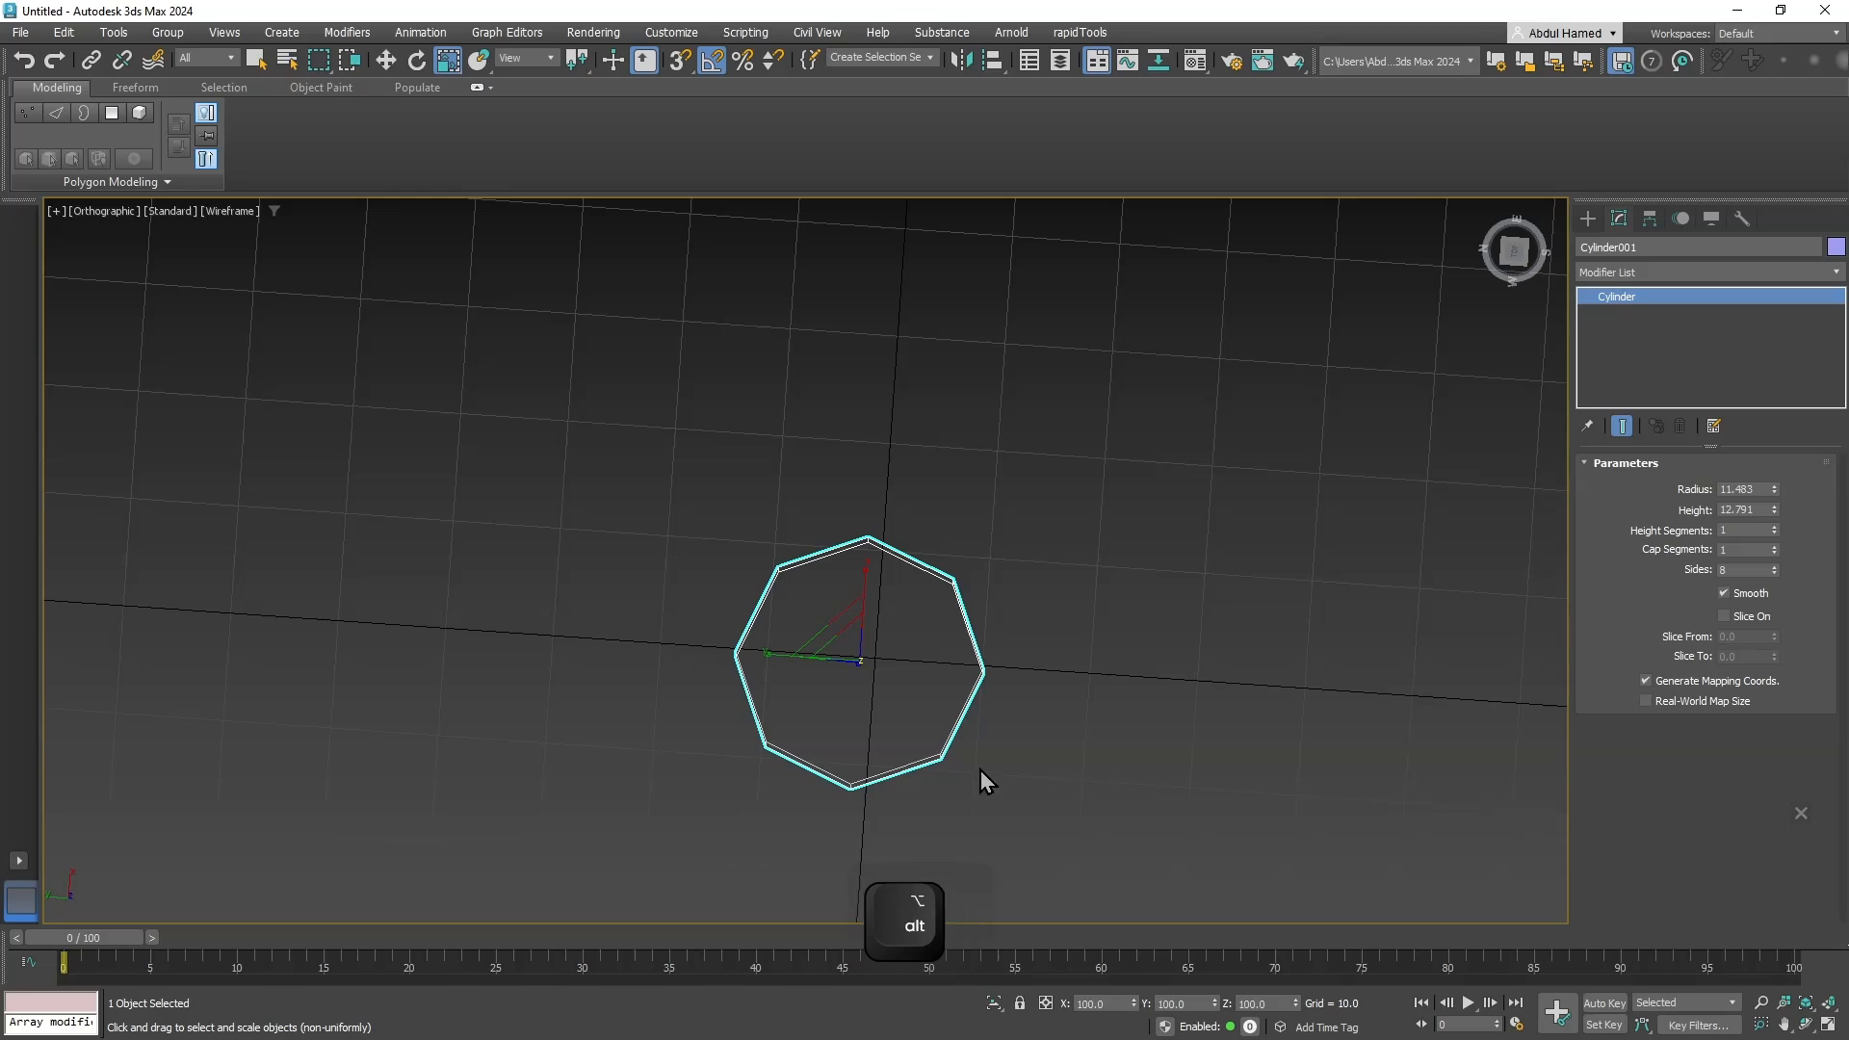
pyautogui.press('w')
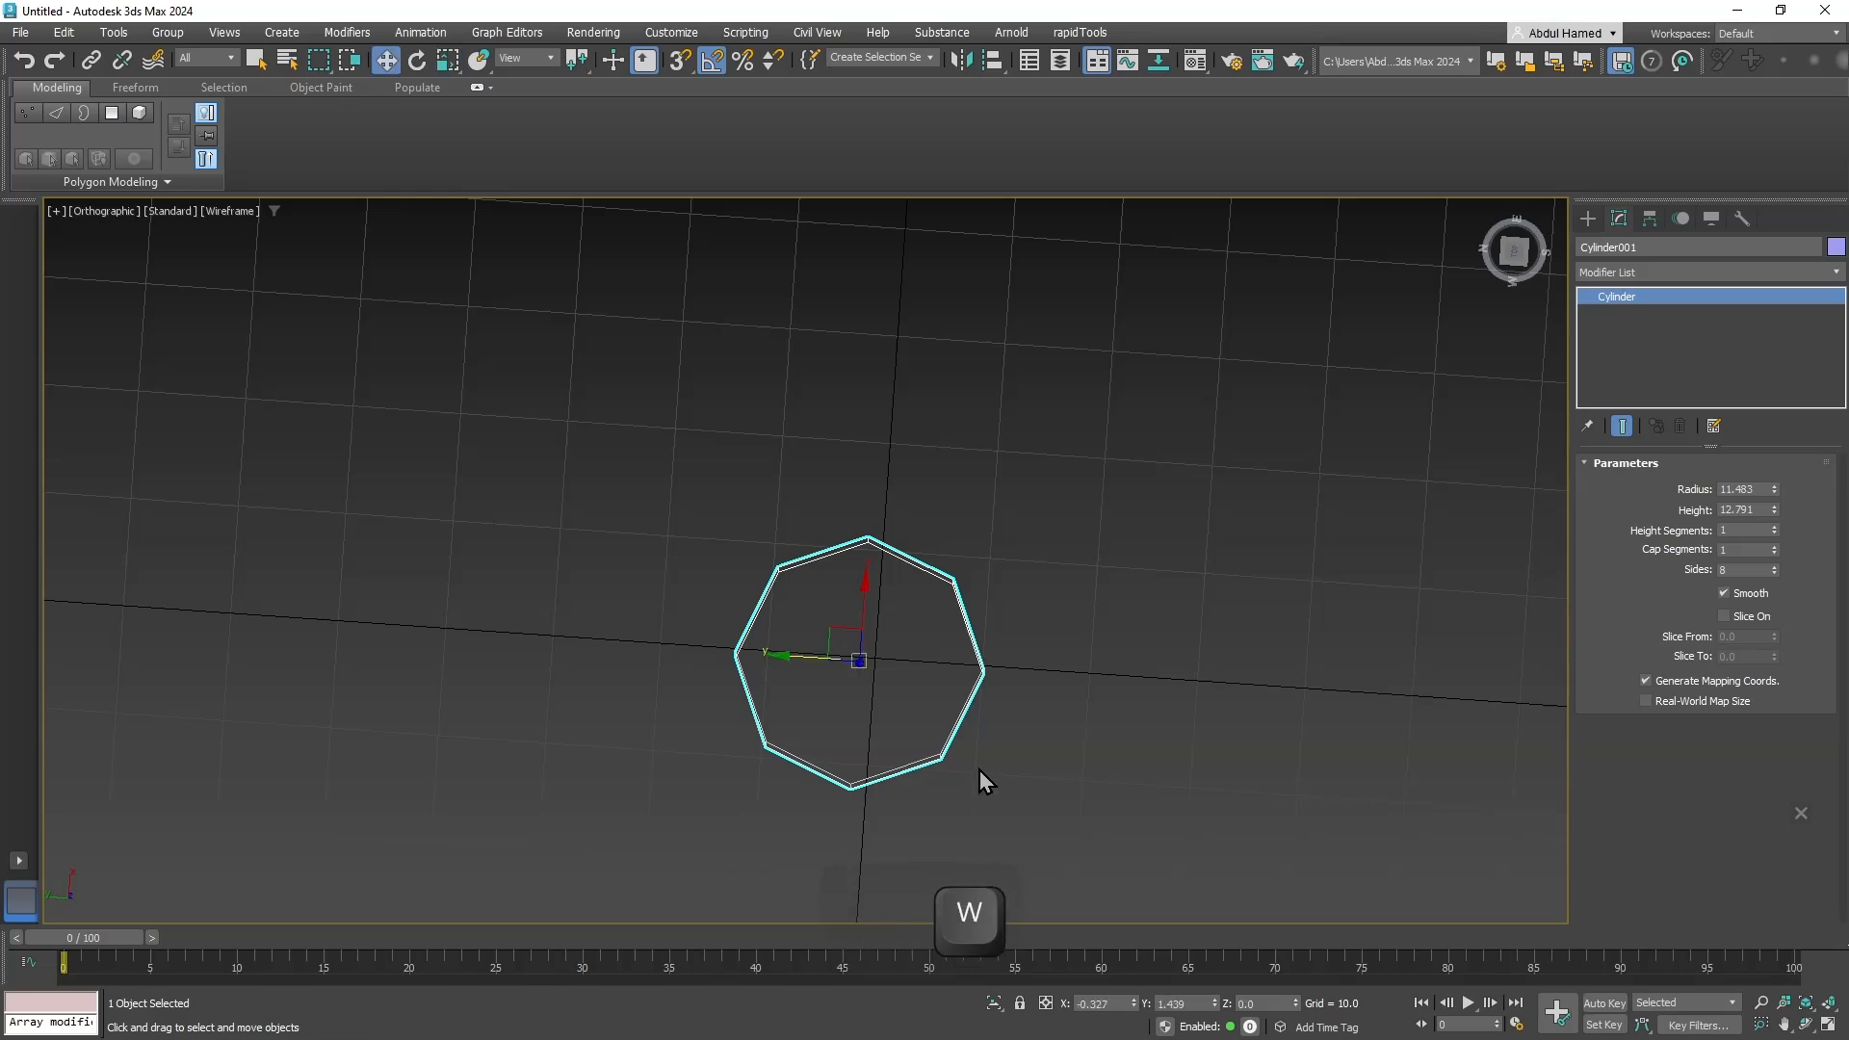
pyautogui.rightClick(1134, 1005)
pyautogui.rightClick(1215, 1006)
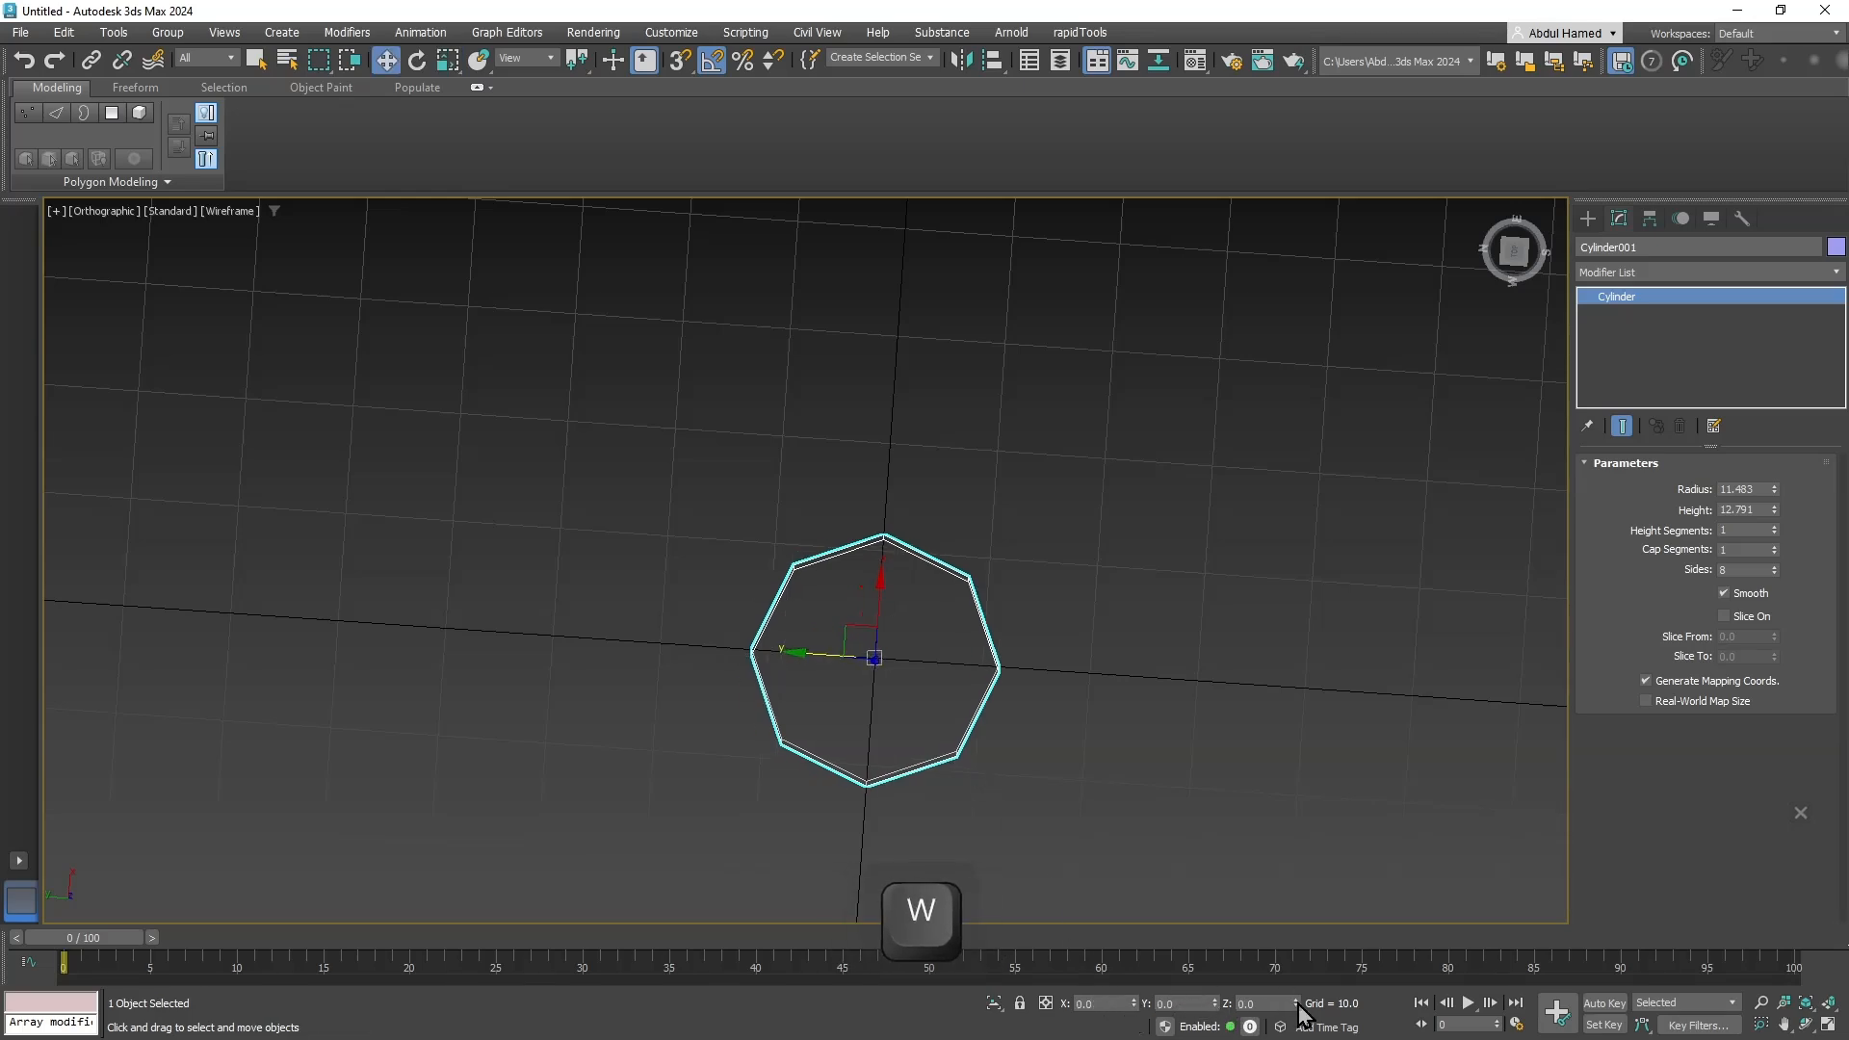
# Convert the cylinder to an Editable Poly and display it shaded with edged faces.
pyautogui.keyDown('alt'); pyautogui.moveTo(1051, 687); pyautogui.dragTo(1112, 638, button='middle'); pyautogui.keyUp('alt')
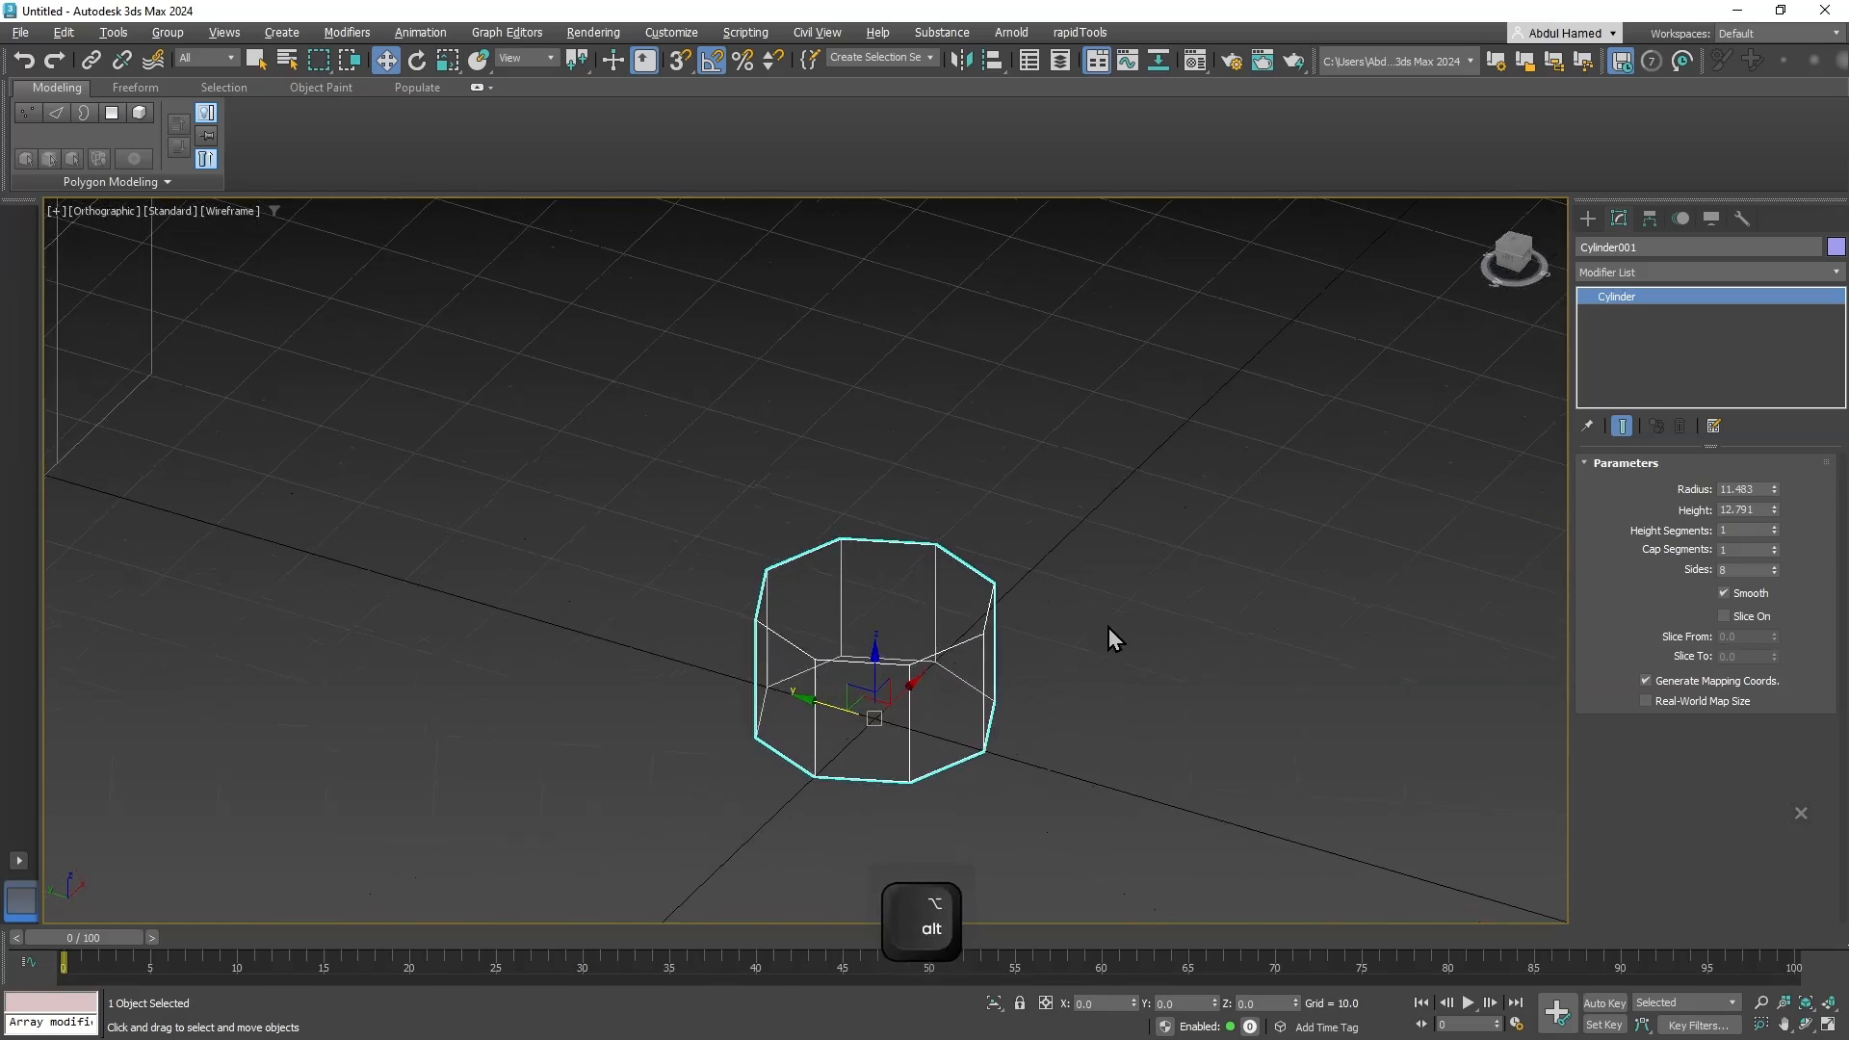
pyautogui.rightClick(1683, 292)
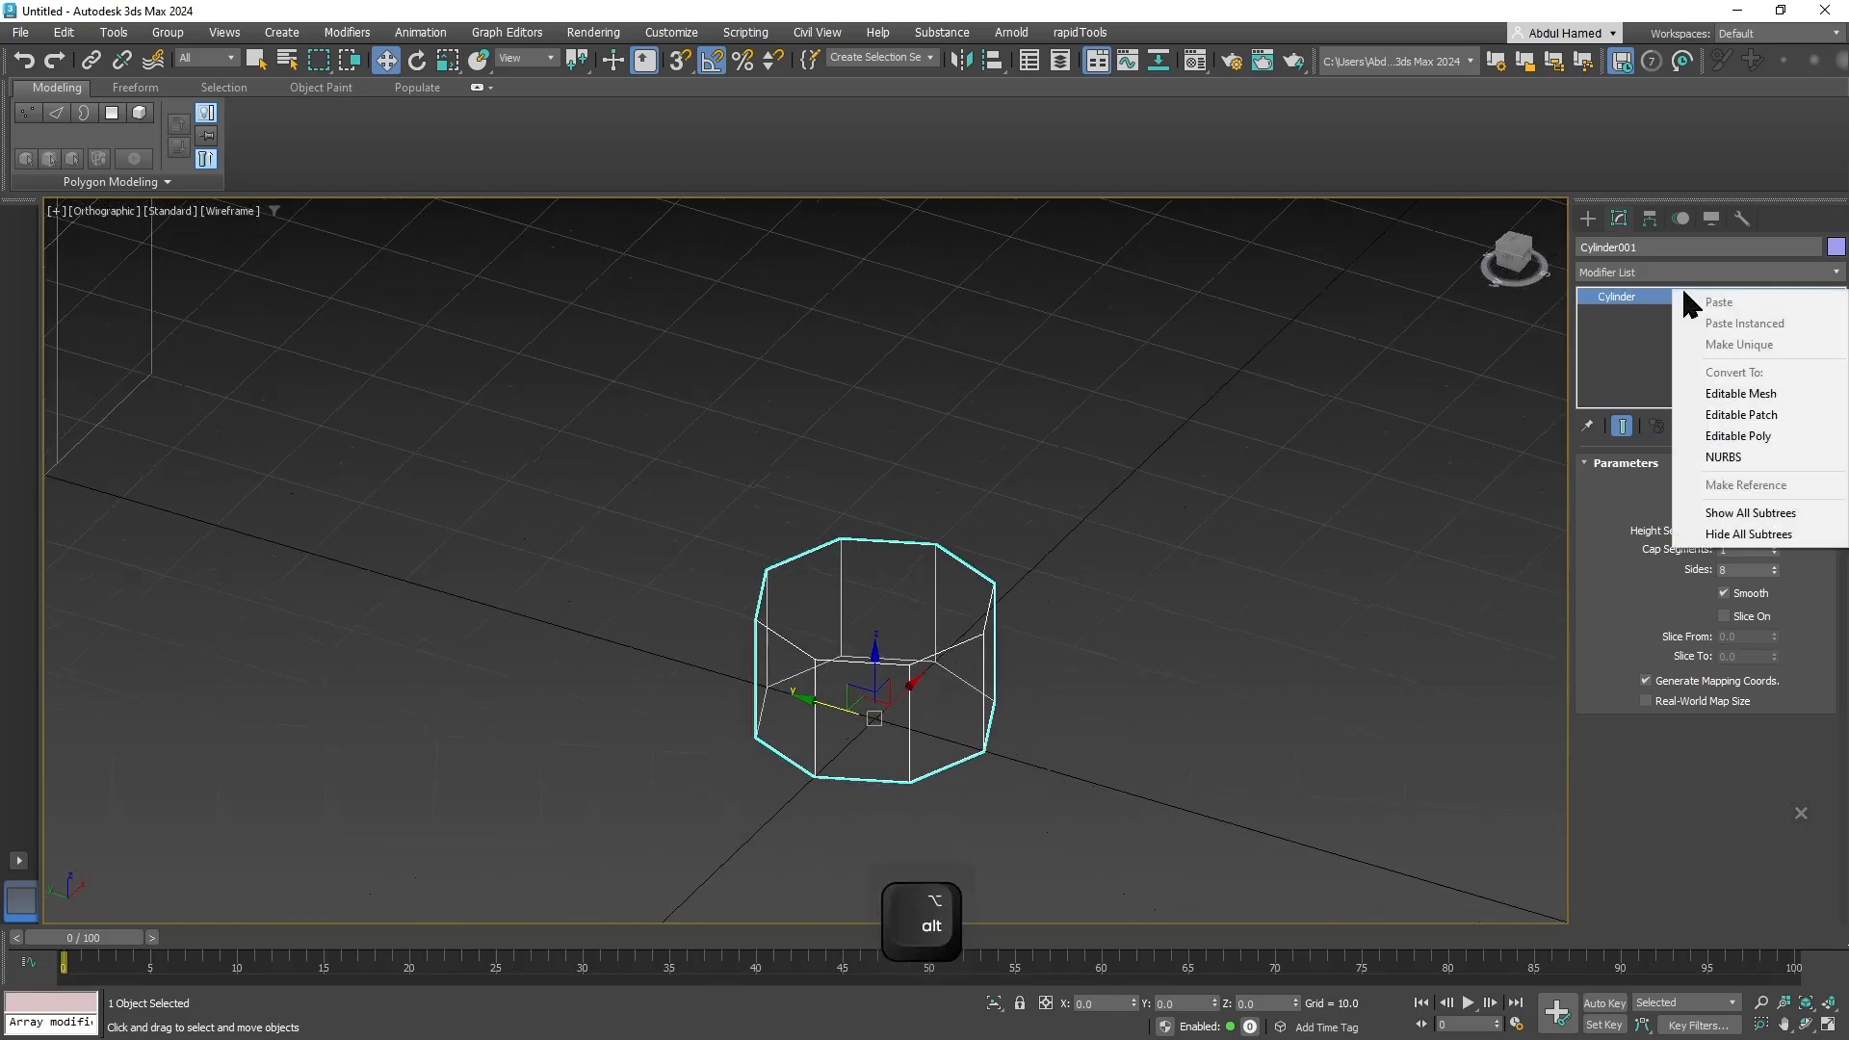
pyautogui.click(1759, 438)
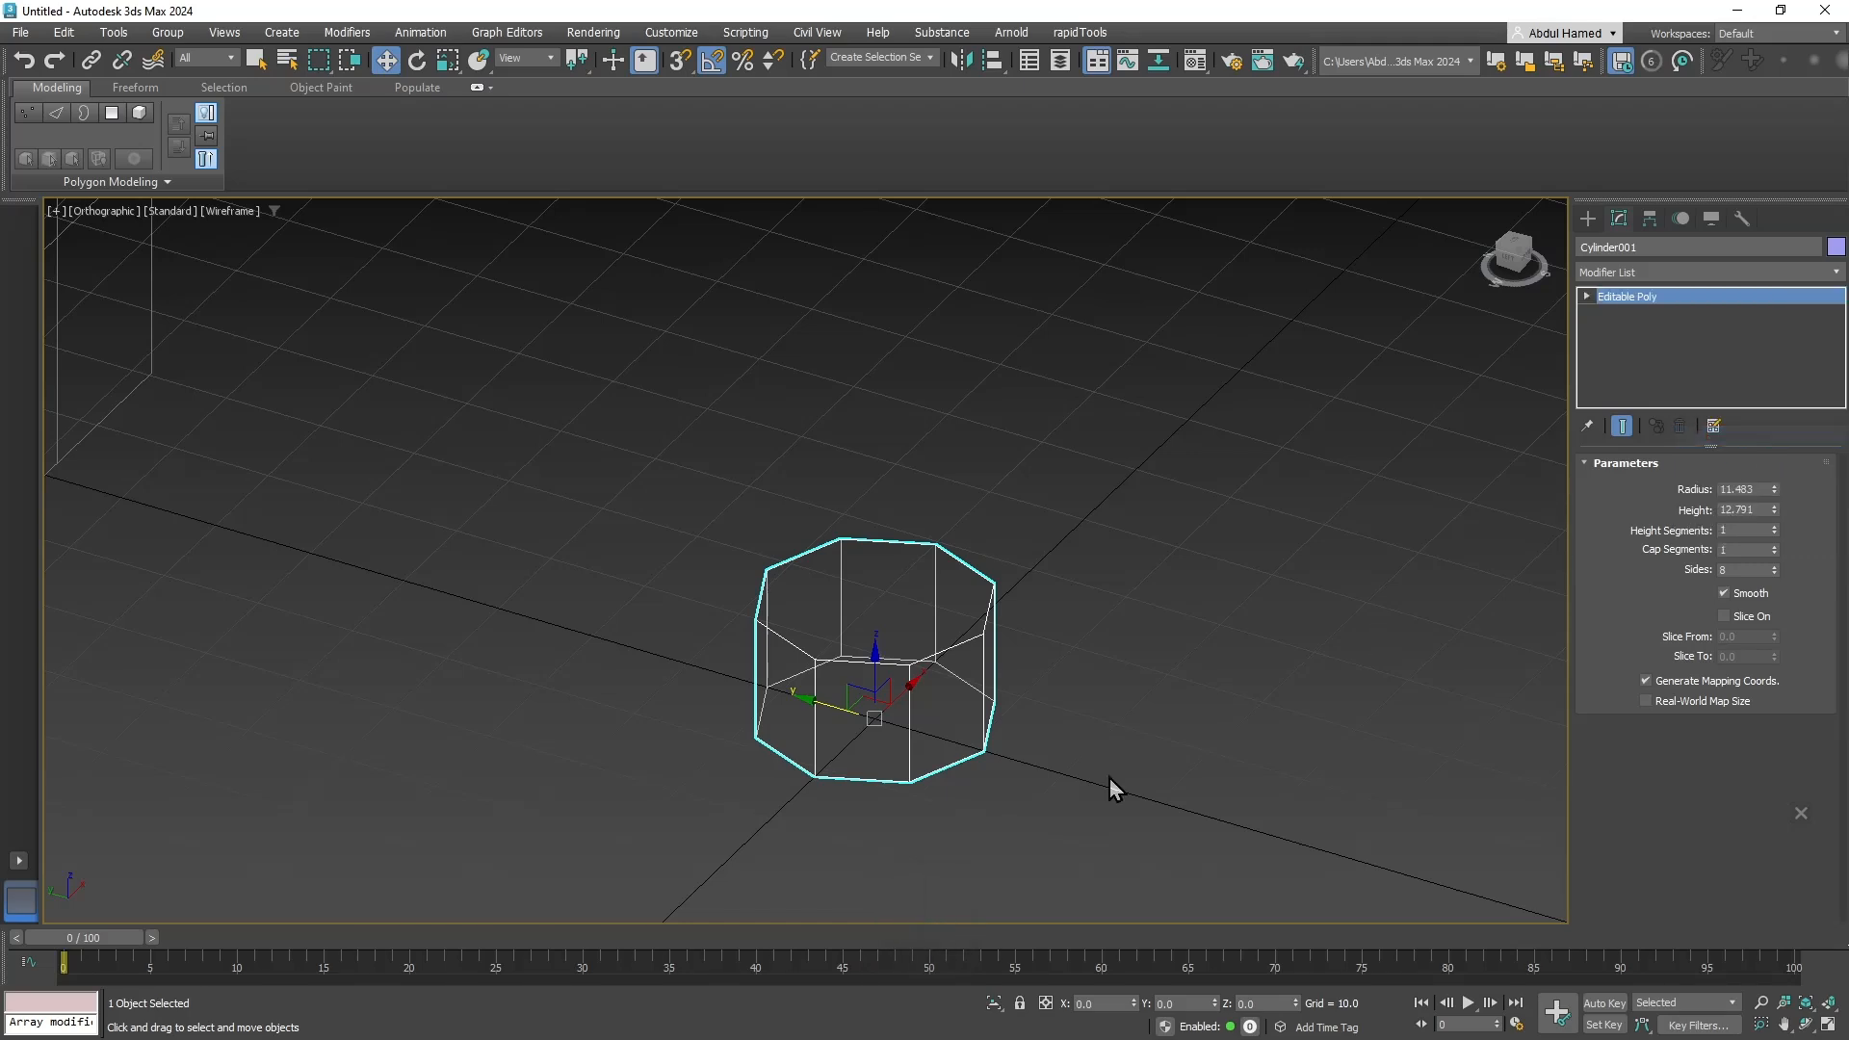
pyautogui.press('F3')
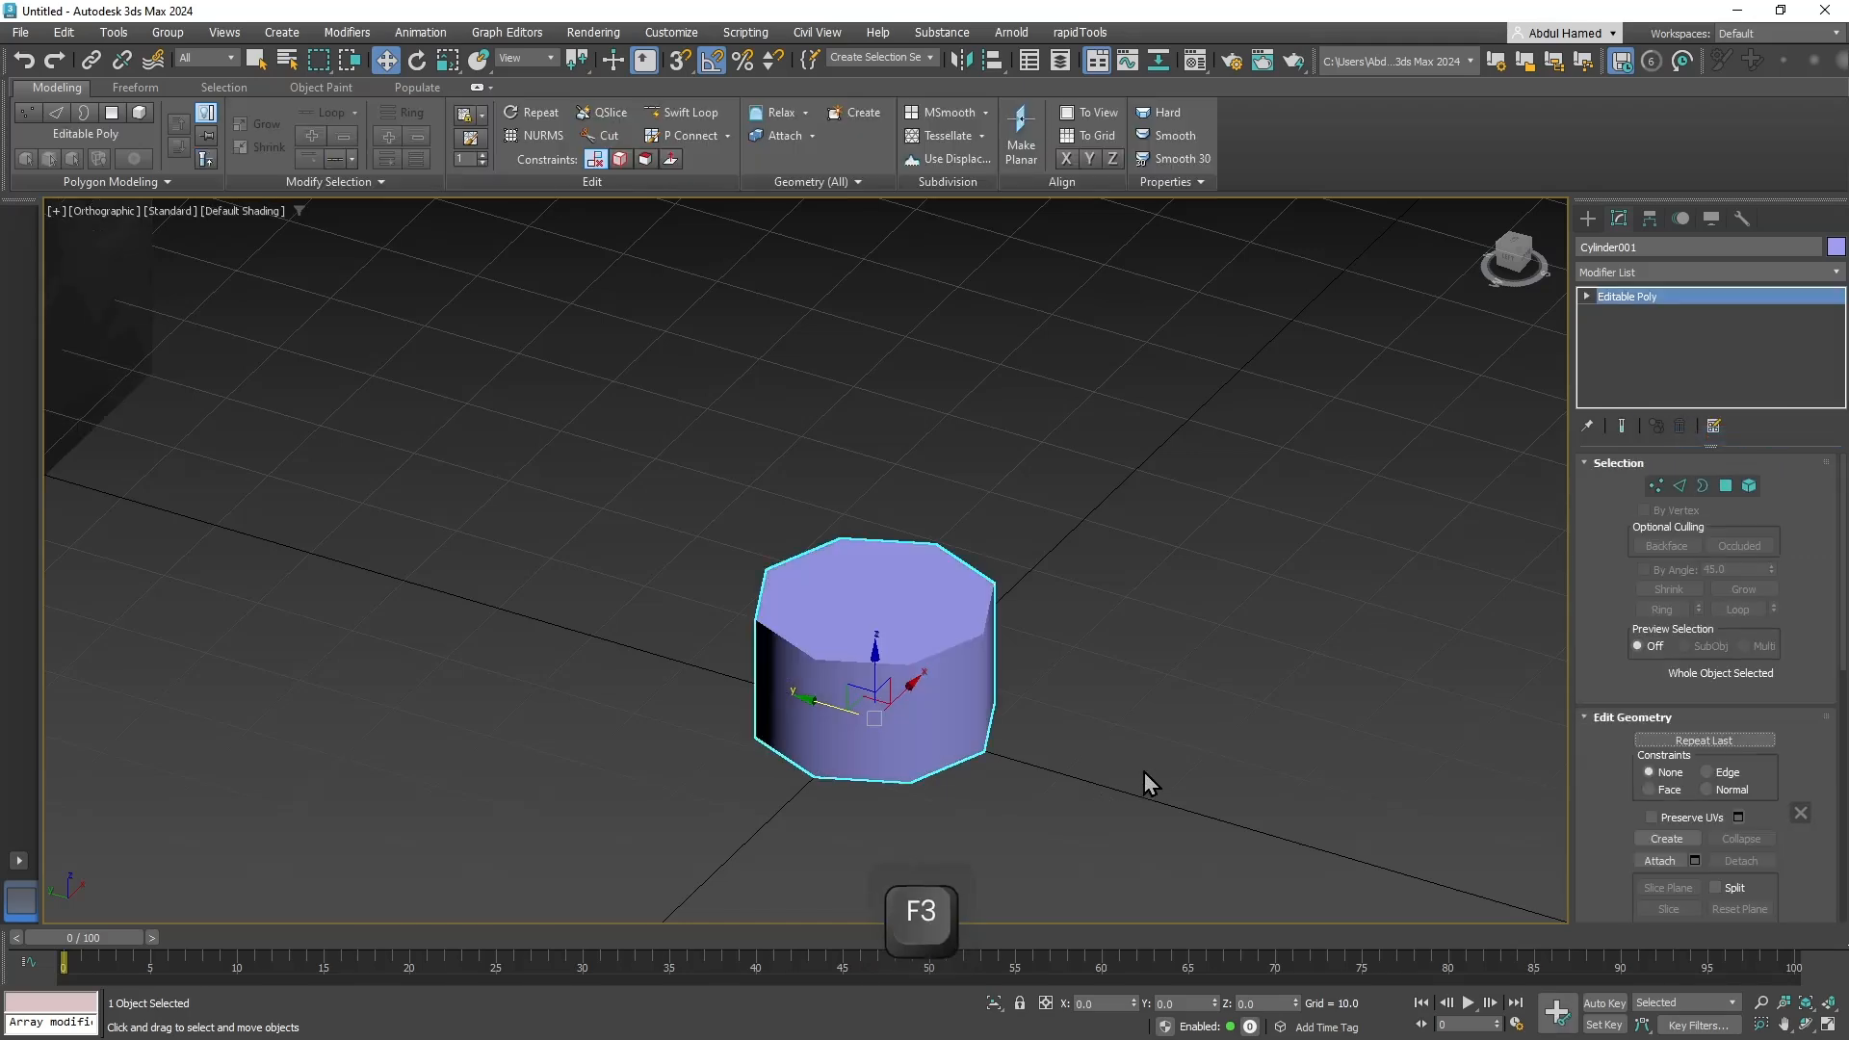
pyautogui.keyDown('alt'); pyautogui.moveTo(949, 631); pyautogui.dragTo(910, 646, button='middle'); pyautogui.keyUp('alt')
pyautogui.press('F4')
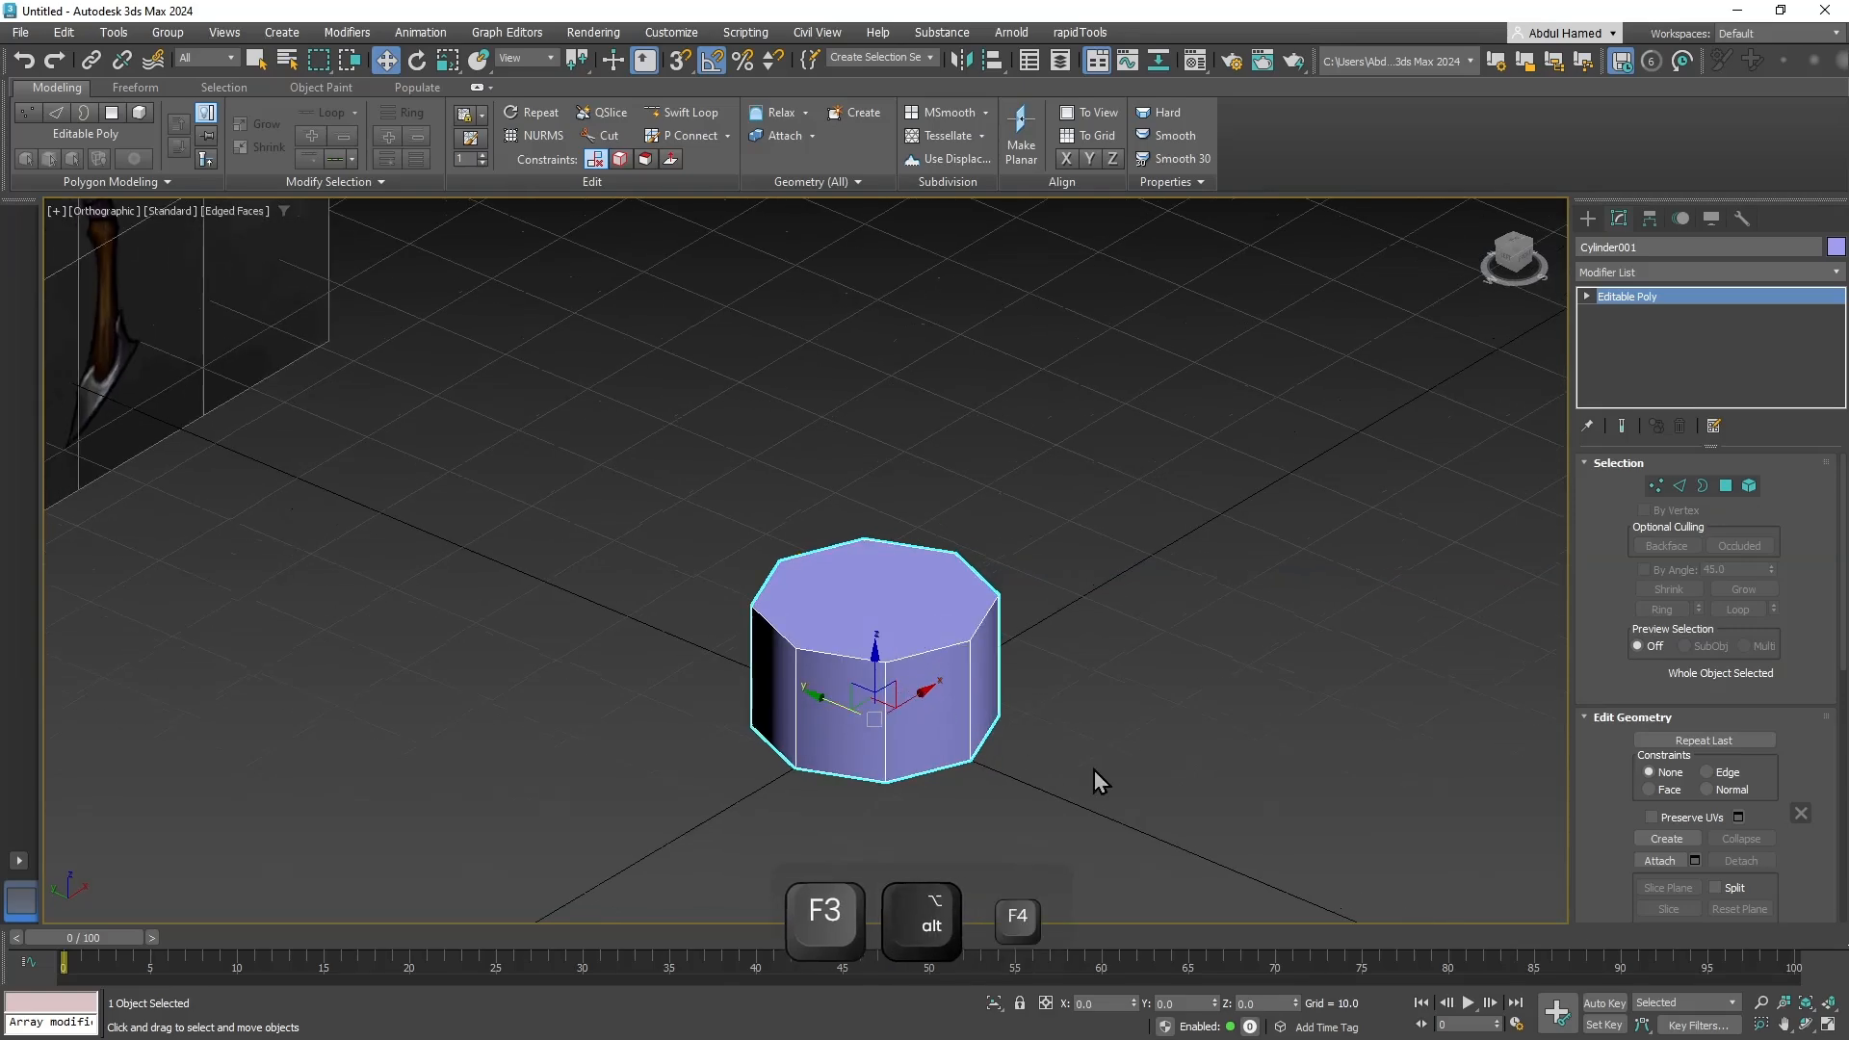
pyautogui.keyDown('alt'); pyautogui.moveTo(1094, 770); pyautogui.dragTo(1041, 766, button='middle'); pyautogui.keyUp('alt')
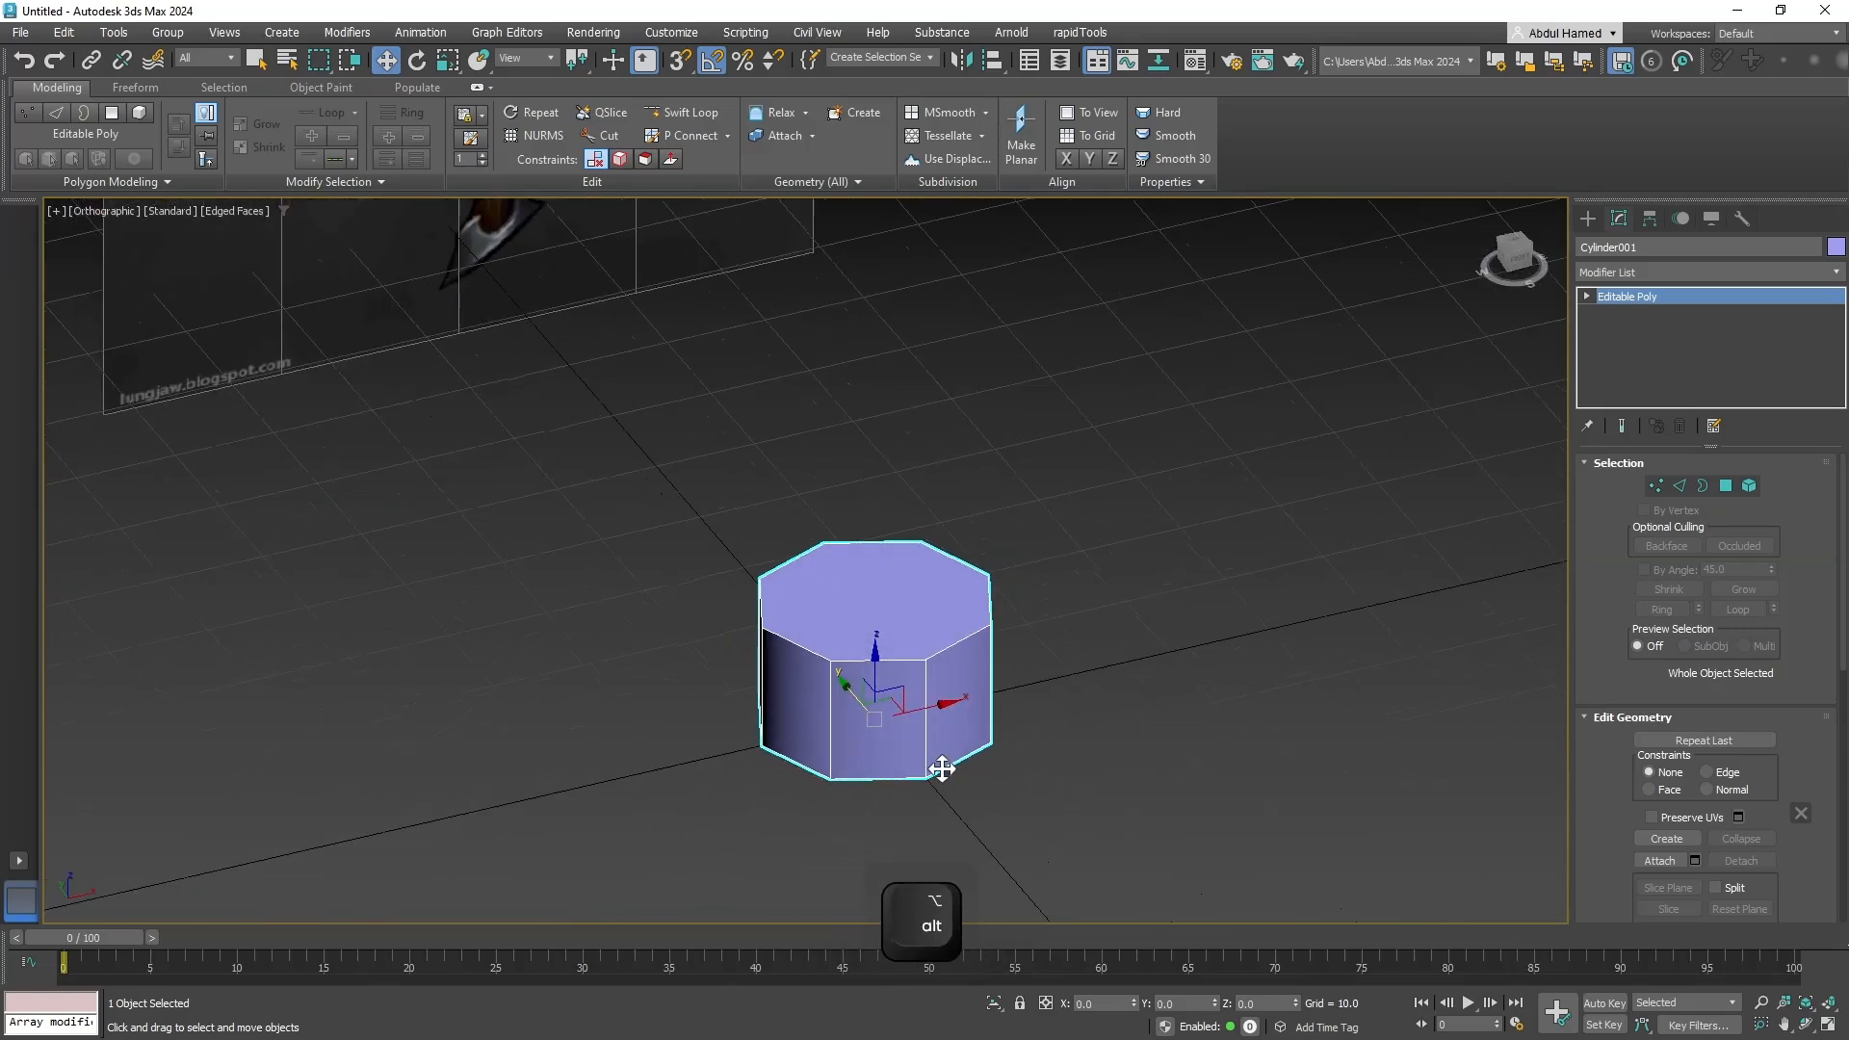
# Assign the plain grey material from the fifth sample slot to the cylinder and close the Material Editor.
pyautogui.press('m')
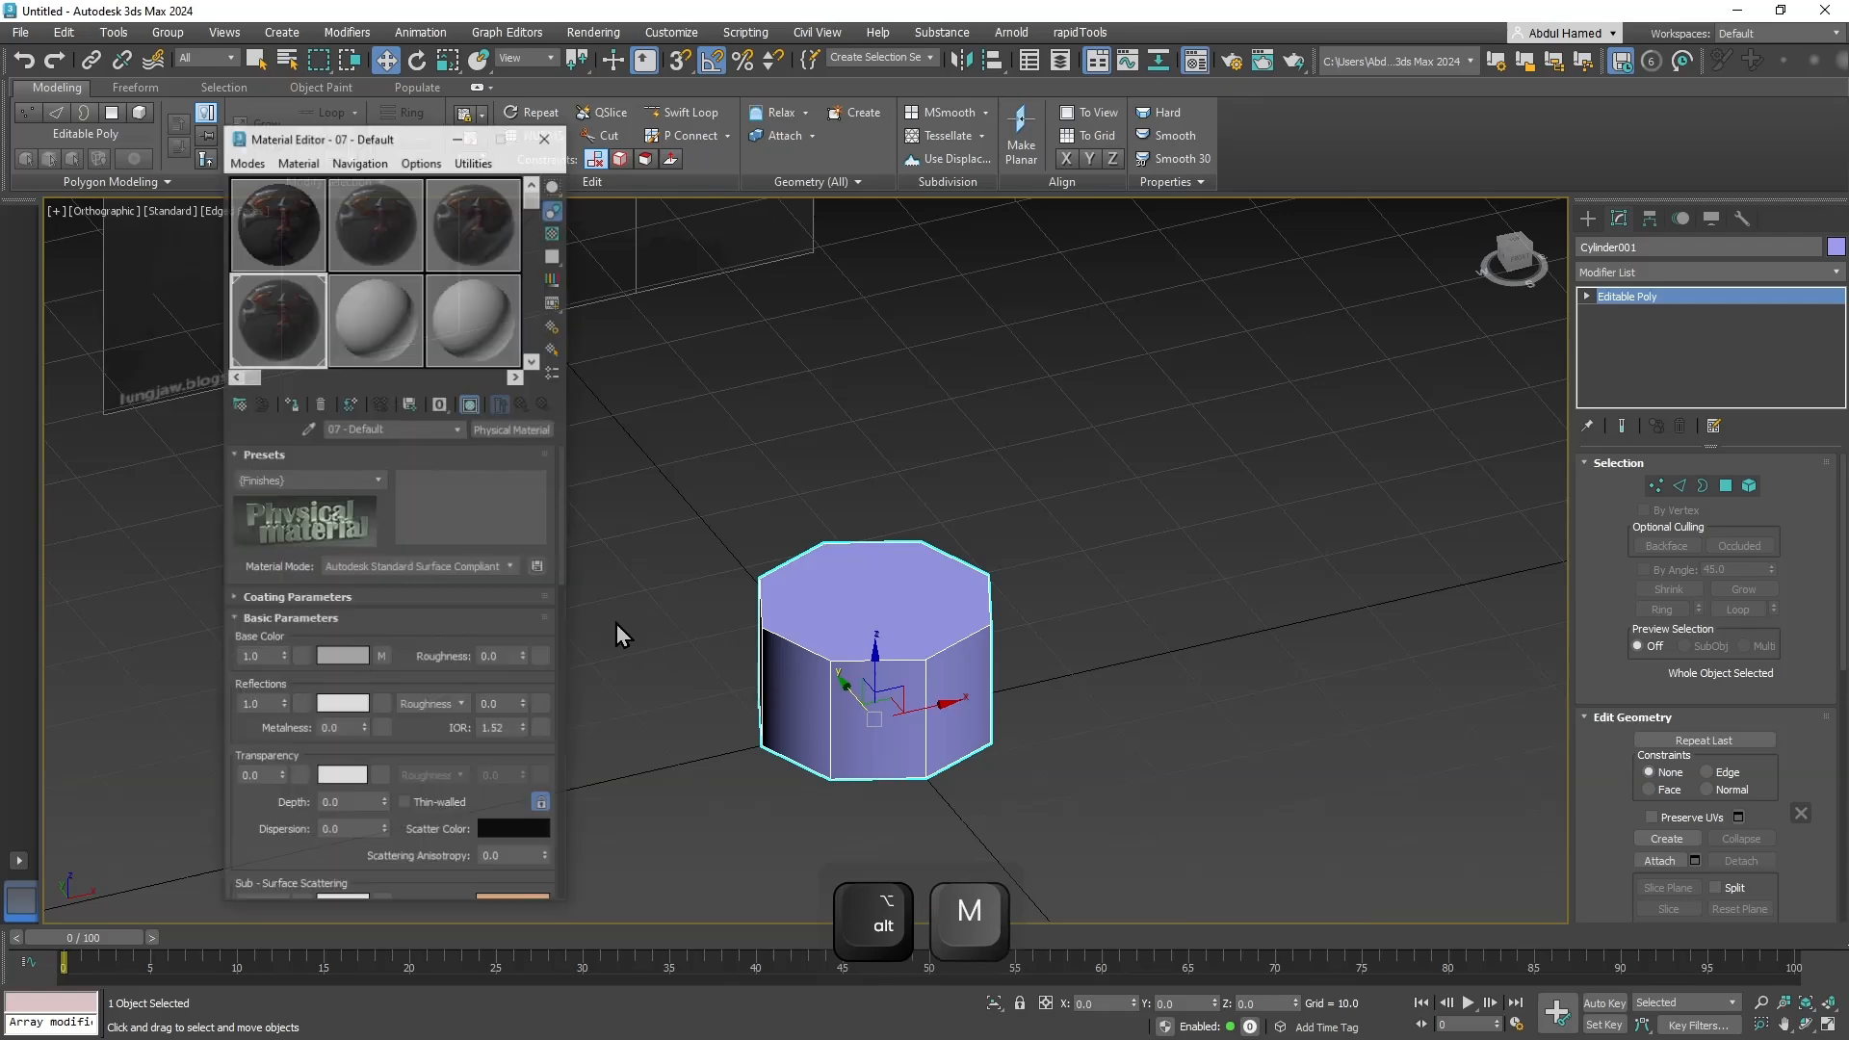
pyautogui.moveTo(376, 328); pyautogui.dragTo(875, 648)
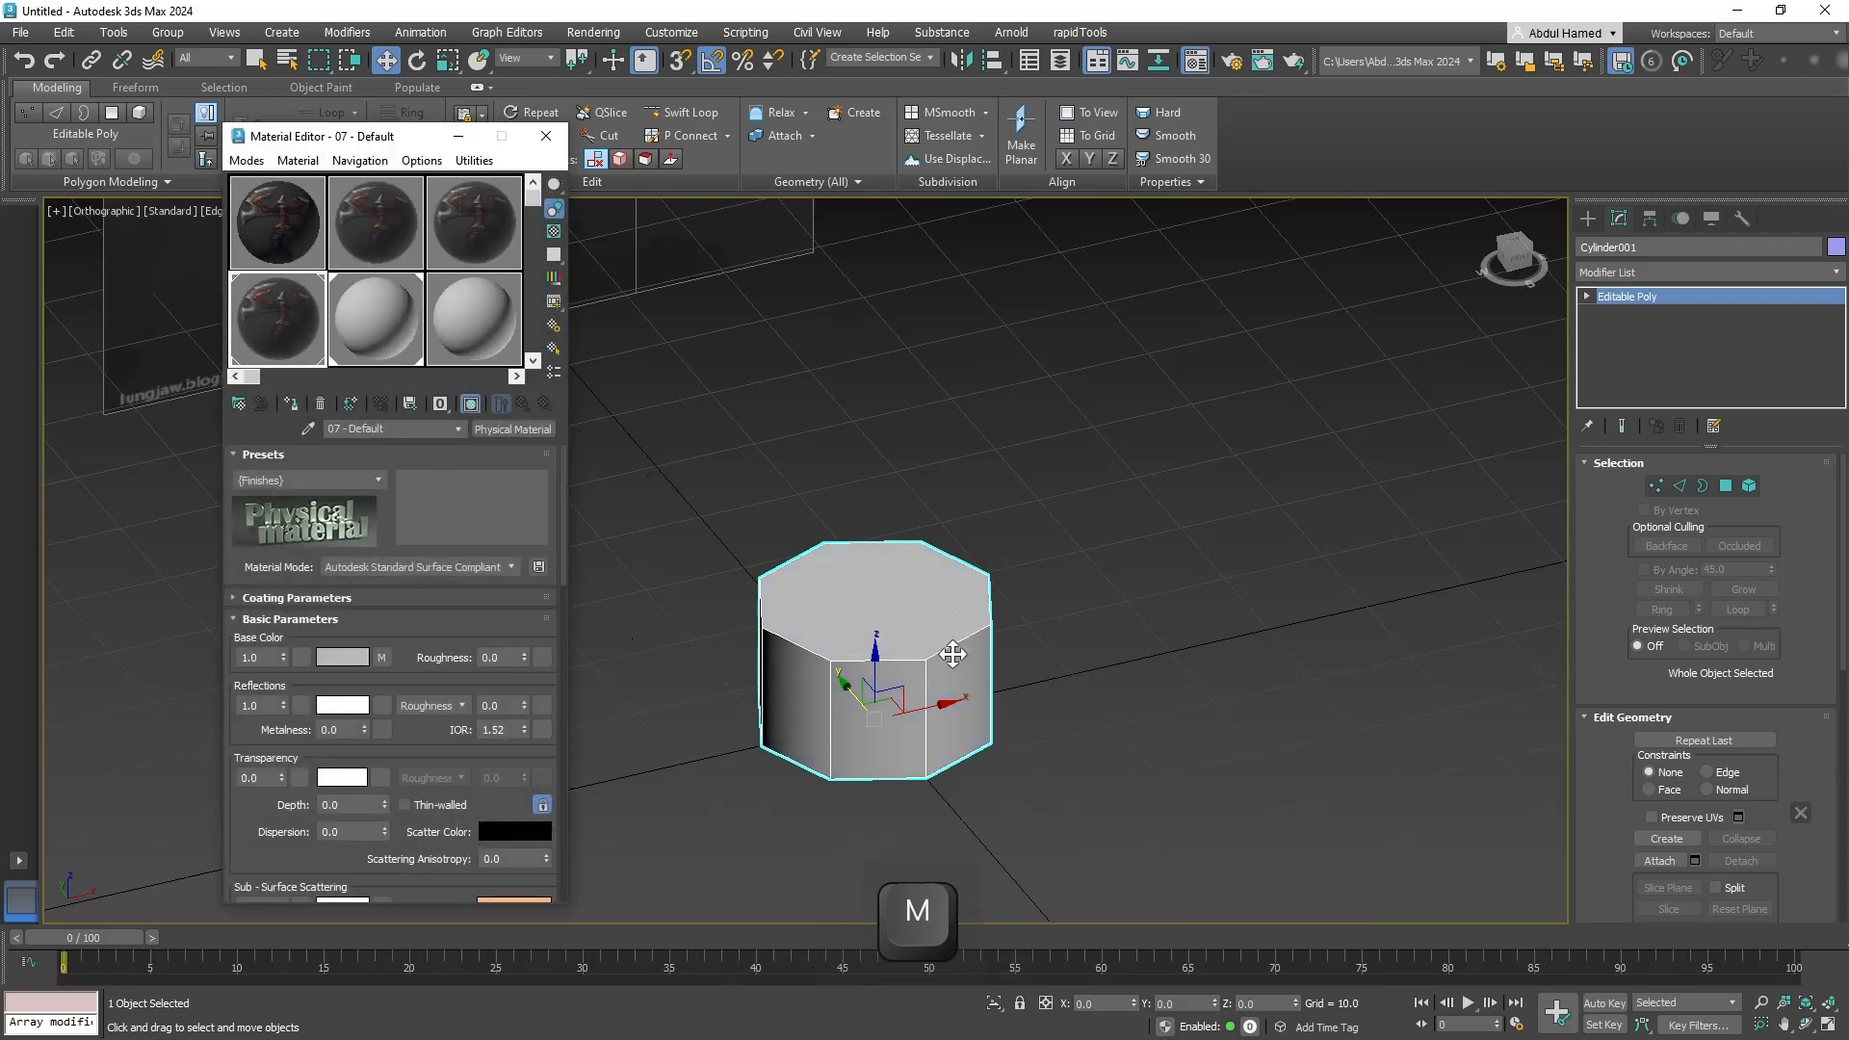
pyautogui.click(545, 135)
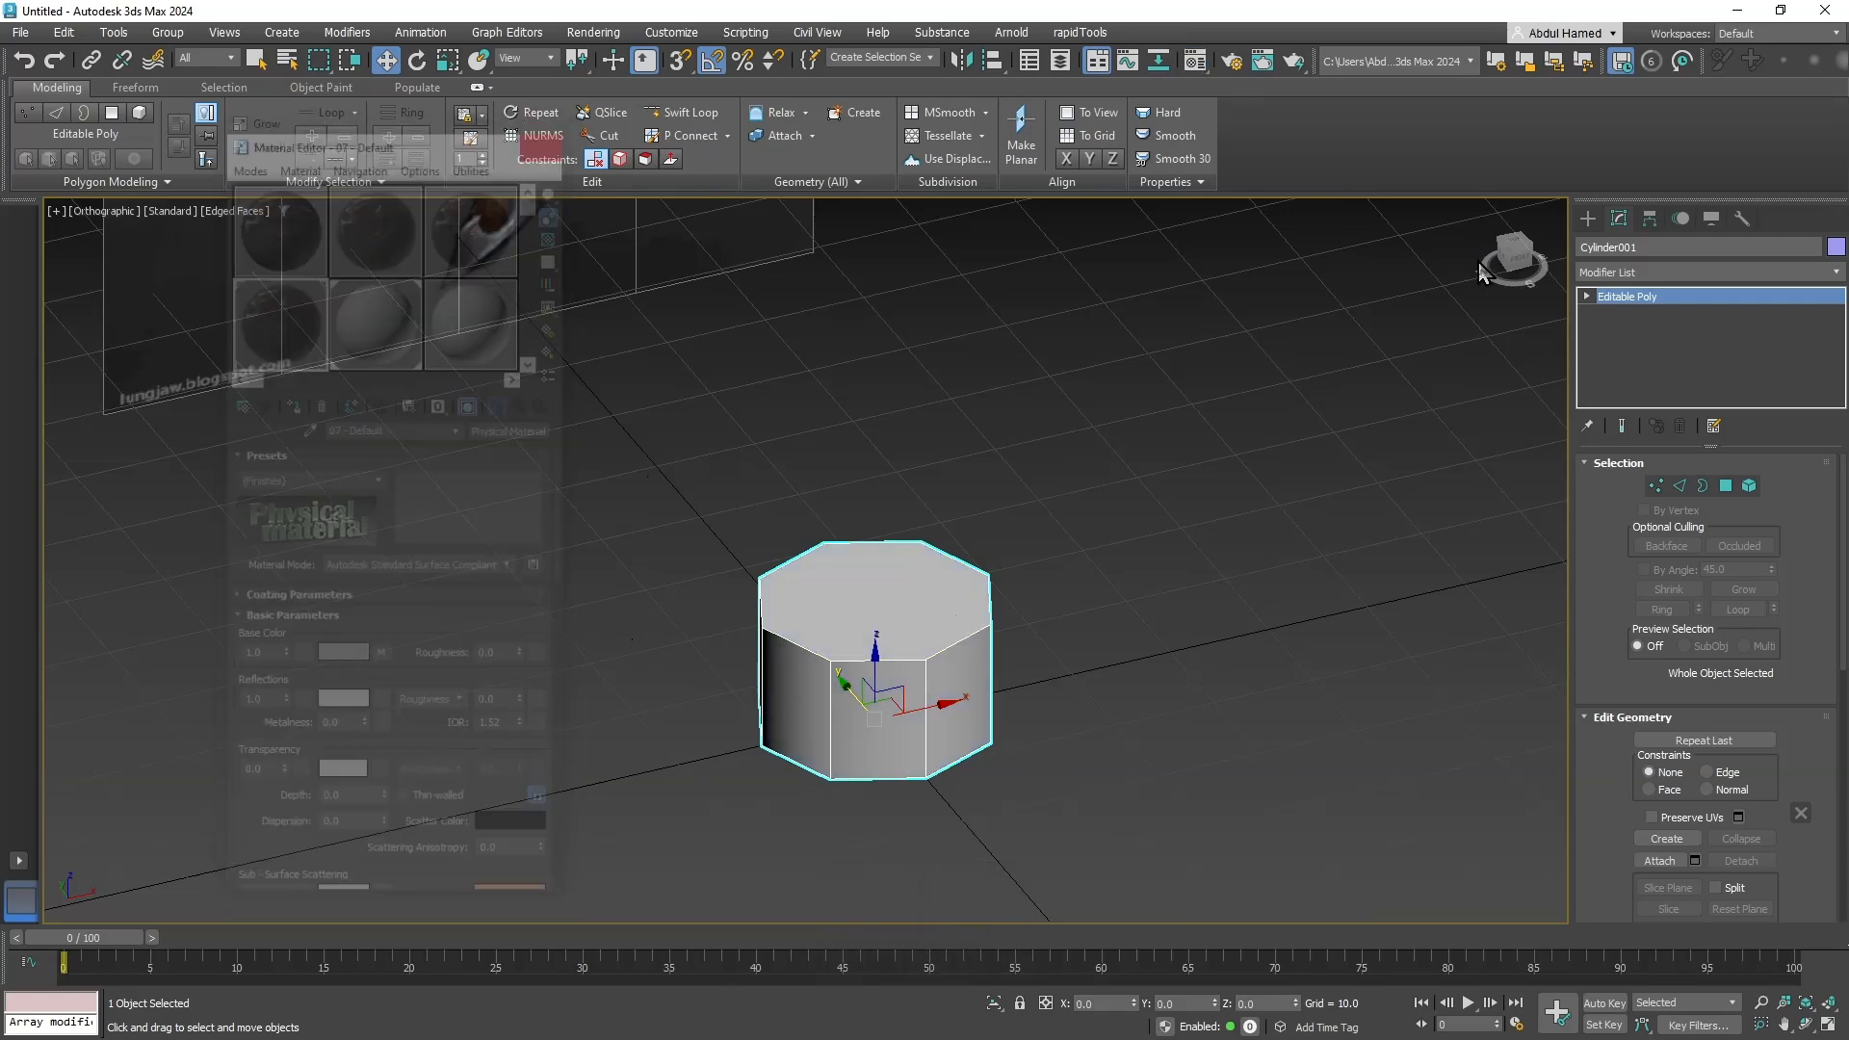
# Set the cylinder's object colour to black so its edges are drawn dark, and deselect it.
pyautogui.click(1836, 246)
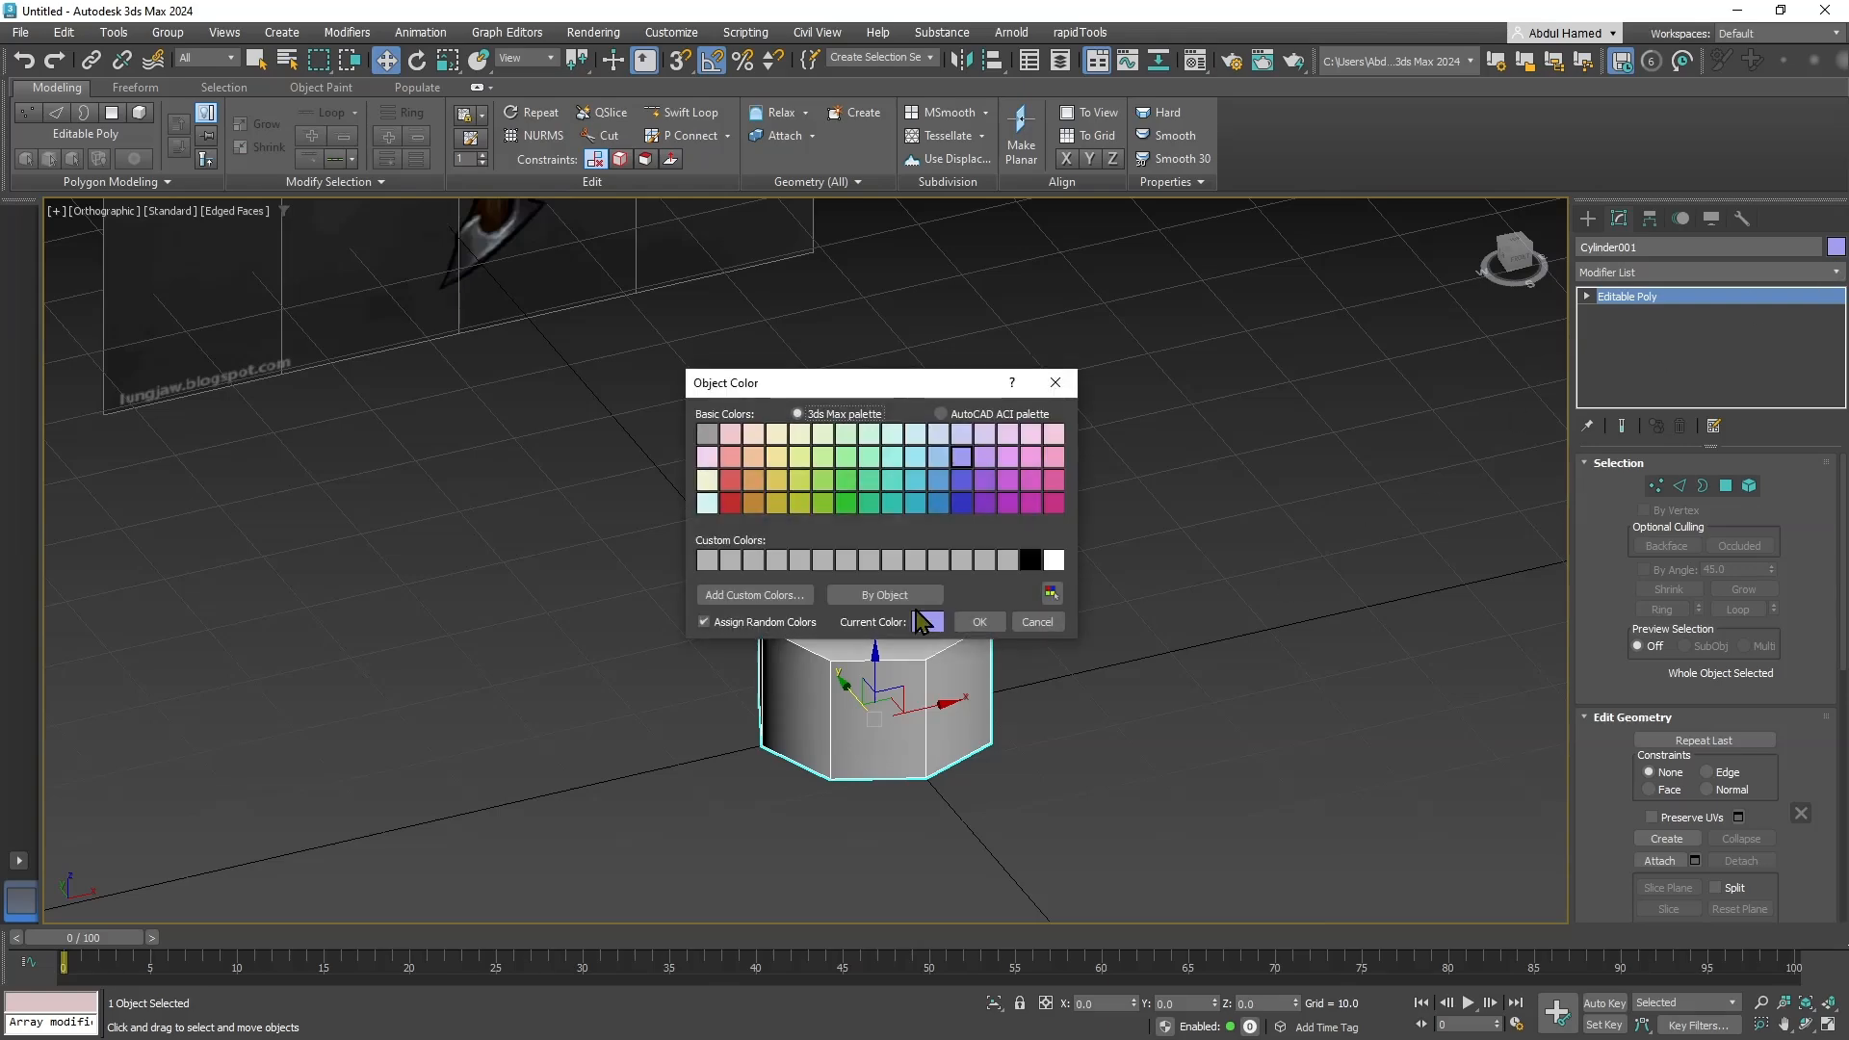
pyautogui.click(980, 622)
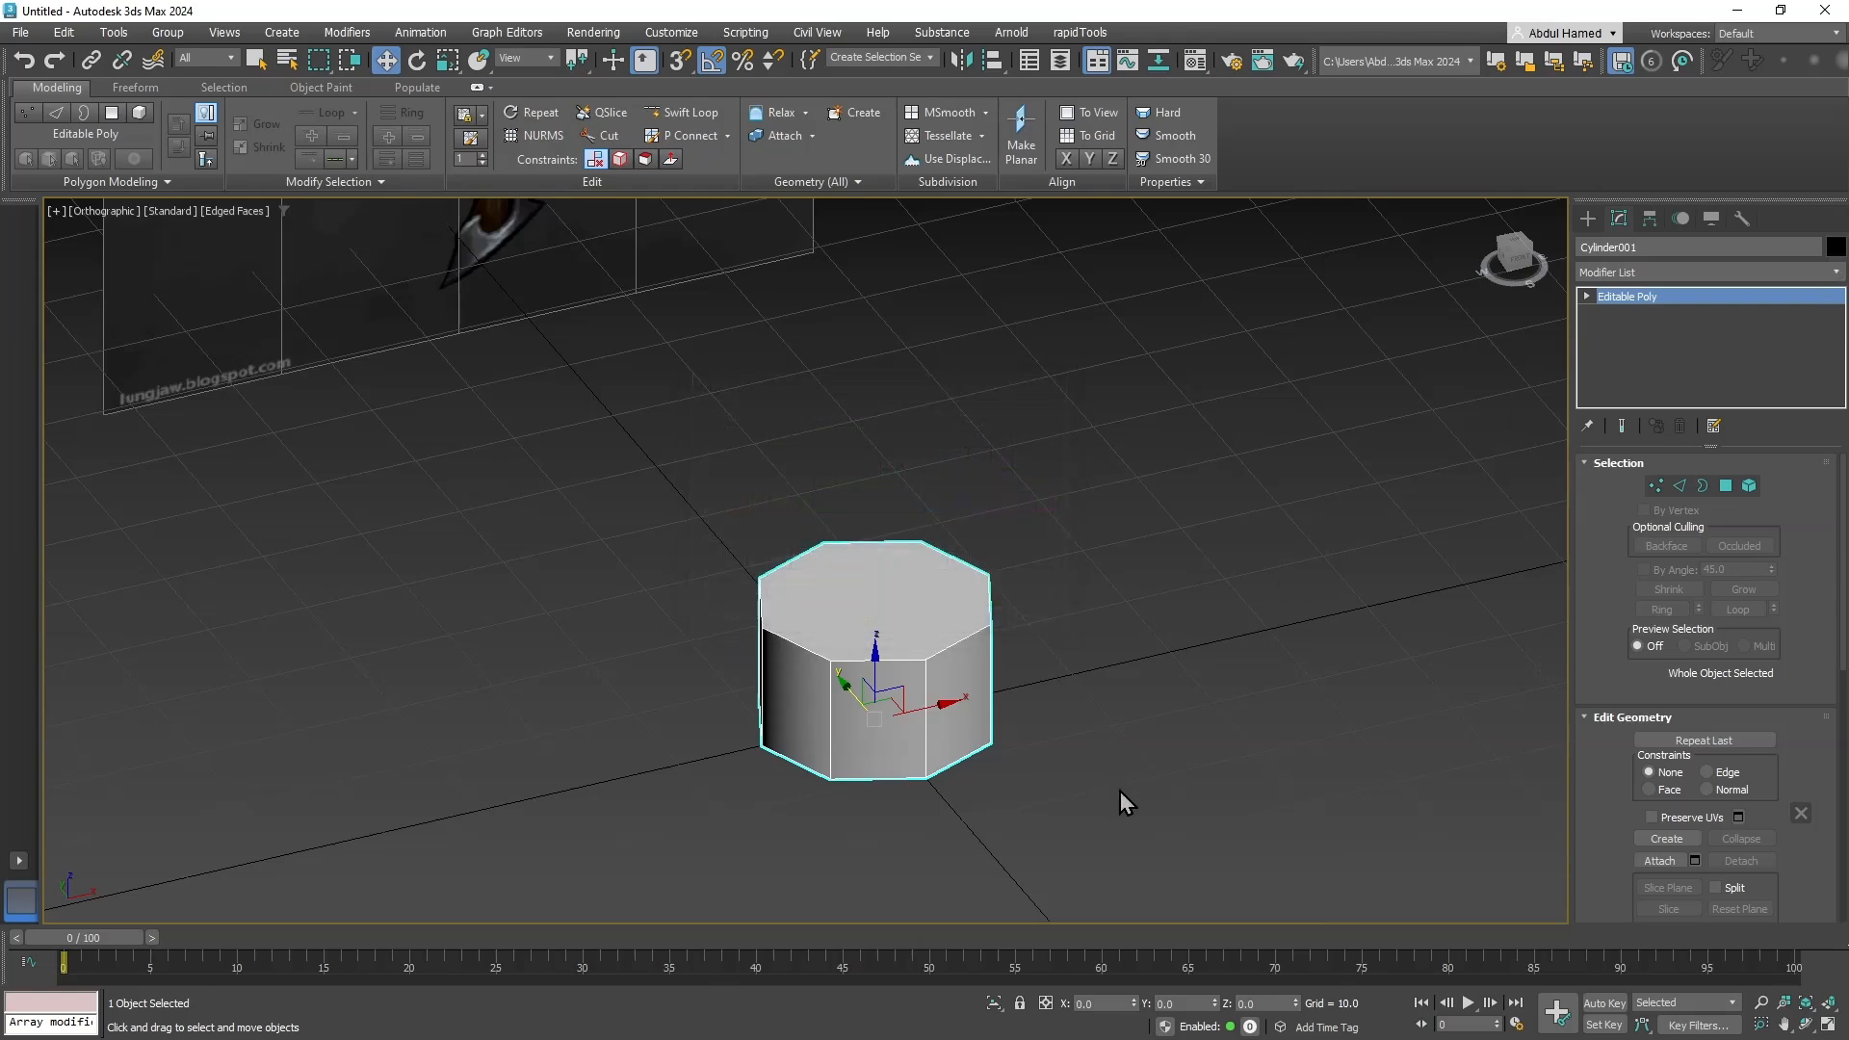
pyautogui.keyDown('alt'); pyautogui.moveTo(1112, 788); pyautogui.dragTo(1210, 686, button='middle'); pyautogui.keyUp('alt')
pyautogui.click(1204, 695)
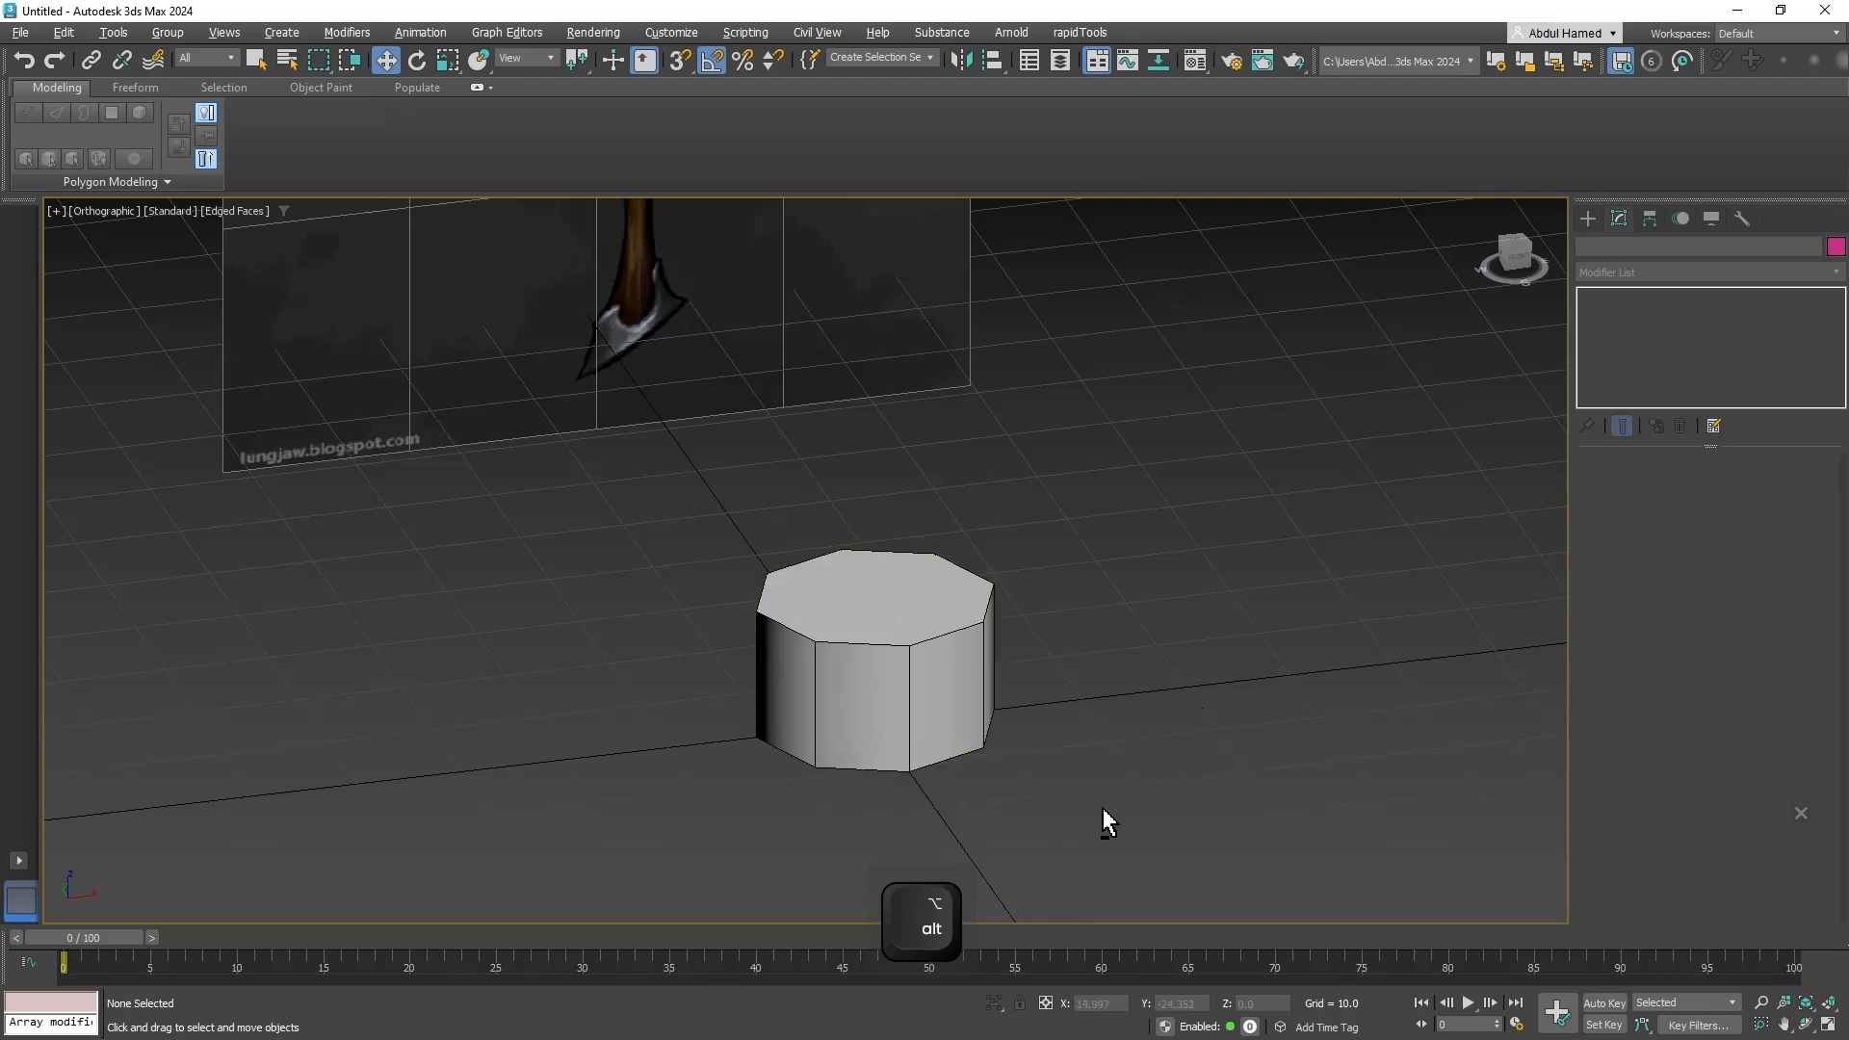
# Return the viewport to the Front view with the cylinder in front of the axe's lower handle.
pyautogui.keyDown('alt'); pyautogui.moveTo(1089, 813); pyautogui.dragTo(1054, 796, button='middle'); pyautogui.keyUp('alt')
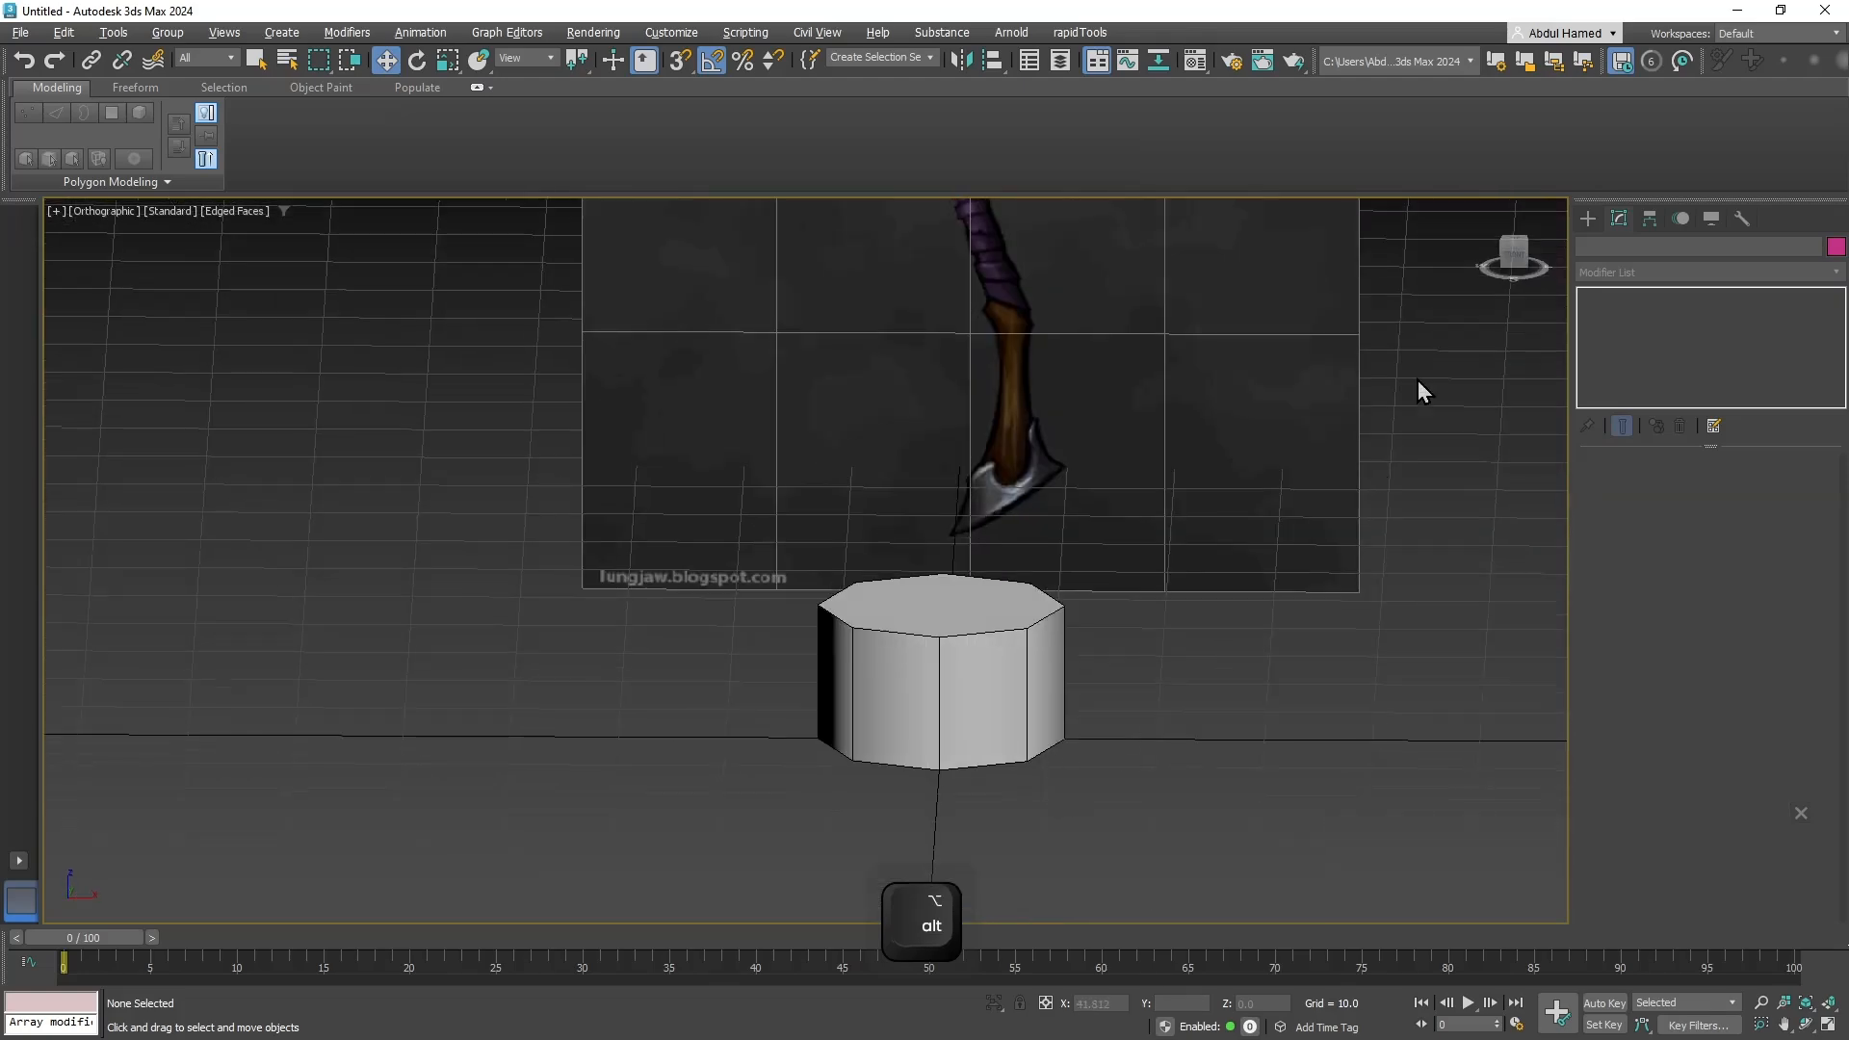
pyautogui.press('f')
pyautogui.keyDown('alt'); pyautogui.scroll(5, 1004, 590); pyautogui.keyUp('alt')
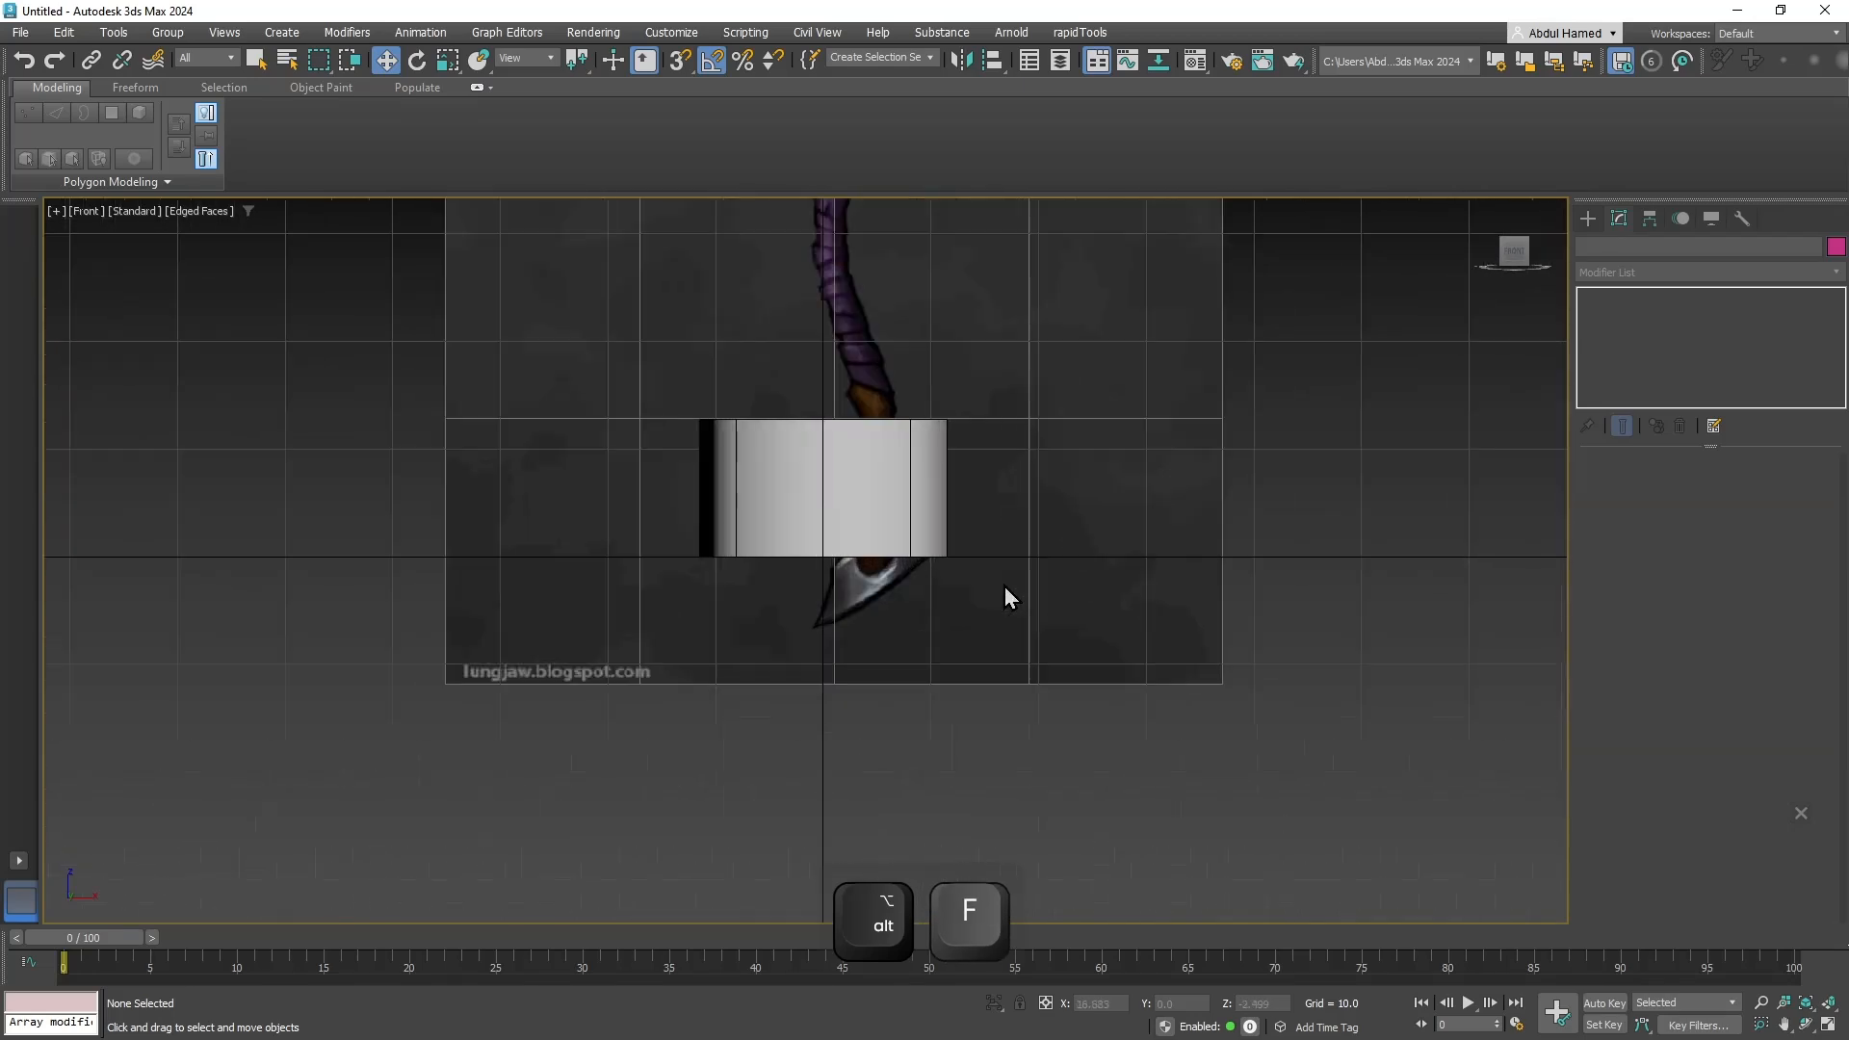
# Make the cylinder see-through and move it over the lower end of the axe handle.
pyautogui.hotkey('alt', 'x')
pyautogui.click(905, 454)
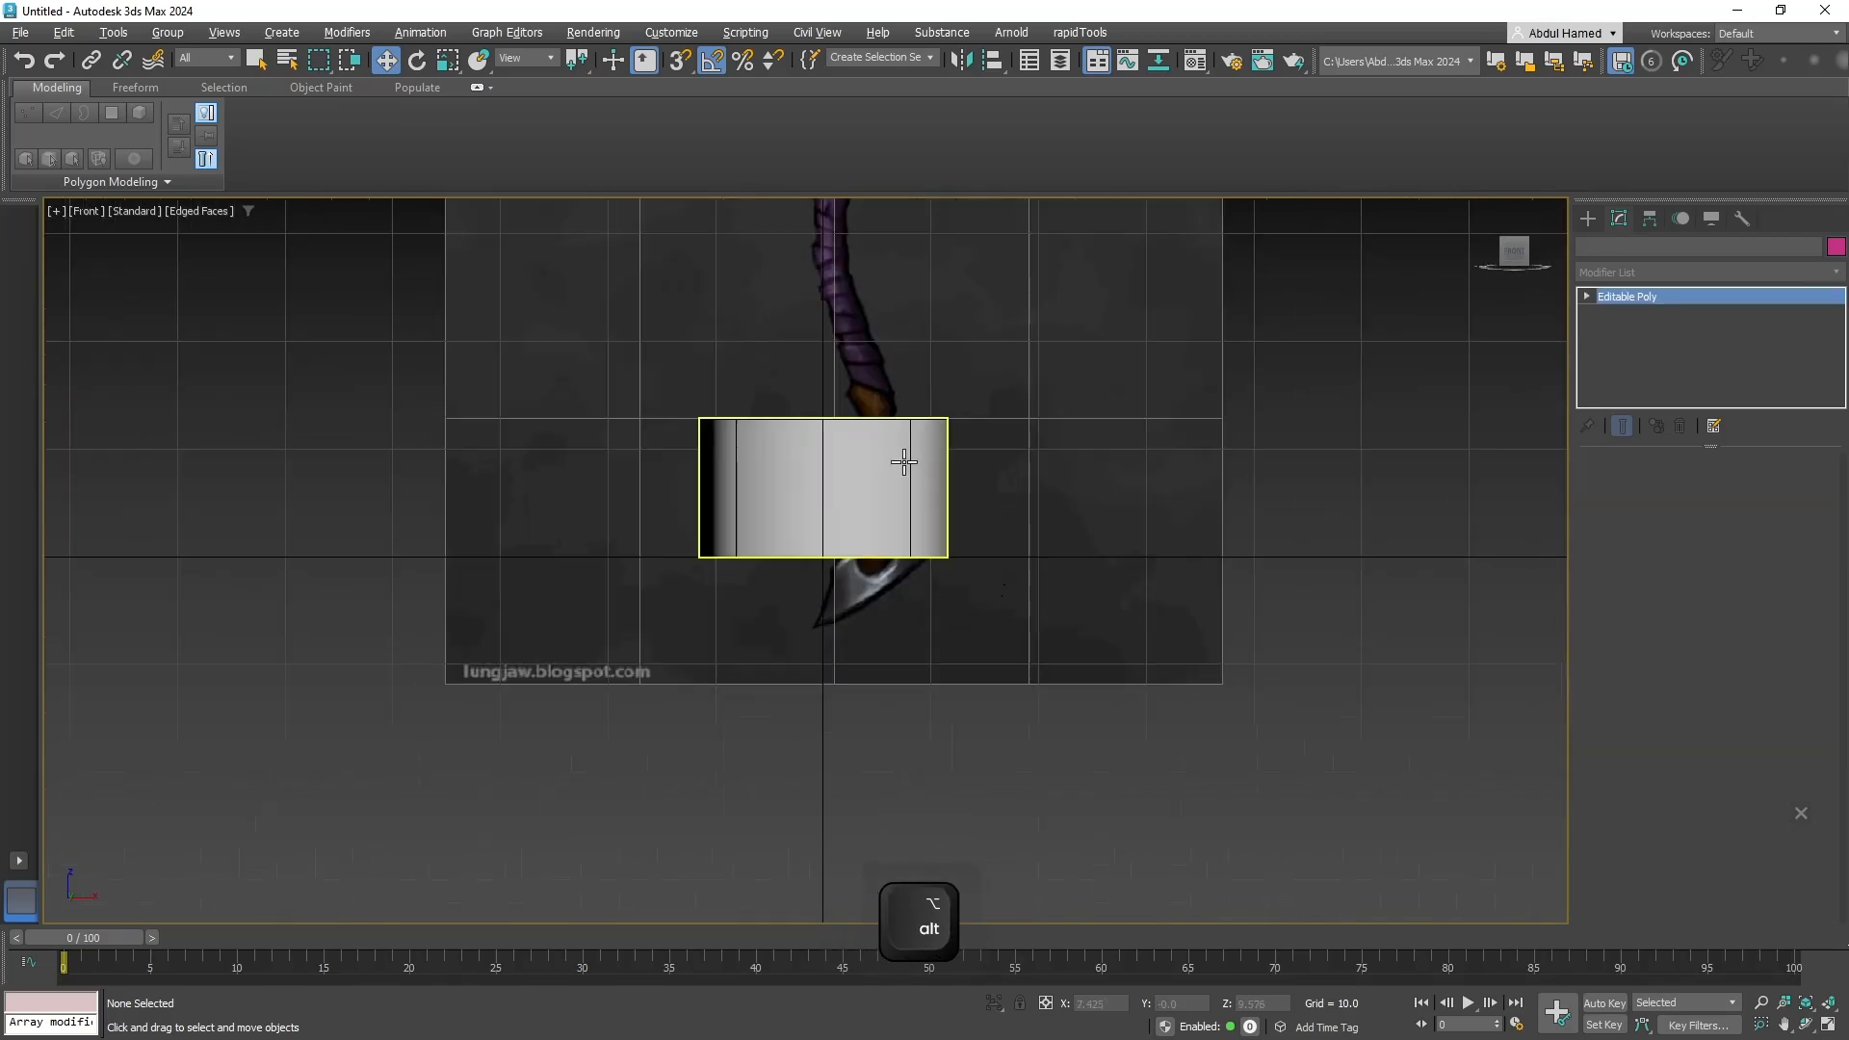
pyautogui.hotkey('alt', 'x')
pyautogui.moveTo(936, 572); pyautogui.dragTo(1007, 655, button='middle')
pyautogui.scroll(4, 1002, 631)
pyautogui.scroll(-4, 963, 619)
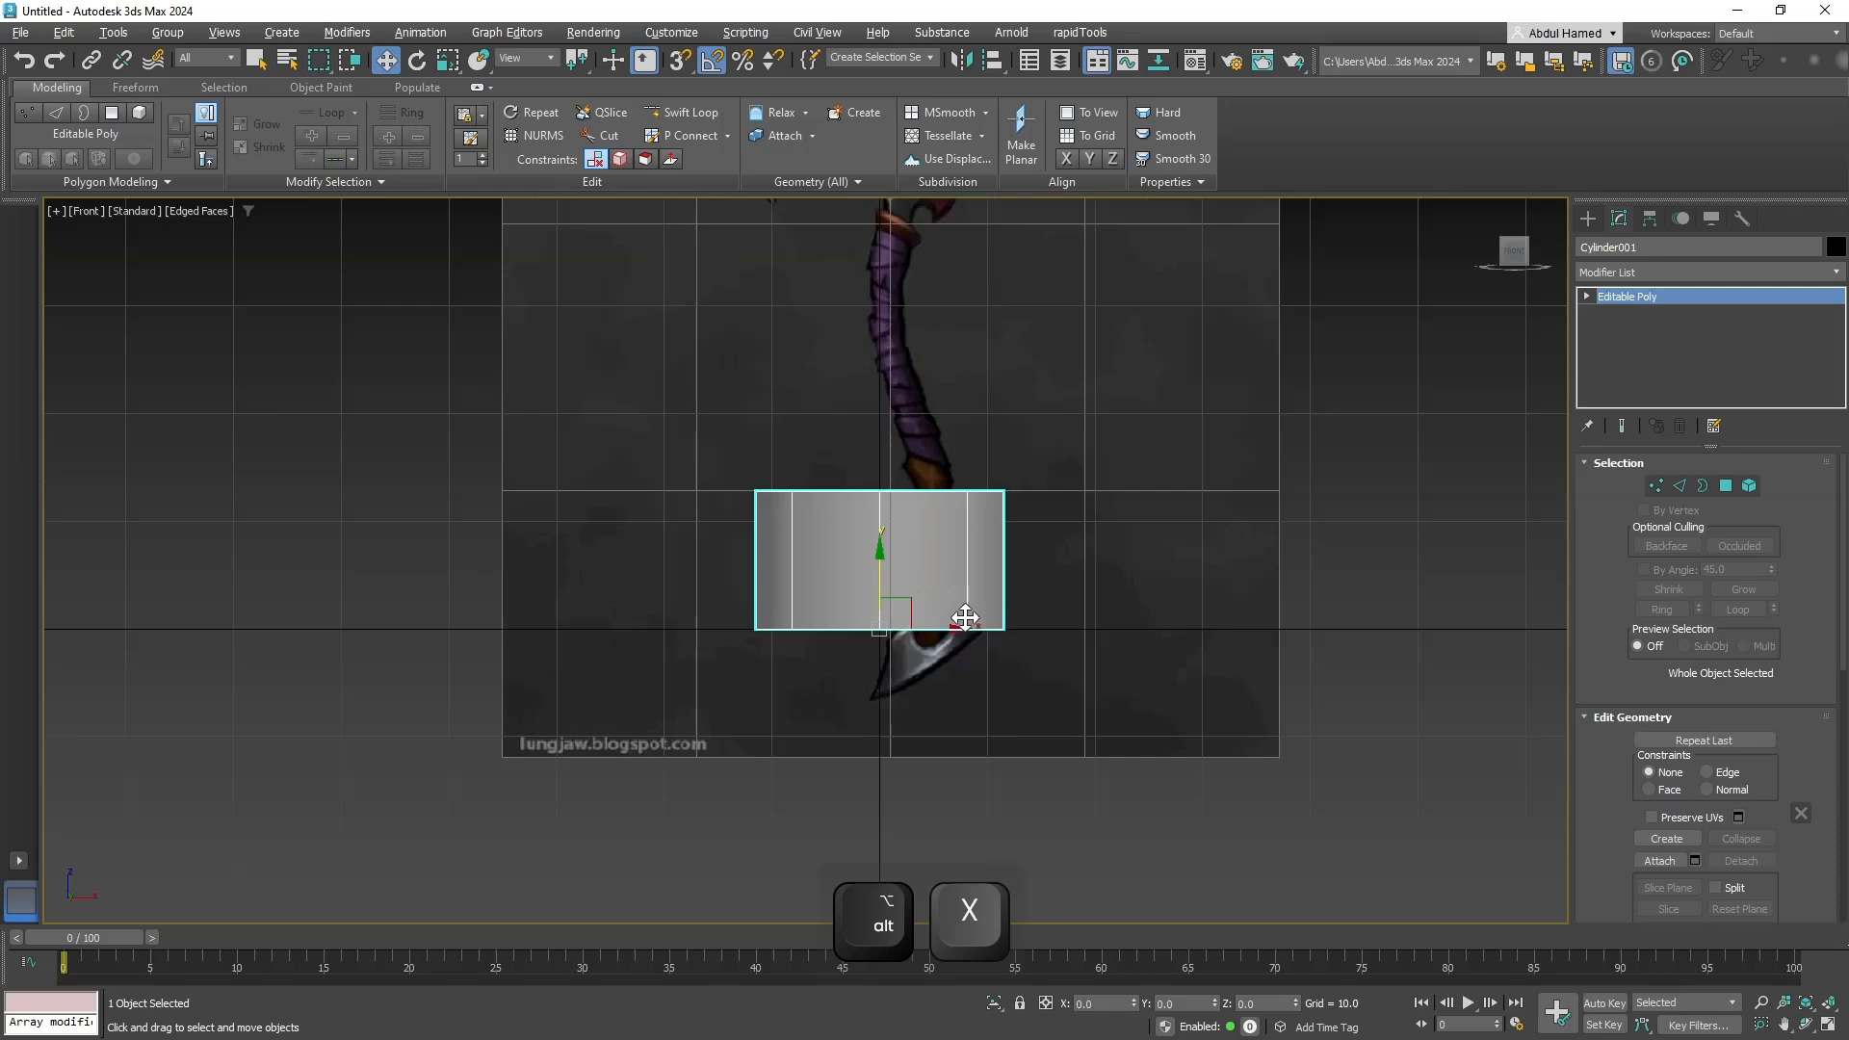
pyautogui.press('w')
pyautogui.moveTo(911, 602); pyautogui.dragTo(969, 615)
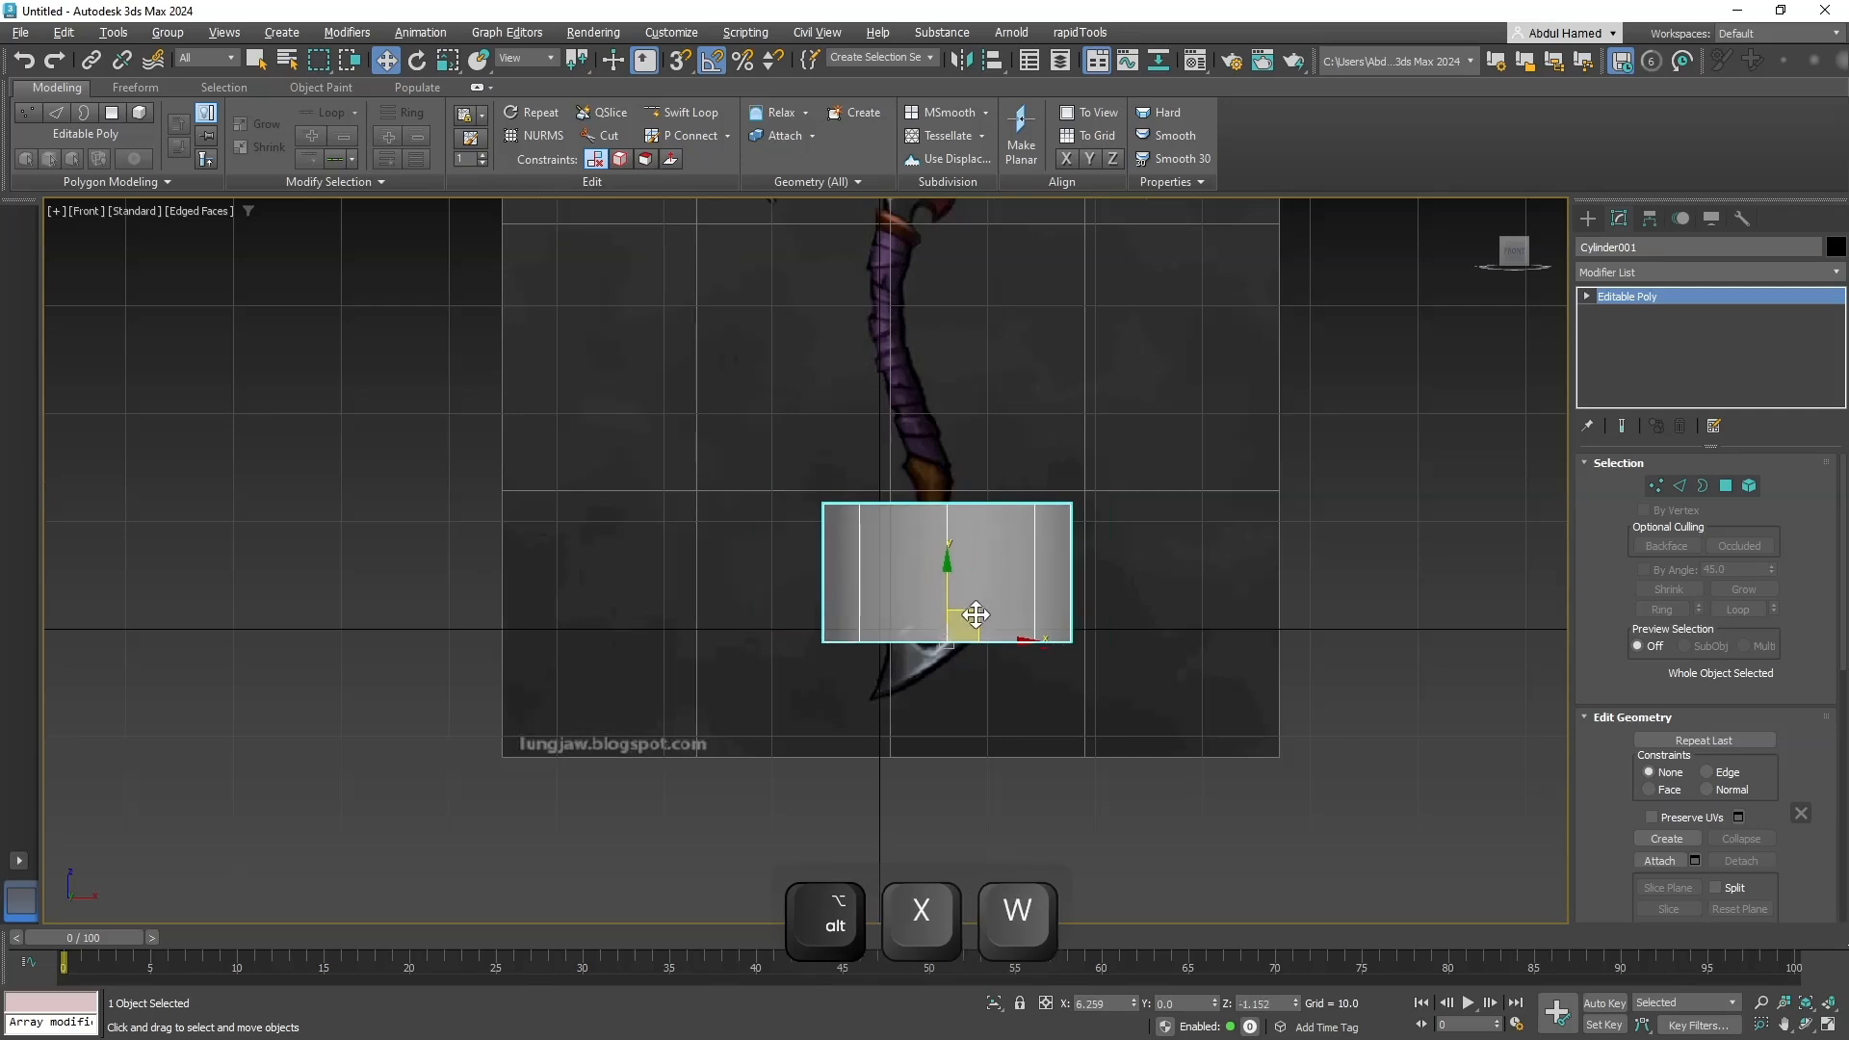
# Scale the cylinder uniformly to about 40% and position it over the handle's base above the metal spike.
pyautogui.scroll(4, 973, 630)
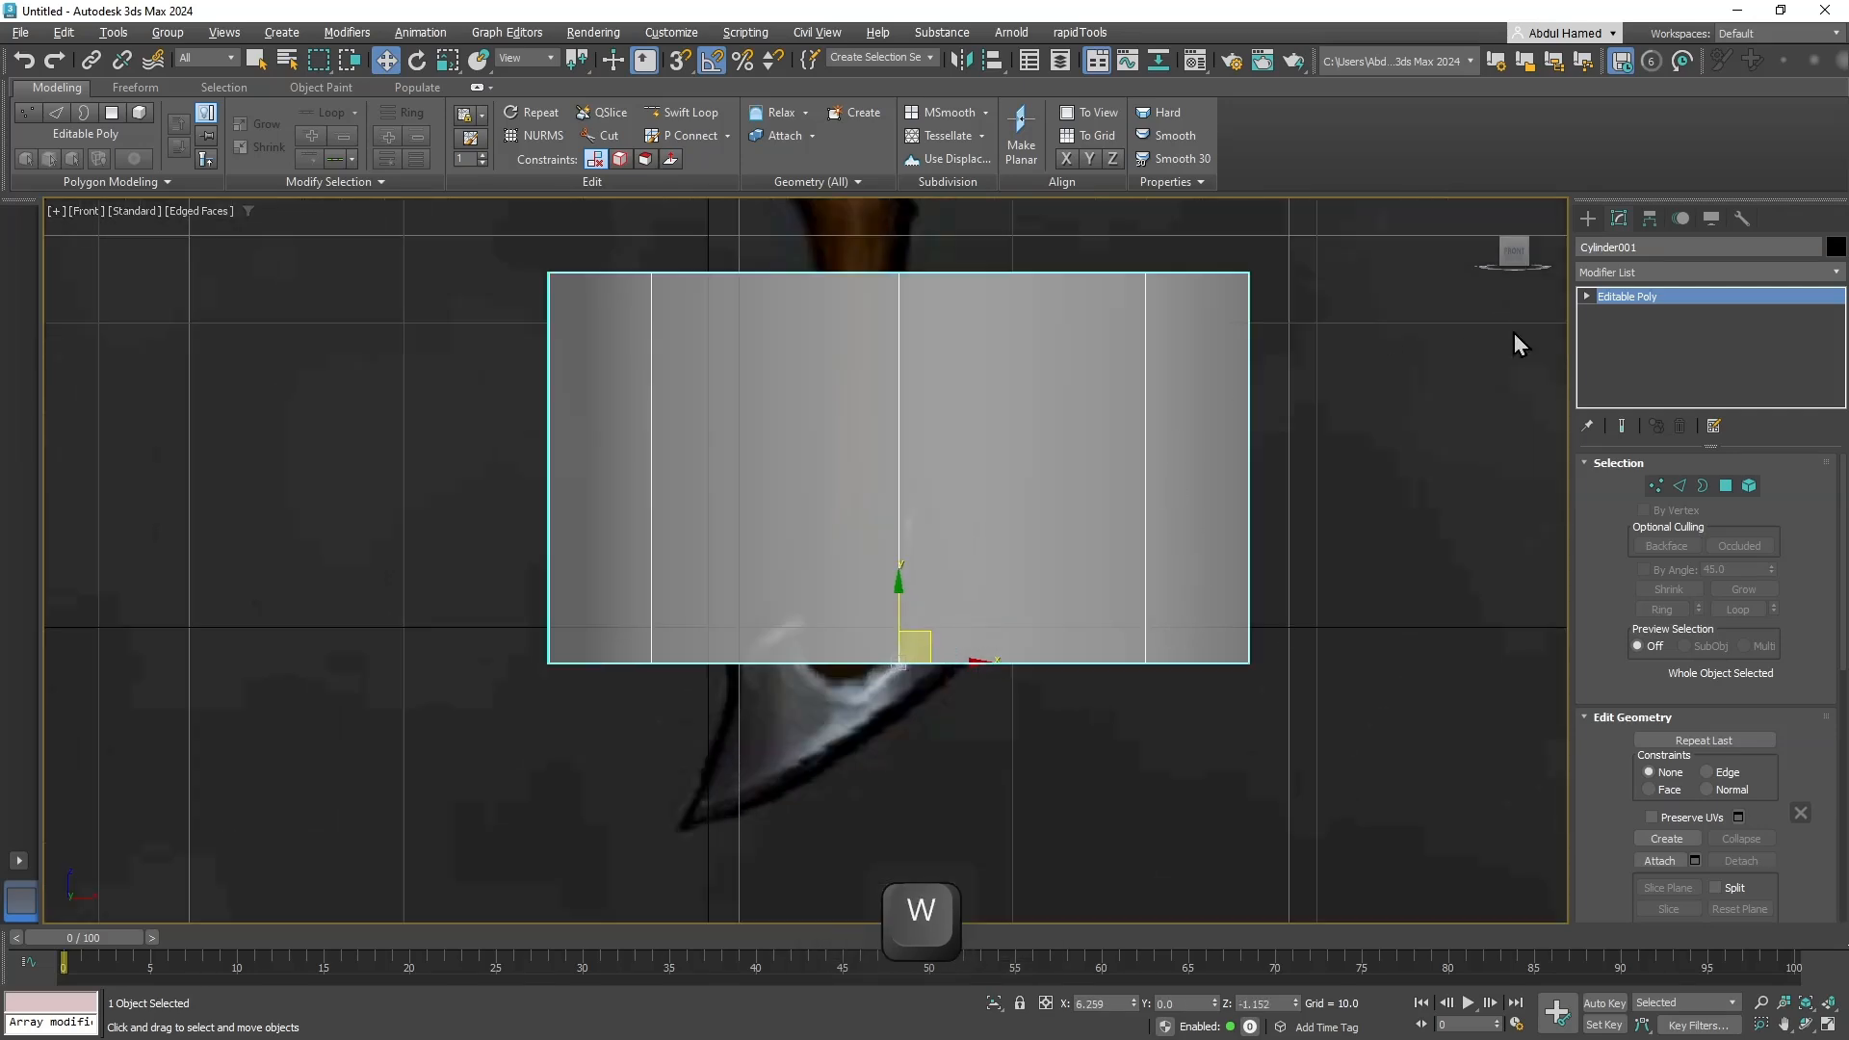
pyautogui.press('r')
pyautogui.moveTo(910, 647); pyautogui.dragTo(830, 797)
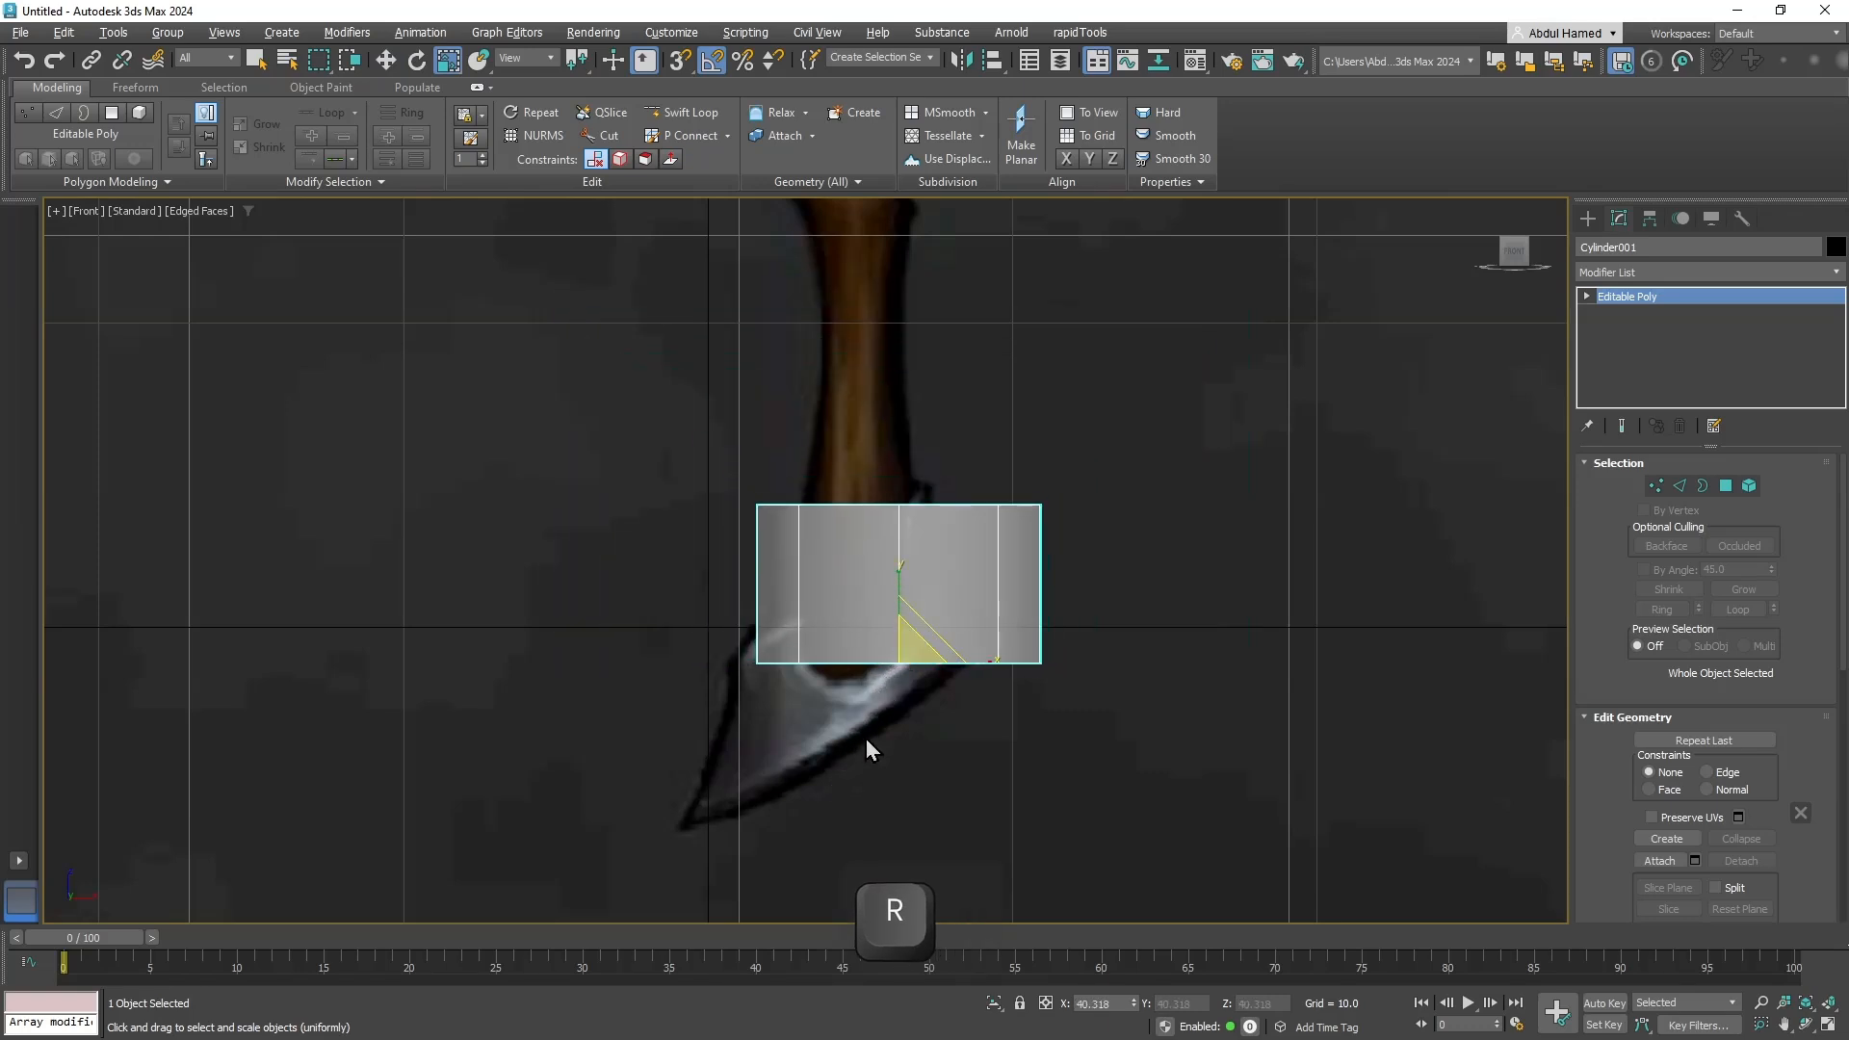
pyautogui.press('w')
pyautogui.moveTo(916, 645); pyautogui.dragTo(881, 424)
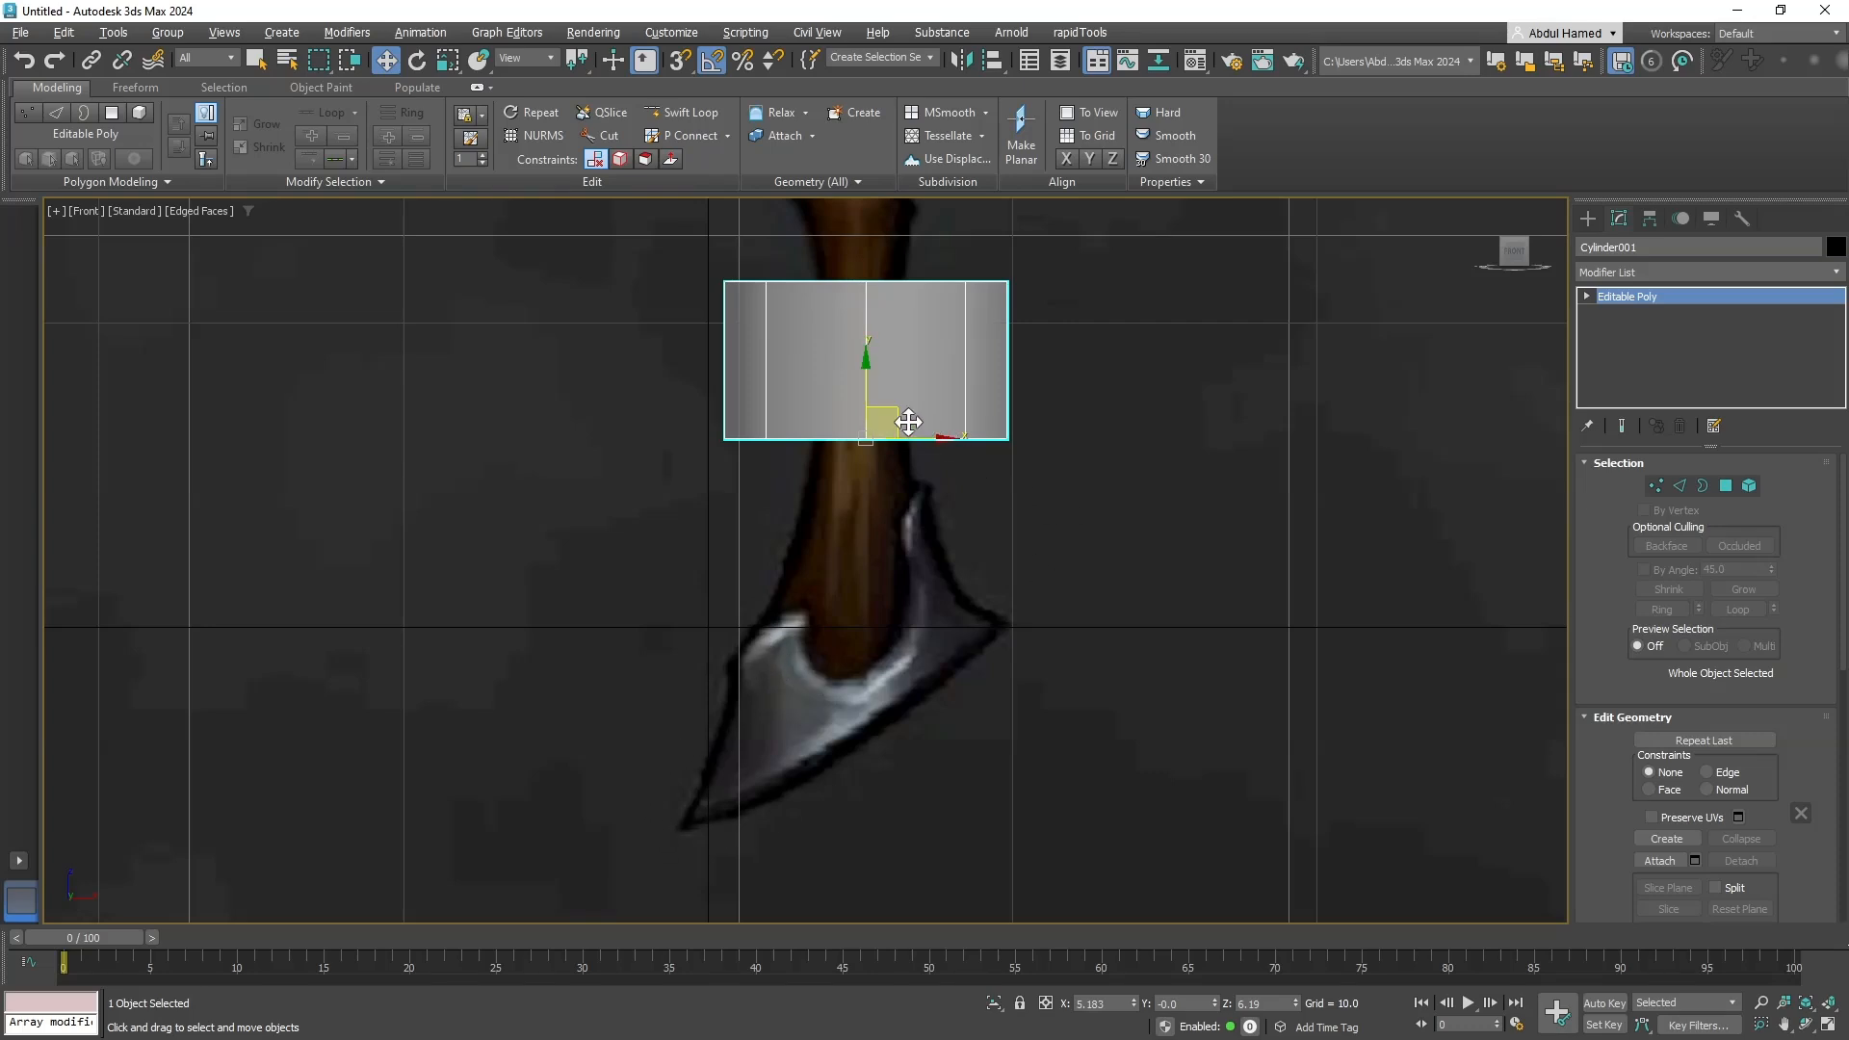
pyautogui.moveTo(904, 424); pyautogui.dragTo(889, 638)
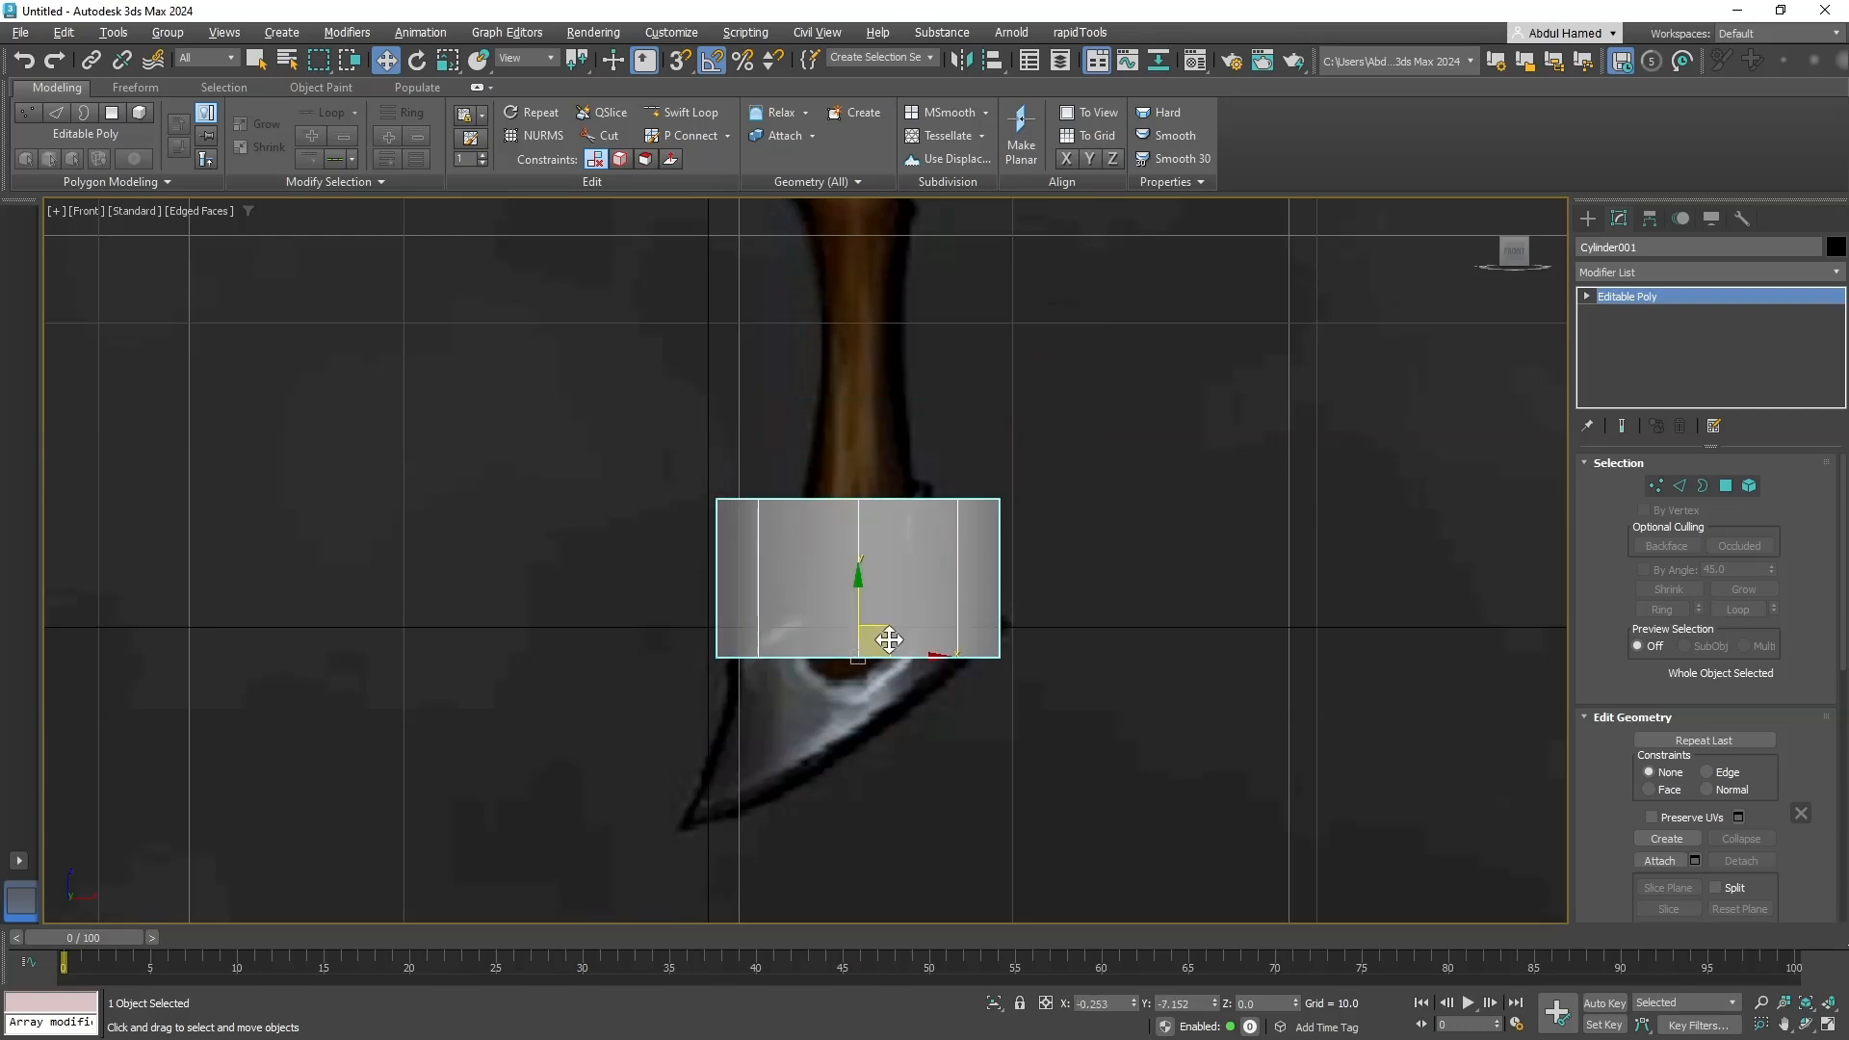
# Delete the six vertices at the back of the cylinder, keeping only its front half.
pyautogui.click(1619, 330)
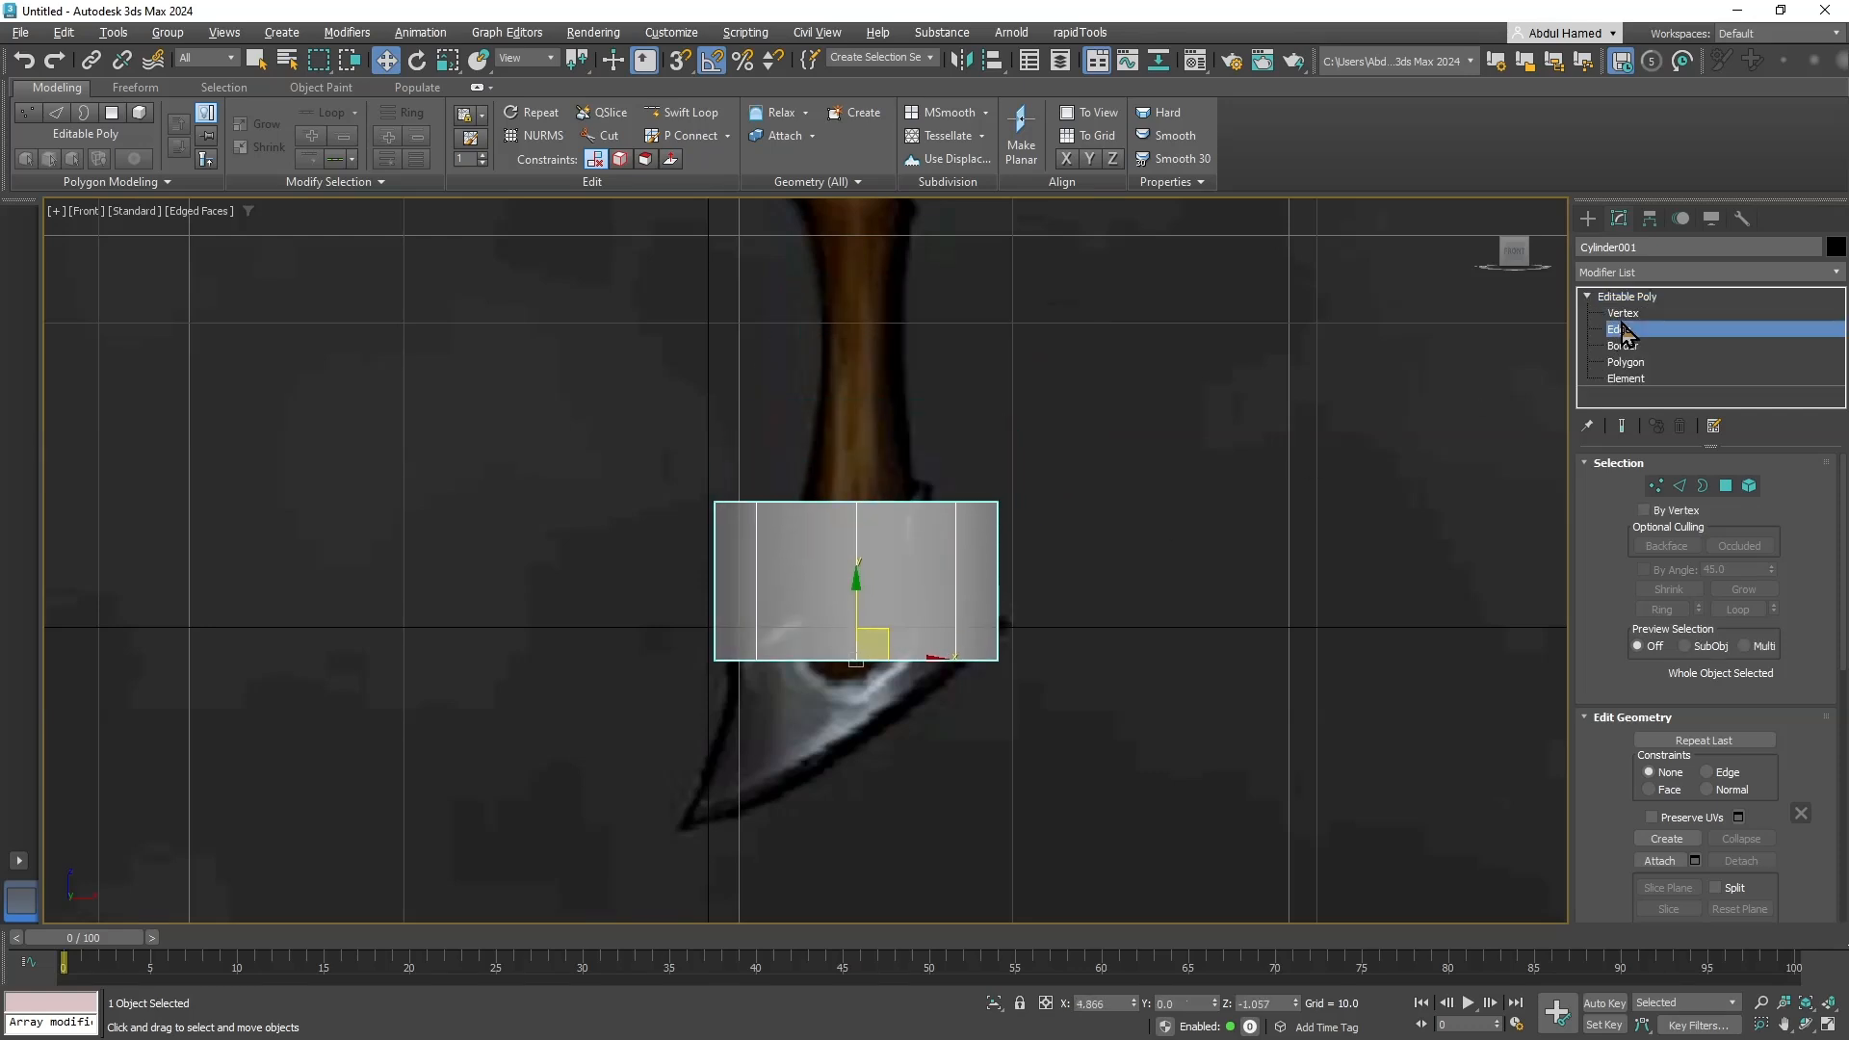
pyautogui.press('1')
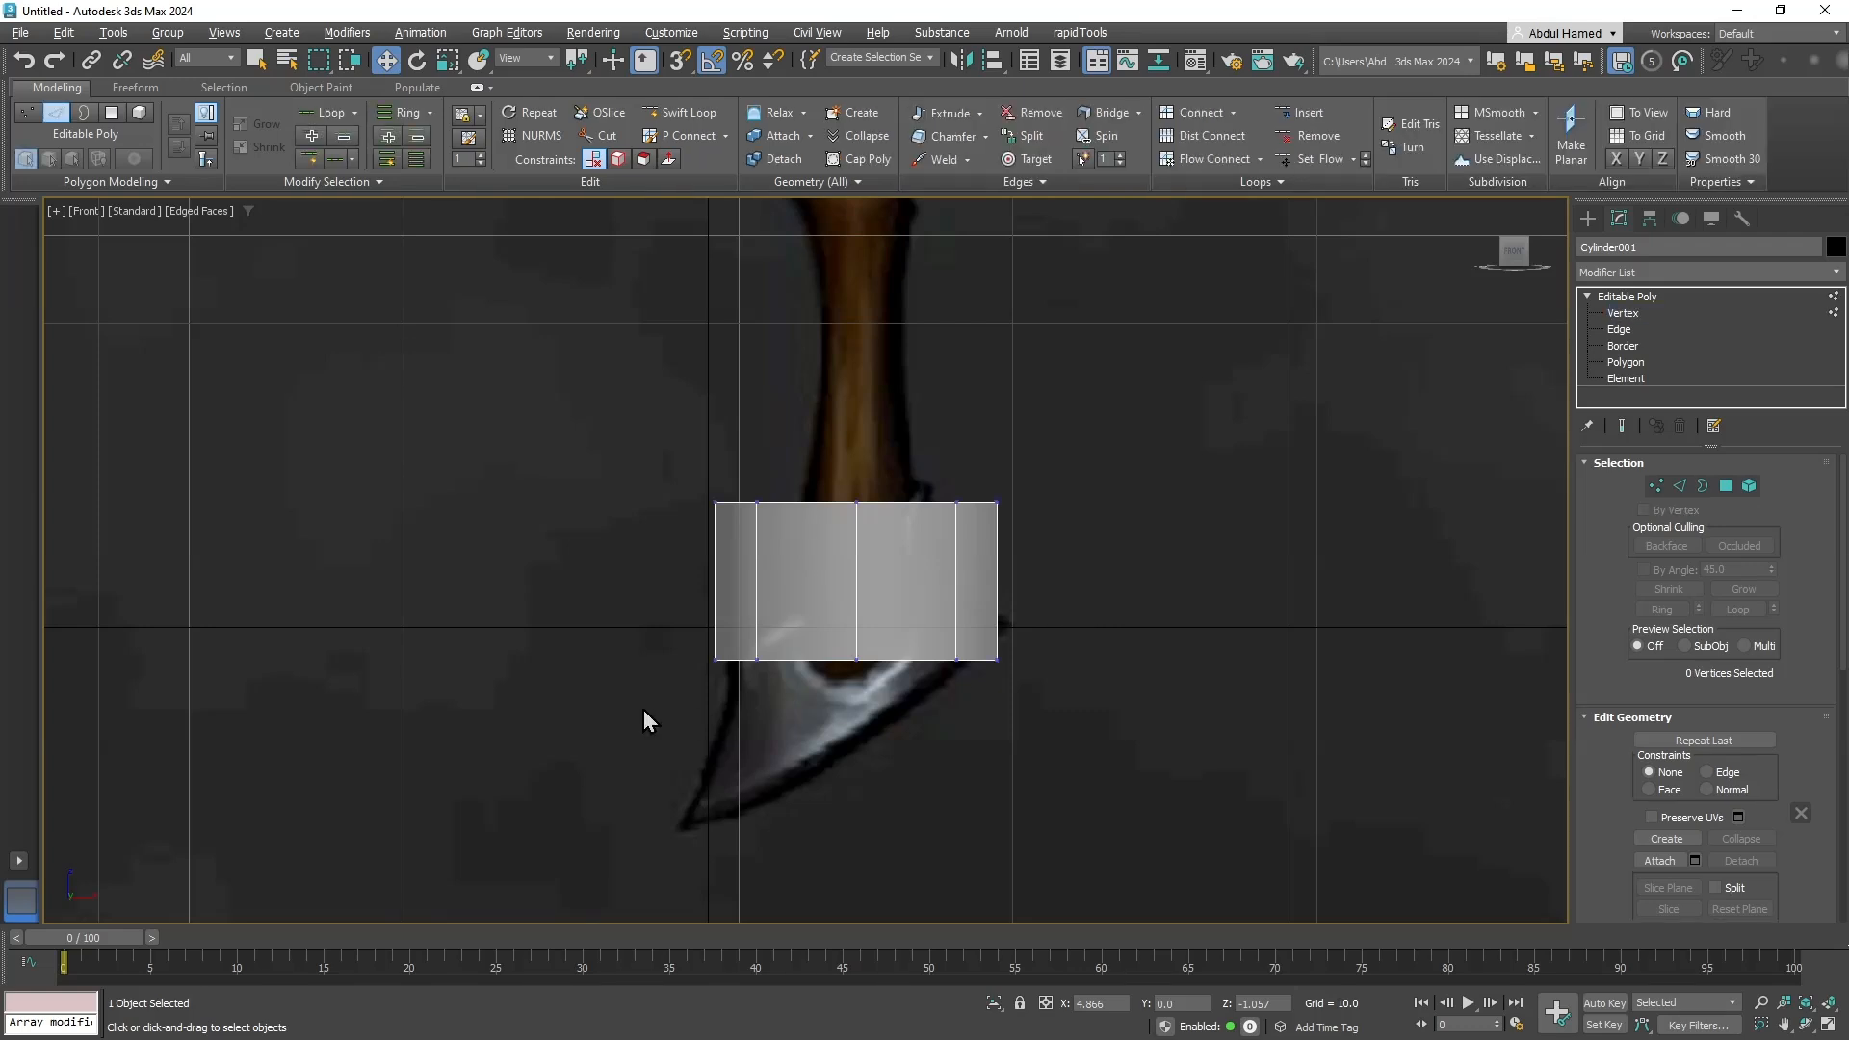
pyautogui.keyDown('alt'); pyautogui.moveTo(1031, 657); pyautogui.dragTo(1081, 545, button='middle'); pyautogui.keyUp('alt')
pyautogui.moveTo(668, 599); pyautogui.dragTo(649, 587)
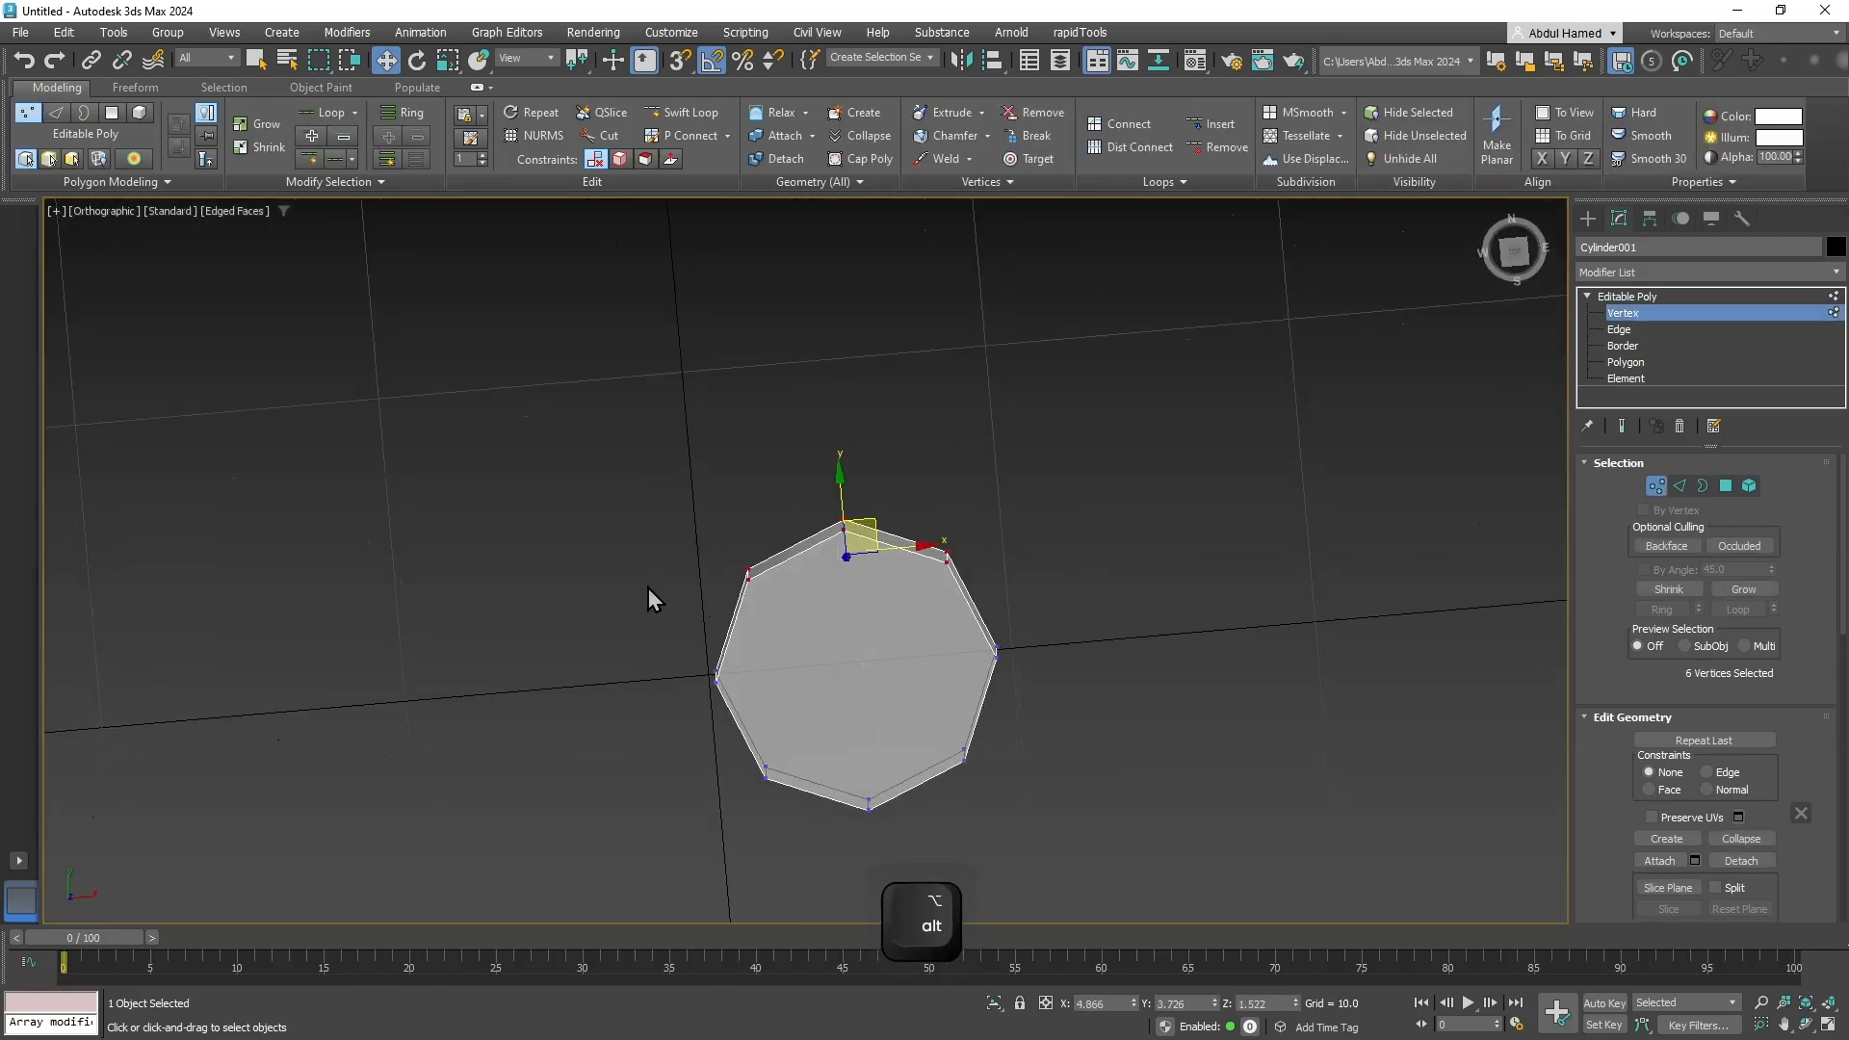
pyautogui.press('Delete')
pyautogui.keyDown('alt'); pyautogui.moveTo(1226, 614); pyautogui.dragTo(1504, 275, button='middle'); pyautogui.keyUp('alt')
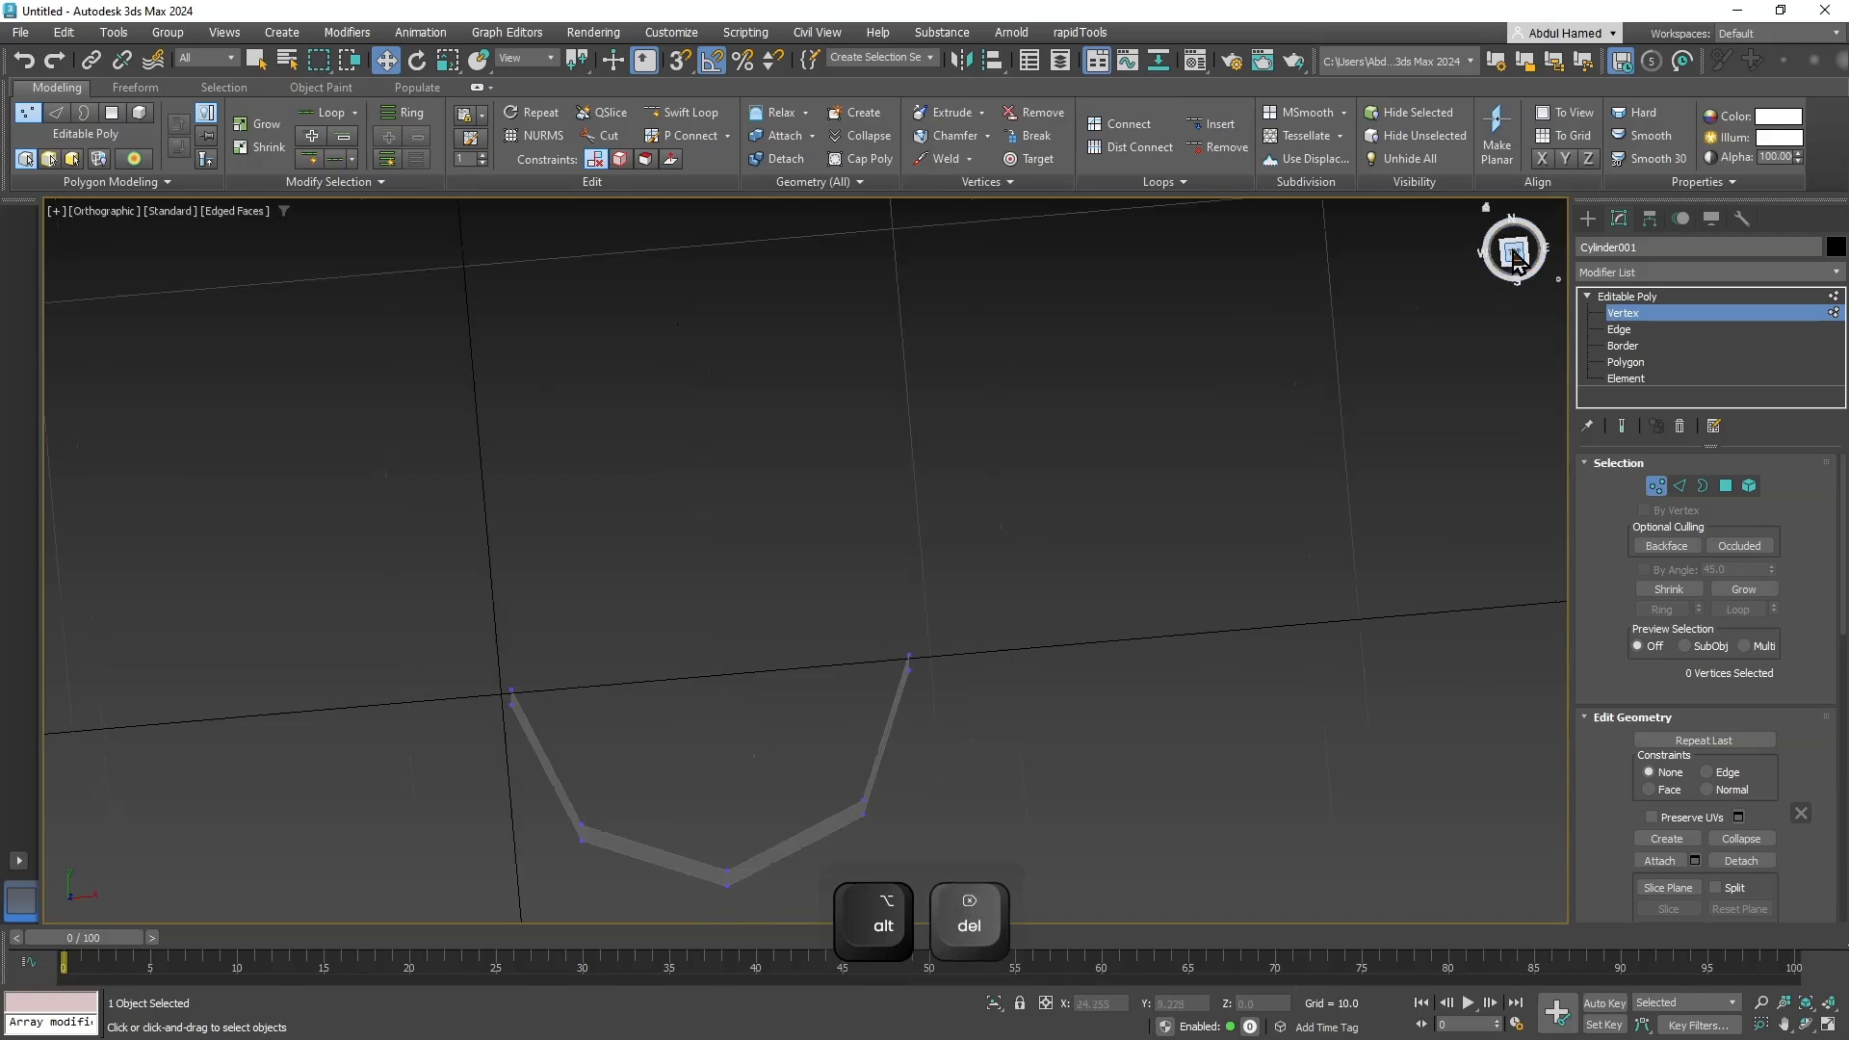
pyautogui.click(1514, 254)
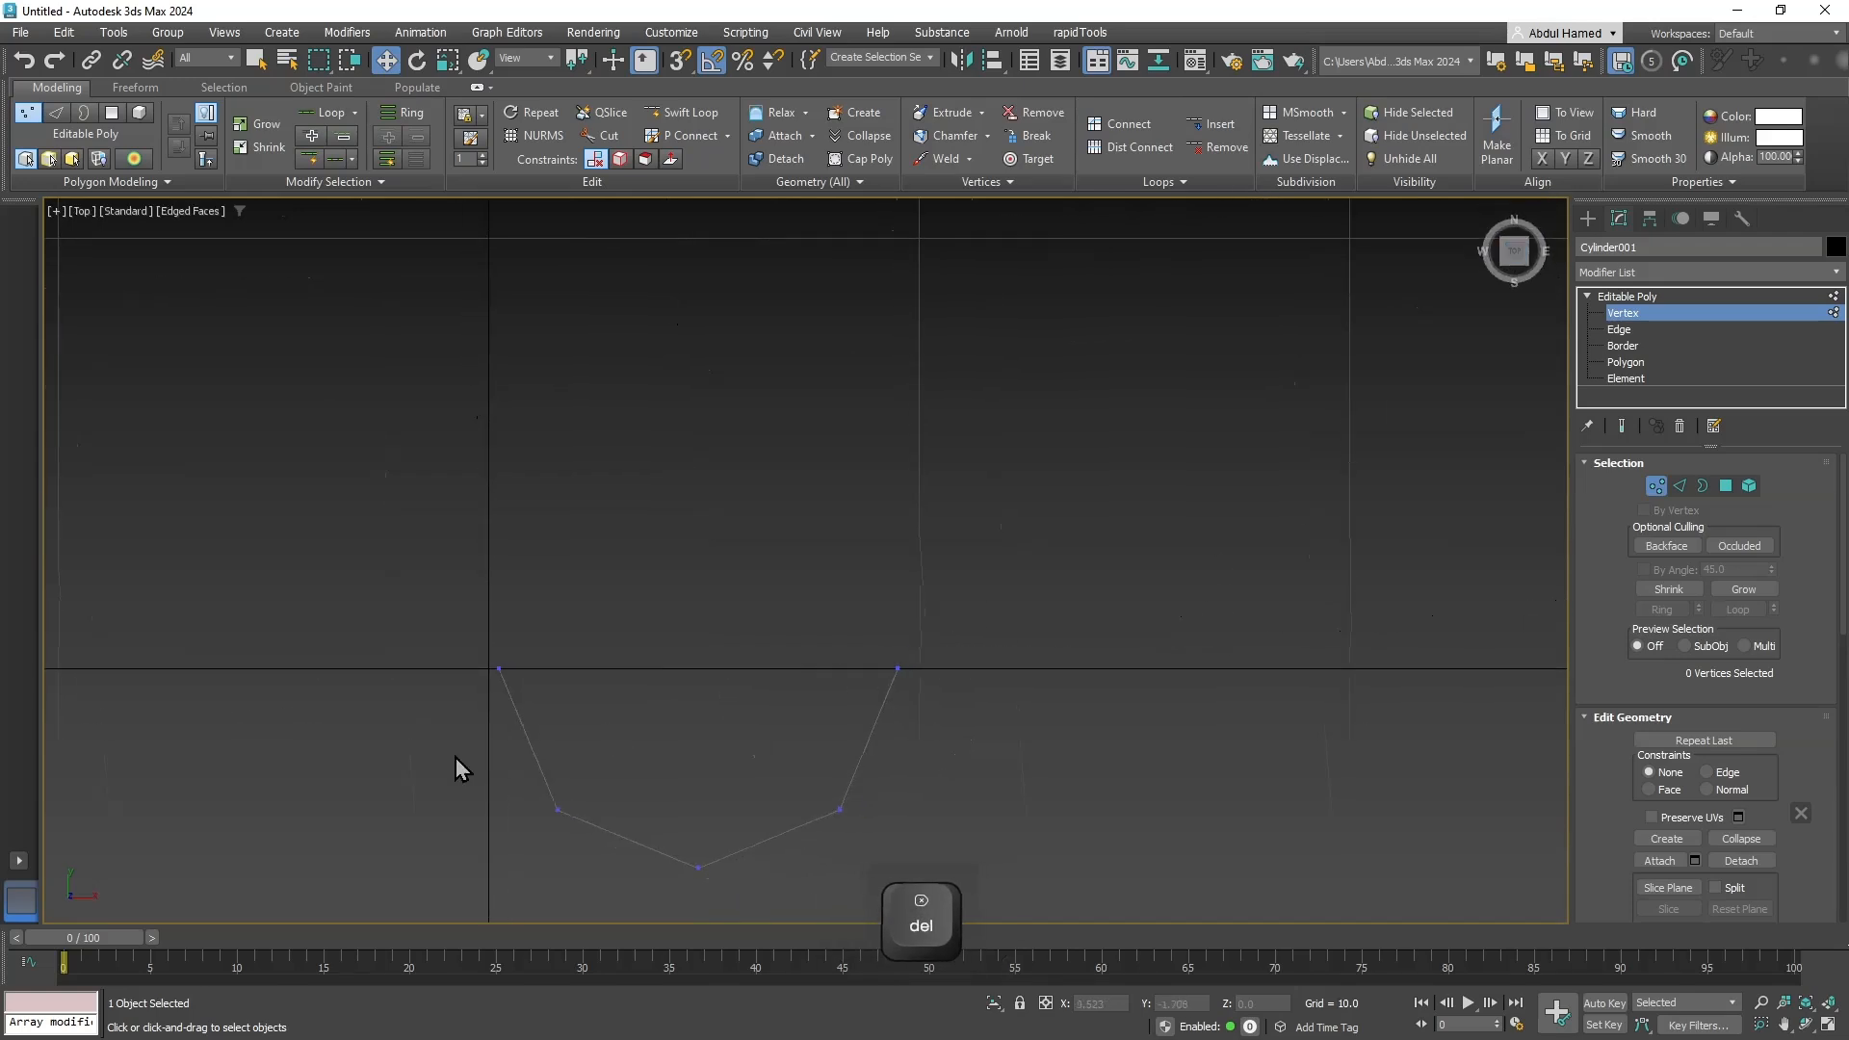
pyautogui.hotkey('alt', 'Tab')
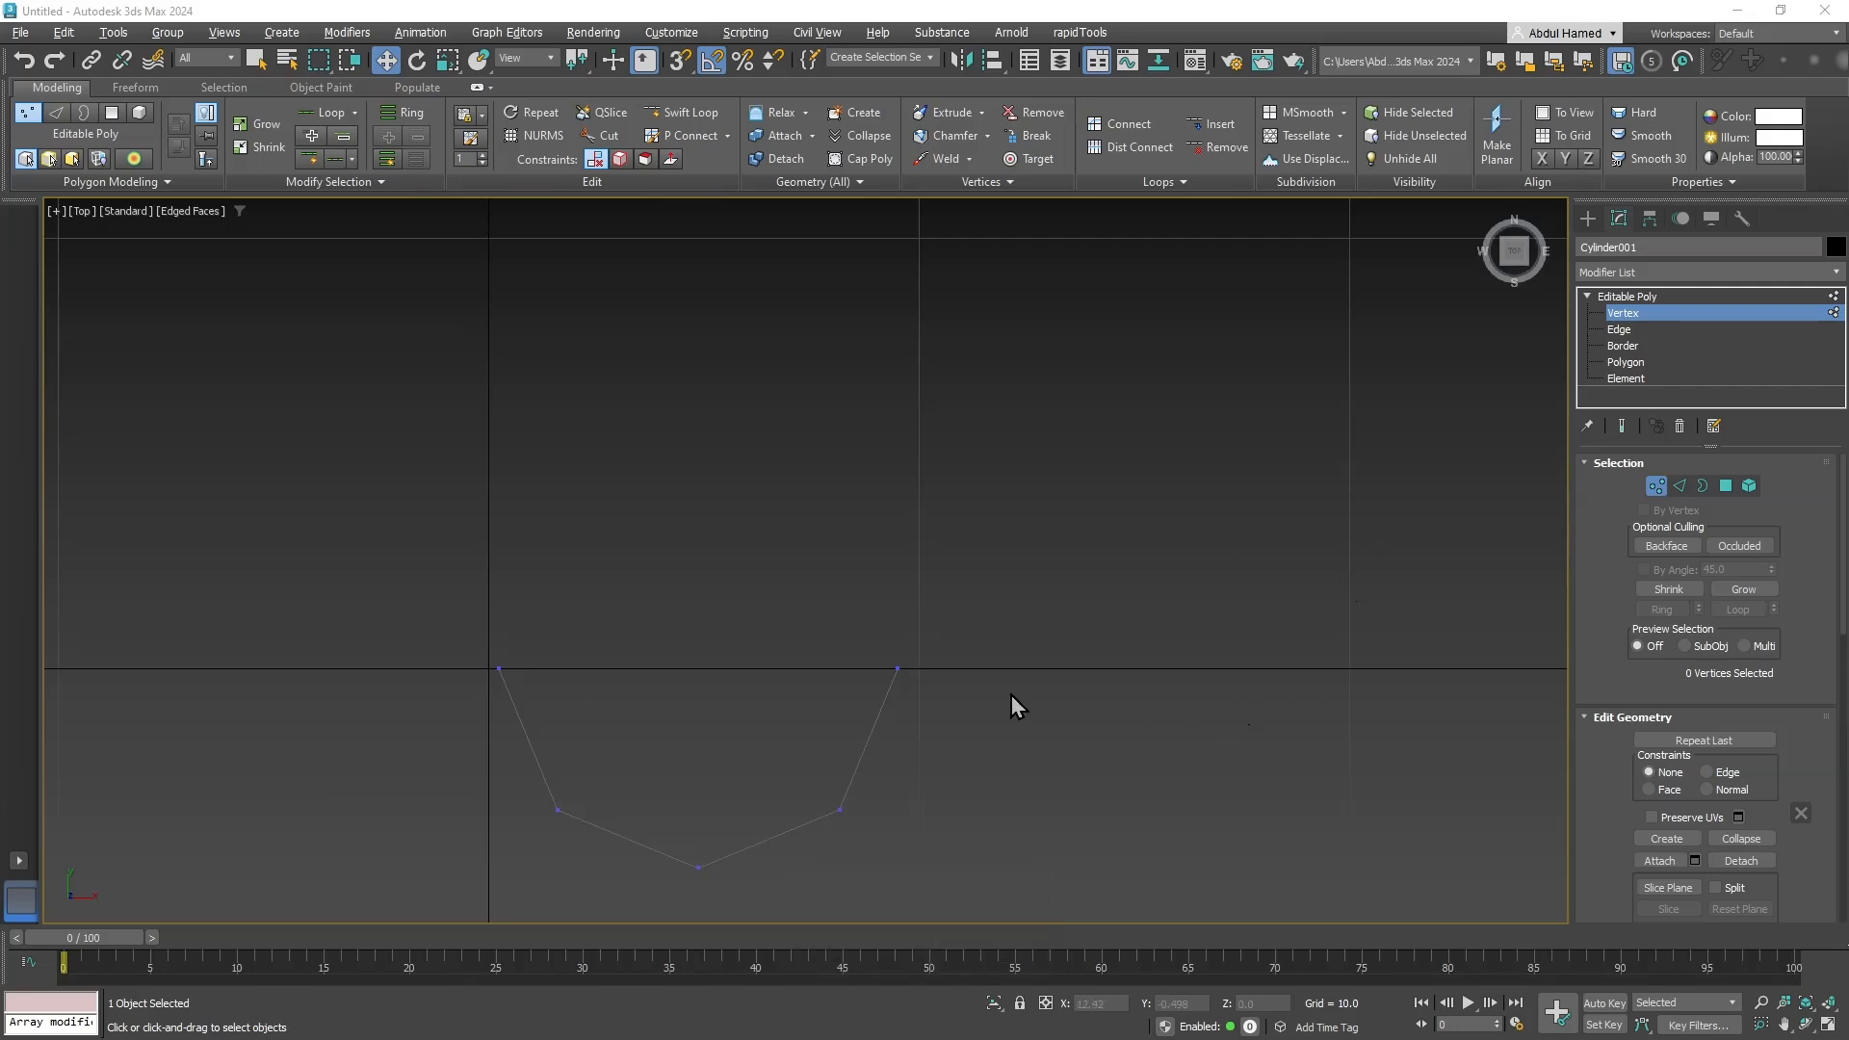
# In the Front view, try to narrow the half cylinder's upper vertex row to the handle's width and raise it along the shaft.
pyautogui.keyDown('alt'); pyautogui.moveTo(806, 725); pyautogui.dragTo(807, 578, button='middle'); pyautogui.keyUp('alt')
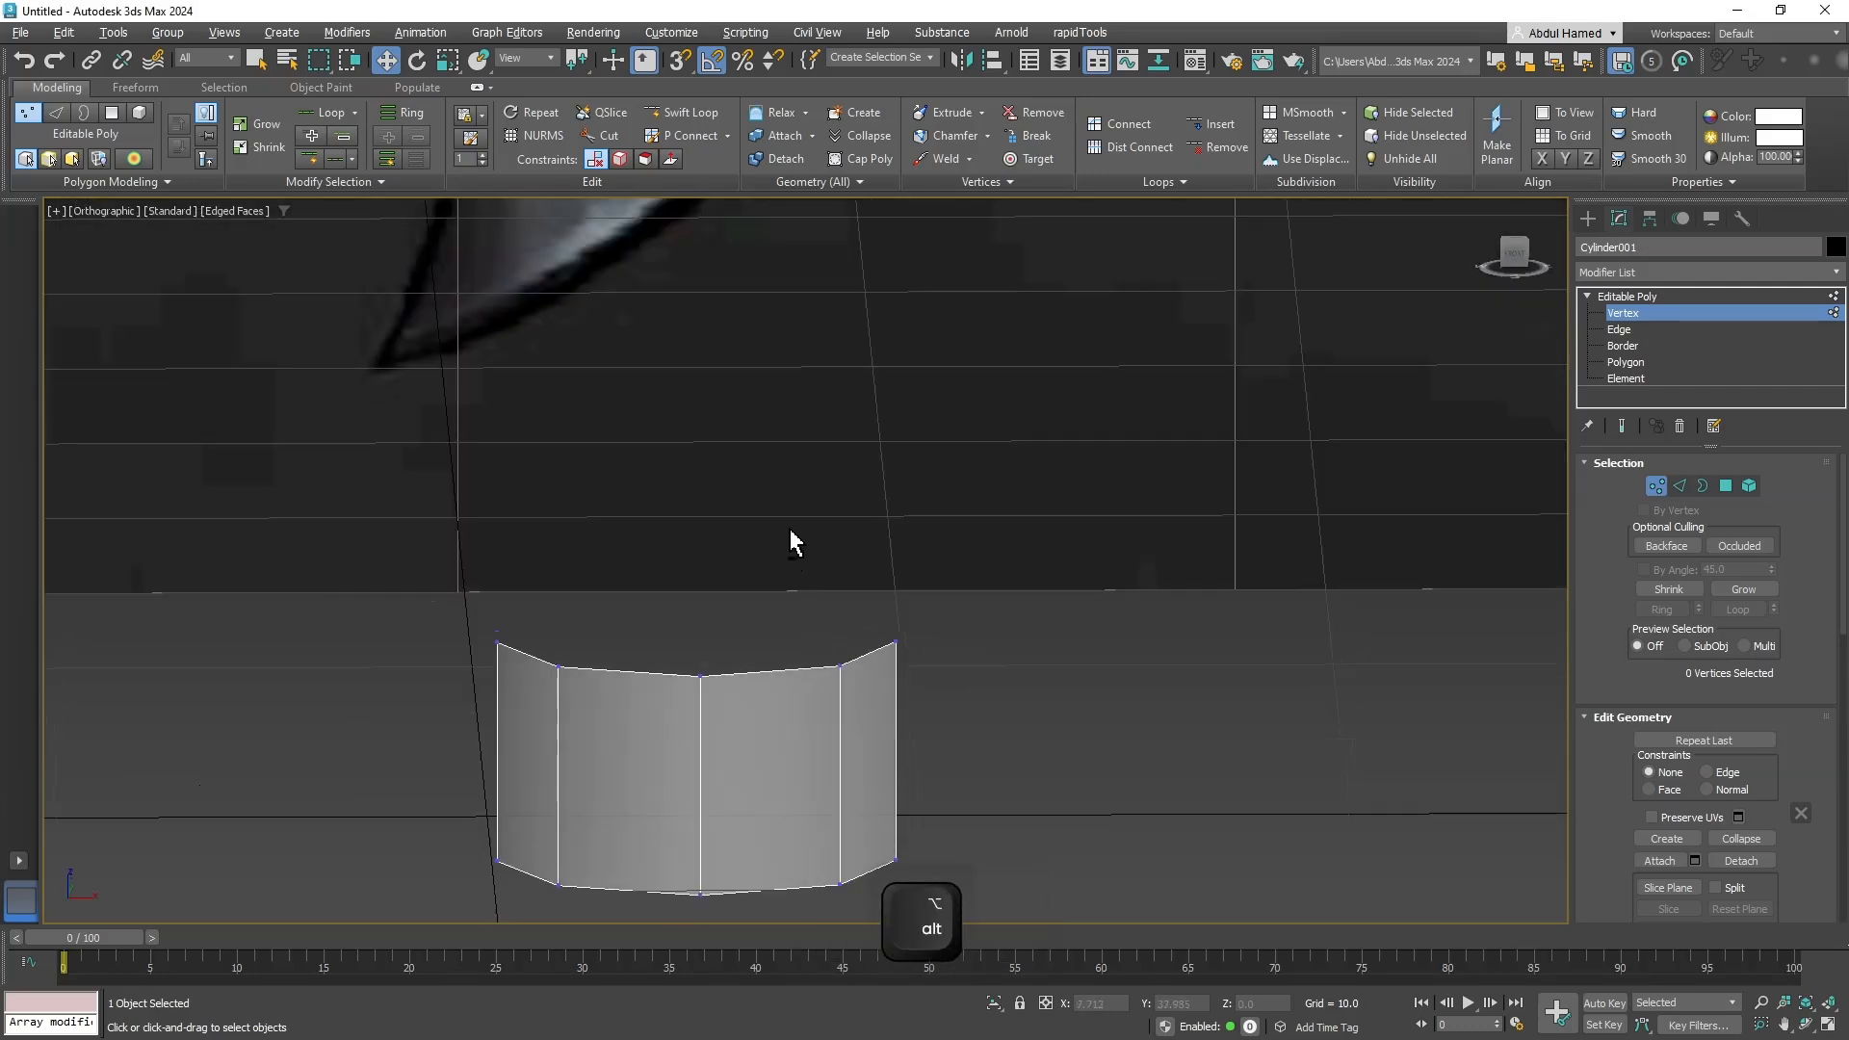
pyautogui.click(1513, 264)
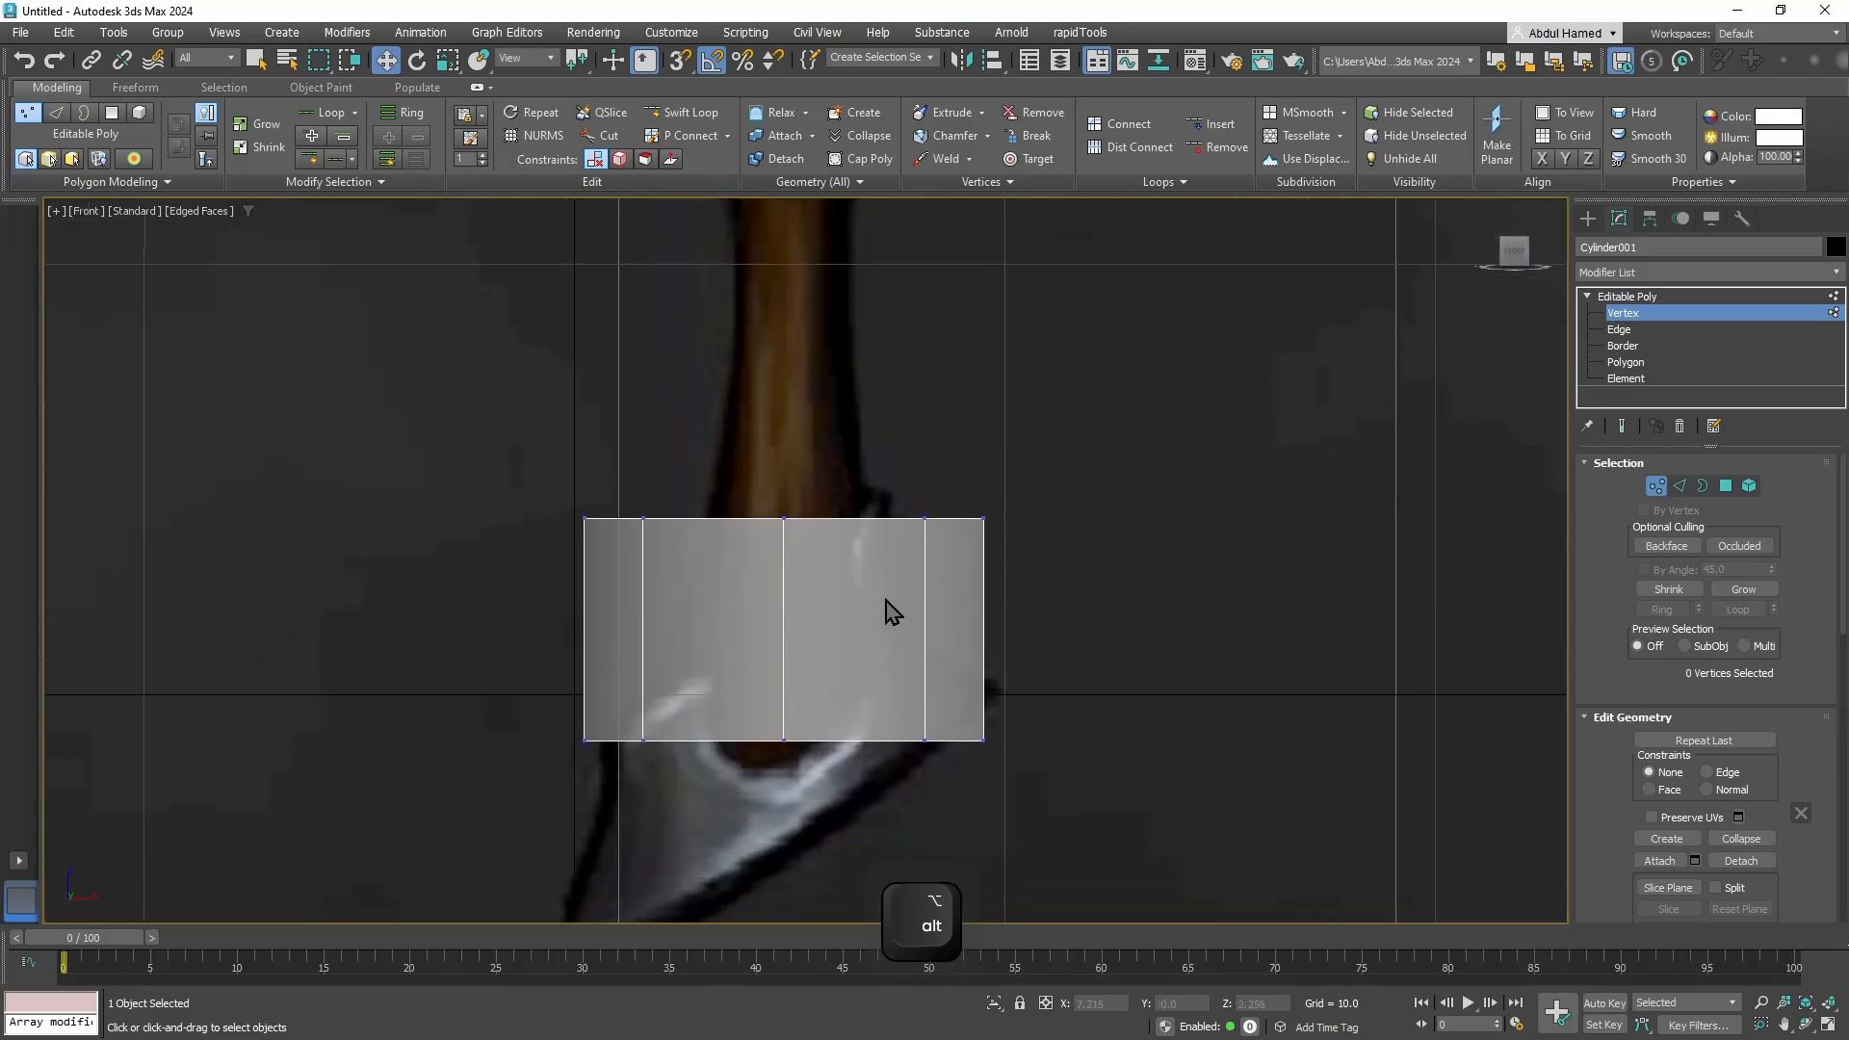
pyautogui.press('r')
pyautogui.moveTo(458, 591); pyautogui.dragTo(1035, 472)
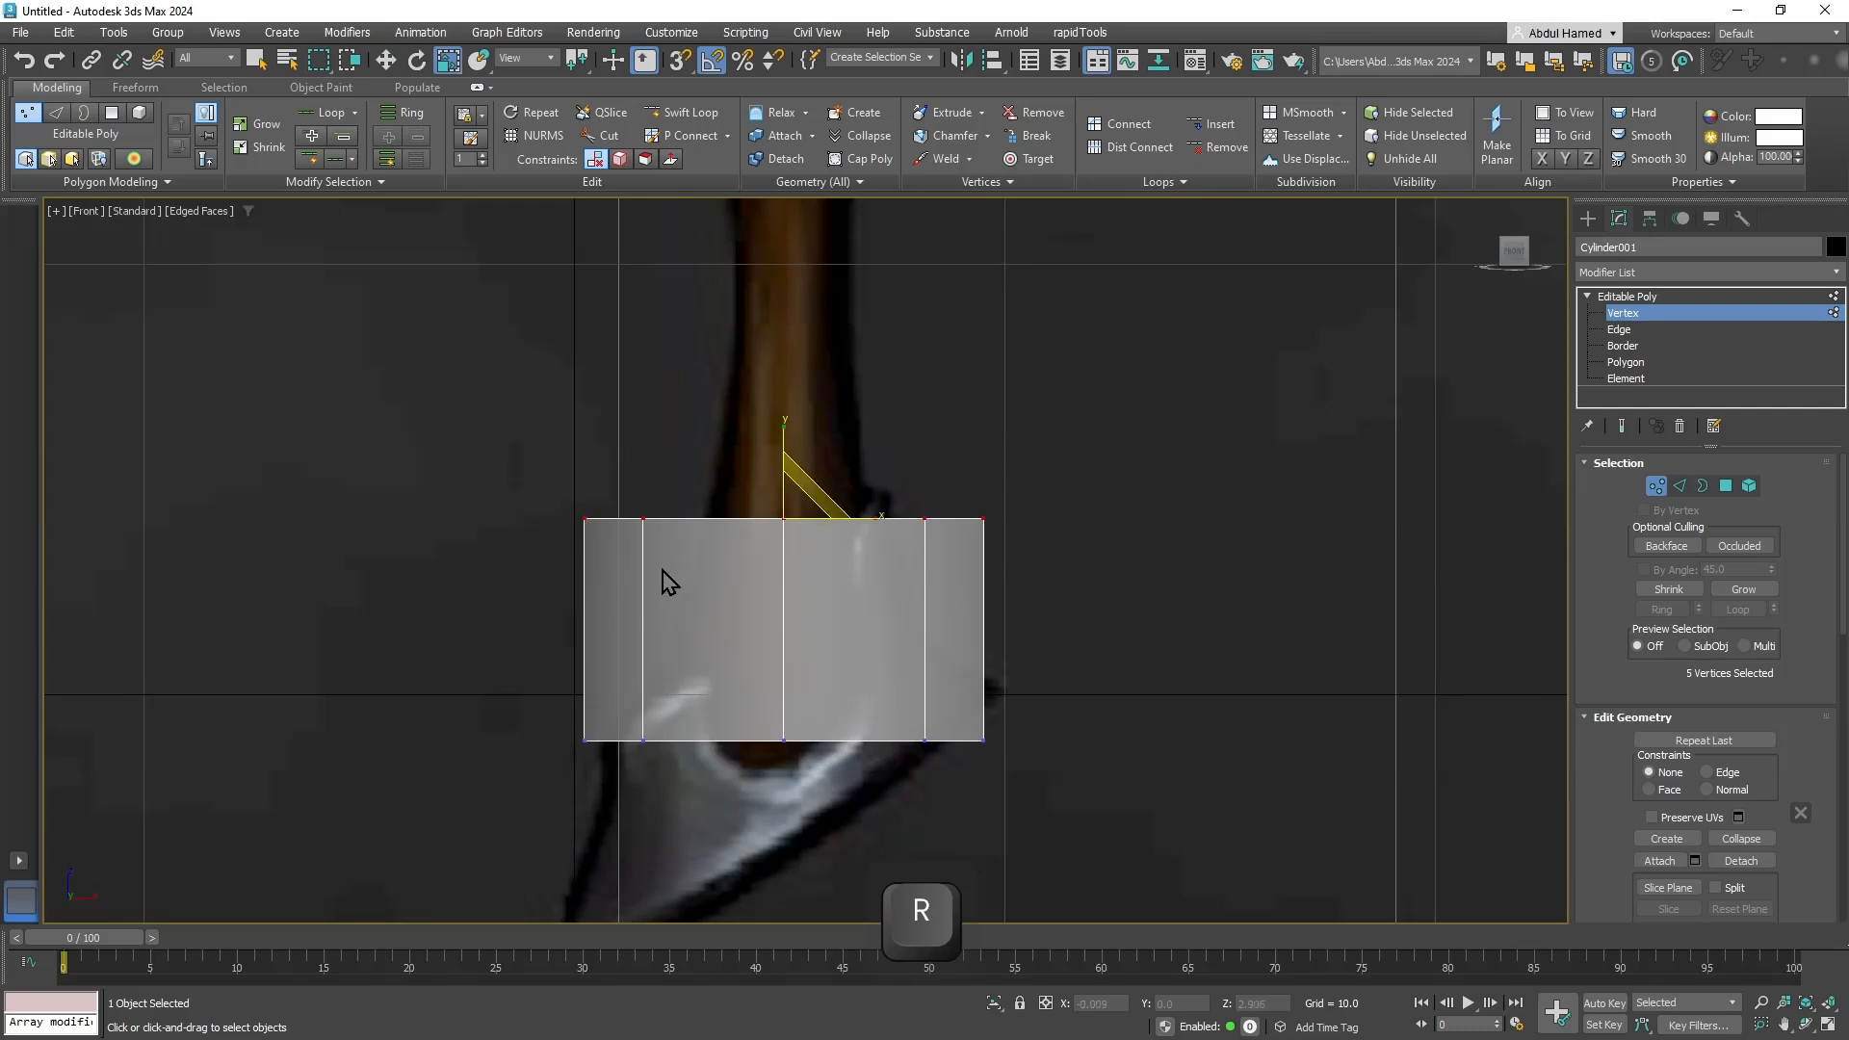
pyautogui.moveTo(928, 520); pyautogui.dragTo(639, 557)
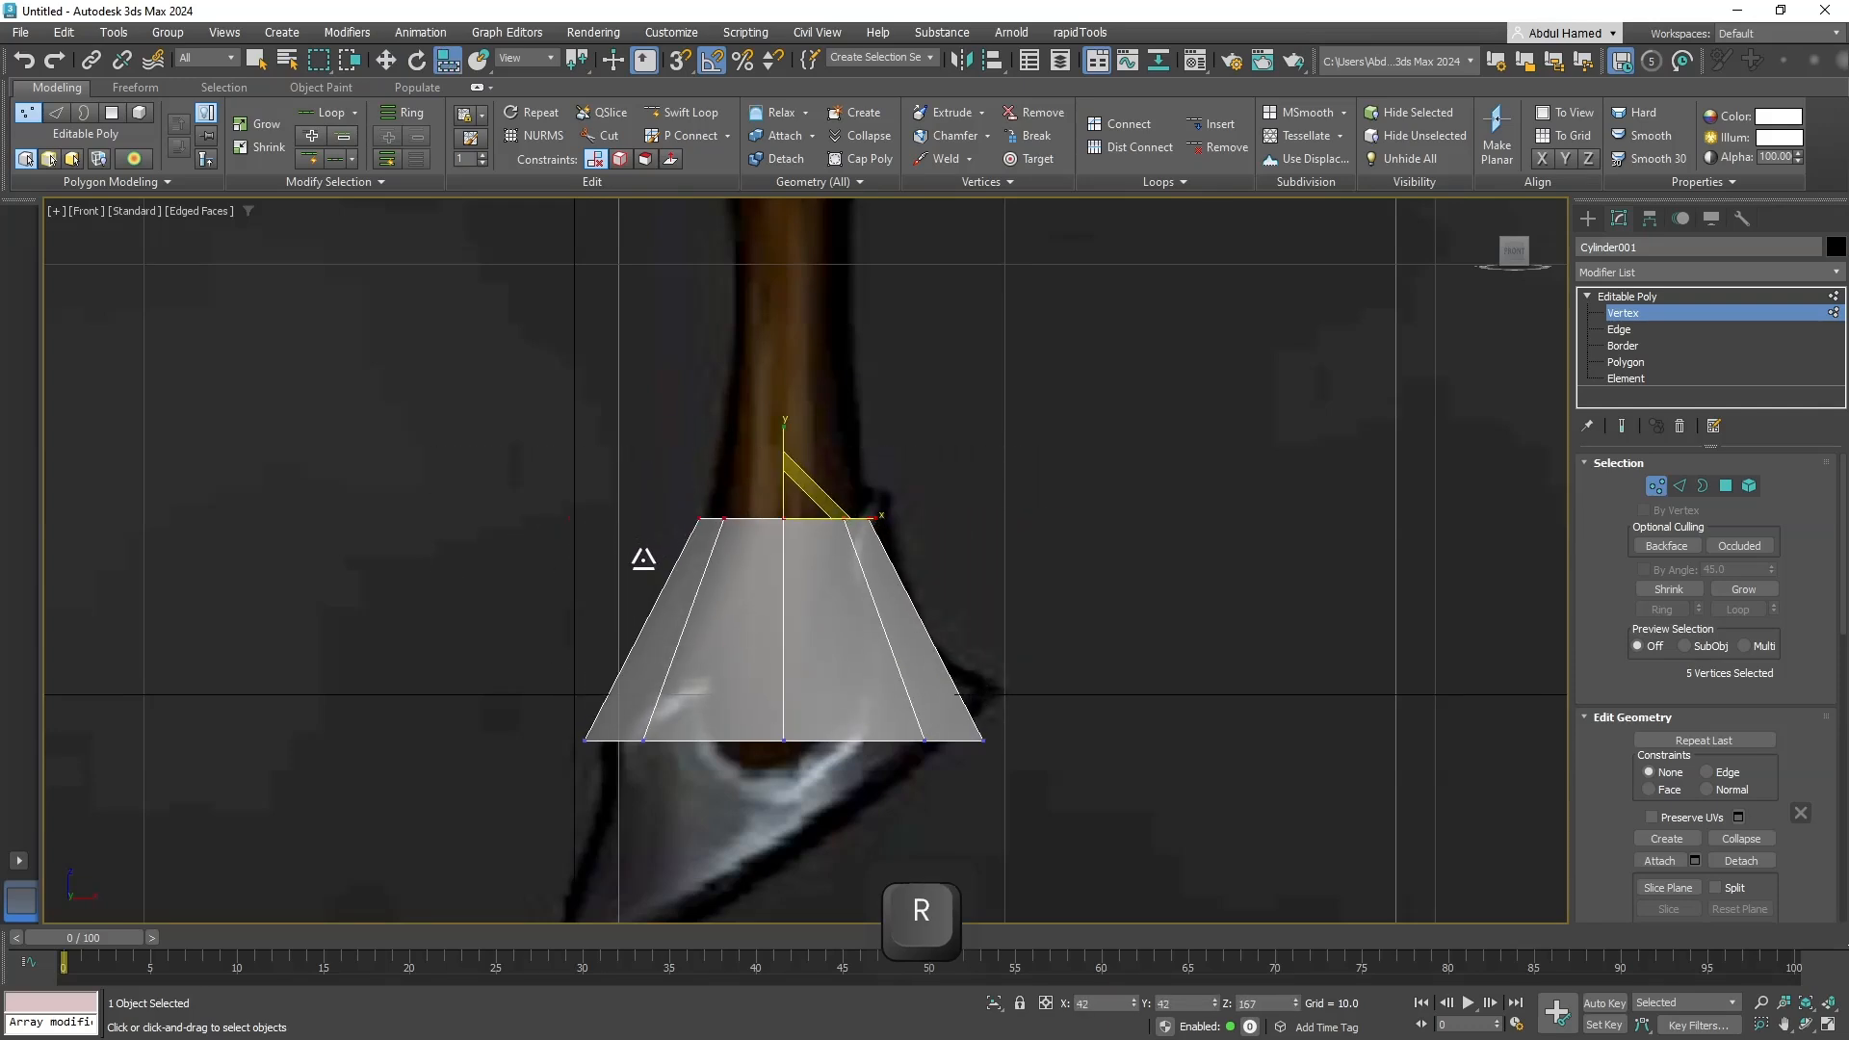
pyautogui.press('w')
pyautogui.moveTo(818, 504); pyautogui.dragTo(829, 385)
pyautogui.press('r')
pyautogui.press('w')
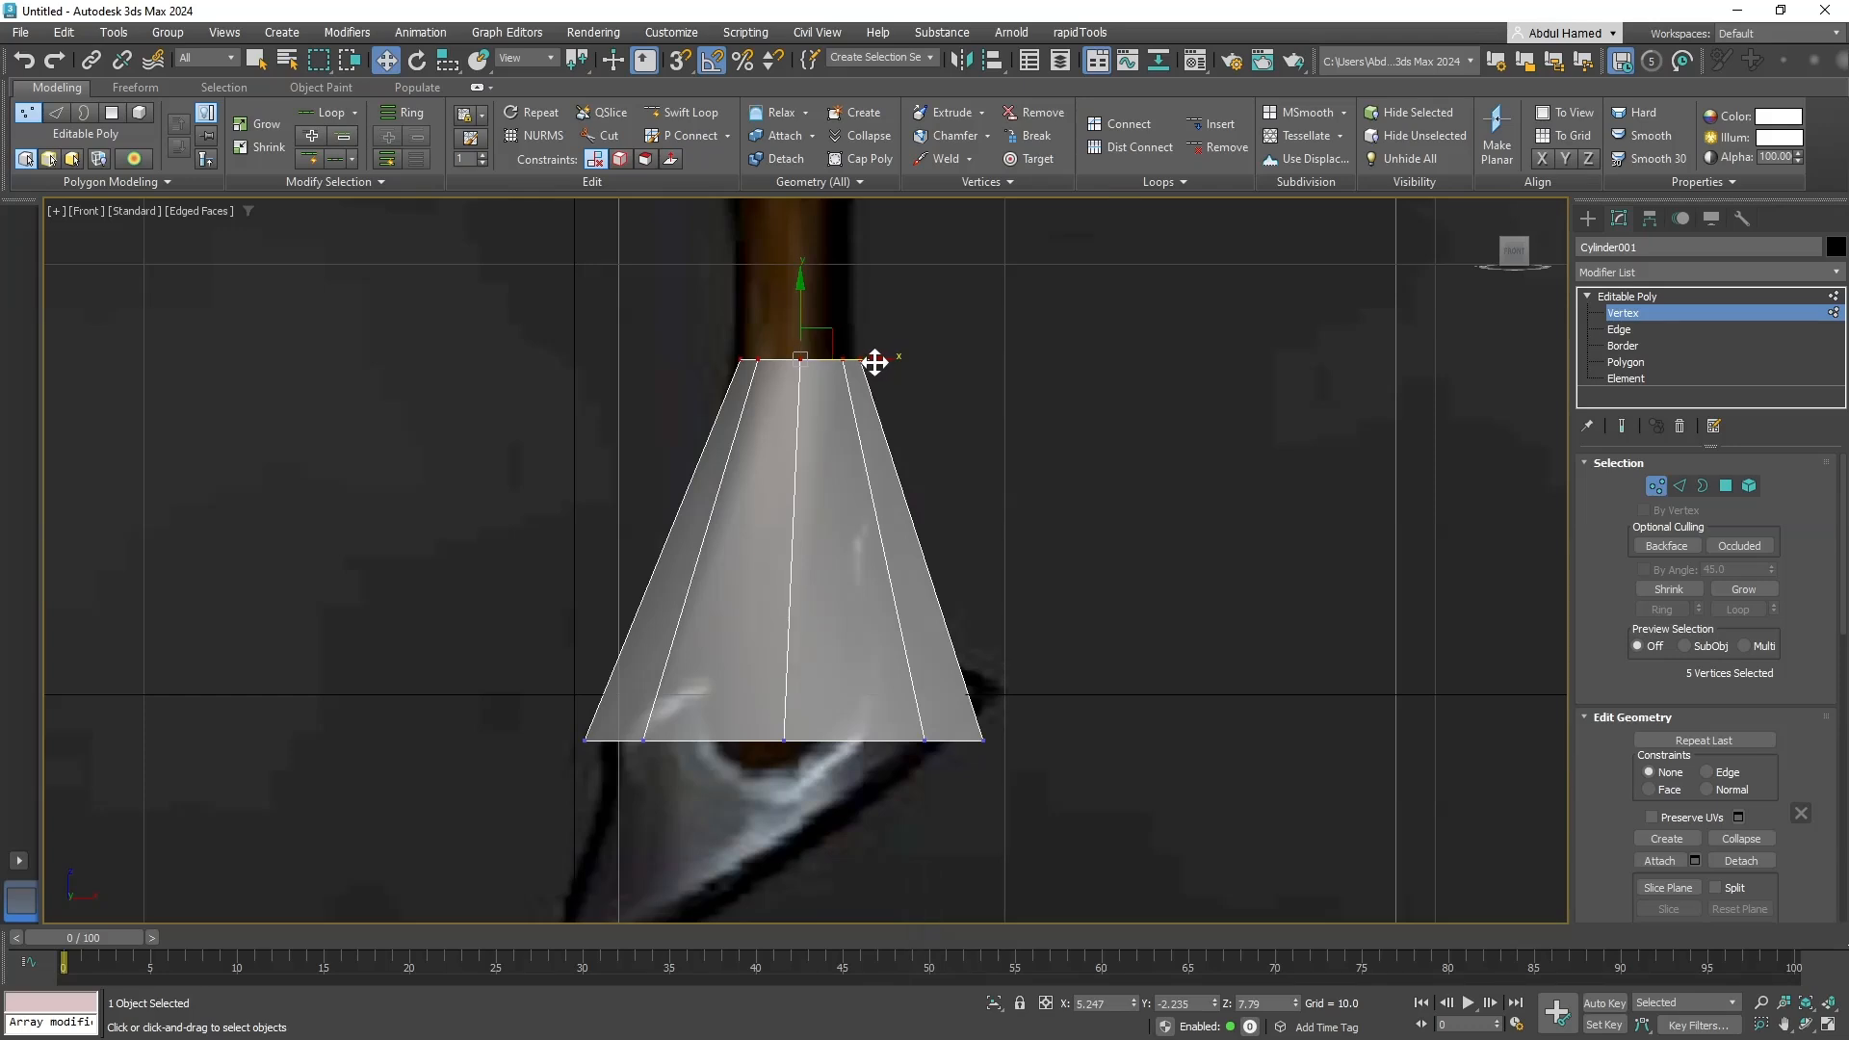
pyautogui.click(859, 360)
# Try to raise the lower vertex row and scale it to match the handle's outline.
pyautogui.moveTo(453, 841); pyautogui.dragTo(452, 840)
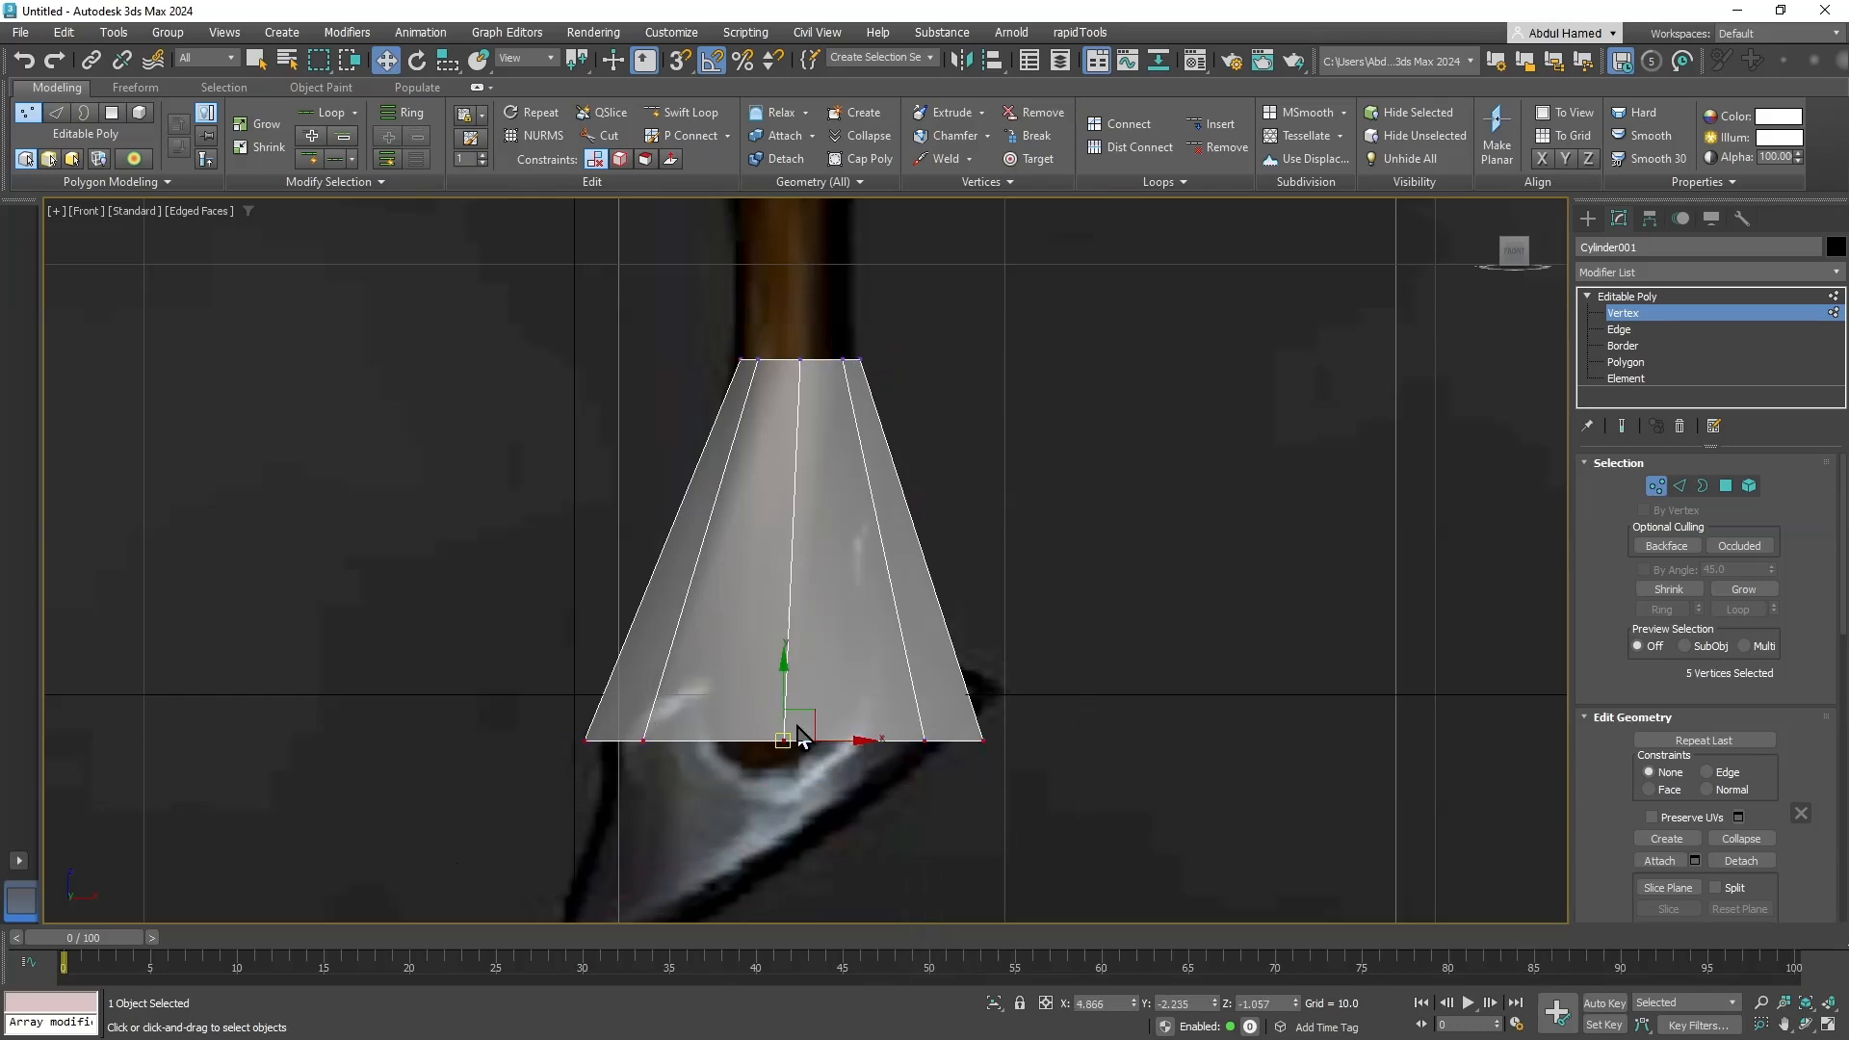
pyautogui.press('w')
pyautogui.moveTo(821, 710); pyautogui.dragTo(876, 491)
pyautogui.press('r')
pyautogui.press('w')
pyautogui.press('r')
pyautogui.press('w')
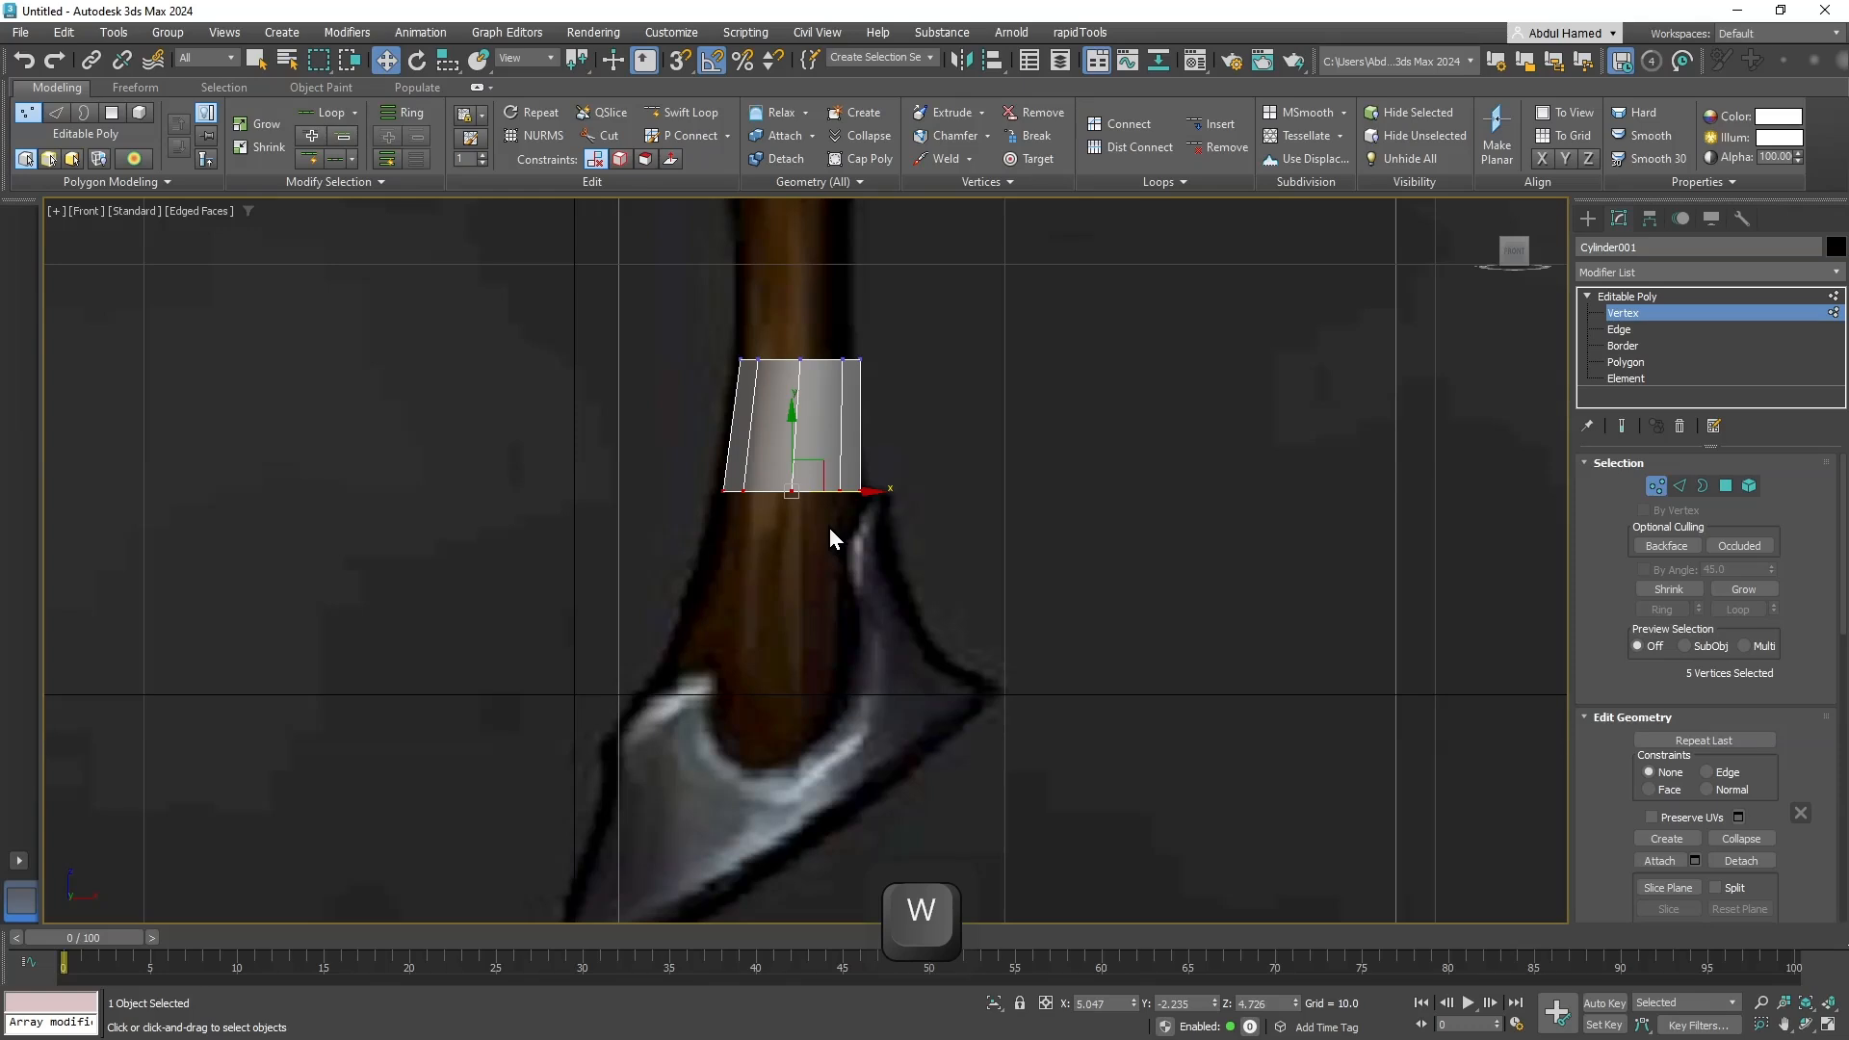
pyautogui.press('r')
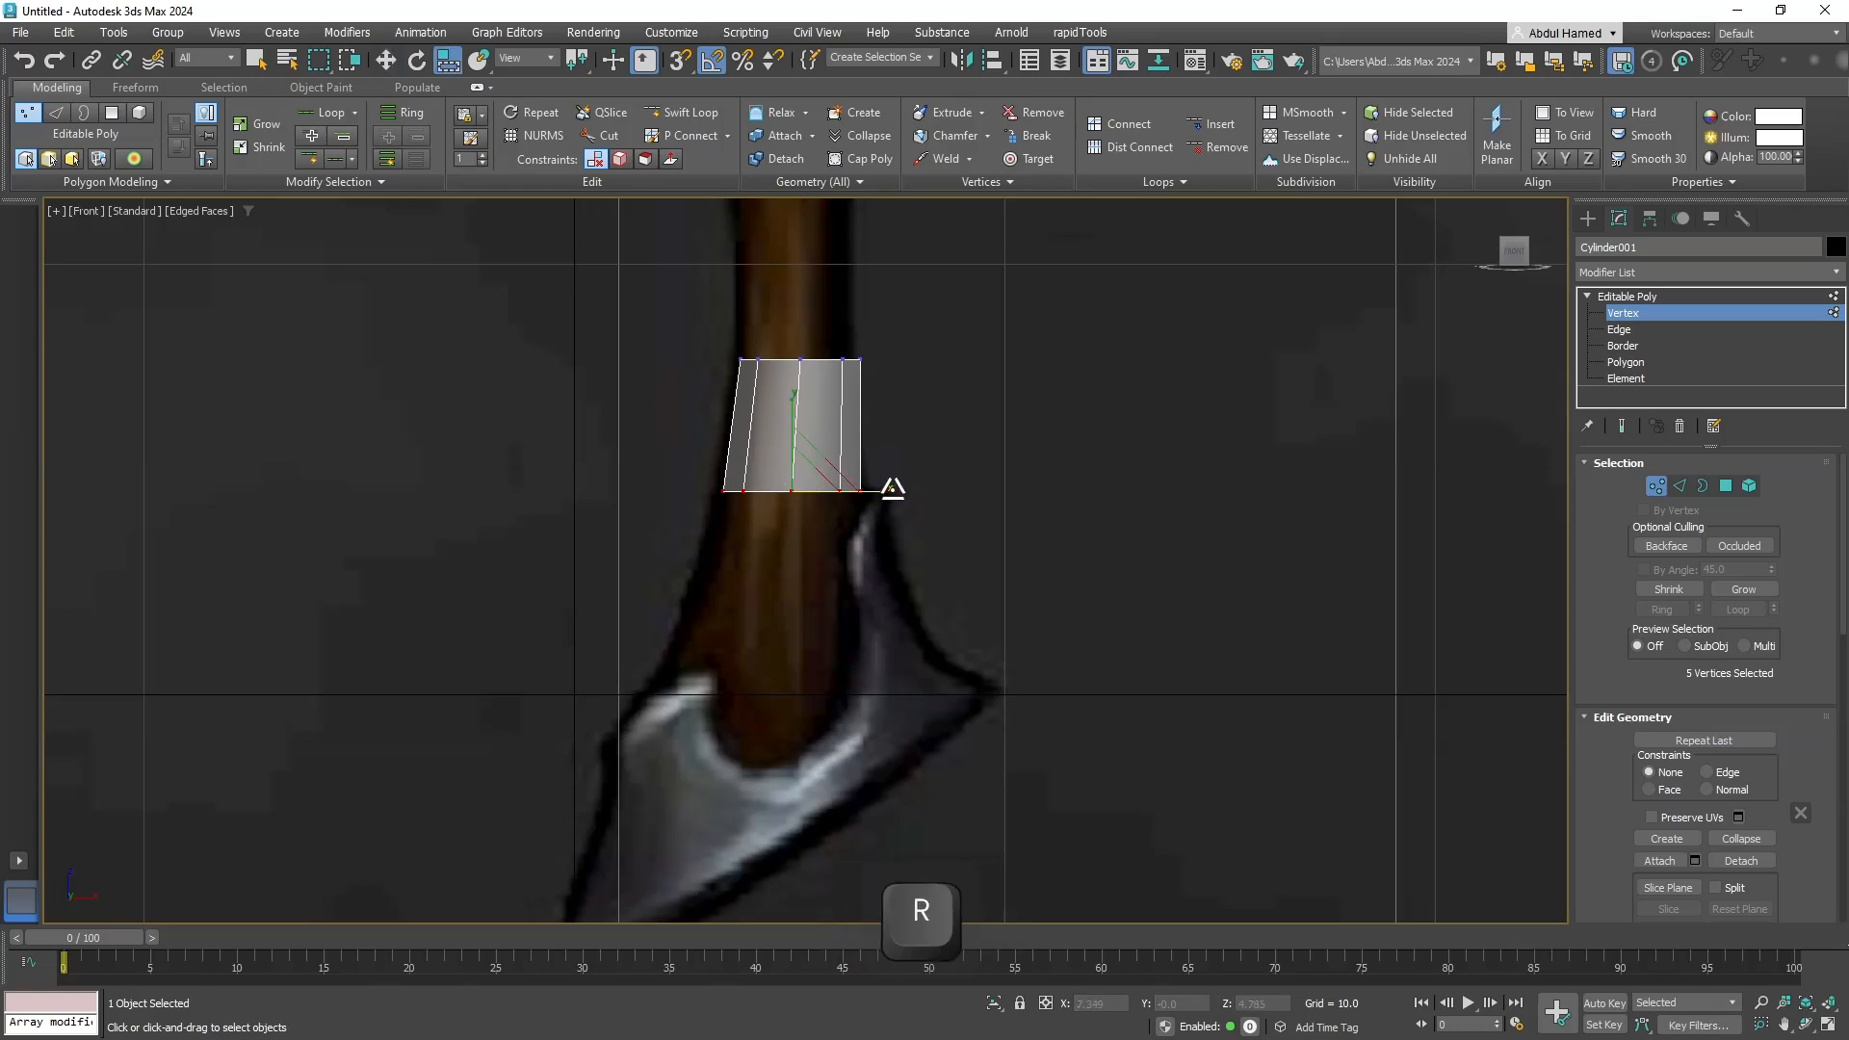
pyautogui.moveTo(894, 489); pyautogui.dragTo(898, 489)
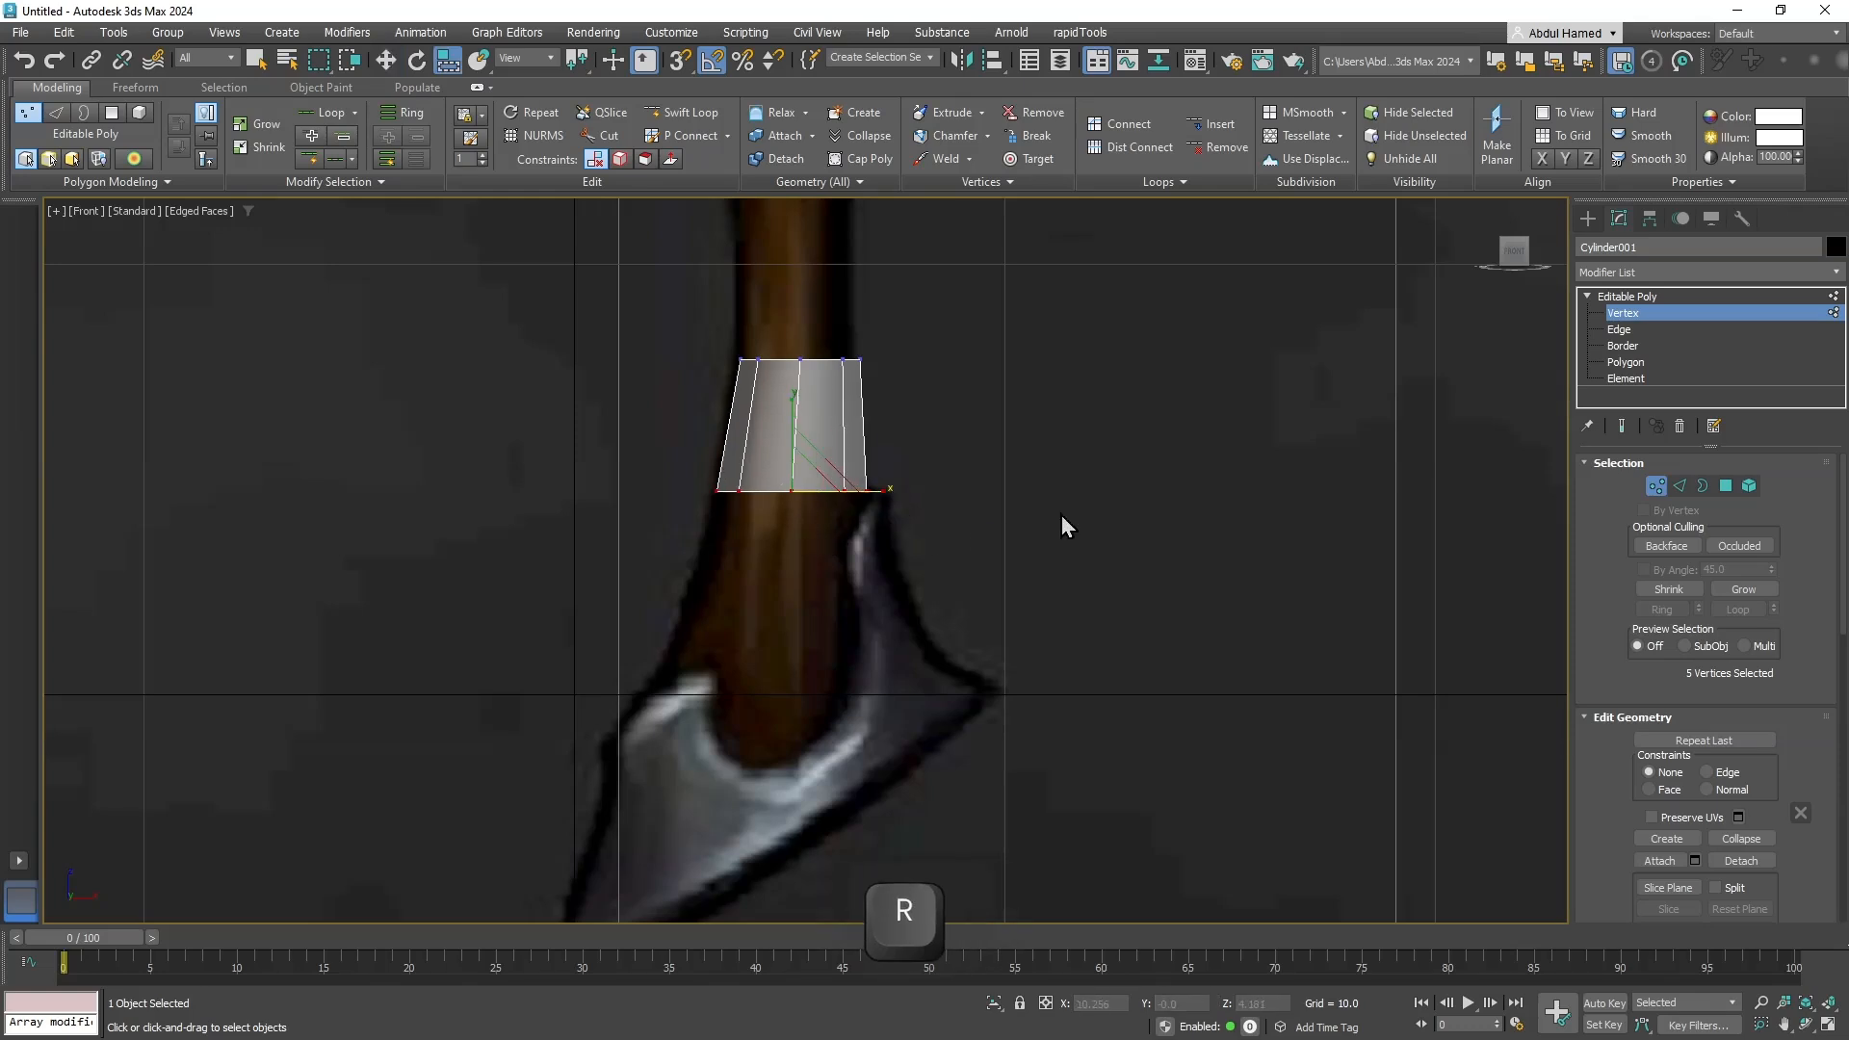
pyautogui.press('w')
# Try to extend the lower open edges down to the metal spike and widen them to follow the handle's flare.
pyautogui.press('2')
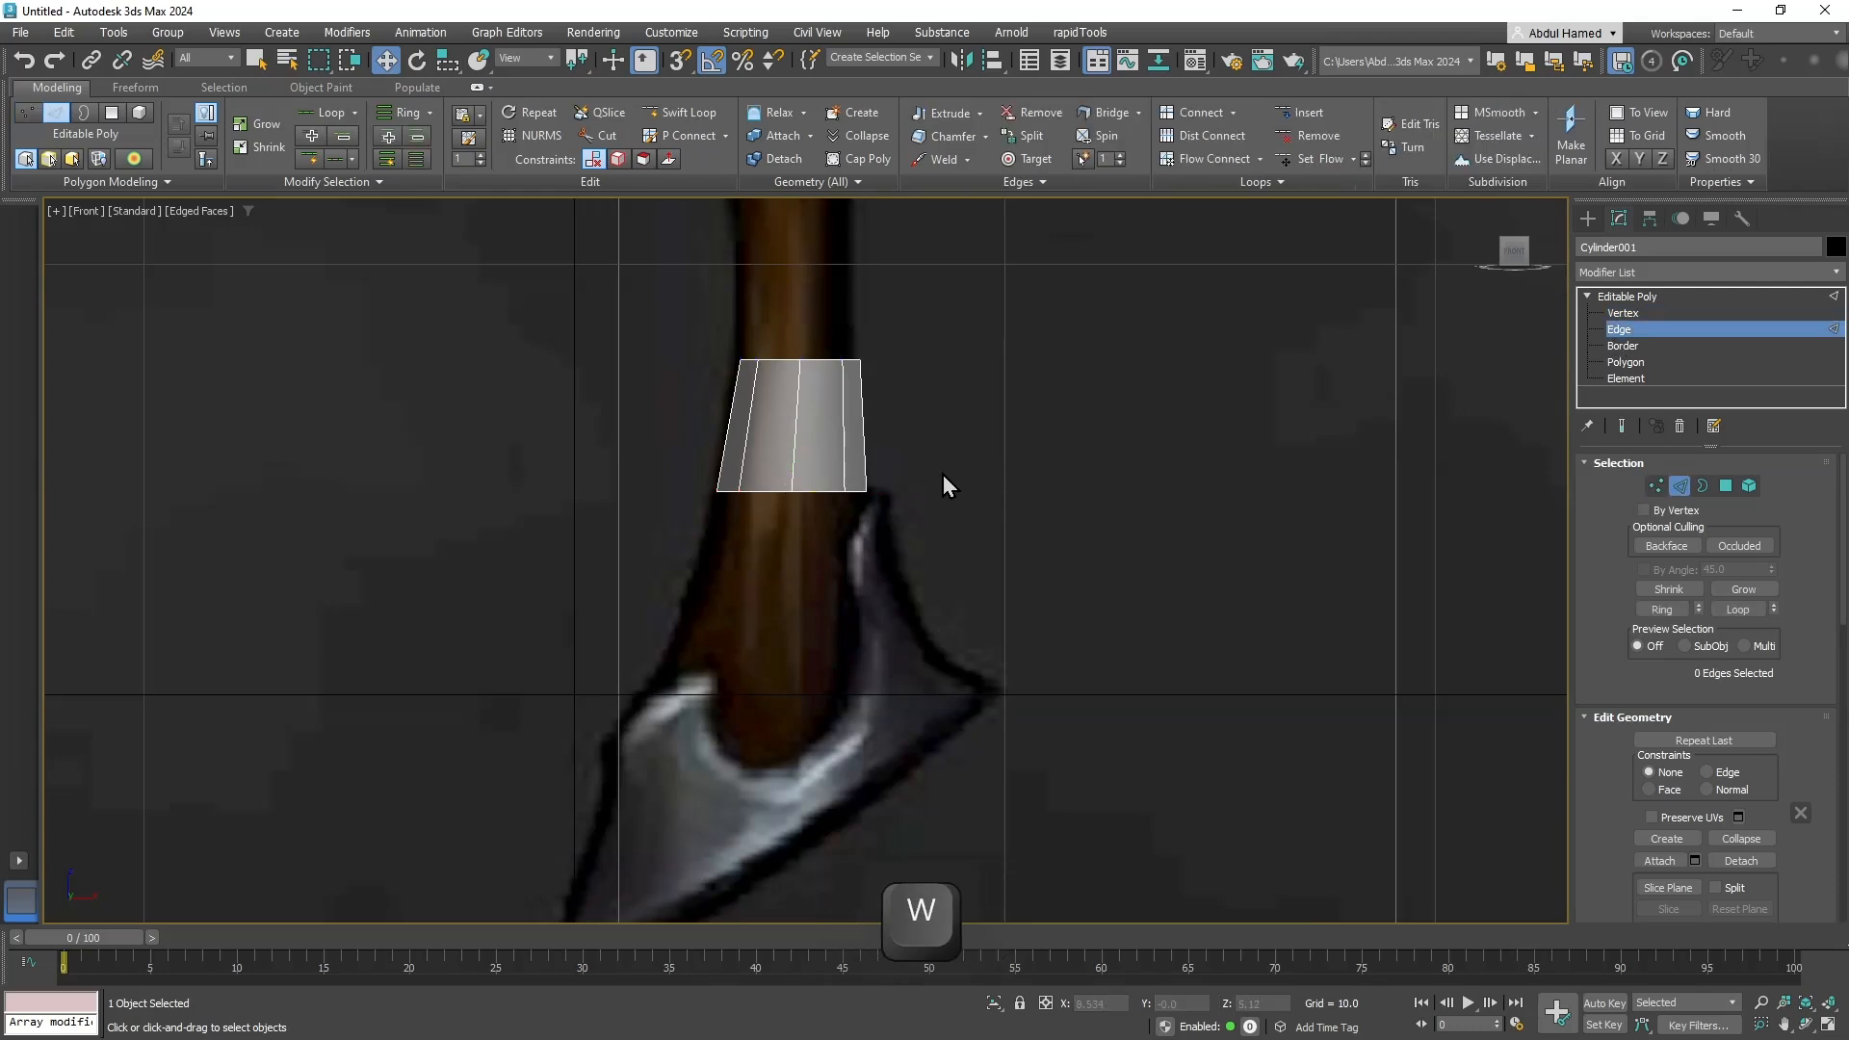
pyautogui.moveTo(944, 476); pyautogui.dragTo(516, 533)
pyautogui.keyDown('alt'); pyautogui.moveTo(922, 426); pyautogui.dragTo(528, 476); pyautogui.keyUp('alt')
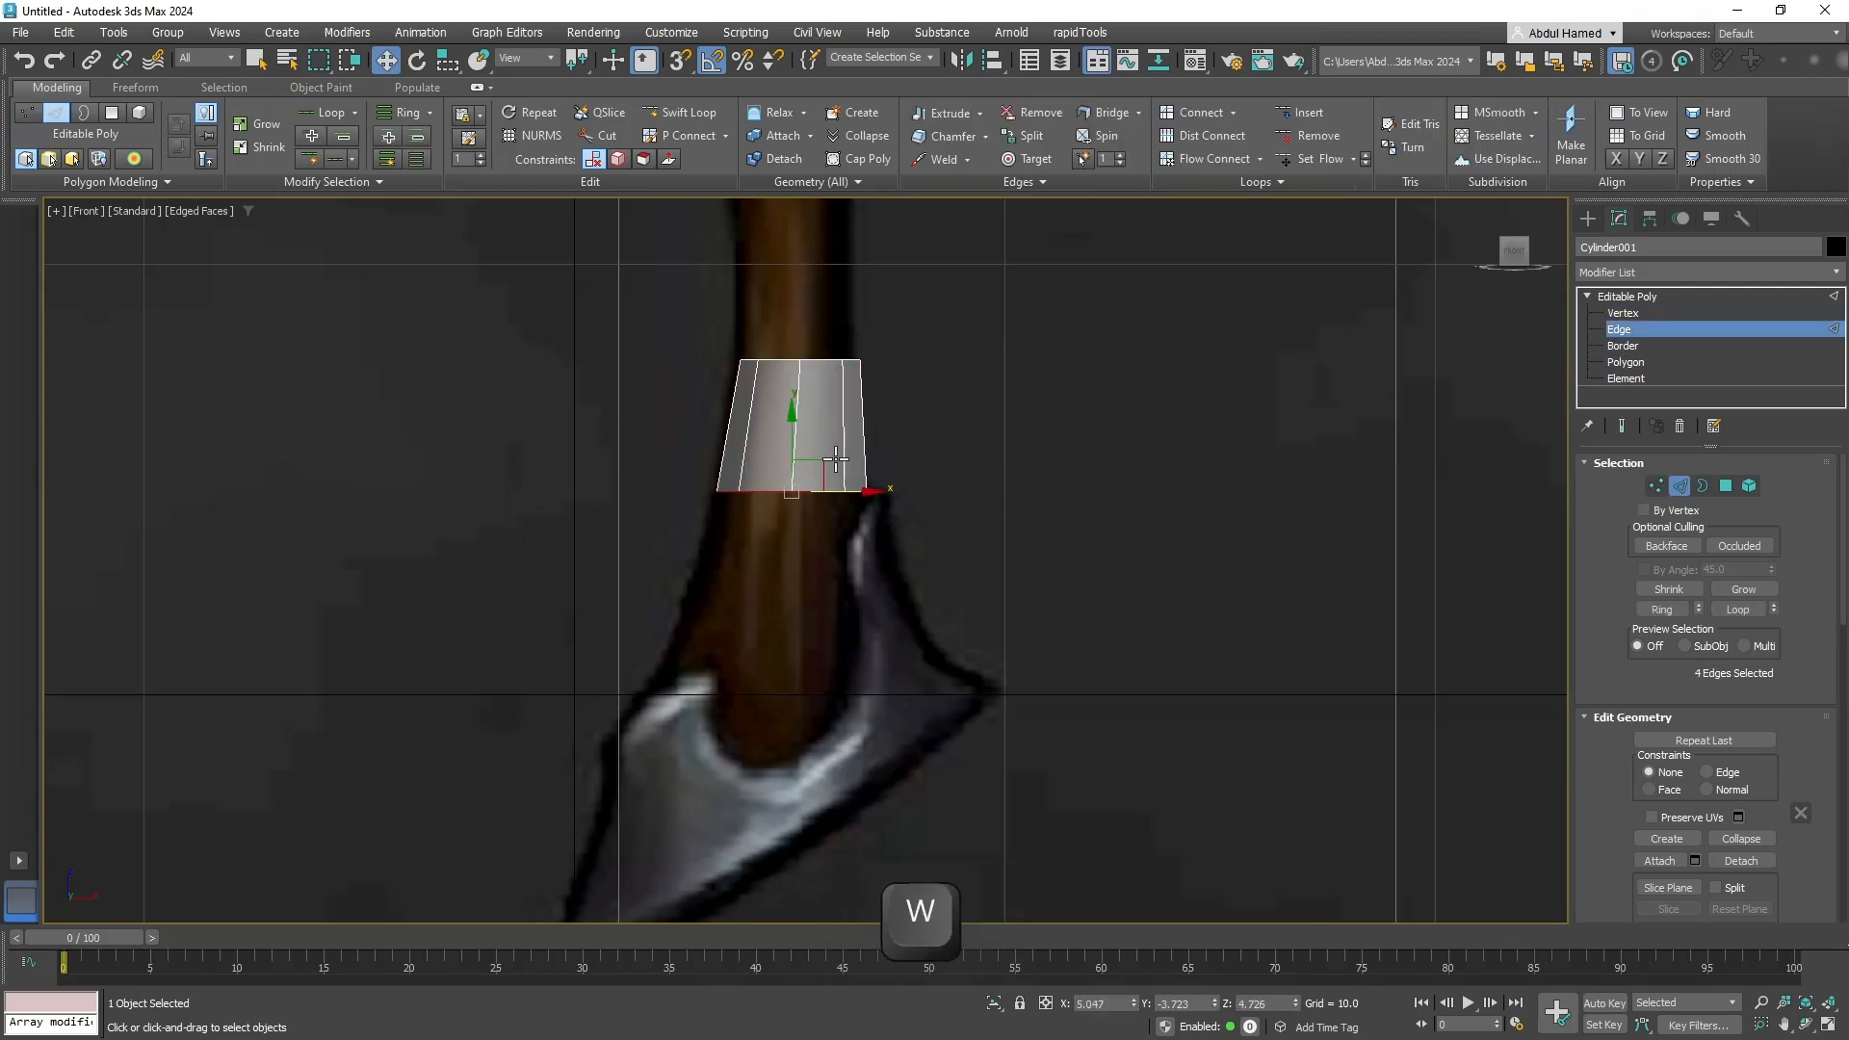
pyautogui.moveTo(807, 472)
pyautogui.keyDown('shift'); pyautogui.mouseDown()
pyautogui.moveTo(783, 578)
pyautogui.moveTo(799, 630)
pyautogui.moveTo(829, 632)
pyautogui.moveTo(805, 644)
pyautogui.moveTo(937, 669)
pyautogui.moveTo(830, 673)
pyautogui.moveTo(854, 671)
pyautogui.mouseUp(); pyautogui.keyUp('shift')
pyautogui.press('r')
pyautogui.press('w')
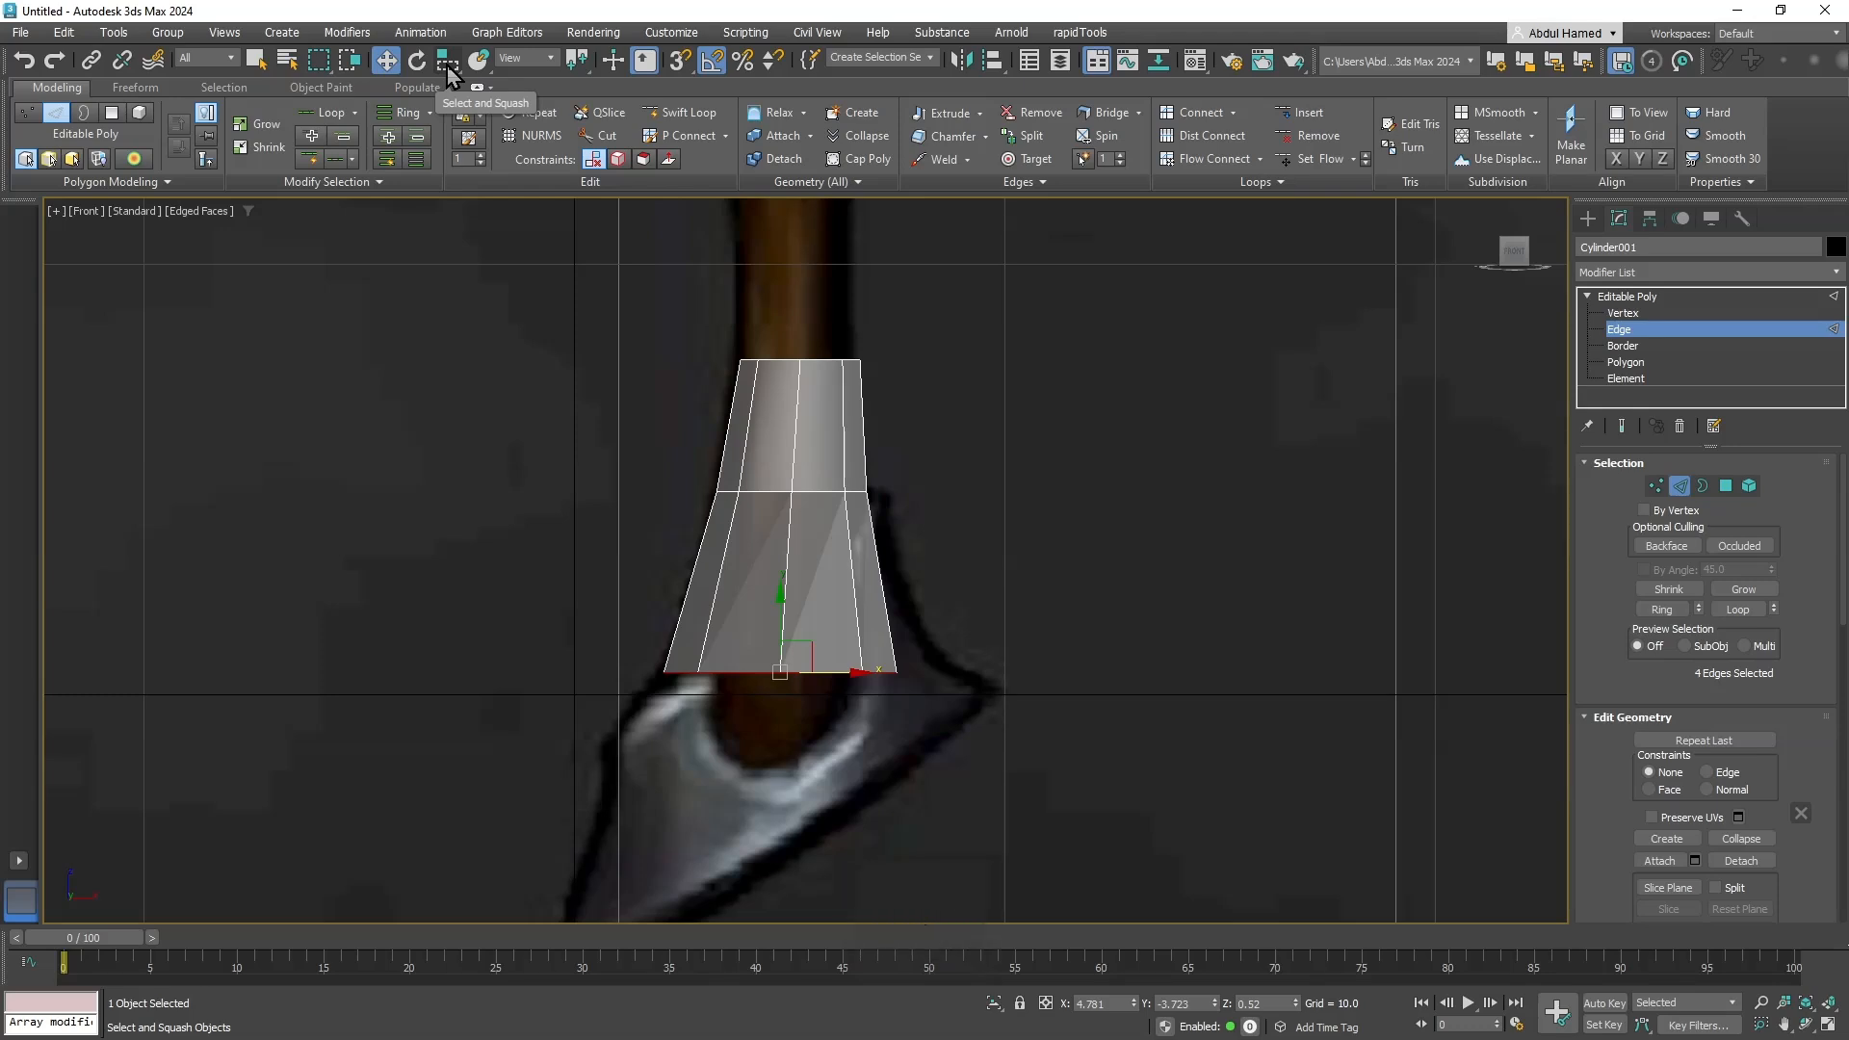
# Undo the vertex scaling, moves and edge extension back to the plain half cylinder.
pyautogui.press('alt')
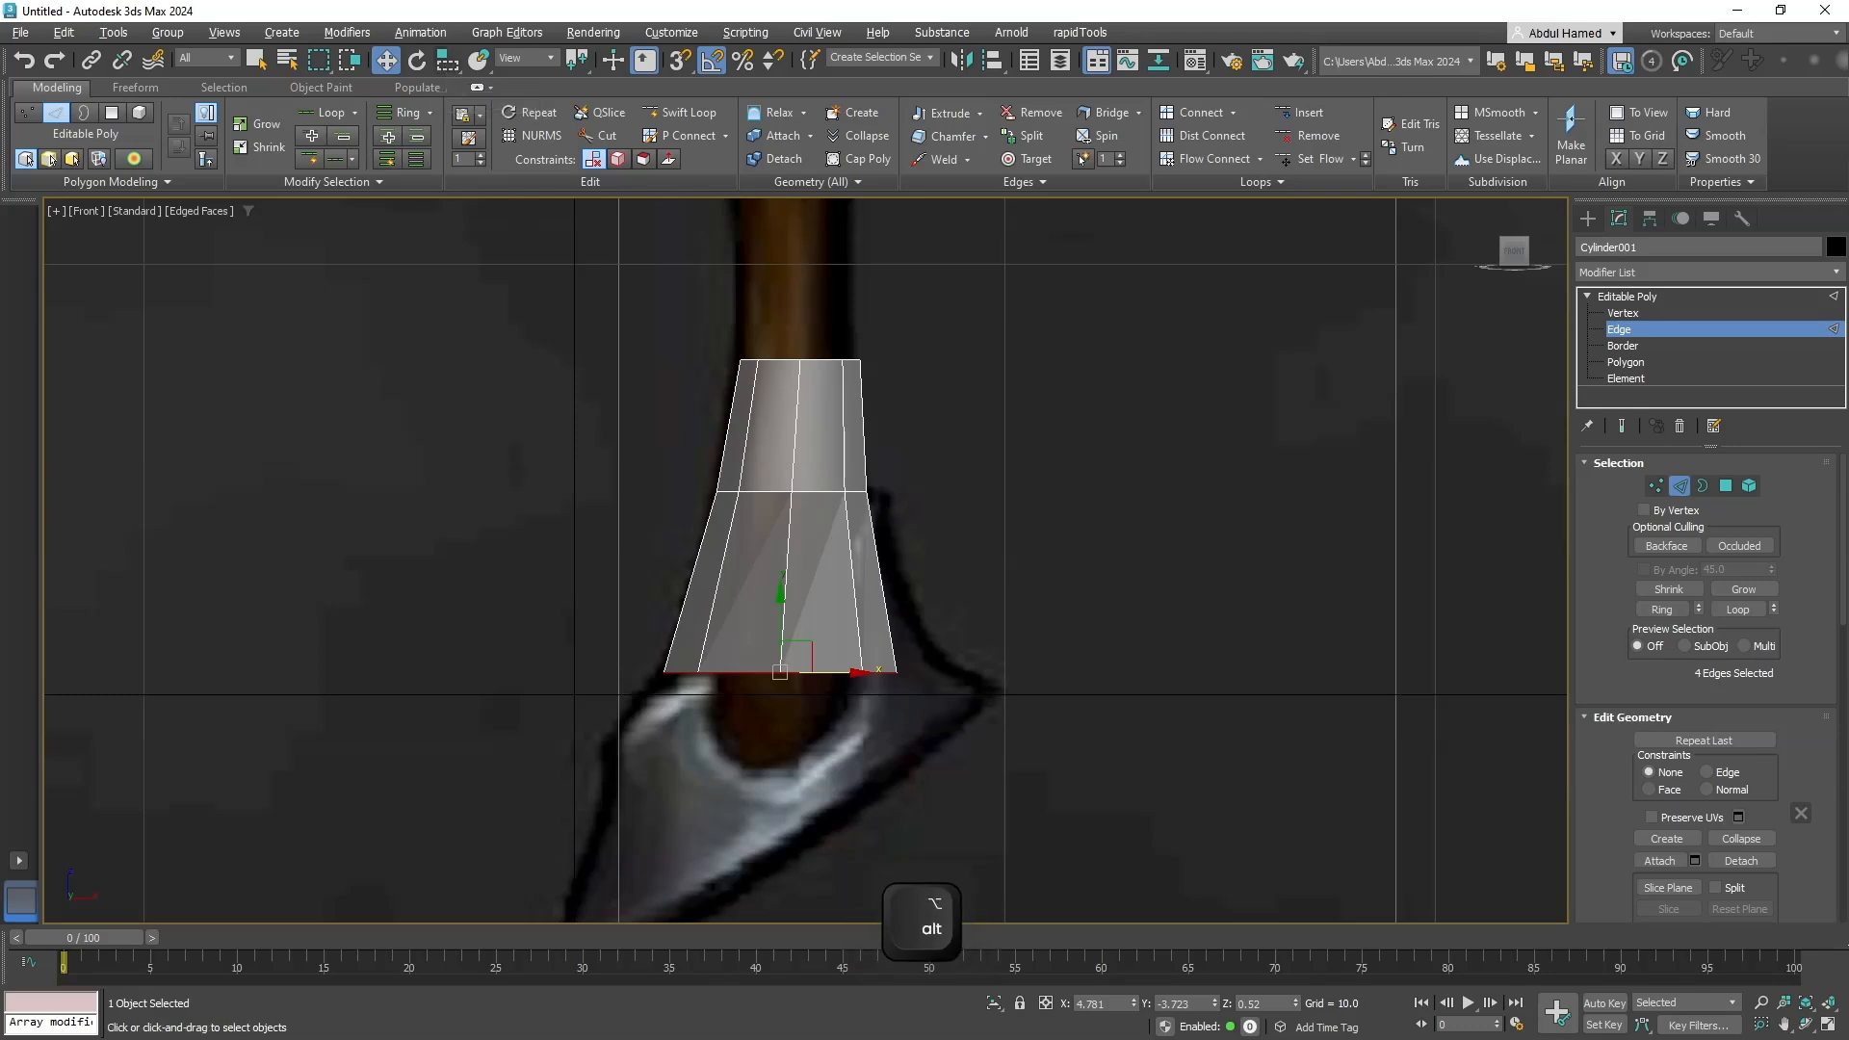
pyautogui.keyDown('alt'); pyautogui.moveTo(1083, 738); pyautogui.dragTo(909, 713, button='middle'); pyautogui.keyUp('alt')
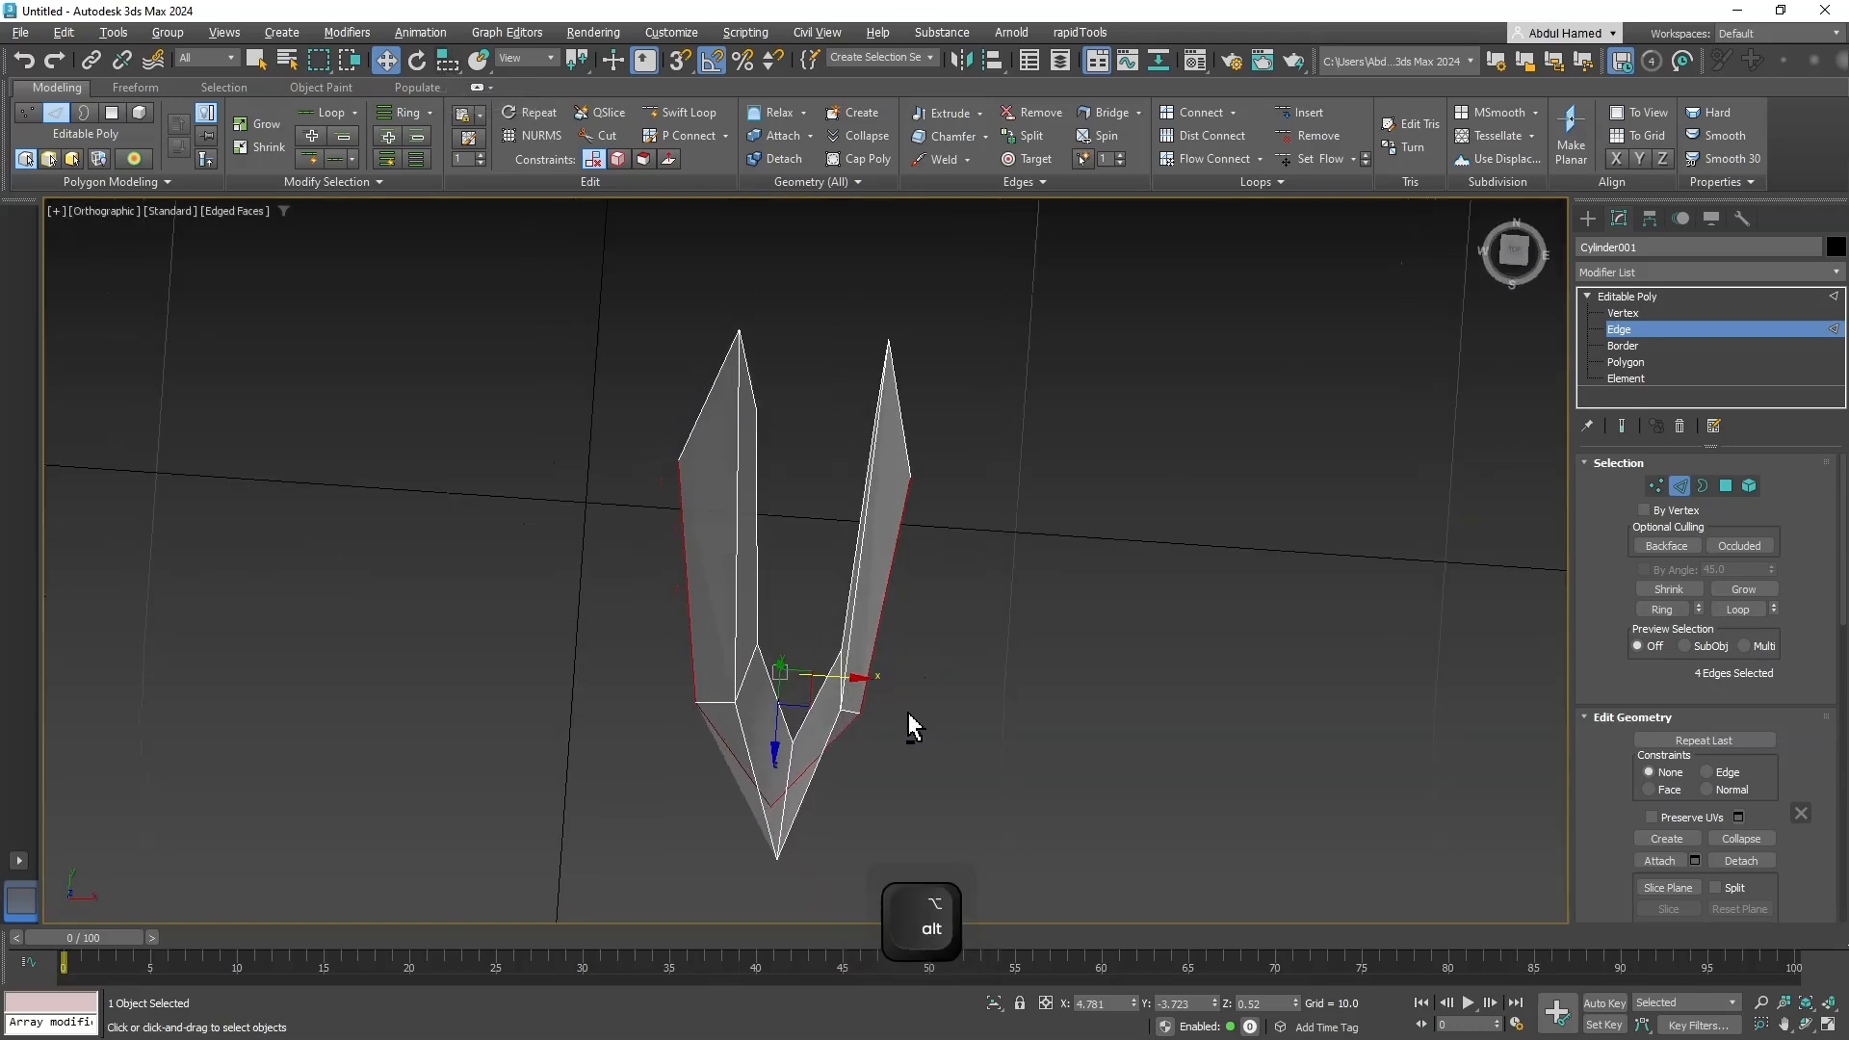
pyautogui.hotkey('ctrl', 'alt', 'z')
pyautogui.hotkey('ctrl', 'alt', 'z')
pyautogui.hotkey('ctrl', 'alt', 'z')
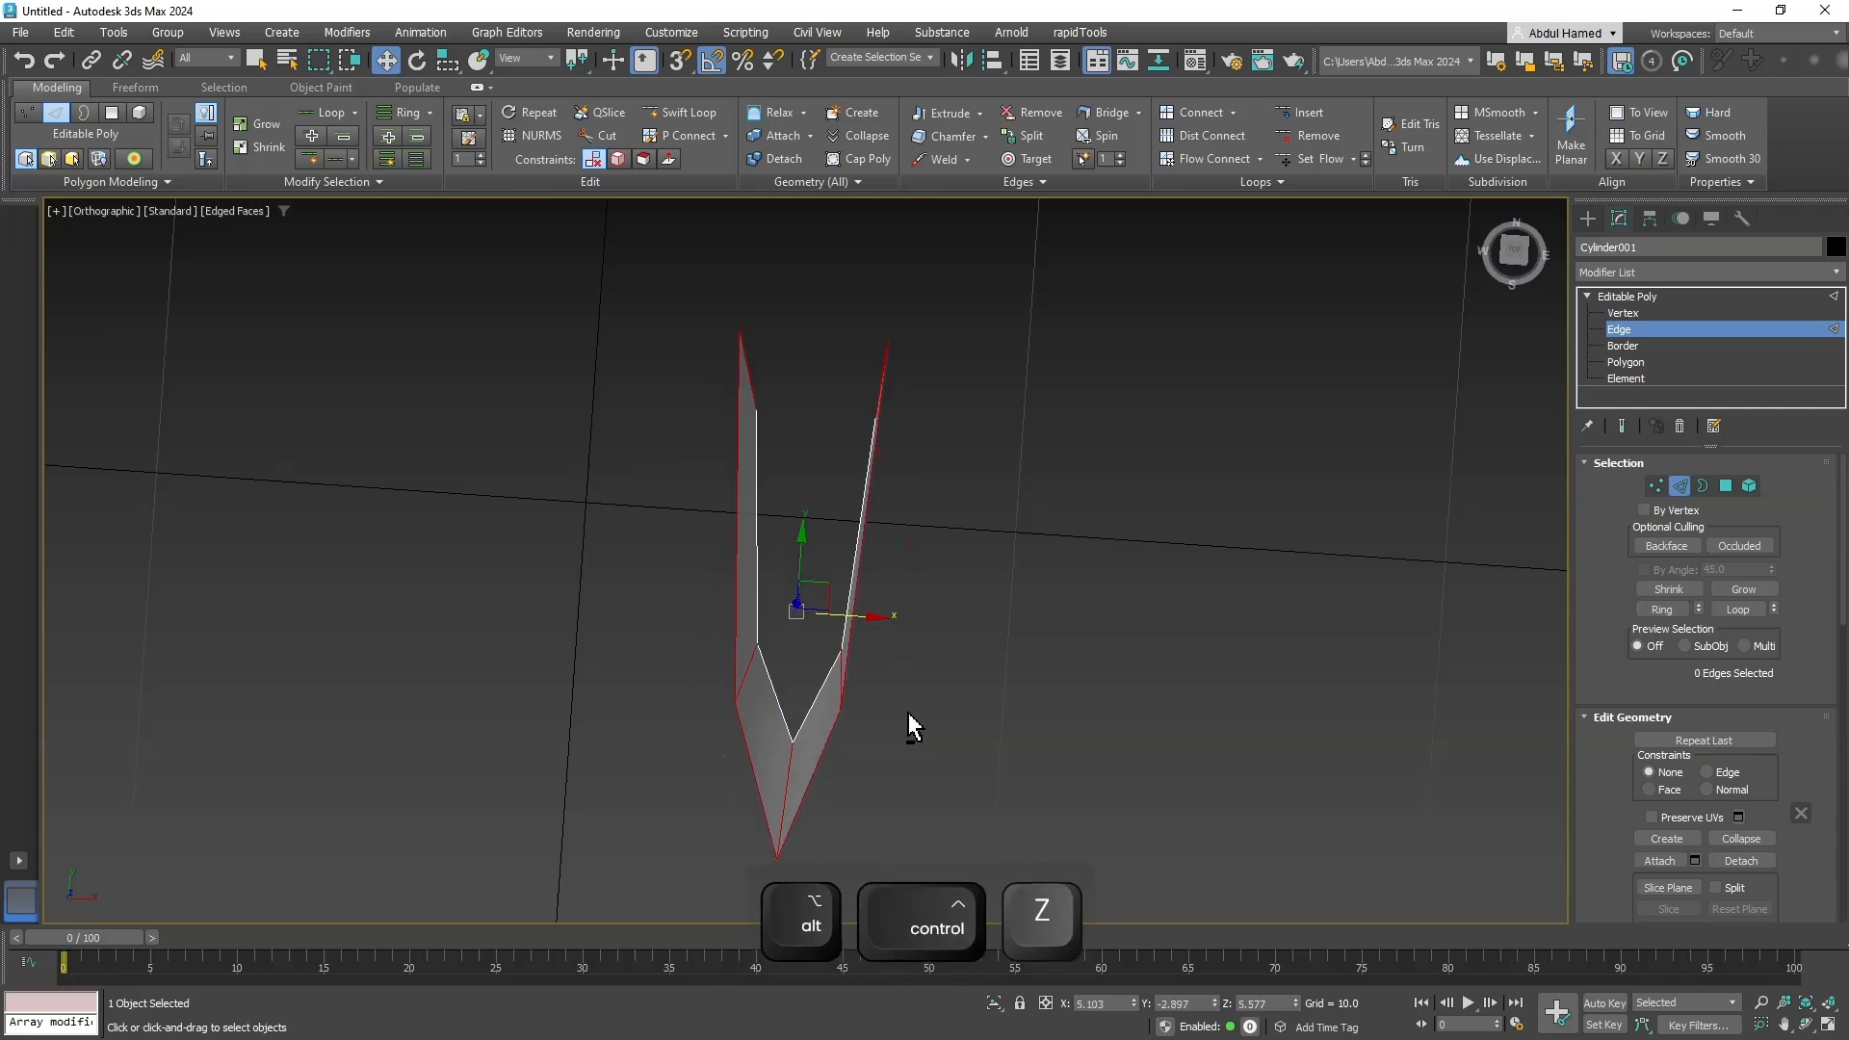
pyautogui.hotkey('ctrl', 'alt', 'z')
pyautogui.hotkey('ctrl', 'alt', 'z')
pyautogui.hotkey('ctrl', 'alt', 'z')
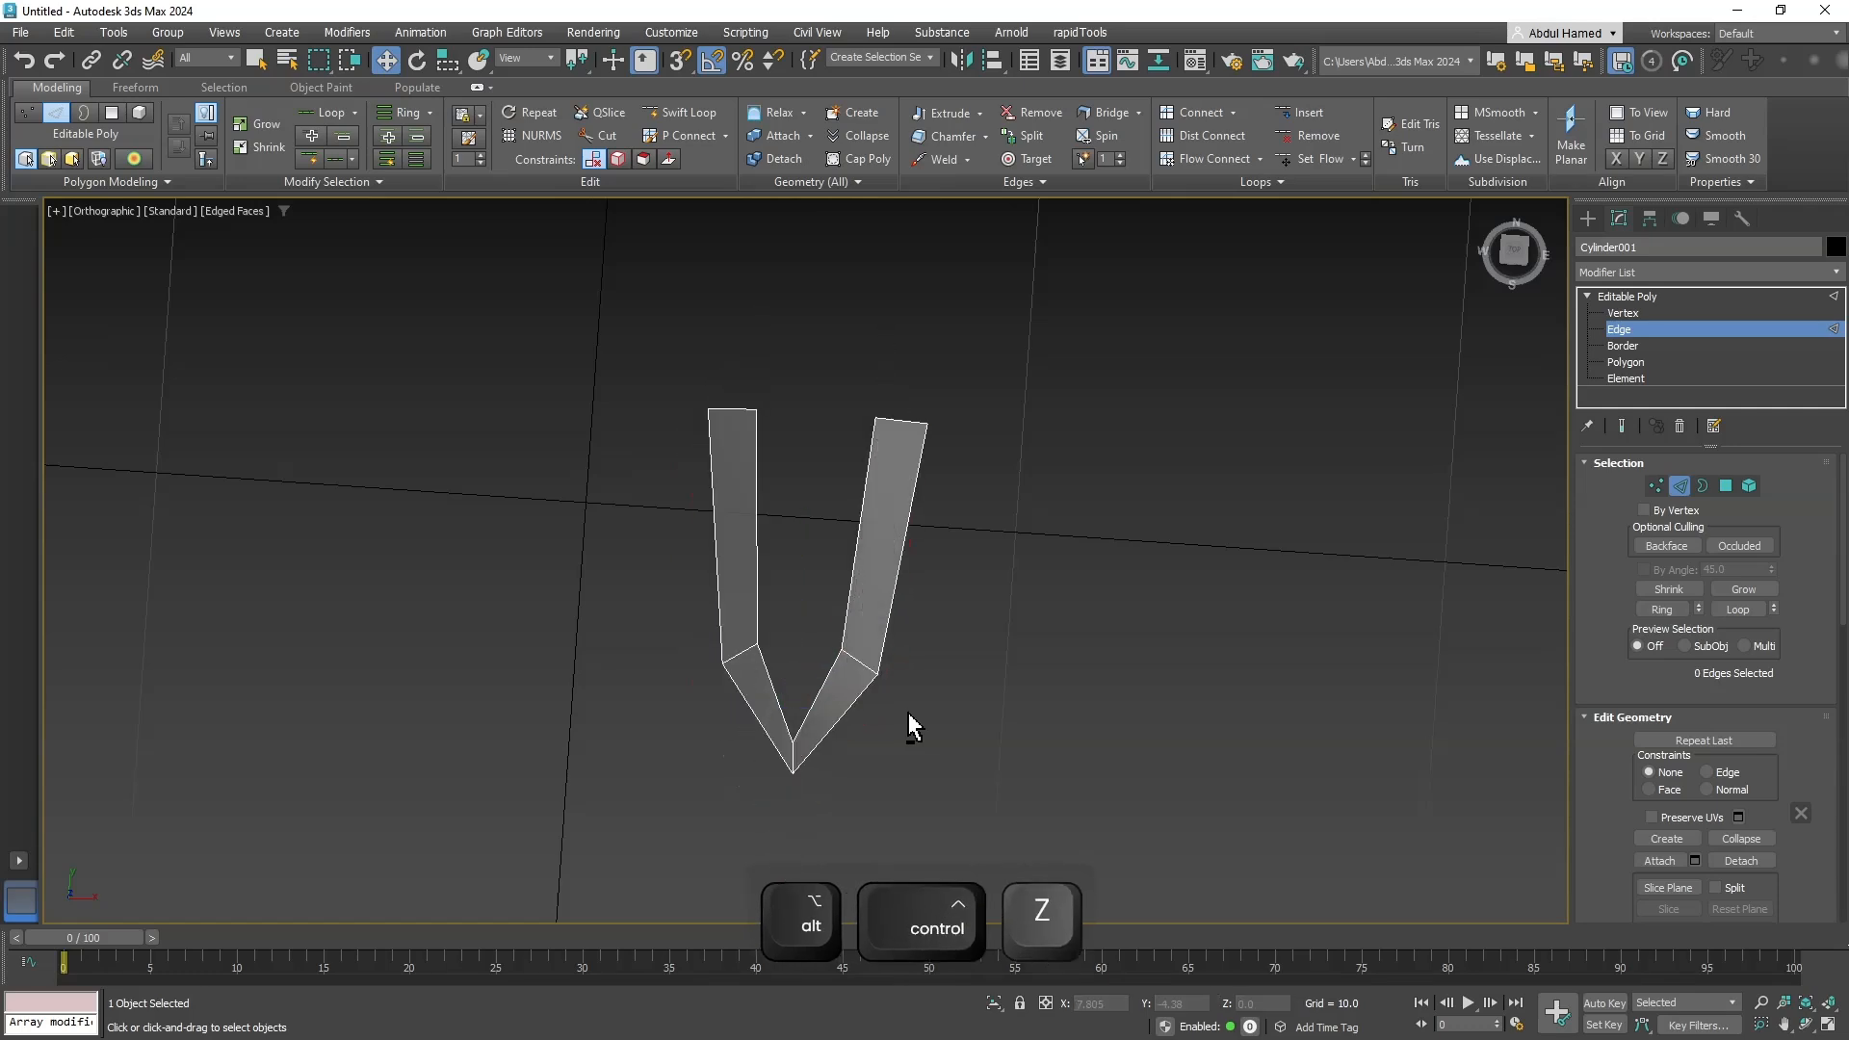
pyautogui.hotkey('ctrl', 'z')
pyautogui.hotkey('ctrl', 'z')
pyautogui.hotkey('ctrl', 'z')
pyautogui.hotkey('ctrl', 'z')
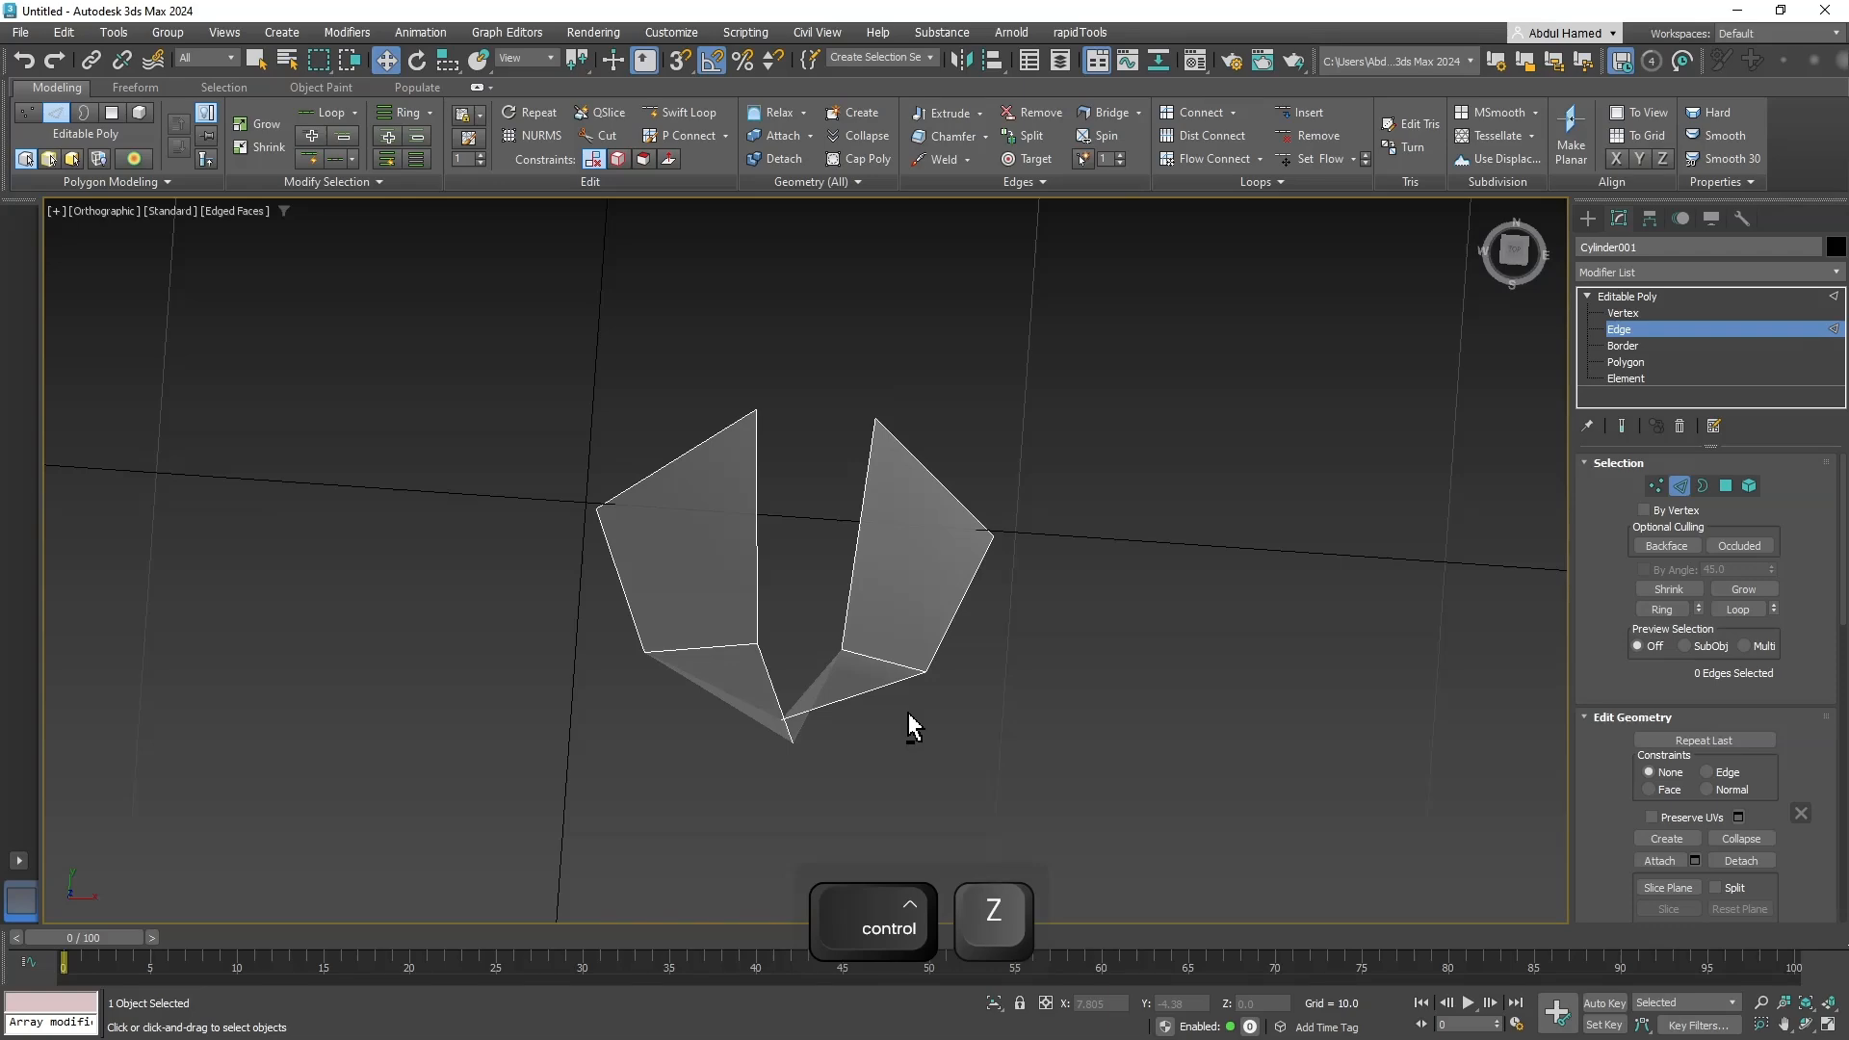
pyautogui.hotkey('ctrl', 'z')
pyautogui.hotkey('ctrl', 'z')
pyautogui.hotkey('ctrl', 'z')
pyautogui.hotkey('ctrl', 'z')
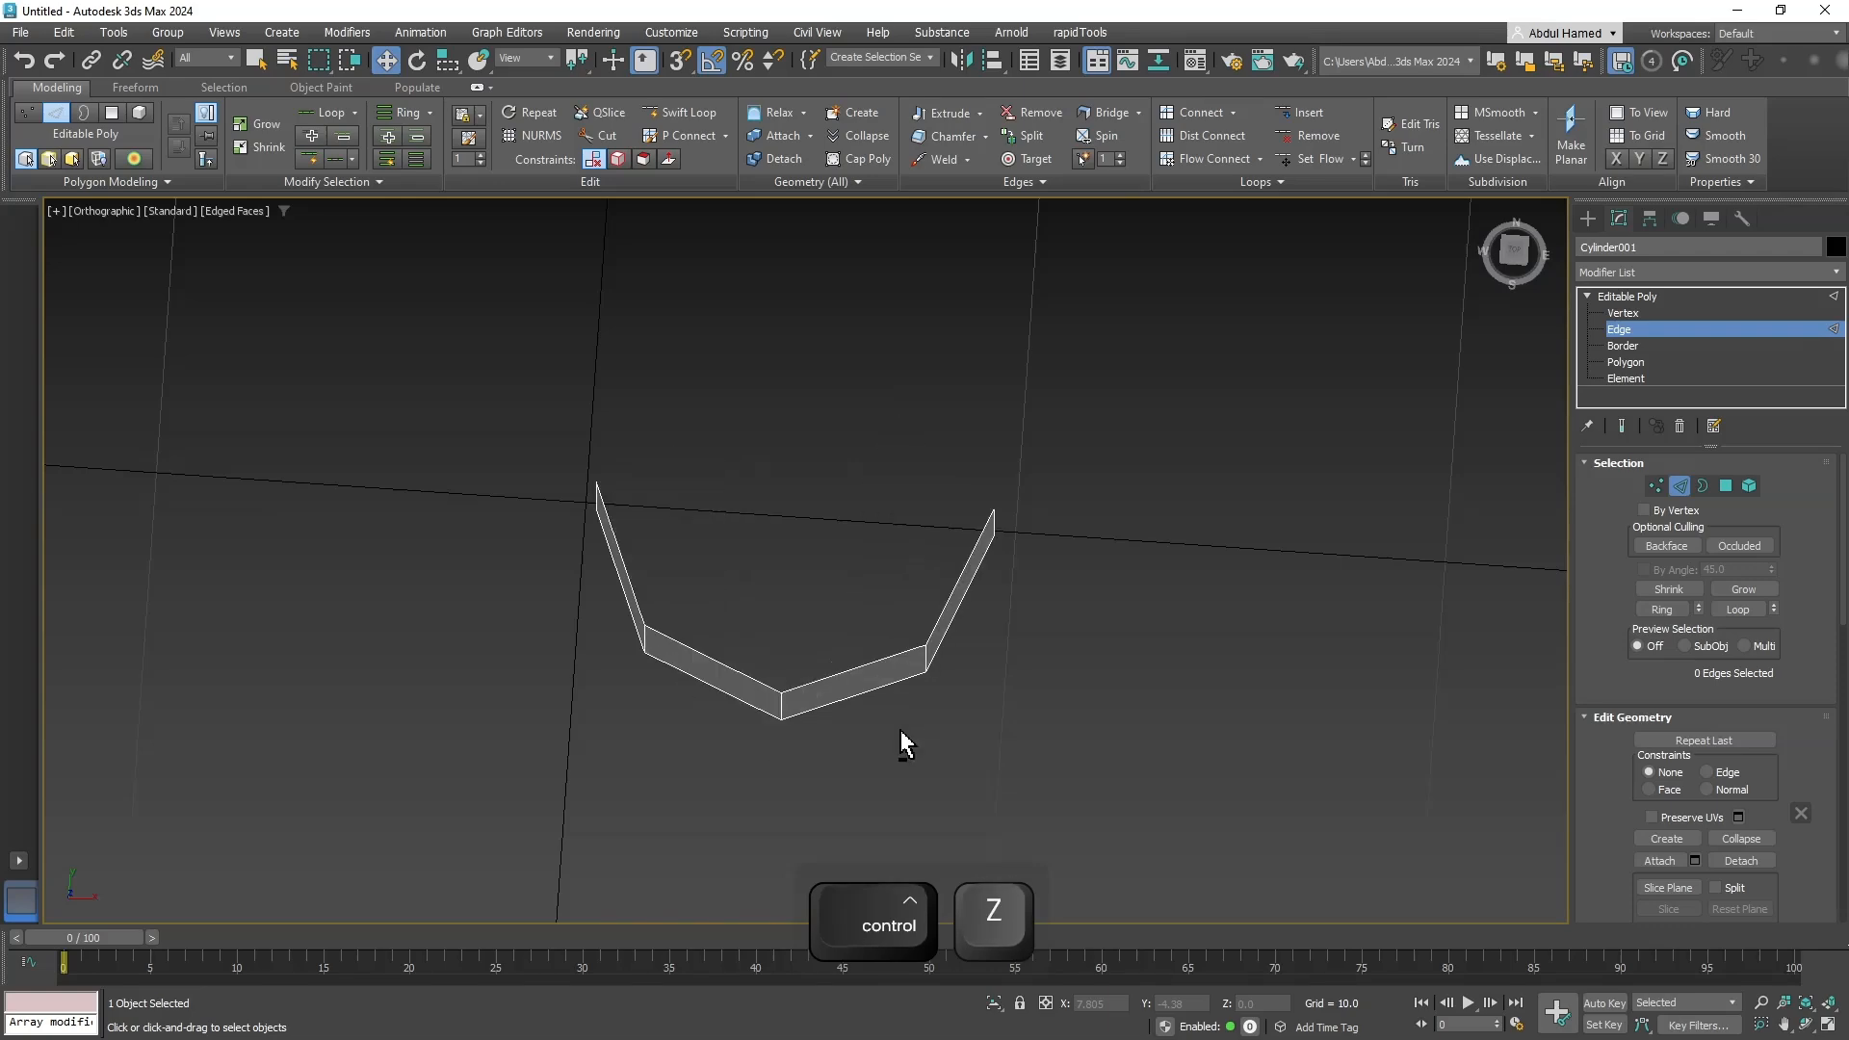
pyautogui.hotkey('ctrl', 'alt', 'z')
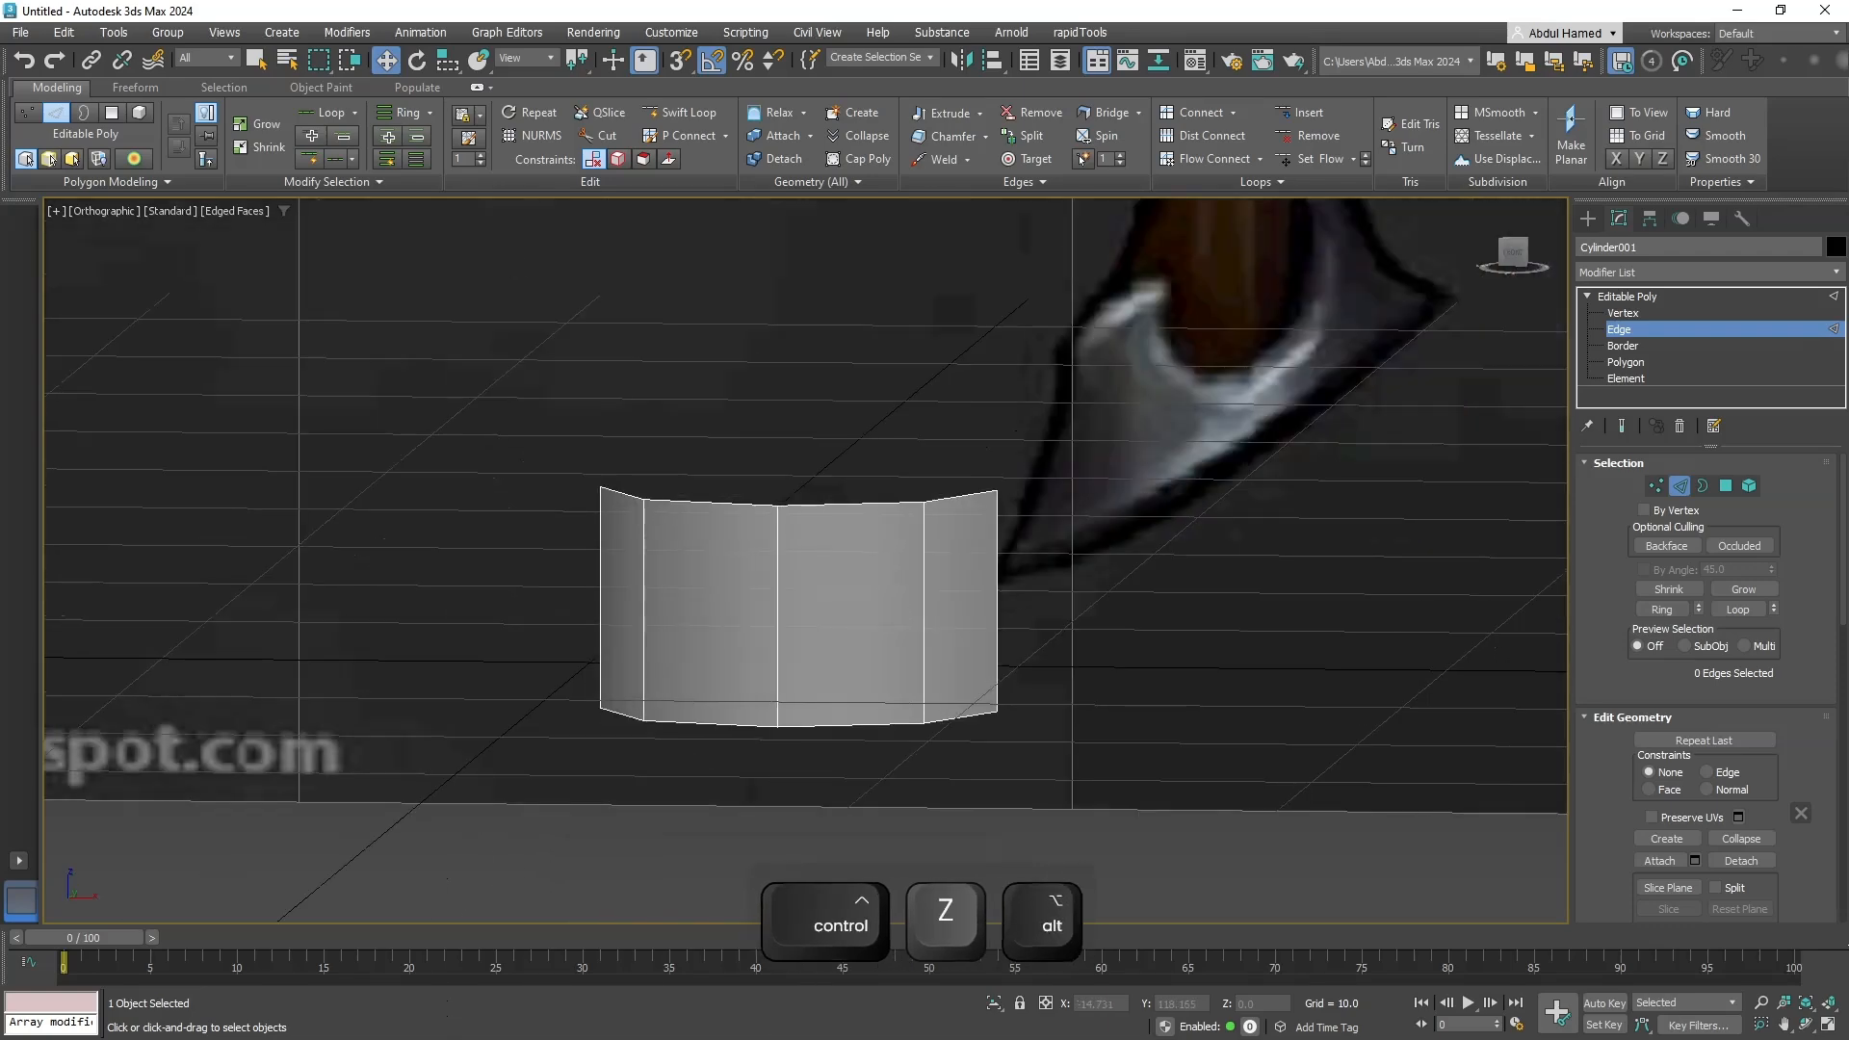
# Change the viewport layout to two small views beside one large view and widen the large one.
pyautogui.click(447, 59)
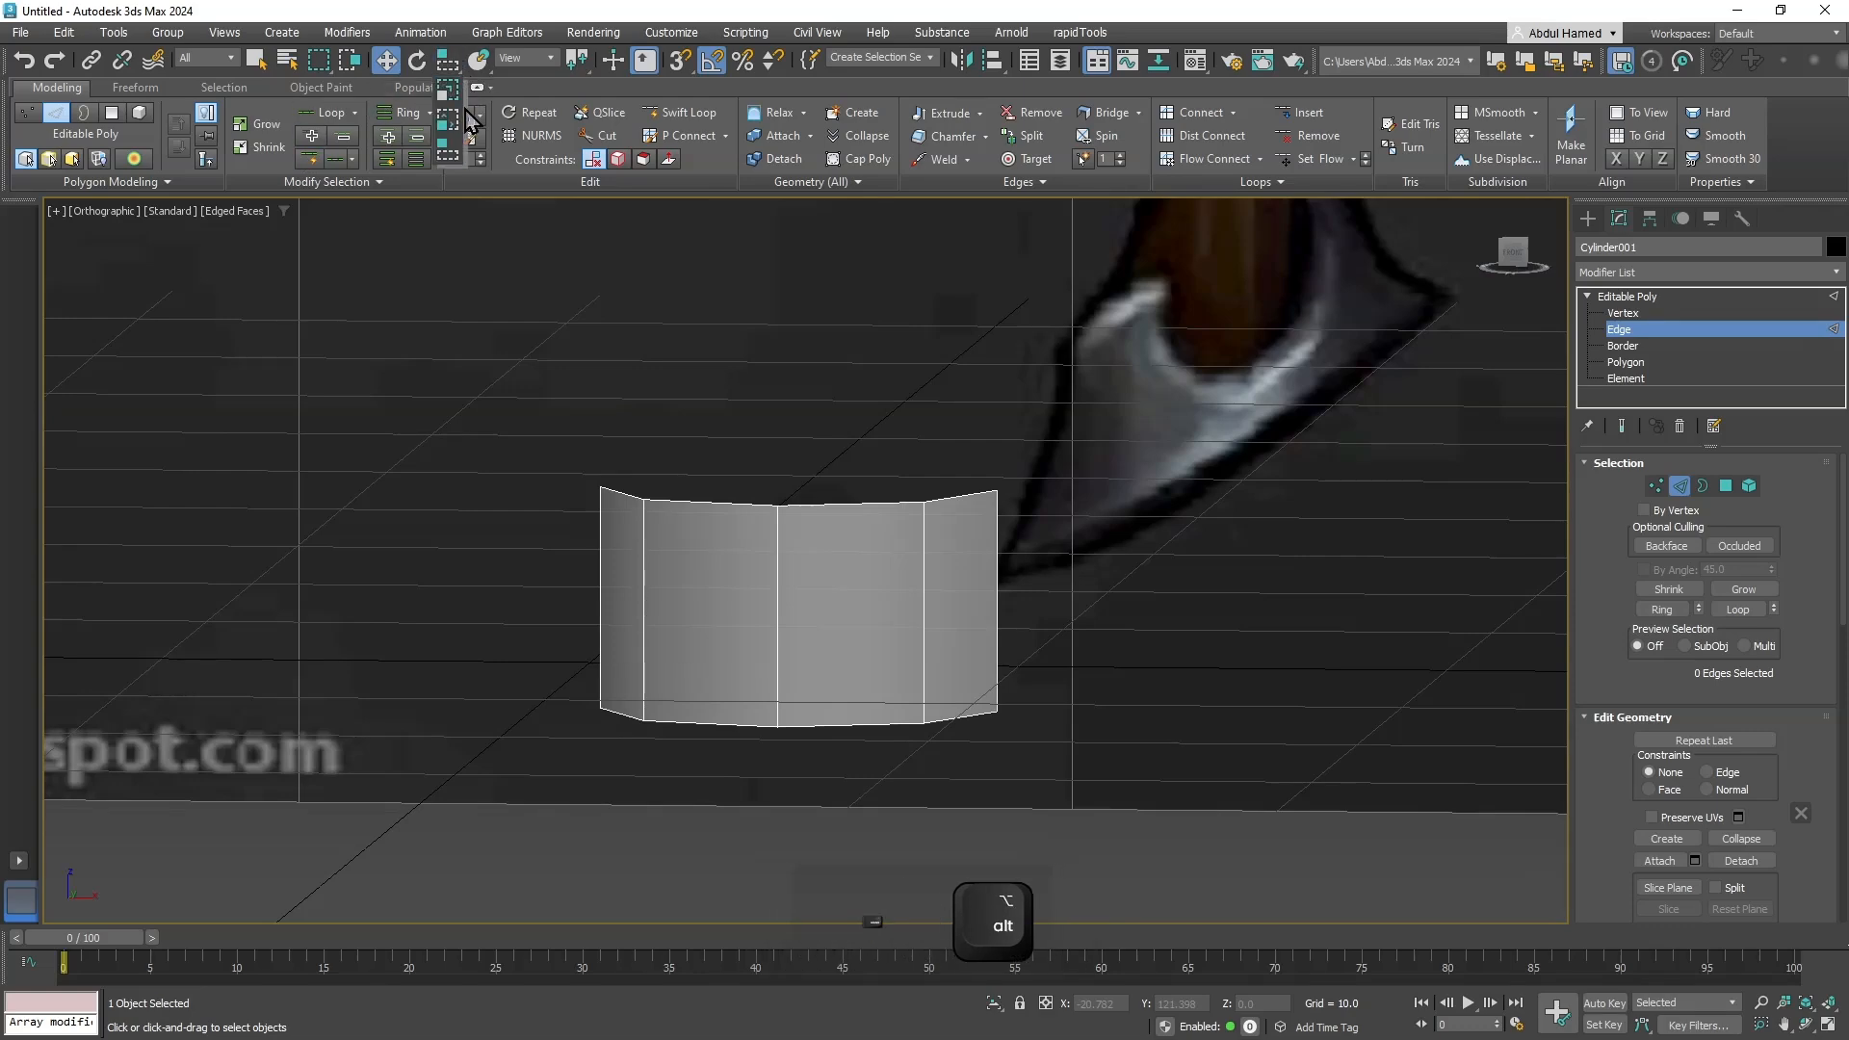
pyautogui.keyDown('alt'); pyautogui.moveTo(536, 303); pyautogui.dragTo(961, 823, button='middle'); pyautogui.keyUp('alt')
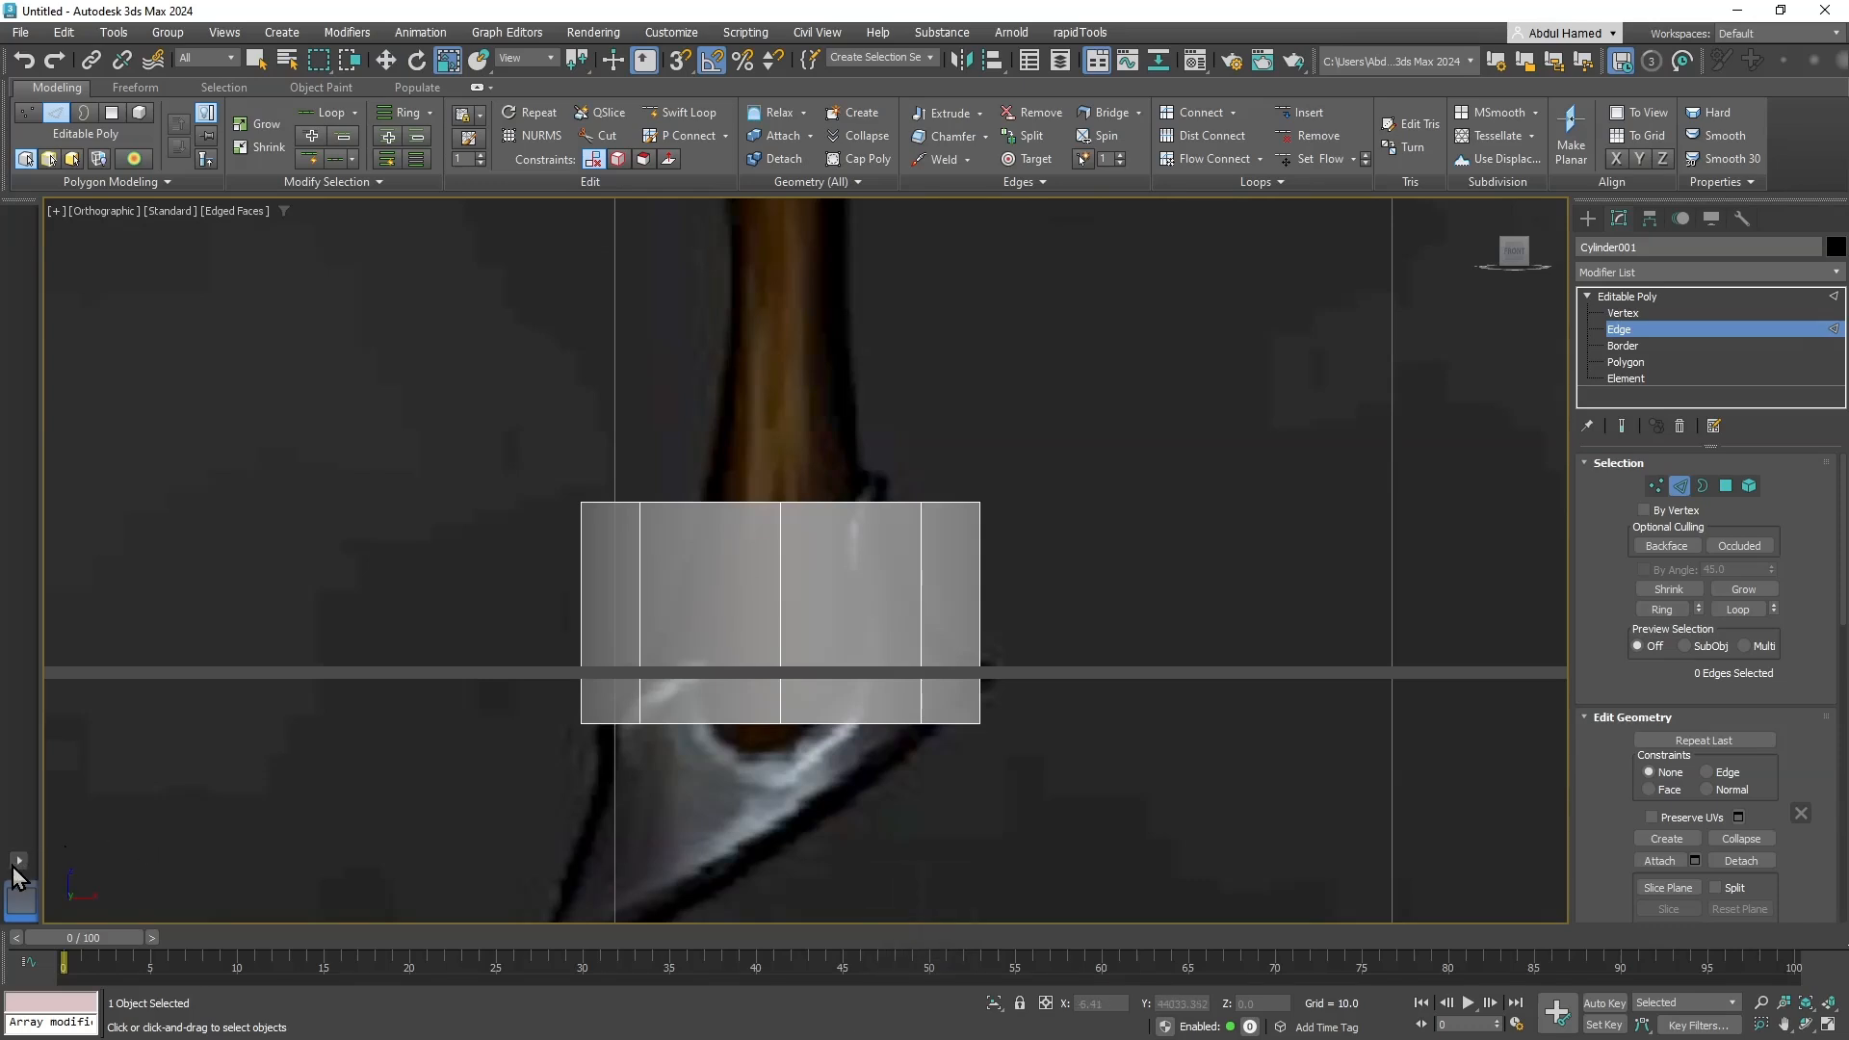
pyautogui.click(19, 861)
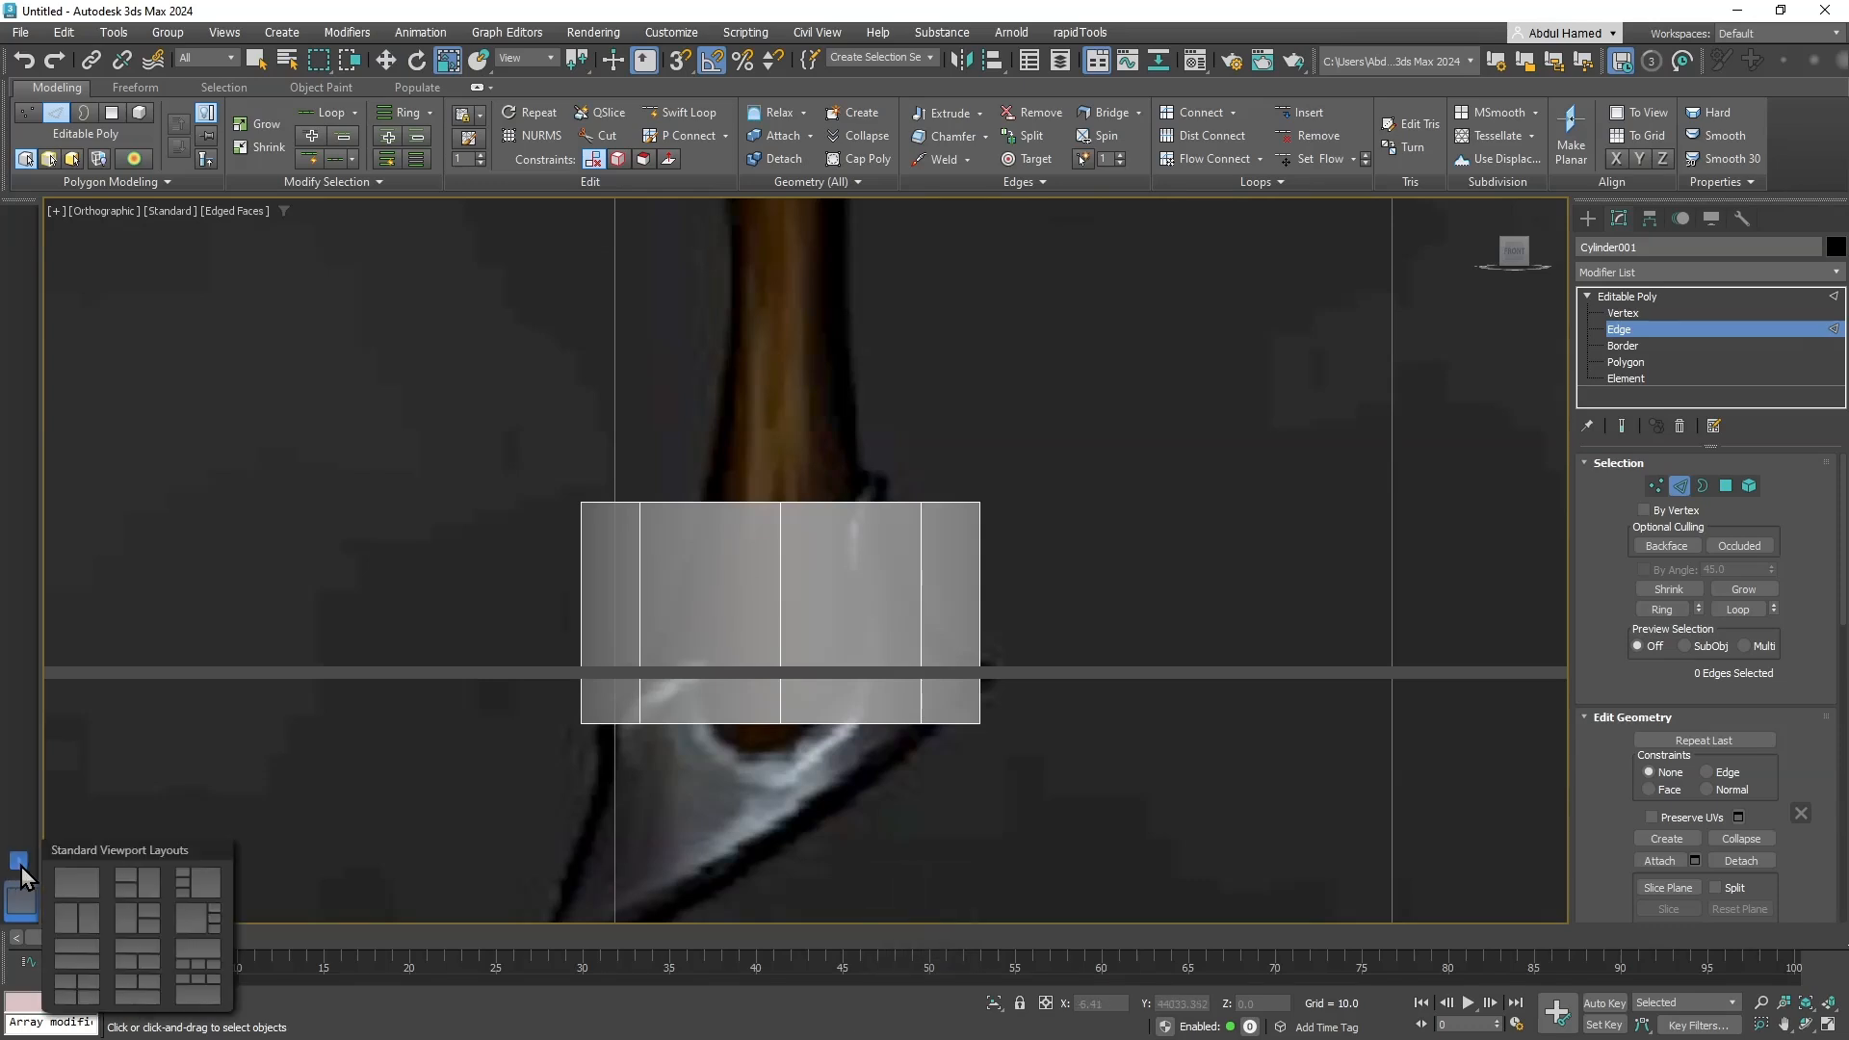
pyautogui.click(156, 880)
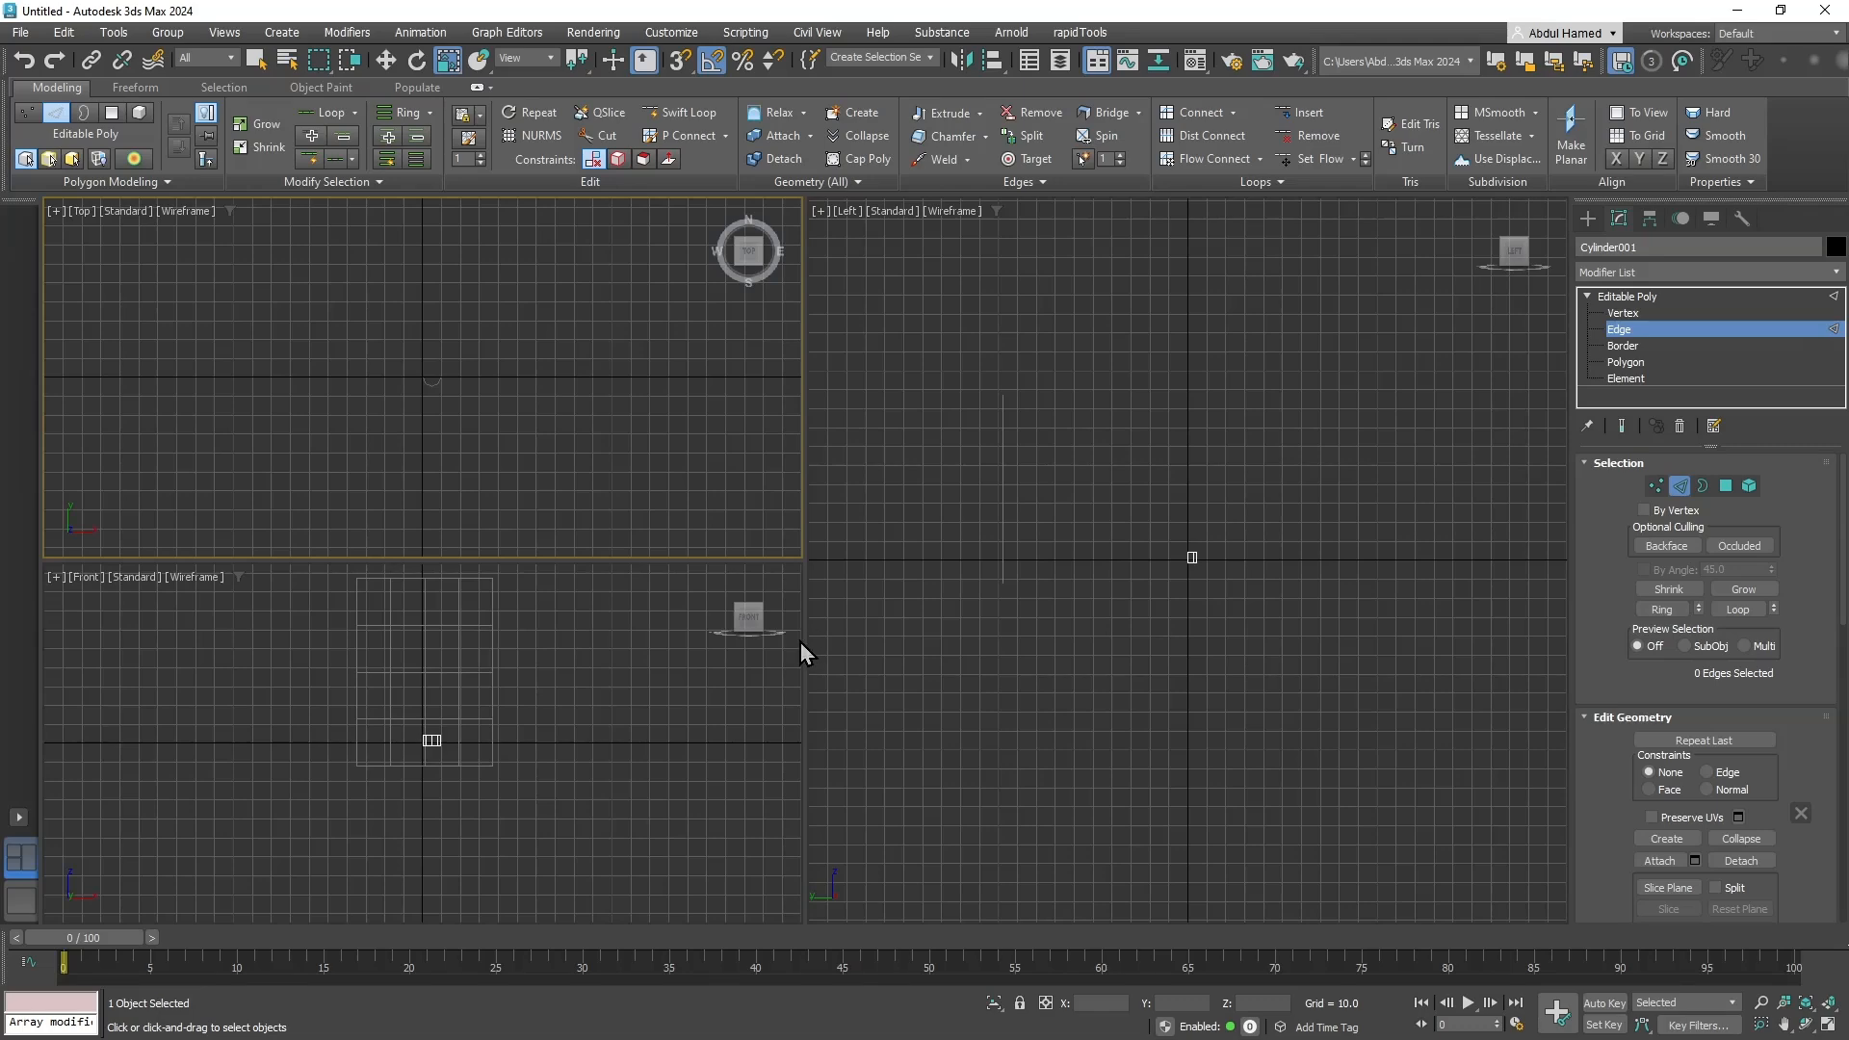
pyautogui.moveTo(798, 641); pyautogui.dragTo(693, 648)
pyautogui.moveTo(524, 650); pyautogui.dragTo(525, 650)
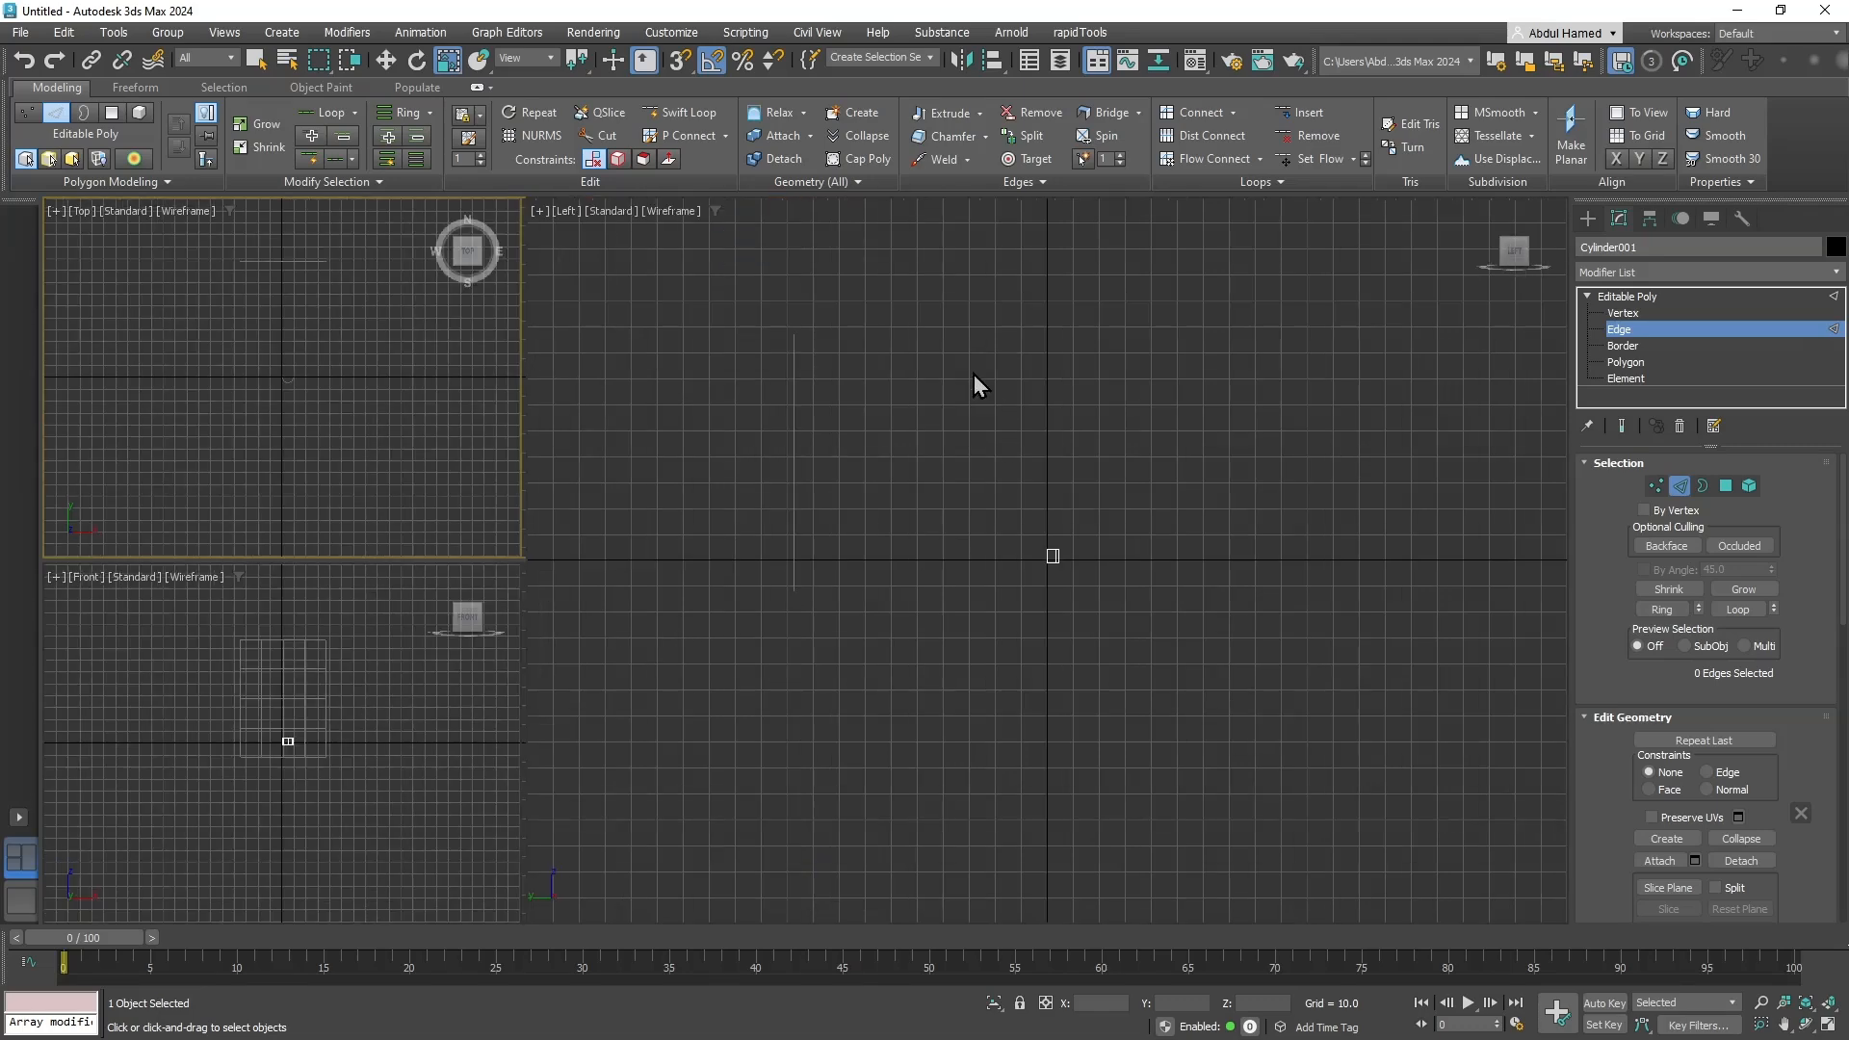
# Set the large viewport to Default Shading and display the Front view in it.
pyautogui.click(685, 213)
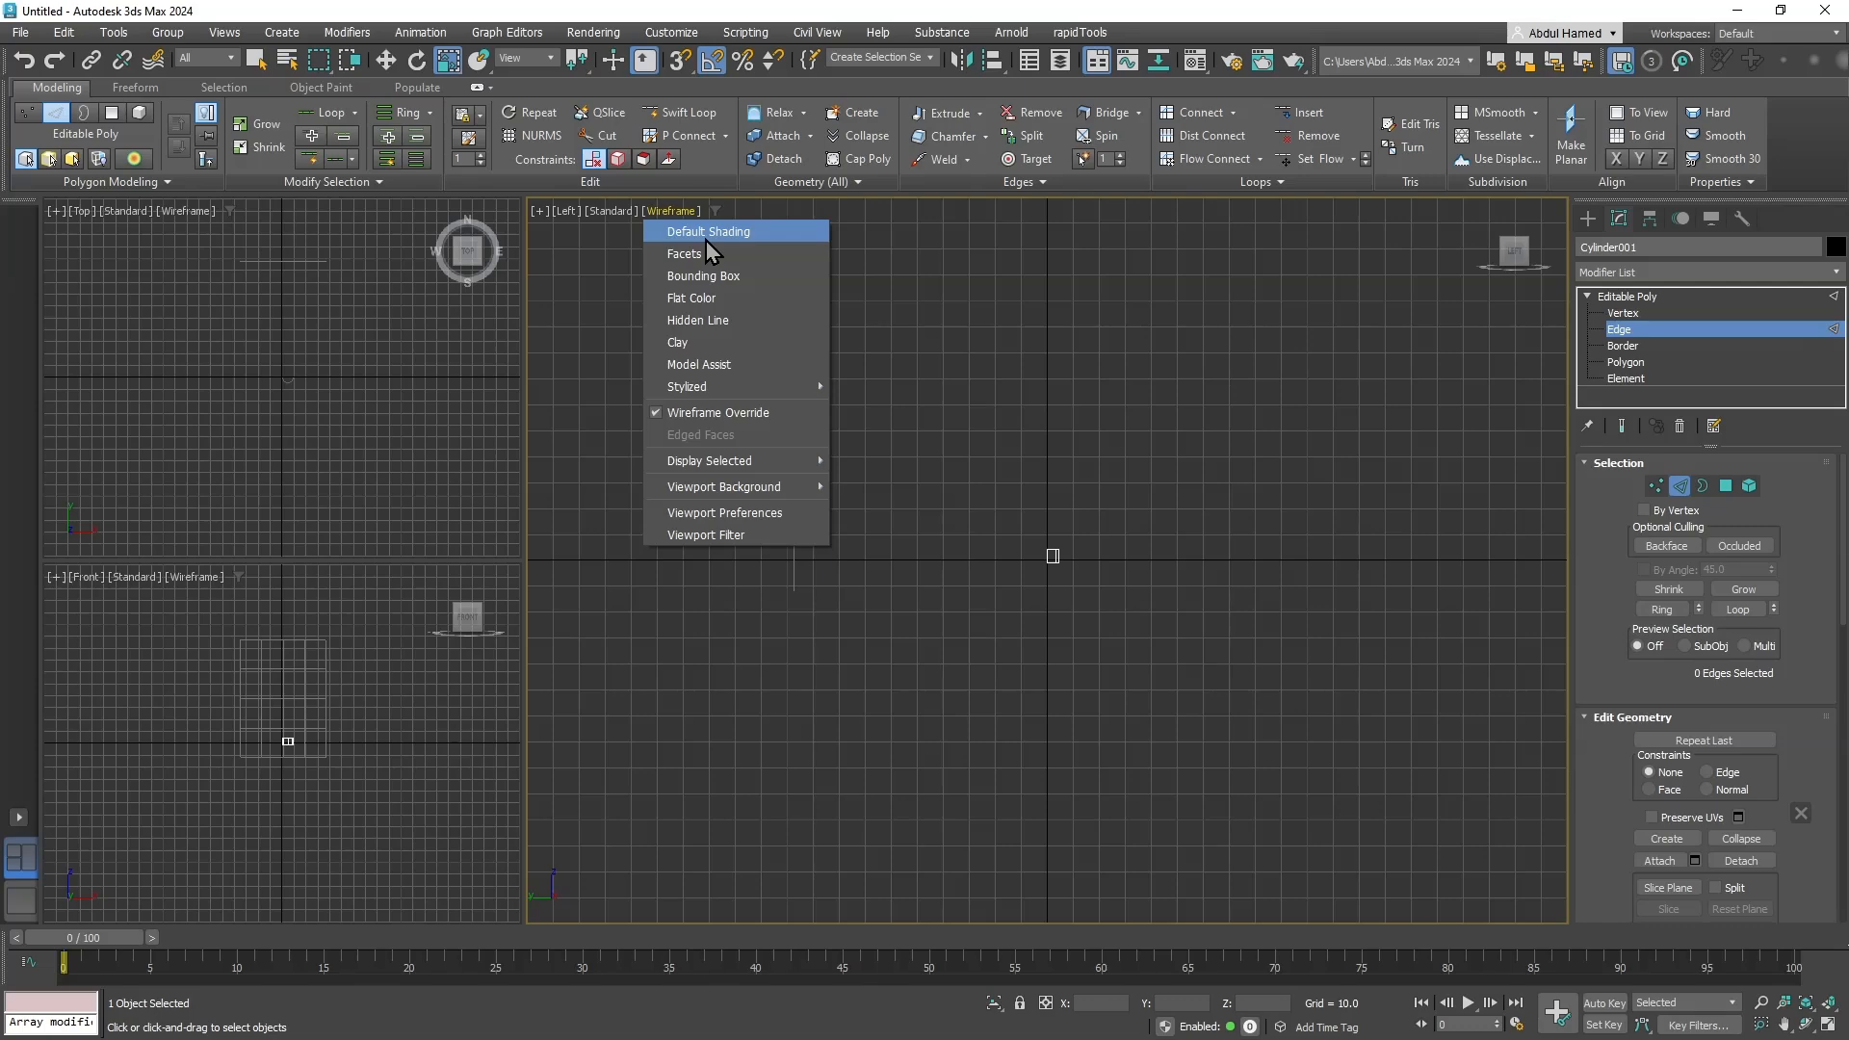
pyautogui.click(707, 240)
pyautogui.moveTo(1088, 593); pyautogui.dragTo(1077, 617, button='middle')
pyautogui.scroll(10, 1036, 606)
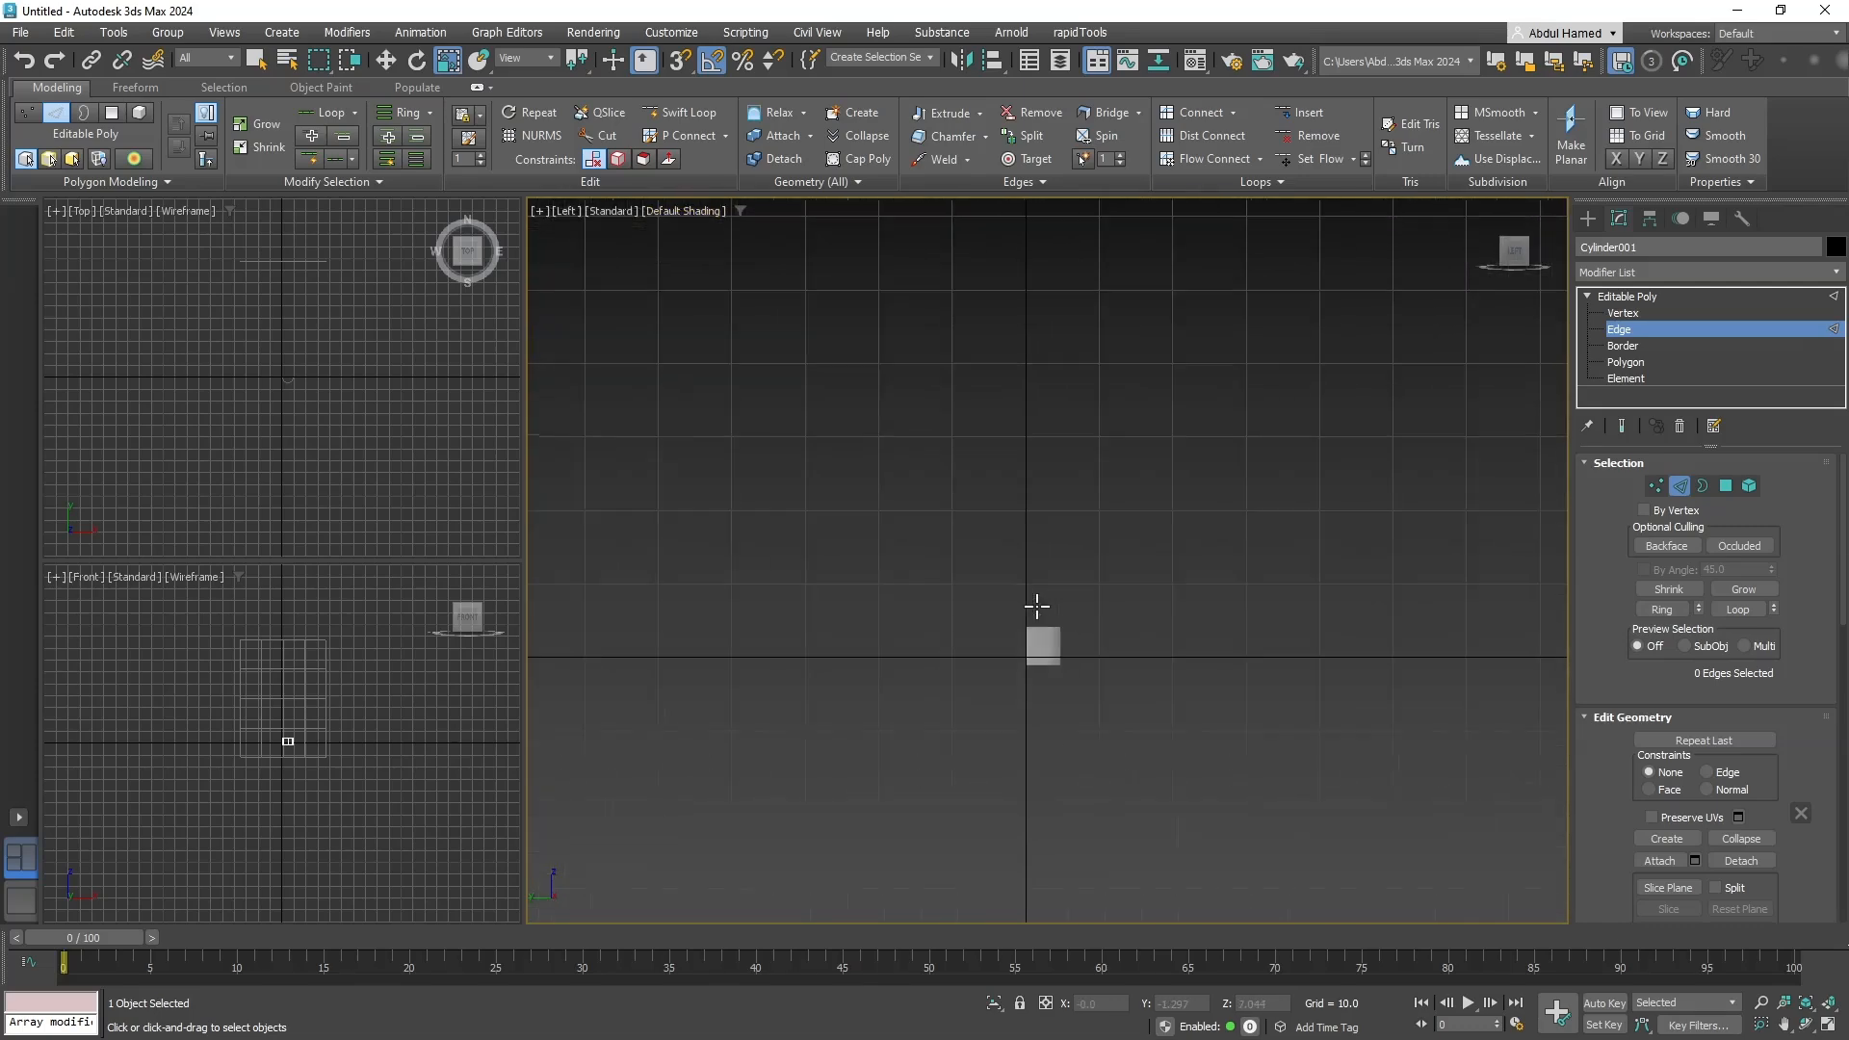
pyautogui.keyDown('alt'); pyautogui.moveTo(1109, 685); pyautogui.dragTo(945, 680, button='middle'); pyautogui.keyUp('alt')
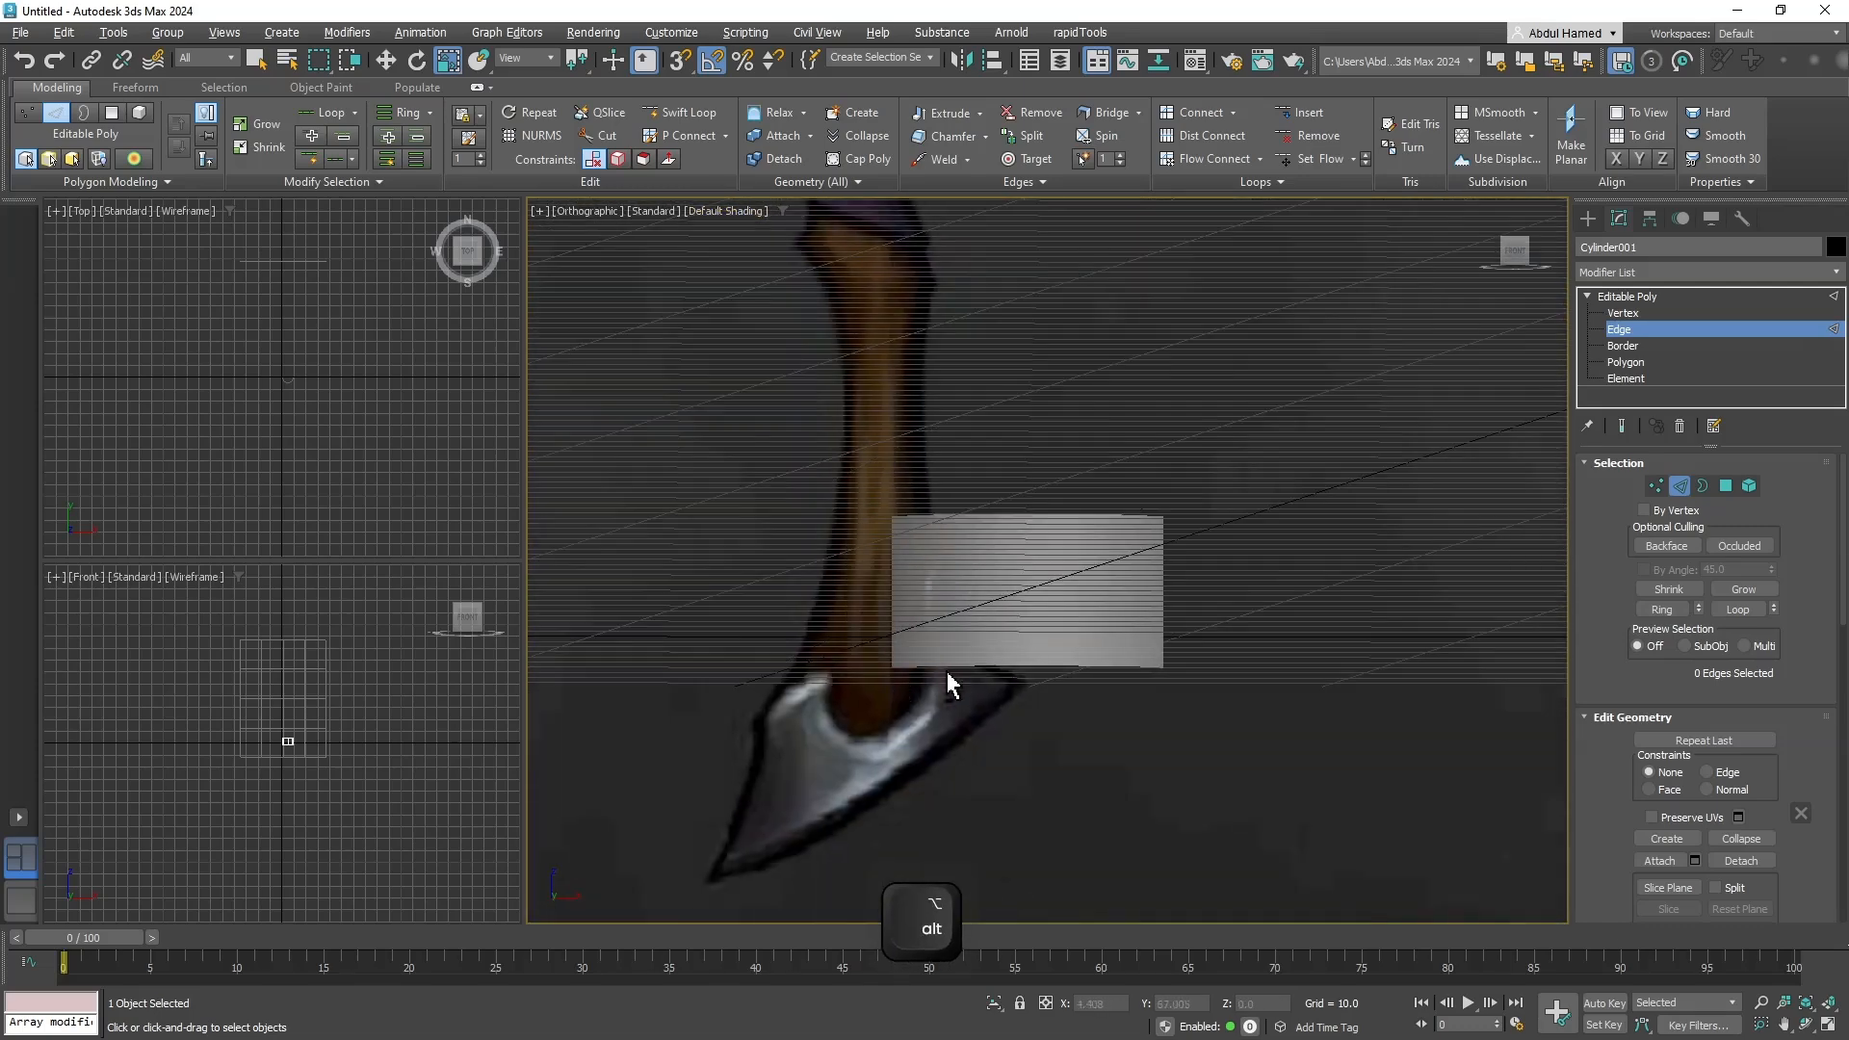
pyautogui.press('f')
pyautogui.press('f')
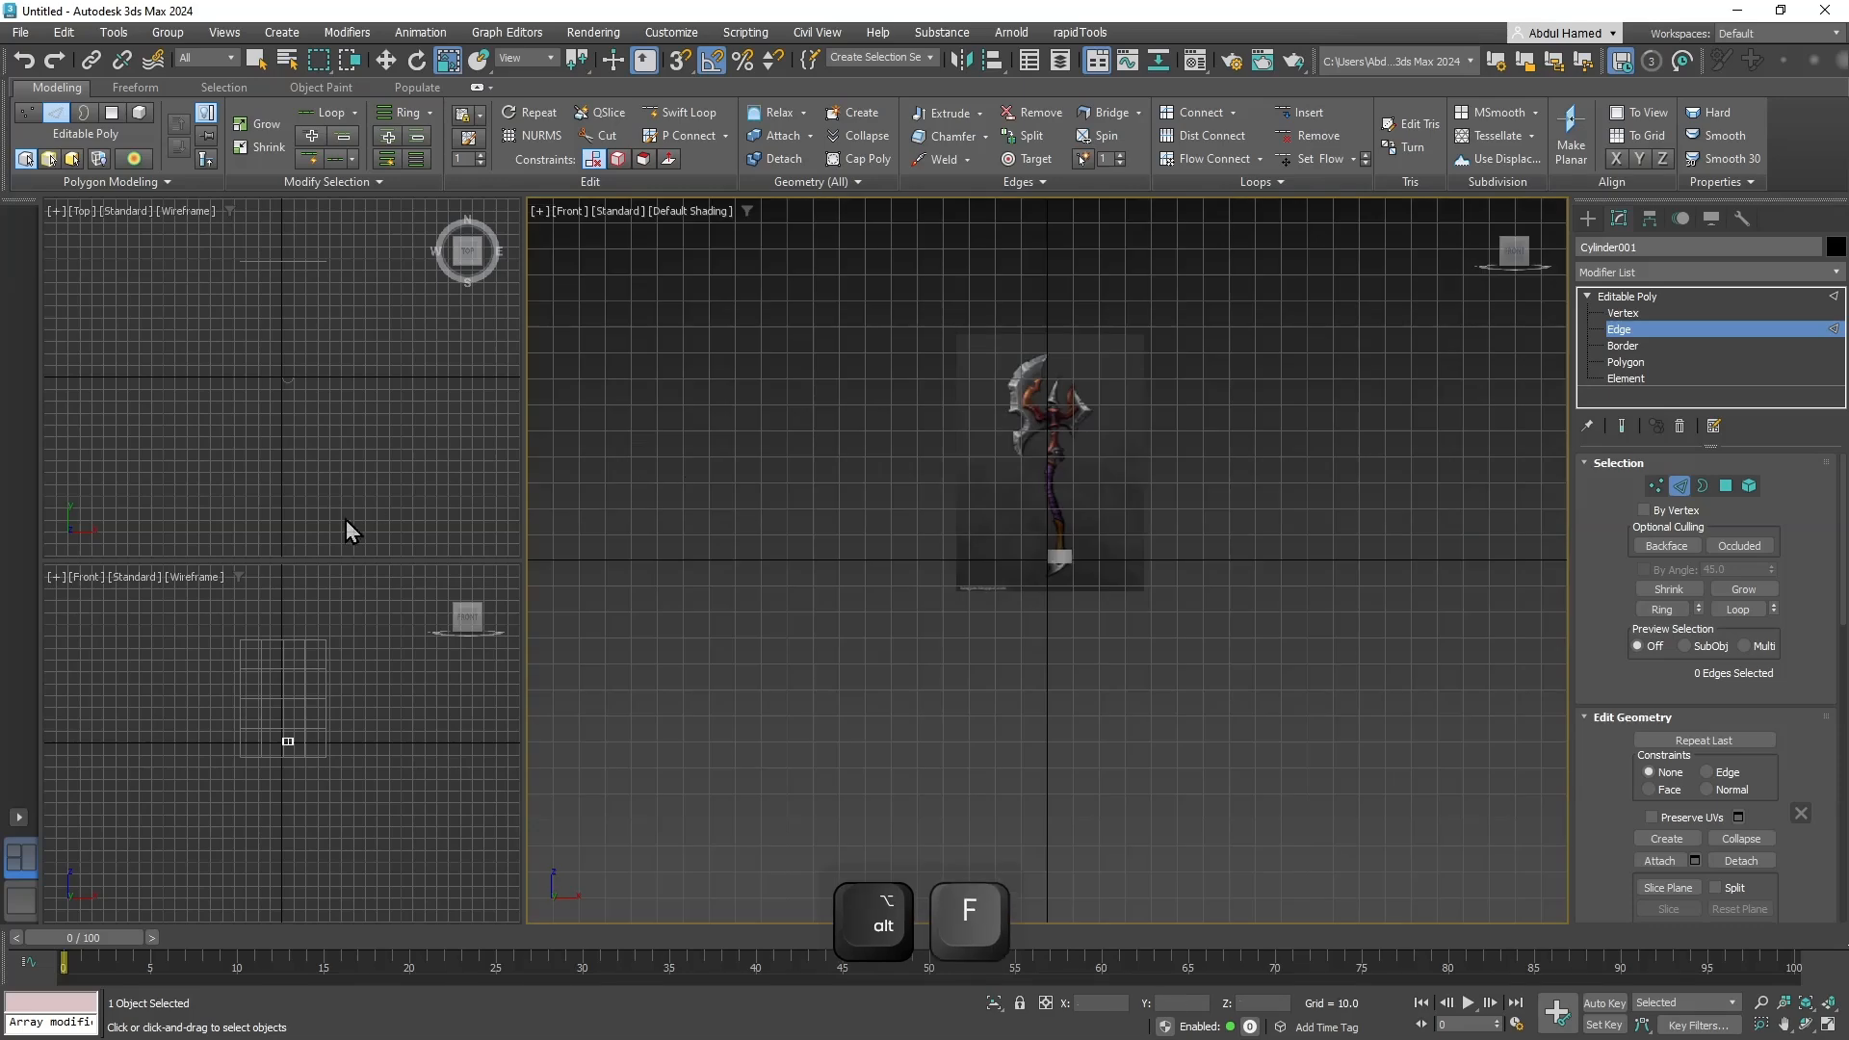
# Set the upper small viewport to Default Shading and frame the half cylinder there in an angled orthographic view.
pyautogui.click(198, 211)
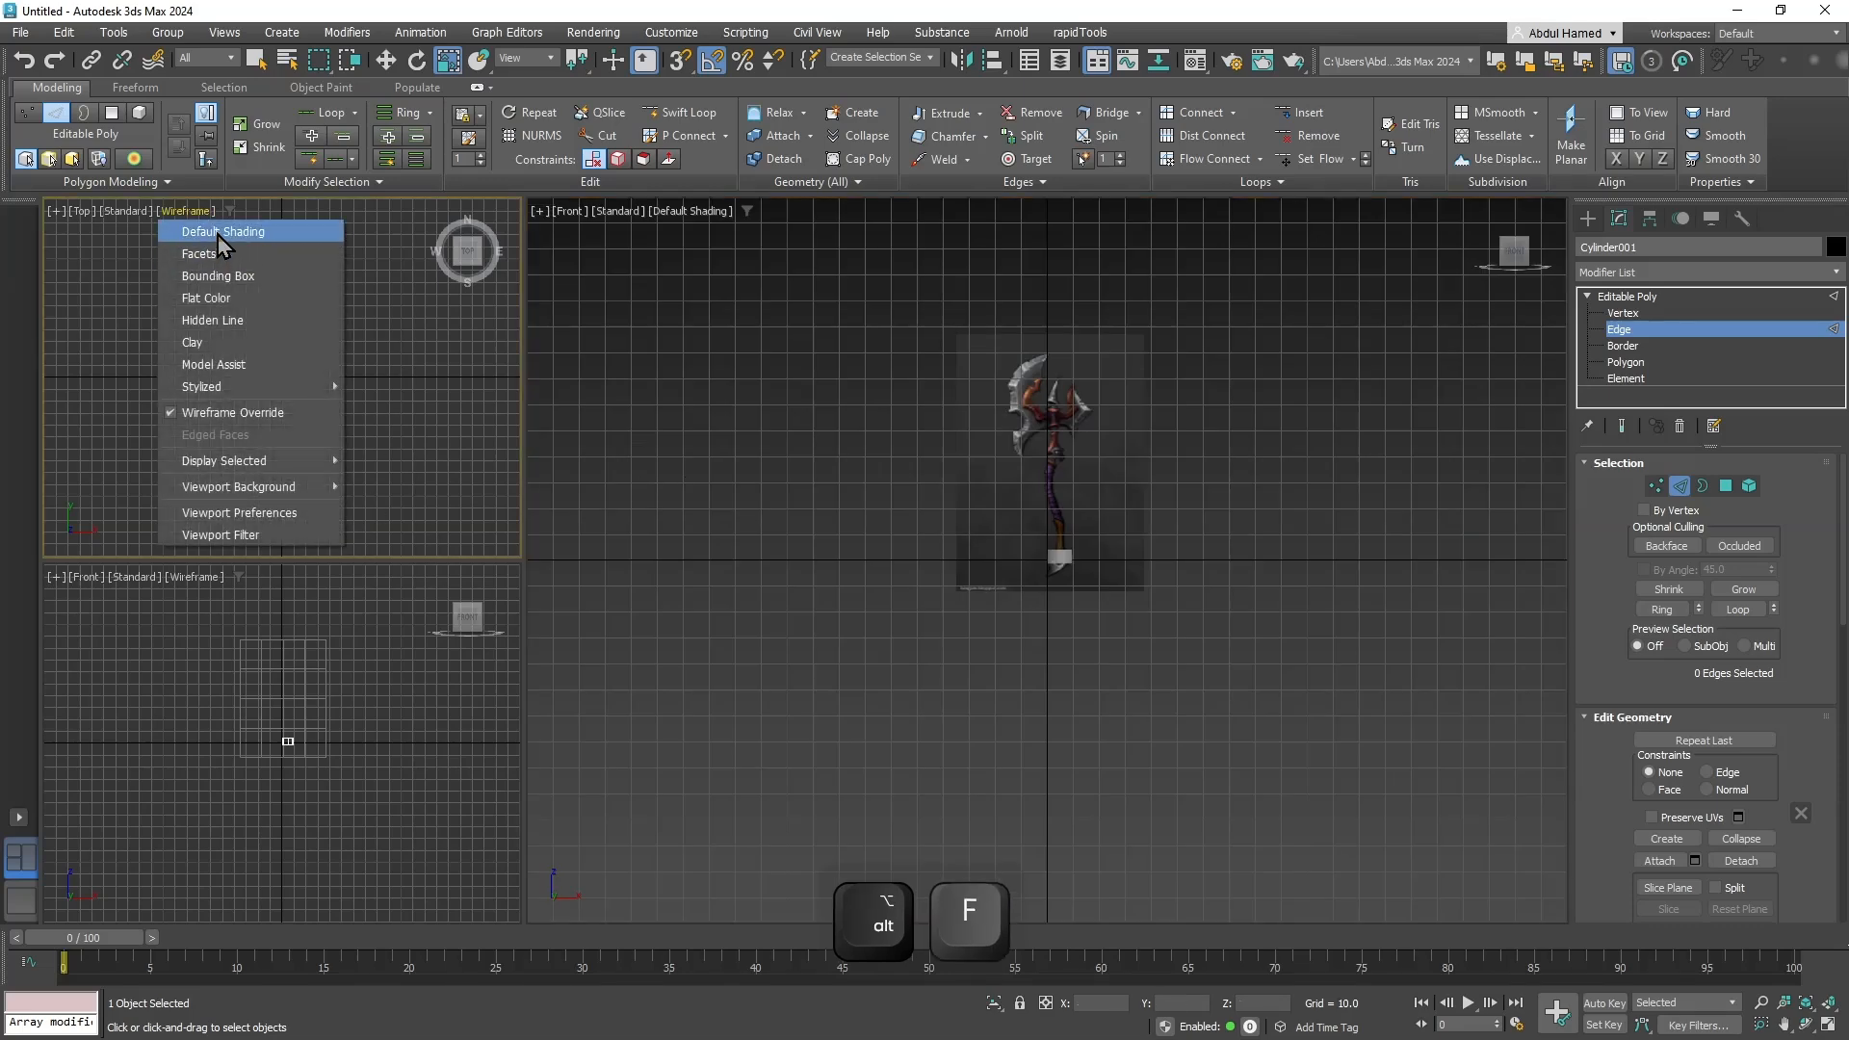
pyautogui.click(217, 238)
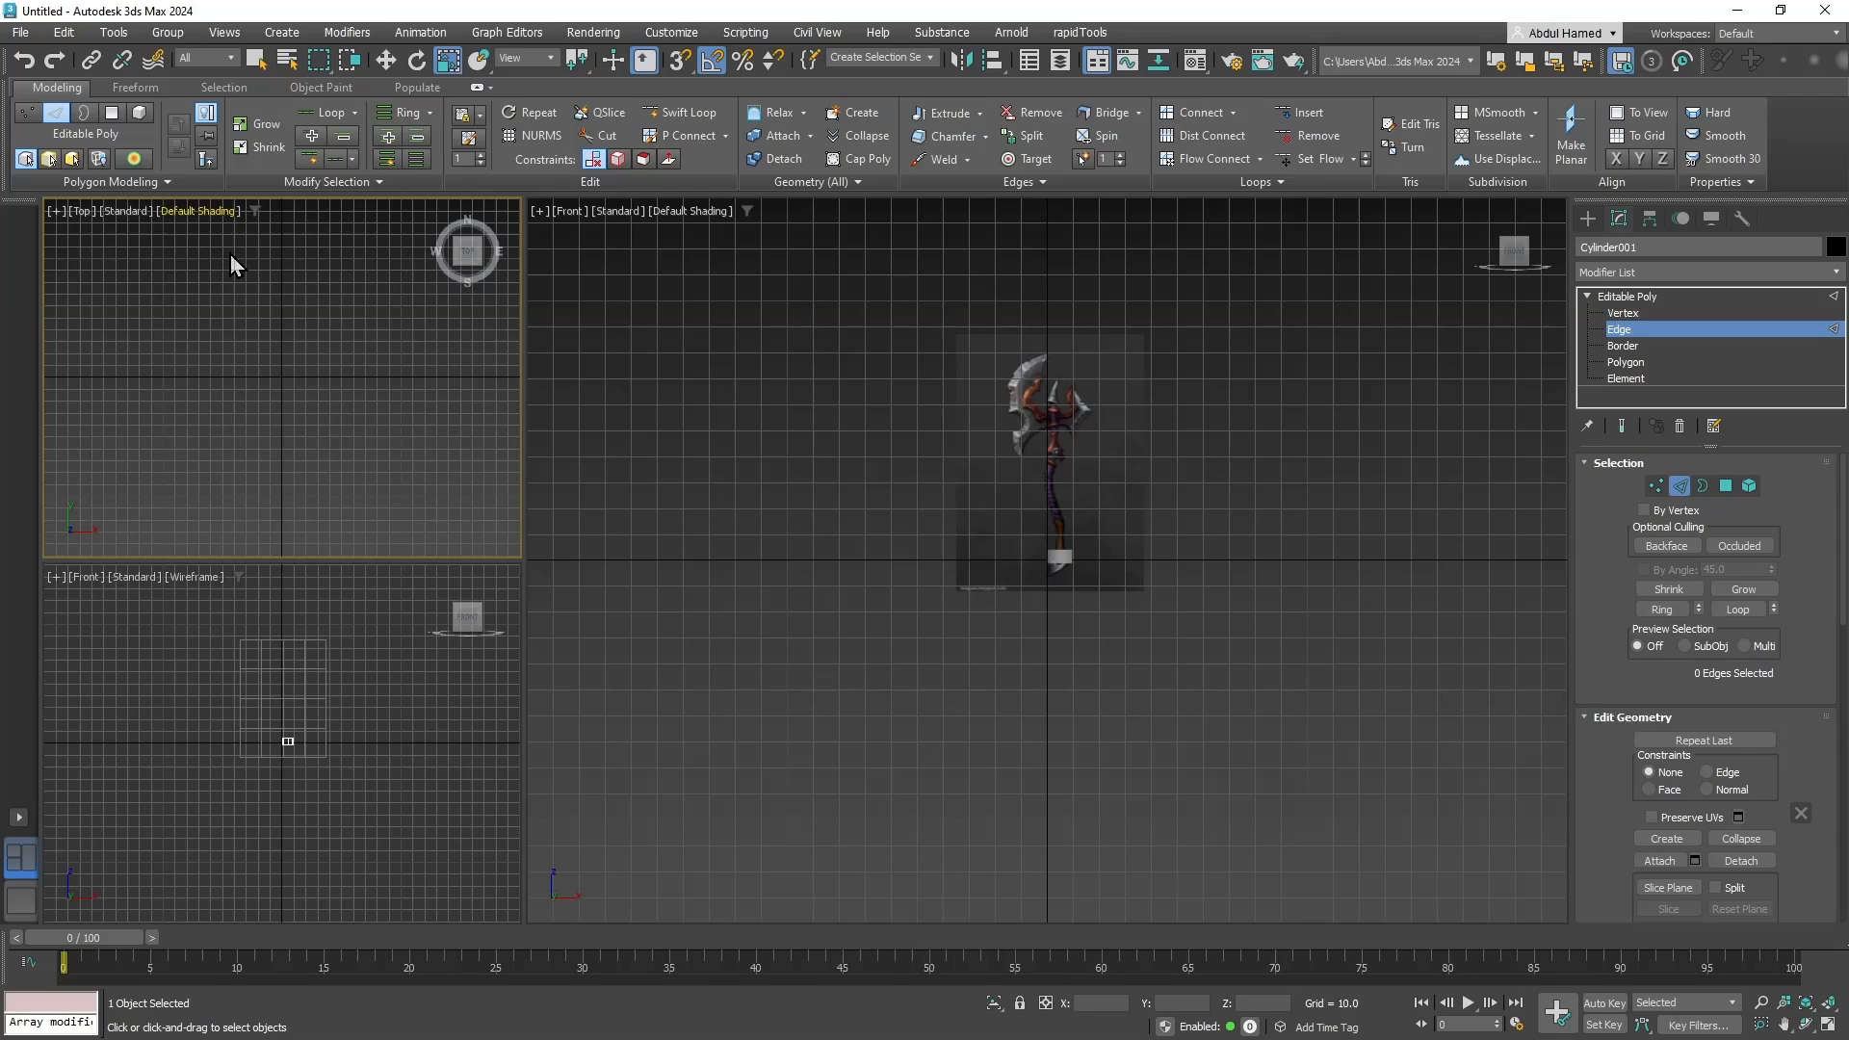
pyautogui.moveTo(337, 454)
pyautogui.keyDown('alt'); pyautogui.mouseDown(button='middle')
pyautogui.moveTo(308, 488)
pyautogui.moveTo(328, 449)
pyautogui.mouseUp(button='middle'); pyautogui.keyUp('alt')
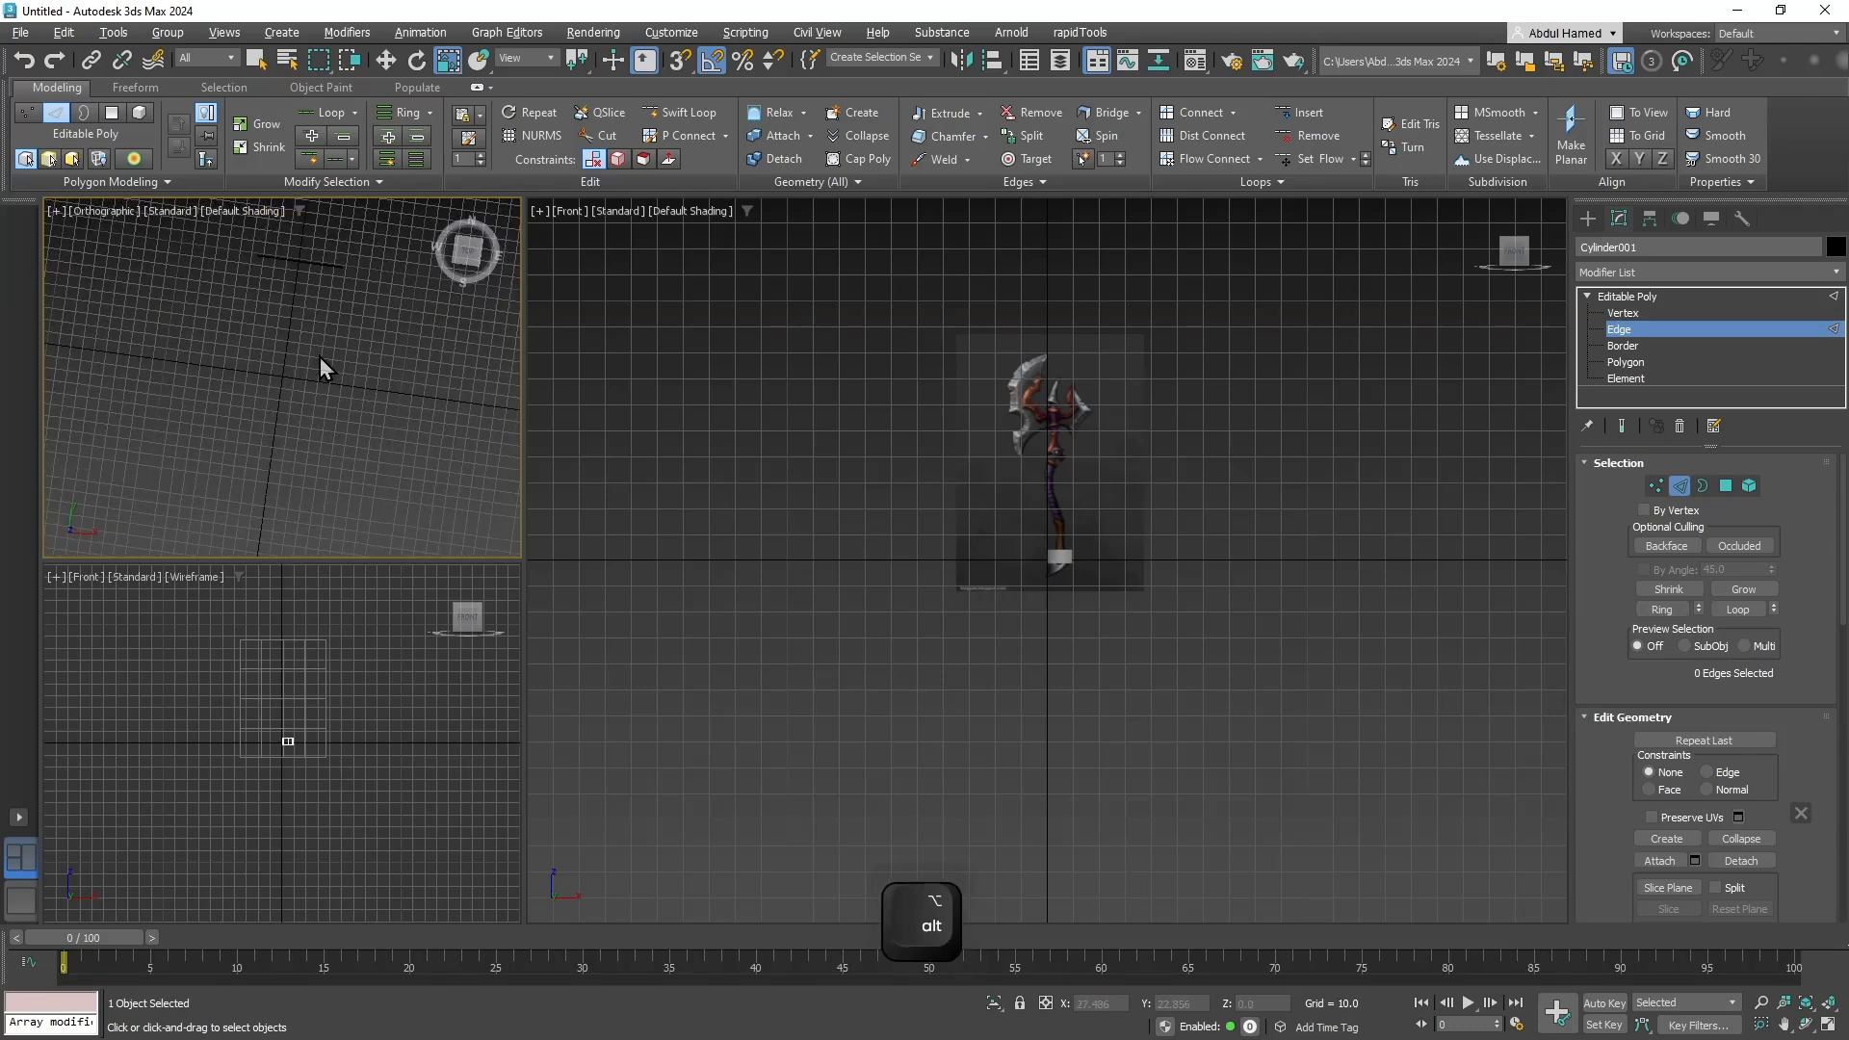
pyautogui.moveTo(319, 357); pyautogui.dragTo(244, 424)
pyautogui.press('f')
pyautogui.press('z')
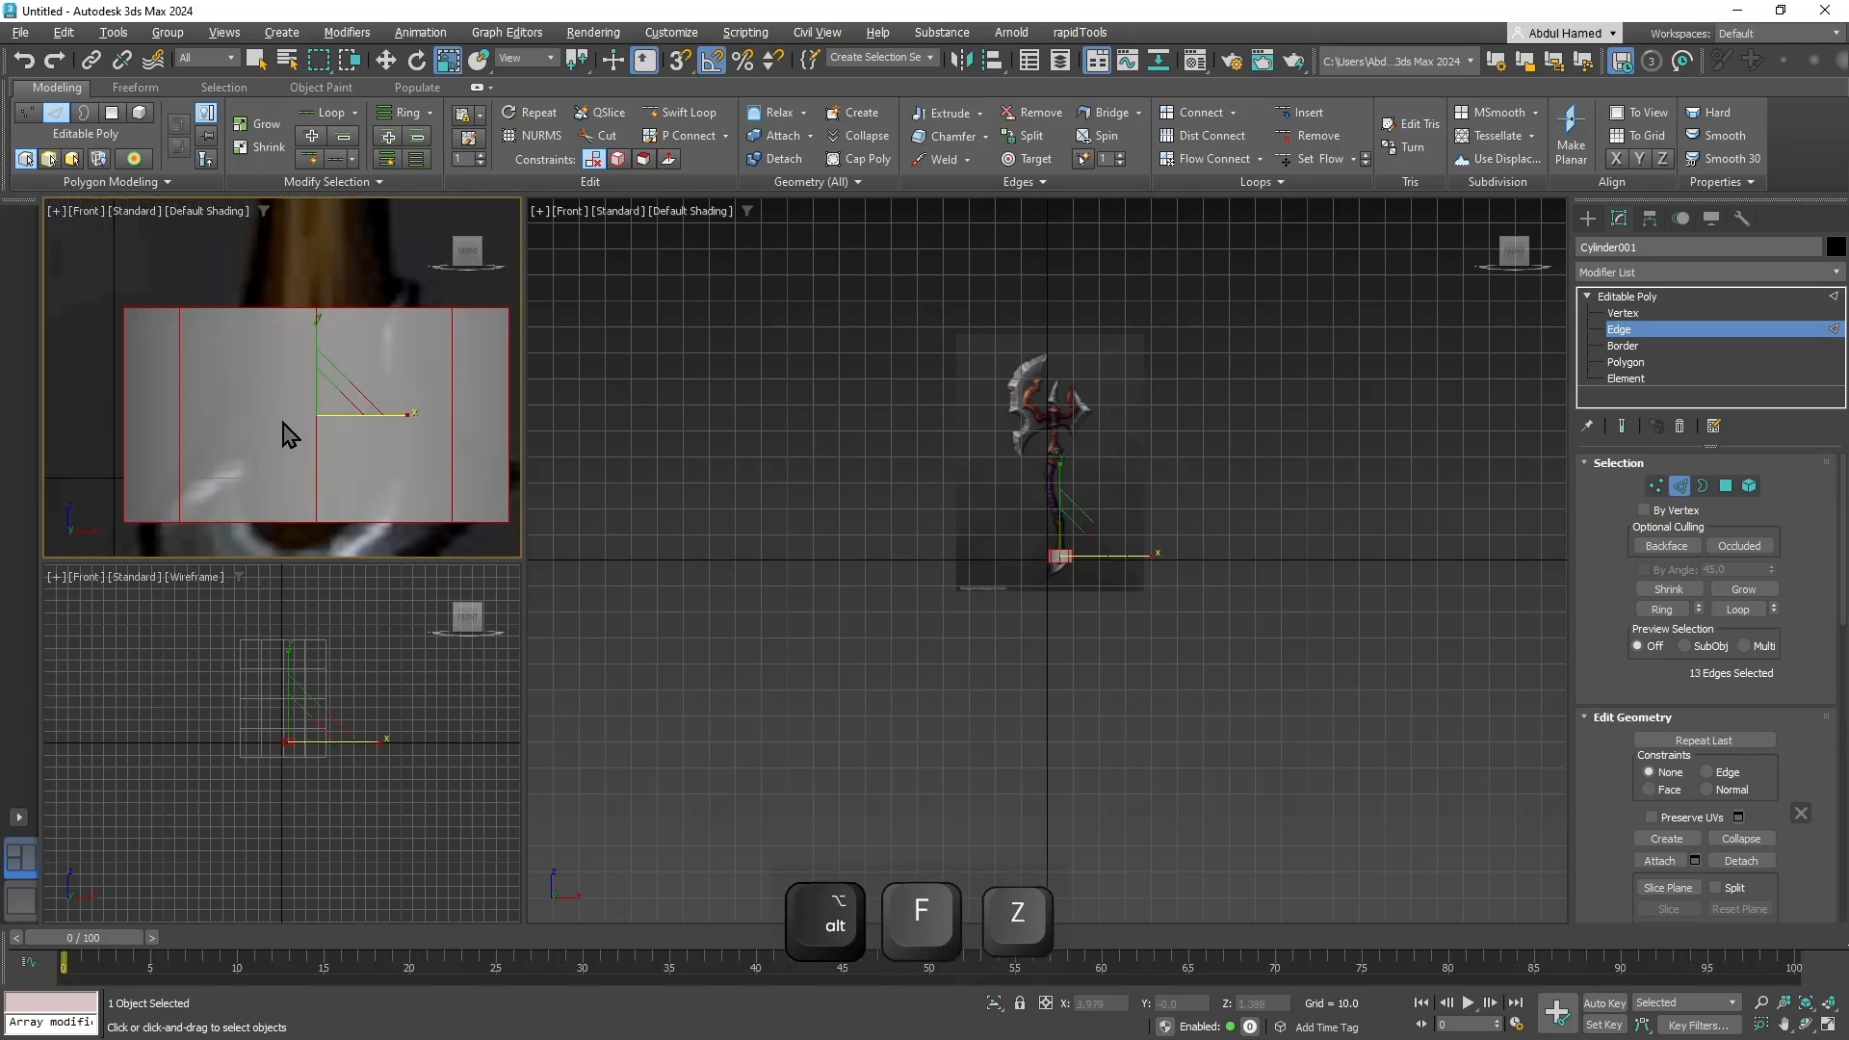
pyautogui.scroll(-12, 322, 412)
pyautogui.keyDown('alt'); pyautogui.moveTo(313, 386); pyautogui.dragTo(364, 478, button='middle'); pyautogui.keyUp('alt')
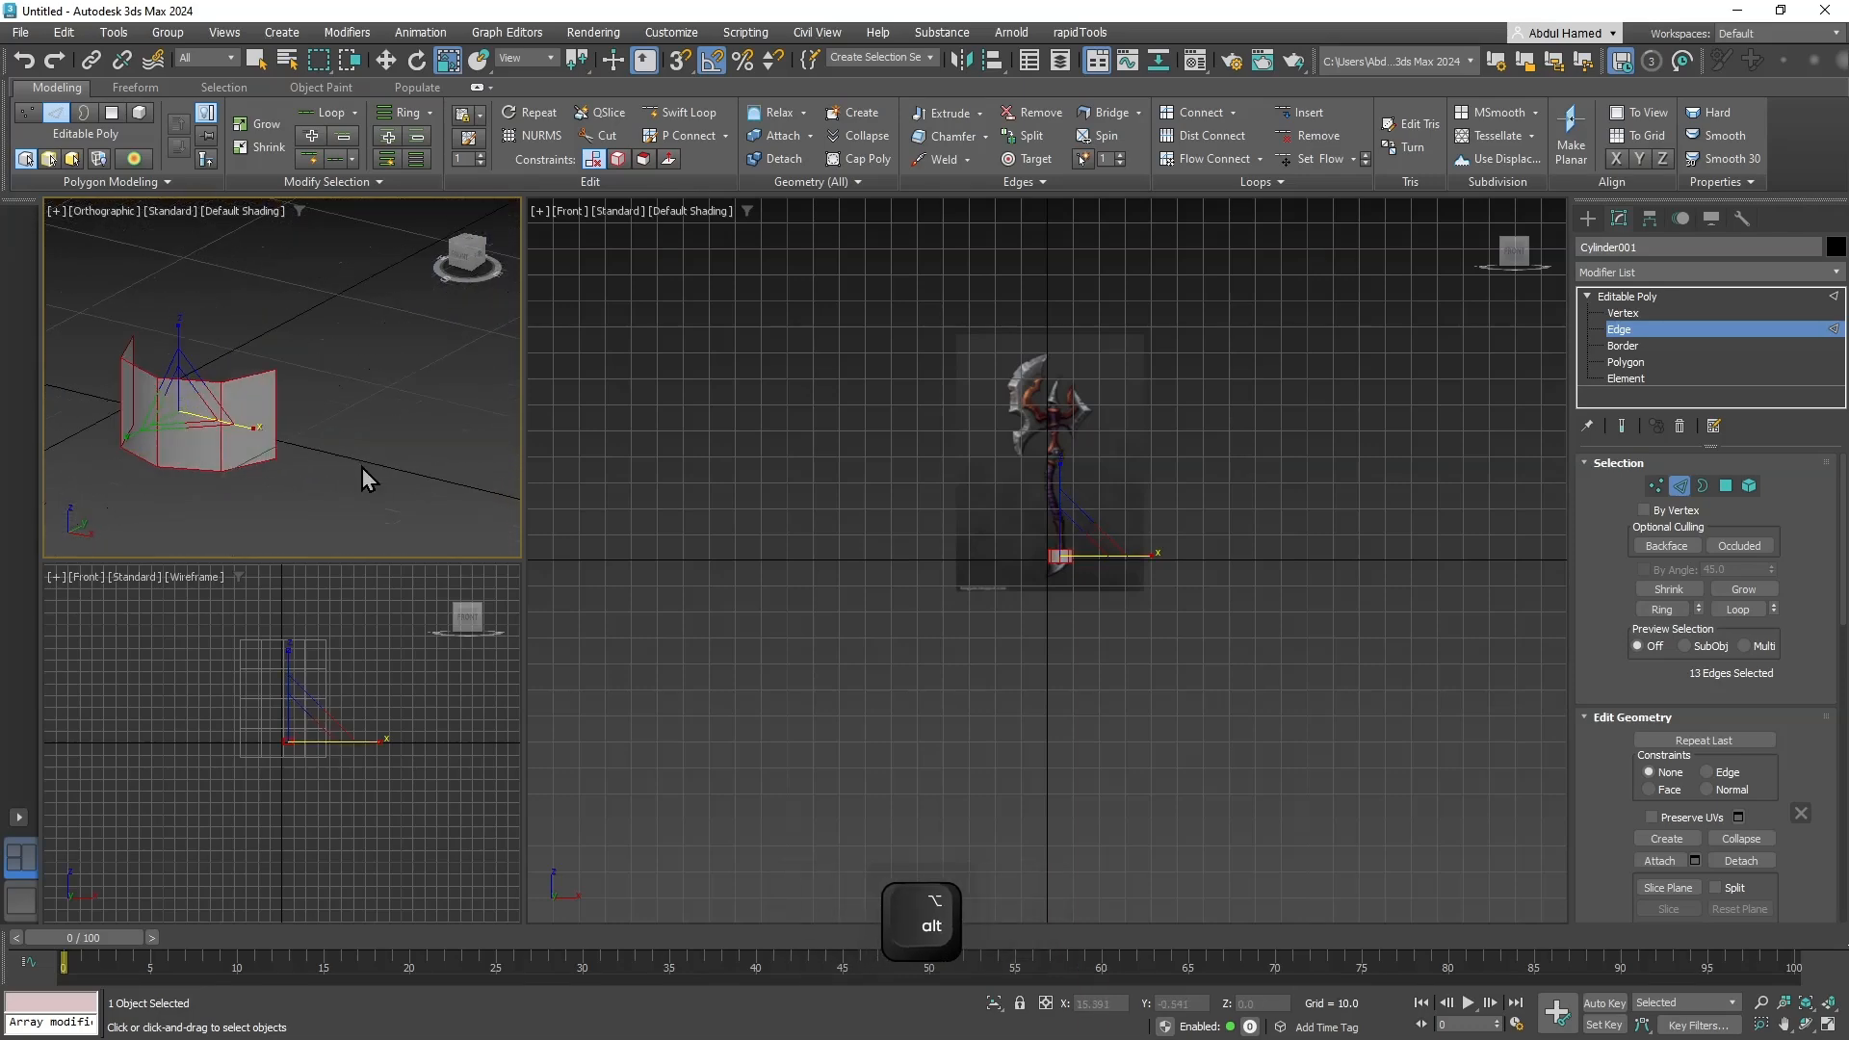
# Enlarge the main Front viewport further, frame the half cylinder for vertex editing and show its edged faces.
pyautogui.moveTo(521, 466); pyautogui.dragTo(283, 499)
pyautogui.scroll(10, 978, 557)
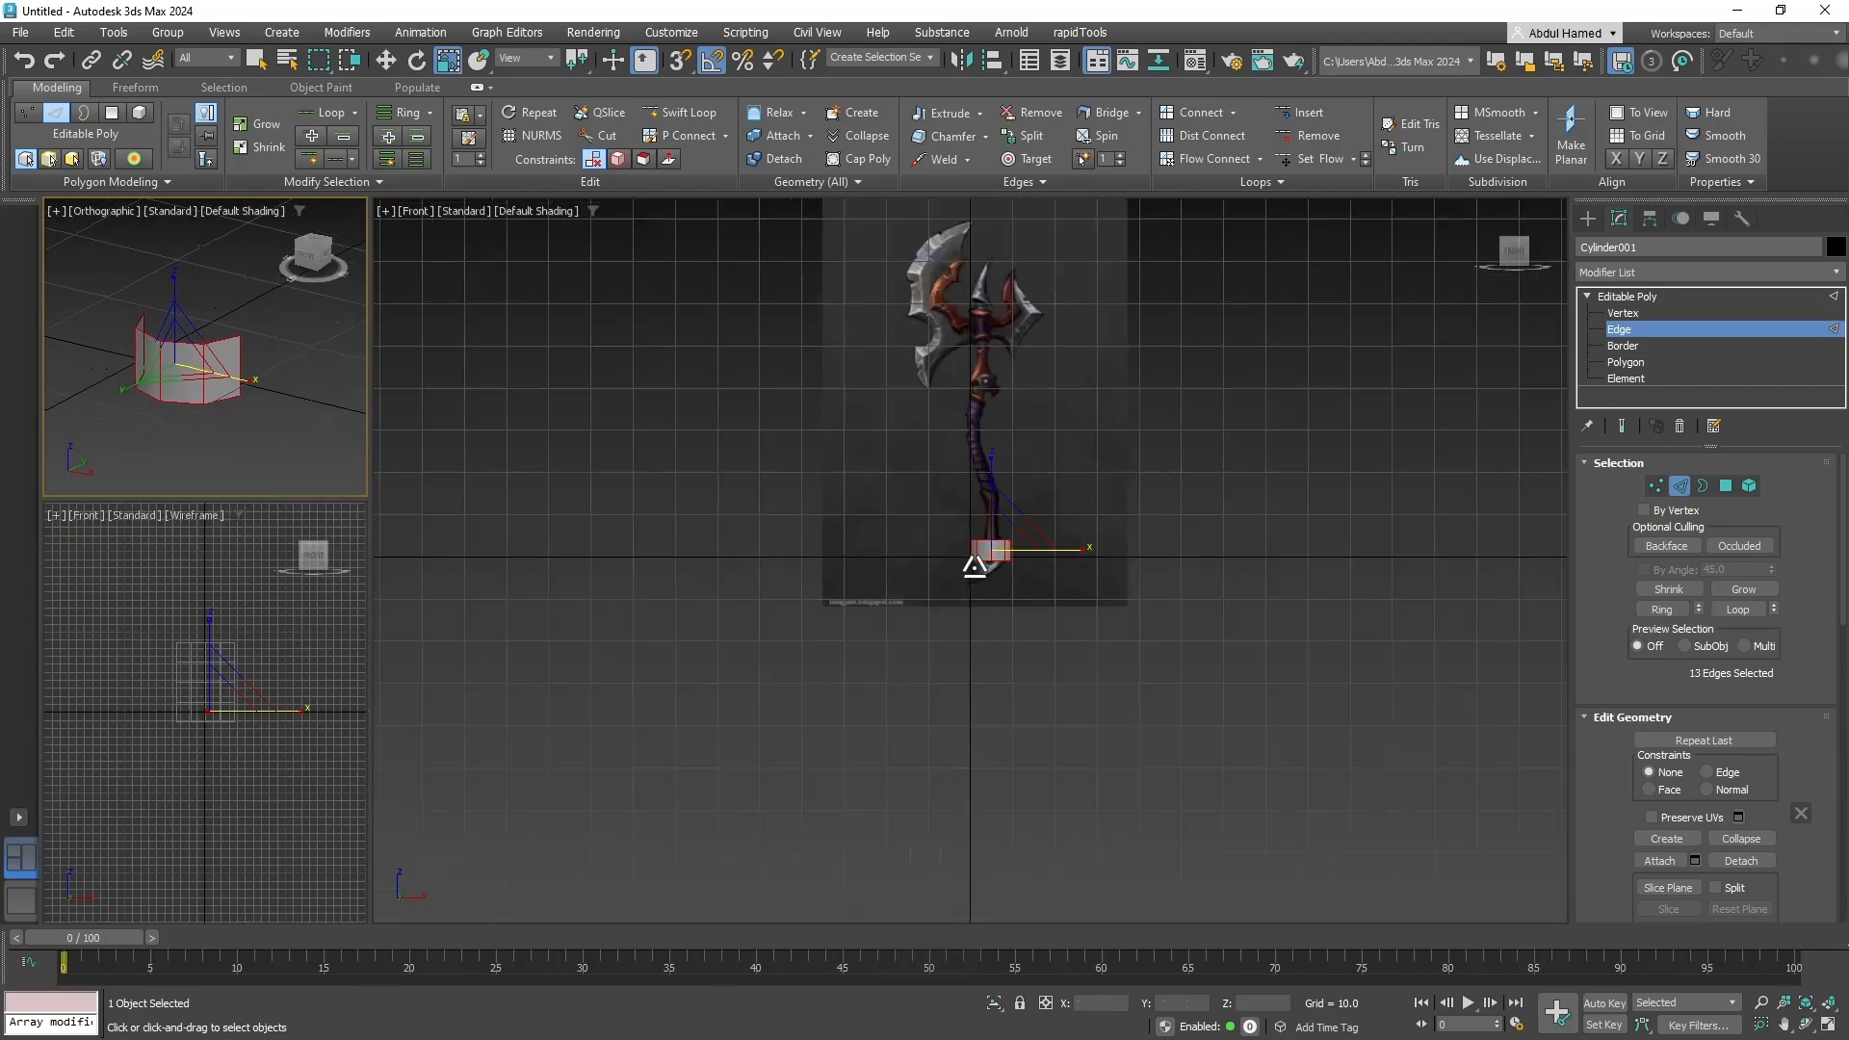
pyautogui.scroll(4, 1037, 548)
pyautogui.moveTo(1037, 548); pyautogui.dragTo(941, 696, button='middle')
pyautogui.click(1626, 313)
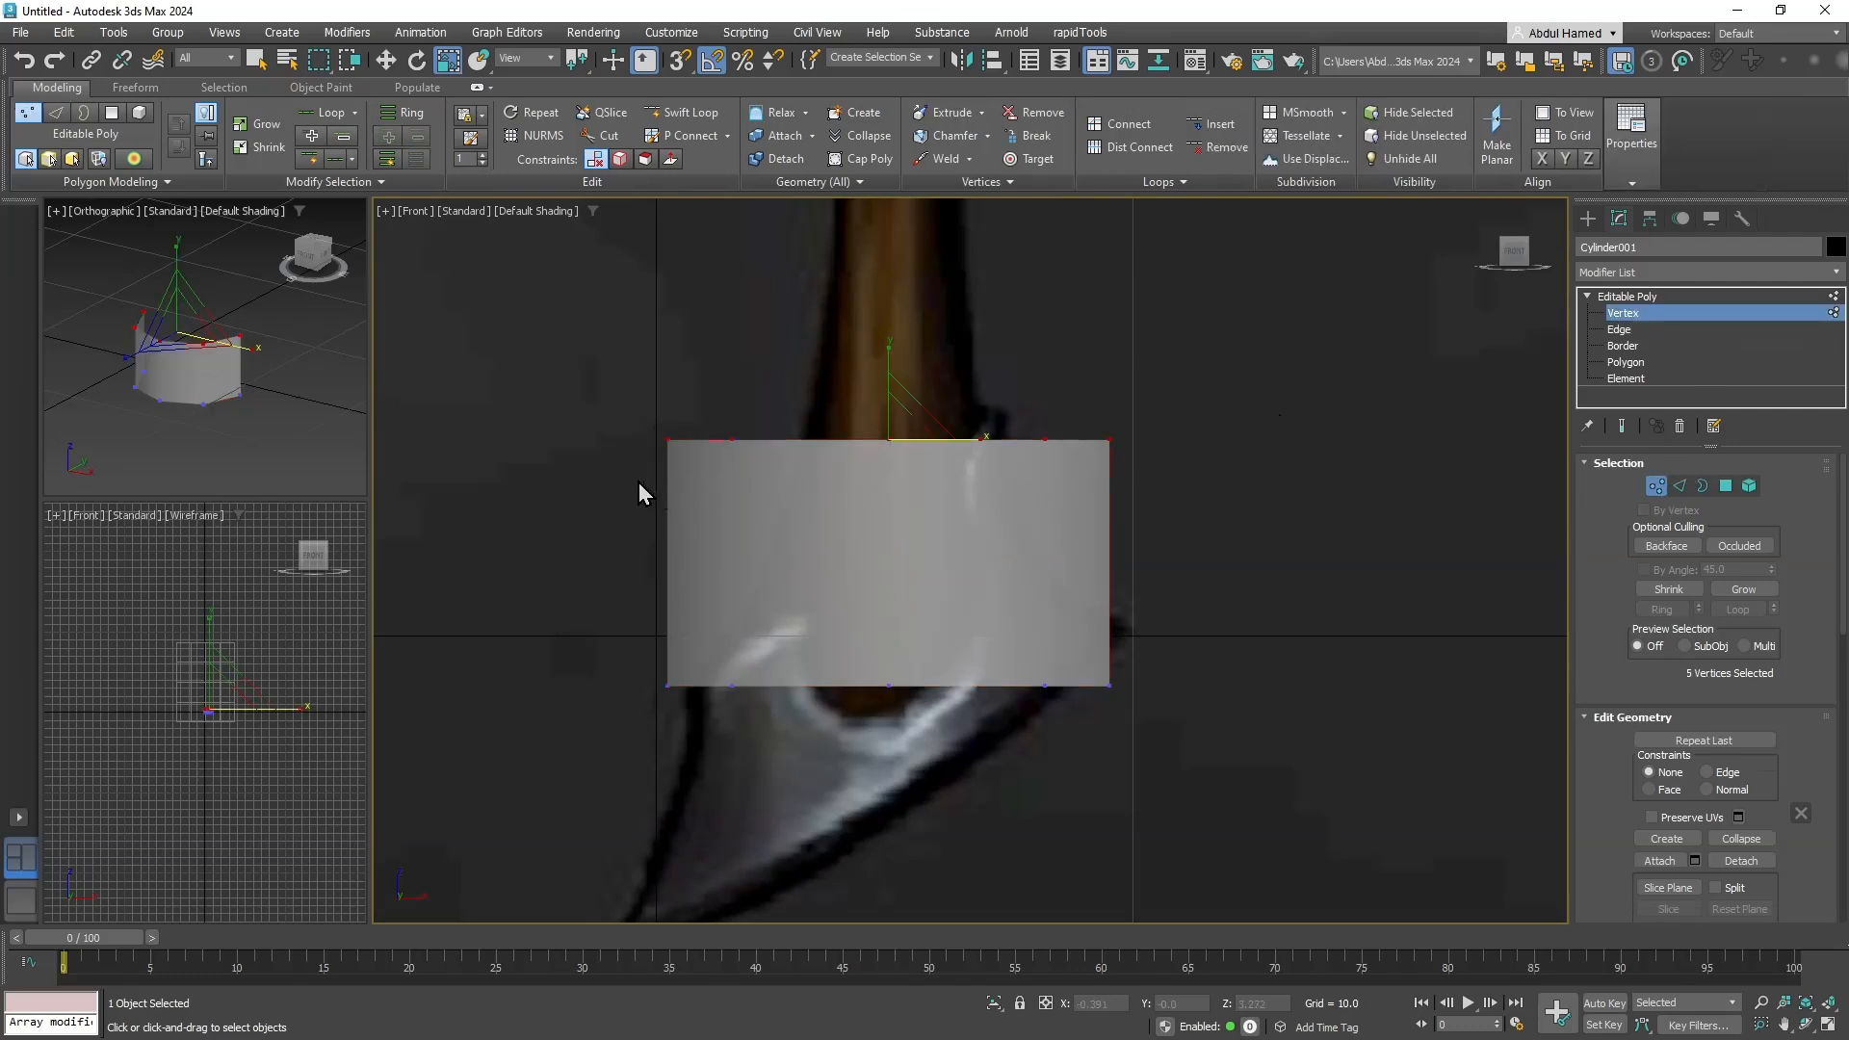
pyautogui.press('F4')
# Try to scale the half cylinder's upper vertex row narrower at its original height.
pyautogui.moveTo(982, 462); pyautogui.dragTo(951, 598, button='middle')
pyautogui.press('r')
pyautogui.moveTo(991, 578); pyautogui.dragTo(935, 589)
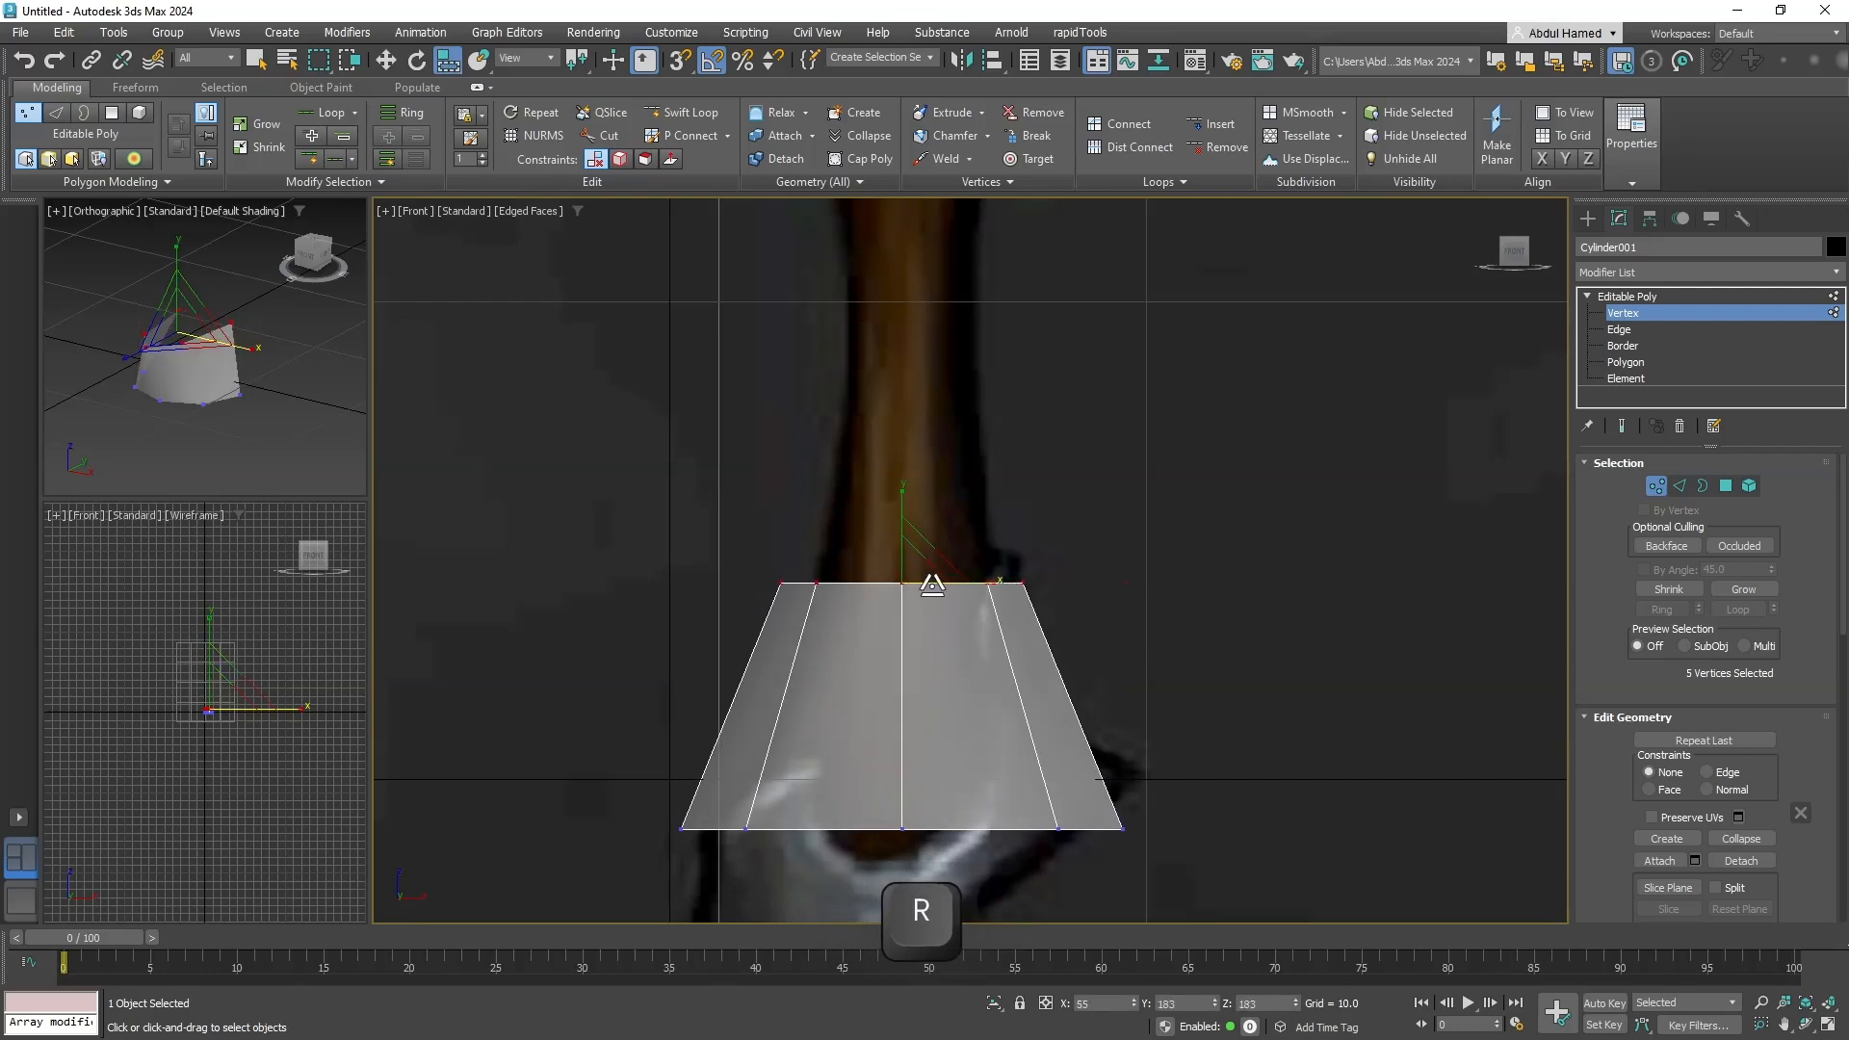
pyautogui.hotkey('ctrl', 'z')
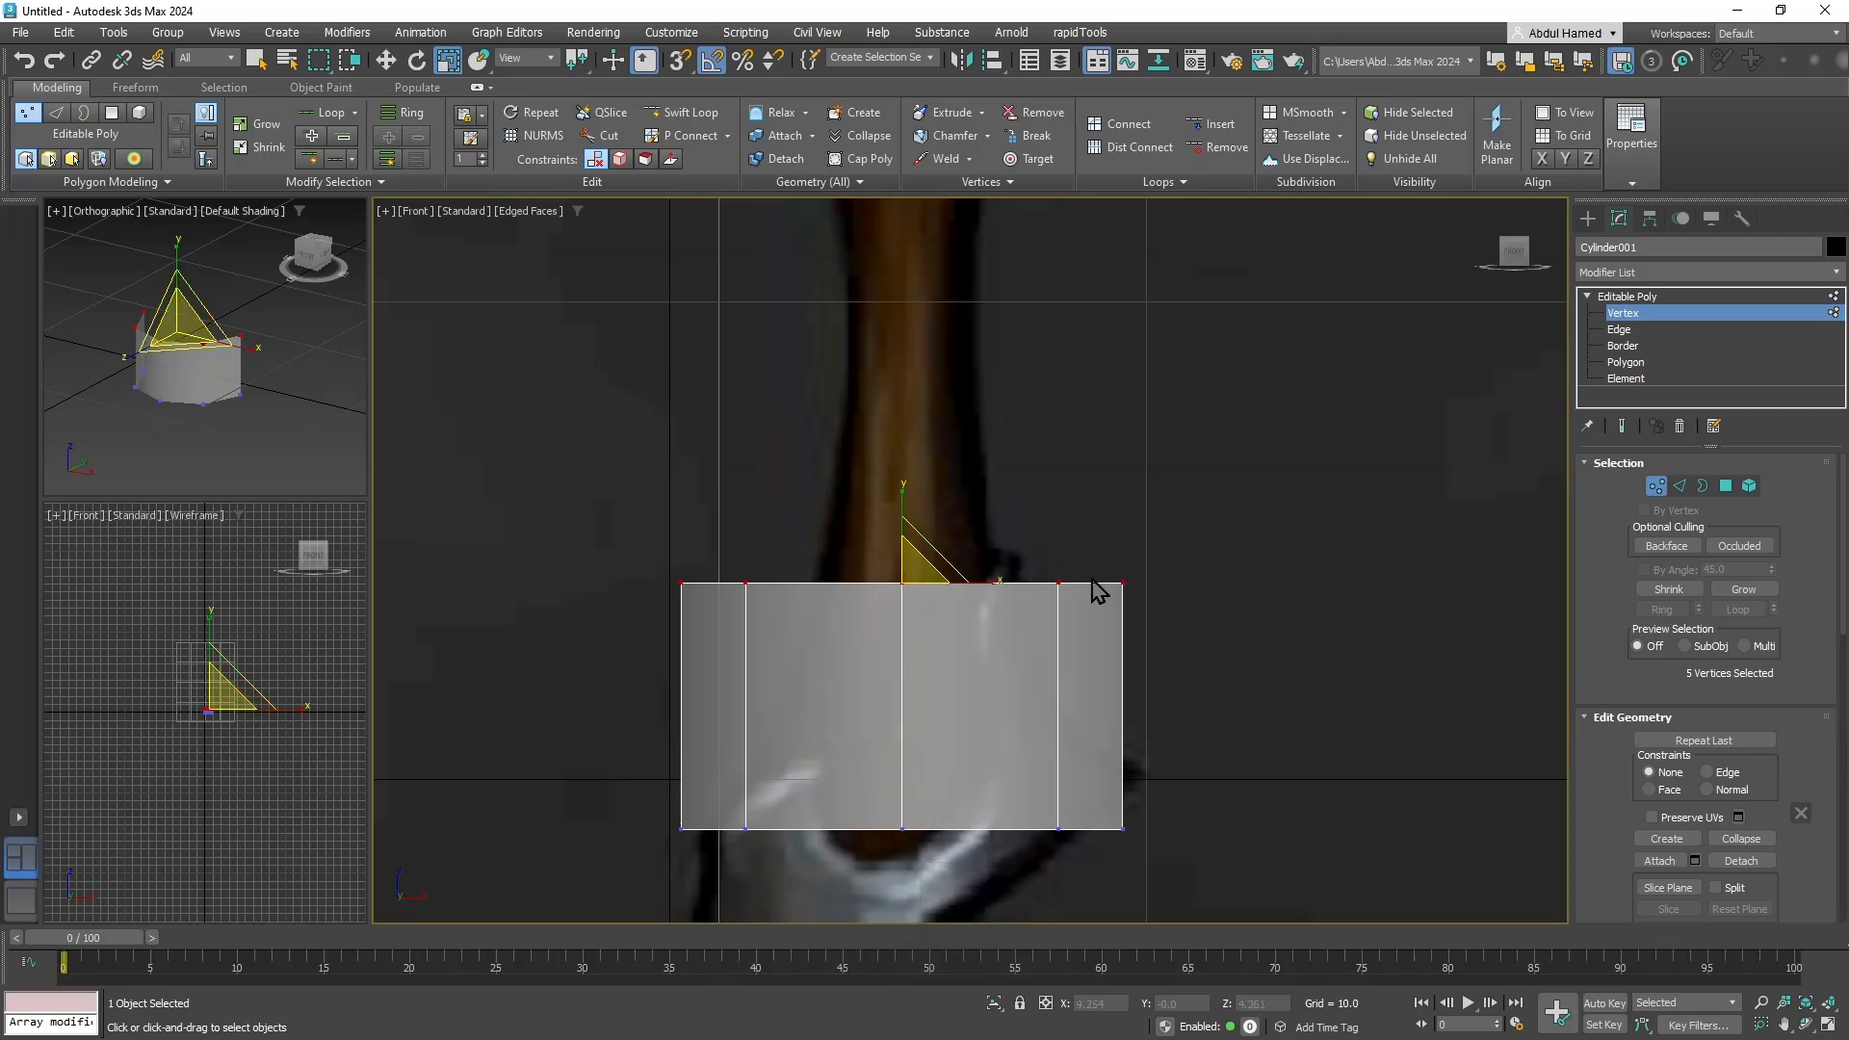
# Raise the half cylinder's upper vertex row along the shaft and narrow it to the handle's width.
pyautogui.moveTo(991, 578); pyautogui.dragTo(948, 416)
pyautogui.press('w')
pyautogui.press('r')
pyautogui.press('r')
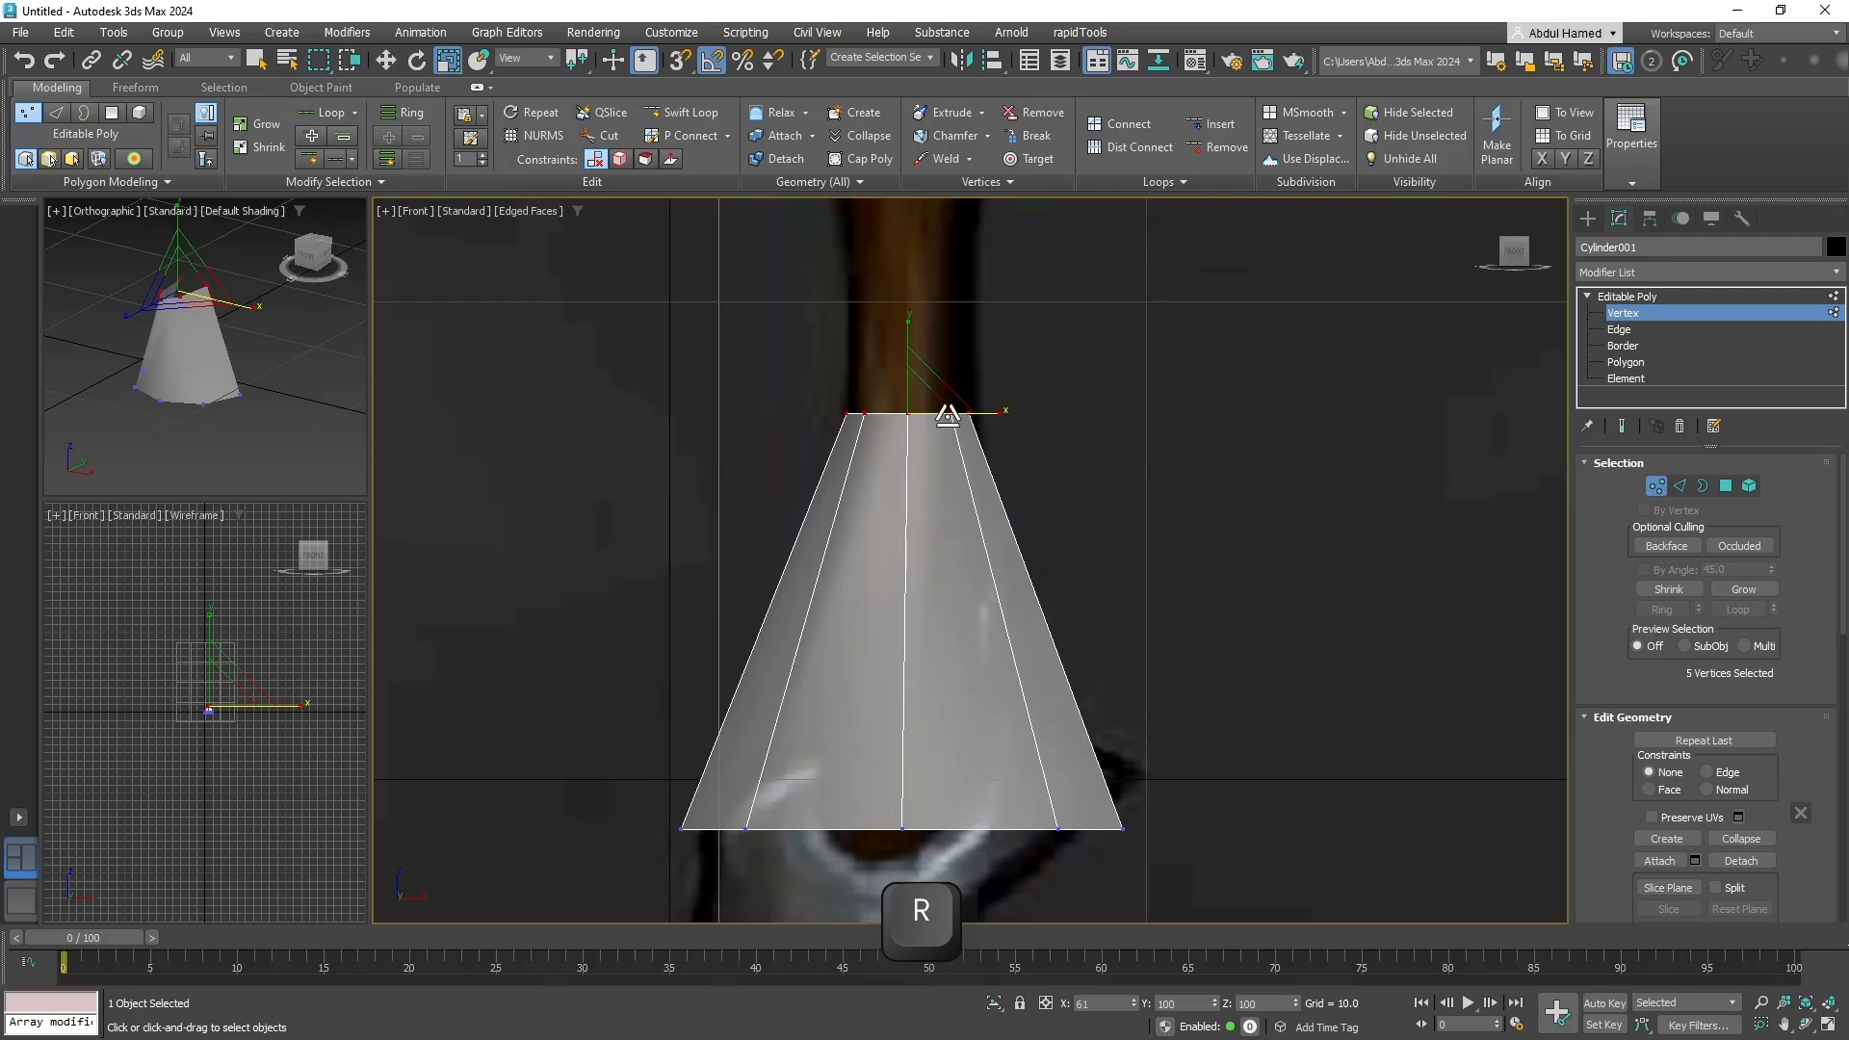
# Raise the lower vertex row to where the handle starts flaring and scale it to the handle's width.
pyautogui.moveTo(1135, 737); pyautogui.dragTo(631, 888)
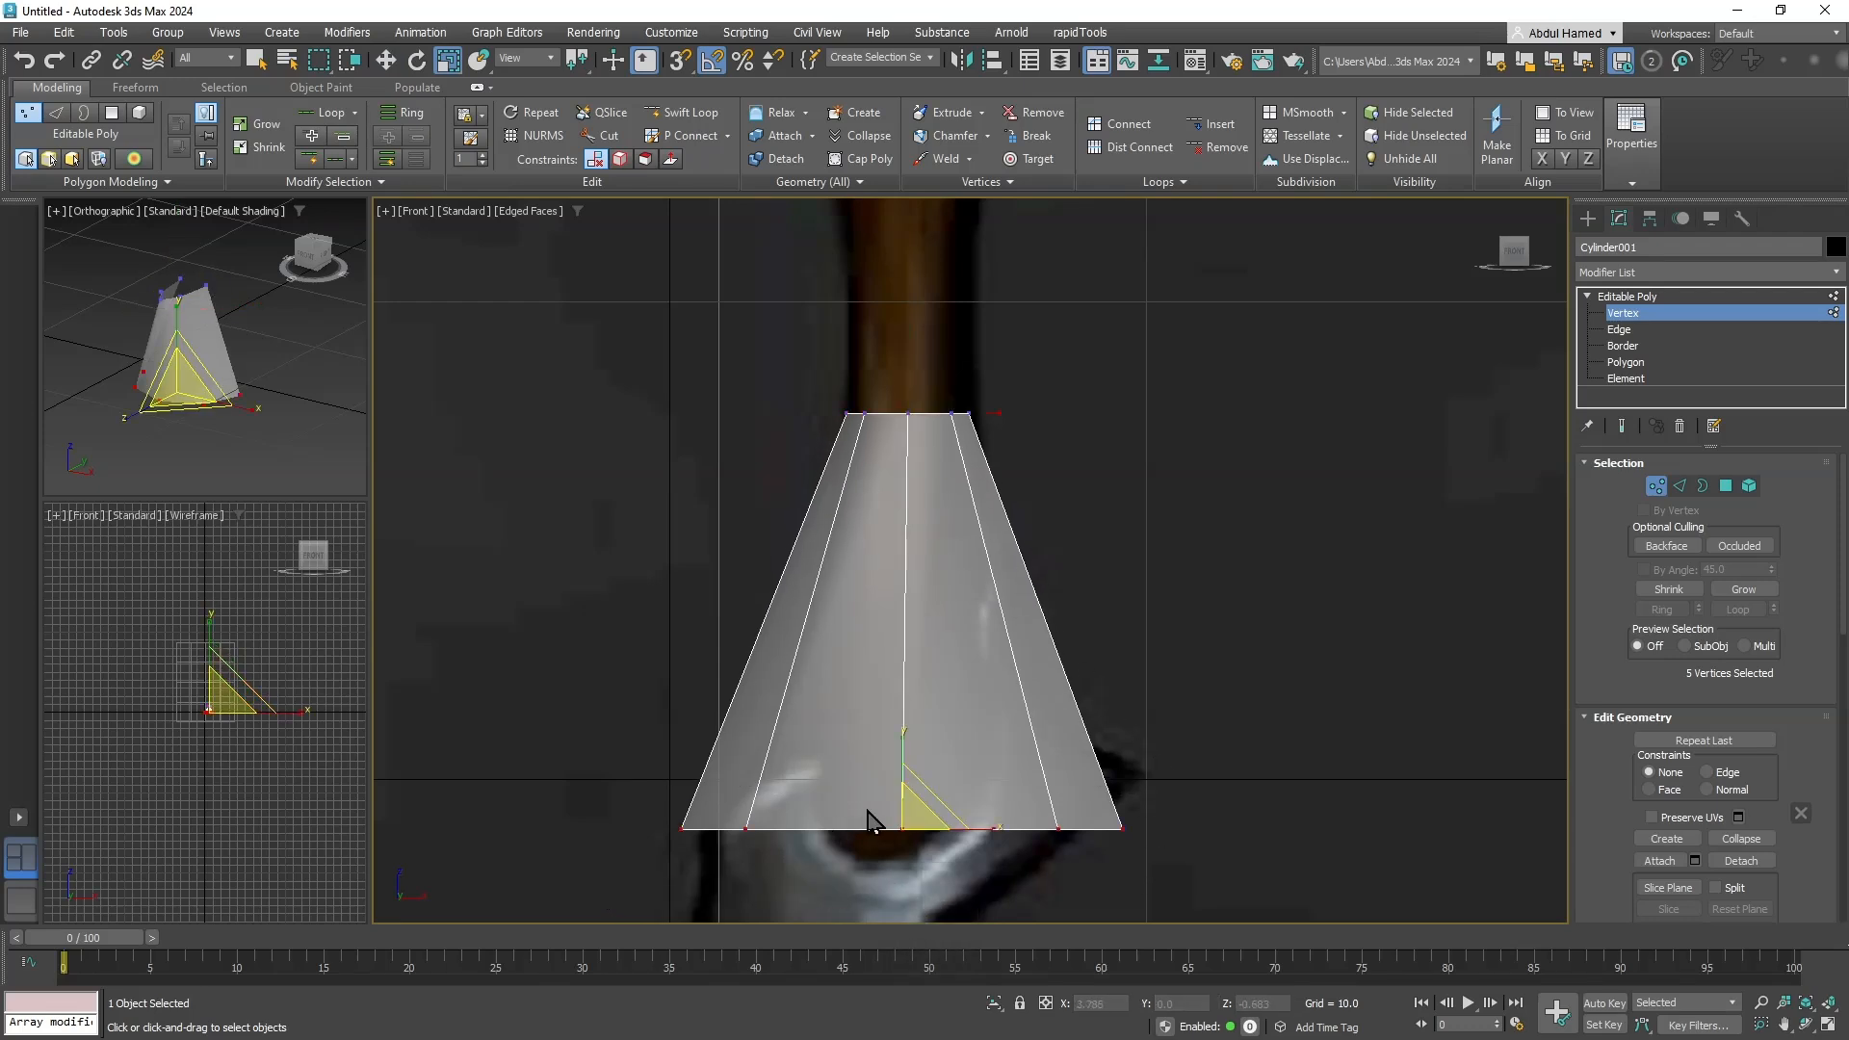
pyautogui.press('w')
pyautogui.moveTo(929, 799); pyautogui.dragTo(871, 615)
pyautogui.press('r')
# Widen the upper vertex row slightly and shift the lower row and its center vertex sideways to follow the handle.
pyautogui.moveTo(1011, 401); pyautogui.dragTo(818, 458)
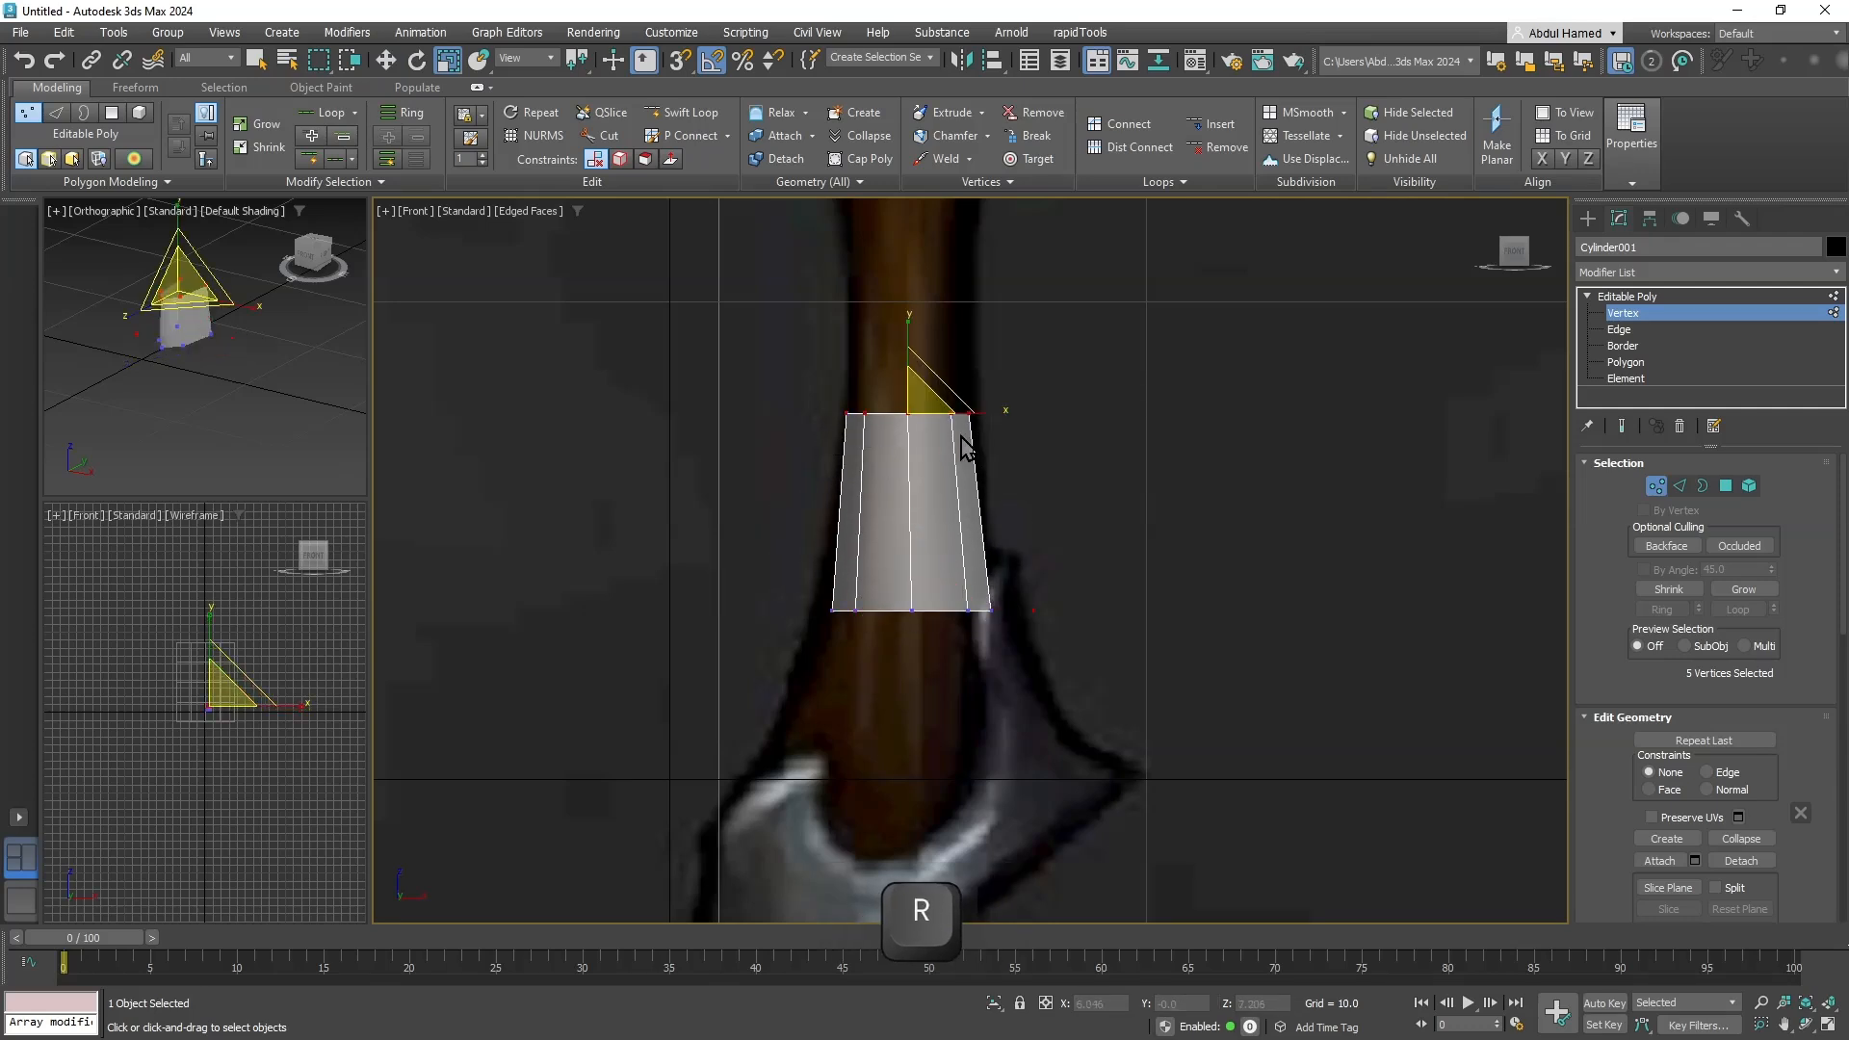
pyautogui.moveTo(1002, 413); pyautogui.dragTo(1013, 413)
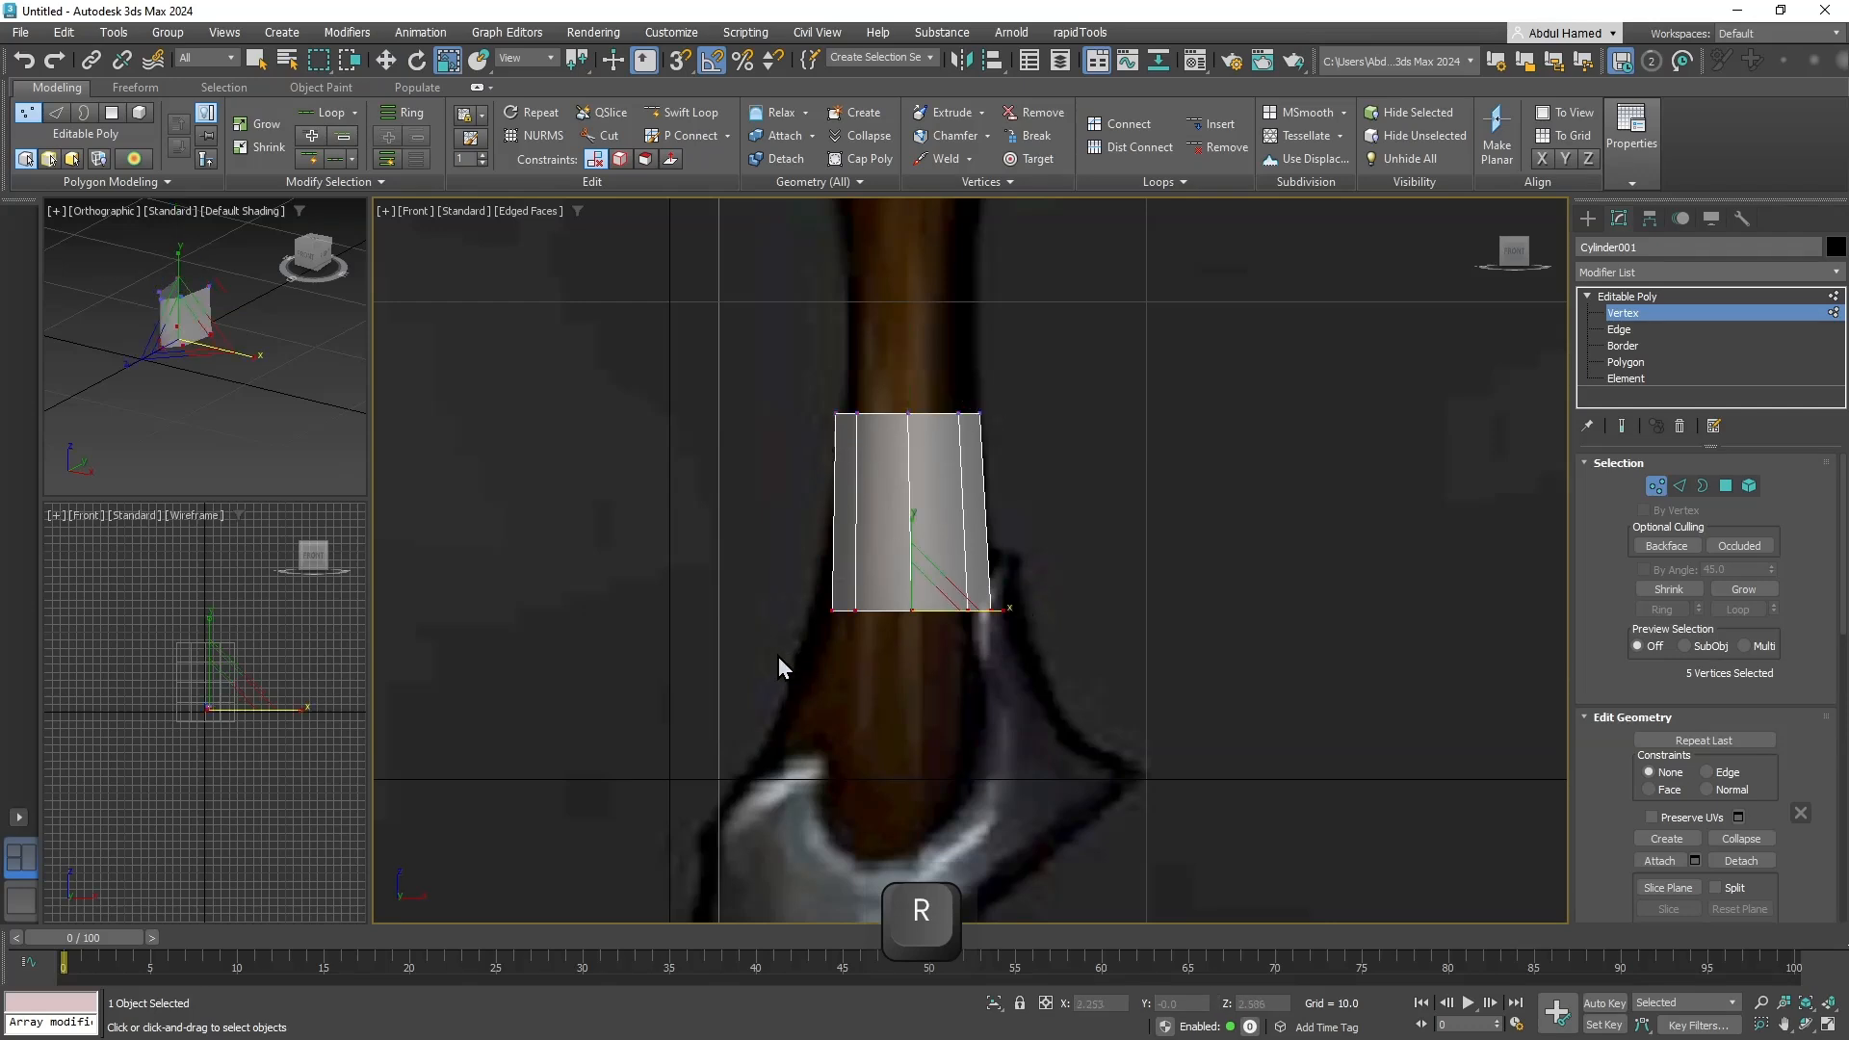
pyautogui.moveTo(780, 587); pyautogui.dragTo(945, 608)
pyautogui.press('w')
pyautogui.click(894, 663)
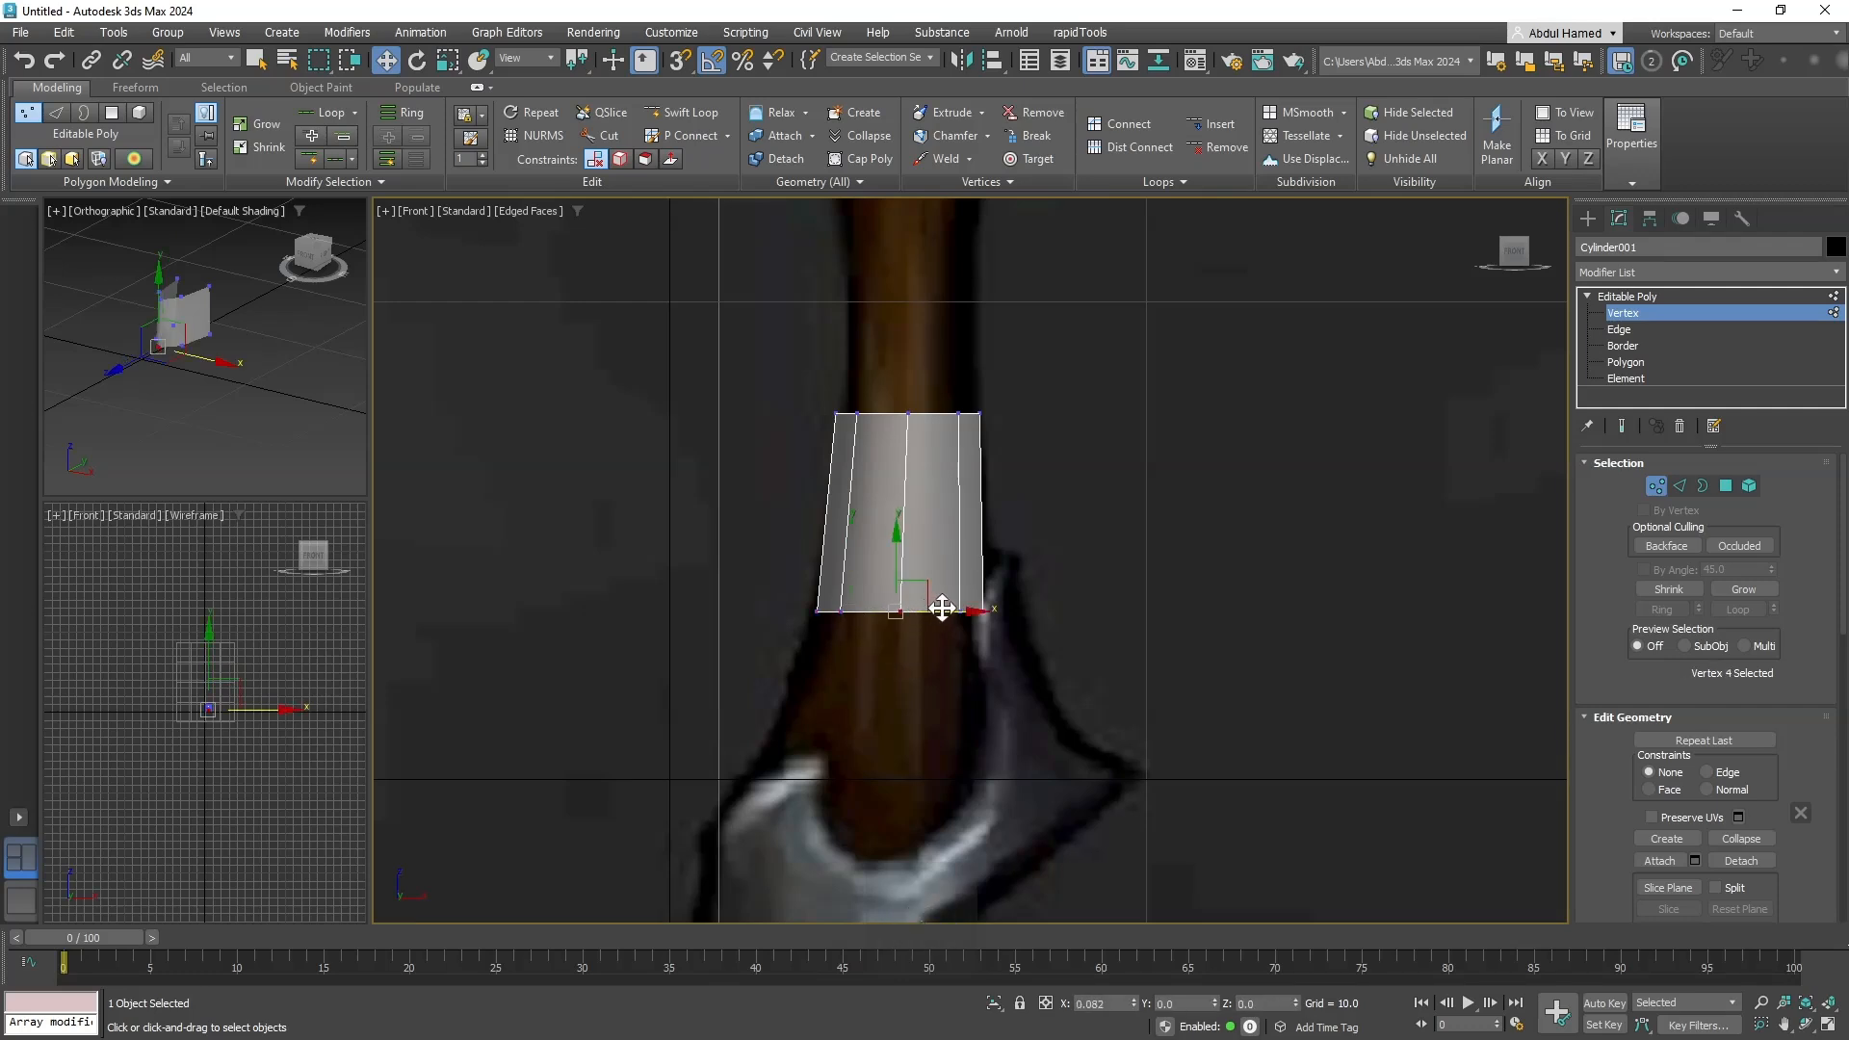
# Extend the lower open edges down to the top of the metal spike and widen them to match the handle's flare.
pyautogui.click(1621, 329)
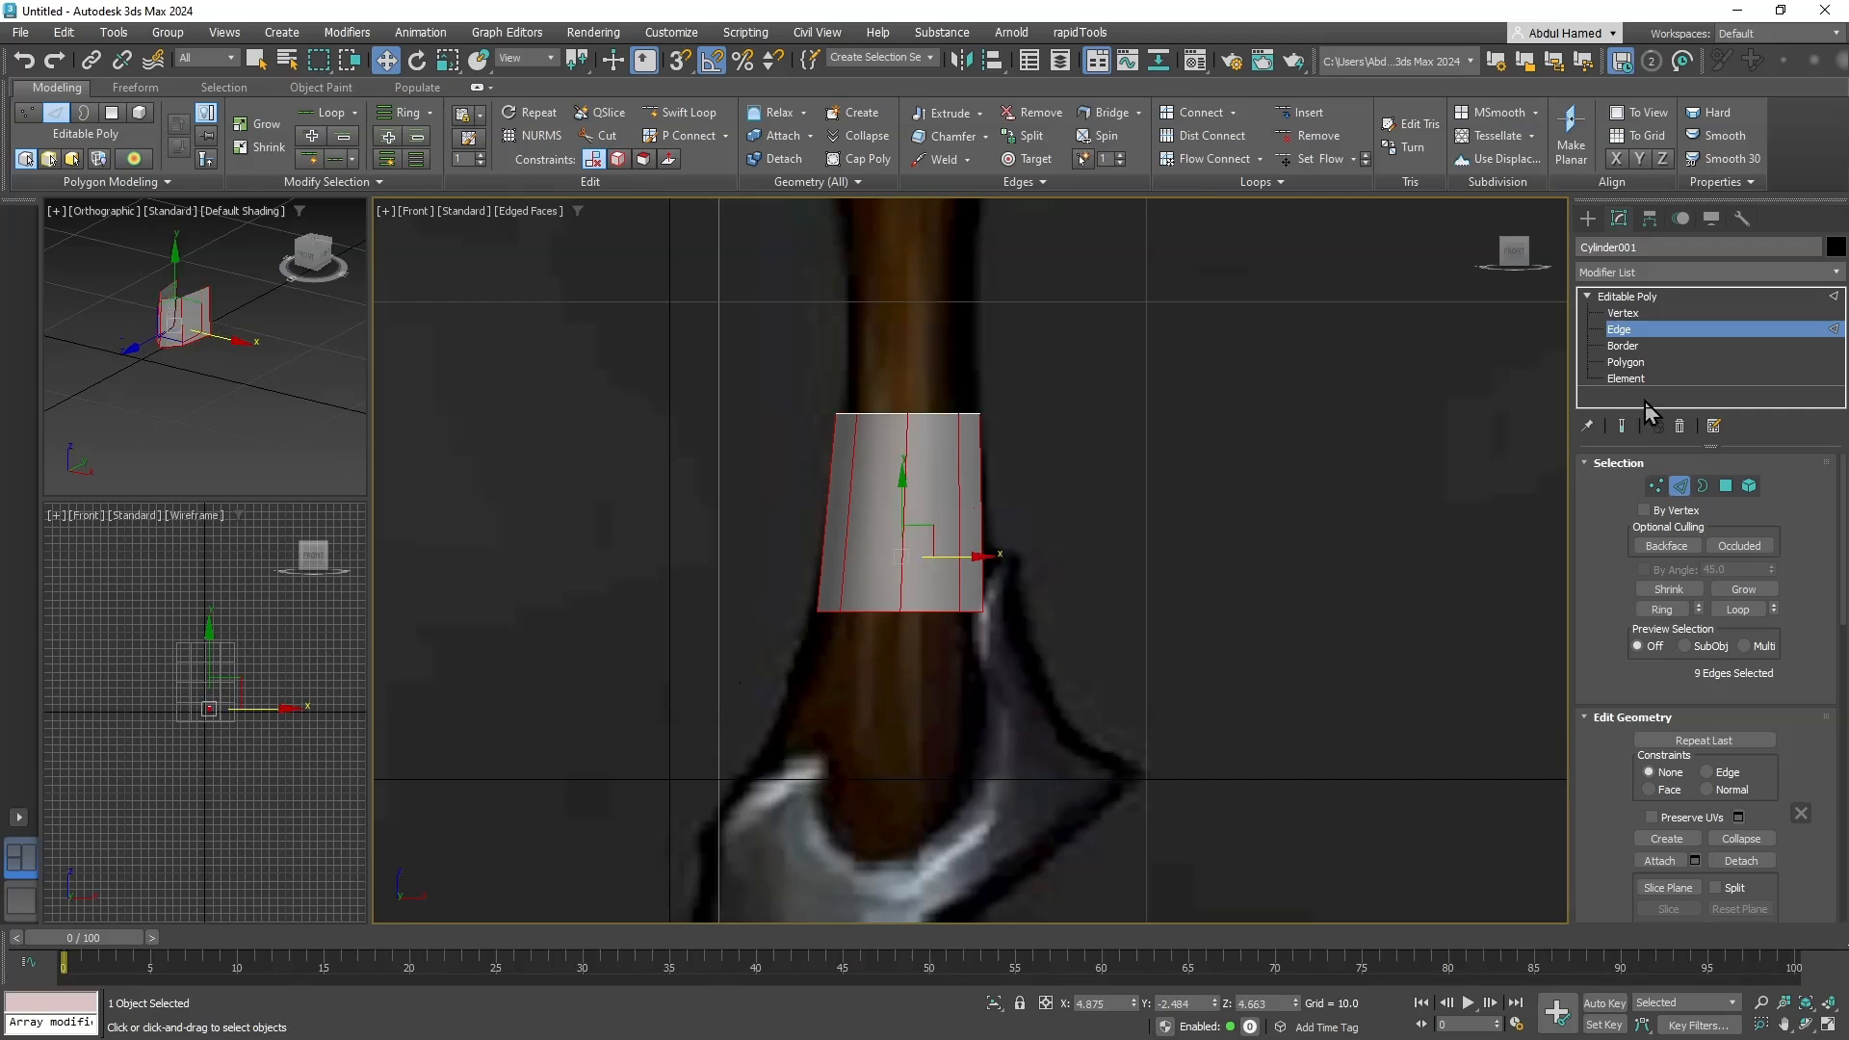
pyautogui.click(1644, 317)
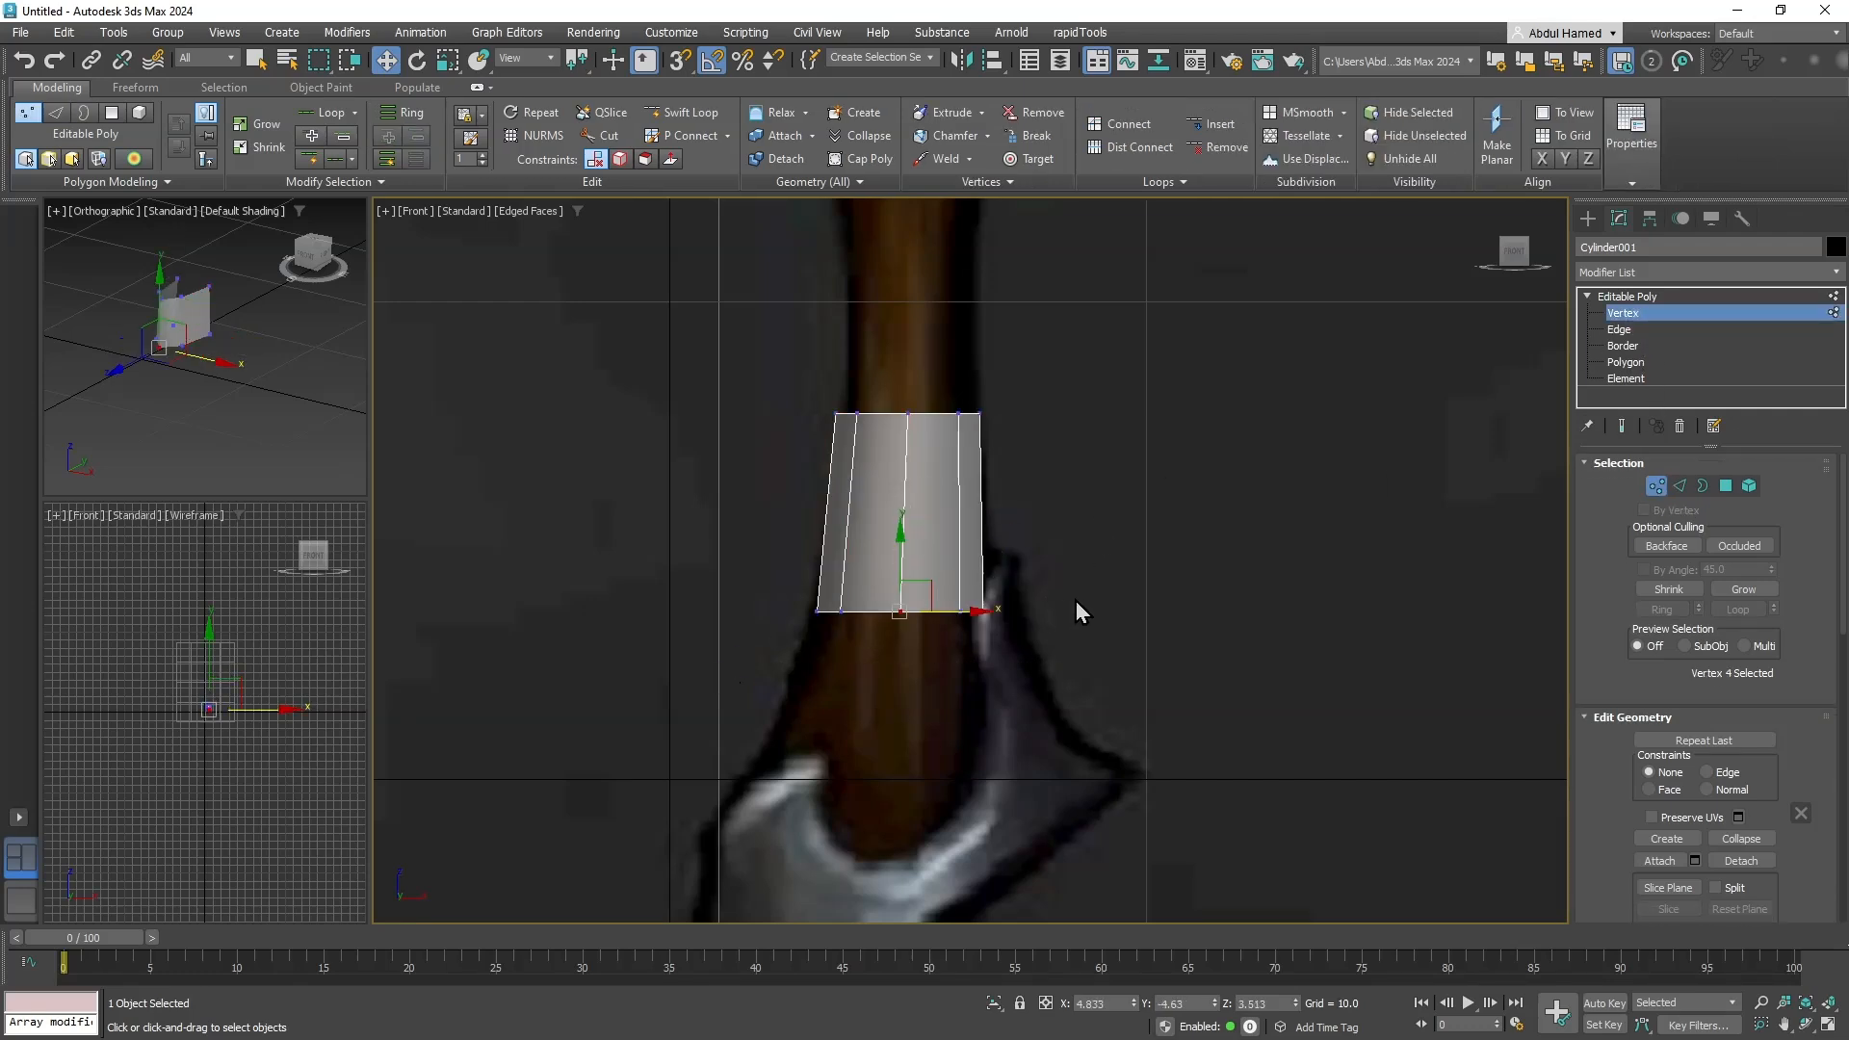
pyautogui.click(1637, 329)
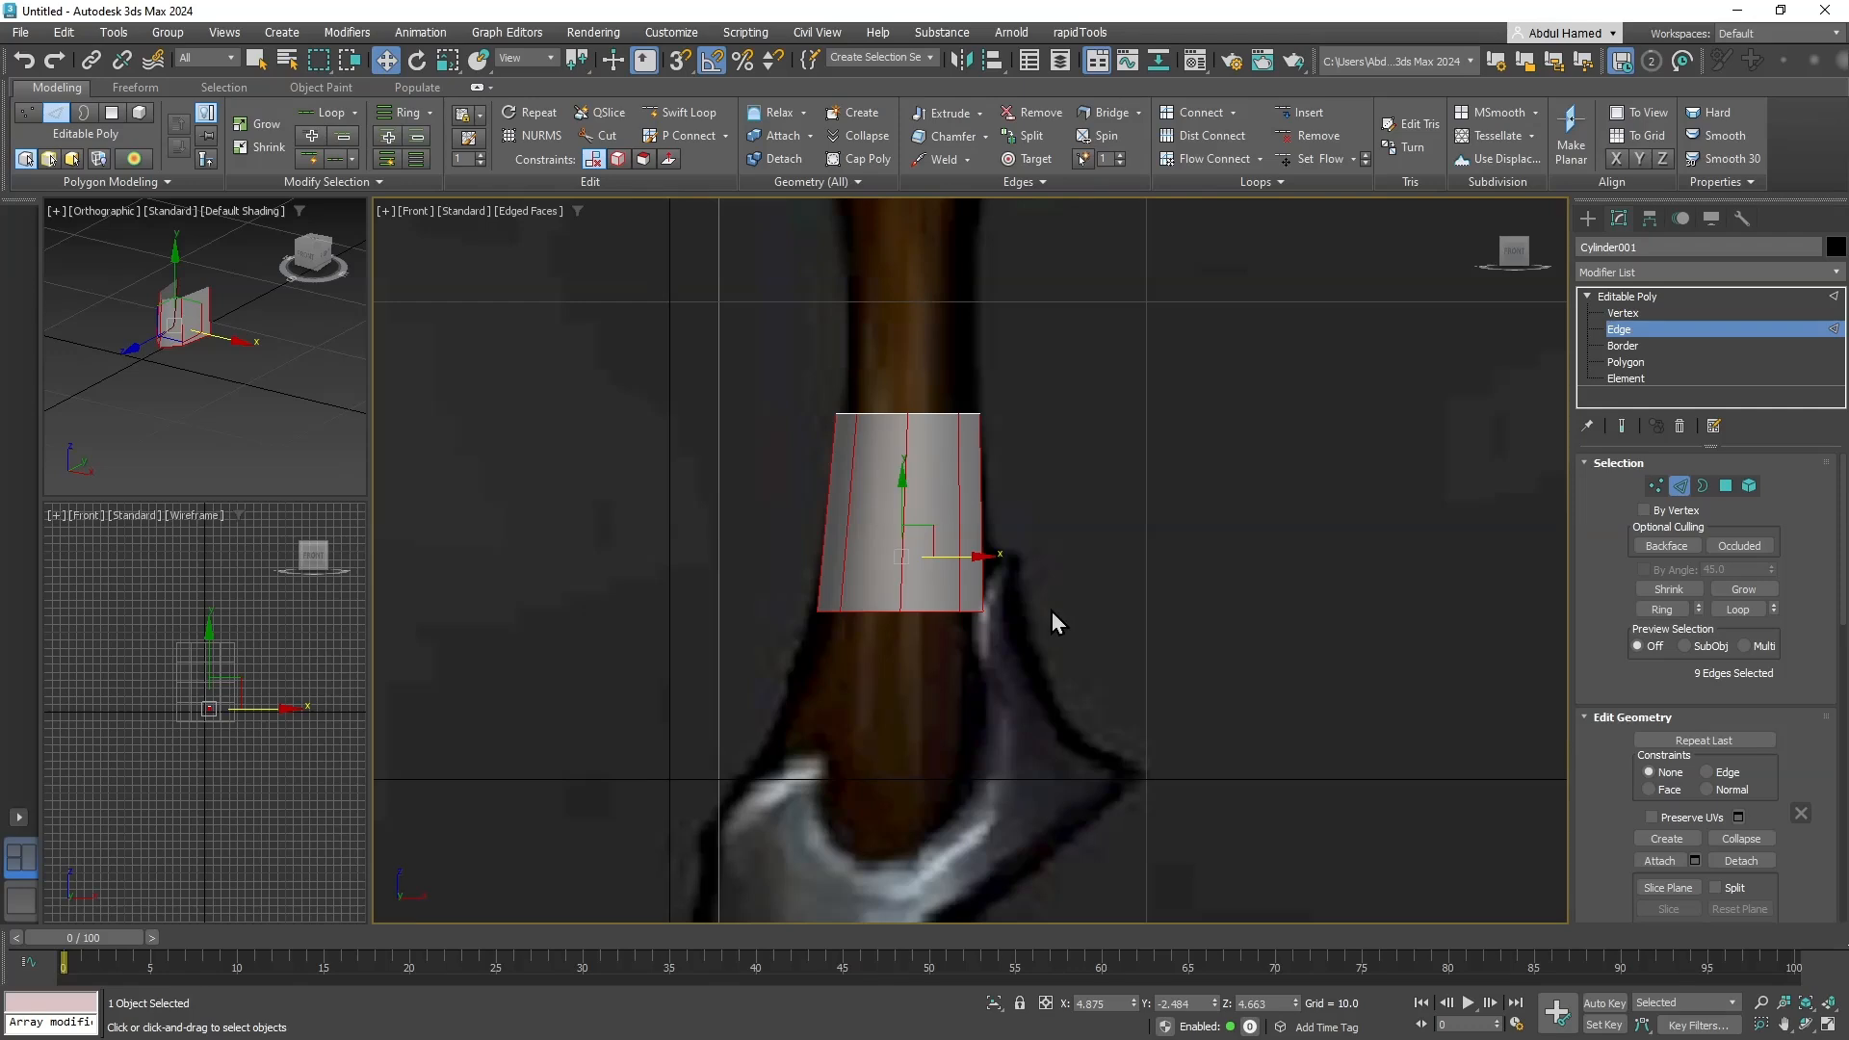
pyautogui.moveTo(1109, 588); pyautogui.dragTo(610, 685)
pyautogui.keyDown('alt'); pyautogui.moveTo(1134, 496); pyautogui.dragTo(1028, 774); pyautogui.keyUp('alt')
pyautogui.press('w')
pyautogui.press('r')
pyautogui.press('w')
# Extend the lower open edges again into the metal spike, tilting them toward its slanted underside and widening them.
pyautogui.moveTo(965, 633); pyautogui.dragTo(972, 633, button='middle')
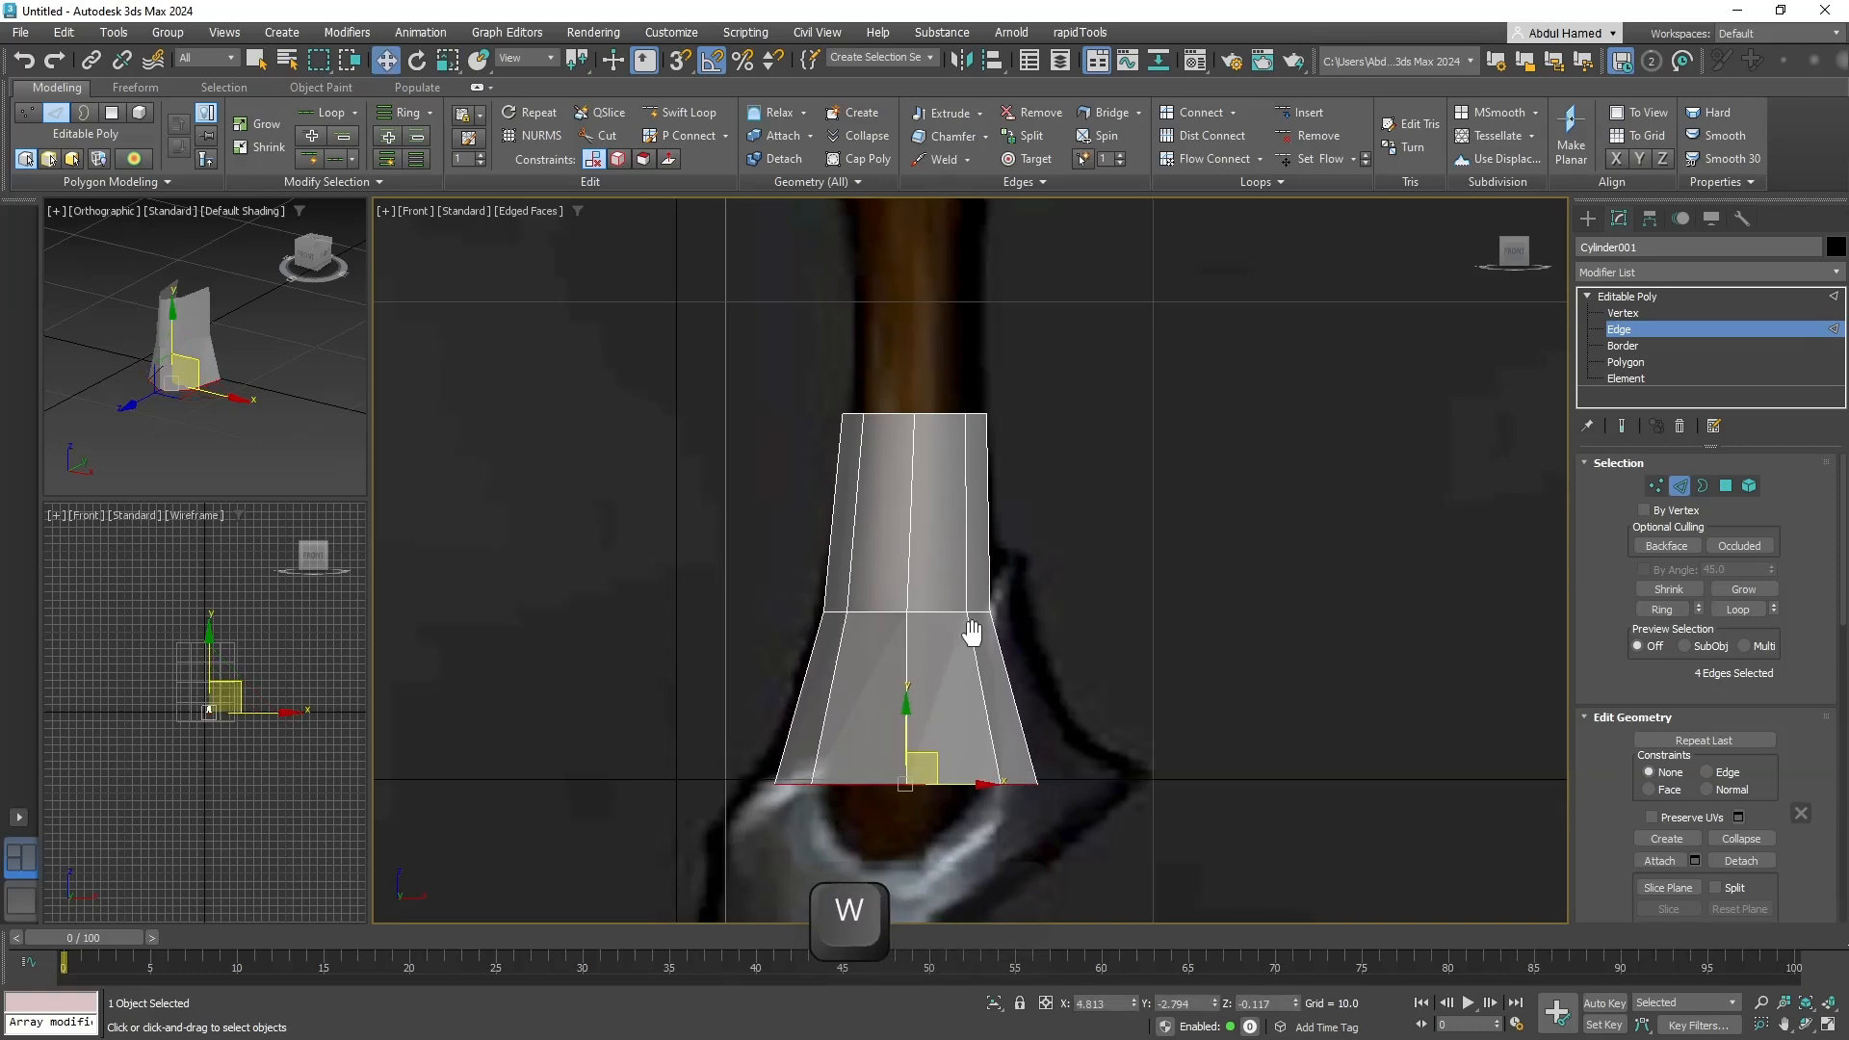
pyautogui.moveTo(950, 723); pyautogui.dragTo(957, 511, button='middle')
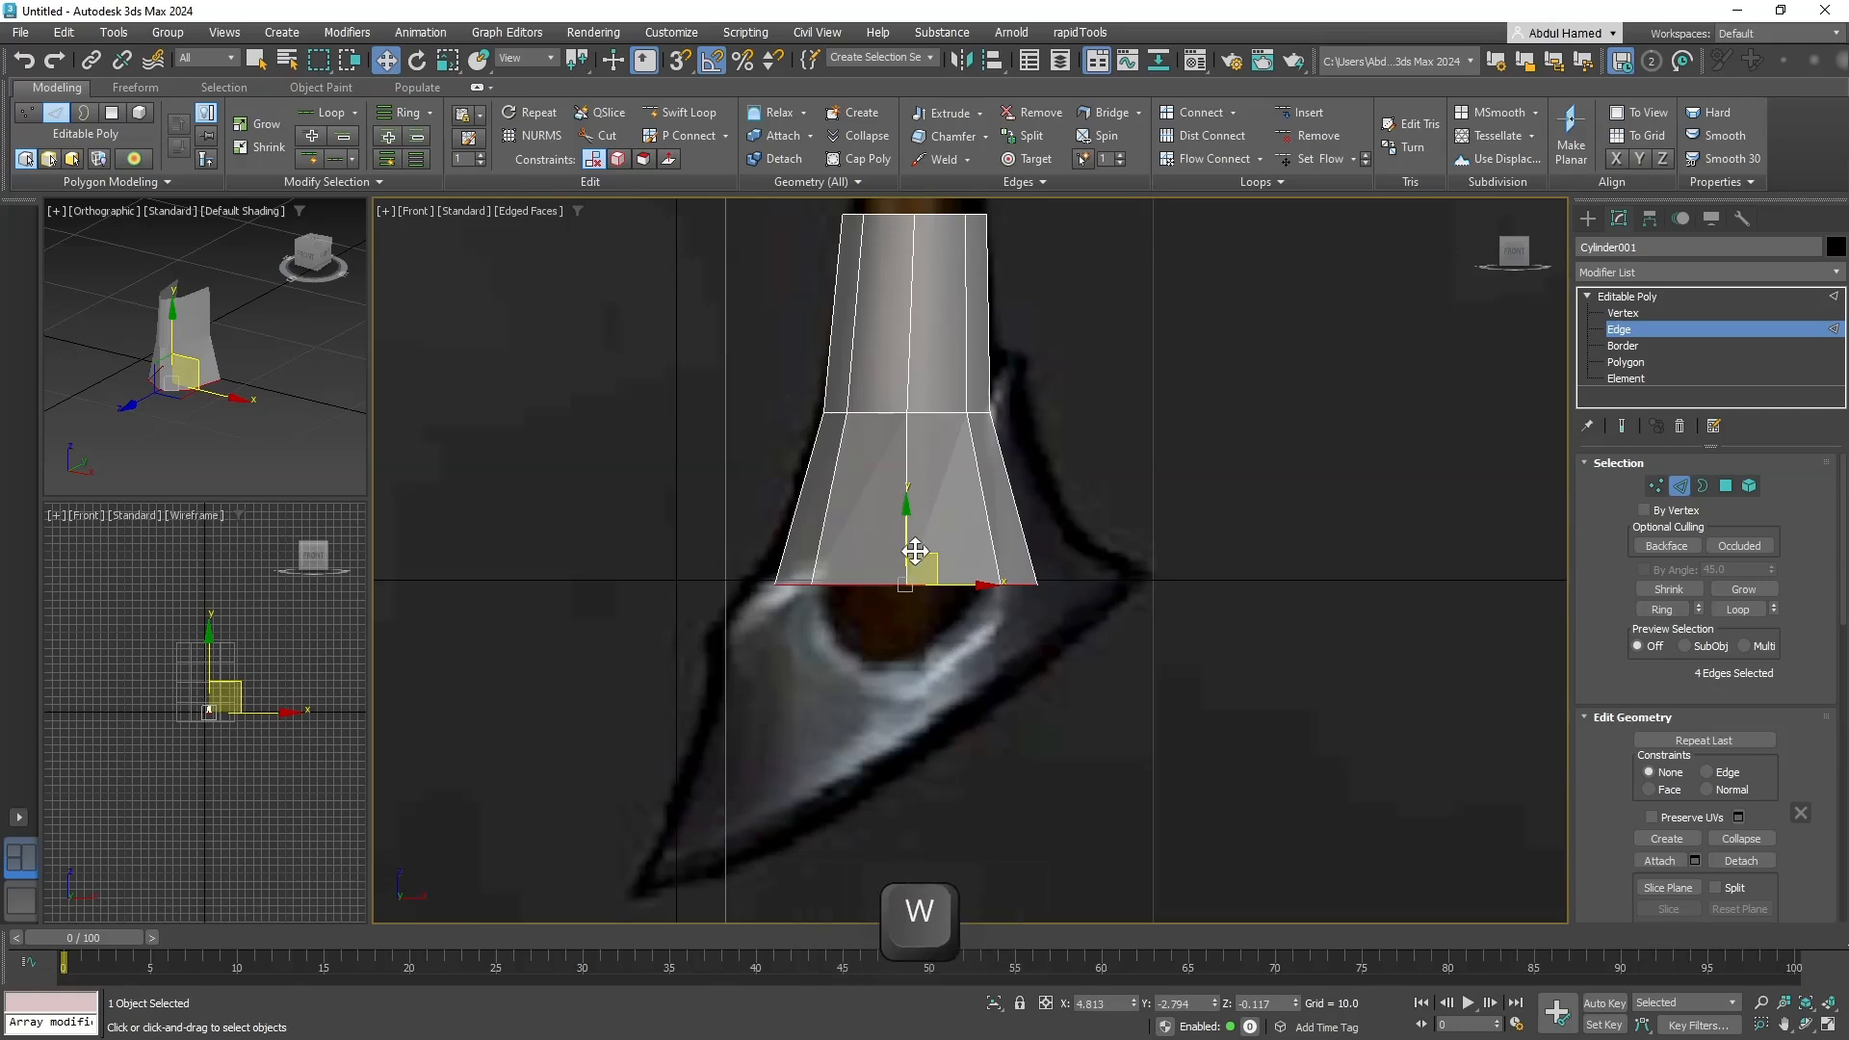
pyautogui.keyDown('shift'); pyautogui.moveTo(914, 551); pyautogui.dragTo(1050, 715); pyautogui.keyUp('shift')
pyautogui.press('e')
pyautogui.press('r')
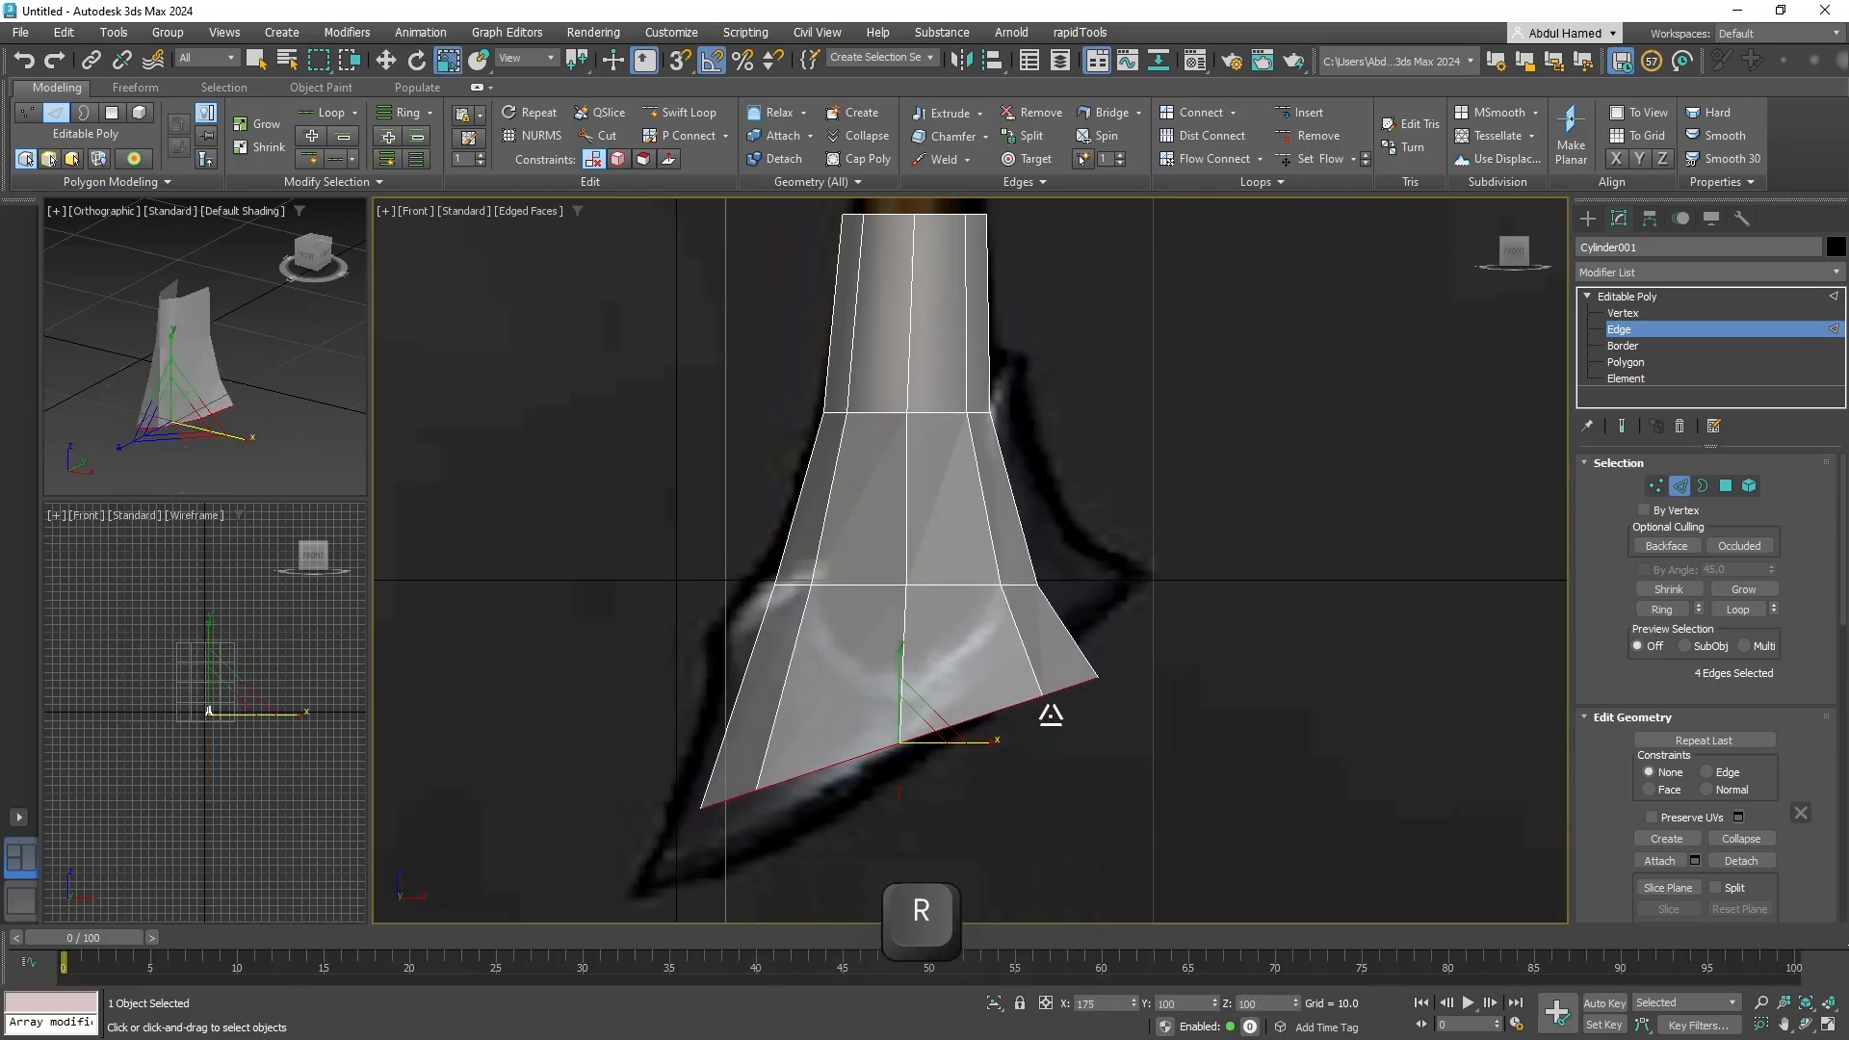
# Rotate the lowest open edges a further 15 degrees and move them onto the spike's slanted lower outline.
pyautogui.moveTo(1021, 566); pyautogui.dragTo(1055, 495, button='middle')
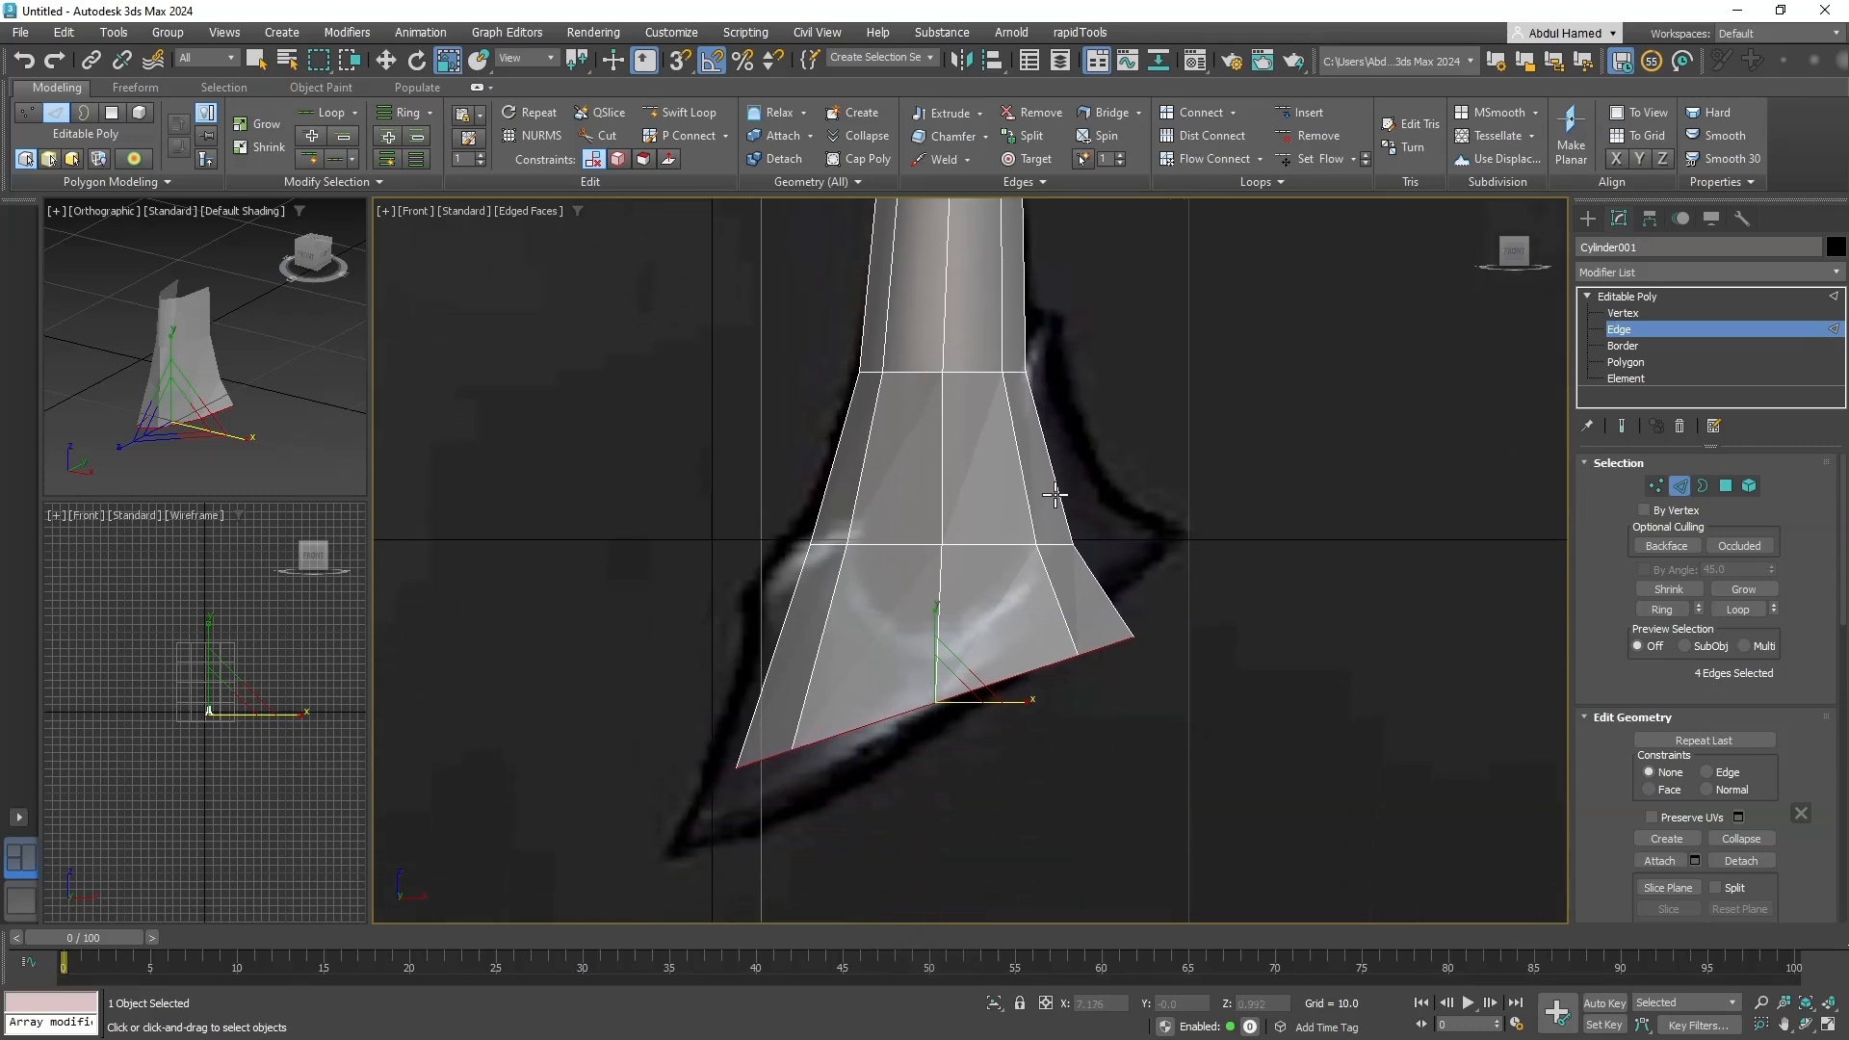
pyautogui.press('e')
pyautogui.moveTo(1024, 681); pyautogui.dragTo(1007, 663)
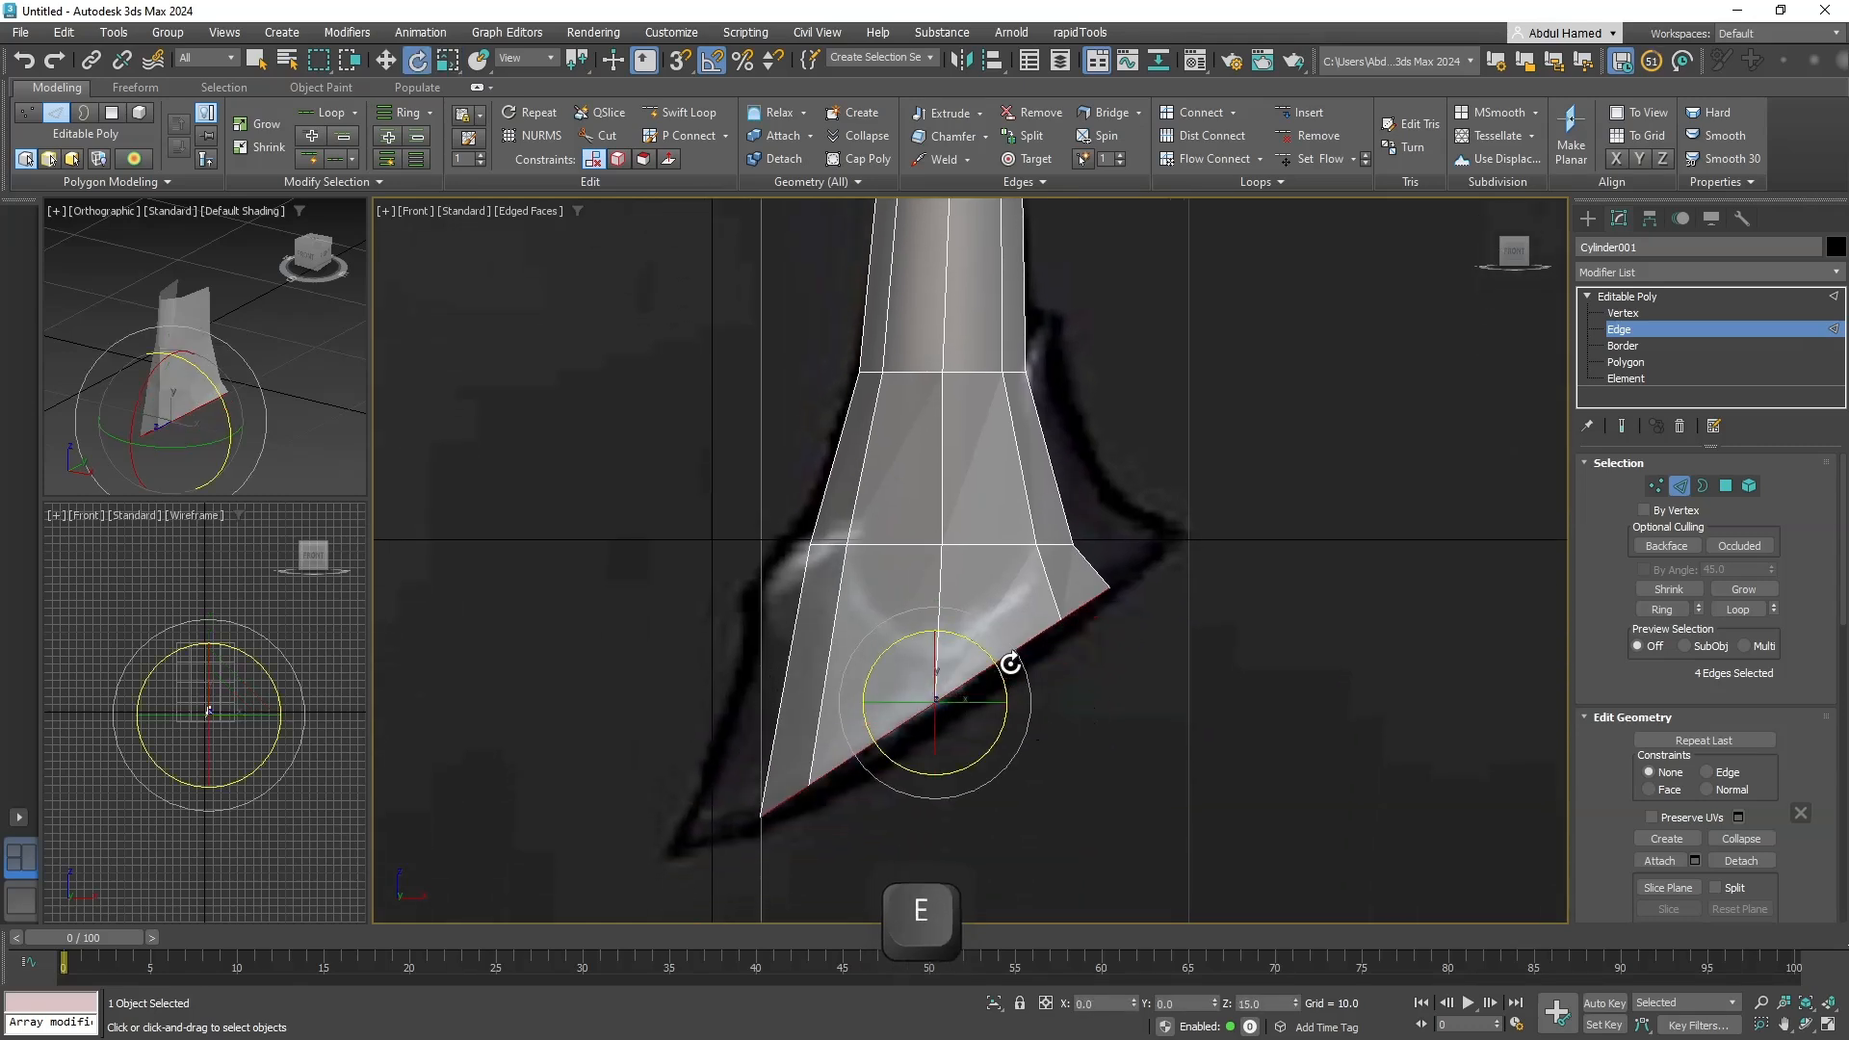
pyautogui.press('w')
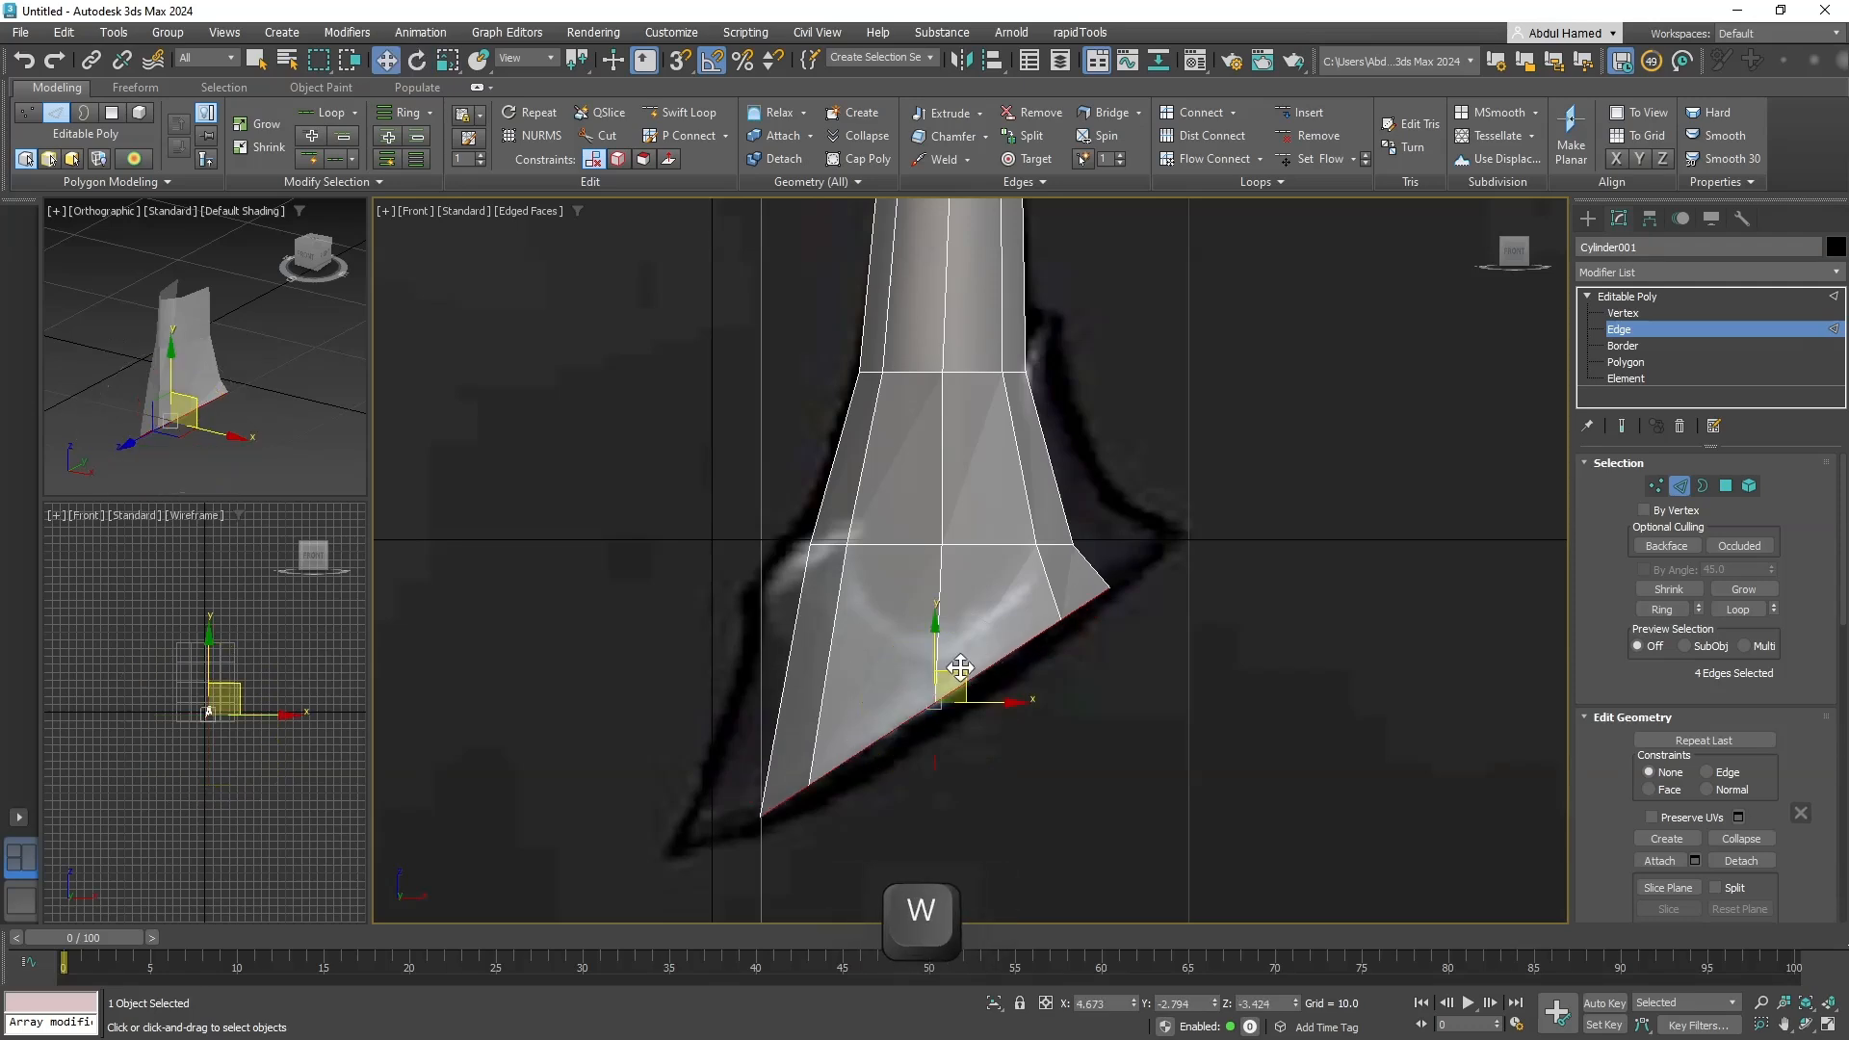
pyautogui.moveTo(966, 654); pyautogui.dragTo(961, 640)
# Tilt the spike's middle edge row to match its slanted underside, raise it and scale its width to 91 percent.
pyautogui.moveTo(994, 520); pyautogui.dragTo(1029, 678, button='middle')
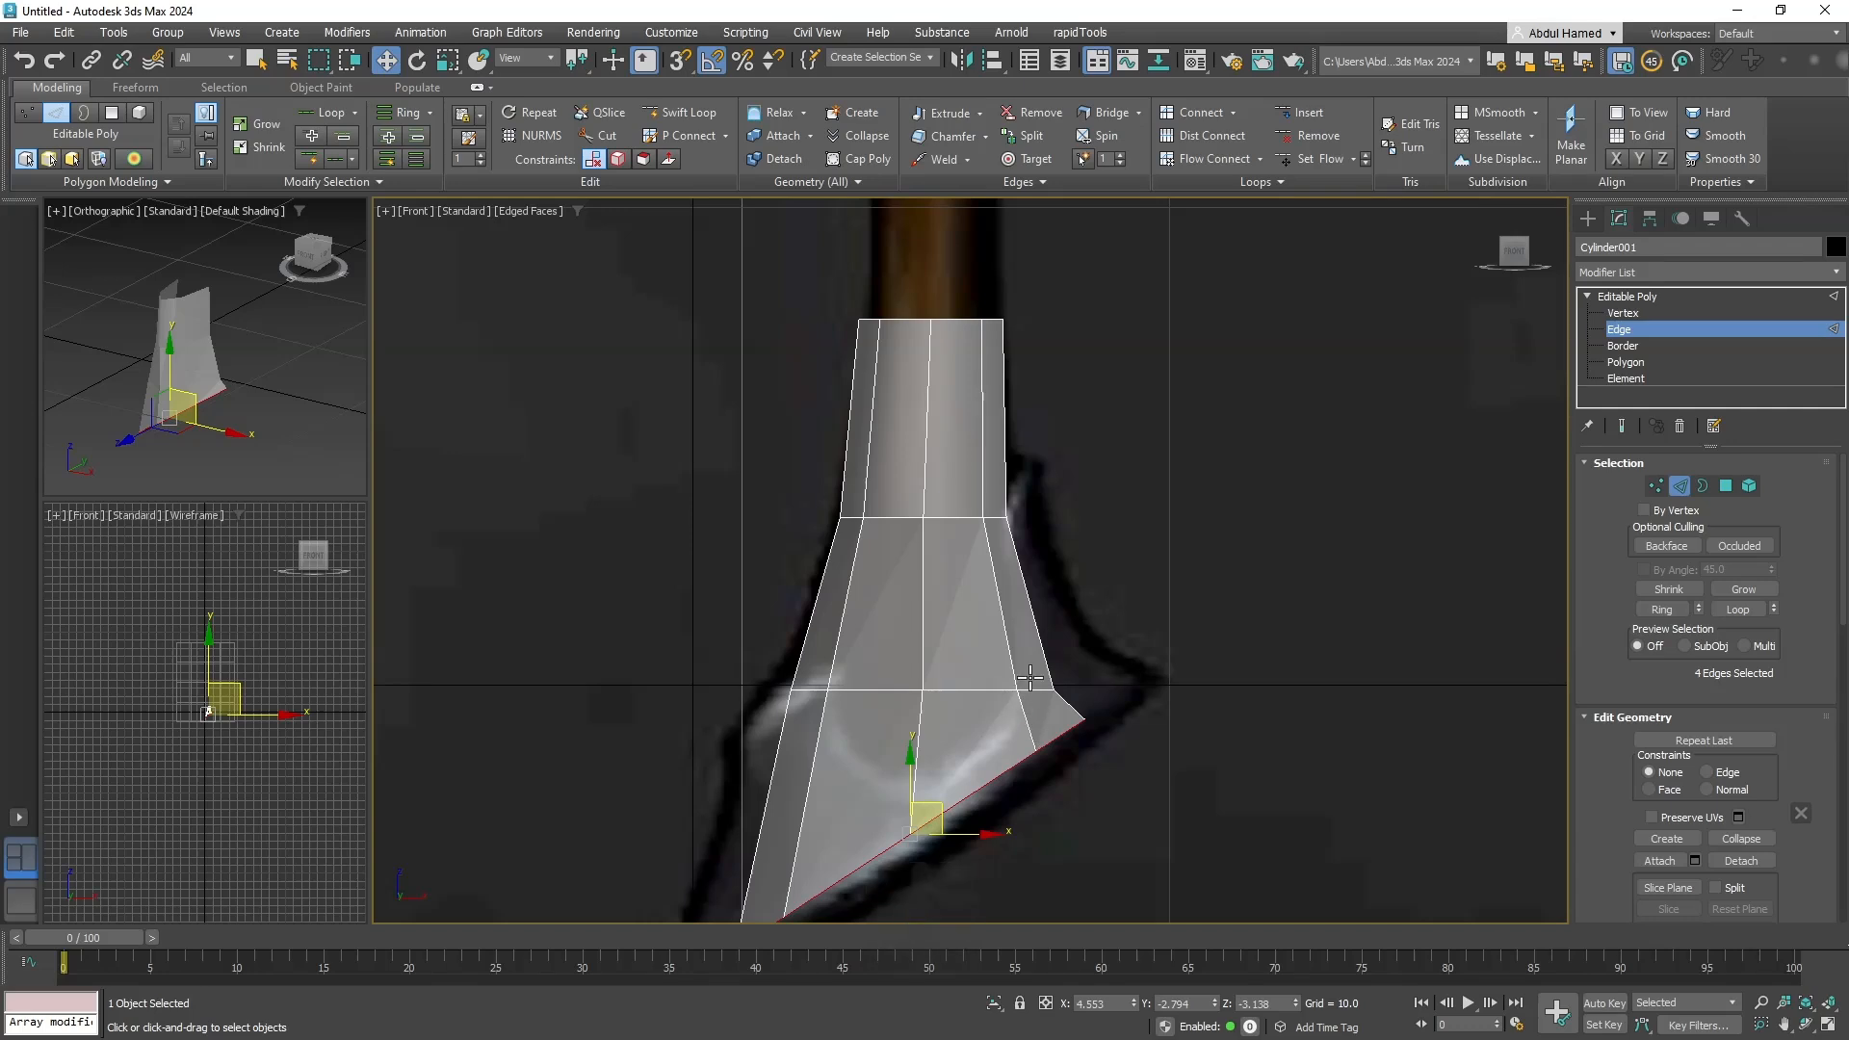
pyautogui.click(1627, 330)
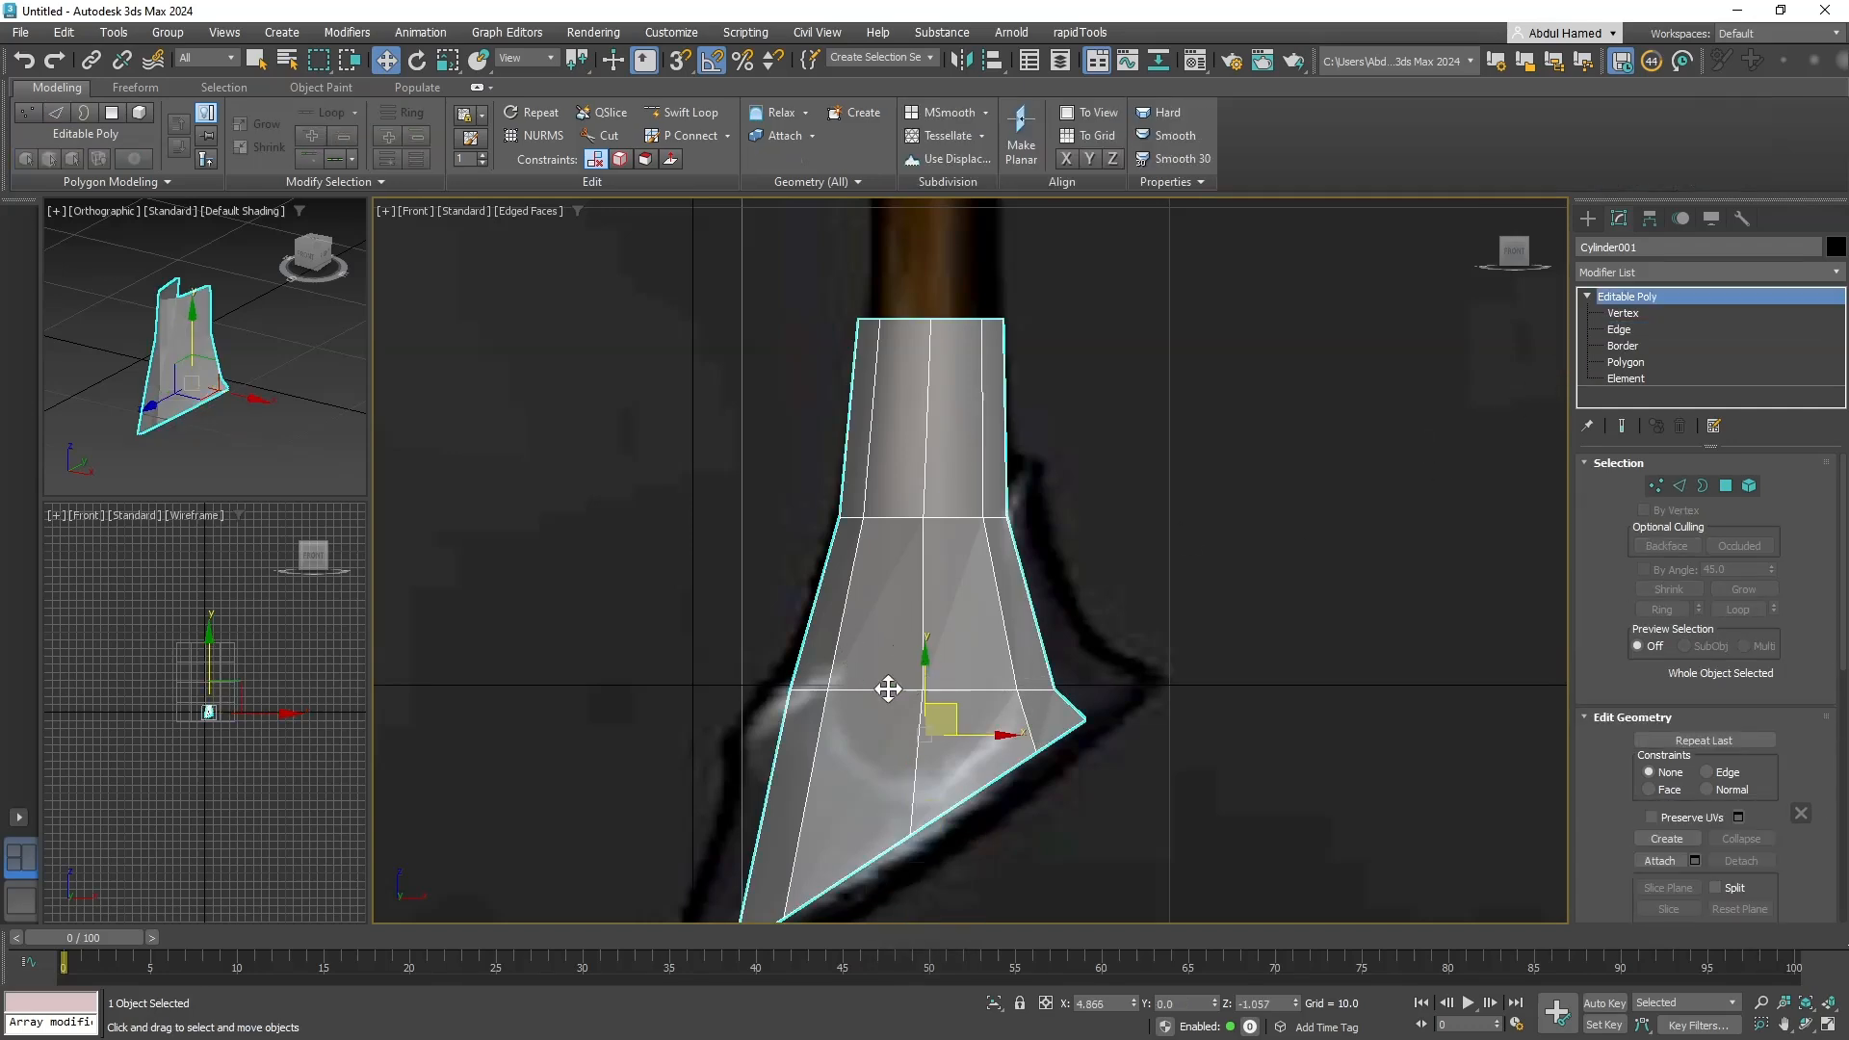
pyautogui.press('2')
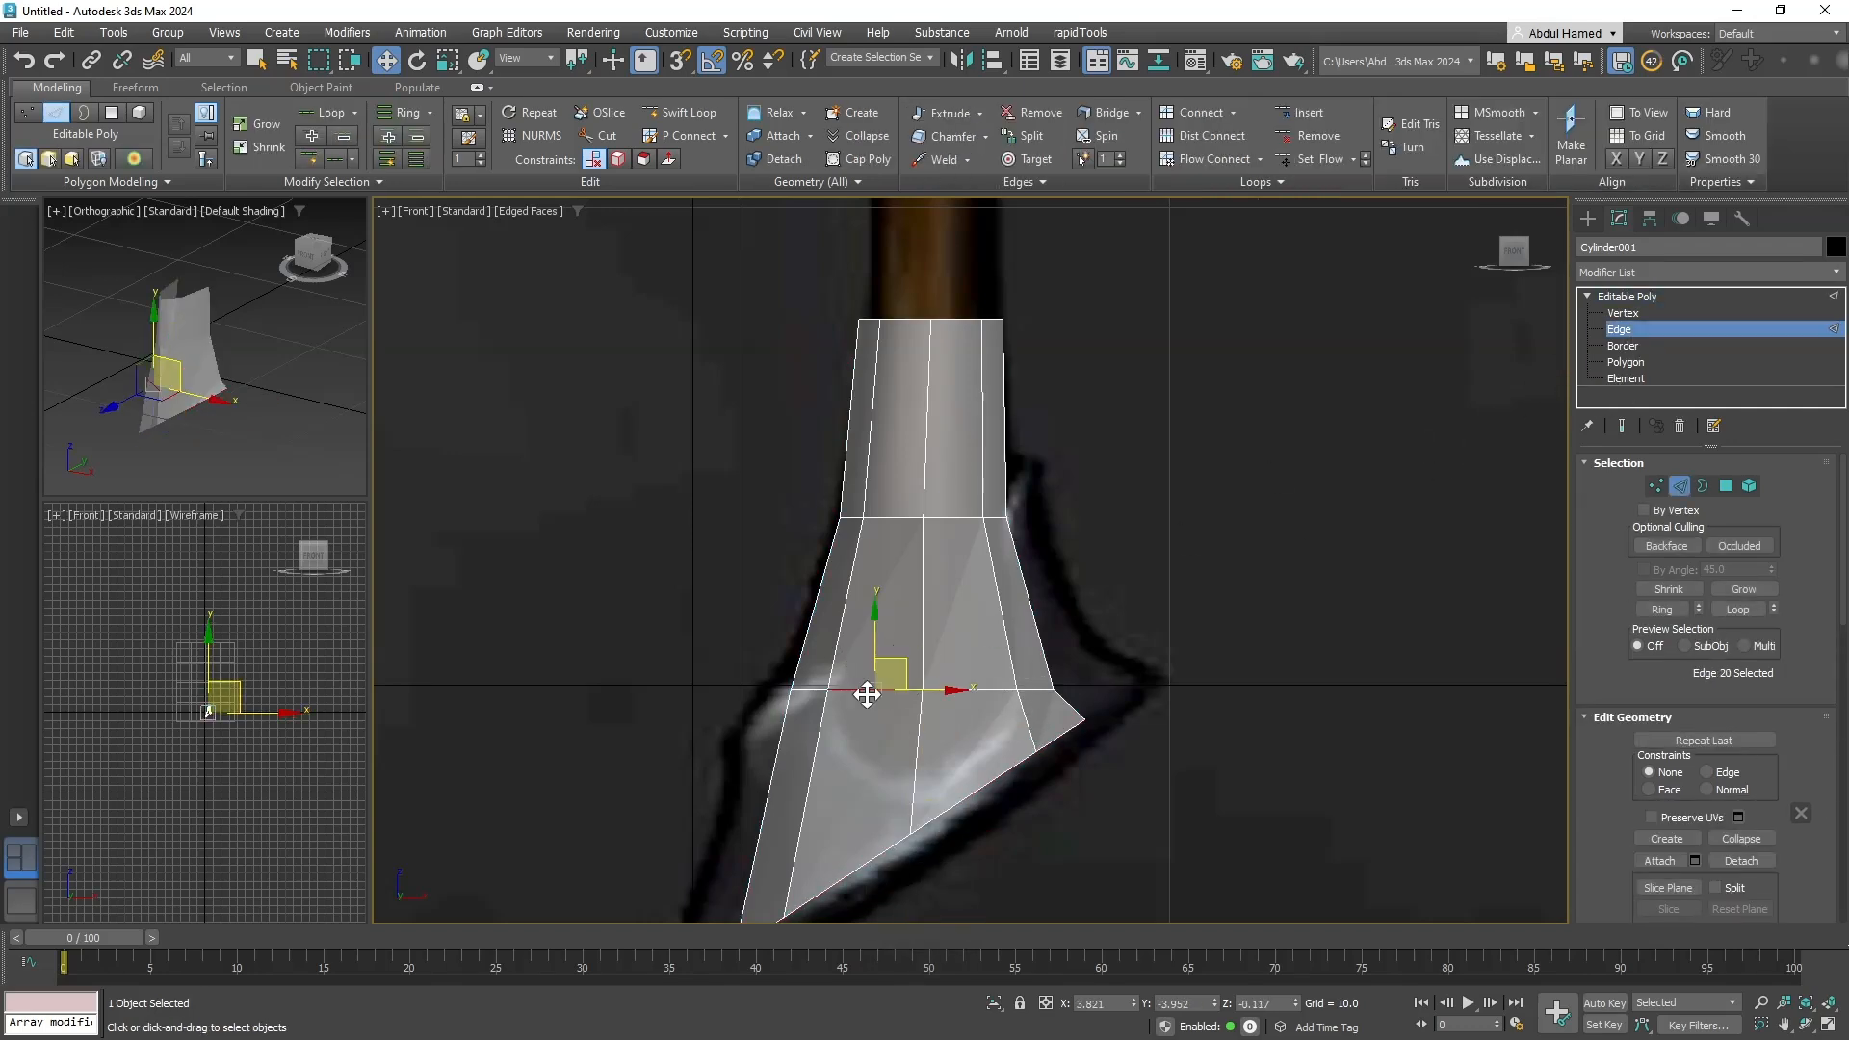
pyautogui.press('e')
pyautogui.press('e')
pyautogui.moveTo(1000, 674); pyautogui.dragTo(997, 636)
pyautogui.press('w')
pyautogui.press('r')
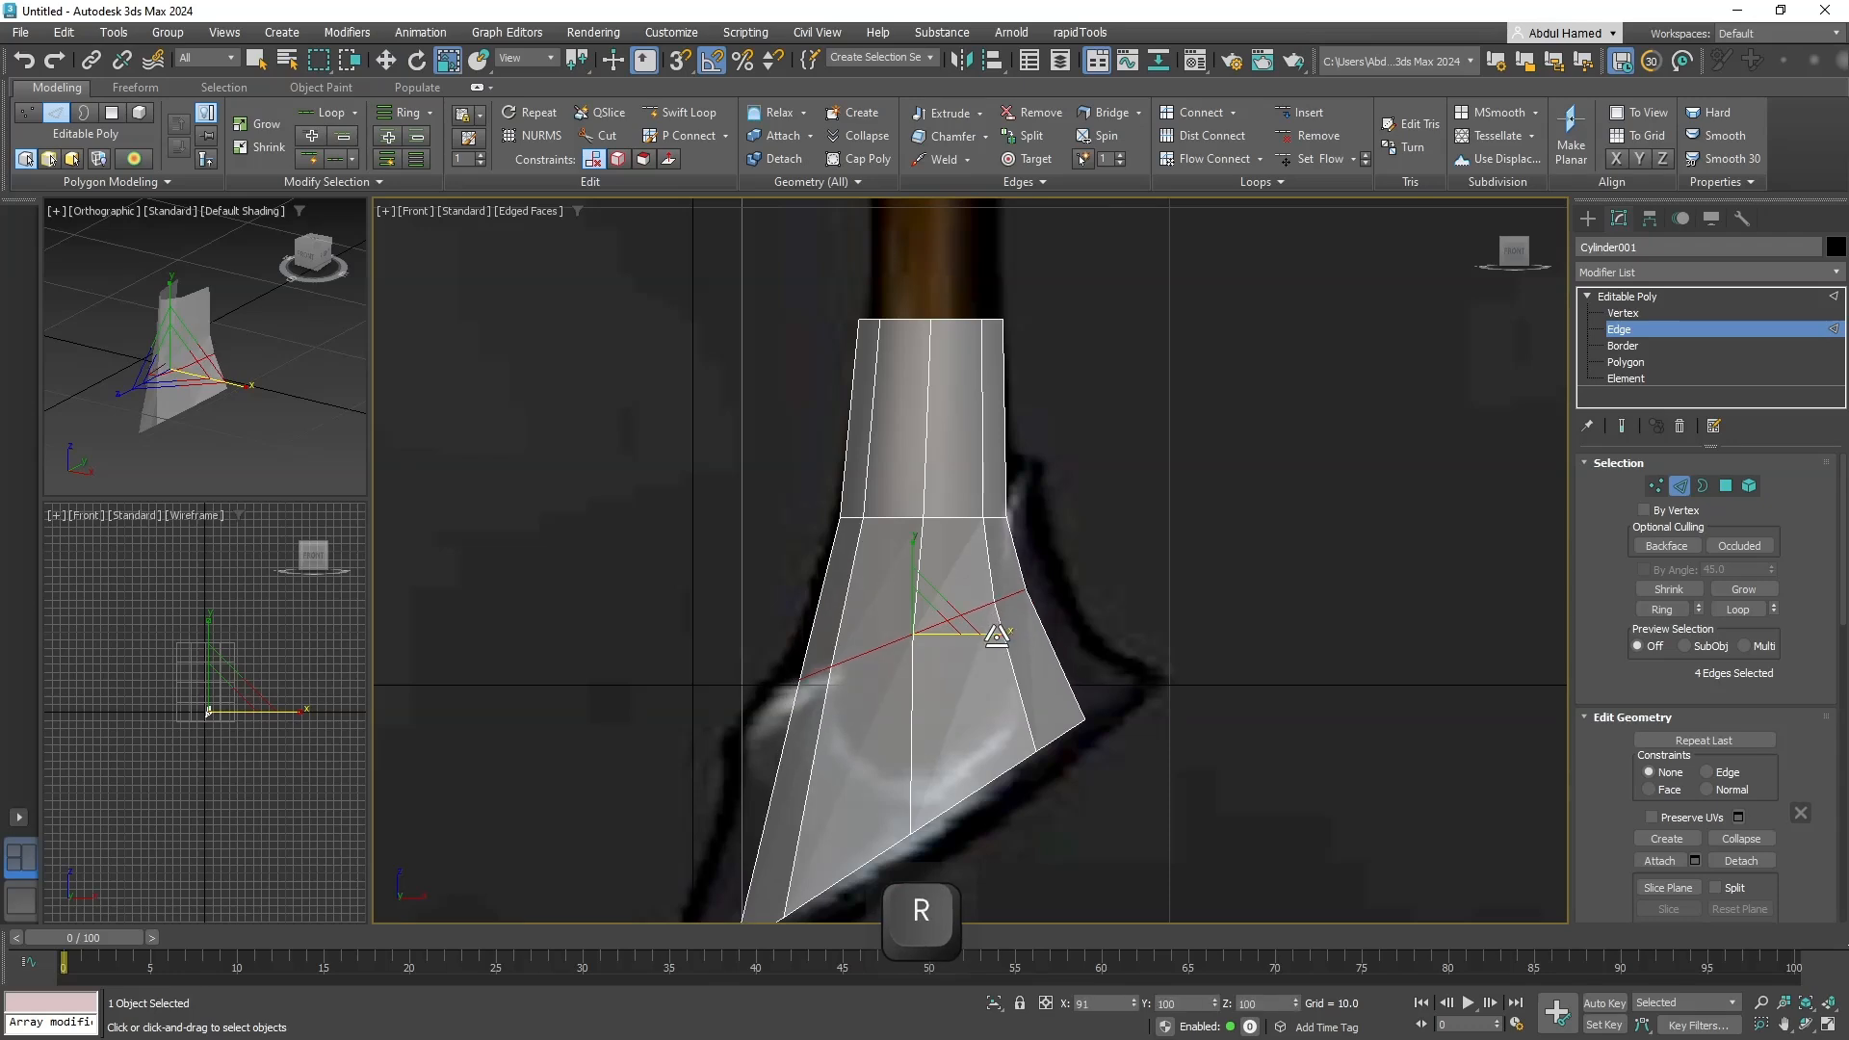
# Raise the horizontal vertex row above the tilted row and shift its two left-side vertices inward to the handle outline.
pyautogui.moveTo(1044, 607); pyautogui.dragTo(1065, 447, button='middle')
pyautogui.click(1636, 313)
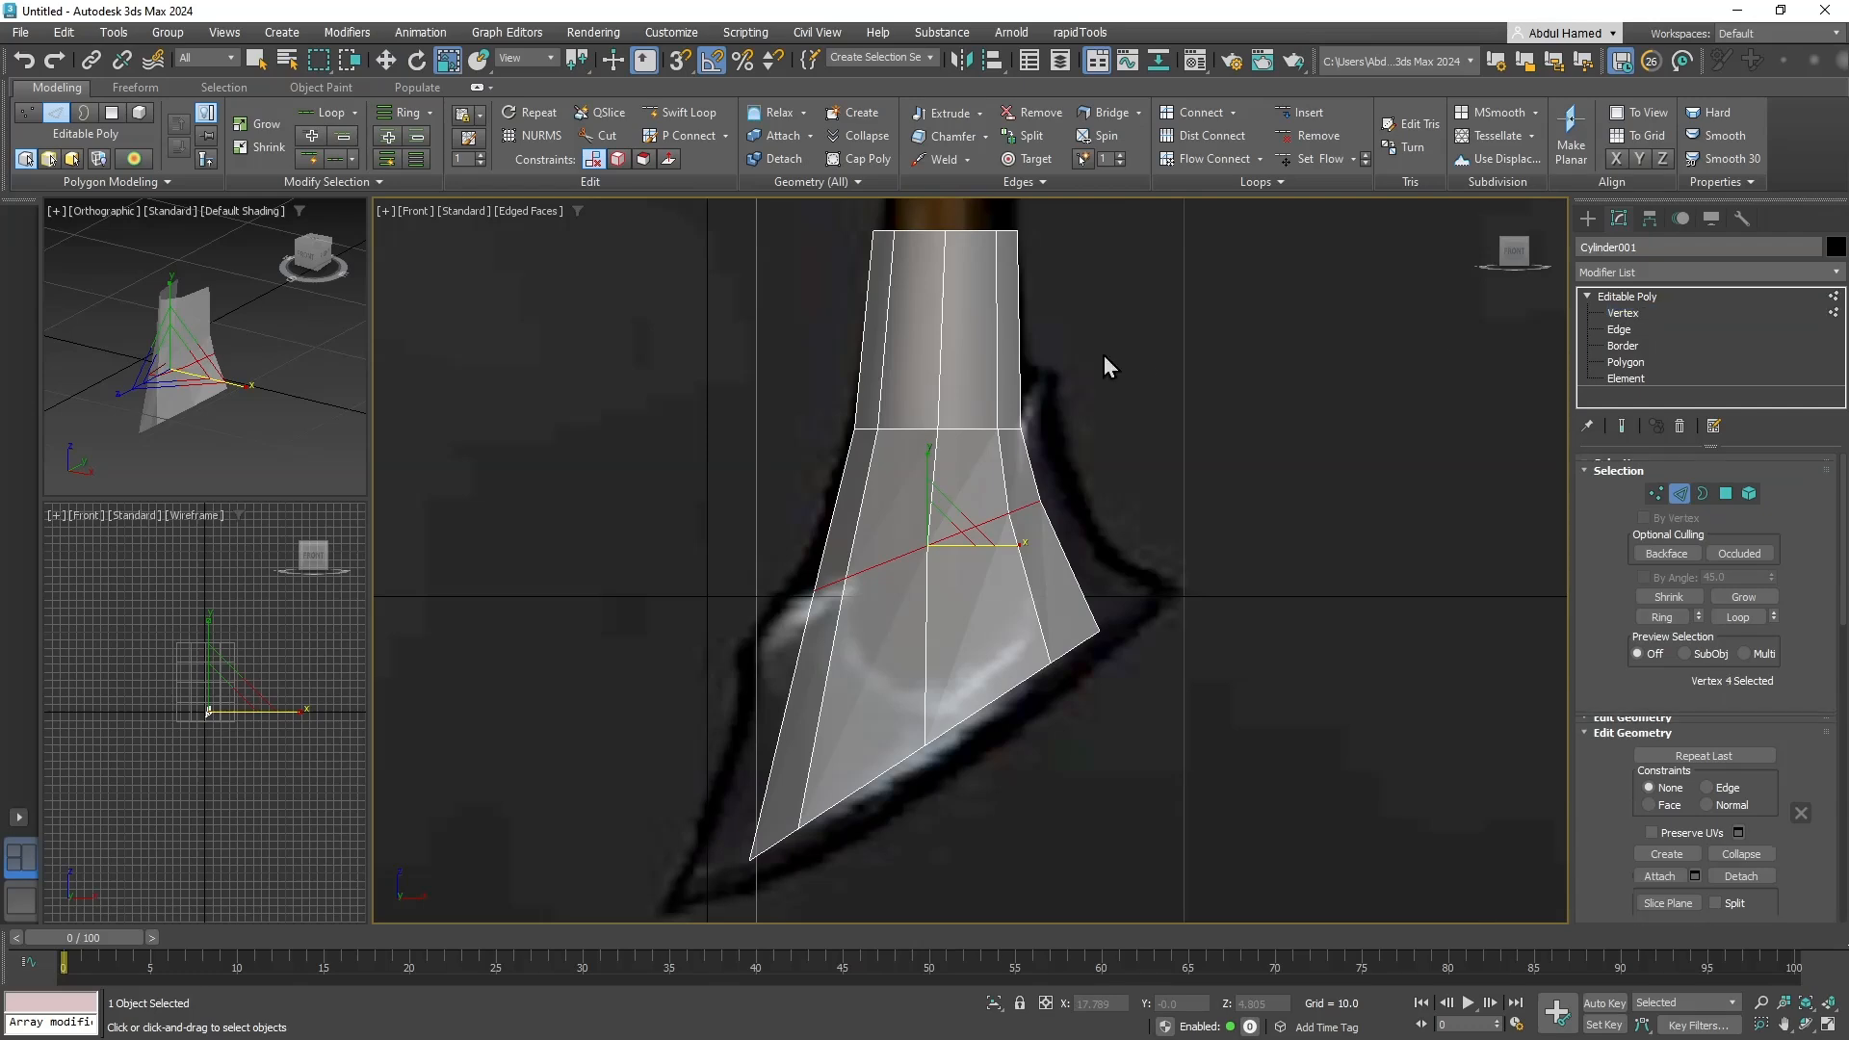
pyautogui.moveTo(1040, 390); pyautogui.dragTo(766, 460)
pyautogui.press('w')
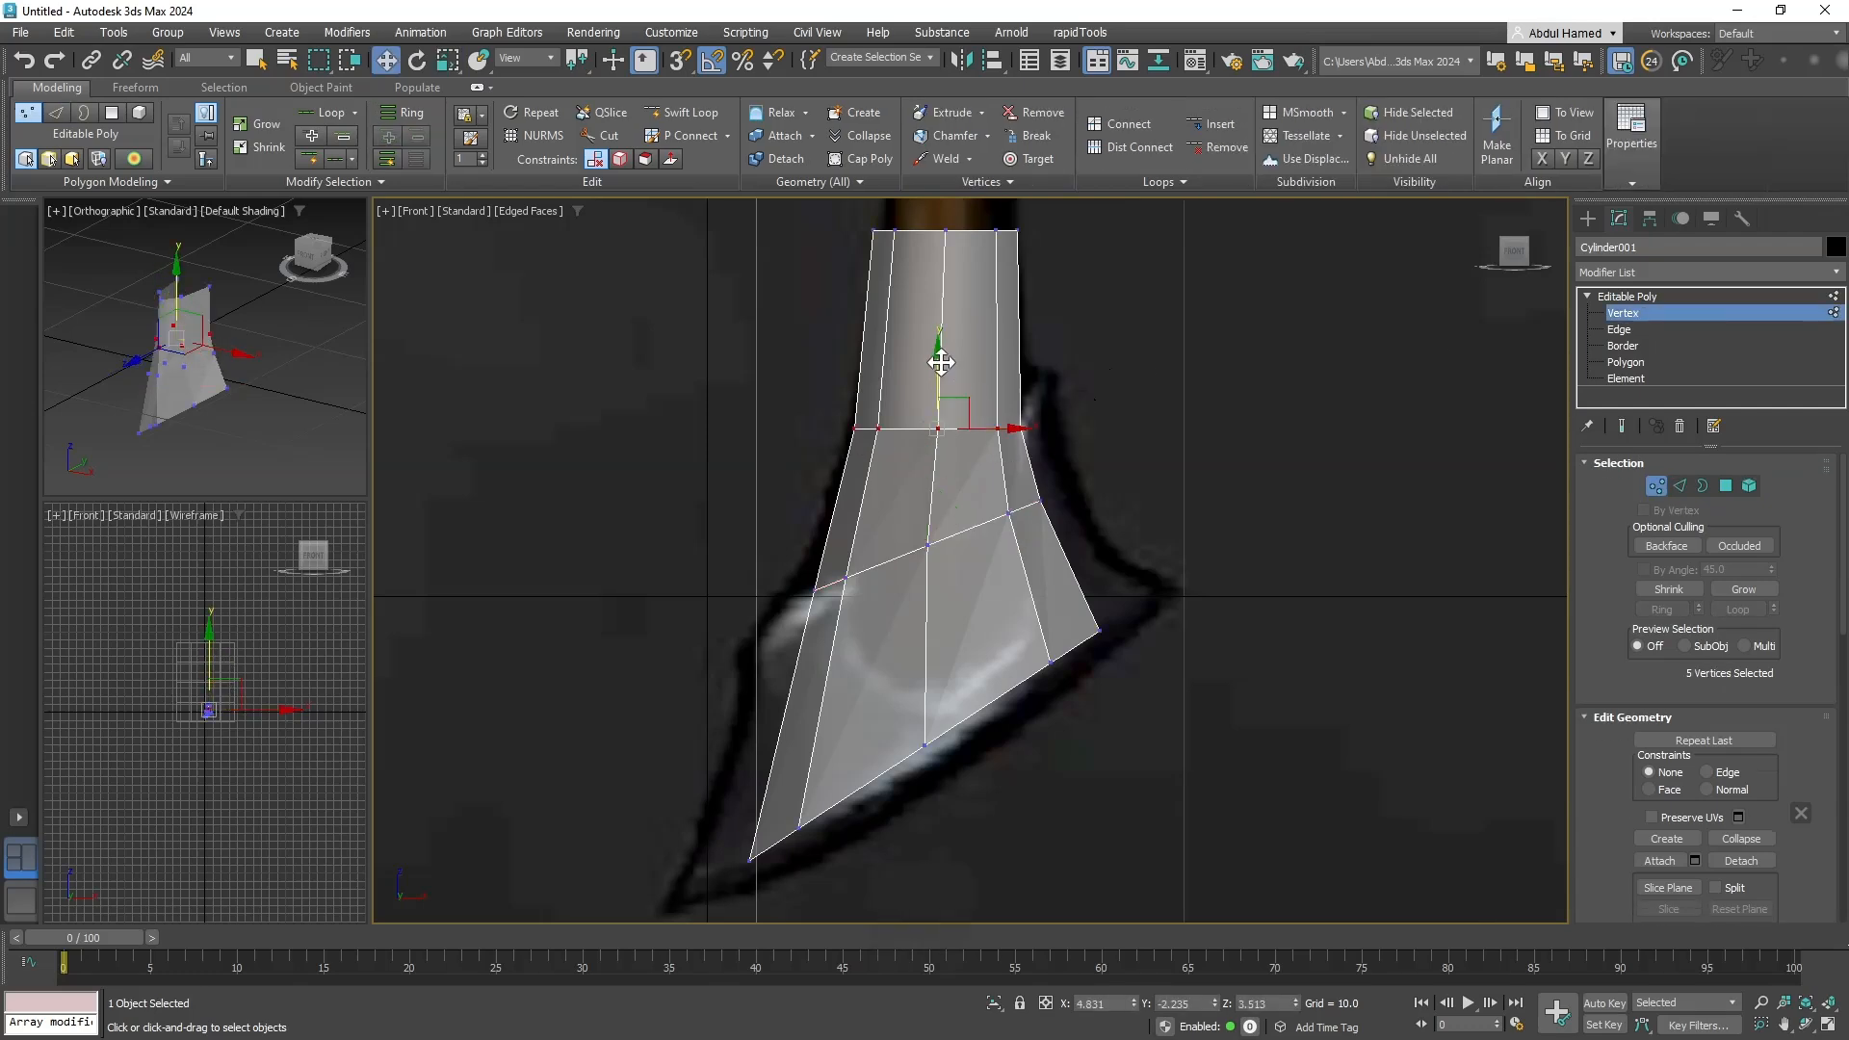
pyautogui.moveTo(940, 363); pyautogui.dragTo(934, 301)
pyautogui.moveTo(934, 301); pyautogui.dragTo(963, 424, button='middle')
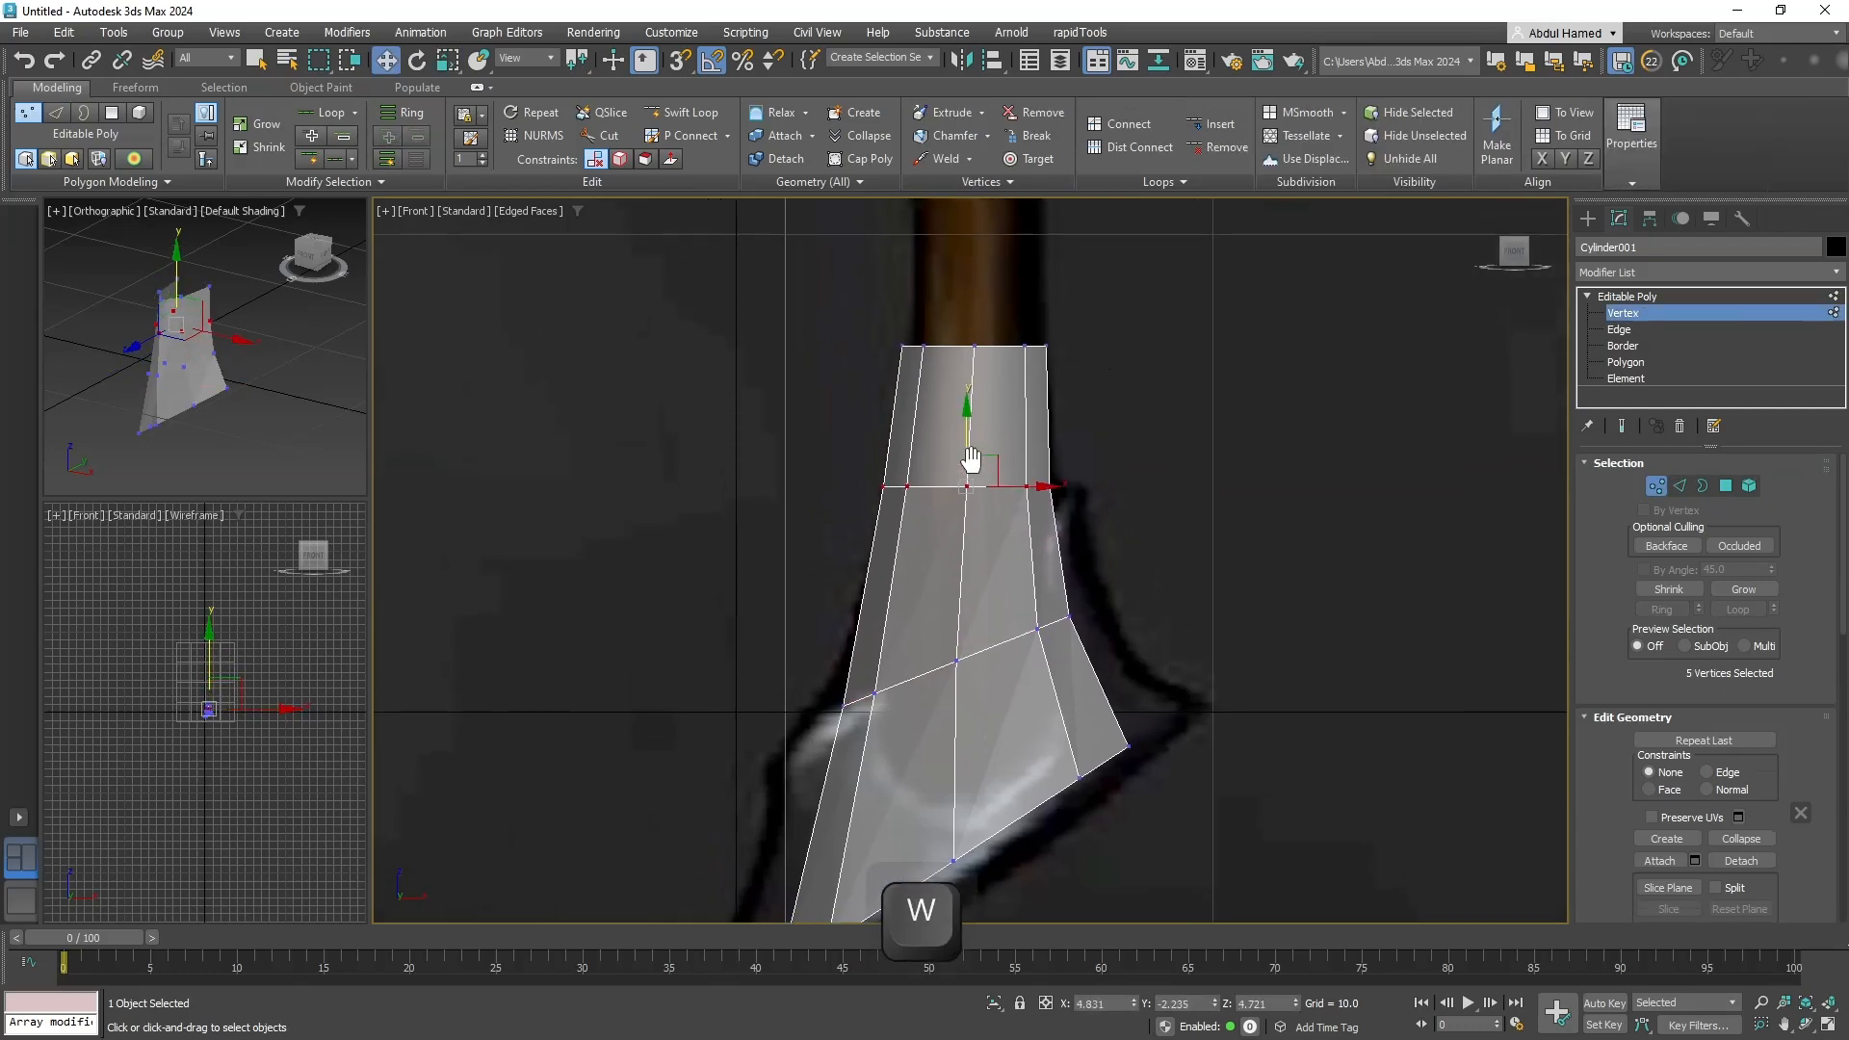
pyautogui.moveTo(840, 479); pyautogui.dragTo(962, 493)
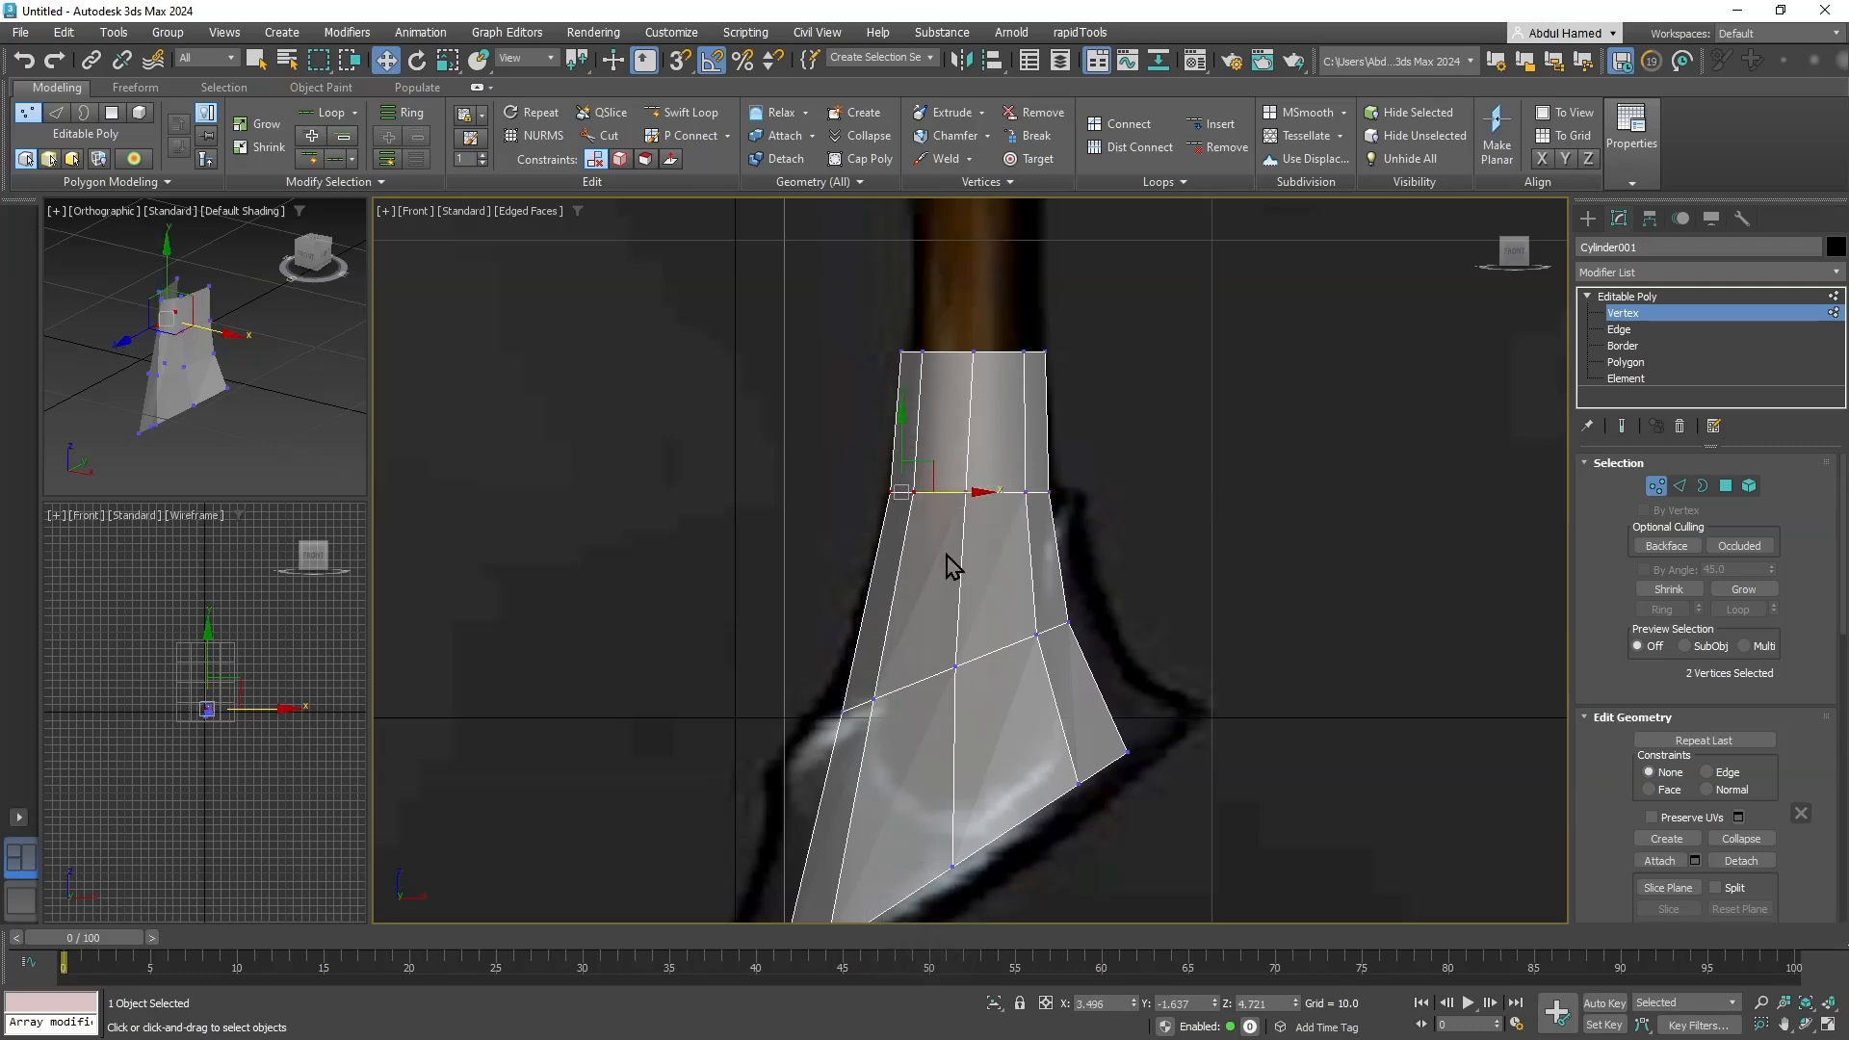
# Nudge the two right-side vertices of the tilted row outward and pull the two lowest vertices toward the spike's pointed tip.
pyautogui.moveTo(1006, 649); pyautogui.dragTo(999, 544, button='middle')
pyautogui.moveTo(1030, 450); pyautogui.dragTo(1022, 542, button='middle')
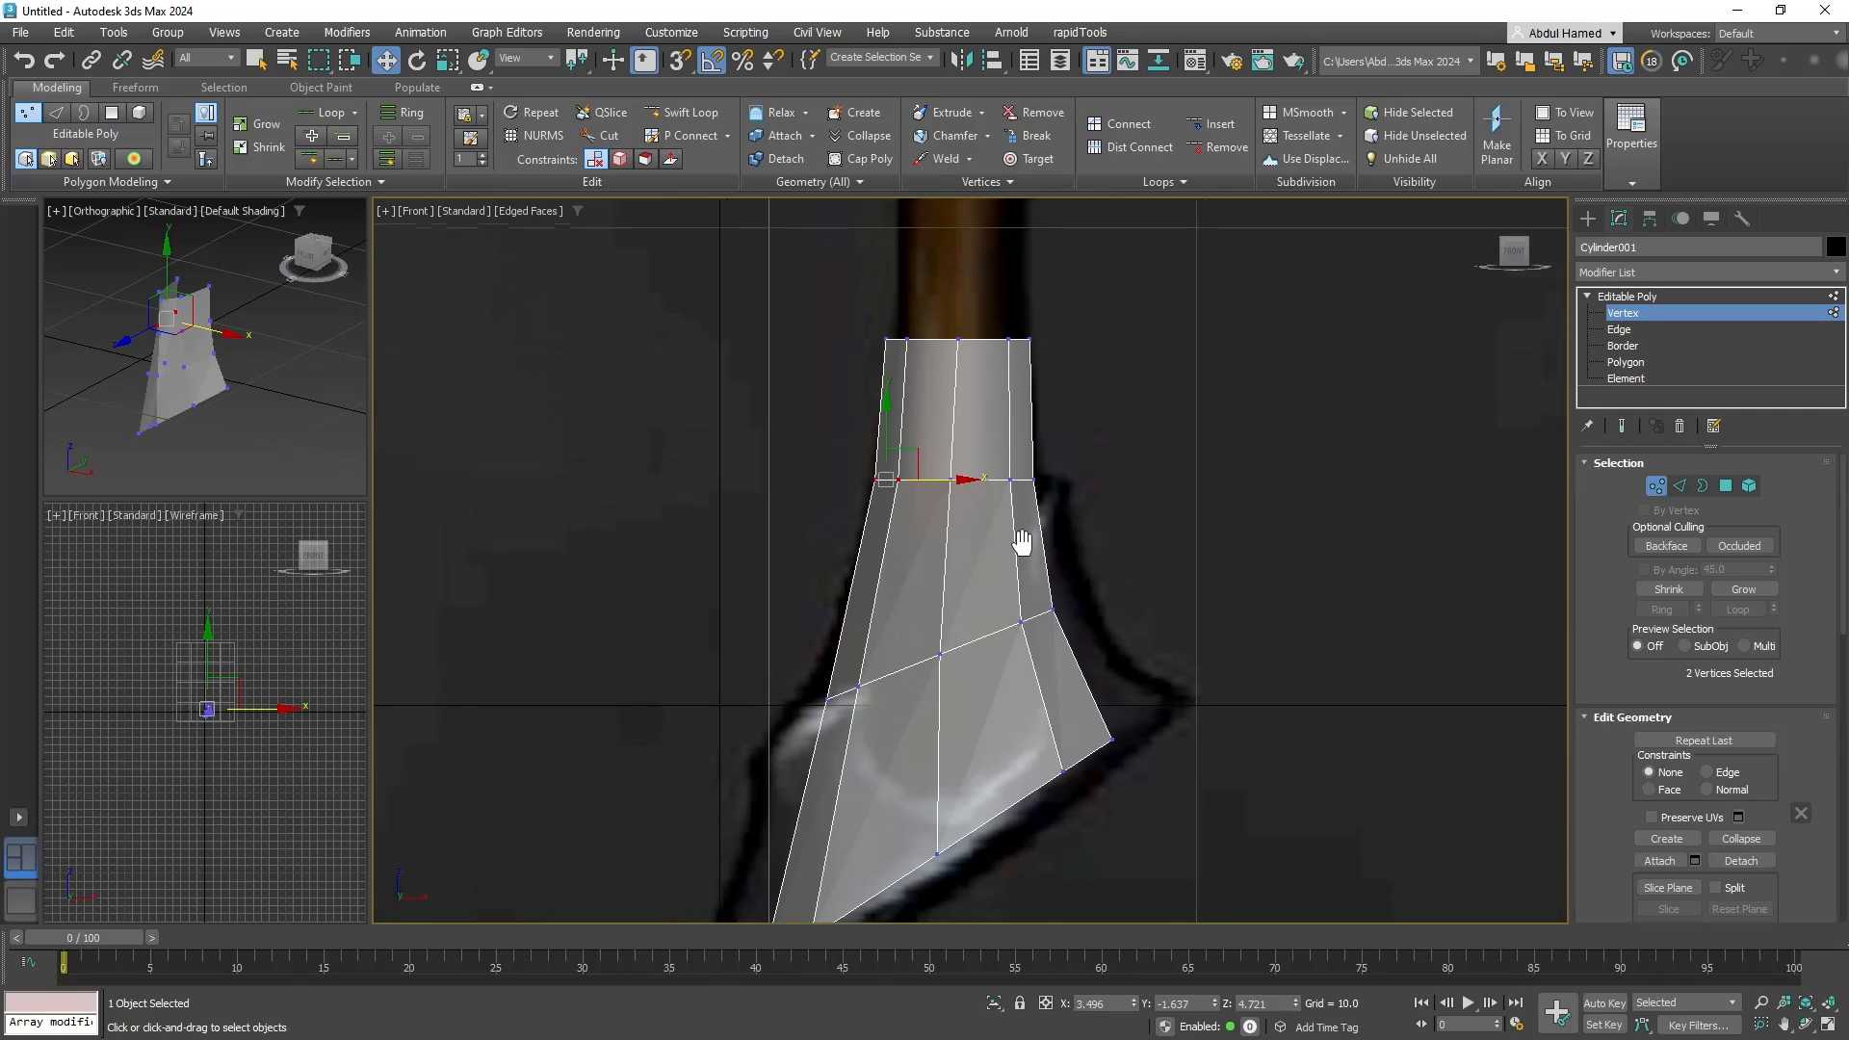
pyautogui.moveTo(1052, 648); pyautogui.dragTo(1008, 665)
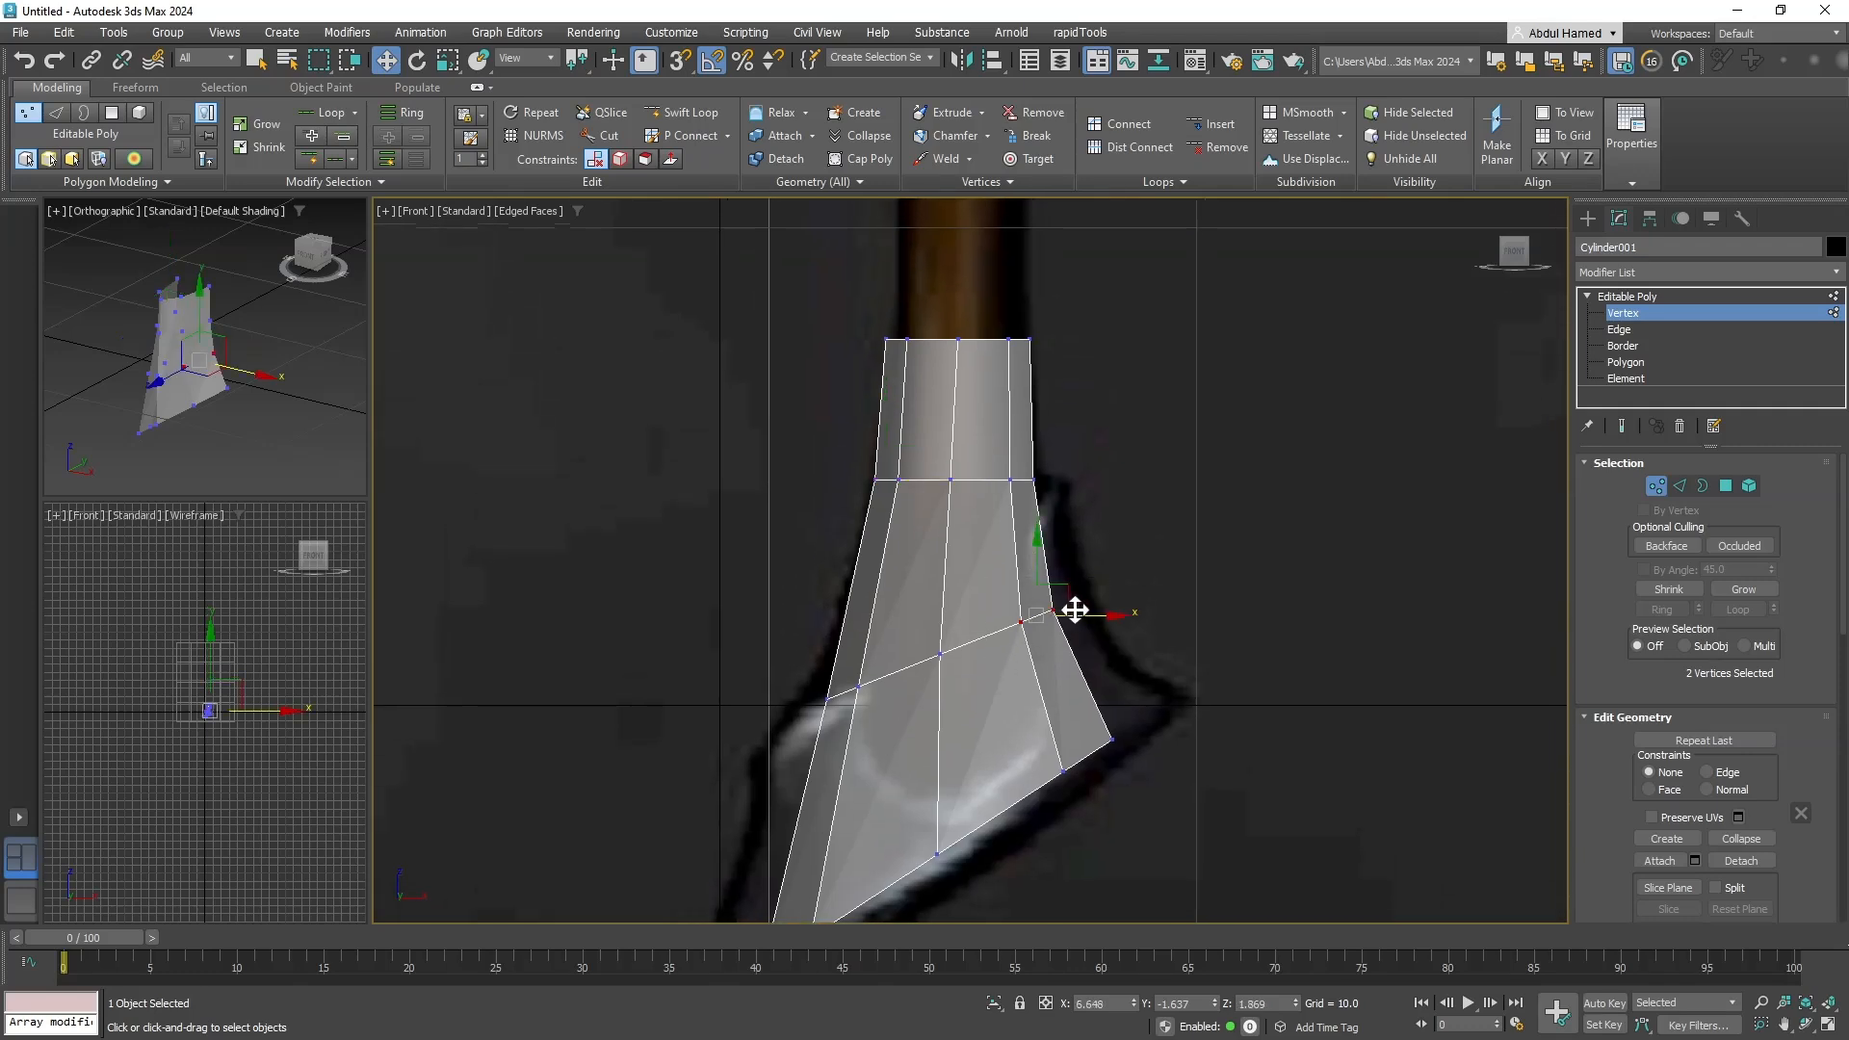
pyautogui.moveTo(1090, 611); pyautogui.dragTo(1093, 611)
pyautogui.moveTo(1088, 612); pyautogui.dragTo(1138, 431, button='middle')
pyautogui.moveTo(928, 824); pyautogui.dragTo(928, 823)
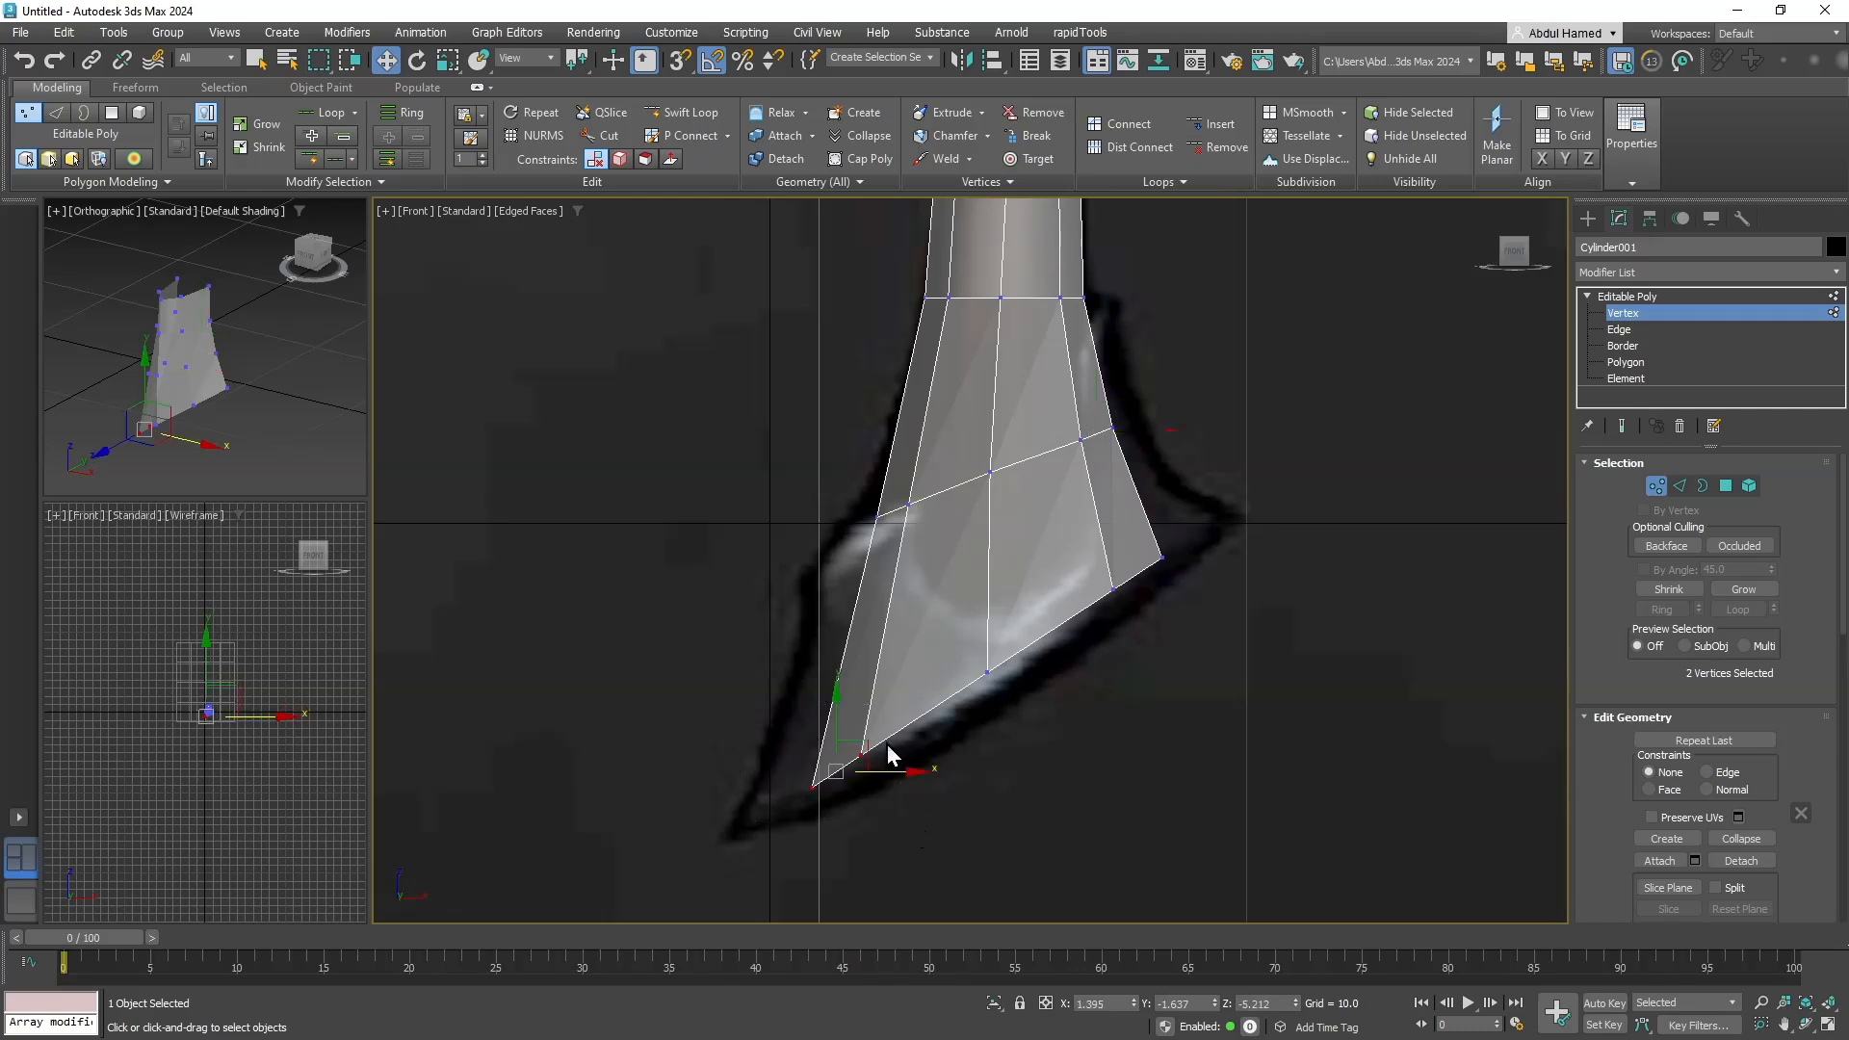
pyautogui.moveTo(866, 749); pyautogui.dragTo(819, 755)
pyautogui.click(831, 759)
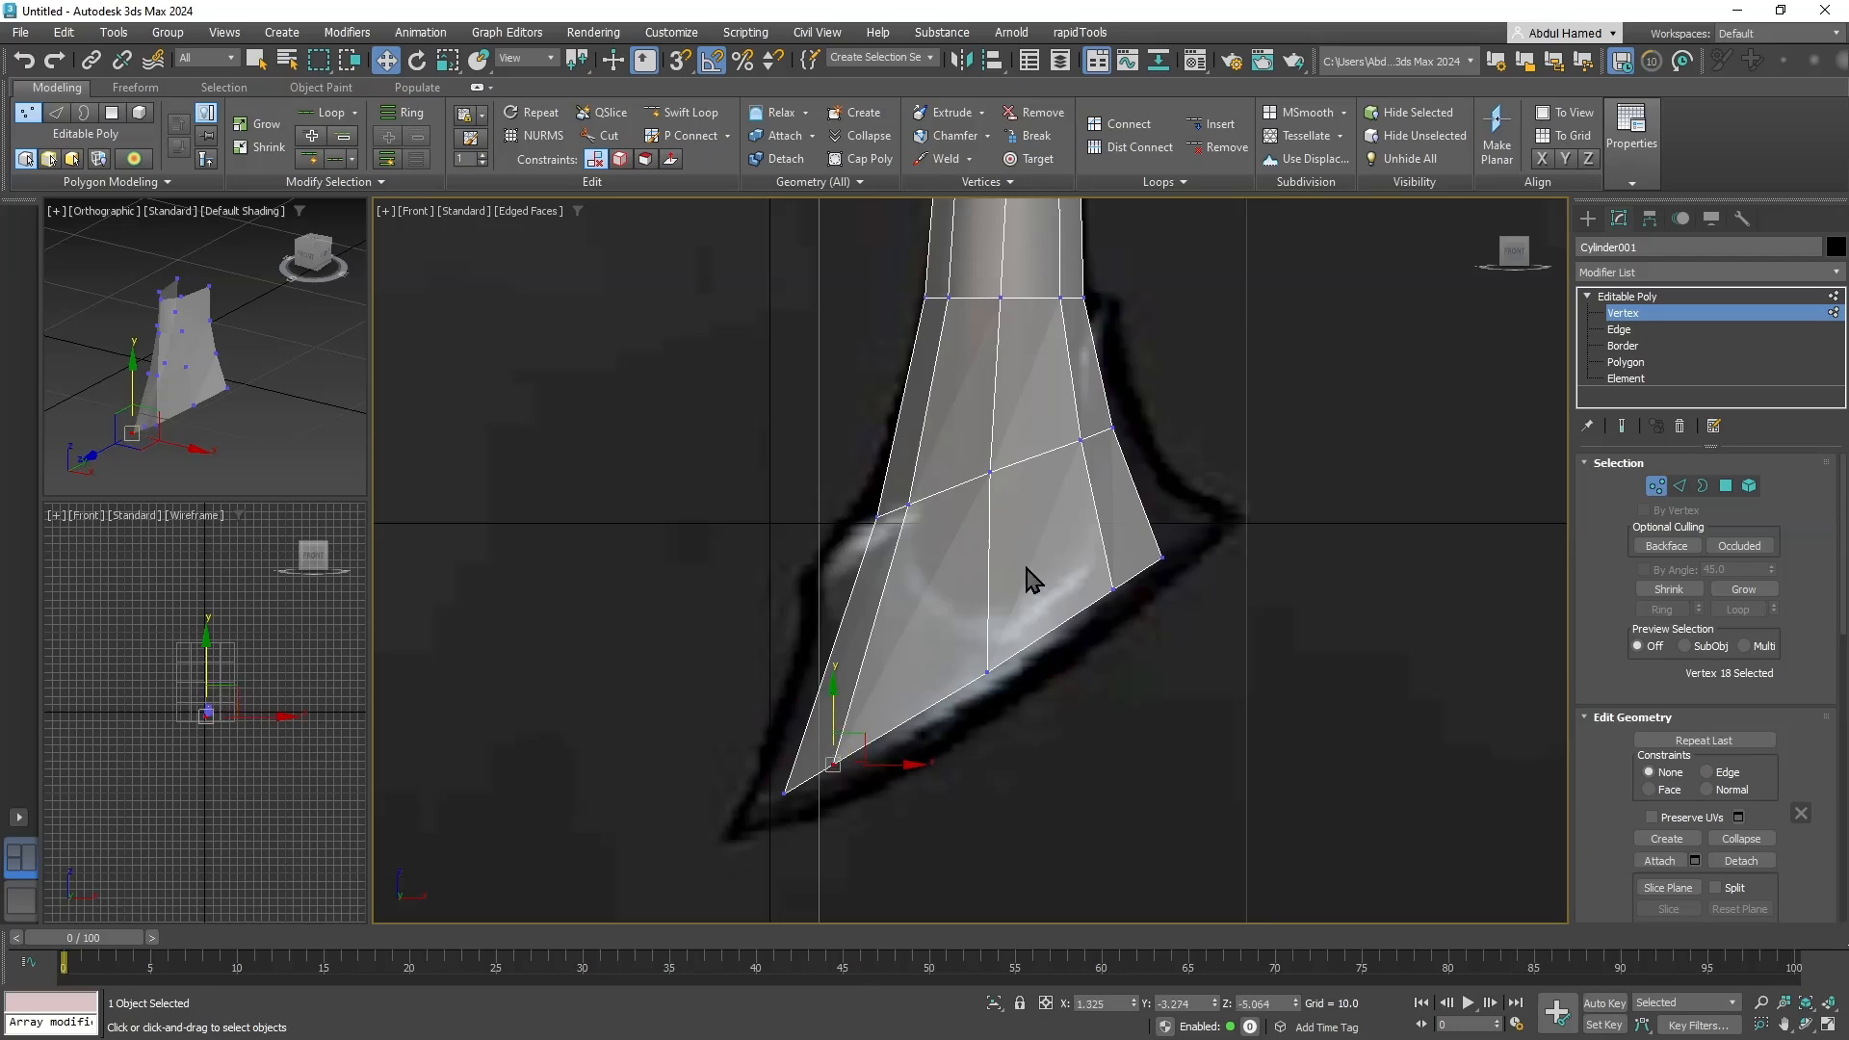
# Extend the upper open edges up the wooden handle to its flared end, and add a second short segment there.
pyautogui.moveTo(1009, 231); pyautogui.dragTo(964, 696, button='middle')
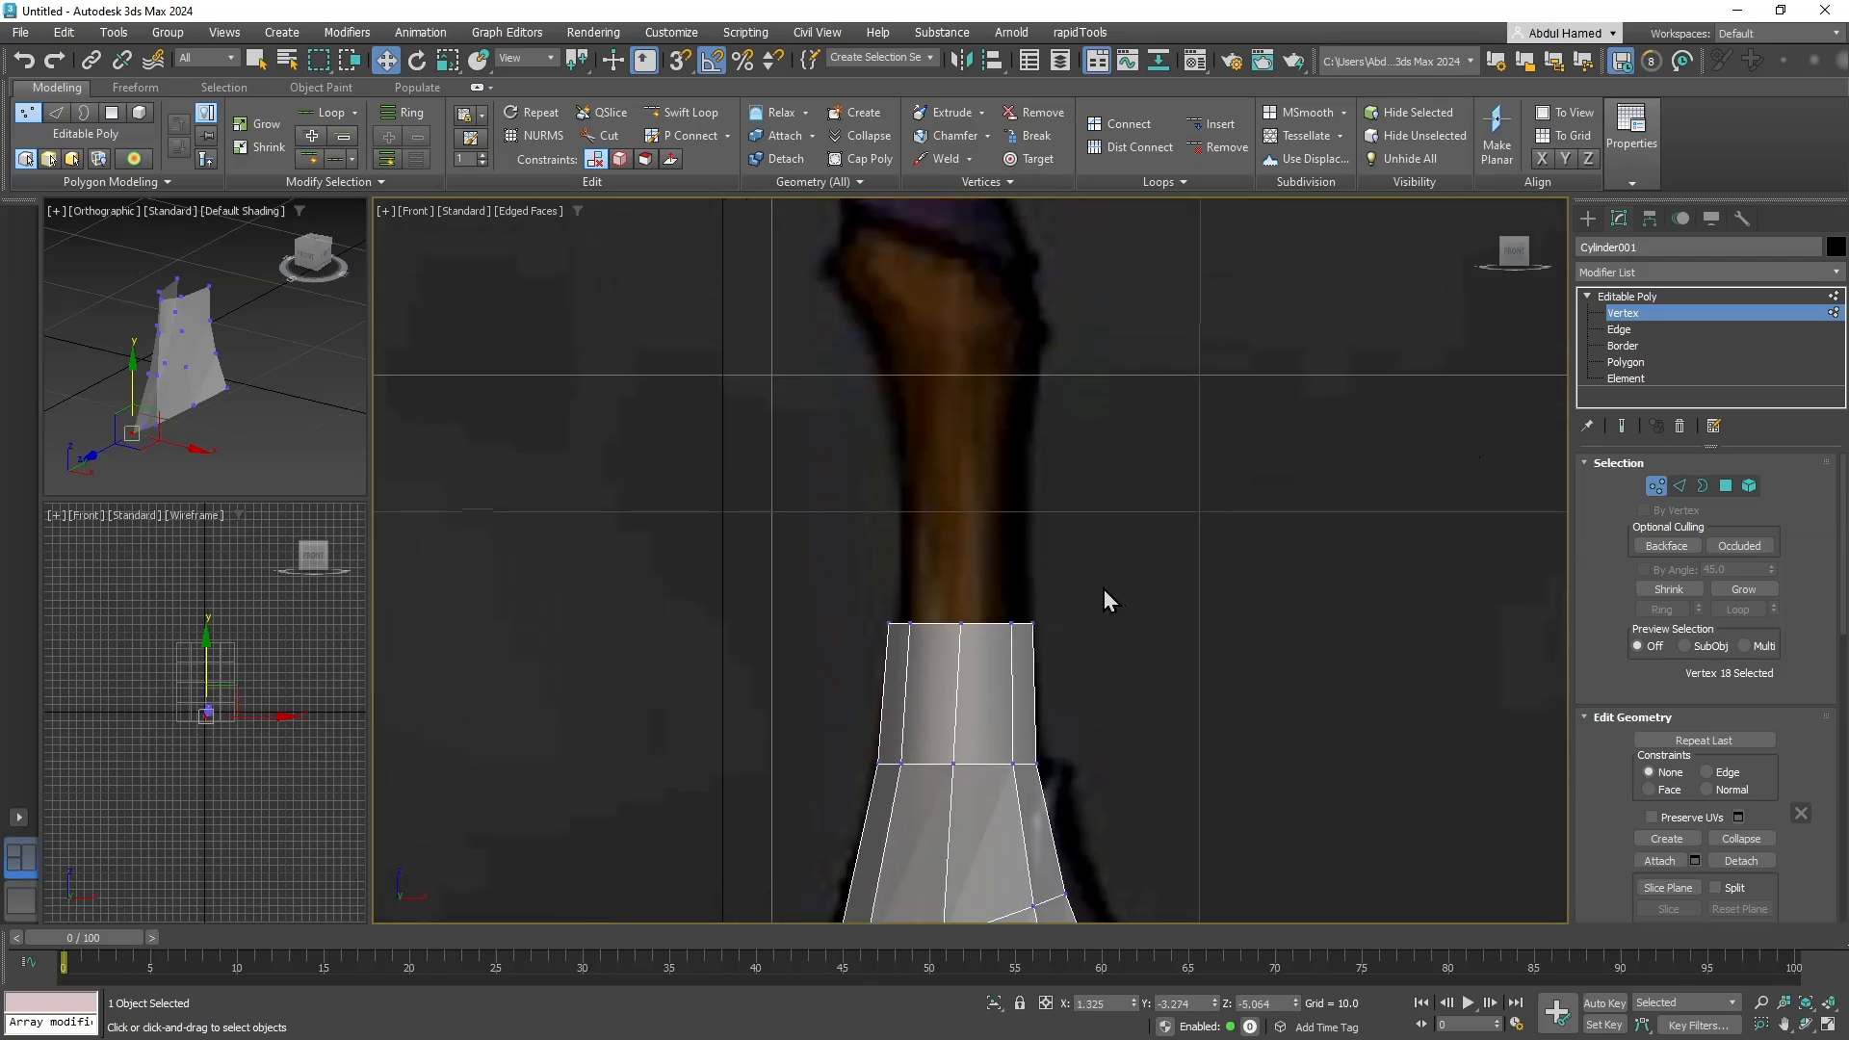
pyautogui.click(1644, 335)
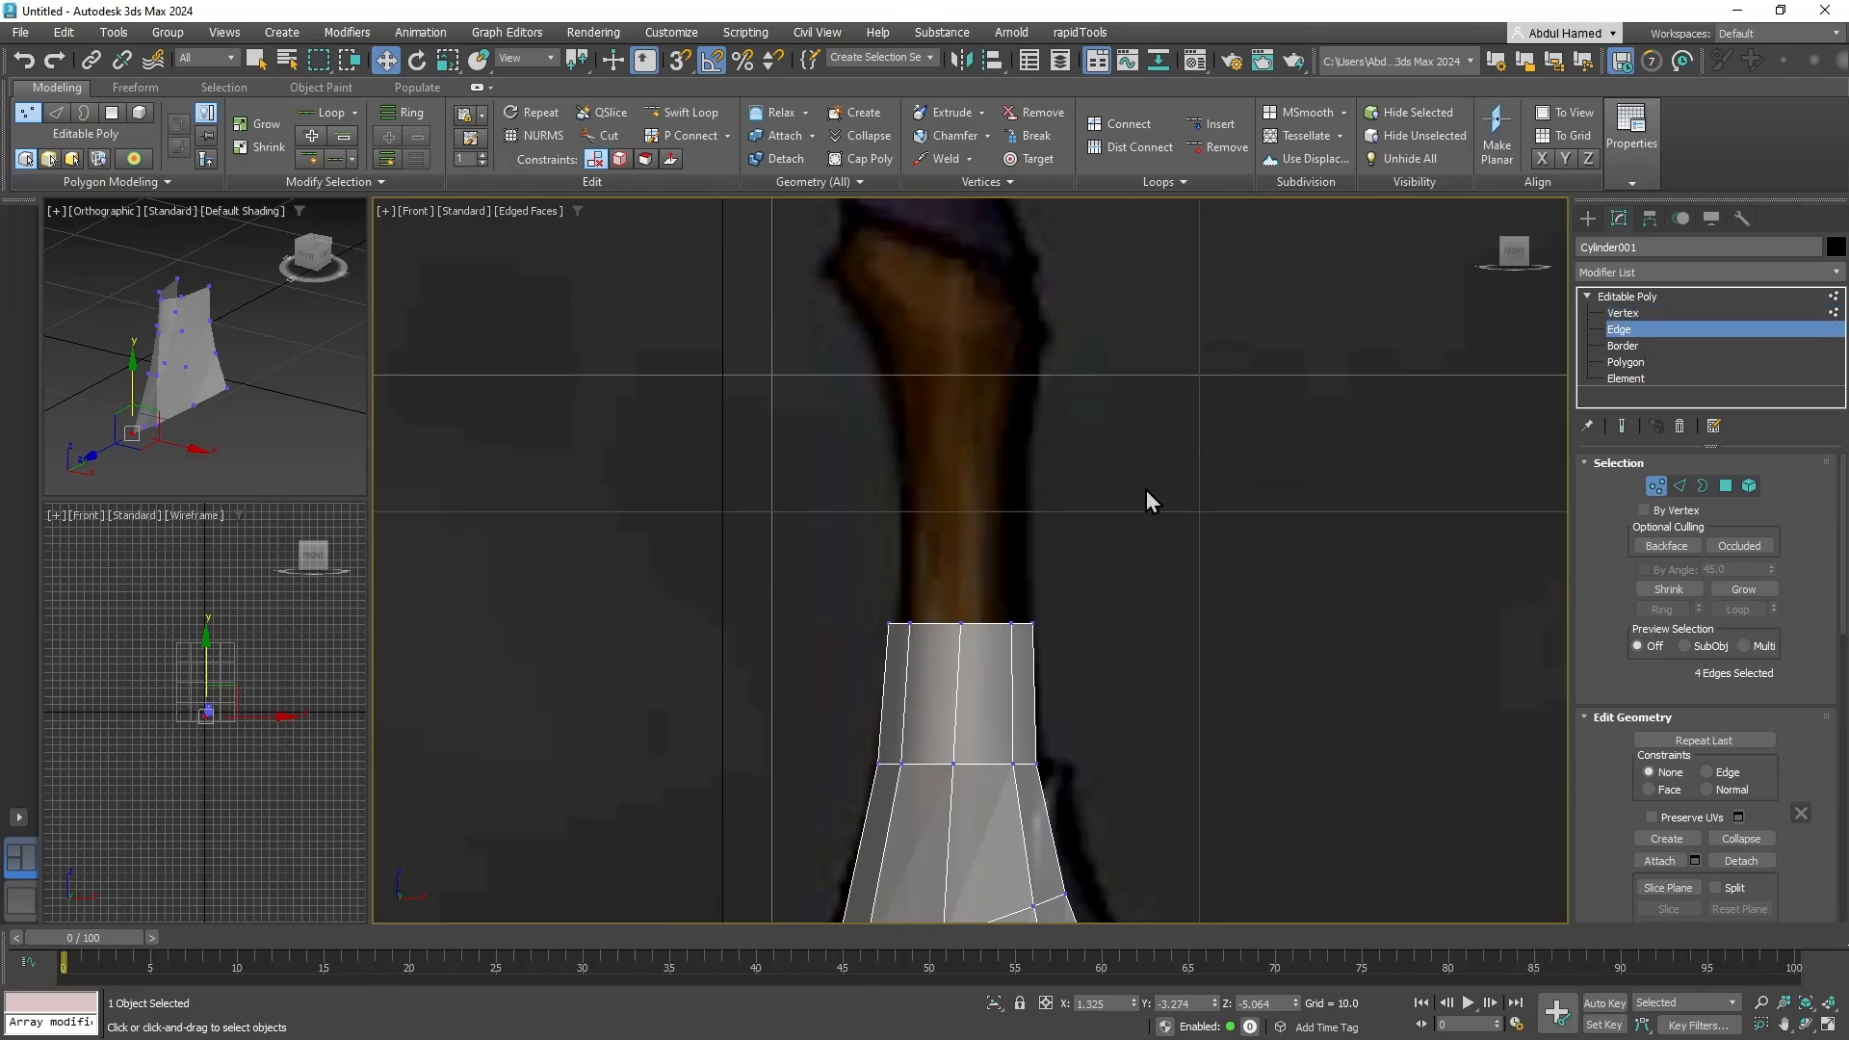
pyautogui.doubleClick(986, 622)
pyautogui.press('w')
pyautogui.keyDown('shift'); pyautogui.moveTo(953, 565); pyautogui.dragTo(957, 326); pyautogui.keyUp('shift')
pyautogui.moveTo(957, 326); pyautogui.dragTo(939, 631, button='middle')
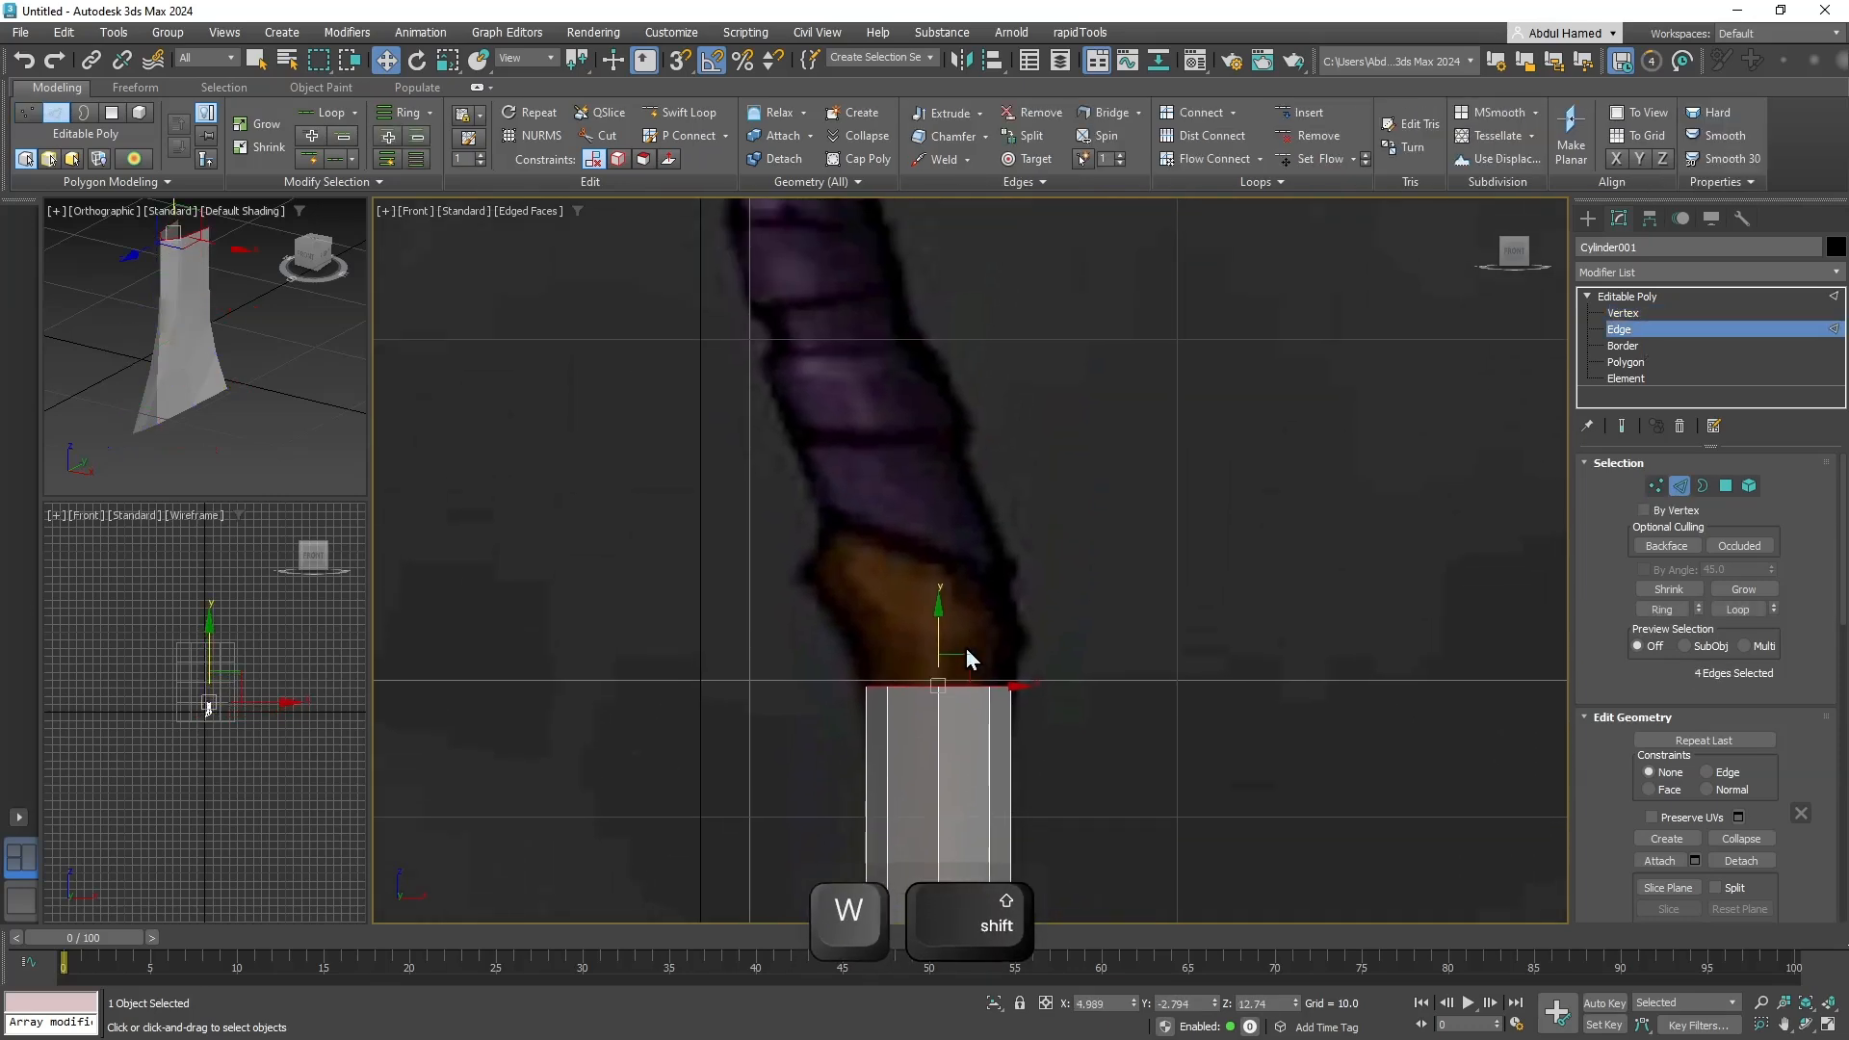
pyautogui.keyDown('shift'); pyautogui.moveTo(936, 582); pyautogui.dragTo(936, 582); pyautogui.keyUp('shift')
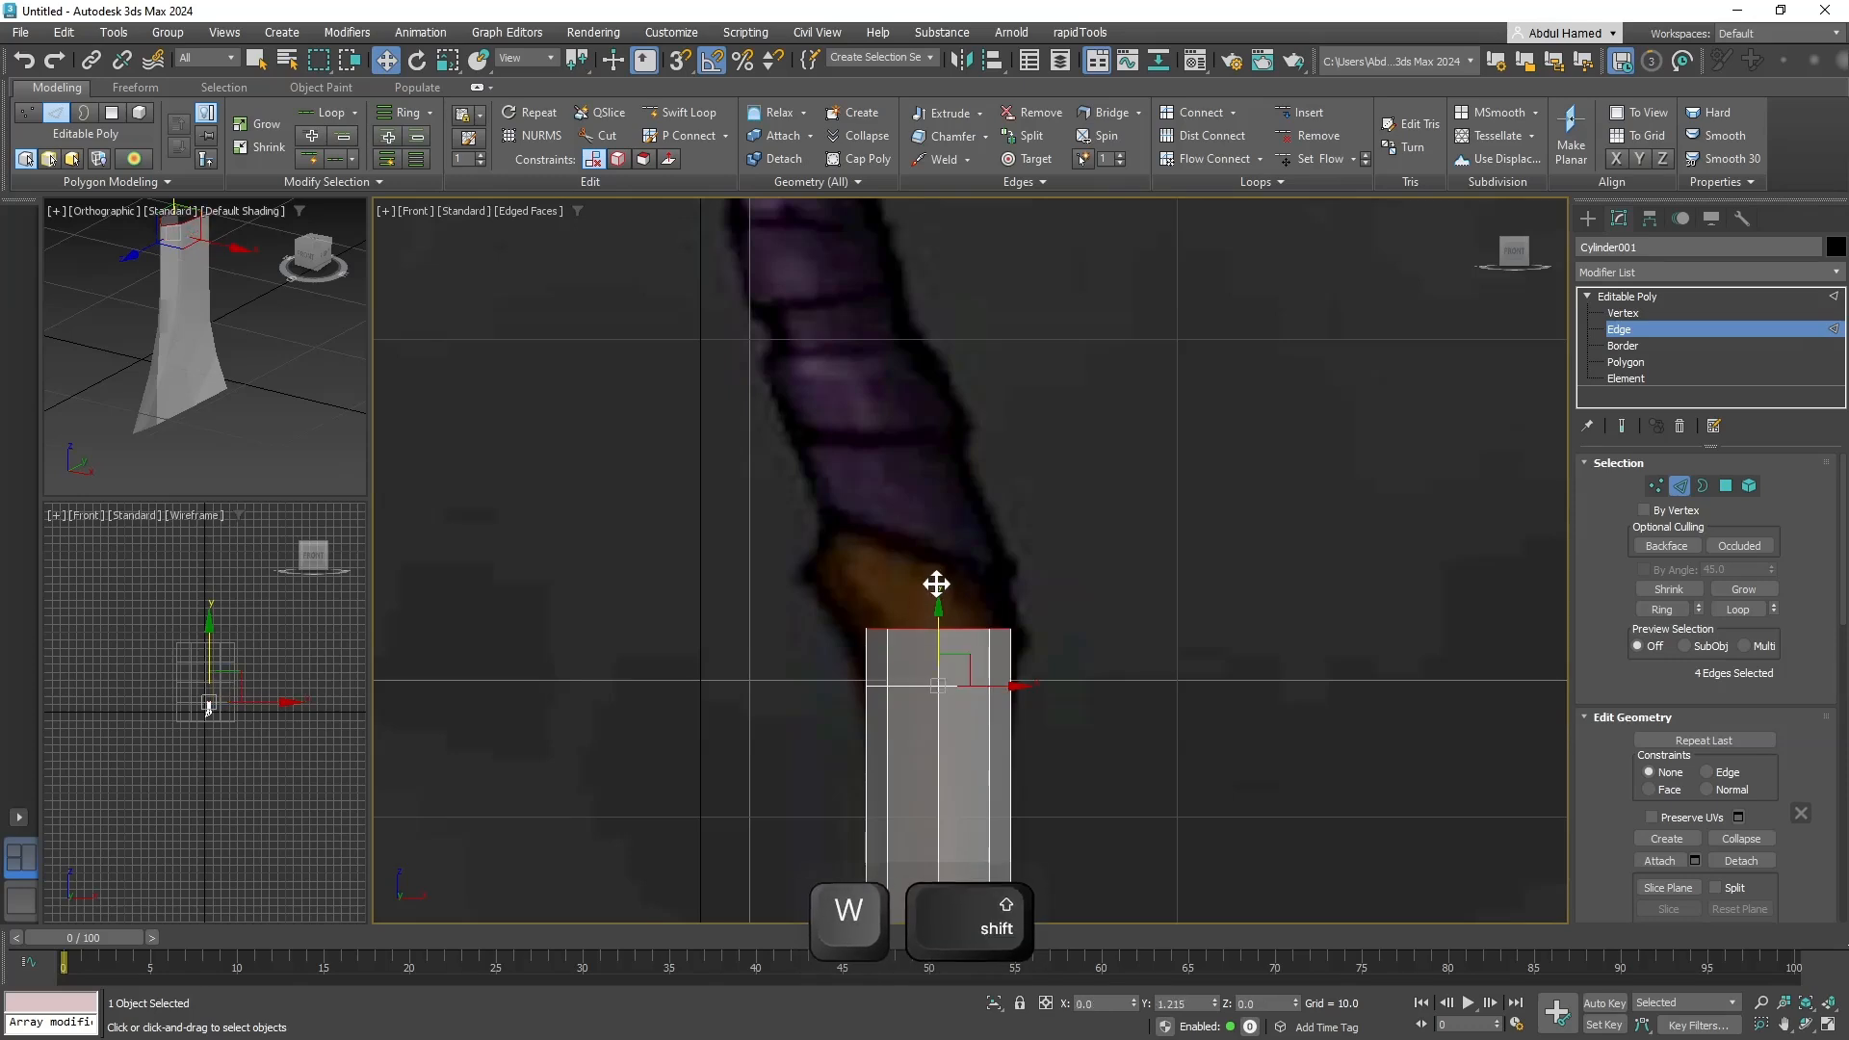
# Move the outer vertices of the top row outward on both sides to follow the slanted, flared end of the wood.
pyautogui.click(1624, 314)
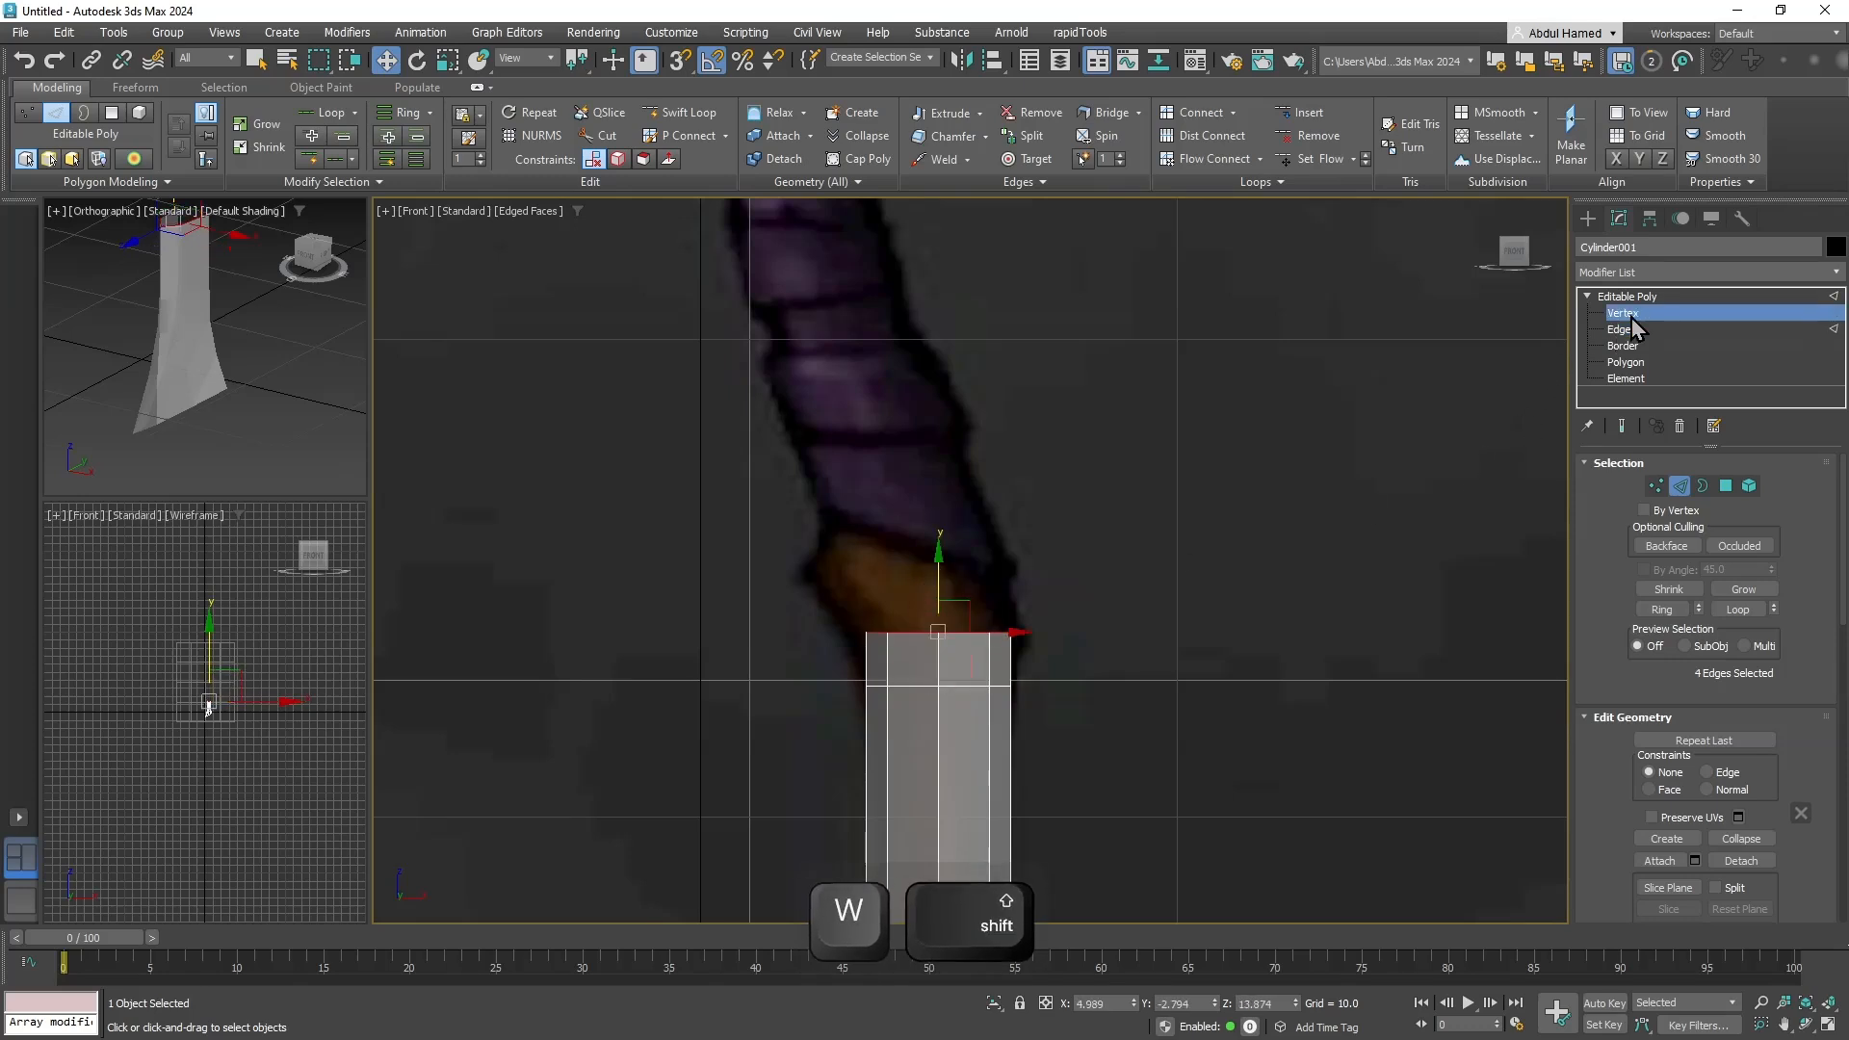
pyautogui.moveTo(812, 594); pyautogui.dragTo(850, 549)
pyautogui.press('w')
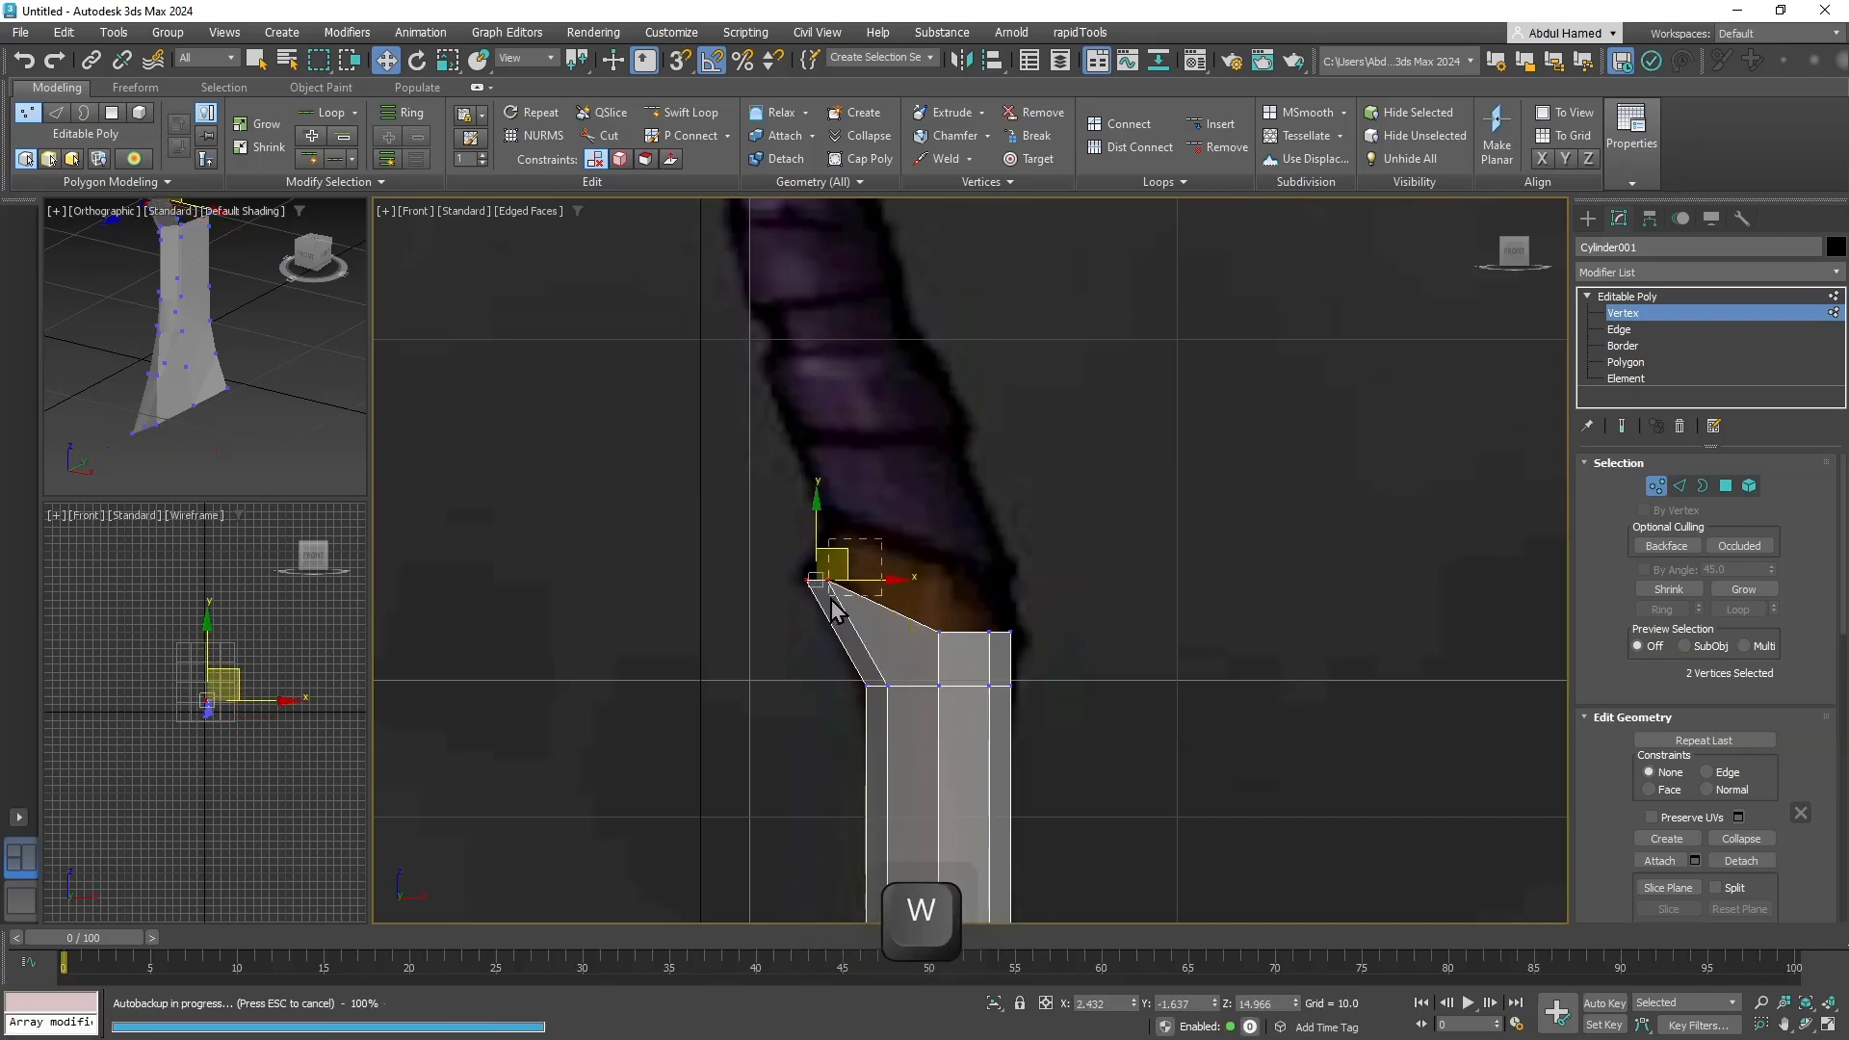
pyautogui.click(827, 580)
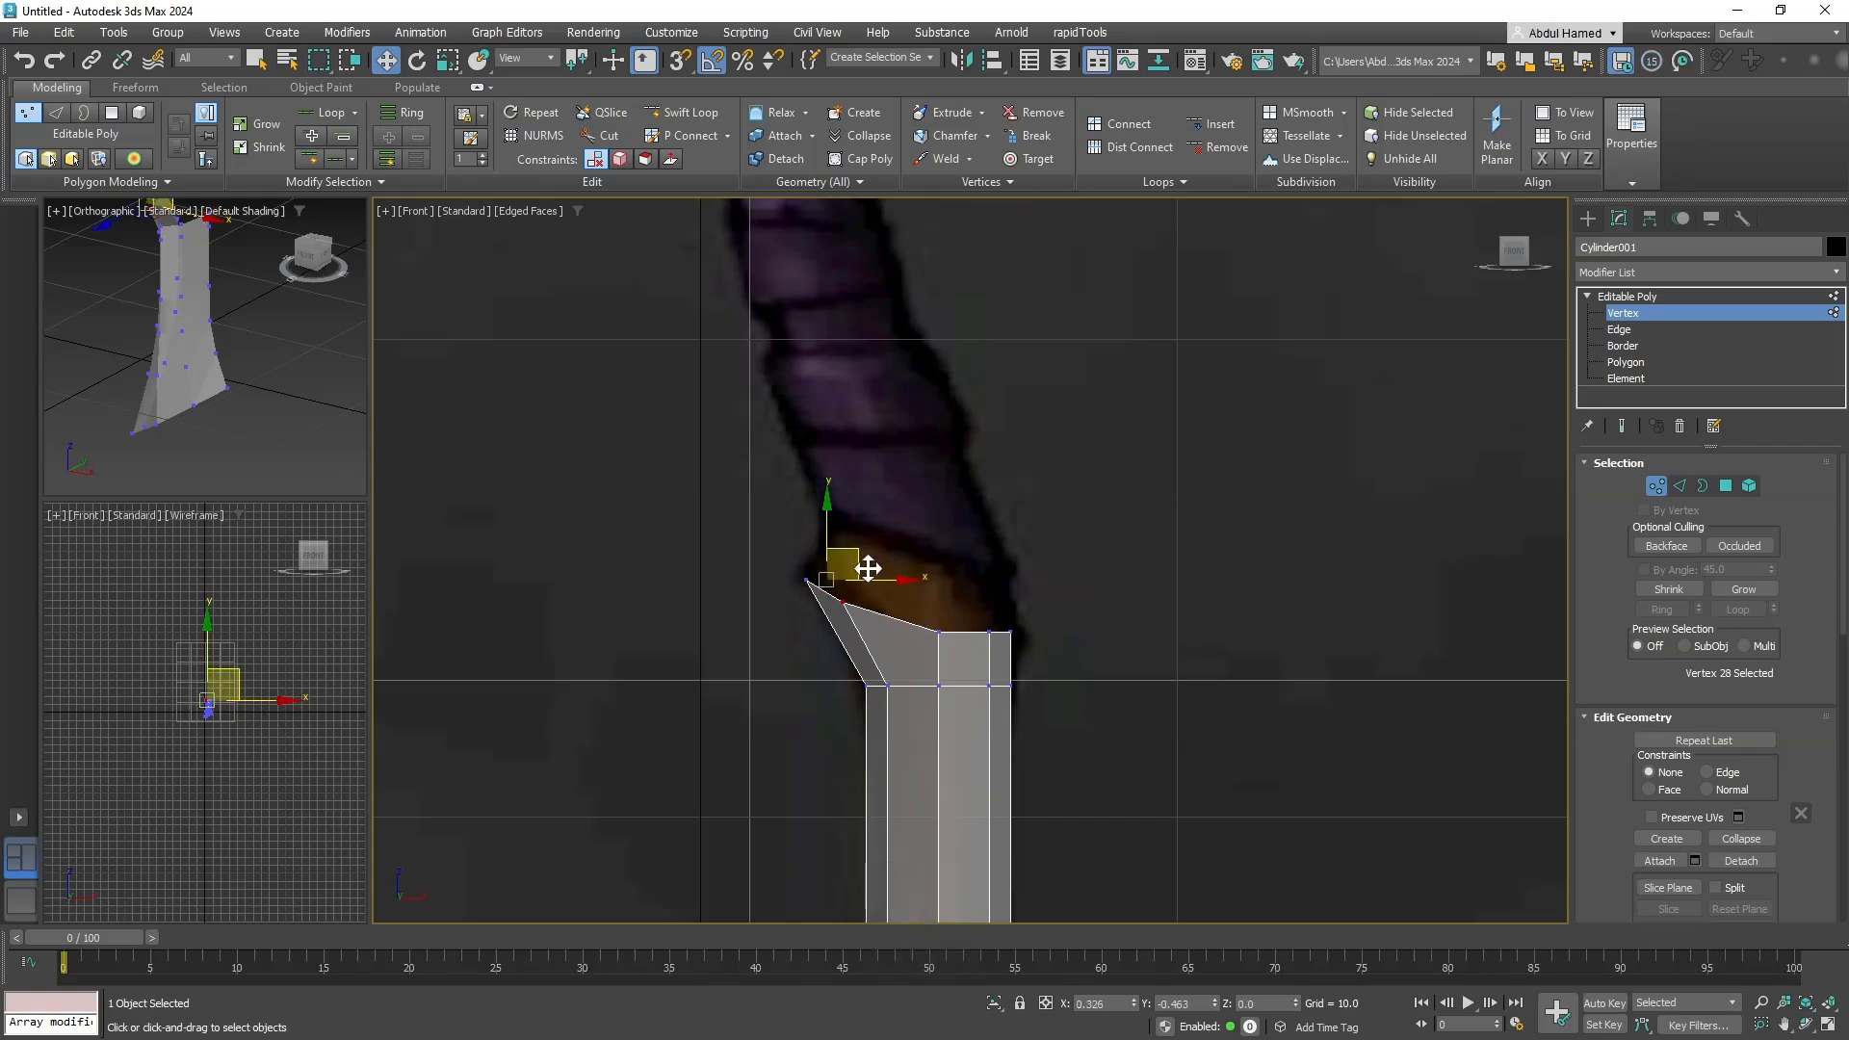
pyautogui.moveTo(868, 569); pyautogui.dragTo(868, 566)
pyautogui.moveTo(969, 643); pyautogui.dragTo(1011, 624)
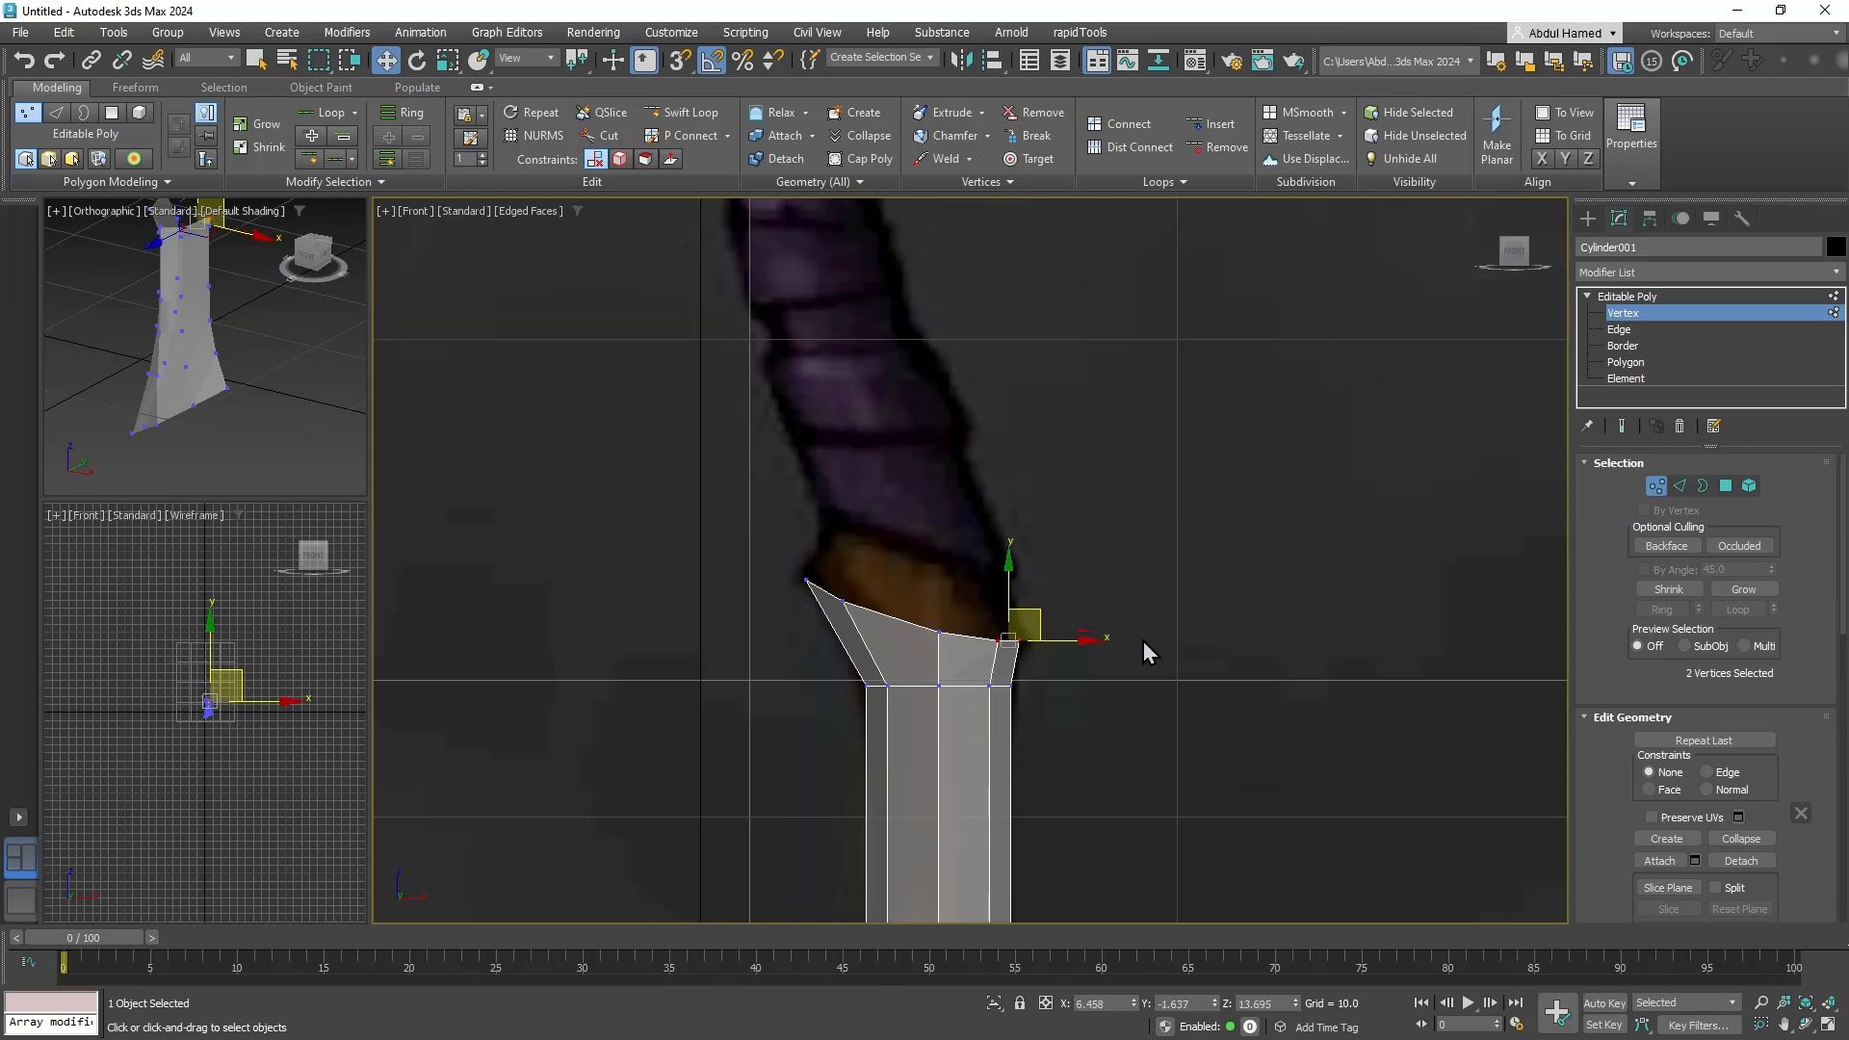
pyautogui.click(1049, 663)
pyautogui.click(998, 641)
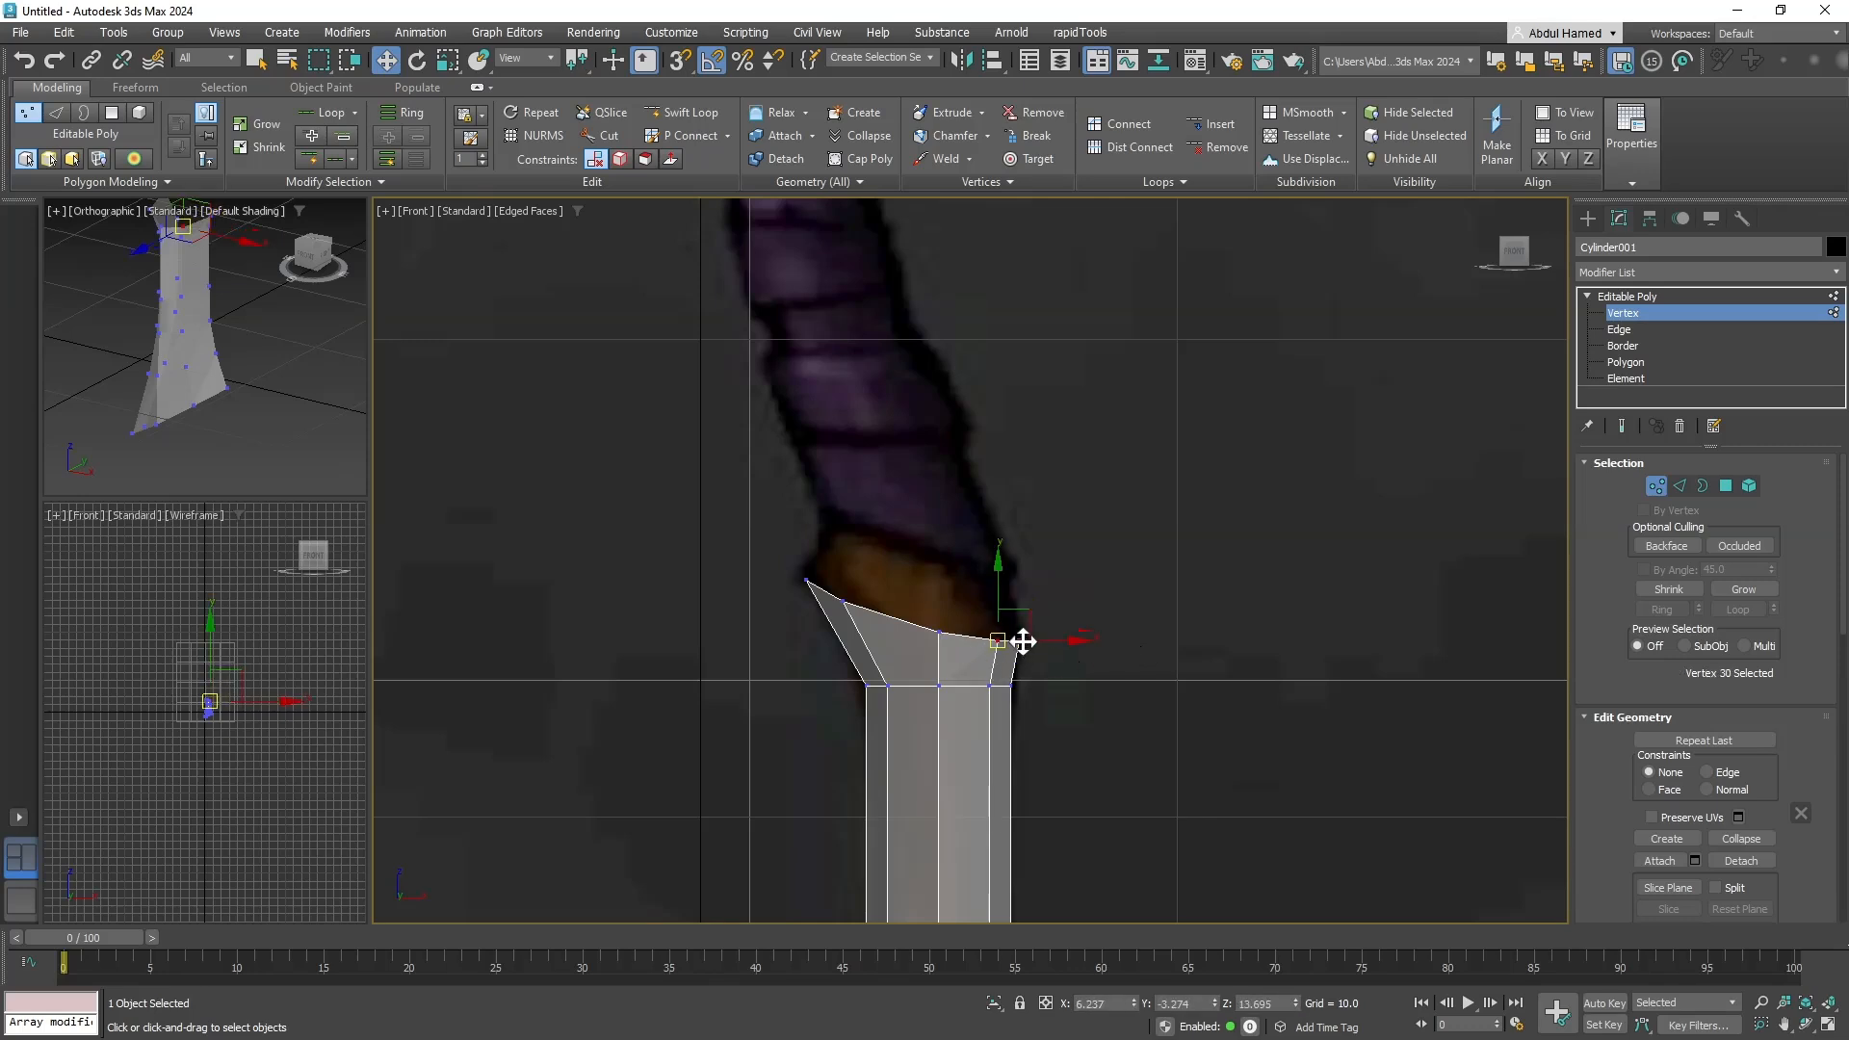
pyautogui.moveTo(1029, 641); pyautogui.dragTo(1026, 640)
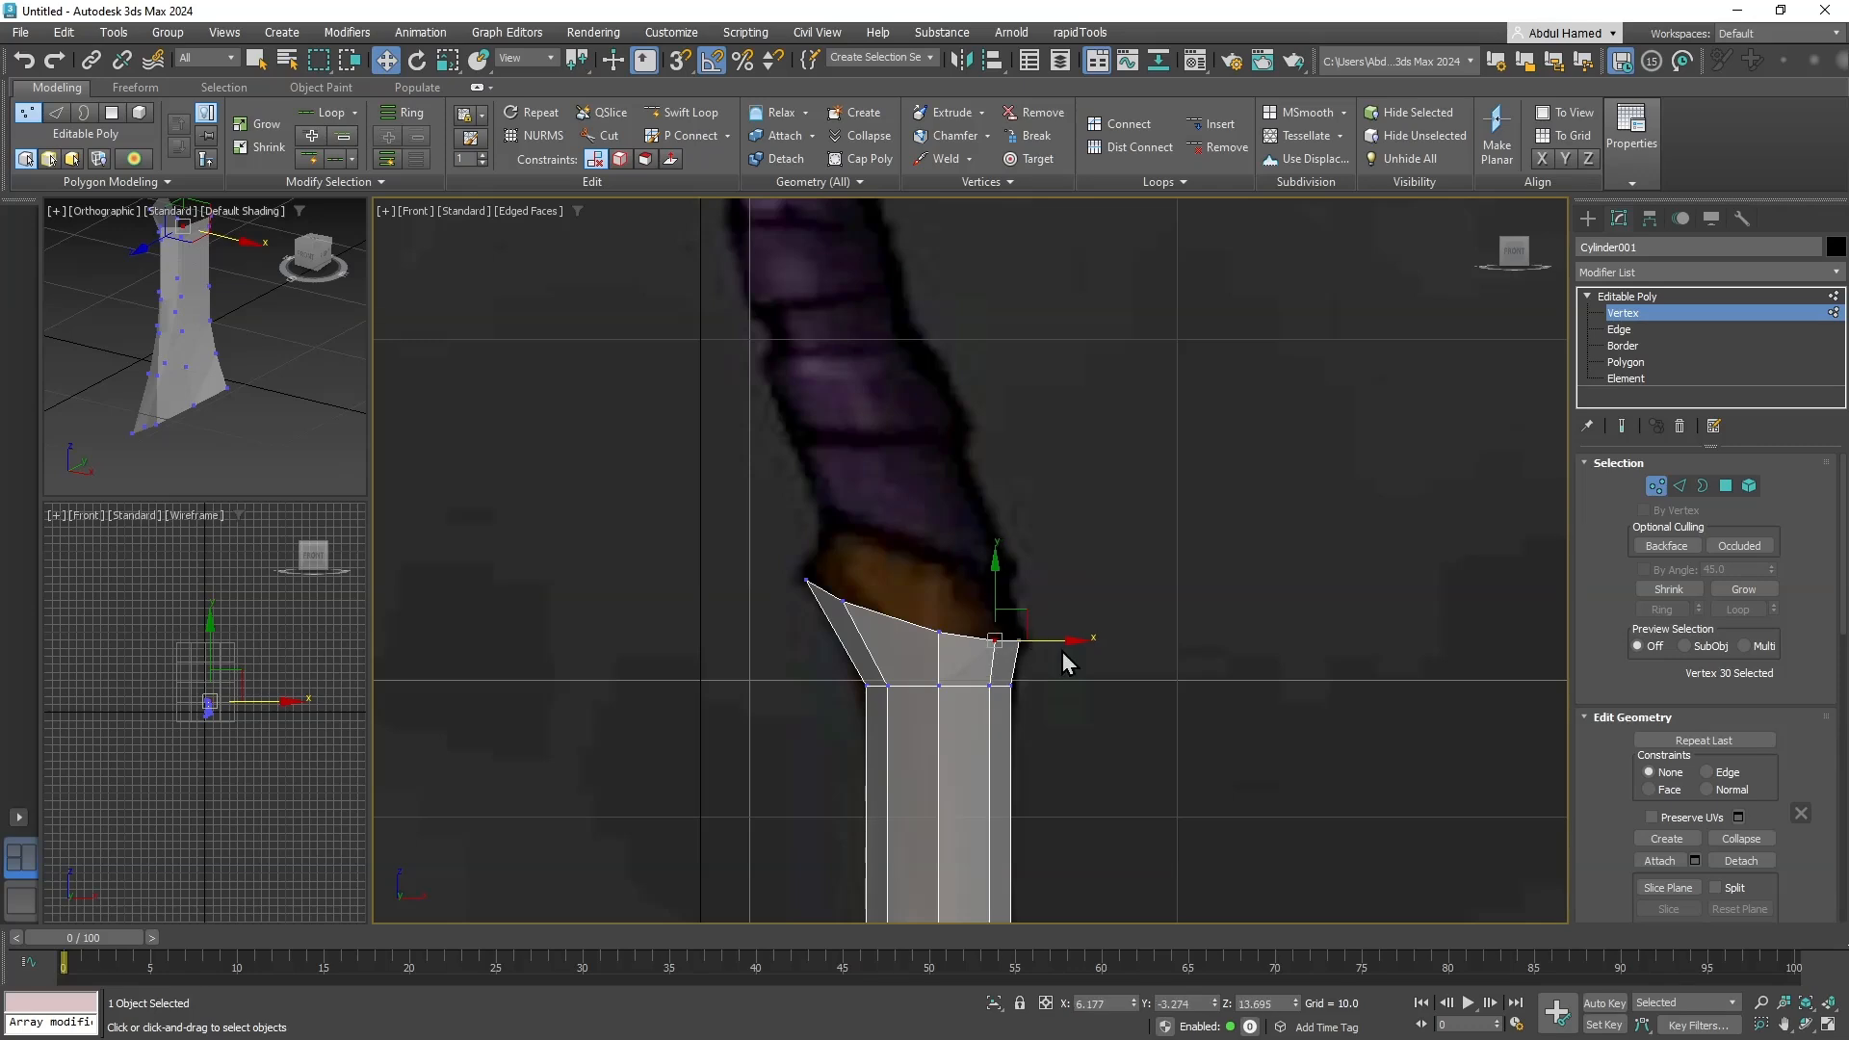
# Extend the top open edges to the start of the purple grip and fit the new vertices to the wood's outline.
pyautogui.click(1641, 328)
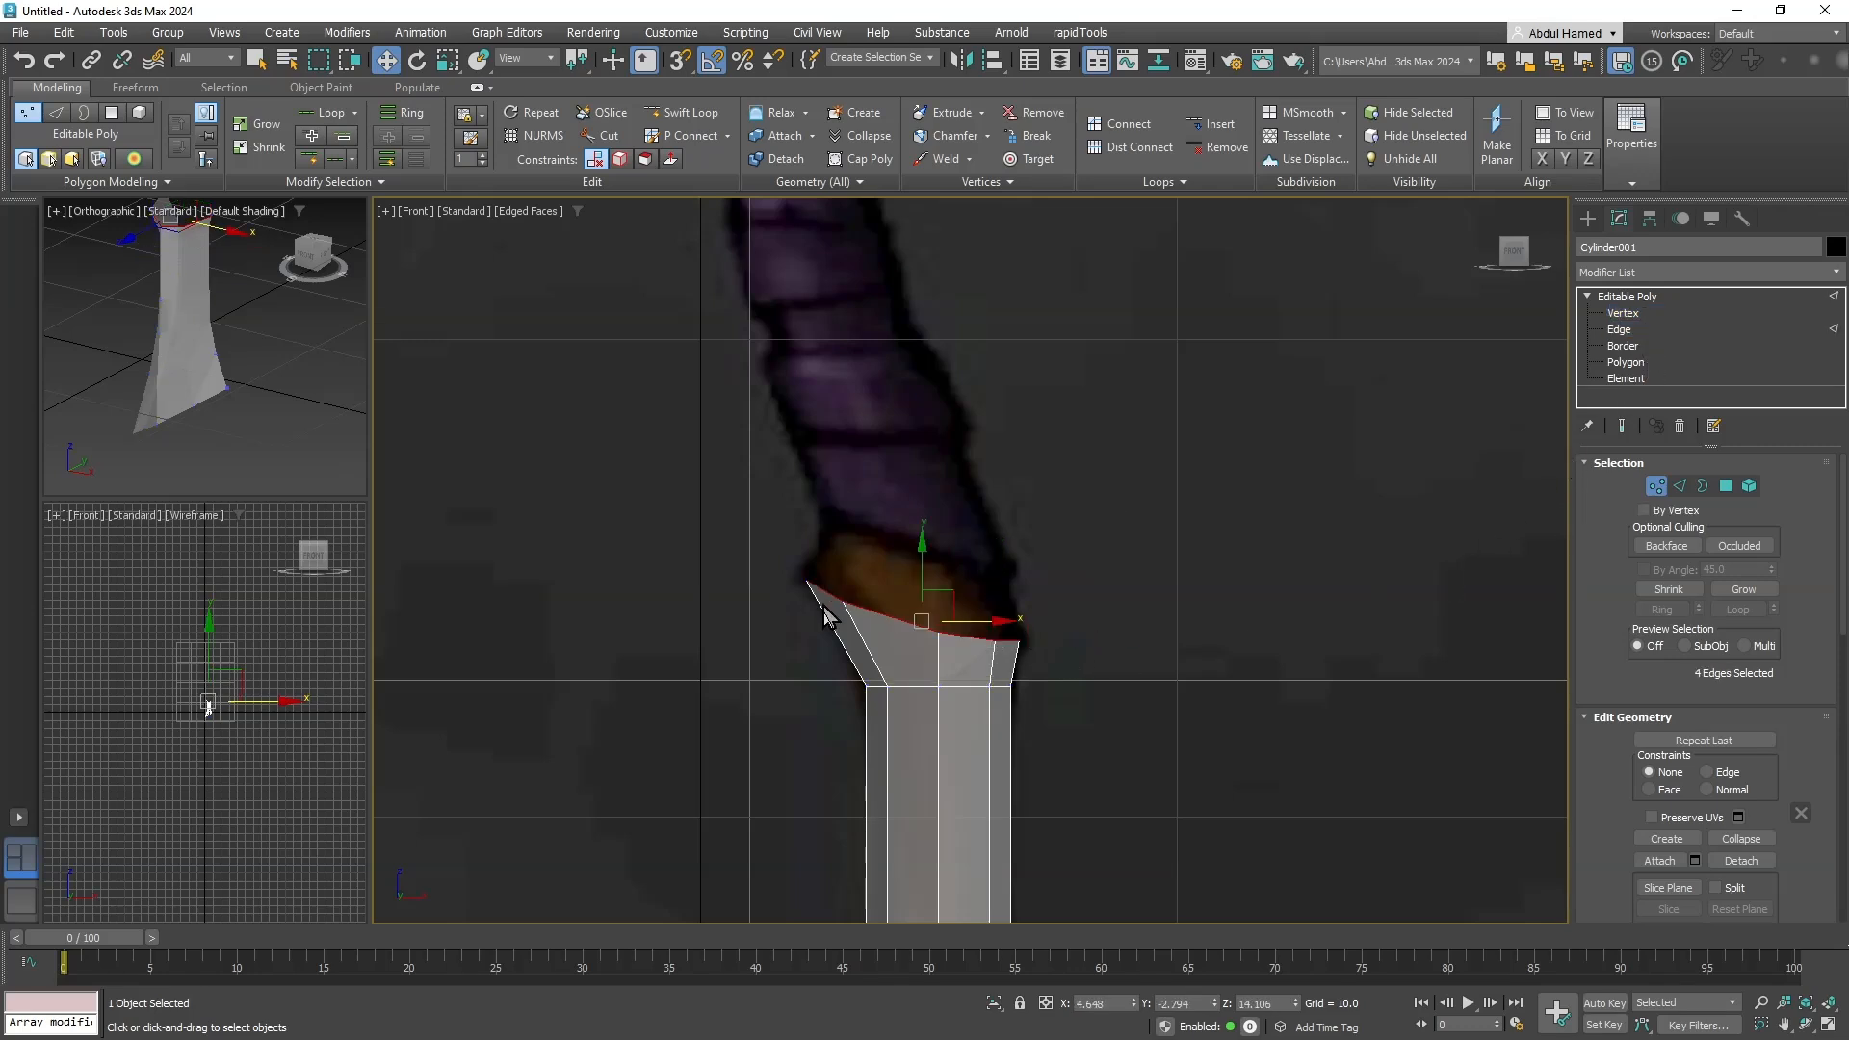
pyautogui.press('w')
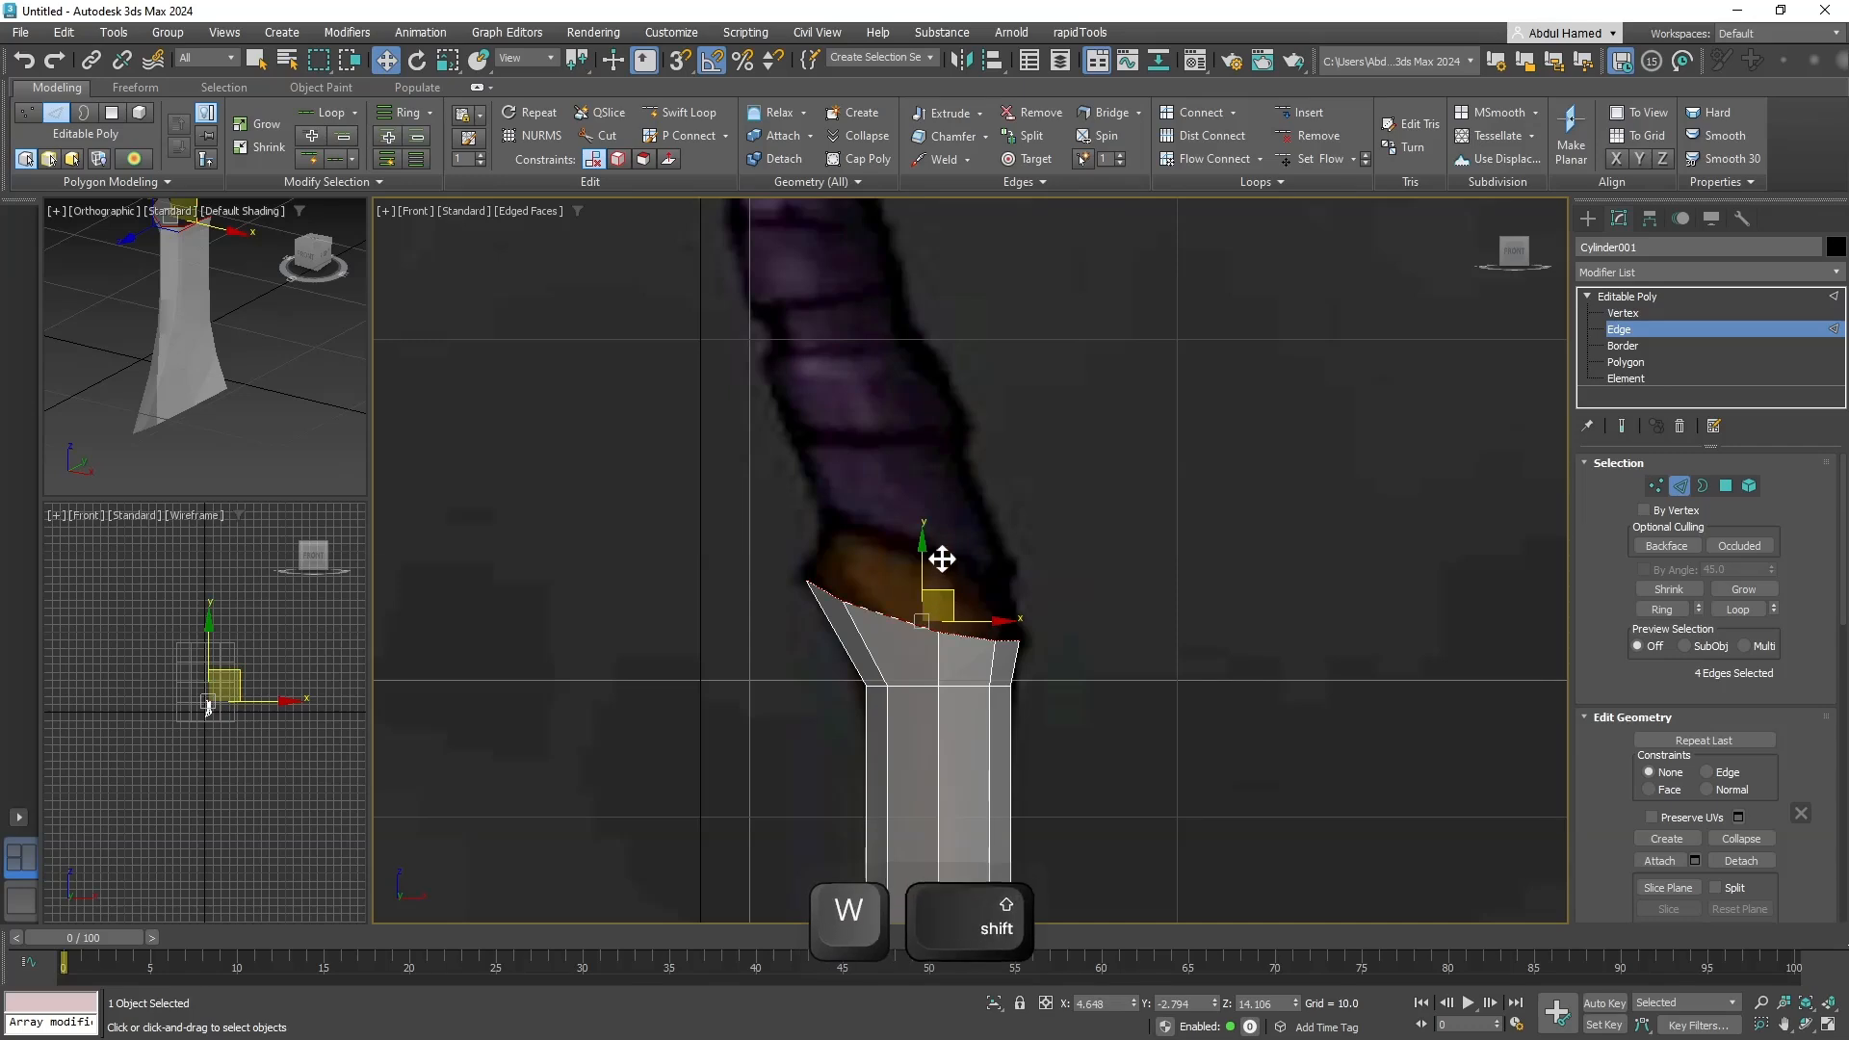
pyautogui.keyDown('shift'); pyautogui.moveTo(941, 553); pyautogui.dragTo(965, 536); pyautogui.keyUp('shift')
pyautogui.click(1623, 313)
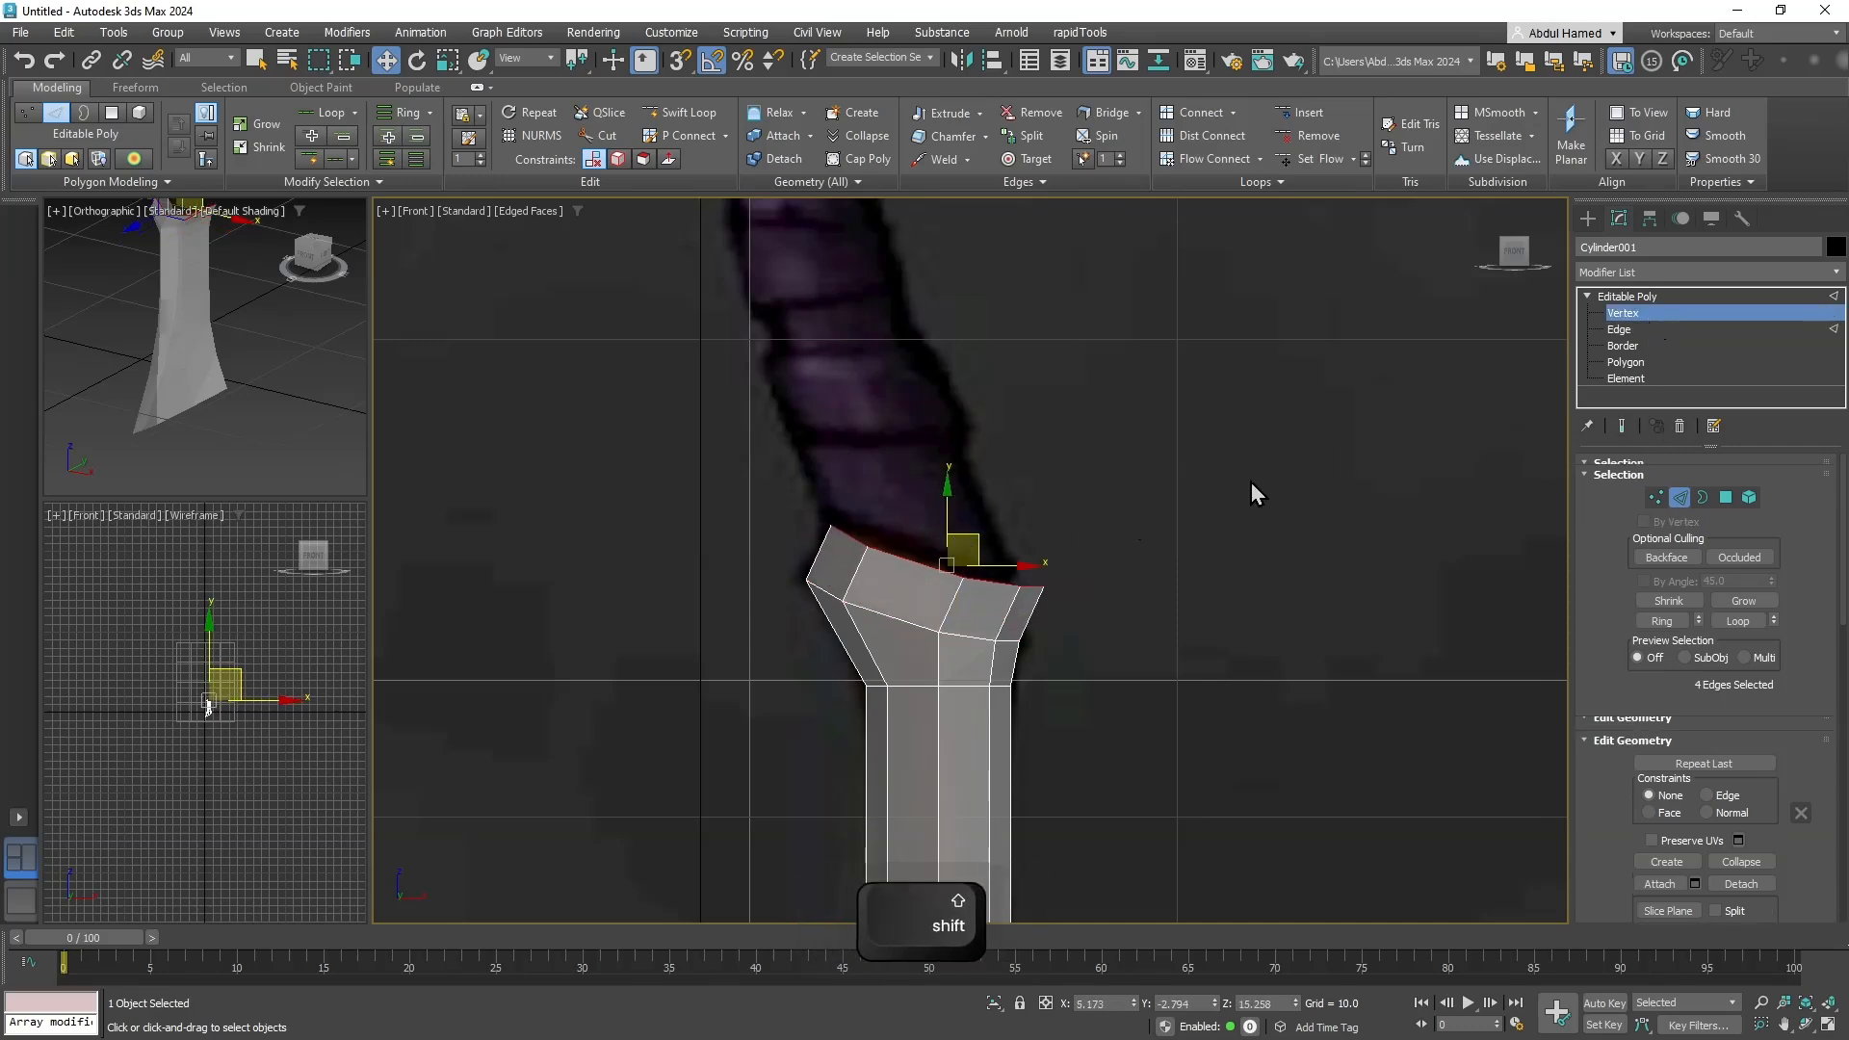
pyautogui.moveTo(916, 601); pyautogui.dragTo(916, 601)
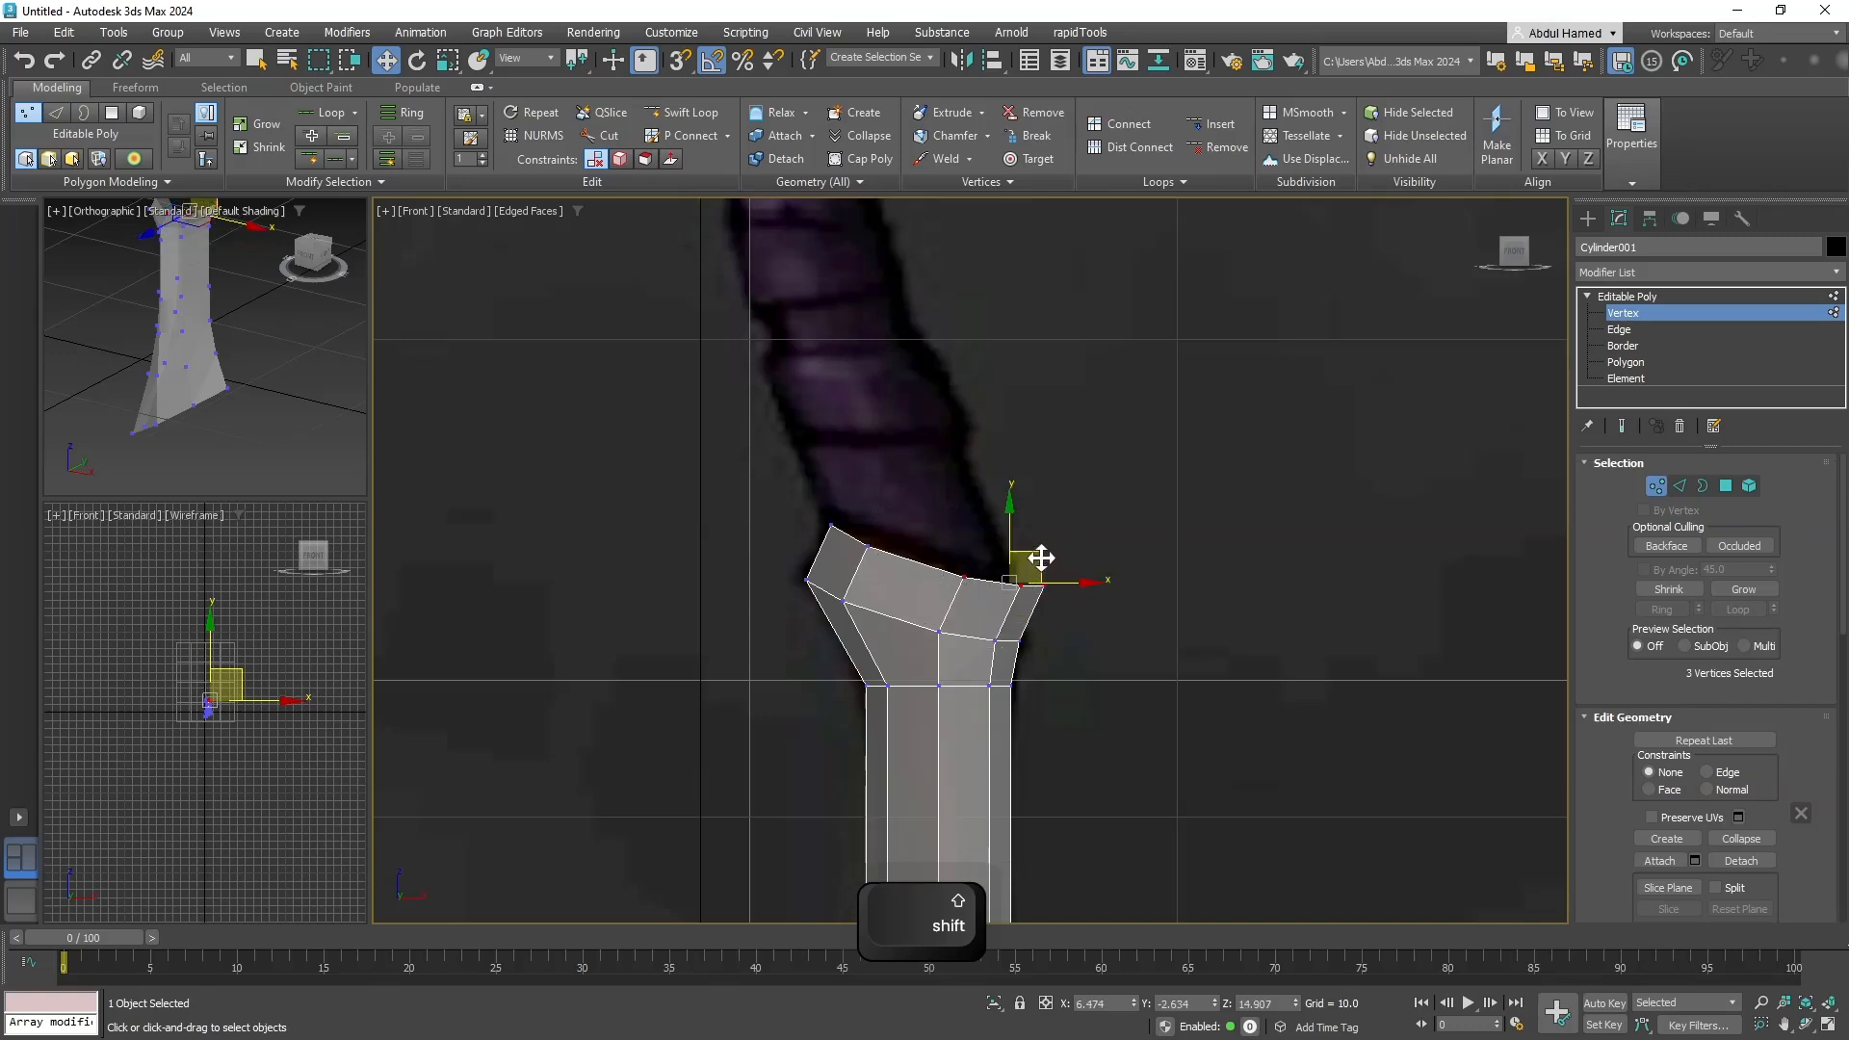
pyautogui.moveTo(1041, 558); pyautogui.dragTo(980, 534)
pyautogui.moveTo(854, 552); pyautogui.dragTo(854, 553)
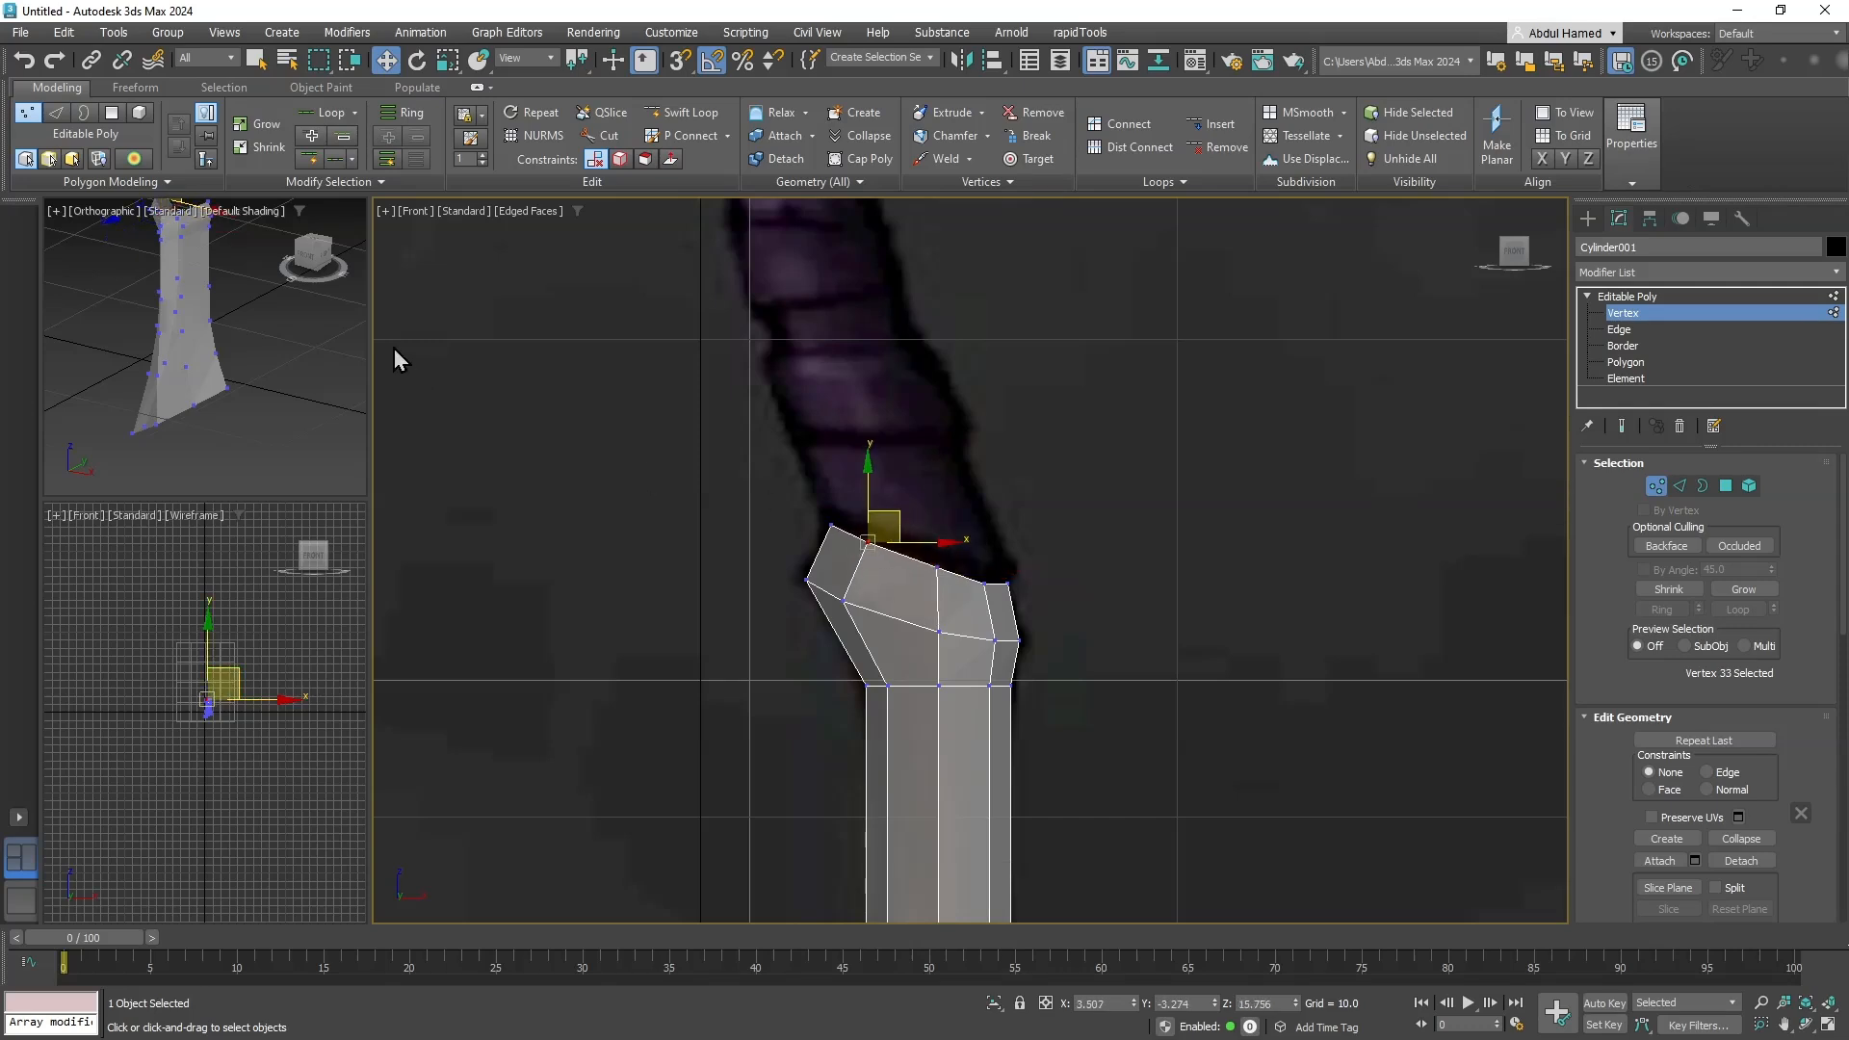
# Select all vertices and flatten the whole mesh's depth by scaling along Y, shifting it closer to the reference plane.
pyautogui.keyDown('alt'); pyautogui.moveTo(149, 442); pyautogui.dragTo(273, 520, button='middle'); pyautogui.keyUp('alt')
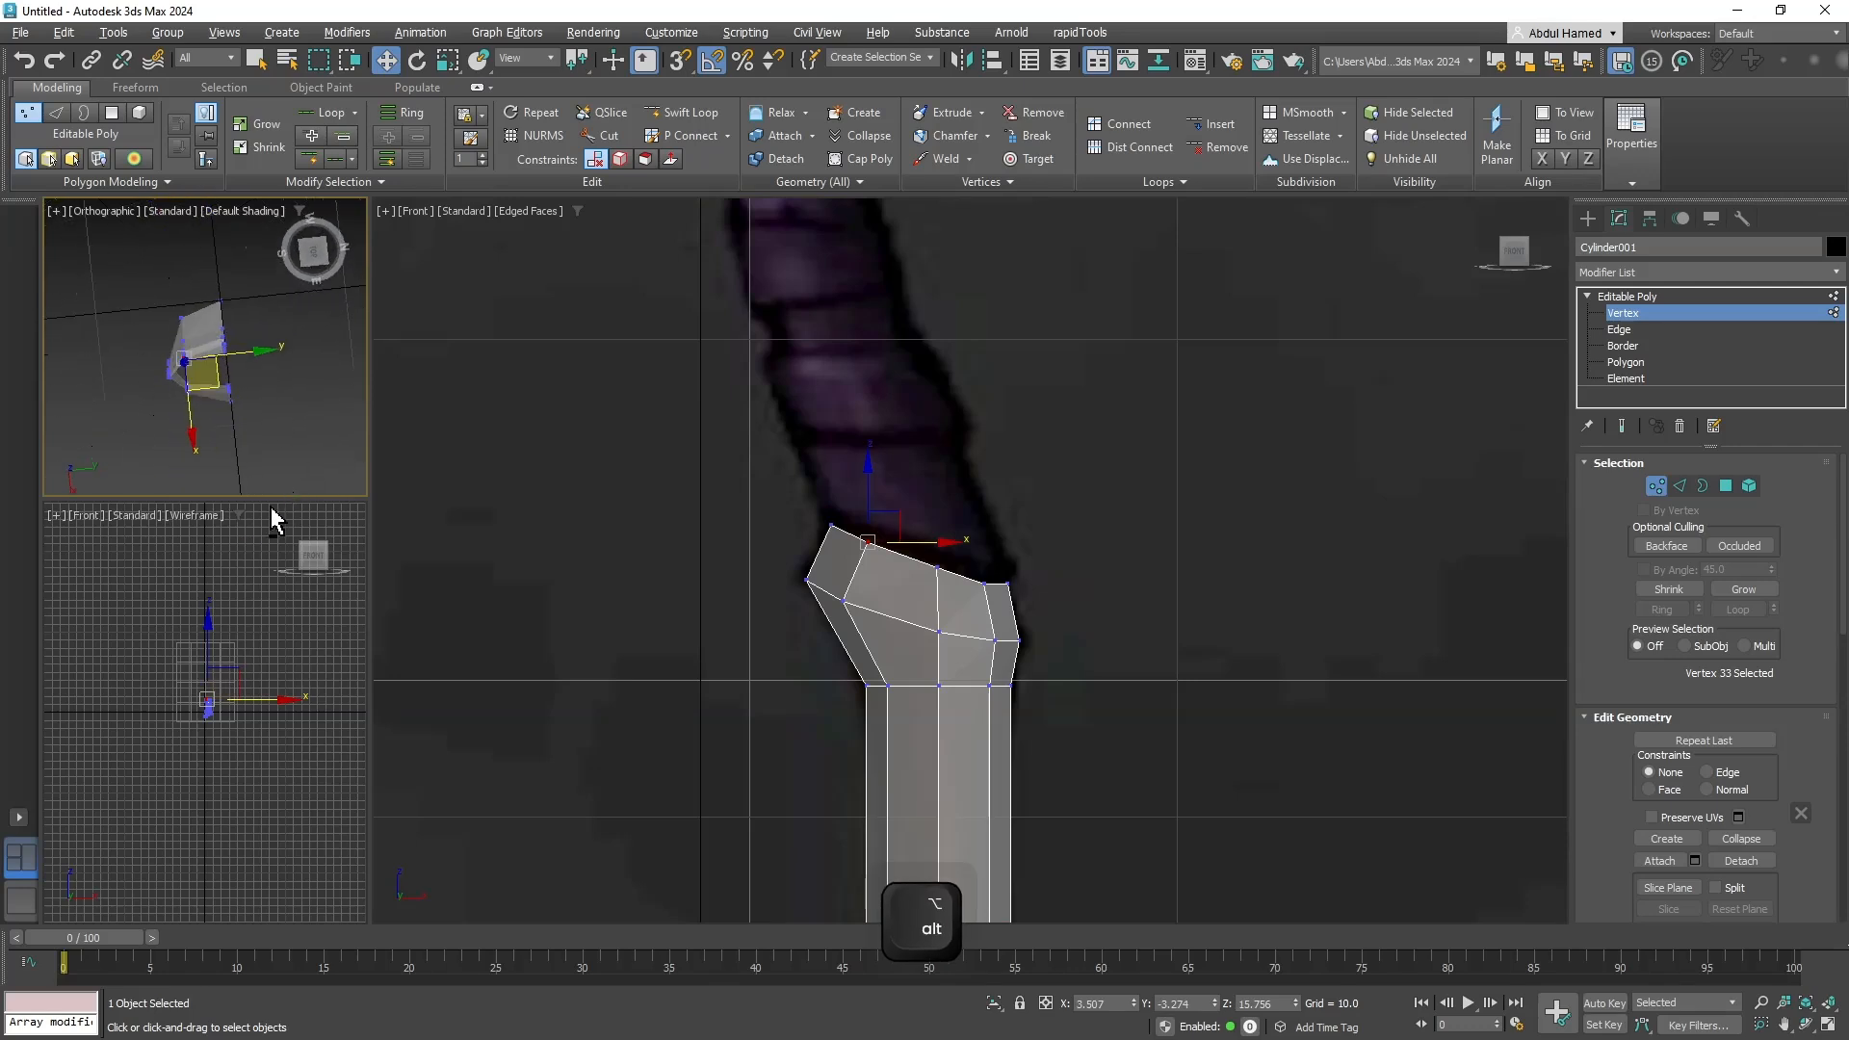
pyautogui.moveTo(130, 426); pyautogui.dragTo(130, 425)
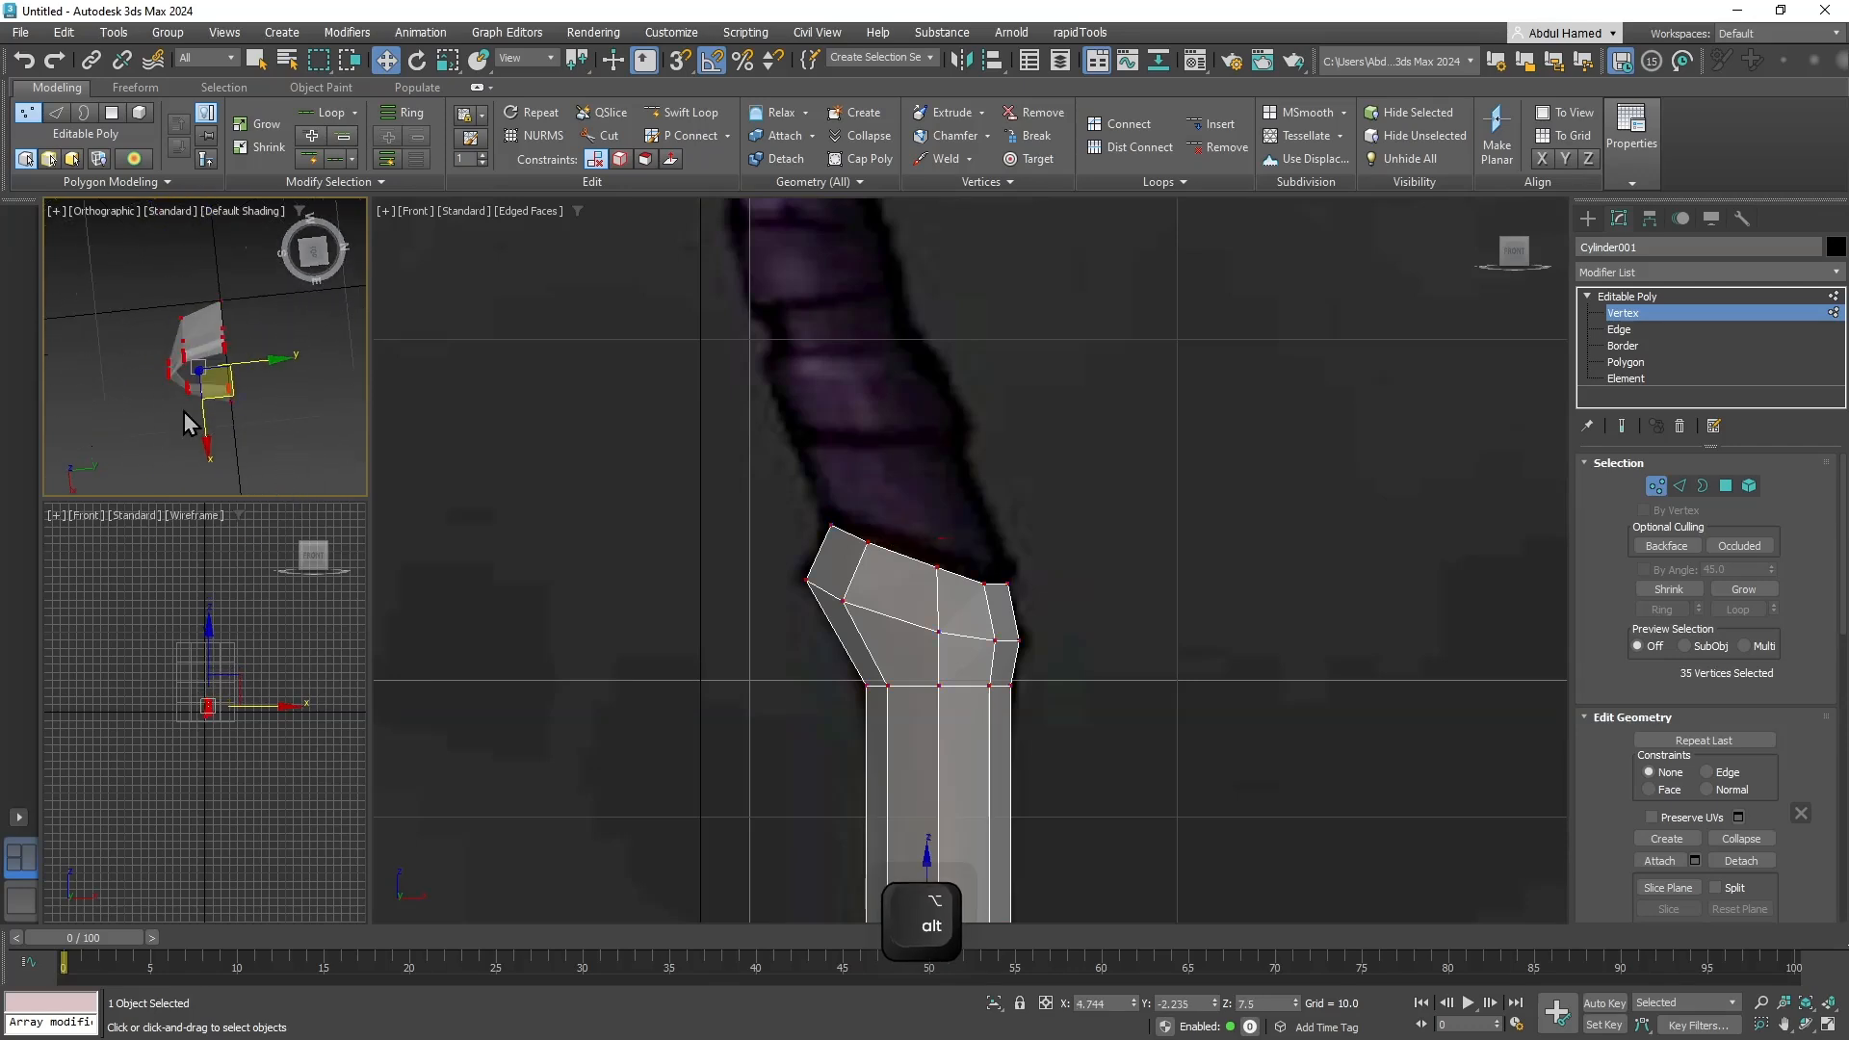
pyautogui.press('r')
pyautogui.moveTo(234, 364); pyautogui.dragTo(165, 372)
pyautogui.press('w')
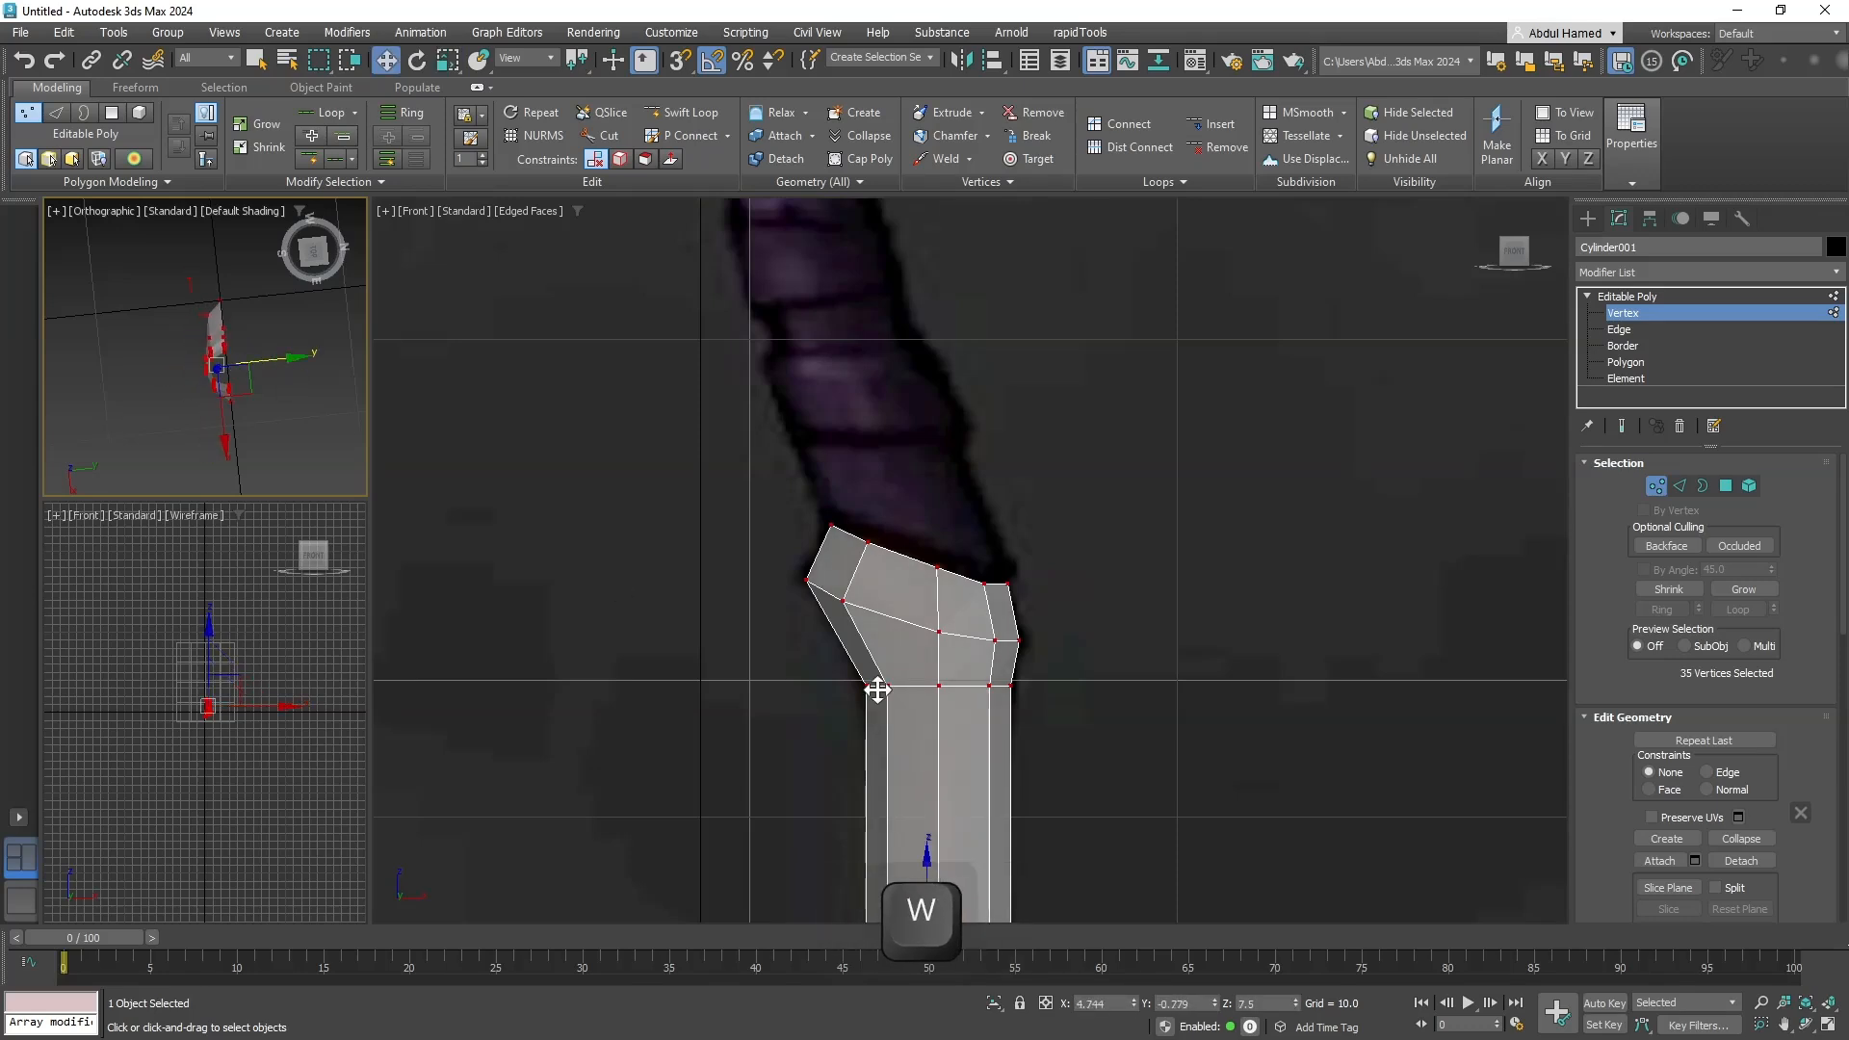
# Extend the four top open edges from the end of the wood up along the lower part of the purple grip.
pyautogui.moveTo(1085, 611); pyautogui.dragTo(1067, 678, button='middle')
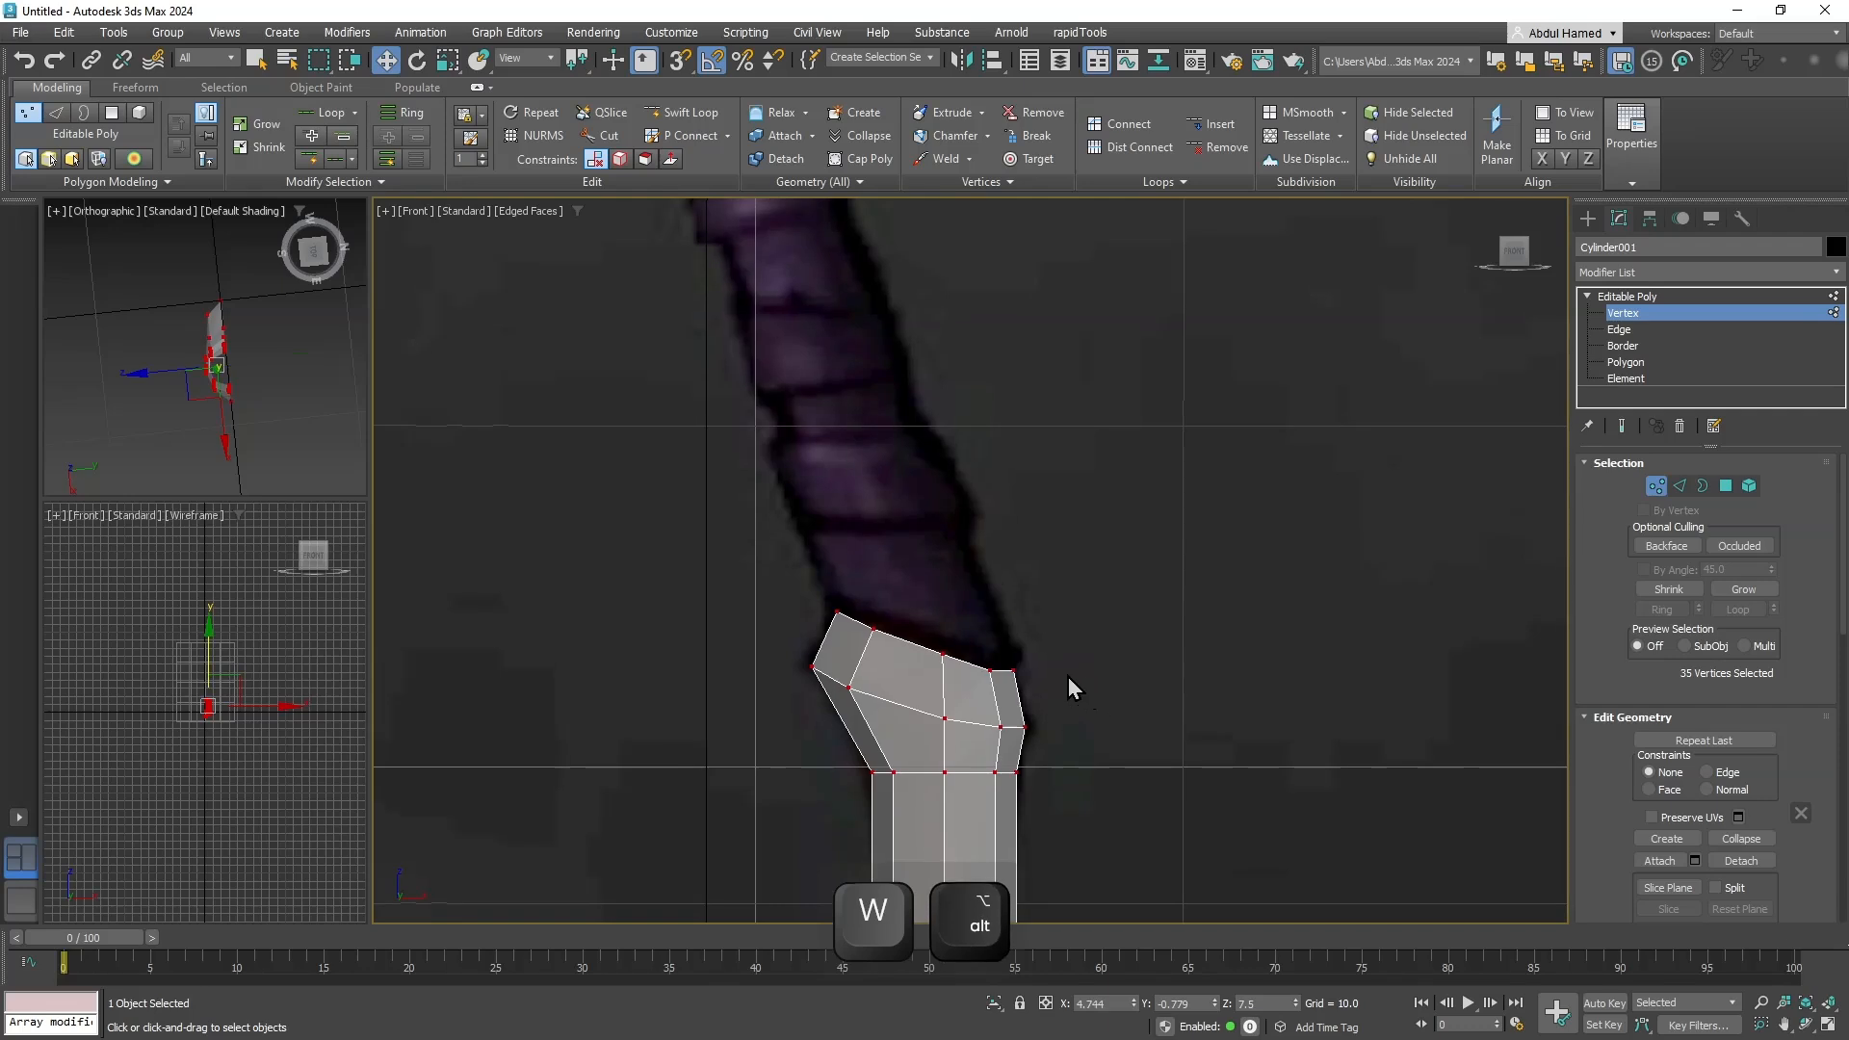
pyautogui.click(1637, 330)
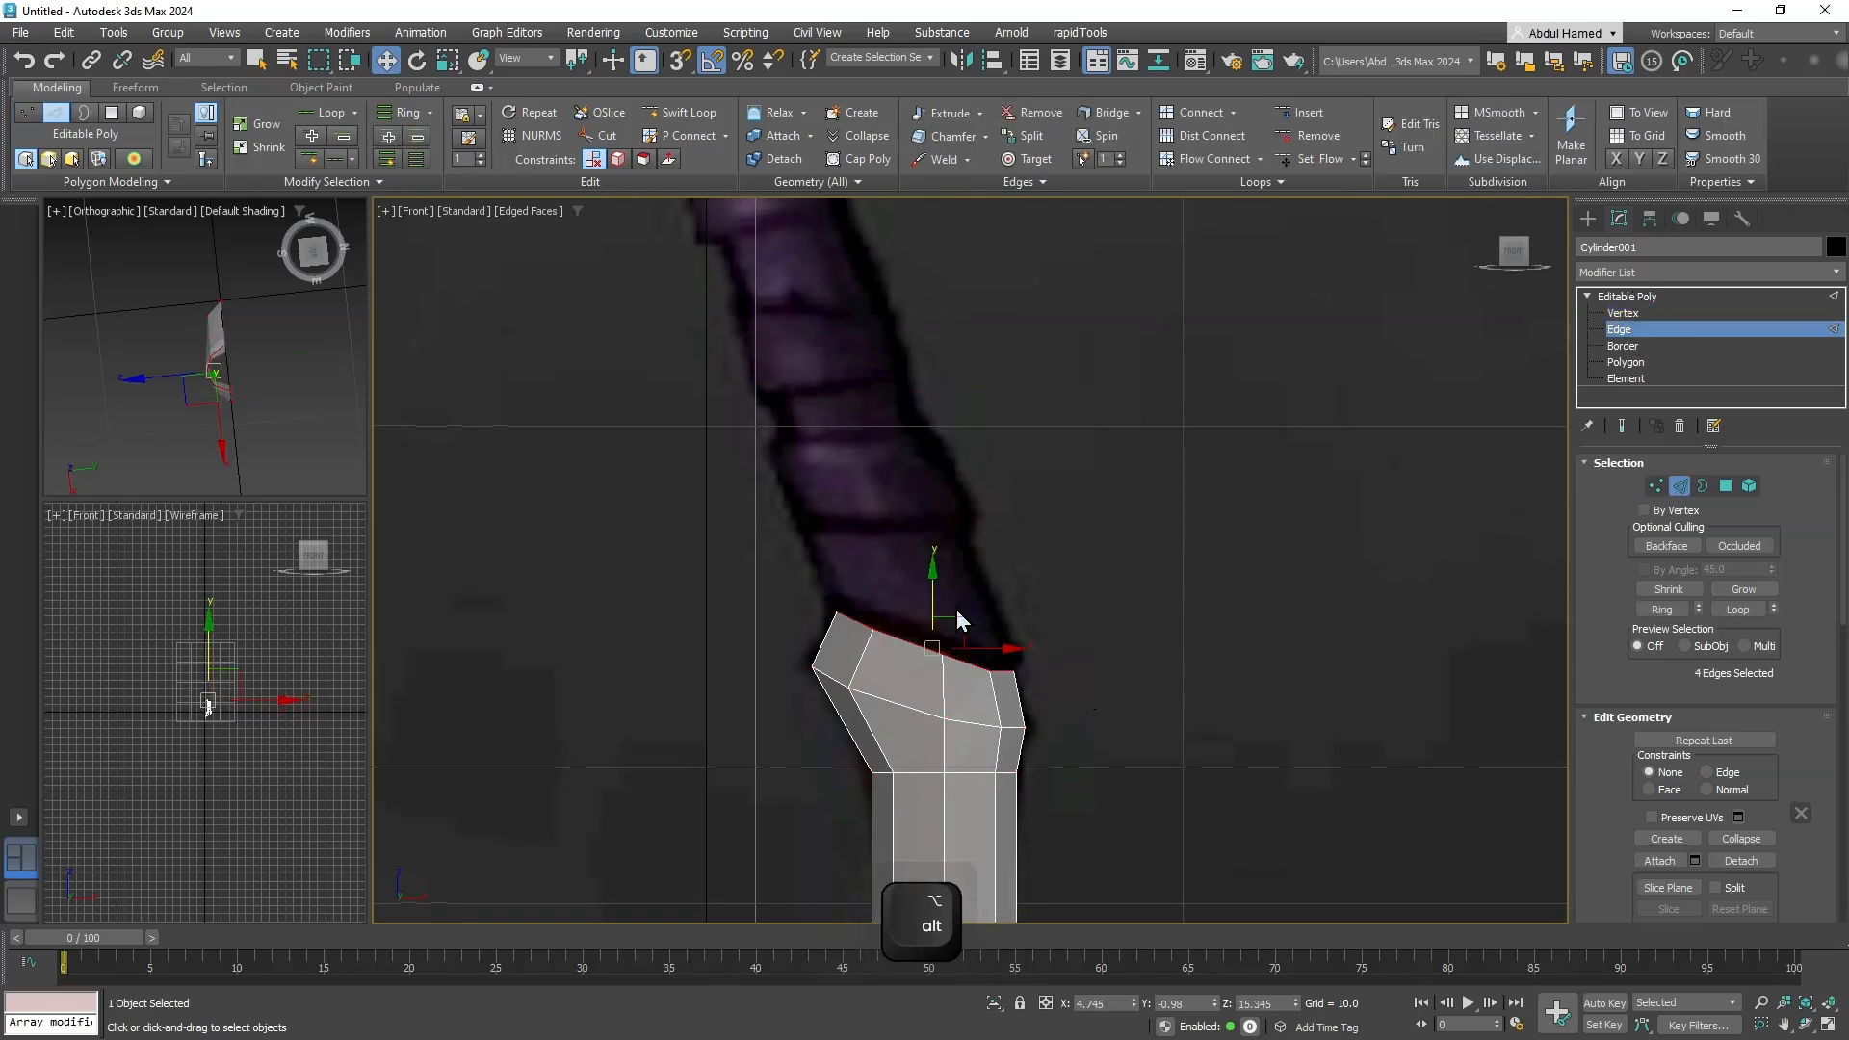
pyautogui.keyDown('shift'); pyautogui.moveTo(945, 631); pyautogui.dragTo(796, 417); pyautogui.keyUp('shift')
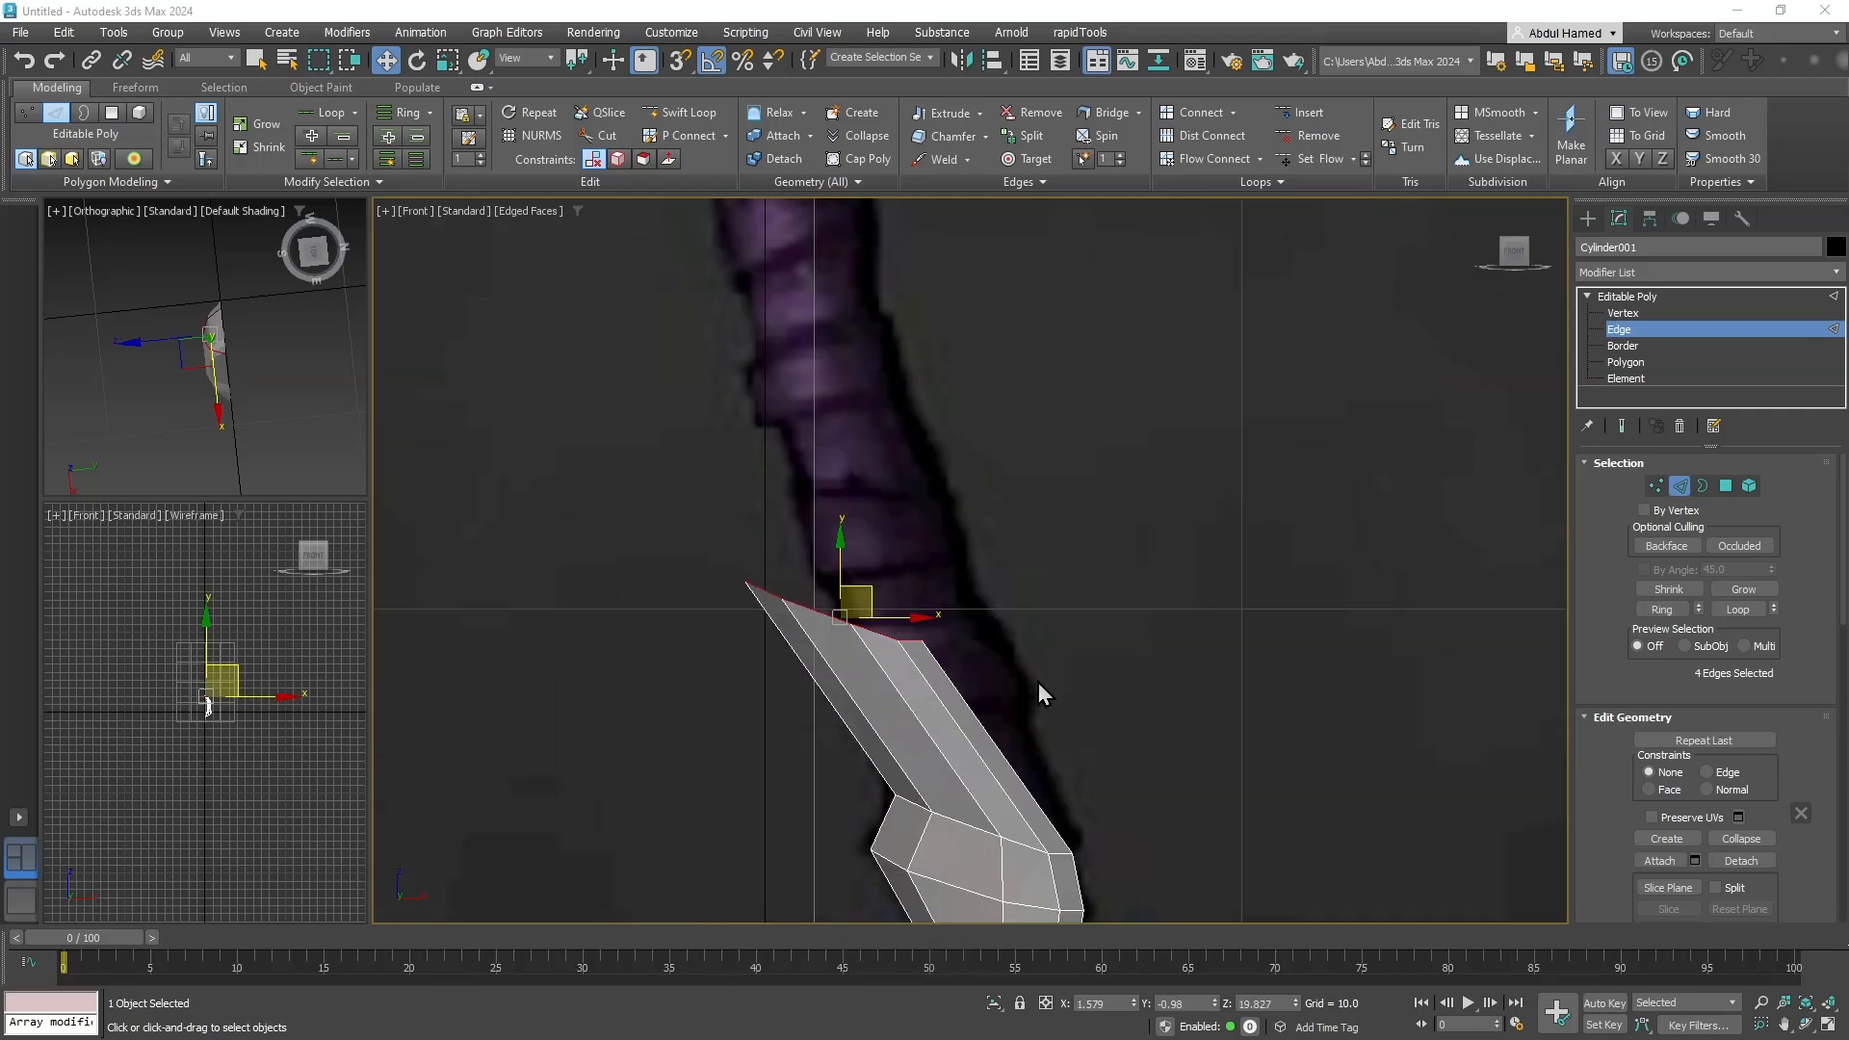
pyautogui.moveTo(1071, 658); pyautogui.dragTo(1084, 679, button='middle')
pyautogui.press('w')
pyautogui.moveTo(884, 612); pyautogui.dragTo(893, 382)
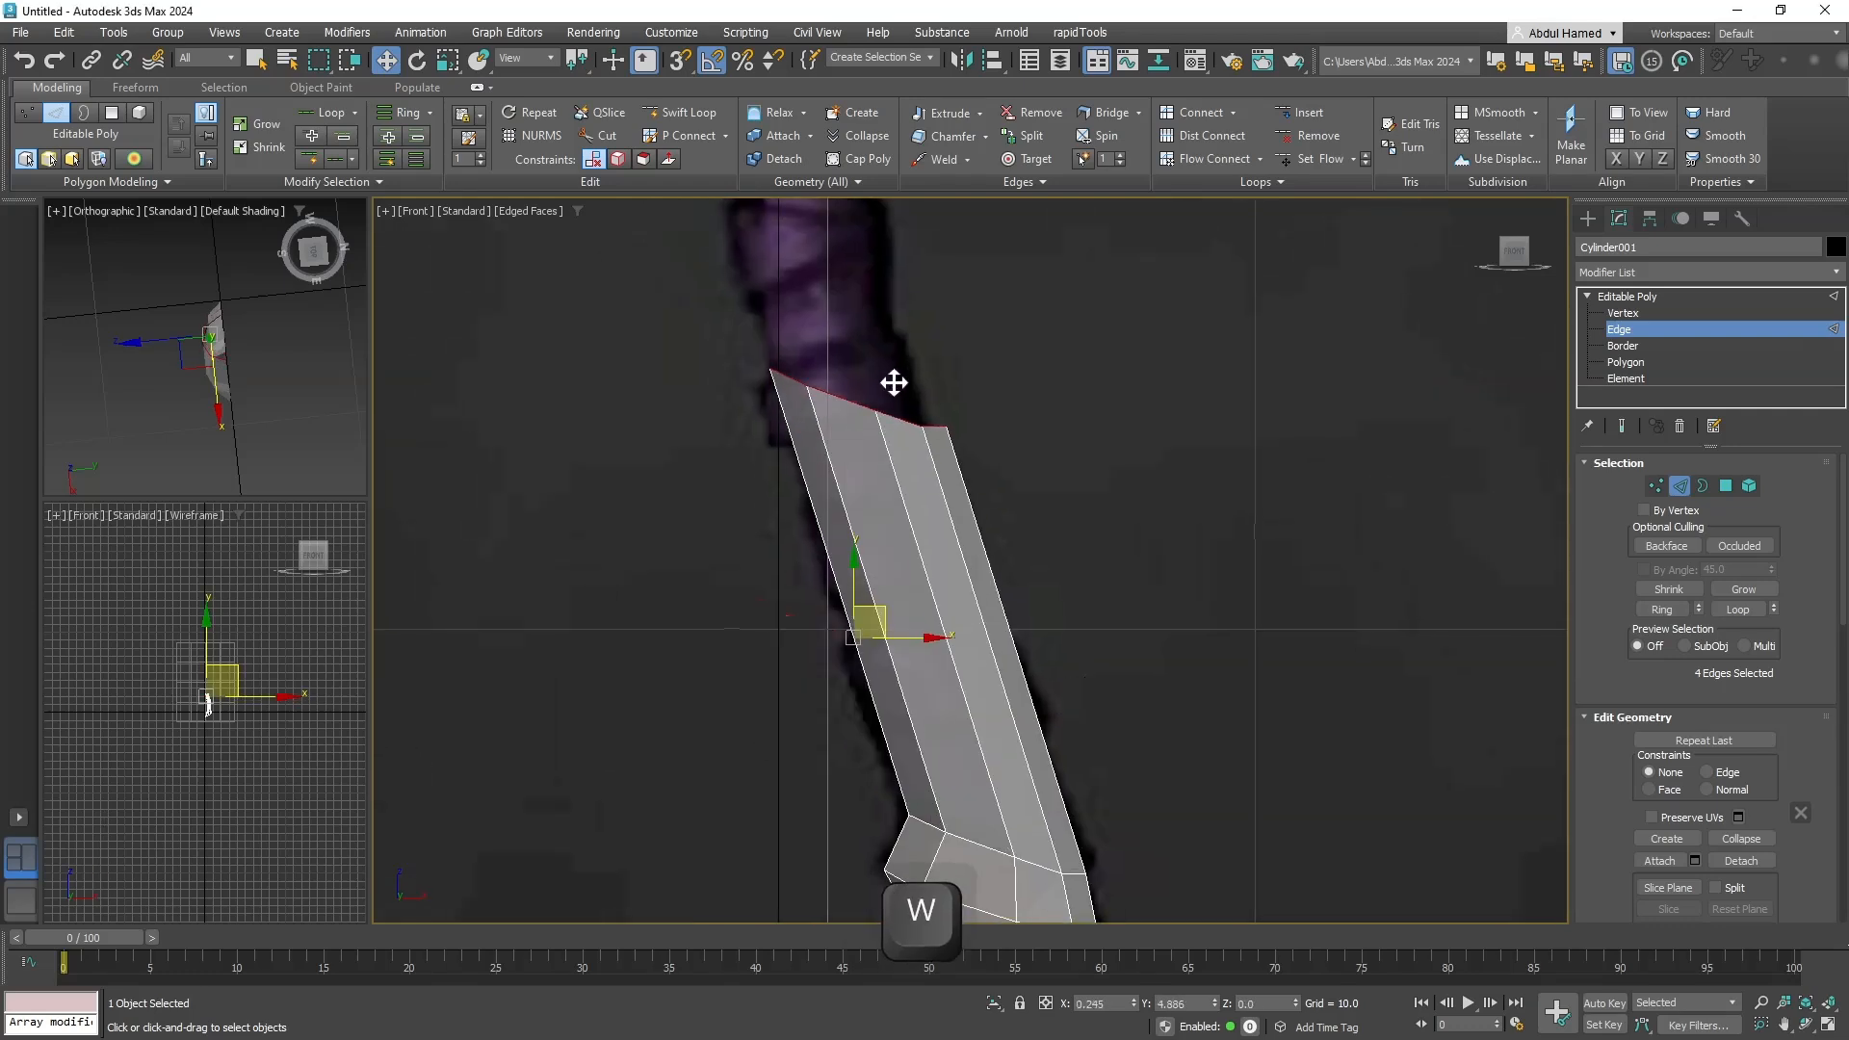
# Set the scaling coordinate system to Local, scale the top edges along local X to reduce their slant, and reposition them over the grip.
pyautogui.press('r')
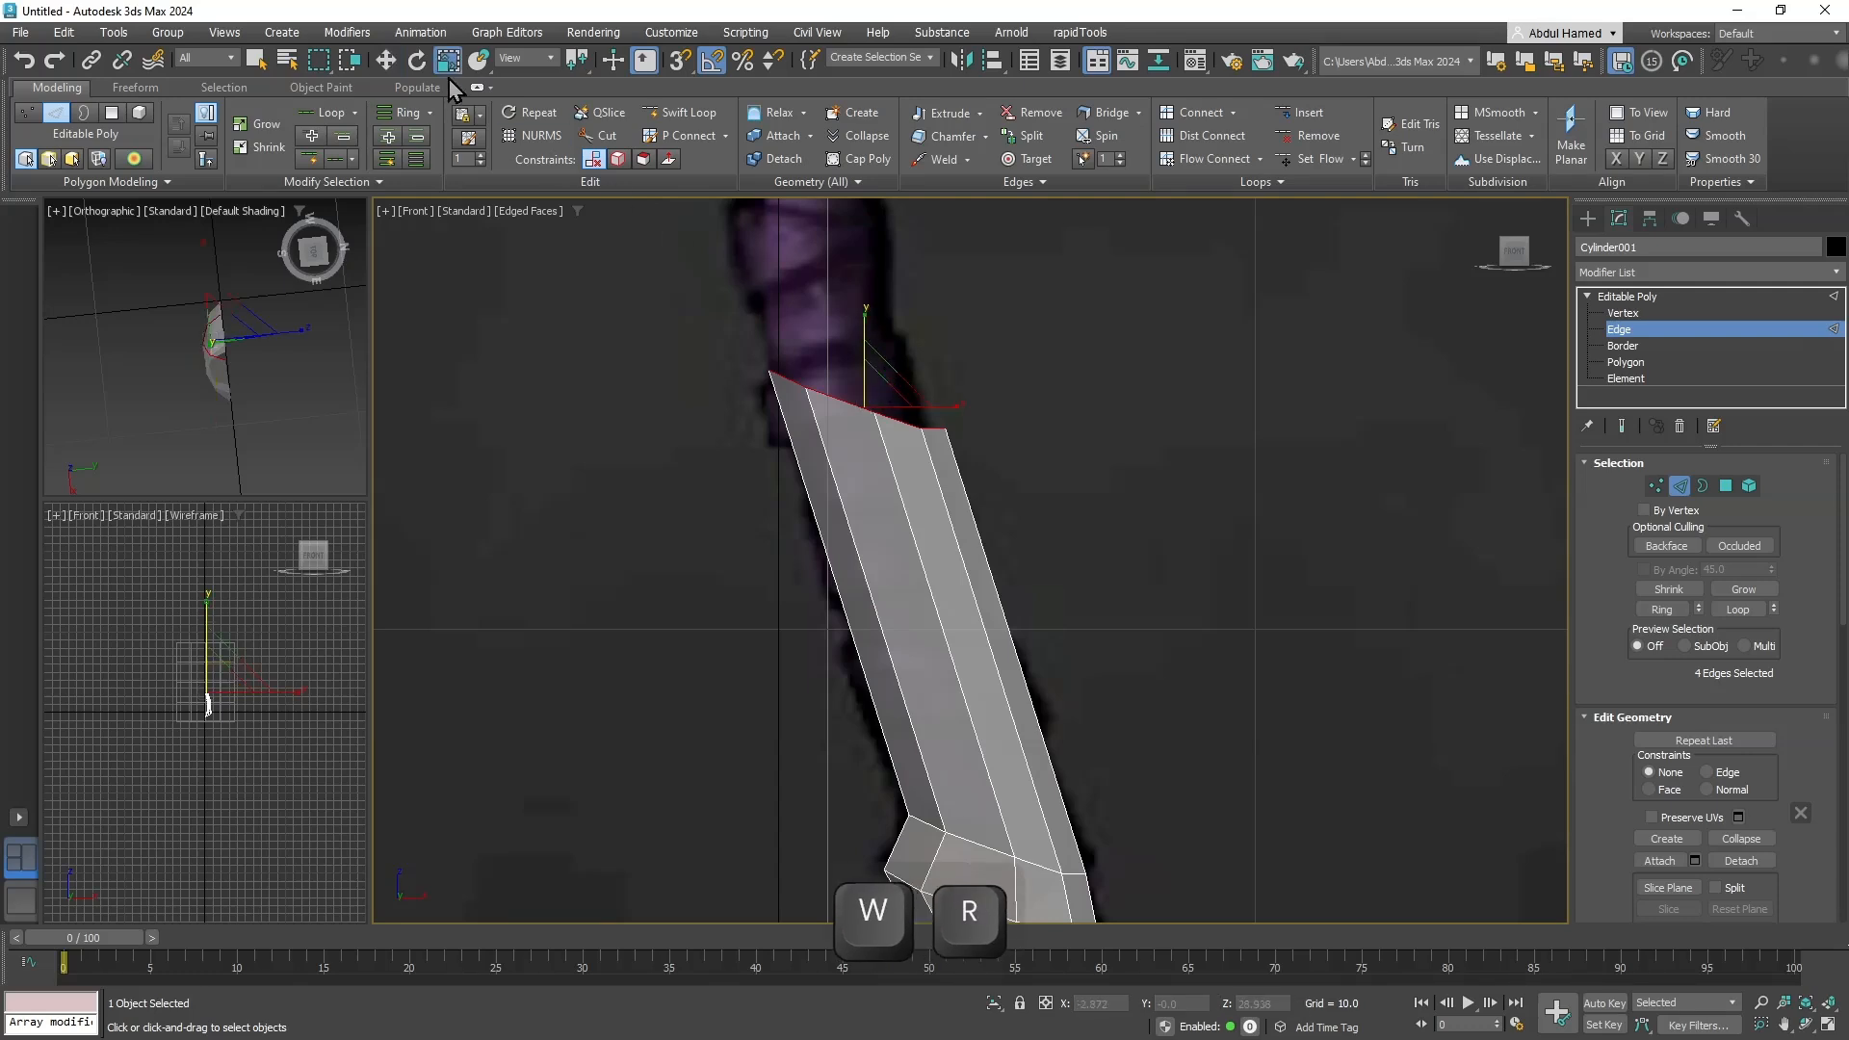
pyautogui.click(519, 60)
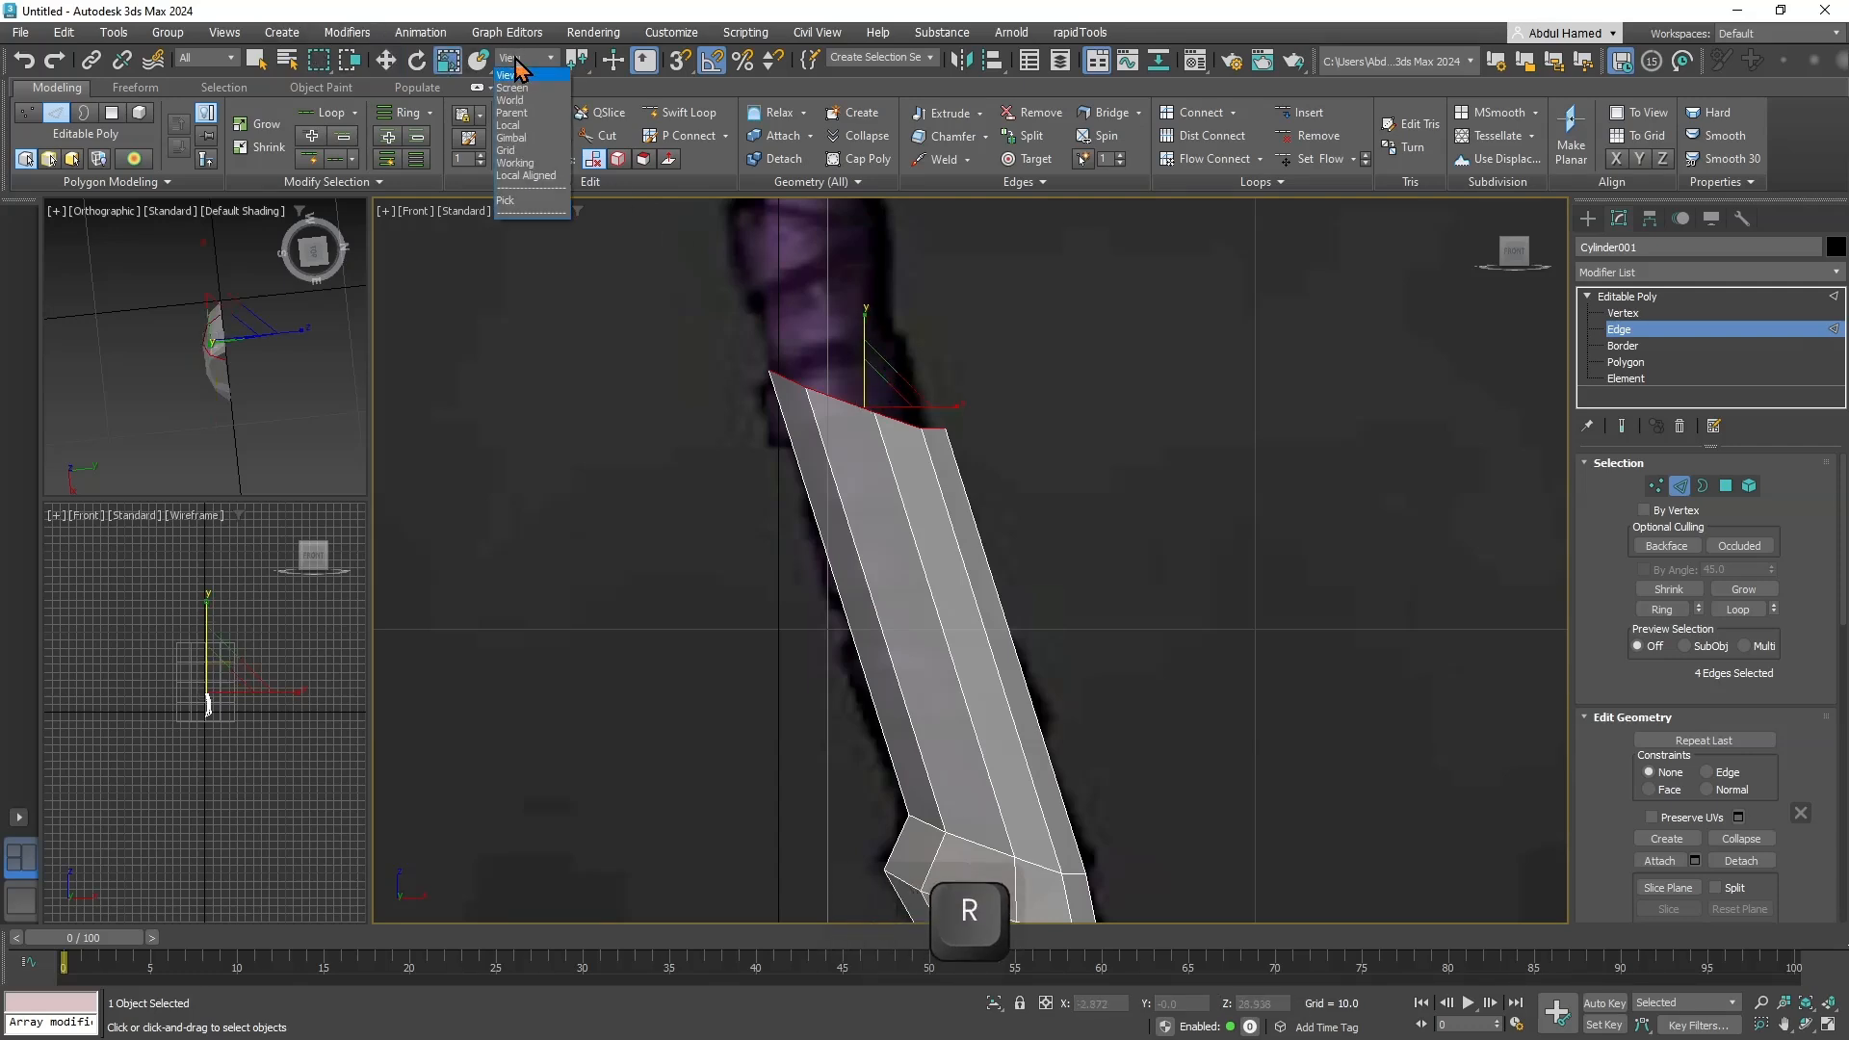
pyautogui.click(530, 125)
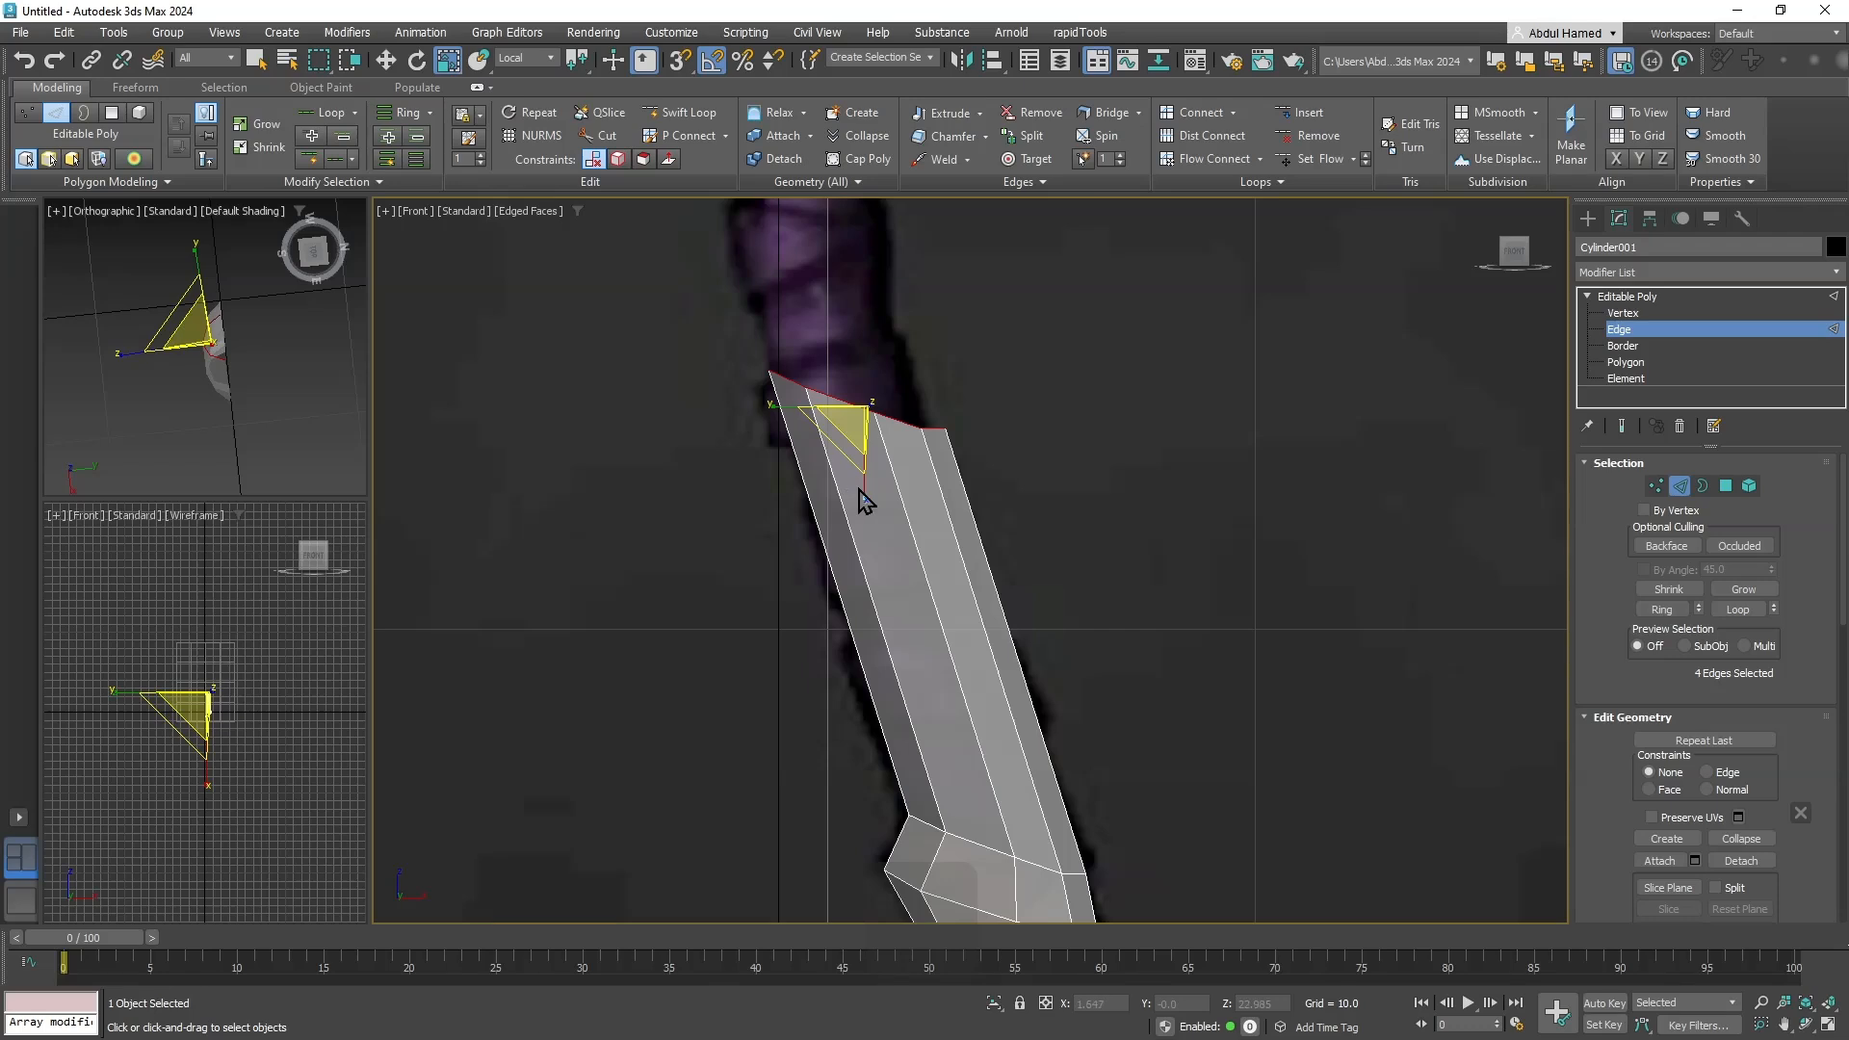
pyautogui.moveTo(864, 488); pyautogui.dragTo(872, 377)
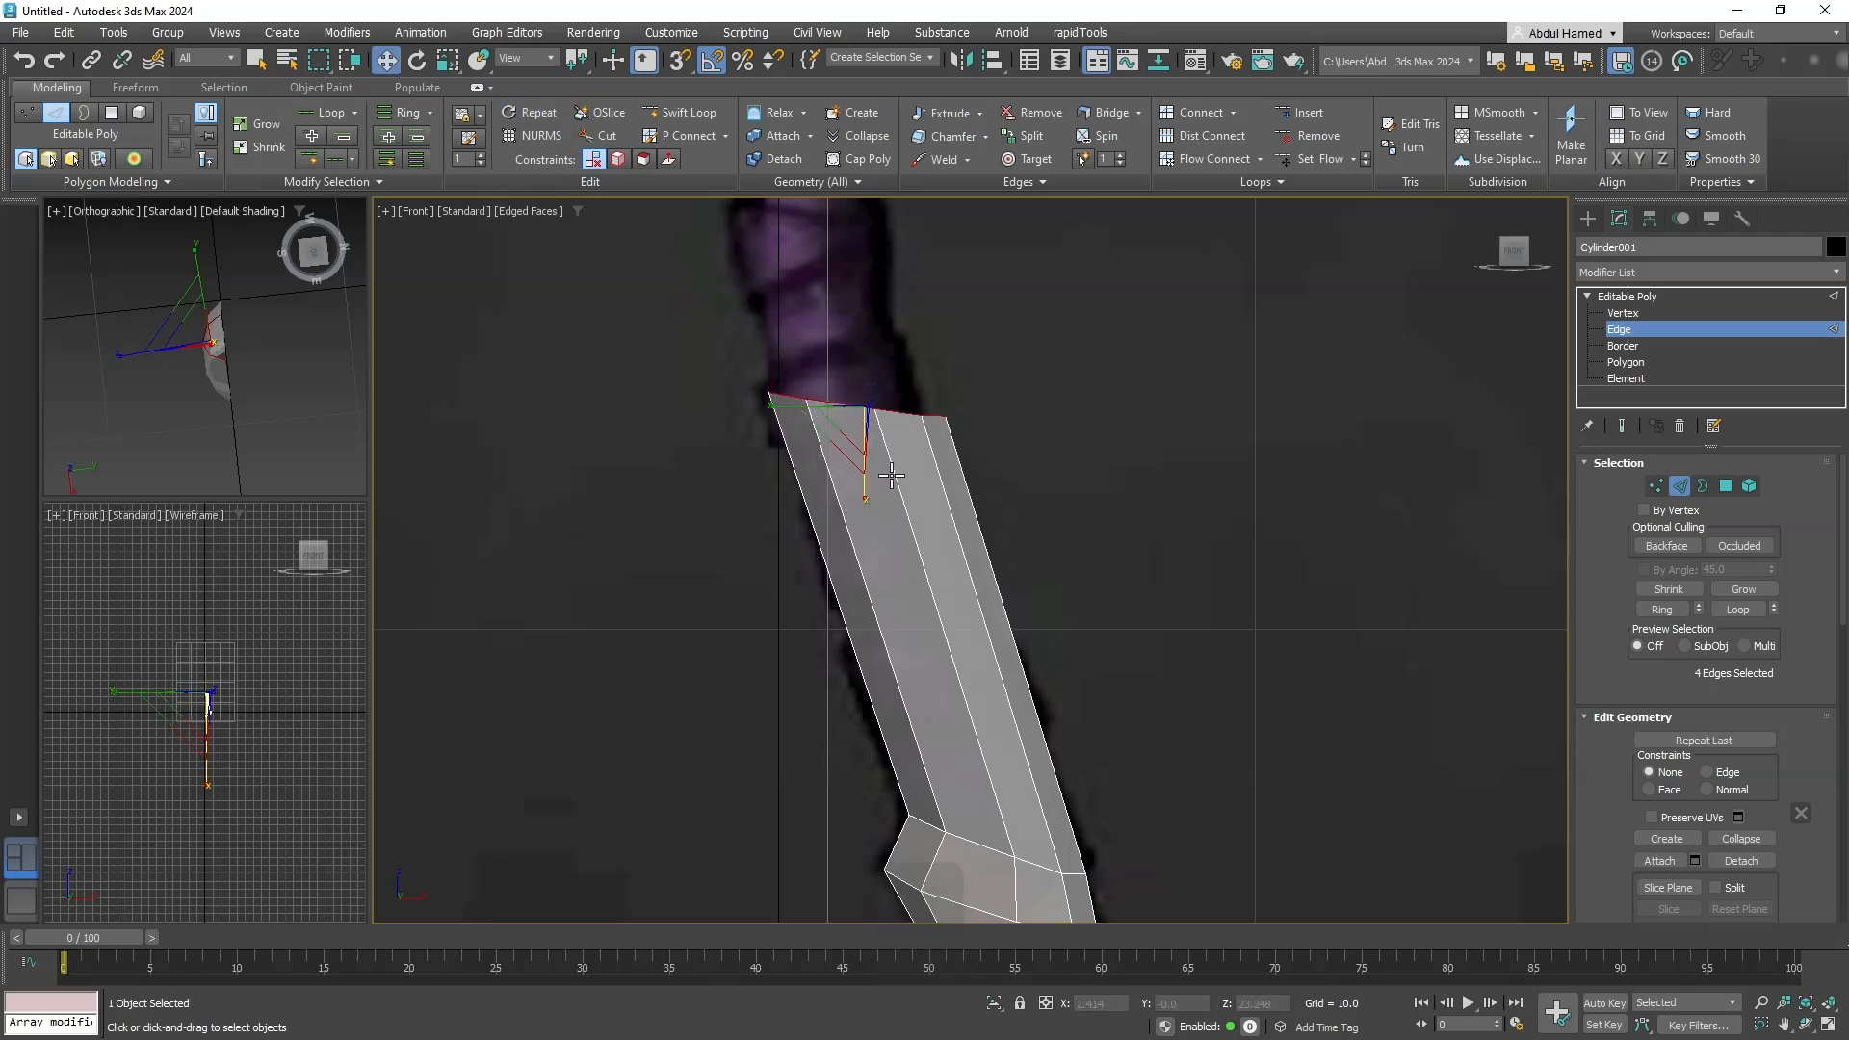
pyautogui.press('w')
pyautogui.moveTo(895, 372)
pyautogui.mouseDown()
pyautogui.moveTo(933, 375)
pyautogui.moveTo(910, 369)
pyautogui.mouseUp()
# Narrow the top edge row to about 79% along local Y and shift it sideways to match the purple grip's width.
pyautogui.moveTo(995, 471); pyautogui.dragTo(945, 298, button='middle')
pyautogui.scroll(-2, 946, 299)
pyautogui.moveTo(982, 636); pyautogui.dragTo(934, 289, button='middle')
pyautogui.moveTo(1009, 670); pyautogui.dragTo(1081, 726, button='middle')
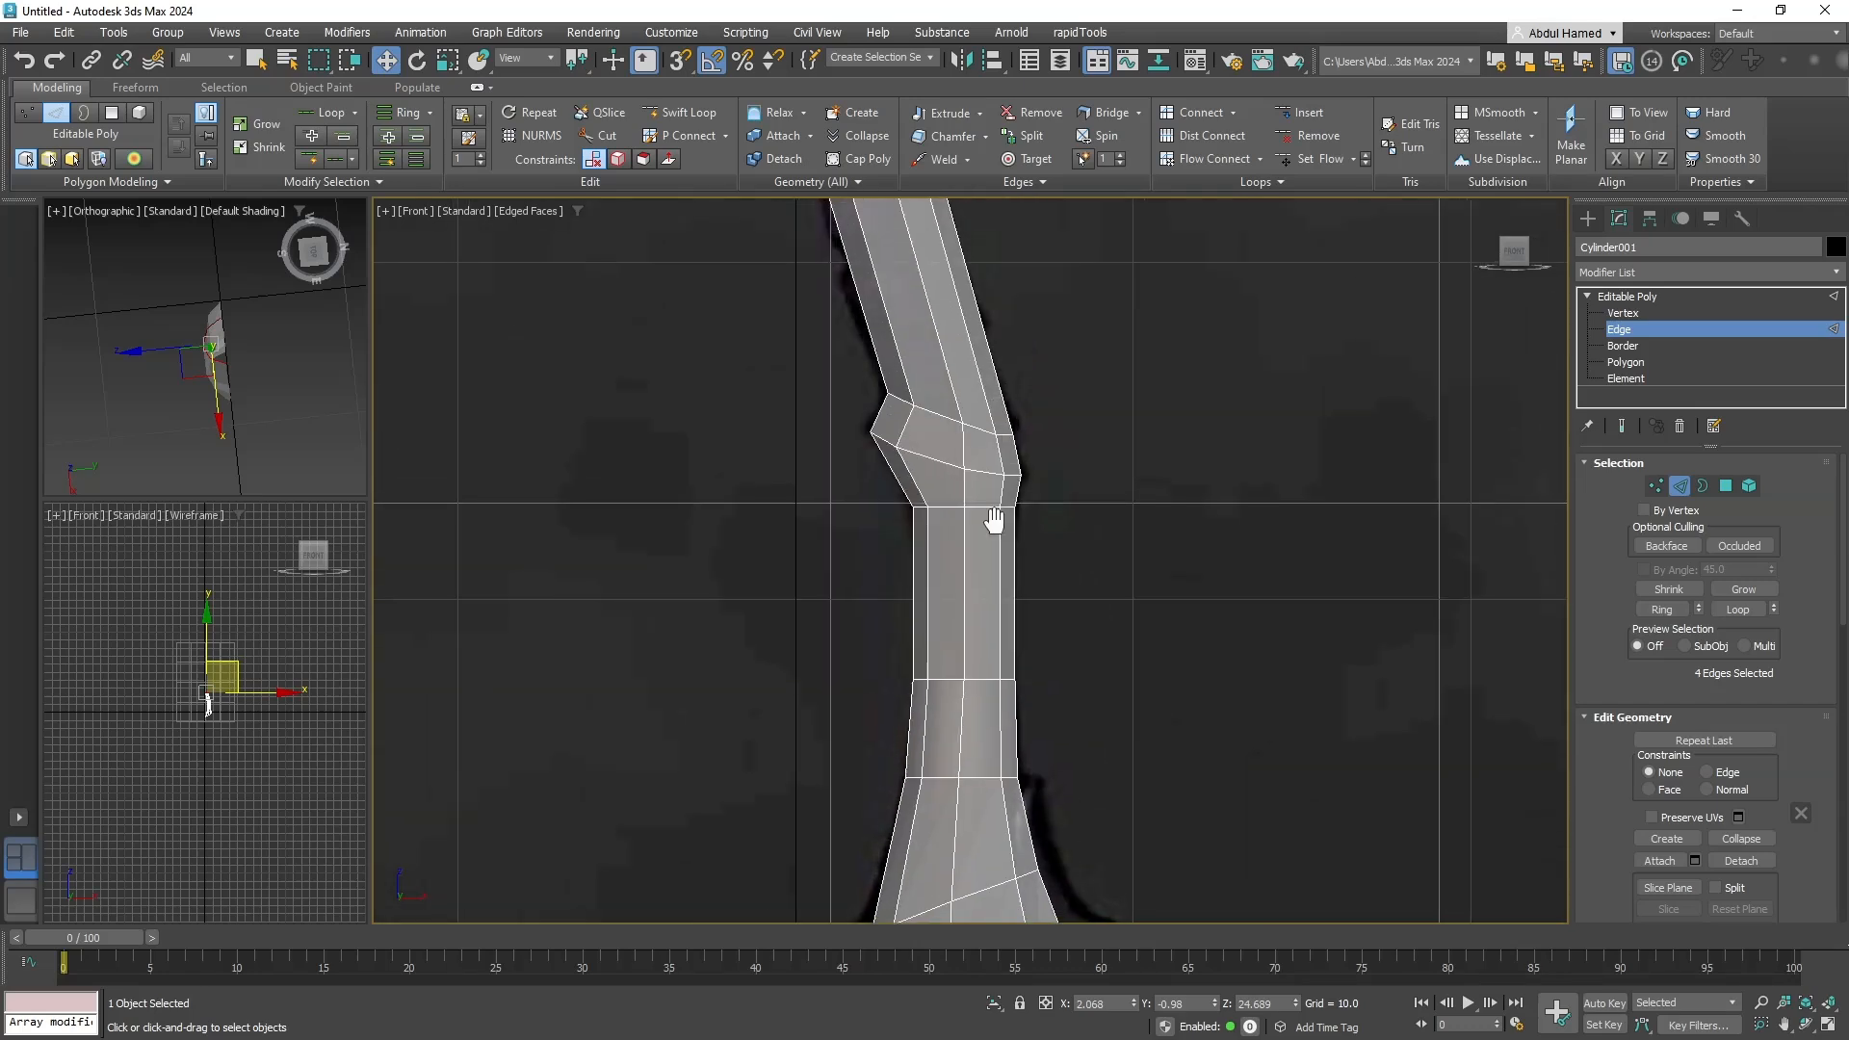
pyautogui.moveTo(994, 520); pyautogui.dragTo(976, 555, button='middle')
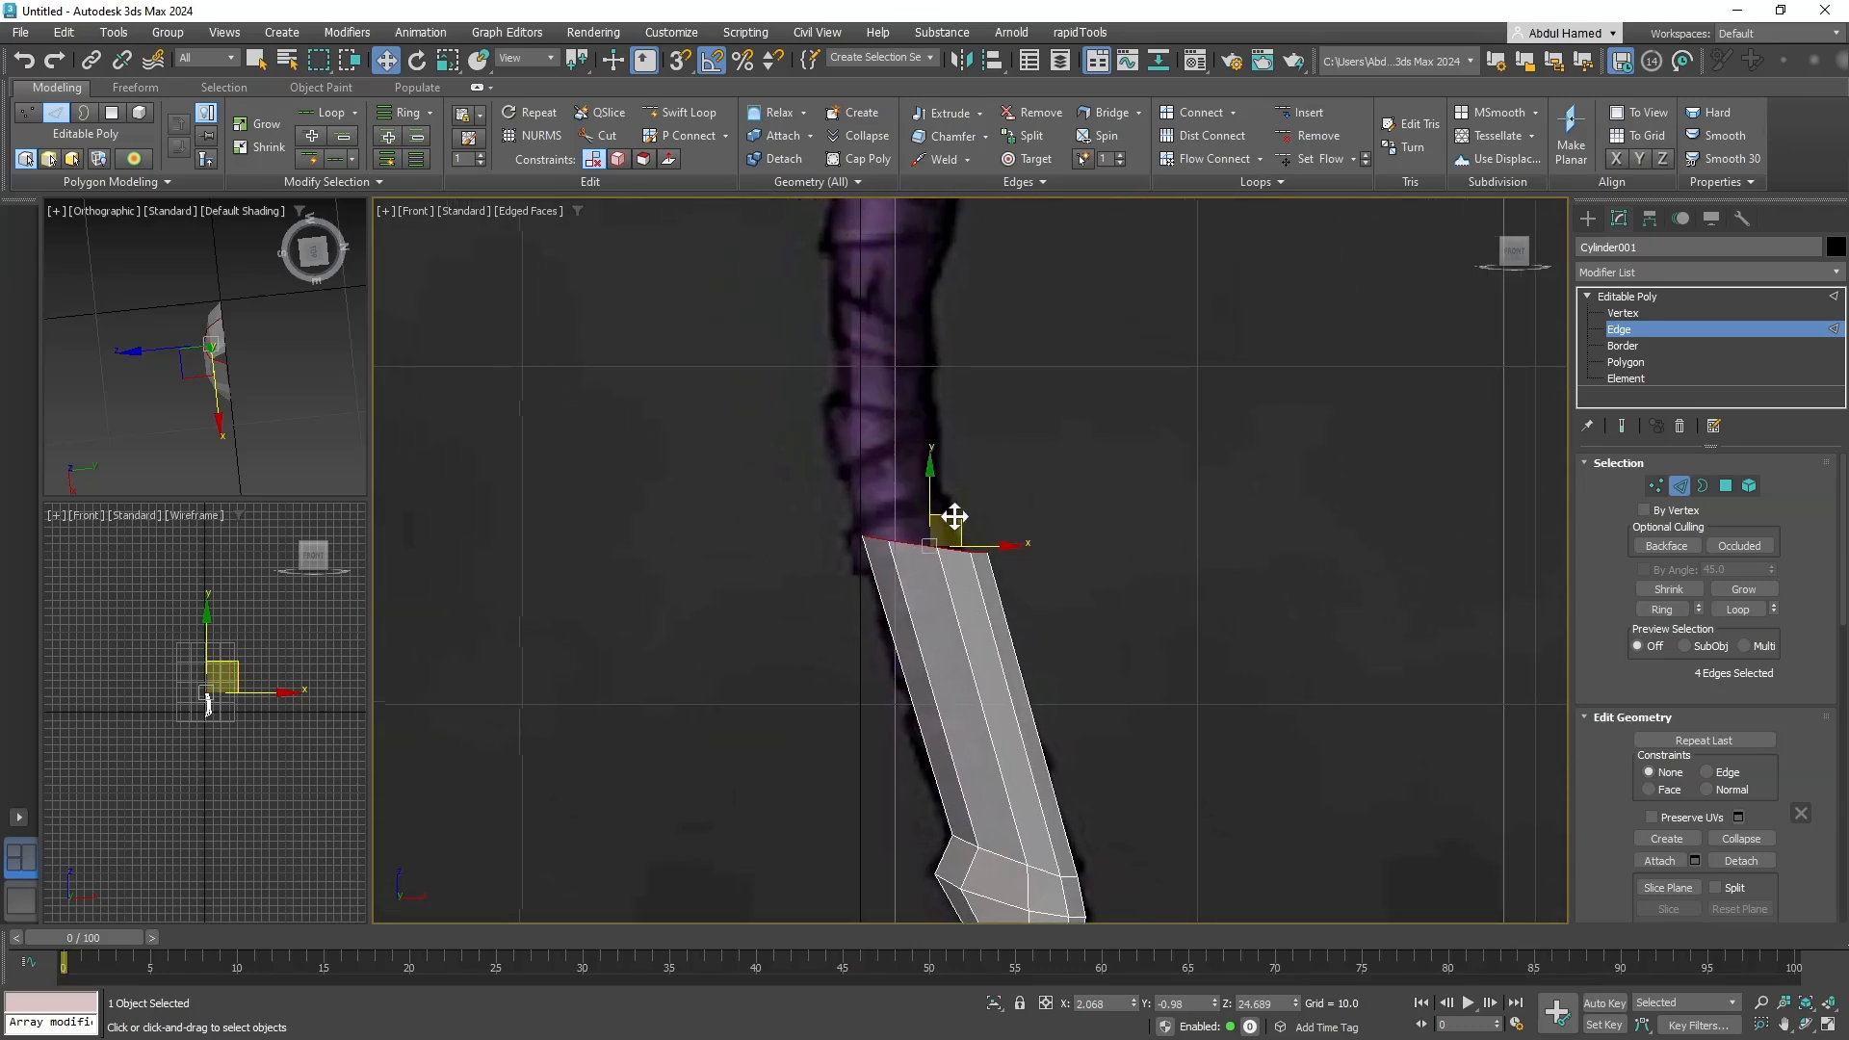
pyautogui.moveTo(948, 513); pyautogui.dragTo(940, 512)
pyautogui.scroll(4, 987, 554)
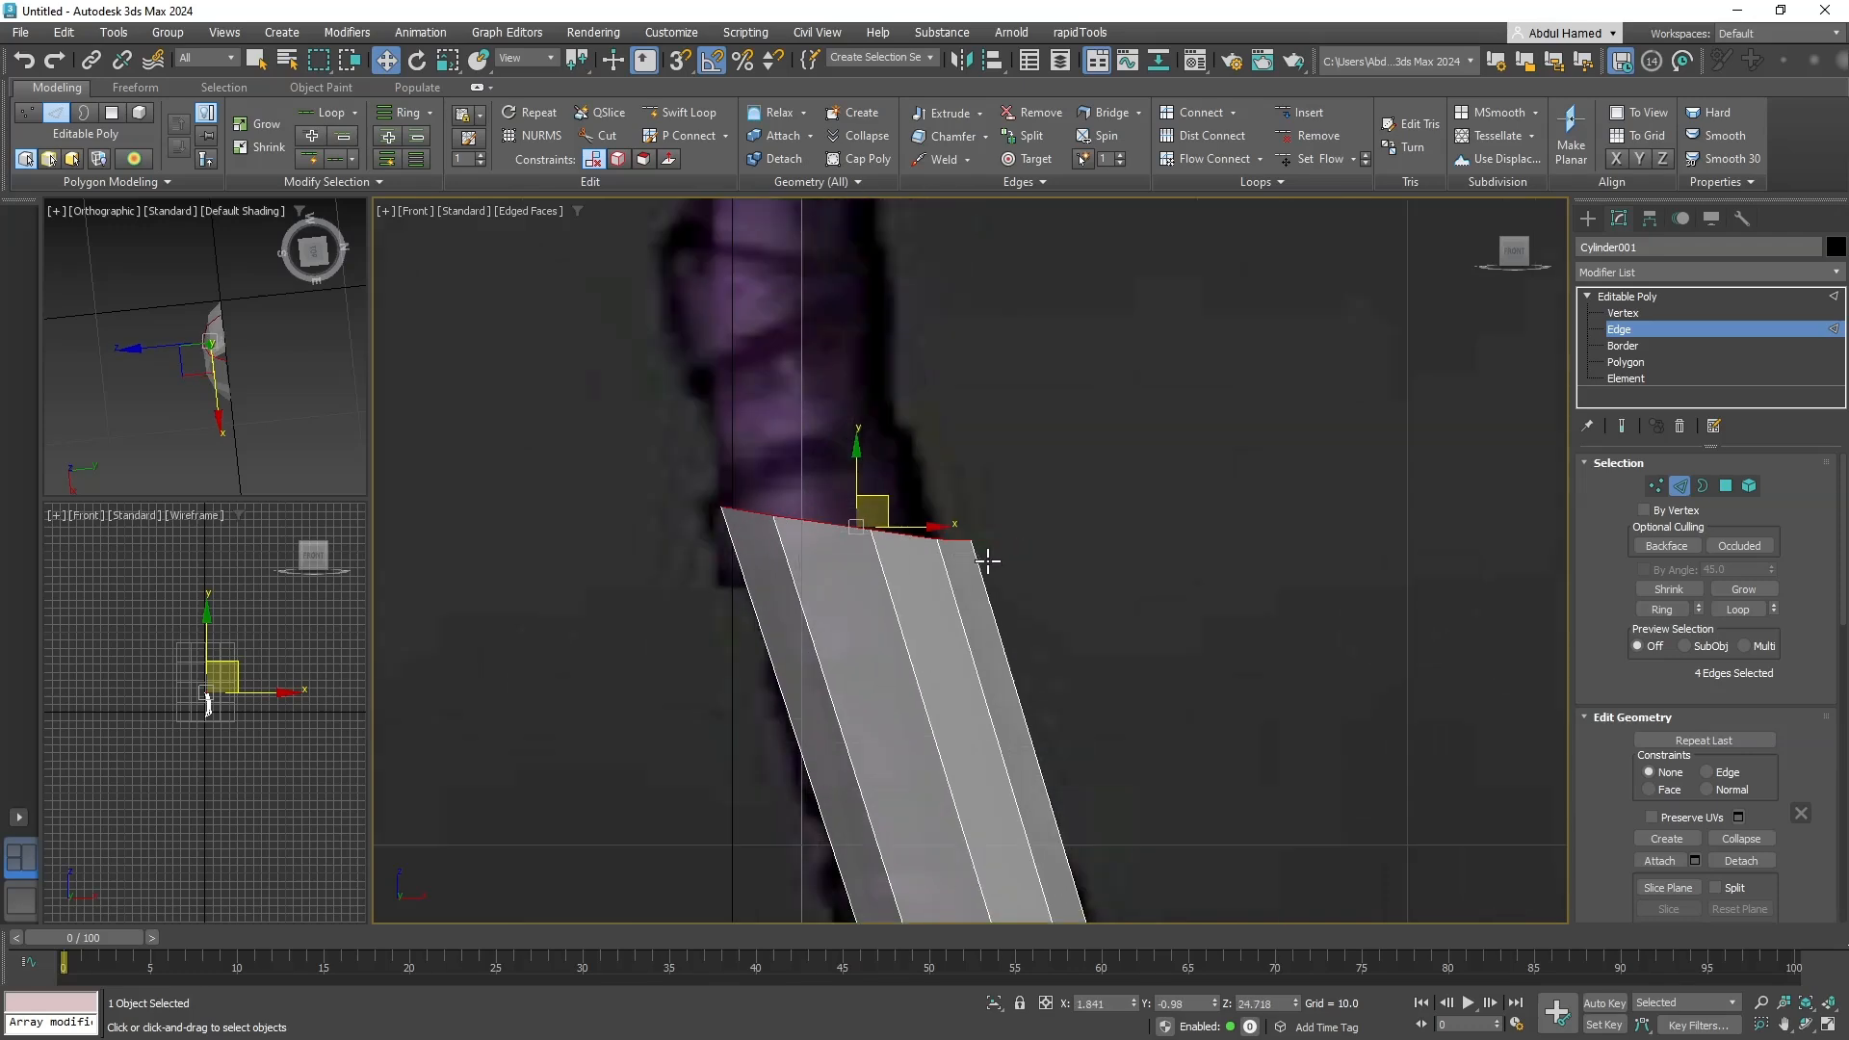
pyautogui.press('r')
pyautogui.moveTo(761, 526); pyautogui.dragTo(780, 521)
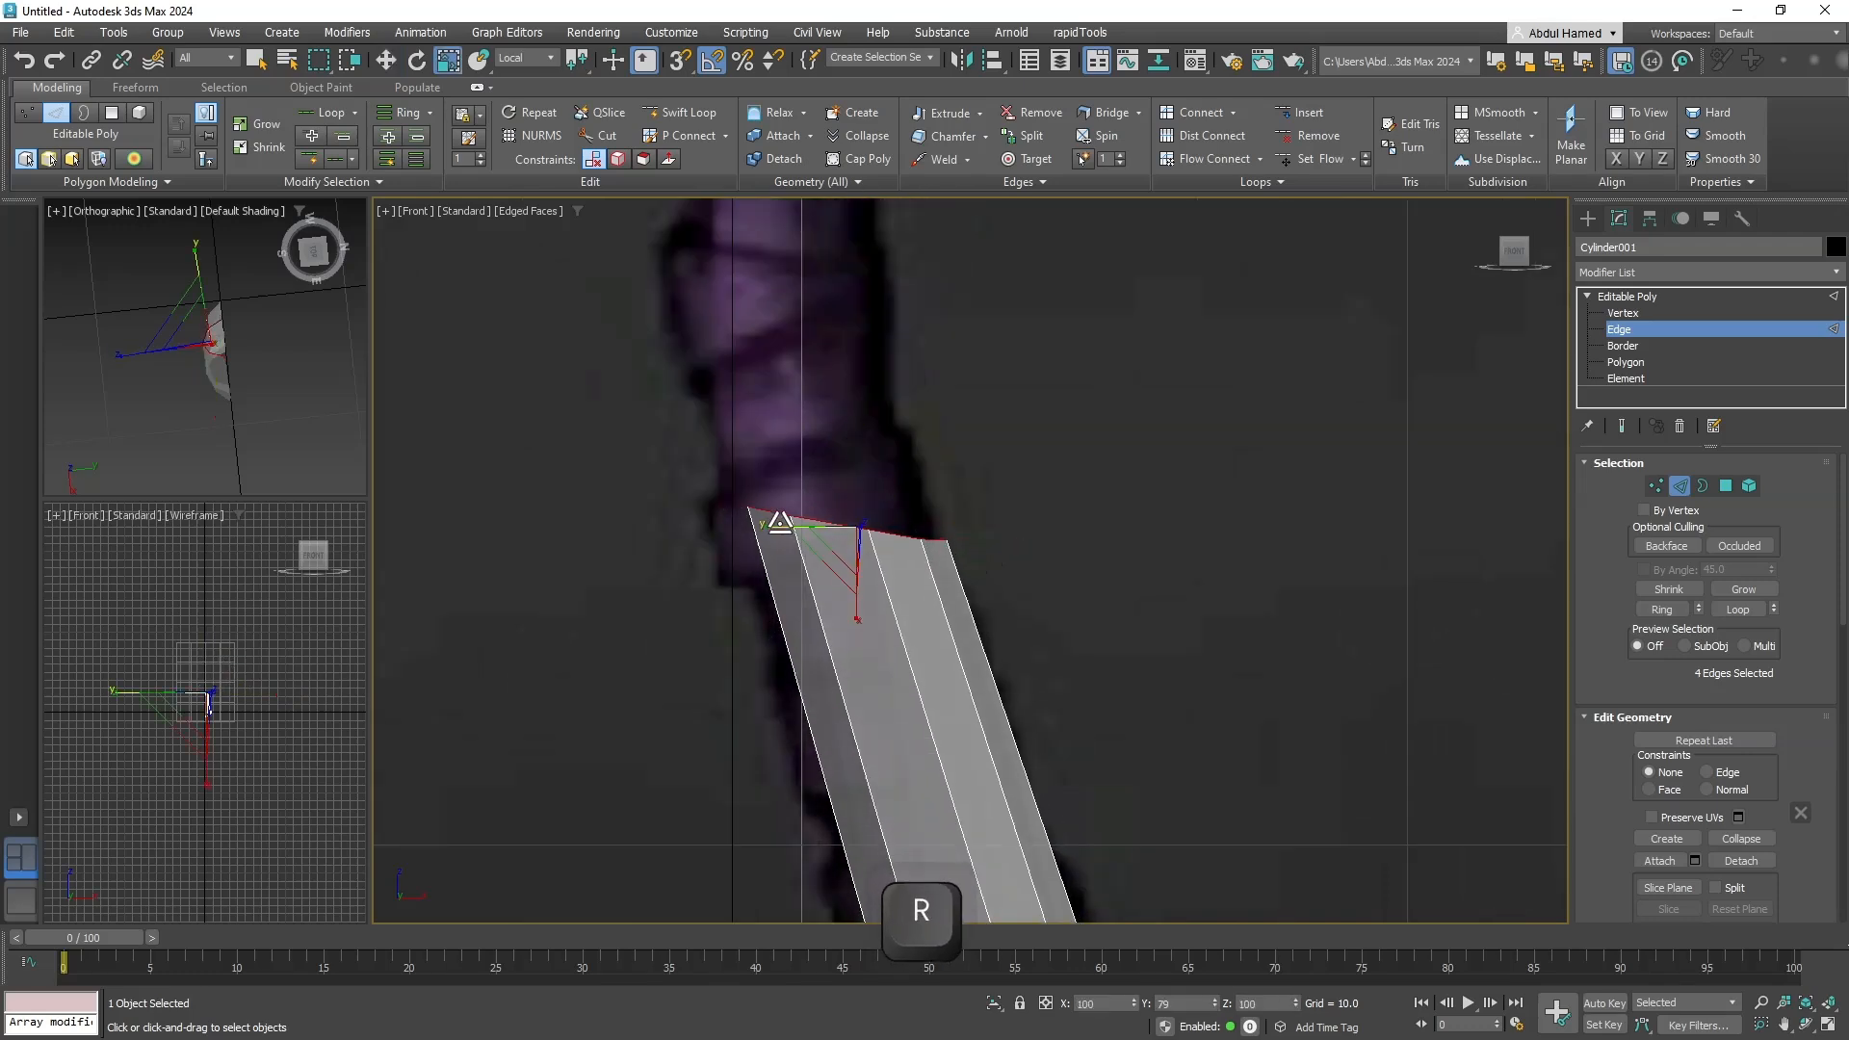
pyautogui.press('w')
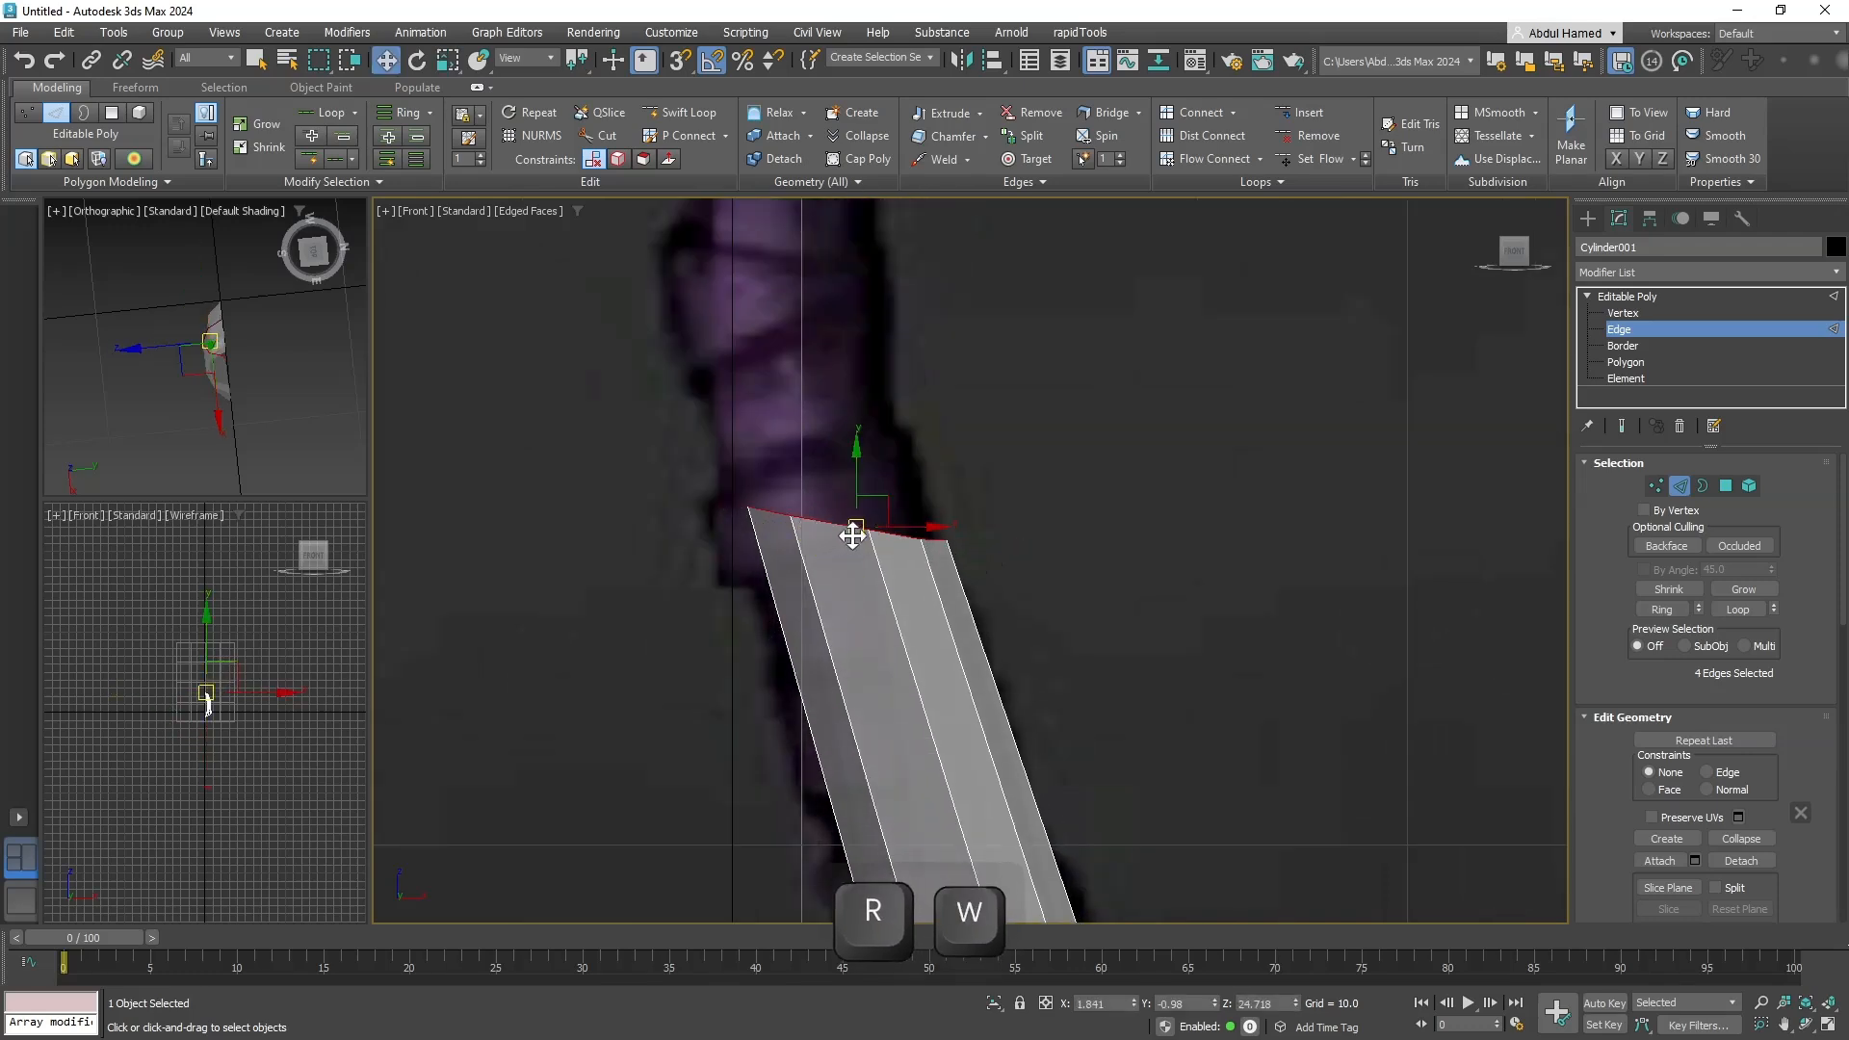
pyautogui.moveTo(908, 529)
pyautogui.mouseDown()
pyautogui.moveTo(880, 528)
pyautogui.moveTo(894, 533)
pyautogui.mouseUp()
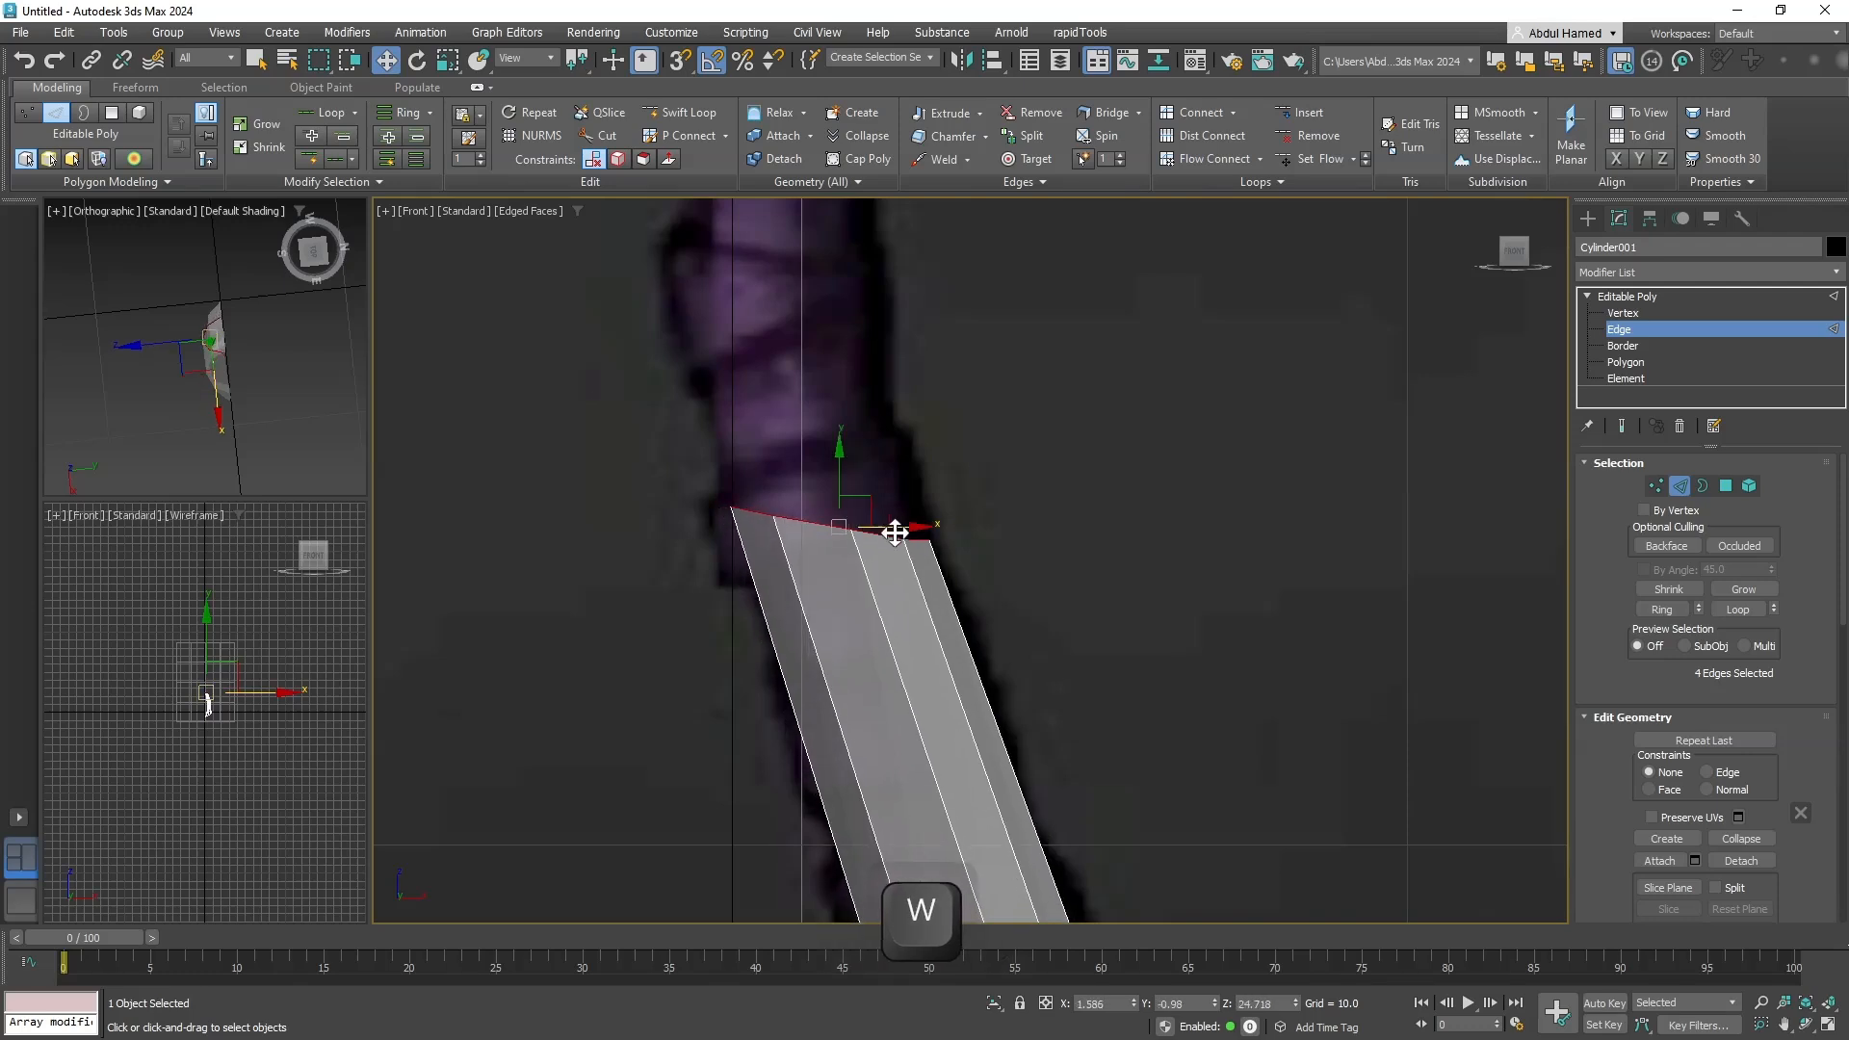
# Extend the top open edges in two more segments up the purple grip, ending just below the orange collar.
pyautogui.moveTo(973, 647); pyautogui.dragTo(950, 303, button='middle')
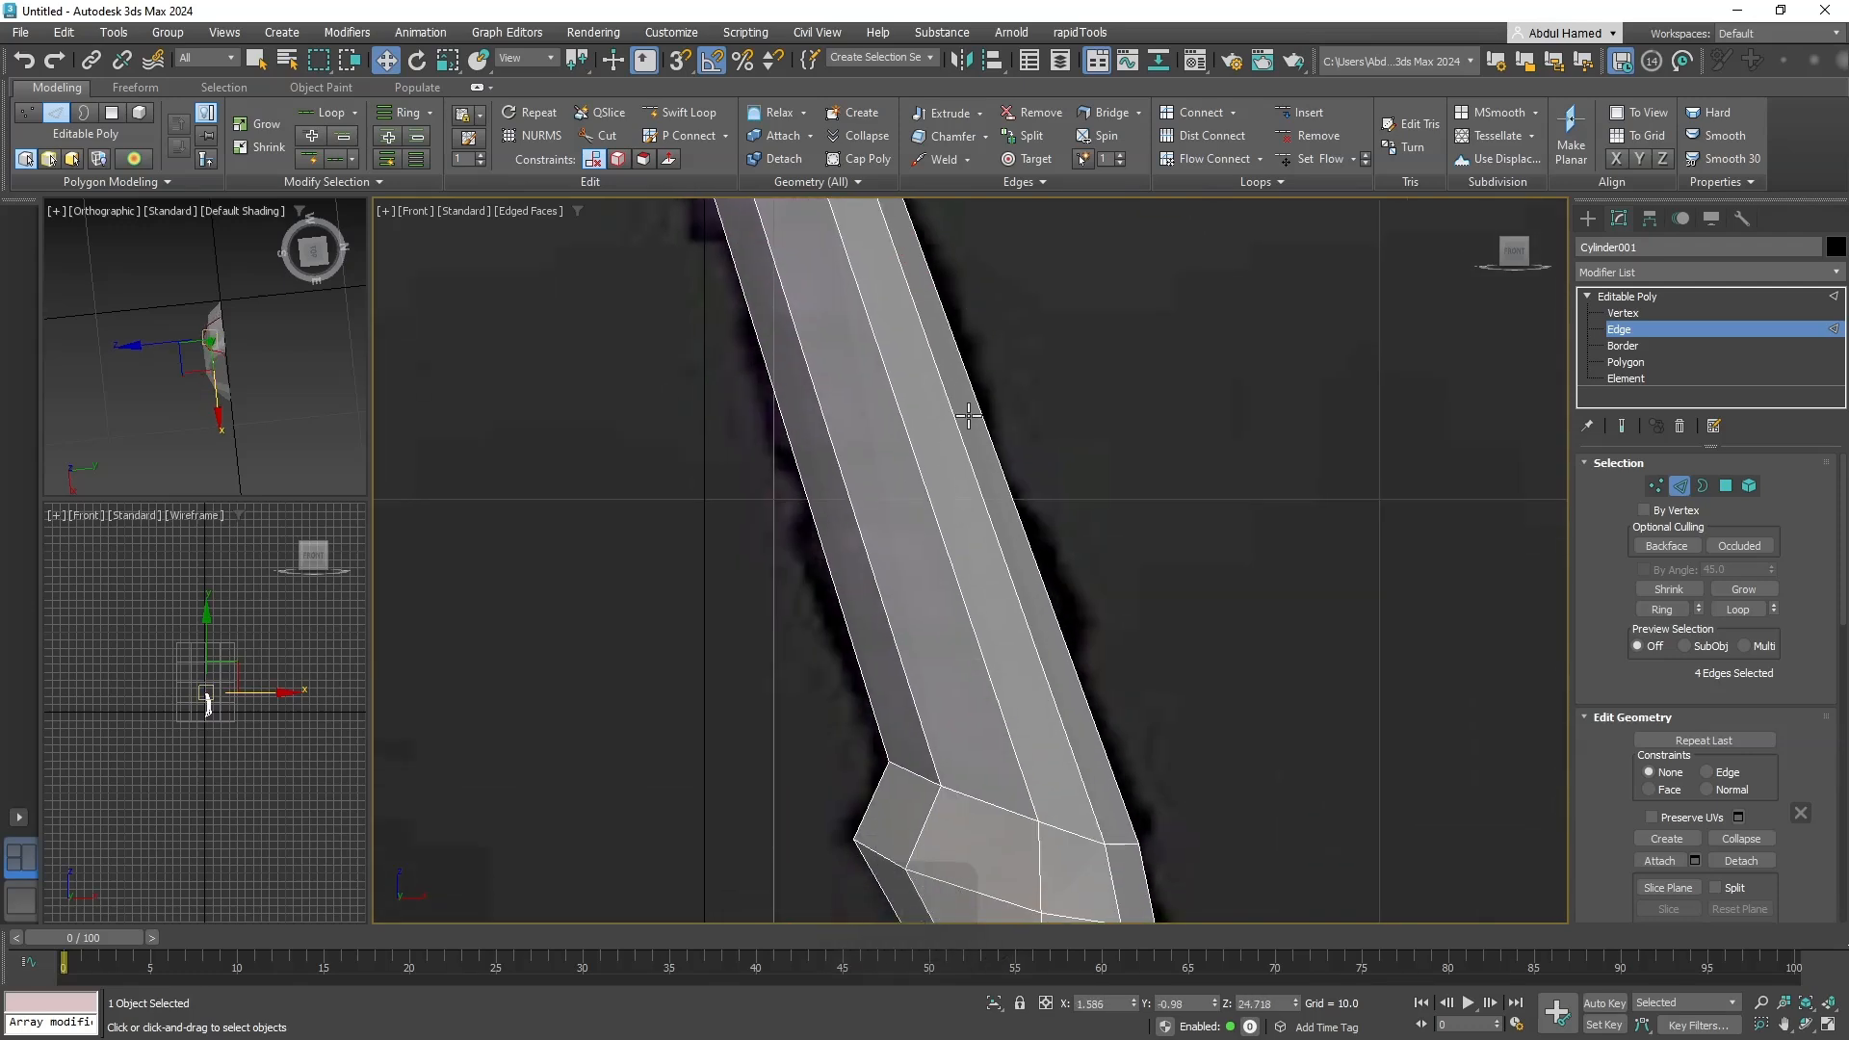
pyautogui.moveTo(966, 412); pyautogui.dragTo(1024, 627, button='middle')
pyautogui.press('w')
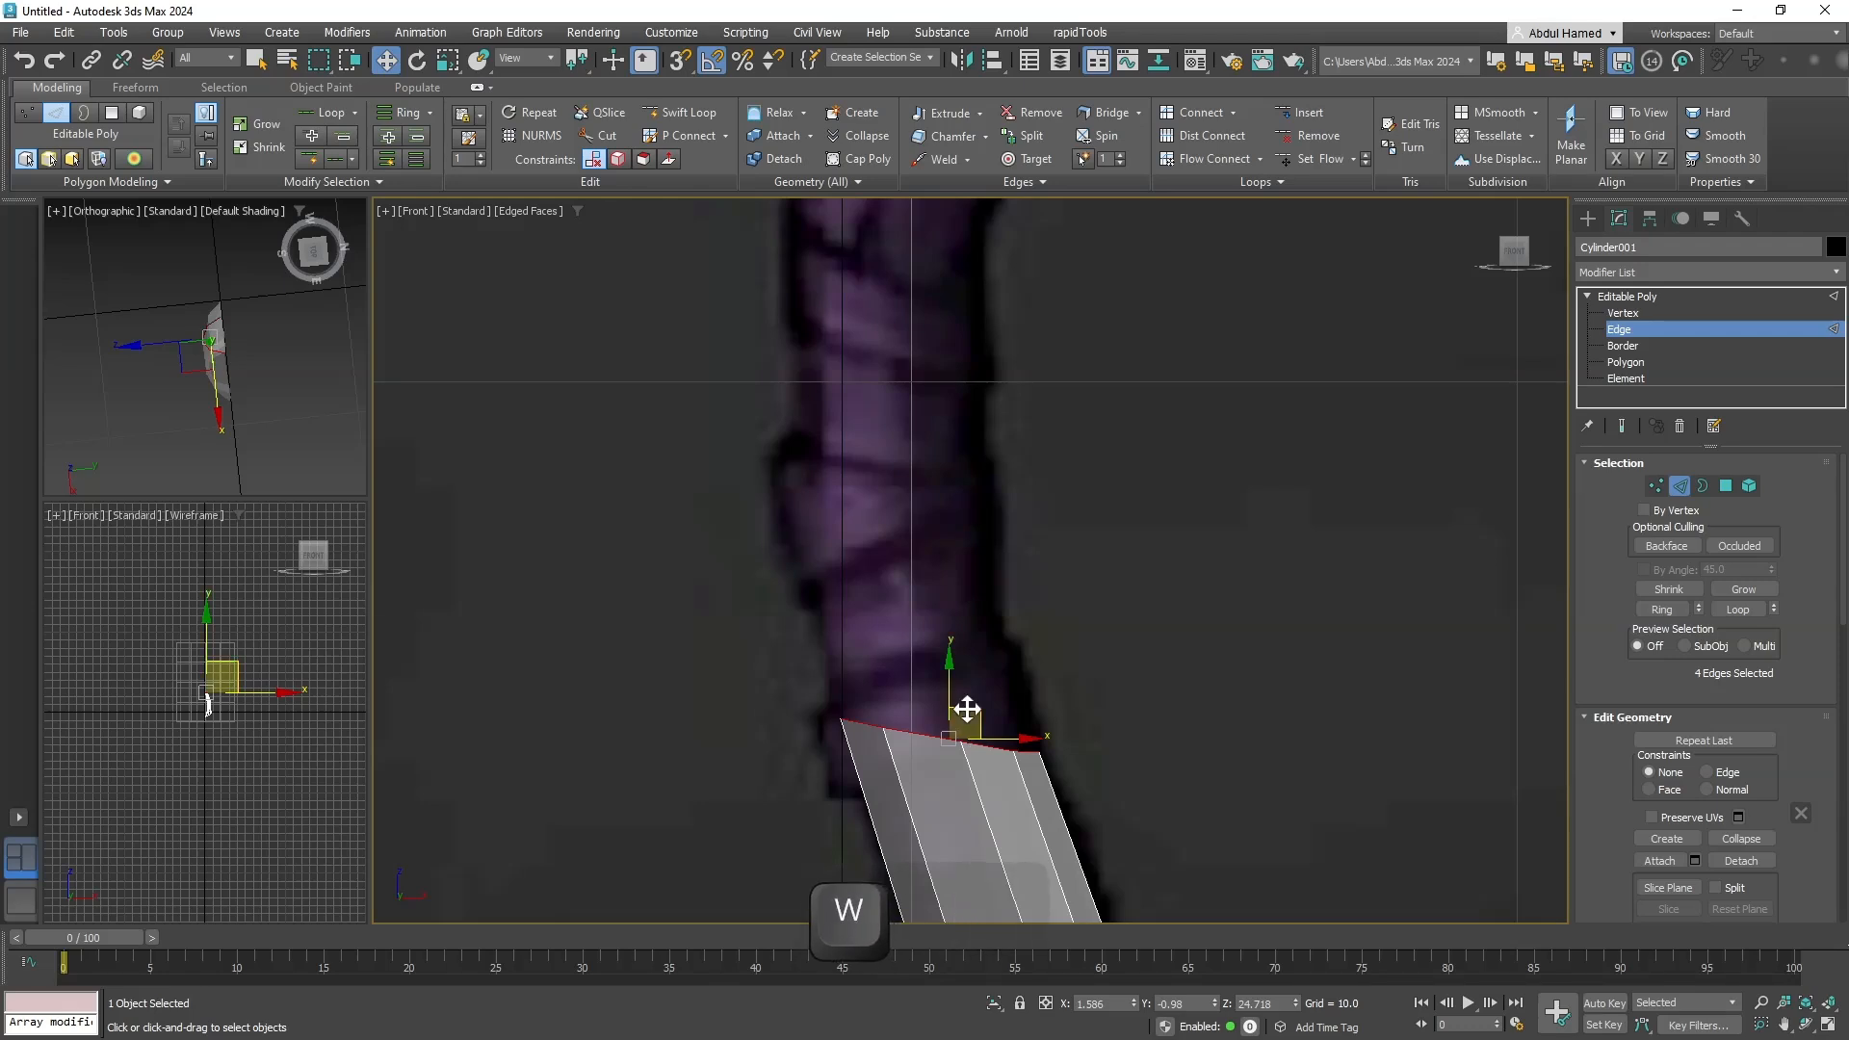
pyautogui.keyDown('shift'); pyautogui.moveTo(966, 710); pyautogui.dragTo(919, 337); pyautogui.keyUp('shift')
pyautogui.moveTo(919, 337); pyautogui.dragTo(1053, 631, button='middle')
pyautogui.moveTo(995, 729)
pyautogui.keyDown('shift'); pyautogui.mouseDown()
pyautogui.moveTo(999, 375)
pyautogui.moveTo(1086, 374)
pyautogui.mouseUp(); pyautogui.keyUp('shift')
# Widen the top edge row to about 122% along local Y and move it up against the underside of the orange collar.
pyautogui.press('e')
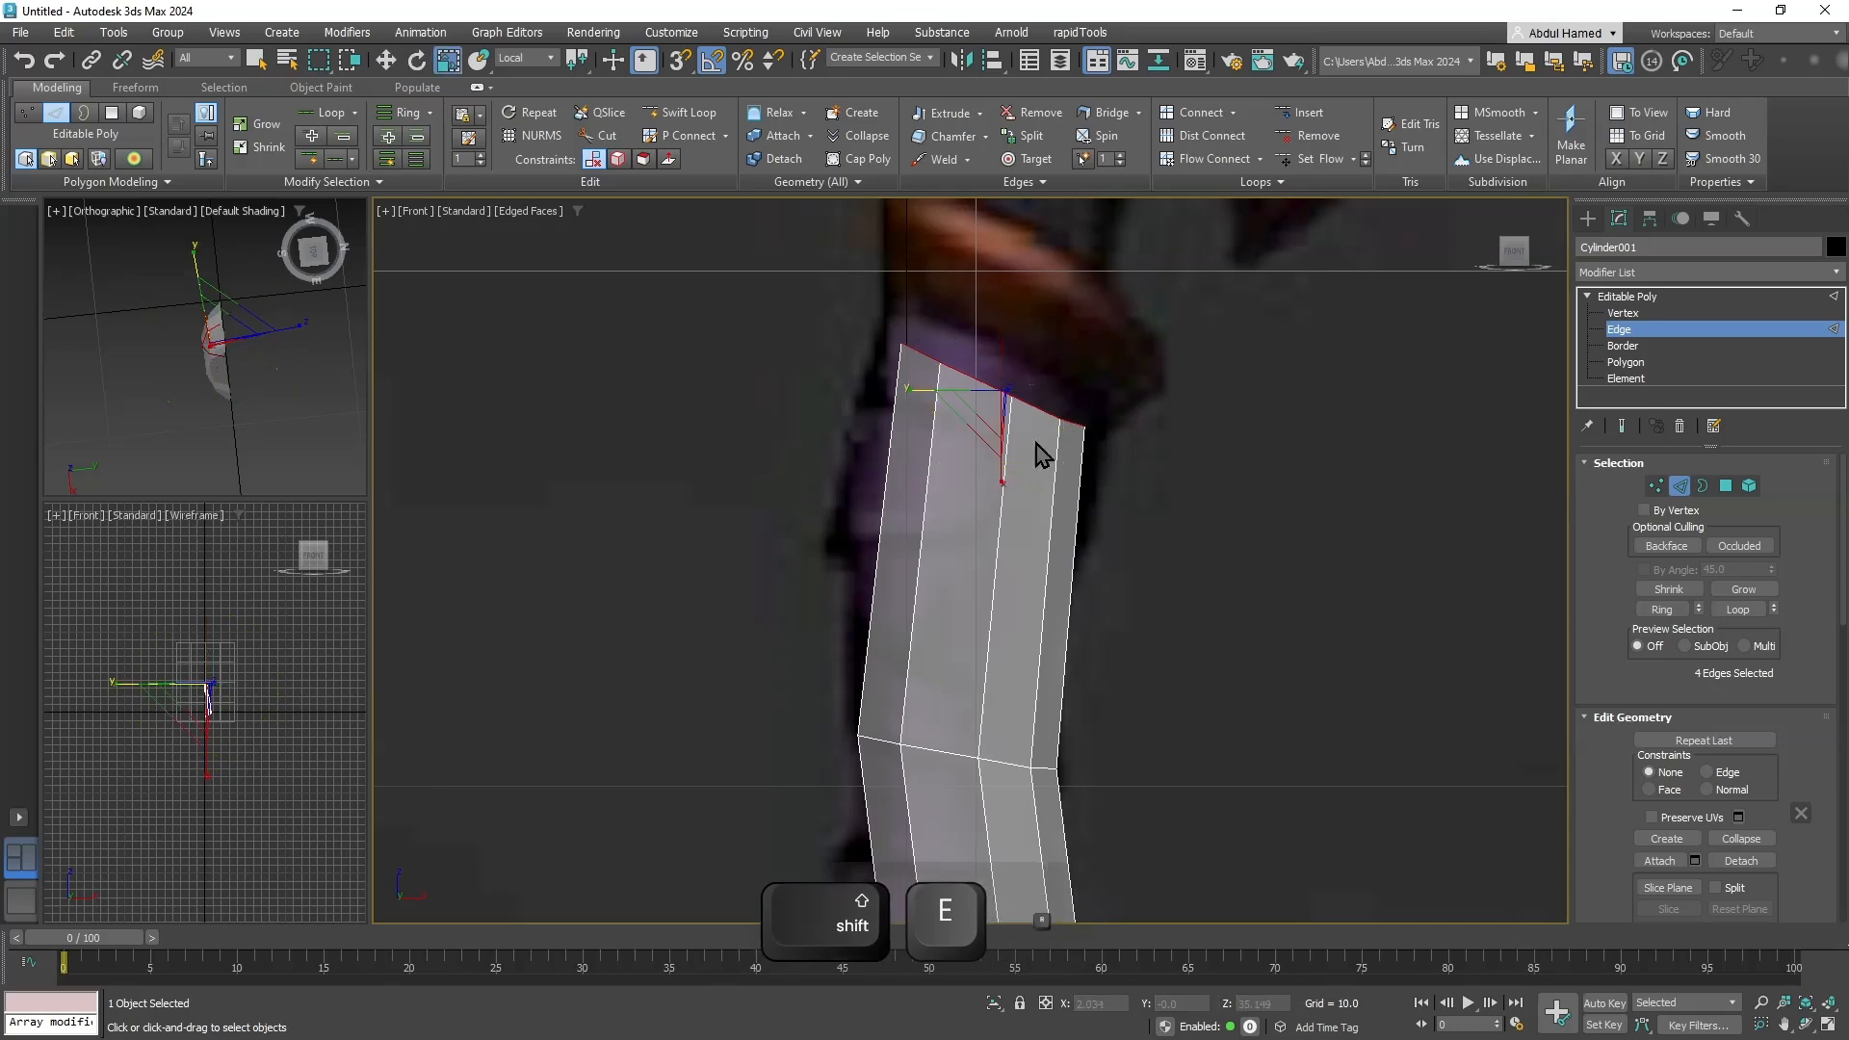
pyautogui.press('r')
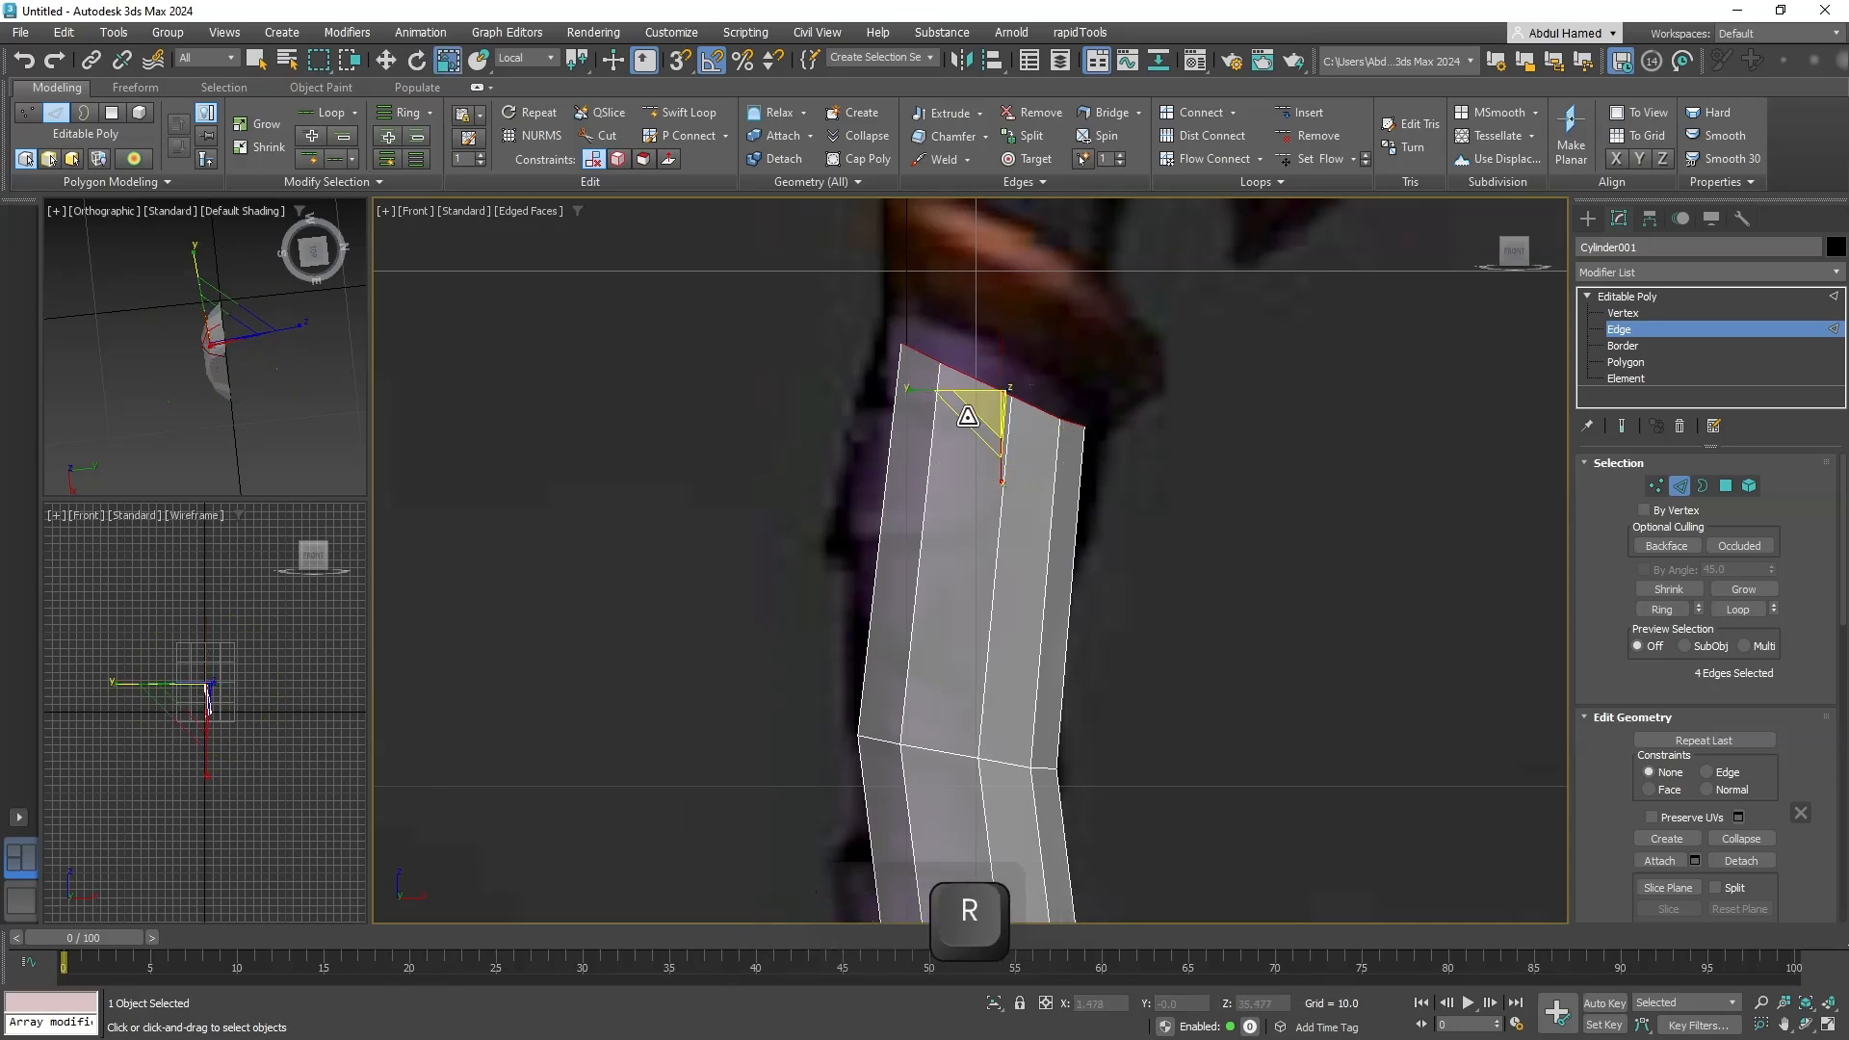
pyautogui.moveTo(909, 389); pyautogui.dragTo(892, 387)
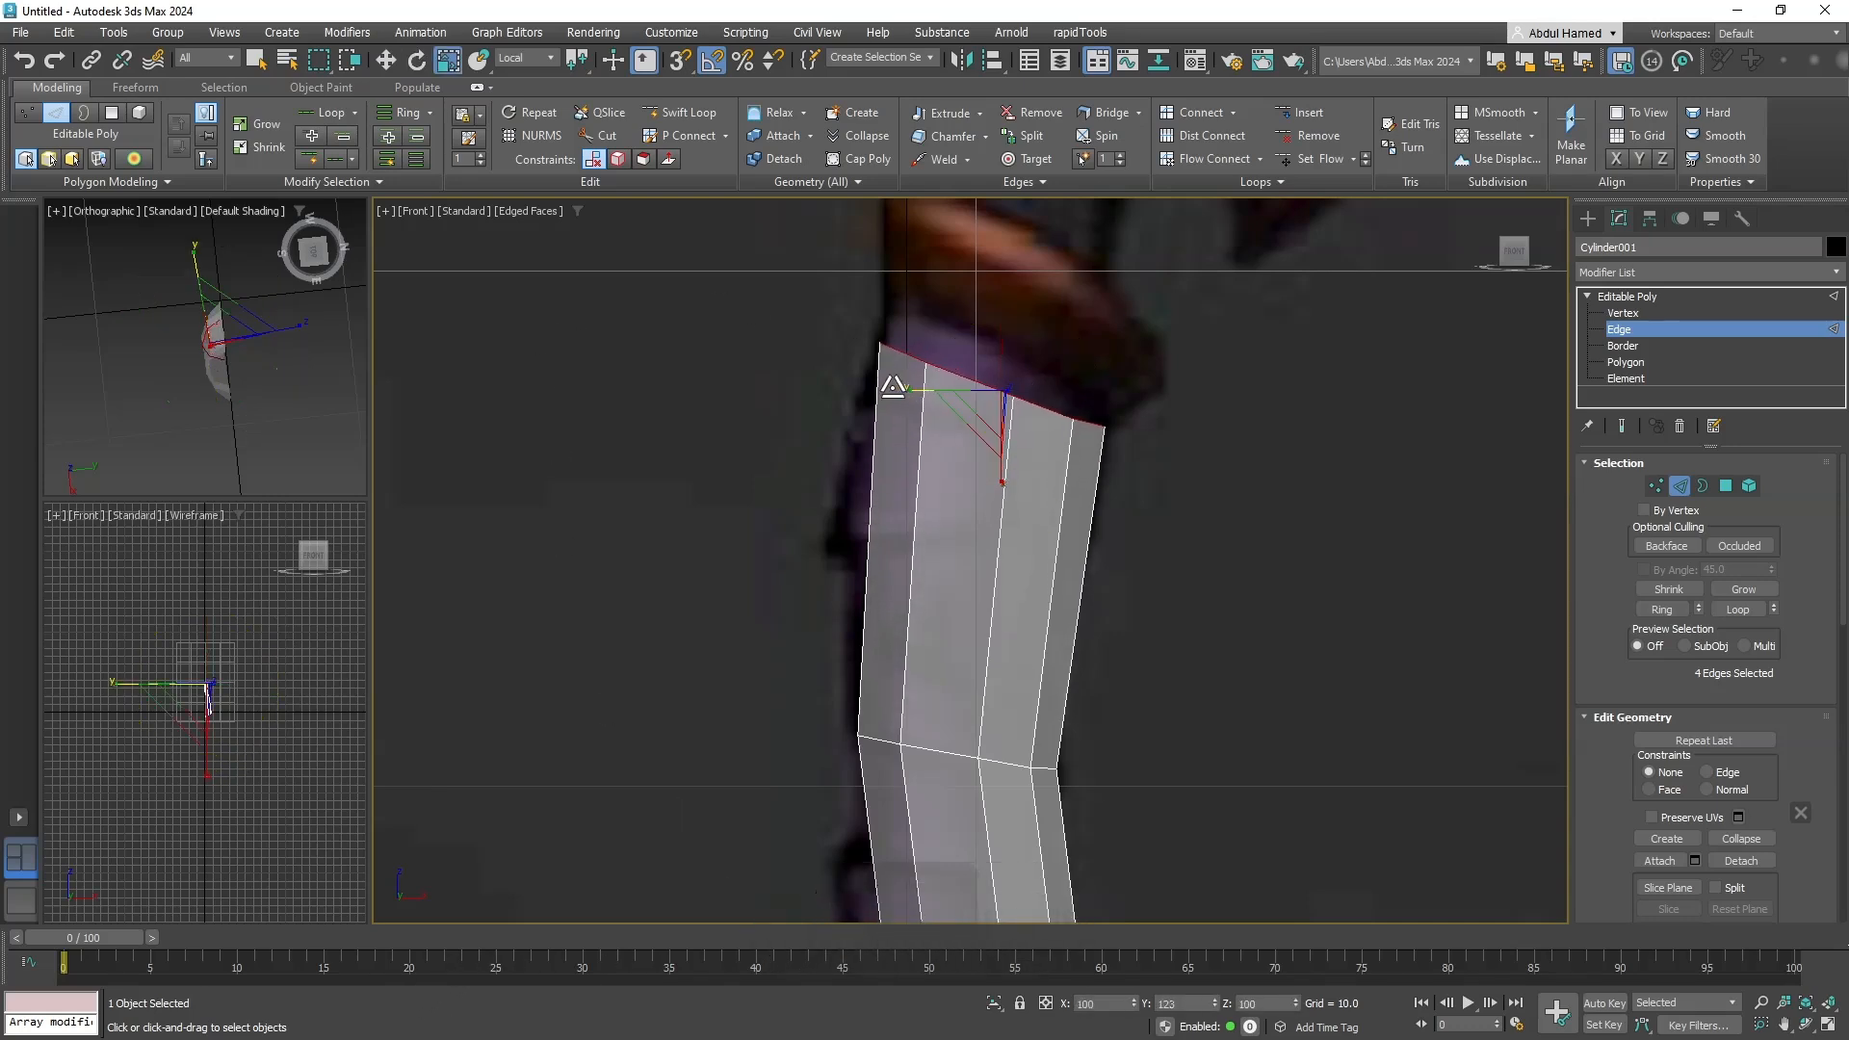
pyautogui.press('w')
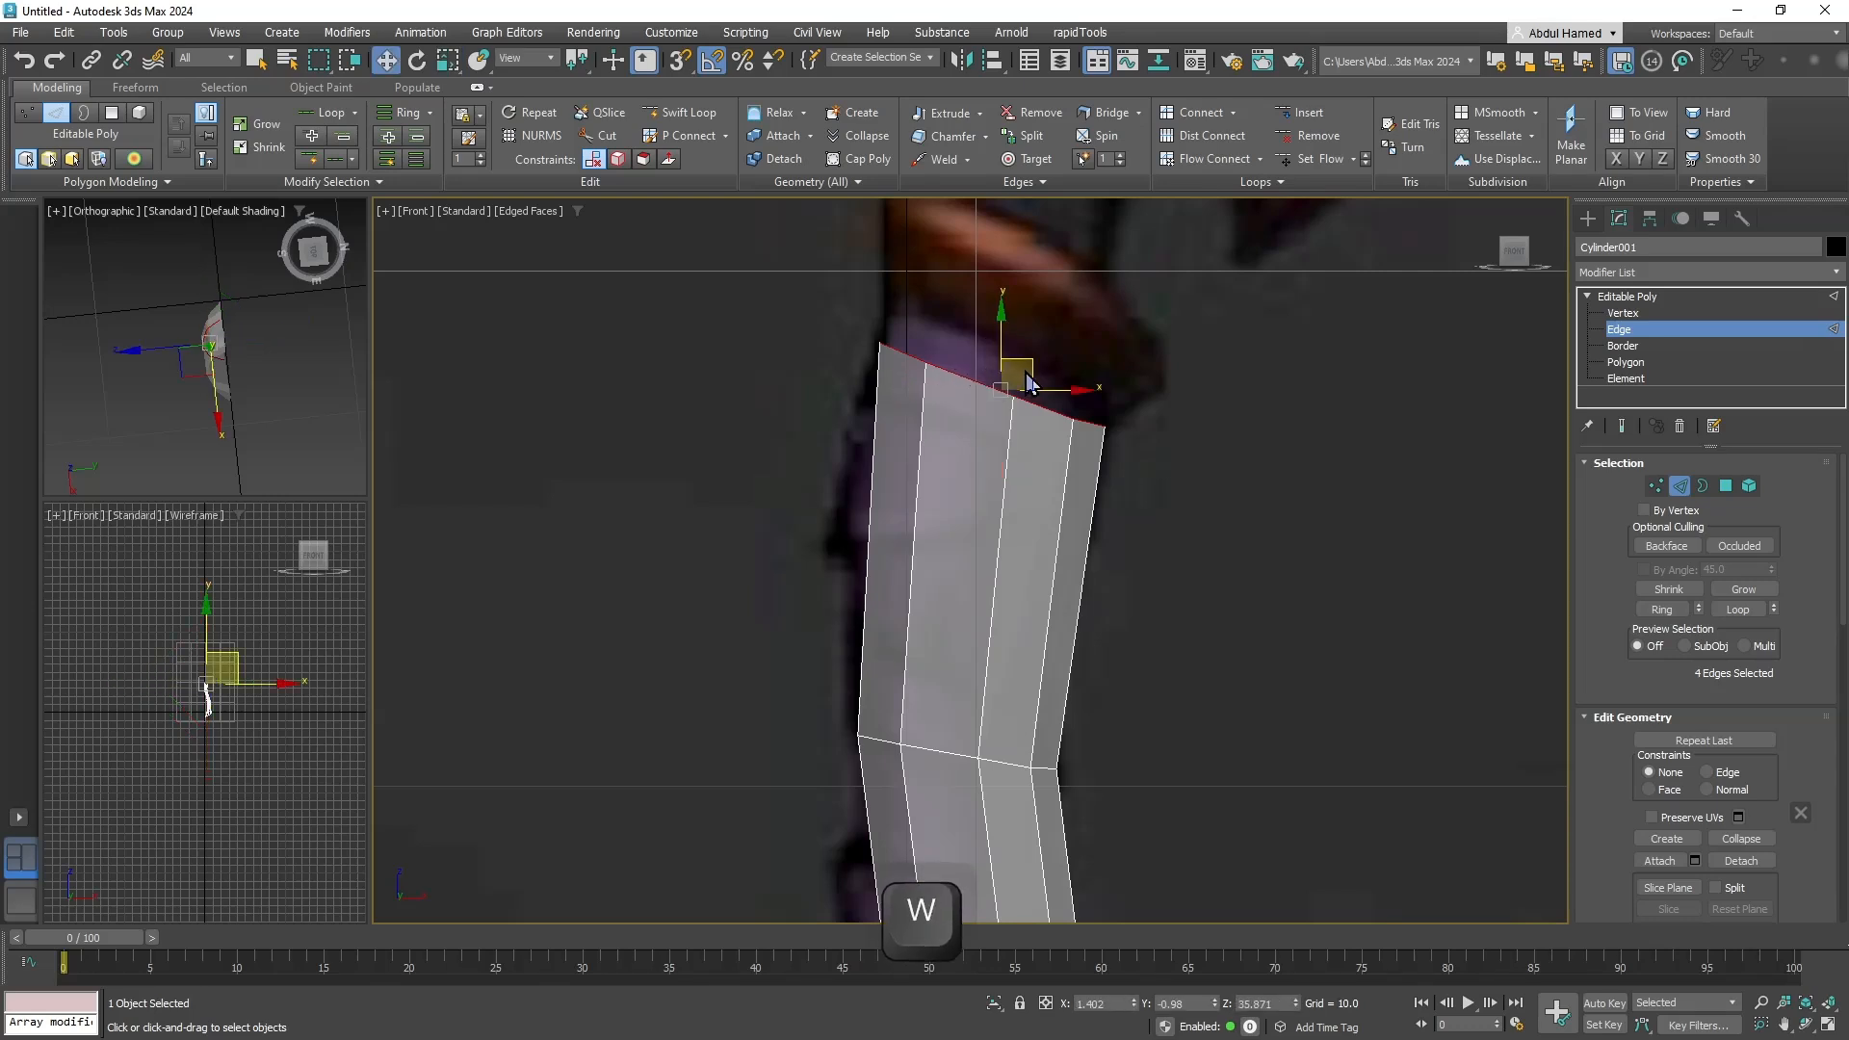
pyautogui.moveTo(1028, 361); pyautogui.dragTo(1034, 338)
pyautogui.moveTo(1033, 338); pyautogui.dragTo(1030, 499, button='middle')
# Raise the three inner vertices of the top row to follow the curved lower edge of the orange collar.
pyautogui.click(1622, 314)
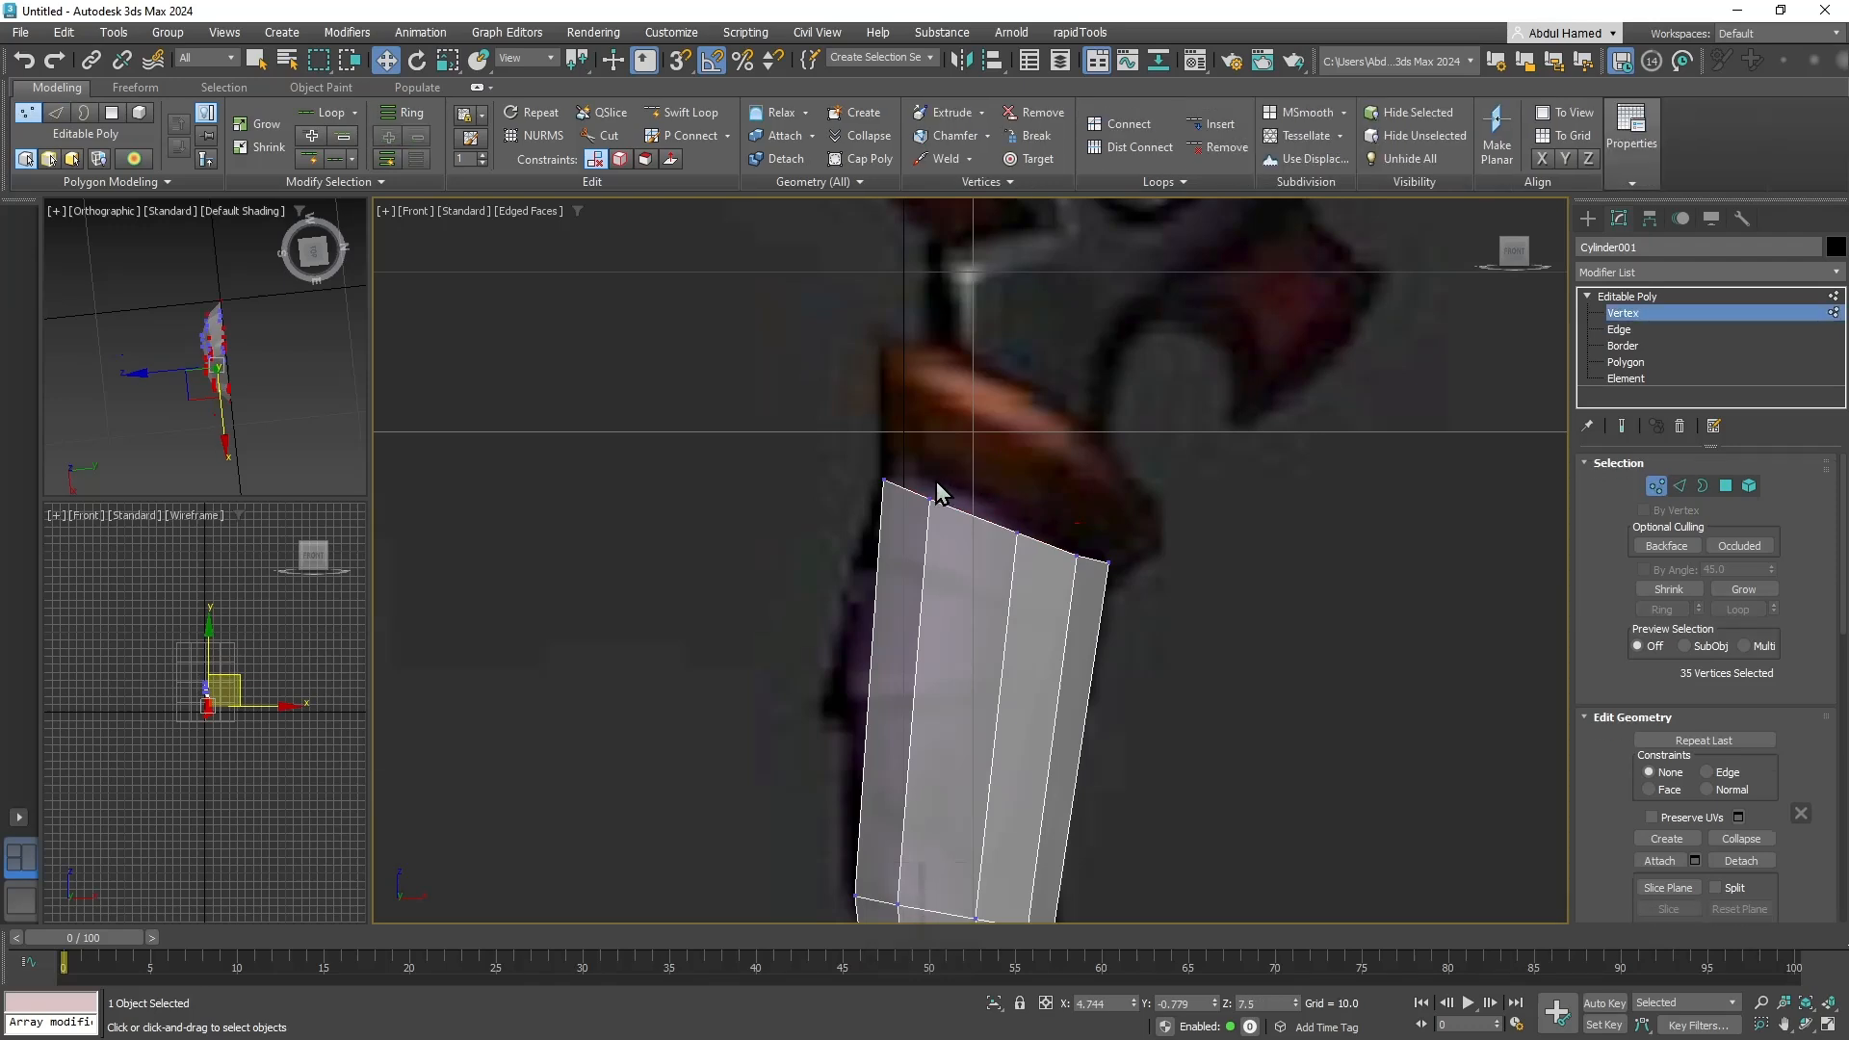
pyautogui.moveTo(1093, 574); pyautogui.dragTo(1093, 573)
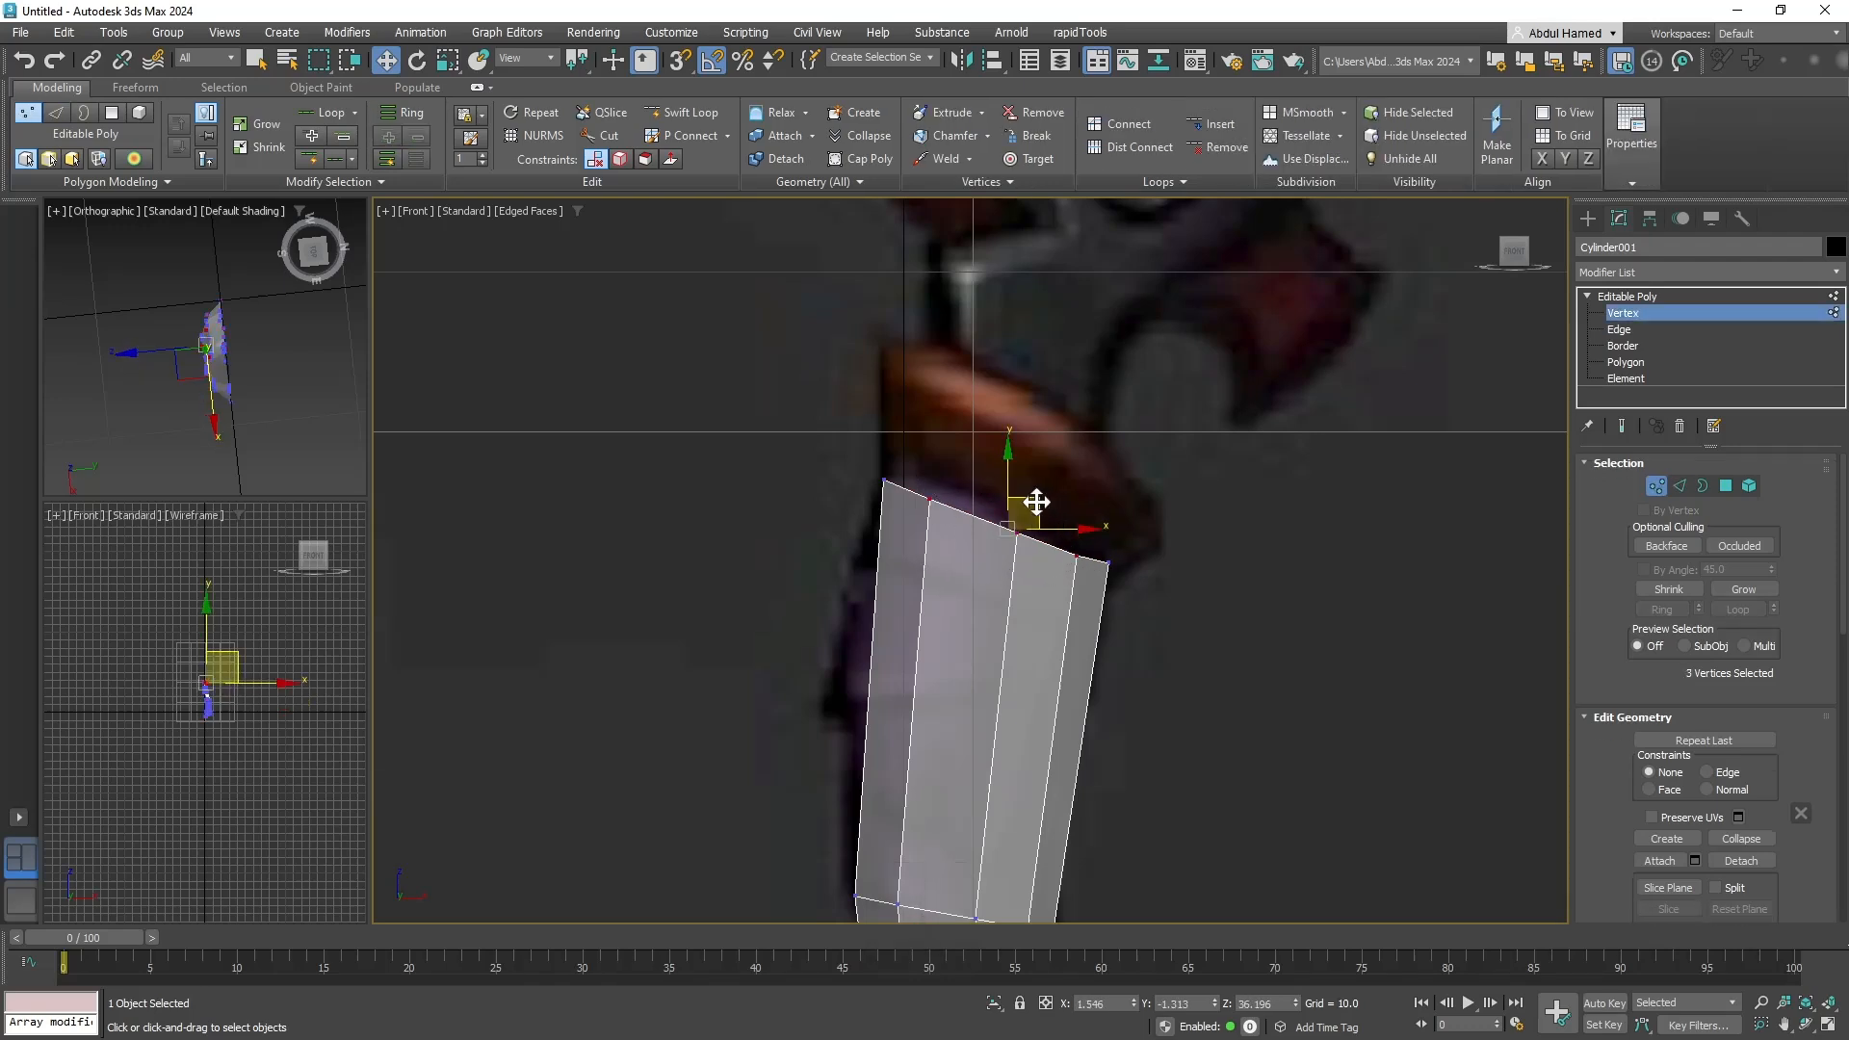
pyautogui.moveTo(1036, 502); pyautogui.dragTo(1046, 478)
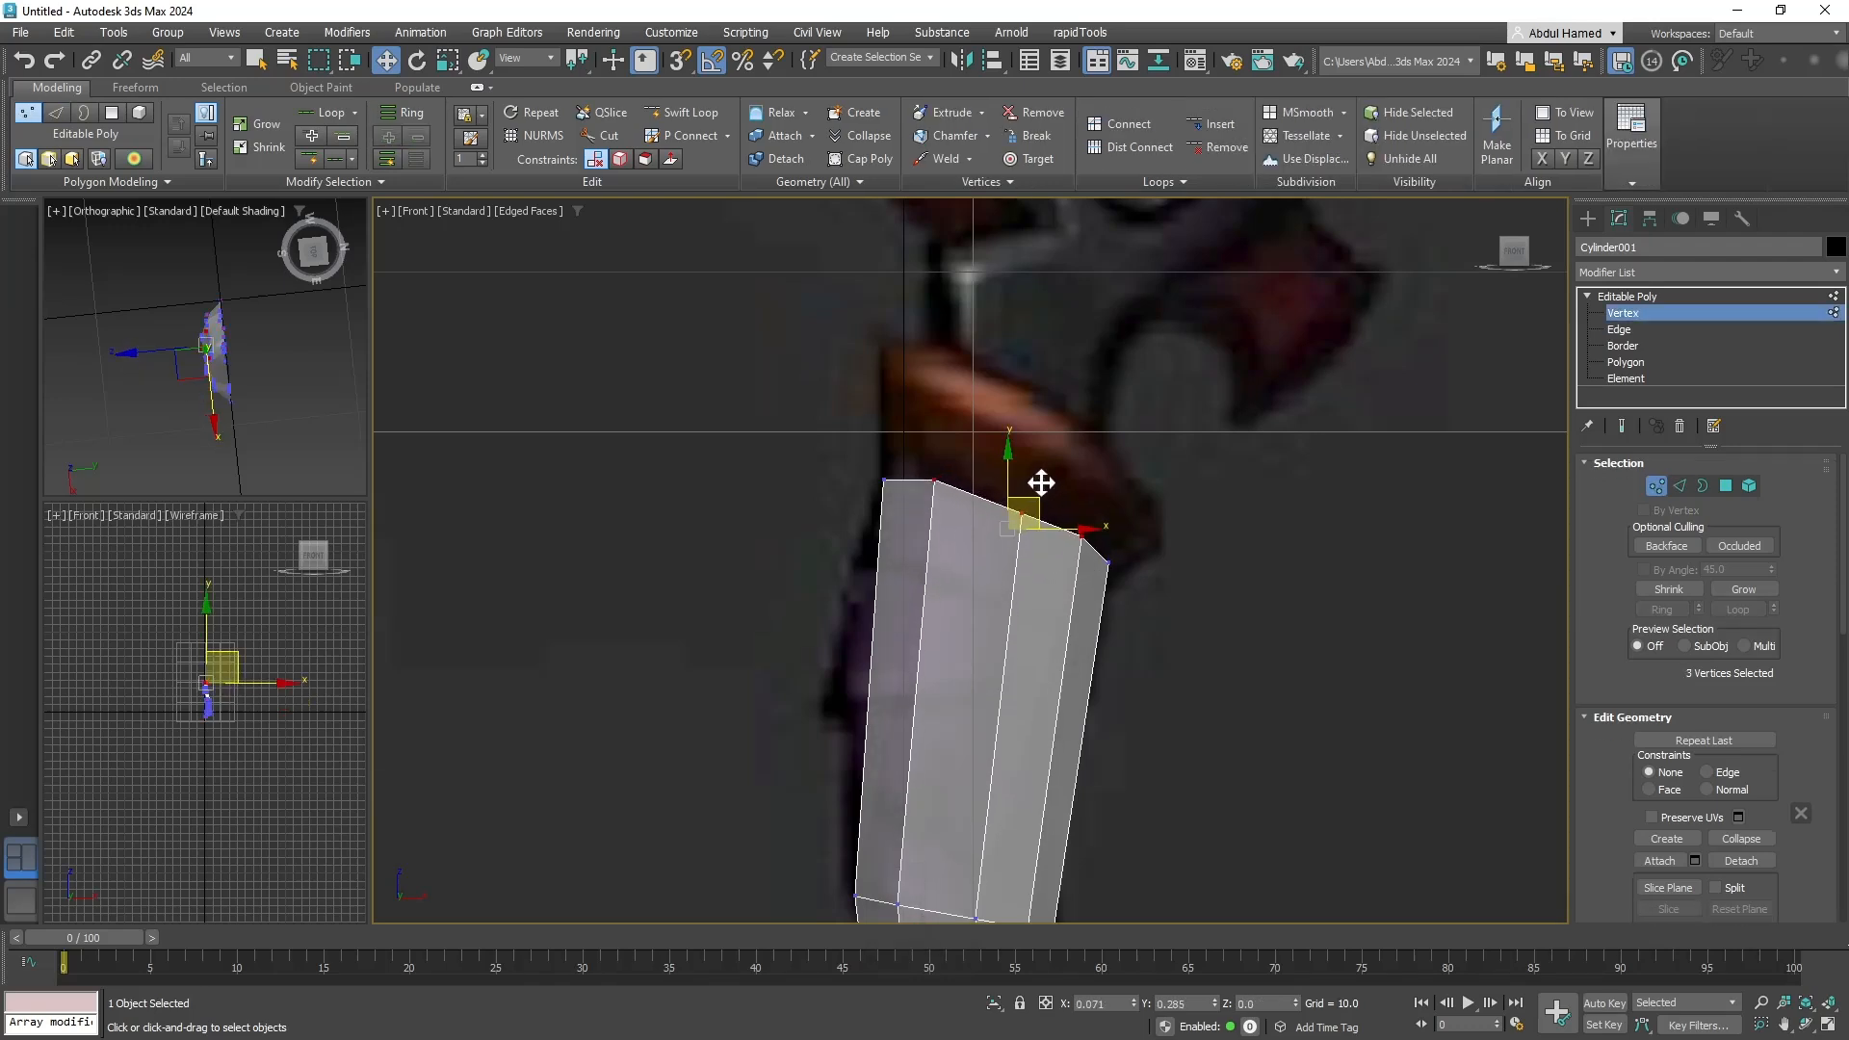
pyautogui.moveTo(1040, 638)
pyautogui.mouseDown(button='middle')
pyautogui.moveTo(1027, 591)
pyautogui.moveTo(1023, 659)
pyautogui.mouseUp(button='middle')
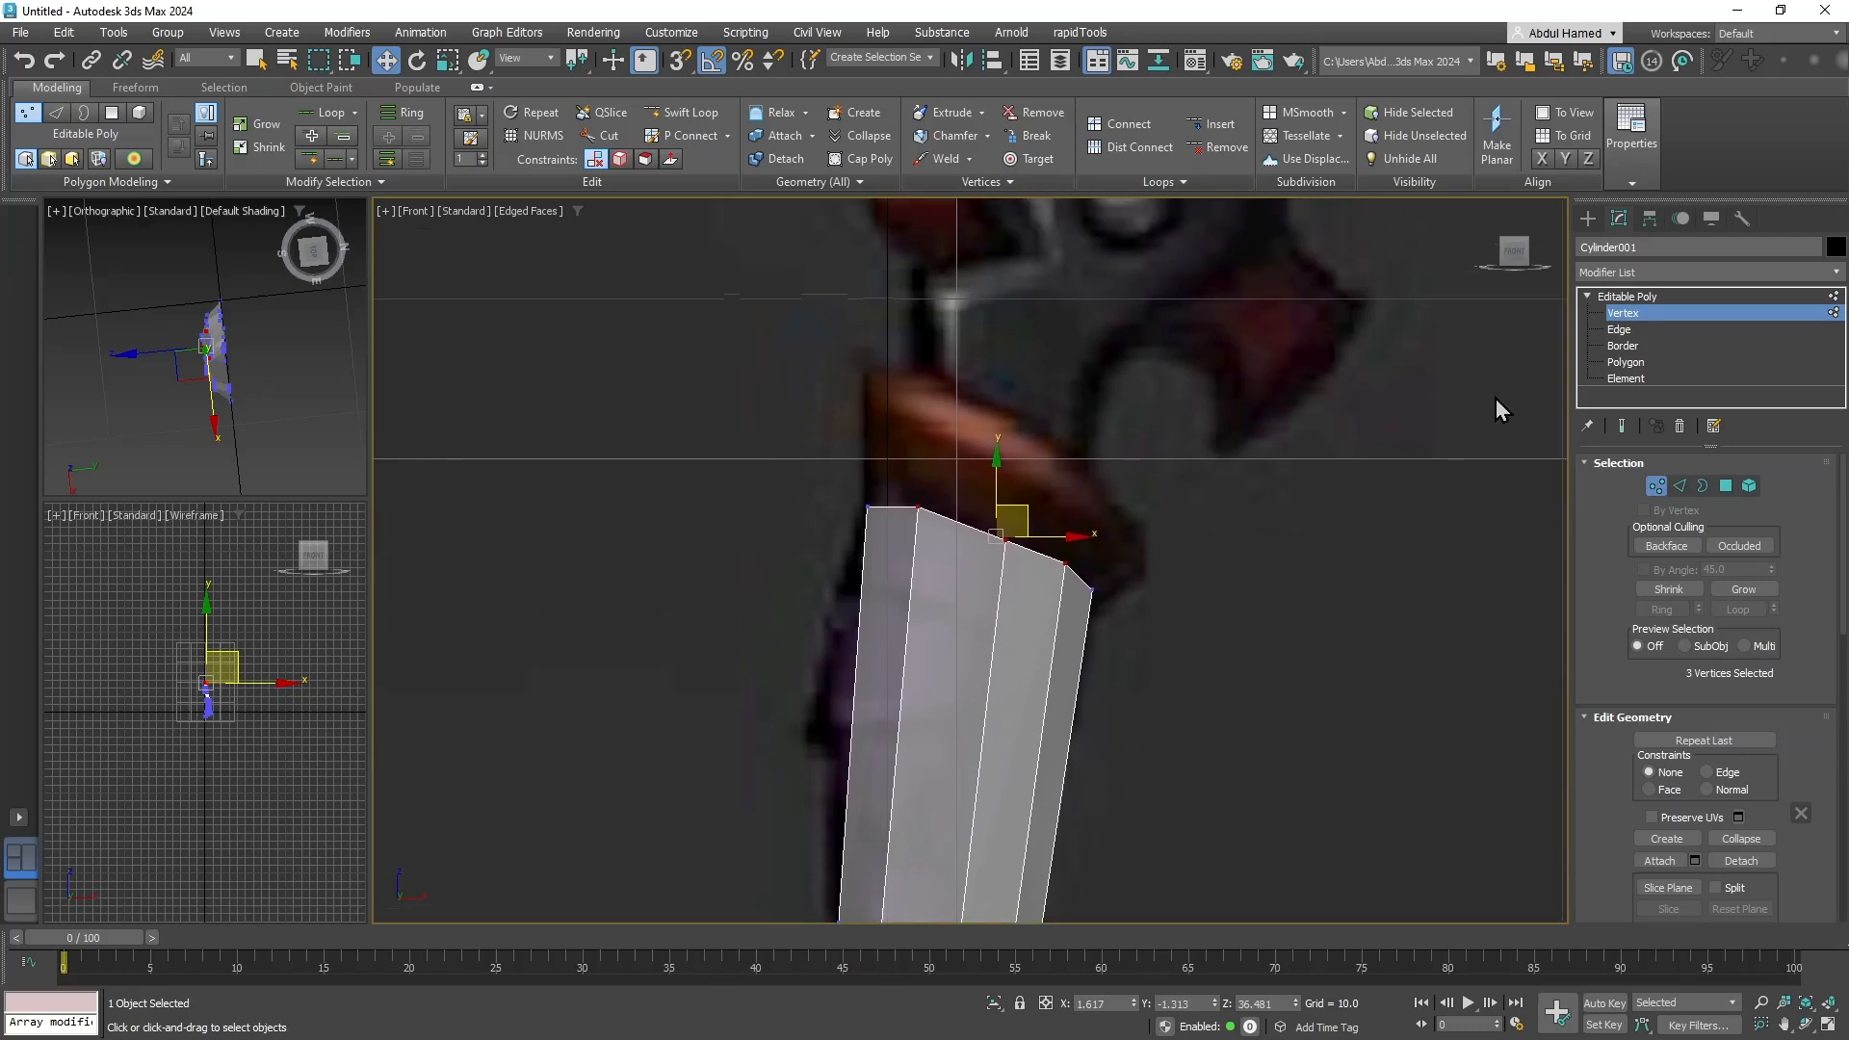
# Extend the top edges a short way onto the orange collar and widen the new row to about 135% along local Y.
pyautogui.click(1619, 329)
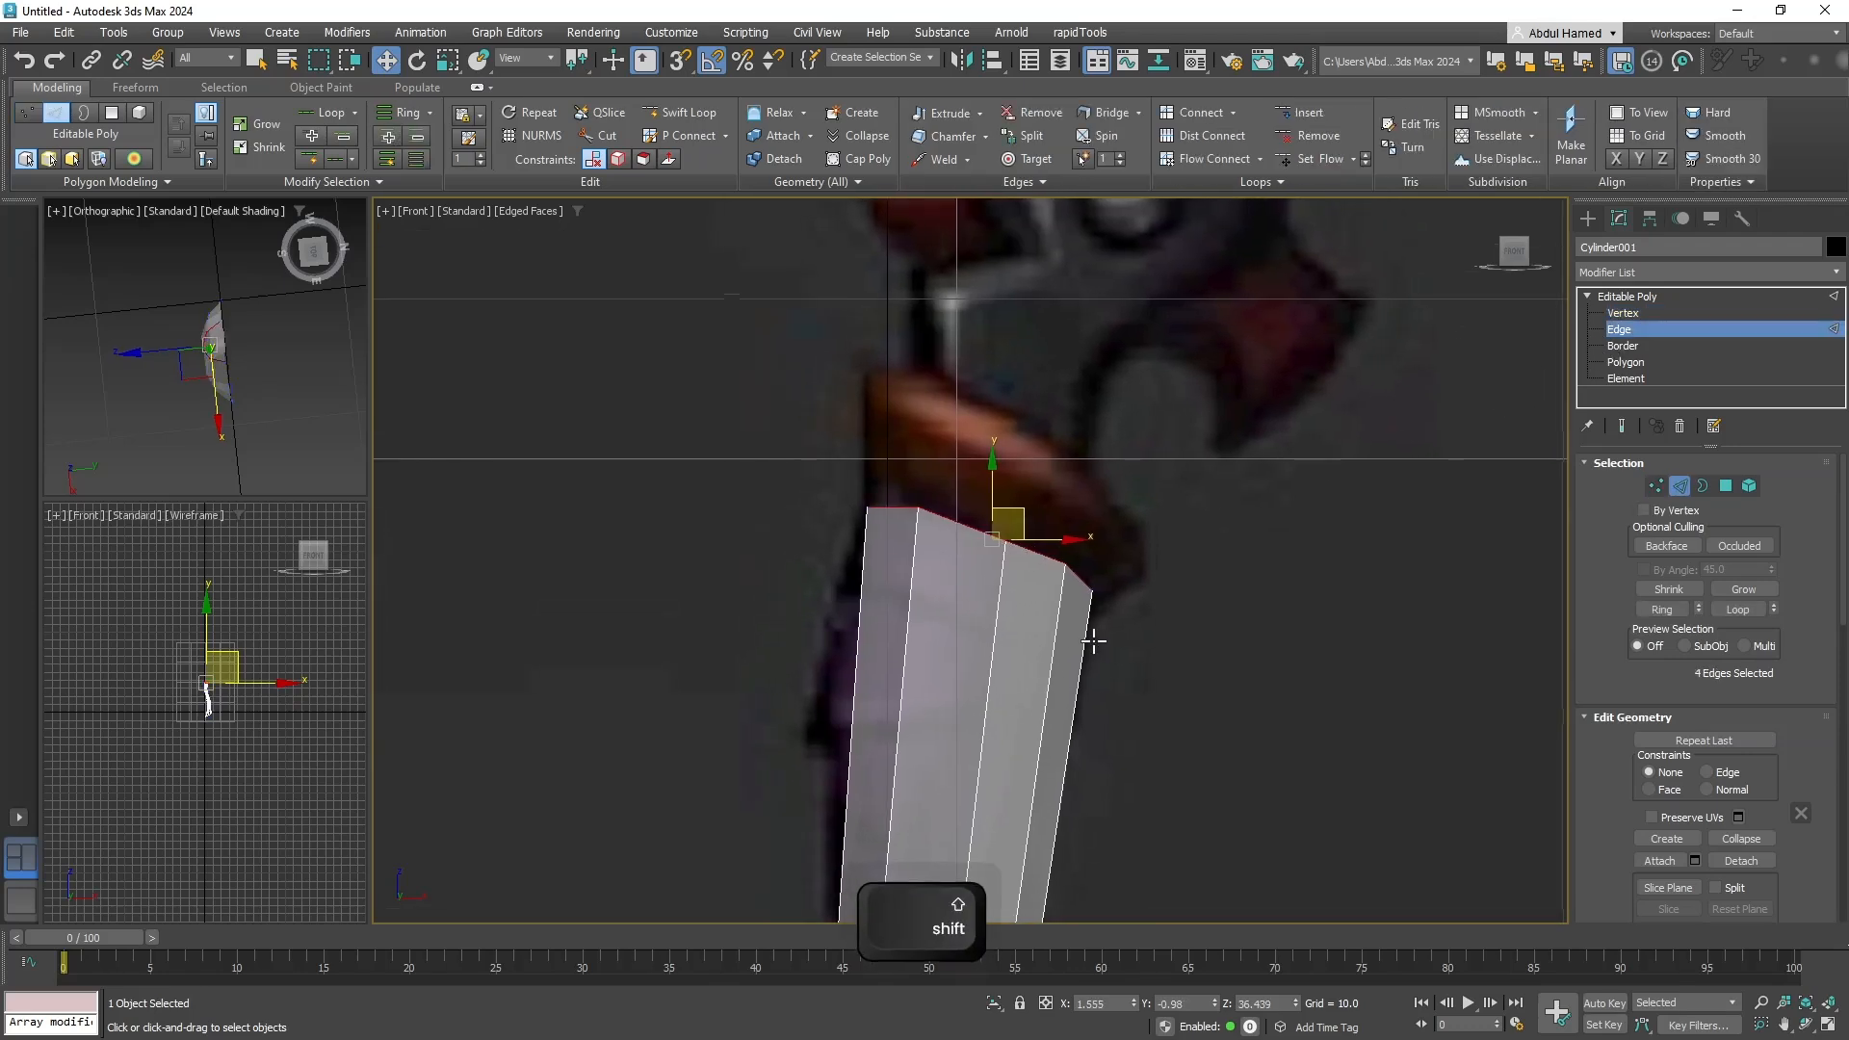
pyautogui.moveTo(1093, 640); pyautogui.dragTo(1093, 770, button='middle')
pyautogui.keyDown('shift'); pyautogui.moveTo(1020, 645); pyautogui.dragTo(1083, 584); pyautogui.keyUp('shift')
pyautogui.press('e')
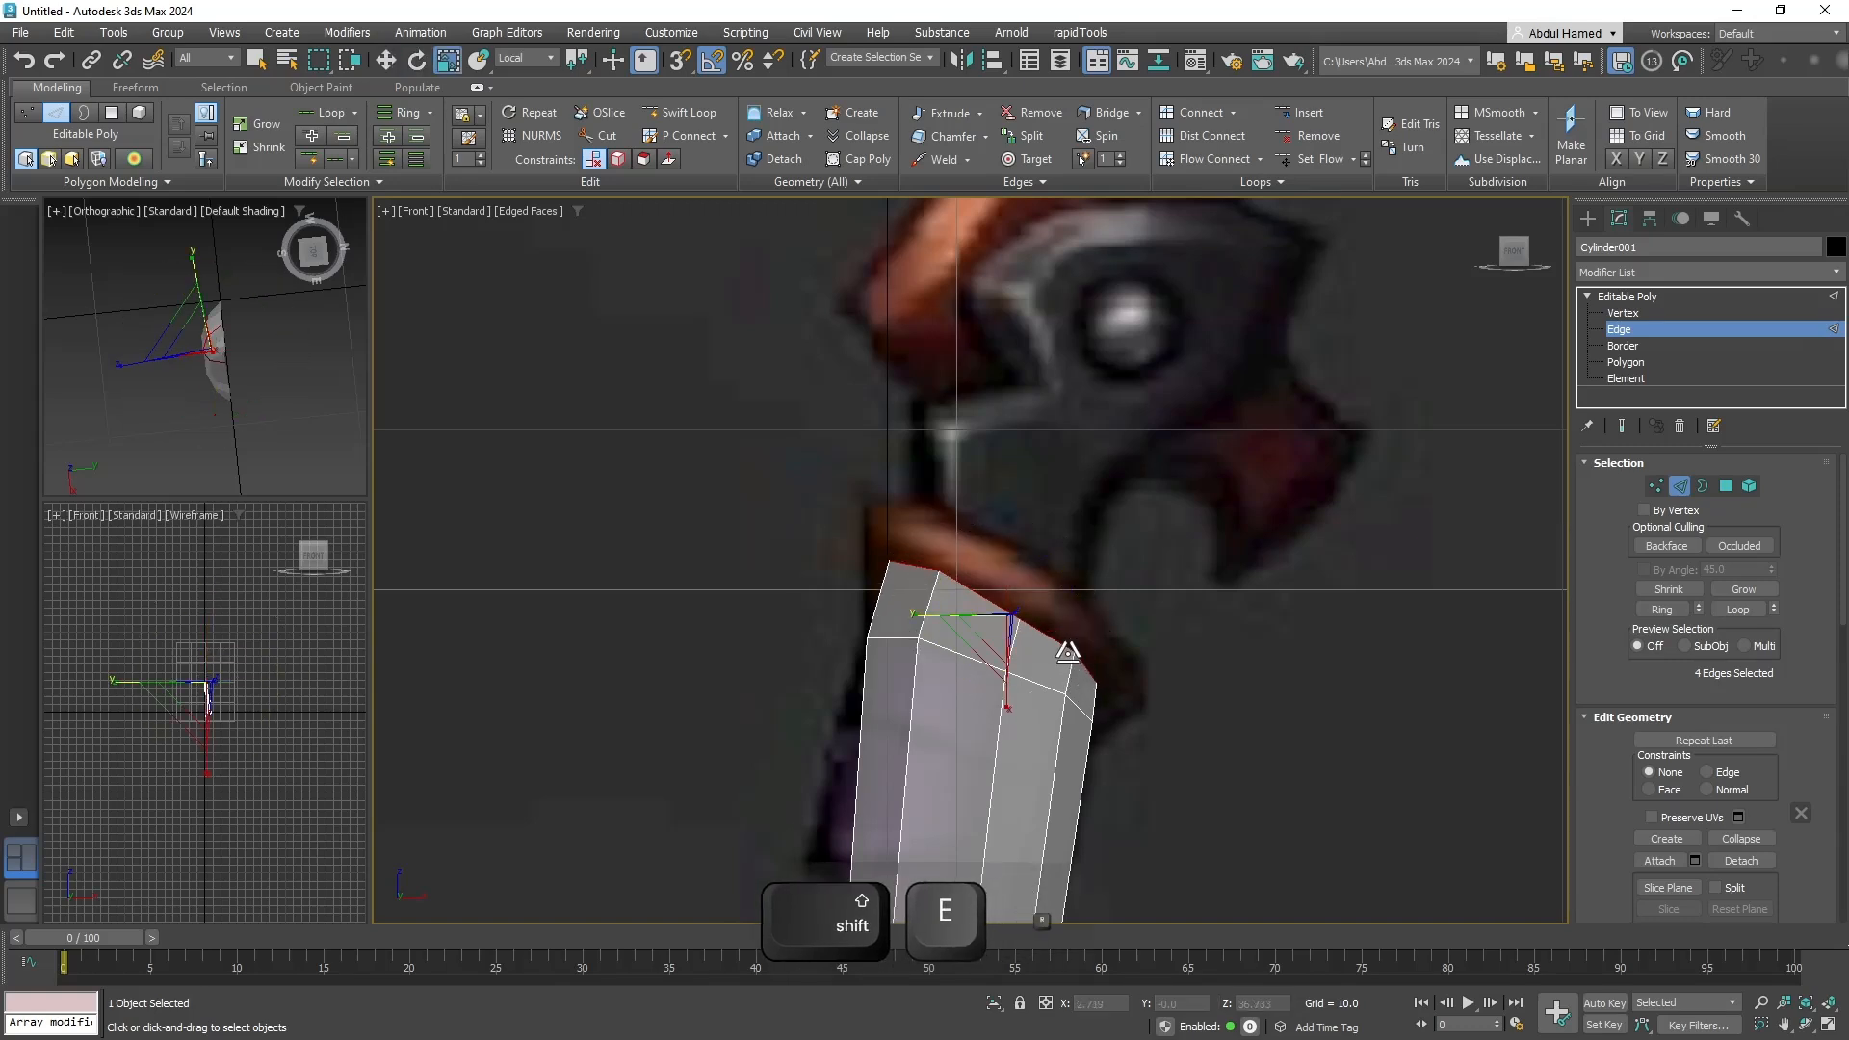
pyautogui.press('r')
pyautogui.moveTo(939, 613); pyautogui.dragTo(890, 604)
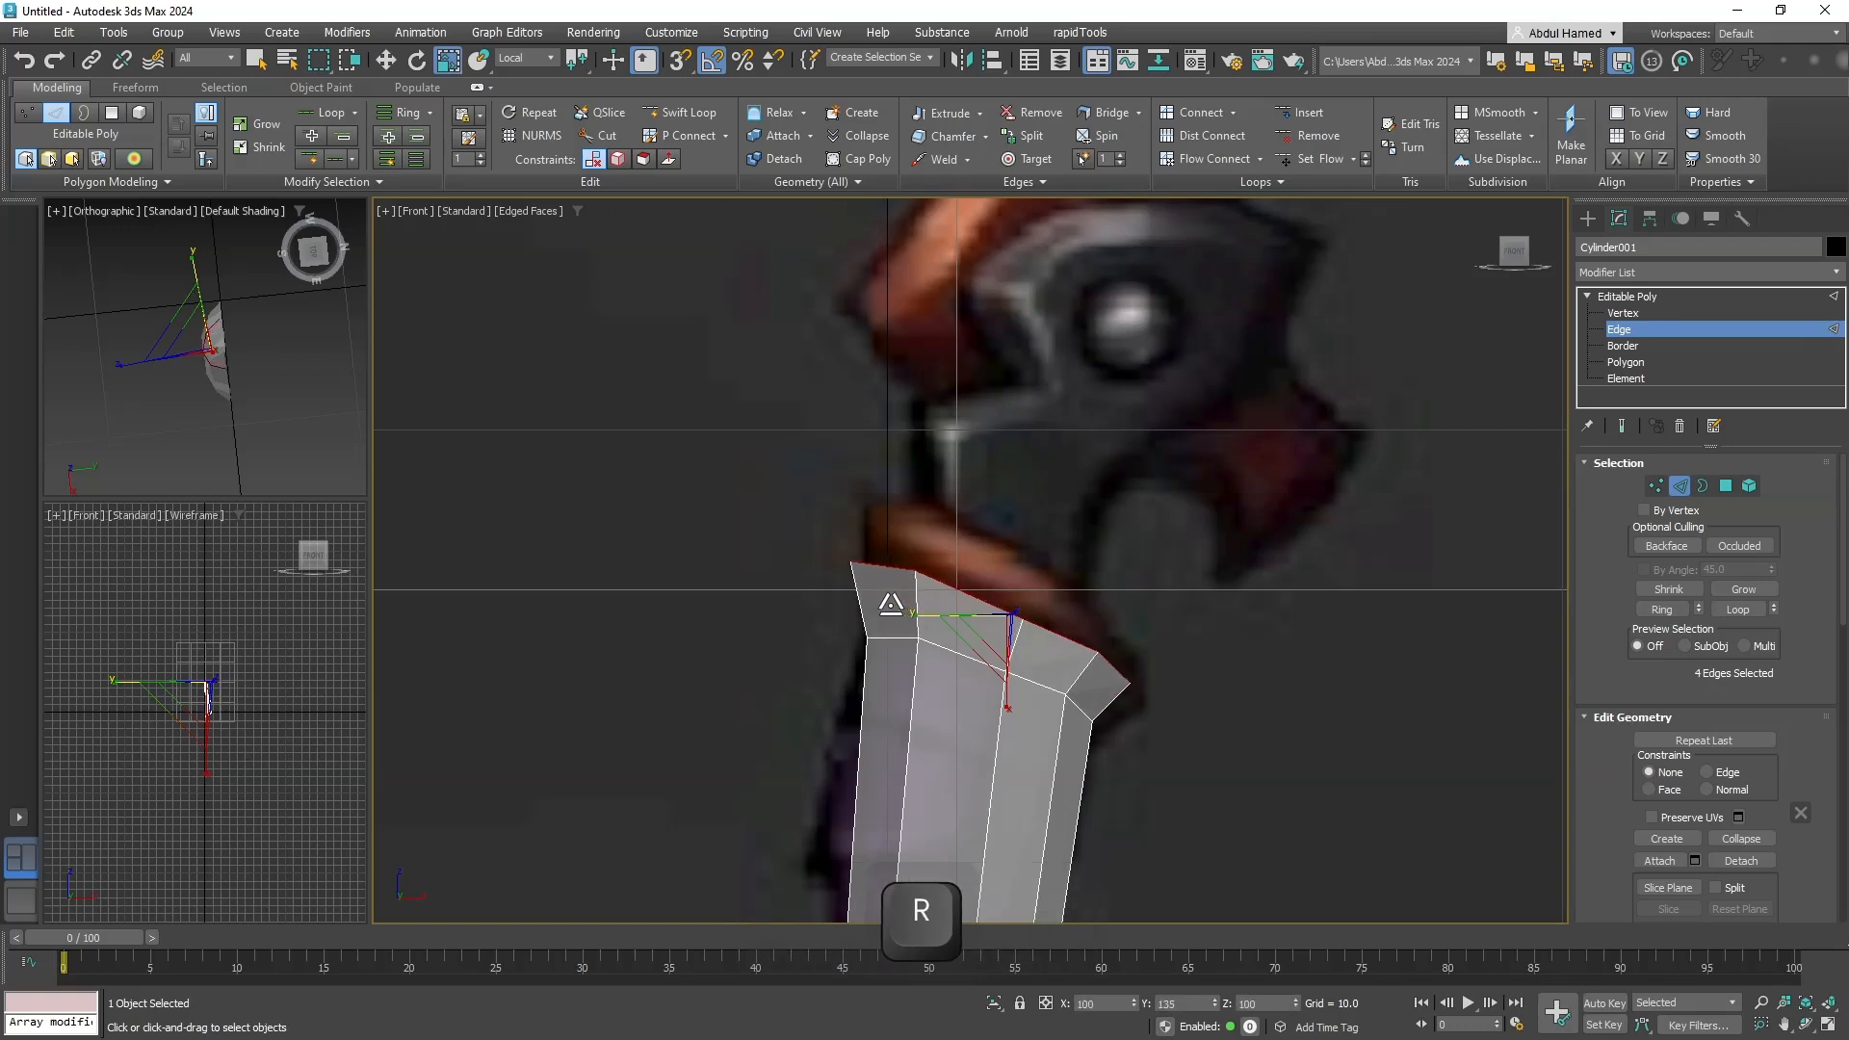
# Align the widened edge row with the collar and extend another short segment up to the collar's upper edge.
pyautogui.press('e')
pyautogui.moveTo(1060, 578)
pyautogui.mouseDown()
pyautogui.moveTo(1044, 595)
pyautogui.moveTo(1048, 535)
pyautogui.mouseUp()
pyautogui.press('w')
pyautogui.moveTo(1122, 632); pyautogui.dragTo(1110, 563, button='middle')
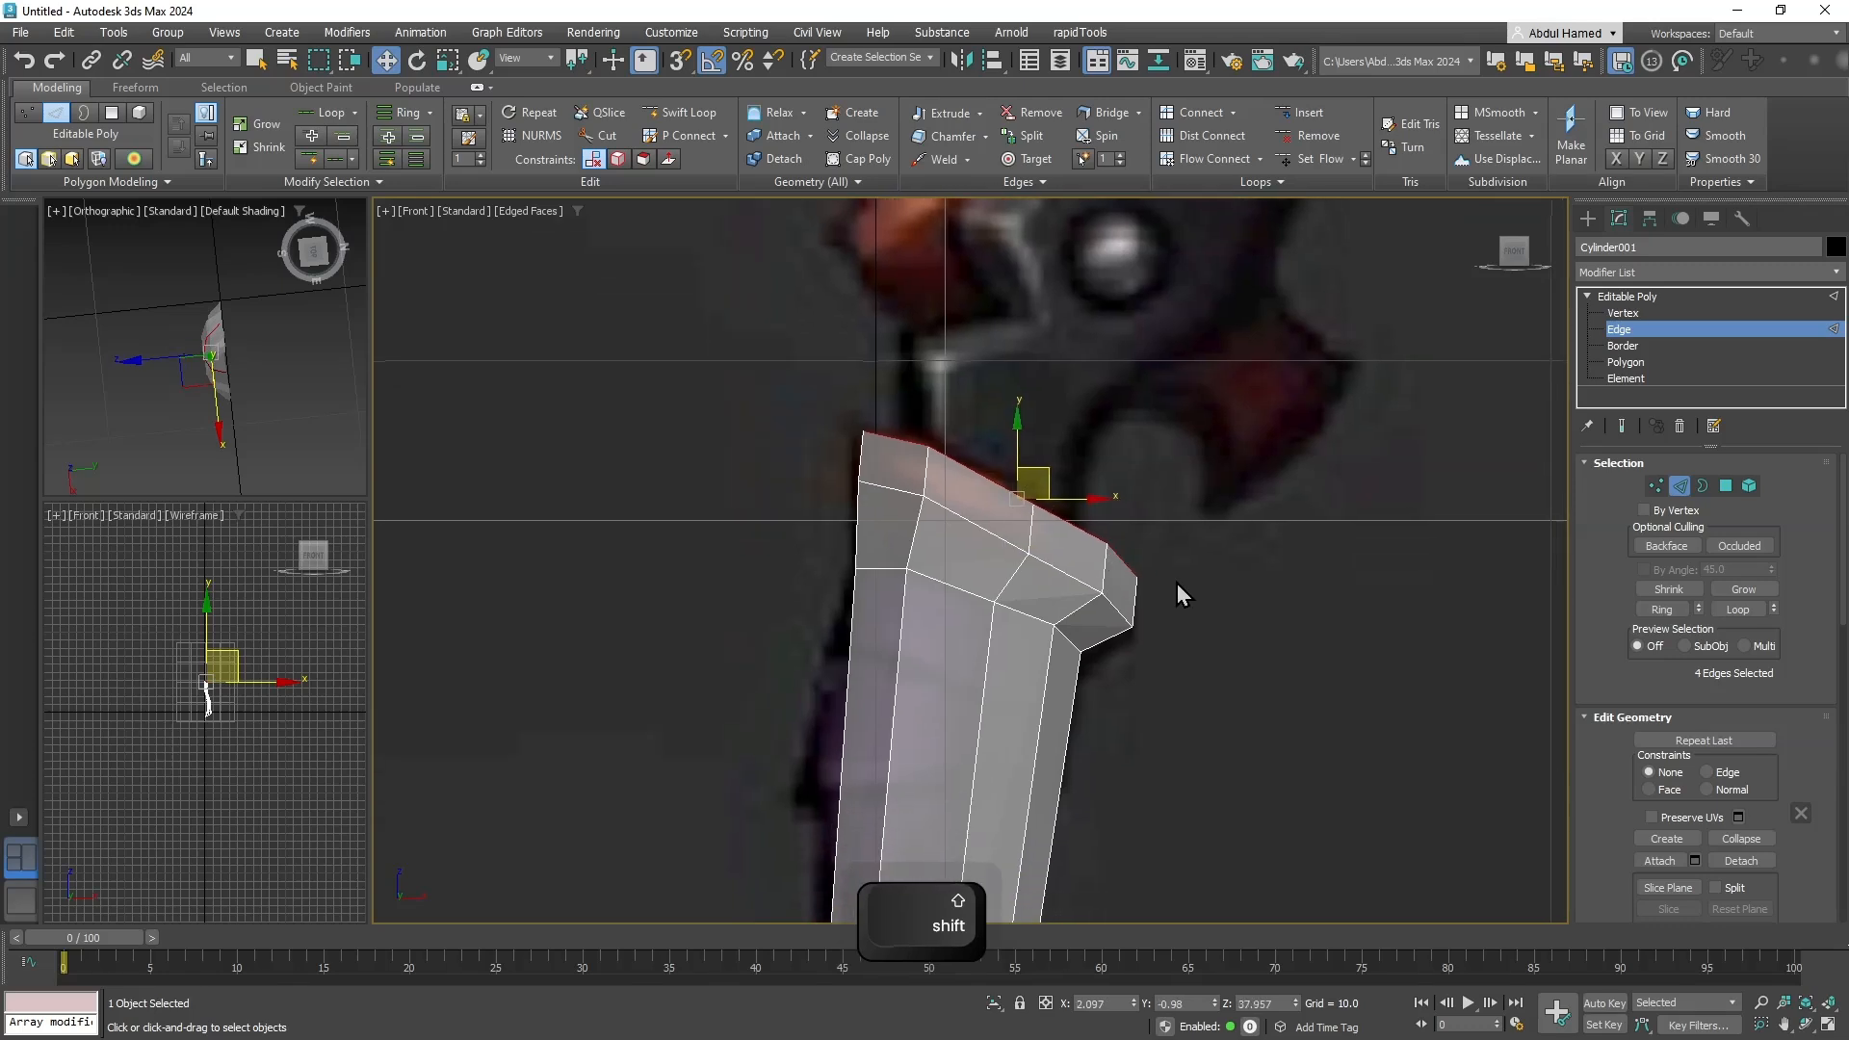
# Move the inner vertices of the two collar rows to even out the spacing and follow the collar's shape.
pyautogui.click(1630, 316)
pyautogui.moveTo(1267, 515); pyautogui.dragTo(1009, 562)
pyautogui.moveTo(1055, 499); pyautogui.dragTo(1026, 479)
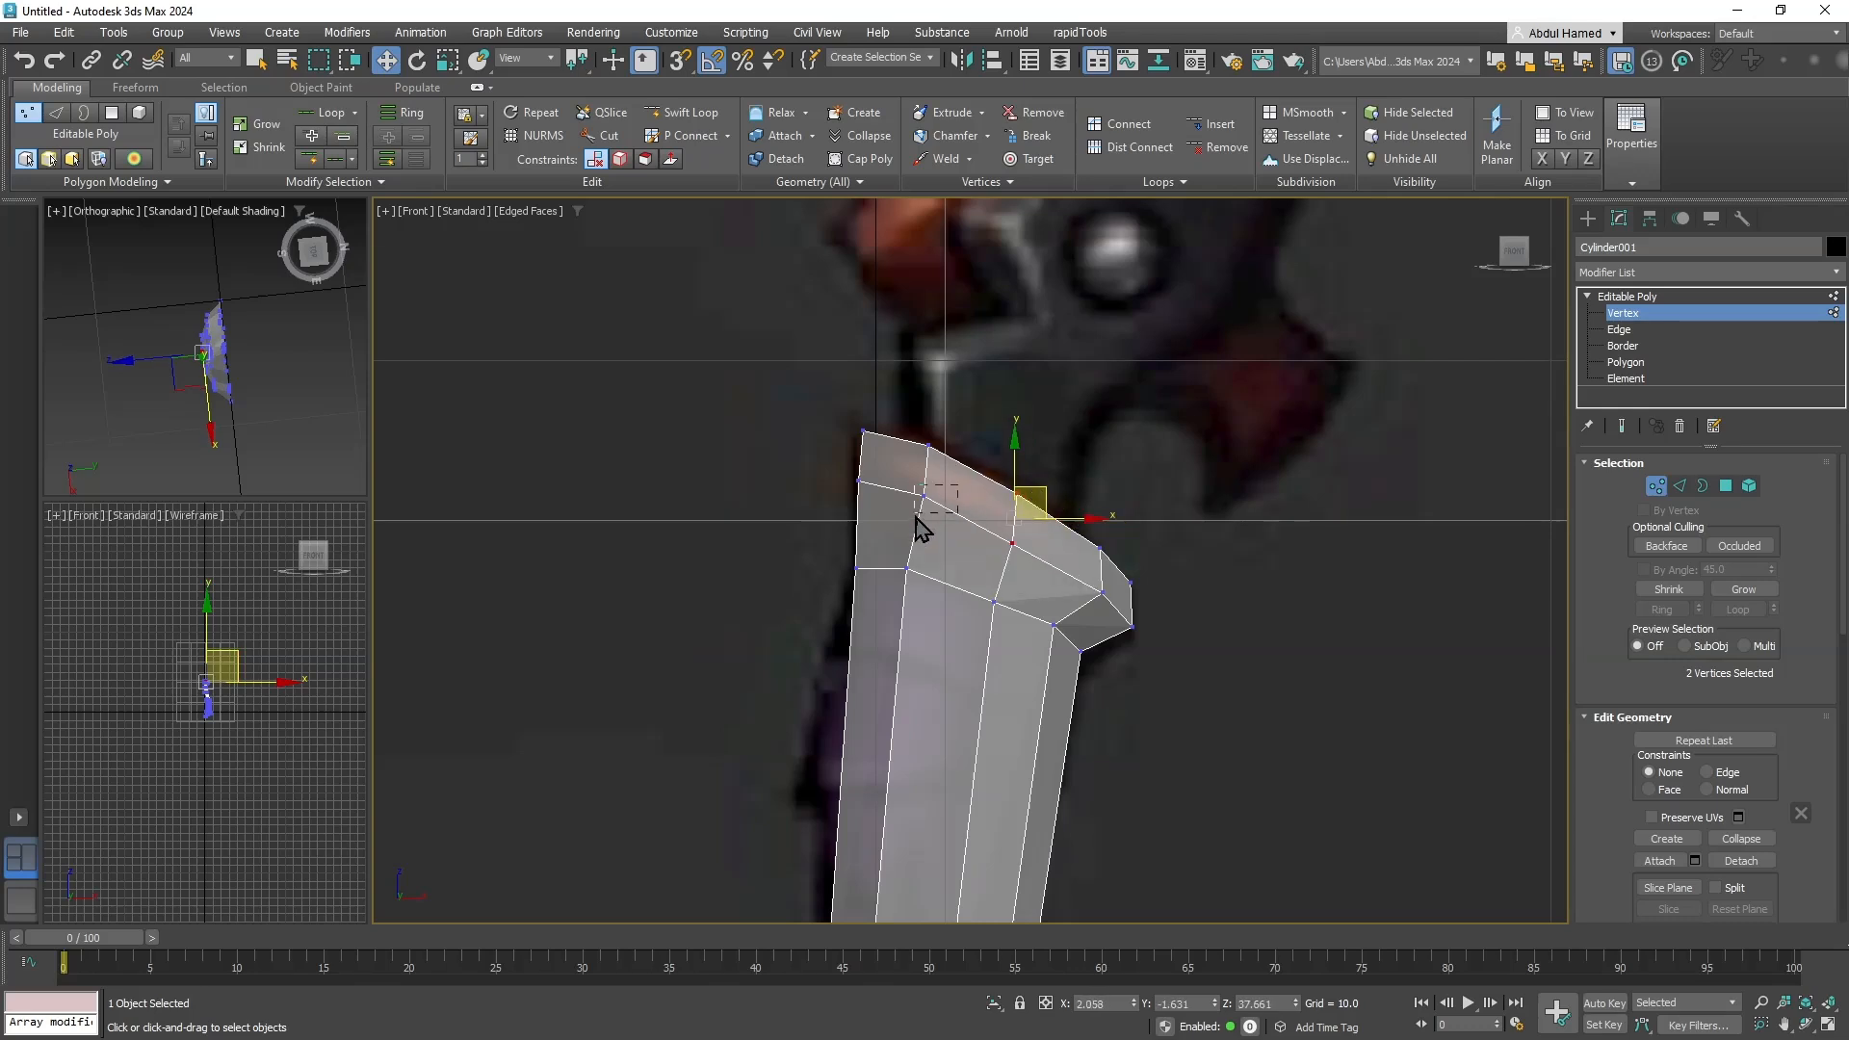
pyautogui.moveTo(915, 518); pyautogui.dragTo(976, 441)
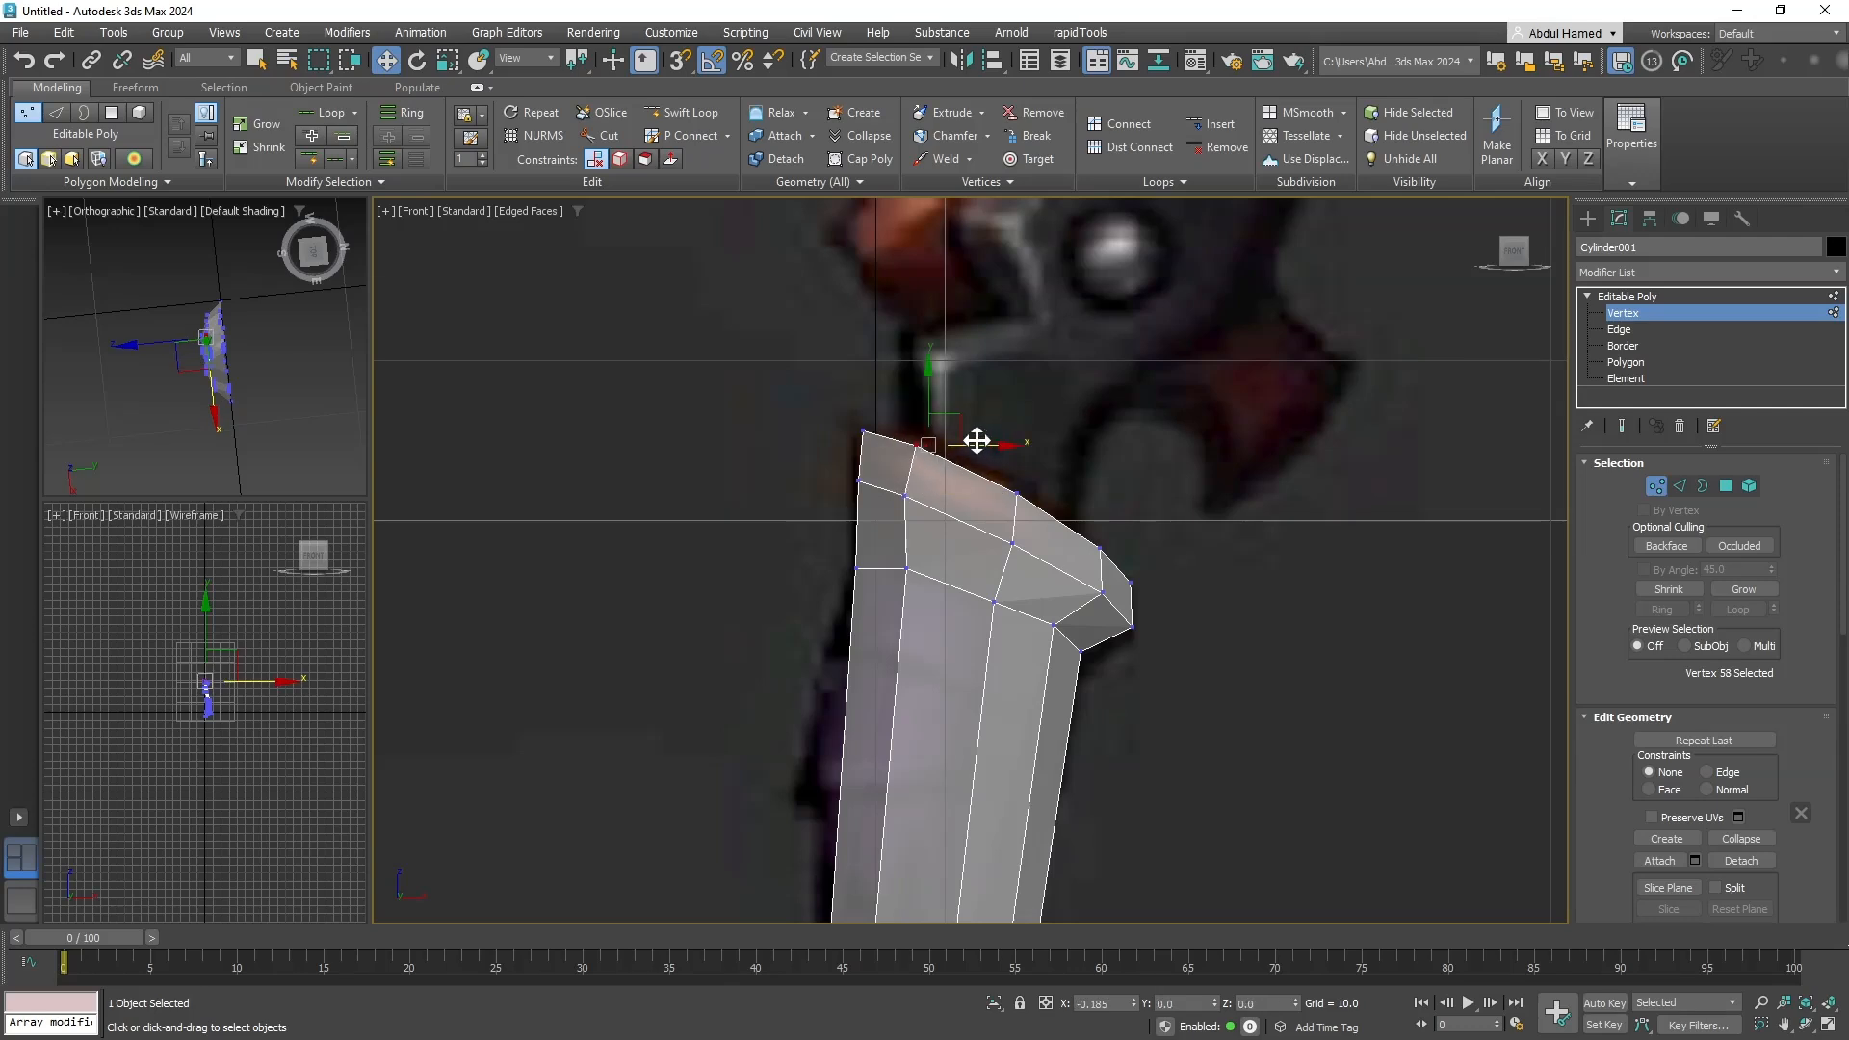
pyautogui.moveTo(1065, 547); pyautogui.dragTo(1201, 598, button='middle')
# Insert an edge loop with Swift Loop across the long grip segment directly below the collar.
pyautogui.moveTo(1174, 701); pyautogui.dragTo(1139, 452, button='middle')
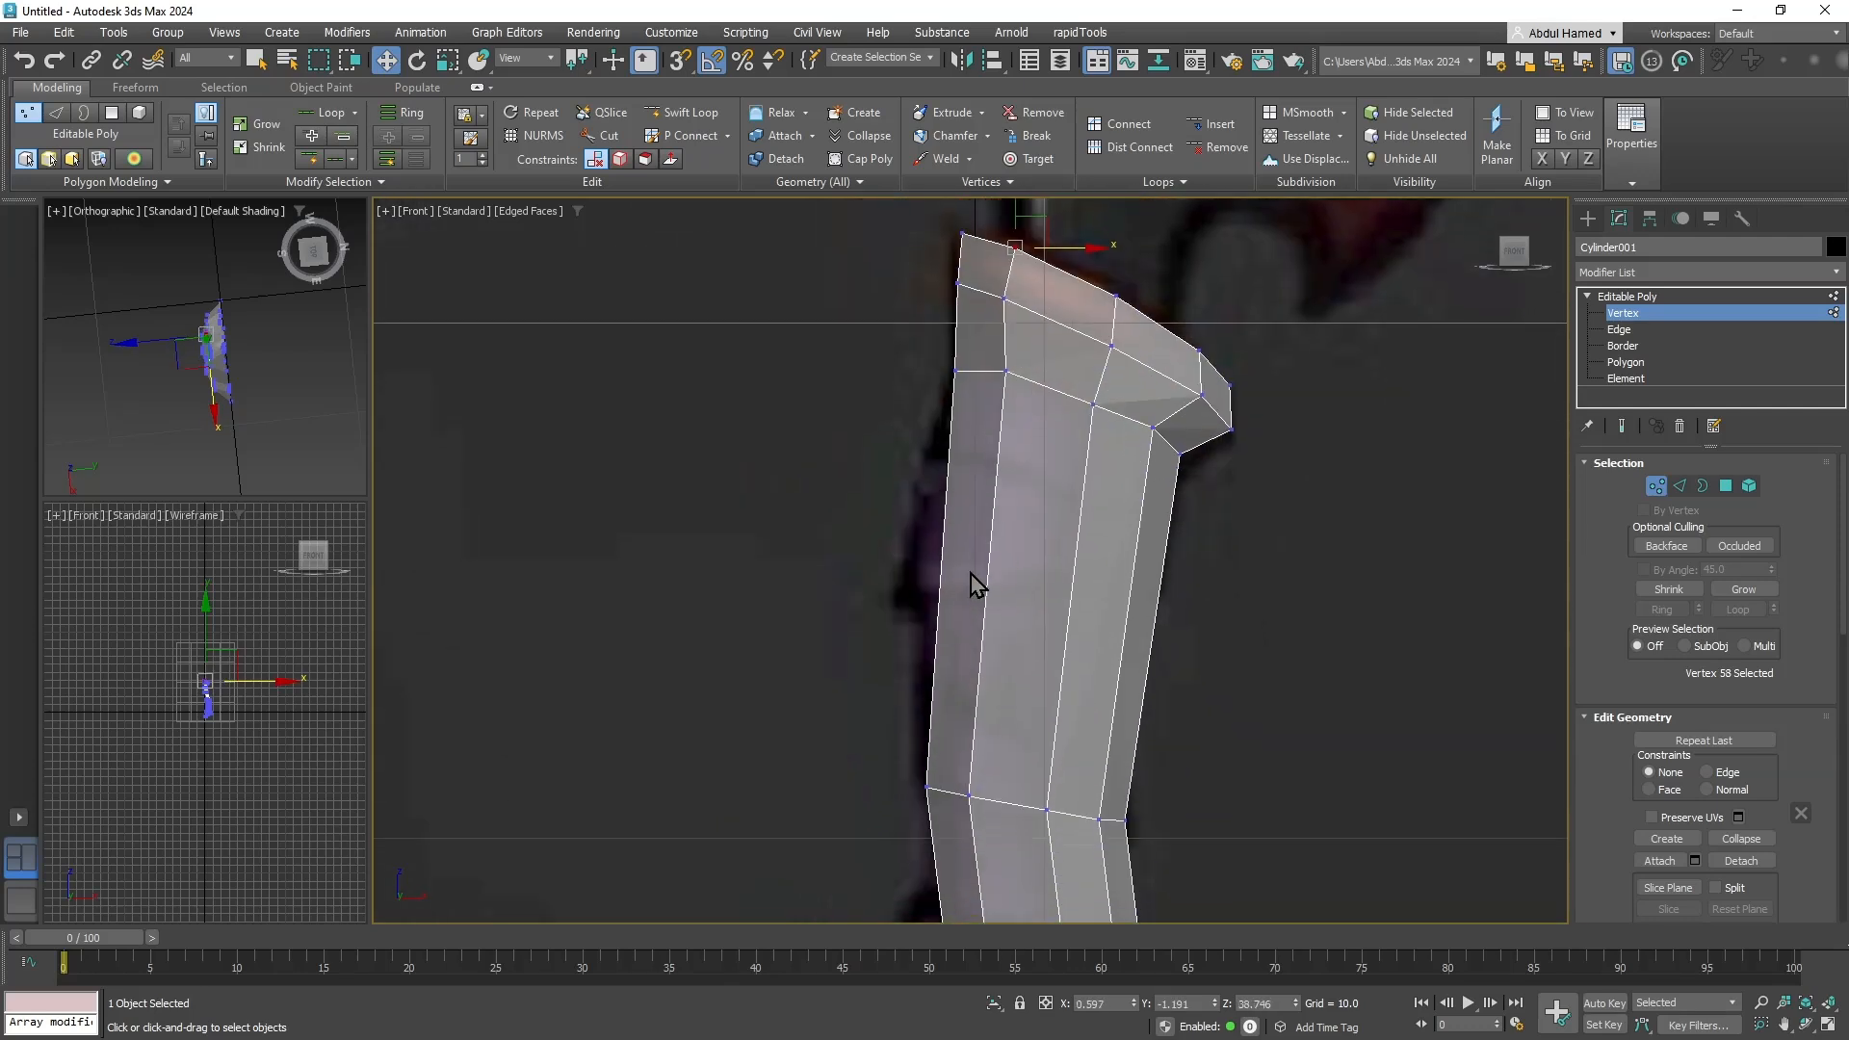
pyautogui.click(681, 112)
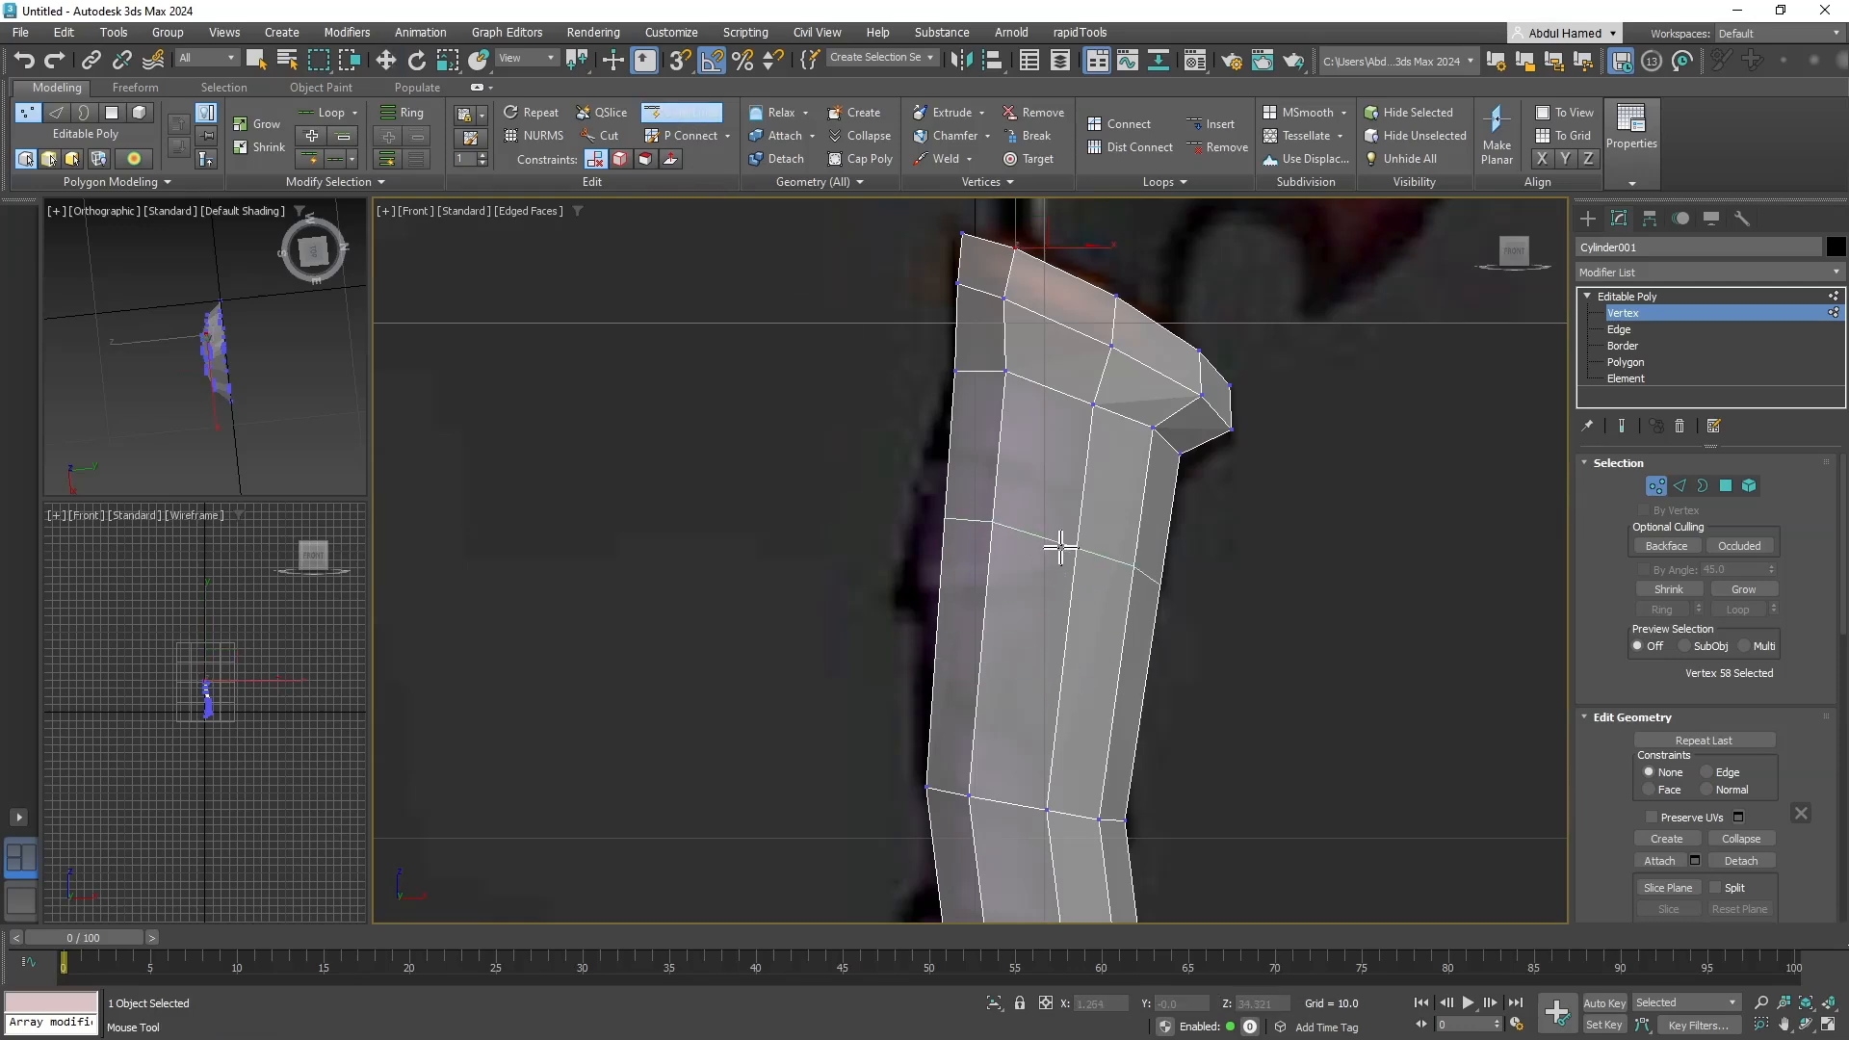
pyautogui.click(1060, 547)
pyautogui.rightClick(1225, 607)
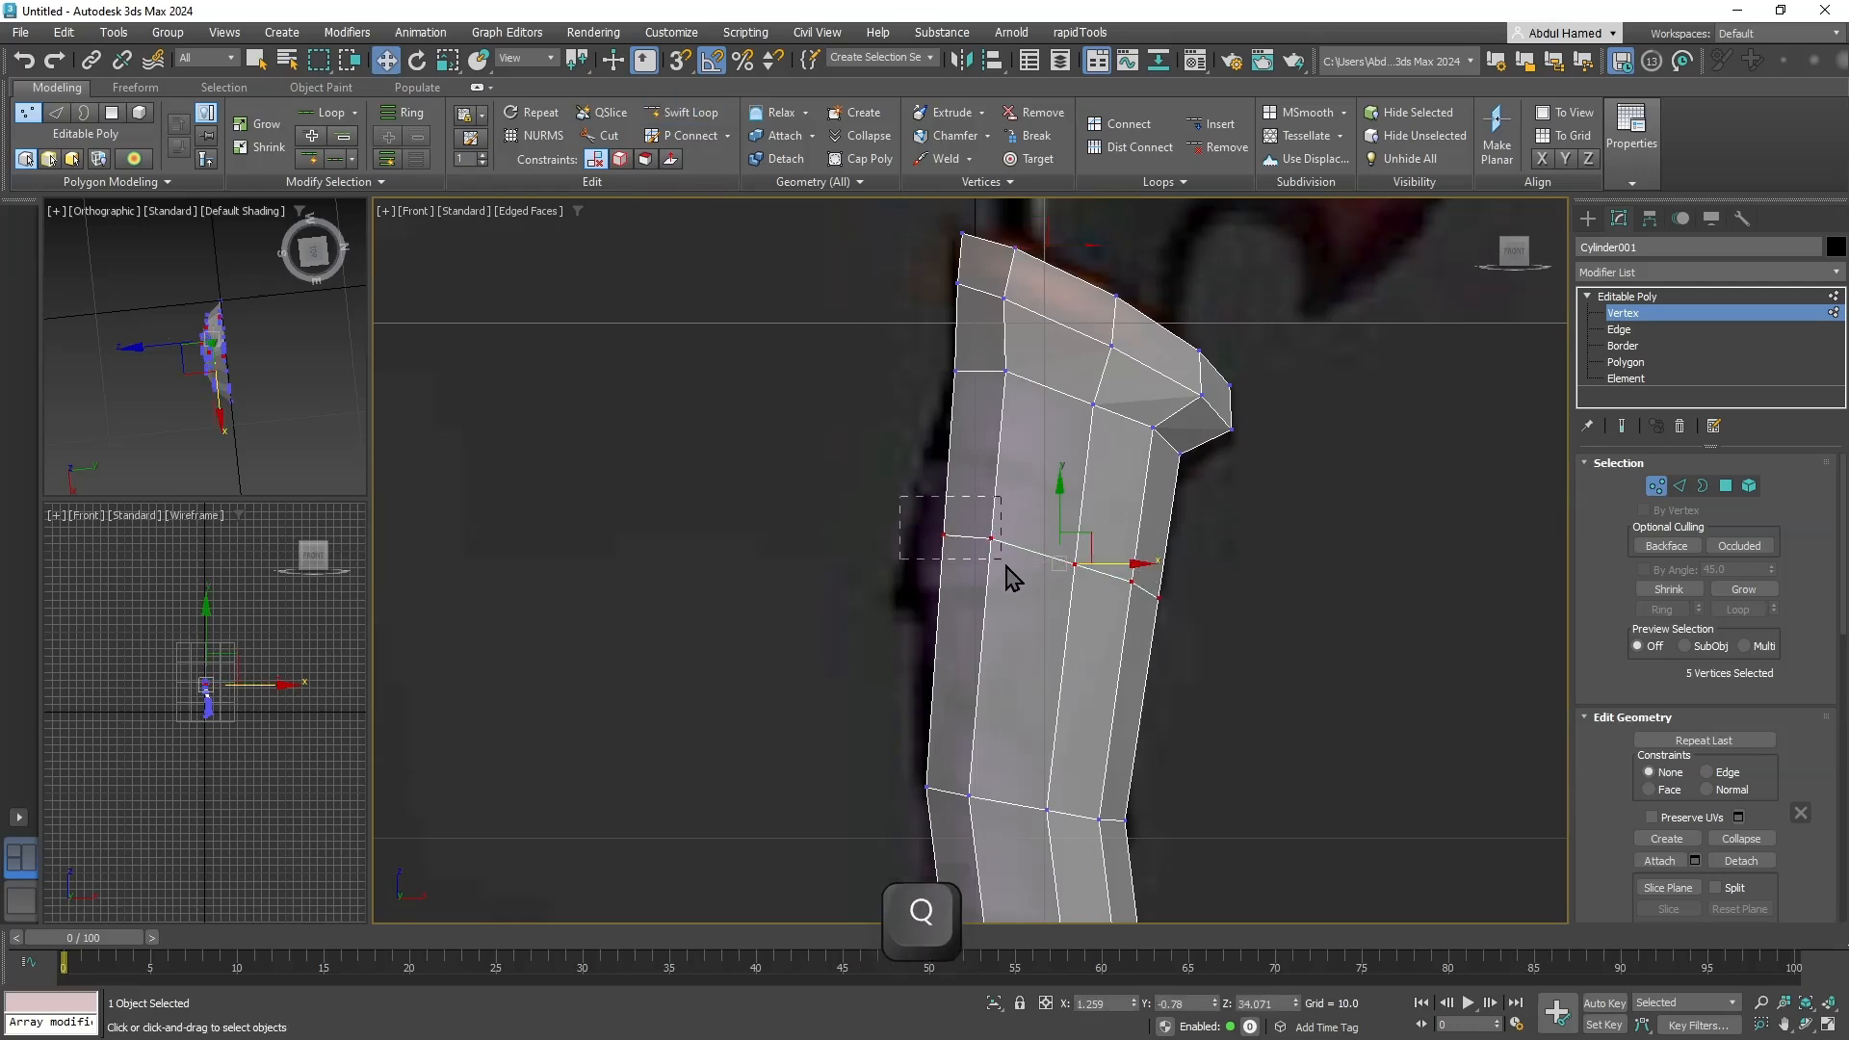
# Shift the new loop's left and middle vertices outward to the grip's bulge, and nudge the middle vertex at the collar's base left.
pyautogui.moveTo(1006, 578); pyautogui.dragTo(1069, 523)
pyautogui.press('w')
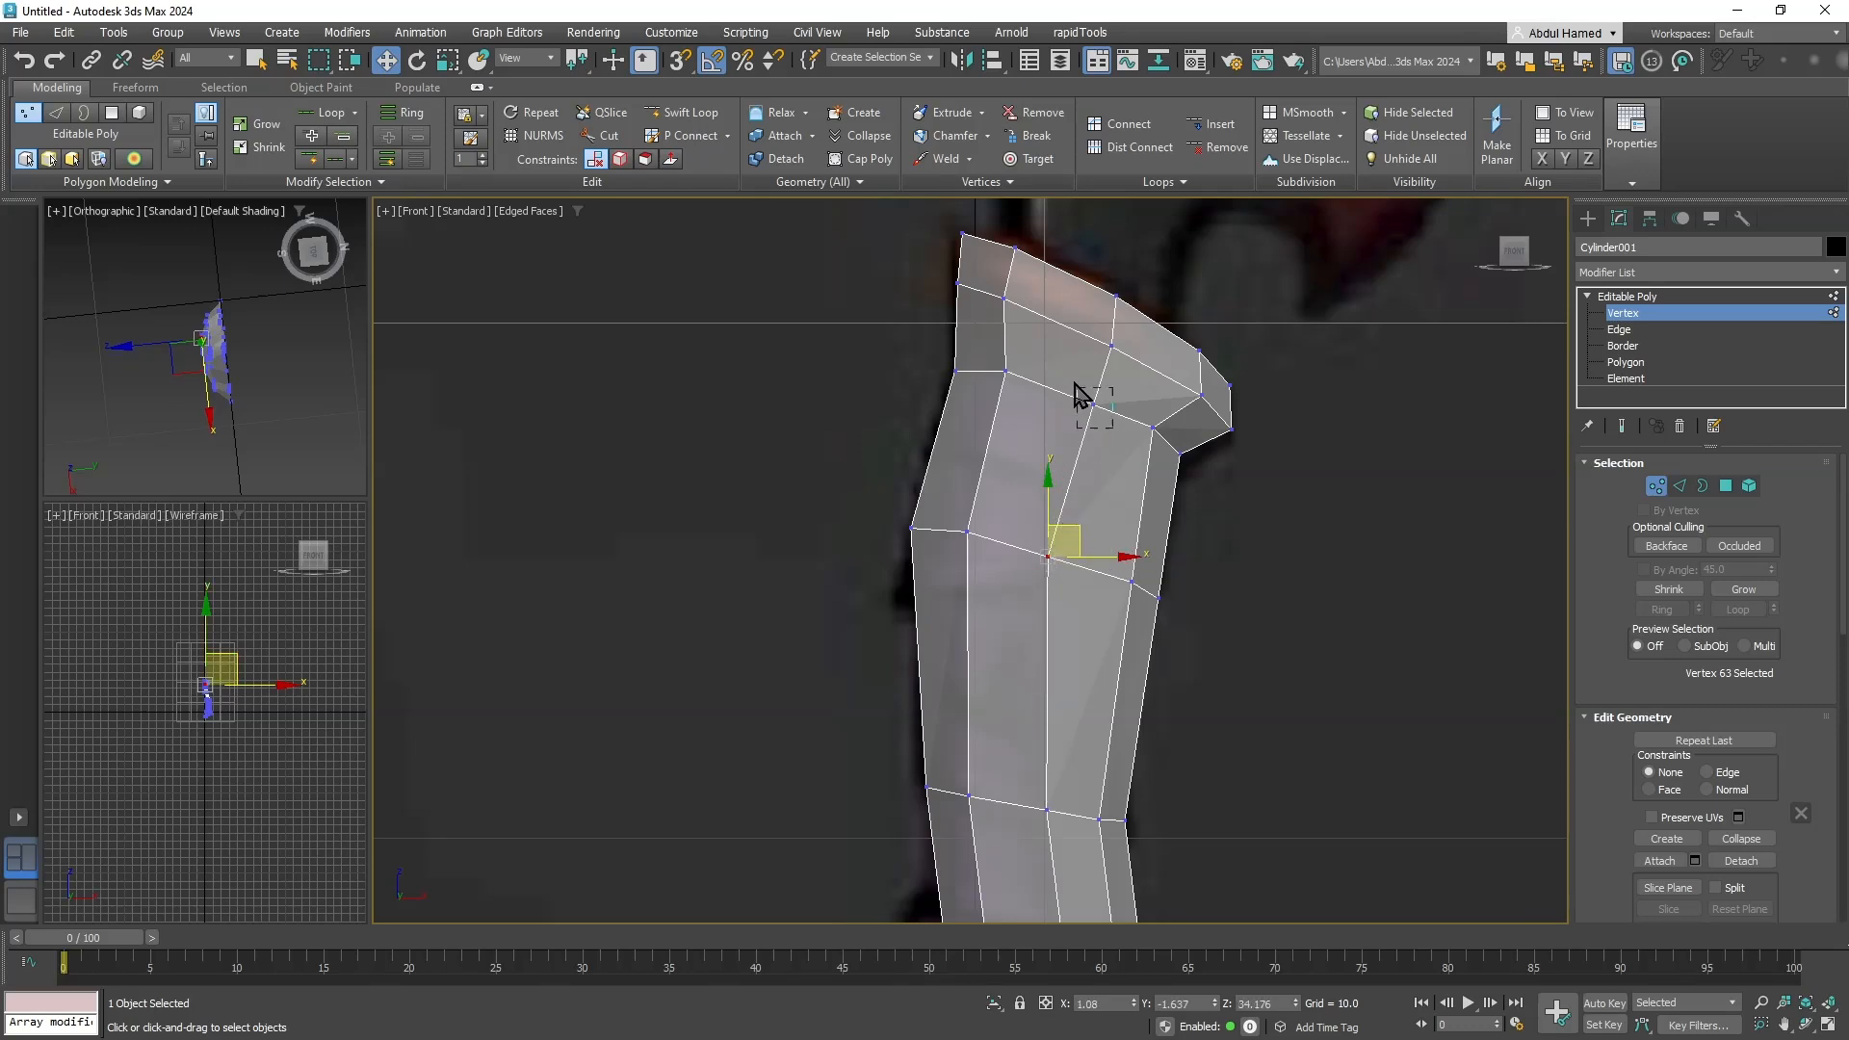
pyautogui.click(1094, 404)
pyautogui.moveTo(1115, 376); pyautogui.dragTo(1110, 374)
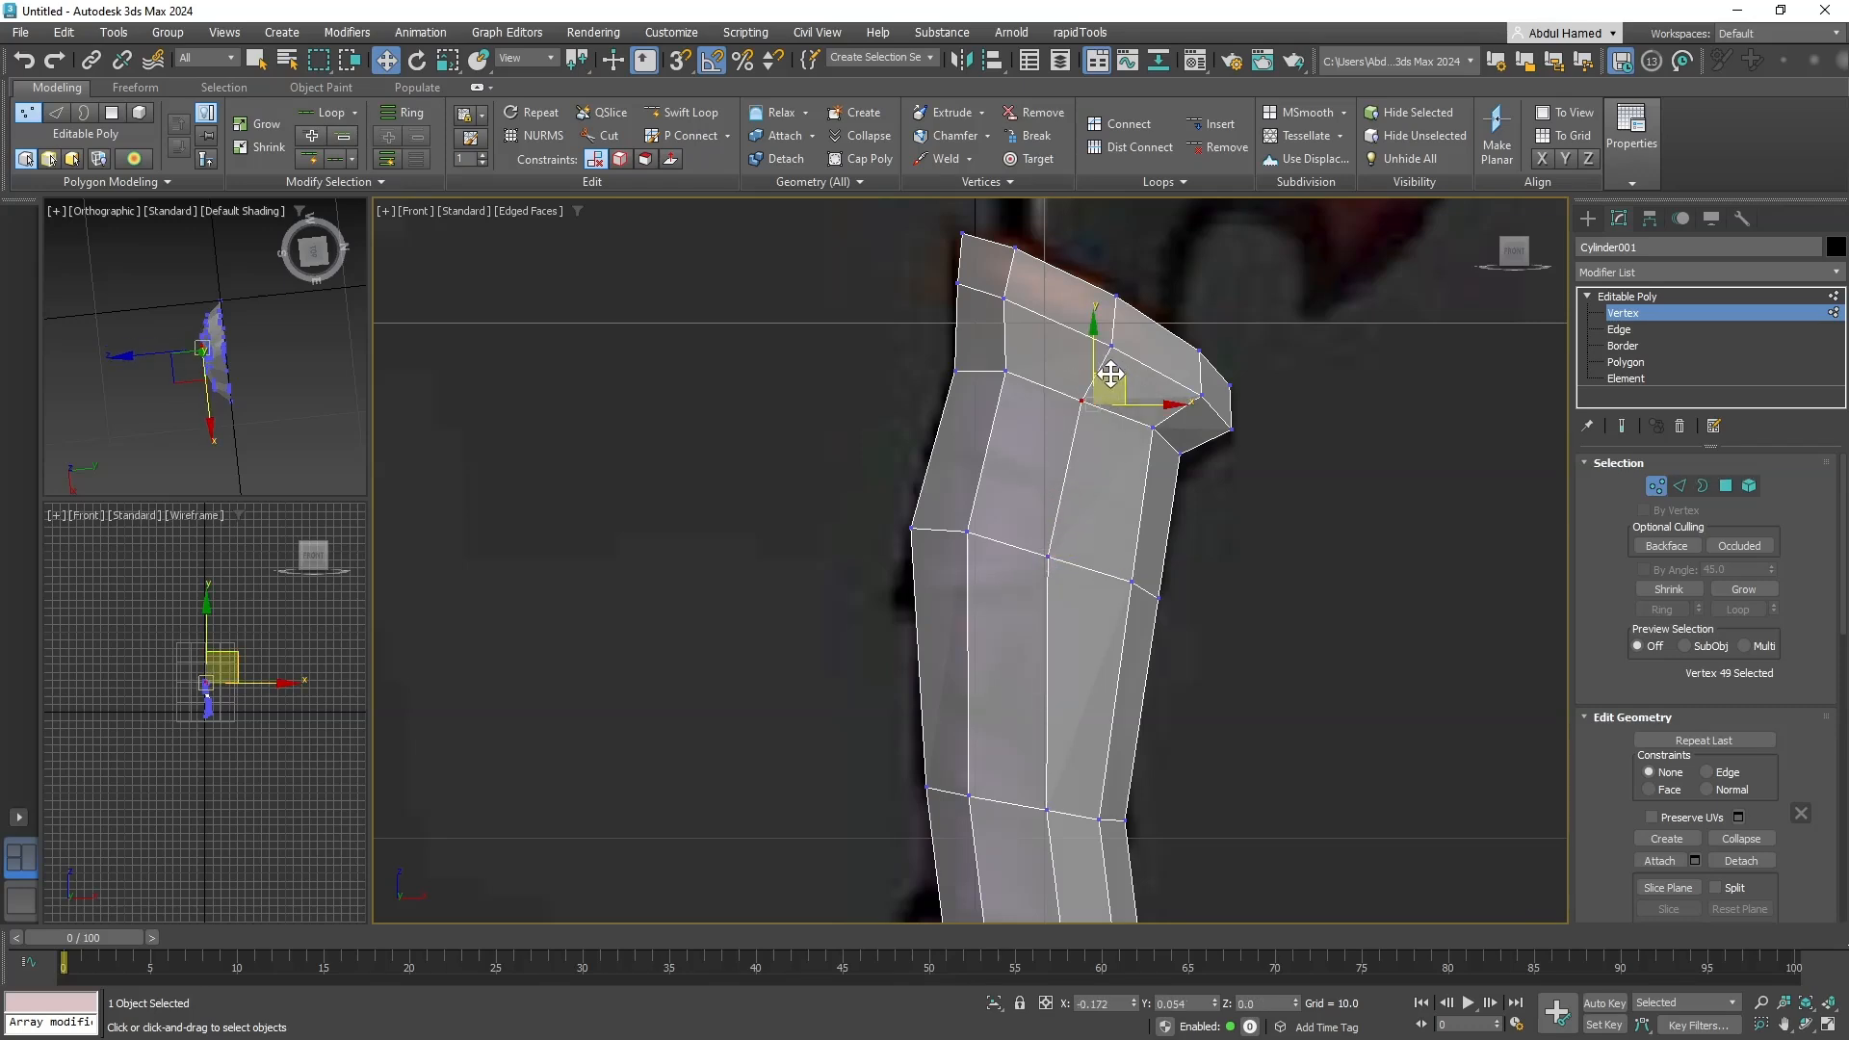
# Nudge the middle vertex of the collar's inner row slightly left to even out the spacing.
pyautogui.click(1110, 345)
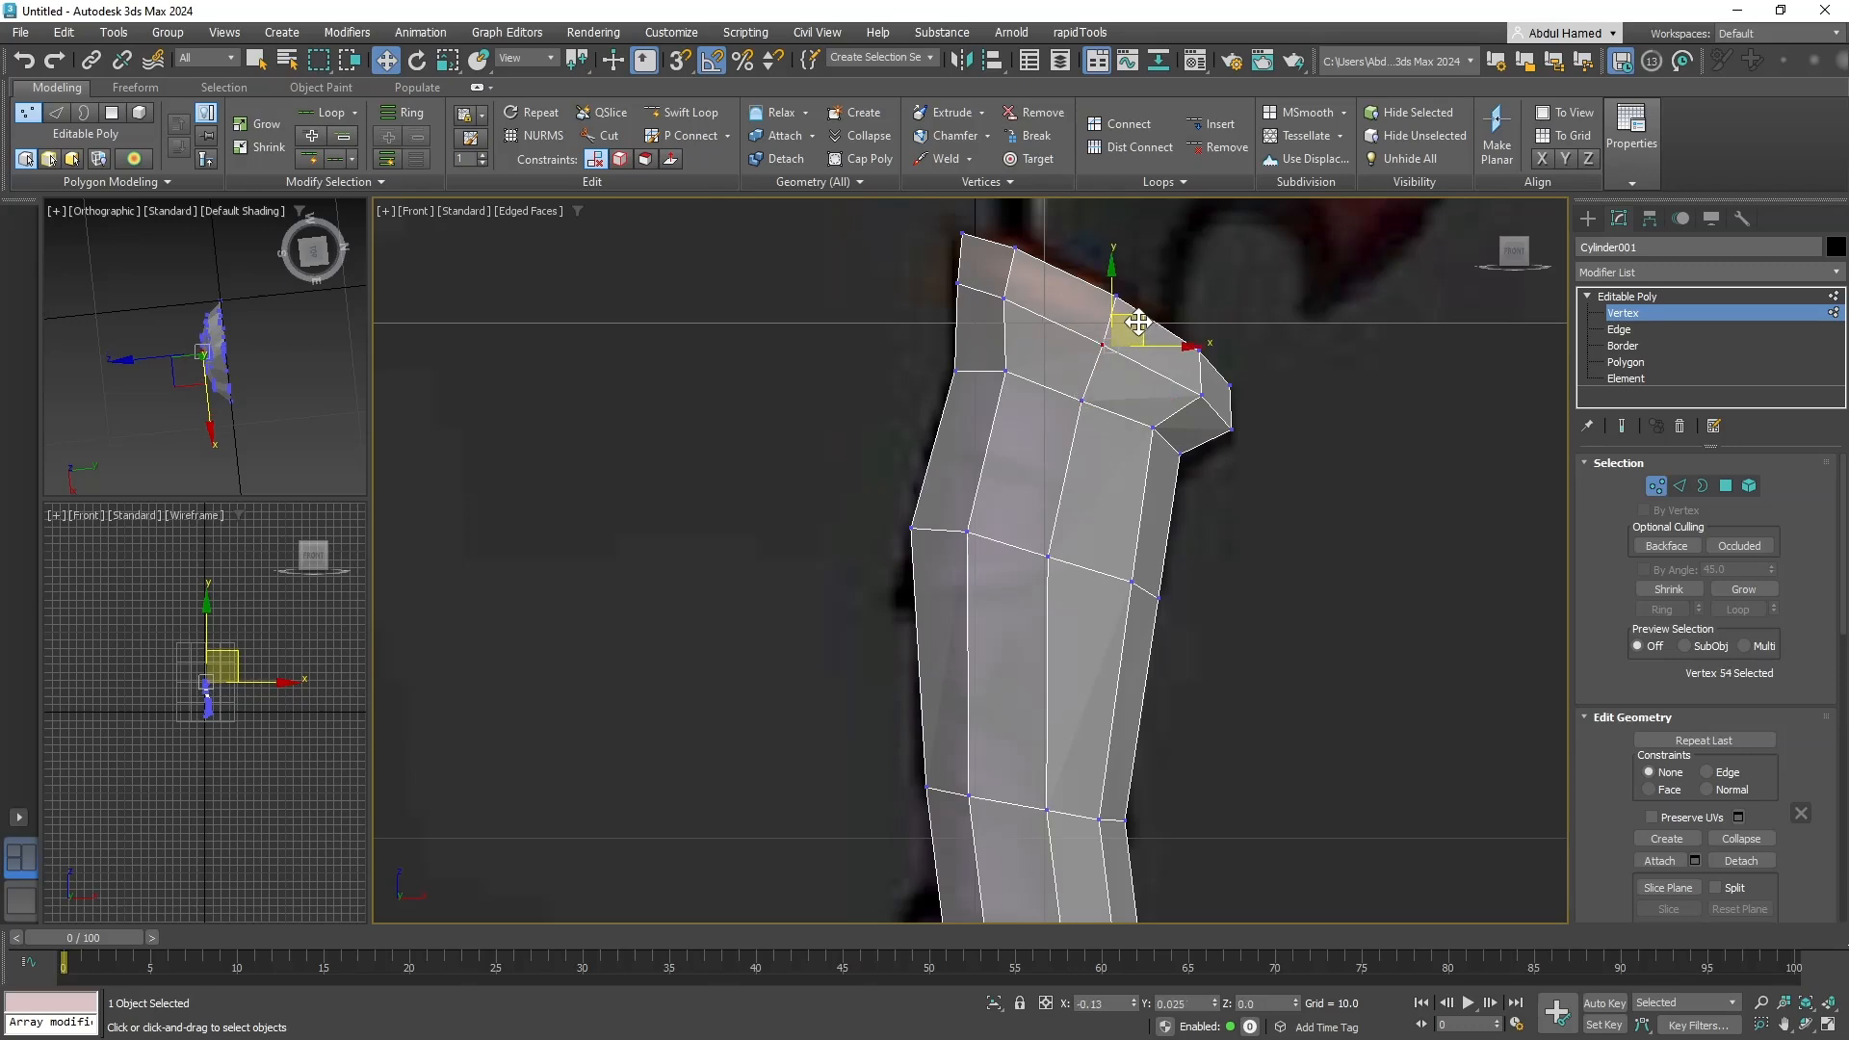
pyautogui.moveTo(1138, 320); pyautogui.dragTo(1046, 729, button='middle')
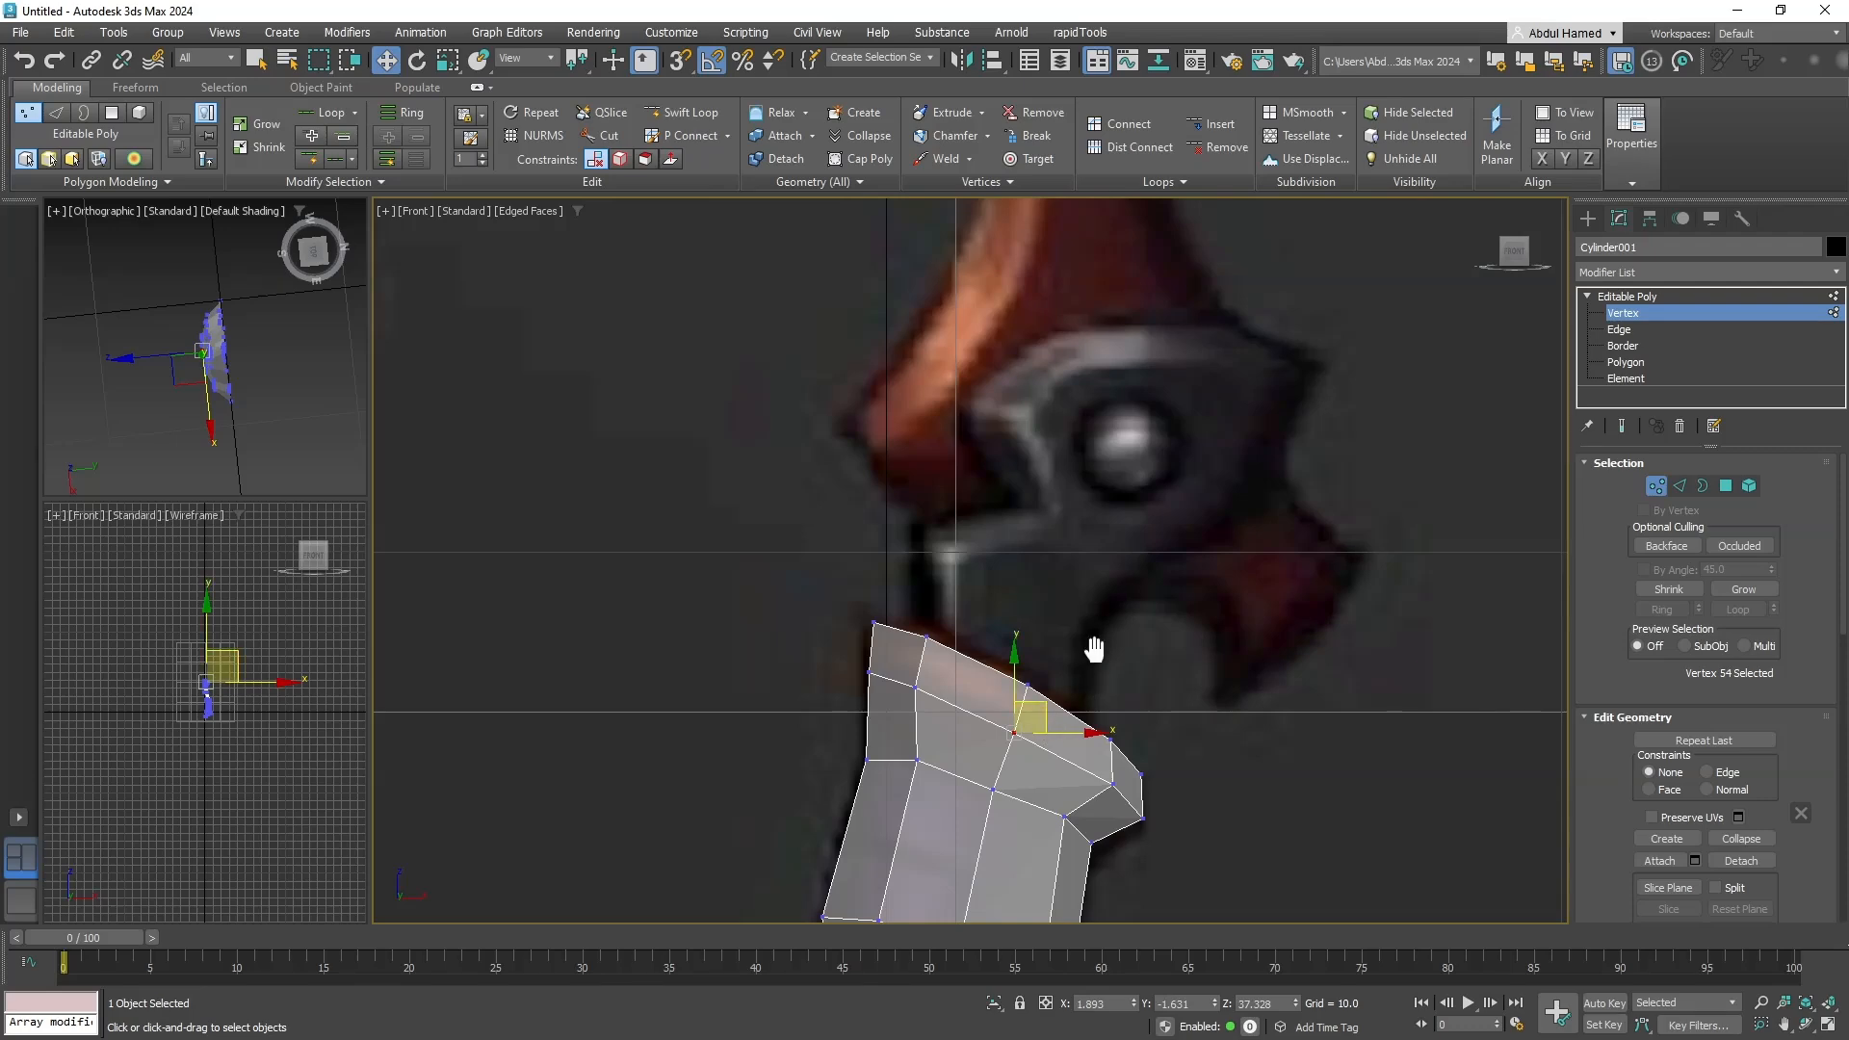
pyautogui.scroll(-10, 1095, 650)
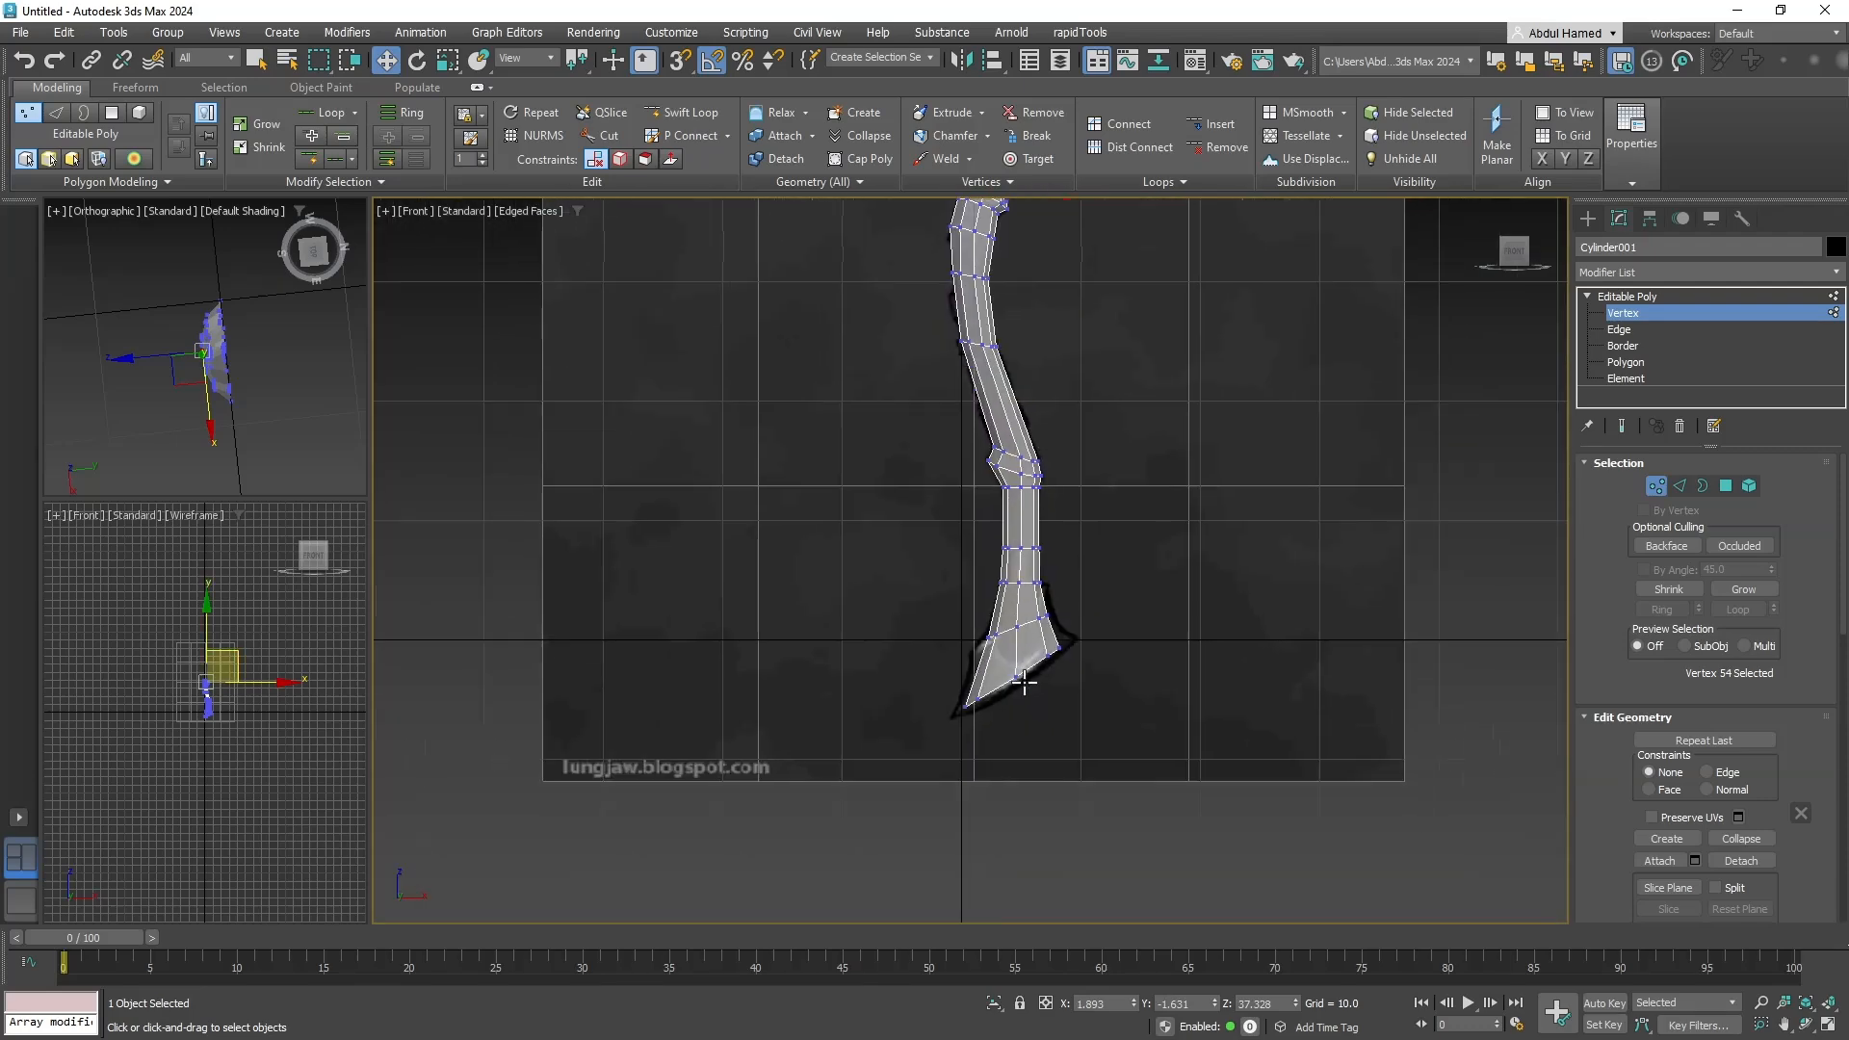
# Use Cut to add a short diagonal edge across the outer right strip of the handle's flared base, above its sloping edge row.
pyautogui.scroll(10, 1023, 682)
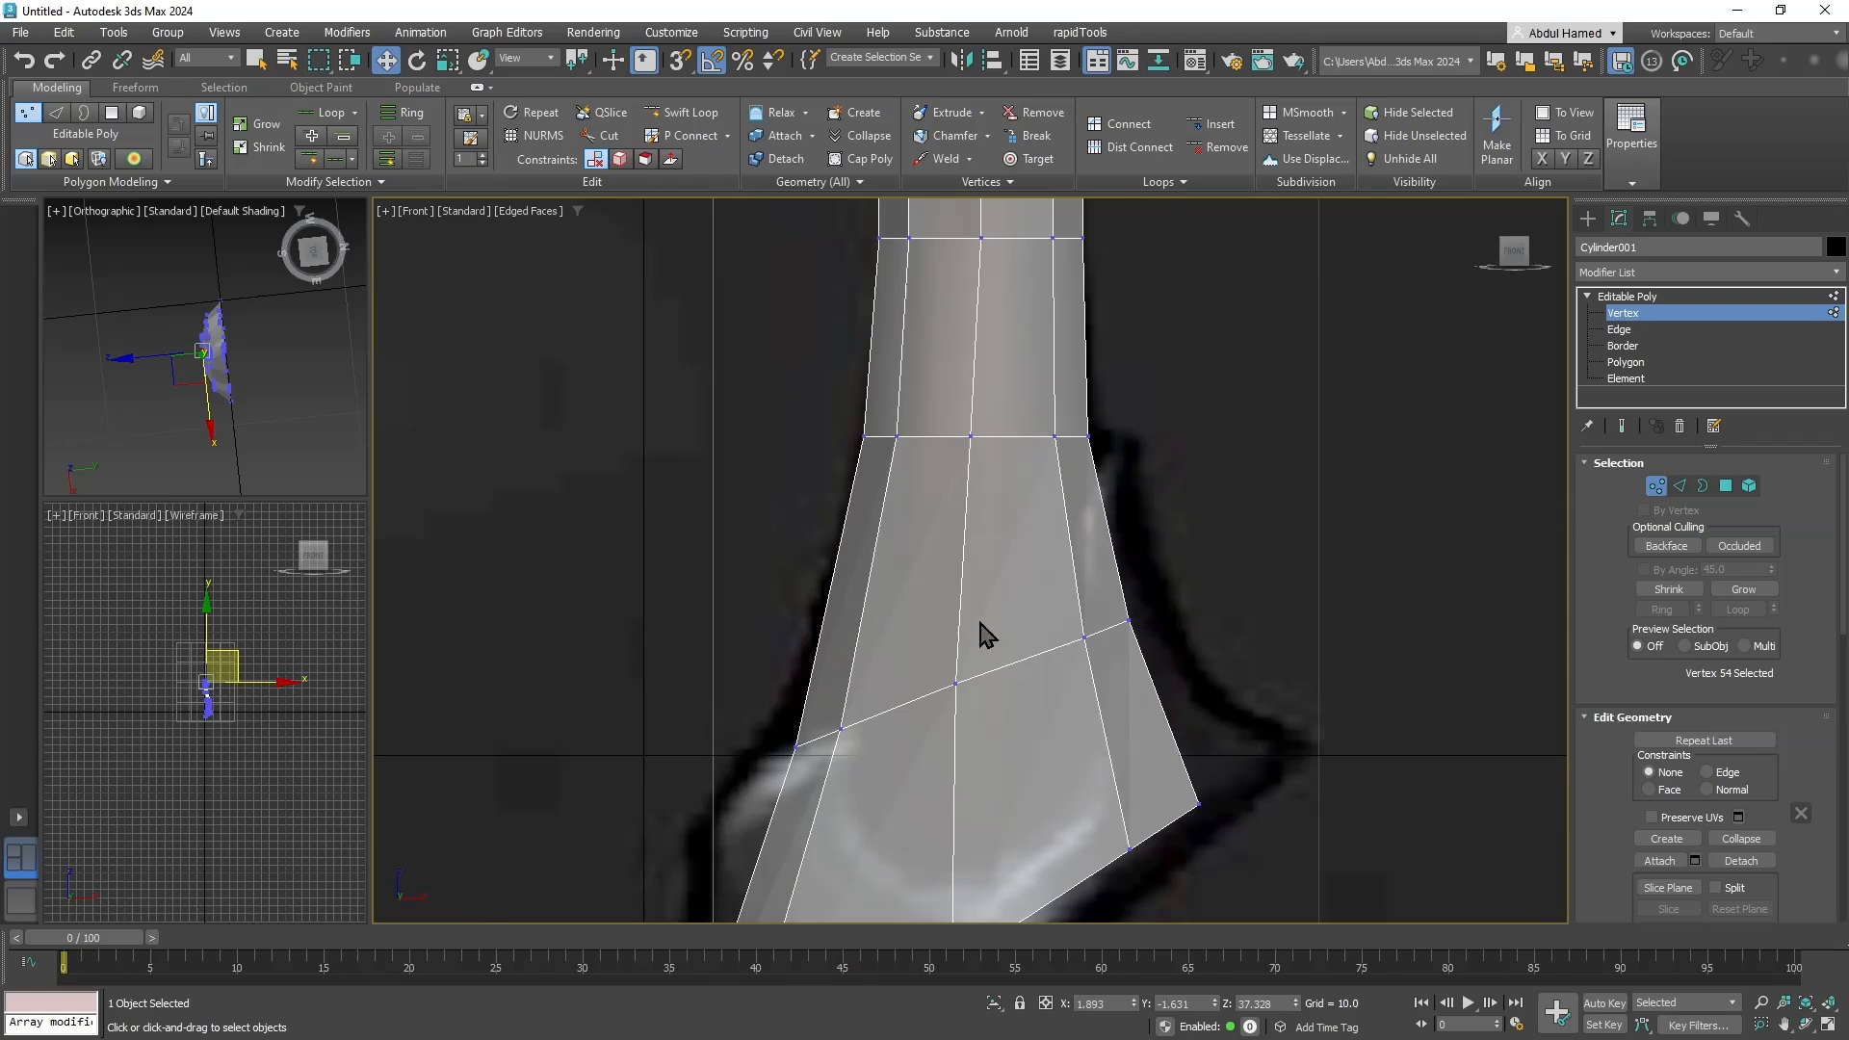
pyautogui.moveTo(809, 715); pyautogui.dragTo(899, 466, button='middle')
pyautogui.scroll(-2, 943, 502)
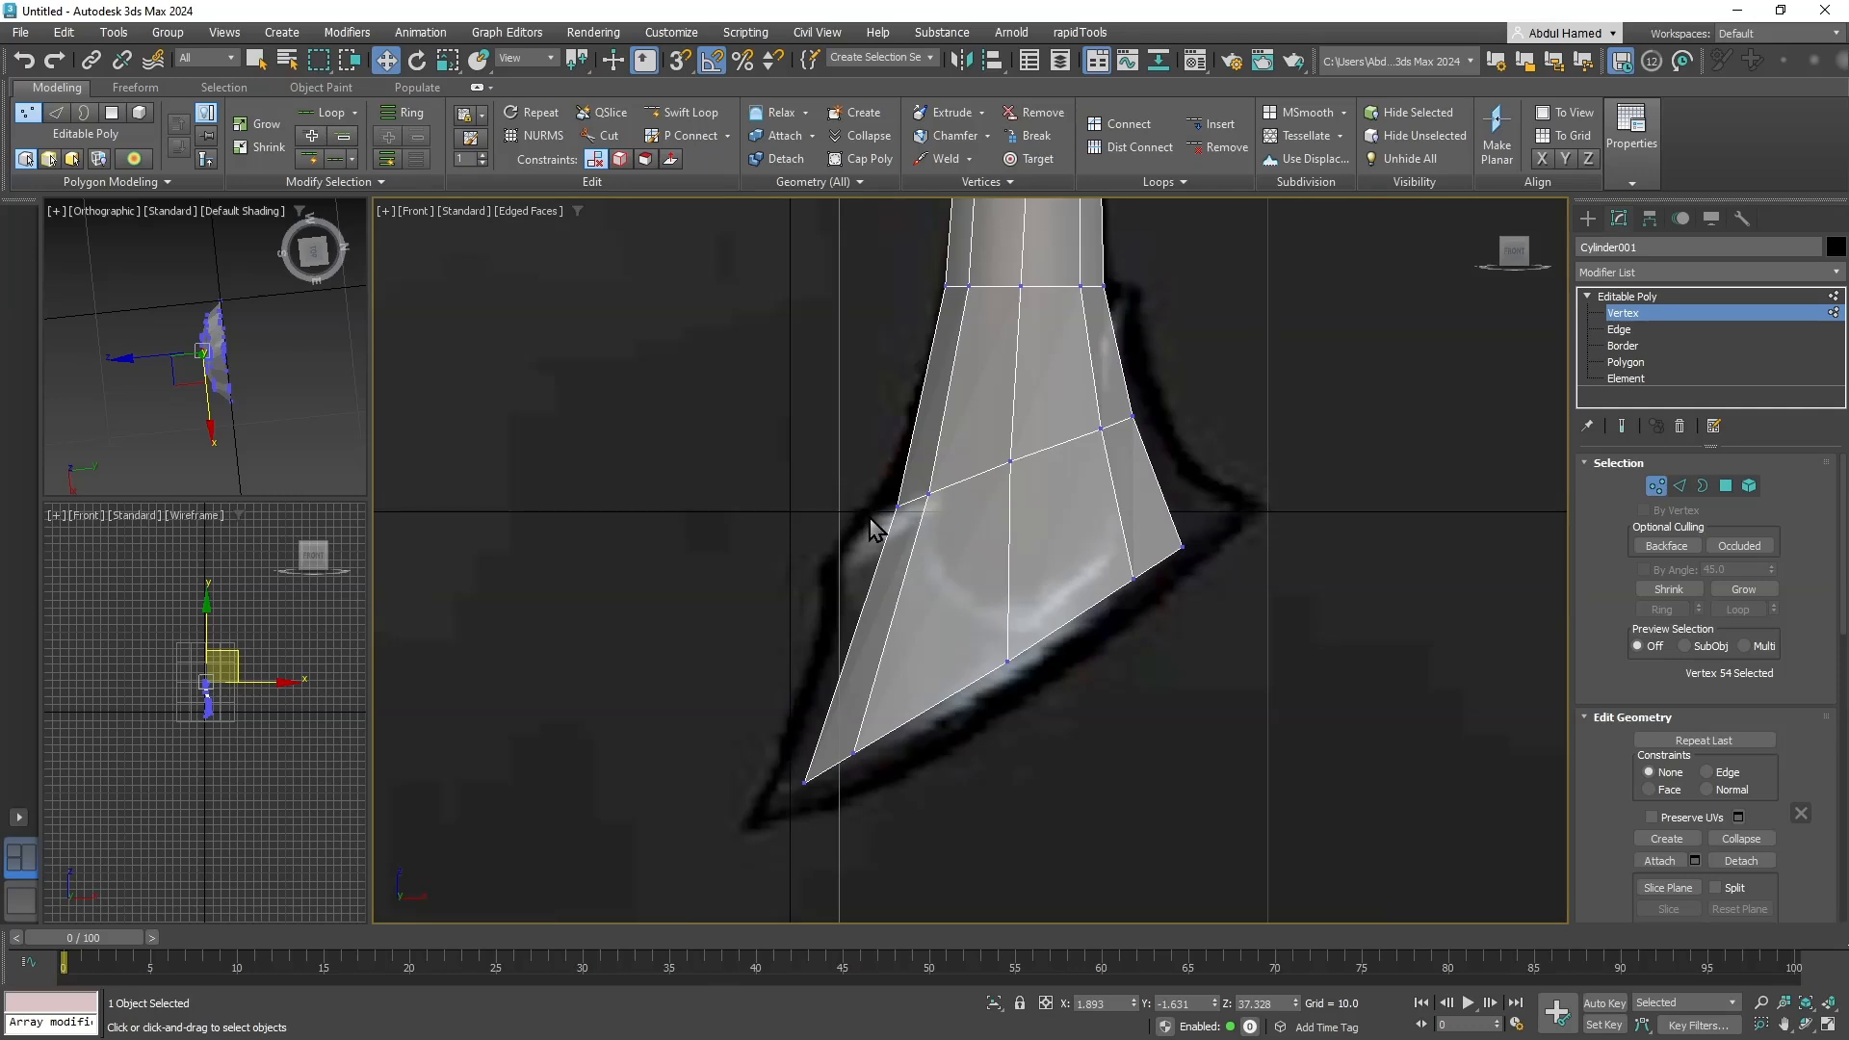
pyautogui.moveTo(1078, 510); pyautogui.dragTo(1126, 524, button='middle')
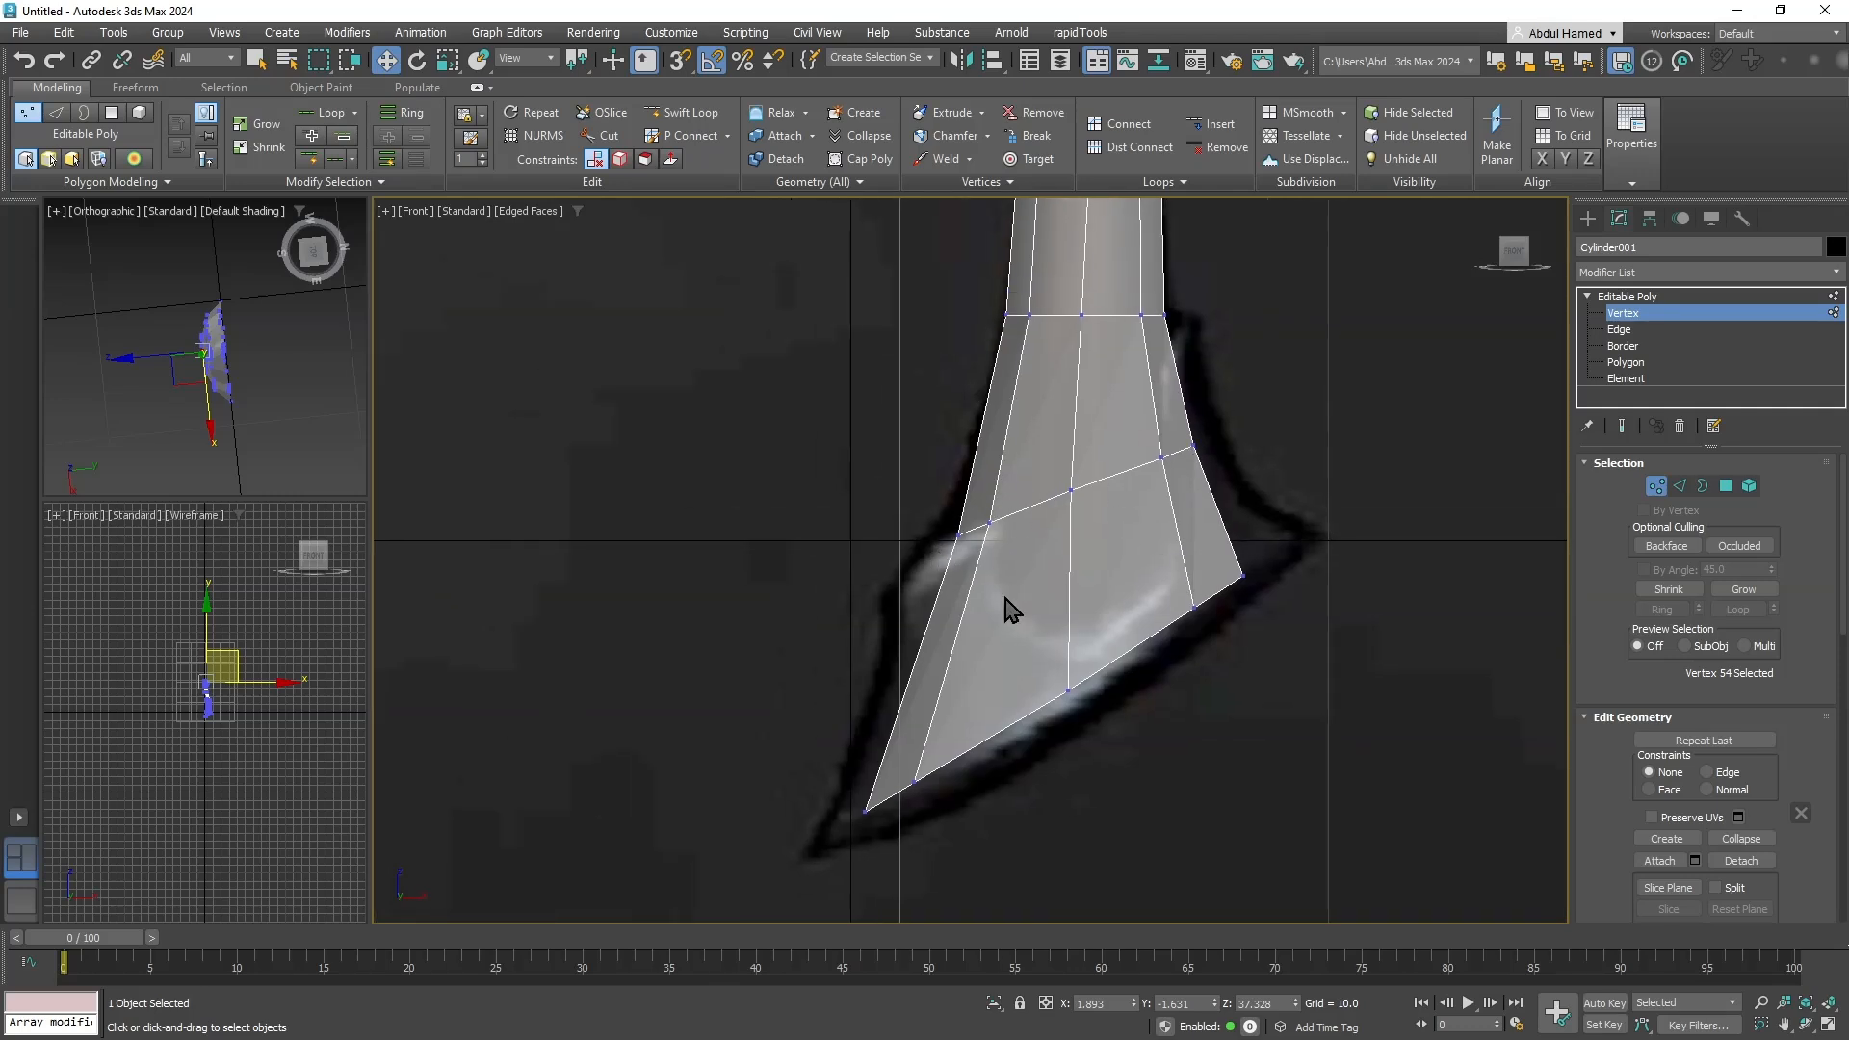
pyautogui.press('q')
pyautogui.moveTo(1000, 613); pyautogui.dragTo(1019, 566, button='middle')
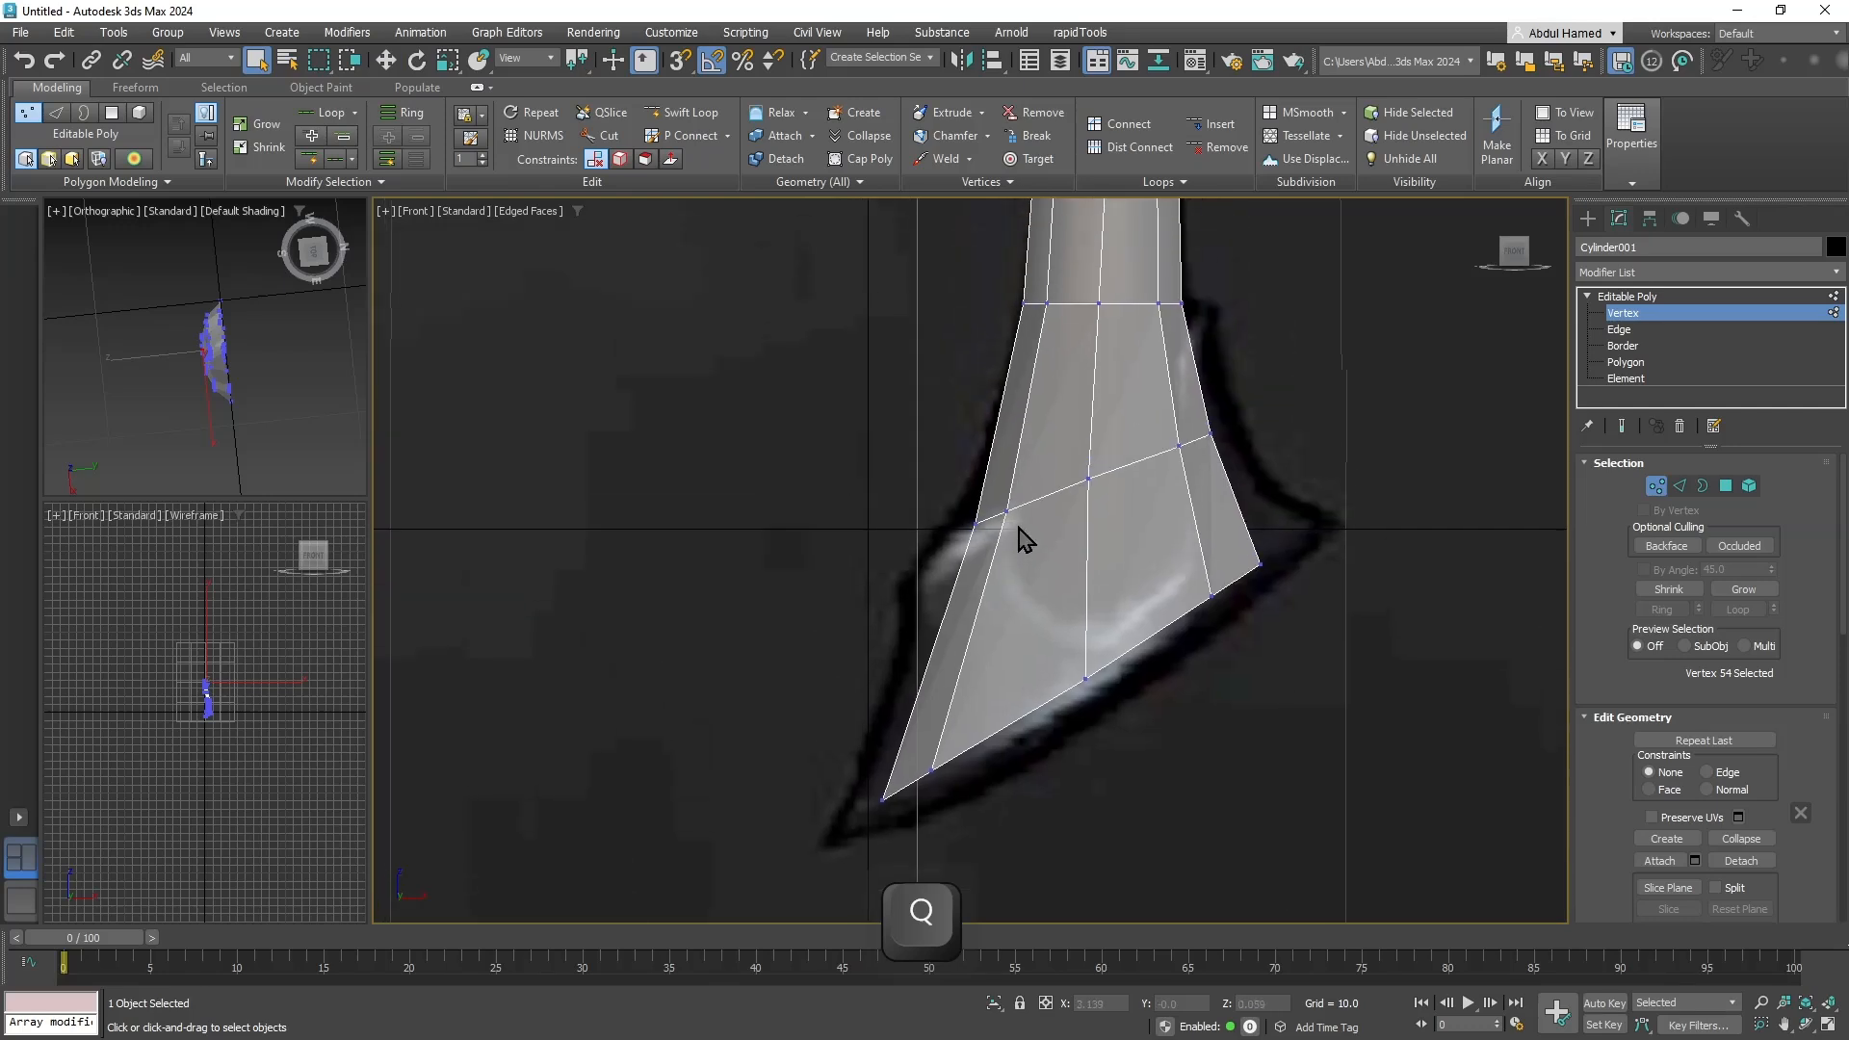
pyautogui.moveTo(1221, 388); pyautogui.dragTo(1185, 499, button='middle')
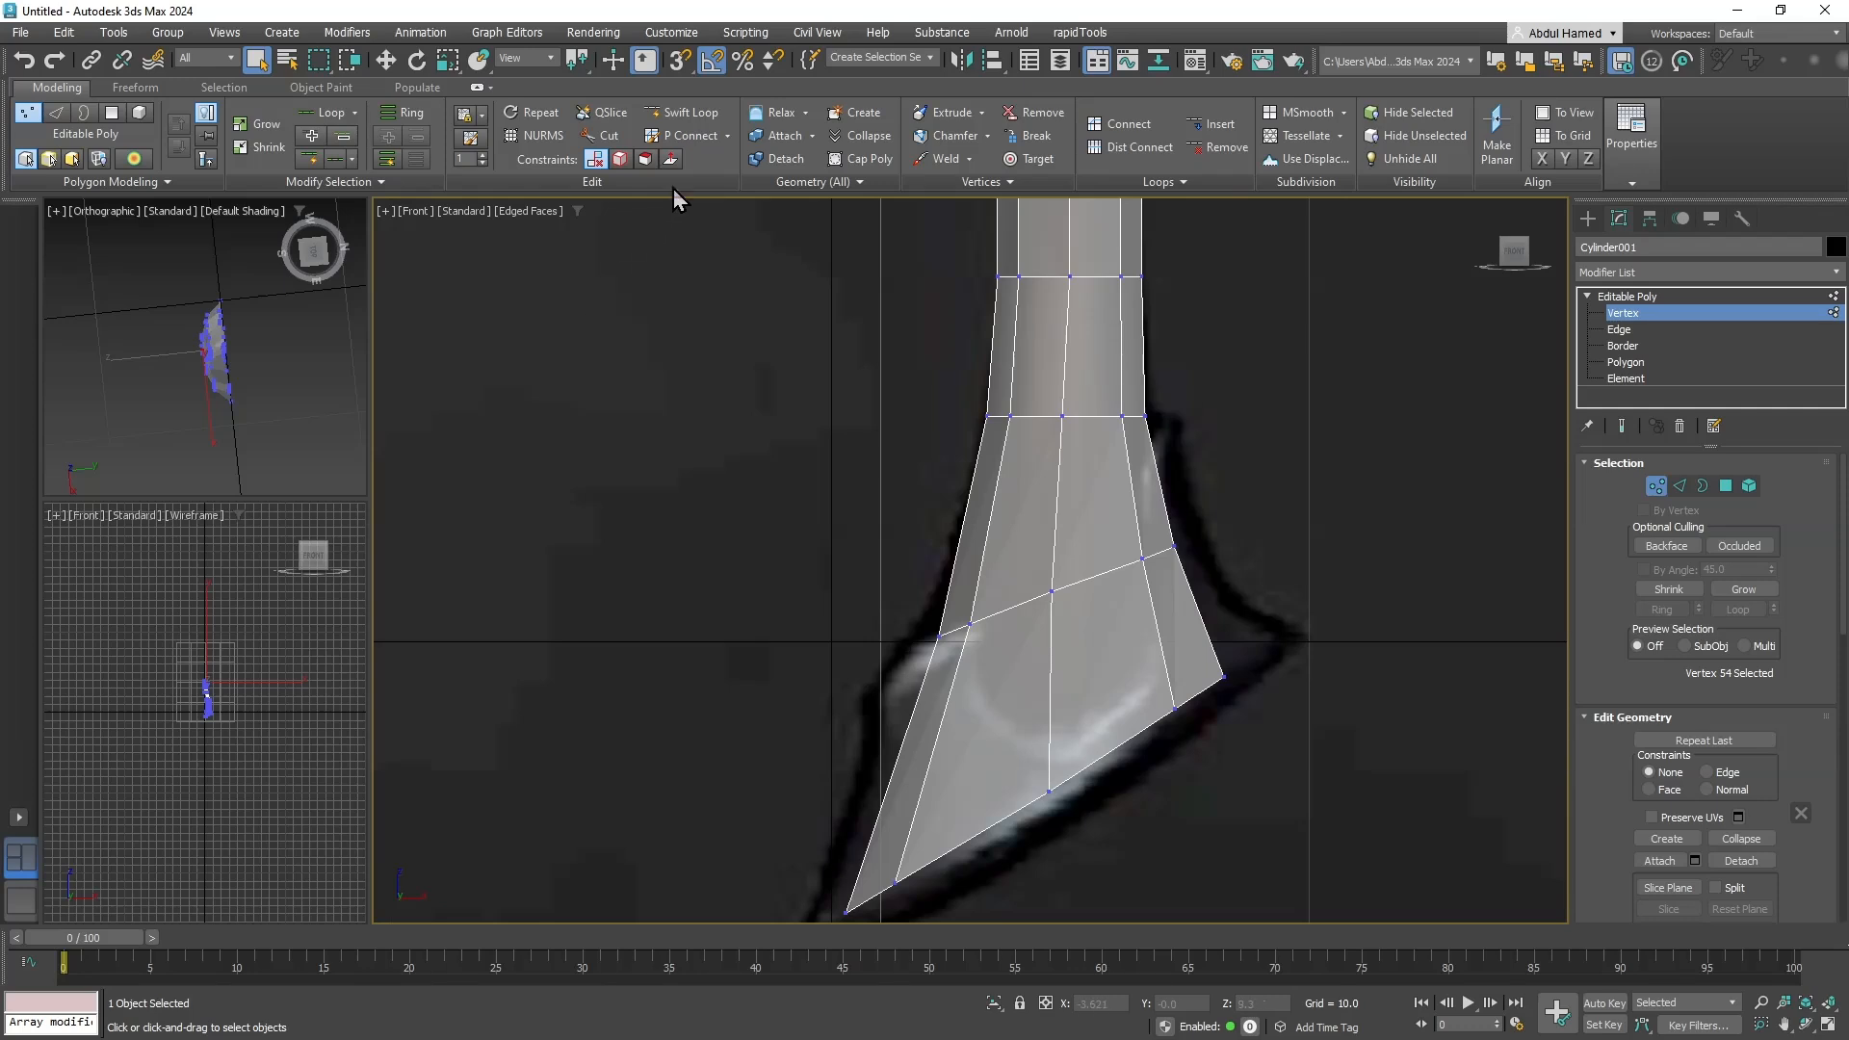
pyautogui.click(602, 135)
pyautogui.scroll(3, 1210, 718)
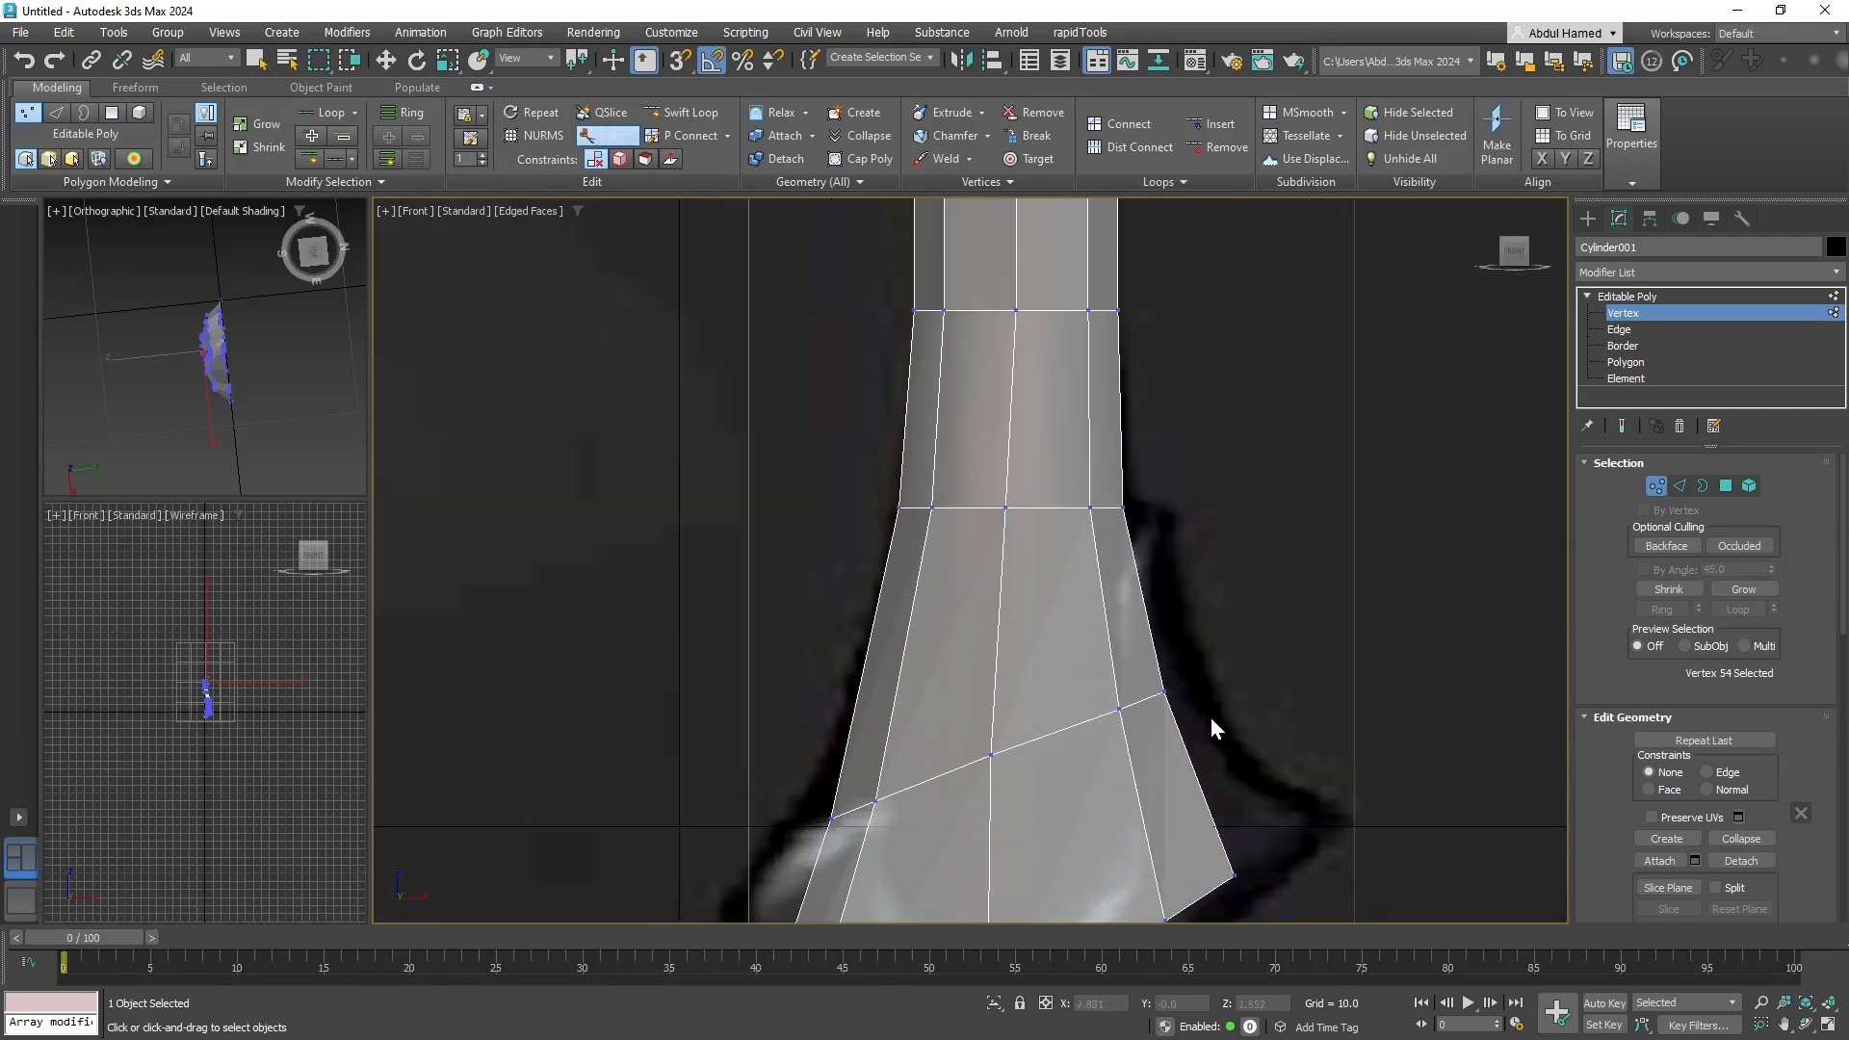
pyautogui.scroll(2, 1210, 718)
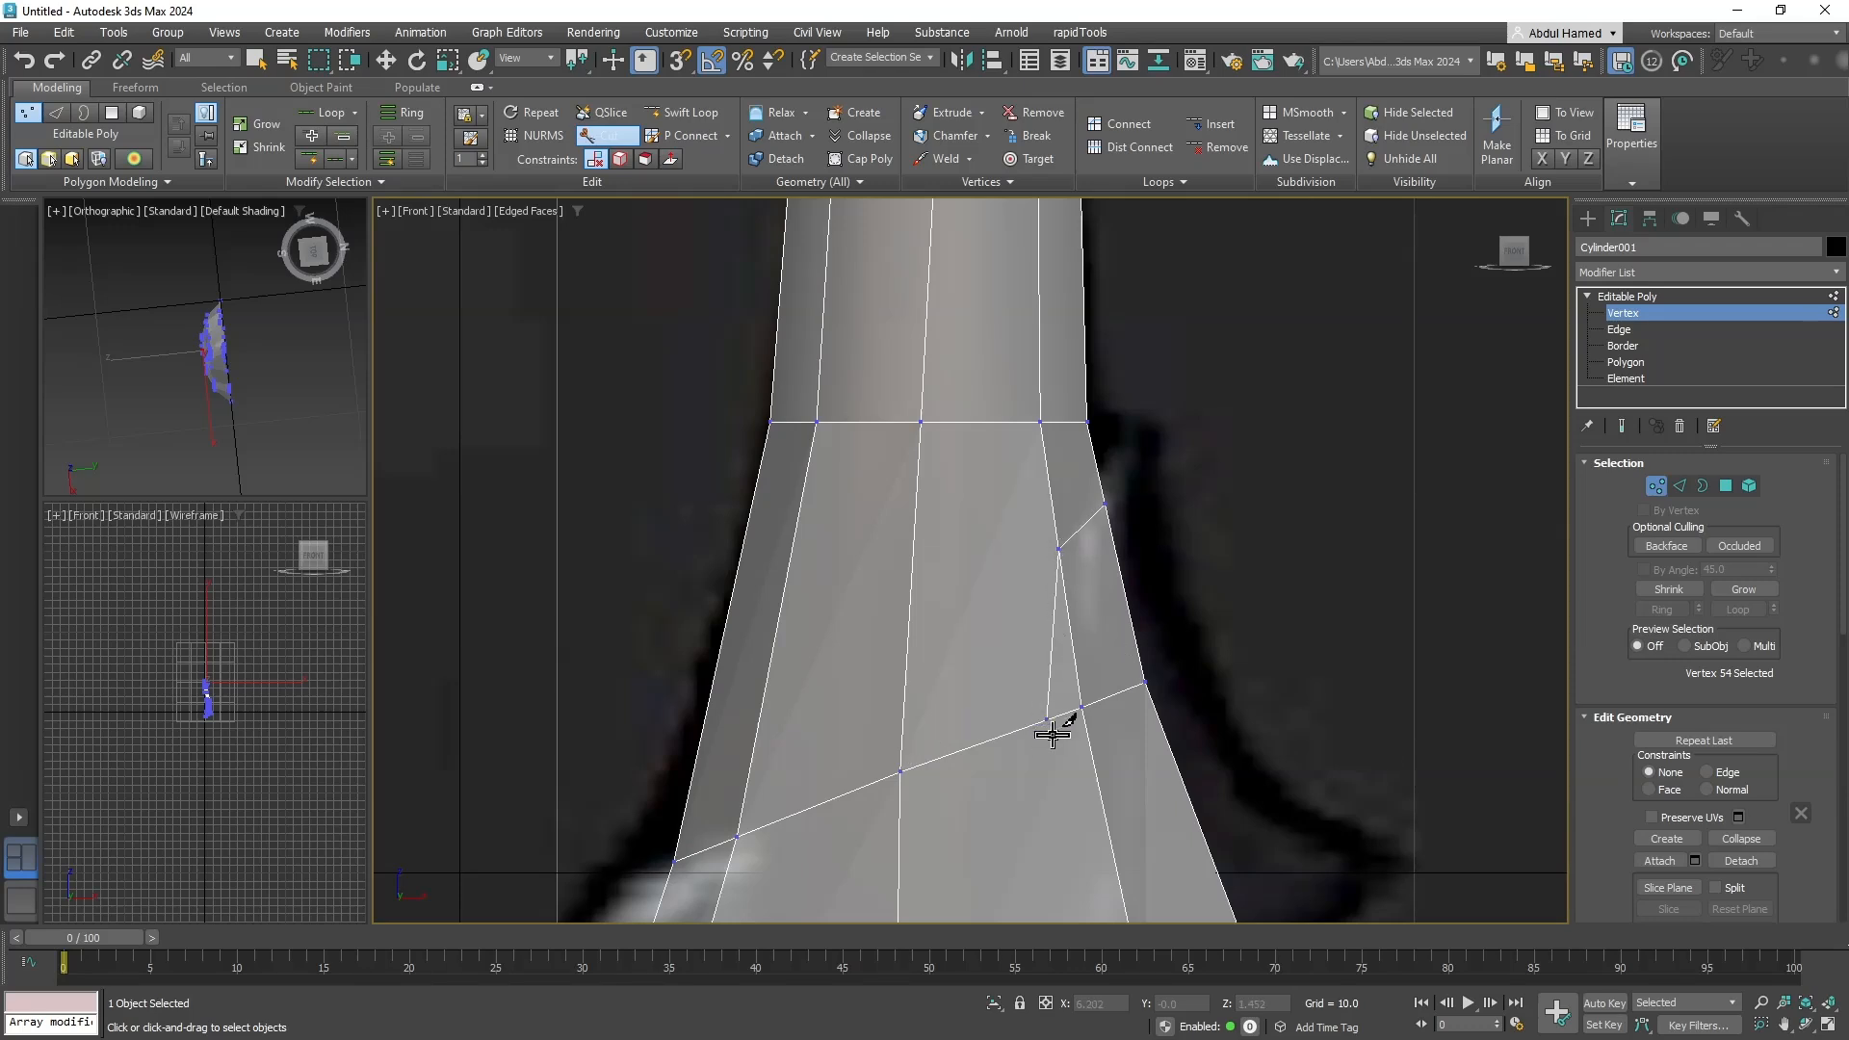
pyautogui.moveTo(1030, 770); pyautogui.dragTo(1044, 483, button='middle')
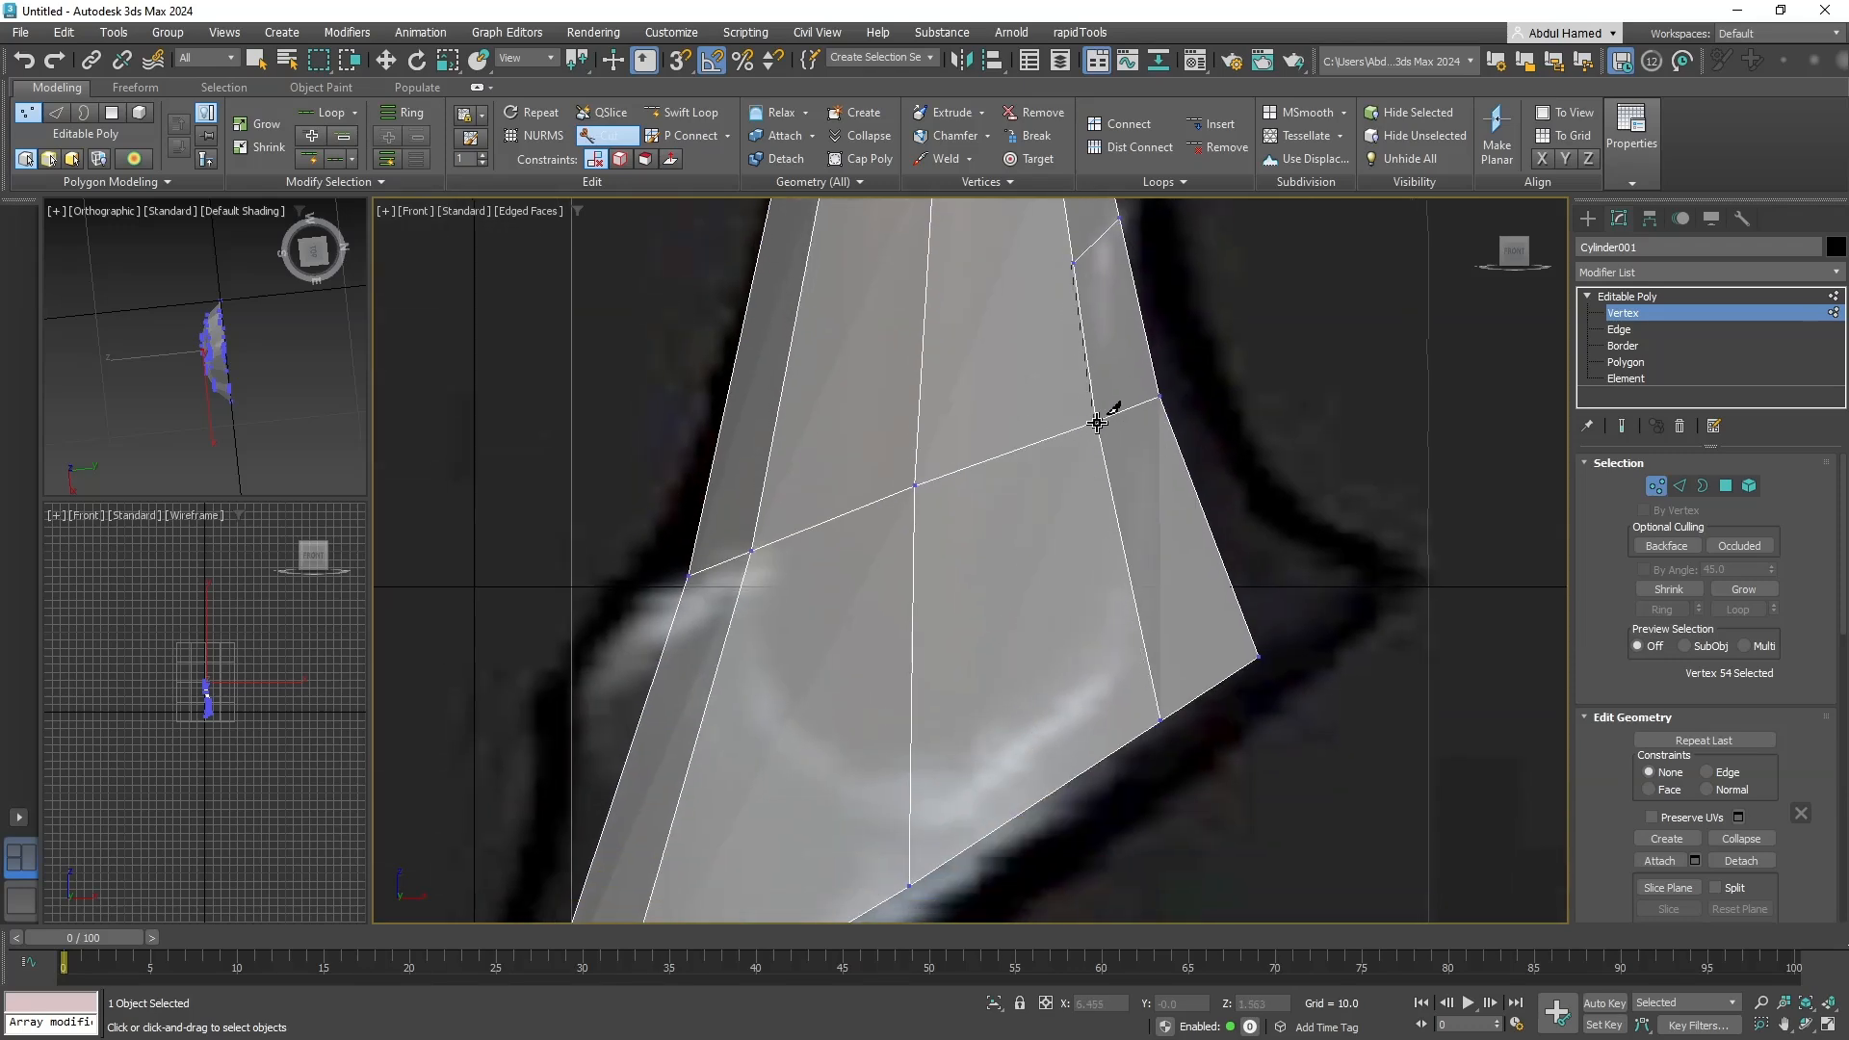
pyautogui.click(1097, 426)
pyautogui.rightClick(1132, 470)
# Cut a curved line along the reference highlight, from the flared base's inner right edge through the middle edge up to the sloping row.
pyautogui.click(1135, 609)
pyautogui.click(1052, 711)
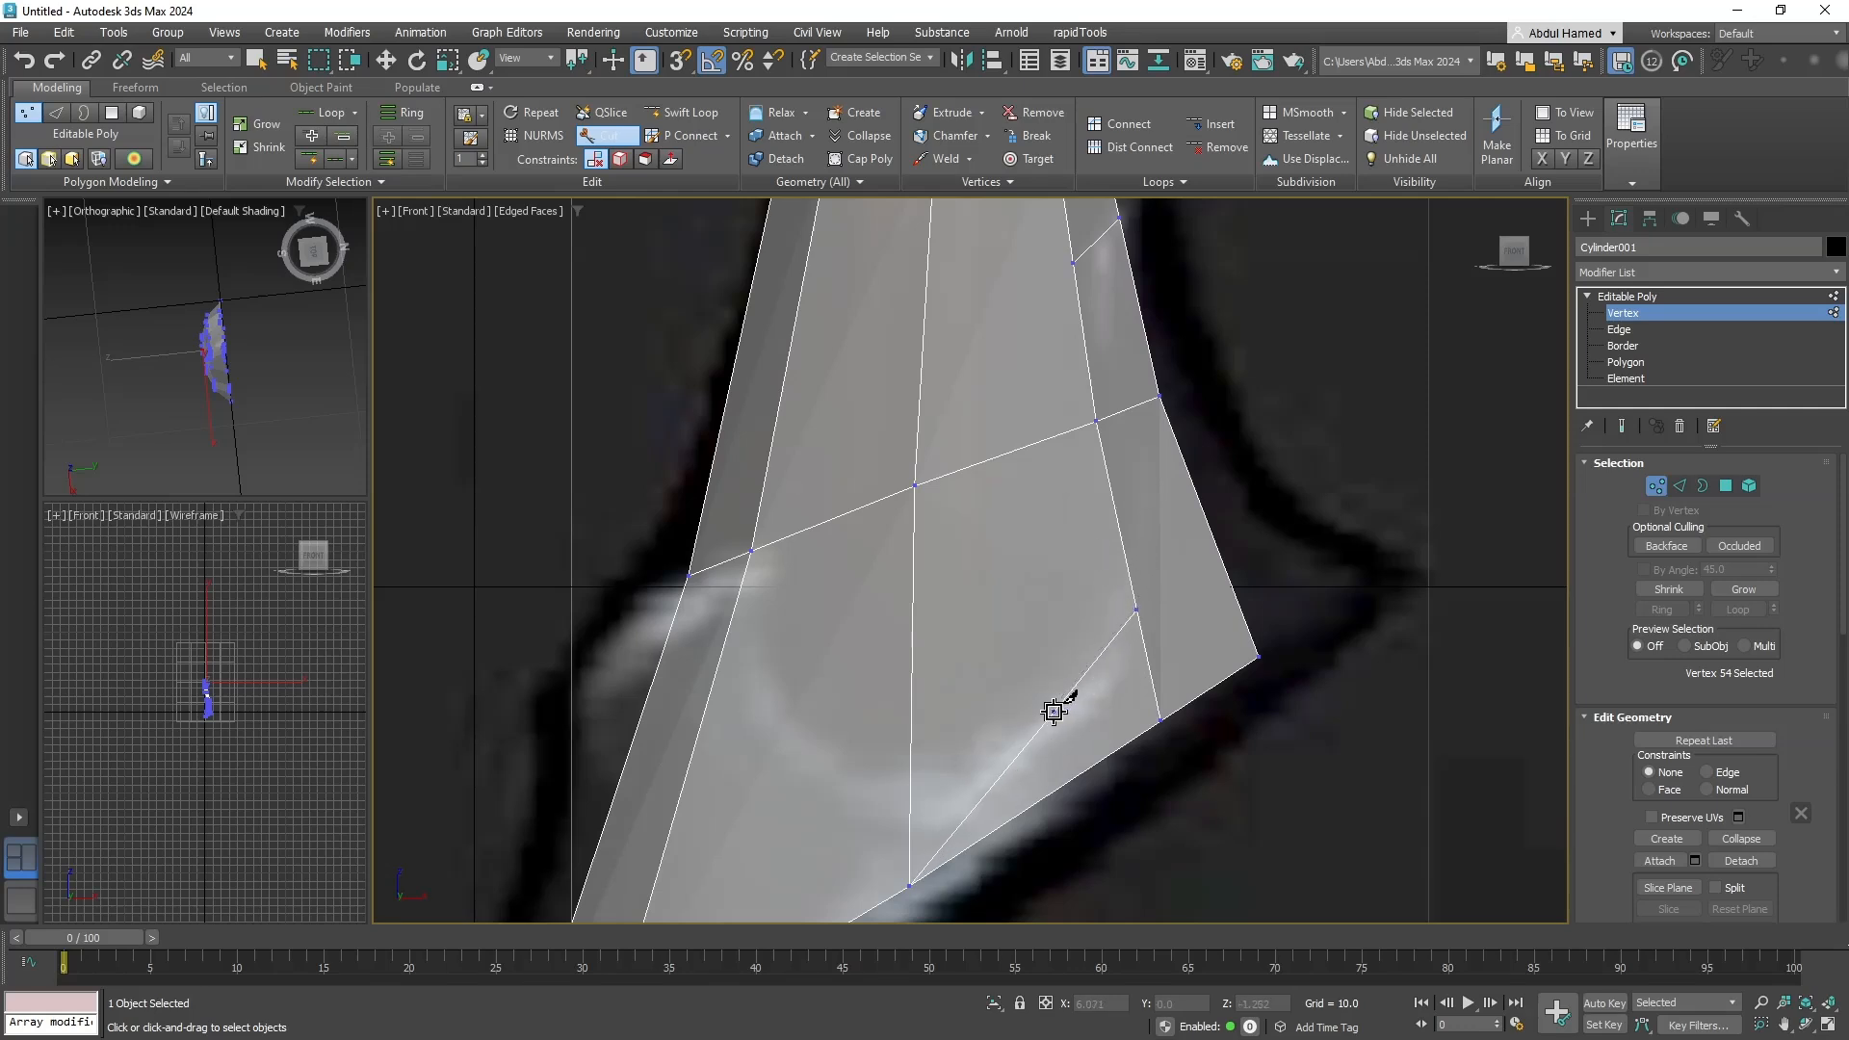
pyautogui.click(910, 797)
pyautogui.click(794, 747)
pyautogui.moveTo(913, 624); pyautogui.dragTo(1138, 455, button='middle')
pyautogui.press('q')
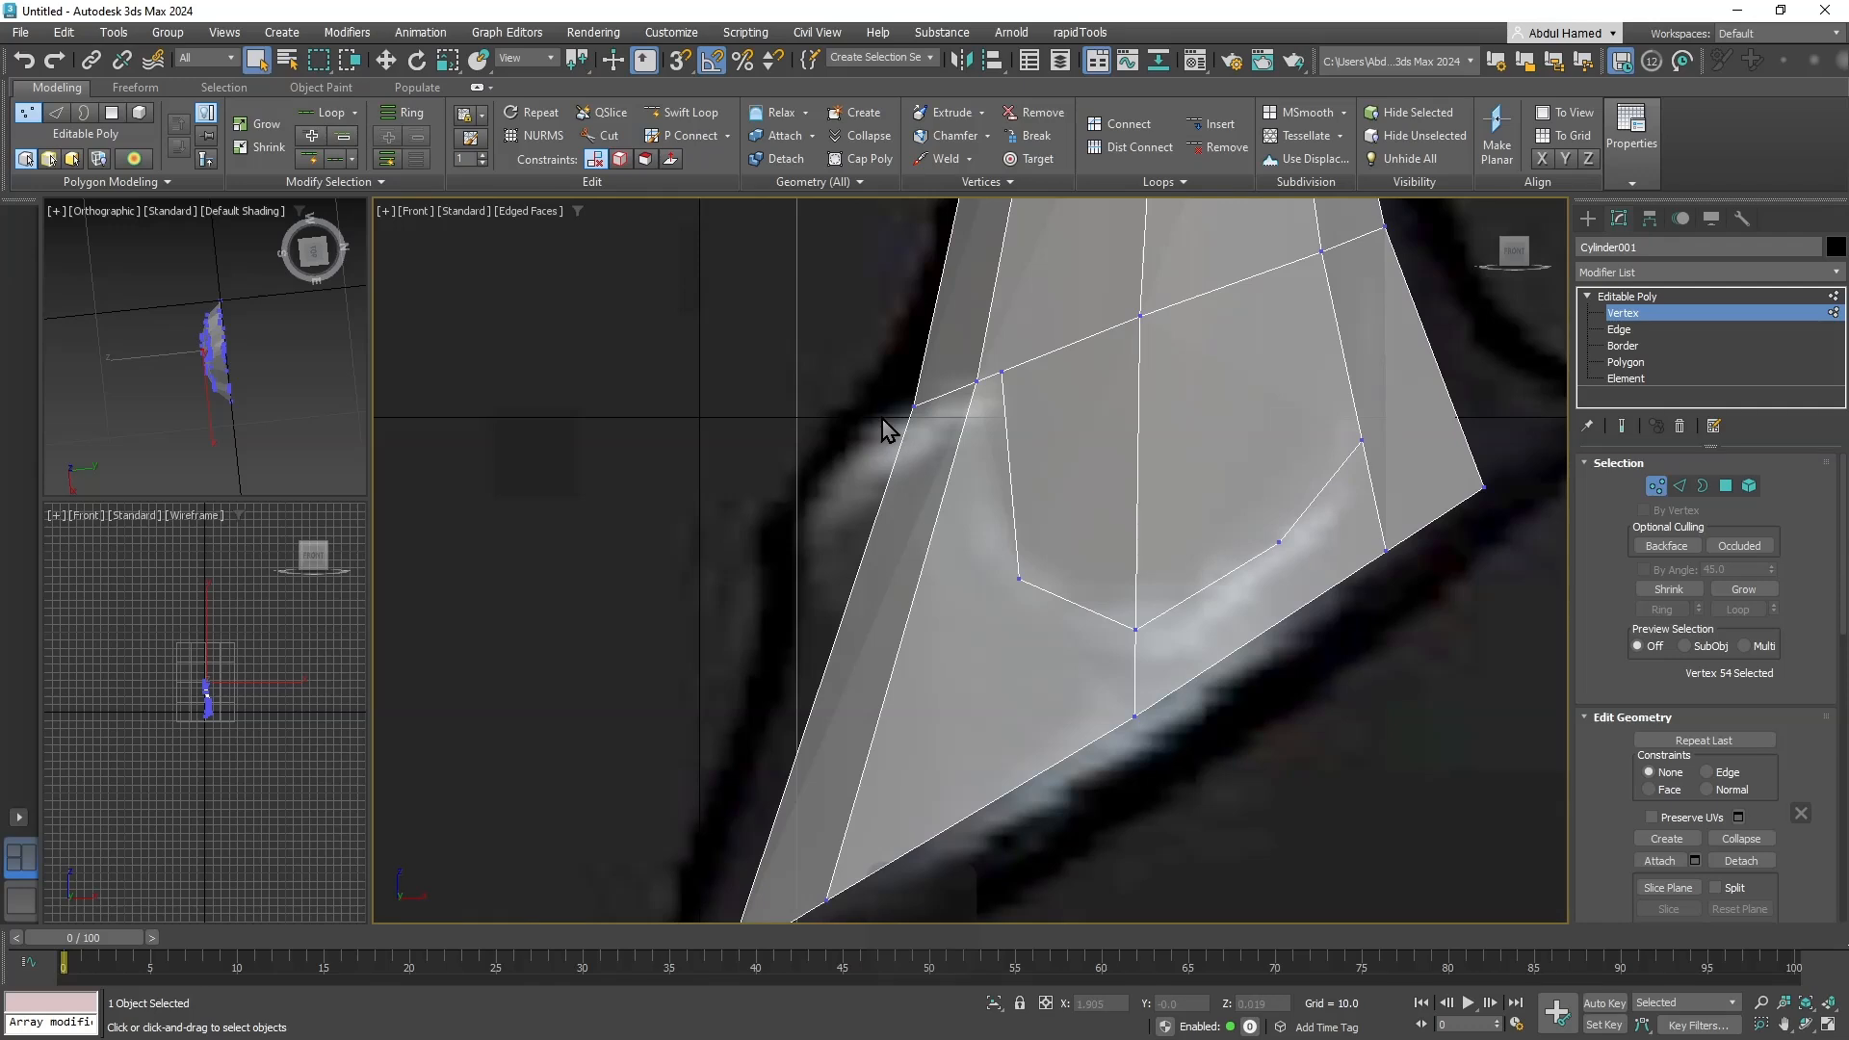
# Move the outer left vertex of the flared base's sloping row slightly down to match the reference outline.
pyautogui.click(921, 408)
pyautogui.press('w')
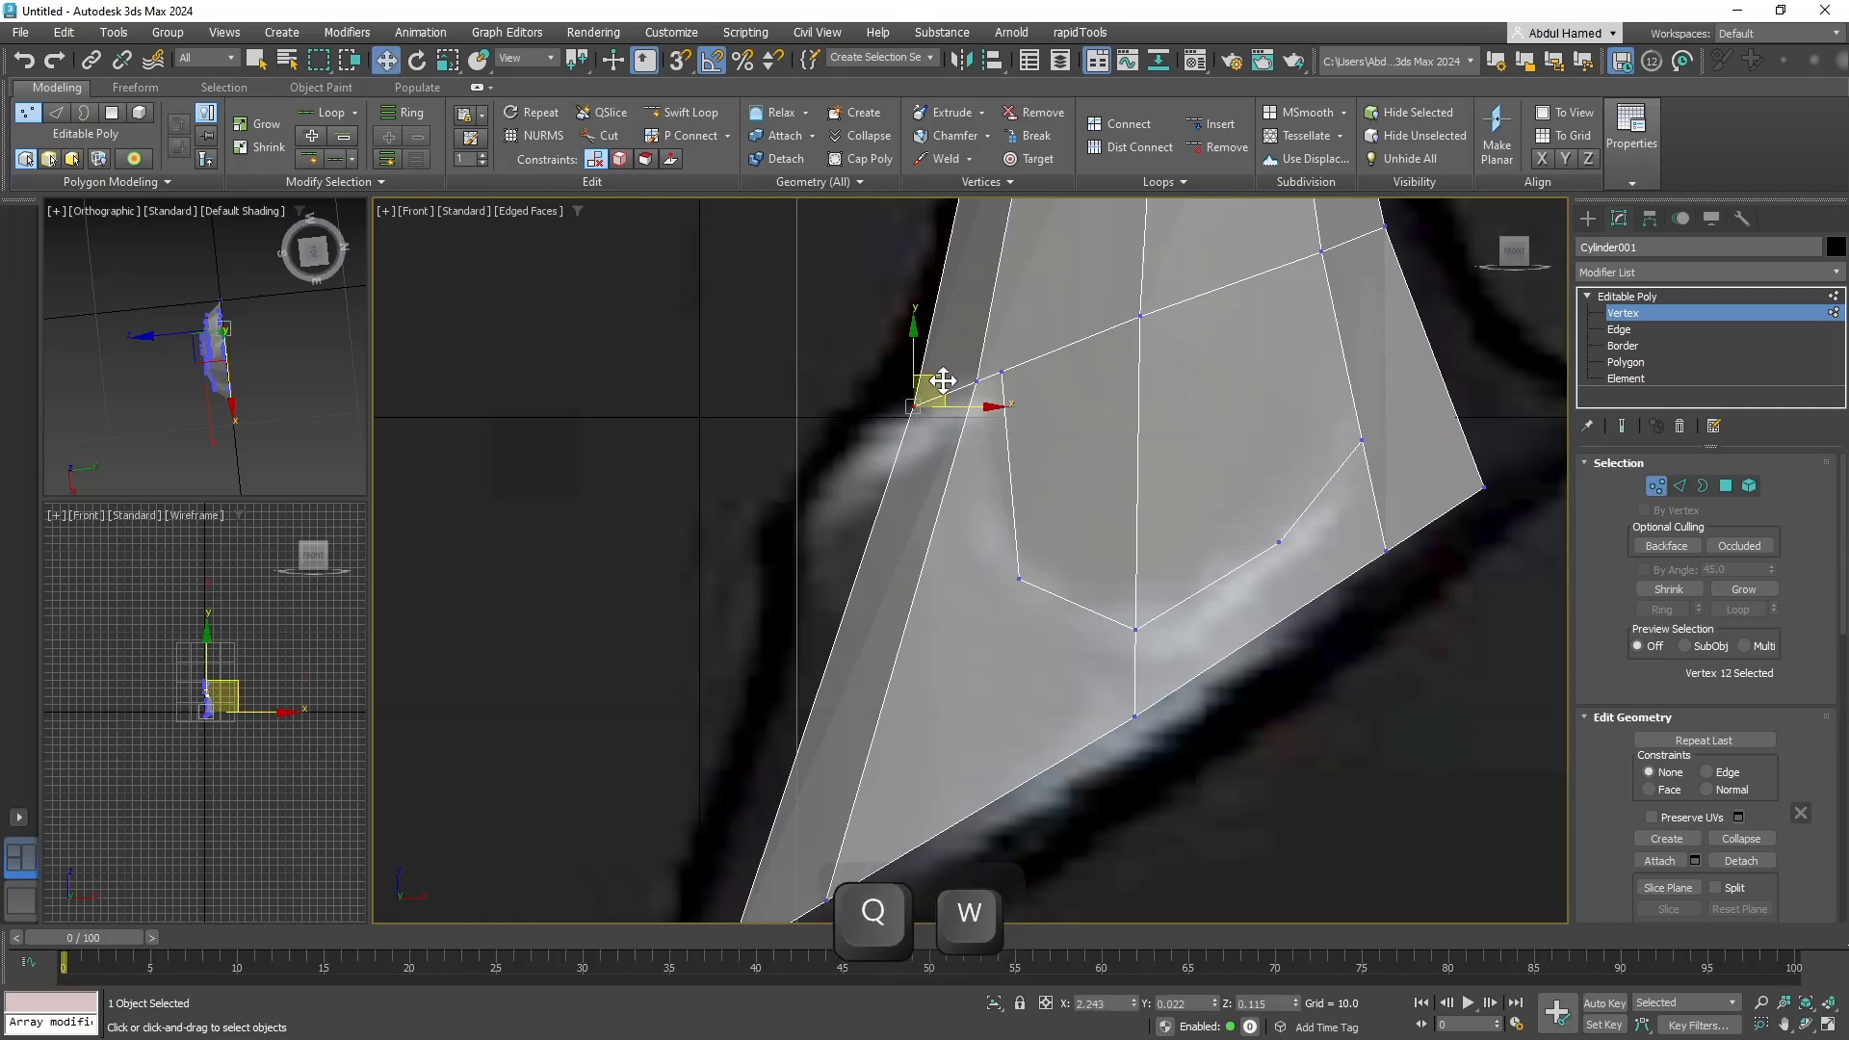
pyautogui.moveTo(930, 403); pyautogui.dragTo(915, 440)
pyautogui.scroll(-5, 915, 440)
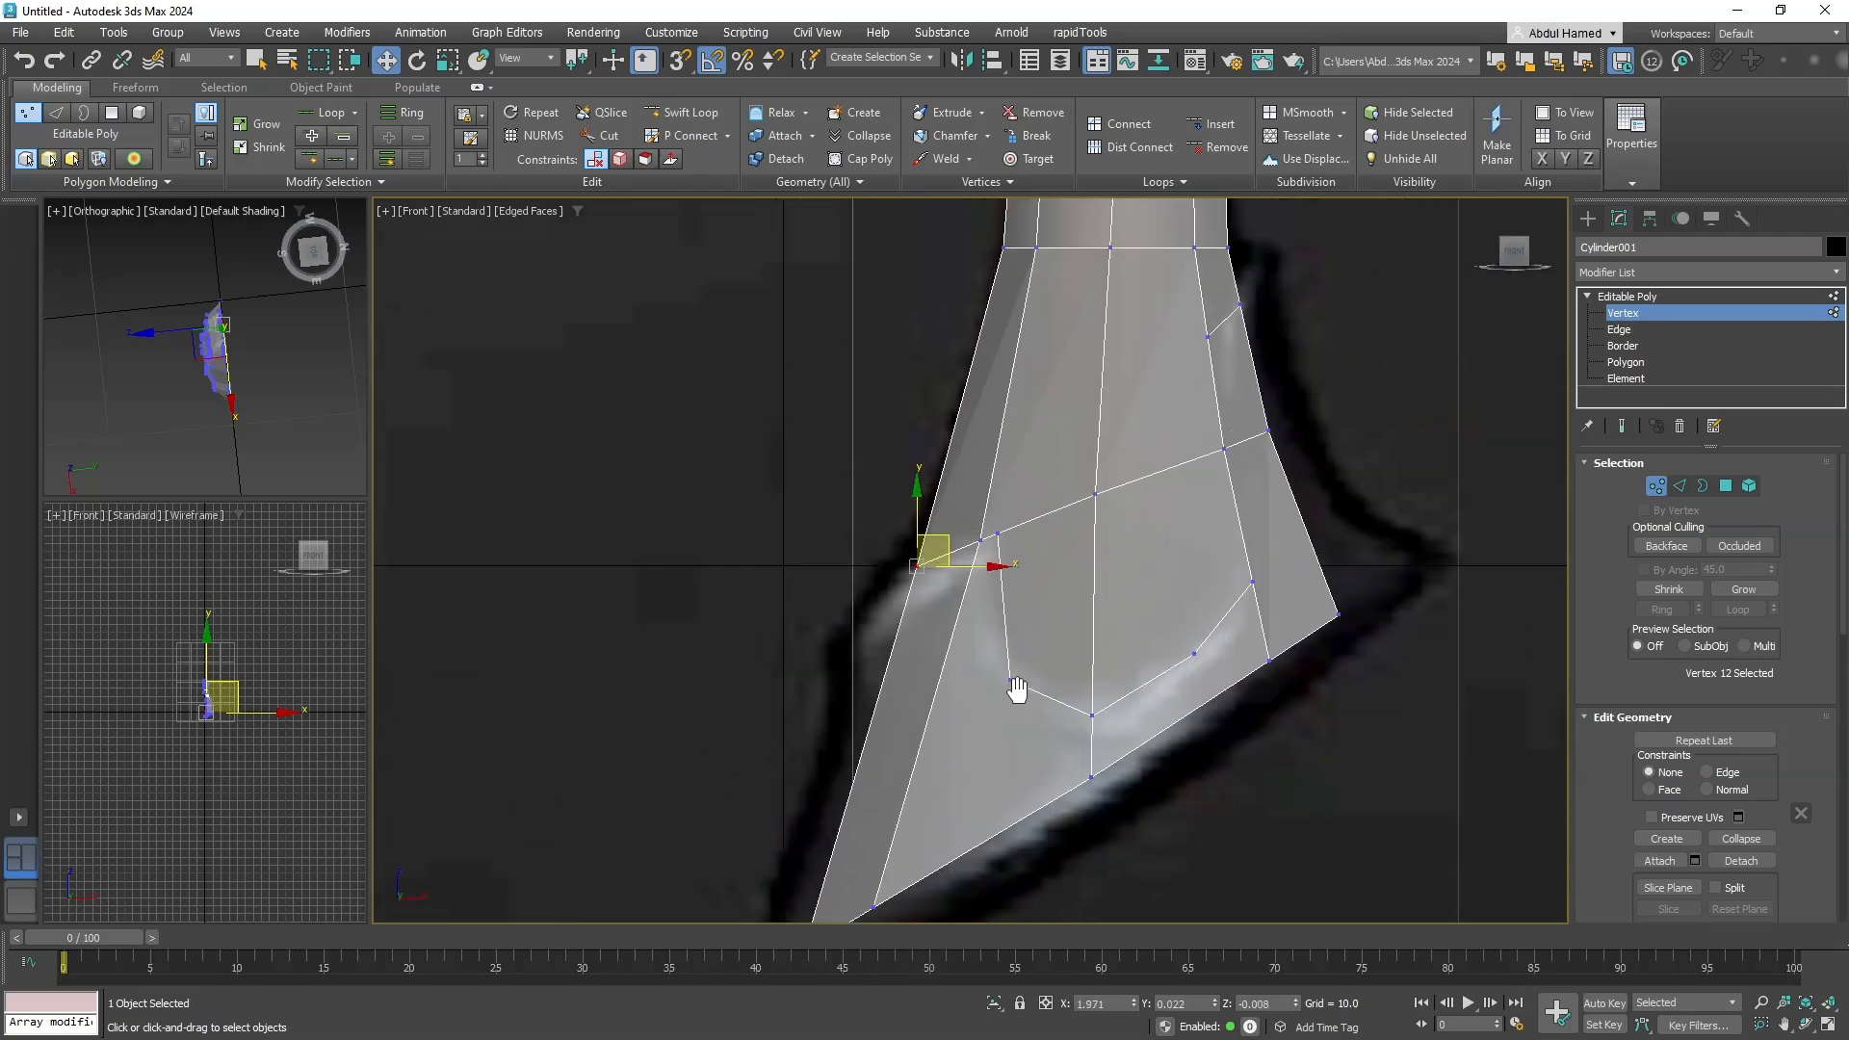
pyautogui.scroll(2, 1015, 685)
pyautogui.moveTo(1015, 685); pyautogui.dragTo(1076, 566, button='middle')
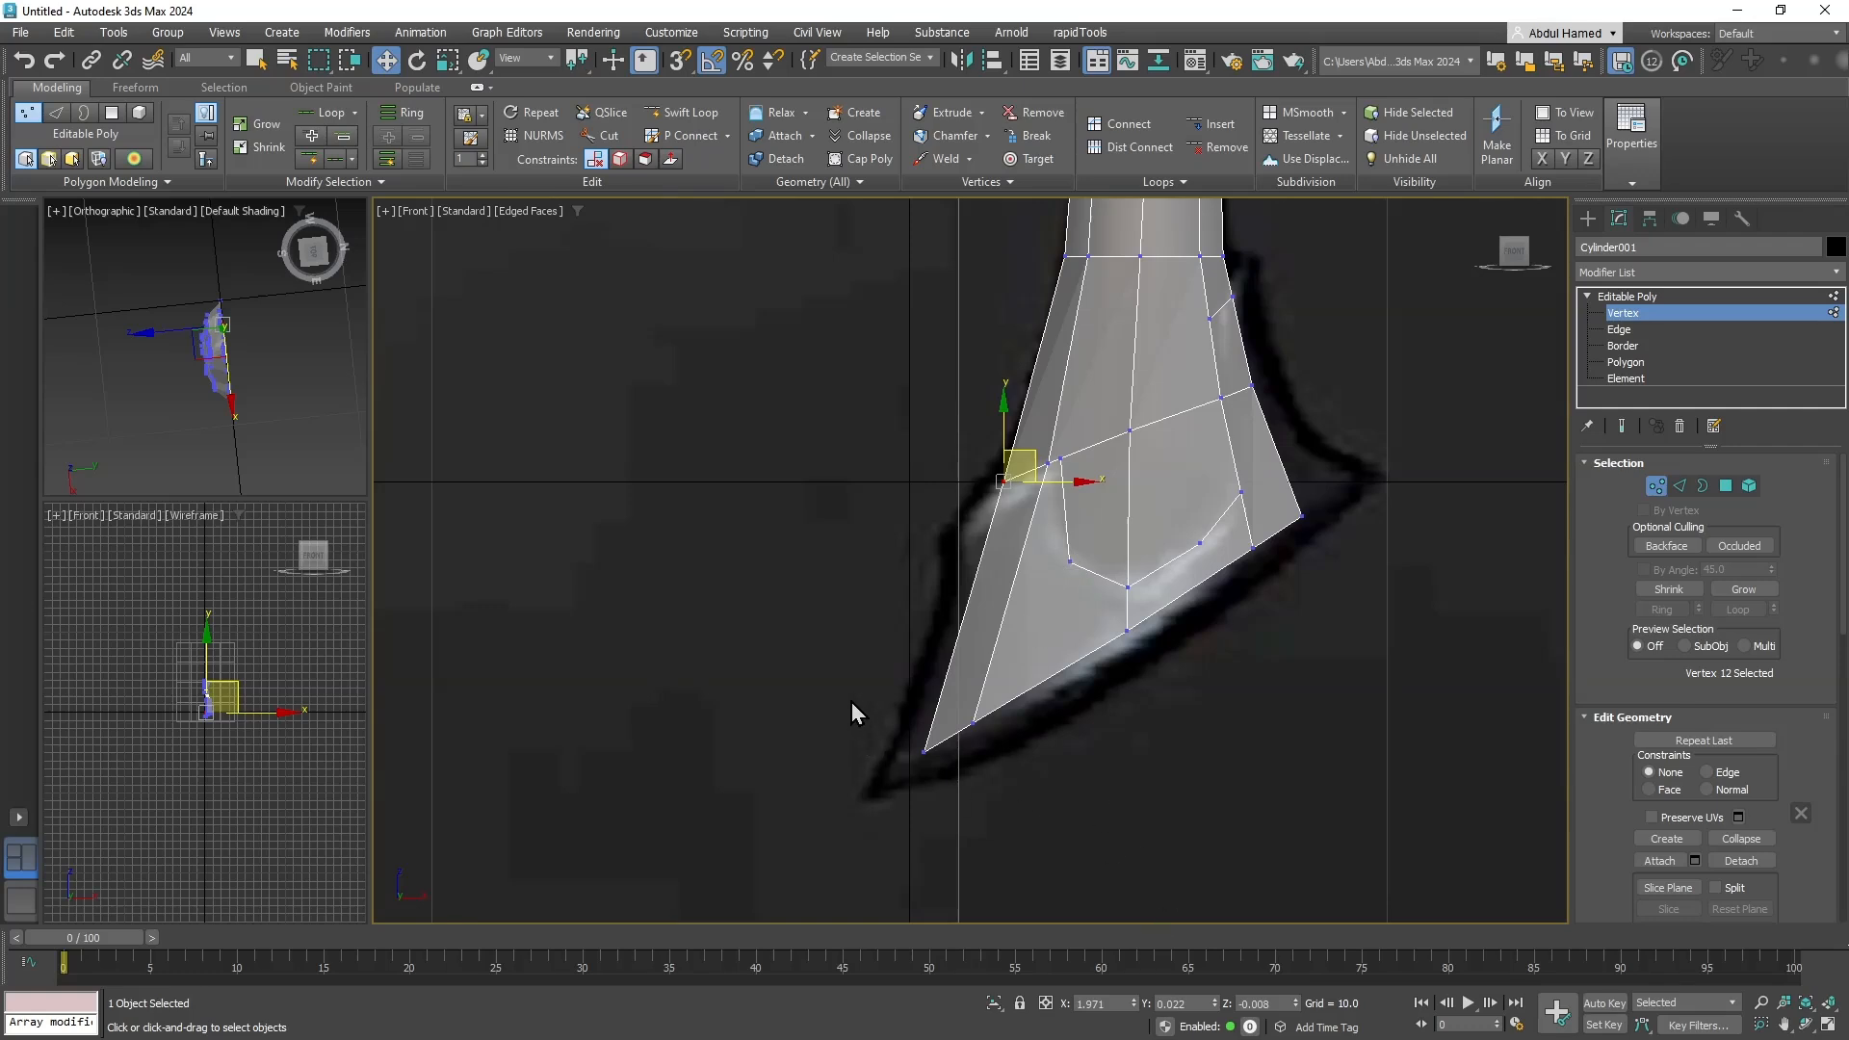
# Move the two vertices at the base's pointed tip down and left toward the reference tip.
pyautogui.moveTo(1031, 780); pyautogui.dragTo(1032, 778)
pyautogui.moveTo(976, 716); pyautogui.dragTo(936, 748)
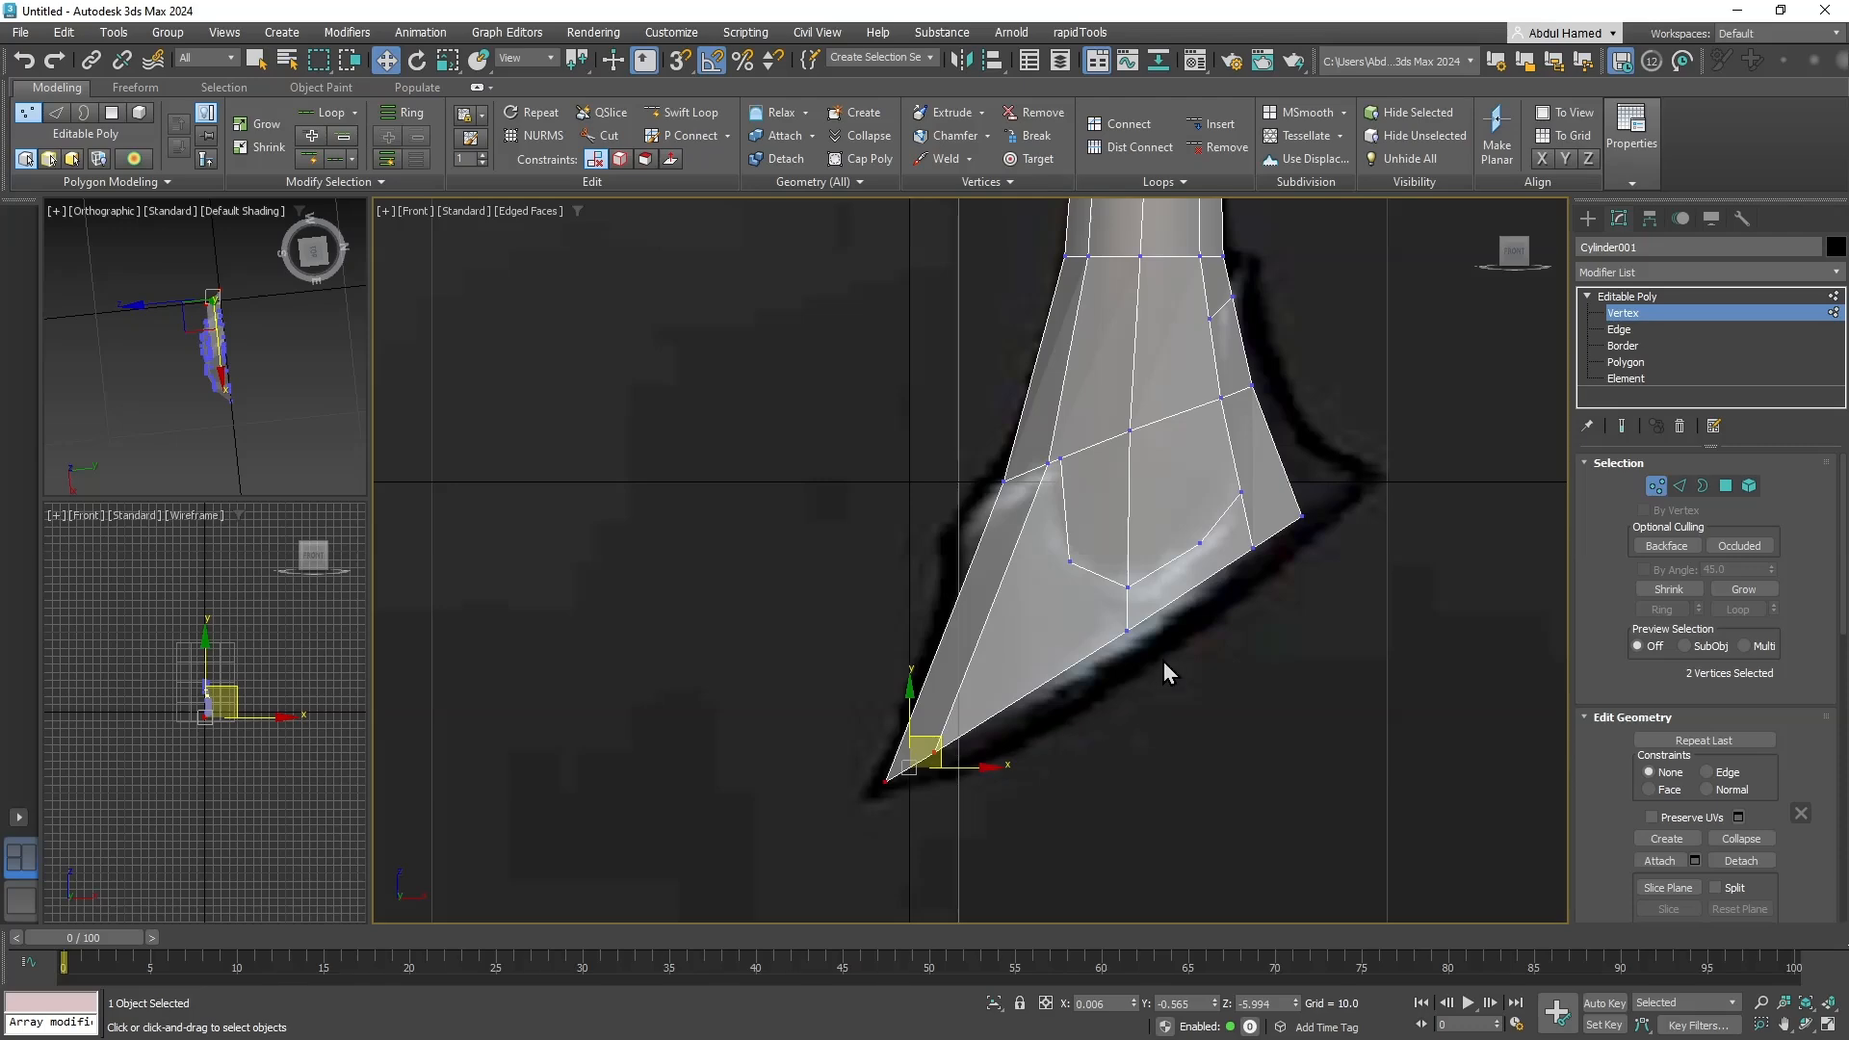
pyautogui.moveTo(1120, 625); pyautogui.dragTo(1116, 709, button='middle')
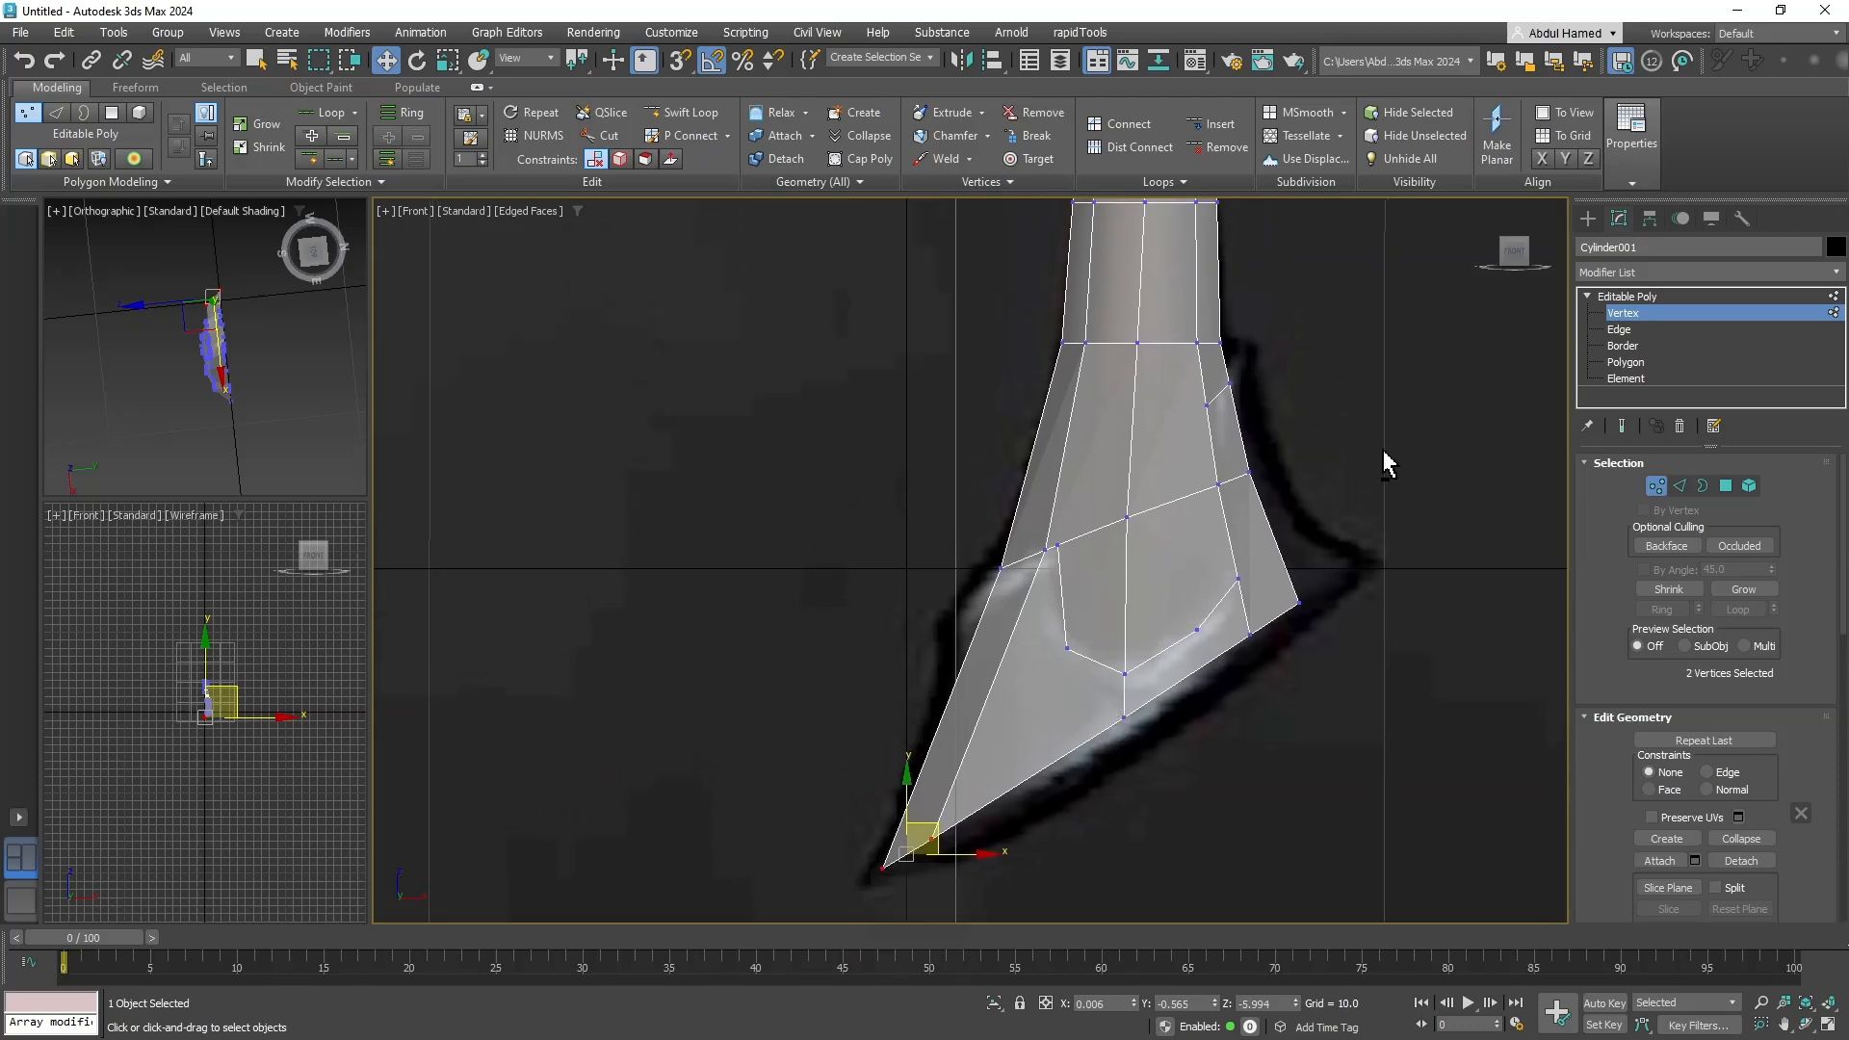
# Select the five polygons bordering the curved cut at the base's outer edge and extrude them outward as a thick raised rim.
pyautogui.moveTo(1386, 464)
pyautogui.keyDown('alt'); pyautogui.mouseDown(button='middle')
pyautogui.moveTo(1346, 462)
pyautogui.moveTo(1362, 474)
pyautogui.mouseUp(button='middle'); pyautogui.keyUp('alt')
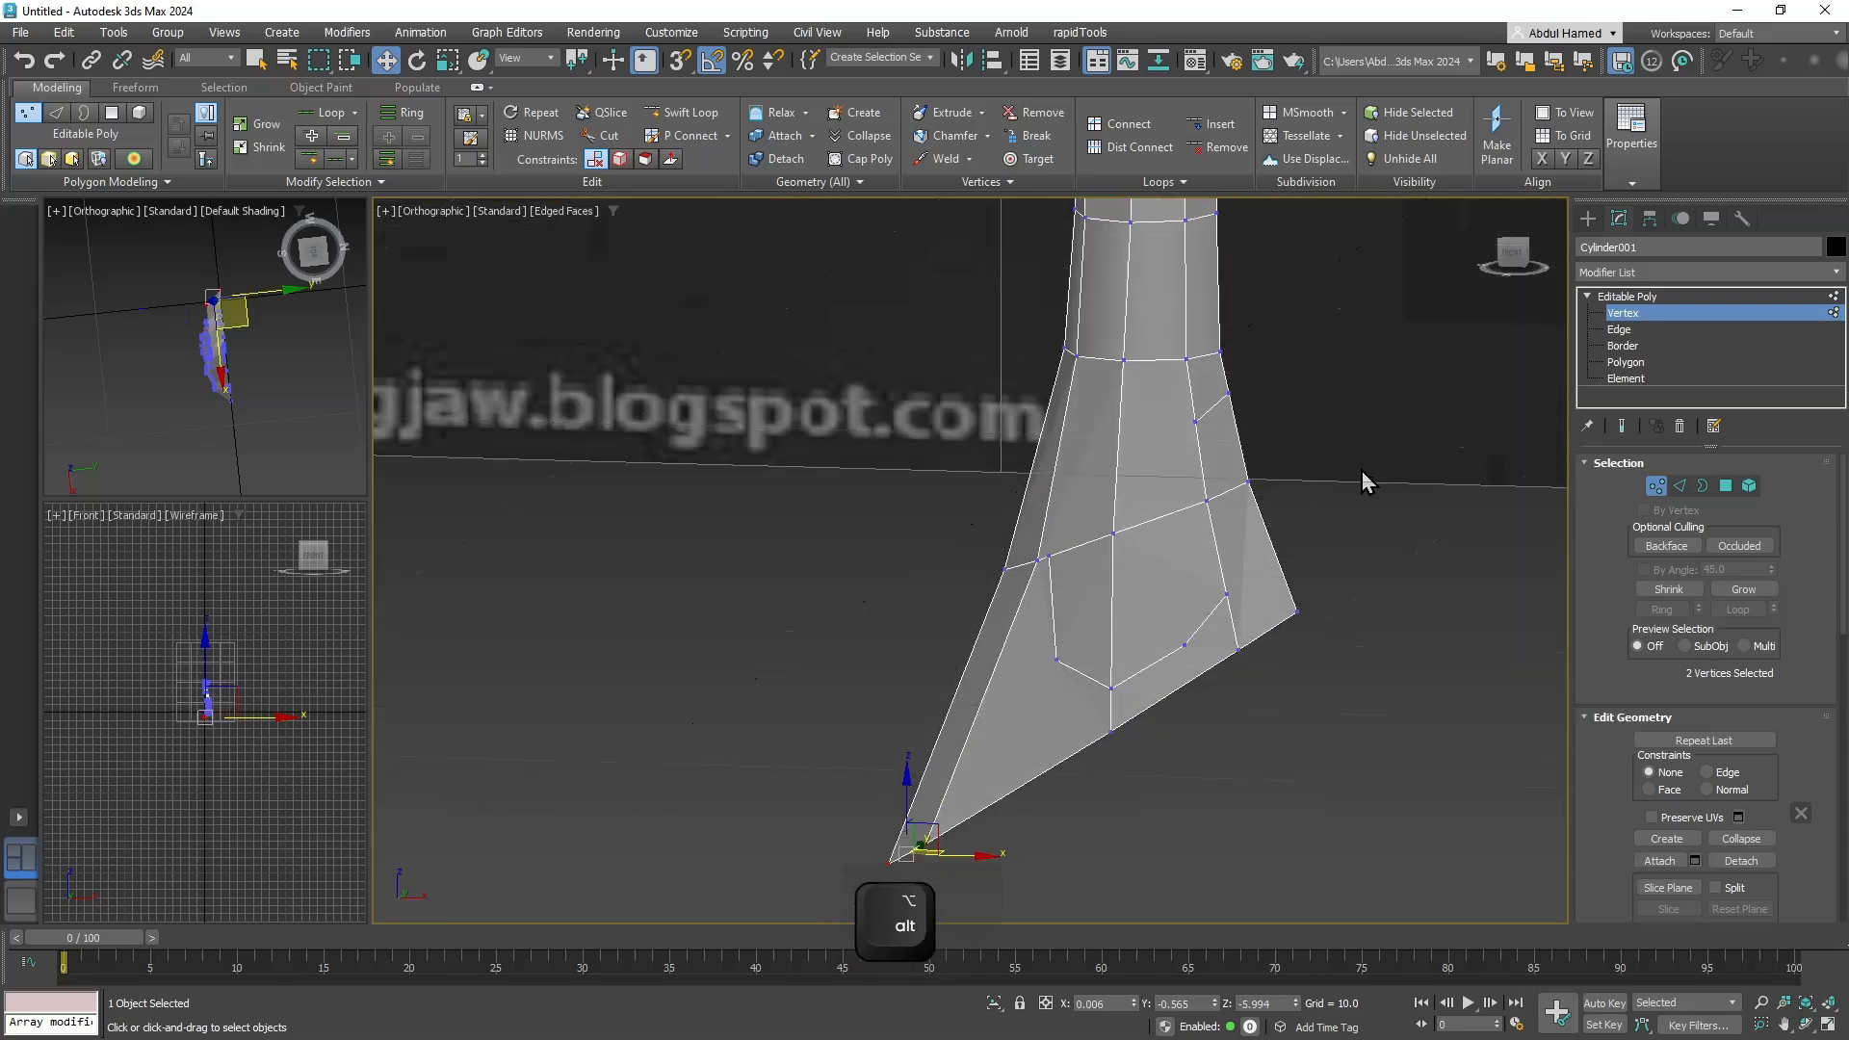
pyautogui.hotkey('alt', 'g')
pyautogui.click(1612, 366)
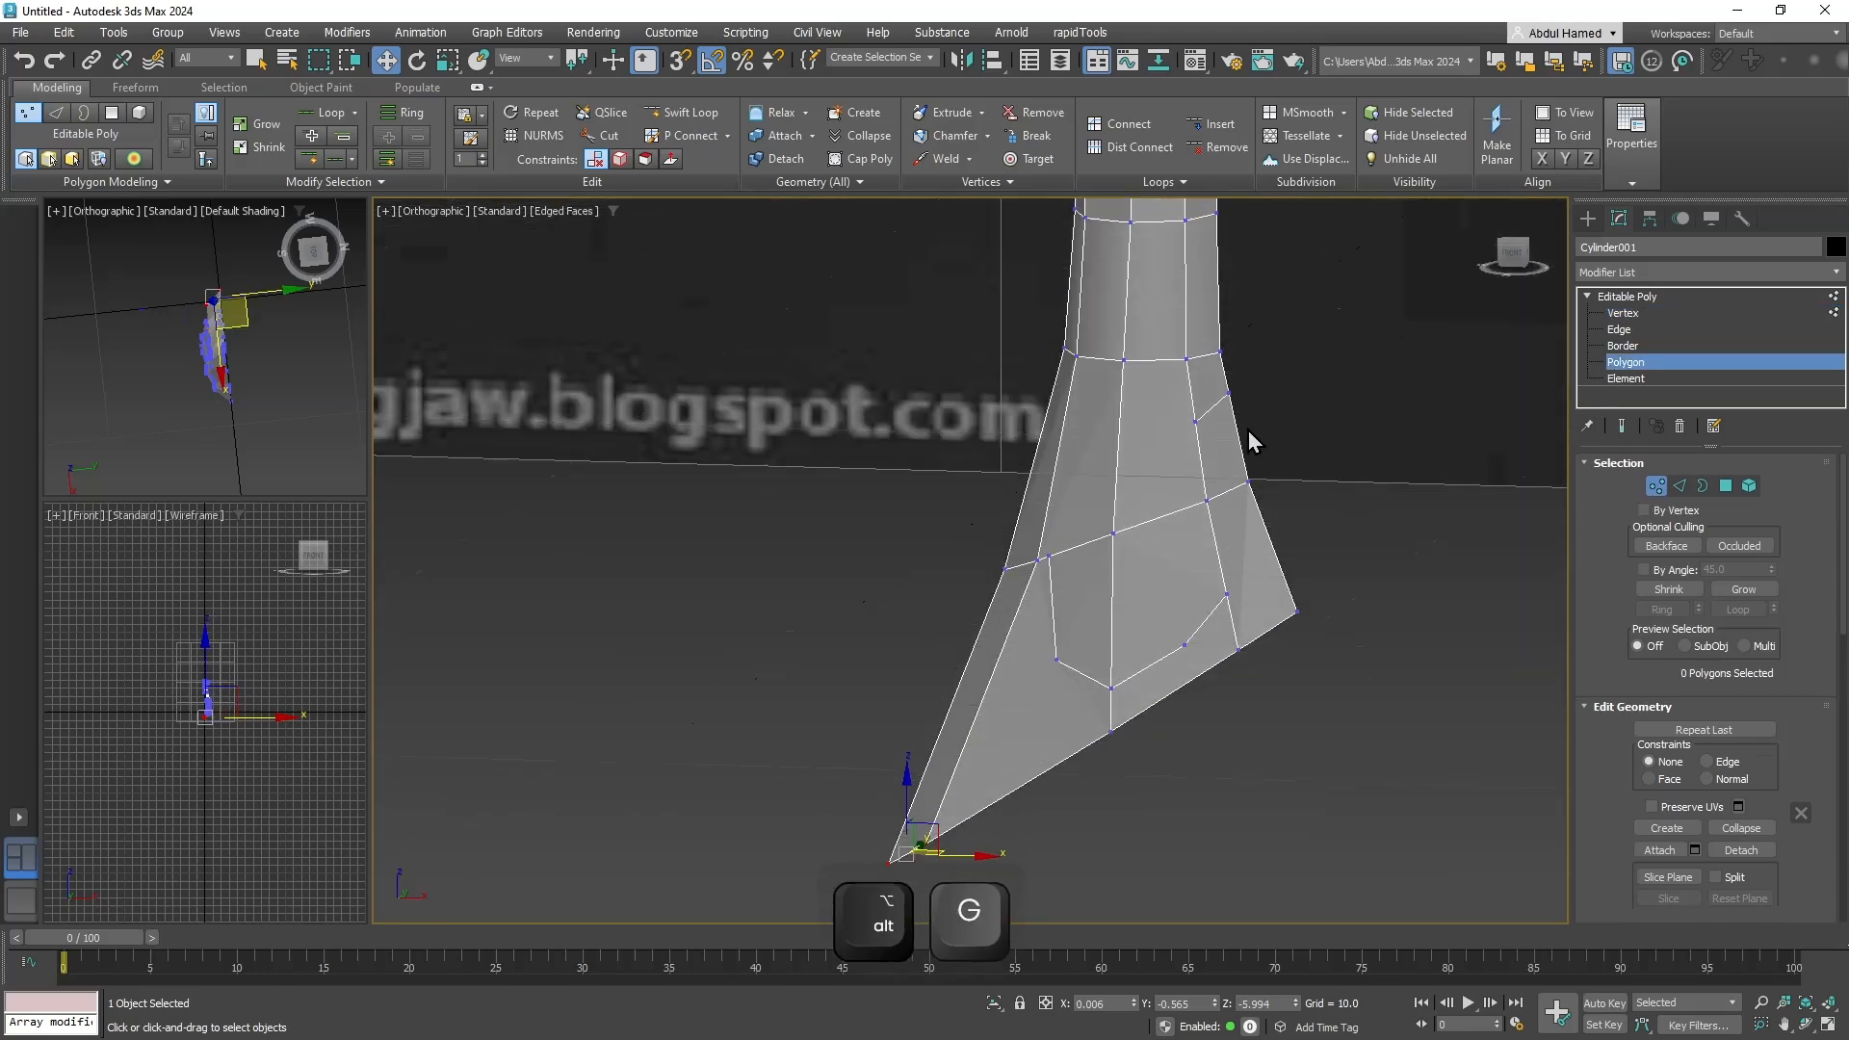
pyautogui.click(1214, 449)
pyautogui.keyDown('ctrl'); pyautogui.click(1252, 547); pyautogui.keyUp('ctrl')
pyautogui.keyDown('ctrl'); pyautogui.click(1204, 651); pyautogui.keyUp('ctrl')
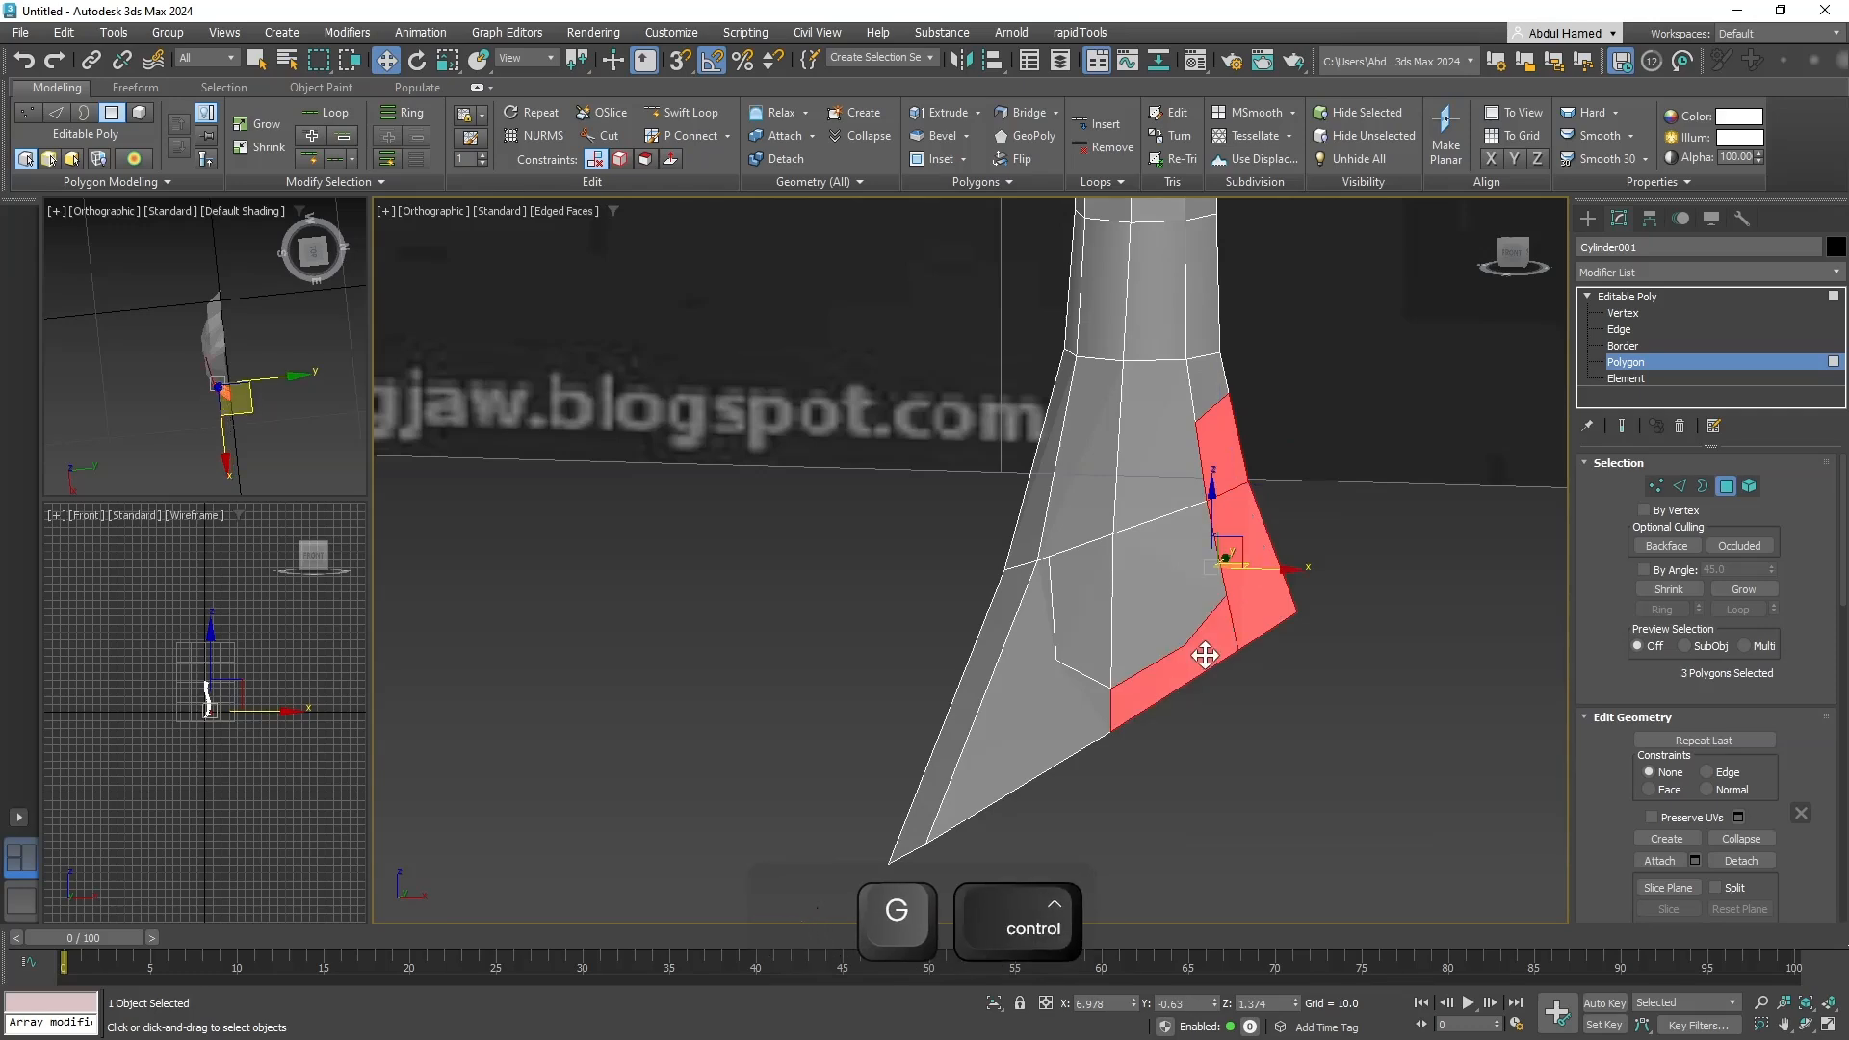
pyautogui.keyDown('ctrl'); pyautogui.click(1085, 694); pyautogui.keyUp('ctrl')
pyautogui.keyDown('ctrl'); pyautogui.click(992, 674); pyautogui.keyUp('ctrl')
pyautogui.keyDown('alt'); pyautogui.moveTo(1179, 657); pyautogui.dragTo(1218, 647, button='middle'); pyautogui.keyUp('alt')
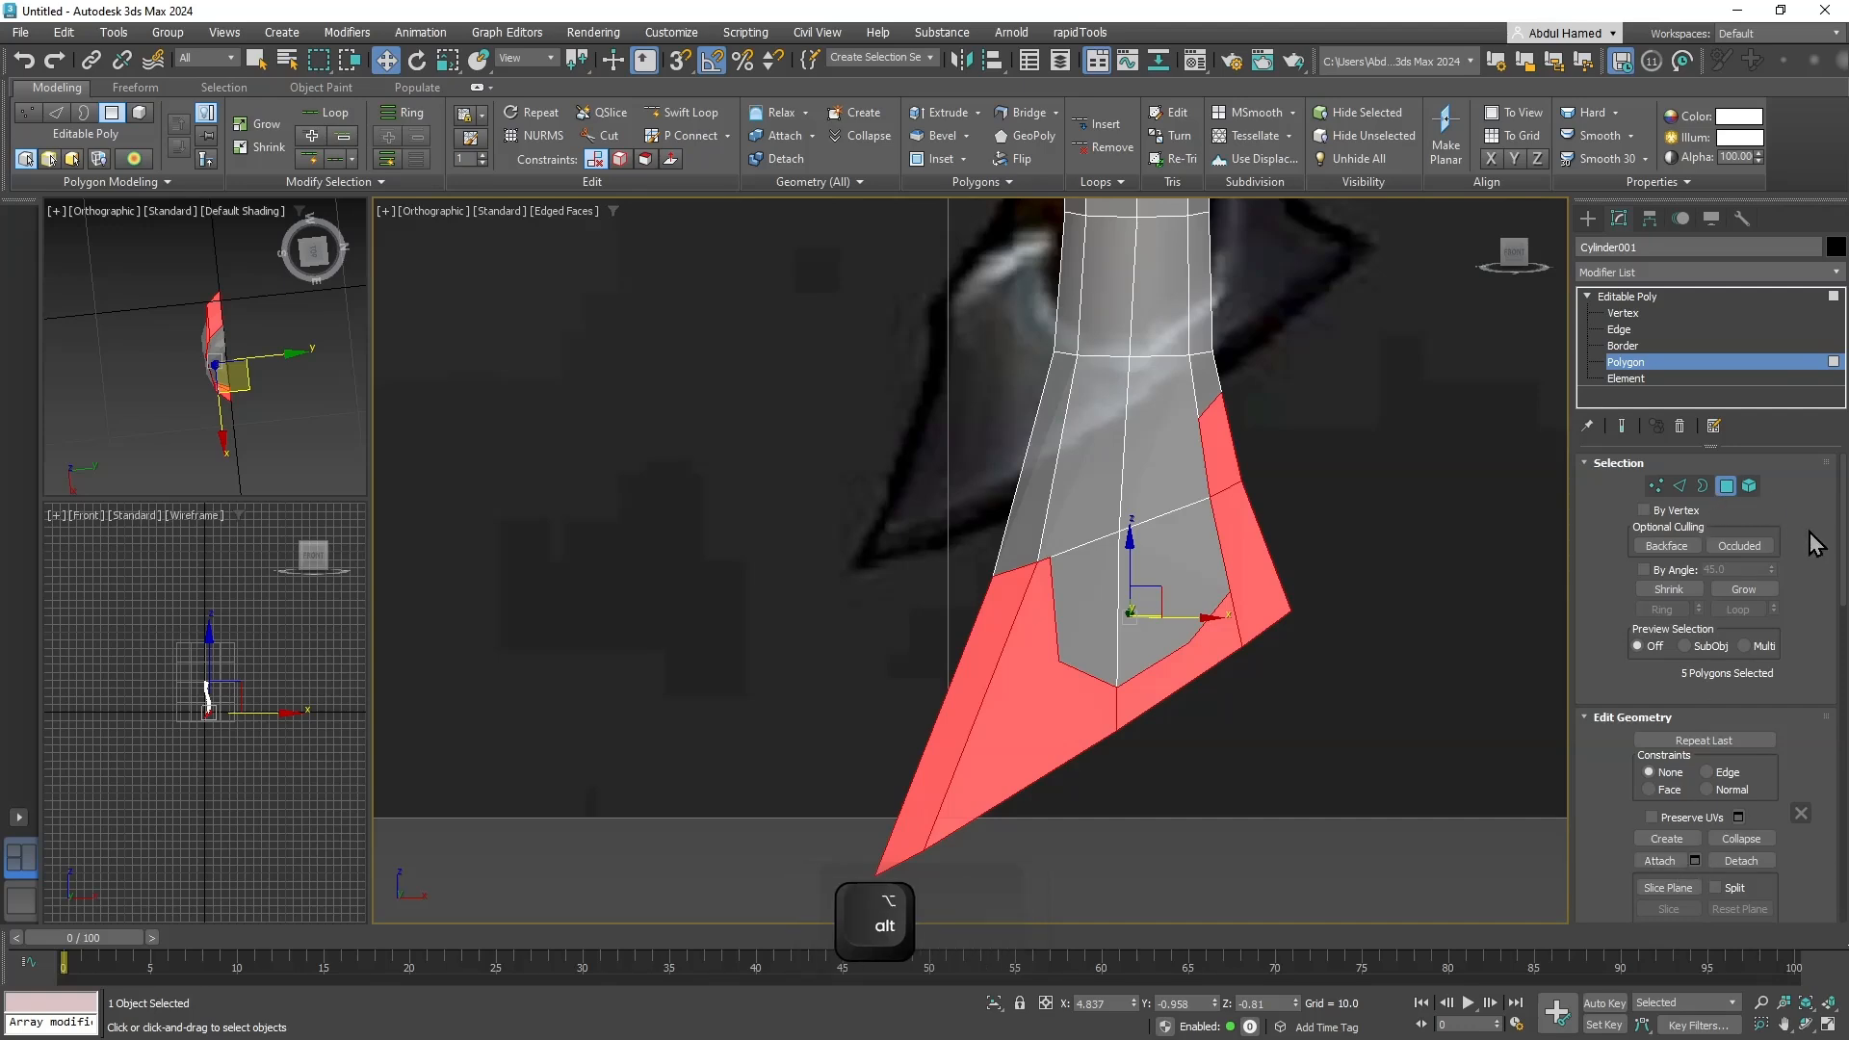
pyautogui.moveTo(1814, 539); pyautogui.dragTo(1827, 307)
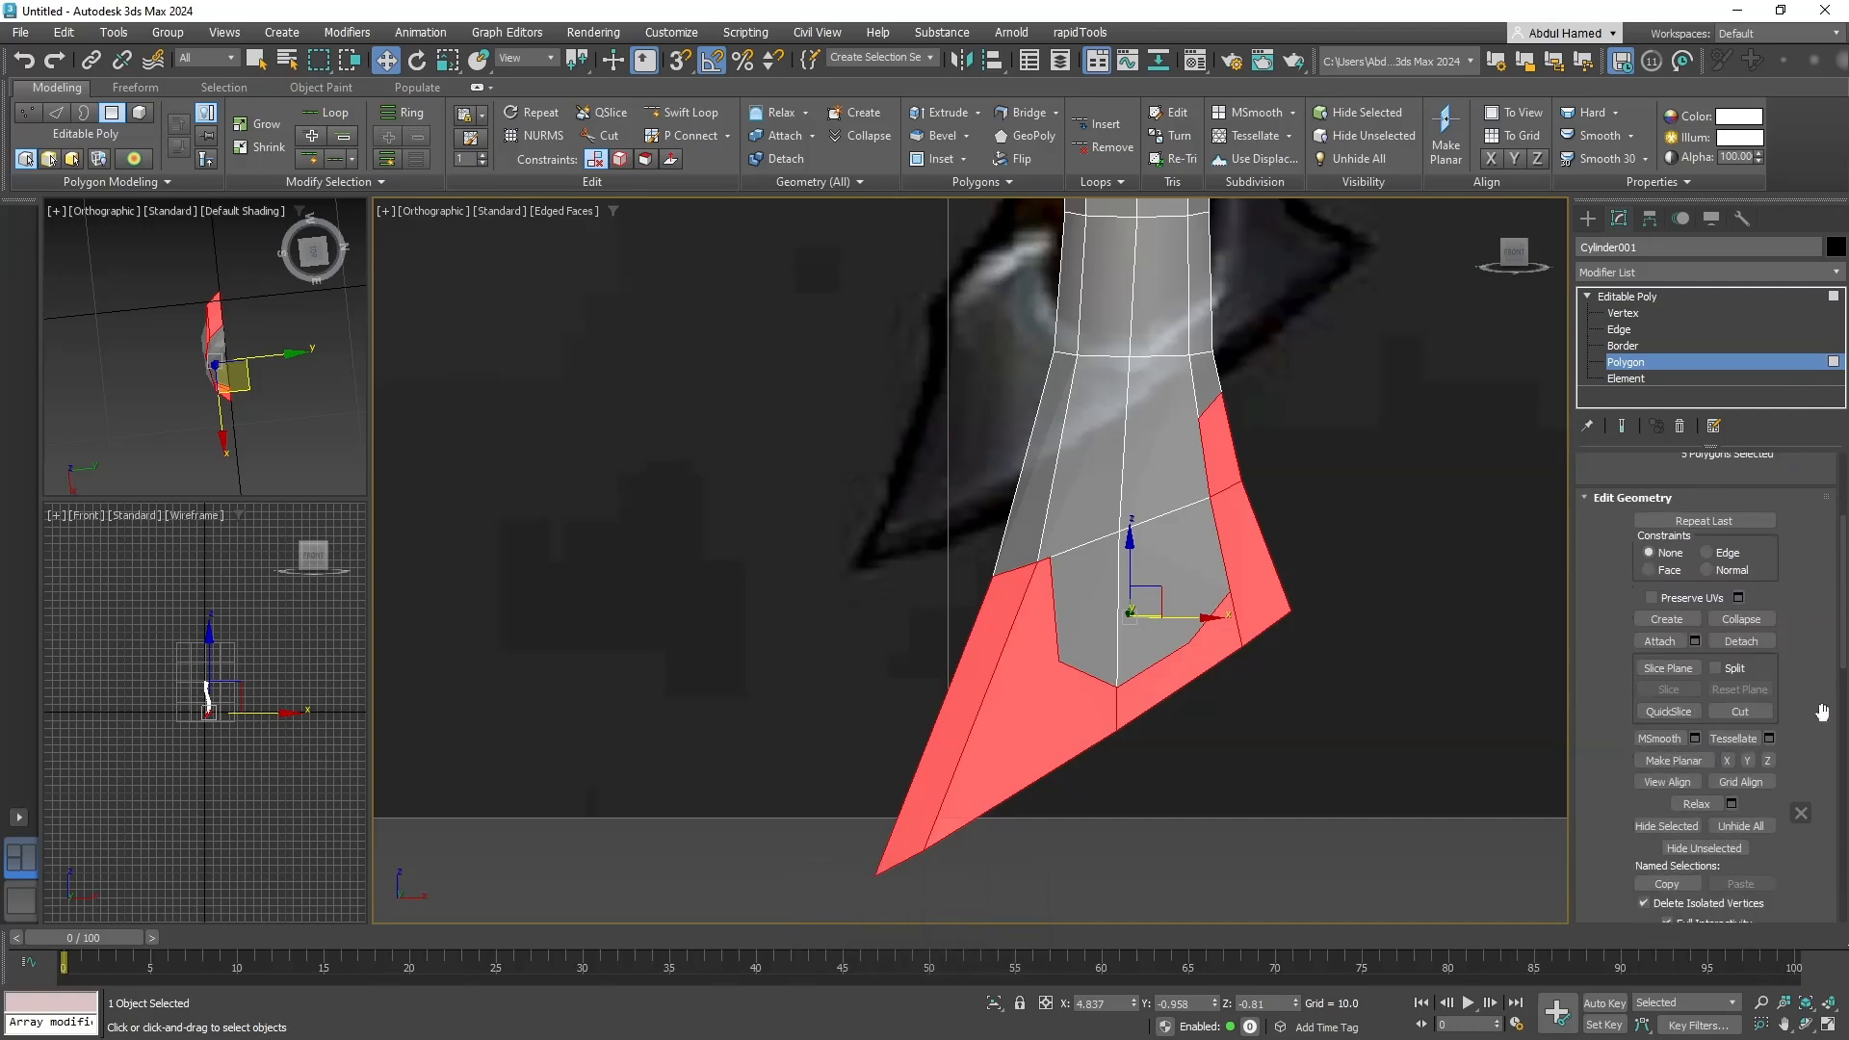
pyautogui.scroll(-5, 1822, 712)
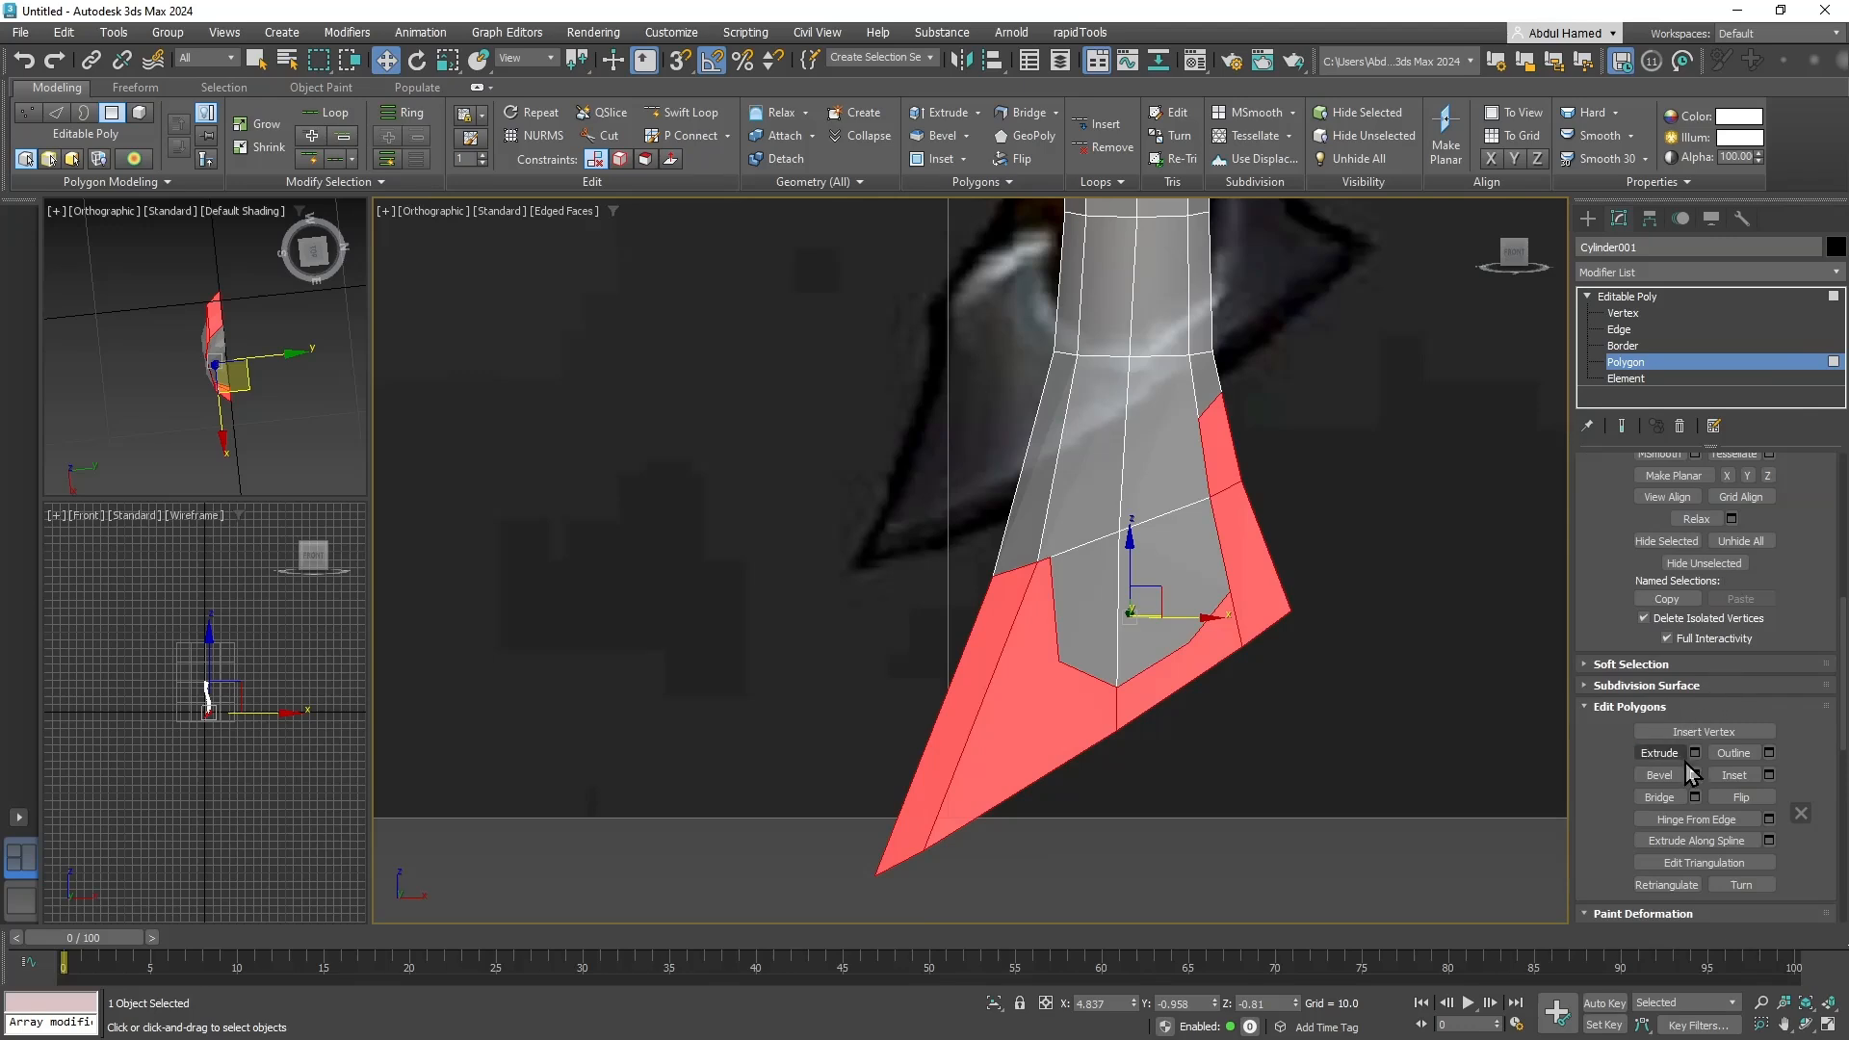
pyautogui.click(1672, 756)
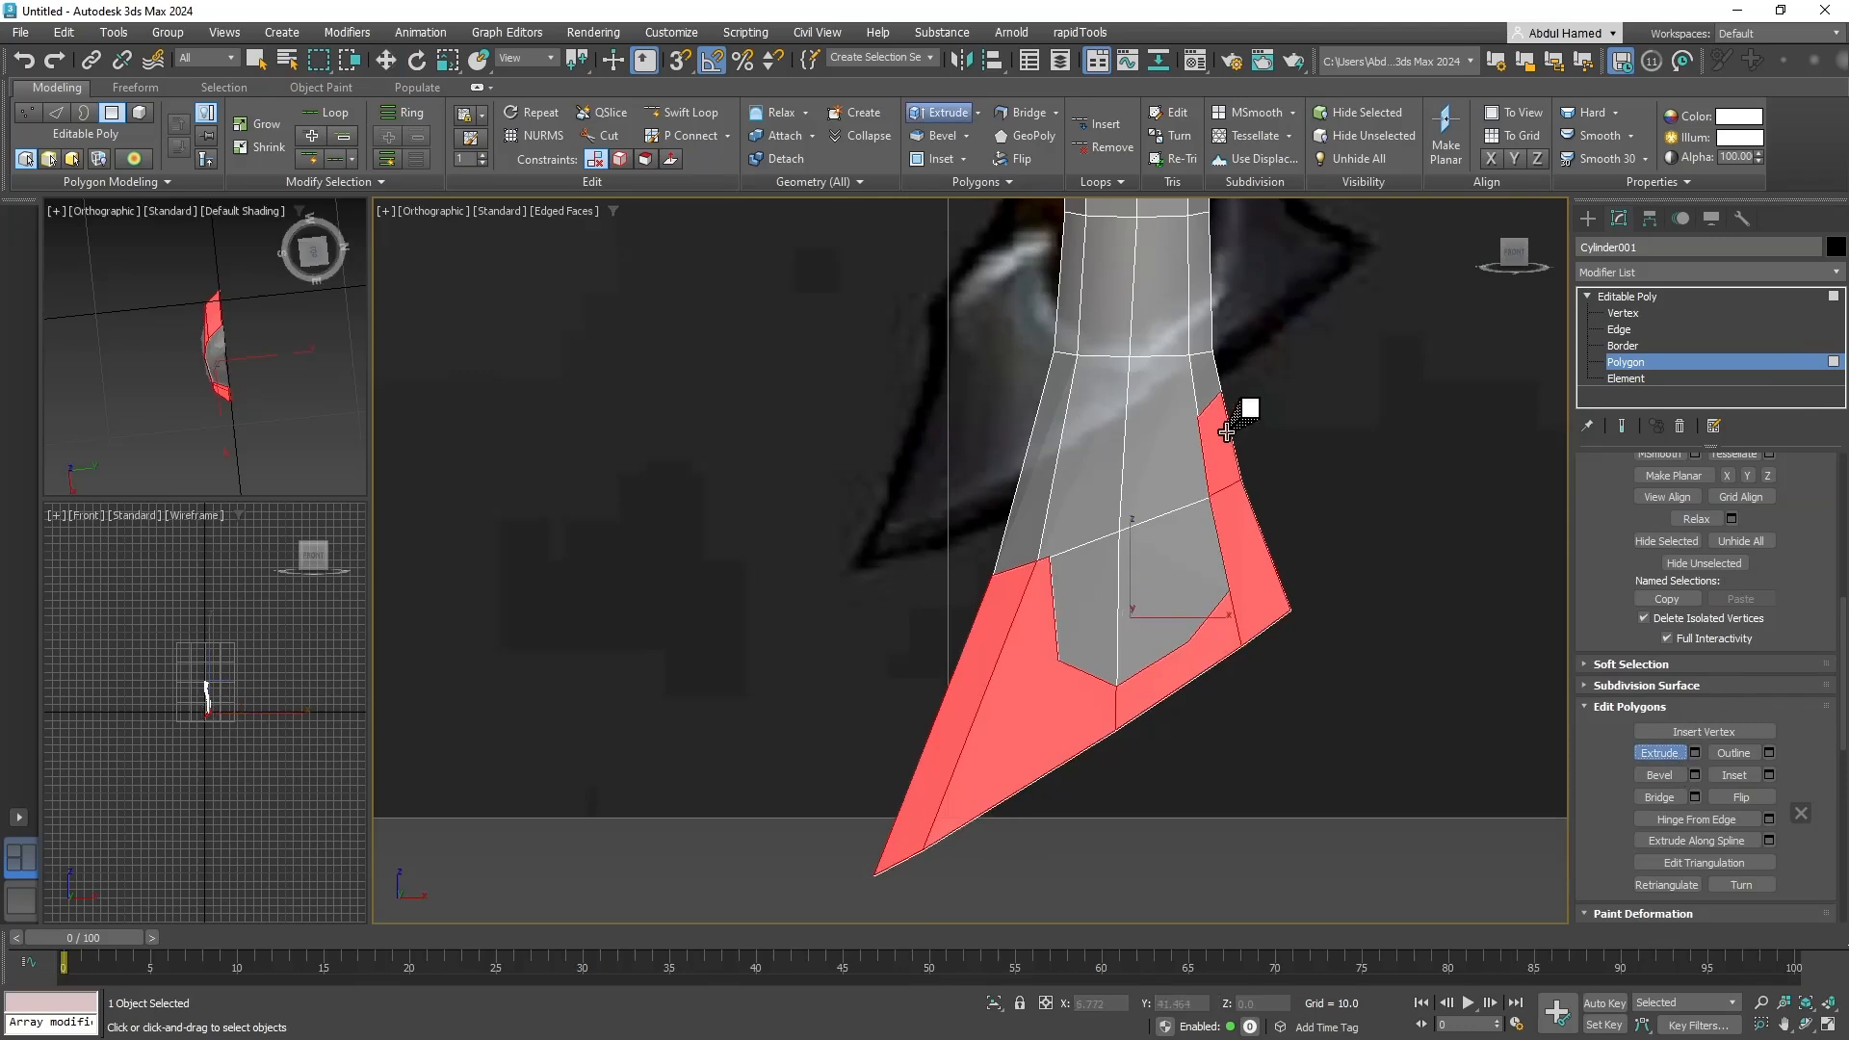
pyautogui.moveTo(1252, 391); pyautogui.dragTo(1286, 49)
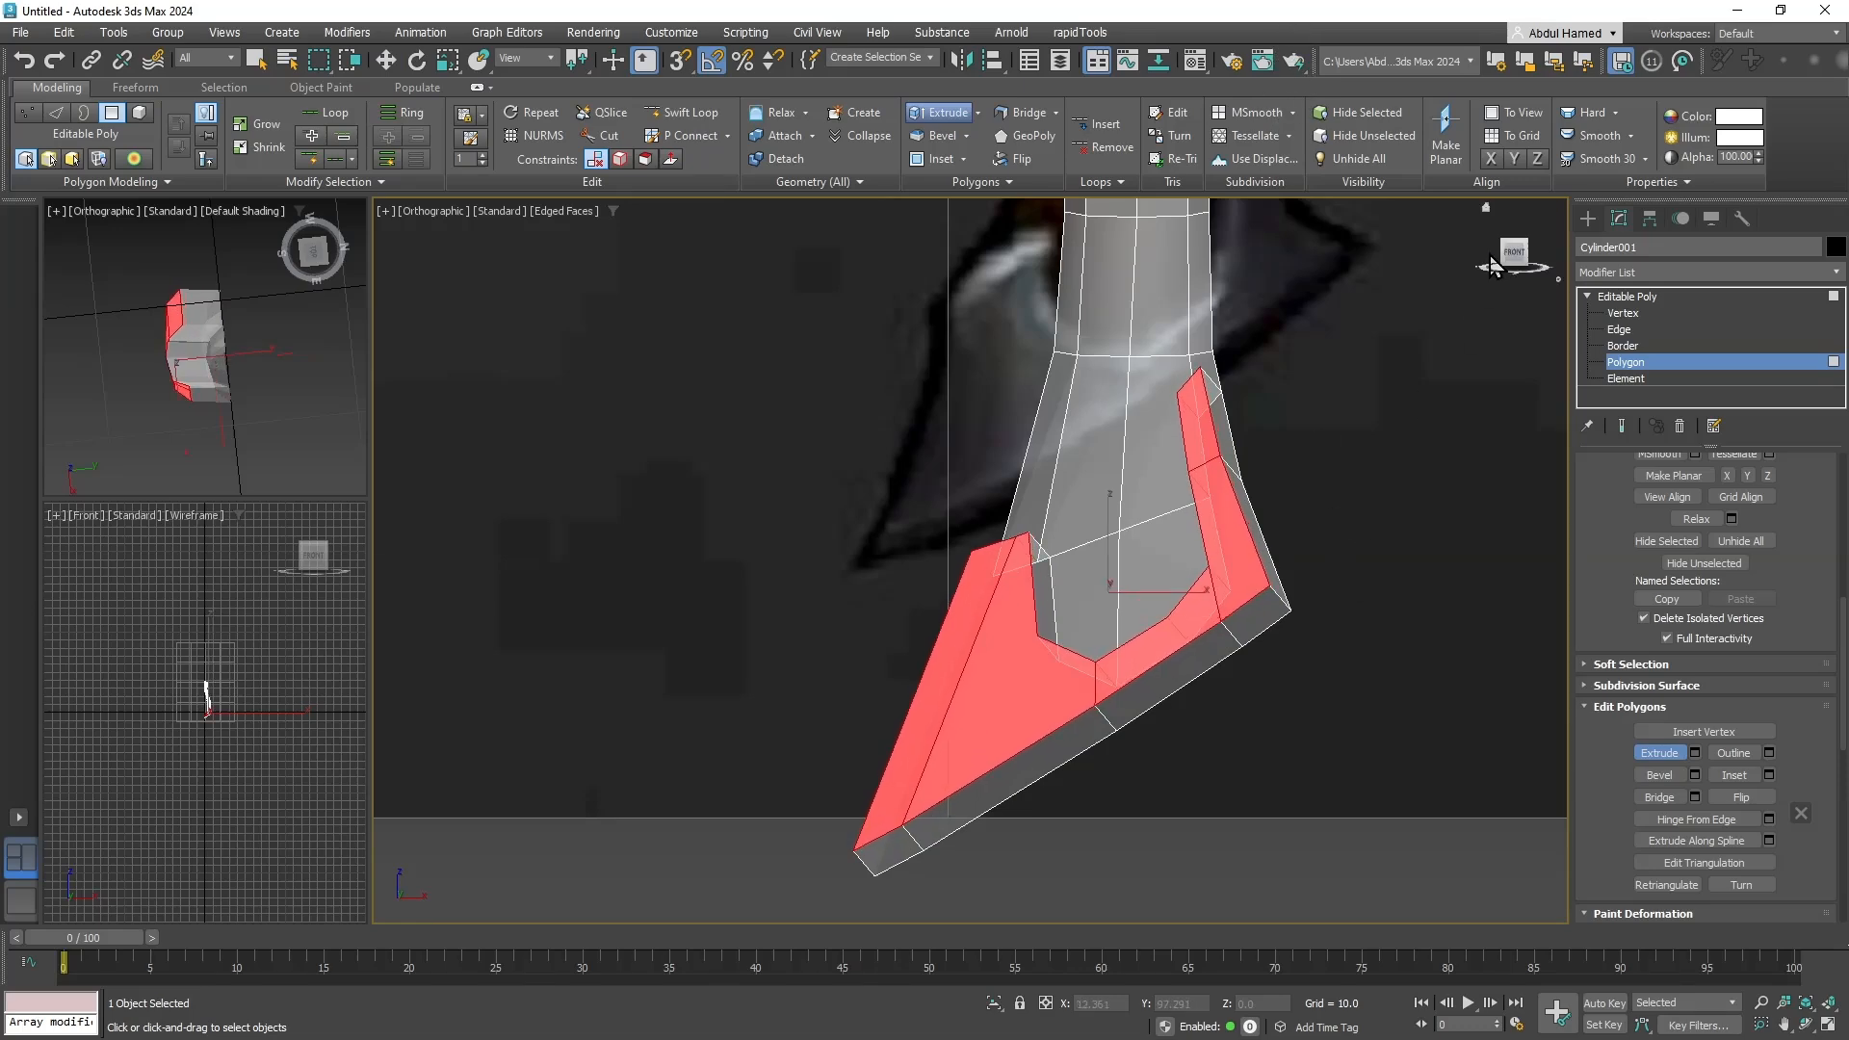
# Try to move the two vertices at the raised rim's upper right end outward in the front view, and undo the move.
pyautogui.press('f')
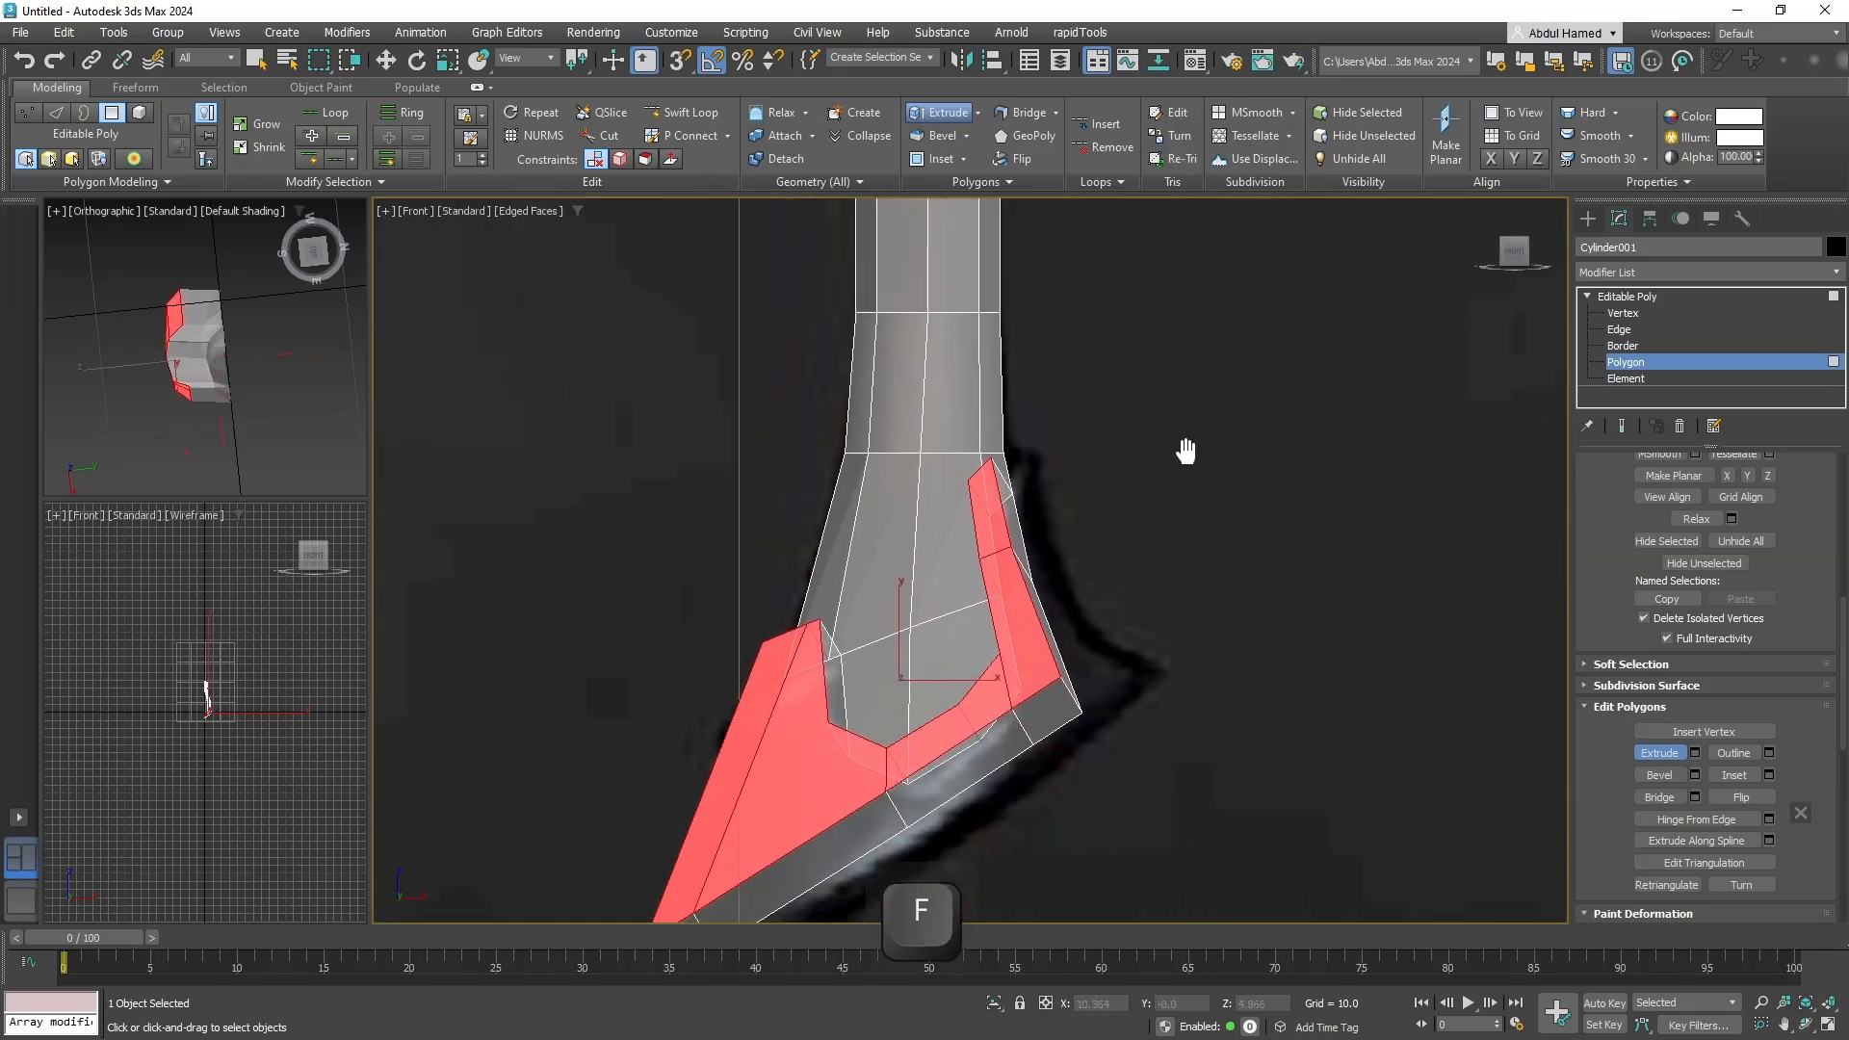
pyautogui.moveTo(1071, 510); pyautogui.dragTo(1123, 503, button='middle')
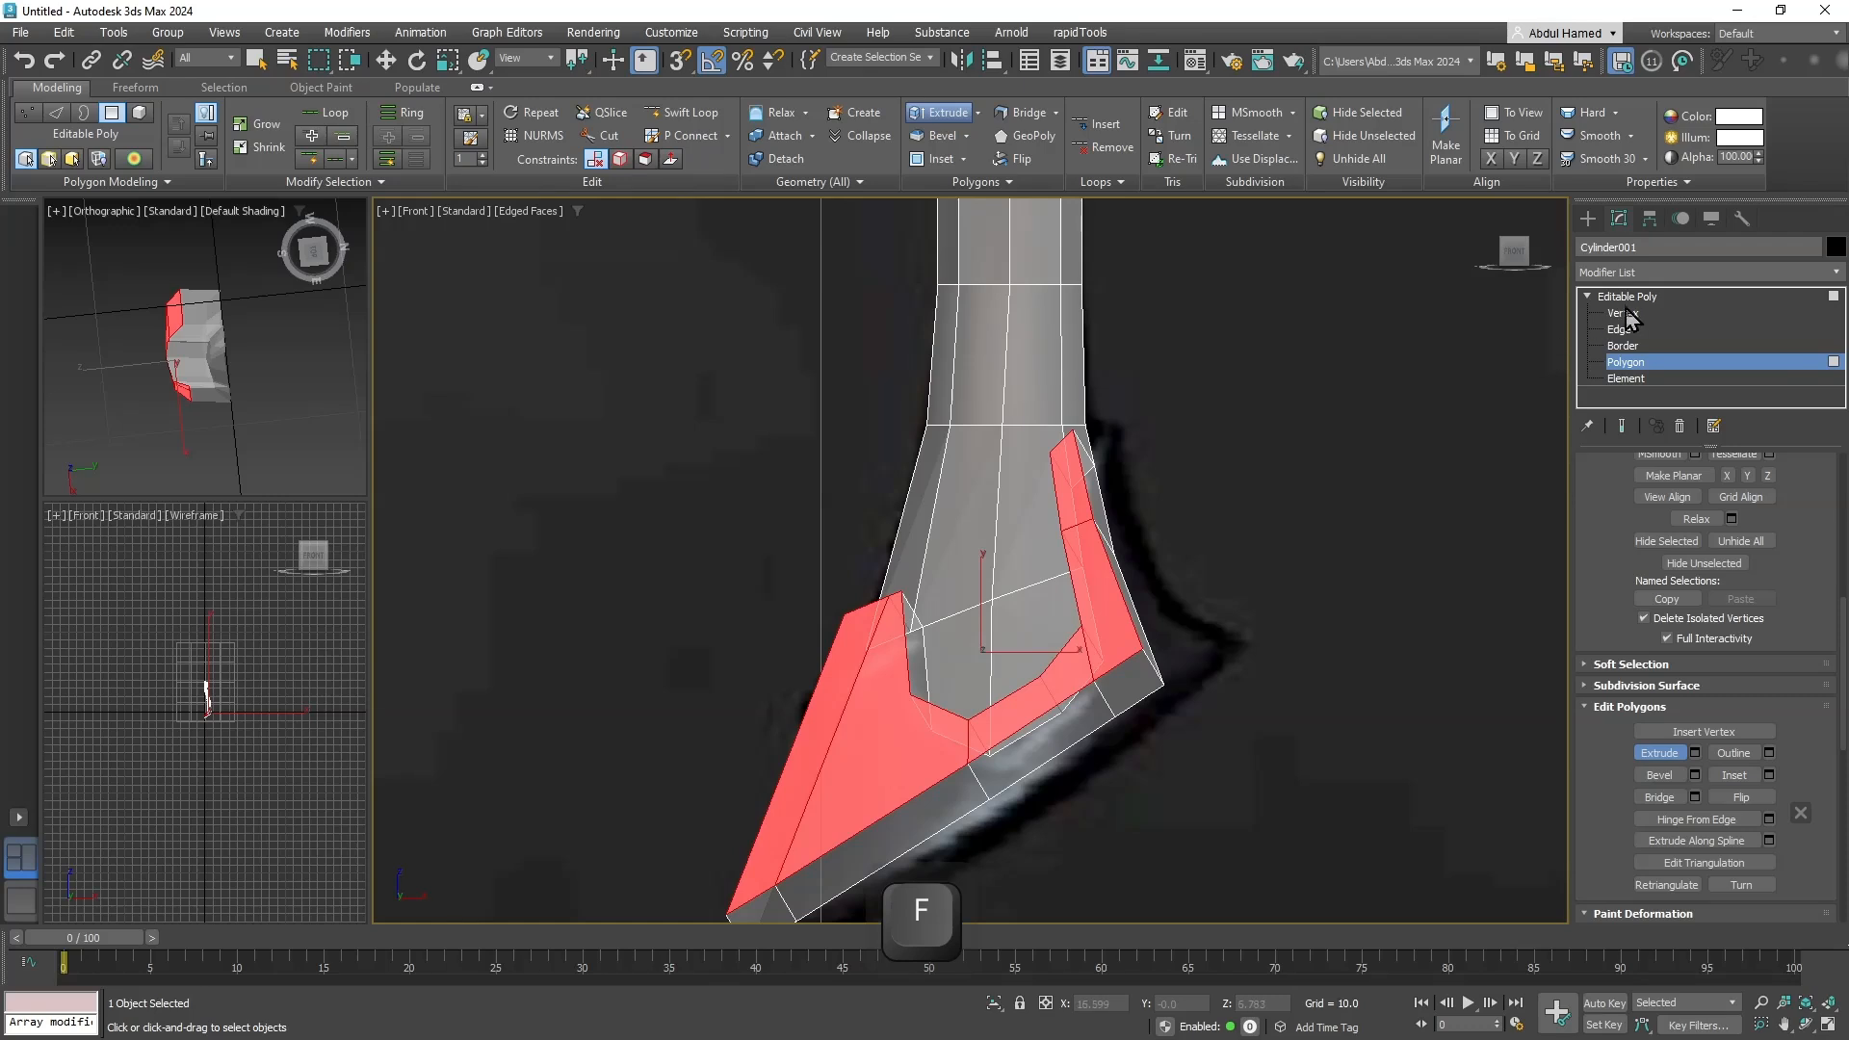
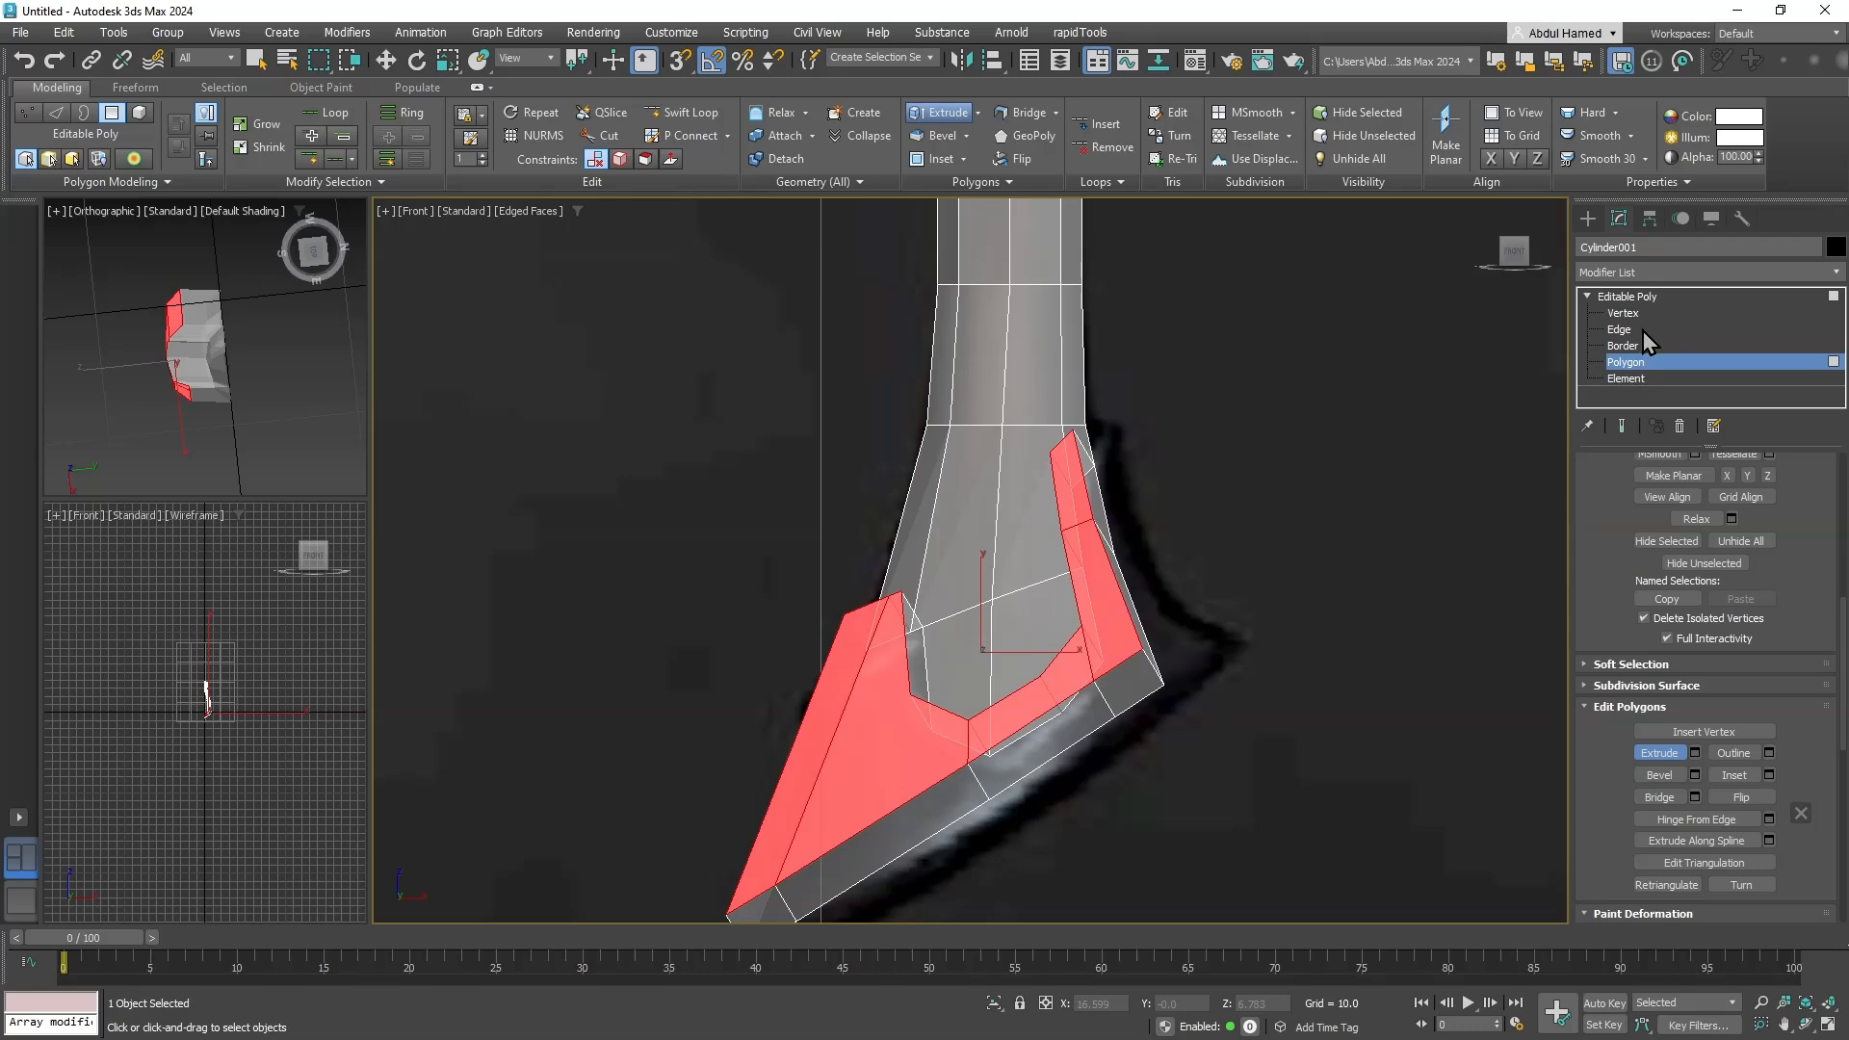
pyautogui.click(1623, 298)
pyautogui.moveTo(1152, 509); pyautogui.dragTo(1177, 552, button='middle')
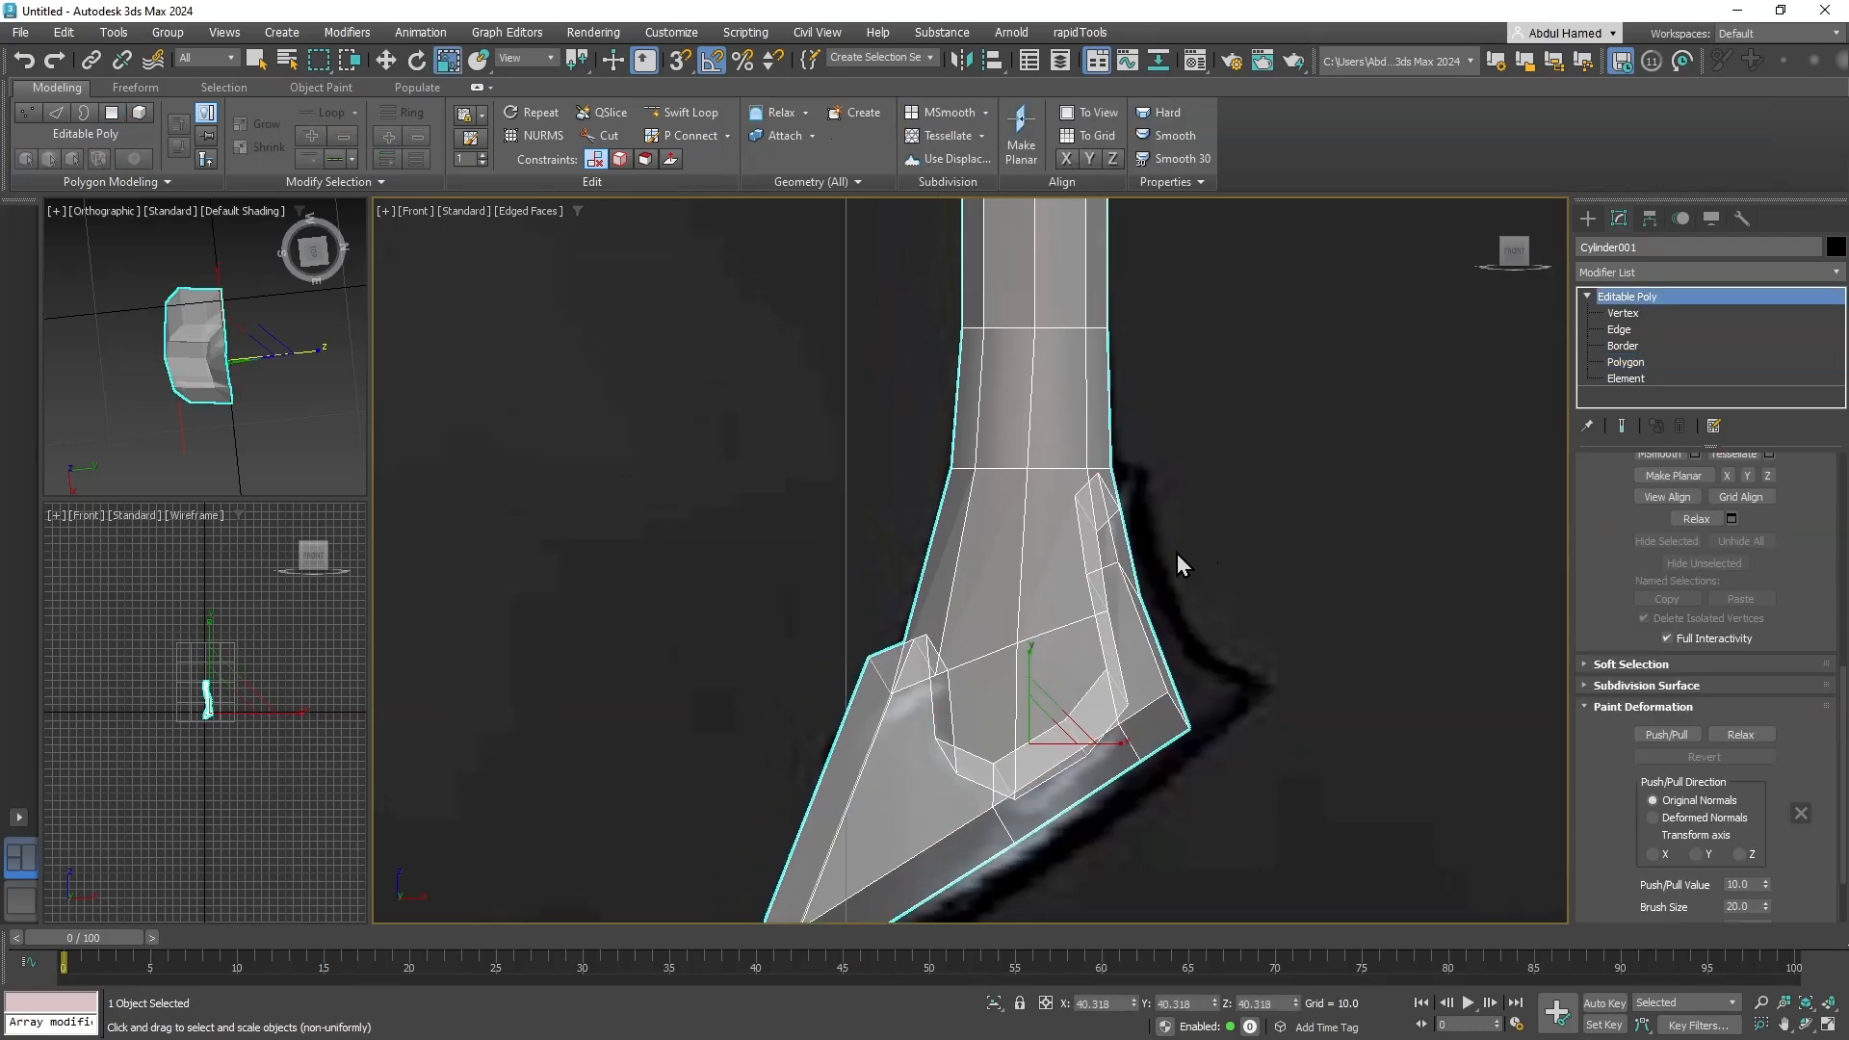
pyautogui.click(1623, 313)
pyautogui.press('q')
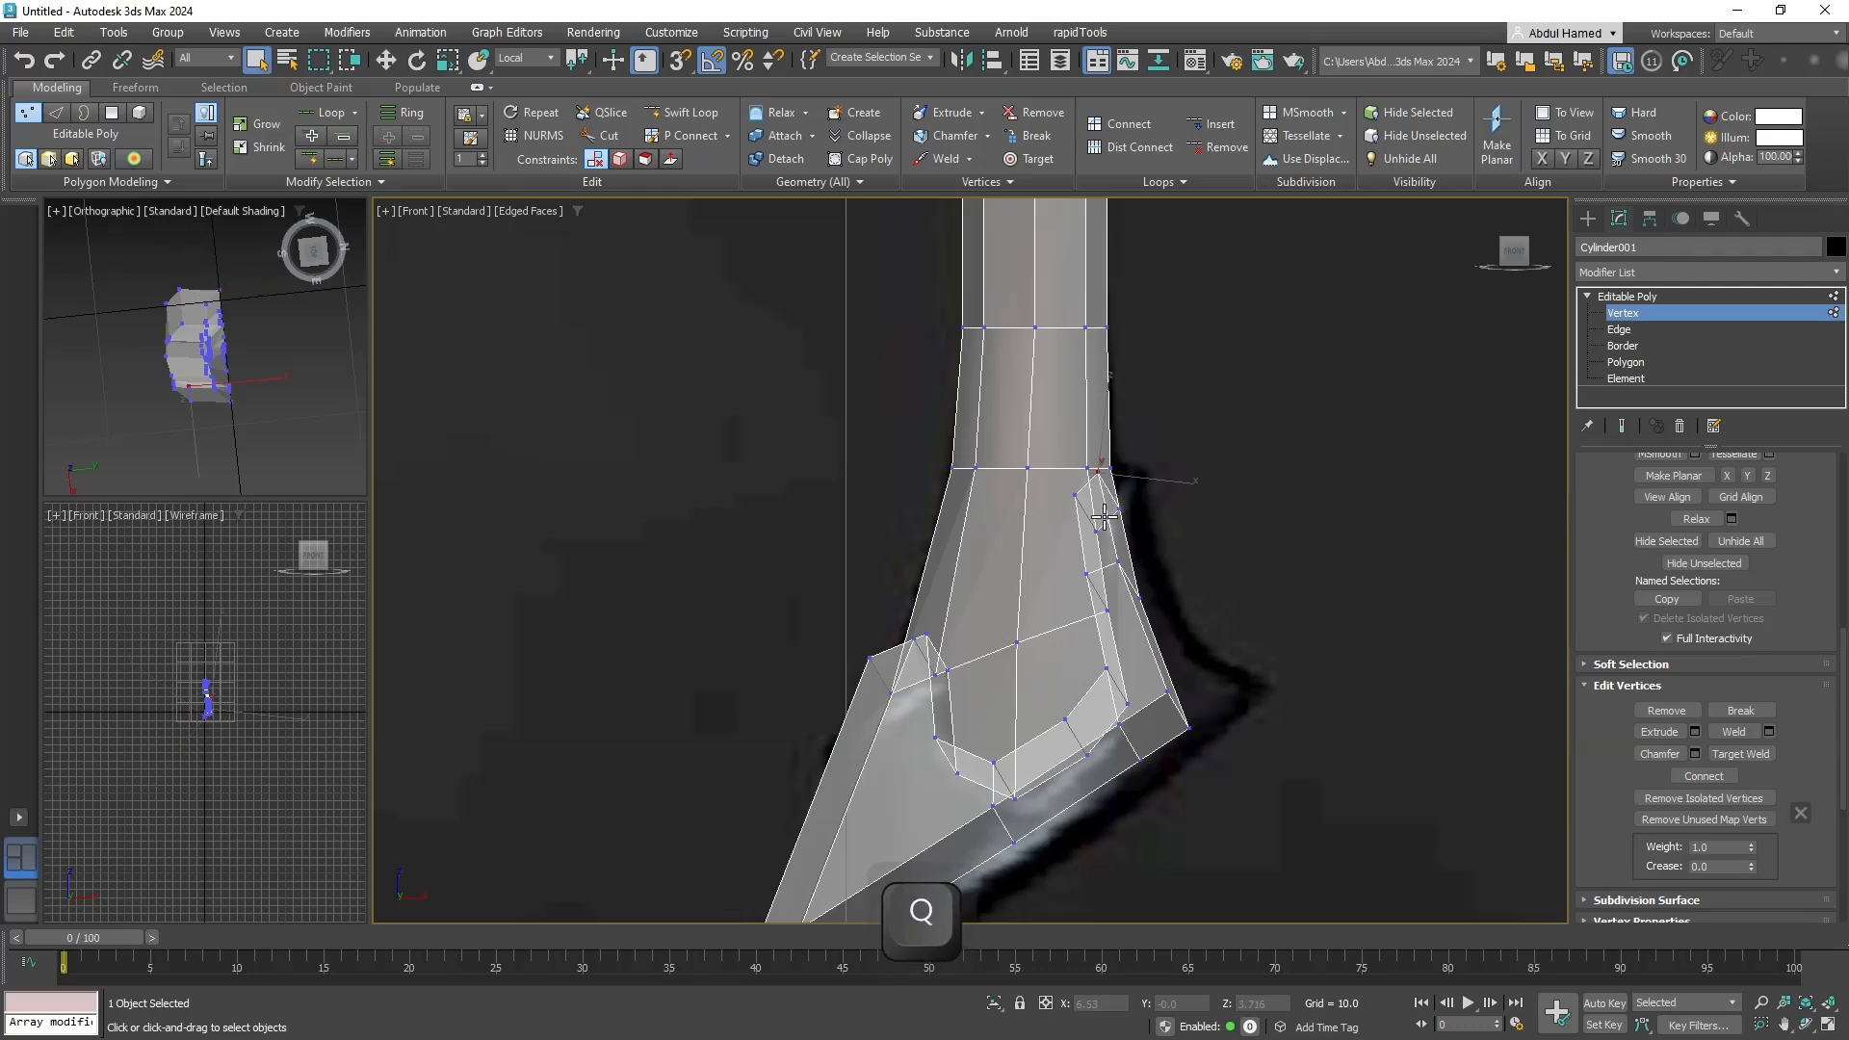
pyautogui.press('w')
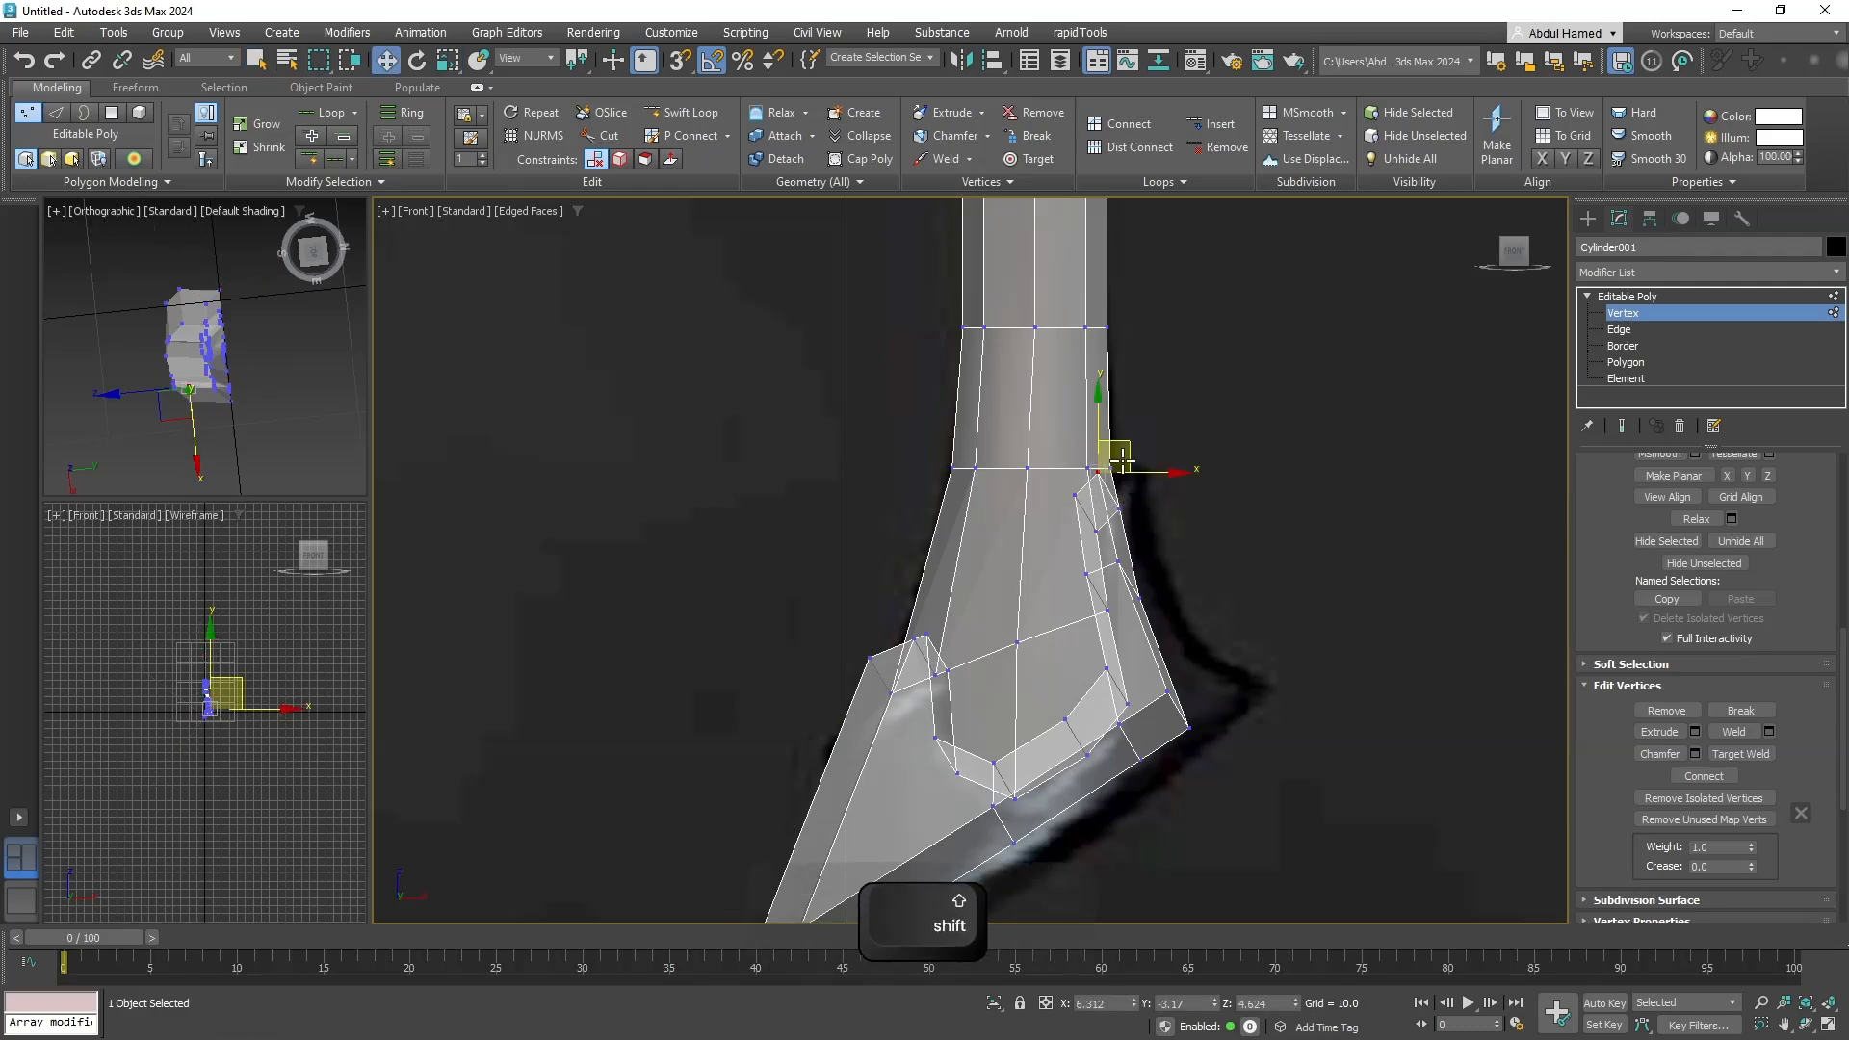
pyautogui.keyDown('ctrl'); pyautogui.click(1075, 495); pyautogui.keyUp('ctrl')
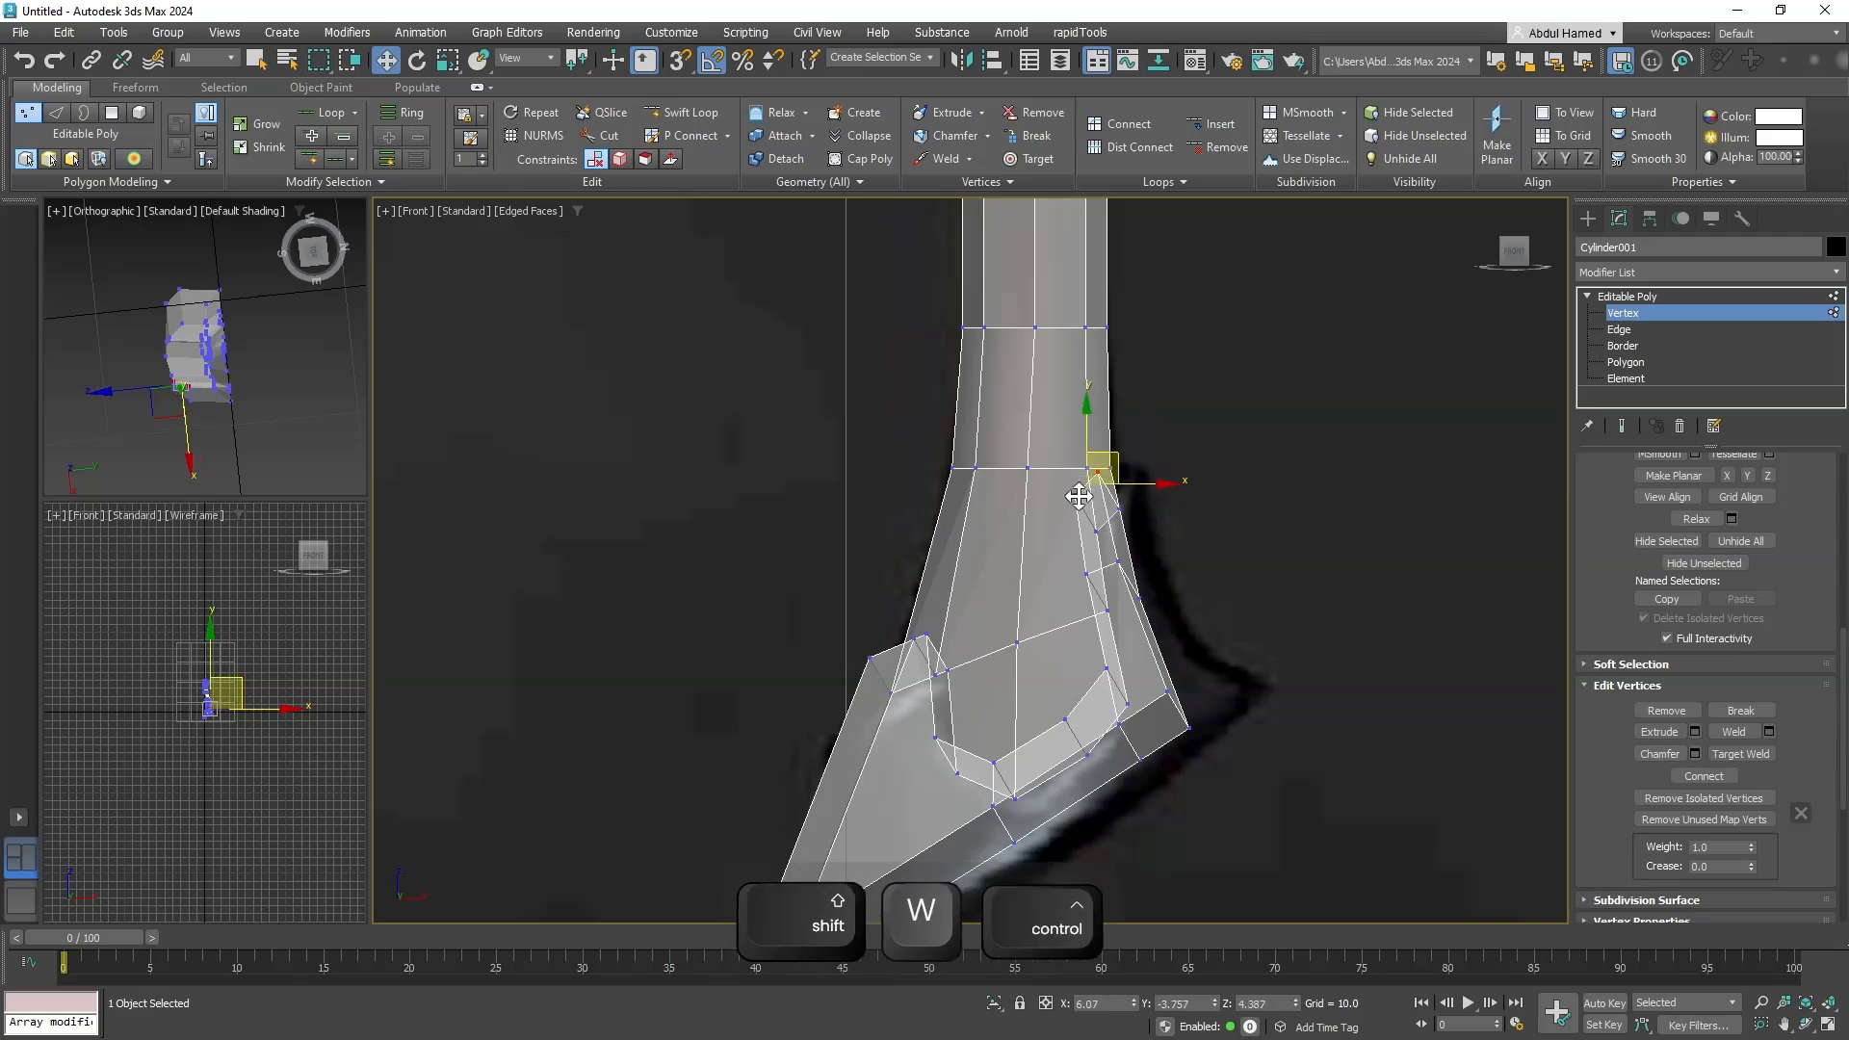
pyautogui.moveTo(1115, 452)
pyautogui.mouseDown()
pyautogui.moveTo(1164, 442)
pyautogui.moveTo(1148, 458)
pyautogui.mouseUp()
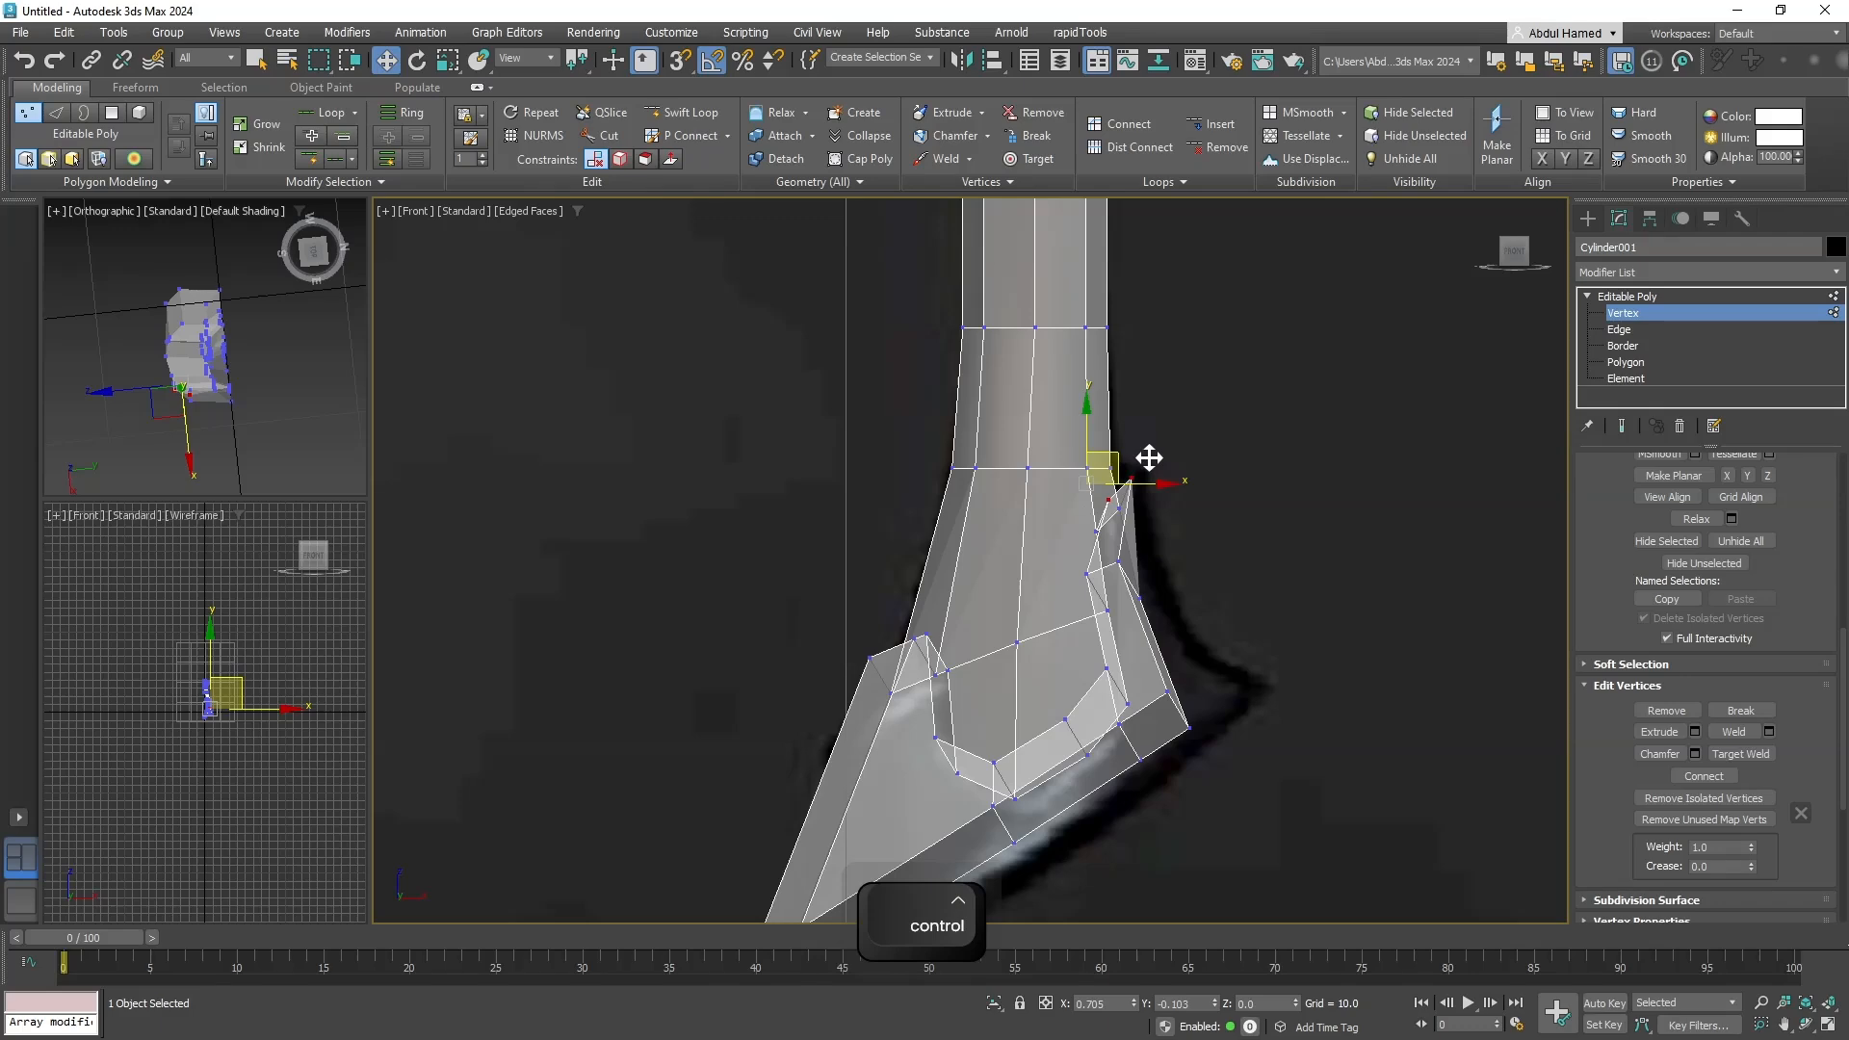
pyautogui.keyDown('alt'); pyautogui.moveTo(1221, 610); pyautogui.dragTo(1184, 714, button='middle'); pyautogui.keyUp('alt')
pyautogui.hotkey('ctrl', 'alt', 'z')
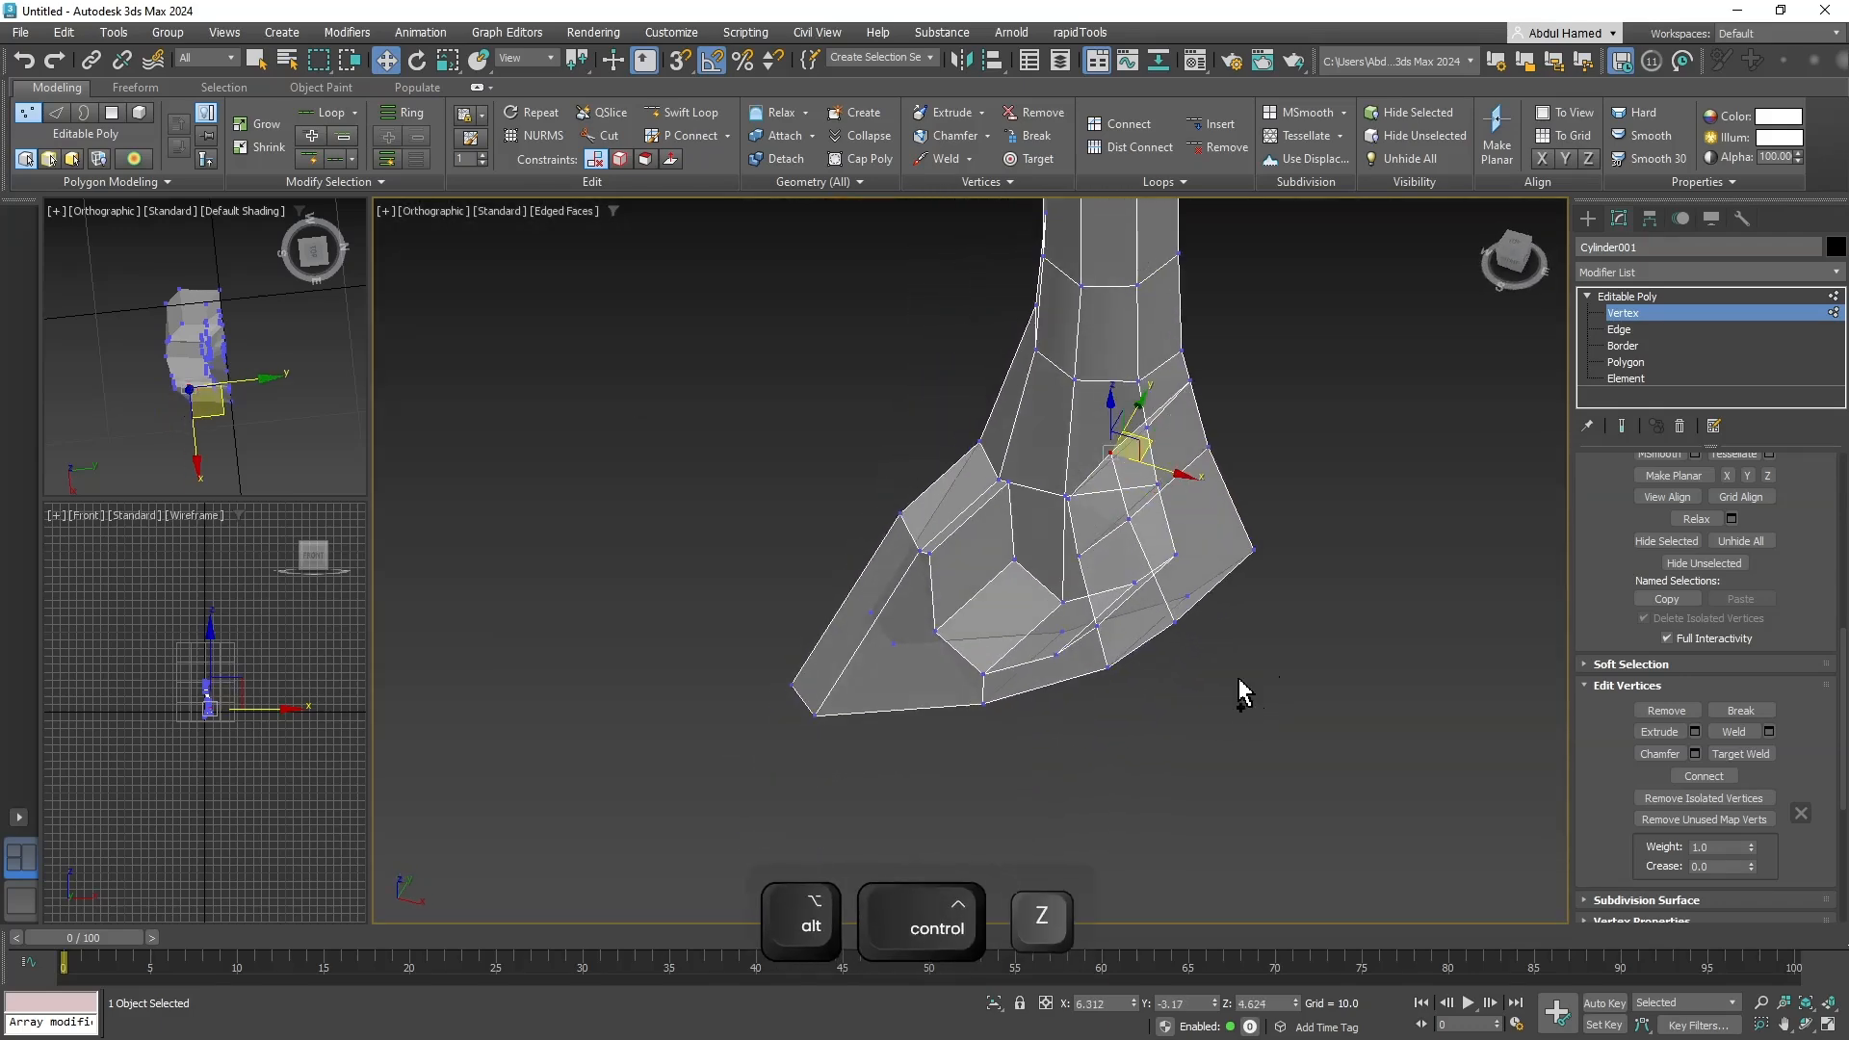
# Undo the thick rim extrusion back to the selected border polygons on the flared base.
pyautogui.hotkey('ctrl', 'z')
pyautogui.hotkey('ctrl', 'z')
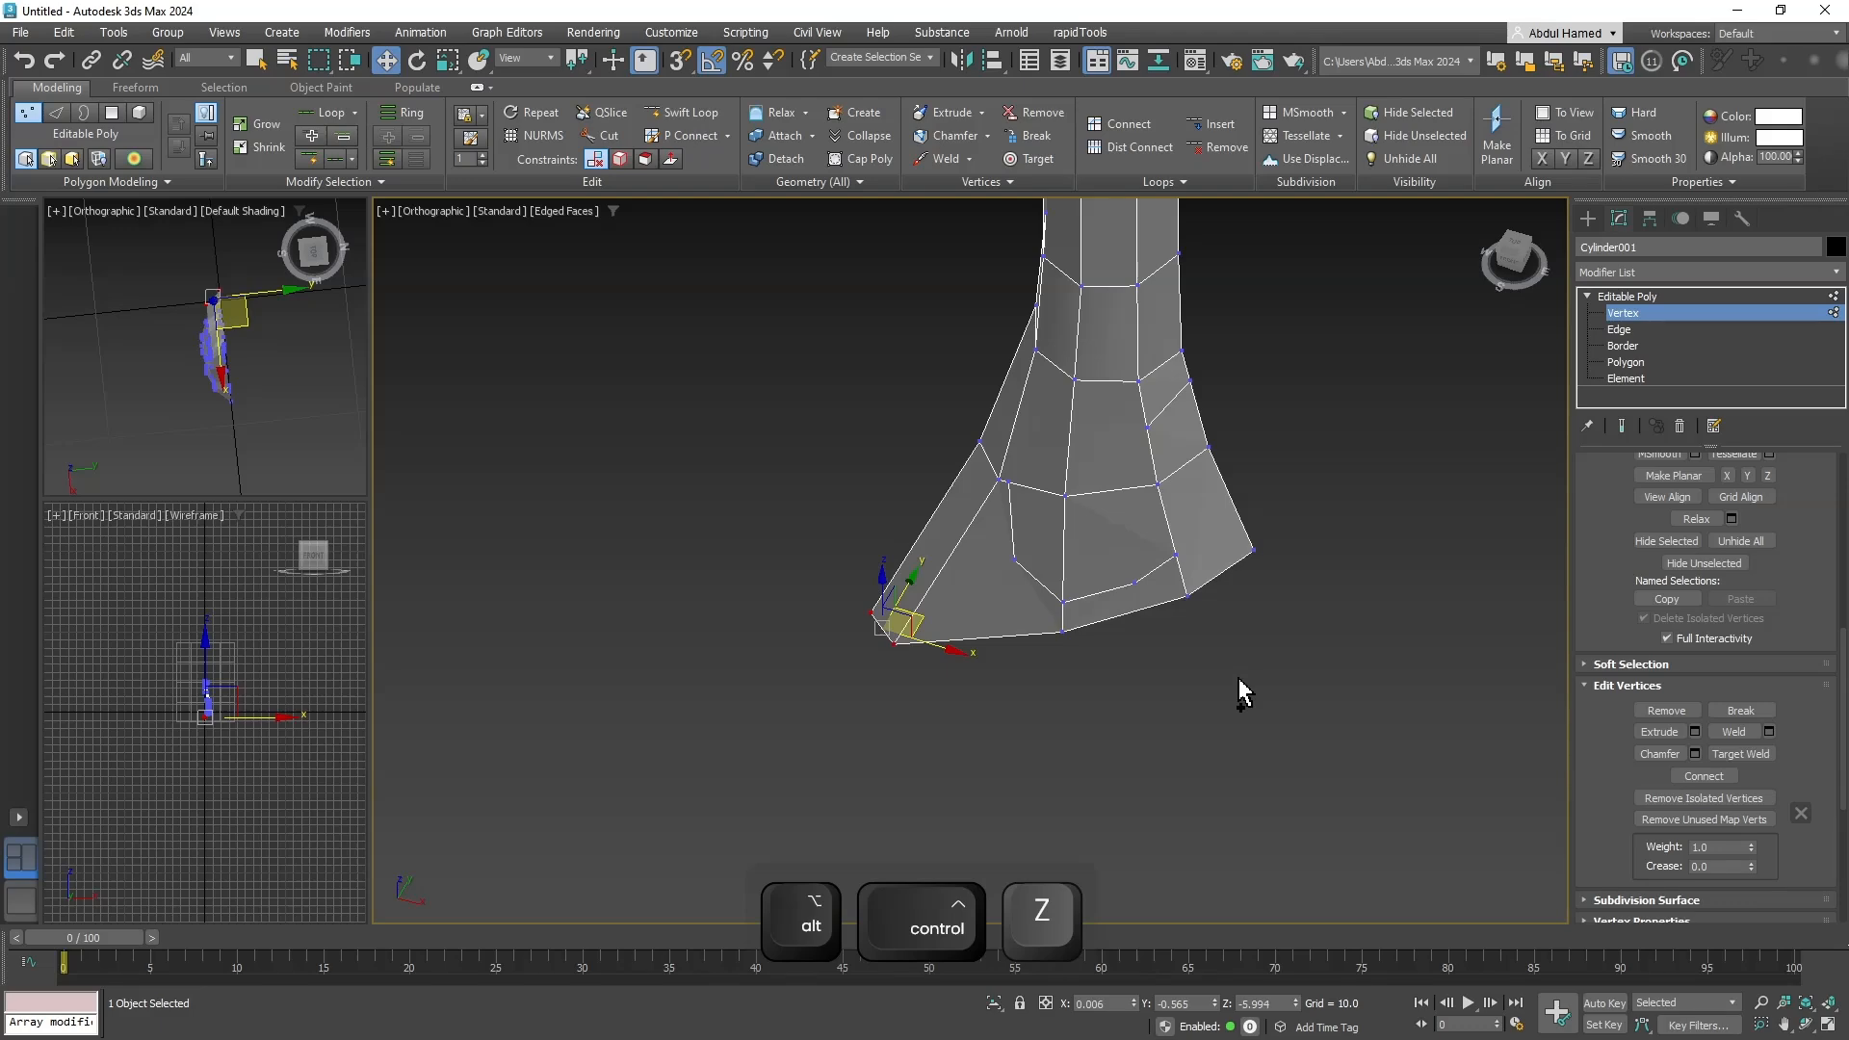
pyautogui.click(1637, 363)
pyautogui.hotkey('ctrl', 'z')
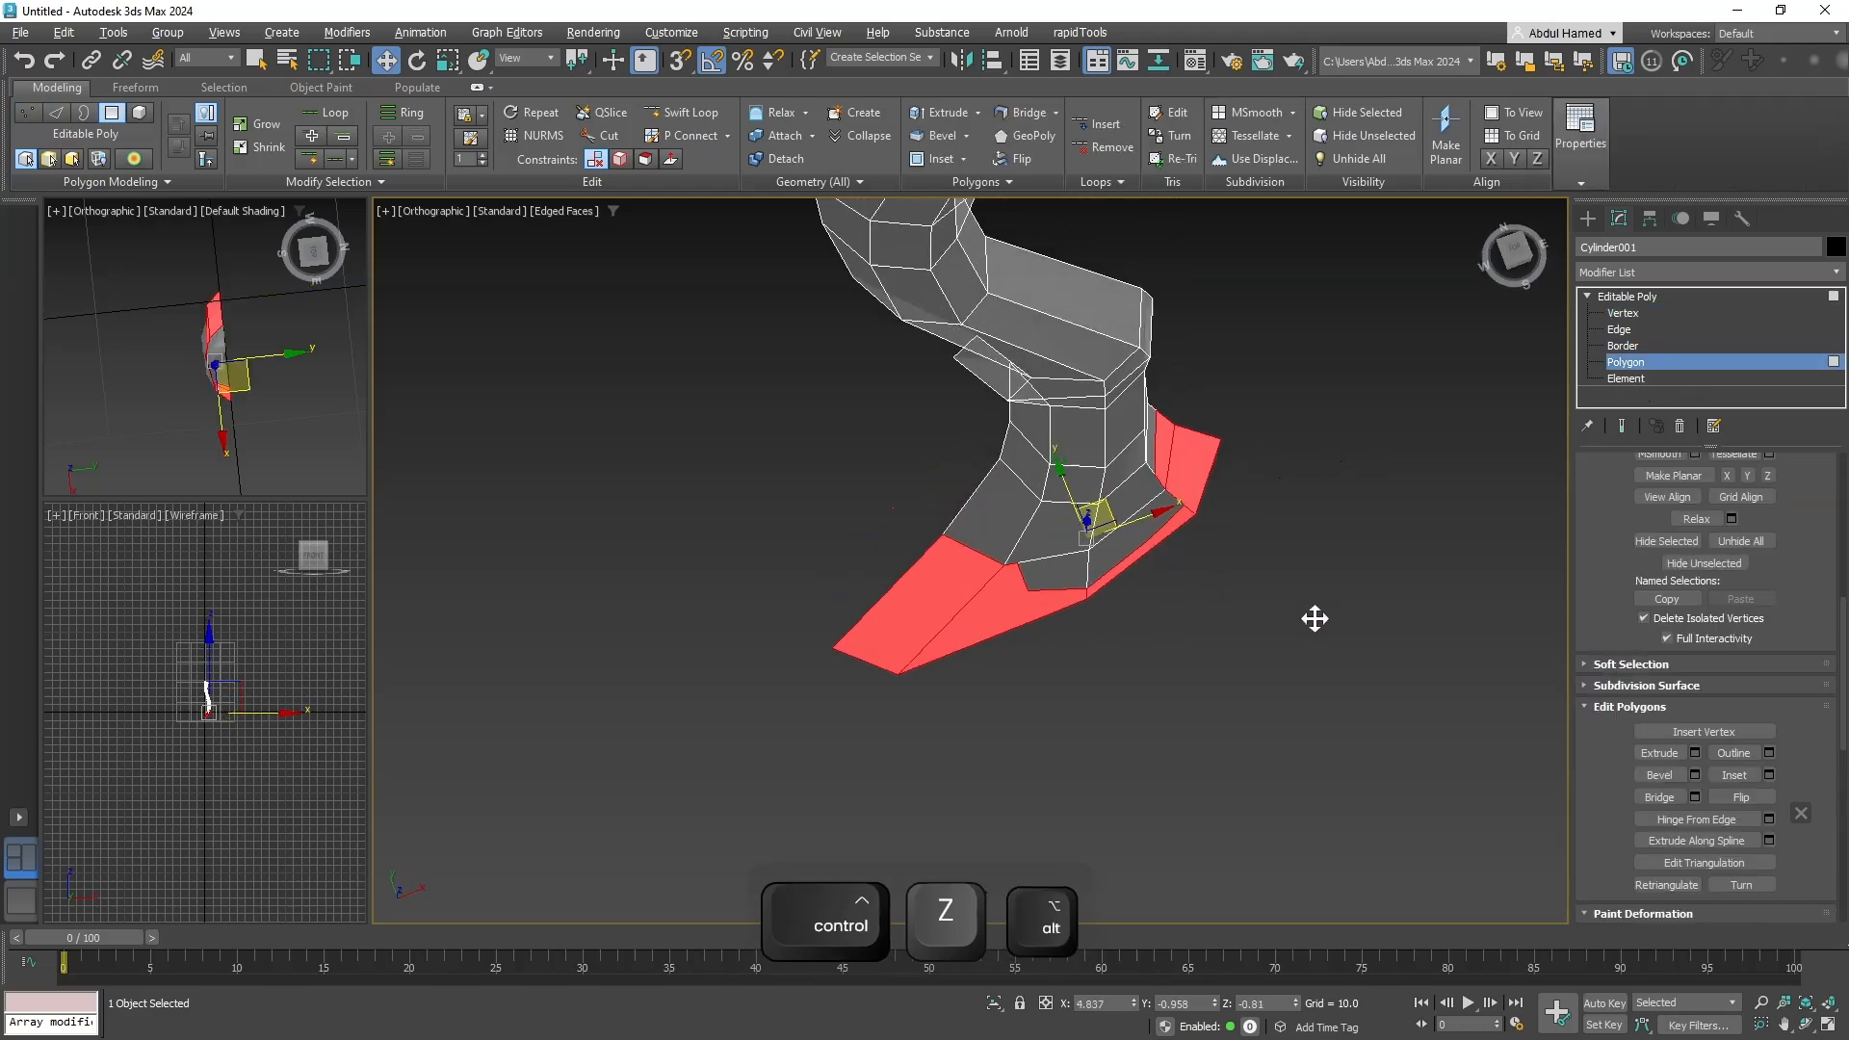
# Extrude the selected border polygons along Local Normal with a height of 1.533 for a thinner raised rim.
pyautogui.keyDown('alt'); pyautogui.moveTo(1314, 618); pyautogui.dragTo(1242, 591, button='middle'); pyautogui.keyUp('alt')
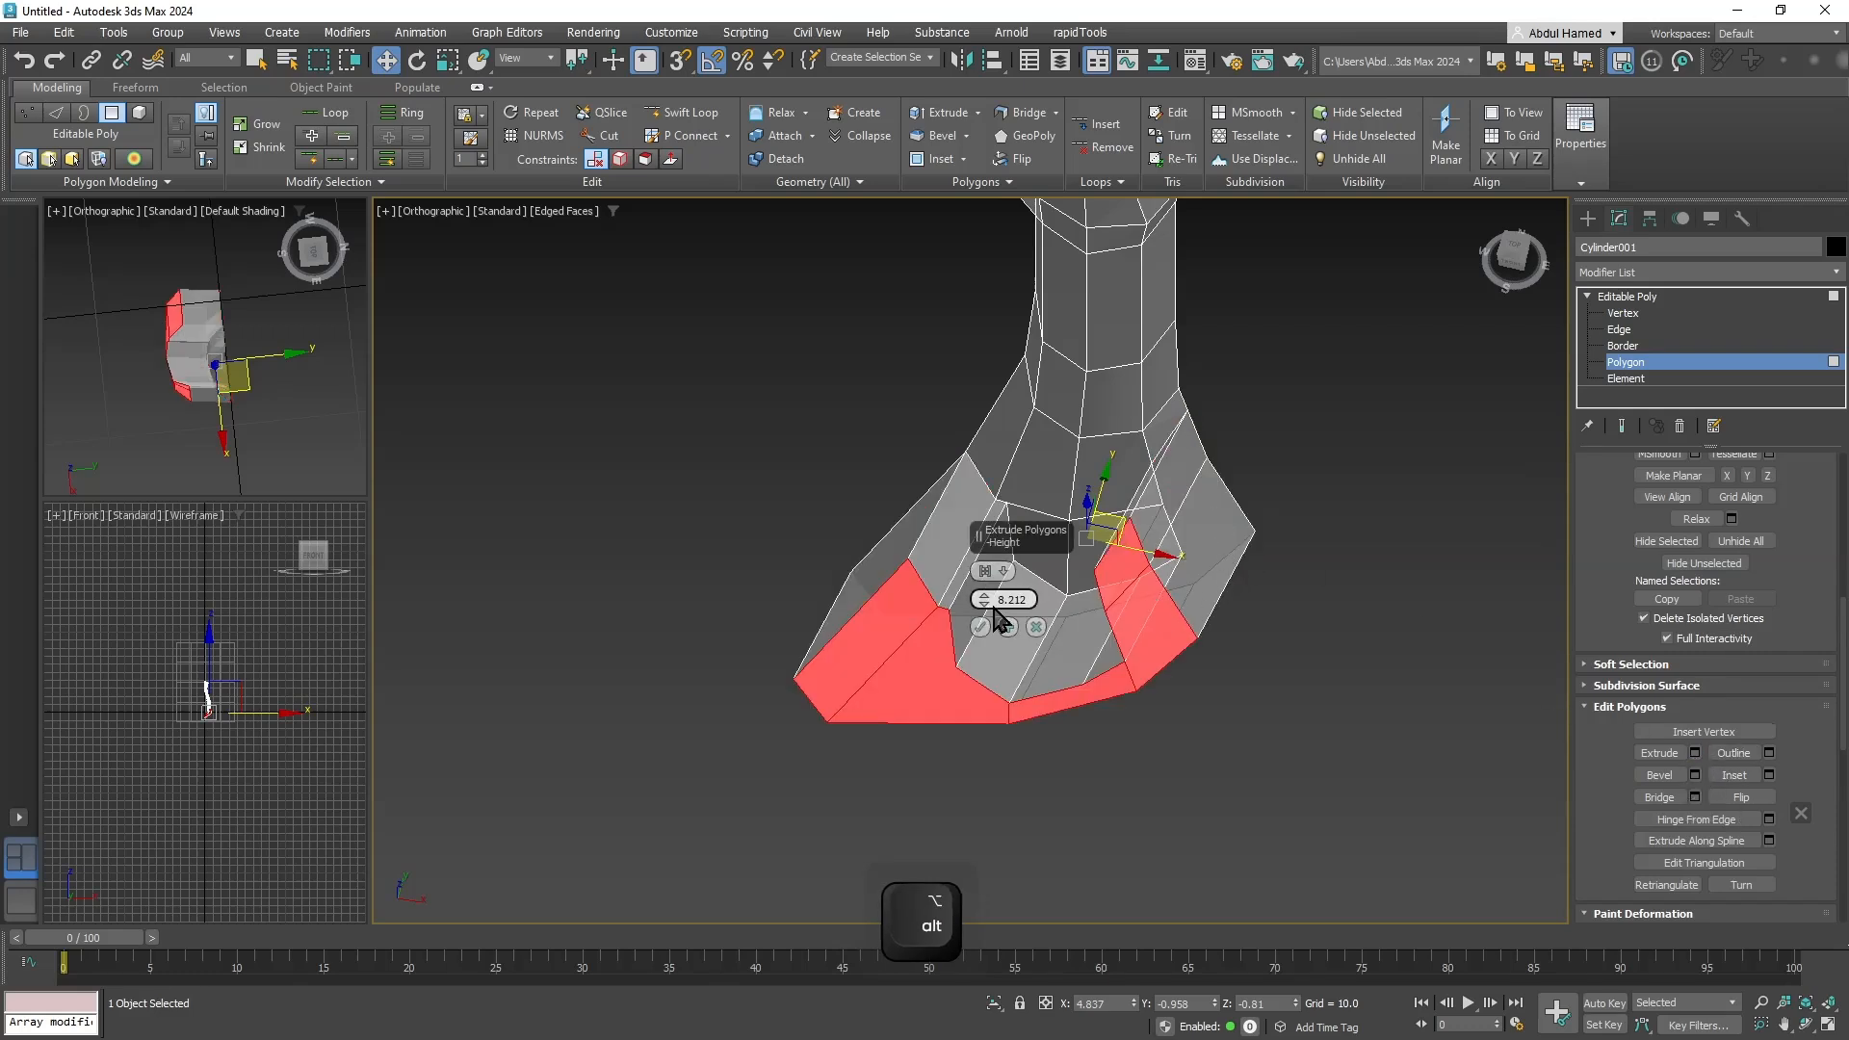
pyautogui.click(1003, 572)
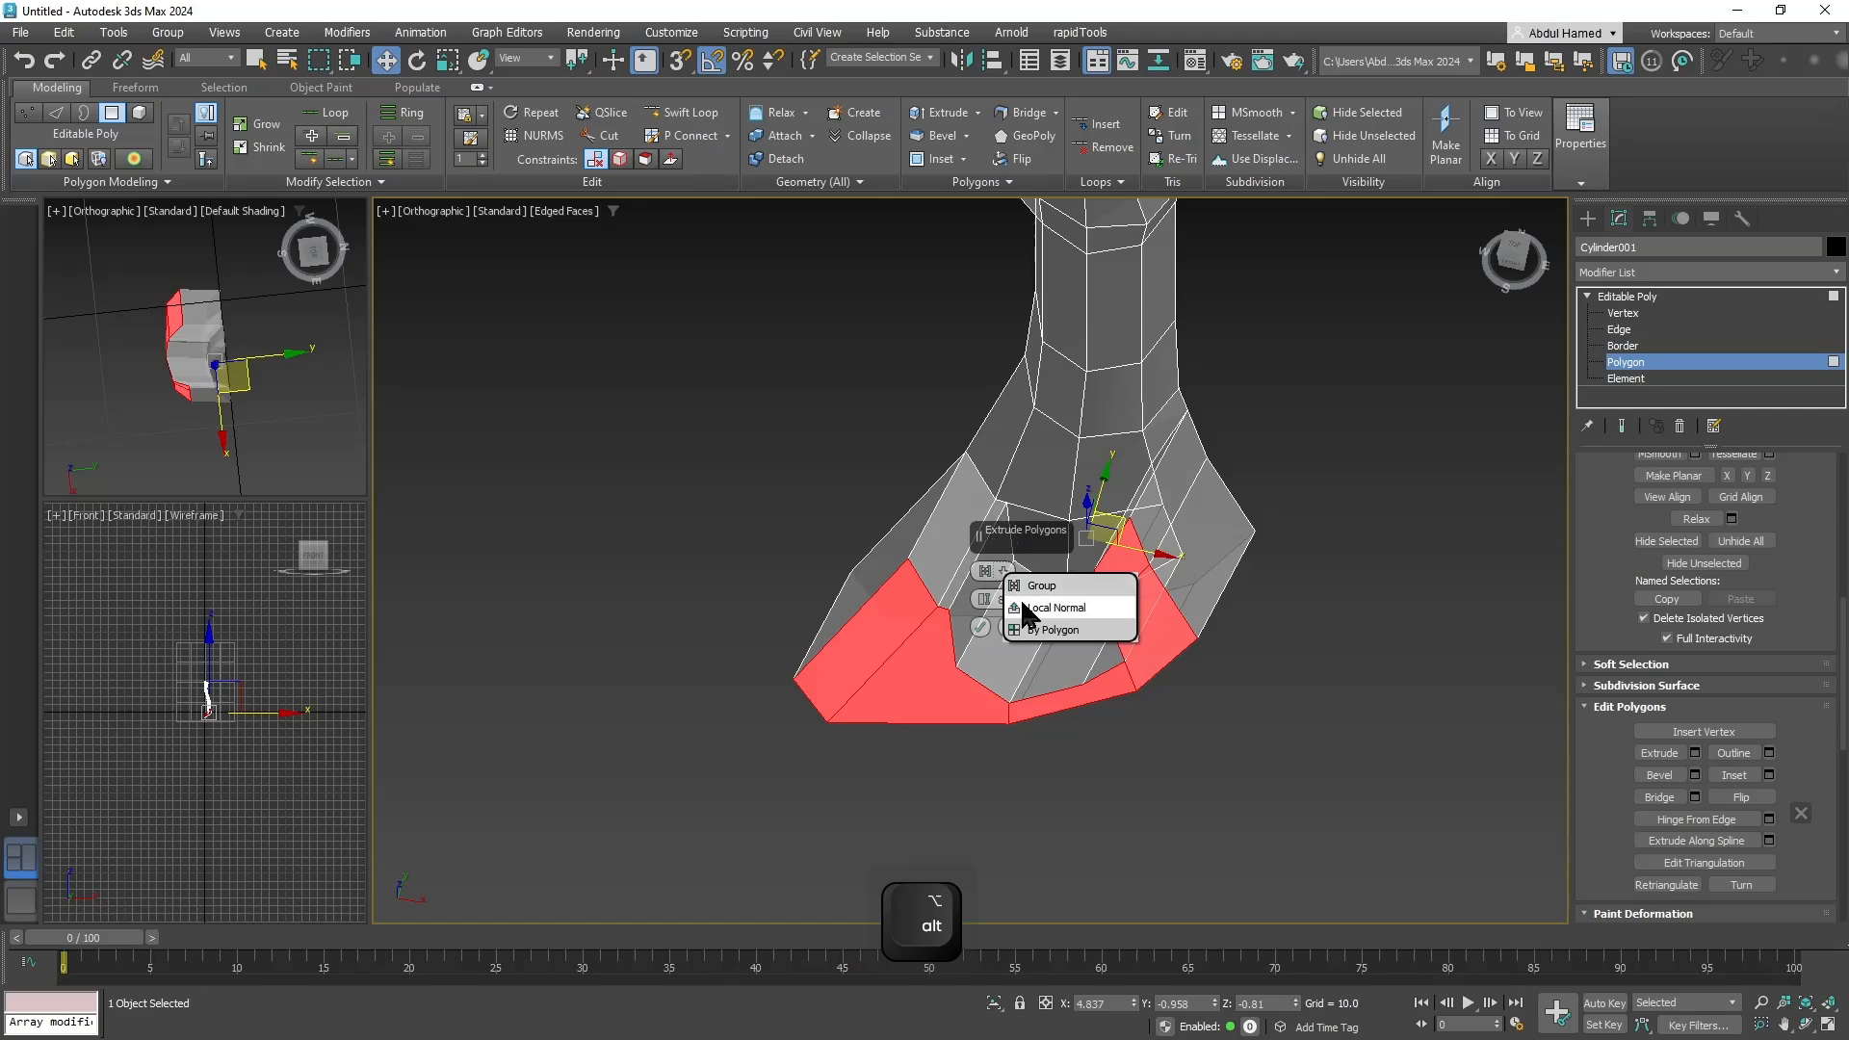
pyautogui.click(1029, 607)
pyautogui.keyDown('alt'); pyautogui.moveTo(1109, 636); pyautogui.dragTo(1147, 539, button='middle'); pyautogui.keyUp('alt')
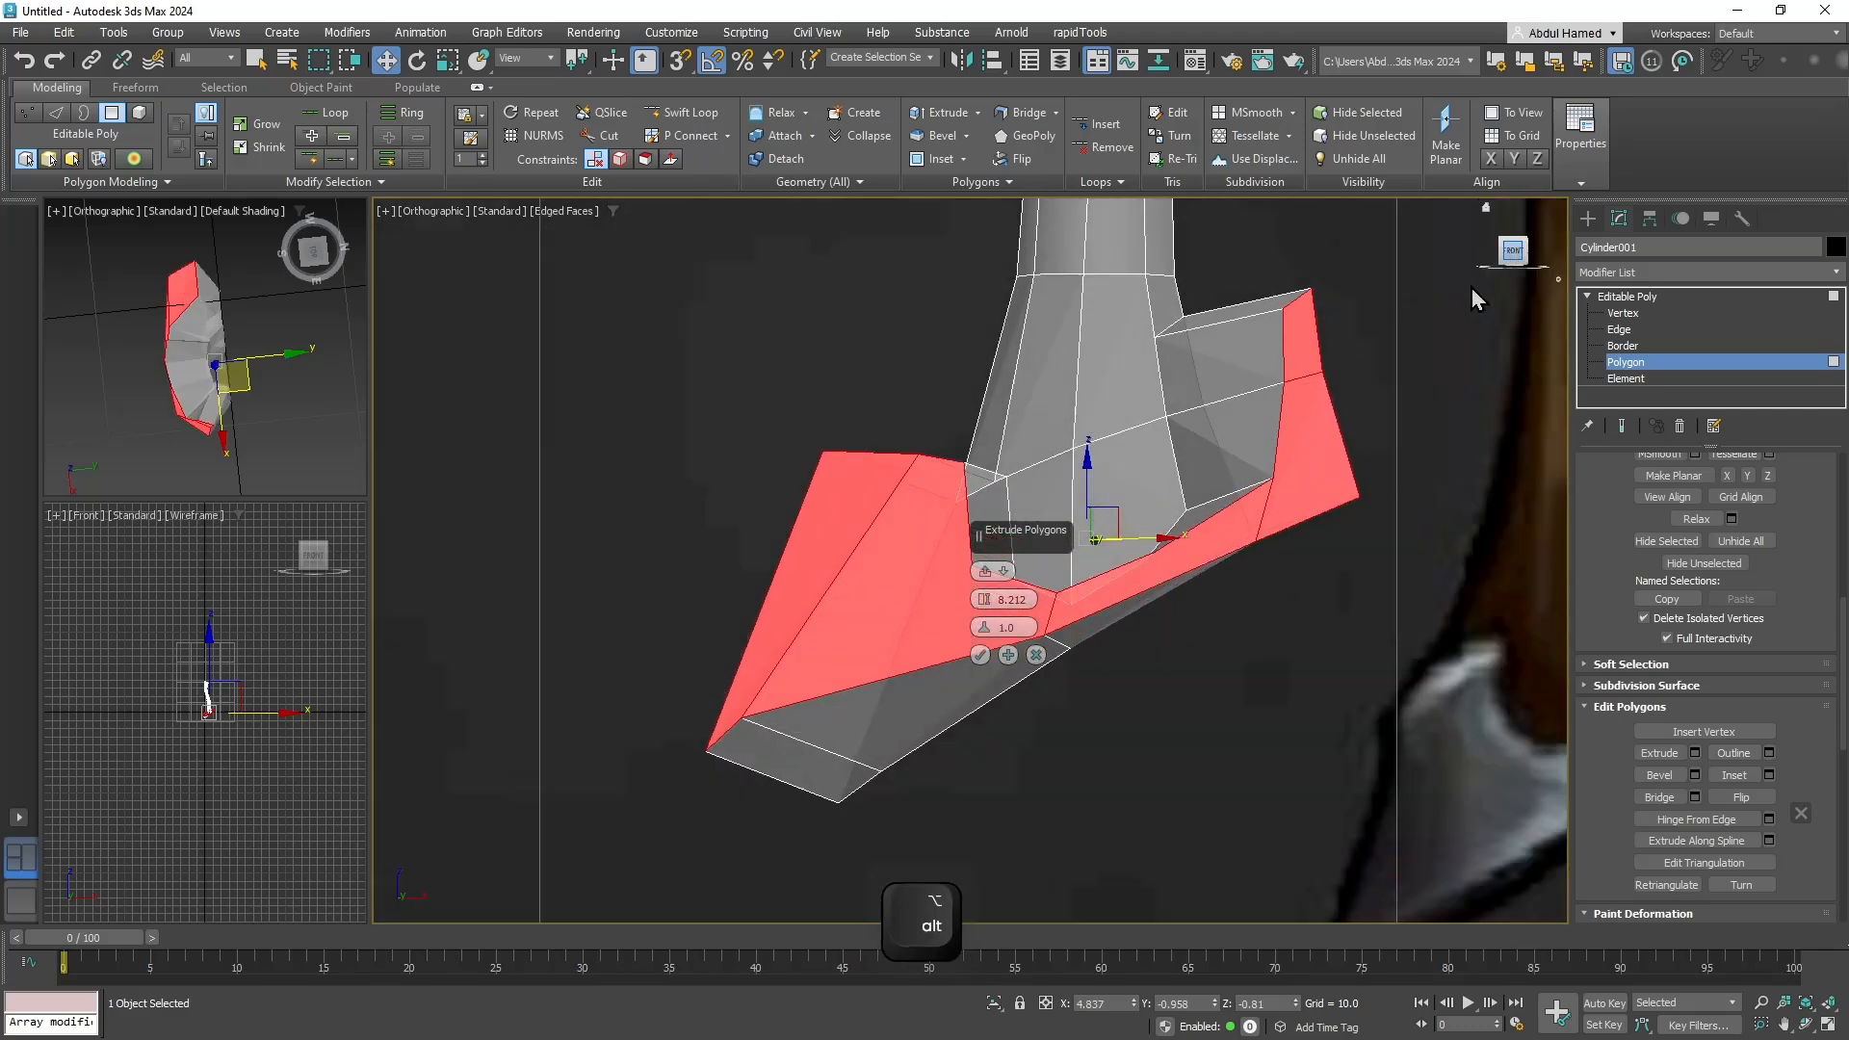
pyautogui.click(1512, 250)
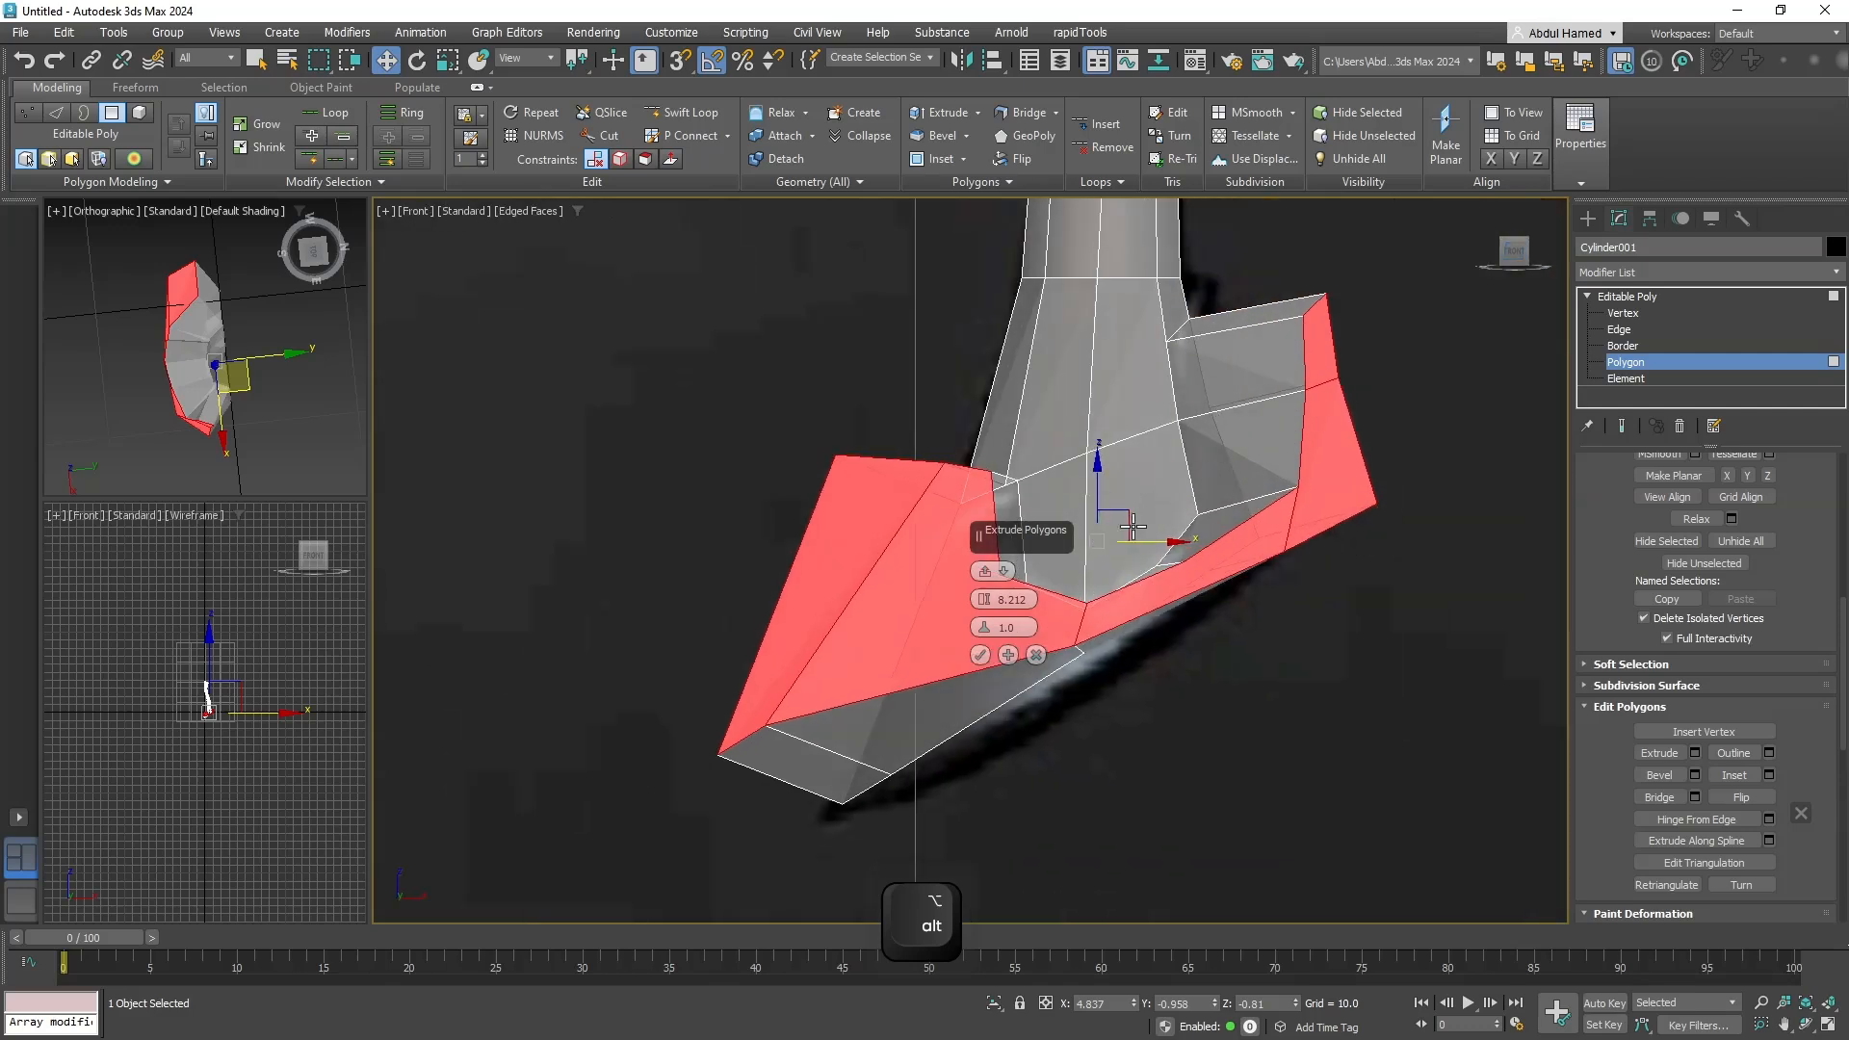
pyautogui.moveTo(984, 599); pyautogui.dragTo(1016, 924)
pyautogui.moveTo(1170, 551); pyautogui.dragTo(1203, 711, button='middle')
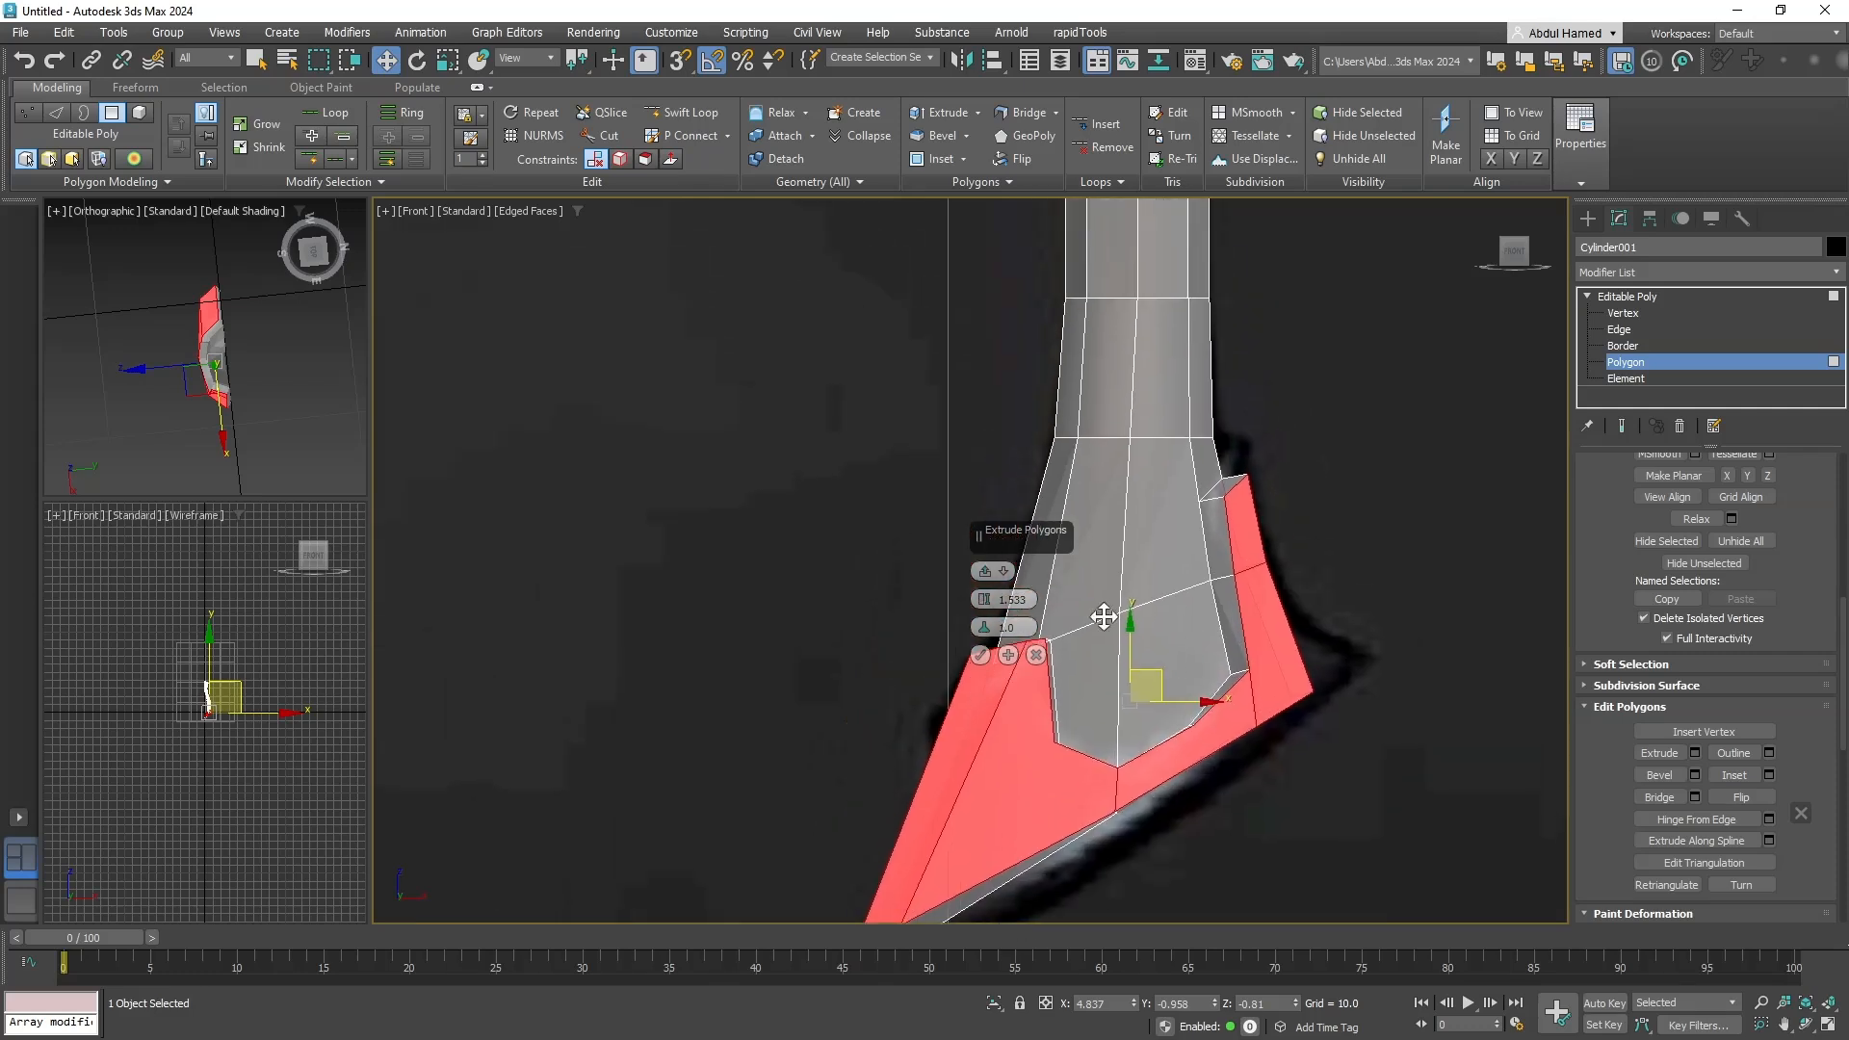
pyautogui.click(982, 655)
# Move the group of vertices at the raised rim's upper right end upward toward the reference tip.
pyautogui.scroll(4, 1152, 470)
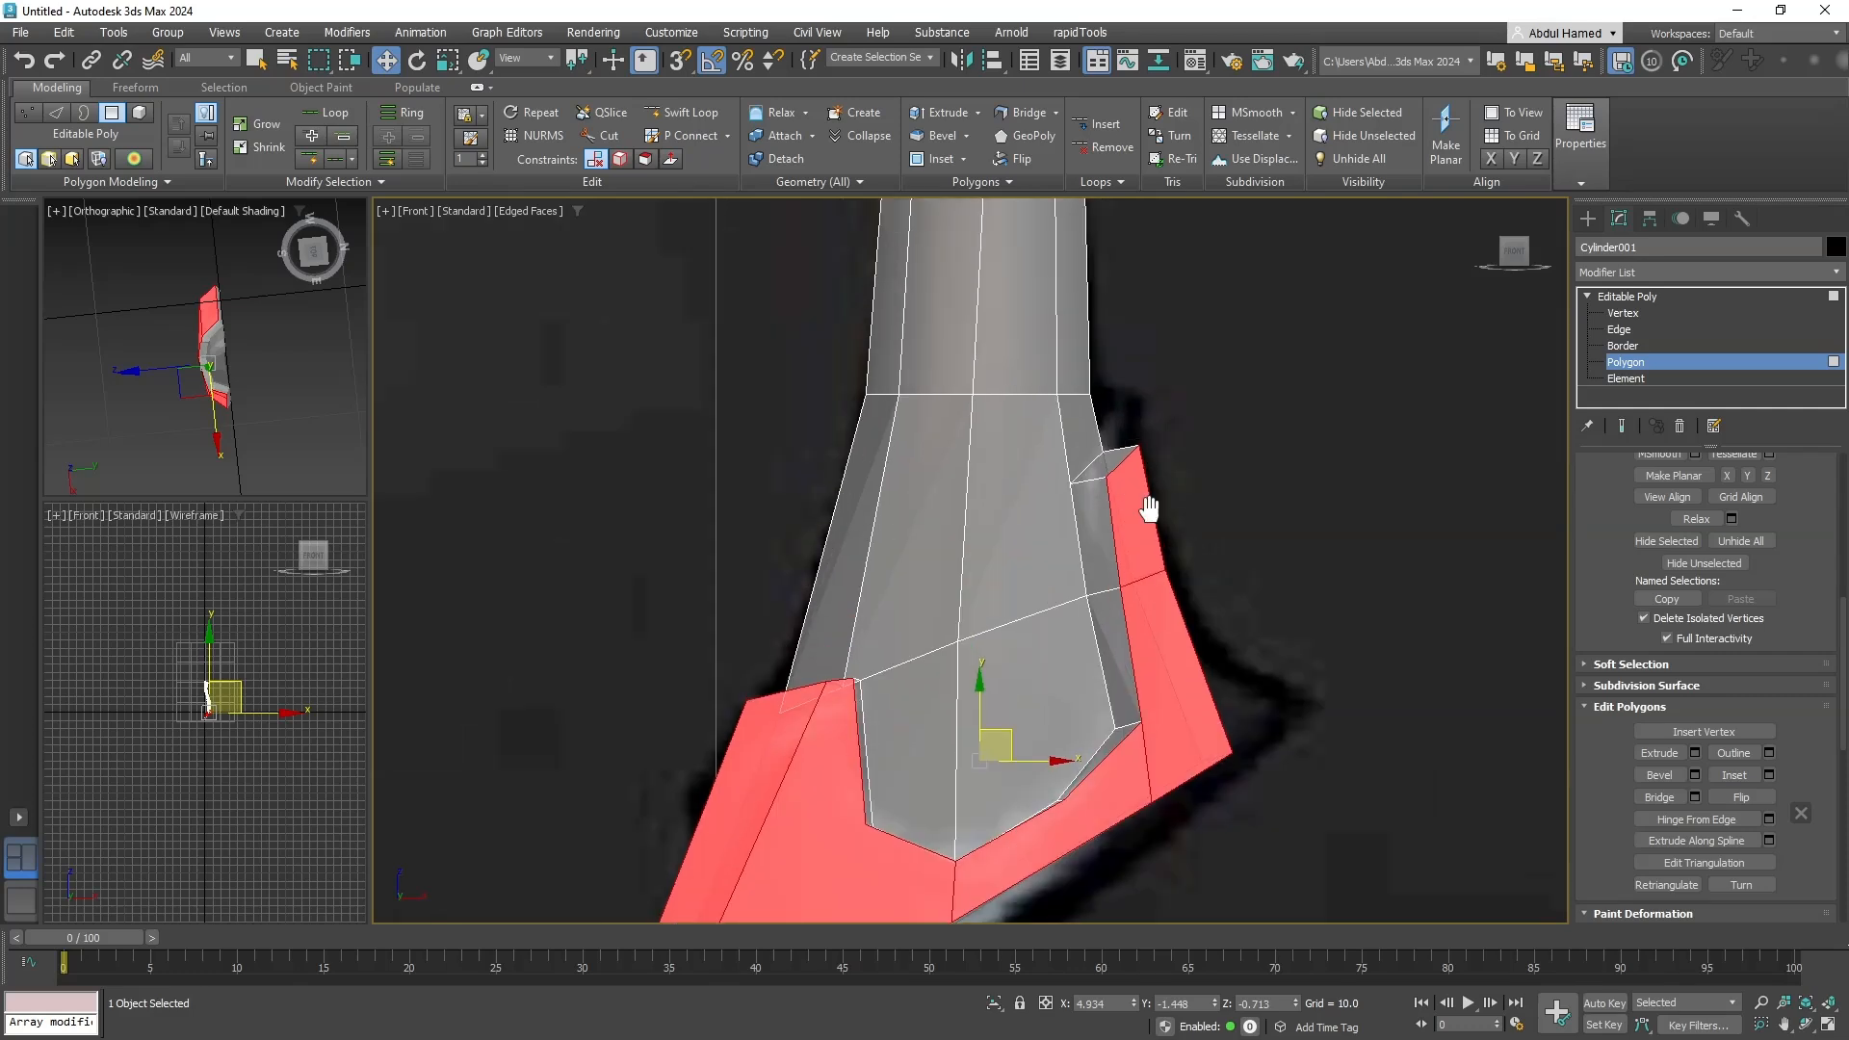
pyautogui.moveTo(1150, 510); pyautogui.dragTo(1137, 576, button='middle')
pyautogui.click(1627, 314)
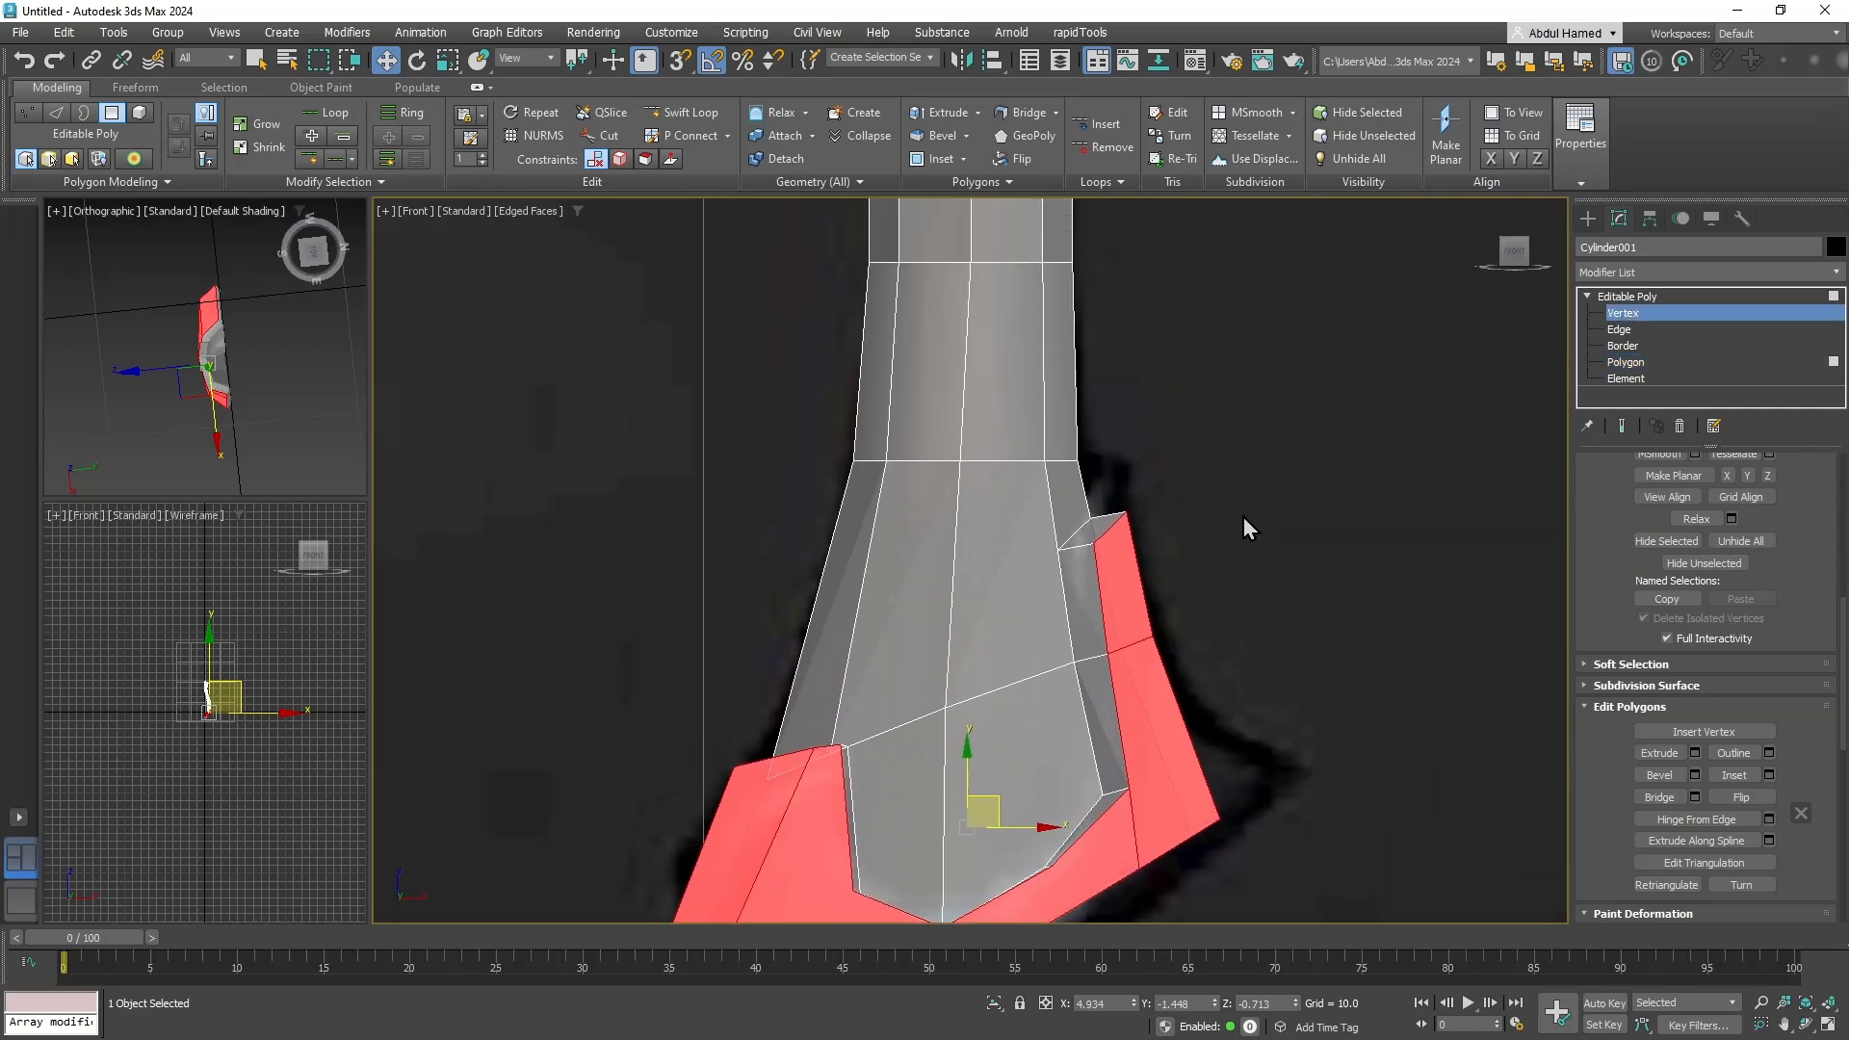
pyautogui.moveTo(1052, 577); pyautogui.dragTo(1106, 467)
pyautogui.press('w')
pyautogui.click(1156, 491)
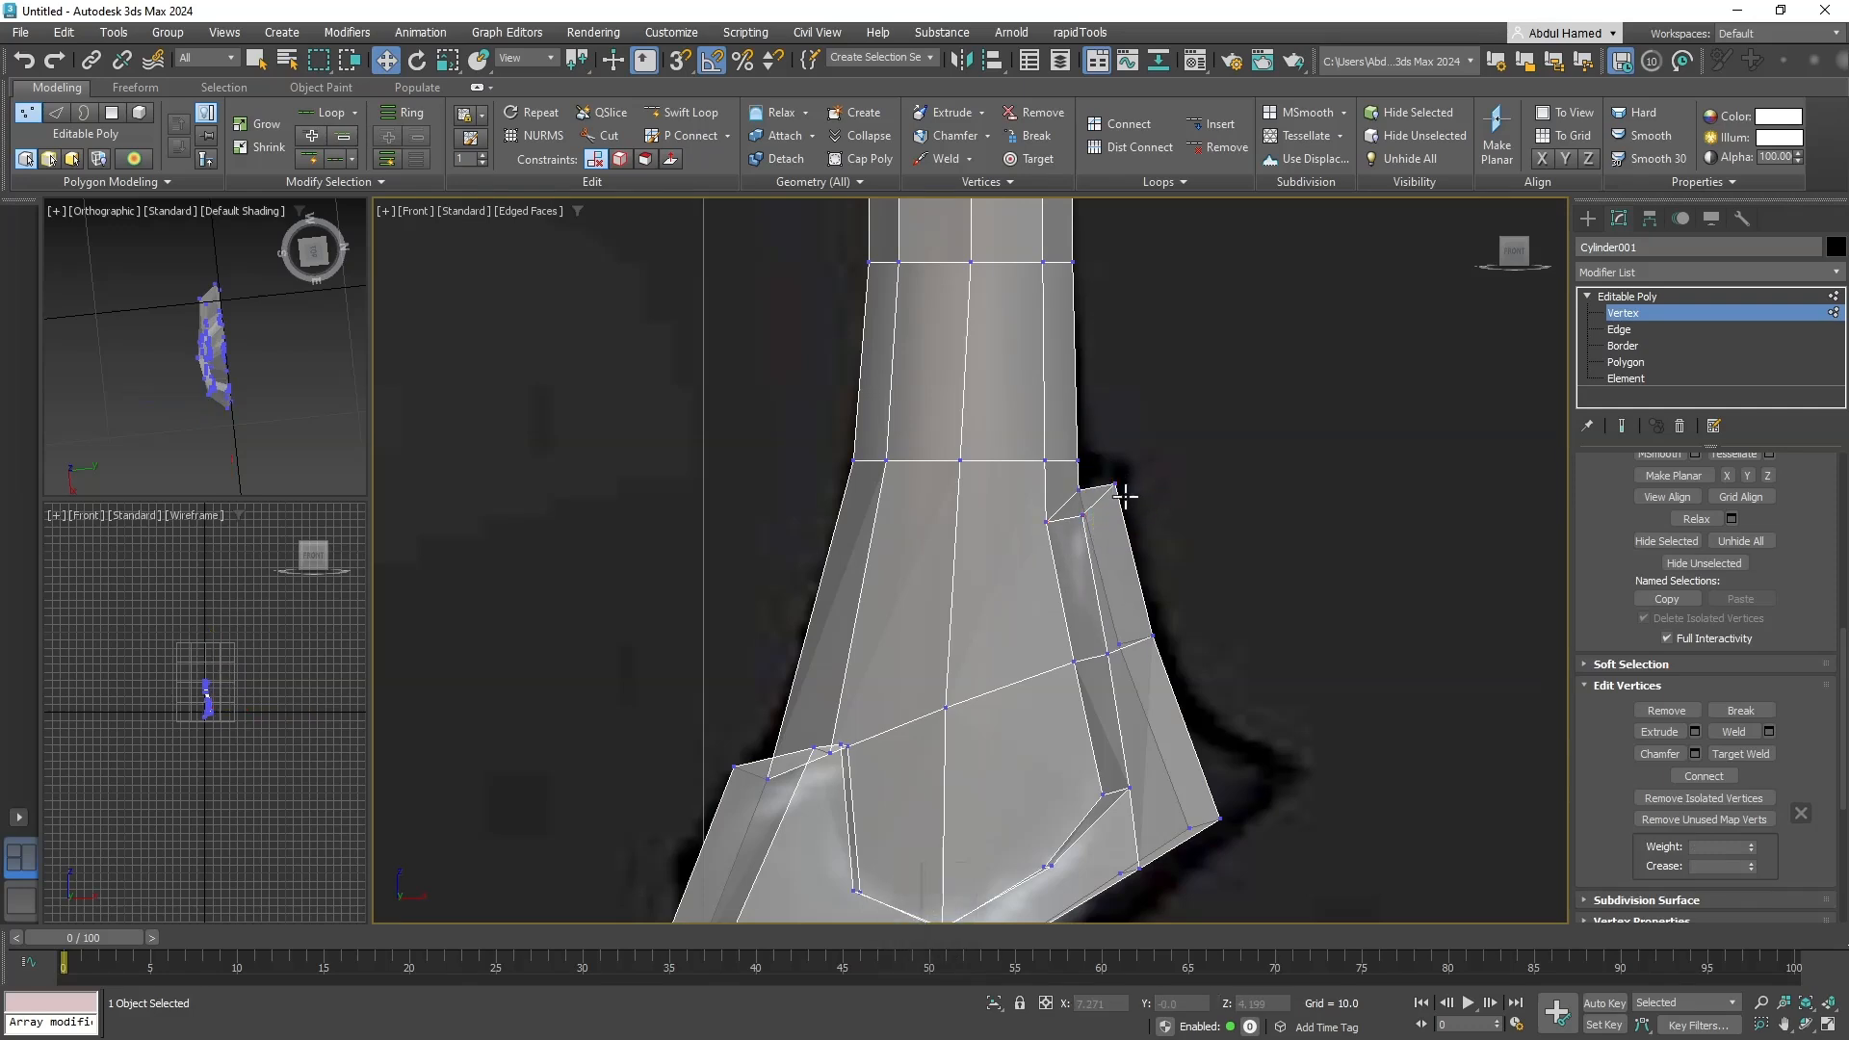
# Move the two outer vertices of the rim's upper right end up and outward to match the reference.
pyautogui.click(1114, 484)
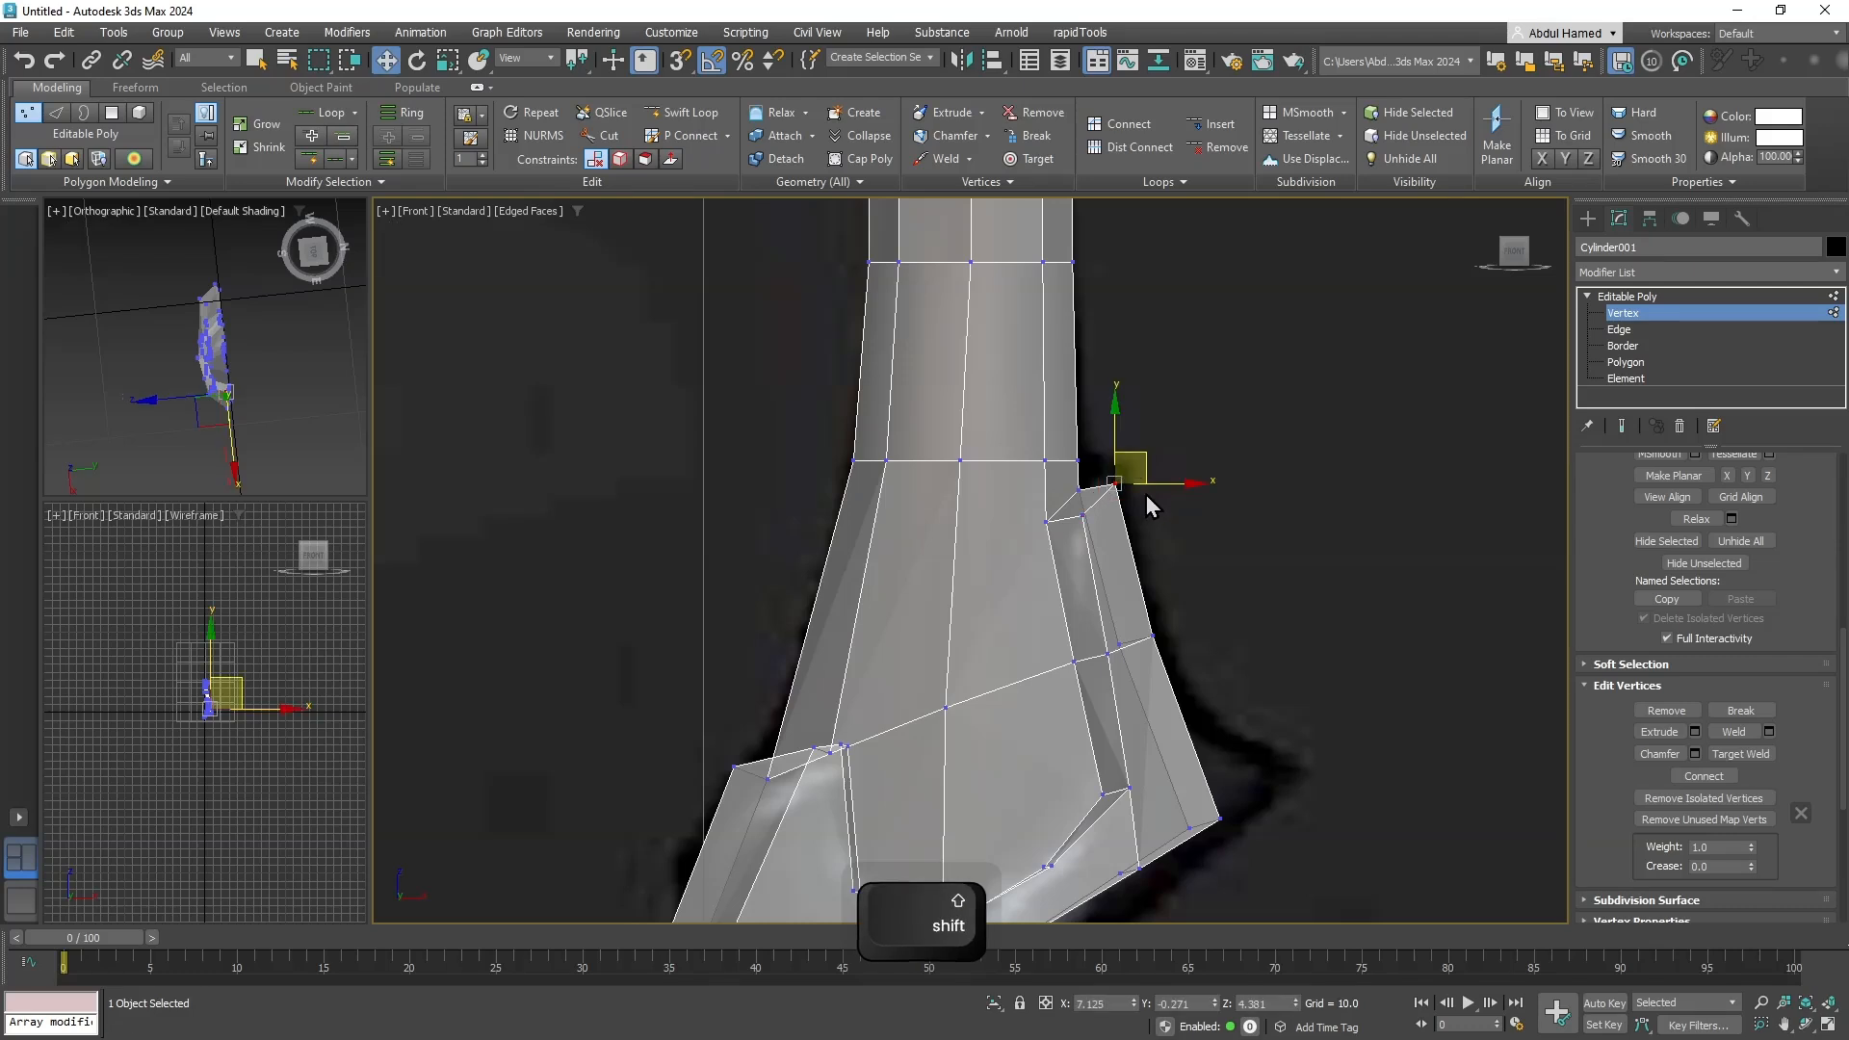
pyautogui.press('w')
pyautogui.keyDown('ctrl'); pyautogui.click(1093, 517); pyautogui.keyUp('ctrl')
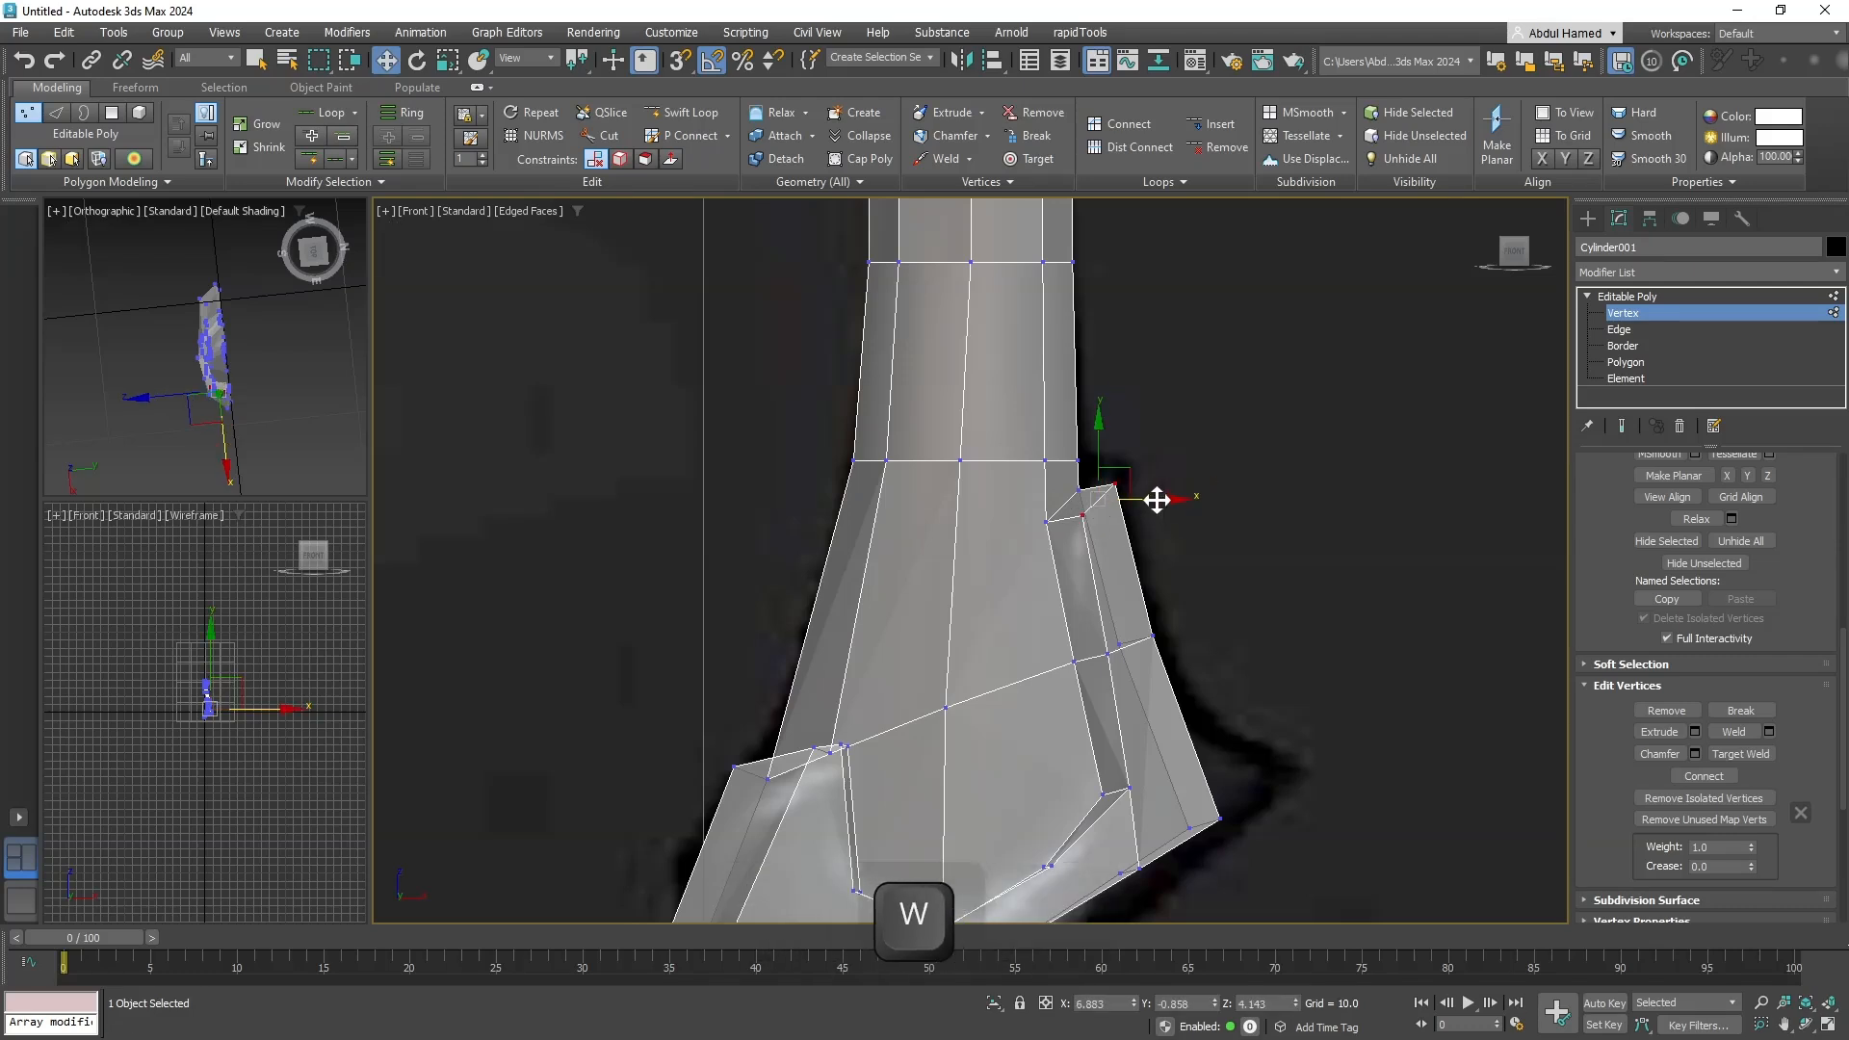
pyautogui.moveTo(1120, 472); pyautogui.dragTo(1127, 449)
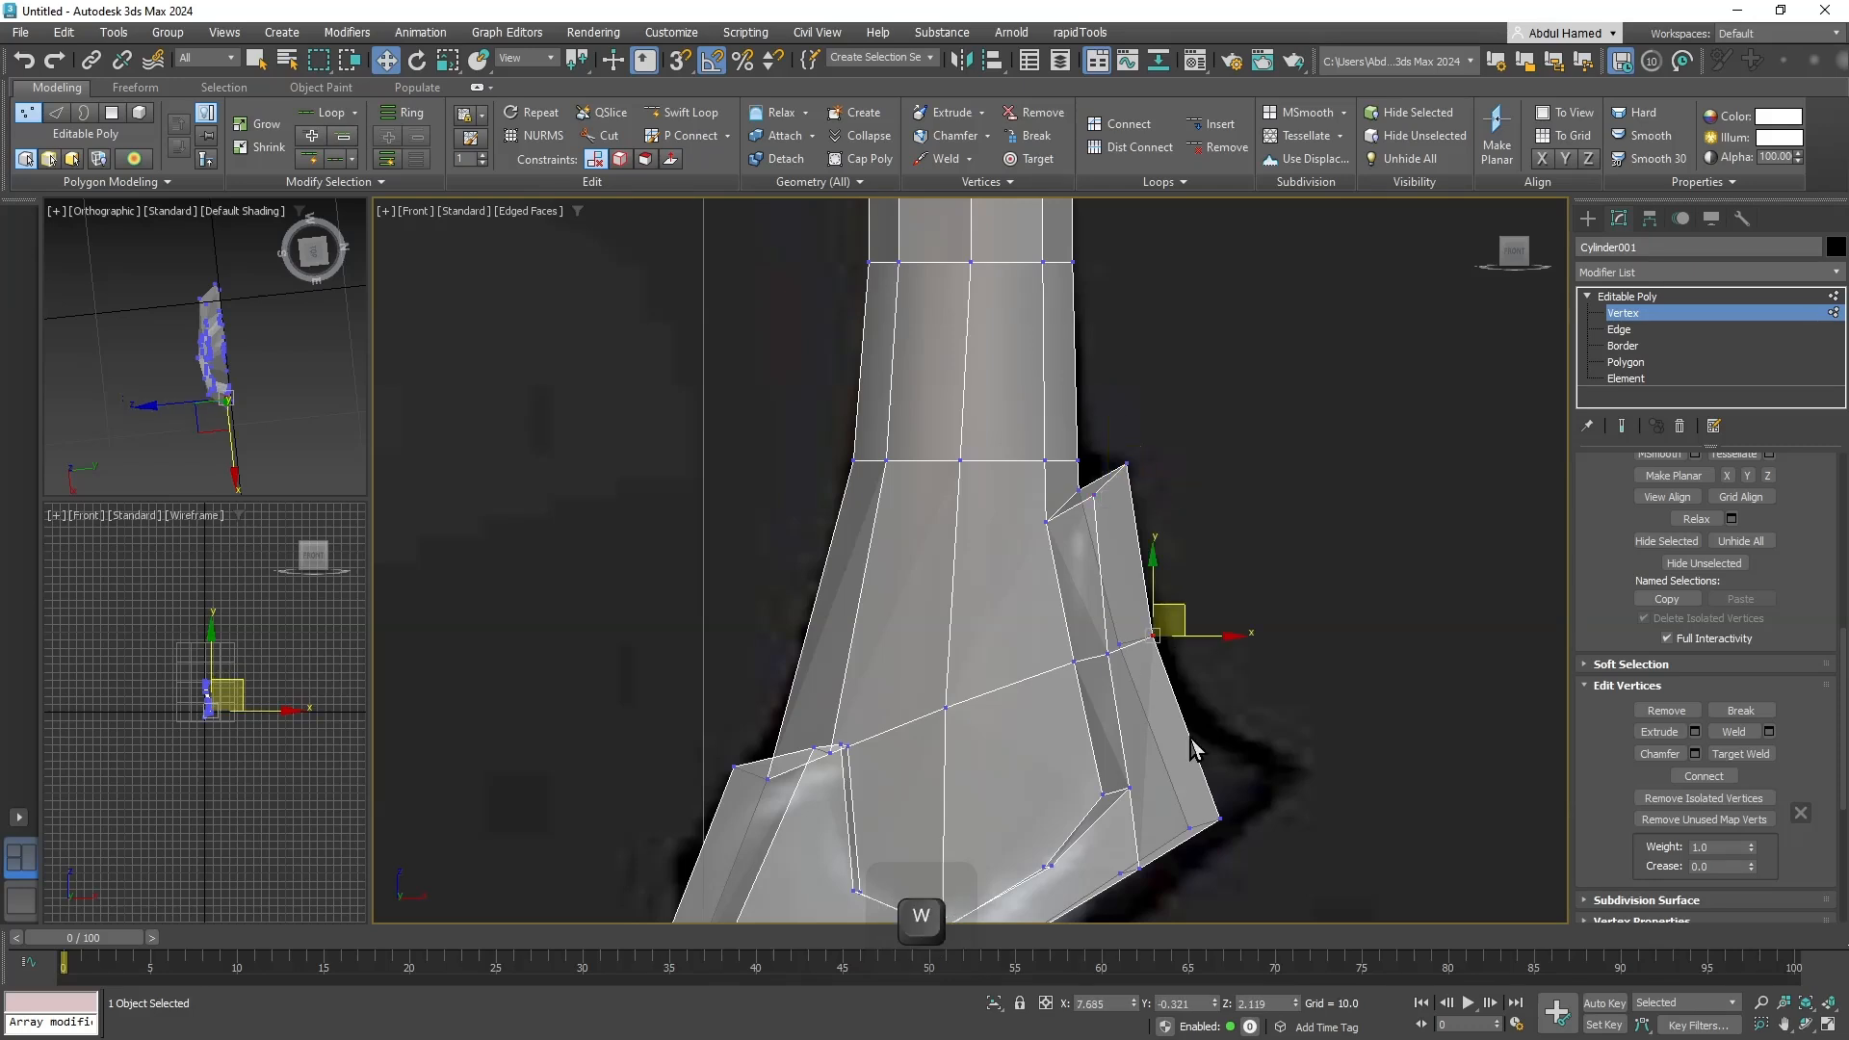
# Add a Swift Loop across the rim's lower left prong and shift the new vertices inward to follow the reference.
pyautogui.moveTo(1197, 748); pyautogui.dragTo(1242, 417, button='middle')
pyautogui.moveTo(1164, 616); pyautogui.dragTo(1183, 561, button='middle')
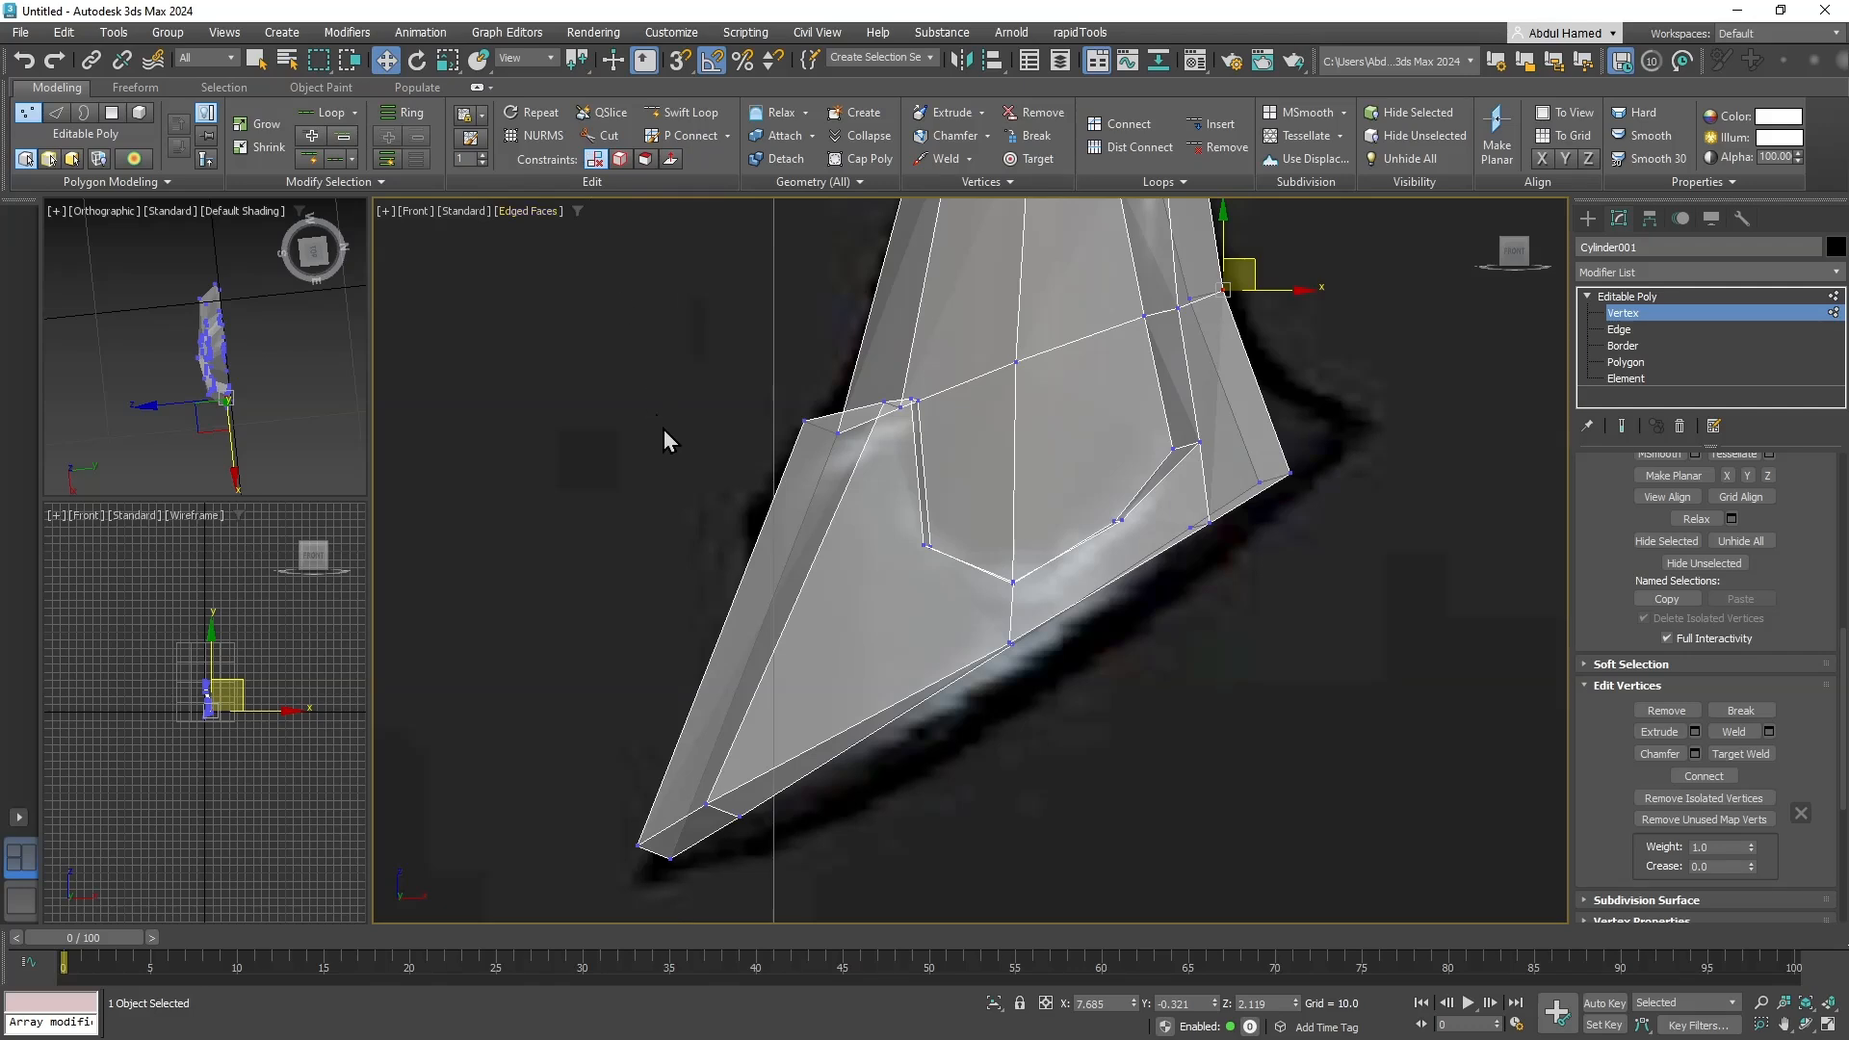
pyautogui.click(681, 113)
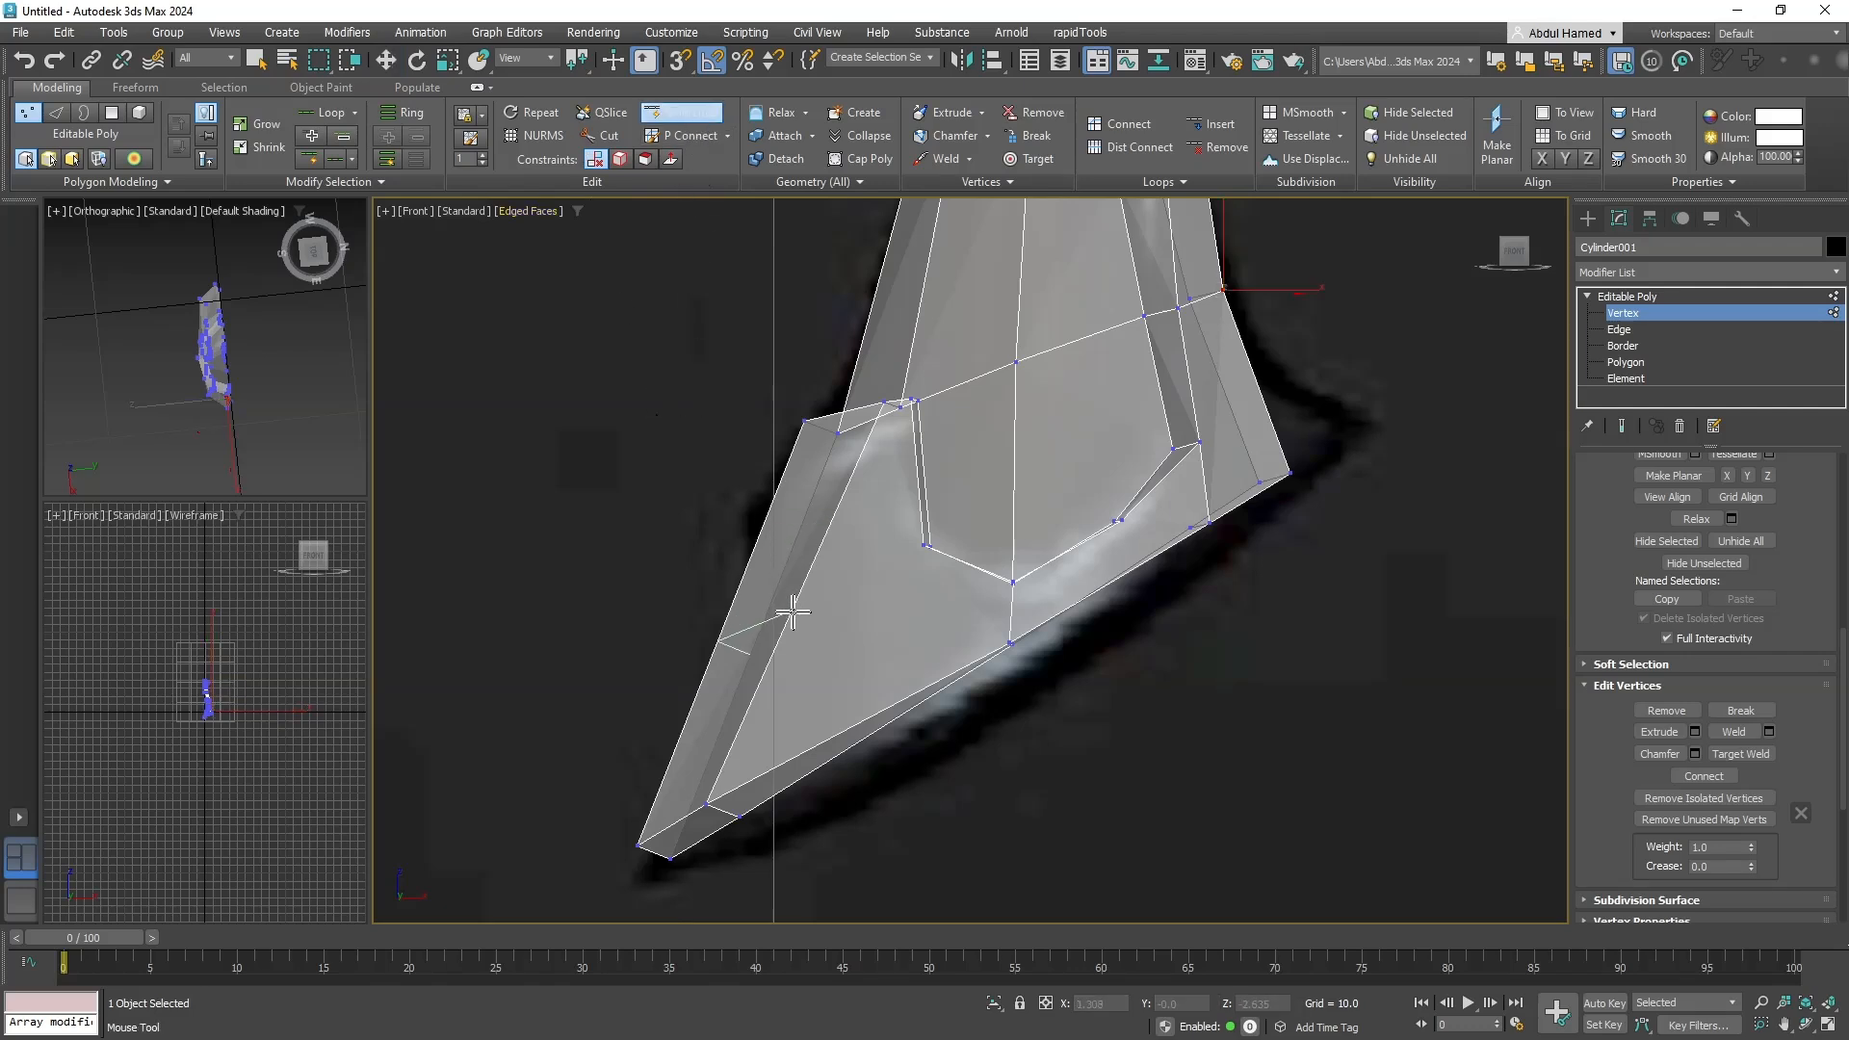
pyautogui.click(796, 577)
pyautogui.press('w')
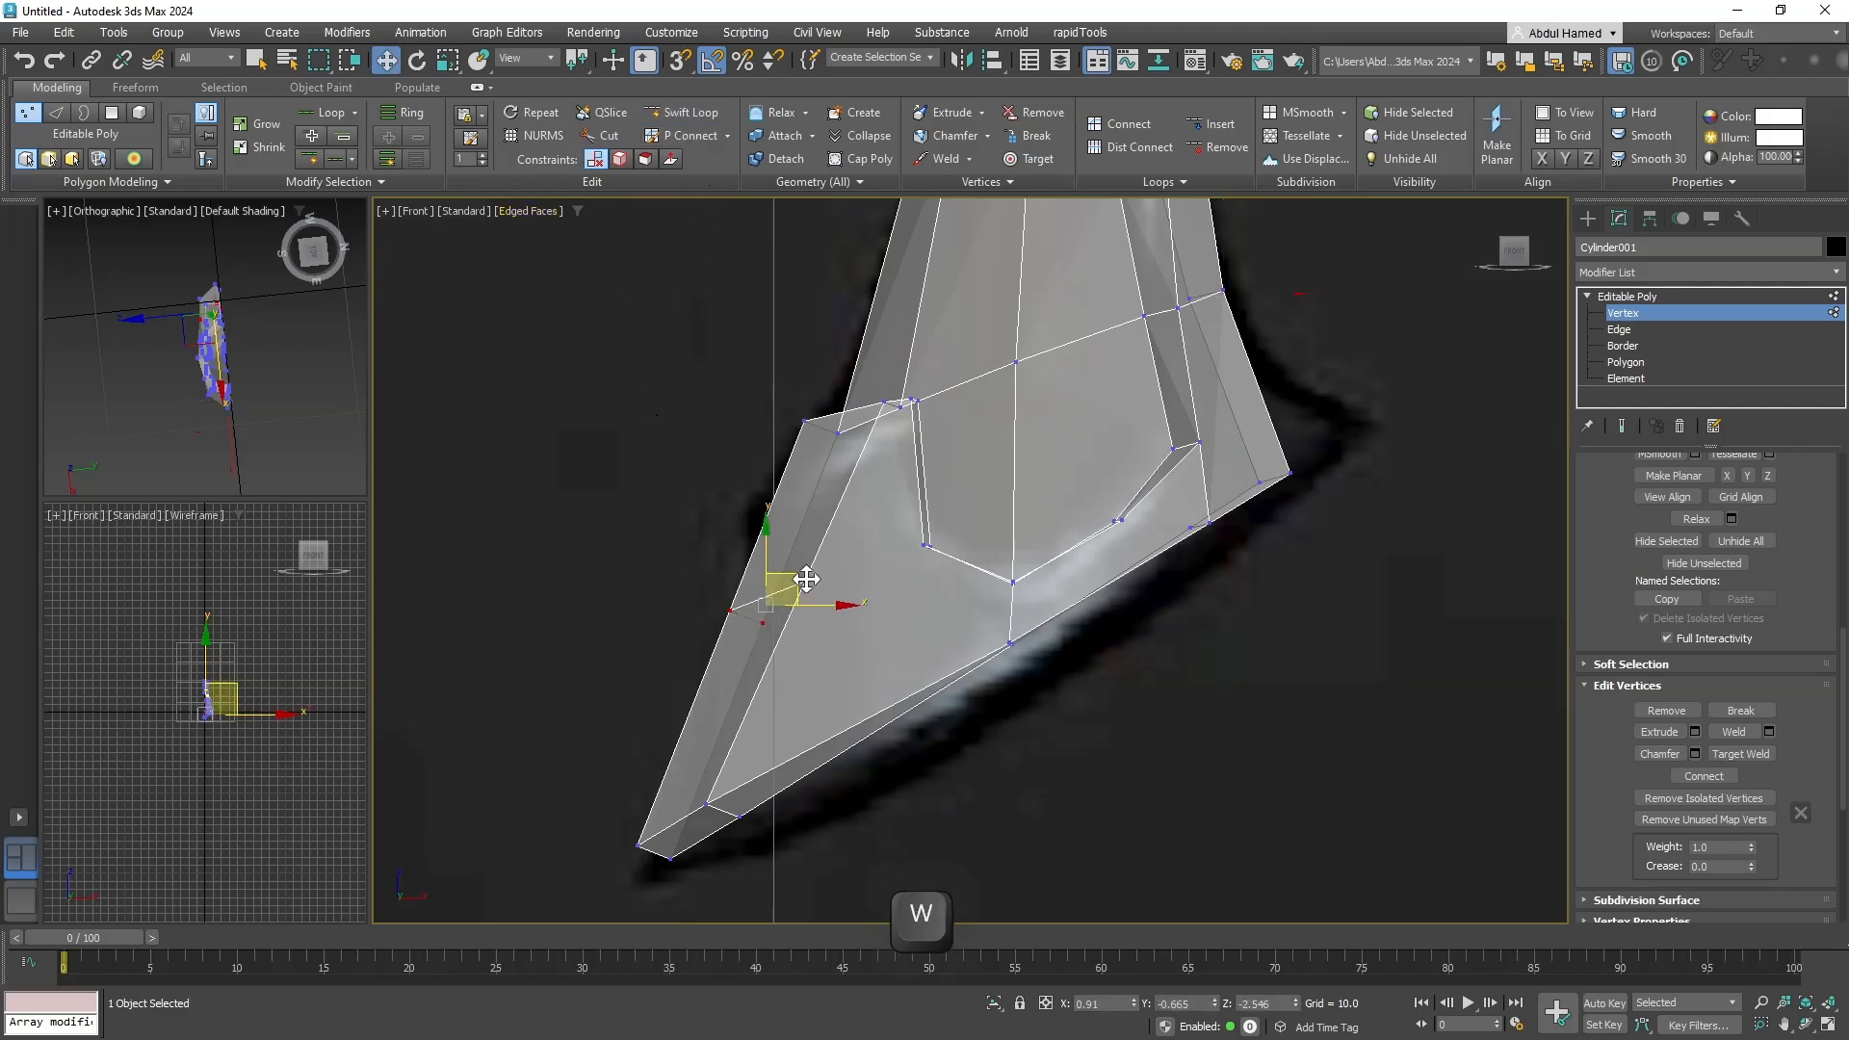
pyautogui.moveTo(821, 585); pyautogui.dragTo(819, 581)
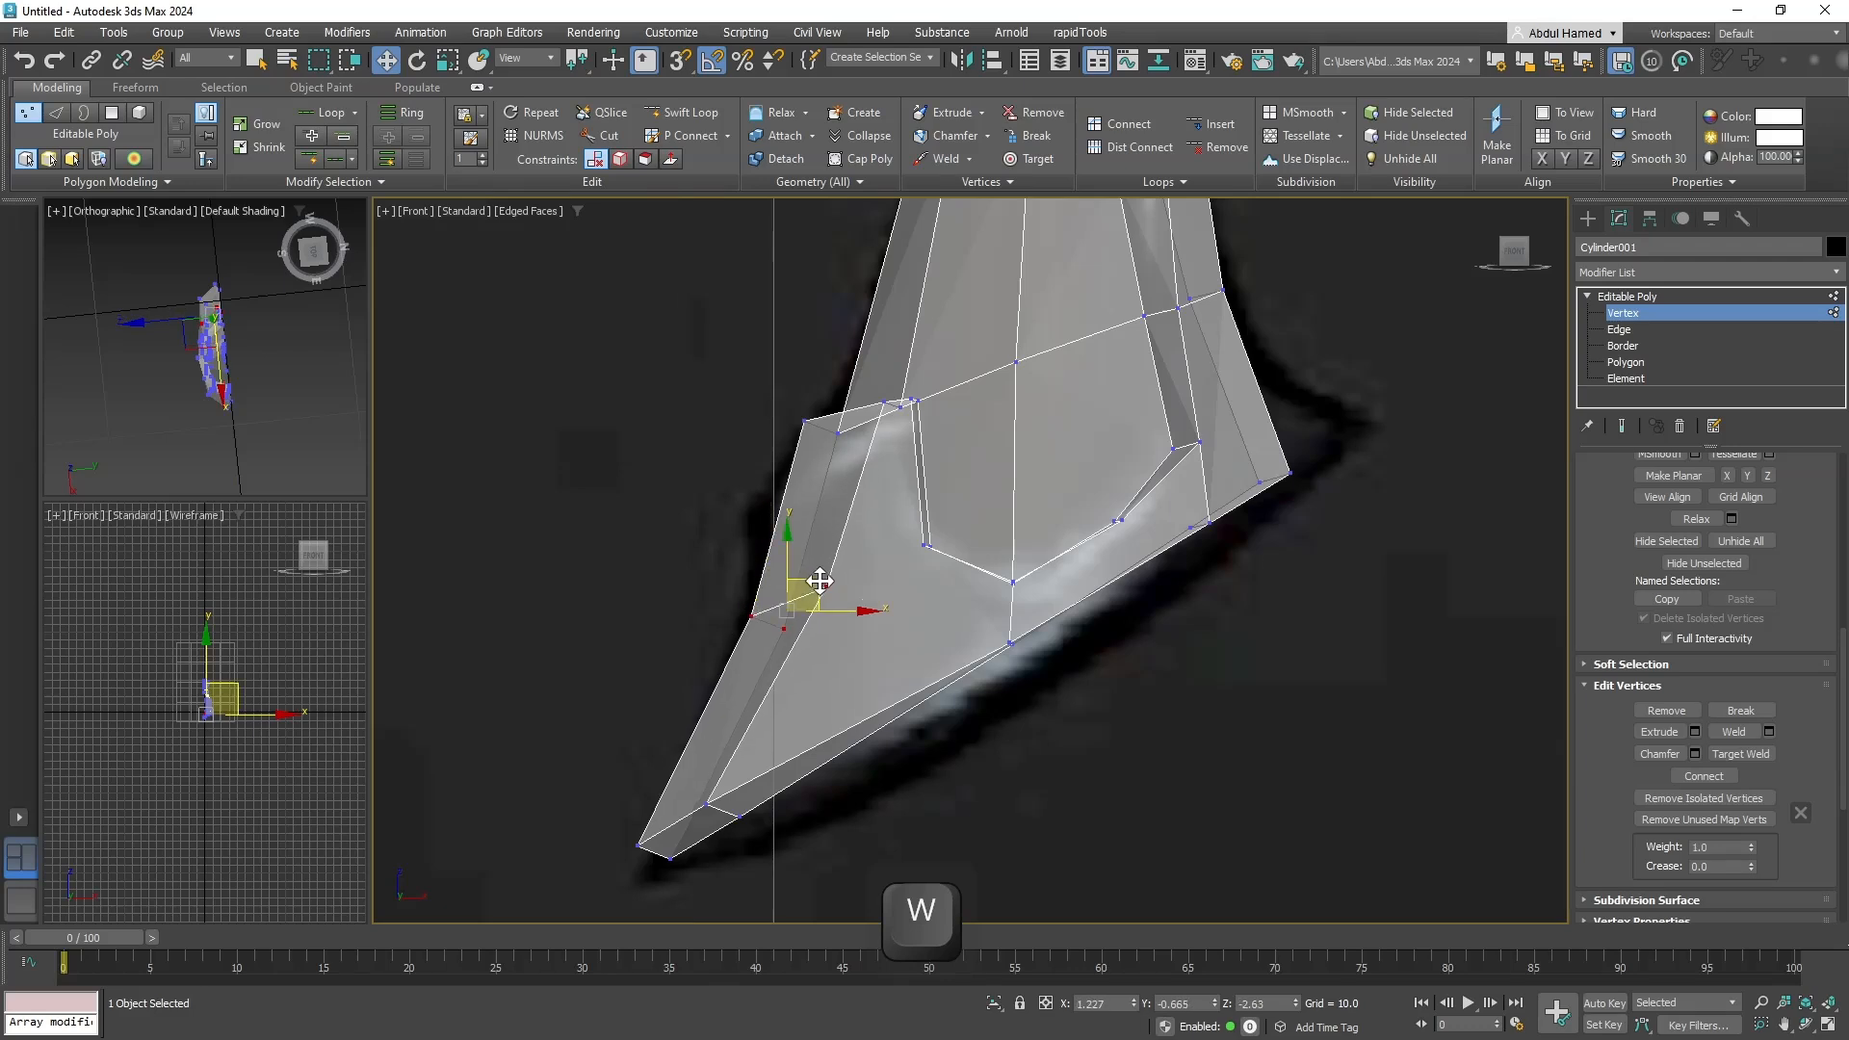
# Move the rim's upper left end vertices down and outward, then bring the inner ones back up toward the handle.
pyautogui.moveTo(948, 452); pyautogui.dragTo(861, 453)
pyautogui.moveTo(836, 518); pyautogui.dragTo(833, 516)
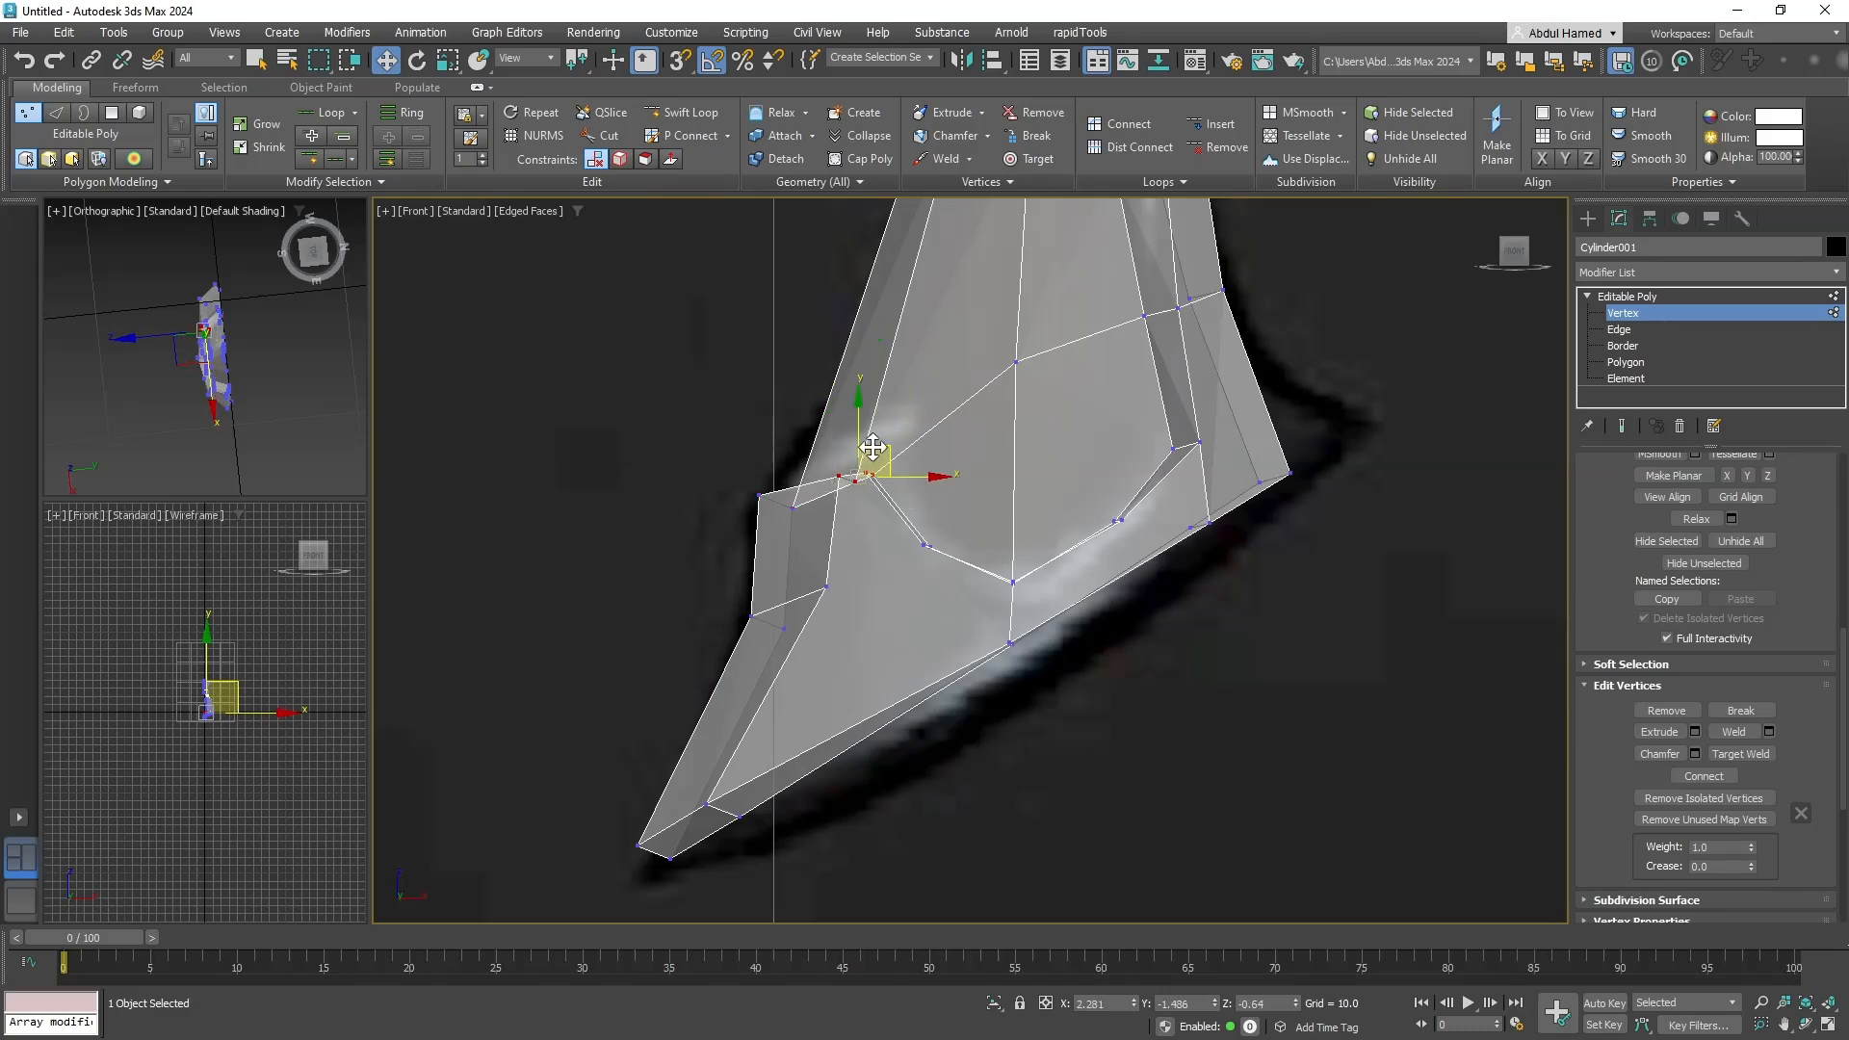
pyautogui.moveTo(872, 447)
pyautogui.mouseDown()
pyautogui.moveTo(904, 390)
pyautogui.moveTo(893, 451)
pyautogui.mouseUp()
pyautogui.moveTo(911, 389); pyautogui.dragTo(913, 403)
# Nudge the new loop's front vertex slightly outward and raise the vertex beside the rim's upper left corner.
pyautogui.click(829, 589)
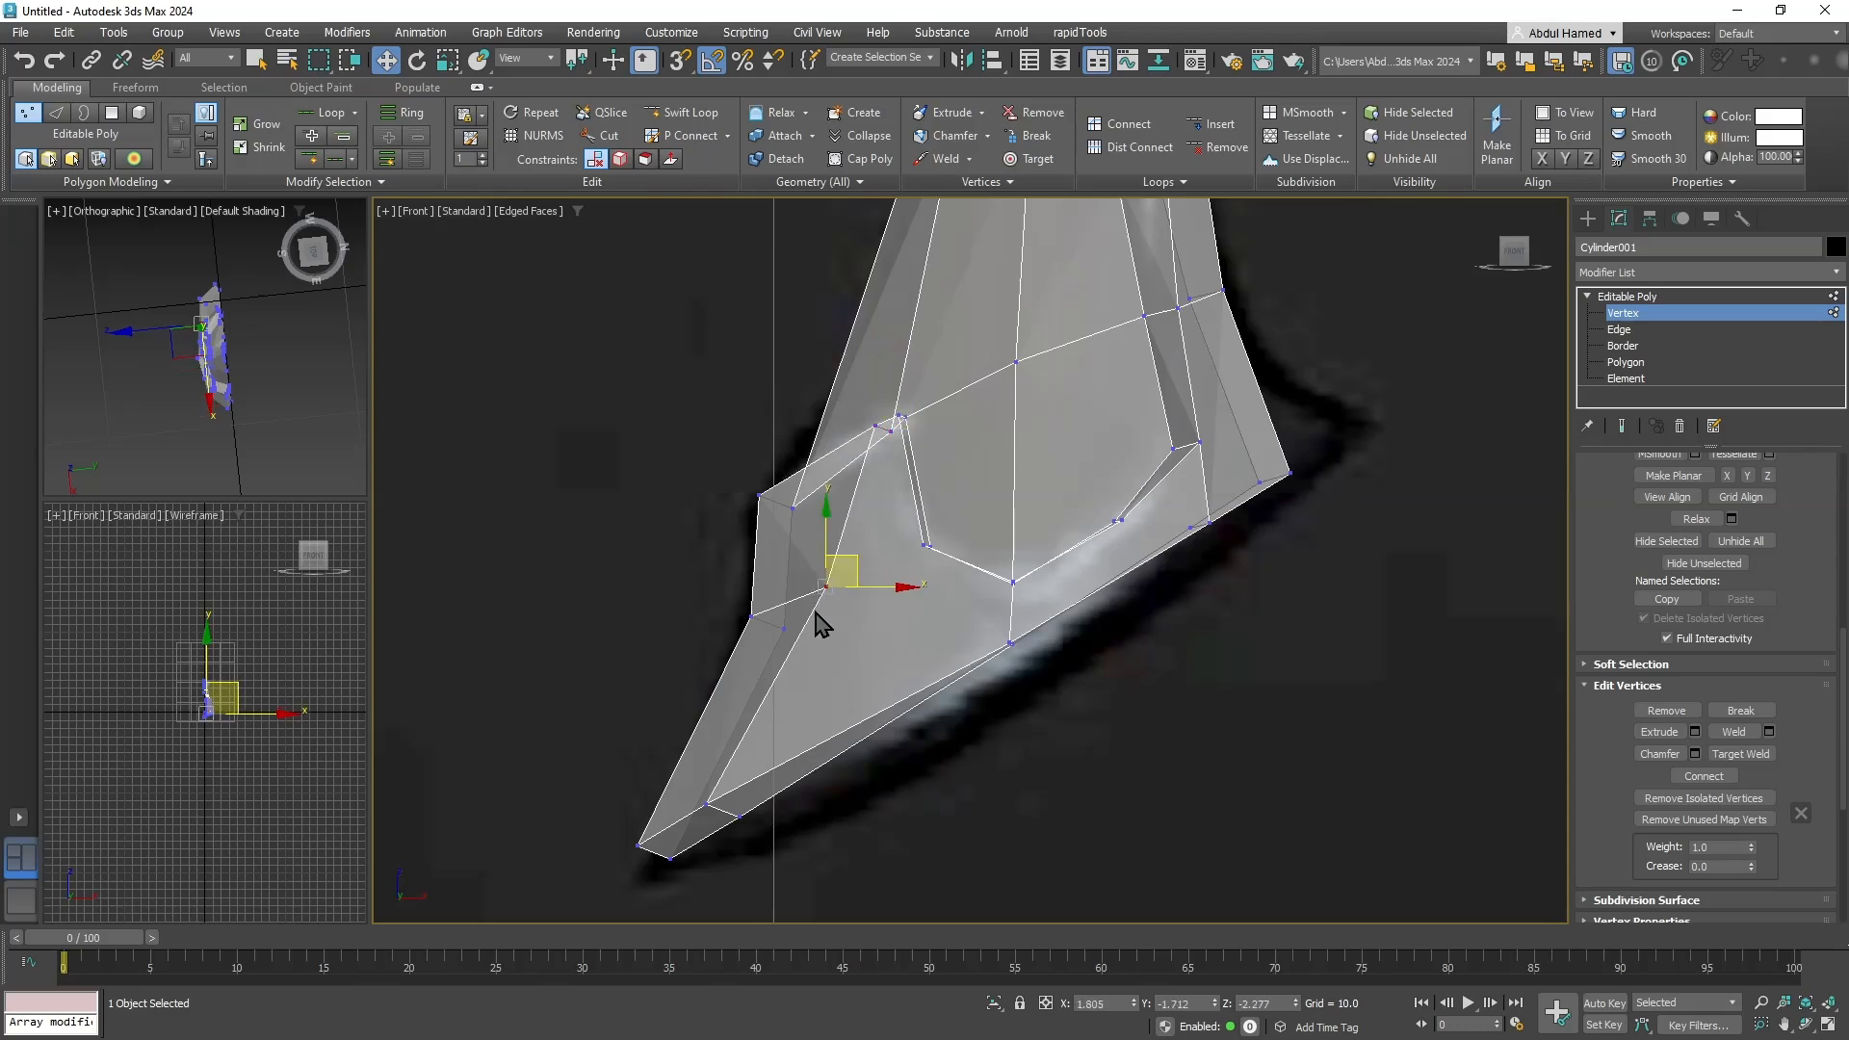
pyautogui.moveTo(872, 586); pyautogui.dragTo(855, 585)
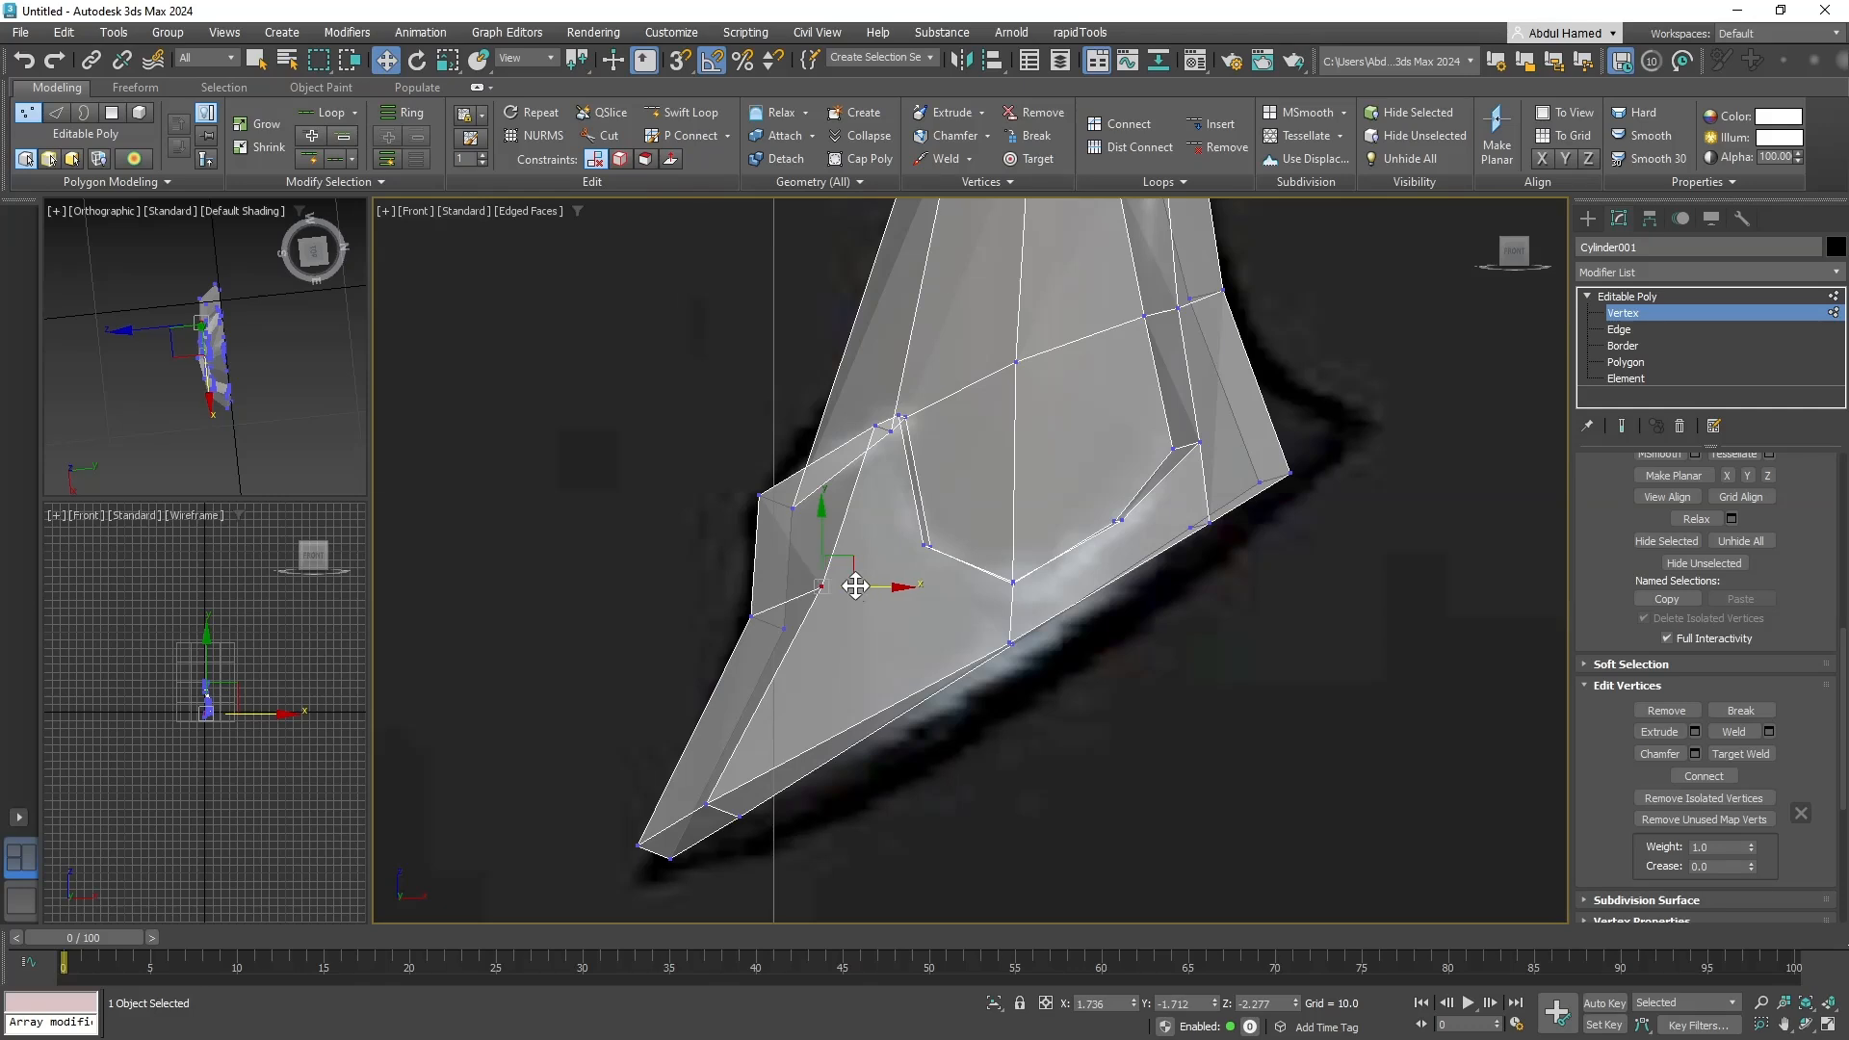
pyautogui.click(787, 471)
pyautogui.moveTo(817, 524); pyautogui.dragTo(813, 457)
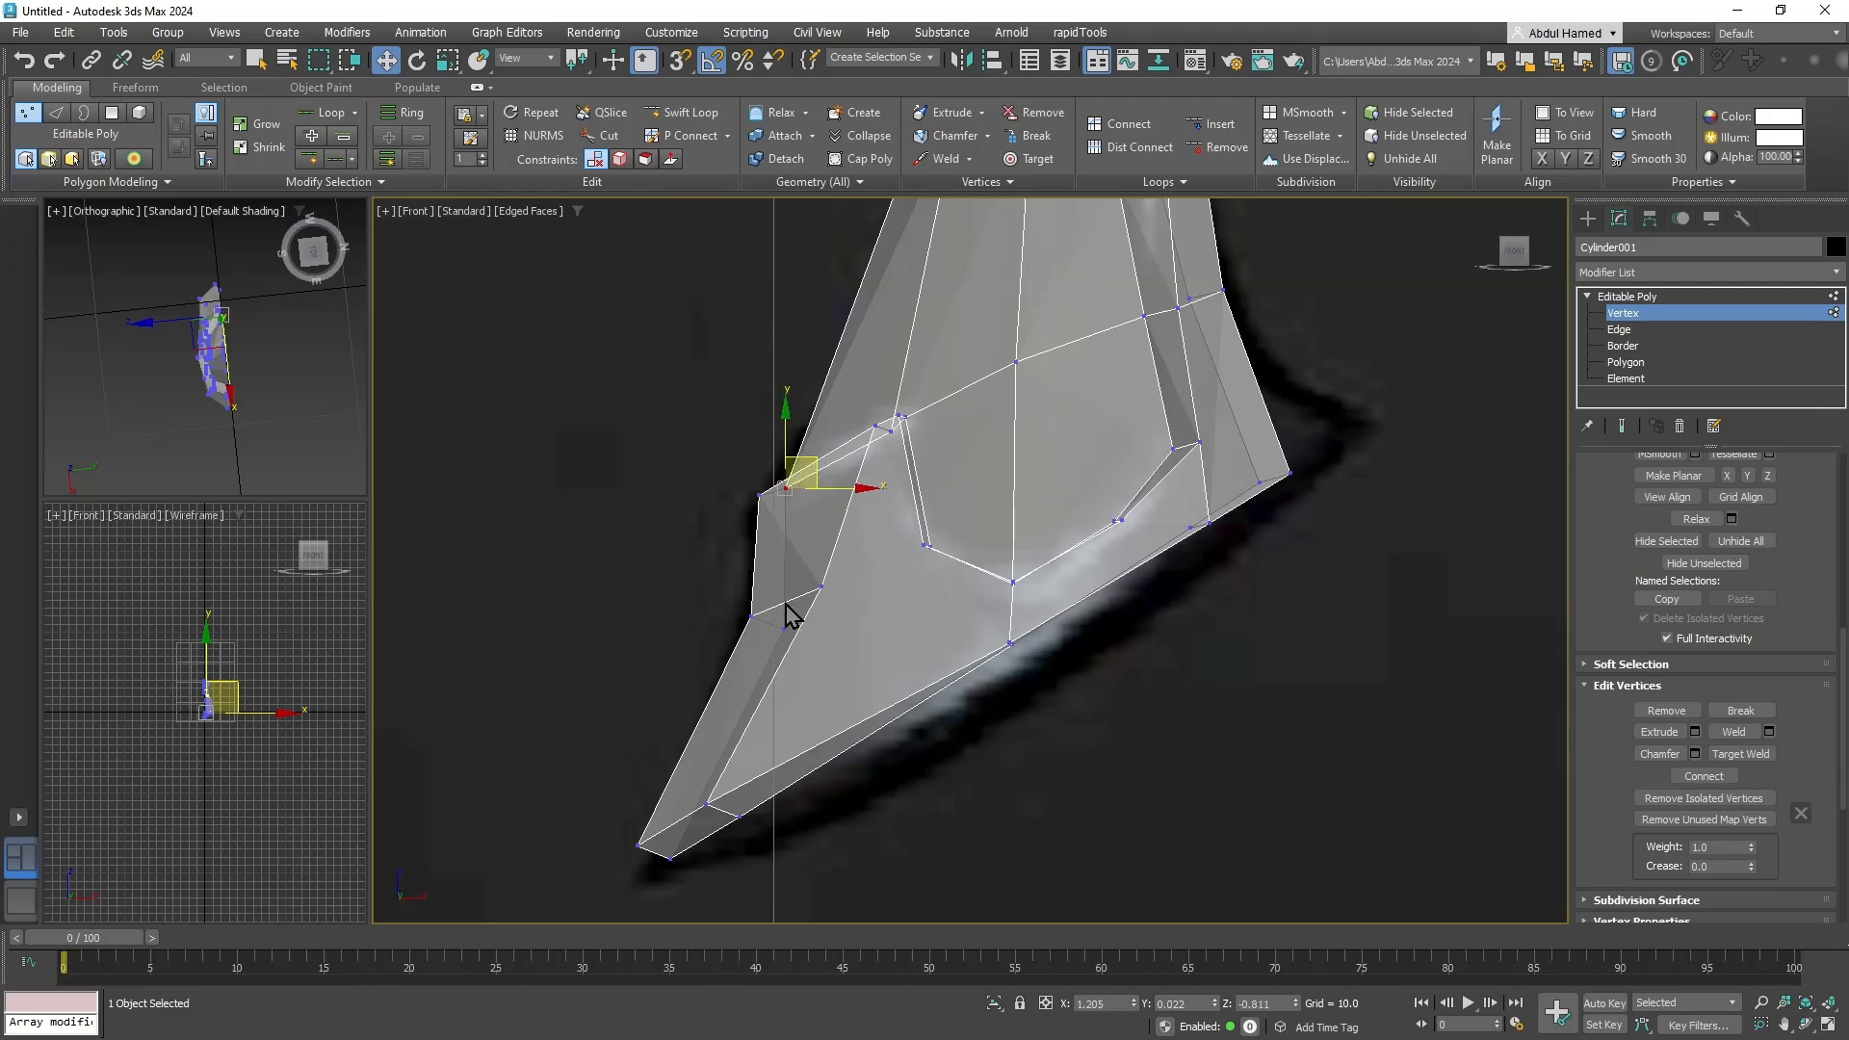
# Delete the two polygons on the open back side of the rim's left prong.
pyautogui.moveTo(819, 641); pyautogui.dragTo(1112, 624, button='middle')
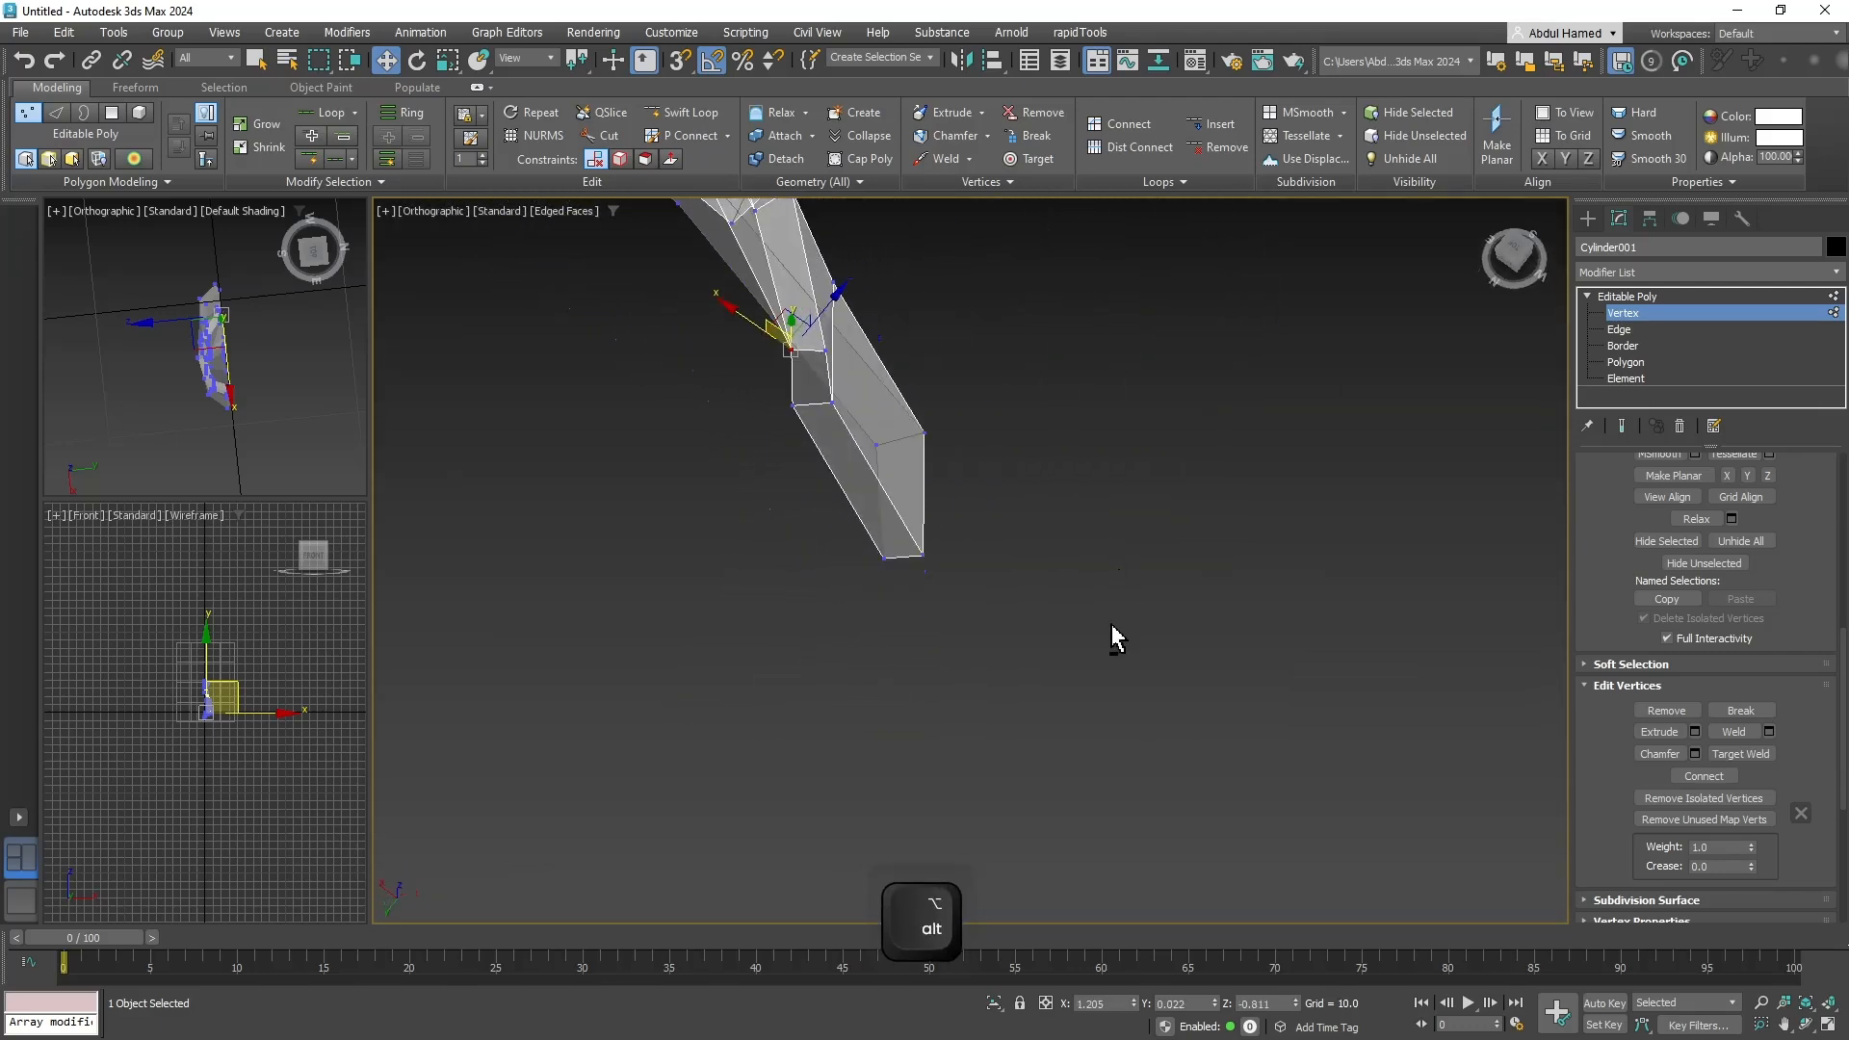
pyautogui.click(1625, 362)
pyautogui.click(912, 453)
pyautogui.click(809, 379)
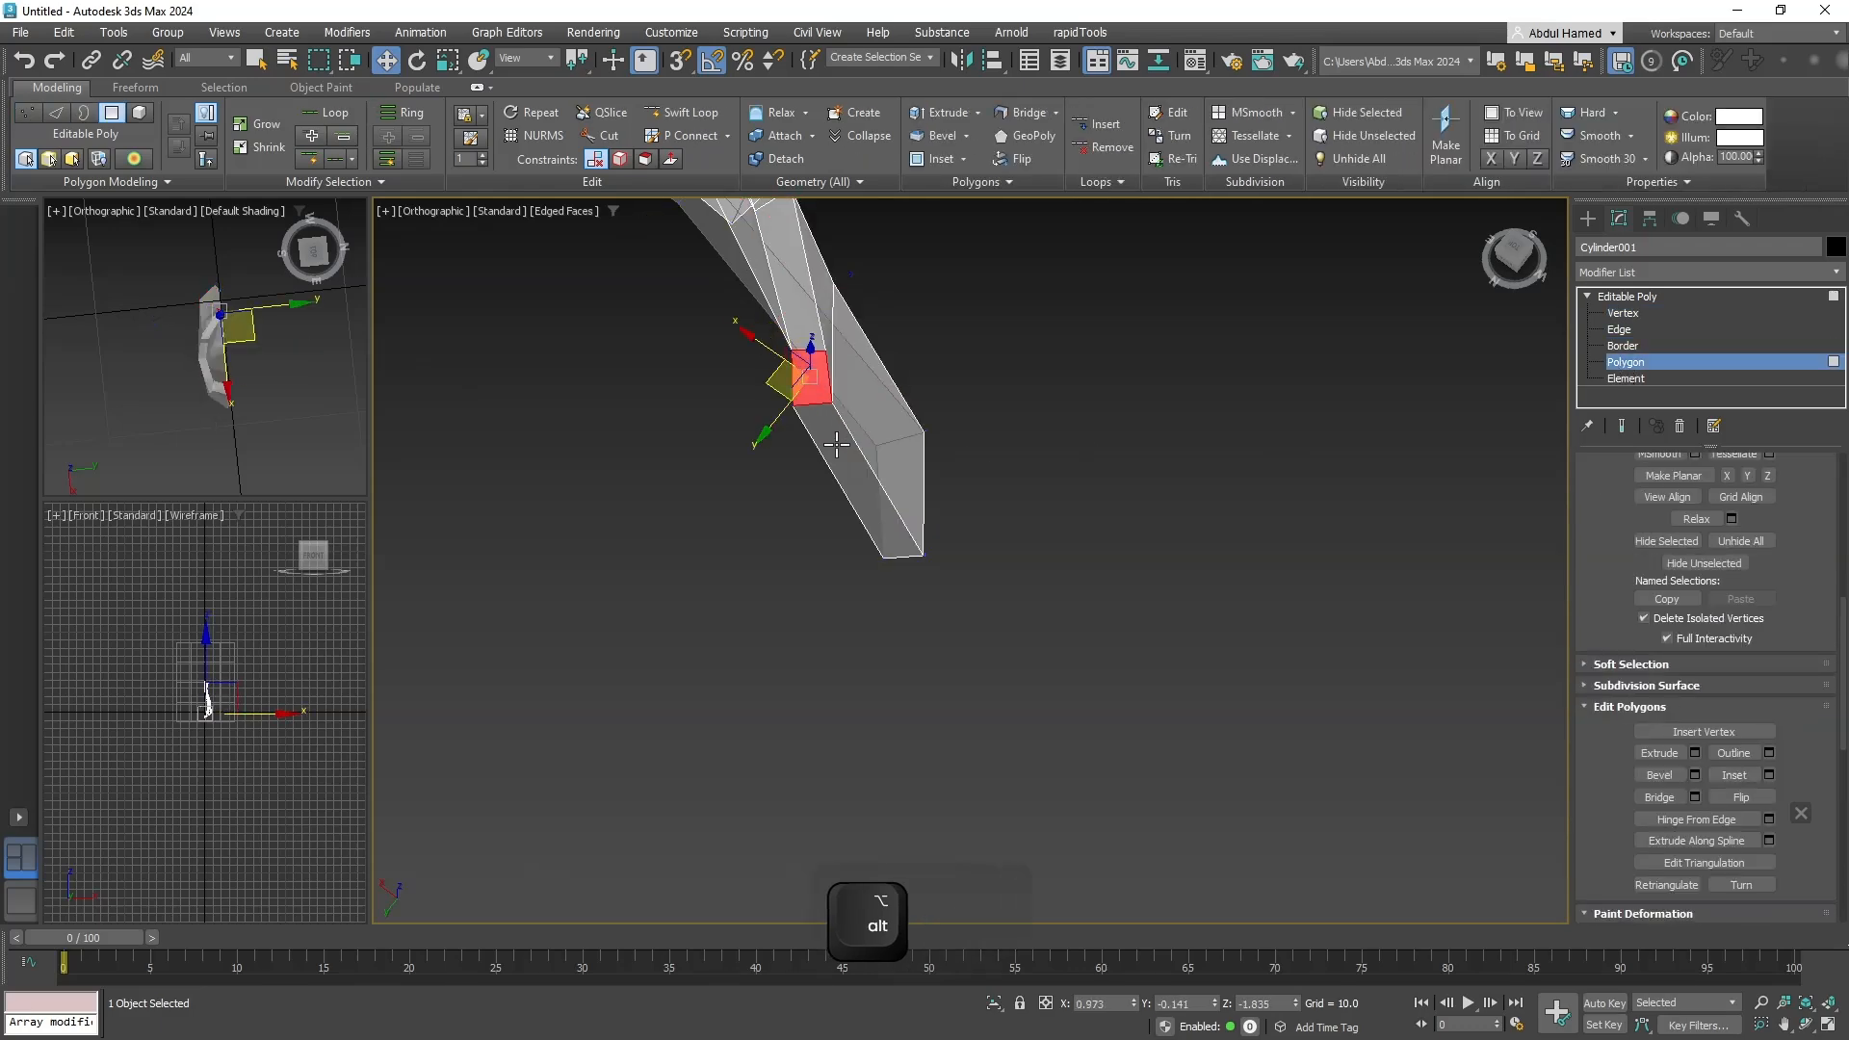
pyautogui.keyDown('ctrl'); pyautogui.click(846, 434); pyautogui.keyUp('ctrl')
pyautogui.hotkey('ctrl', 'd')
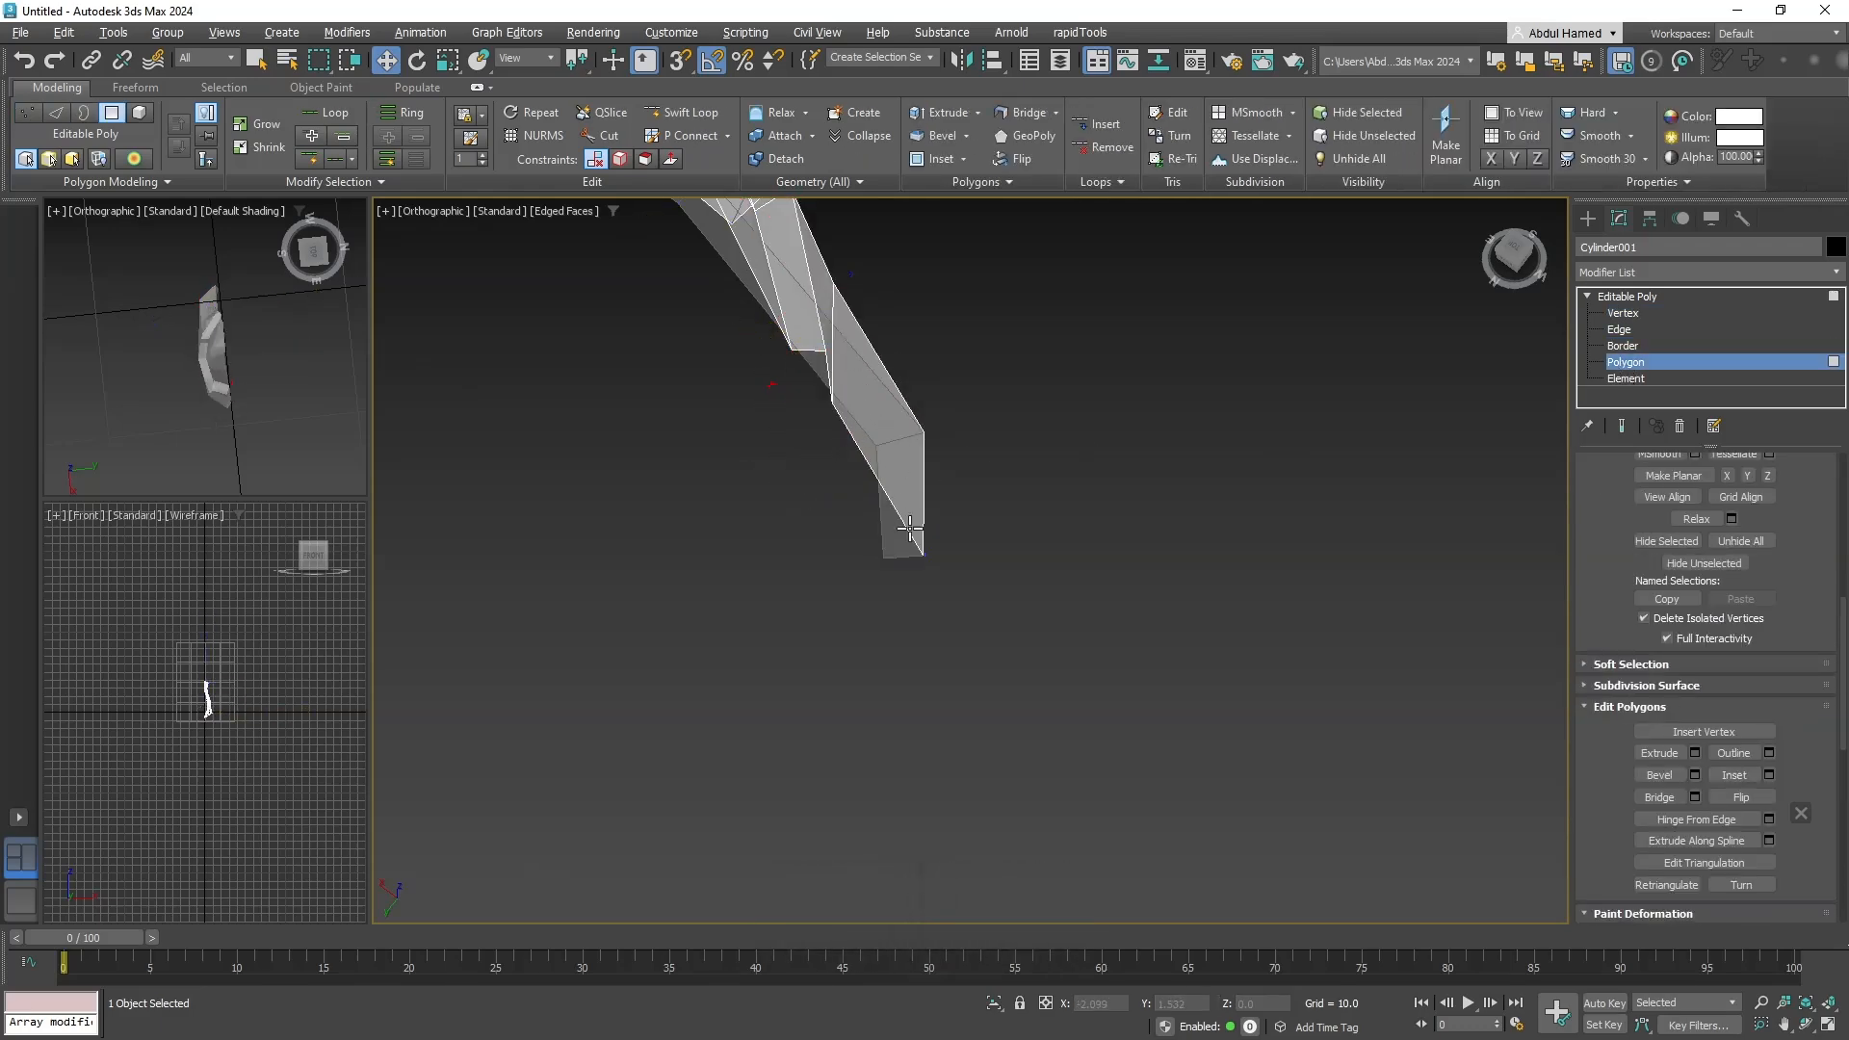
# Cut an edge from the left prong loop's front vertex to the lower left corner of the rim's curved inner border.
pyautogui.keyDown('alt'); pyautogui.moveTo(910, 529); pyautogui.dragTo(864, 551, button='middle'); pyautogui.keyUp('alt')
pyautogui.scroll(5, 836, 548)
pyautogui.keyDown('alt'); pyautogui.moveTo(895, 636); pyautogui.dragTo(915, 678, button='middle'); pyautogui.keyUp('alt')
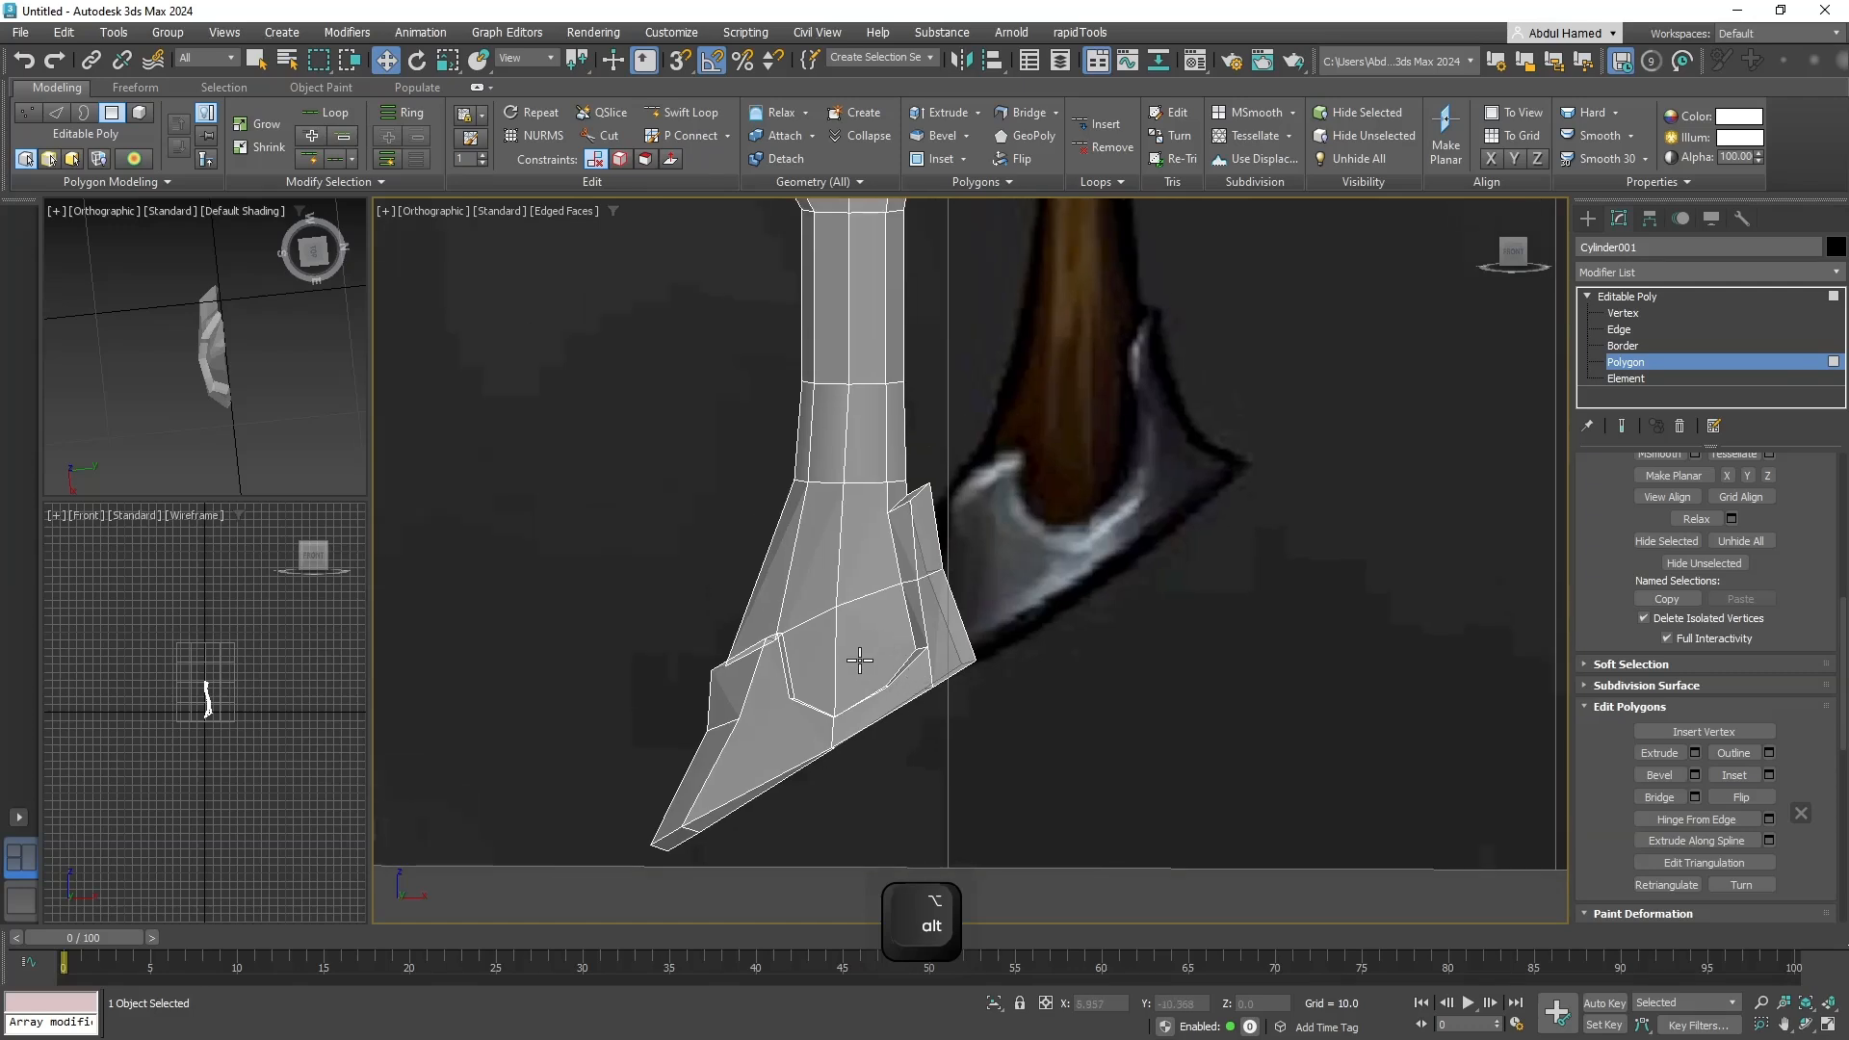
pyautogui.keyDown('alt'); pyautogui.moveTo(859, 687); pyautogui.dragTo(924, 645, button='middle'); pyautogui.keyUp('alt')
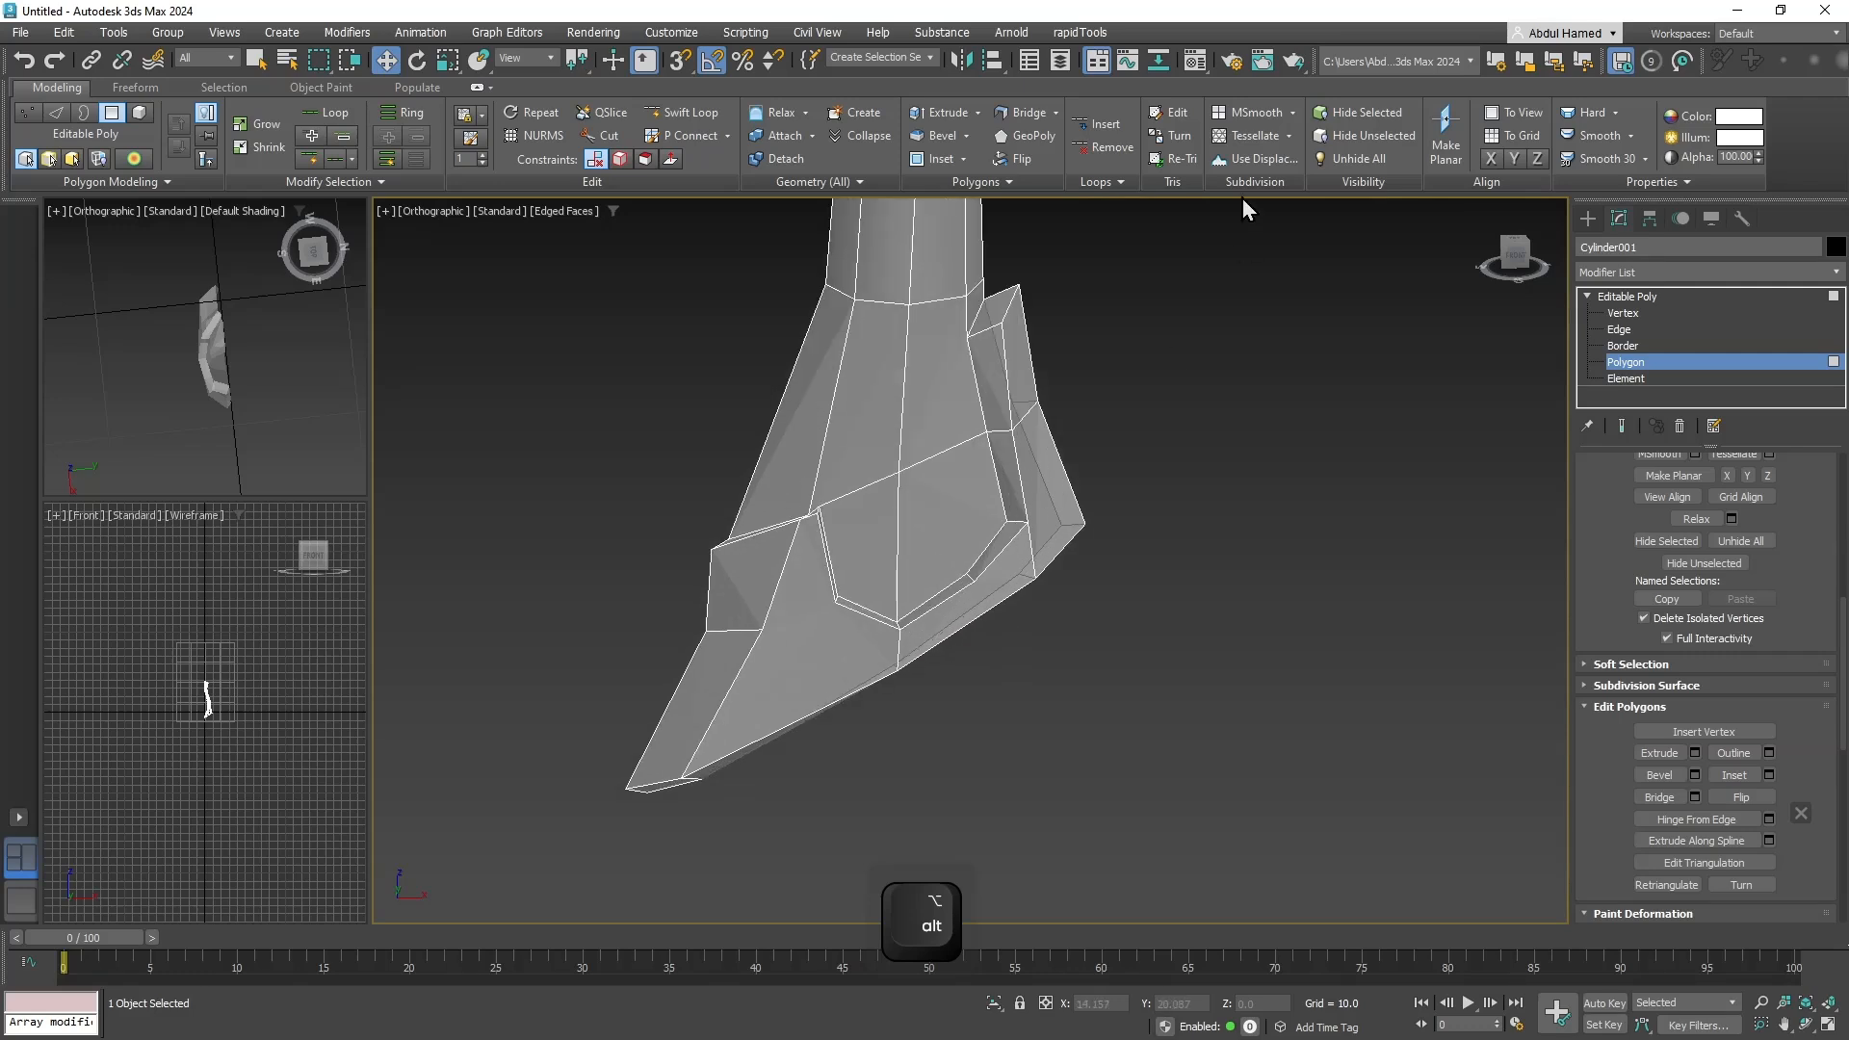
pyautogui.click(601, 135)
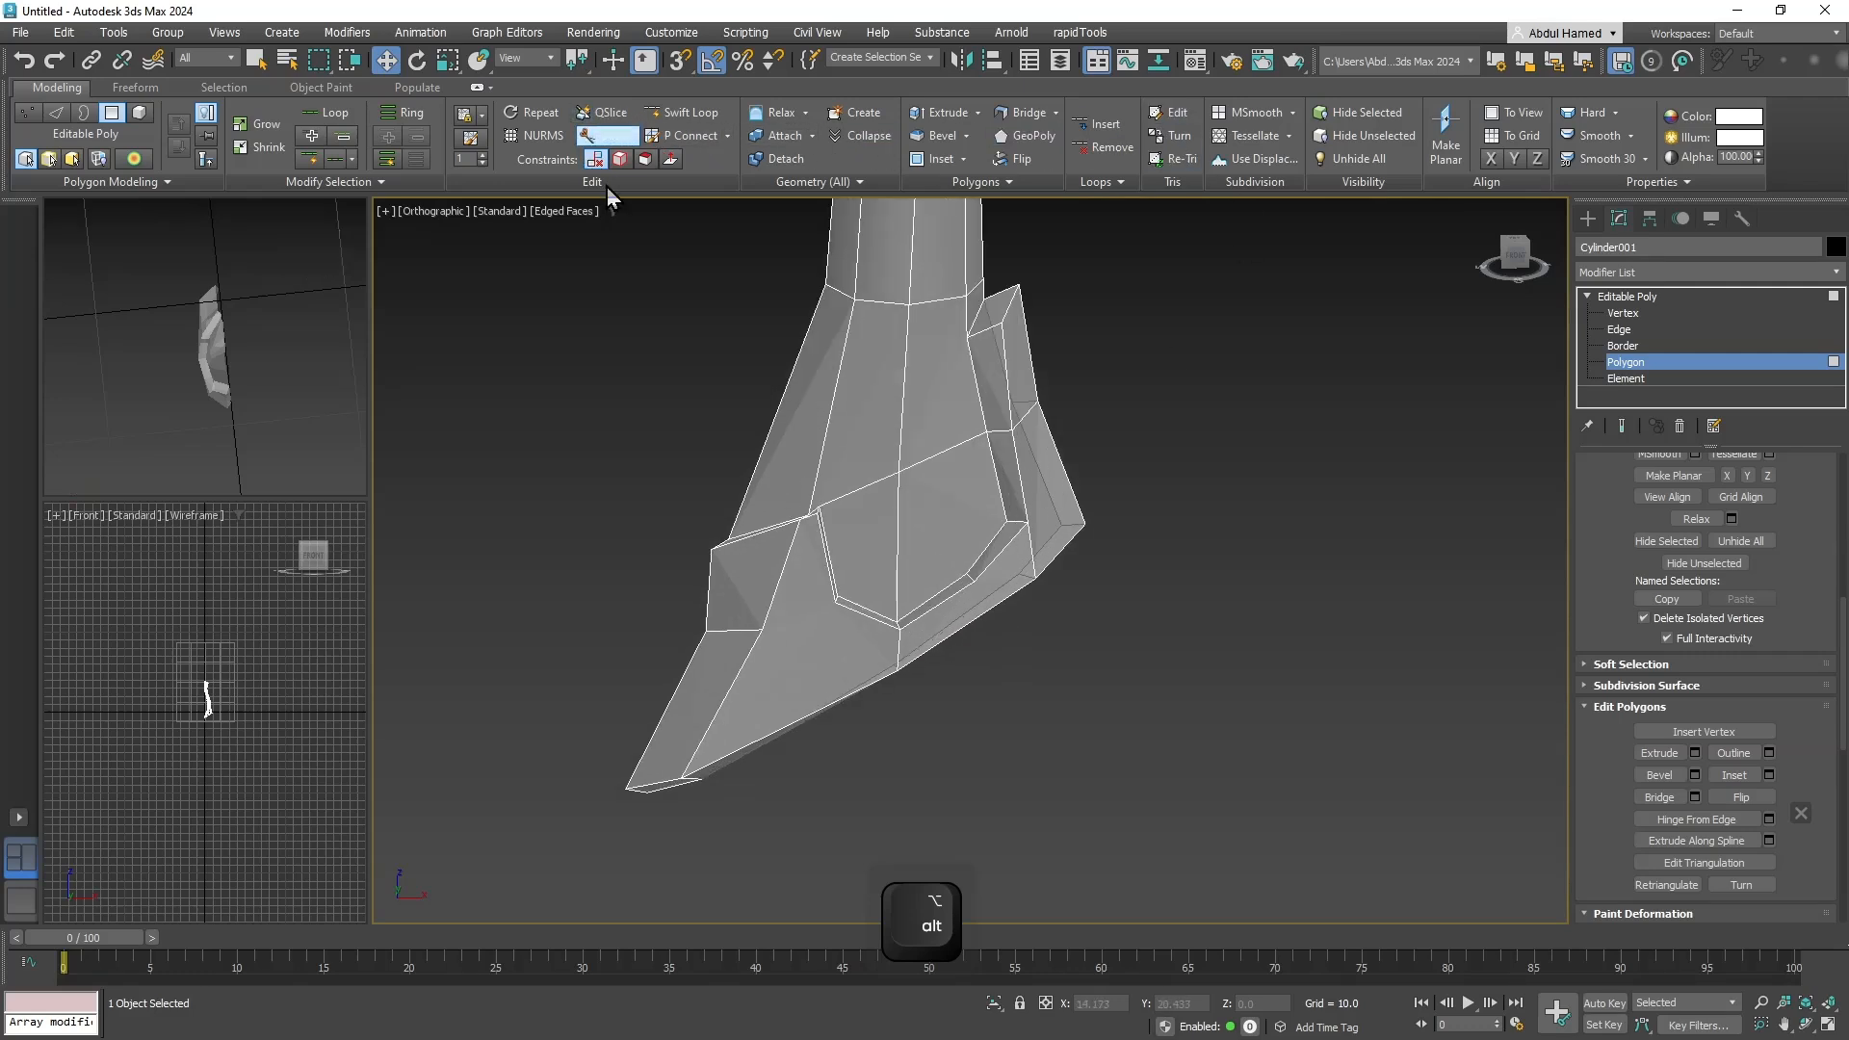
pyautogui.click(763, 631)
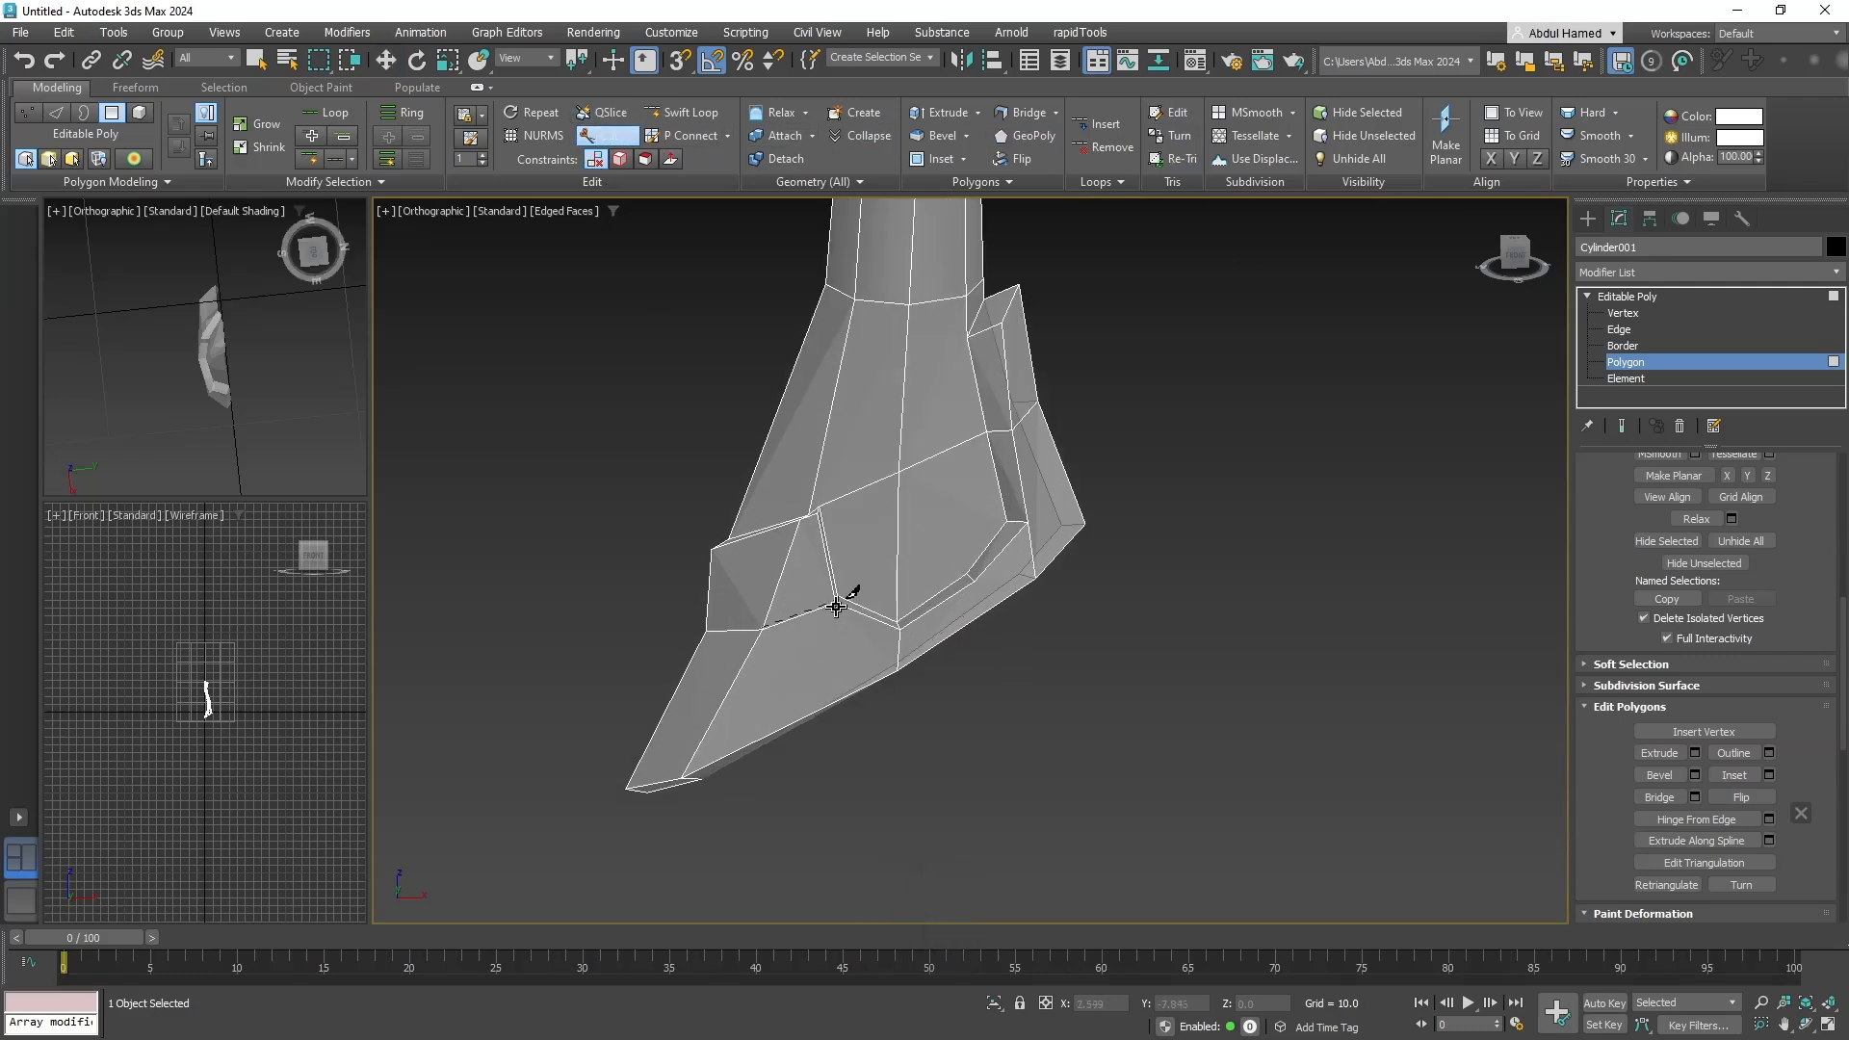
pyautogui.keyDown('alt'); pyautogui.moveTo(994, 639); pyautogui.dragTo(951, 697, button='middle'); pyautogui.keyUp('alt')
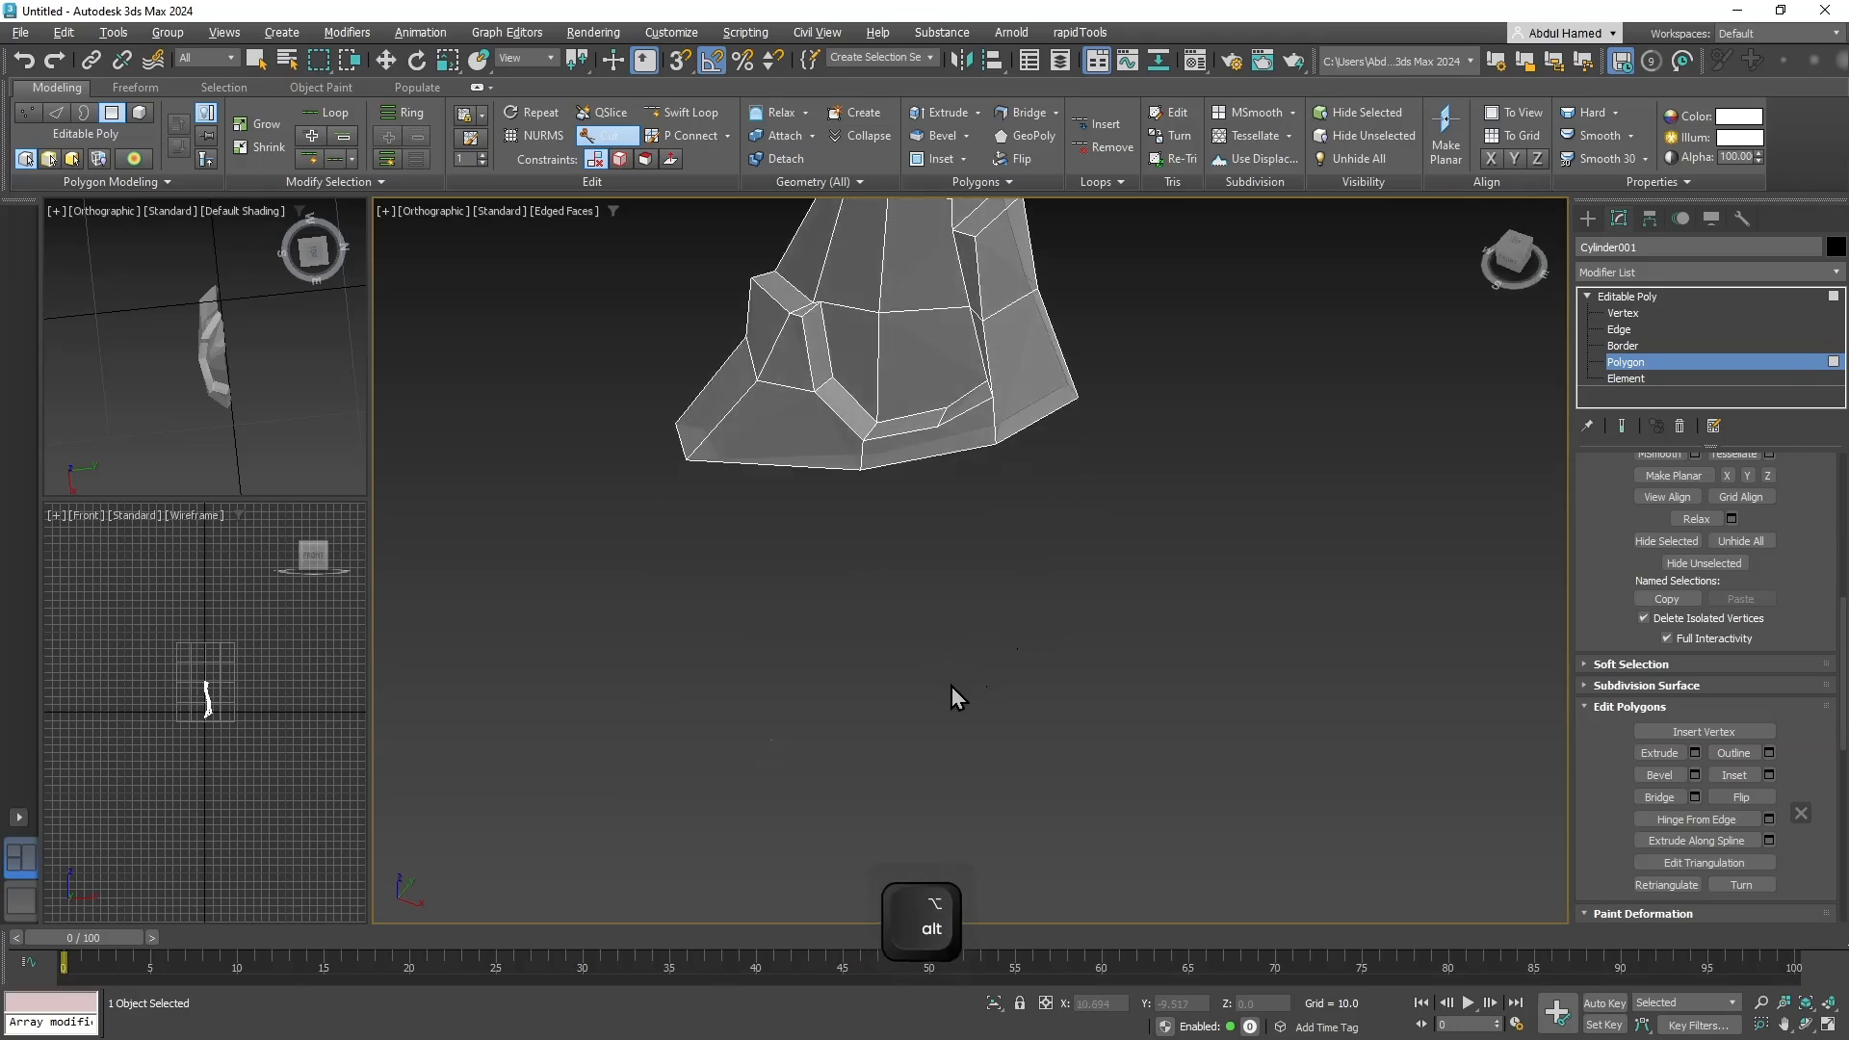
pyautogui.keyDown('alt'); pyautogui.moveTo(792, 512); pyautogui.dragTo(860, 463, button='middle'); pyautogui.keyUp('alt')
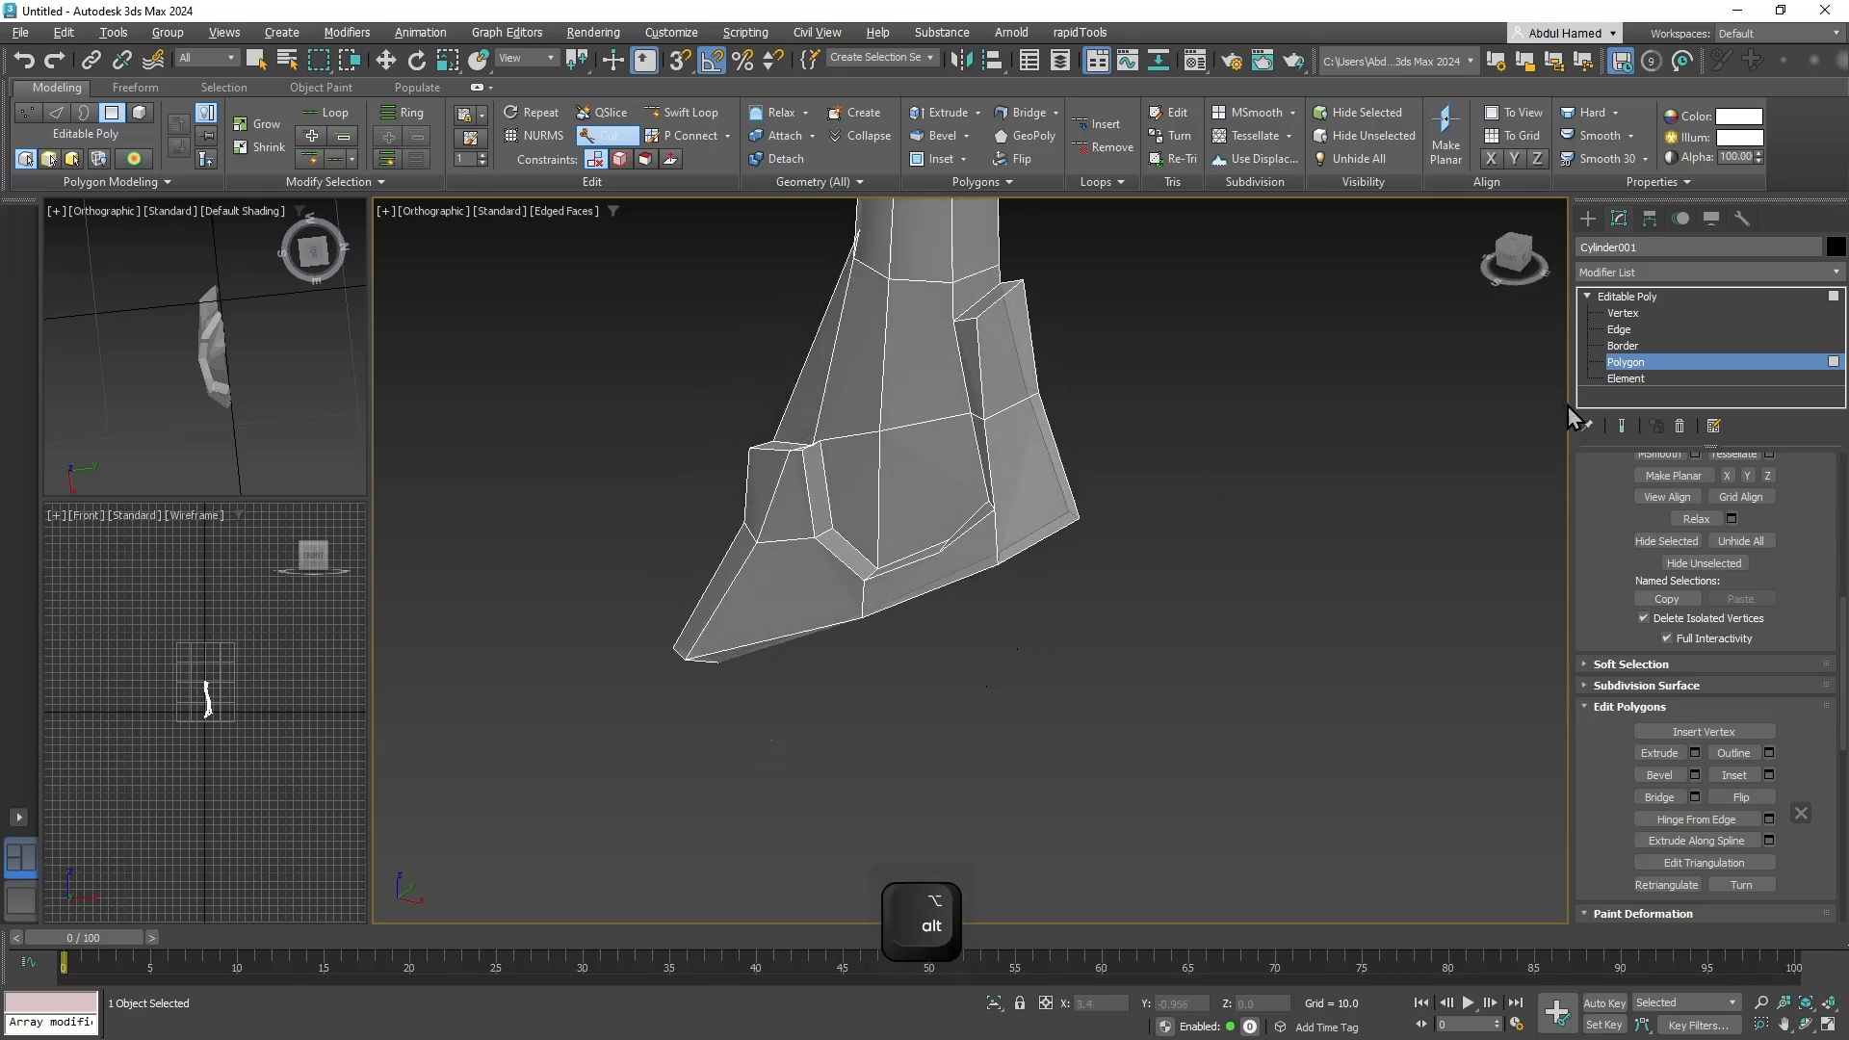
# Move the short edge at the upper left end of the rim's inner border up and toward the handle's centre.
pyautogui.click(1622, 329)
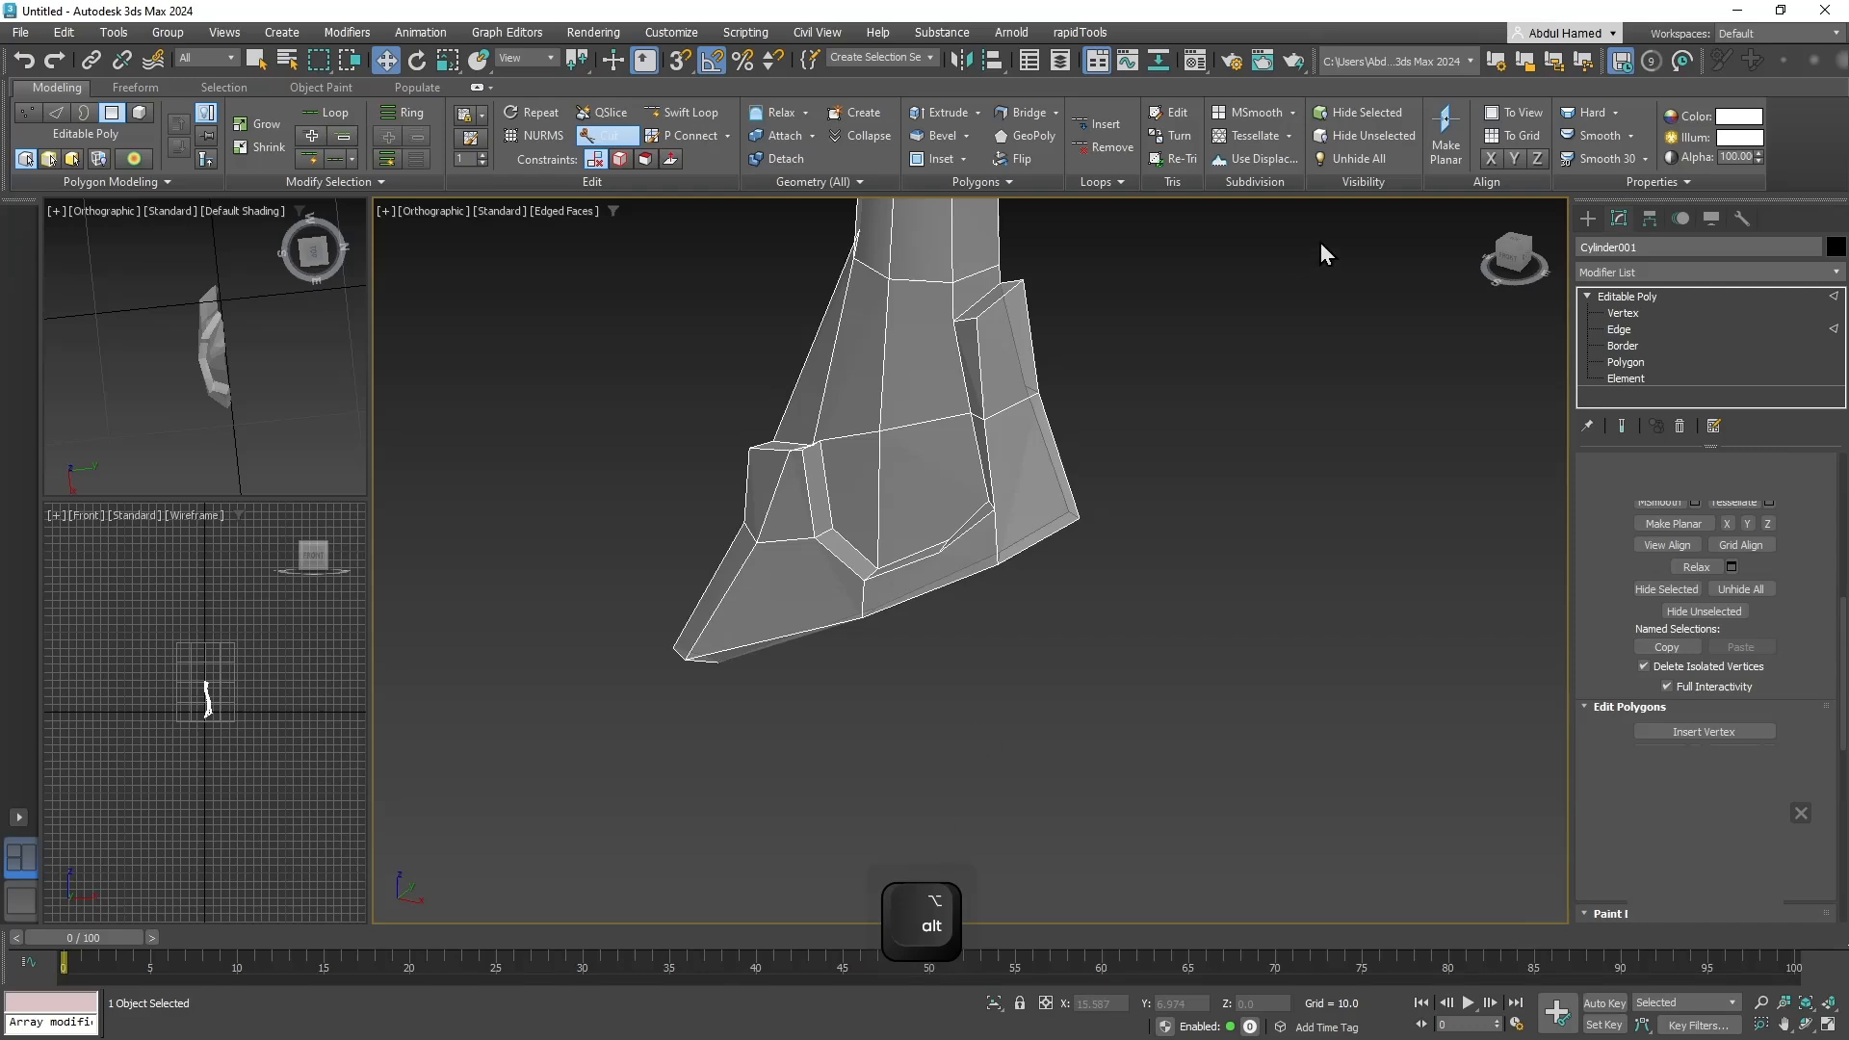
pyautogui.keyDown('alt'); pyautogui.moveTo(1498, 300); pyautogui.dragTo(1423, 331, button='middle'); pyautogui.keyUp('alt')
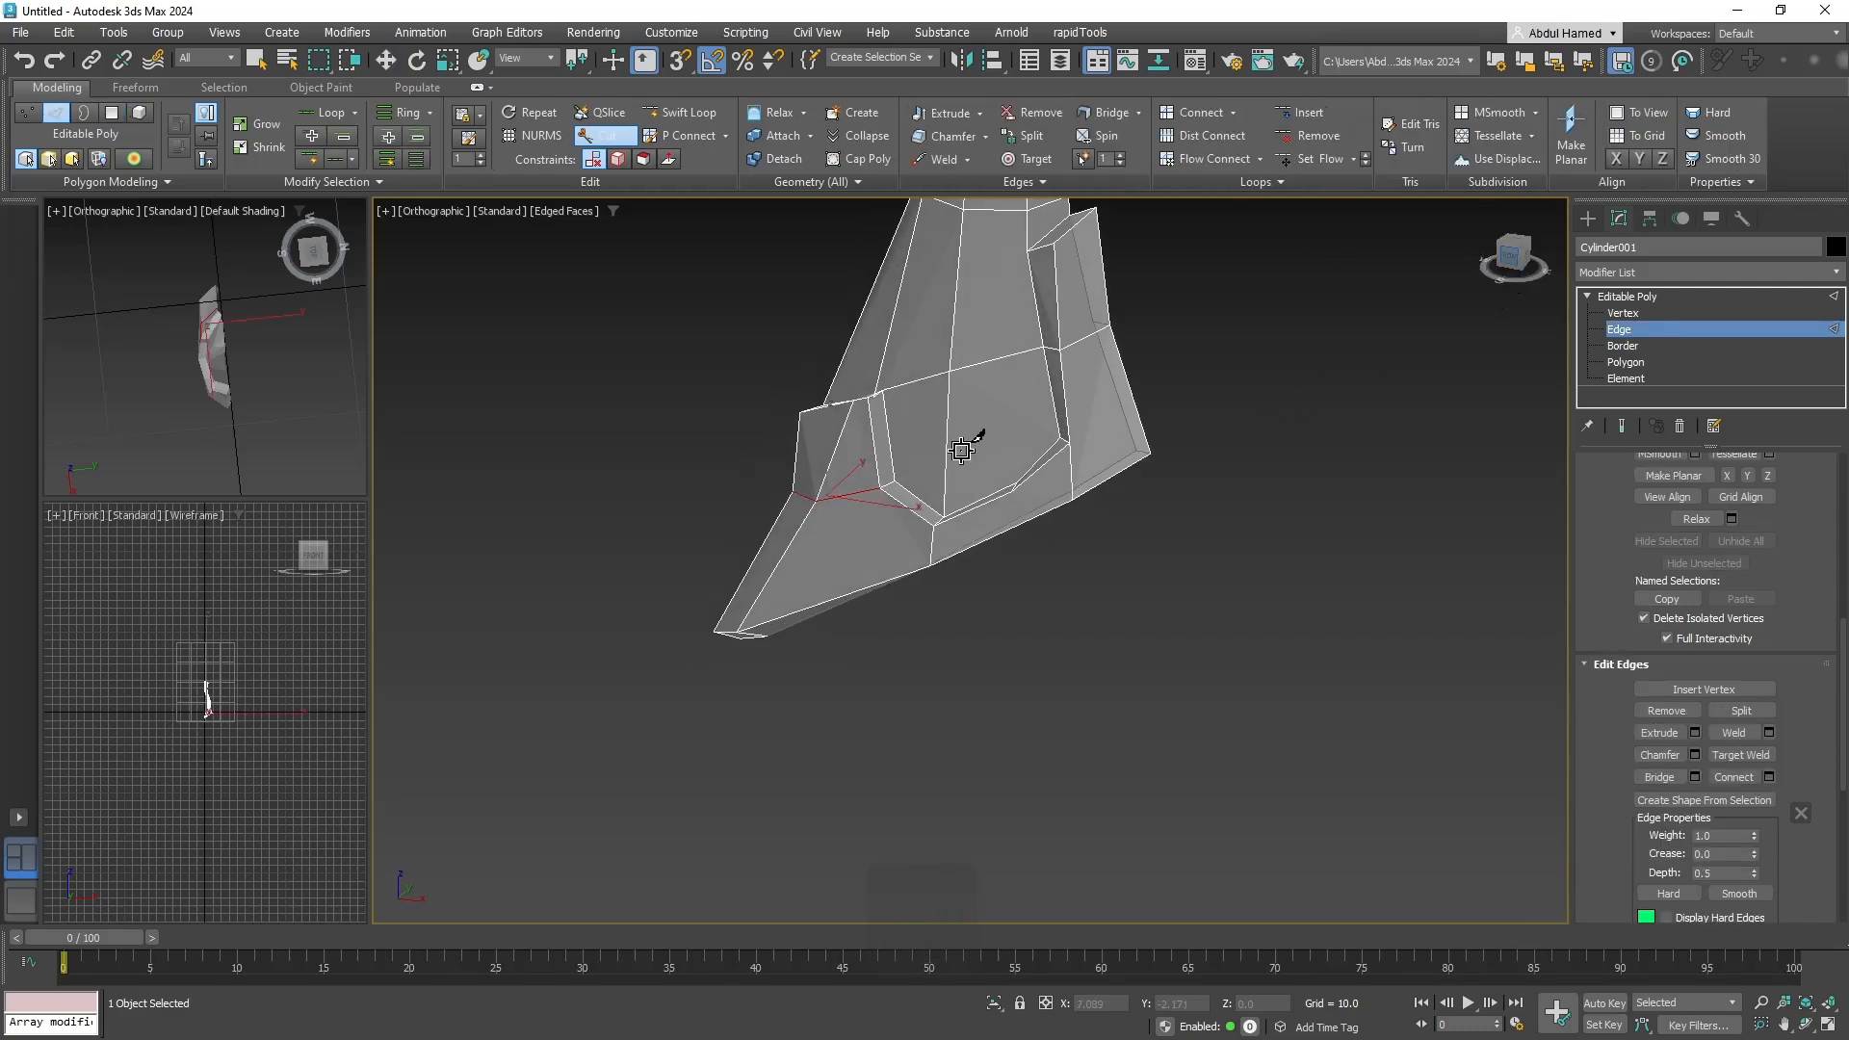
pyautogui.press('f')
pyautogui.scroll(6, 916, 504)
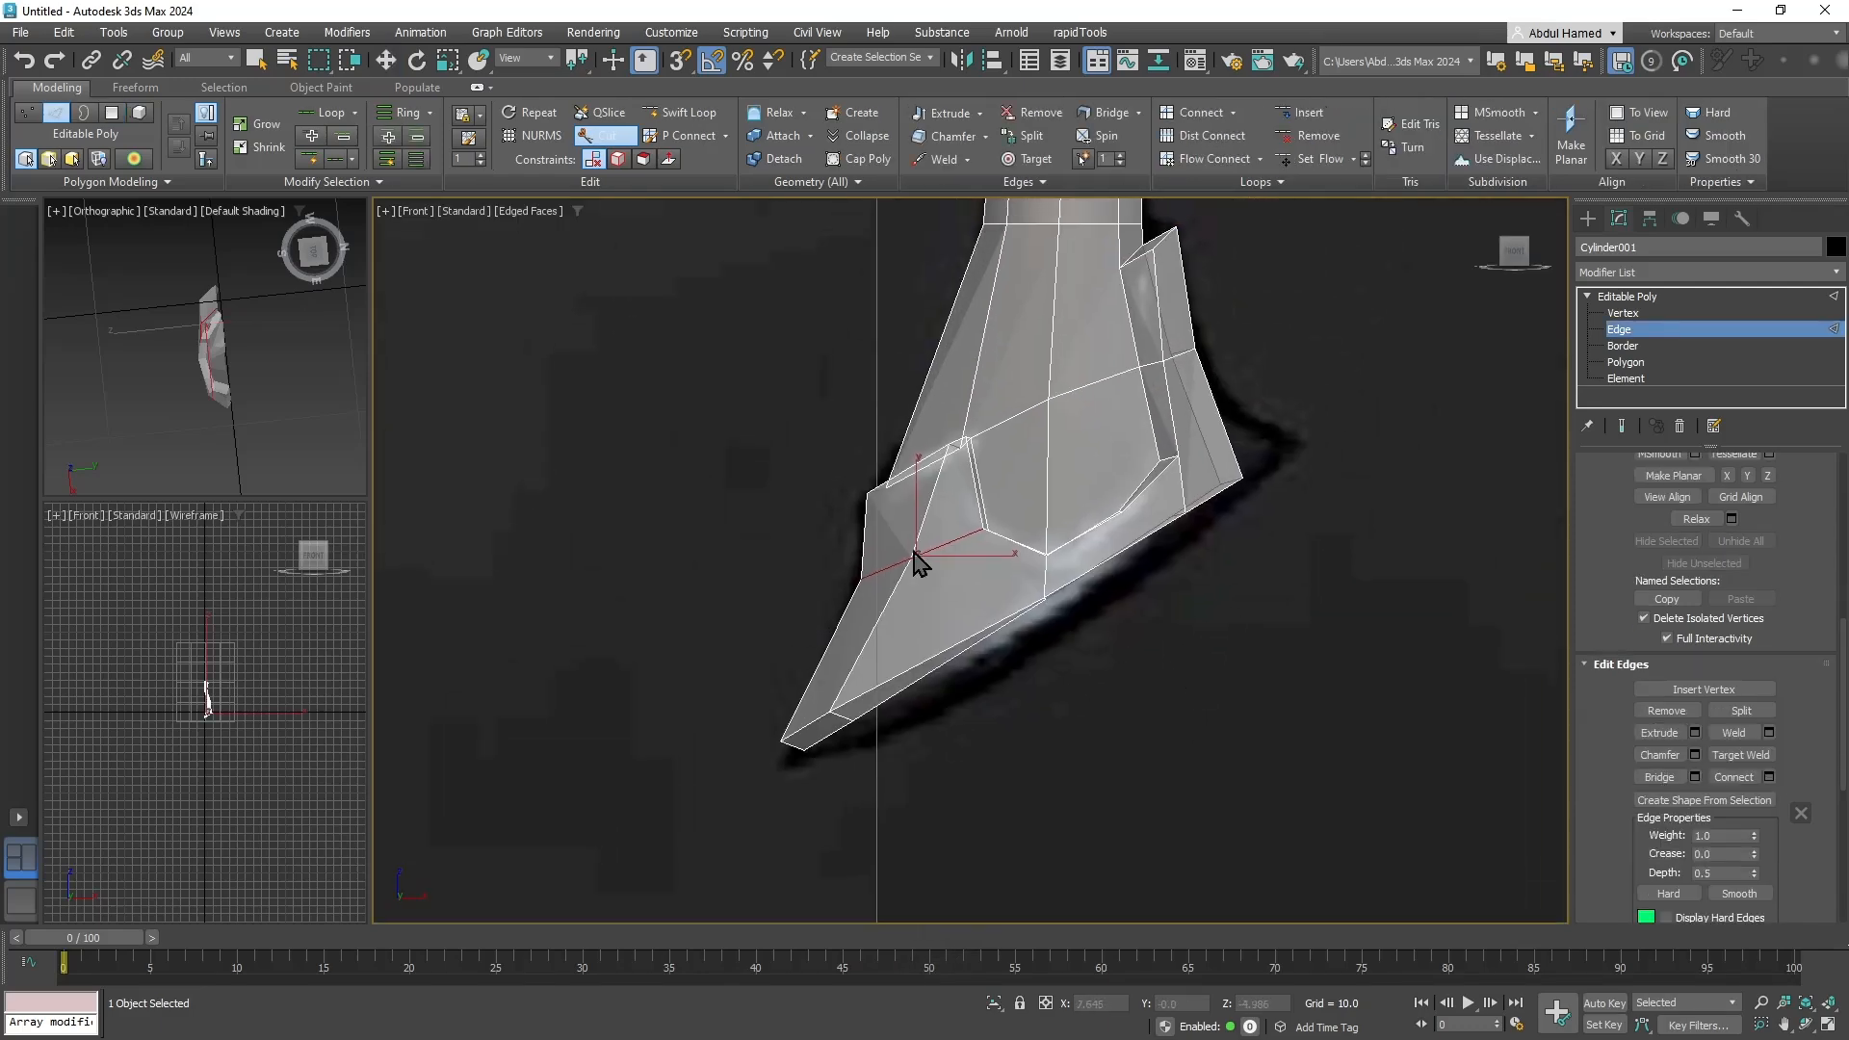
pyautogui.press('w')
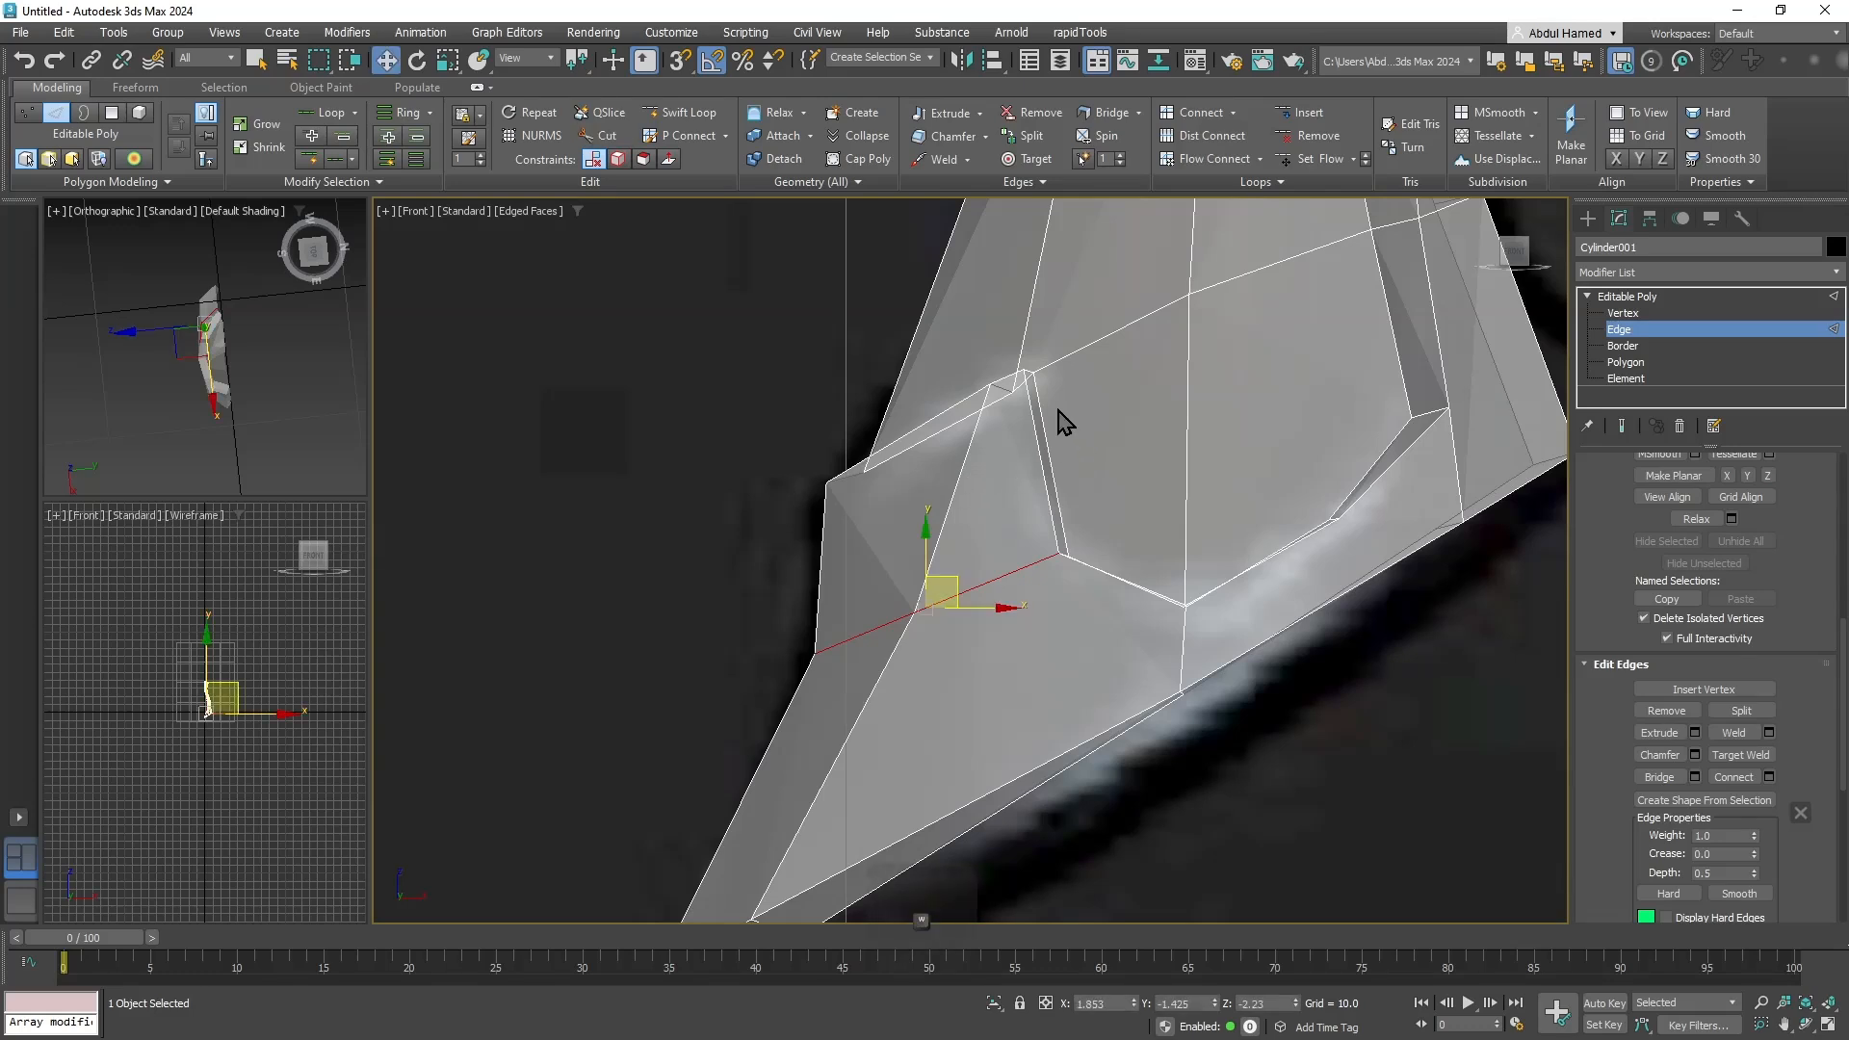
pyautogui.click(1028, 371)
pyautogui.moveTo(1061, 350); pyautogui.dragTo(1109, 316)
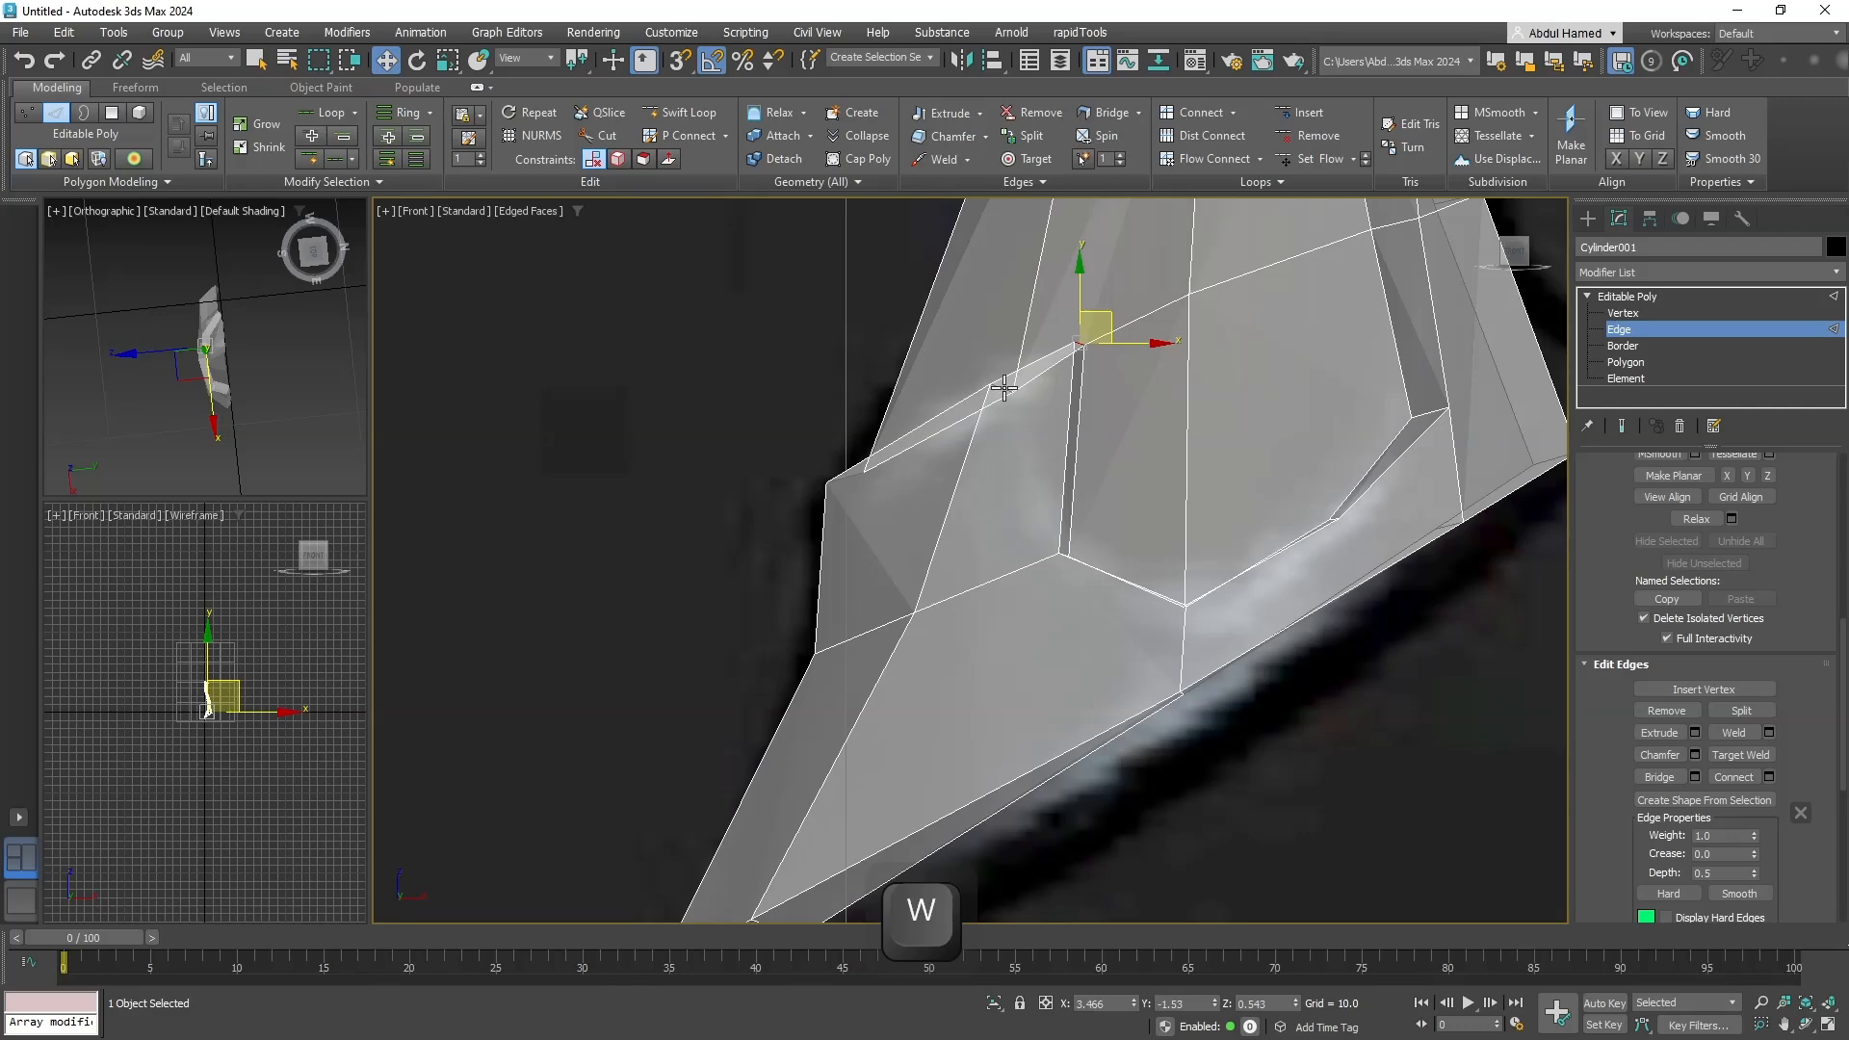
# Move the short edge at the upper left end of the rim's inner border slightly down.
pyautogui.click(1004, 387)
pyautogui.click(1002, 382)
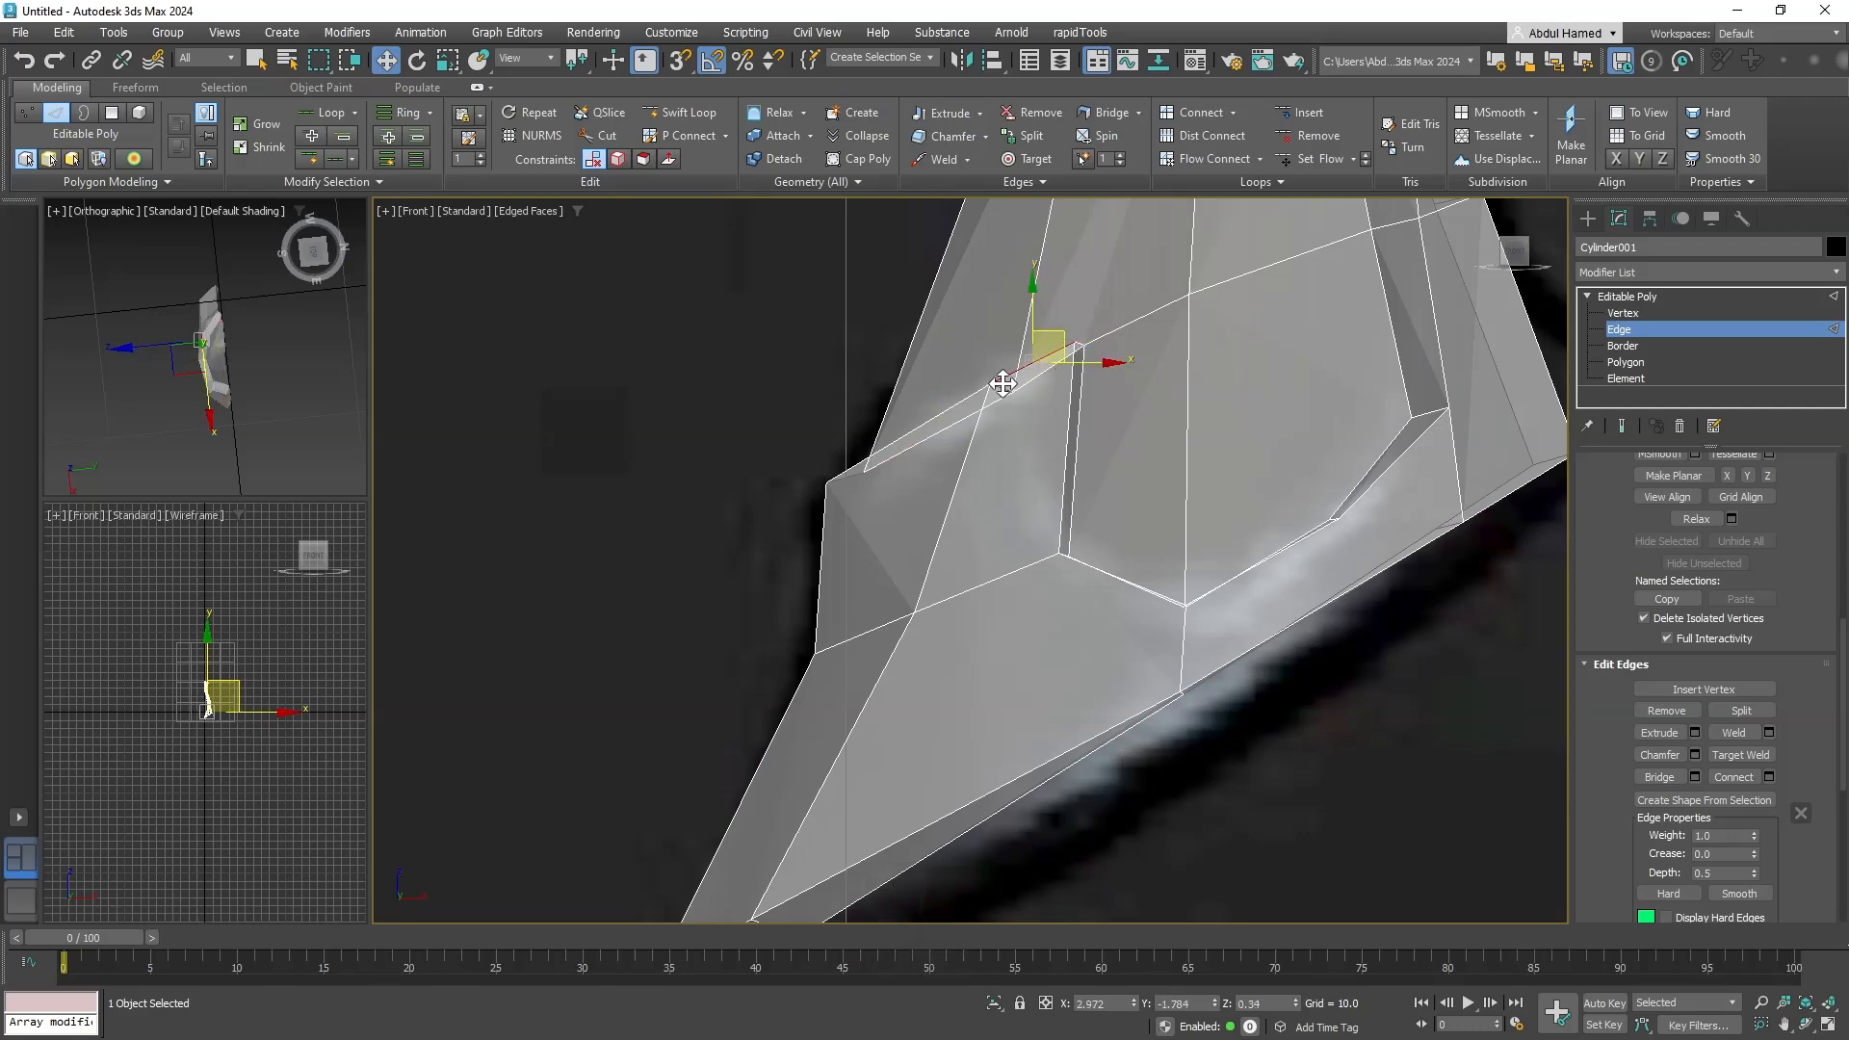
pyautogui.keyDown('alt'); pyautogui.moveTo(1034, 396); pyautogui.dragTo(1062, 514, button='middle'); pyautogui.keyUp('alt')
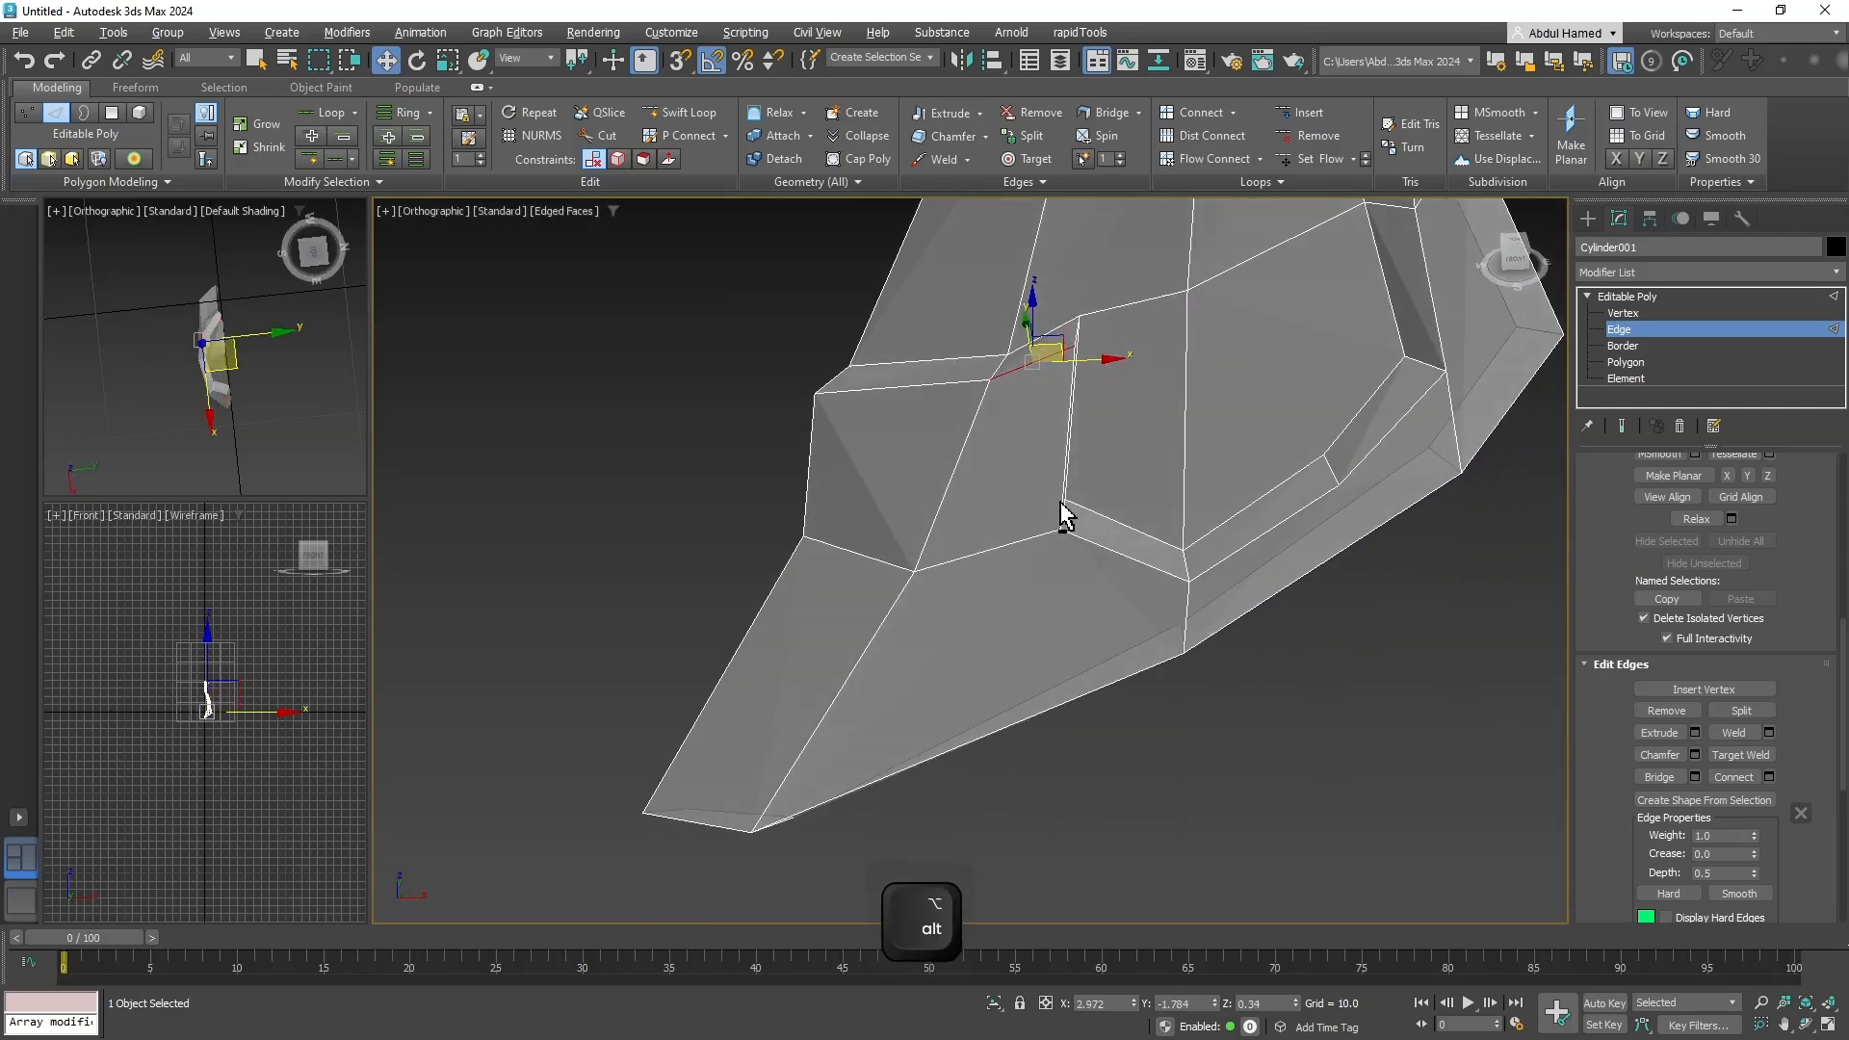
pyautogui.click(1000, 366)
pyautogui.keyDown('alt'); pyautogui.moveTo(1031, 401); pyautogui.dragTo(1025, 349, button='middle'); pyautogui.keyUp('alt')
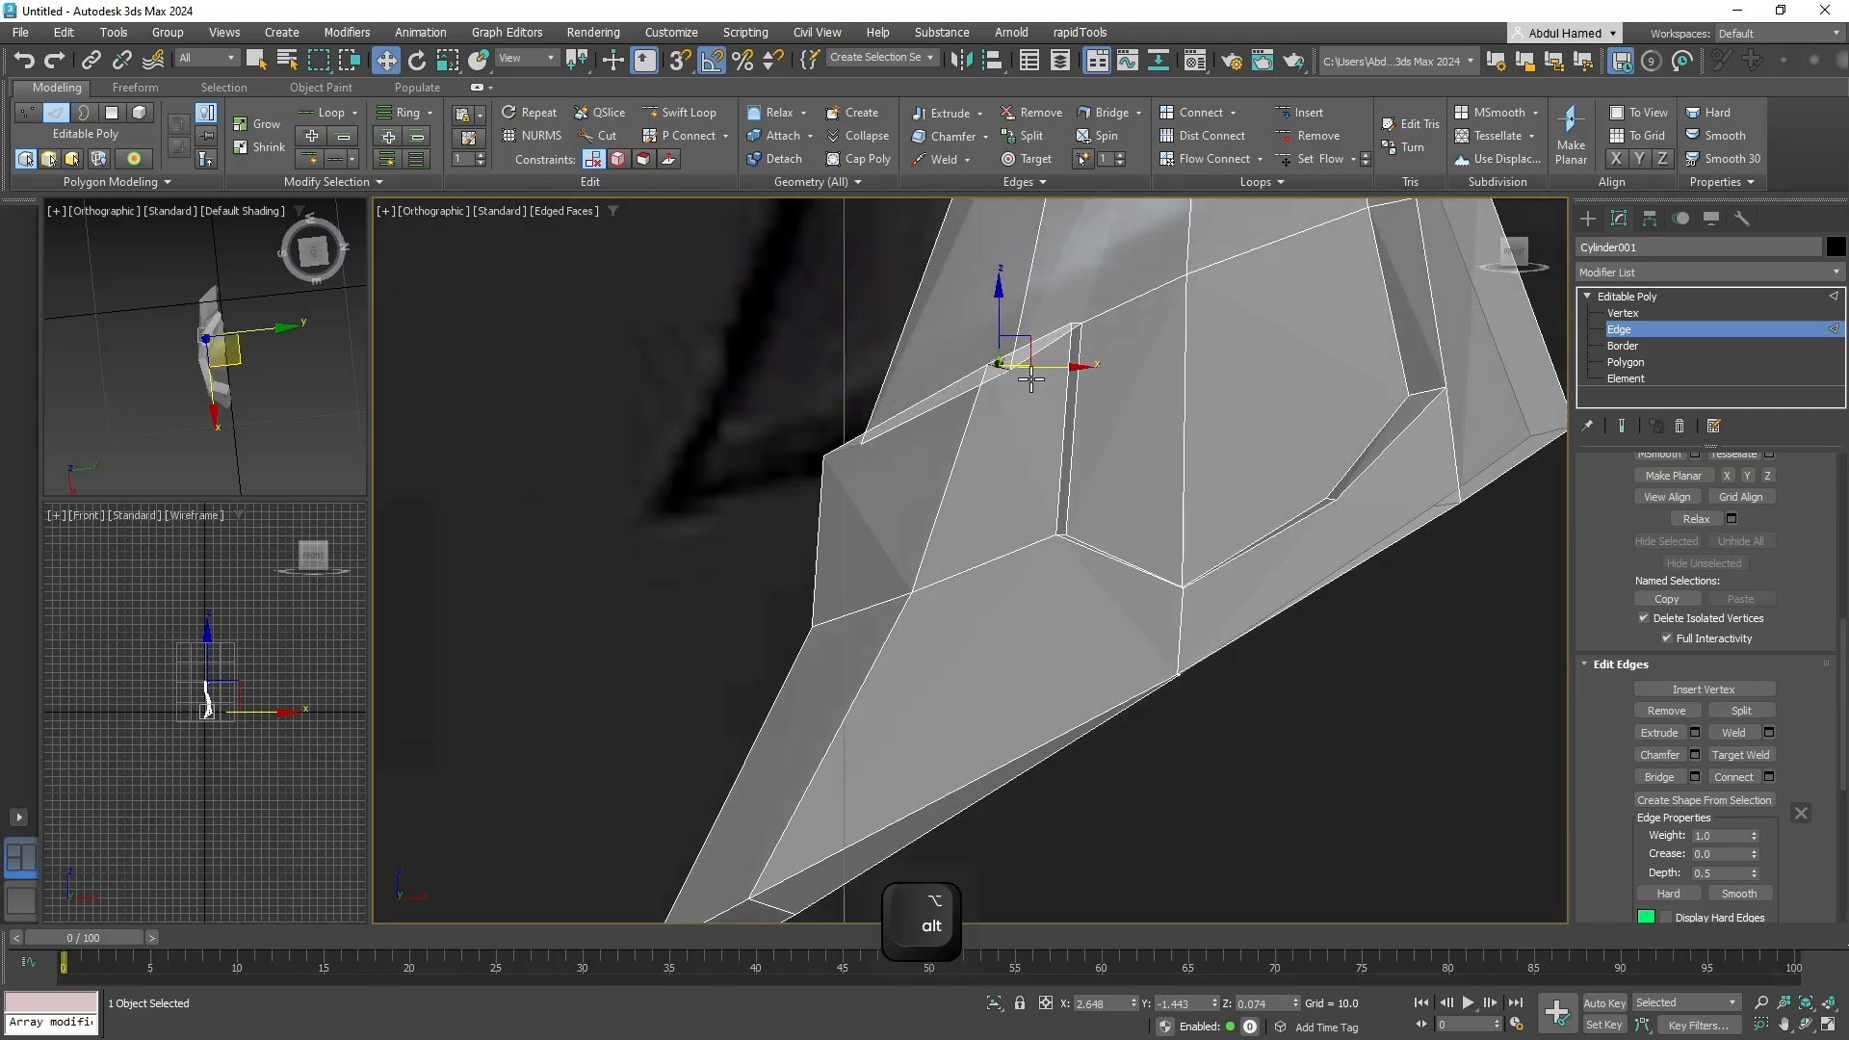
pyautogui.press('f')
pyautogui.press('z')
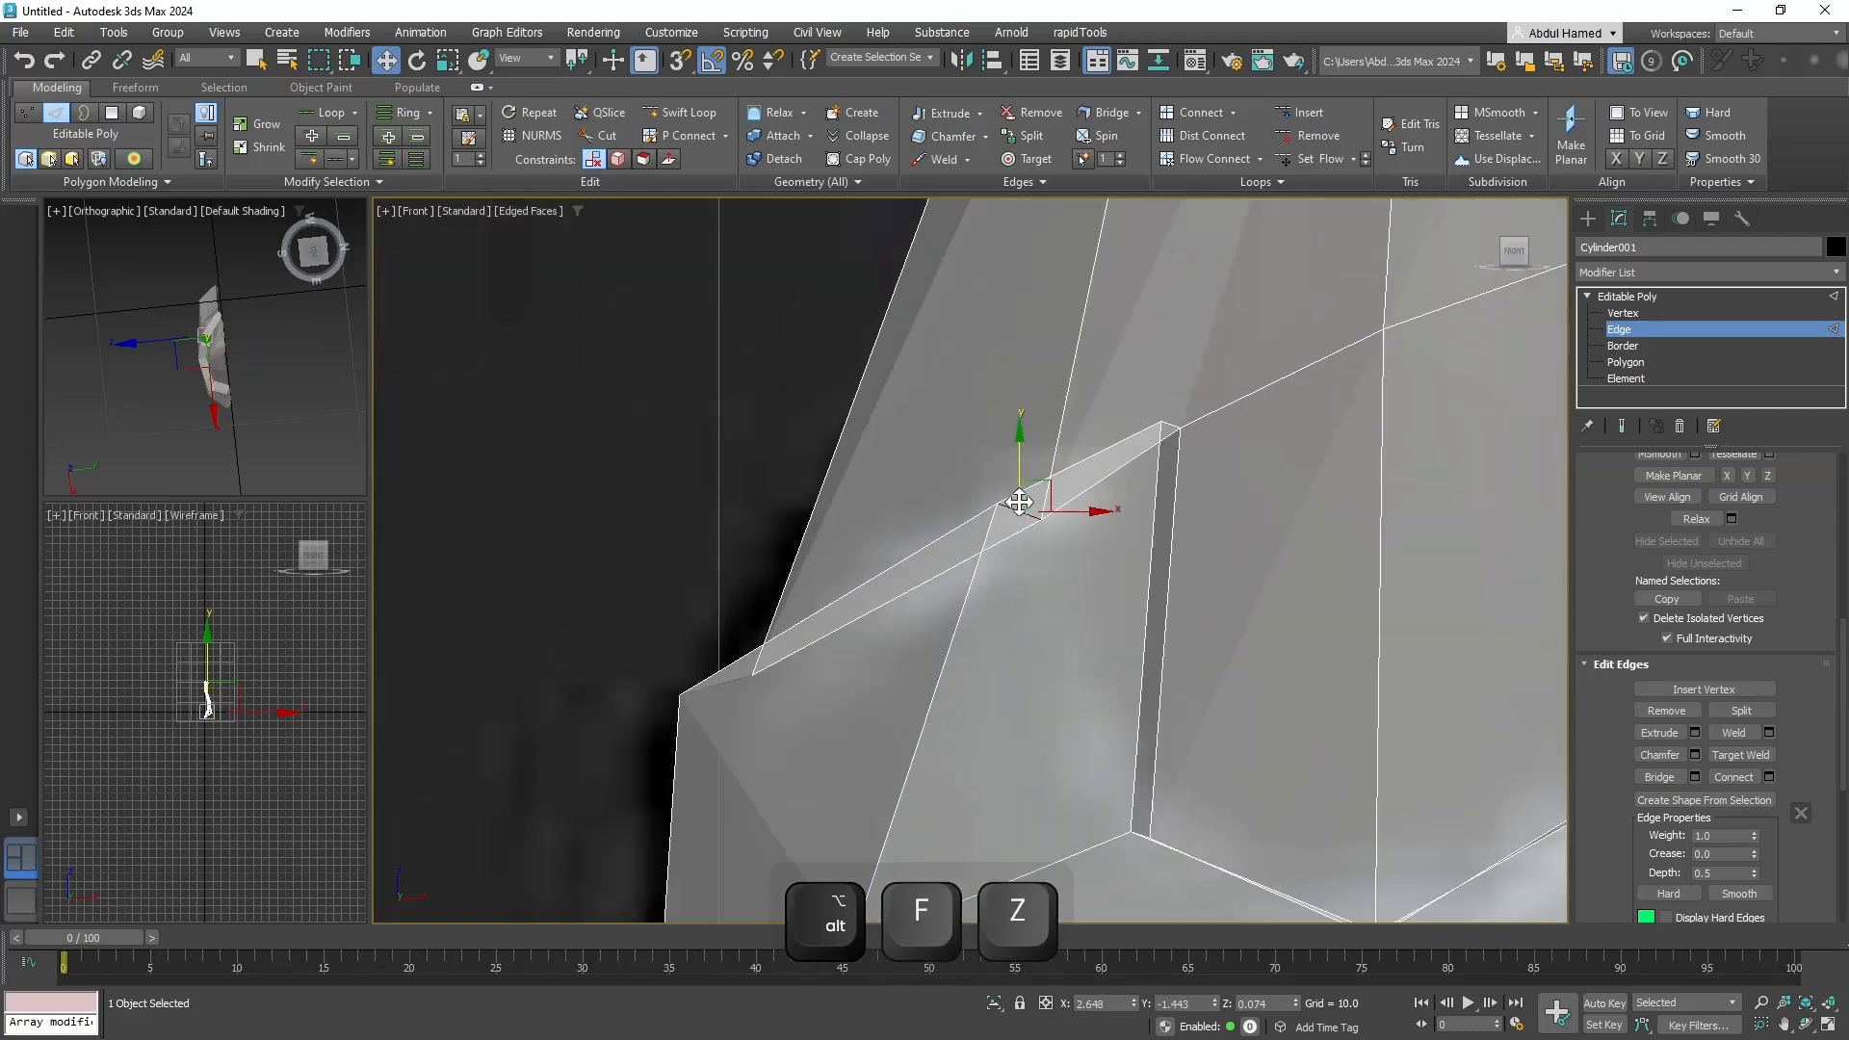
pyautogui.scroll(-2, 1018, 502)
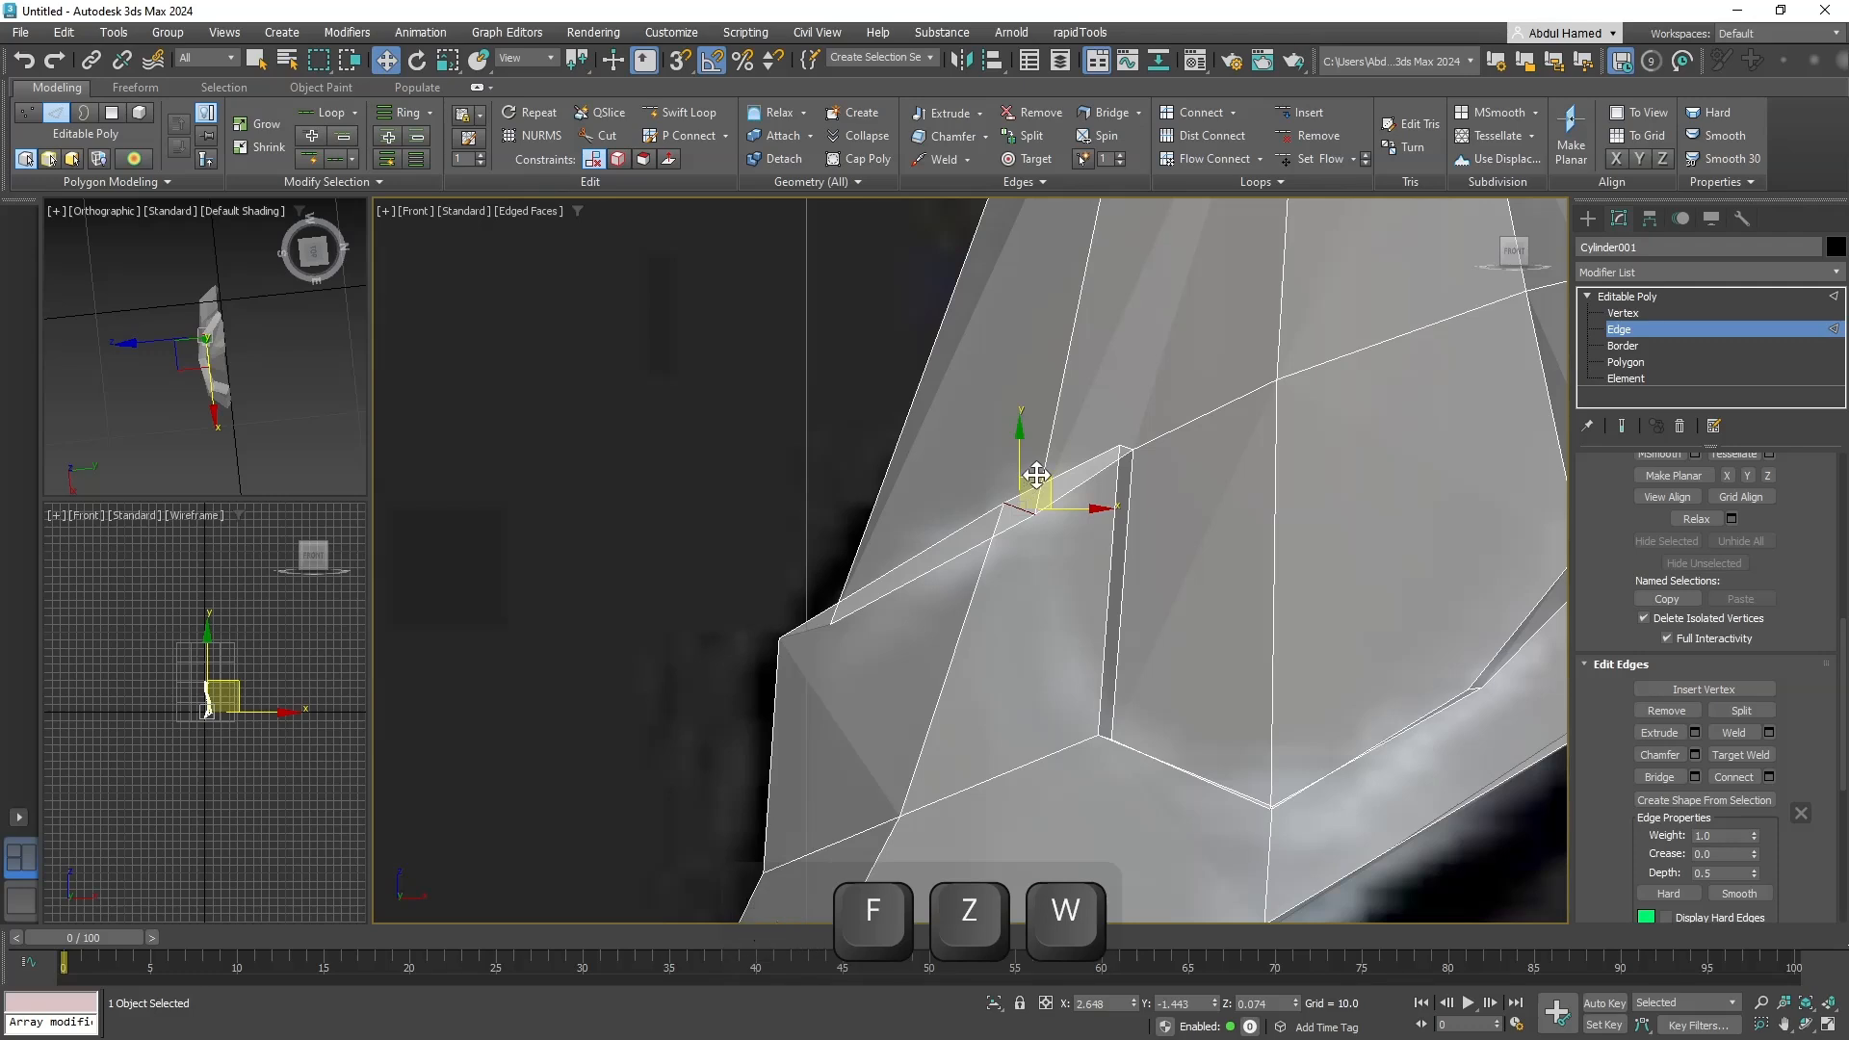
pyautogui.moveTo(1036, 474); pyautogui.dragTo(1040, 482)
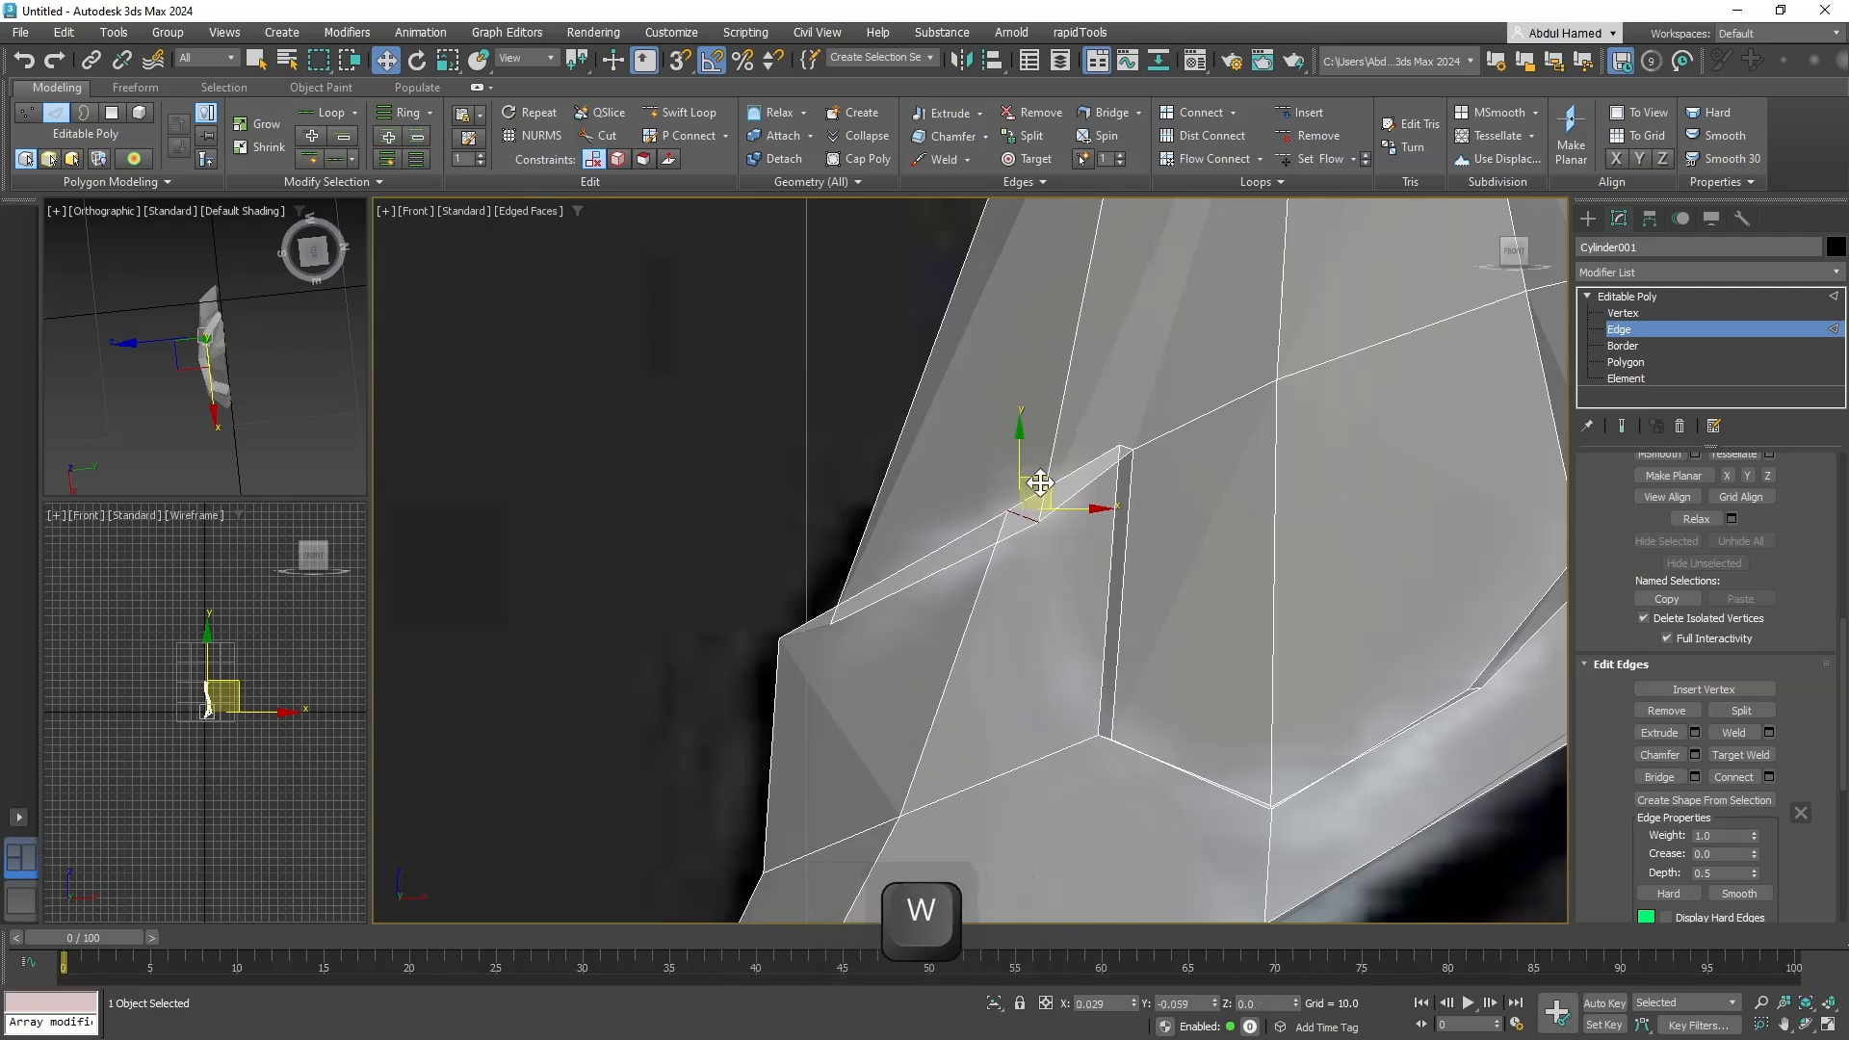
# Lower the two front vertices along the rim's upper left edge by about 0.05, and the left one about 0.1 more.
pyautogui.click(1623, 313)
pyautogui.click(1119, 446)
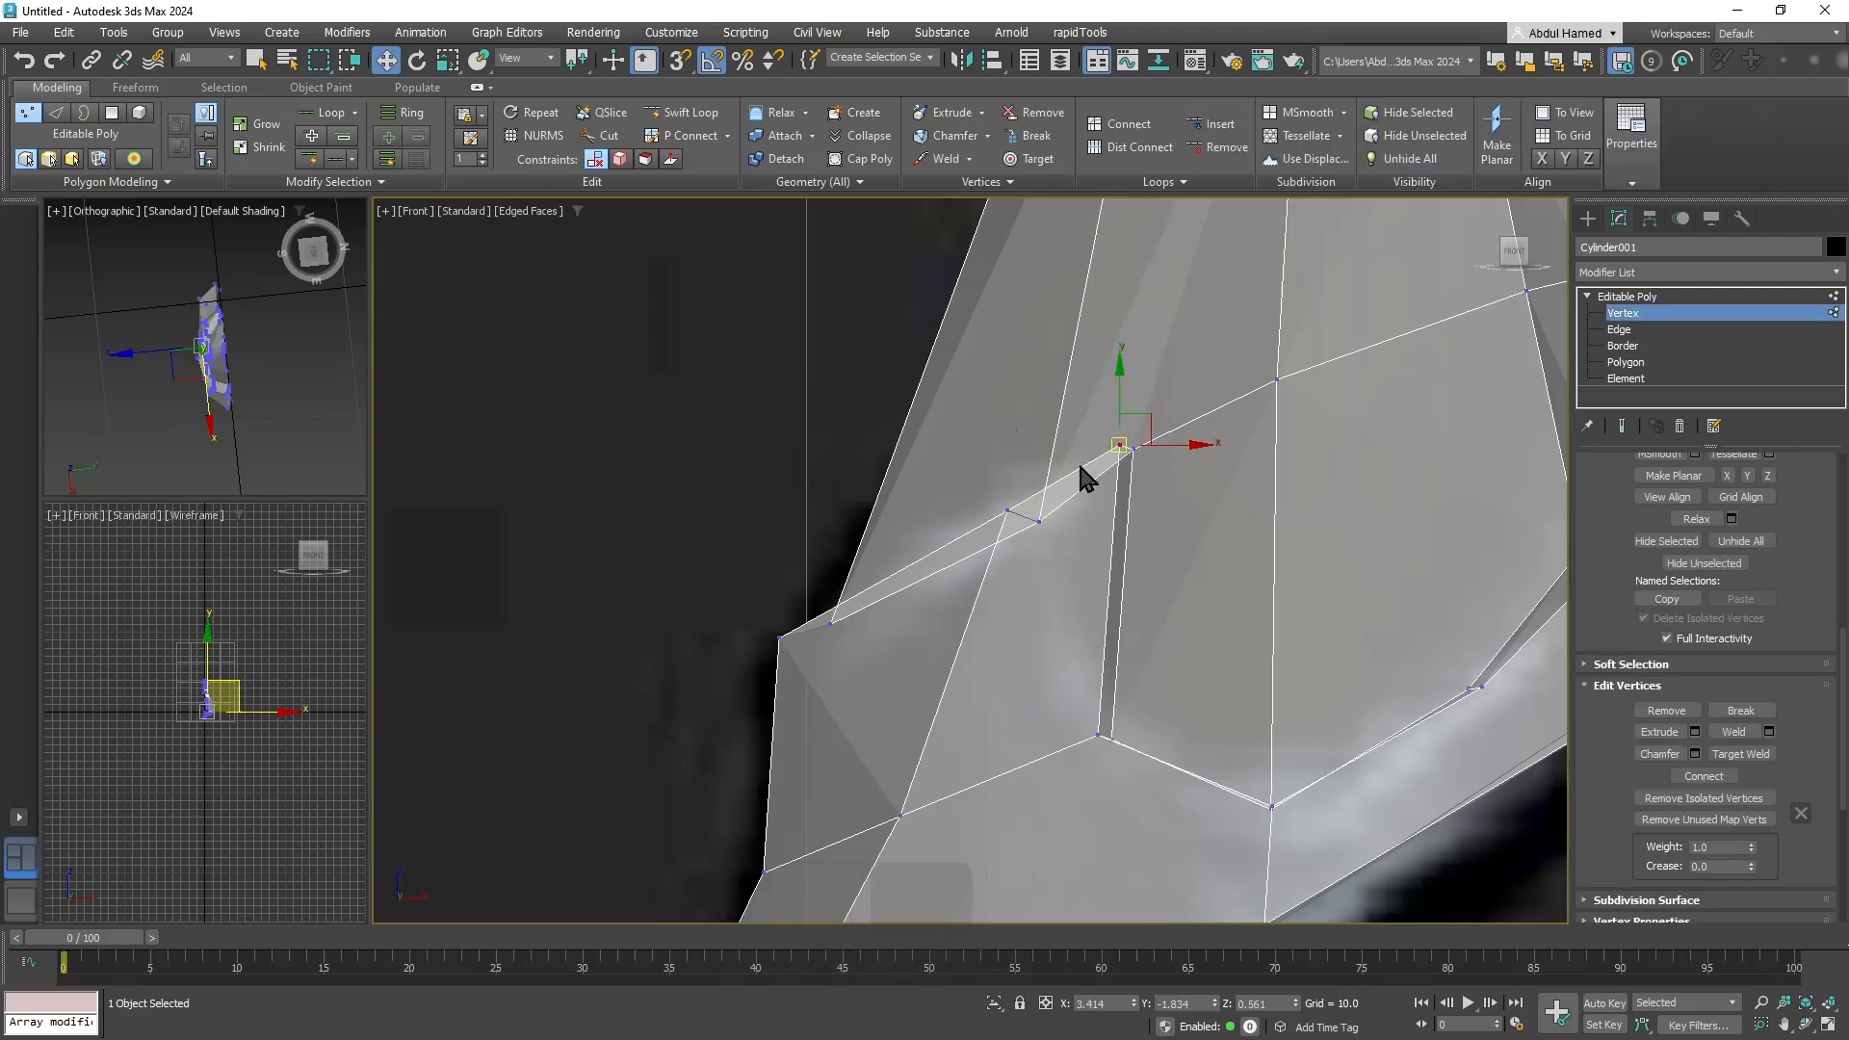
pyautogui.keyDown('ctrl'); pyautogui.click(1006, 521); pyautogui.keyUp('ctrl')
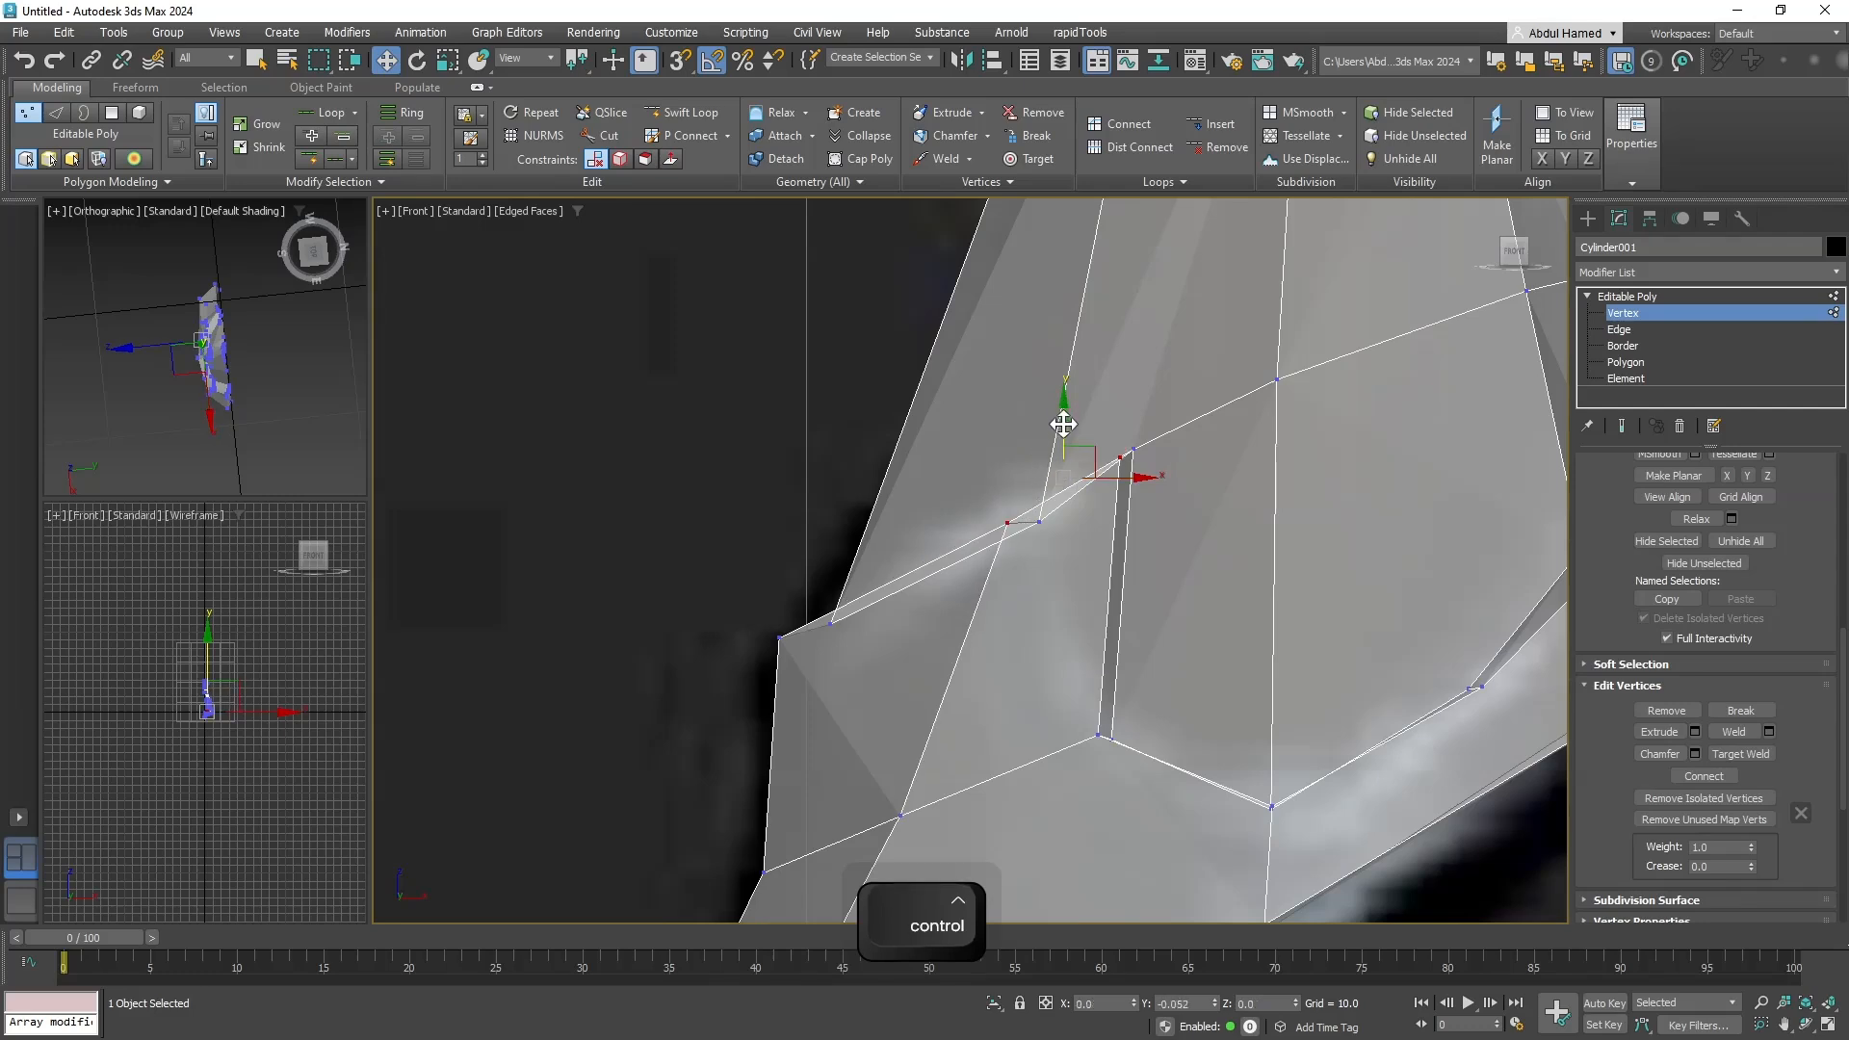
pyautogui.click(1008, 524)
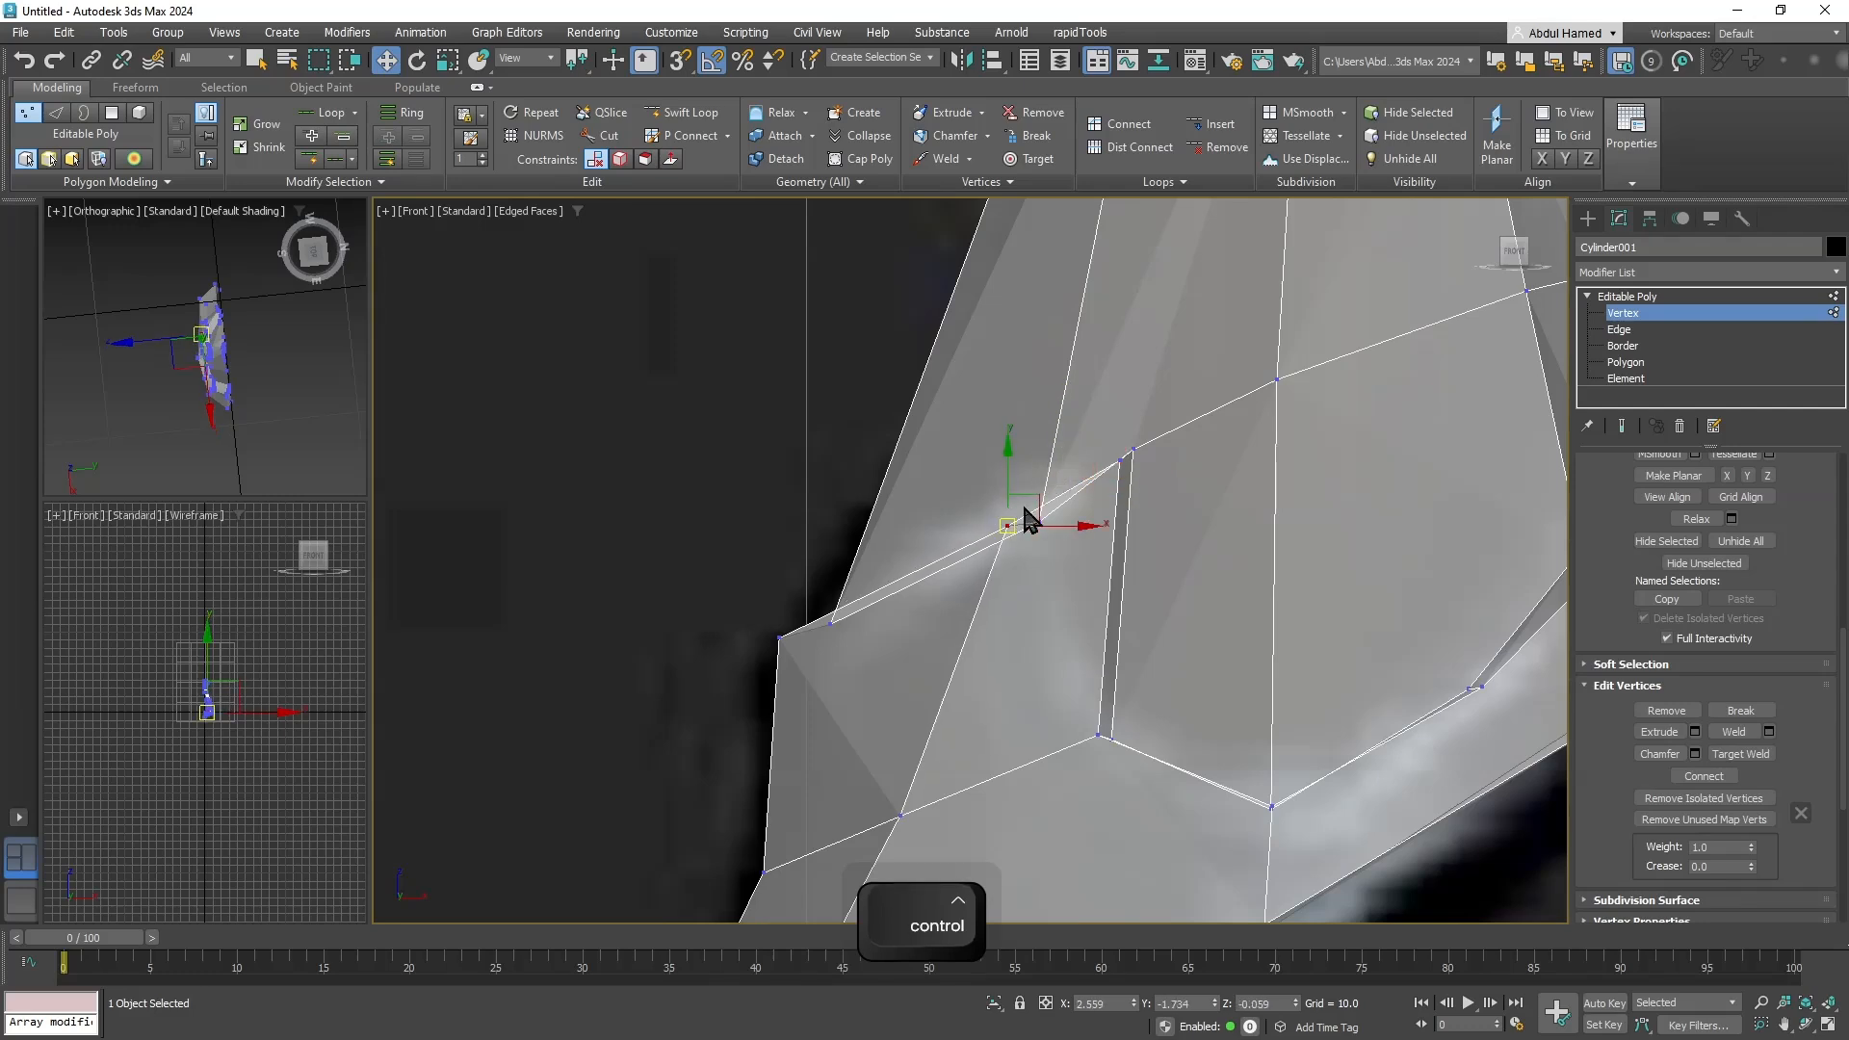
pyautogui.moveTo(1010, 493); pyautogui.dragTo(1013, 504)
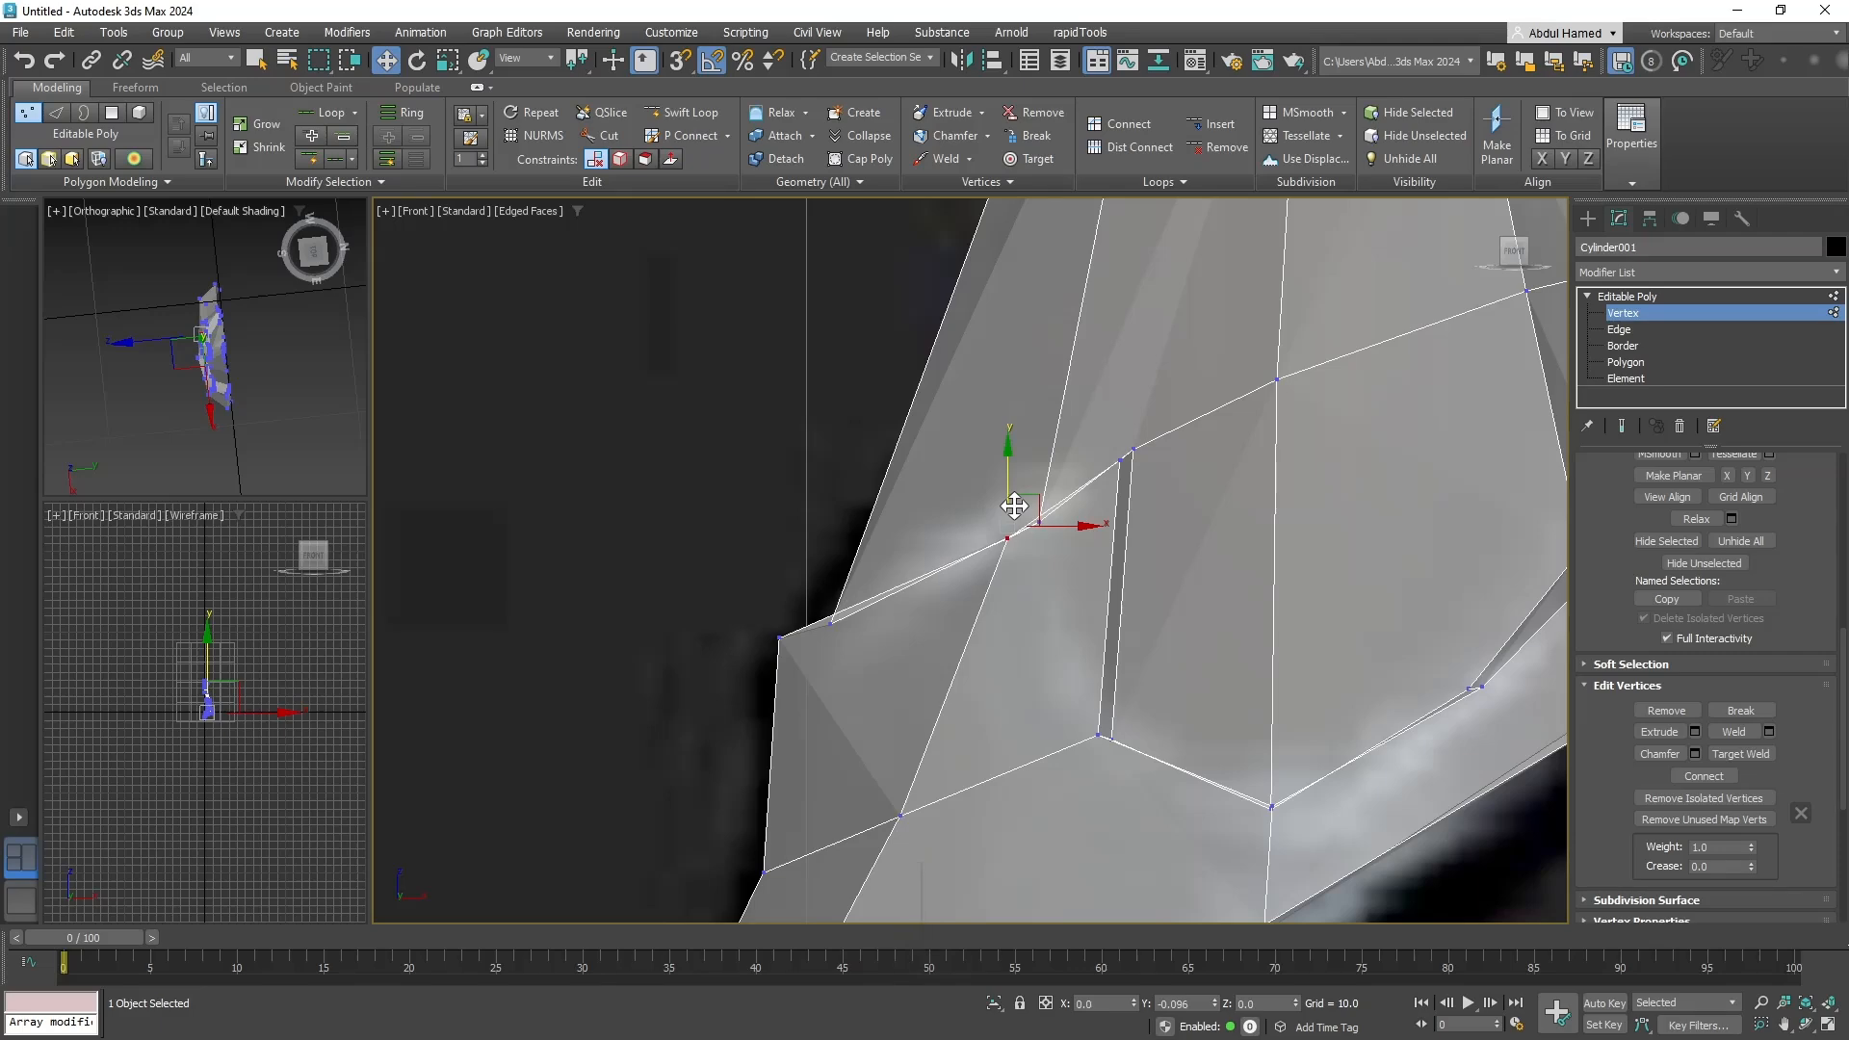
pyautogui.scroll(-4, 1007, 568)
pyautogui.scroll(4, 996, 469)
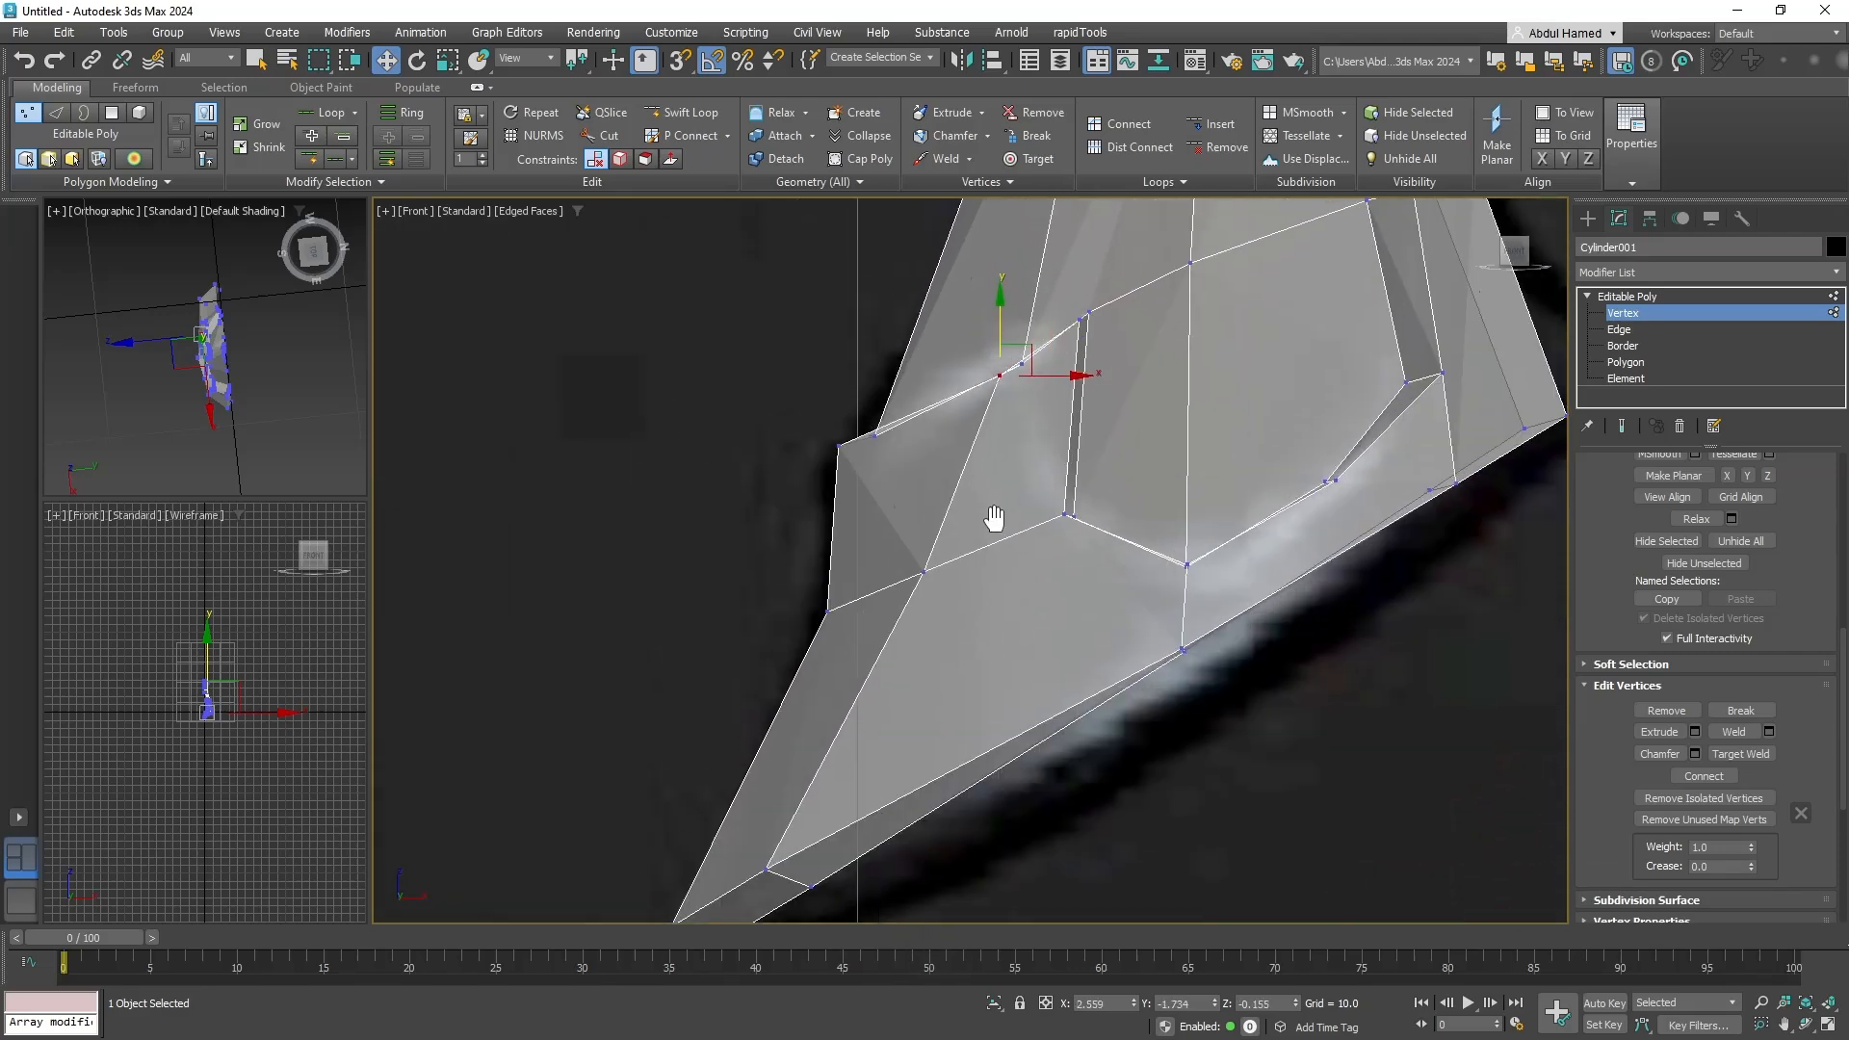
# Insert an edge loop across the rim's left prong, through the inner border's upright left edge and into the handle base.
pyautogui.click(686, 113)
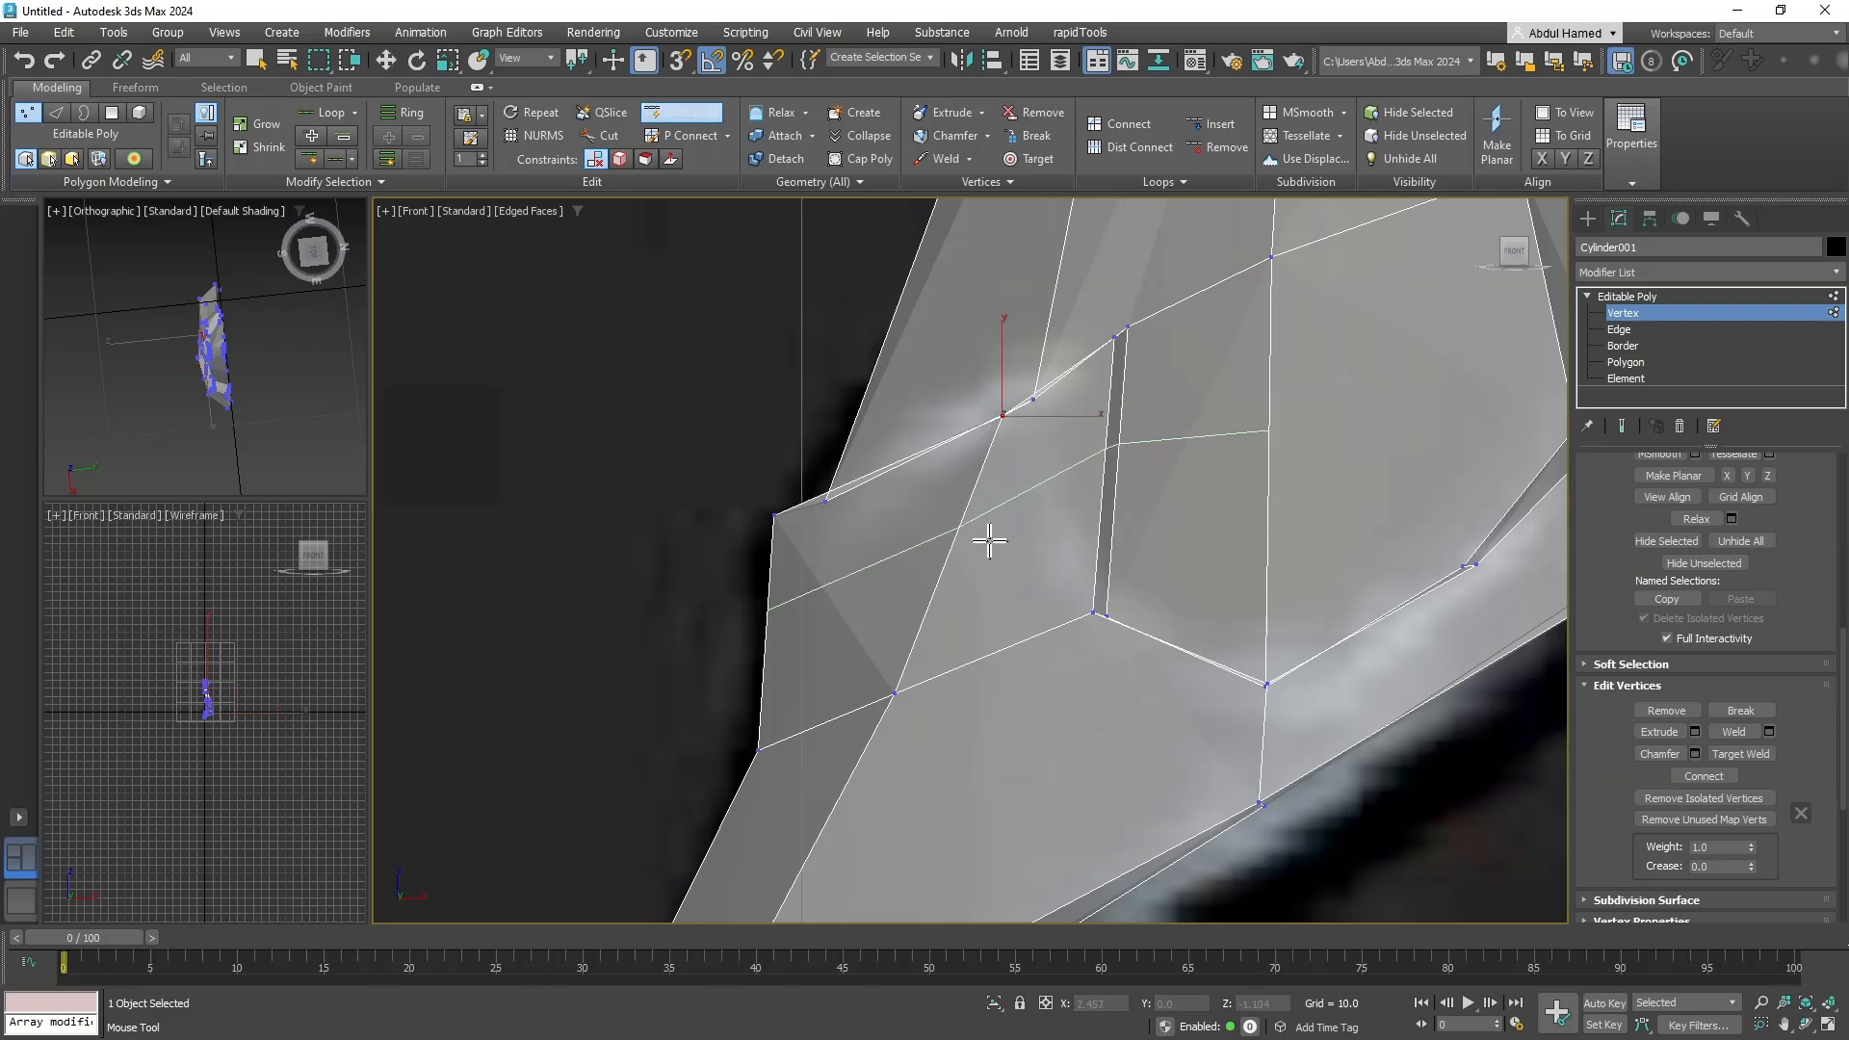
pyautogui.click(990, 542)
pyautogui.press('q')
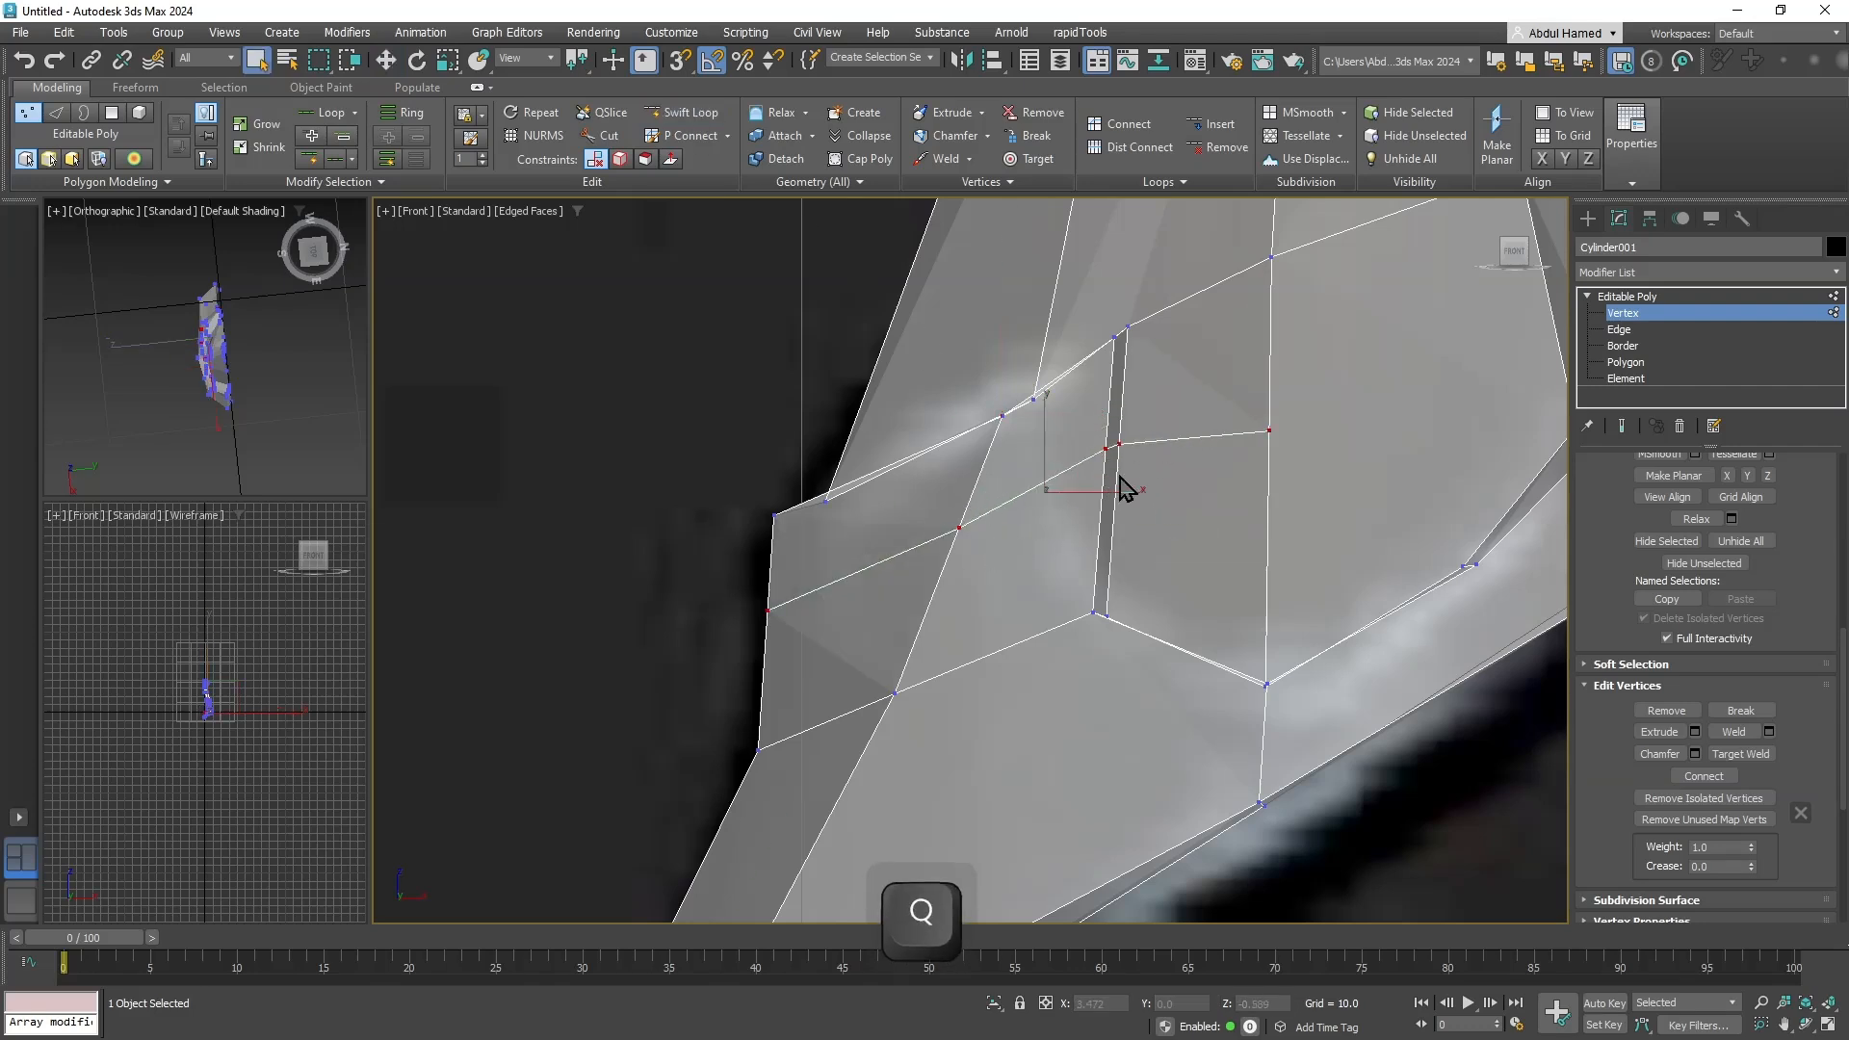
# Move the new loop's inner-border vertices up and outward toward the left prong, and raise its neighbouring vertex on the prong slightly.
pyautogui.click(1109, 451)
pyautogui.press('w')
pyautogui.moveTo(1125, 424)
pyautogui.mouseDown()
pyautogui.moveTo(1101, 436)
pyautogui.moveTo(1107, 412)
pyautogui.mouseUp()
pyautogui.click(959, 527)
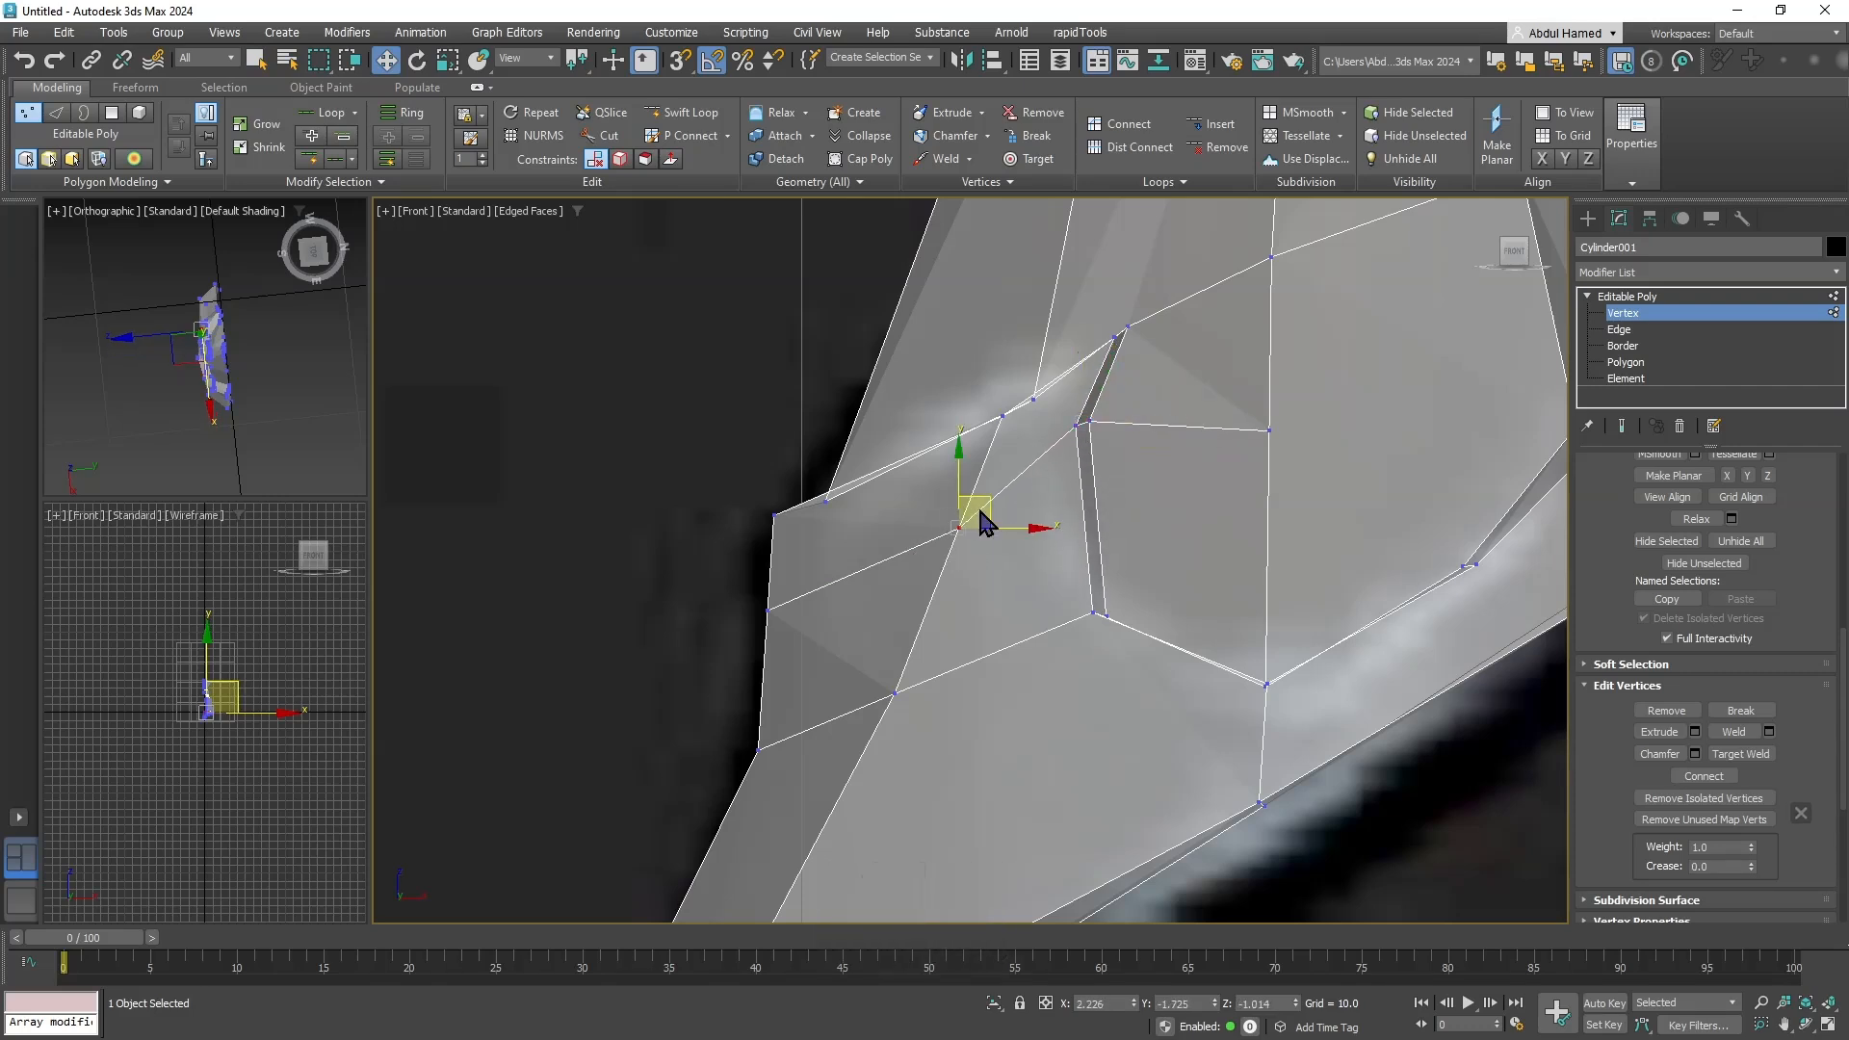
pyautogui.moveTo(970, 495); pyautogui.dragTo(990, 484)
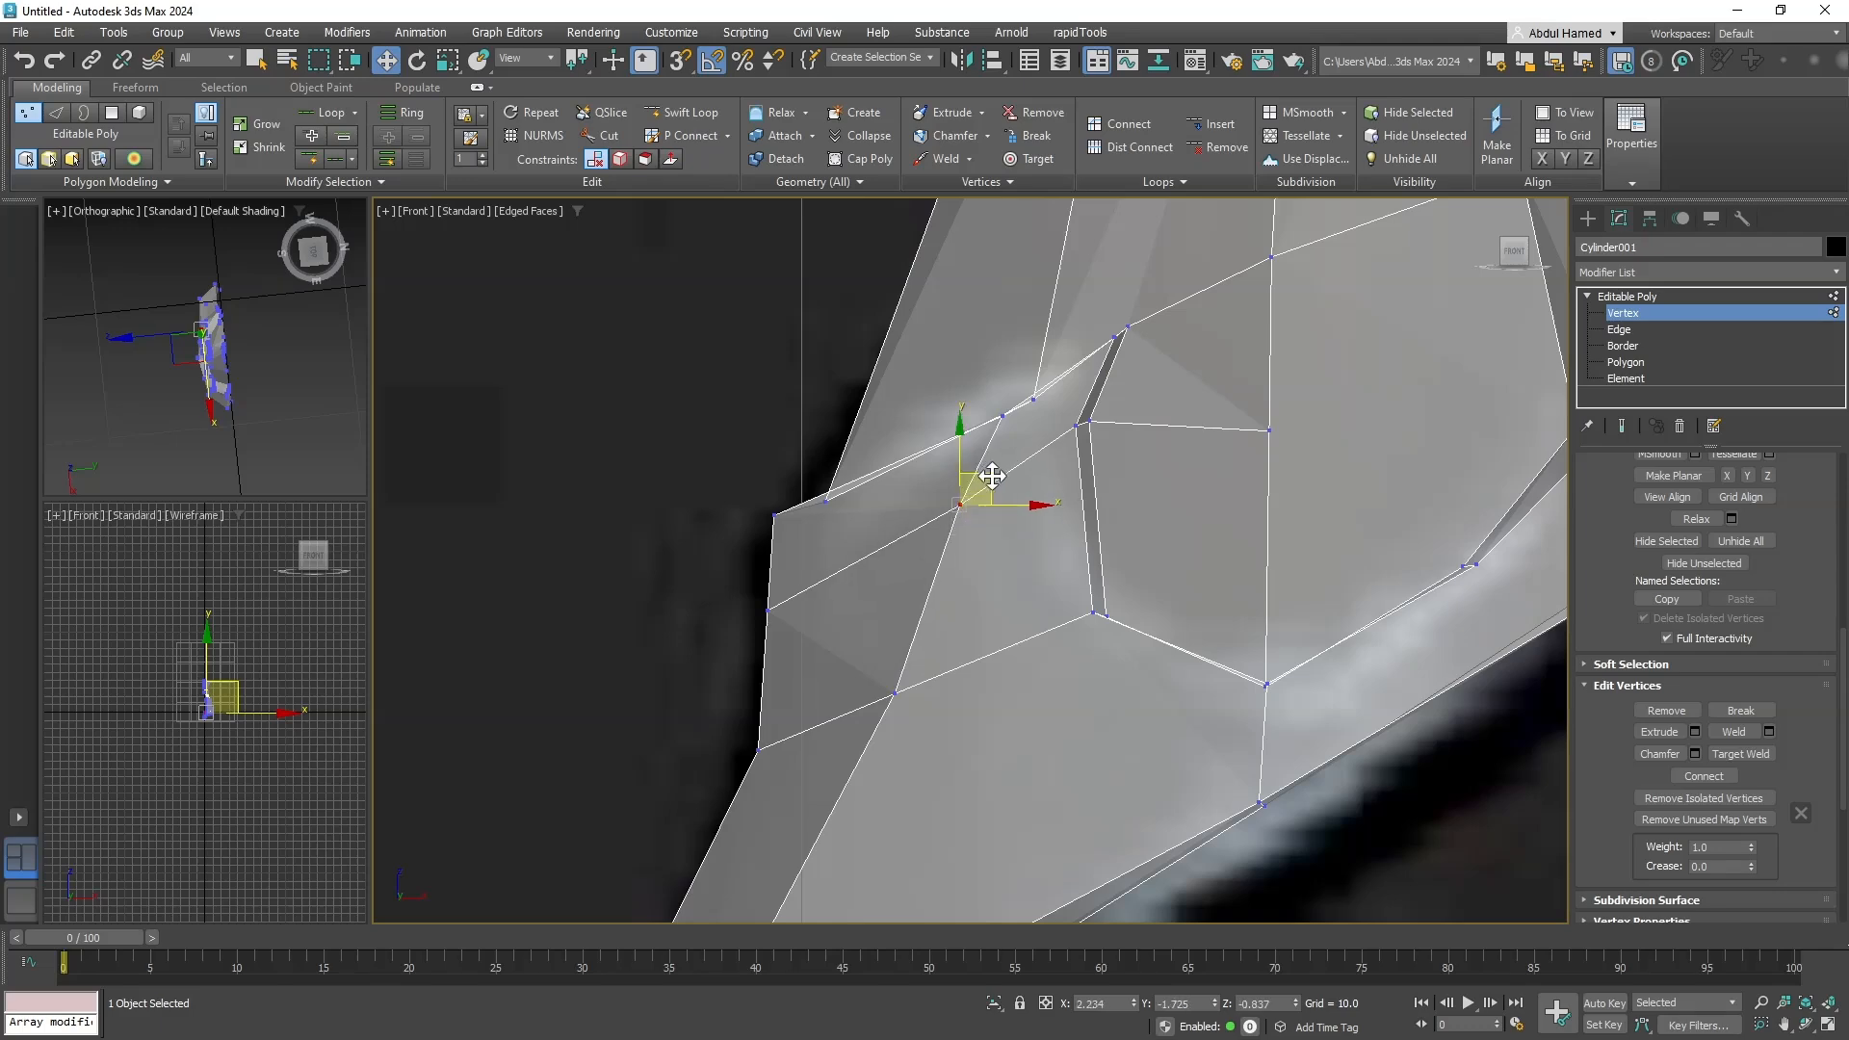
# Delete the two polygons on the open back side of the rim's right prong.
pyautogui.moveTo(1160, 496); pyautogui.dragTo(890, 556, button='middle')
pyautogui.scroll(-4, 1011, 524)
pyautogui.moveTo(1011, 524); pyautogui.dragTo(1036, 585, button='middle')
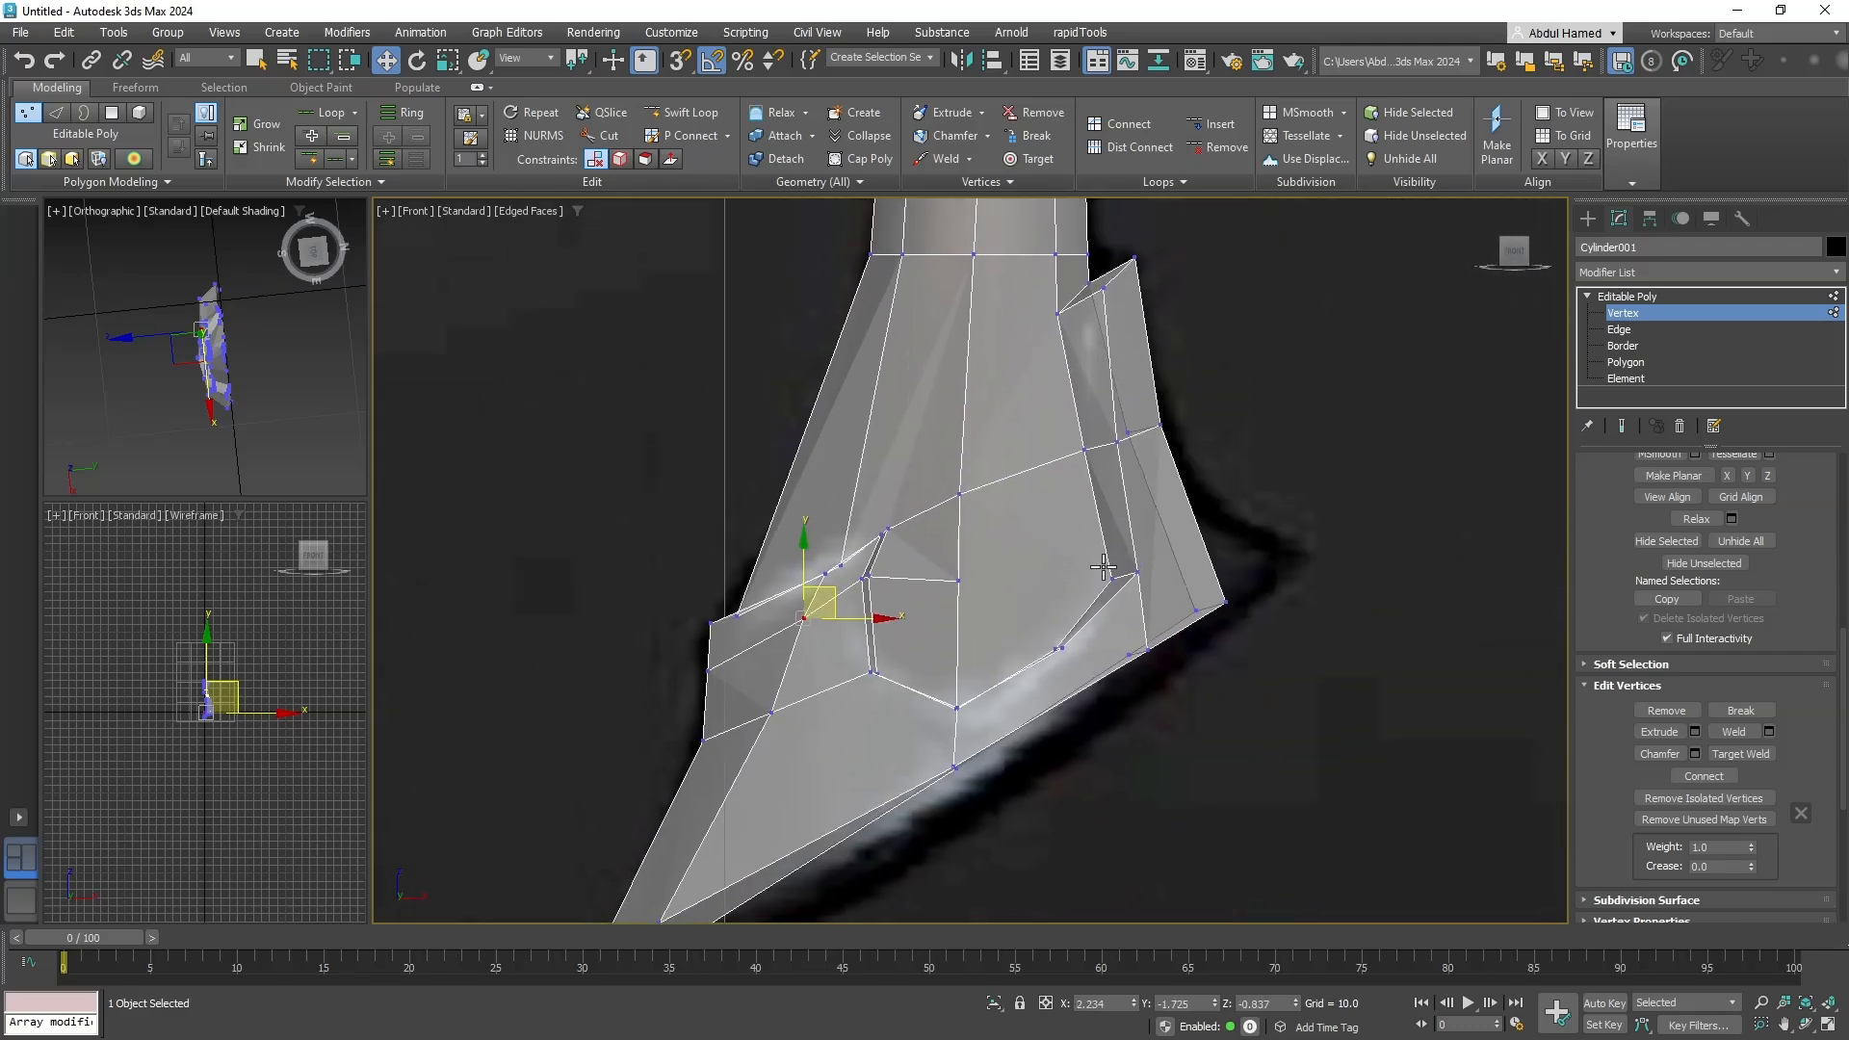
pyautogui.click(689, 114)
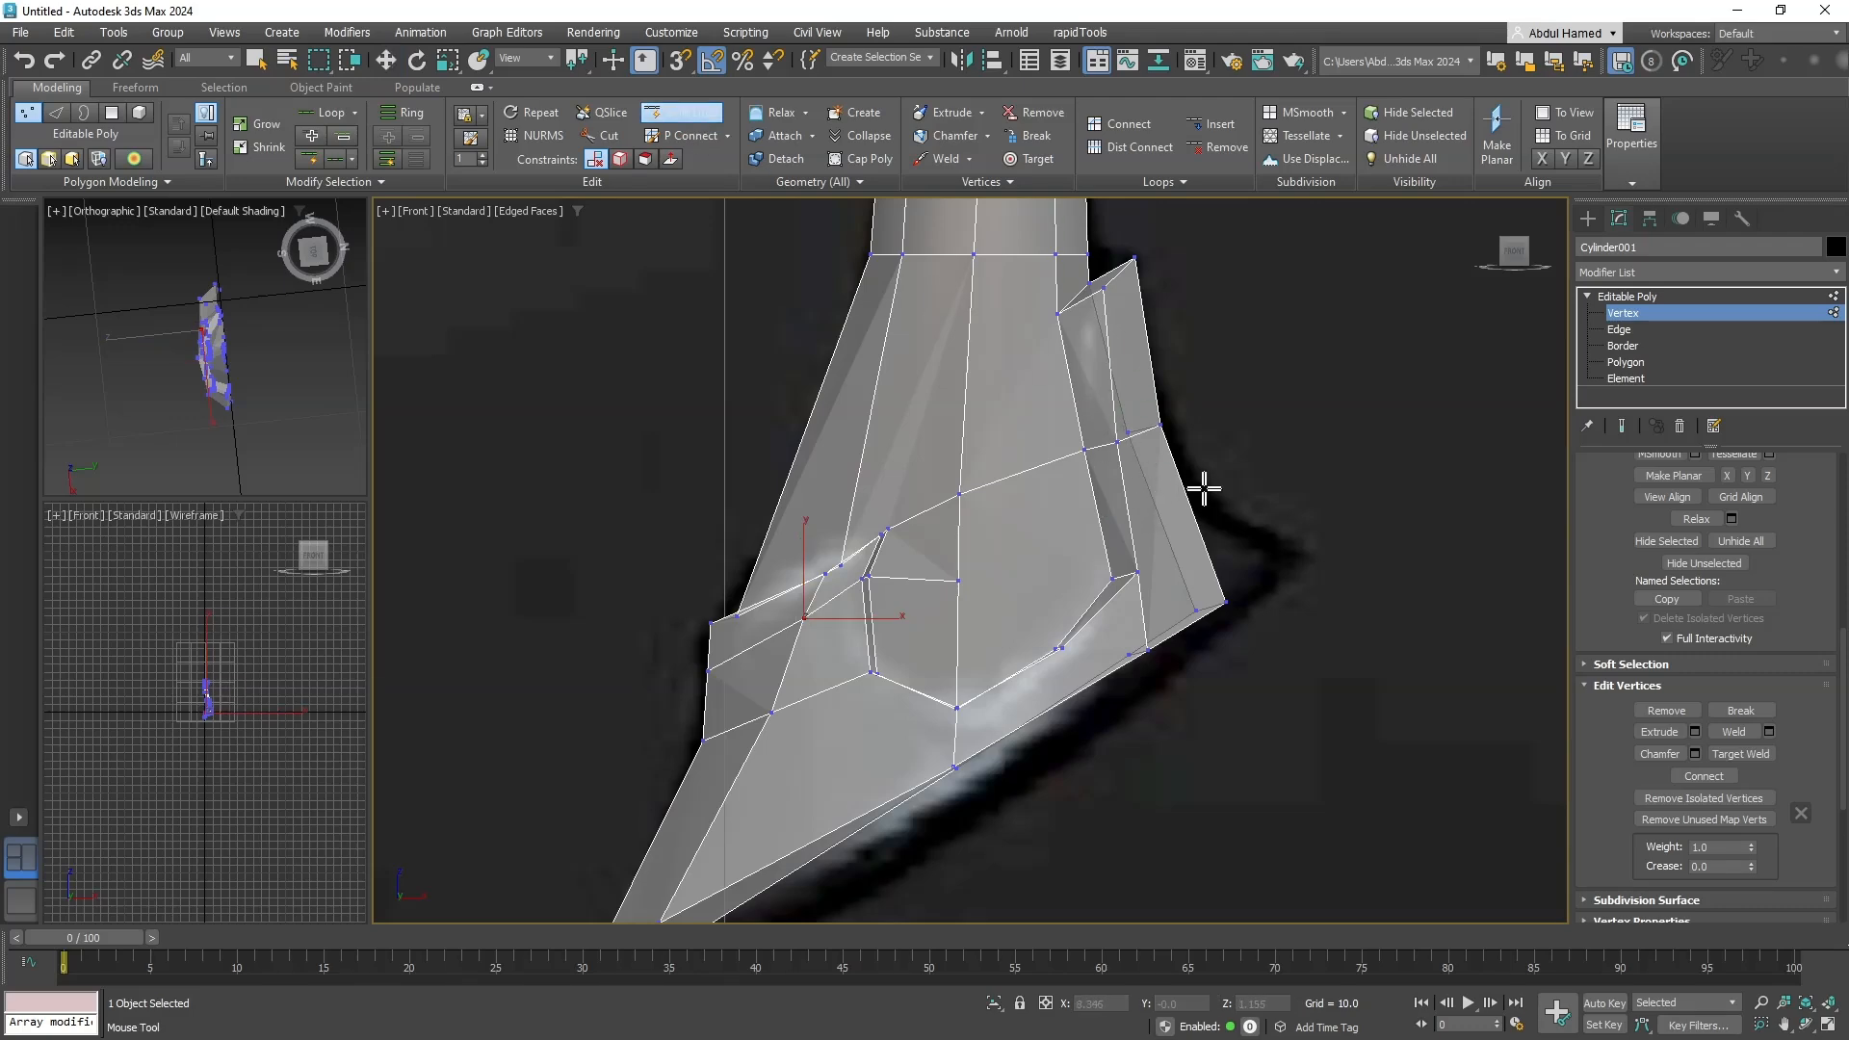
pyautogui.keyDown('alt'); pyautogui.moveTo(1241, 529); pyautogui.dragTo(939, 621, button='middle'); pyautogui.keyUp('alt')
pyautogui.hotkey('alt', 'x')
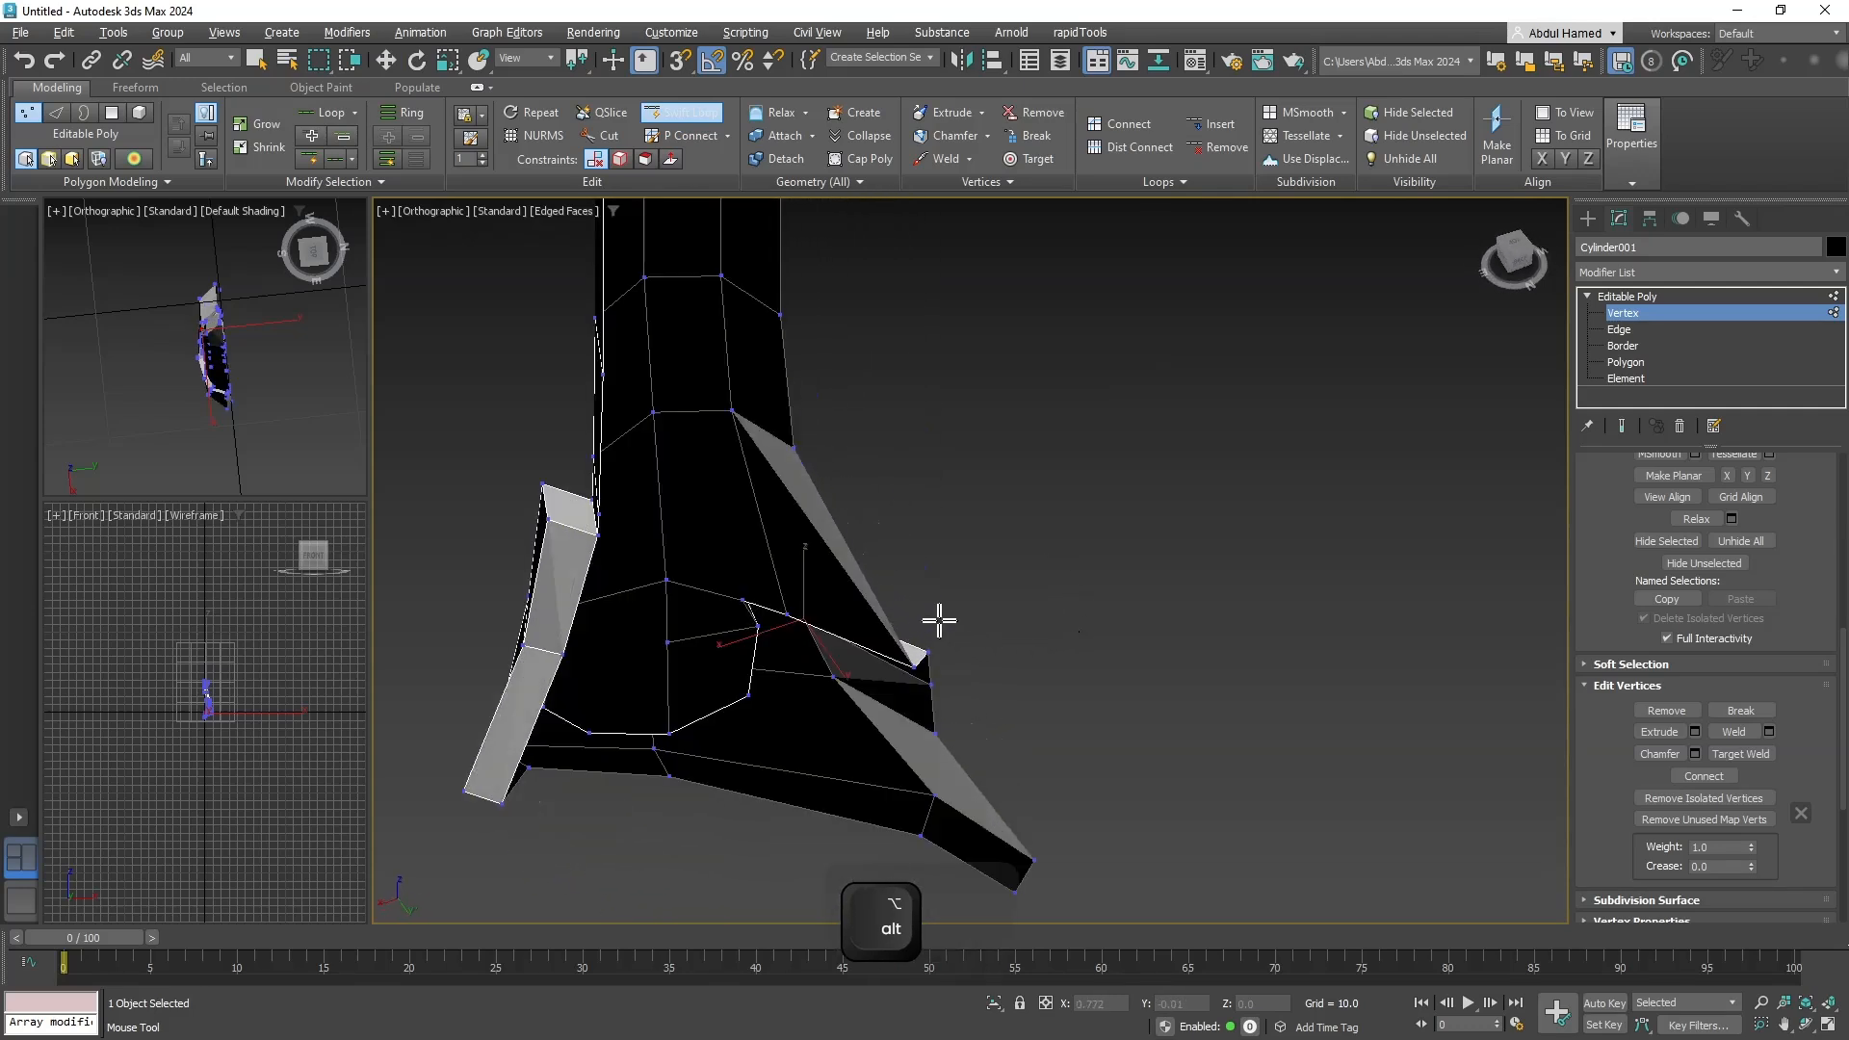
pyautogui.click(1642, 364)
pyautogui.click(557, 577)
pyautogui.press('q')
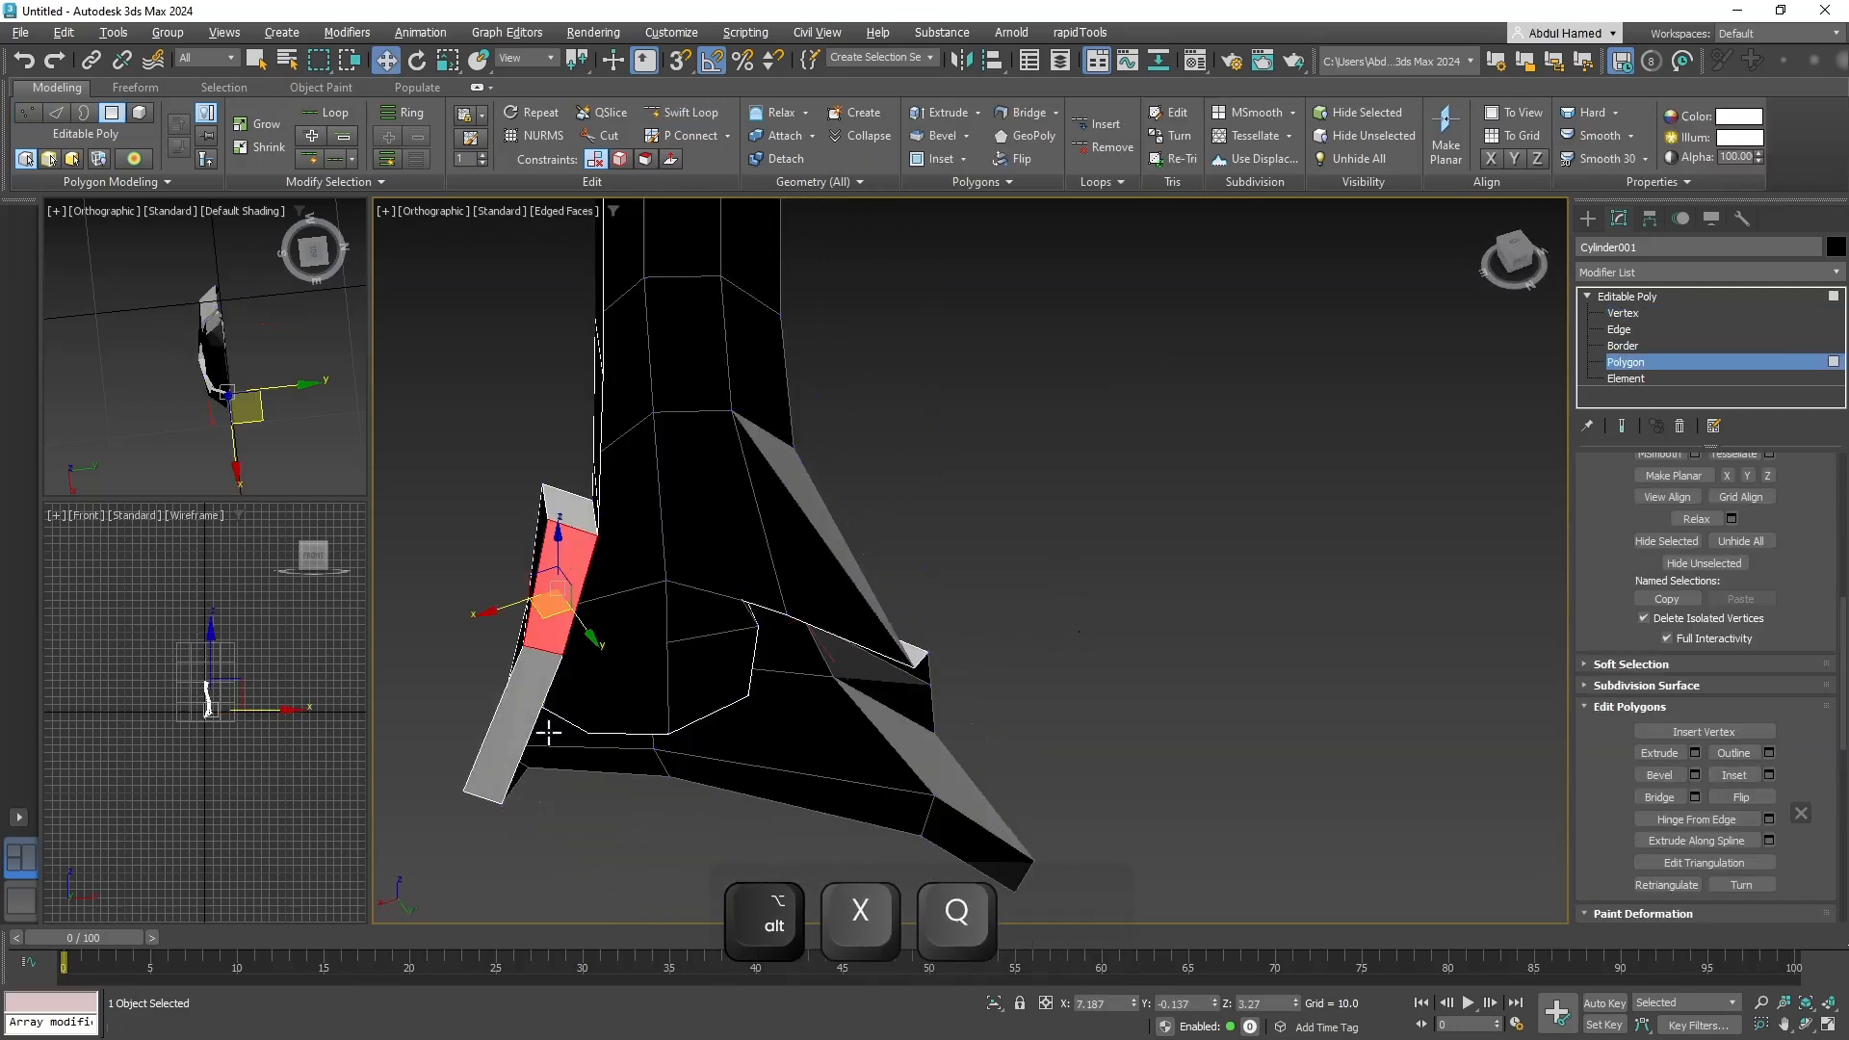
pyautogui.keyDown('ctrl'); pyautogui.click(506, 718); pyautogui.keyUp('ctrl')
pyautogui.press('Delete')
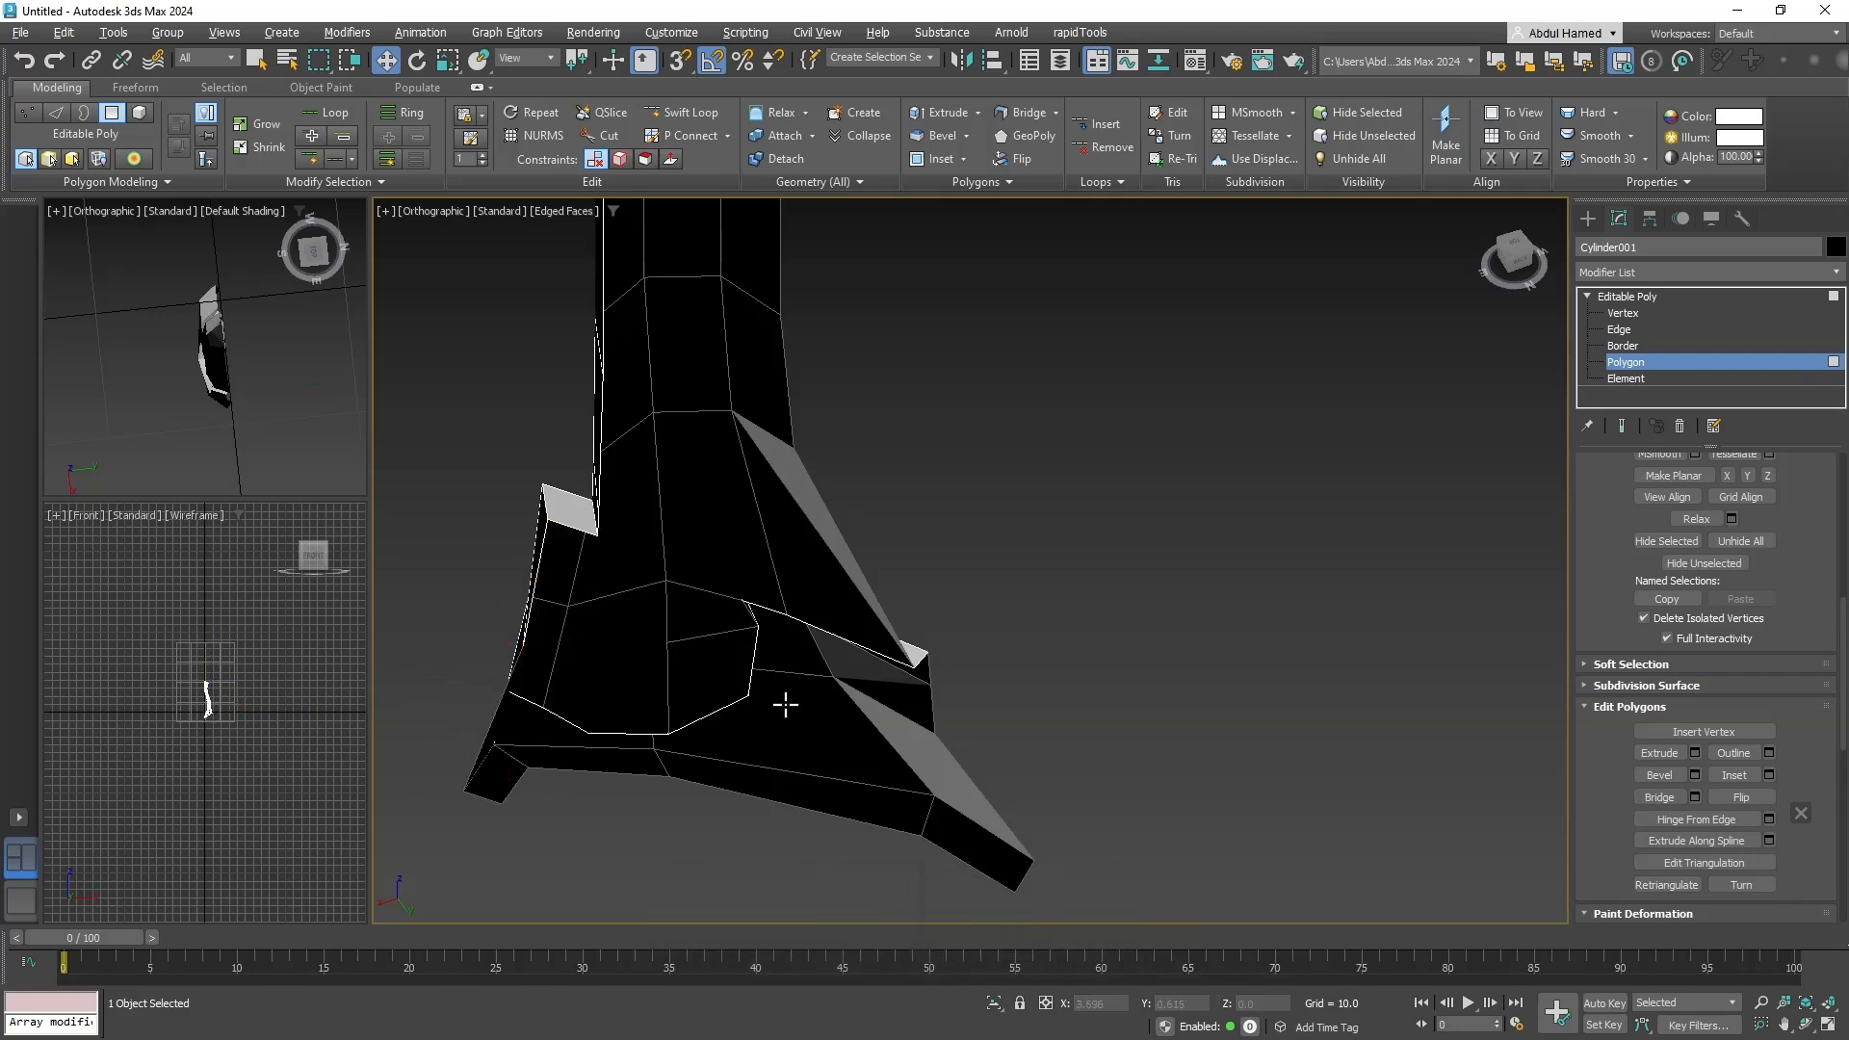
# Set the small wireframe front viewport to Default Shading and hide its grid.
pyautogui.keyDown('alt'); pyautogui.moveTo(786, 705); pyautogui.dragTo(1063, 555, button='middle'); pyautogui.keyUp('alt')
pyautogui.scroll(-5, 1081, 513)
pyautogui.scroll(-6, 1074, 575)
pyautogui.moveTo(236, 743); pyautogui.dragTo(241, 663, button='middle')
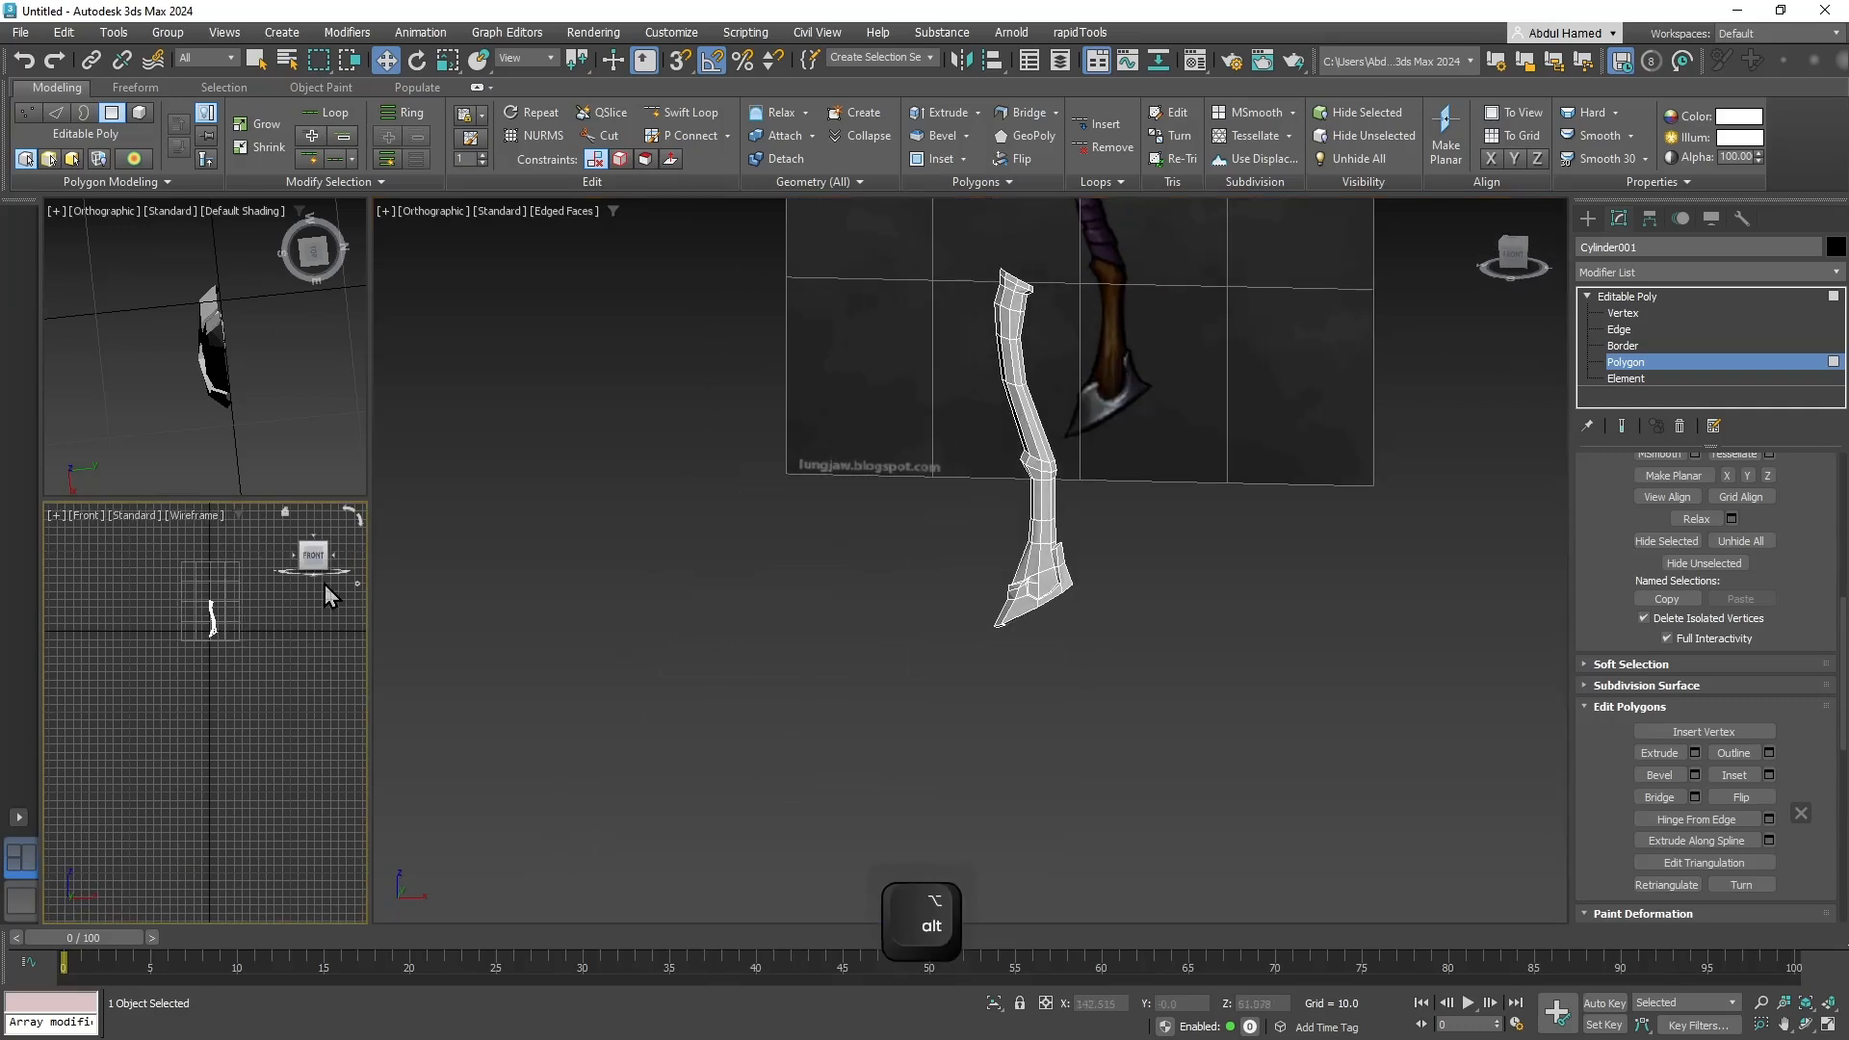
pyautogui.click(165, 522)
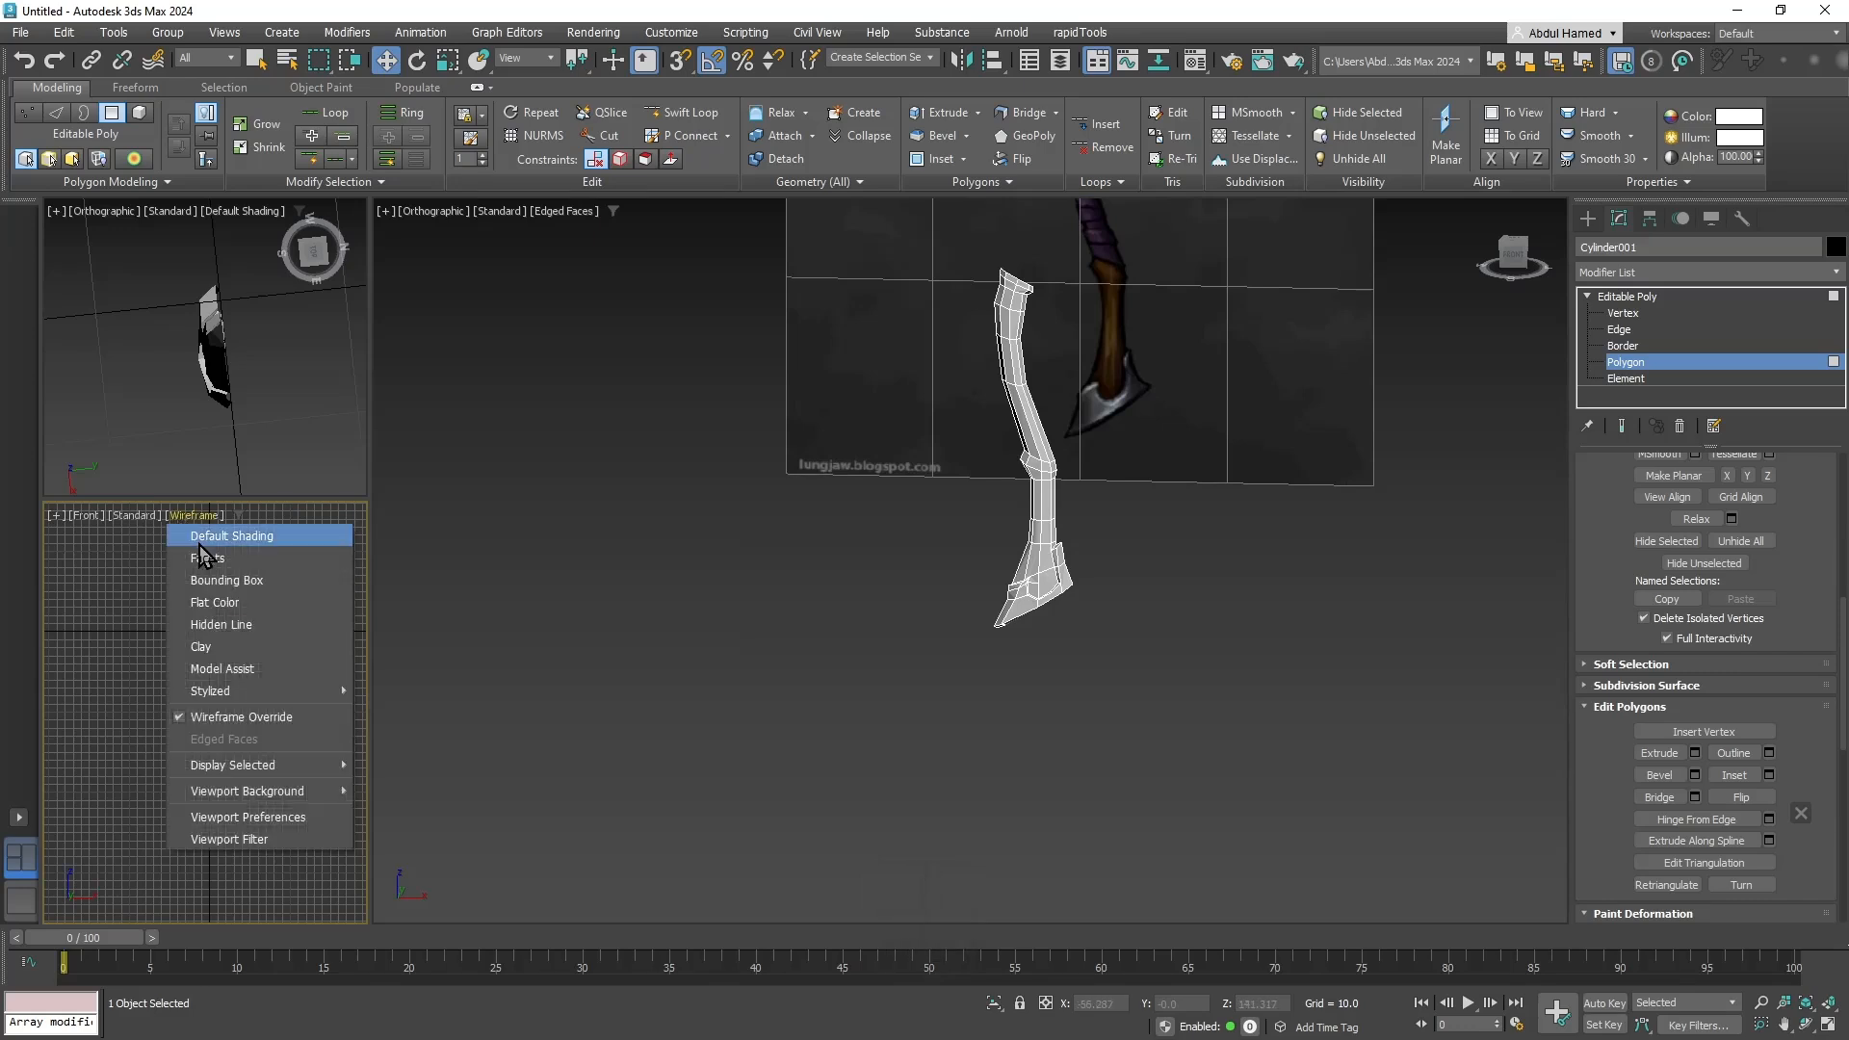
pyautogui.click(207, 537)
pyautogui.moveTo(192, 679); pyautogui.dragTo(196, 731, button='middle')
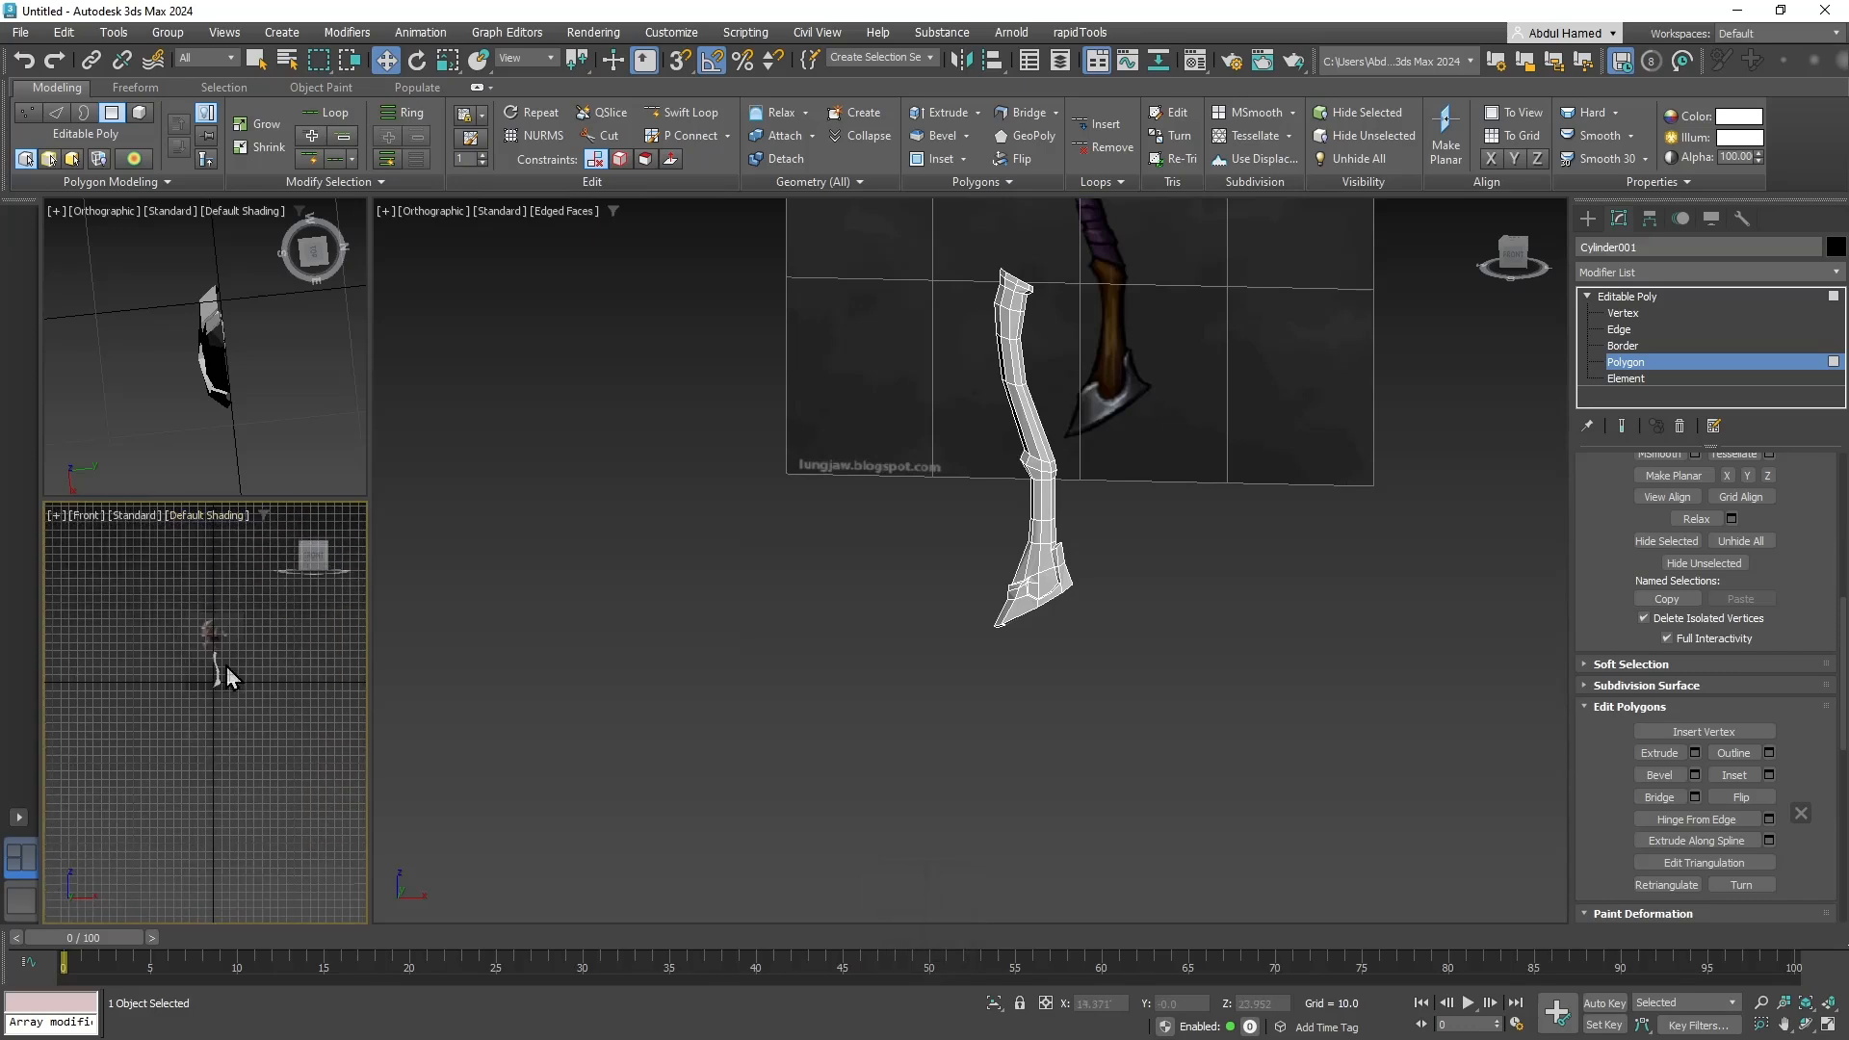
pyautogui.press('g')
# Frame a close-up of the metal blade at the reference handle's lower end in the small viewport.
pyautogui.press('z')
pyautogui.scroll(3, 294, 724)
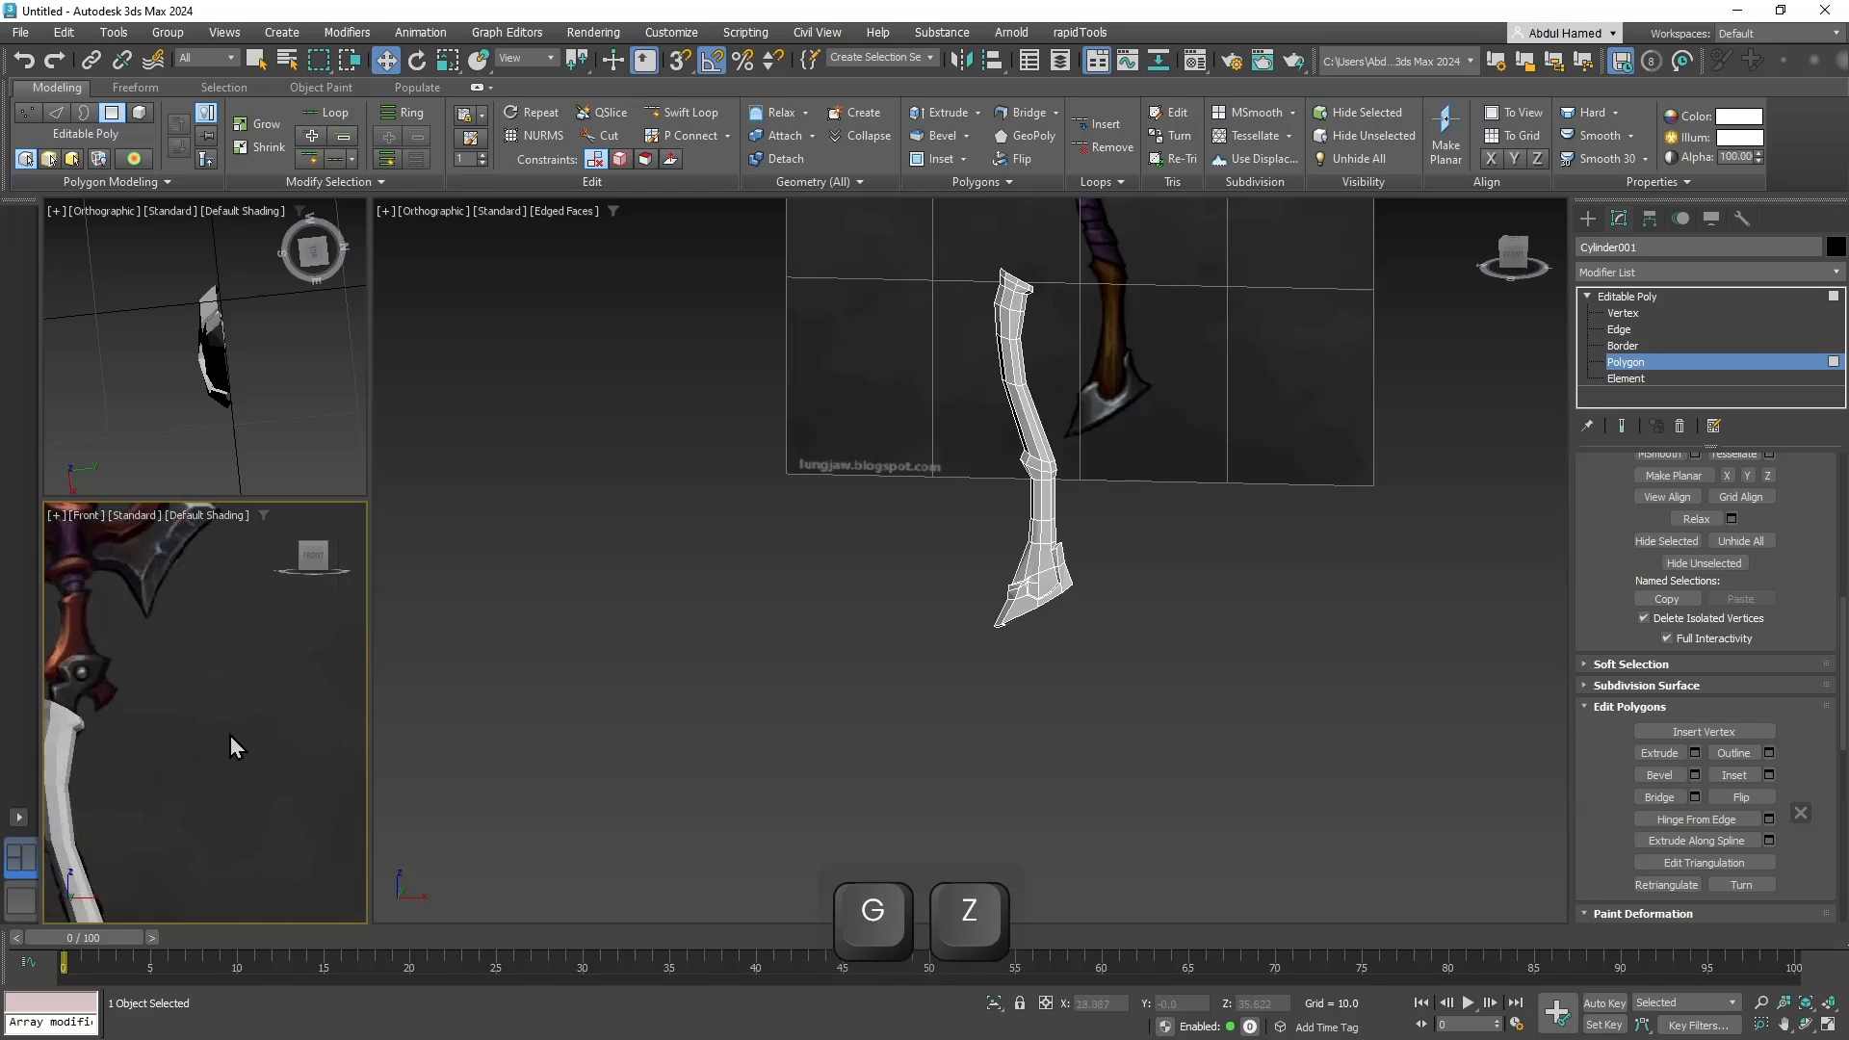
pyautogui.scroll(-3, 252, 633)
pyautogui.moveTo(229, 736); pyautogui.dragTo(99, 661, button='middle')
pyautogui.scroll(3, 185, 720)
pyautogui.scroll(2, 185, 720)
pyautogui.moveTo(285, 696); pyautogui.dragTo(231, 636, button='middle')
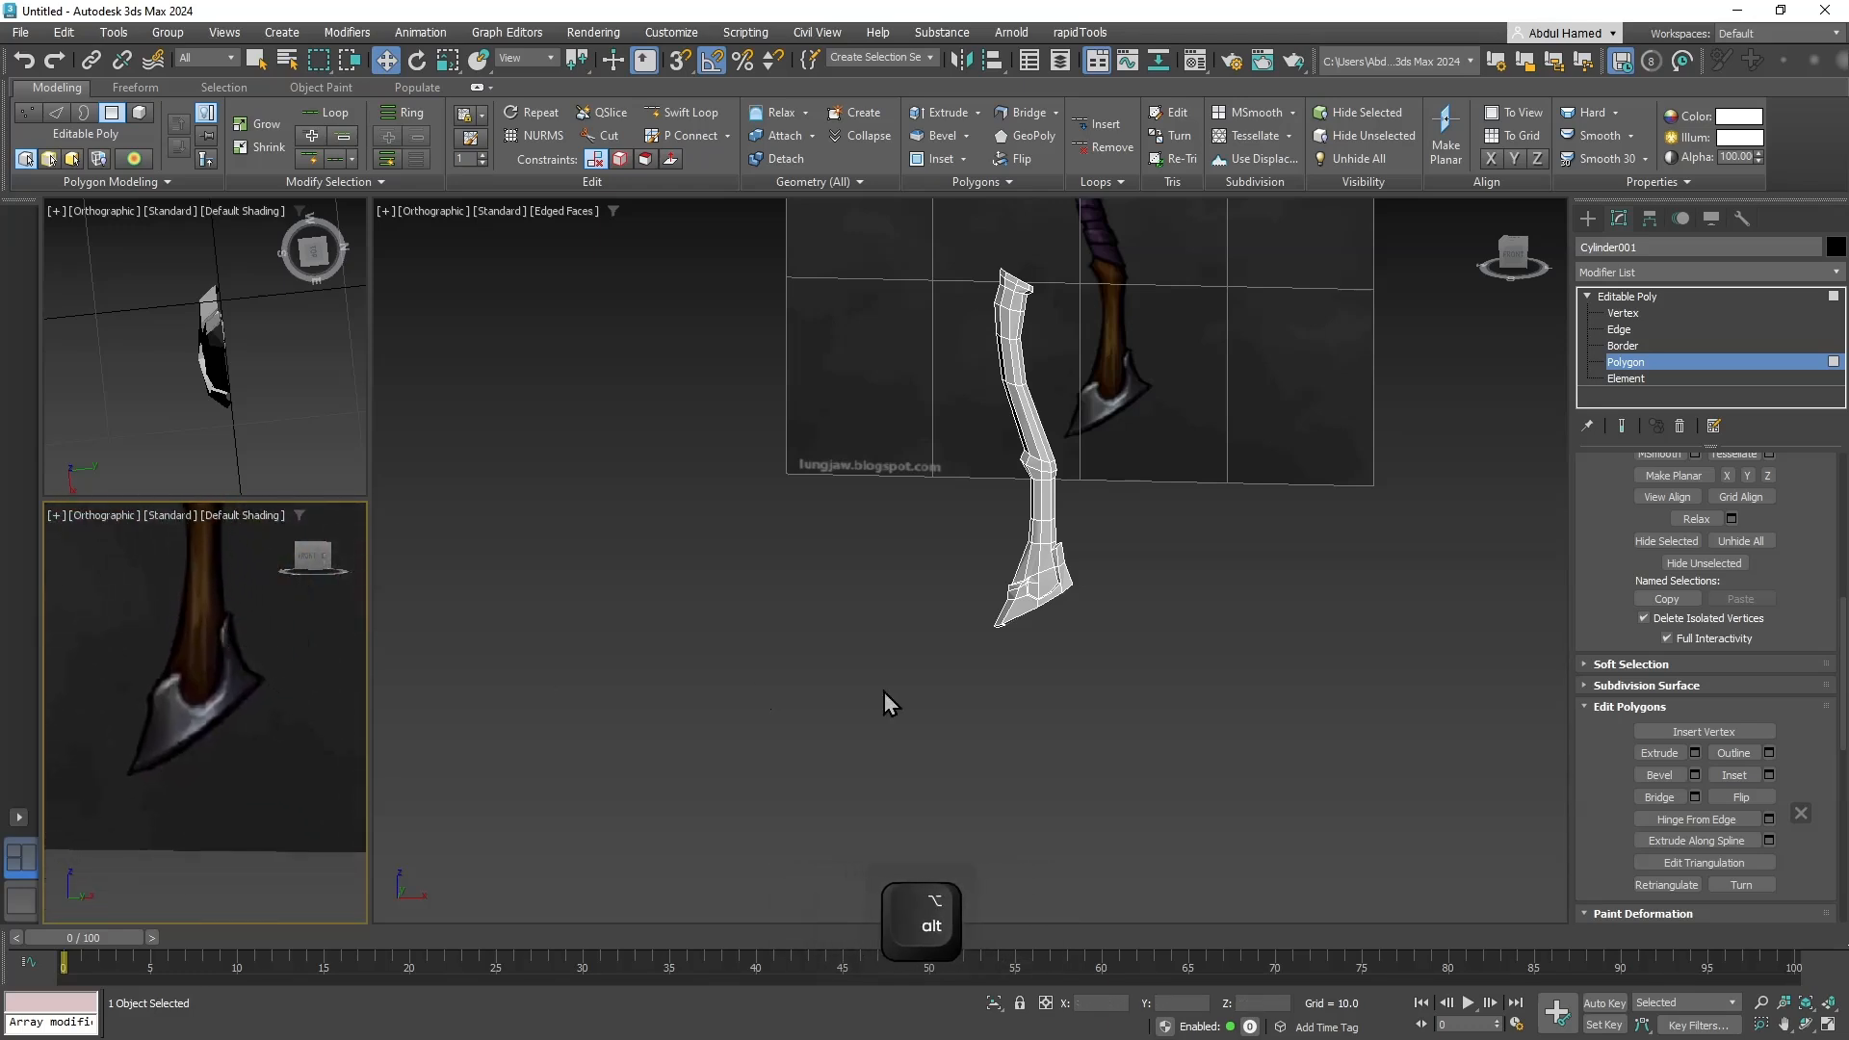
# Raise the back vertex at the top of the rim's right prong, beside the handle, by about 0.16.
pyautogui.click(1026, 628)
pyautogui.press('z')
pyautogui.scroll(-1, 1067, 651)
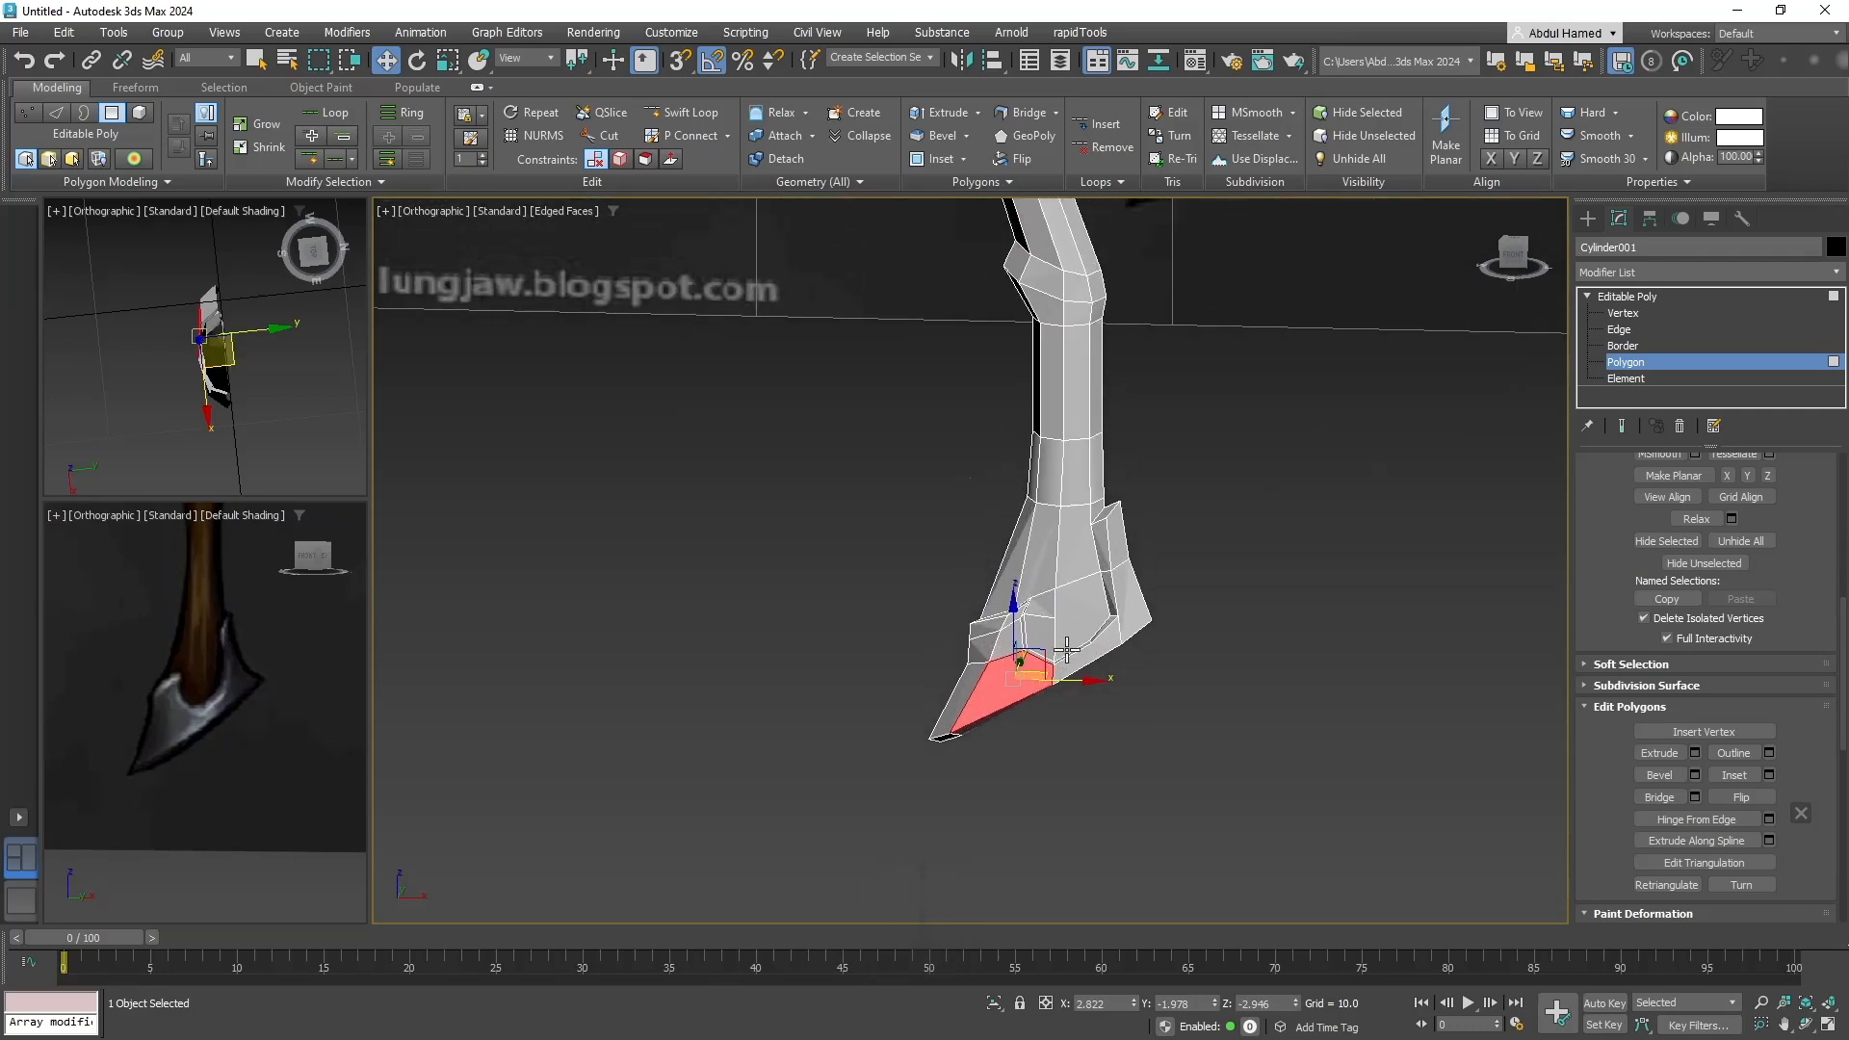
pyautogui.scroll(3, 1064, 553)
pyautogui.moveTo(1095, 575)
pyautogui.mouseDown(button='middle')
pyautogui.moveTo(1051, 657)
pyautogui.moveTo(1107, 584)
pyautogui.moveTo(1086, 589)
pyautogui.mouseUp(button='middle')
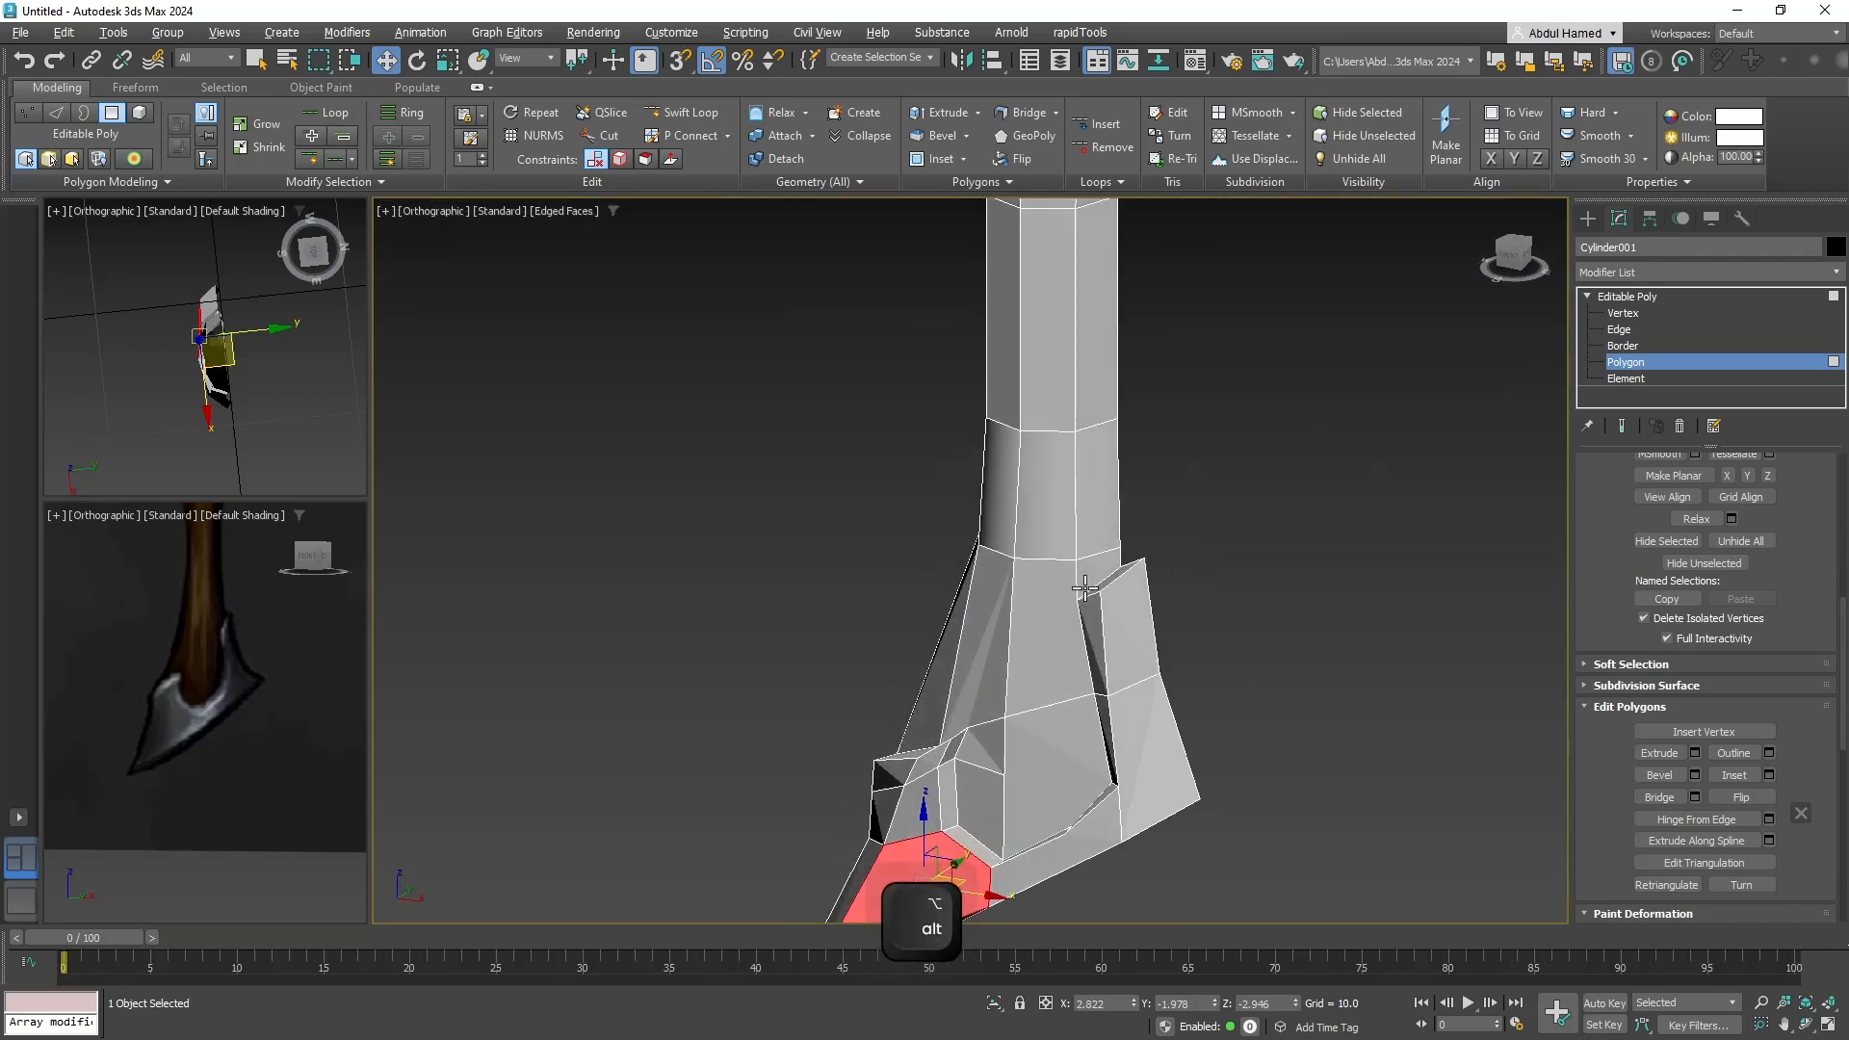
pyautogui.press('1')
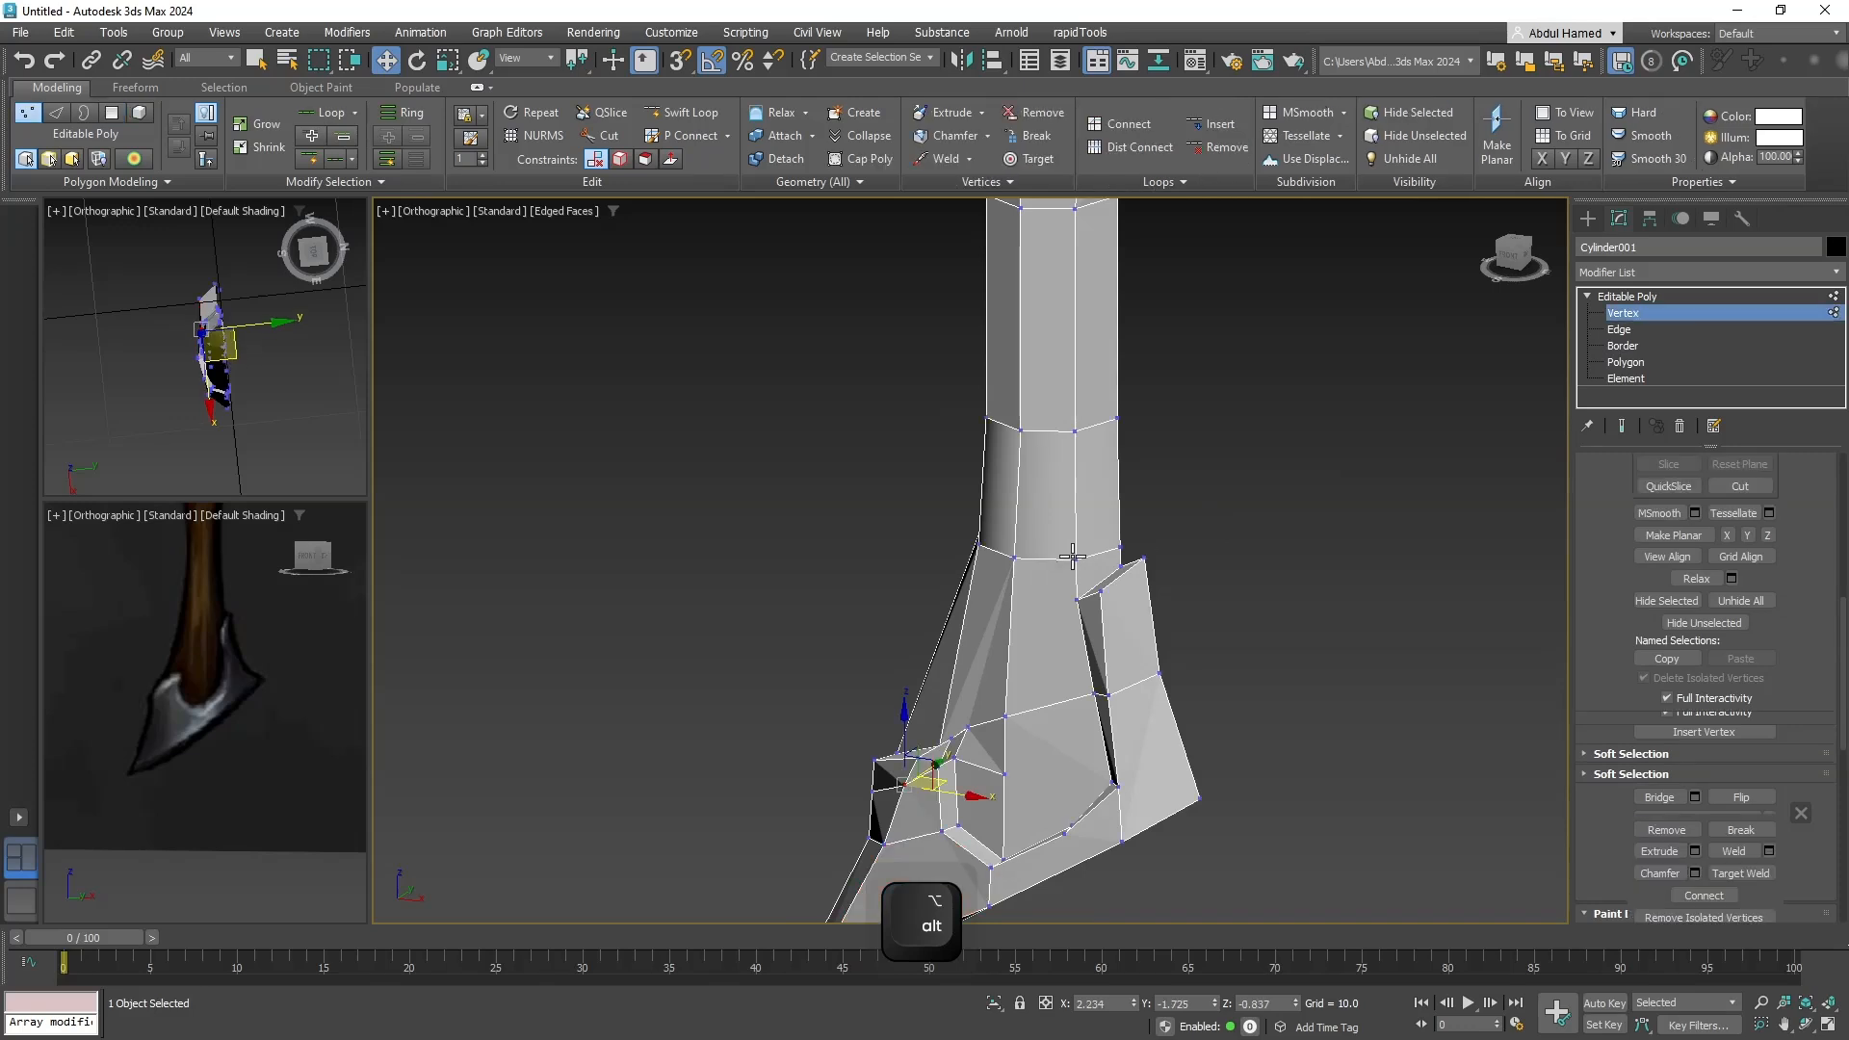
pyautogui.scroll(4, 1122, 532)
pyautogui.click(1099, 490)
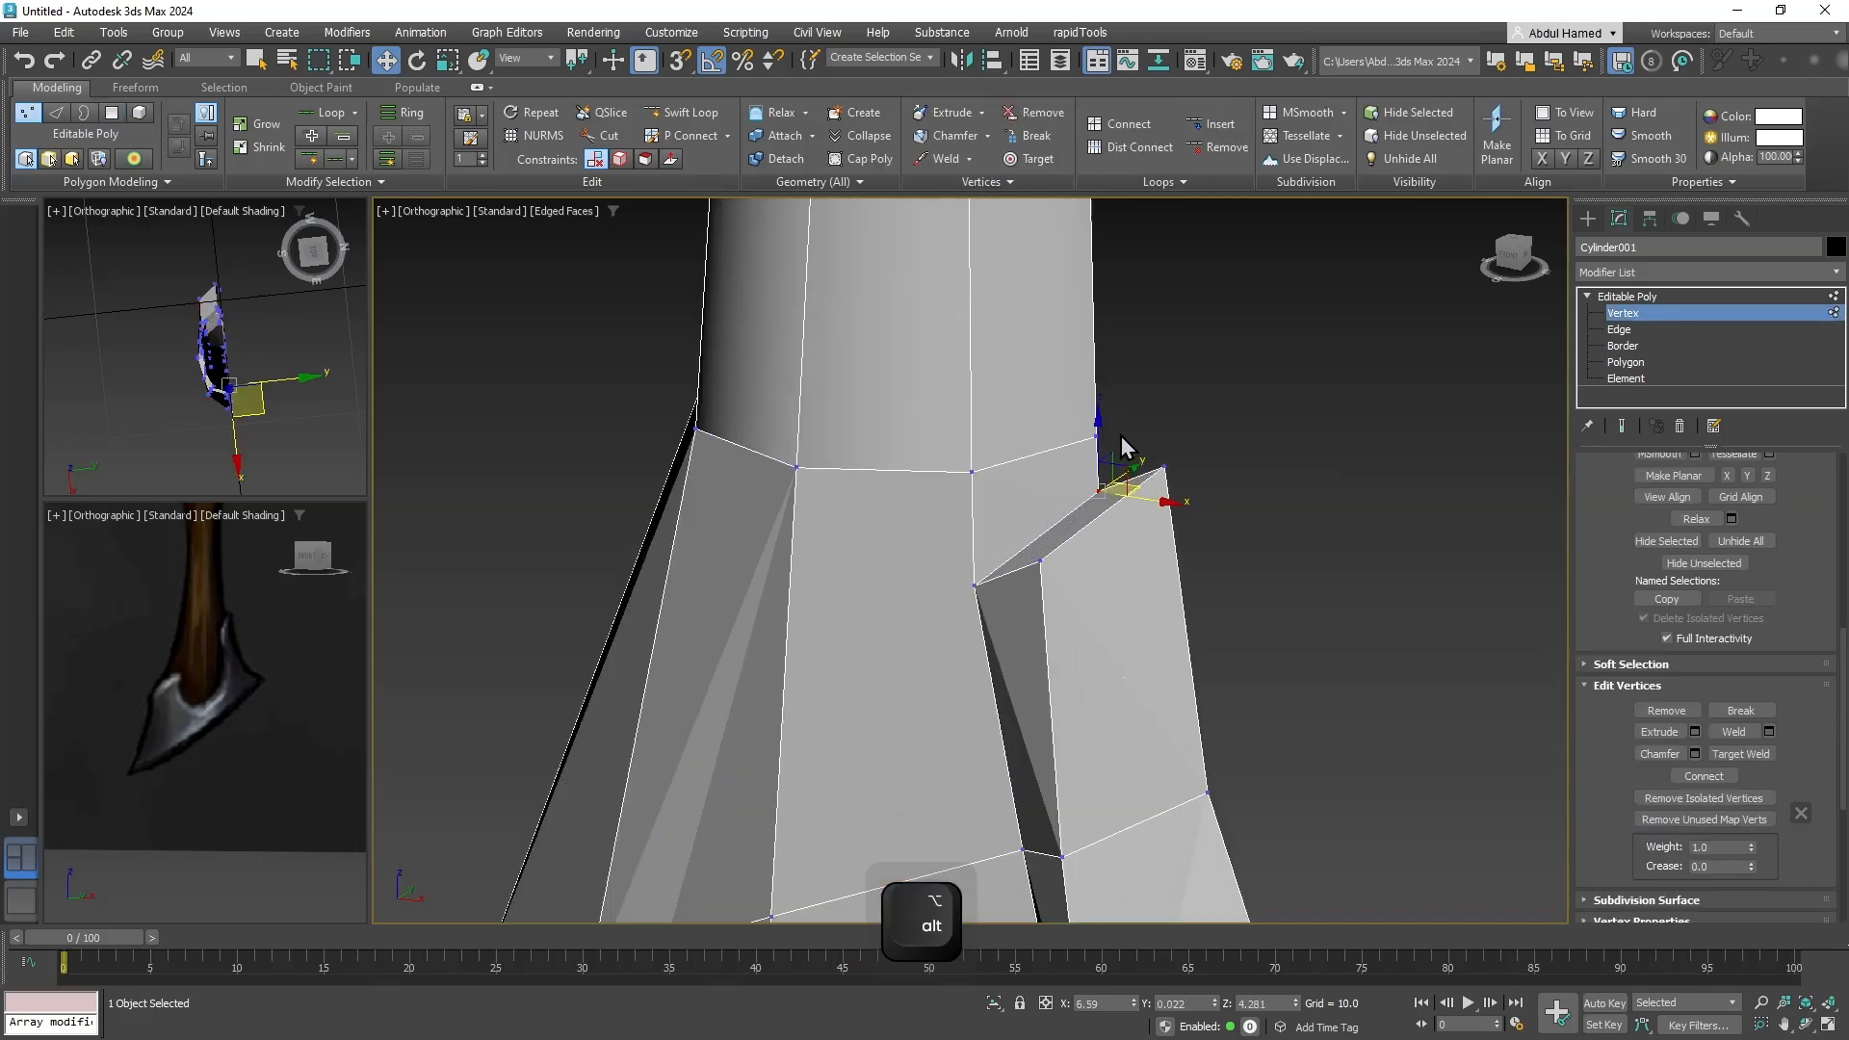
pyautogui.moveTo(1102, 429); pyautogui.dragTo(1104, 410)
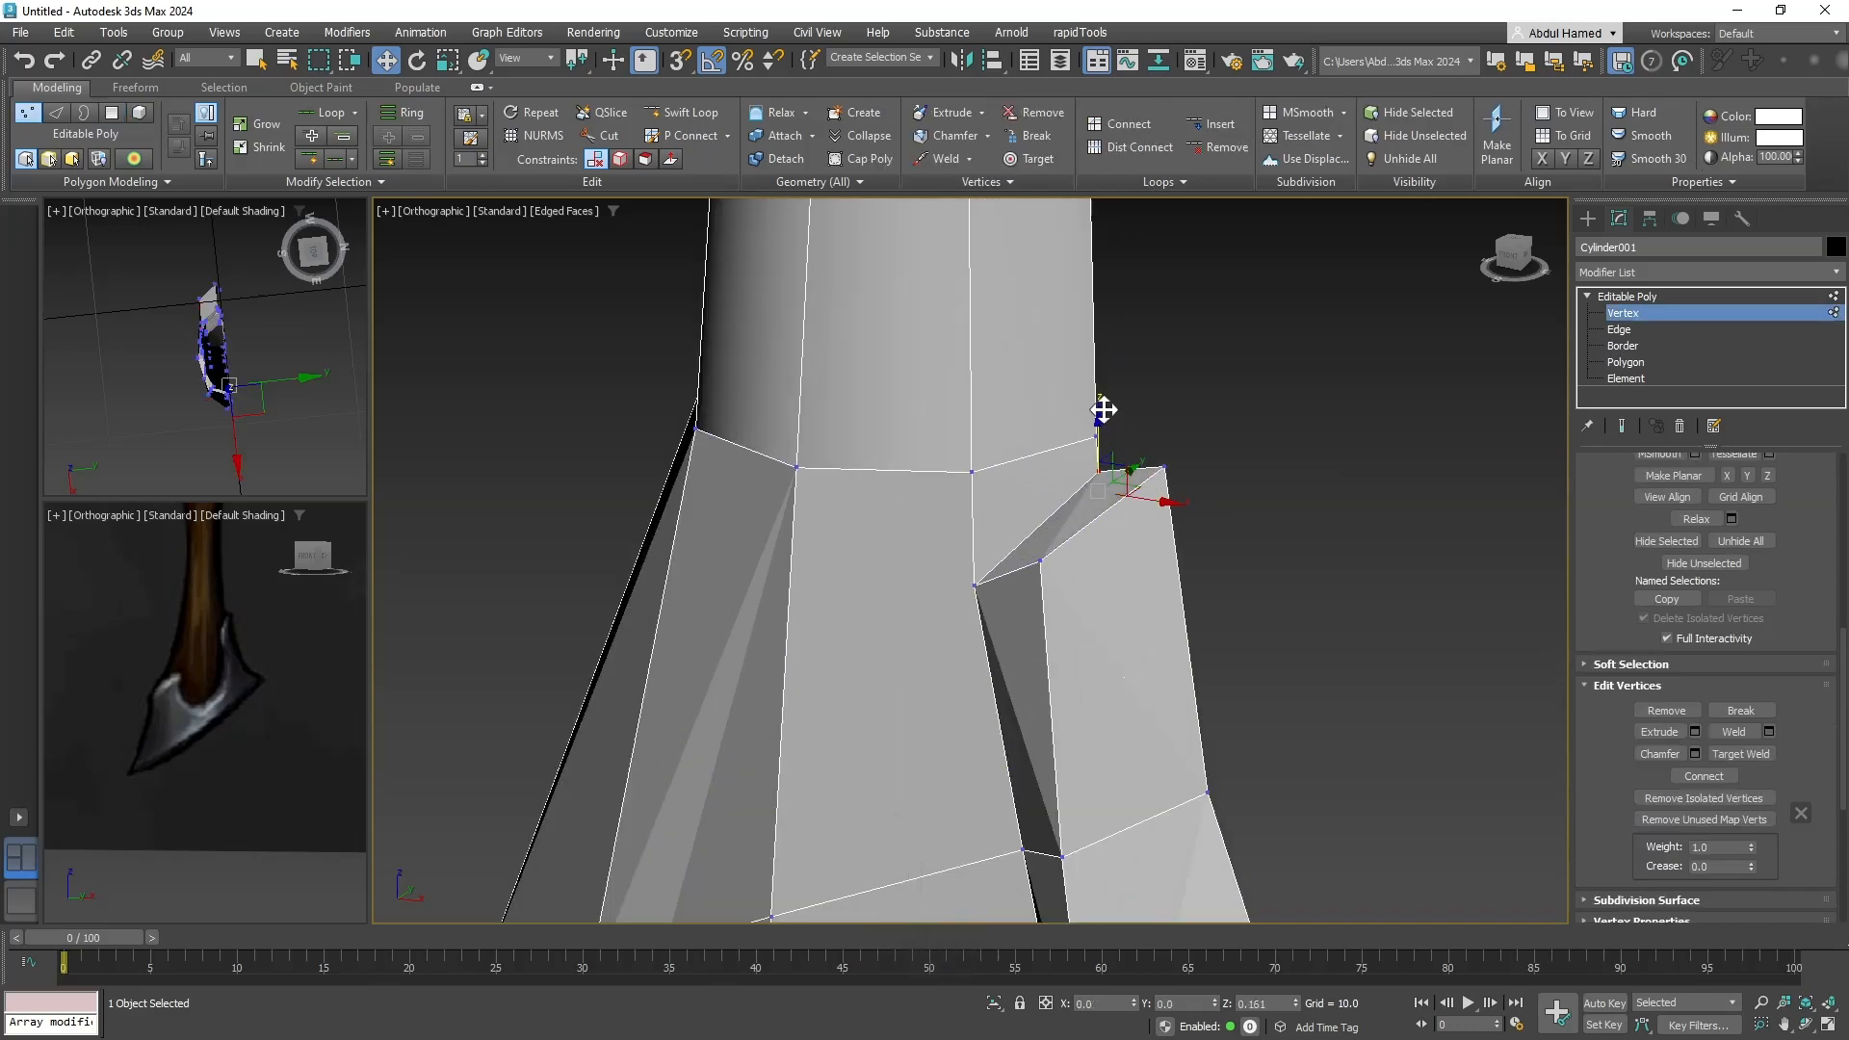
# Move the right prong's two outer top vertices about 0.21 inward and slightly back, and lower the front one about 0.32.
pyautogui.click(1163, 469)
pyautogui.keyDown('ctrl'); pyautogui.click(1040, 561); pyautogui.keyUp('ctrl')
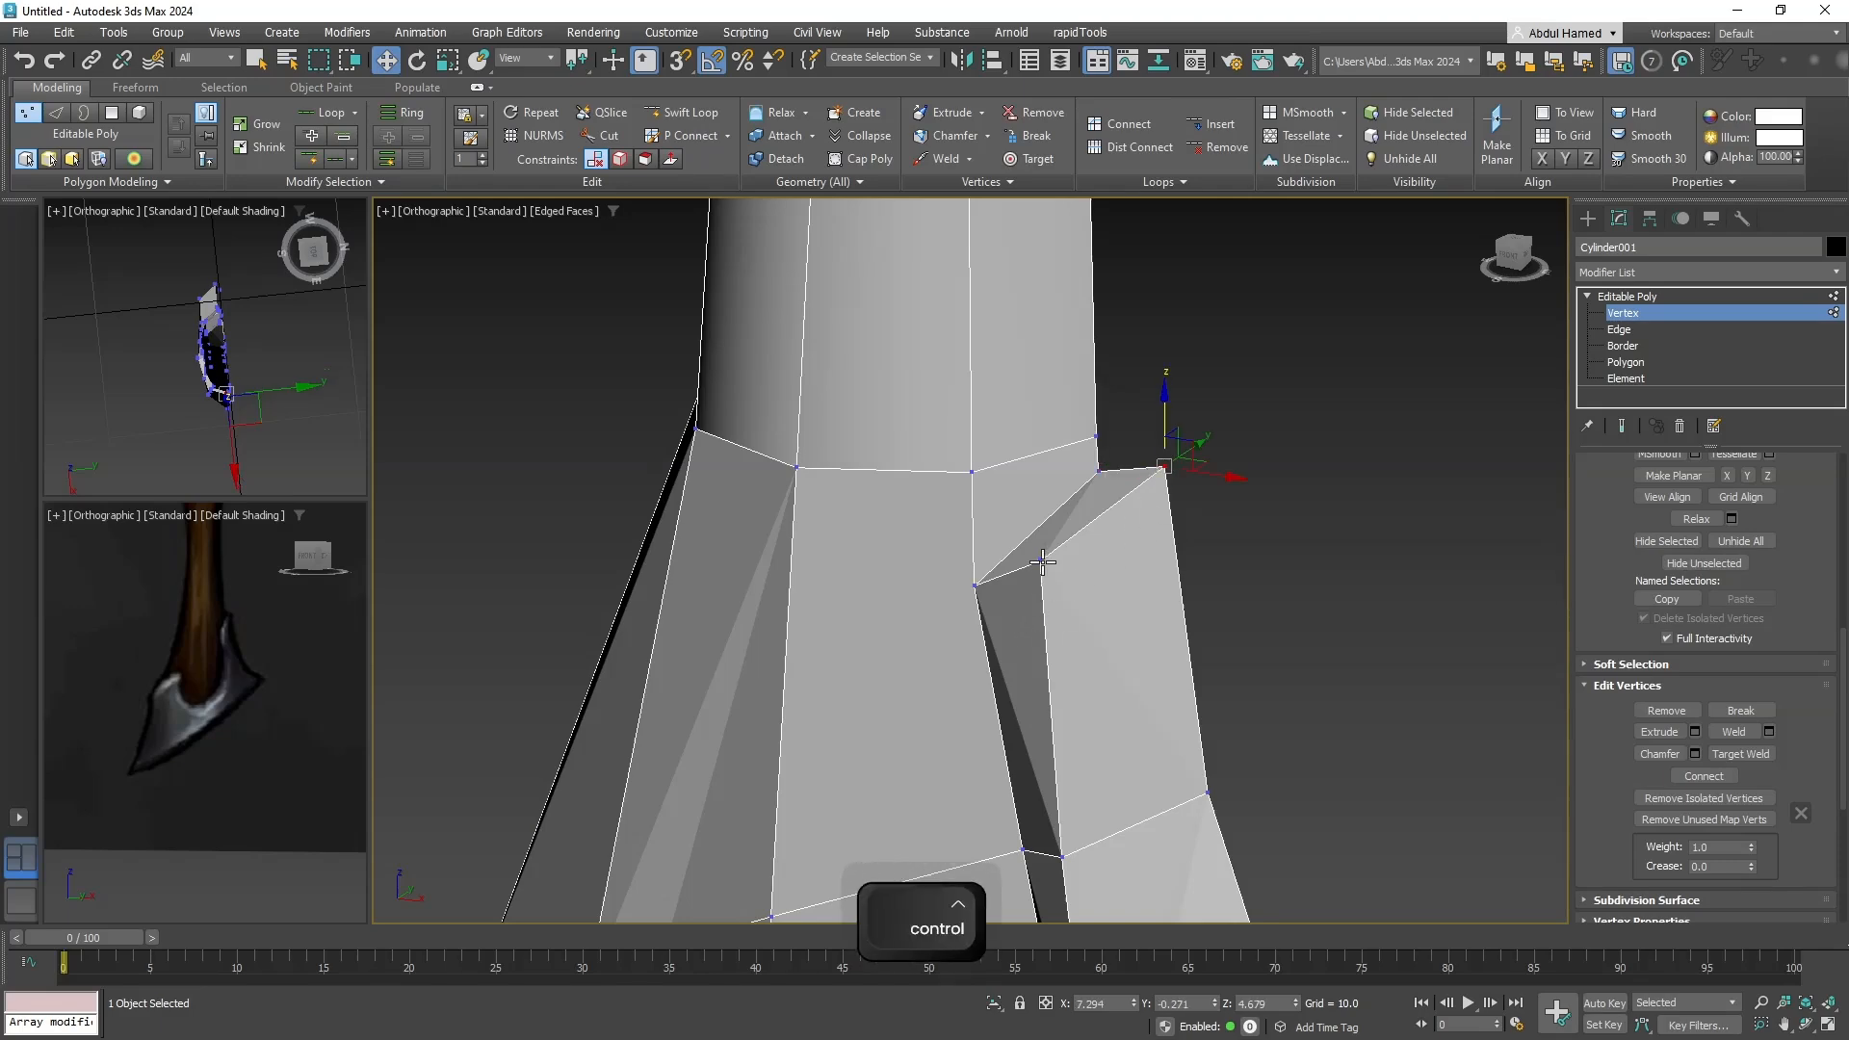
pyautogui.keyDown('alt'); pyautogui.moveTo(1086, 576); pyautogui.dragTo(1094, 647, button='middle'); pyautogui.keyUp('alt')
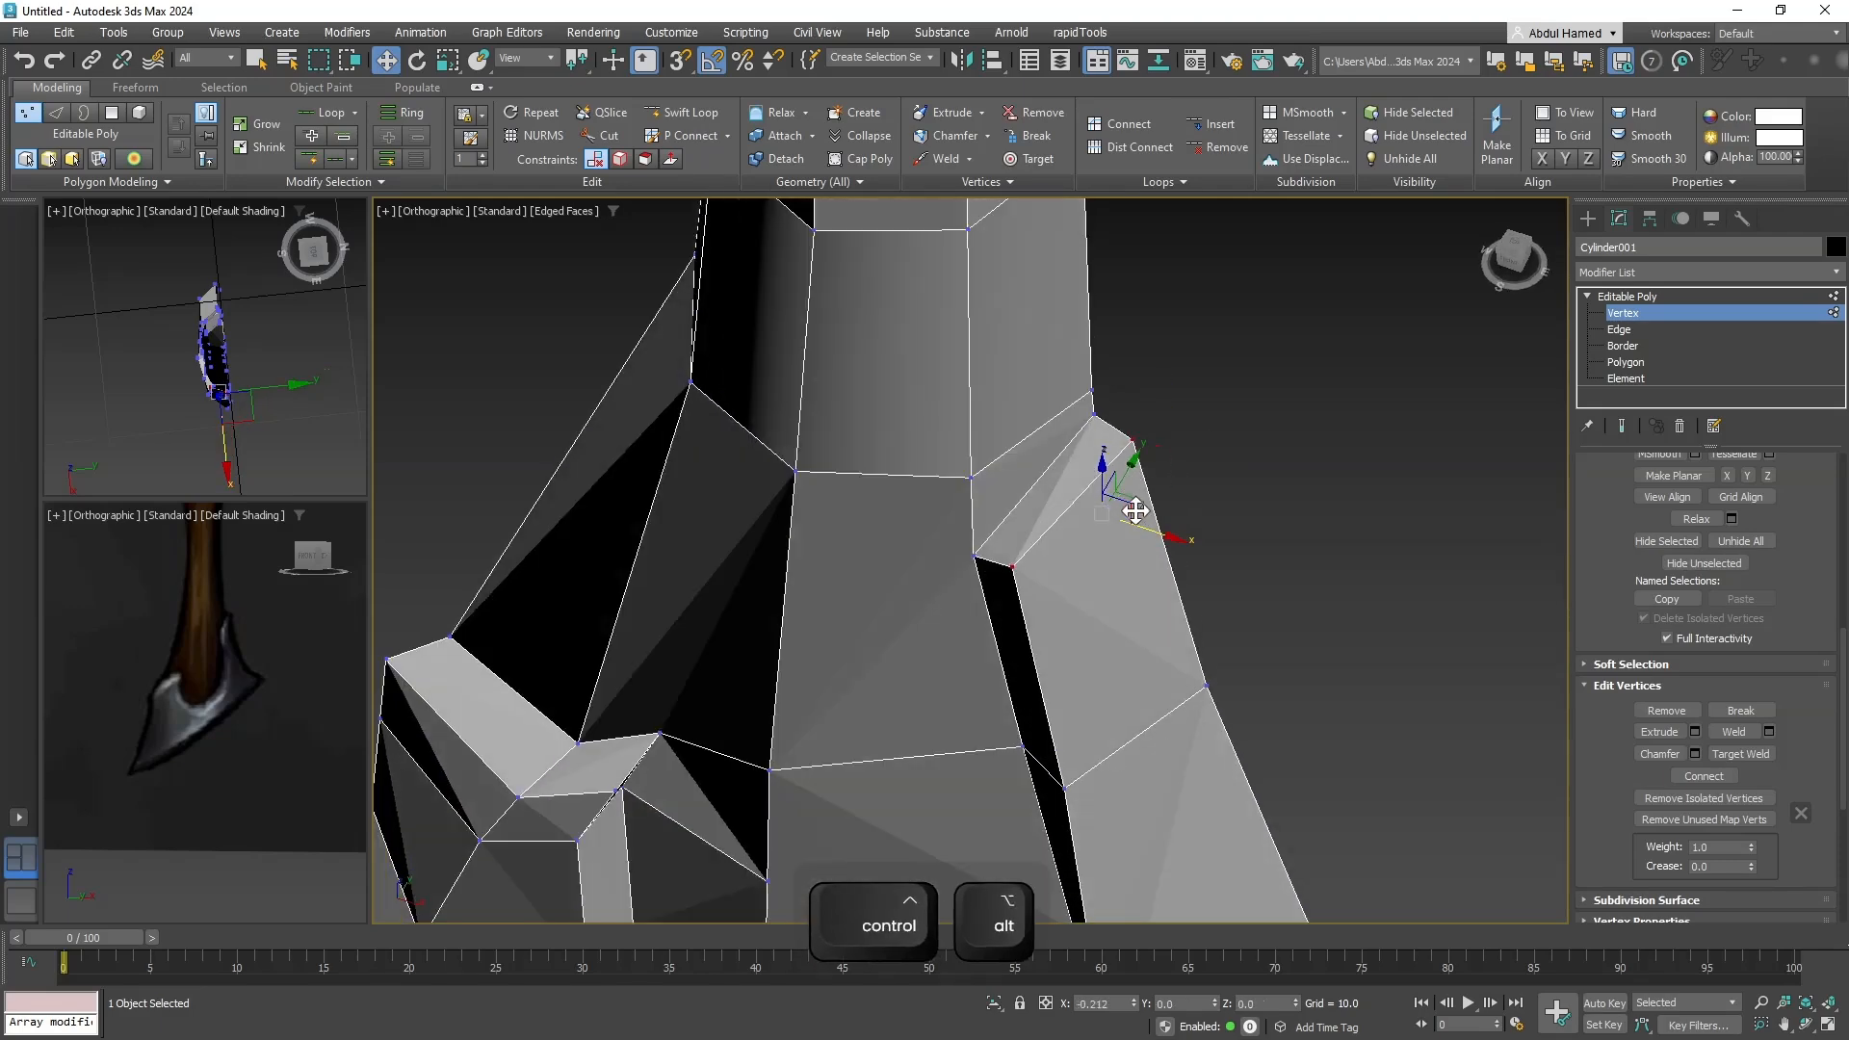
pyautogui.keyDown('alt'); pyautogui.moveTo(1122, 498); pyautogui.dragTo(1098, 570, button='middle'); pyautogui.keyUp('alt')
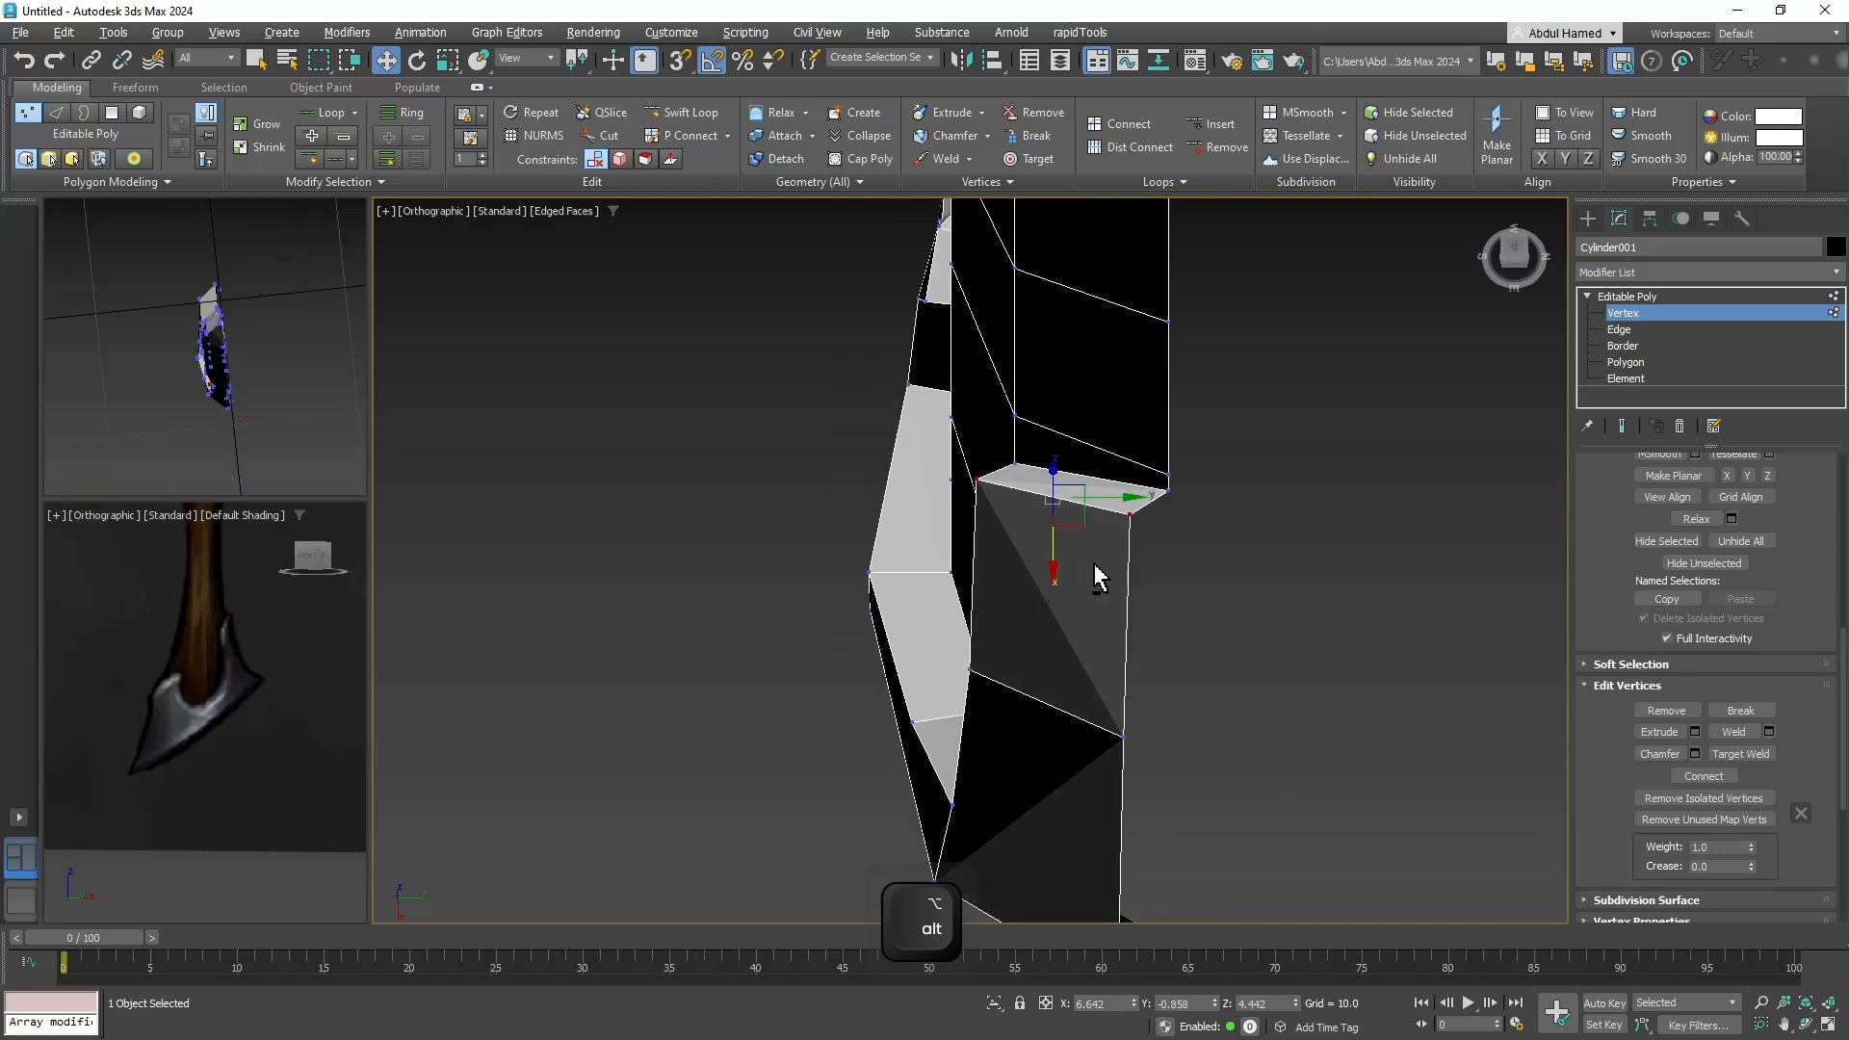
pyautogui.moveTo(1114, 494); pyautogui.dragTo(1140, 499)
pyautogui.keyDown('alt'); pyautogui.moveTo(1140, 498); pyautogui.dragTo(1086, 441, button='middle'); pyautogui.keyUp('alt')
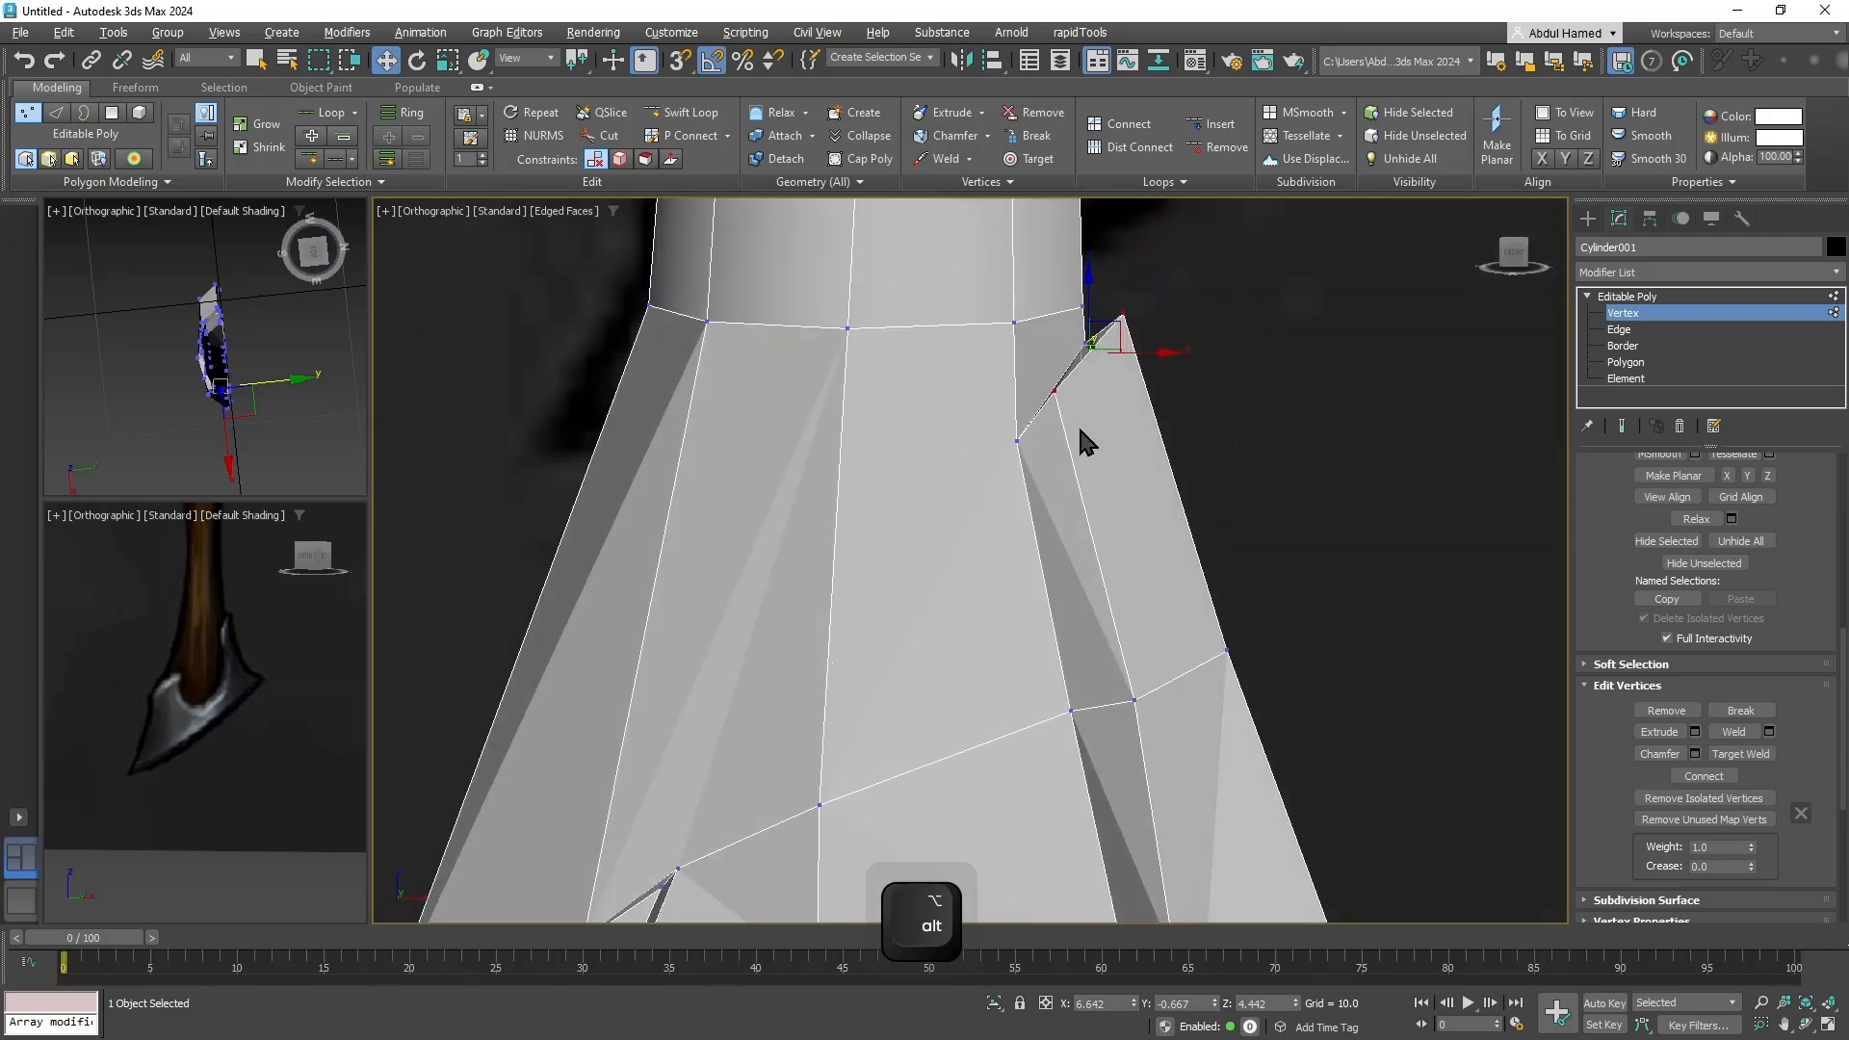
pyautogui.click(1056, 393)
pyautogui.moveTo(1052, 330); pyautogui.dragTo(1059, 371)
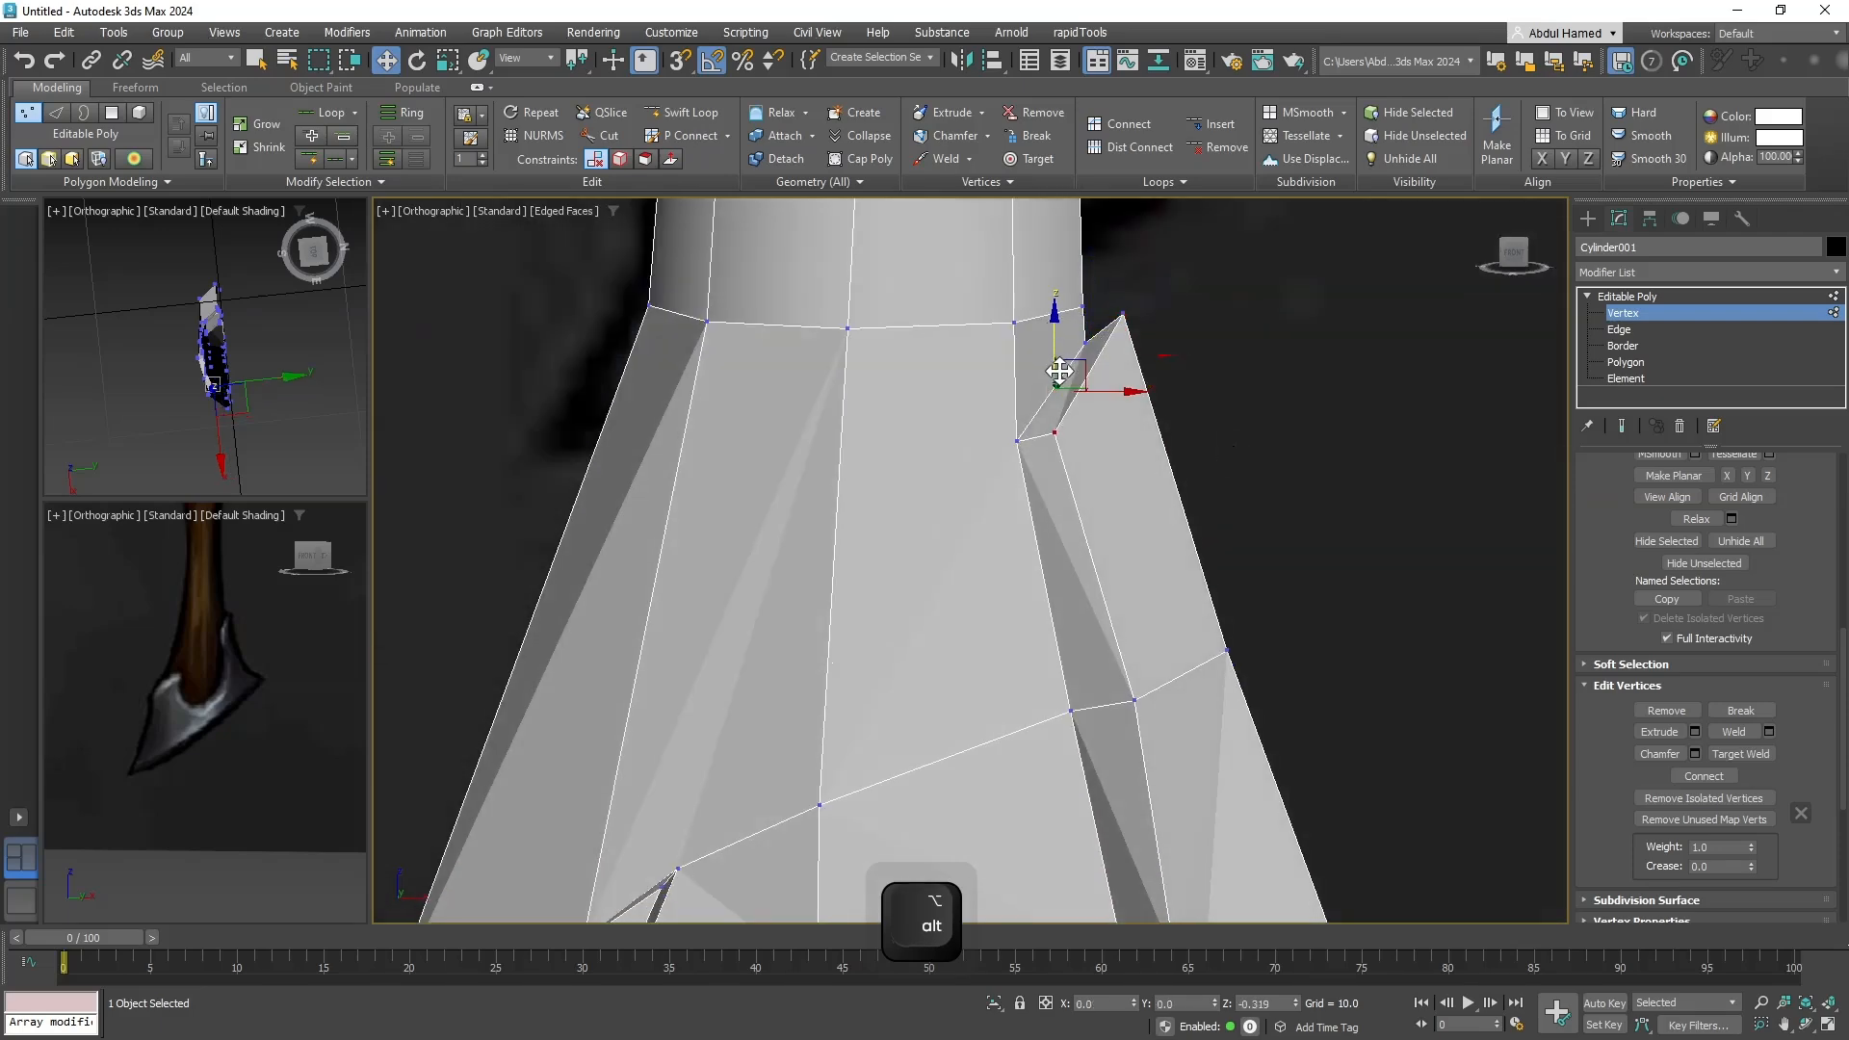
# Shift the right prong's lower inner front vertex inward along X and adjust the front vertex at its top.
pyautogui.keyDown('alt'); pyautogui.moveTo(1059, 371); pyautogui.dragTo(1146, 488, button='middle'); pyautogui.keyUp('alt')
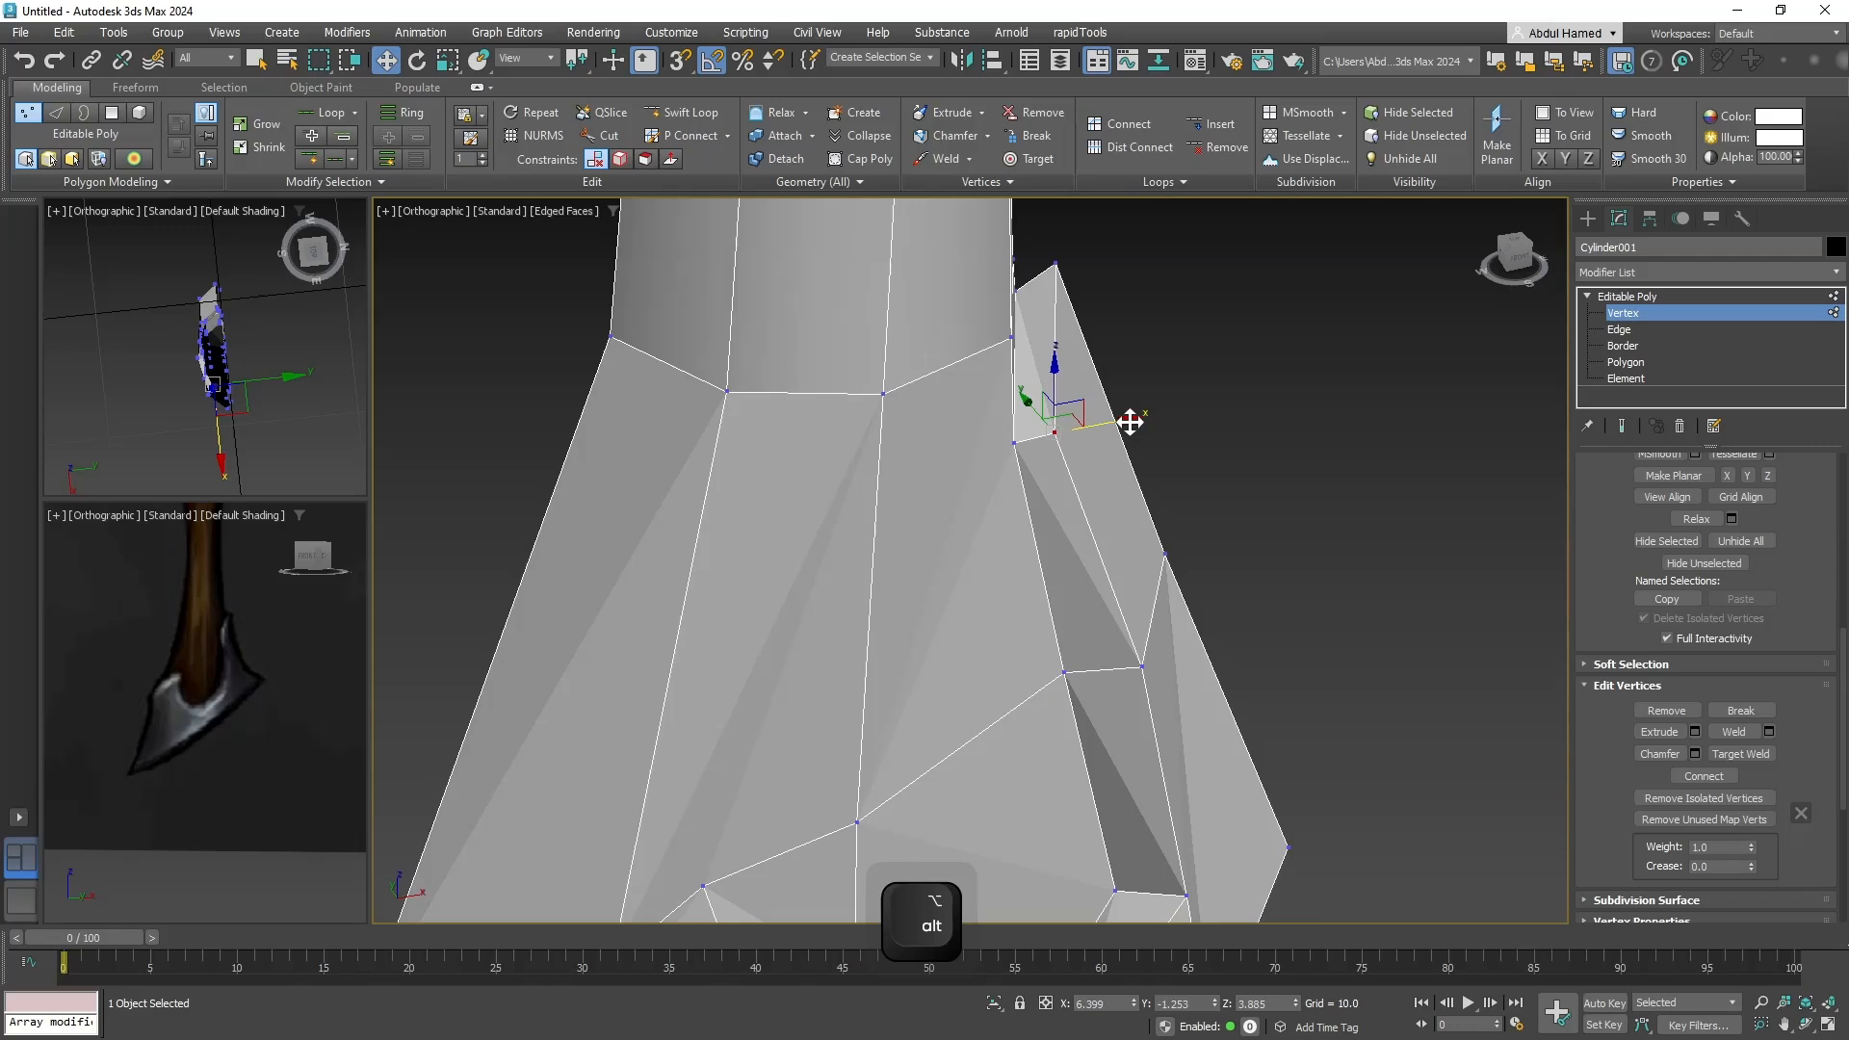
pyautogui.moveTo(1130, 422); pyautogui.dragTo(1121, 421)
pyautogui.click(1057, 266)
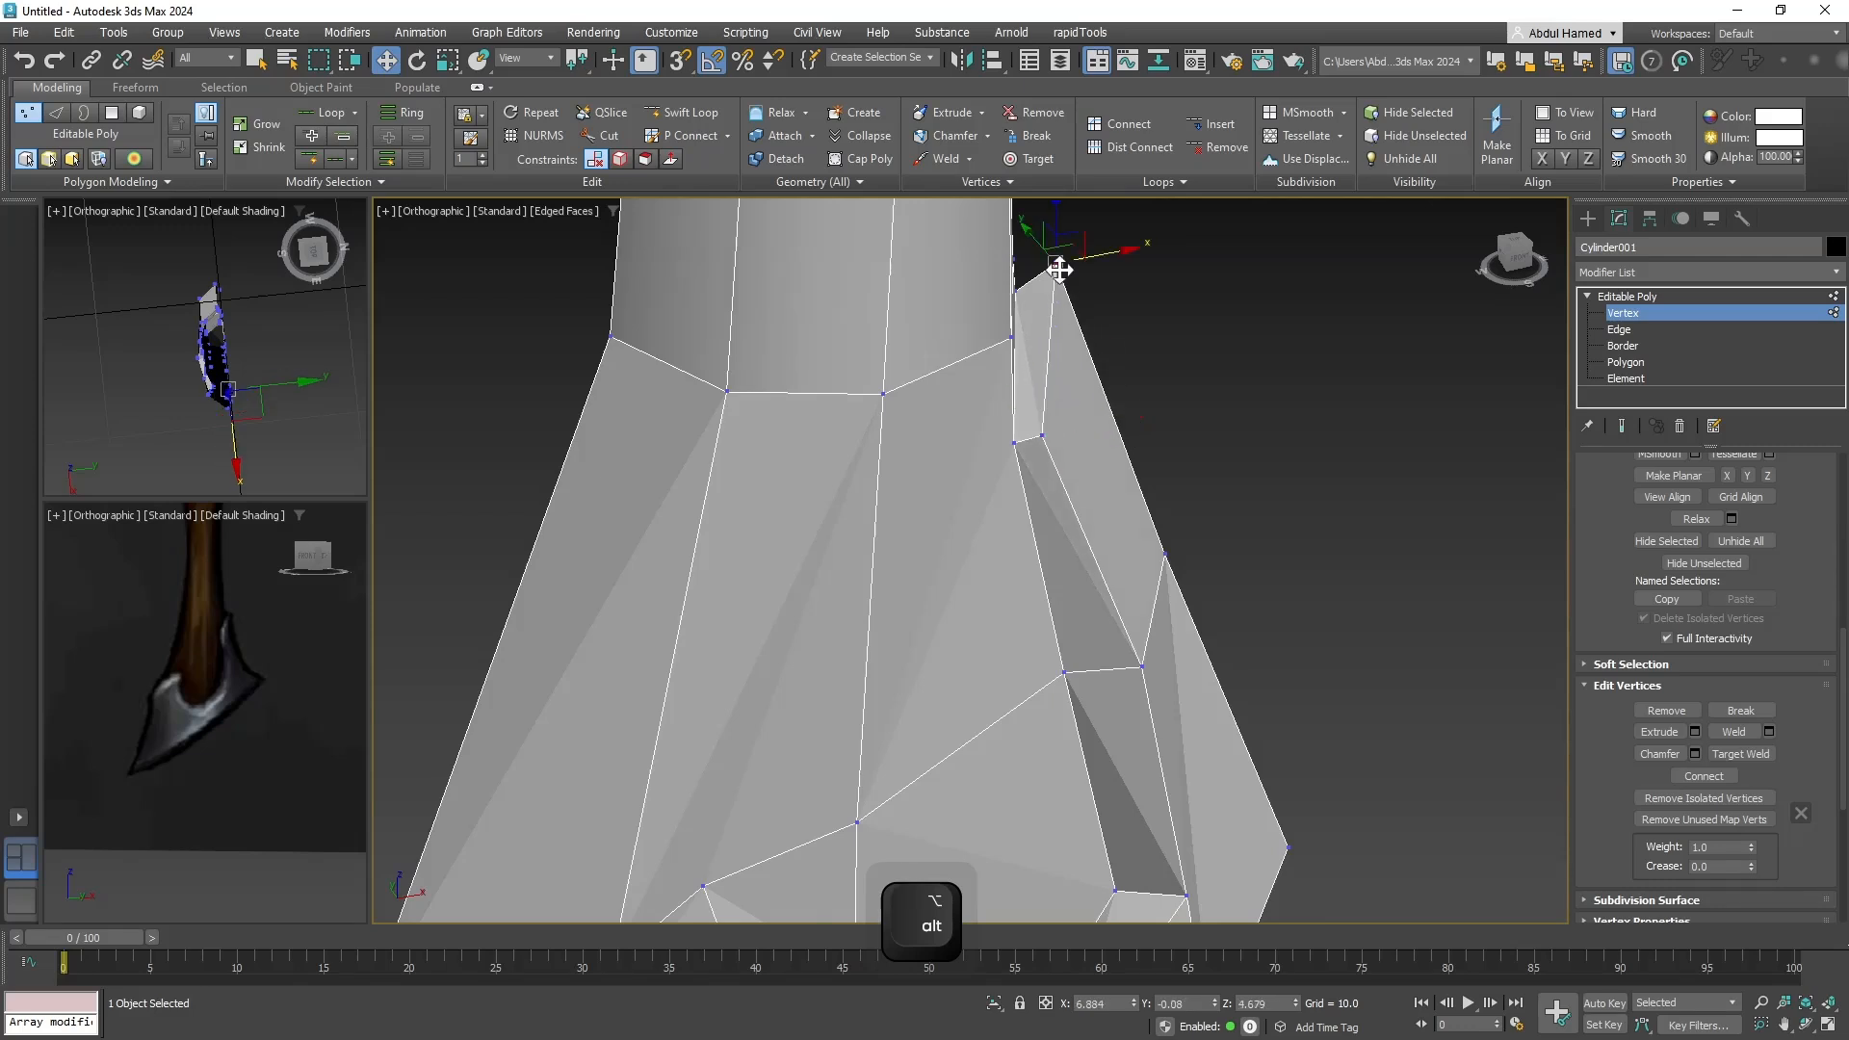
pyautogui.moveTo(1082, 239); pyautogui.dragTo(1063, 262)
# Move the two front vertices midway down the right prong inward along X to narrow it.
pyautogui.moveTo(1129, 413); pyautogui.dragTo(1144, 225, button='middle')
pyautogui.click(1177, 368)
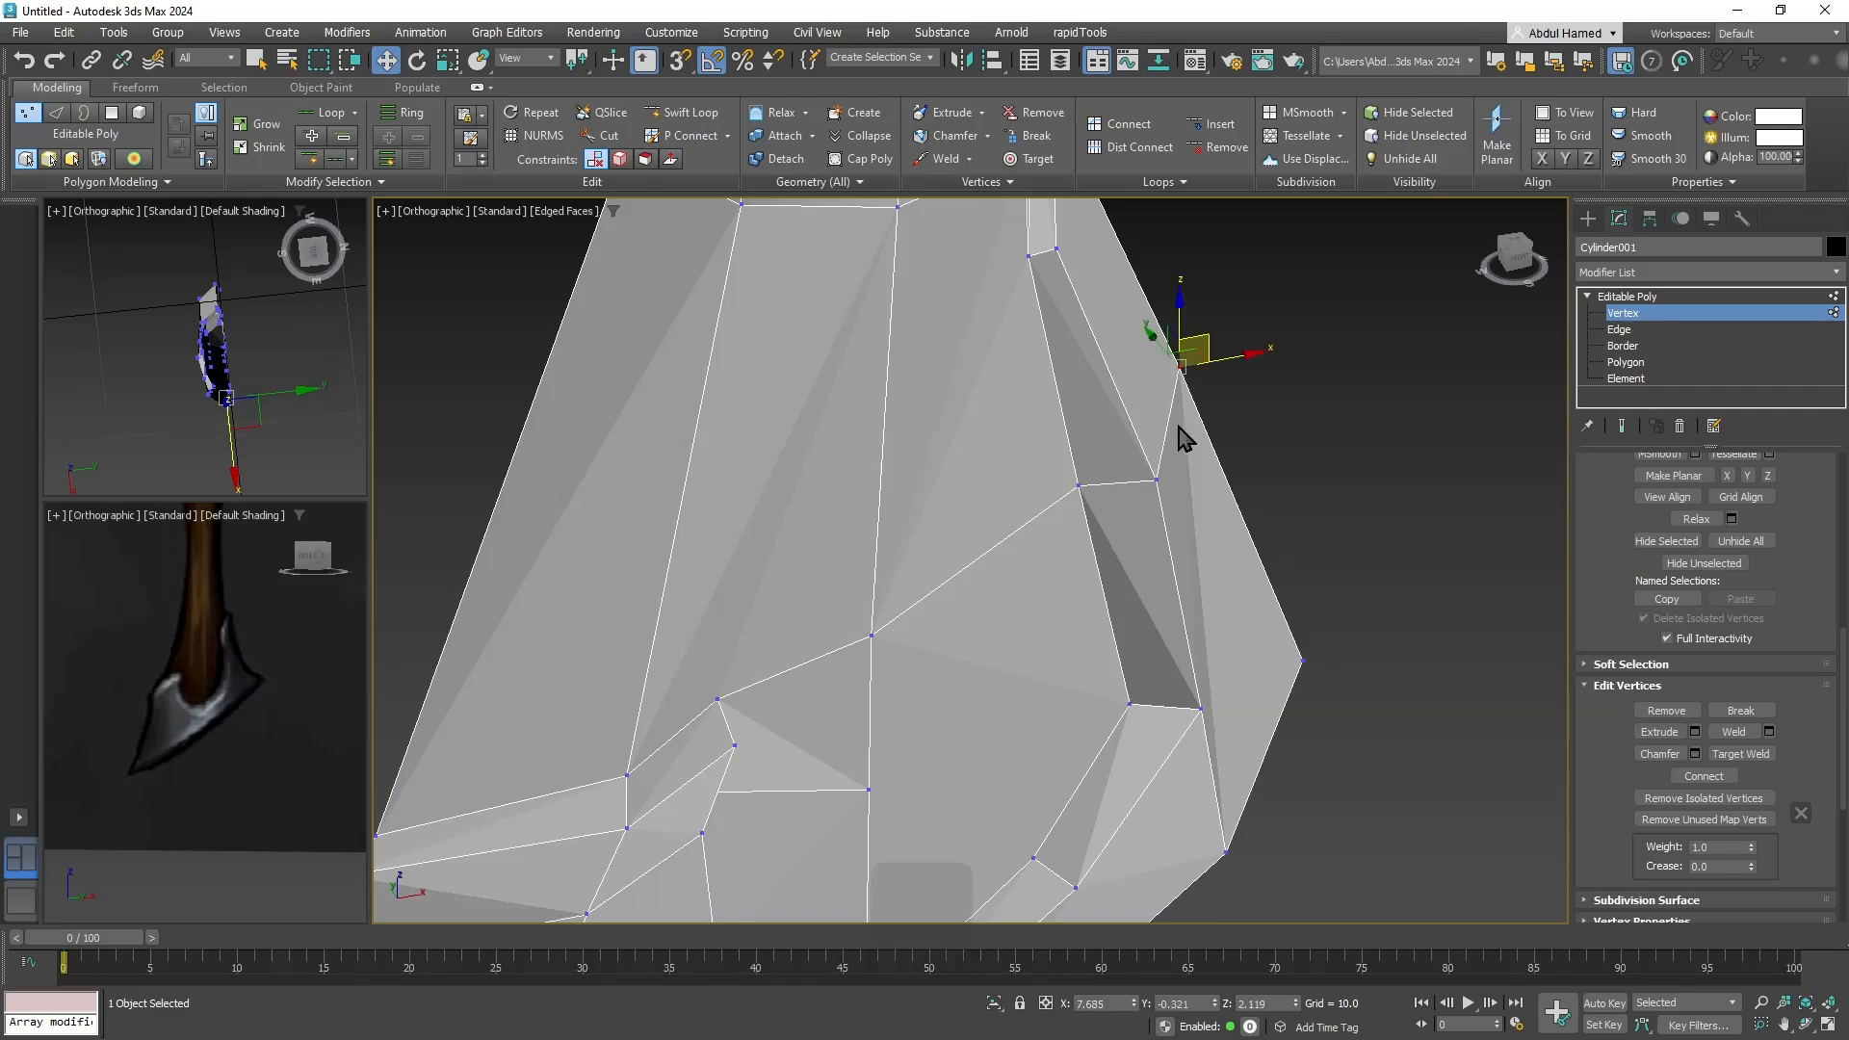
pyautogui.keyDown('ctrl'); pyautogui.click(1155, 479); pyautogui.keyUp('ctrl')
pyautogui.moveTo(1230, 404); pyautogui.dragTo(1210, 414)
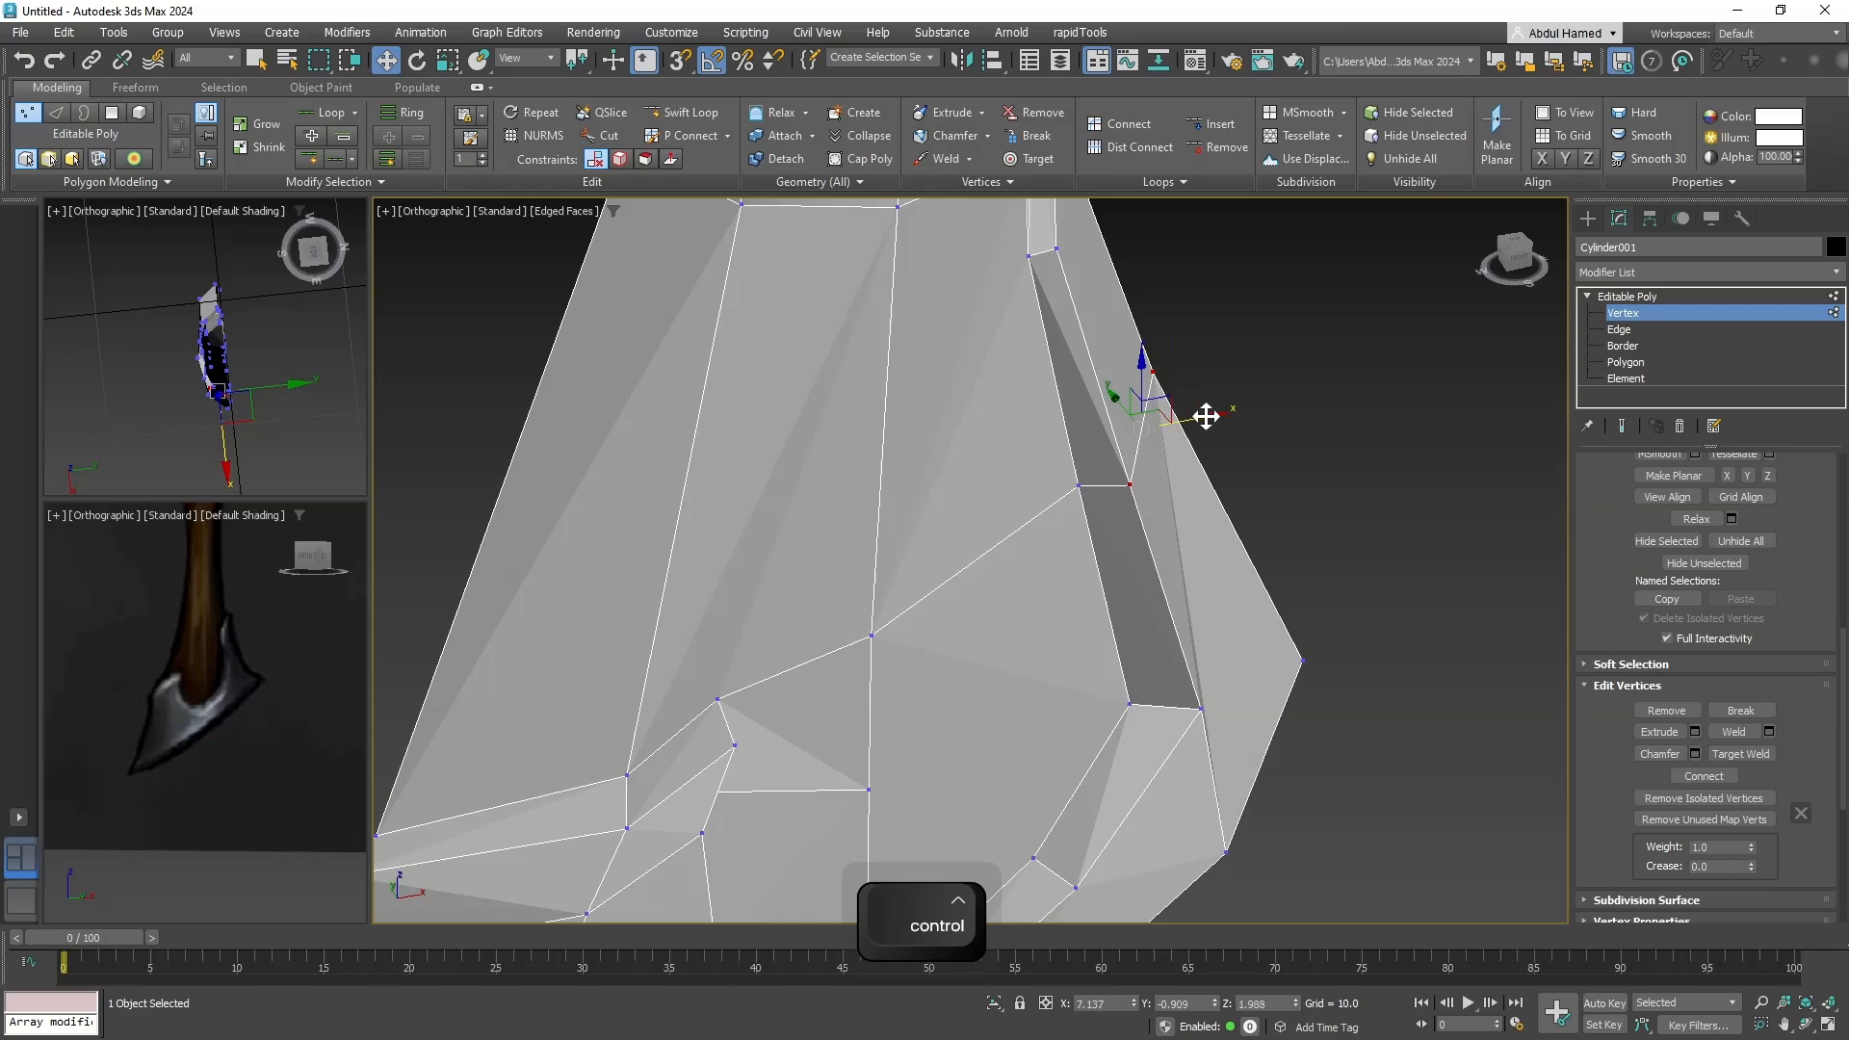
# Move the flared base's lower right corner vertex about 0.1 inward and 0.07 toward the back.
pyautogui.keyDown('alt'); pyautogui.moveTo(1205, 414); pyautogui.dragTo(1057, 746, button='middle'); pyautogui.keyUp('alt')
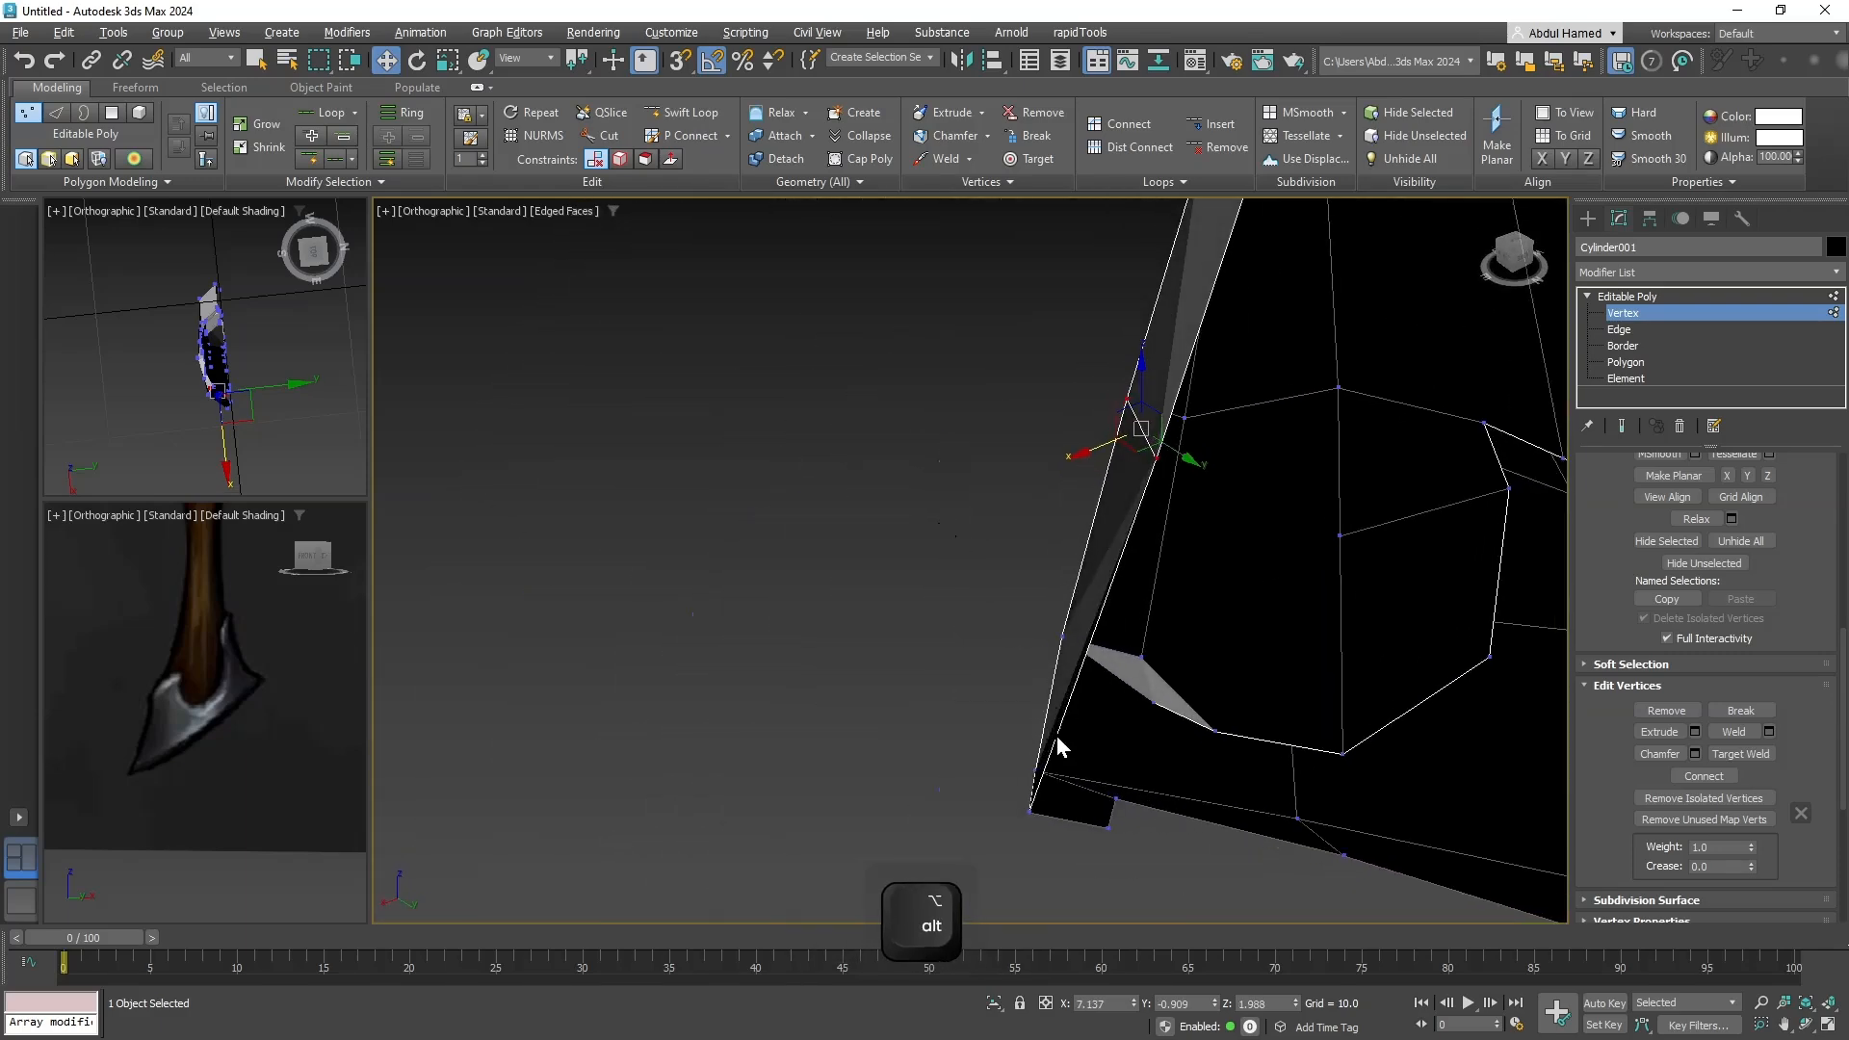
pyautogui.click(1029, 811)
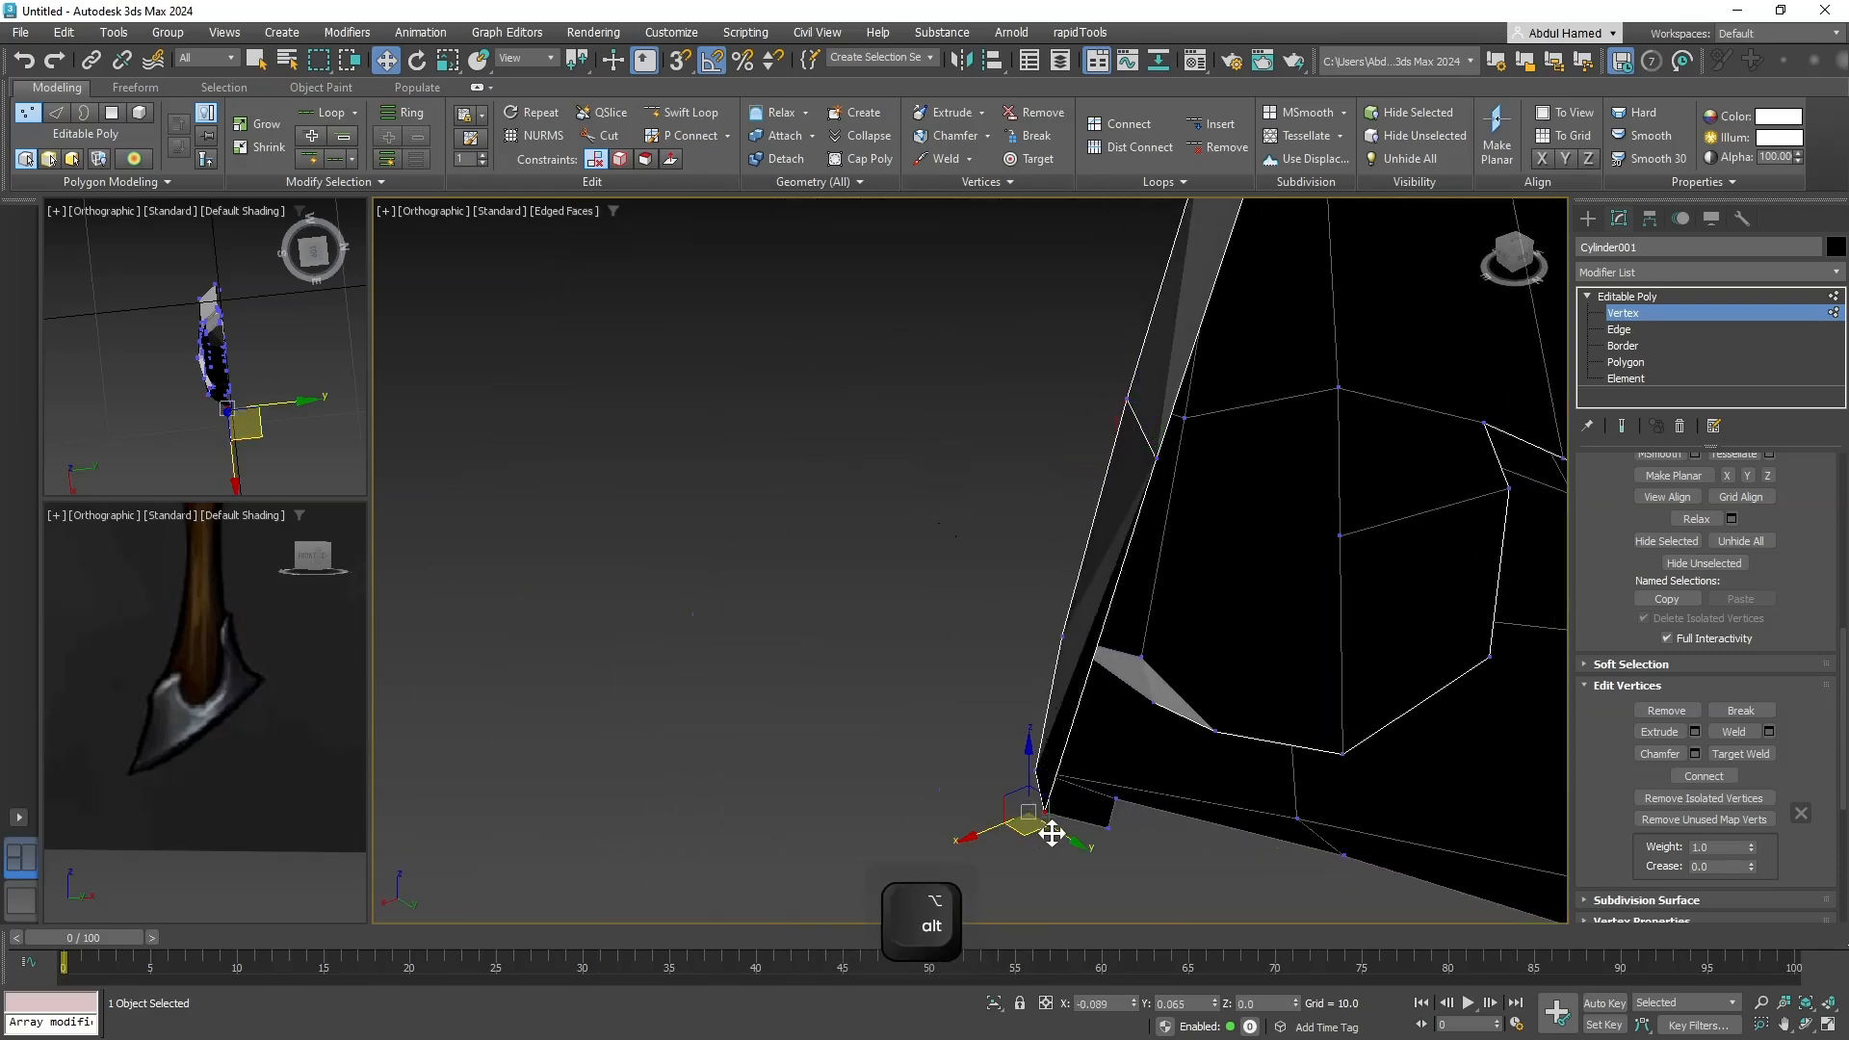
pyautogui.keyDown('alt'); pyautogui.moveTo(1057, 834); pyautogui.dragTo(1131, 589, button='middle'); pyautogui.keyUp('alt')
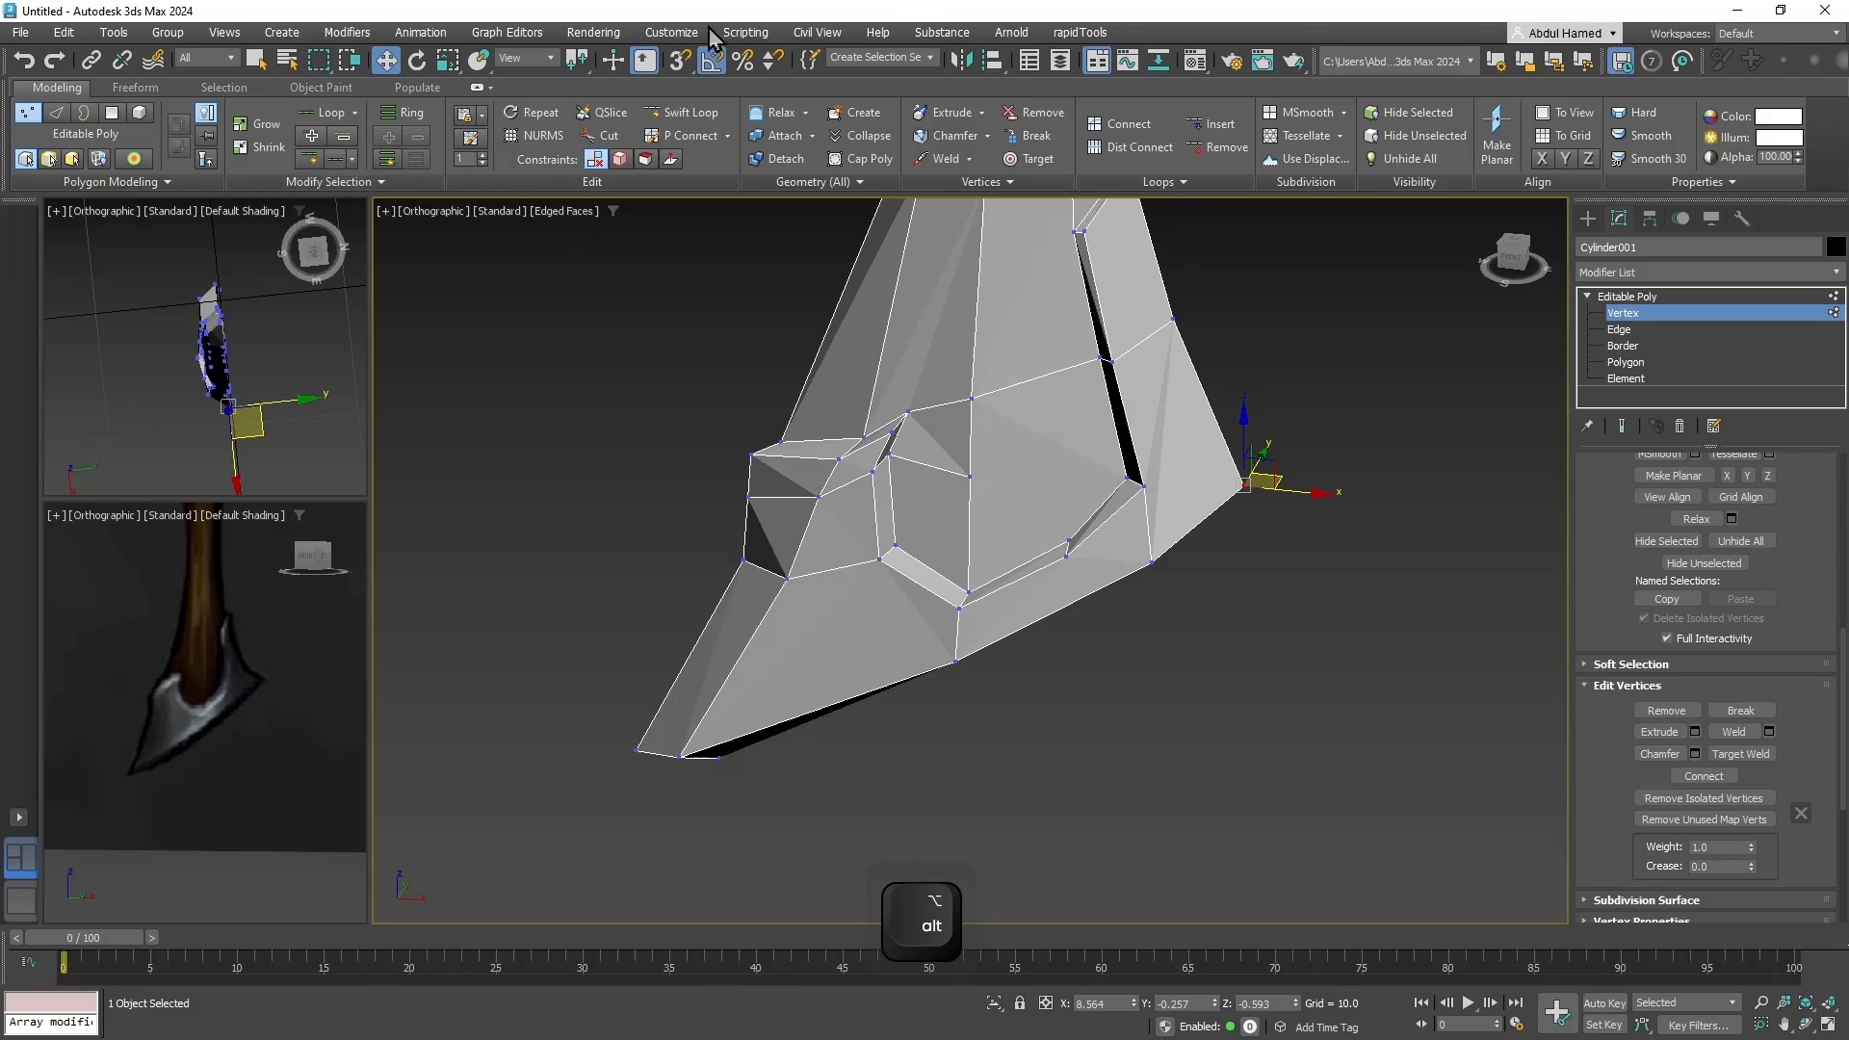
# Cut an edge from the rim's lower right corner to the base's bottom edge and another across the right prong to its outer side.
pyautogui.click(603, 136)
pyautogui.click(611, 138)
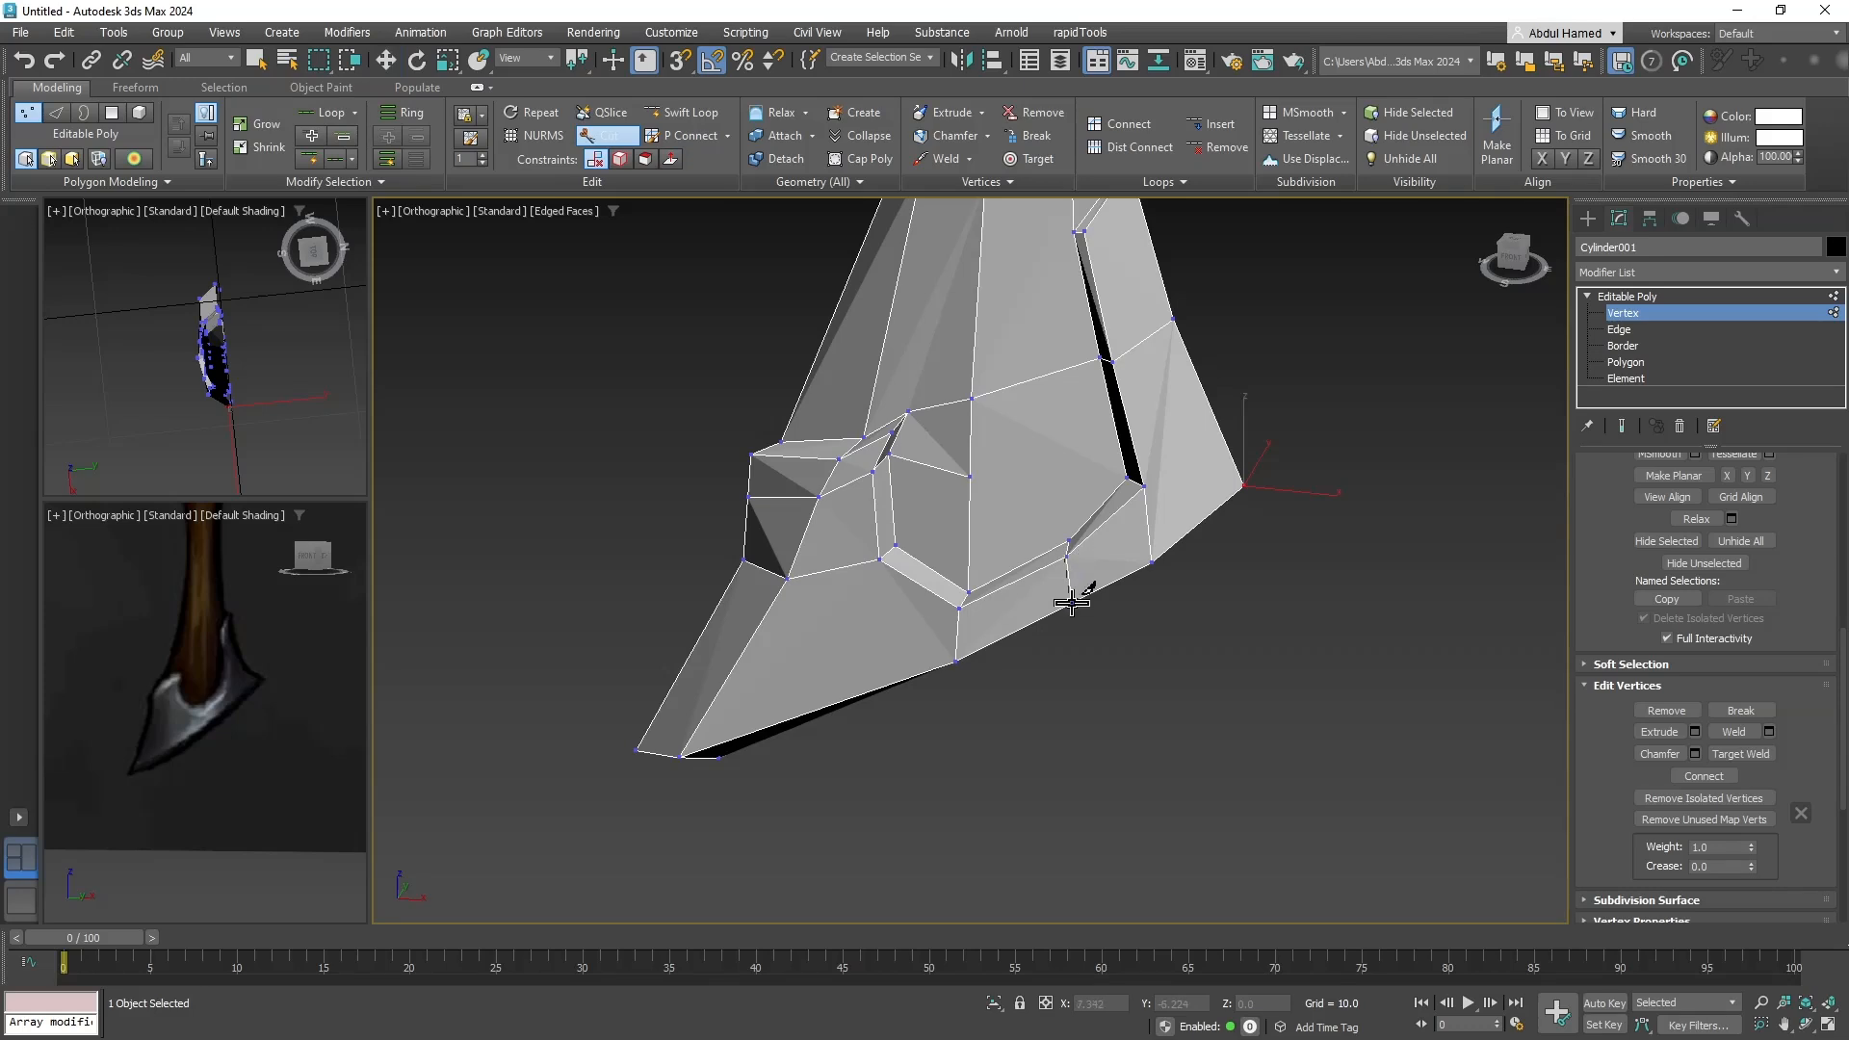
pyautogui.keyDown('alt'); pyautogui.moveTo(1093, 689); pyautogui.dragTo(1011, 488, button='middle'); pyautogui.keyUp('alt')
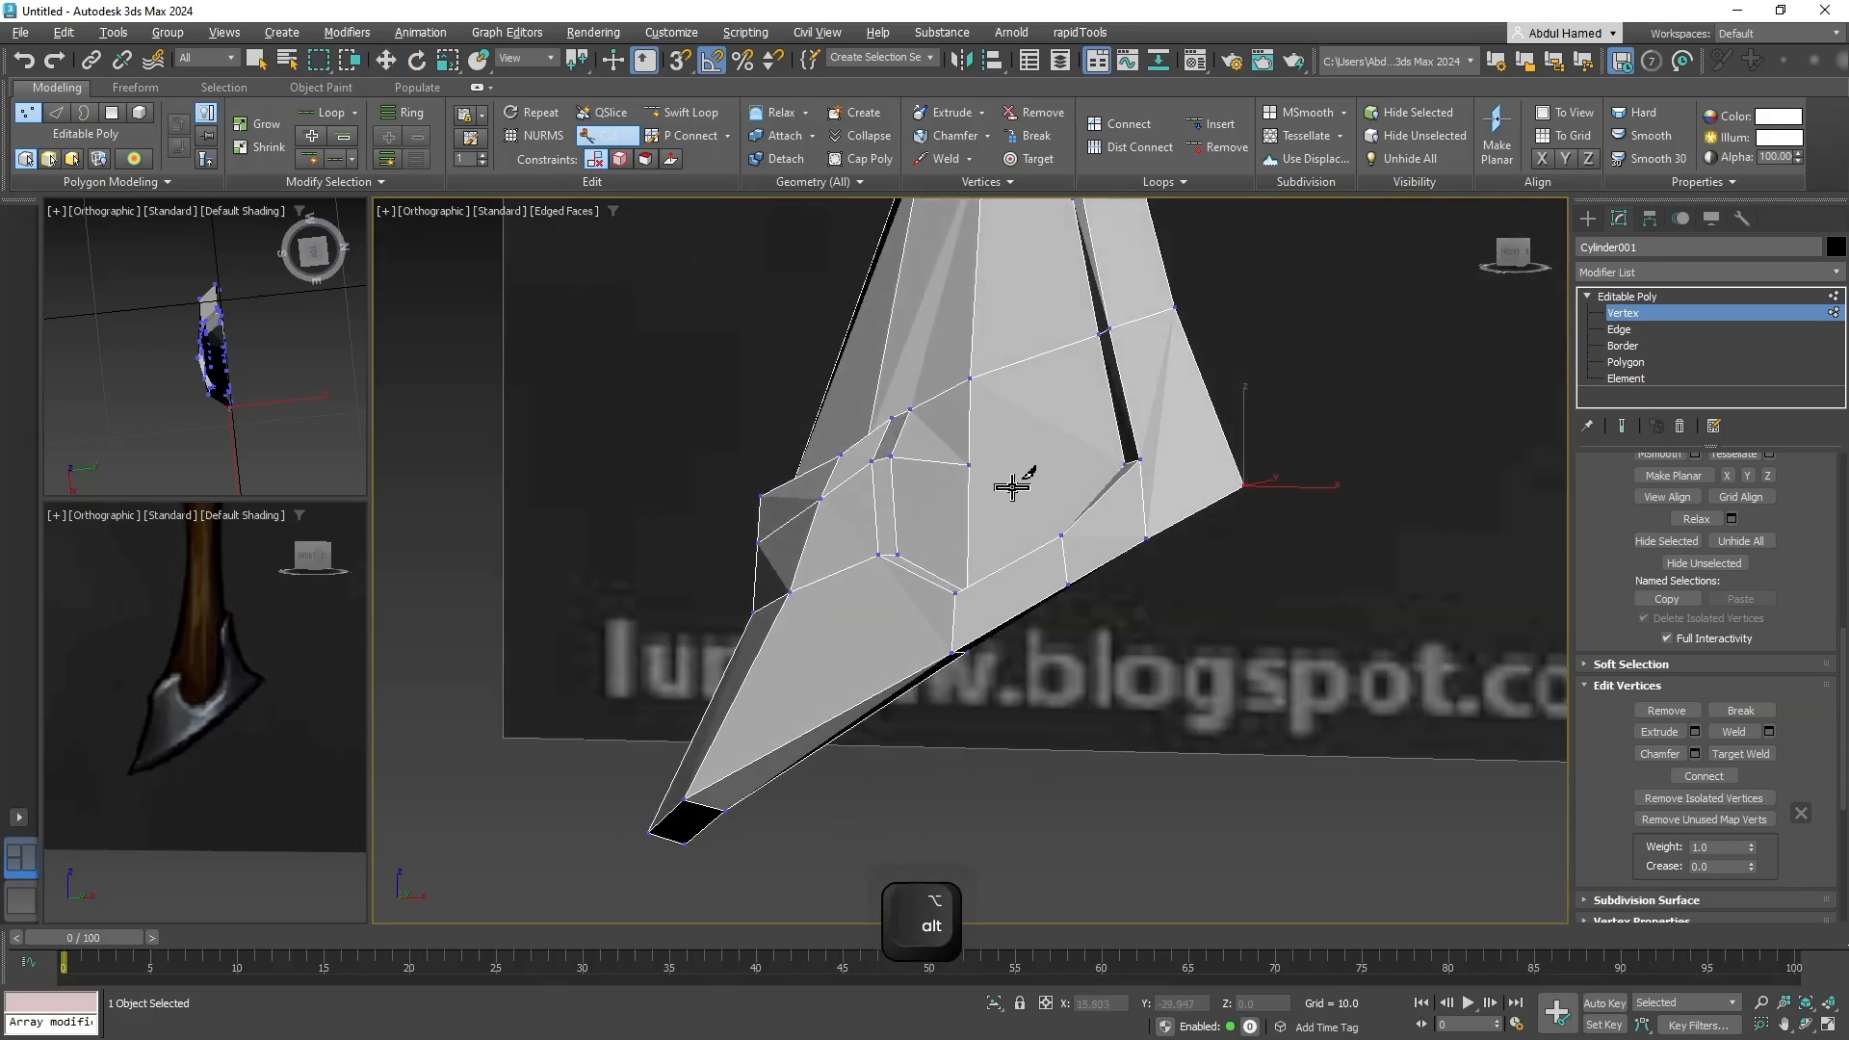
pyautogui.click(1120, 390)
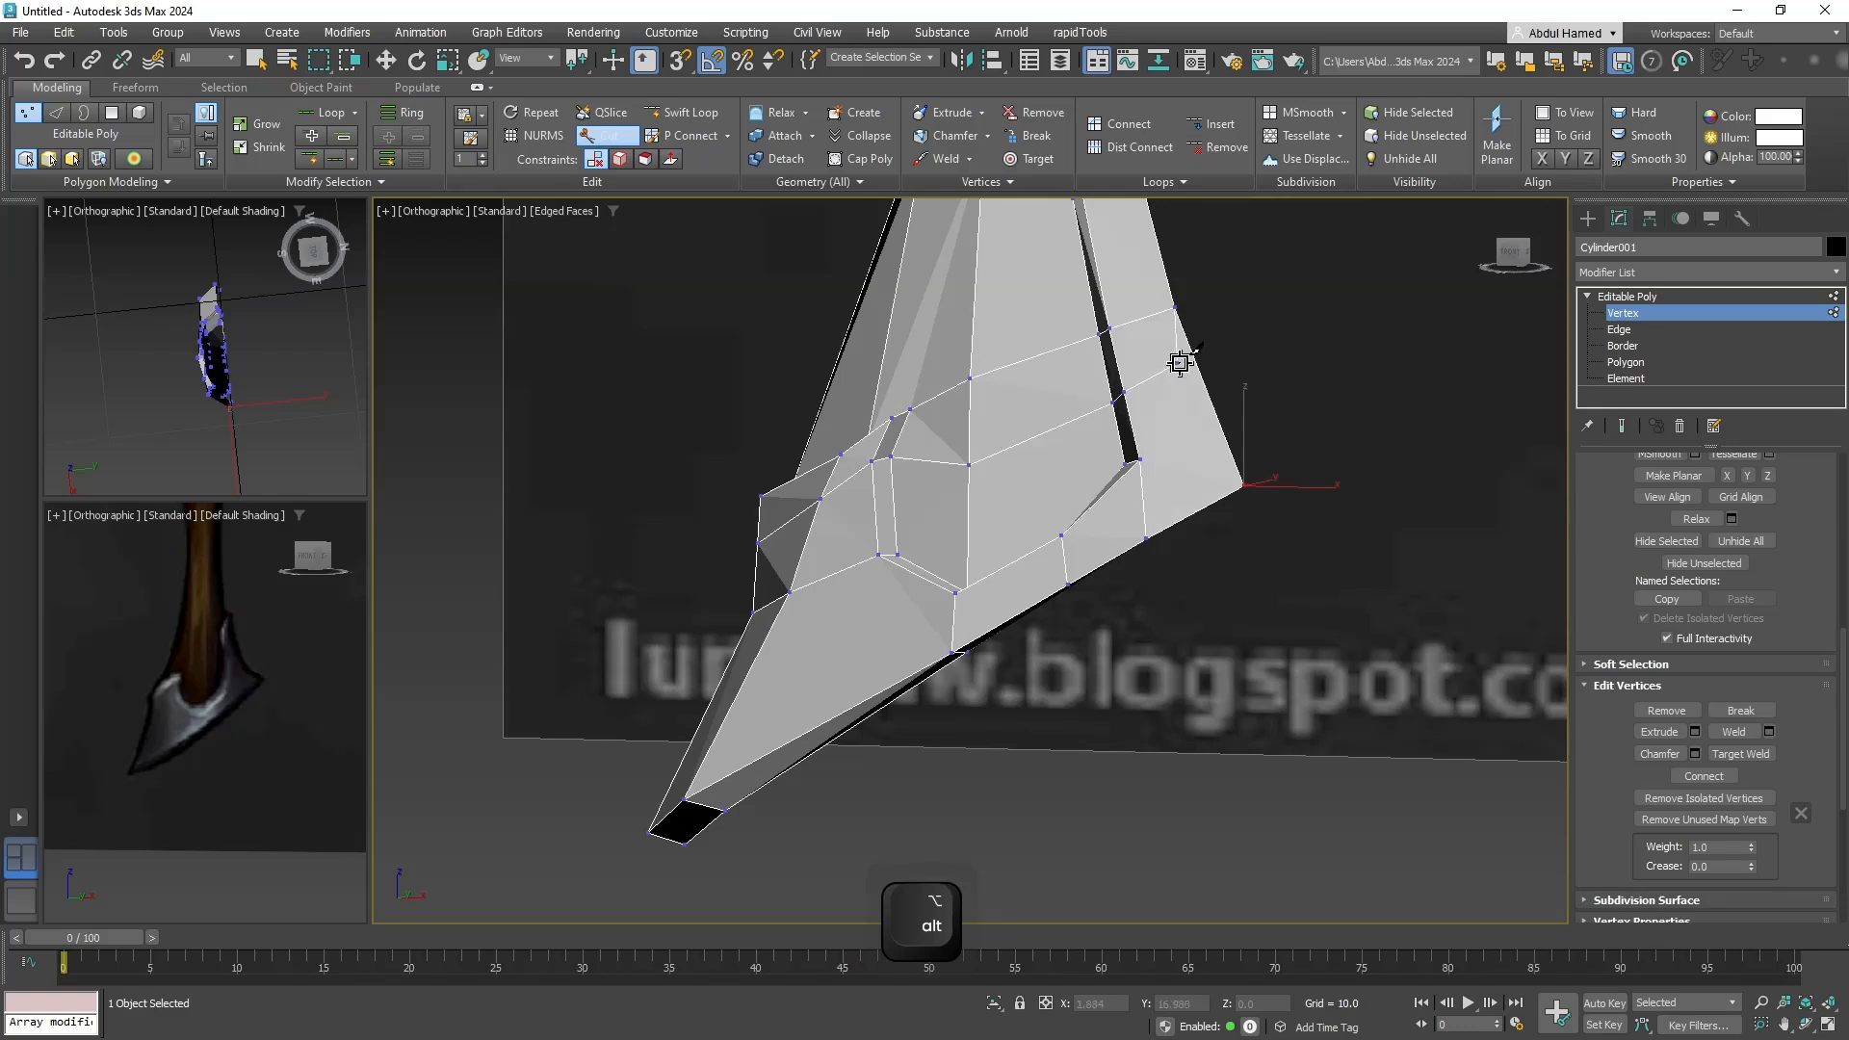
pyautogui.rightClick(1064, 693)
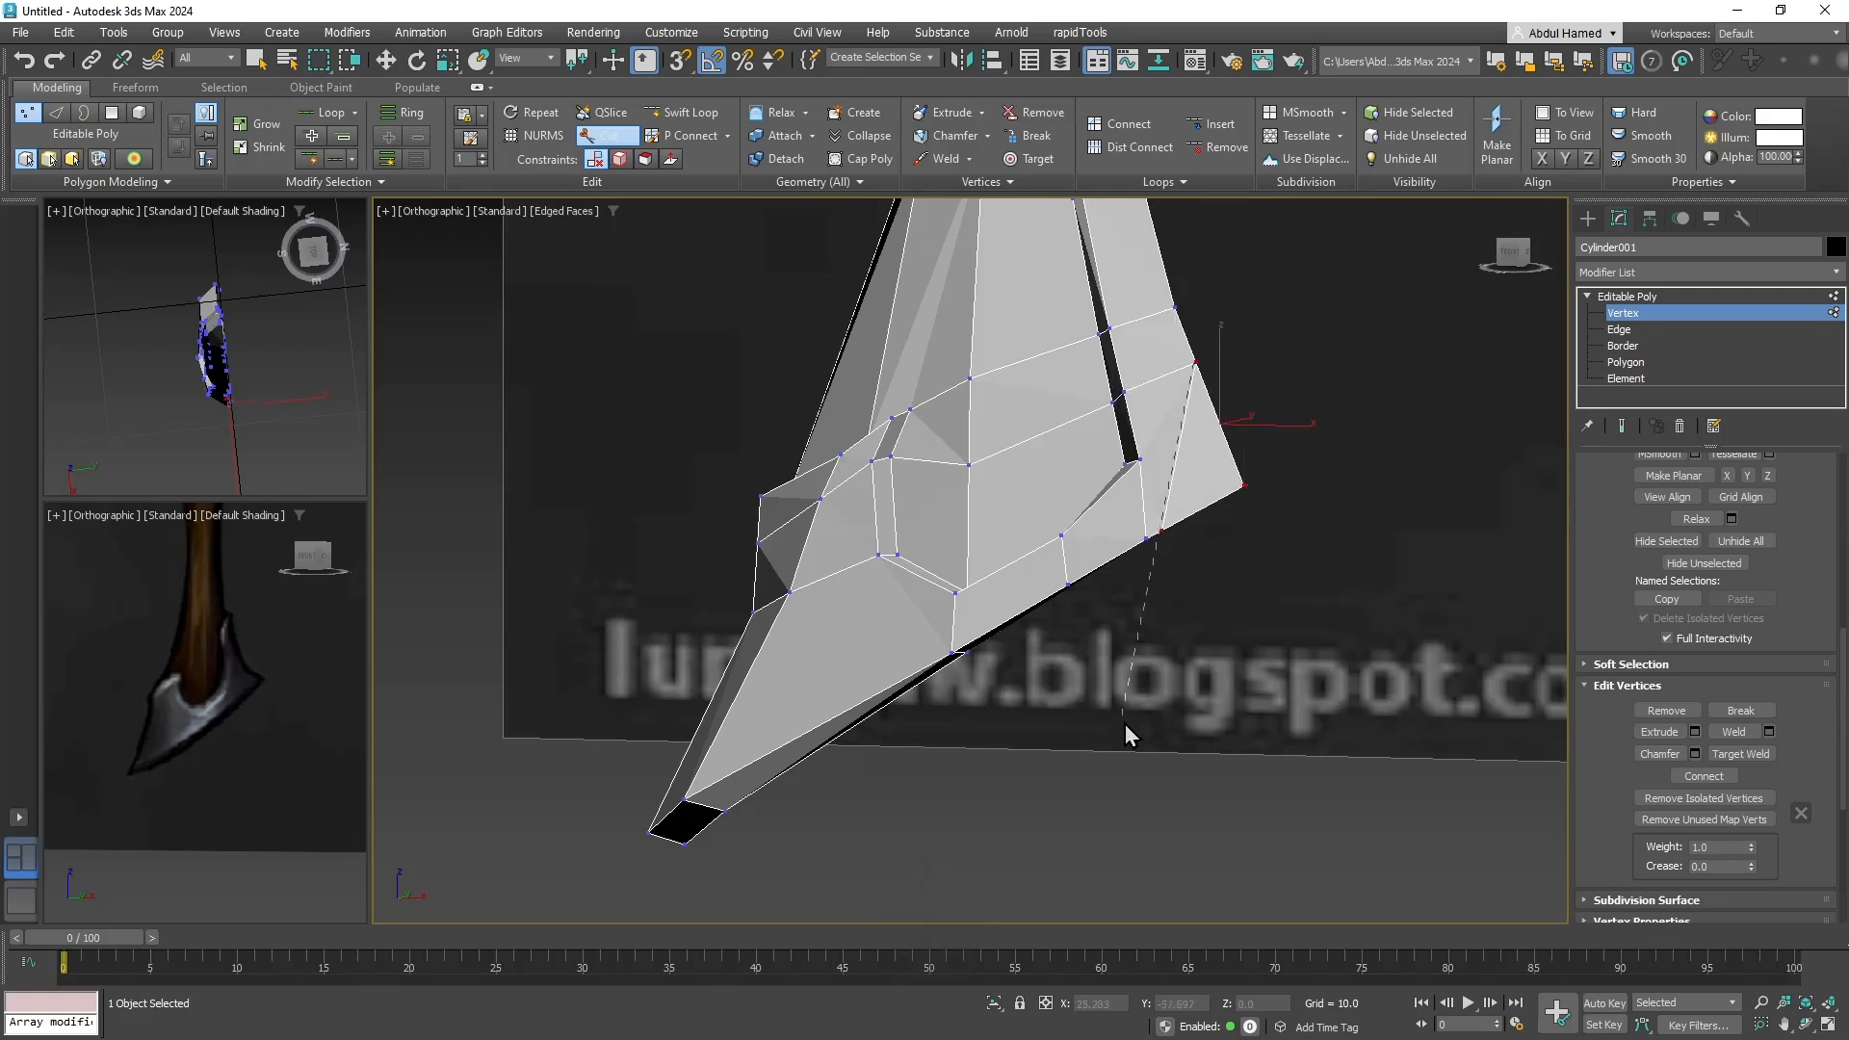
# Make the mesh see-through and shift the vertices on the left side of the rim's upper edge outward toward the left corner.
pyautogui.press('w')
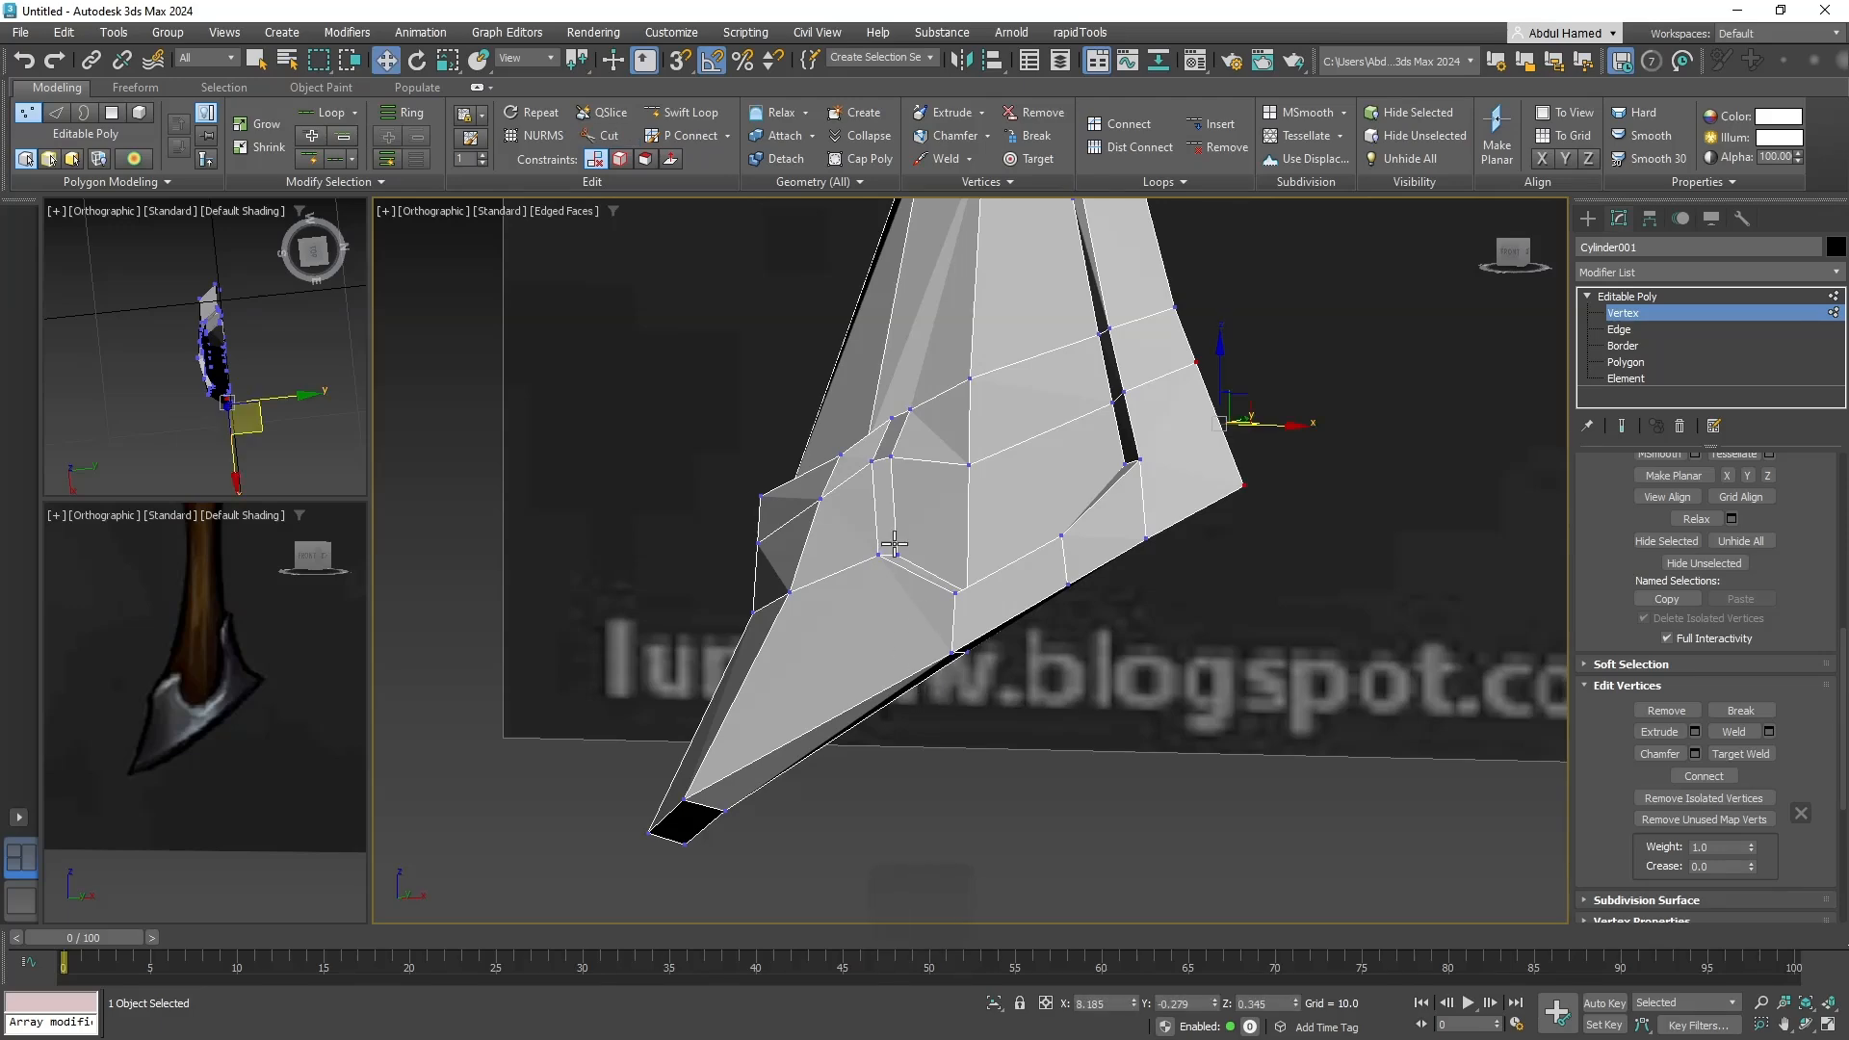
pyautogui.keyDown('alt'); pyautogui.moveTo(939, 465); pyautogui.dragTo(982, 455, button='middle'); pyautogui.keyUp('alt')
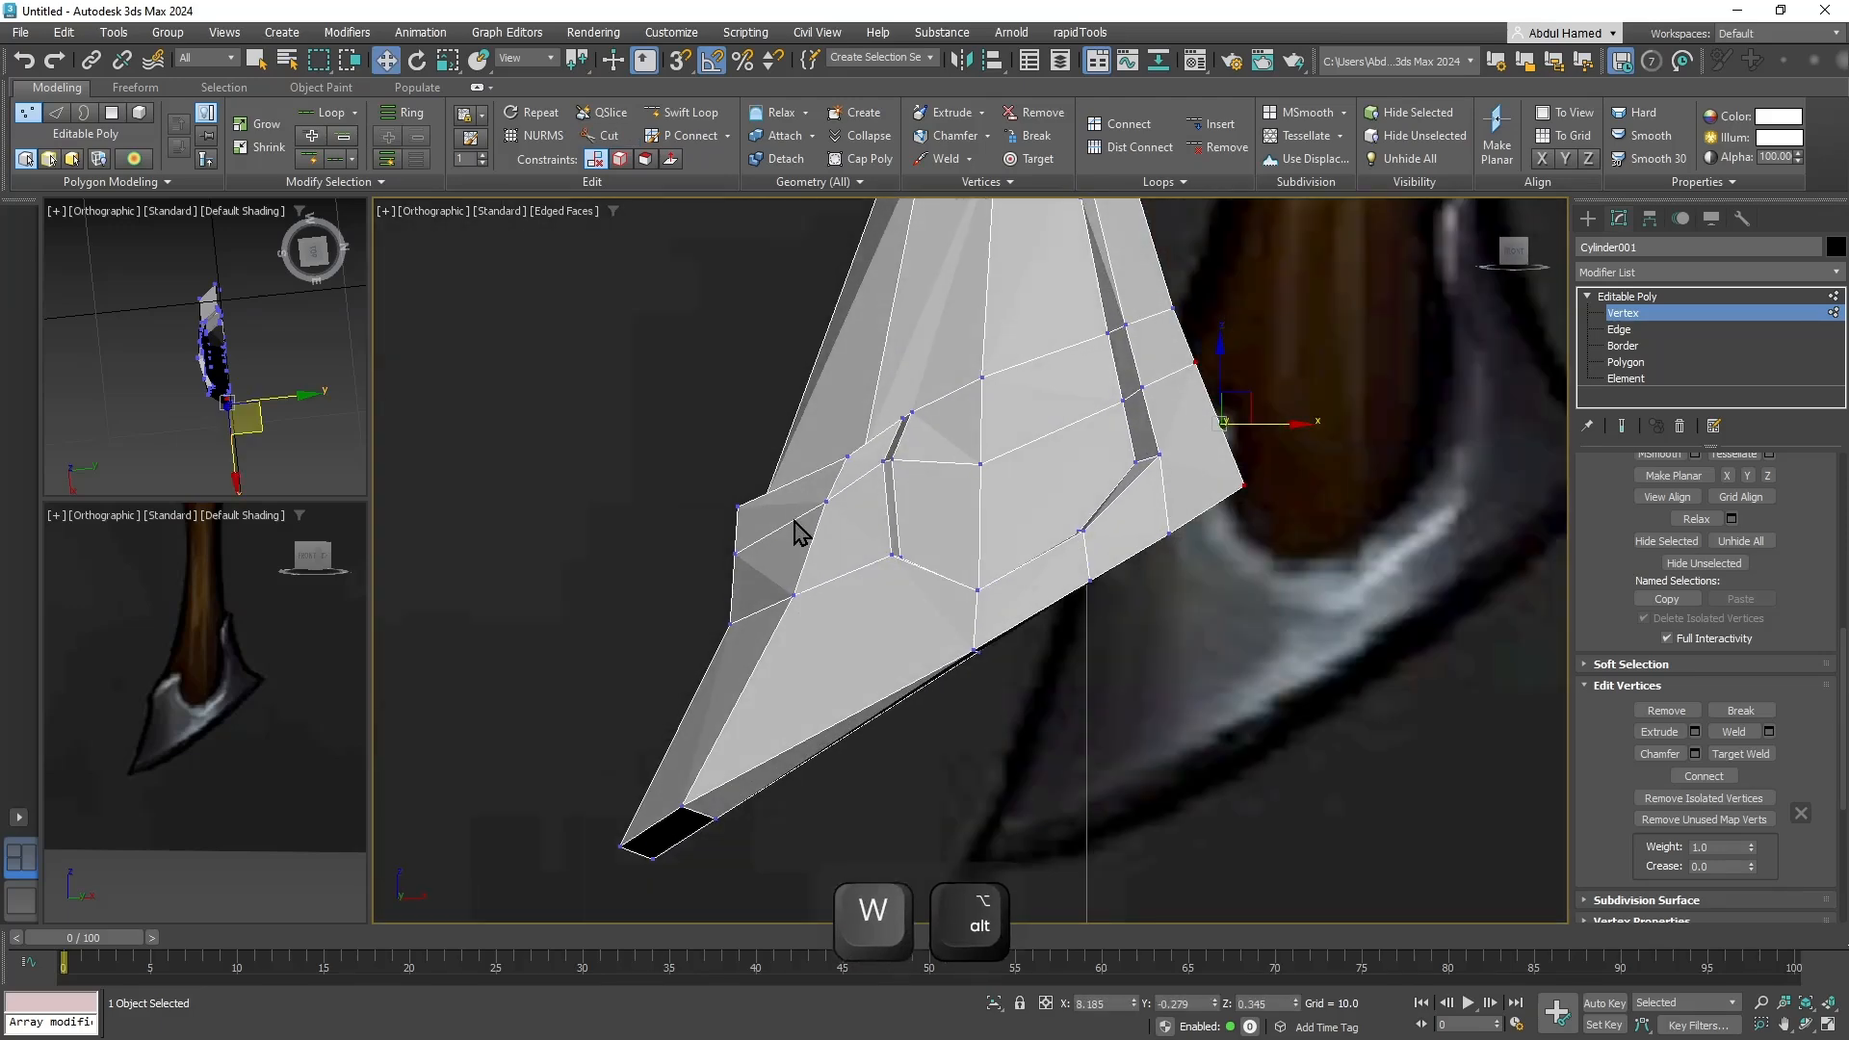
pyautogui.press('q')
pyautogui.hotkey('alt', 'x')
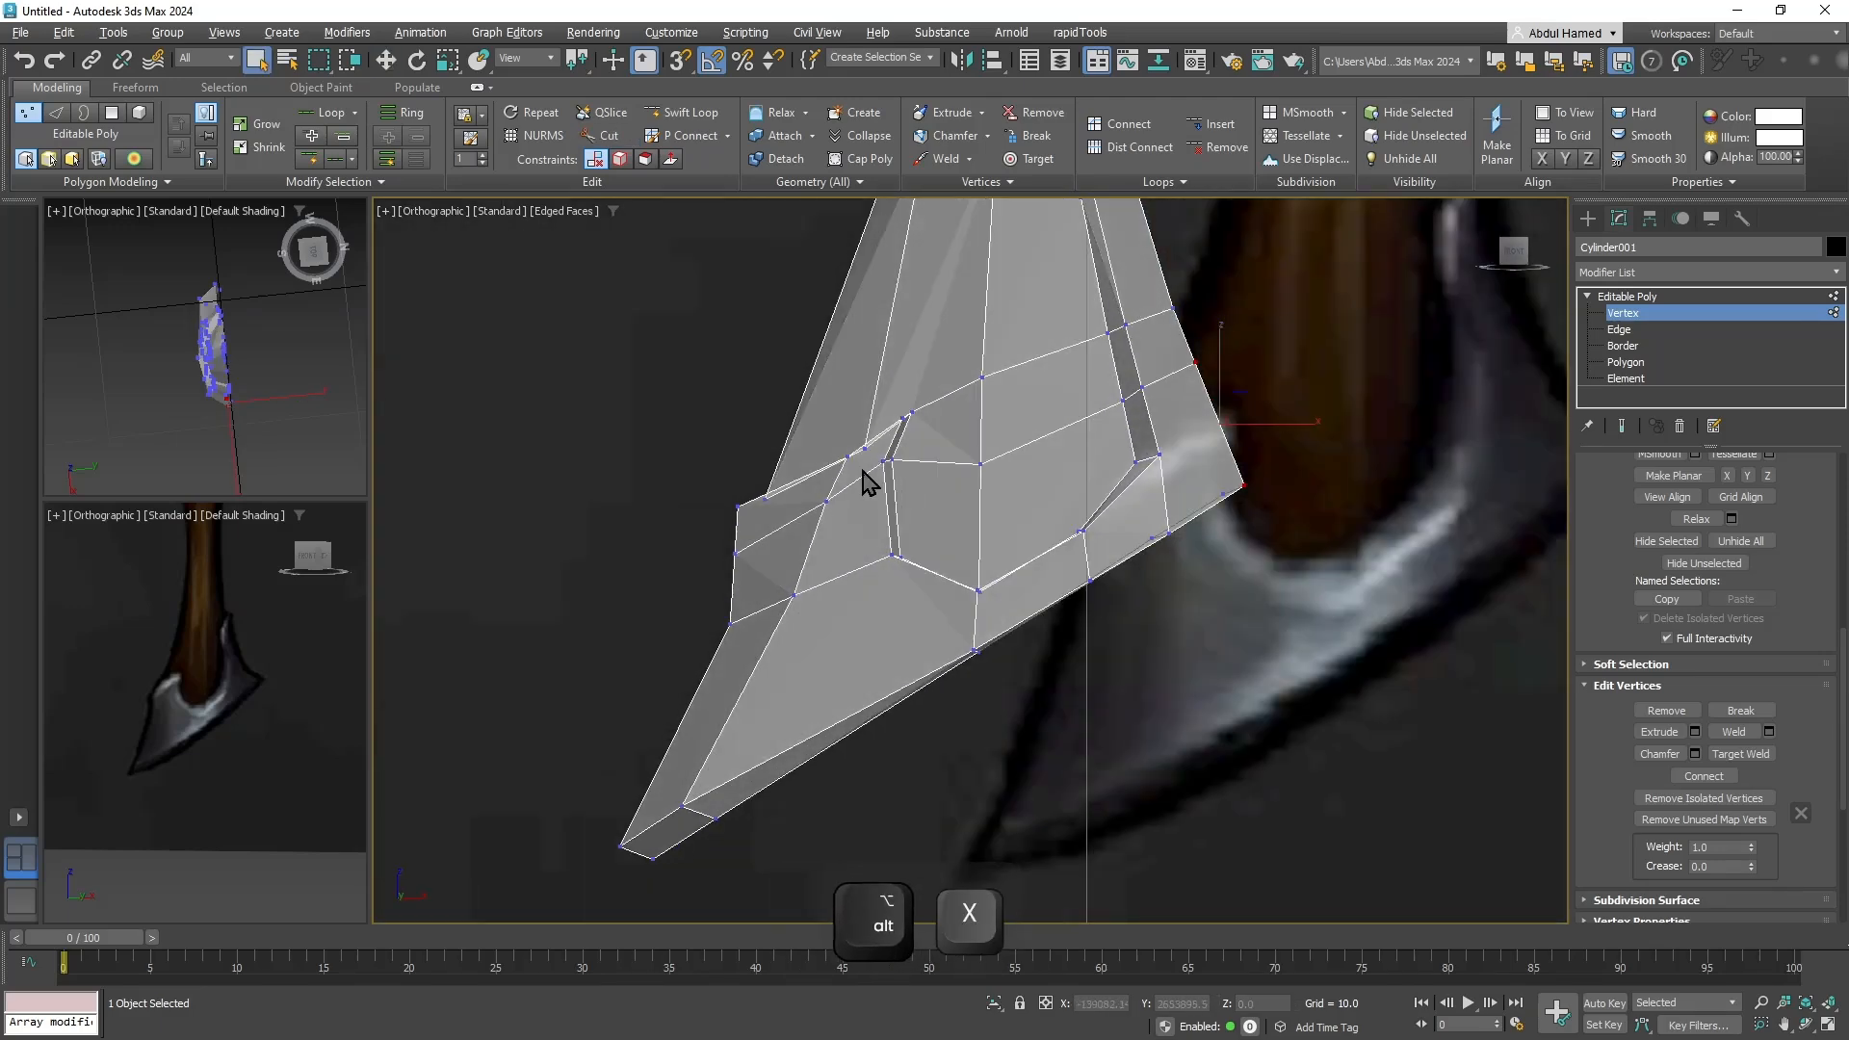
pyautogui.press('q')
pyautogui.click(872, 464)
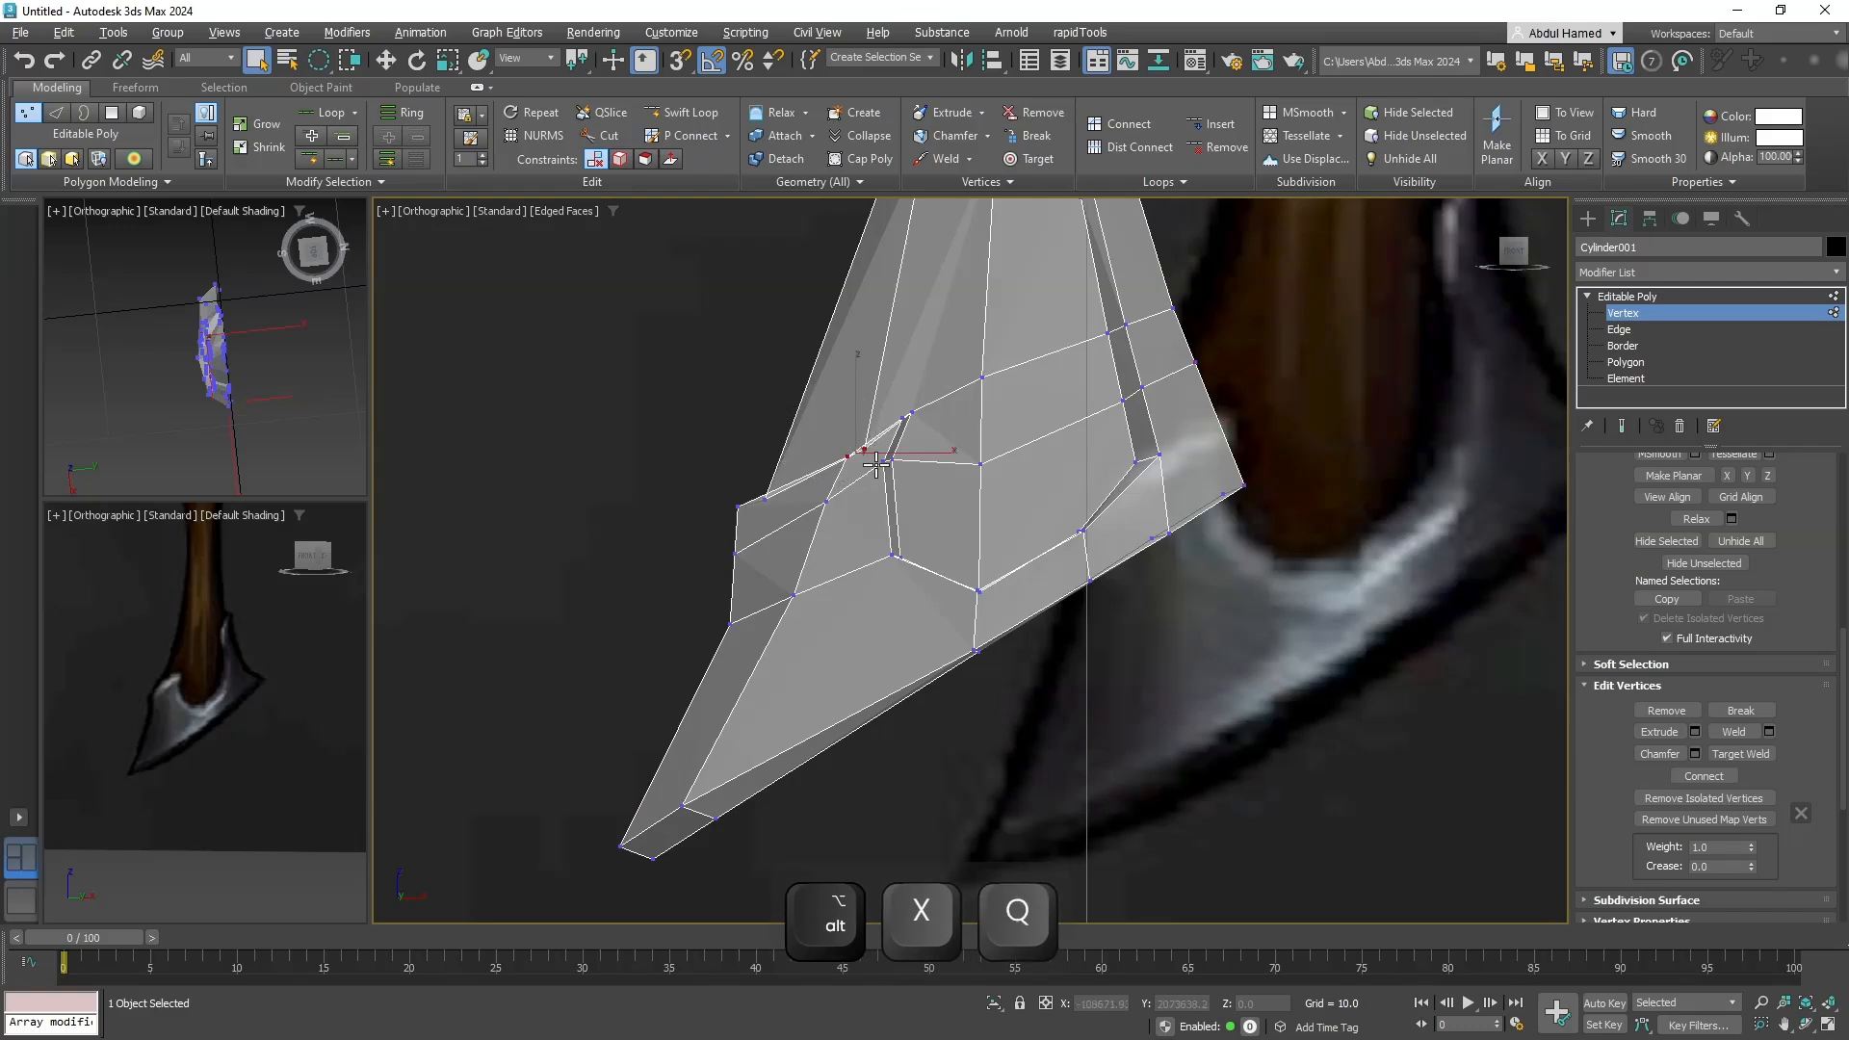
pyautogui.press('q')
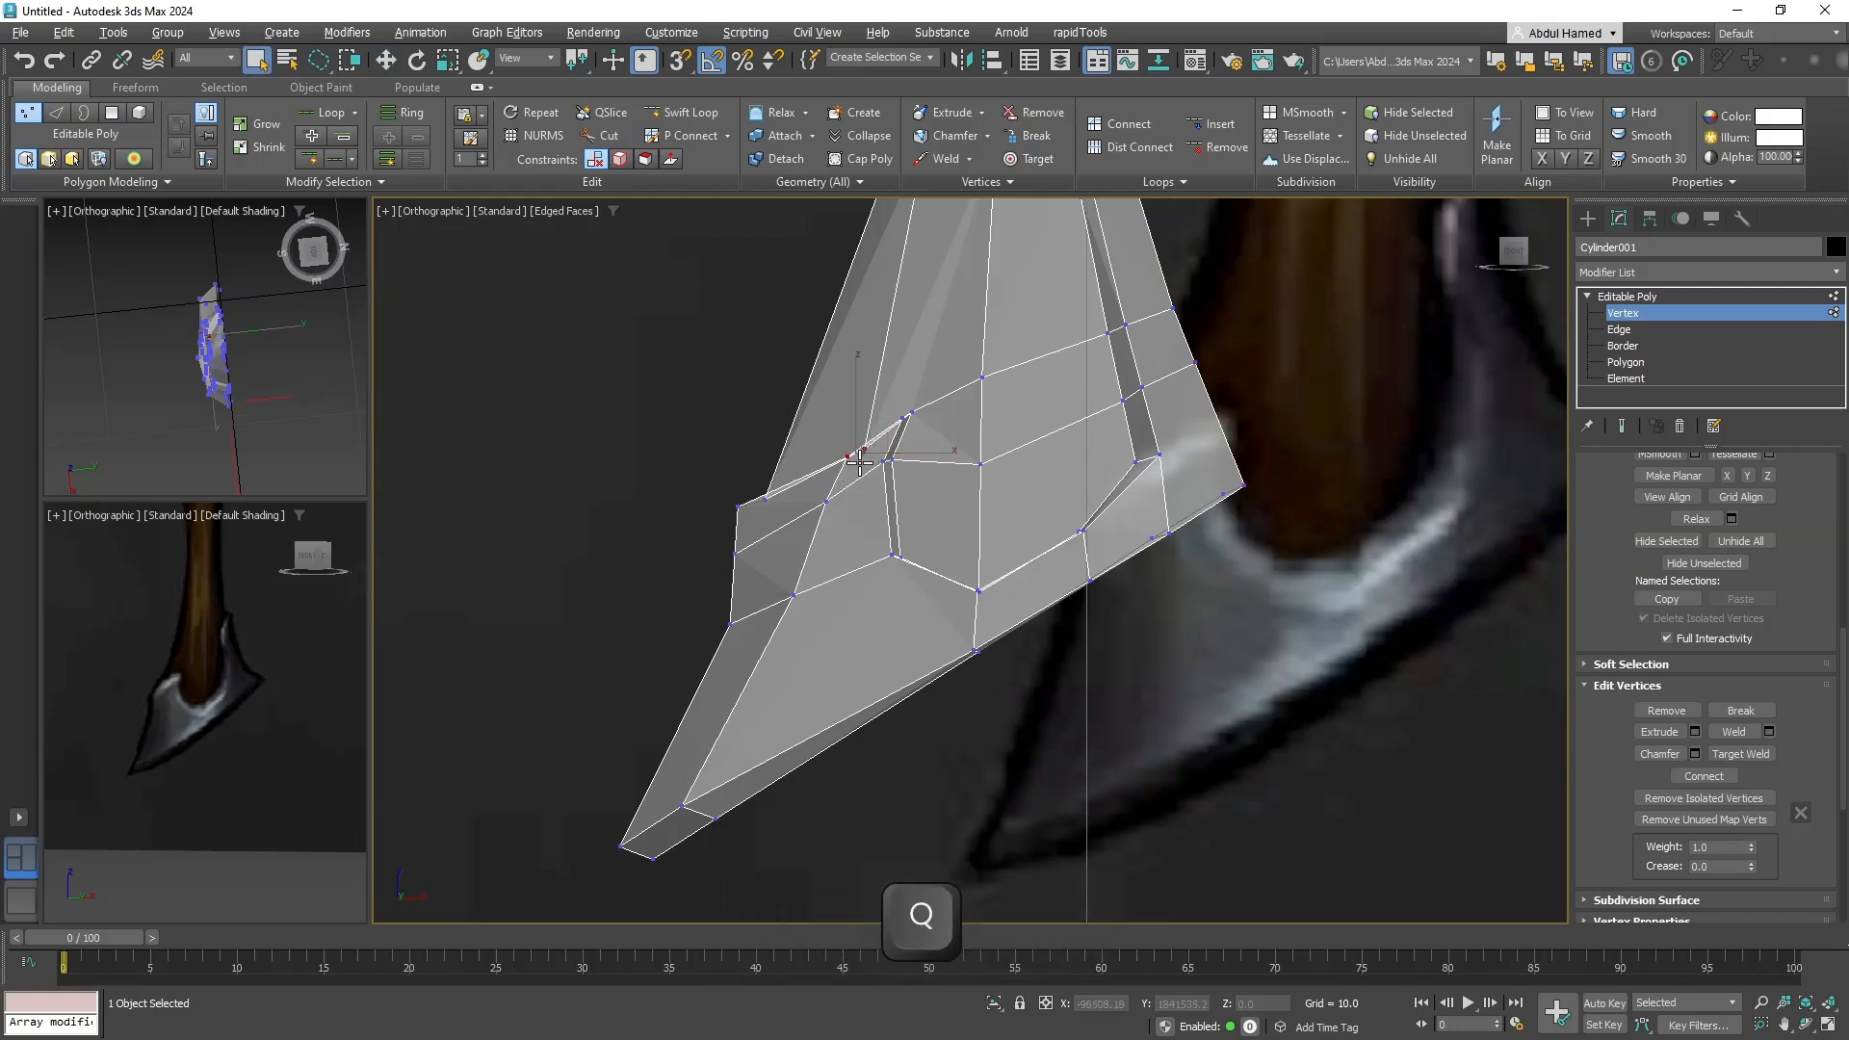
pyautogui.press('w')
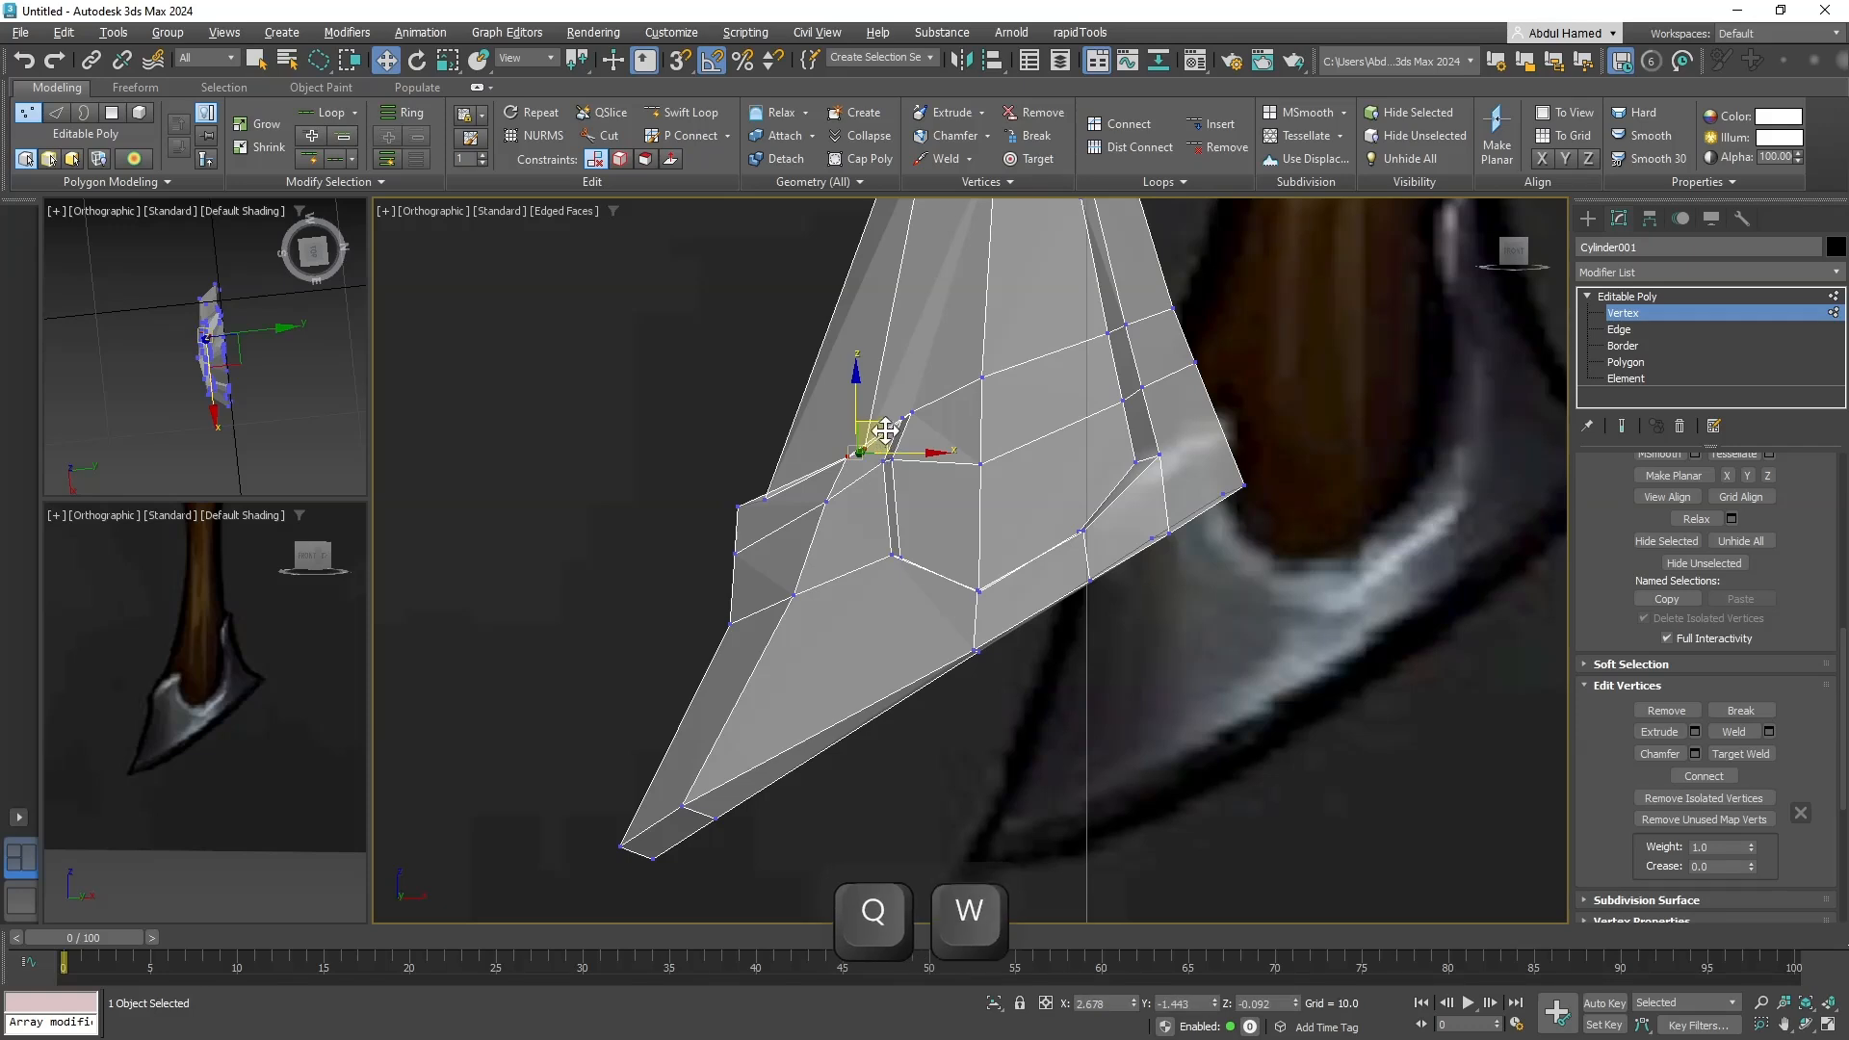
pyautogui.moveTo(881, 424); pyautogui.dragTo(788, 469)
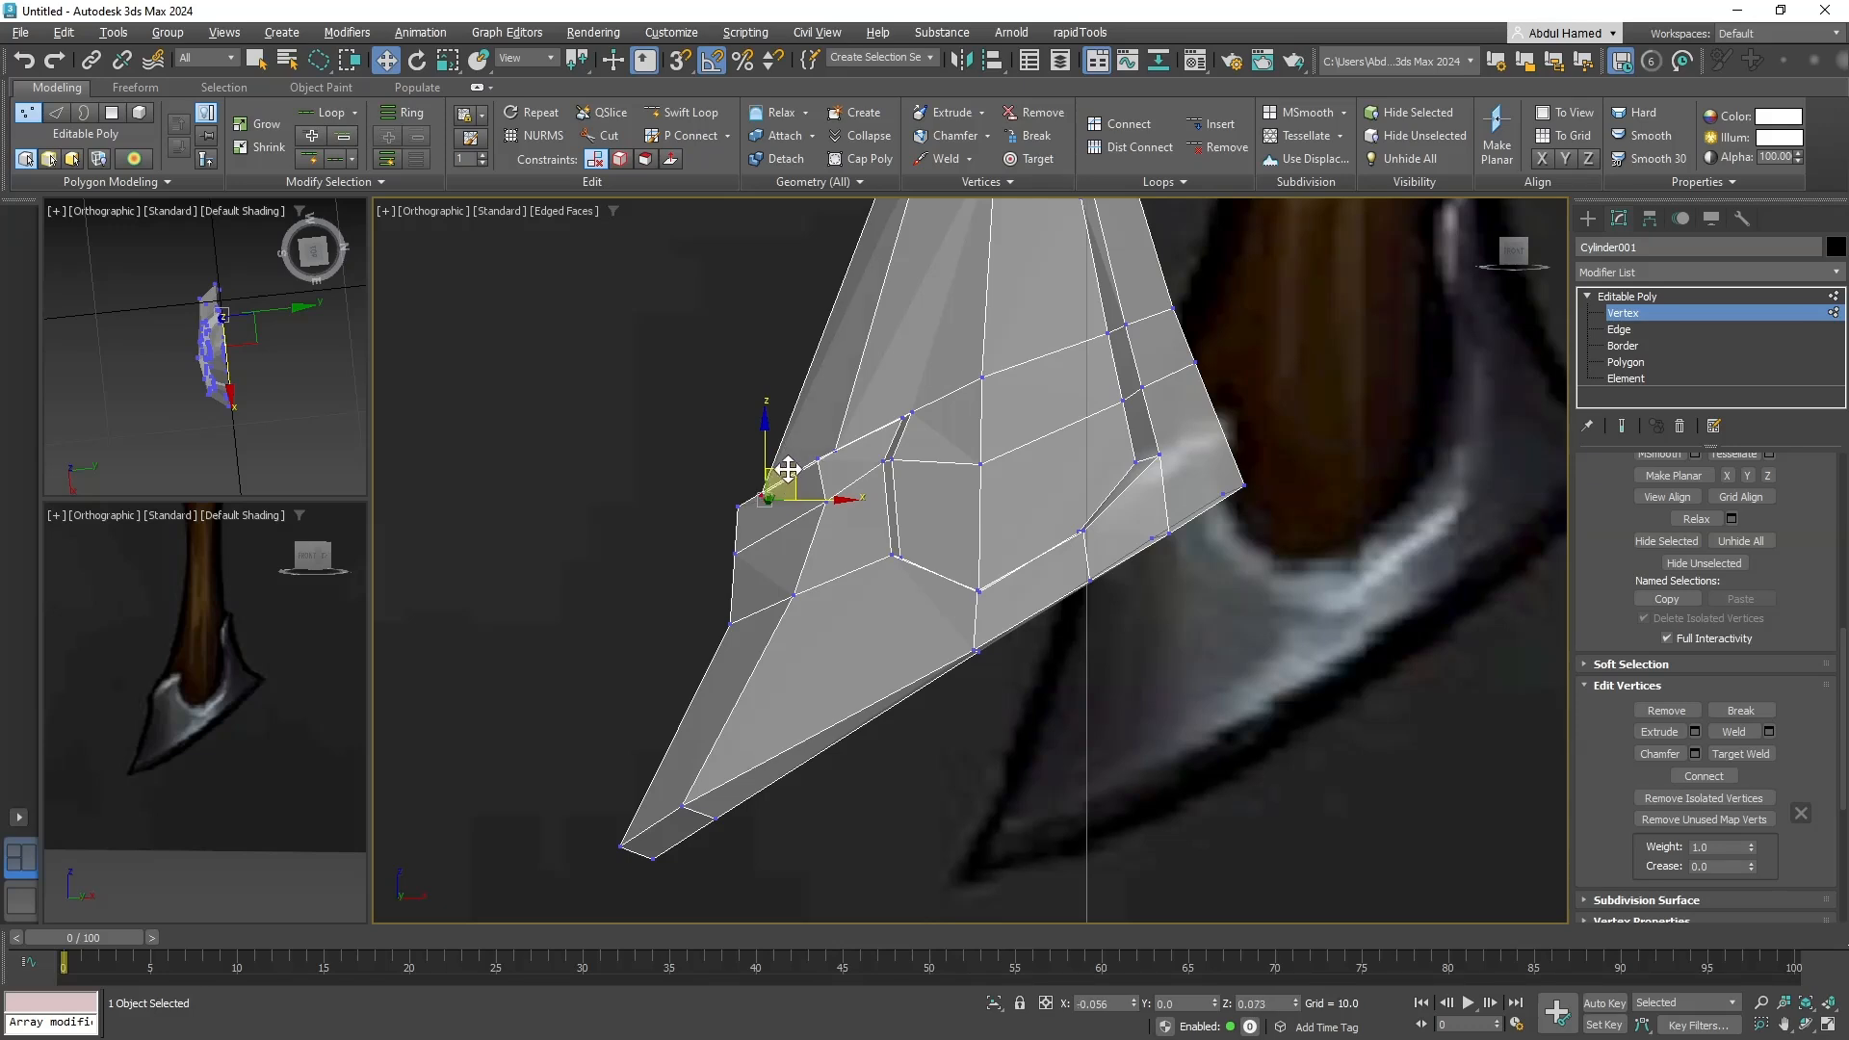
# Move the four front vertices along the right part of the base's bottom edge slightly up and inward.
pyautogui.moveTo(826, 627); pyautogui.dragTo(831, 528, button='middle')
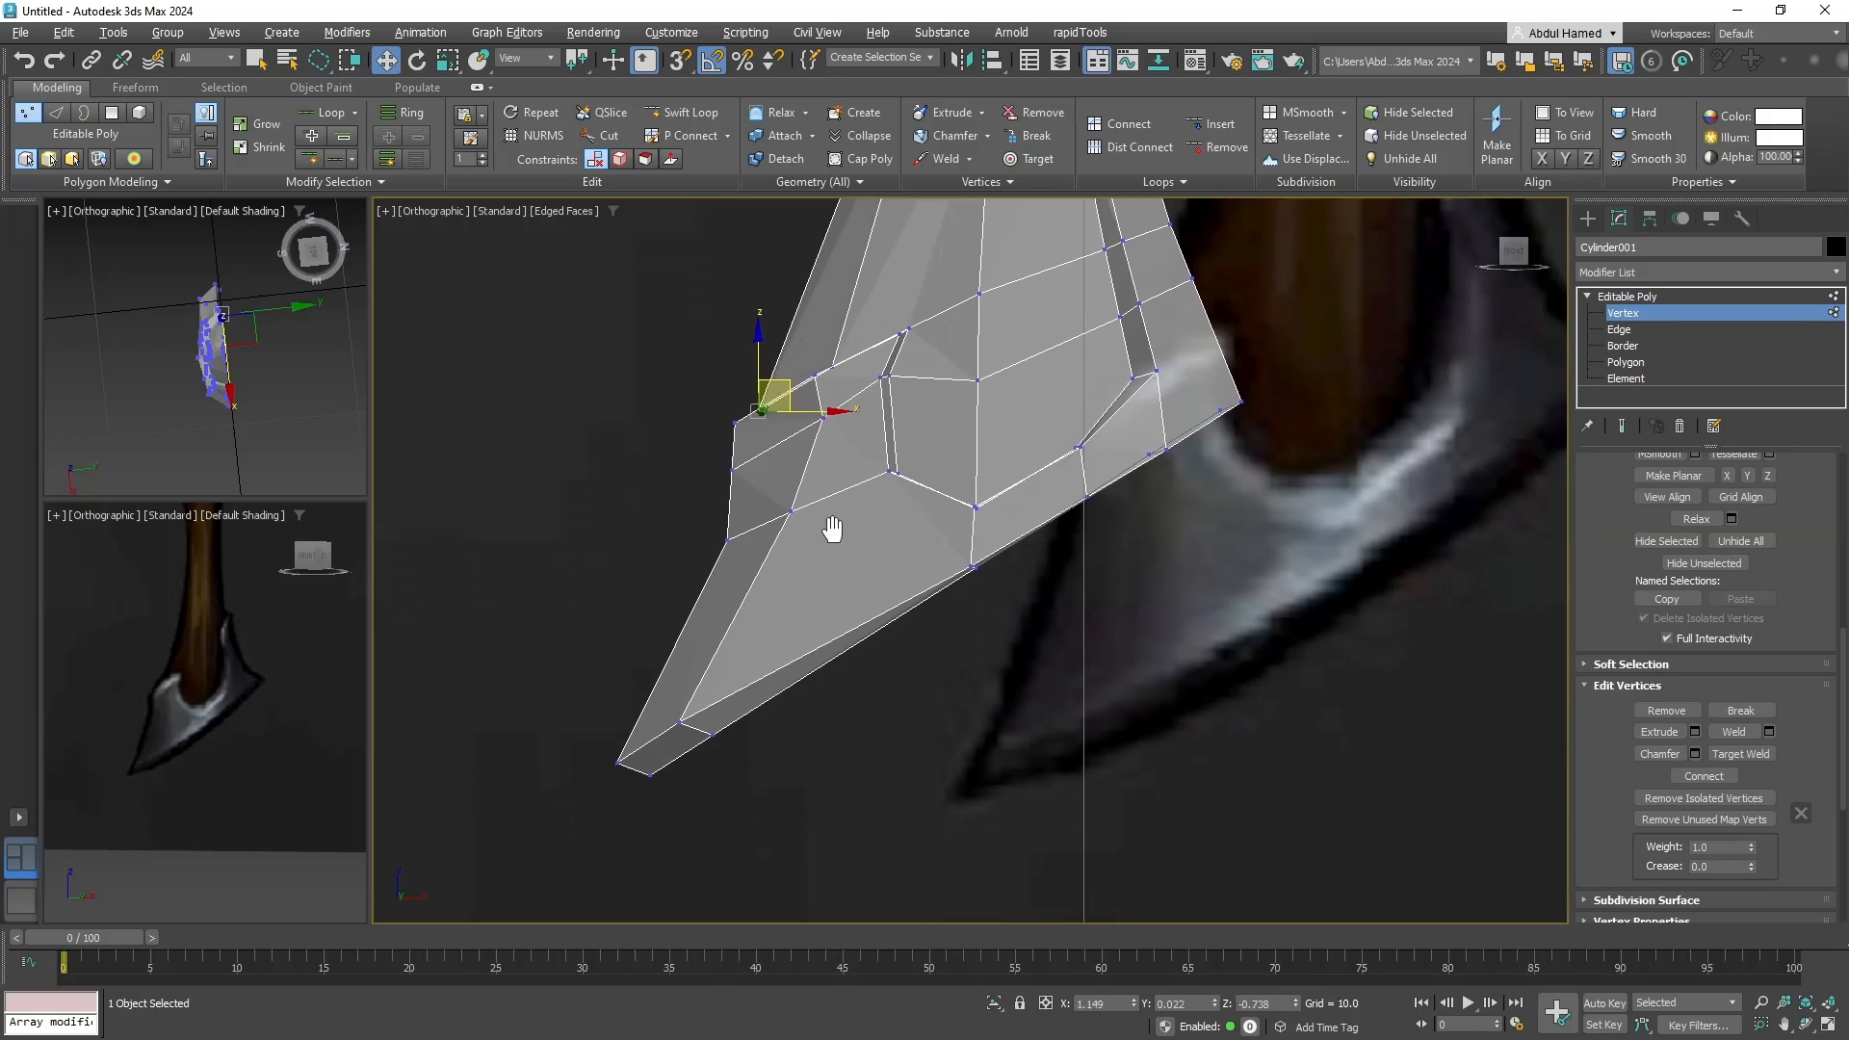
pyautogui.click(671, 720)
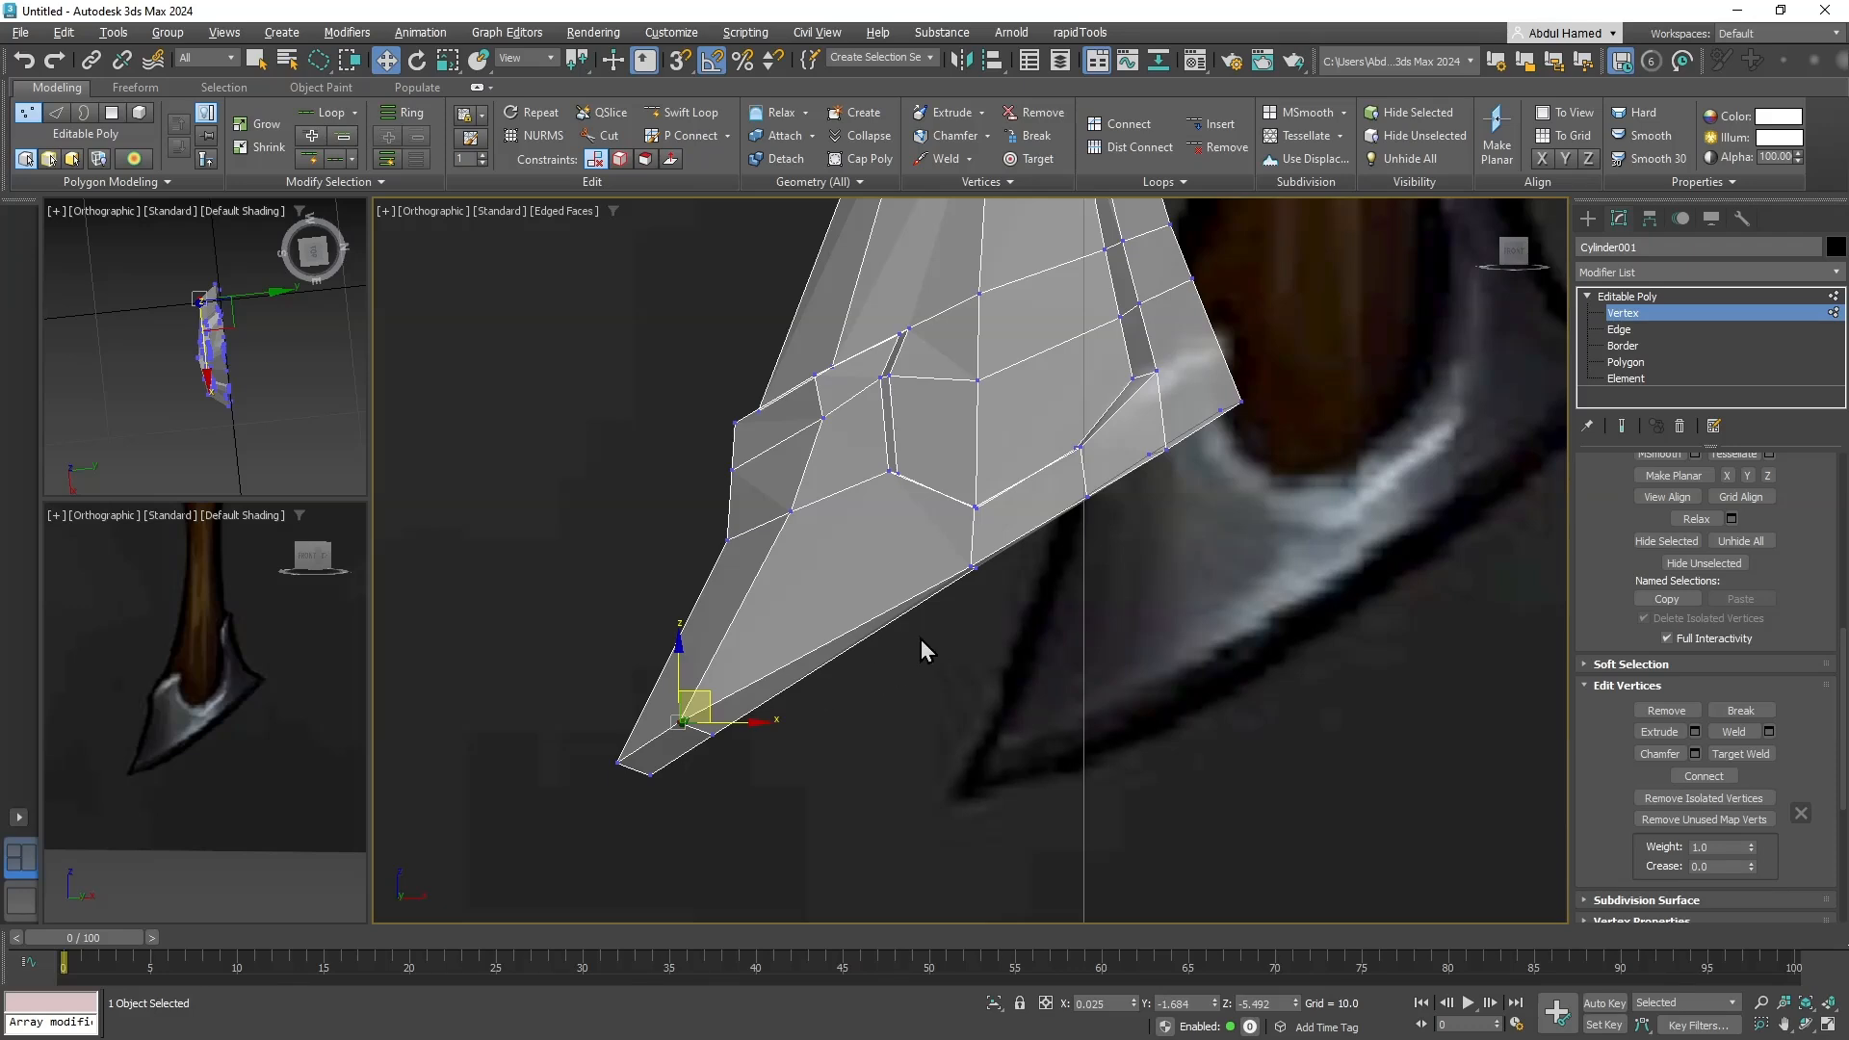
pyautogui.click(964, 558)
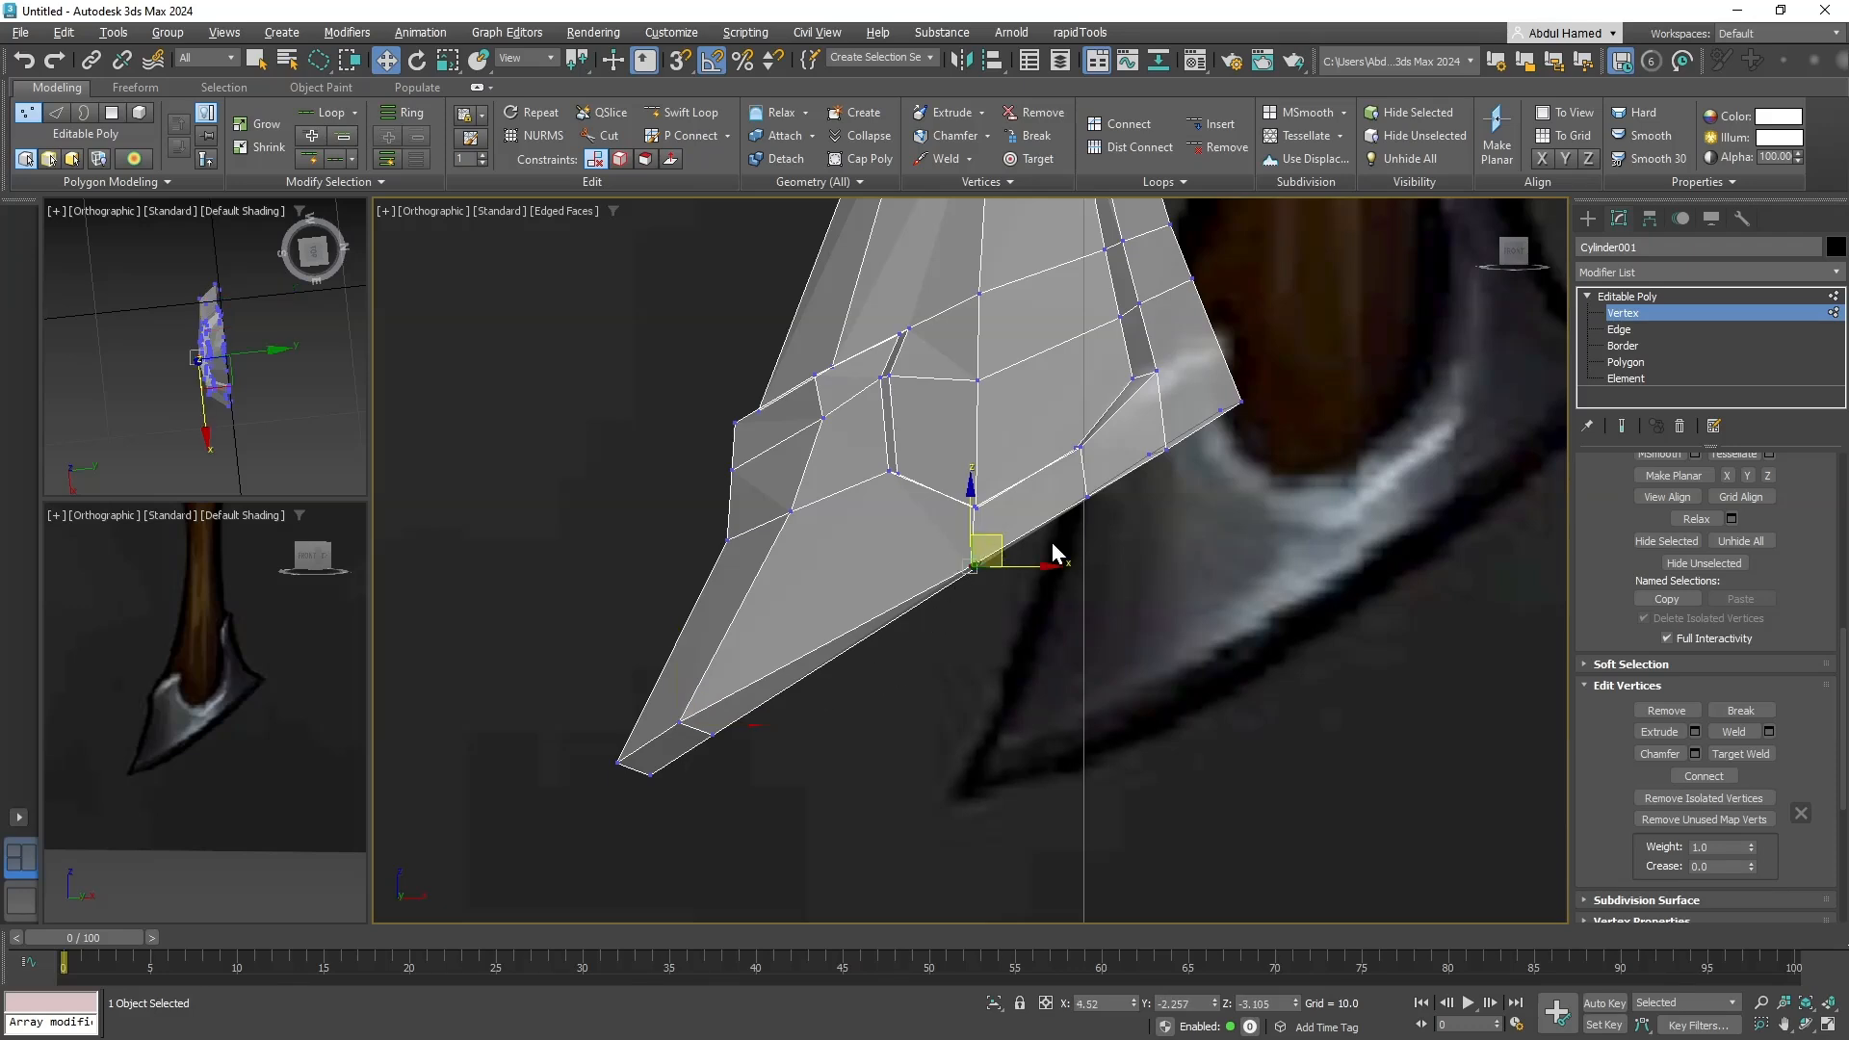
pyautogui.keyDown('ctrl'); pyautogui.click(1088, 497); pyautogui.keyUp('ctrl')
pyautogui.keyDown('ctrl'); pyautogui.click(1168, 450); pyautogui.keyUp('ctrl')
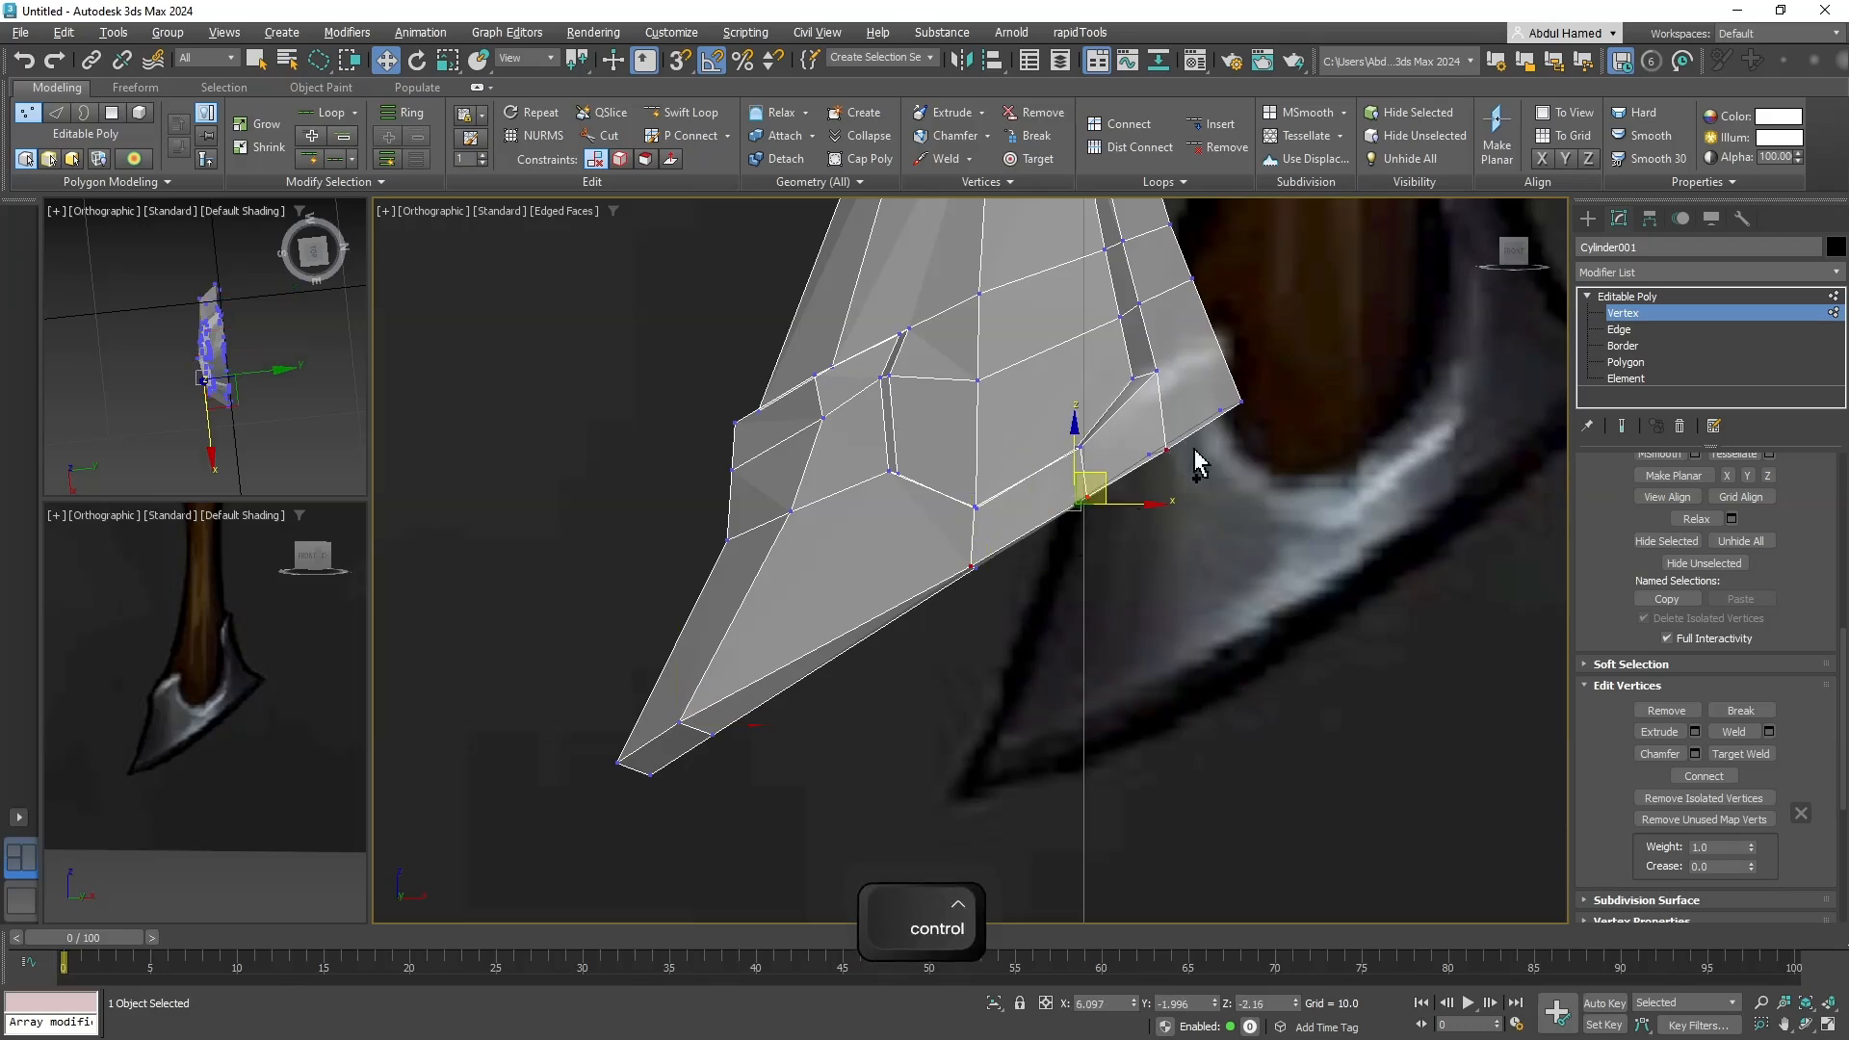
pyautogui.keyDown('ctrl'); pyautogui.click(1243, 406); pyautogui.keyUp('ctrl')
pyautogui.moveTo(1142, 443); pyautogui.dragTo(1134, 427)
pyautogui.click(1107, 538)
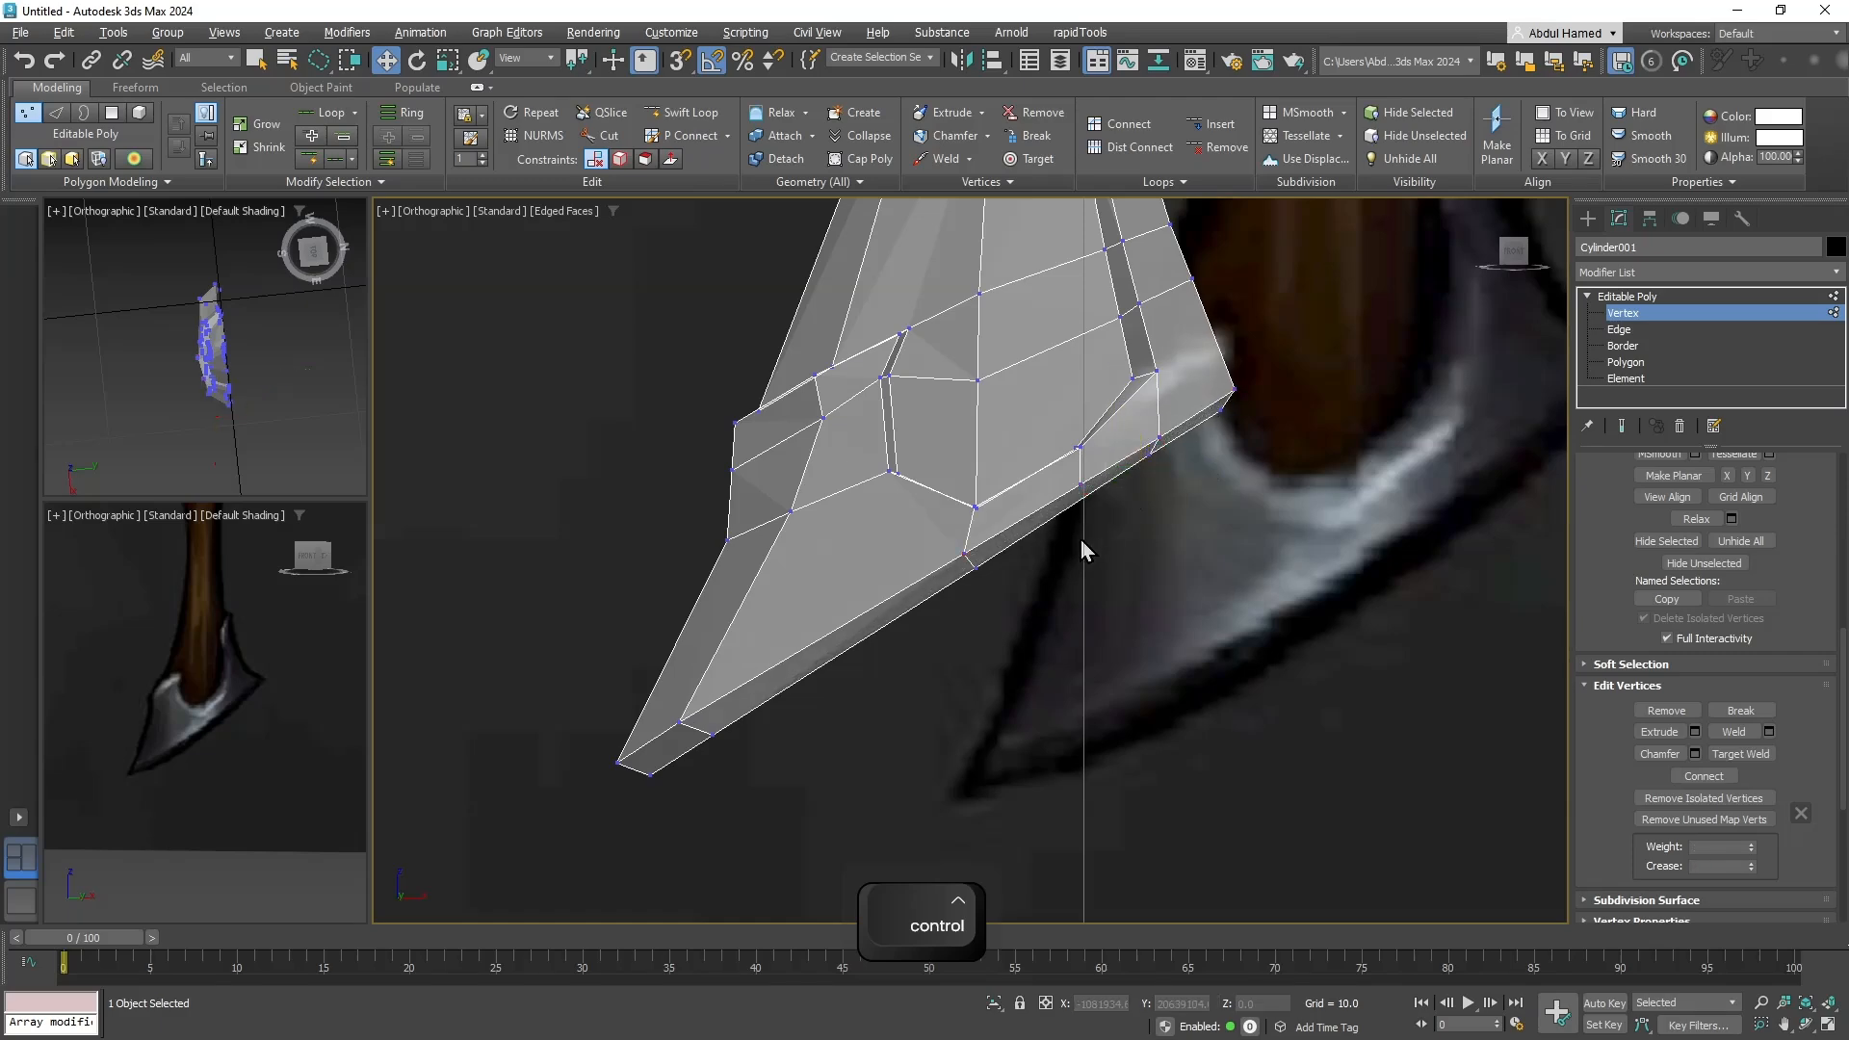
# Cut an edge across the base's narrow underside, below the rim's lower right corner.
pyautogui.keyDown('alt'); pyautogui.moveTo(1077, 541); pyautogui.dragTo(1036, 527, button='middle'); pyautogui.keyUp('alt')
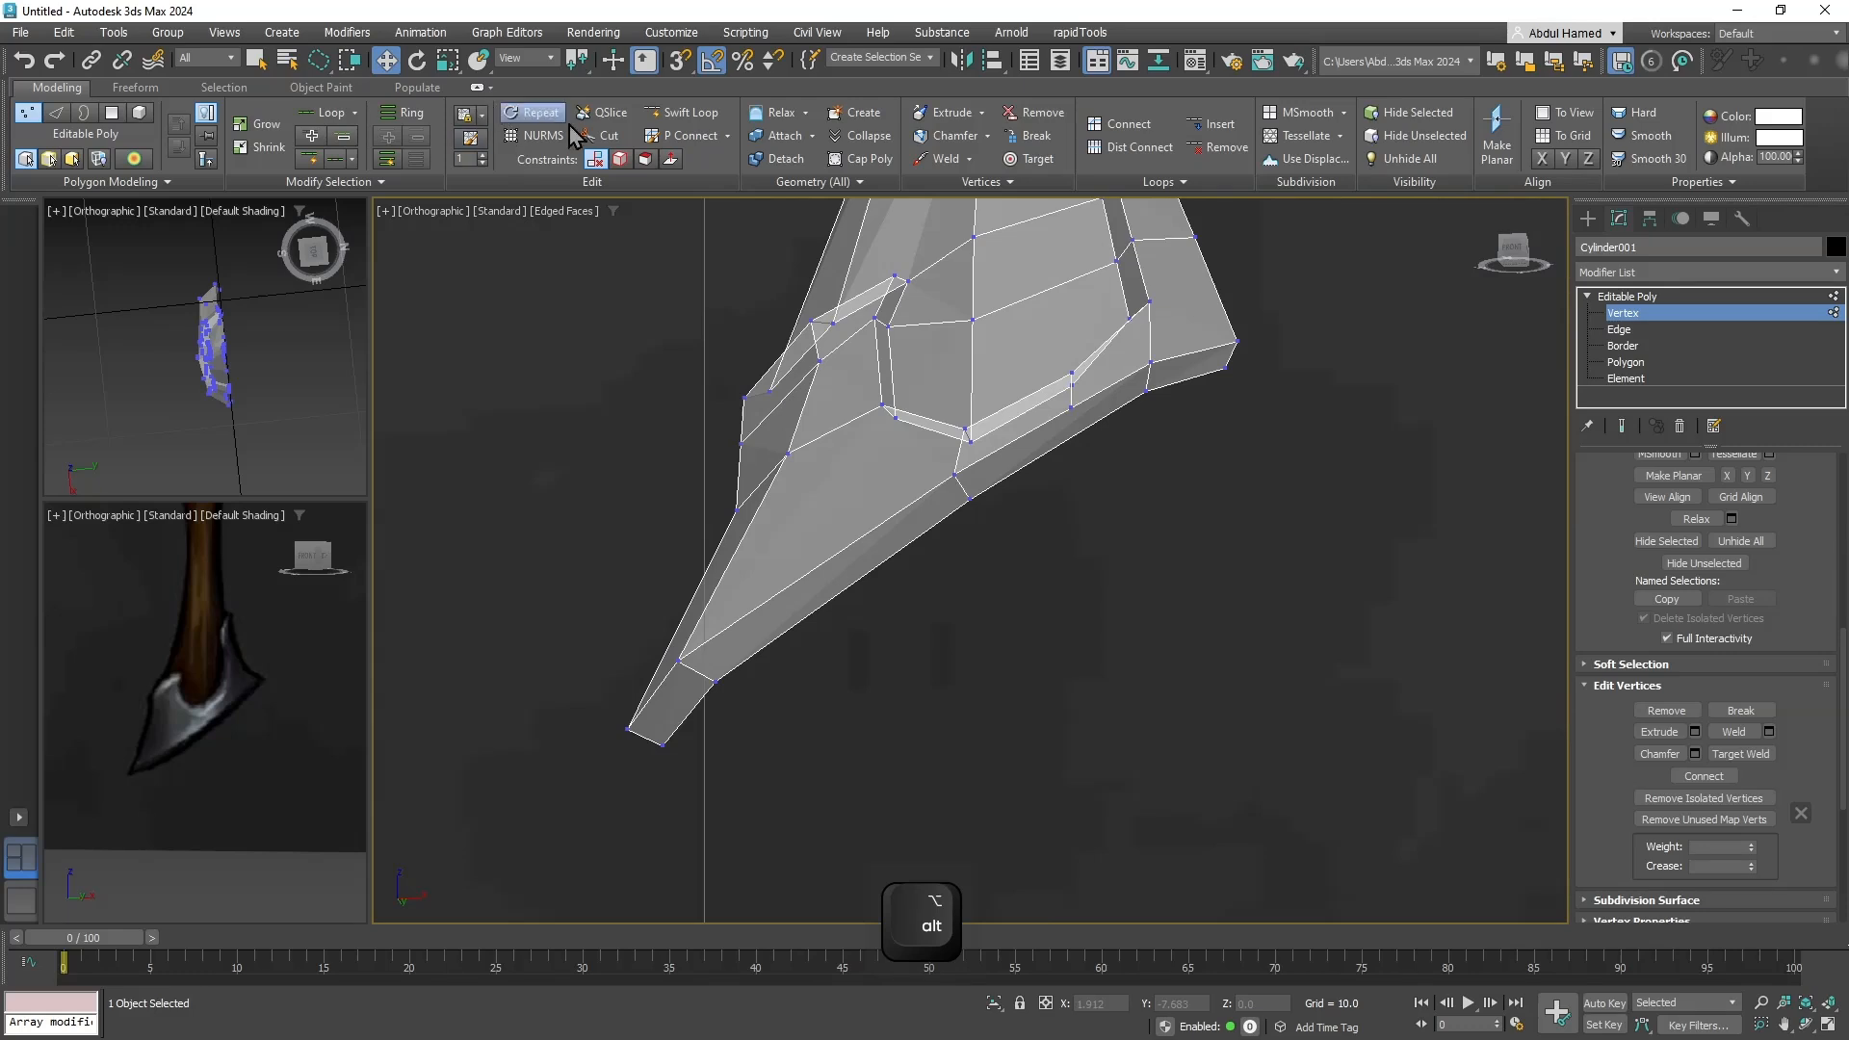
pyautogui.hotkey('alt', 'c')
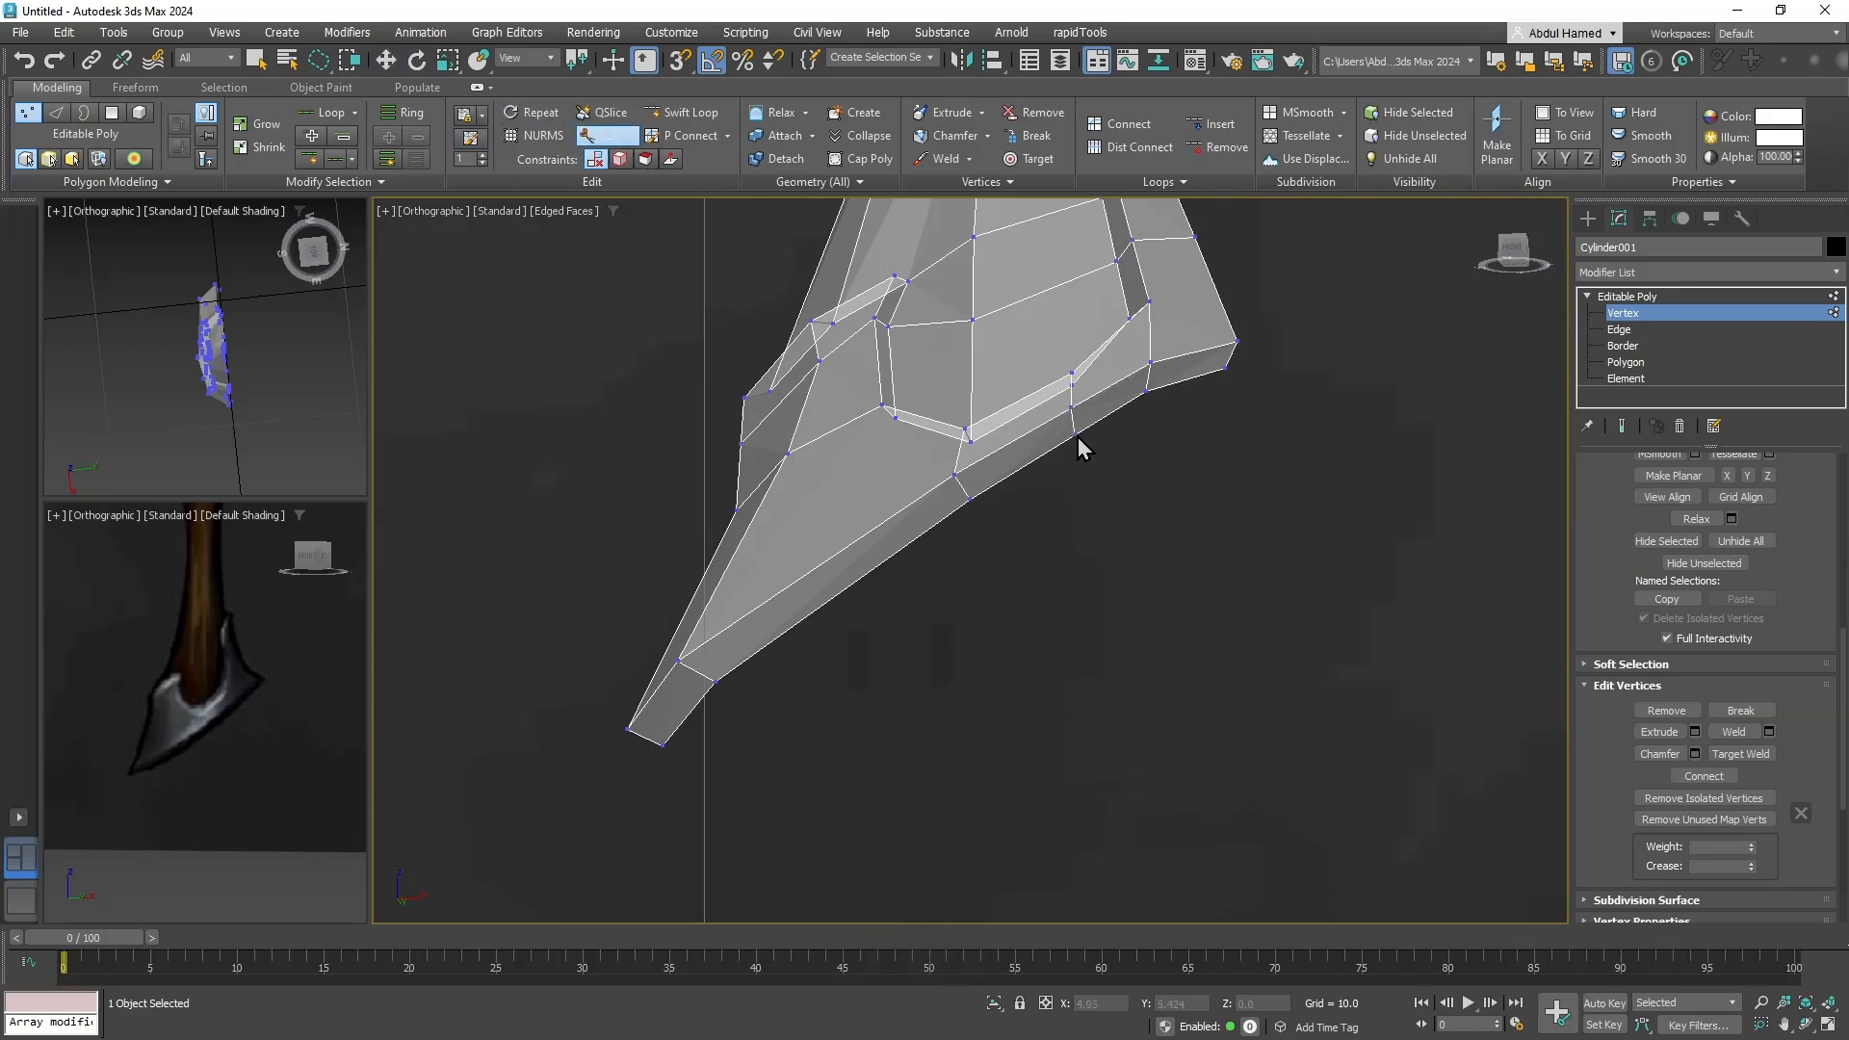
pyautogui.keyDown('alt'); pyautogui.moveTo(1136, 443); pyautogui.dragTo(1094, 576, button='middle'); pyautogui.keyUp('alt')
# In the front view, pull the base's lower right corner vertices outward to the pointed tip of the reference blade.
pyautogui.press('f')
pyautogui.press('z')
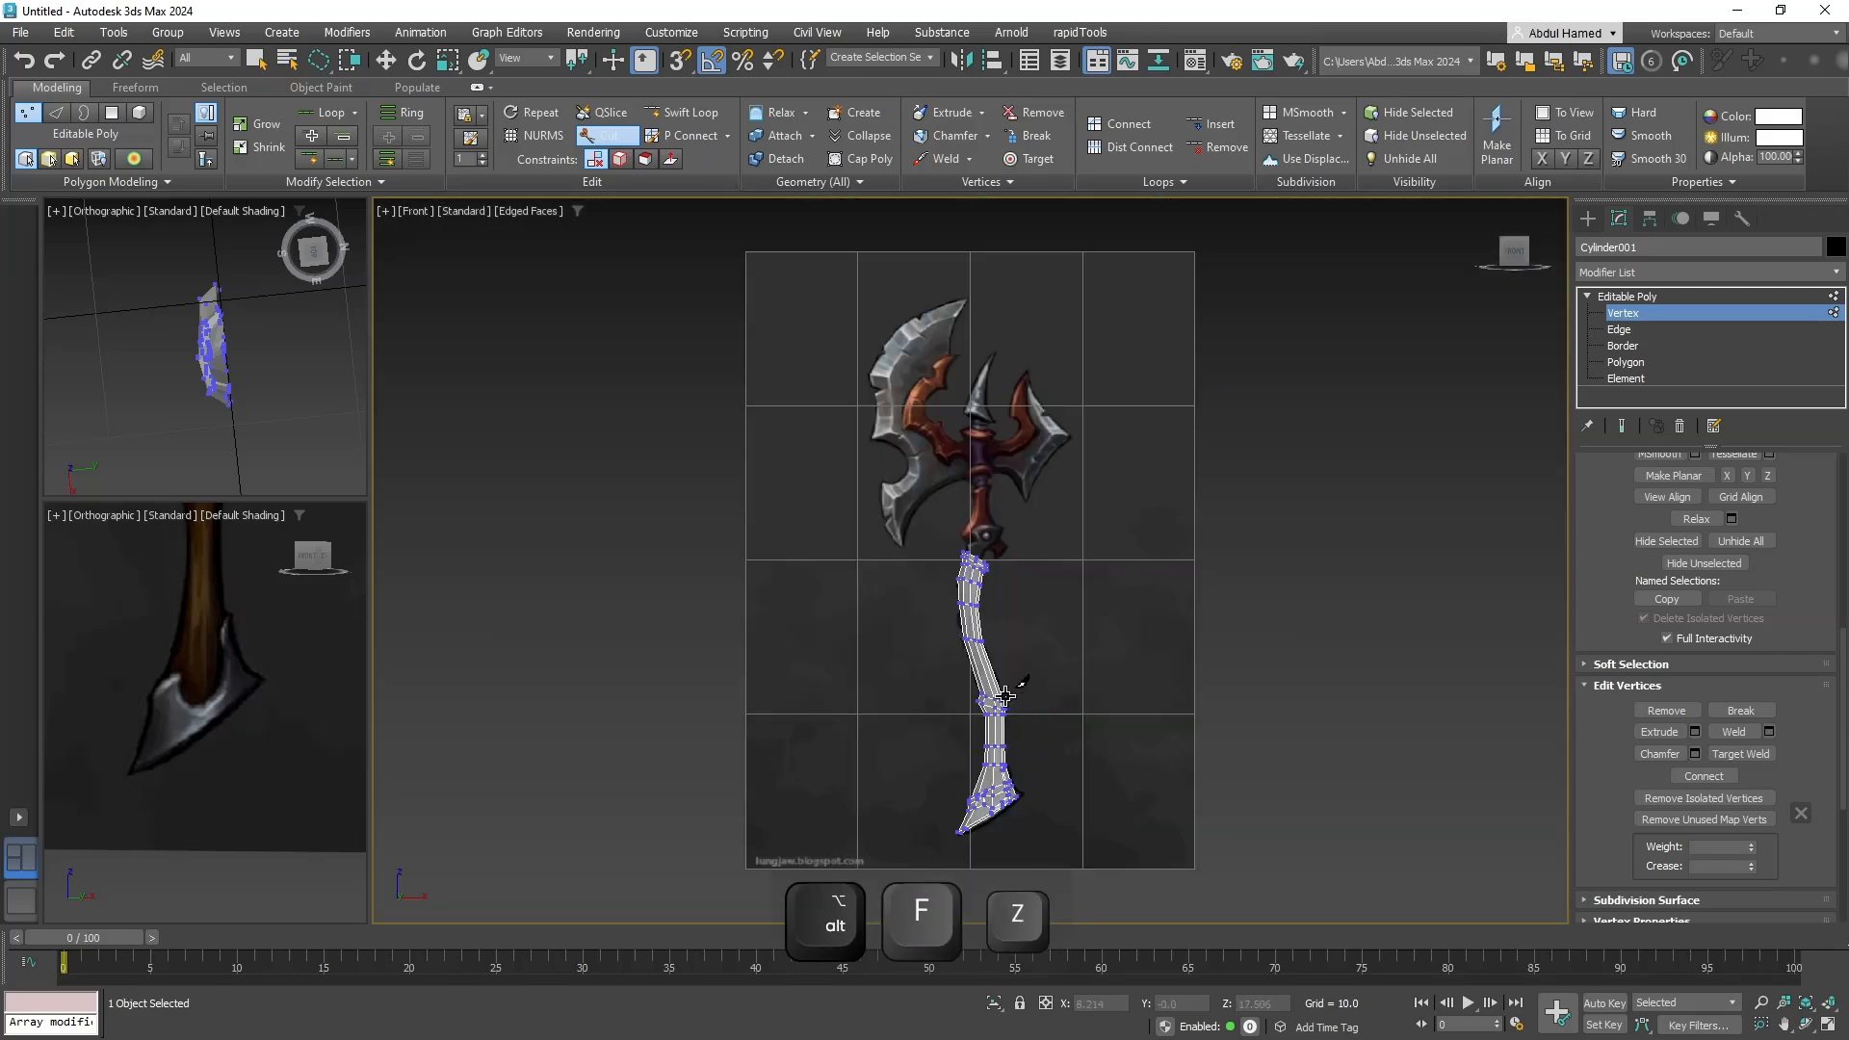
pyautogui.scroll(5, 958, 467)
pyautogui.moveTo(1136, 784); pyautogui.dragTo(1143, 366, button='middle')
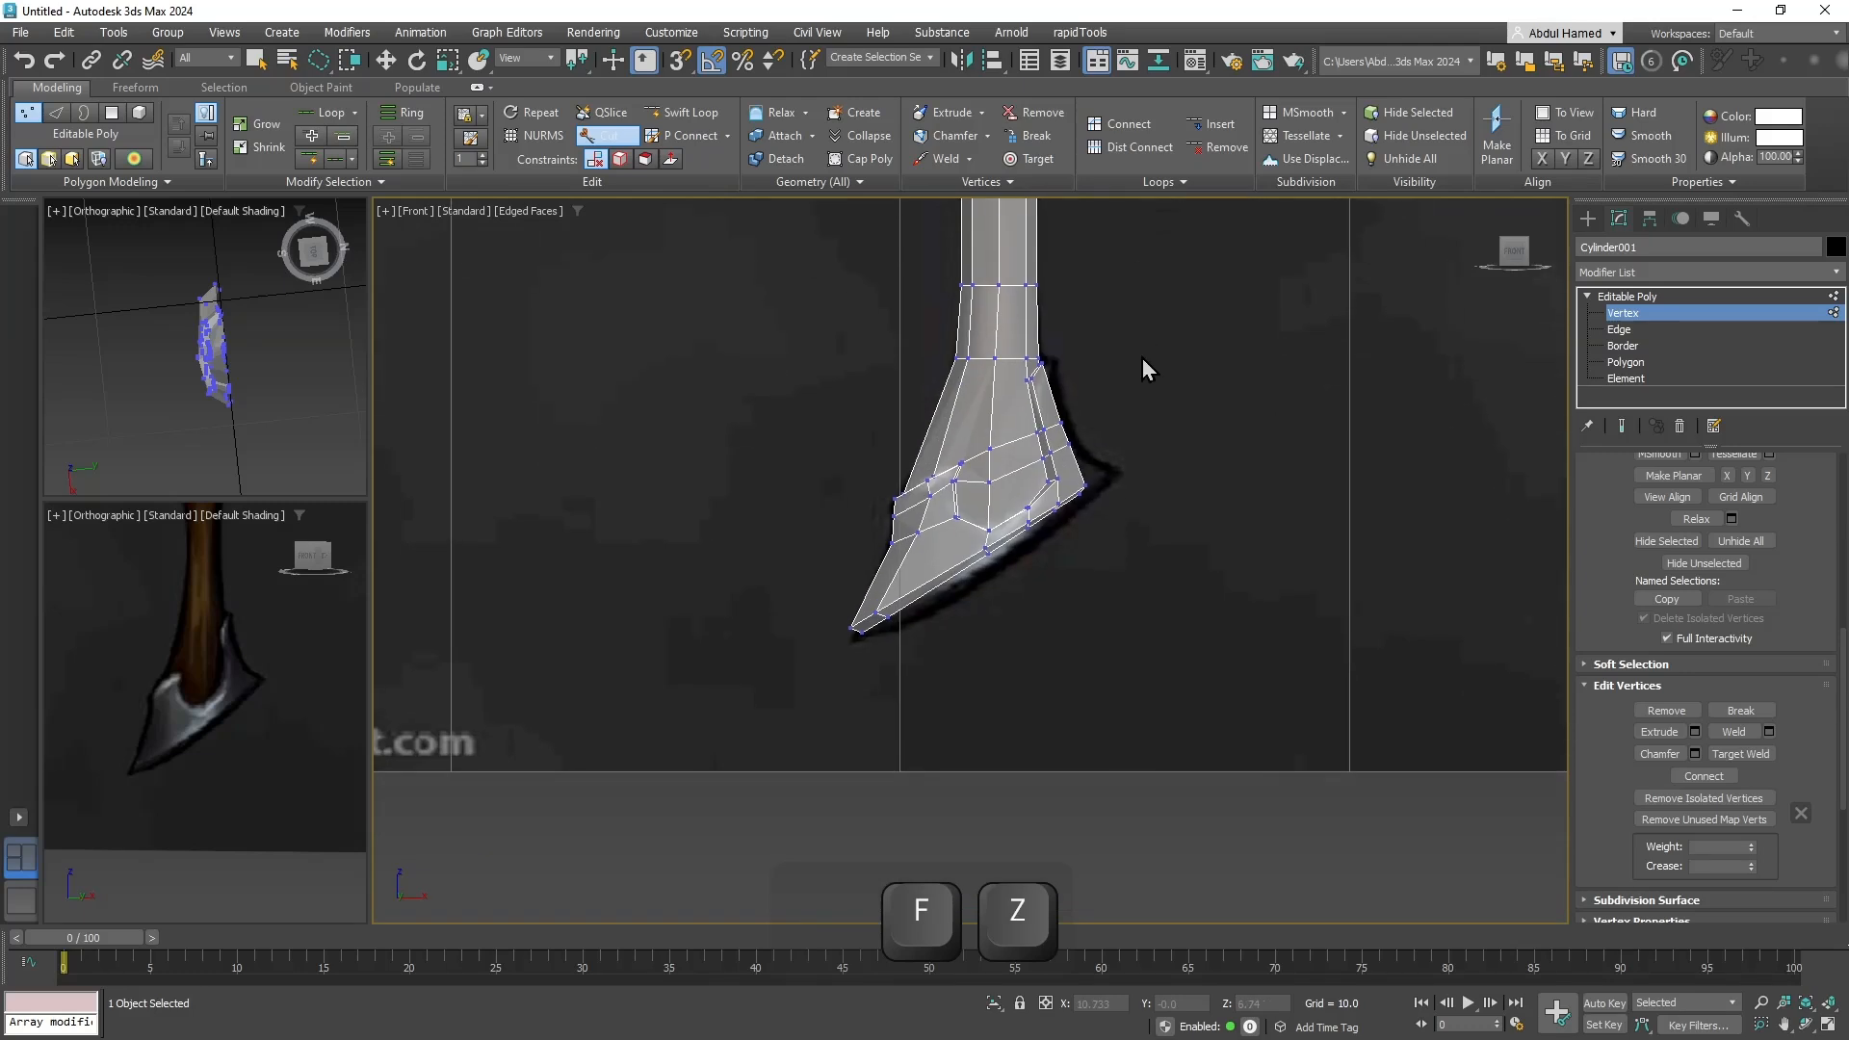
pyautogui.scroll(3, 1131, 548)
pyautogui.moveTo(1102, 529); pyautogui.dragTo(1123, 711, button='middle')
pyautogui.scroll(4, 1108, 616)
pyautogui.press('q')
pyautogui.moveTo(1137, 562); pyautogui.dragTo(1078, 664)
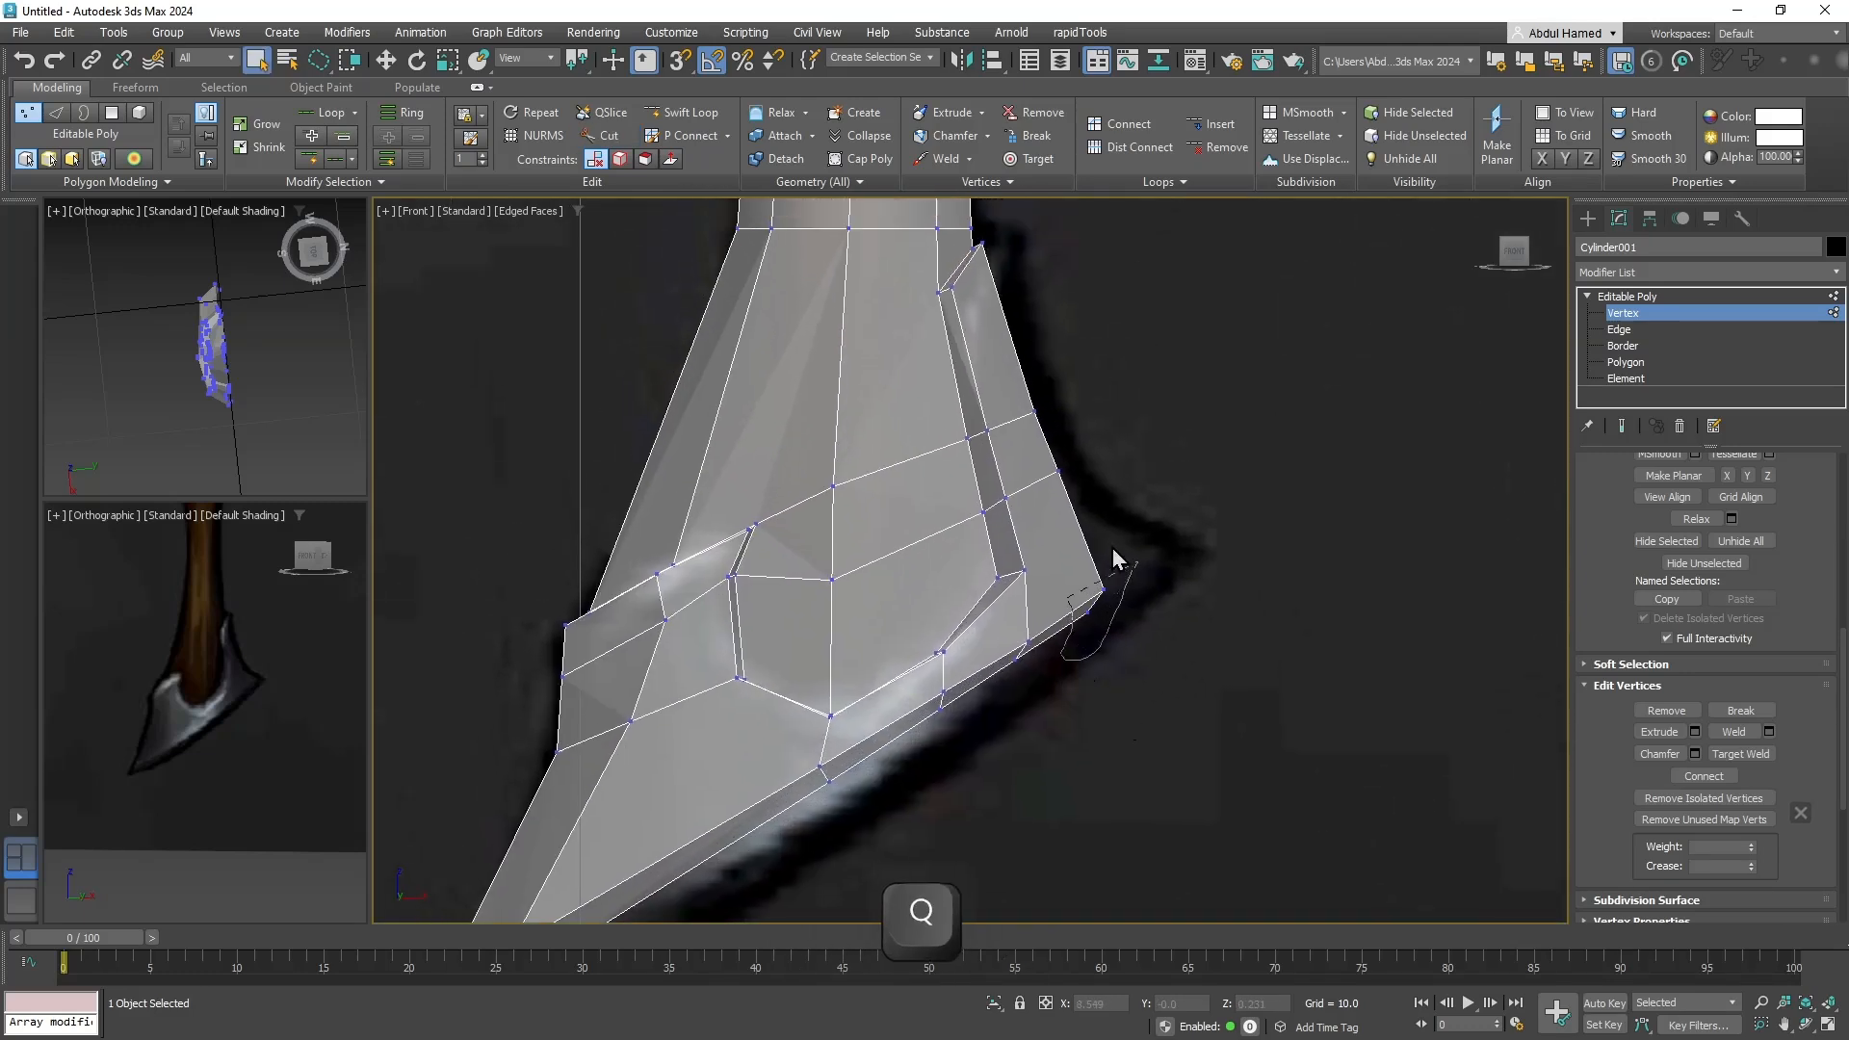
pyautogui.moveTo(1112, 547)
pyautogui.mouseDown()
pyautogui.moveTo(1127, 577)
pyautogui.moveTo(1212, 544)
pyautogui.mouseUp()
pyautogui.press('w')
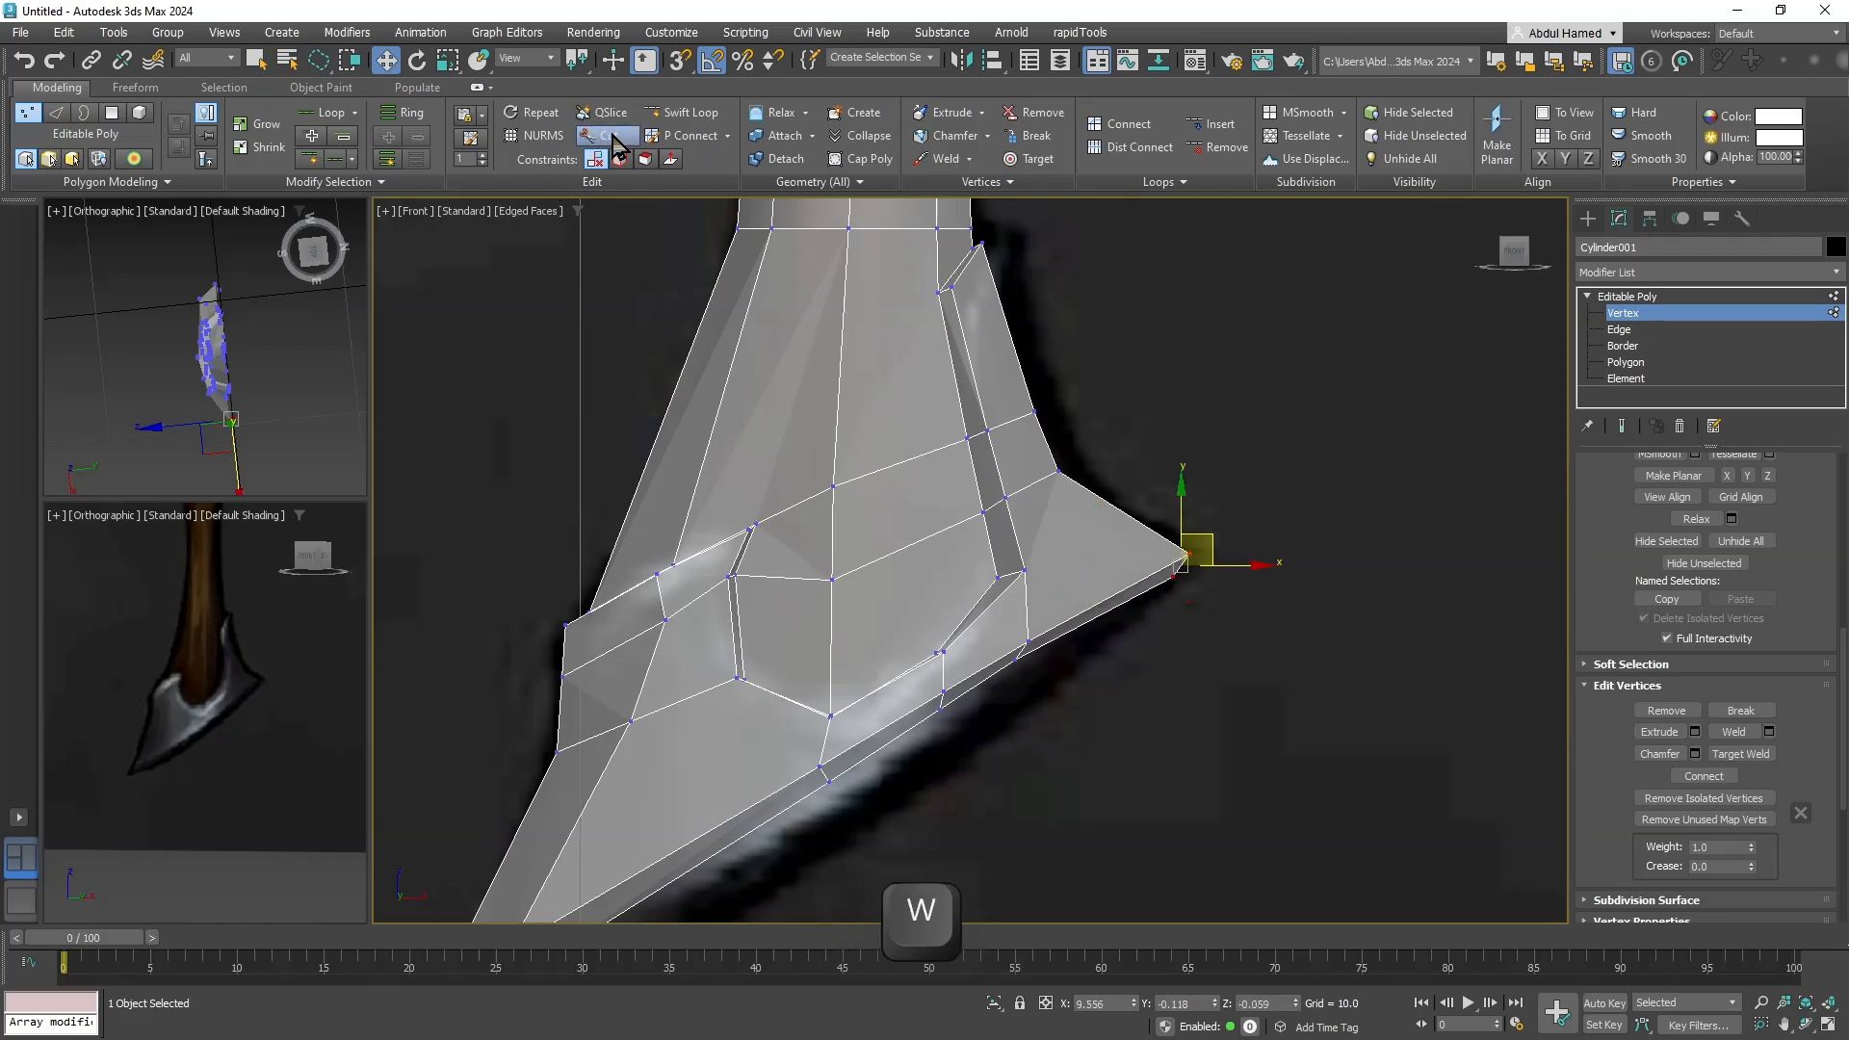
# Cut an edge from the rim's lower right corner to the middle of the right point's upper outer edge.
pyautogui.click(611, 136)
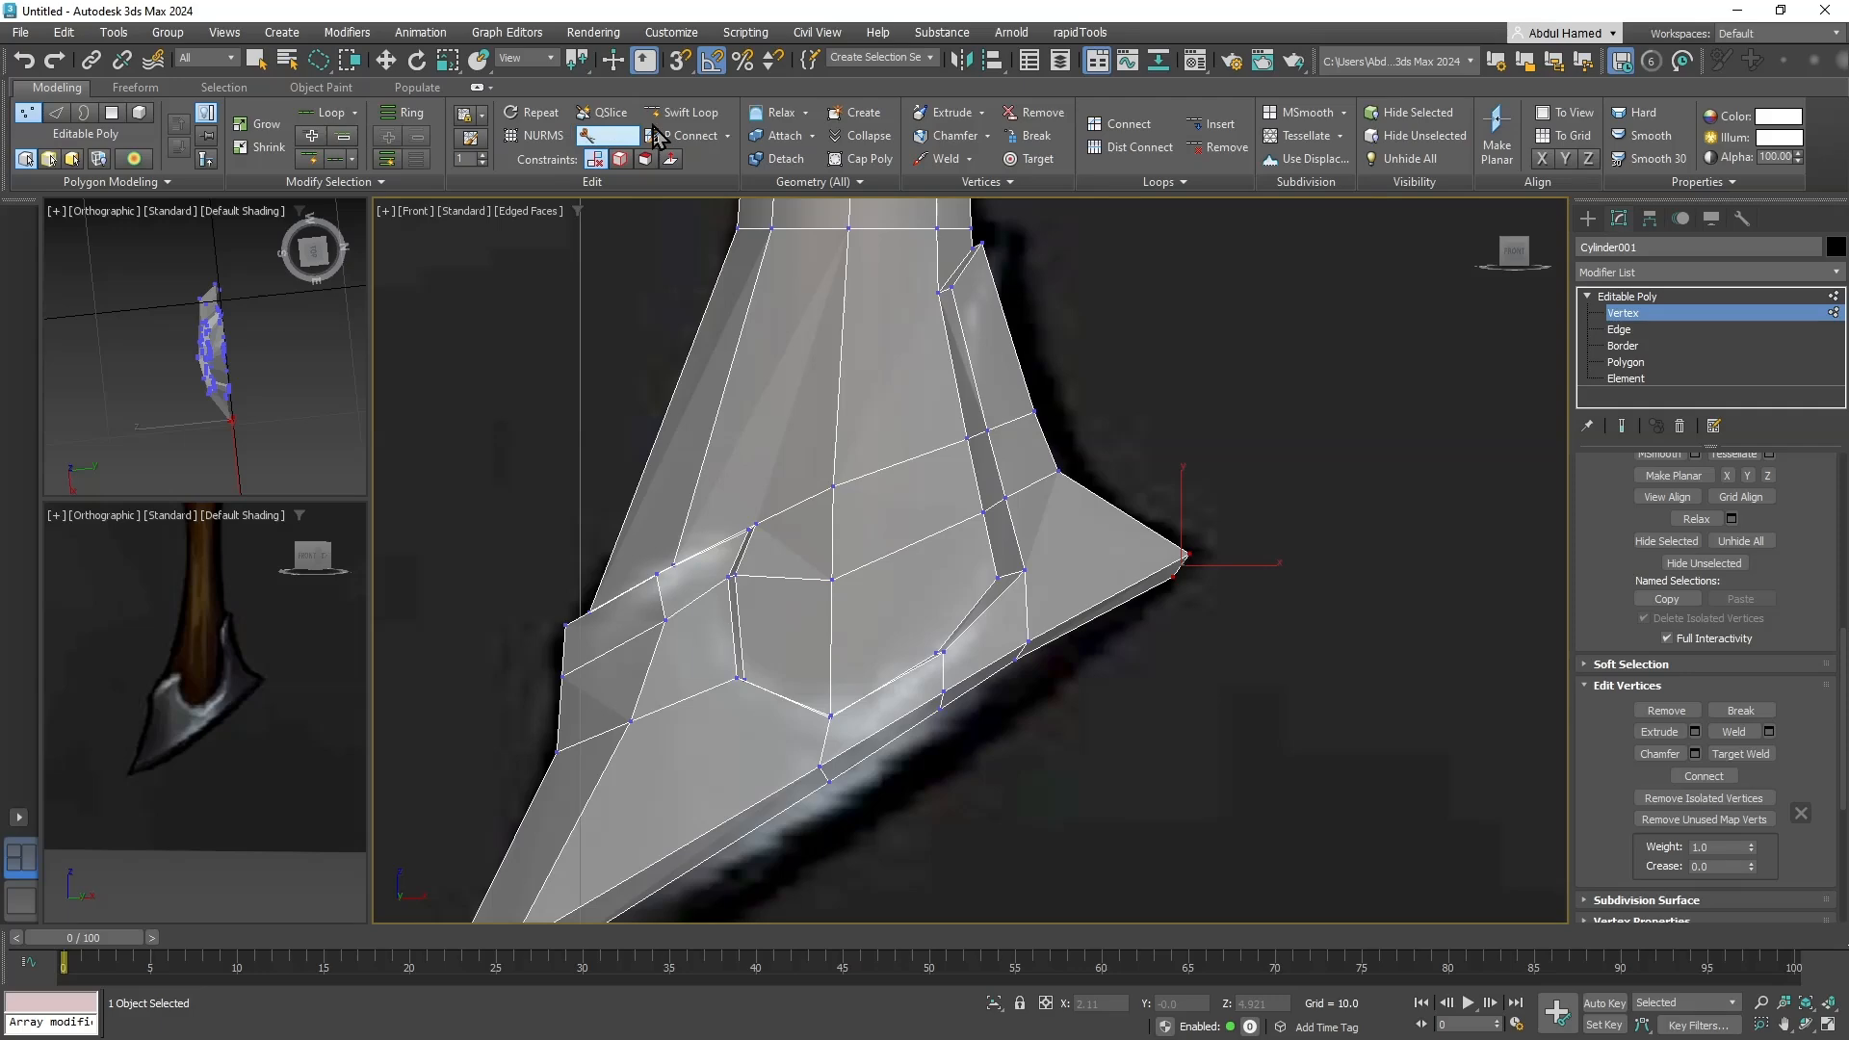
pyautogui.keyDown('alt'); pyautogui.moveTo(1048, 525); pyautogui.dragTo(1007, 593, button='middle'); pyautogui.keyUp('alt')
pyautogui.click(1008, 569)
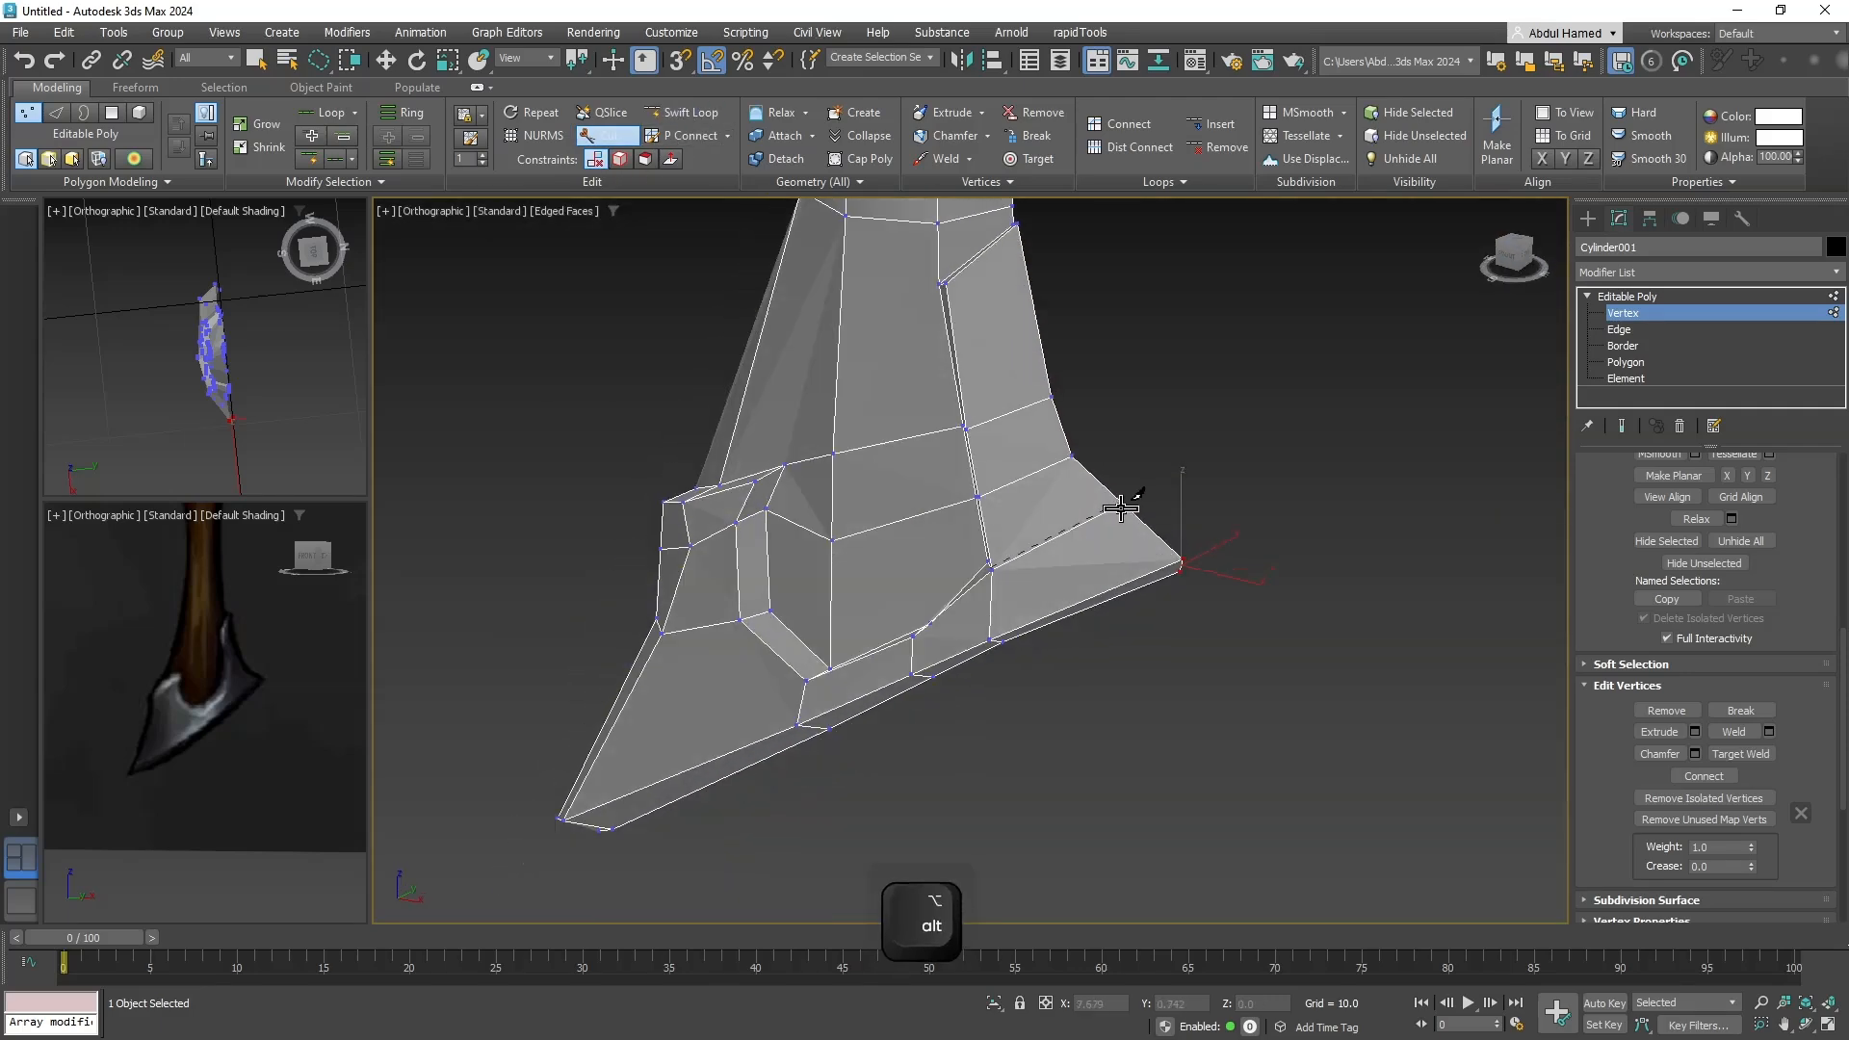
pyautogui.keyDown('alt'); pyautogui.moveTo(1123, 632); pyautogui.dragTo(1136, 587, button='middle'); pyautogui.keyUp('alt')
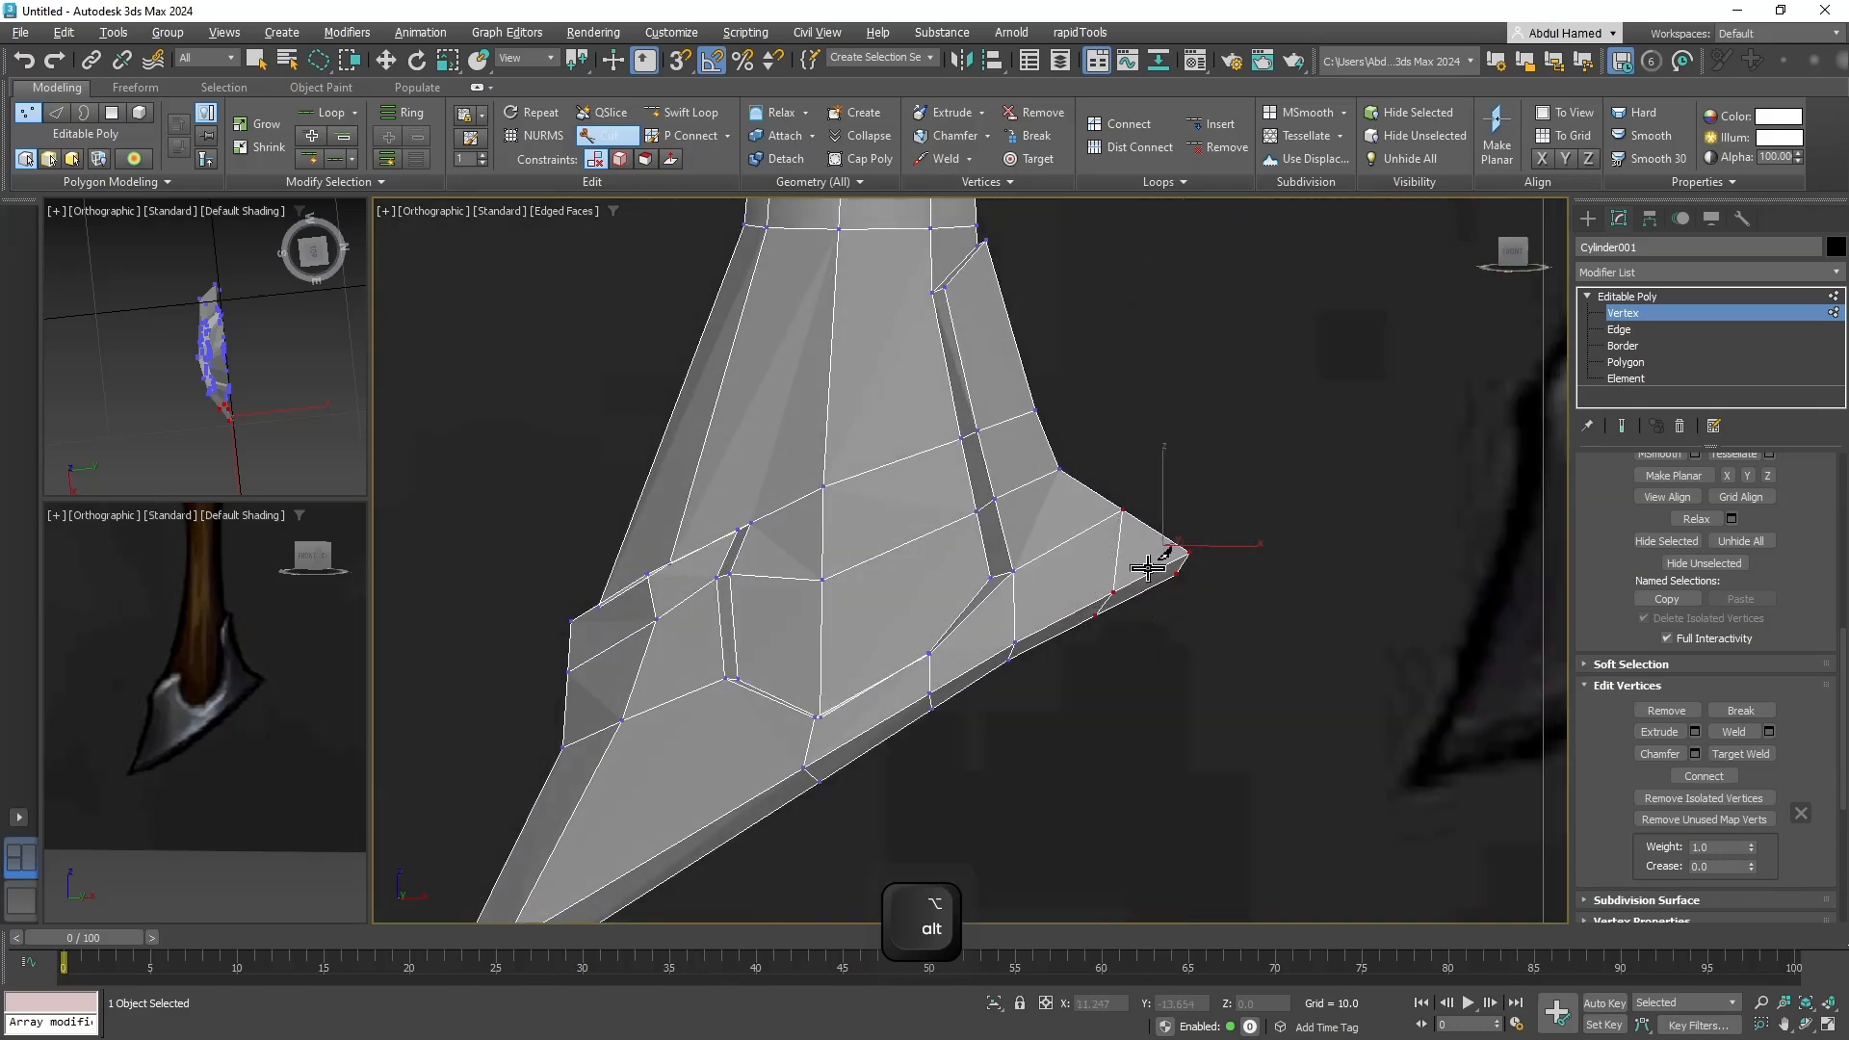
# In the front view, move the middle vertex of the right point's upper edge inward to follow the reference blade's concave curve.
pyautogui.press('f')
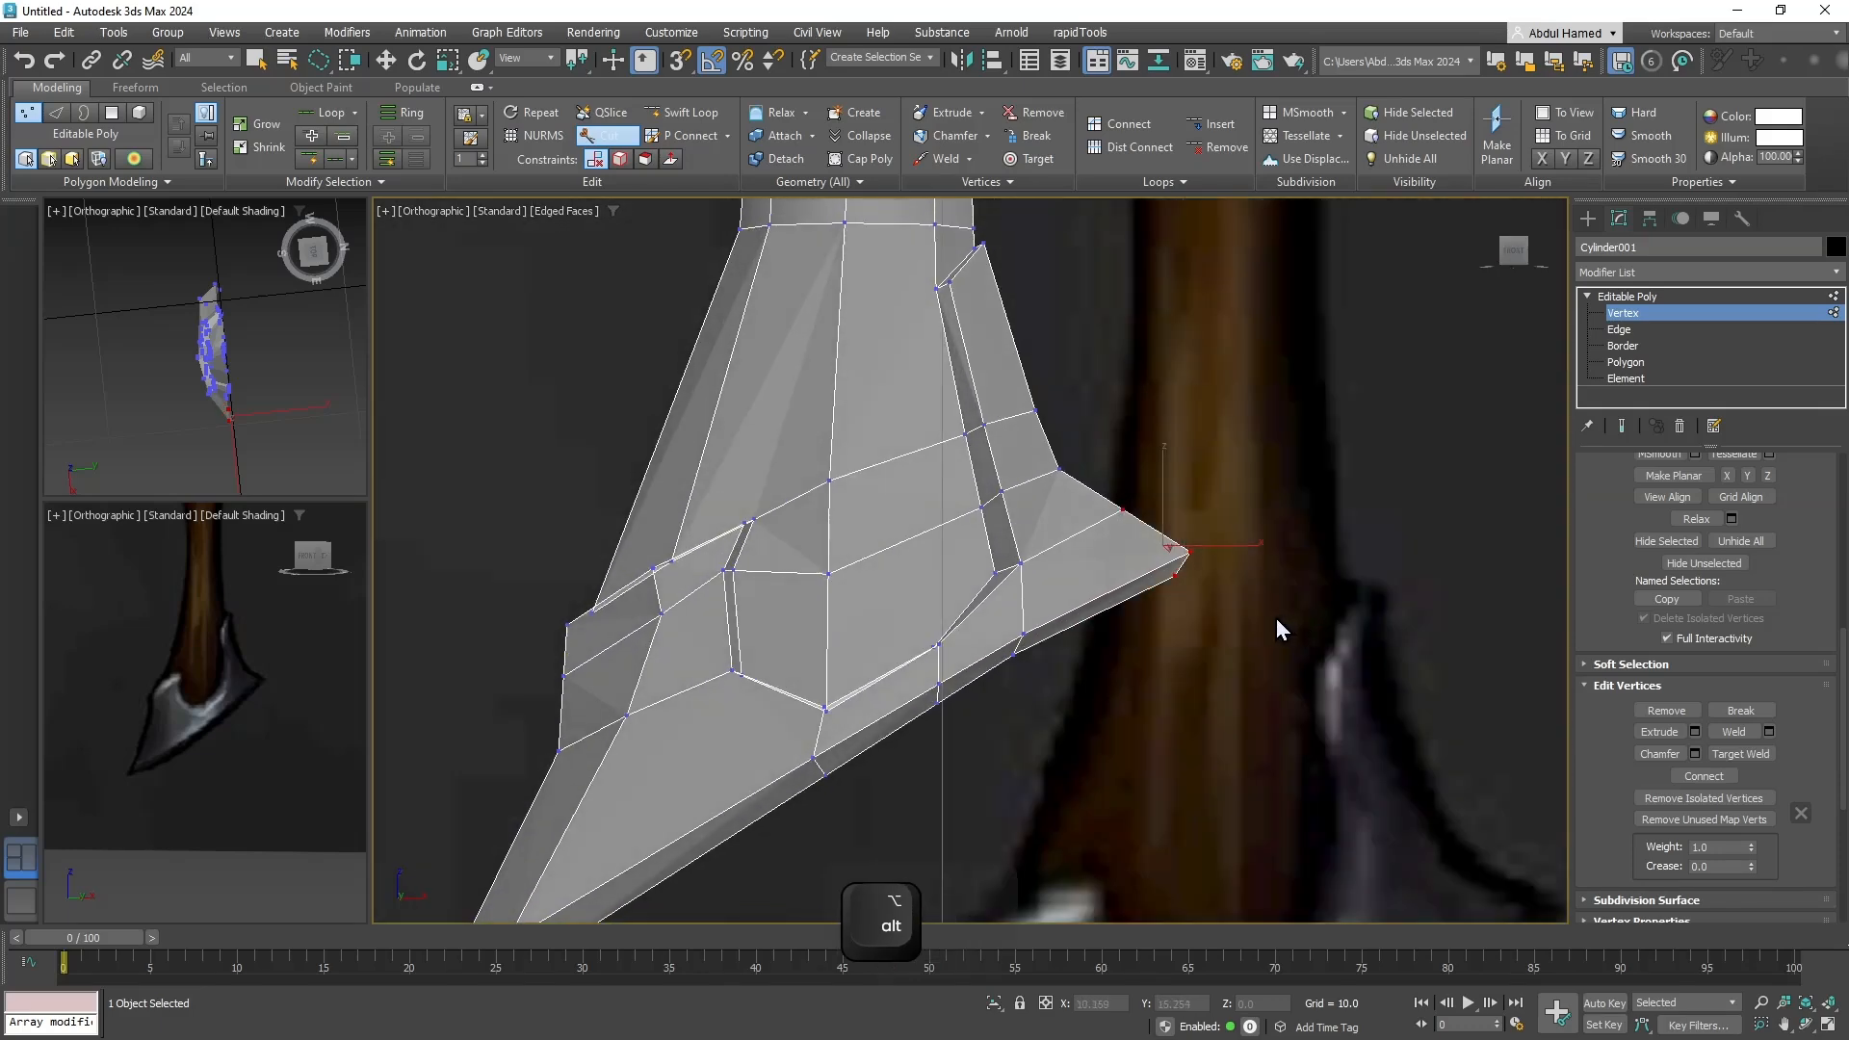
pyautogui.press('z')
pyautogui.scroll(-5, 1241, 562)
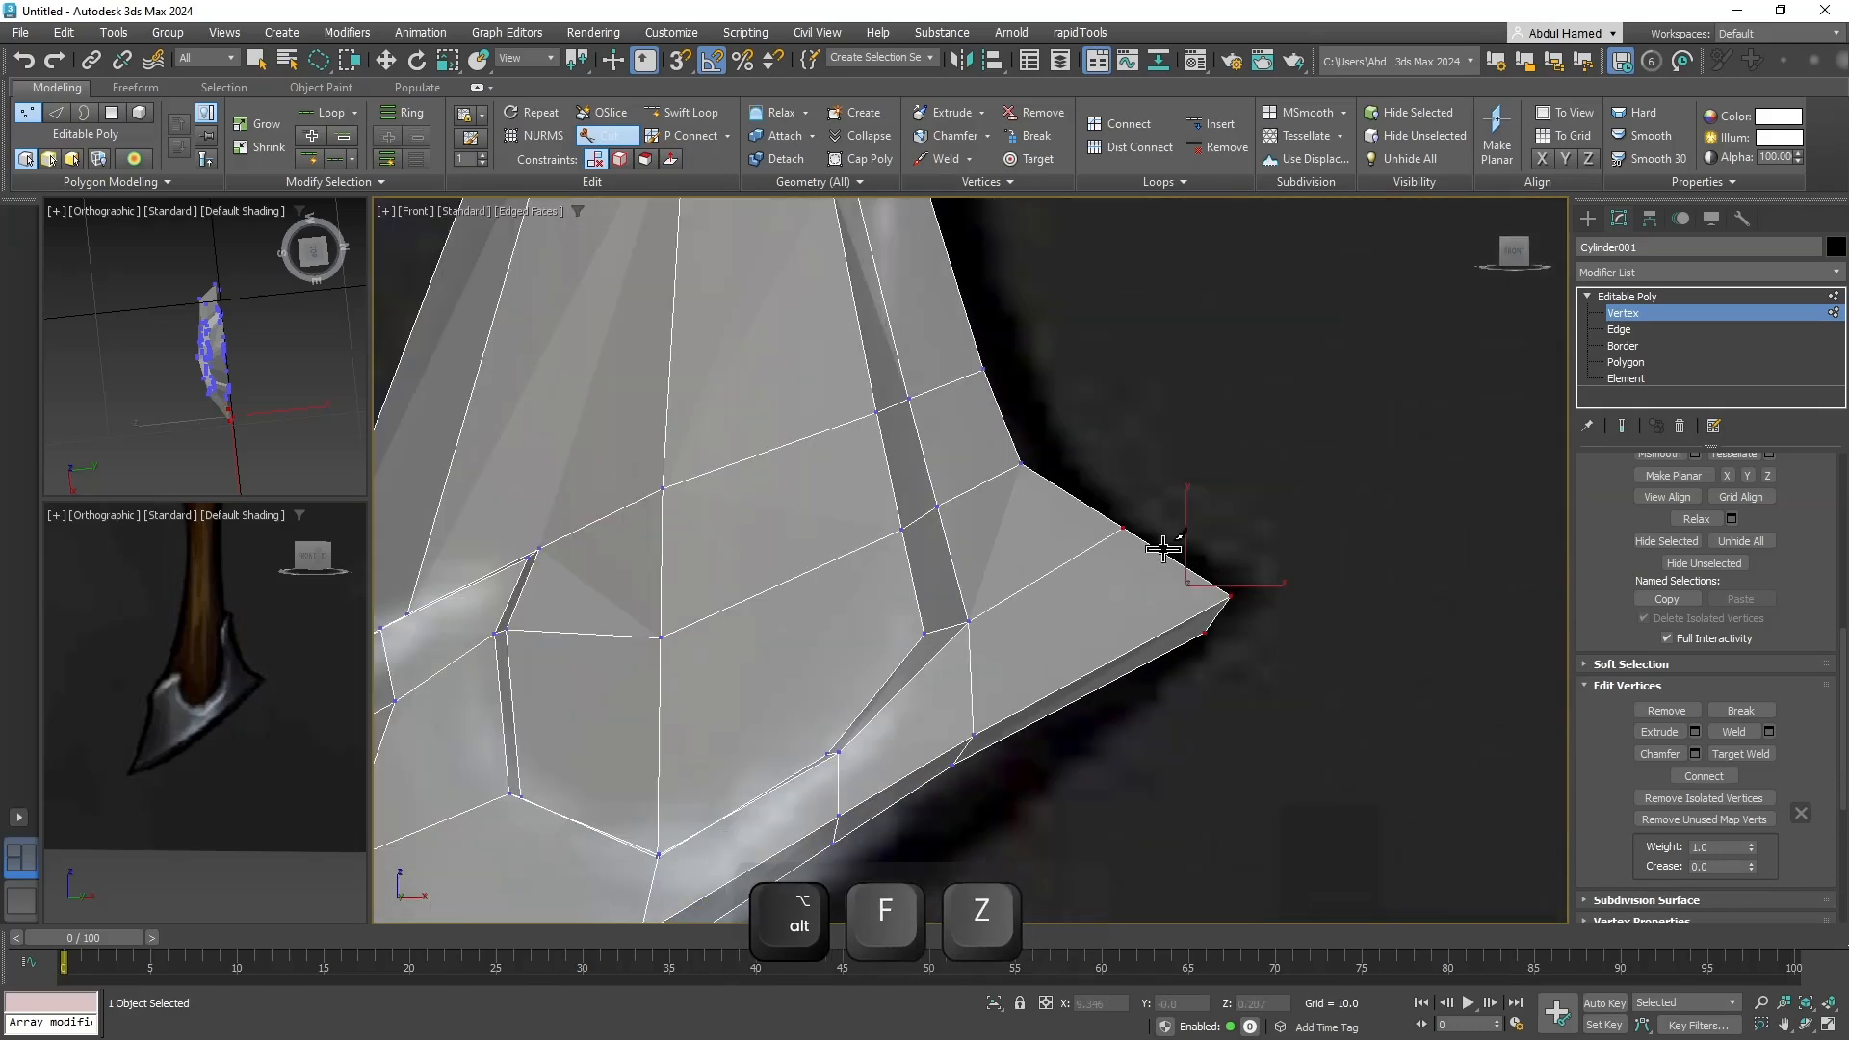
pyautogui.press('q')
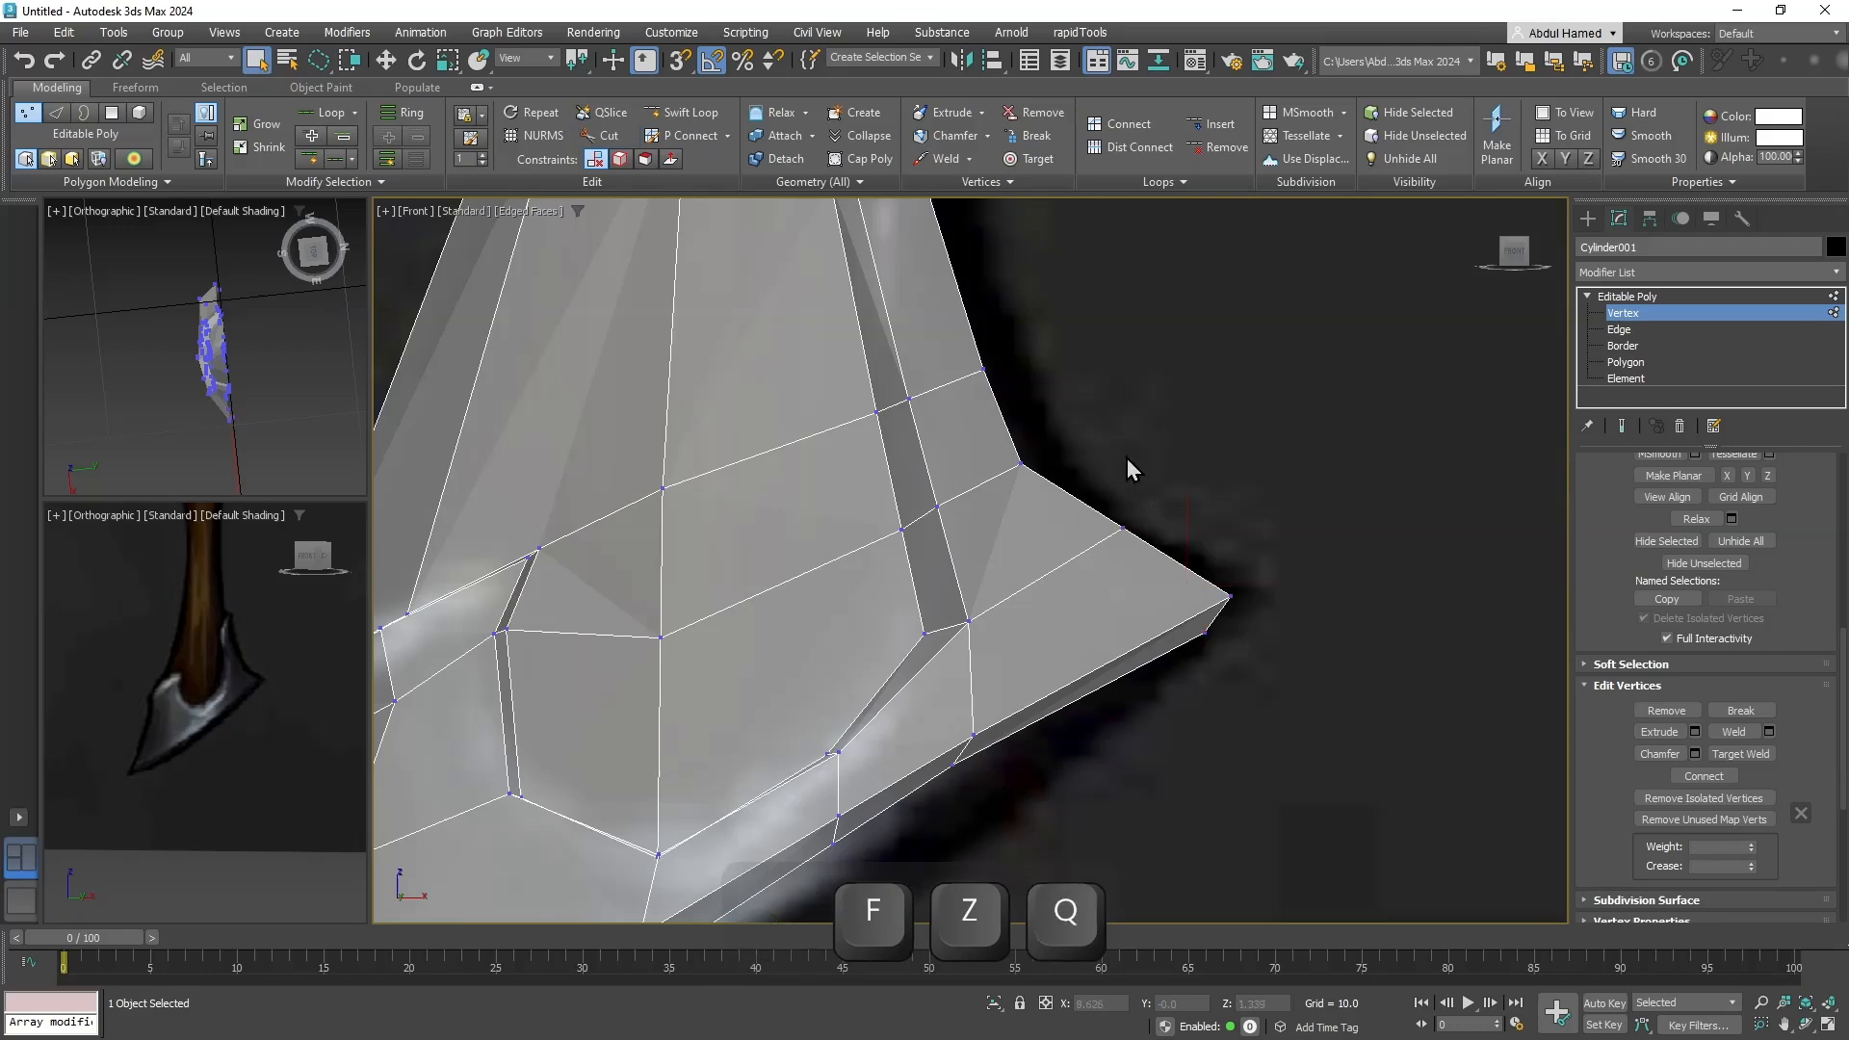
pyautogui.click(1125, 525)
pyautogui.press('w')
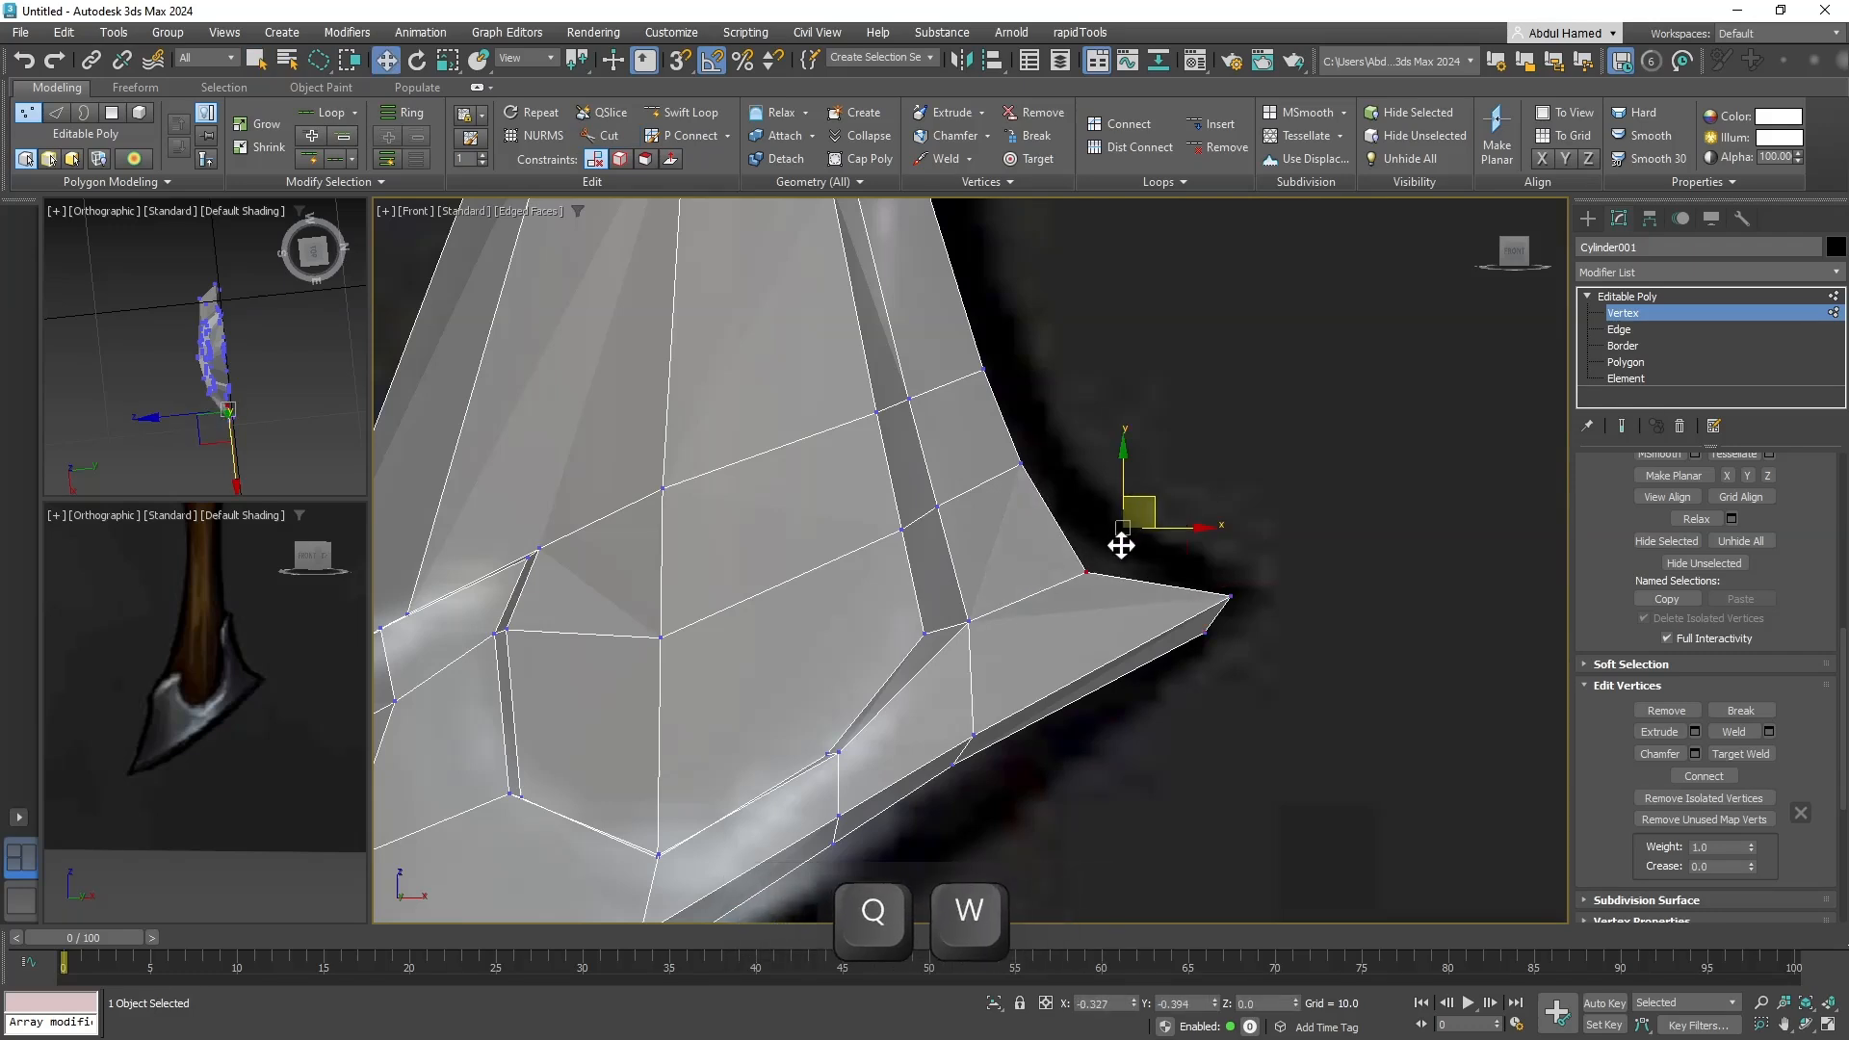
pyautogui.moveTo(1139, 512); pyautogui.dragTo(1305, 390, button='middle')
pyautogui.scroll(-2, 1247, 455)
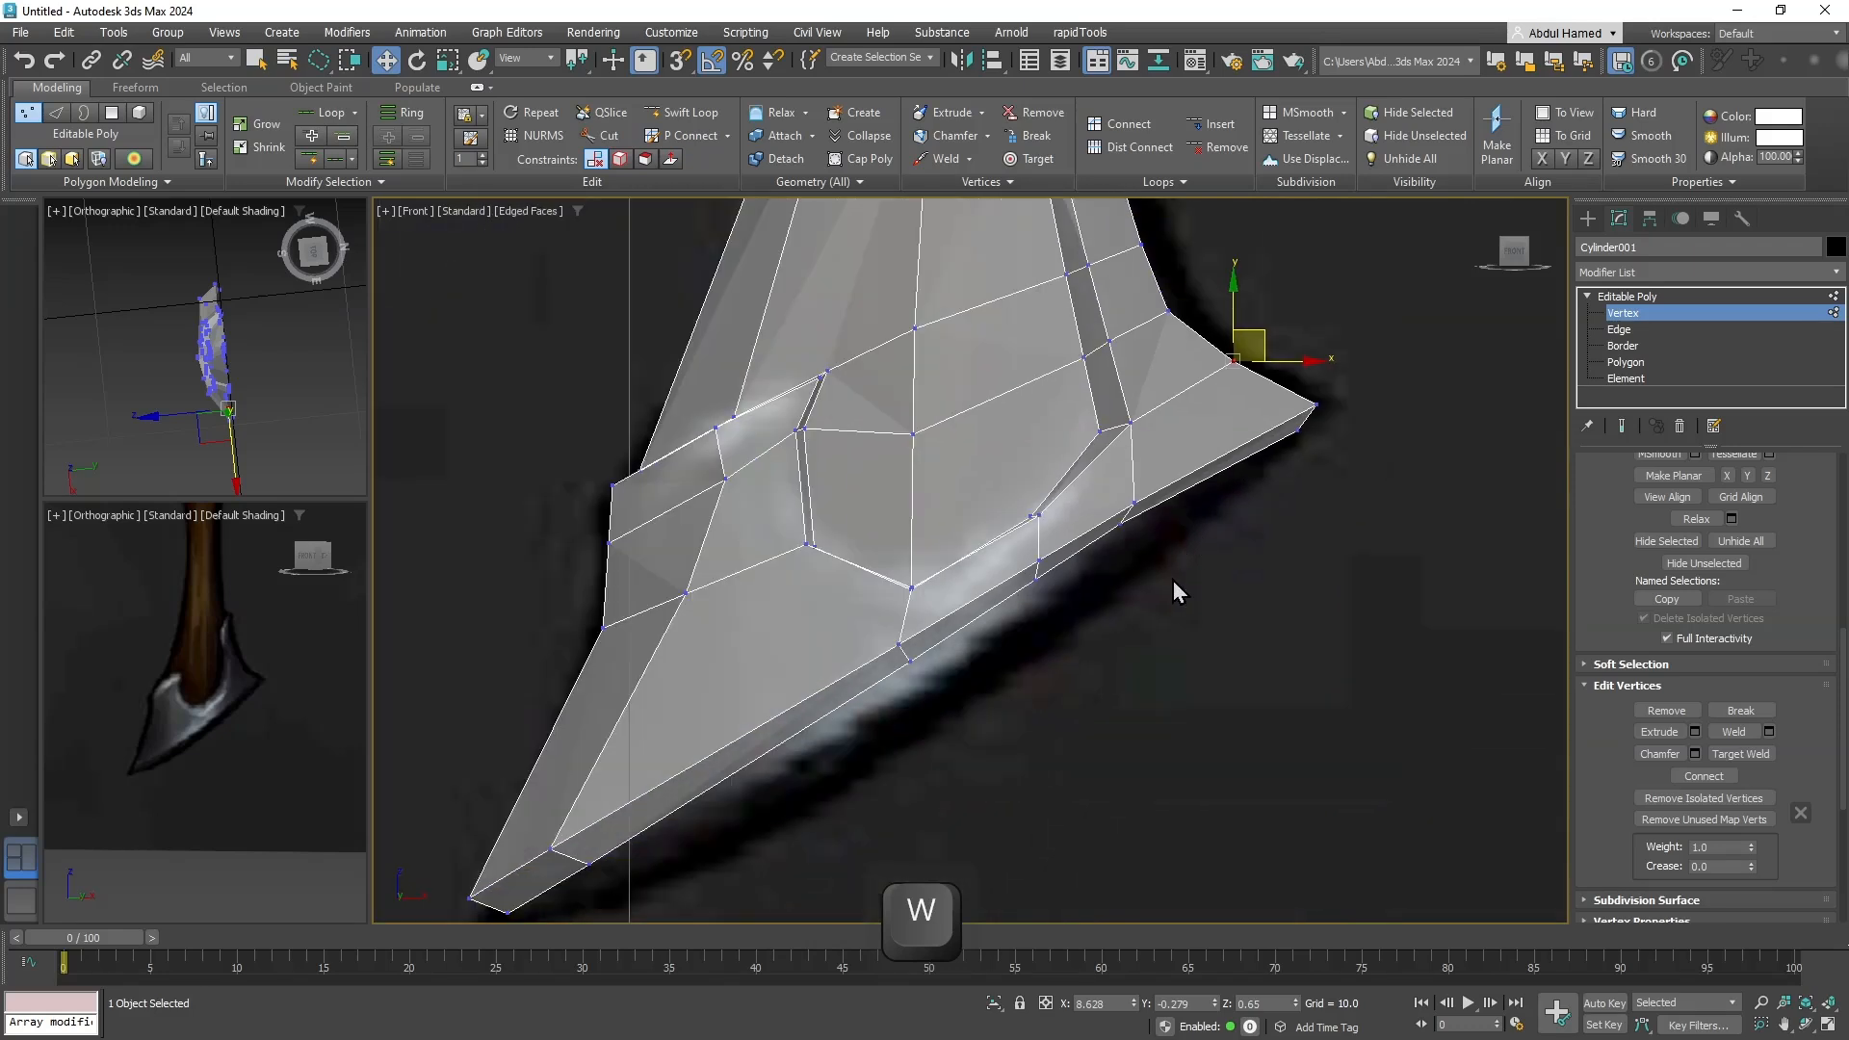
# Pull the three vertex pairs along the blade's lower cutting edge down and outward to the curved reference outline.
pyautogui.click(1130, 509)
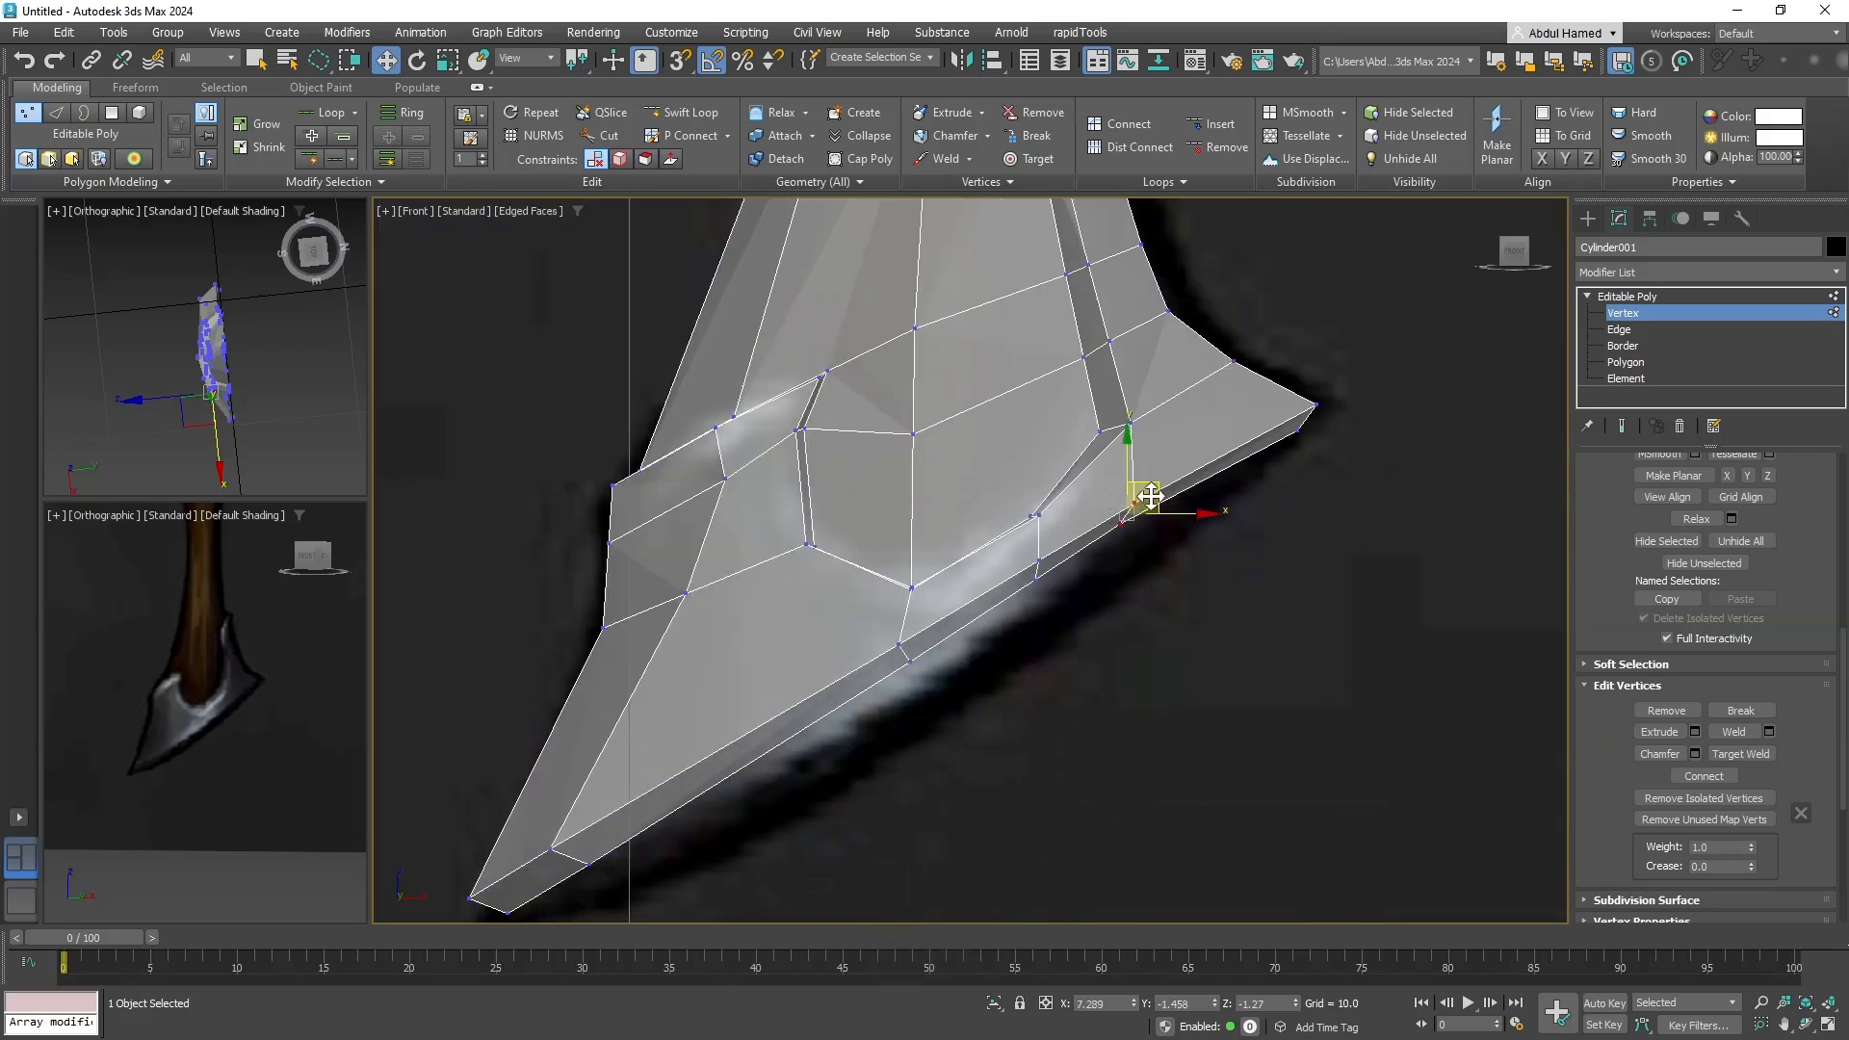
pyautogui.moveTo(1151, 496); pyautogui.dragTo(1177, 530)
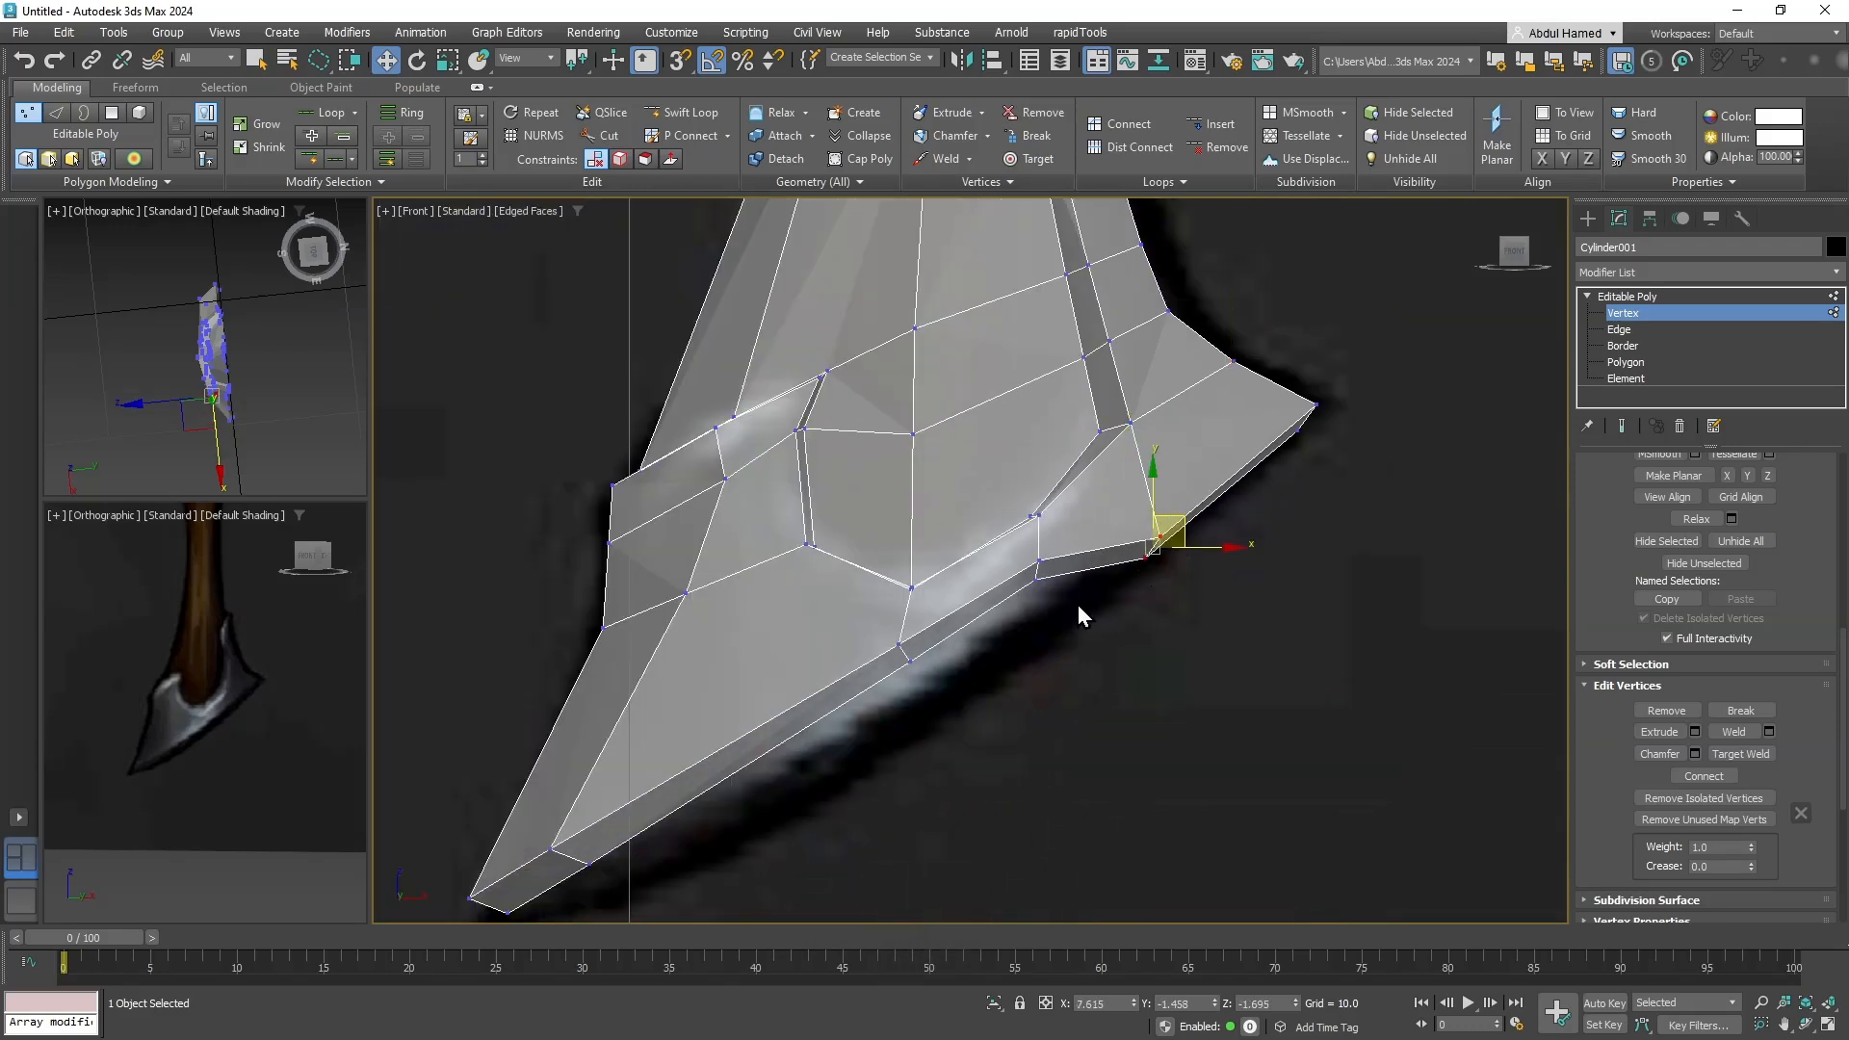
pyautogui.click(1038, 560)
pyautogui.moveTo(1052, 536); pyautogui.dragTo(1067, 598)
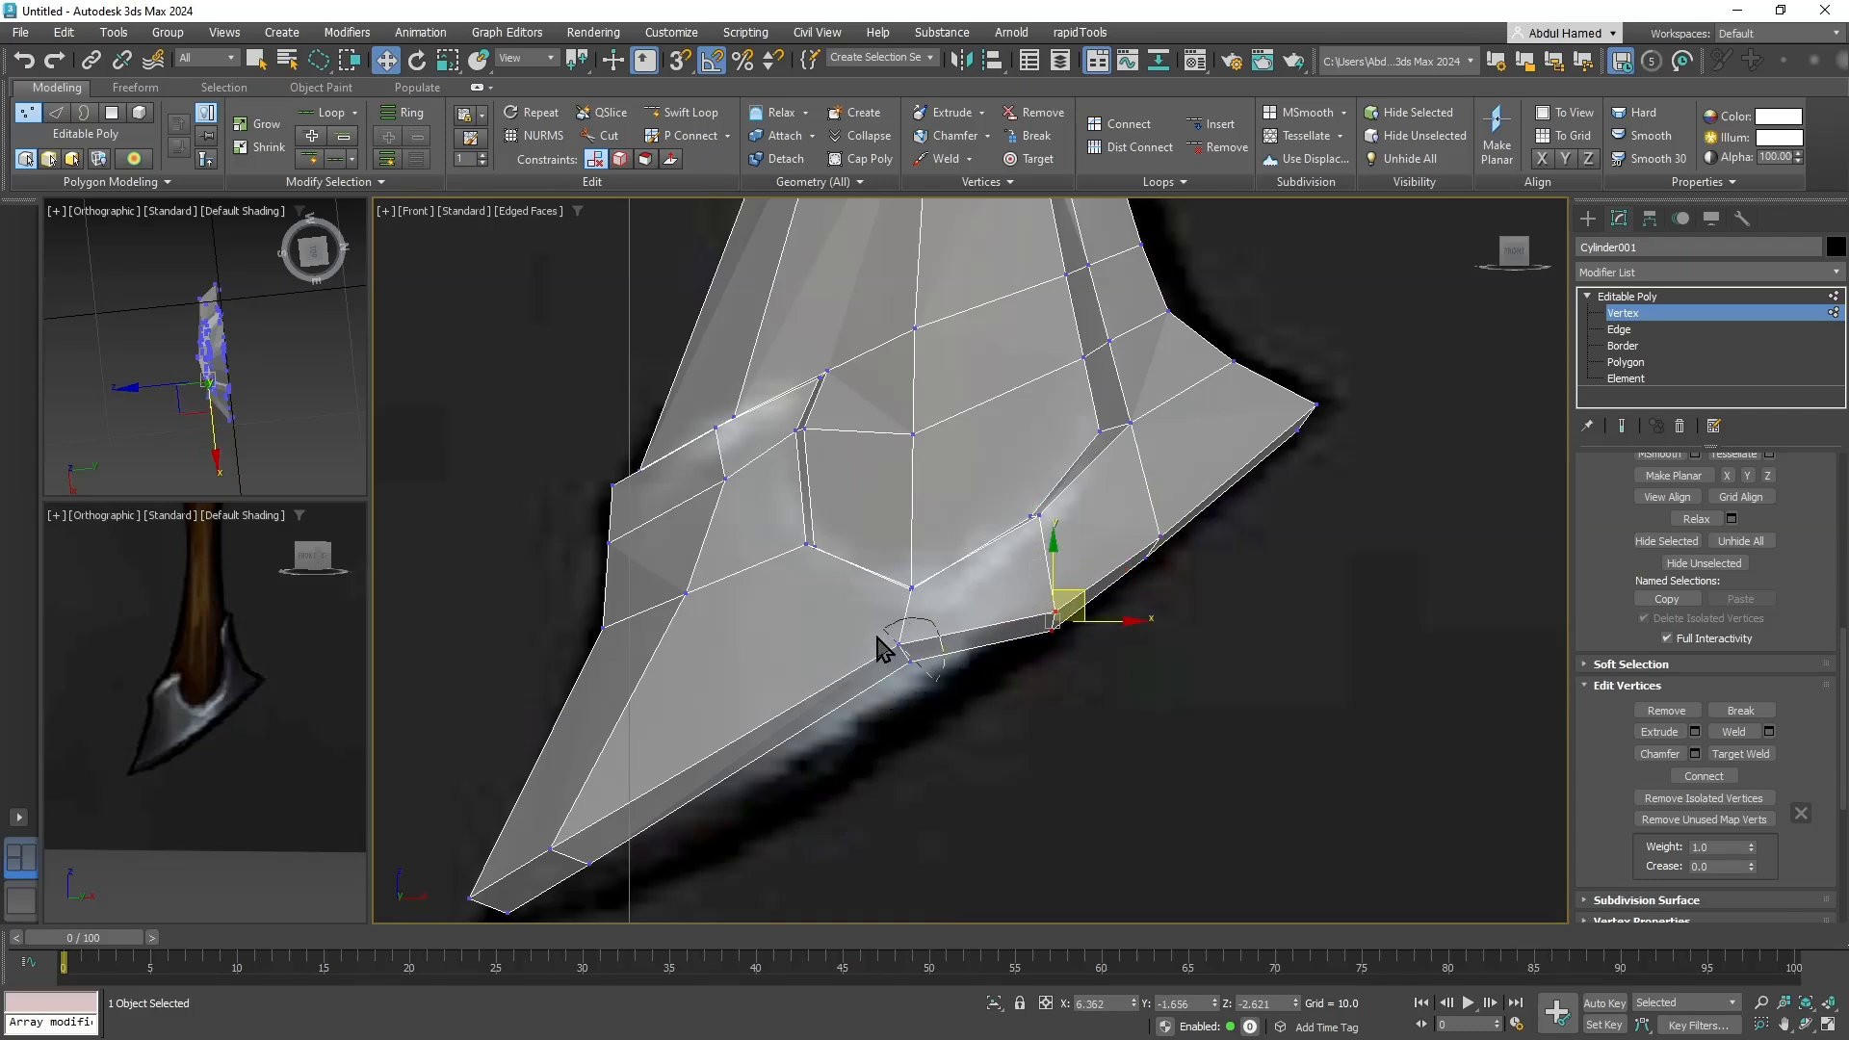
pyautogui.click(900, 644)
pyautogui.moveTo(927, 621); pyautogui.dragTo(925, 687)
# Move the bottom edge vertices beside the blade's lower left tip down to the reference, and nudge the tip vertex slightly outward.
pyautogui.moveTo(989, 571); pyautogui.dragTo(991, 570, button='middle')
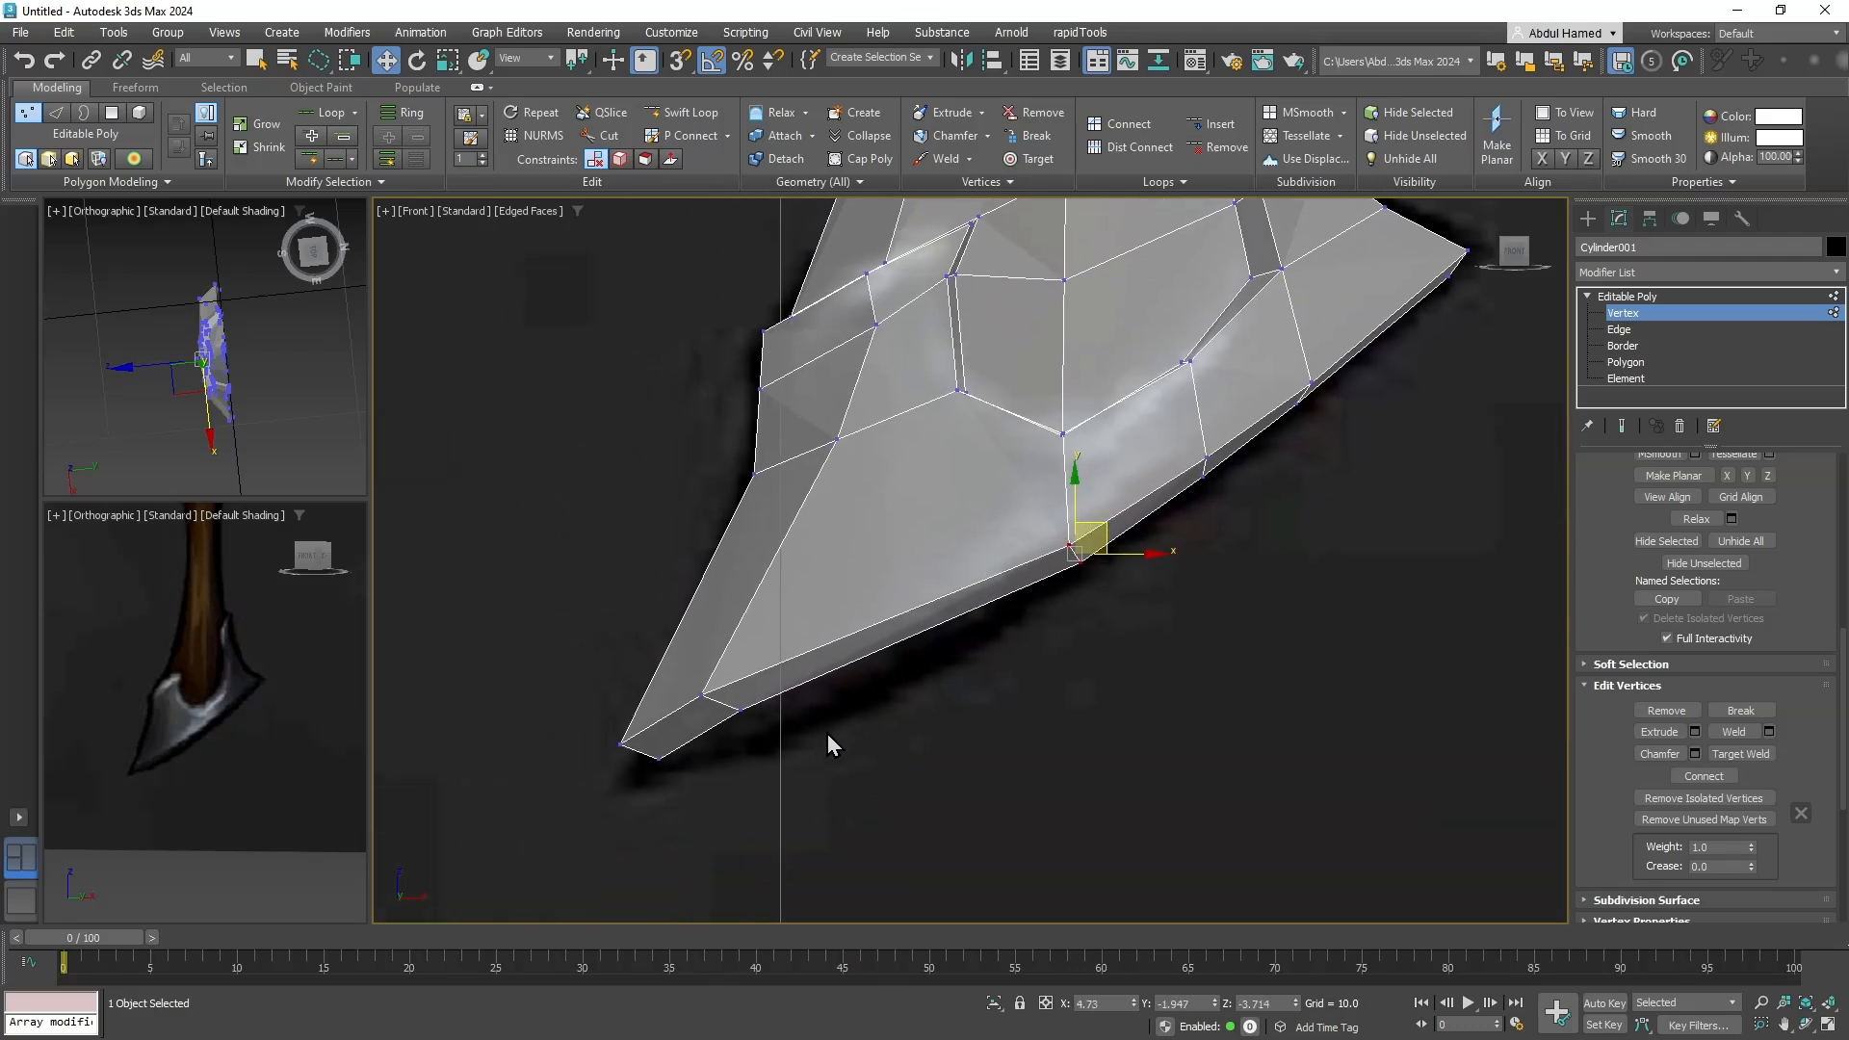
pyautogui.moveTo(764, 782)
pyautogui.mouseDown()
pyautogui.moveTo(746, 674)
pyautogui.moveTo(757, 697)
pyautogui.mouseUp()
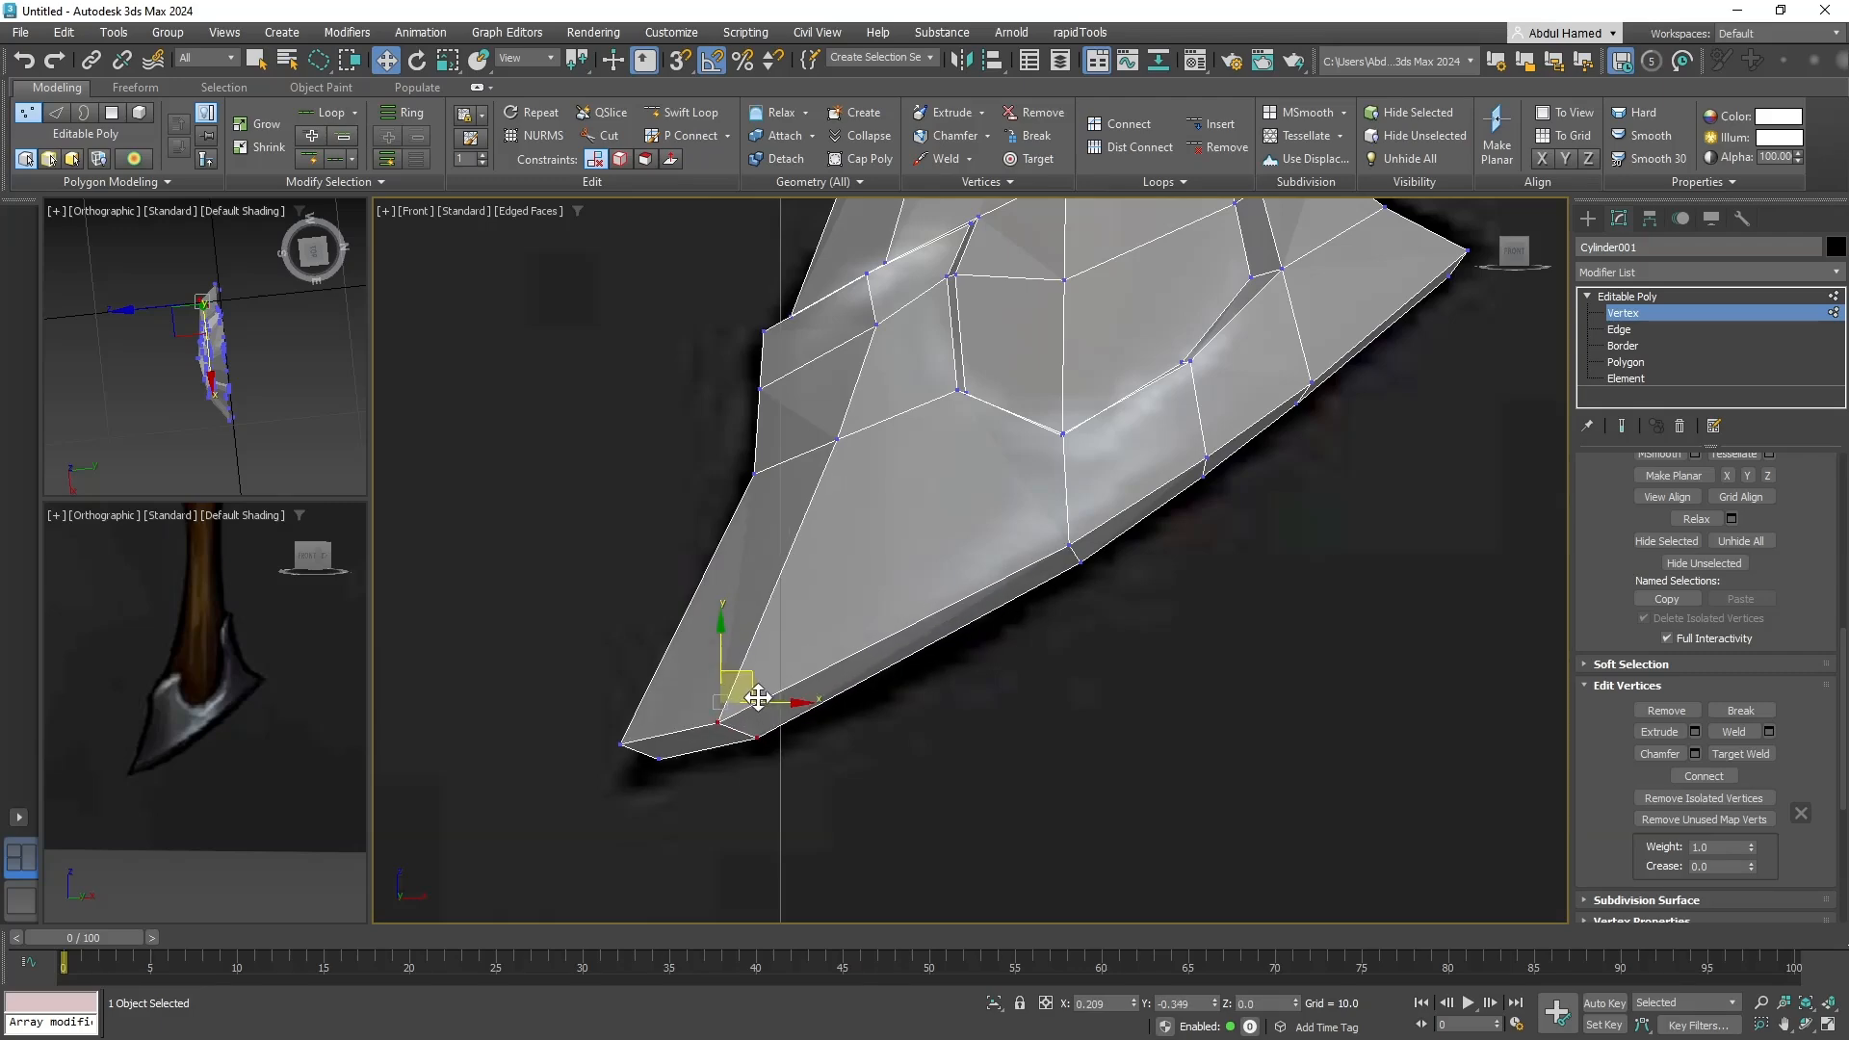
pyautogui.moveTo(945, 549); pyautogui.dragTo(901, 665, button='middle')
pyautogui.scroll(-5, 886, 751)
pyautogui.scroll(5, 995, 648)
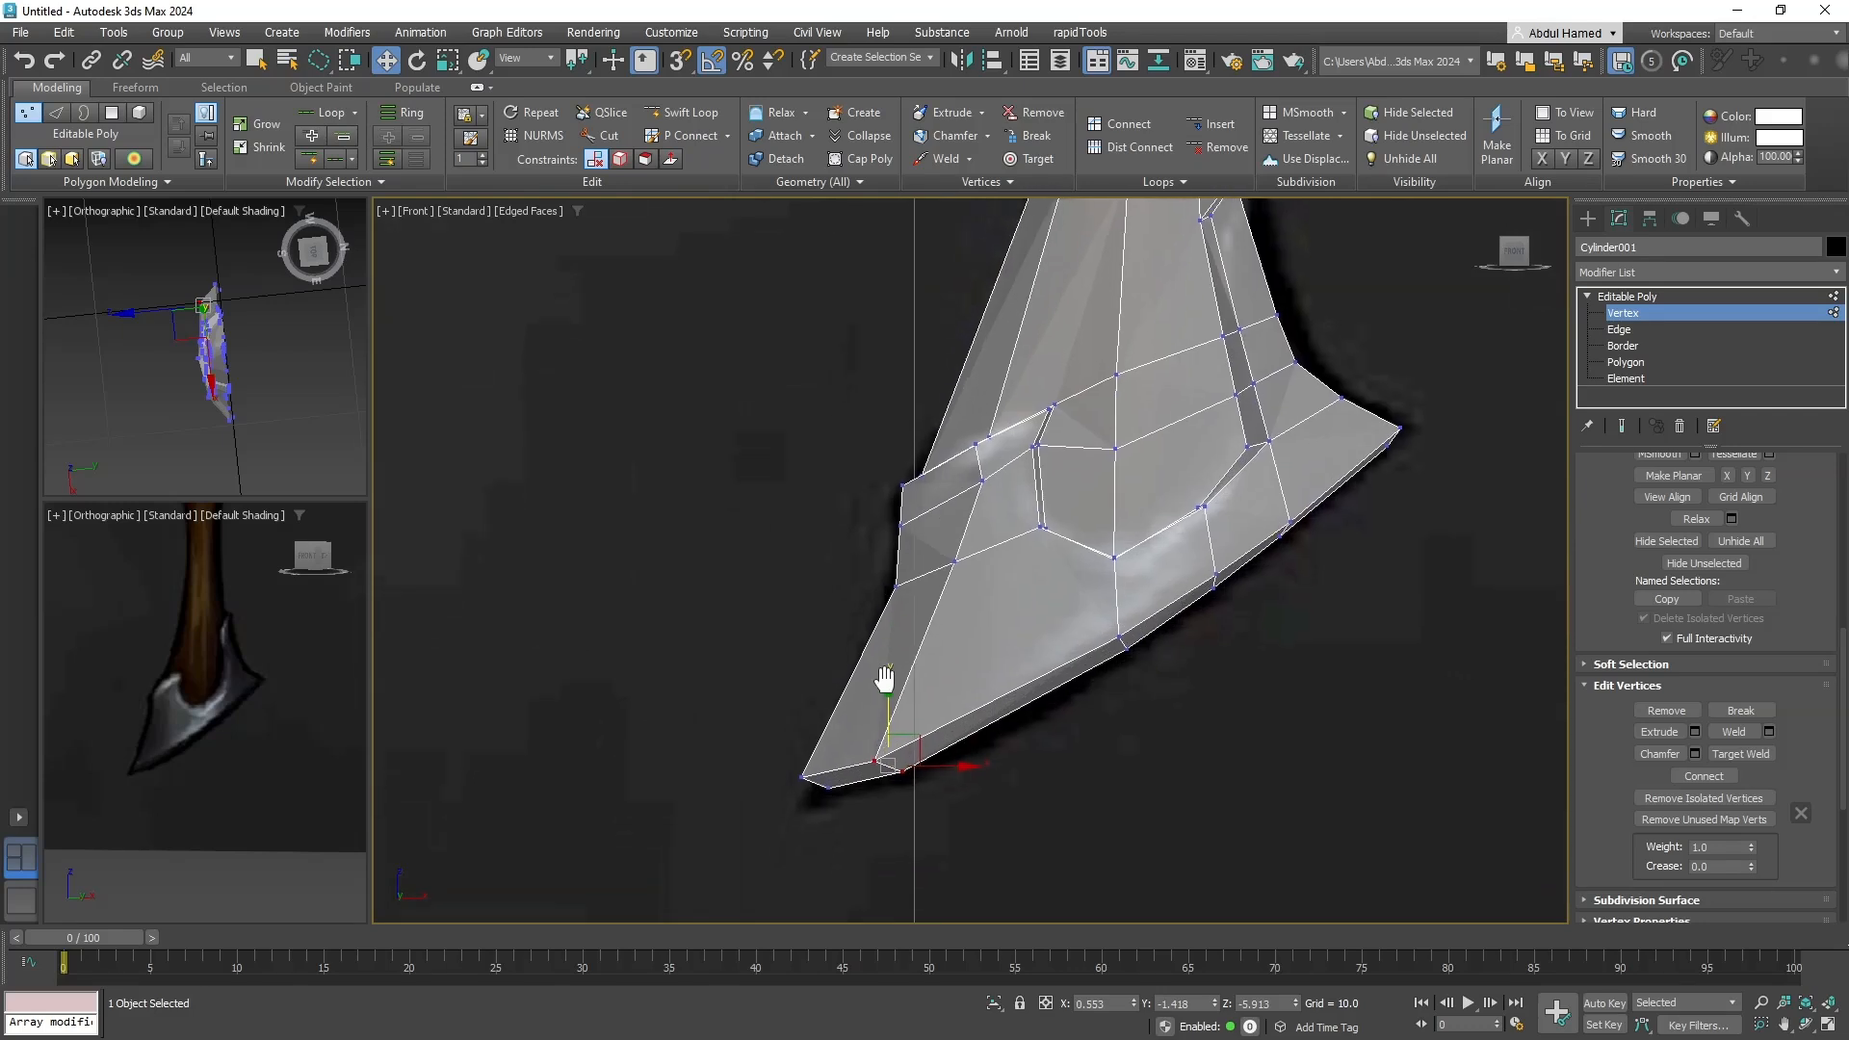
pyautogui.click(811, 767)
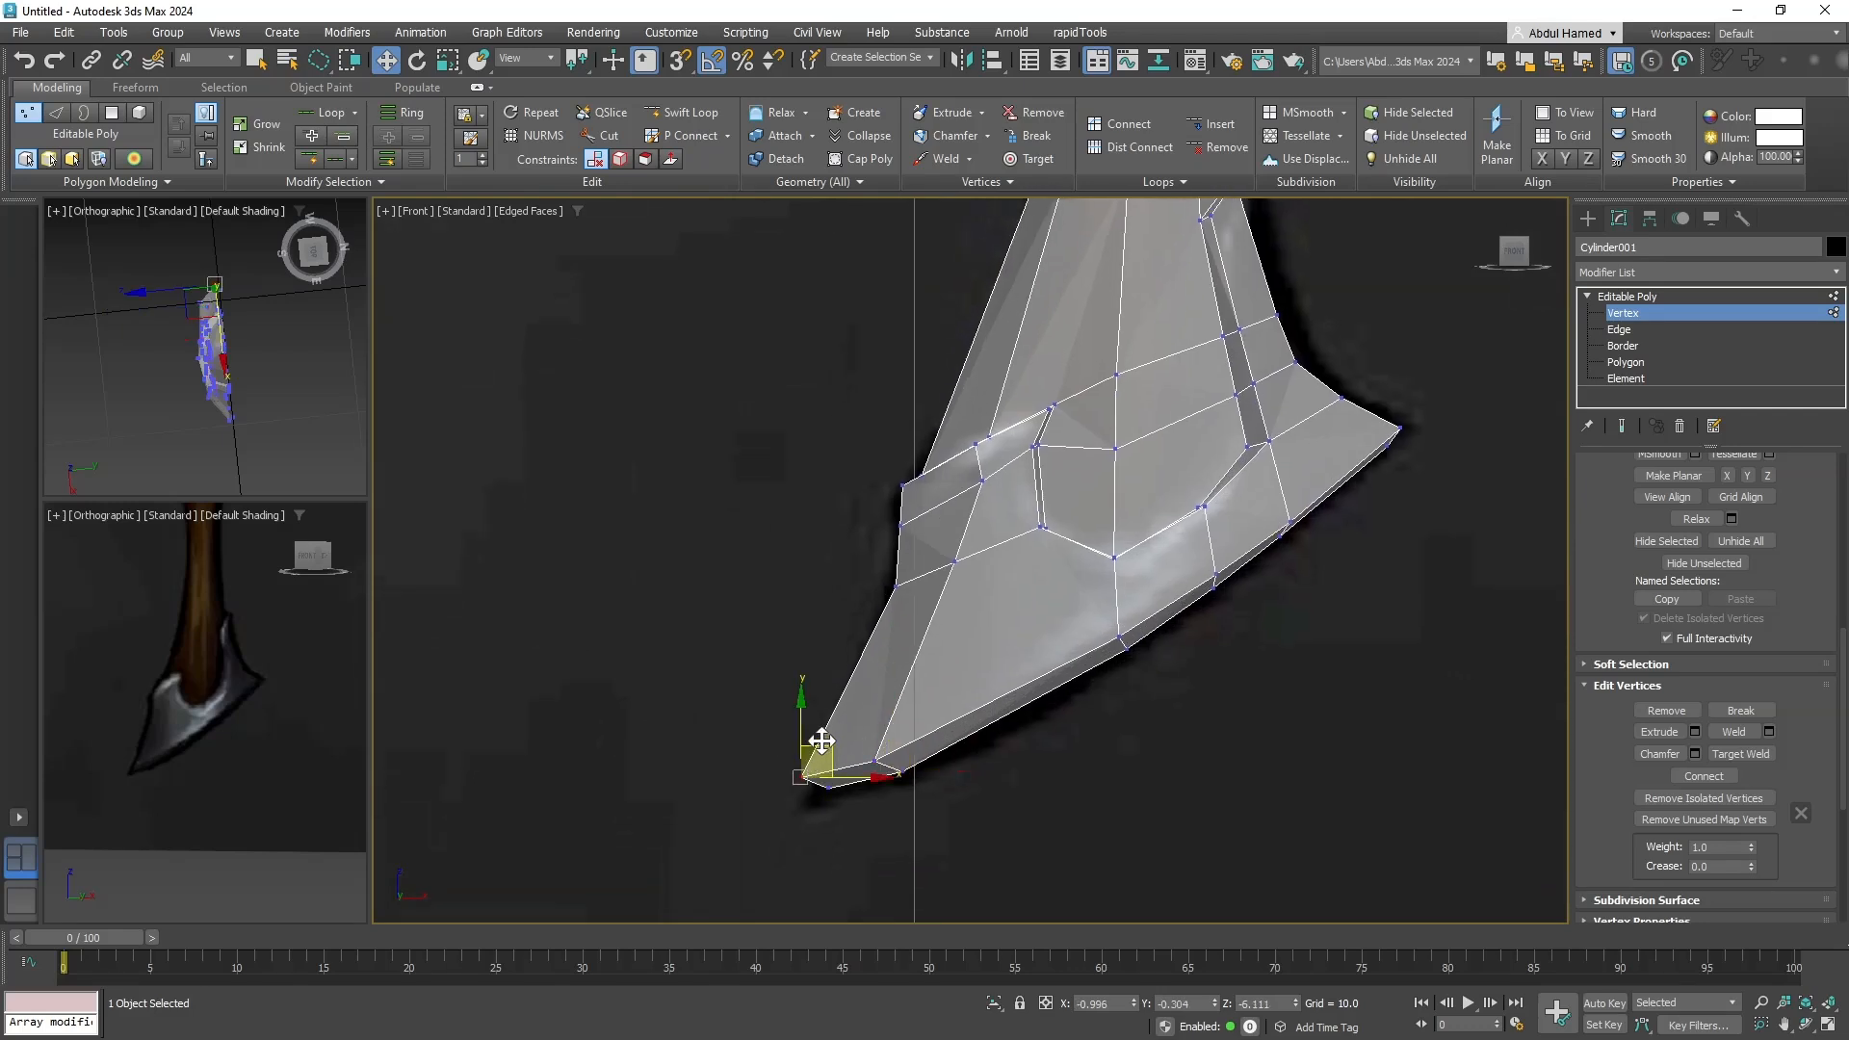
pyautogui.moveTo(811, 746); pyautogui.dragTo(805, 754)
# Nudge the blade's left side corner vertex, where the long lower point begins, slightly outward to the reference outline.
pyautogui.moveTo(939, 574); pyautogui.dragTo(909, 687, button='middle')
pyautogui.click(862, 692)
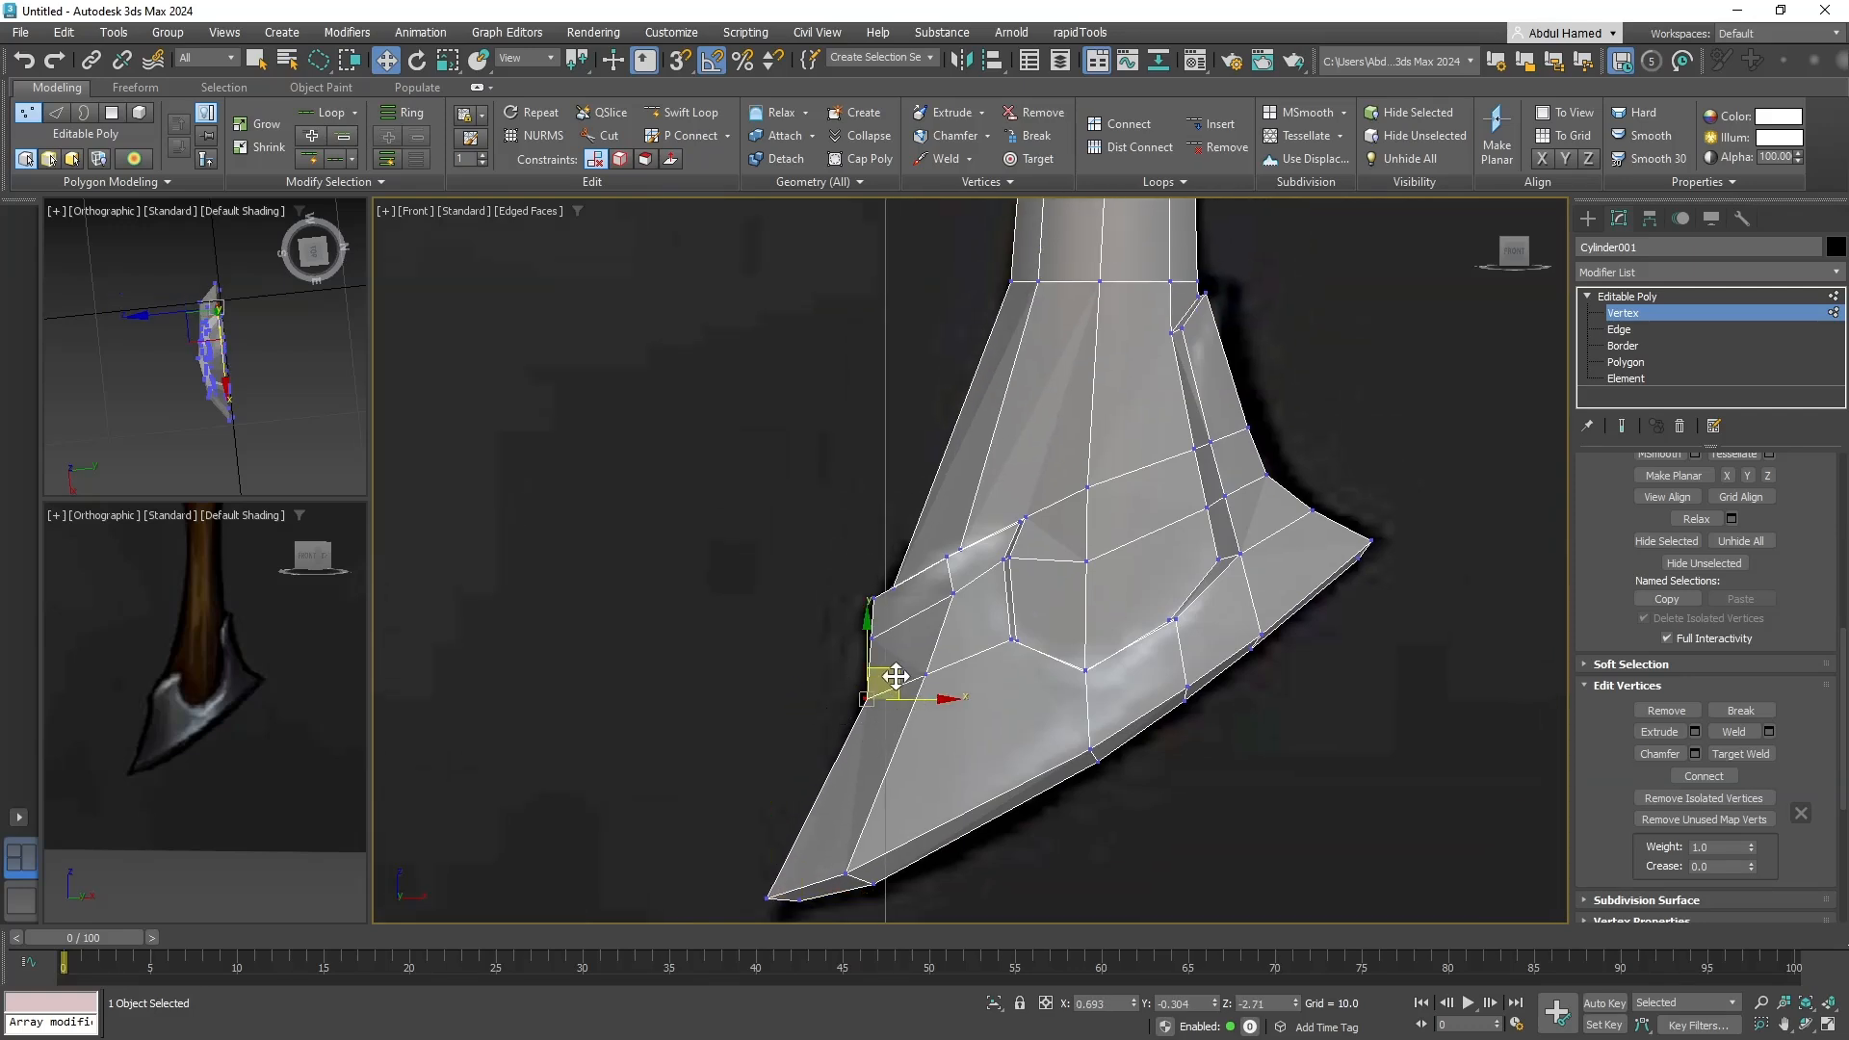
pyautogui.moveTo(895, 676); pyautogui.dragTo(892, 675)
# Move the three outer vertices along the rim's upper left edge slightly down to widen the ledge.
pyautogui.moveTo(934, 656)
pyautogui.mouseDown(button='middle')
pyautogui.moveTo(943, 702)
pyautogui.moveTo(953, 659)
pyautogui.mouseUp(button='middle')
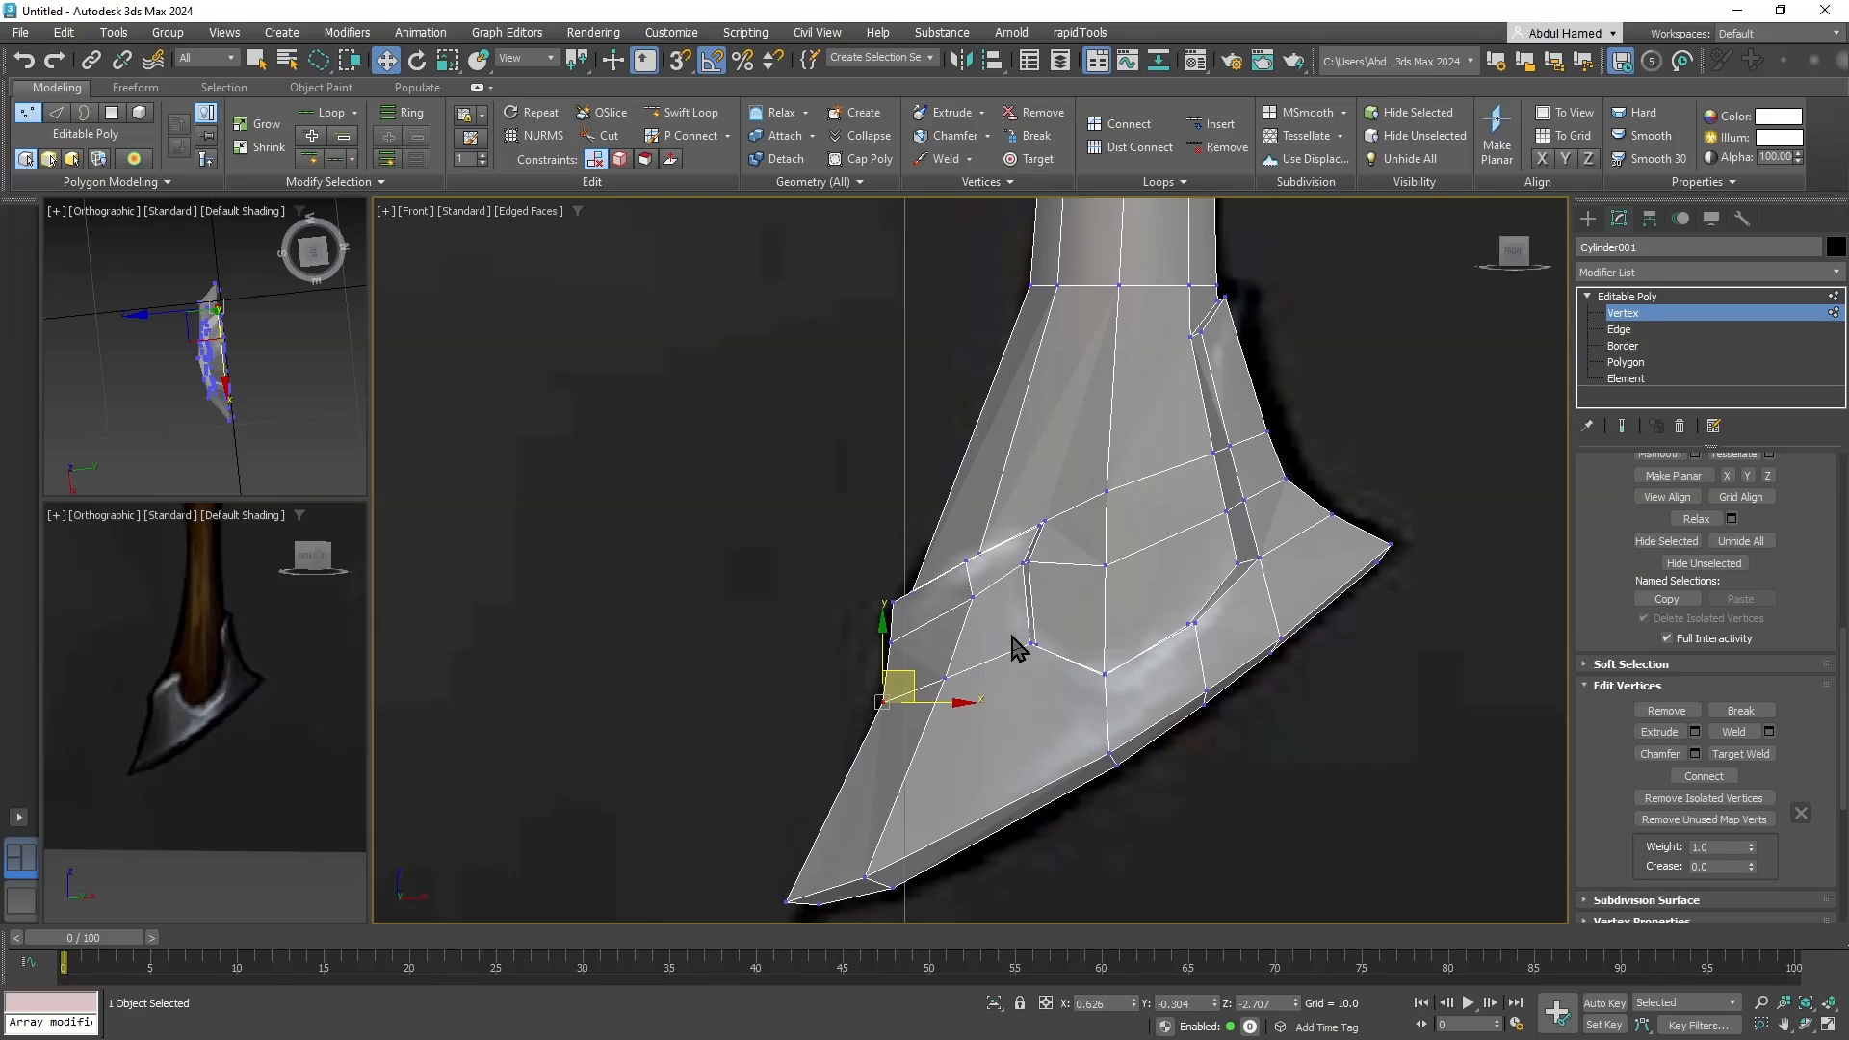
pyautogui.scroll(2, 1020, 638)
pyautogui.scroll(2, 1045, 576)
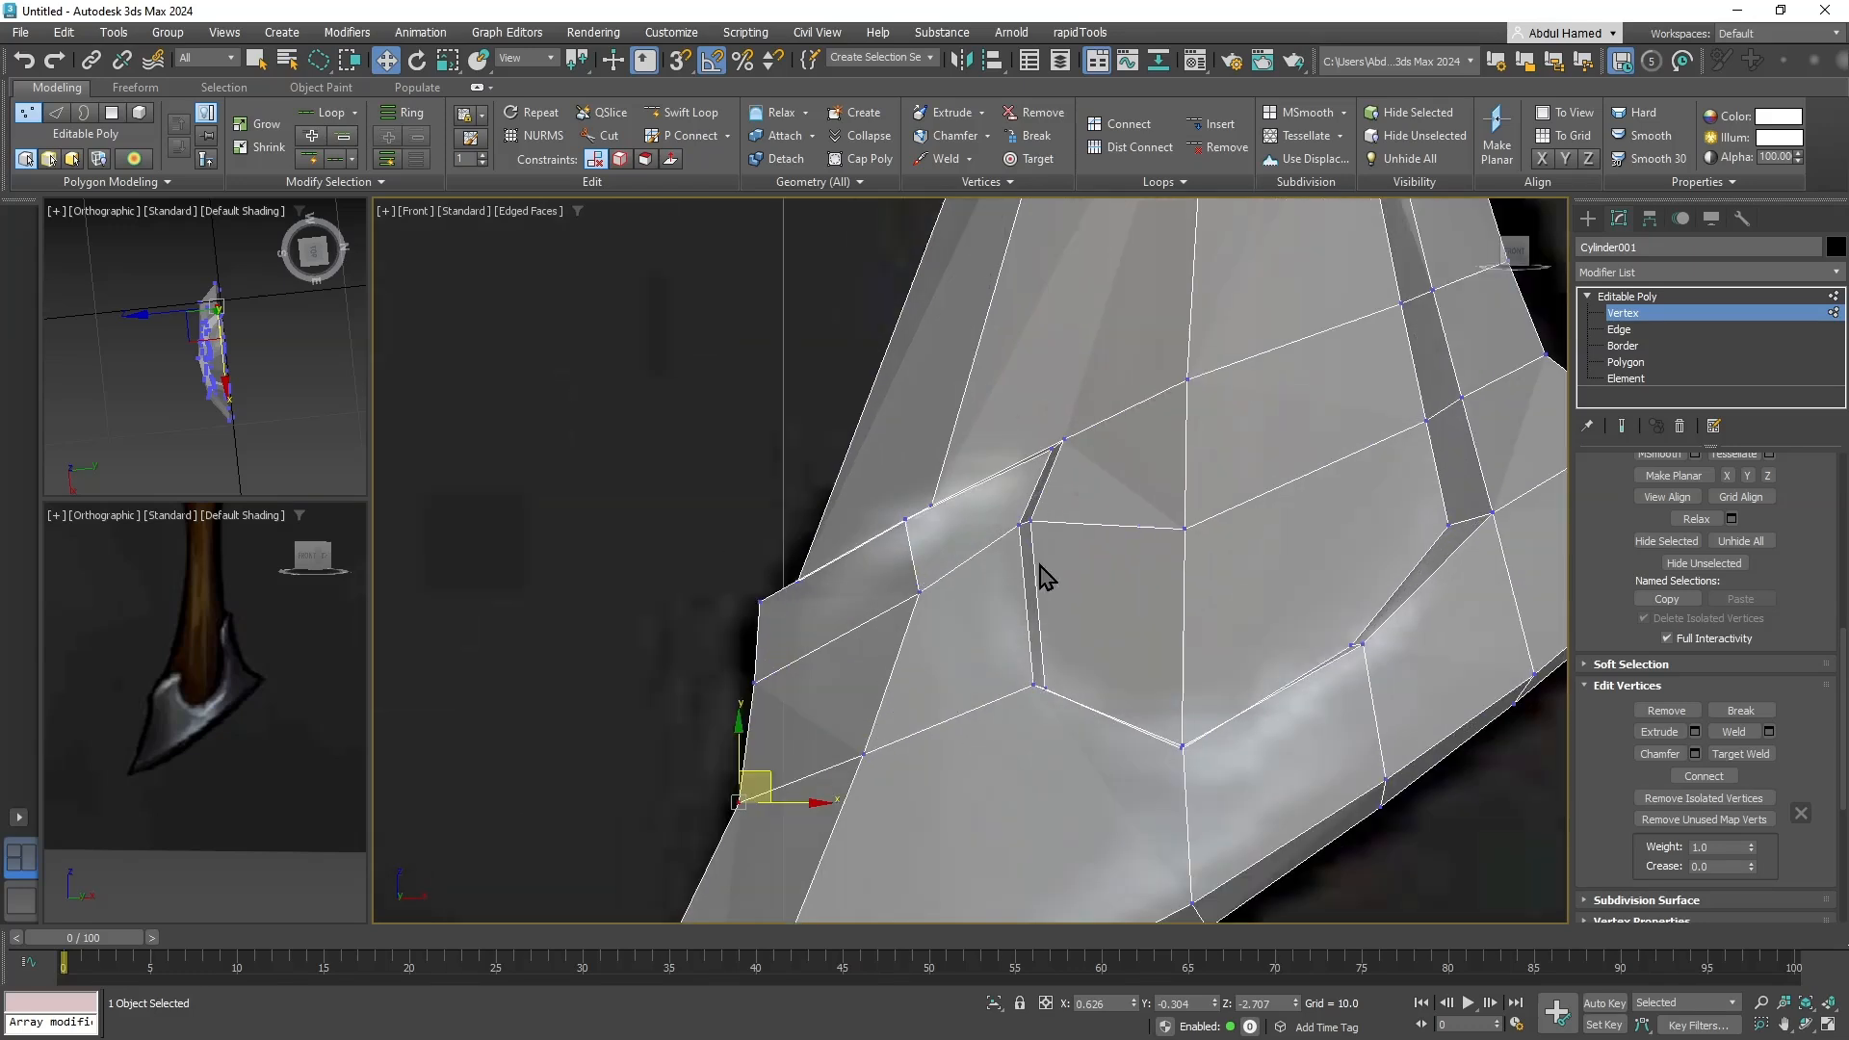
pyautogui.click(1051, 449)
pyautogui.keyDown('ctrl'); pyautogui.click(905, 520); pyautogui.keyUp('ctrl')
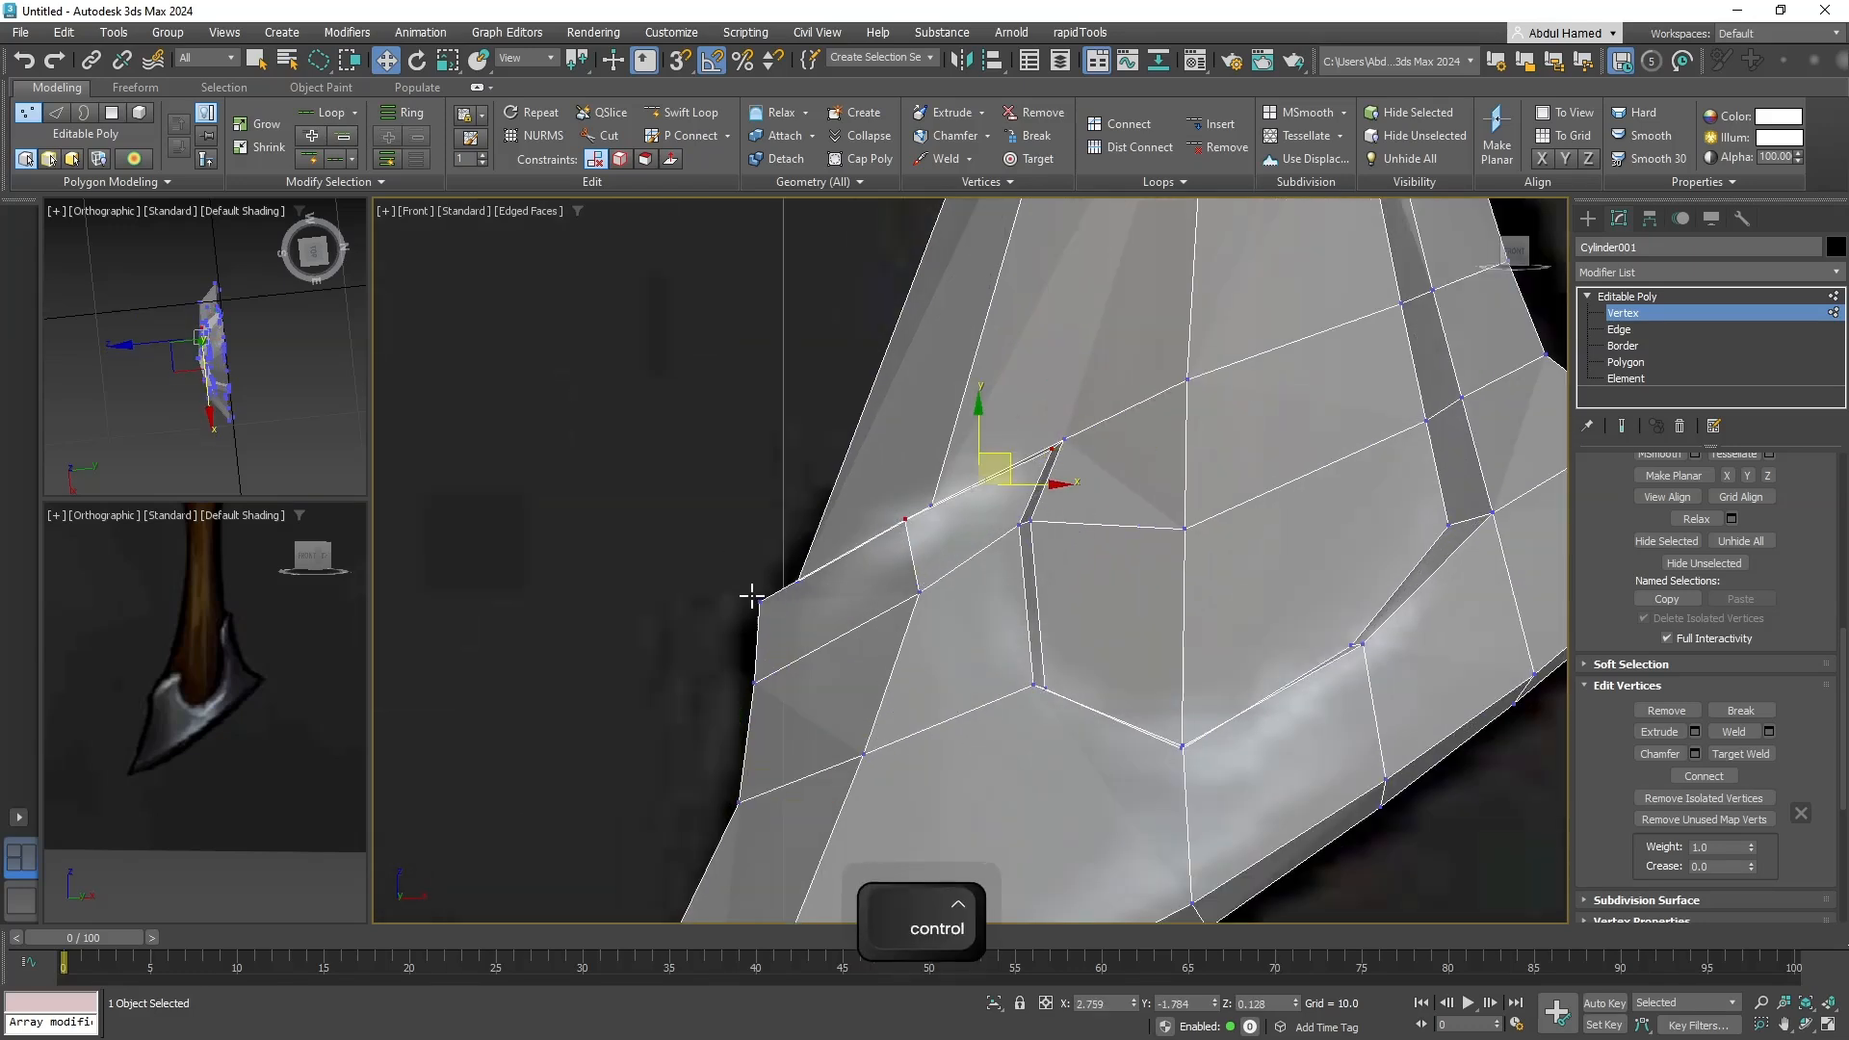
pyautogui.keyDown('ctrl'); pyautogui.click(759, 602); pyautogui.keyUp('ctrl')
pyautogui.moveTo(904, 475); pyautogui.dragTo(910, 489)
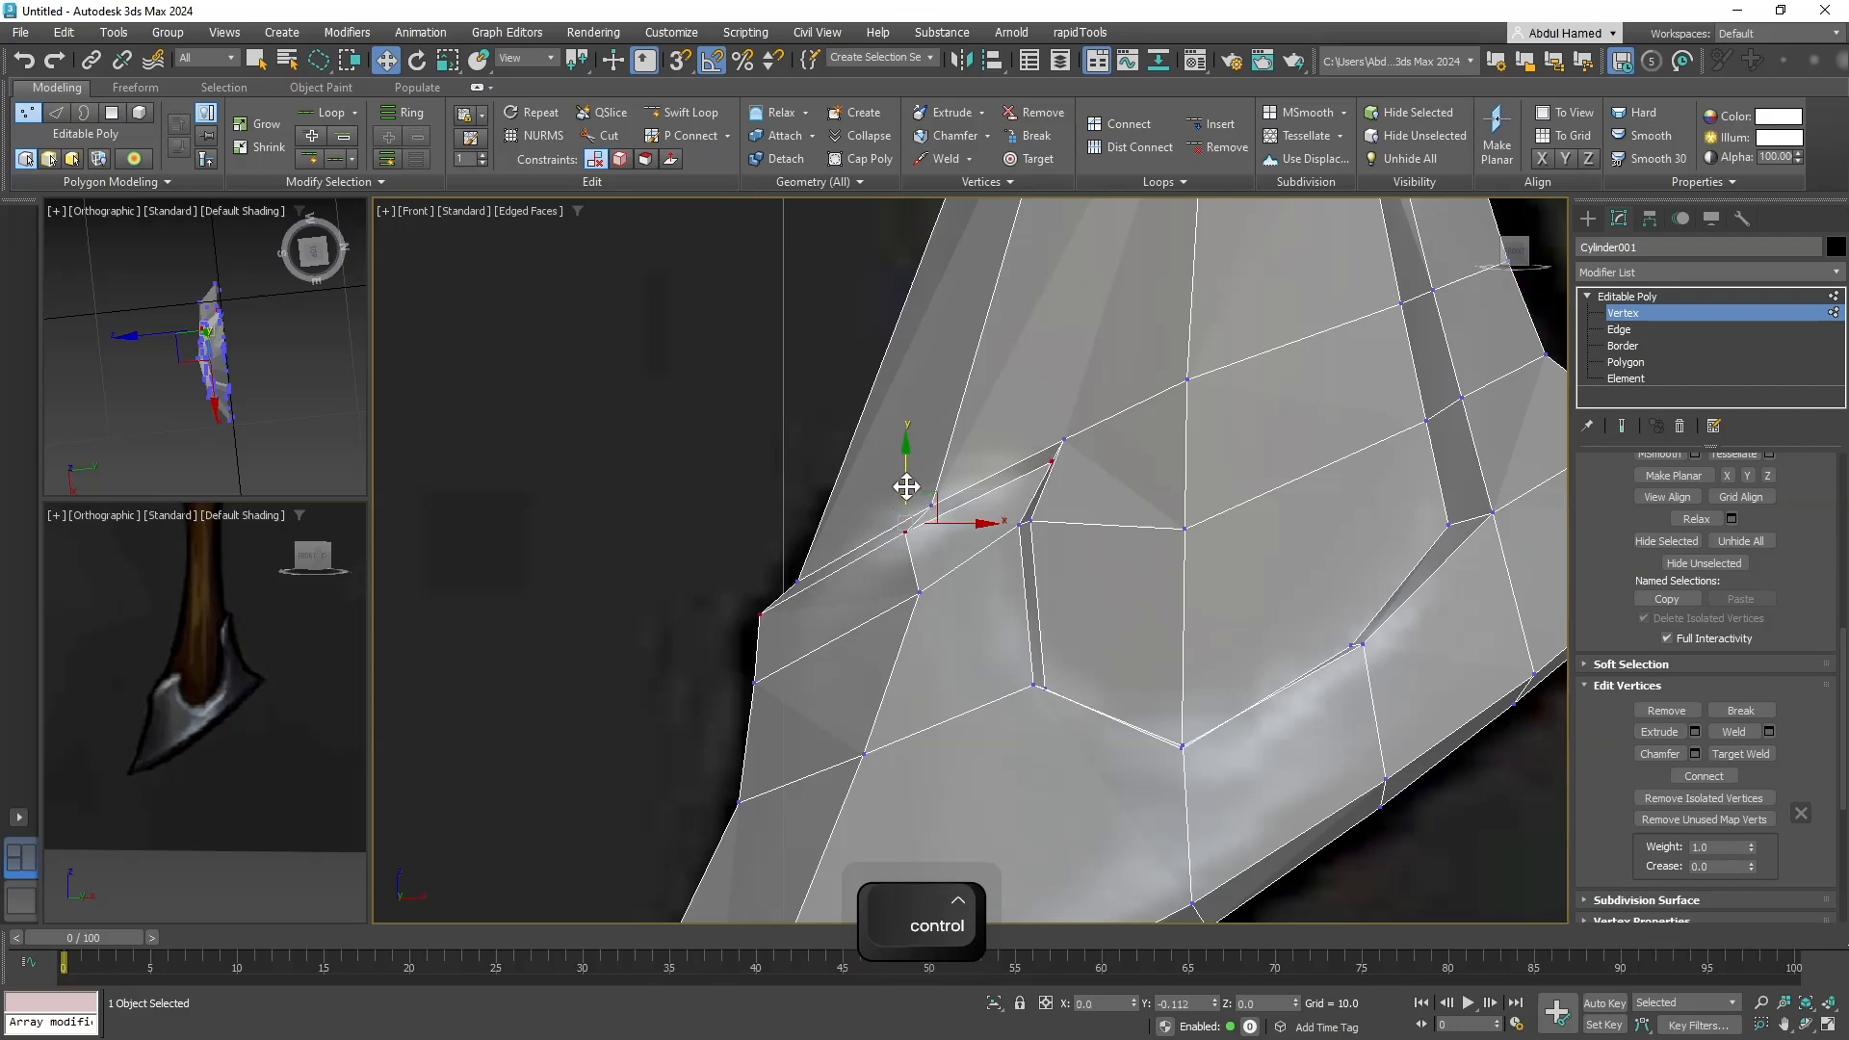
pyautogui.moveTo(1087, 782); pyautogui.dragTo(1011, 608, button='middle')
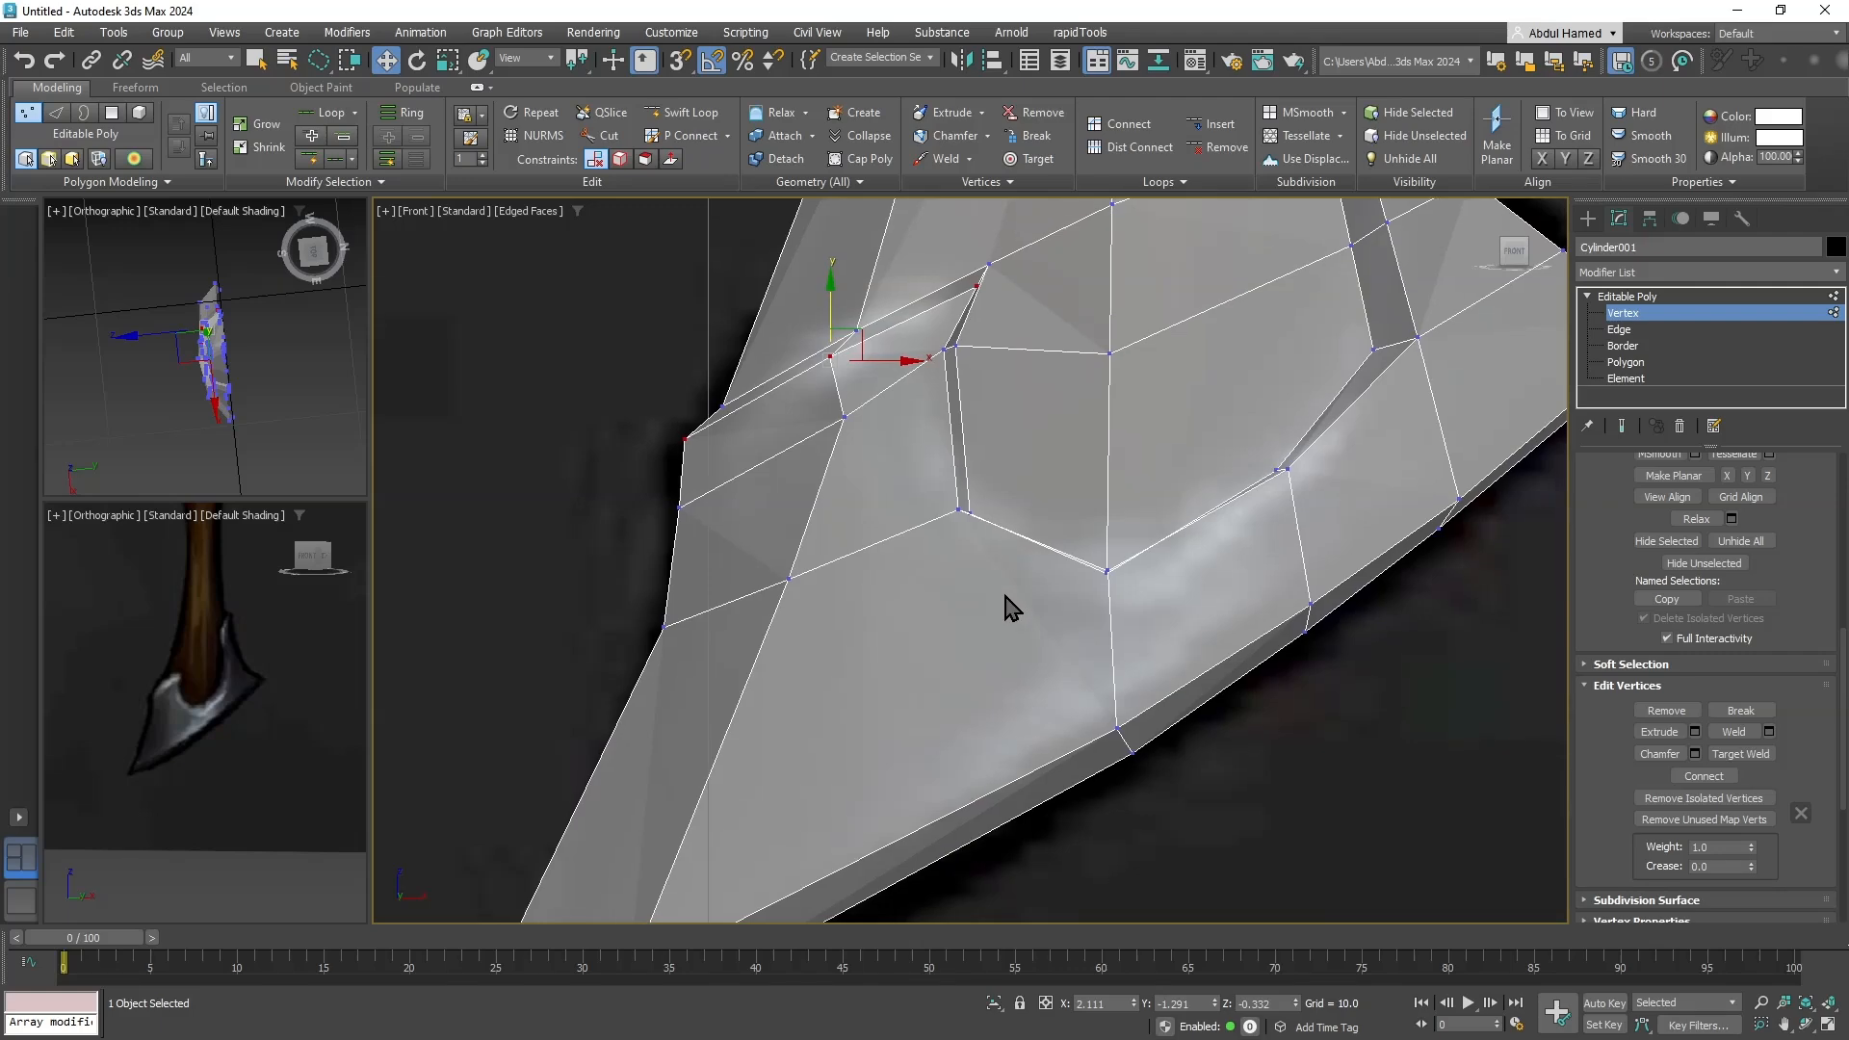
pyautogui.click(1108, 572)
pyautogui.keyDown('ctrl'); pyautogui.click(1286, 470); pyautogui.keyUp('ctrl')
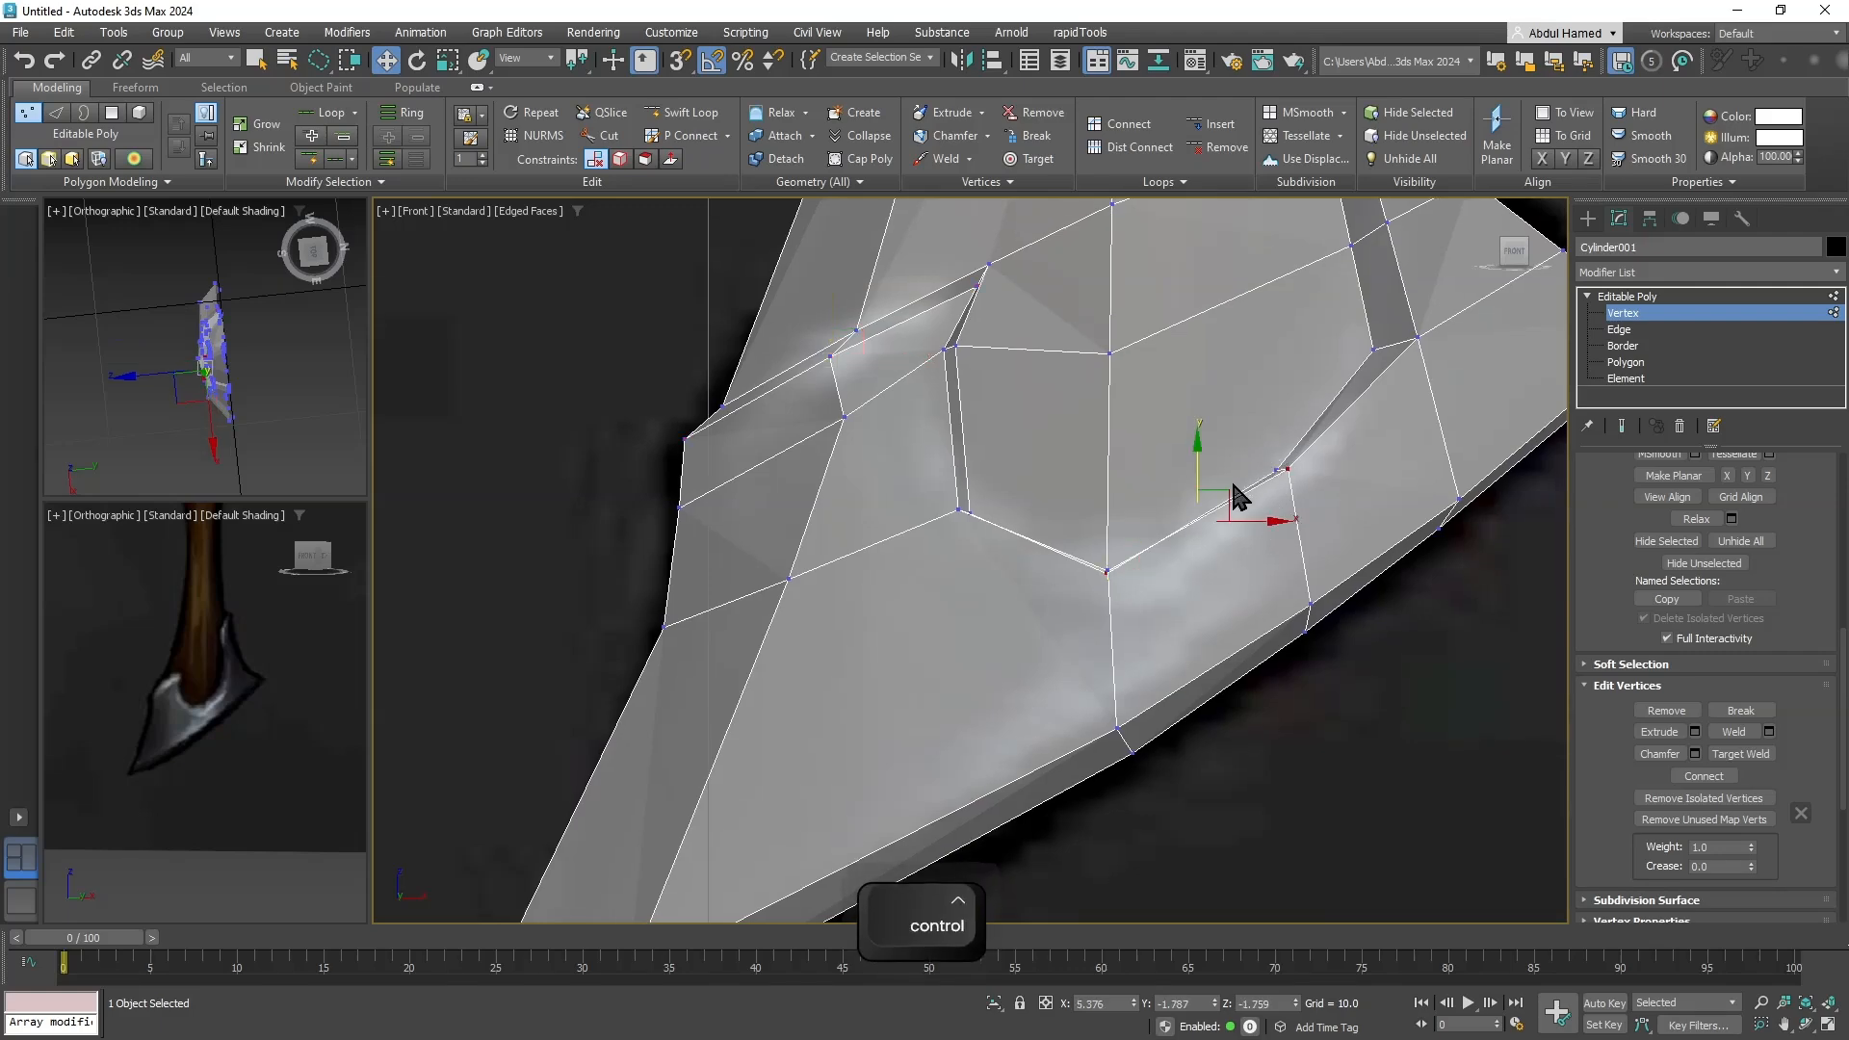
pyautogui.moveTo(1224, 505); pyautogui.dragTo(1242, 520)
pyautogui.hotkey('ctrl', 'z')
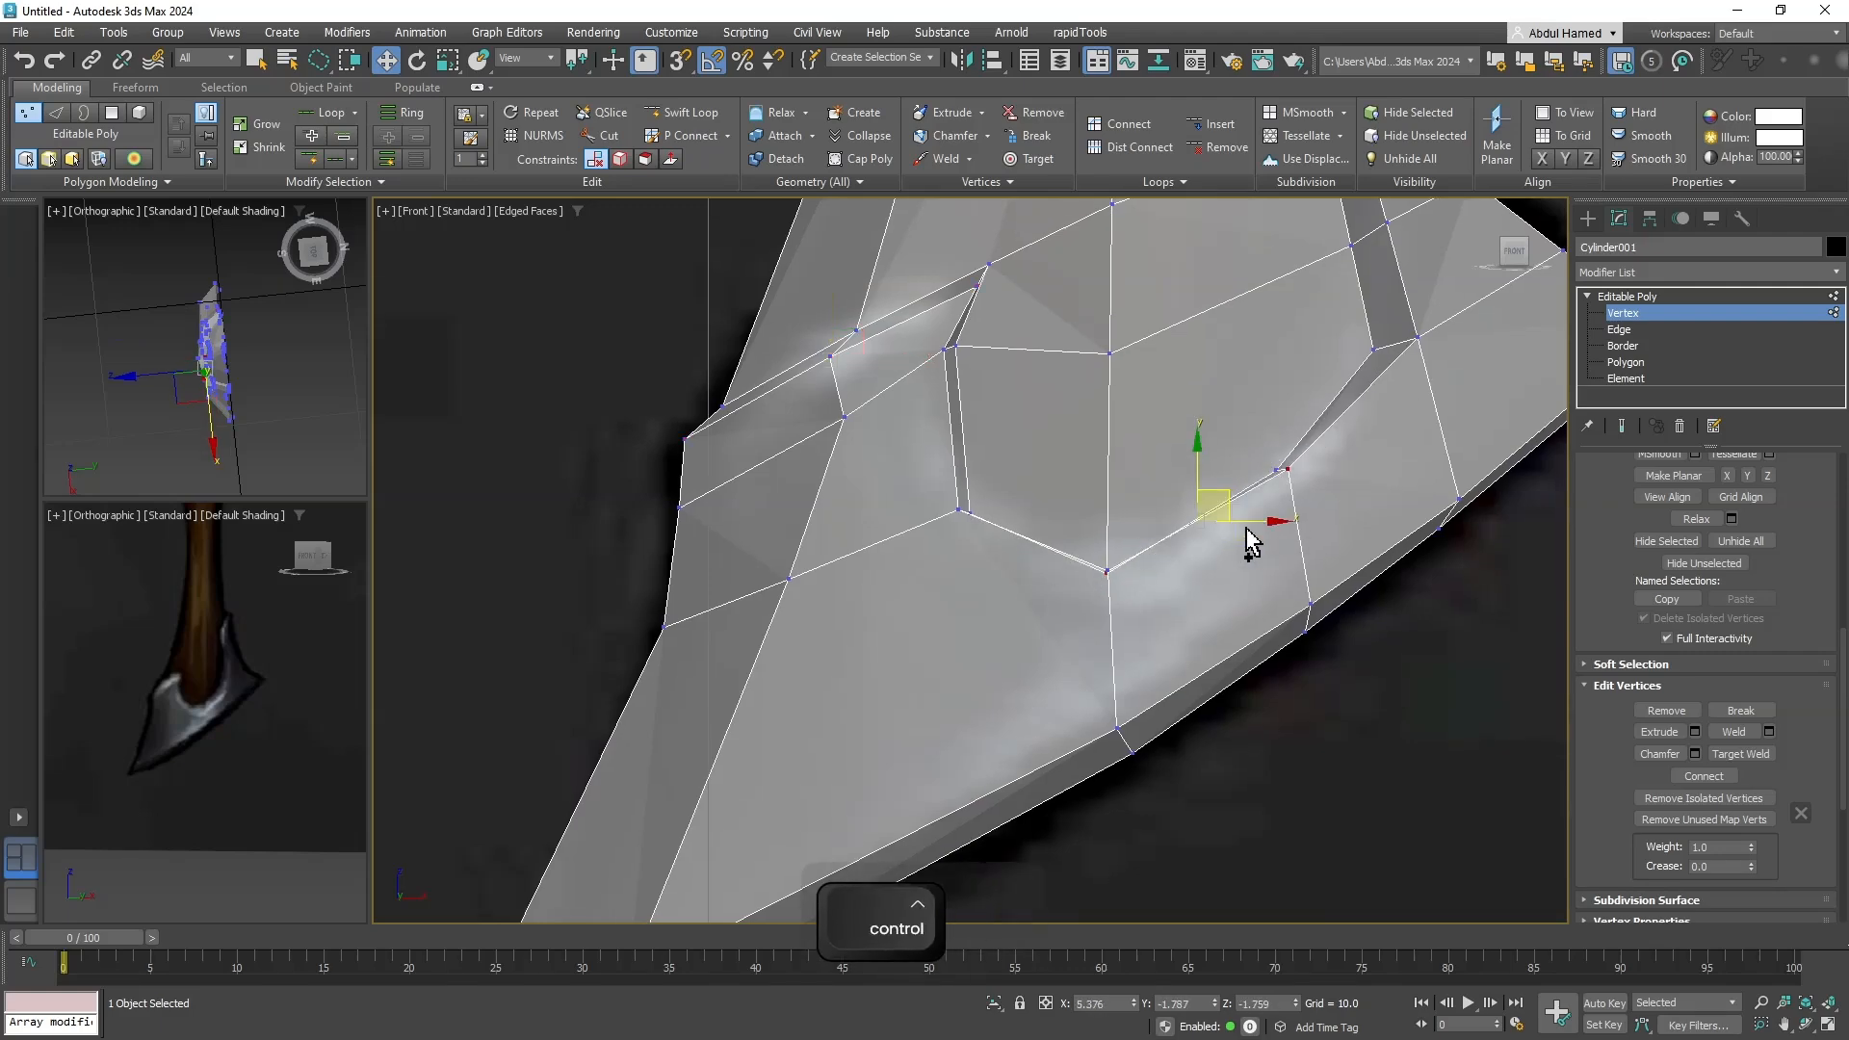
# Widen the groove's lower-right run by moving its two outer vertices down about 0.185 on Z.
pyautogui.keyDown('alt'); pyautogui.moveTo(1252, 557); pyautogui.dragTo(1253, 576, button='middle'); pyautogui.keyUp('alt')
pyautogui.click(1108, 581)
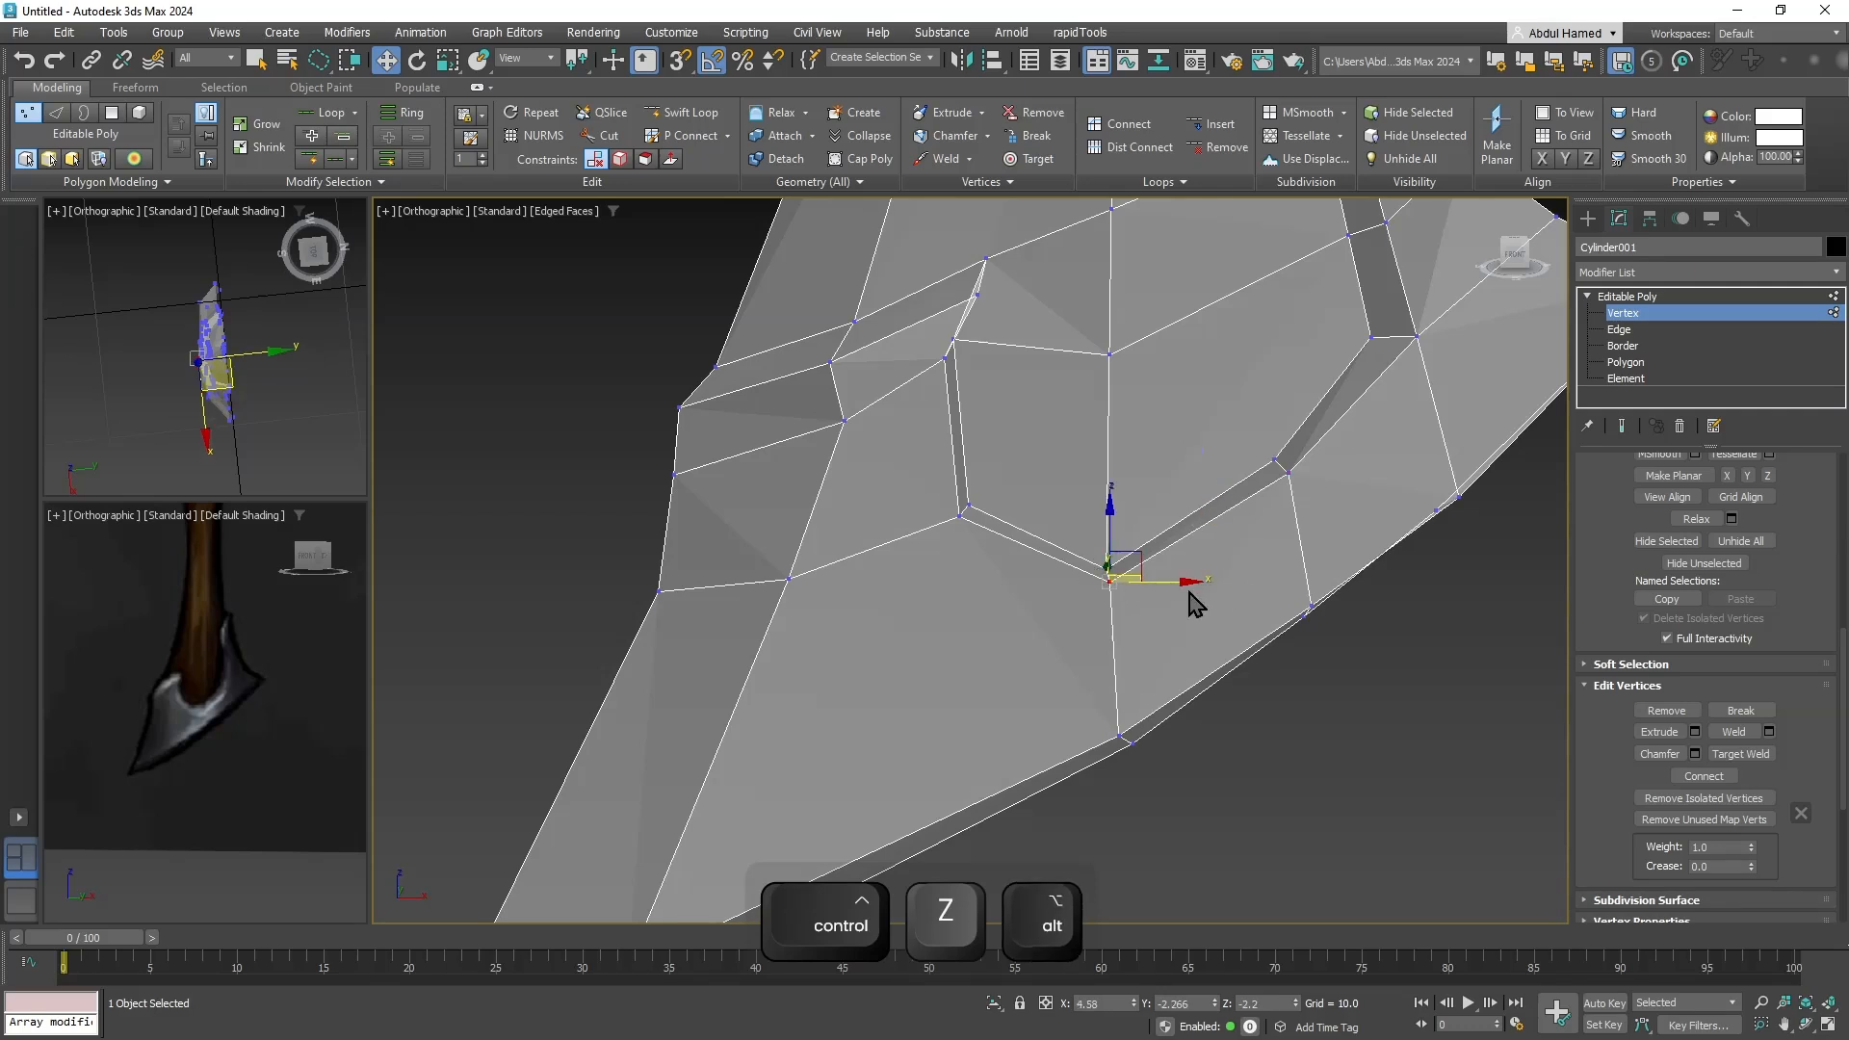
pyautogui.keyDown('ctrl'); pyautogui.click(1286, 474); pyautogui.keyUp('ctrl')
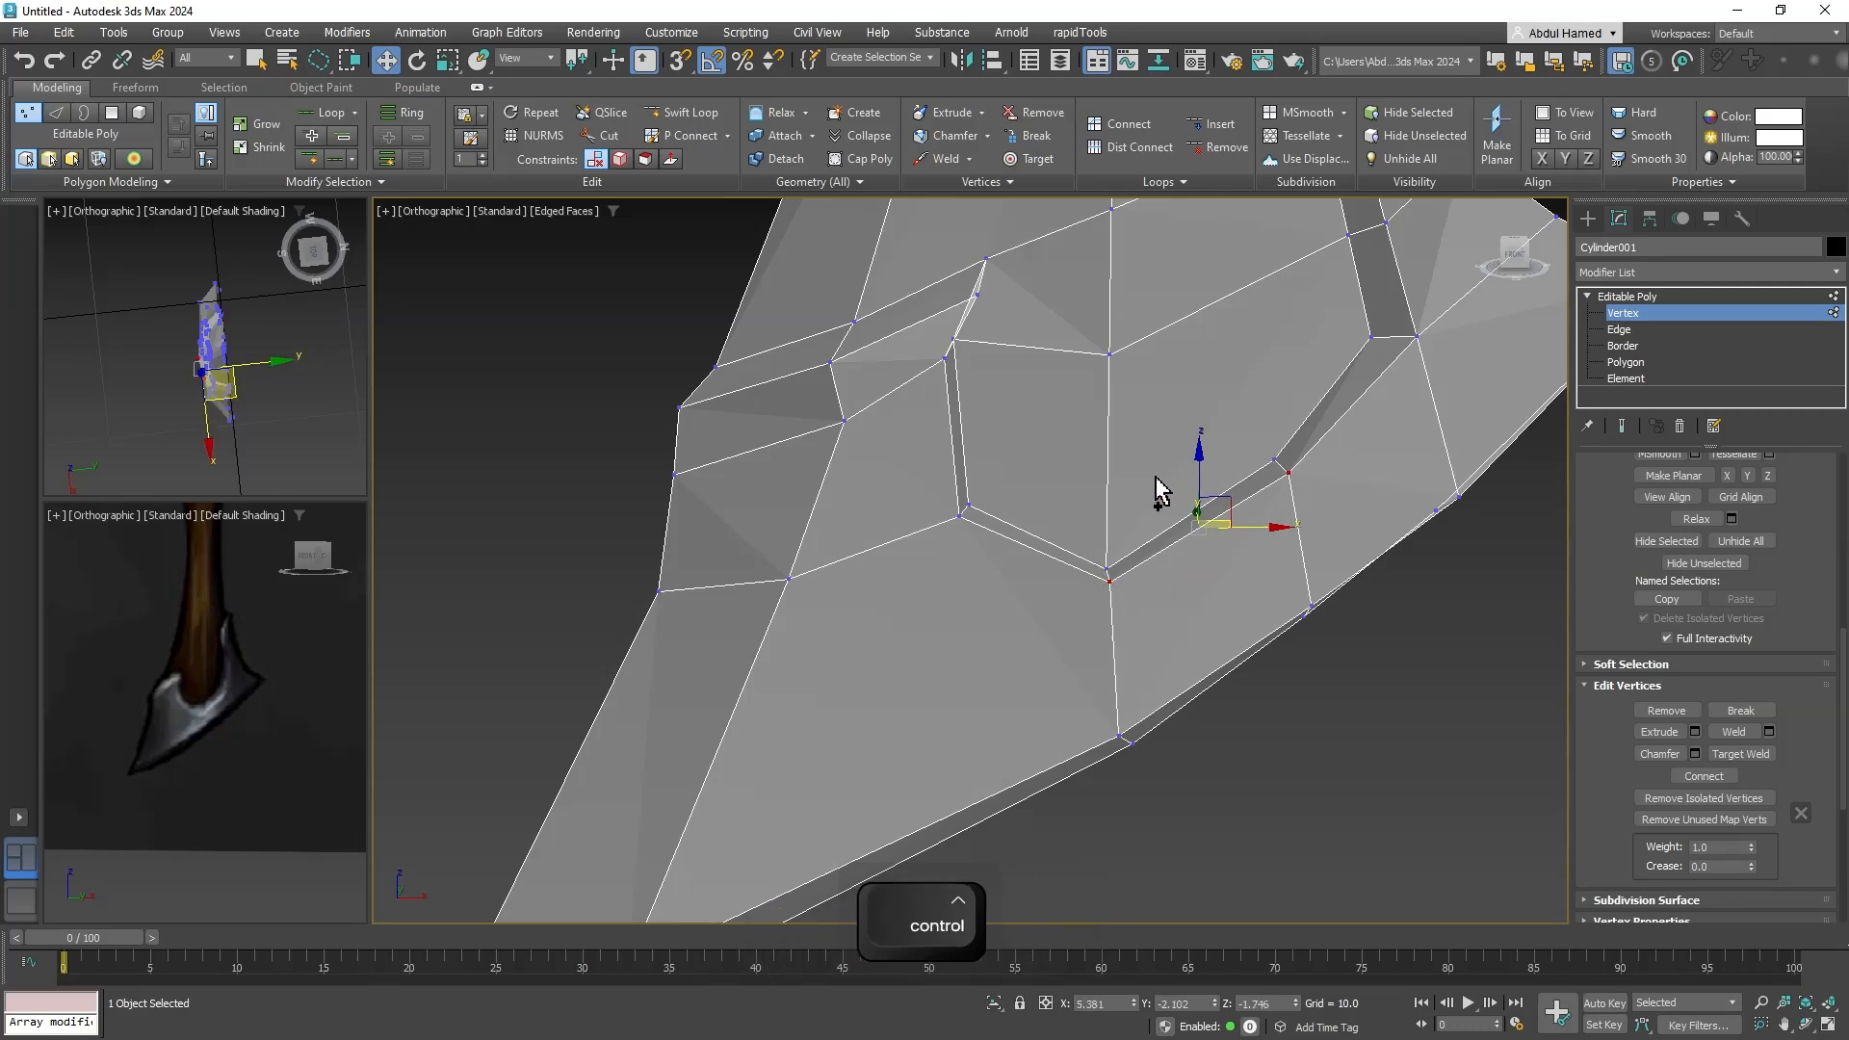
pyautogui.moveTo(1197, 467); pyautogui.dragTo(1201, 476)
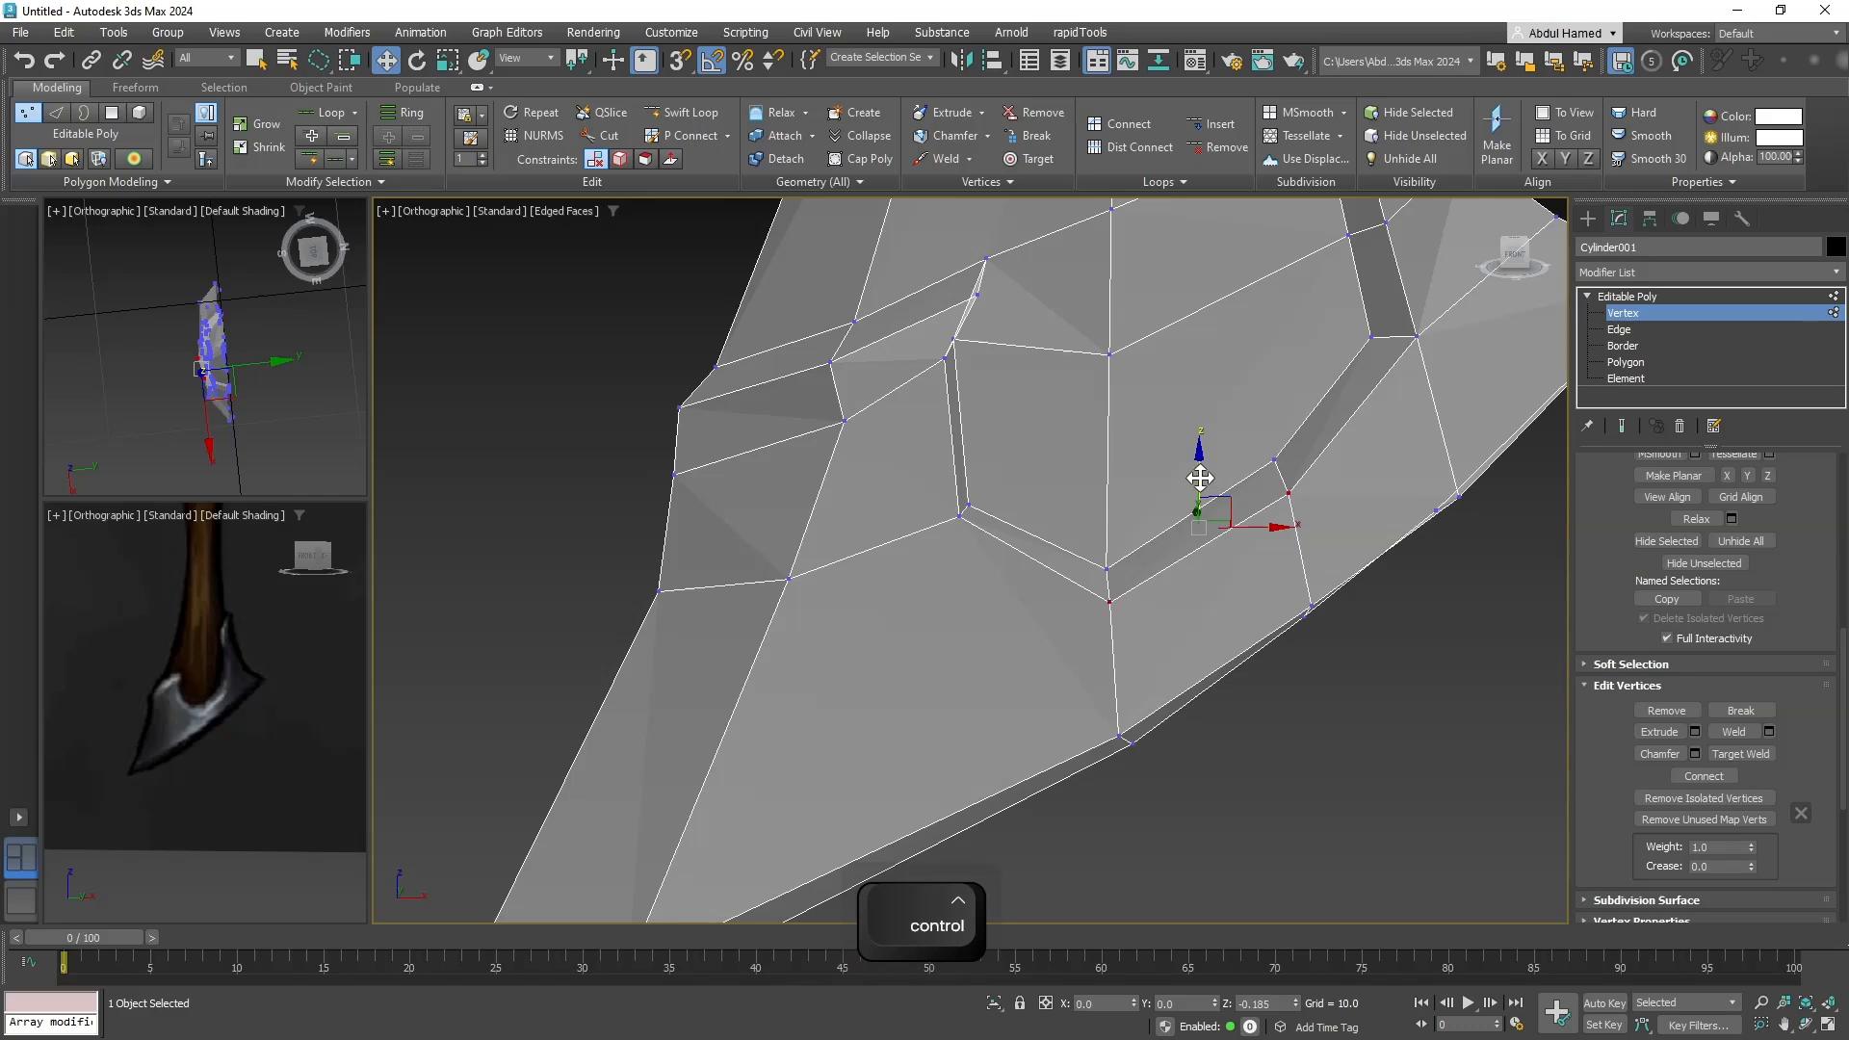
# Shift the two outer vertices on the groove's left side about 0.094 in negative X, and nudge the corner vertex above them outward too.
pyautogui.click(960, 517)
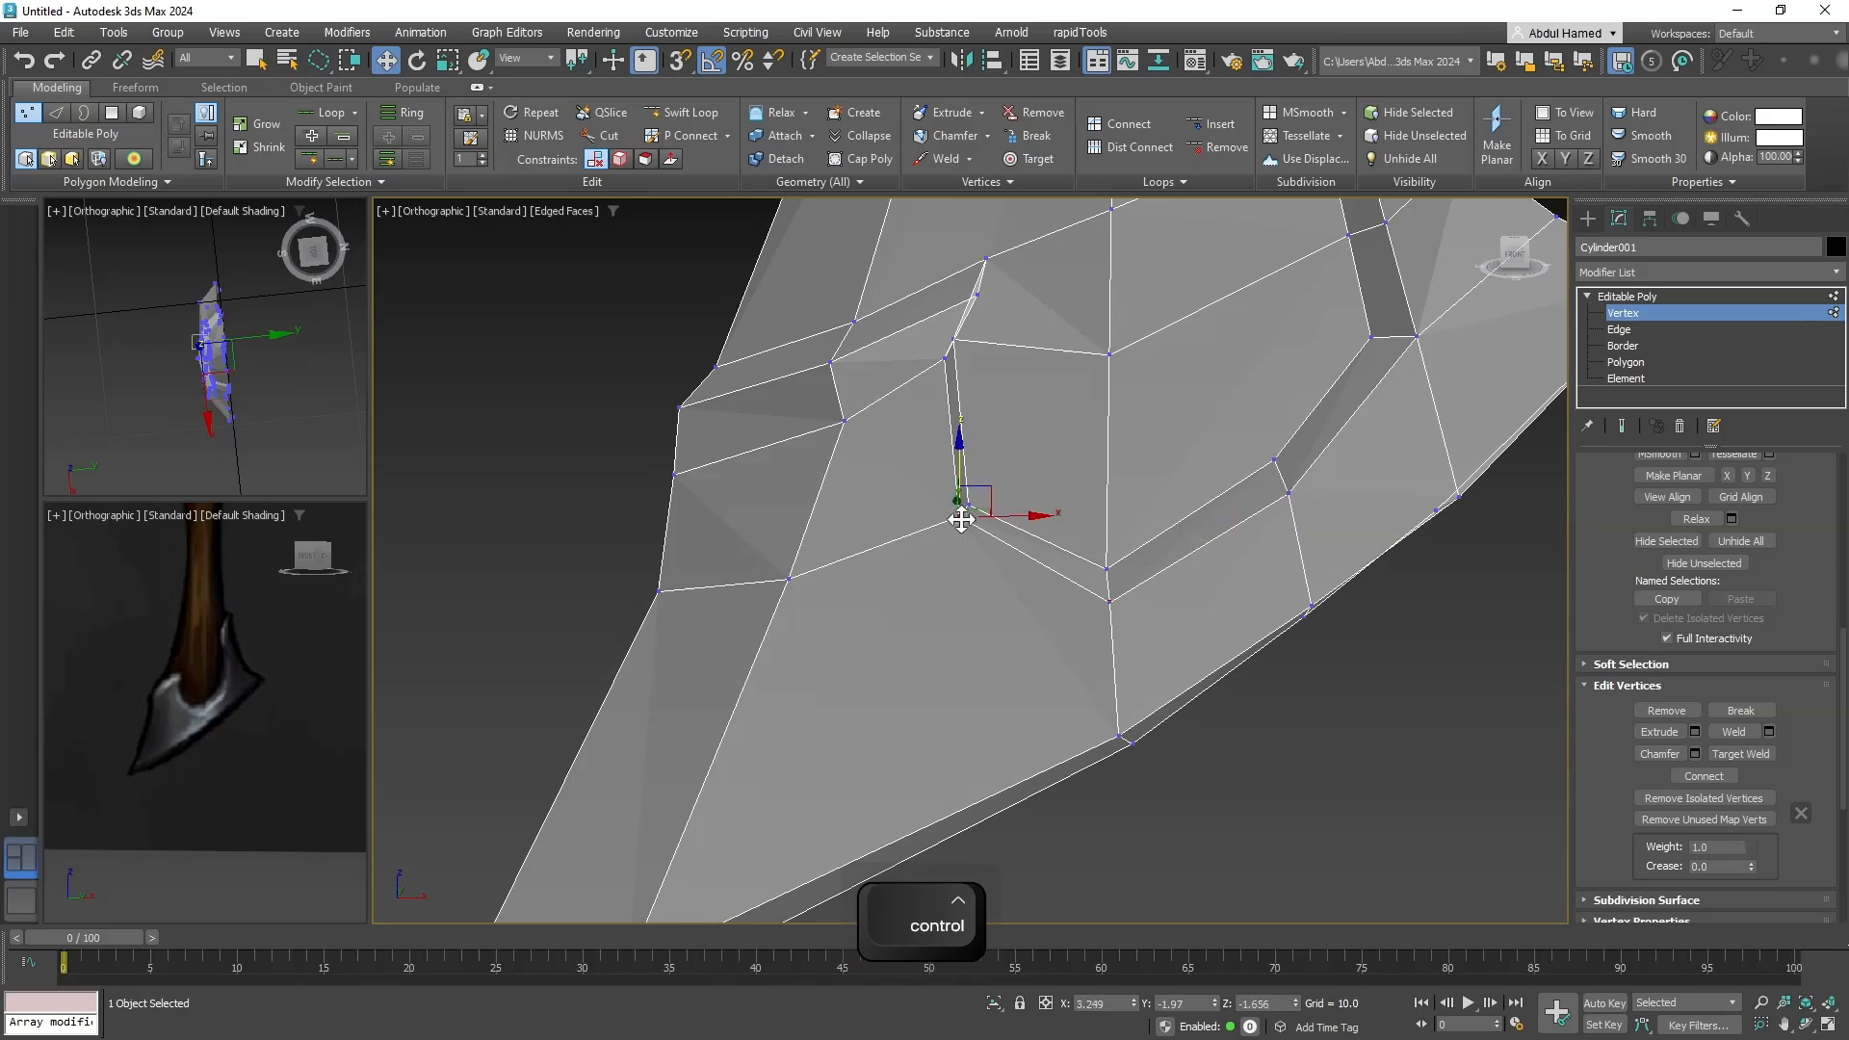
pyautogui.keyDown('ctrl'); pyautogui.click(944, 364); pyautogui.keyUp('ctrl')
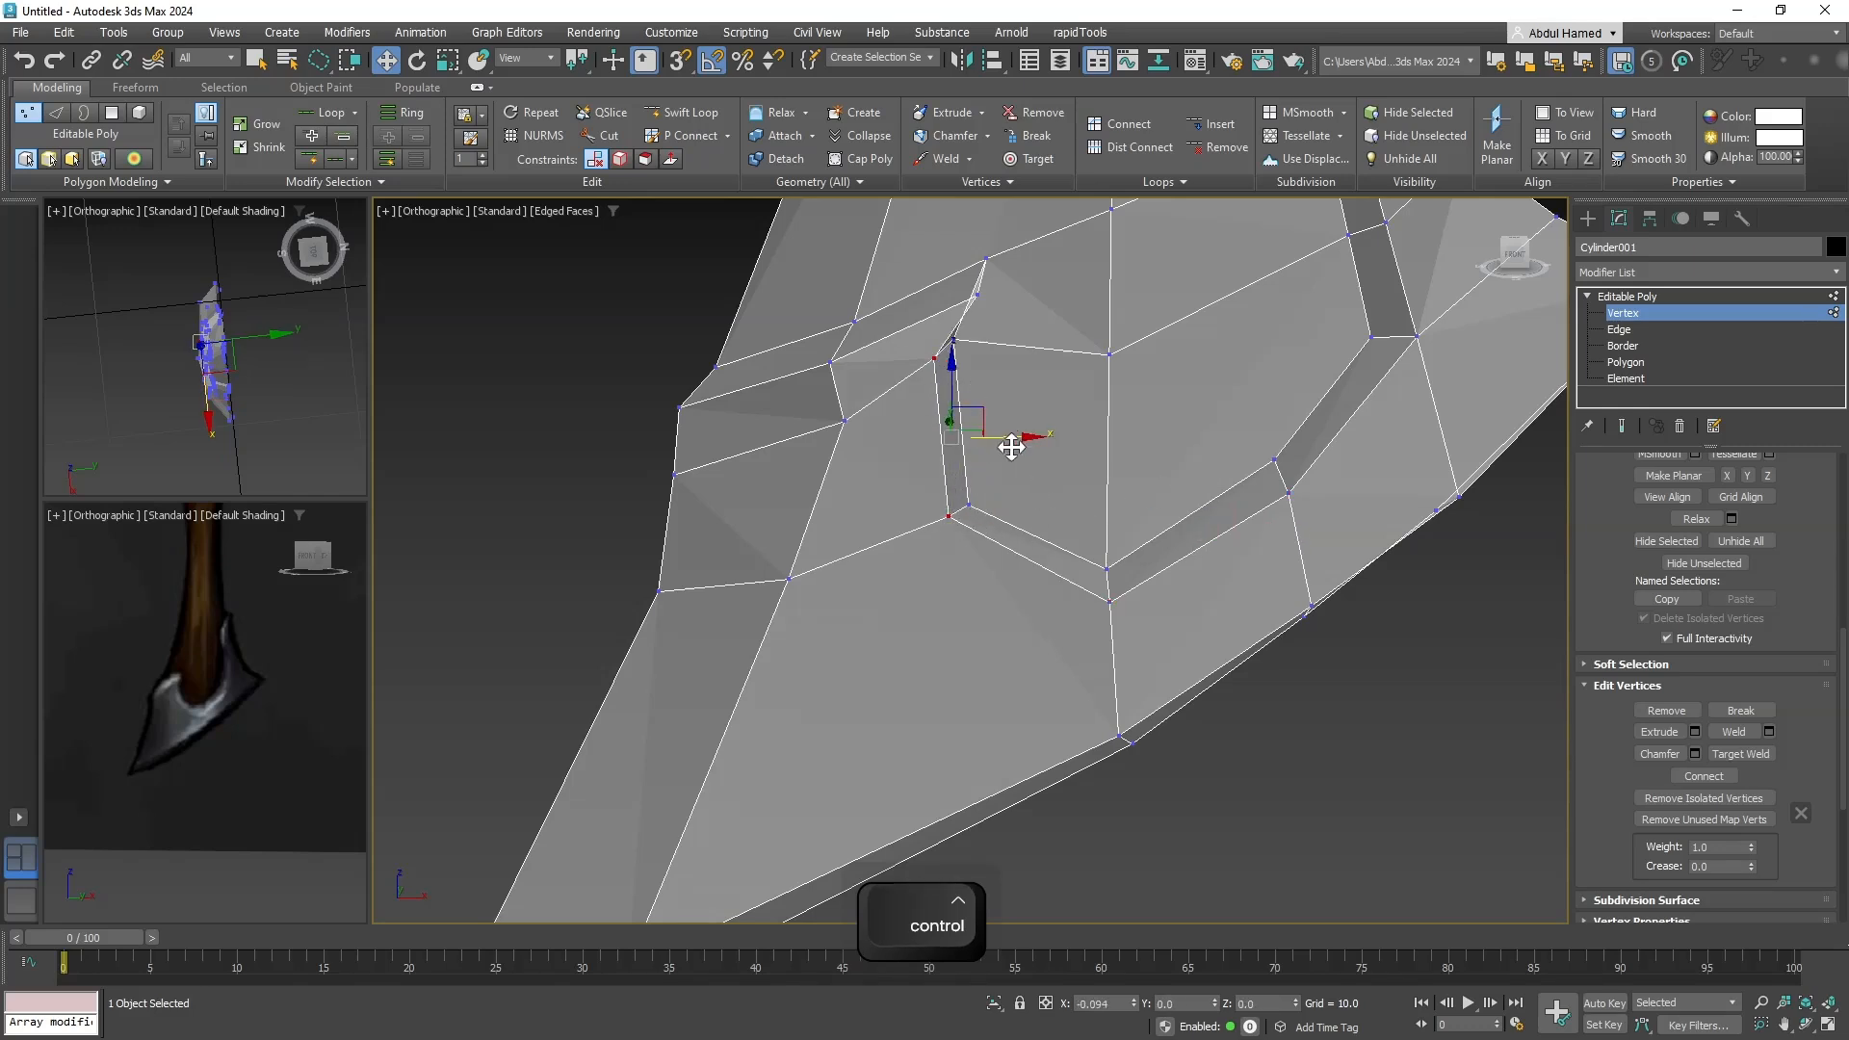
pyautogui.moveTo(1011, 444)
pyautogui.keyDown('alt'); pyautogui.mouseDown(button='middle')
pyautogui.moveTo(992, 404)
pyautogui.moveTo(1044, 355)
pyautogui.moveTo(1051, 318)
pyautogui.mouseUp(button='middle'); pyautogui.keyUp('alt')
pyautogui.click(979, 302)
pyautogui.moveTo(1044, 295); pyautogui.dragTo(1029, 296)
pyautogui.moveTo(1108, 419); pyautogui.dragTo(1106, 487, button='middle')
pyautogui.scroll(-3, 1088, 510)
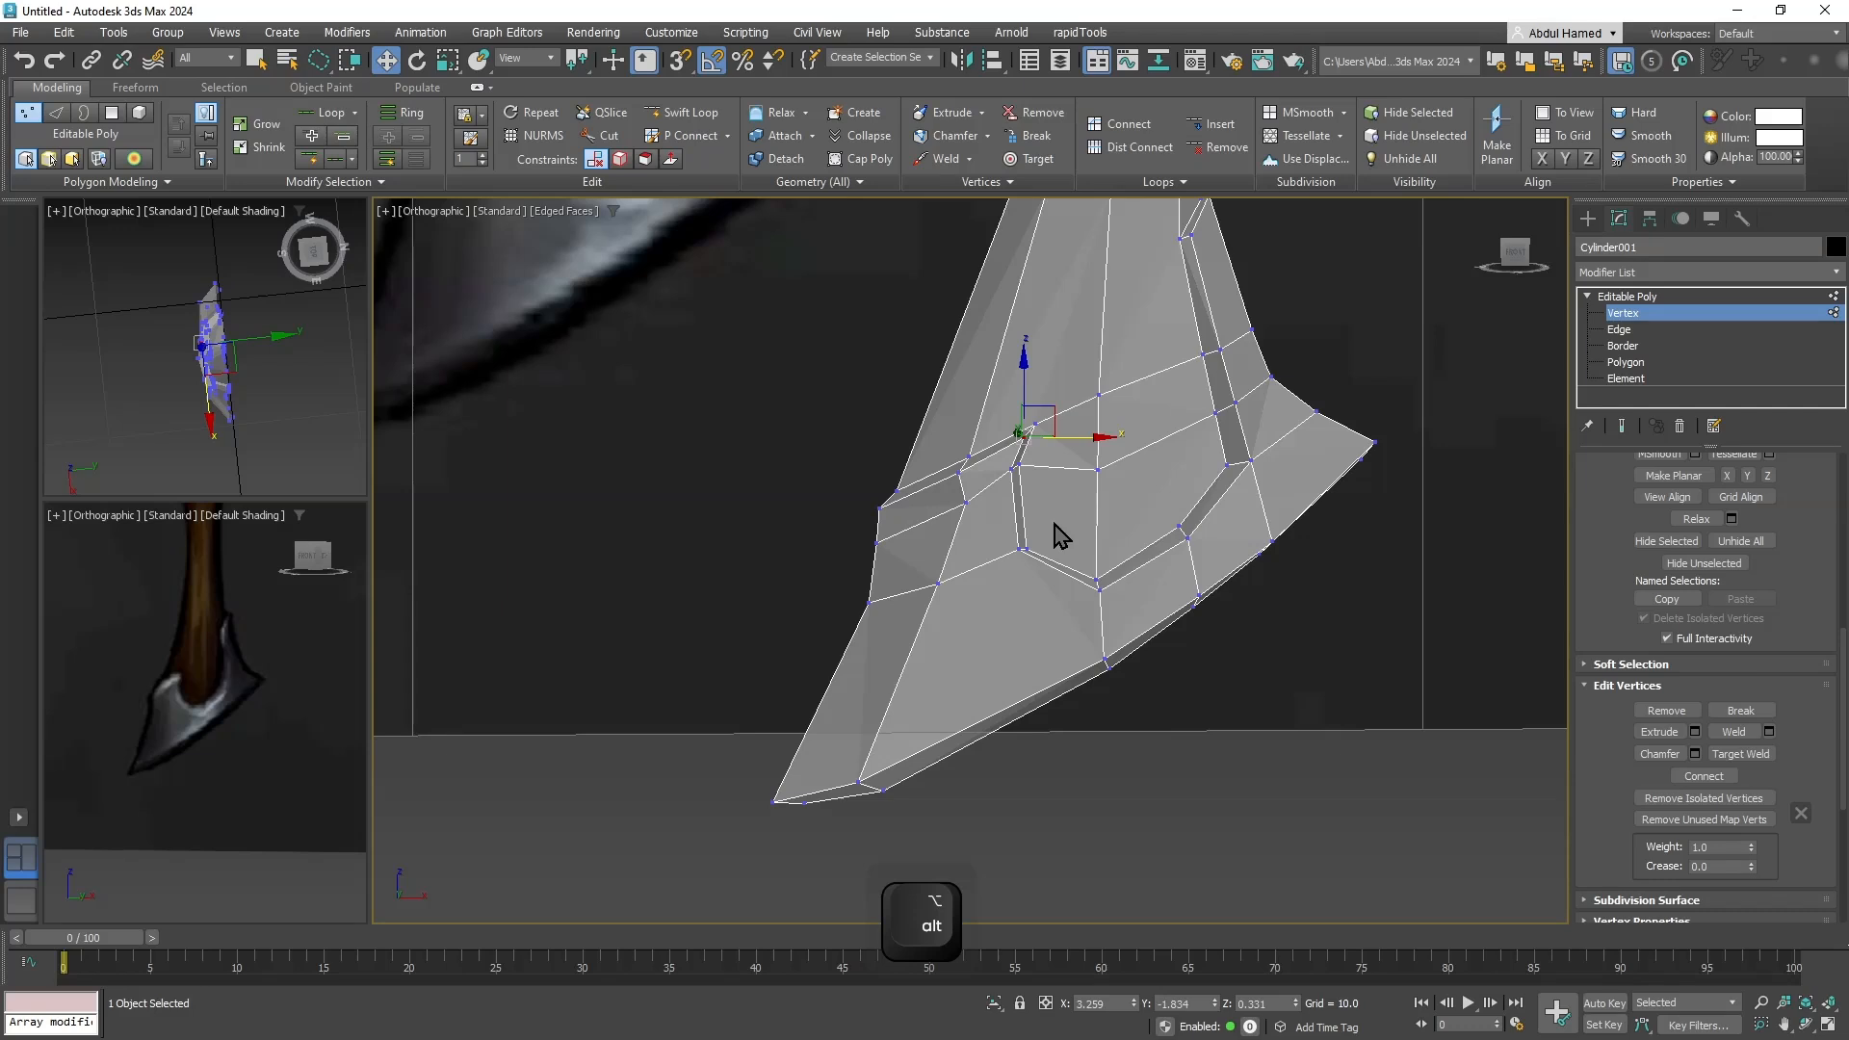
# Move the three vertices on the blade's left side outward, shifting the outline one about 0.108 left and 0.156 down.
pyautogui.click(966, 502)
pyautogui.scroll(2, 996, 520)
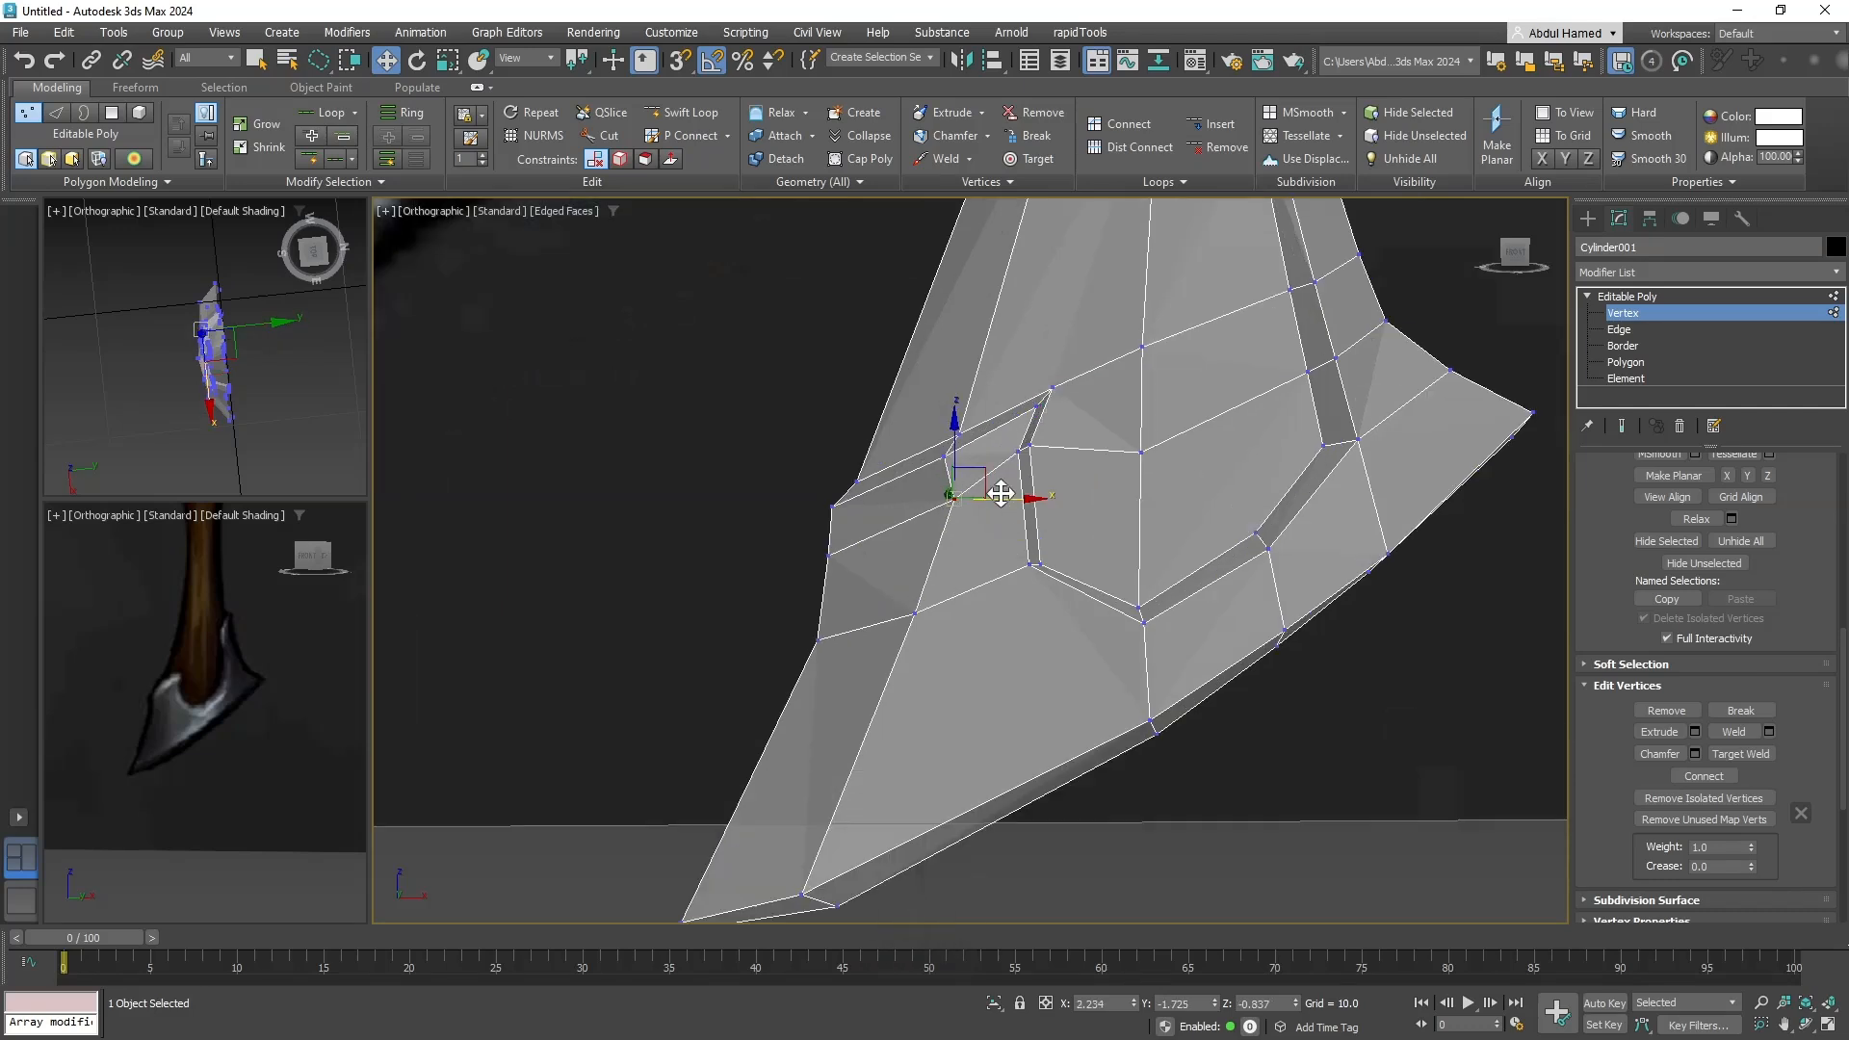
pyautogui.moveTo(987, 475); pyautogui.dragTo(968, 481)
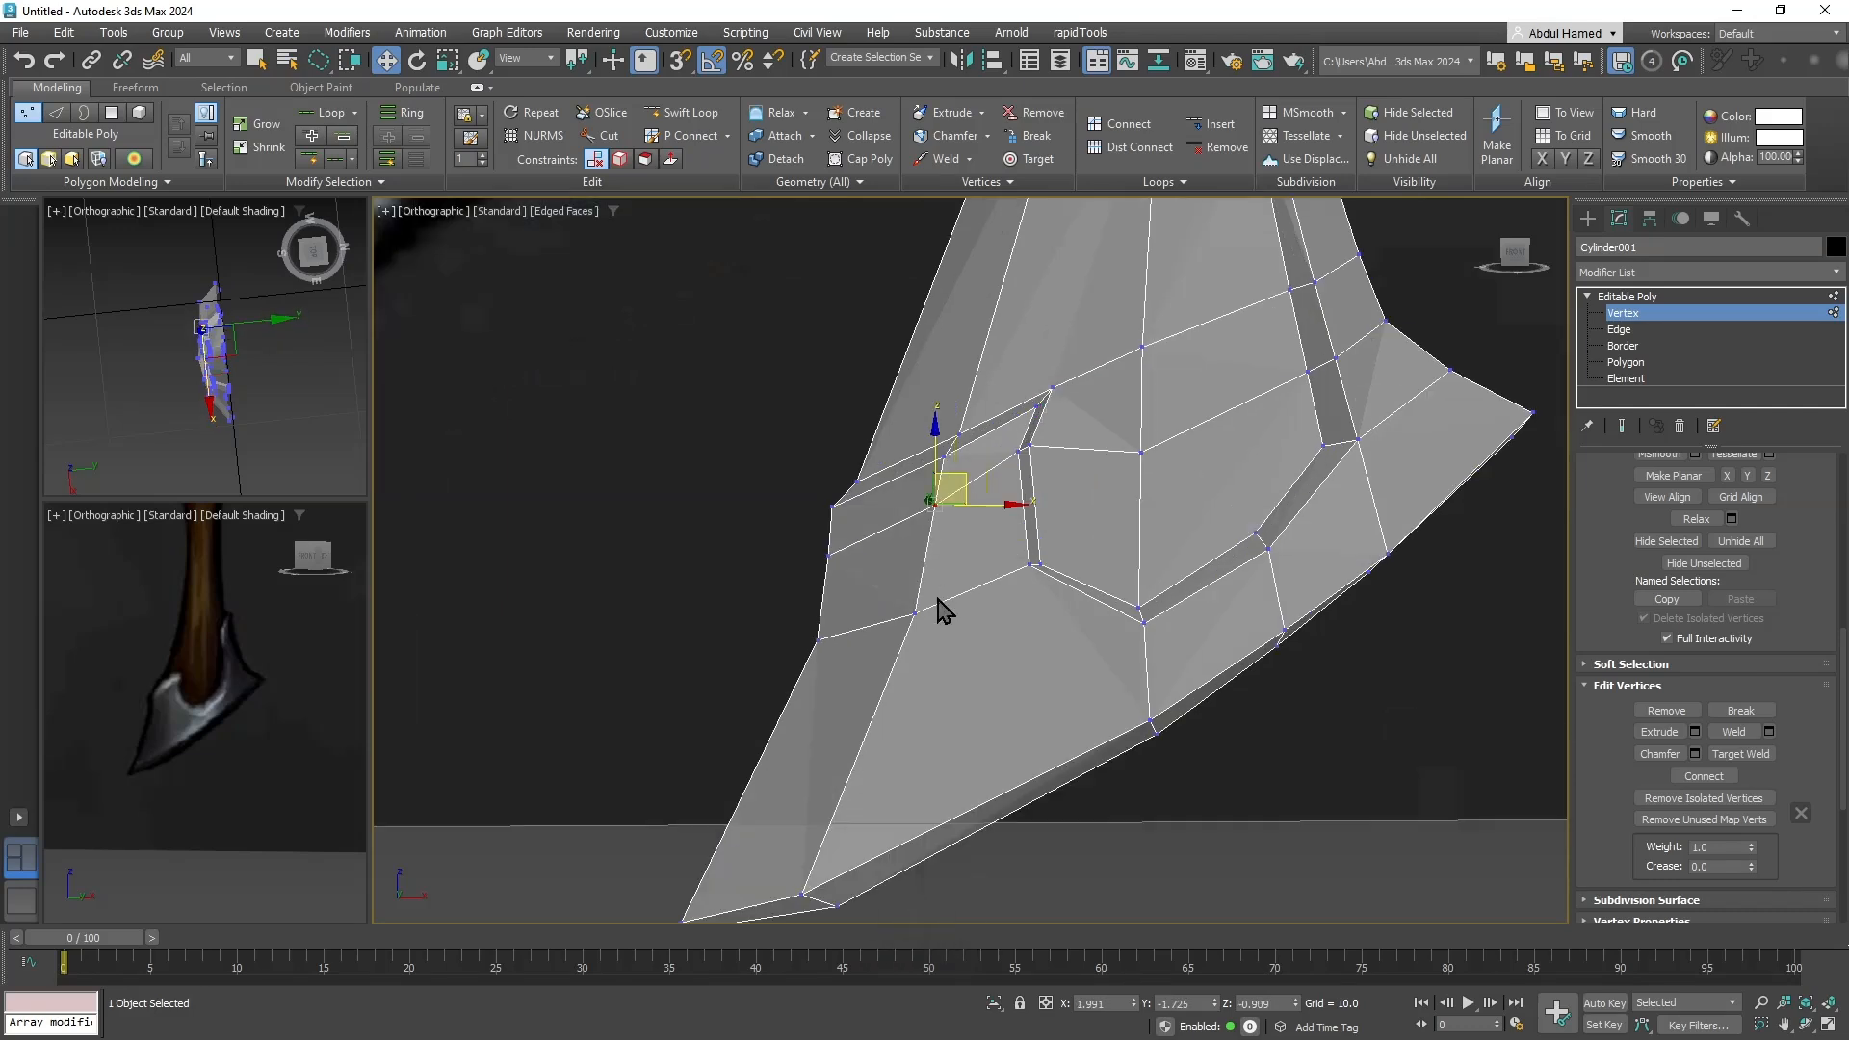
pyautogui.click(915, 613)
pyautogui.moveTo(959, 611); pyautogui.dragTo(954, 612)
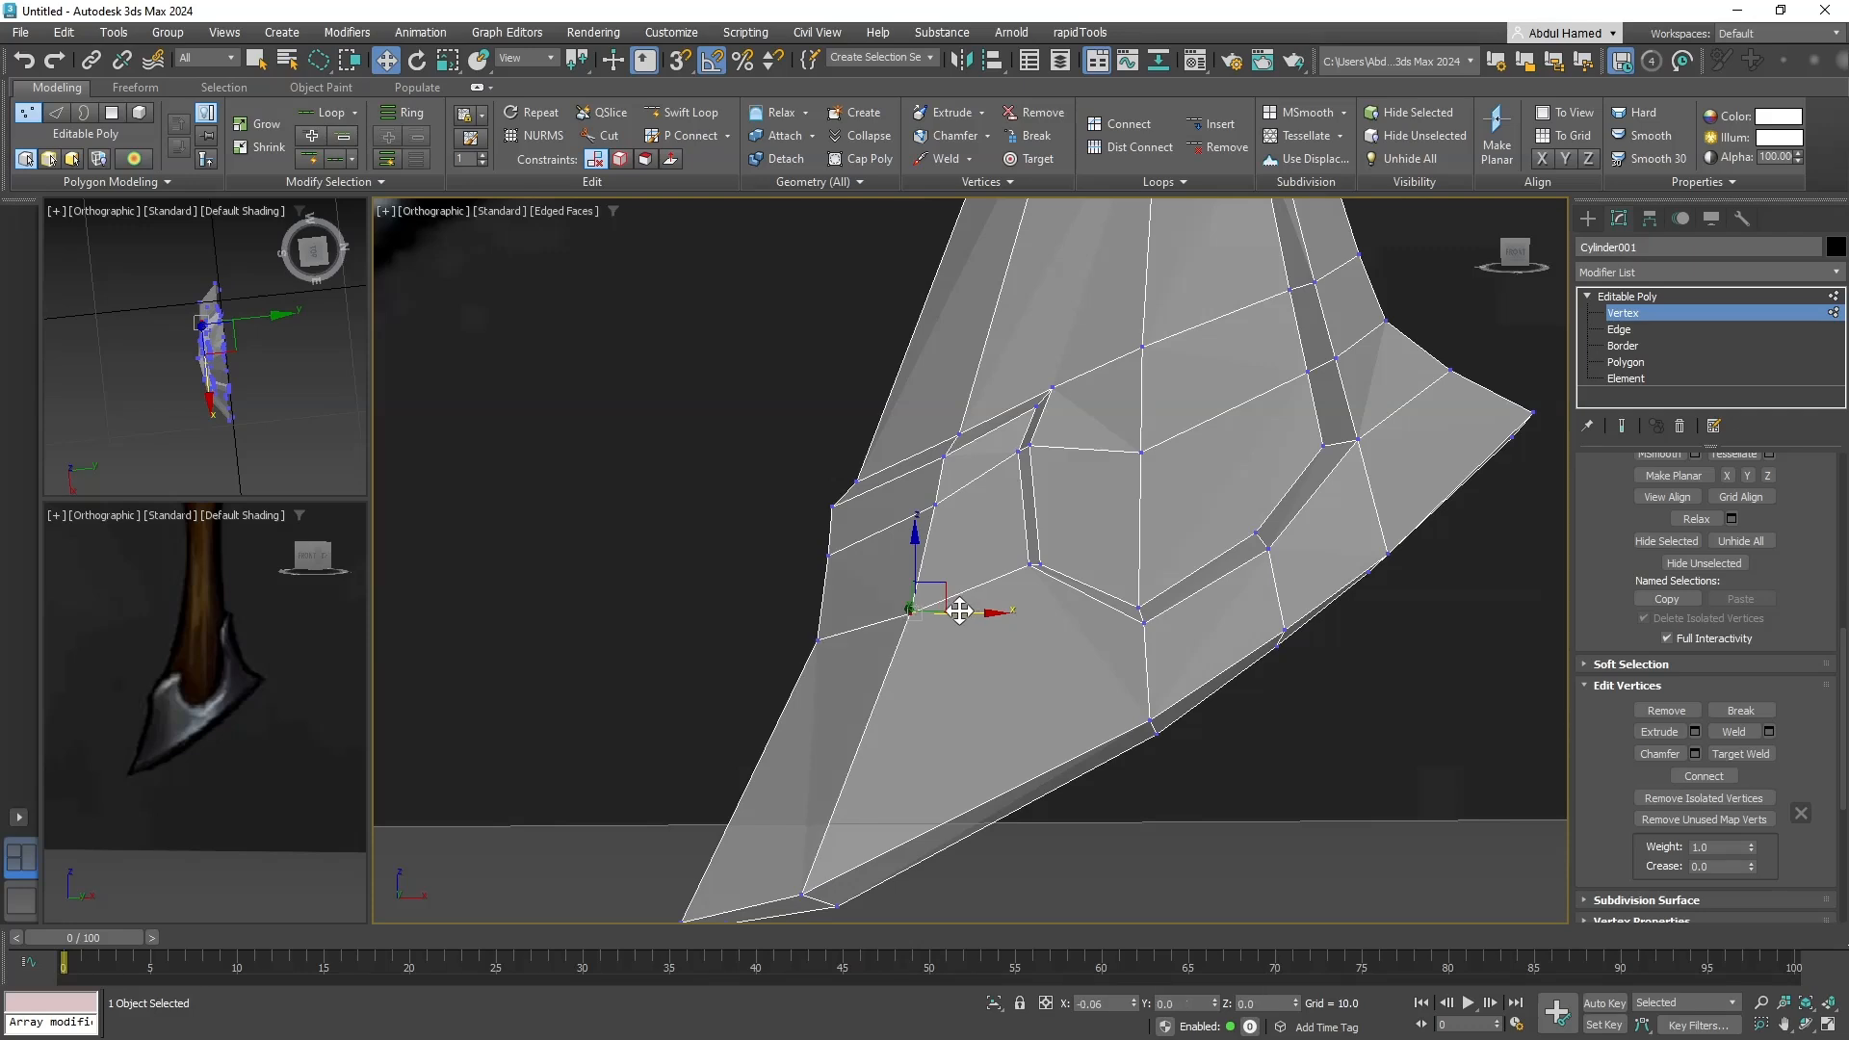
pyautogui.click(821, 638)
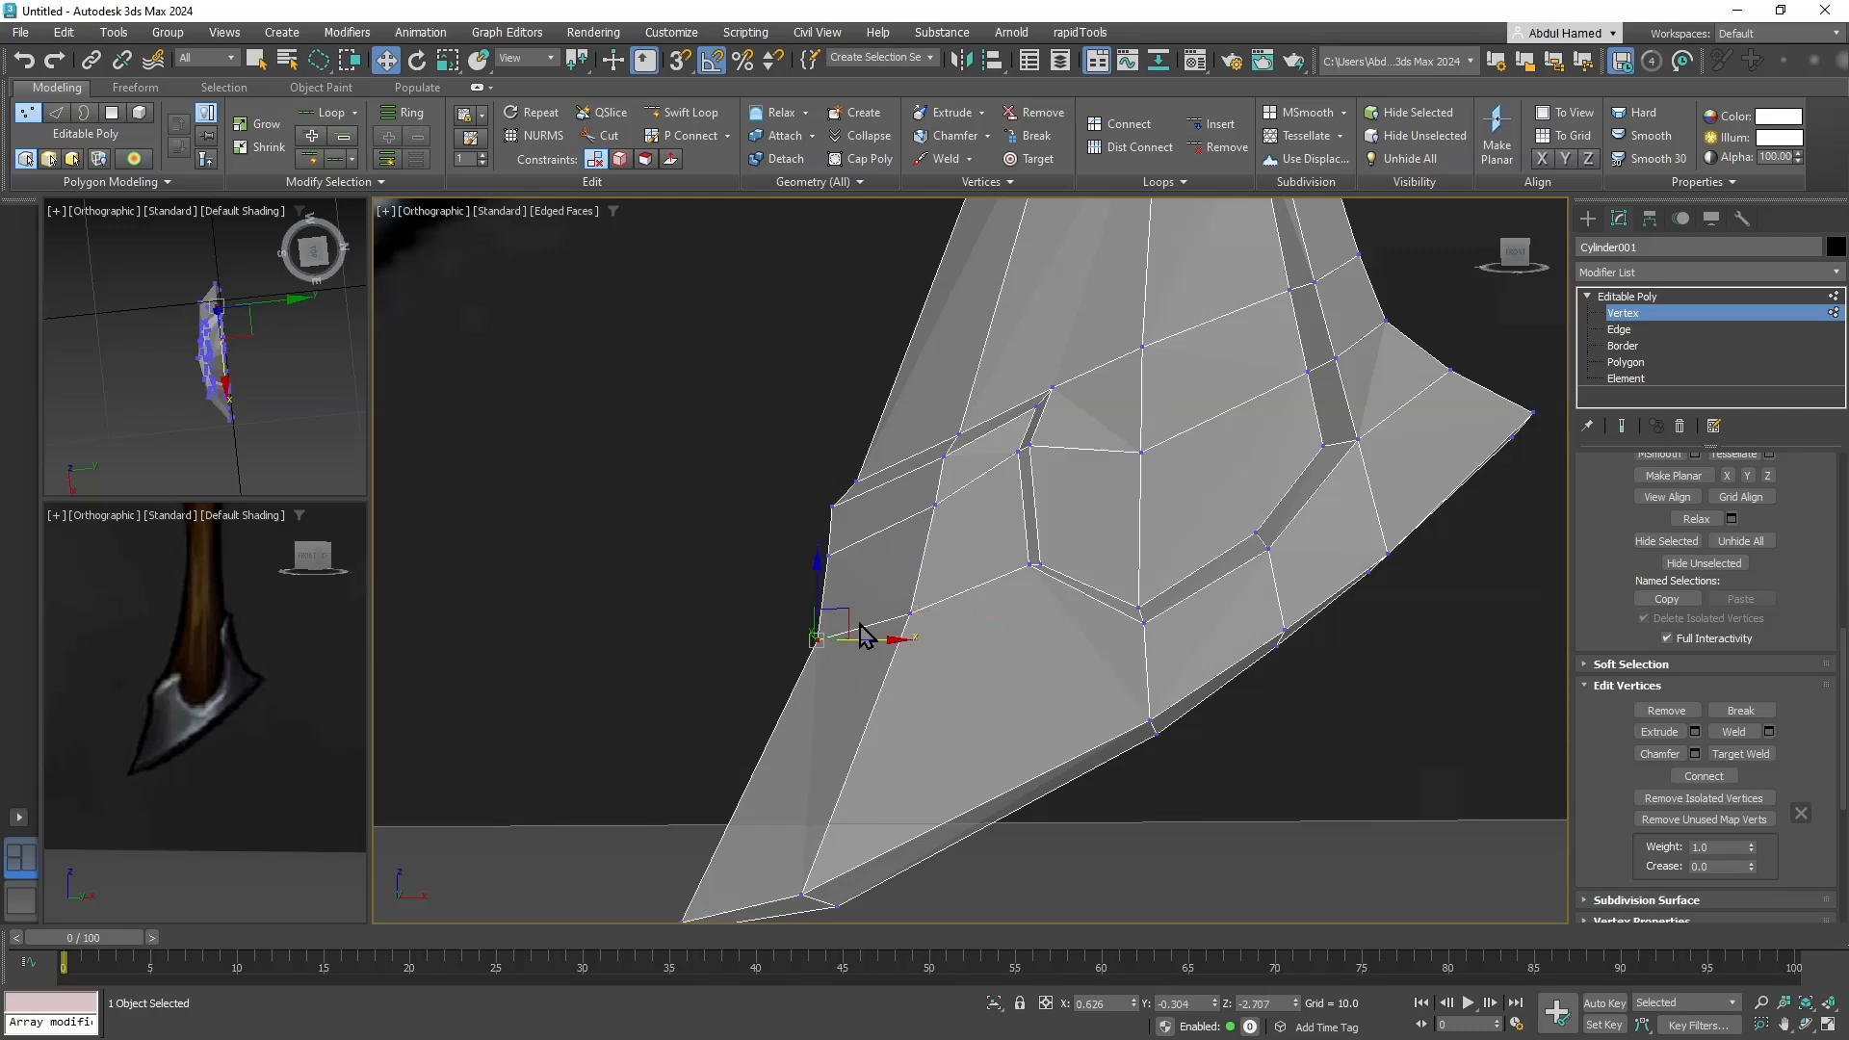
pyautogui.moveTo(838, 617); pyautogui.dragTo(832, 632)
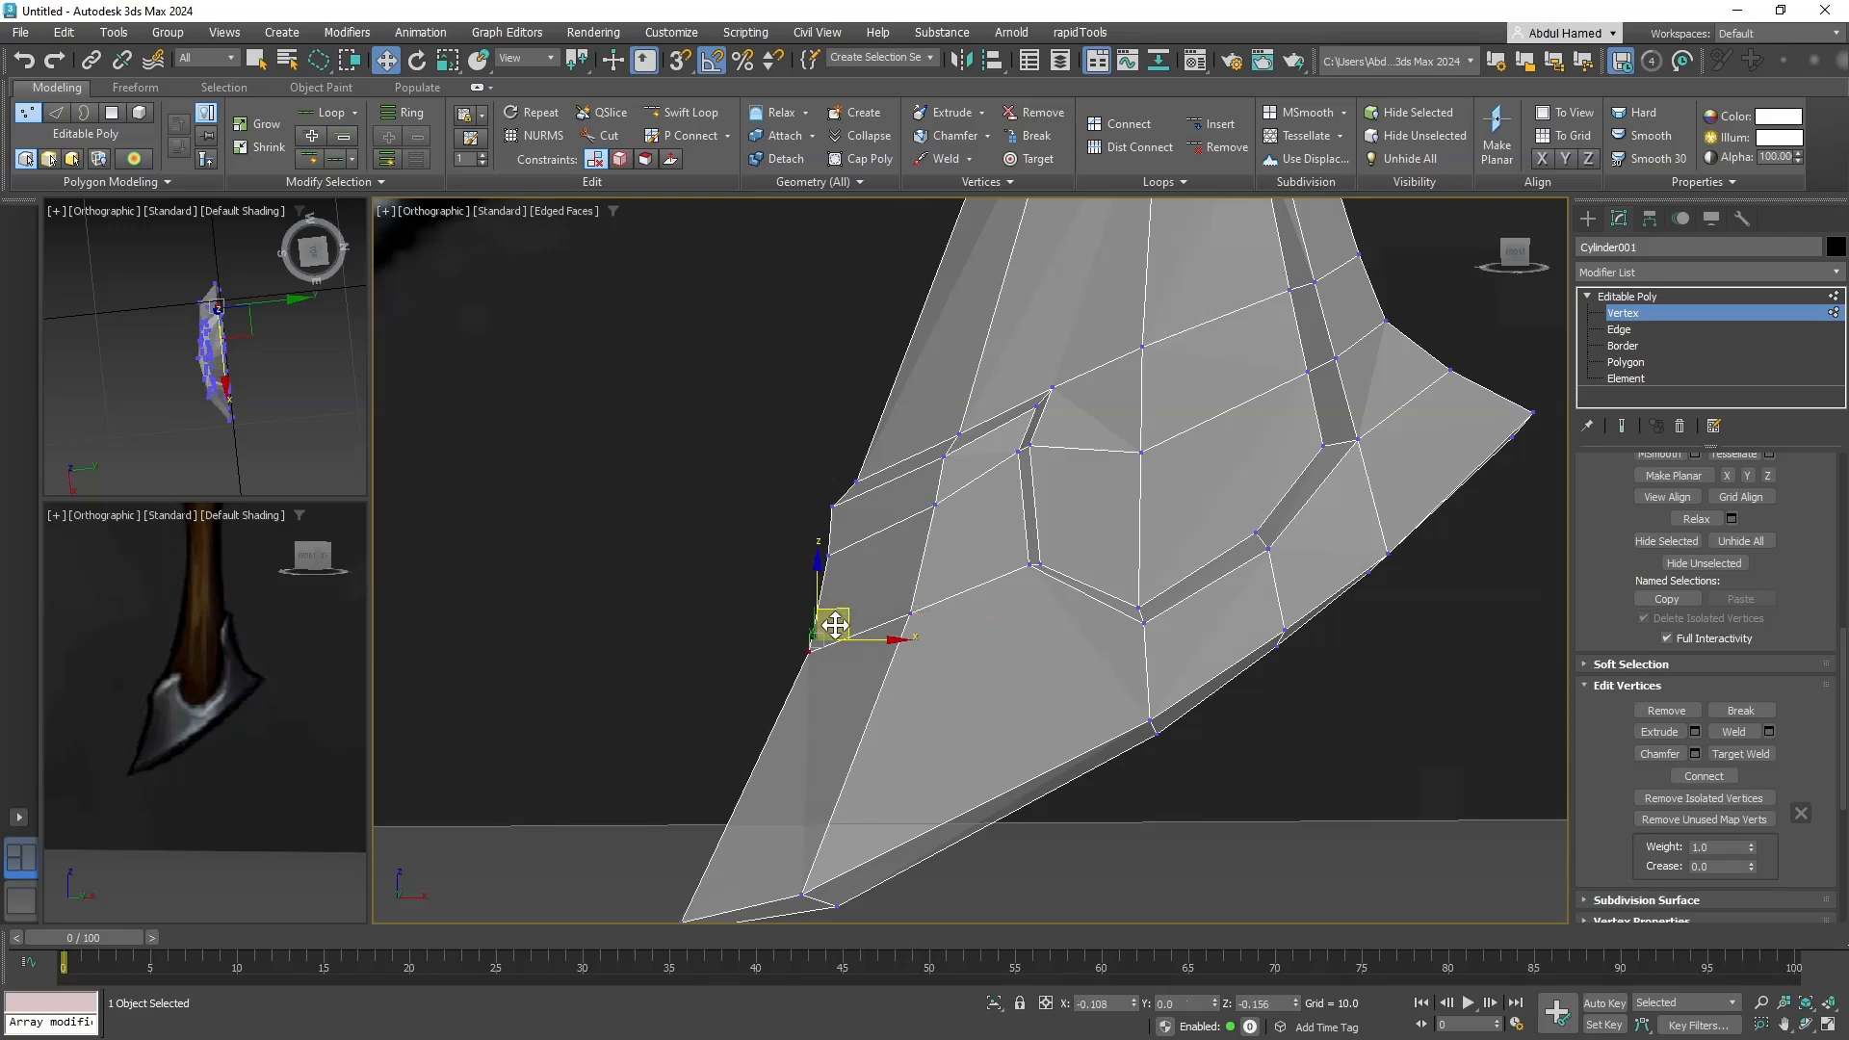
# Cut a new edge row across the upper blade, from the groove's upper vertex through the vertical edges to the left outline.
pyautogui.scroll(-4, 905, 655)
pyautogui.moveTo(980, 604); pyautogui.dragTo(1004, 651, button='middle')
pyautogui.scroll(2, 1121, 583)
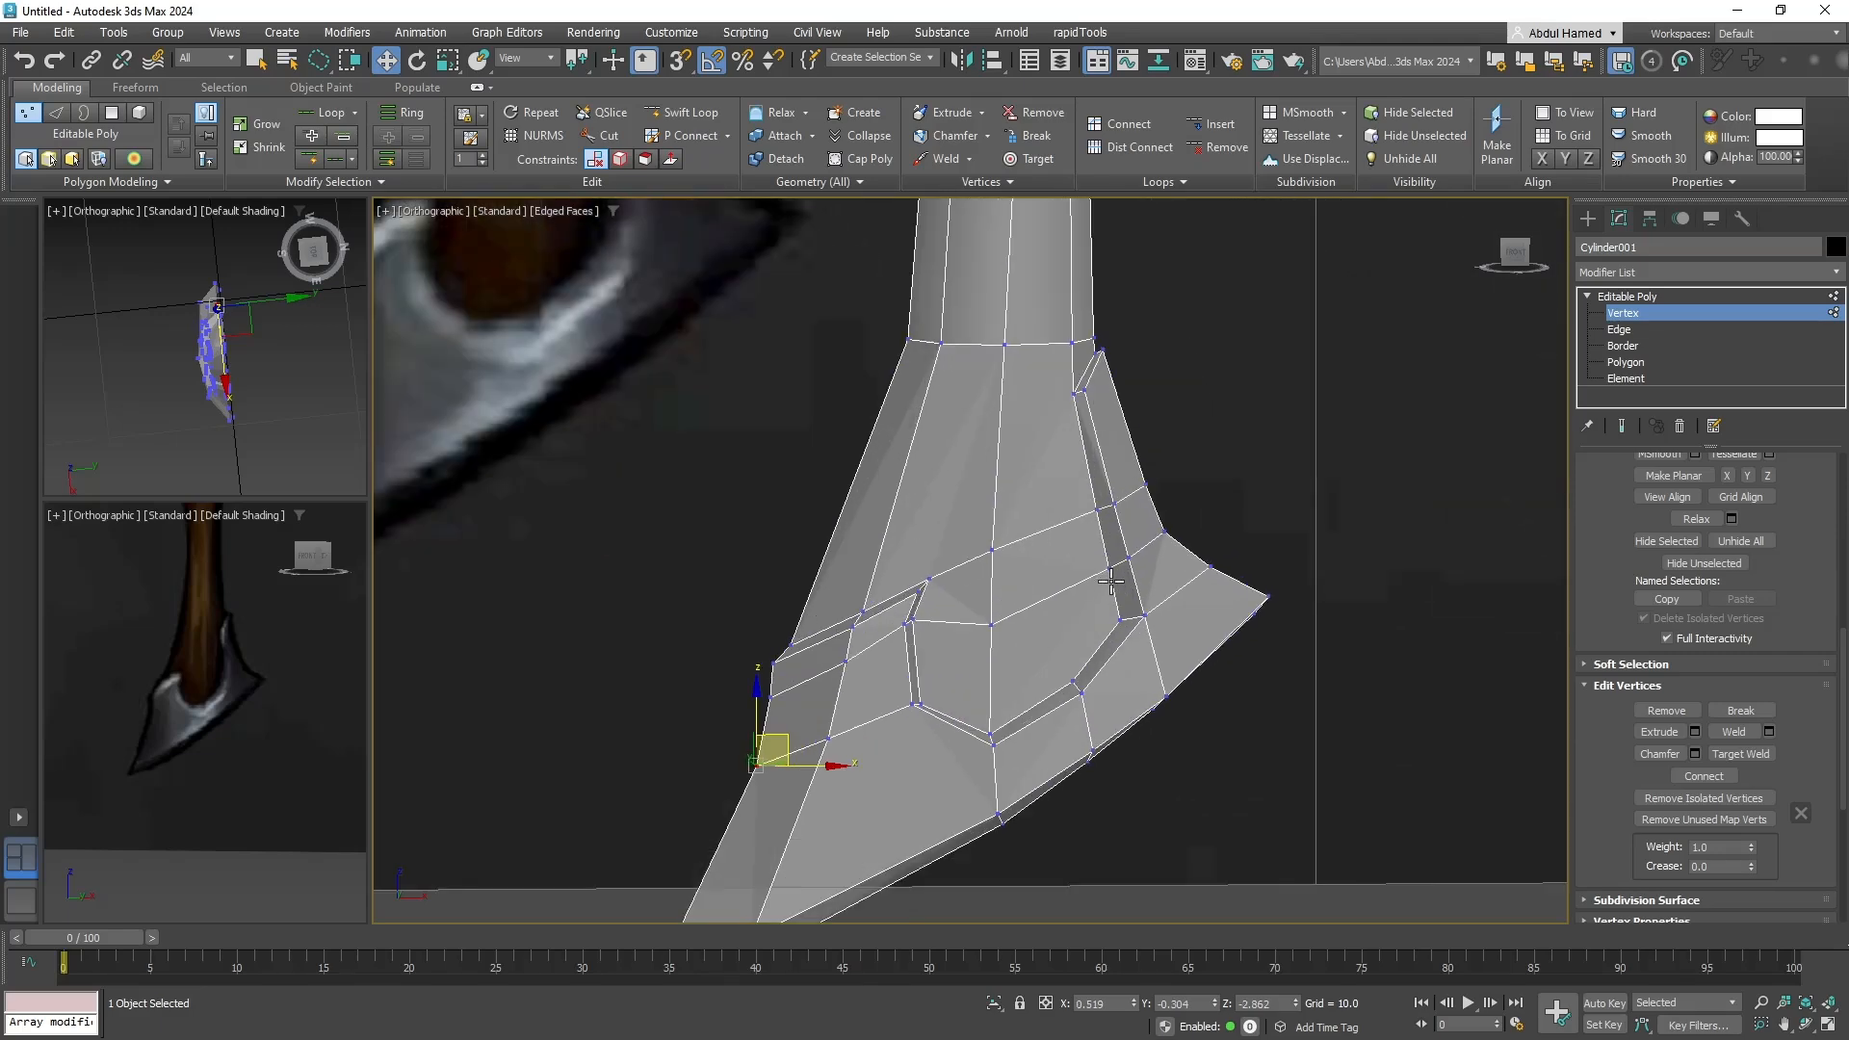
pyautogui.scroll(-2, 1111, 555)
pyautogui.scroll(2, 1106, 541)
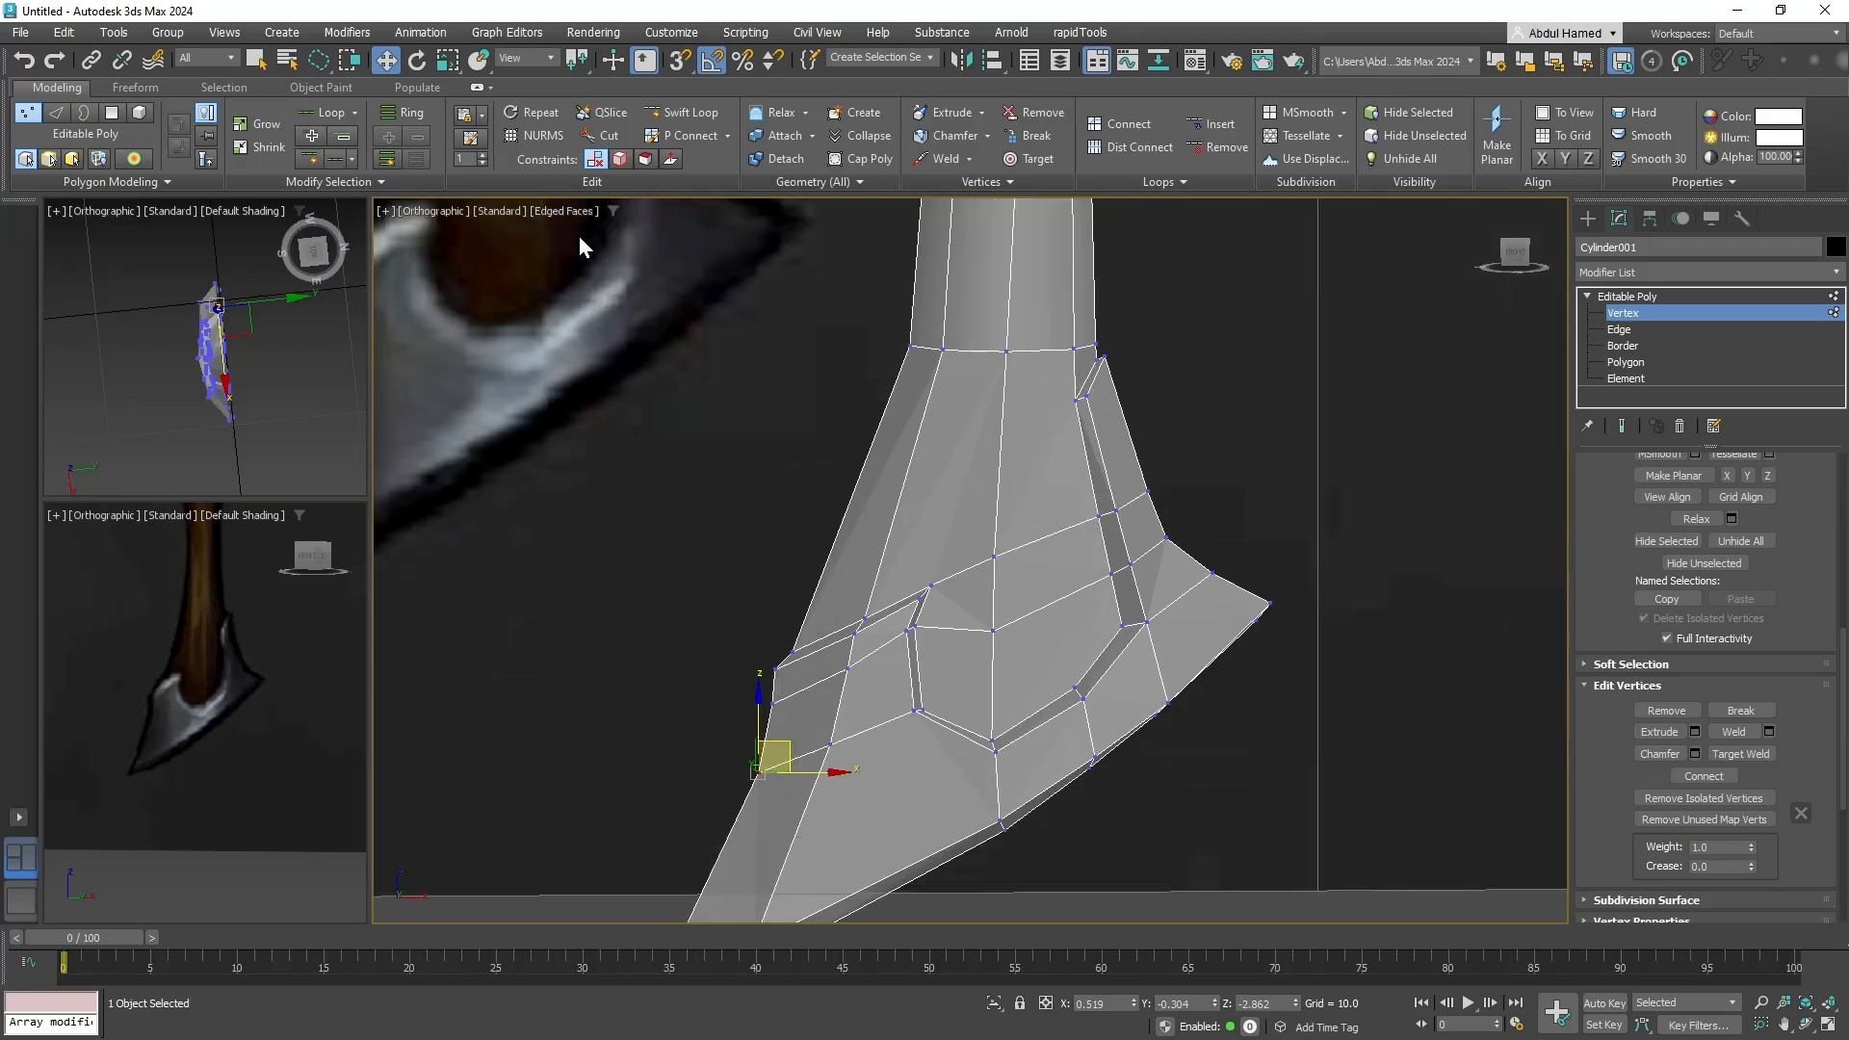
pyautogui.click(605, 135)
pyautogui.moveTo(1011, 372); pyautogui.dragTo(1141, 389, button='middle')
pyautogui.scroll(2, 1202, 414)
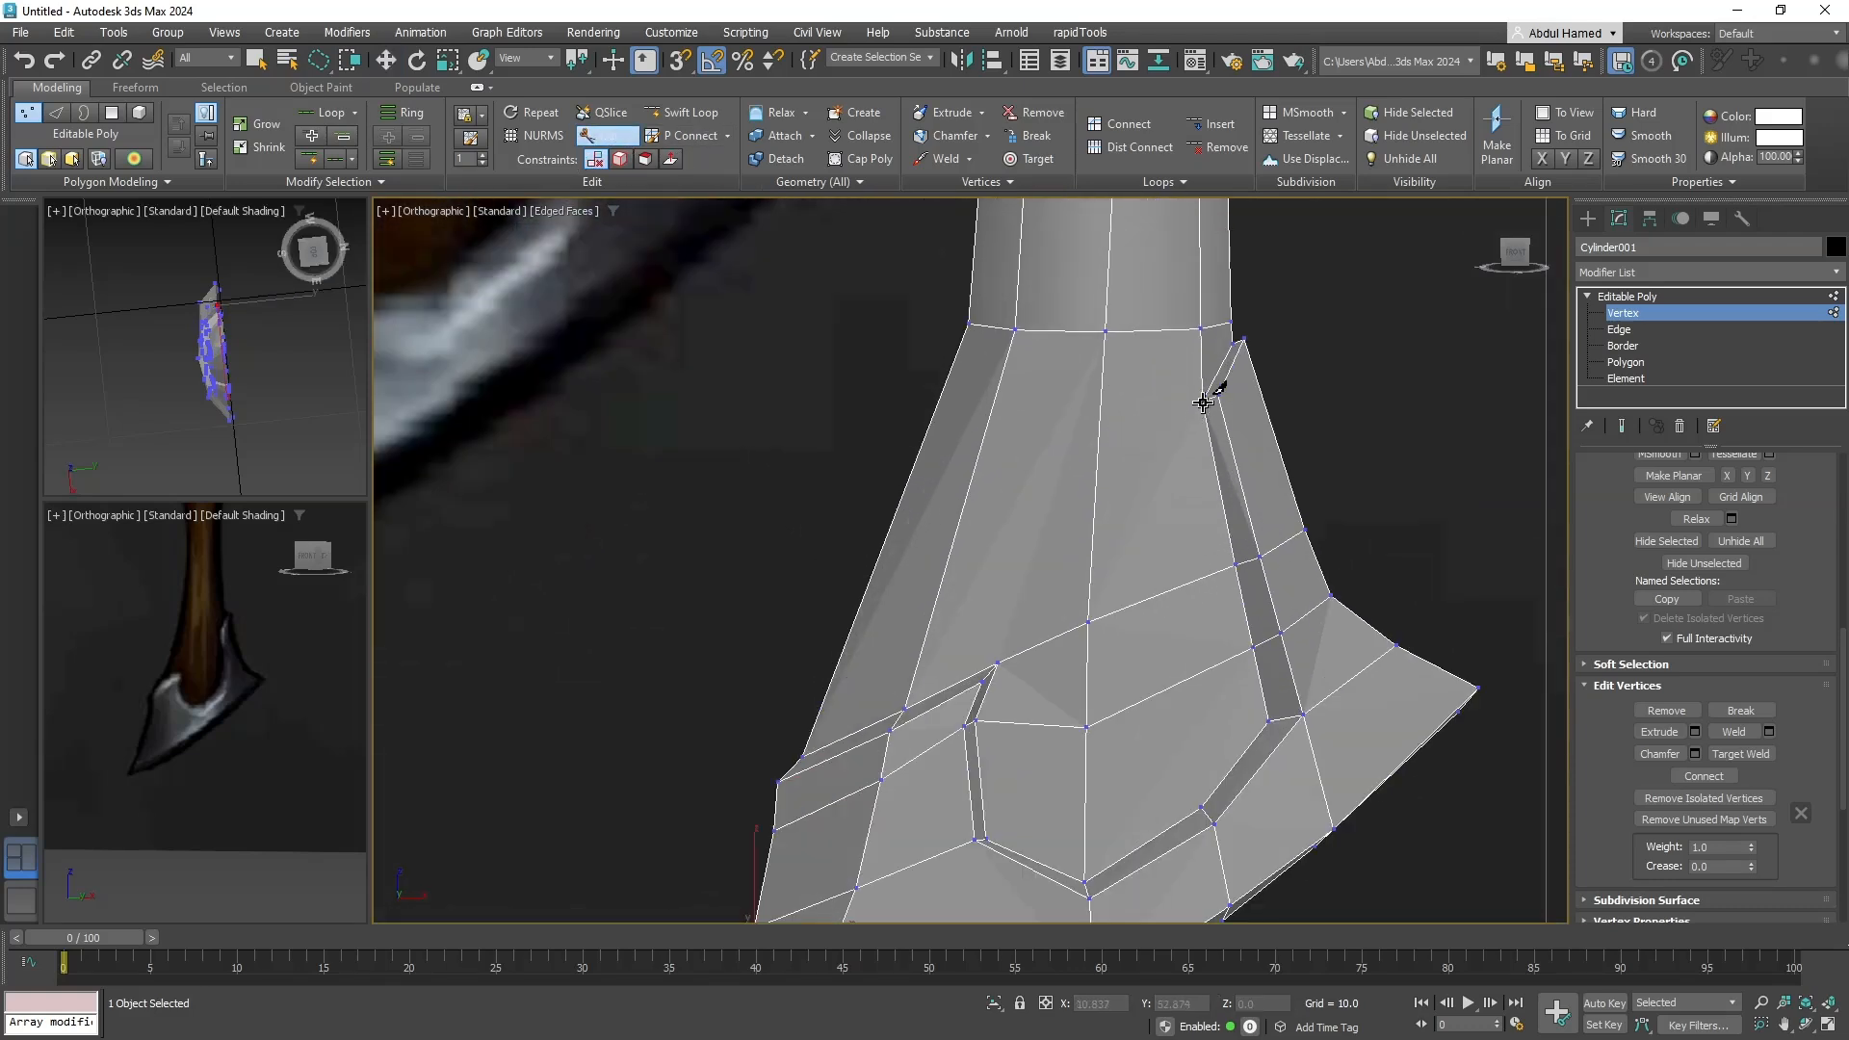
pyautogui.click(1202, 403)
pyautogui.click(1098, 430)
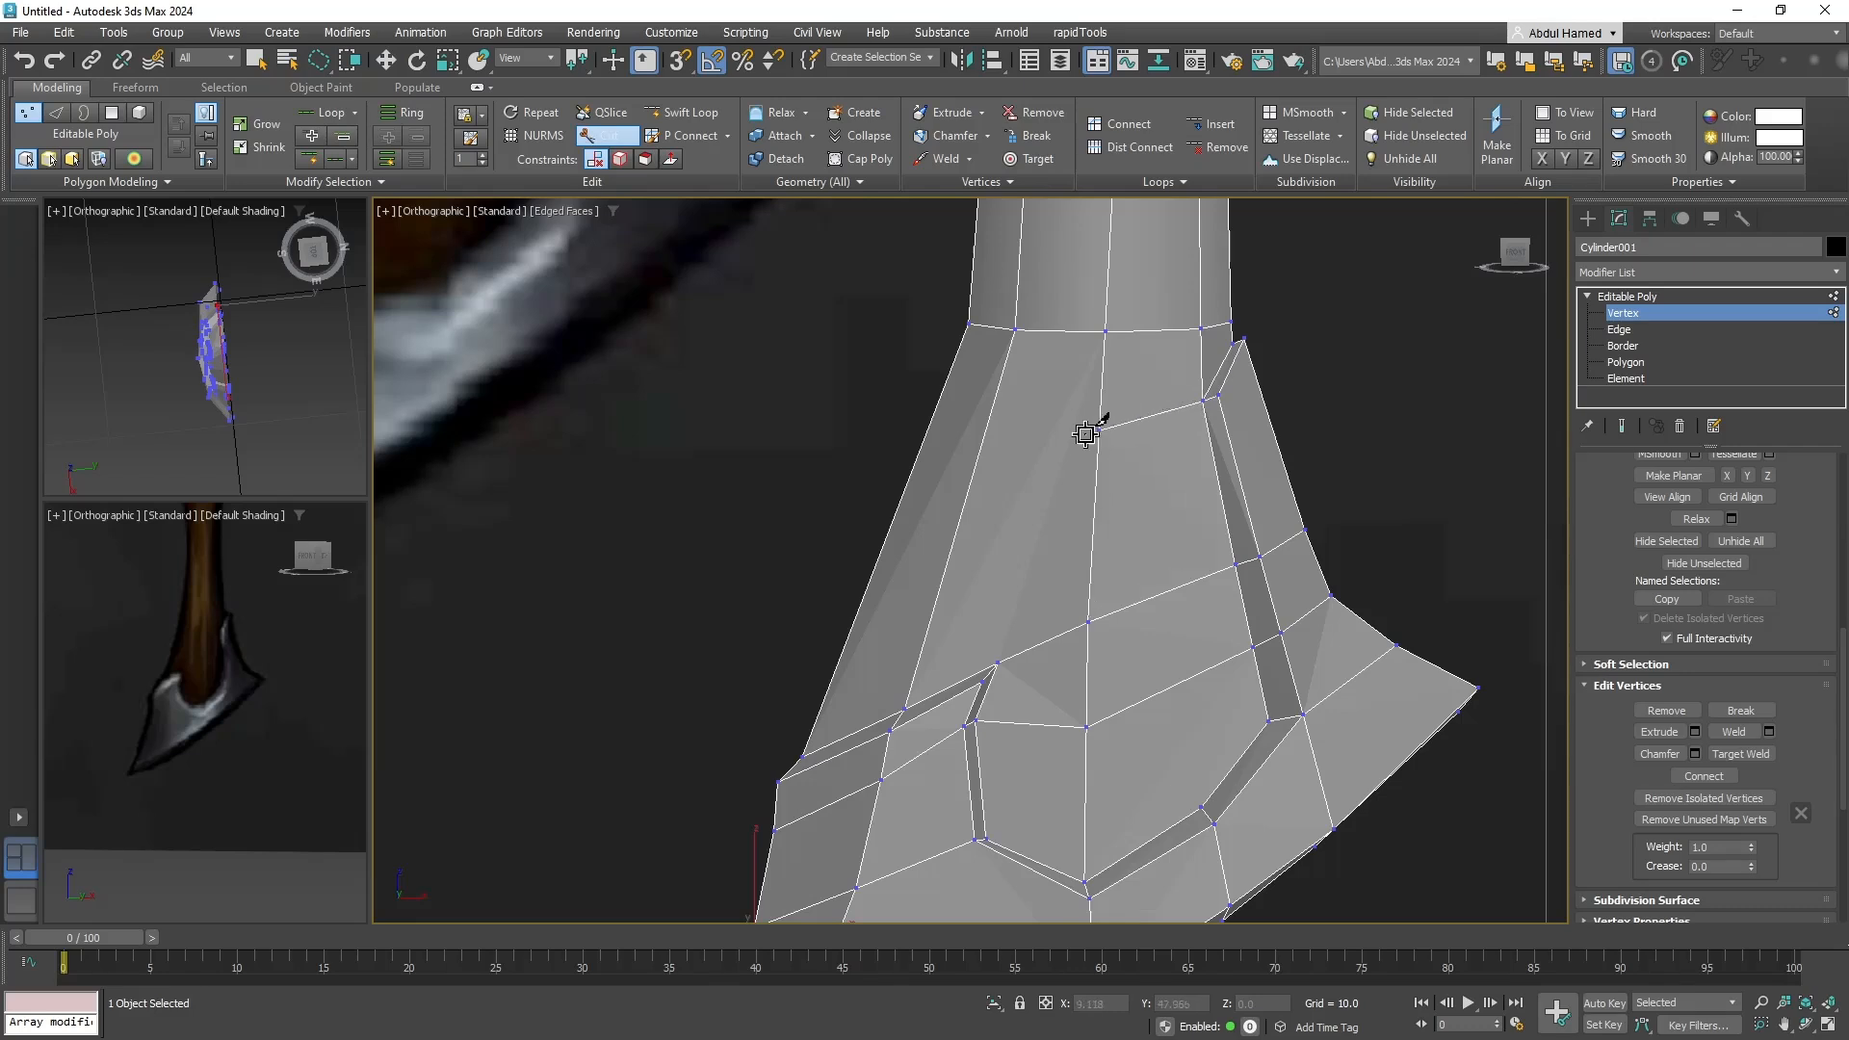
pyautogui.click(979, 444)
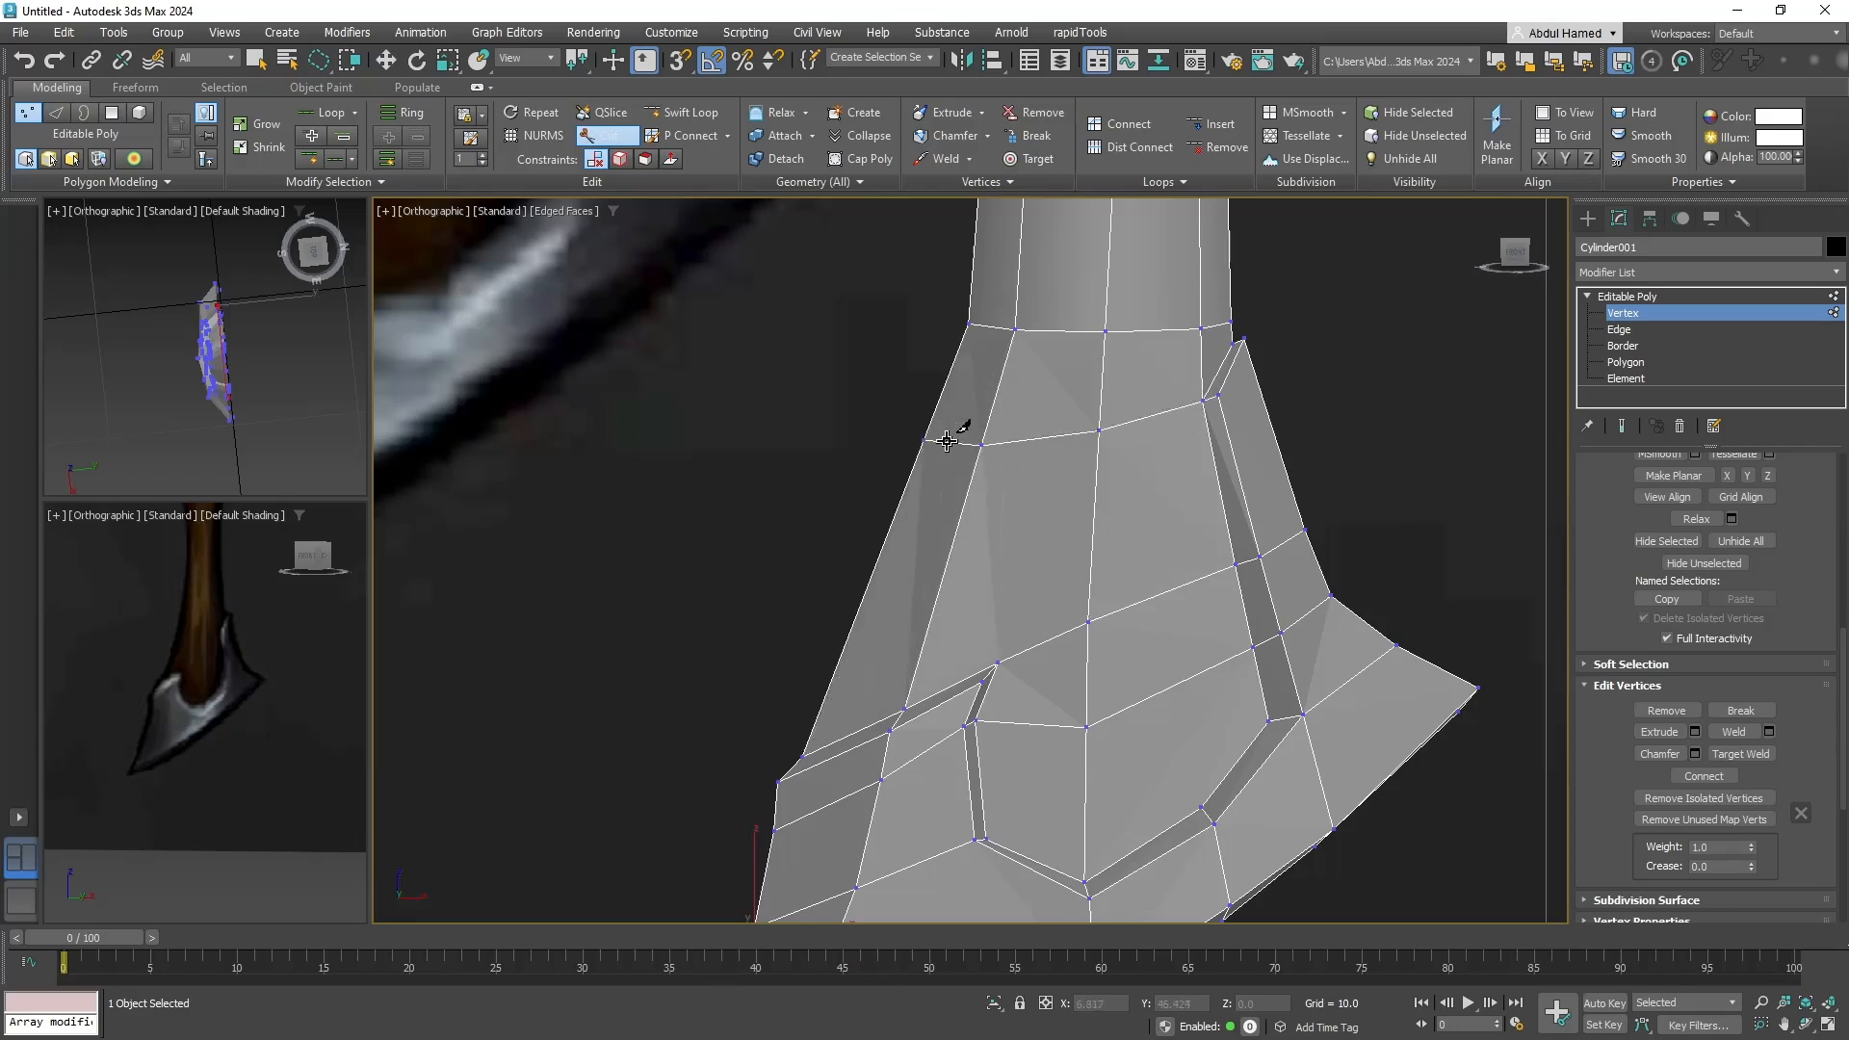
# In the front view, move the cut row's two left vertices about 0.262 in X and 0.141 in Y toward the neck.
pyautogui.moveTo(1349, 576); pyautogui.dragTo(1322, 648, button='middle')
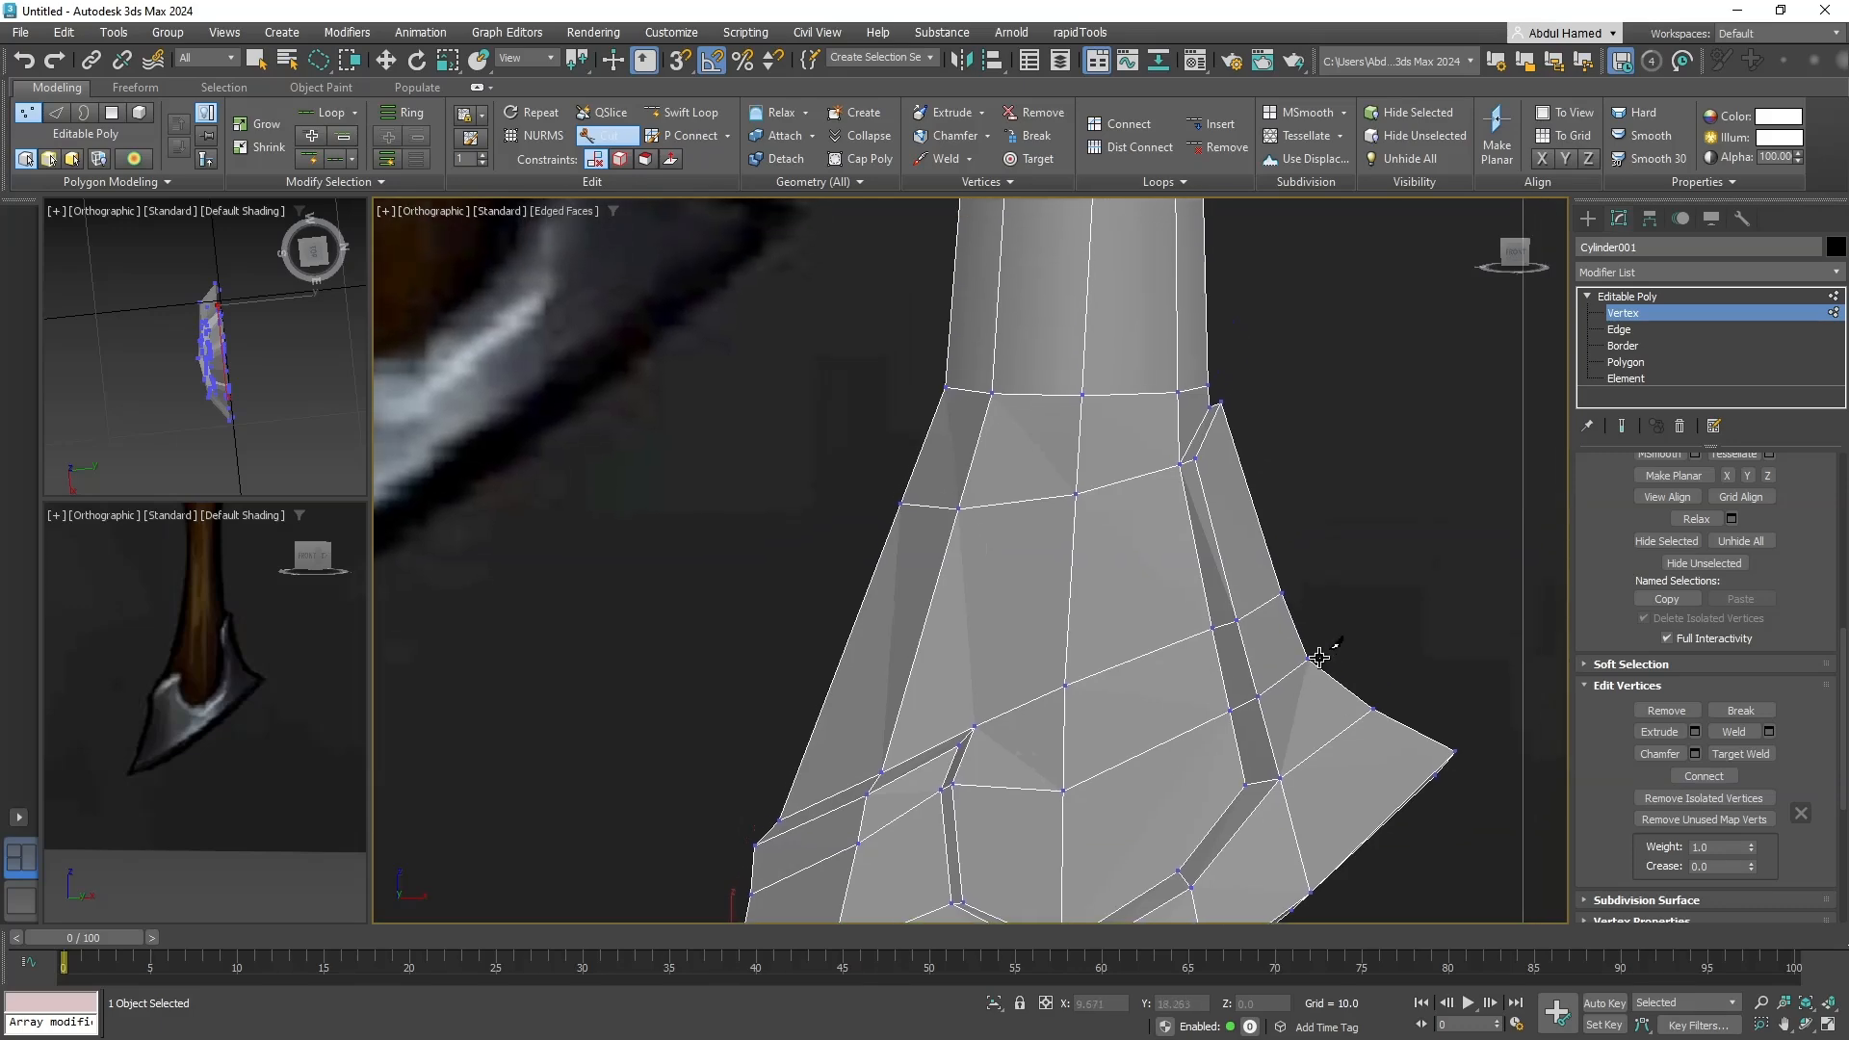
pyautogui.scroll(-2, 1322, 651)
pyautogui.press('f')
pyautogui.press('z')
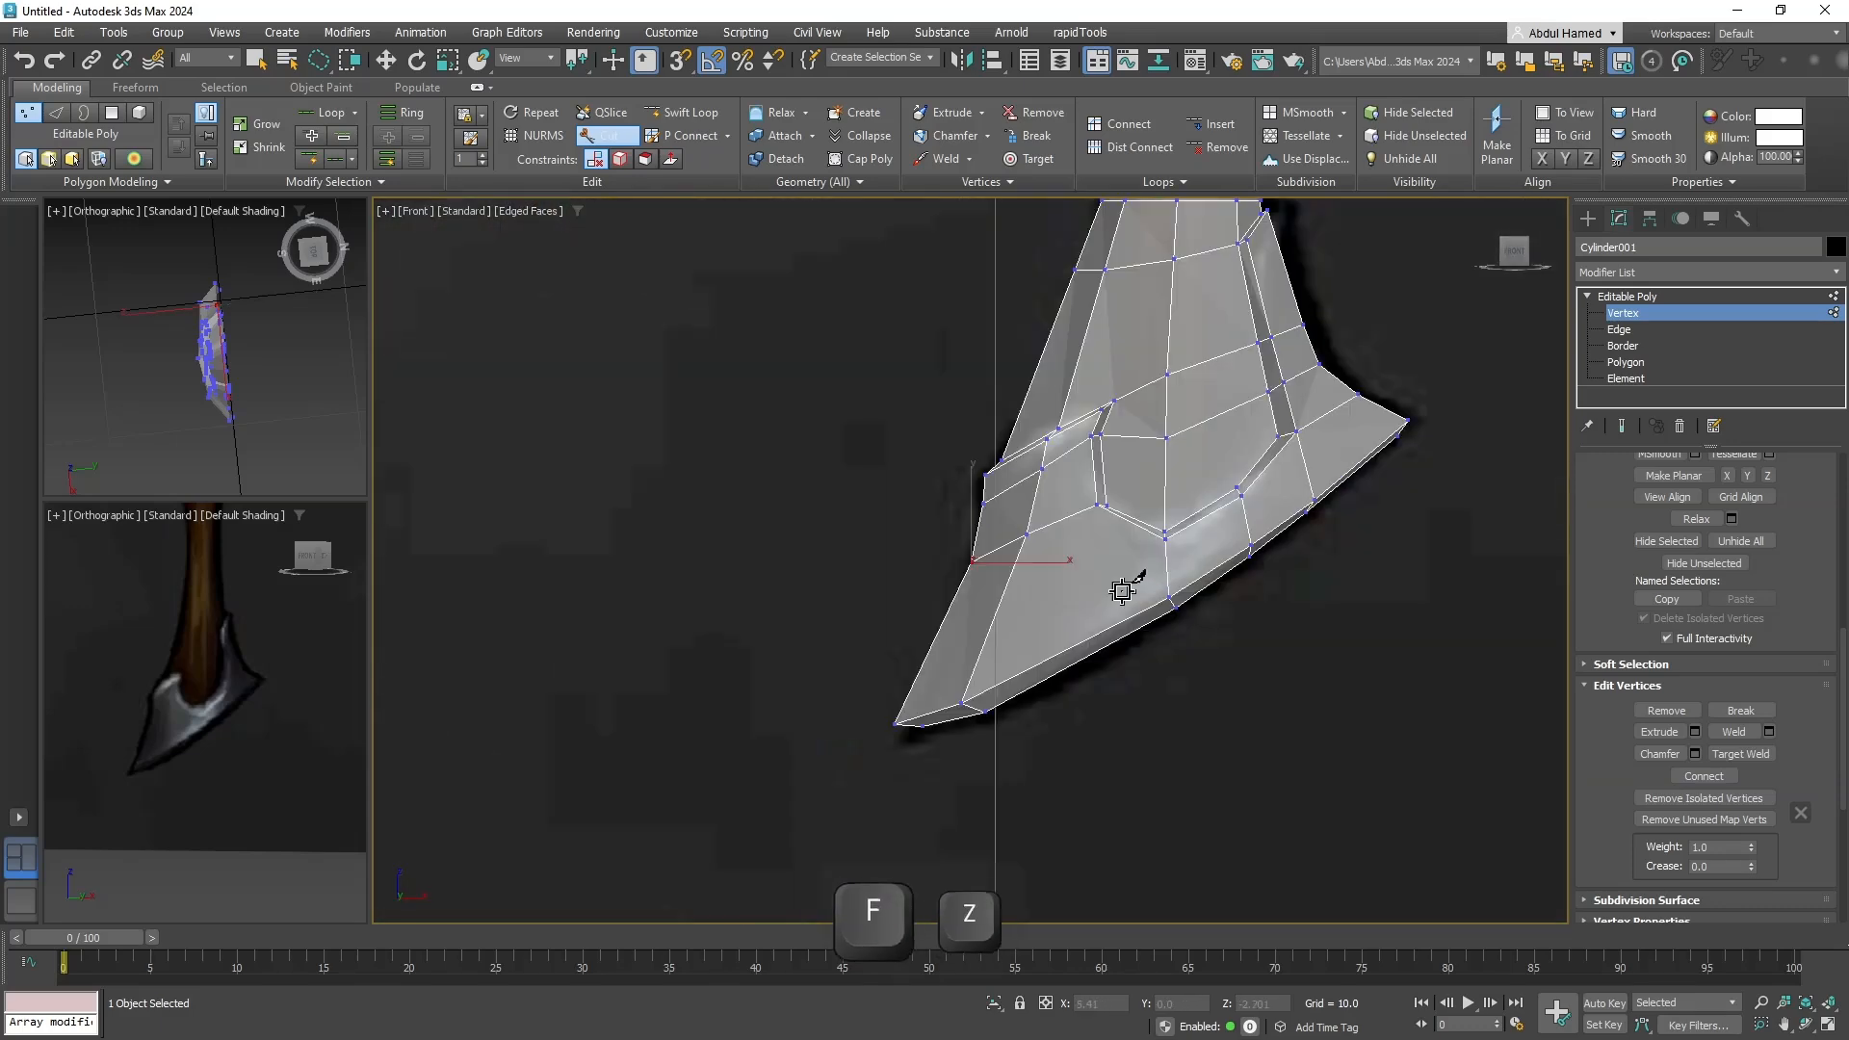
pyautogui.moveTo(1139, 671); pyautogui.dragTo(1048, 932, button='middle')
pyautogui.press('q')
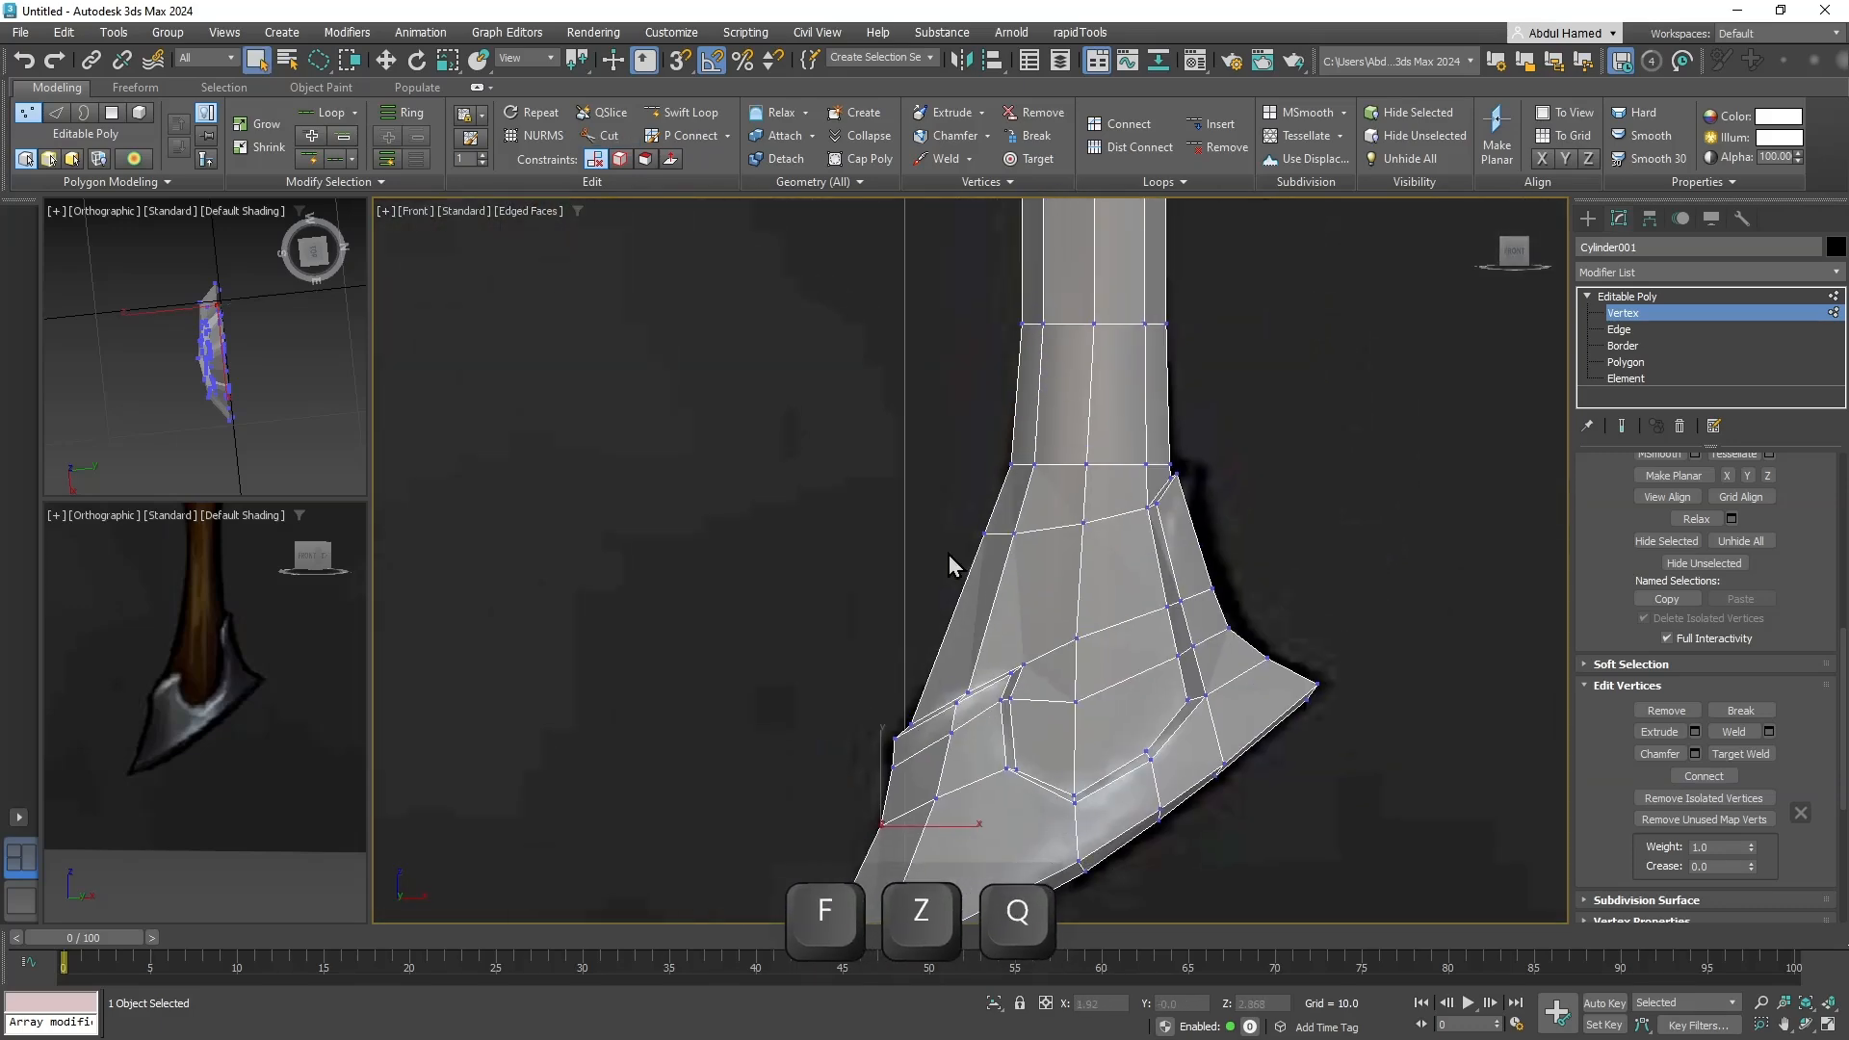
pyautogui.click(998, 533)
pyautogui.press('w')
pyautogui.moveTo(1019, 505)
pyautogui.mouseDown()
pyautogui.moveTo(1057, 512)
pyautogui.moveTo(1031, 504)
pyautogui.mouseUp()
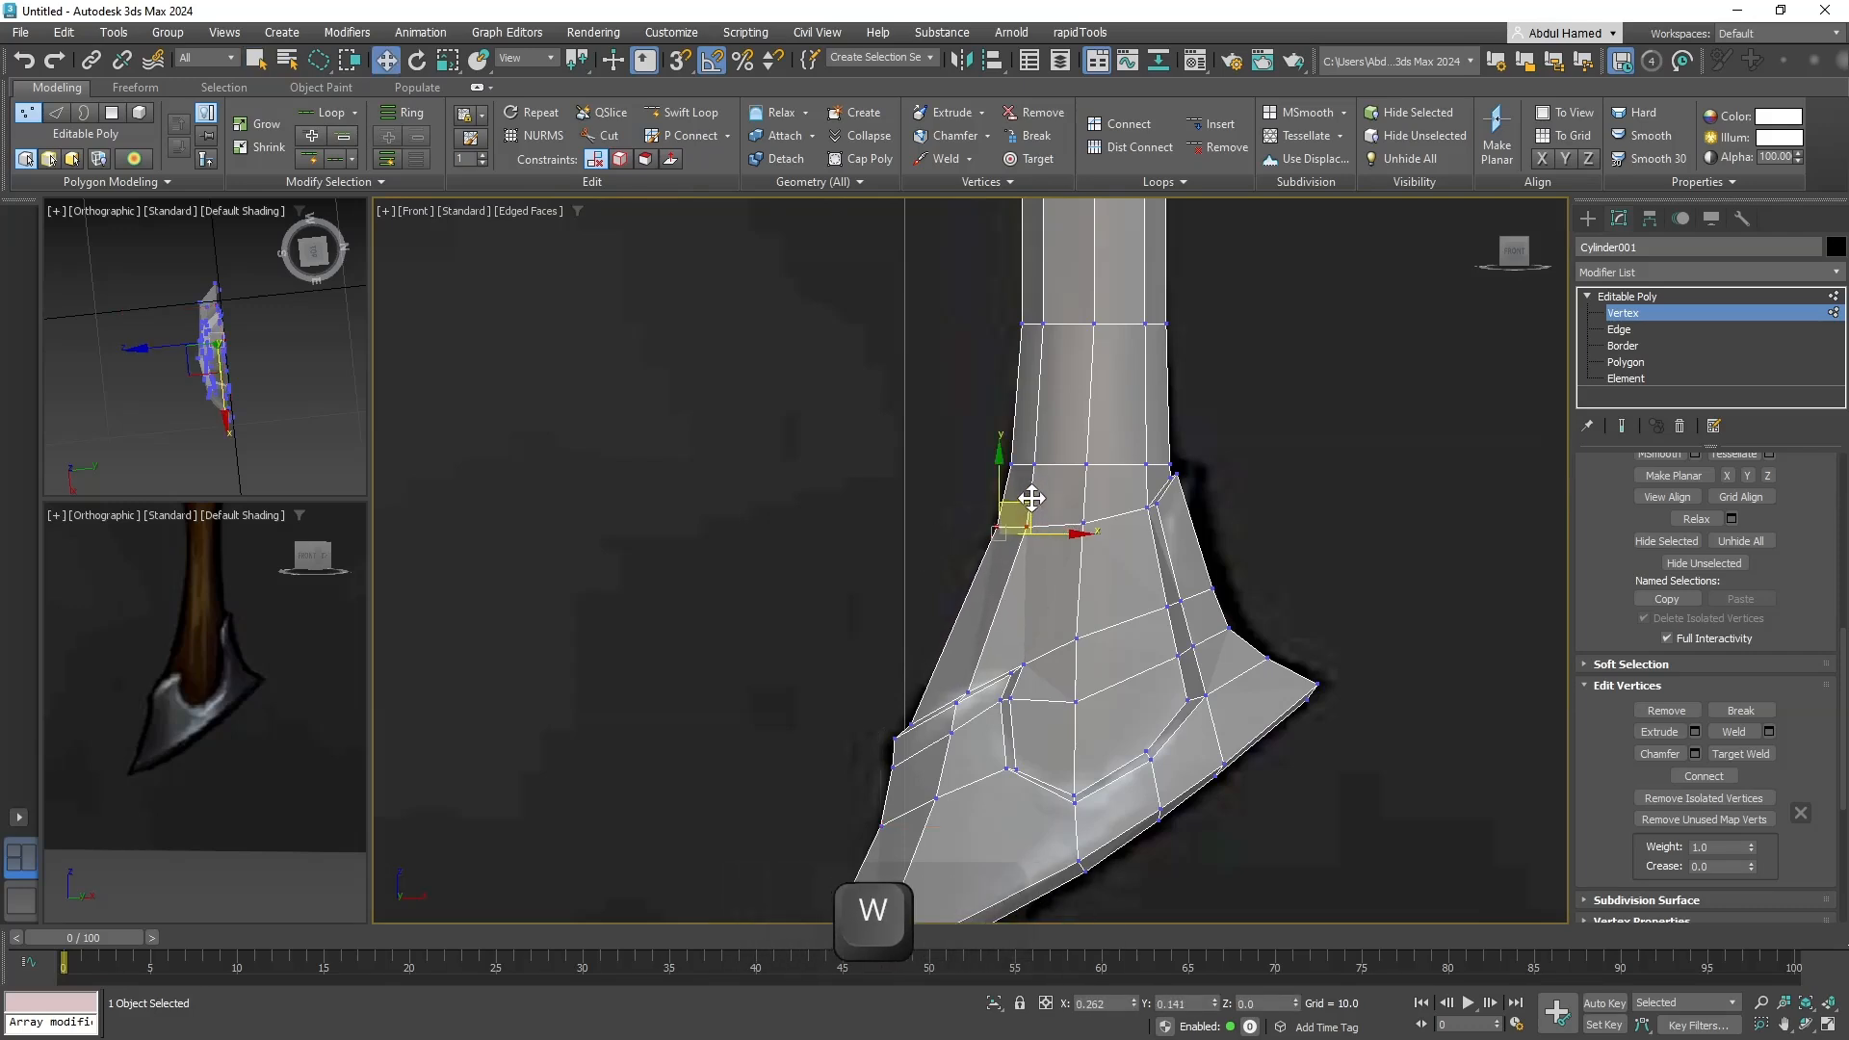
# Insert a SwiftLoop edge row below the cut row, from the blade's centre edge to its right outline.
pyautogui.moveTo(1124, 510); pyautogui.dragTo(1159, 470, button='middle')
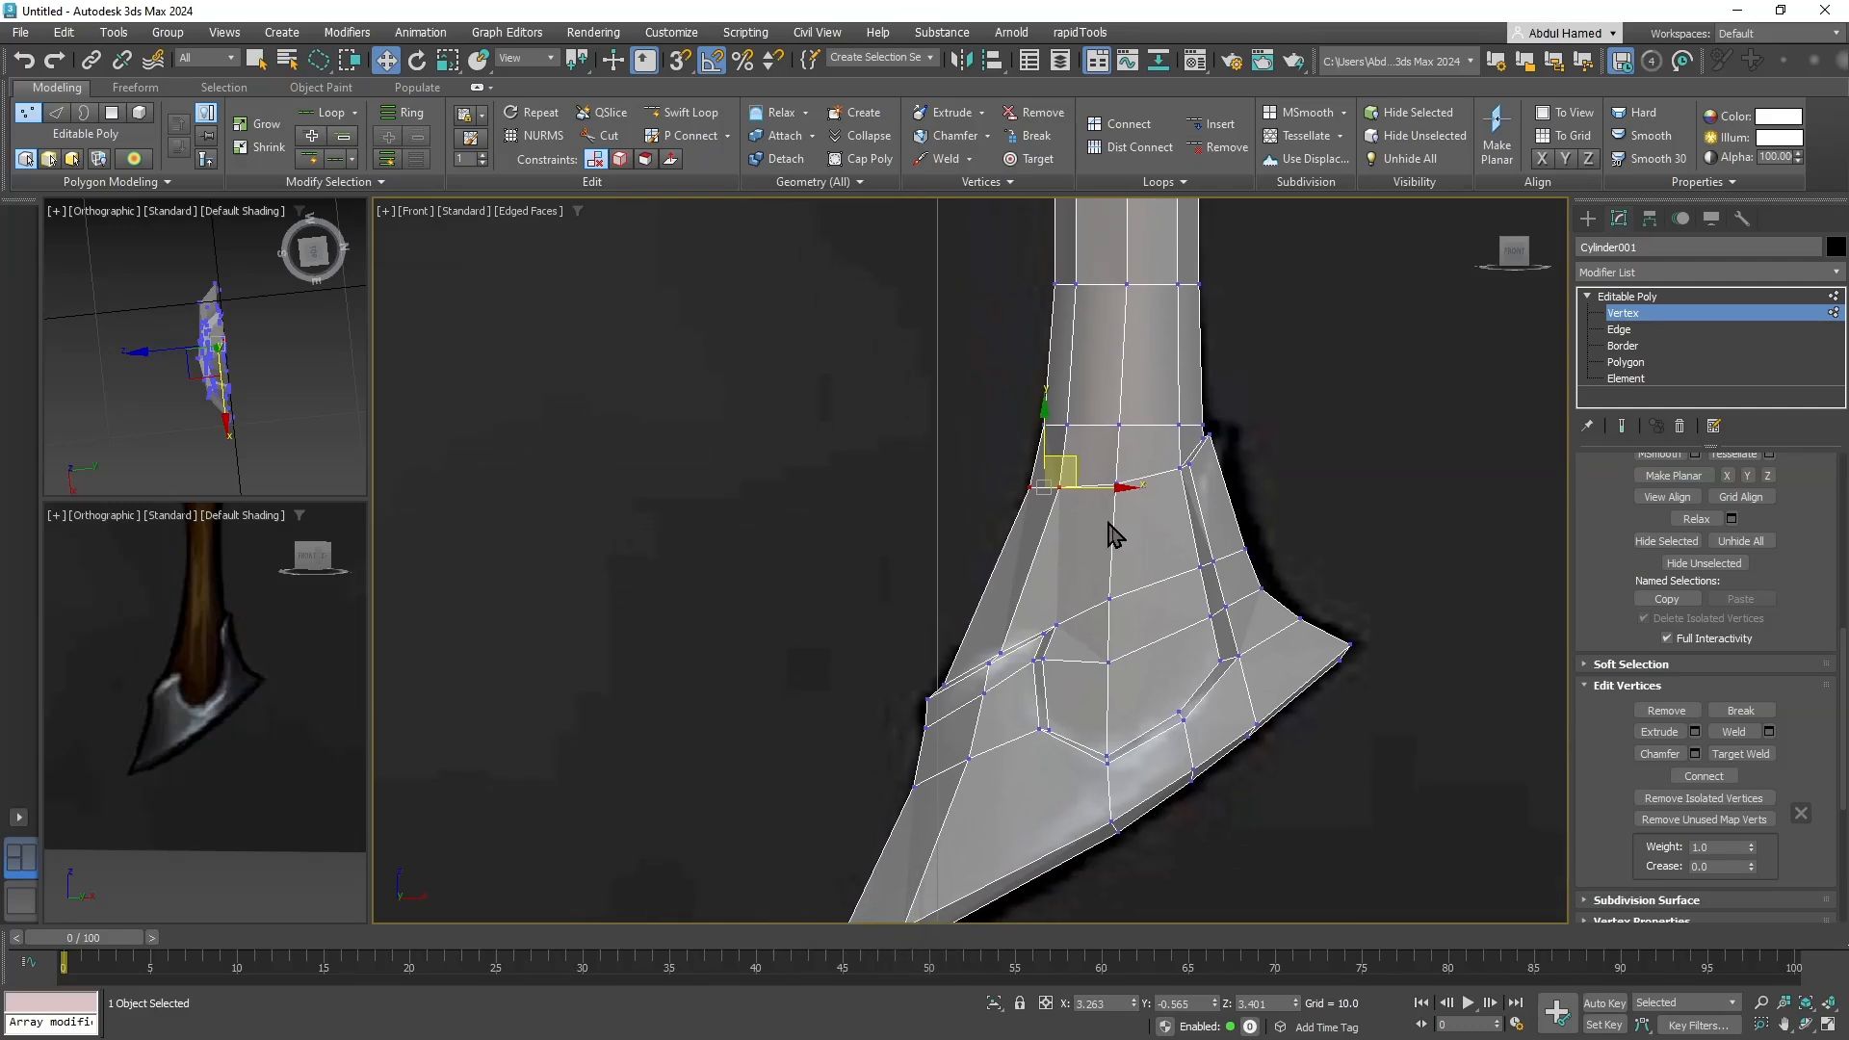
pyautogui.click(682, 113)
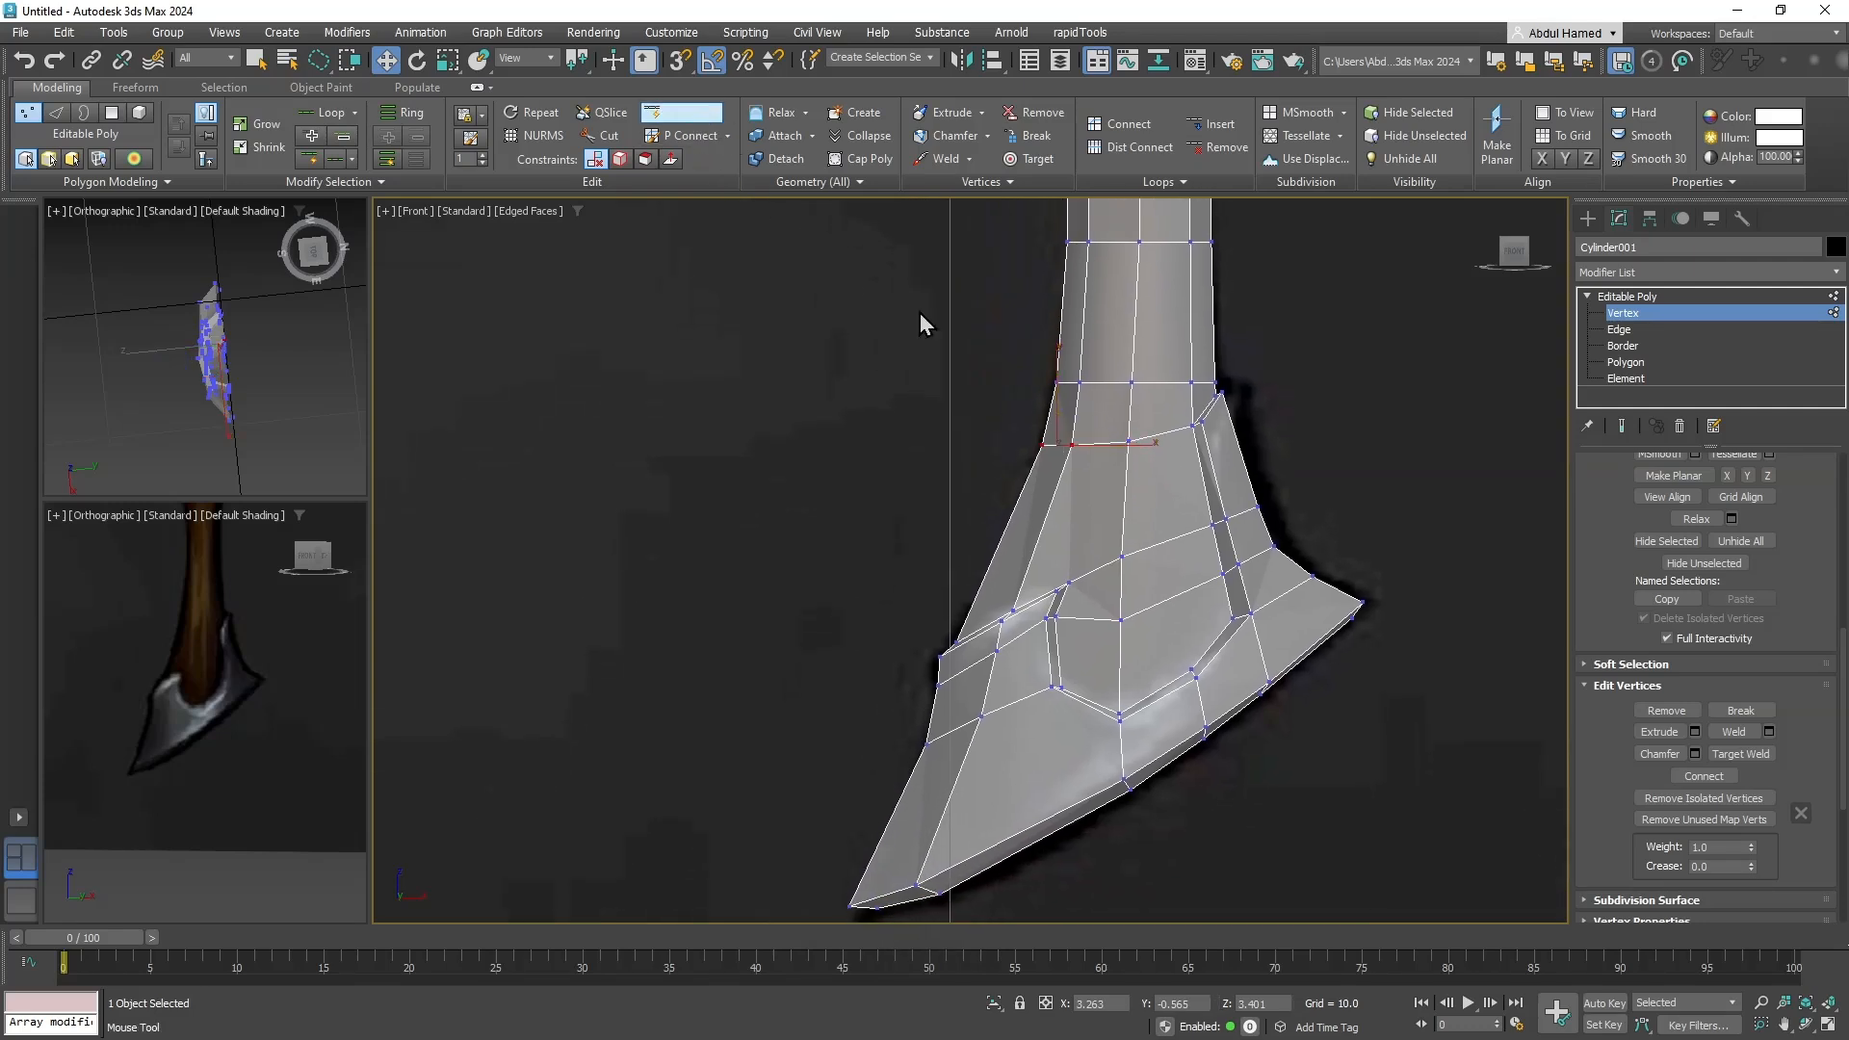
pyautogui.click(1122, 512)
pyautogui.rightClick(1203, 510)
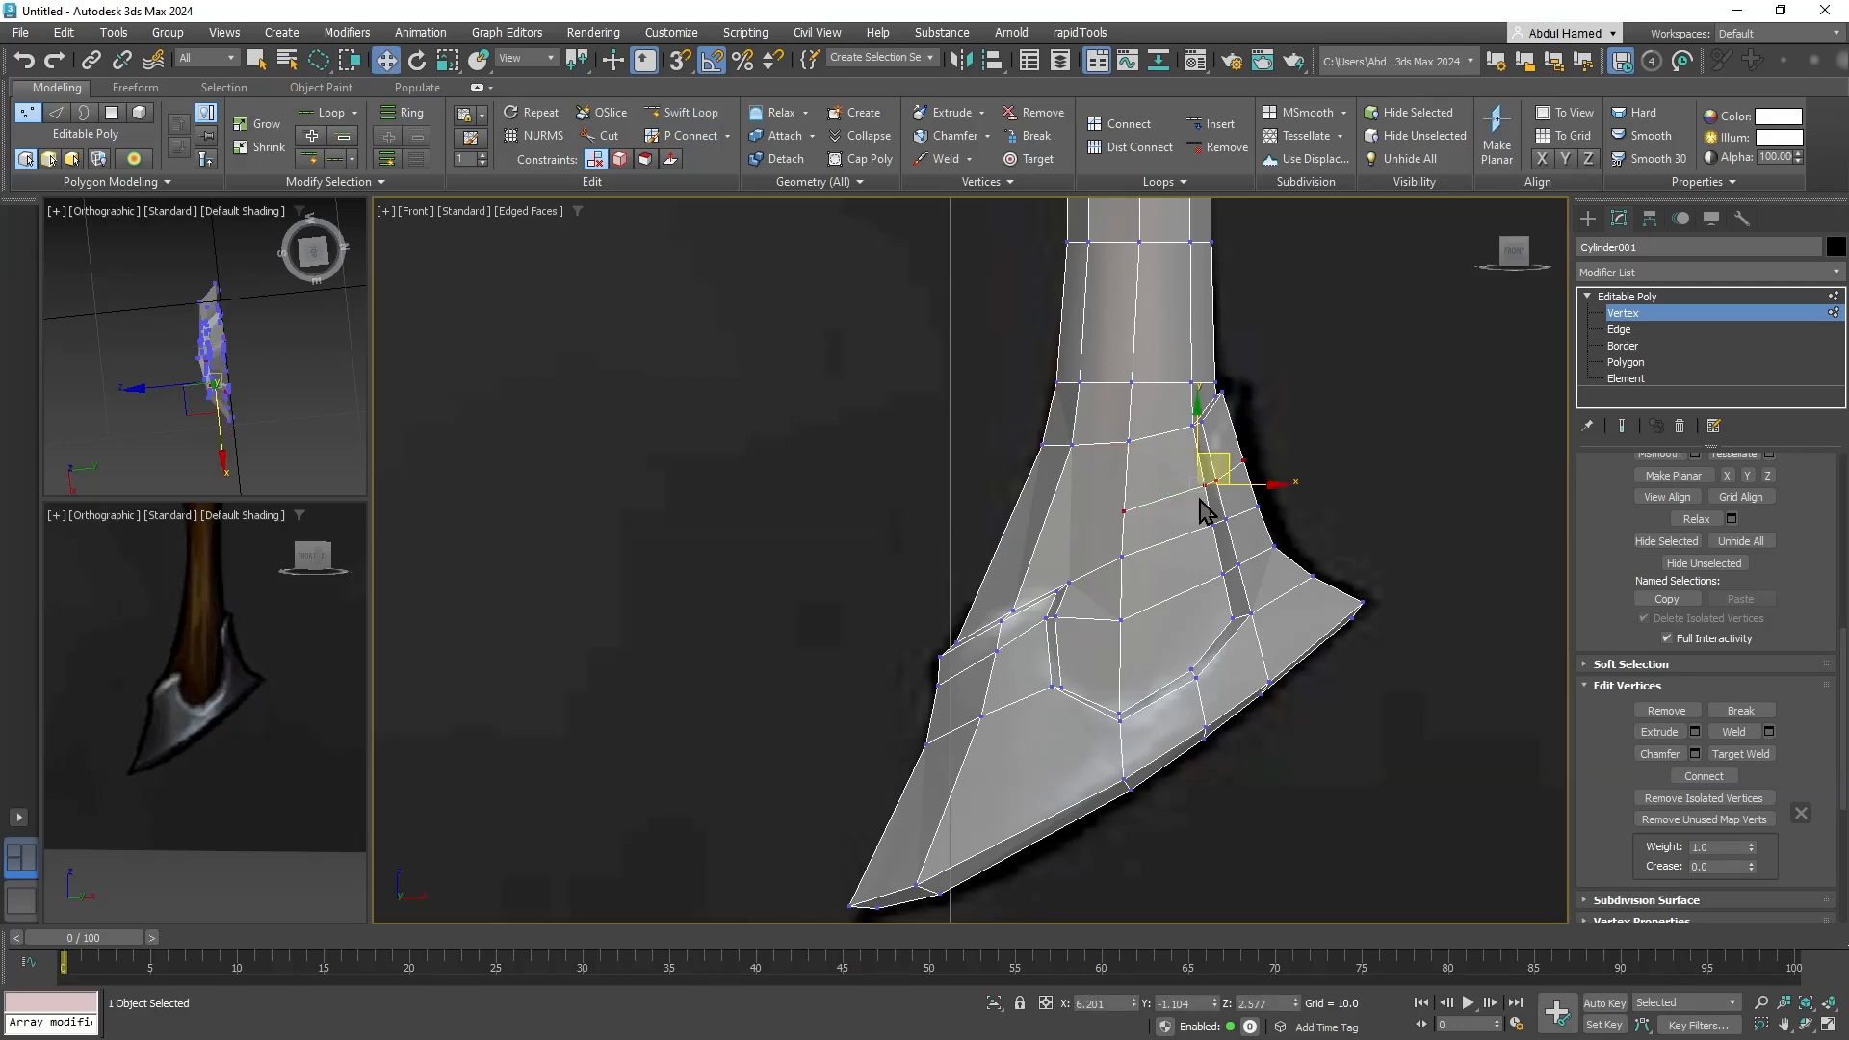
# Continue the inserted edge row with Cut from its centre vertex across to the blade's left outline.
pyautogui.click(604, 135)
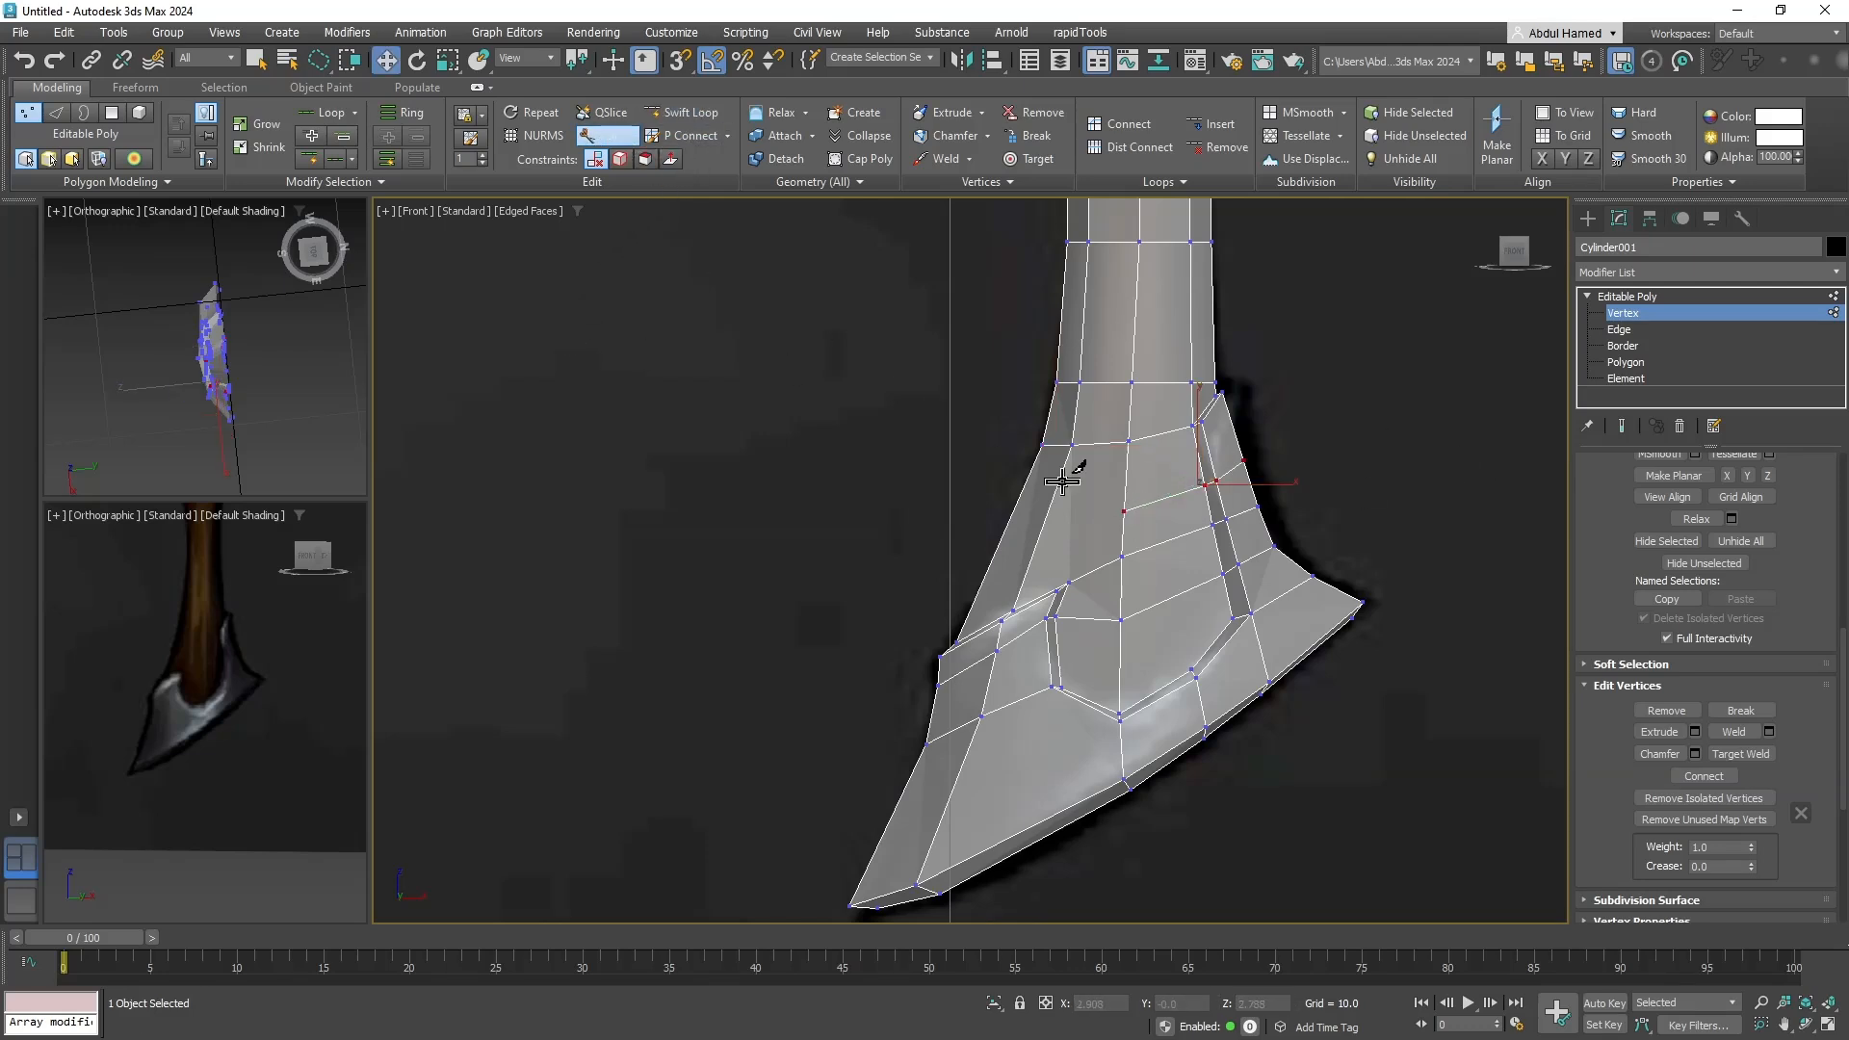
pyautogui.click(1122, 512)
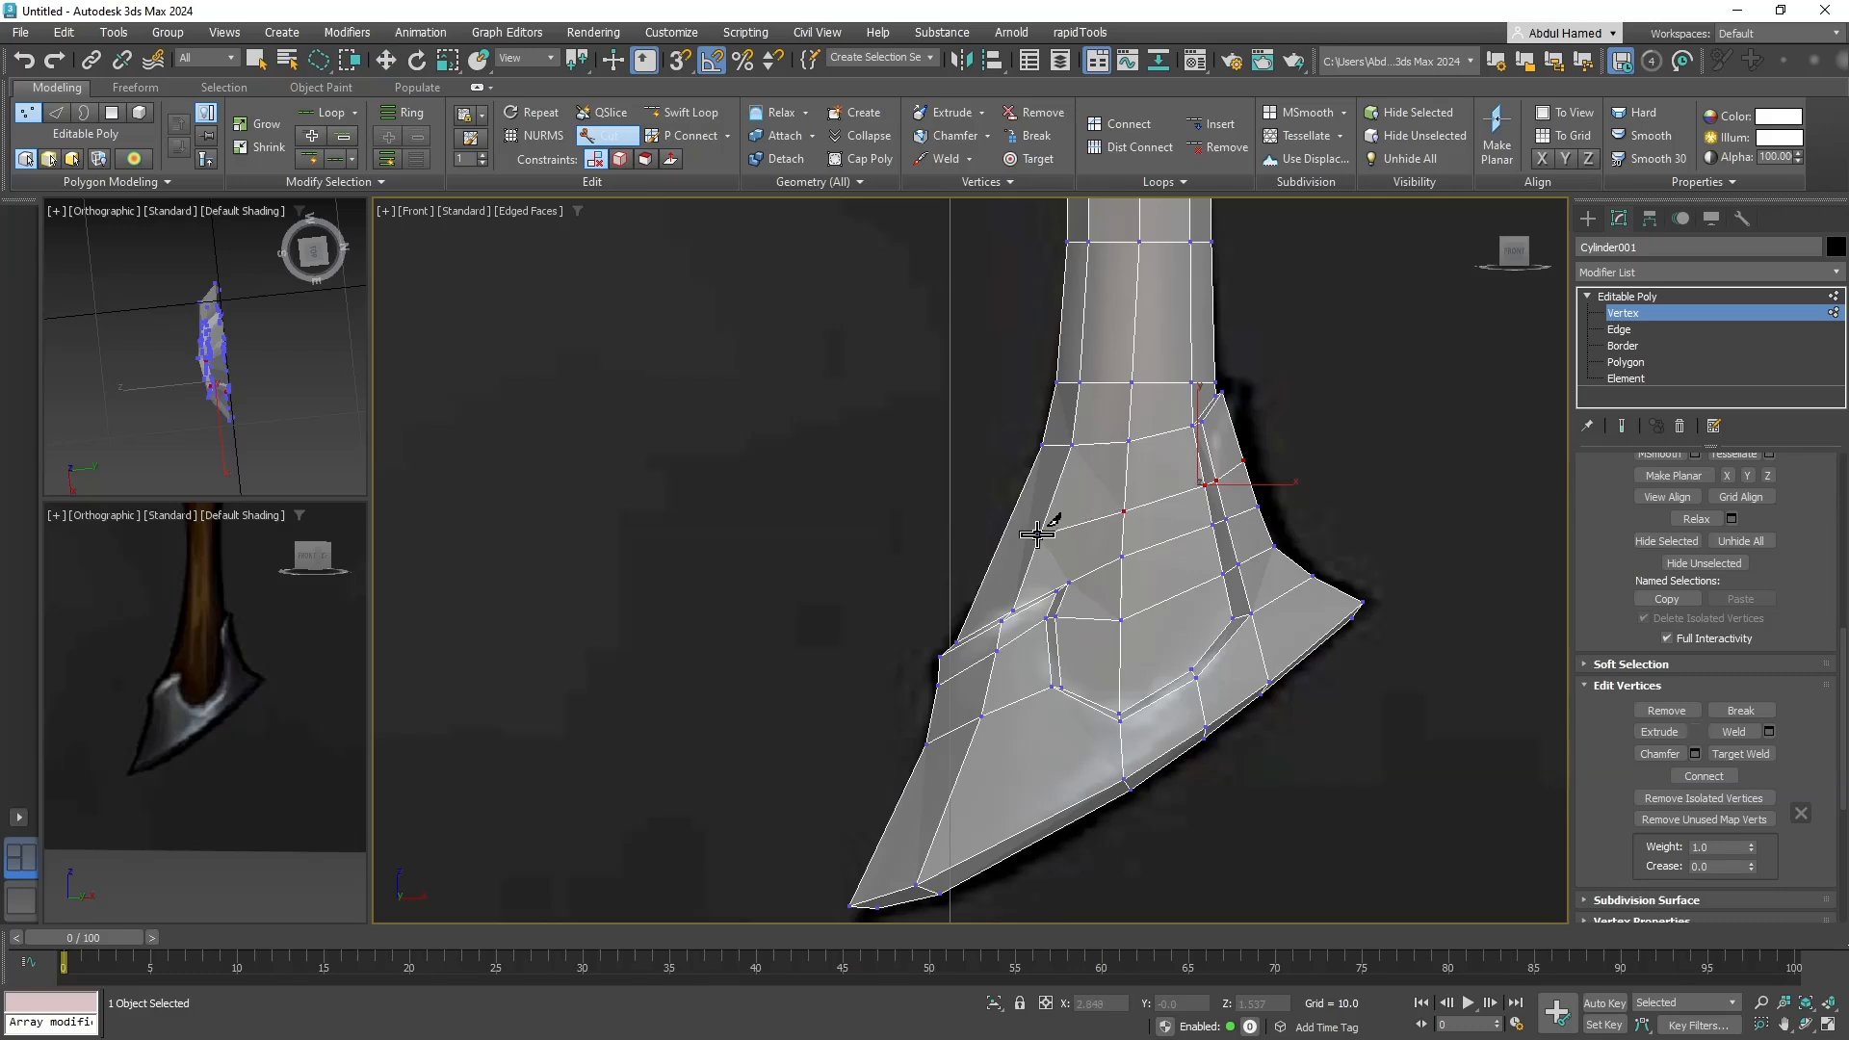
pyautogui.click(1039, 535)
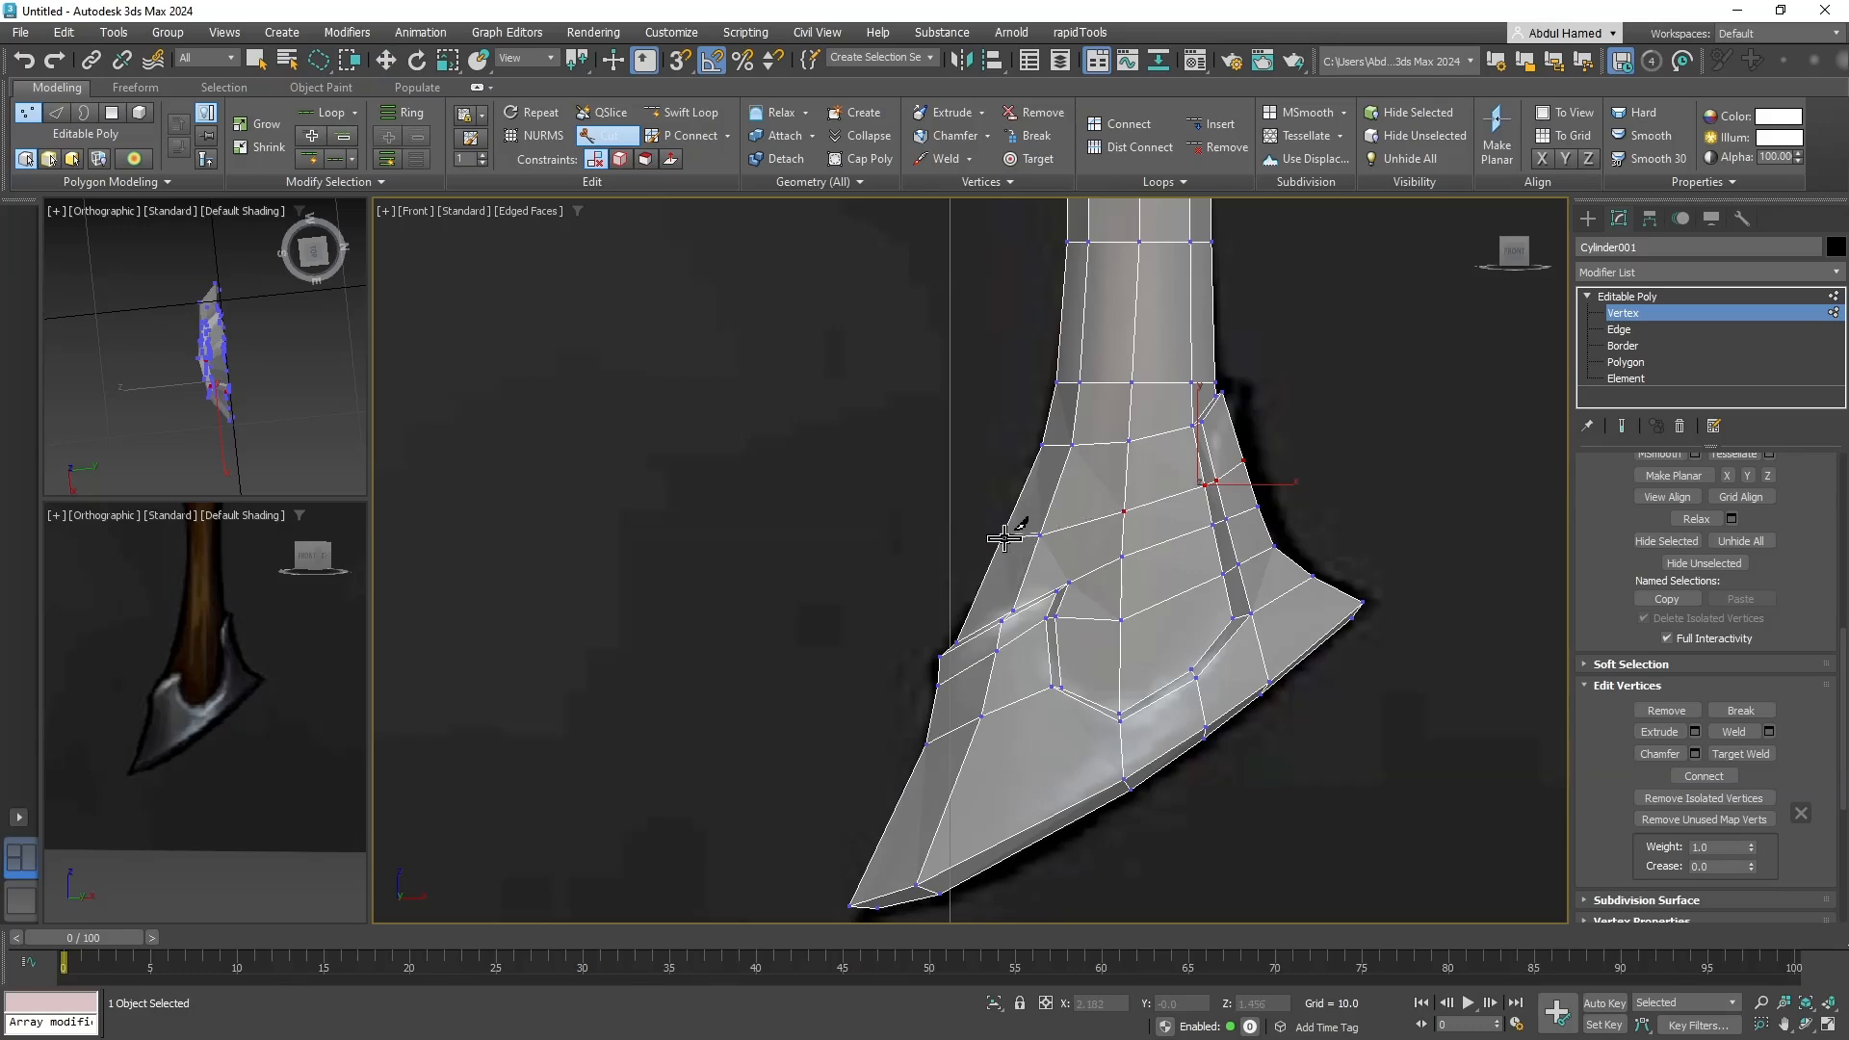
pyautogui.rightClick(1277, 549)
# Move the lower new row's left vertices to smooth the blade outline, and lower its centre vertex about 0.061 in Y.
pyautogui.press('q')
pyautogui.moveTo(984, 550); pyautogui.dragTo(1068, 520)
pyautogui.press('w')
pyautogui.press('w')
pyautogui.click(1121, 514)
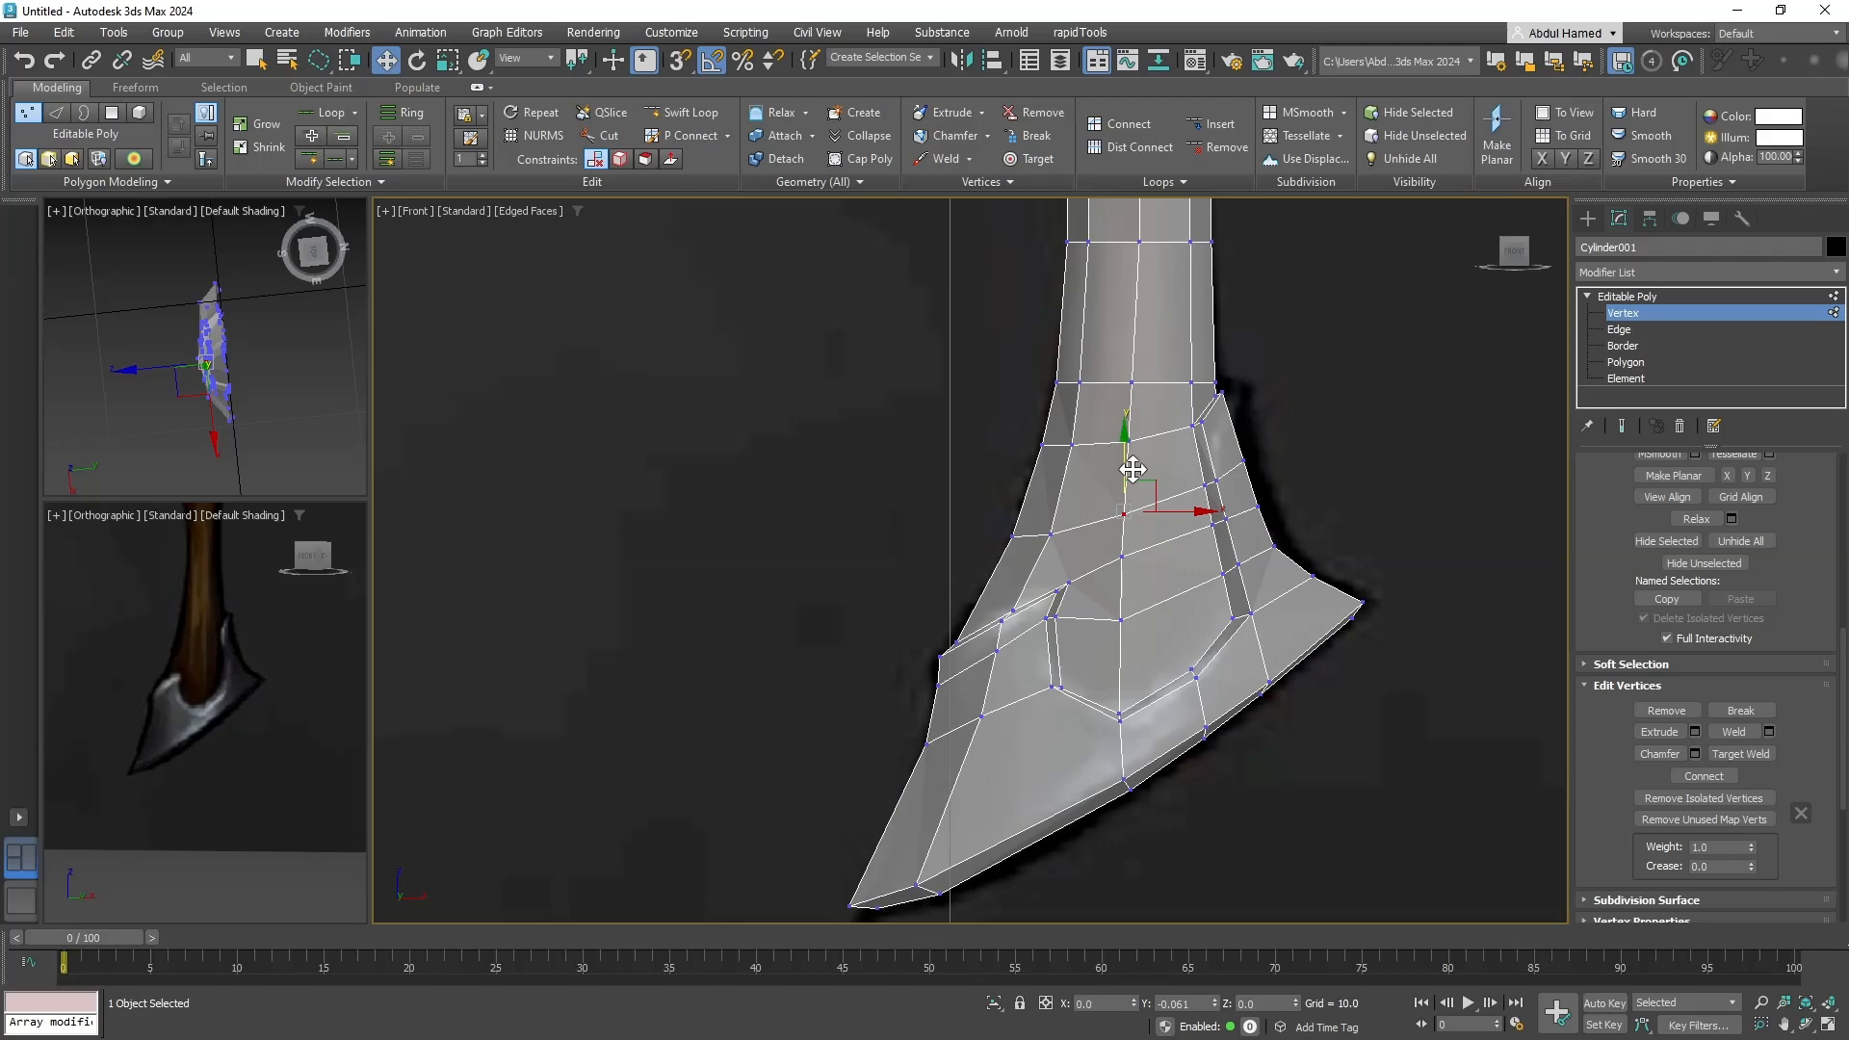
# Exit vertex editing on the axe mesh and add an Unwrap UVW modifier above the Editable Poly.
pyautogui.moveTo(1139, 478); pyautogui.dragTo(1065, 709, button='middle')
pyautogui.moveTo(1057, 553); pyautogui.dragTo(1087, 780, button='middle')
pyautogui.moveTo(1081, 500); pyautogui.dragTo(1094, 771, button='middle')
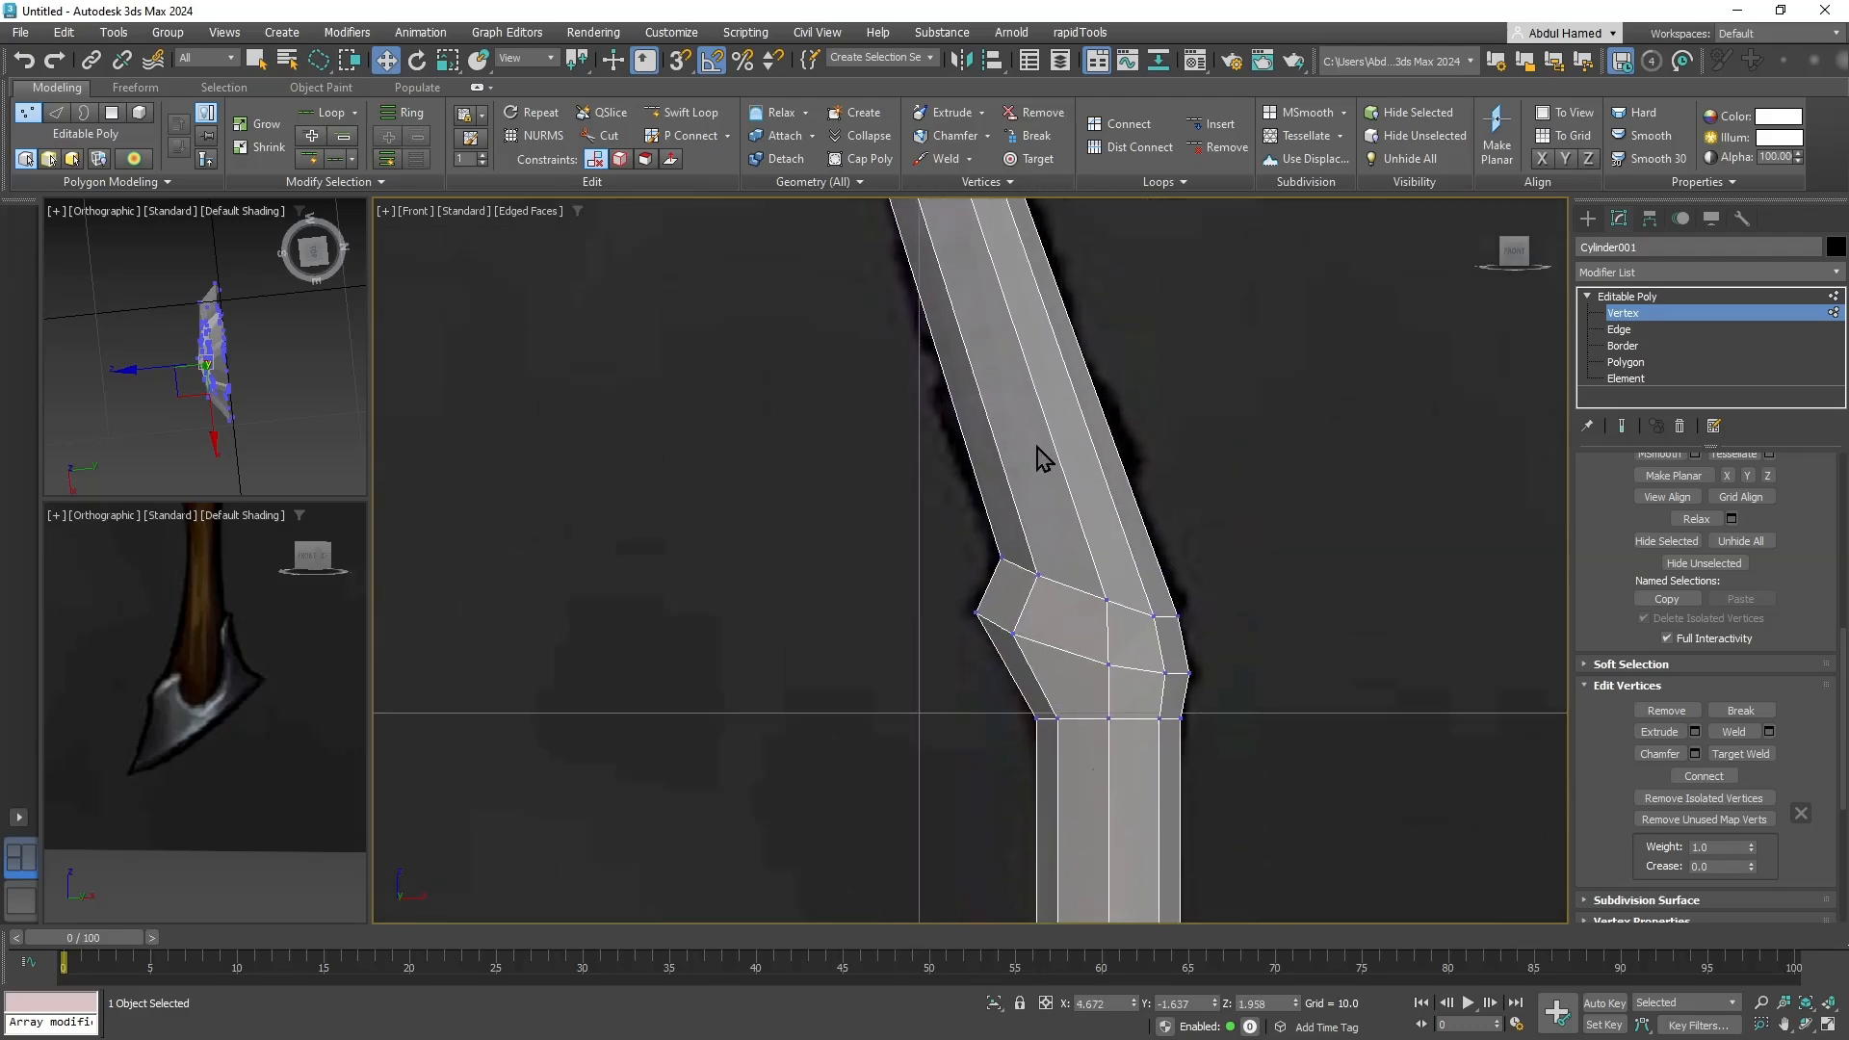
pyautogui.moveTo(1045, 460); pyautogui.dragTo(1055, 696, button='middle')
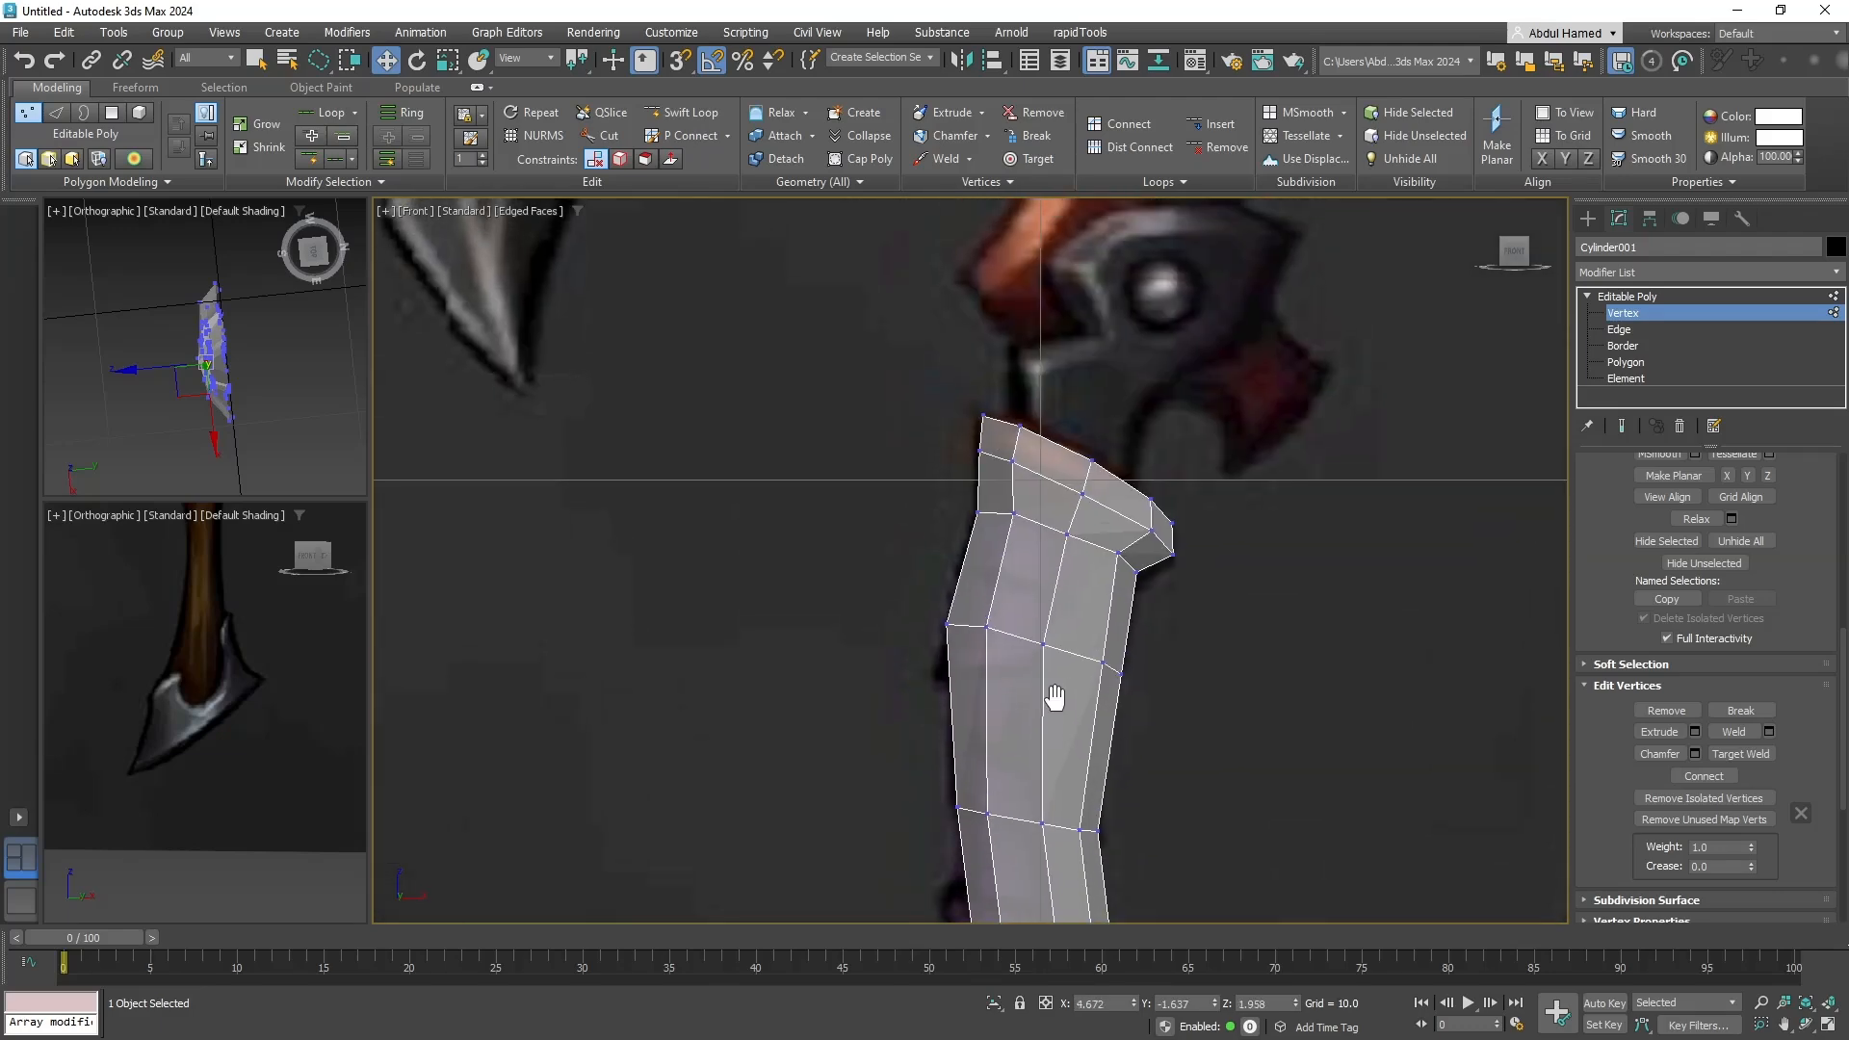
pyautogui.moveTo(1120, 579); pyautogui.dragTo(1173, 400, button='middle')
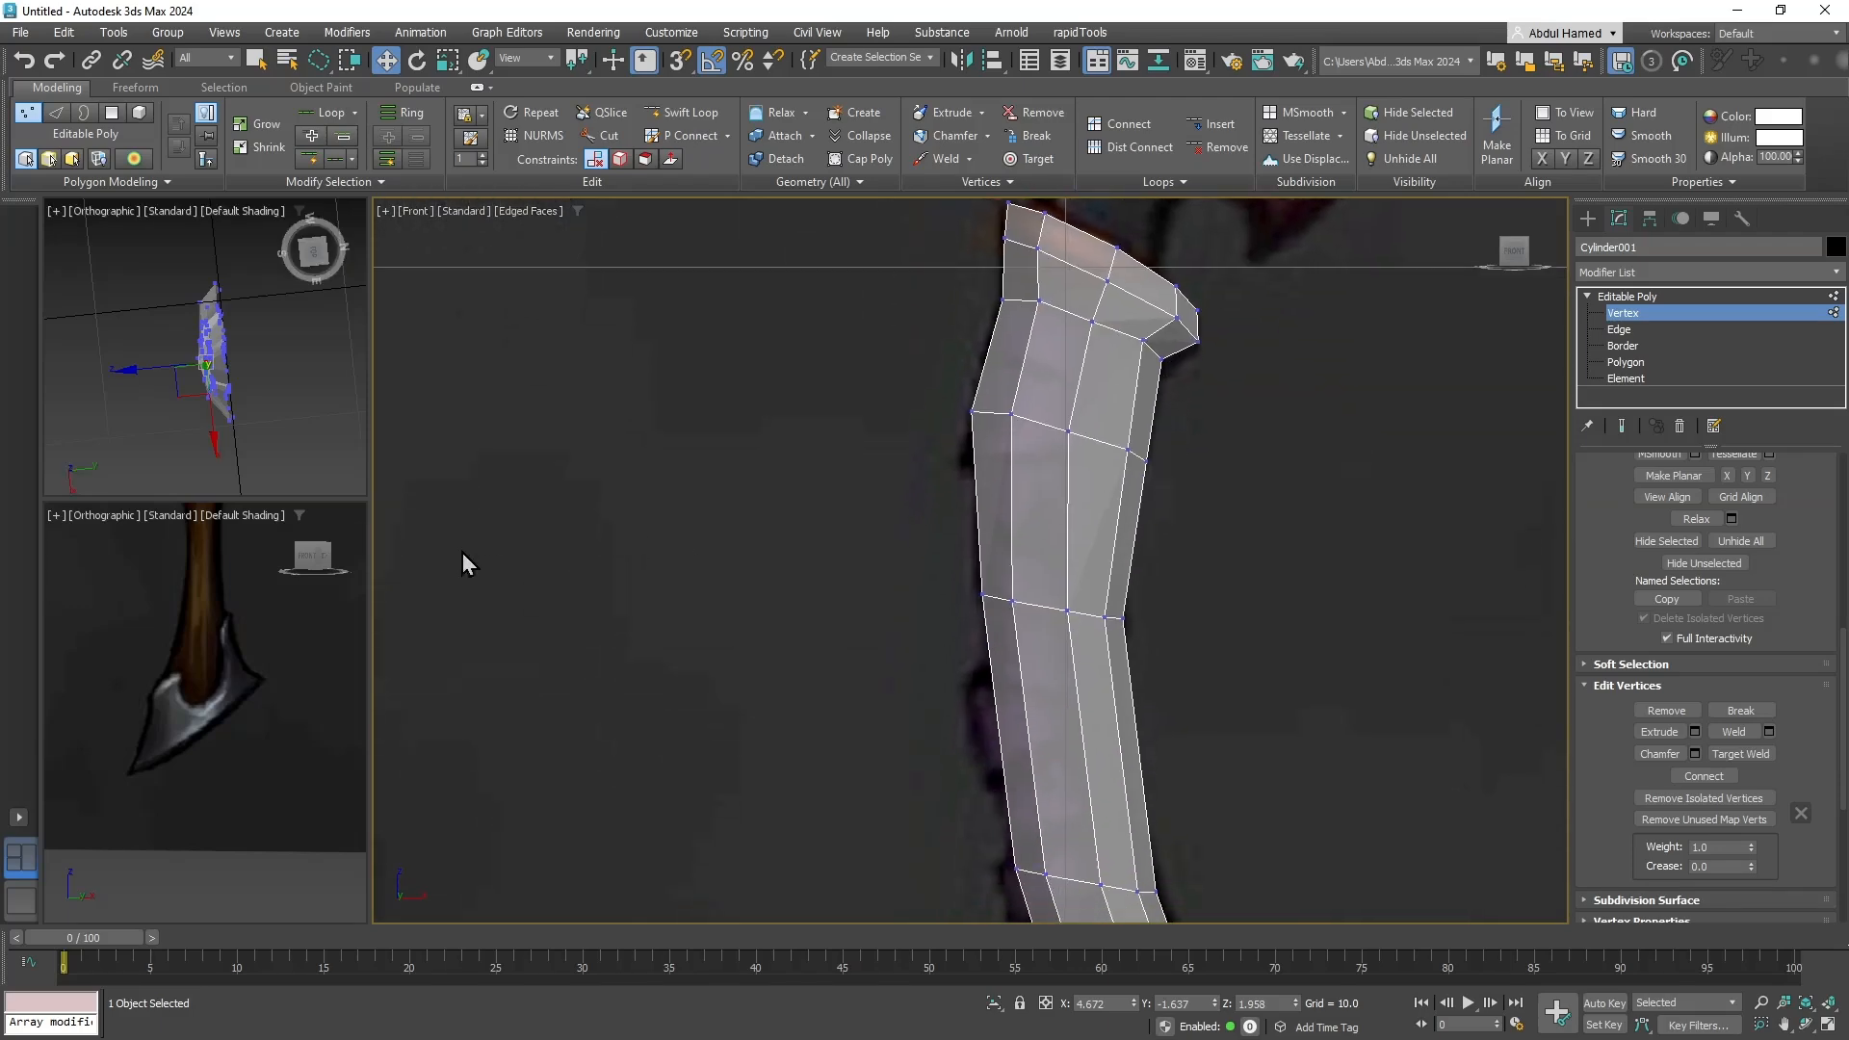
pyautogui.keyDown('alt'); pyautogui.moveTo(1168, 611); pyautogui.dragTo(1145, 545, button='middle'); pyautogui.keyUp('alt')
pyautogui.click(1628, 295)
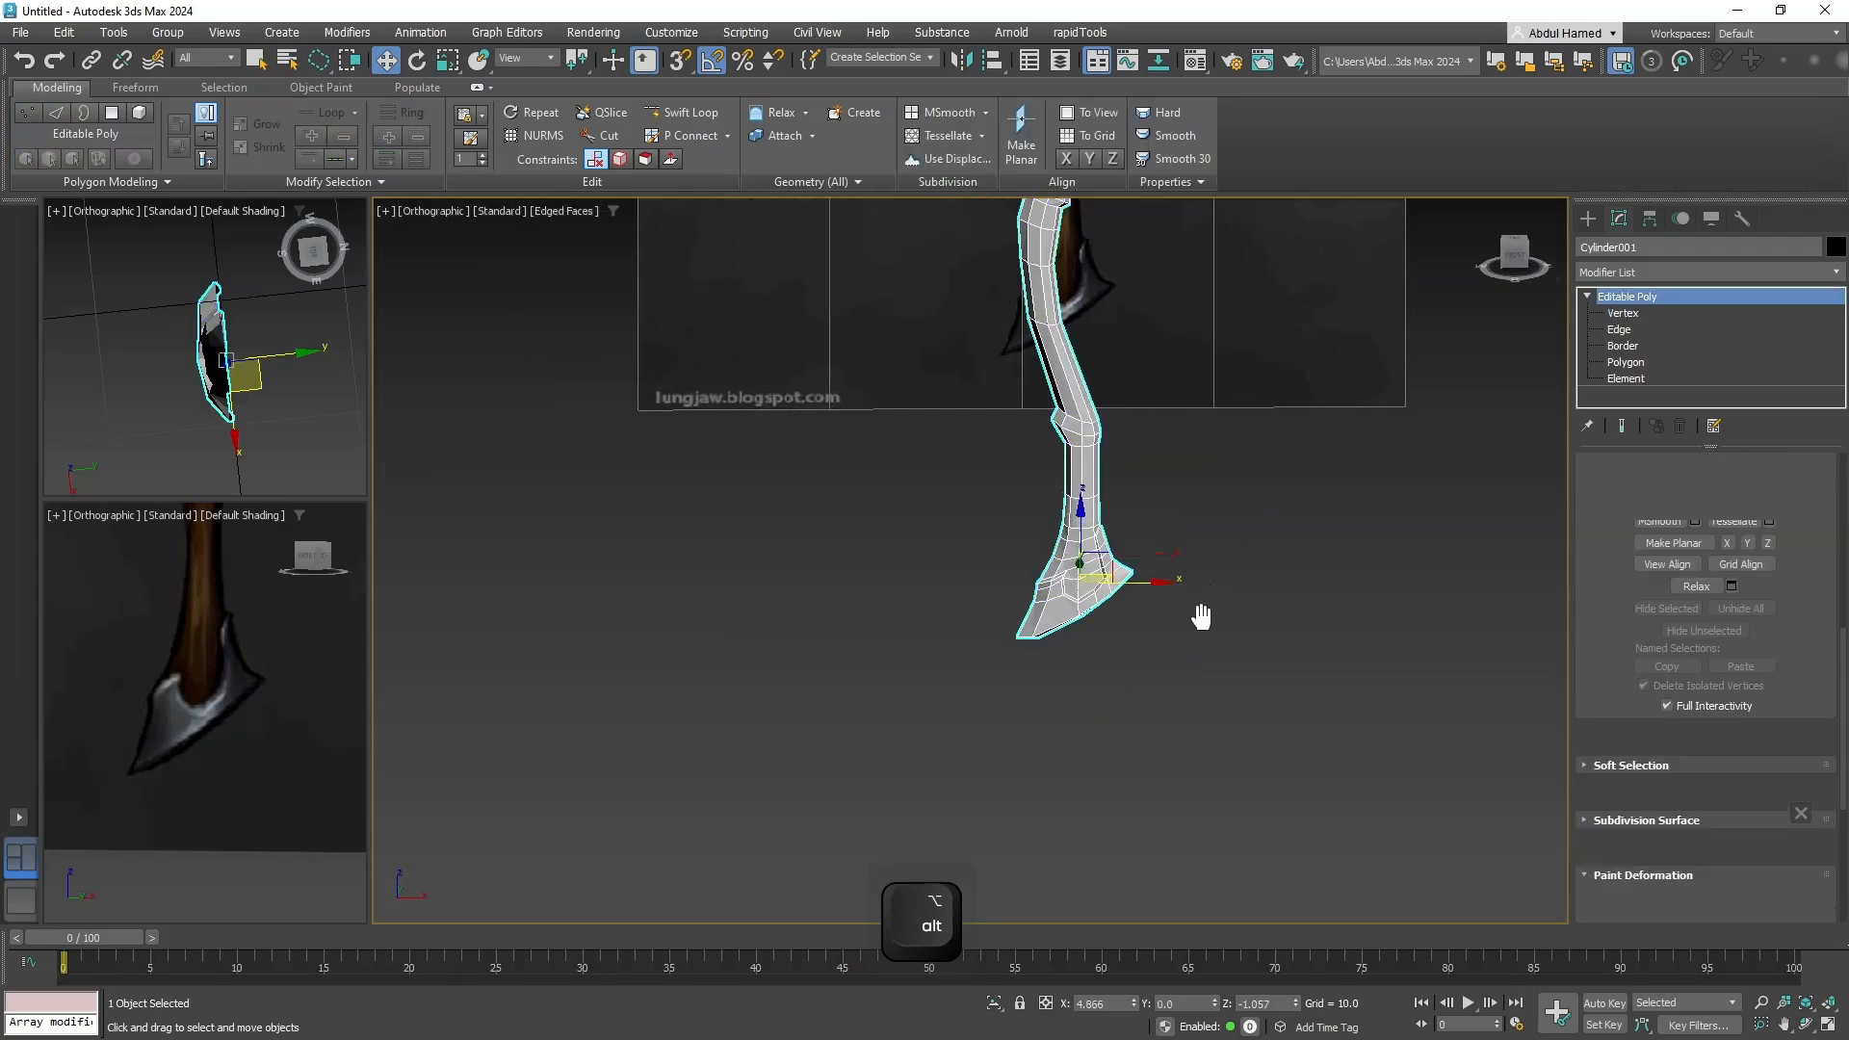
pyautogui.scroll(5, 1201, 611)
pyautogui.keyDown('alt'); pyautogui.moveTo(1065, 718); pyautogui.dragTo(1337, 541, button='middle'); pyautogui.keyUp('alt')
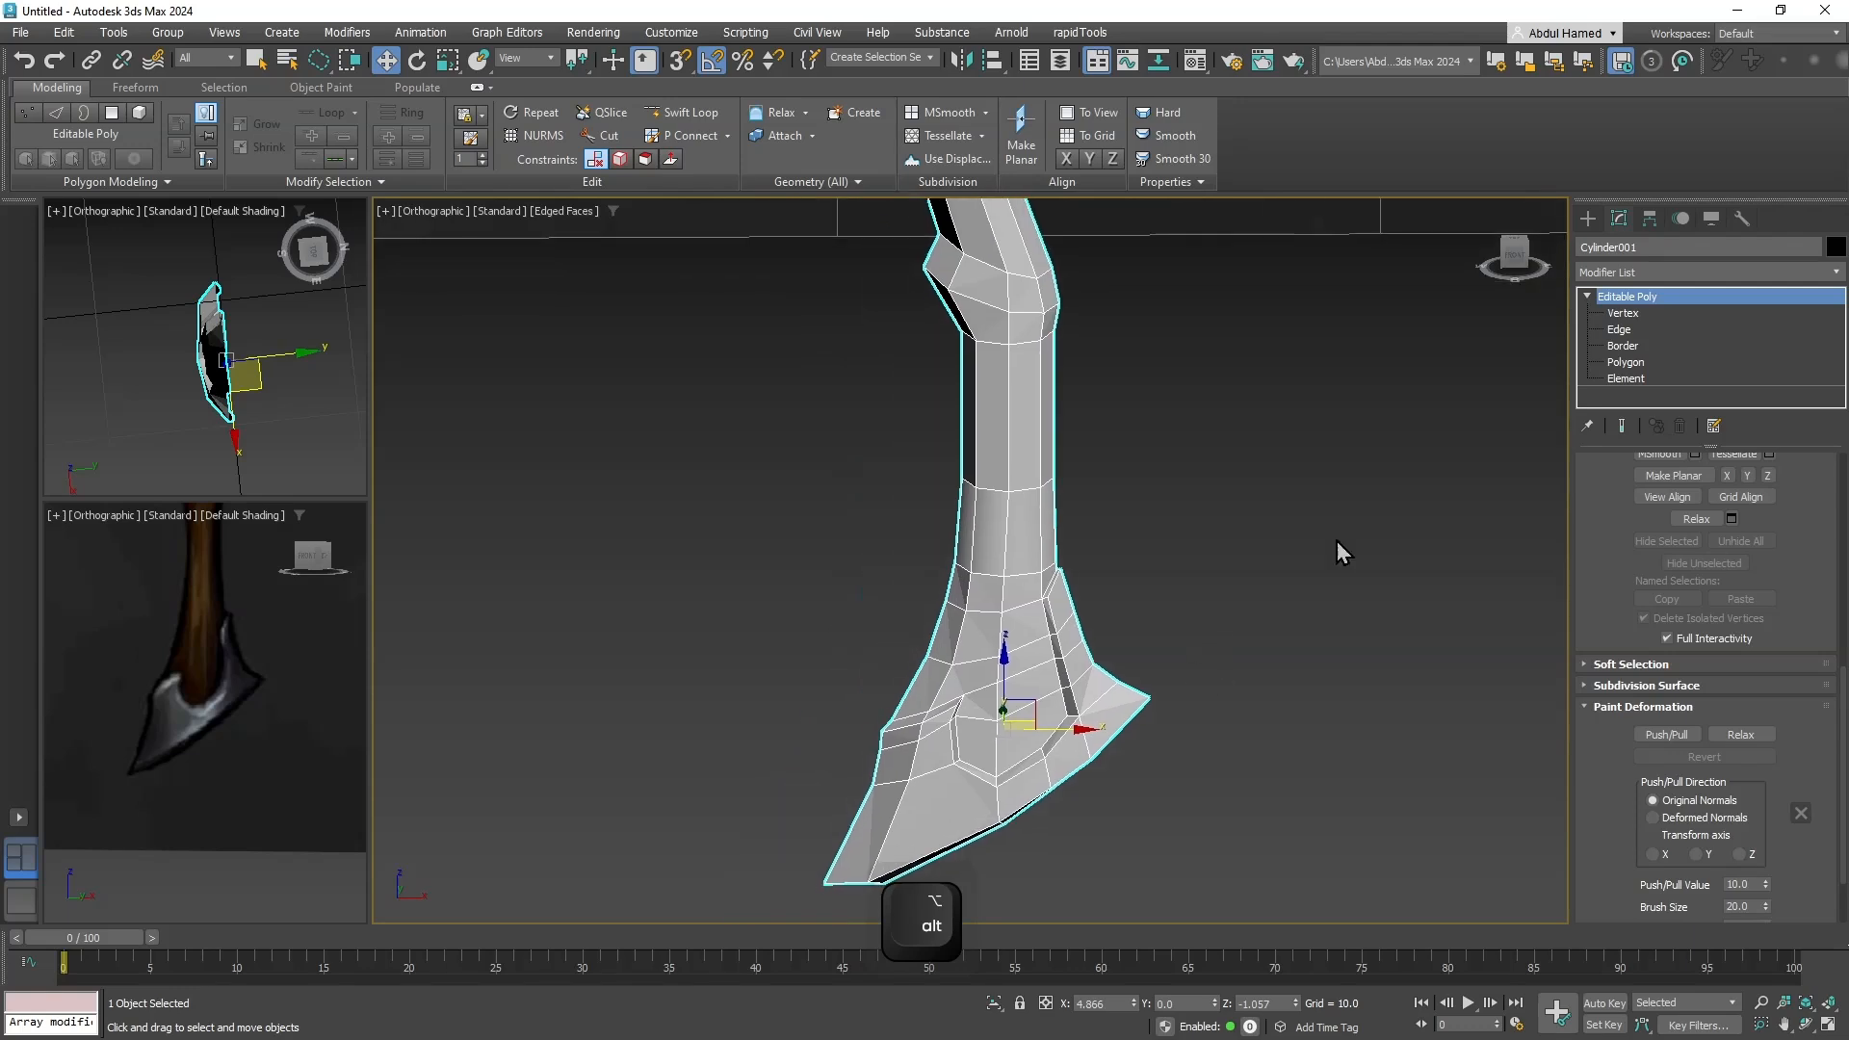
pyautogui.click(1646, 271)
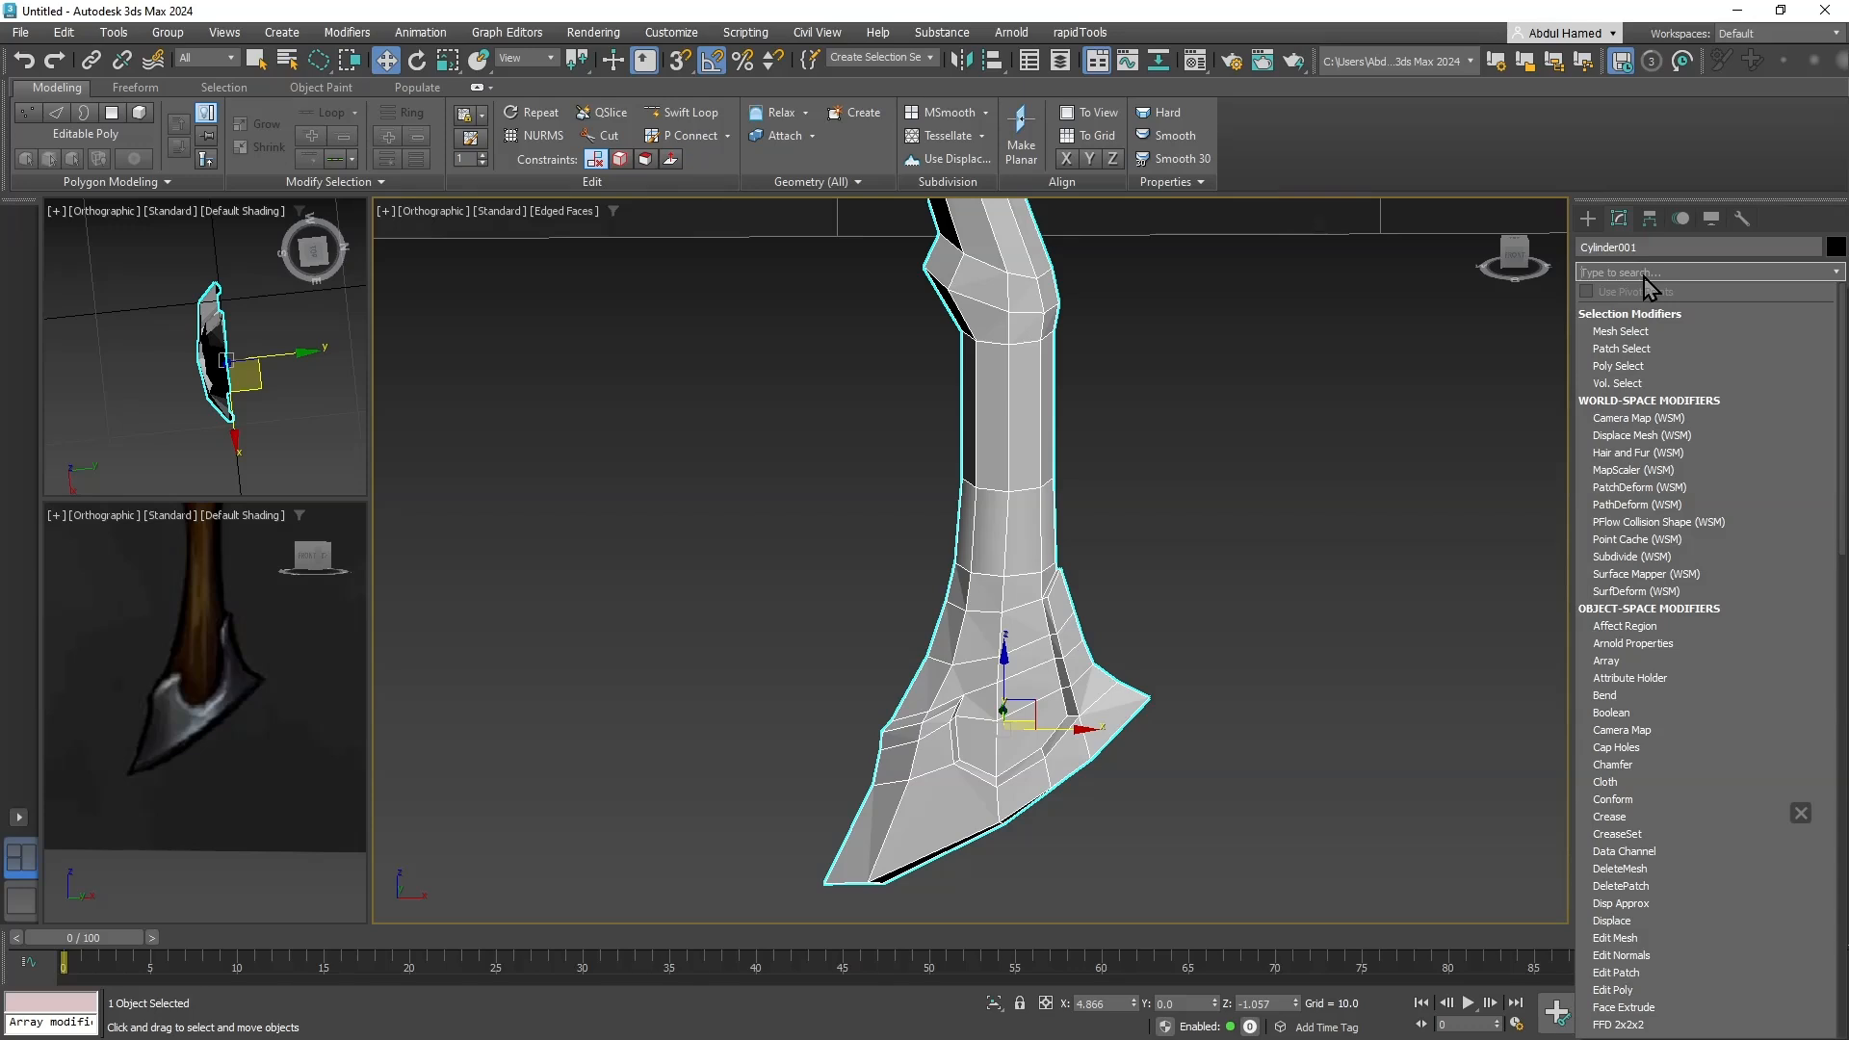
pyautogui.write('un')
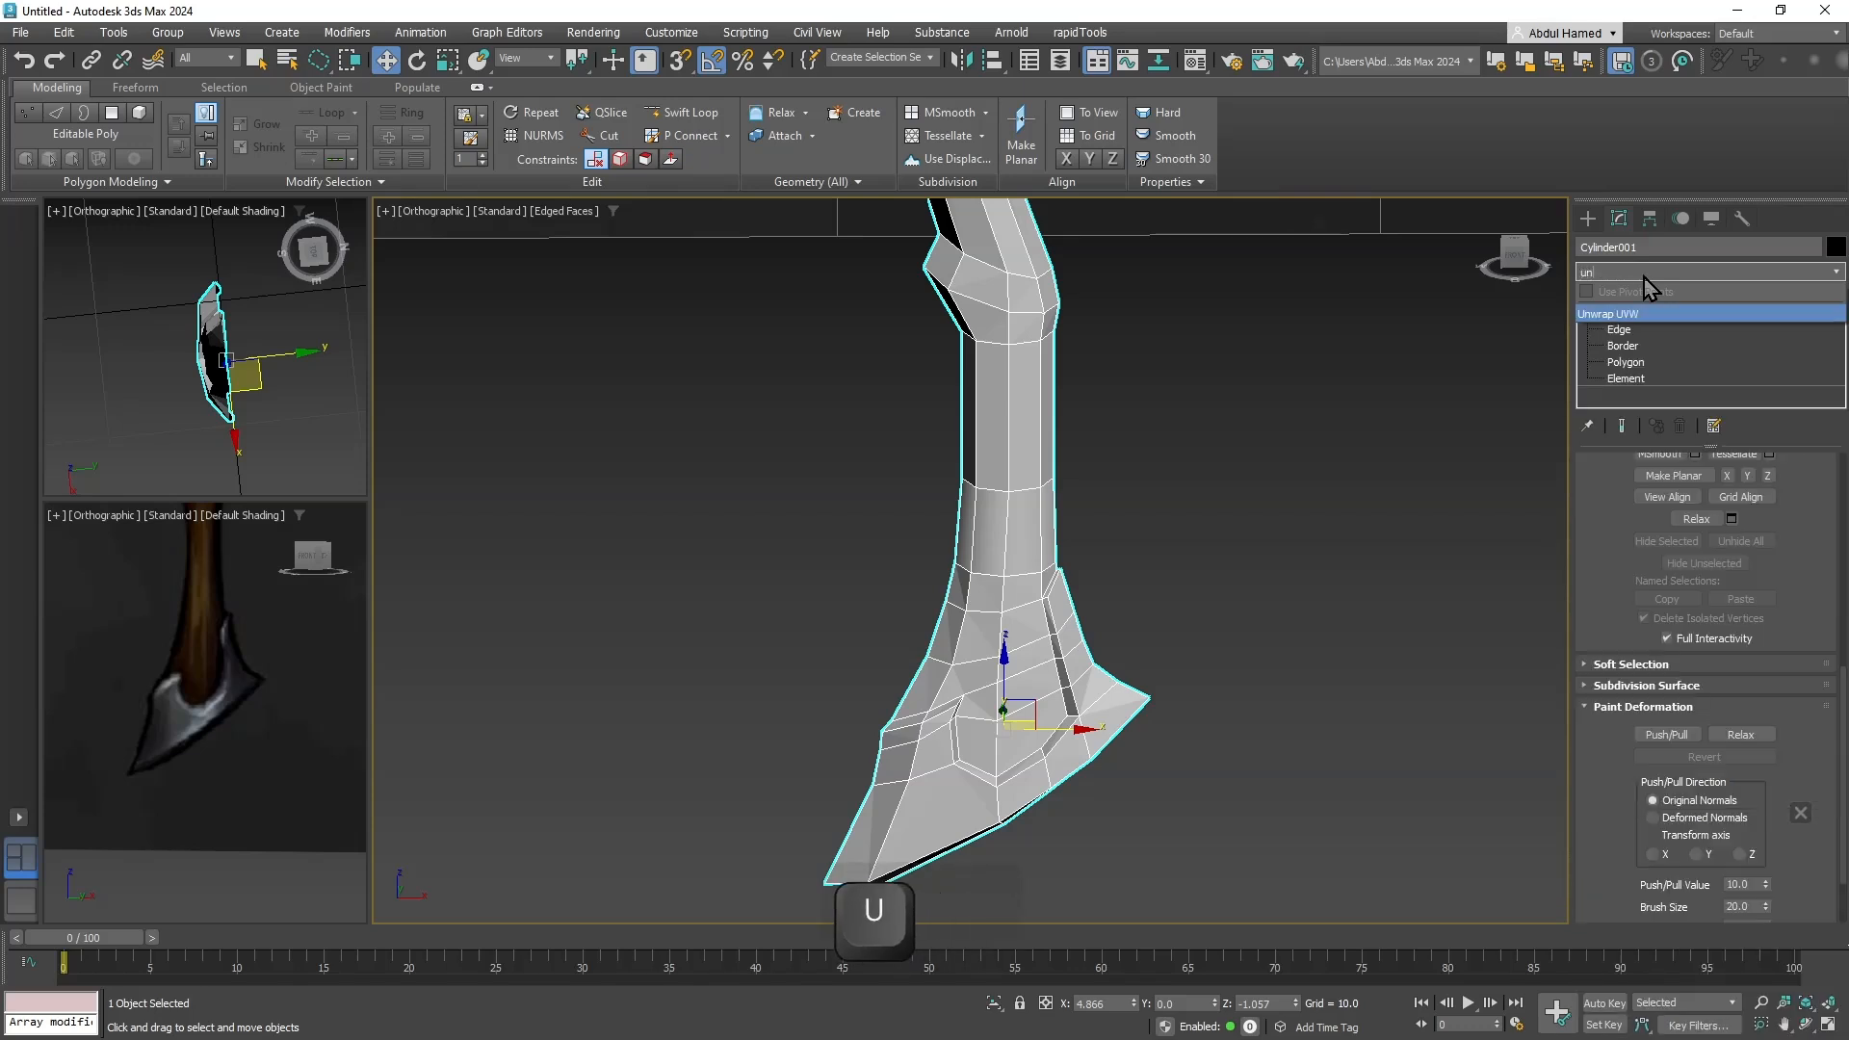
pyautogui.press('Return')
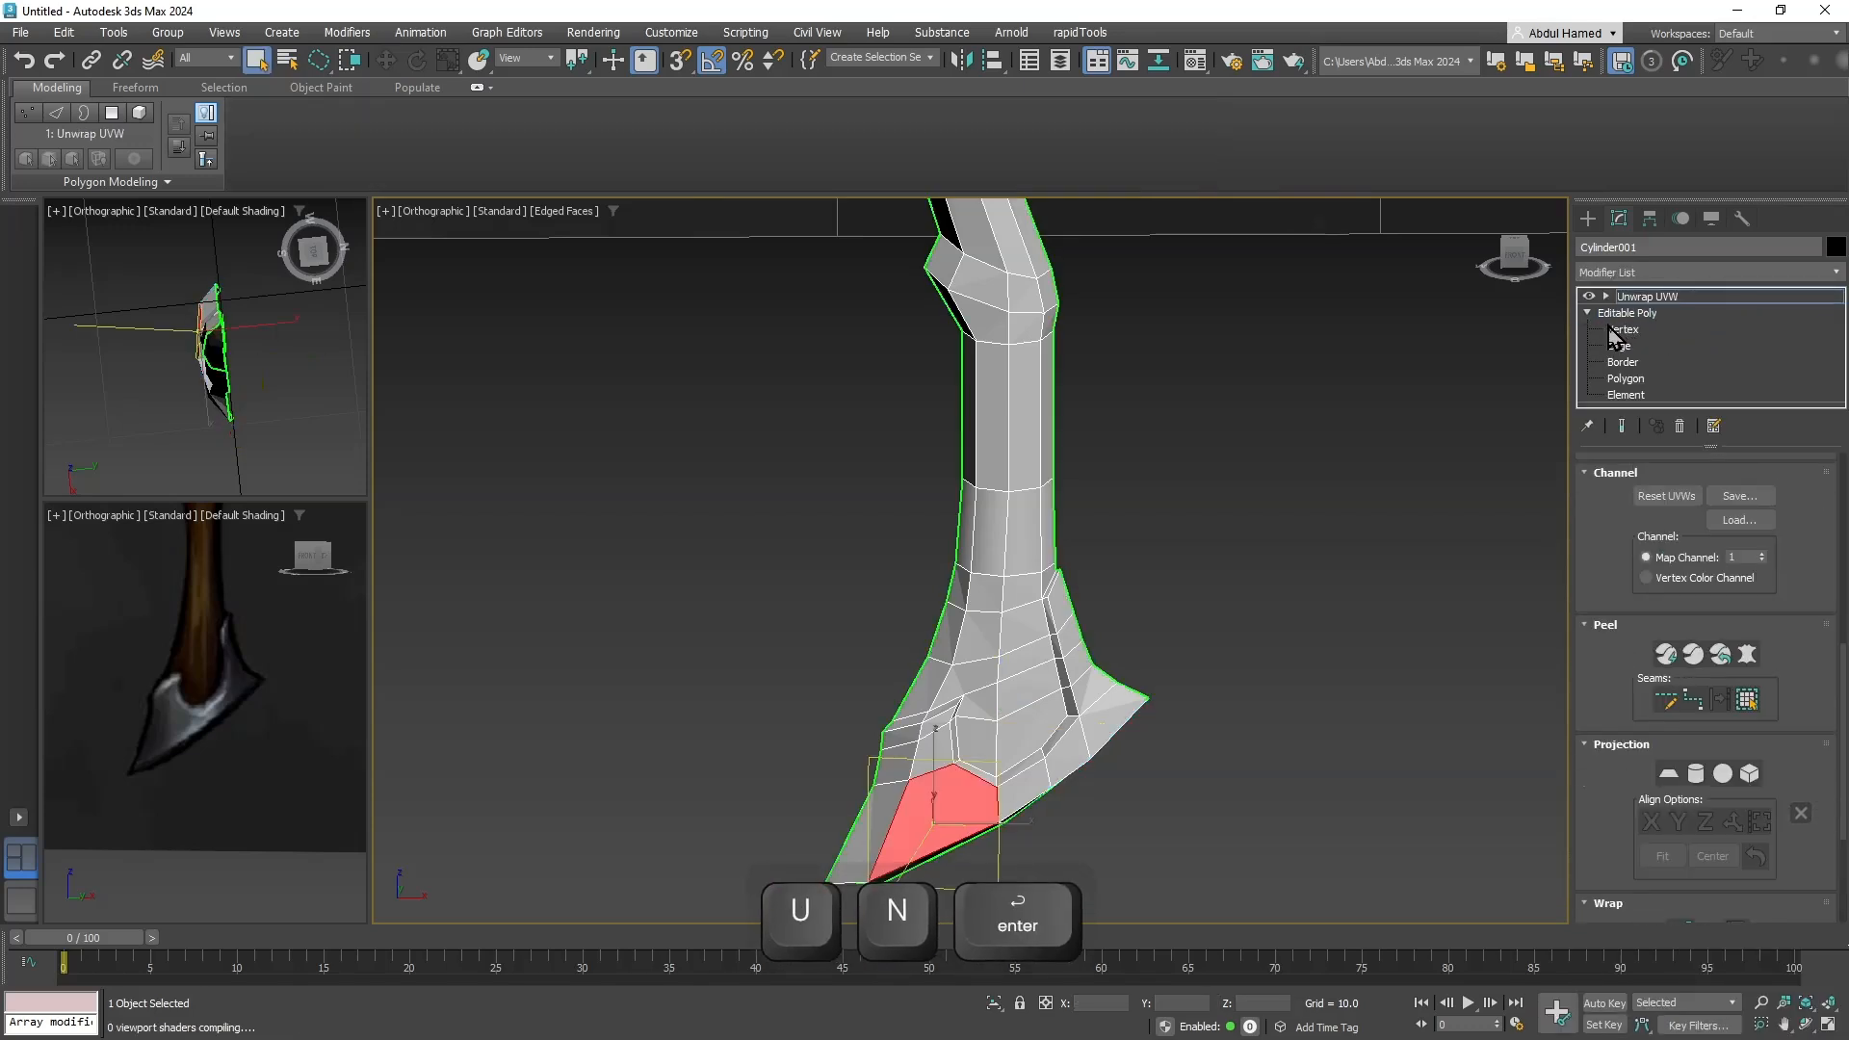
# Try a cylindrical projection on the selected lower blade polygon and check its UVs in the Edit UVWs window.
pyautogui.moveTo(1173, 726)
pyautogui.keyDown('alt'); pyautogui.mouseDown(button='middle')
pyautogui.moveTo(1175, 745)
pyautogui.moveTo(1205, 730)
pyautogui.mouseUp(button='middle'); pyautogui.keyUp('alt')
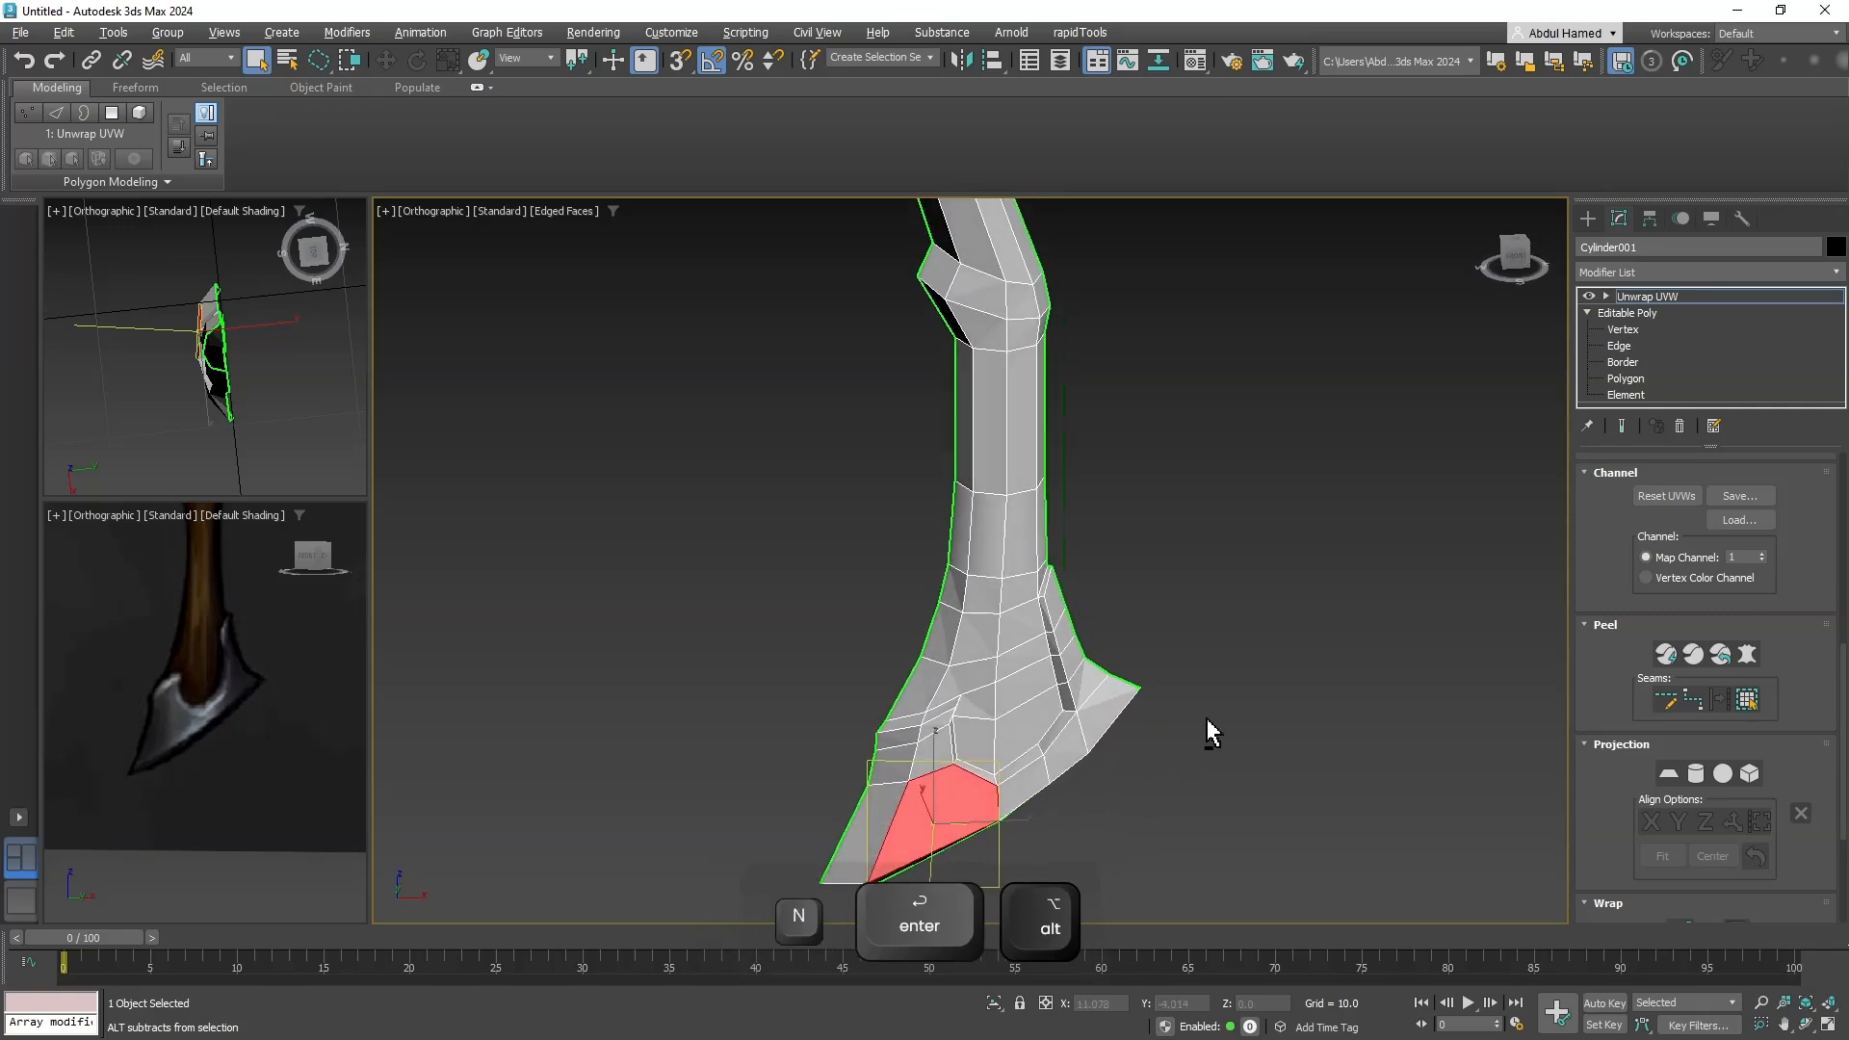
pyautogui.scroll(-3, 1810, 548)
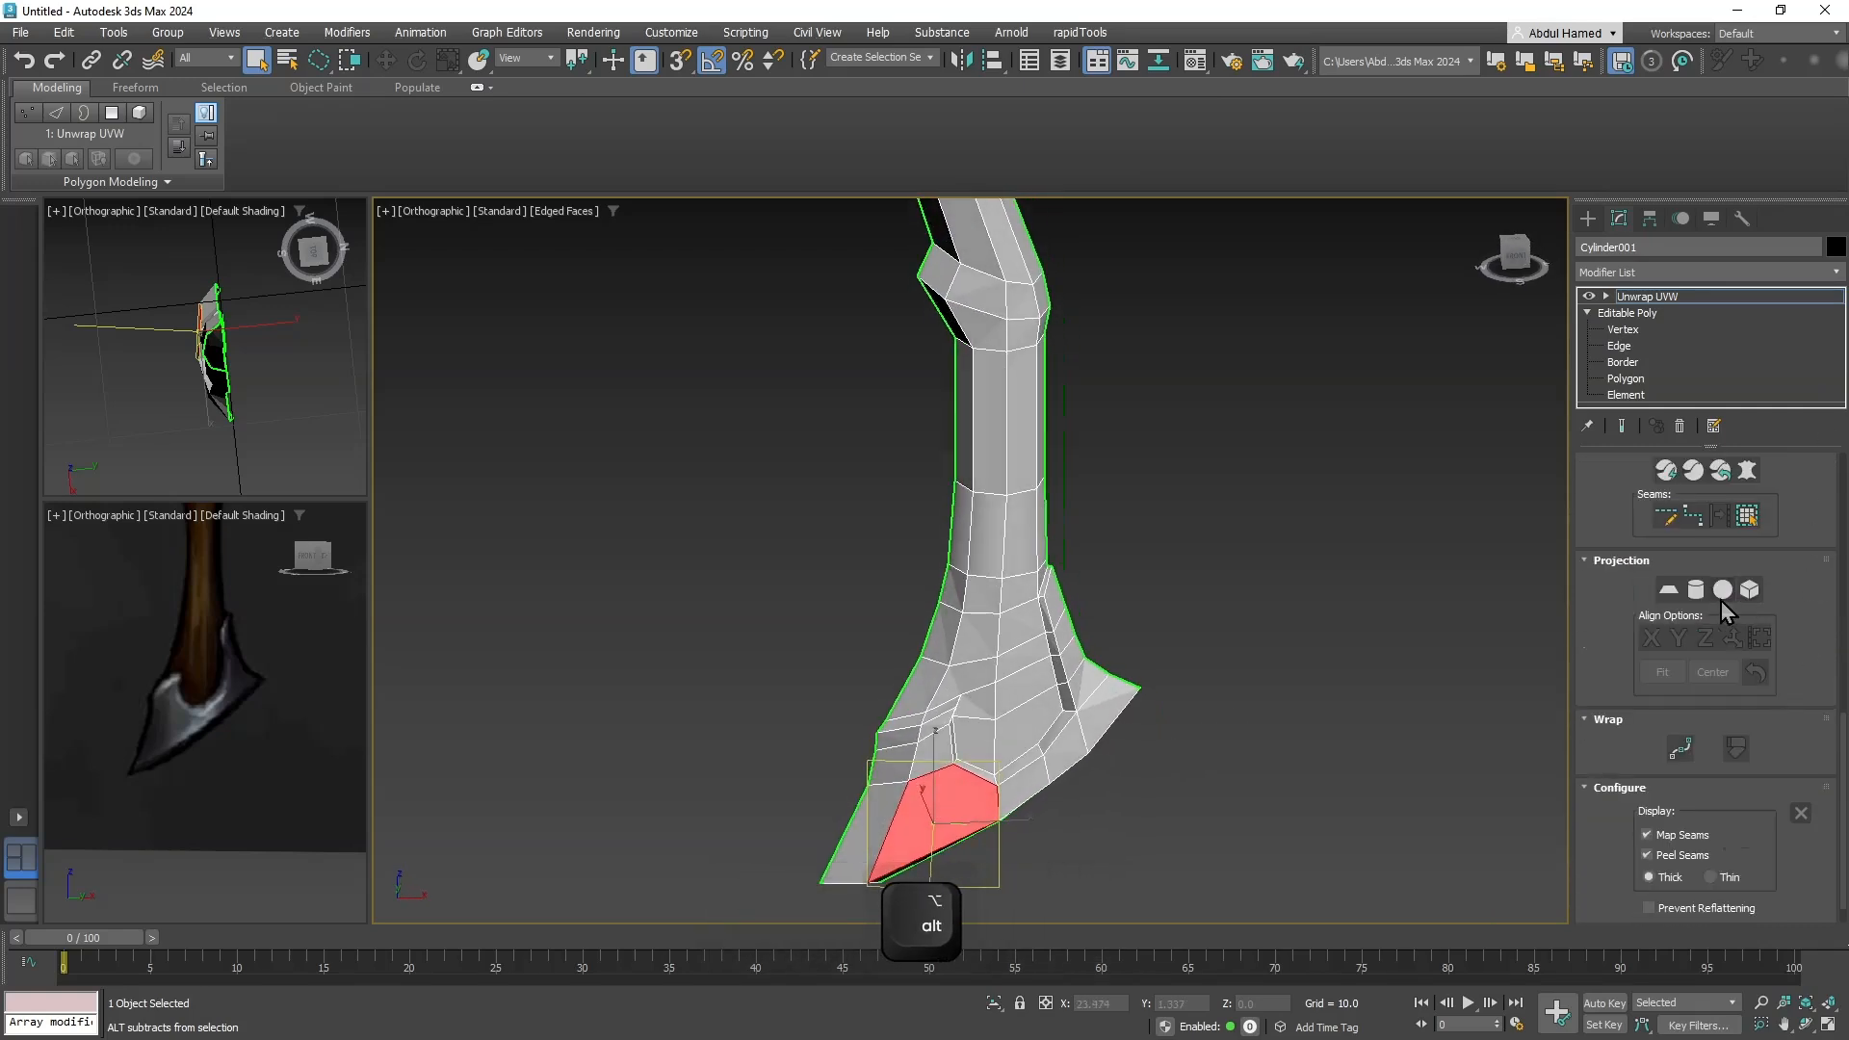
pyautogui.click(1689, 589)
pyautogui.moveTo(1275, 592); pyautogui.dragTo(1251, 423, button='middle')
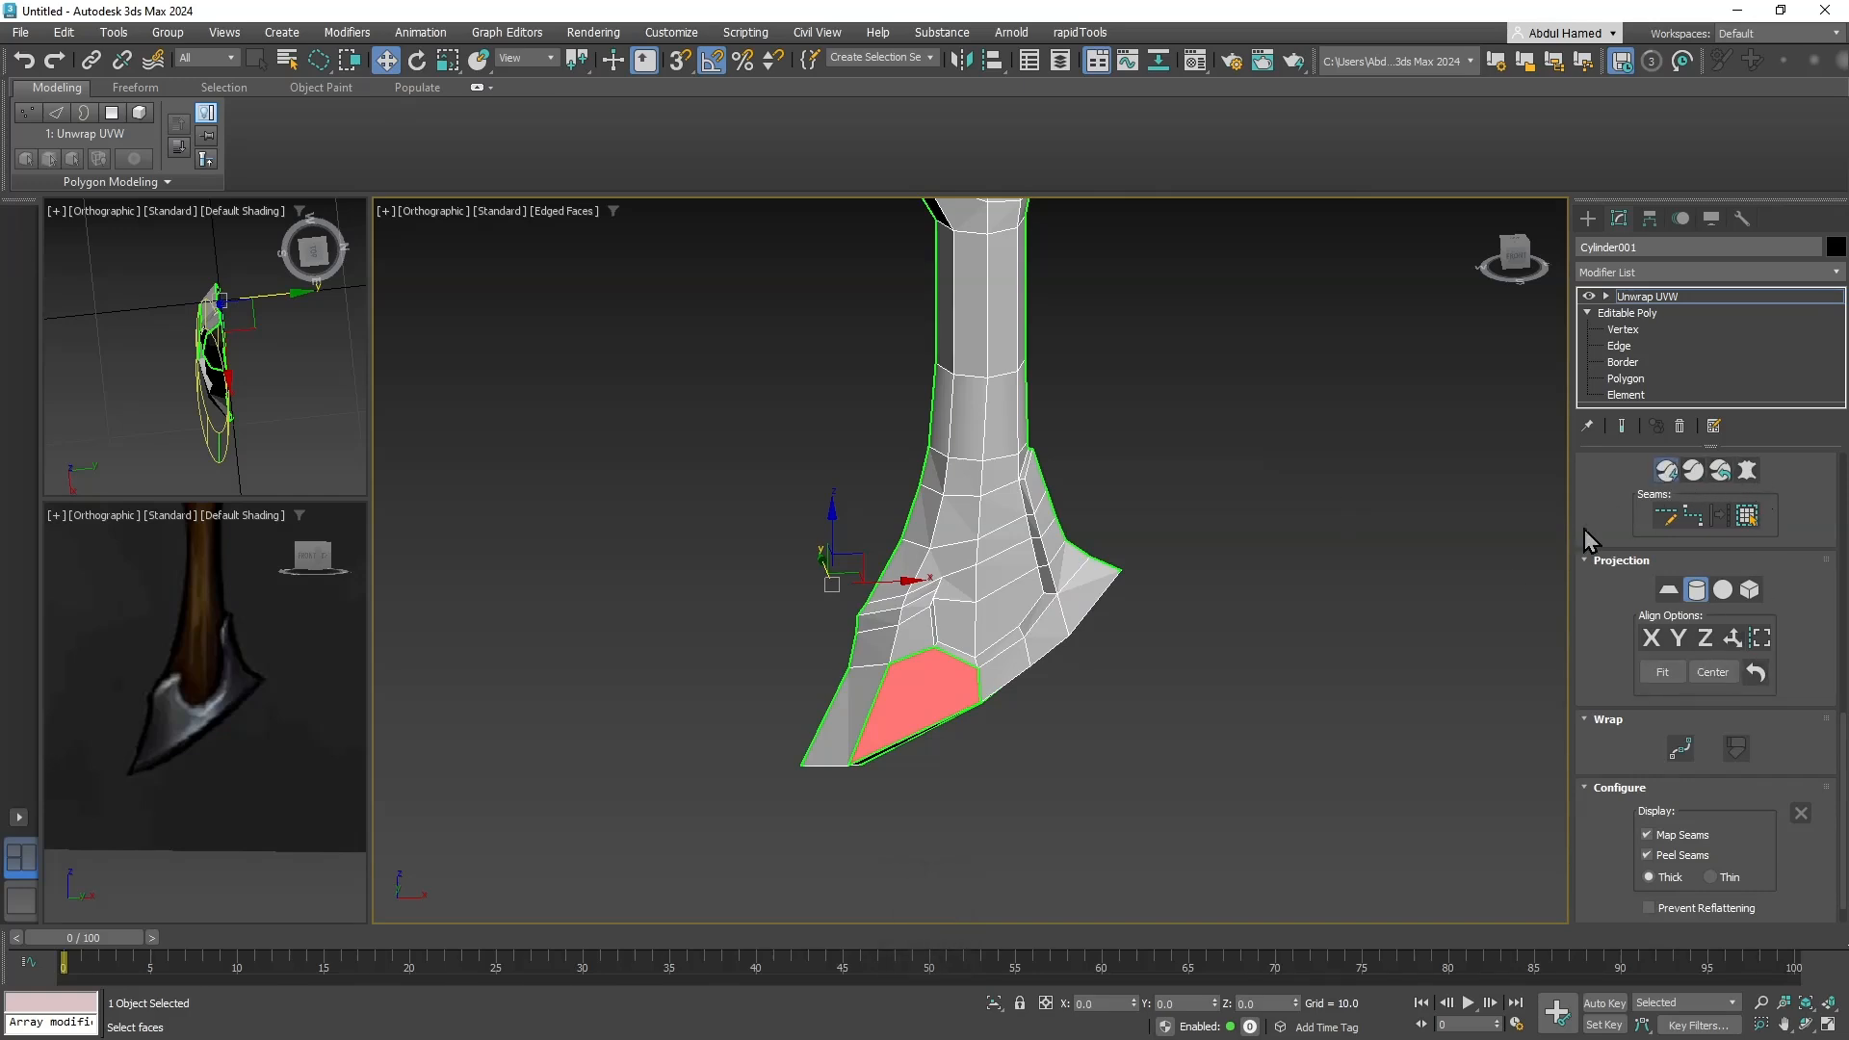
pyautogui.hotkey('ctrl', 'e')
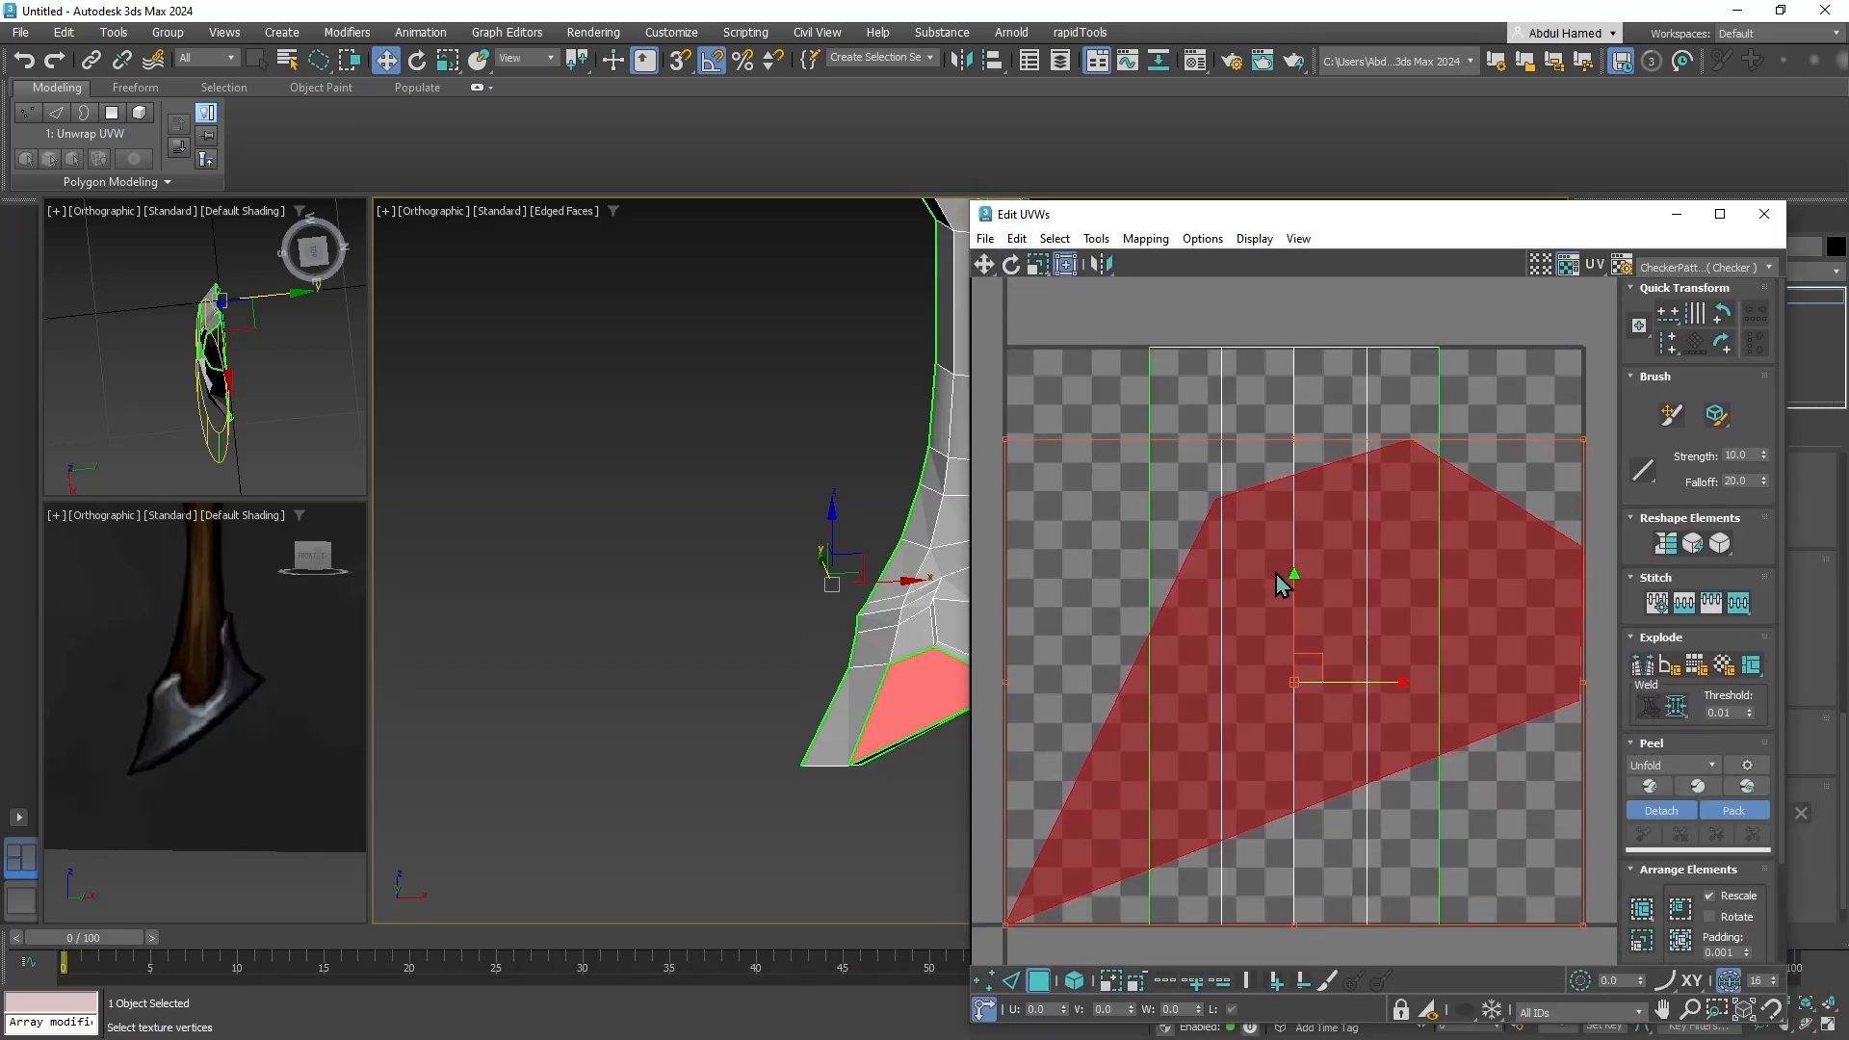
pyautogui.scroll(-8, 776, 602)
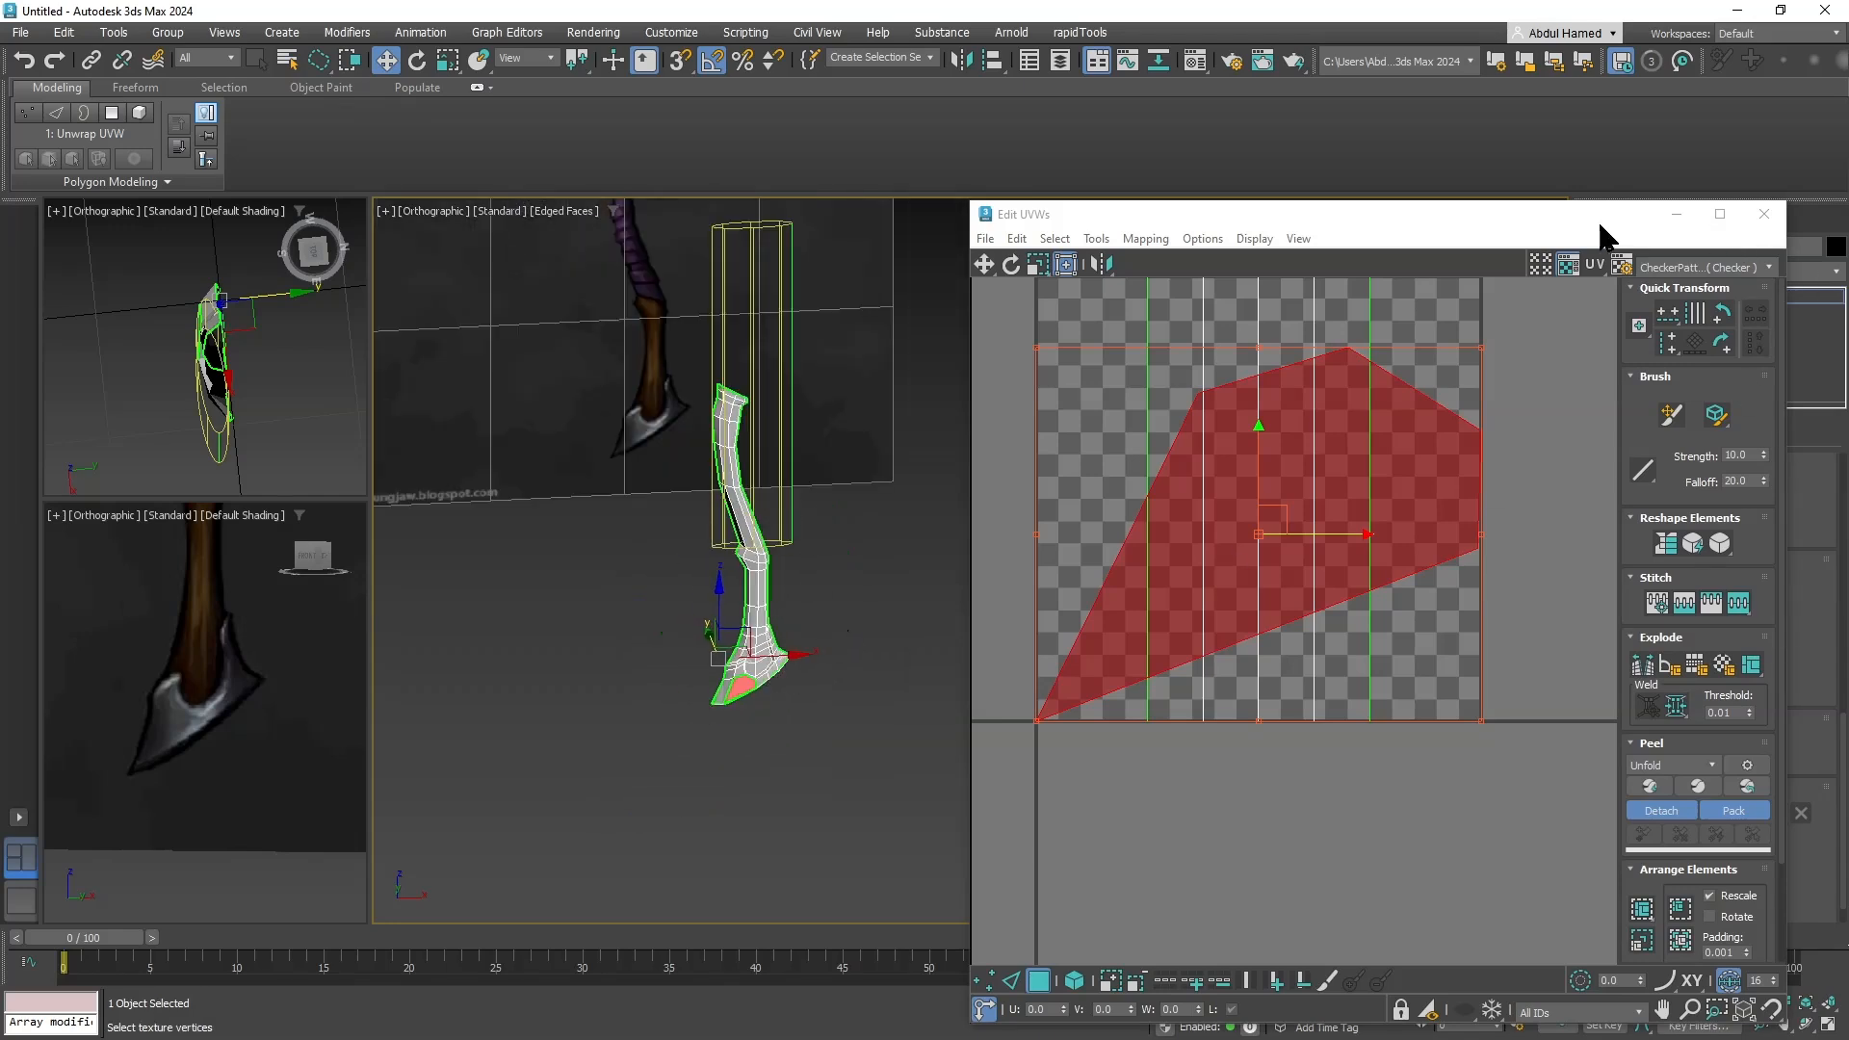
pyautogui.moveTo(1601, 228); pyautogui.dragTo(1406, 259)
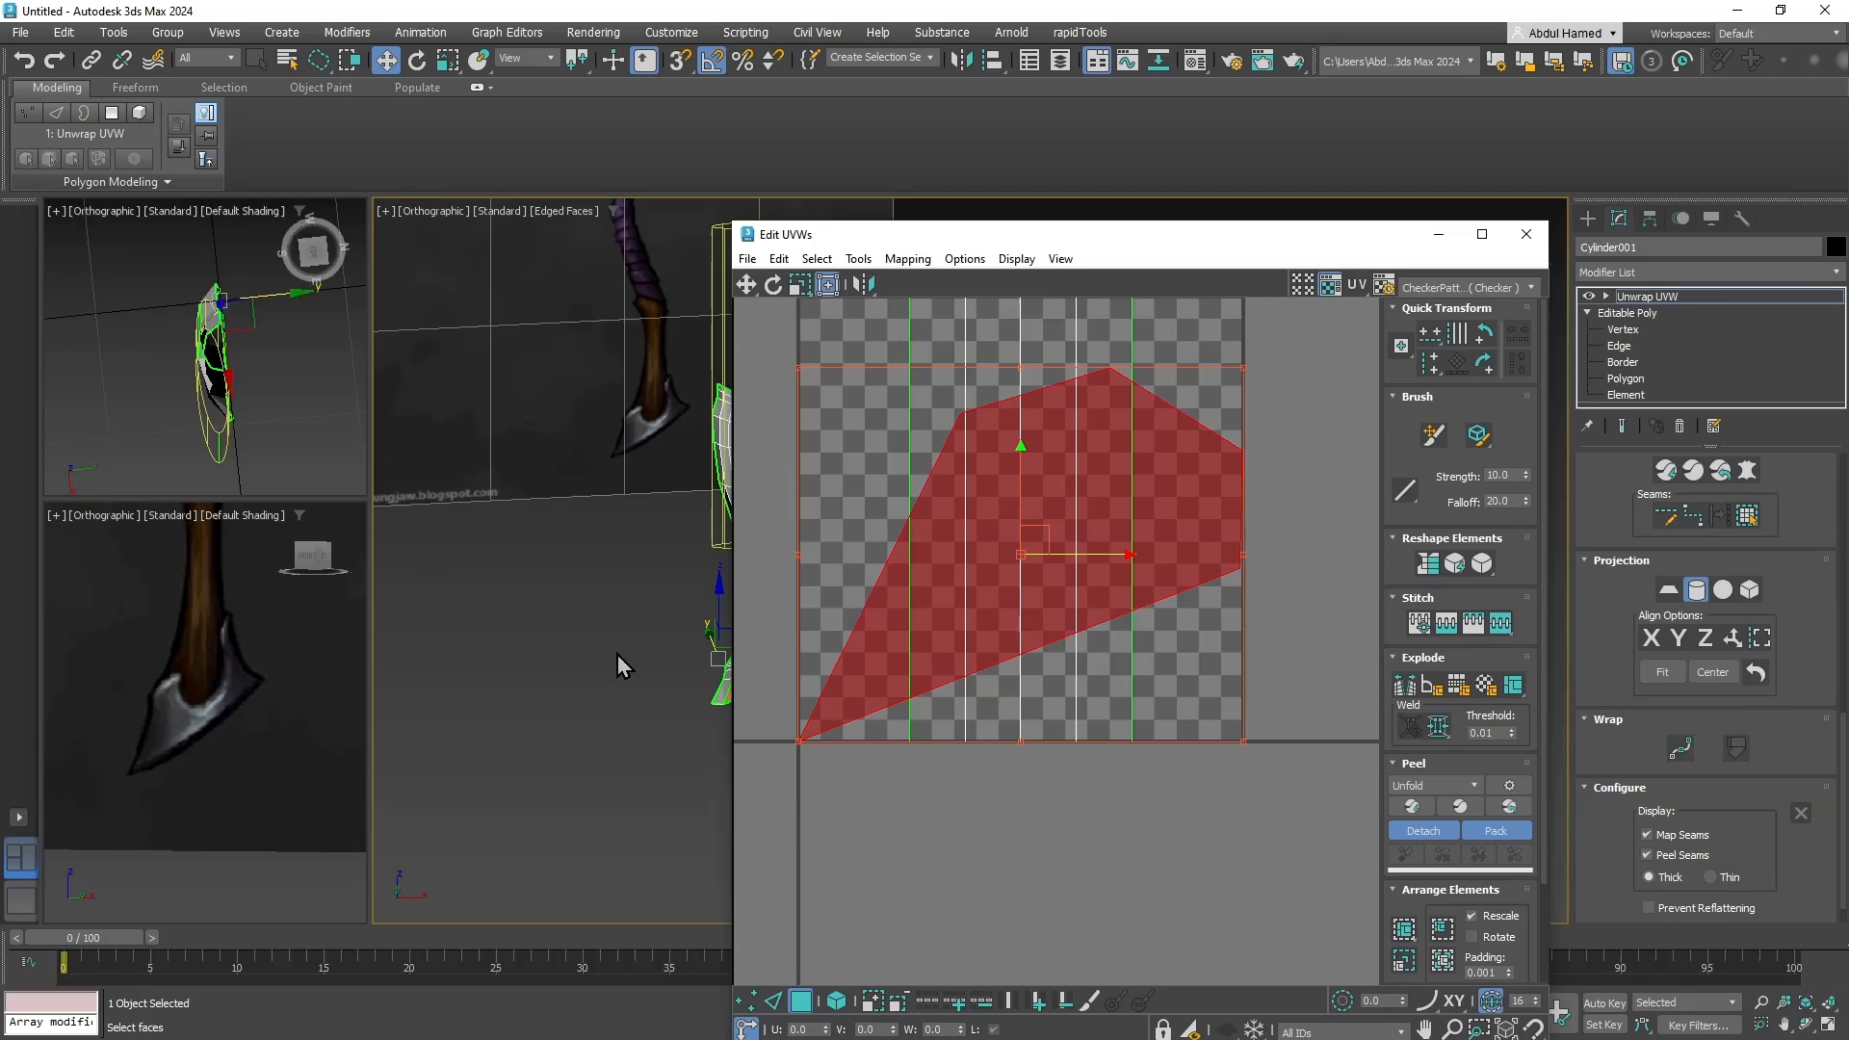
pyautogui.moveTo(724, 696); pyautogui.dragTo(620, 618, button='middle')
pyautogui.scroll(3, 577, 590)
pyautogui.scroll(5, 628, 622)
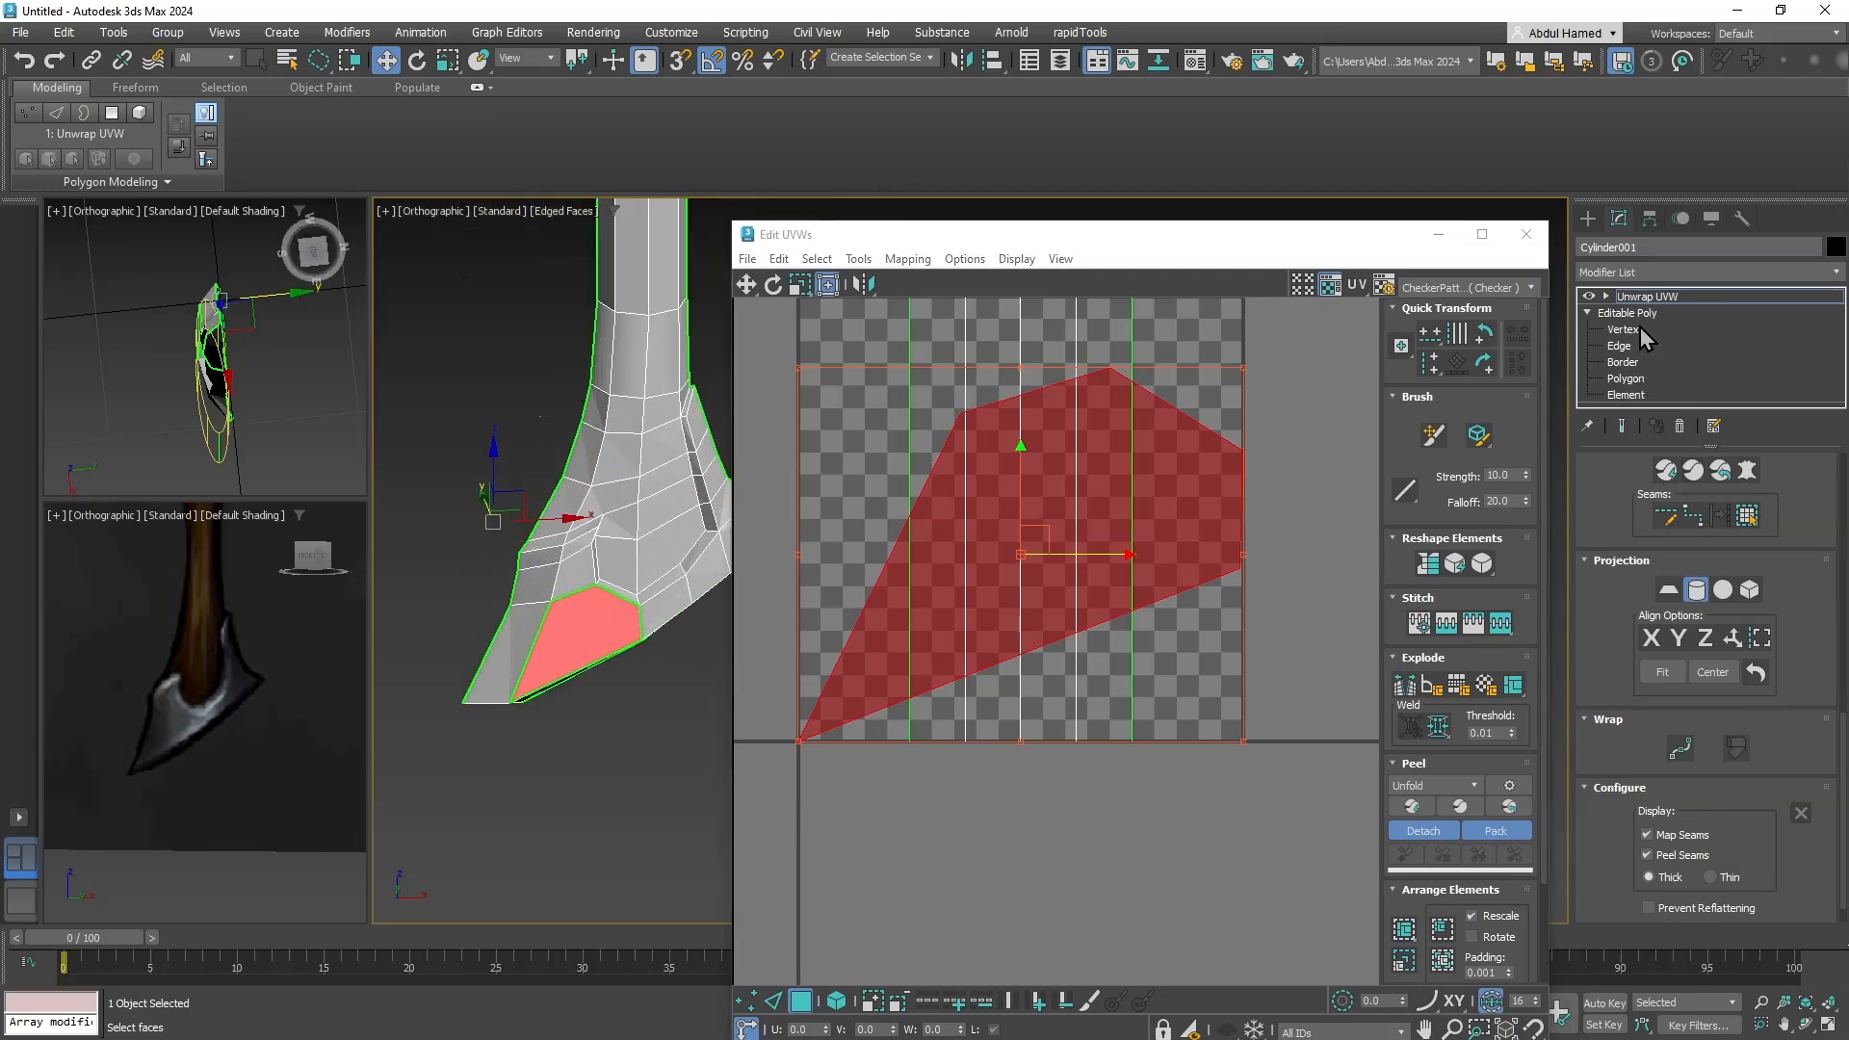
# Clear the blade polygon selection at the Editable Poly's Polygon level and return to the Unwrap UVW modifier.
pyautogui.click(1642, 314)
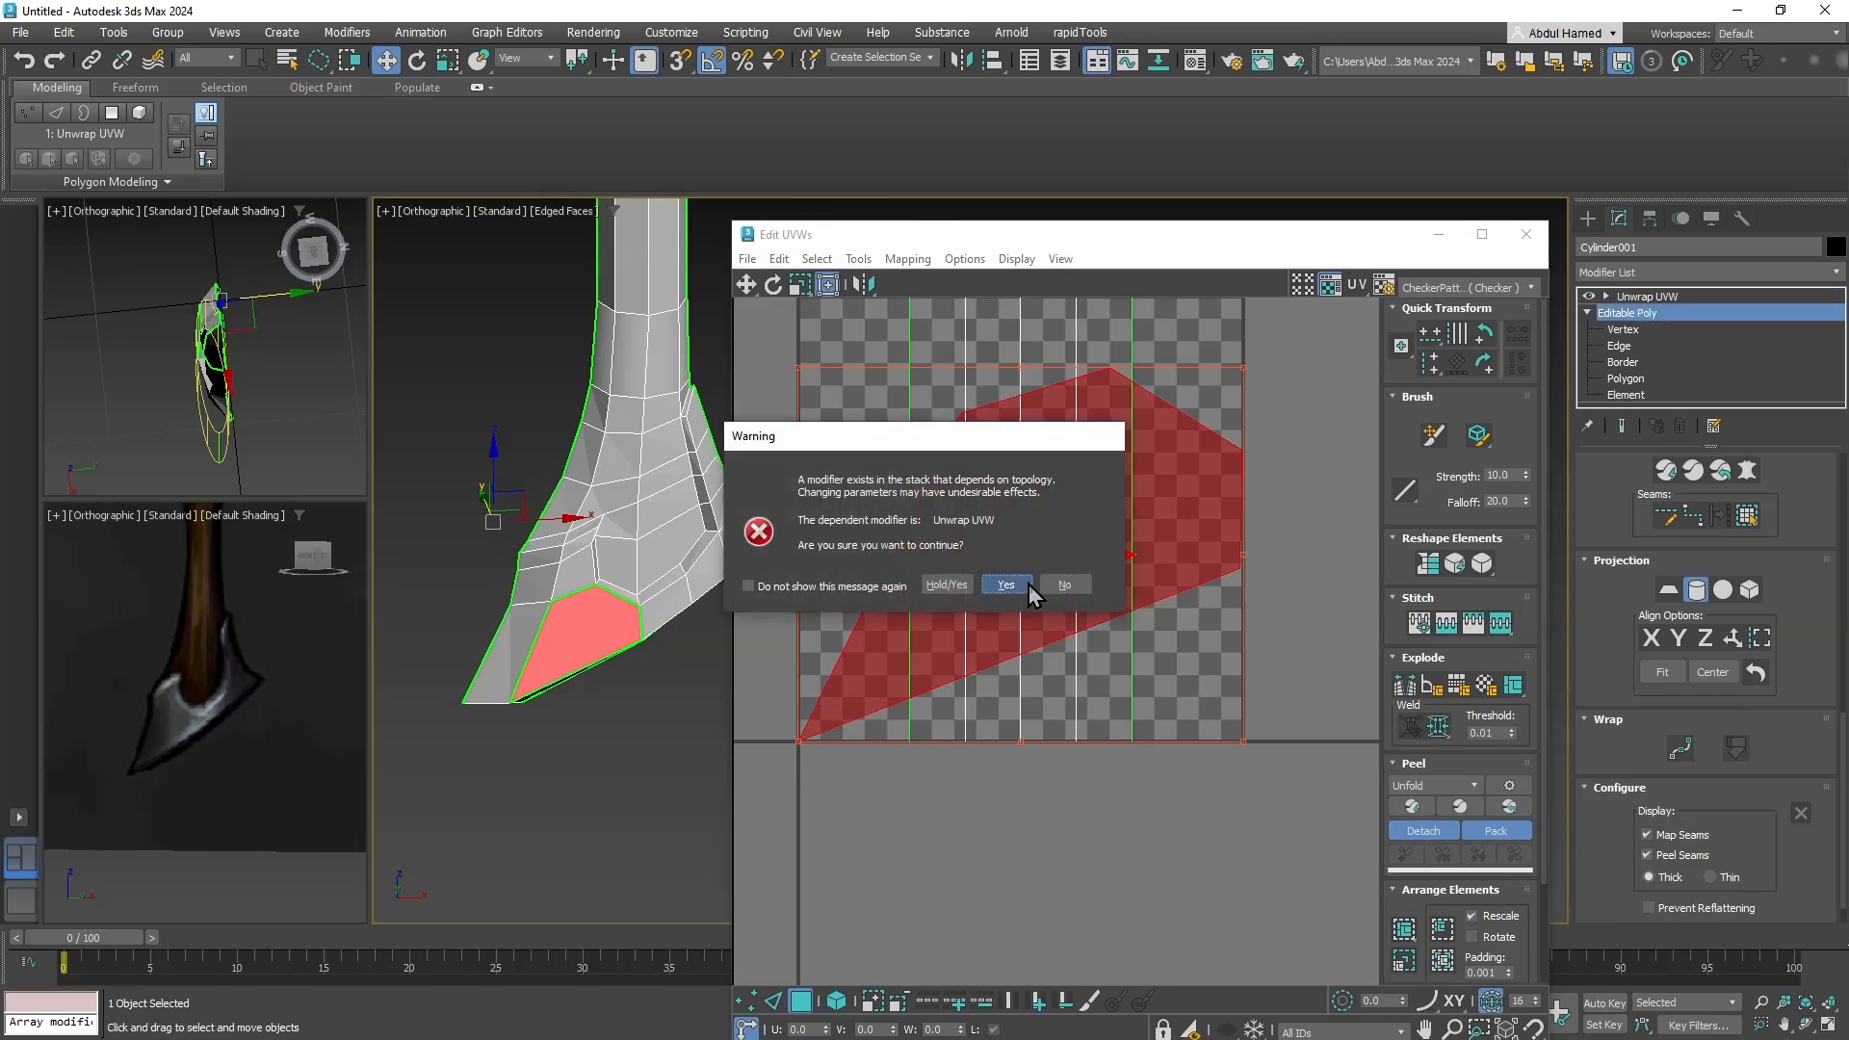
pyautogui.click(1006, 584)
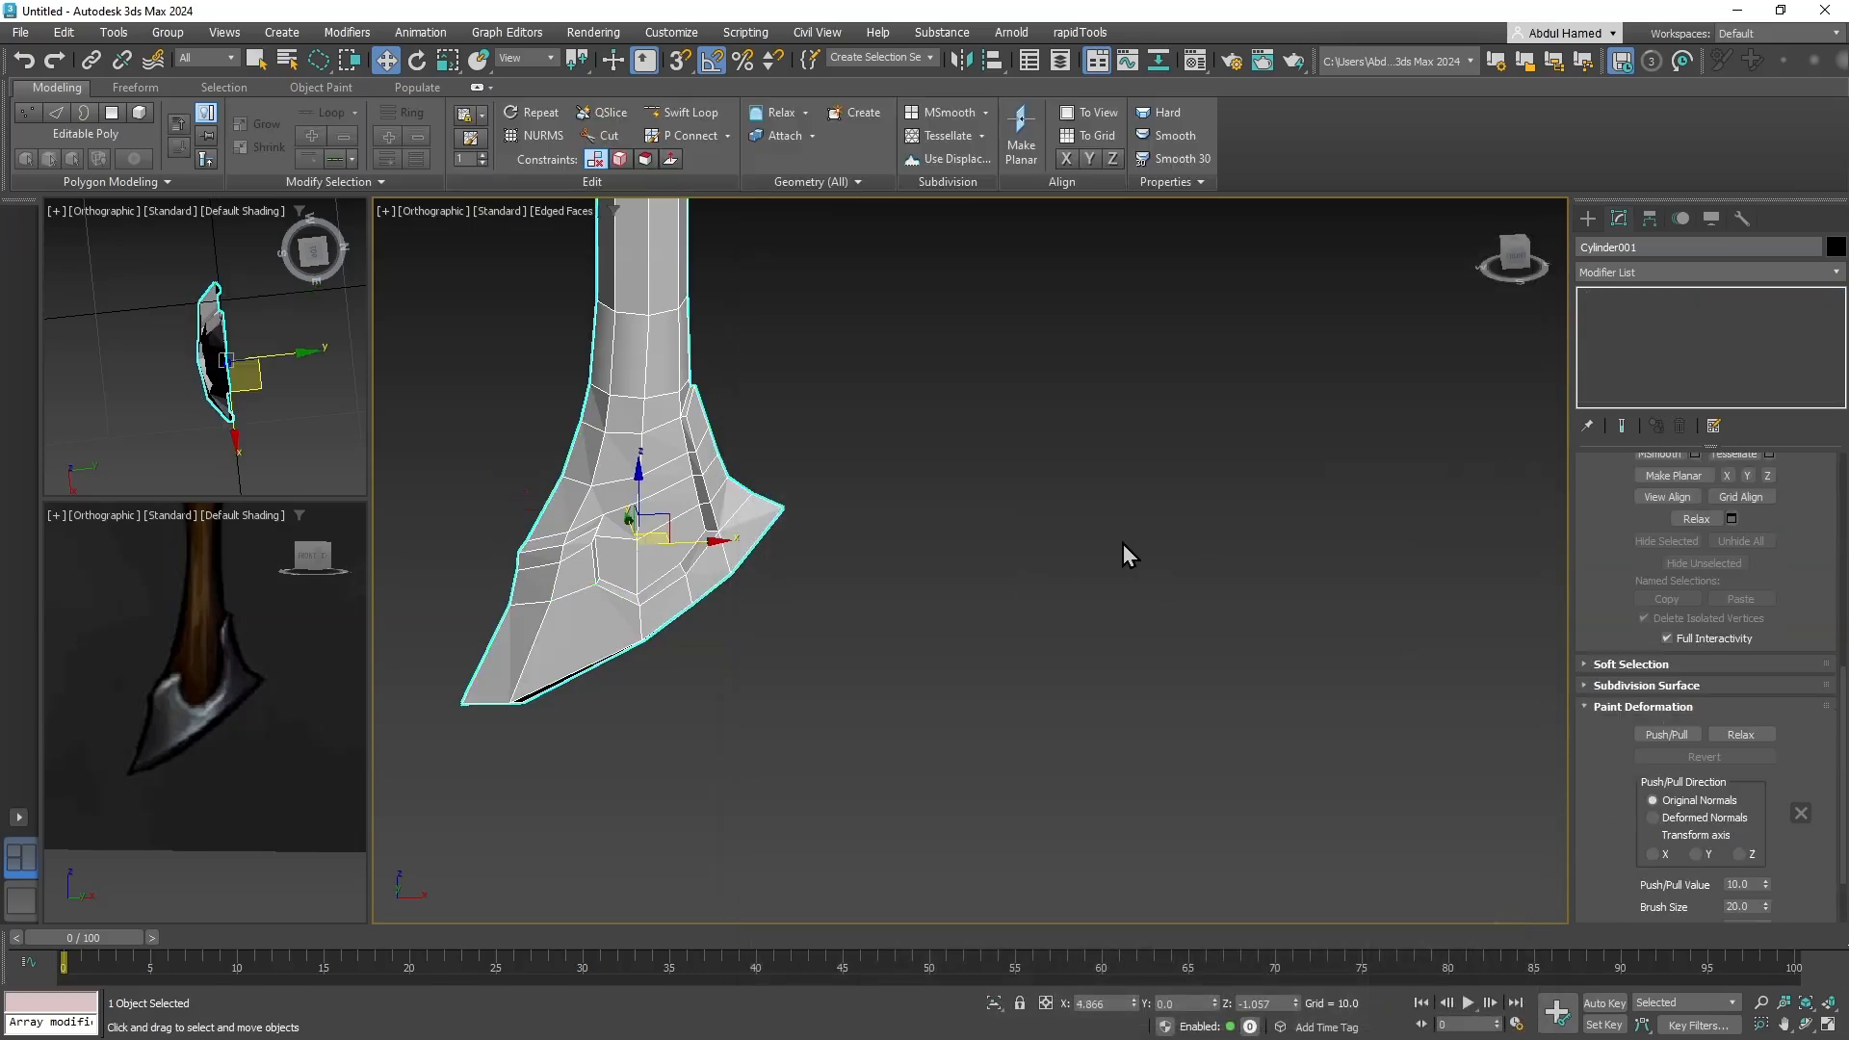
pyautogui.click(1129, 556)
pyautogui.click(678, 416)
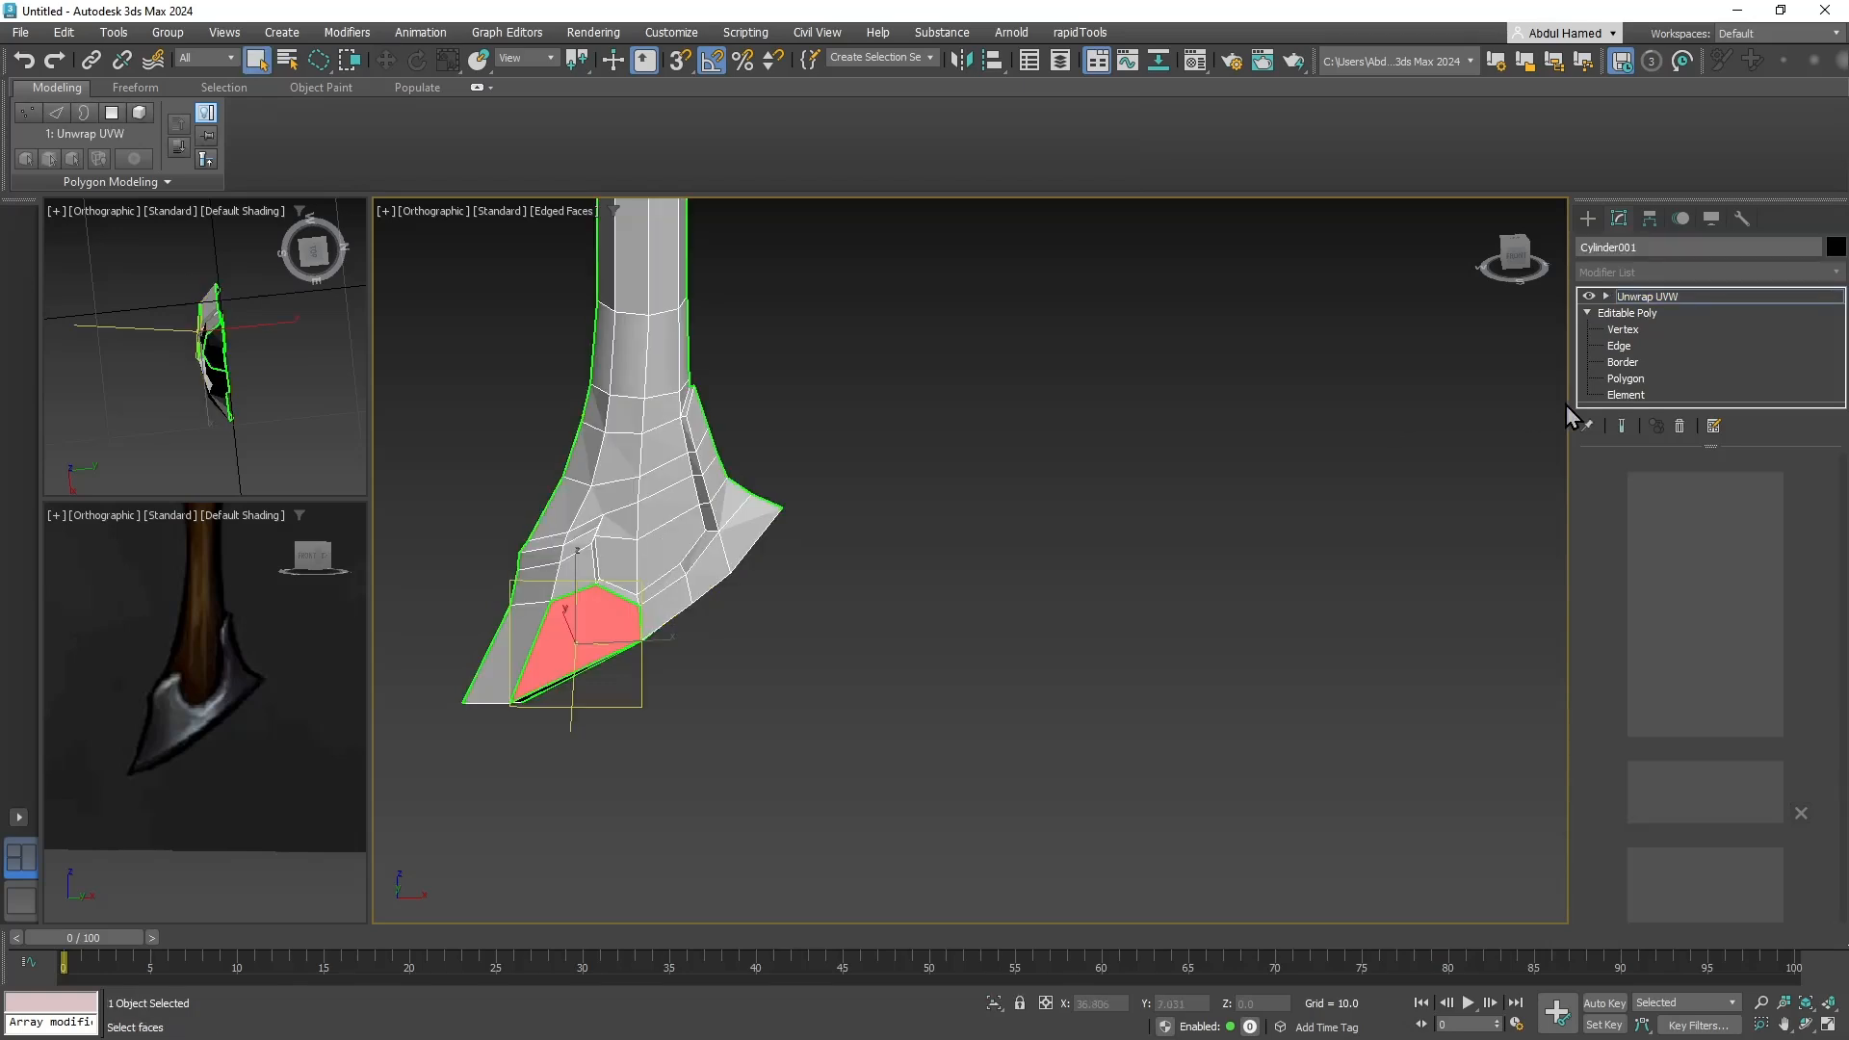
pyautogui.click(1627, 379)
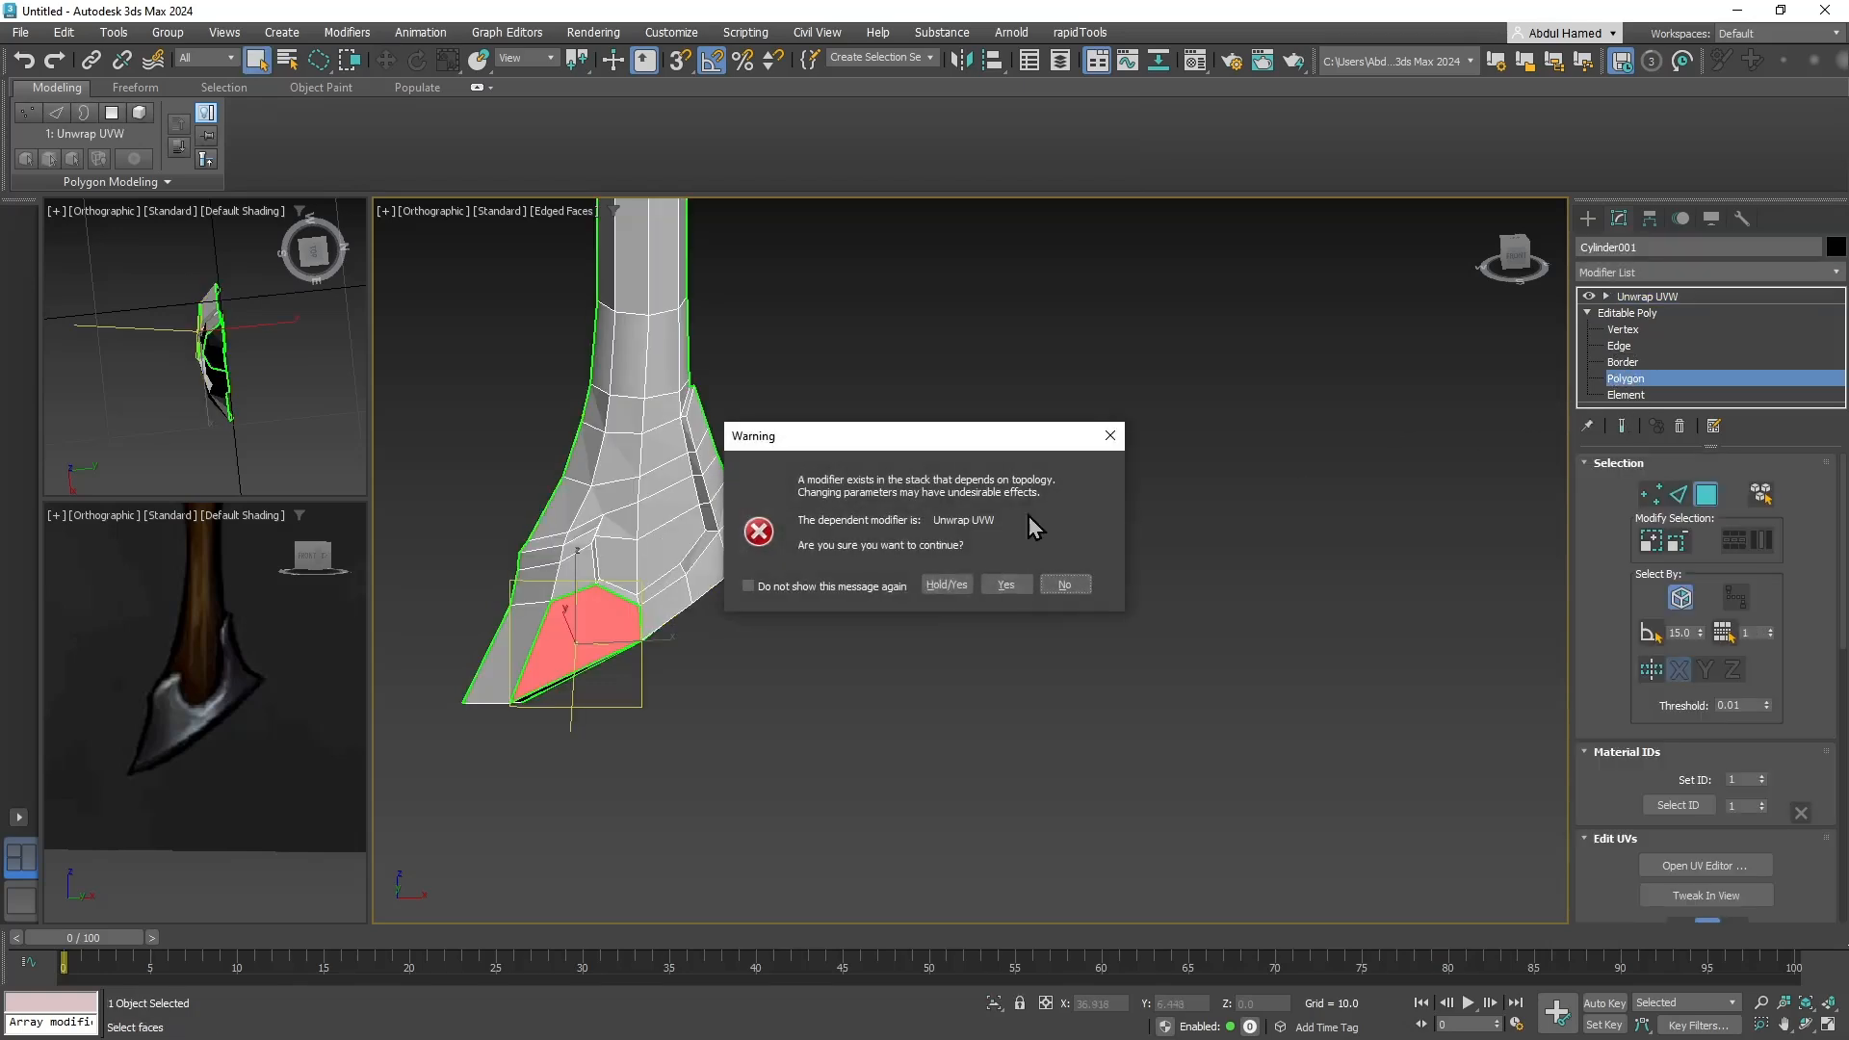
pyautogui.click(1005, 585)
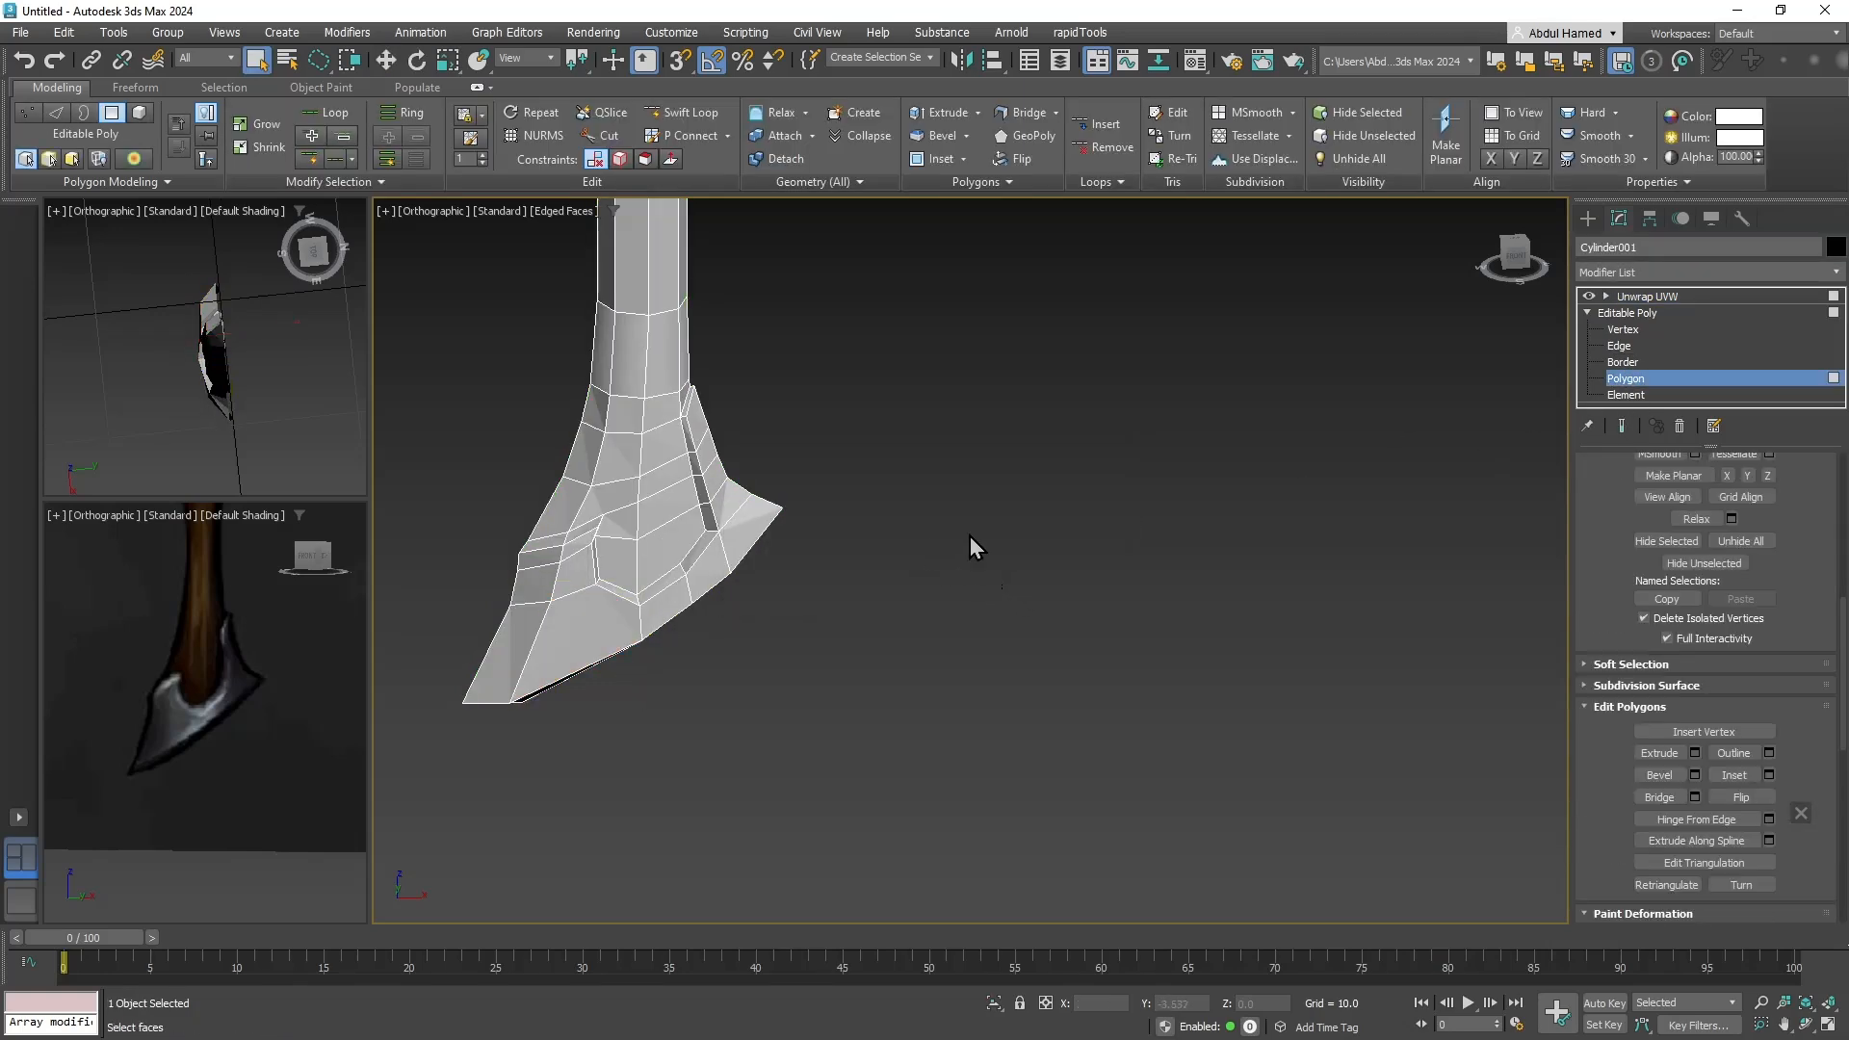
pyautogui.click(1632, 314)
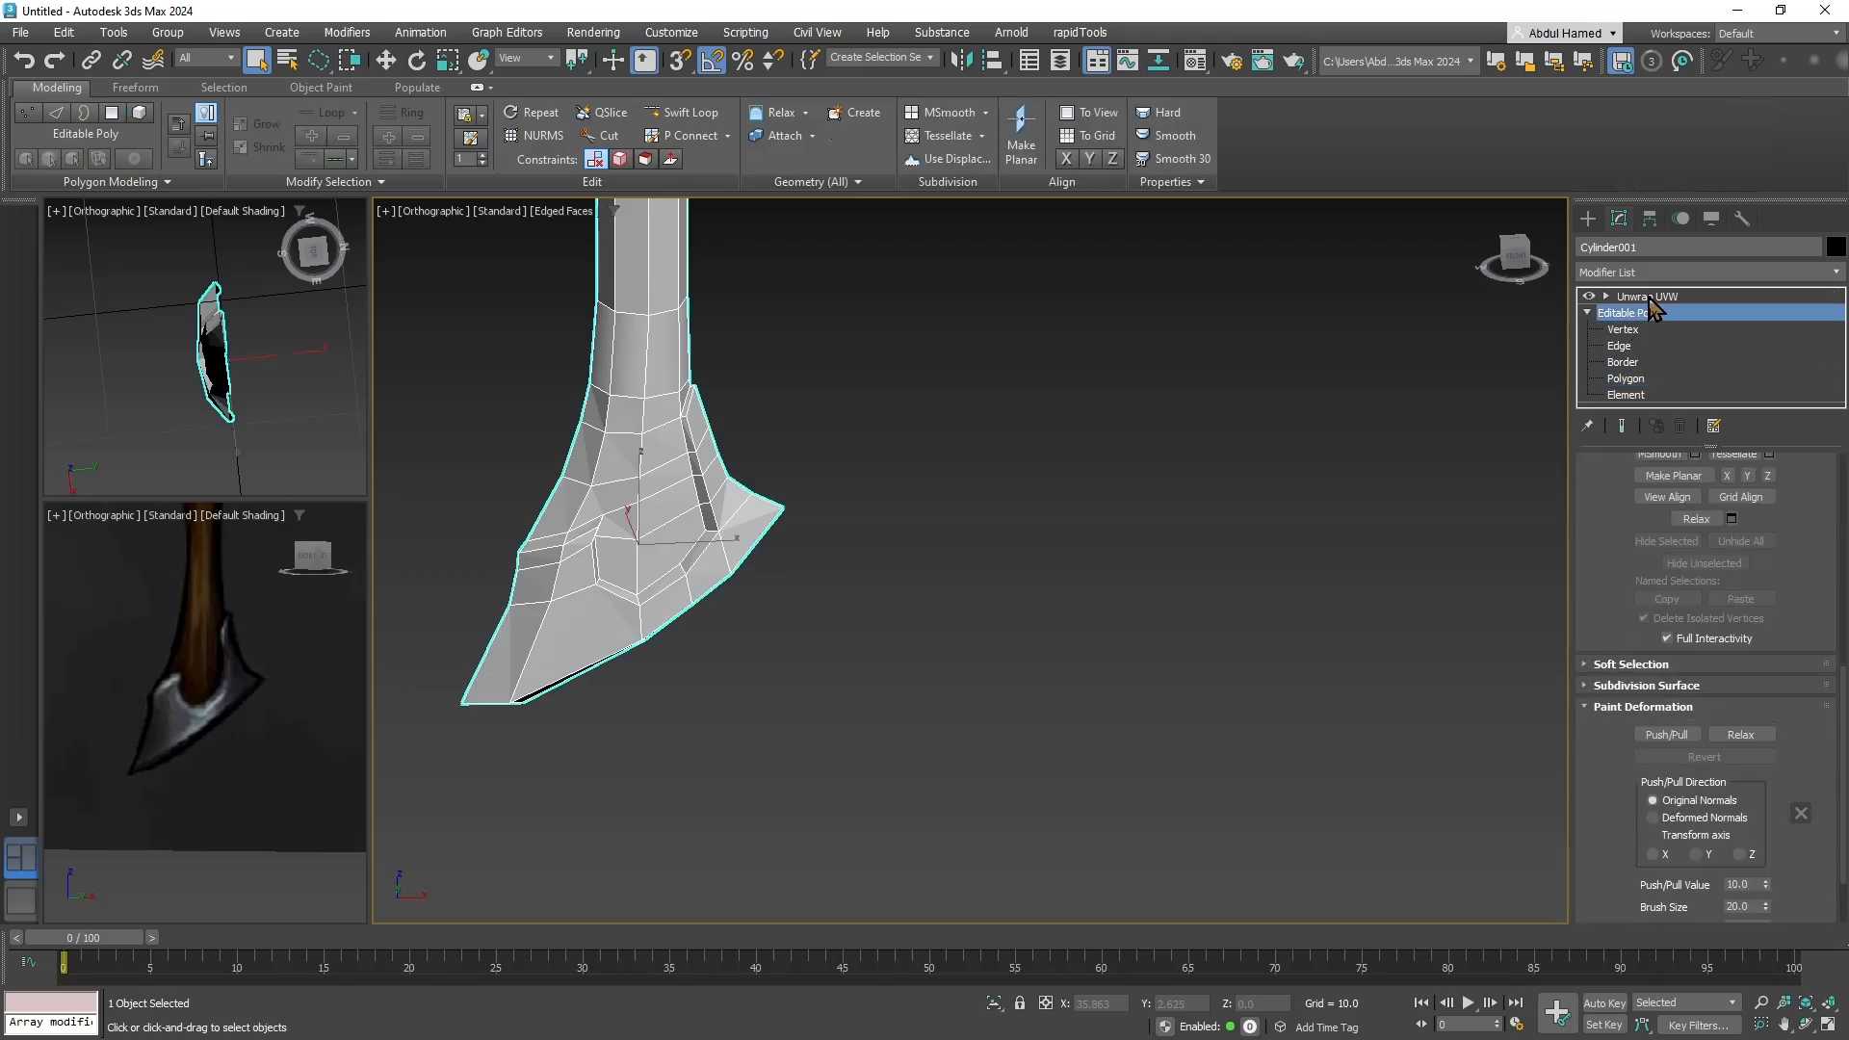
pyautogui.click(1649, 297)
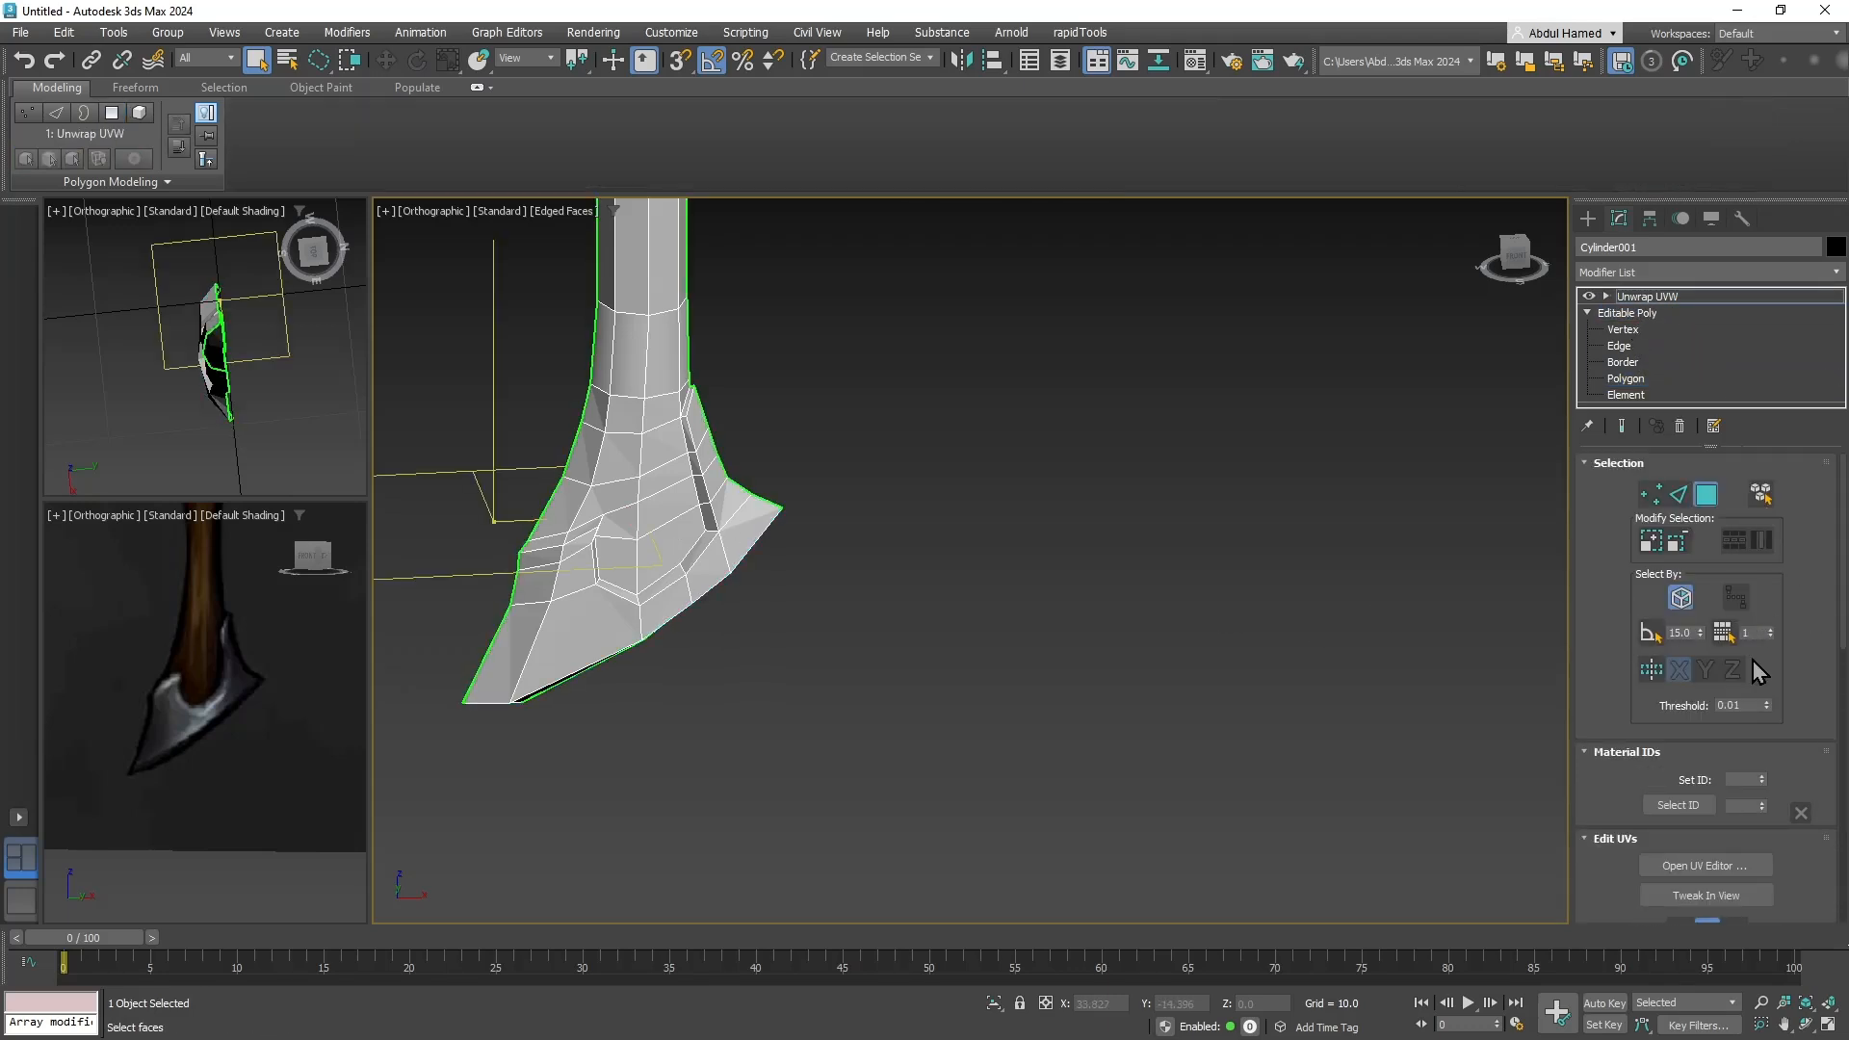
# Turn on cylindrical projection for the axe mesh and open the UV editor, keeping the model visible beside it.
pyautogui.scroll(-5, 1816, 732)
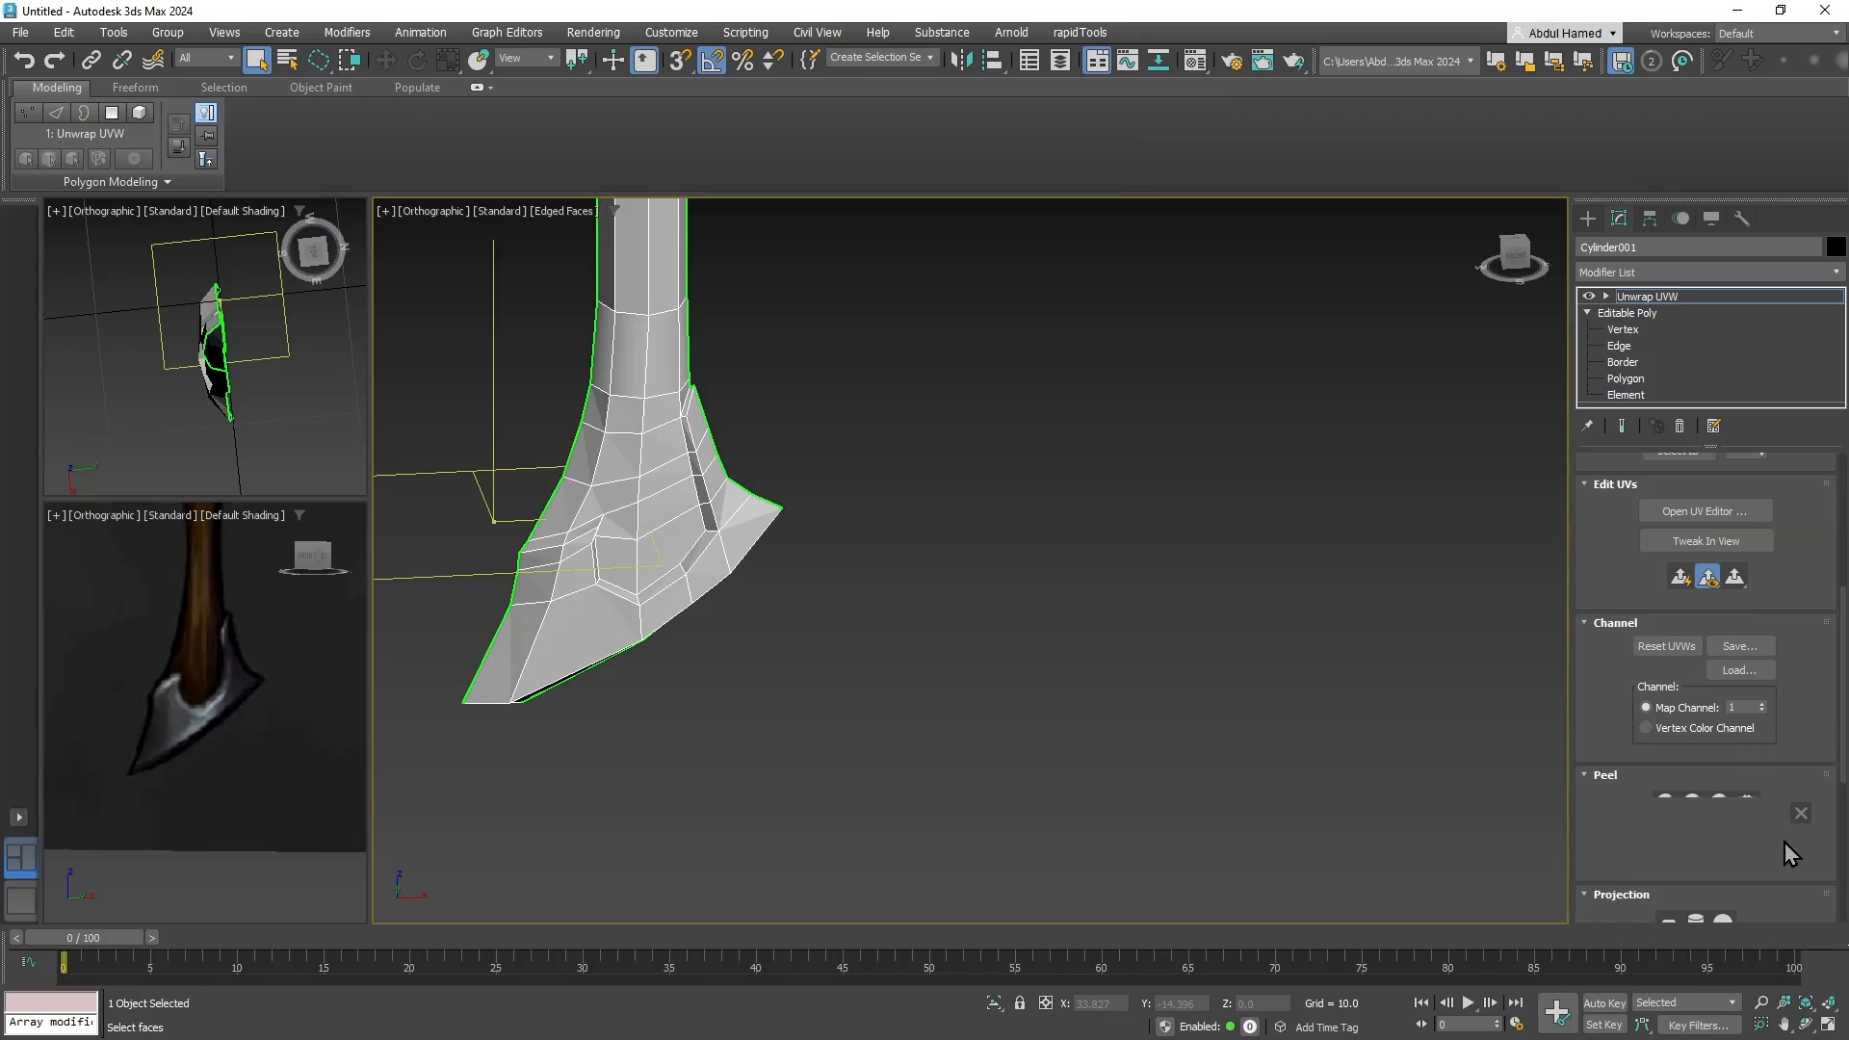
pyautogui.scroll(-5, 1816, 589)
pyautogui.scroll(-5, 1188, 796)
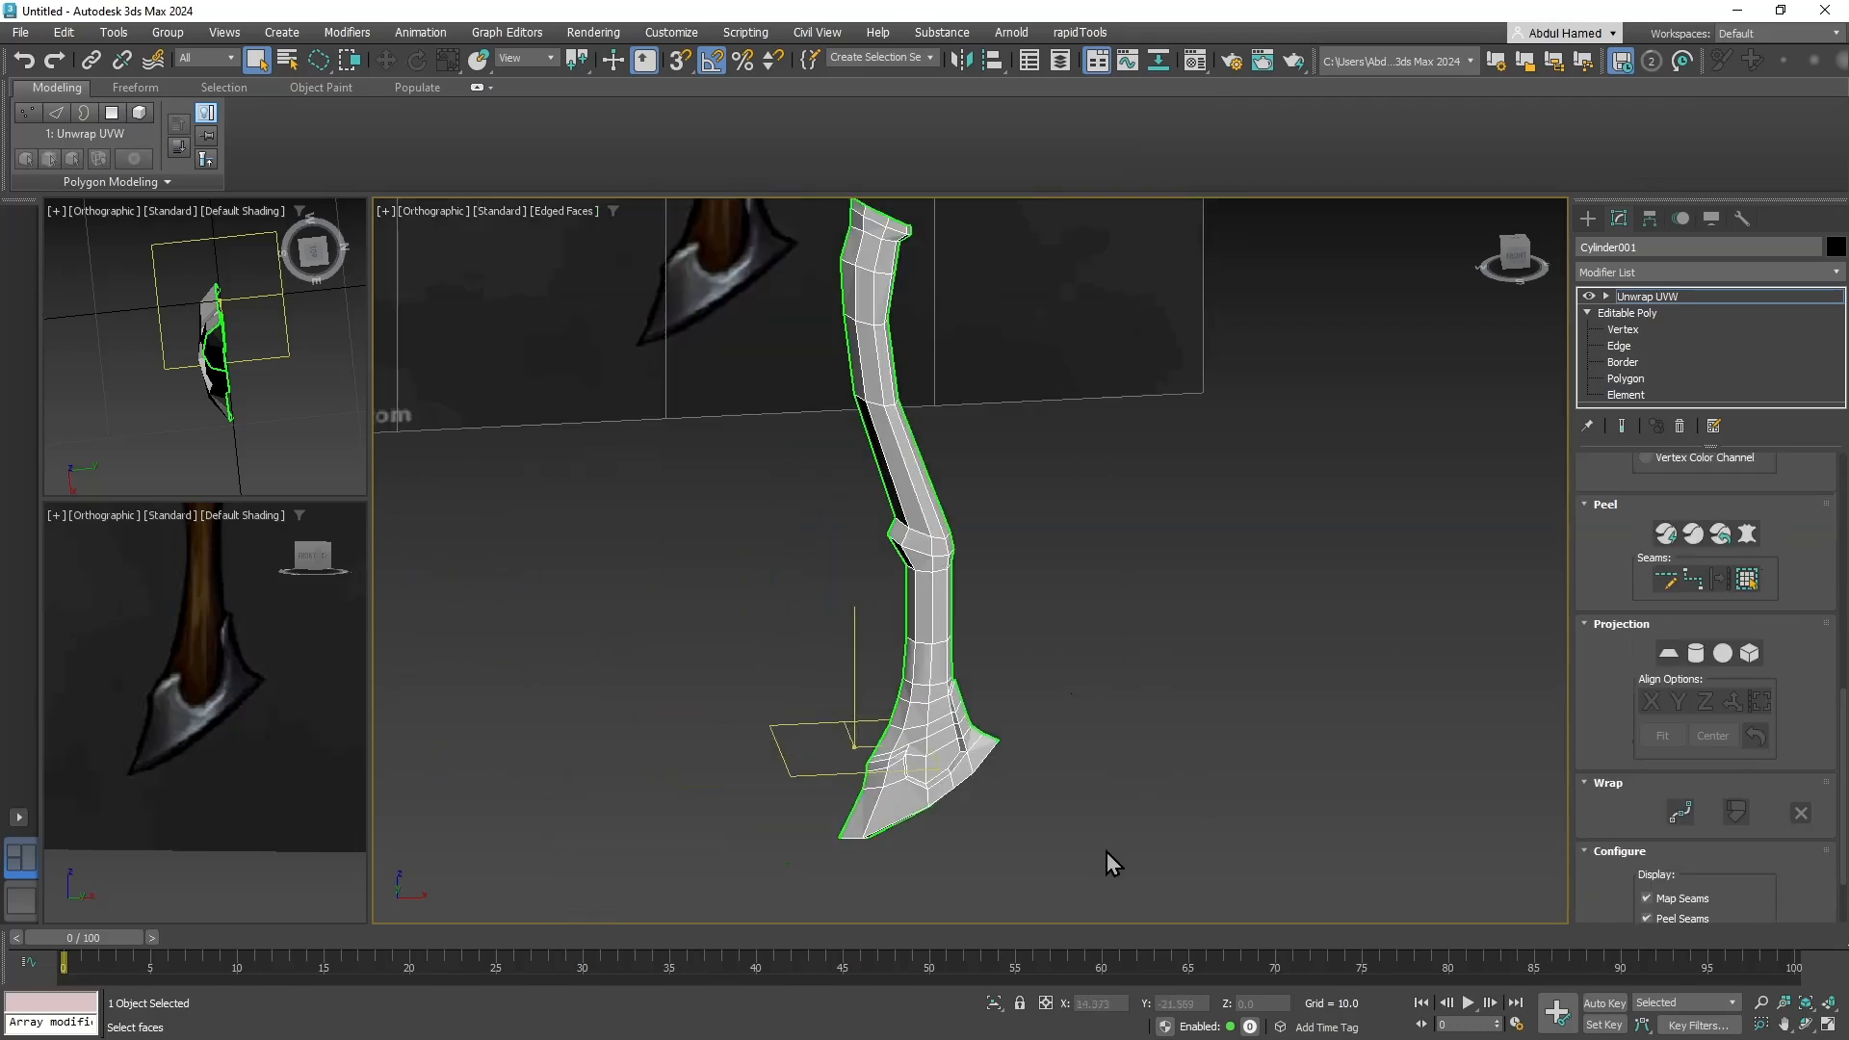
pyautogui.click(1696, 655)
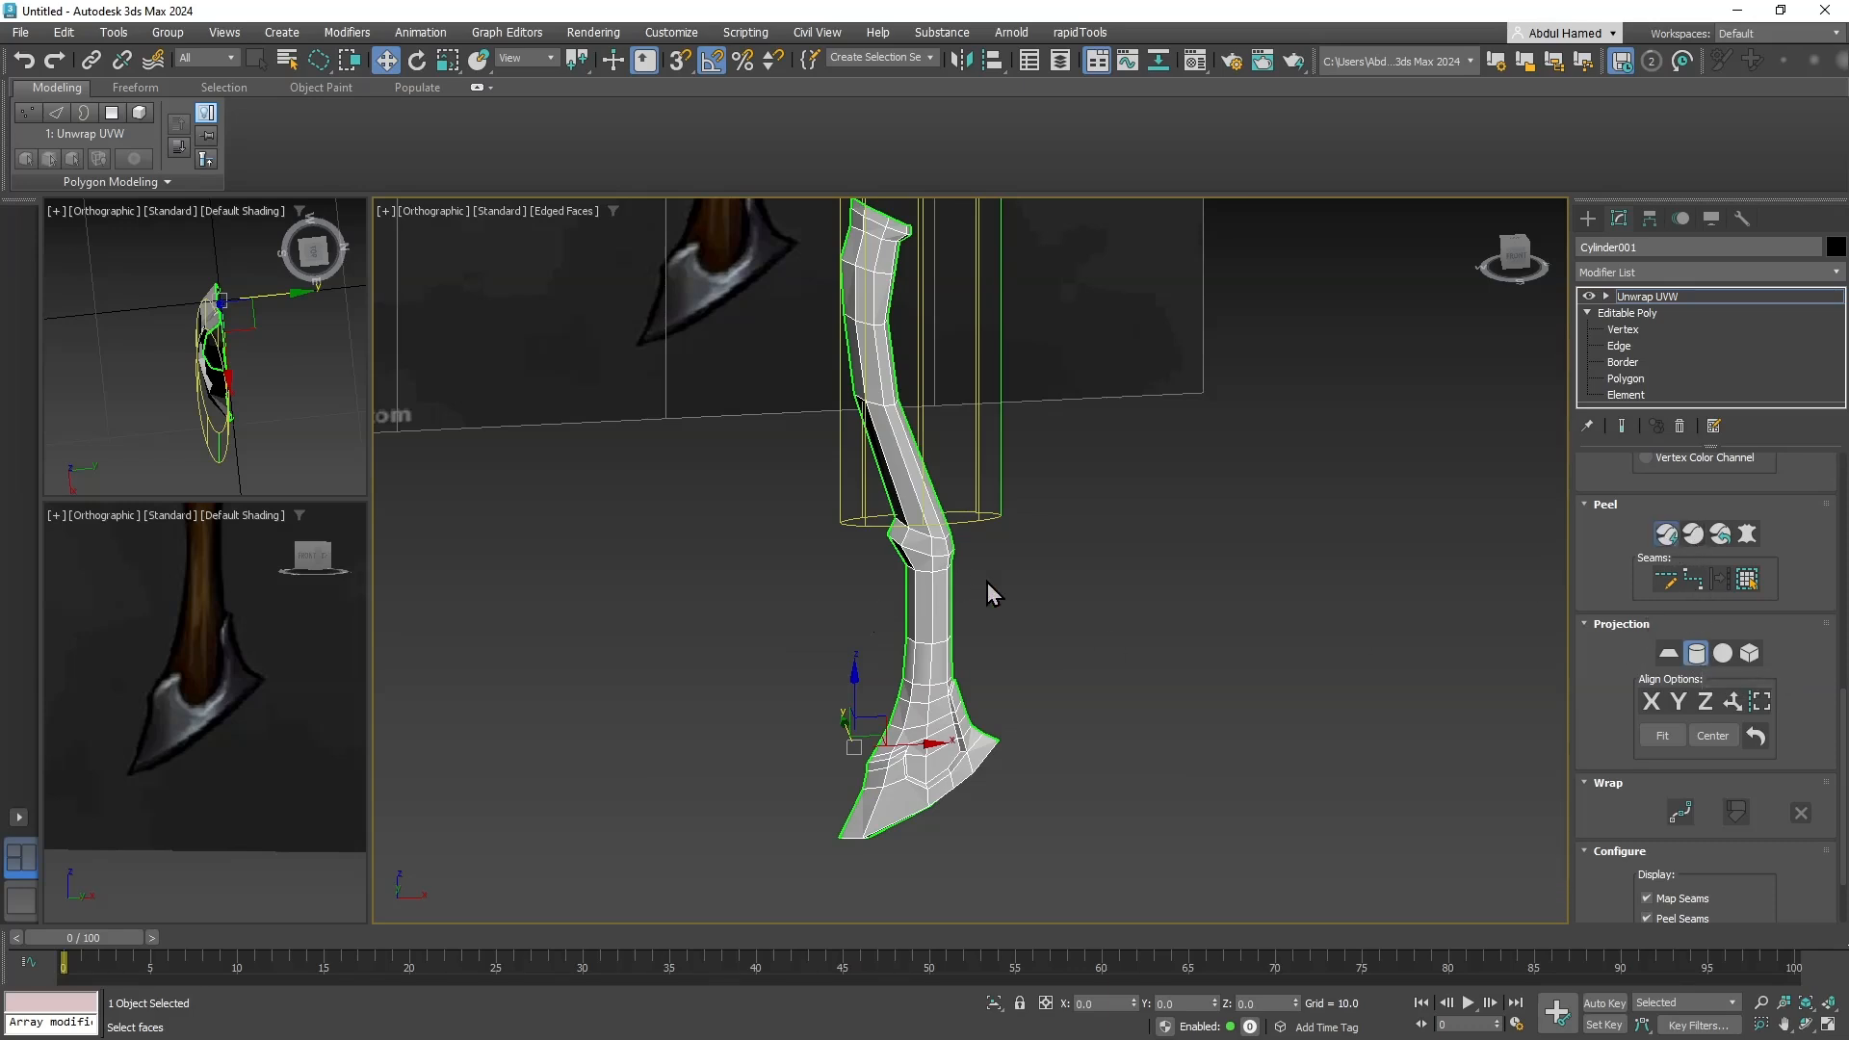
pyautogui.rightClick(1060, 648)
pyautogui.click(1065, 743)
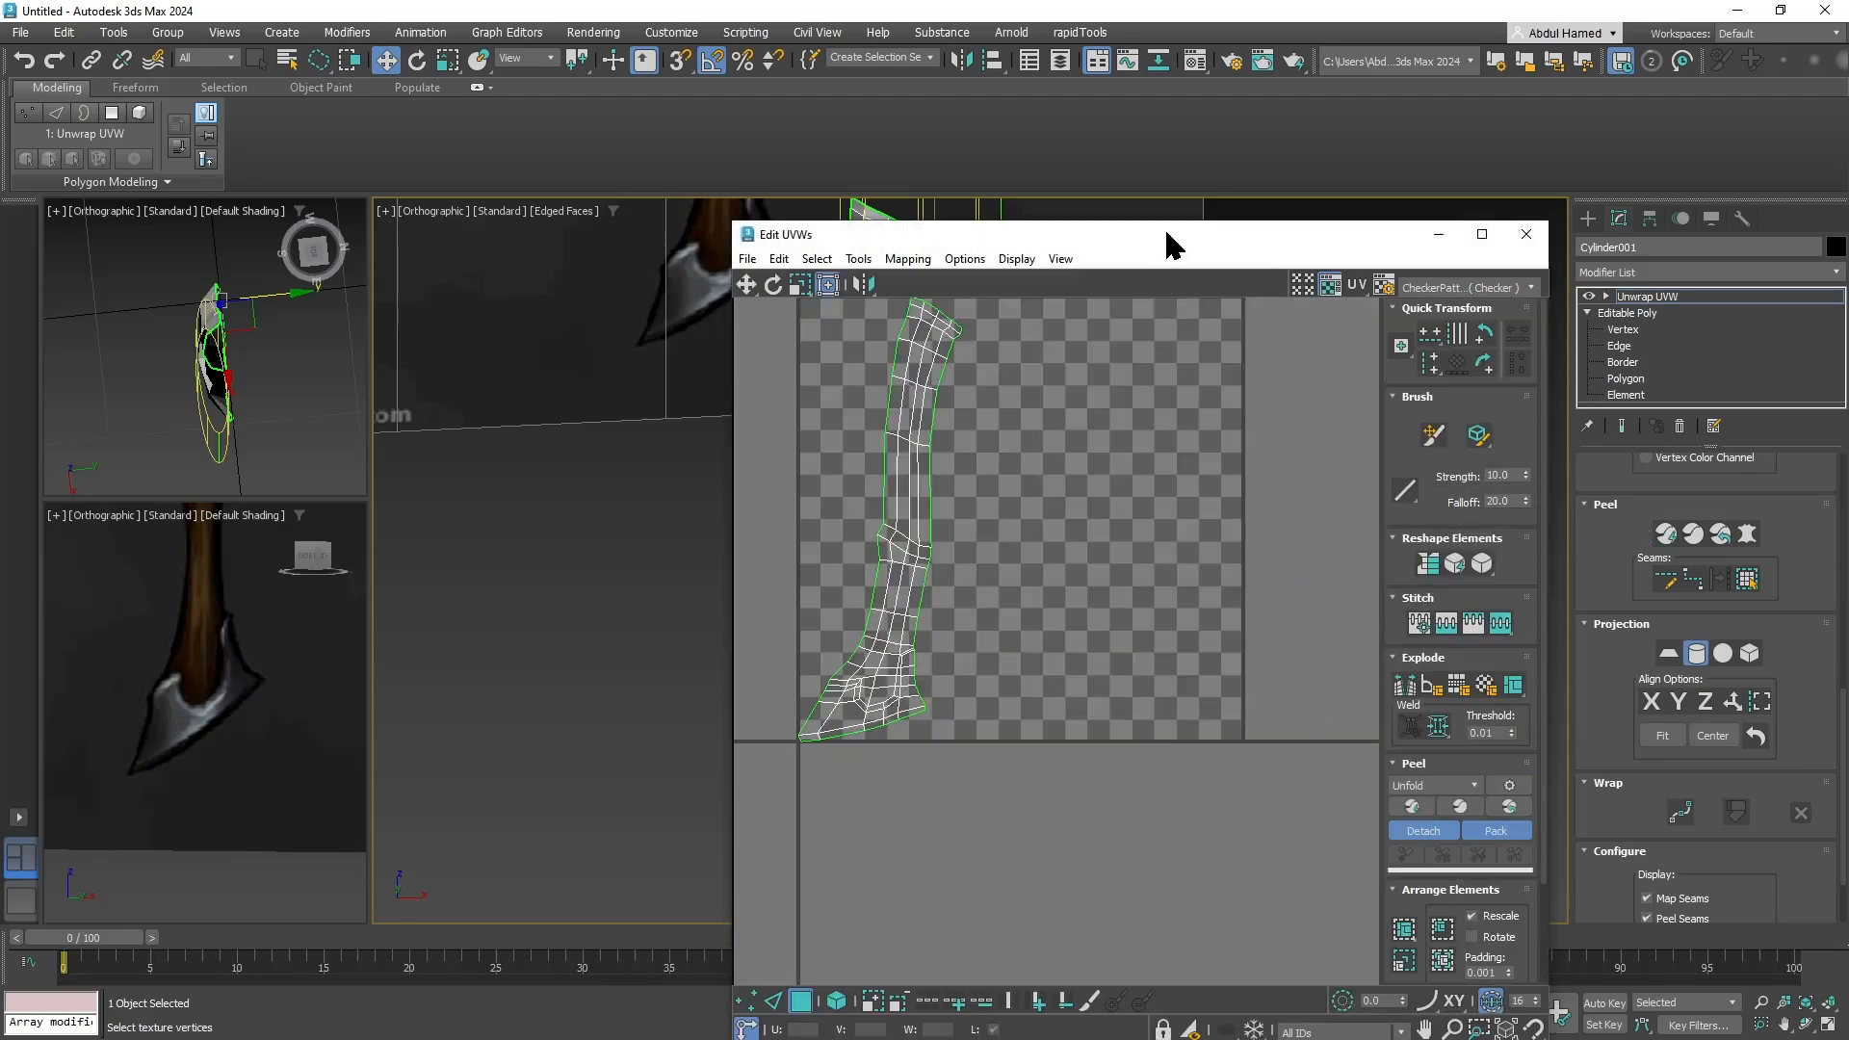
pyautogui.moveTo(1176, 246); pyautogui.dragTo(981, 798)
# Move the cylindrical projection gizmo around the axe's handle and blade, and apply Fit and Center to it.
pyautogui.click(1675, 738)
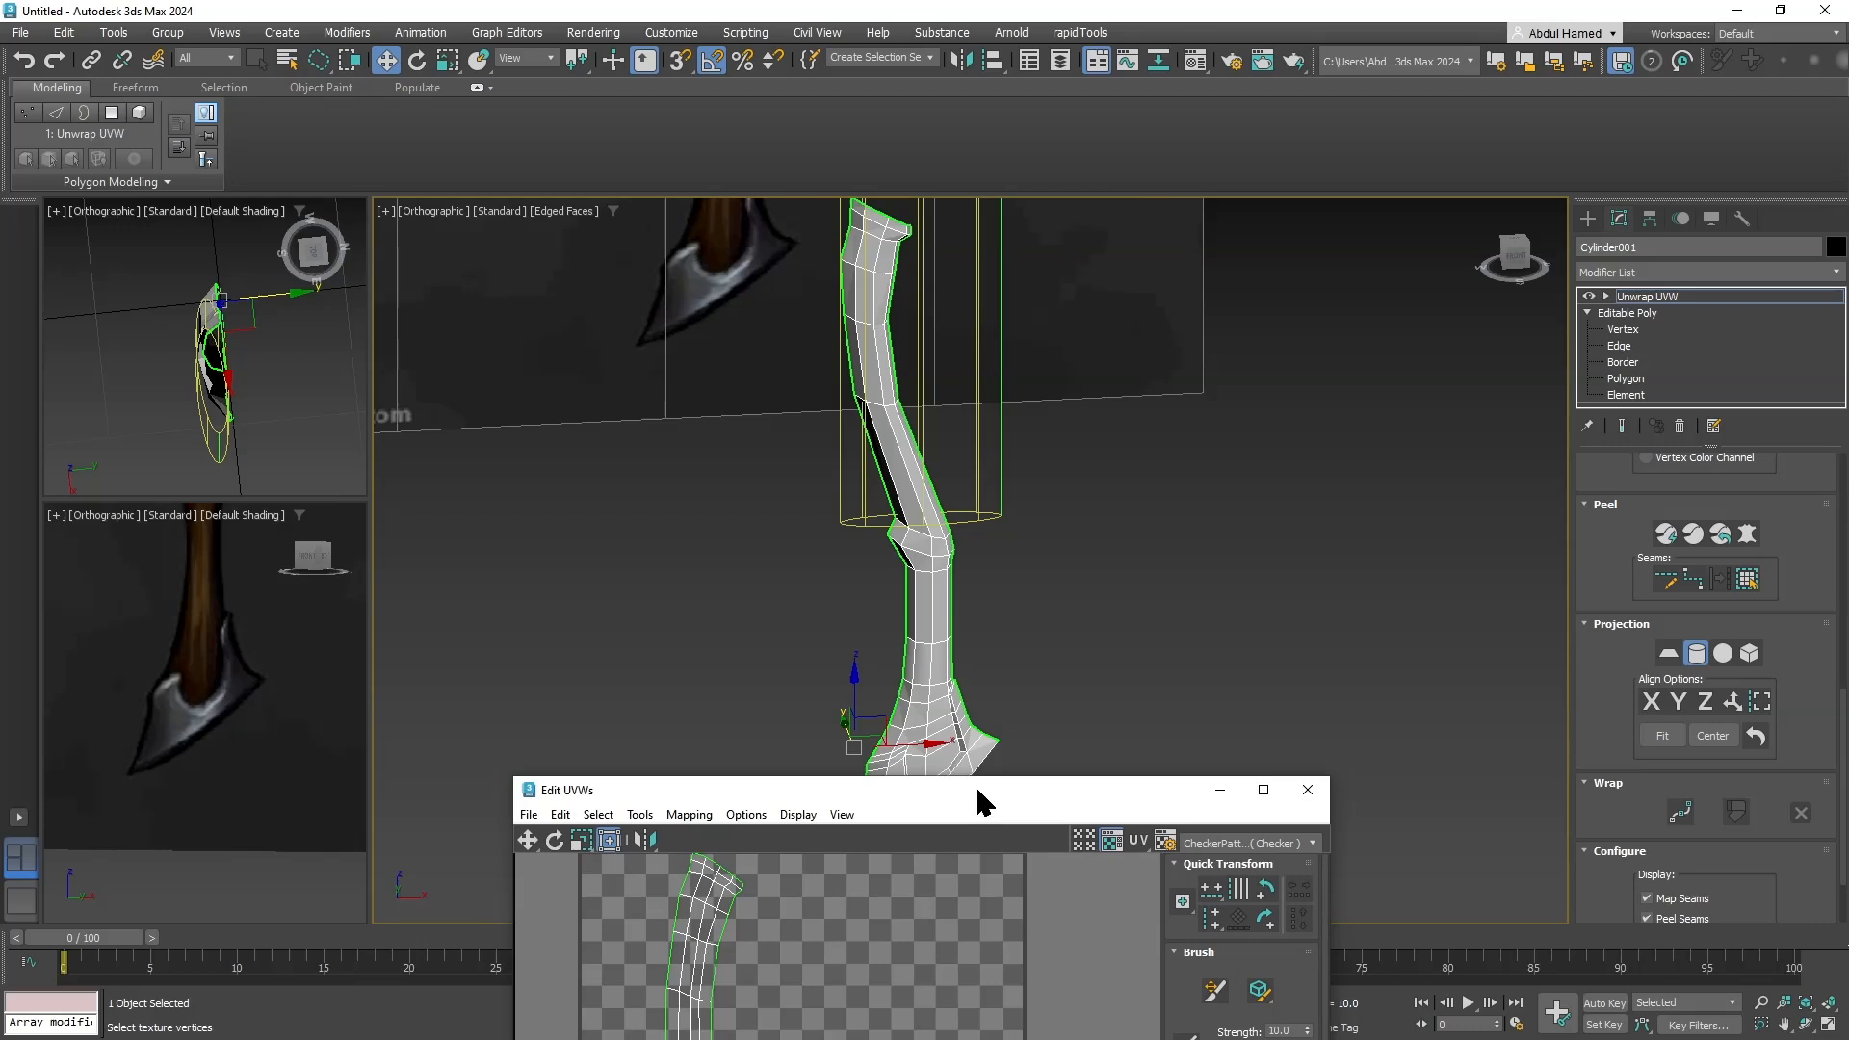
pyautogui.moveTo(1035, 531); pyautogui.dragTo(1006, 446, button='middle')
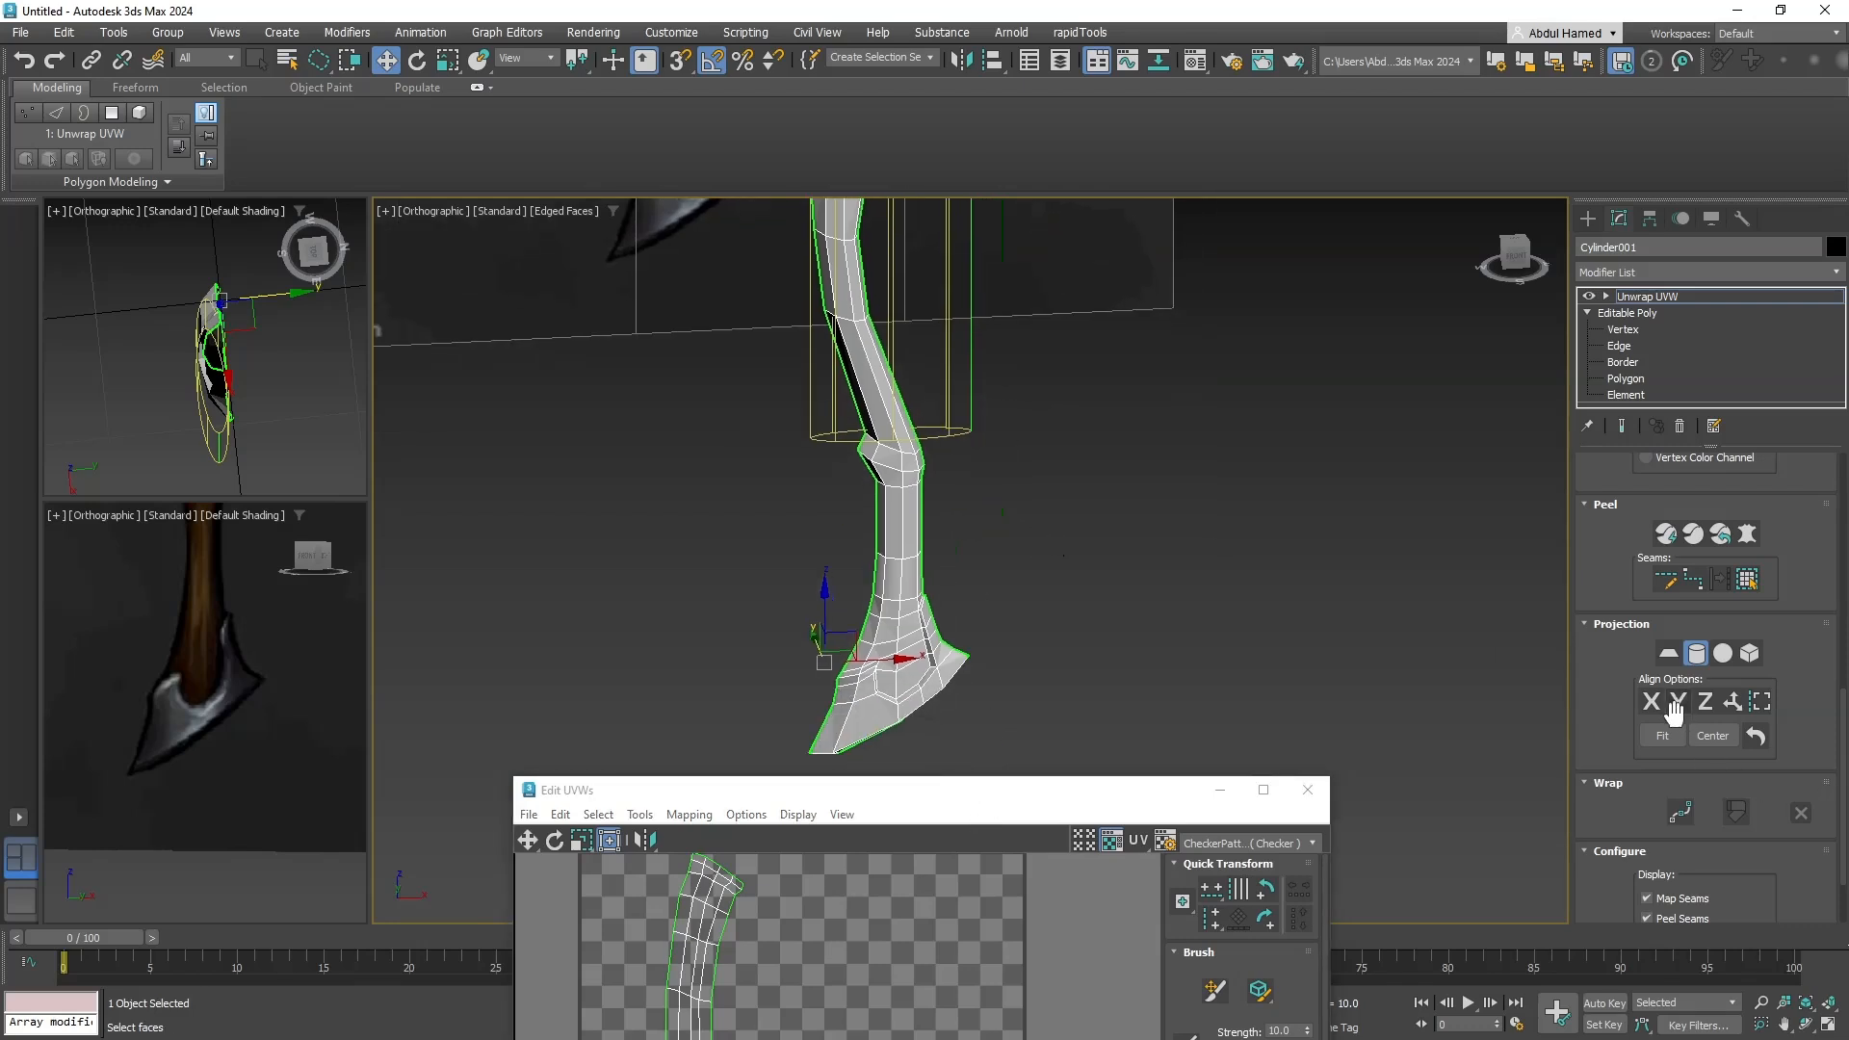
pyautogui.click(1665, 734)
pyautogui.moveTo(950, 373); pyautogui.dragTo(888, 579)
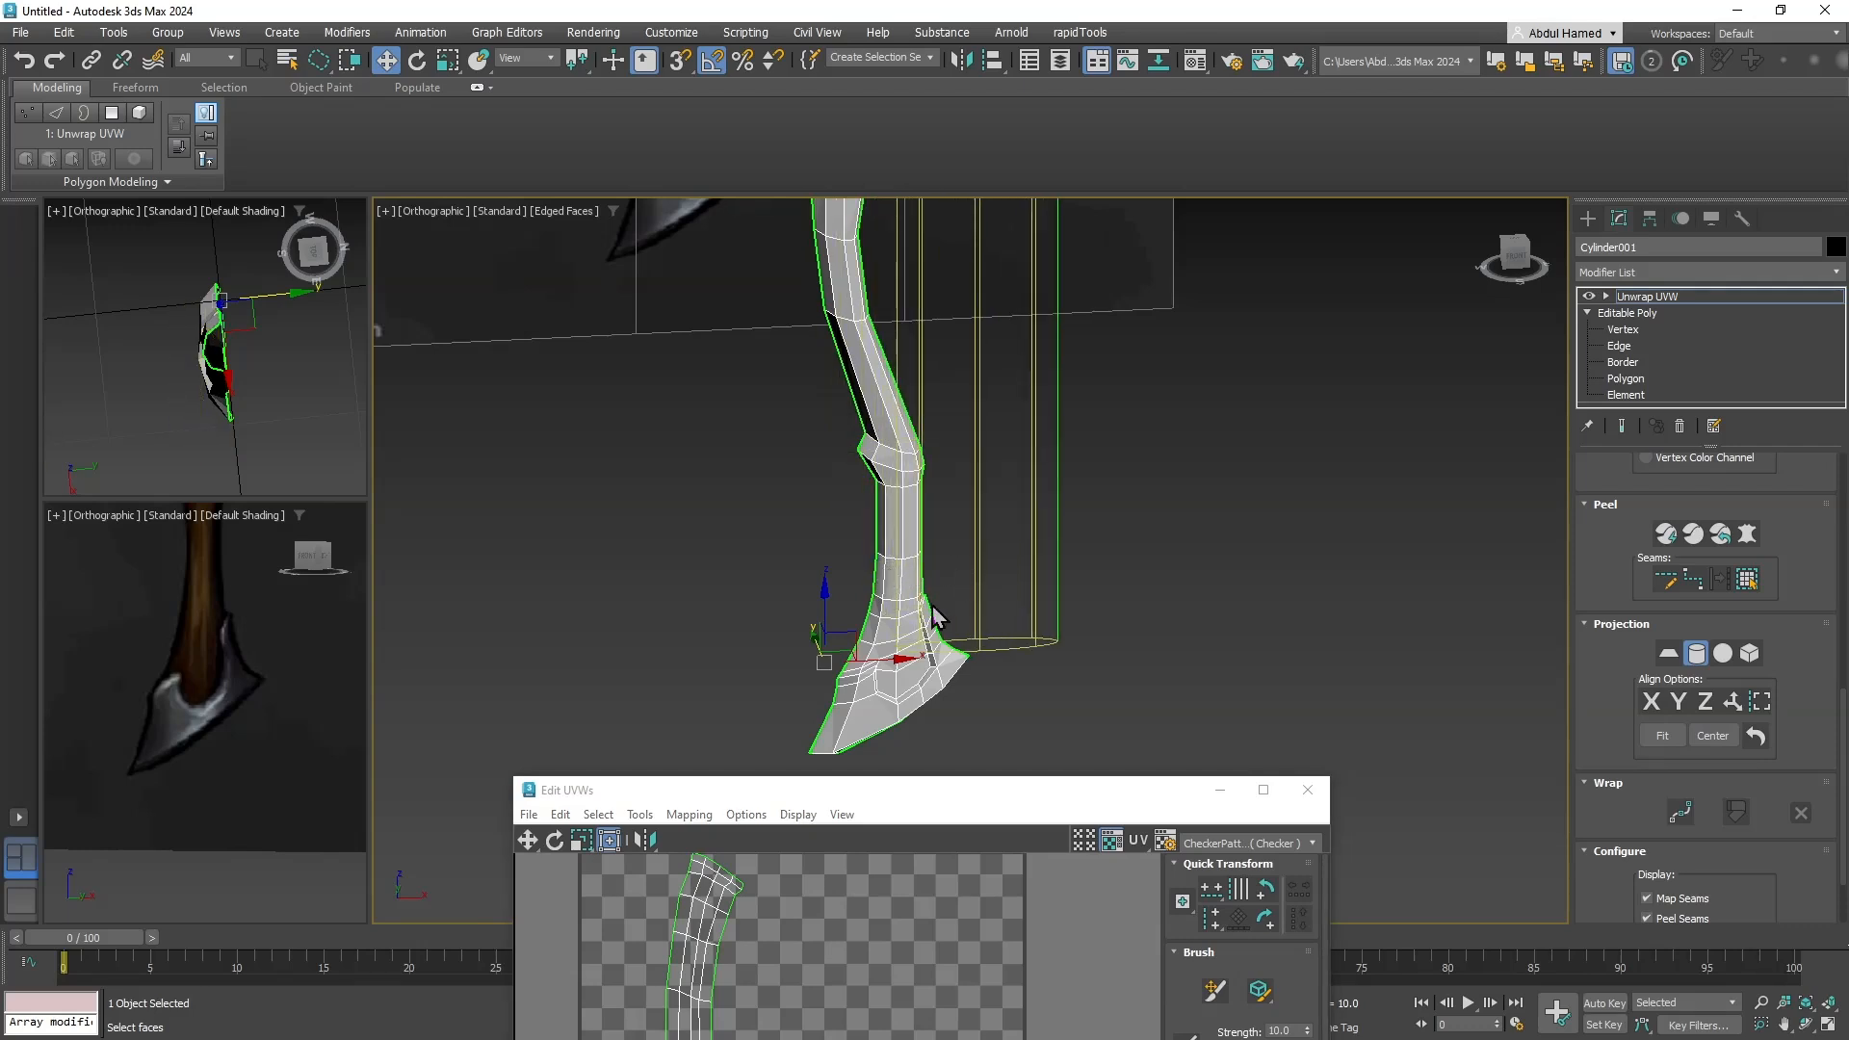
pyautogui.click(891, 671)
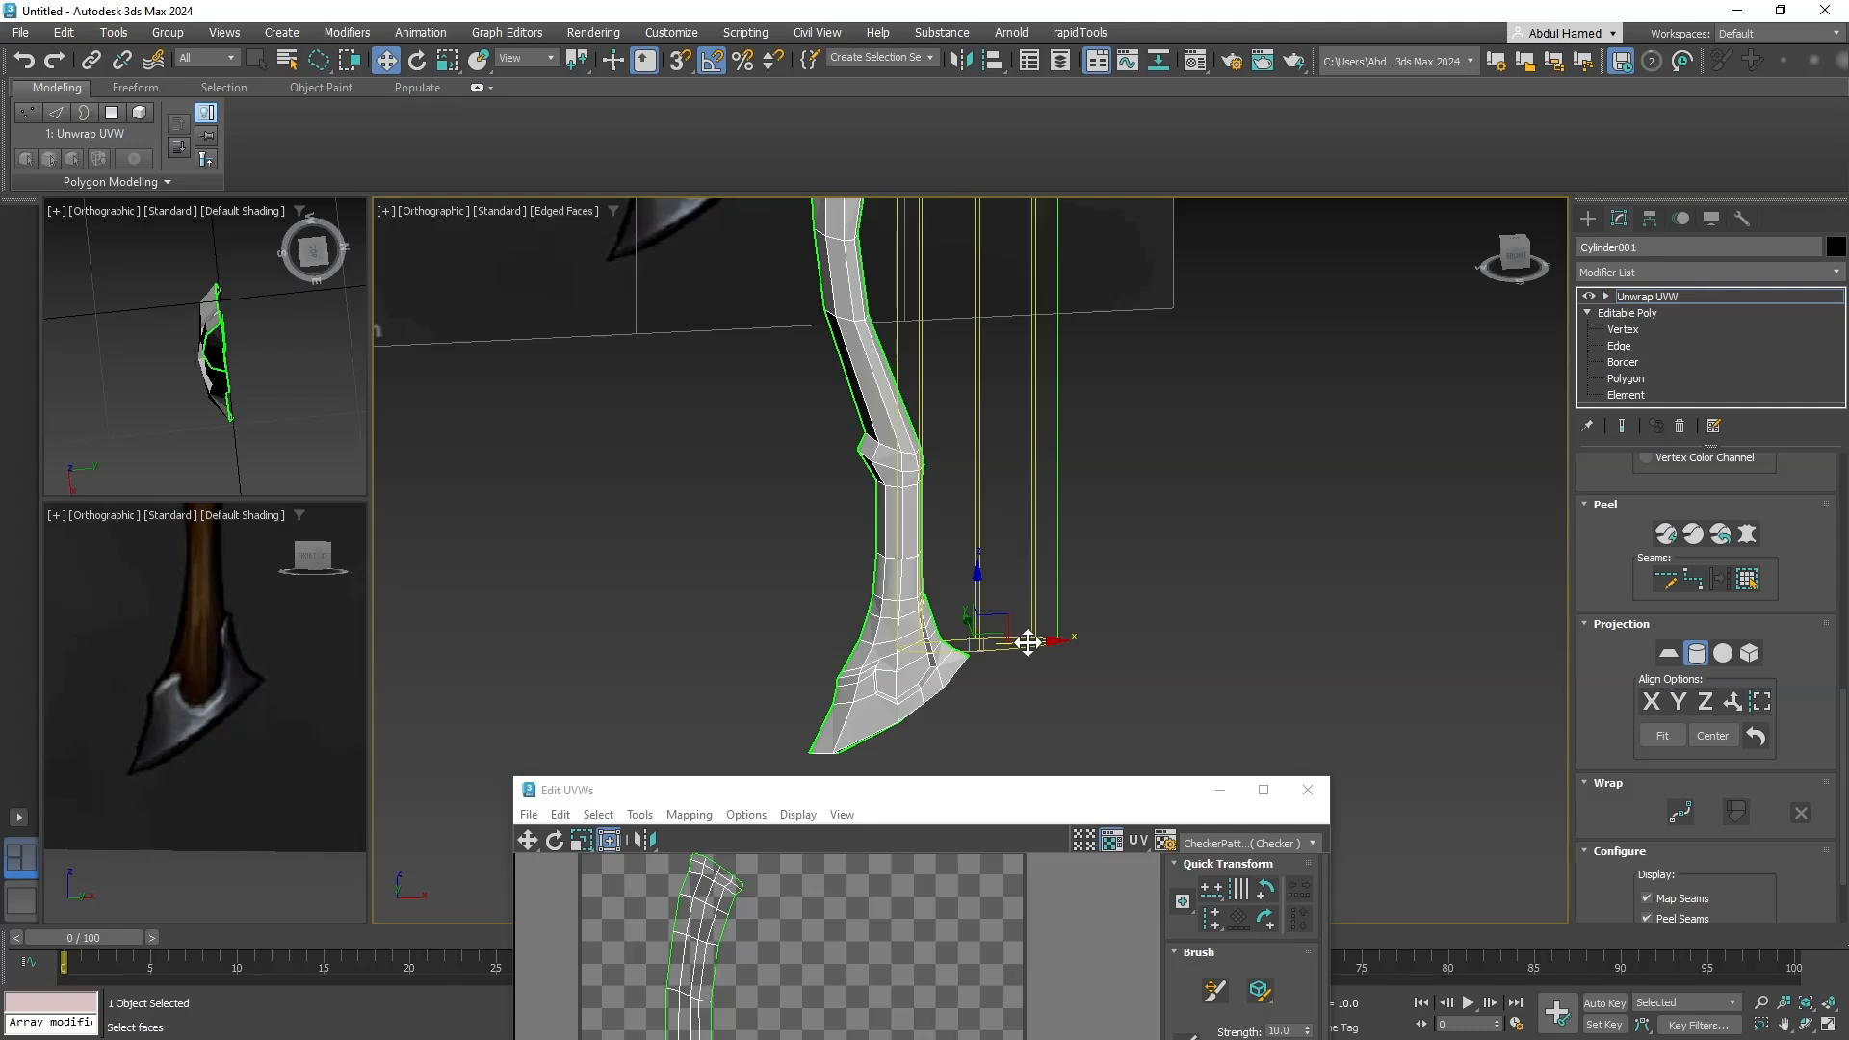
pyautogui.moveTo(1027, 642); pyautogui.dragTo(928, 645)
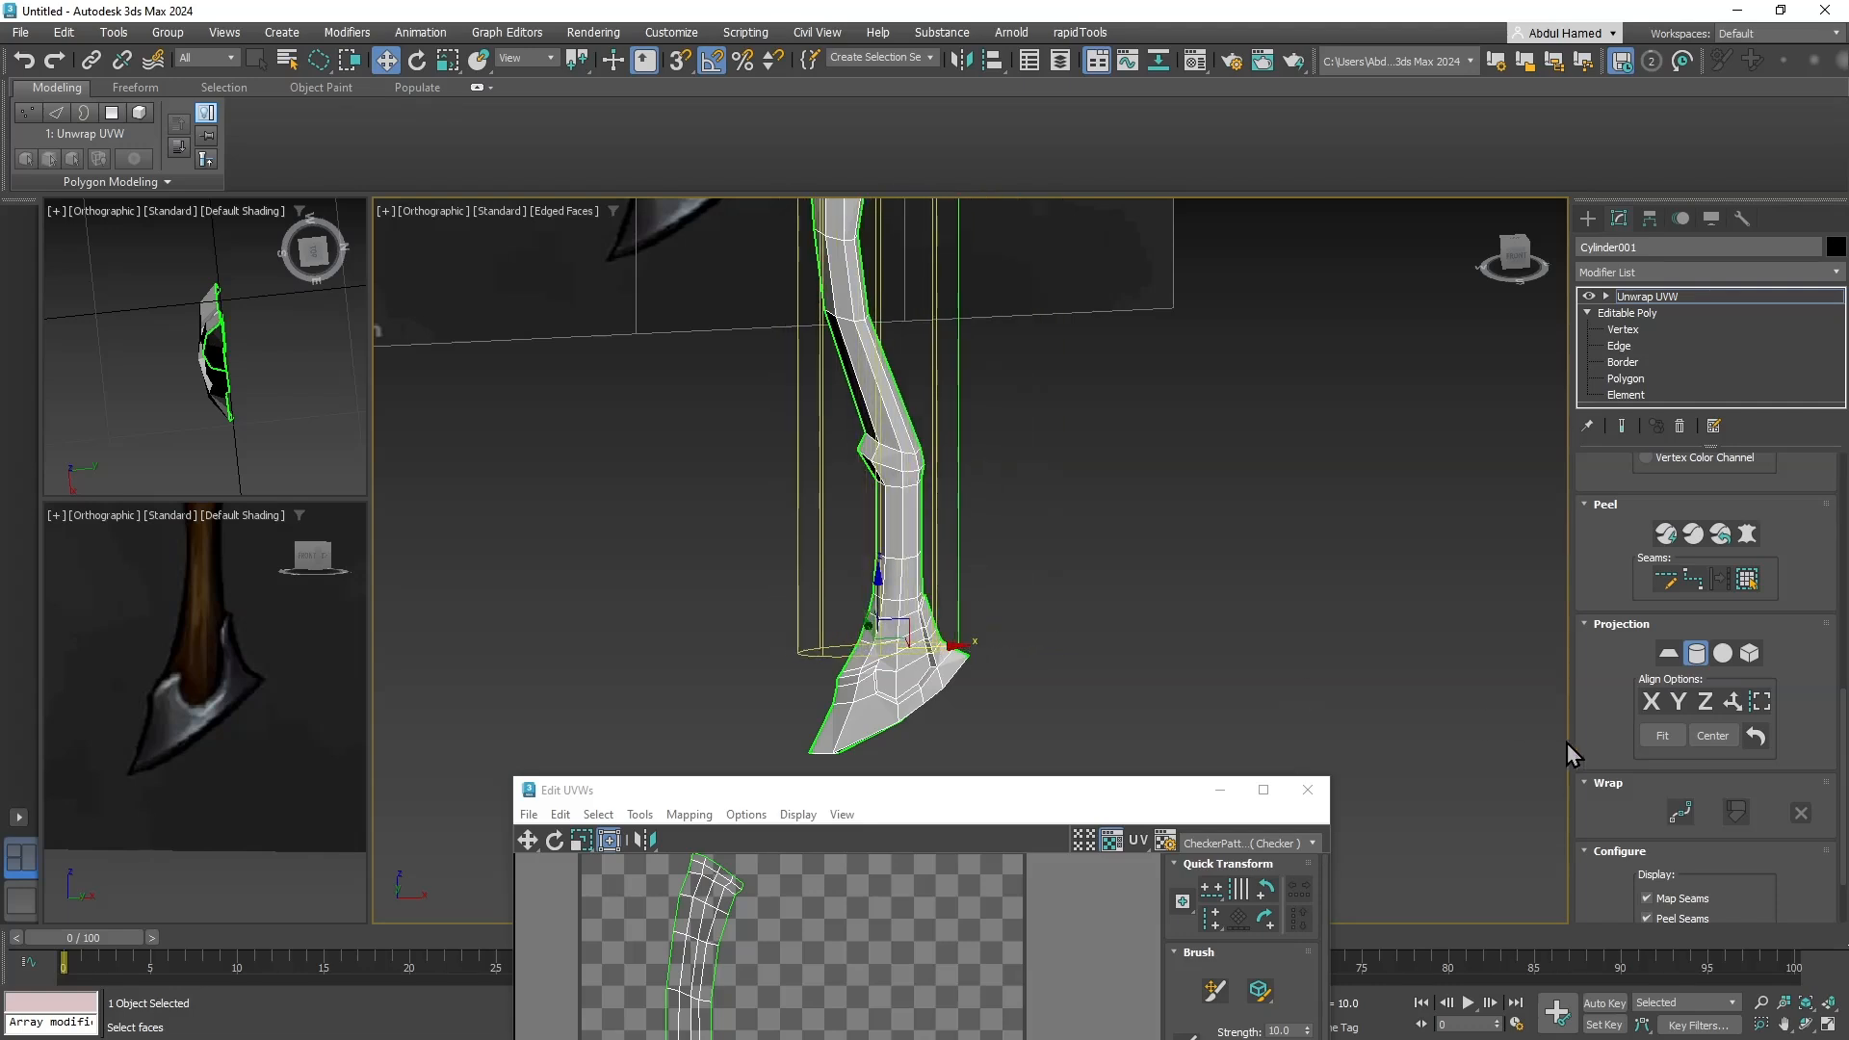
pyautogui.click(1662, 735)
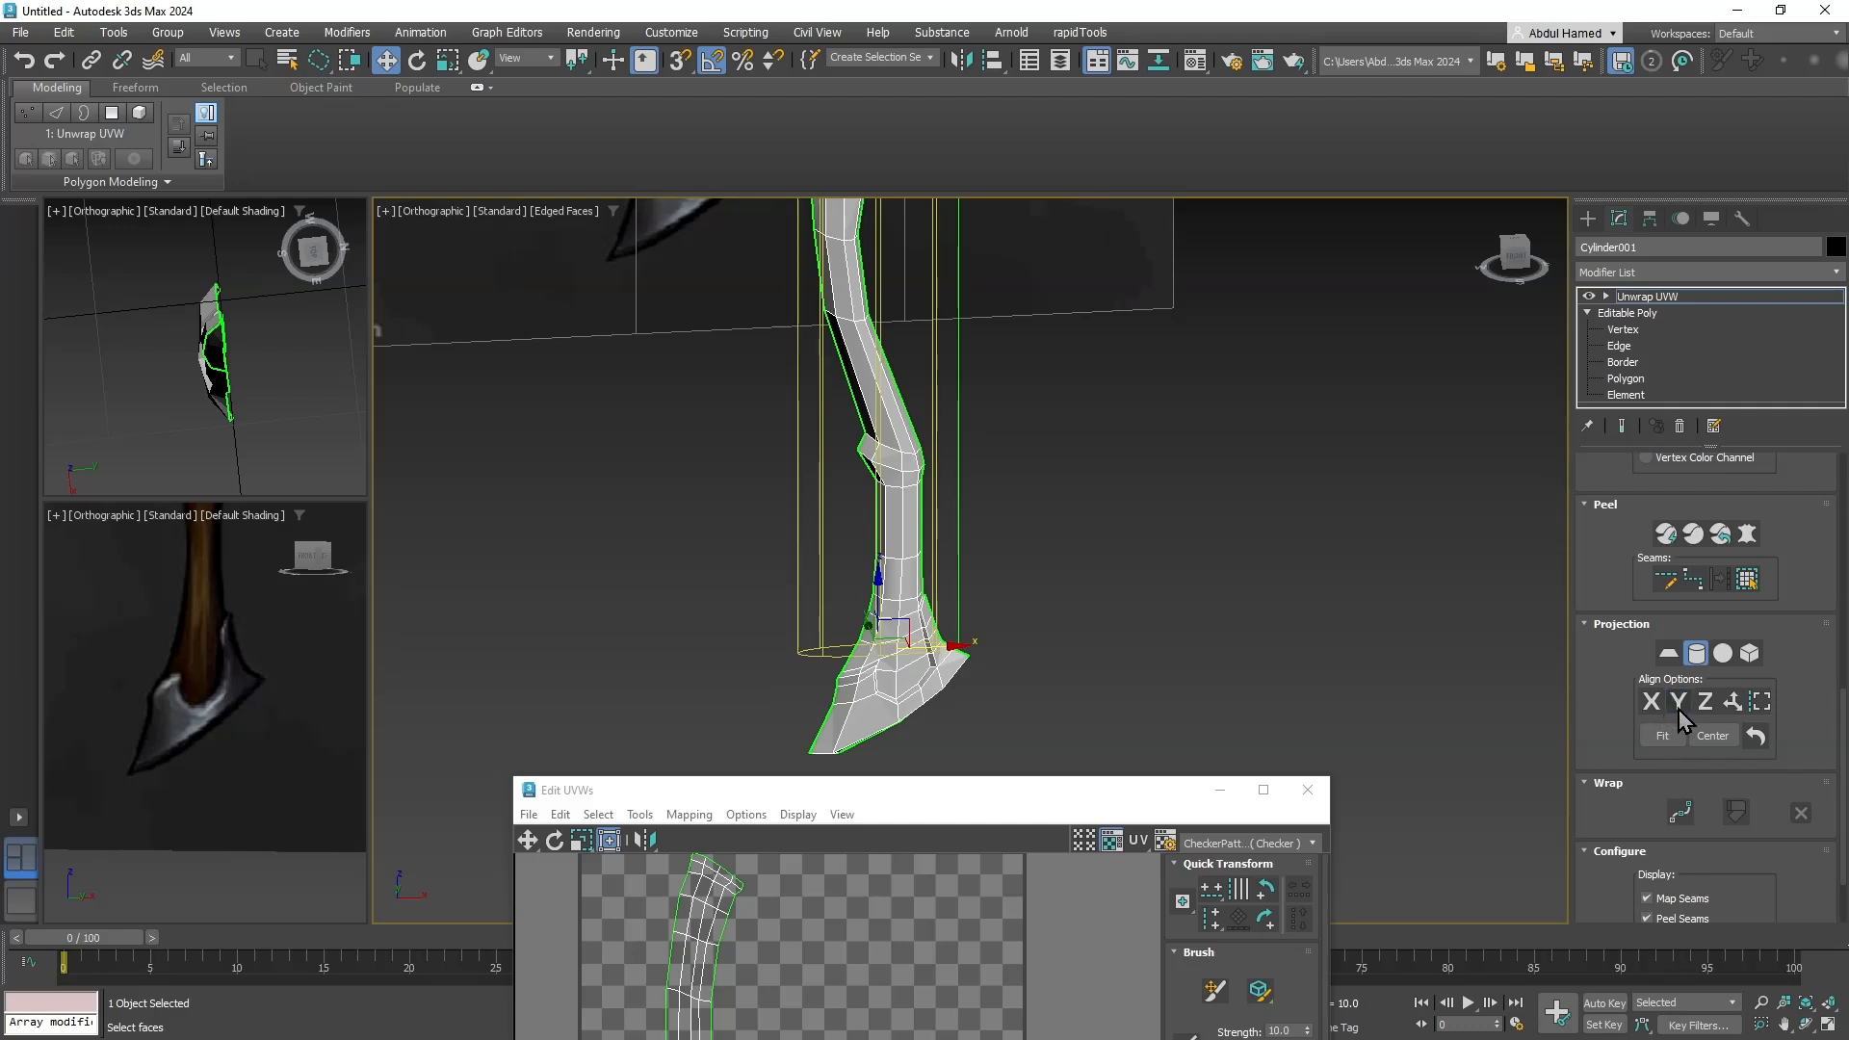
pyautogui.click(1729, 736)
# Try a Quick Peel on the axe mesh with the Edit UVWs window placed below the model.
pyautogui.moveTo(1345, 645); pyautogui.dragTo(1212, 571, button='middle')
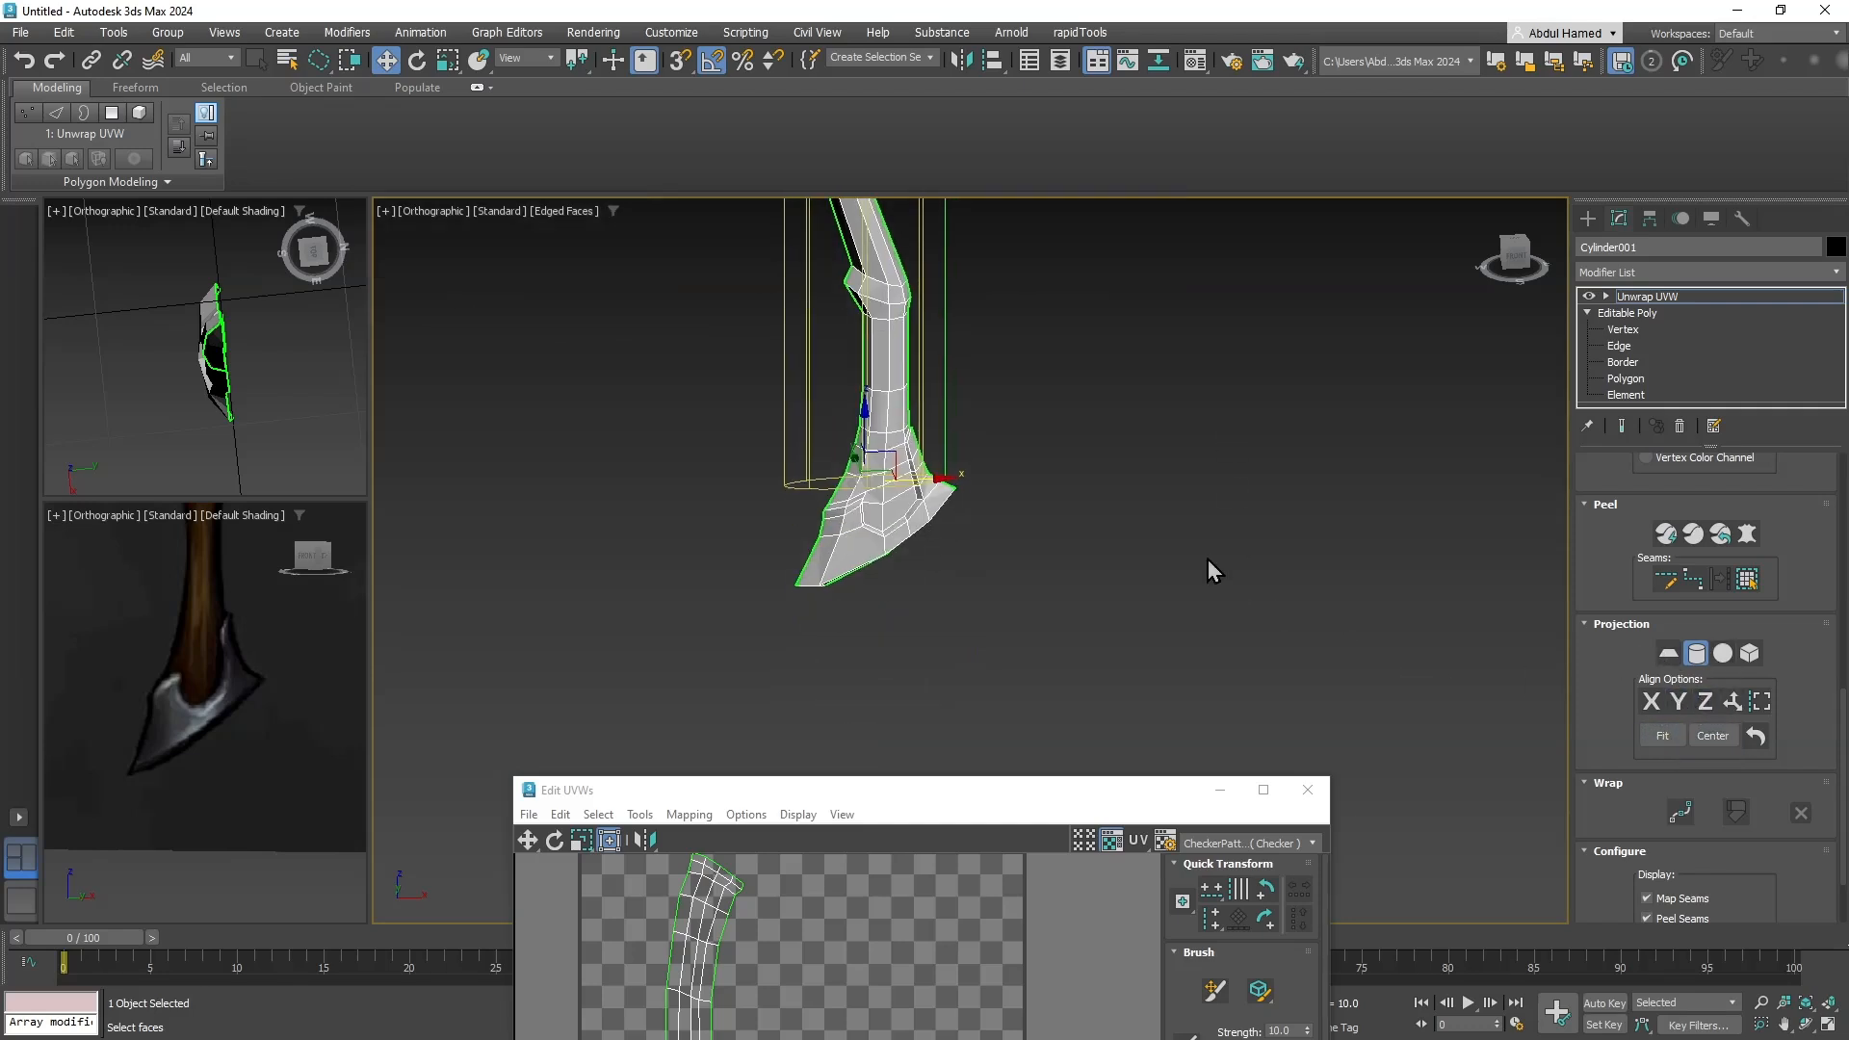
pyautogui.moveTo(1132, 807); pyautogui.dragTo(1038, 676)
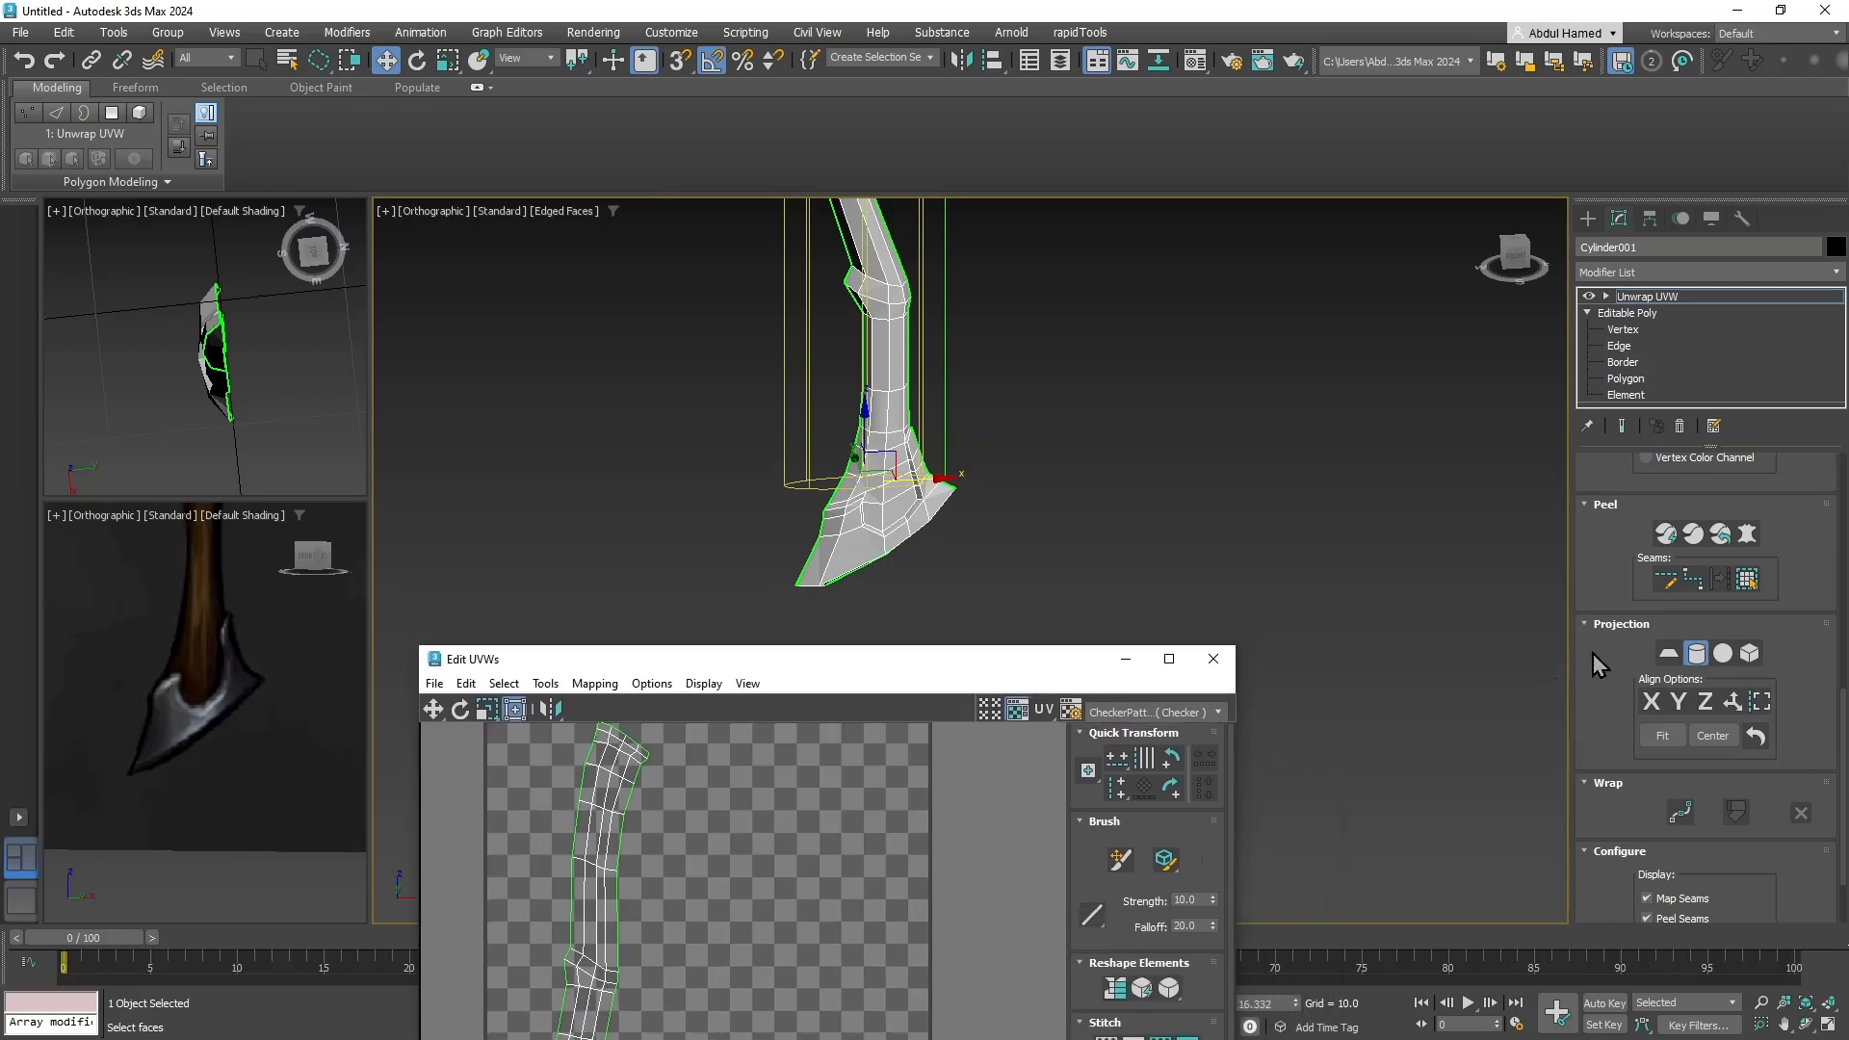
pyautogui.click(1670, 540)
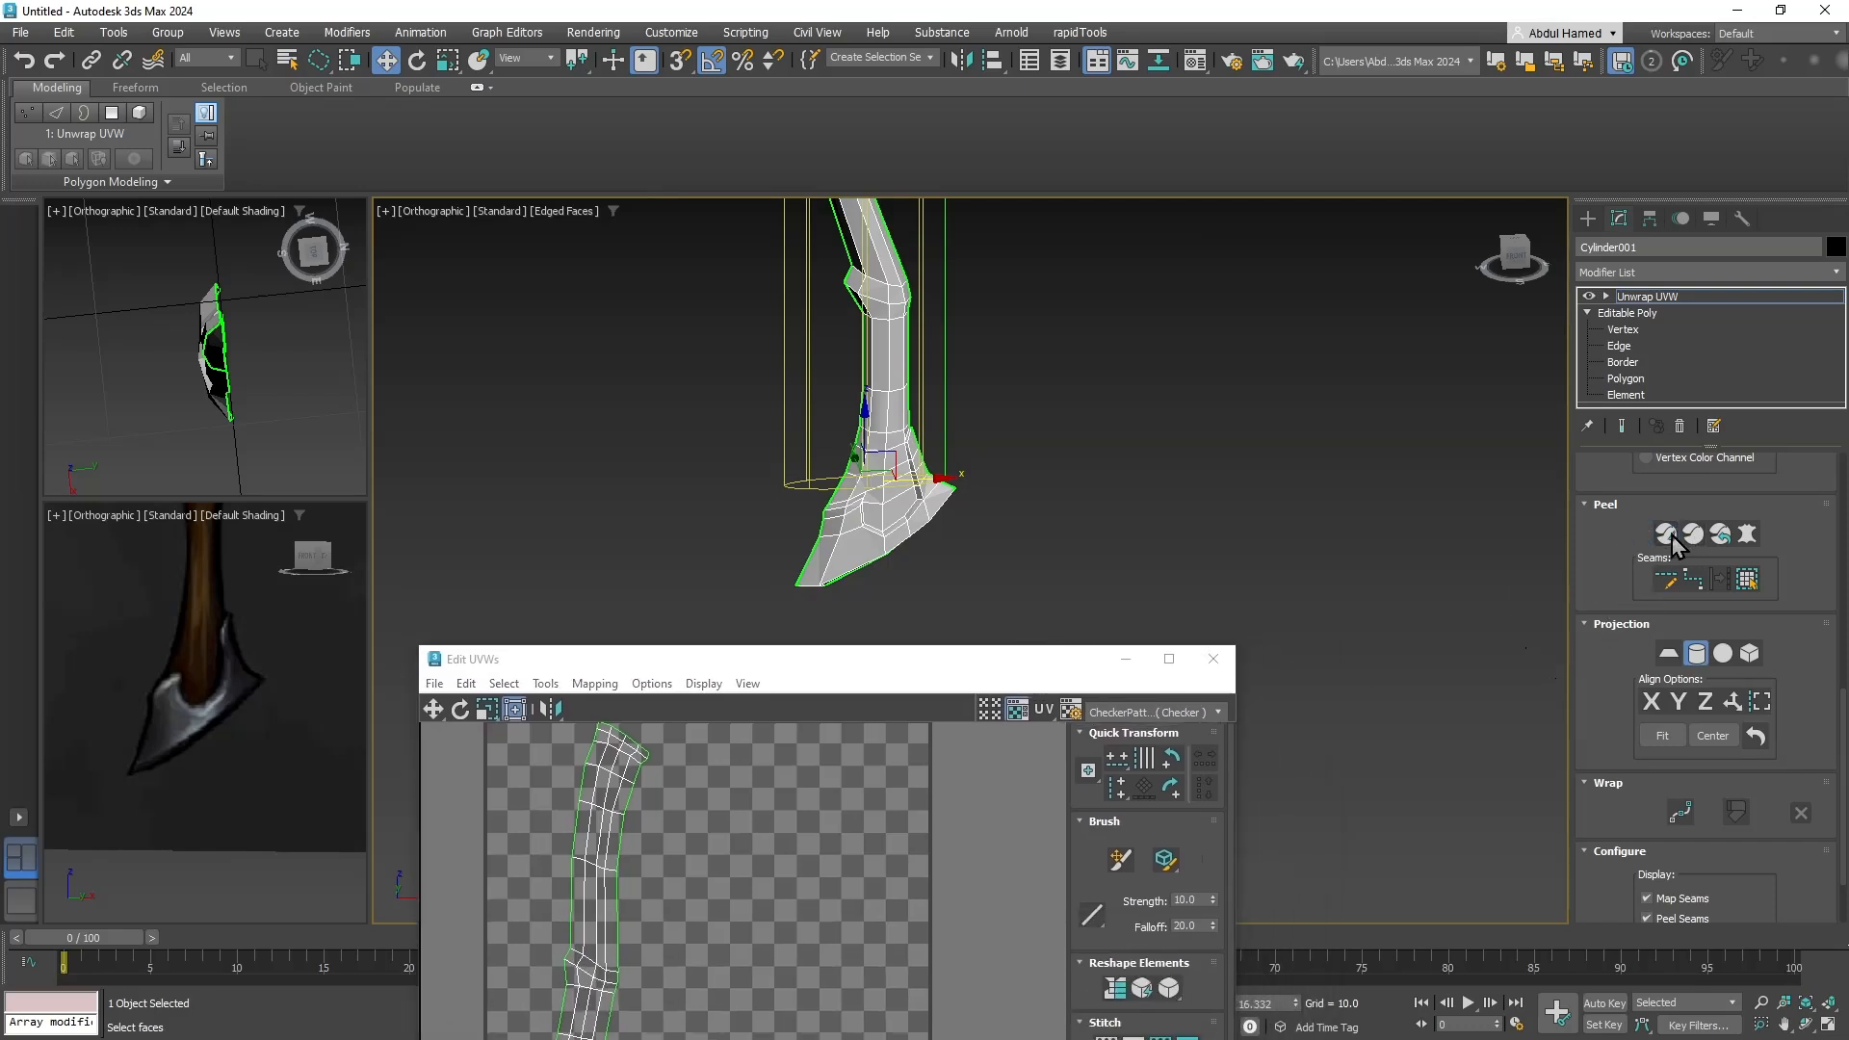
pyautogui.click(898, 689)
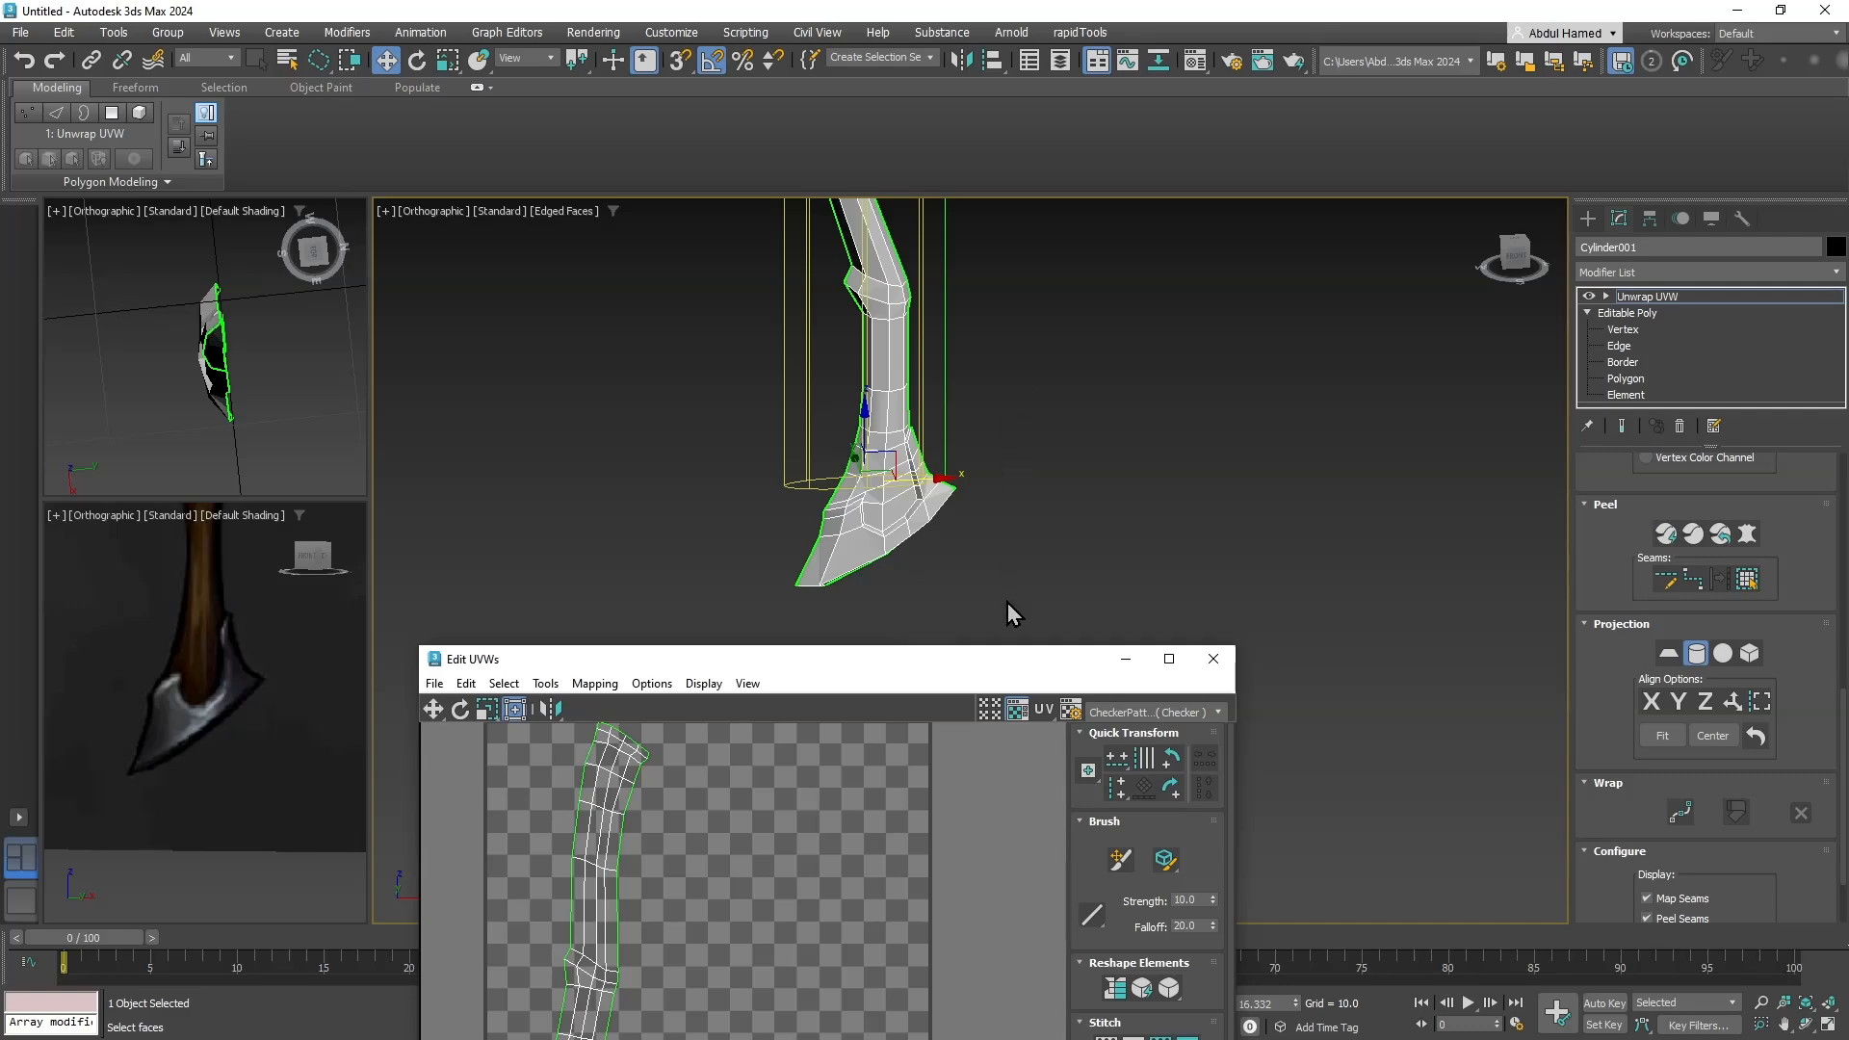
# Examine the axe's complete UV layout against the checkered tile in the Edit UVWs window.
pyautogui.moveTo(988, 659); pyautogui.dragTo(1088, 239)
pyautogui.moveTo(770, 607); pyautogui.dragTo(888, 640, button='middle')
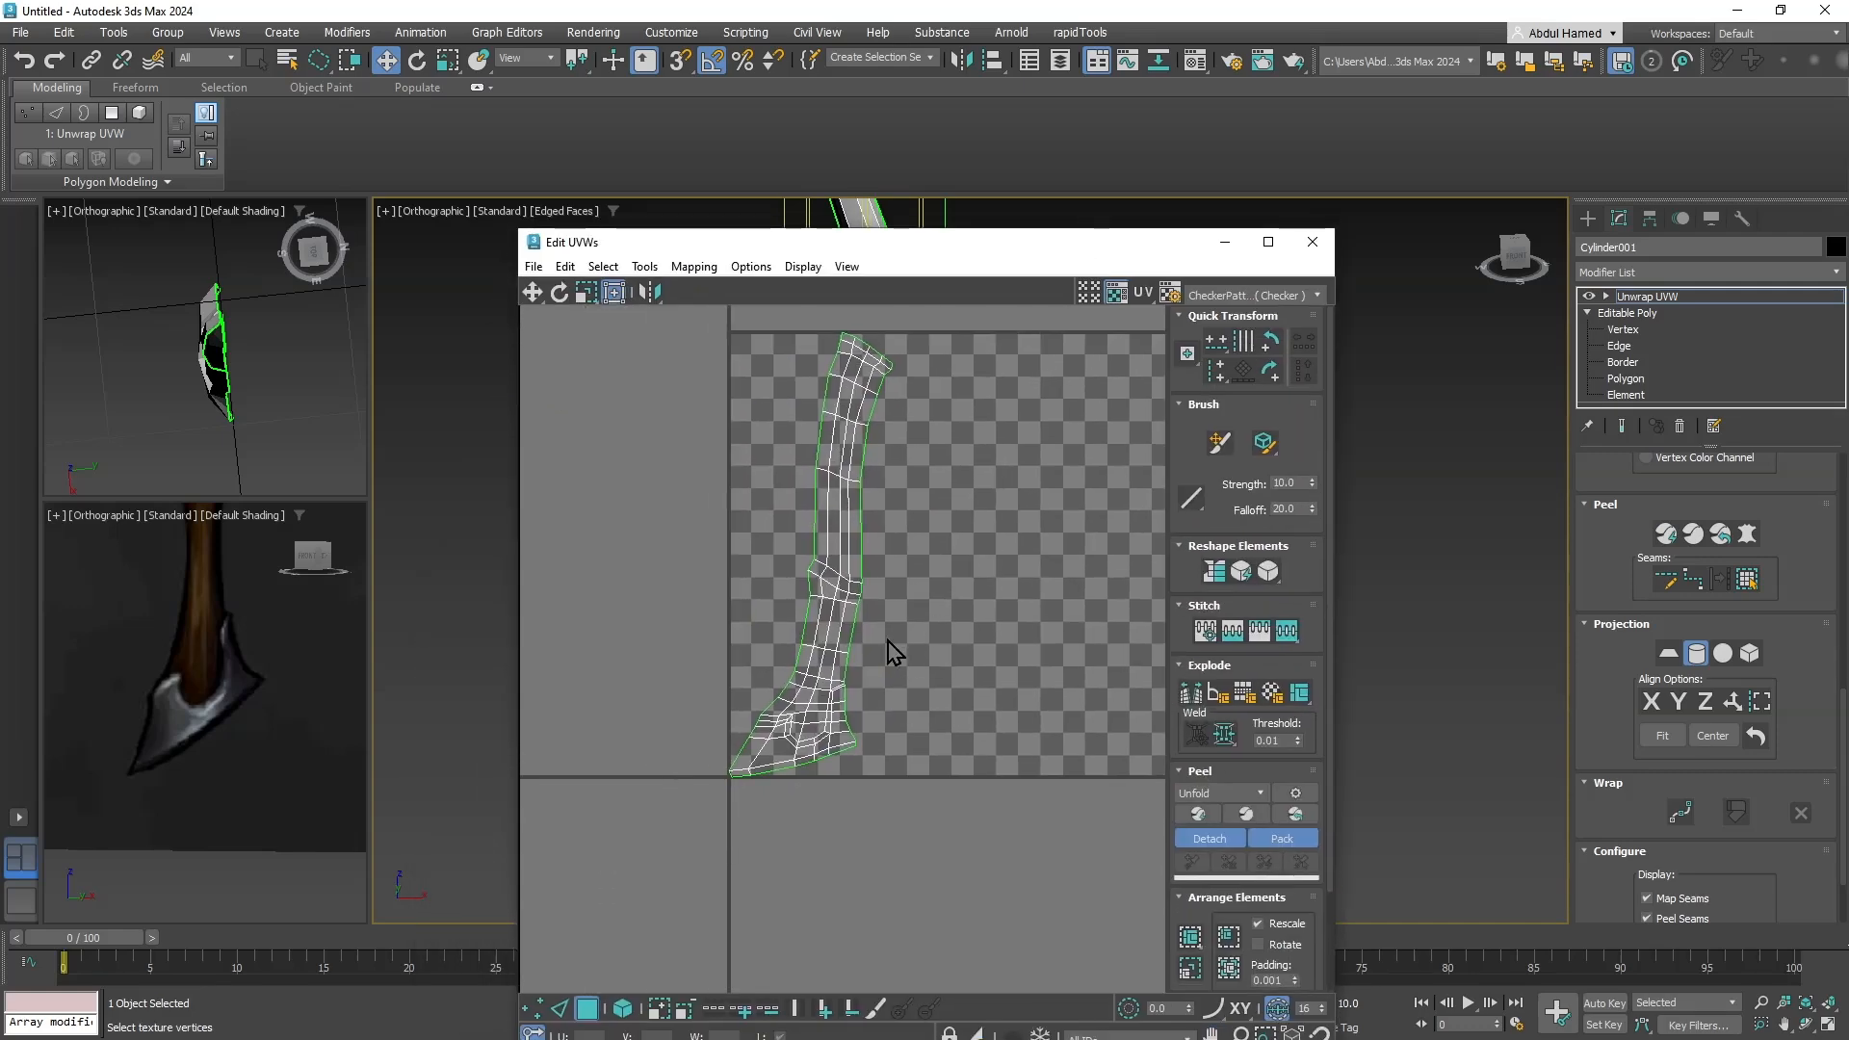
pyautogui.scroll(-4, 891, 645)
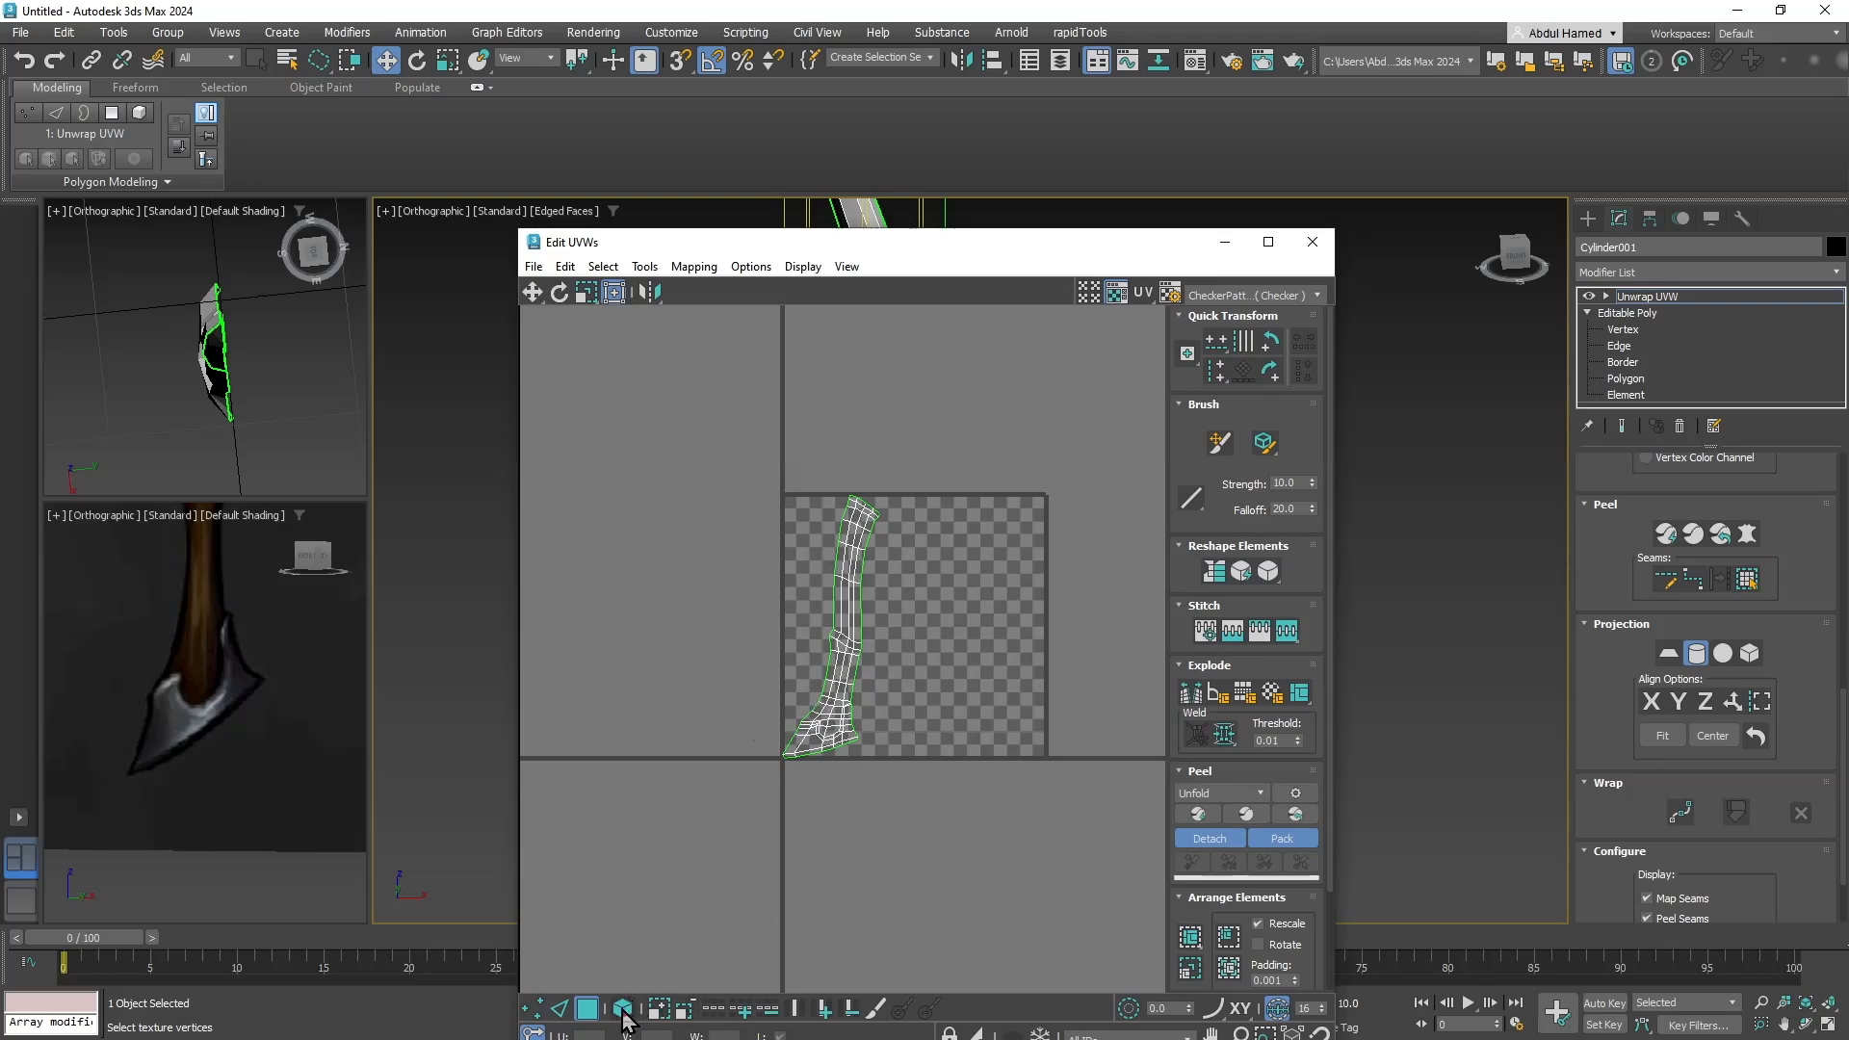
pyautogui.moveTo(1034, 258); pyautogui.dragTo(1077, 156)
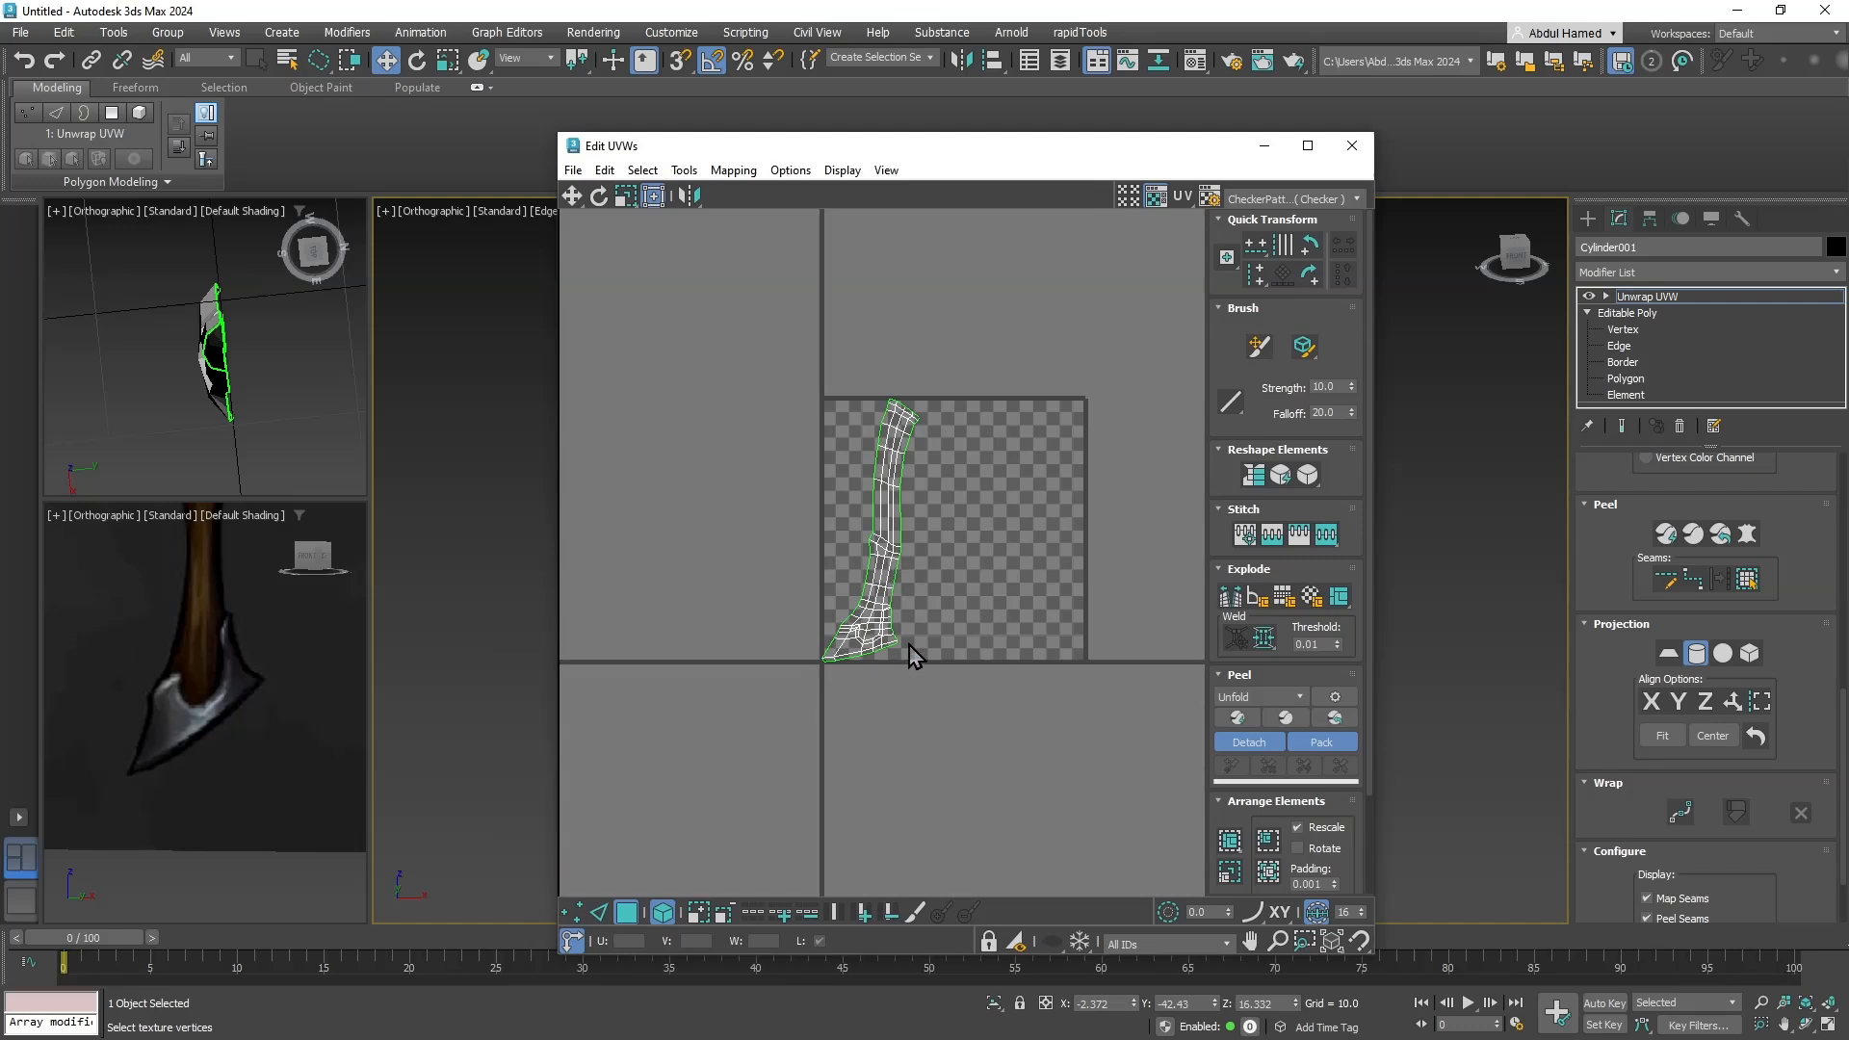
pyautogui.moveTo(912, 658); pyautogui.dragTo(966, 551, button='middle')
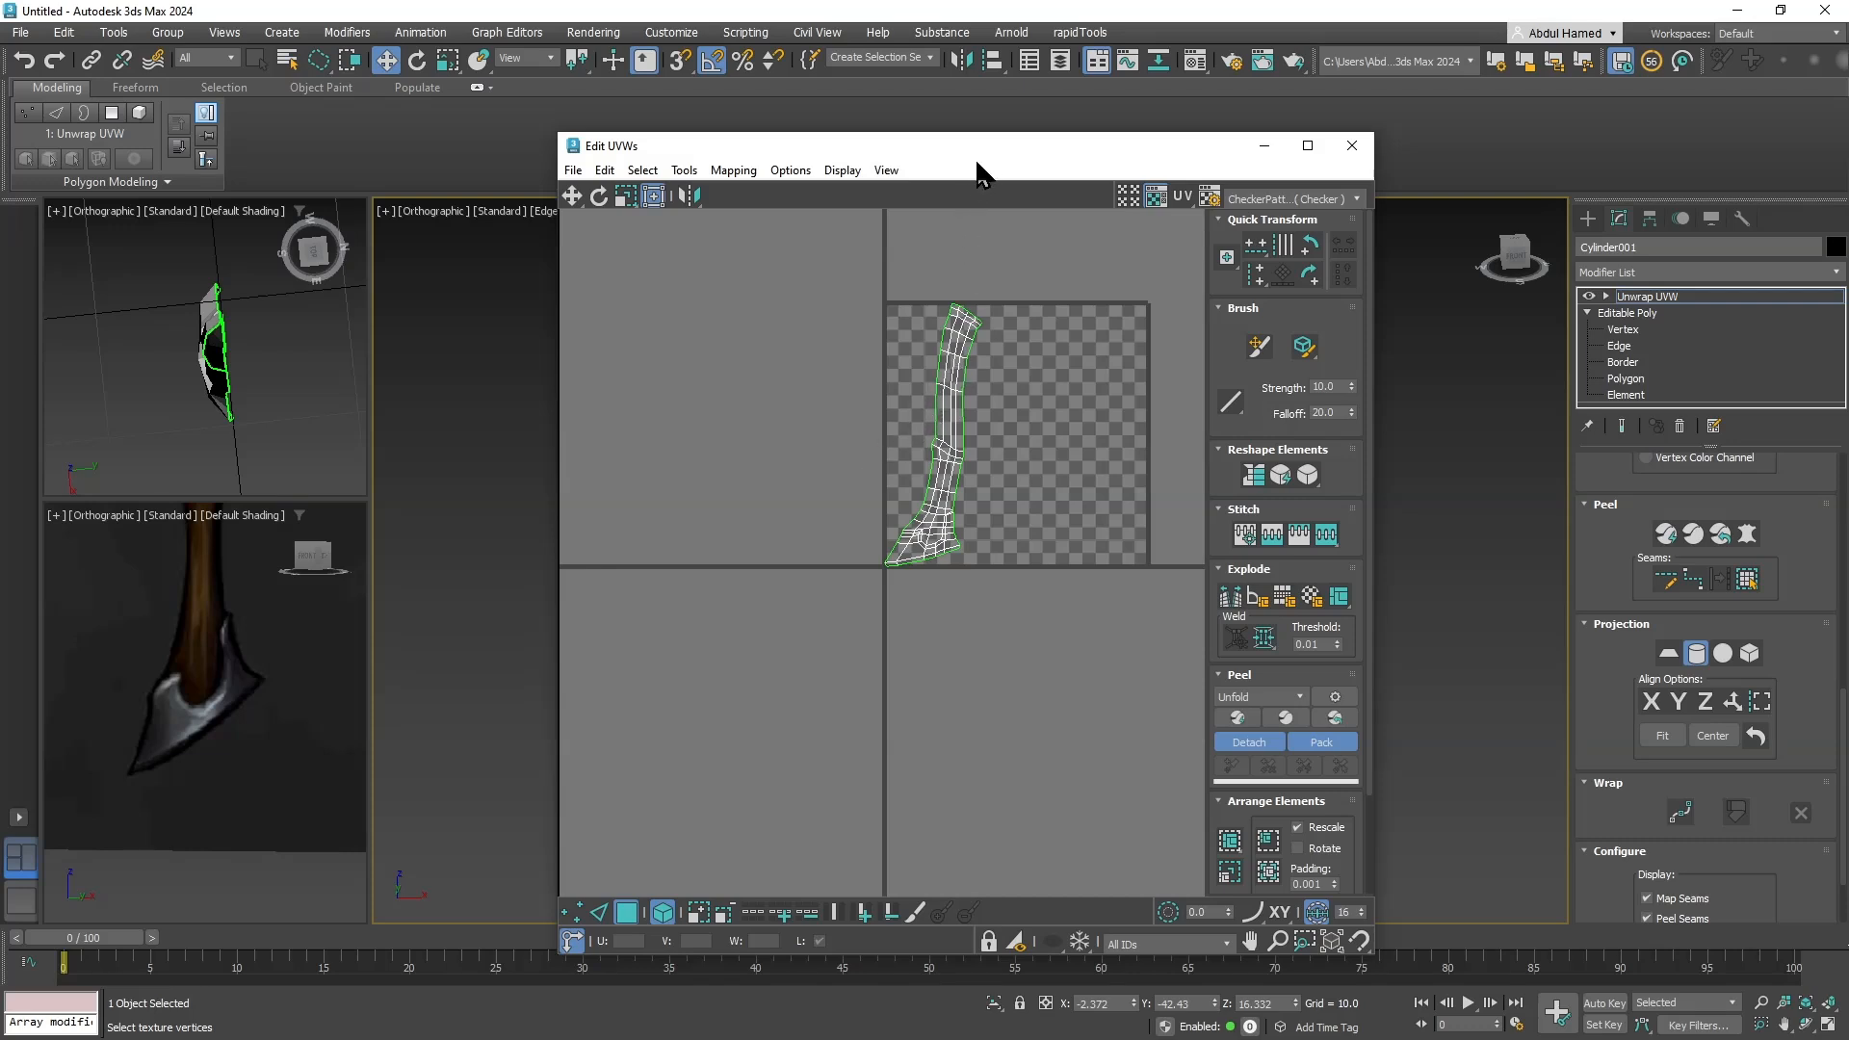
pyautogui.moveTo(977, 163); pyautogui.dragTo(828, 159)
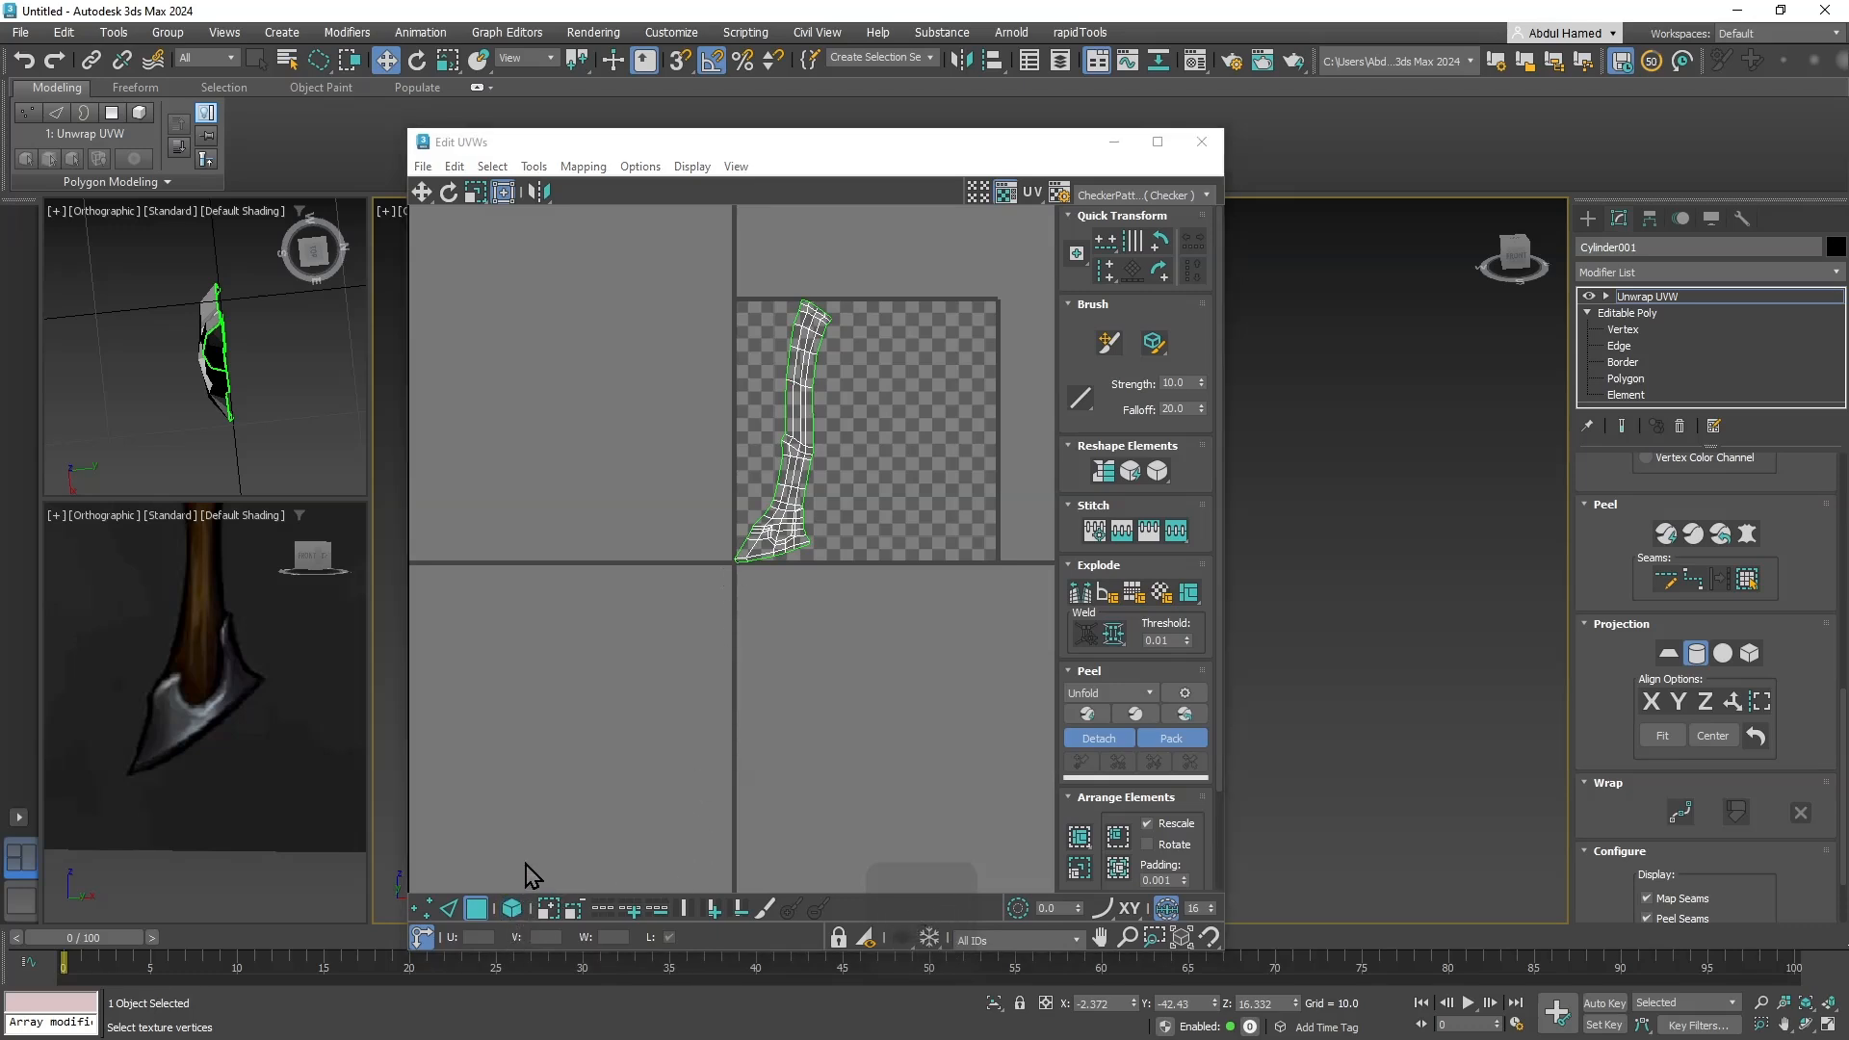
pyautogui.press('space')
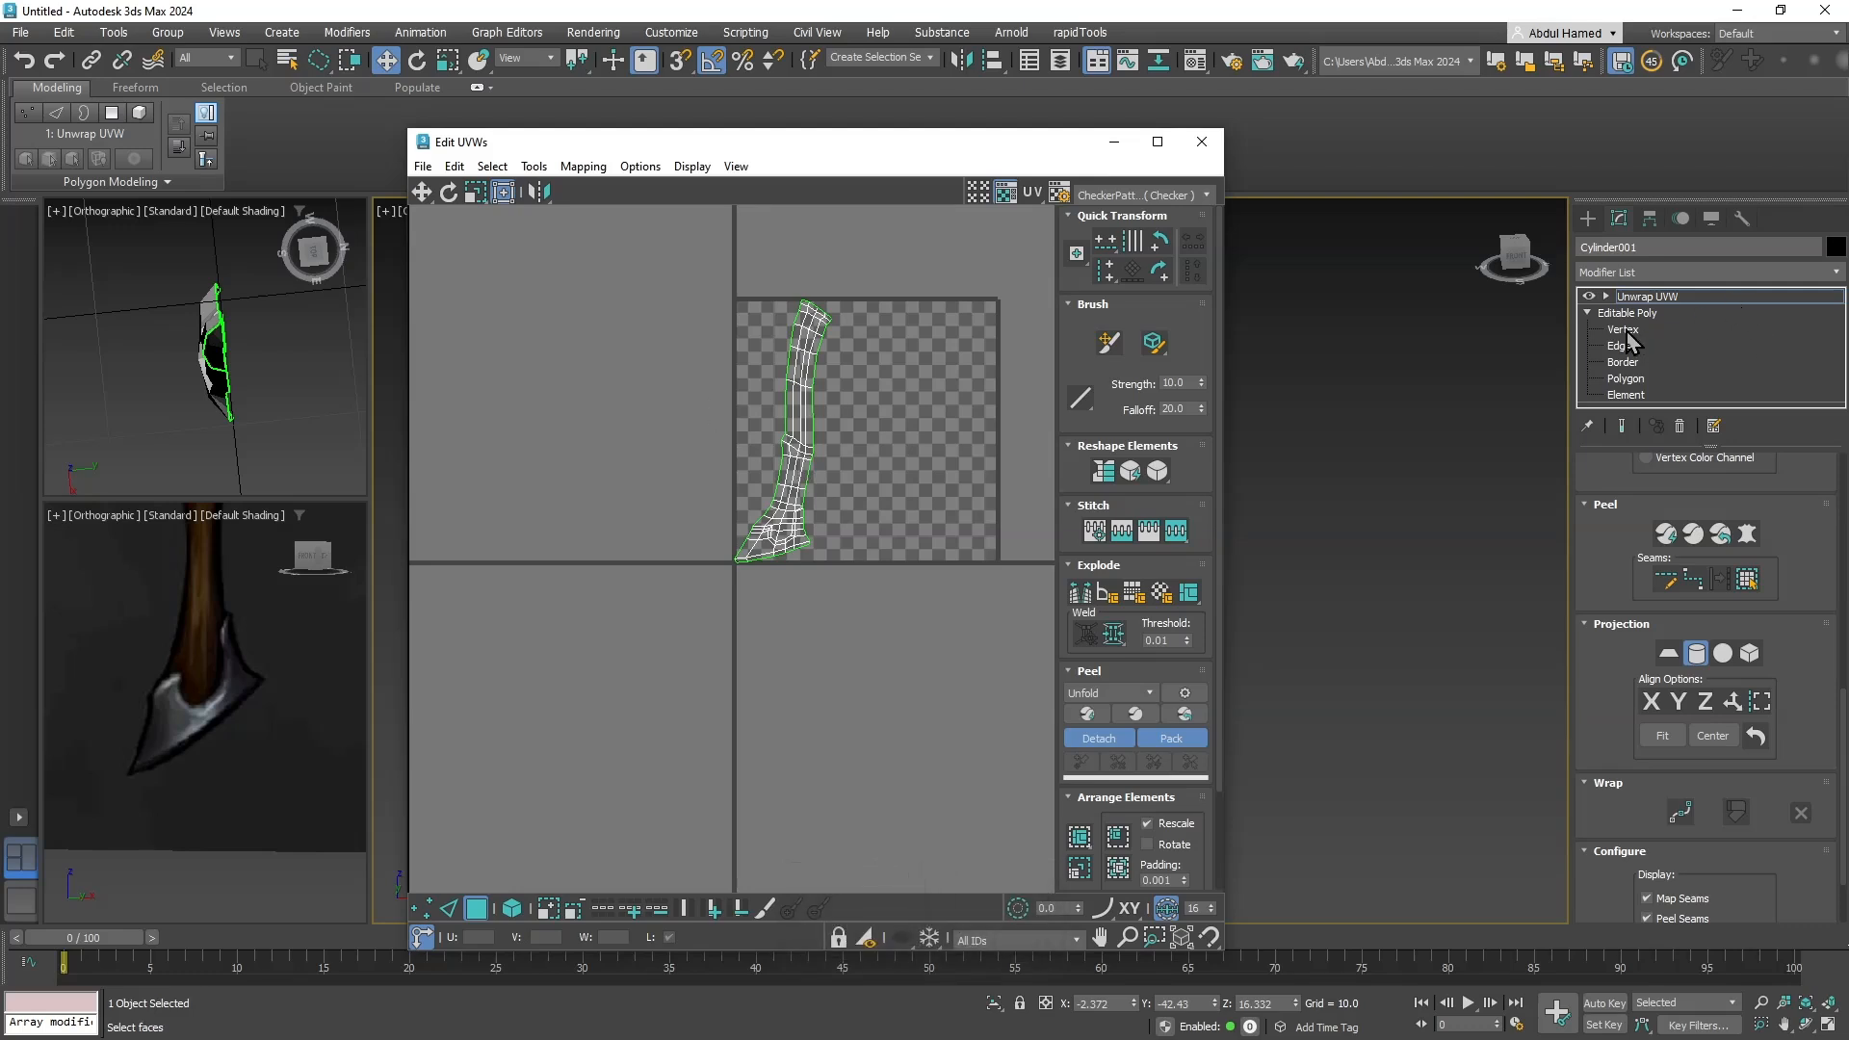
# At the Unwrap UVW's Polygon level, select the entire axe UV shell with element selection on and move it below the checkered tile.
pyautogui.click(1608, 294)
pyautogui.click(1640, 345)
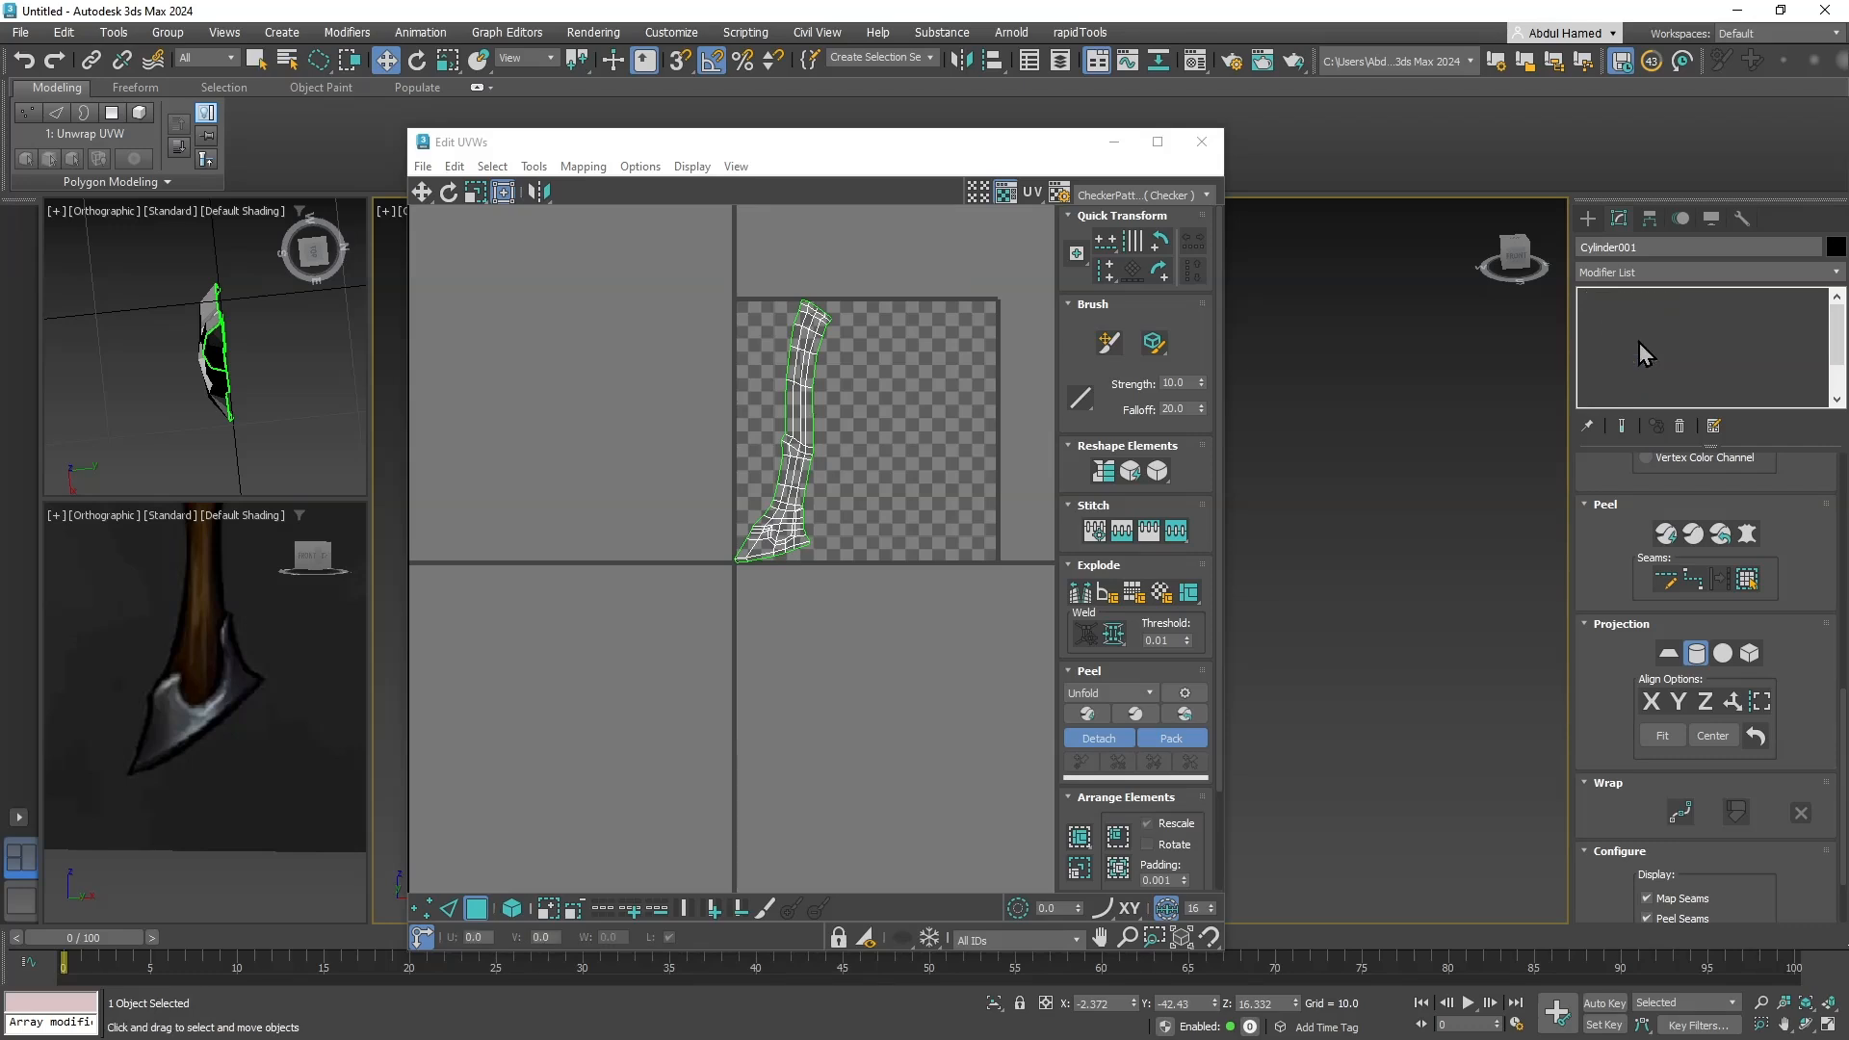
pyautogui.click(1640, 348)
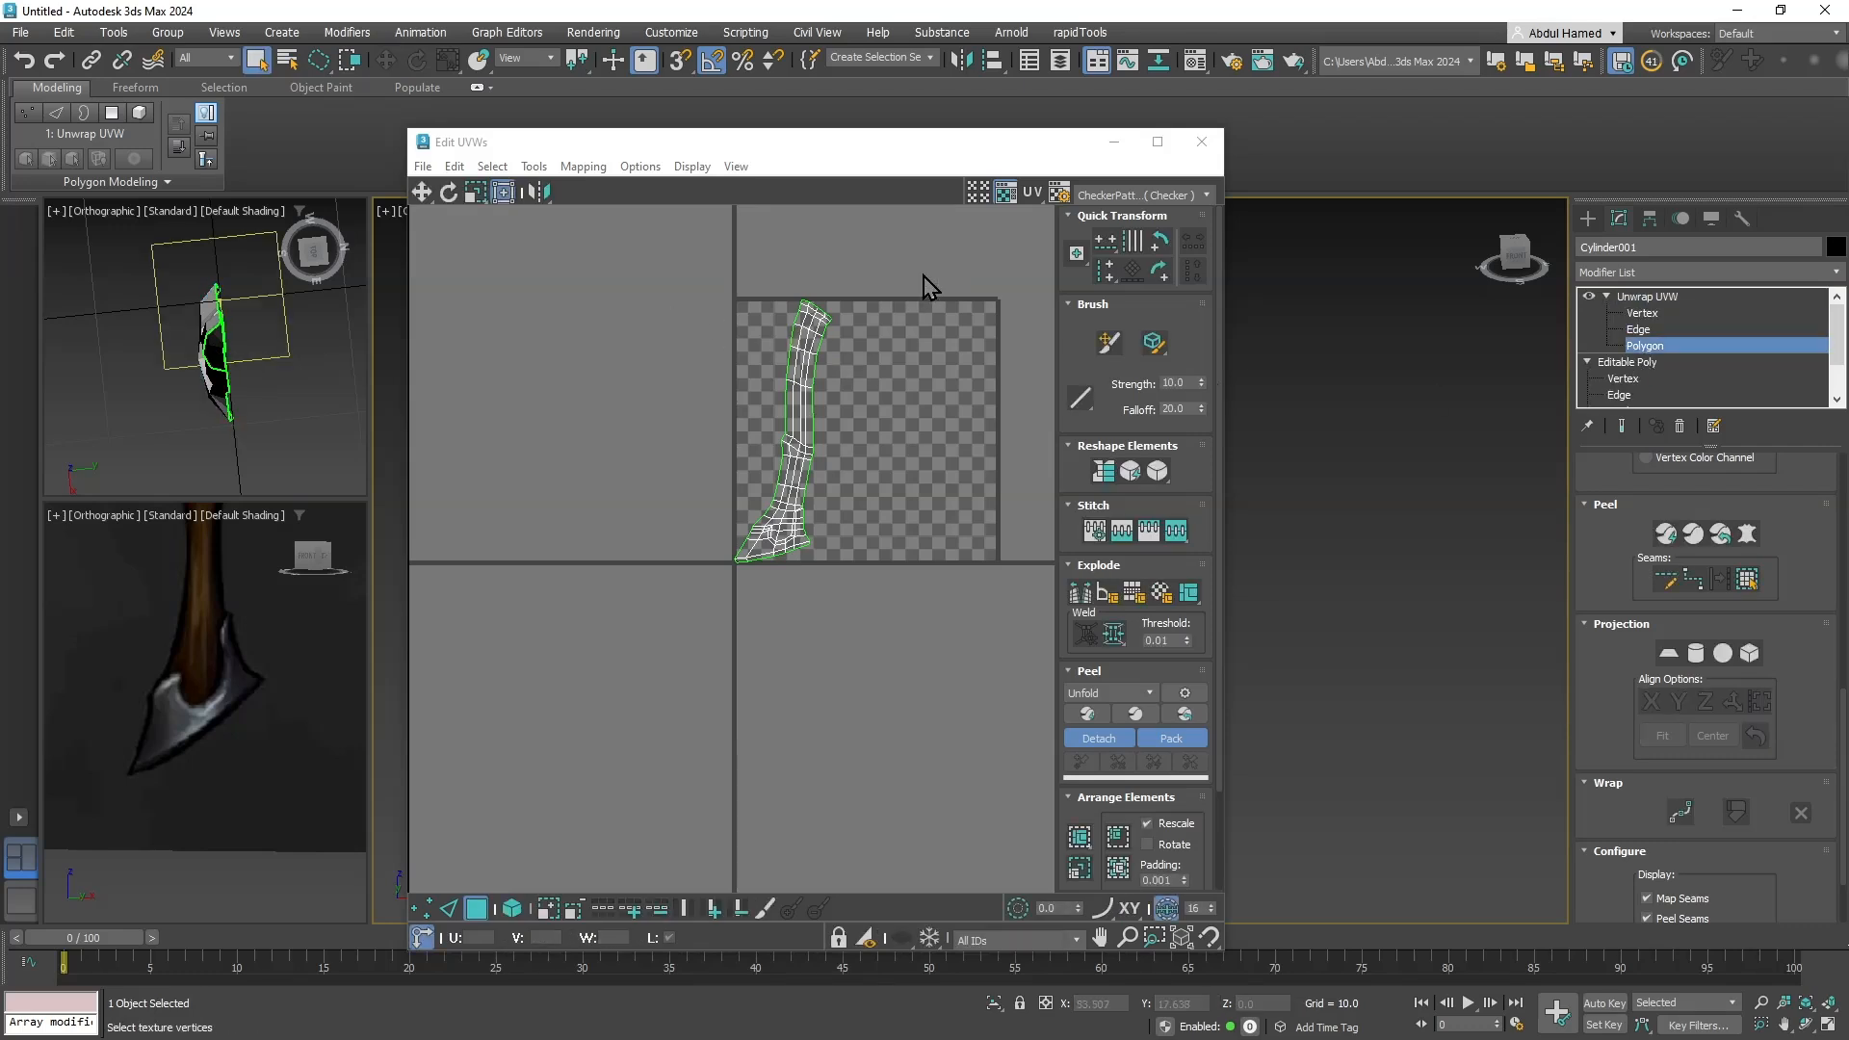
pyautogui.moveTo(924, 276); pyautogui.dragTo(644, 627)
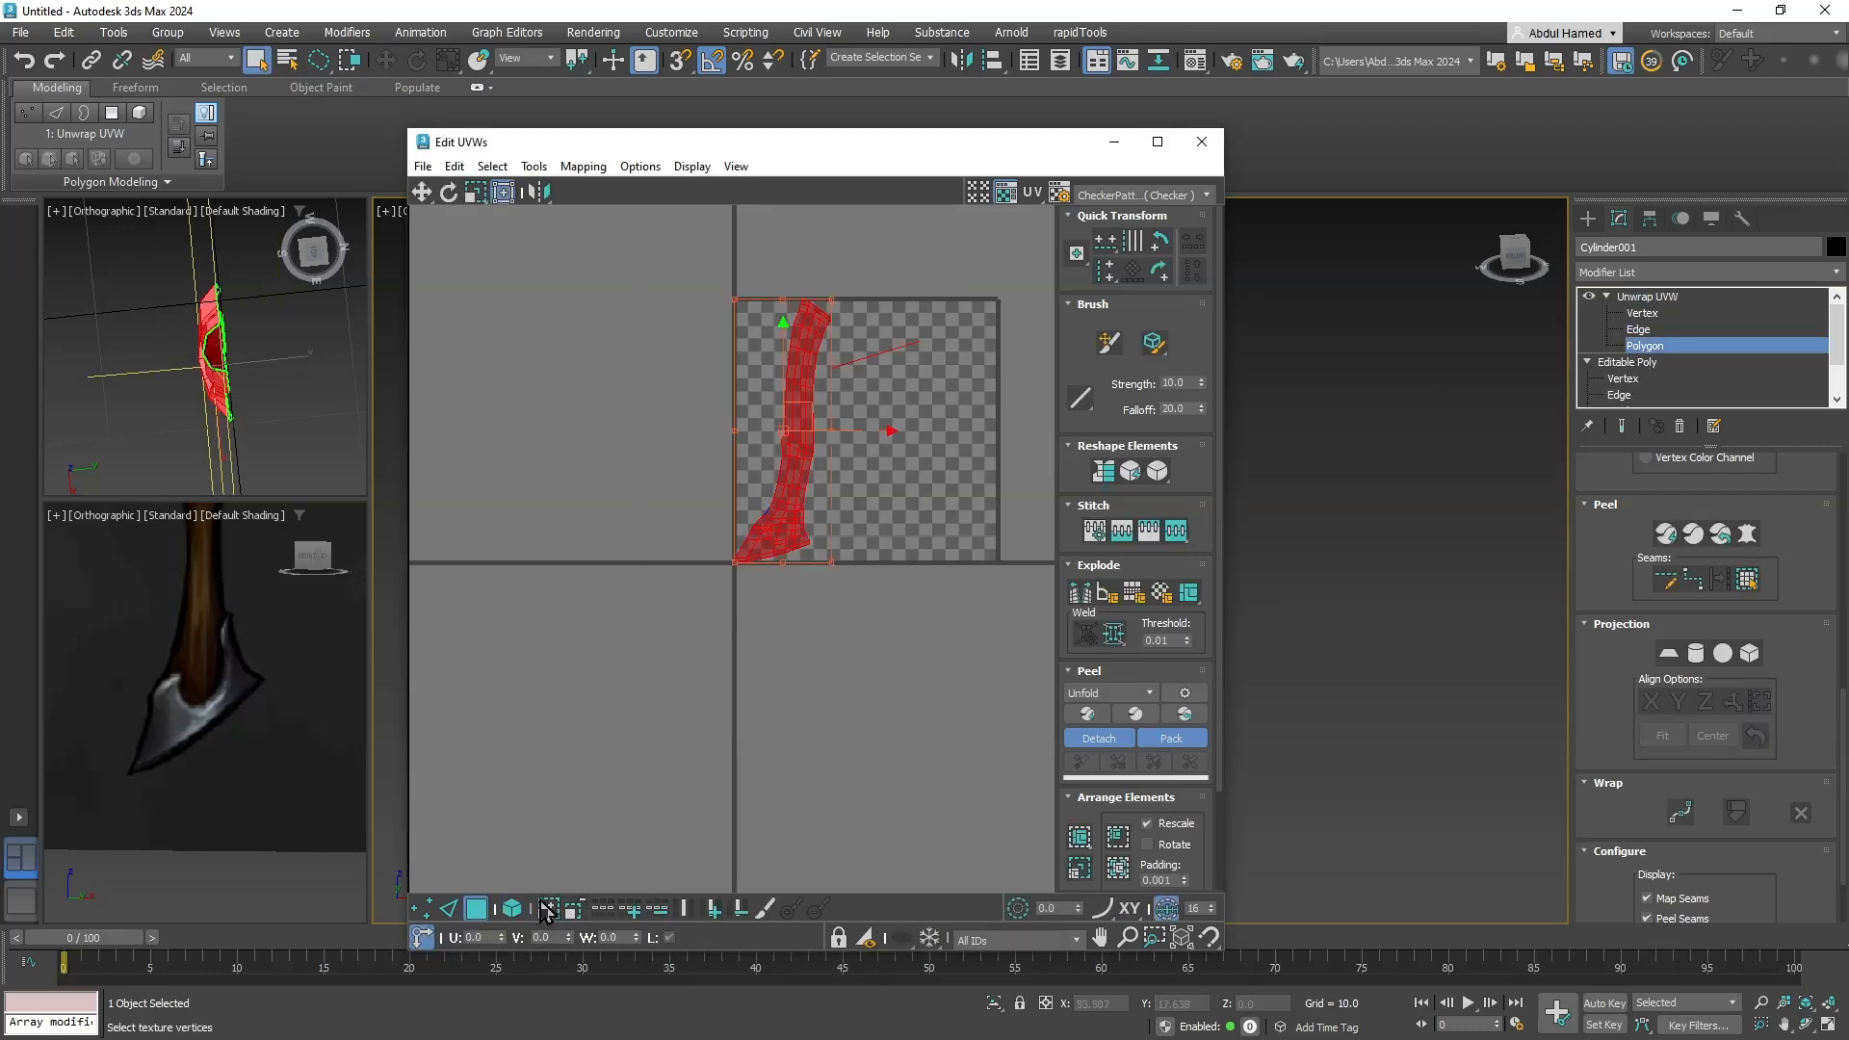
pyautogui.click(513, 911)
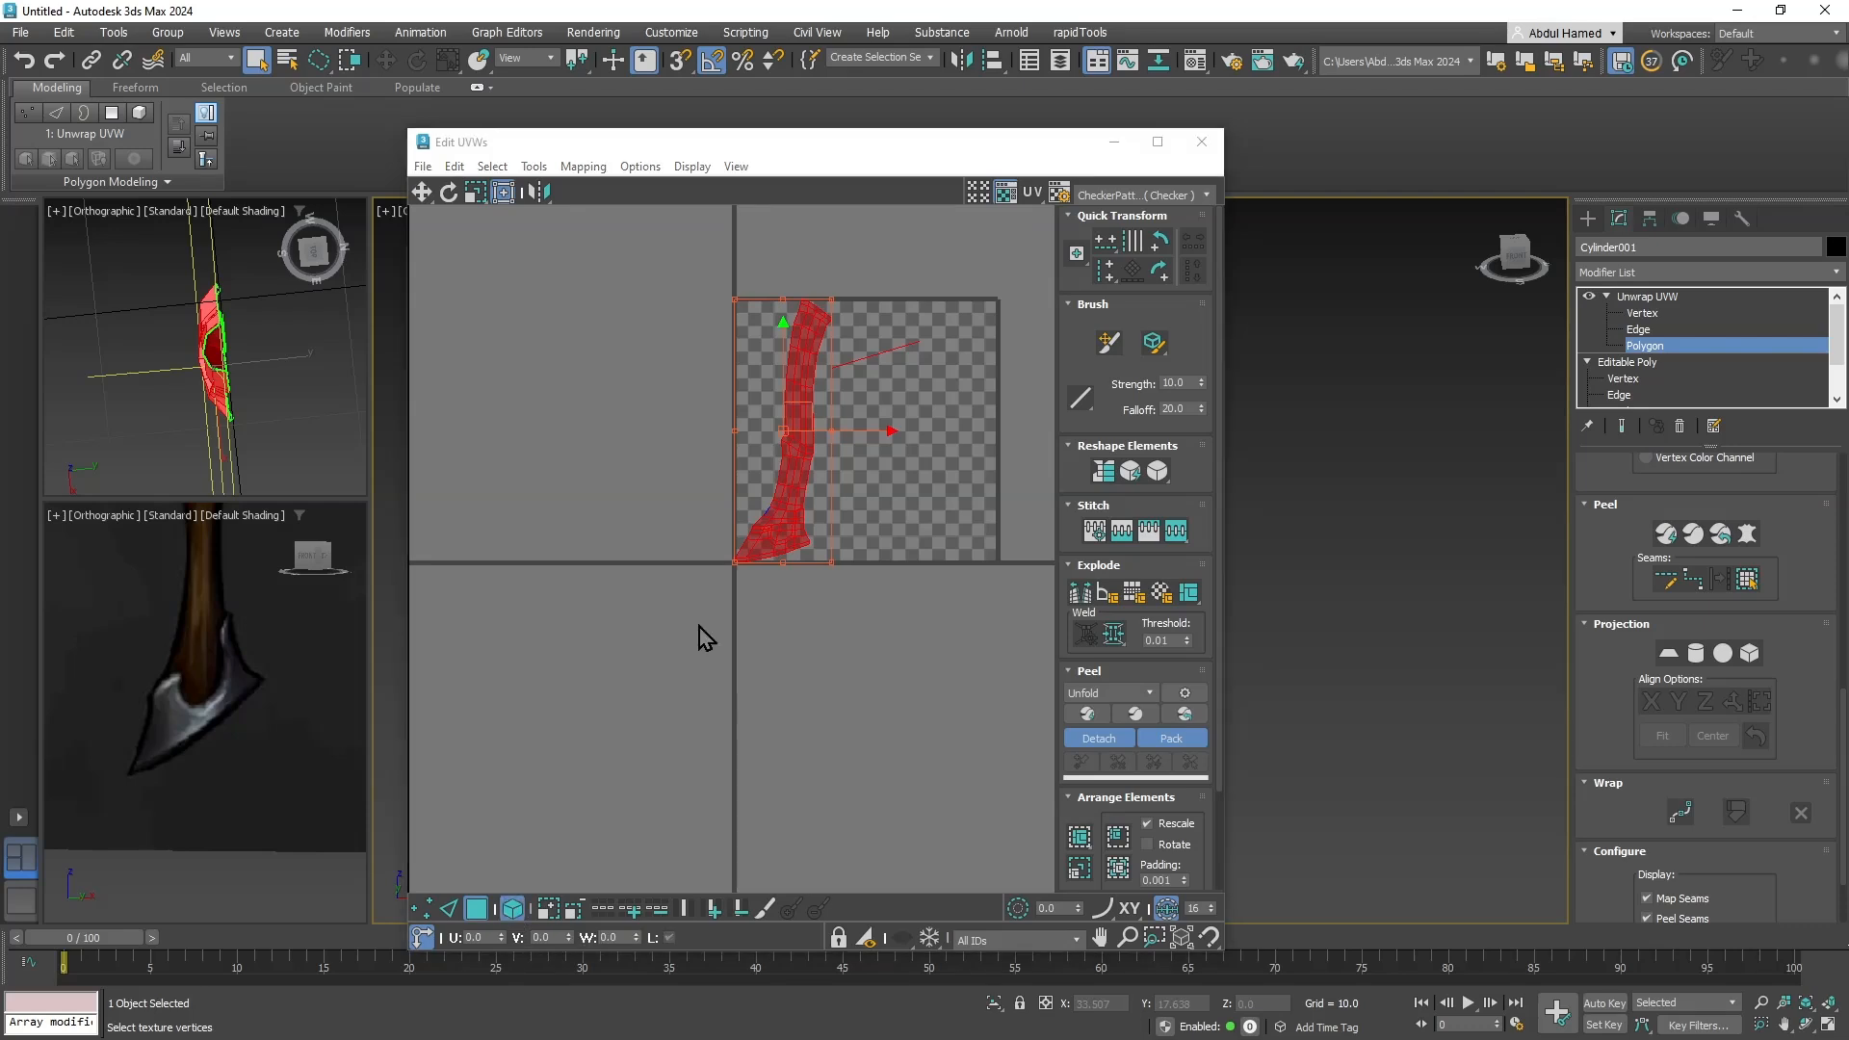
pyautogui.click(788, 697)
pyautogui.click(782, 479)
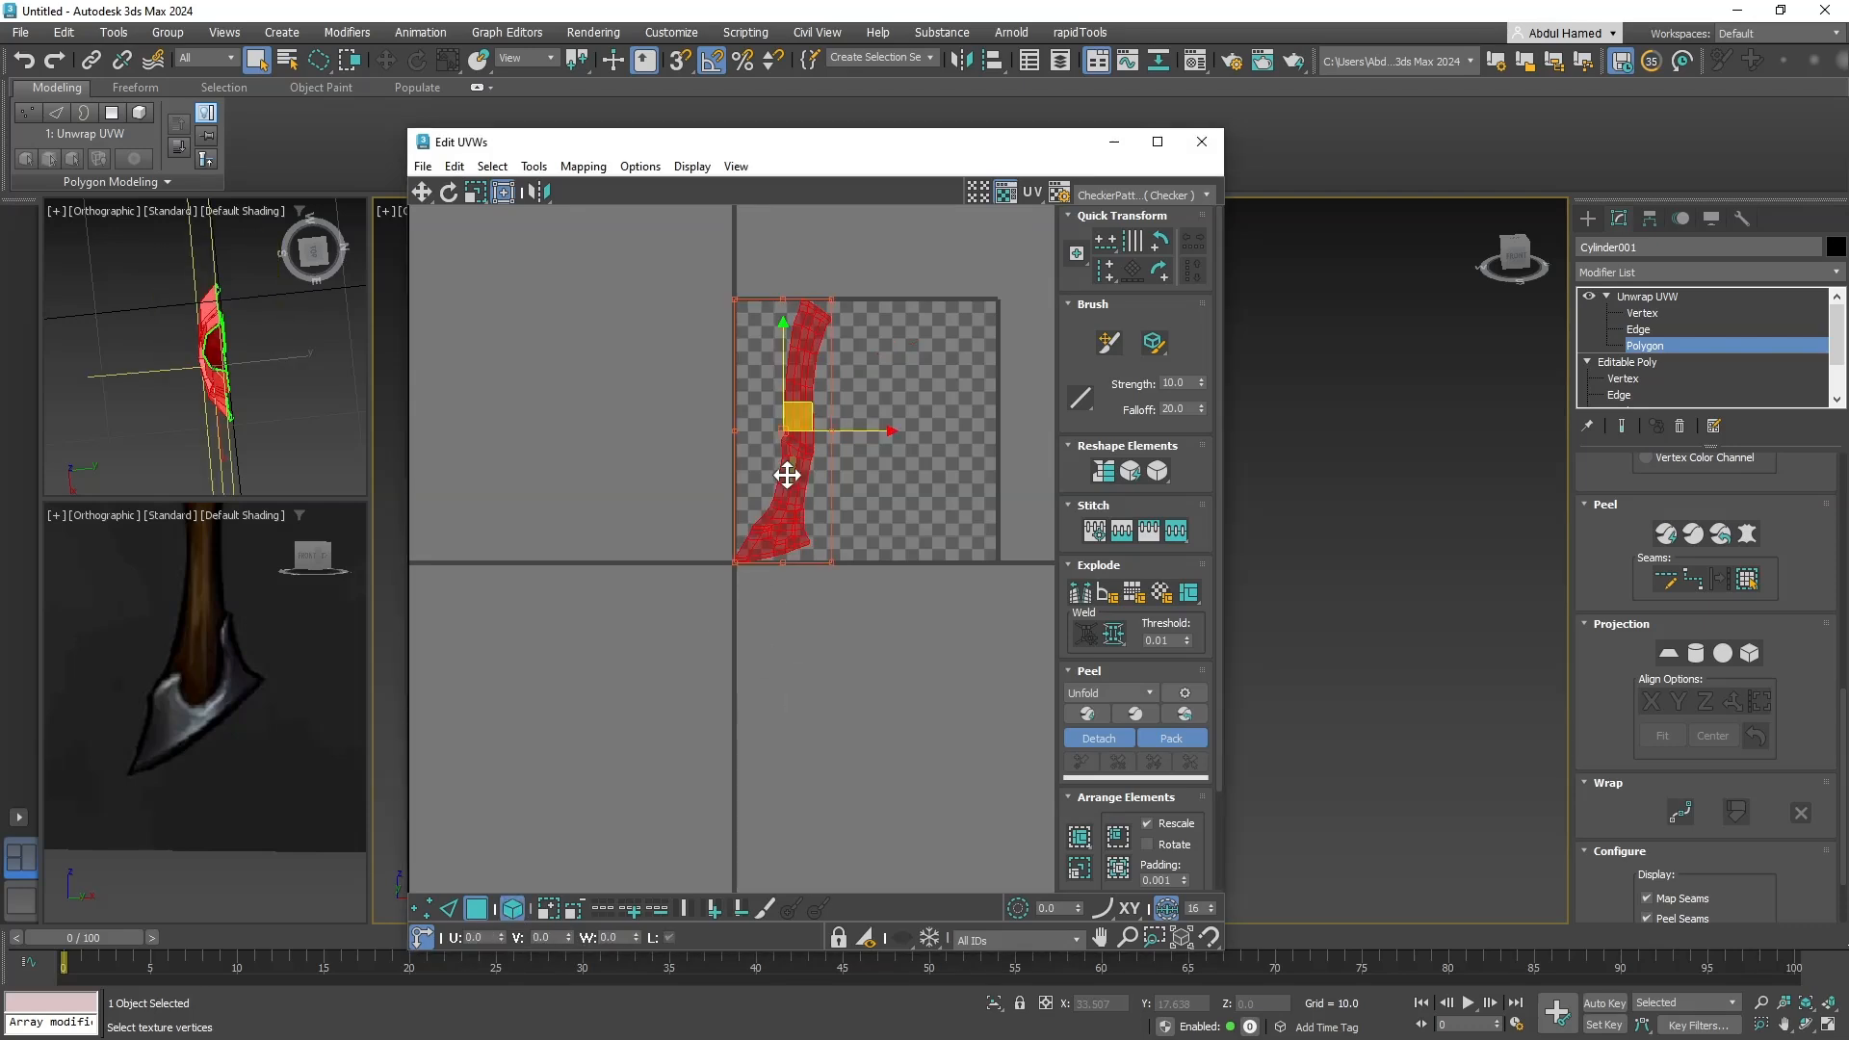
pyautogui.moveTo(810, 413); pyautogui.dragTo(691, 679)
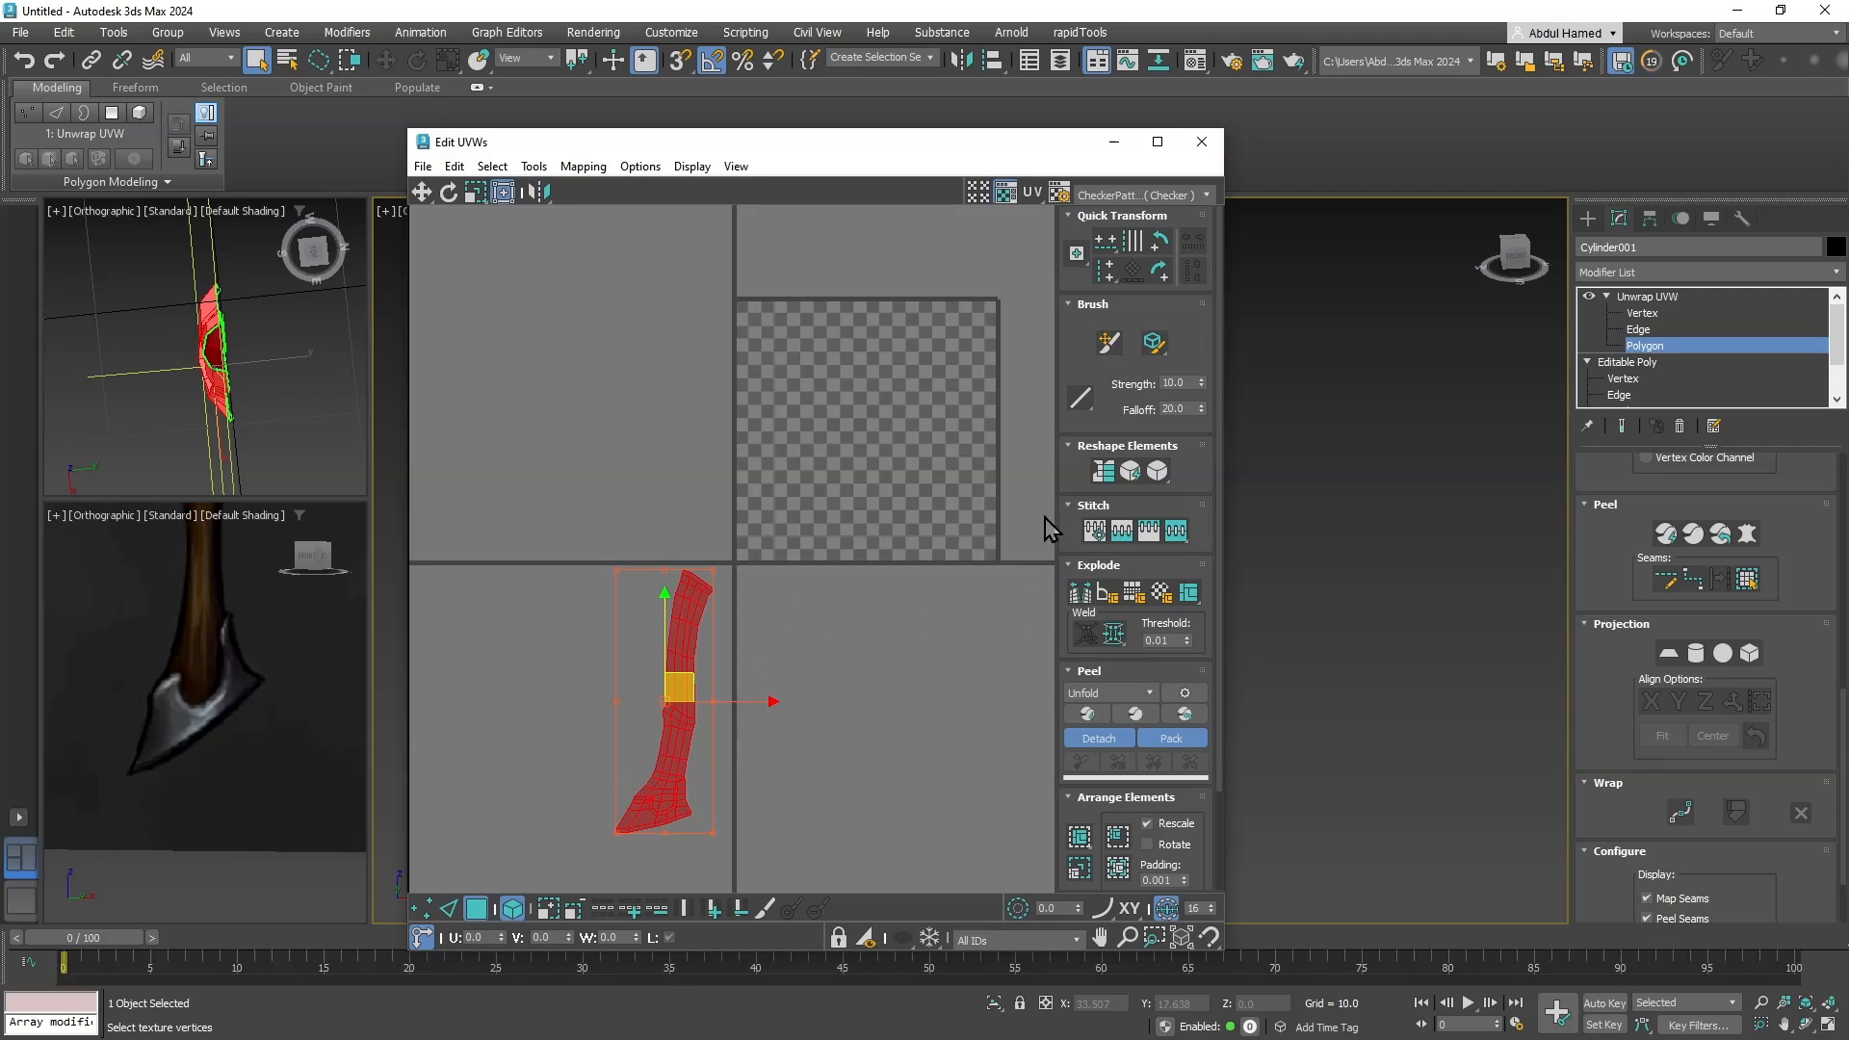
# Close the UV editor and collapse the Unwrap UVW modifier into the Editable Poly with Collapse All.
pyautogui.click(1217, 151)
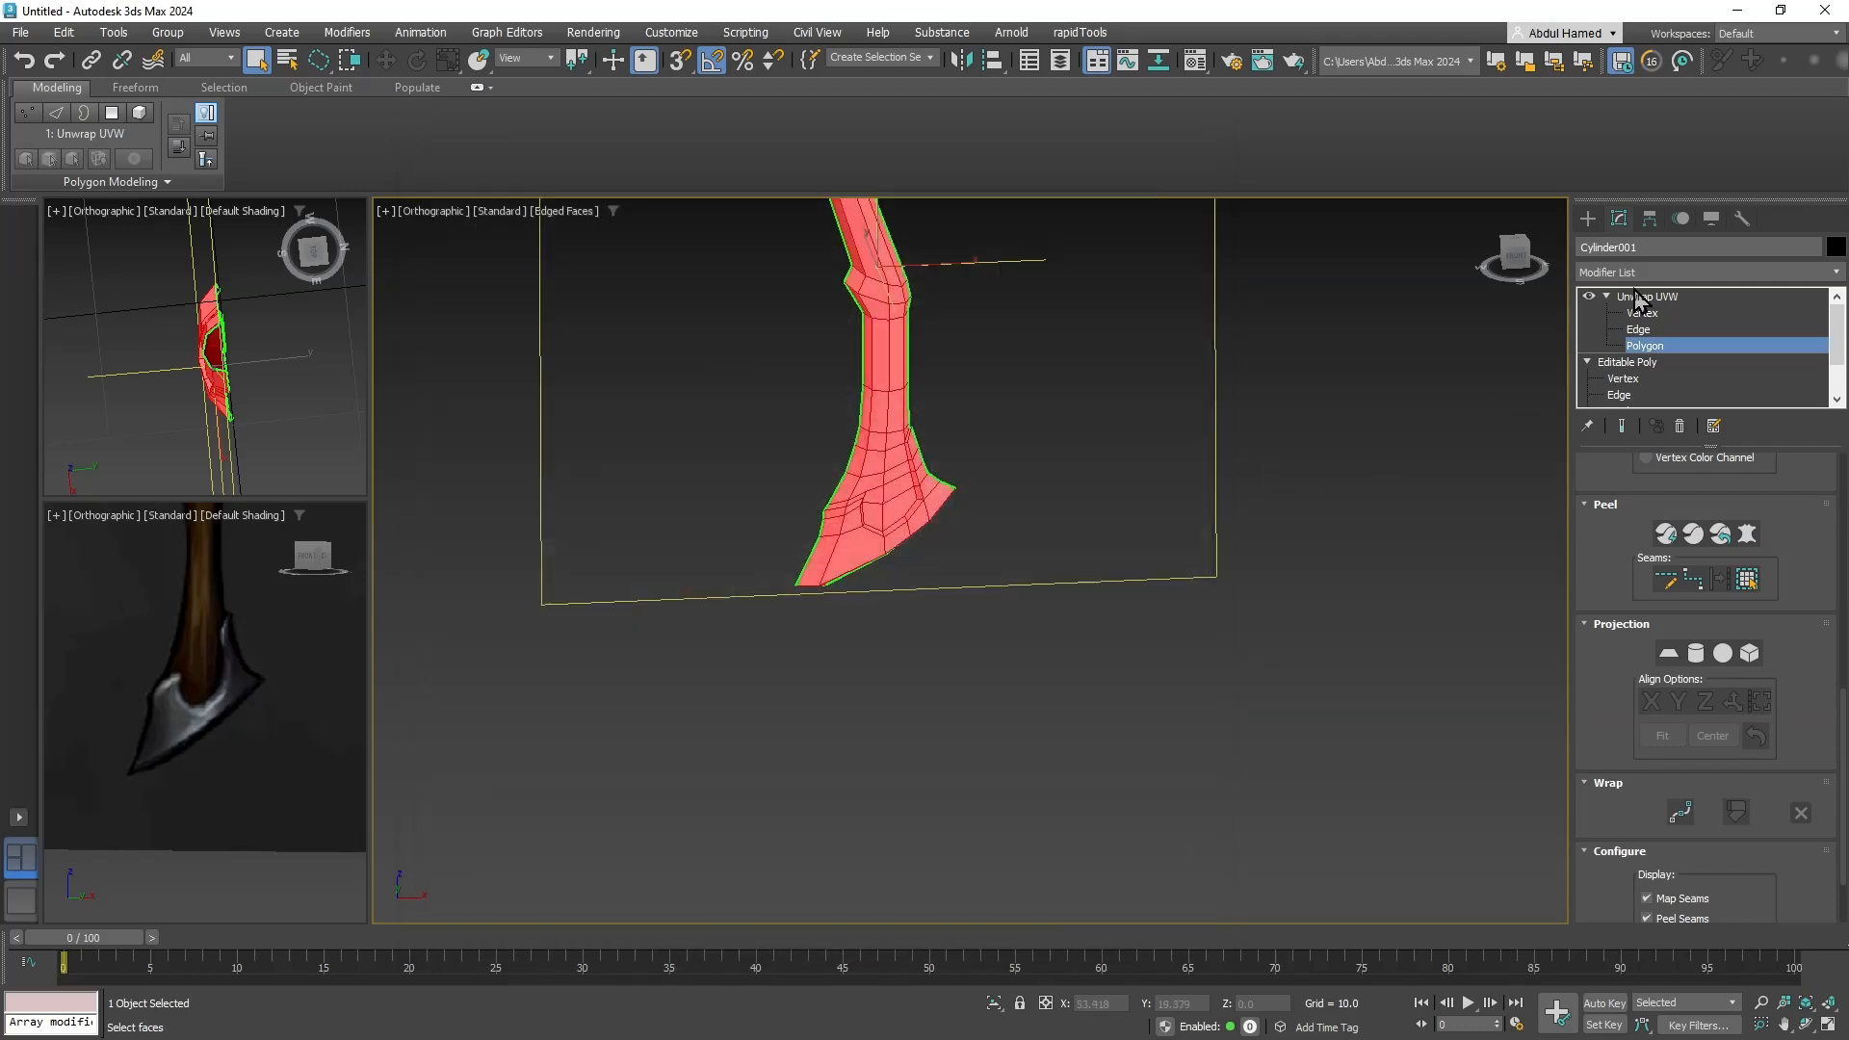
pyautogui.click(1646, 298)
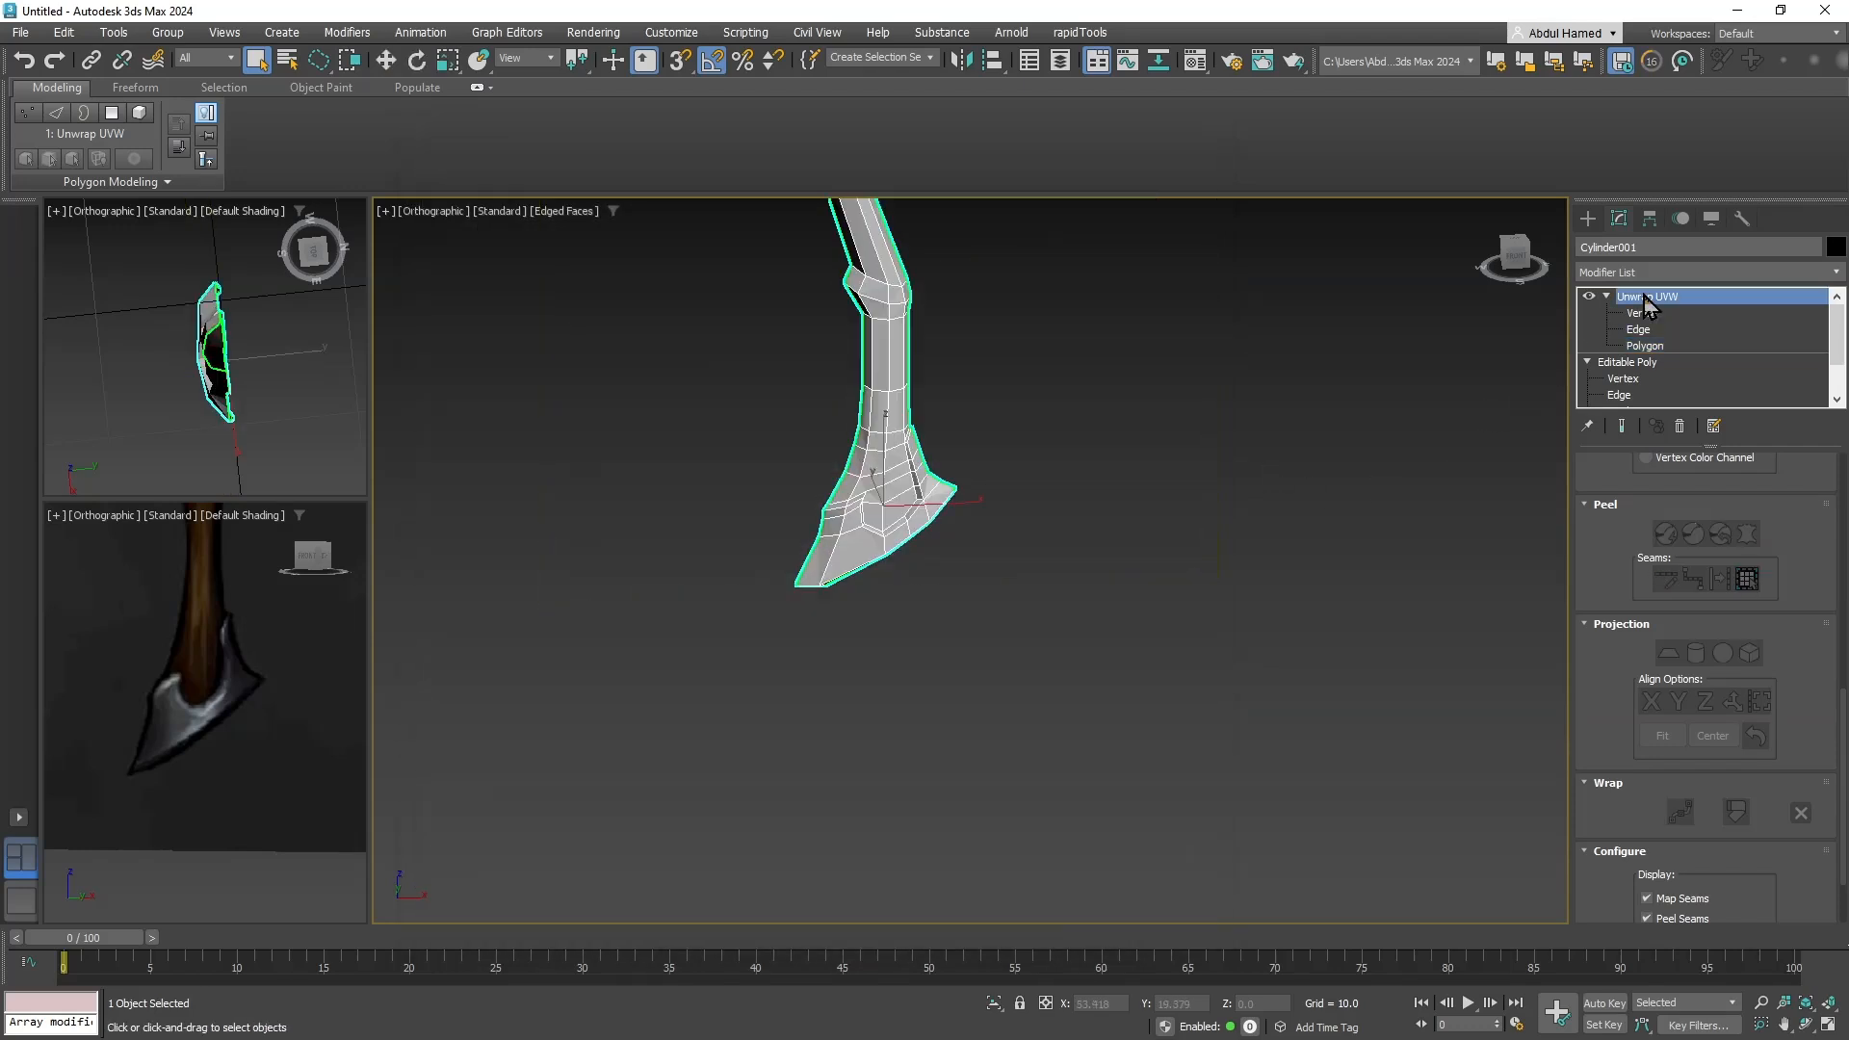
pyautogui.rightClick(1646, 301)
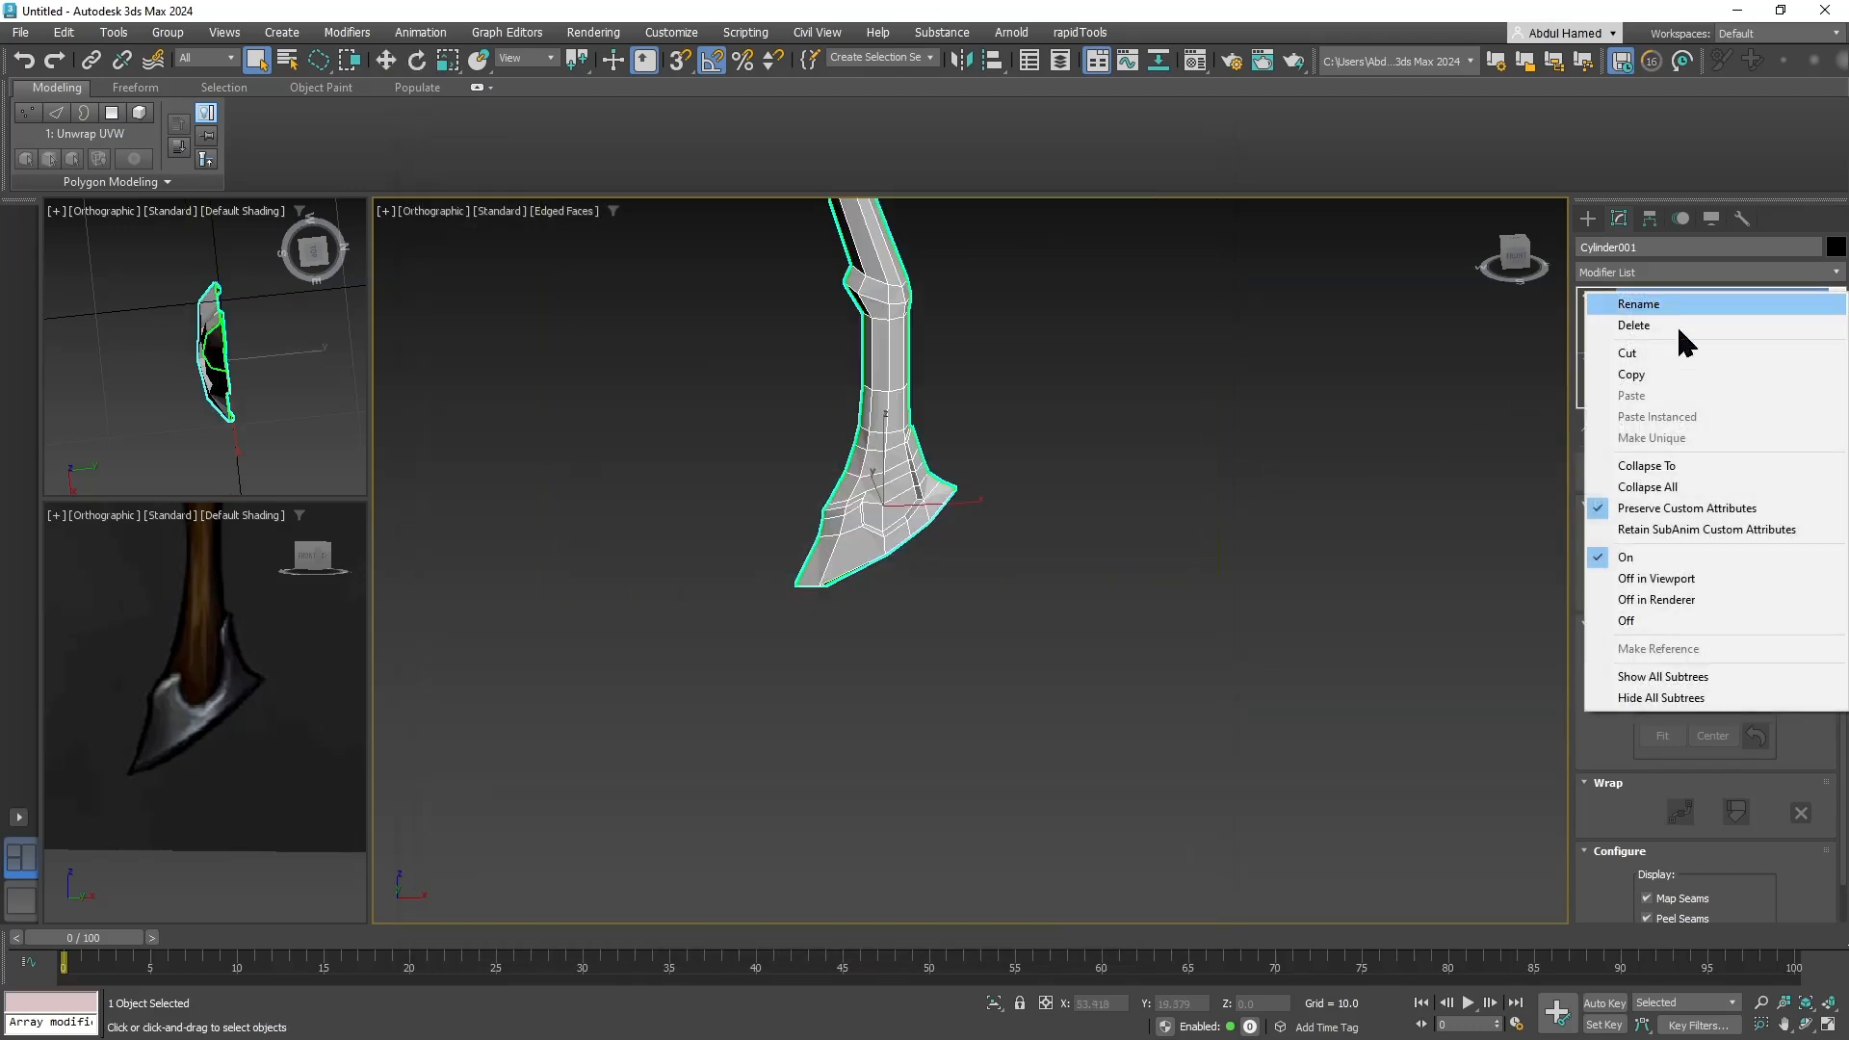
pyautogui.click(1709, 487)
pyautogui.click(1027, 589)
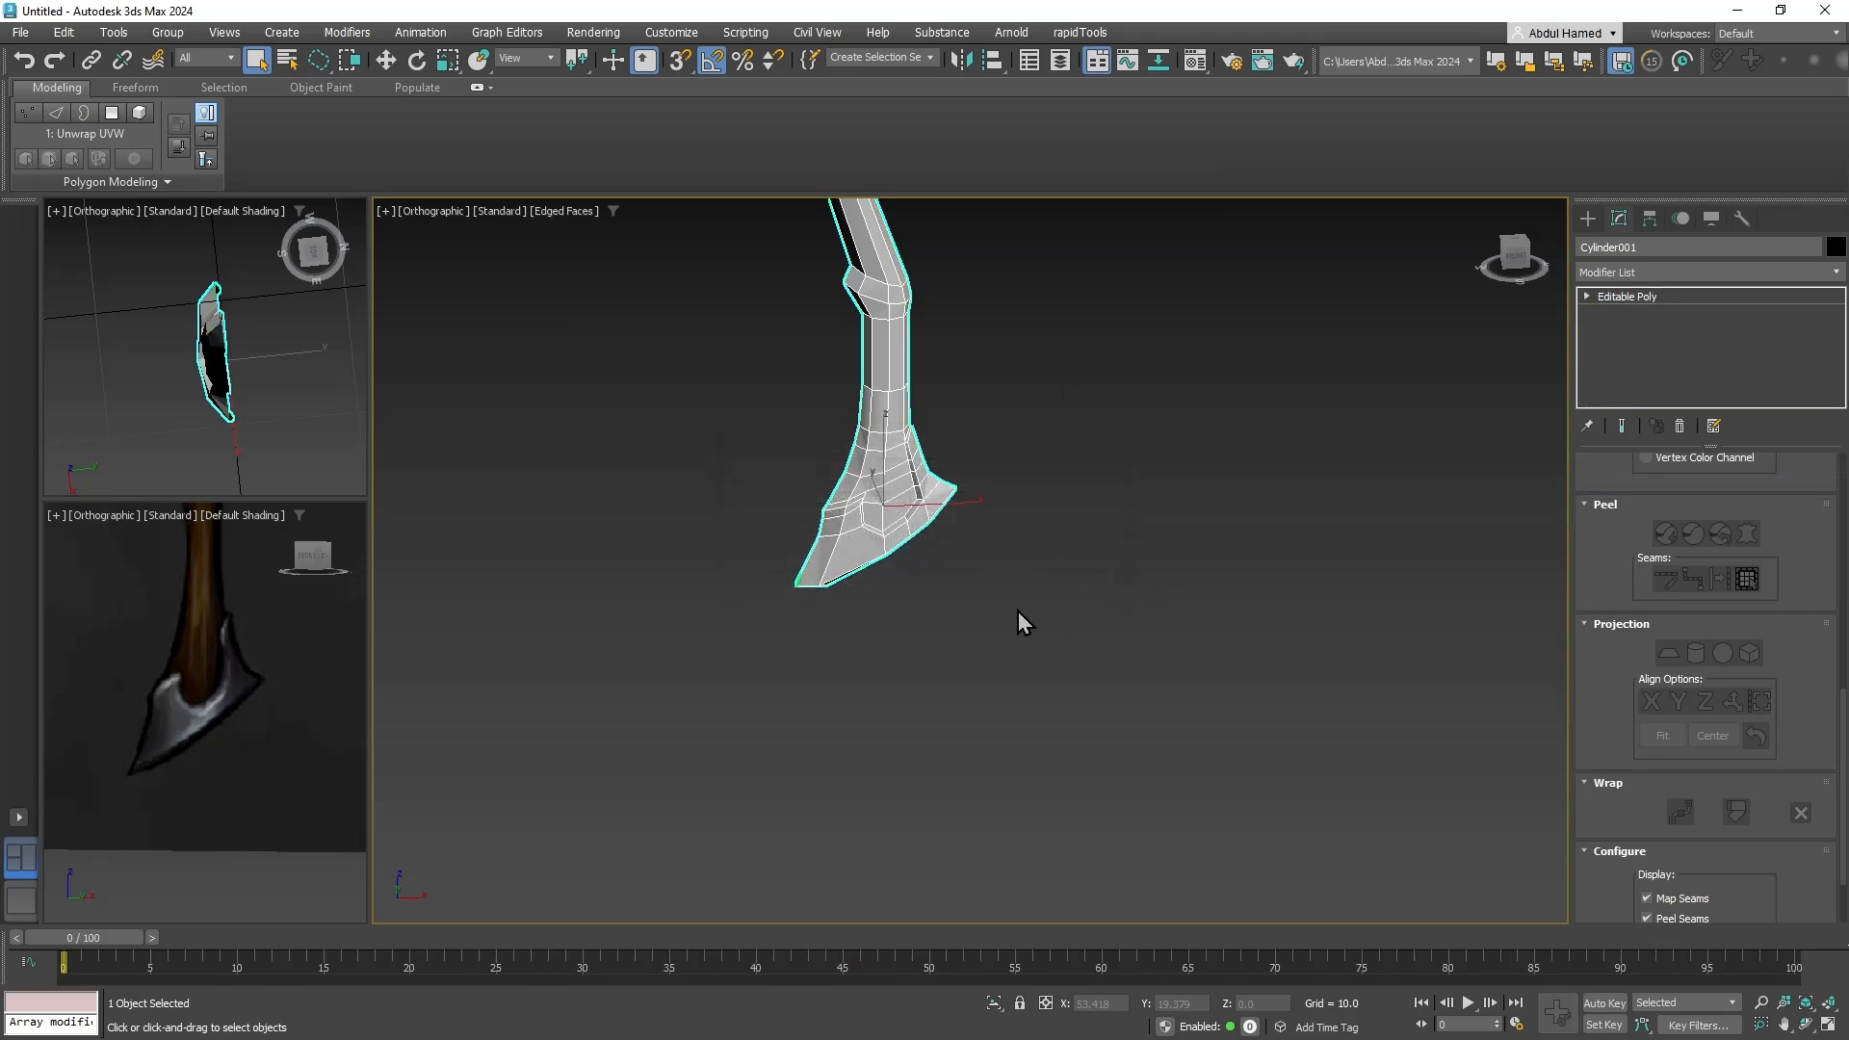
# Add a Symmetry modifier to the half axe, mirror it on the Y axis with Flip on, and check both sides.
pyautogui.moveTo(1009, 523); pyautogui.dragTo(1009, 867, button='middle')
pyautogui.keyDown('alt'); pyautogui.moveTo(1008, 632); pyautogui.dragTo(1040, 687, button='middle'); pyautogui.keyUp('alt')
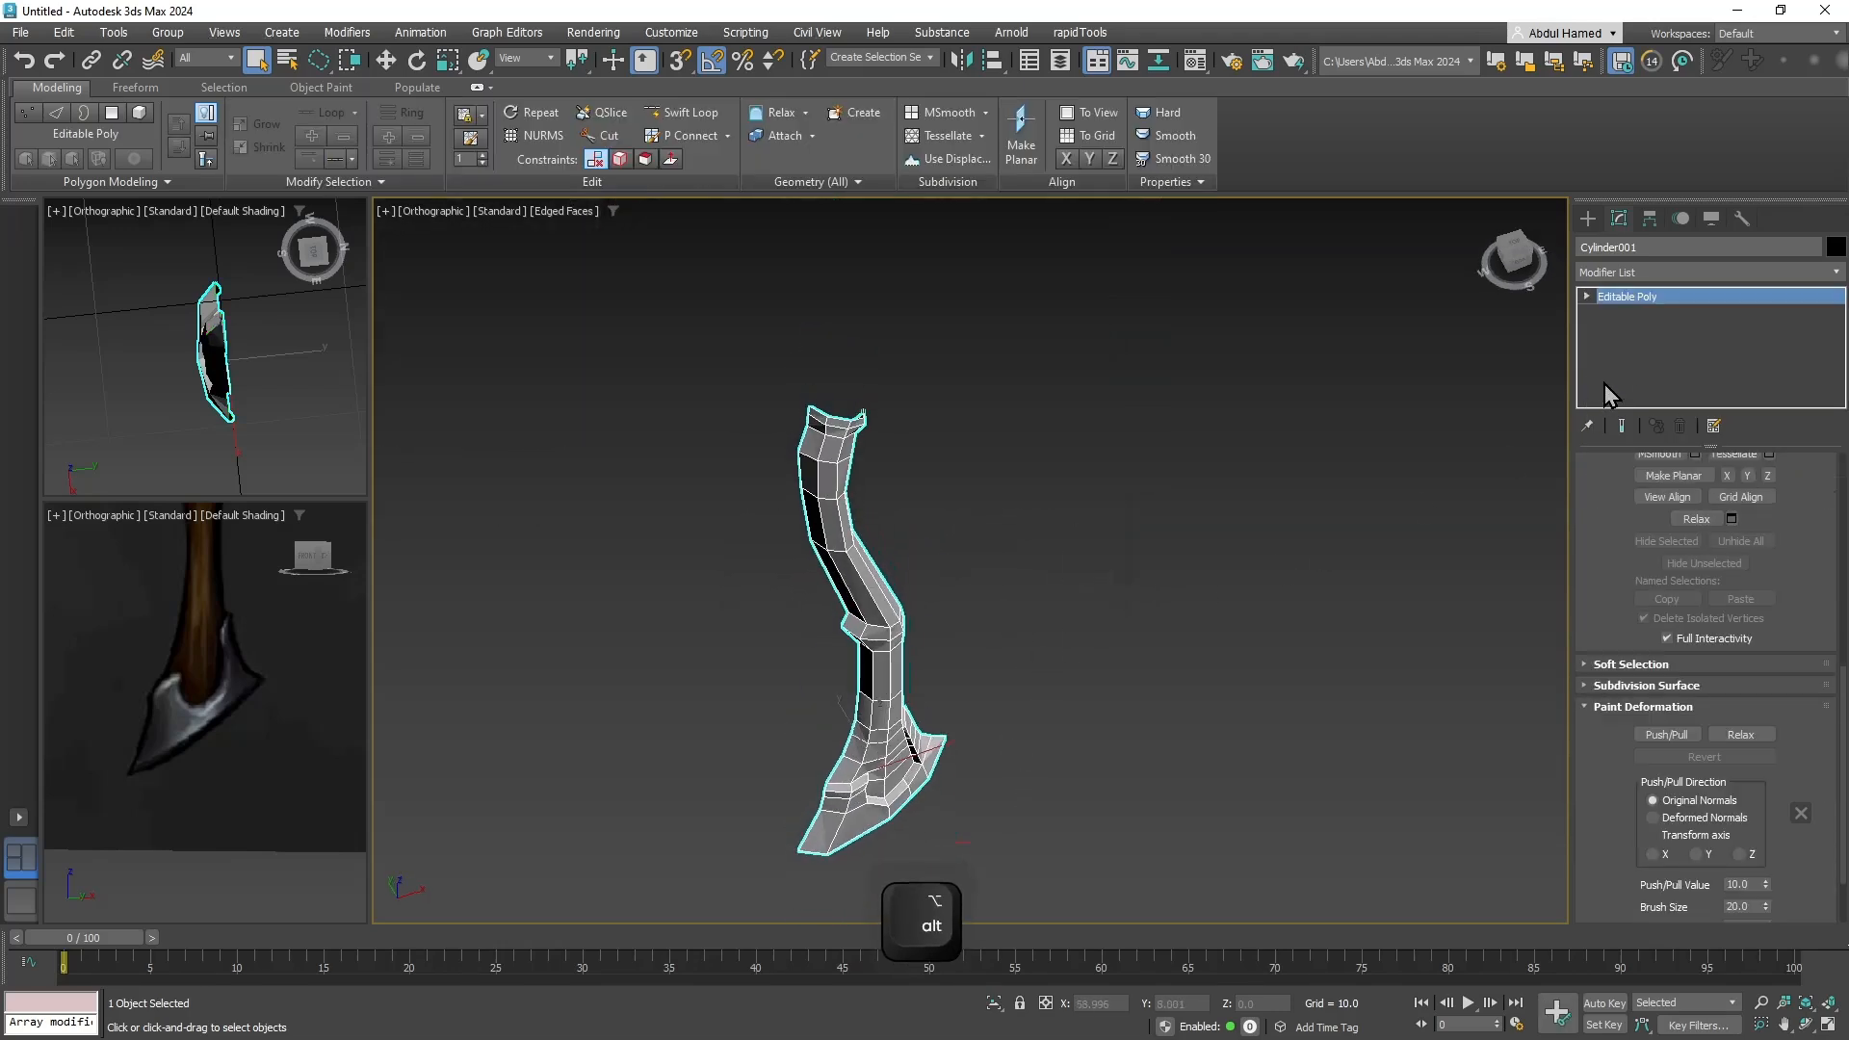
pyautogui.click(1649, 274)
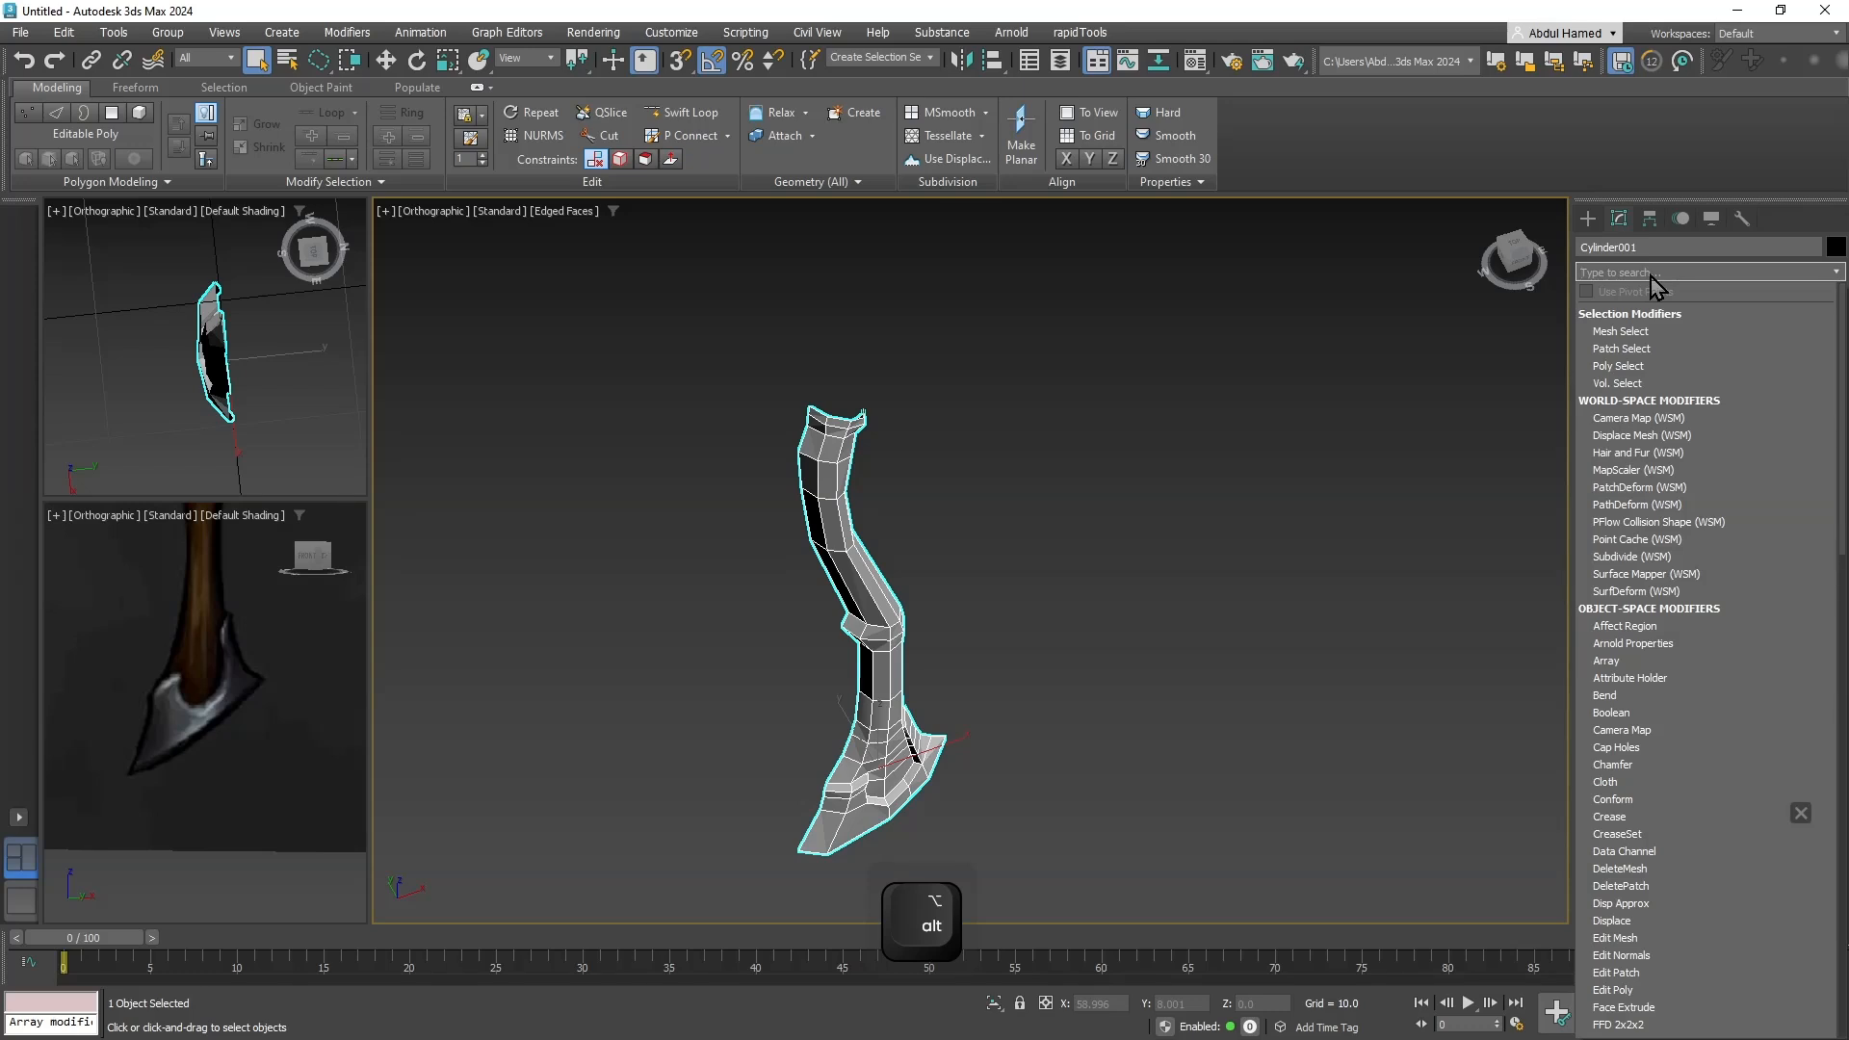
pyautogui.write('sy')
pyautogui.press('Return')
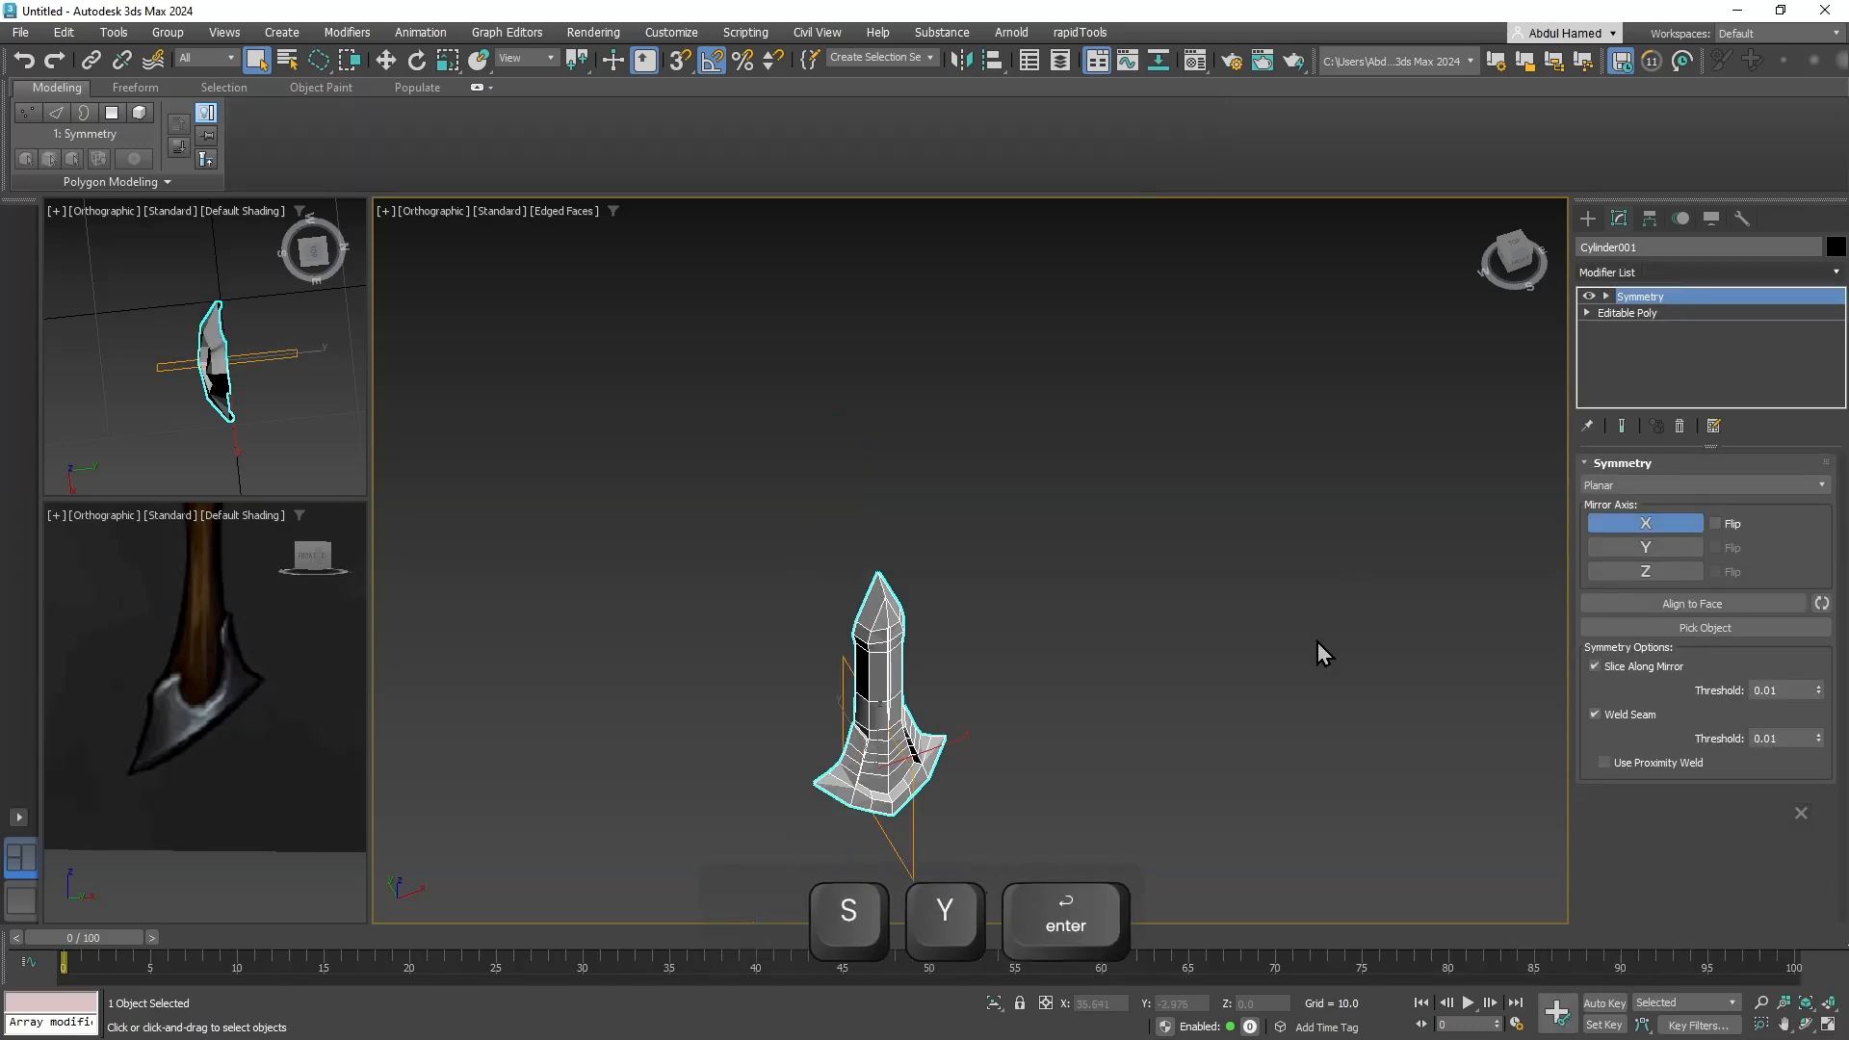
pyautogui.click(1646, 546)
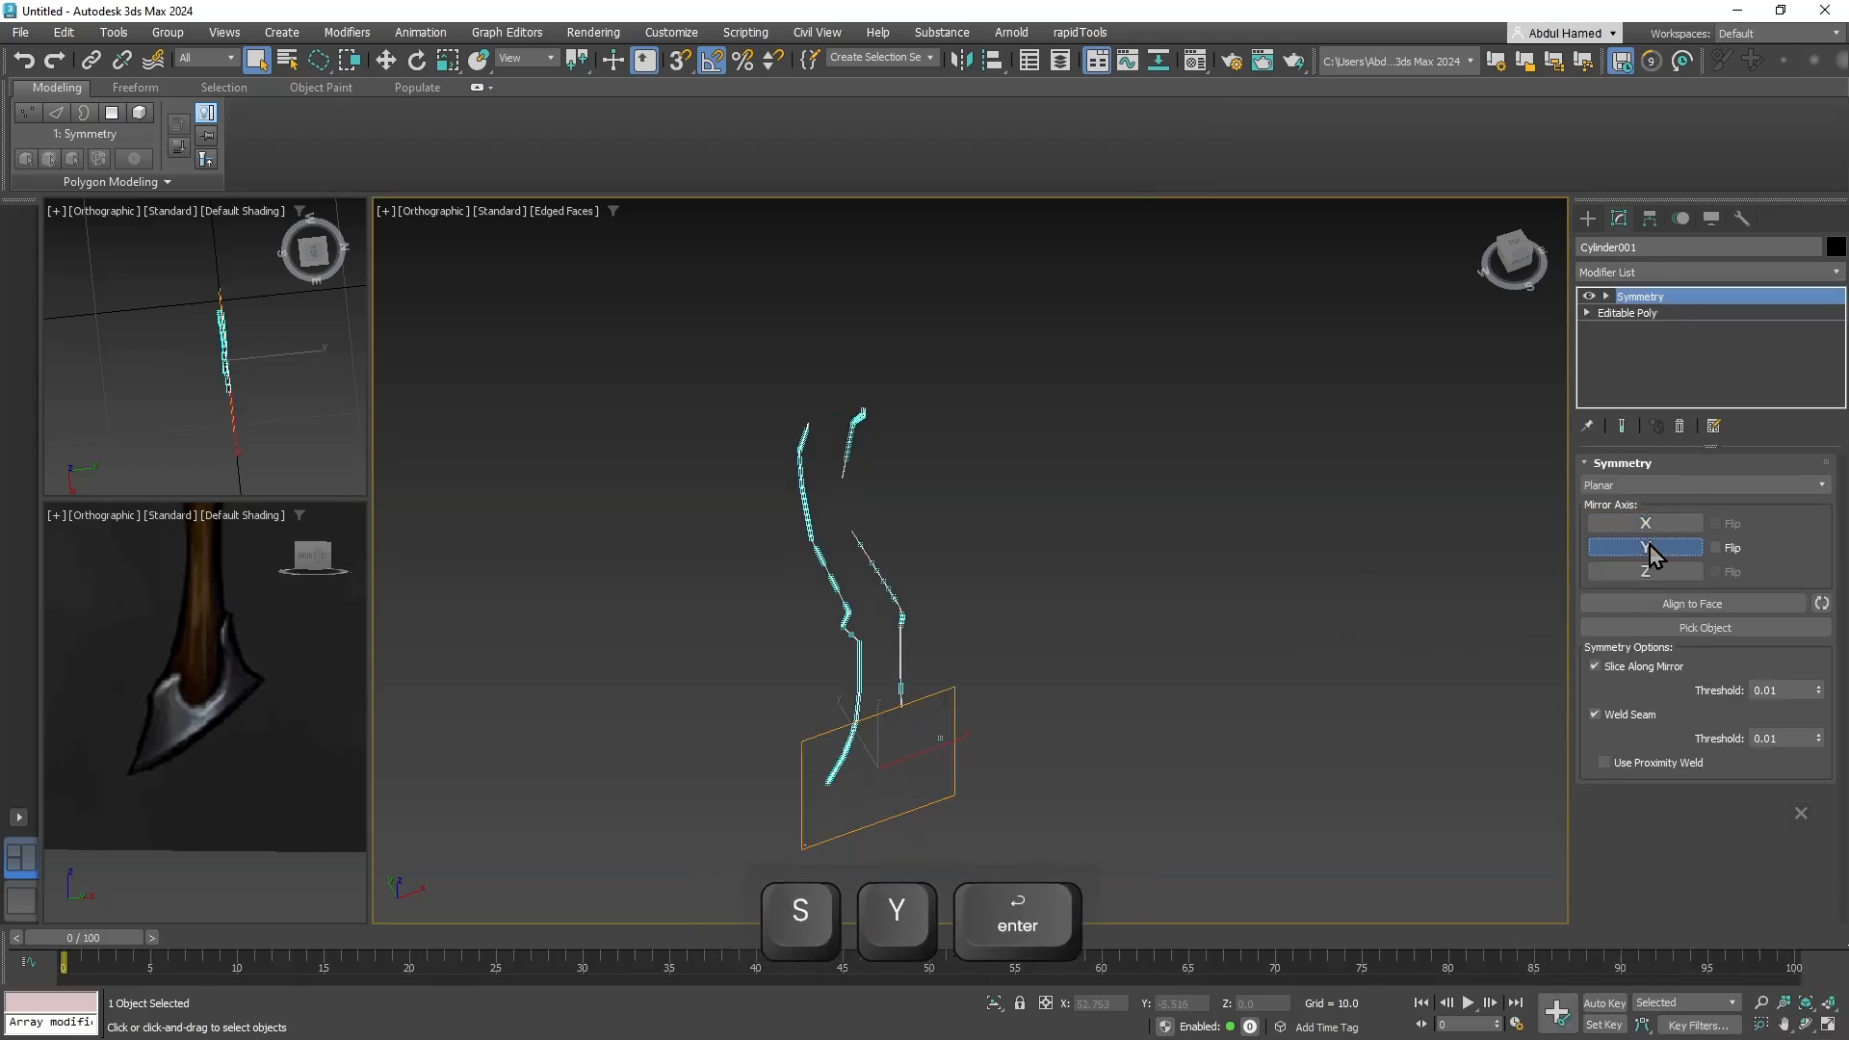
pyautogui.keyDown('alt'); pyautogui.moveTo(858, 722); pyautogui.dragTo(940, 674, button='middle'); pyautogui.keyUp('alt')
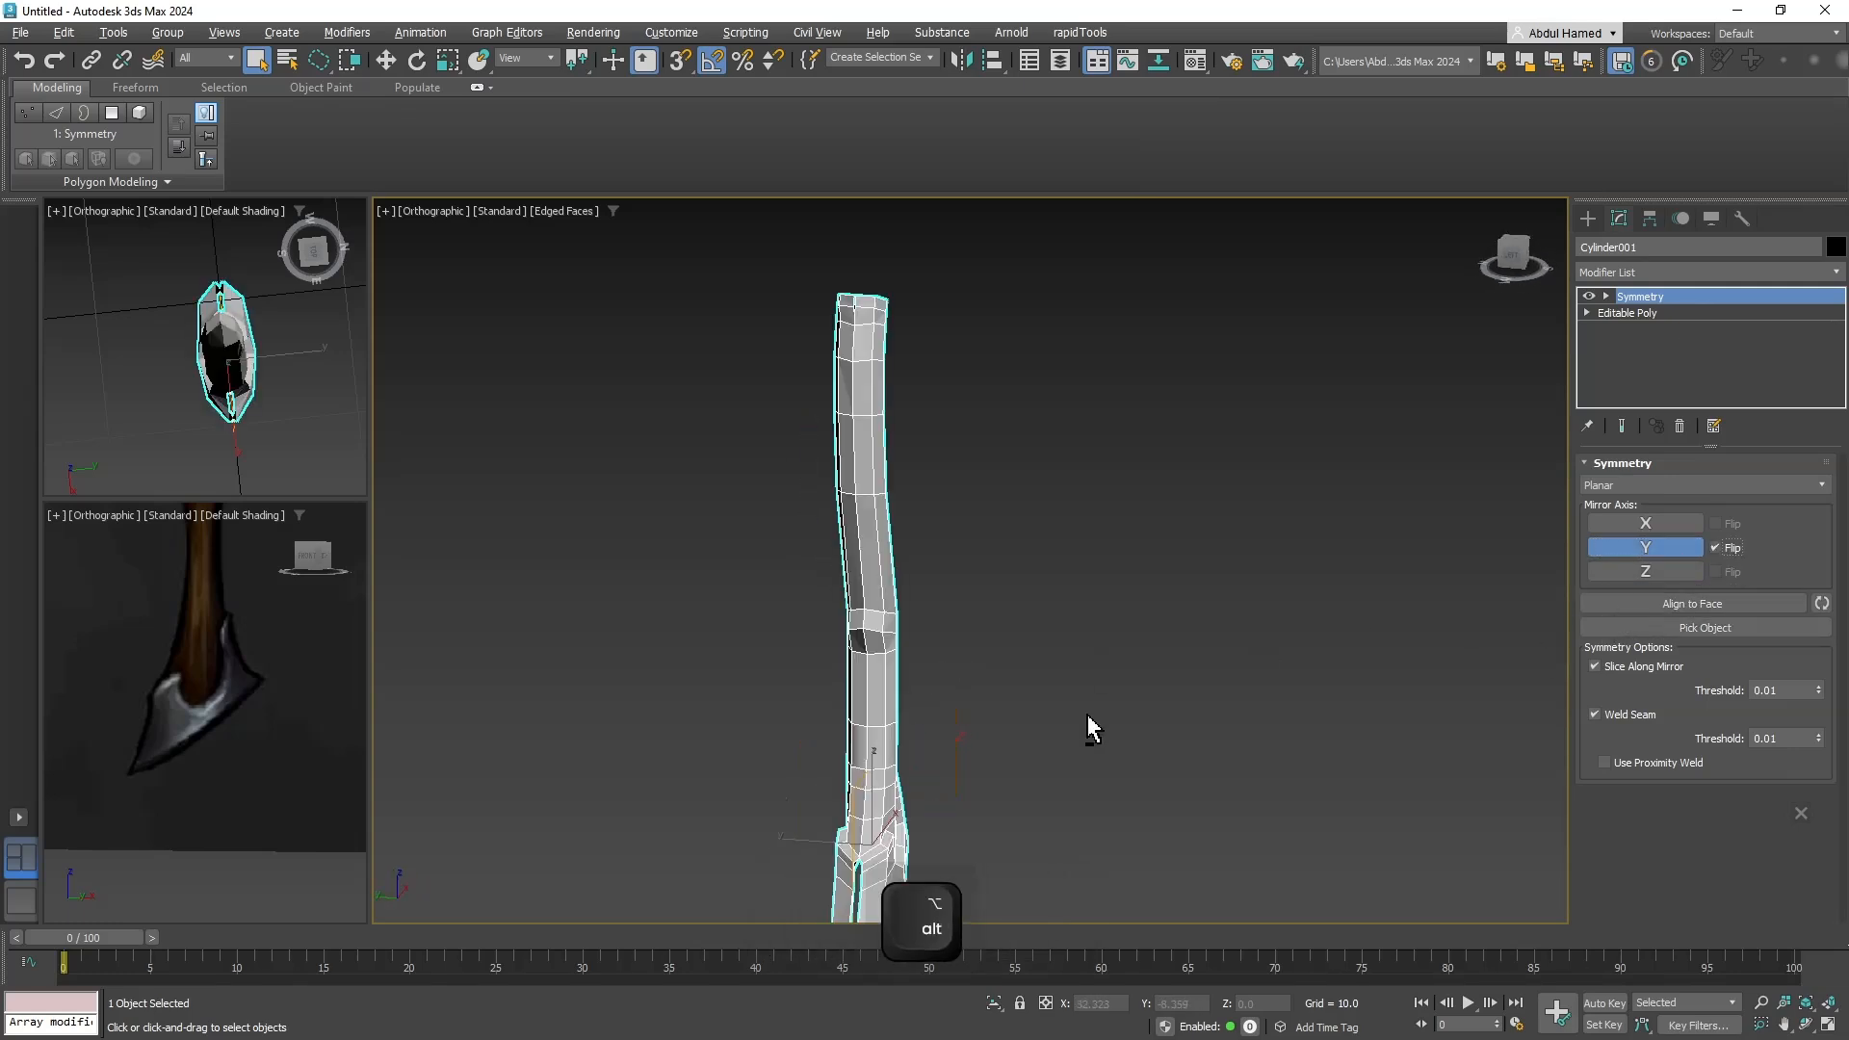
pyautogui.keyDown('alt'); pyautogui.moveTo(1089, 726); pyautogui.dragTo(742, 635, button='middle'); pyautogui.keyUp('alt')
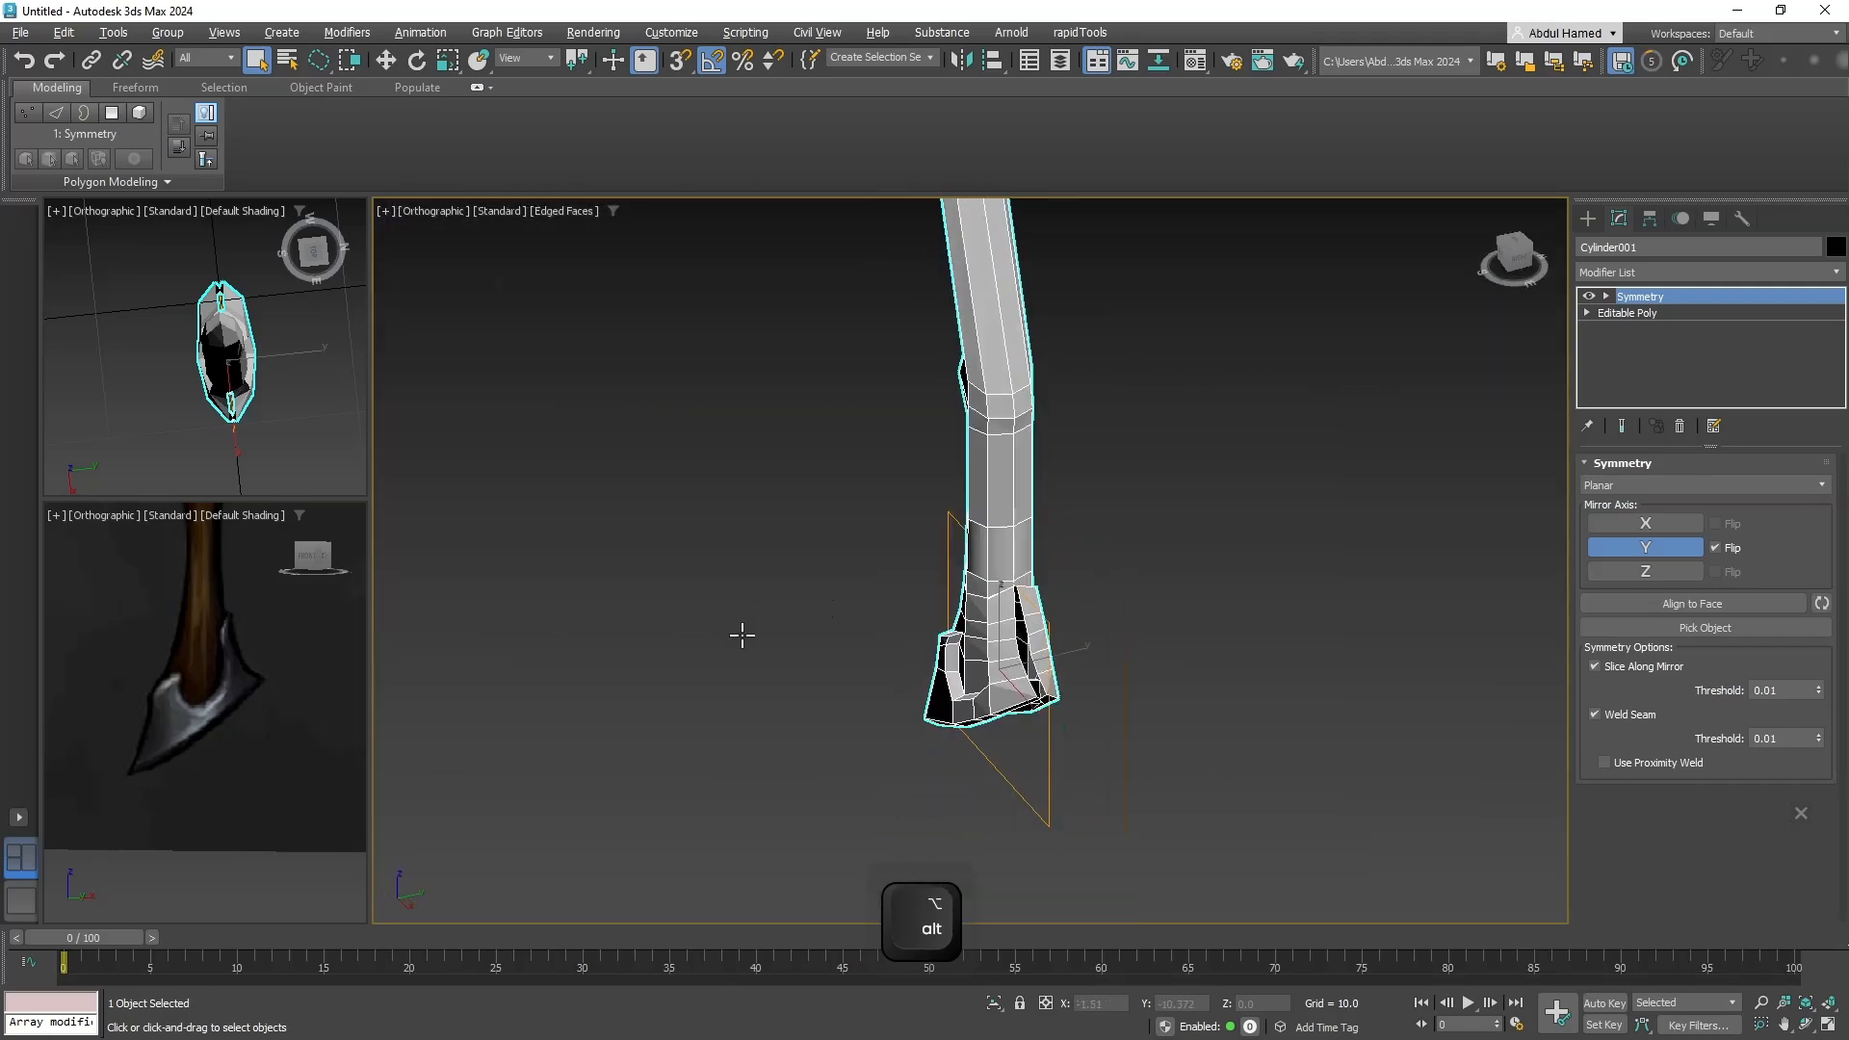
# At the Editable Poly's Edge level, select the edge loops along both open sides of the half axe.
pyautogui.click(1587, 313)
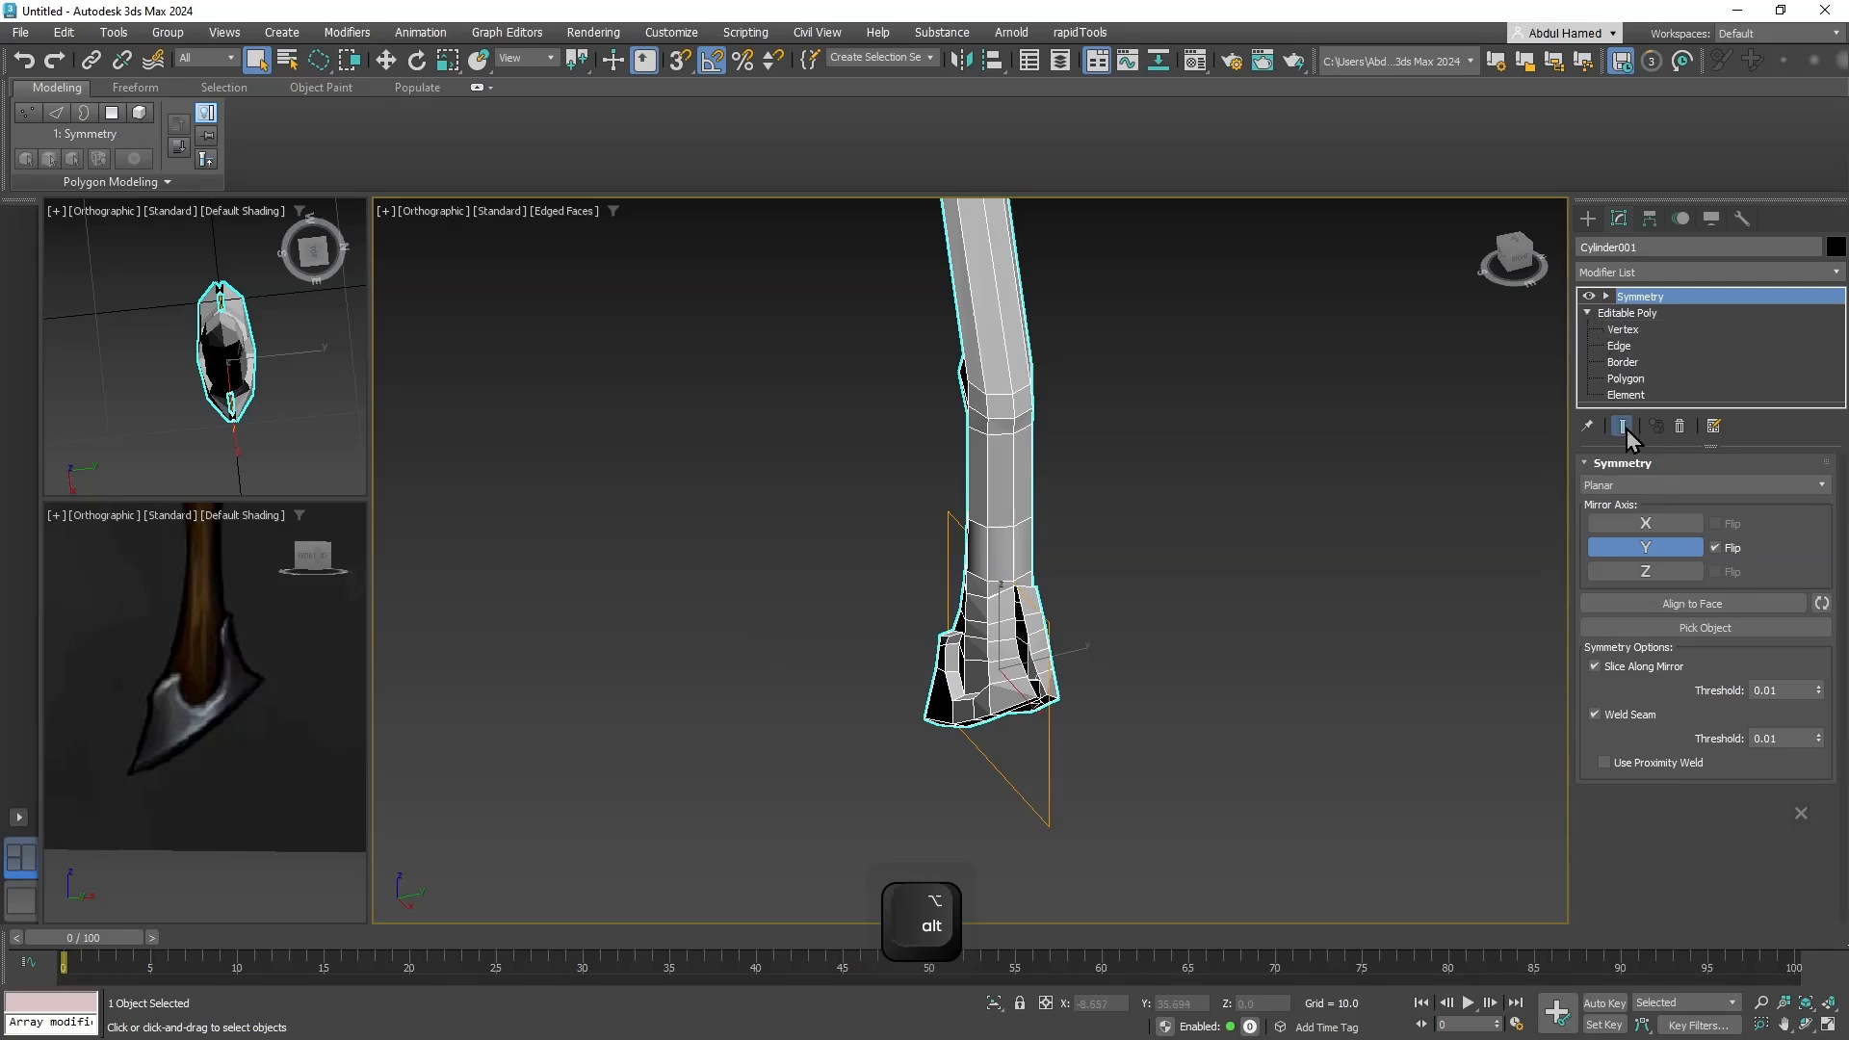
pyautogui.scroll(5, 1098, 669)
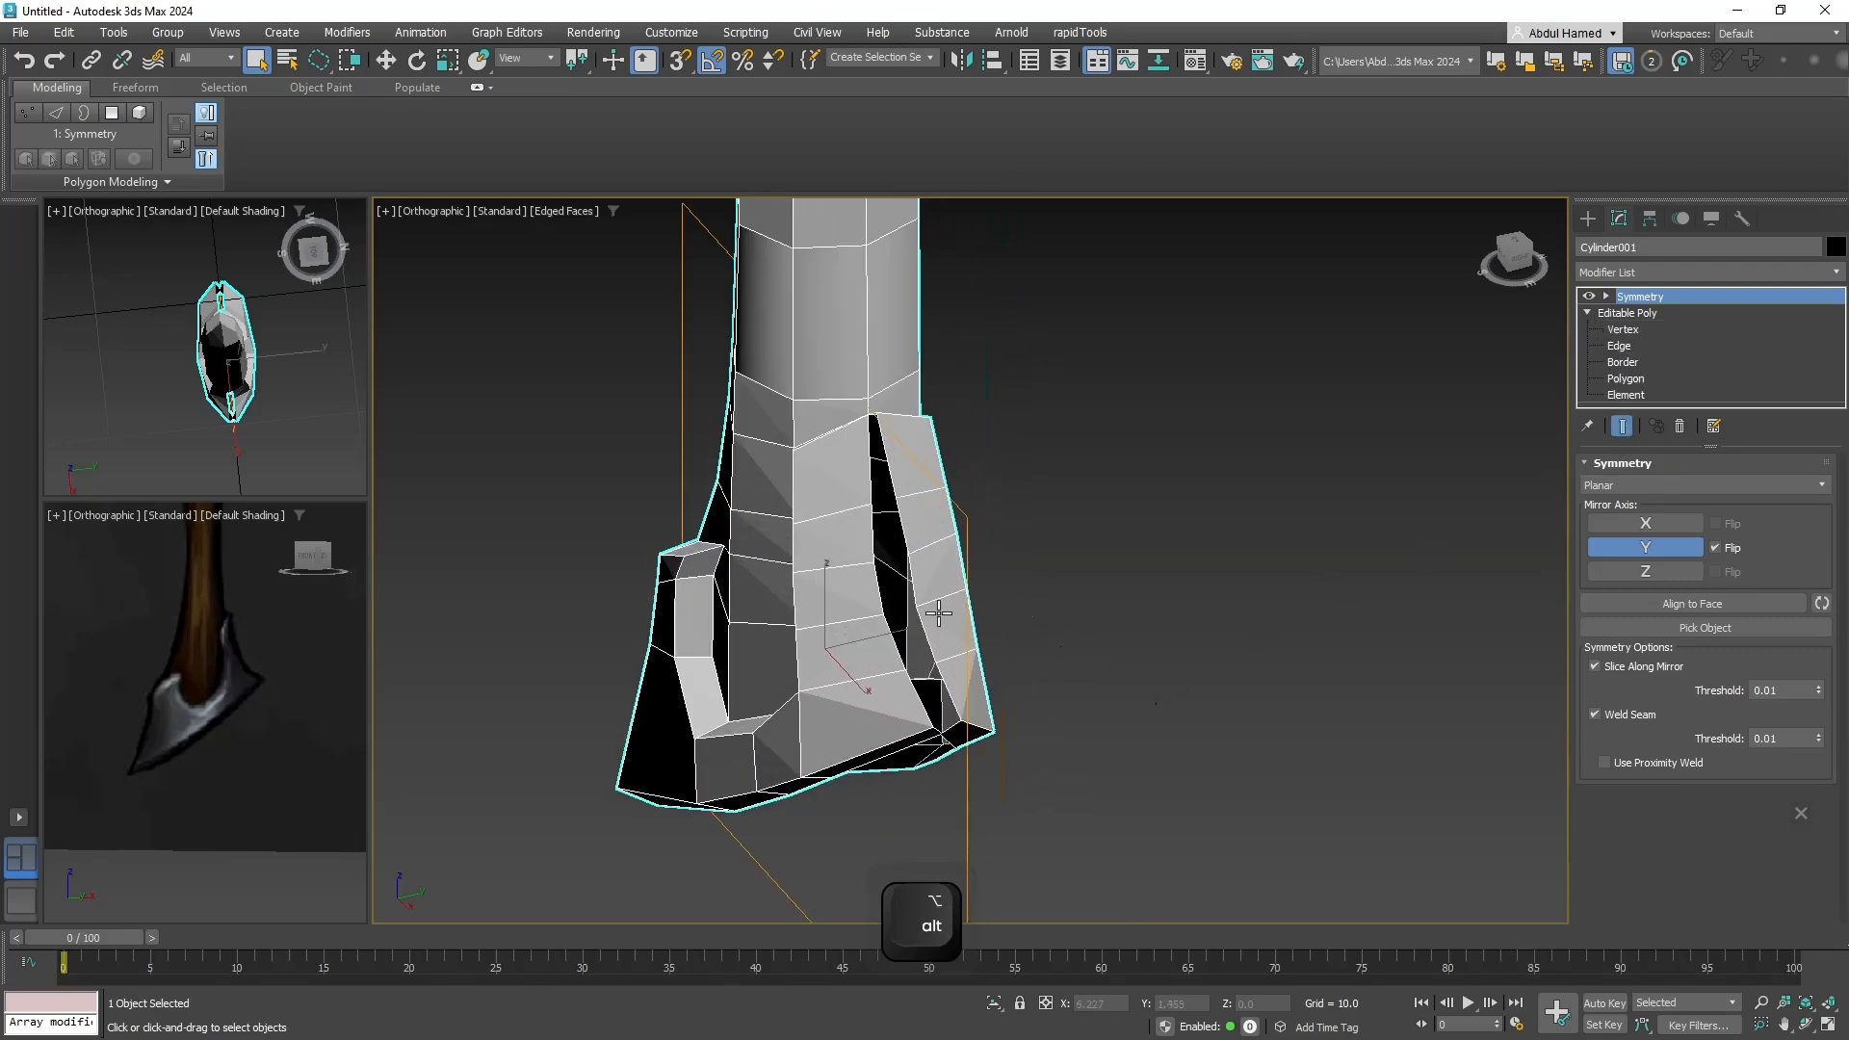
pyautogui.click(1626, 329)
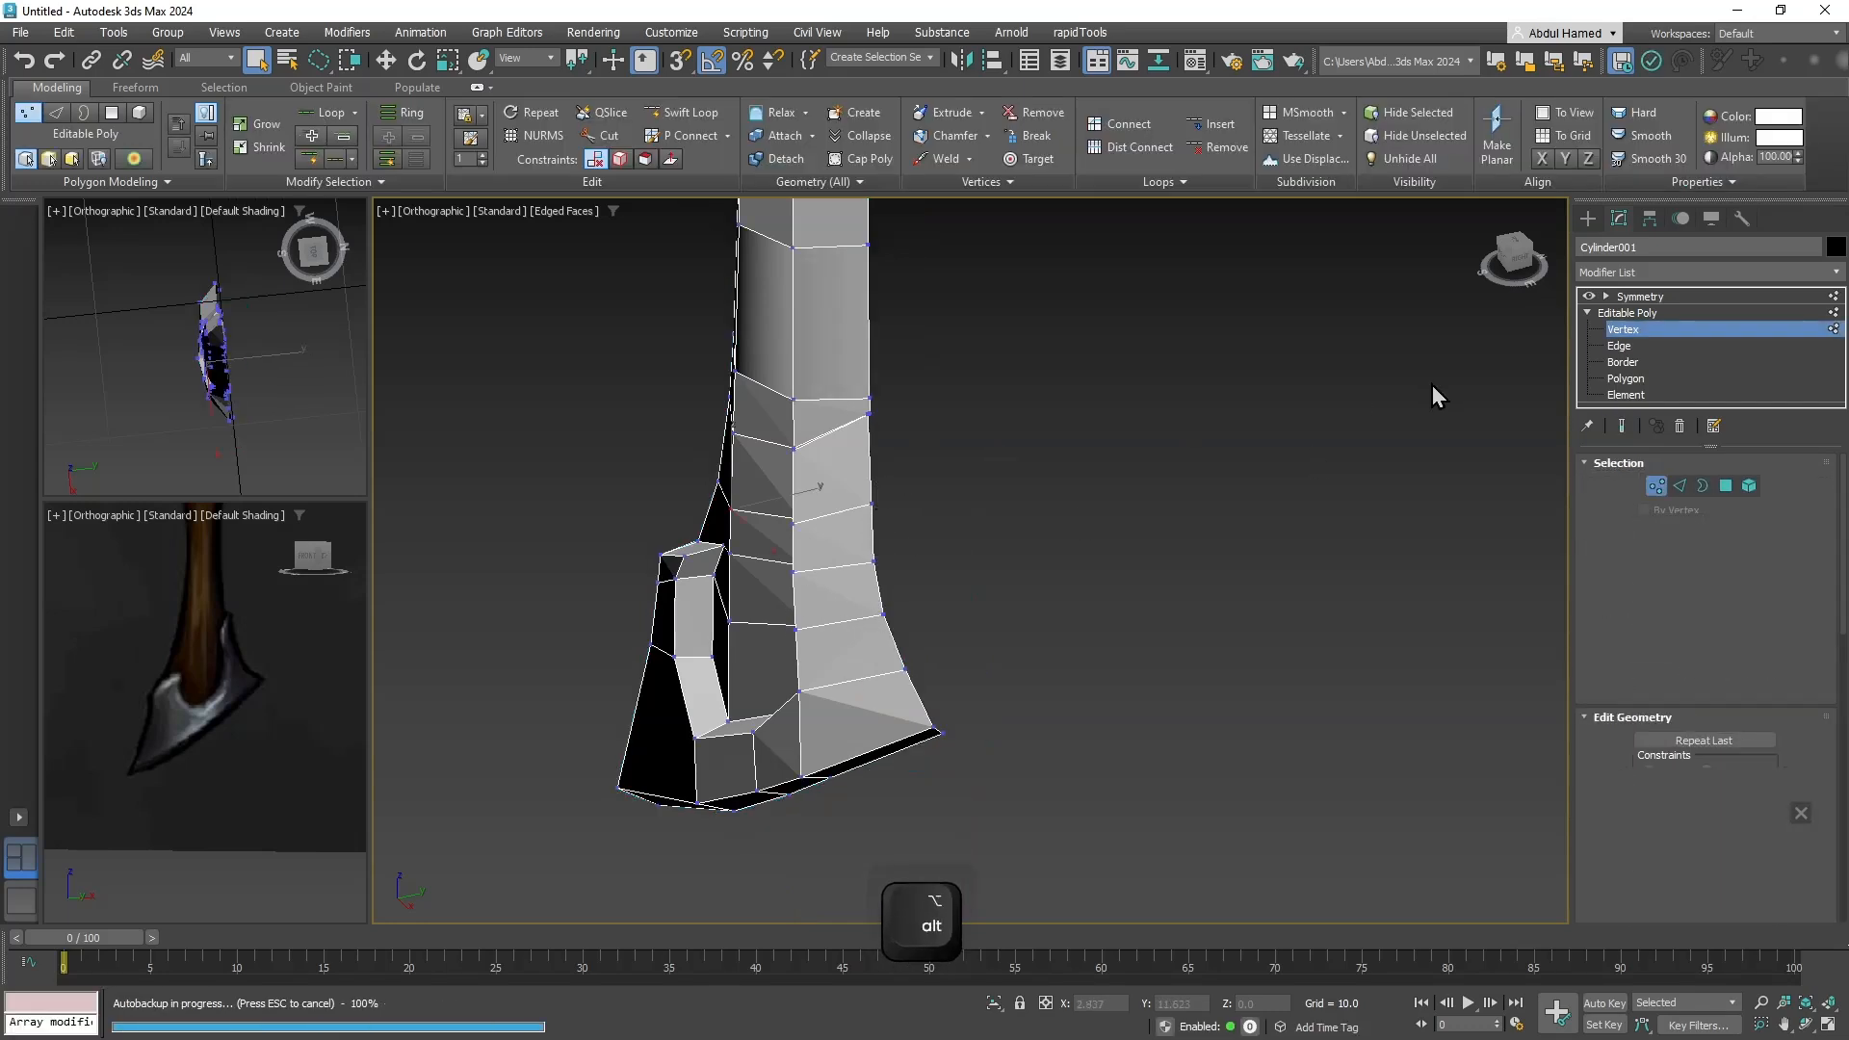
pyautogui.click(1632, 345)
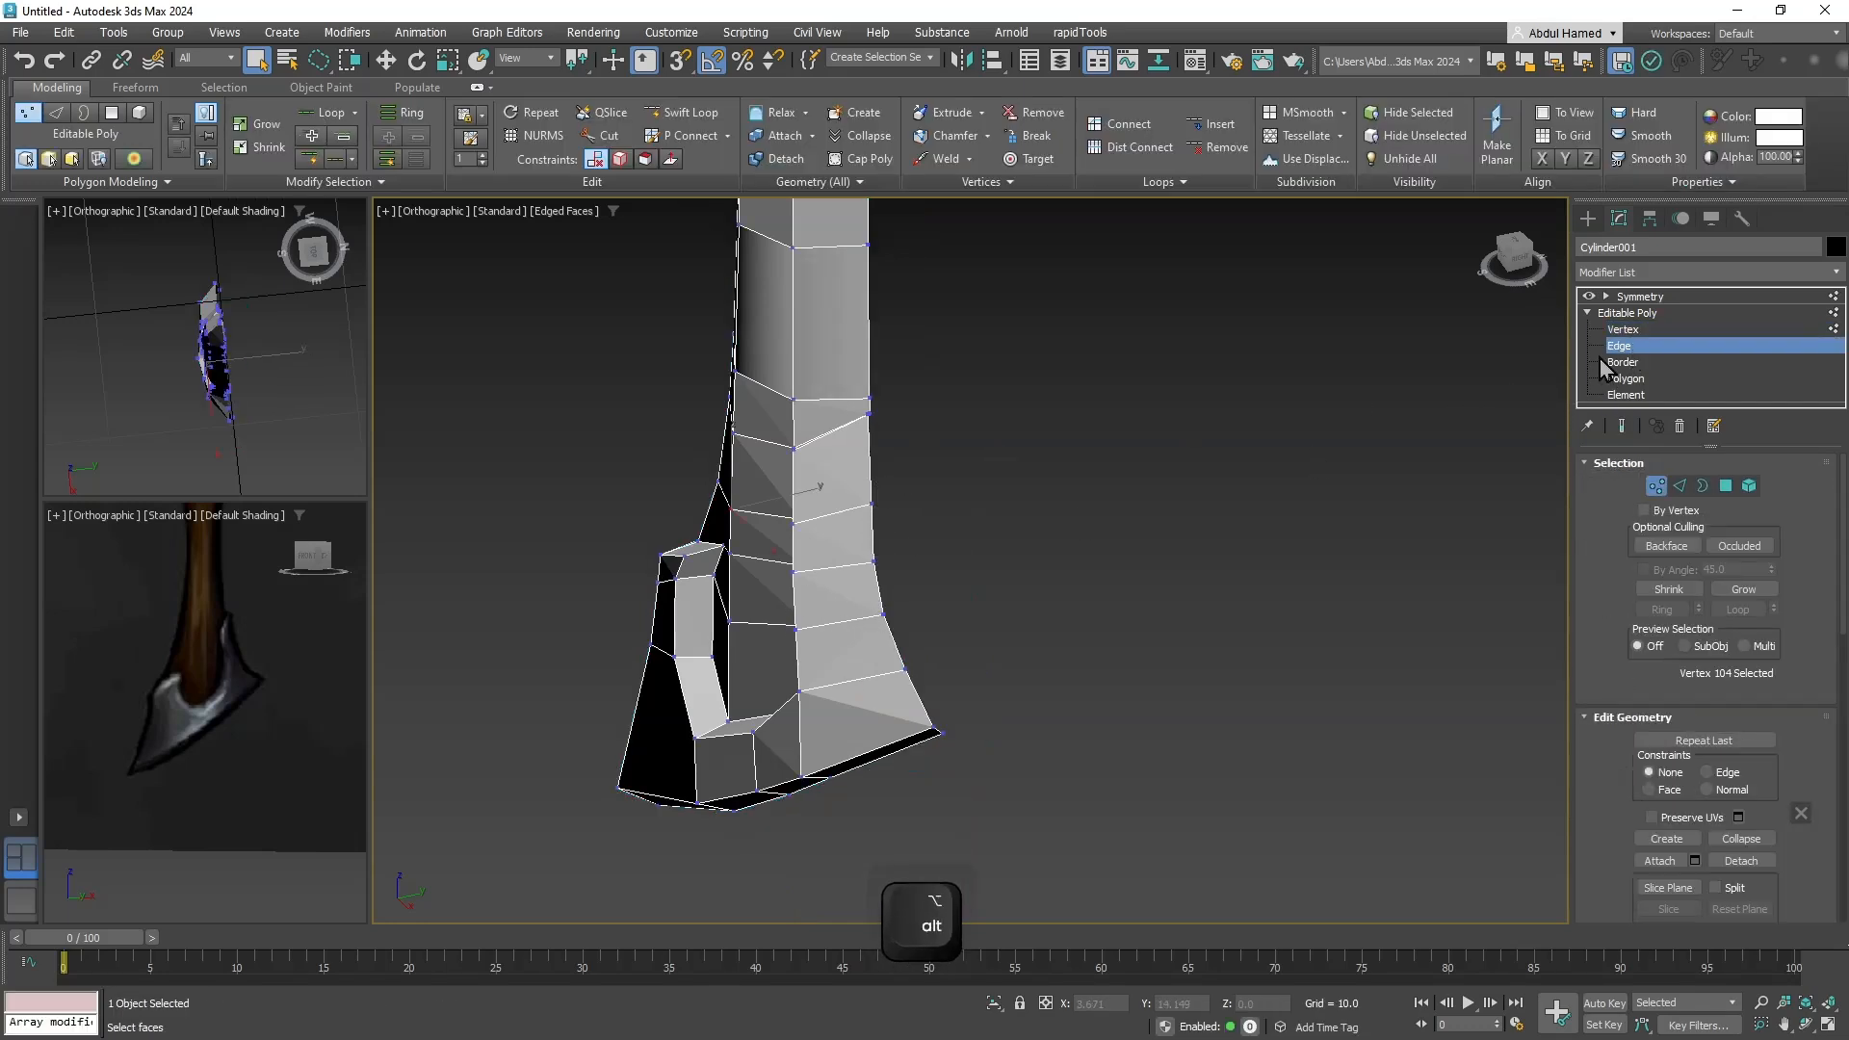
pyautogui.doubleClick(873, 473)
pyautogui.keyDown('alt'); pyautogui.moveTo(873, 523); pyautogui.dragTo(849, 413, button='middle'); pyautogui.keyUp('alt')
pyautogui.keyDown('alt'); pyautogui.moveTo(896, 778); pyautogui.dragTo(1329, 507, button='middle'); pyautogui.keyUp('alt')
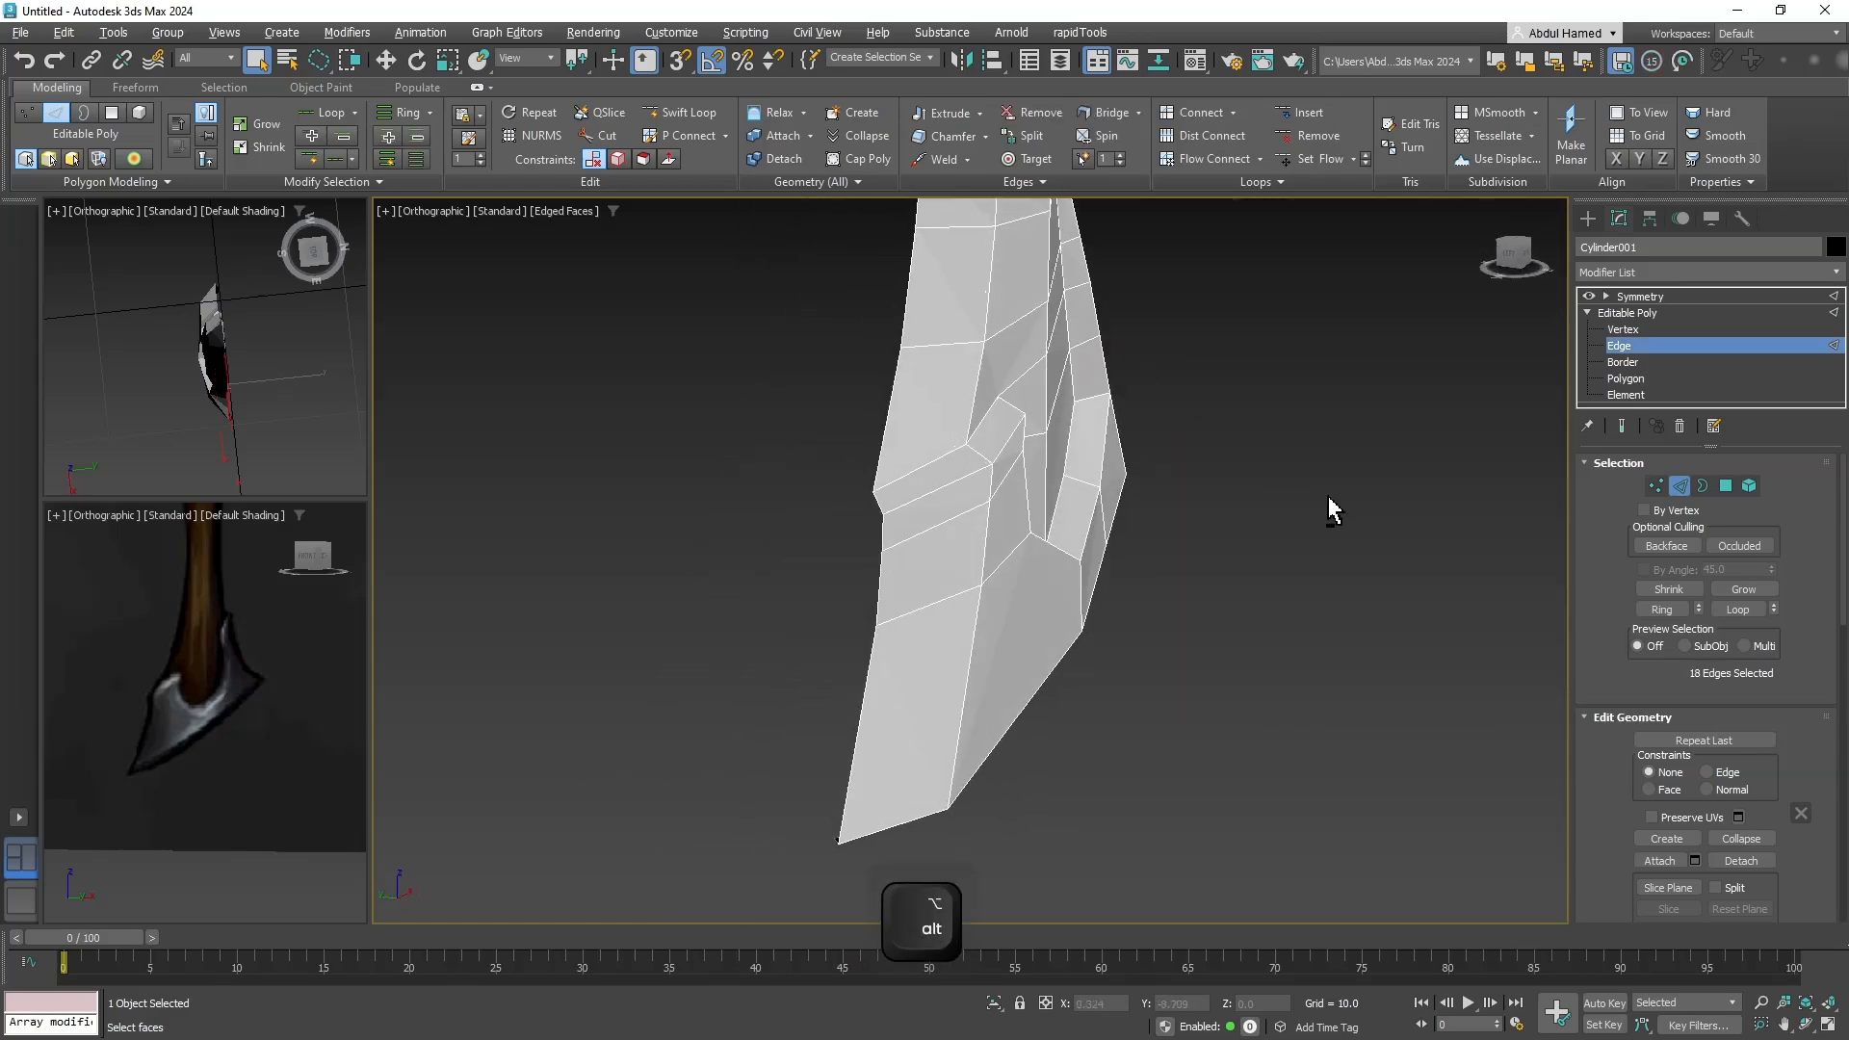
pyautogui.keyDown('ctrl'); pyautogui.doubleClick(891, 414); pyautogui.keyUp('ctrl')
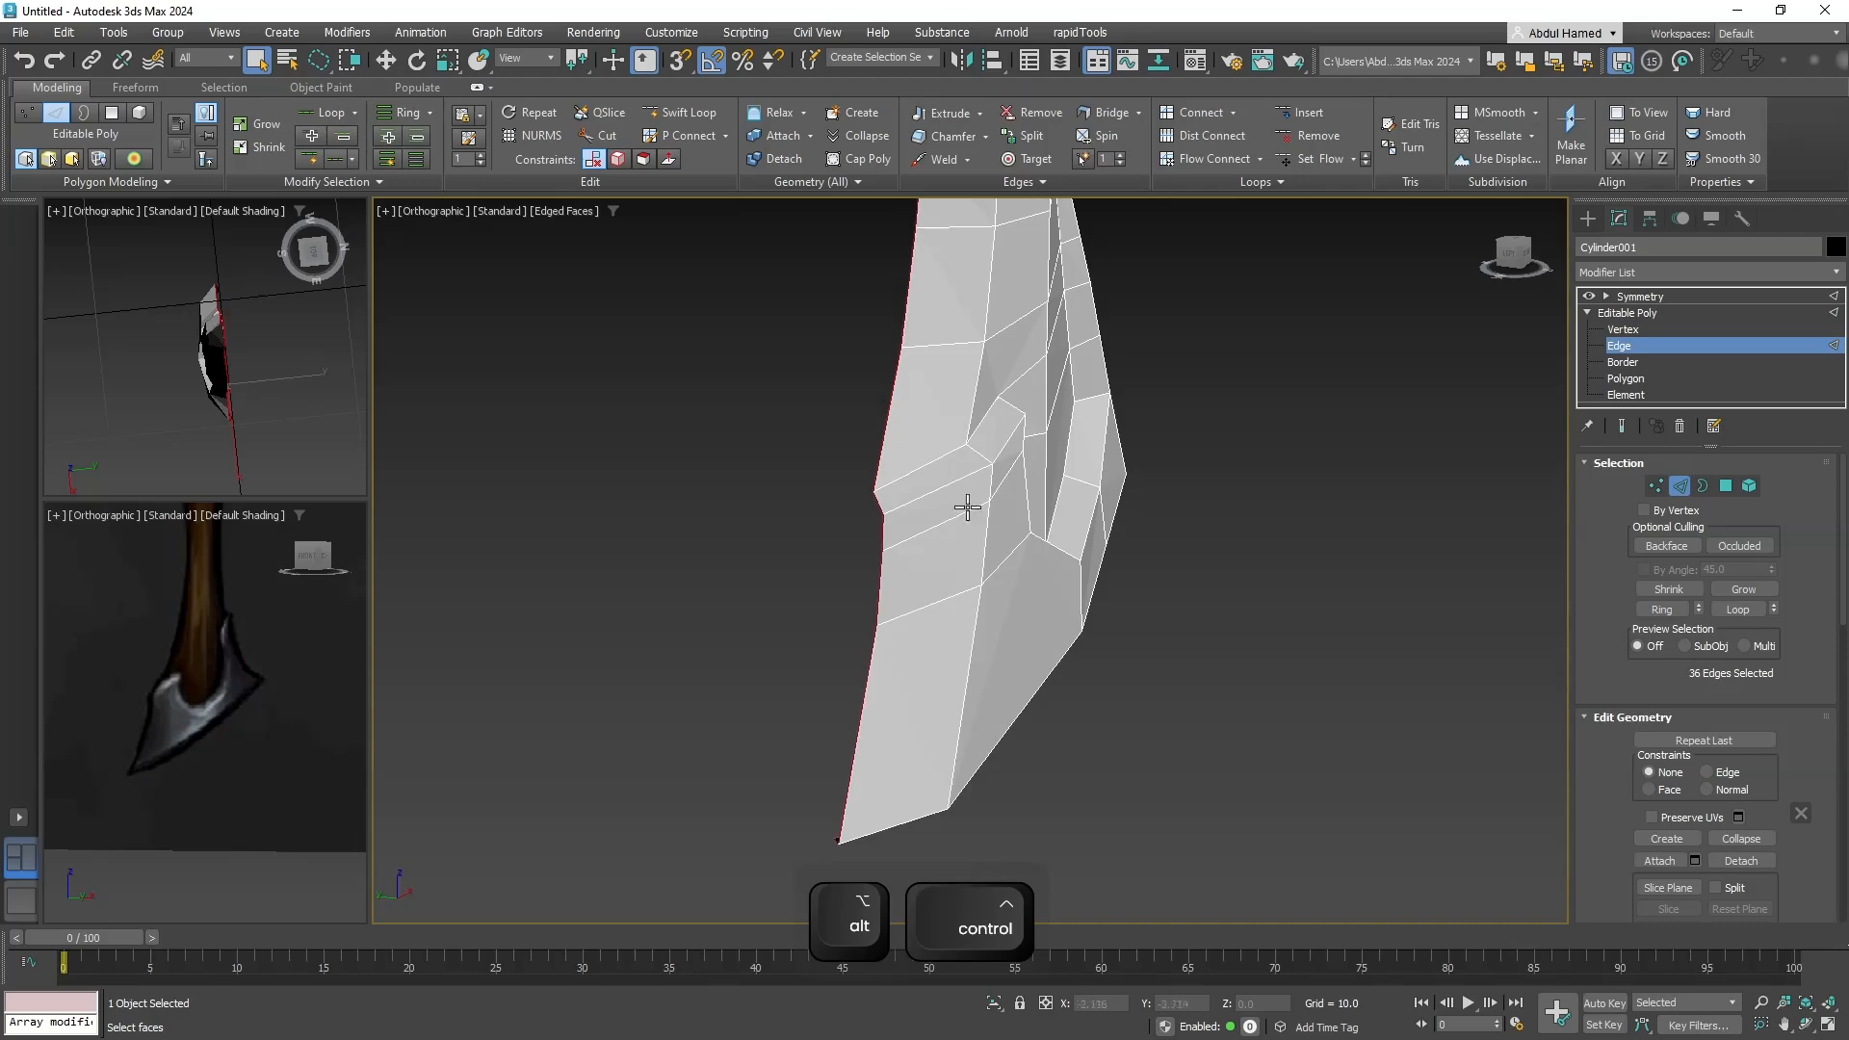
pyautogui.keyDown('alt'); pyautogui.moveTo(1029, 607); pyautogui.dragTo(915, 681, button='middle'); pyautogui.keyUp('alt')
pyautogui.scroll(-5, 1768, 706)
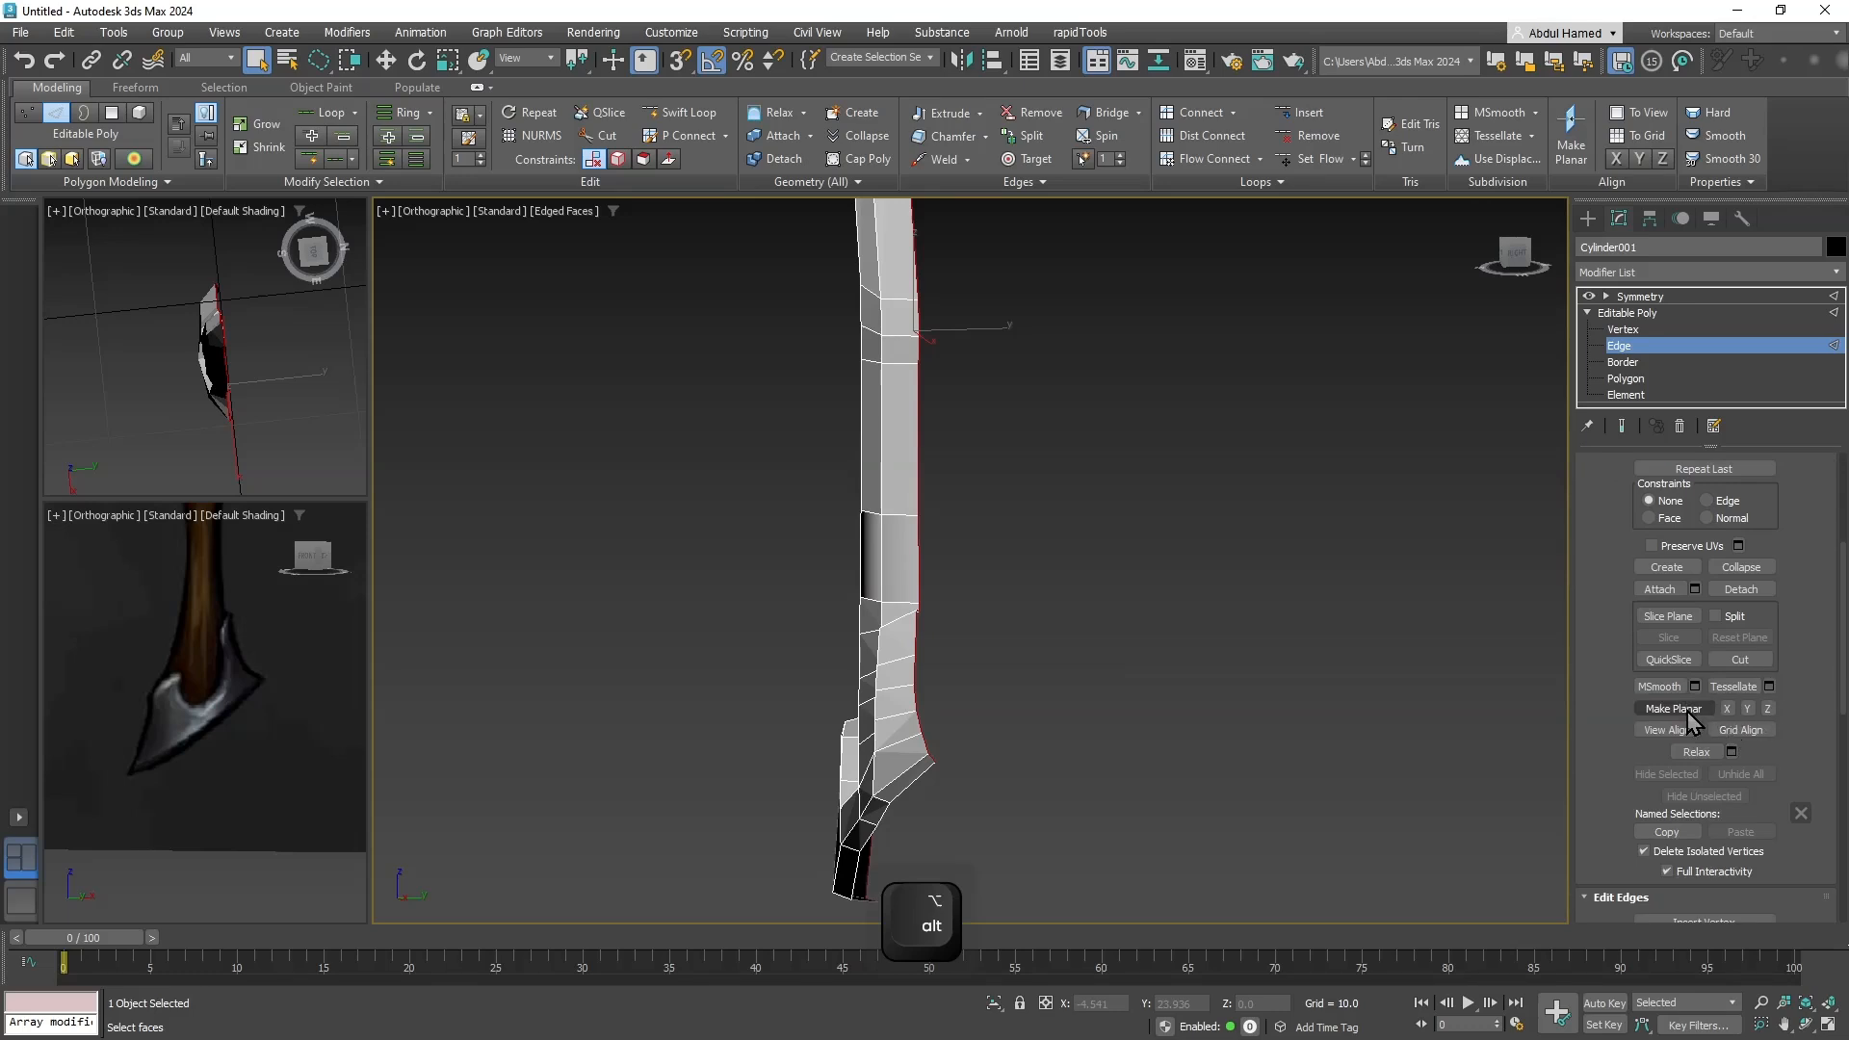
# Try Make Planar along X on the selected seam edges, undo it, and apply it along Y instead.
pyautogui.click(1728, 708)
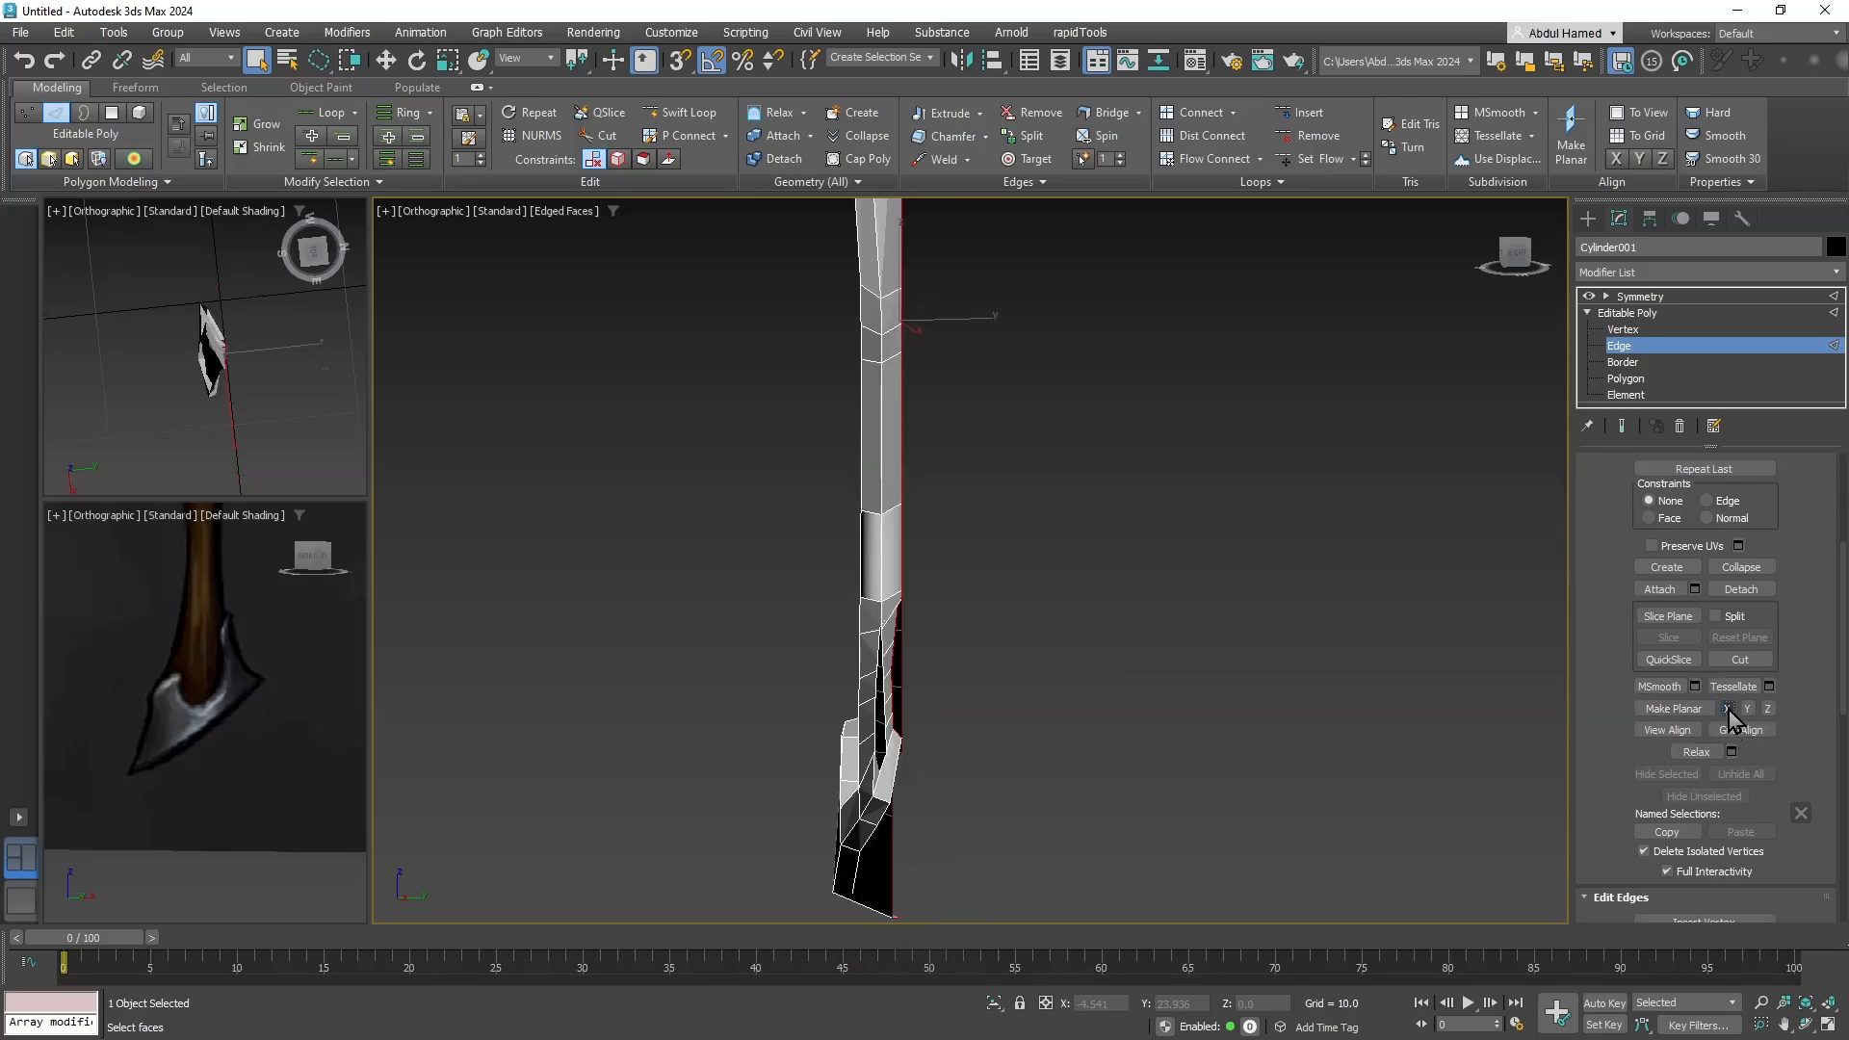
pyautogui.hotkey('ctrl', 'z')
pyautogui.click(1748, 709)
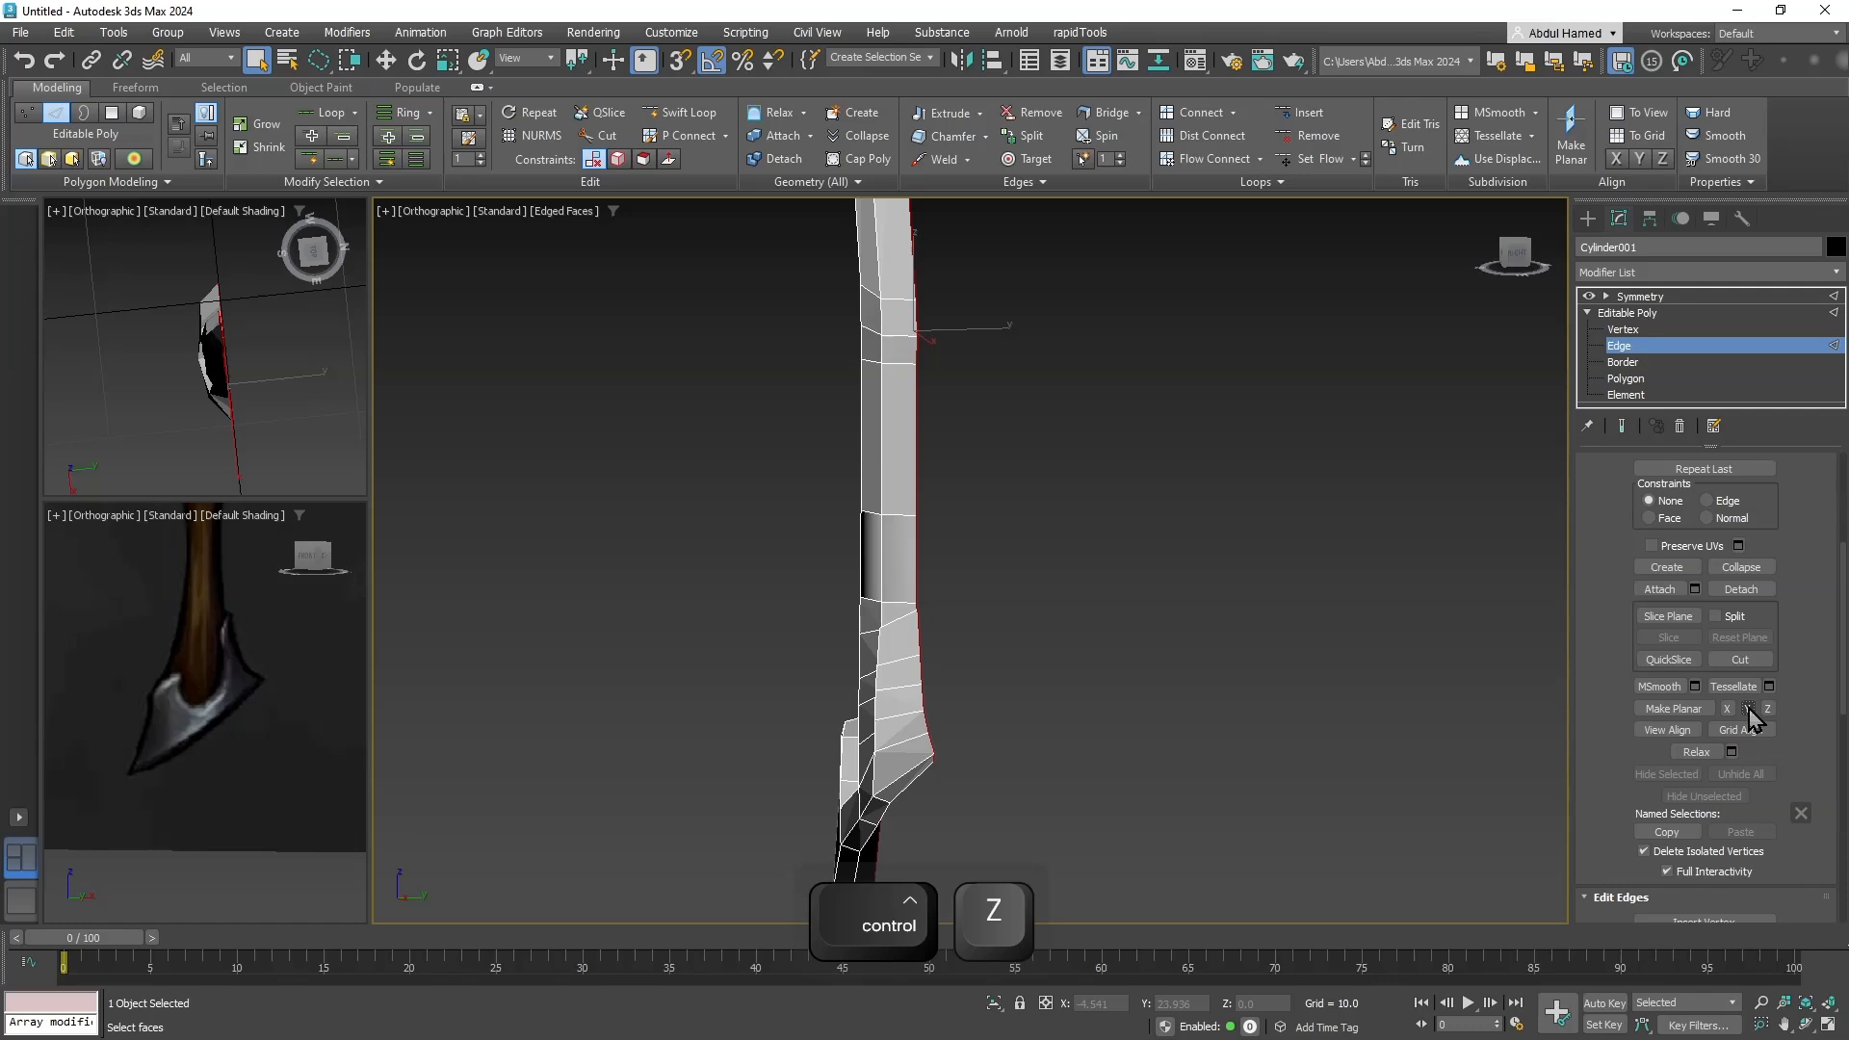
# Return to the Symmetry modifier and activate its Mirror gizmo to work on the gap along the axe's centre seam.
pyautogui.hotkey('ctrl', 'z')
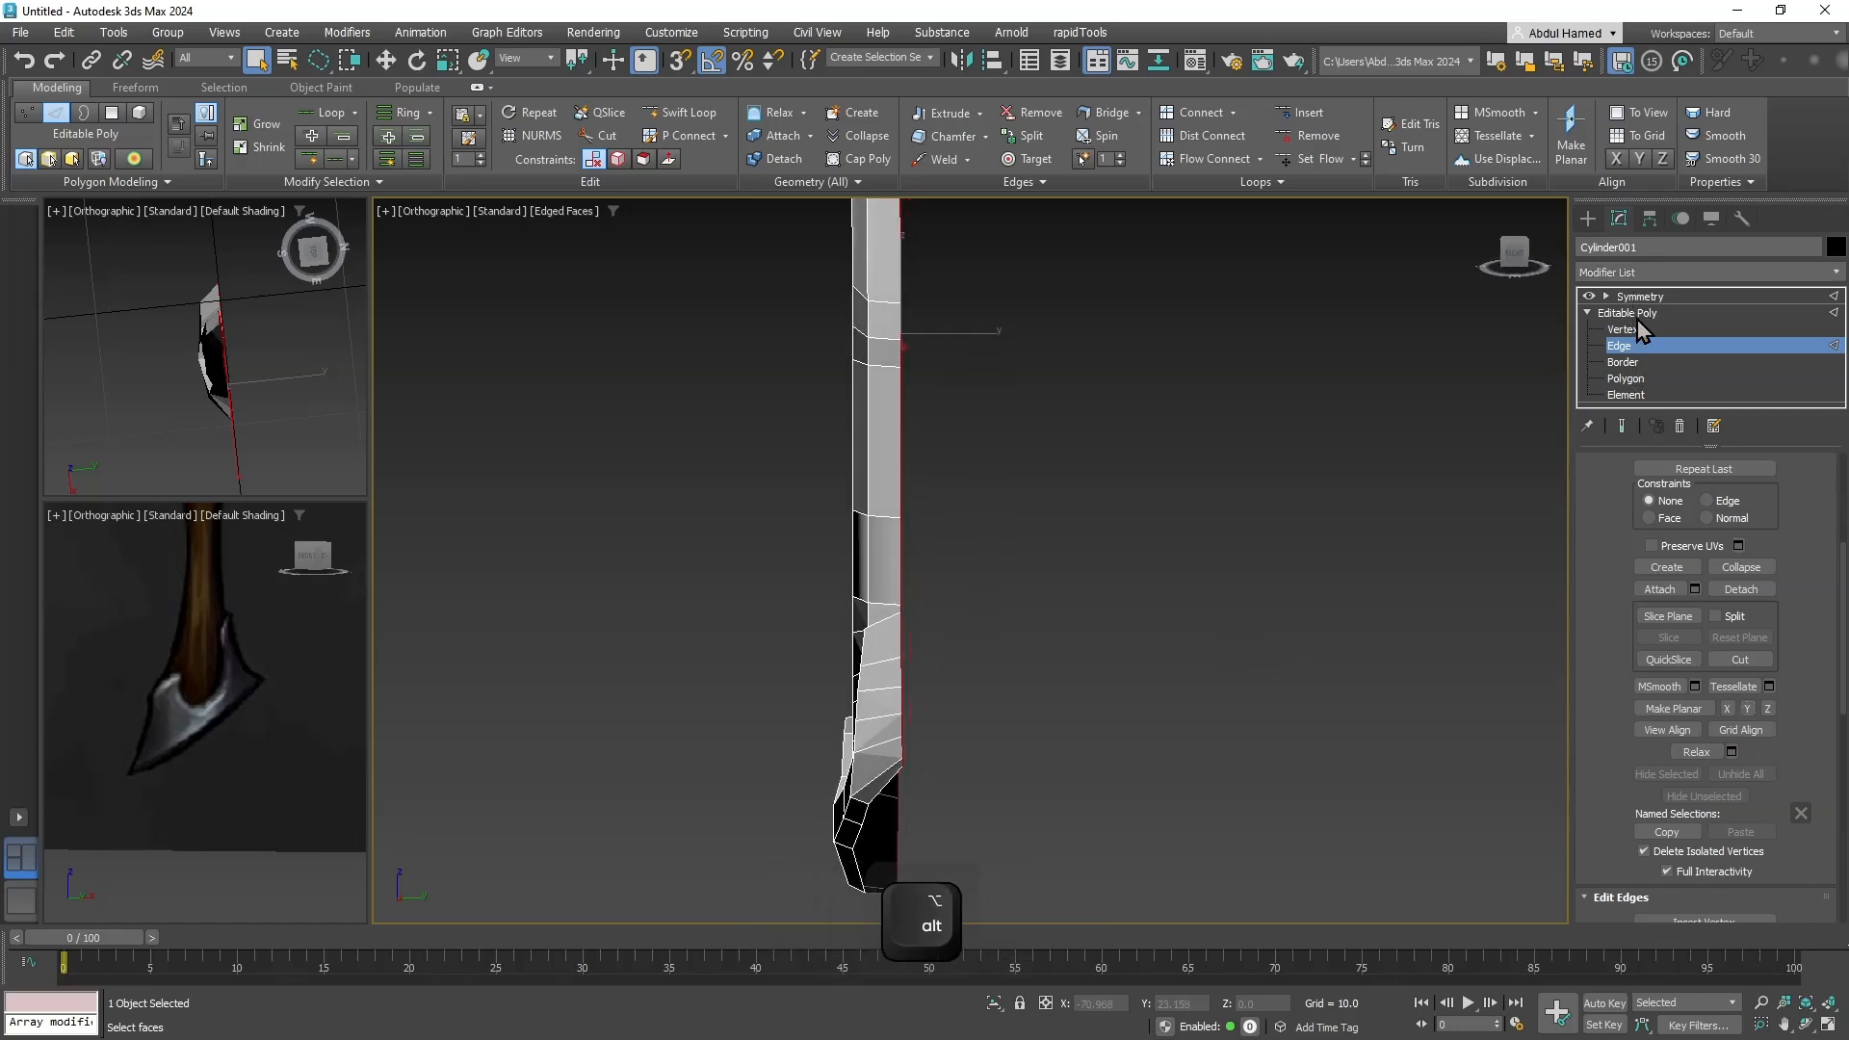
pyautogui.click(1640, 297)
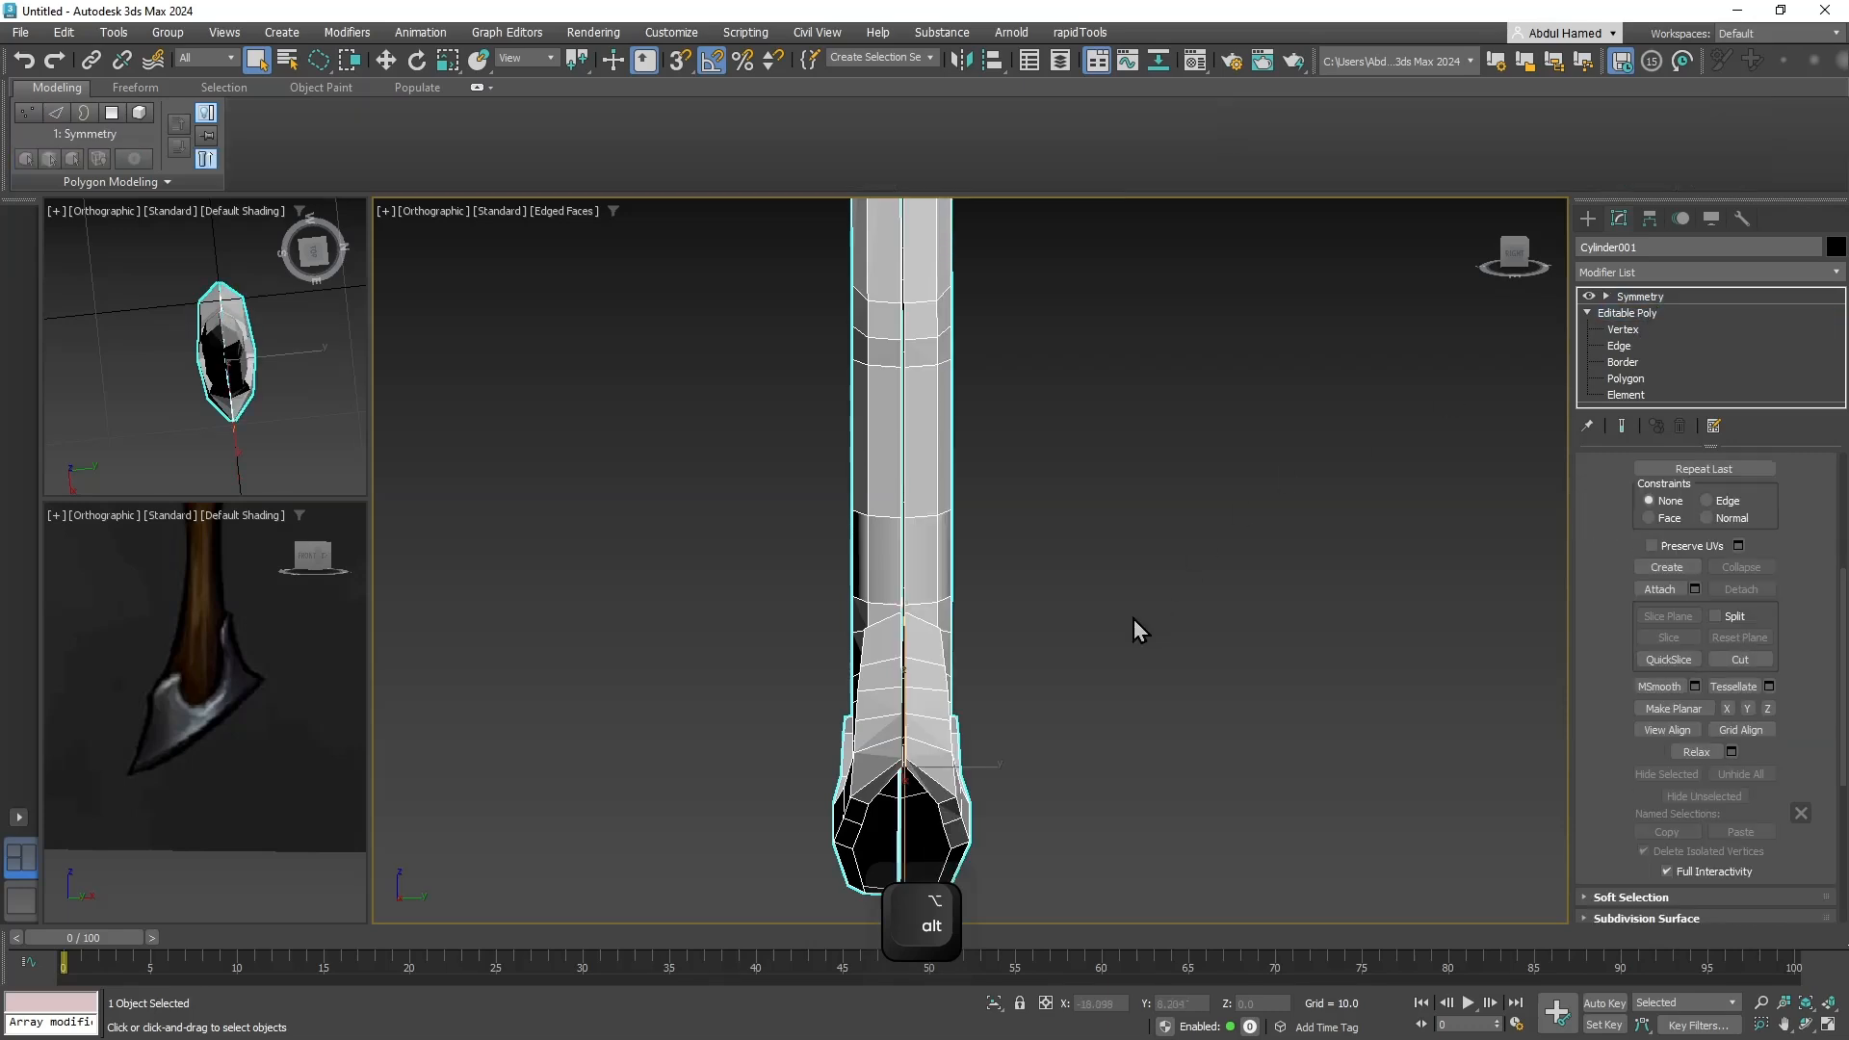
pyautogui.moveTo(945, 627); pyautogui.dragTo(977, 523, button='middle')
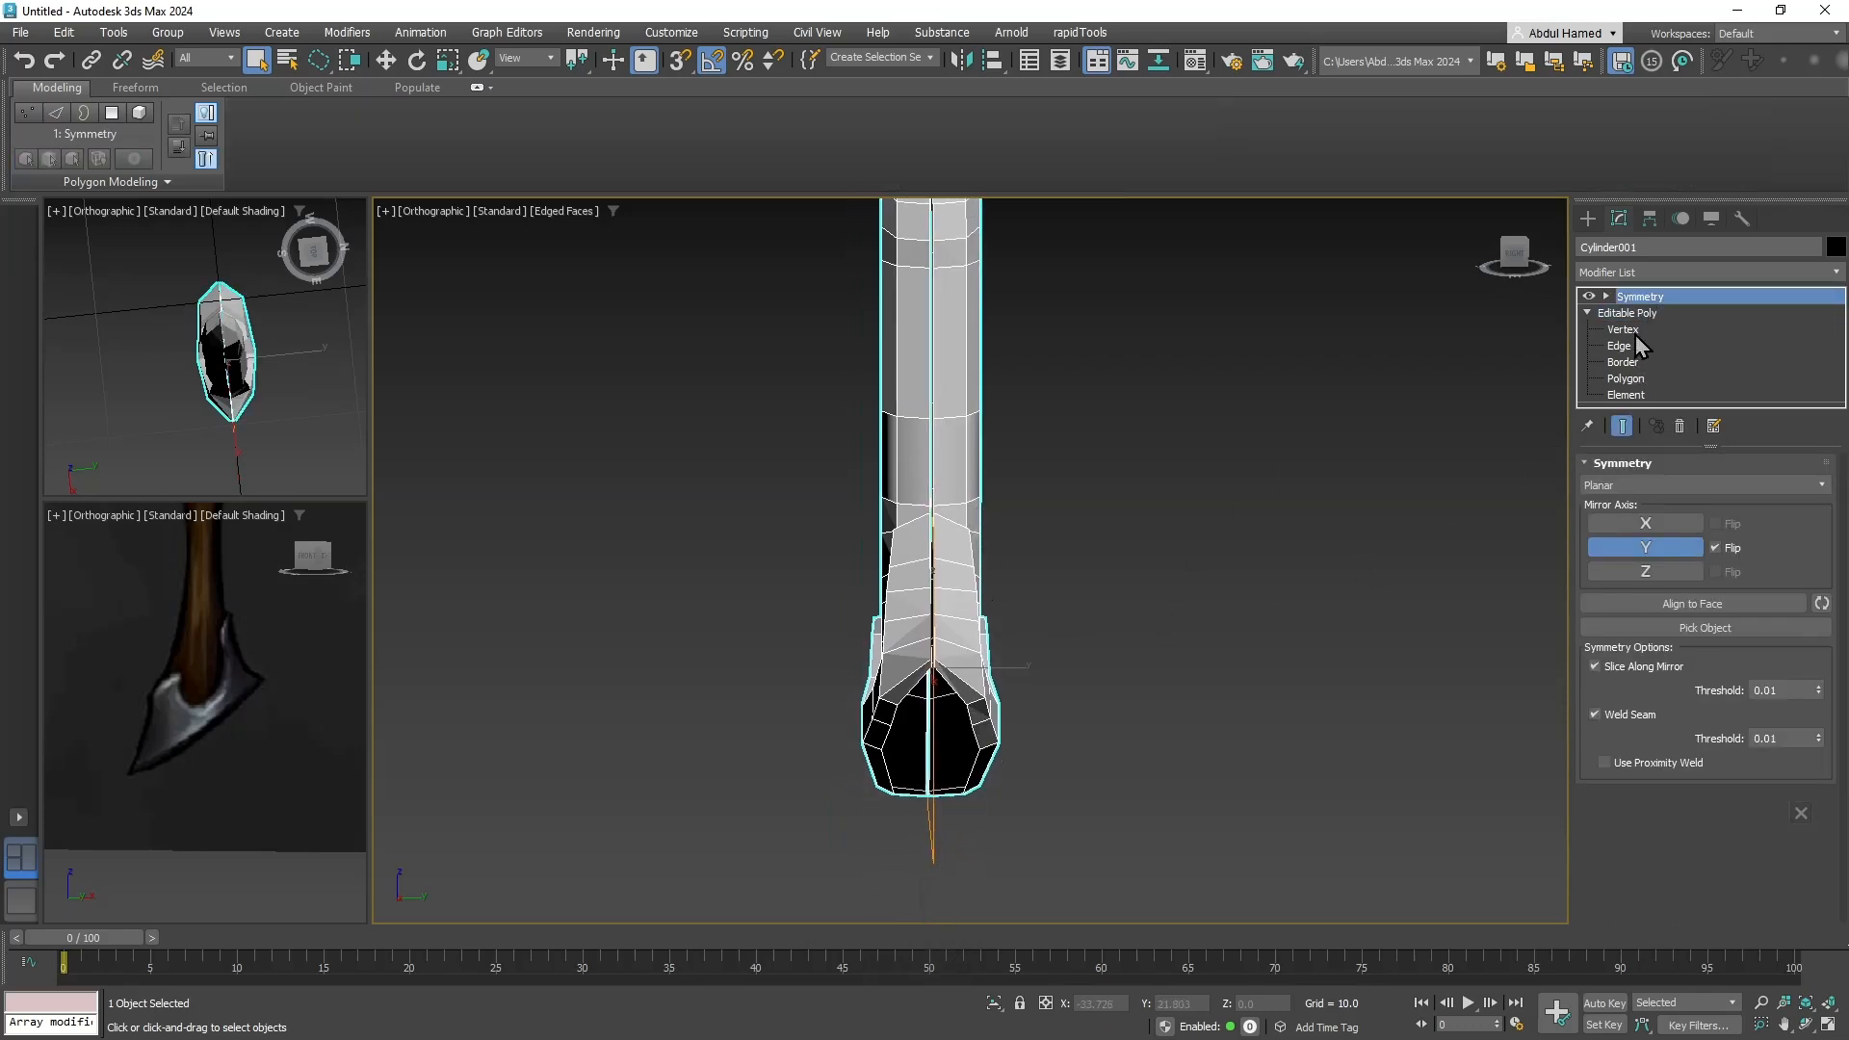
pyautogui.click(1606, 296)
pyautogui.click(1637, 313)
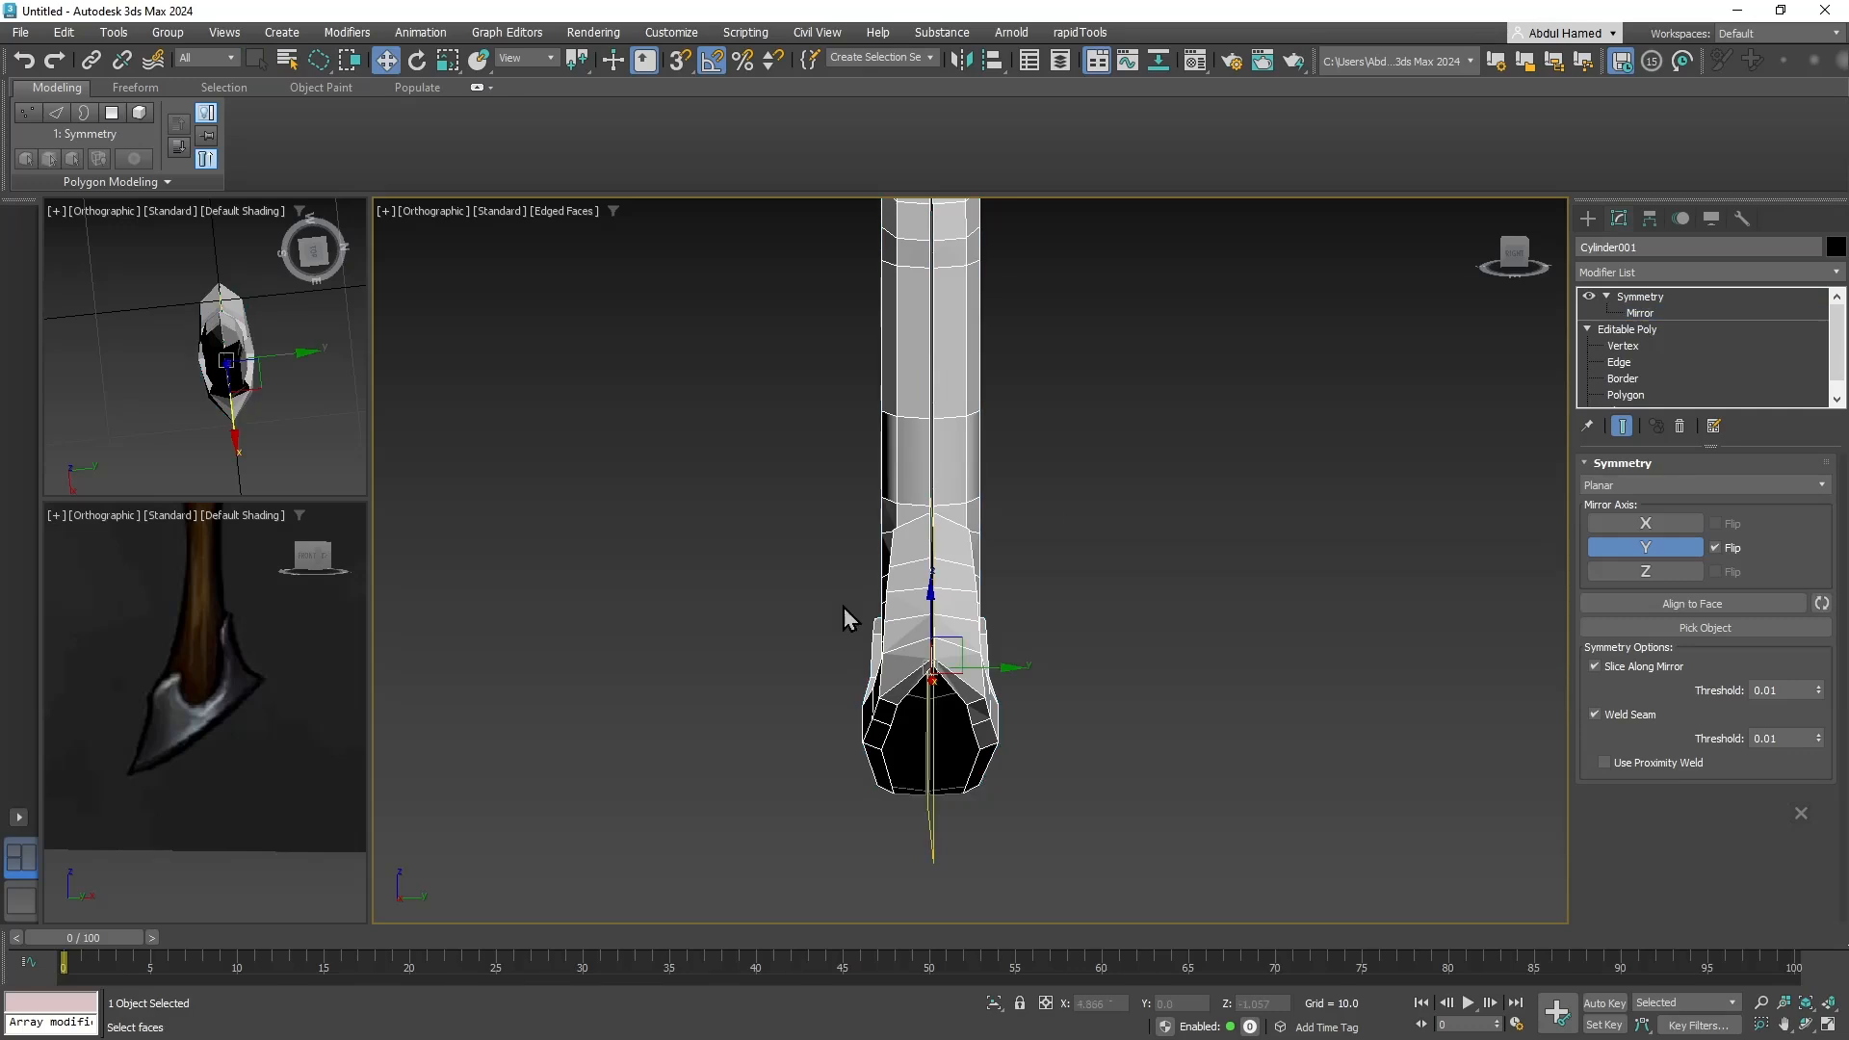
pyautogui.moveTo(870, 621); pyautogui.dragTo(909, 532, button='middle')
pyautogui.scroll(2, 973, 567)
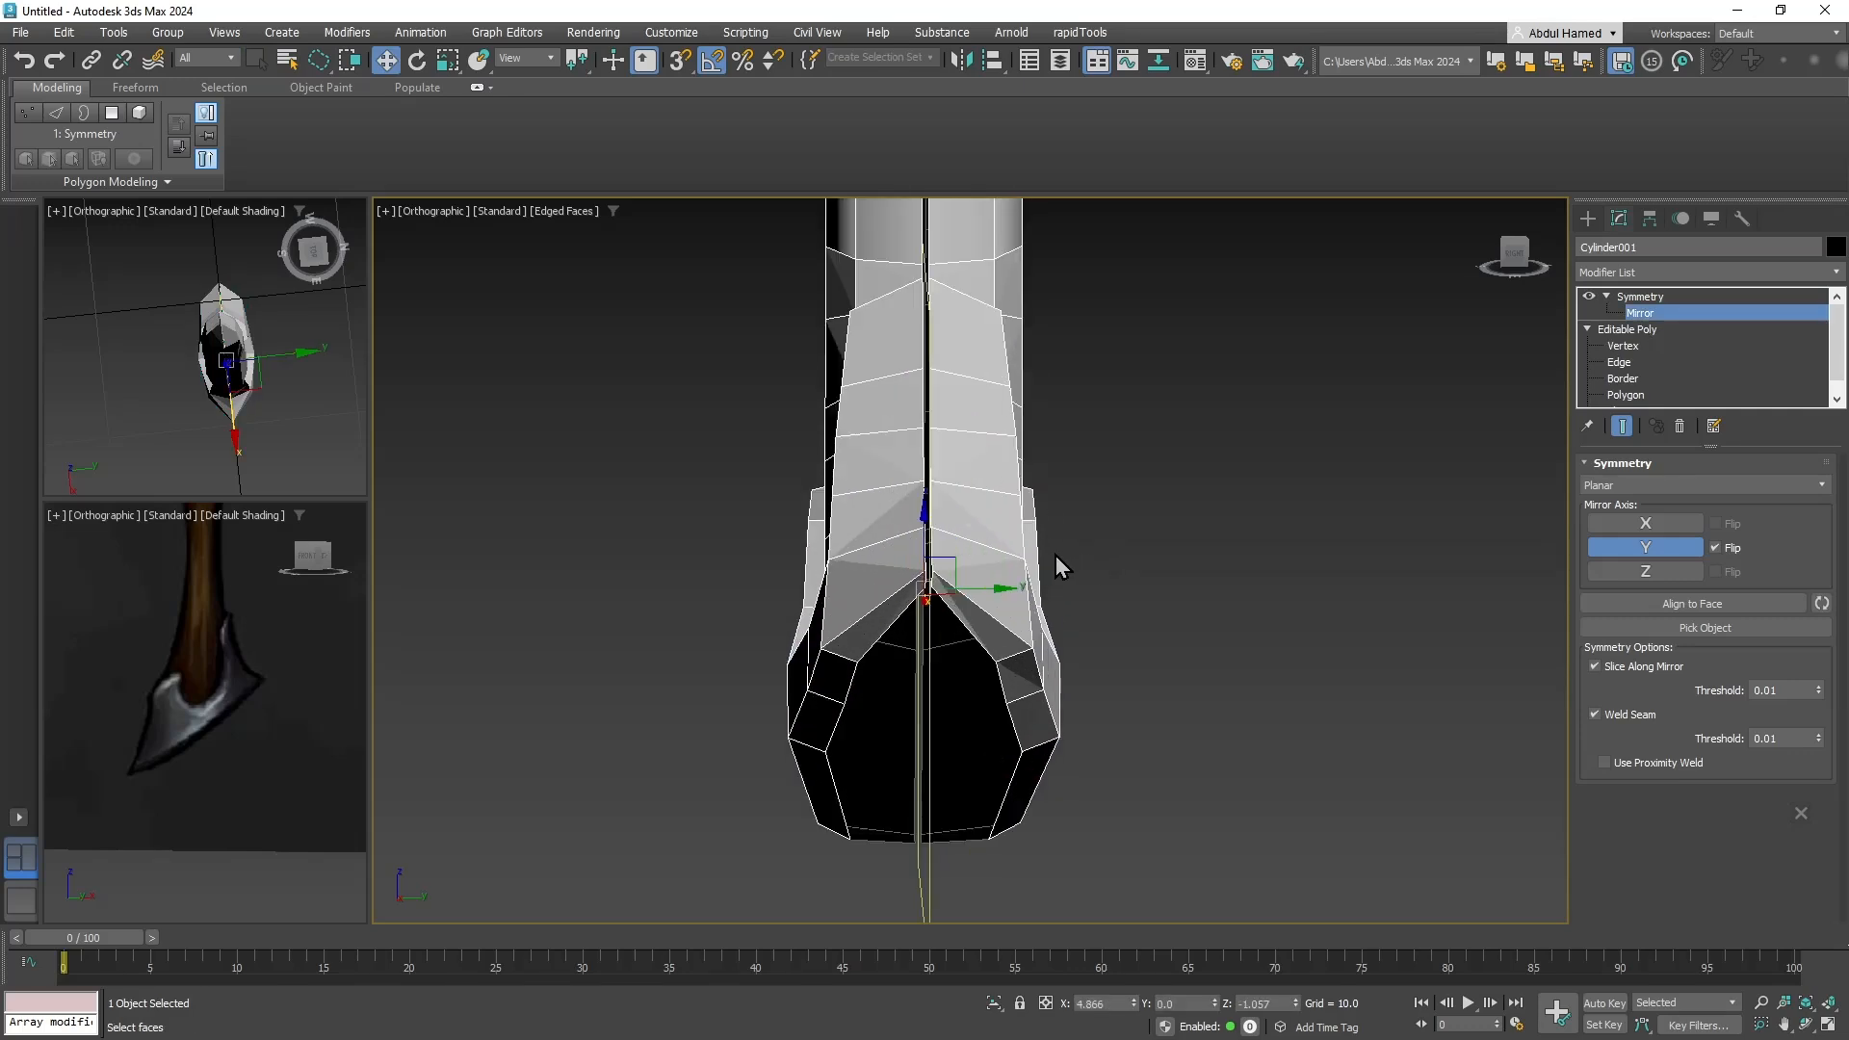
pyautogui.scroll(4, 1059, 557)
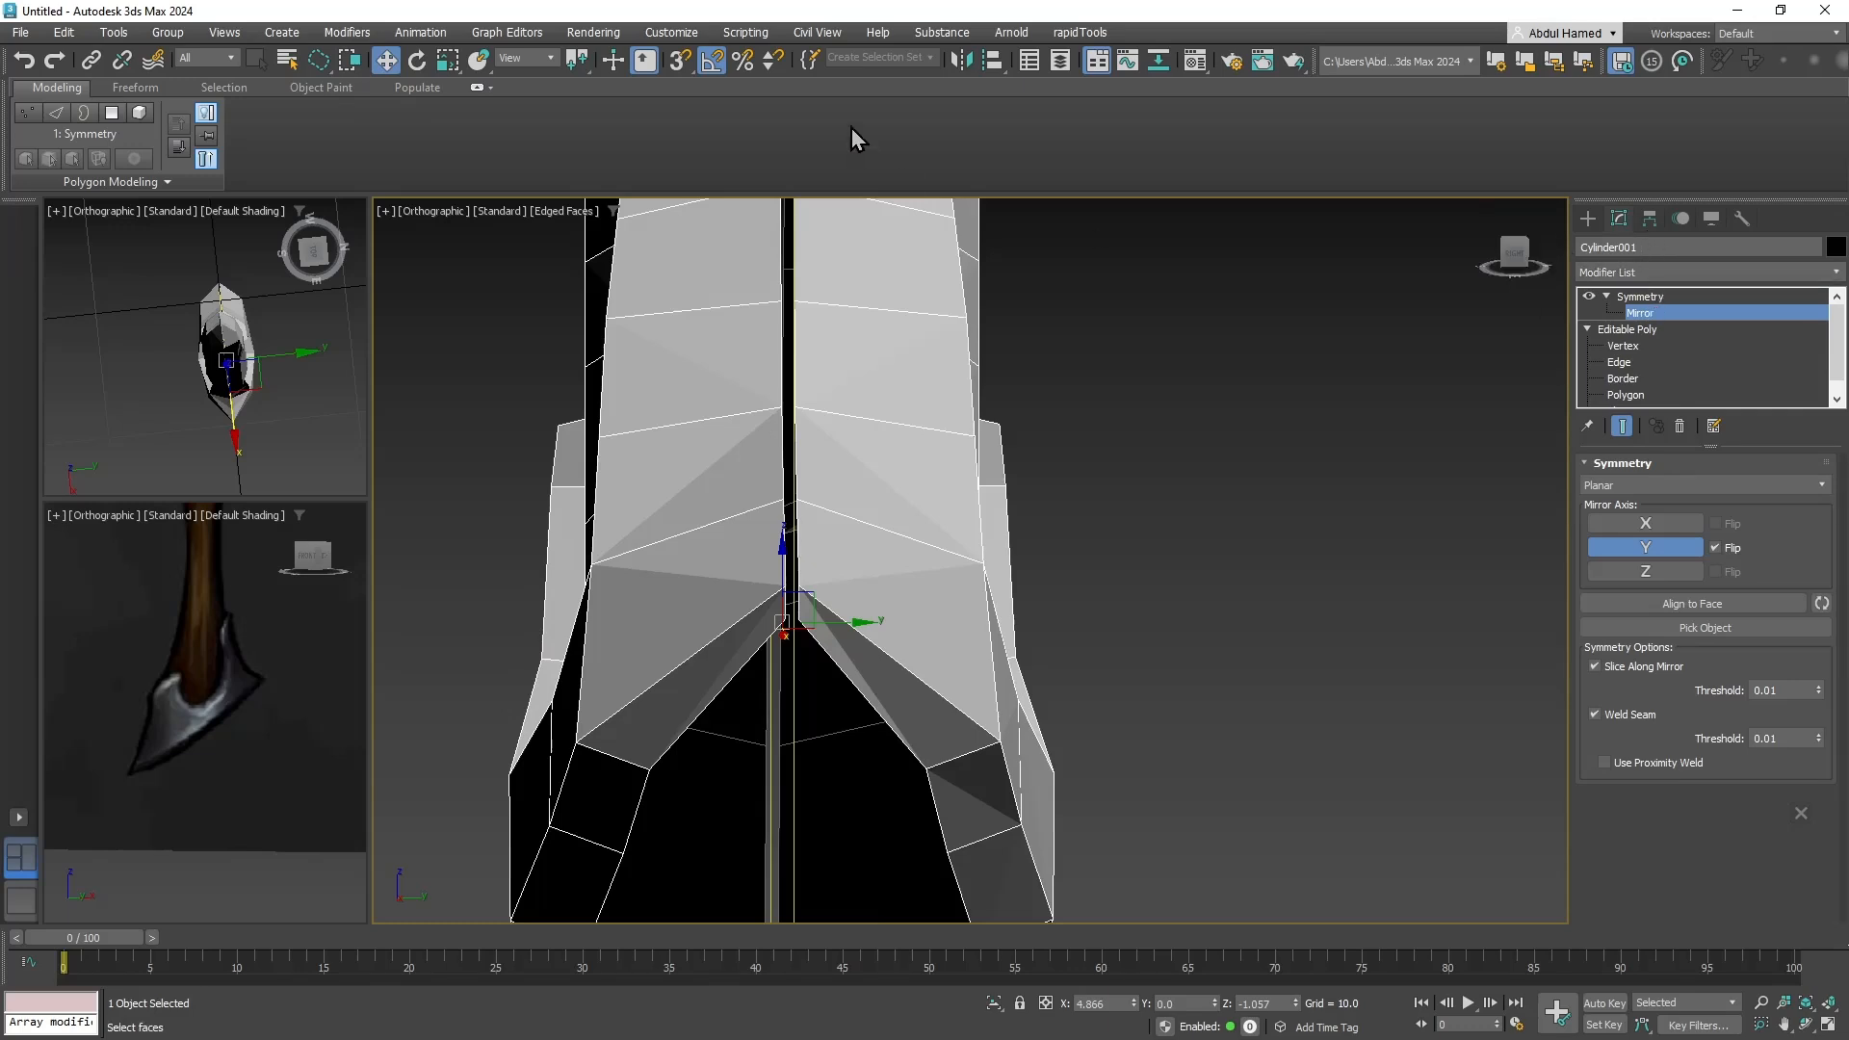
# Turn on 3D vertex snapping, snap the Mirror gizmo onto the half mesh's seam vertex, and return to the Symmetry level.
pyautogui.click(678, 65)
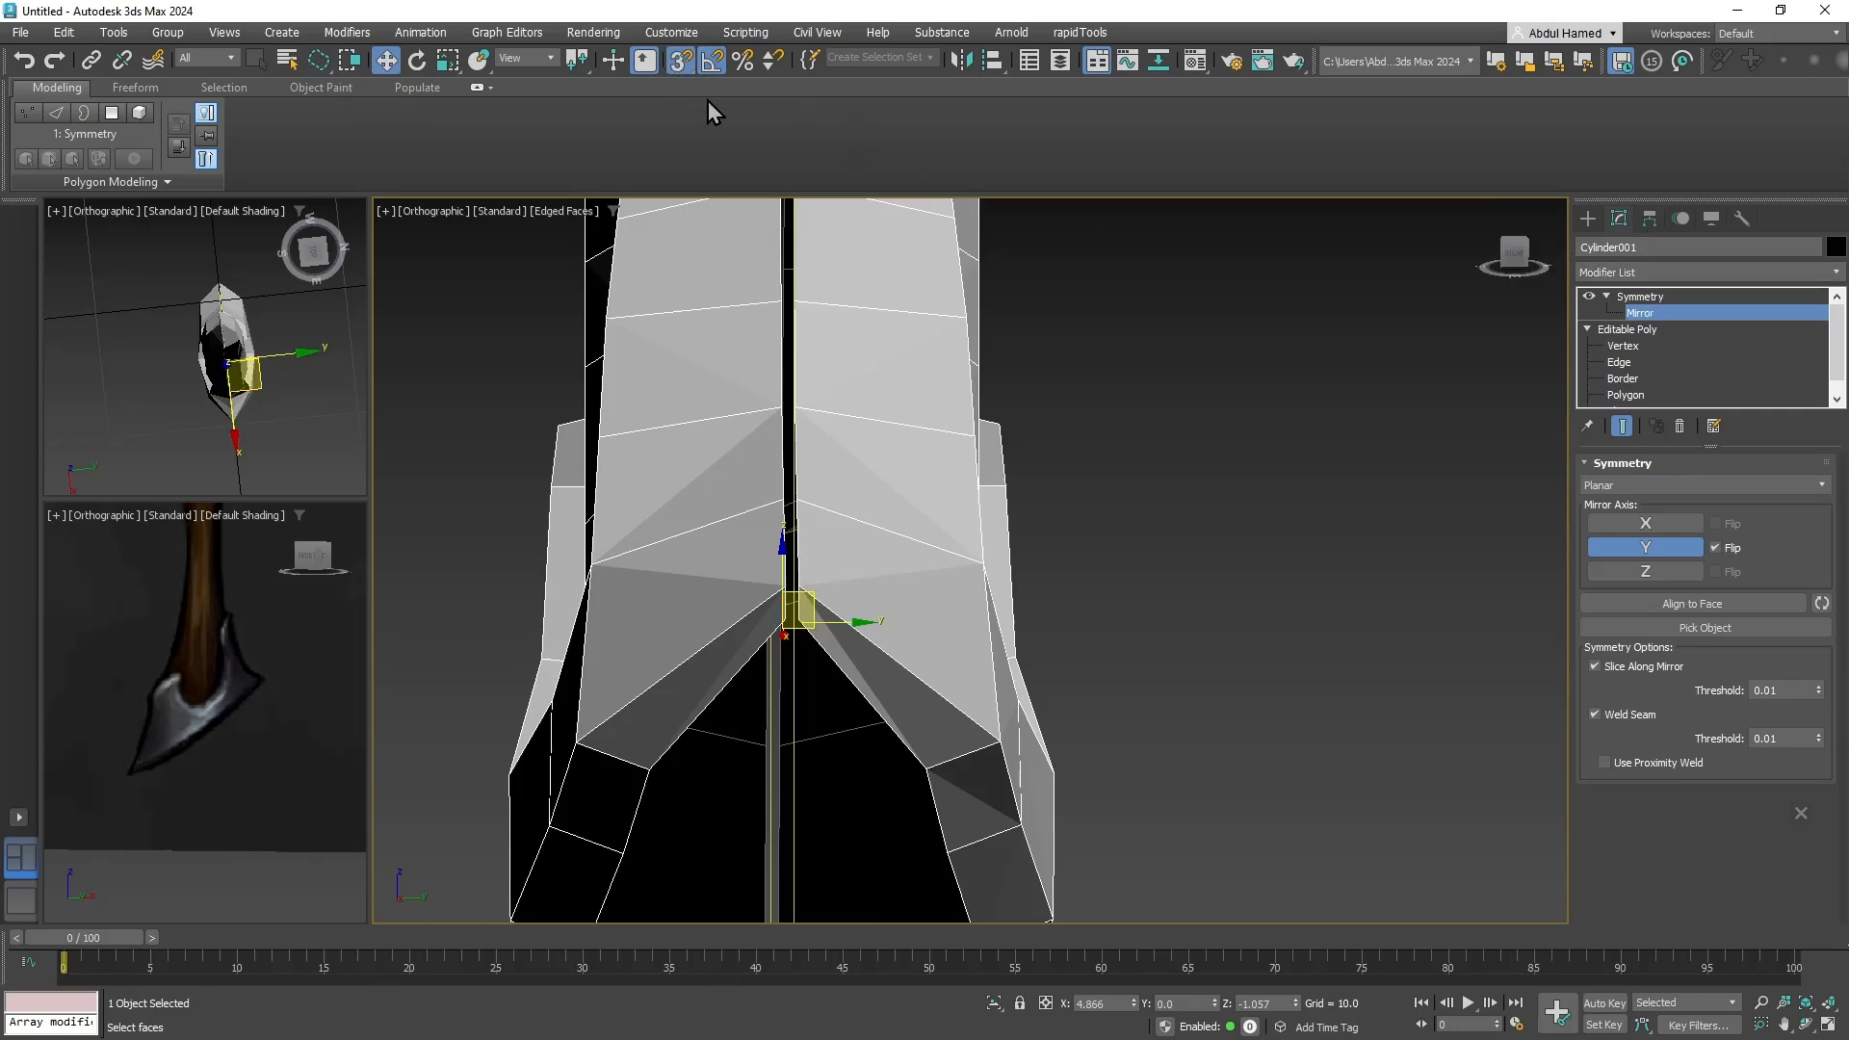
pyautogui.rightClick(678, 65)
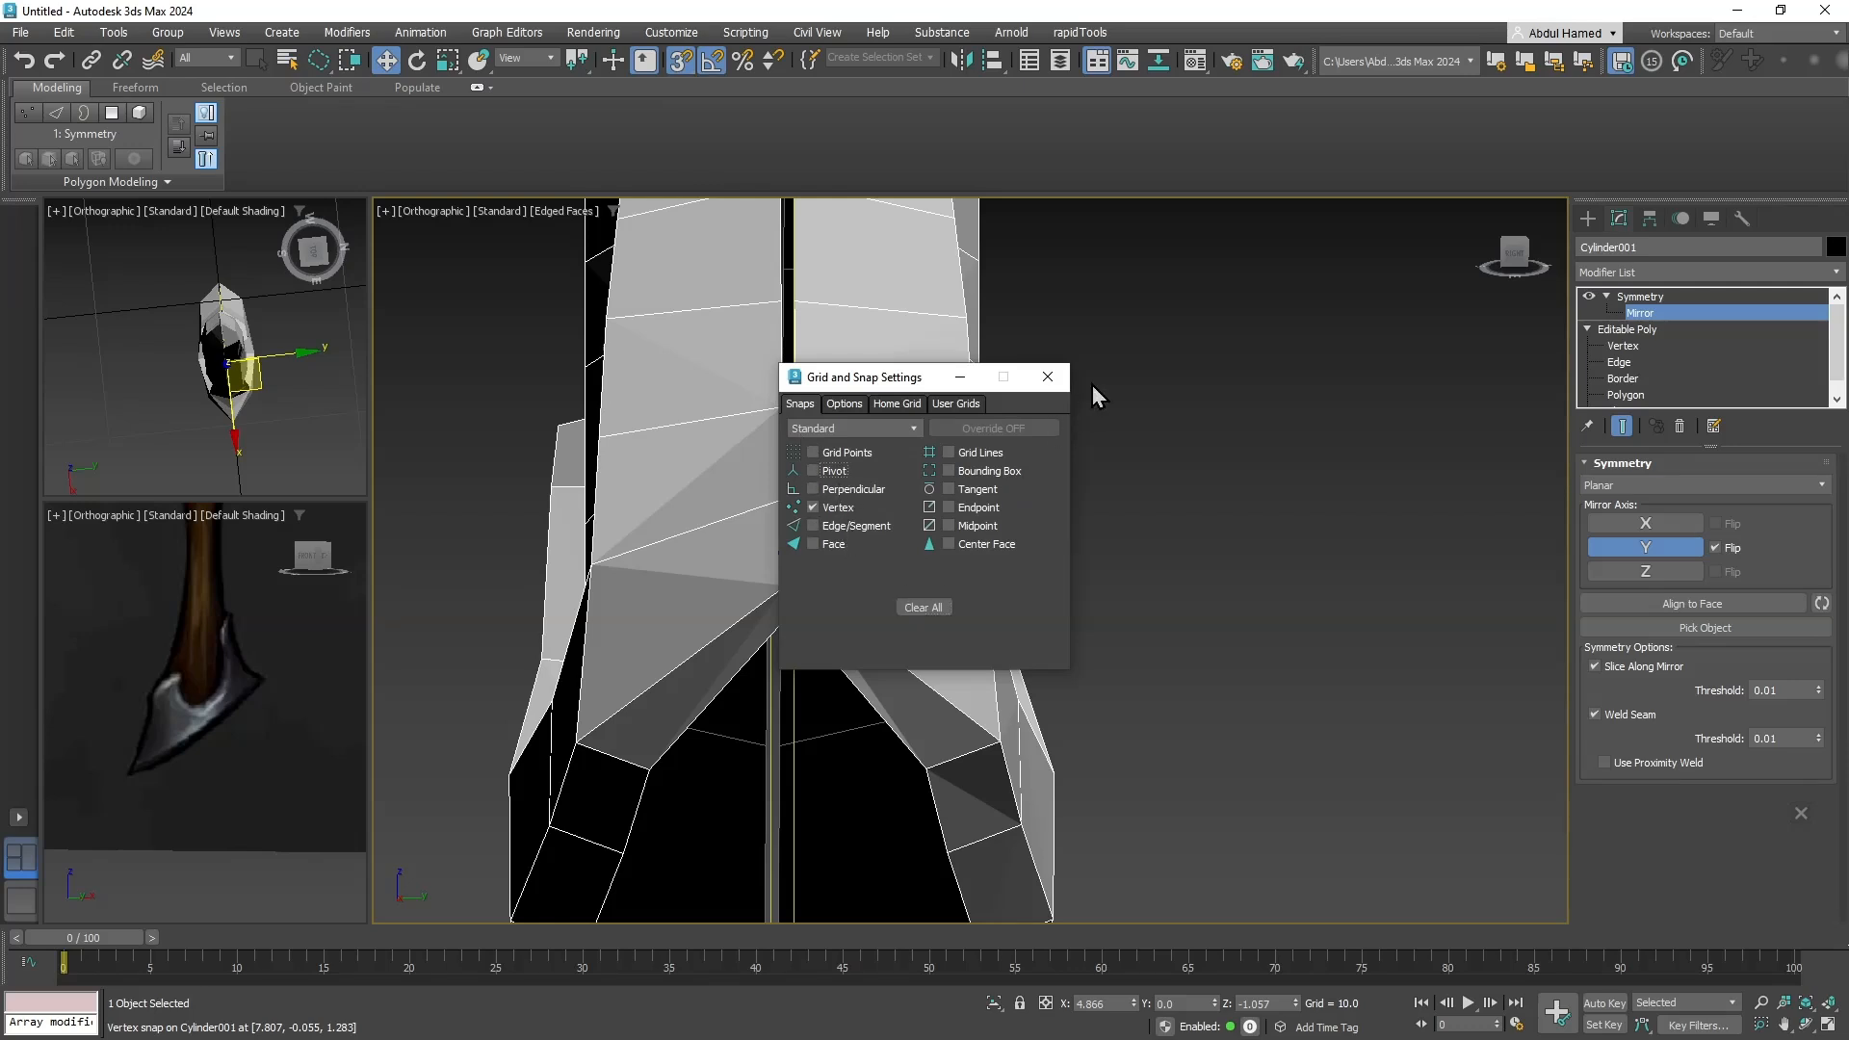
pyautogui.click(1048, 377)
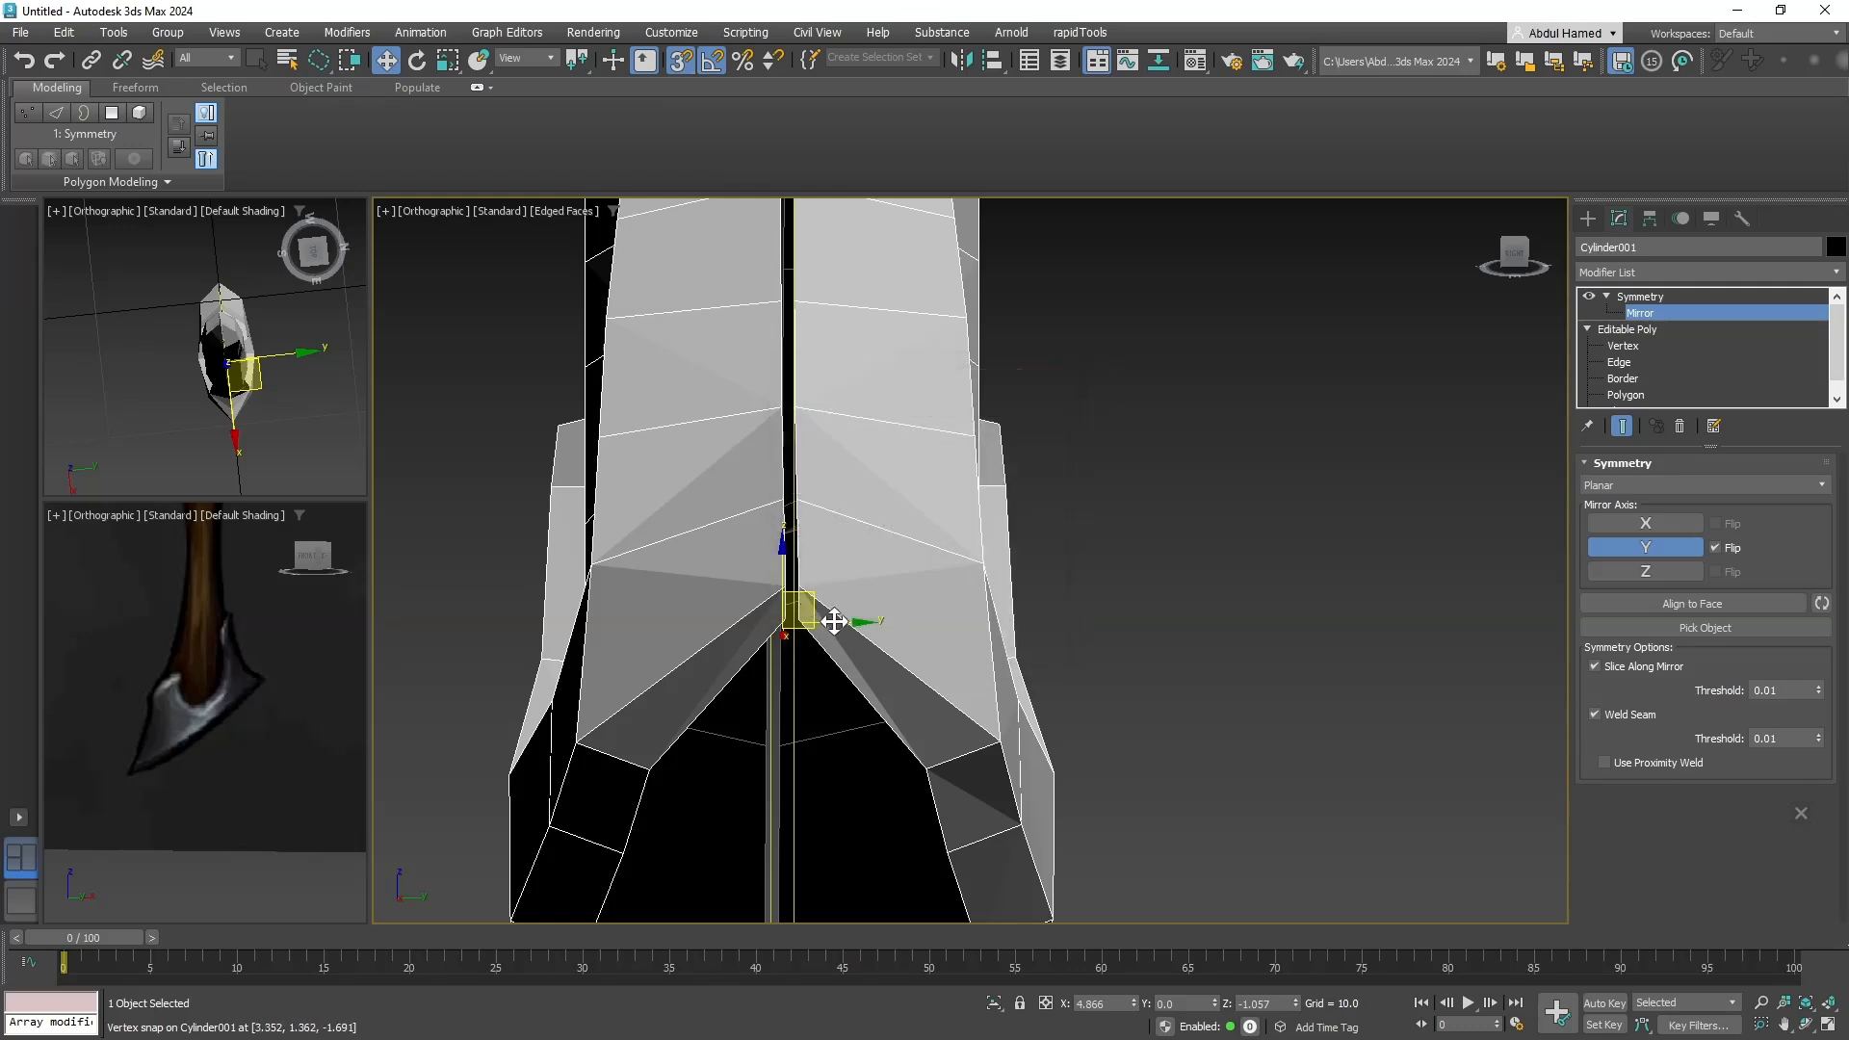
pyautogui.moveTo(834, 621); pyautogui.dragTo(786, 619)
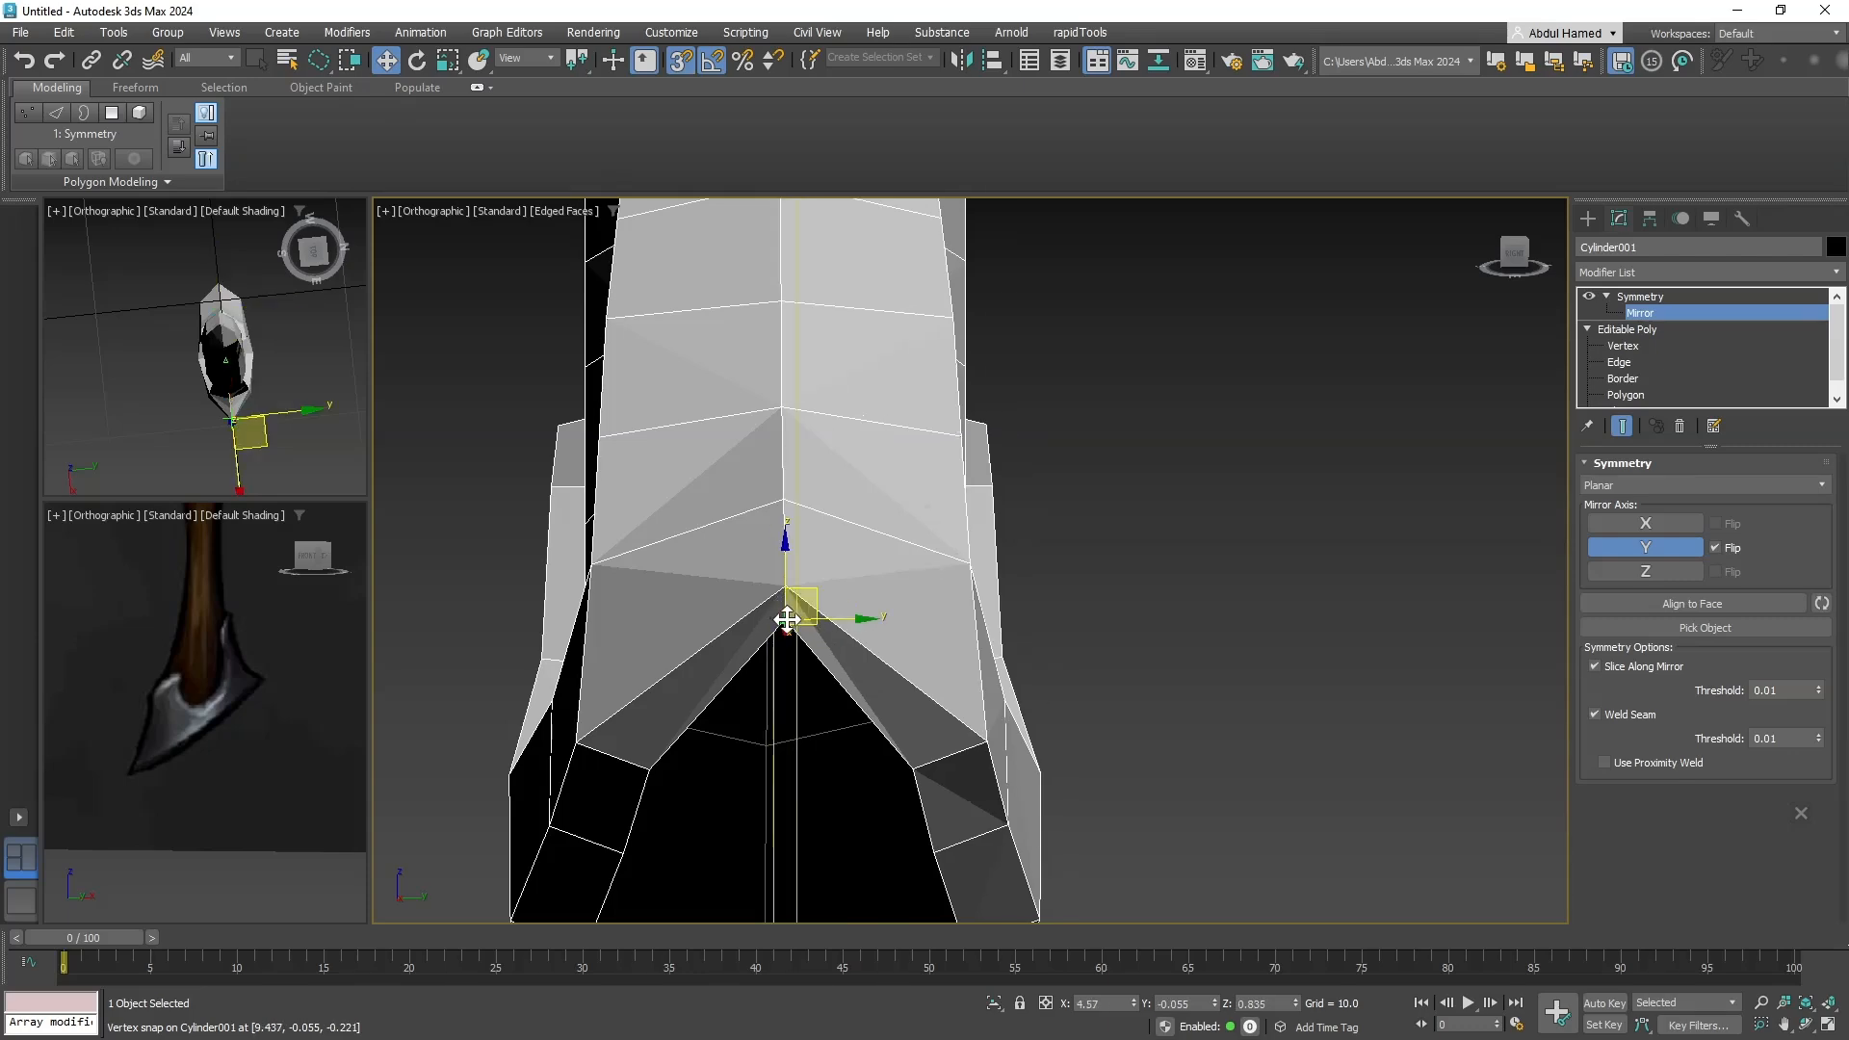
pyautogui.scroll(-4, 879, 626)
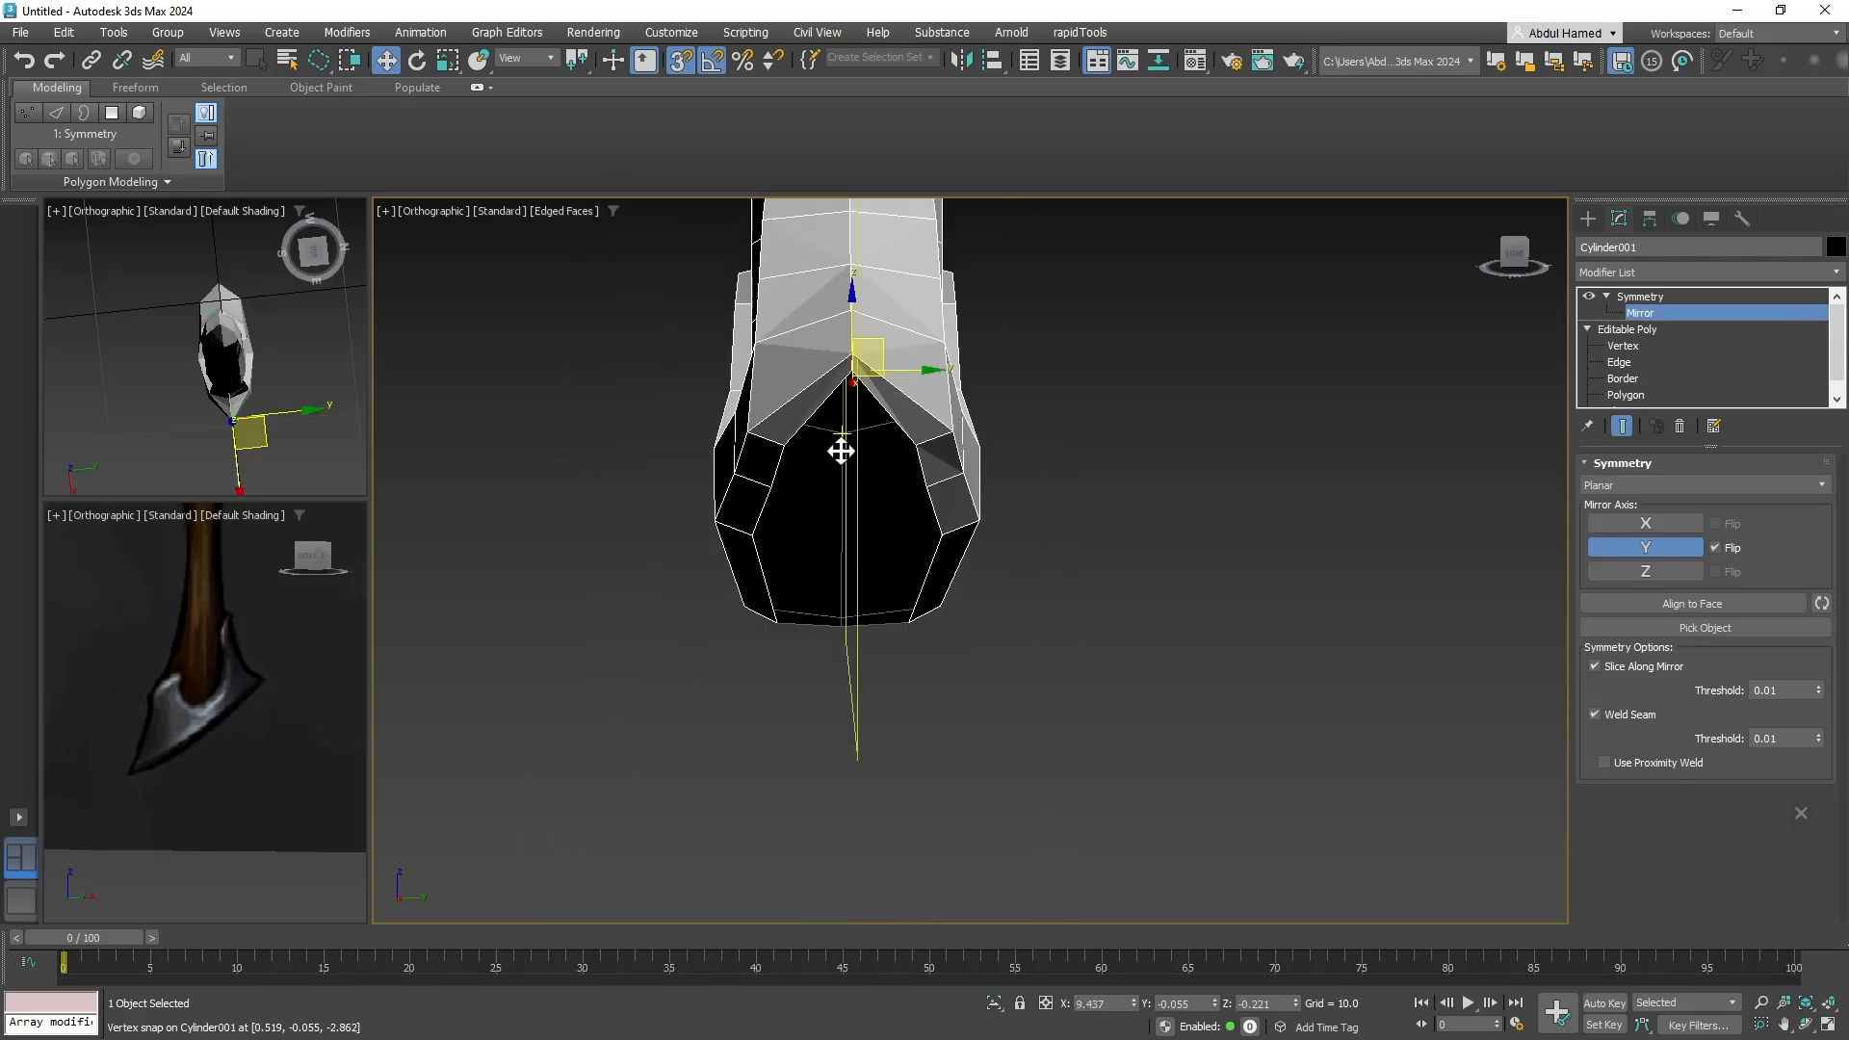
pyautogui.keyDown('alt'); pyautogui.moveTo(841, 446); pyautogui.dragTo(1107, 616, button='middle'); pyautogui.keyUp('alt')
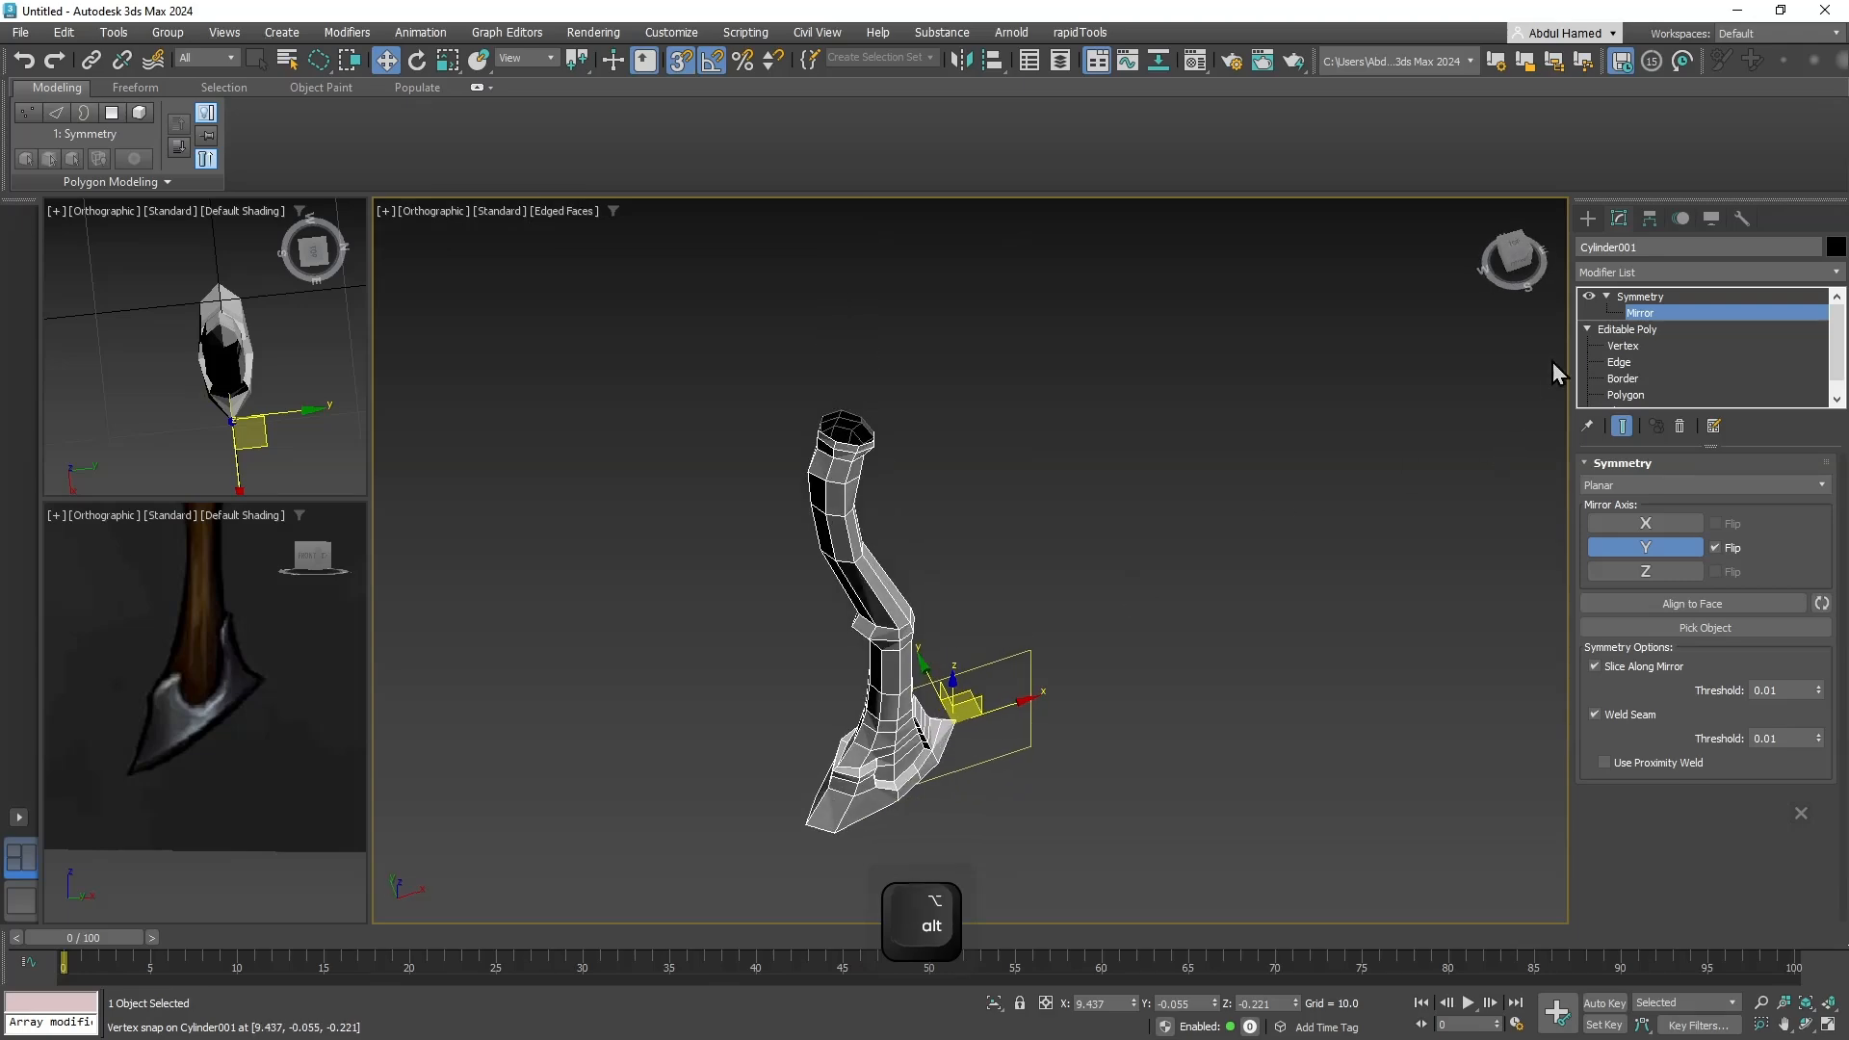
pyautogui.click(1637, 297)
pyautogui.click(1649, 273)
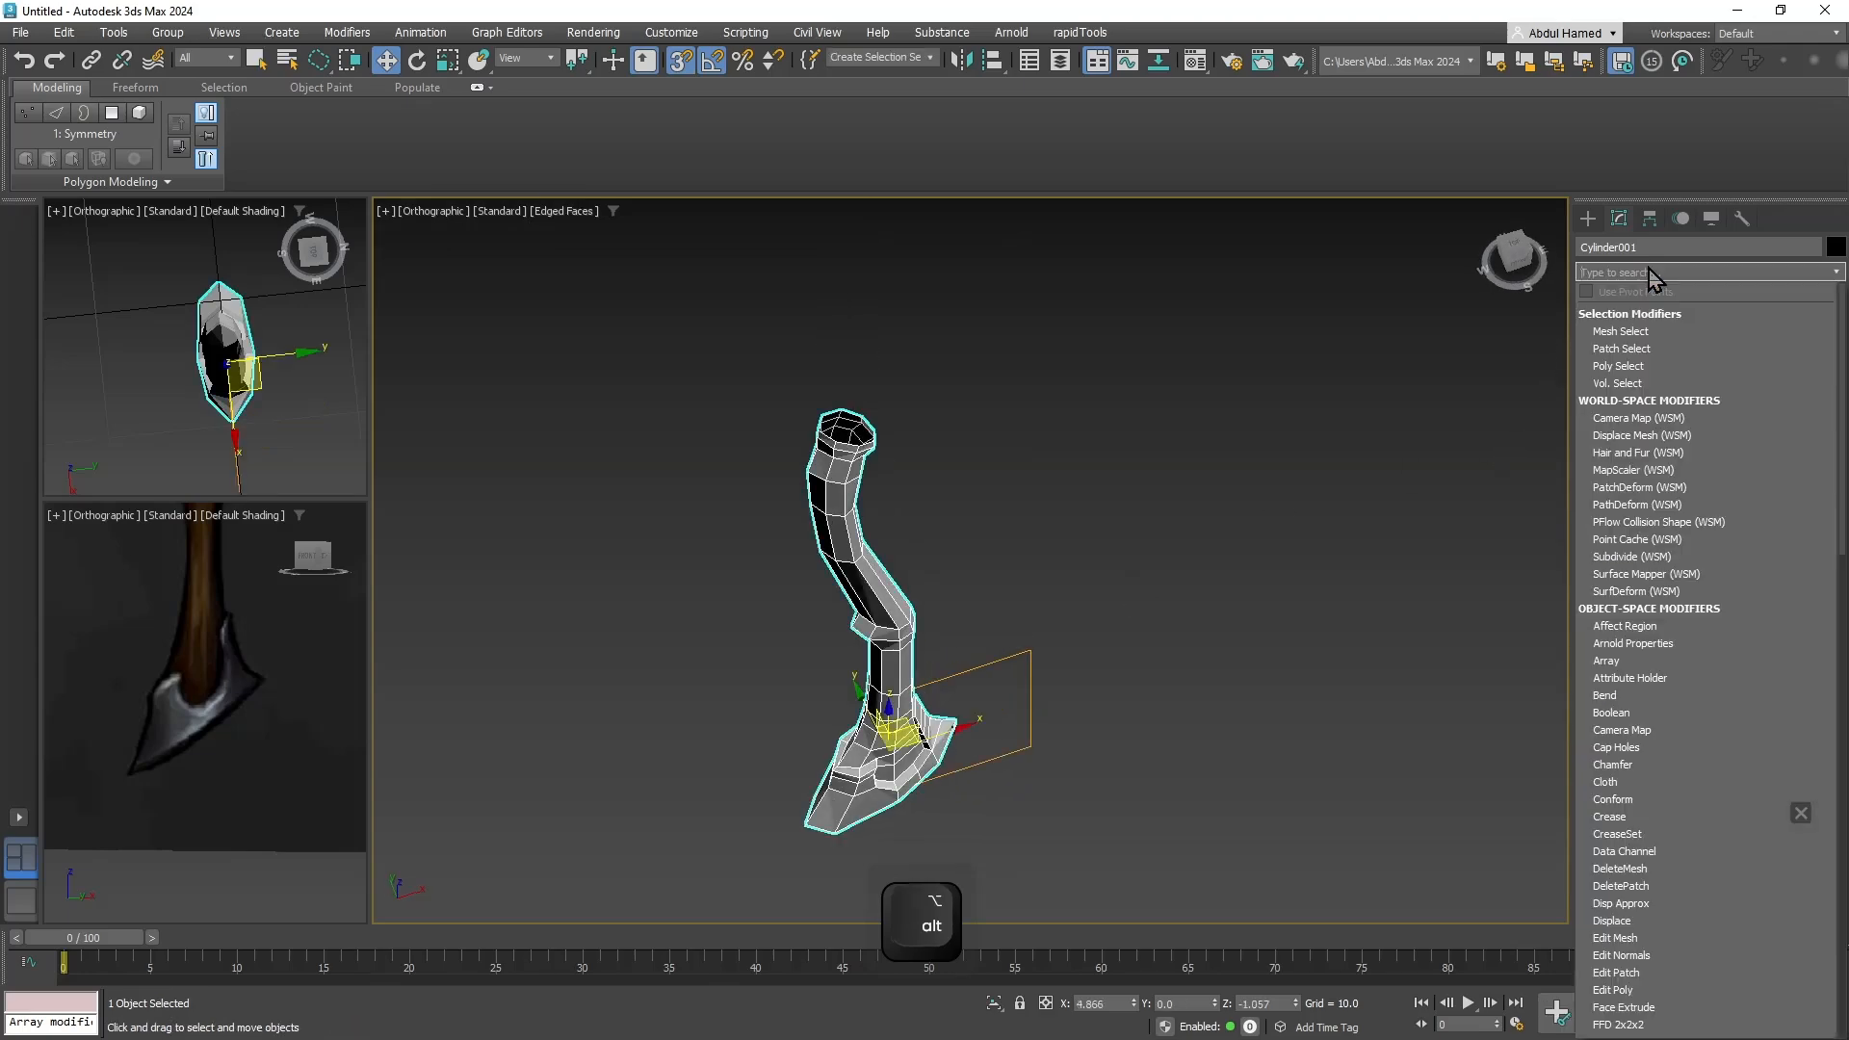
# At the Editable Poly's Polygon level, select the polygons around the axe blade's back flare, cutting edge and front corner.
pyautogui.keyDown('alt'); pyautogui.moveTo(983, 673); pyautogui.dragTo(1263, 659, button='middle'); pyautogui.keyUp('alt')
pyautogui.keyDown('alt'); pyautogui.moveTo(961, 747); pyautogui.dragTo(997, 525, button='middle'); pyautogui.keyUp('alt')
pyautogui.scroll(4, 997, 524)
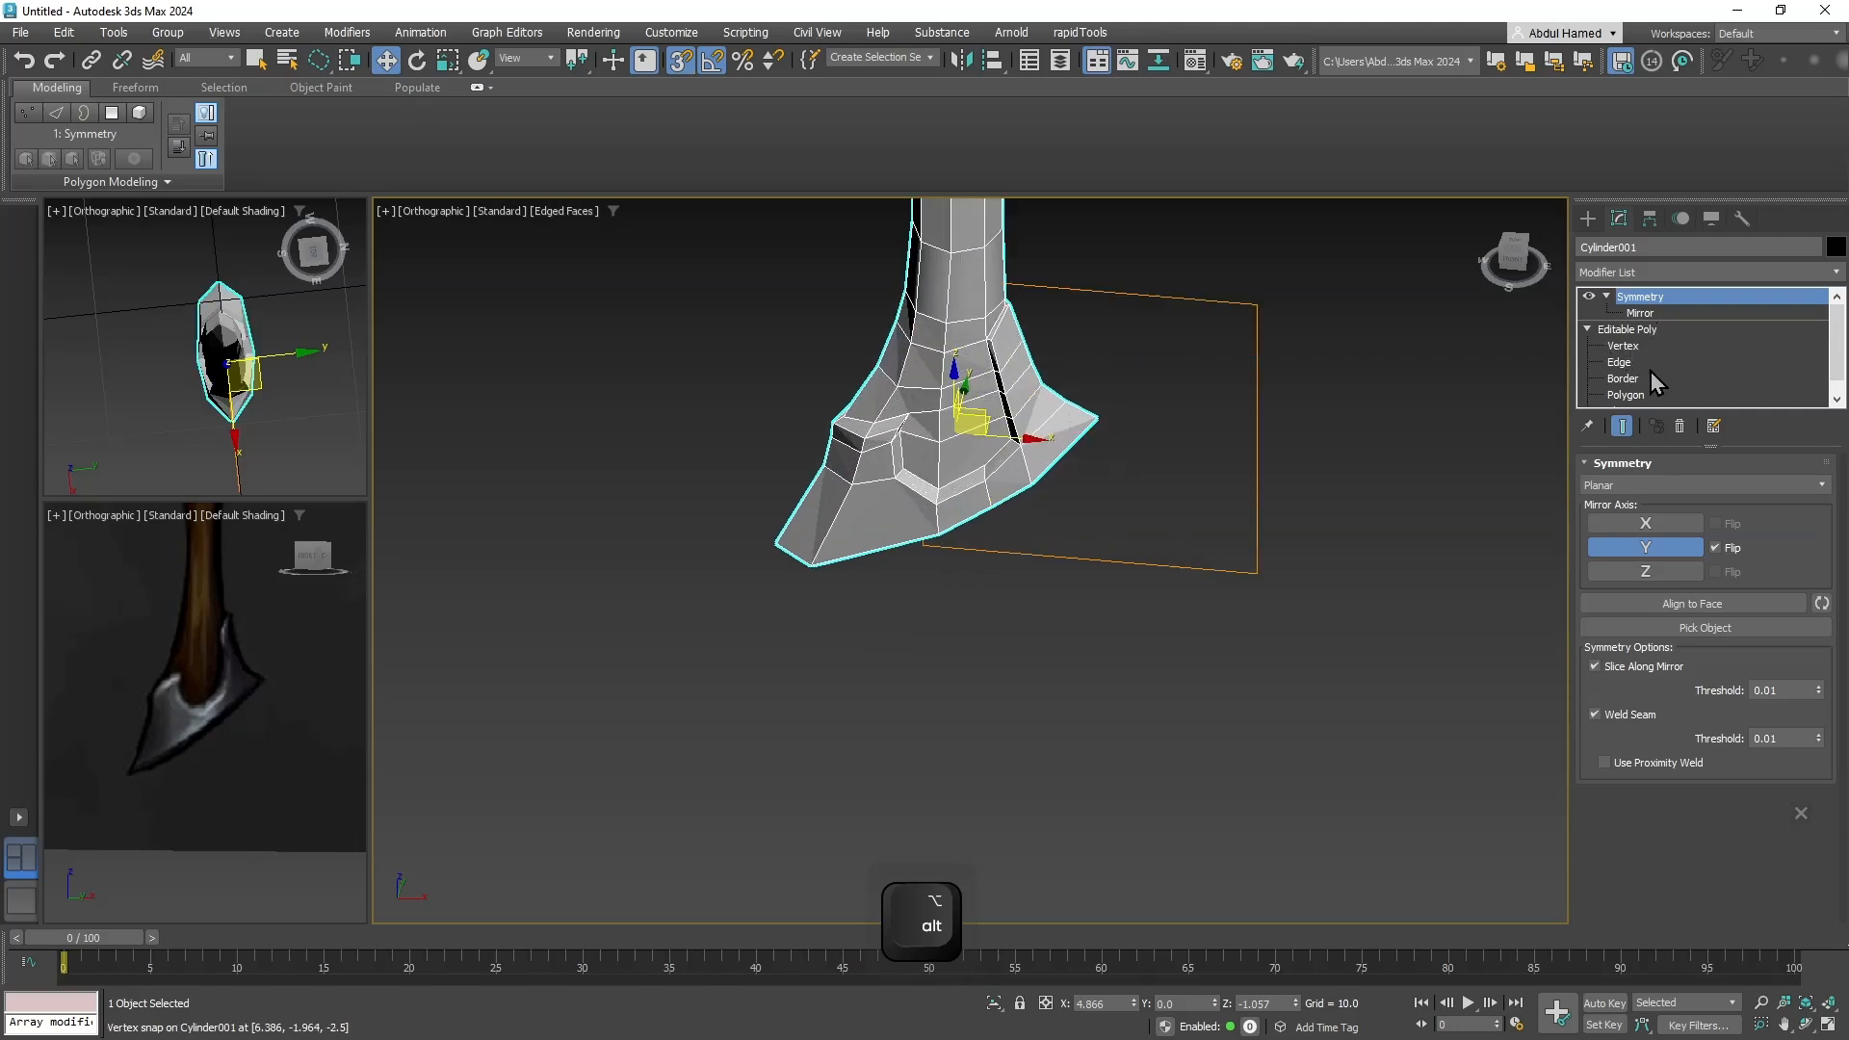
pyautogui.click(1628, 395)
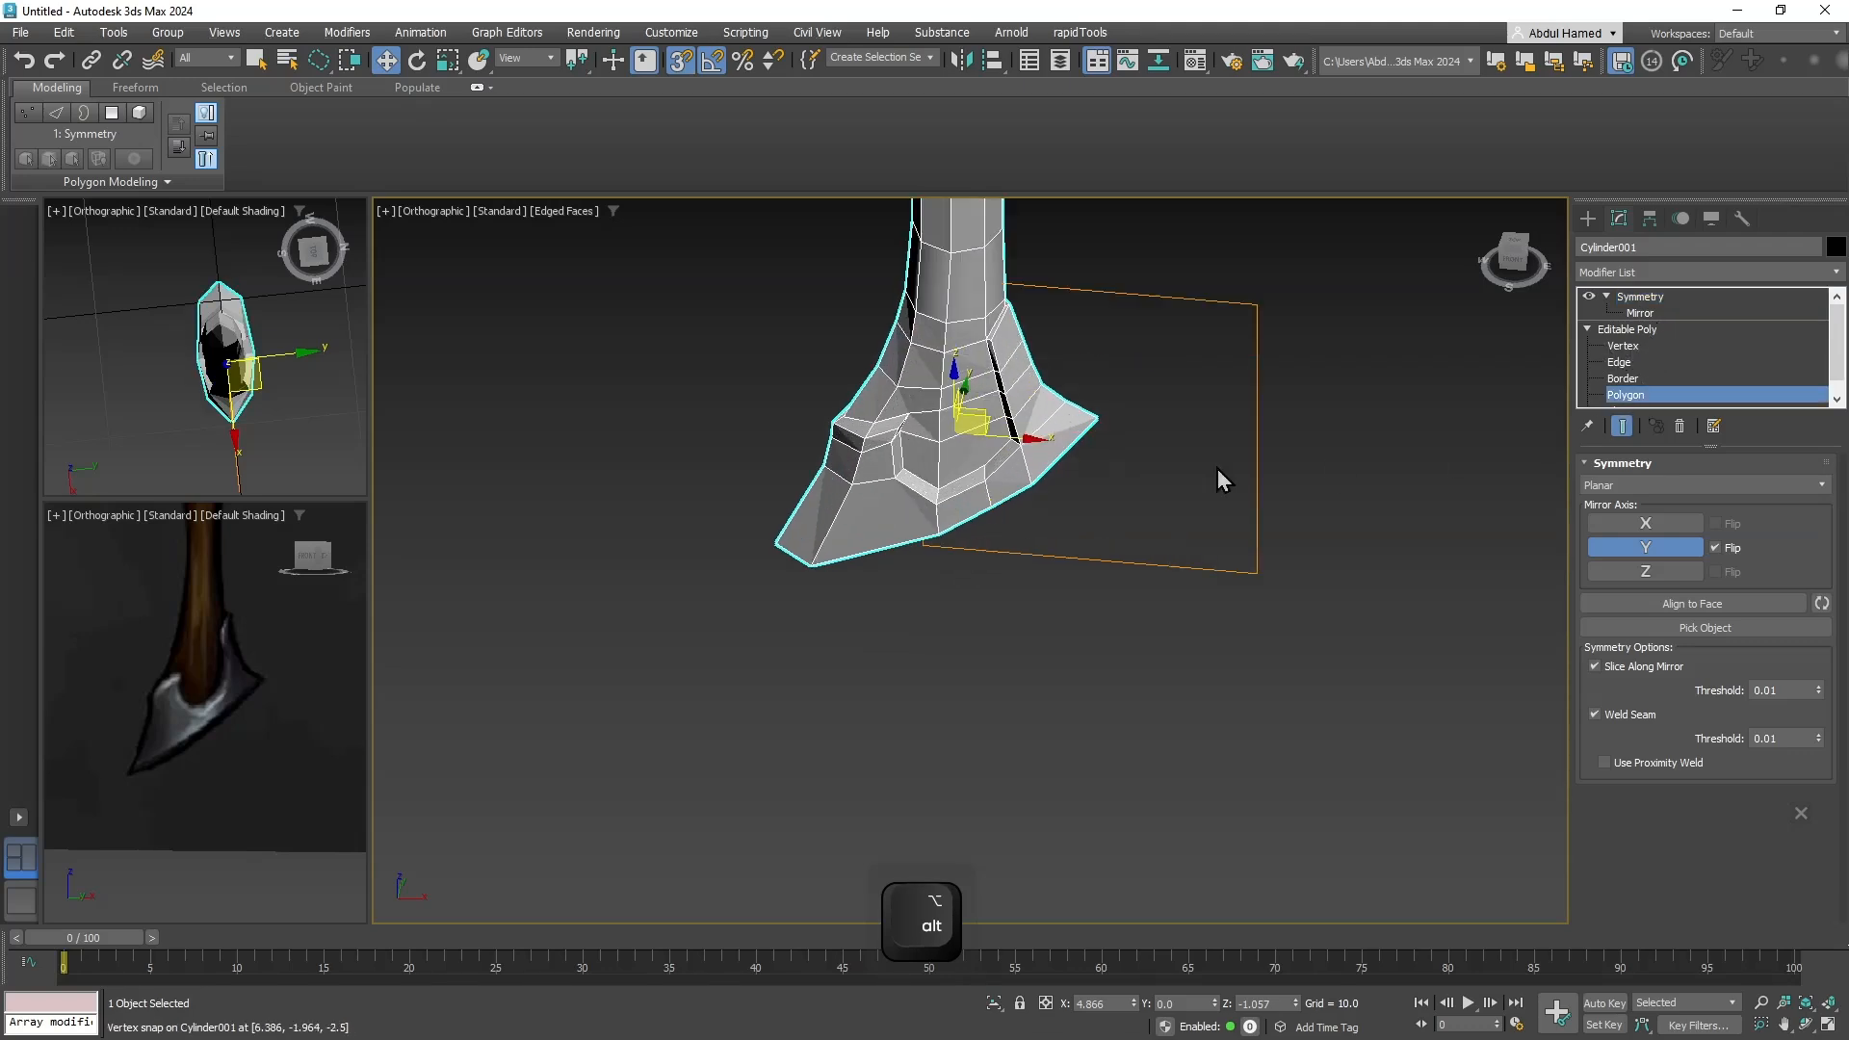
pyautogui.click(1012, 337)
pyautogui.keyDown('ctrl'); pyautogui.click(1021, 386); pyautogui.keyUp('ctrl')
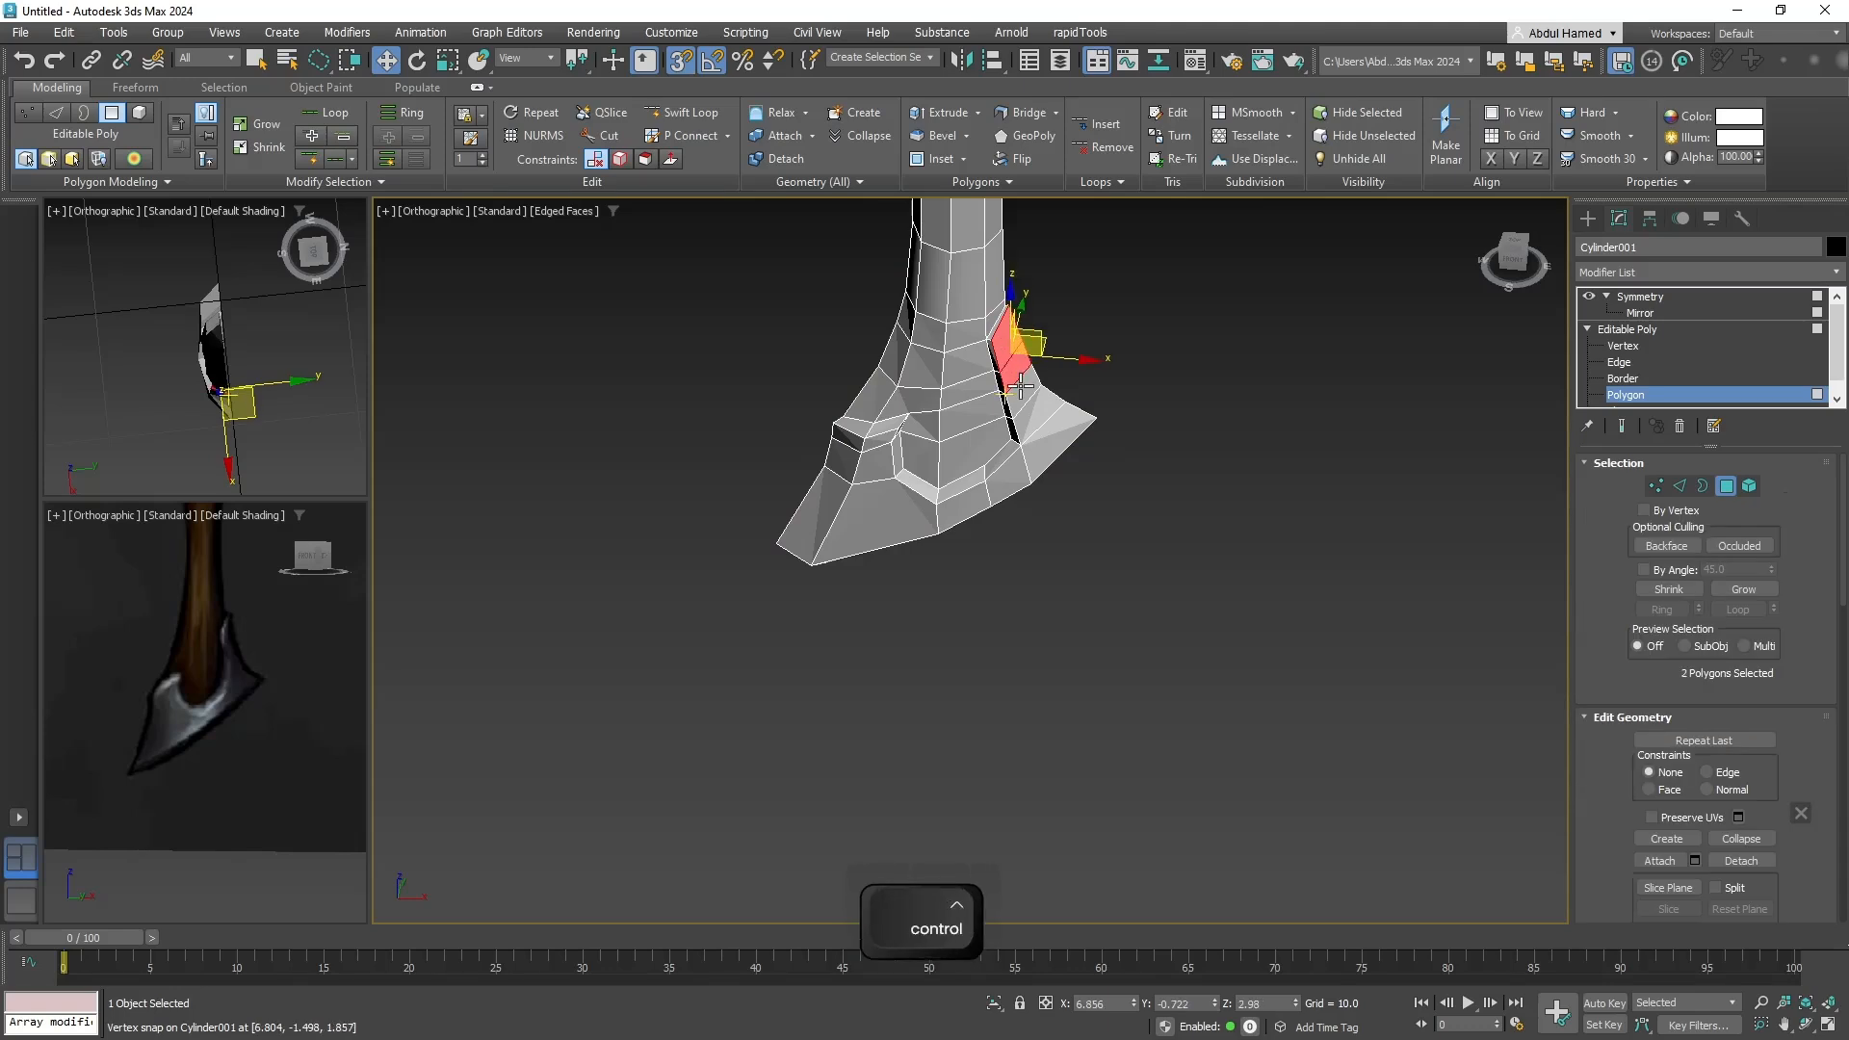
pyautogui.keyDown('ctrl'); pyautogui.click(1023, 414); pyautogui.keyUp('ctrl')
pyautogui.keyDown('ctrl'); pyautogui.click(1045, 424); pyautogui.keyUp('ctrl')
pyautogui.keyDown('ctrl'); pyautogui.click(1059, 443); pyautogui.keyUp('ctrl')
pyautogui.keyDown('ctrl'); pyautogui.click(1006, 477); pyautogui.keyUp('ctrl')
pyautogui.keyDown('ctrl'); pyautogui.click(972, 496); pyautogui.keyUp('ctrl')
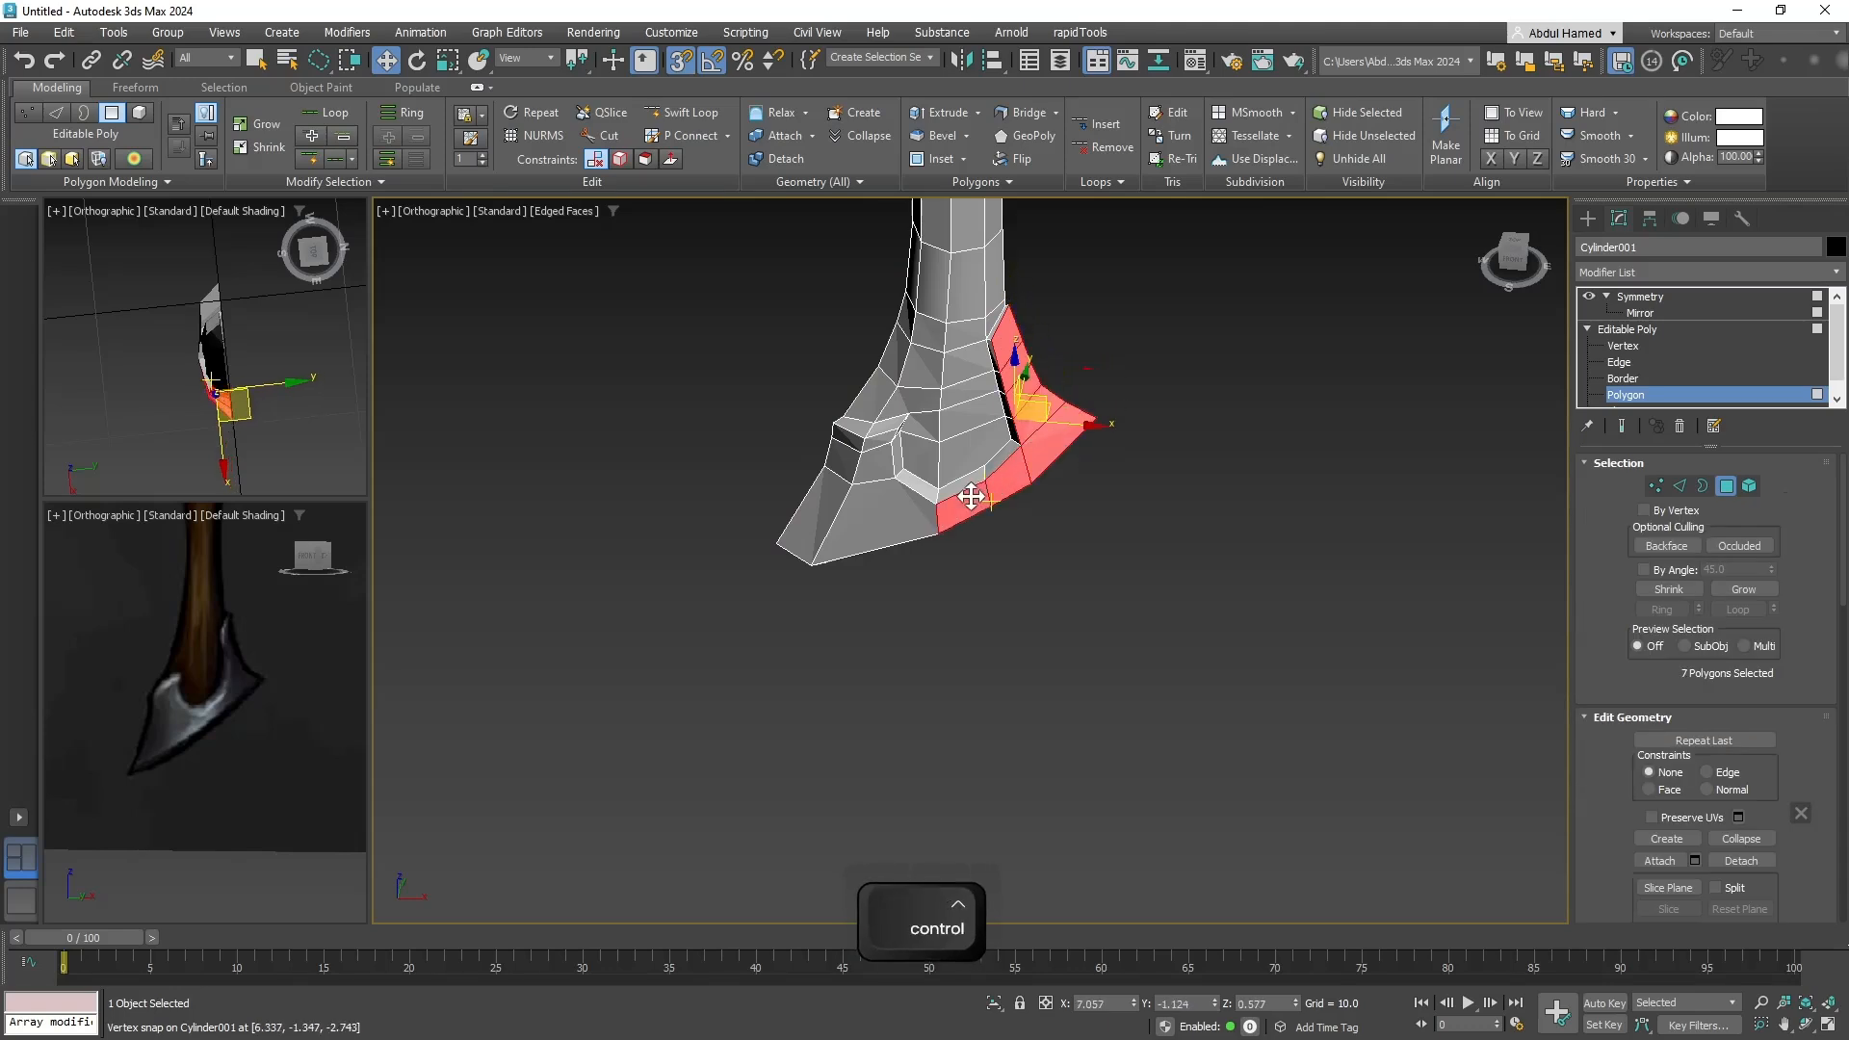
pyautogui.keyDown('ctrl'); pyautogui.click(883, 511); pyautogui.keyUp('ctrl')
pyautogui.keyDown('ctrl'); pyautogui.click(827, 511); pyautogui.keyUp('ctrl')
pyautogui.keyDown('ctrl'); pyautogui.click(848, 441); pyautogui.keyUp('ctrl')
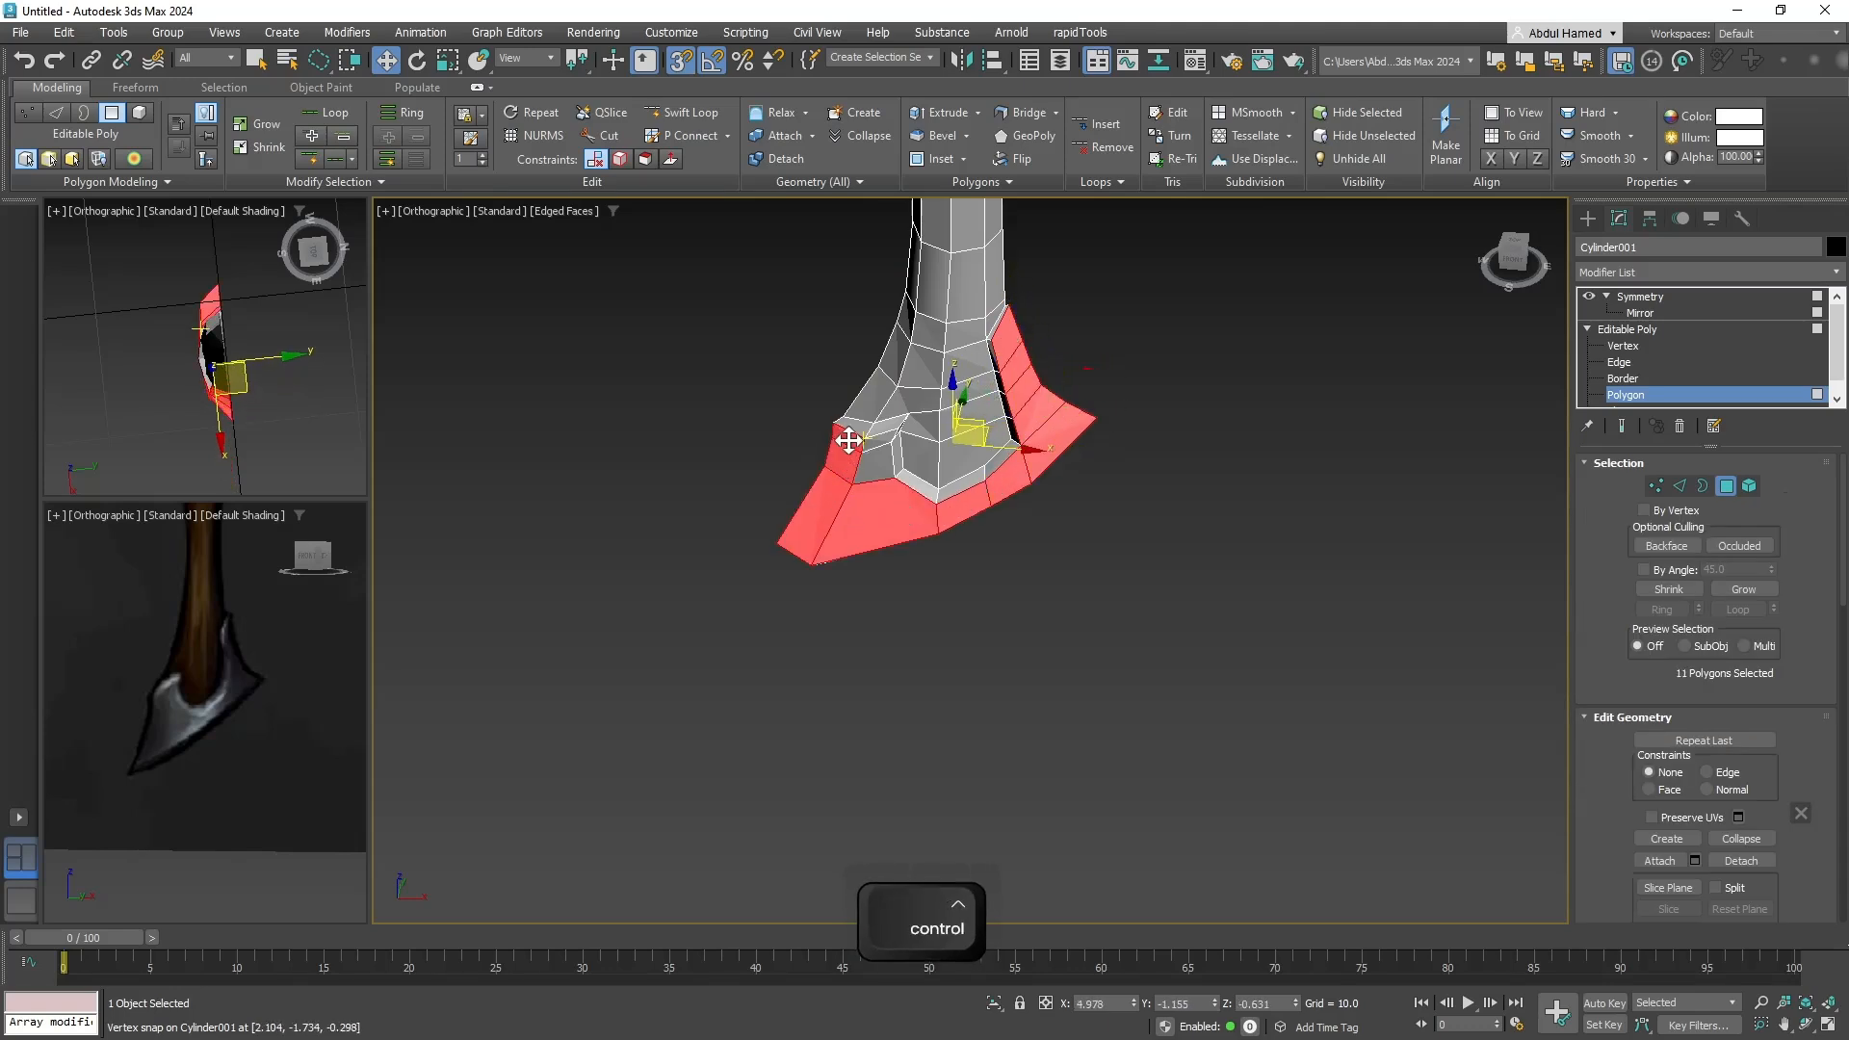
pyautogui.keyDown('ctrl'); pyautogui.click(871, 442); pyautogui.keyUp('ctrl')
pyautogui.keyDown('ctrl'); pyautogui.click(875, 464); pyautogui.keyUp('ctrl')
# Show the mirrored end result and apply an FFD 3x3x3 modifier to the selected blade polygons.
pyautogui.keyDown('alt'); pyautogui.moveTo(1012, 536); pyautogui.dragTo(967, 525, button='middle'); pyautogui.keyUp('alt')
pyautogui.scroll(2, 1531, 476)
pyautogui.click(1627, 430)
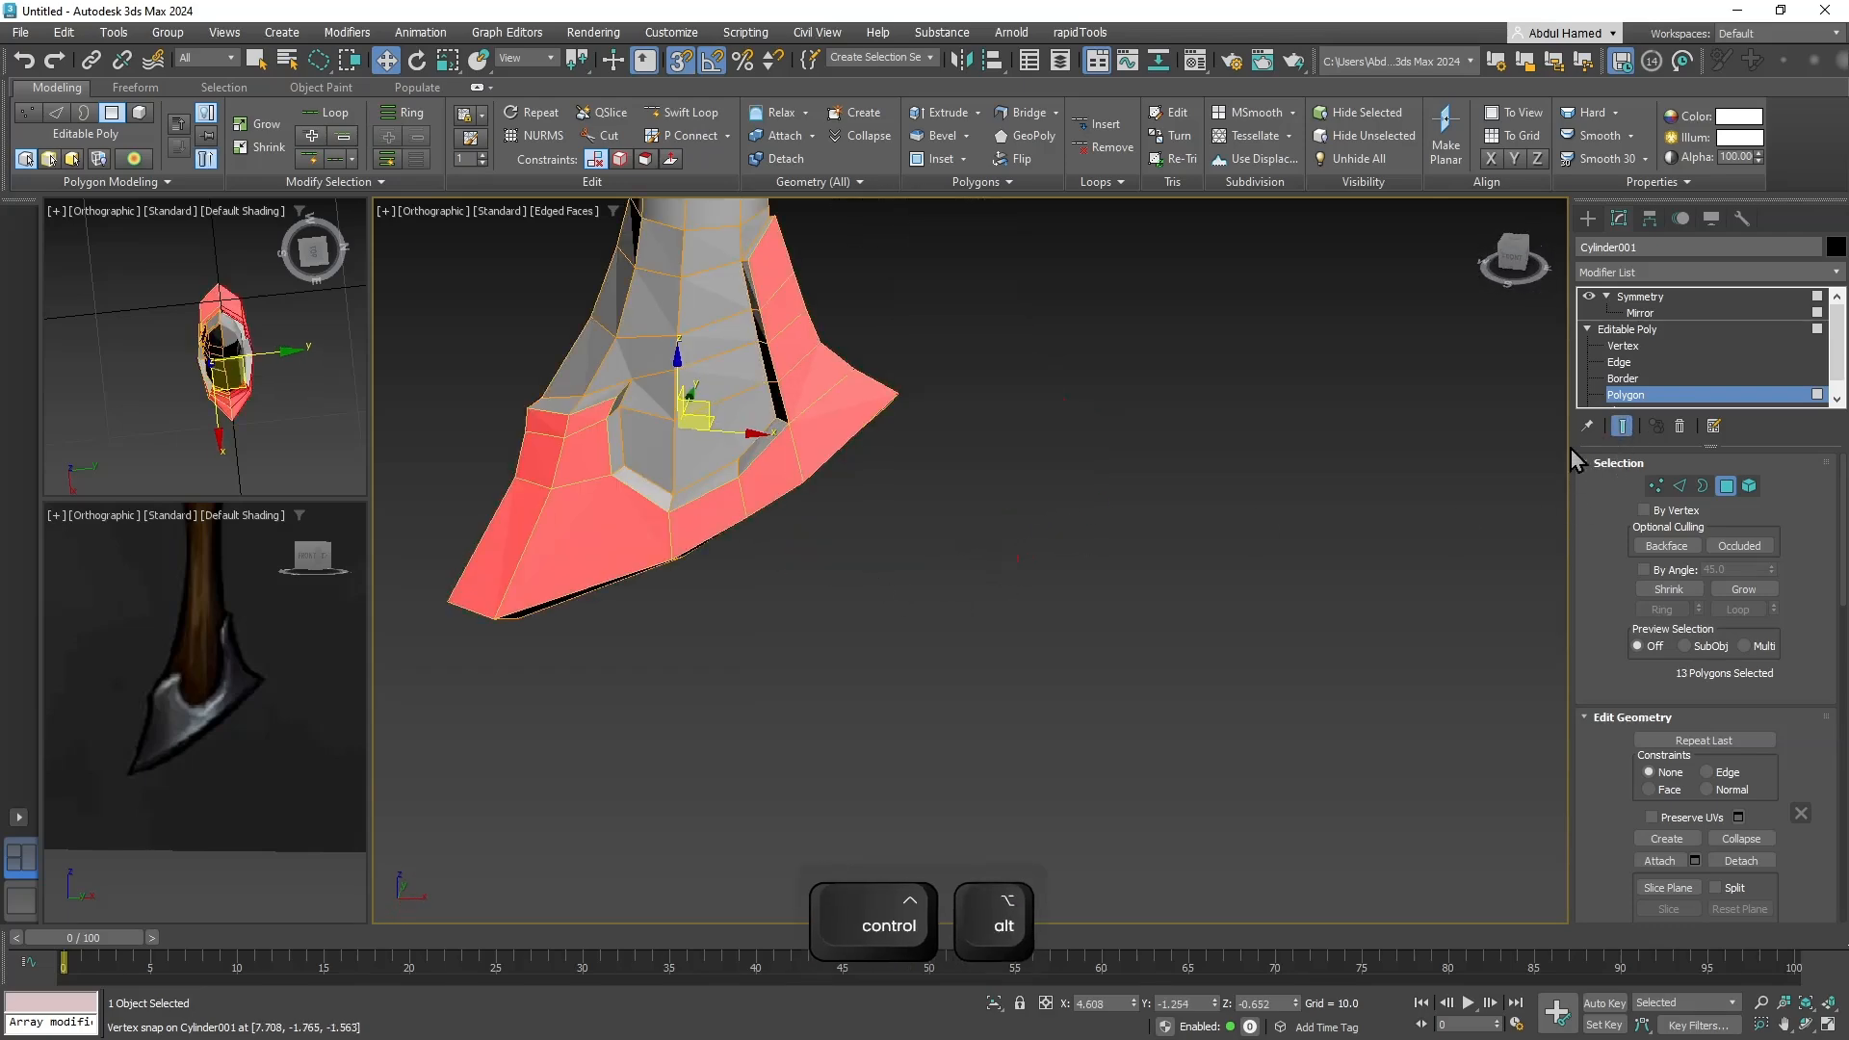
pyautogui.click(1681, 273)
pyautogui.write('f')
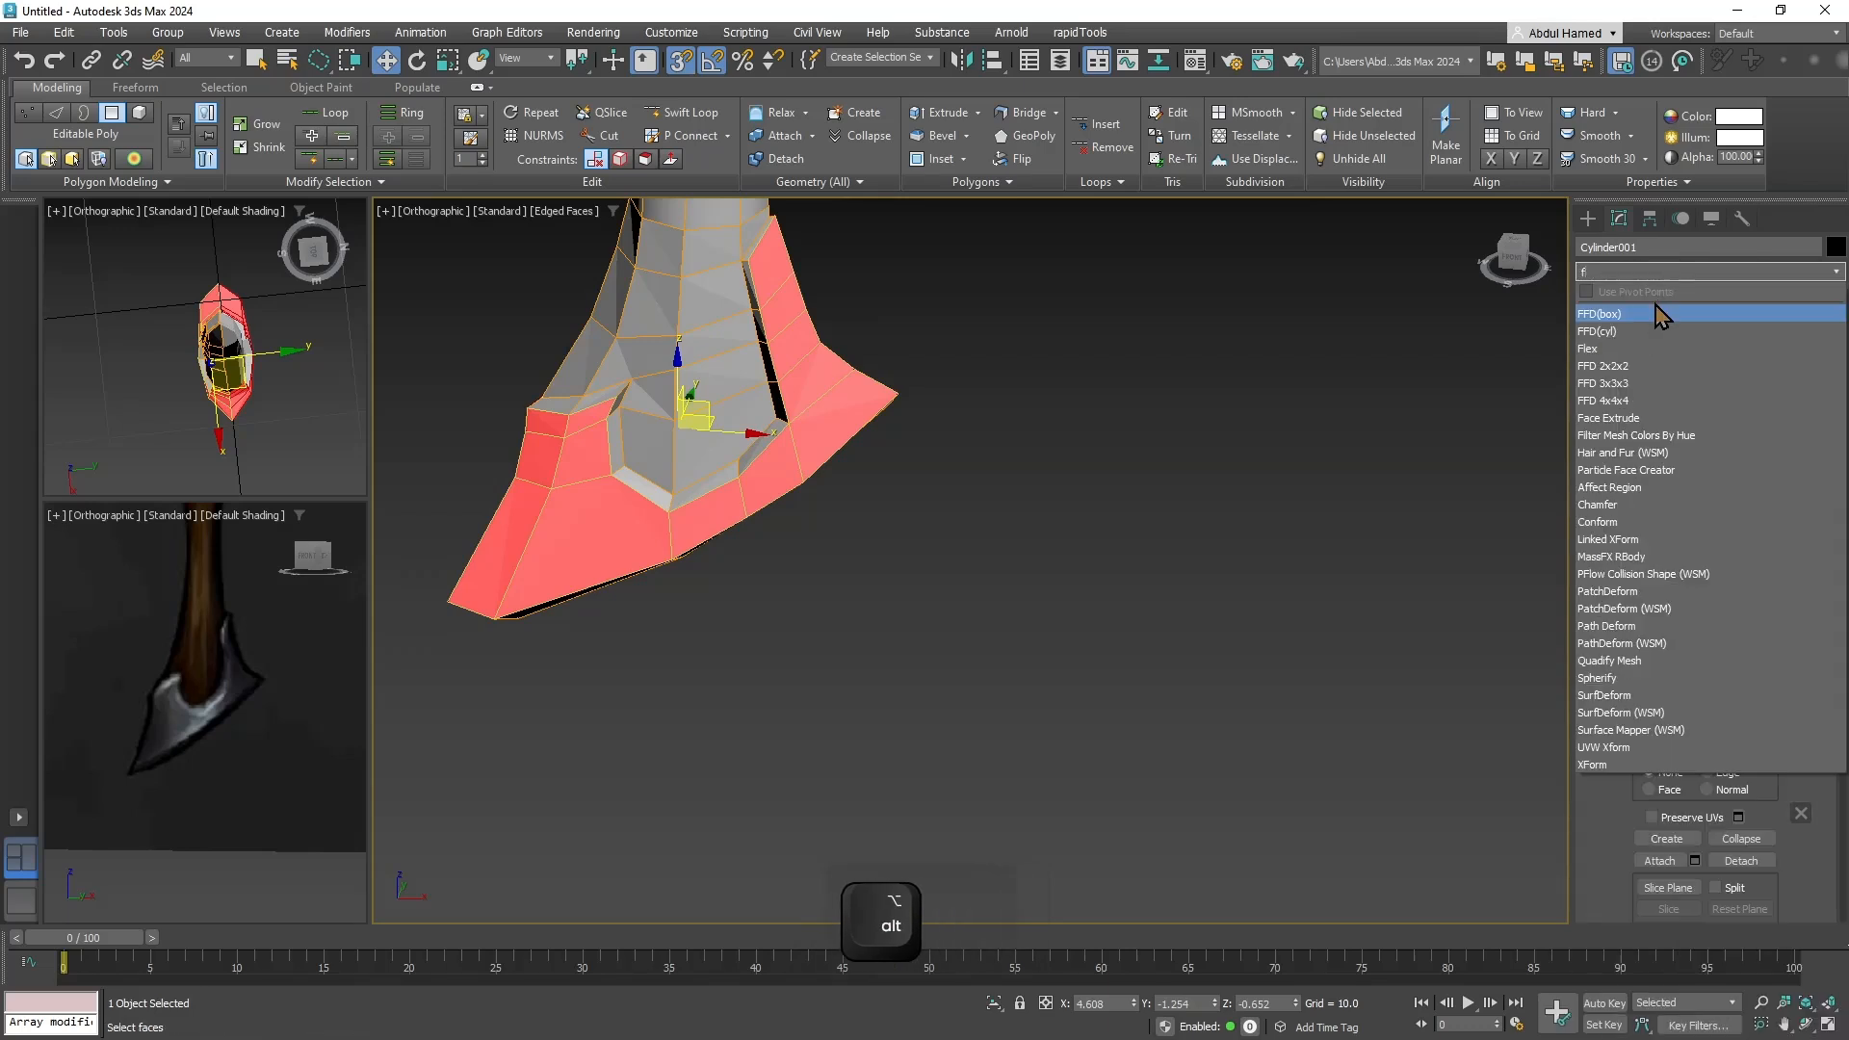
pyautogui.write('f')
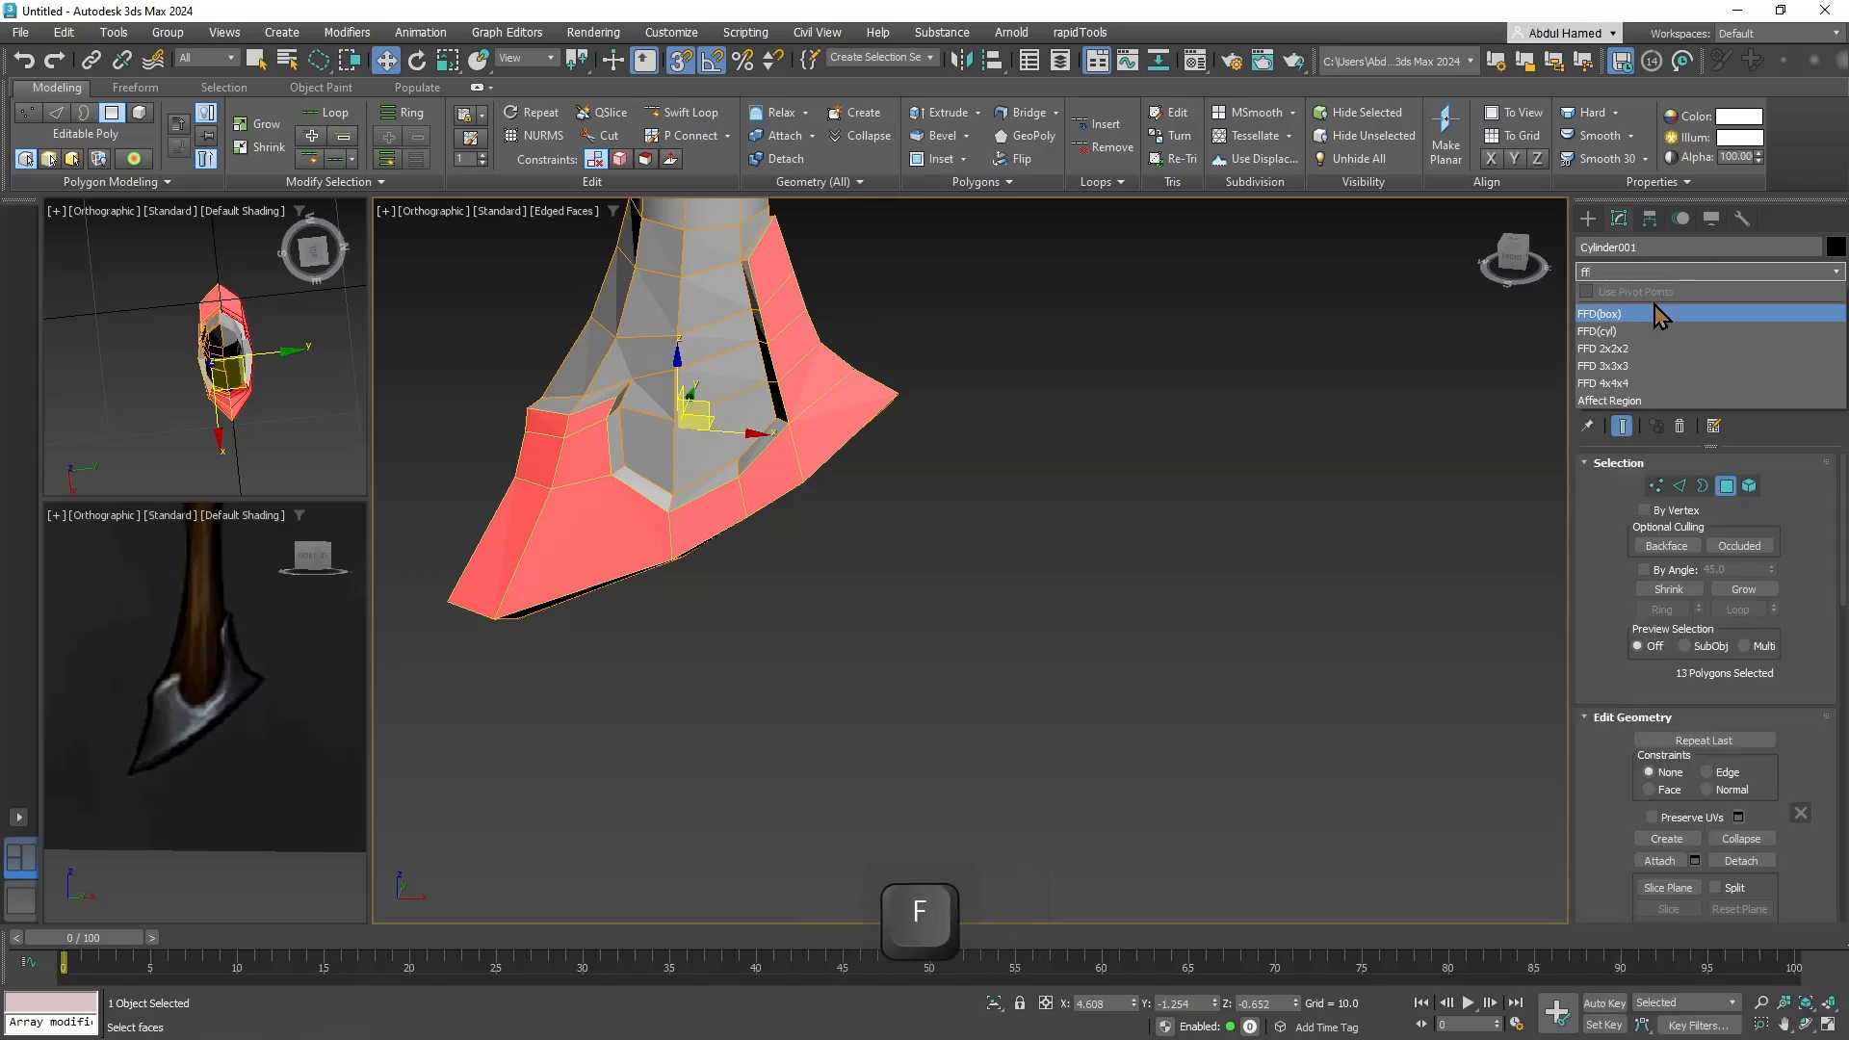
pyautogui.click(1640, 367)
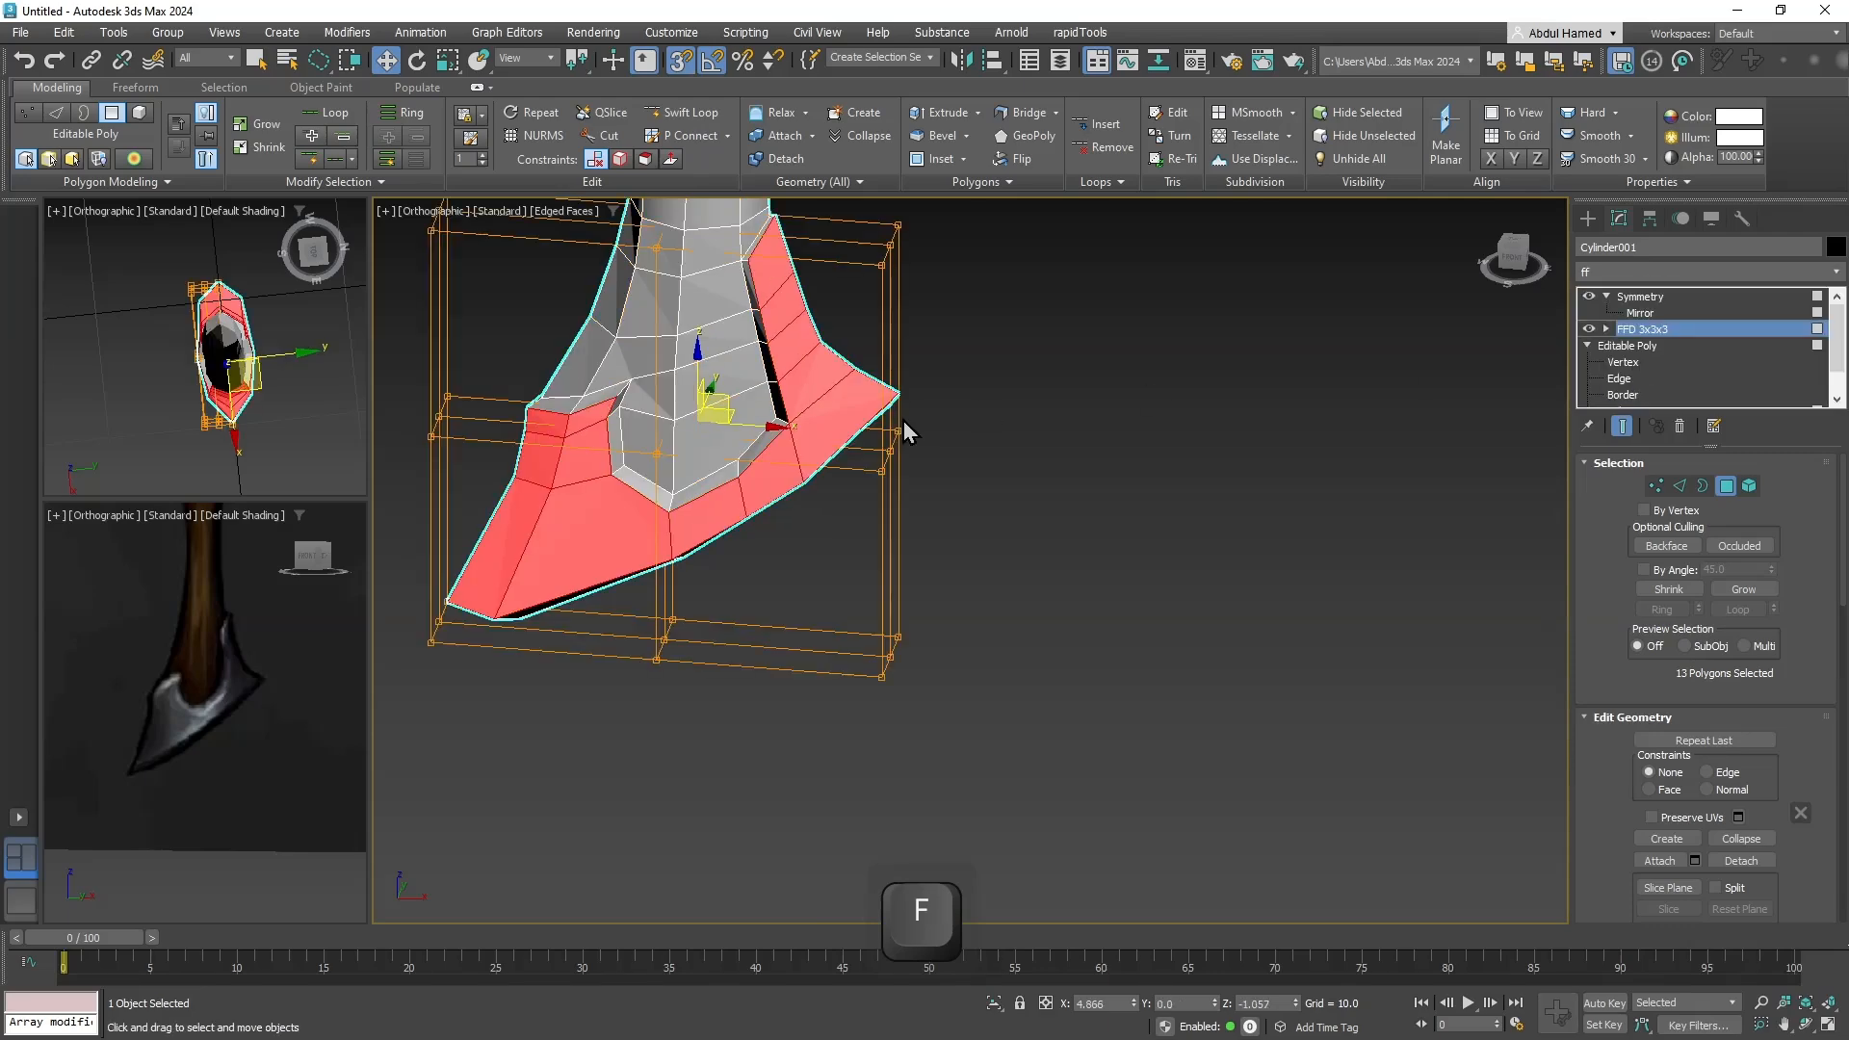
# Select the FFD's middle outer control points, turn snapping off, and move them about 0.68 units outward along Y to thicken the blade.
pyautogui.keyDown('alt'); pyautogui.moveTo(942, 455); pyautogui.dragTo(904, 673, button='middle'); pyautogui.keyUp('alt')
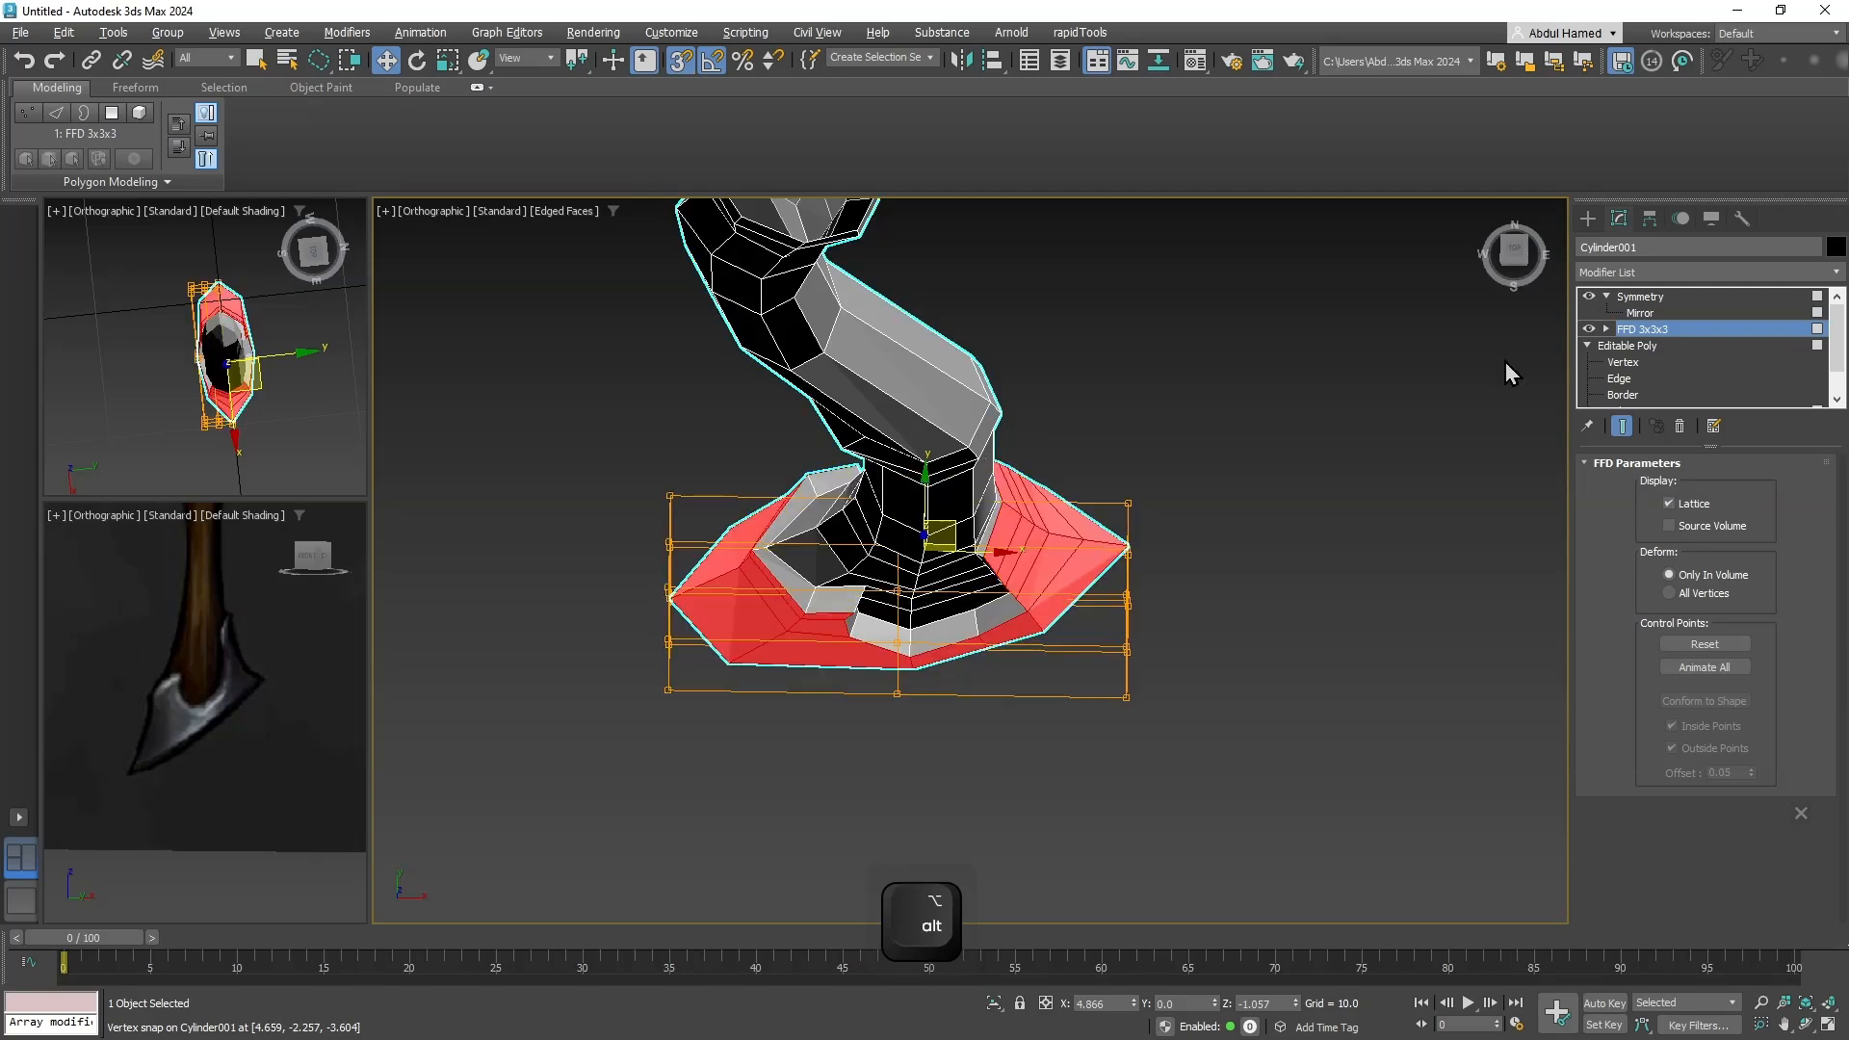
pyautogui.click(1606, 329)
pyautogui.click(1640, 346)
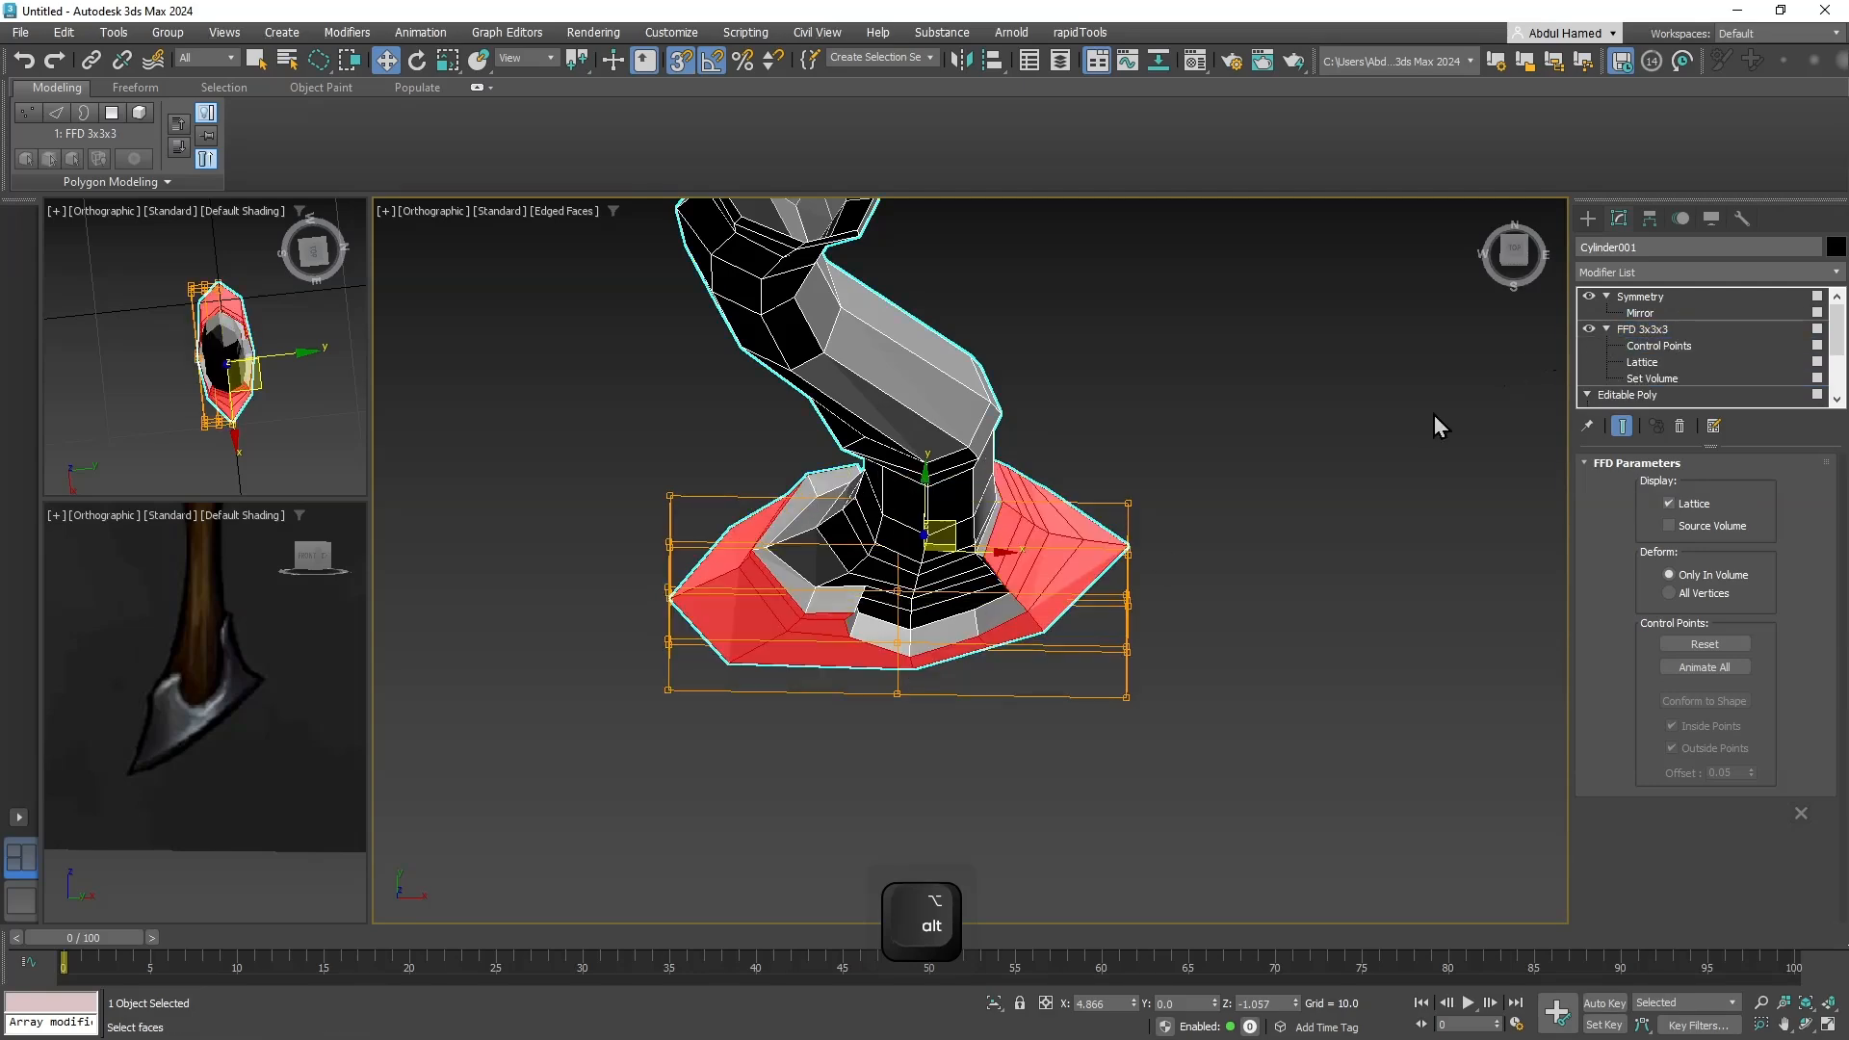
pyautogui.moveTo(1090, 552)
pyautogui.keyDown('alt'); pyautogui.mouseDown(button='middle')
pyautogui.moveTo(1089, 603)
pyautogui.moveTo(1085, 575)
pyautogui.mouseUp(button='middle'); pyautogui.keyUp('alt')
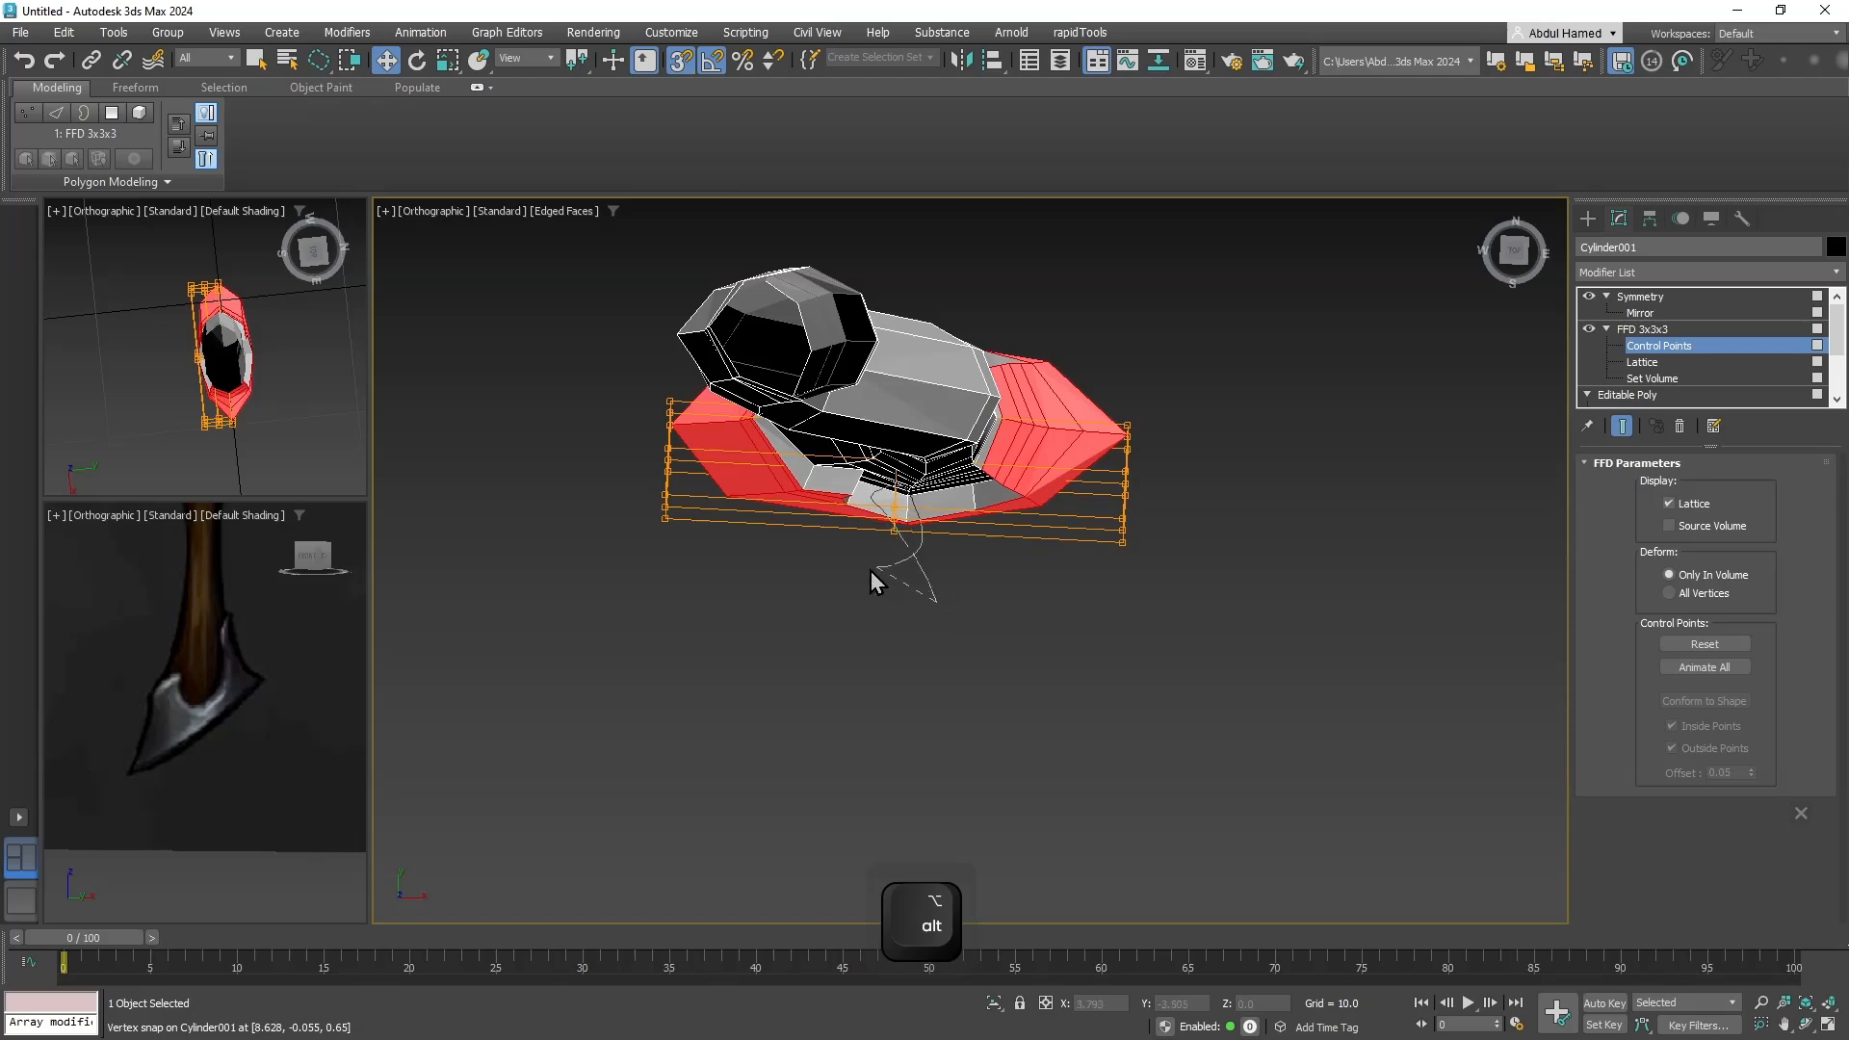
pyautogui.moveTo(870, 570); pyautogui.dragTo(877, 568)
pyautogui.moveTo(891, 545)
pyautogui.keyDown('alt'); pyautogui.mouseDown(button='middle')
pyautogui.moveTo(1066, 478)
pyautogui.moveTo(1002, 486)
pyautogui.mouseUp(button='middle'); pyautogui.keyUp('alt')
pyautogui.press('s')
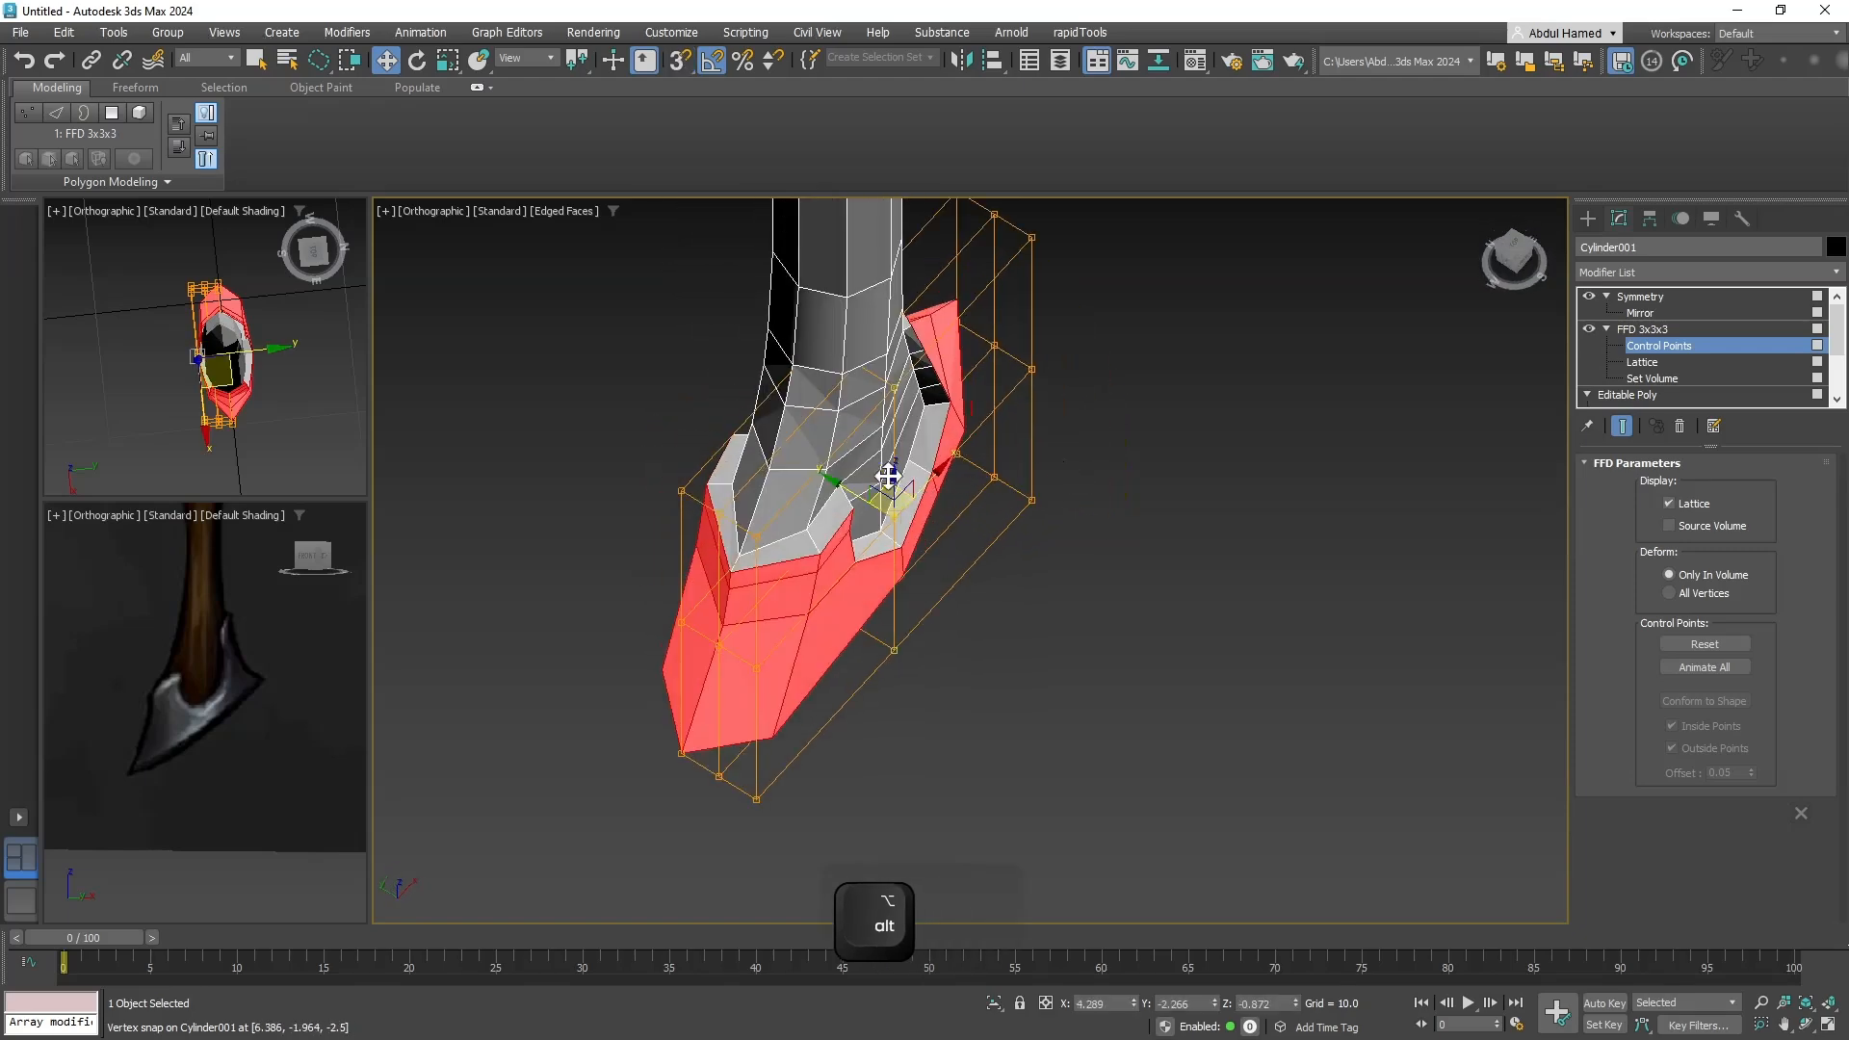
pyautogui.press('s')
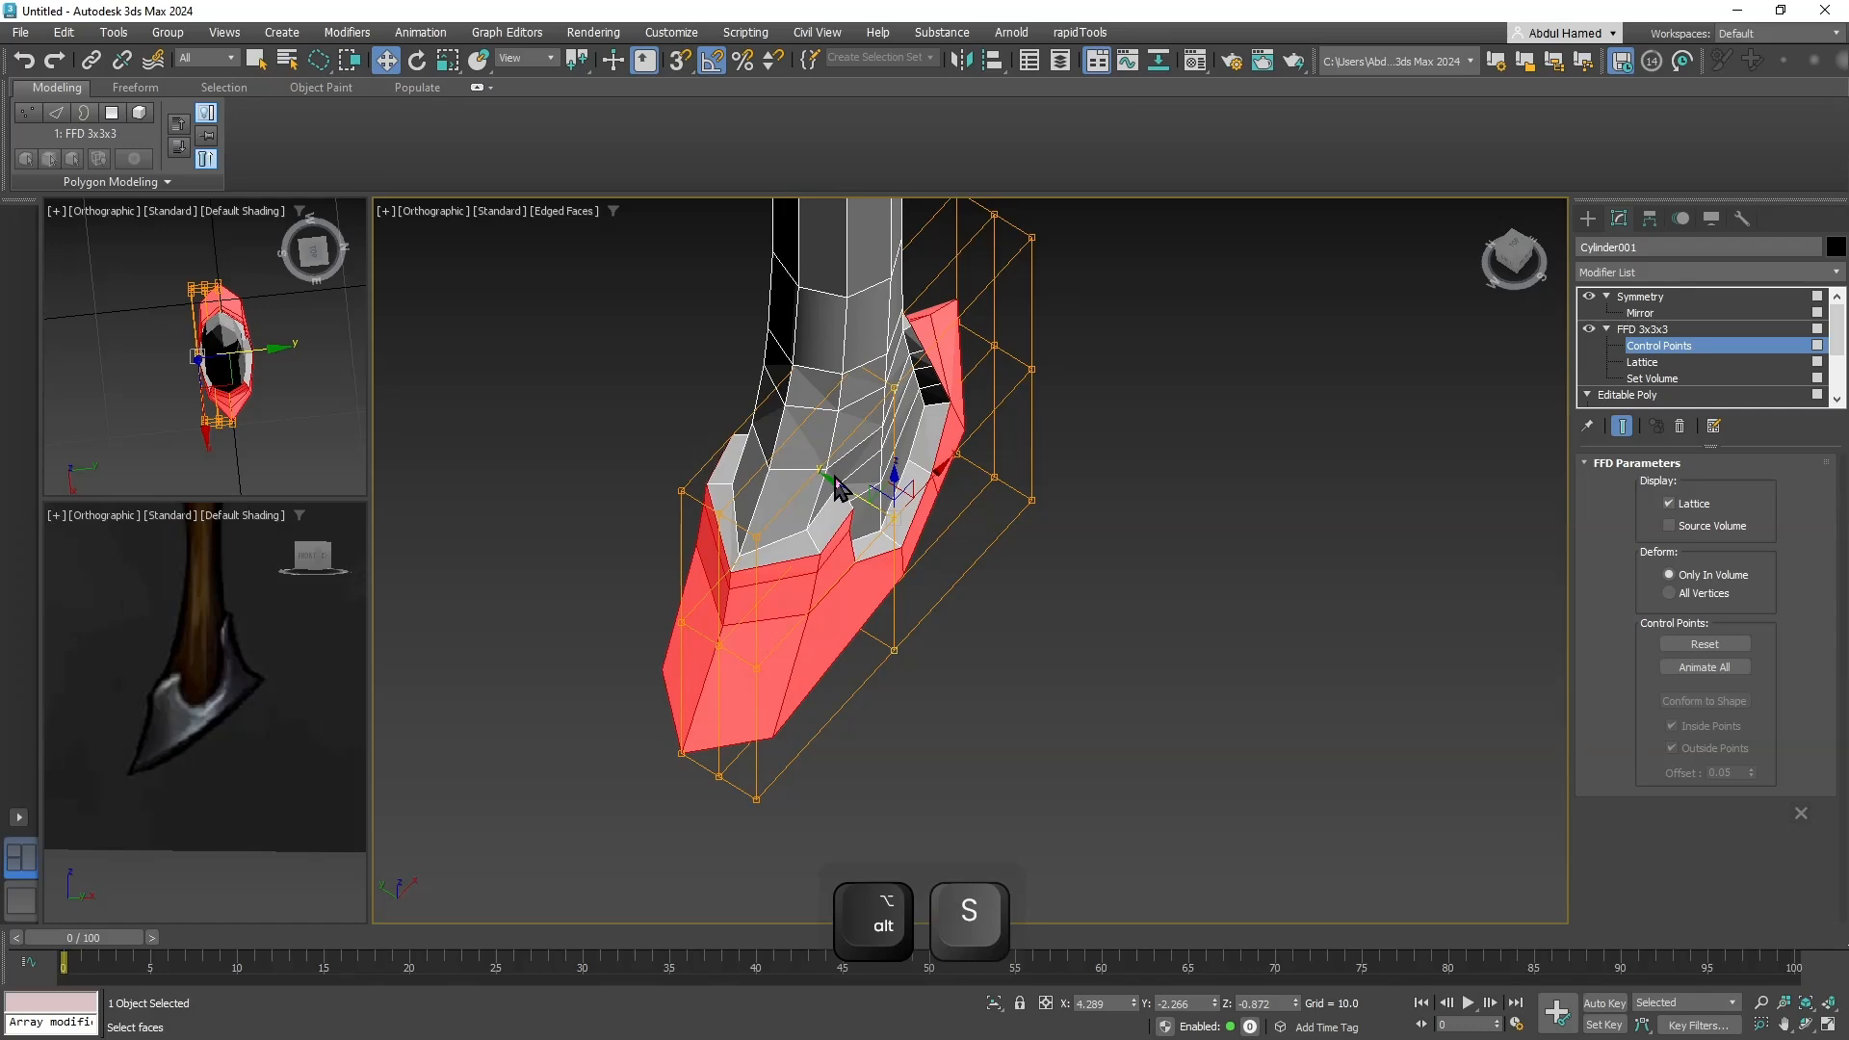
pyautogui.moveTo(835, 479)
pyautogui.mouseDown()
pyautogui.moveTo(898, 513)
pyautogui.moveTo(851, 500)
pyautogui.mouseUp()
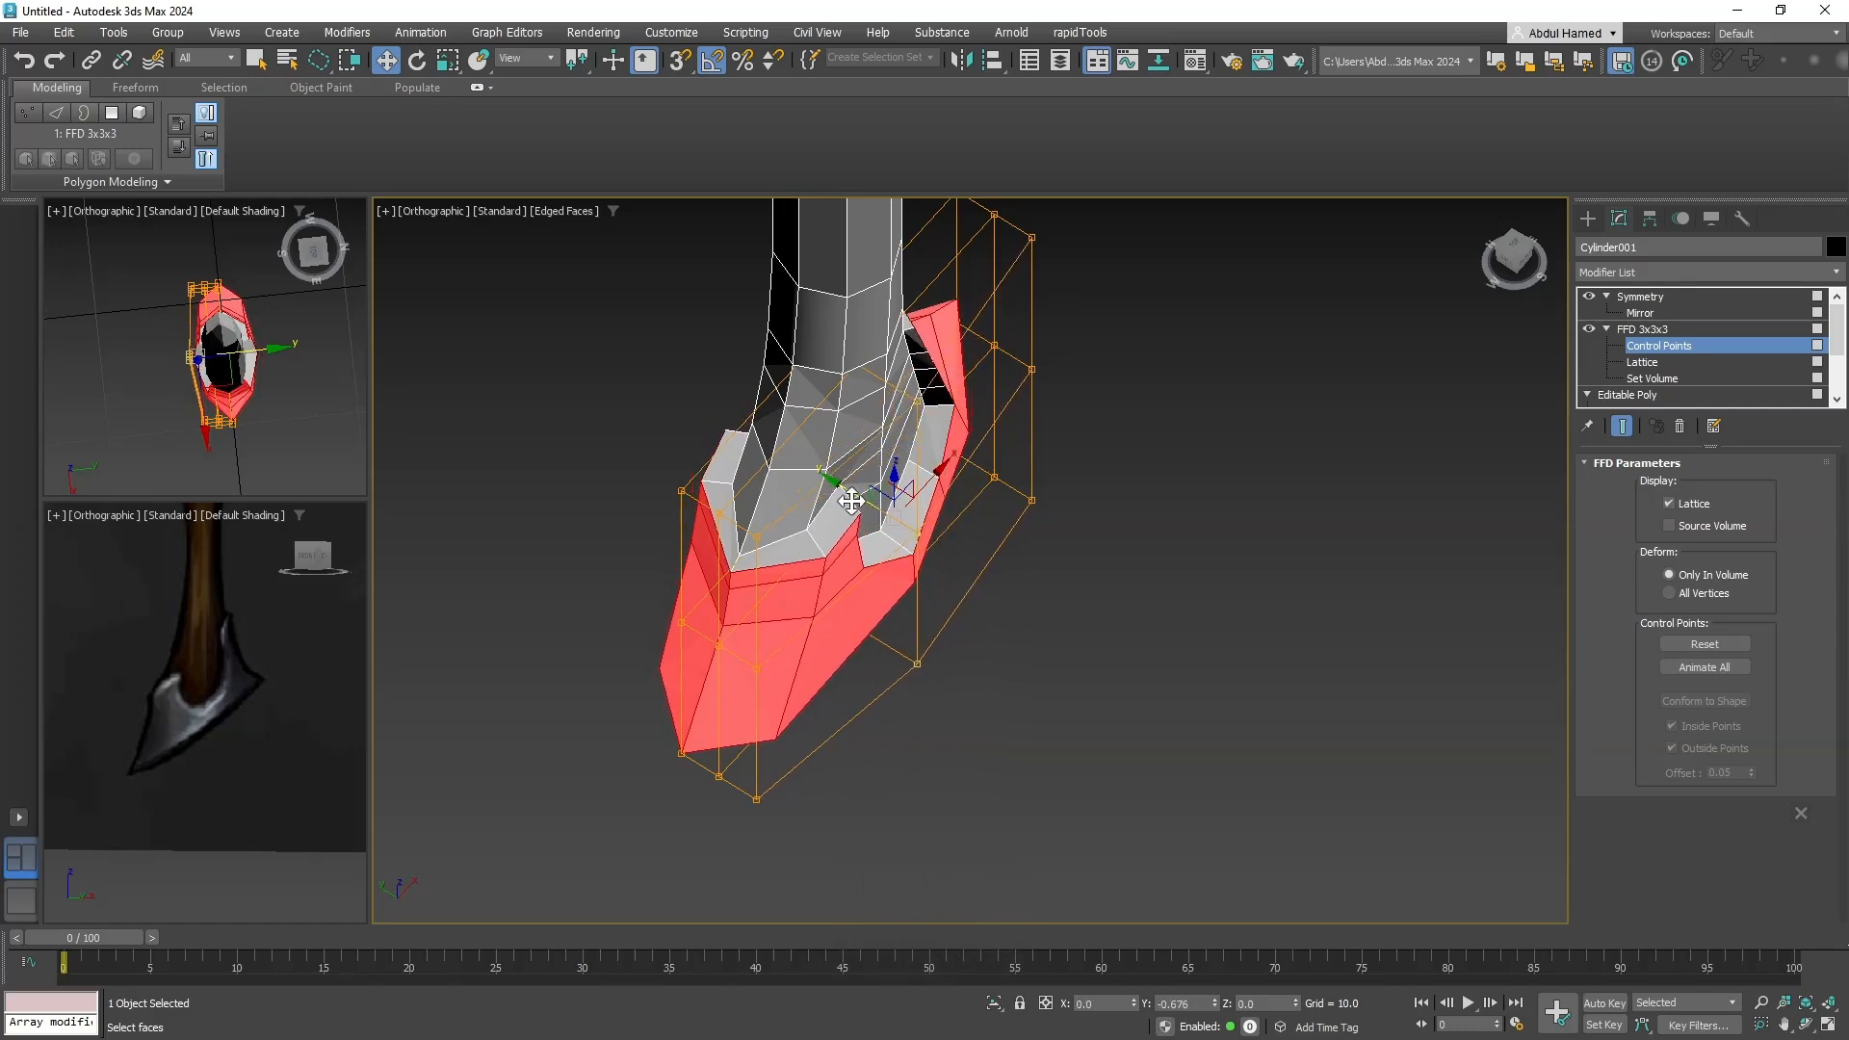
# Select the outer corner control points at both ends of the FFD lattice and scale them apart along X.
pyautogui.keyDown('alt'); pyautogui.moveTo(852, 501); pyautogui.dragTo(896, 572, button='middle'); pyautogui.keyUp('alt')
pyautogui.keyDown('alt'); pyautogui.moveTo(1105, 602); pyautogui.dragTo(1114, 616, button='middle'); pyautogui.keyUp('alt')
pyautogui.moveTo(1106, 522); pyautogui.dragTo(1109, 544)
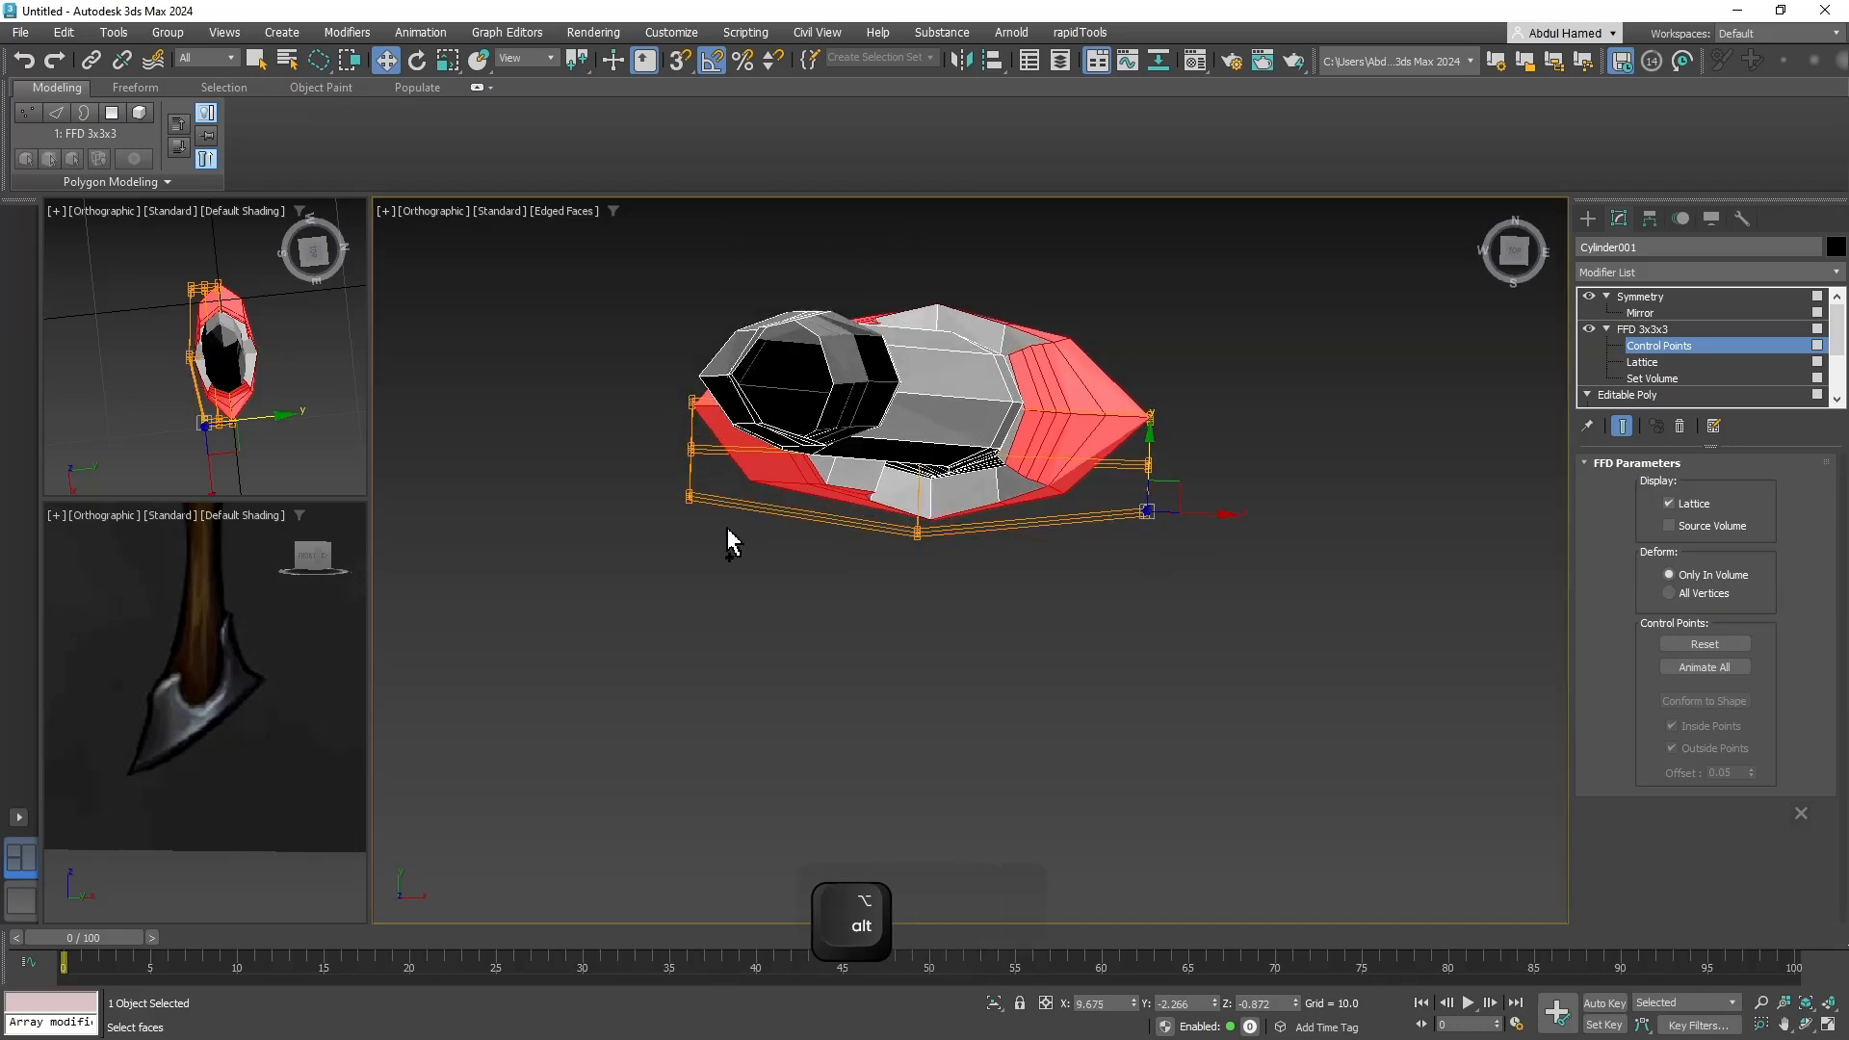
pyautogui.moveTo(726, 540)
pyautogui.keyDown('ctrl'); pyautogui.mouseDown()
pyautogui.moveTo(668, 553)
pyautogui.moveTo(693, 556)
pyautogui.mouseUp(); pyautogui.keyUp('ctrl')
pyautogui.press('r')
pyautogui.press('r')
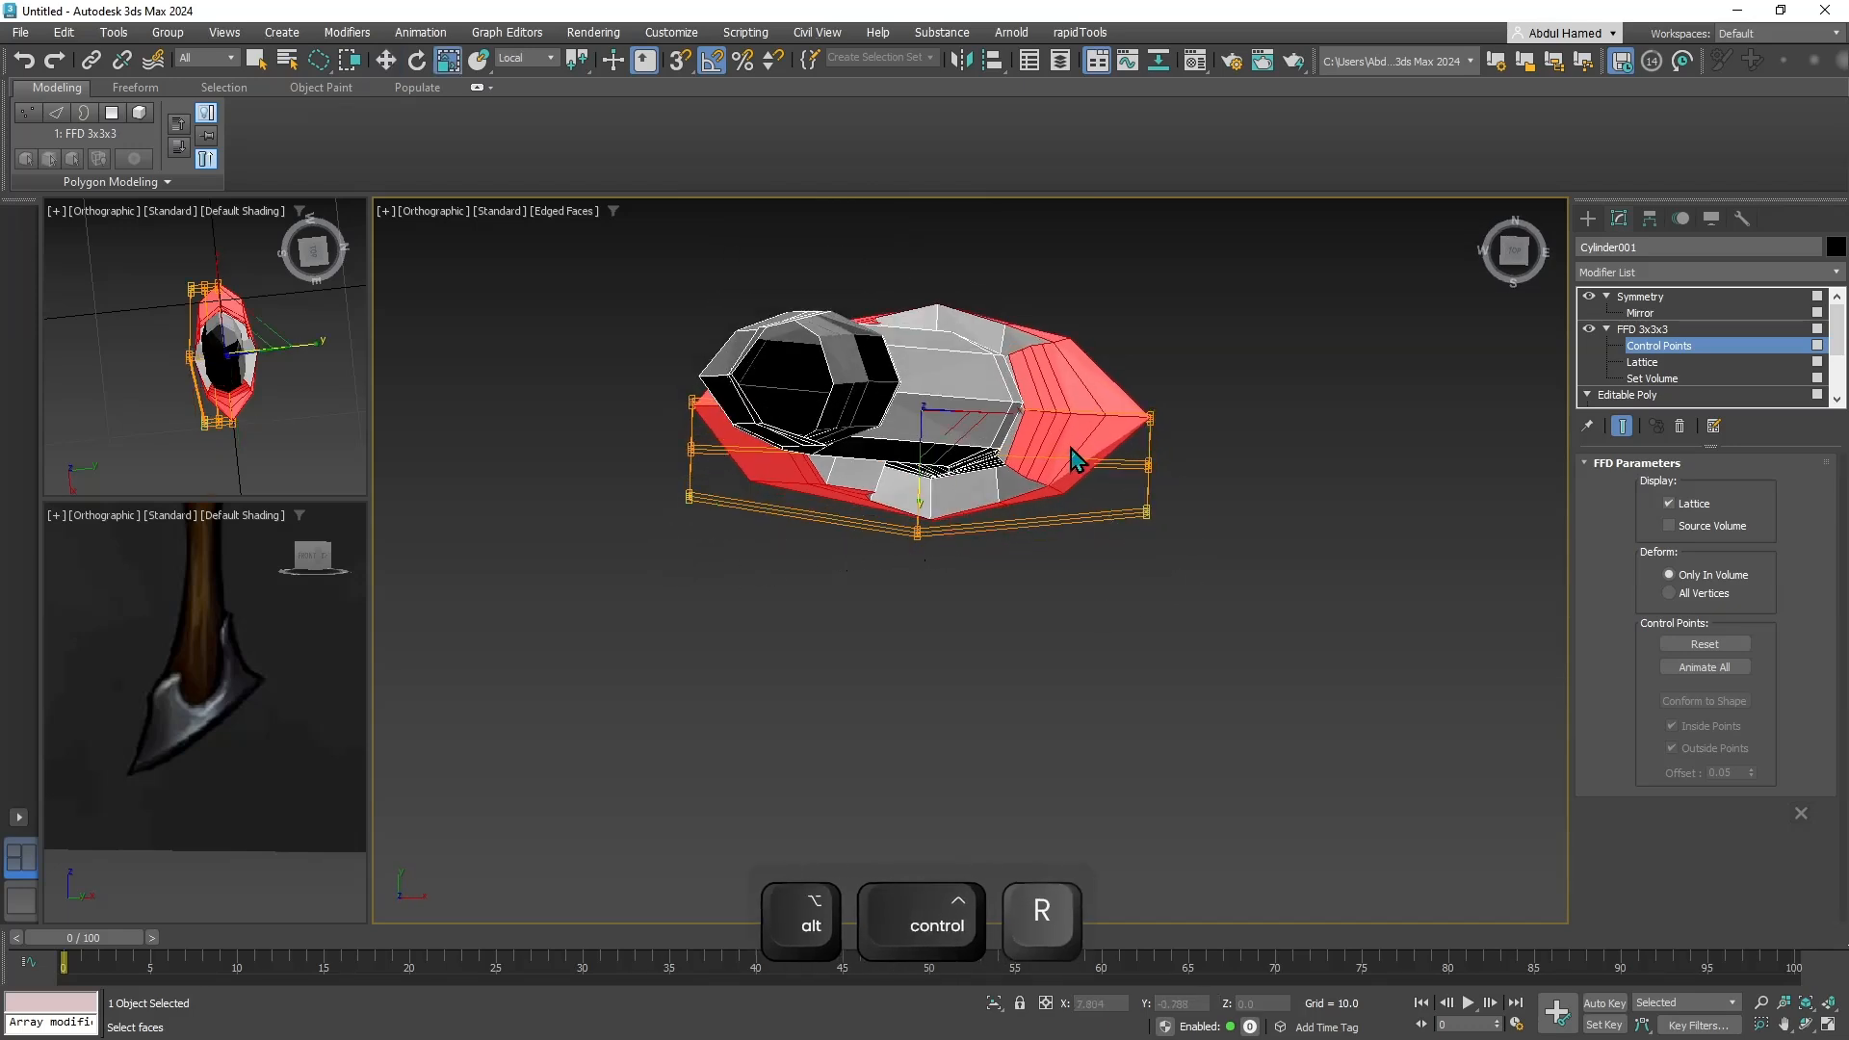
pyautogui.moveTo(1032, 418); pyautogui.dragTo(1024, 414)
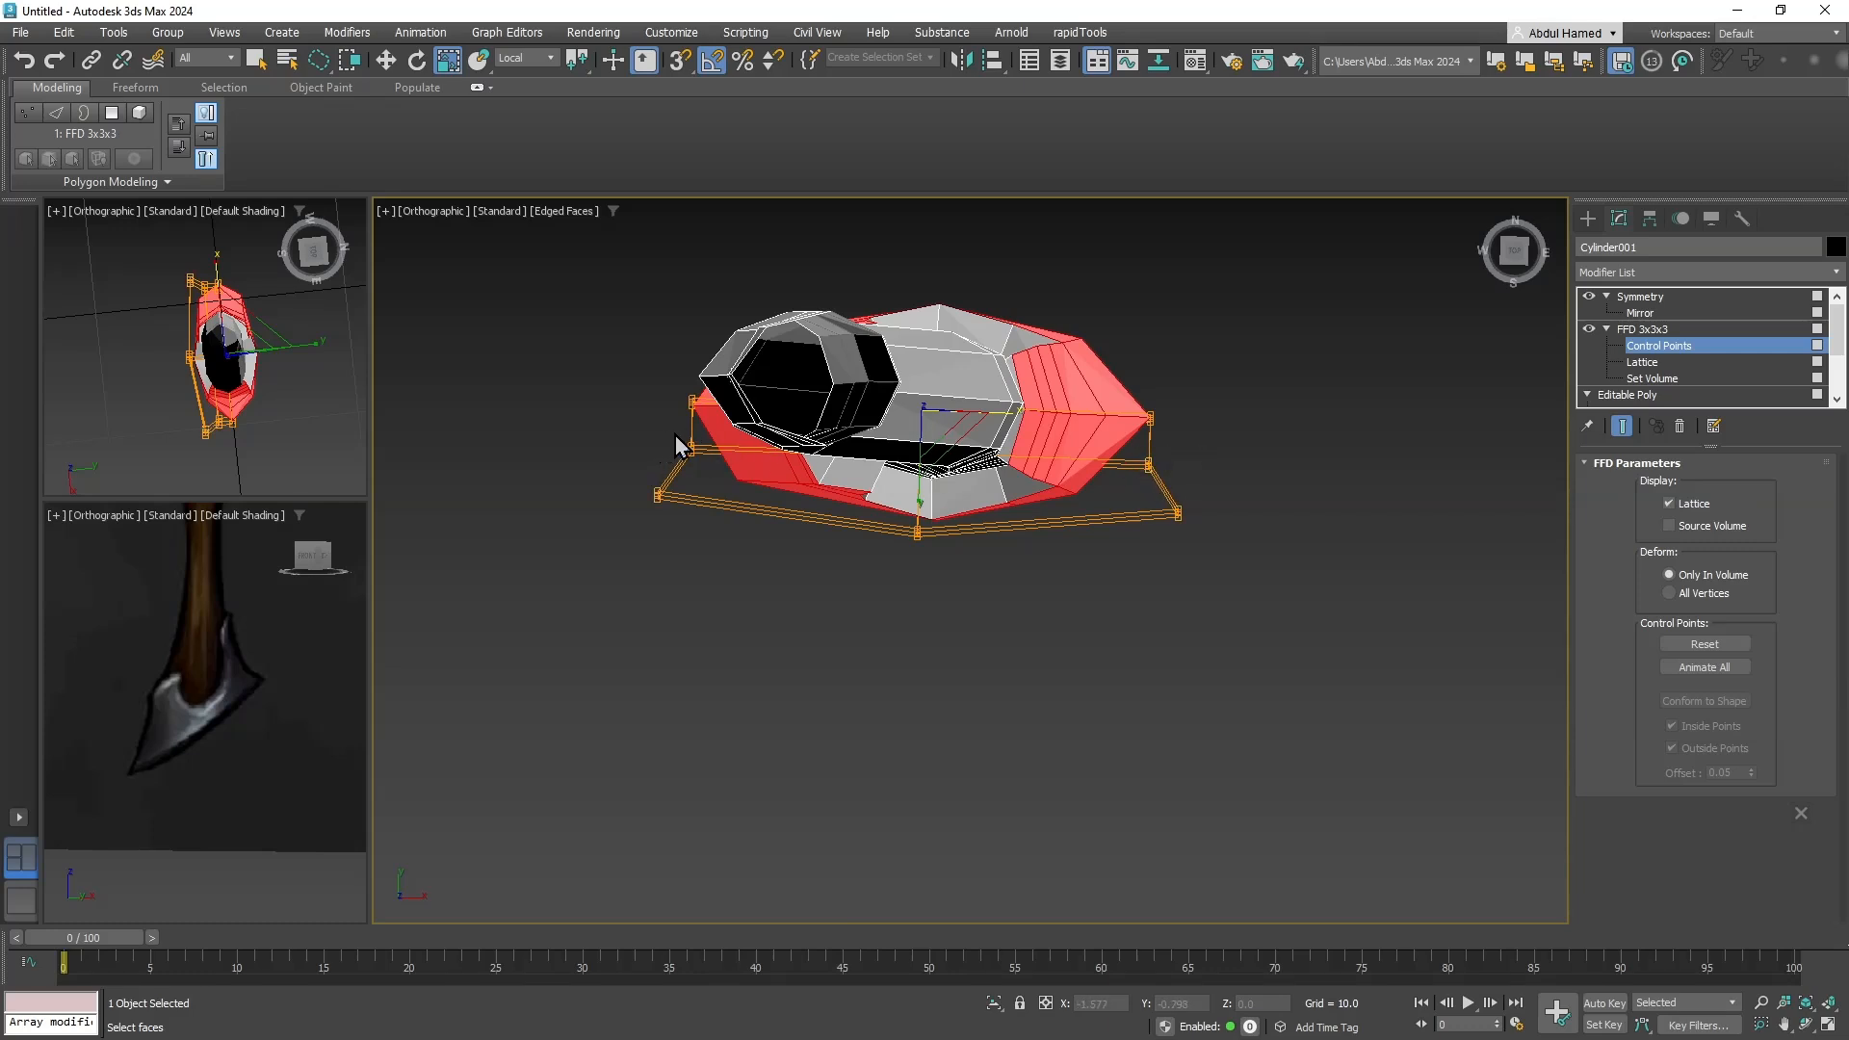
# Scale the middle-row control points at both lattice ends to about 108% along X, and return to the Symmetry level.
pyautogui.keyDown('ctrl'); pyautogui.moveTo(1115, 482); pyautogui.dragTo(1164, 454); pyautogui.keyUp('ctrl')
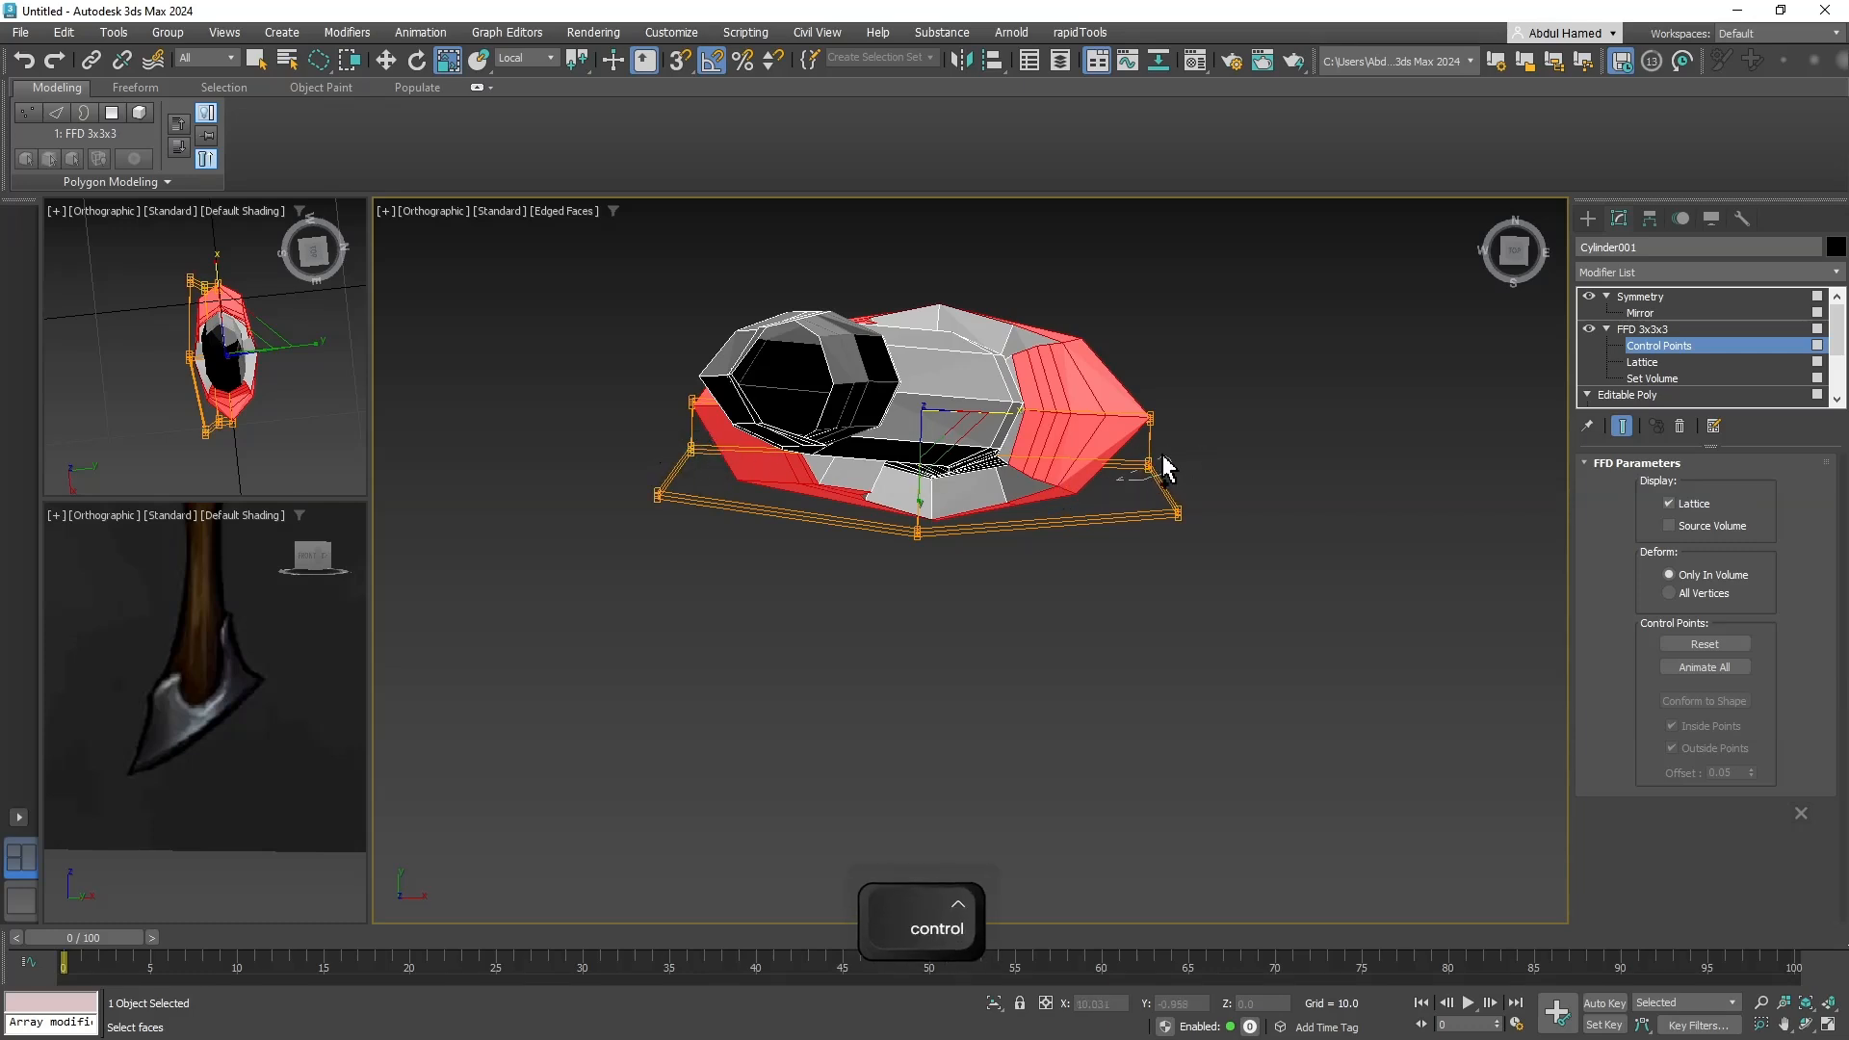
pyautogui.moveTo(1010, 416); pyautogui.dragTo(1017, 414)
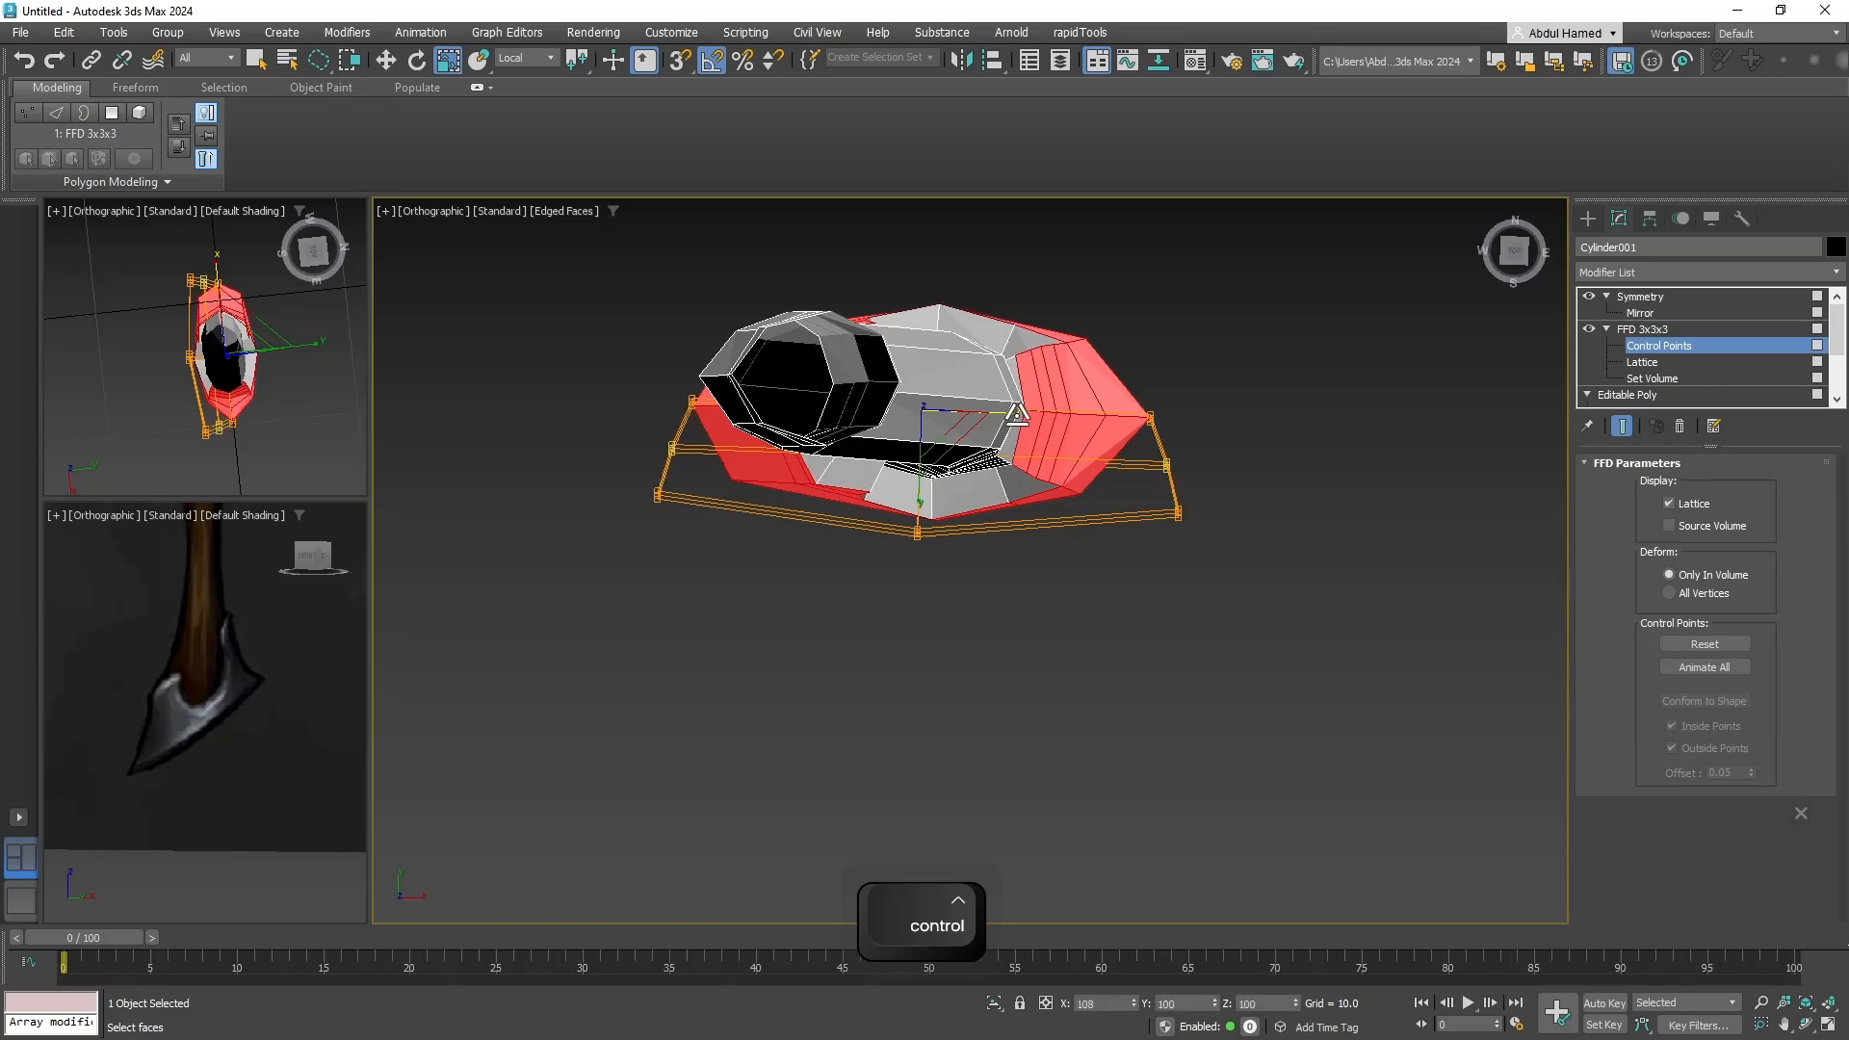
pyautogui.keyDown('alt'); pyautogui.moveTo(1019, 418); pyautogui.dragTo(1052, 245, button='middle'); pyautogui.keyUp('alt')
pyautogui.keyDown('alt'); pyautogui.moveTo(1142, 422); pyautogui.dragTo(1469, 532, button='middle'); pyautogui.keyUp('alt')
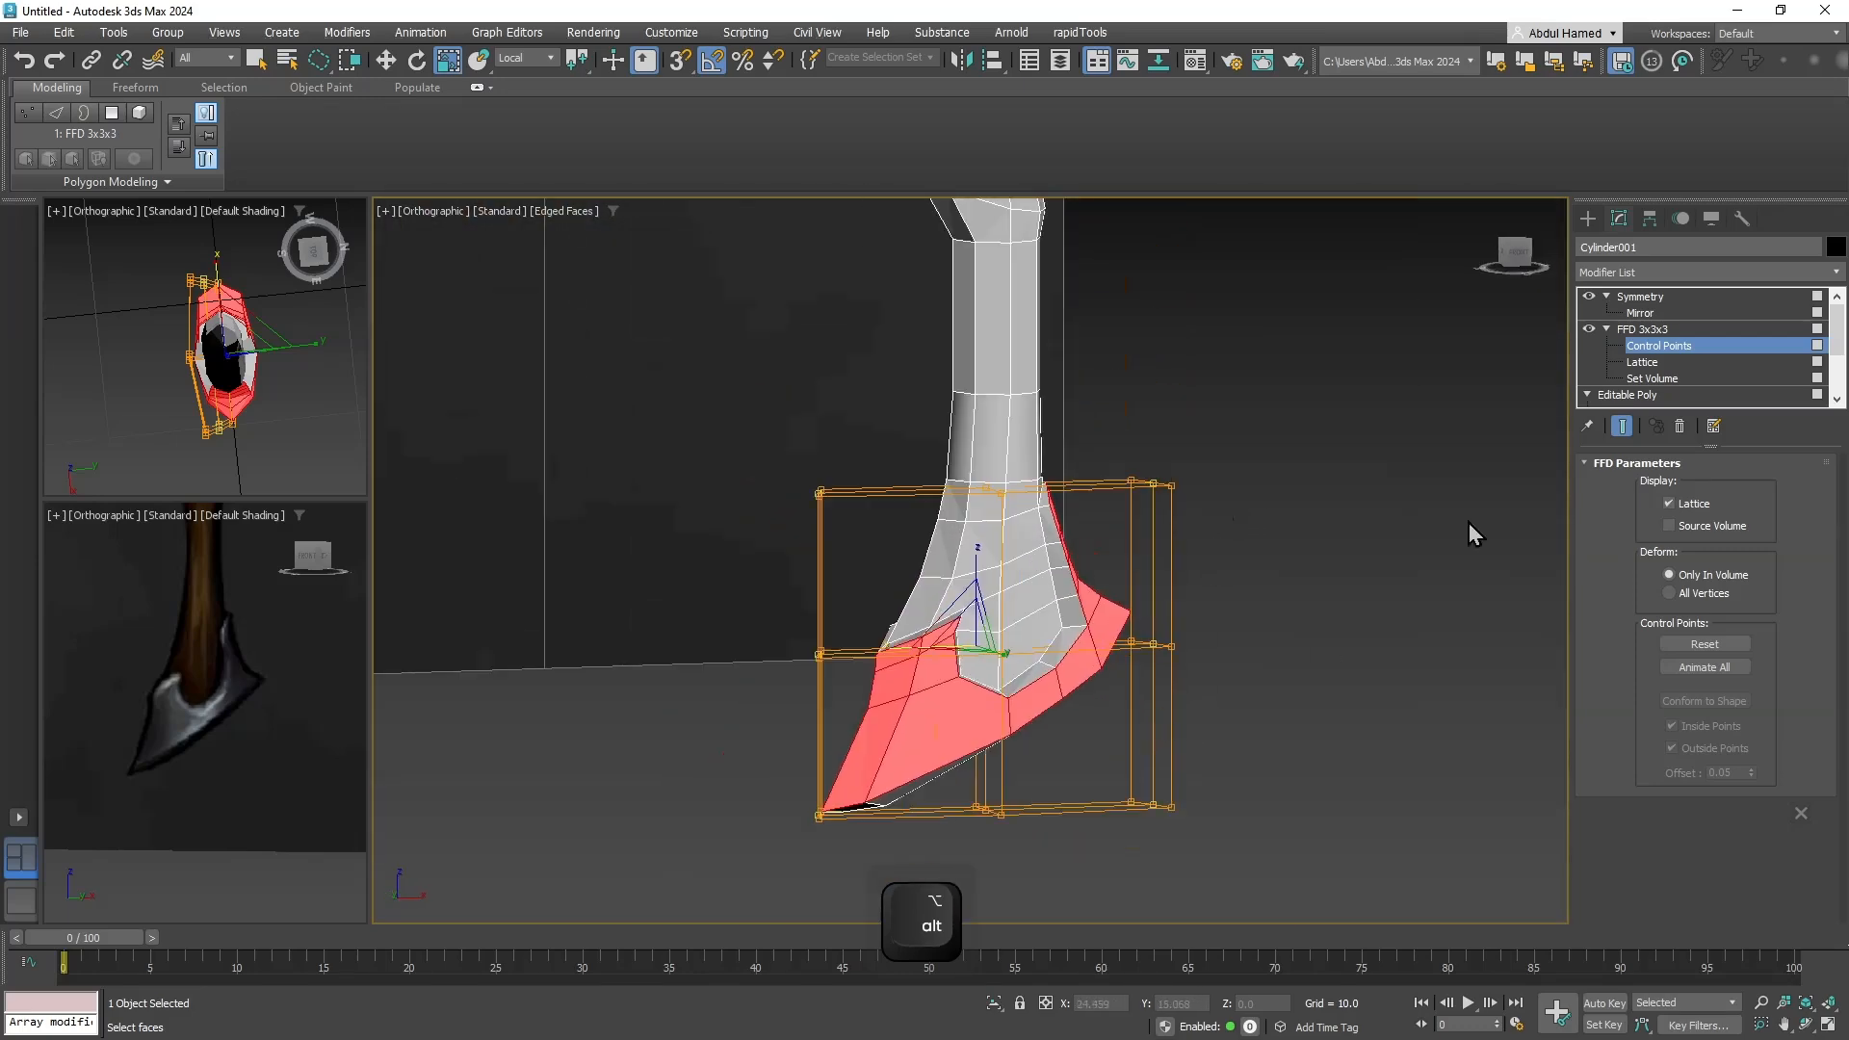
pyautogui.click(1640, 297)
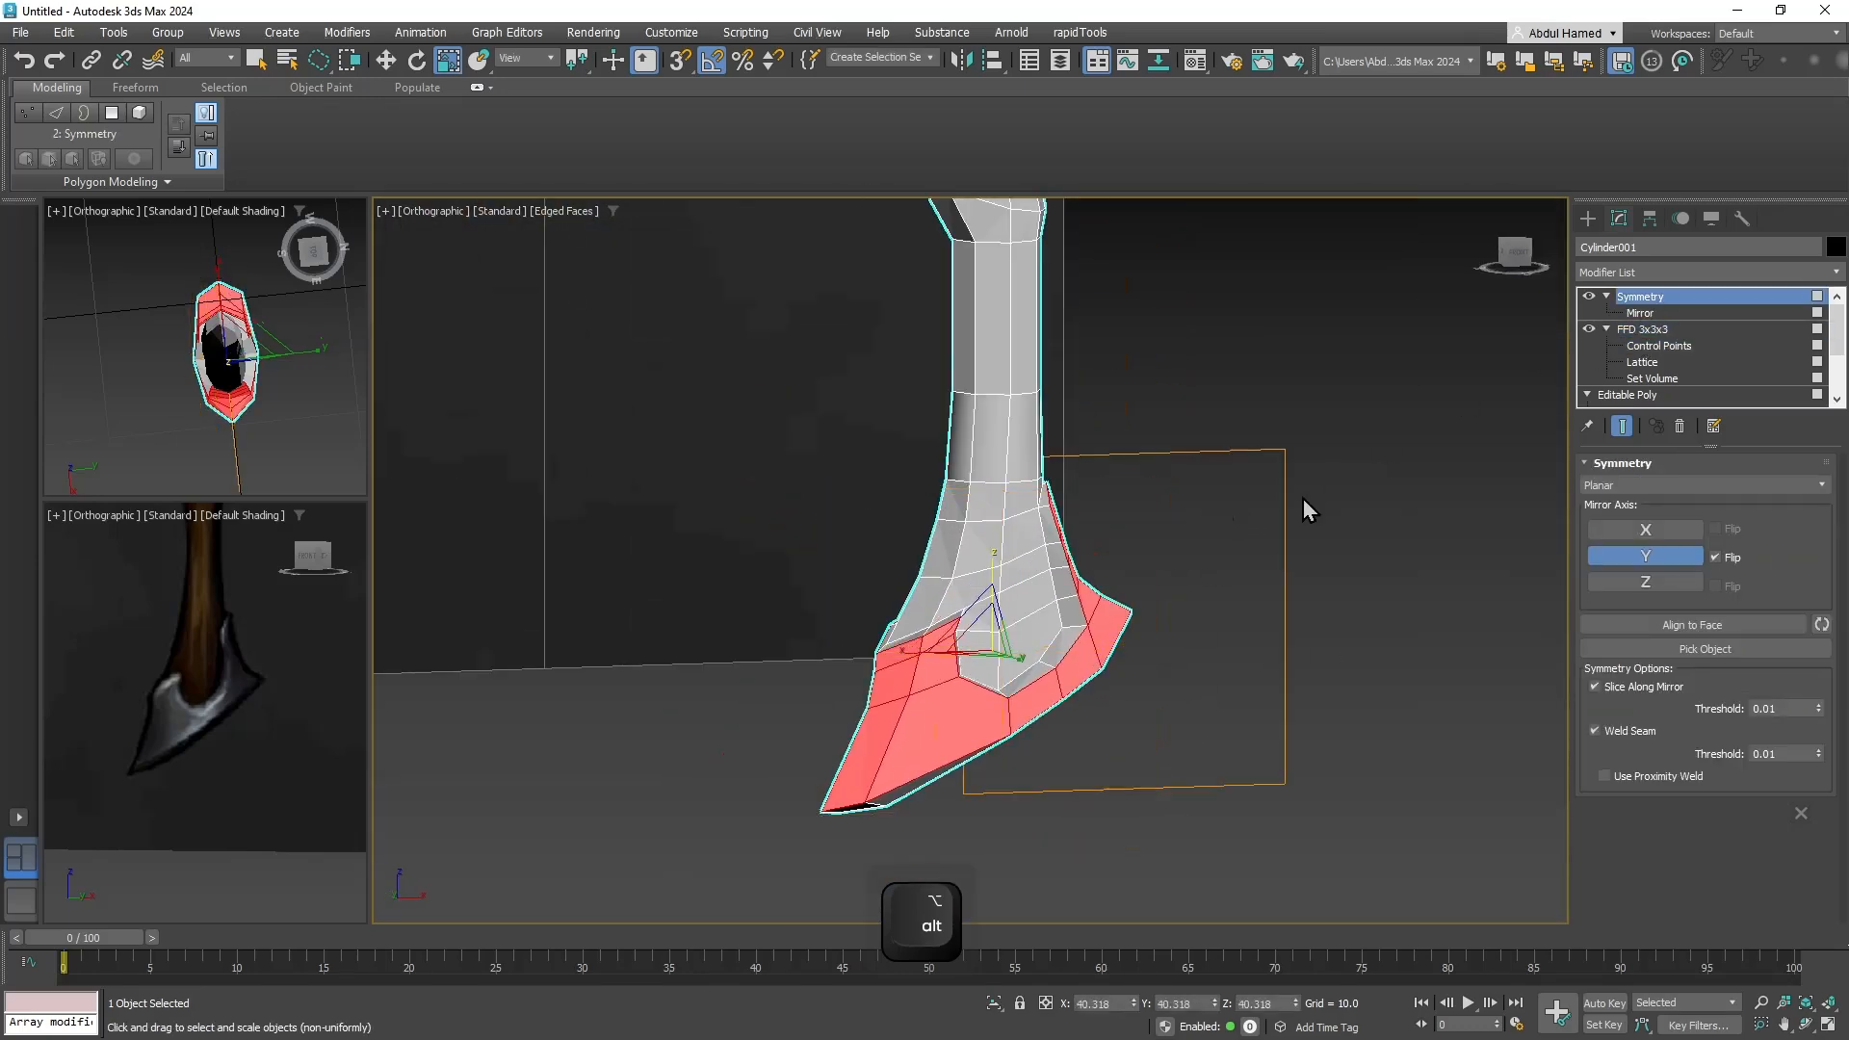
# Deselect the axe handle and examine the metal bracket above the purple grip in the reference image.
pyautogui.click(1226, 443)
pyautogui.moveTo(1179, 510); pyautogui.dragTo(1094, 663, button='middle')
pyautogui.scroll(-3, 1118, 704)
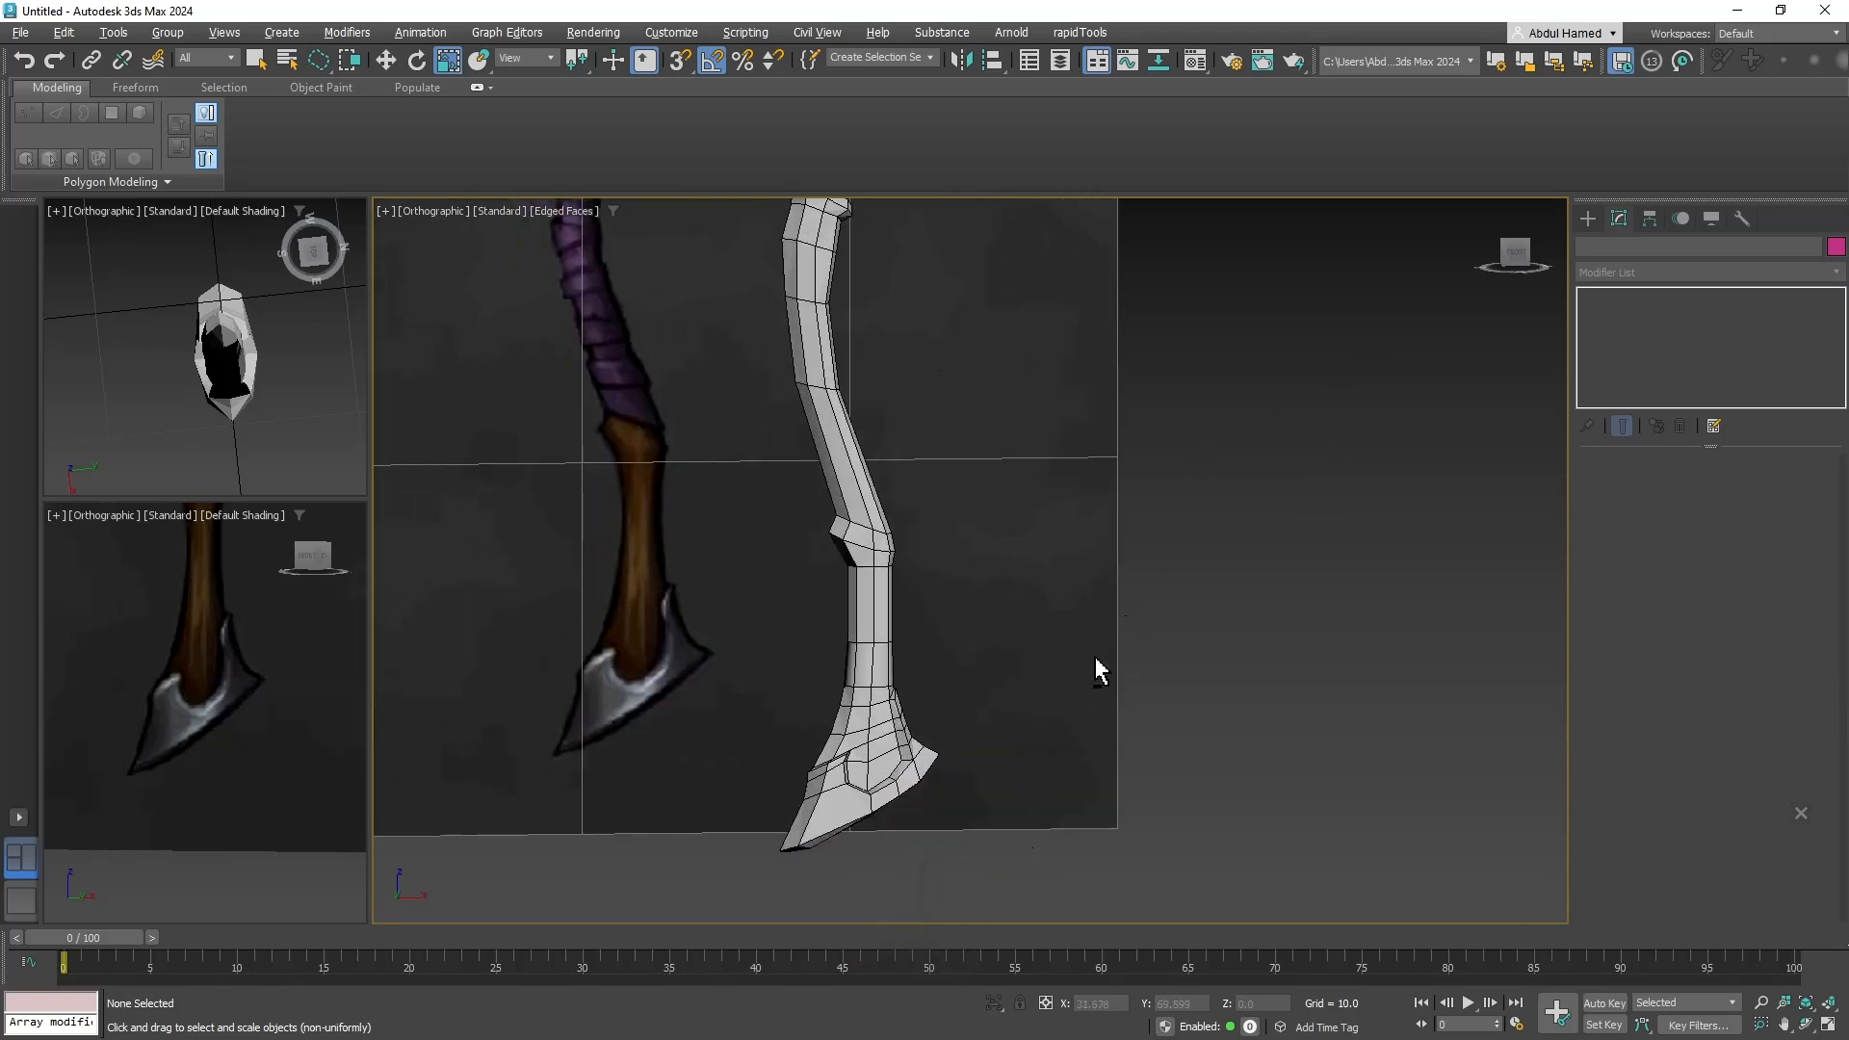
pyautogui.moveTo(1052, 583); pyautogui.dragTo(1096, 765, button='middle')
pyautogui.moveTo(748, 466); pyautogui.dragTo(793, 633, button='middle')
pyautogui.scroll(8, 726, 437)
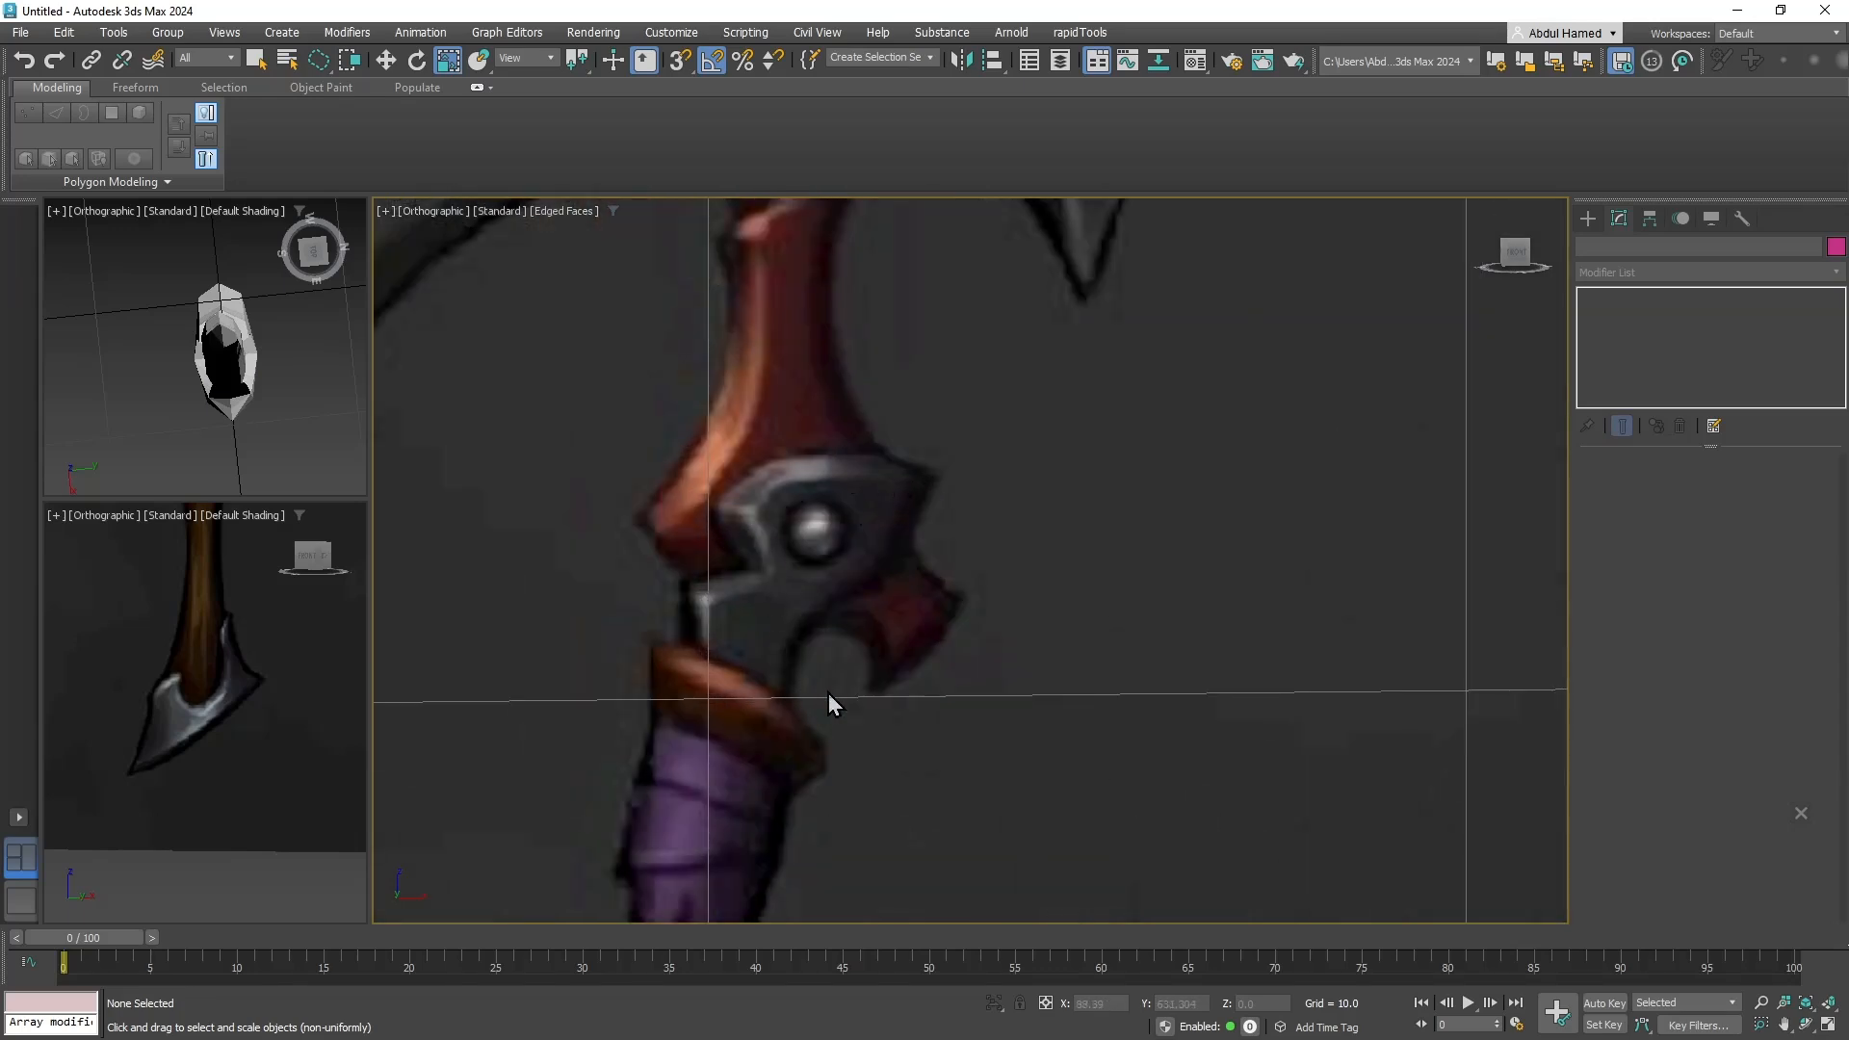
pyautogui.scroll(-6, 828, 693)
pyautogui.moveTo(897, 814); pyautogui.dragTo(851, 599, button='middle')
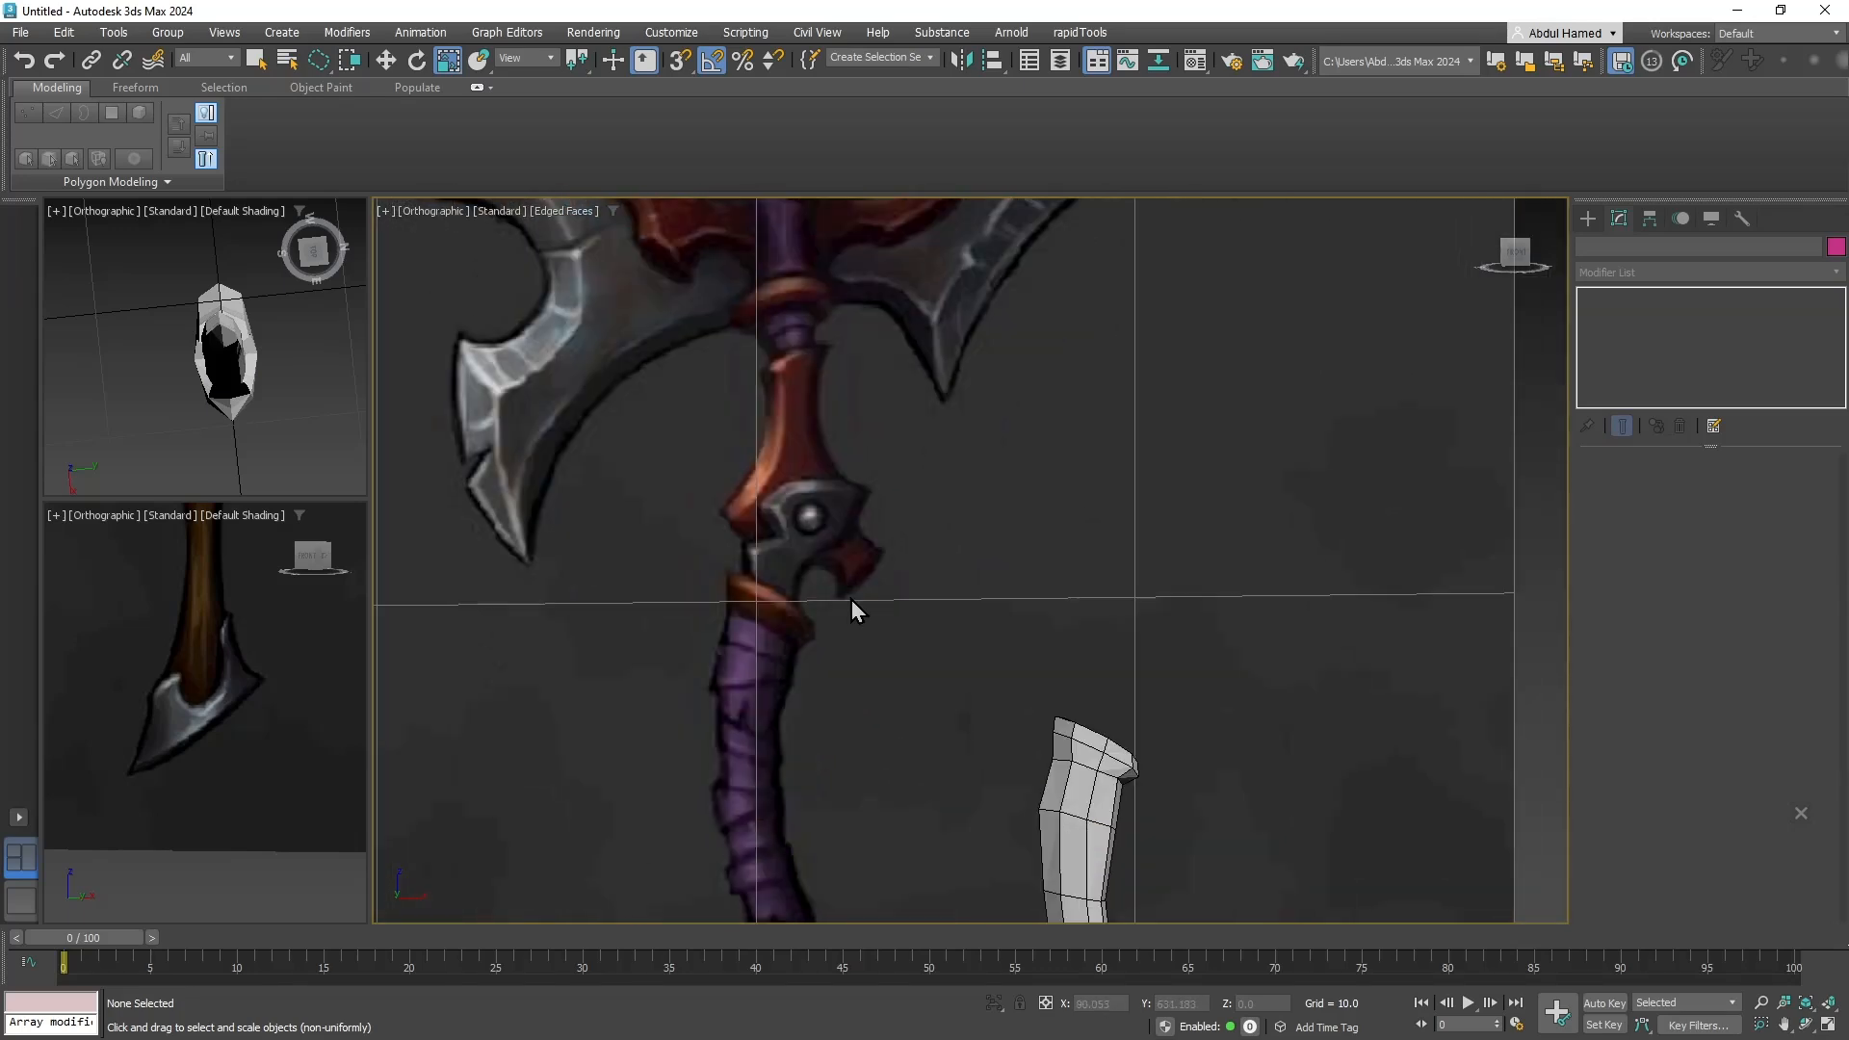
pyautogui.scroll(4, 828, 539)
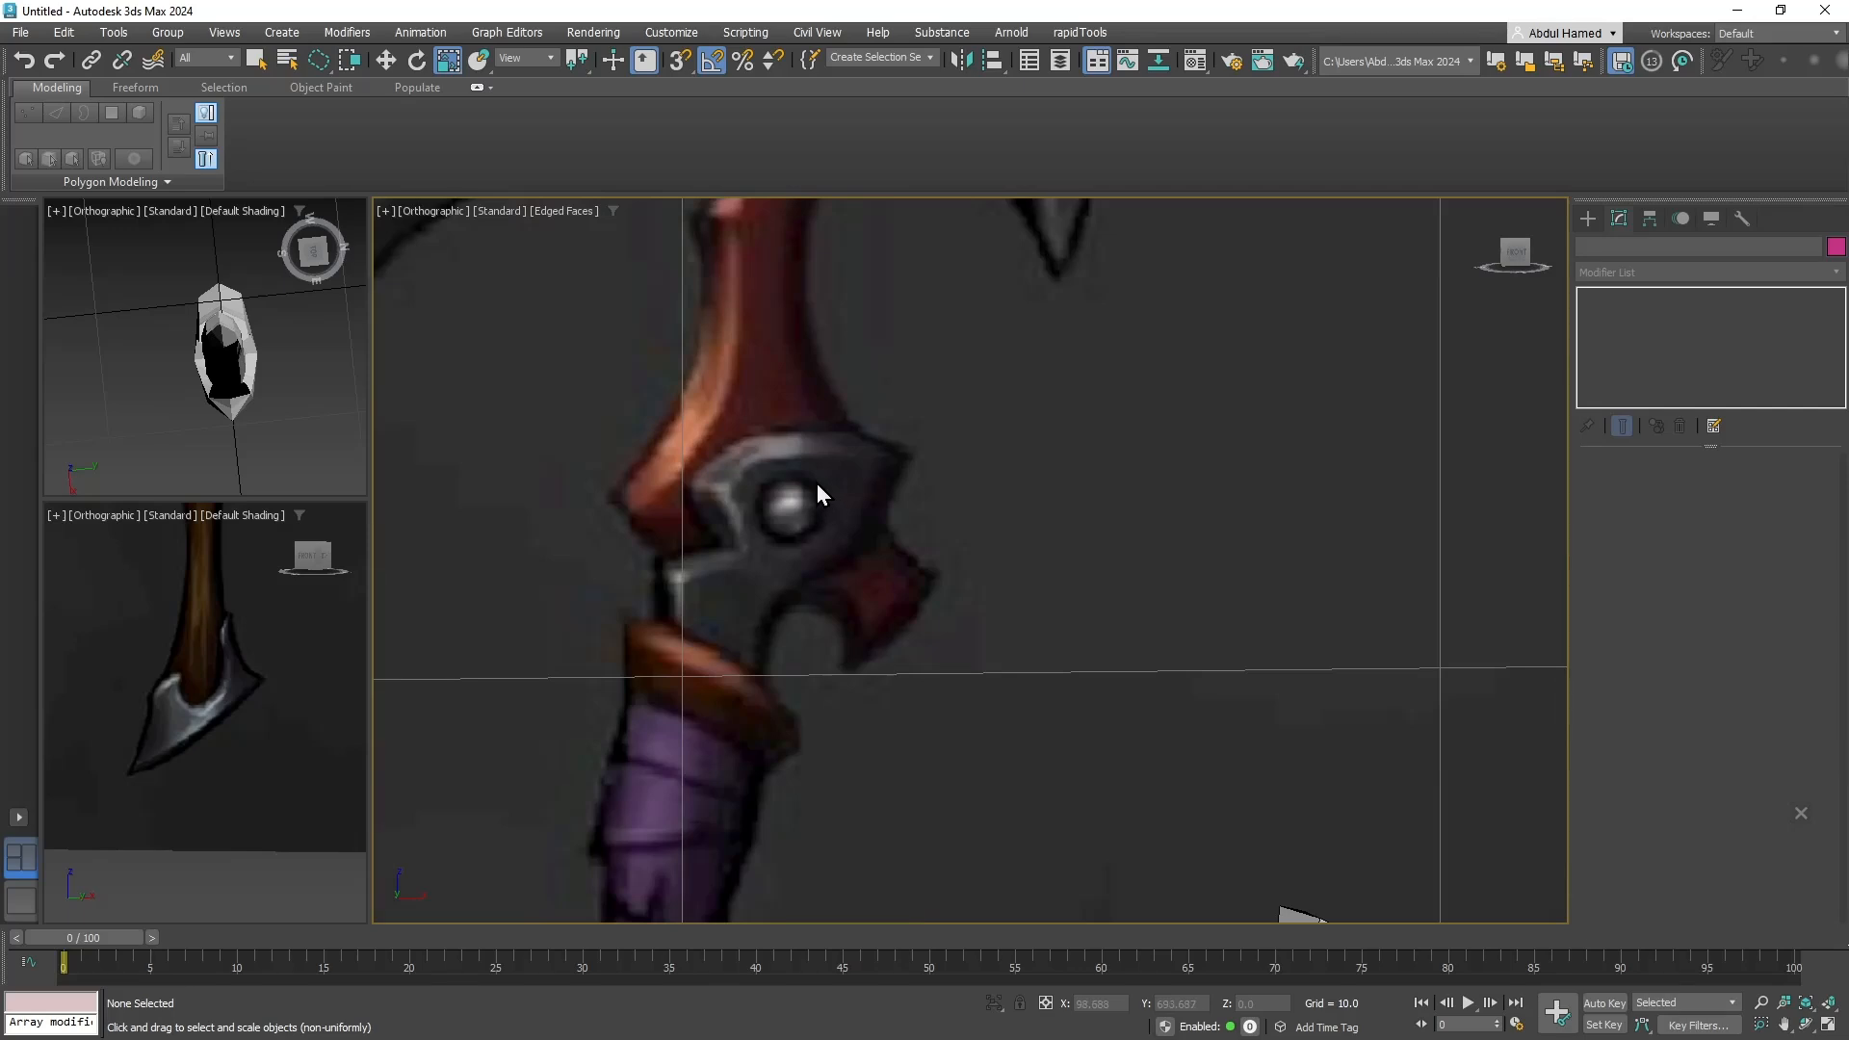
# Create a plane about 2.93 wide and 1.05 long over the reference's metal bracket in the Front view.
pyautogui.click(1588, 219)
pyautogui.click(1733, 441)
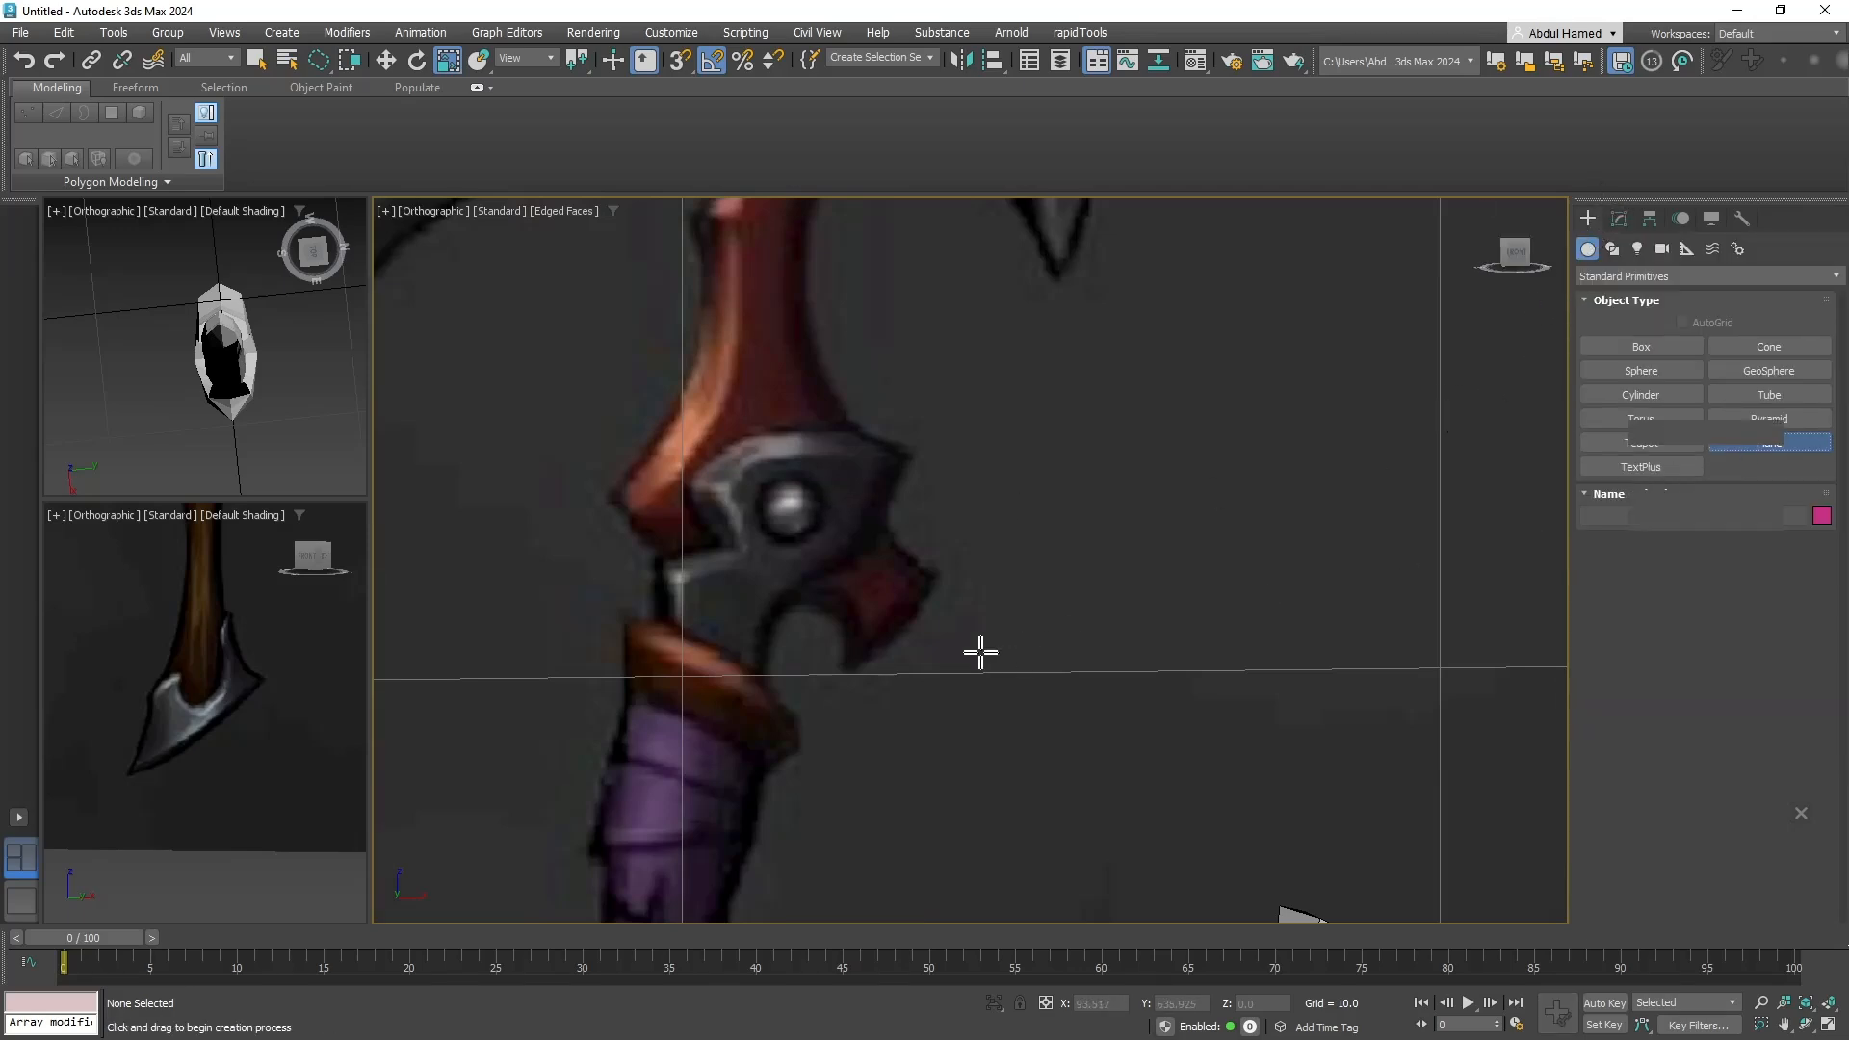
pyautogui.moveTo(954, 648); pyautogui.dragTo(970, 448, button='middle')
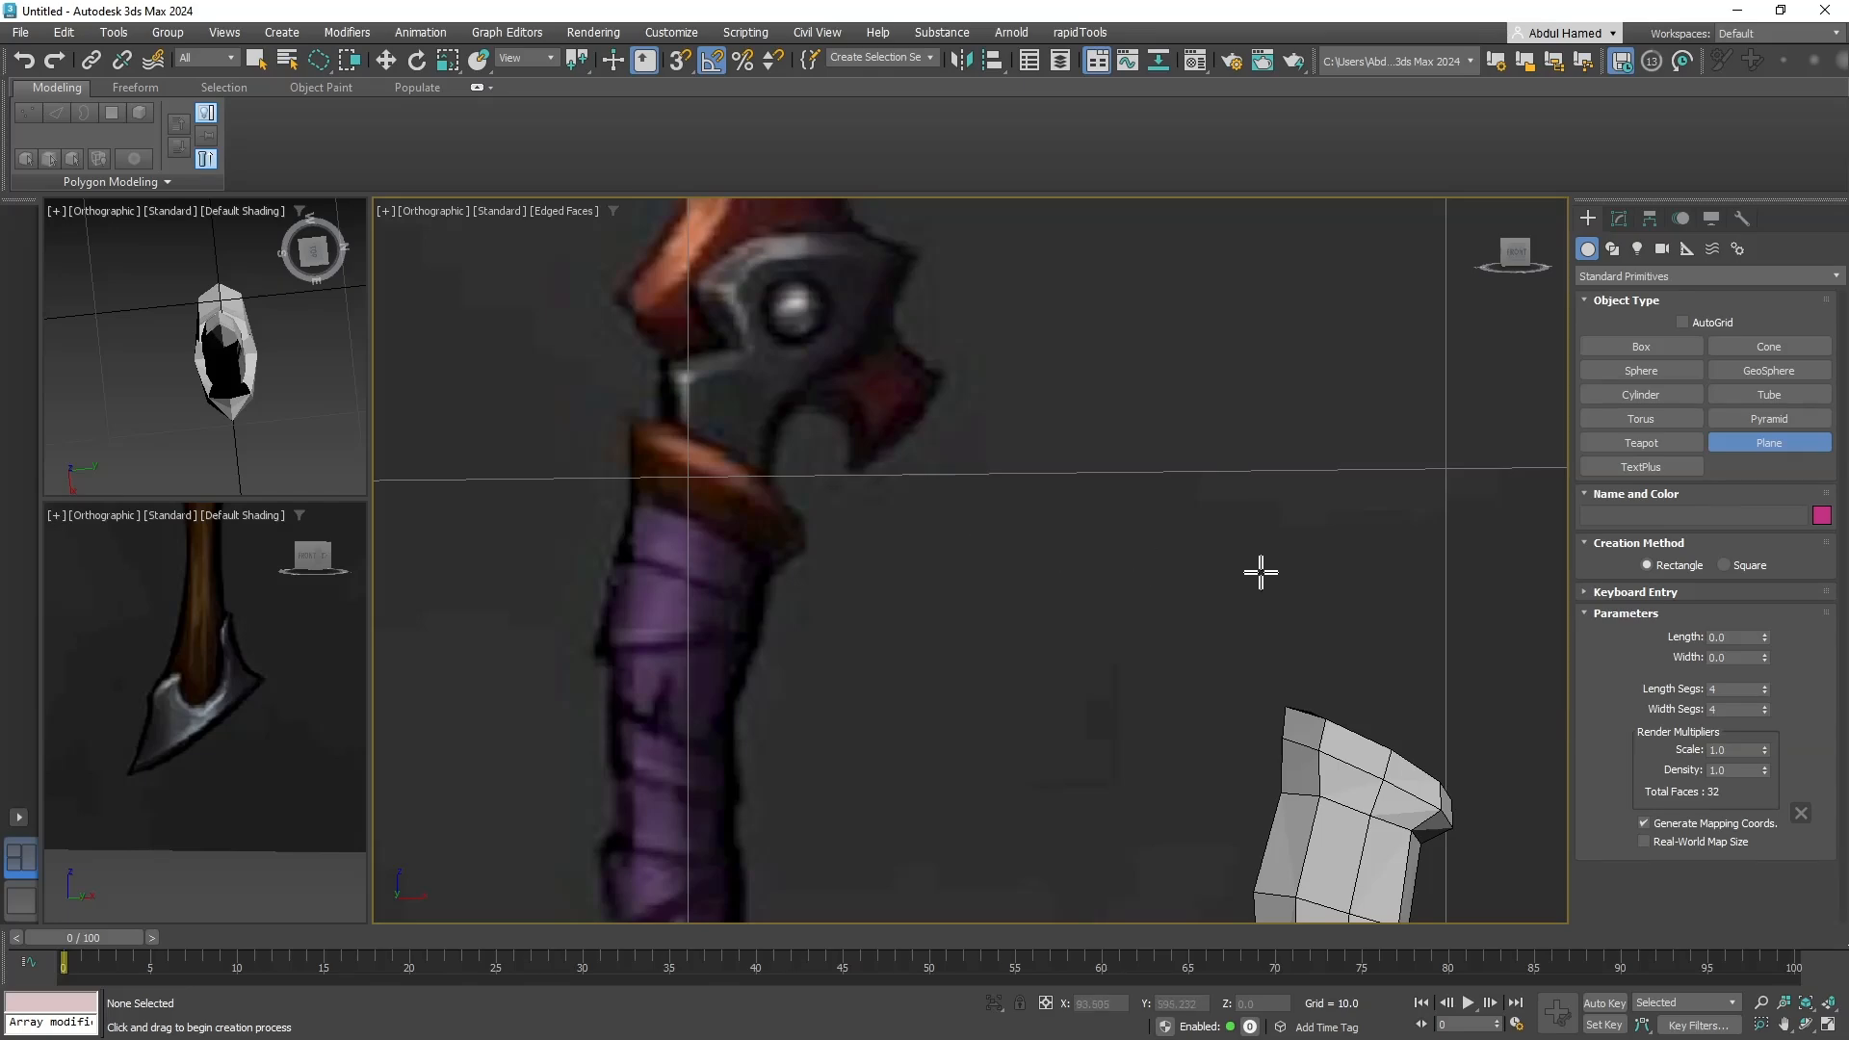
pyautogui.press('f')
pyautogui.press('z')
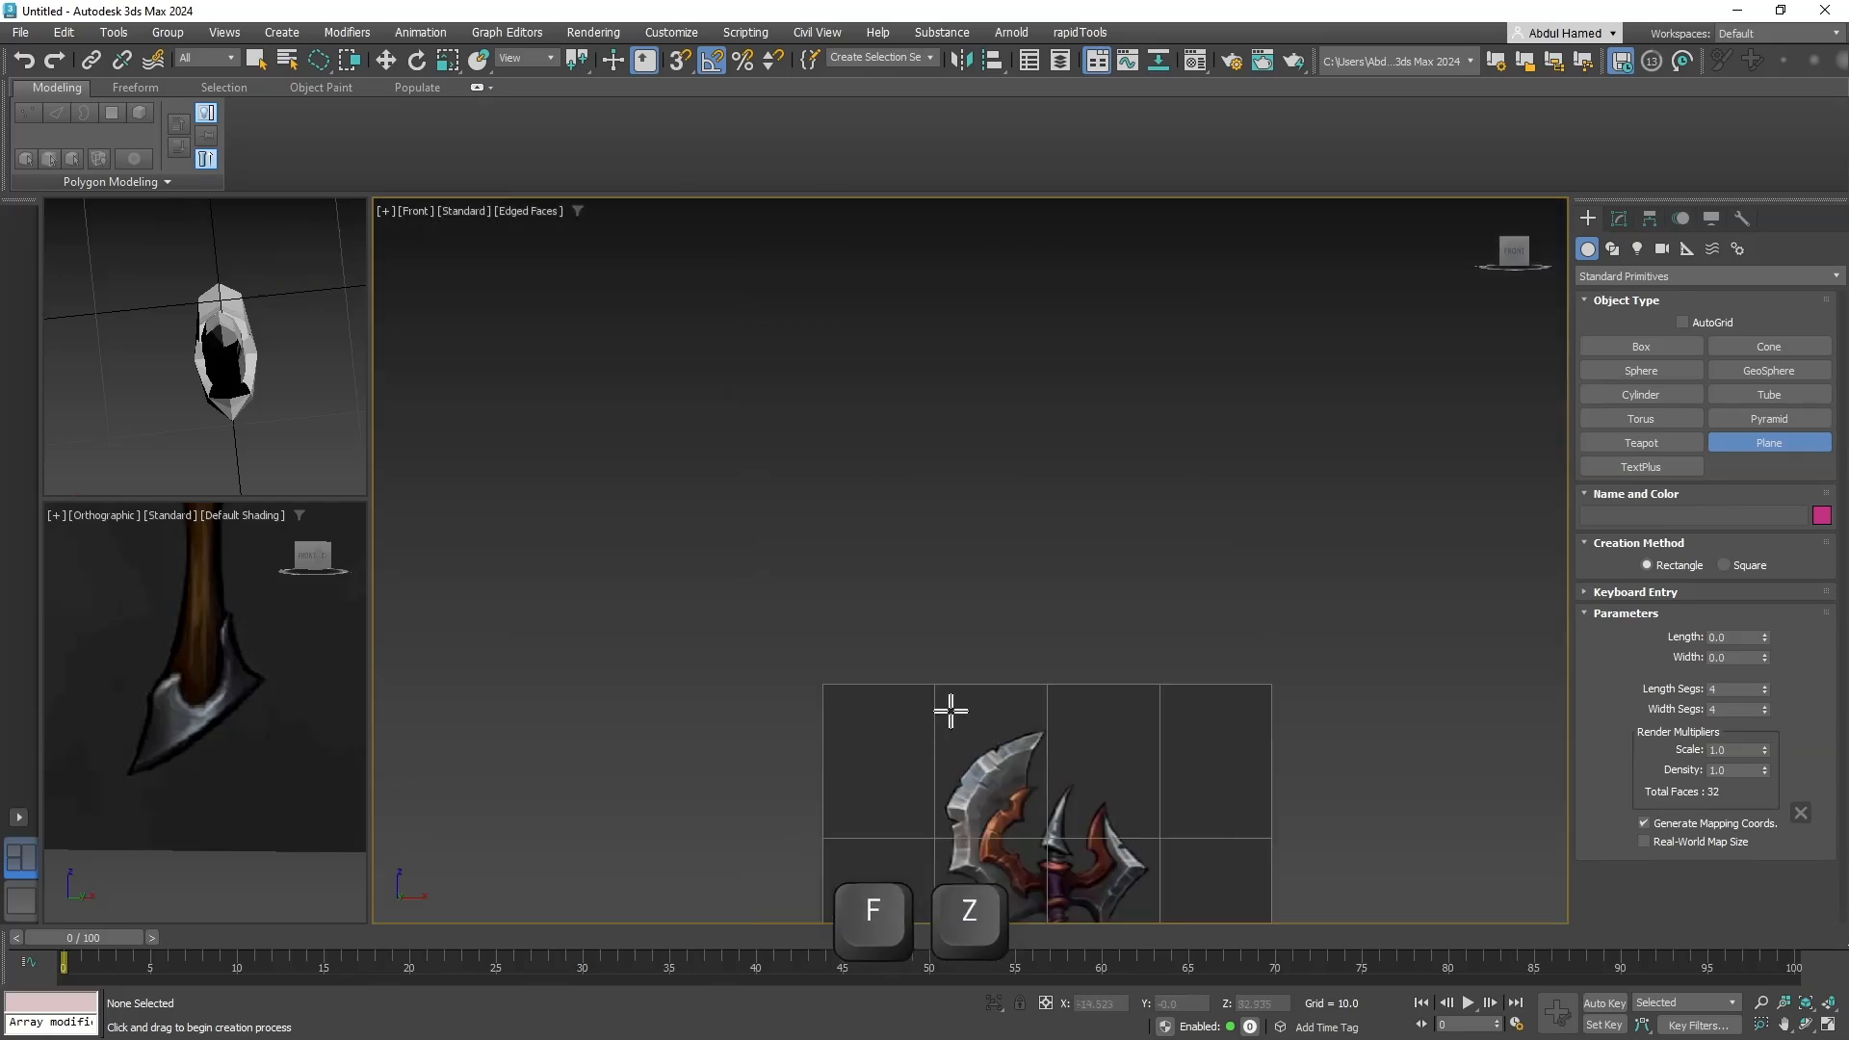
pyautogui.scroll(10, 1022, 622)
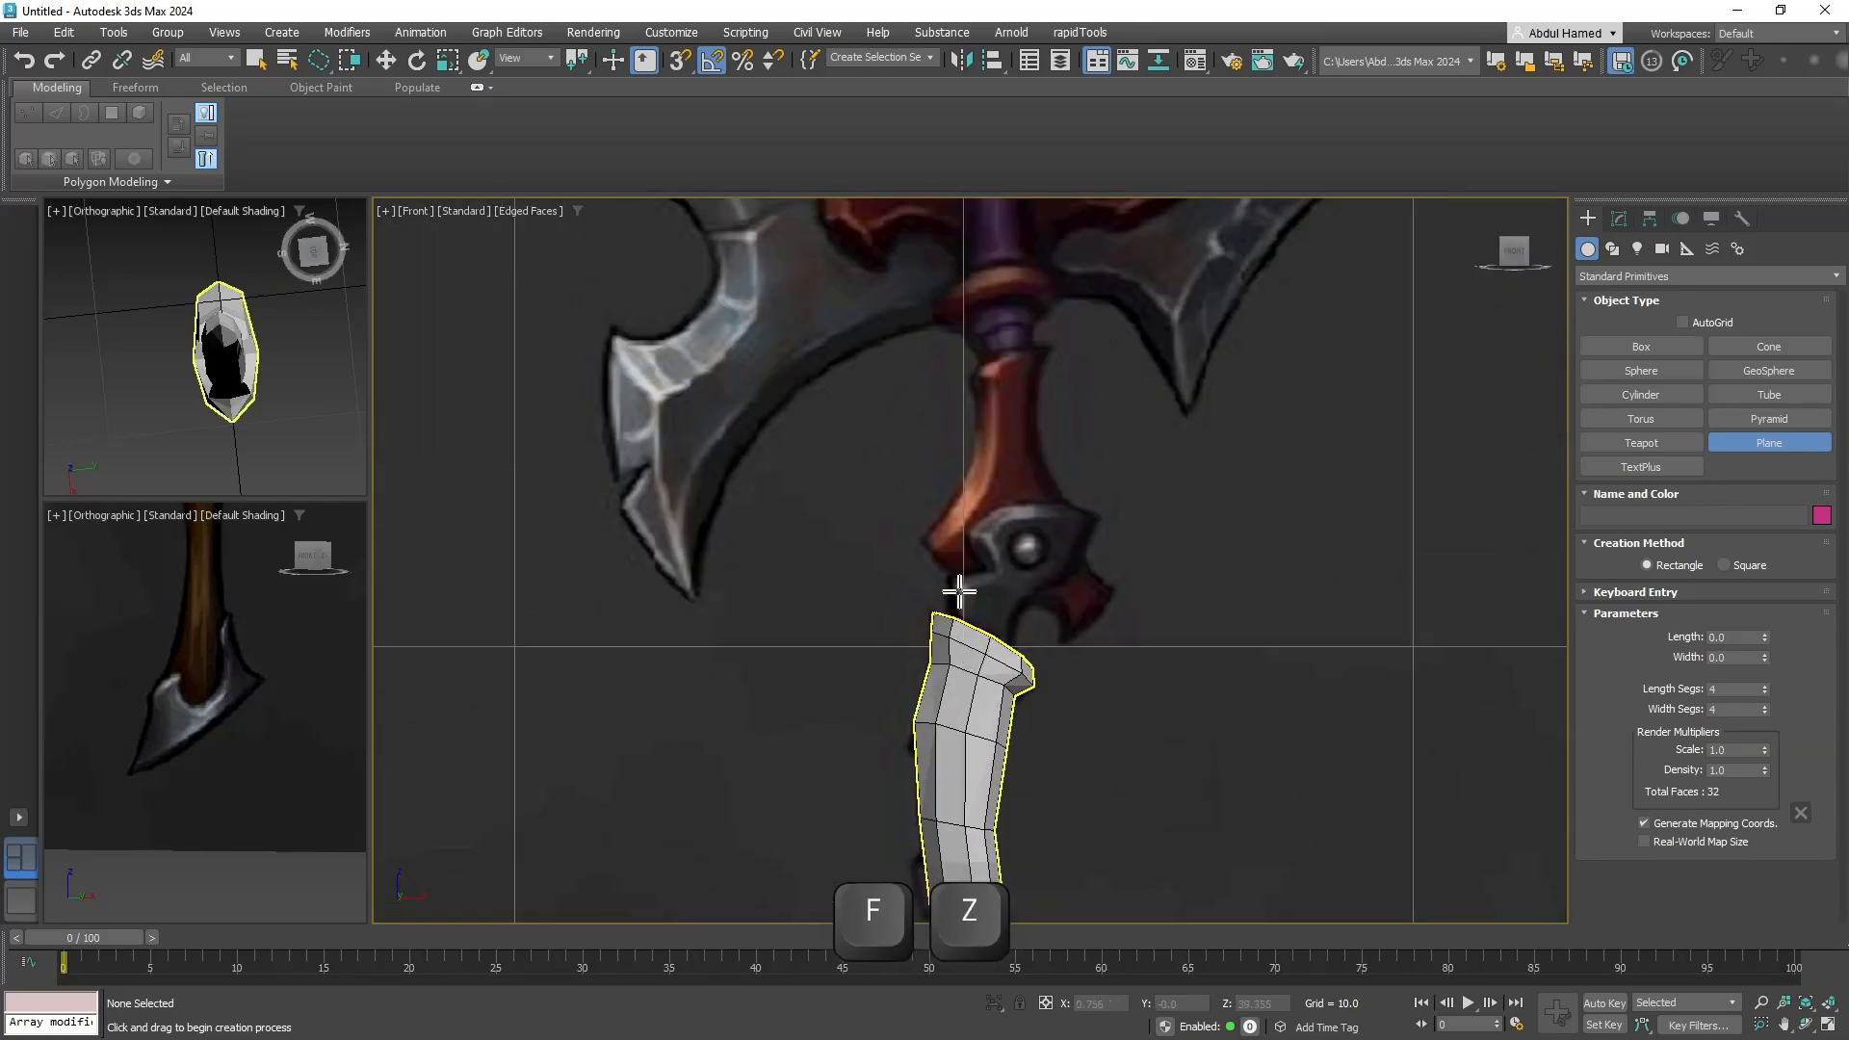
pyautogui.moveTo(1029, 538); pyautogui.dragTo(1236, 469)
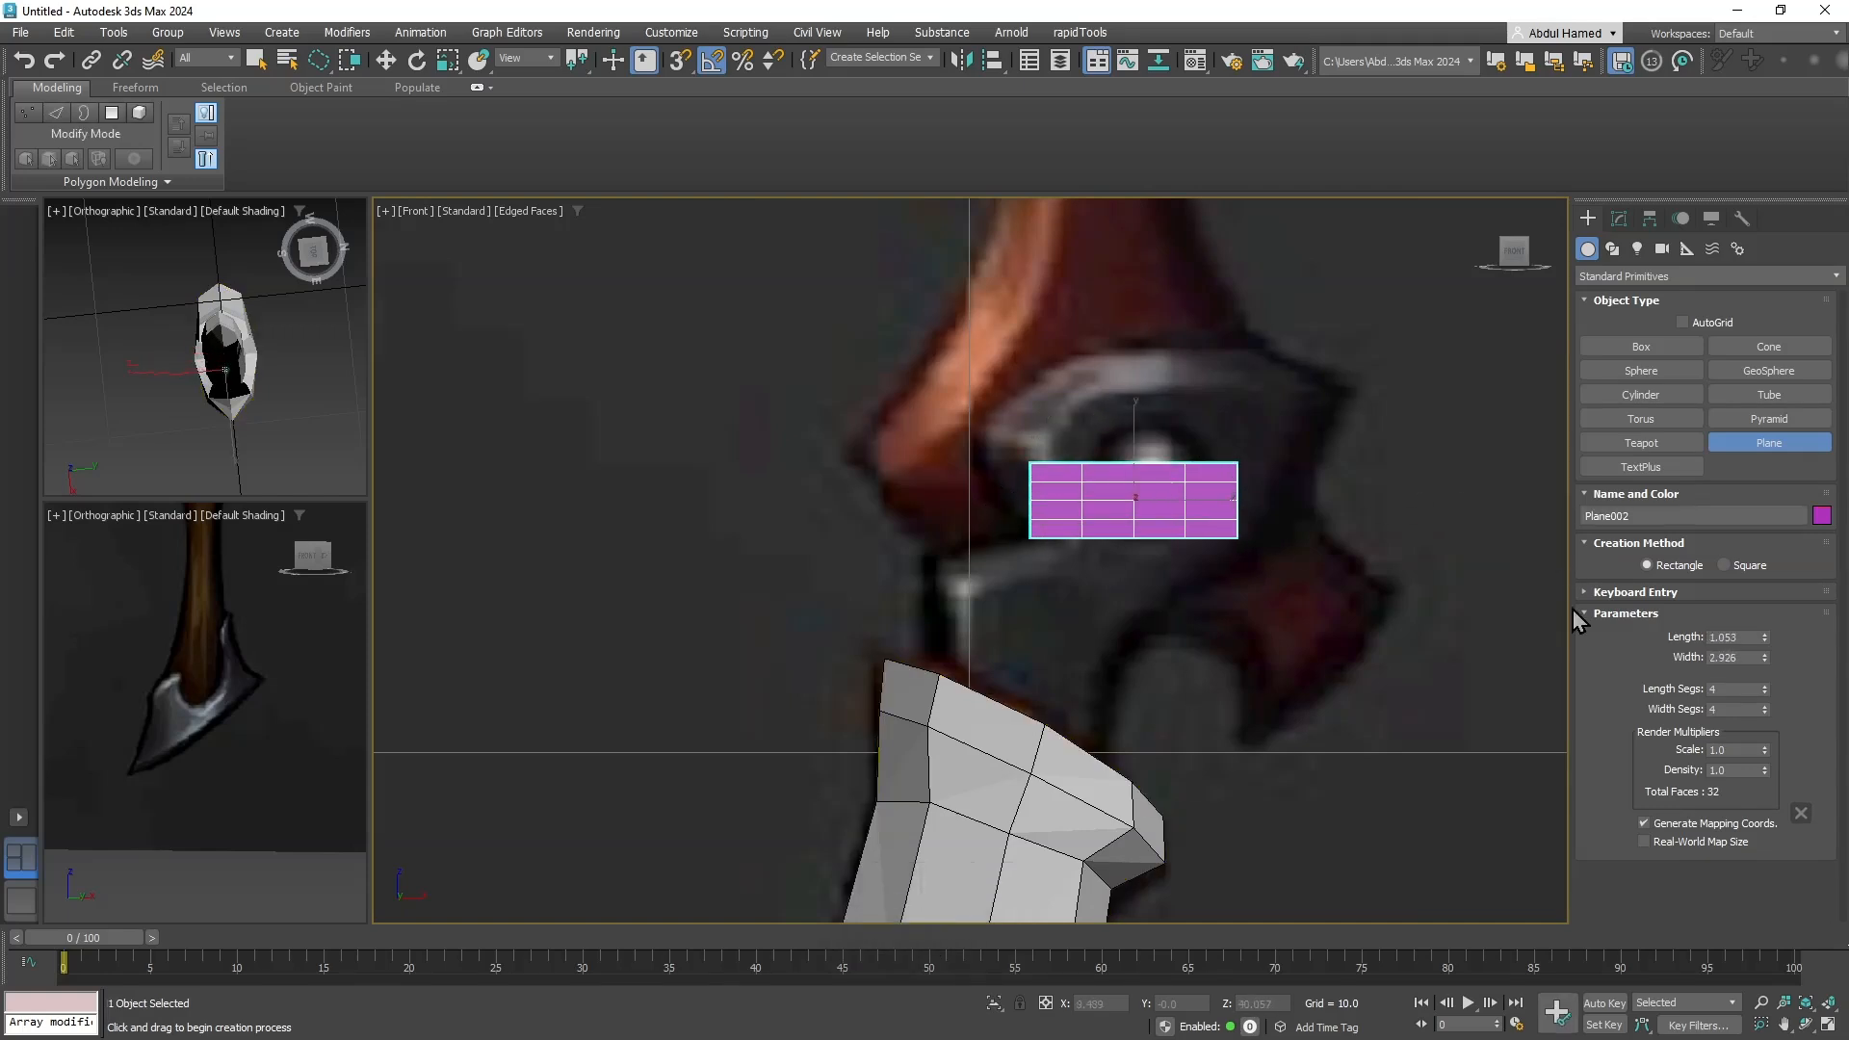
# Assign an unused plain grey material to the new plane and set its object colour to black.
pyautogui.press('r')
pyautogui.click(1617, 220)
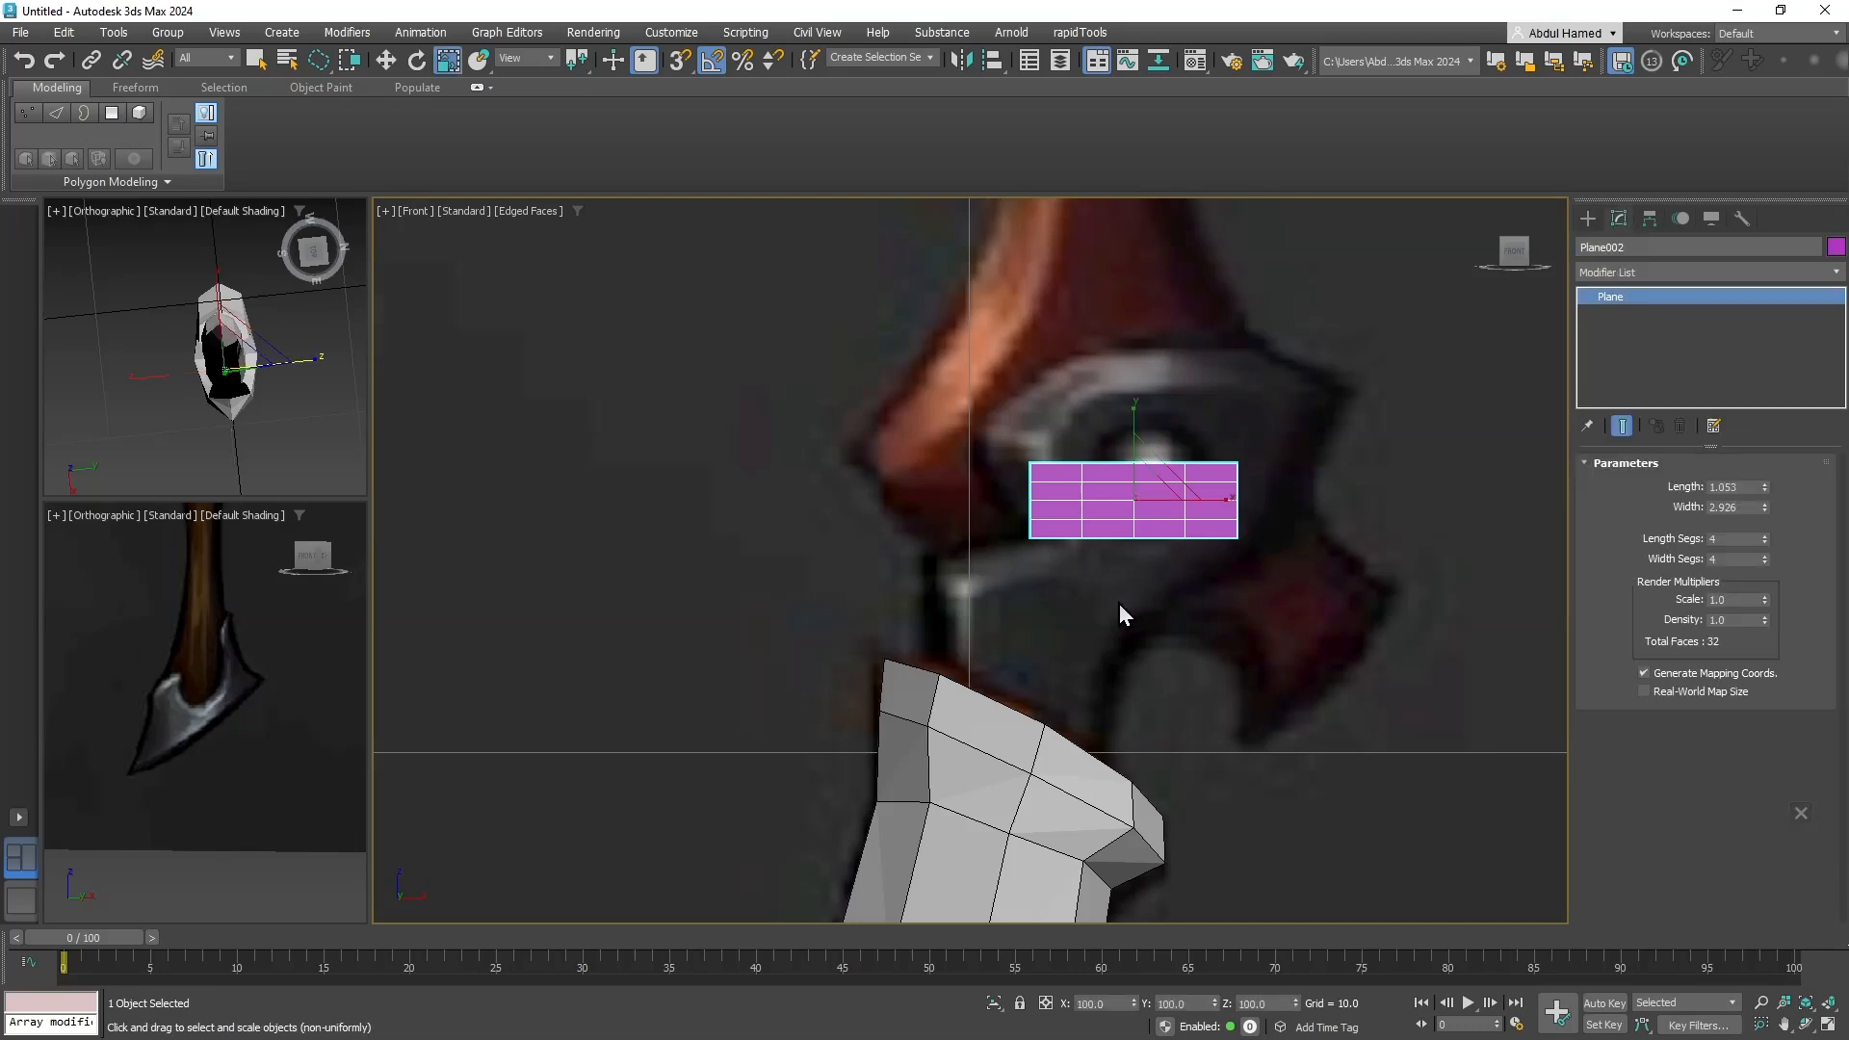
pyautogui.press('m')
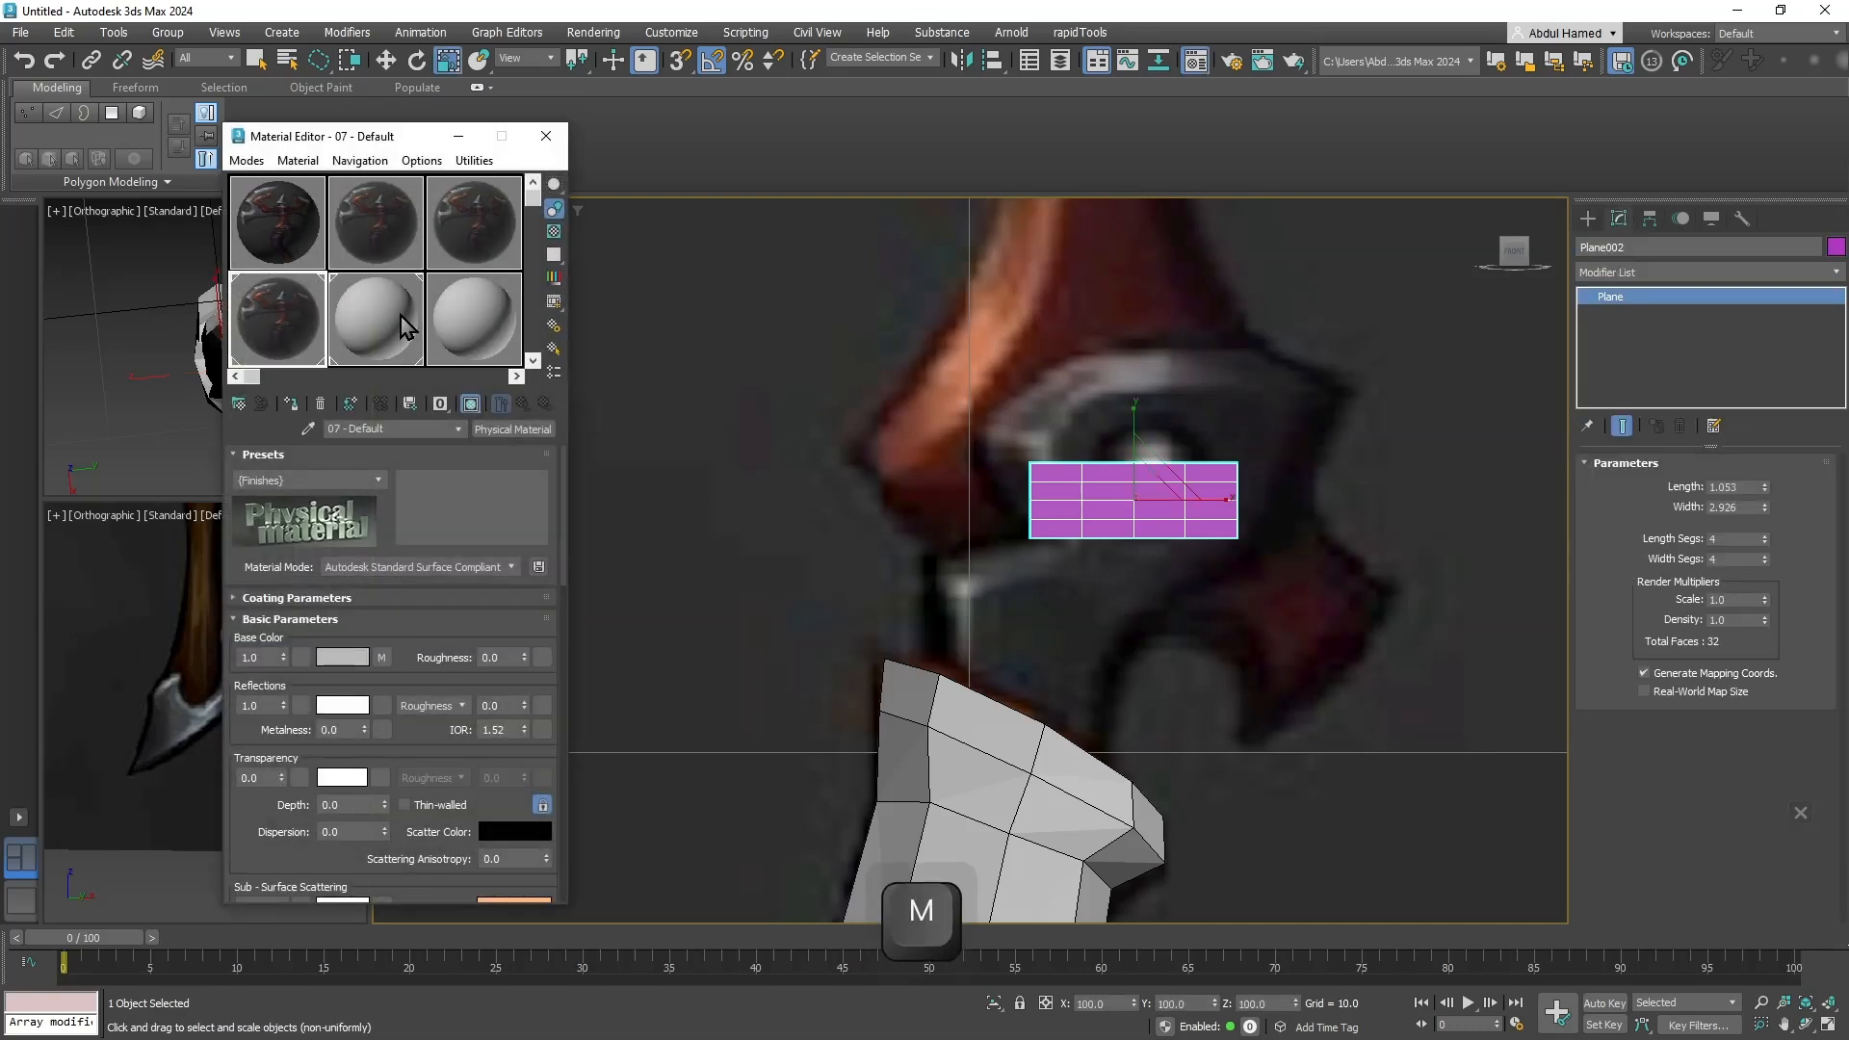
pyautogui.moveTo(1047, 498); pyautogui.dragTo(1048, 499)
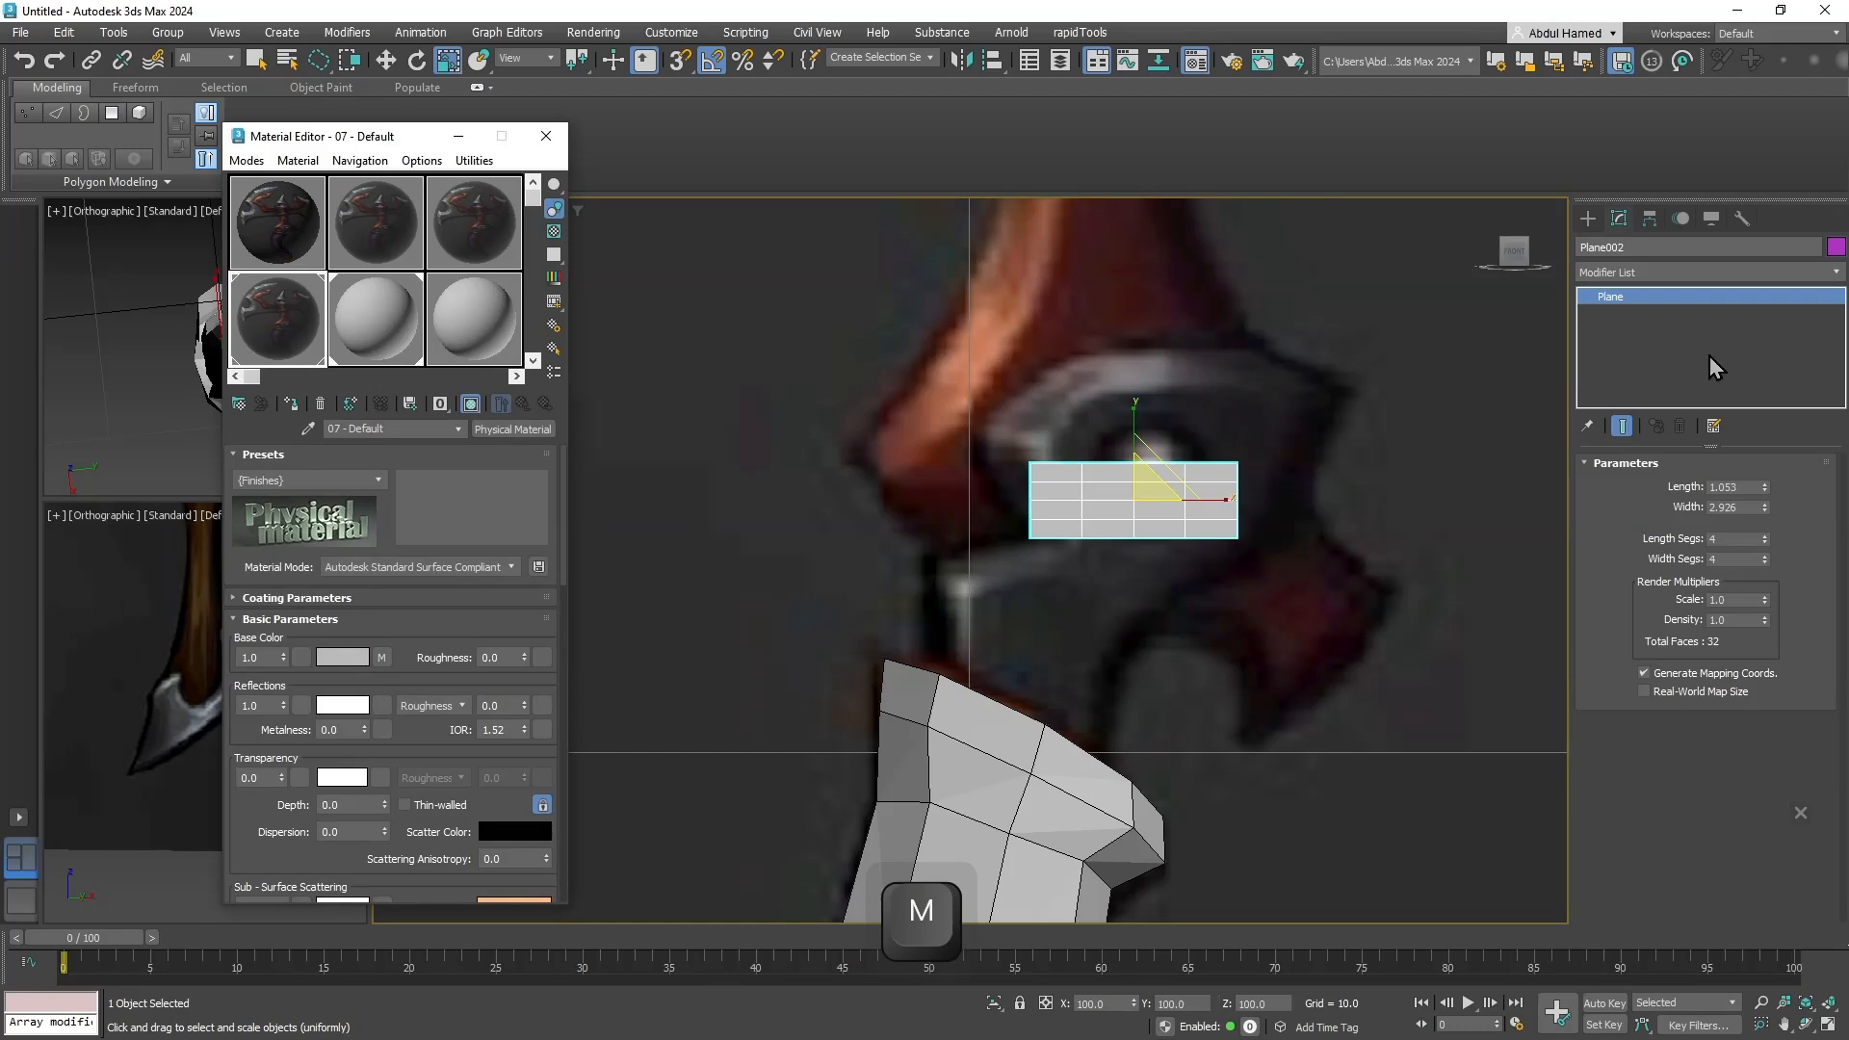
pyautogui.click(1835, 247)
pyautogui.click(1031, 560)
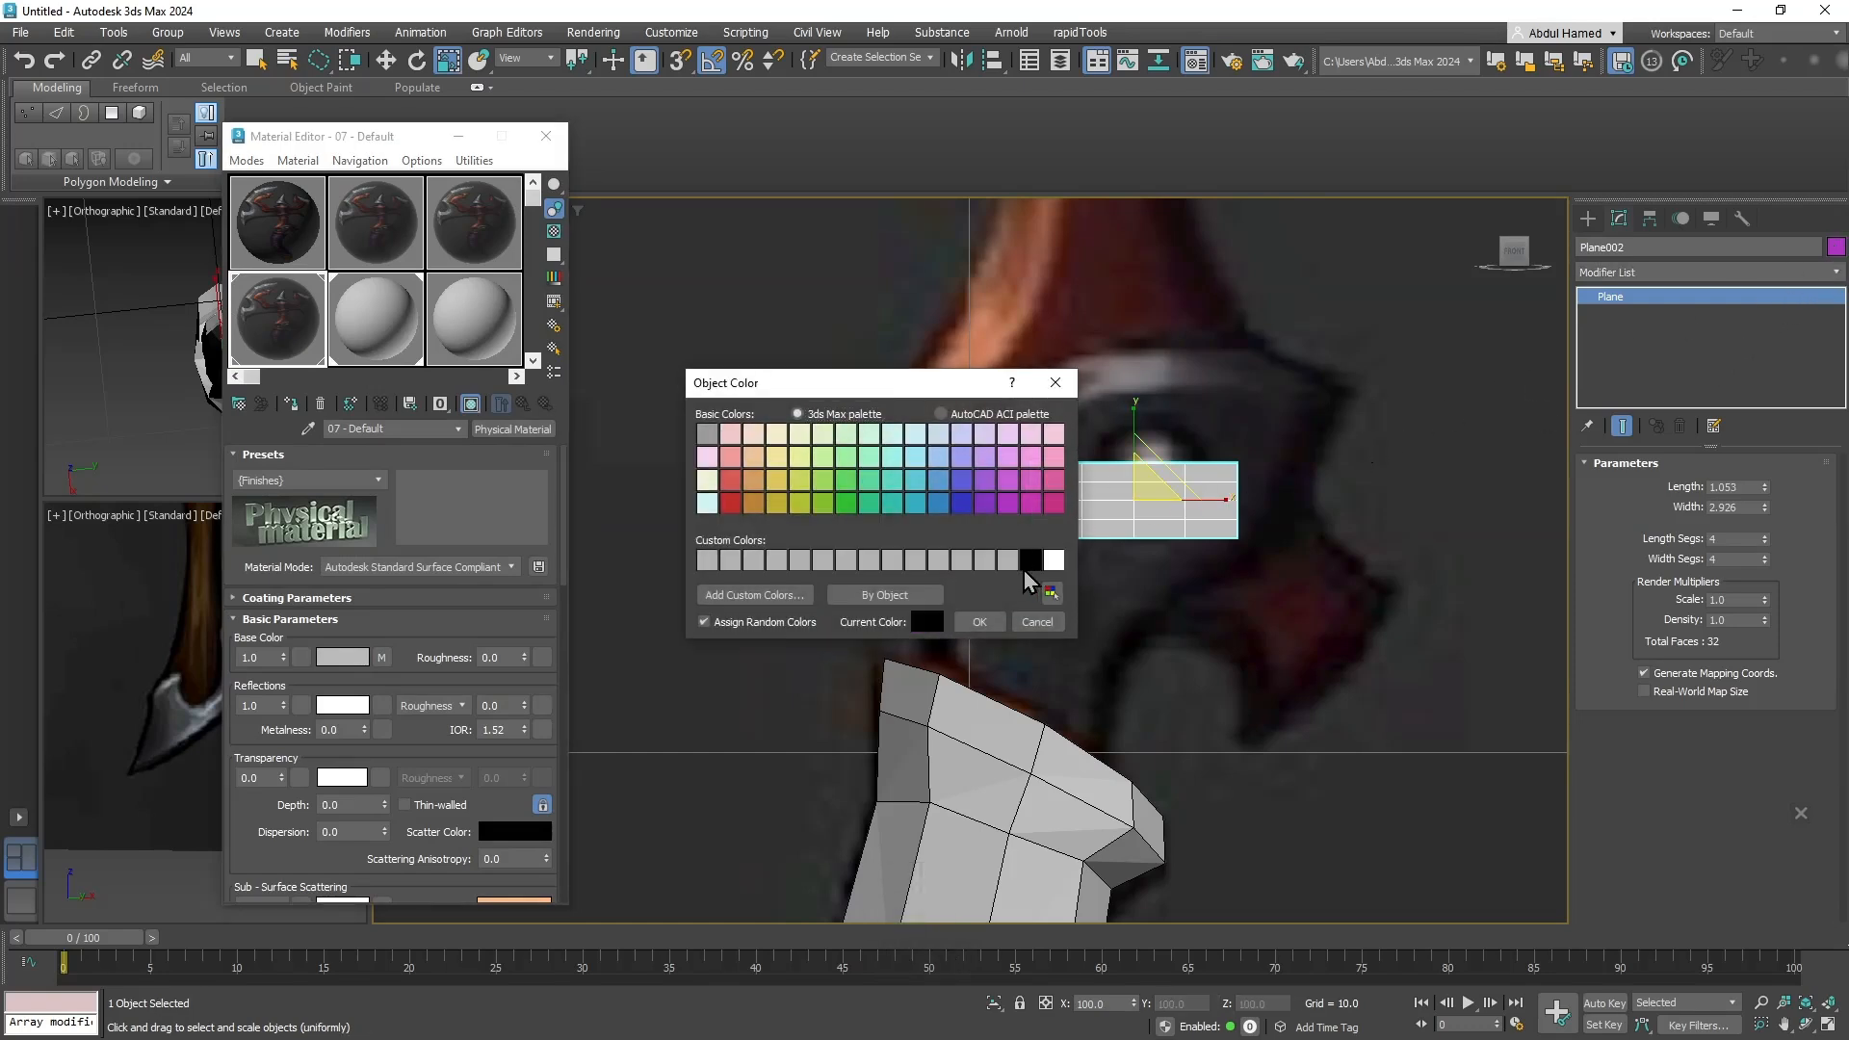
pyautogui.click(979, 622)
pyautogui.click(546, 135)
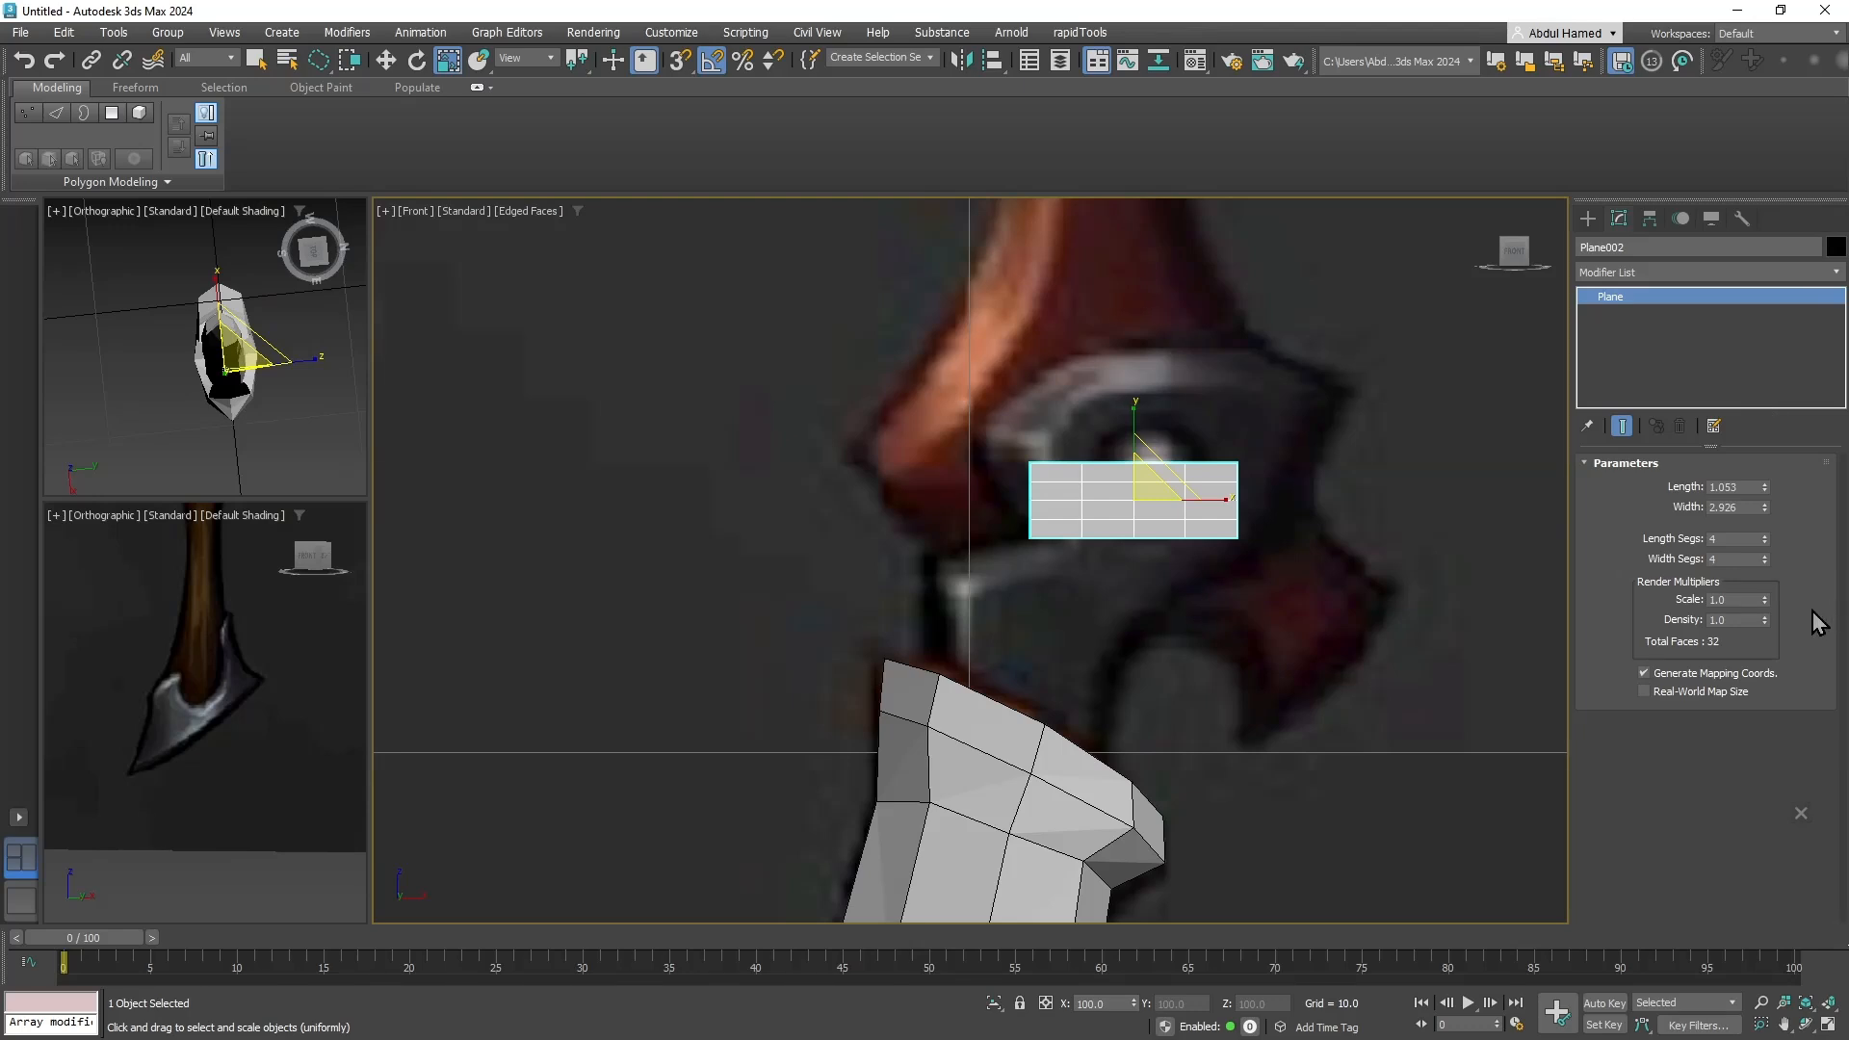
# Reduce the plane's length and width segments to 1 and convert it to an Editable Poly.
pyautogui.rightClick(1766, 542)
pyautogui.press('q')
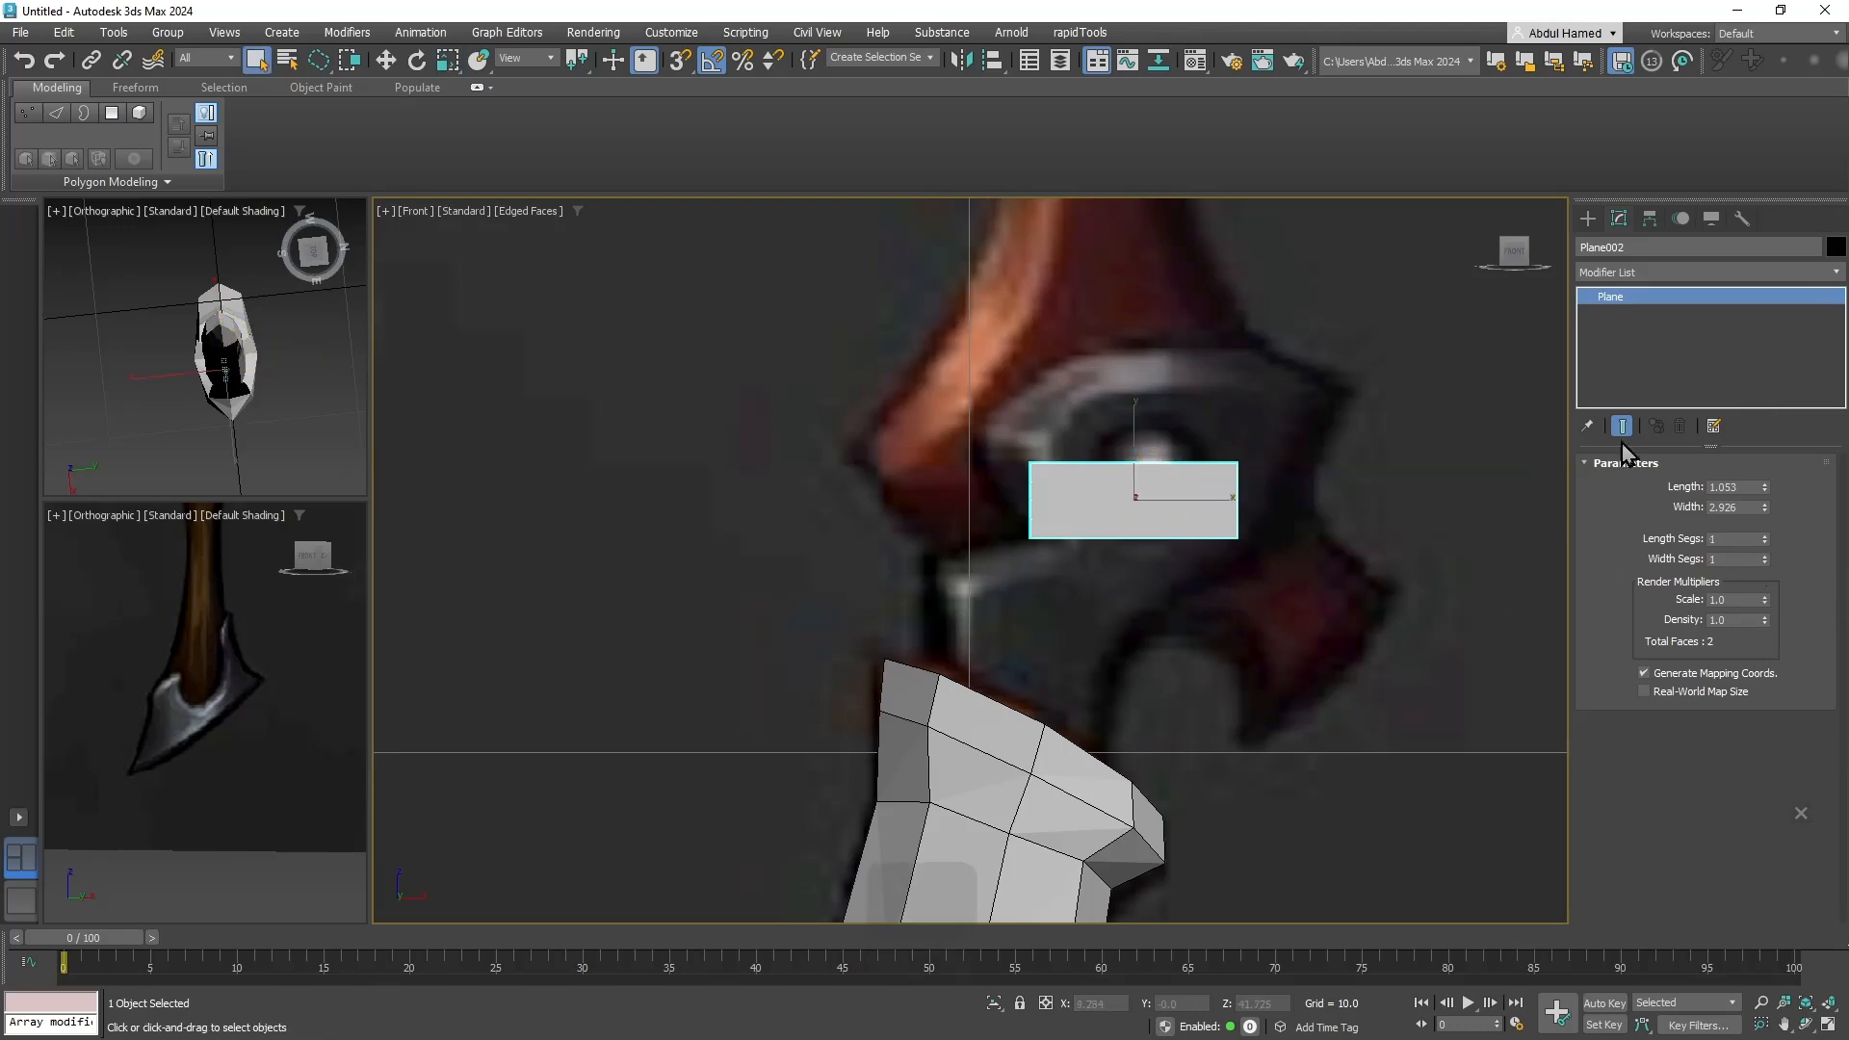
pyautogui.rightClick(1631, 297)
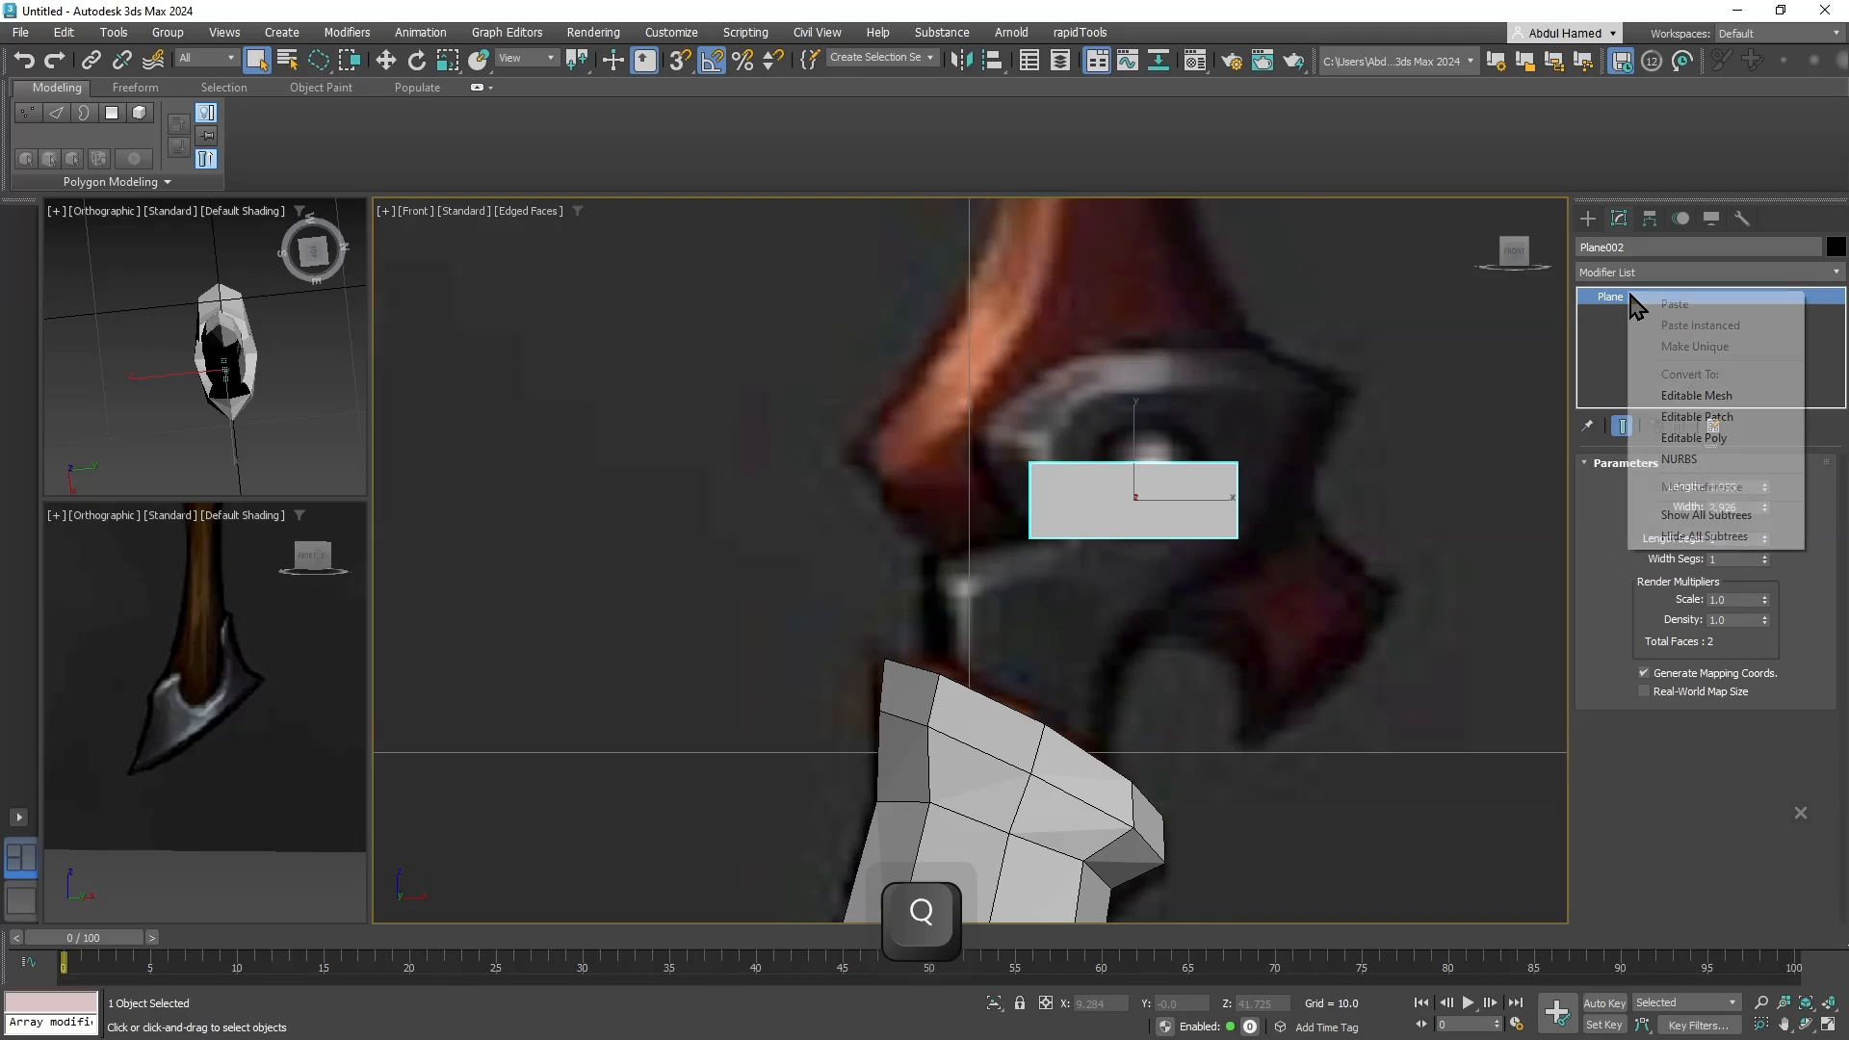
pyautogui.click(1695, 438)
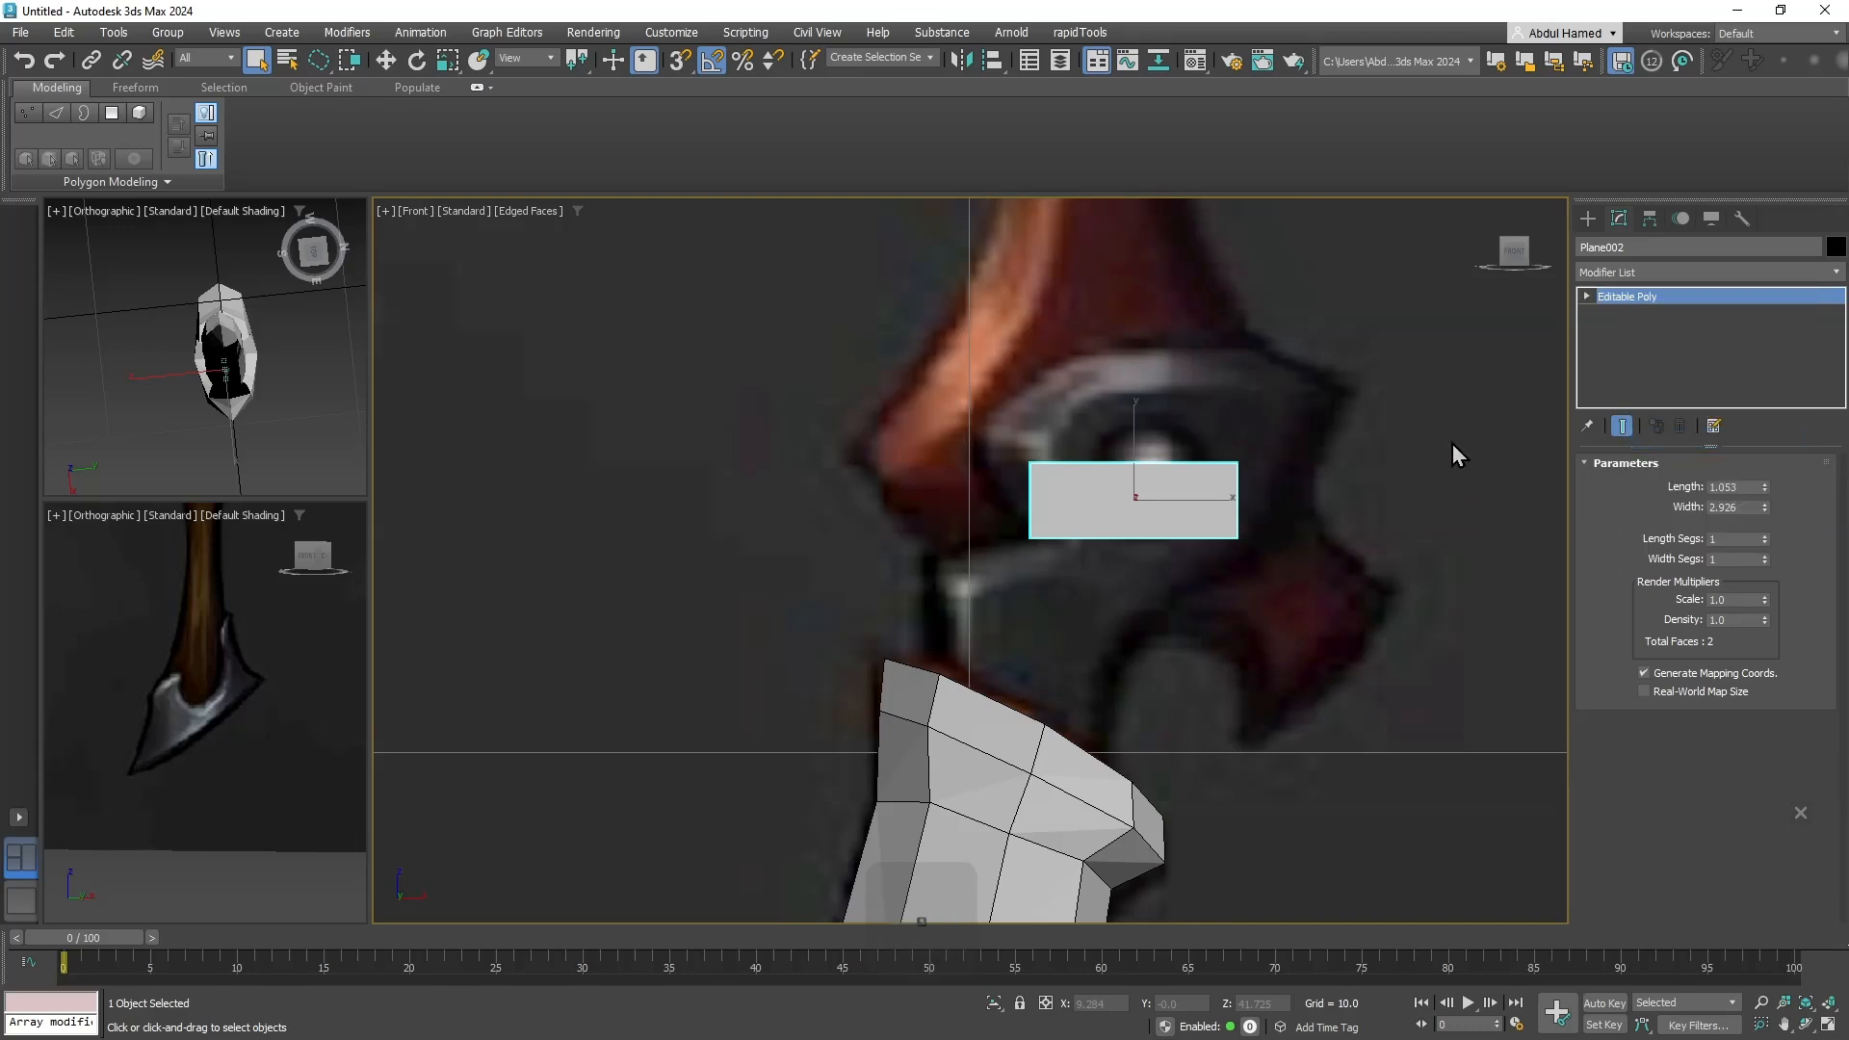
# Move the plane's two upper corner vertices outward and up onto the right tip and left edge of the reference bracket.
pyautogui.click(1643, 331)
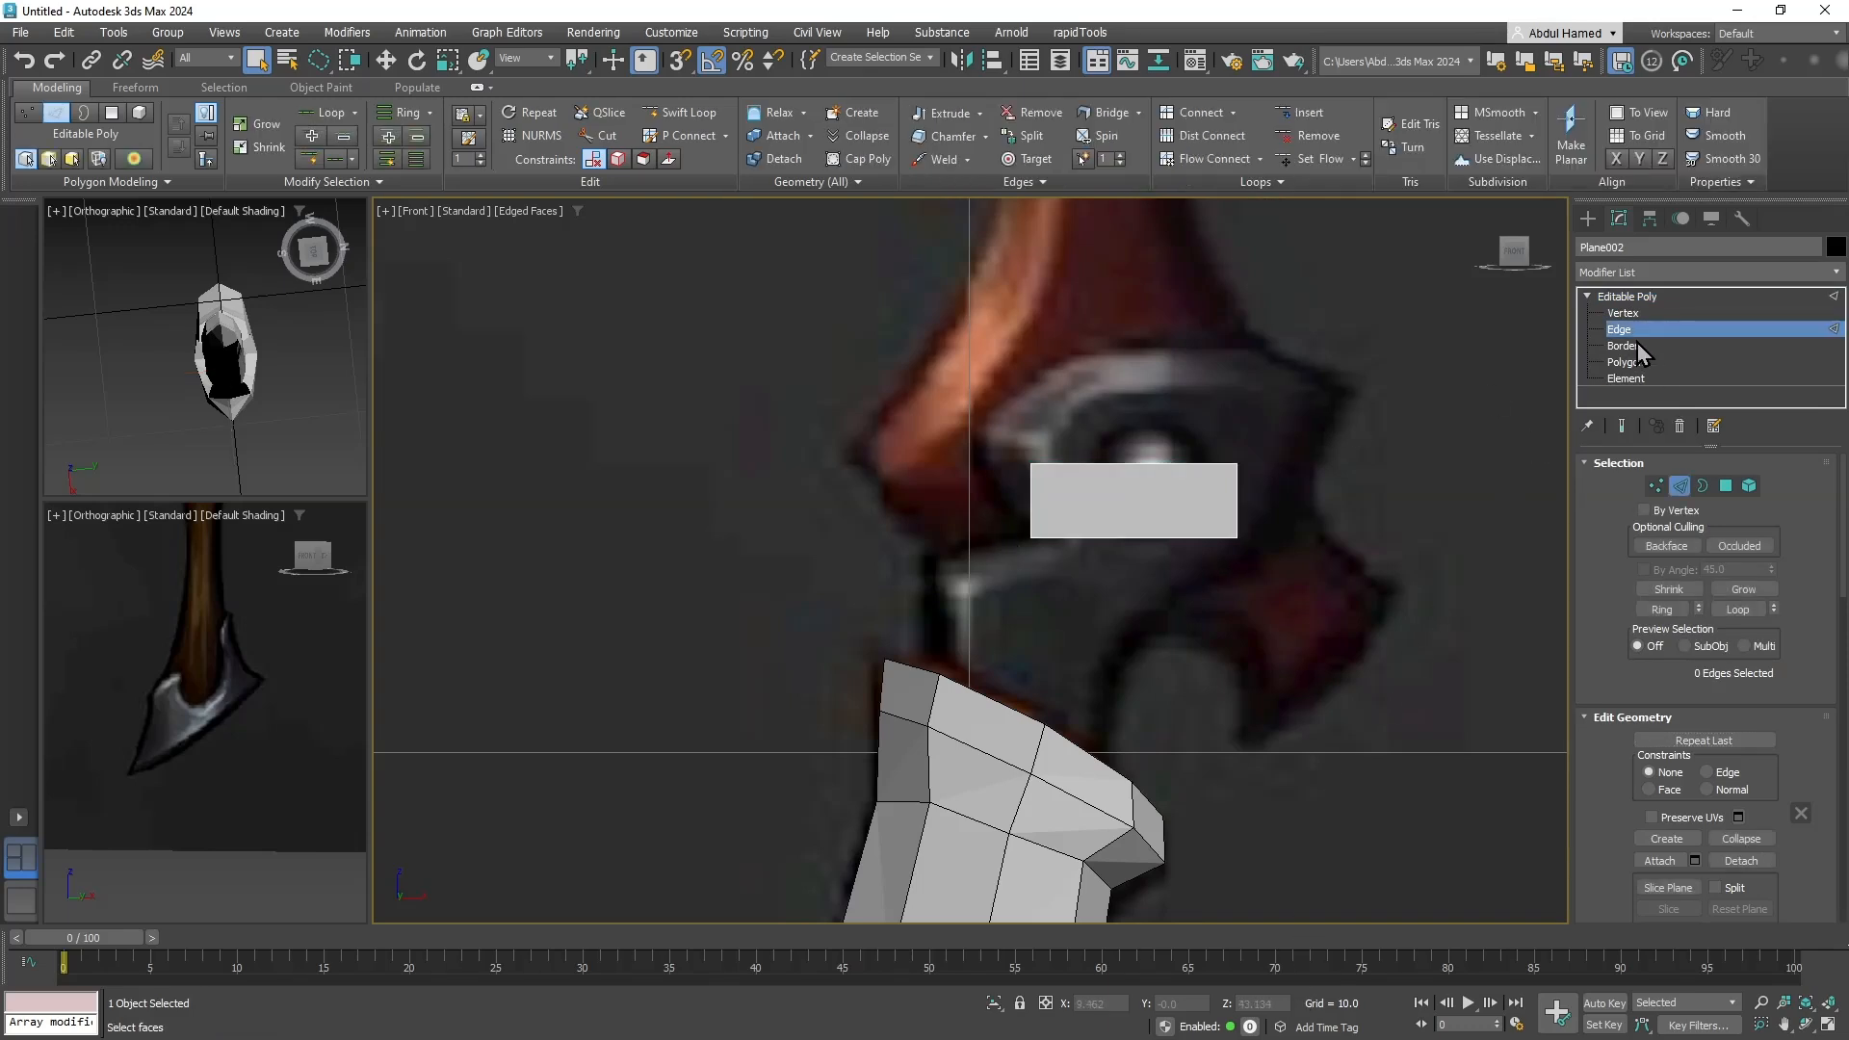
pyautogui.click(1624, 313)
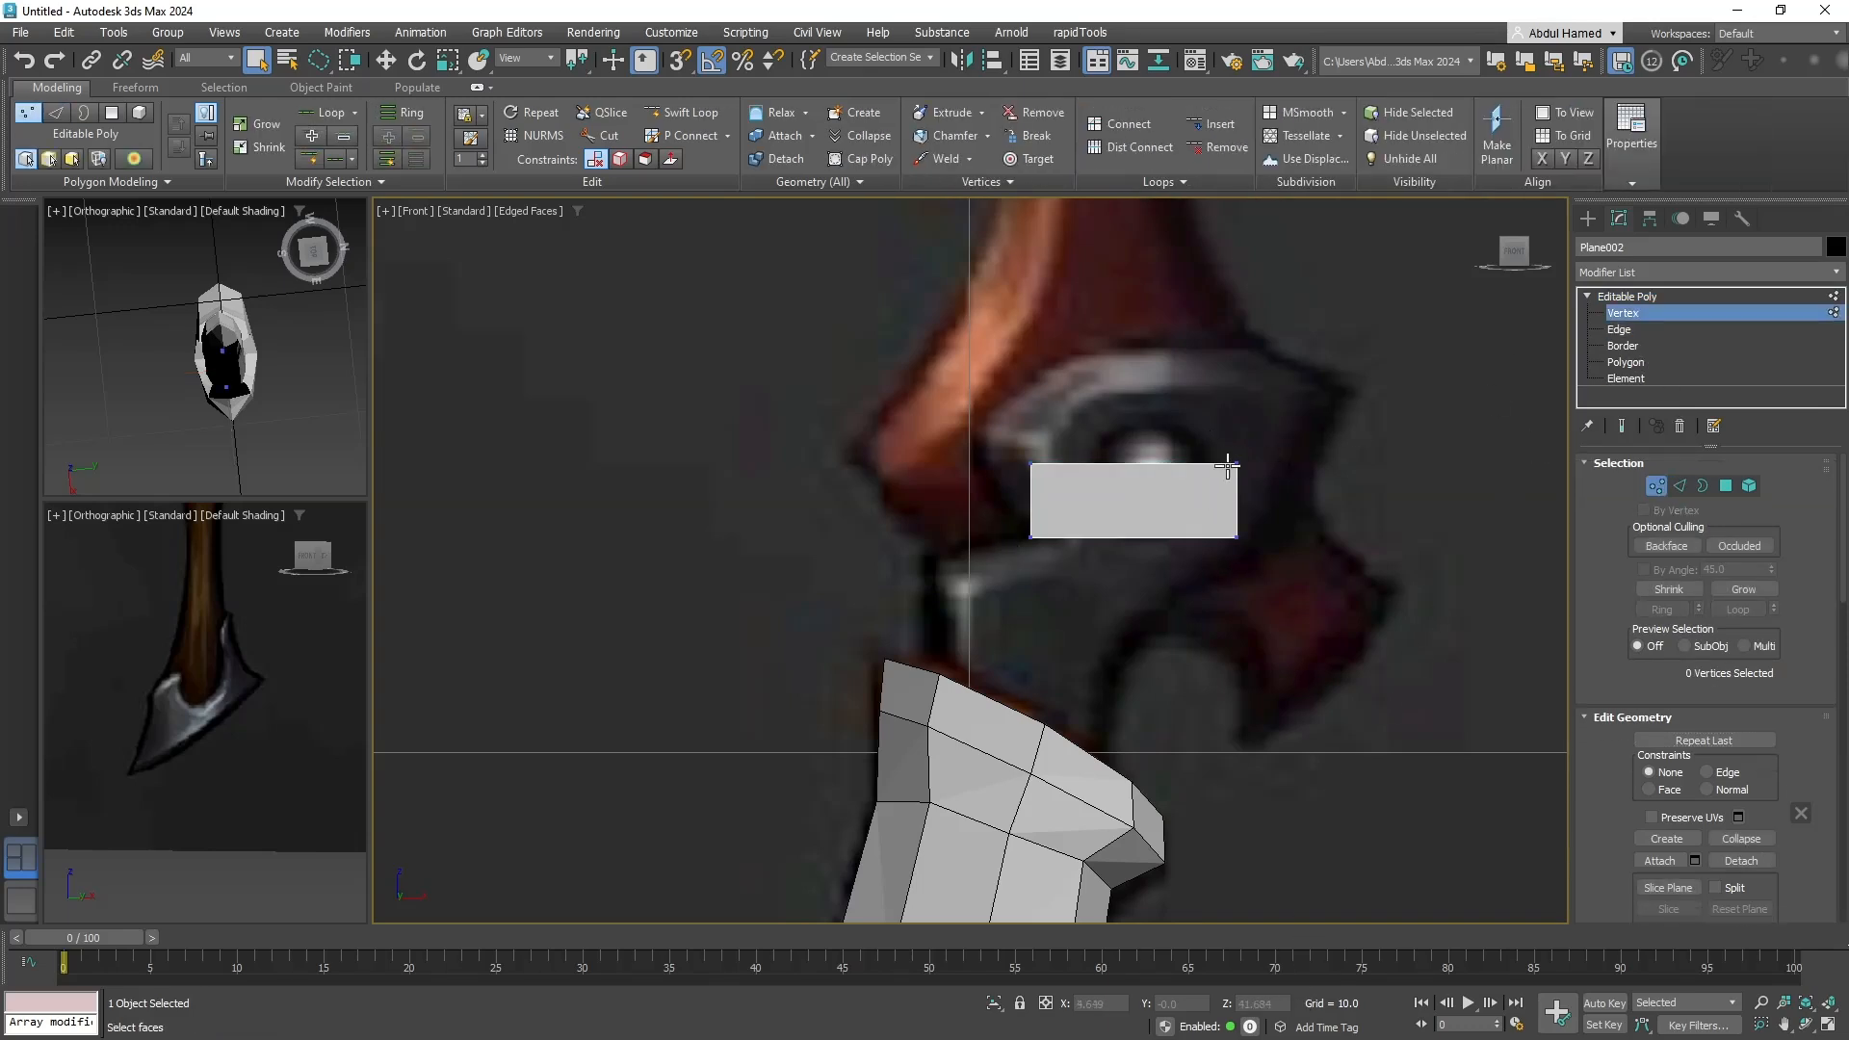
pyautogui.press('w')
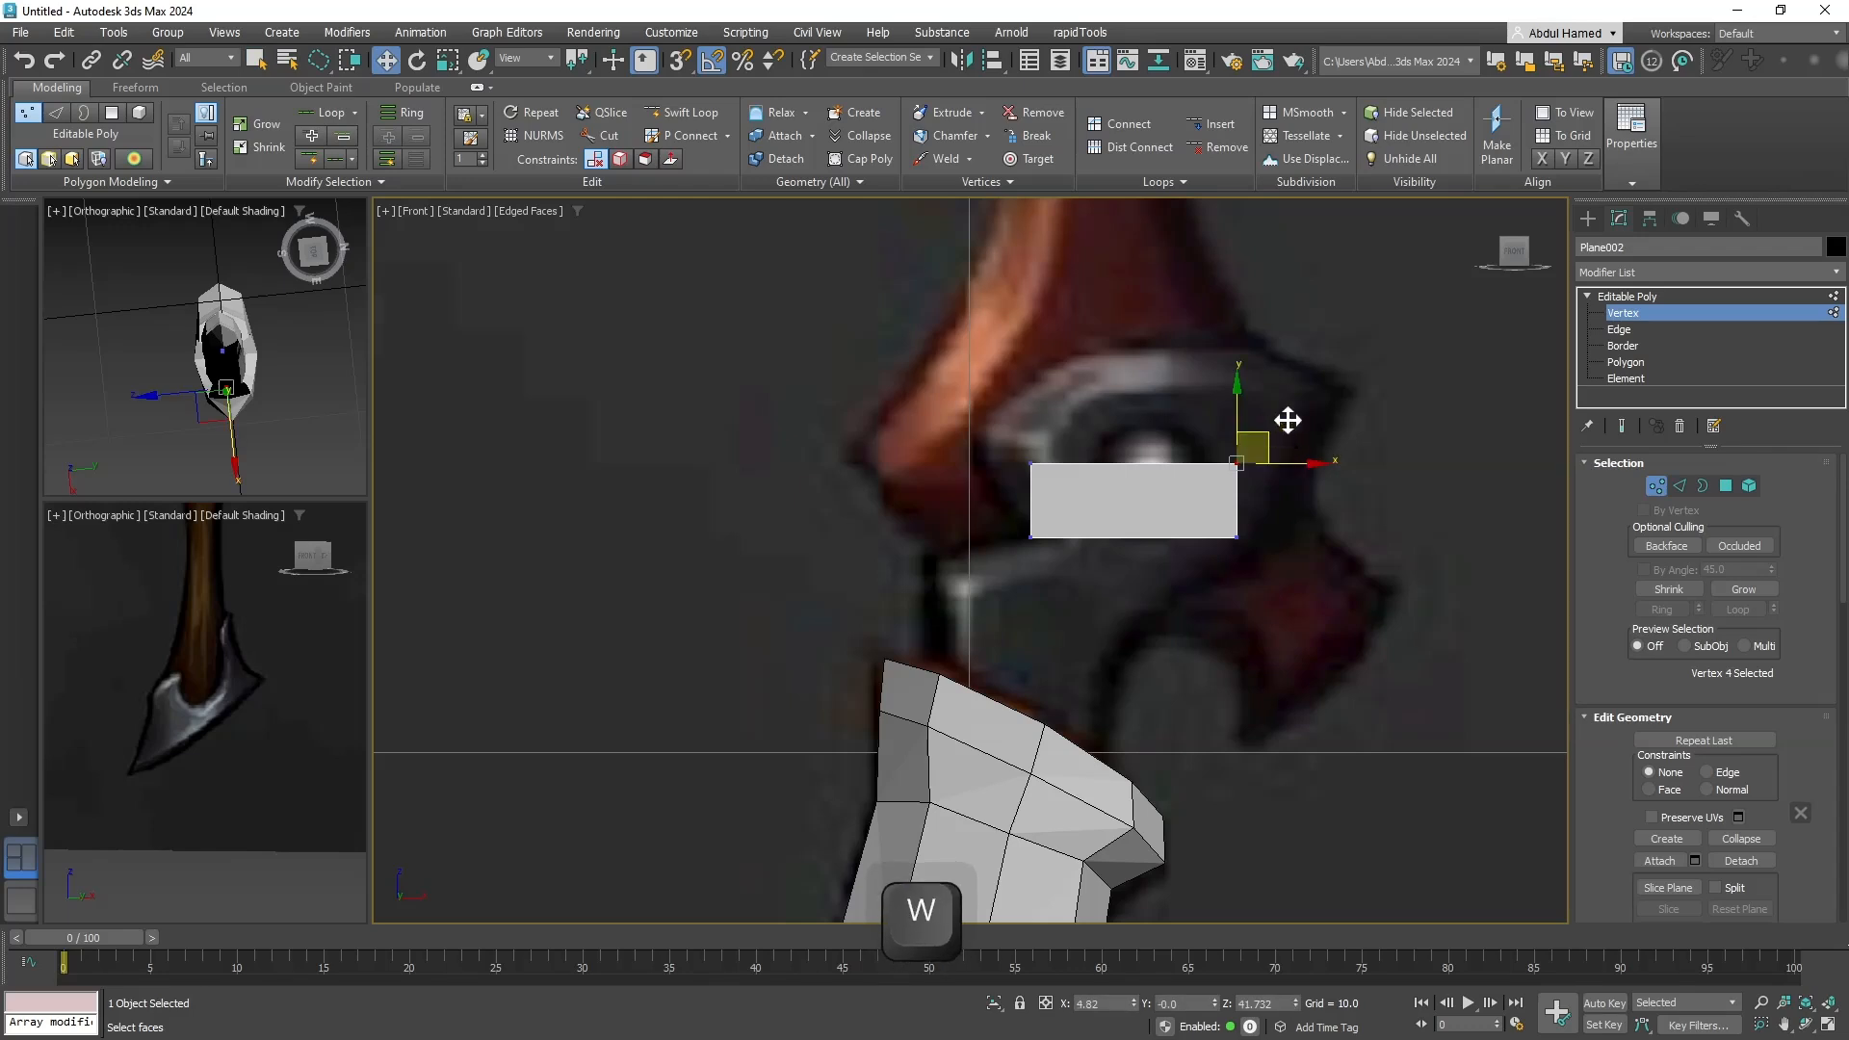
pyautogui.moveTo(1280, 419); pyautogui.dragTo(1374, 392)
pyautogui.click(1030, 463)
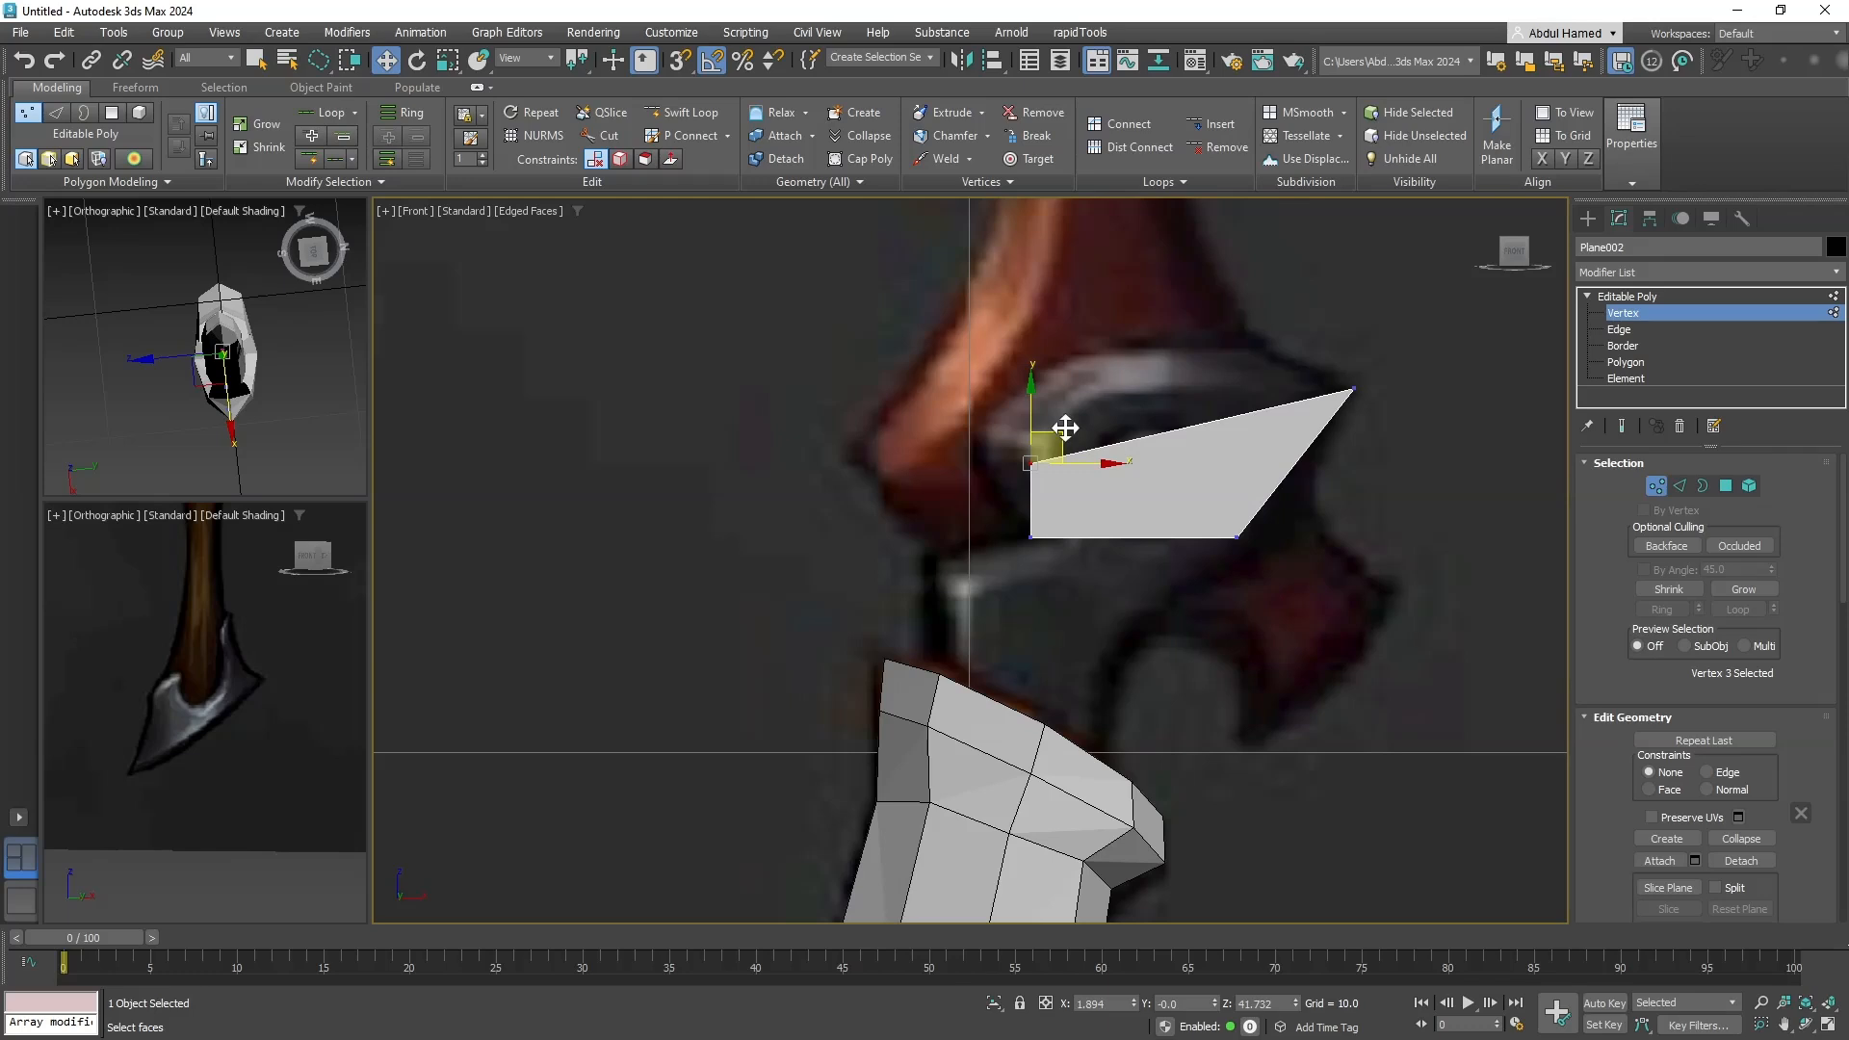
pyautogui.moveTo(1057, 430); pyautogui.dragTo(1009, 394)
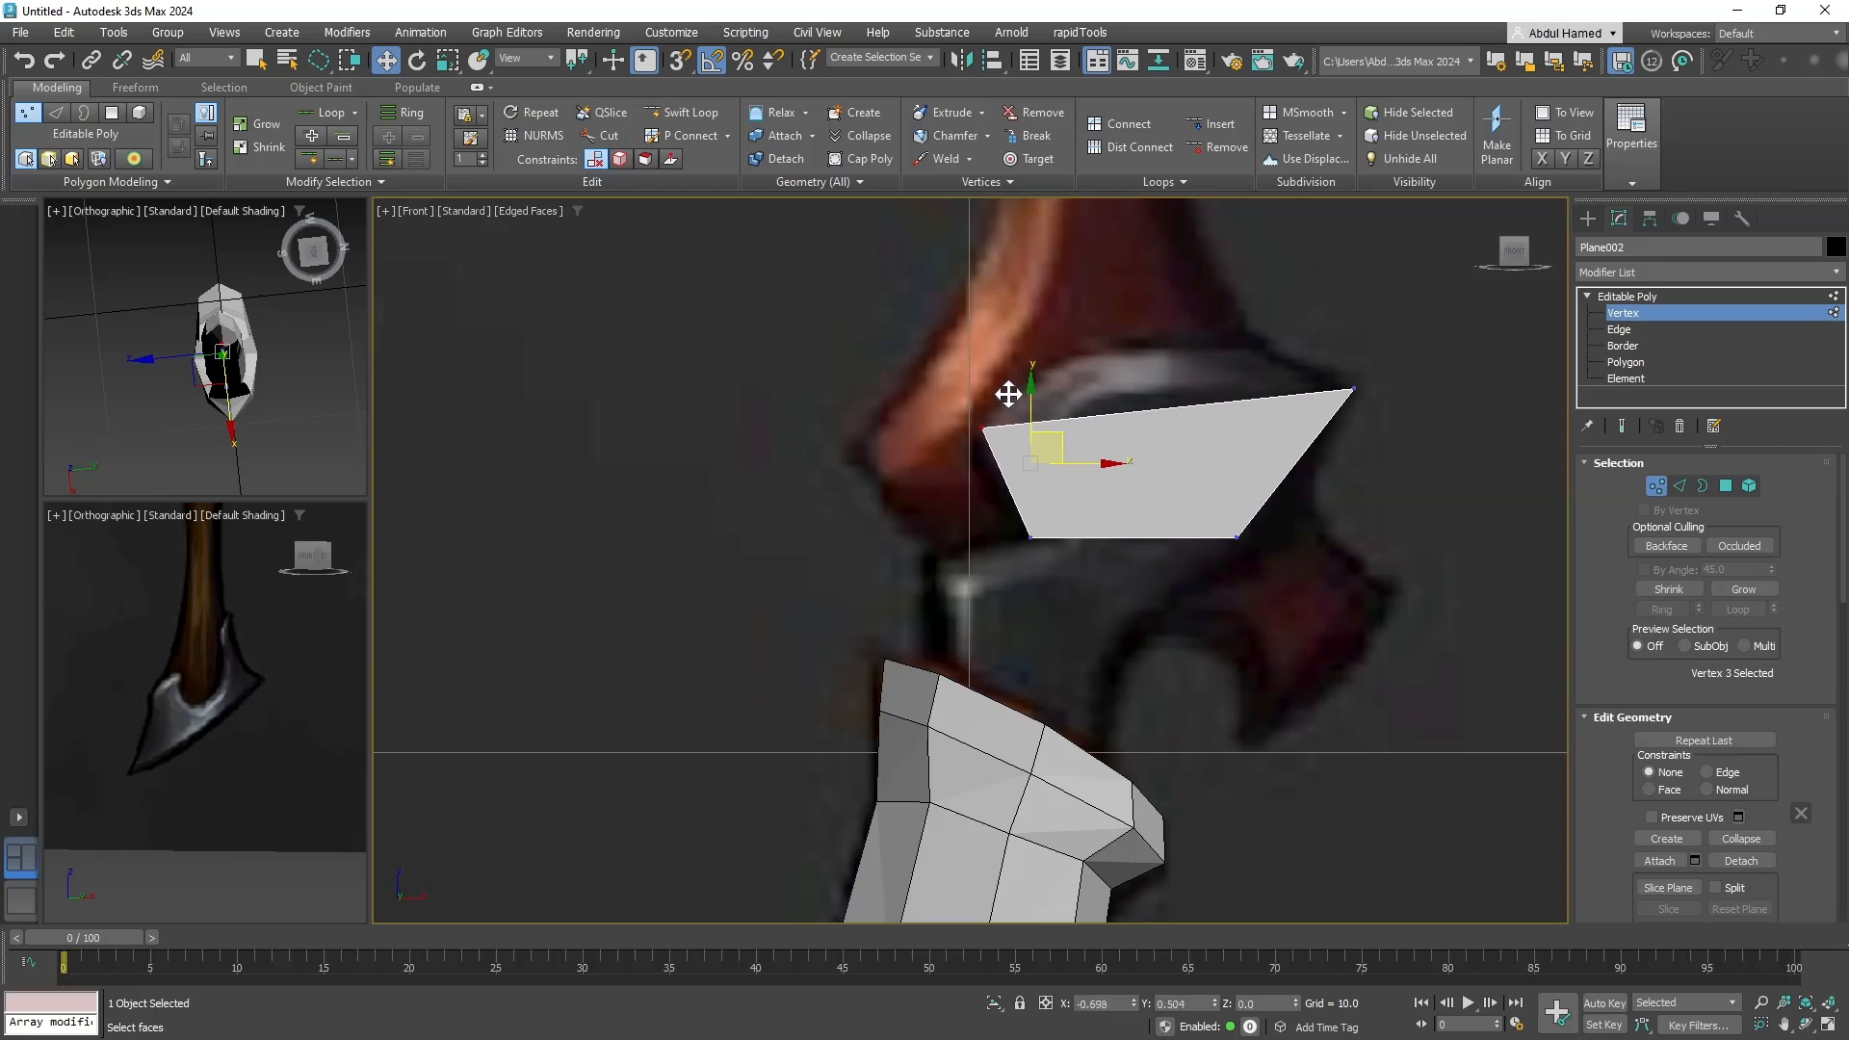
pyautogui.moveTo(1009, 393); pyautogui.dragTo(1007, 394)
# Add a vertical Swift Loop through the middle of the plane and move its upper vertex up-left onto the bracket's outline.
pyautogui.click(680, 112)
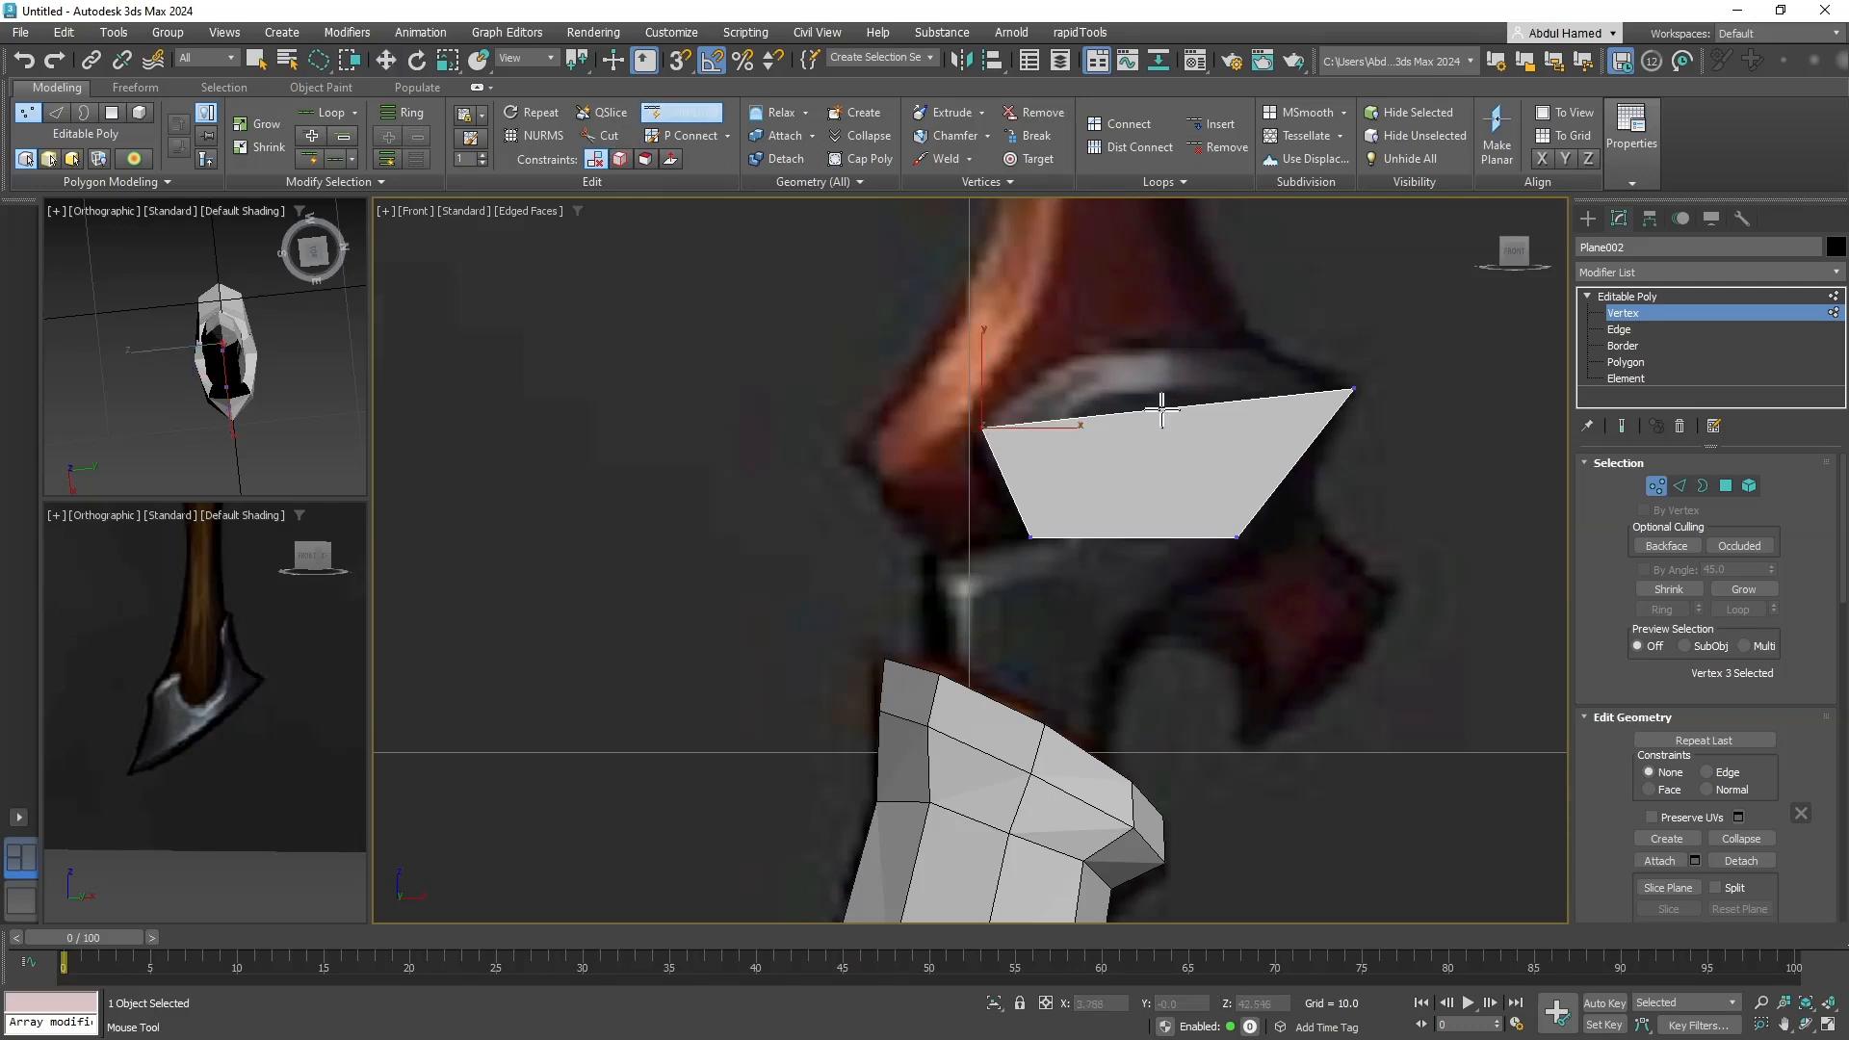
pyautogui.click(1167, 428)
pyautogui.press('q')
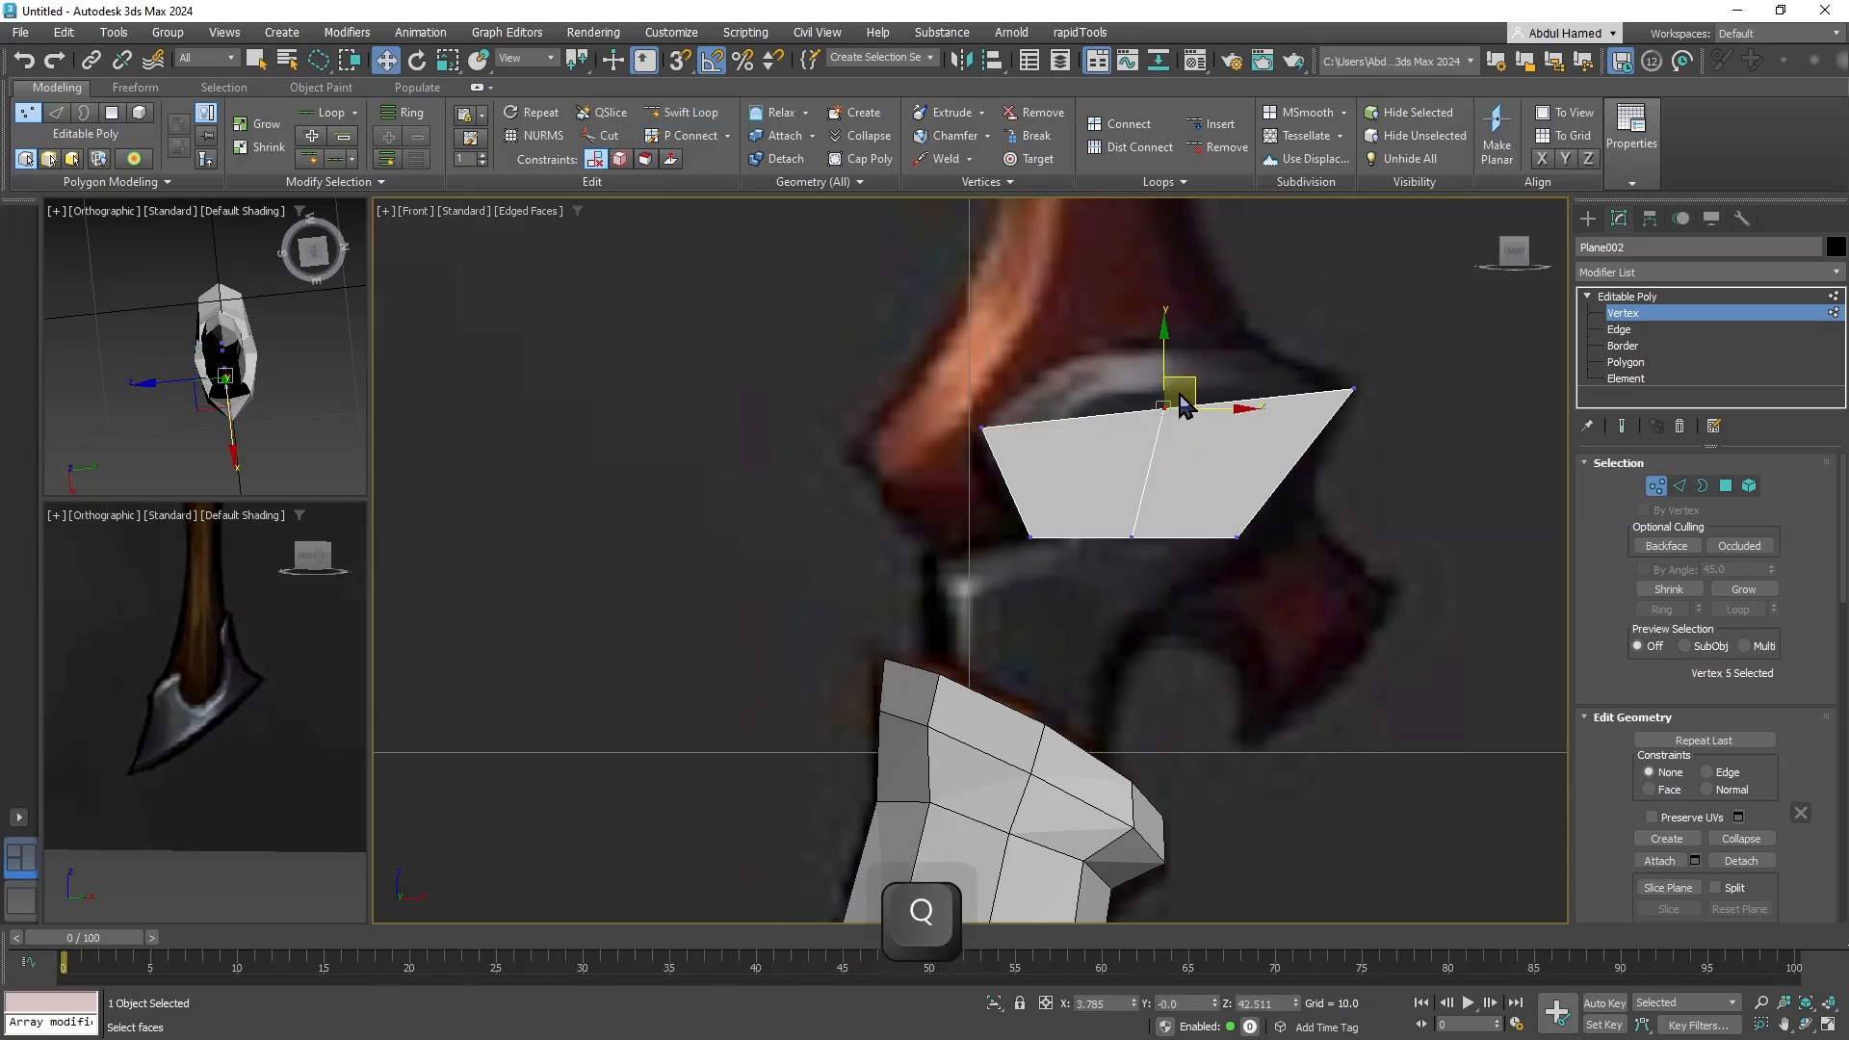
pyautogui.press('w')
pyautogui.moveTo(1185, 374); pyautogui.dragTo(1085, 322)
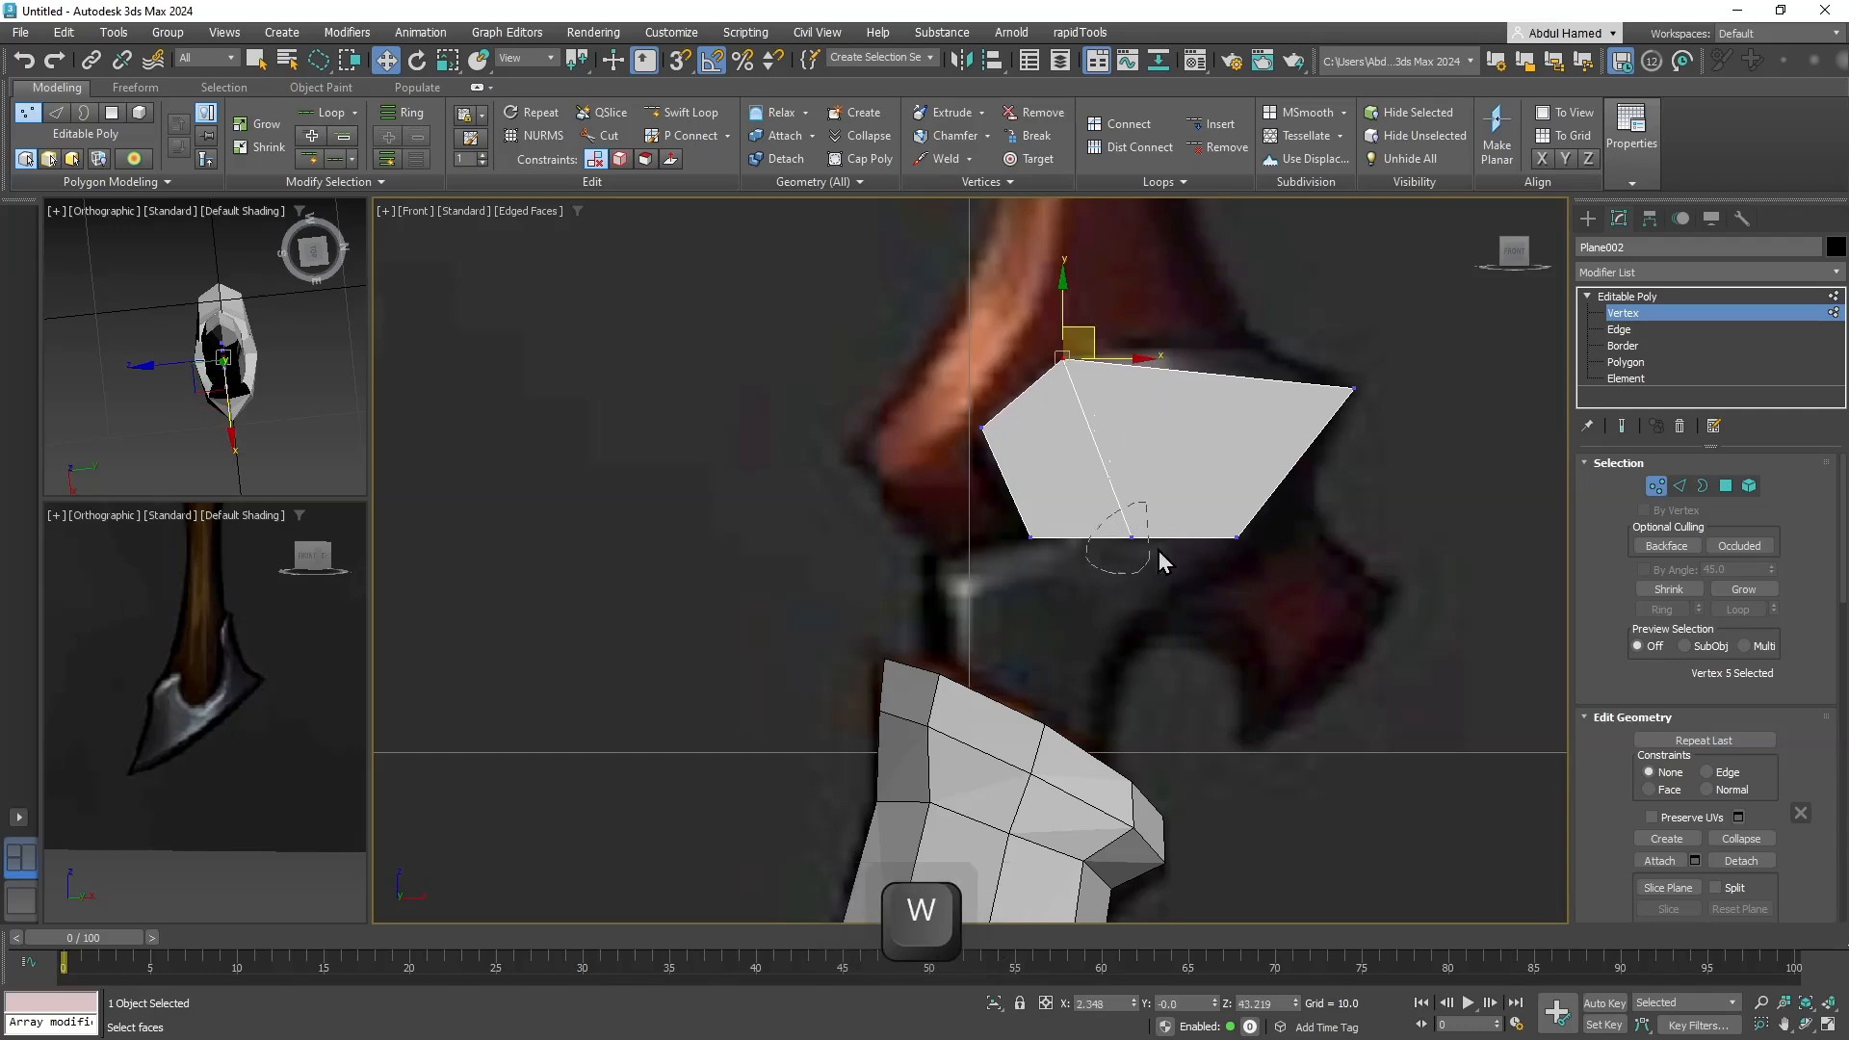
# Make the plane see-through, then shift the loop's lower vertex left to about X 2.57 and its upper vertex slightly down-left.
pyautogui.click(1135, 533)
pyautogui.hotkey('alt', 'x')
pyautogui.moveTo(1177, 508); pyautogui.dragTo(1094, 559, button='middle')
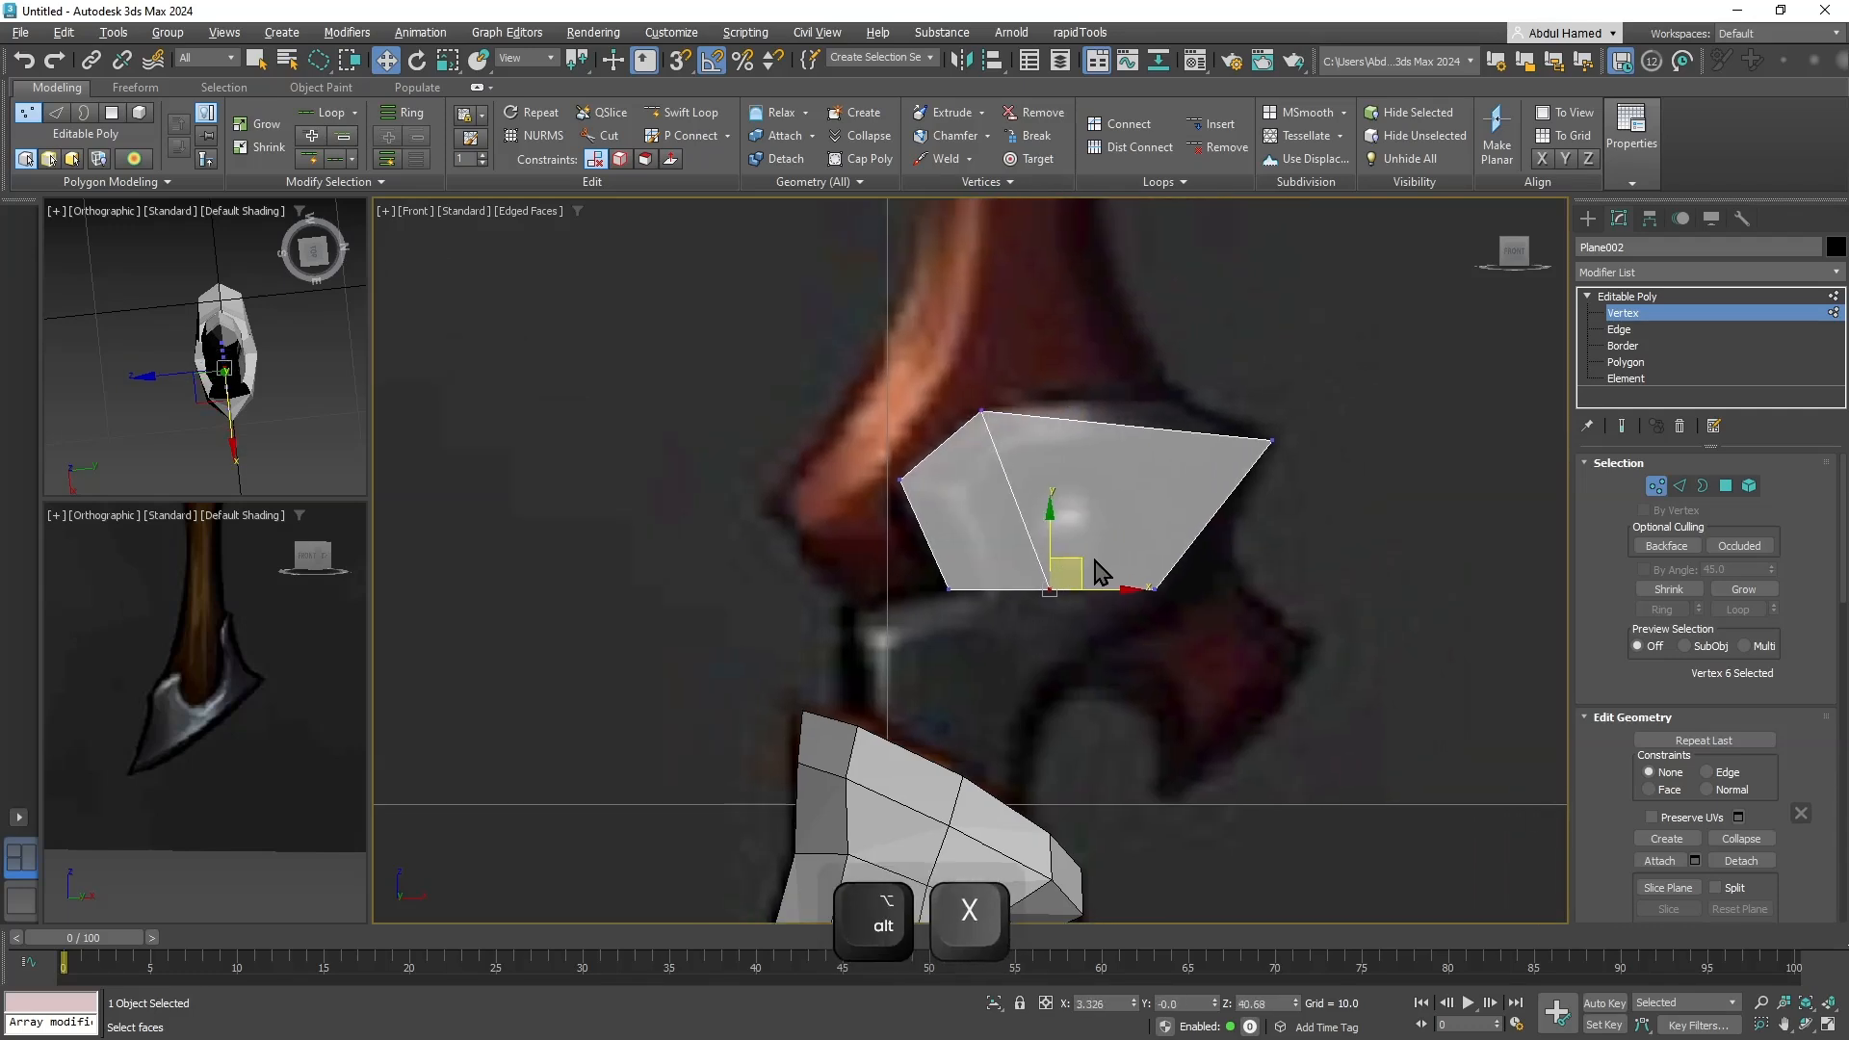
pyautogui.scroll(3, 1092, 559)
pyautogui.scroll(-3, 1063, 528)
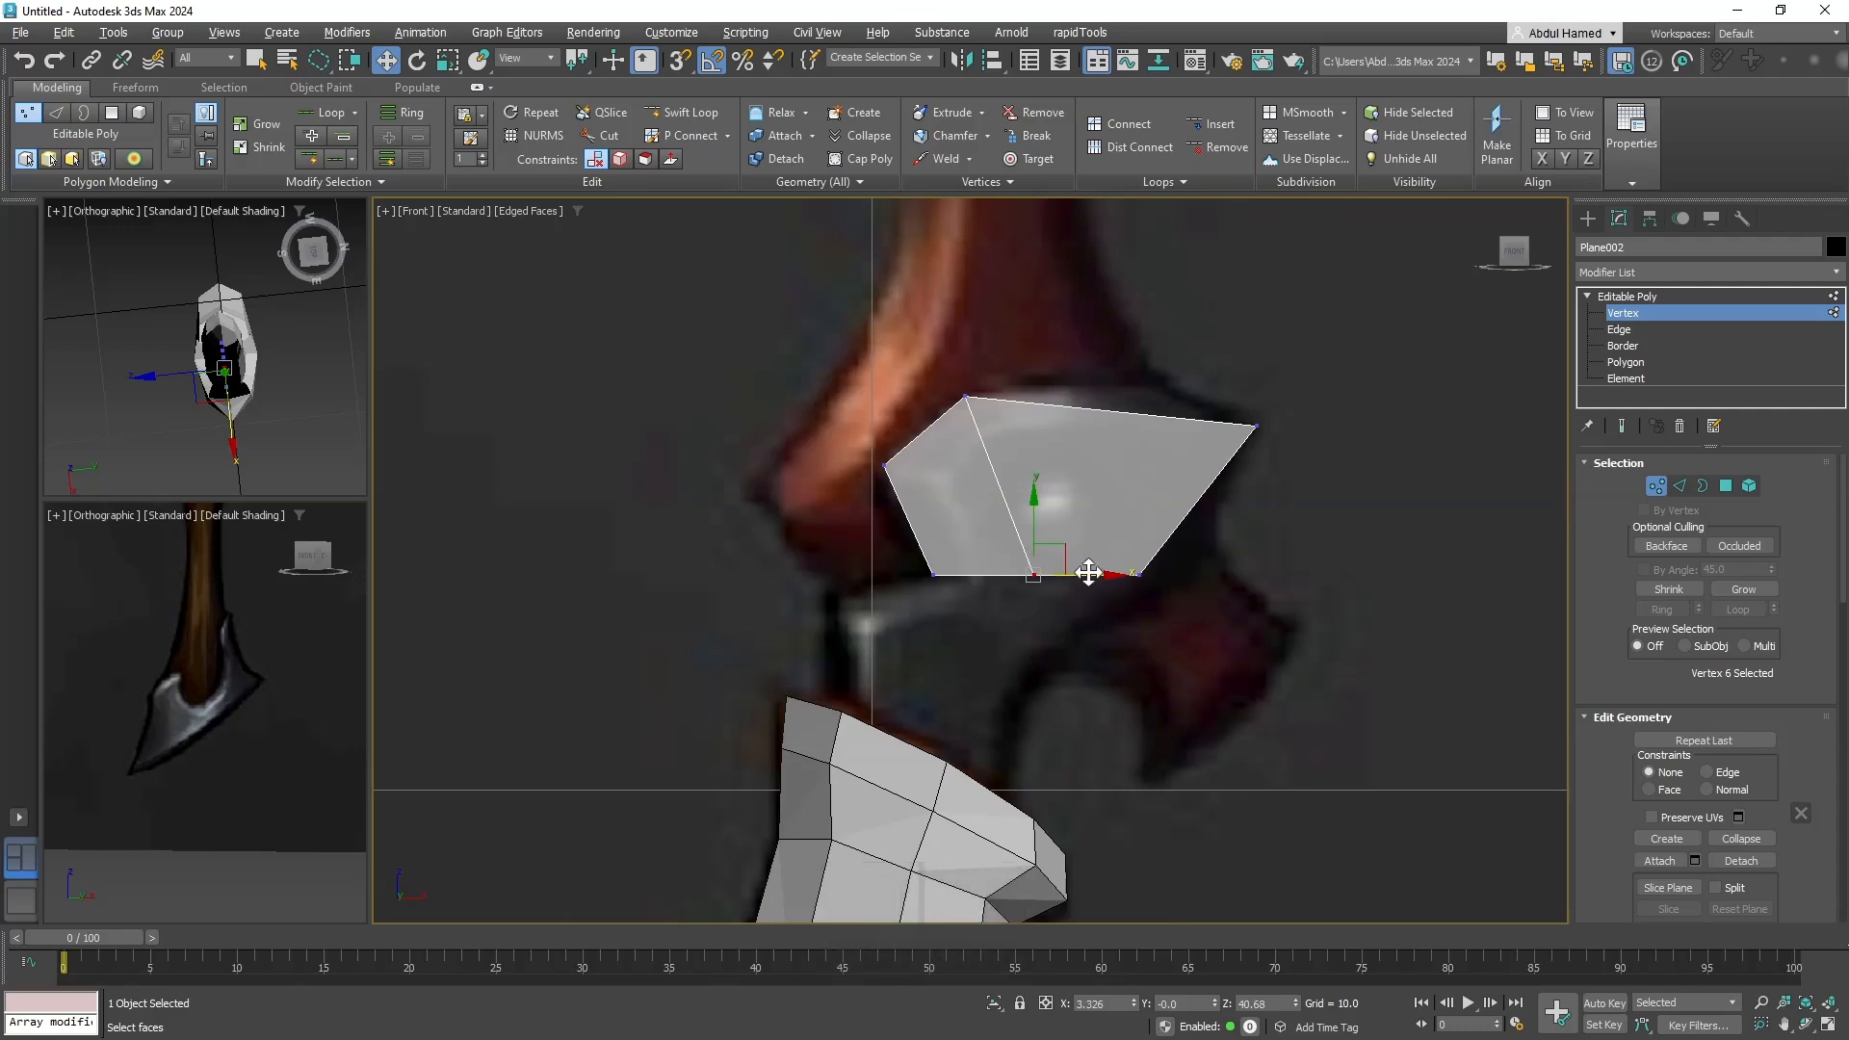
pyautogui.moveTo(1085, 574); pyautogui.dragTo(1035, 575)
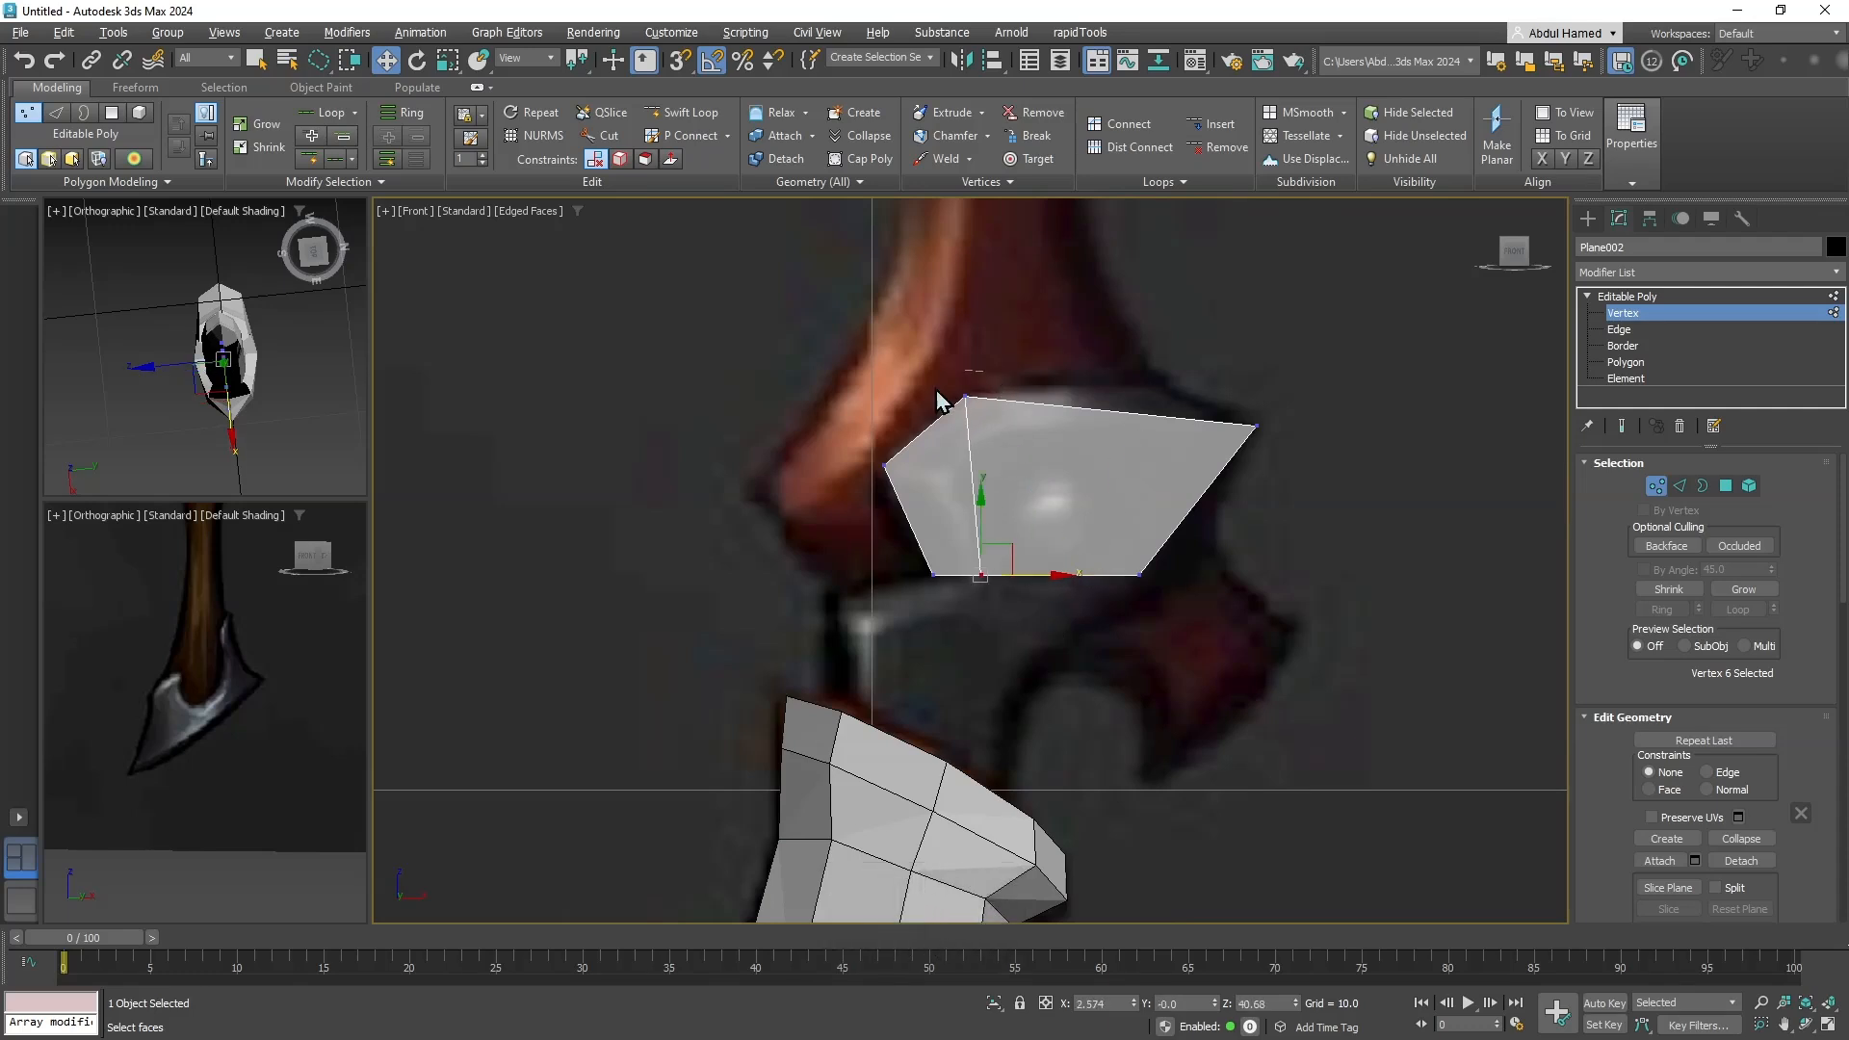
pyautogui.click(965, 396)
pyautogui.moveTo(976, 370); pyautogui.dragTo(964, 382)
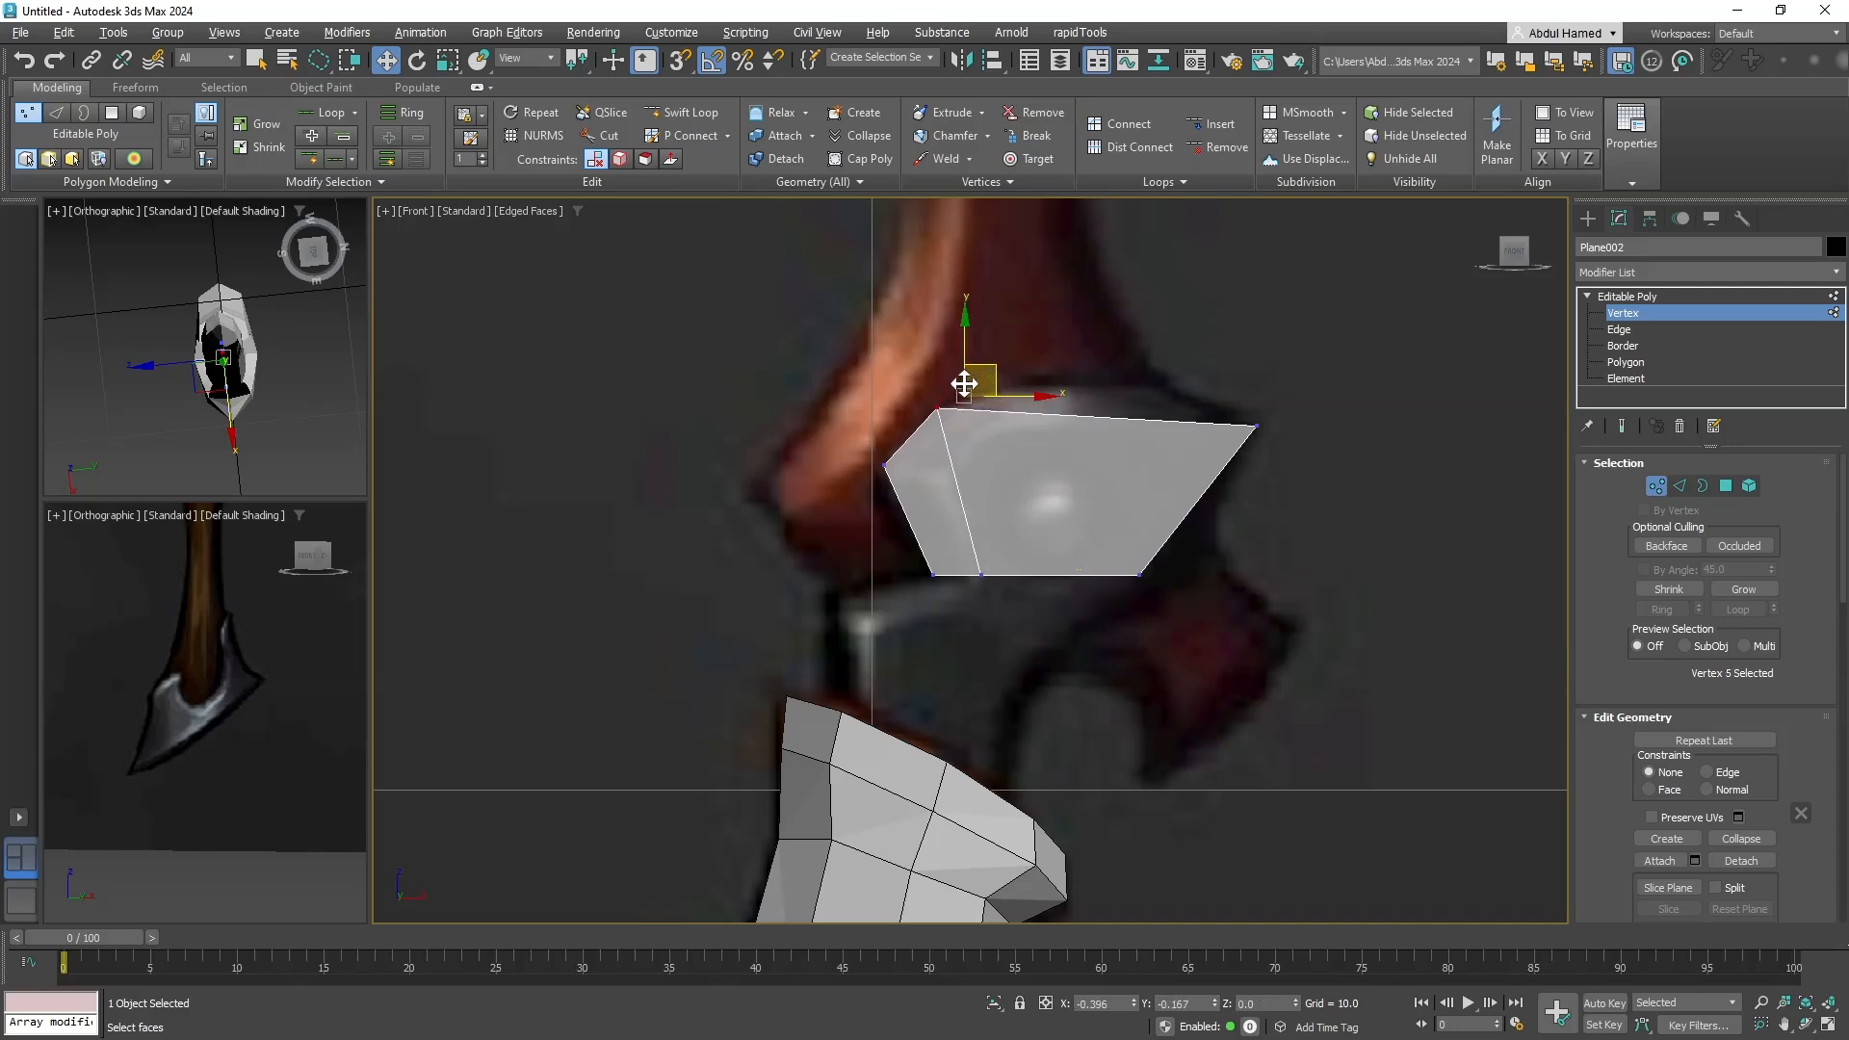
# Add a second vertical Swift Loop on the plane's right part and raise its upper vertex to the bracket's top edge.
pyautogui.click(681, 113)
pyautogui.click(1120, 441)
pyautogui.press('q')
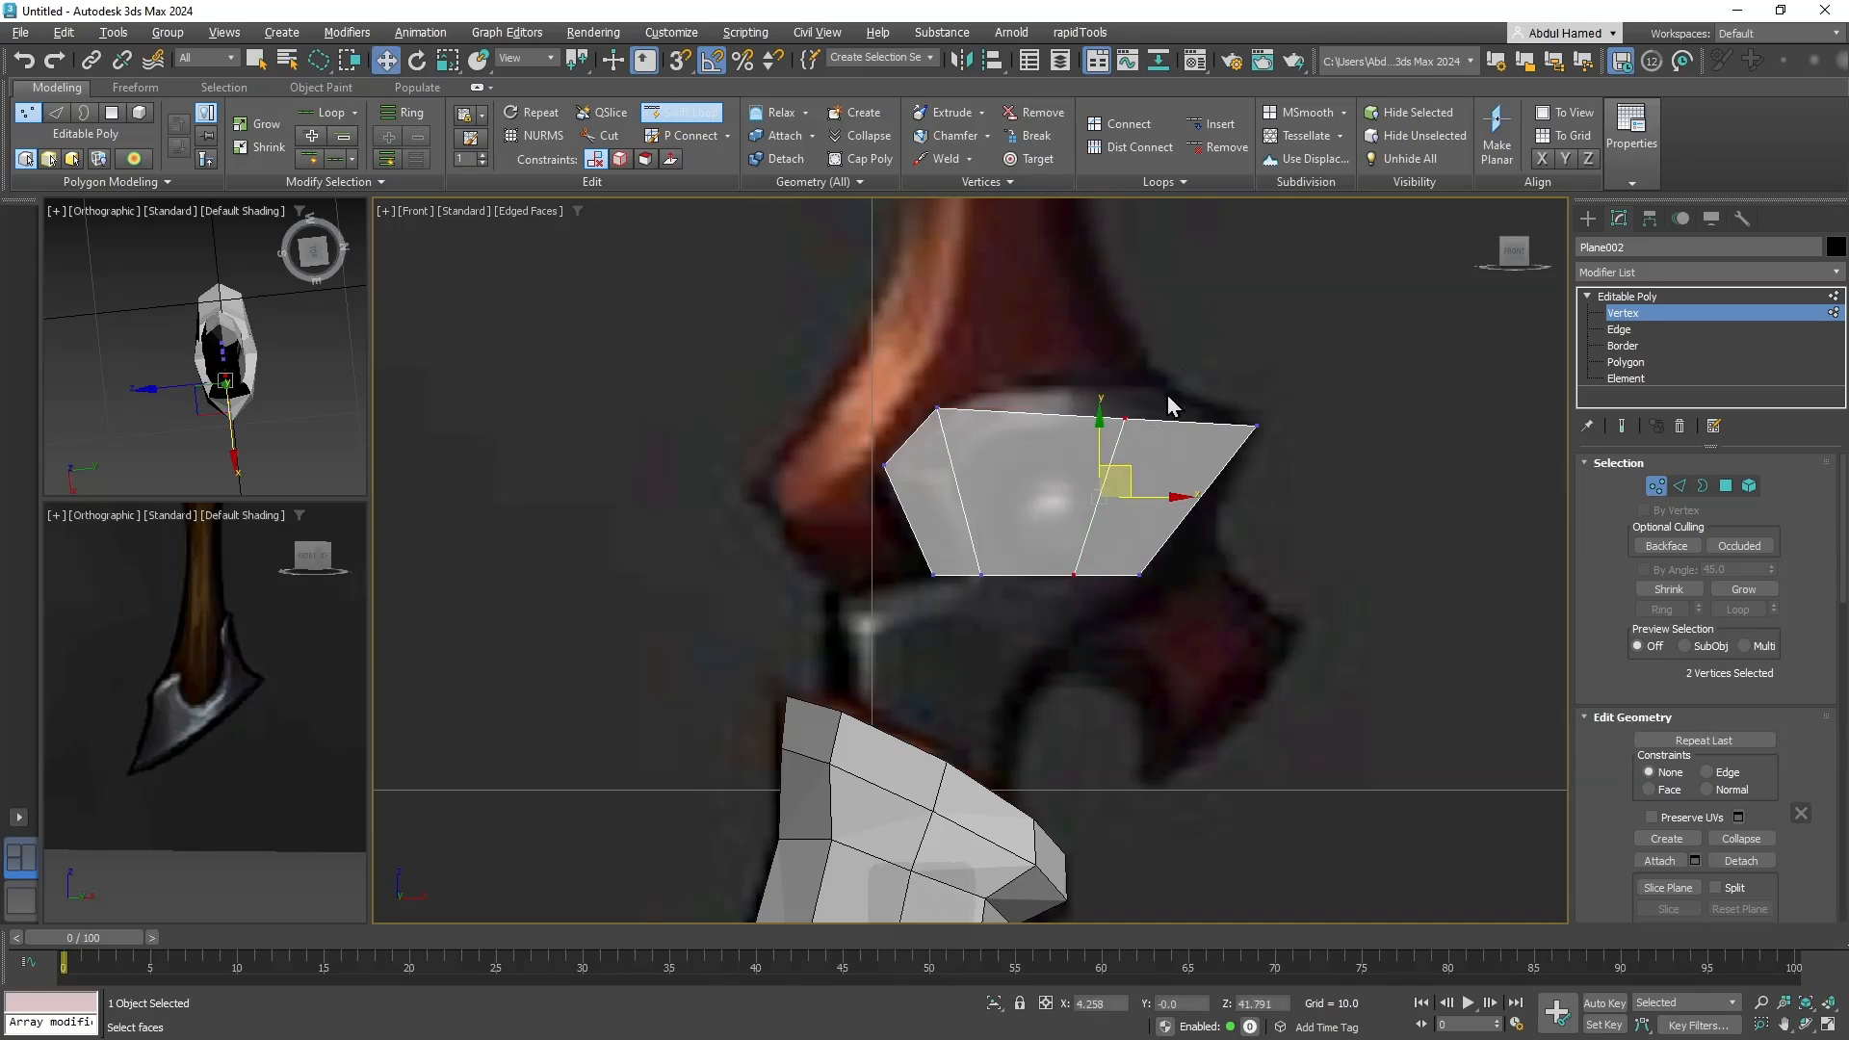
pyautogui.moveTo(1141, 414); pyautogui.dragTo(1144, 383)
pyautogui.press('w')
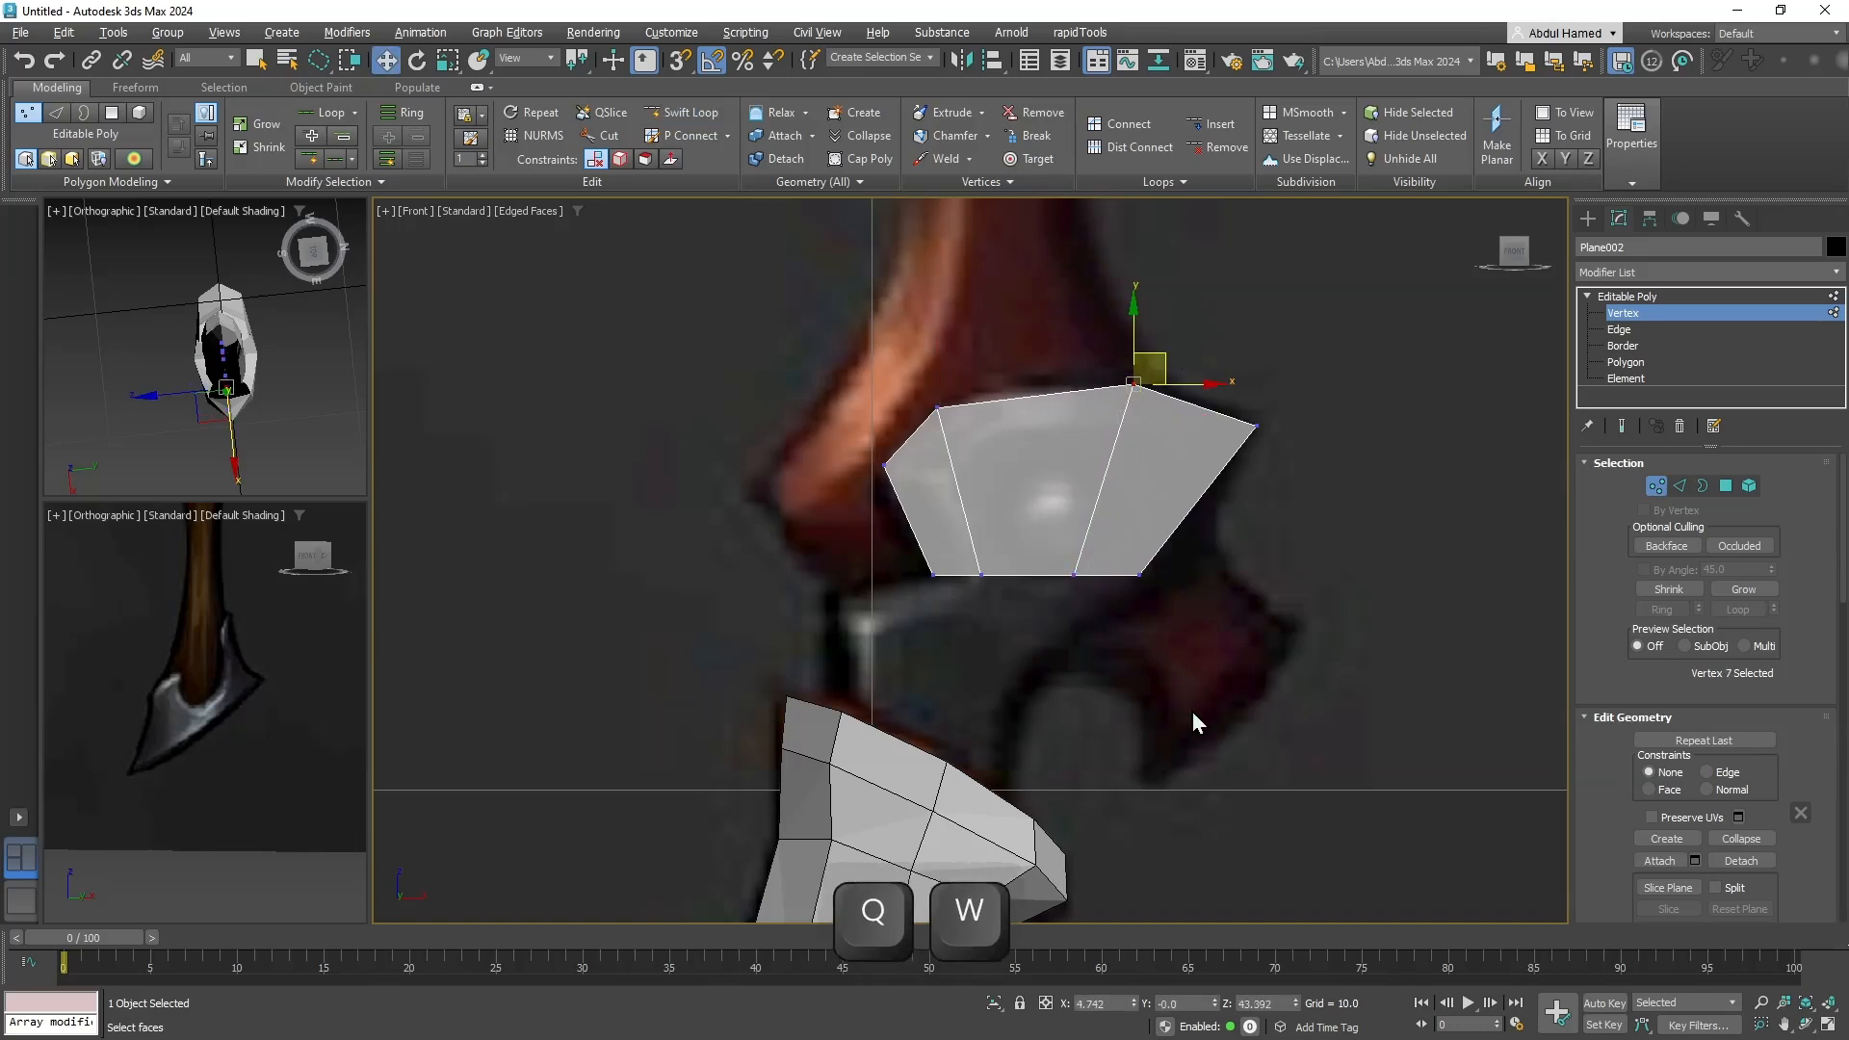
# Add a horizontal Swift Loop across the lower part of the bracket plane.
pyautogui.scroll(1, 1146, 606)
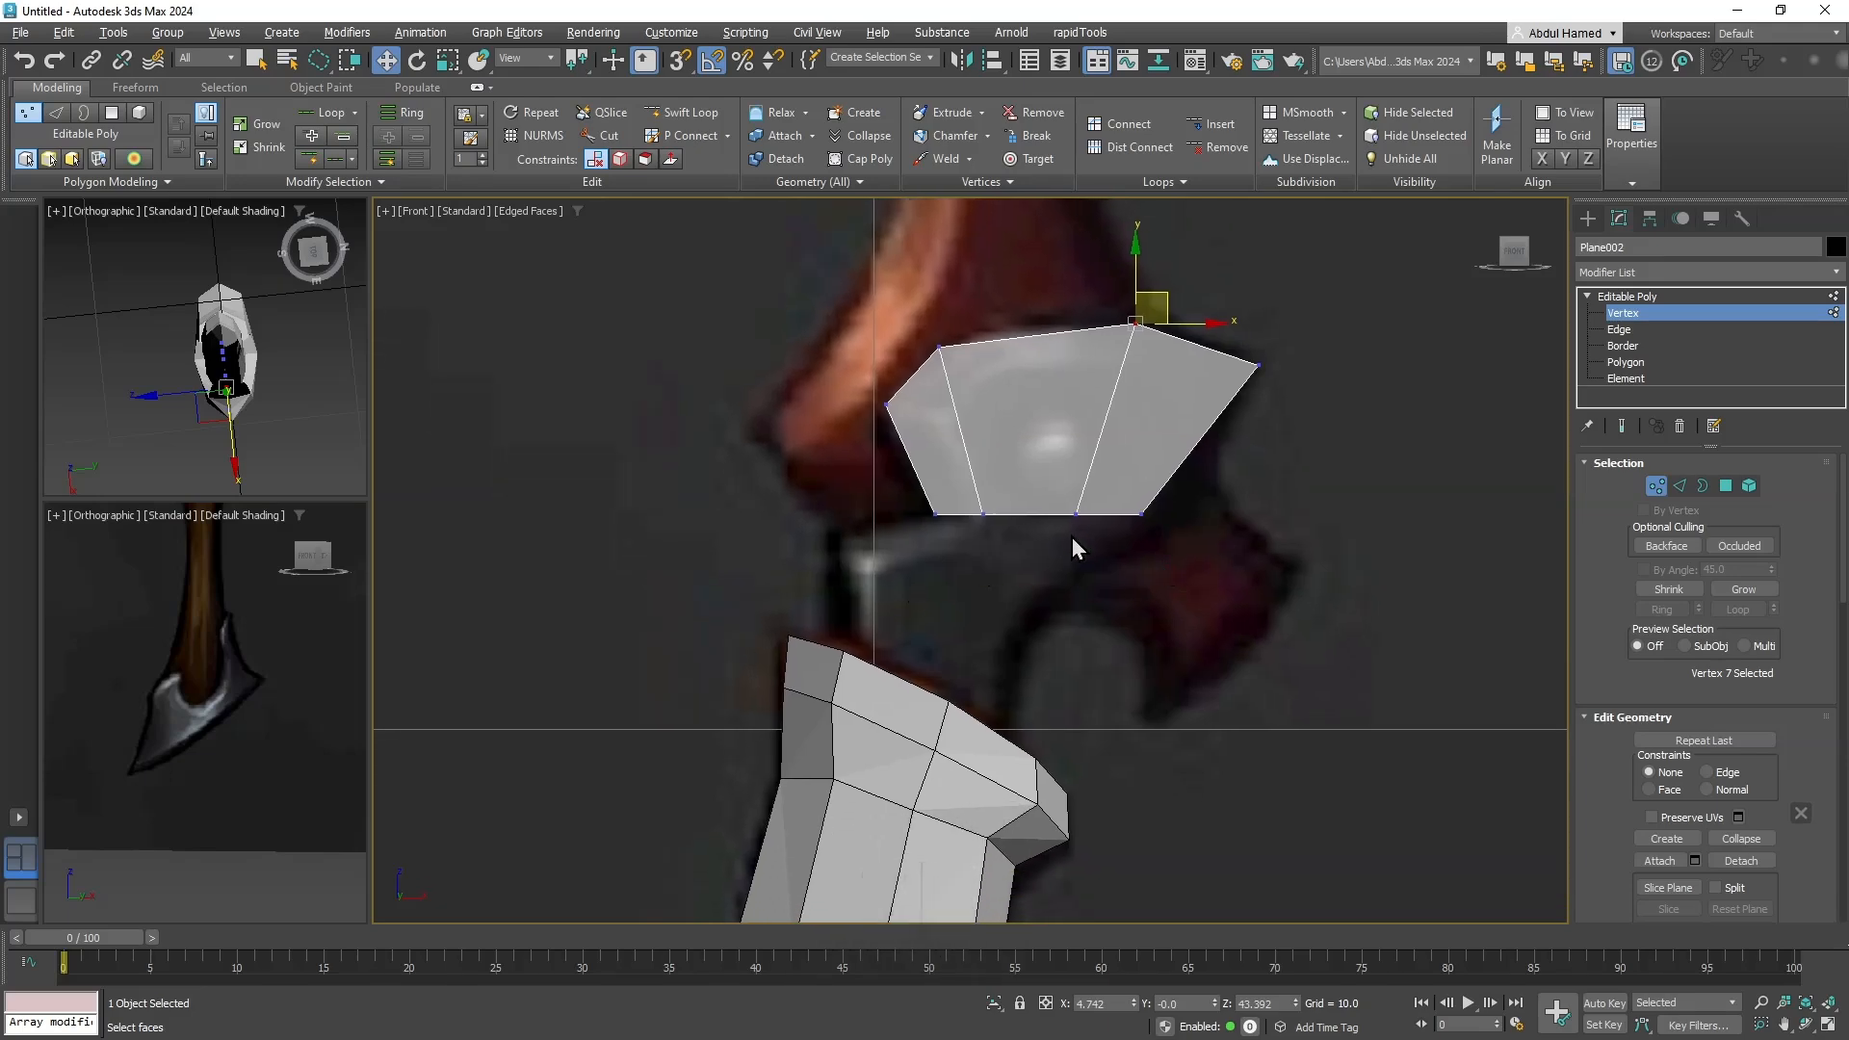
pyautogui.scroll(3, 1069, 538)
pyautogui.scroll(-3, 1059, 559)
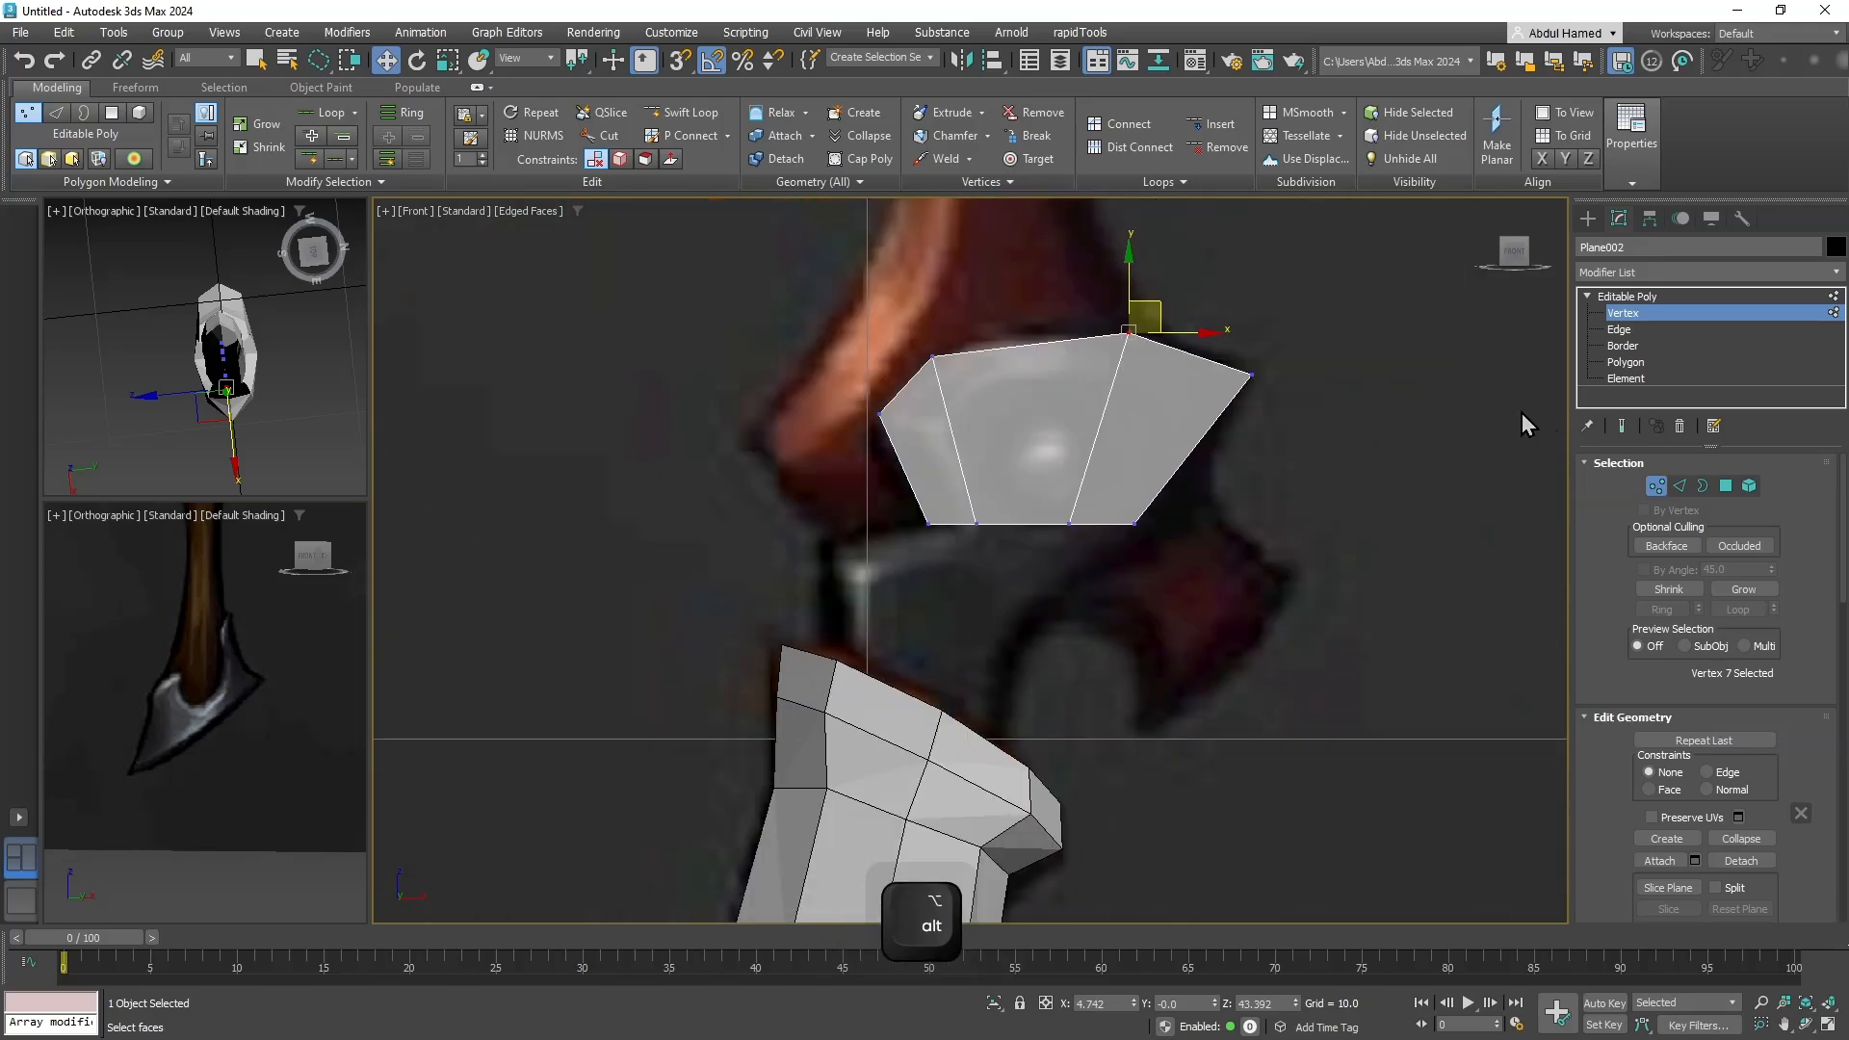
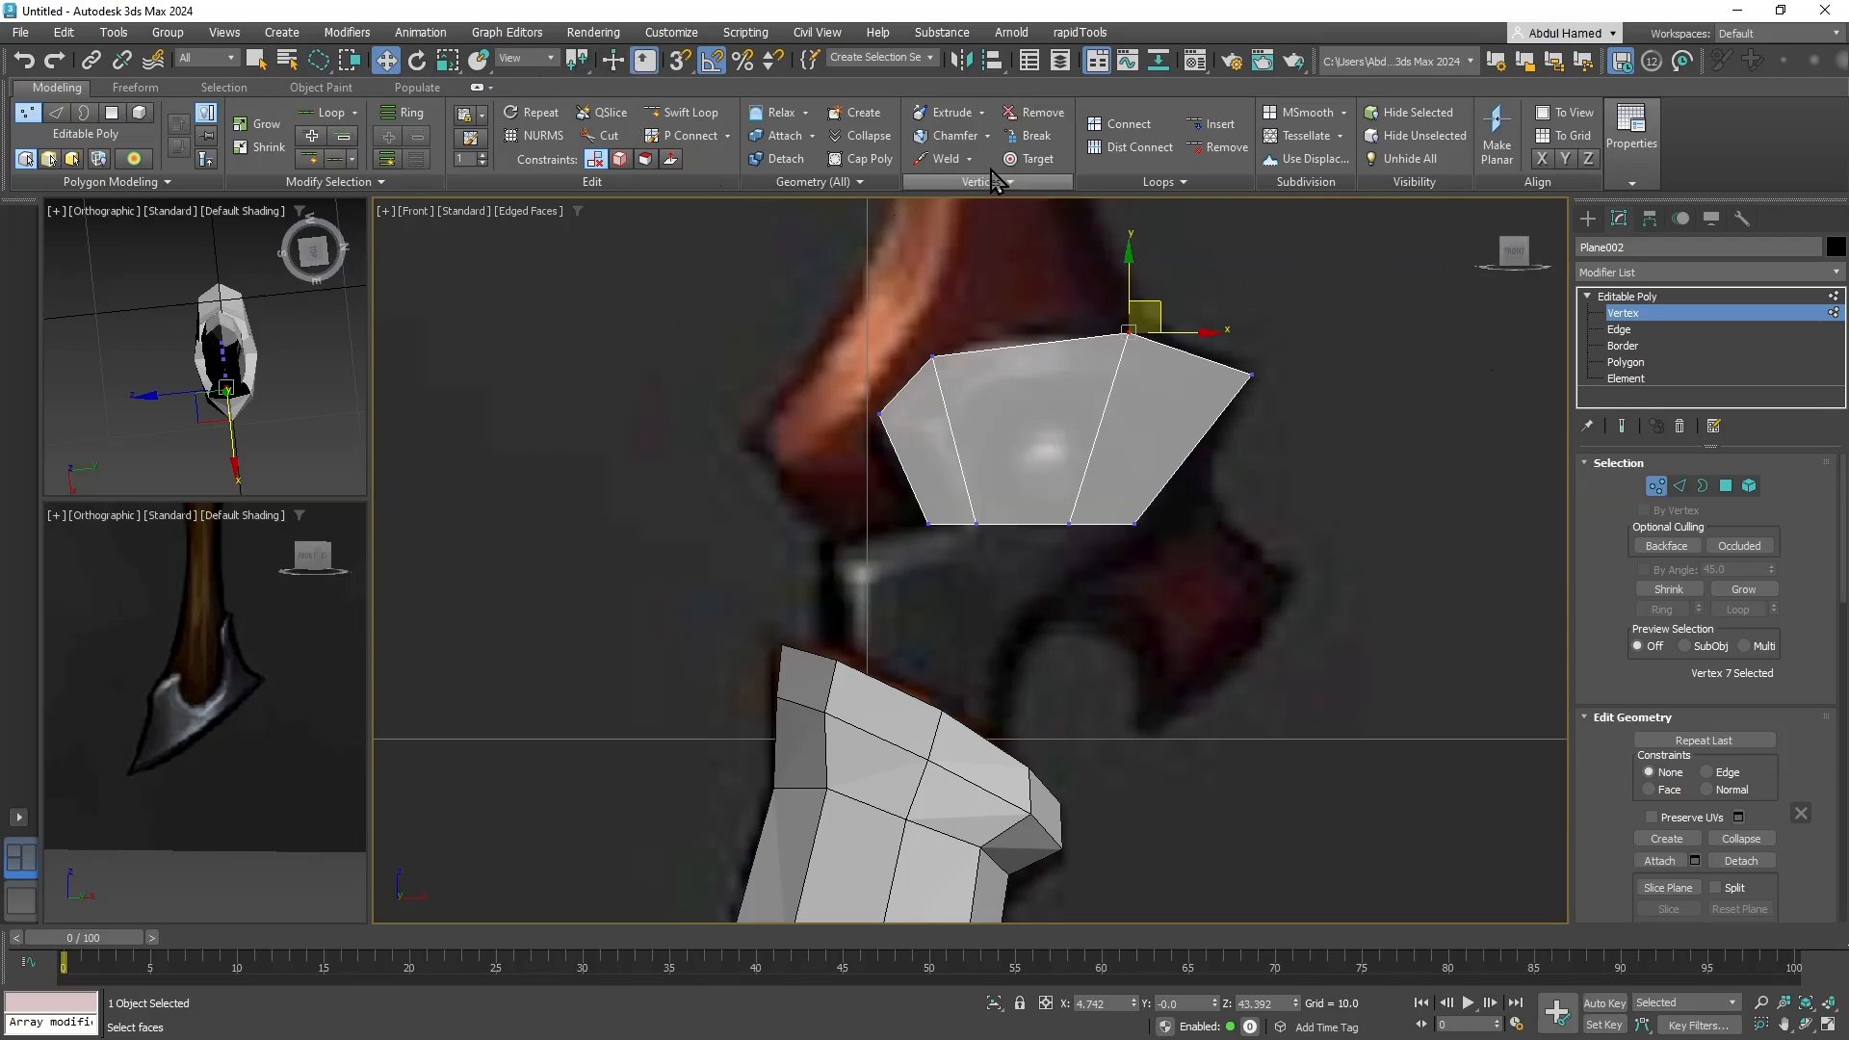
pyautogui.click(692, 114)
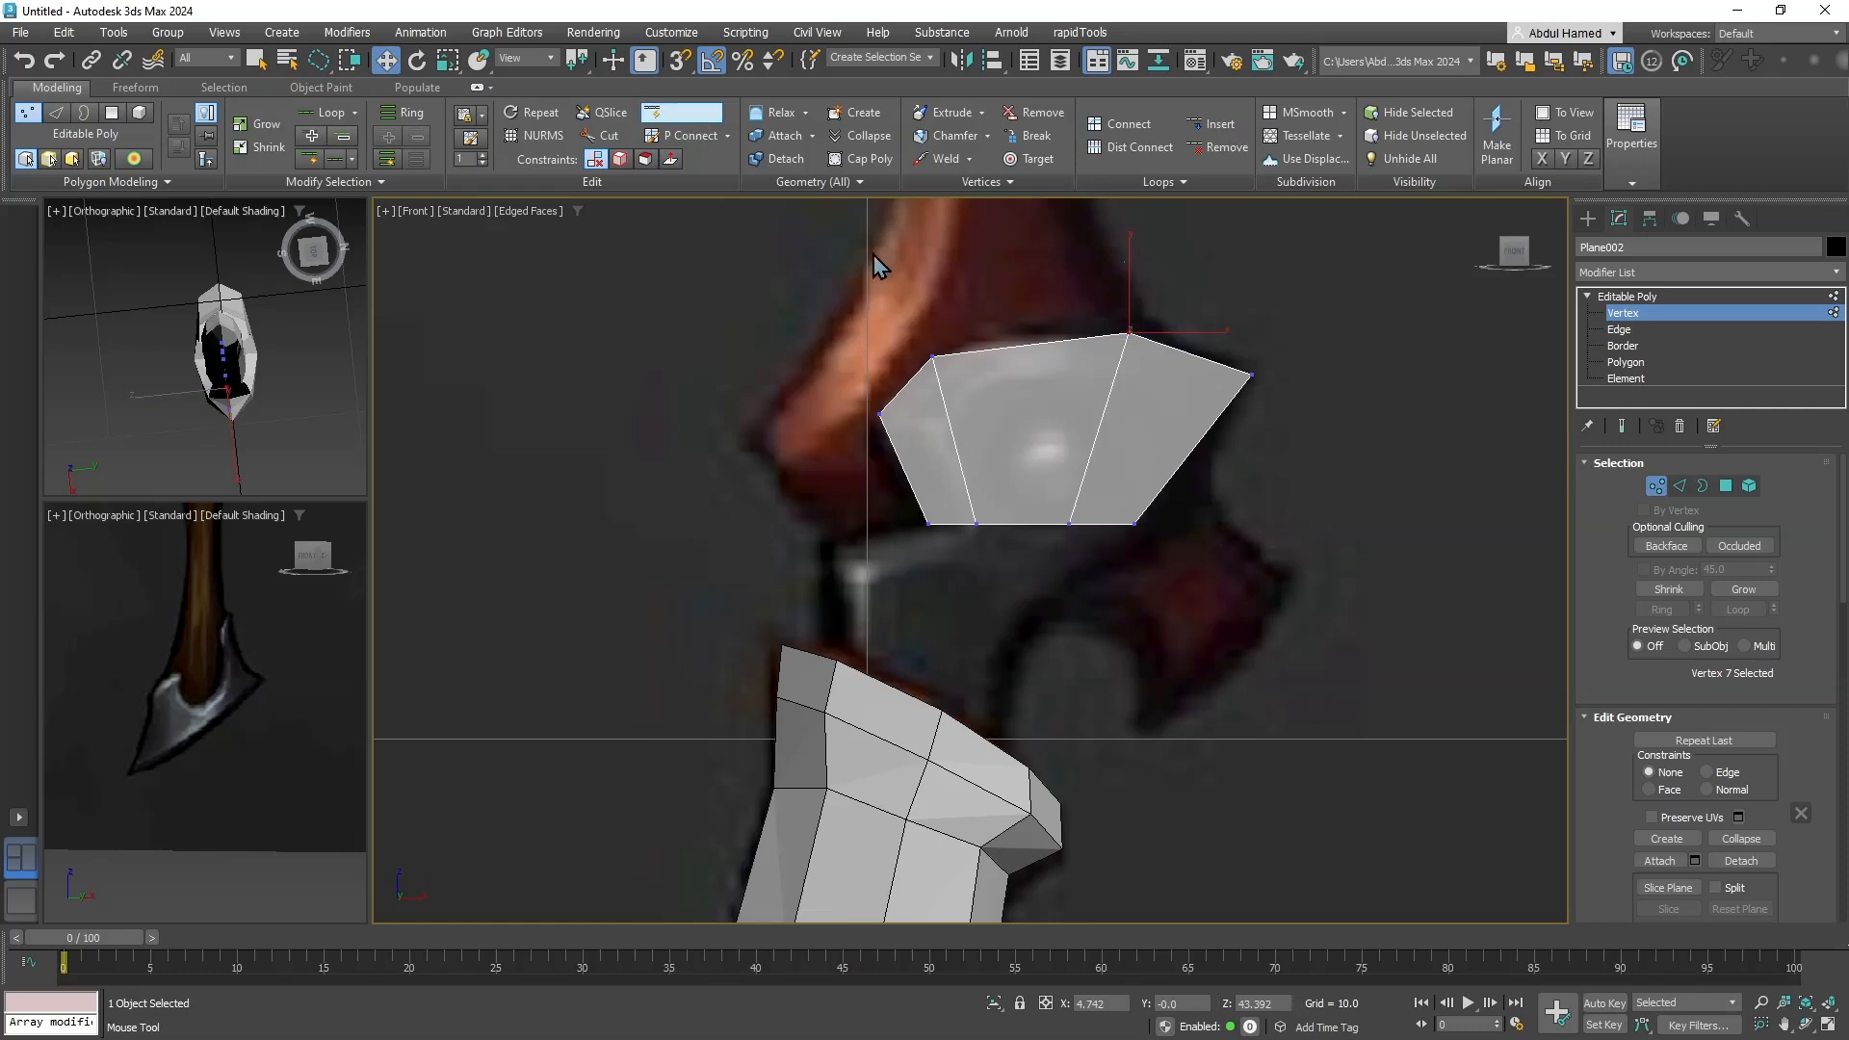
pyautogui.click(1175, 460)
pyautogui.press('q')
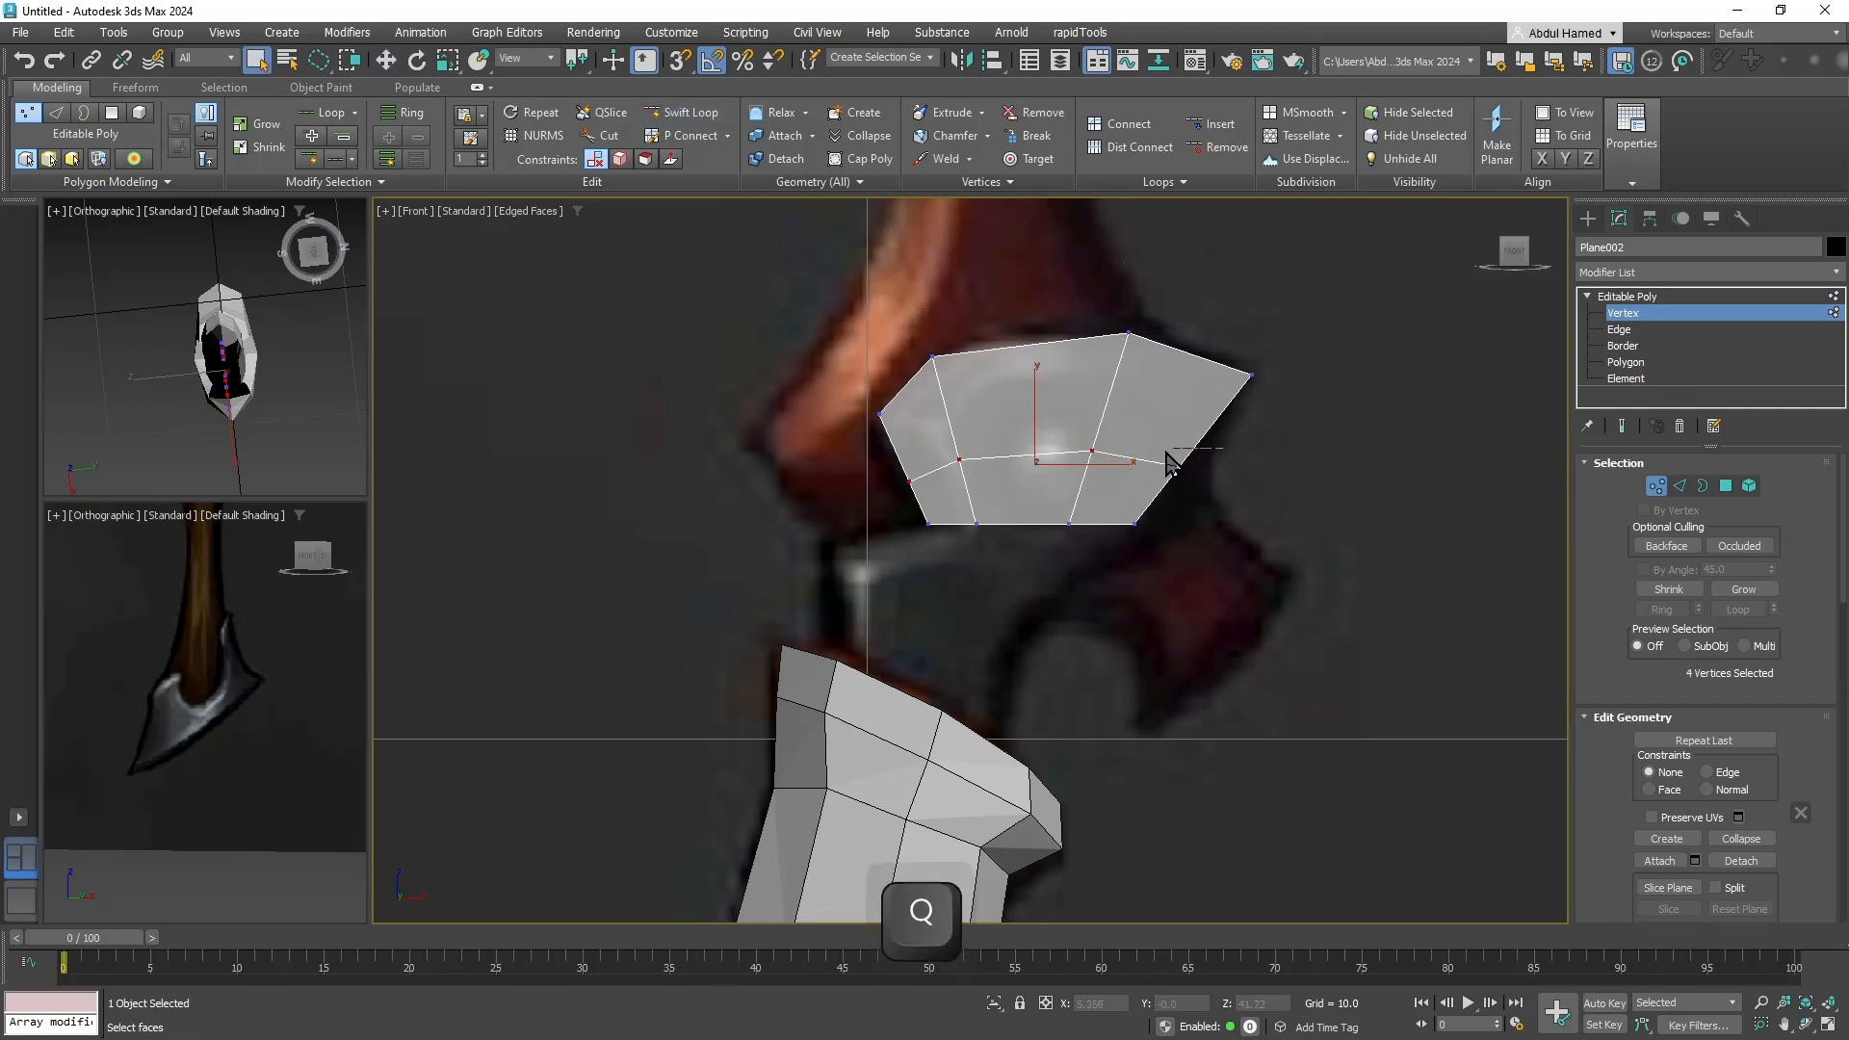
# Move the new loop's right end vertex and the plane's lower vertices down onto the reference bracket's outline, forming a slanted lower edge.
pyautogui.moveTo(1225, 481)
pyautogui.mouseDown()
pyautogui.moveTo(1223, 442)
pyautogui.moveTo(1244, 478)
pyautogui.moveTo(1123, 529)
pyautogui.moveTo(1088, 585)
pyautogui.mouseUp()
pyautogui.press('w')
pyautogui.click(1134, 524)
pyautogui.click(1067, 522)
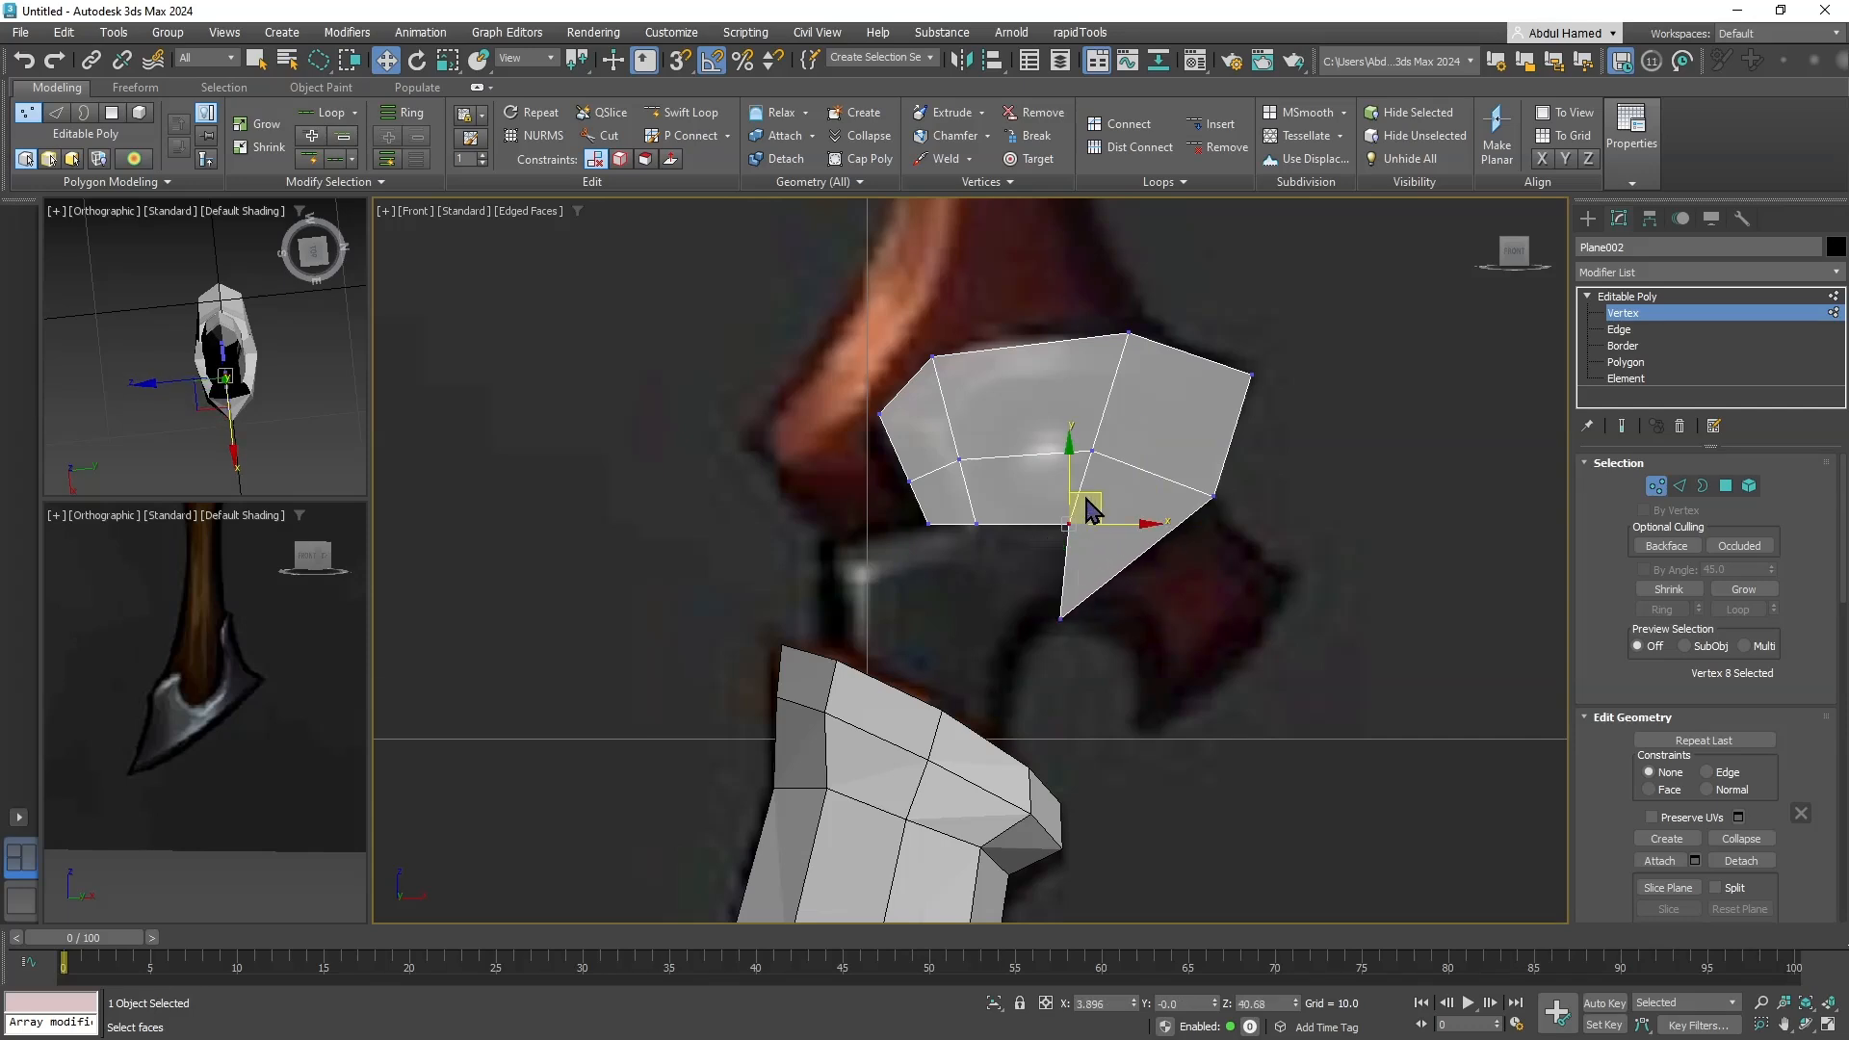
pyautogui.moveTo(1084, 495); pyautogui.dragTo(1036, 569)
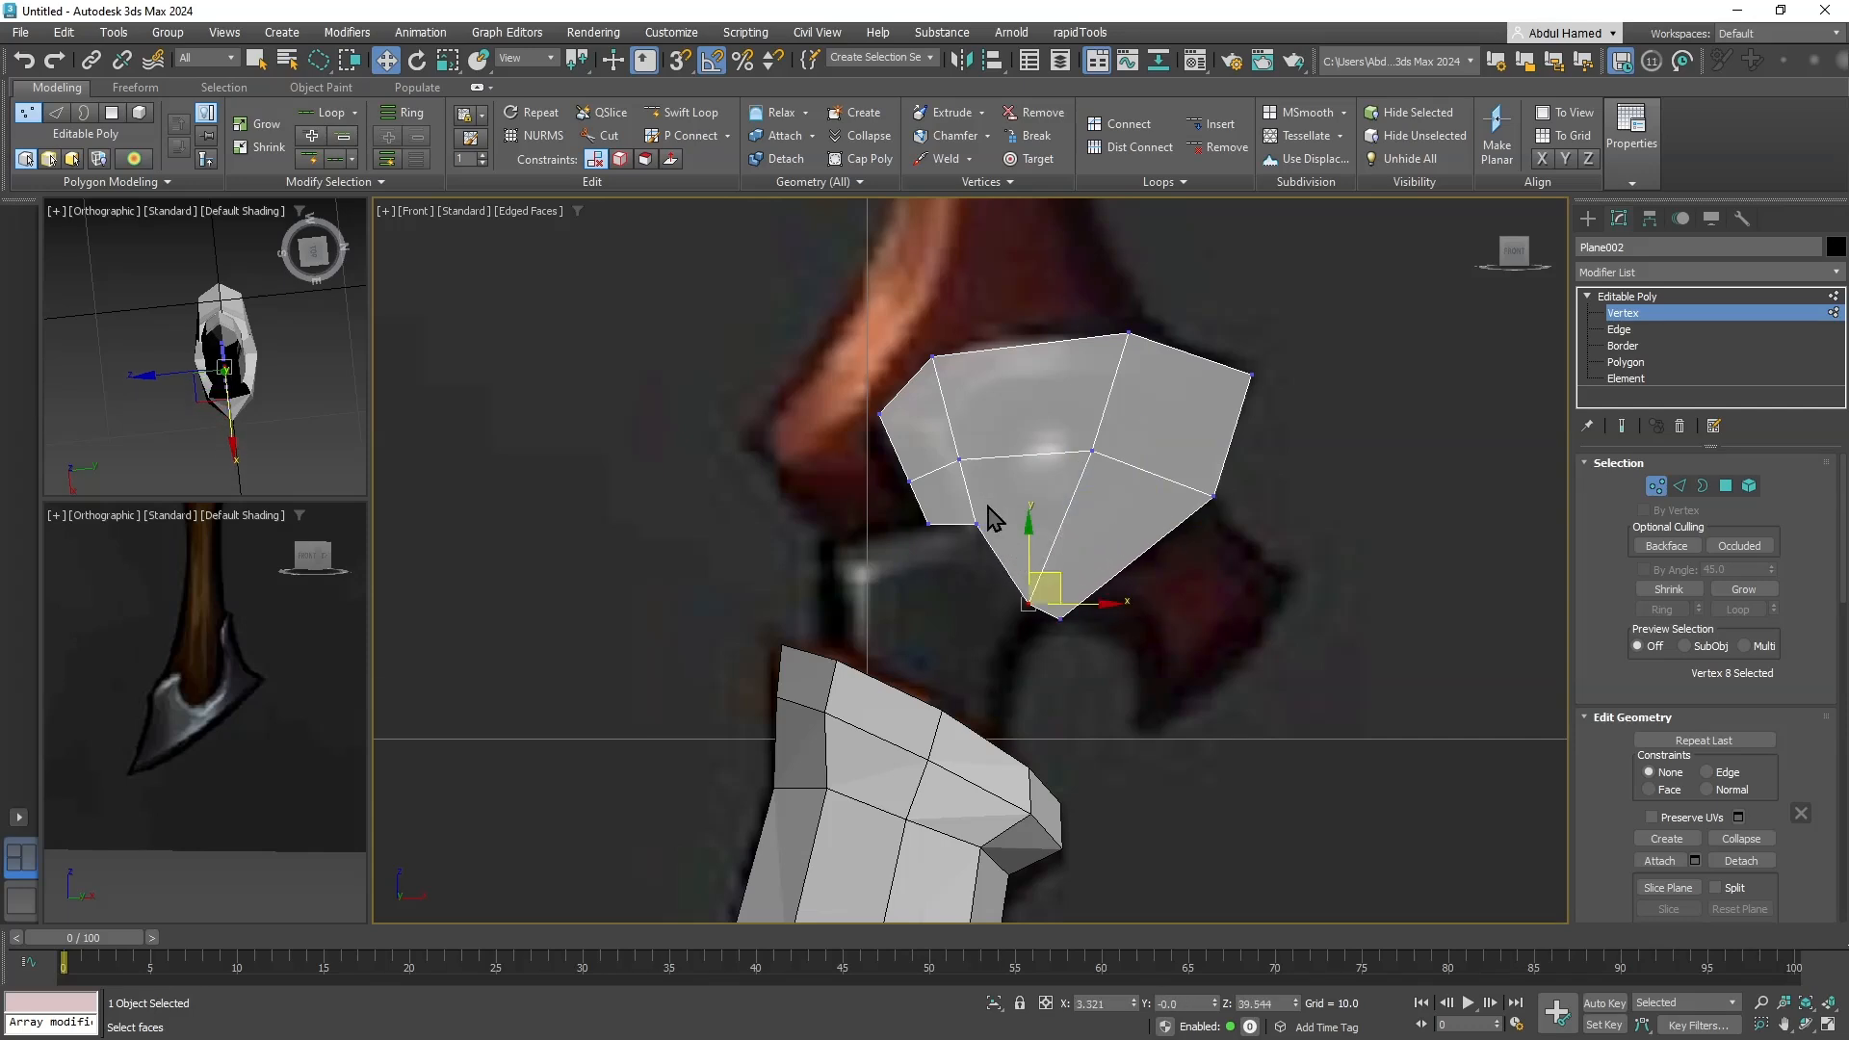
pyautogui.click(975, 525)
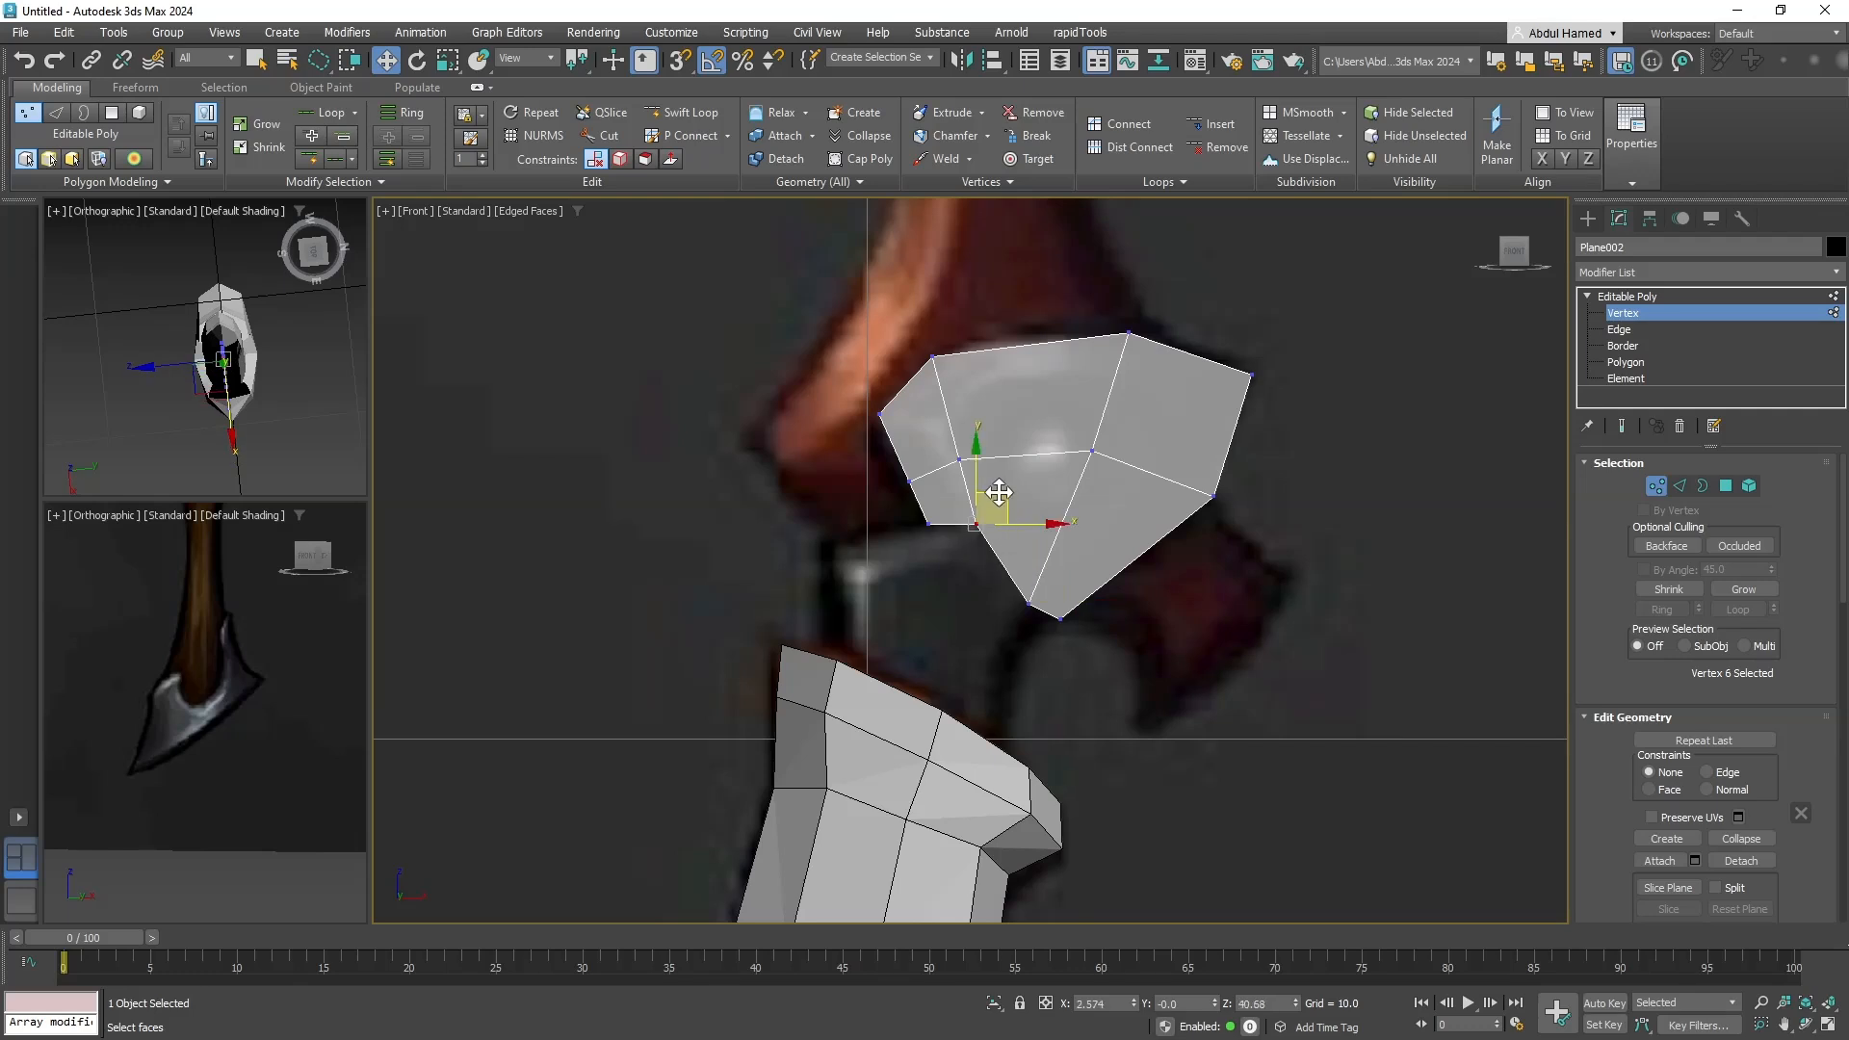
pyautogui.moveTo(999, 492); pyautogui.dragTo(989, 509)
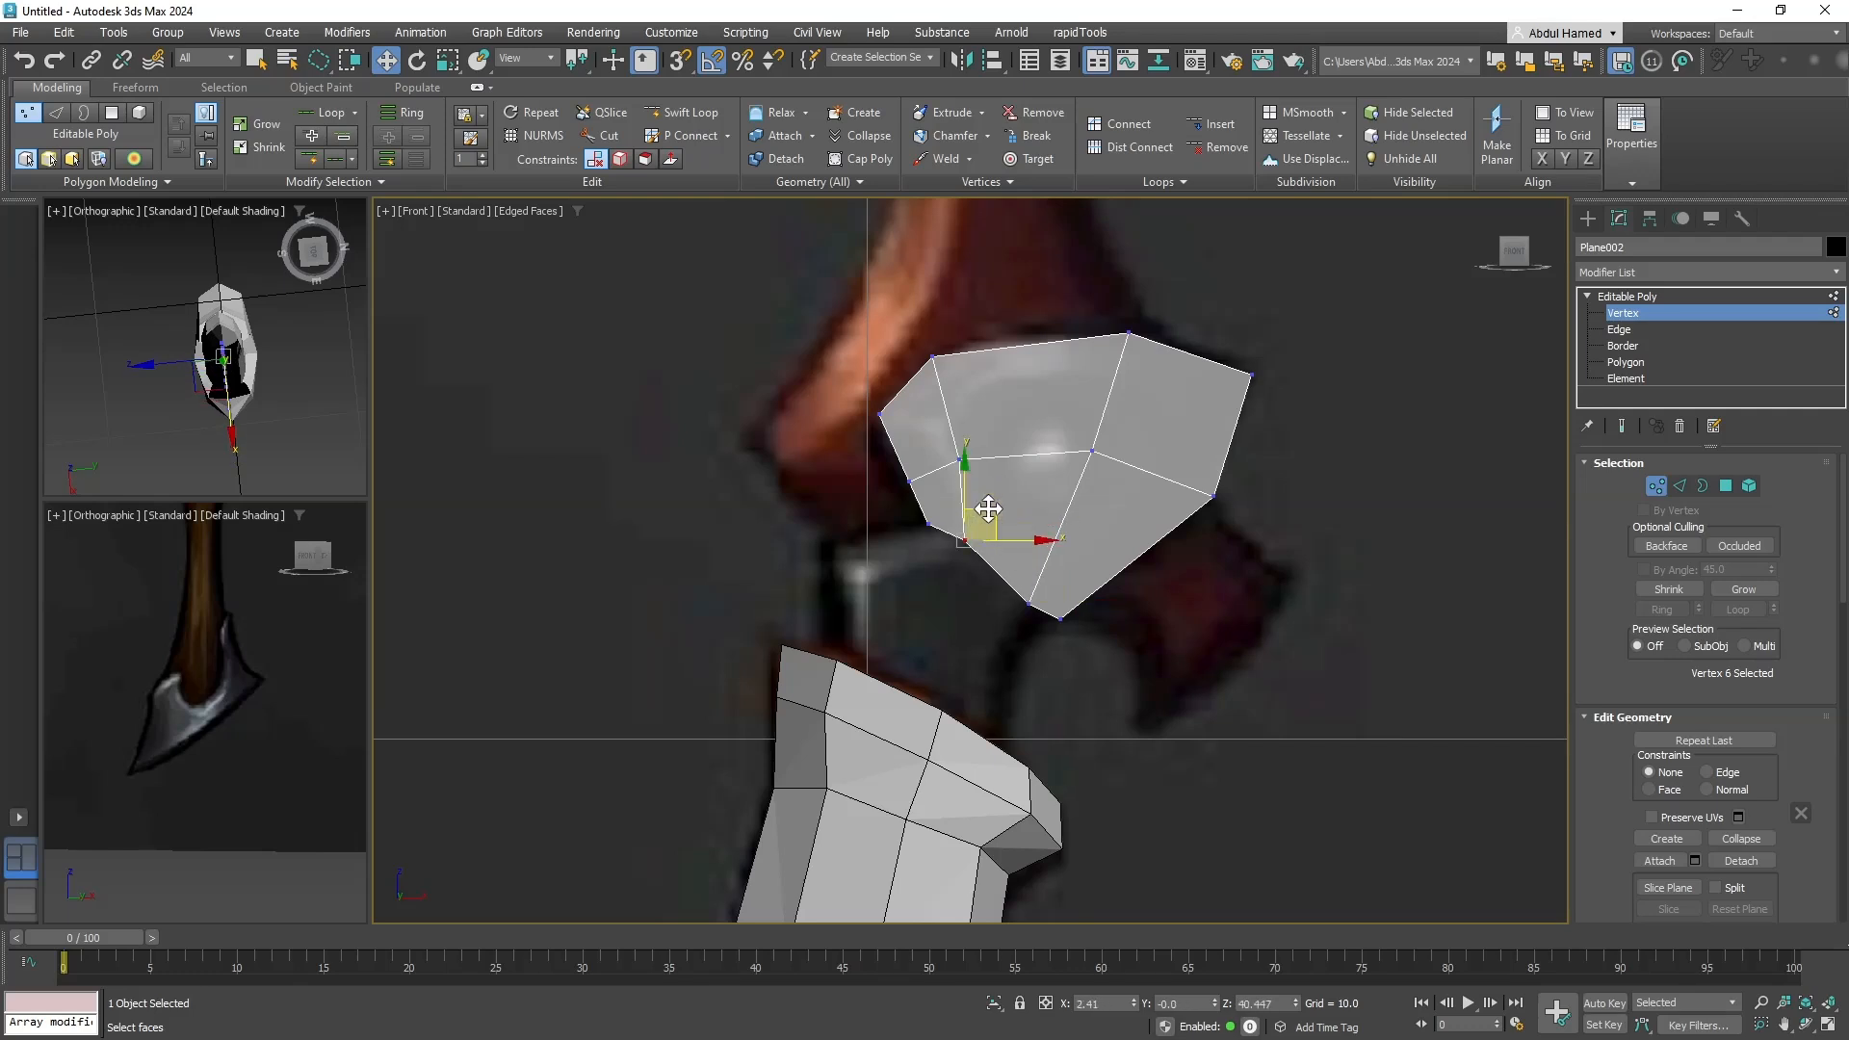
# Select the three slanted lower edges of the plane and extend them down-left into a narrow strip of new polygons.
pyautogui.click(1637, 330)
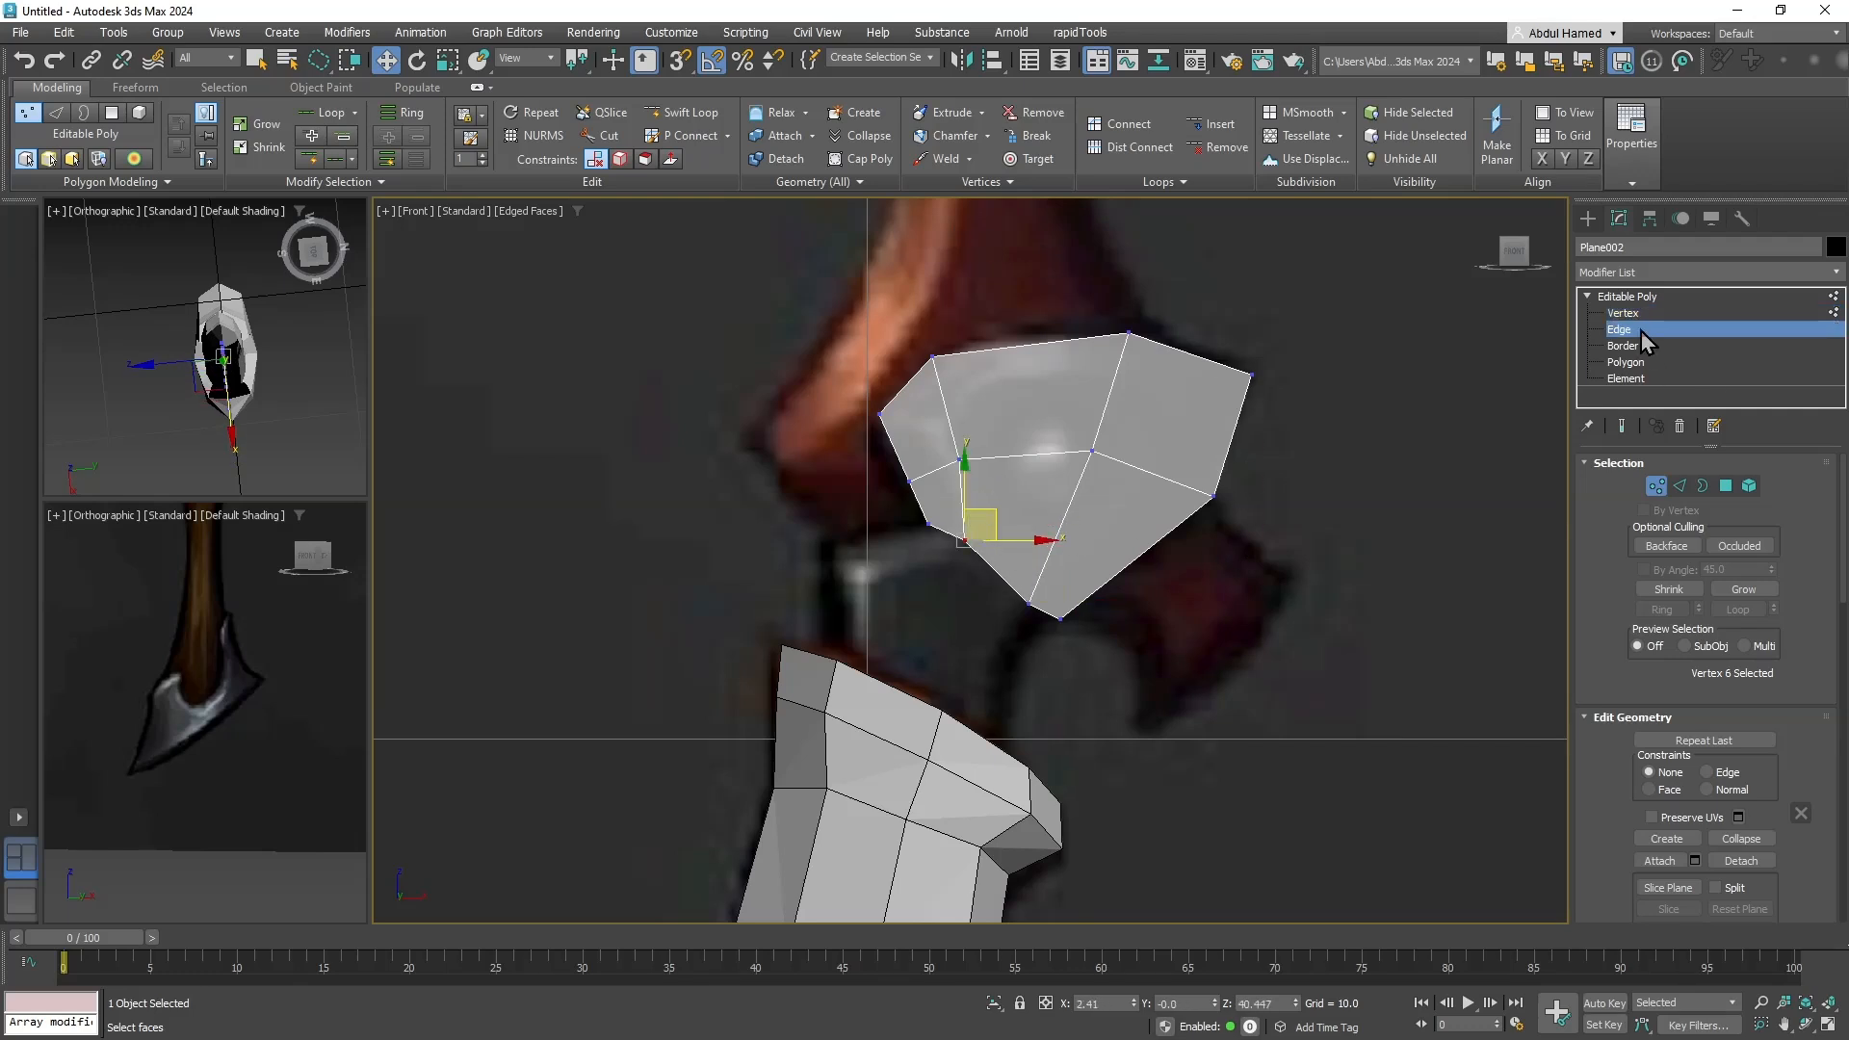
pyautogui.click(993, 558)
pyautogui.keyDown('ctrl'); pyautogui.click(1011, 587); pyautogui.keyUp('ctrl')
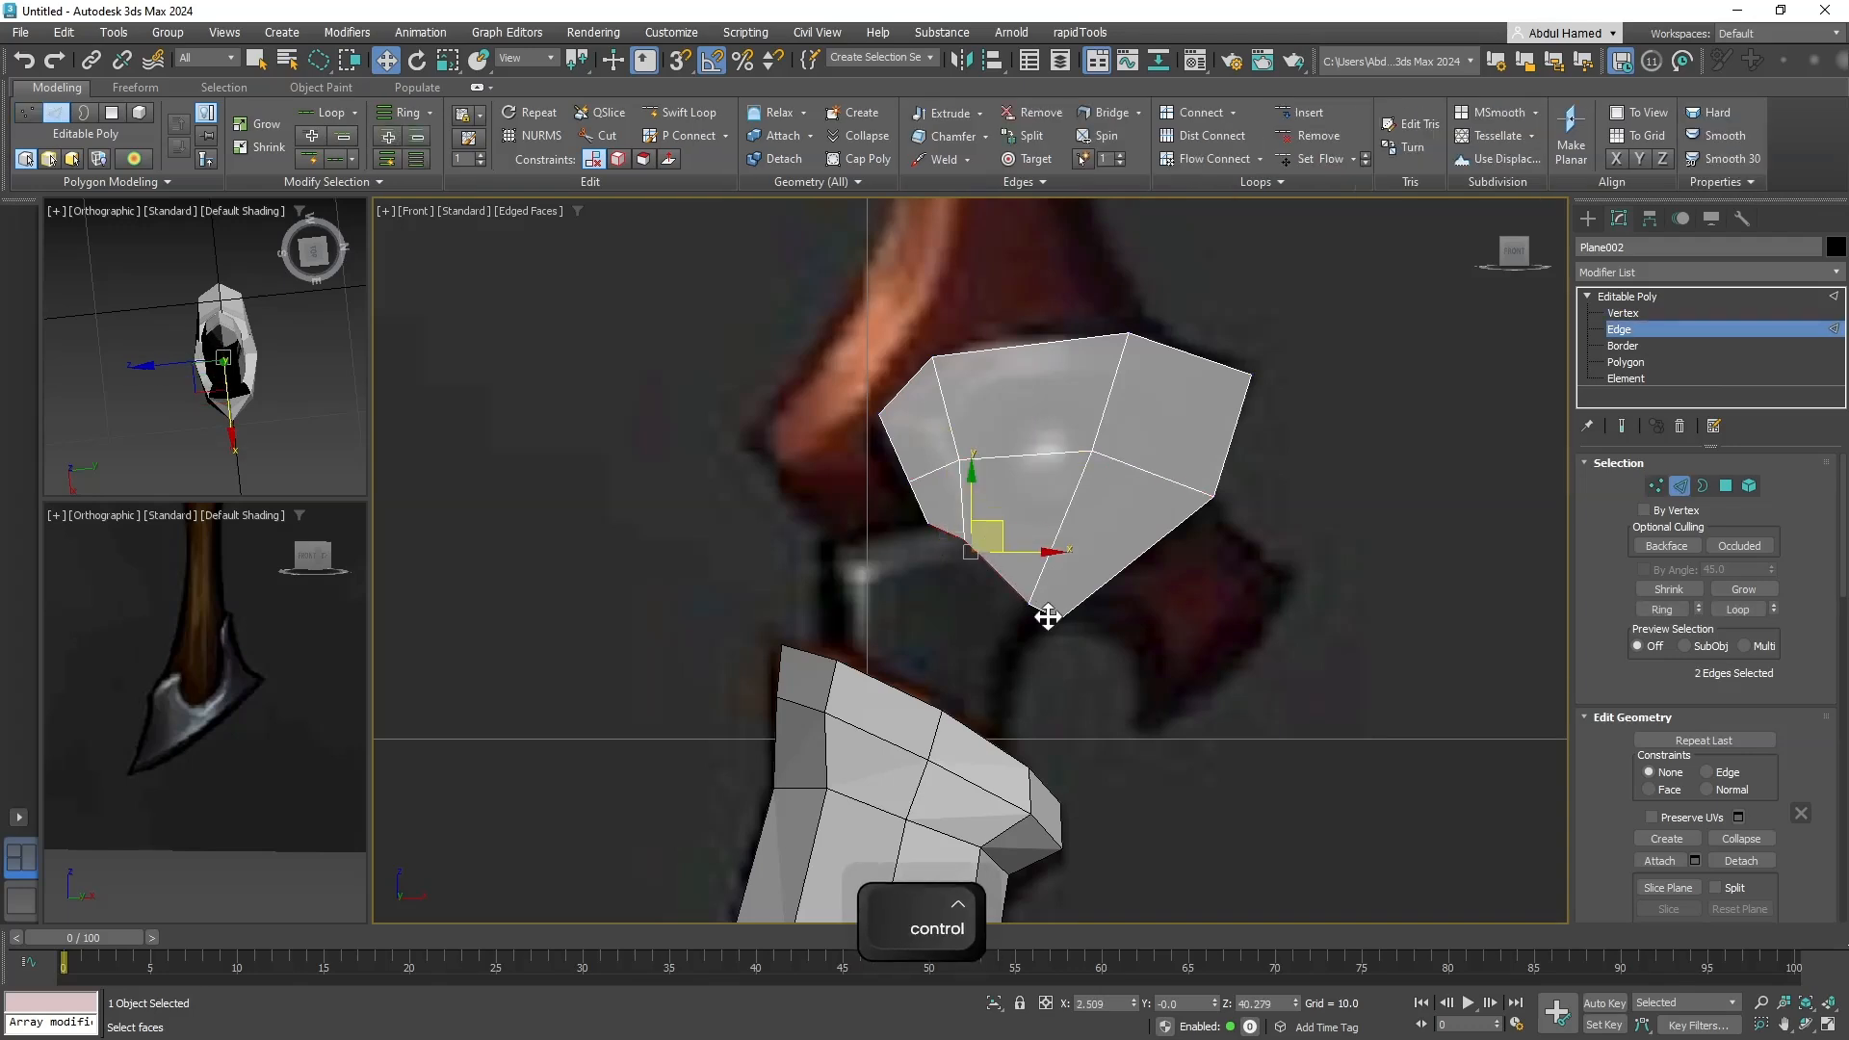
pyautogui.keyDown('ctrl'); pyautogui.click(1044, 615); pyautogui.keyUp('ctrl')
pyautogui.press('w')
pyautogui.keyDown('shift'); pyautogui.moveTo(1024, 539); pyautogui.dragTo(983, 572); pyautogui.keyUp('shift')
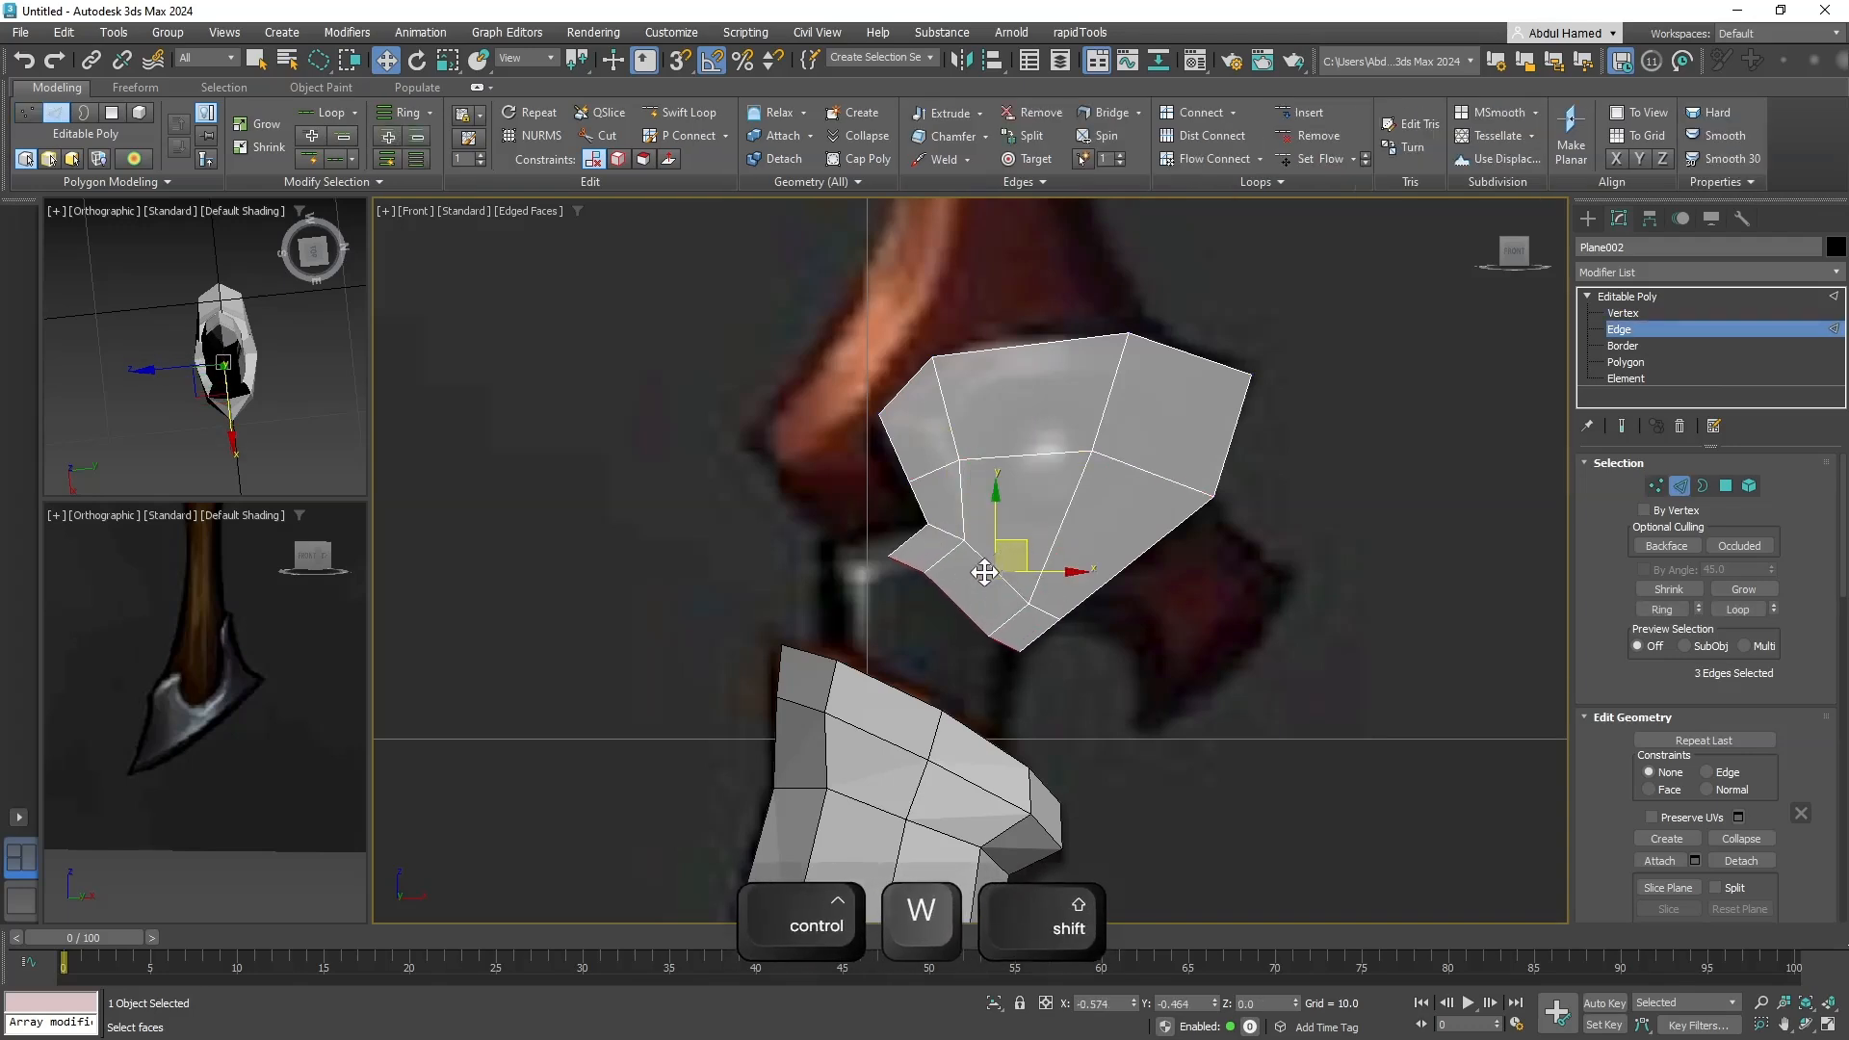
# Move the strip's two left outer vertices down-left onto the bracket's outline, placing the inner one at about X 1.1, Z 39.98.
pyautogui.click(1638, 297)
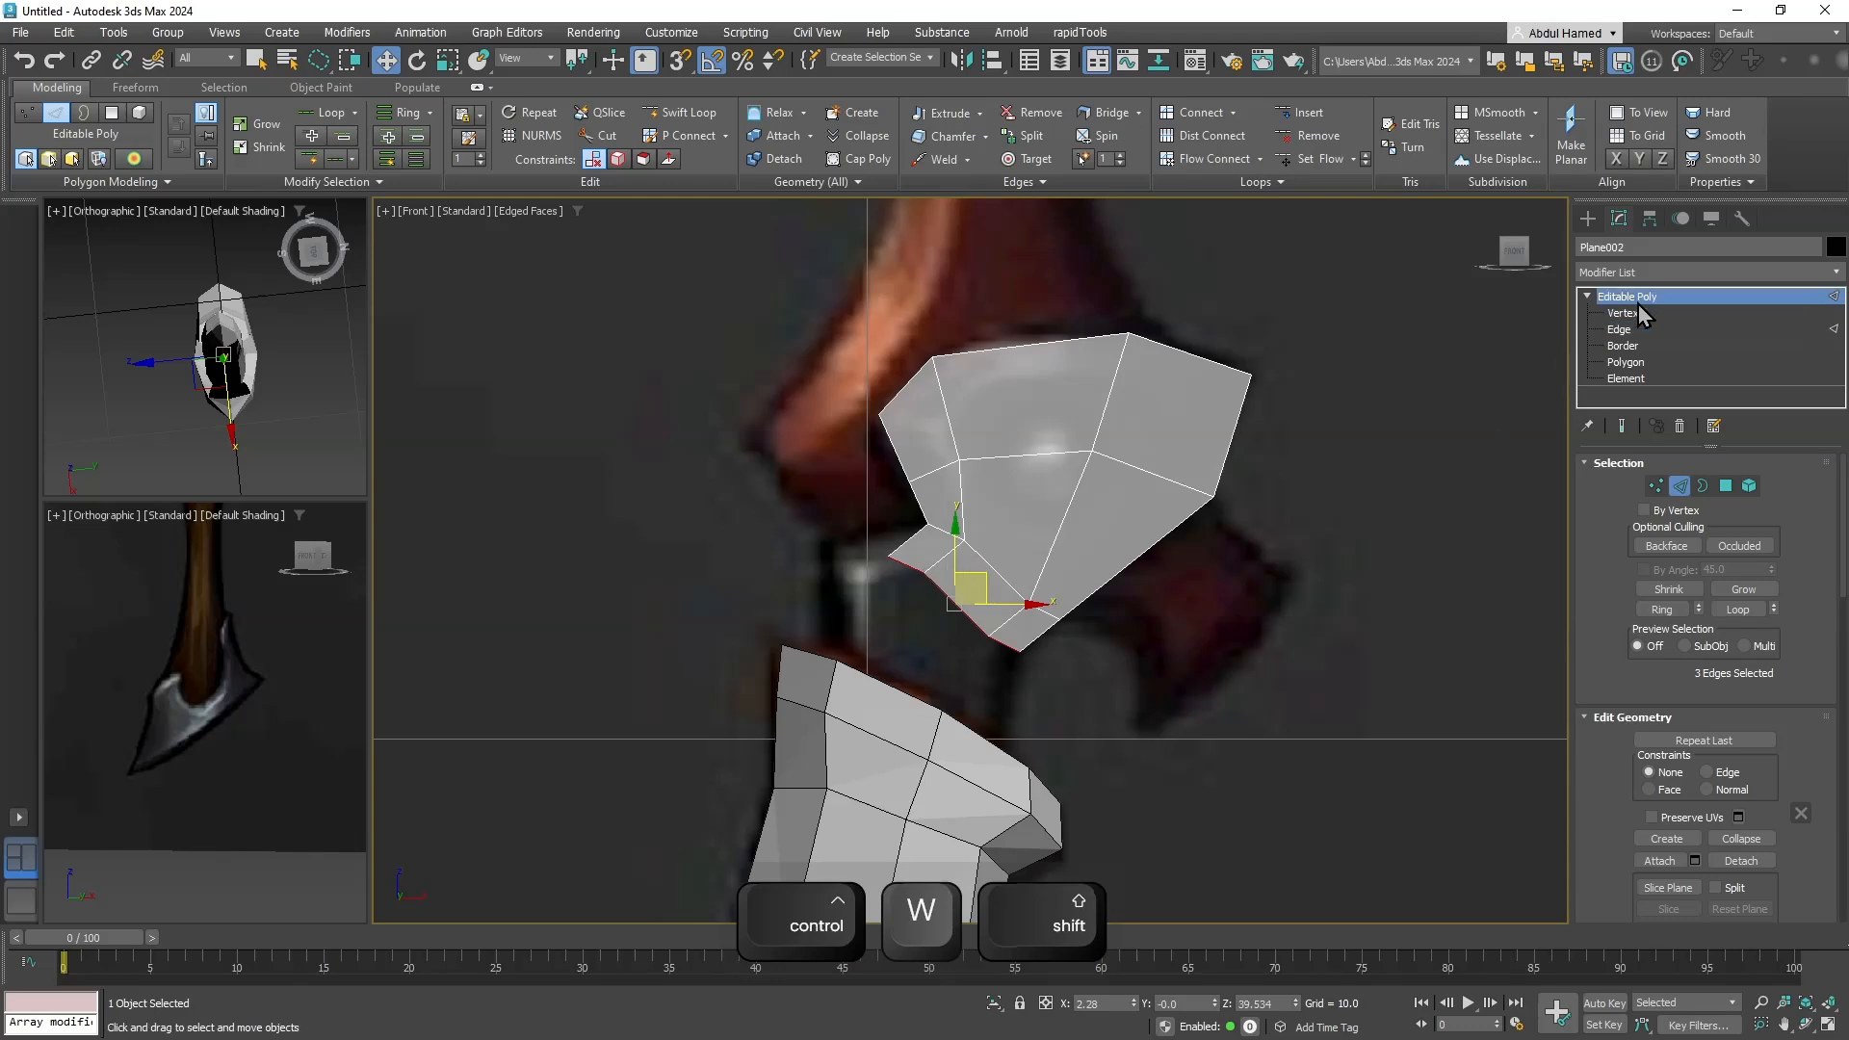
pyautogui.click(888, 555)
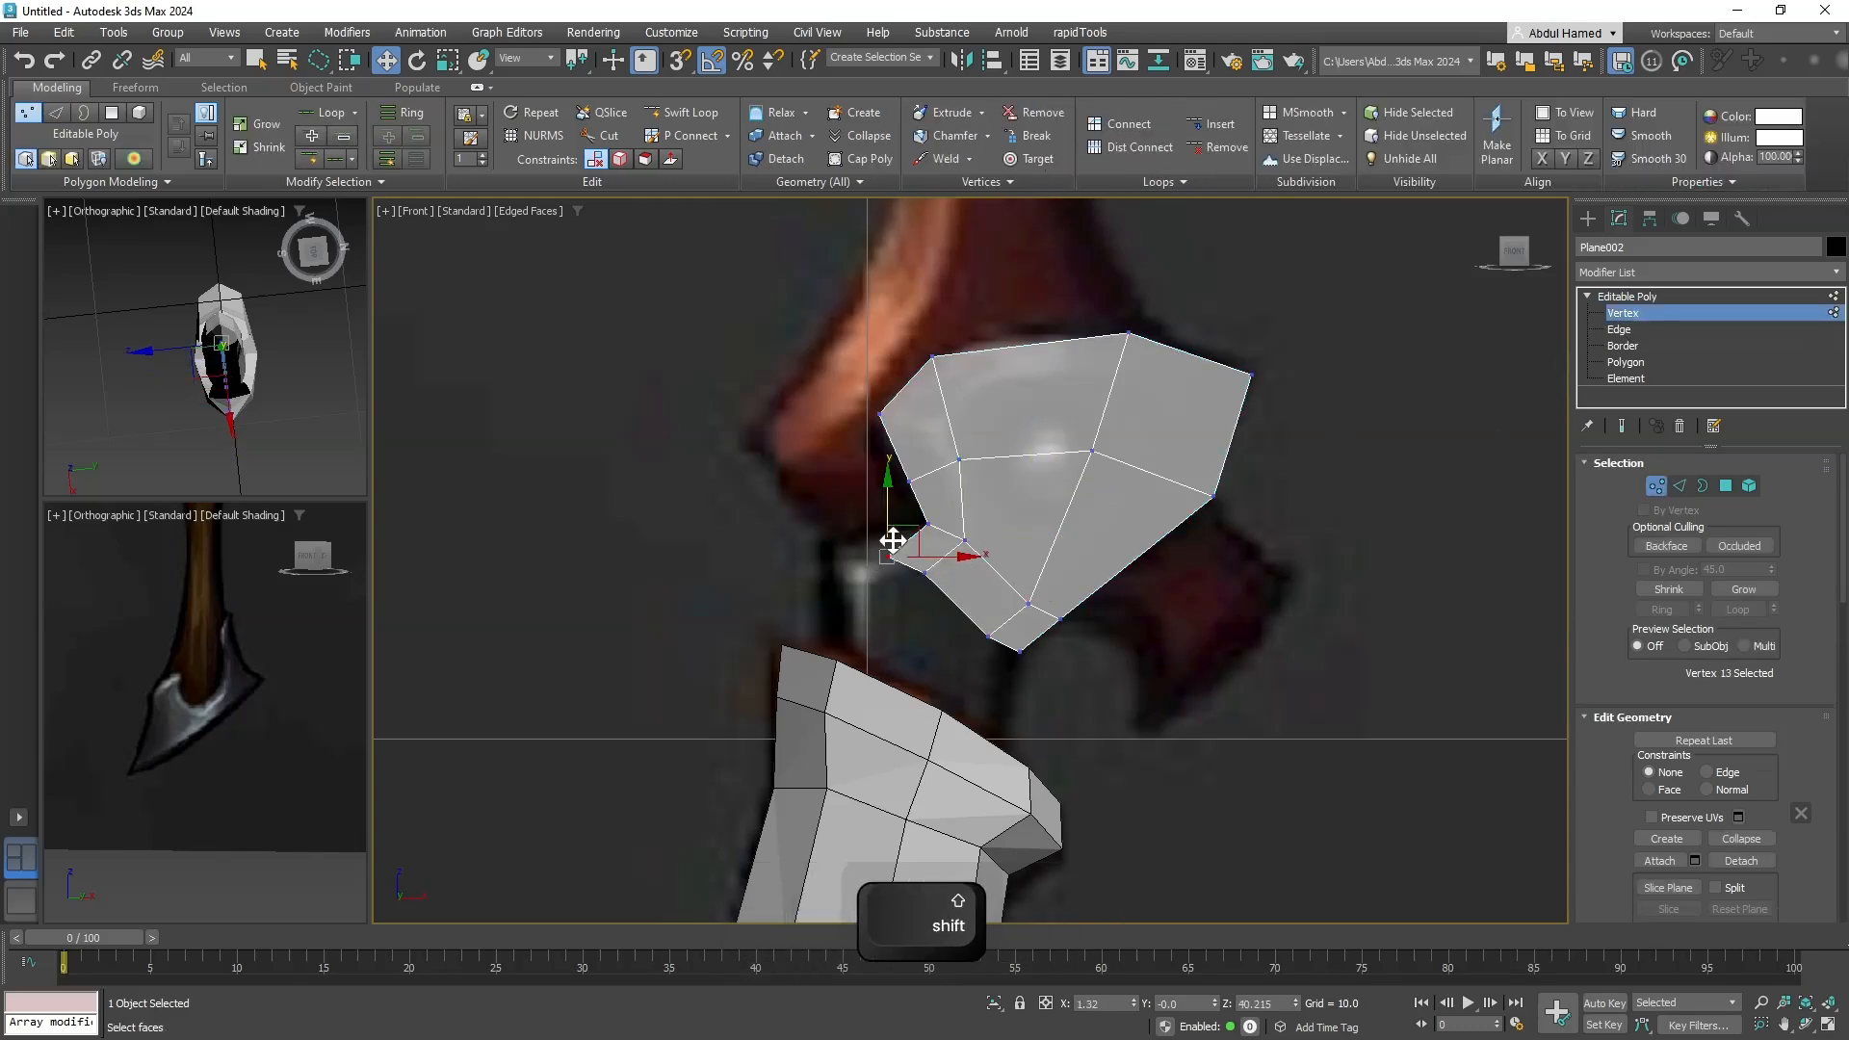
pyautogui.moveTo(911, 521); pyautogui.dragTo(871, 578)
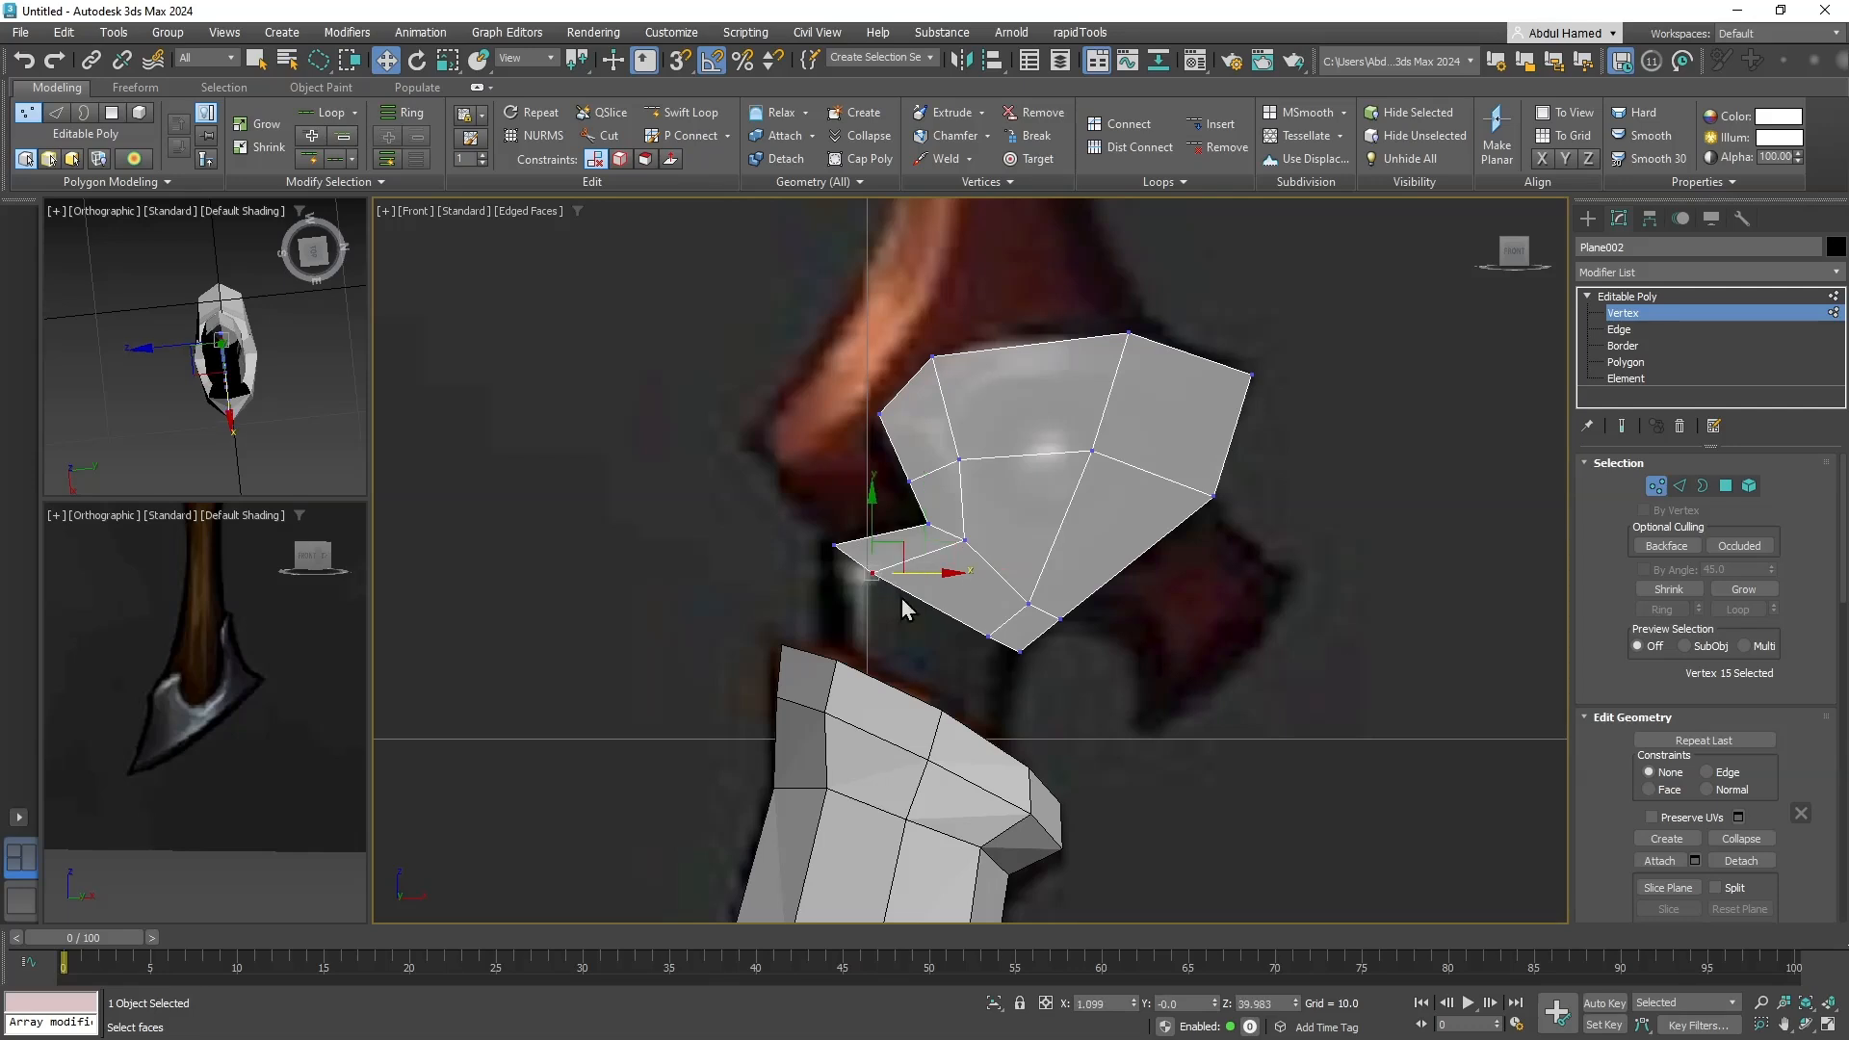
# Extend the strip's three lower edges straight down until they reach behind the handle's upper end.
pyautogui.click(1672, 331)
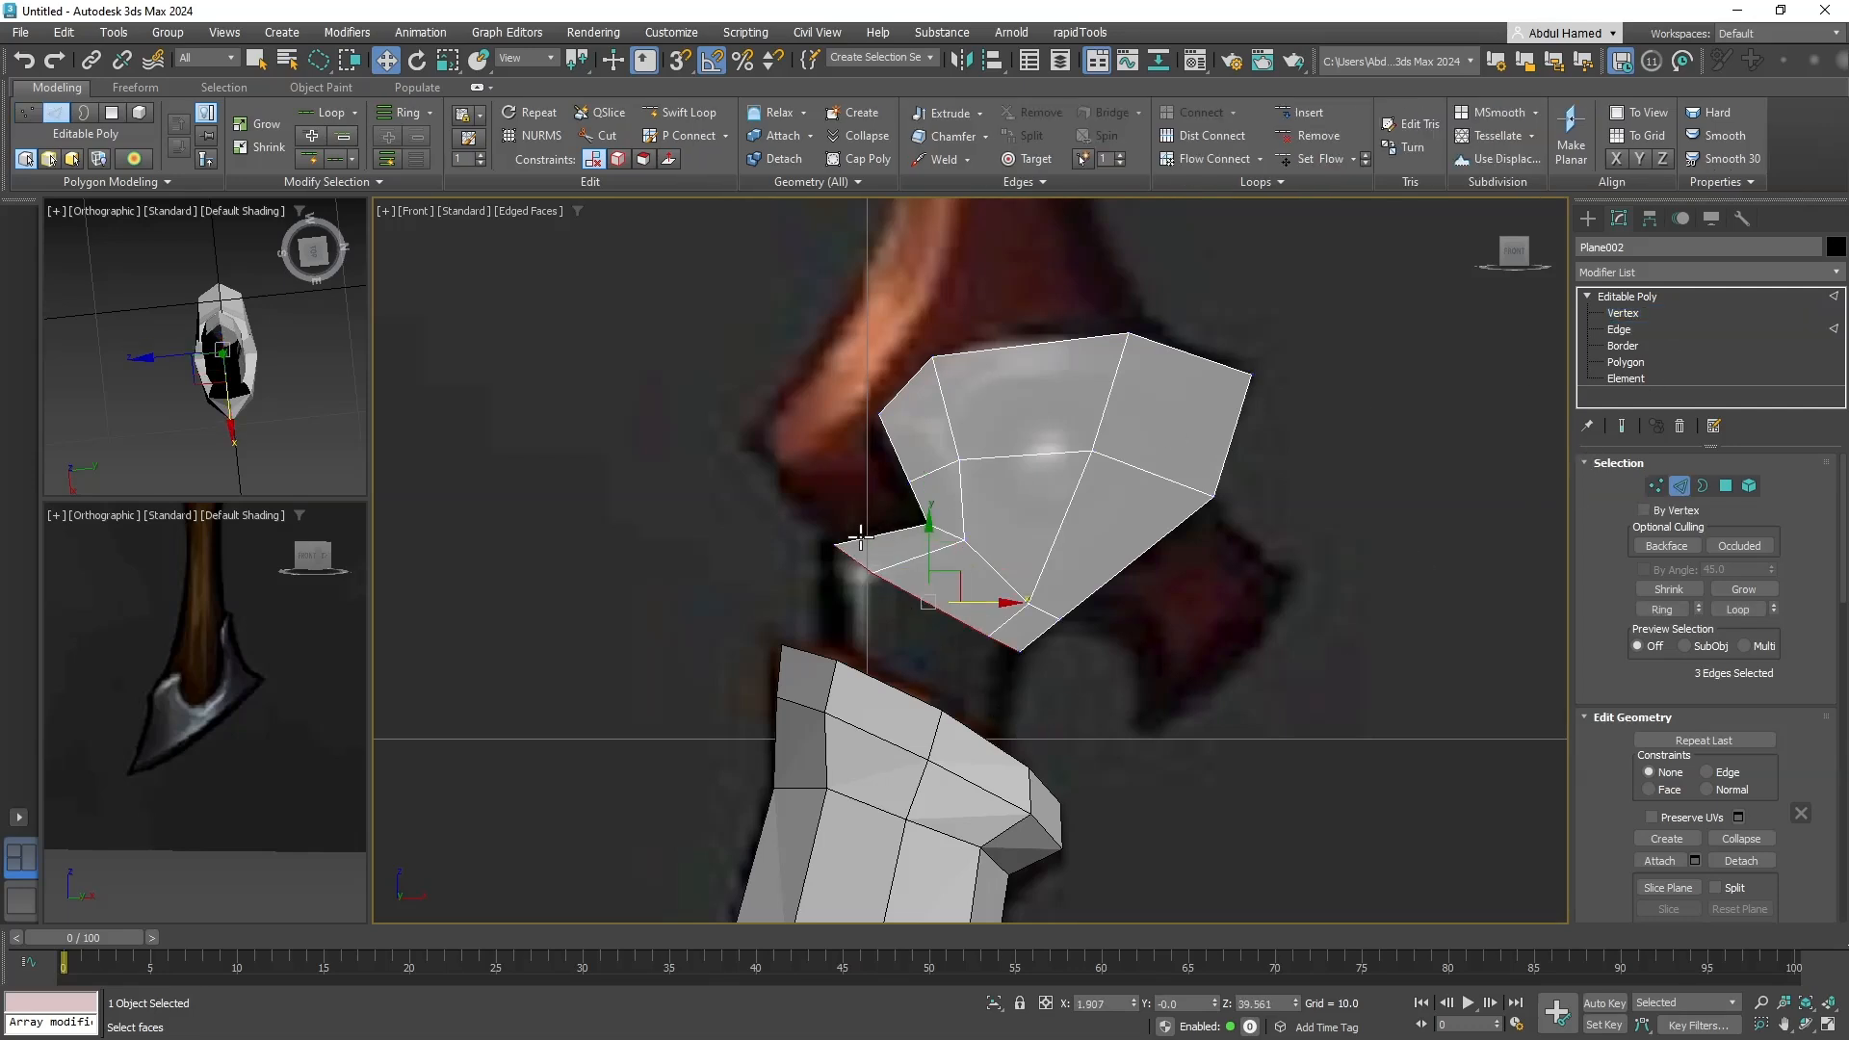
pyautogui.press('w')
pyautogui.keyDown('shift'); pyautogui.moveTo(943, 585); pyautogui.dragTo(922, 668); pyautogui.keyUp('shift')
pyautogui.scroll(-5, 1082, 562)
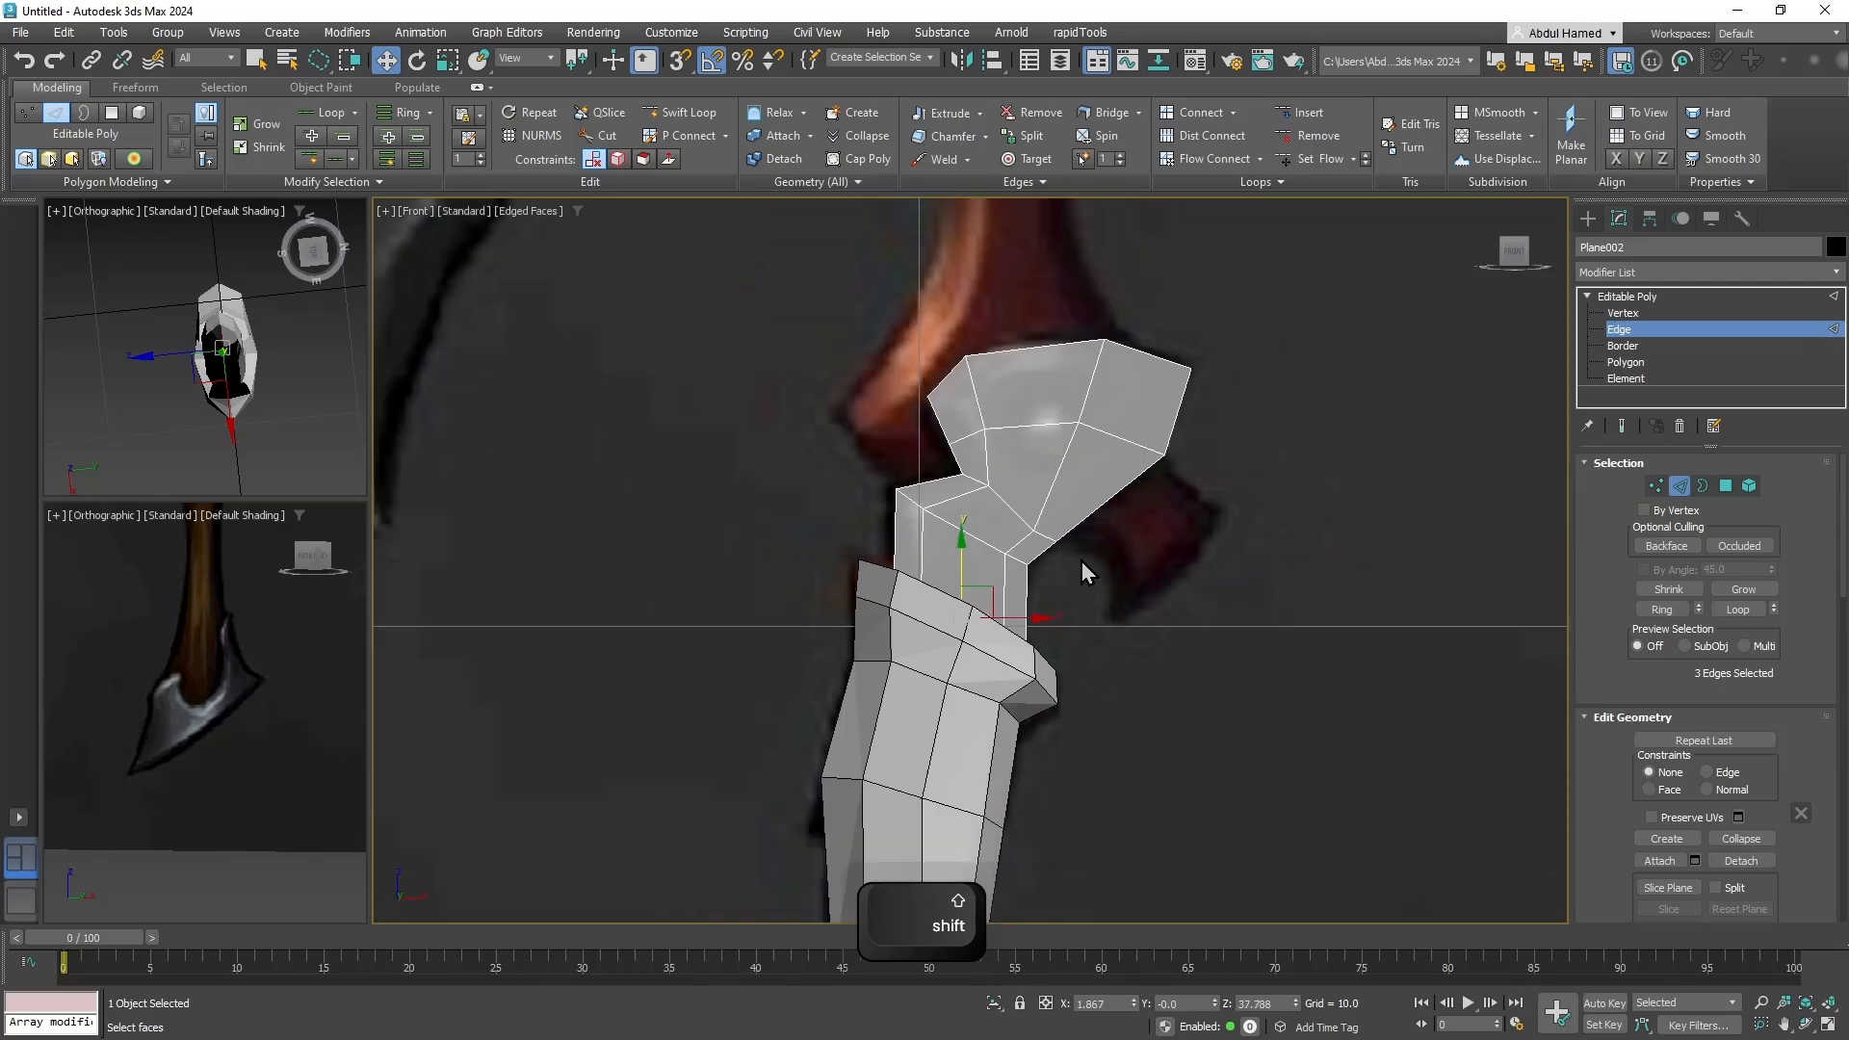
# Extend the plane's lower-right diagonal edge down-right as a new polygon covering the reference bracket's spike.
pyautogui.scroll(5, 1020, 542)
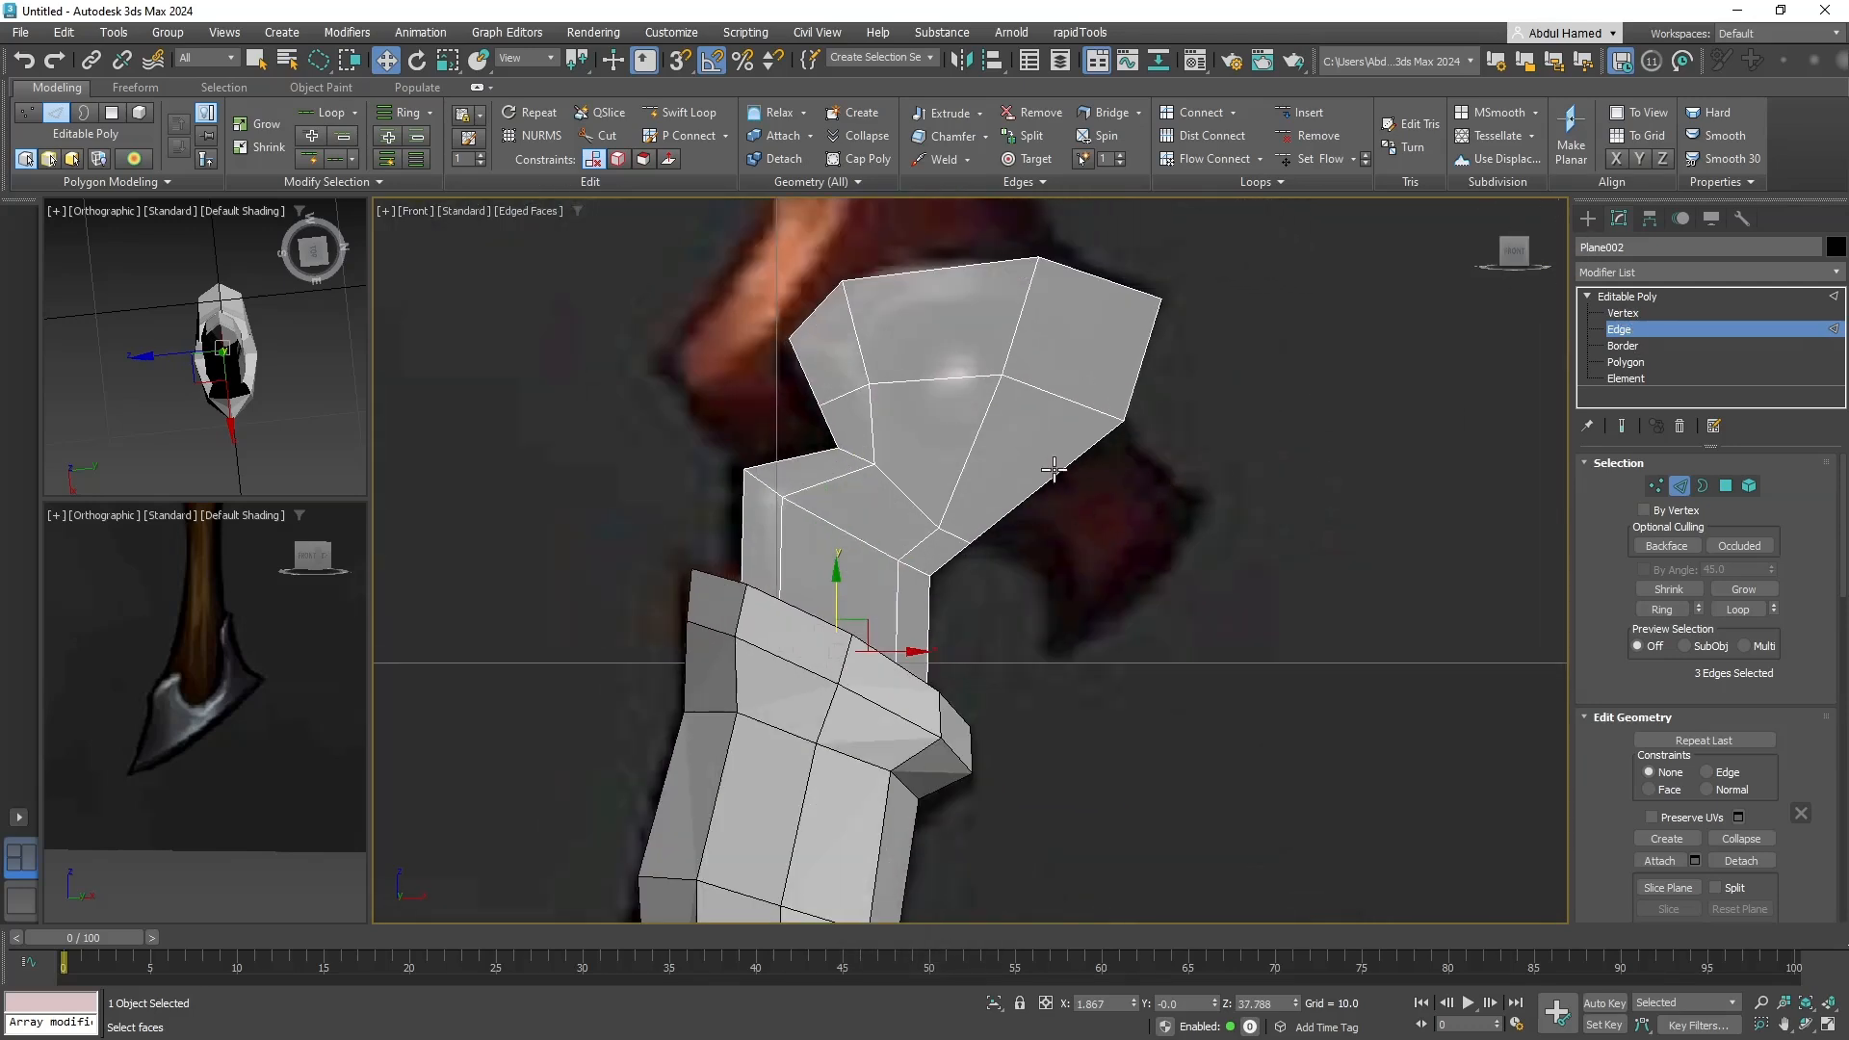
pyautogui.click(1053, 469)
pyautogui.press('w')
pyautogui.keyDown('shift'); pyautogui.moveTo(1107, 491); pyautogui.dragTo(1174, 558); pyautogui.keyUp('shift')
# Move the spike polygon's lowest vertex slightly down-left to about X 4.94, Z 37.8.
pyautogui.click(1619, 330)
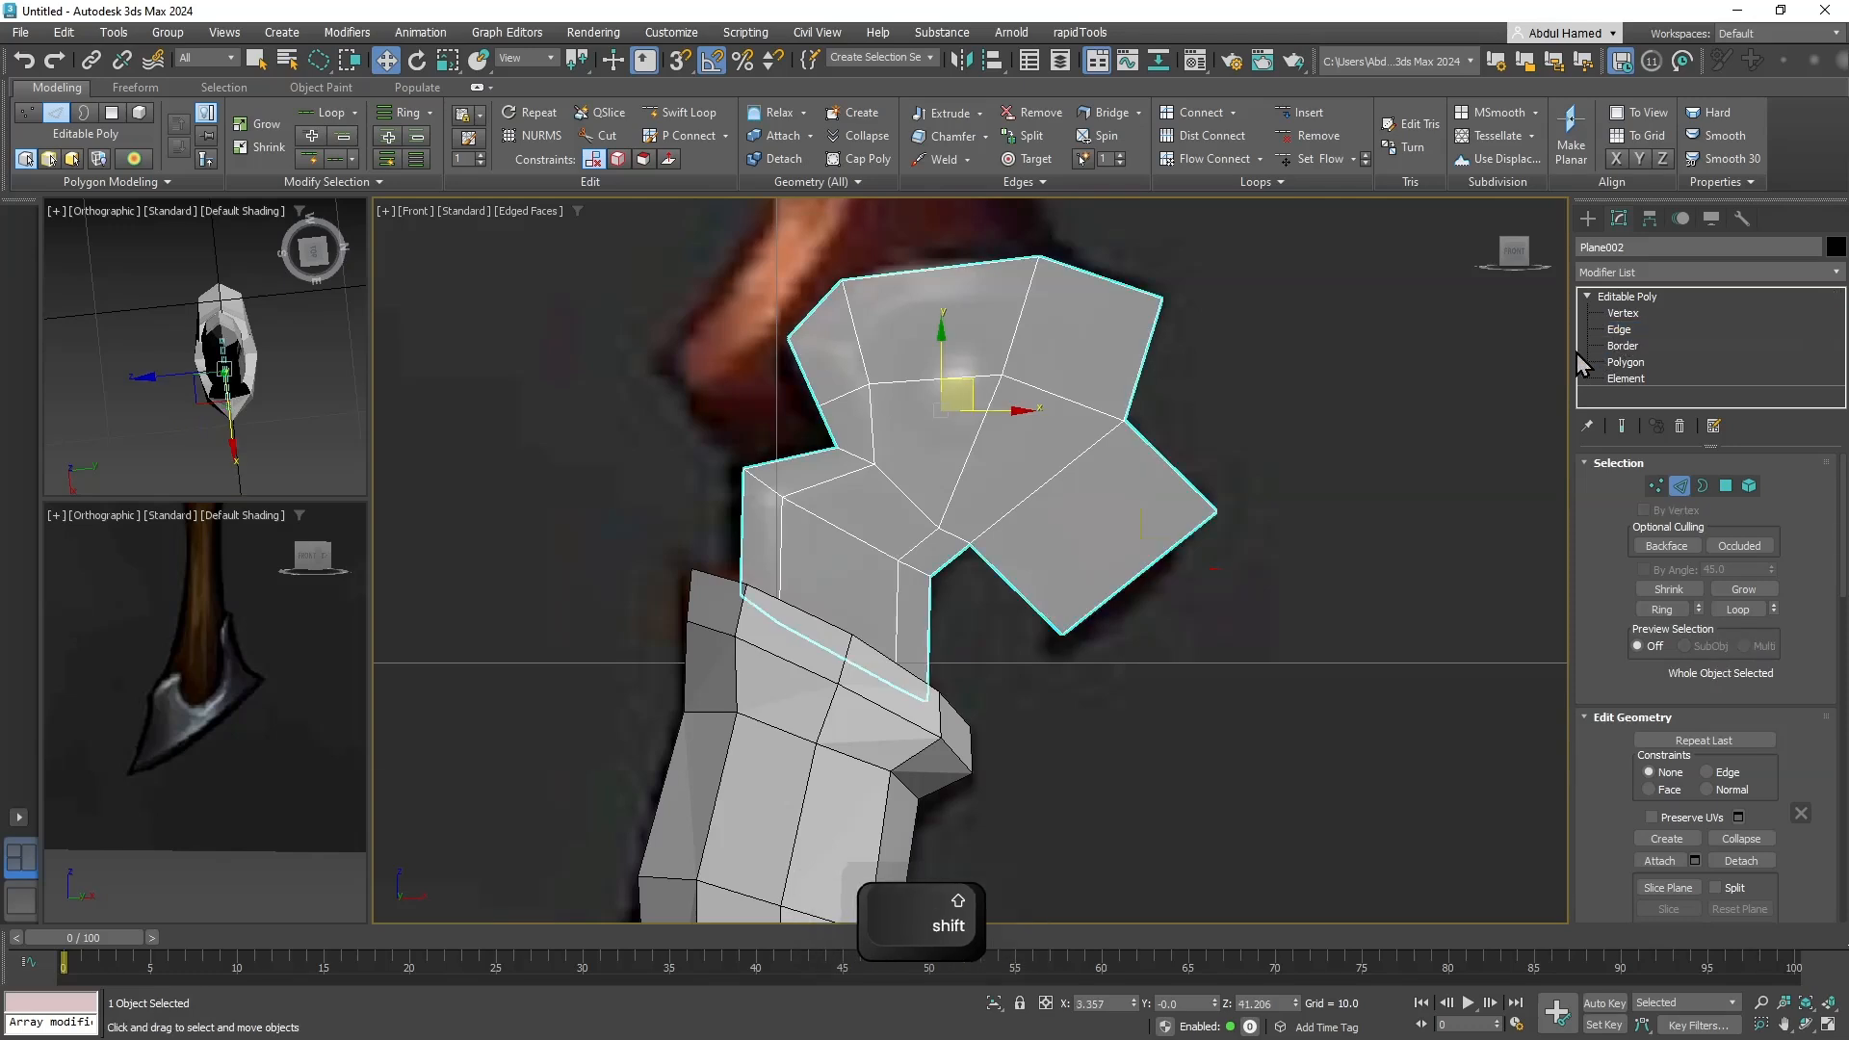
pyautogui.click(1622, 314)
pyautogui.click(1056, 647)
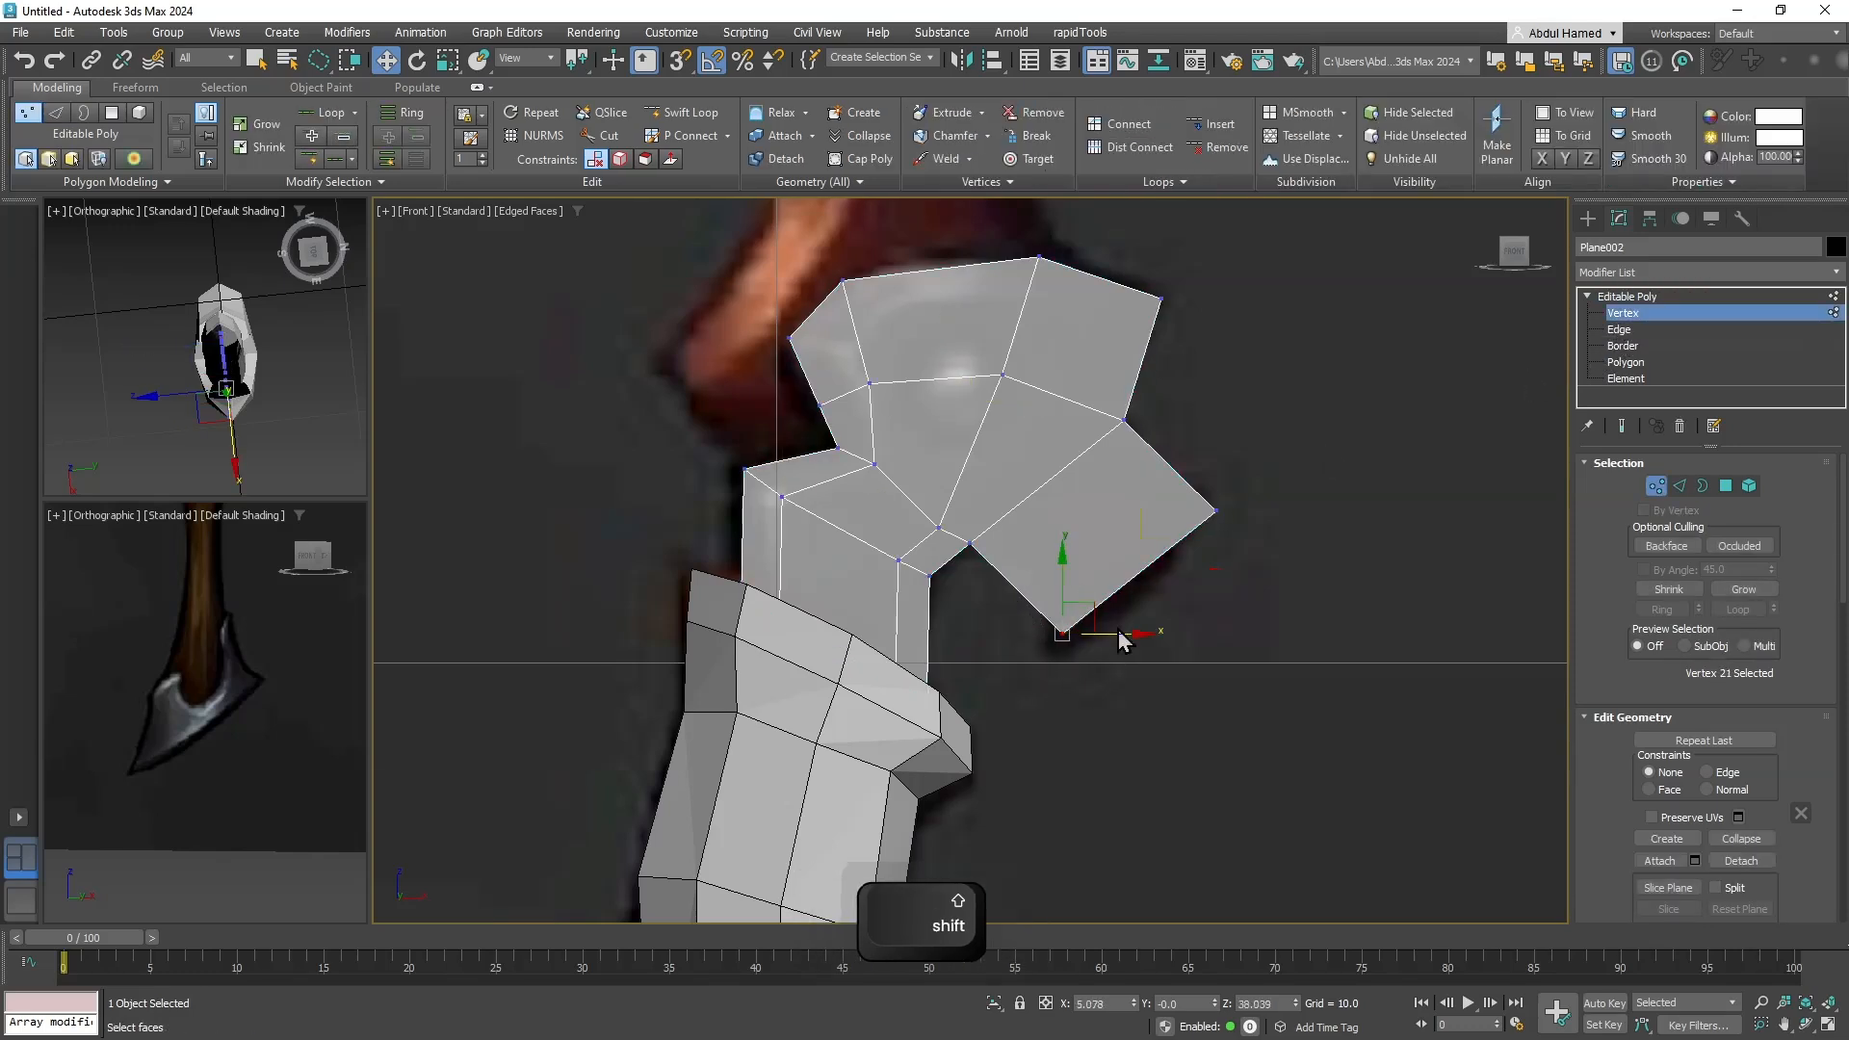
pyautogui.press('w')
pyautogui.moveTo(1076, 621); pyautogui.dragTo(1076, 620)
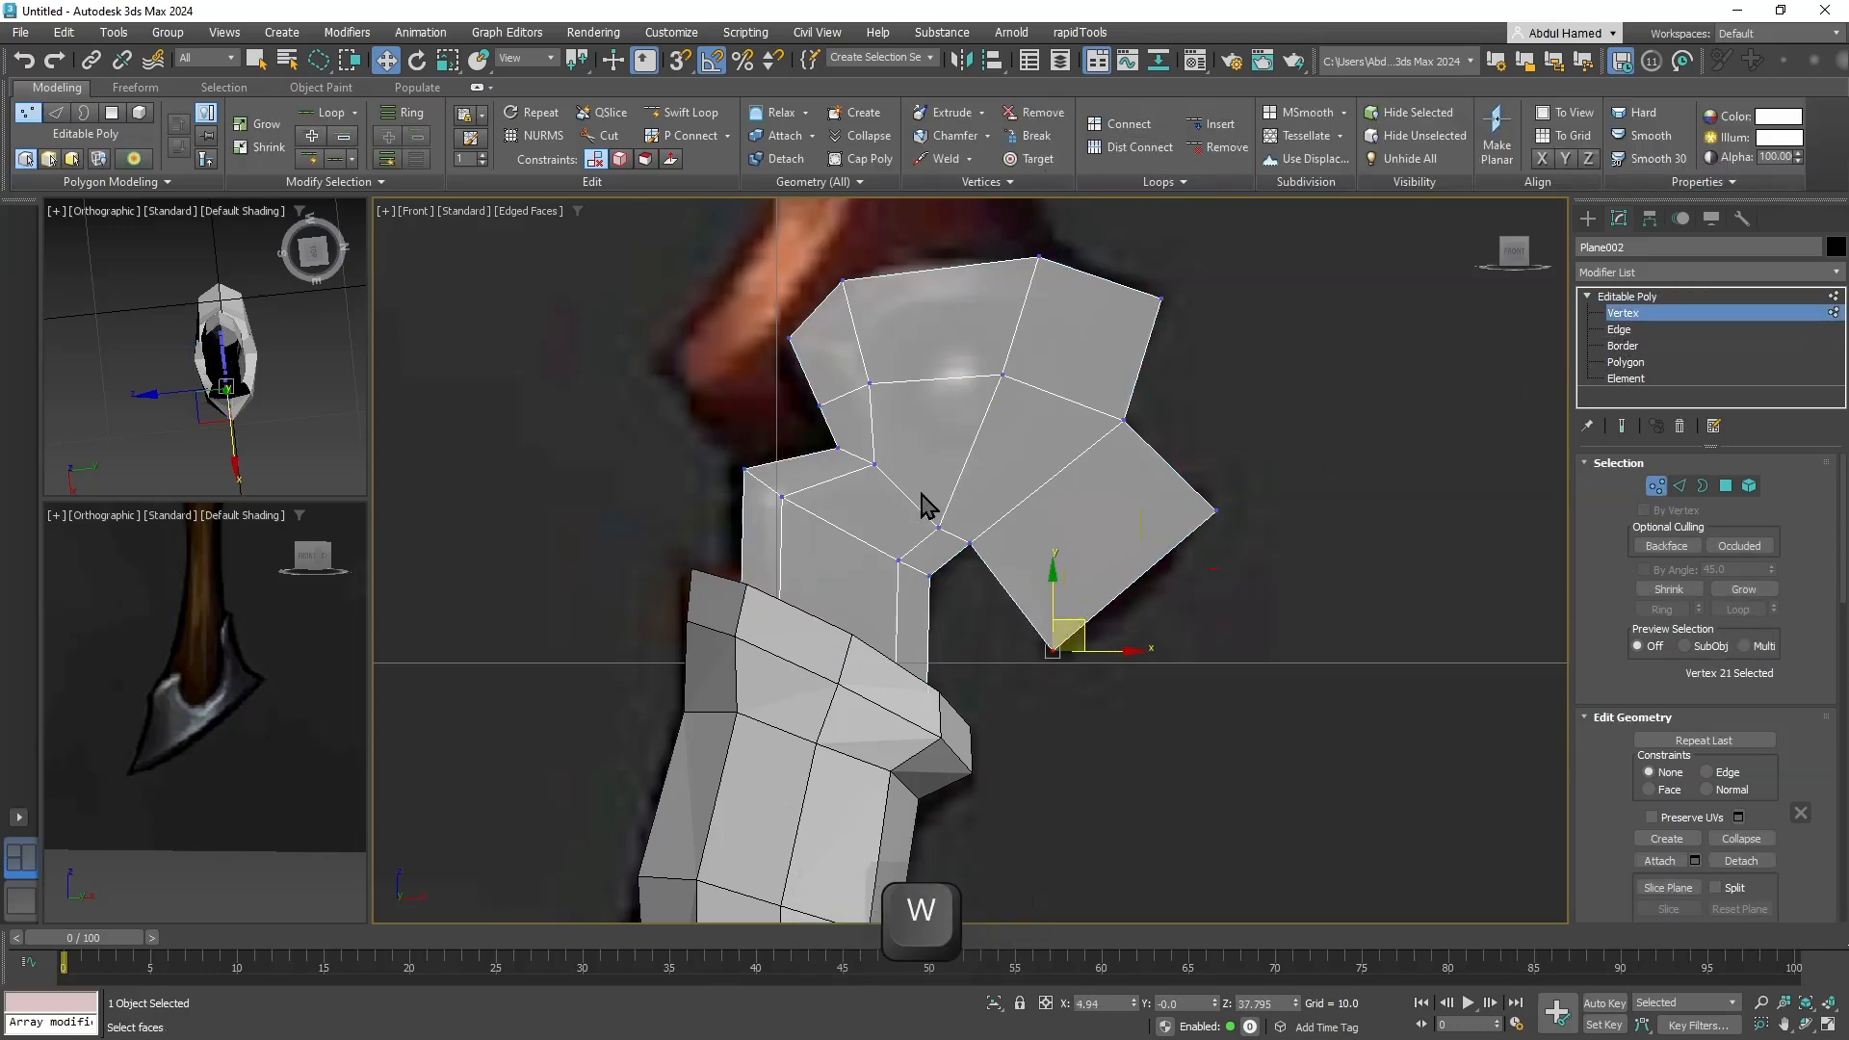
# Shift the three vertices of the bracket's left inner edge line leftward, bringing its top vertex down-left to the outline.
pyautogui.click(876, 465)
pyautogui.moveTo(905, 439); pyautogui.dragTo(897, 433)
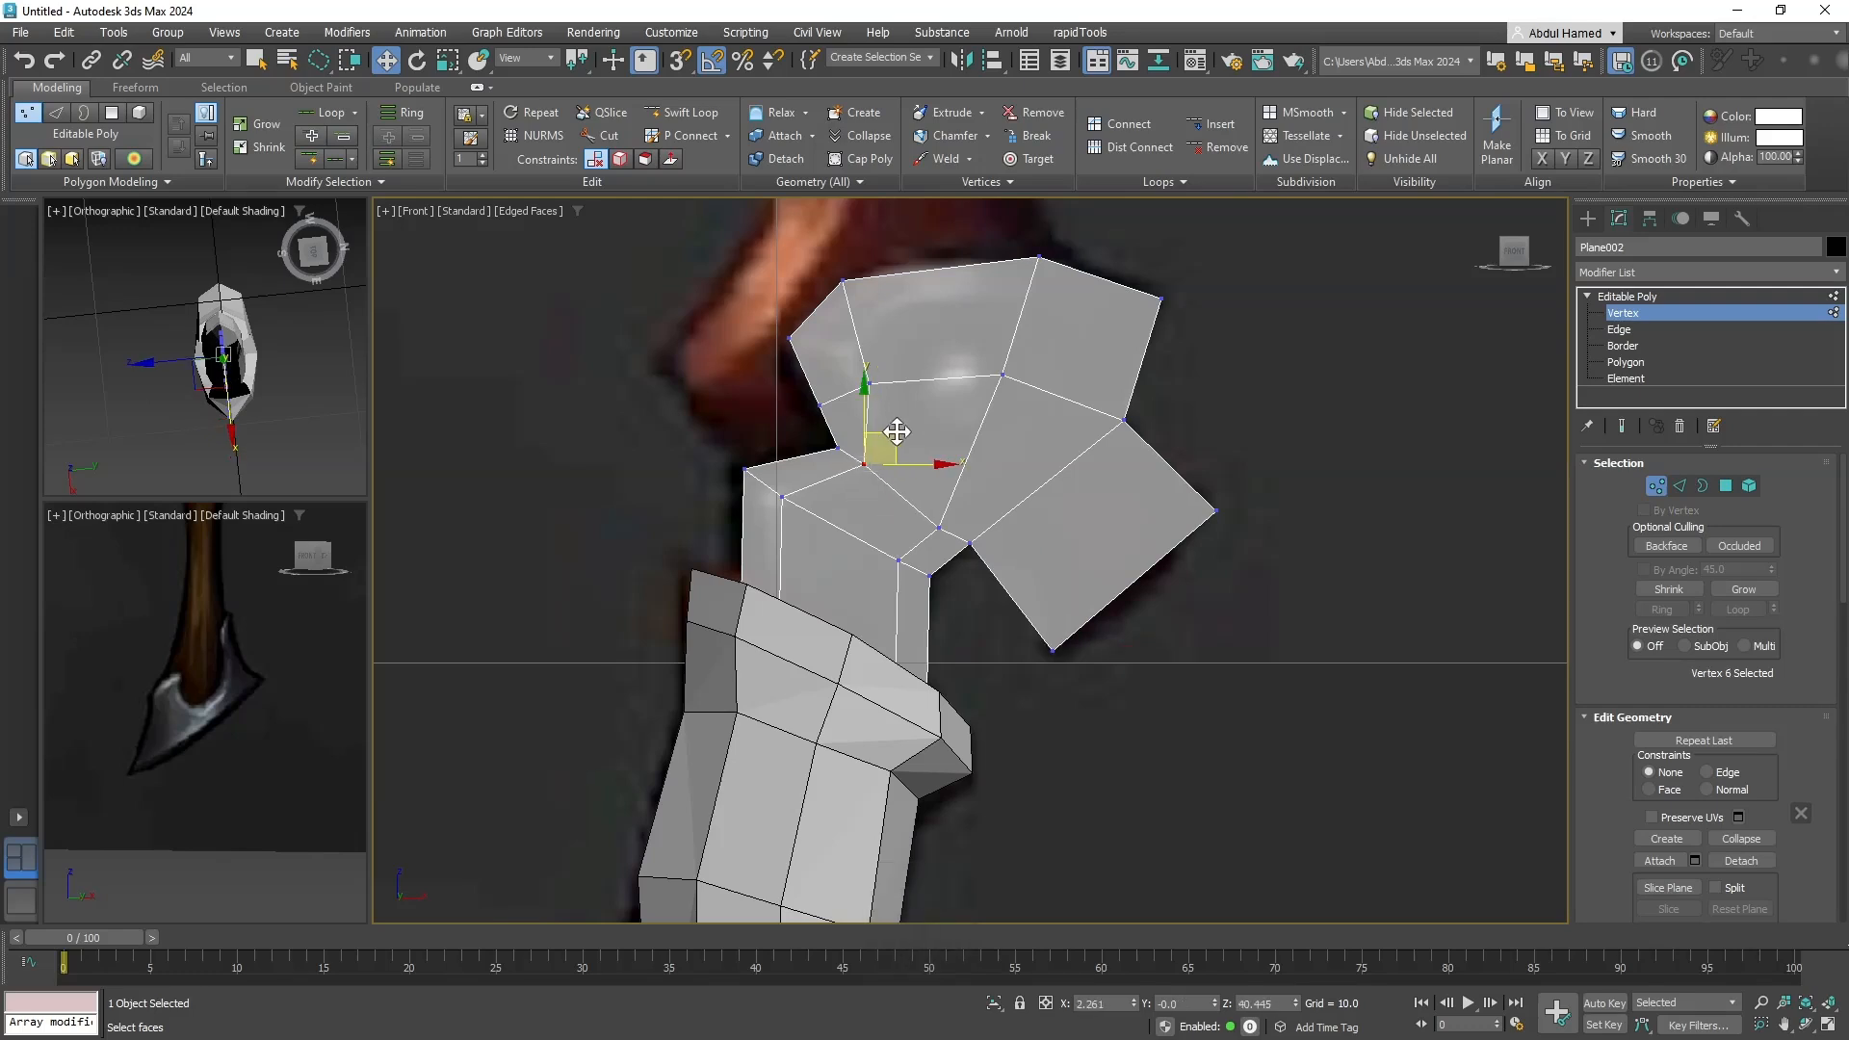
pyautogui.click(870, 382)
pyautogui.moveTo(898, 353); pyautogui.dragTo(886, 354)
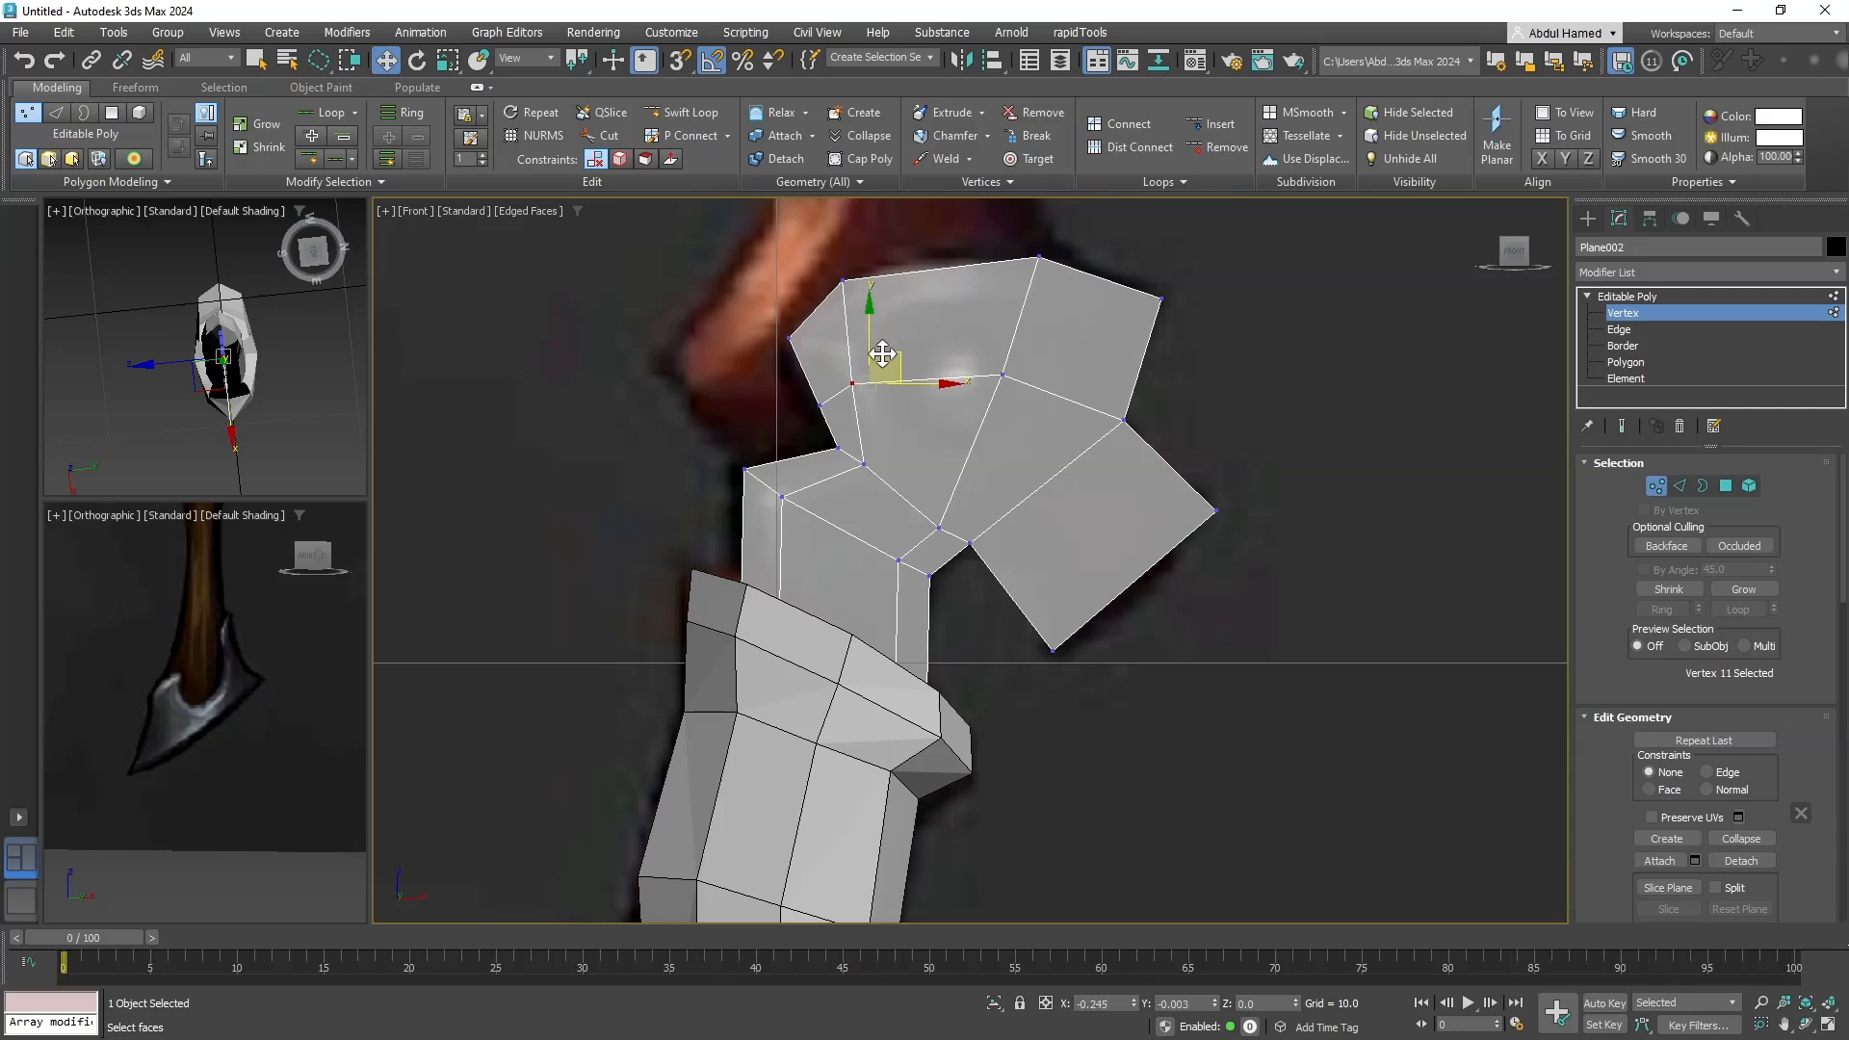
pyautogui.click(846, 280)
pyautogui.moveTo(865, 248); pyautogui.dragTo(851, 270)
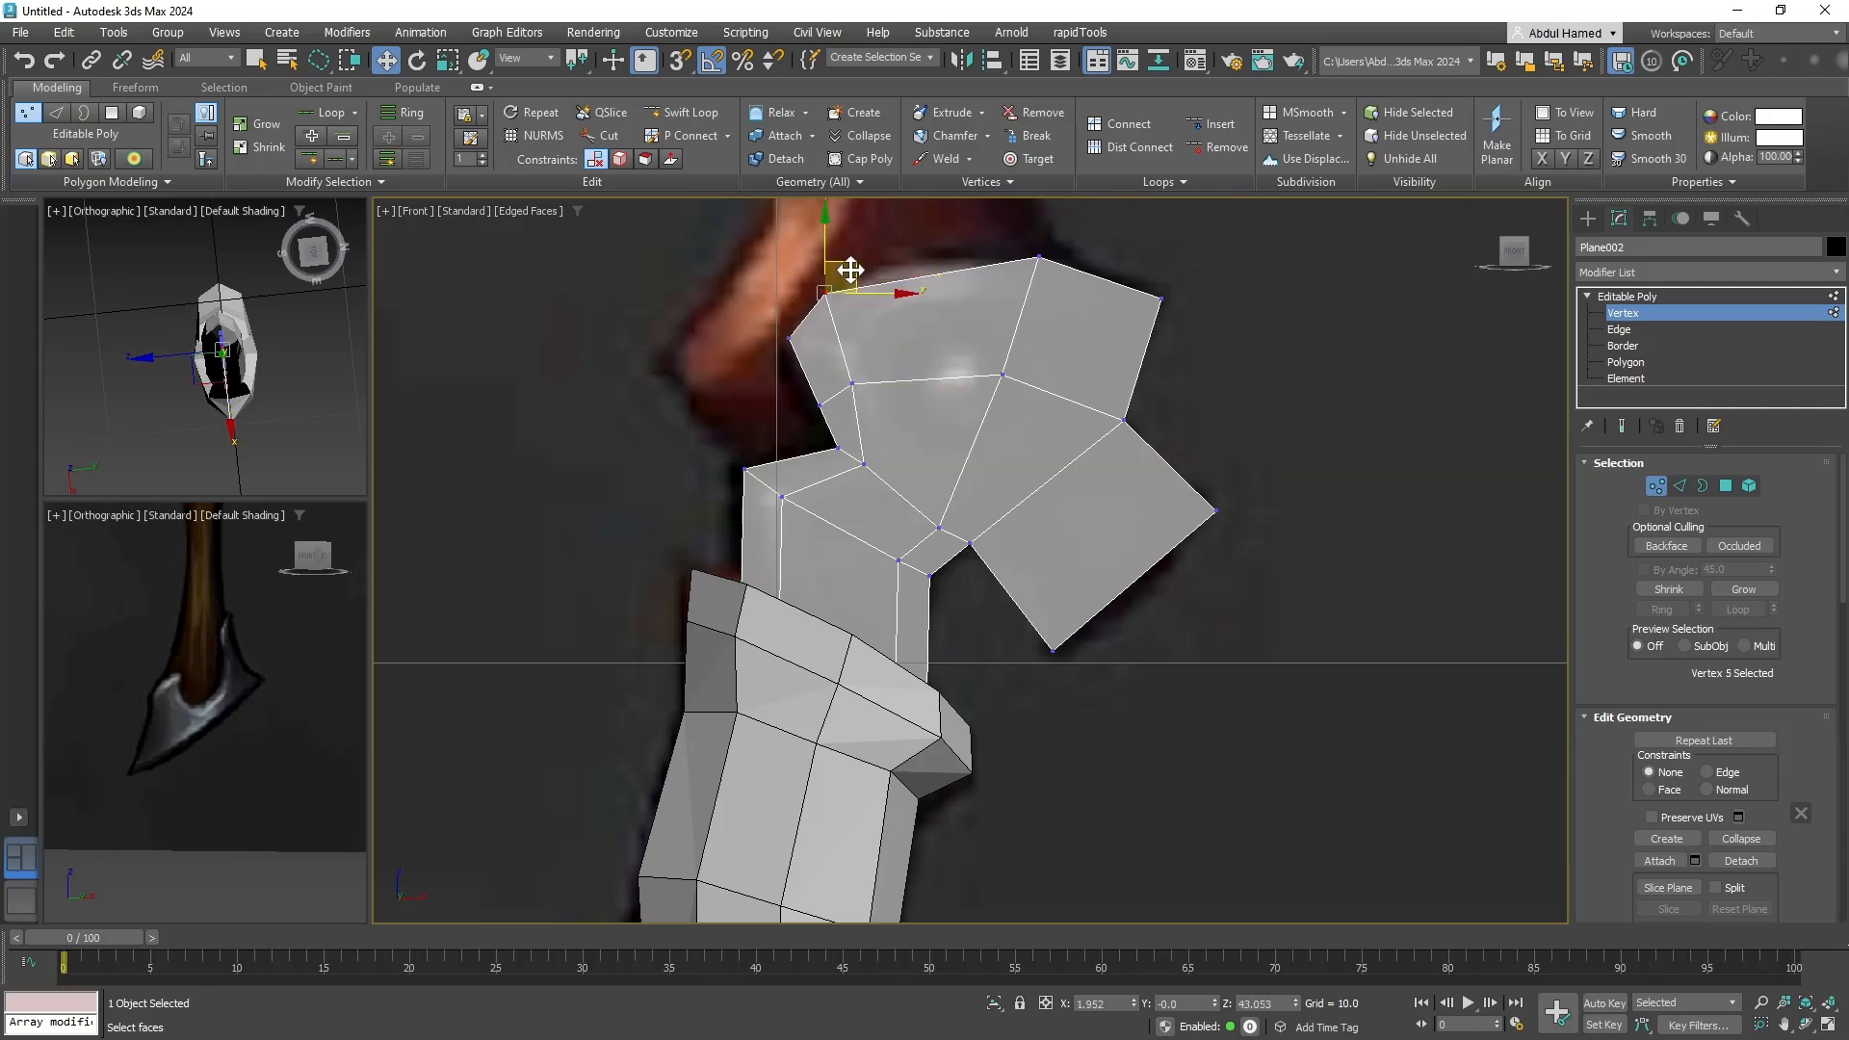
# Add a Swift Loop through the middle of the bracket and raise its top vertex to about X 3.19, Z 43.38.
pyautogui.click(681, 112)
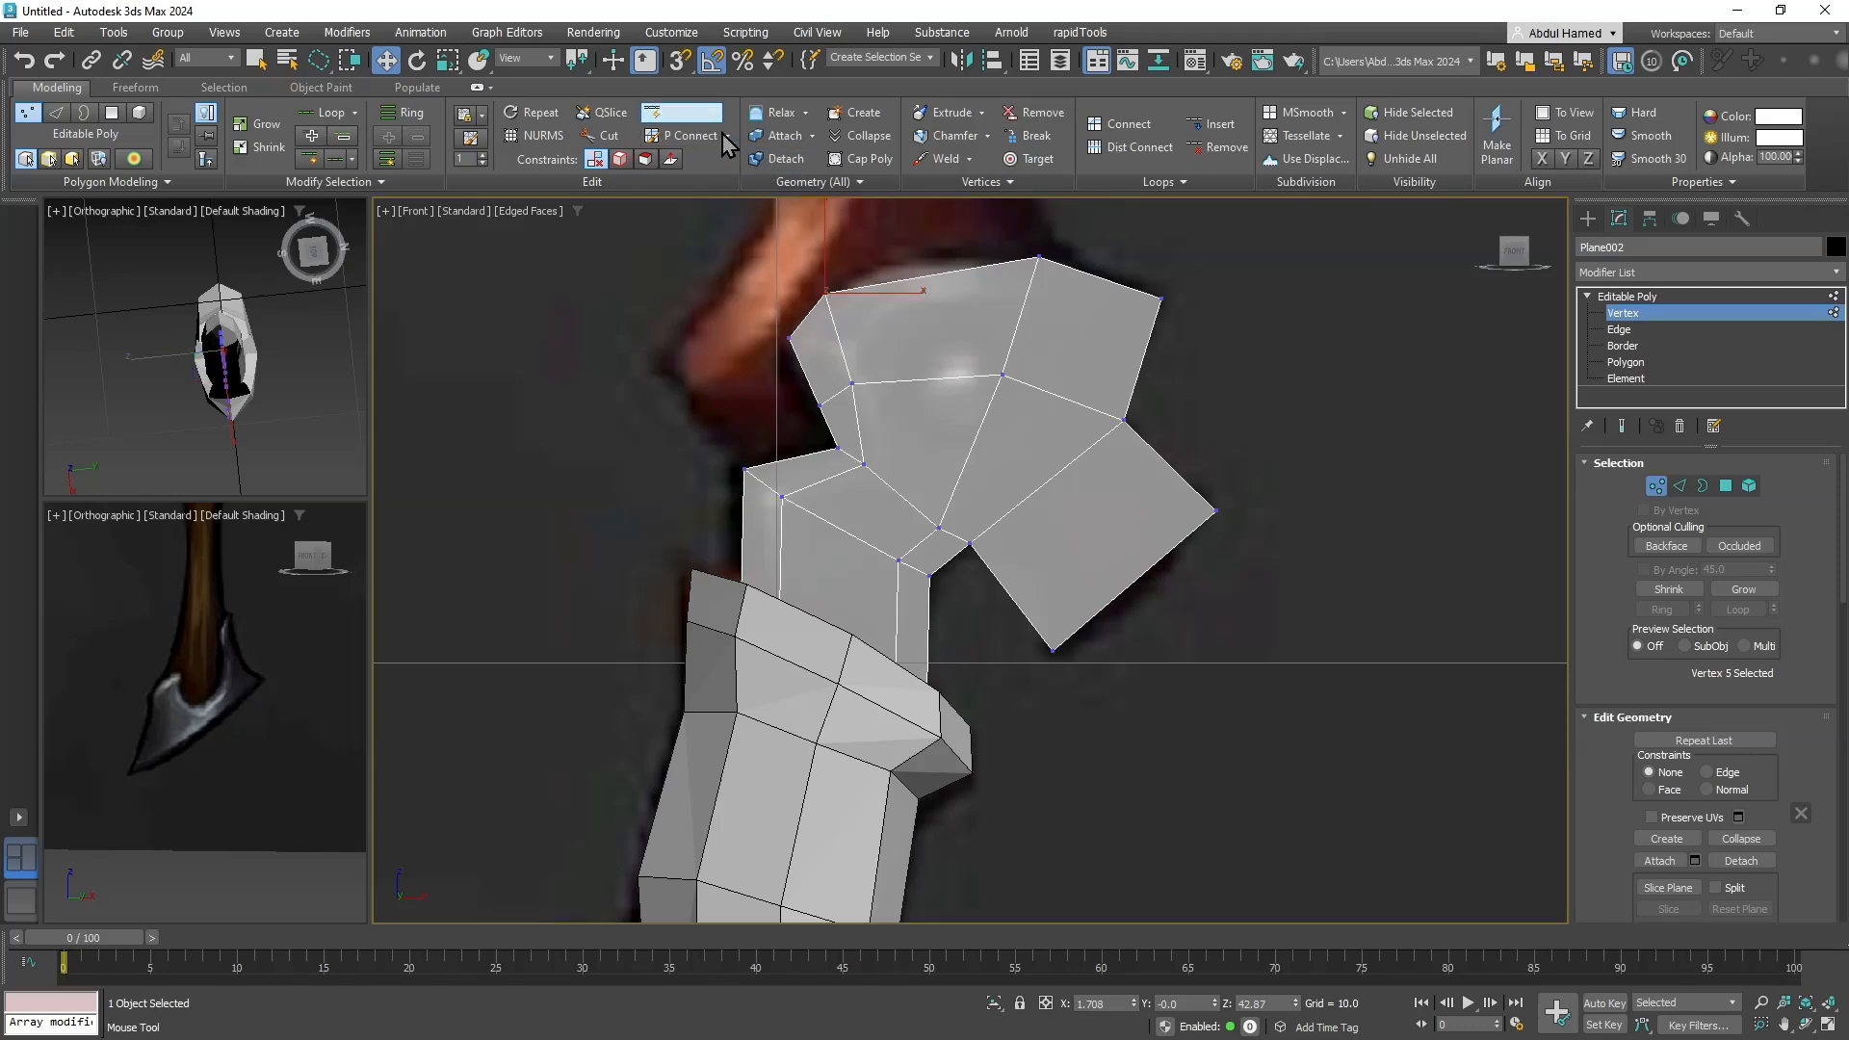
pyautogui.click(934, 281)
pyautogui.press('q')
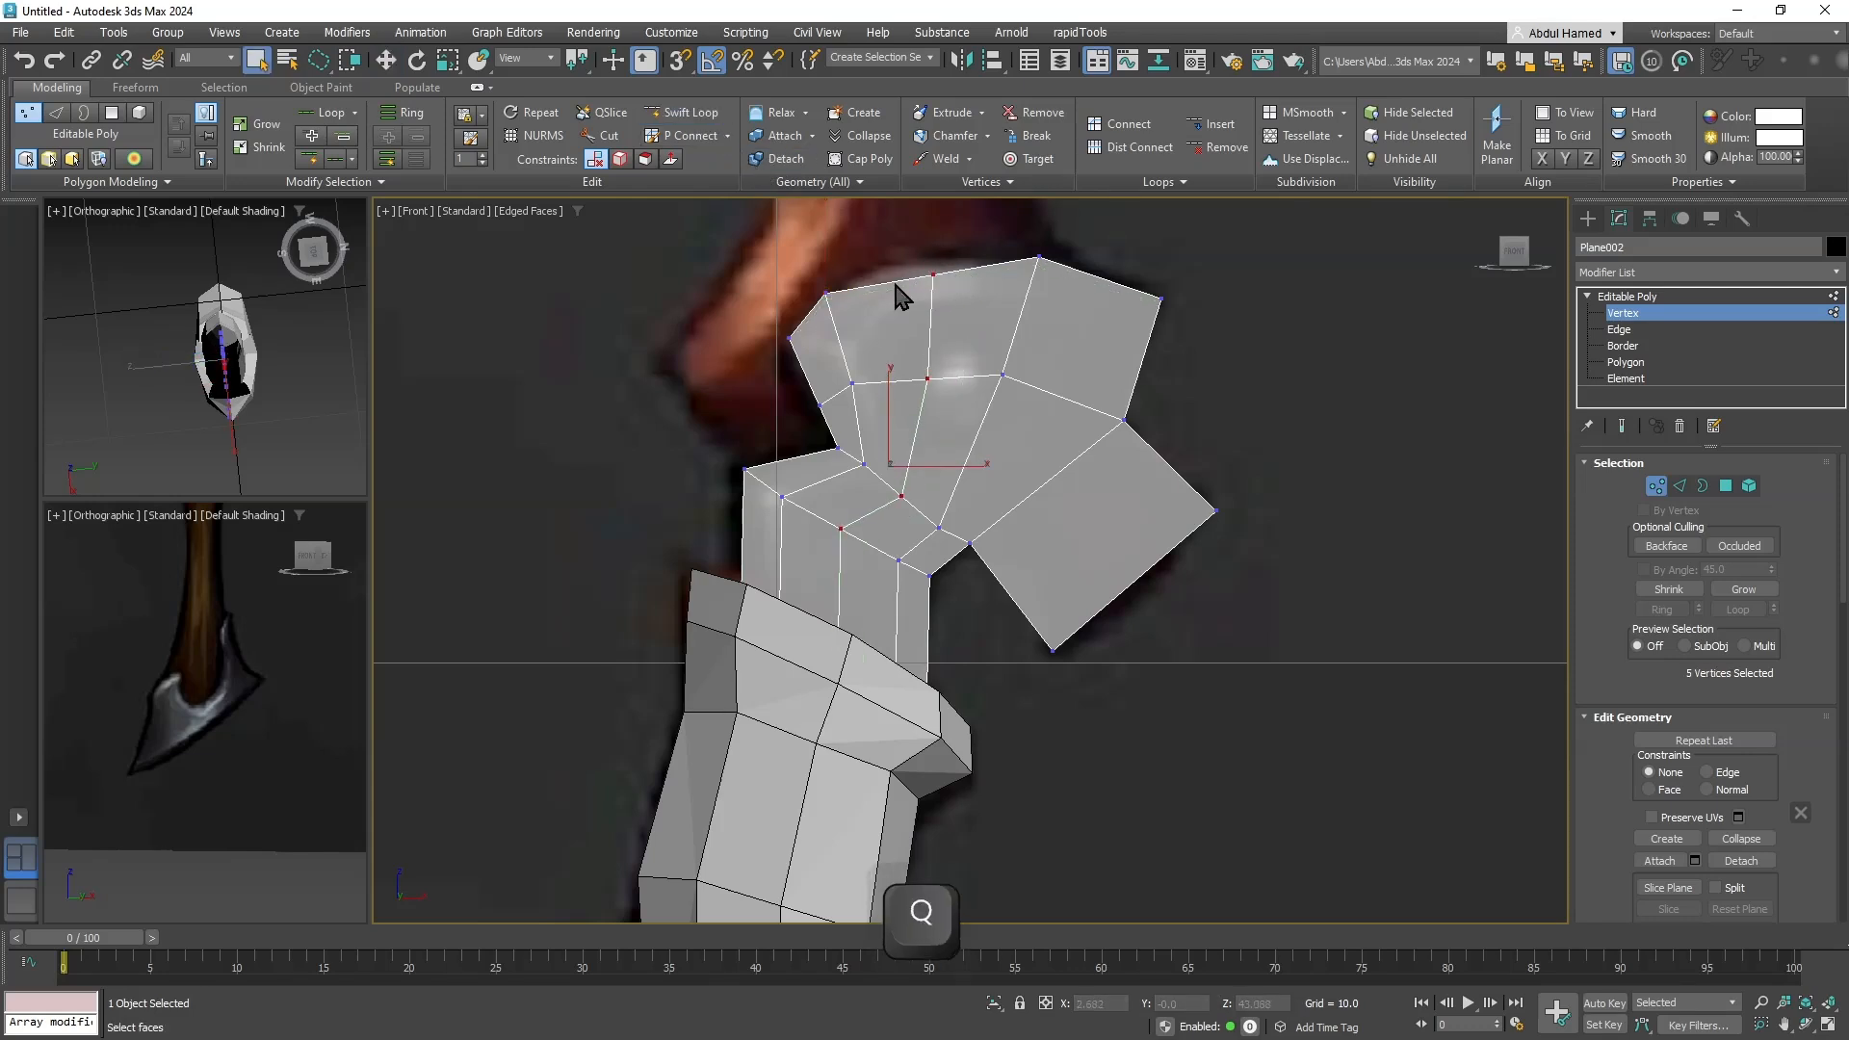
pyautogui.press('w')
pyautogui.moveTo(950, 258); pyautogui.dragTo(954, 227)
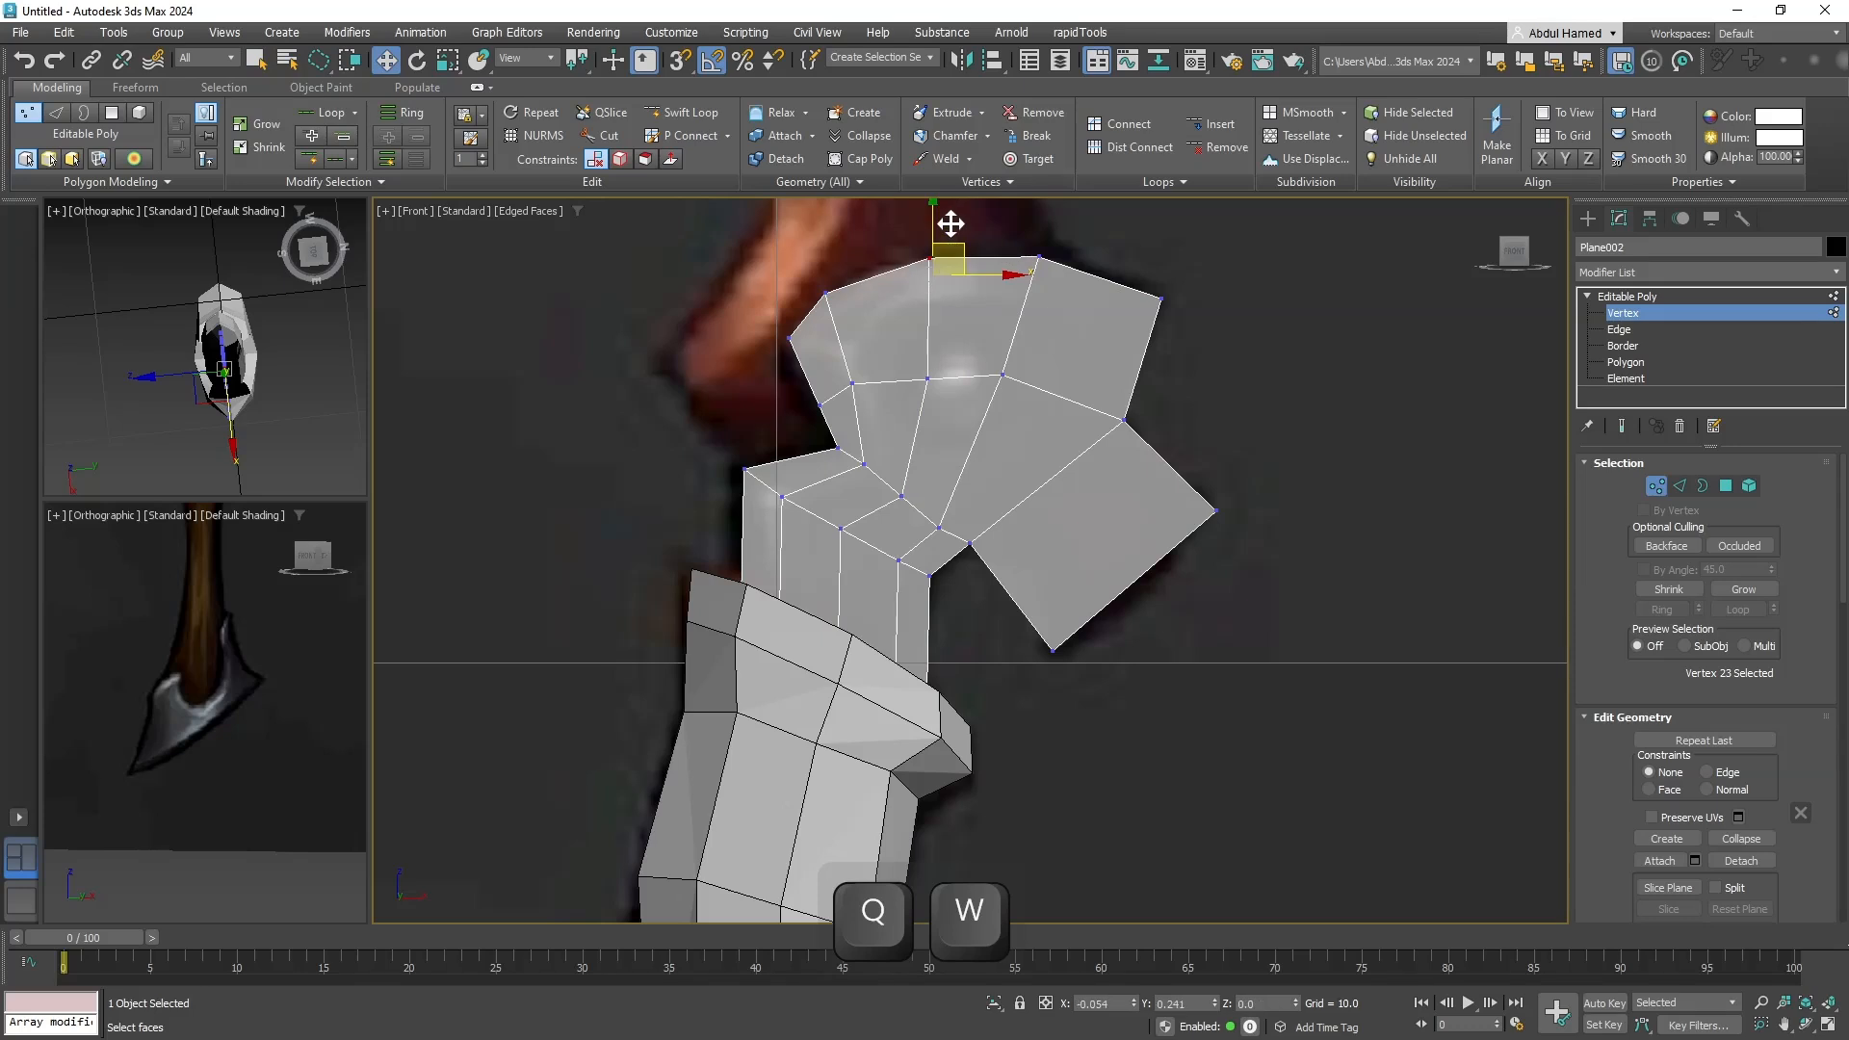
# Move the spike polygon's two outer vertices together up-left, centred at about X 5.13, Z 39.44, to shorten the polygon.
pyautogui.moveTo(1026, 377); pyautogui.dragTo(931, 292, button='middle')
pyautogui.moveTo(1035, 490); pyautogui.dragTo(1047, 525, button='middle')
pyautogui.keyDown('alt'); pyautogui.moveTo(1011, 726); pyautogui.dragTo(1040, 673, button='middle'); pyautogui.keyUp('alt')
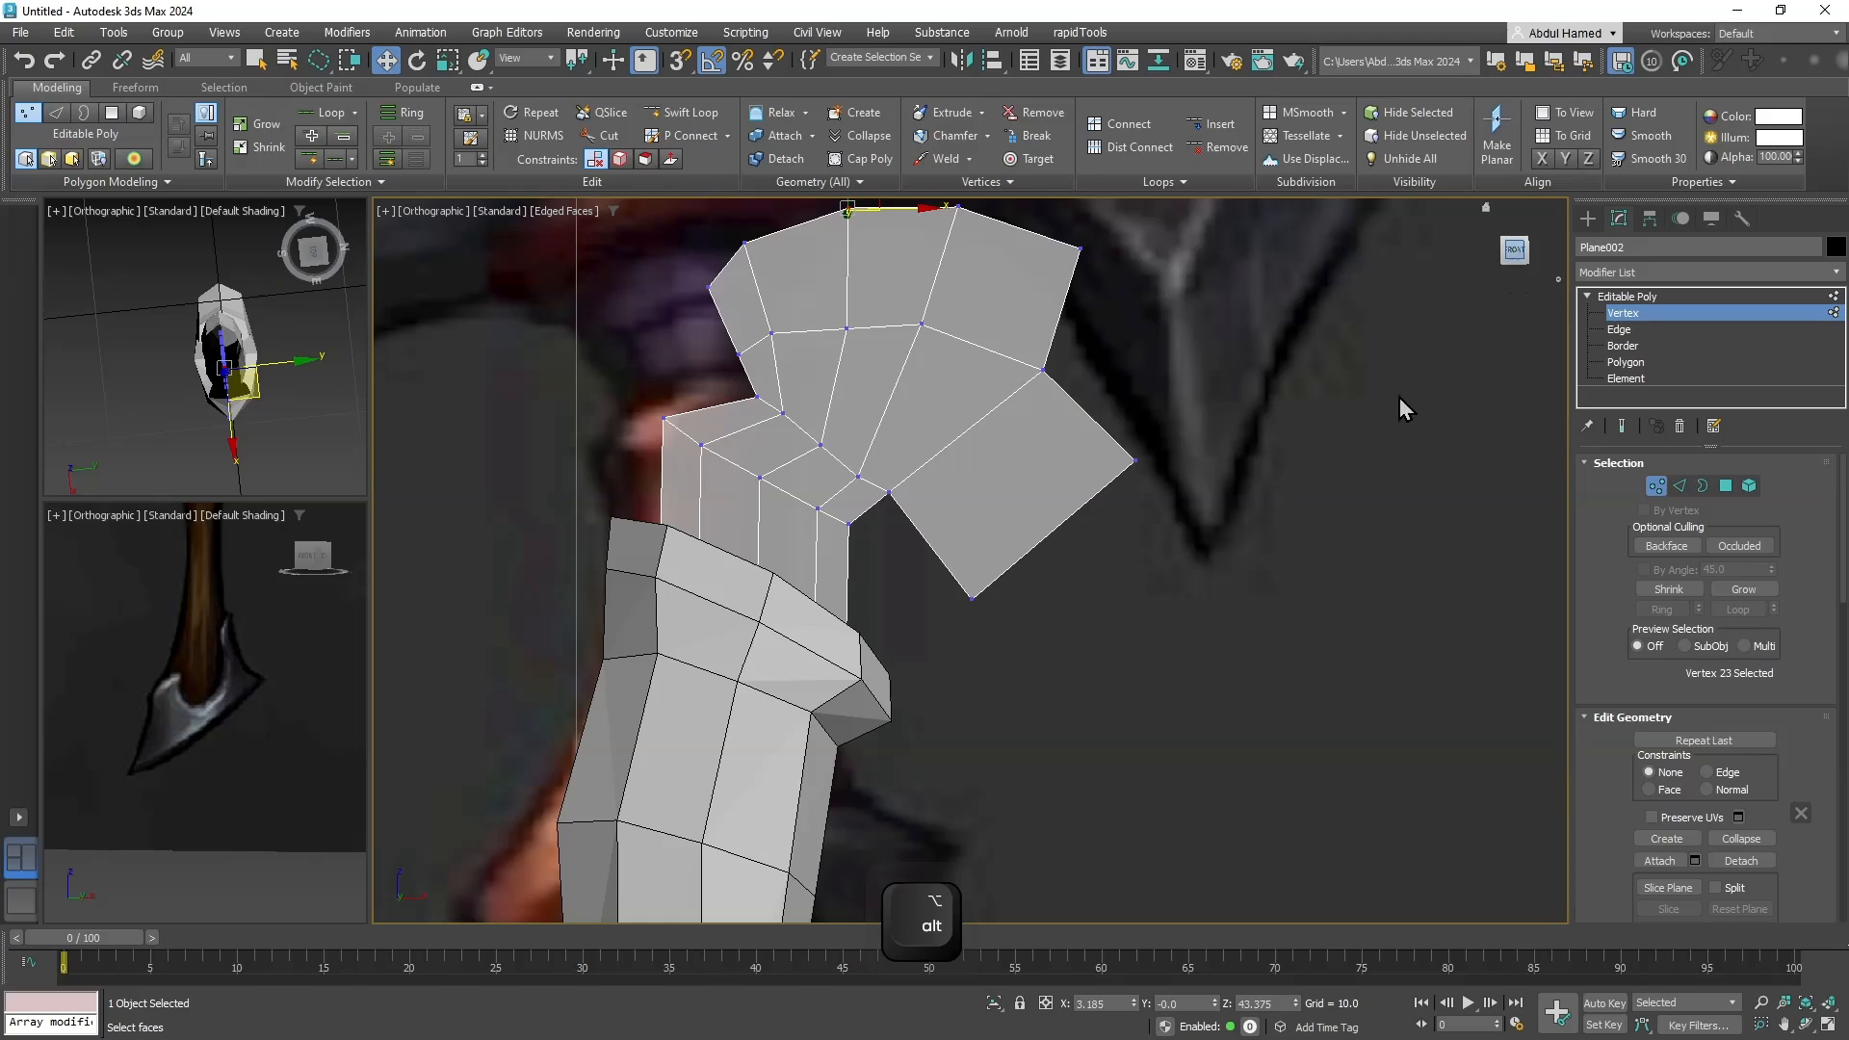
pyautogui.keyDown('alt'); pyautogui.moveTo(1401, 396); pyautogui.dragTo(1319, 545, button='middle'); pyautogui.keyUp('alt')
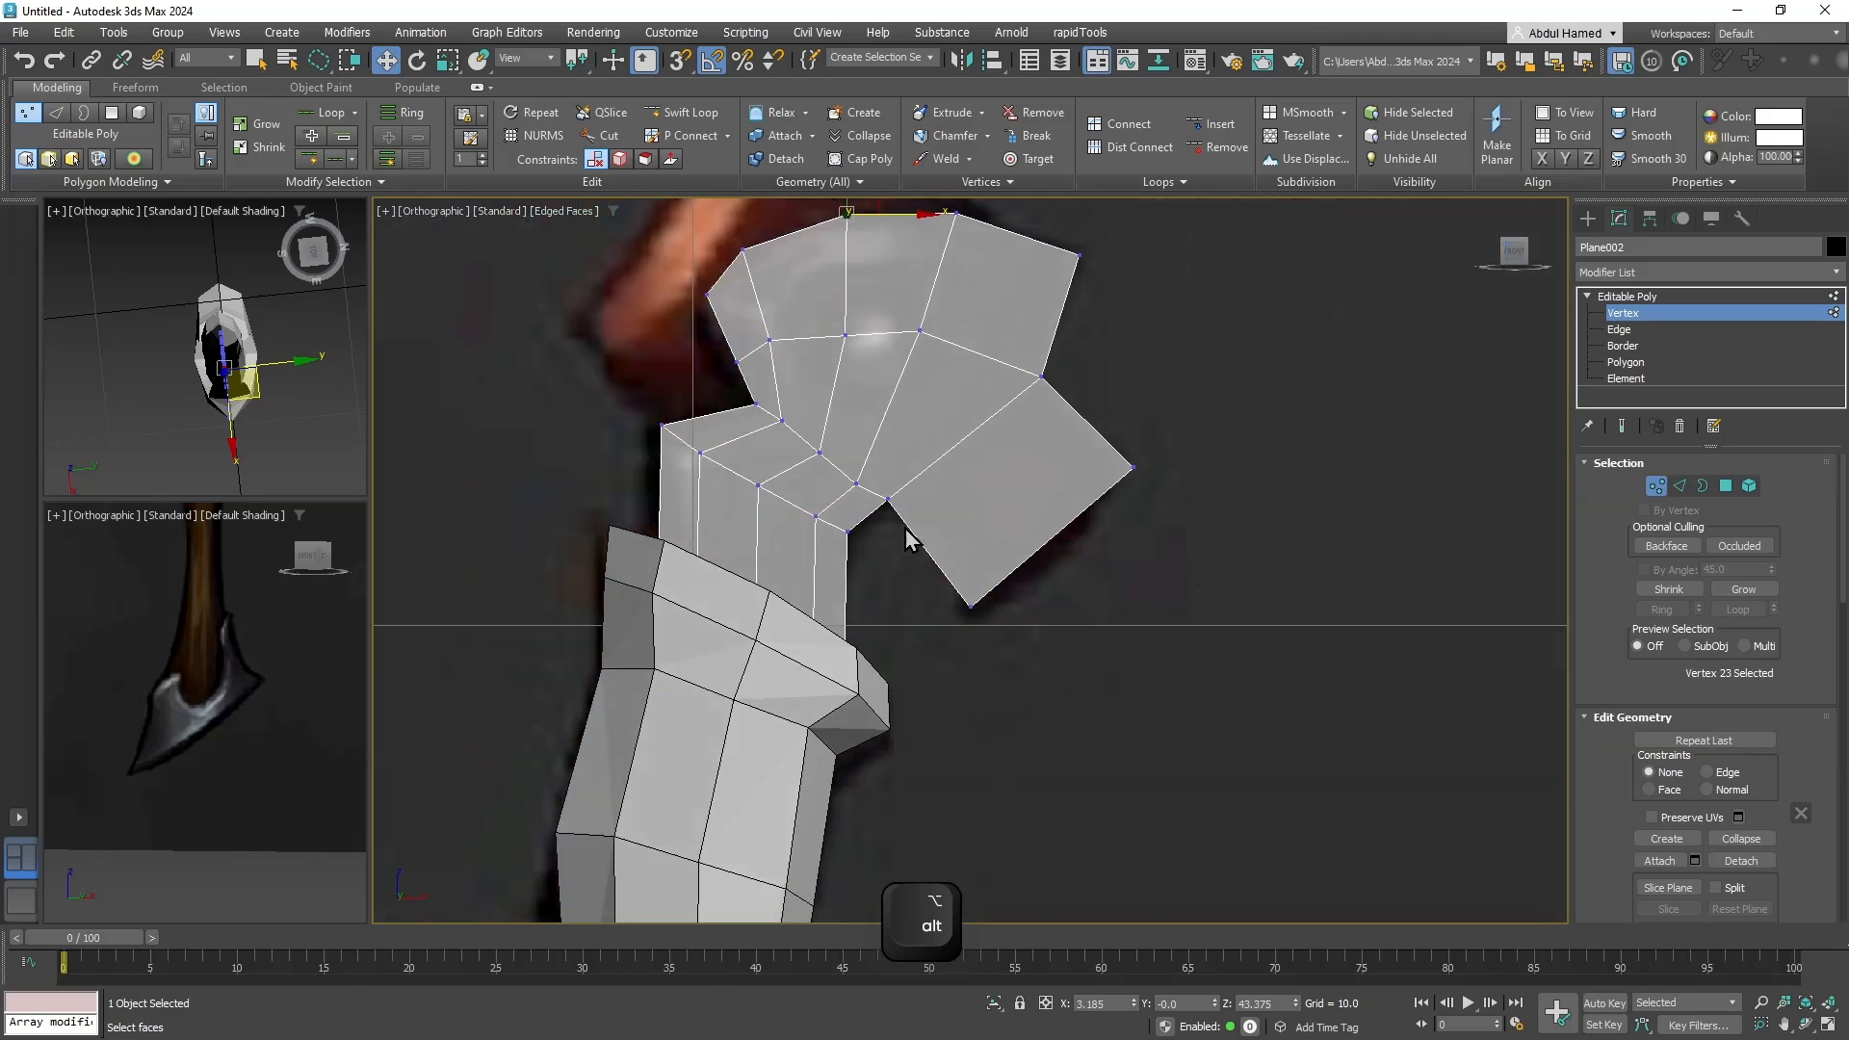
pyautogui.scroll(3, 915, 516)
pyautogui.scroll(-5, 918, 516)
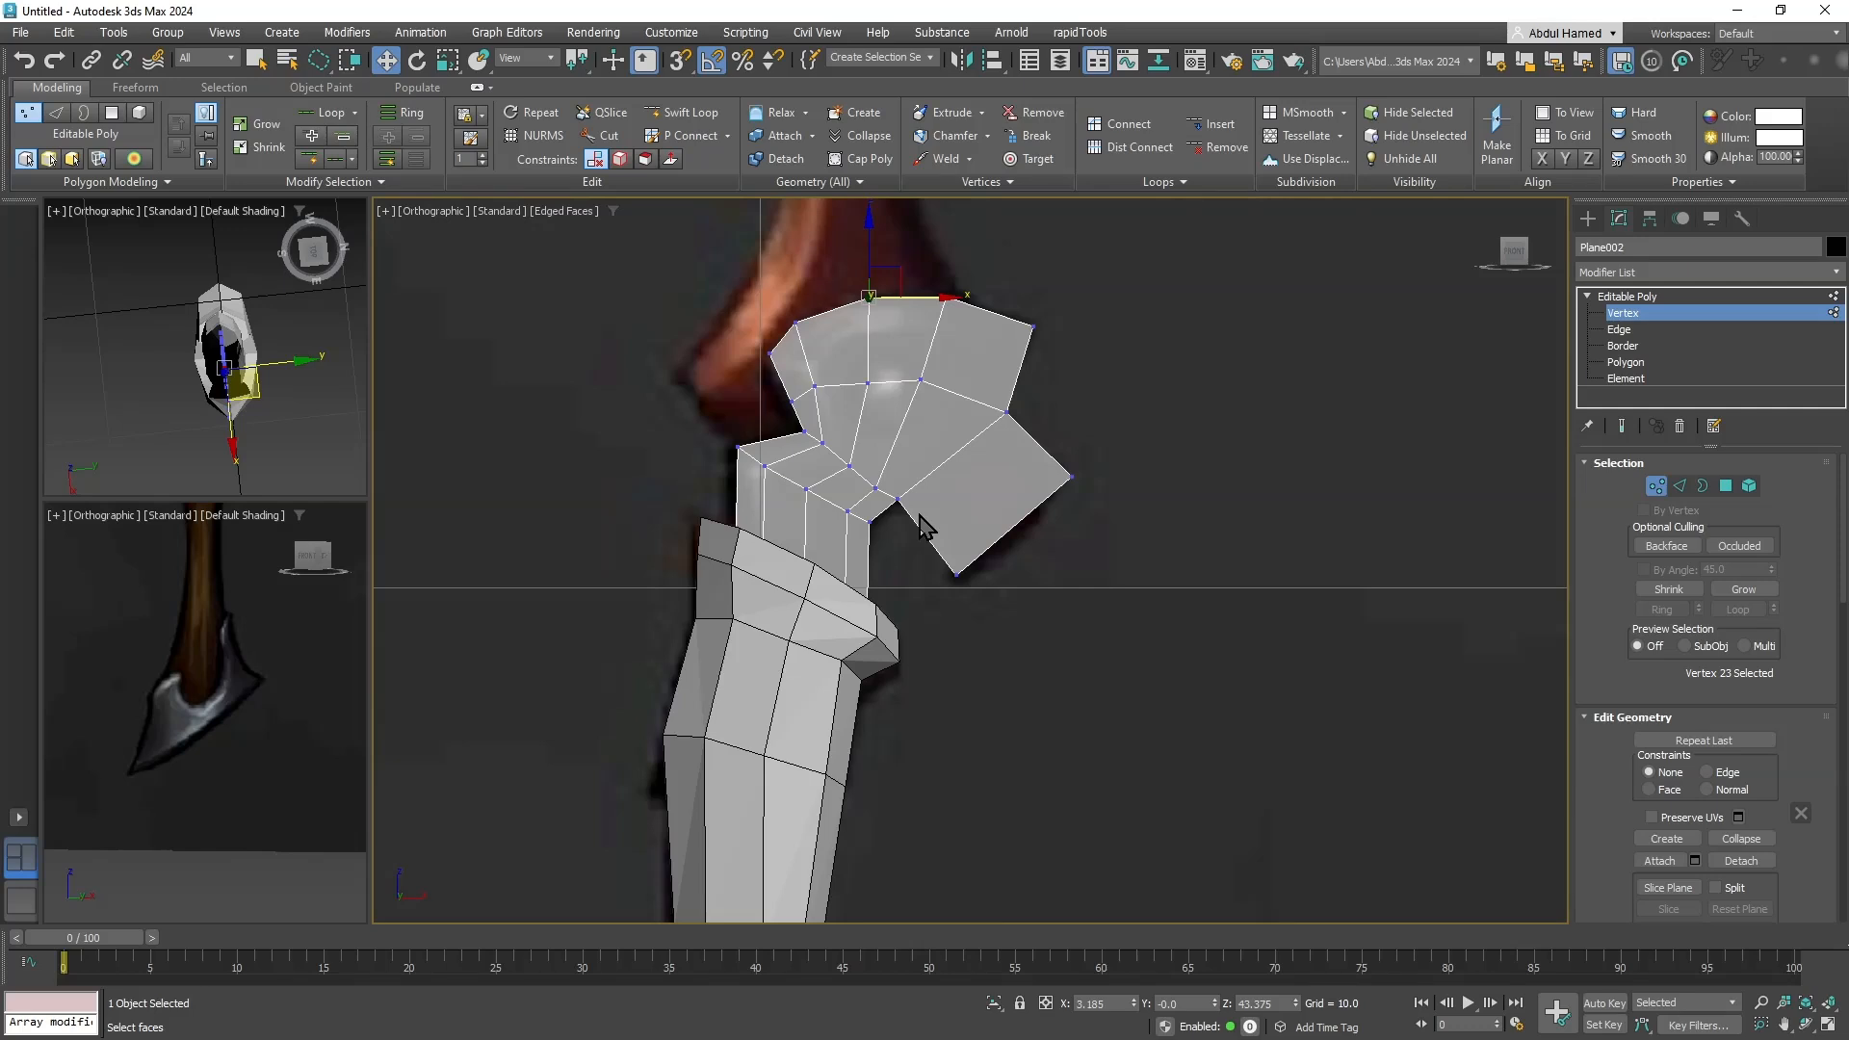
pyautogui.scroll(4, 955, 528)
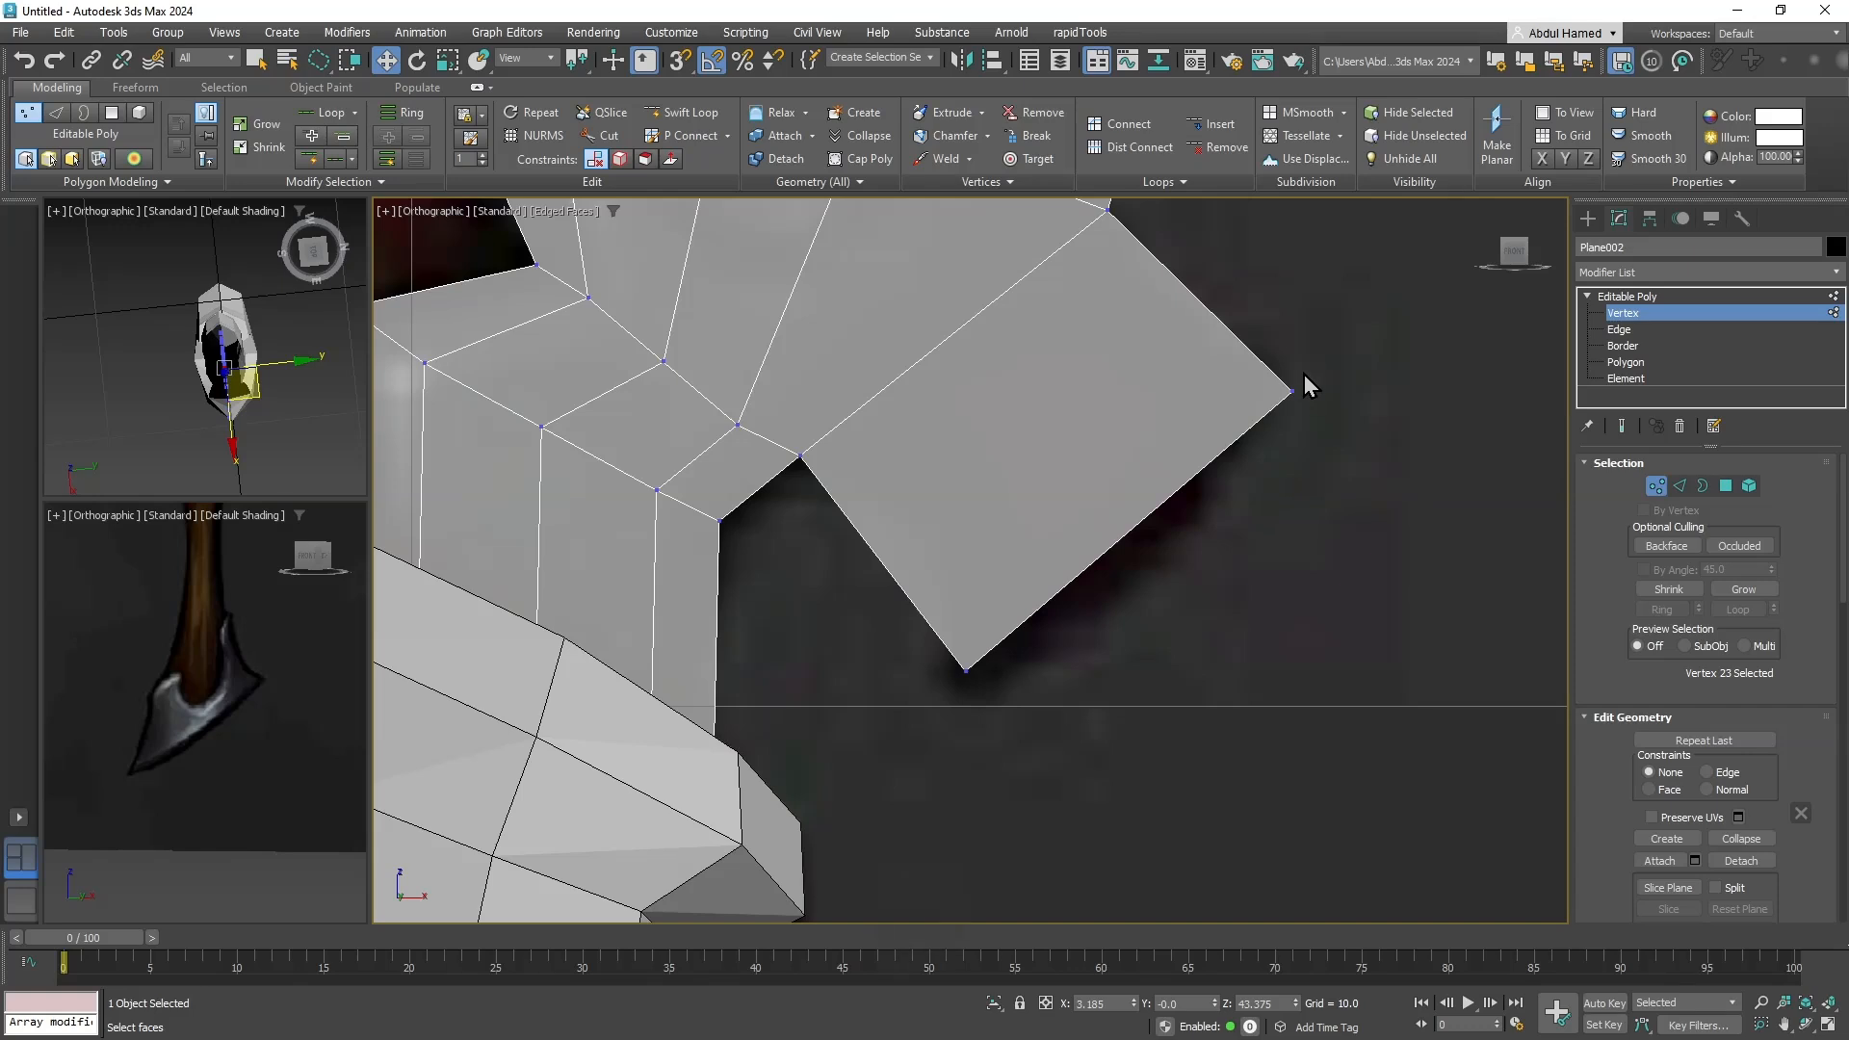
pyautogui.press('q')
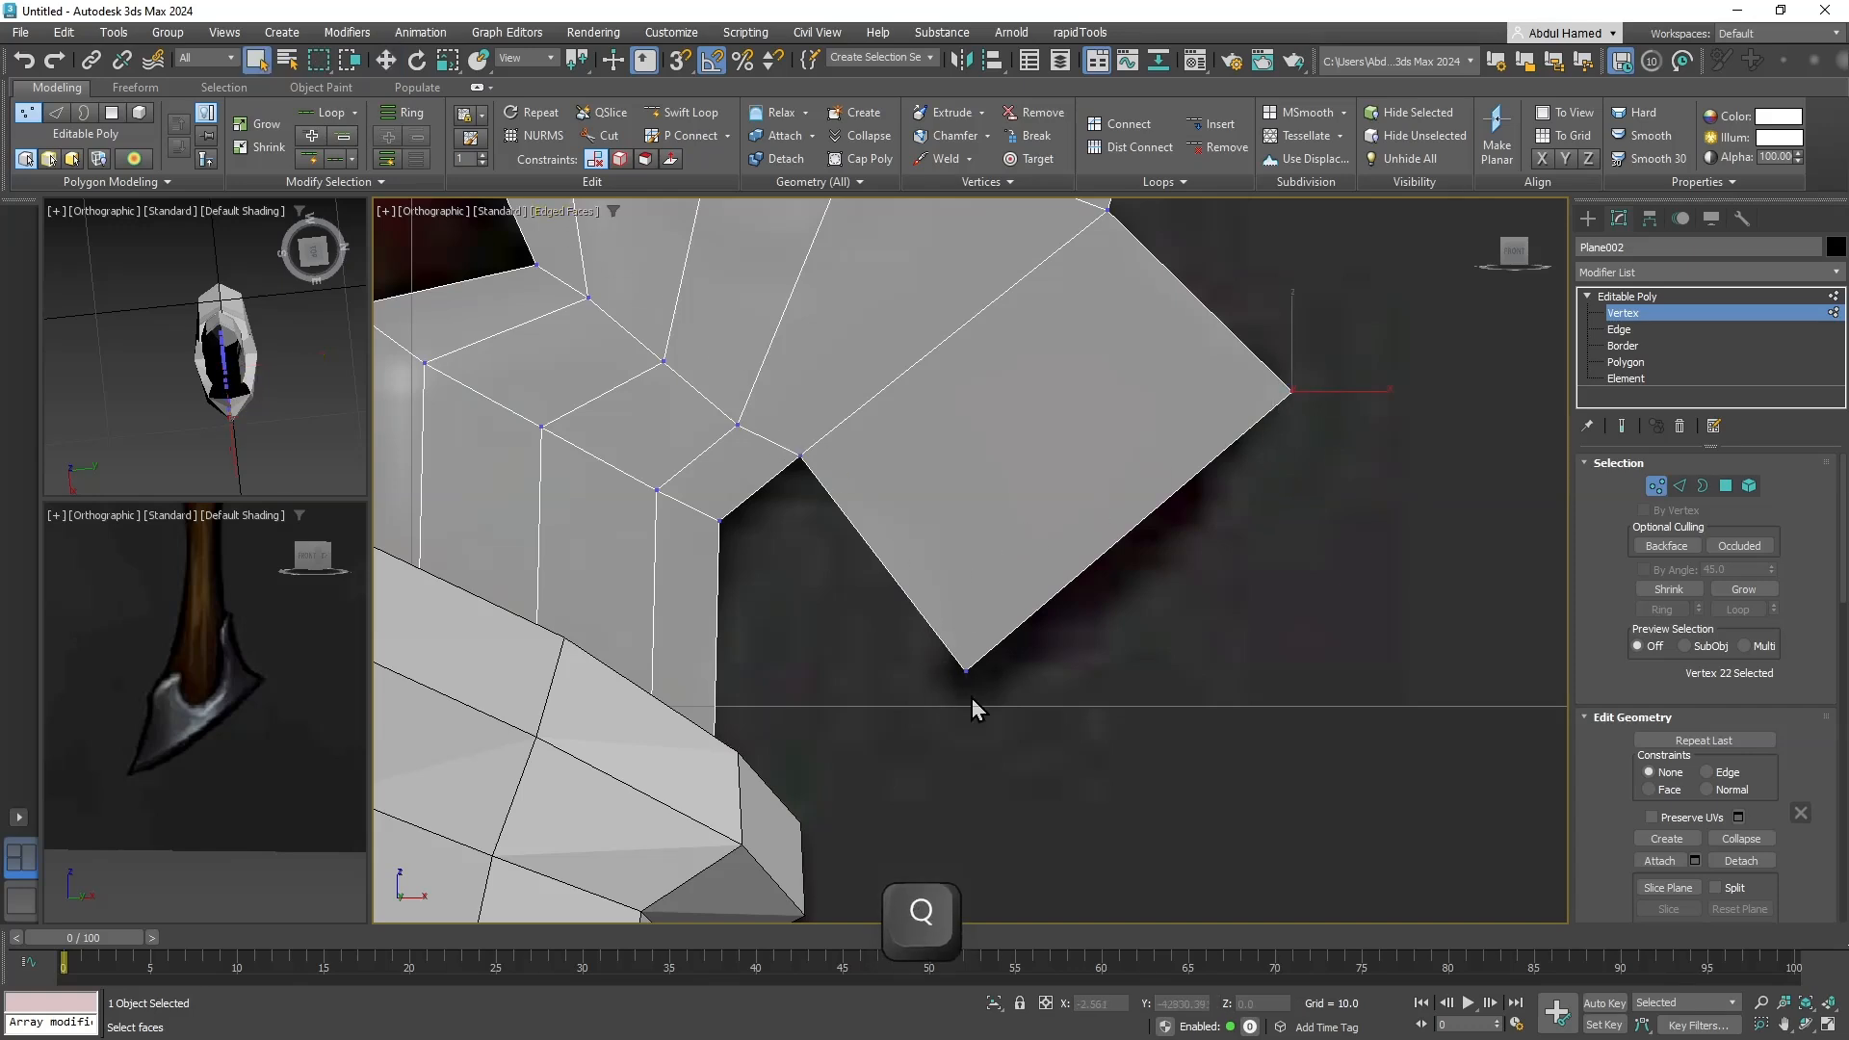
pyautogui.press('ctrl')
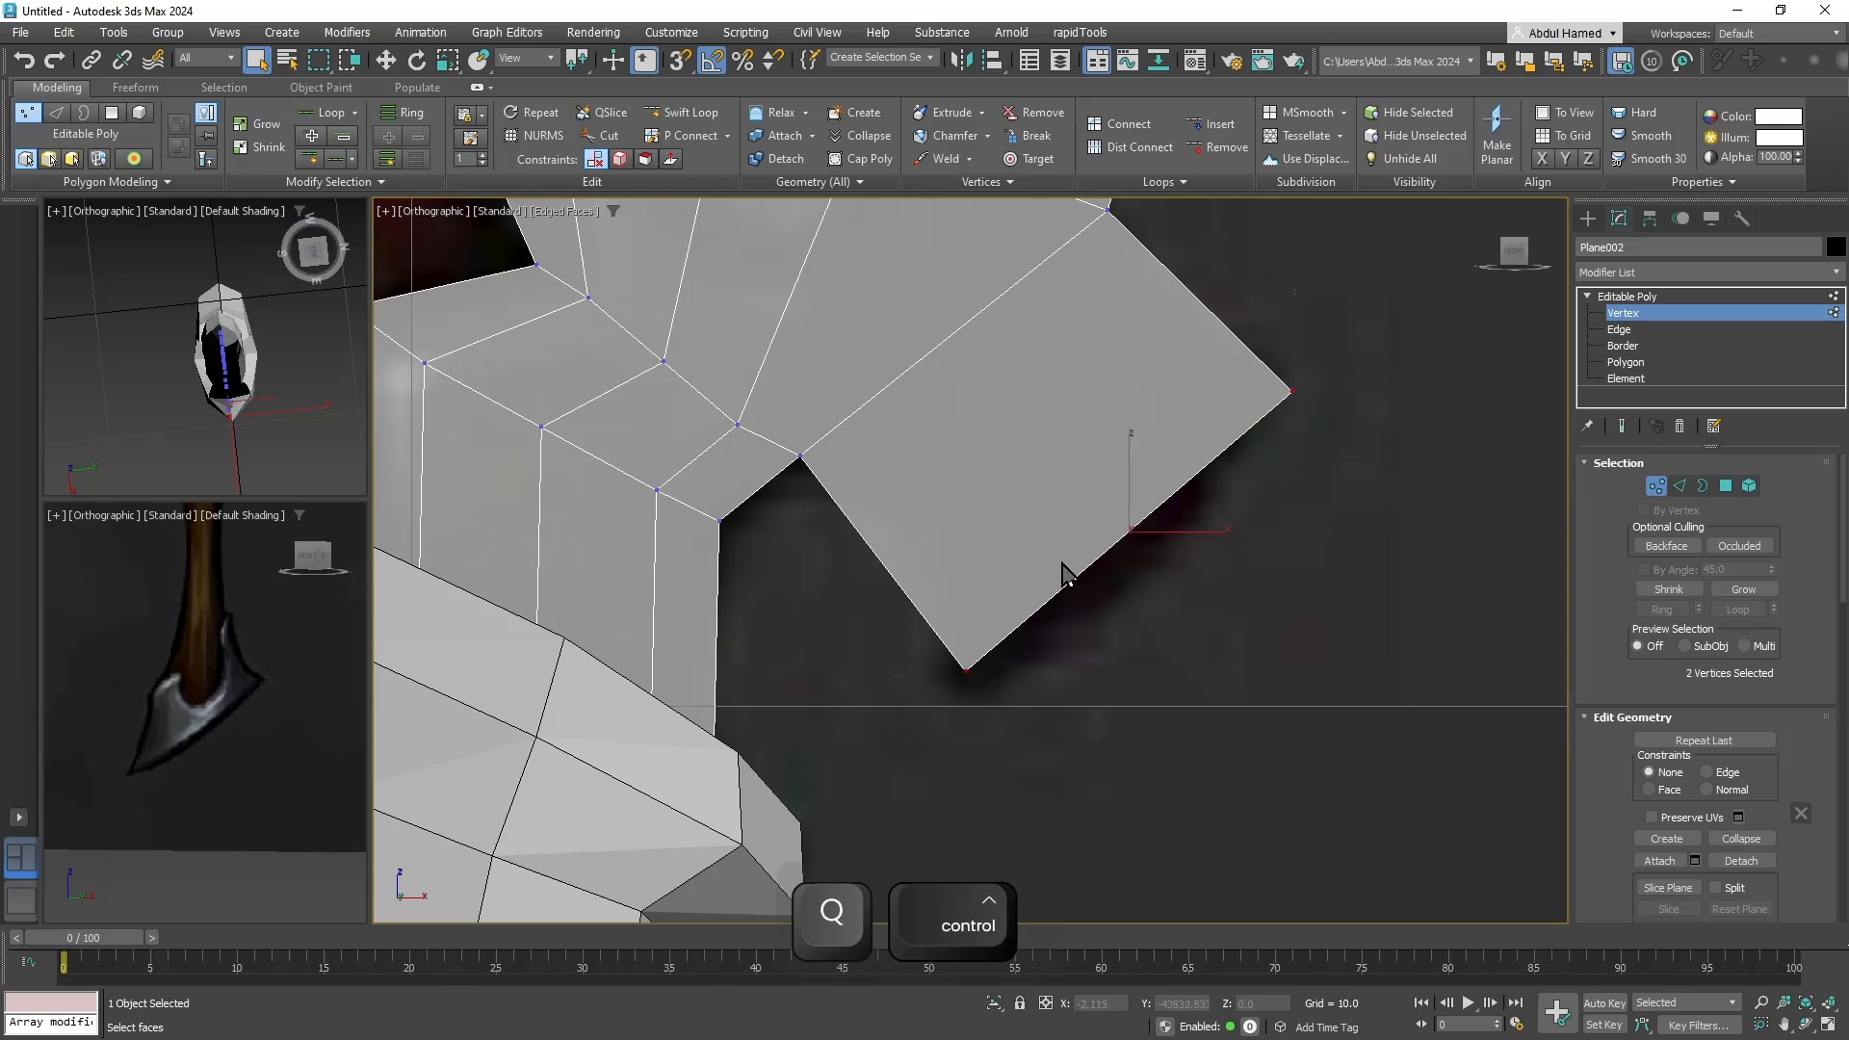
pyautogui.press('w')
pyautogui.moveTo(1160, 498); pyautogui.dragTo(1024, 407)
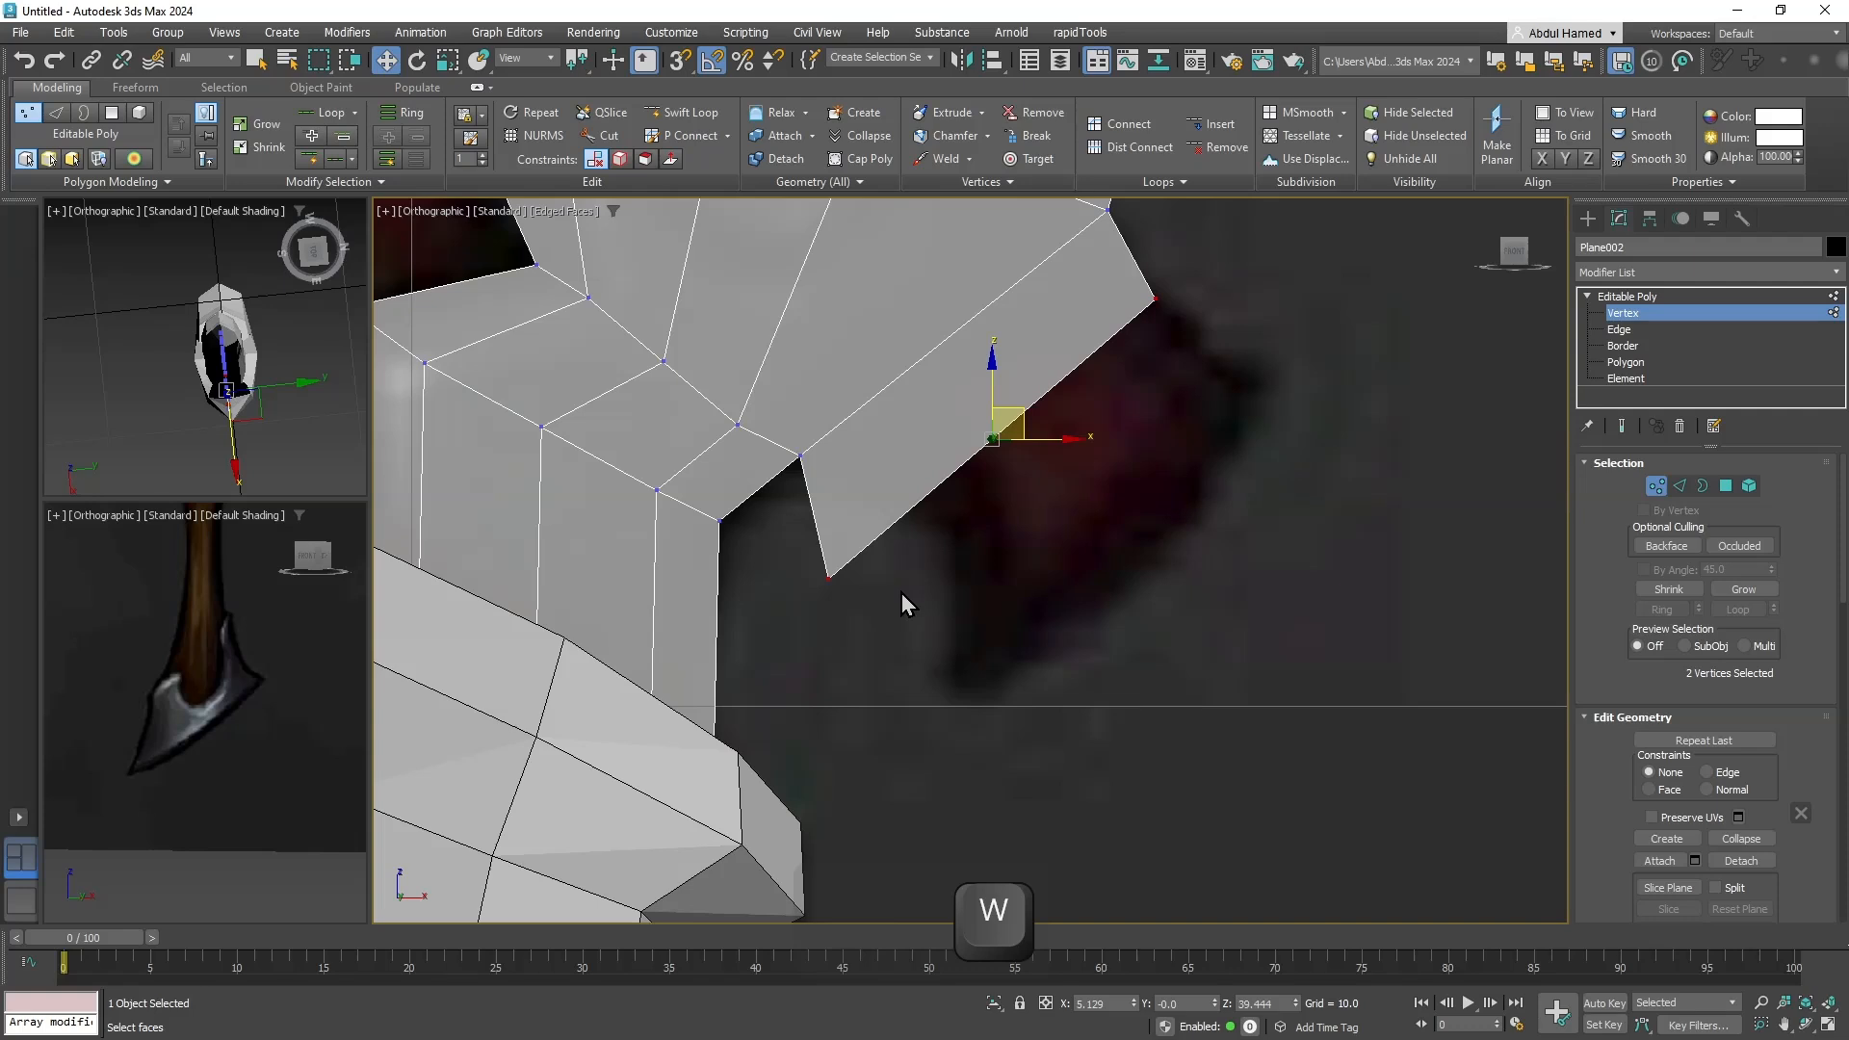
pyautogui.click(834, 624)
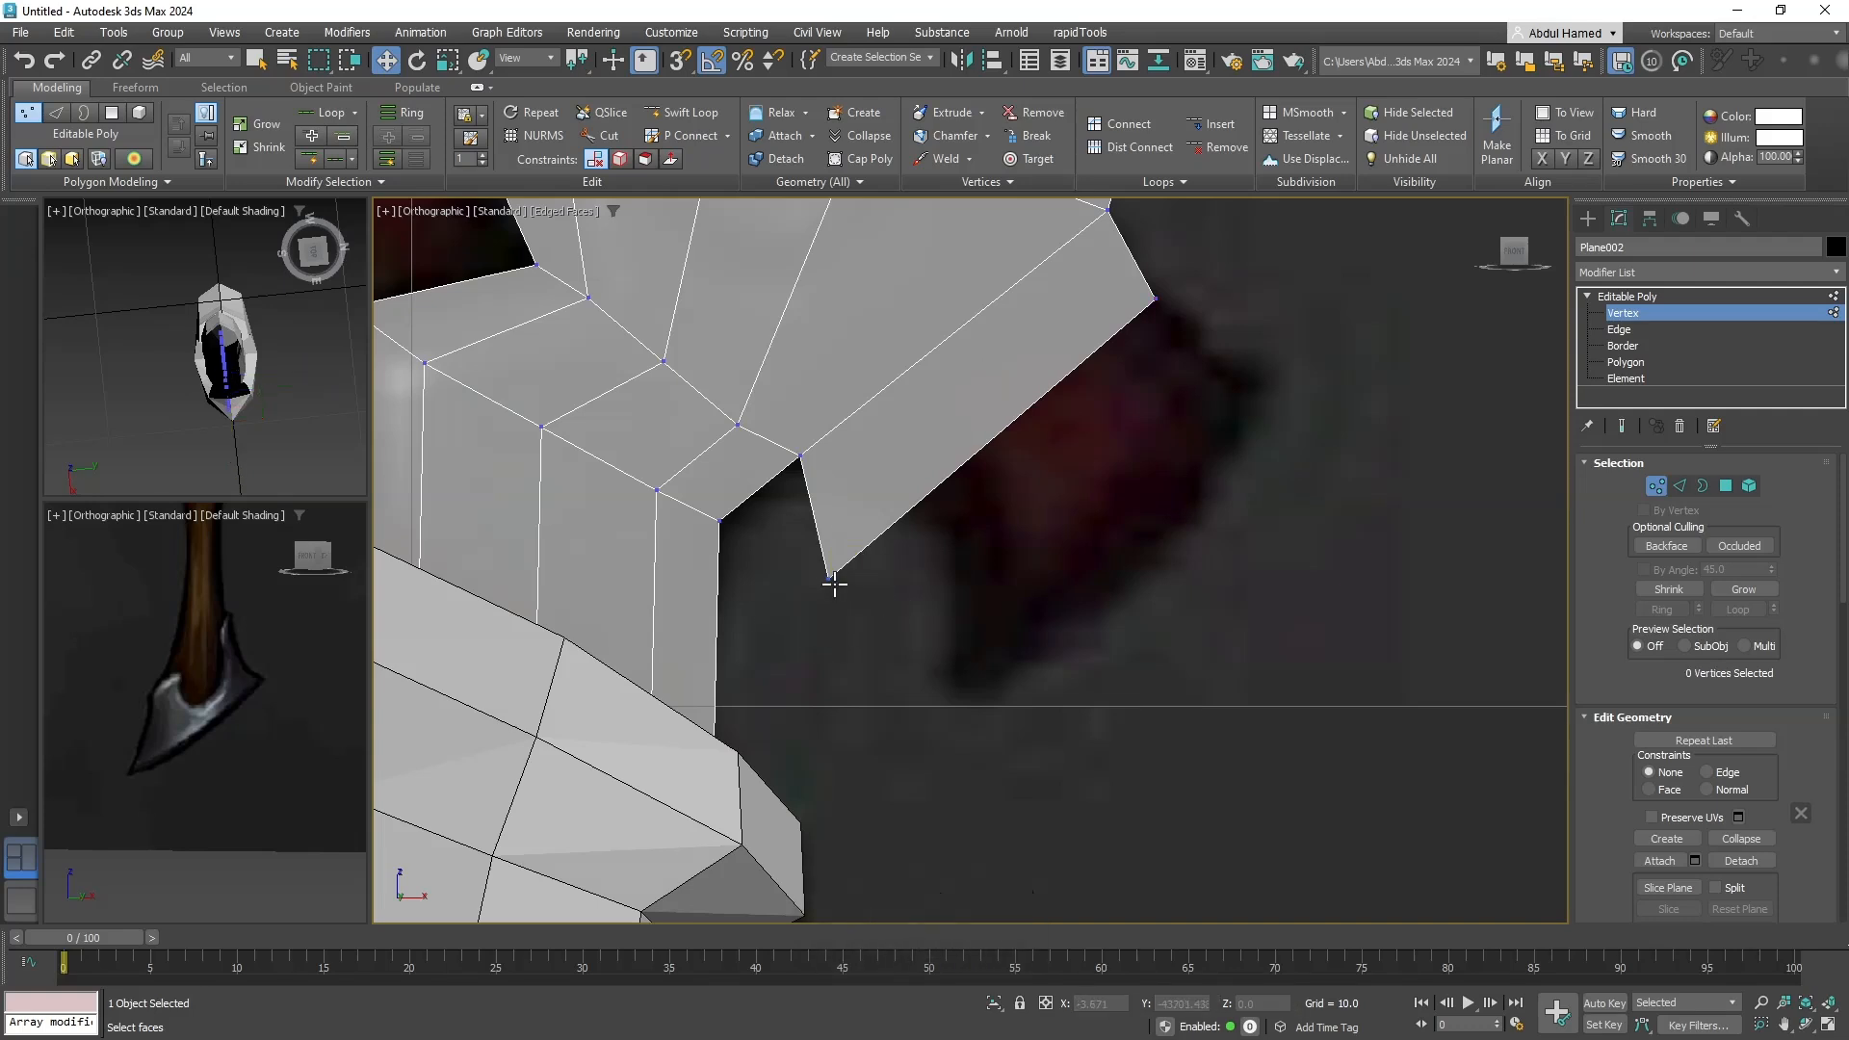
# Move the spike polygon's lowest vertex up-right to about X 4.57, Z 38.9.
pyautogui.click(835, 576)
pyautogui.press('w')
pyautogui.moveTo(866, 557); pyautogui.dragTo(945, 496)
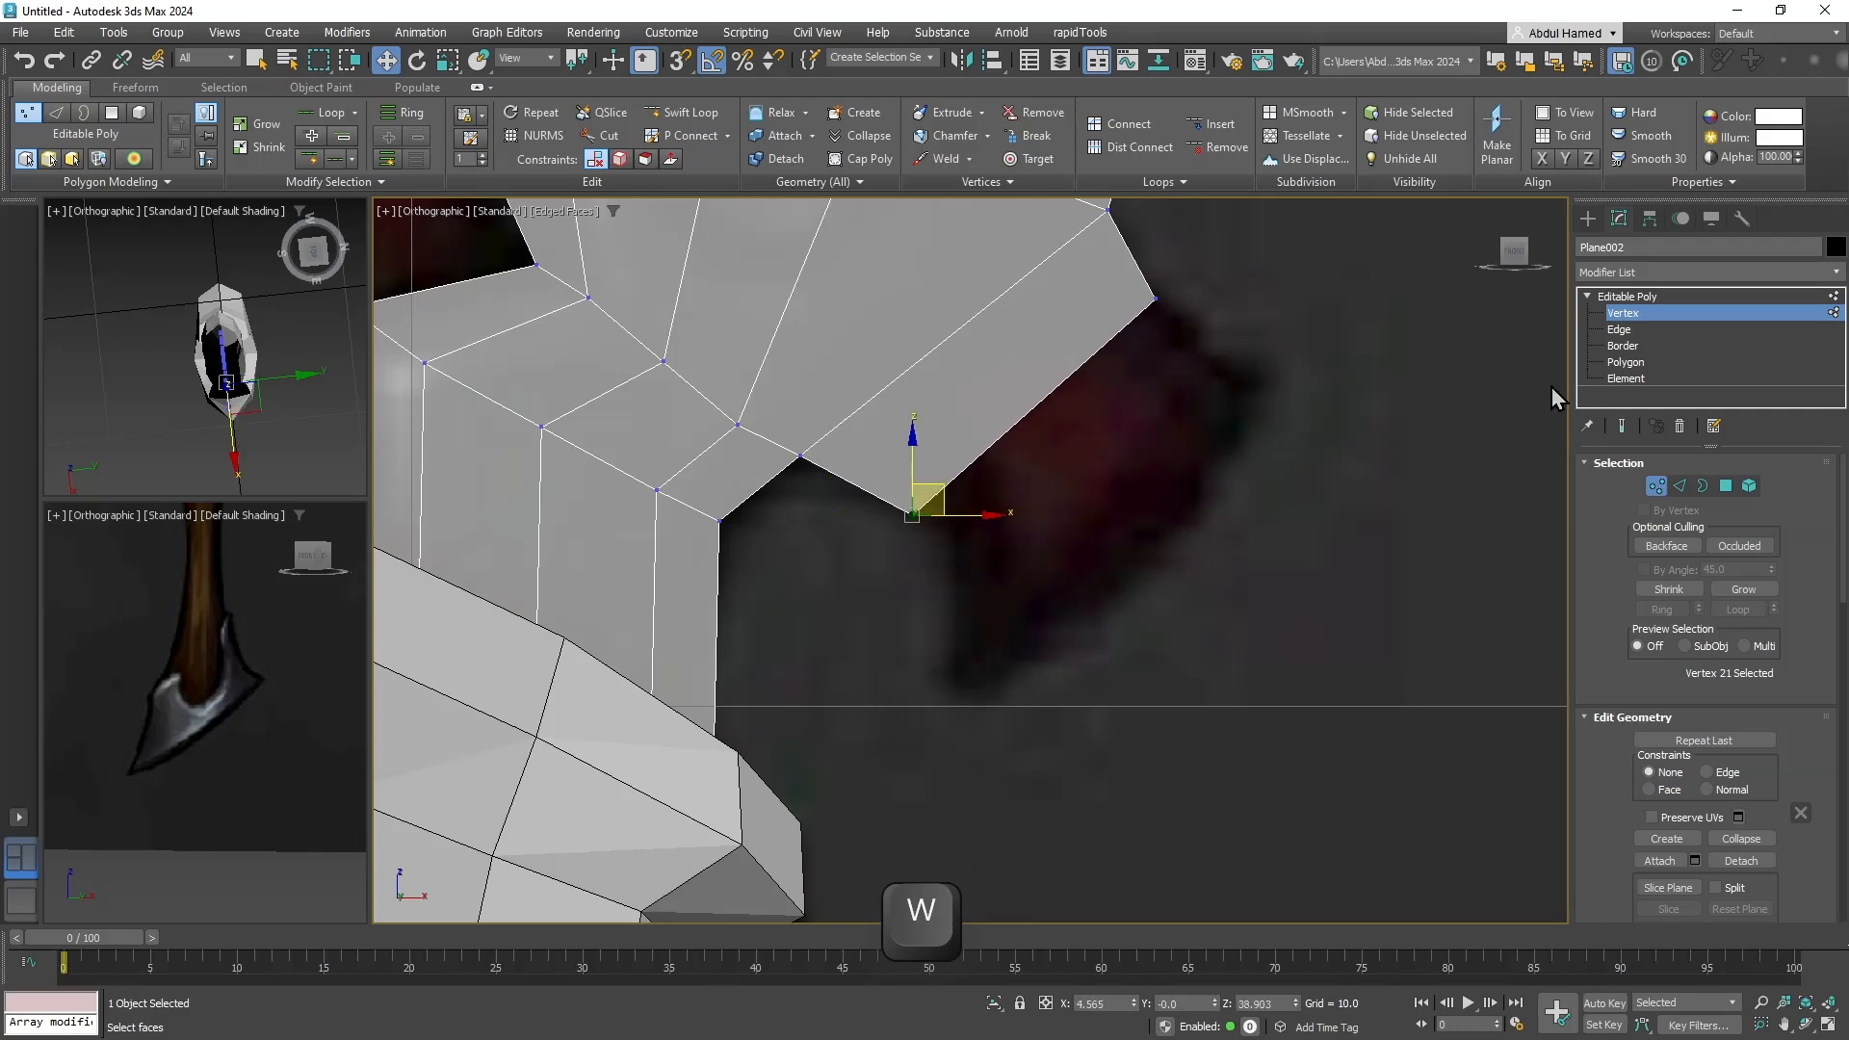
# Extend the spike's outer edge down-right by about 0.8 in X and -0.56 in Z to add another polygon.
pyautogui.click(1631, 332)
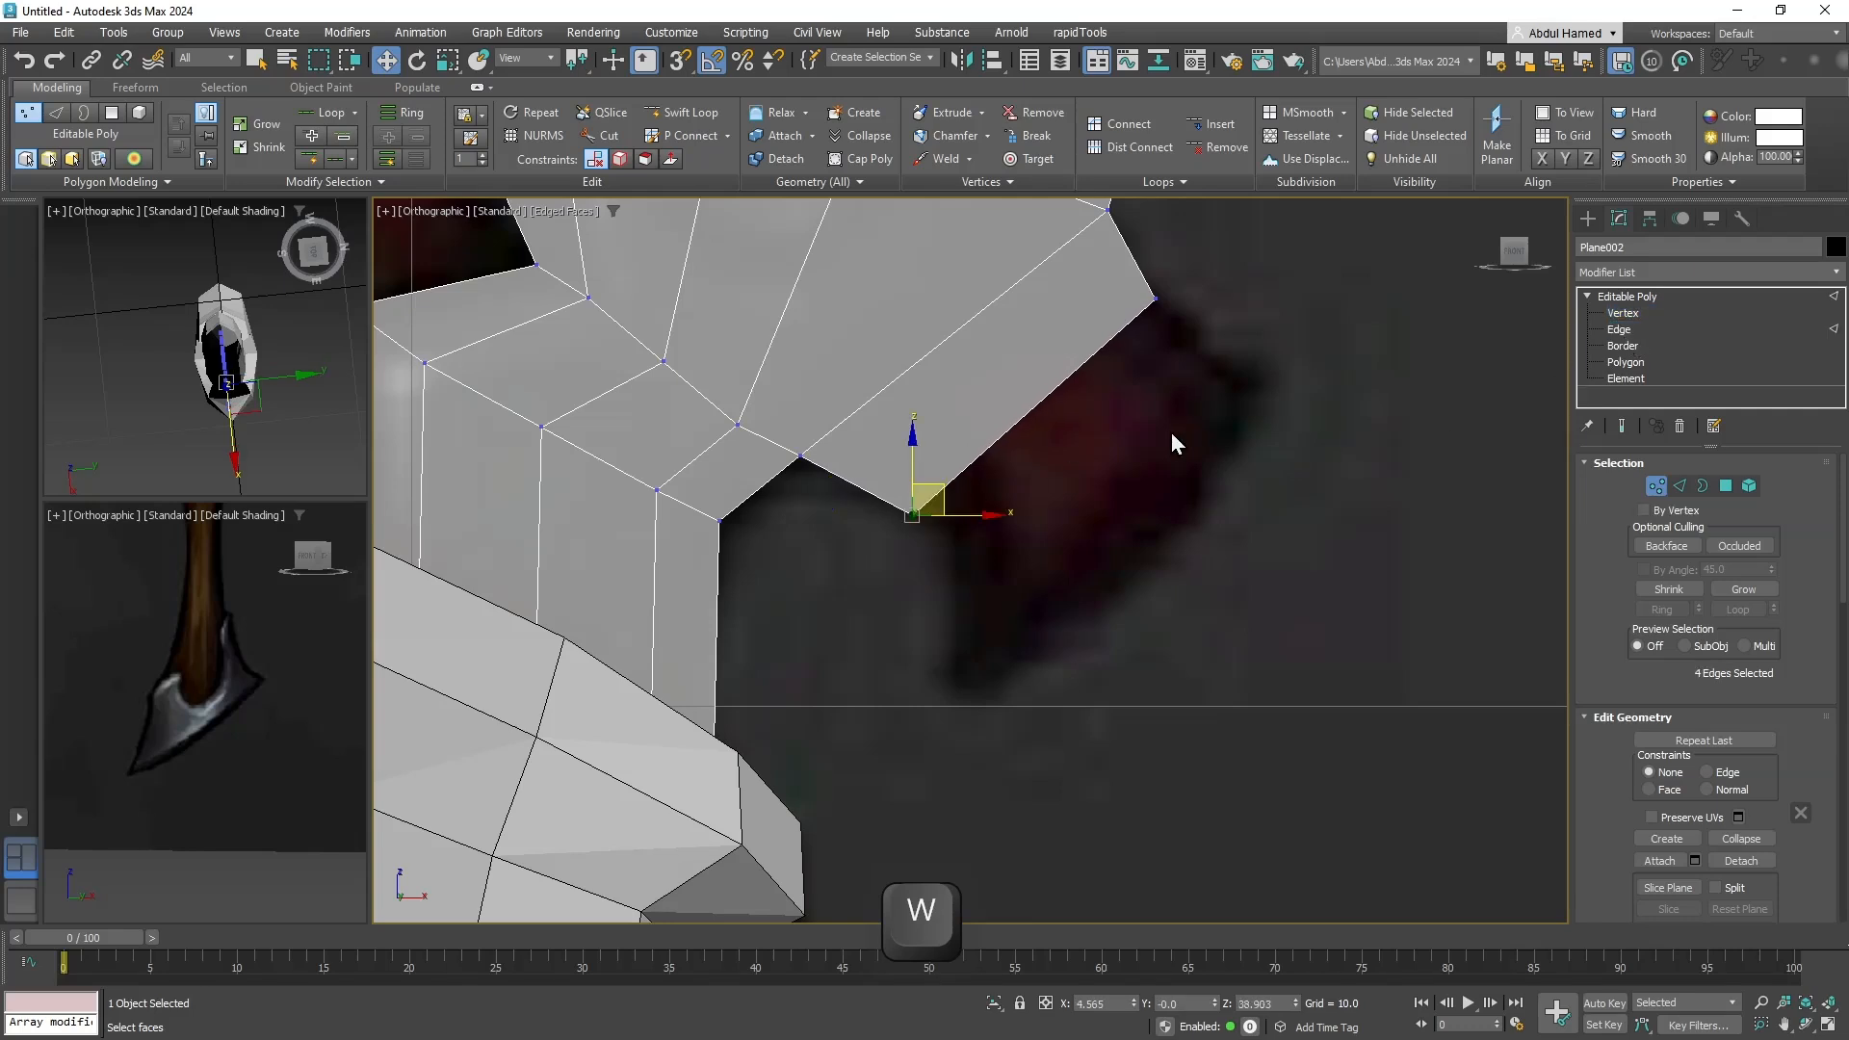
pyautogui.click(1048, 396)
pyautogui.press('shift')
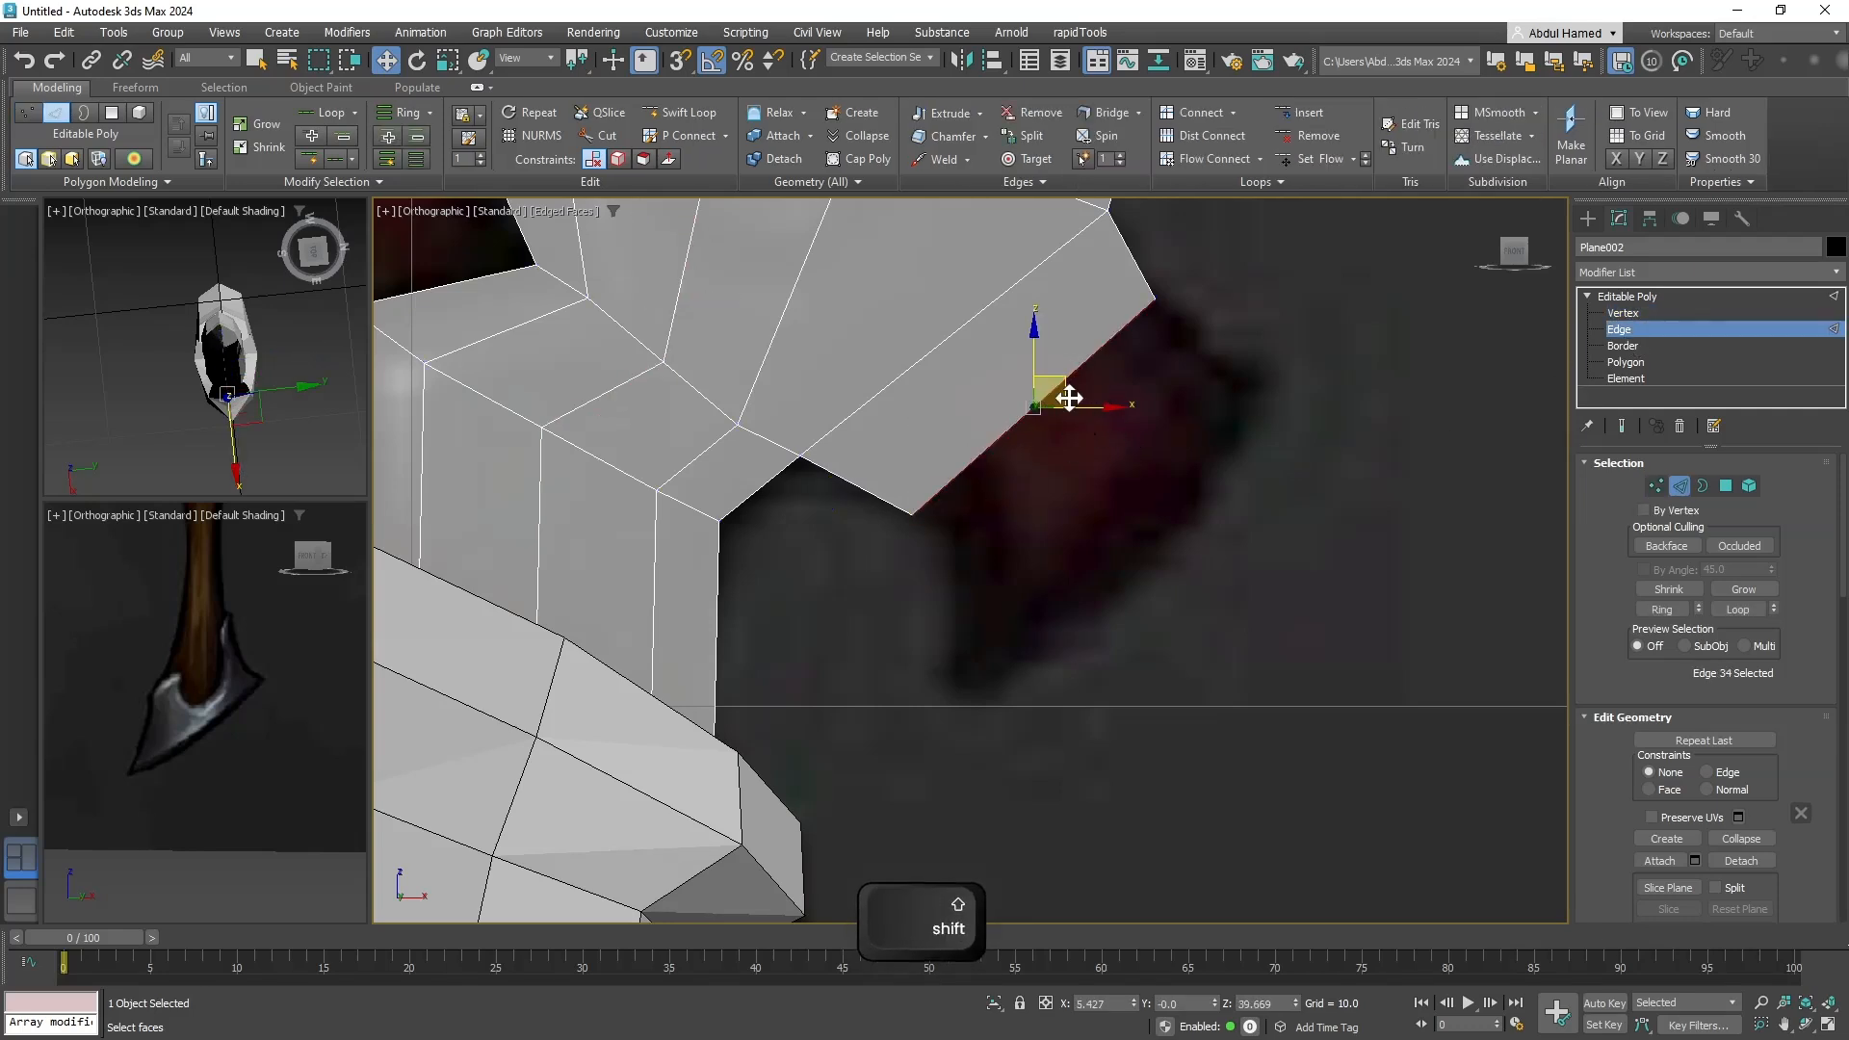
pyautogui.keyDown('shift'); pyautogui.moveTo(1071, 395); pyautogui.dragTo(1183, 475); pyautogui.keyUp('shift')
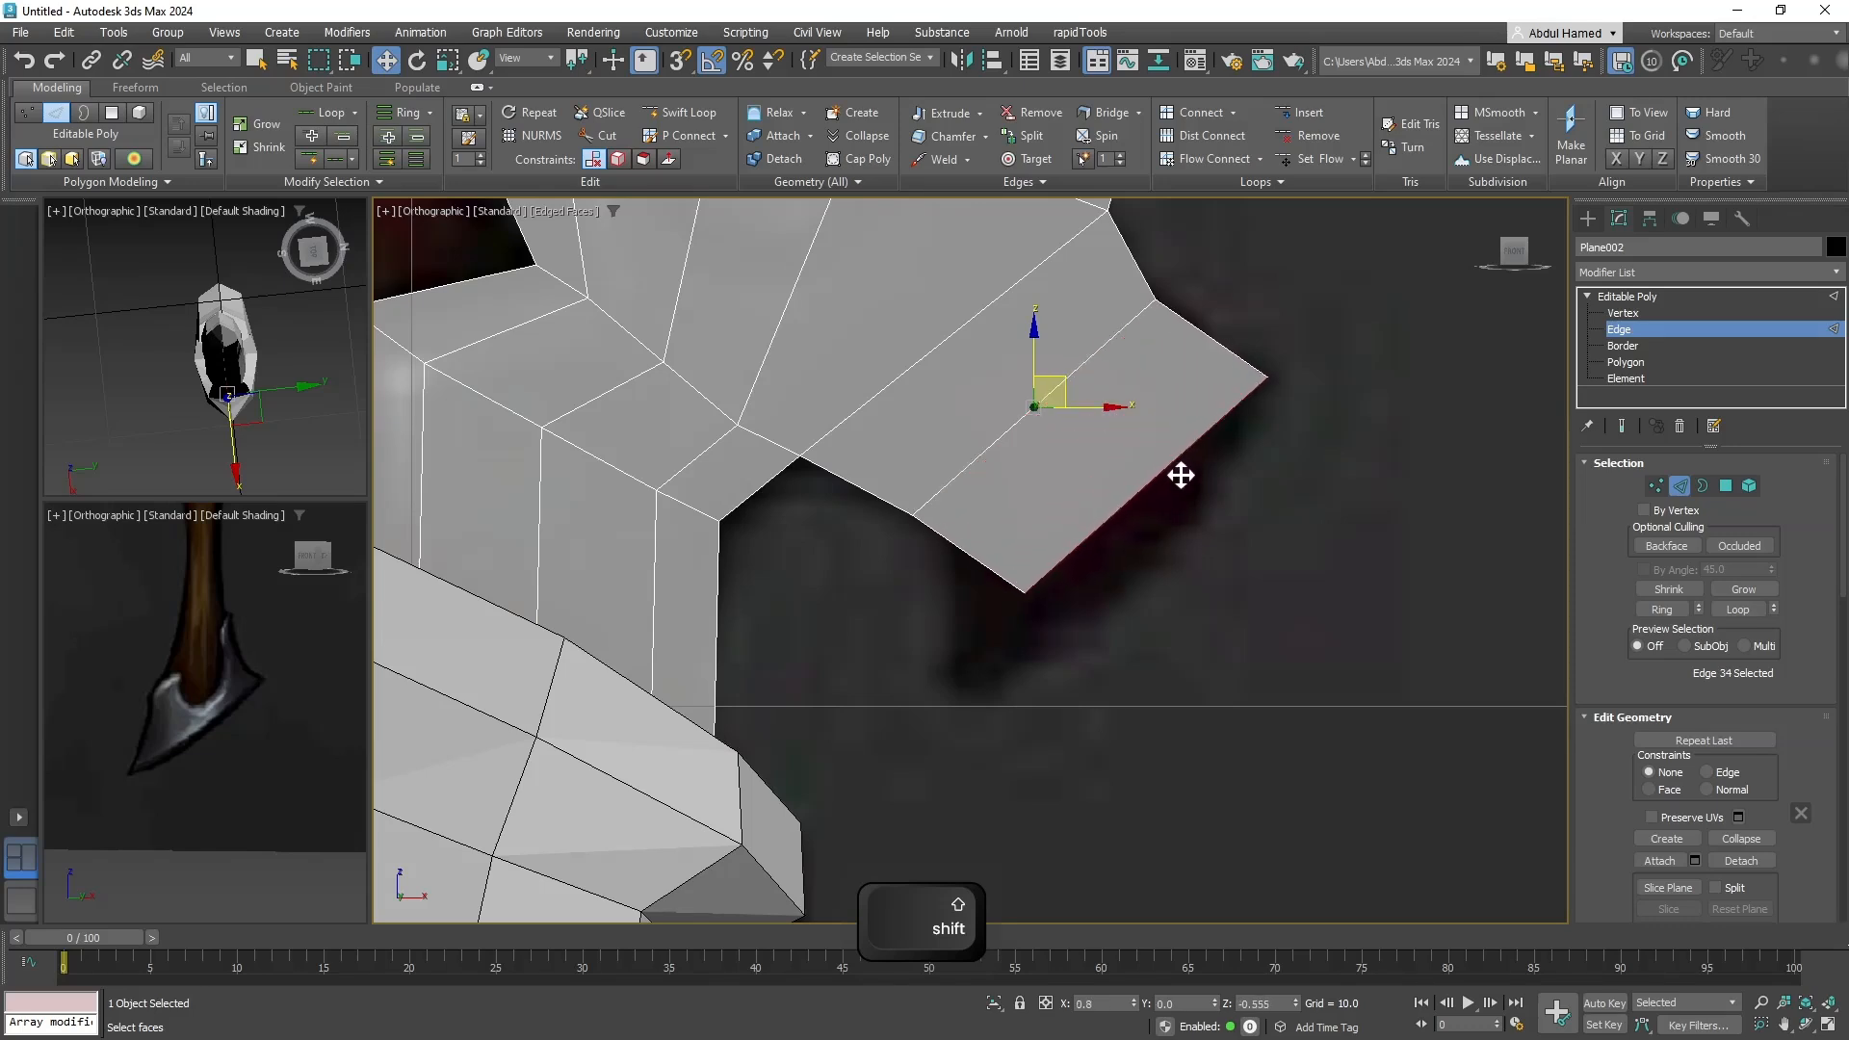
# Move the new spike polygon's lower outer vertex down-left to the outline tip at about X 4.84, Z 37.64.
pyautogui.click(1608, 313)
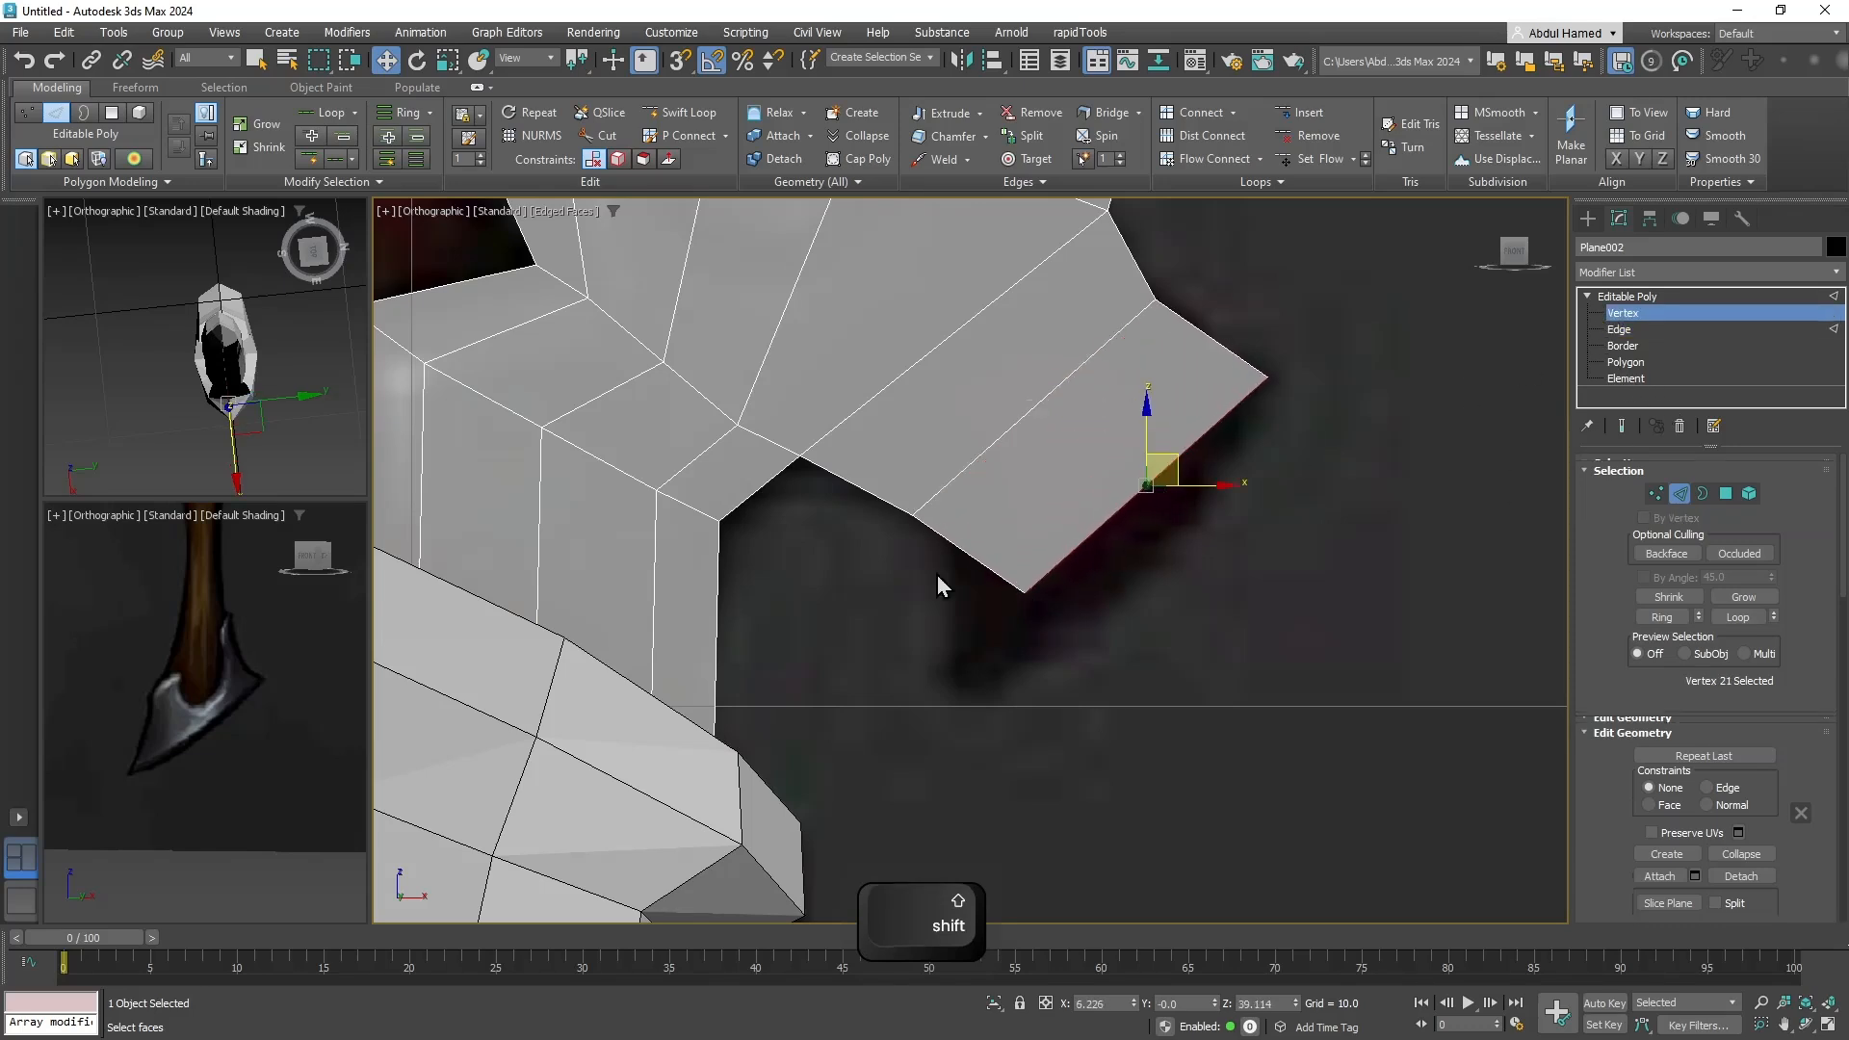
pyautogui.click(1024, 592)
pyautogui.moveTo(1047, 579); pyautogui.dragTo(982, 668)
# Add a Swift Loop lengthwise through the spike and move its end vertex outward to about X 6.21, Z 38.51.
pyautogui.click(681, 113)
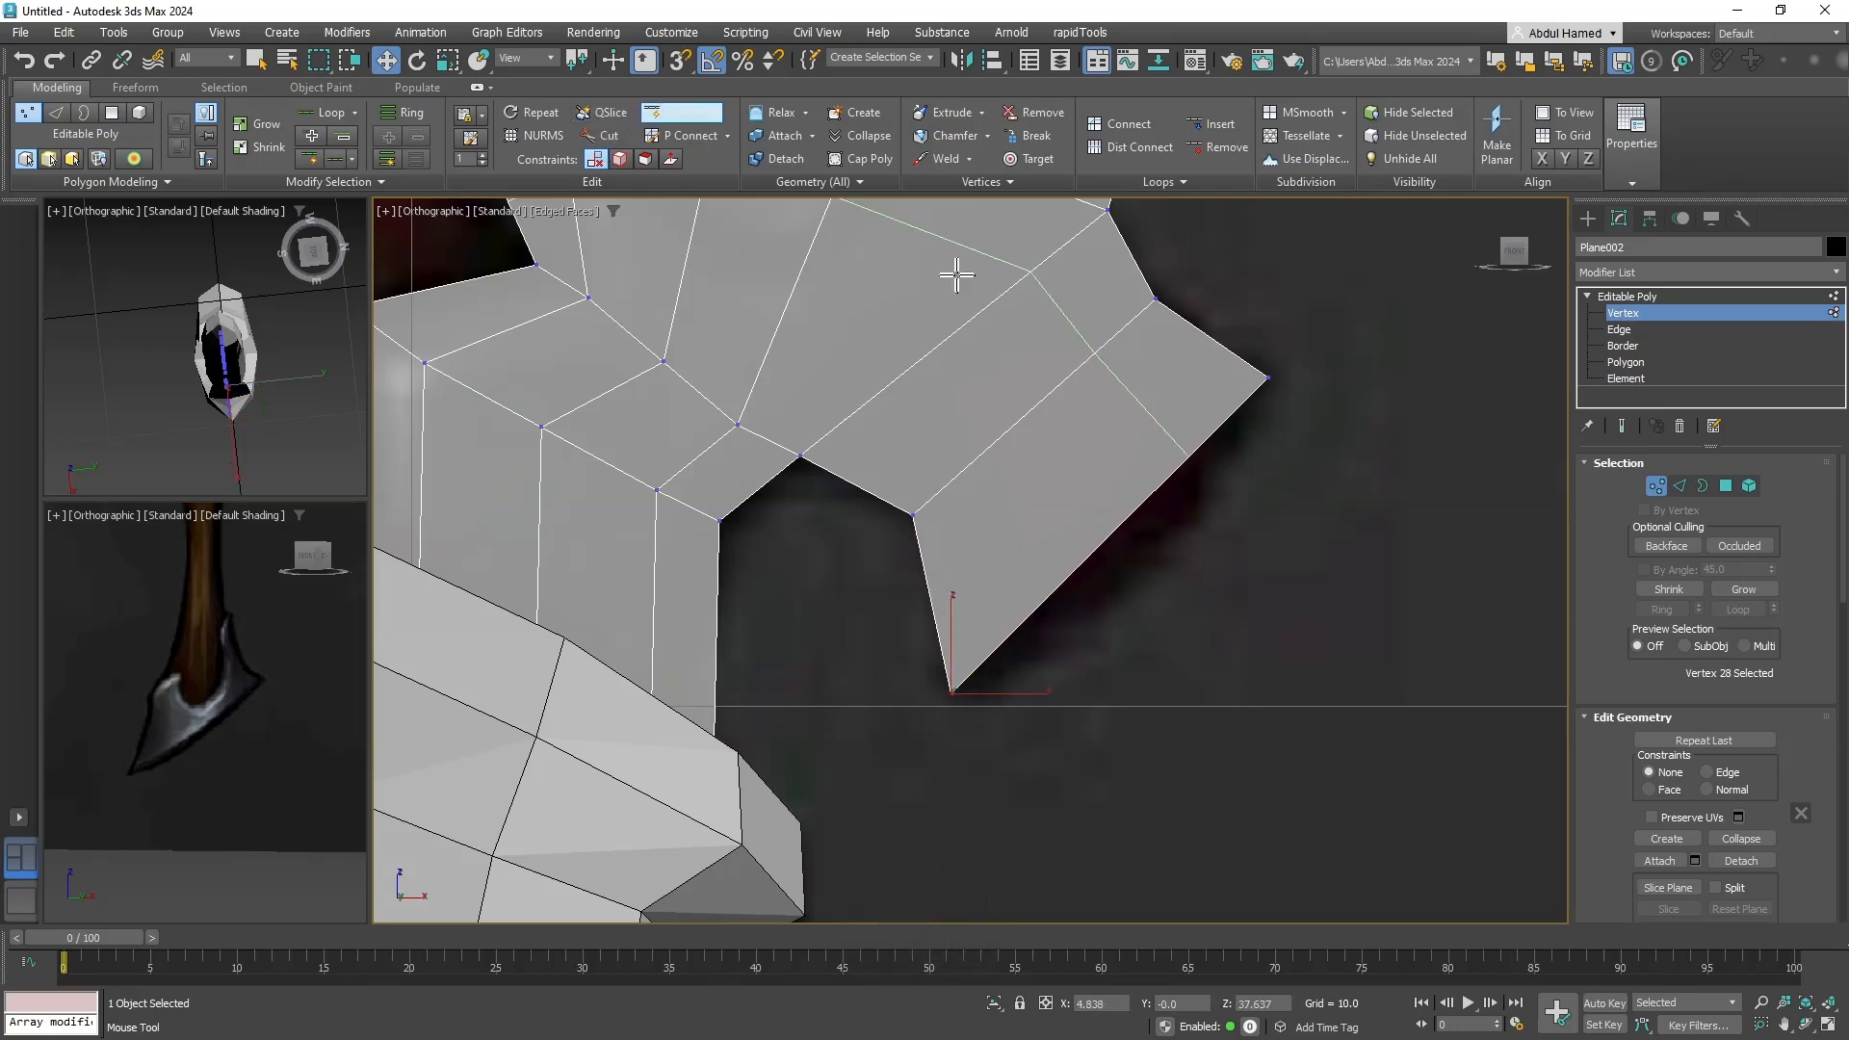
pyautogui.click(1043, 430)
pyautogui.rightClick(1338, 507)
pyautogui.press('q')
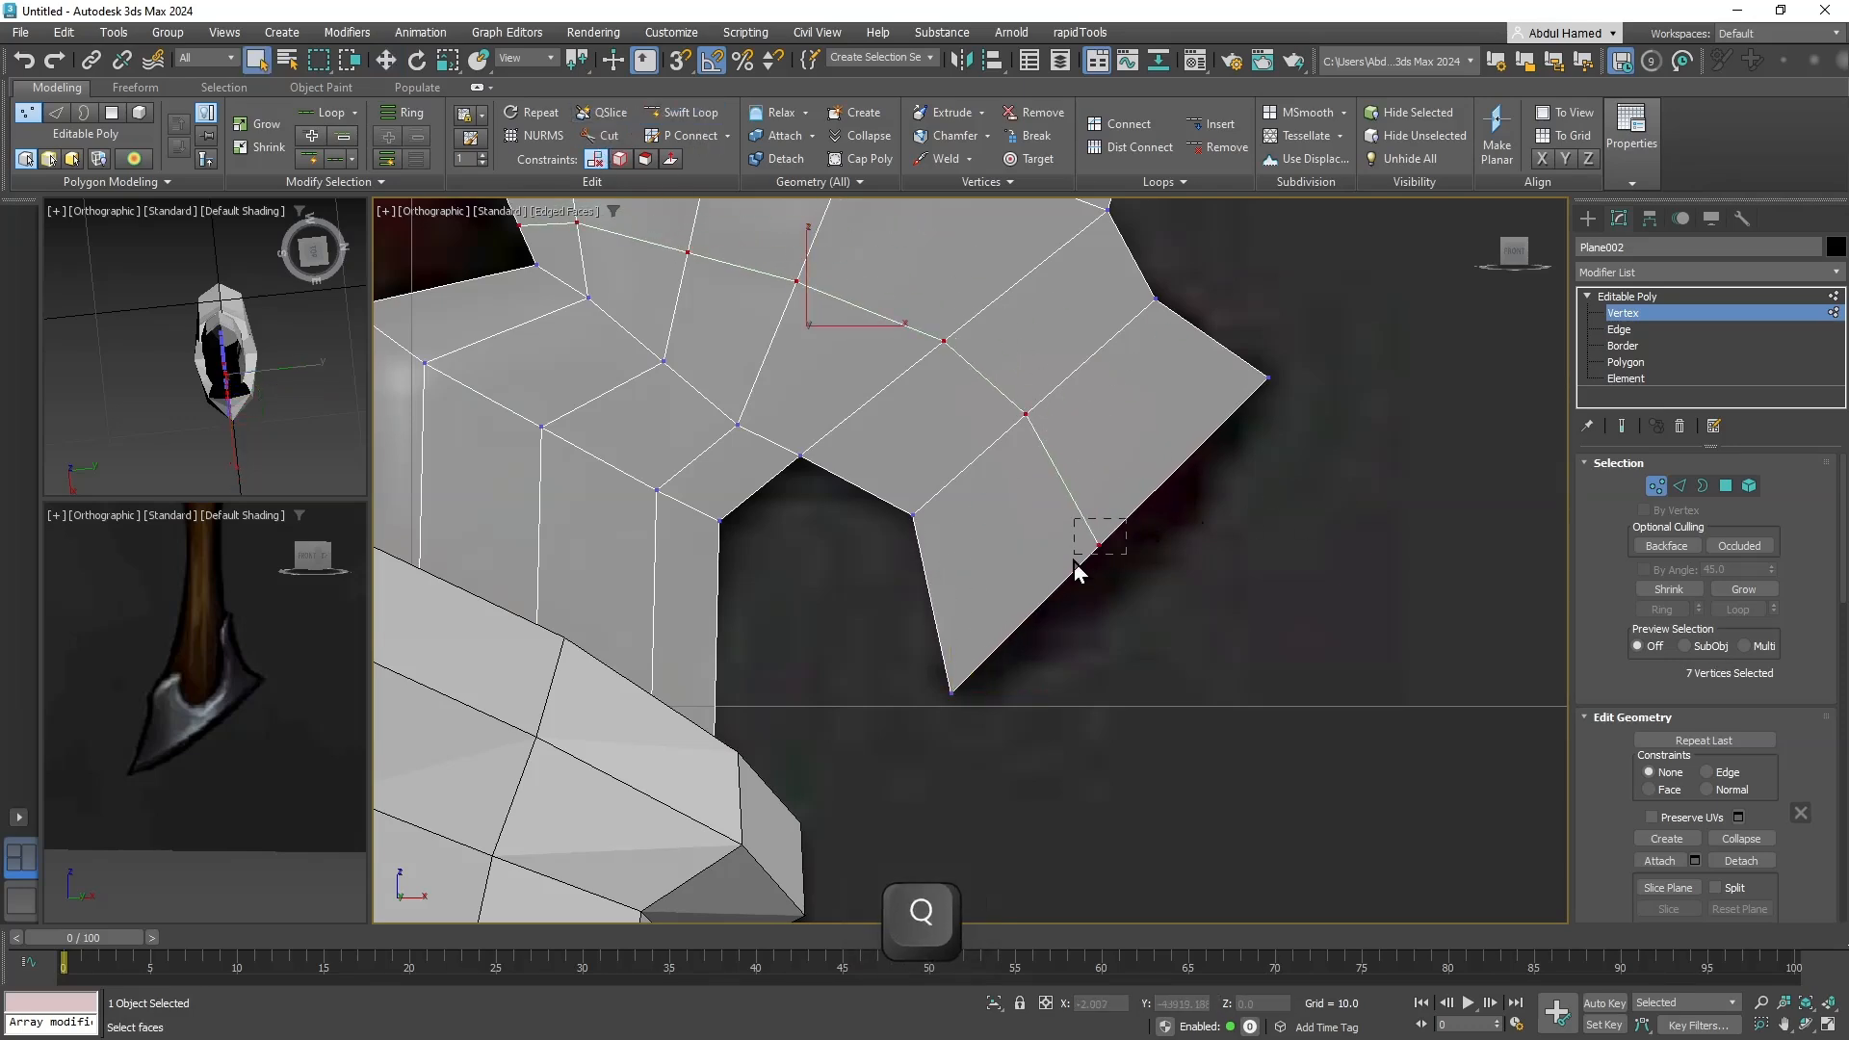
pyautogui.click(1098, 545)
pyautogui.press('w')
pyautogui.moveTo(1135, 512); pyautogui.dragTo(1175, 534)
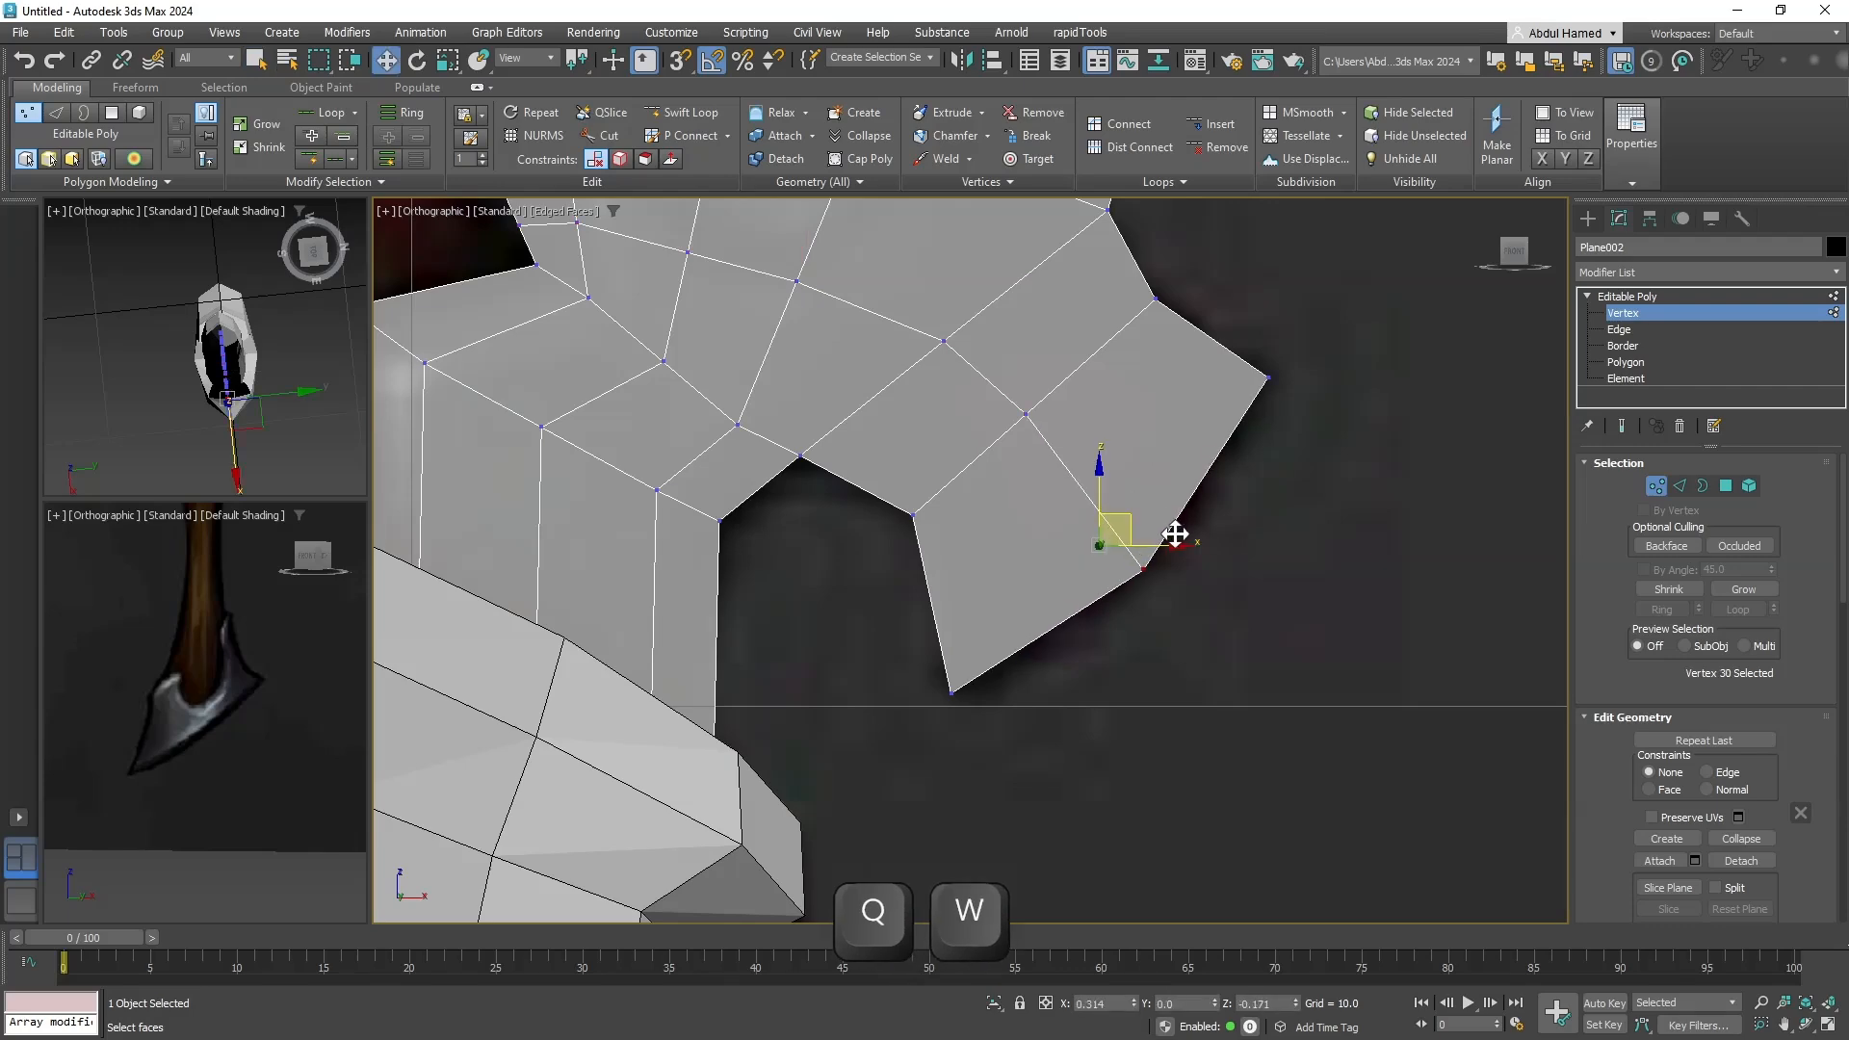
# Raise two adjacent interior bracket vertices, the upper to about X 3.17, Z 41.74 and the lower to about X 3.0, Z 40.82.
pyautogui.moveTo(1176, 487); pyautogui.dragTo(1270, 760, button='middle')
pyautogui.moveTo(974, 561); pyautogui.dragTo(985, 569, button='middle')
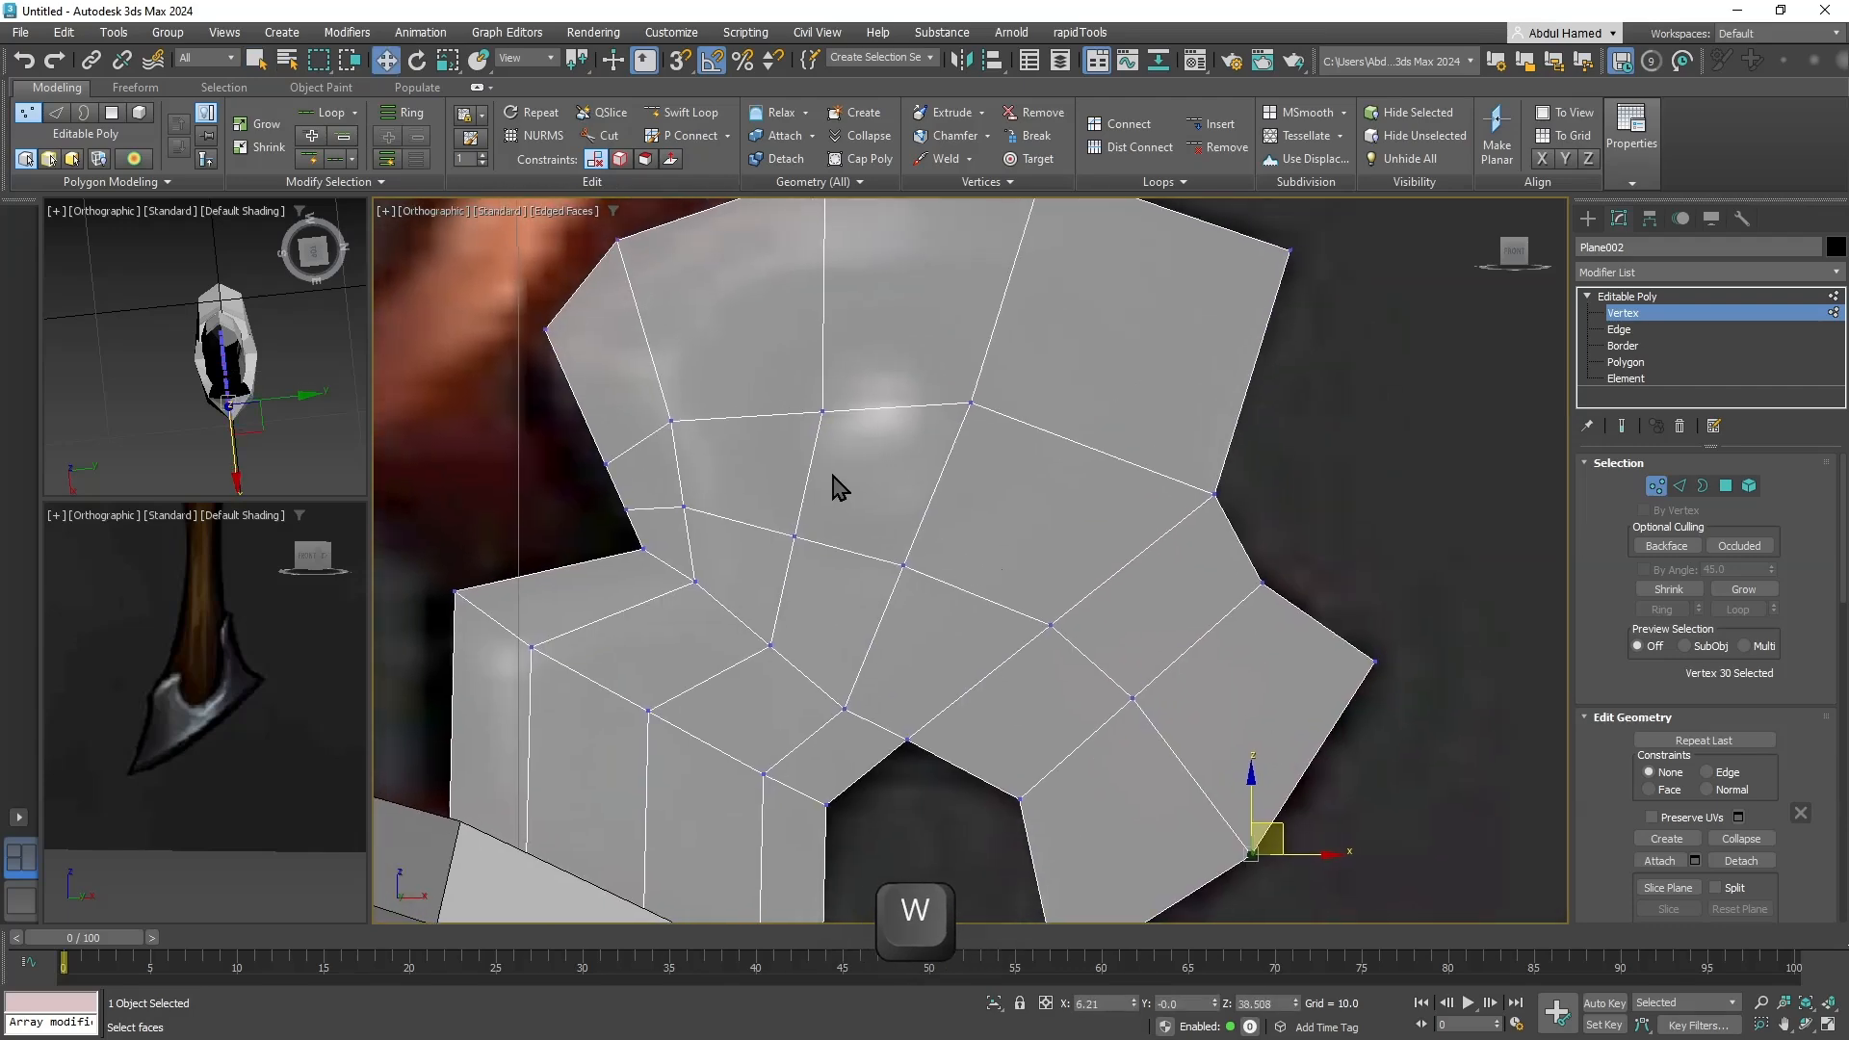
pyautogui.moveTo(818, 472); pyautogui.dragTo(881, 562, button='middle')
pyautogui.click(883, 502)
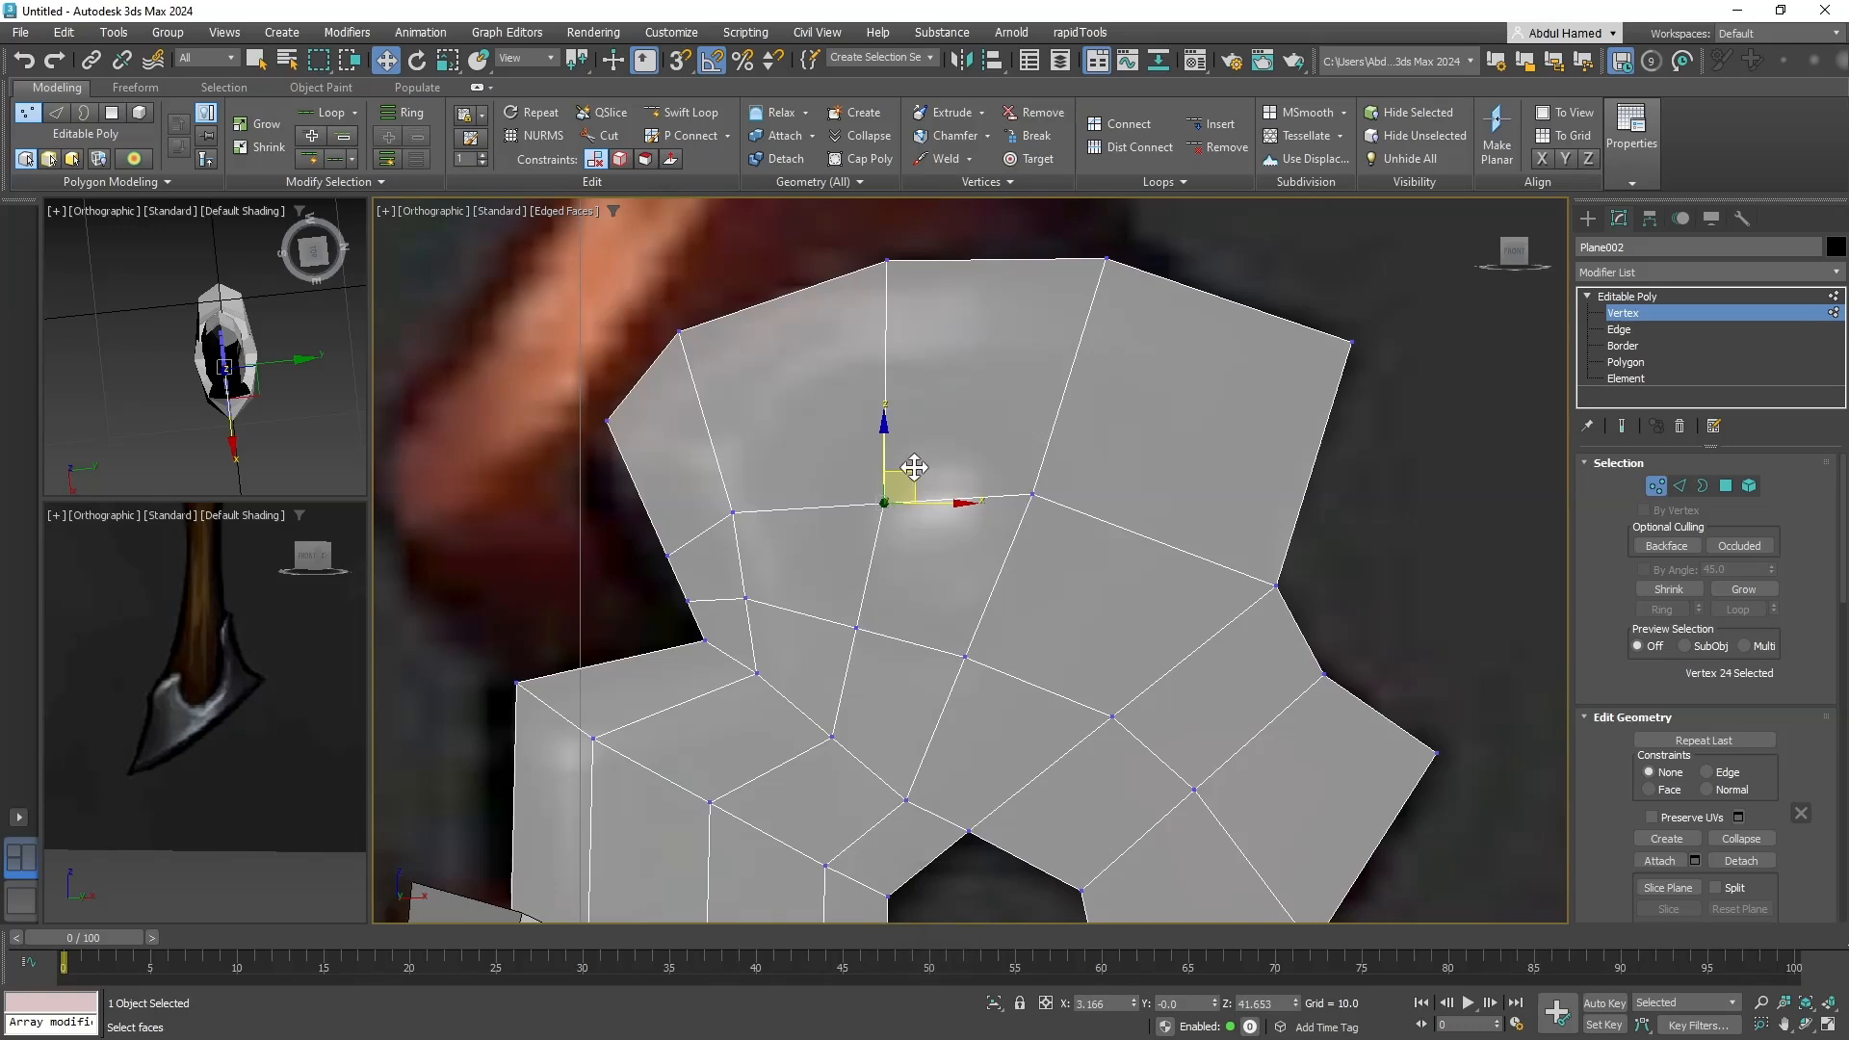
pyautogui.moveTo(914, 467); pyautogui.dragTo(913, 444)
pyautogui.moveTo(851, 641); pyautogui.dragTo(879, 507, button='middle')
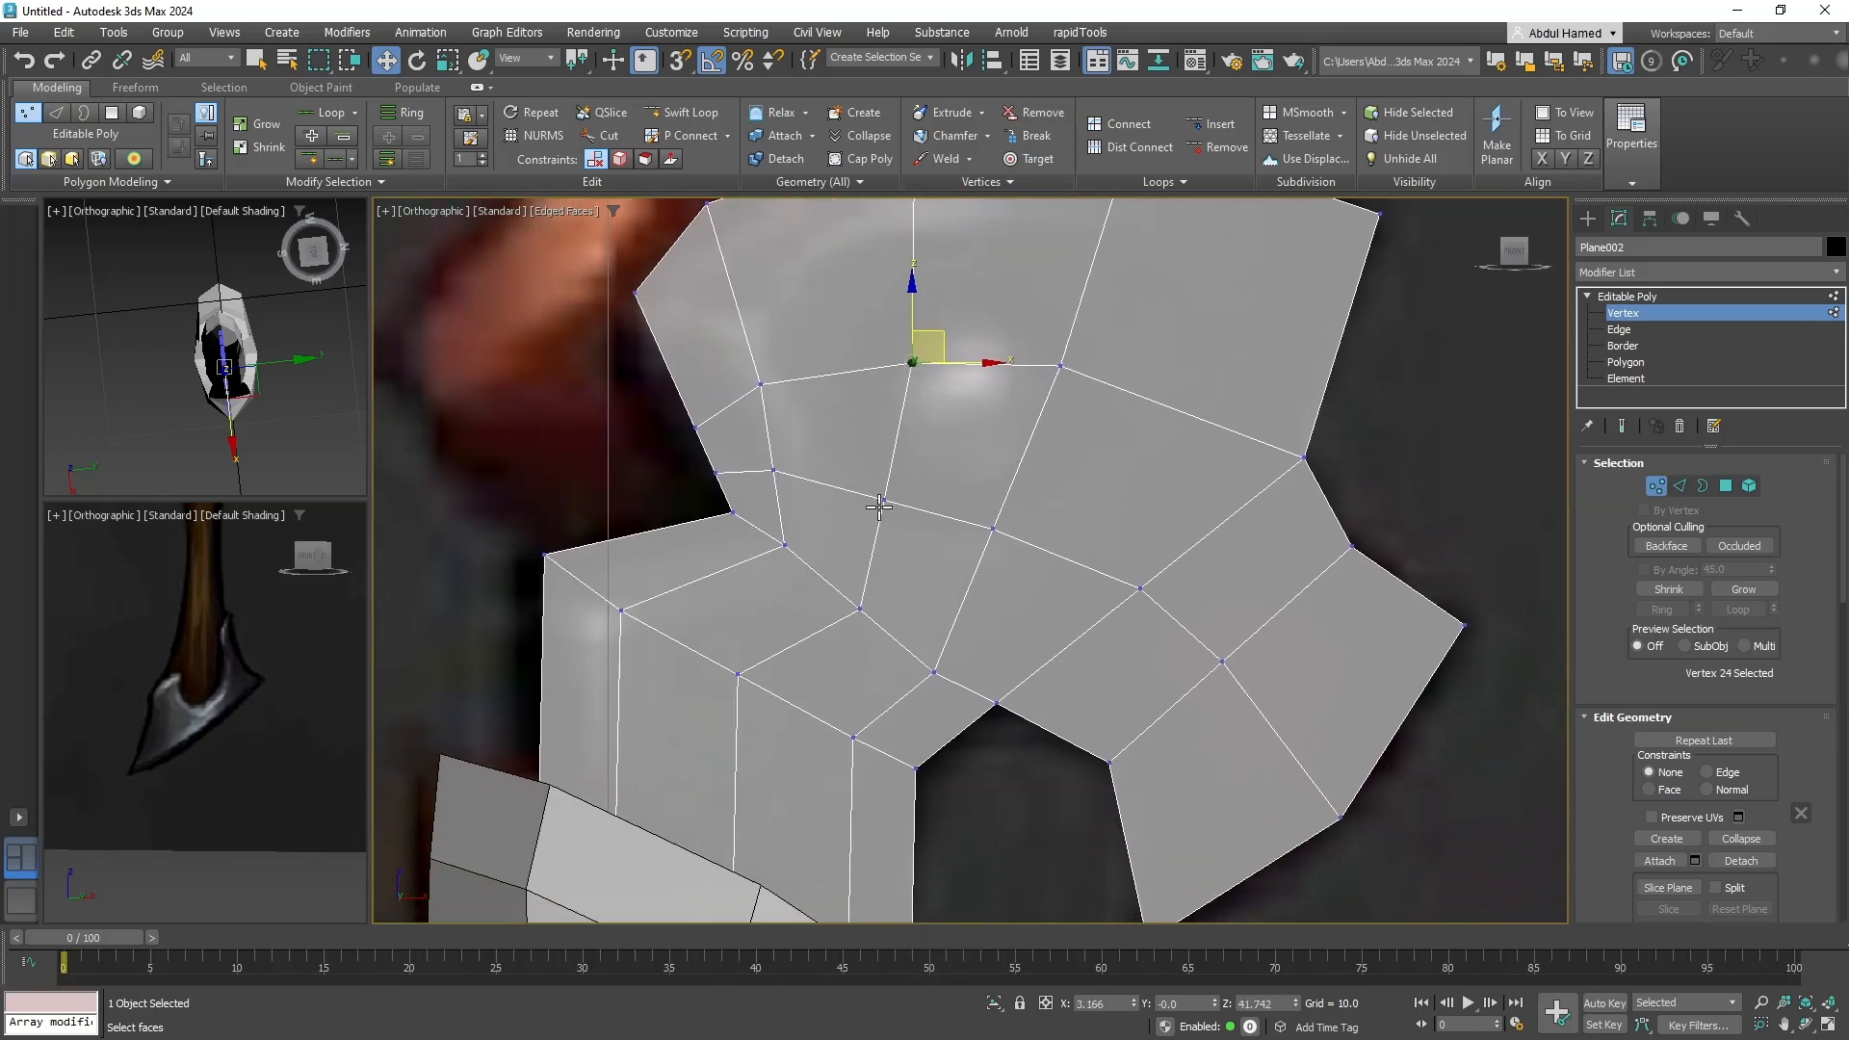
pyautogui.click(884, 500)
pyautogui.moveTo(914, 466); pyautogui.dragTo(918, 457)
# Nudge the spike's central interior vertex down-left to about X 5.35, Z 39.6.
pyautogui.moveTo(1086, 583); pyautogui.dragTo(1001, 453, button='middle')
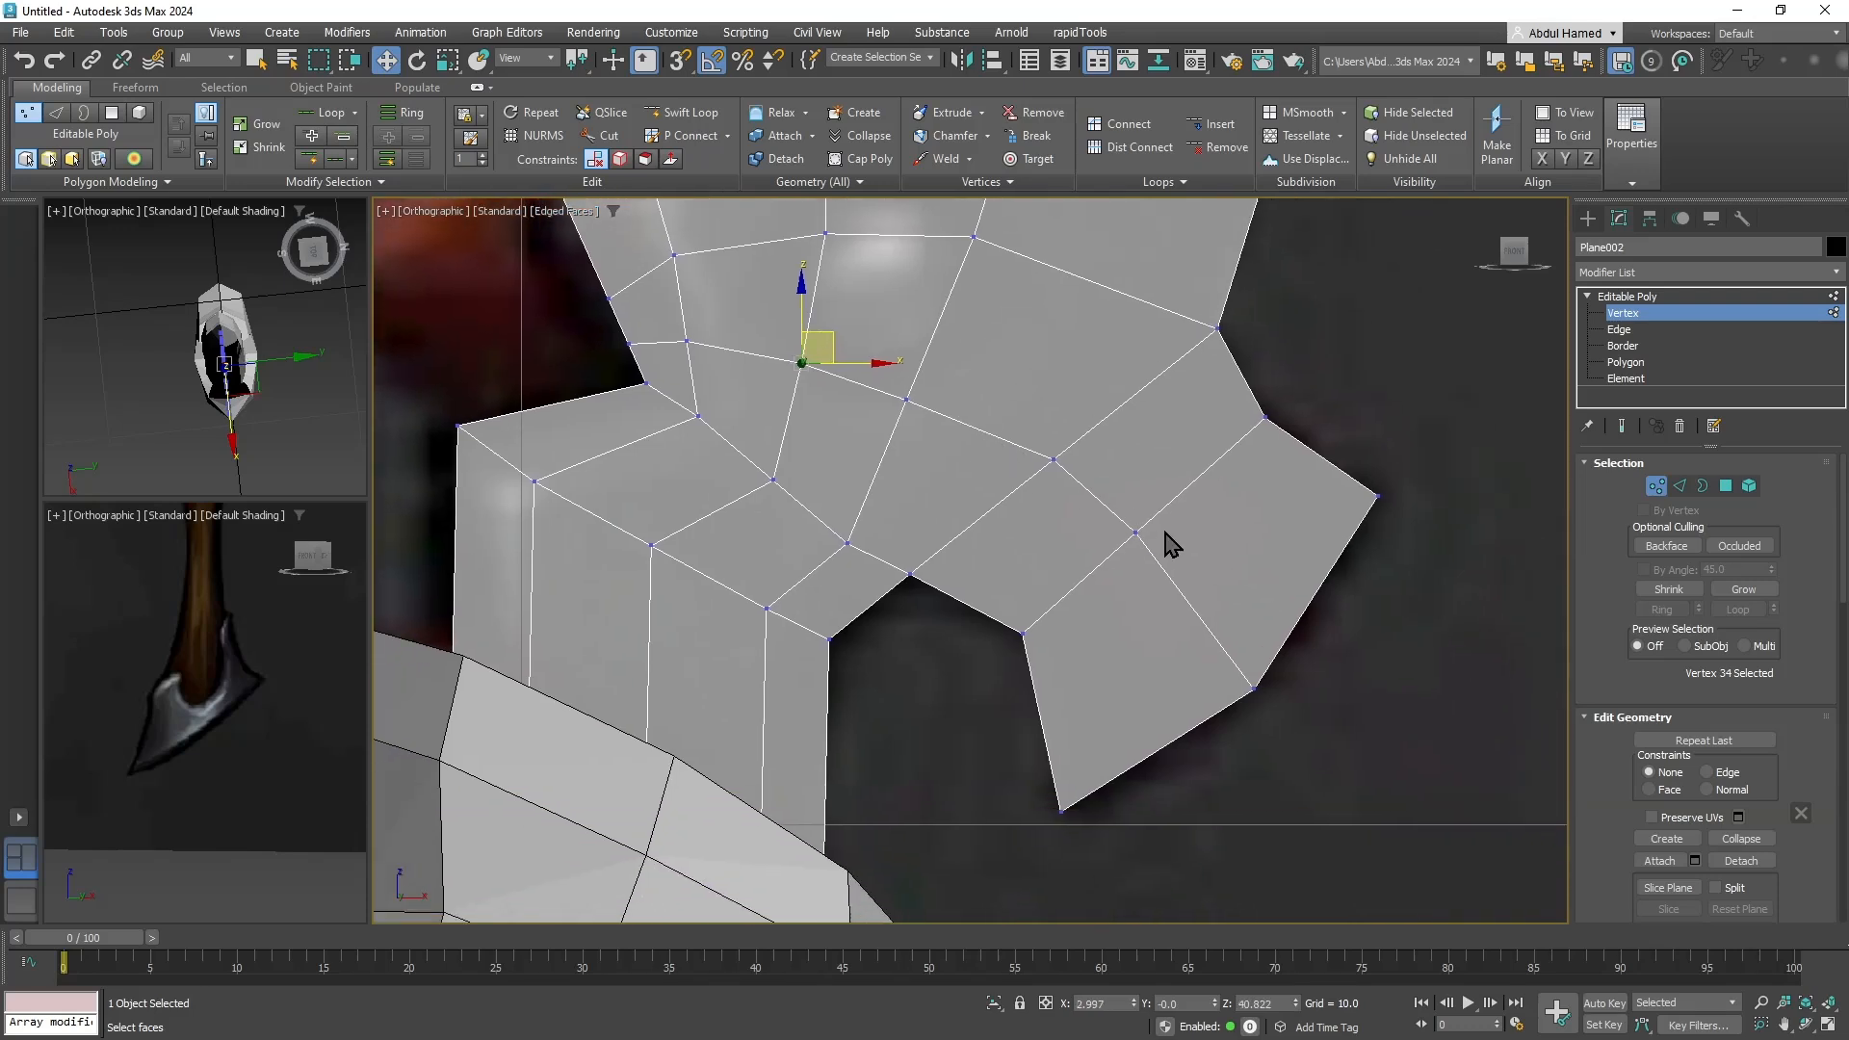
pyautogui.click(1136, 532)
pyautogui.moveTo(1165, 508); pyautogui.dragTo(1155, 512)
pyautogui.moveTo(1011, 549); pyautogui.dragTo(1221, 474, button='middle')
pyautogui.scroll(-4, 1221, 476)
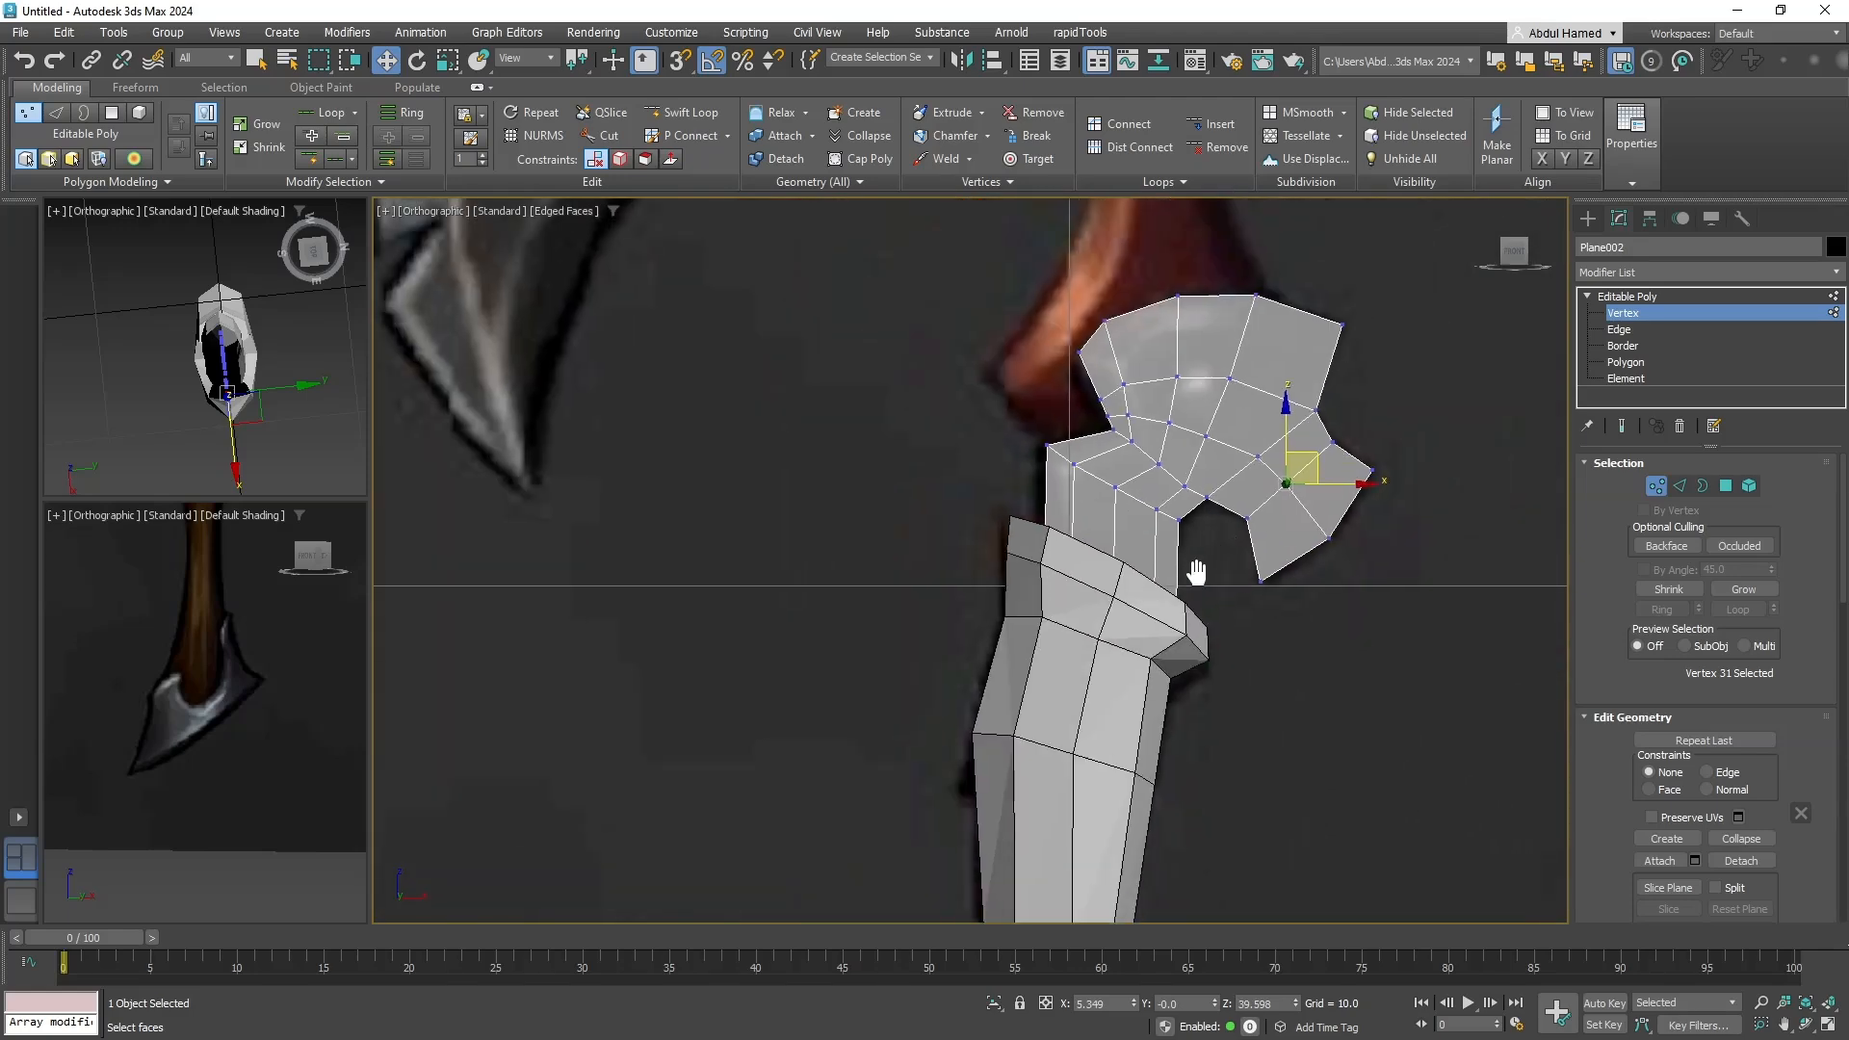
pyautogui.moveTo(1162, 612); pyautogui.dragTo(1134, 621, button='middle')
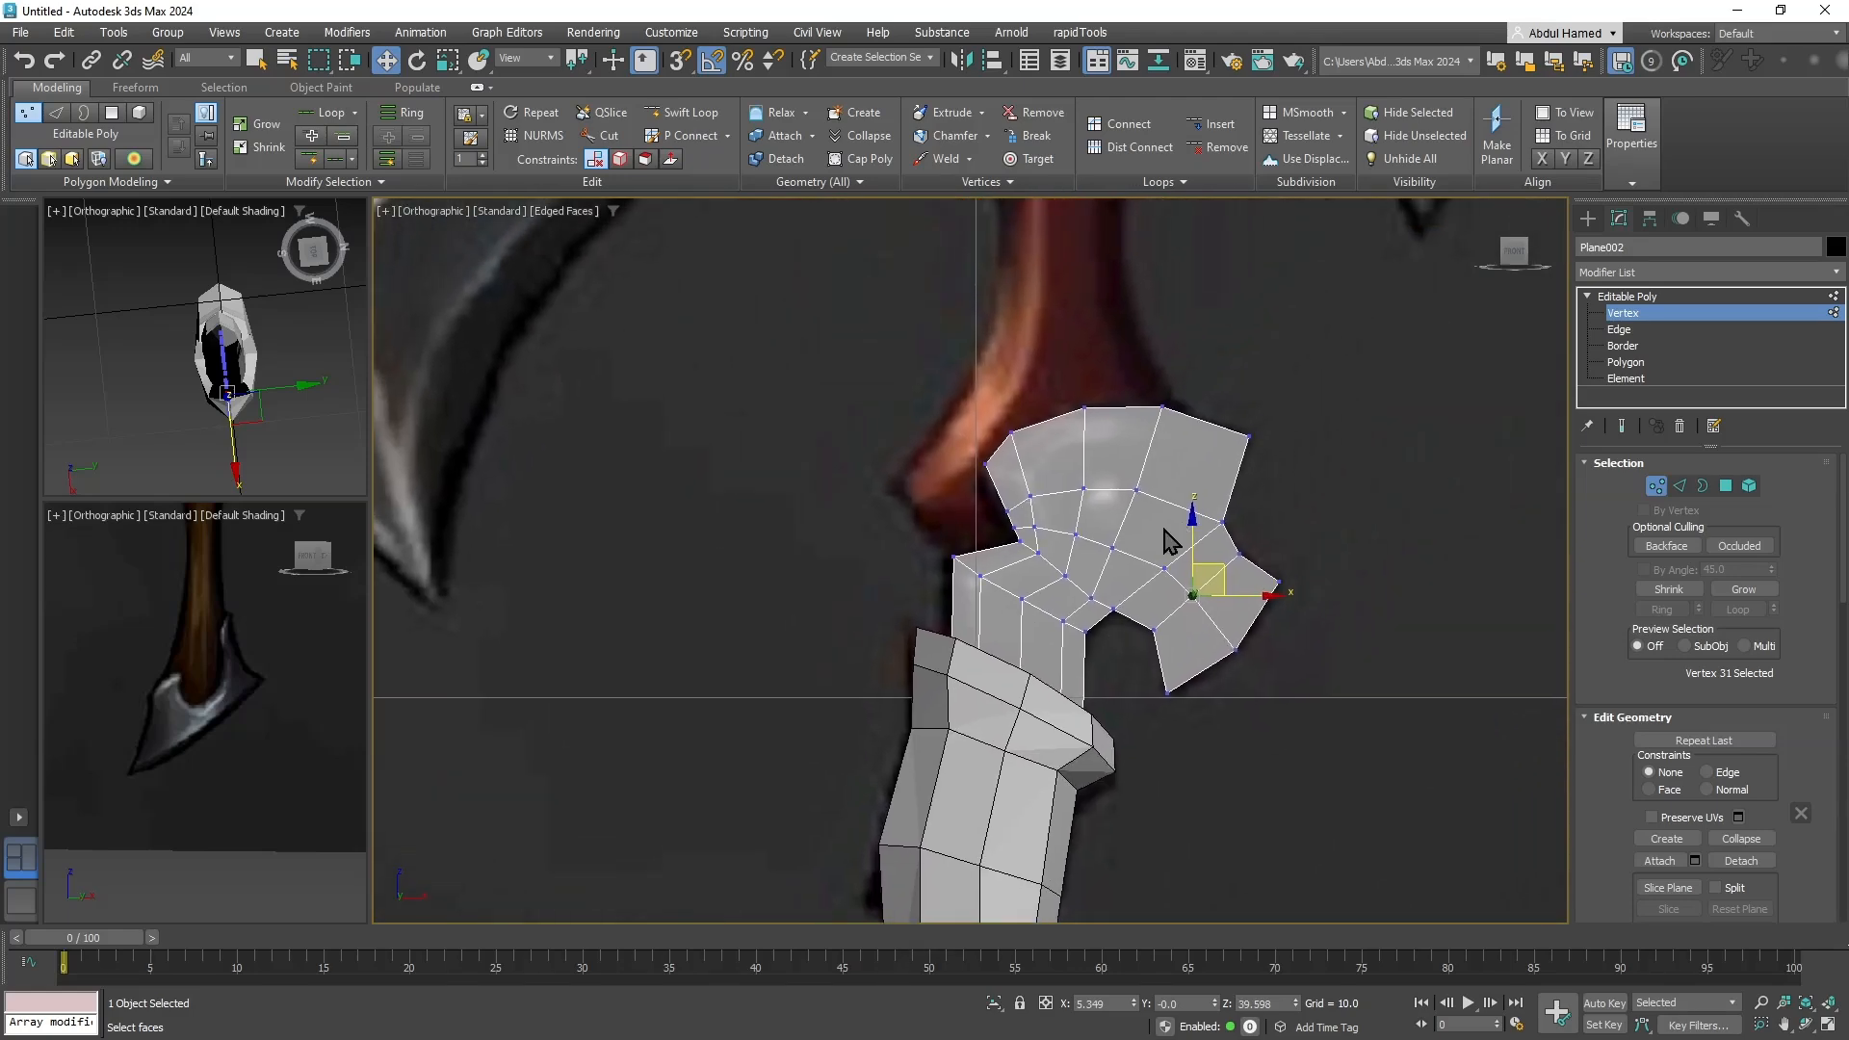
# Try thickening the bracket plane with a Shell modifier, and remove the modifier again.
pyautogui.keyDown('alt'); pyautogui.moveTo(1164, 547); pyautogui.dragTo(1106, 442, button='middle'); pyautogui.keyUp('alt')
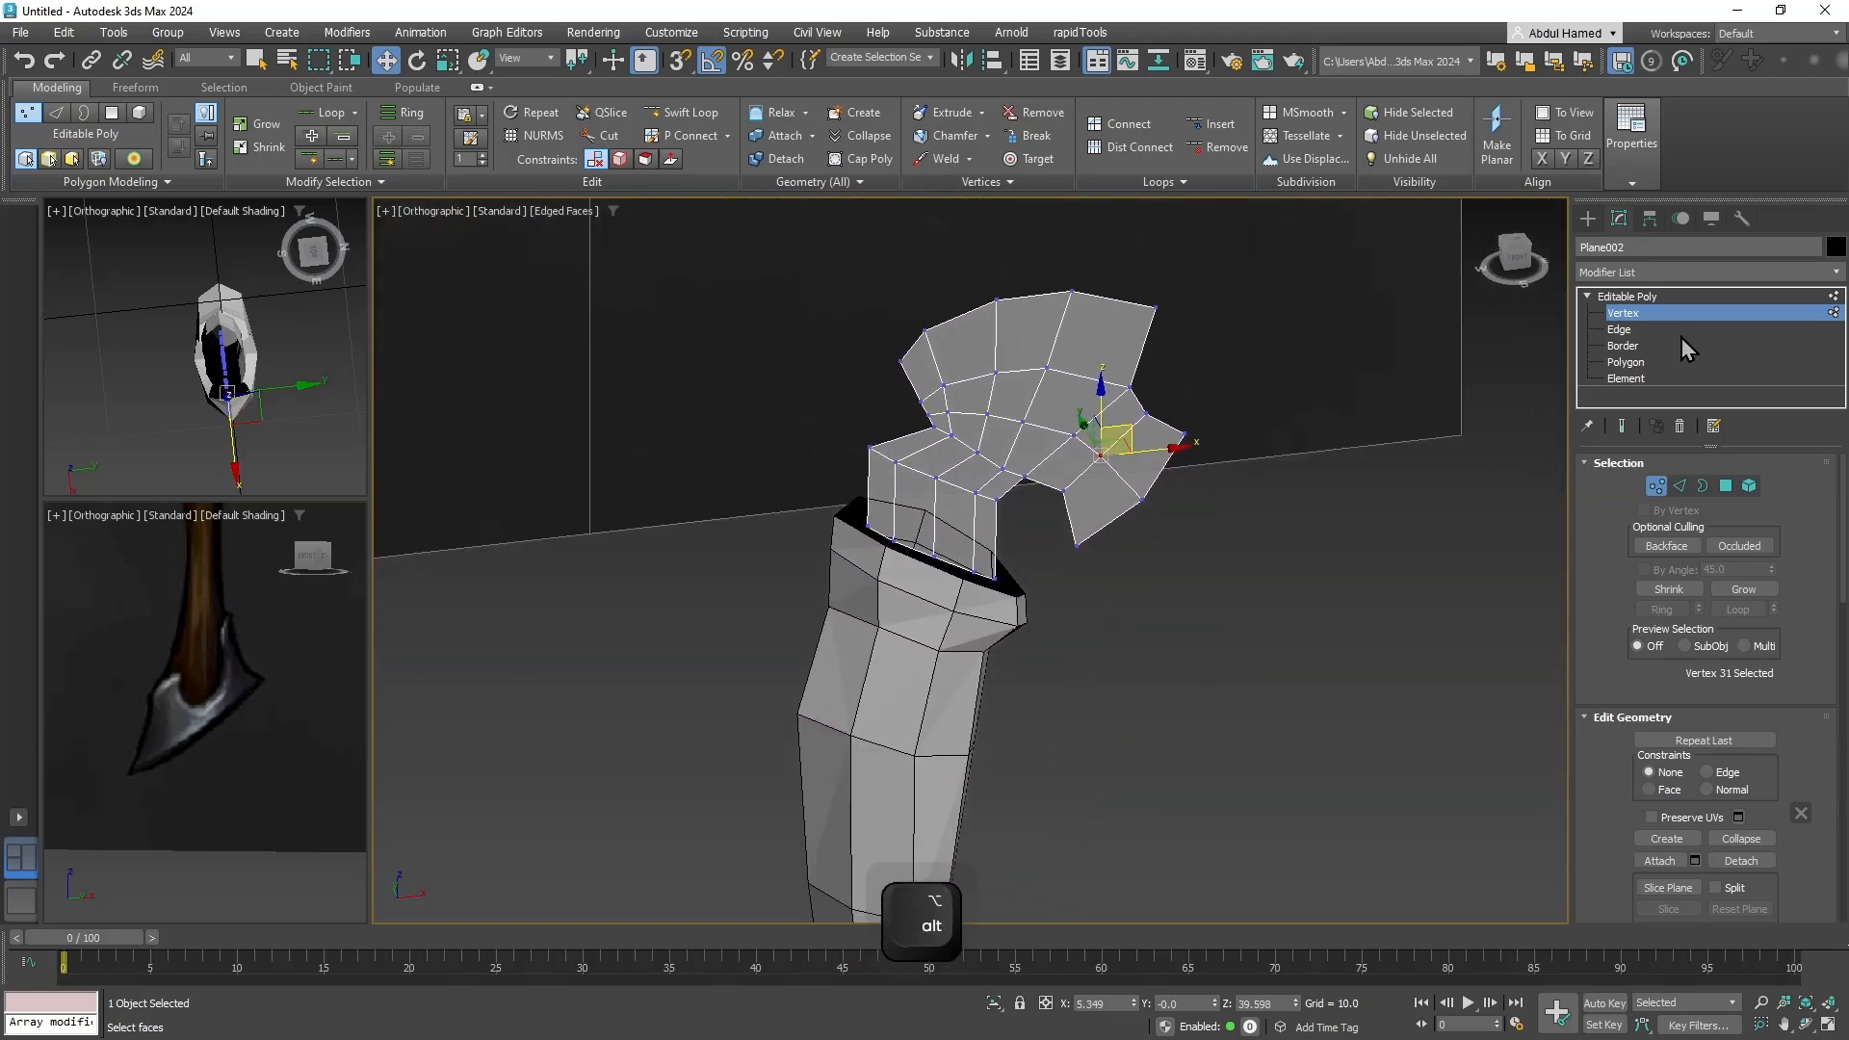
pyautogui.click(1659, 298)
pyautogui.click(1672, 272)
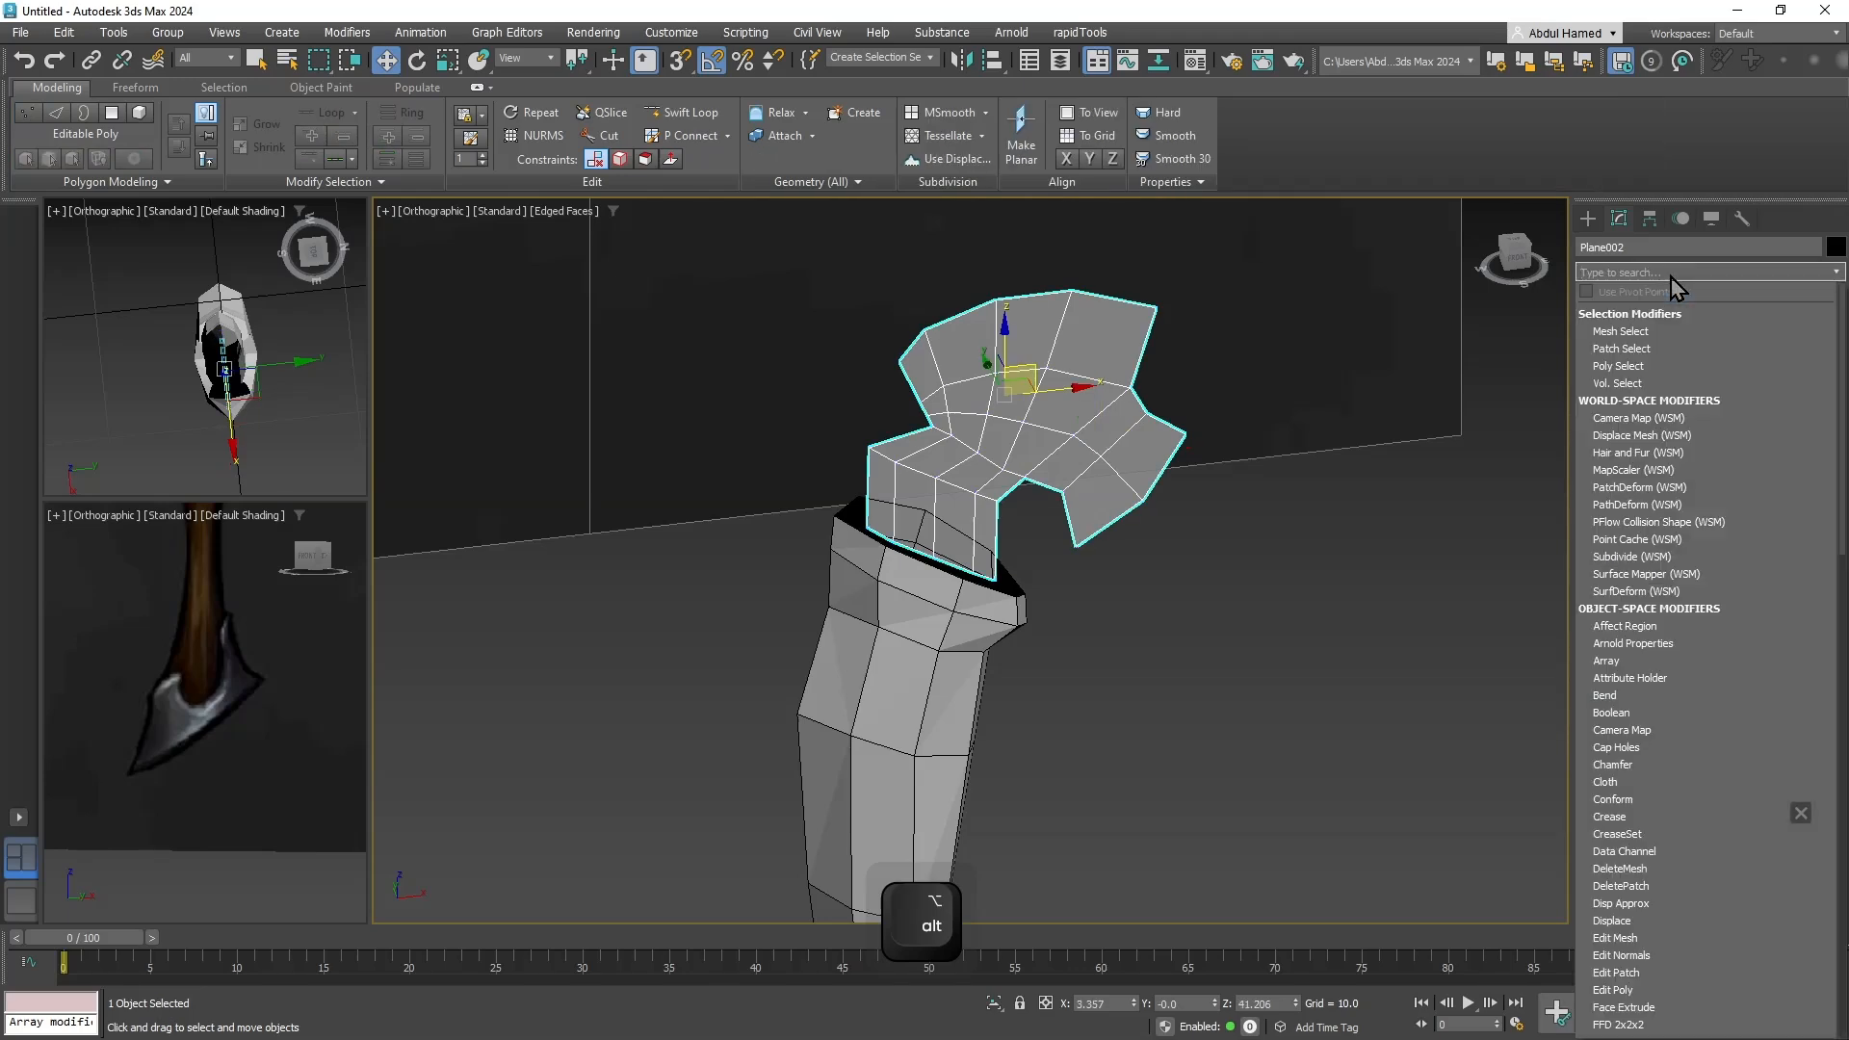
pyautogui.write('shell')
pyautogui.press('Return')
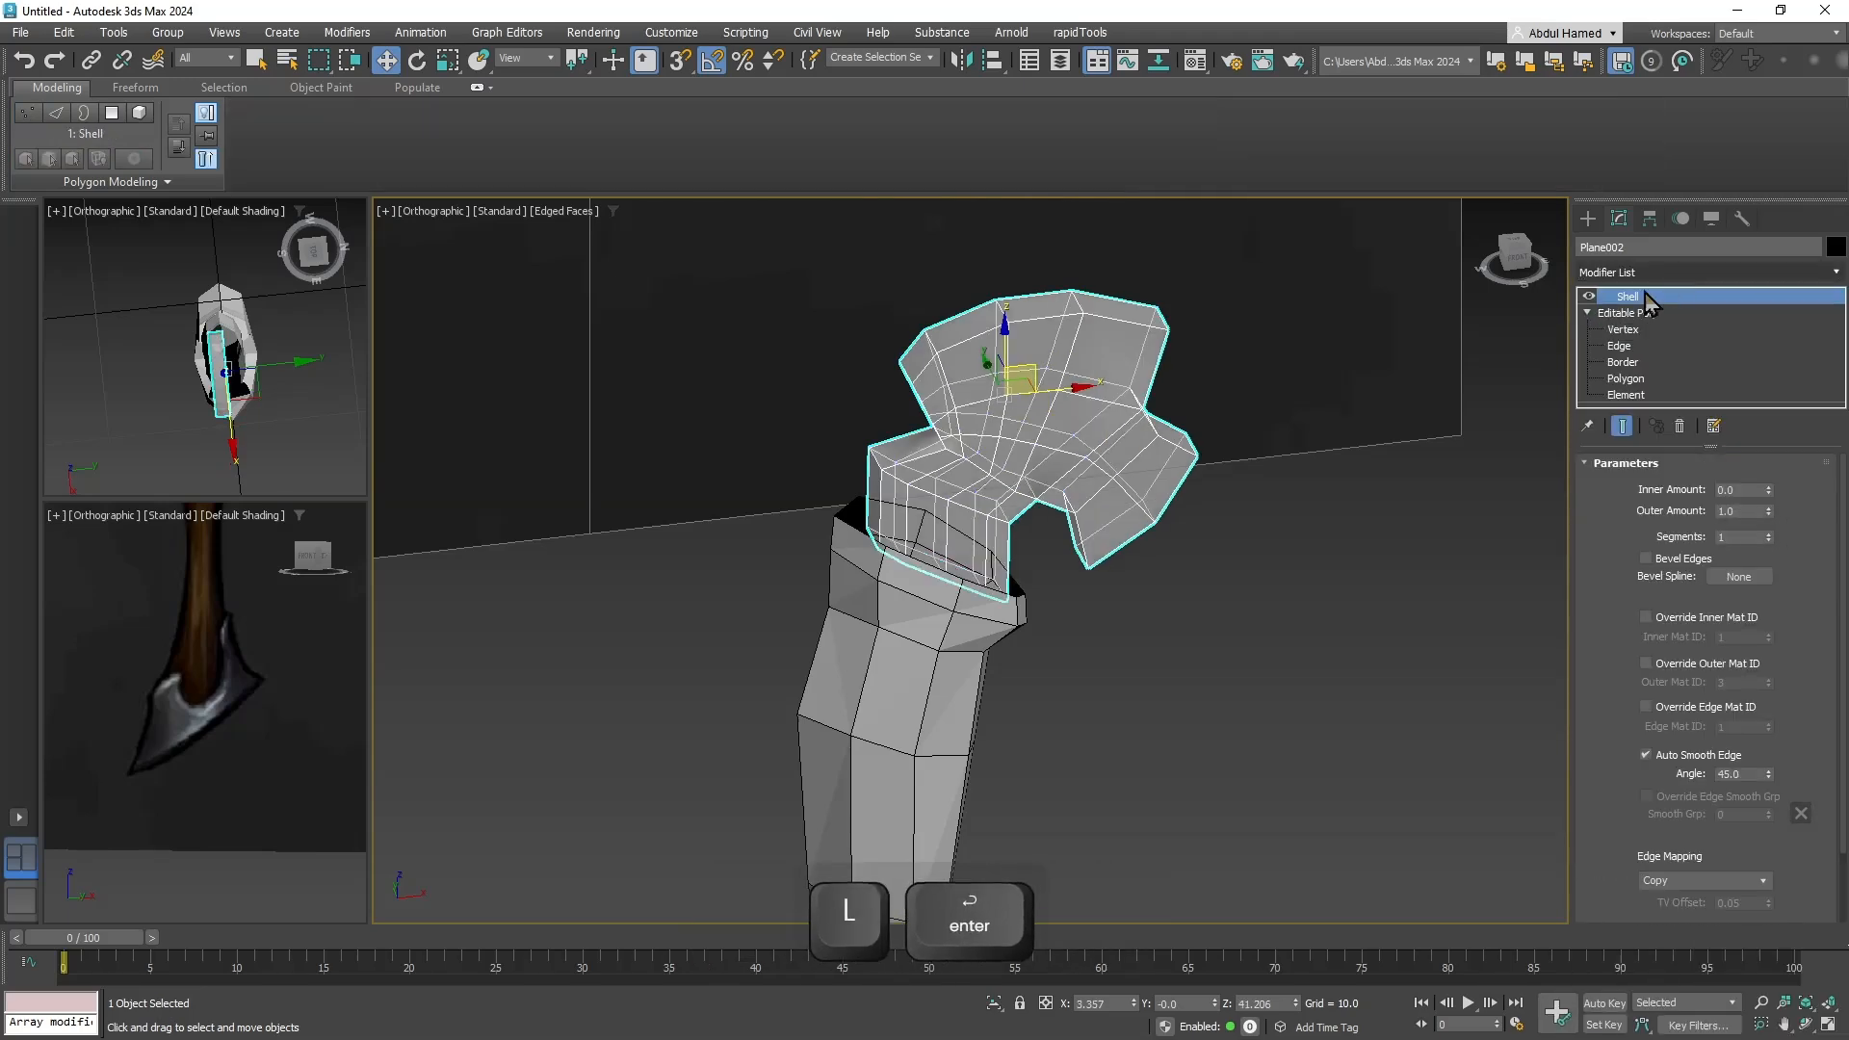
pyautogui.moveTo(1397, 385)
pyautogui.keyDown('alt'); pyautogui.mouseDown(button='middle')
pyautogui.moveTo(1242, 412)
pyautogui.moveTo(1396, 394)
pyautogui.mouseUp(button='middle'); pyautogui.keyUp('alt')
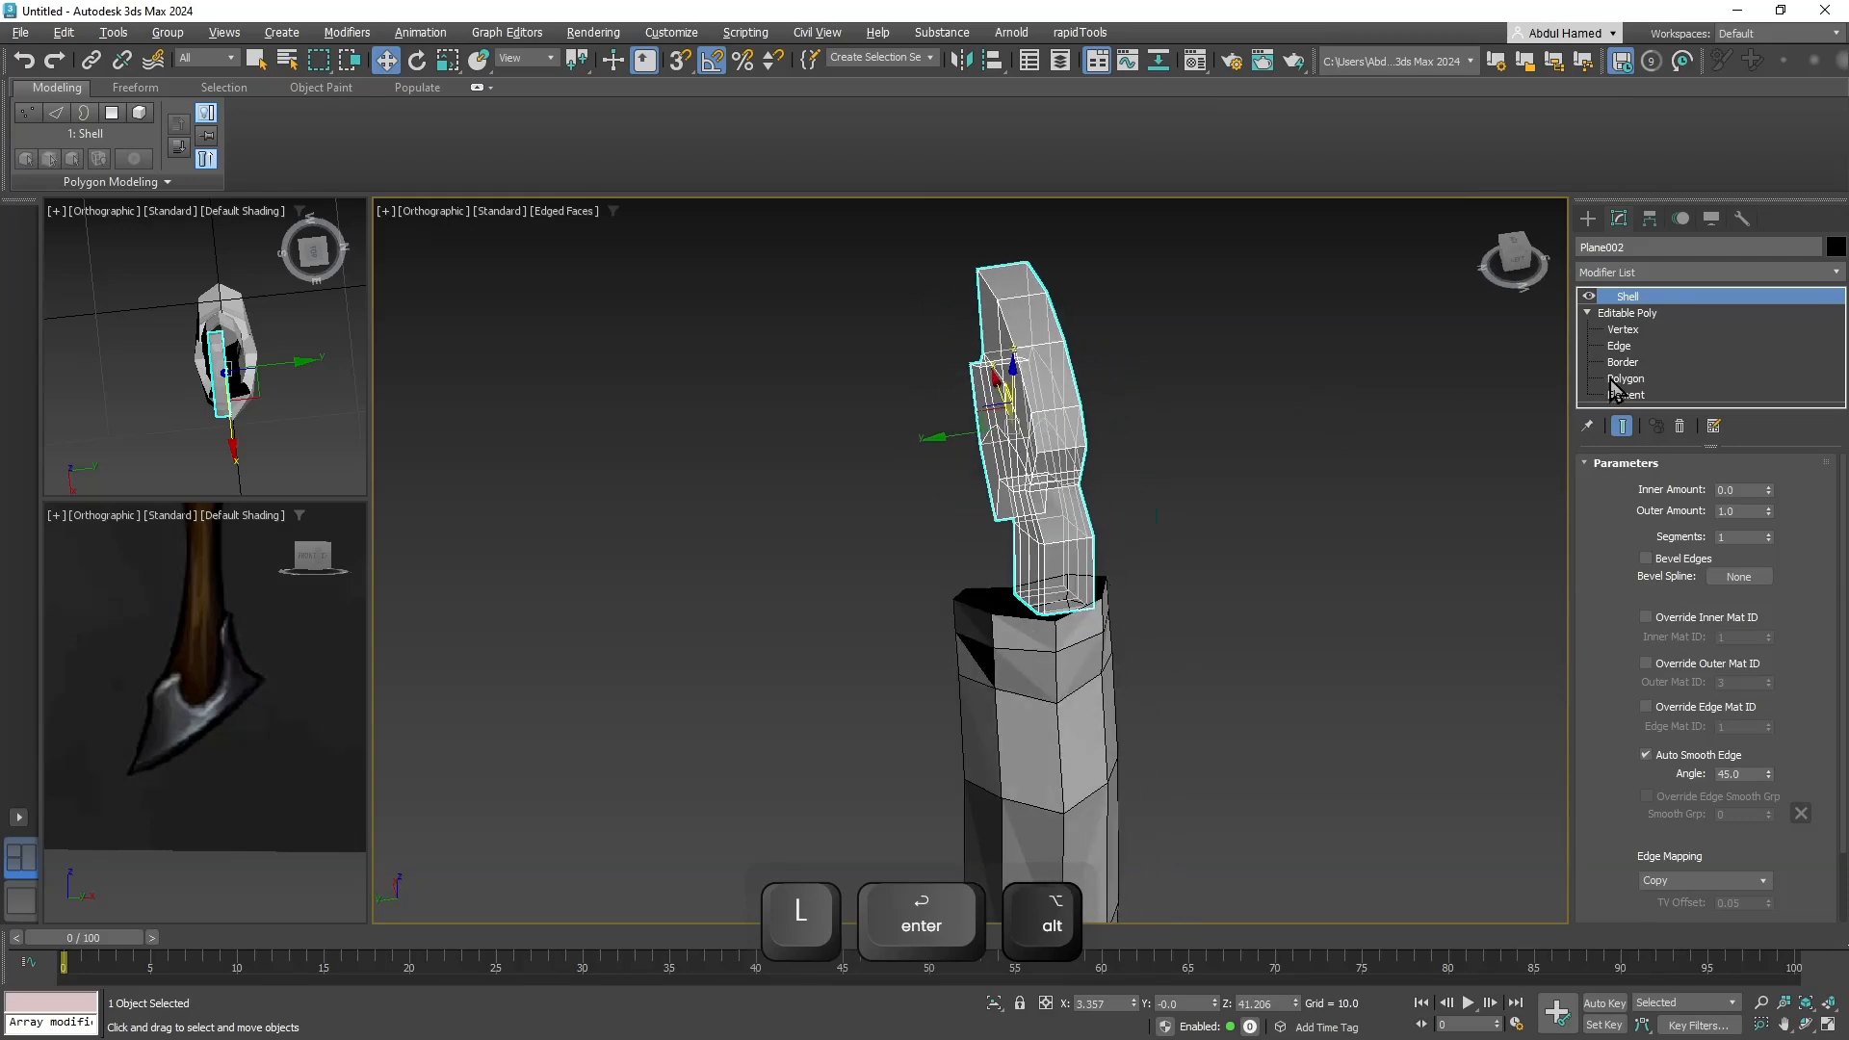
pyautogui.click(1678, 431)
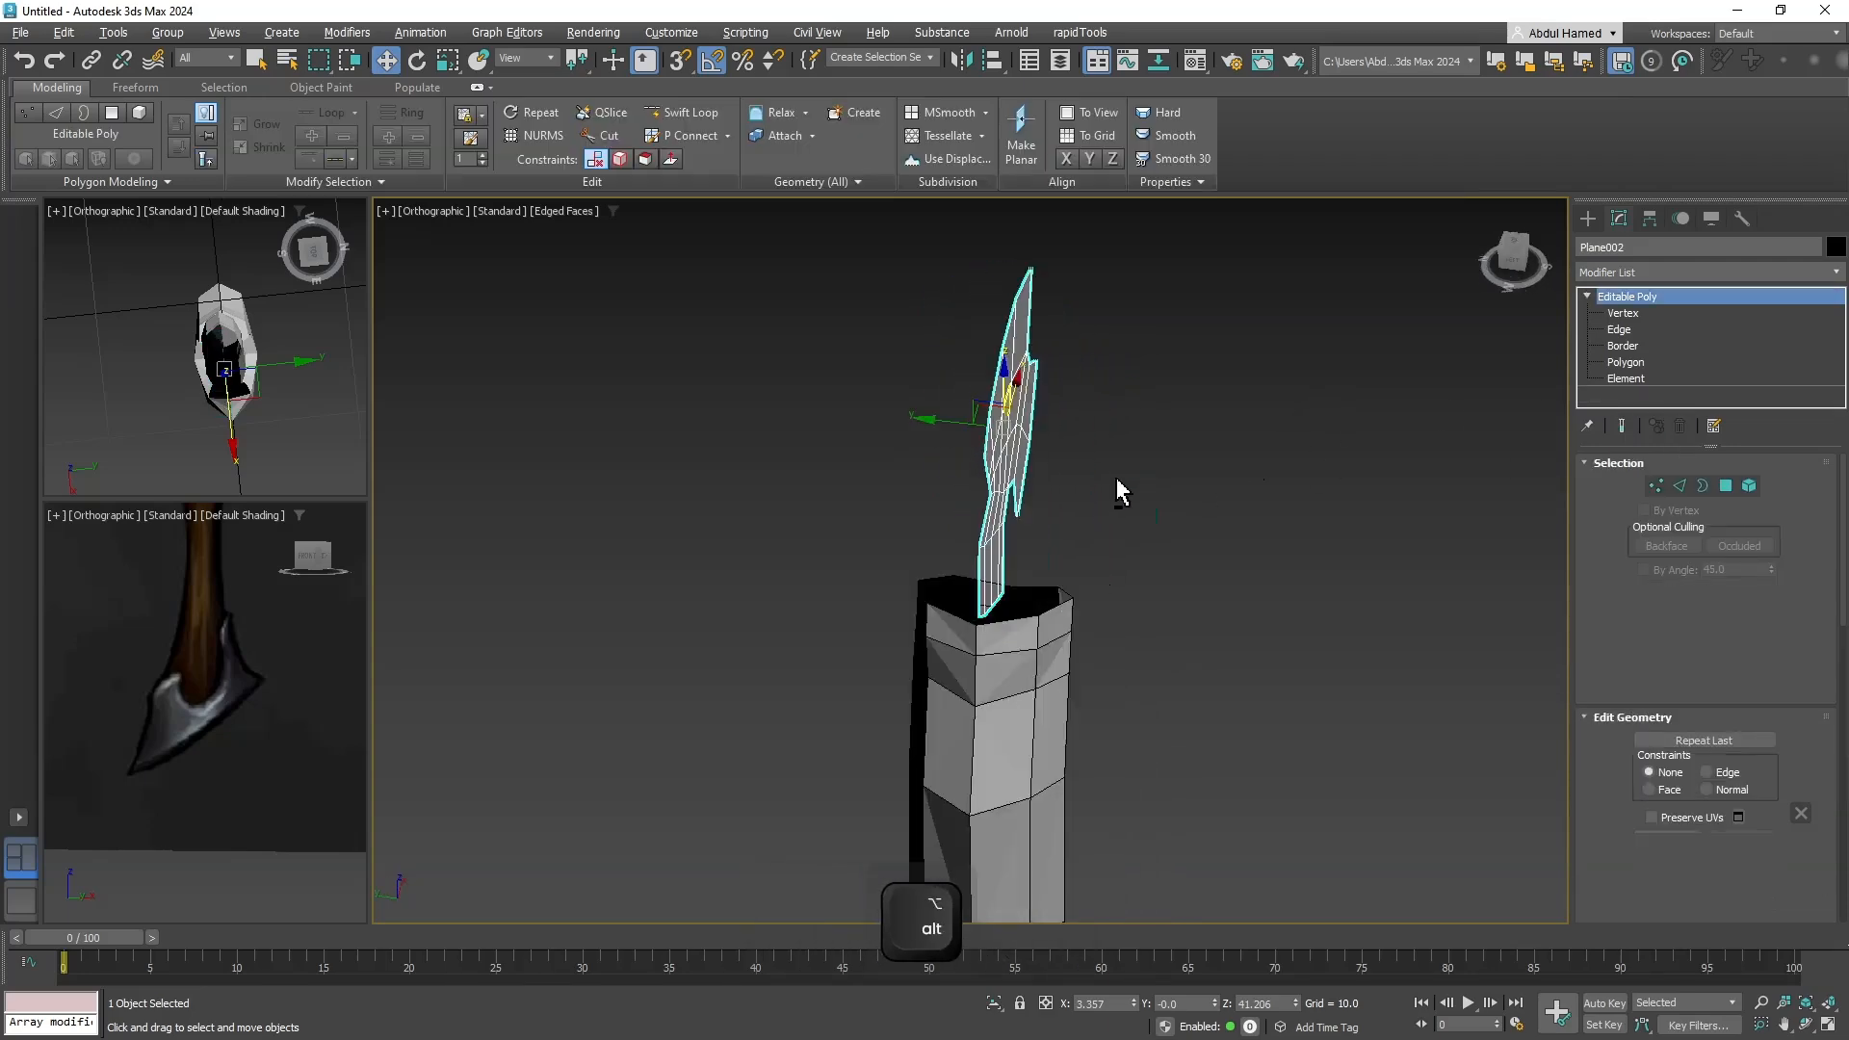
# Select all the bracket's polygons and extrude them along Y to about -0.78 to give the plane thickness.
pyautogui.keyDown('alt'); pyautogui.moveTo(1123, 487); pyautogui.dragTo(1022, 476, button='middle'); pyautogui.keyUp('alt')
pyautogui.click(1642, 363)
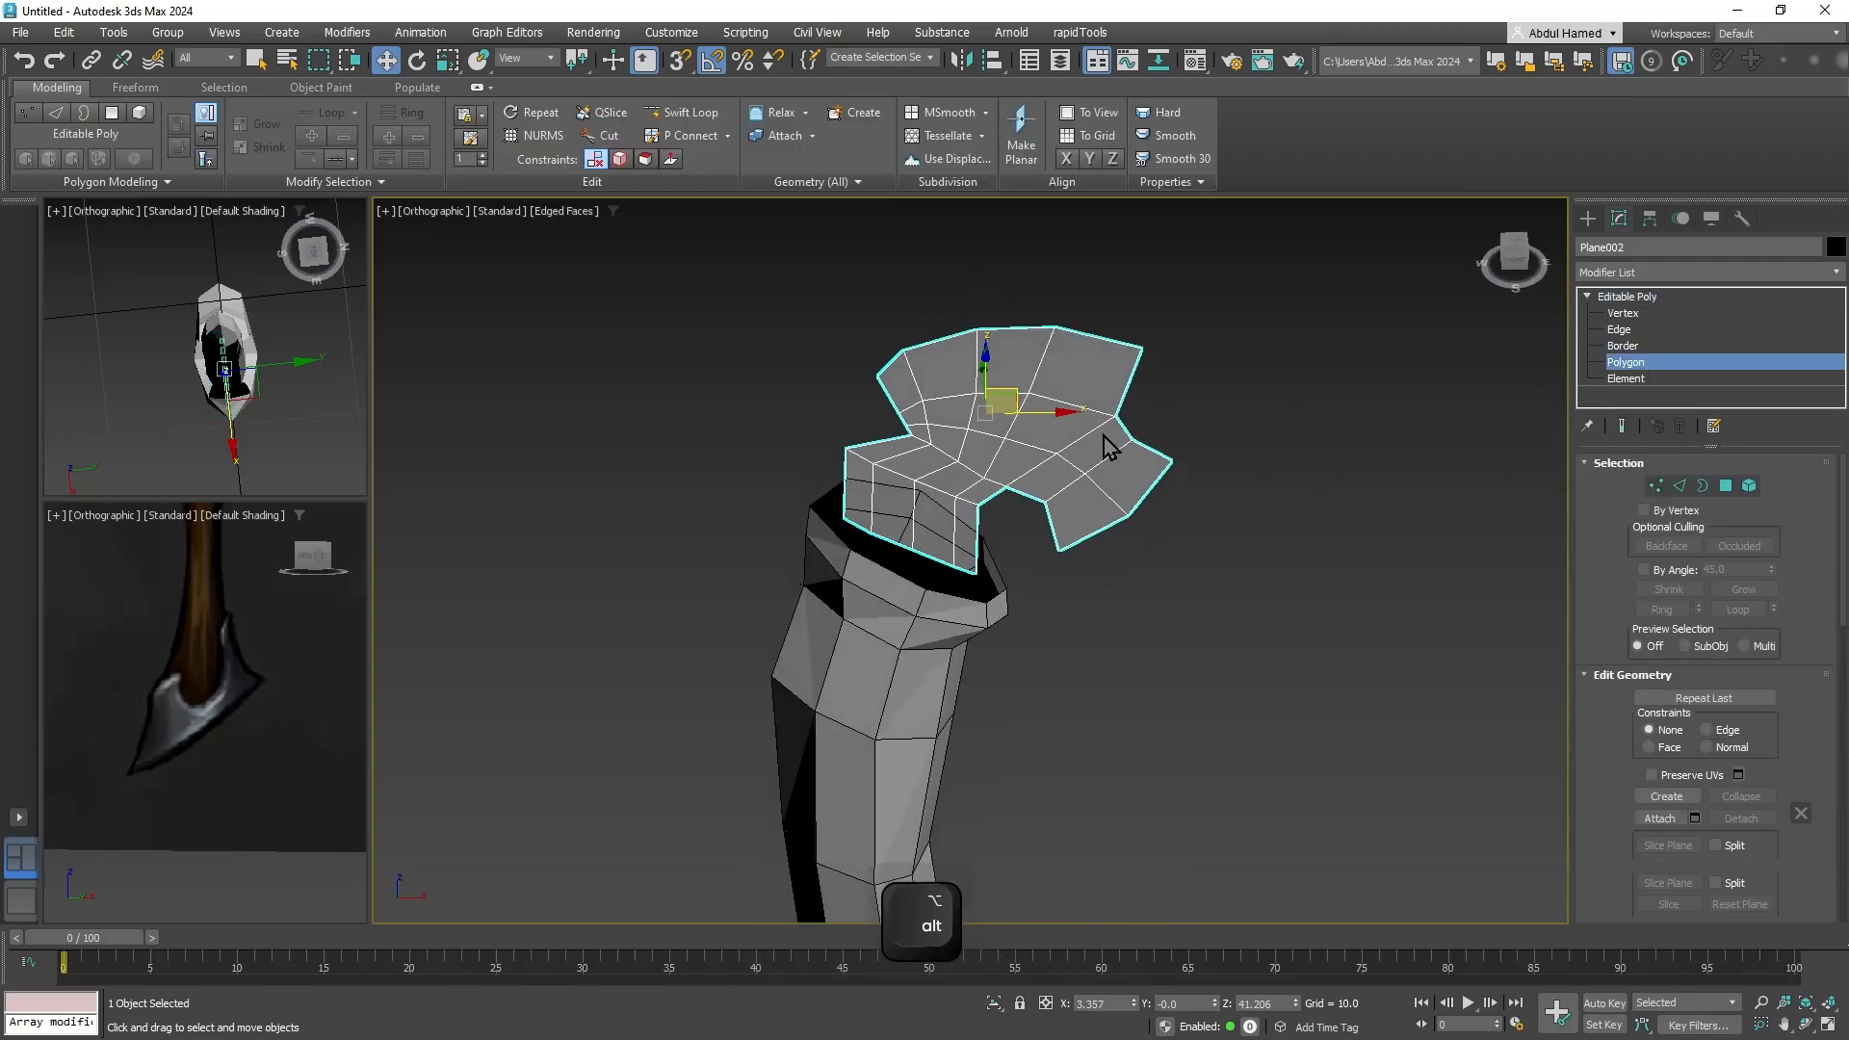
pyautogui.hotkey('ctrl', 'a')
pyautogui.keyDown('alt'); pyautogui.moveTo(1093, 488); pyautogui.dragTo(945, 526, button='middle'); pyautogui.keyUp('alt')
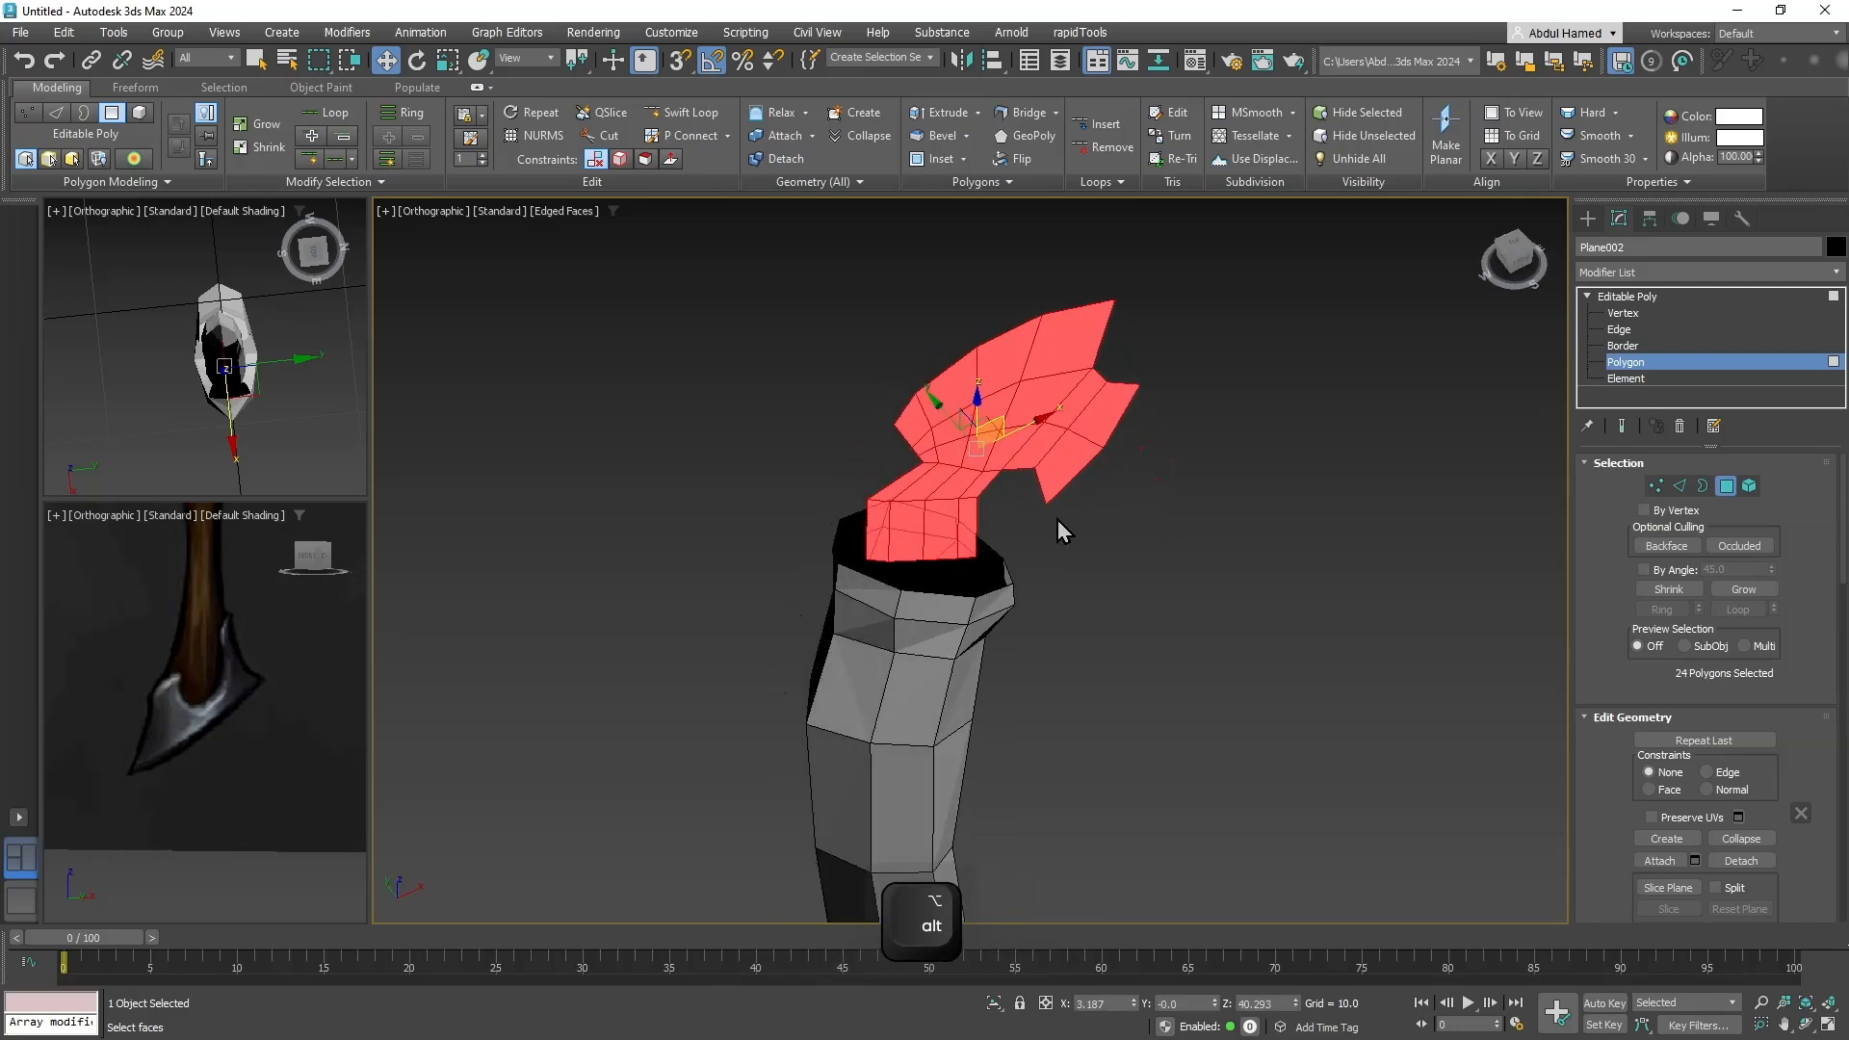
pyautogui.press('w')
pyautogui.keyDown('shift'); pyautogui.moveTo(954, 421); pyautogui.dragTo(963, 434); pyautogui.keyUp('shift')
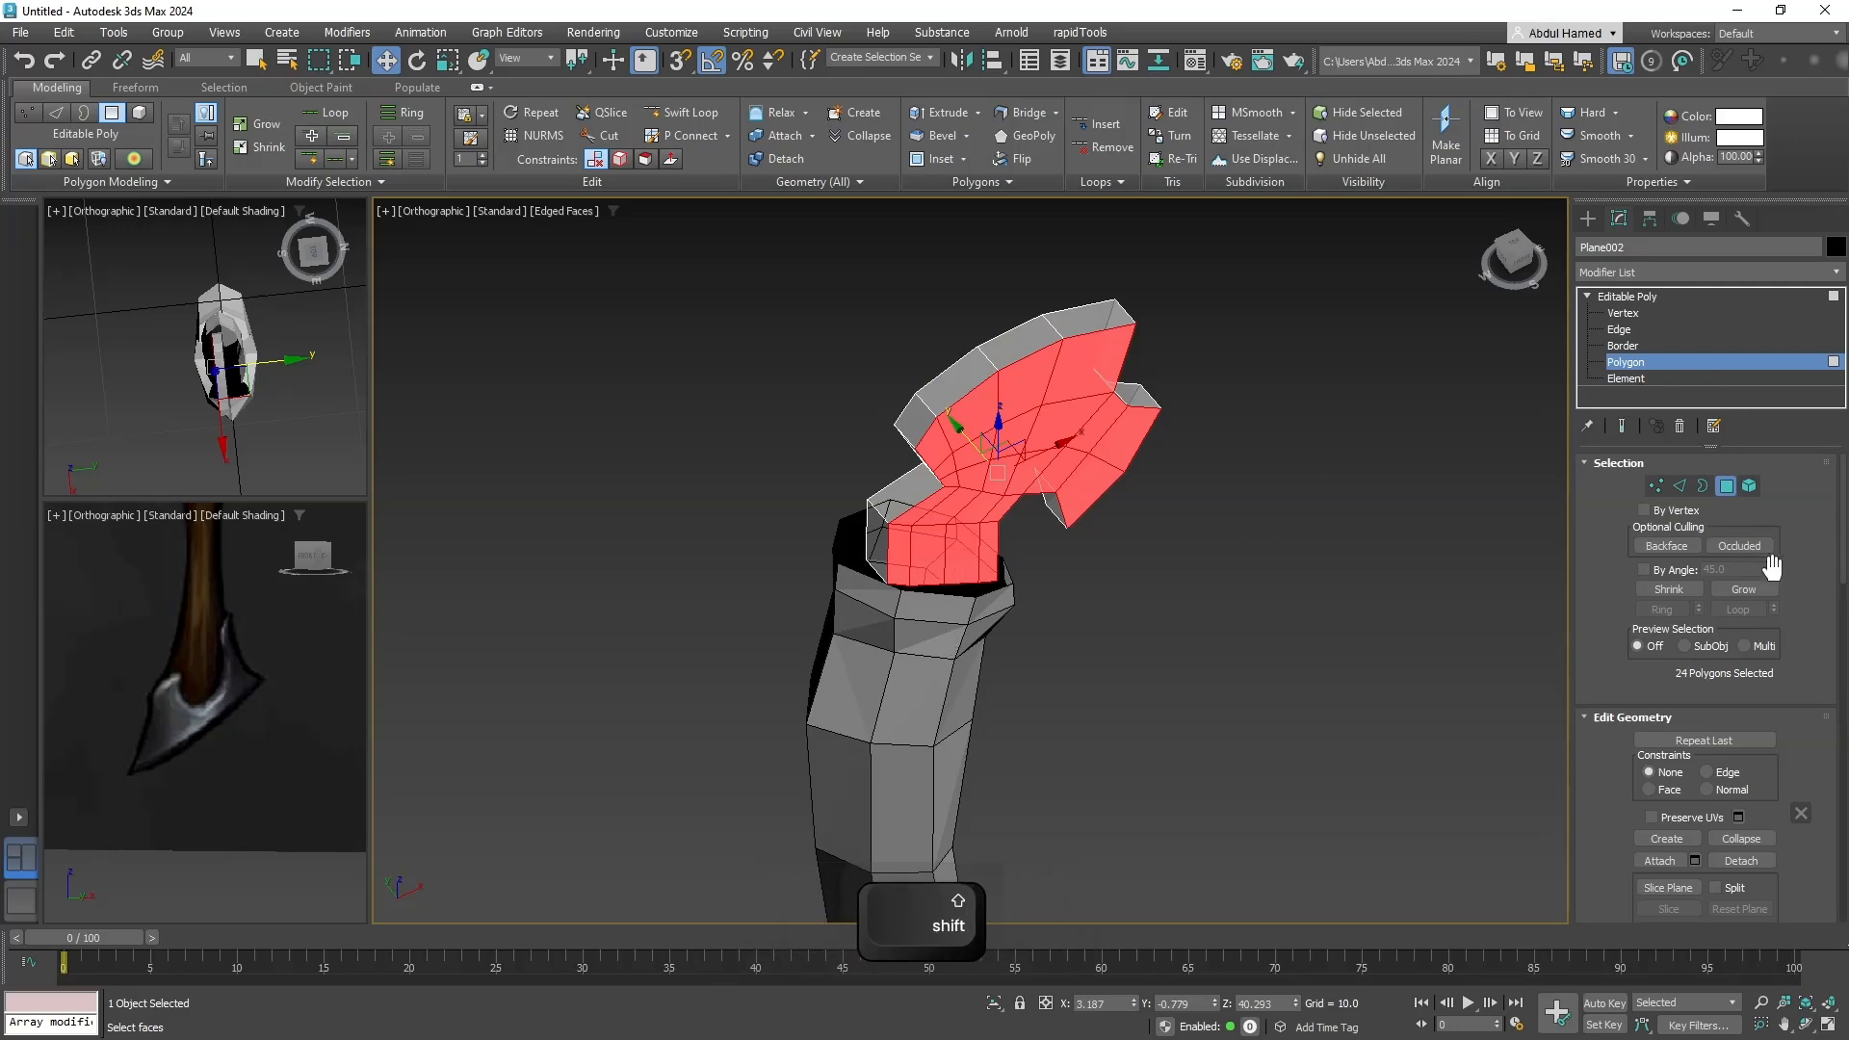
# Bevel the bracket's selected front polygons with a height of 0.413 and an outline of -0.215.
pyautogui.moveTo(1616, 842); pyautogui.dragTo(1650, 360)
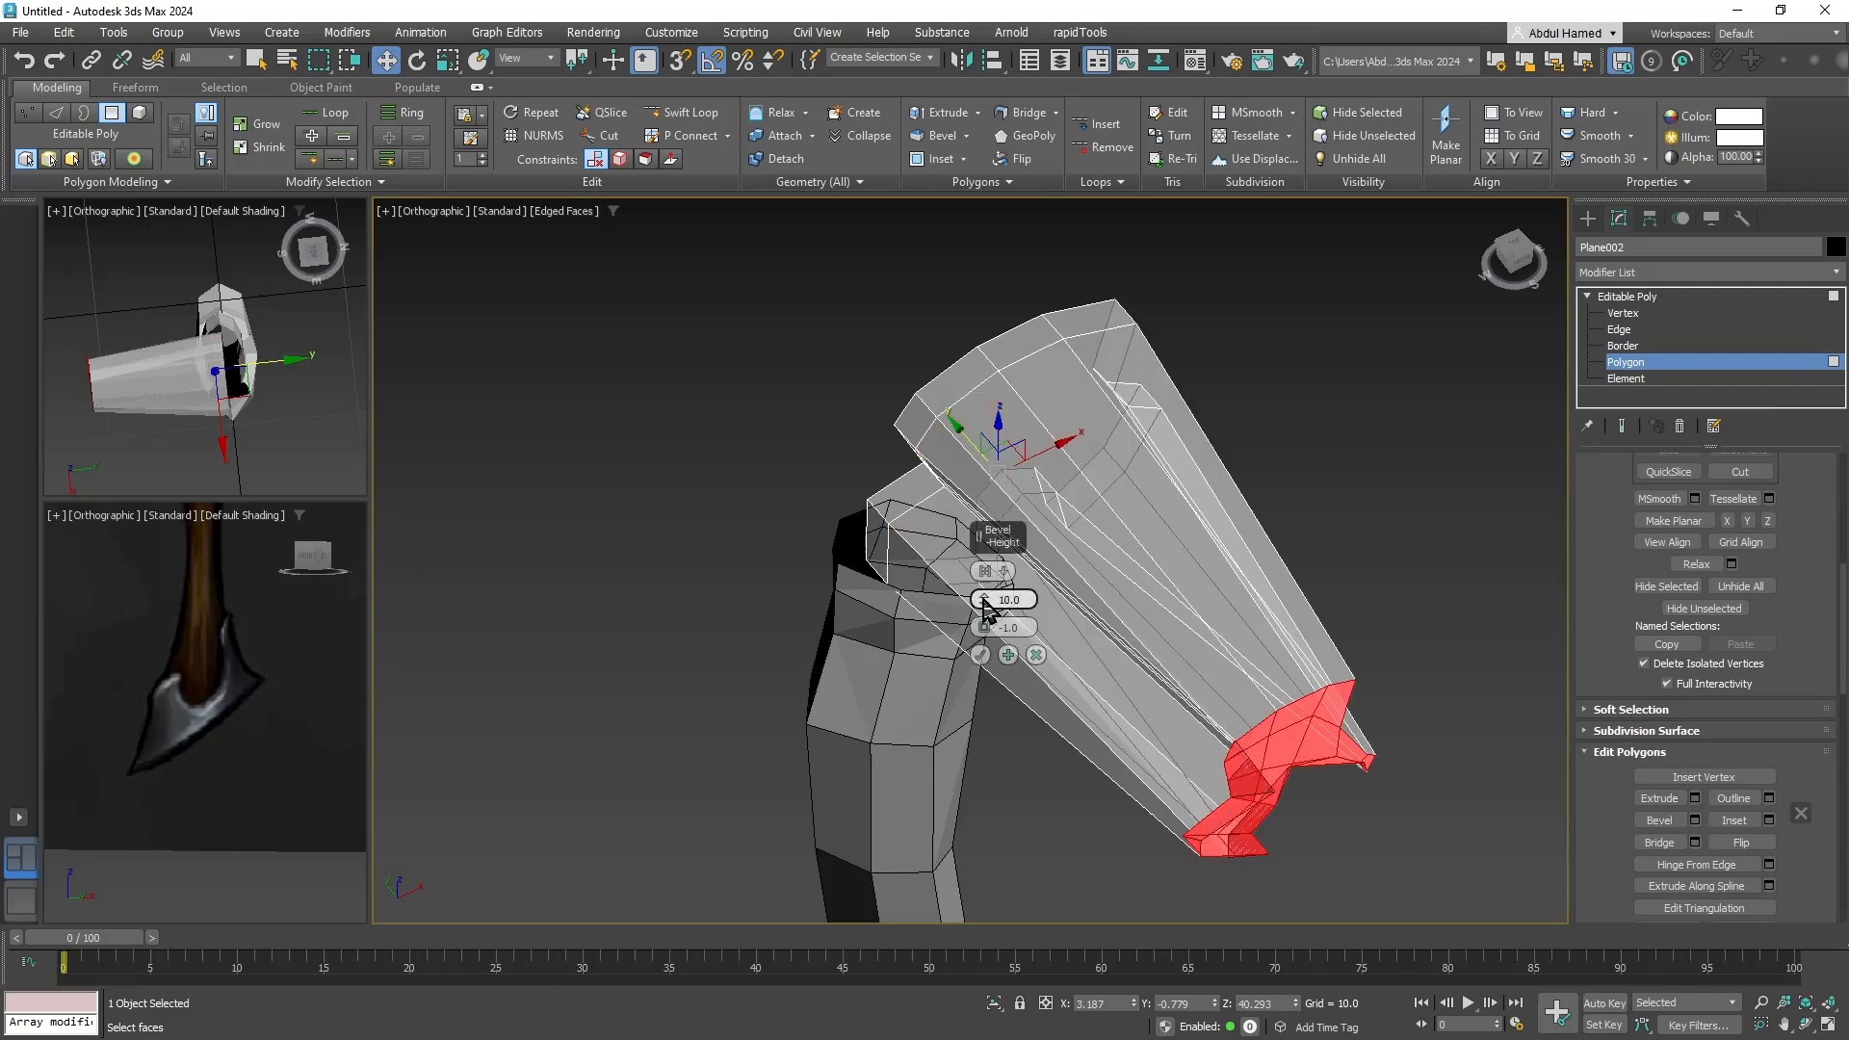
pyautogui.moveTo(982, 601); pyautogui.dragTo(966, 12)
pyautogui.press('f')
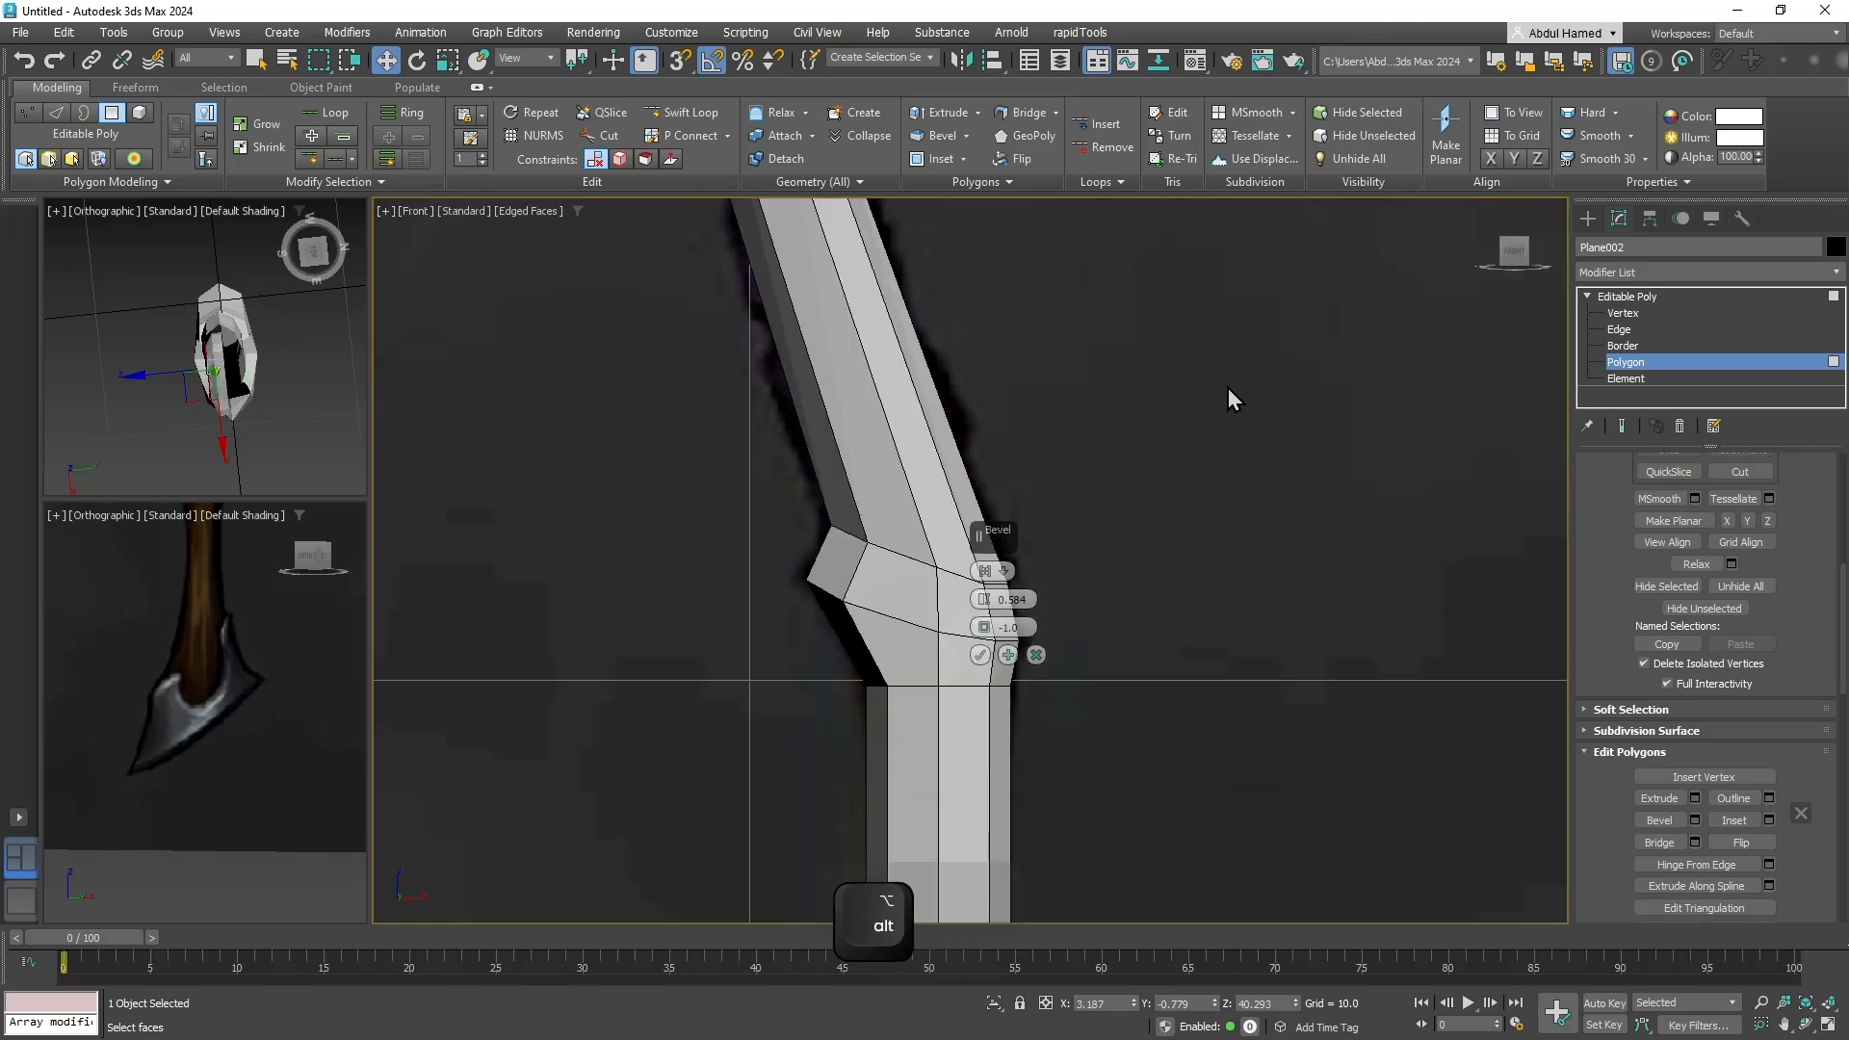
pyautogui.moveTo(1093, 421); pyautogui.dragTo(1125, 806, button='middle')
pyautogui.moveTo(967, 399); pyautogui.dragTo(1160, 828, button='middle')
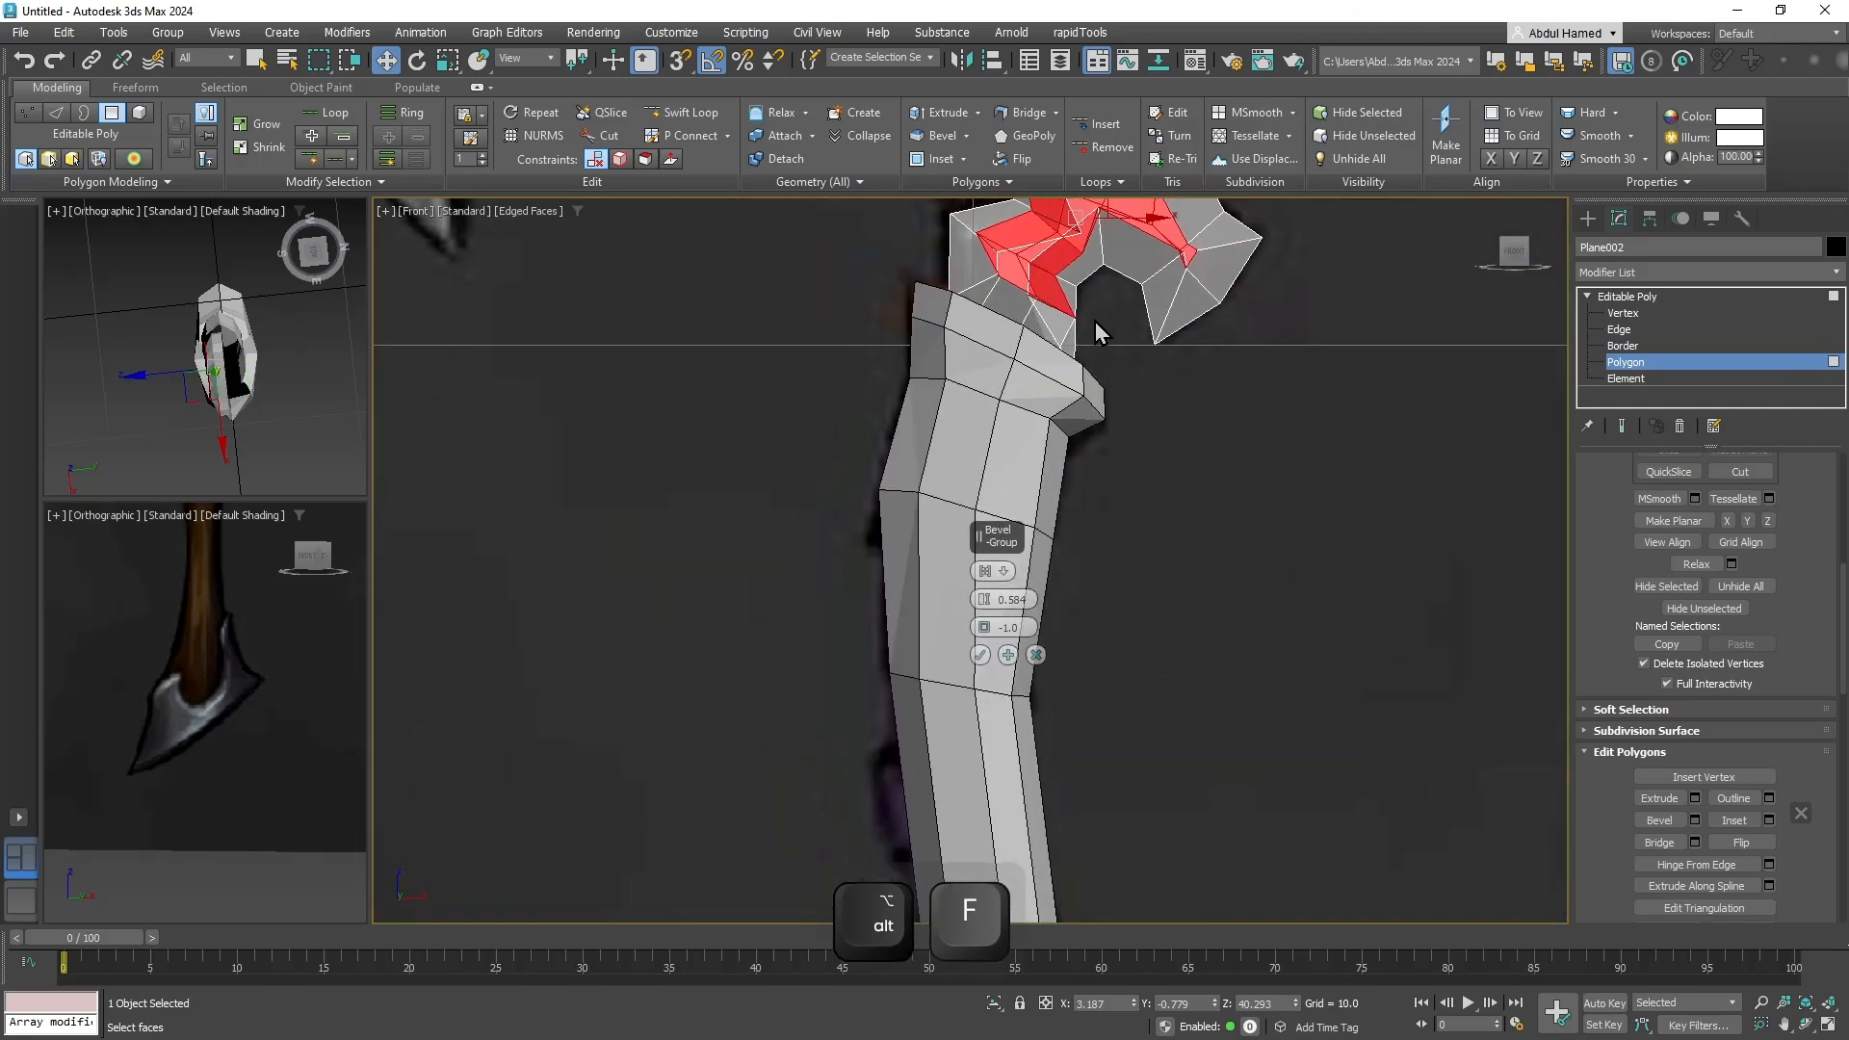
pyautogui.moveTo(1160, 250); pyautogui.dragTo(1050, 503, button='middle')
pyautogui.scroll(2, 1050, 502)
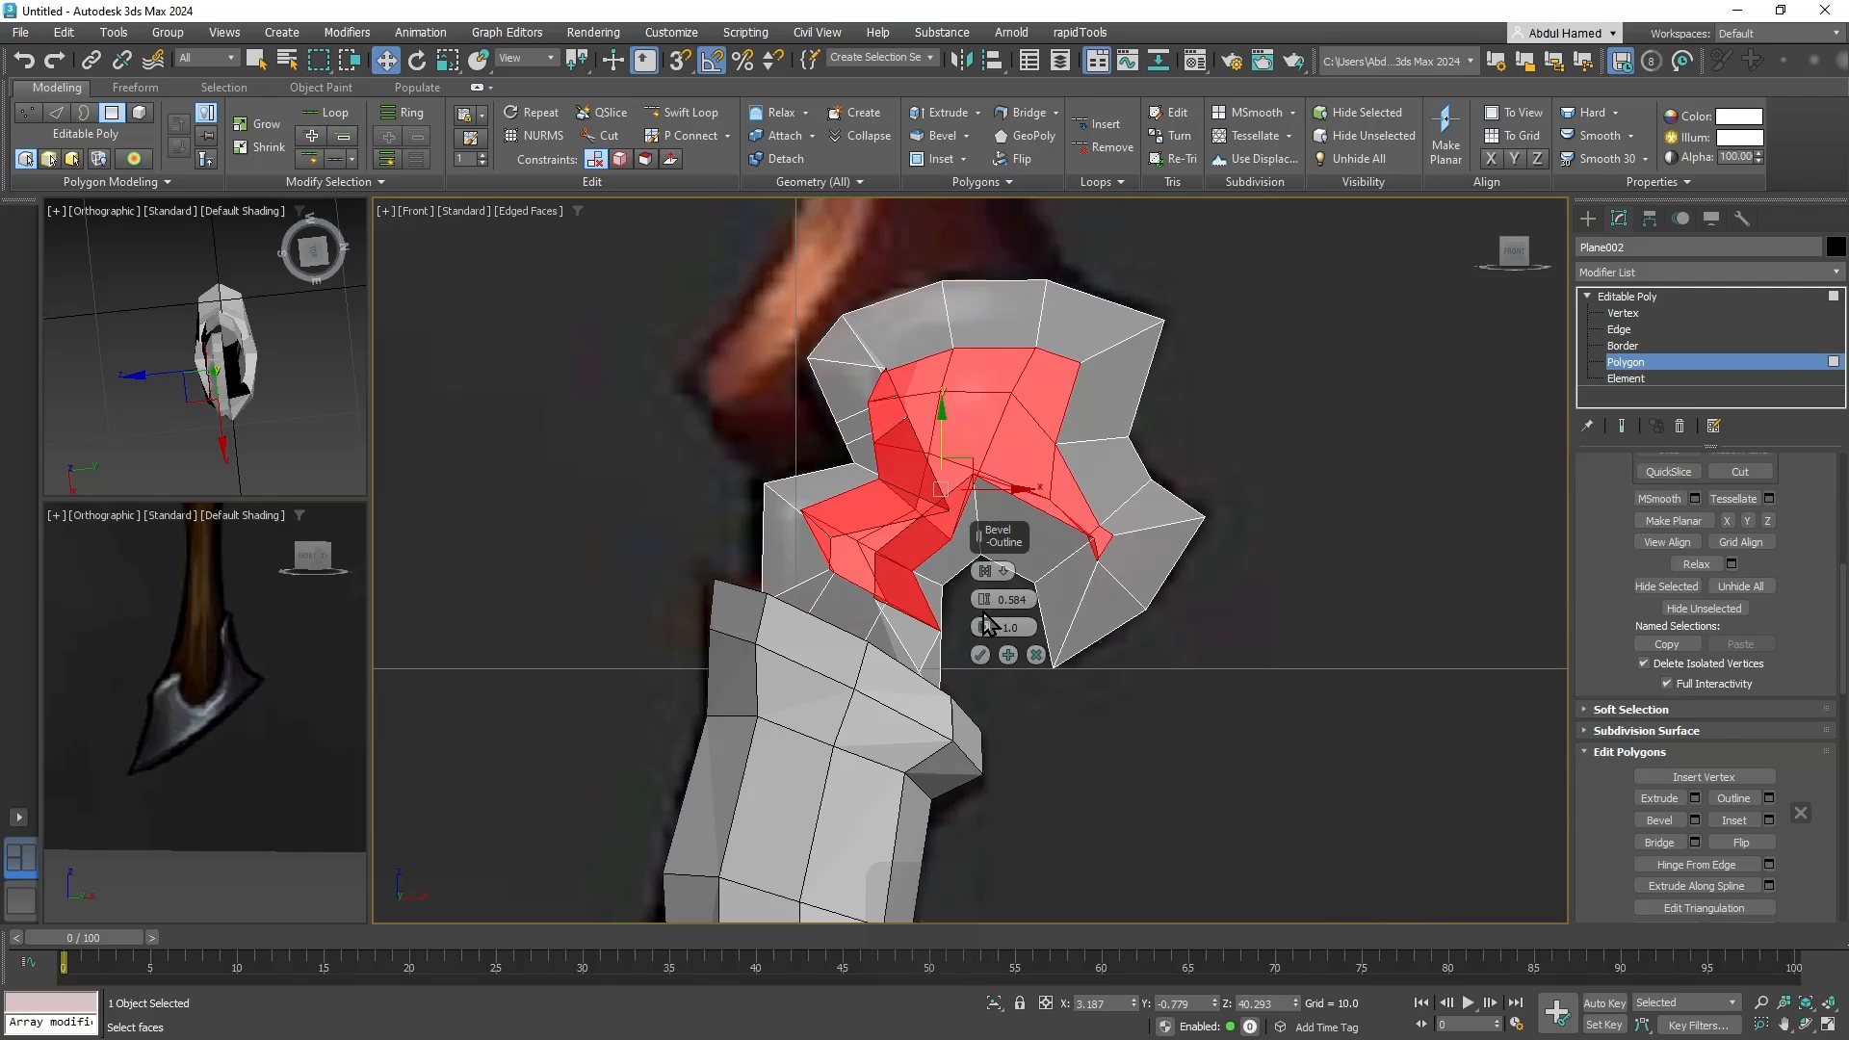
pyautogui.moveTo(984, 613)
pyautogui.mouseDown()
pyautogui.moveTo(980, 643)
pyautogui.moveTo(969, 584)
pyautogui.mouseUp()
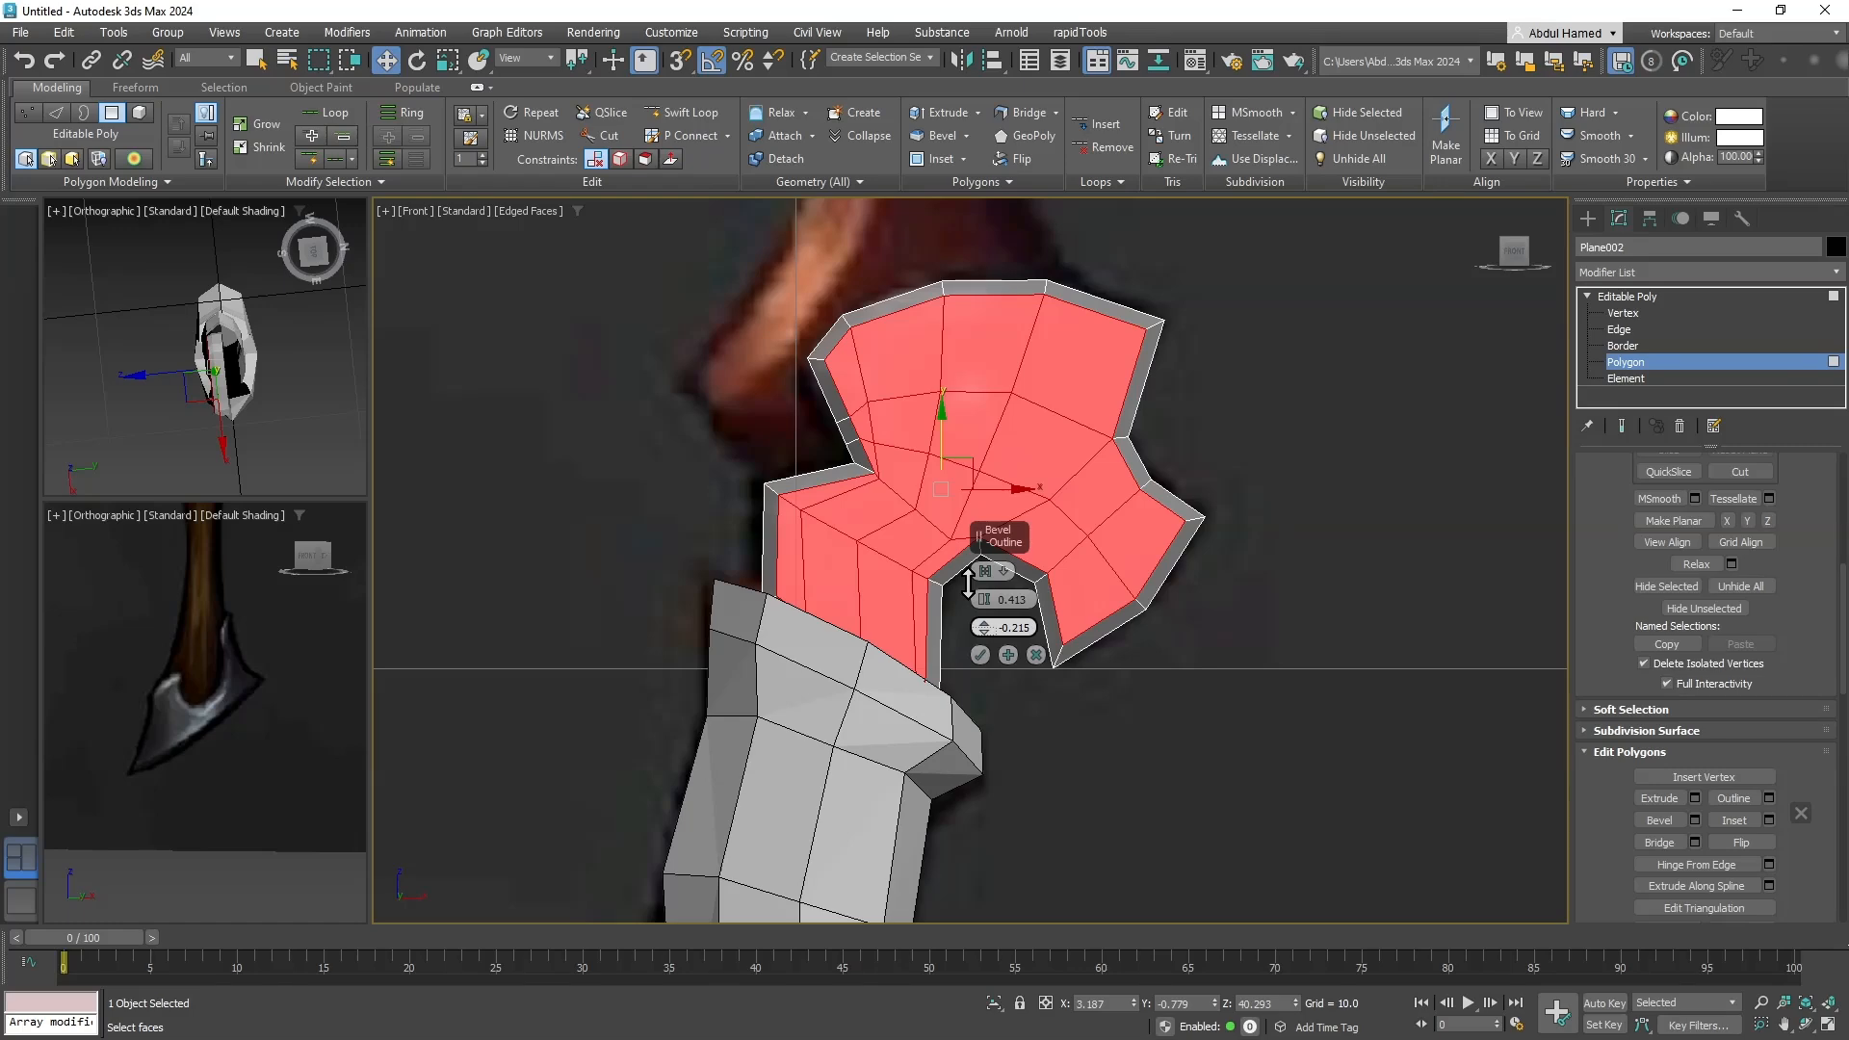
pyautogui.click(980, 655)
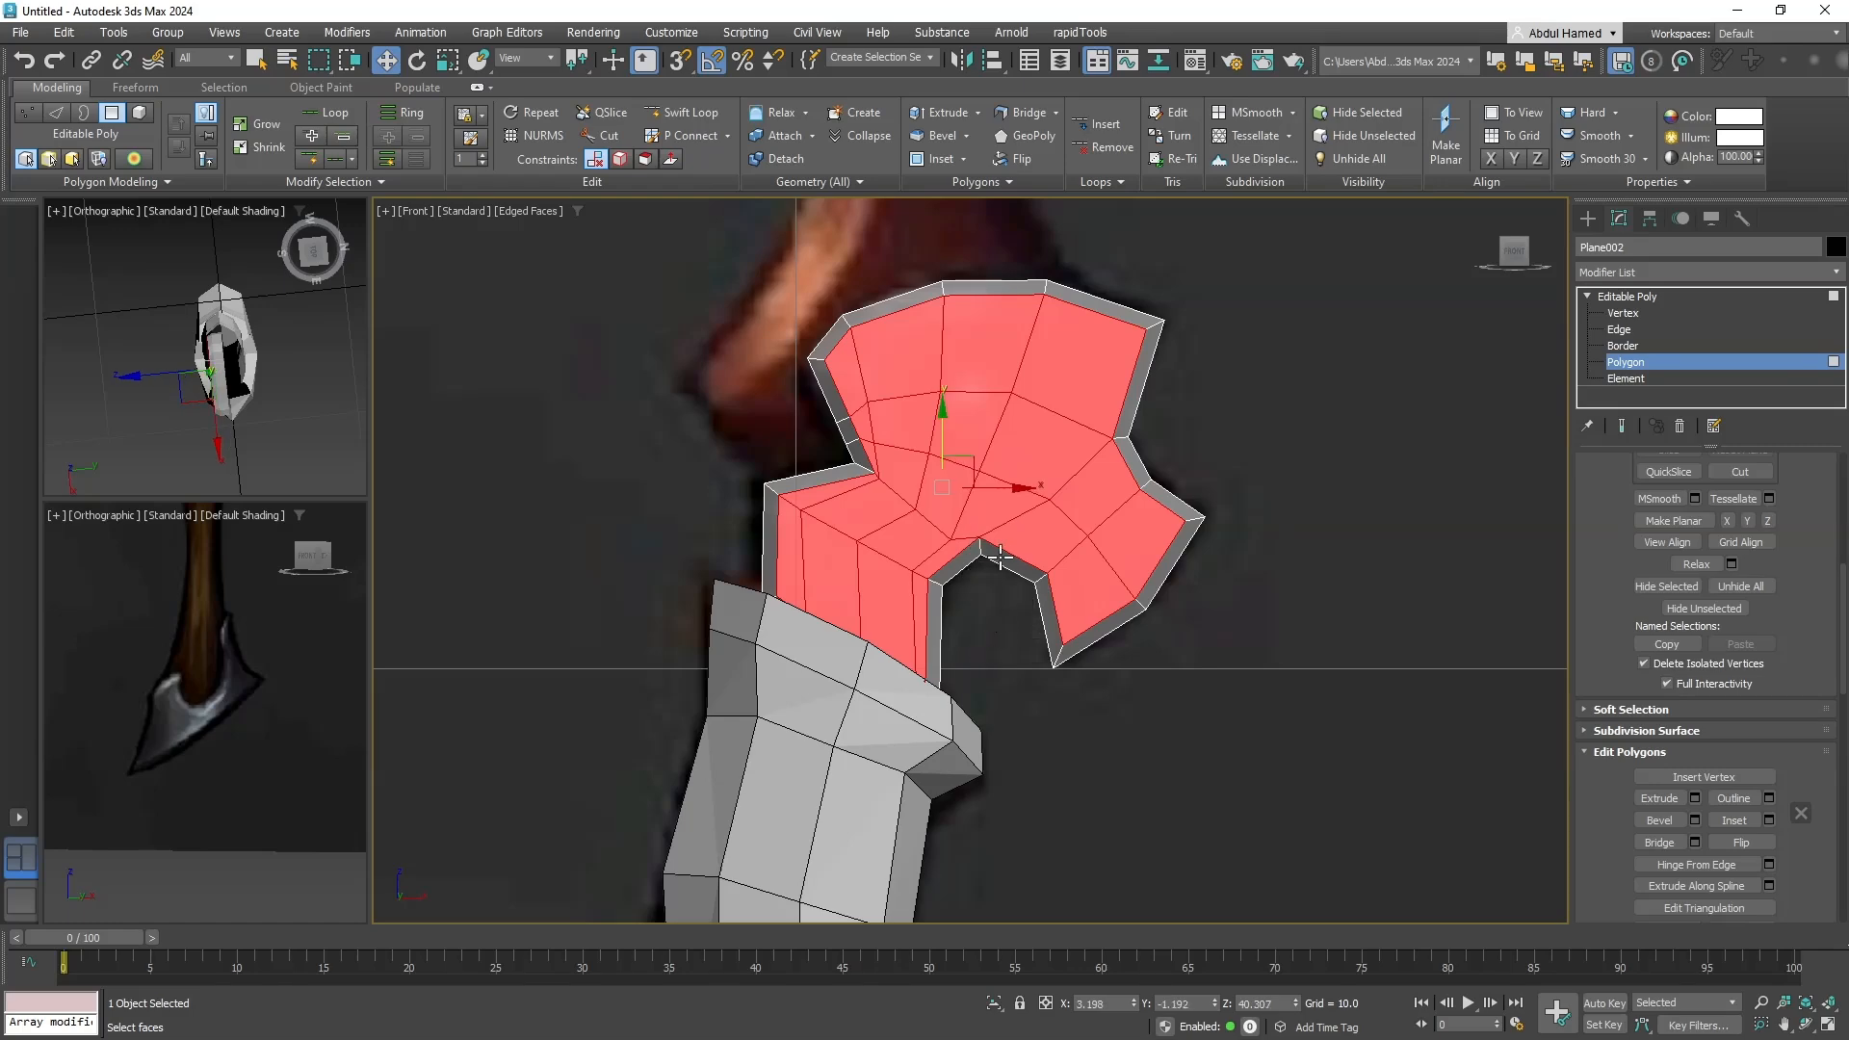
# Scale the bevelled front polygons down to about 91% in local X and Y.
pyautogui.keyDown('alt'); pyautogui.moveTo(992, 587); pyautogui.dragTo(977, 501, button='middle'); pyautogui.keyUp('alt')
pyautogui.press('r')
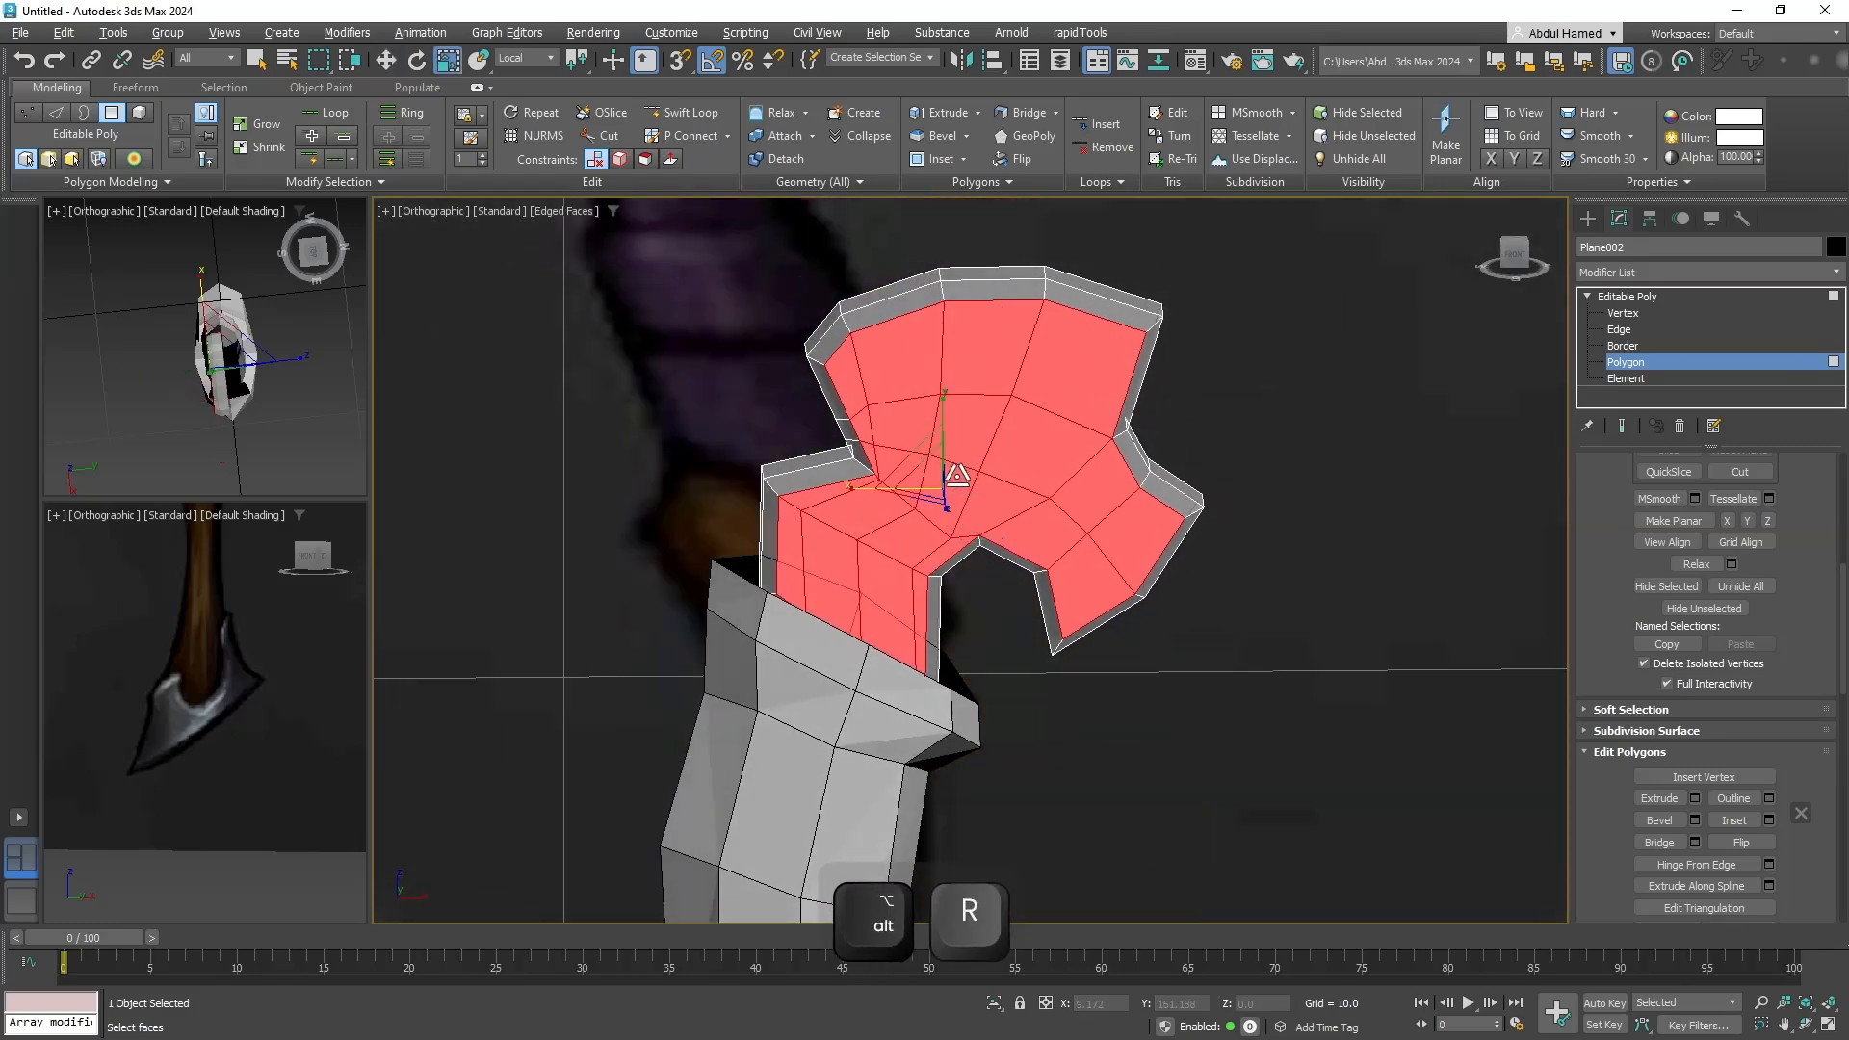
pyautogui.moveTo(936, 466); pyautogui.dragTo(929, 463)
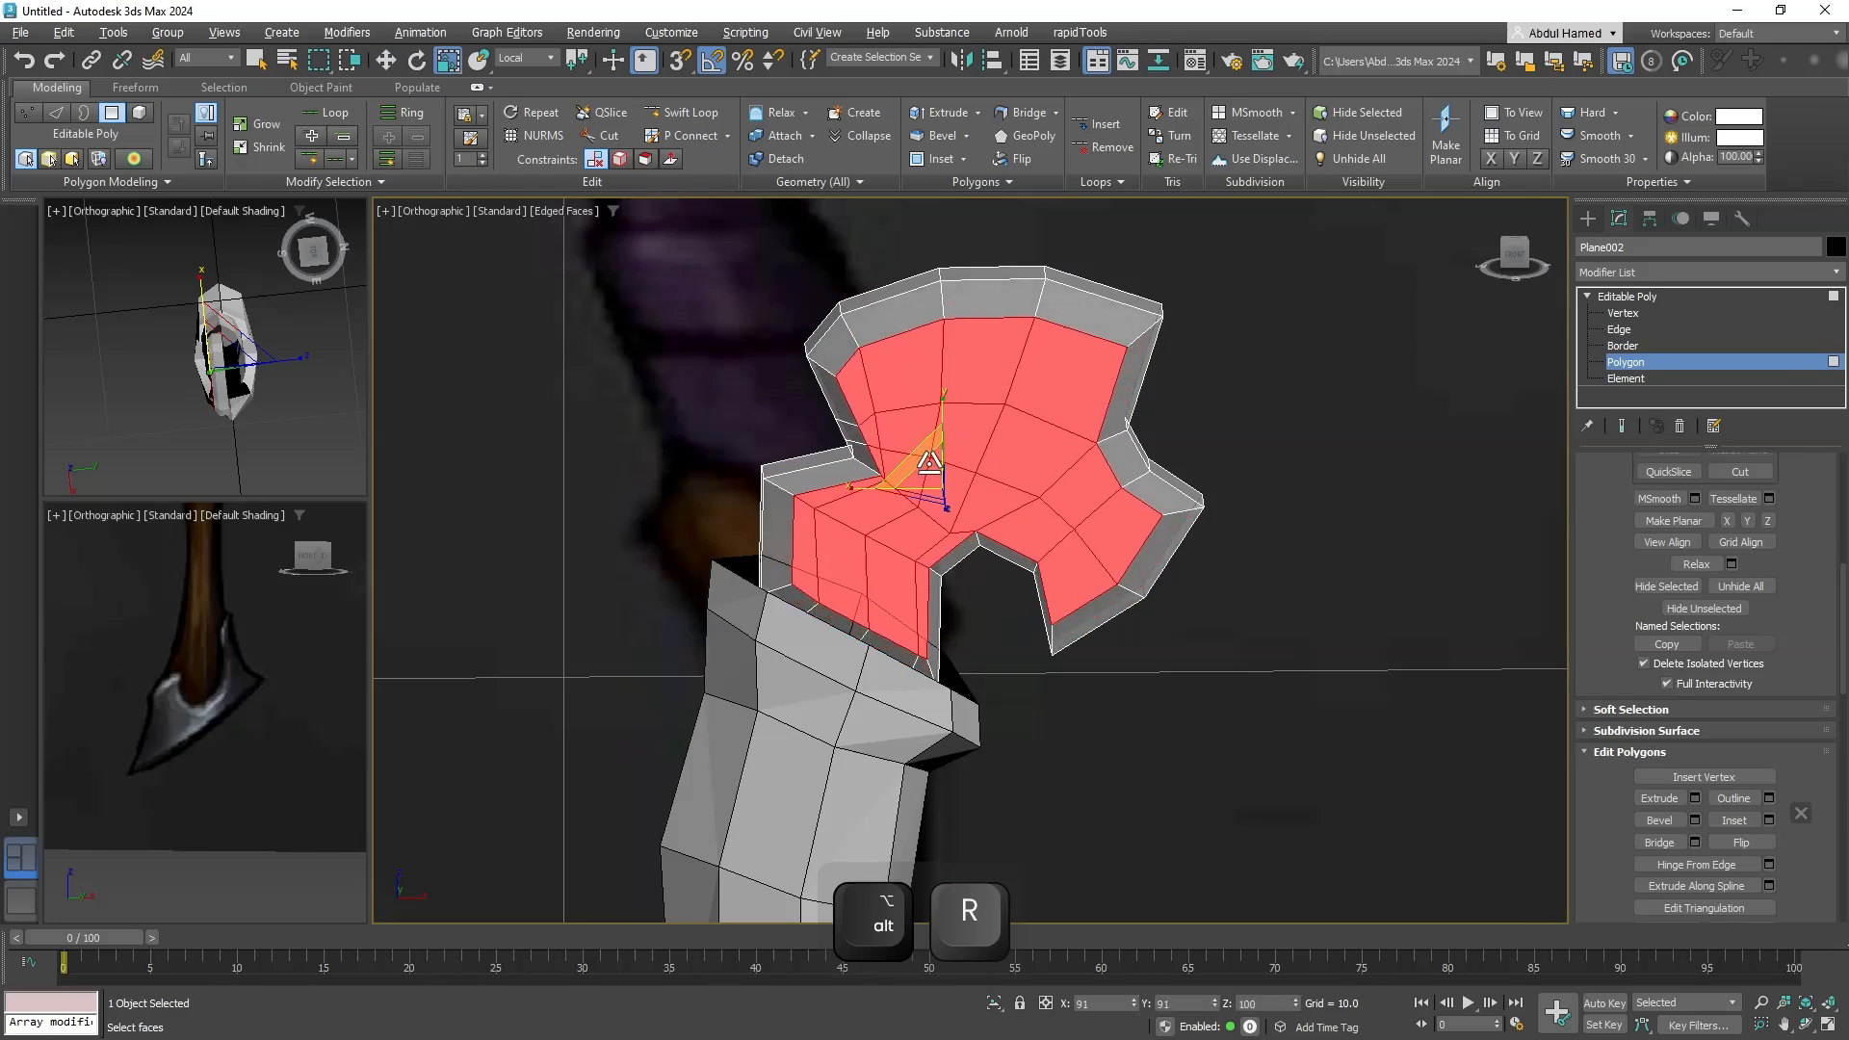
# Target-weld the three redundant front-face vertices beside the bracket's left notch to their neighbouring inner vertices.
pyautogui.keyDown('alt'); pyautogui.moveTo(929, 463); pyautogui.dragTo(945, 399, button='middle'); pyautogui.keyUp('alt')
pyautogui.scroll(4, 918, 423)
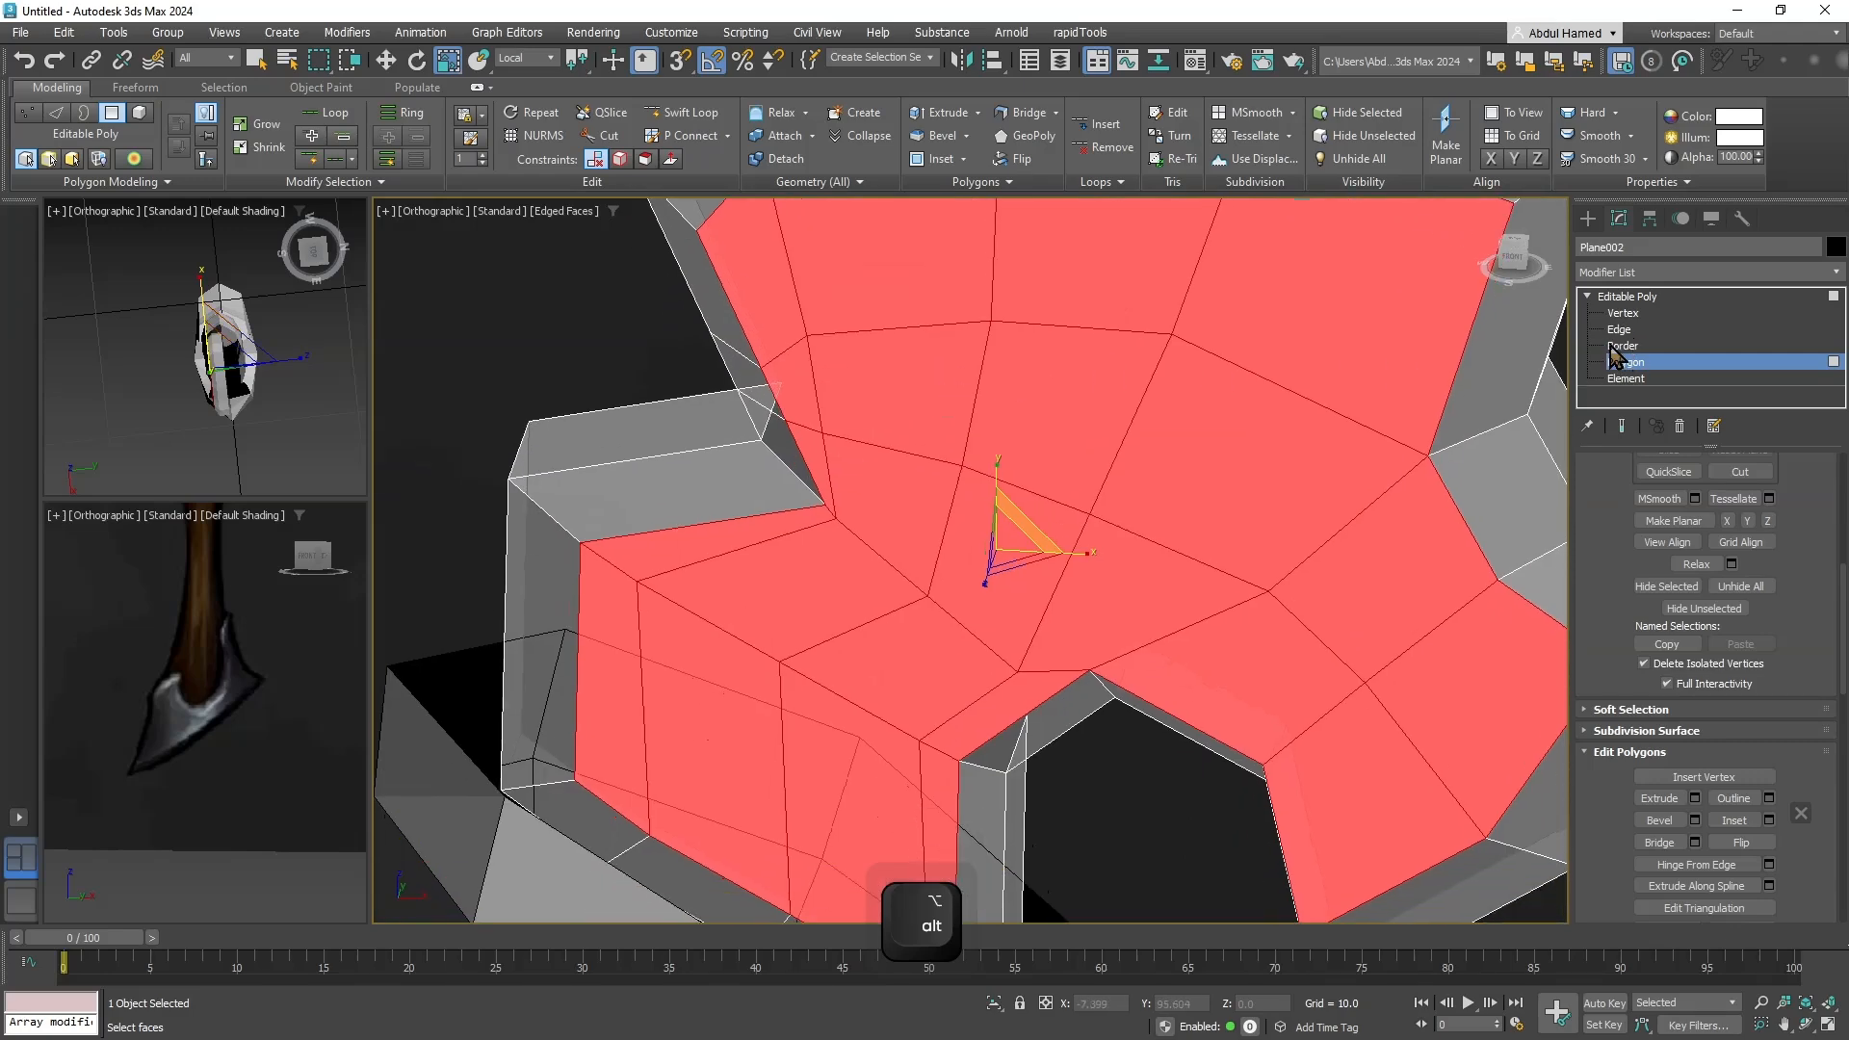
pyautogui.click(1623, 313)
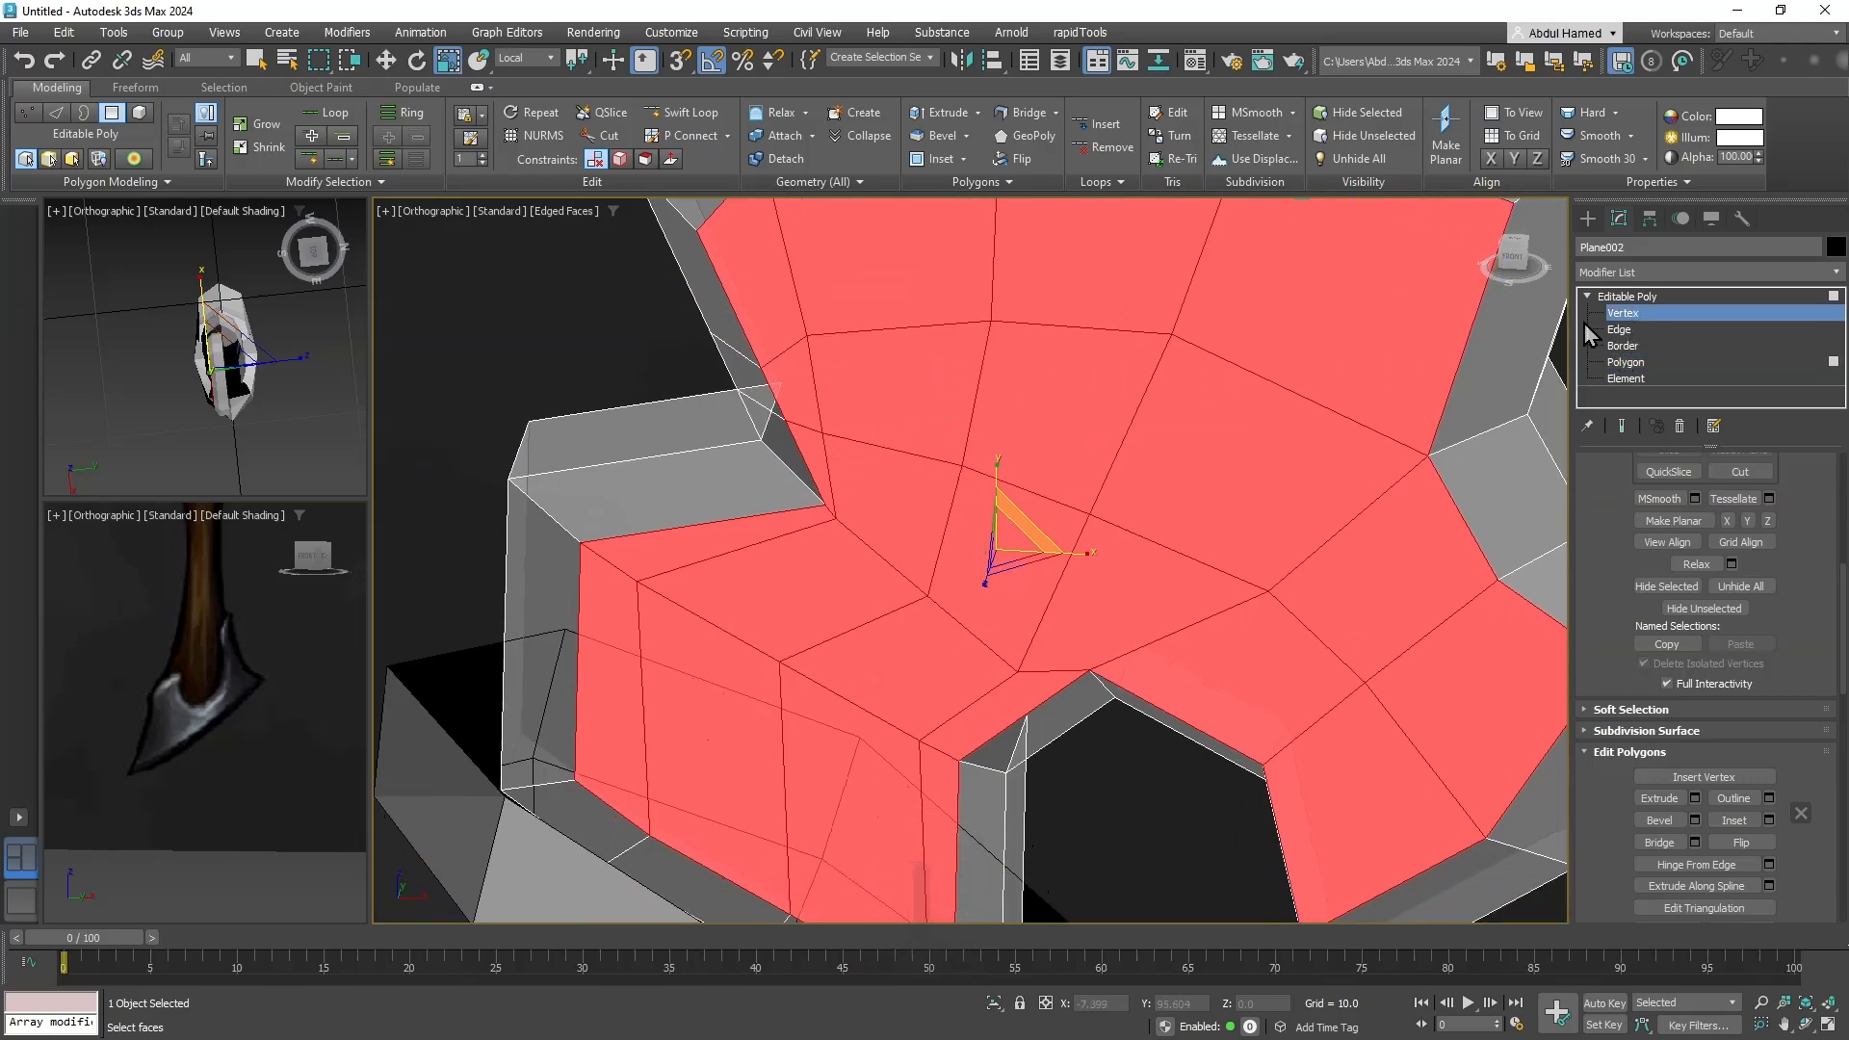
pyautogui.click(851, 528)
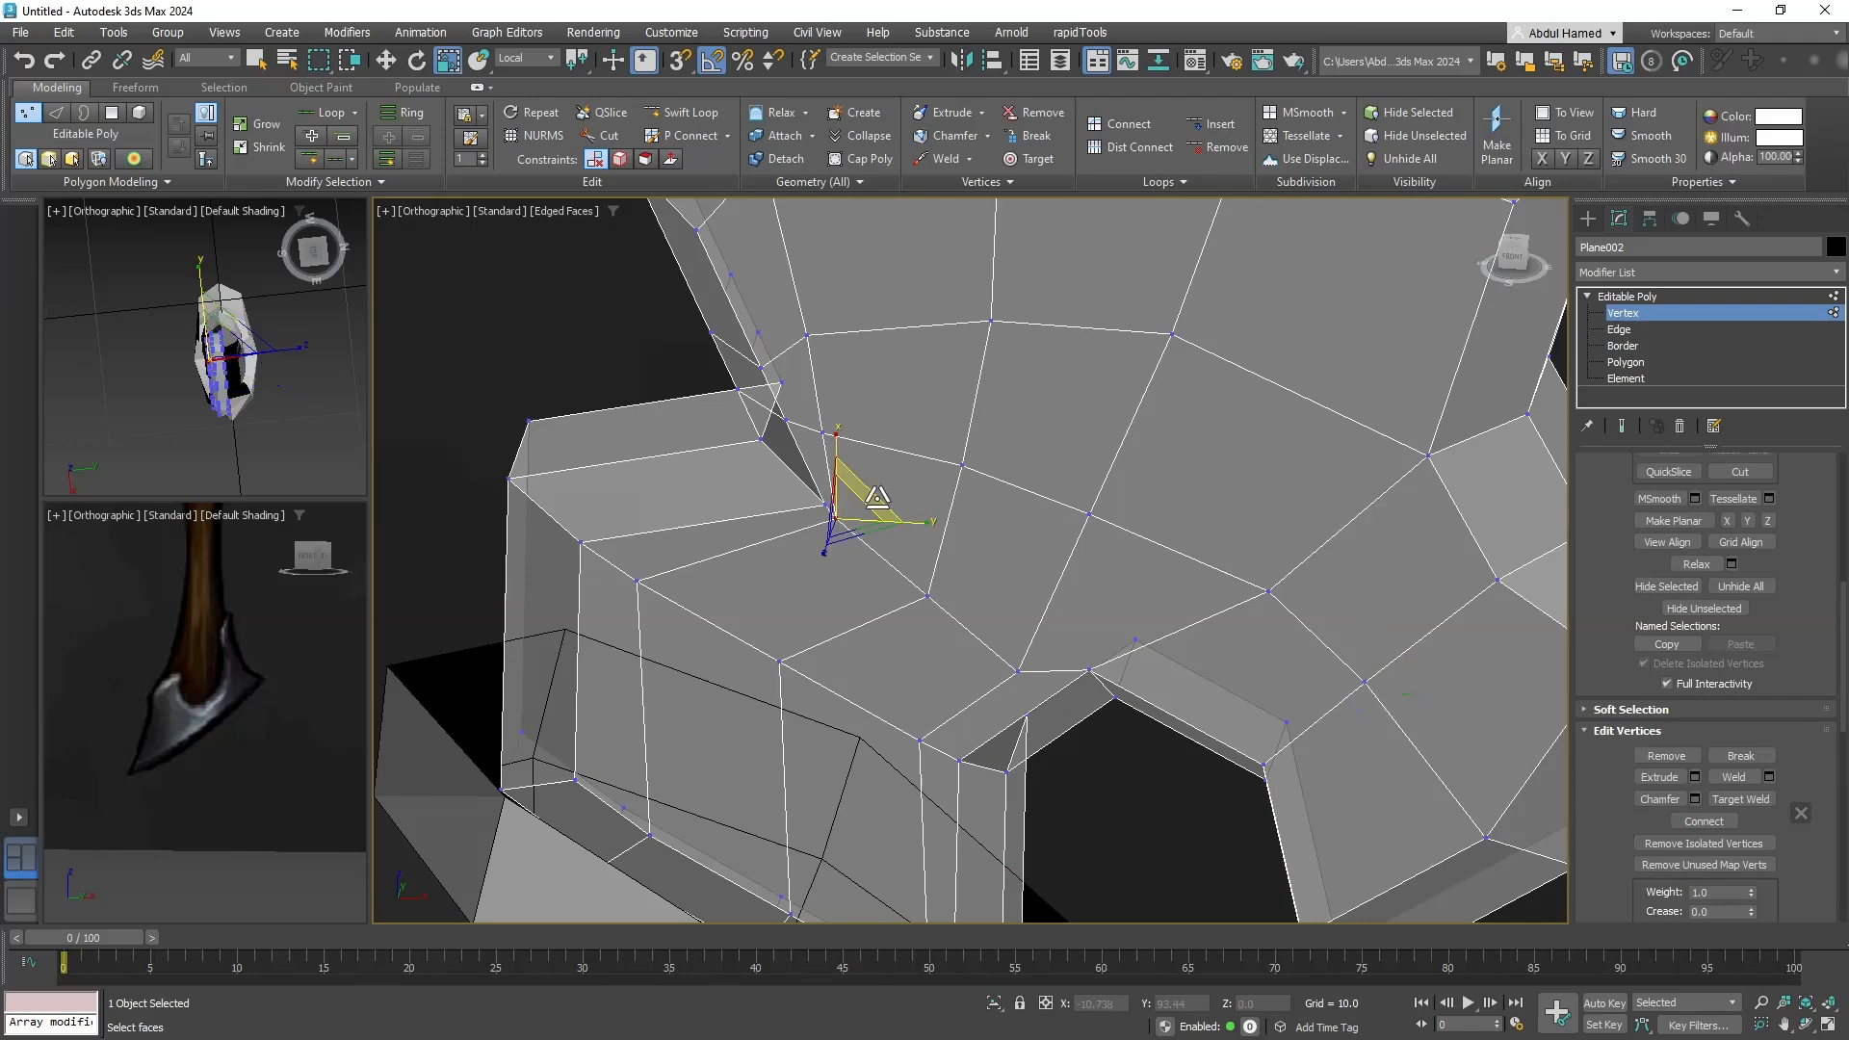
pyautogui.scroll(-5, 953, 582)
pyautogui.keyDown('alt'); pyautogui.moveTo(992, 540); pyautogui.dragTo(926, 452, button='middle'); pyautogui.keyUp('alt')
pyautogui.scroll(4, 911, 516)
pyautogui.scroll(-4, 911, 516)
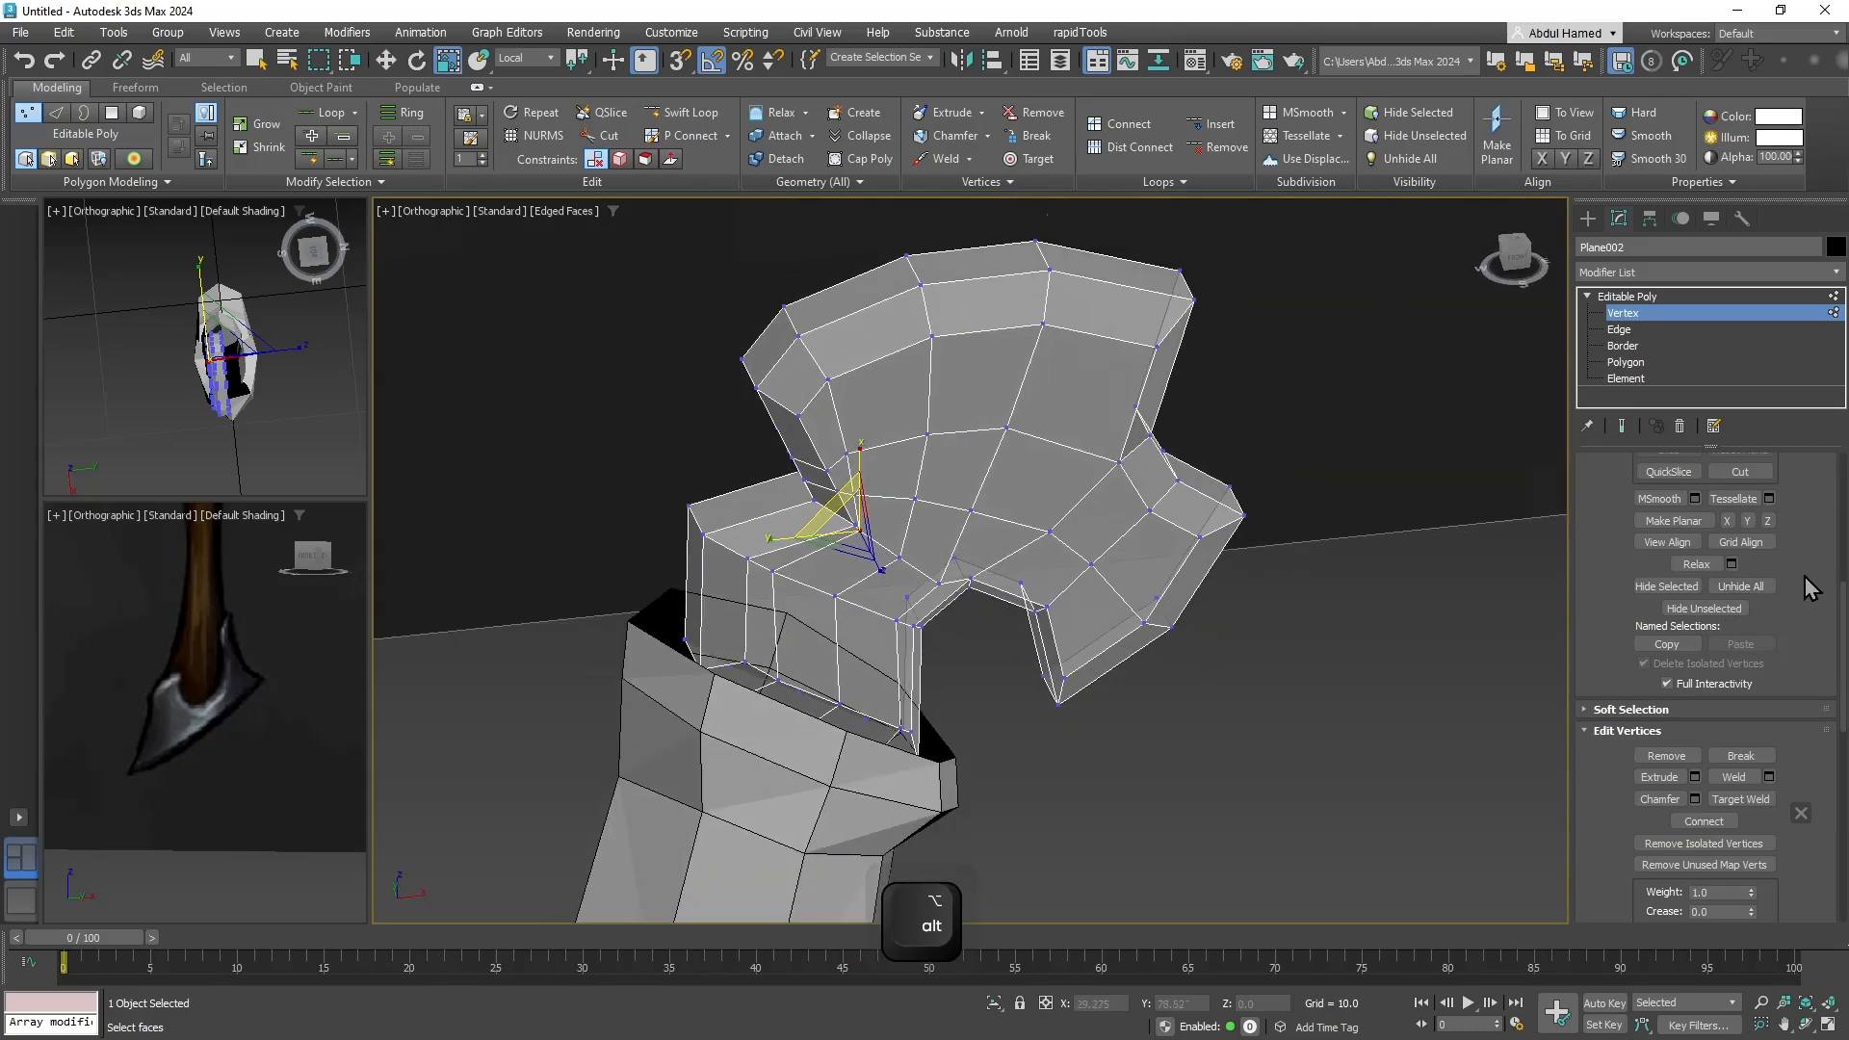
pyautogui.scroll(-4, 1807, 588)
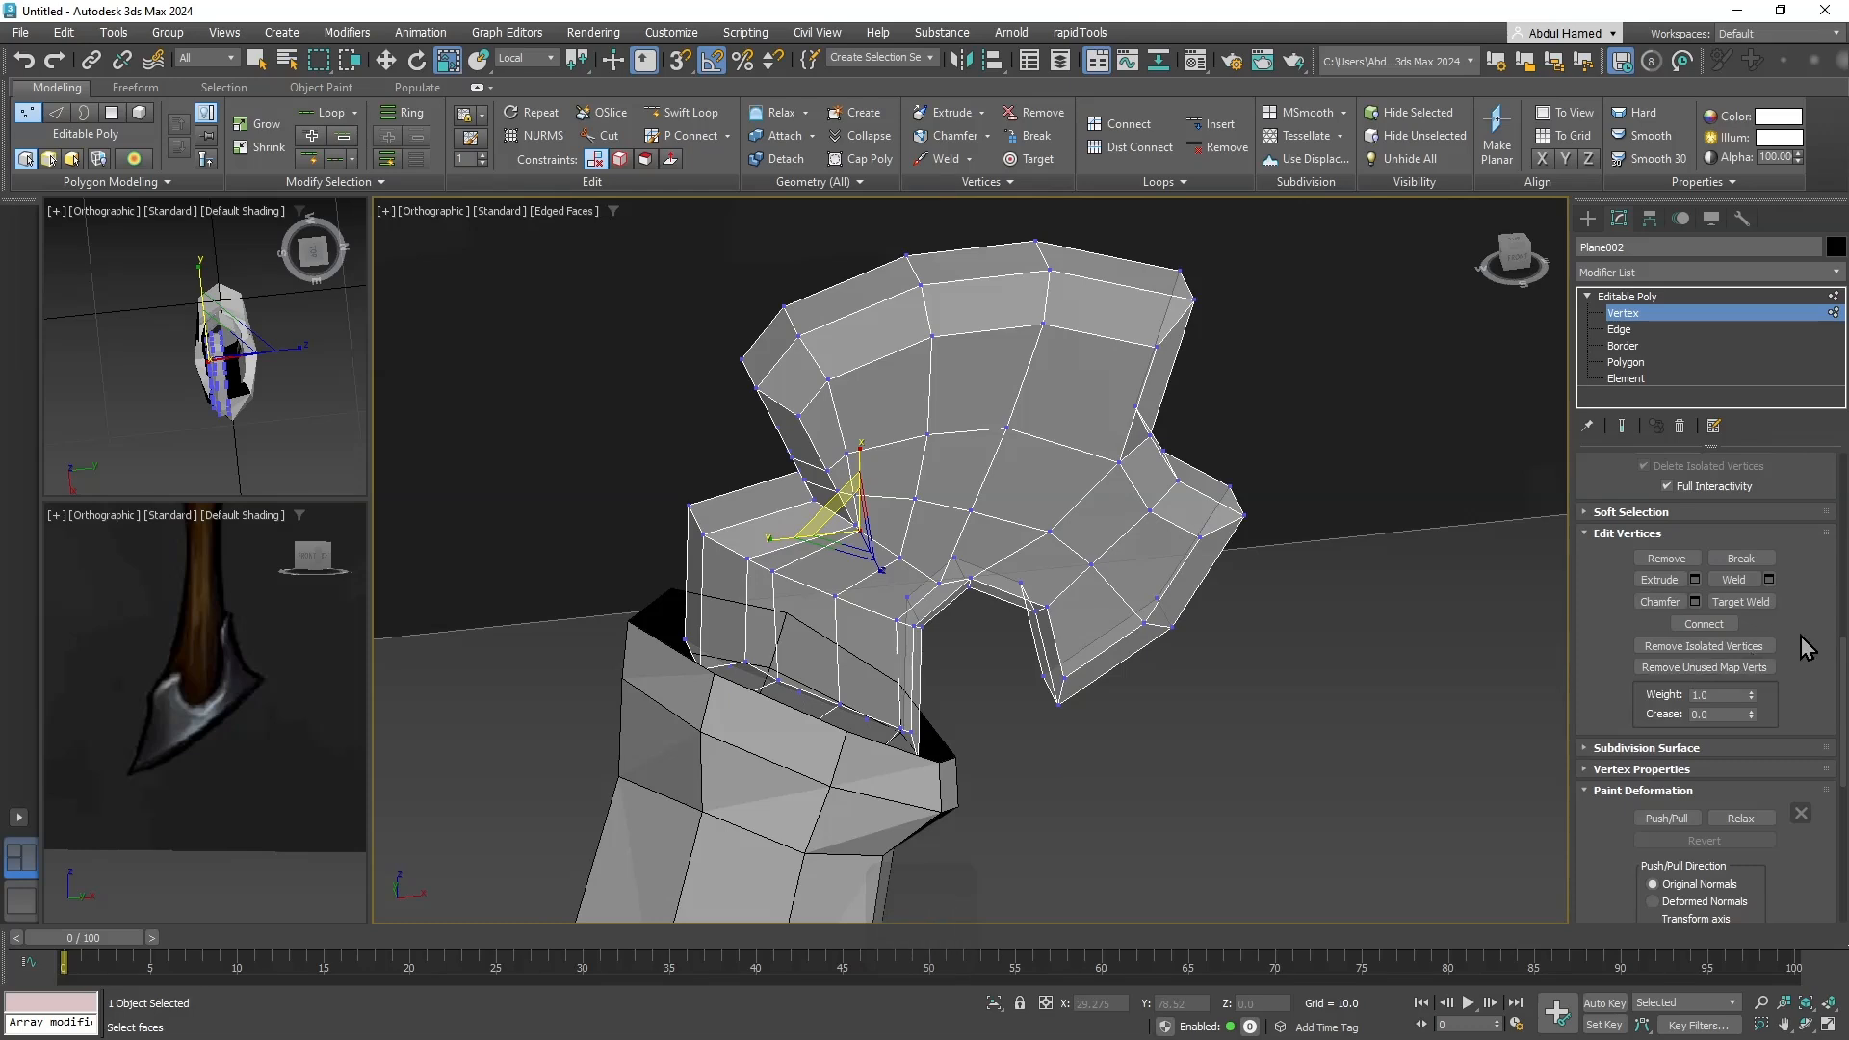
pyautogui.scroll(-2, 1808, 647)
pyautogui.scroll(3, 1775, 649)
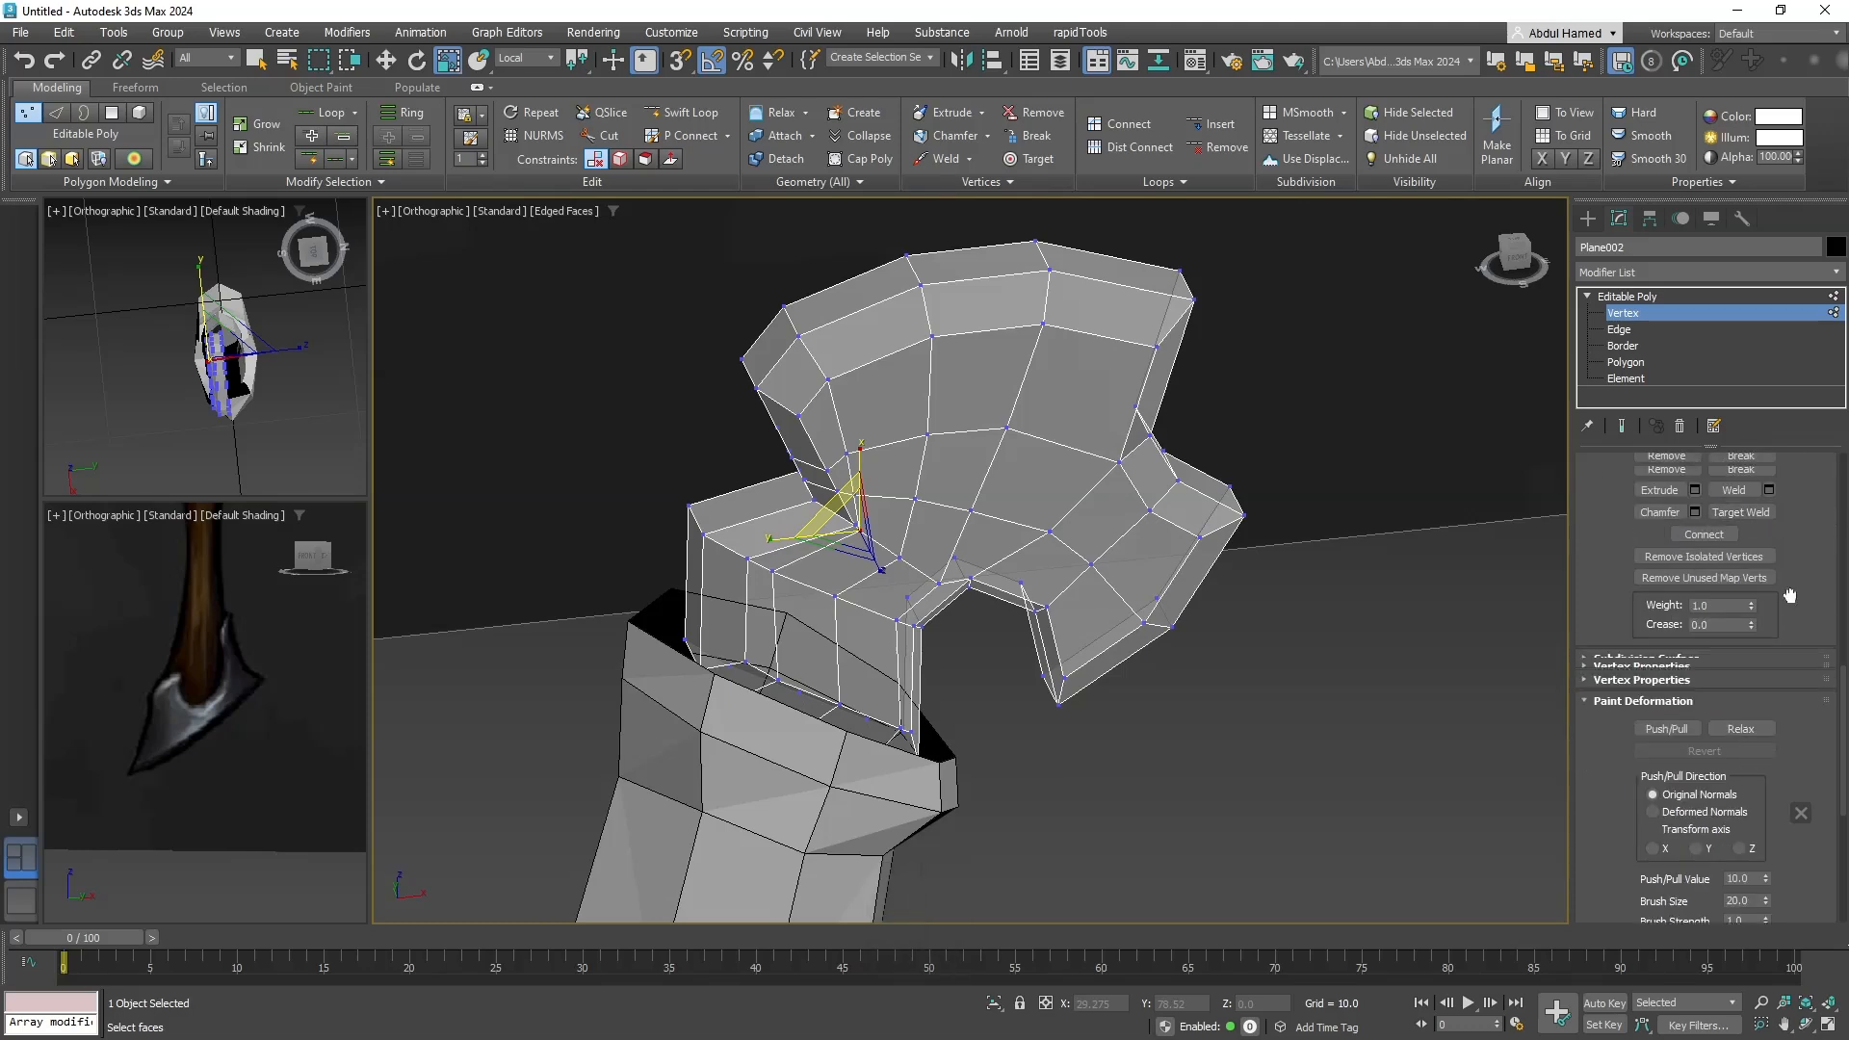
pyautogui.click(1748, 667)
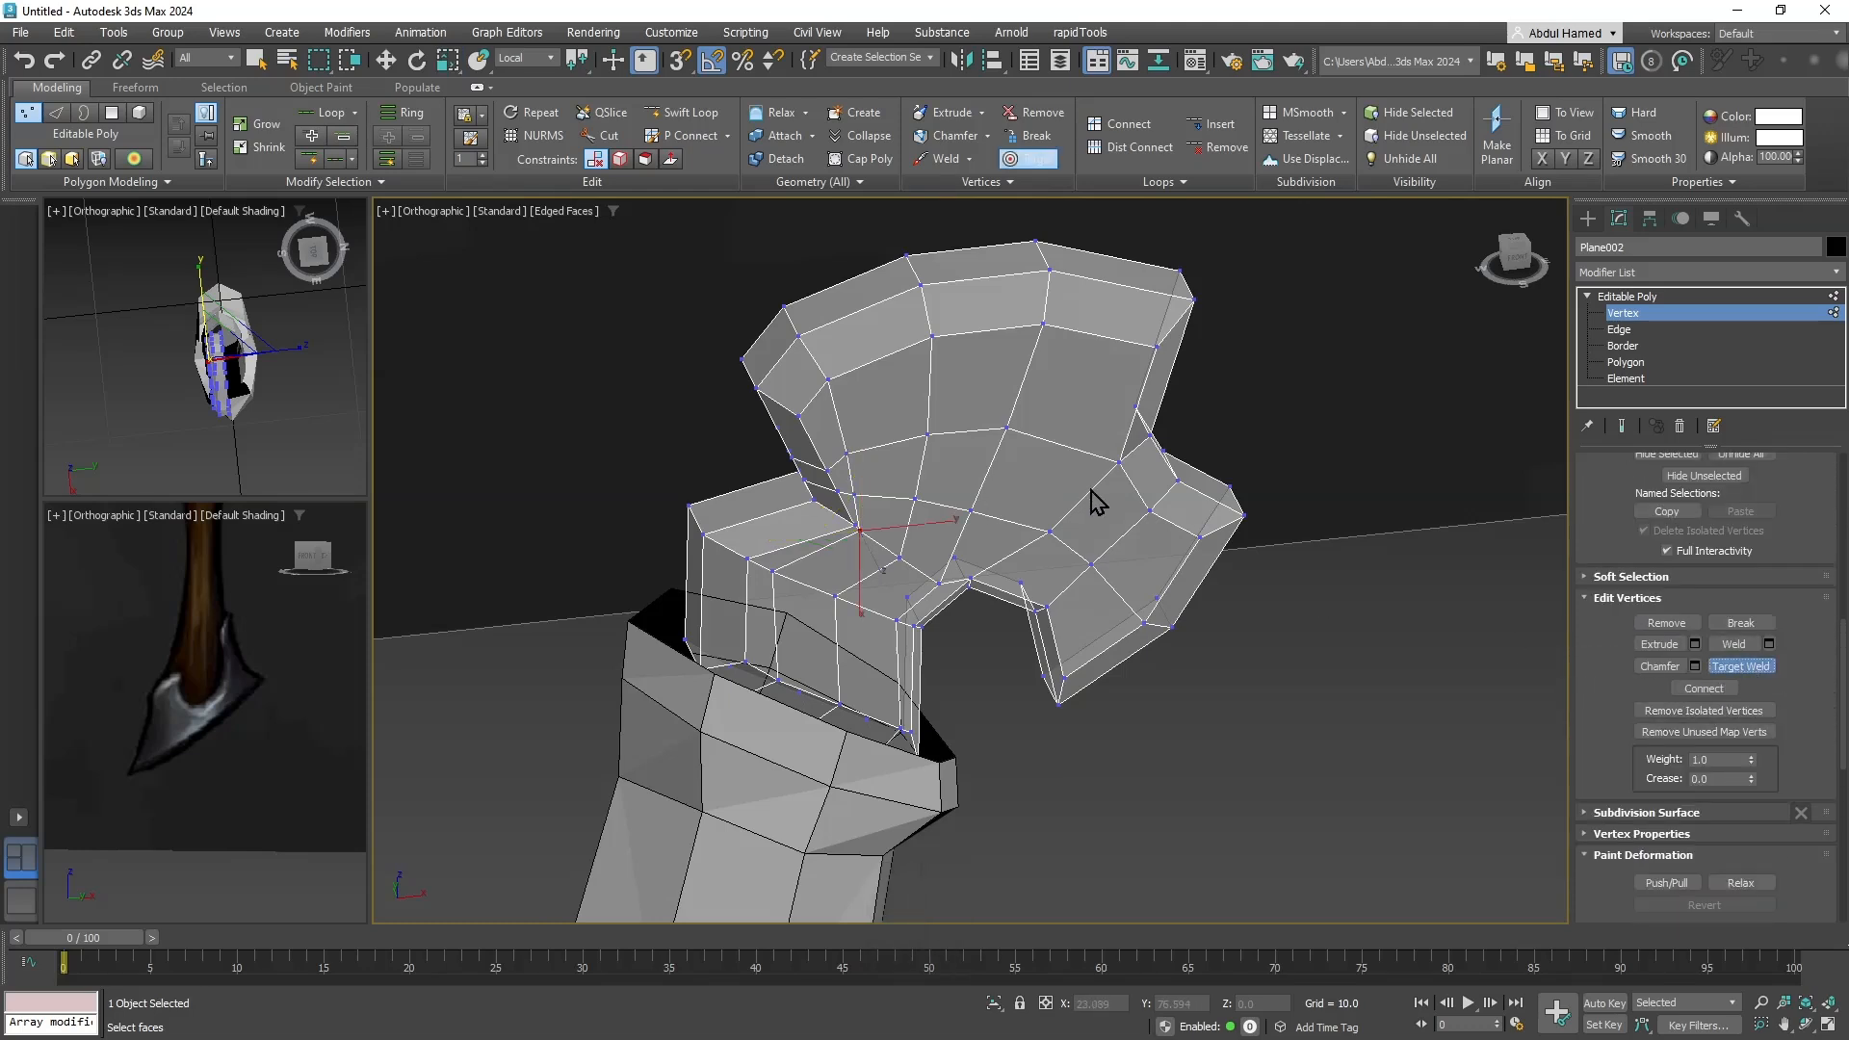
pyautogui.scroll(5, 1098, 510)
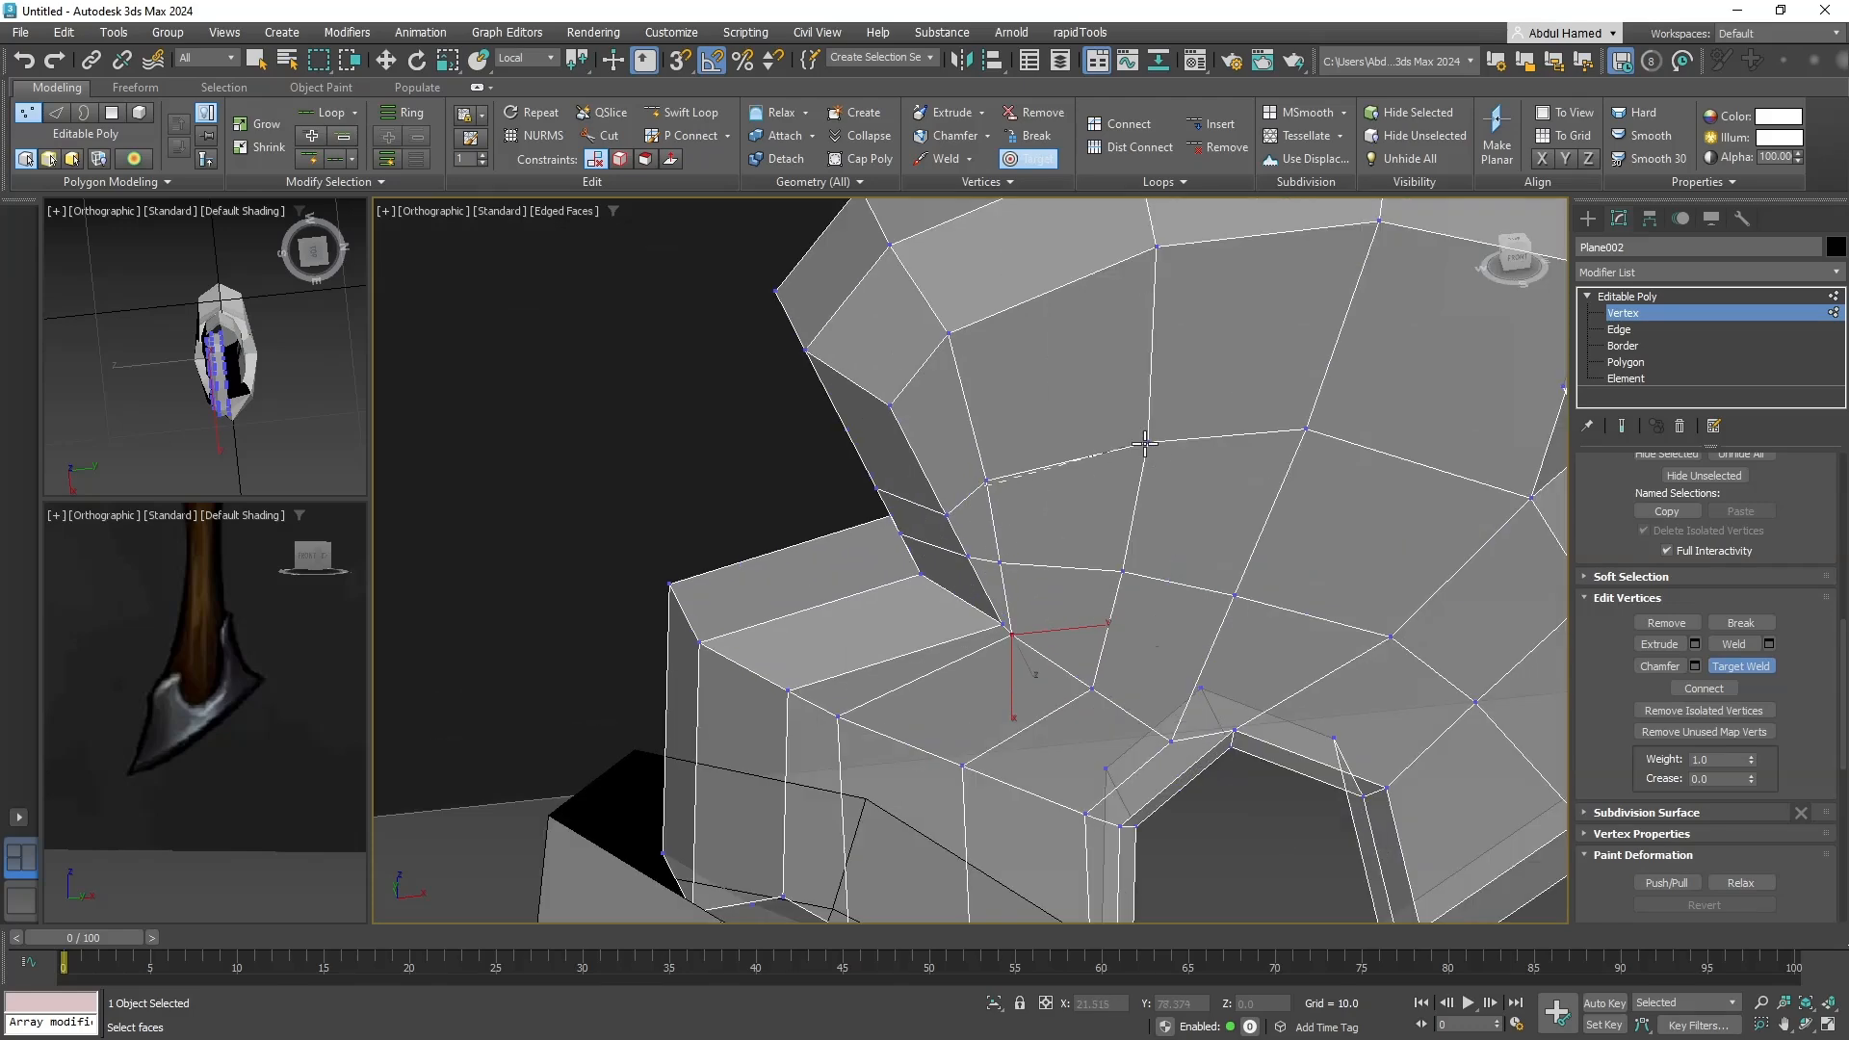
pyautogui.click(1146, 442)
pyautogui.click(1119, 574)
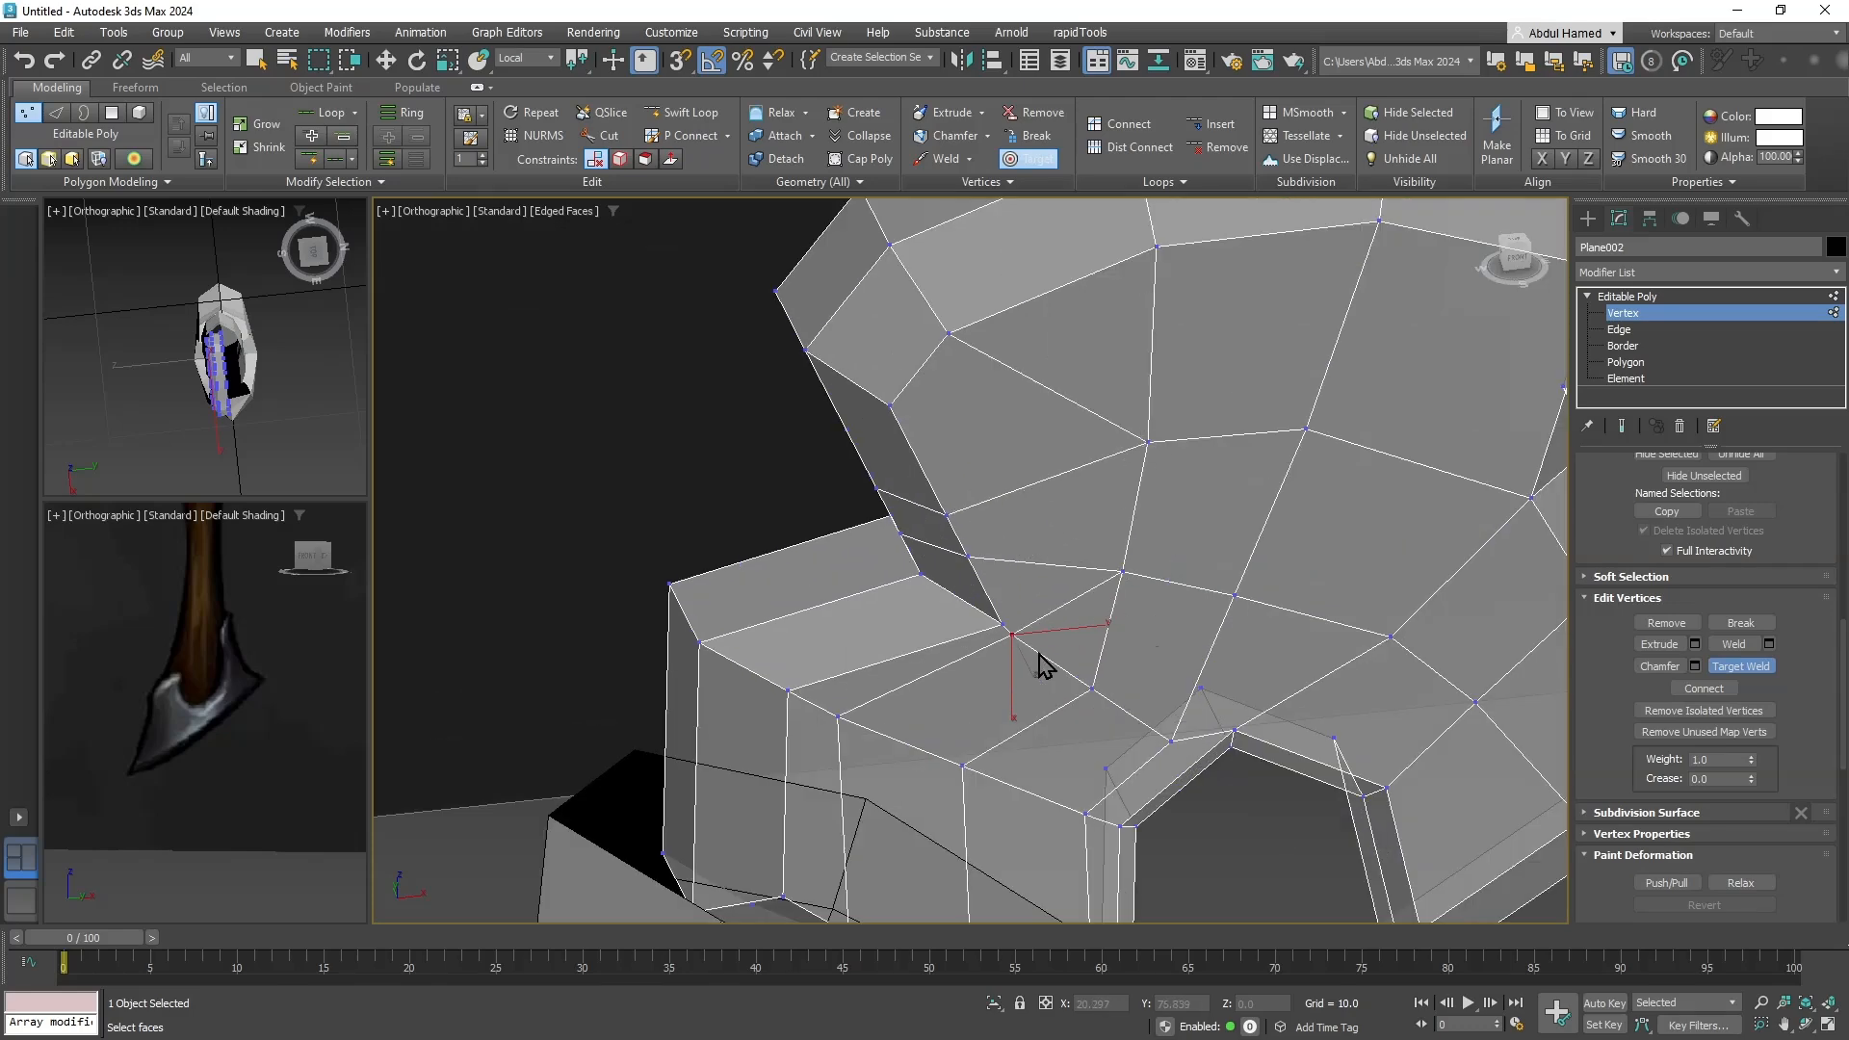
pyautogui.click(1098, 688)
# Target-weld the extra front-face vertices on the bracket's lower left arm into its central vertex and the inner junction above it.
pyautogui.moveTo(1099, 688); pyautogui.dragTo(1107, 601, button='middle')
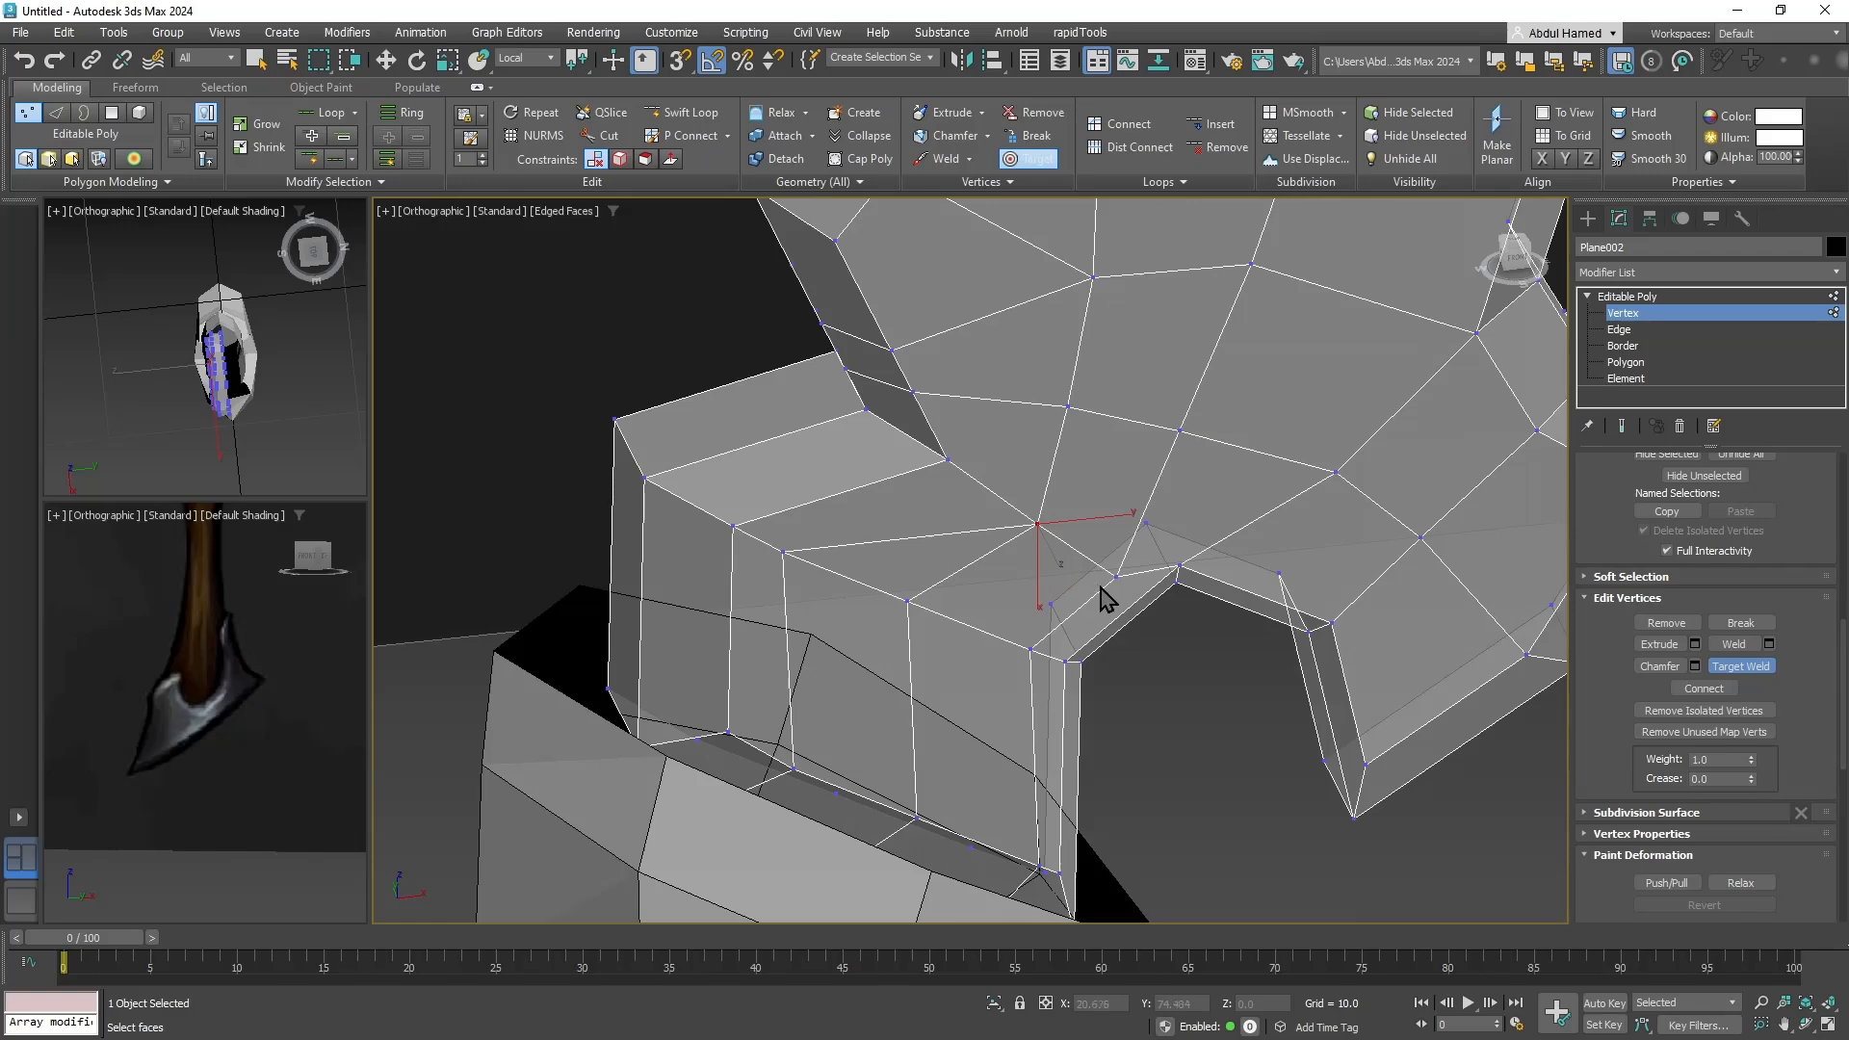
pyautogui.click(1040, 525)
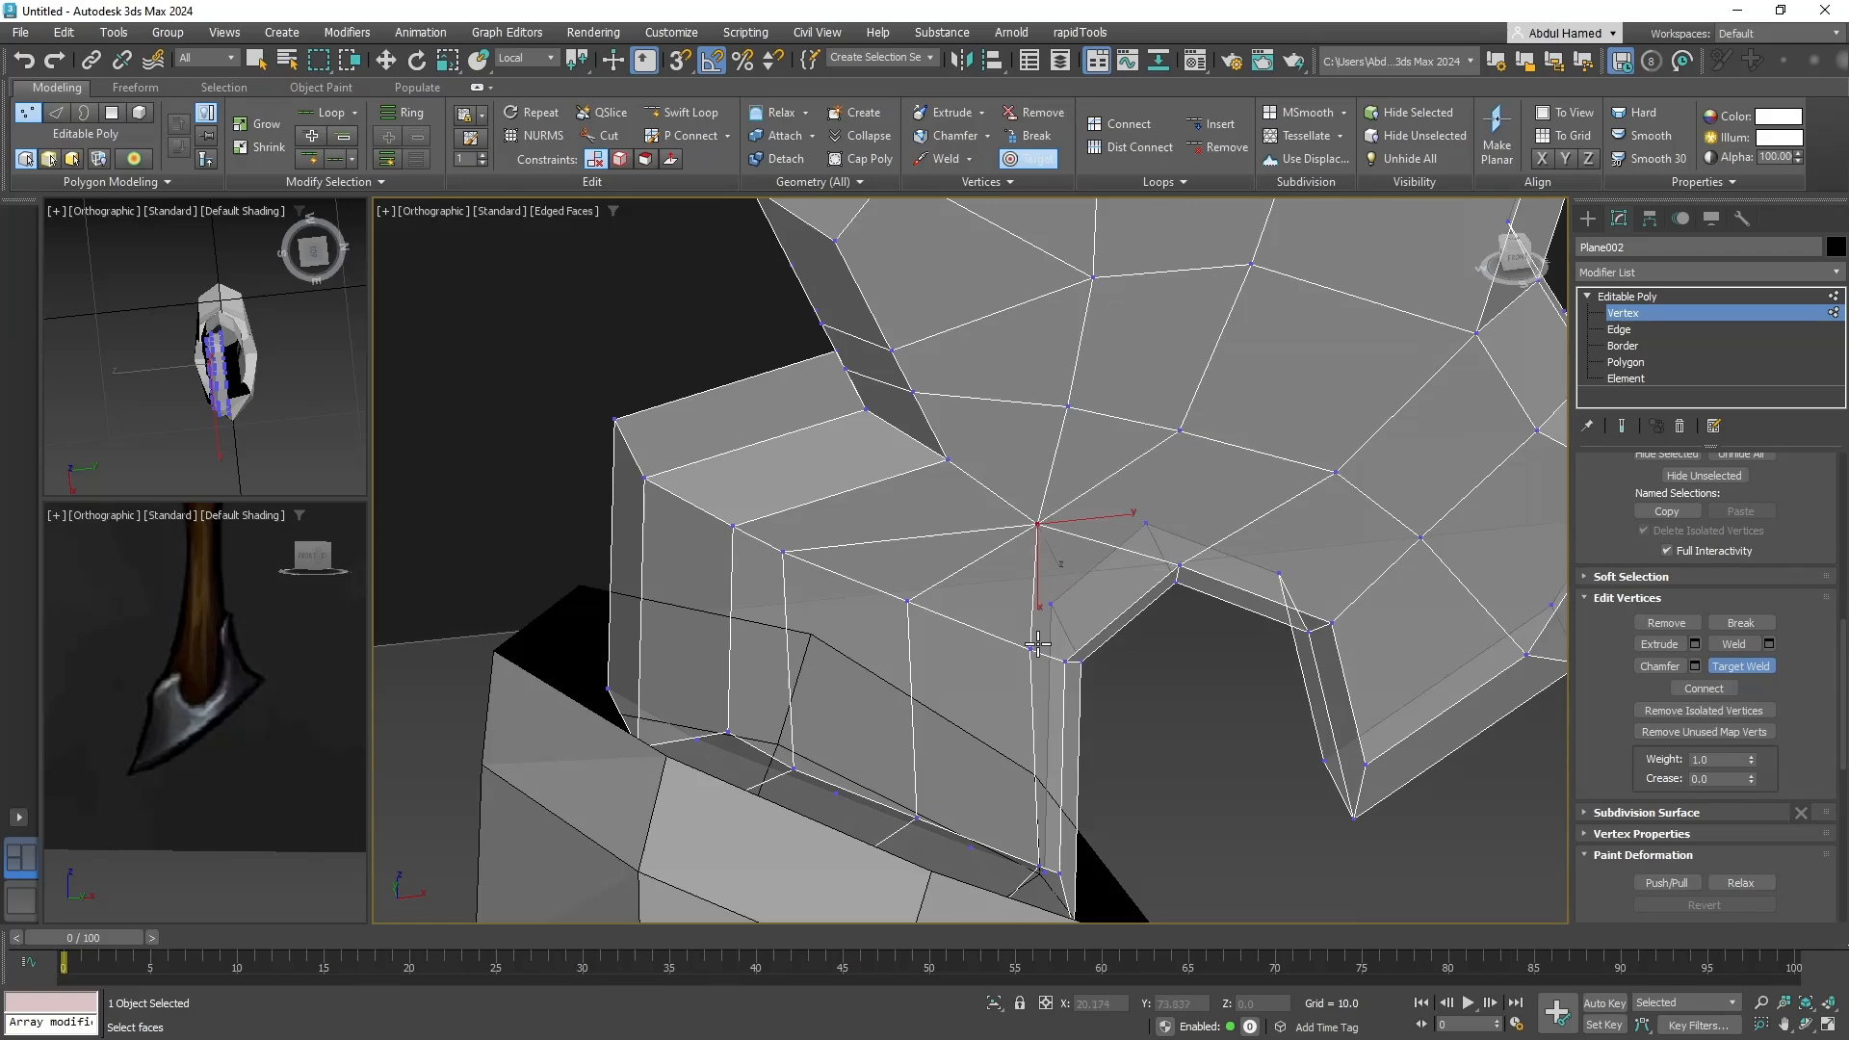
pyautogui.click(909, 604)
pyautogui.click(901, 602)
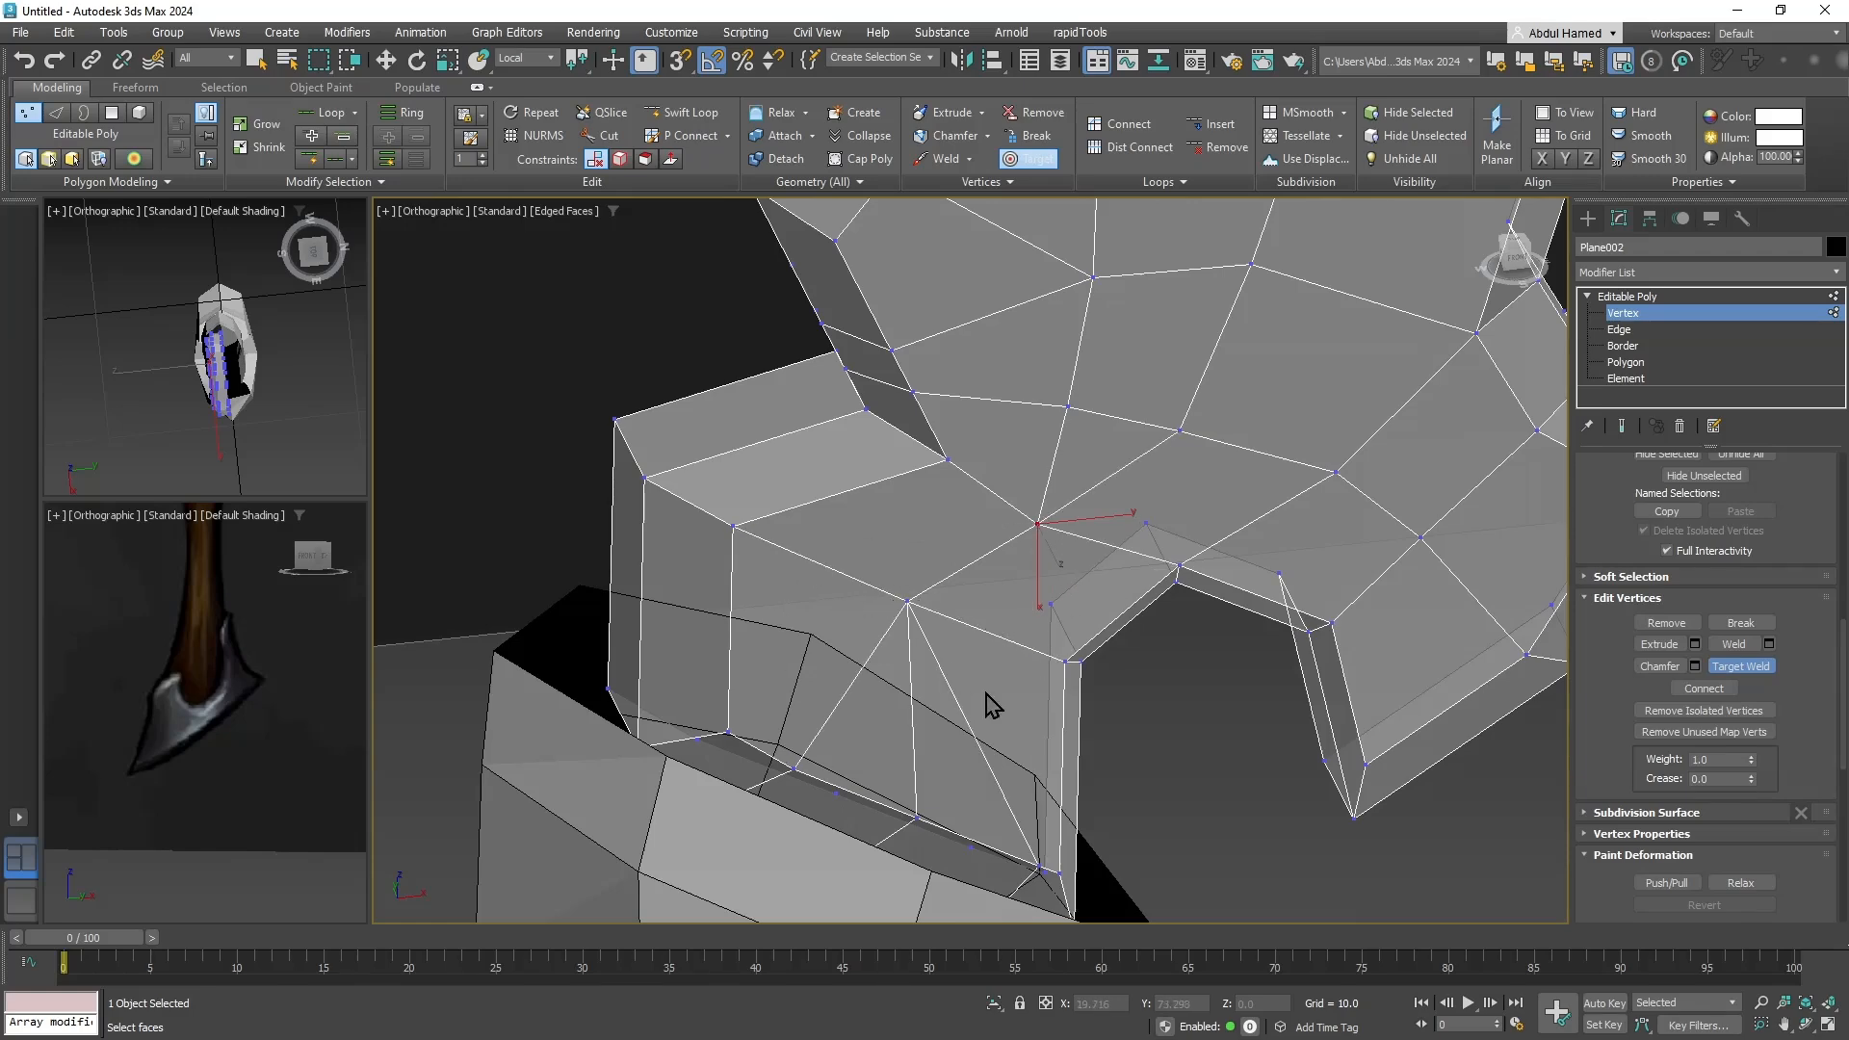
# Target-weld the middle front-face vertices of the upper plate into one hub vertex.
pyautogui.moveTo(991, 702); pyautogui.dragTo(1194, 570, button='middle')
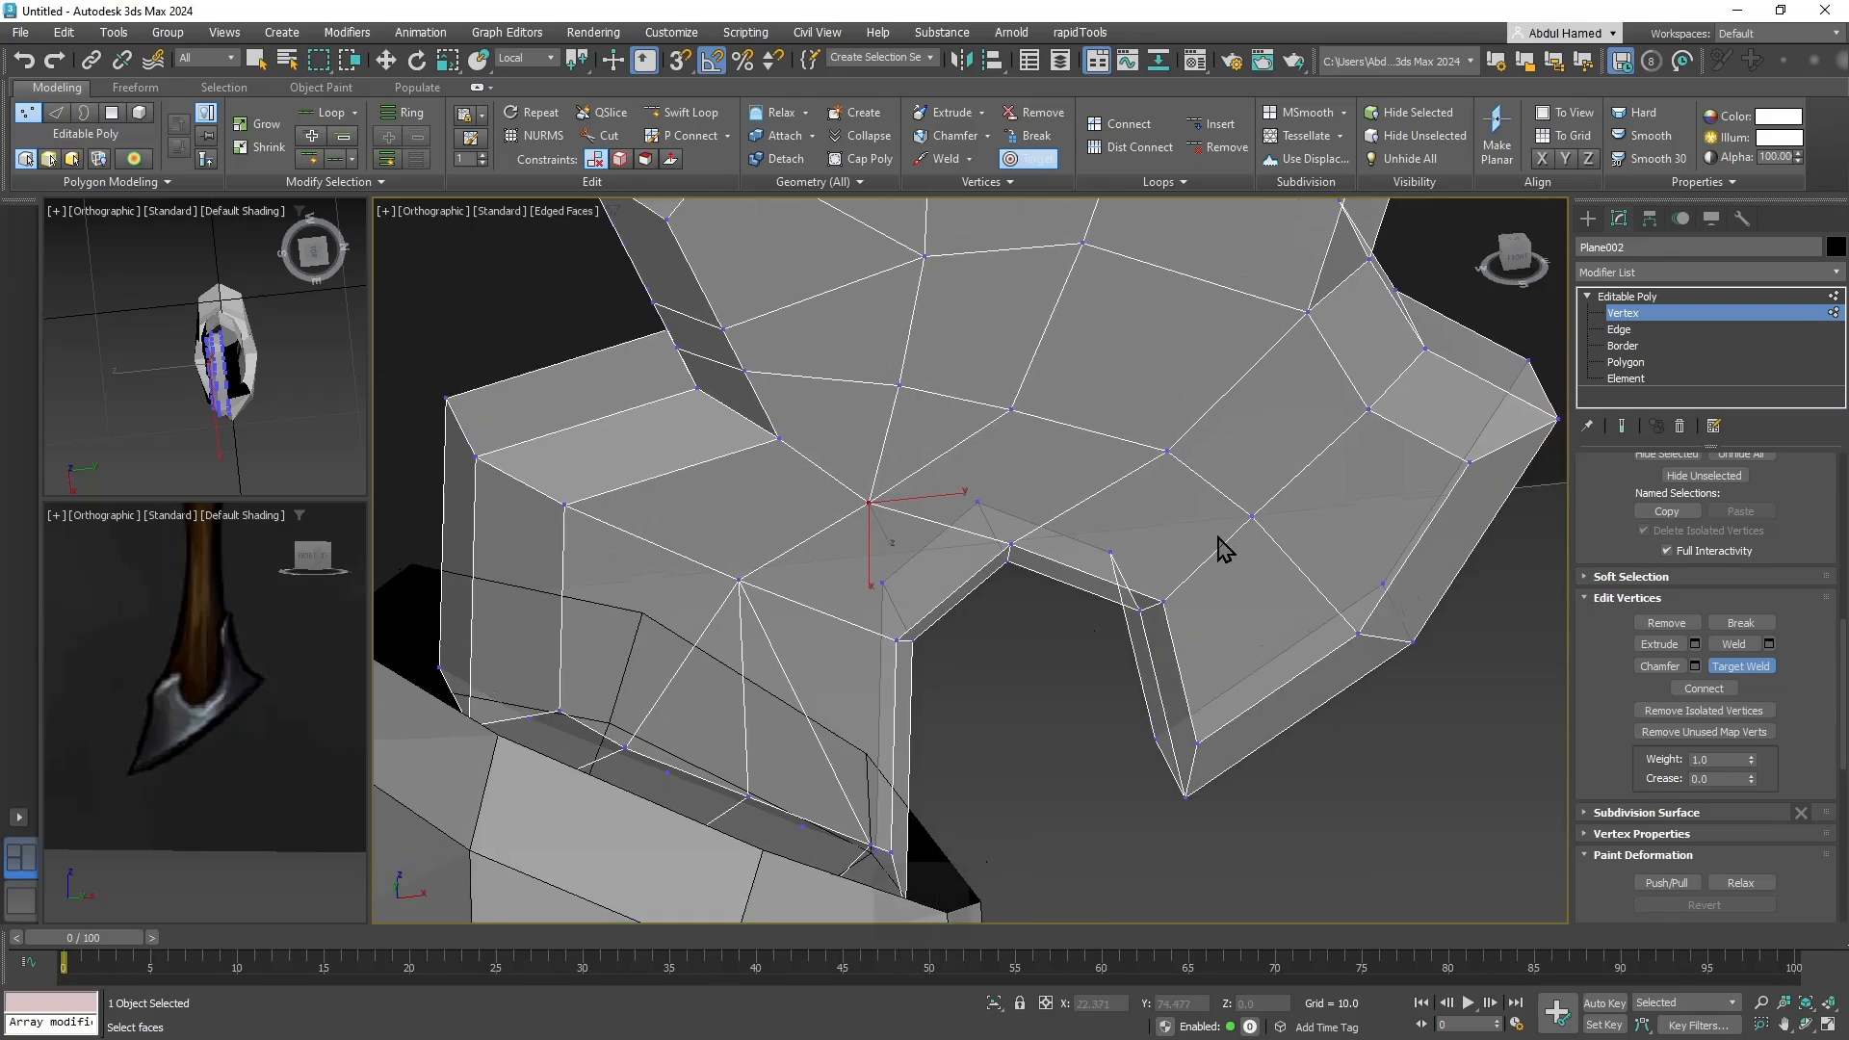
pyautogui.moveTo(1070, 466); pyautogui.dragTo(1013, 598, button='middle')
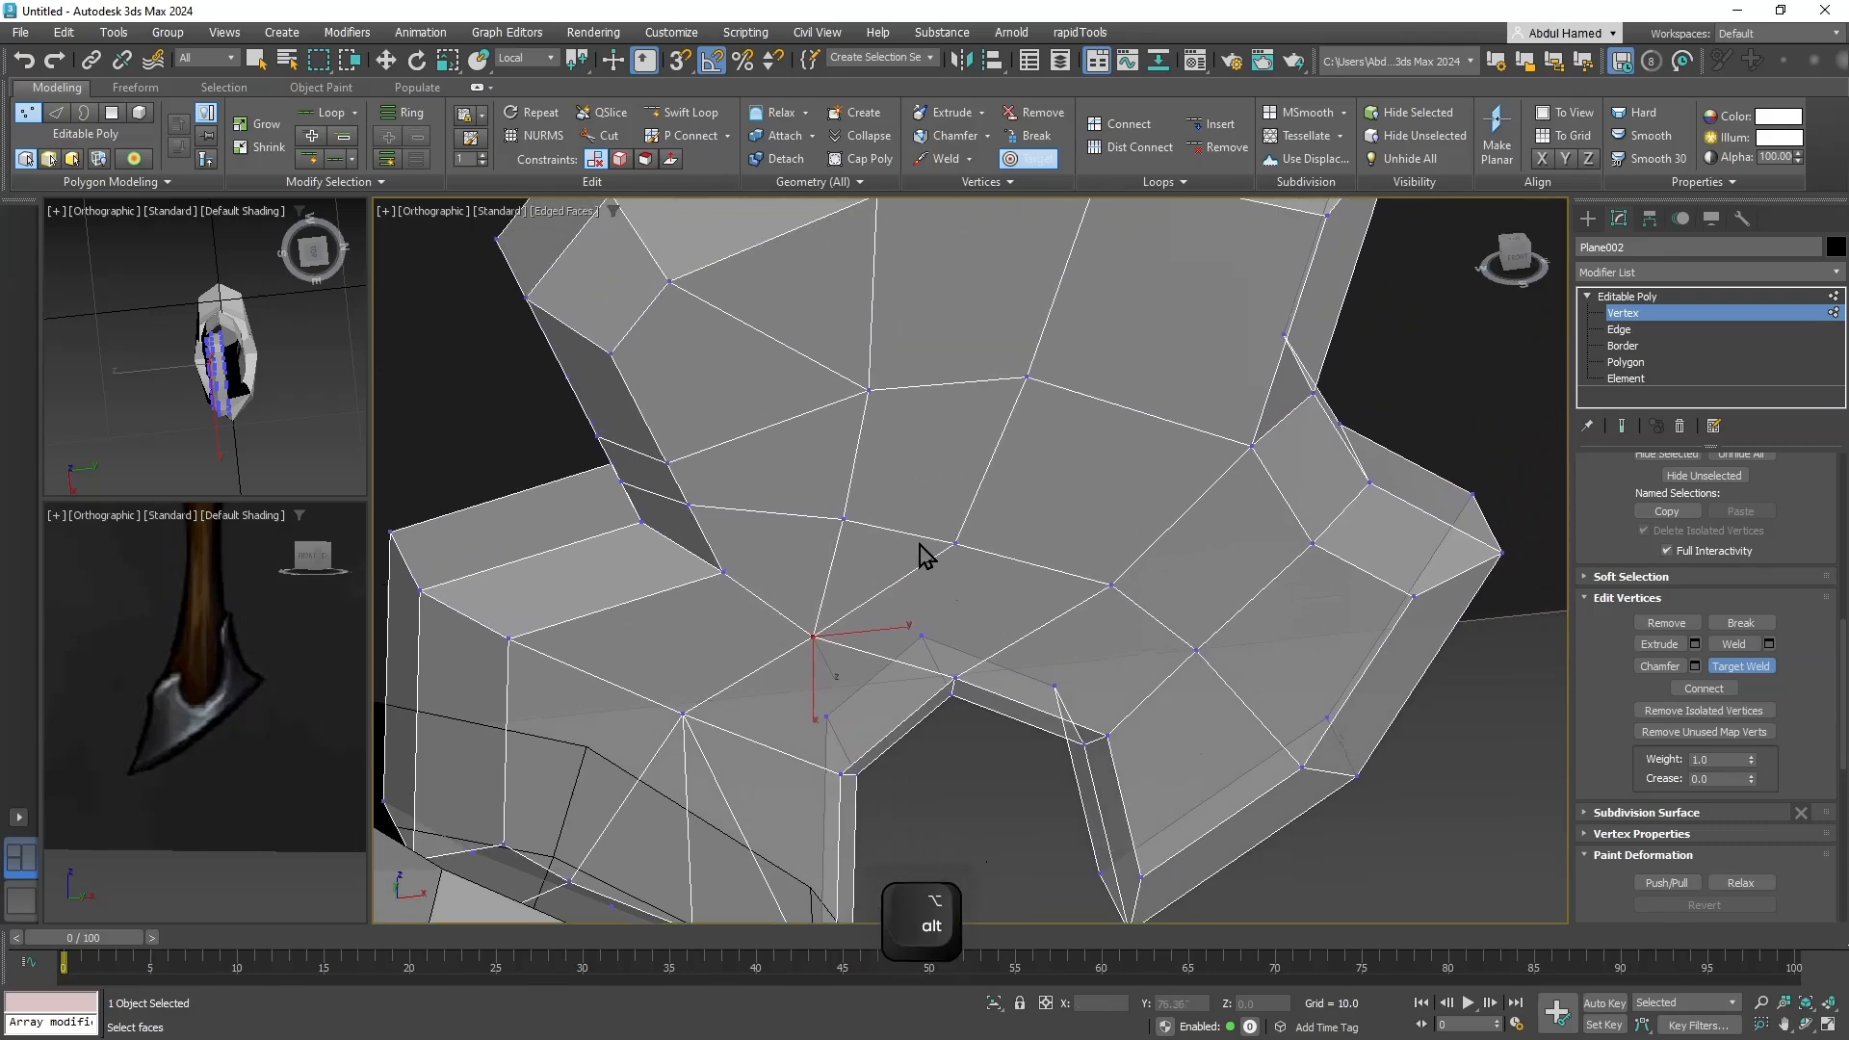
pyautogui.click(848, 522)
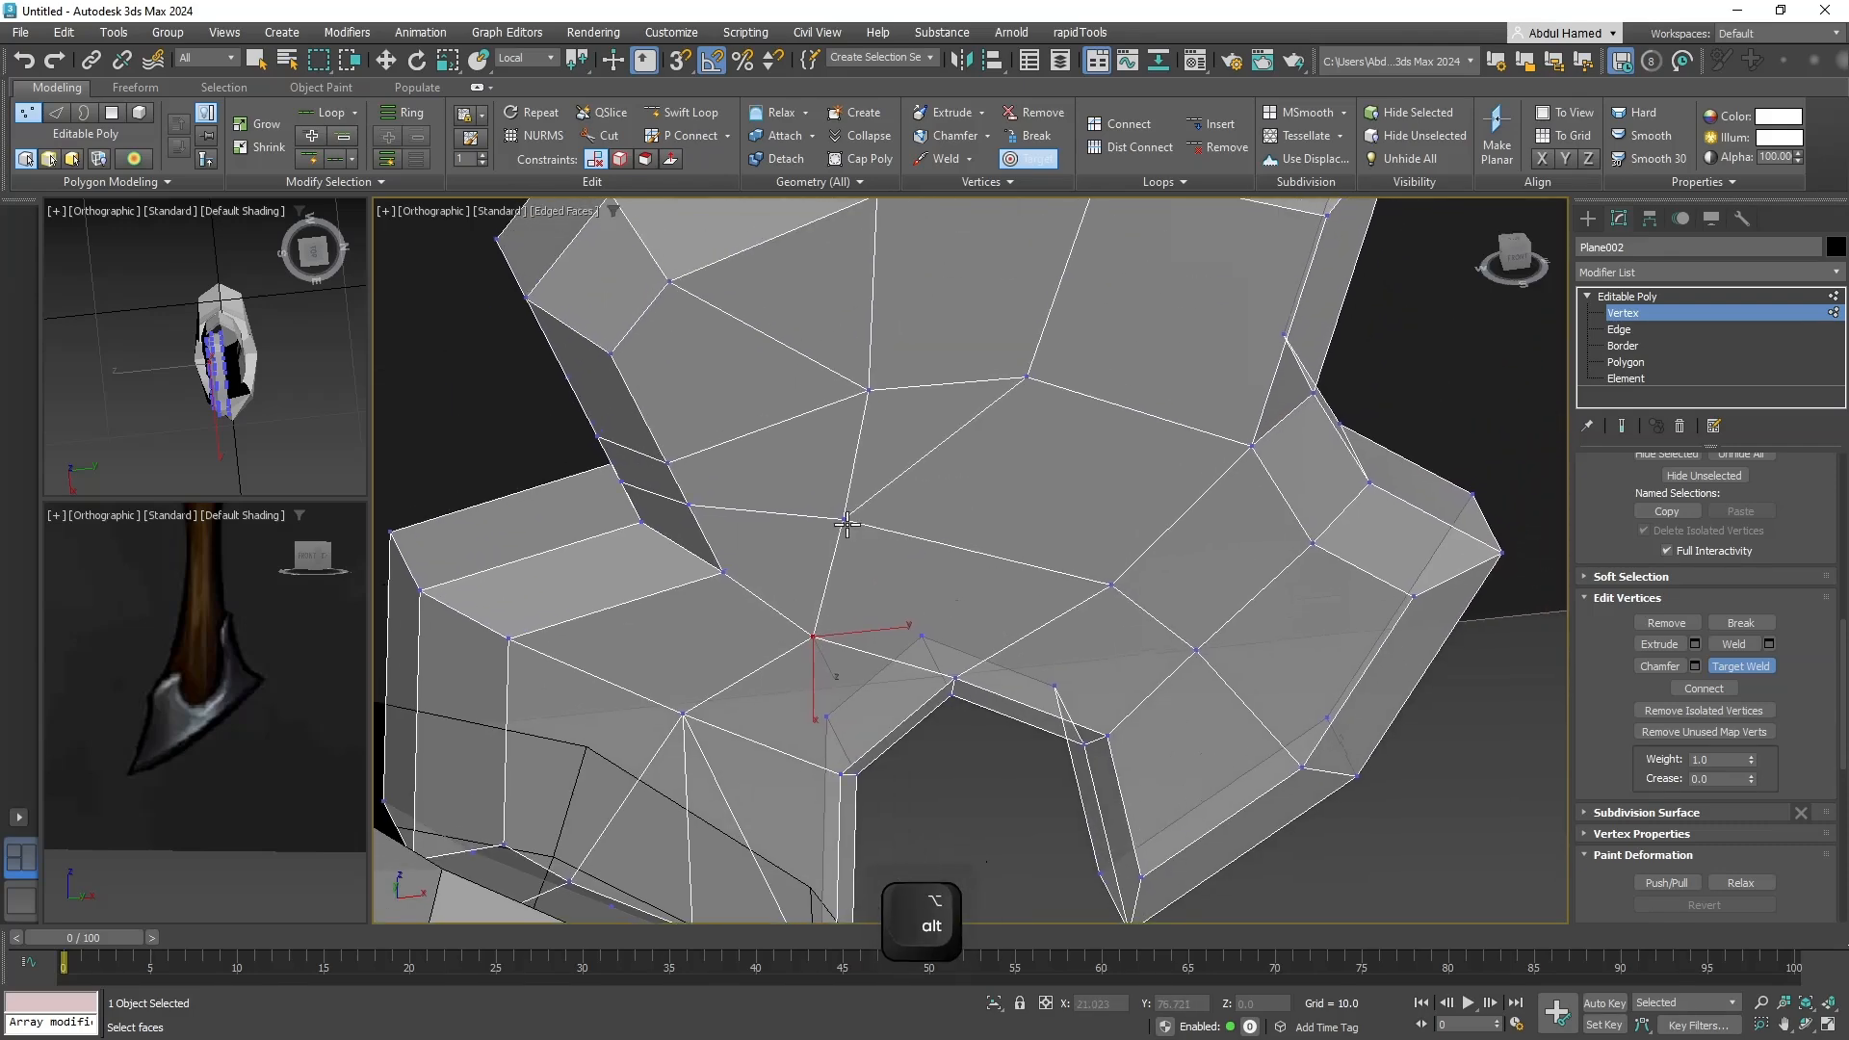
pyautogui.click(1027, 378)
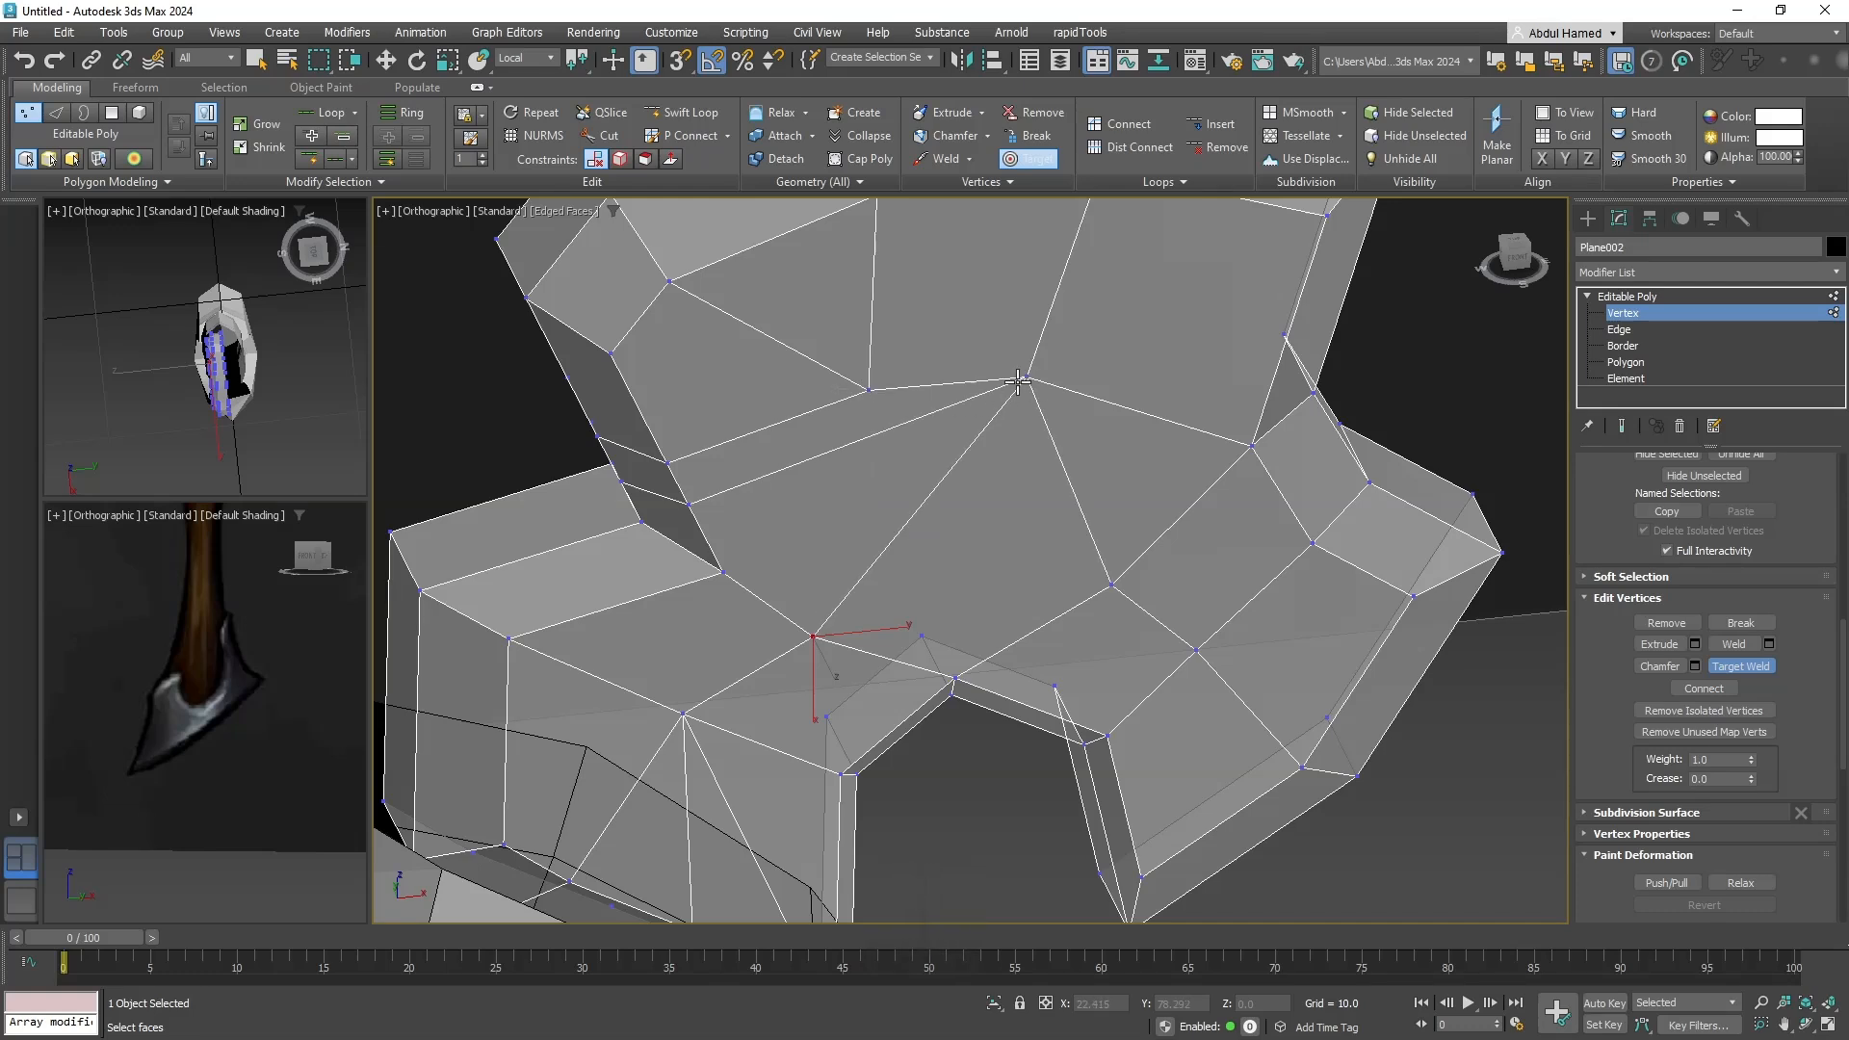
pyautogui.click(871, 391)
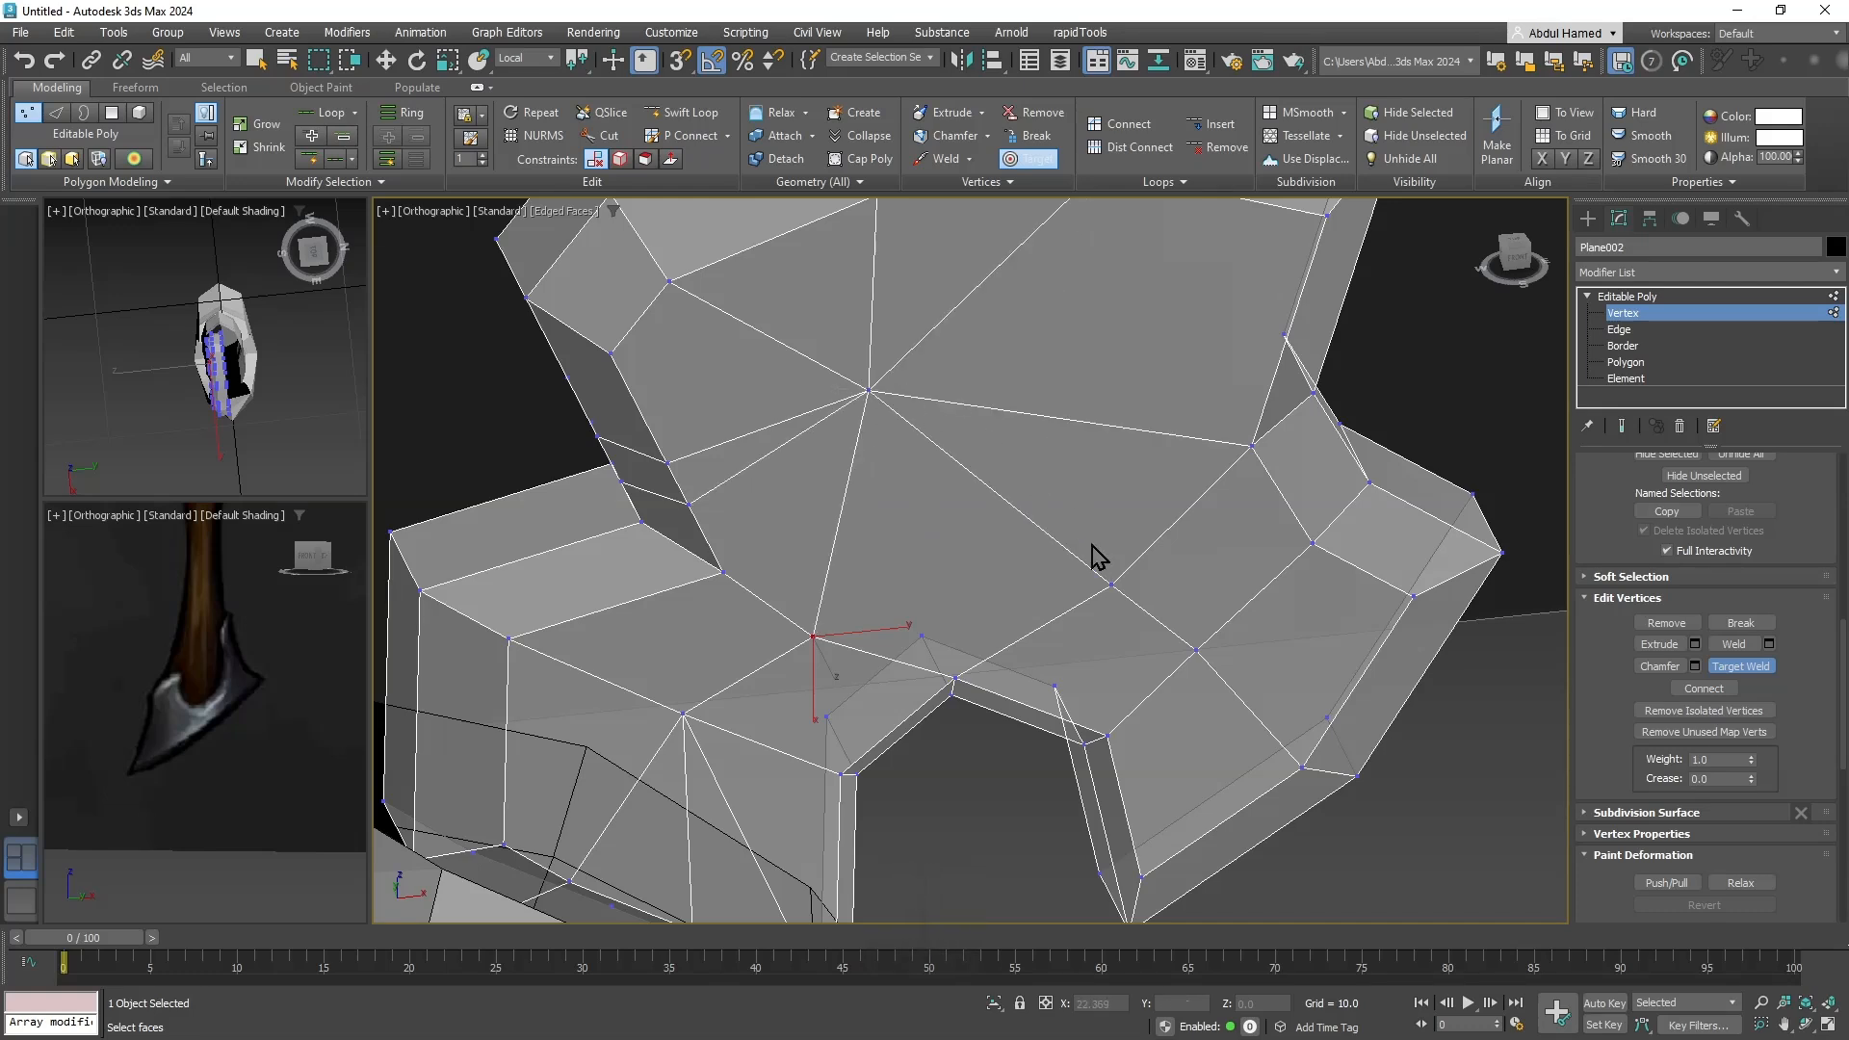
# Remove three surplus front-face edges: one on the lower left arm, one toward the left notch and one at the top.
pyautogui.keyDown('alt'); pyautogui.moveTo(1113, 587); pyautogui.dragTo(919, 624, button='middle'); pyautogui.keyUp('alt')
pyautogui.scroll(-3, 1117, 593)
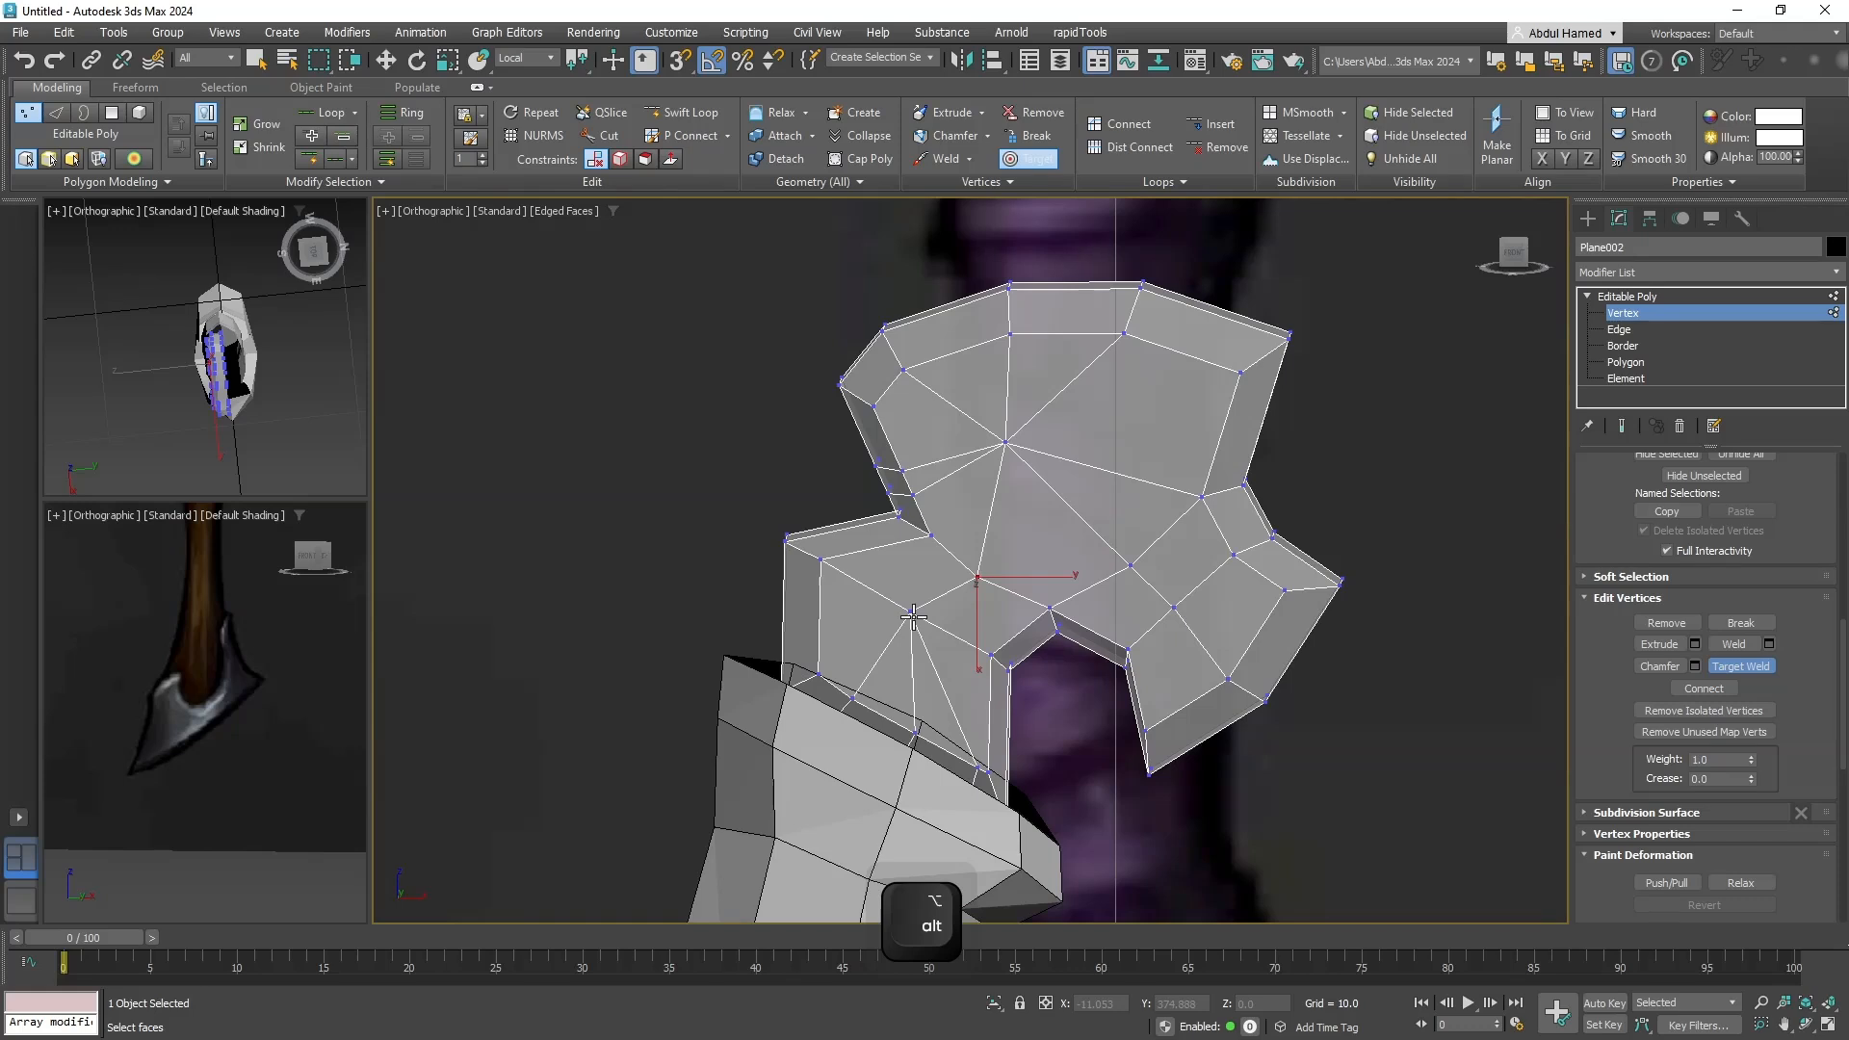
pyautogui.moveTo(1059, 707); pyautogui.dragTo(1055, 562, button='middle')
pyautogui.press('q')
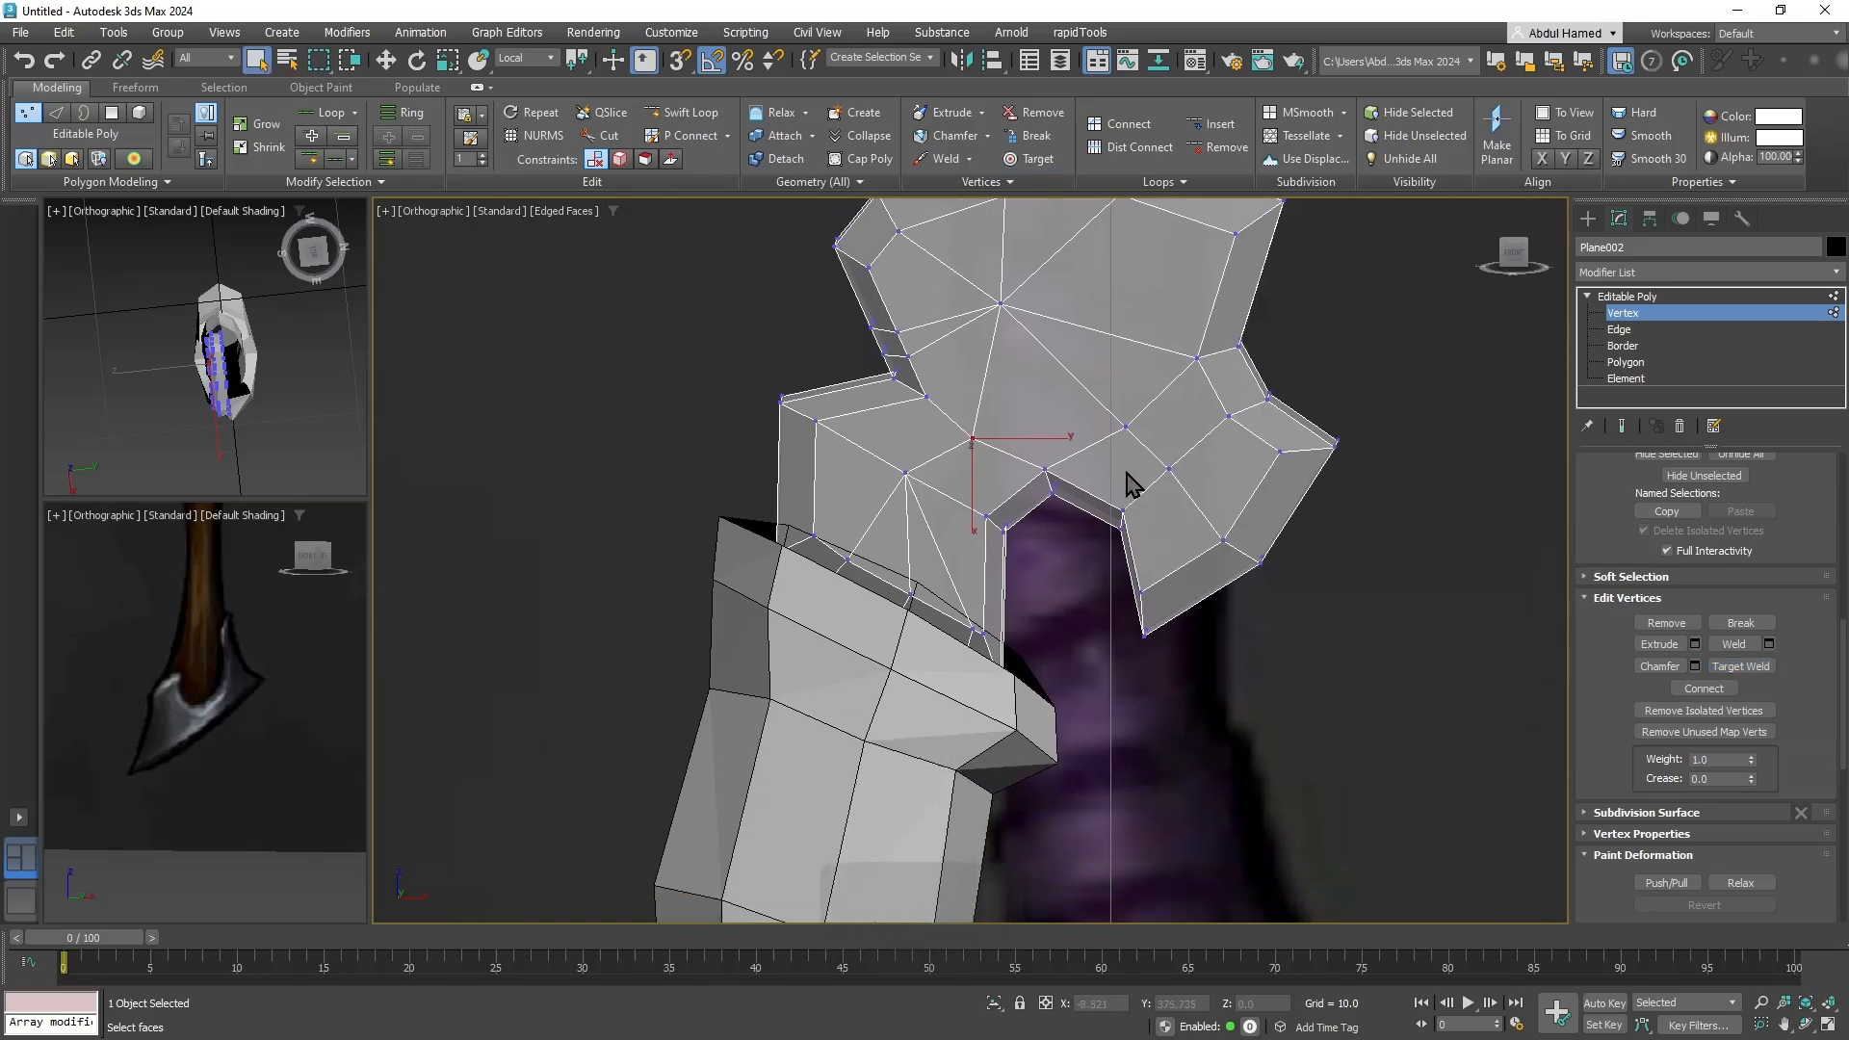
pyautogui.moveTo(1124, 486); pyautogui.dragTo(1091, 599, button='middle')
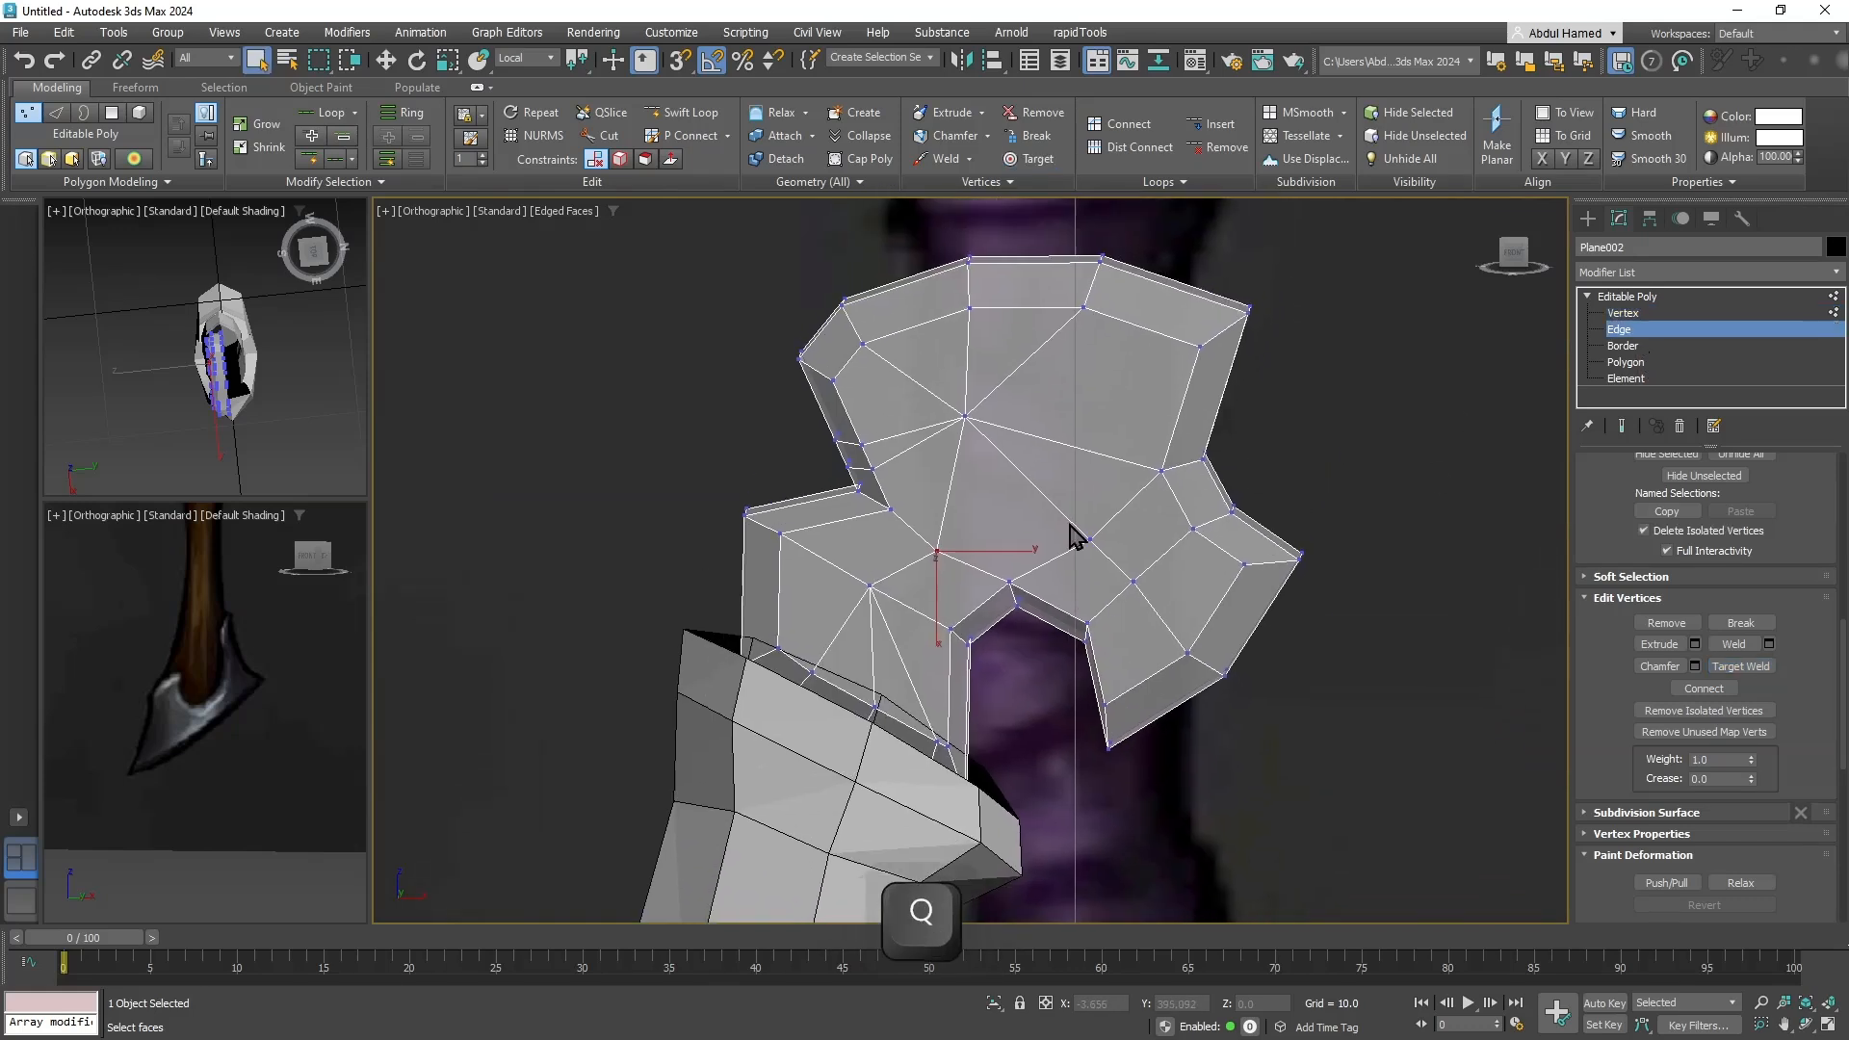
pyautogui.press('2')
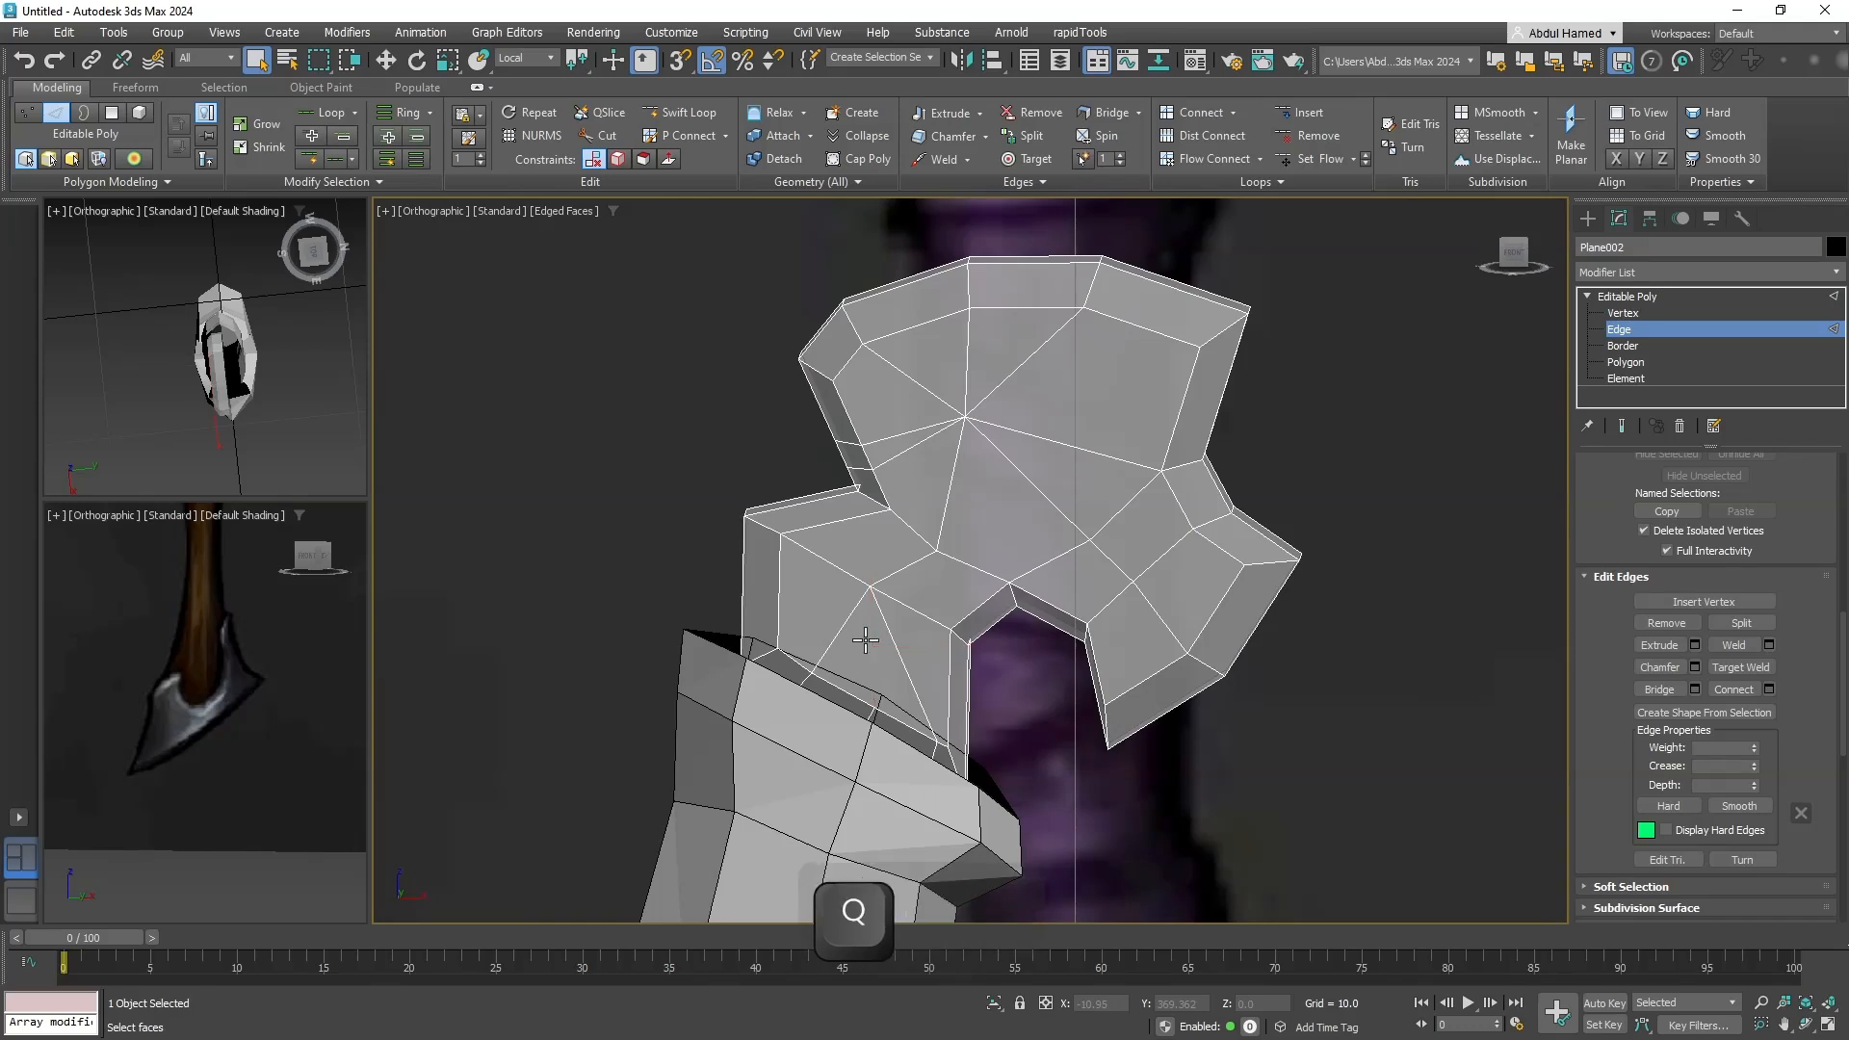
pyautogui.press('BackSpace')
pyautogui.moveTo(930, 546); pyautogui.dragTo(899, 647, button='middle')
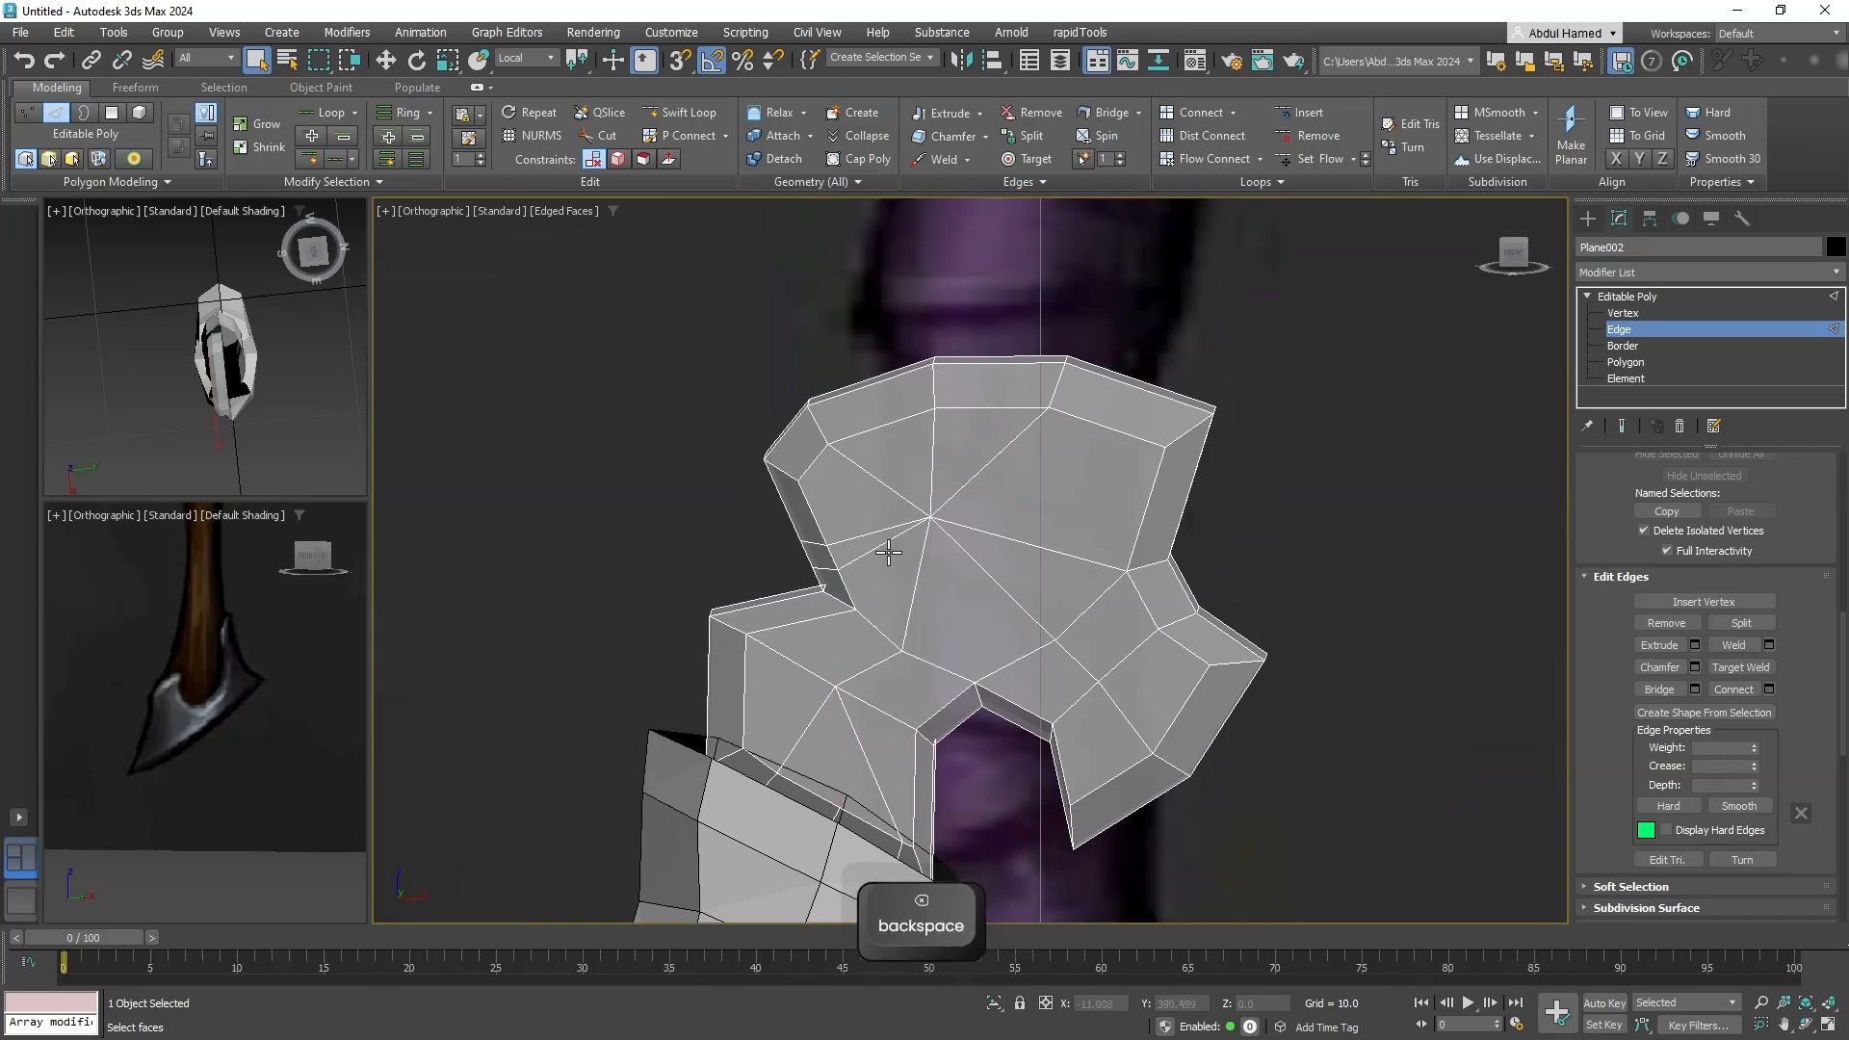
pyautogui.press('BackSpace')
pyautogui.press('BackSpace')
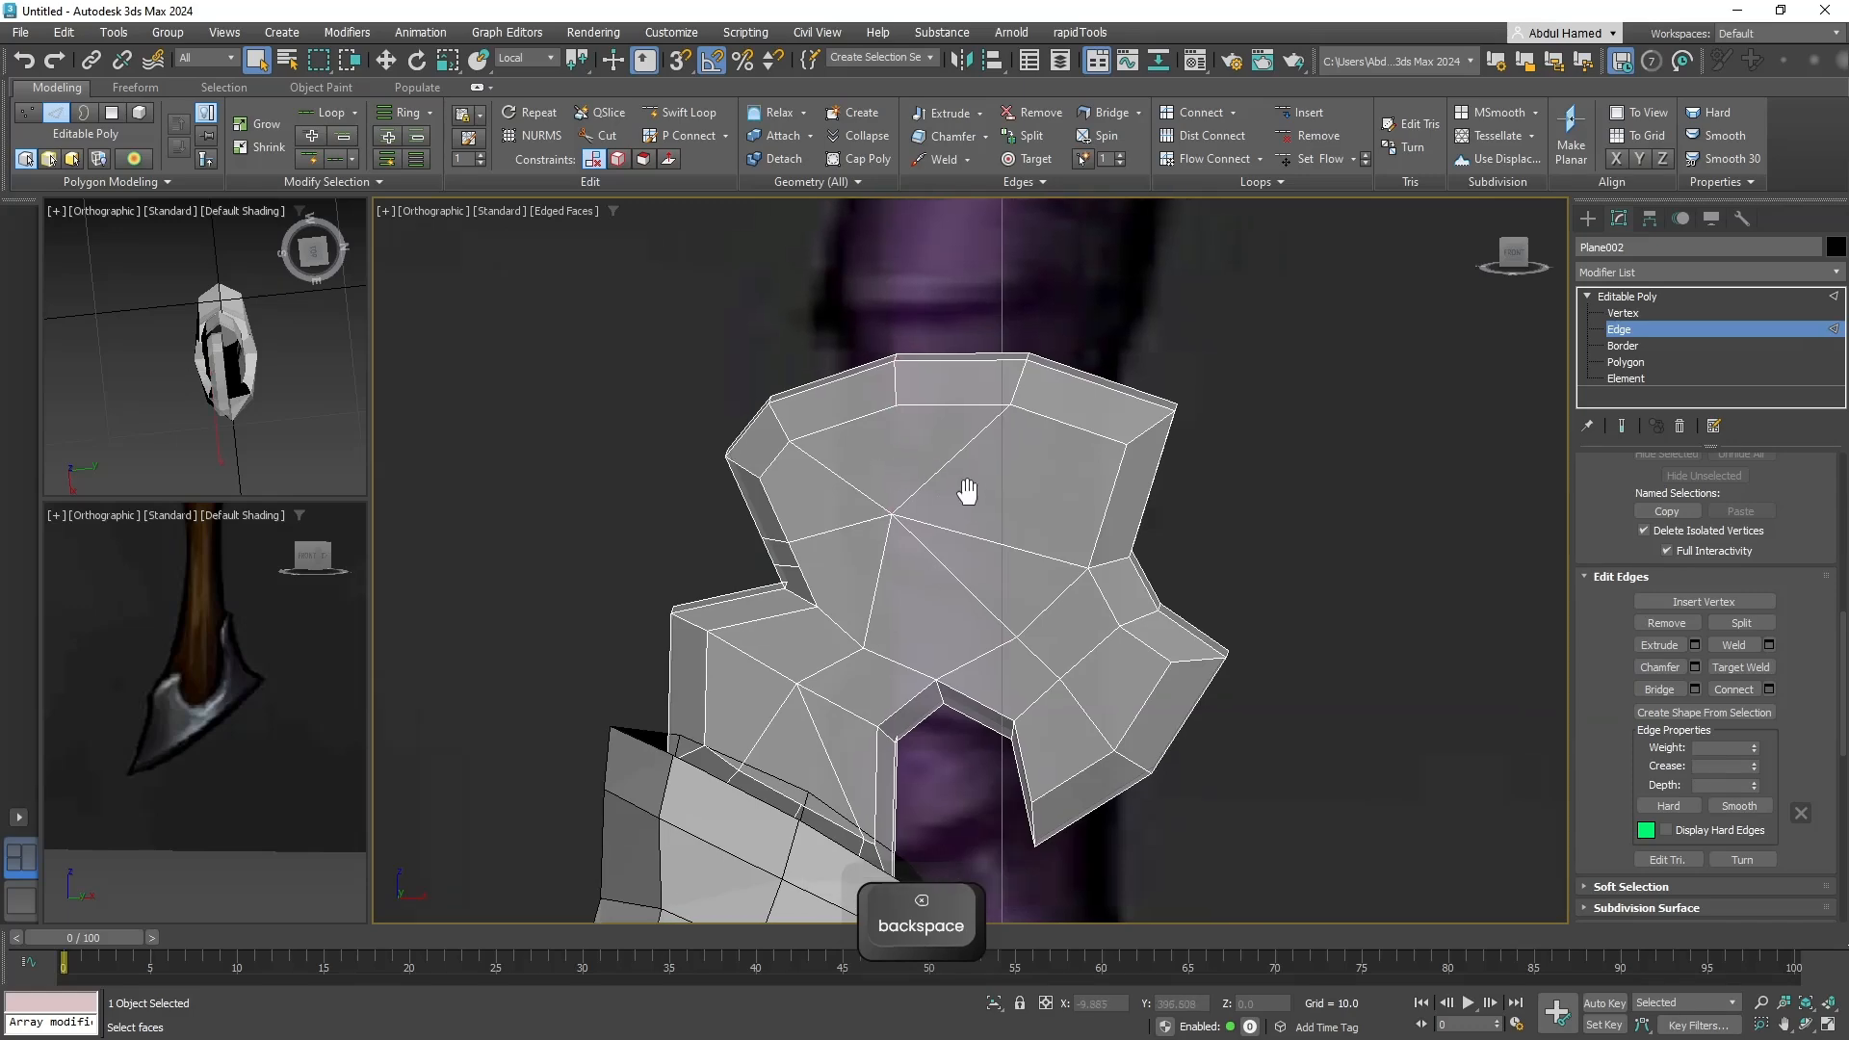
# Examine the bracket's shape against a close-up of the reference image, finishing in the framed front view.
pyautogui.moveTo(961, 487); pyautogui.dragTo(978, 404, button='middle')
pyautogui.moveTo(1103, 446); pyautogui.dragTo(1031, 741, button='middle')
pyautogui.moveTo(195, 639); pyautogui.dragTo(183, 847, button='middle')
pyautogui.moveTo(179, 736); pyautogui.dragTo(178, 867, button='middle')
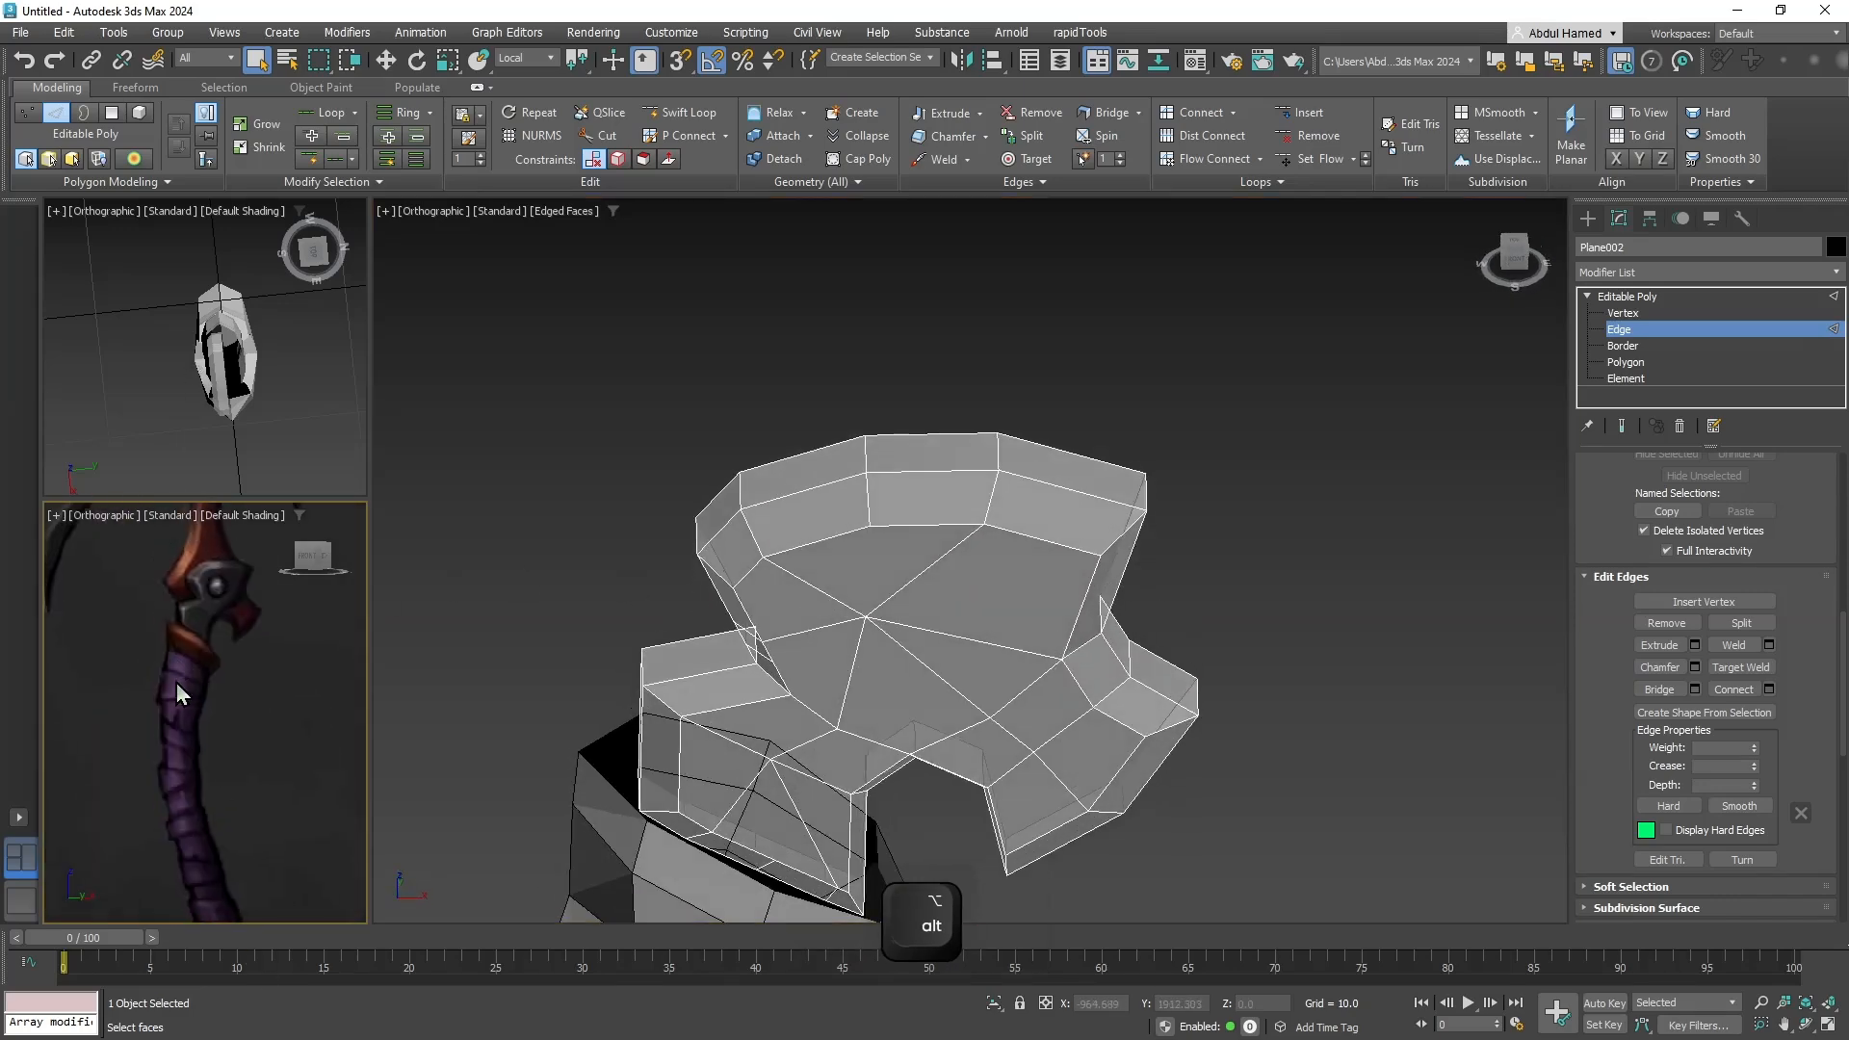
pyautogui.moveTo(176, 684); pyautogui.dragTo(204, 838, button='middle')
pyautogui.scroll(2, 227, 760)
pyautogui.scroll(3, 227, 759)
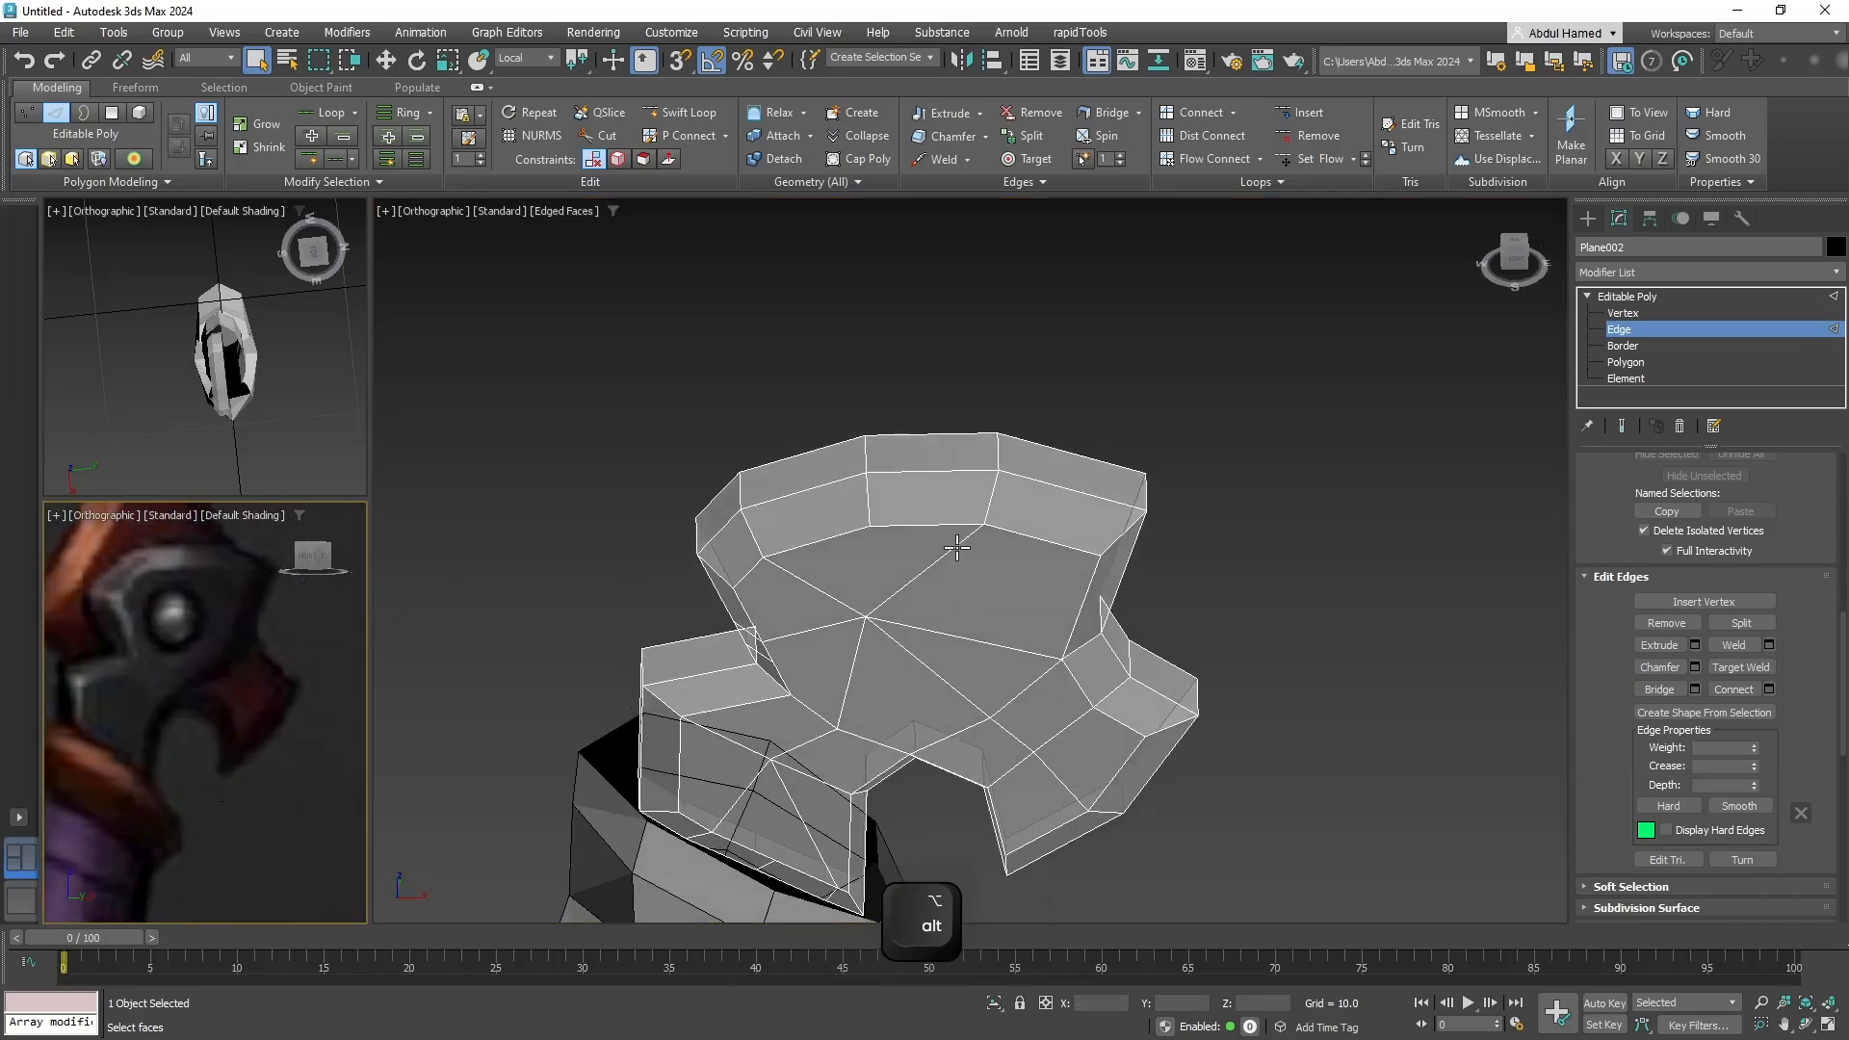
pyautogui.keyDown('alt'); pyautogui.moveTo(956, 547); pyautogui.dragTo(1076, 431, button='middle'); pyautogui.keyUp('alt')
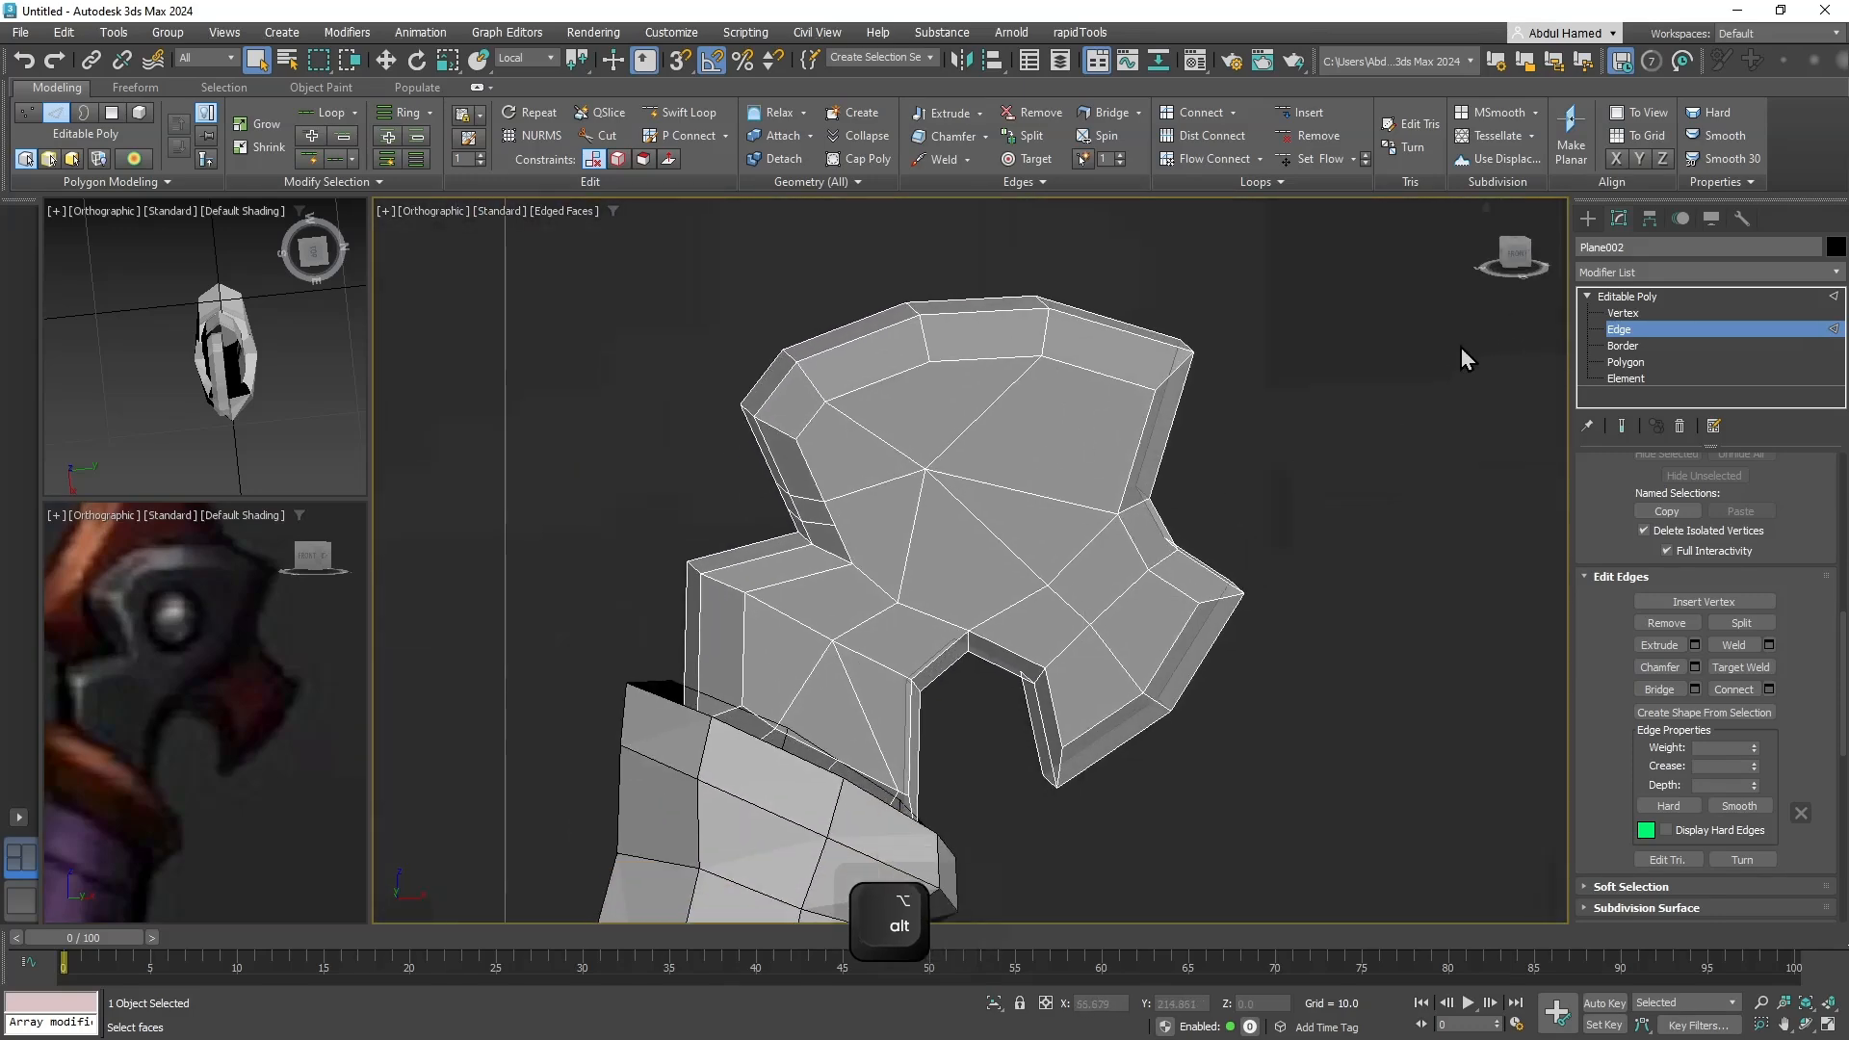
pyautogui.press('f')
pyautogui.press('z')
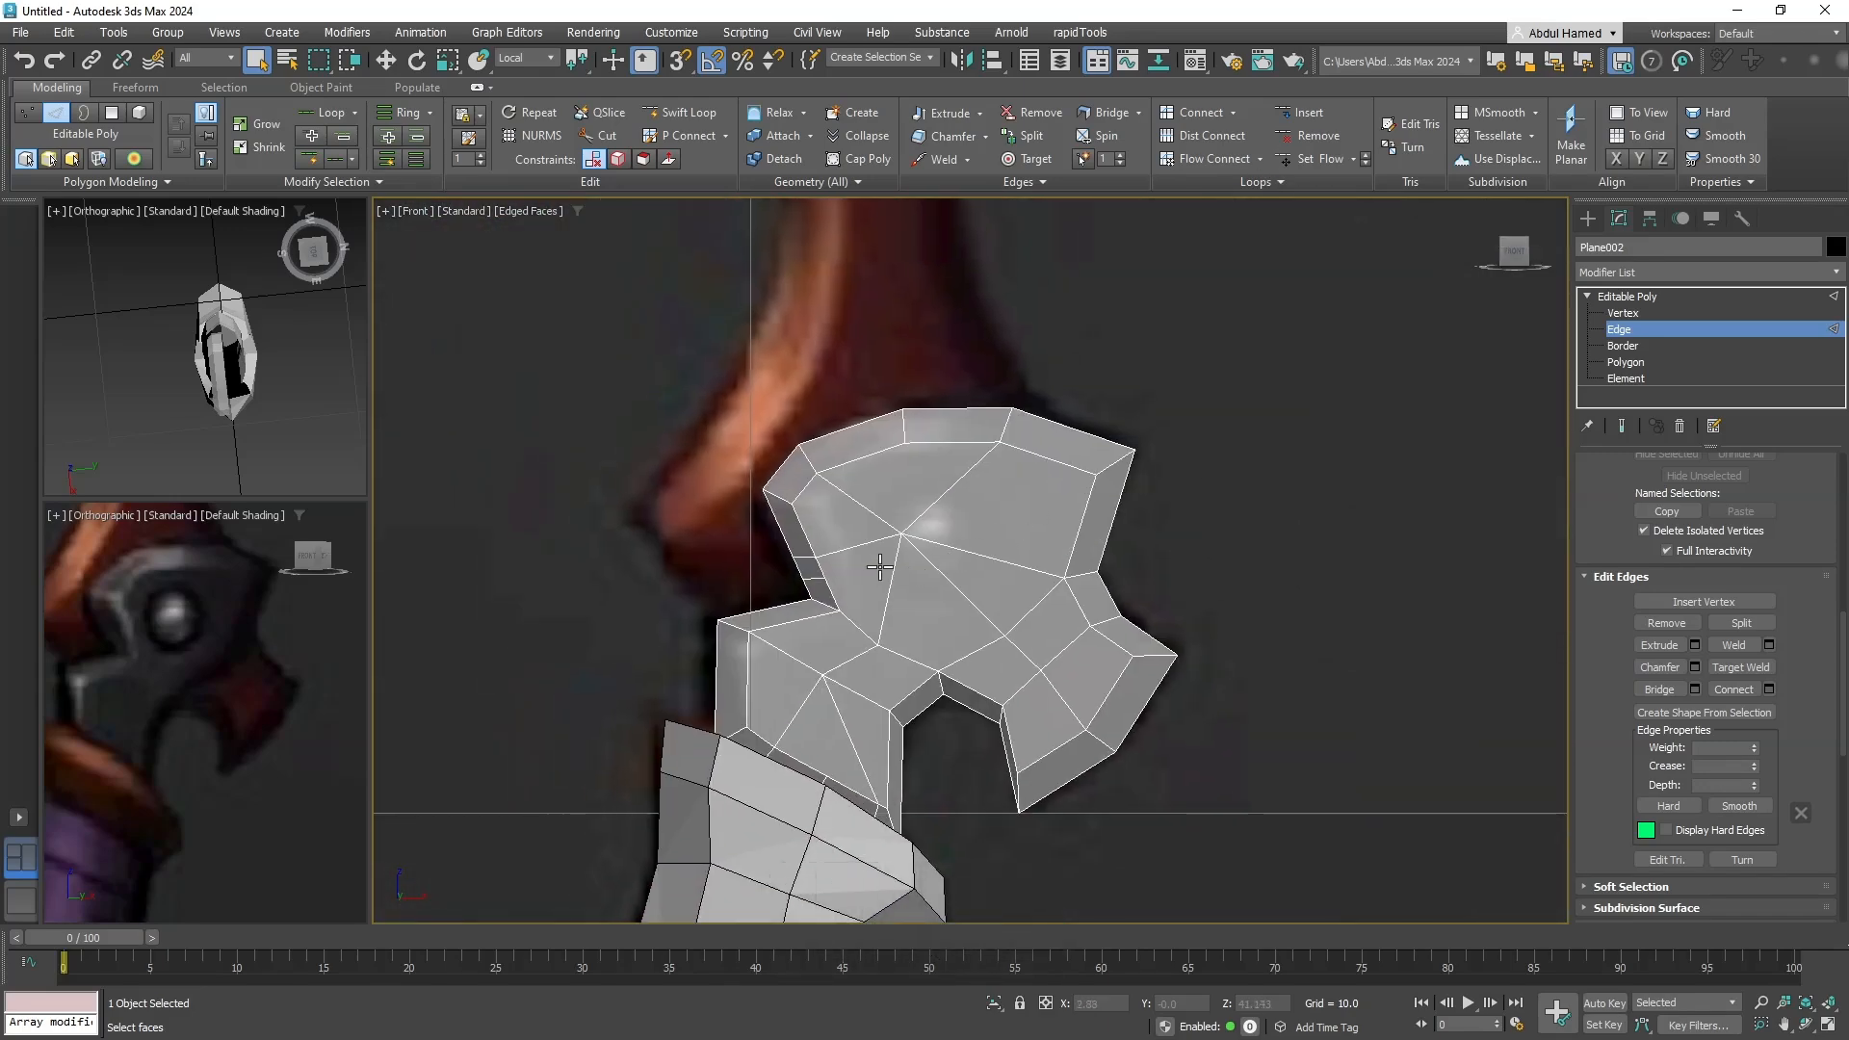
# Move the inner front-face vertices along the bracket's upper left edge inward to widen the bevel there.
pyautogui.click(1661, 362)
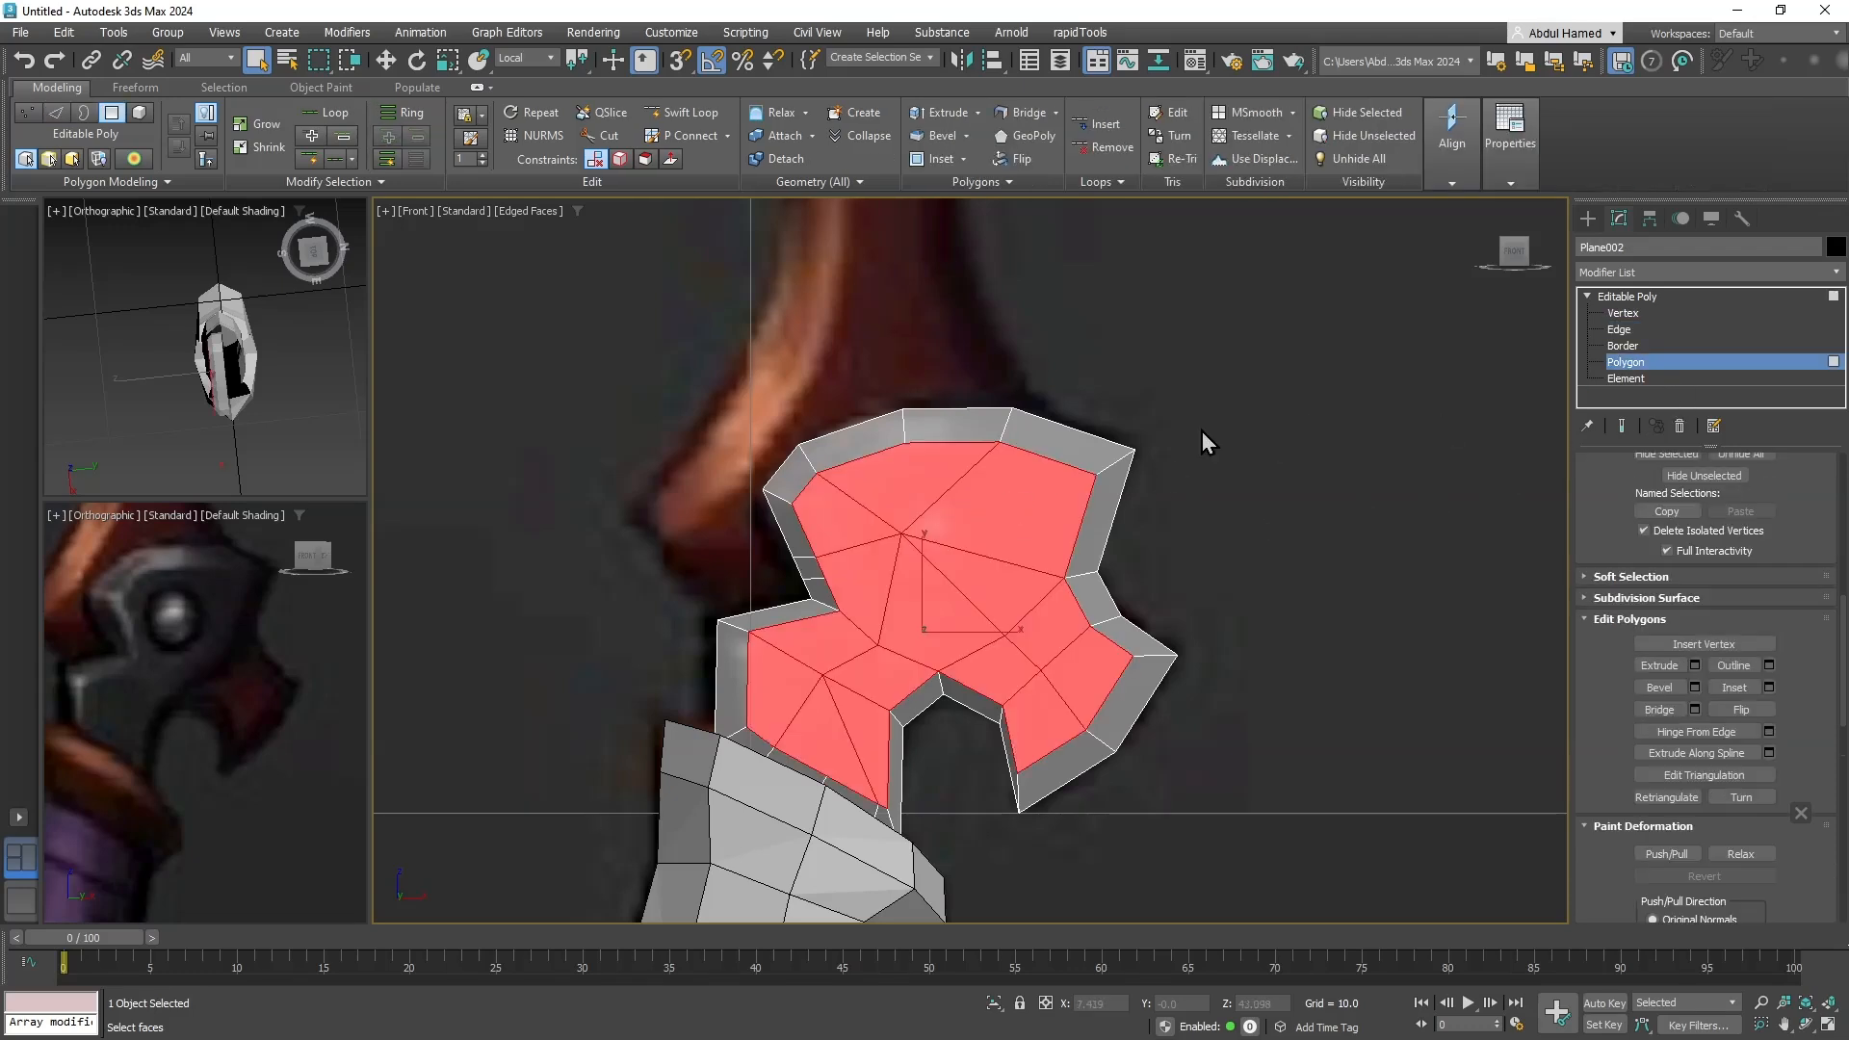
pyautogui.click(1622, 313)
pyautogui.scroll(5, 852, 433)
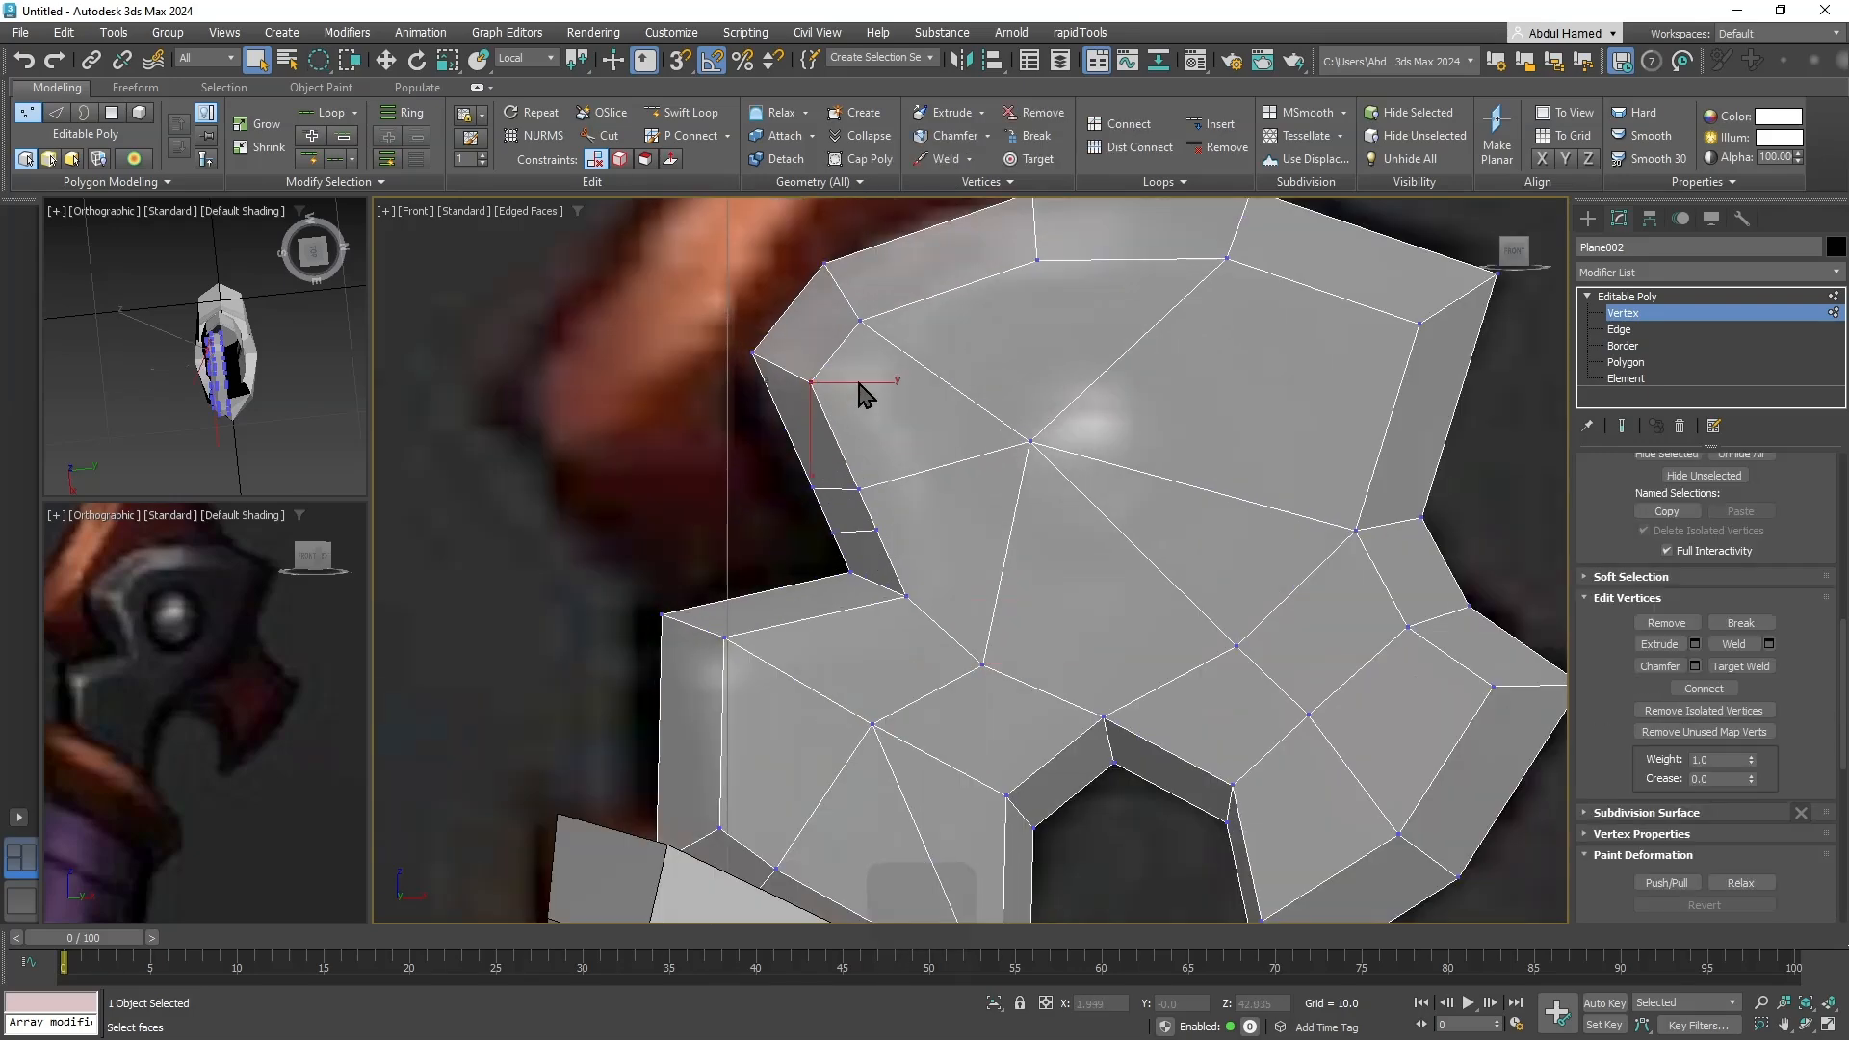
pyautogui.press('q')
pyautogui.press('w')
pyautogui.moveTo(827, 366); pyautogui.dragTo(903, 385)
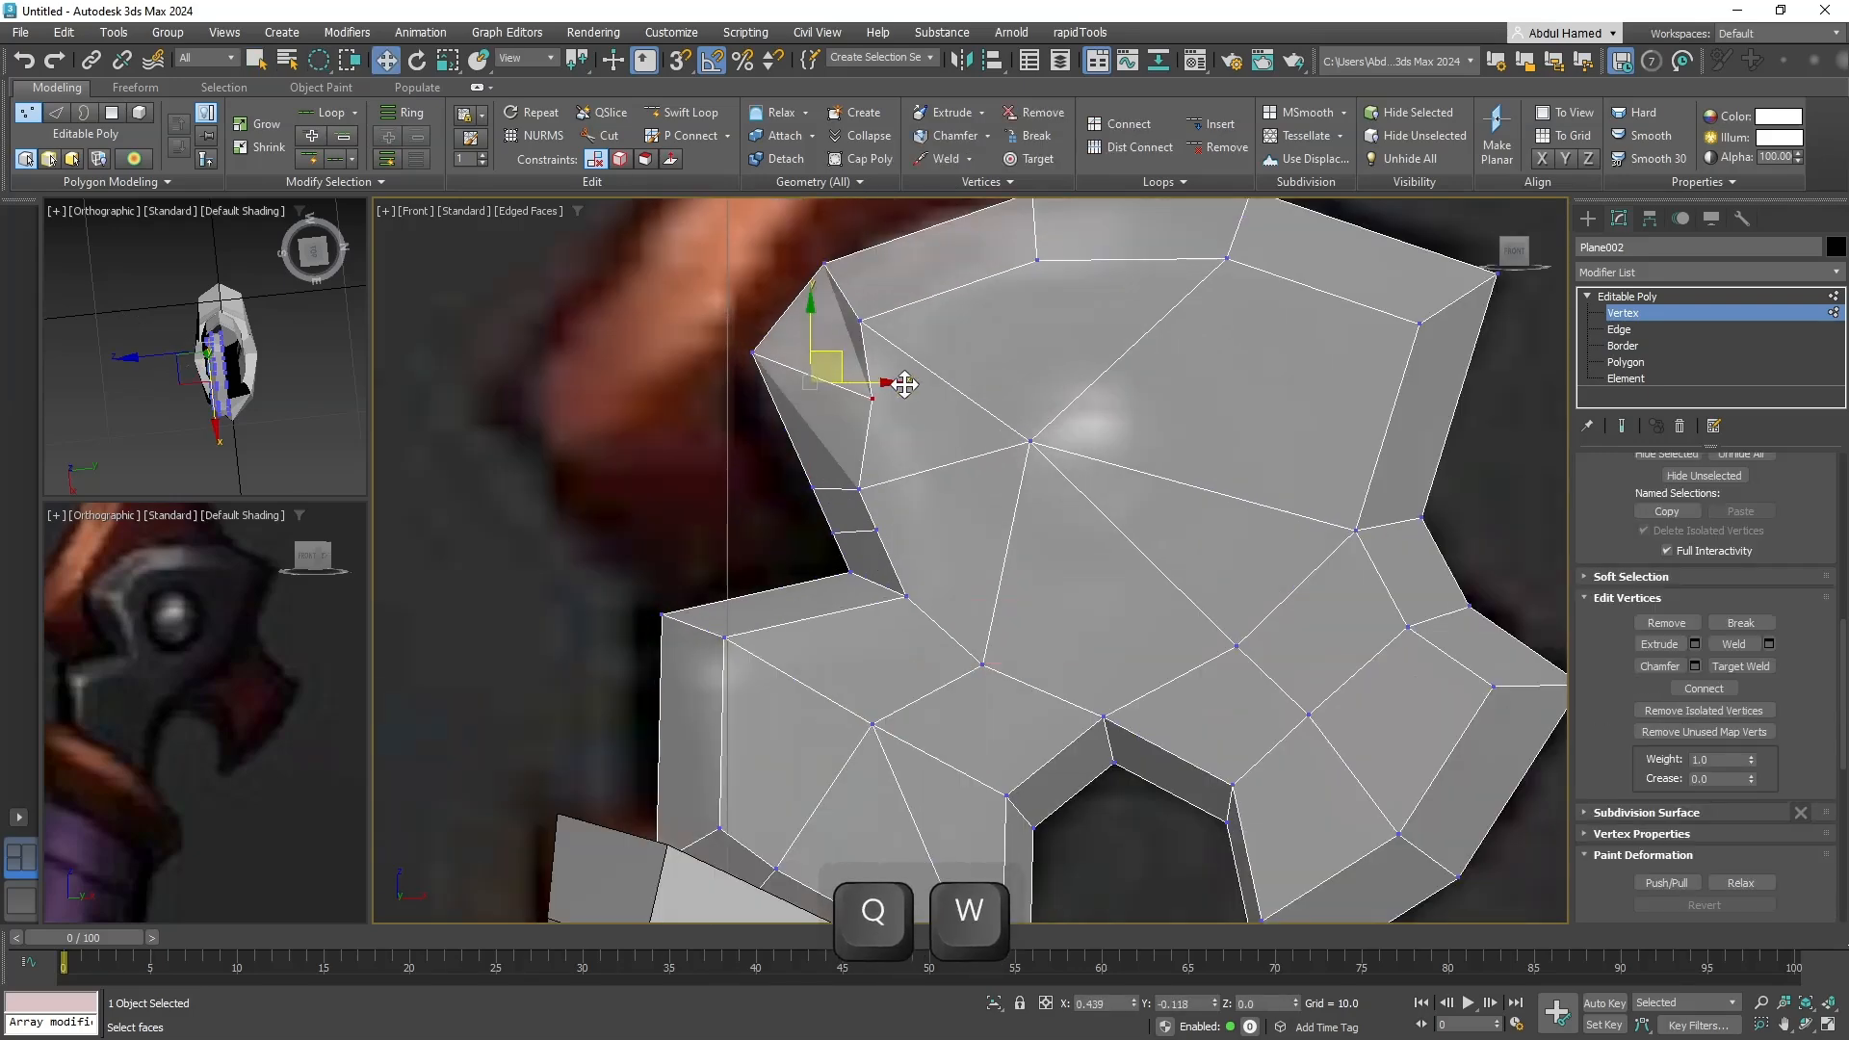
pyautogui.click(860, 320)
pyautogui.moveTo(898, 297); pyautogui.dragTo(1057, 252)
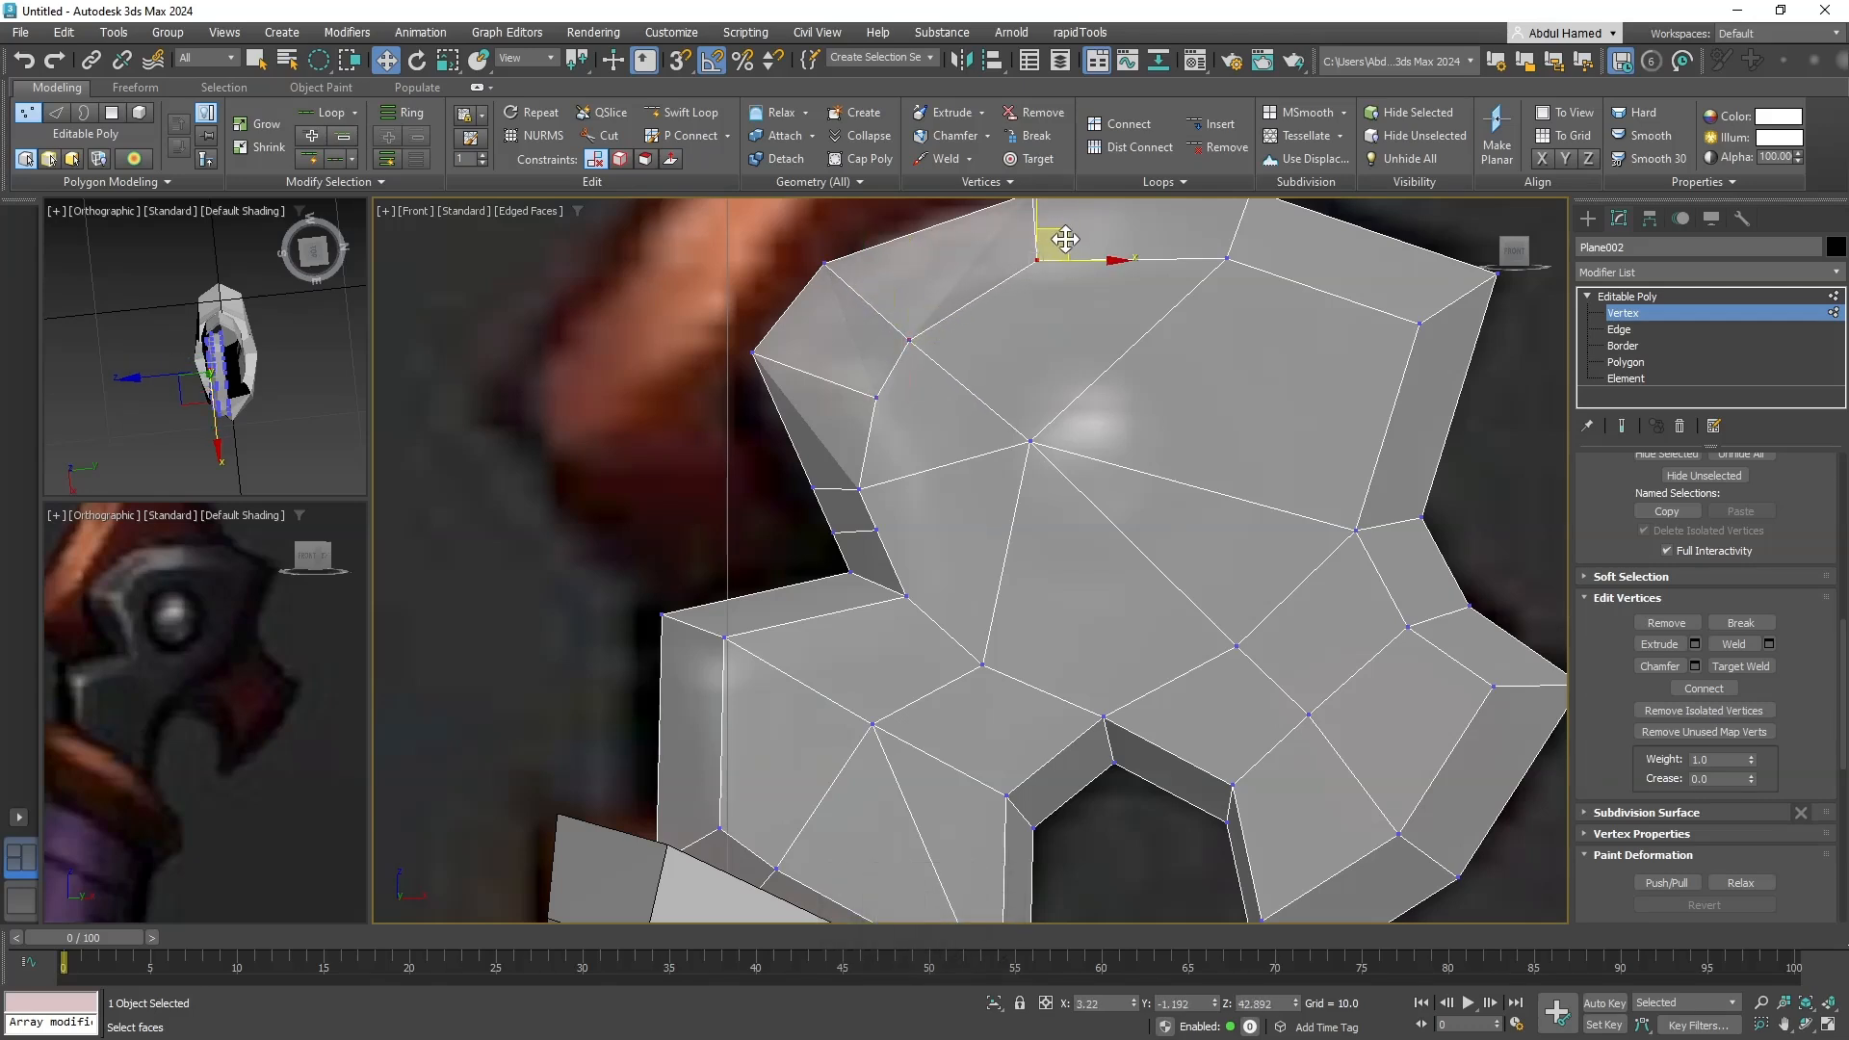
# Move the two upper right inner vertices inward to about X 4.49, Z 42.86 and X 5.81, Z 42.35.
pyautogui.click(1230, 260)
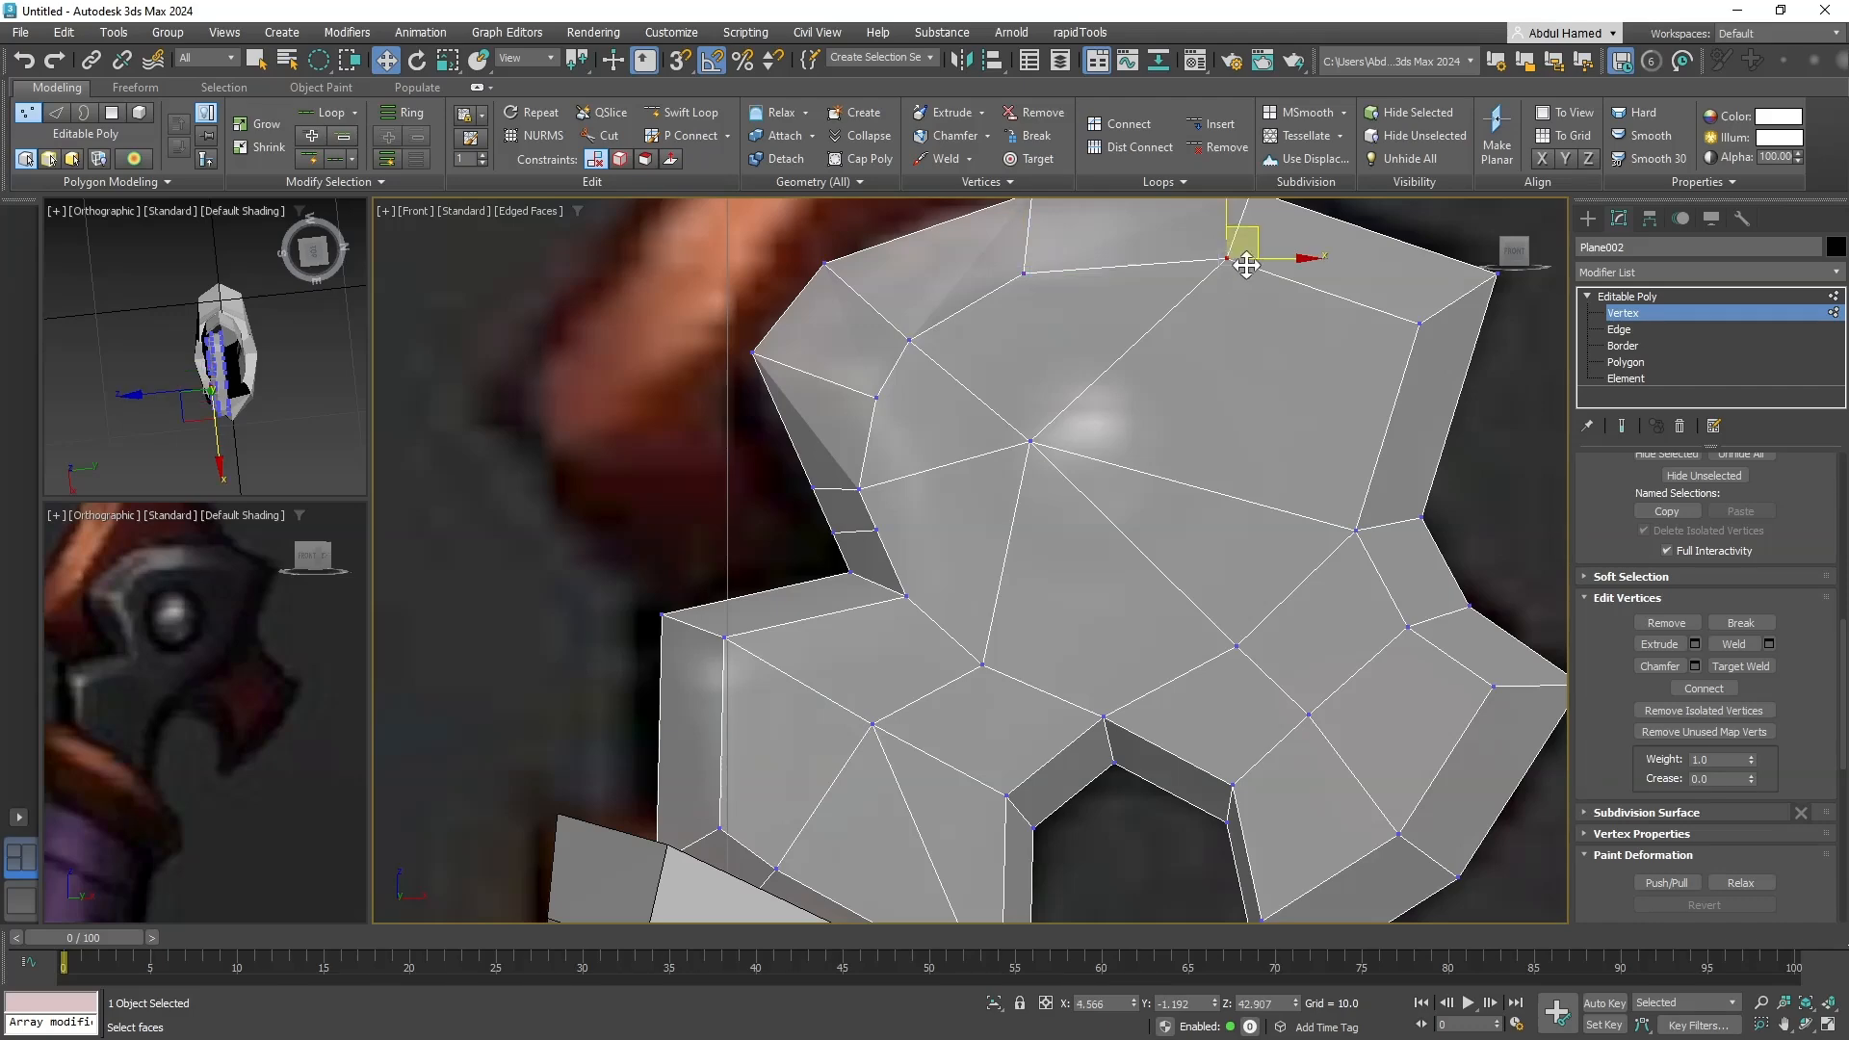
pyautogui.moveTo(1247, 234); pyautogui.dragTo(1239, 239)
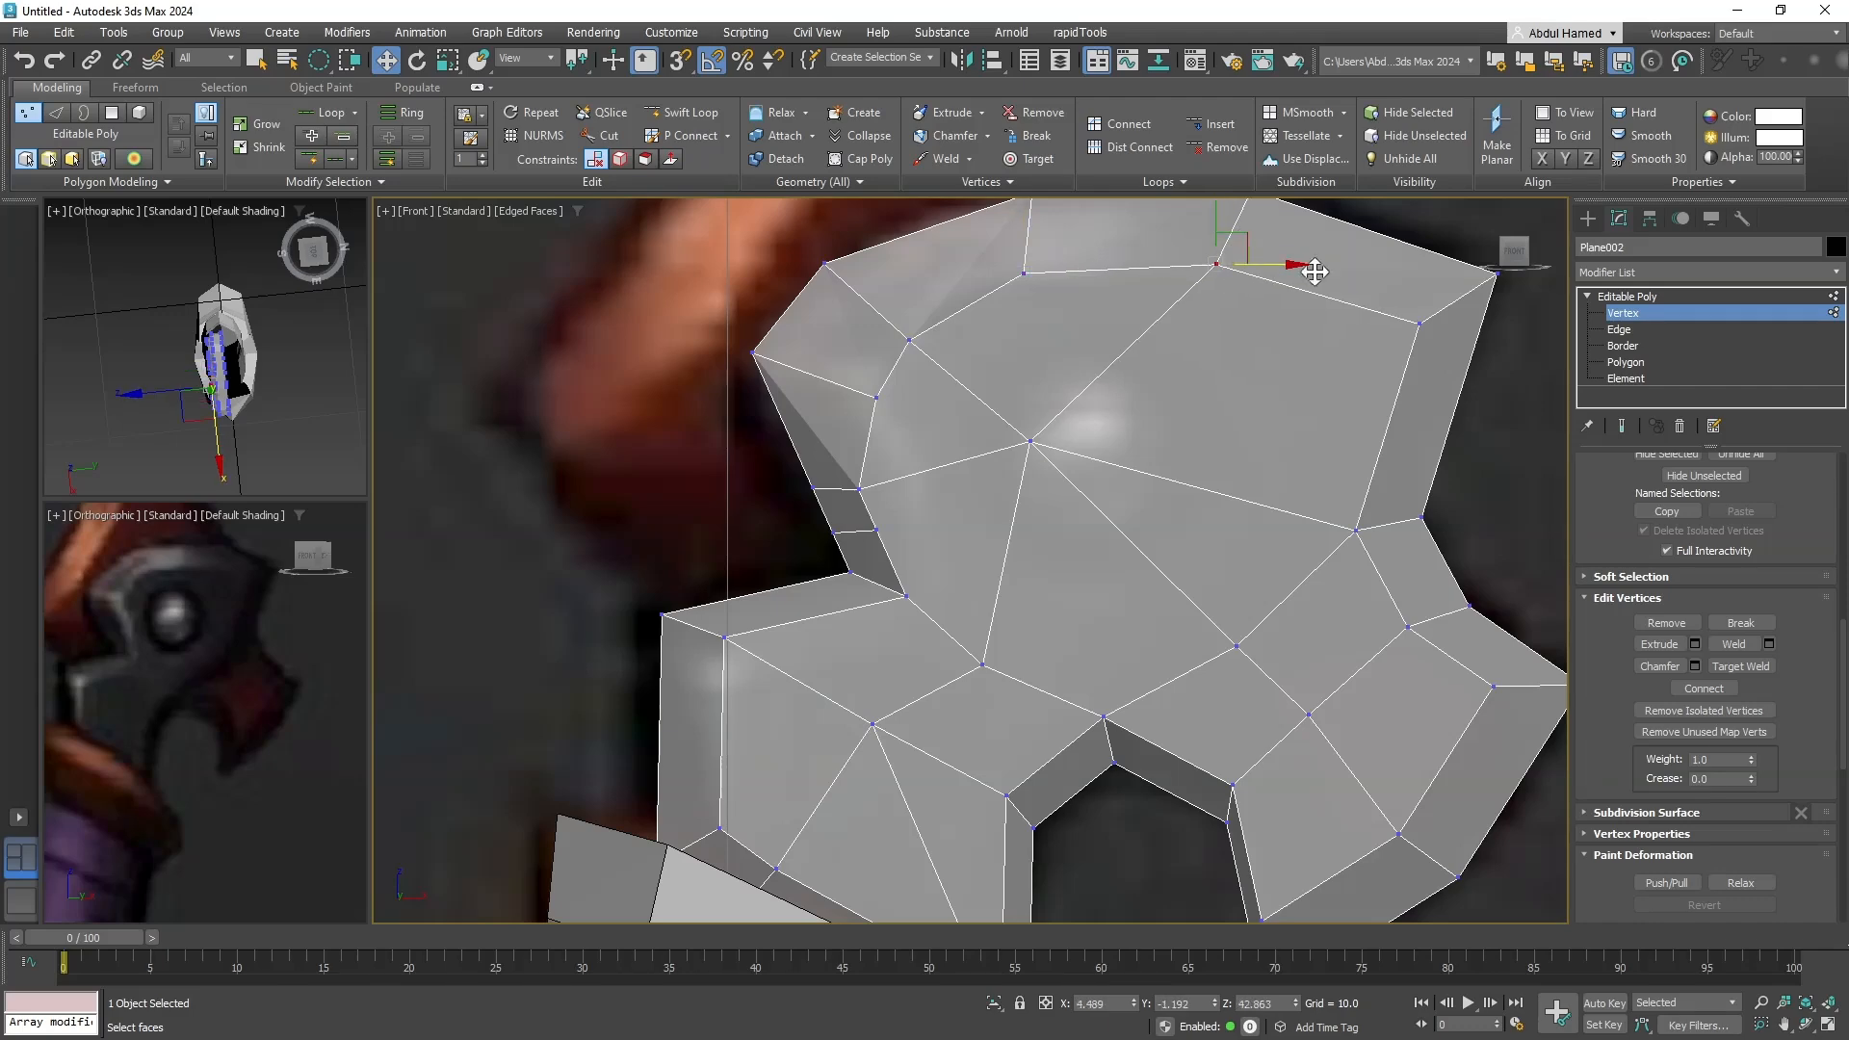
pyautogui.click(1421, 327)
pyautogui.moveTo(1447, 307); pyautogui.dragTo(1428, 317)
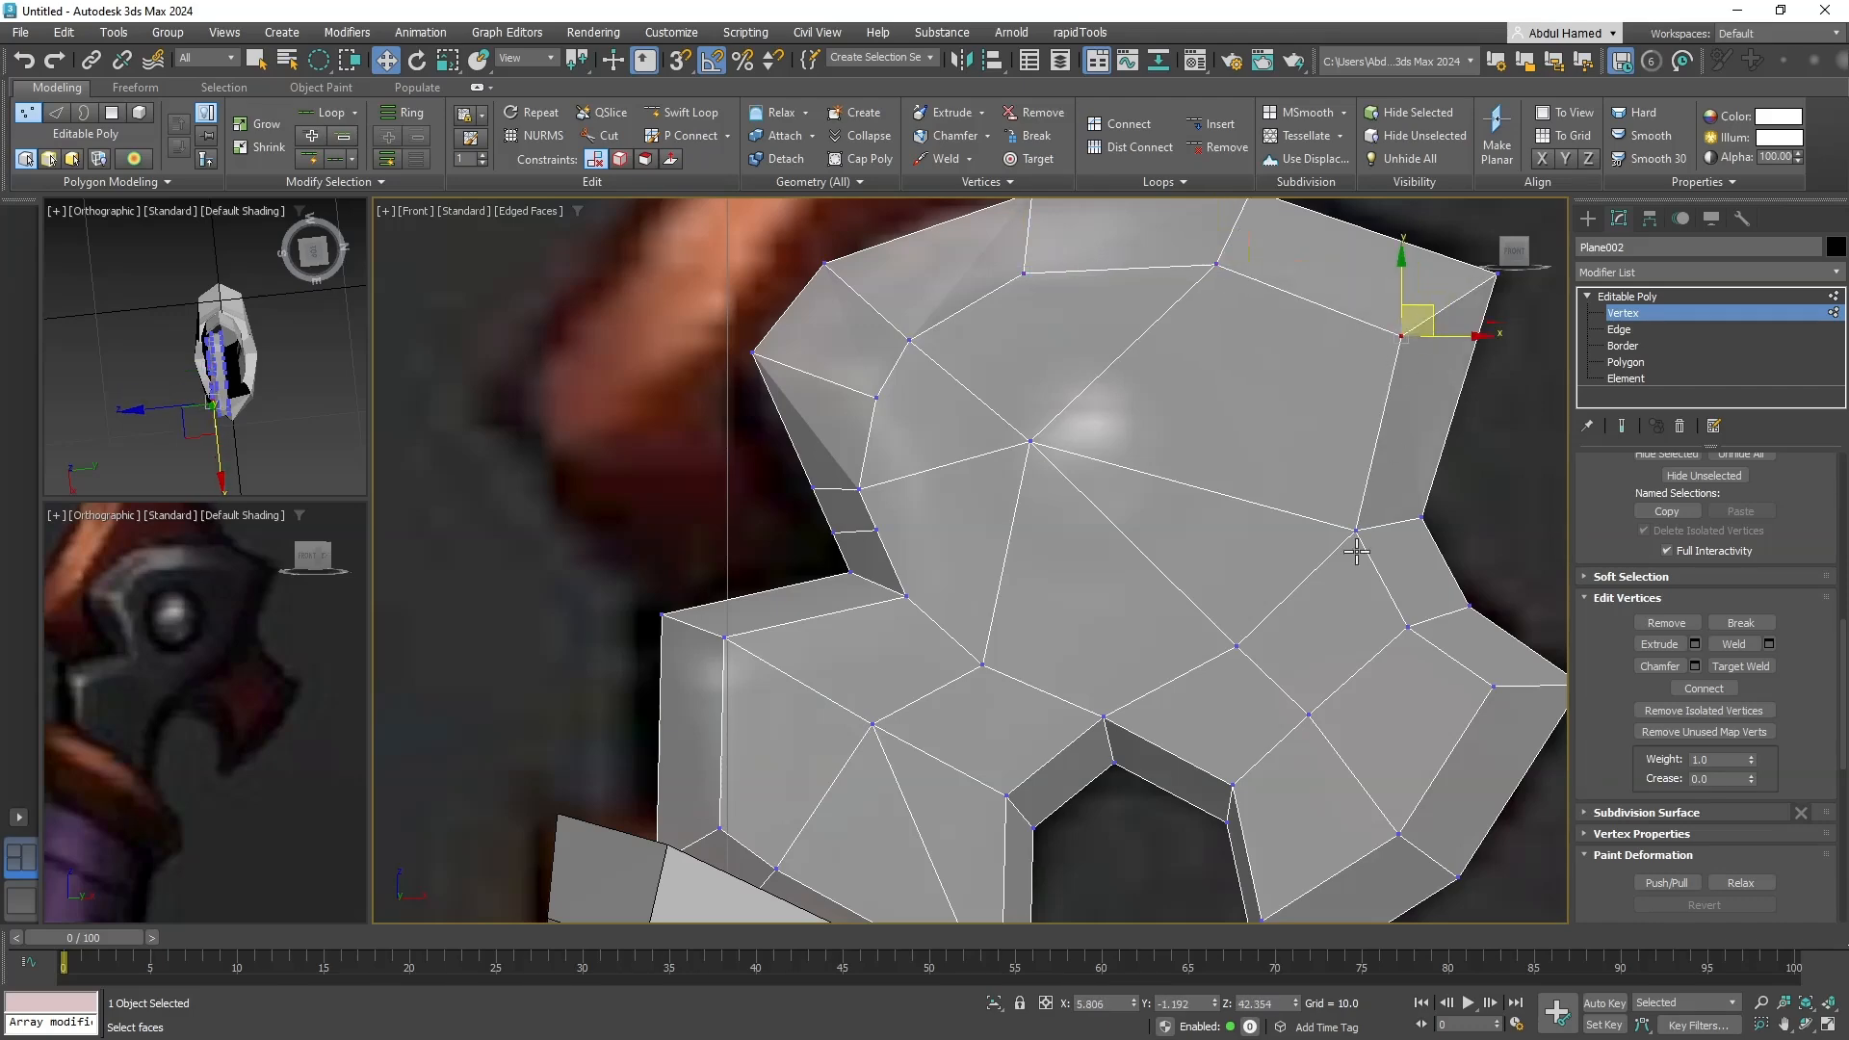
# Move the inner vertex at the left arm's upper corner down to about X 1.01, Z 40.06.
pyautogui.moveTo(1223, 619); pyautogui.dragTo(1219, 366, button='middle')
pyautogui.click(723, 384)
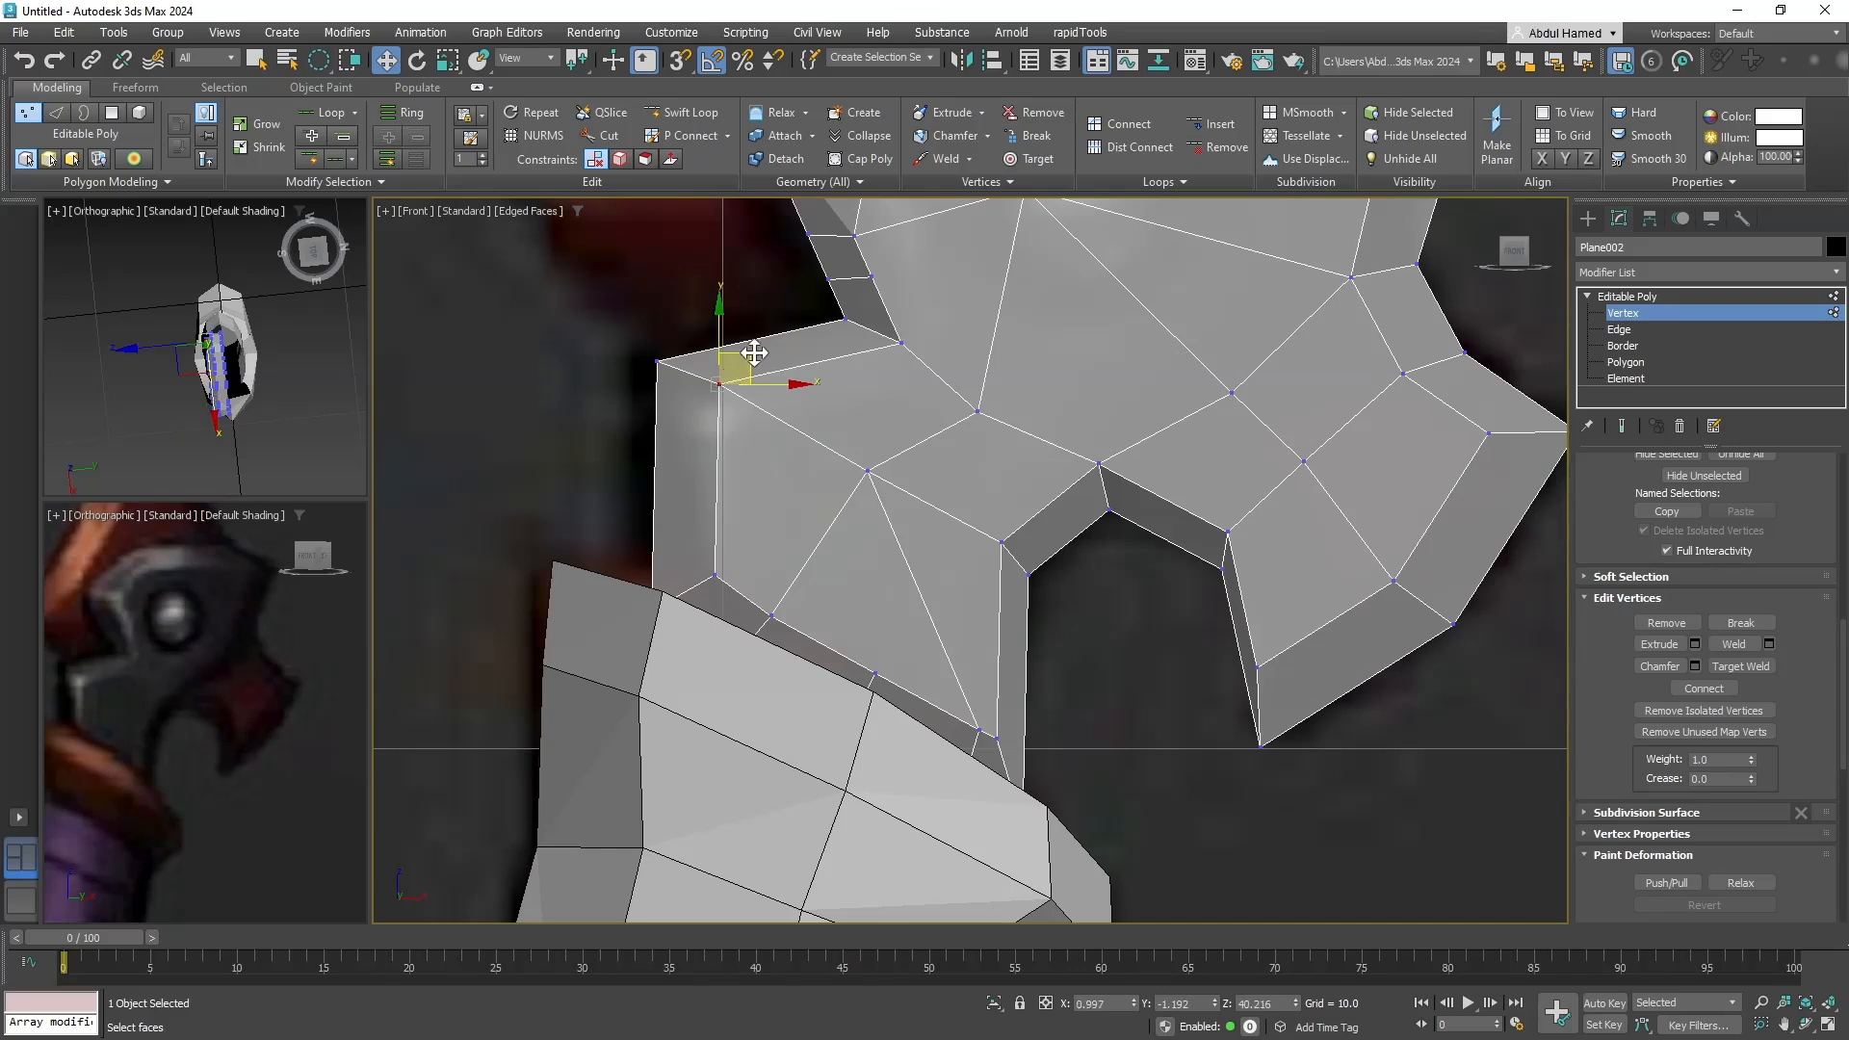
pyautogui.moveTo(754, 352); pyautogui.dragTo(754, 371)
# Delete the bevel polygons along the left arm's lower edge, where it meets the handle.
pyautogui.moveTo(900, 506); pyautogui.dragTo(837, 359, button='middle')
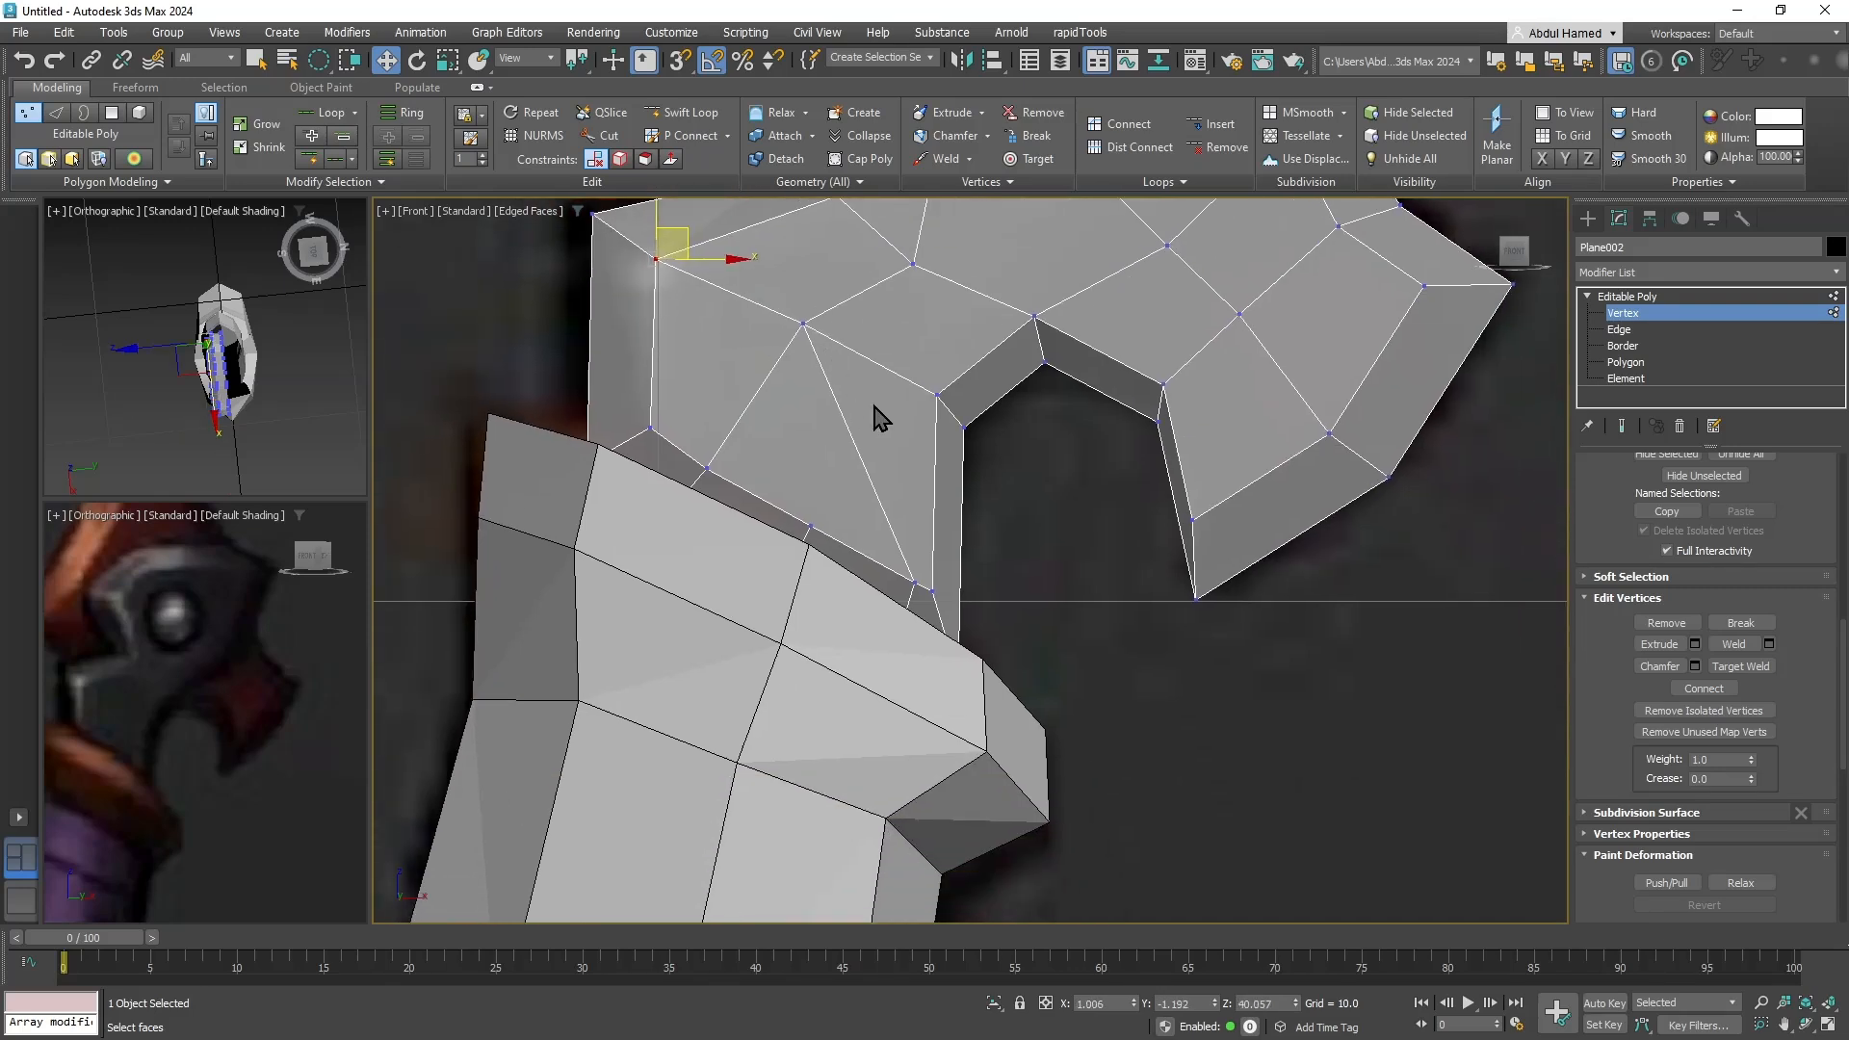
pyautogui.click(1636, 363)
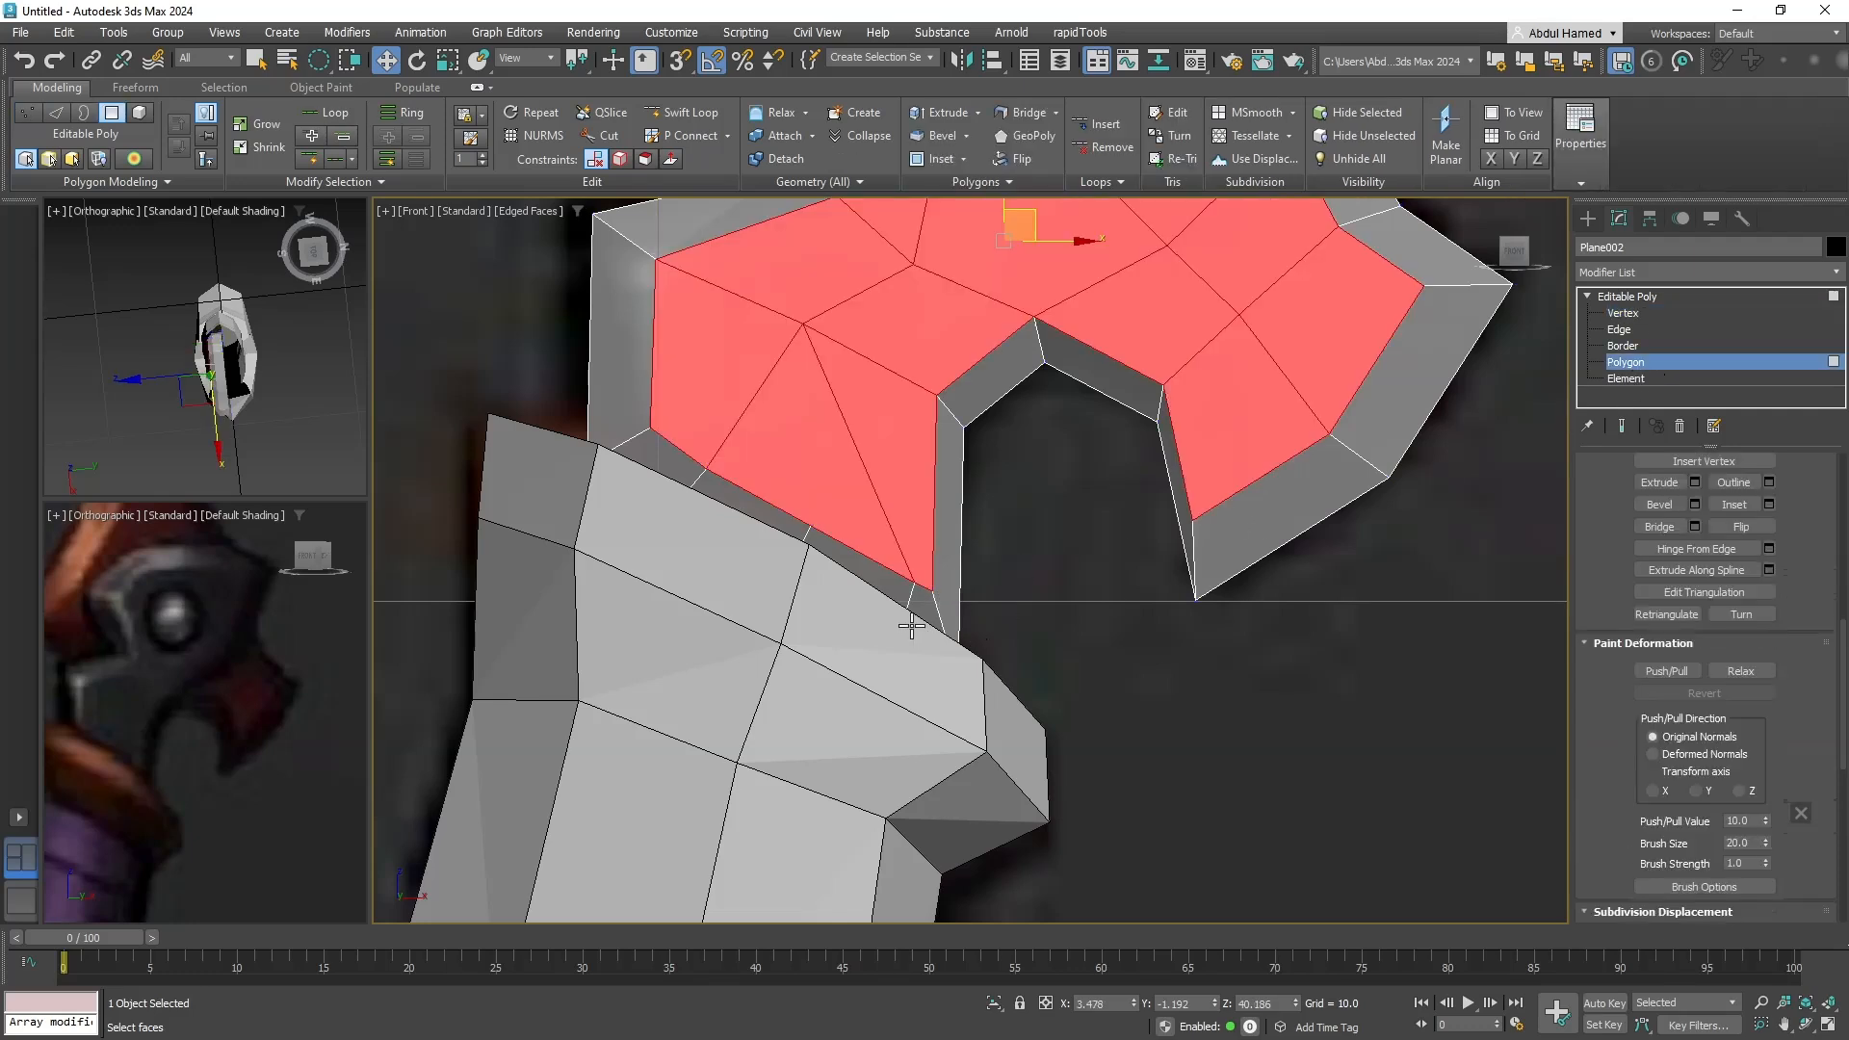
pyautogui.click(856, 580)
pyautogui.keyDown('ctrl'); pyautogui.click(767, 523); pyautogui.keyUp('ctrl')
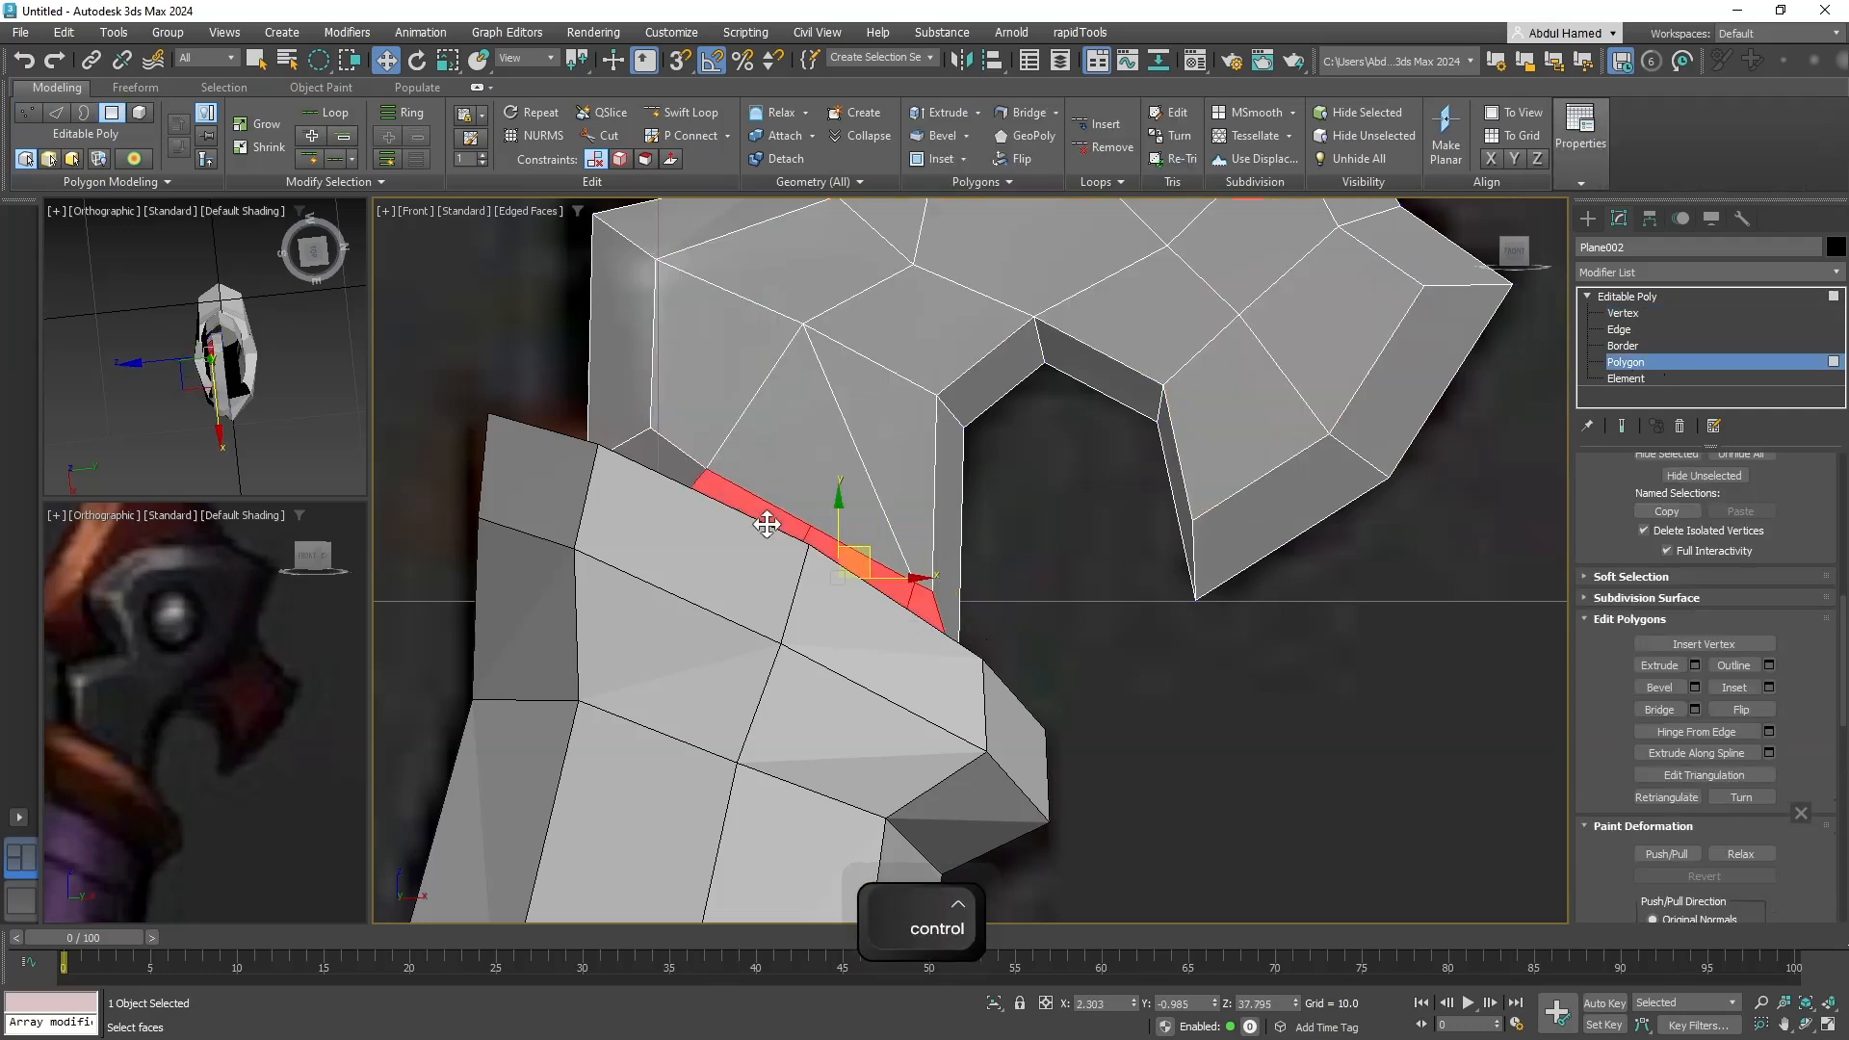
pyautogui.keyDown('ctrl'); pyautogui.click(653, 464); pyautogui.keyUp('ctrl')
pyautogui.hotkey('ctrl', 'Delete')
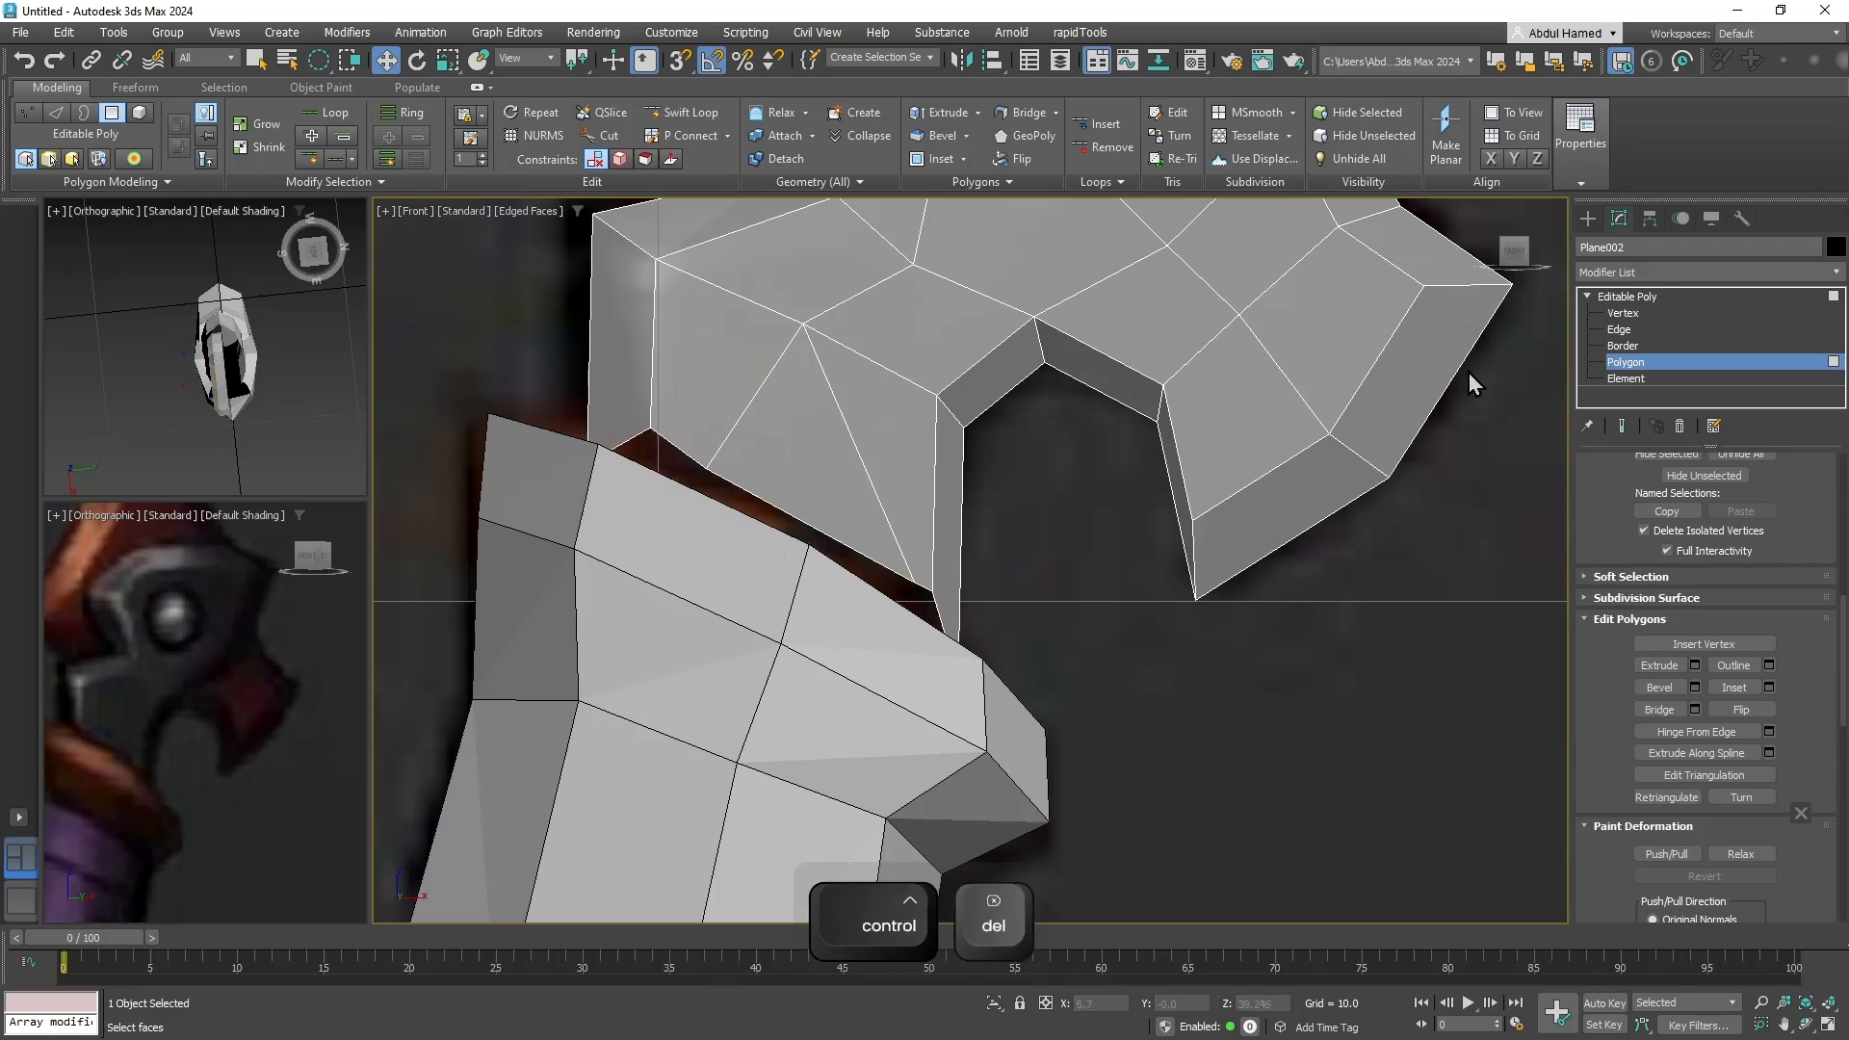
# Remove the middle vertex on the left arm's lower edge and move the remaining lower face vertices down behind the handle.
pyautogui.click(1622, 314)
pyautogui.press('q')
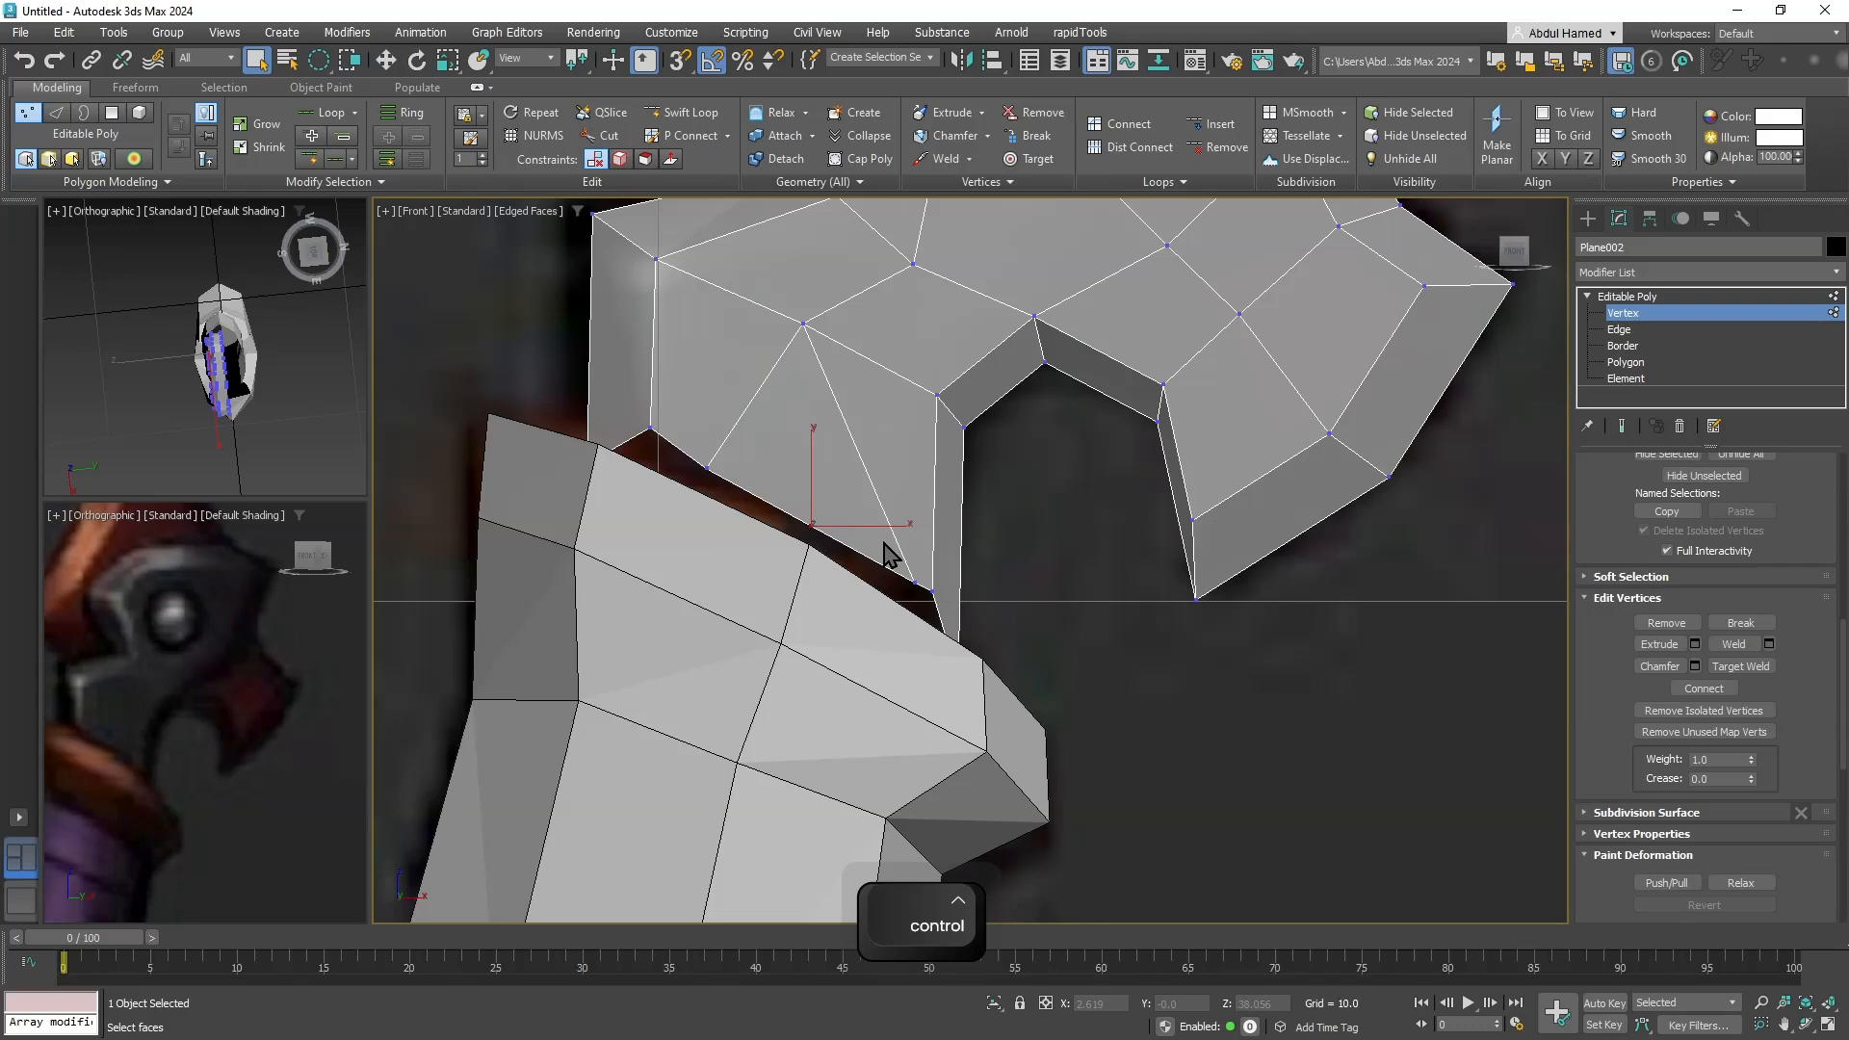
pyautogui.hotkey('ctrl', 'BackSpace')
pyautogui.keyDown('ctrl'); pyautogui.click(913, 585); pyautogui.keyUp('ctrl')
pyautogui.press('w')
pyautogui.moveTo(816, 496); pyautogui.dragTo(799, 541)
pyautogui.moveTo(898, 495); pyautogui.dragTo(858, 580, button='middle')
pyautogui.moveTo(971, 553); pyautogui.dragTo(940, 497, button='middle')
pyautogui.moveTo(1089, 631); pyautogui.dragTo(1071, 715, button='middle')
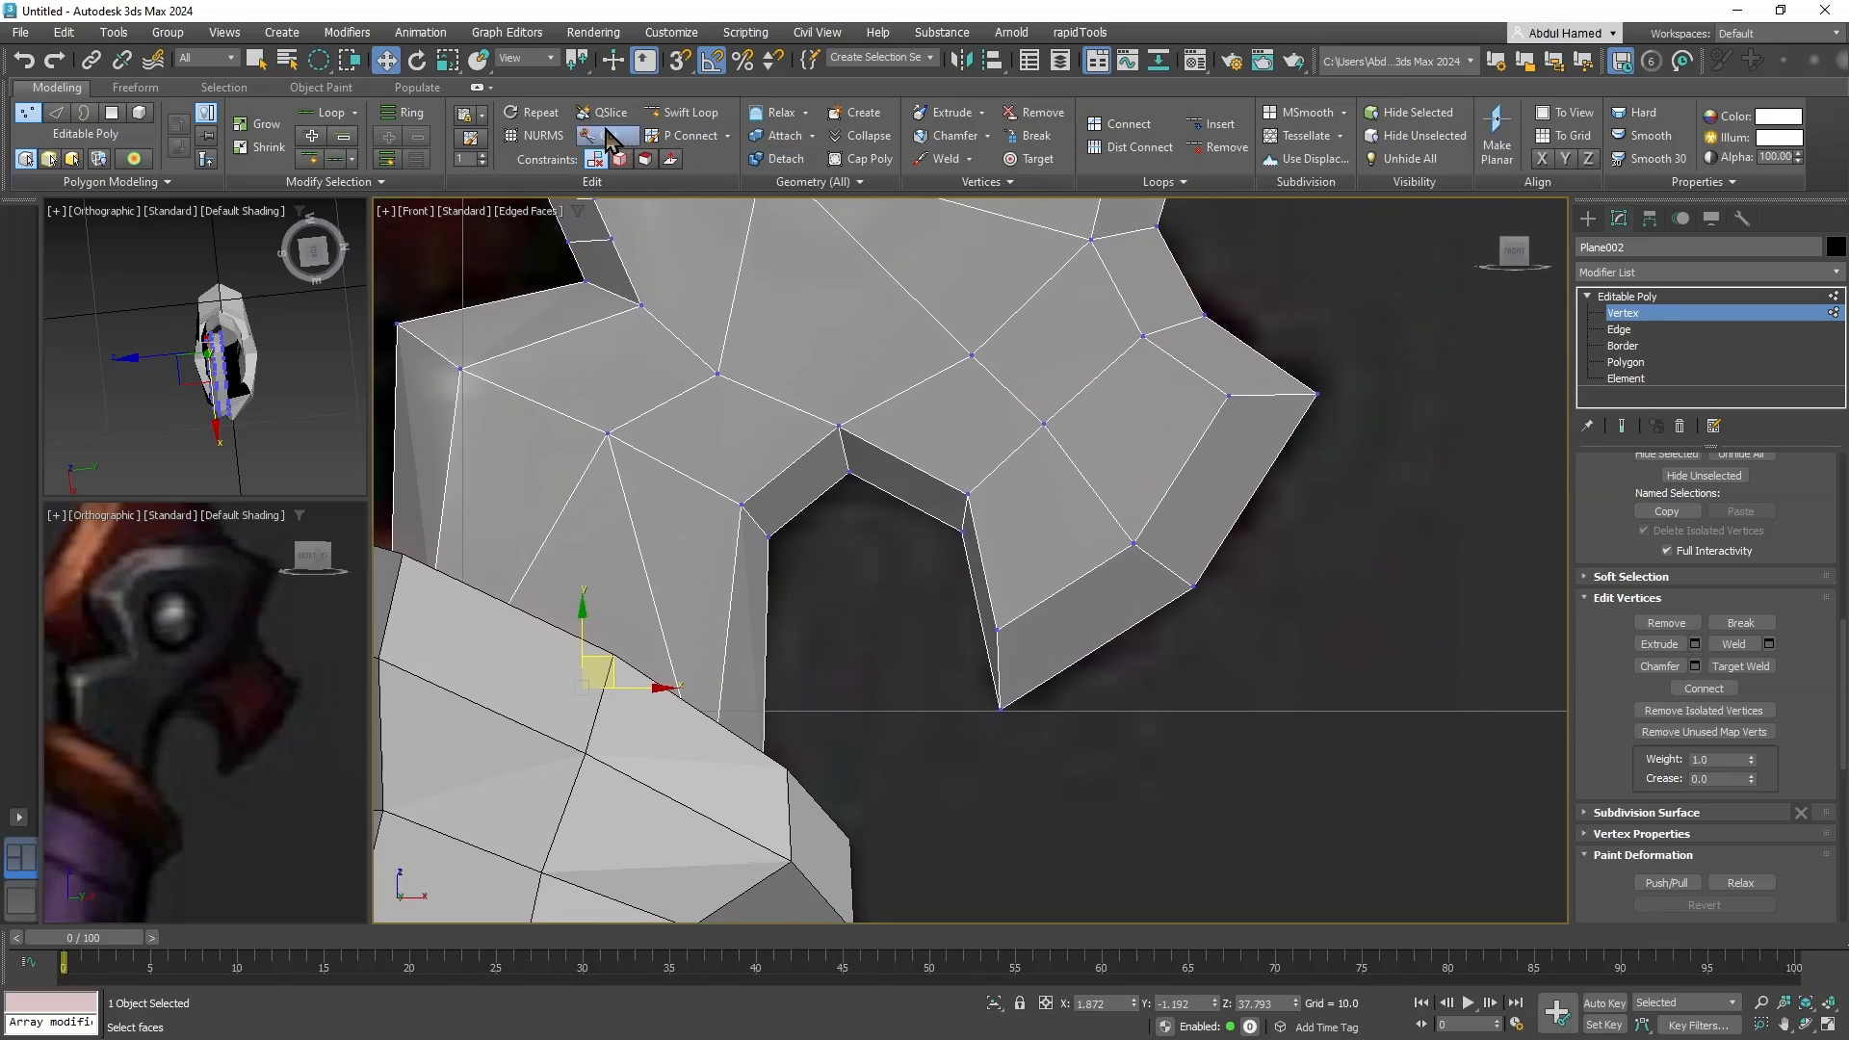
# Insert an edge loop with Swift Loop across the hook, just above its tip.
pyautogui.click(607, 137)
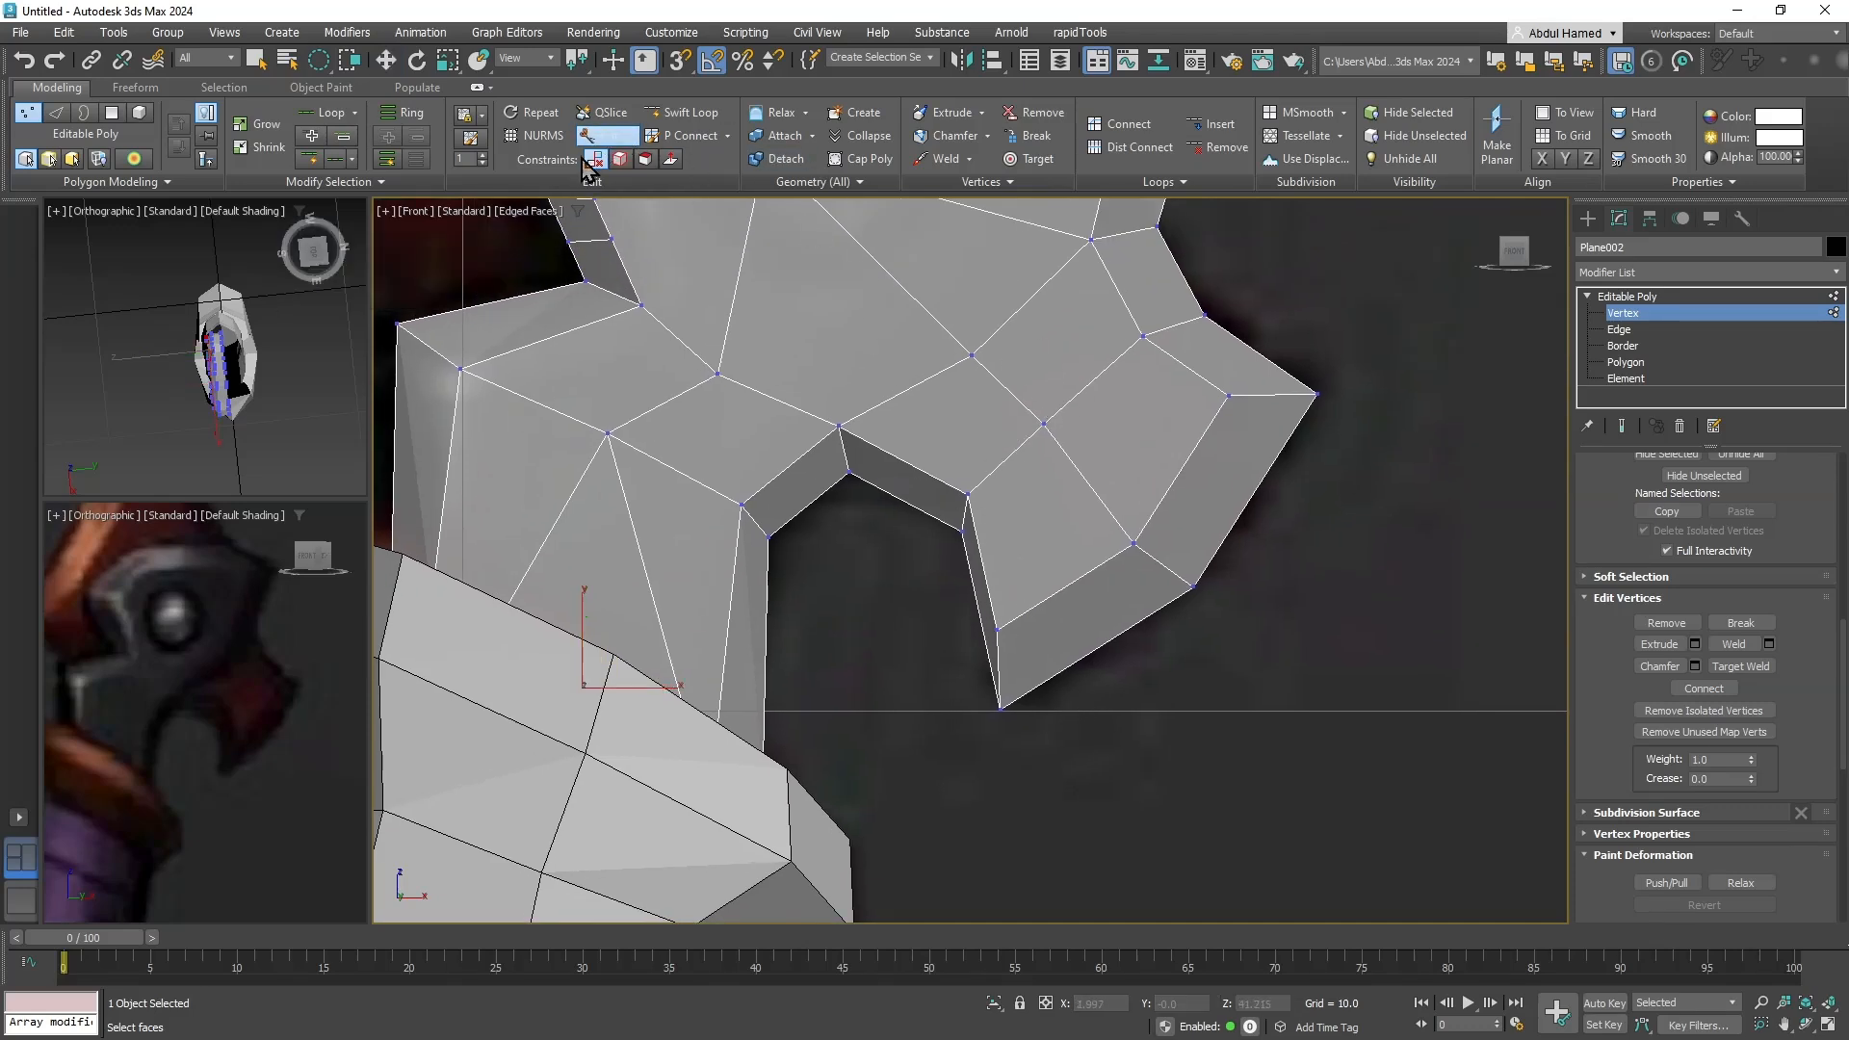
pyautogui.click(681, 112)
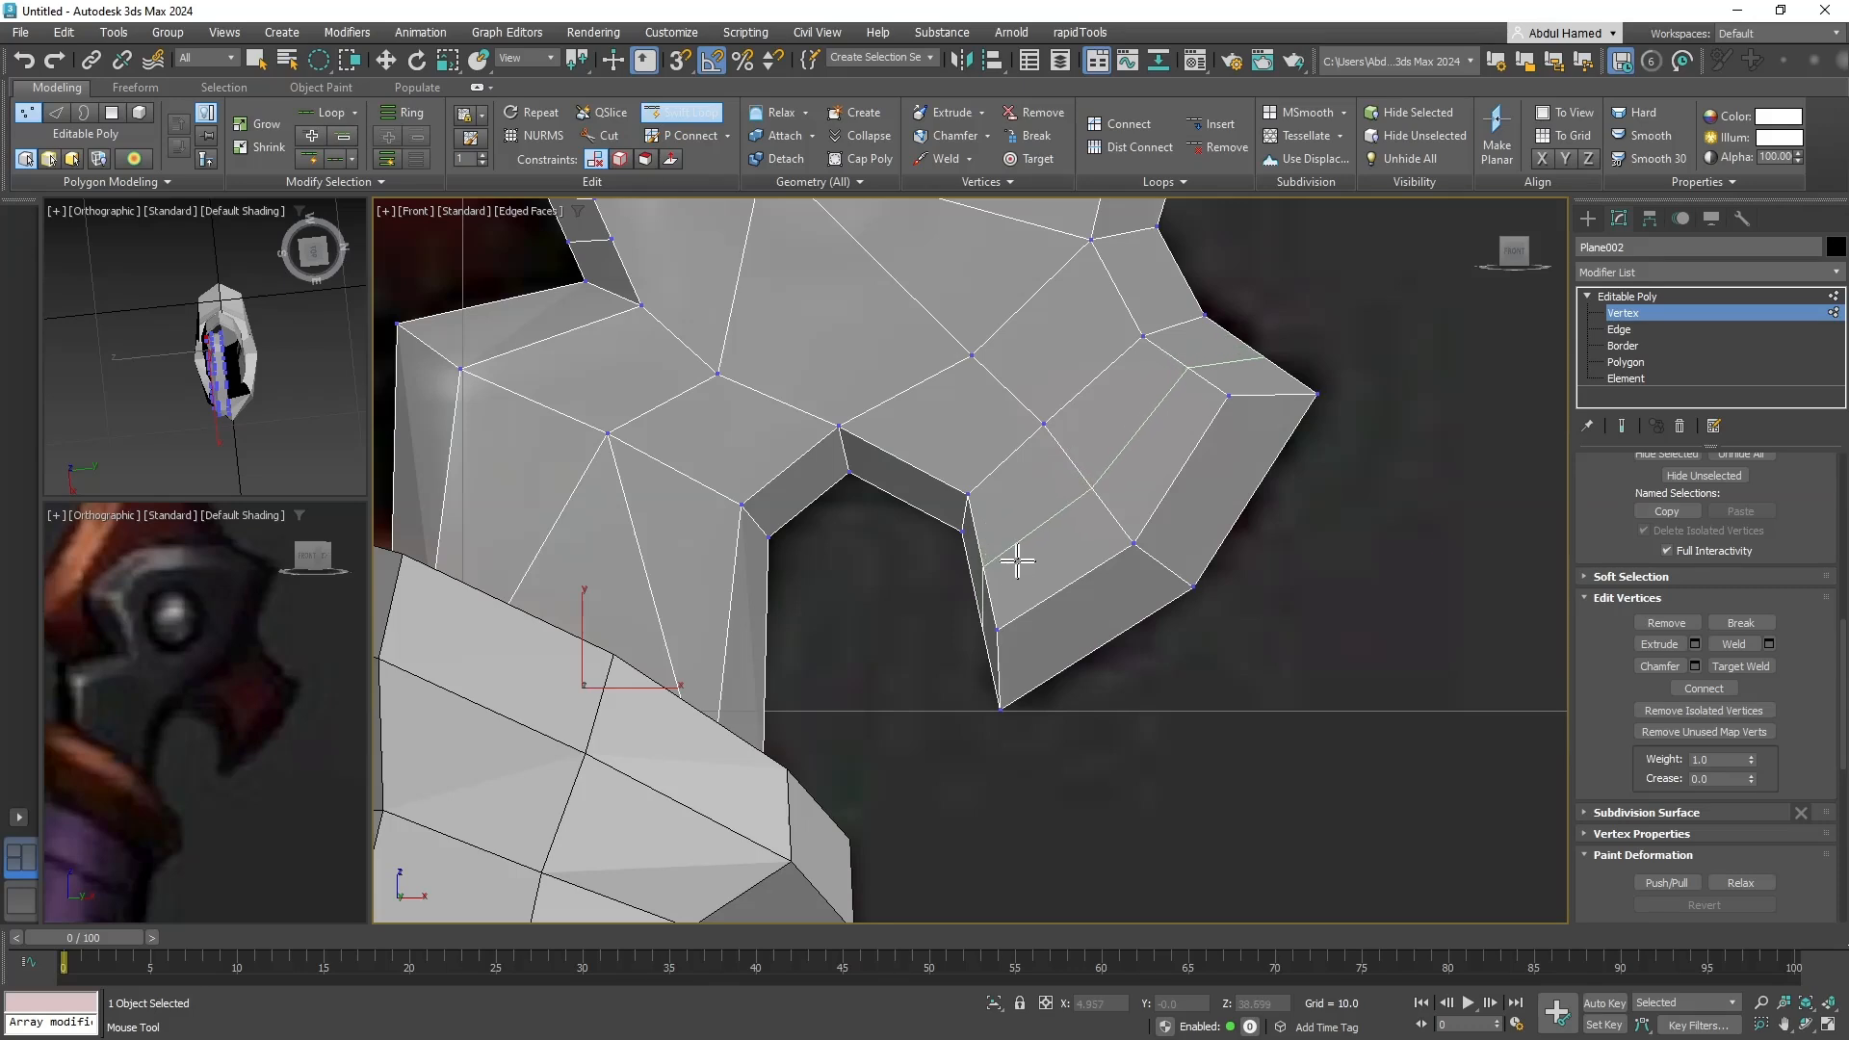
pyautogui.click(1017, 563)
pyautogui.press('q')
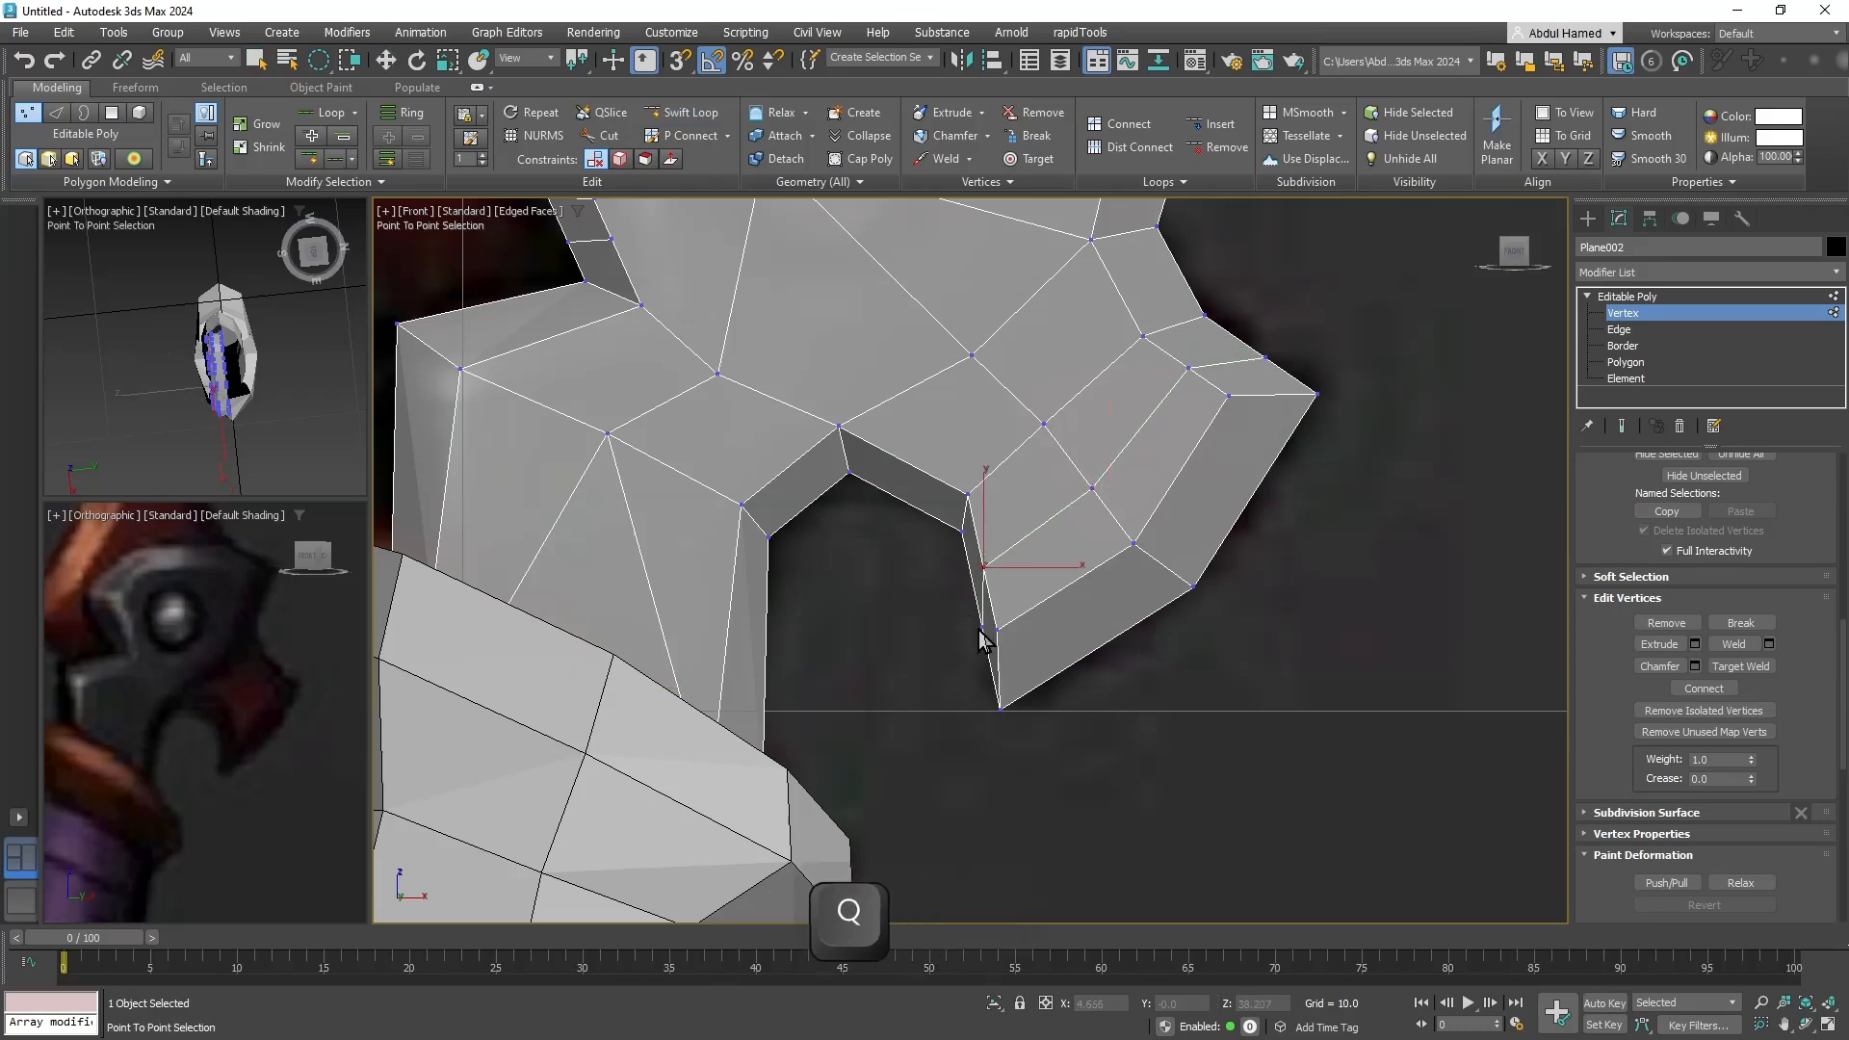
pyautogui.press('w')
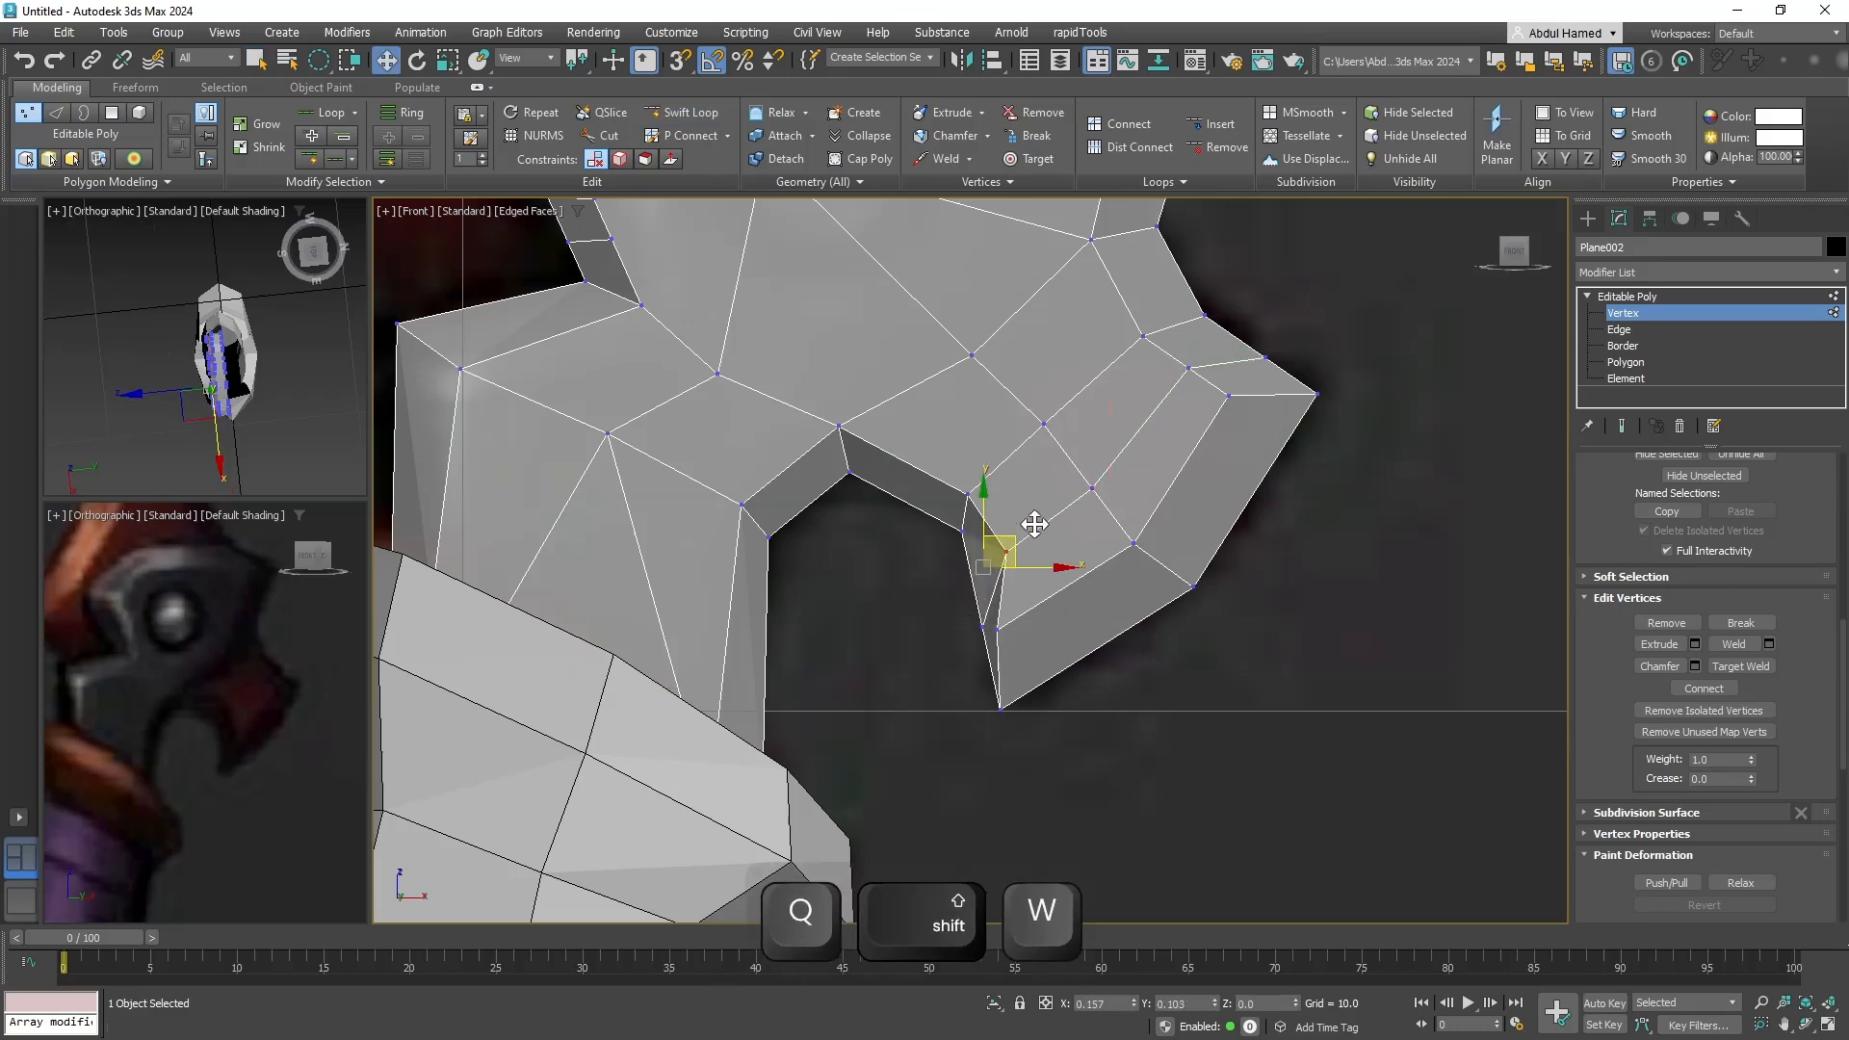
pyautogui.keyDown('ctrl'); pyautogui.click(985, 624); pyautogui.keyUp('ctrl')
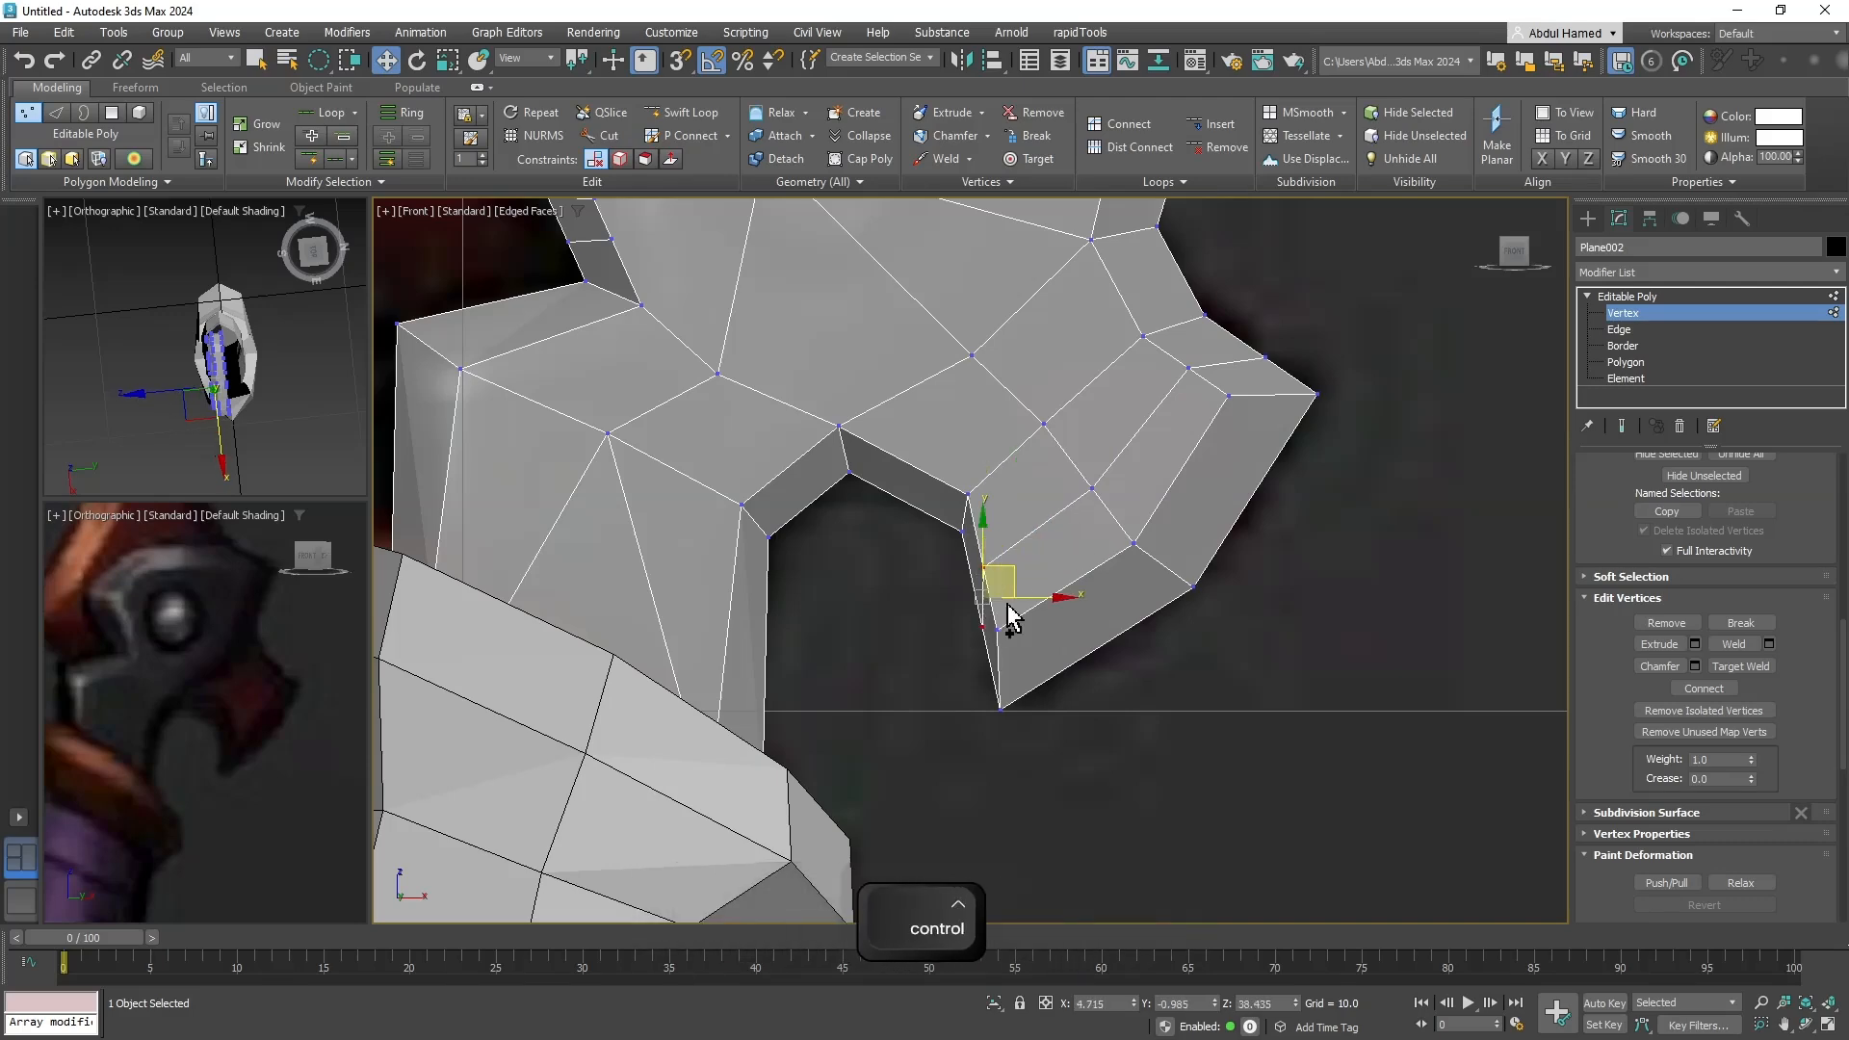
pyautogui.moveTo(1015, 562); pyautogui.dragTo(1047, 524)
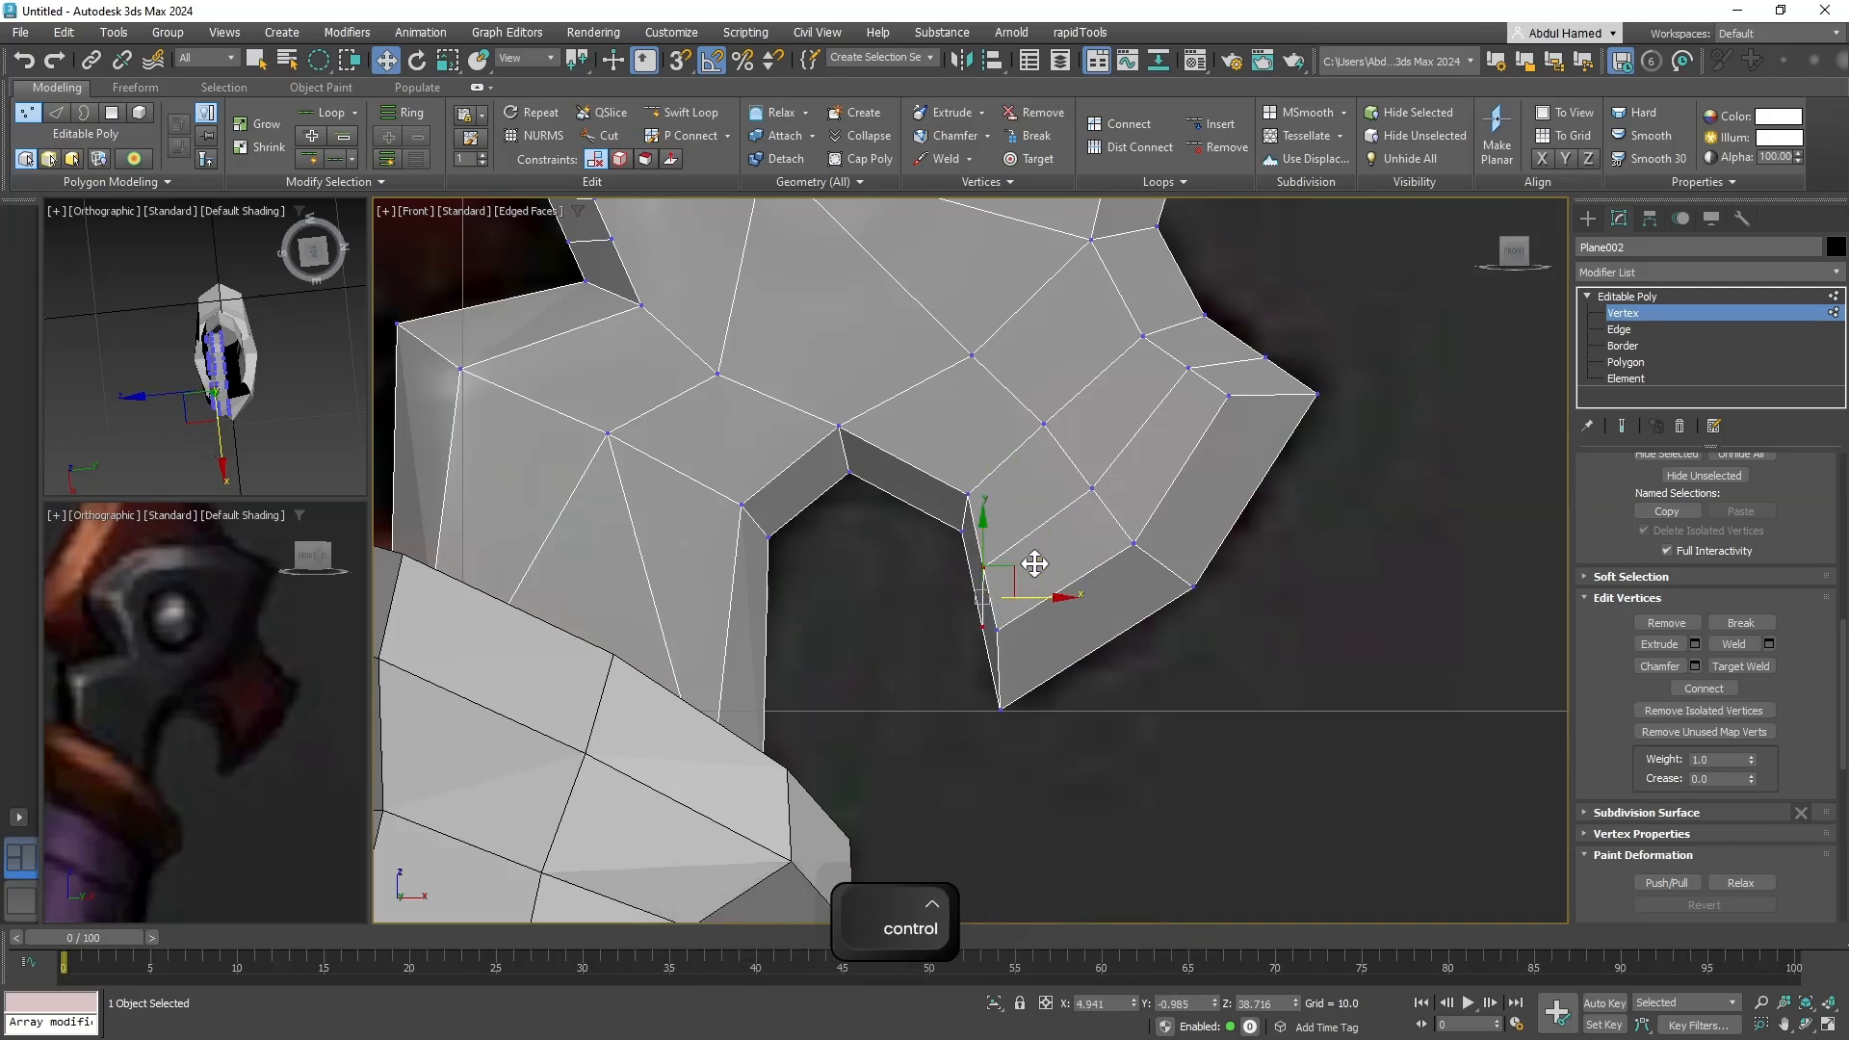
pyautogui.hotkey('ctrl', 'z')
# Move the new loop's vertices on the hook's inner curve up and outward to hollow the edge above the tip.
pyautogui.keyDown('alt'); pyautogui.moveTo(1002, 569); pyautogui.dragTo(995, 616, button='middle'); pyautogui.keyUp('alt')
pyautogui.keyDown('ctrl'); pyautogui.click(947, 632); pyautogui.keyUp('ctrl')
pyautogui.moveTo(991, 579); pyautogui.dragTo(1028, 549)
# Target-weld the front-face and bevel vertices at the hook's tip to the rear vertex, forming a single point.
pyautogui.click(986, 635)
pyautogui.keyDown('alt'); pyautogui.moveTo(992, 636); pyautogui.dragTo(1081, 632, button='middle'); pyautogui.keyUp('alt')
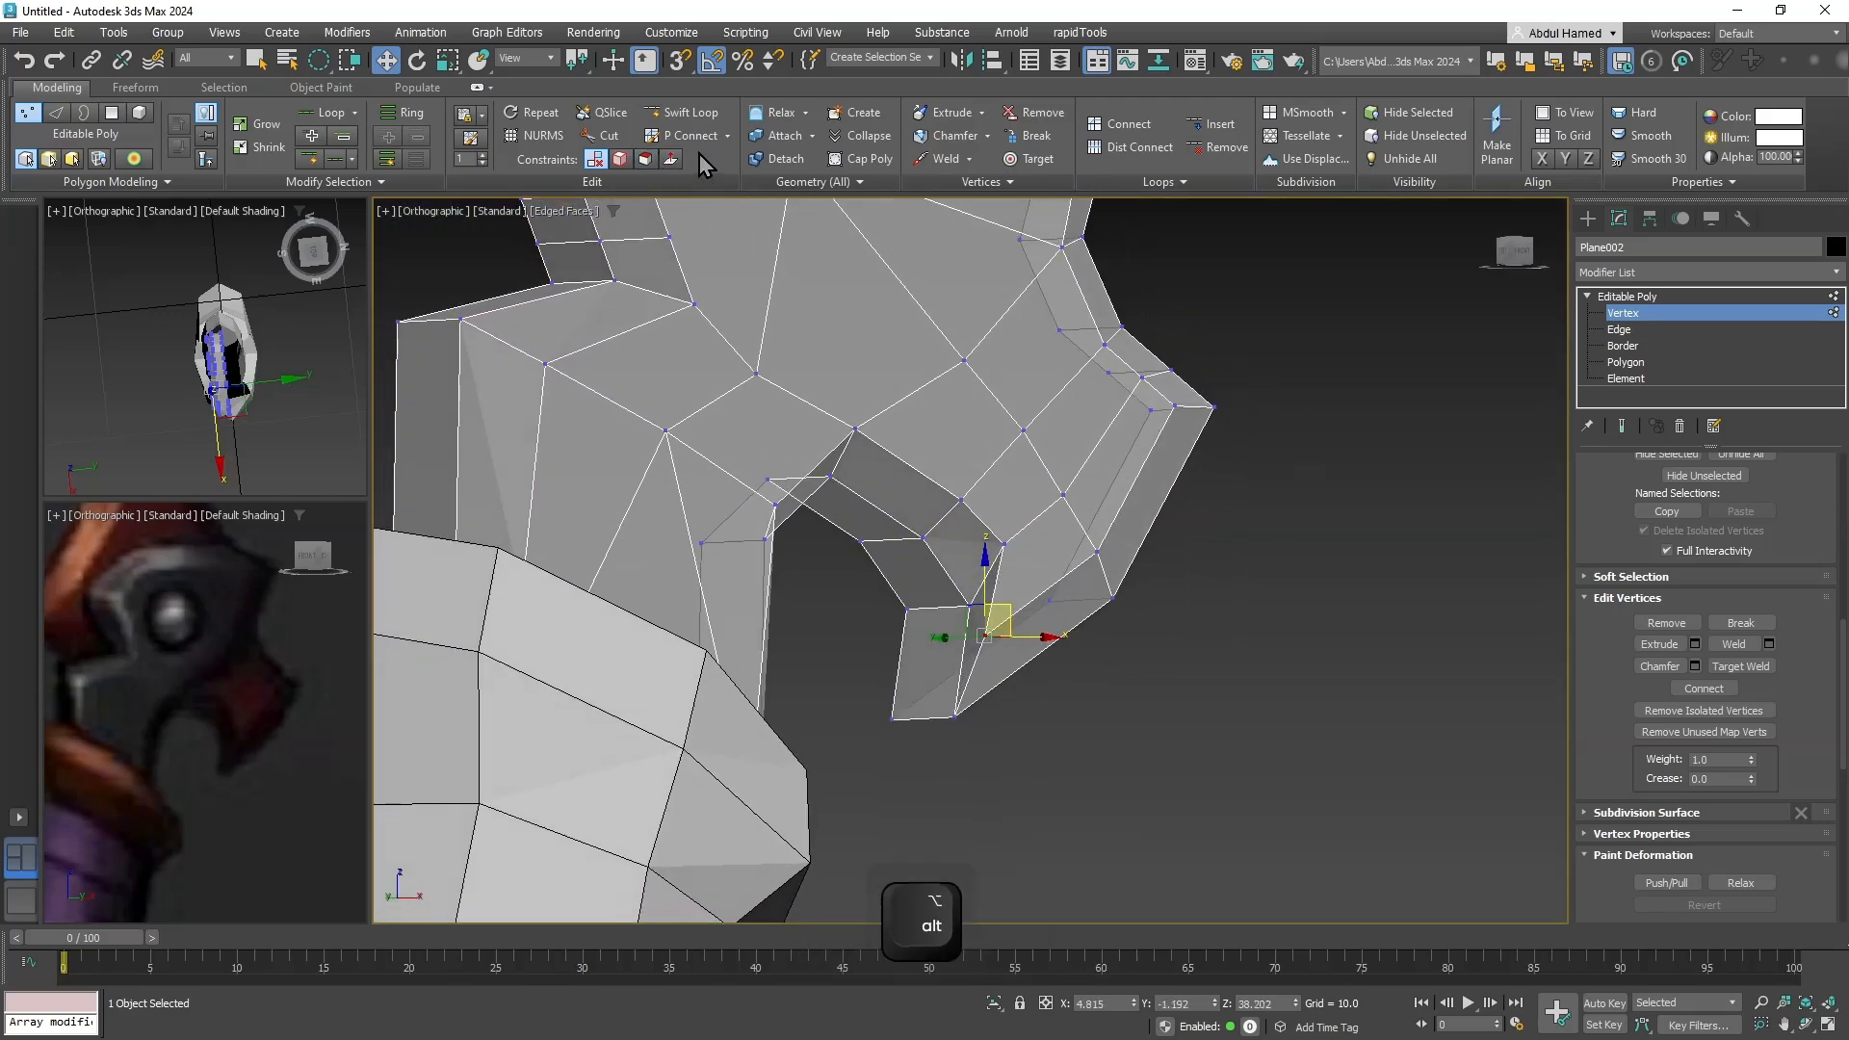
pyautogui.click(1740, 666)
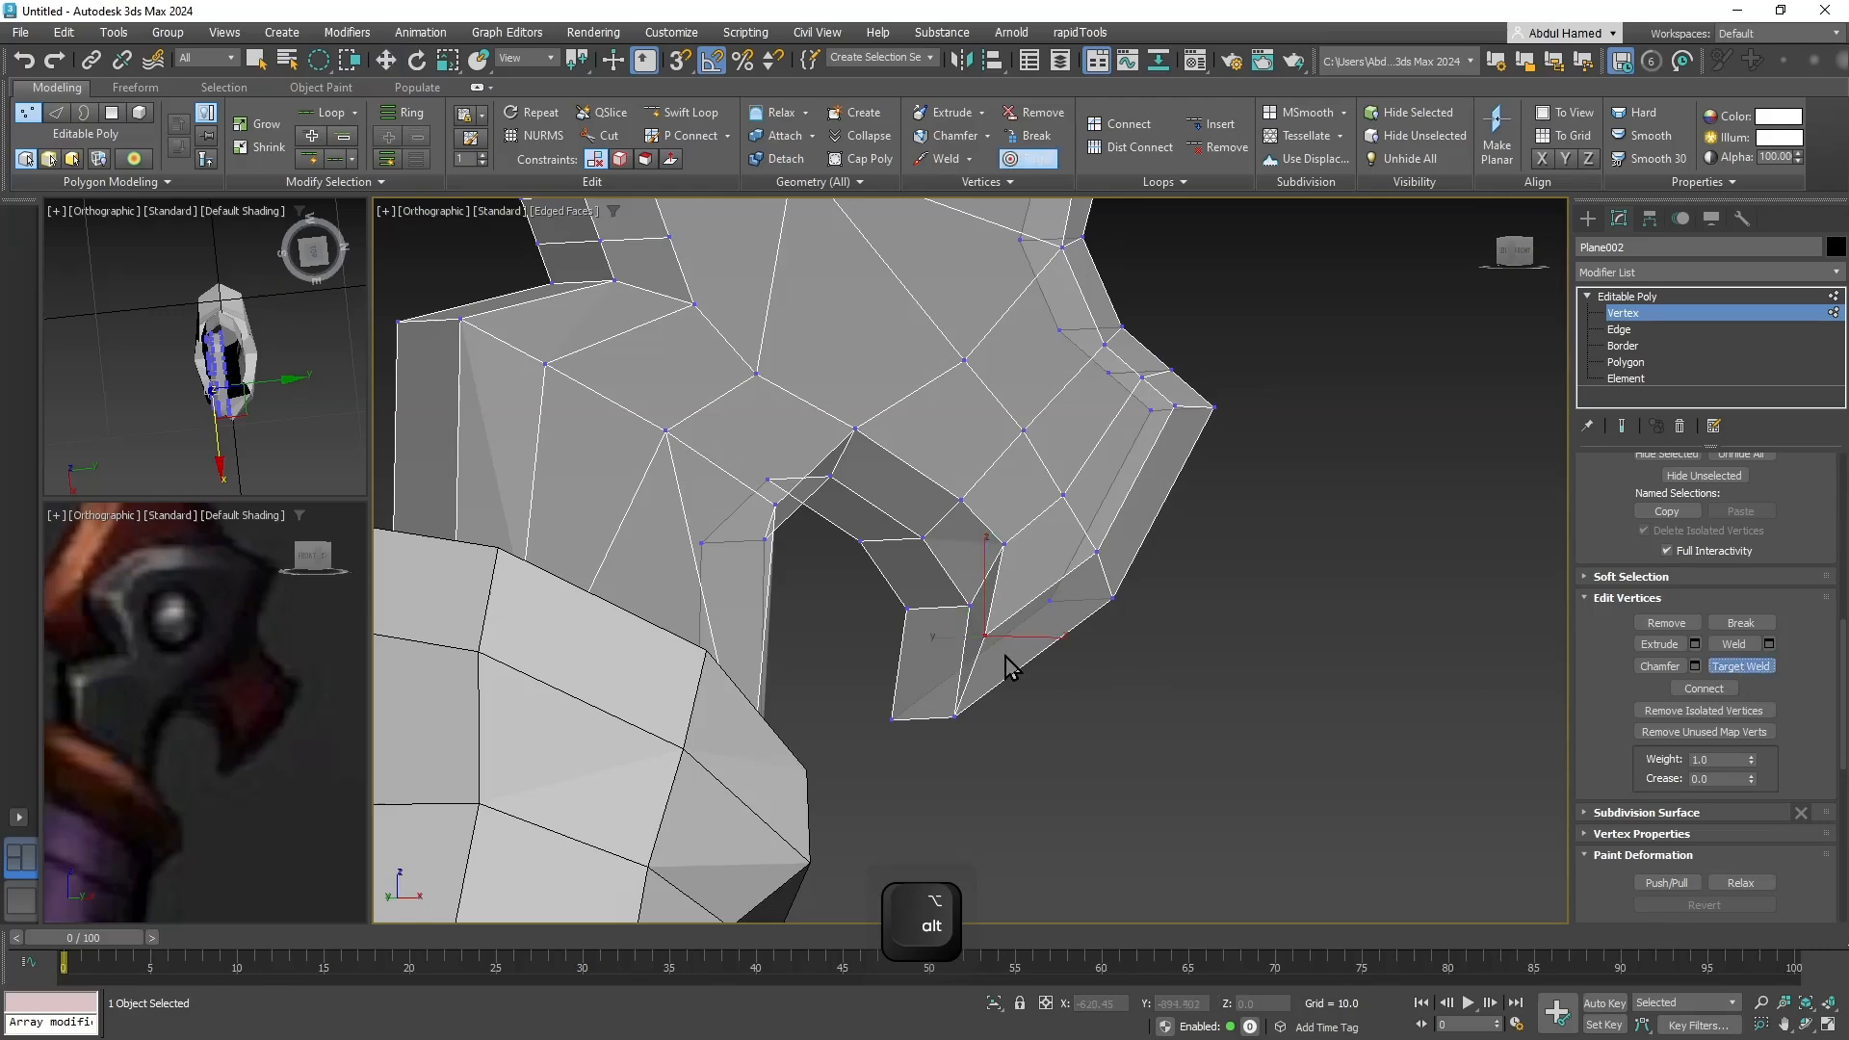
pyautogui.click(954, 711)
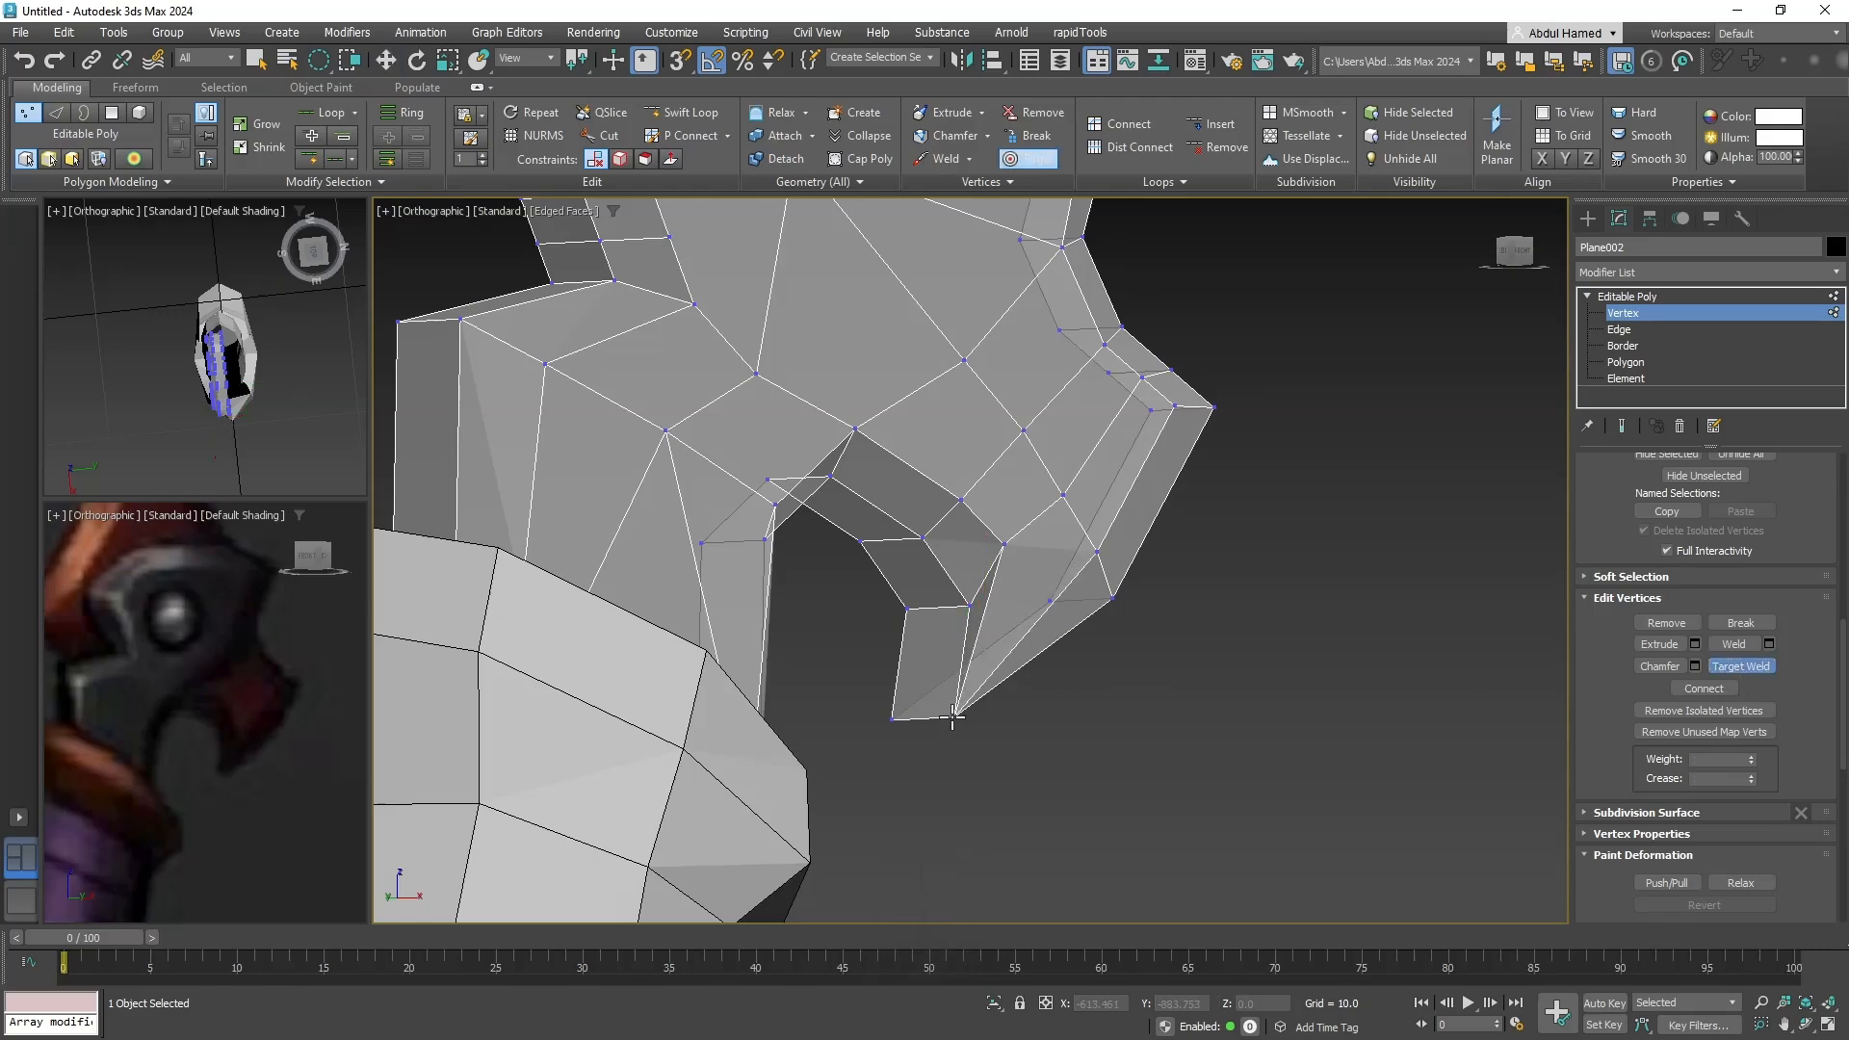
pyautogui.click(895, 718)
pyautogui.keyDown('alt'); pyautogui.moveTo(1038, 676); pyautogui.dragTo(1071, 676, button='middle'); pyautogui.keyUp('alt')
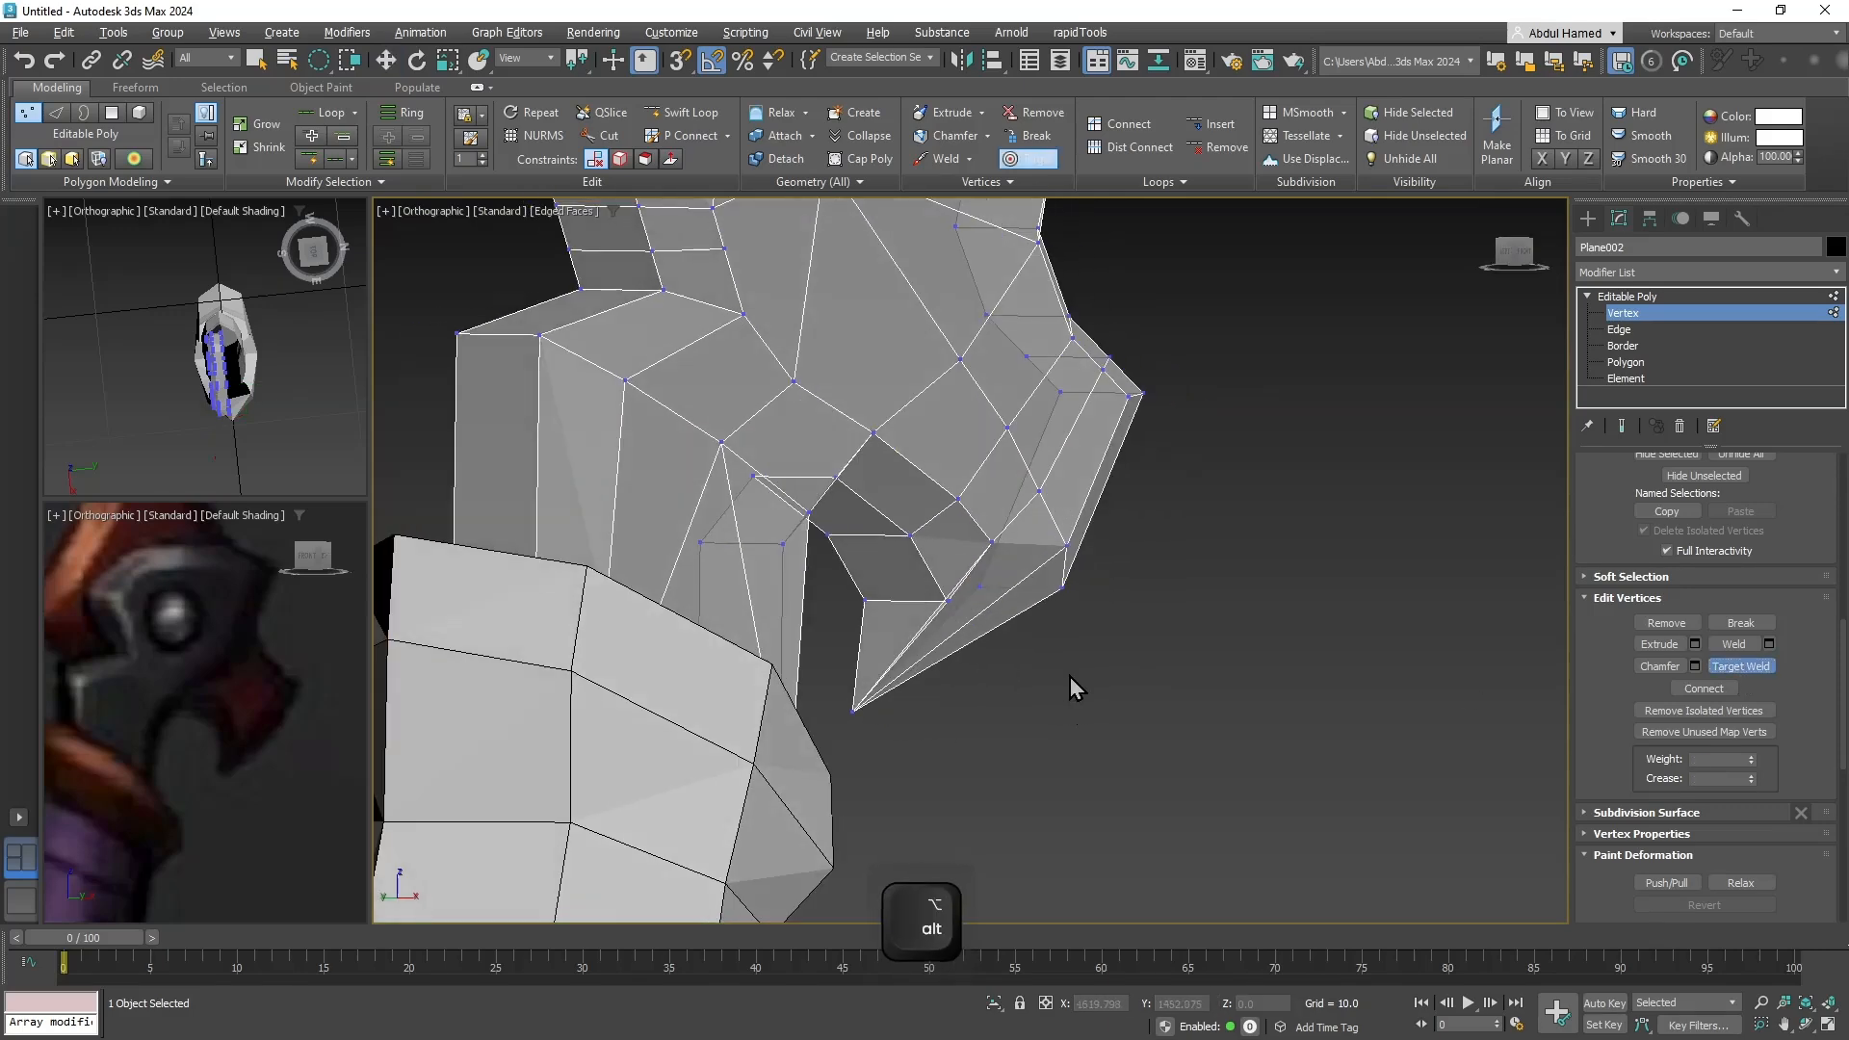
pyautogui.rightClick(937, 608)
pyautogui.press('q')
pyautogui.press('w')
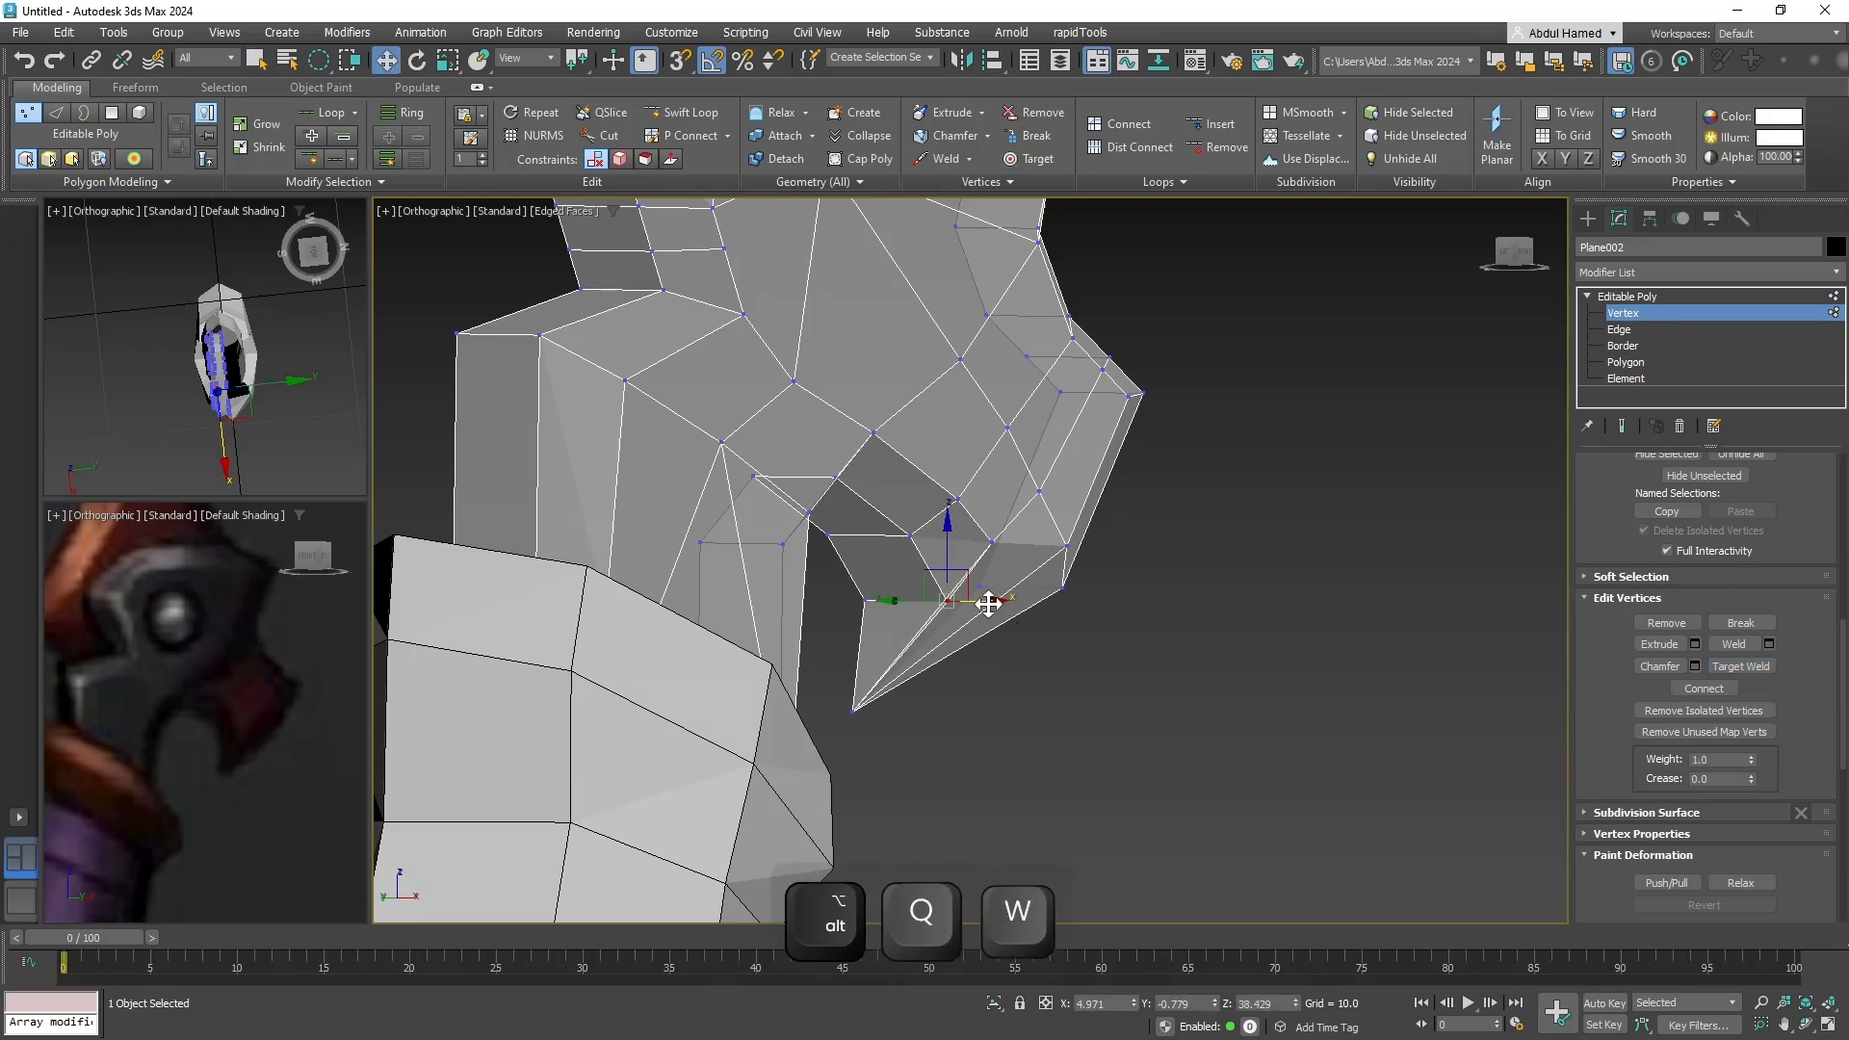
pyautogui.moveTo(943, 606); pyautogui.dragTo(939, 595)
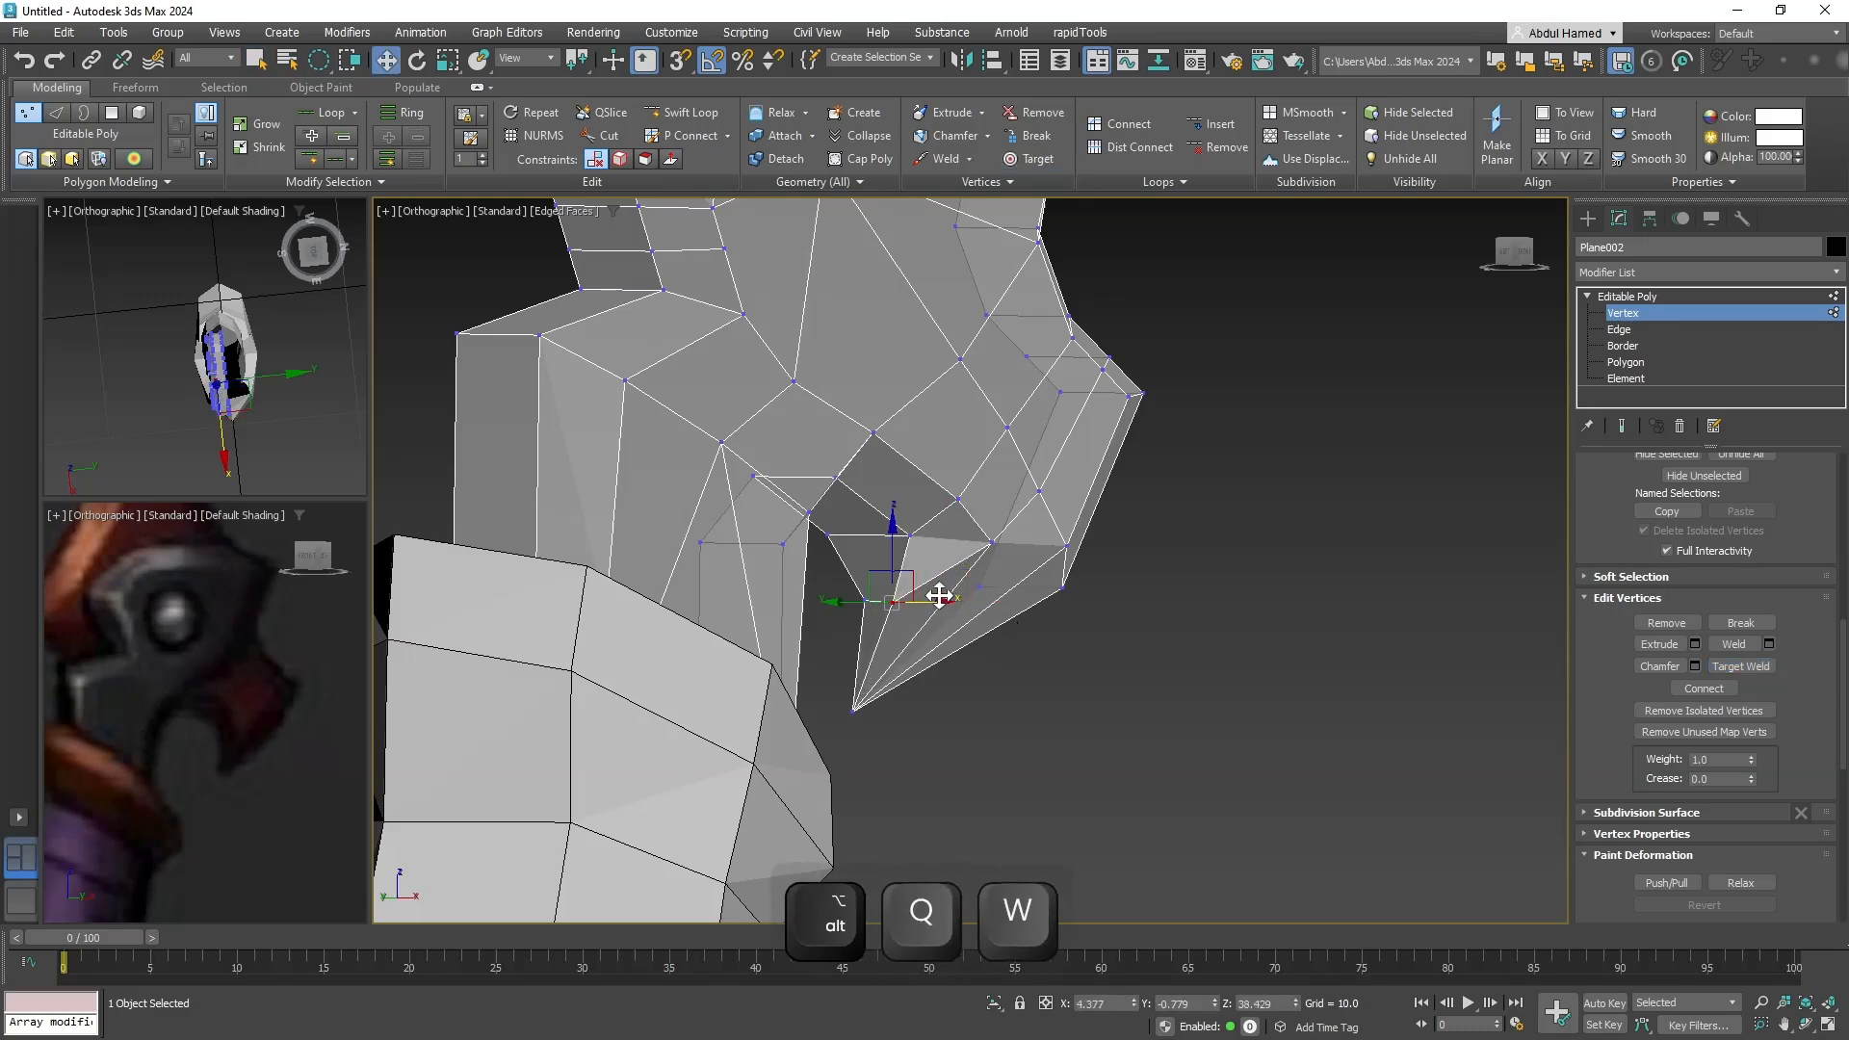
pyautogui.click(909, 536)
pyautogui.moveTo(866, 537); pyautogui.dragTo(852, 537)
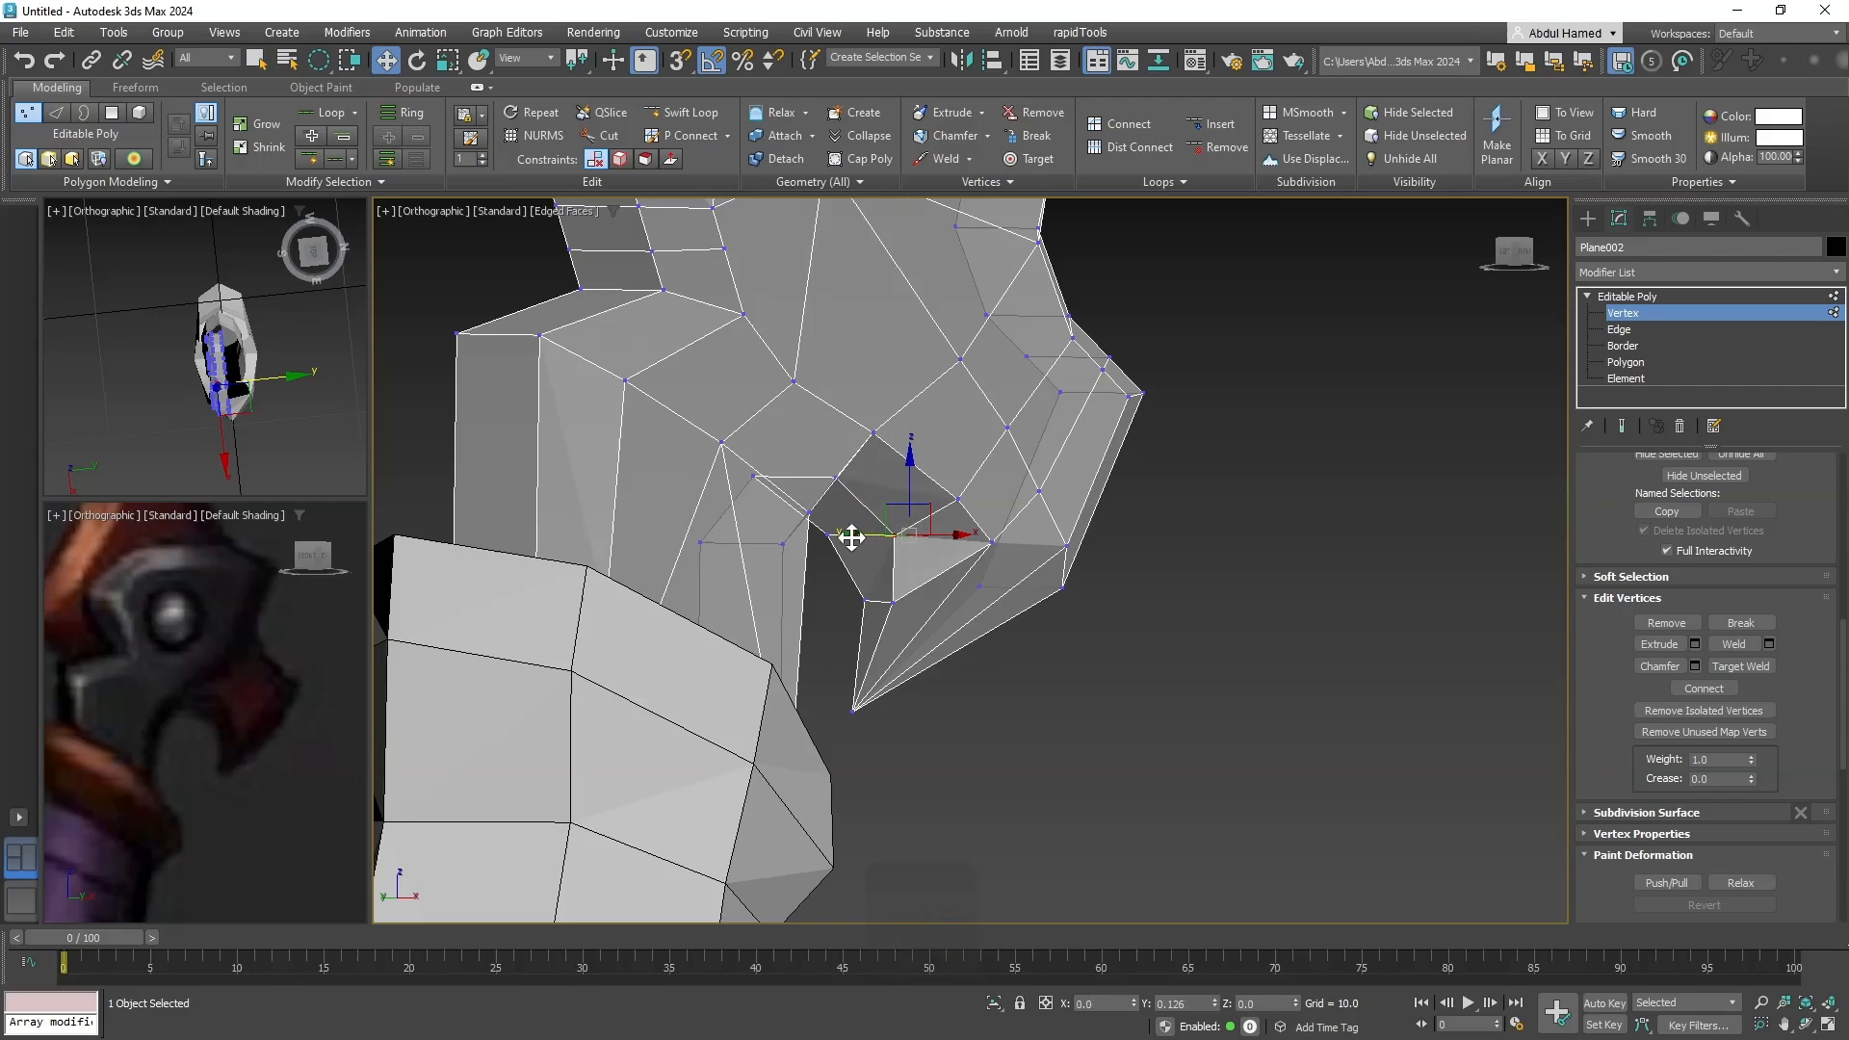
pyautogui.moveTo(924, 619)
pyautogui.keyDown('alt'); pyautogui.mouseDown(button='middle')
pyautogui.moveTo(939, 568)
pyautogui.moveTo(926, 610)
pyautogui.mouseUp(button='middle'); pyautogui.keyUp('alt')
pyautogui.hotkey('ctrl', 'z')
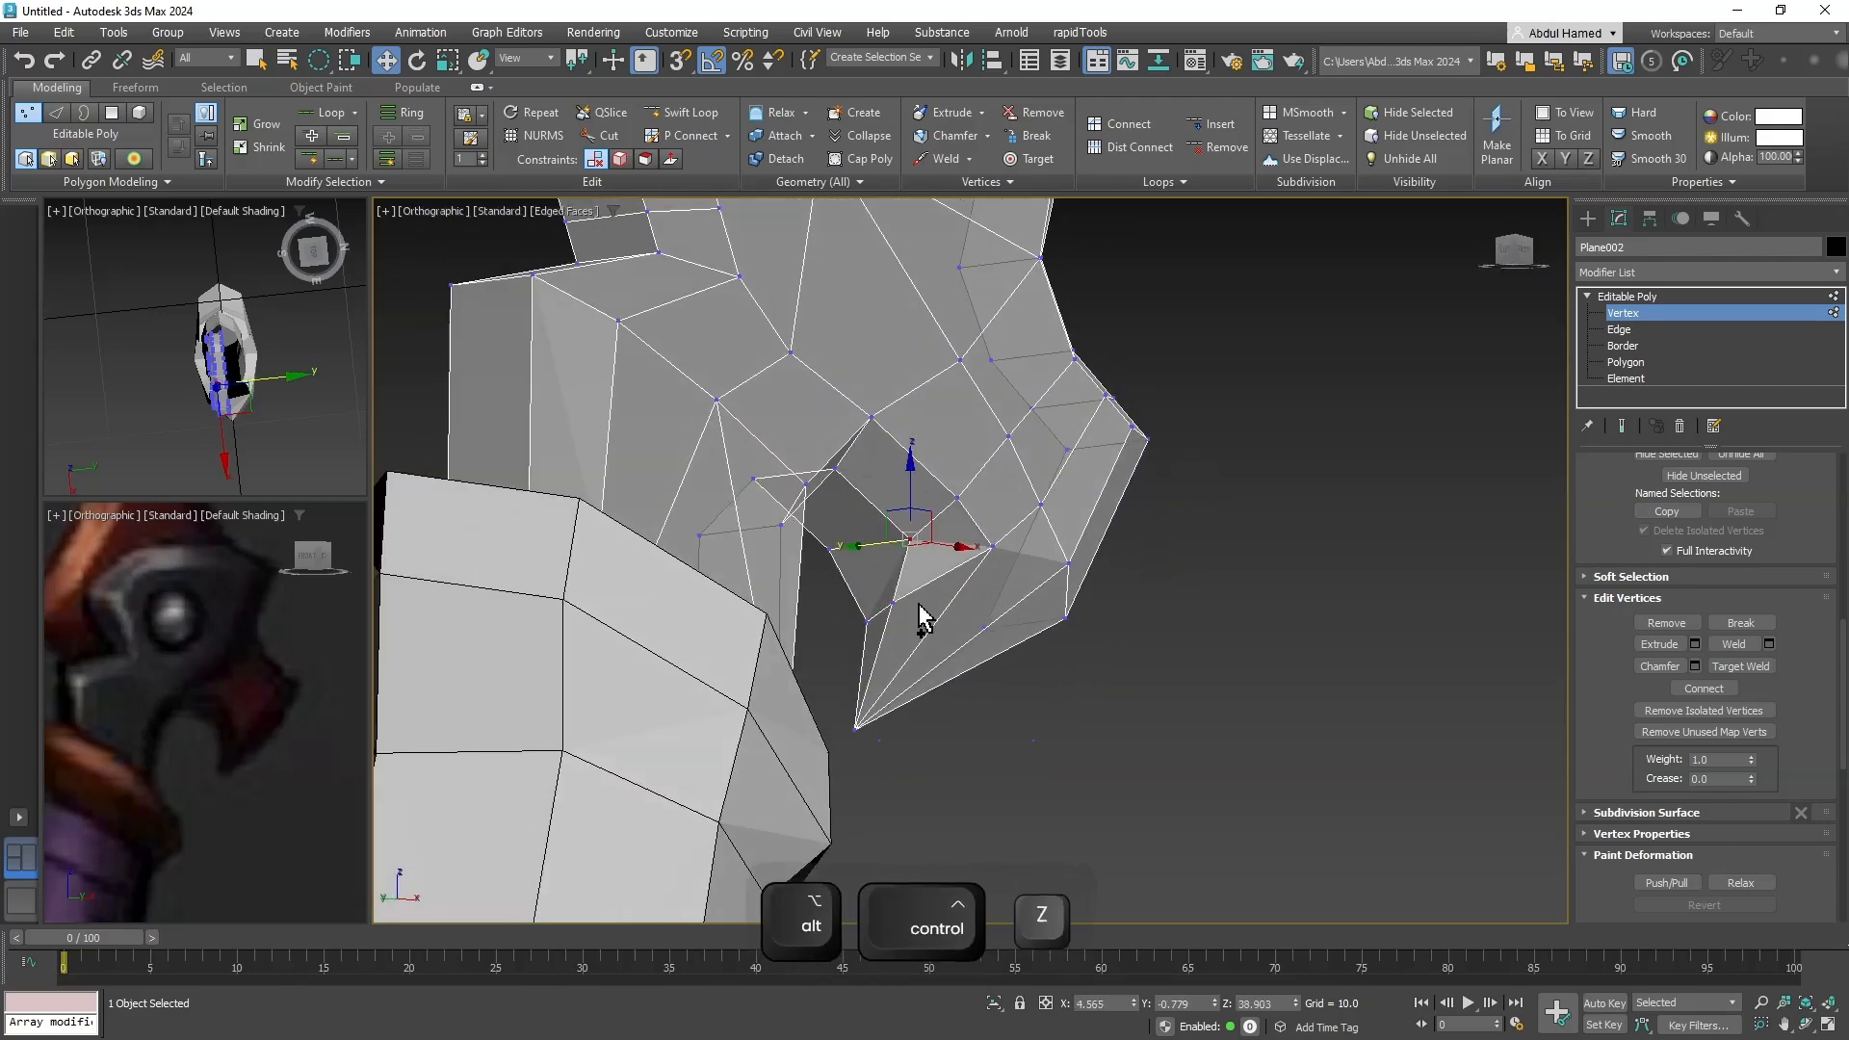
pyautogui.hotkey('alt', 'space')
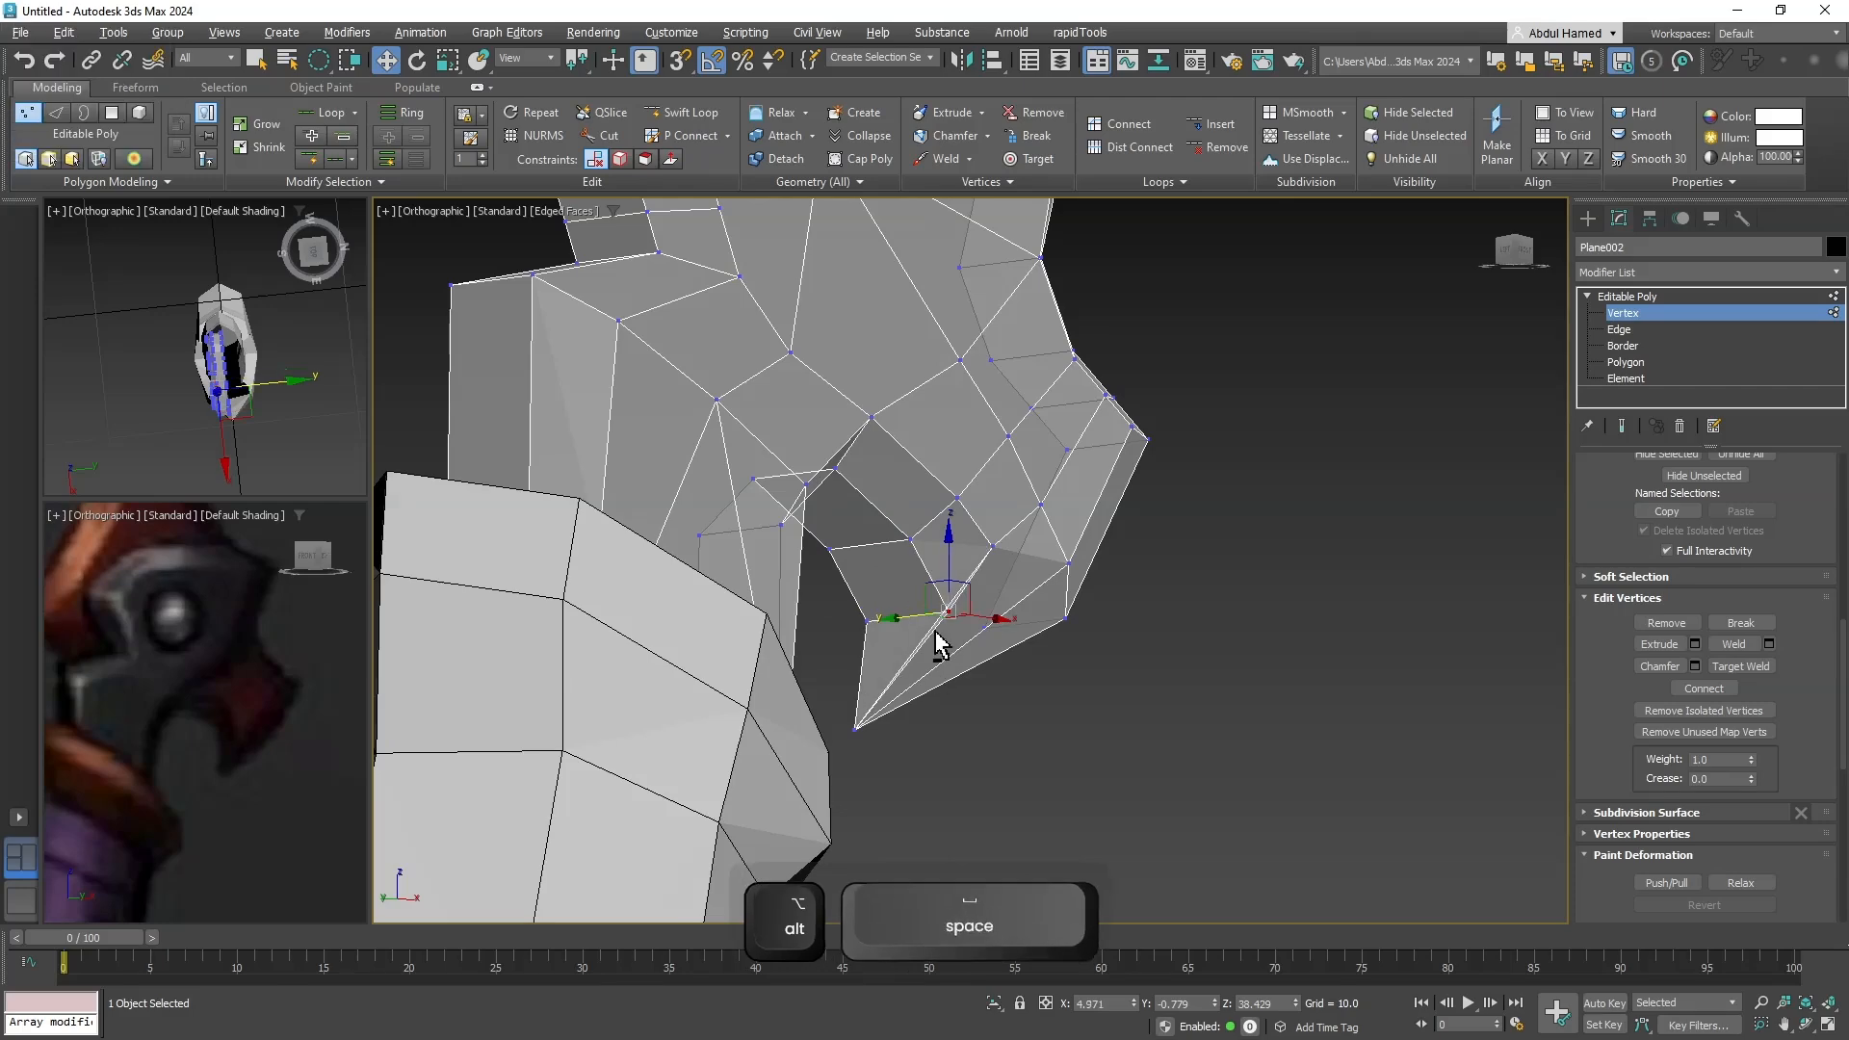
# Push the two bevel-edge vertices on the hook's inner curve backward along Y to taper the hook toward its tip.
pyautogui.keyDown('alt'); pyautogui.moveTo(932, 644); pyautogui.dragTo(939, 695, button='middle'); pyautogui.keyUp('alt')
pyautogui.moveTo(898, 600); pyautogui.dragTo(852, 578)
pyautogui.keyDown('alt'); pyautogui.moveTo(883, 578); pyautogui.dragTo(893, 524, button='middle'); pyautogui.keyUp('alt')
pyautogui.click(894, 518)
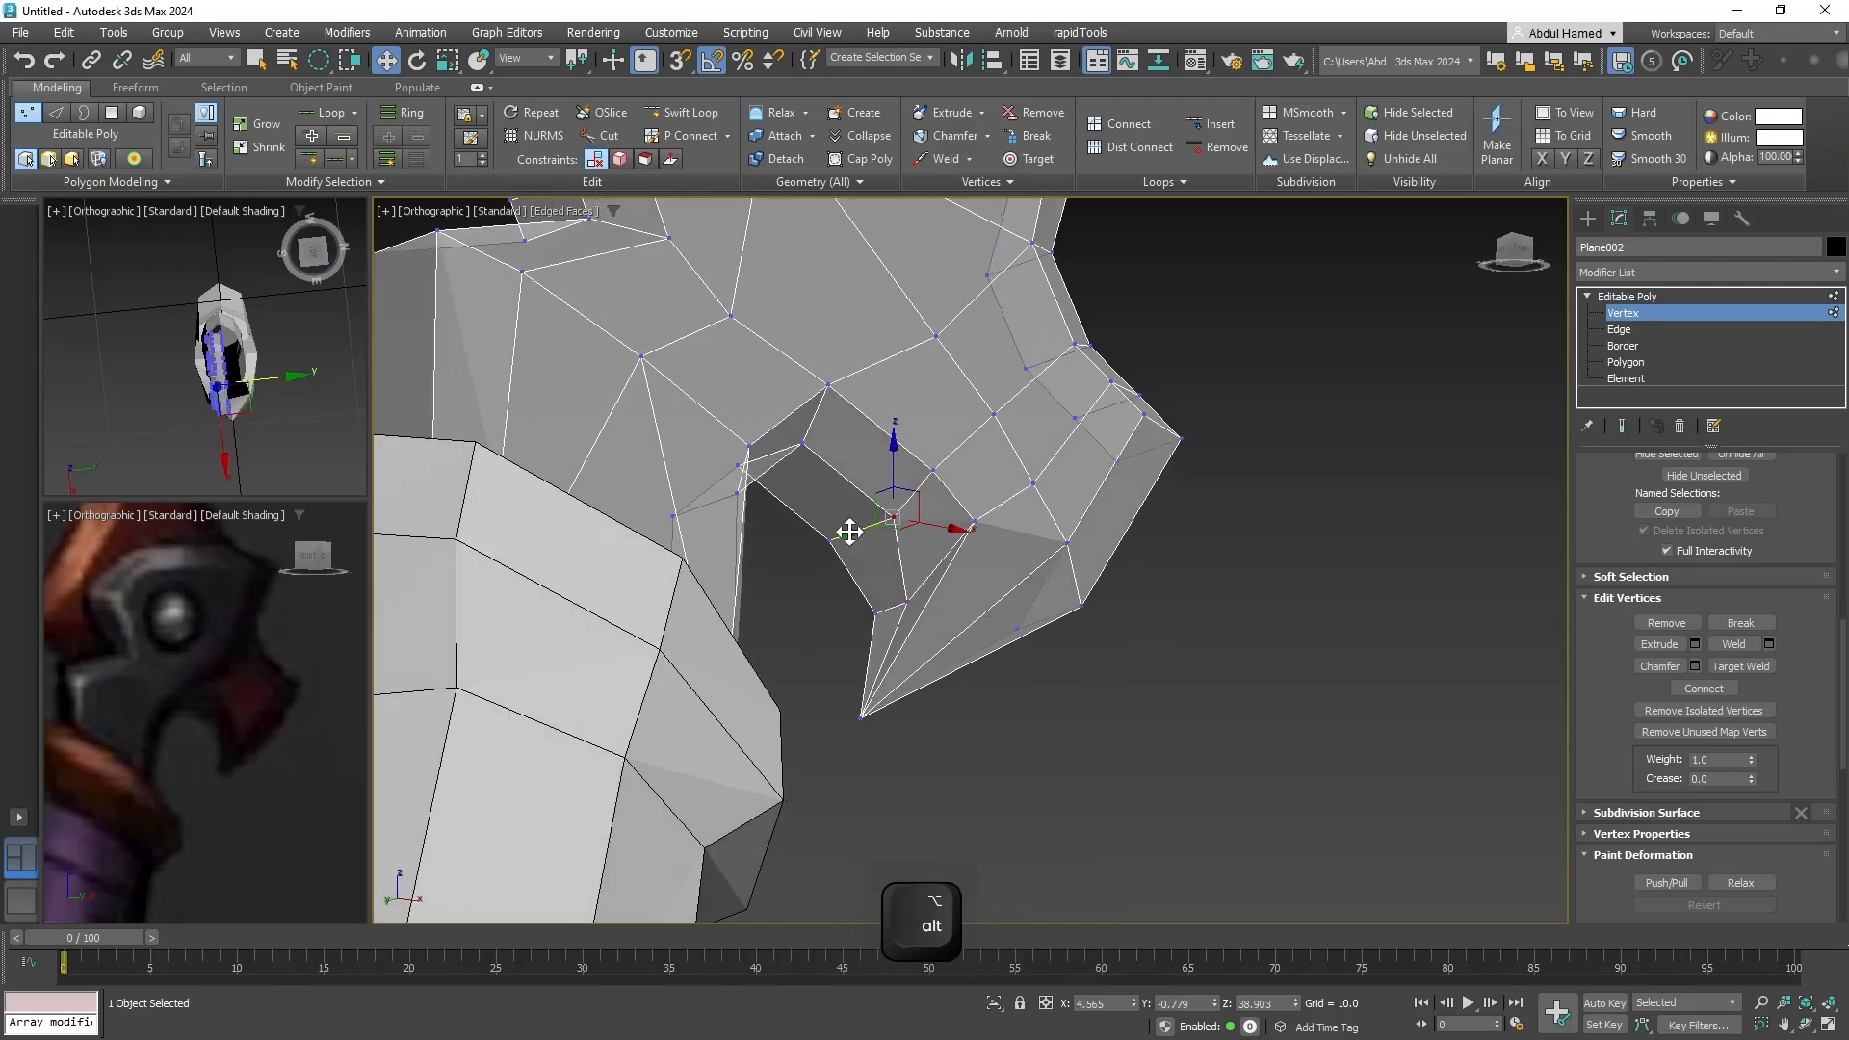
pyautogui.moveTo(849, 531); pyautogui.dragTo(831, 535)
# Push the front-face vertex of the new loop on the hook's inner curve backward along Y.
pyautogui.keyDown('alt'); pyautogui.moveTo(909, 570); pyautogui.dragTo(973, 577, button='middle'); pyautogui.keyUp('alt')
pyautogui.click(980, 532)
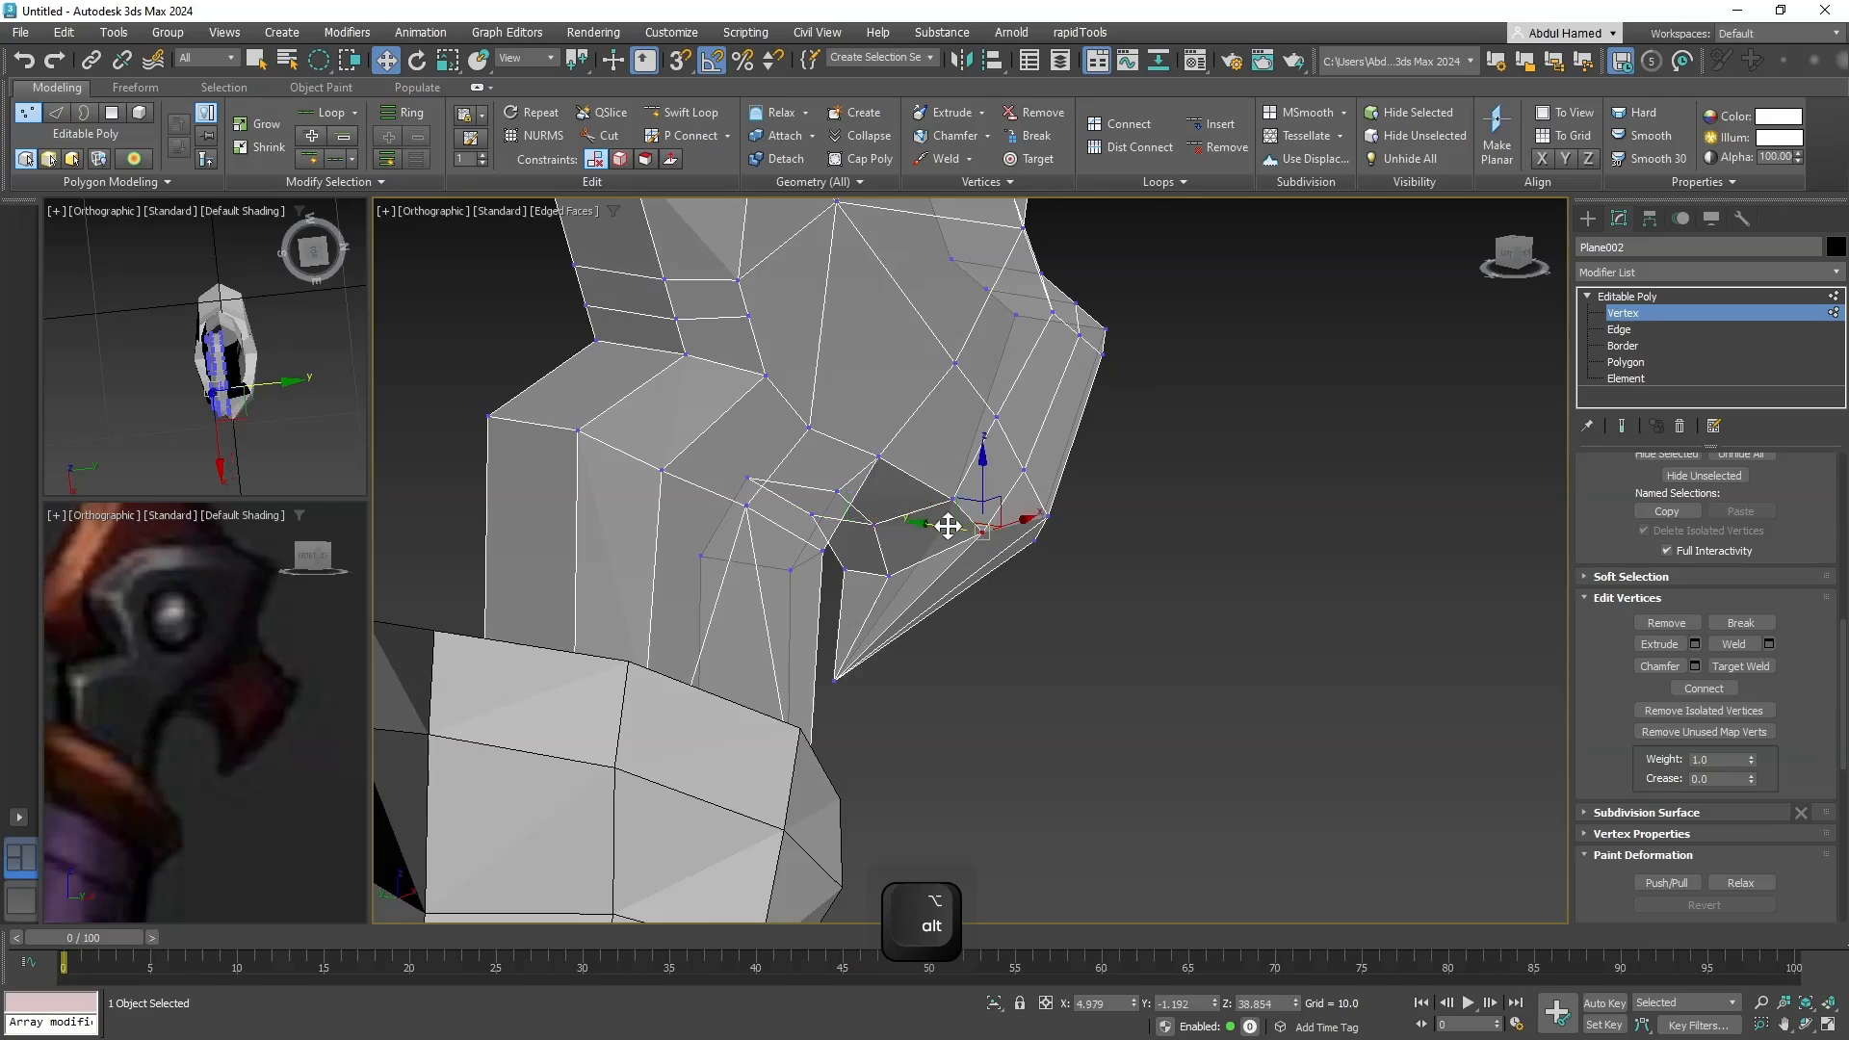
pyautogui.moveTo(978, 512)
pyautogui.keyDown('alt'); pyautogui.mouseDown(button='middle')
pyautogui.moveTo(991, 479)
pyautogui.moveTo(973, 491)
pyautogui.mouseUp(button='middle'); pyautogui.keyUp('alt')
pyautogui.moveTo(949, 501); pyautogui.dragTo(895, 555)
pyautogui.click(942, 565)
pyautogui.keyDown('alt'); pyautogui.moveTo(894, 554); pyautogui.dragTo(759, 569, button='middle'); pyautogui.keyUp('alt')
# Push the loop's two vertices on the hook's outer side backward along Y by about 0.27.
pyautogui.click(1012, 581)
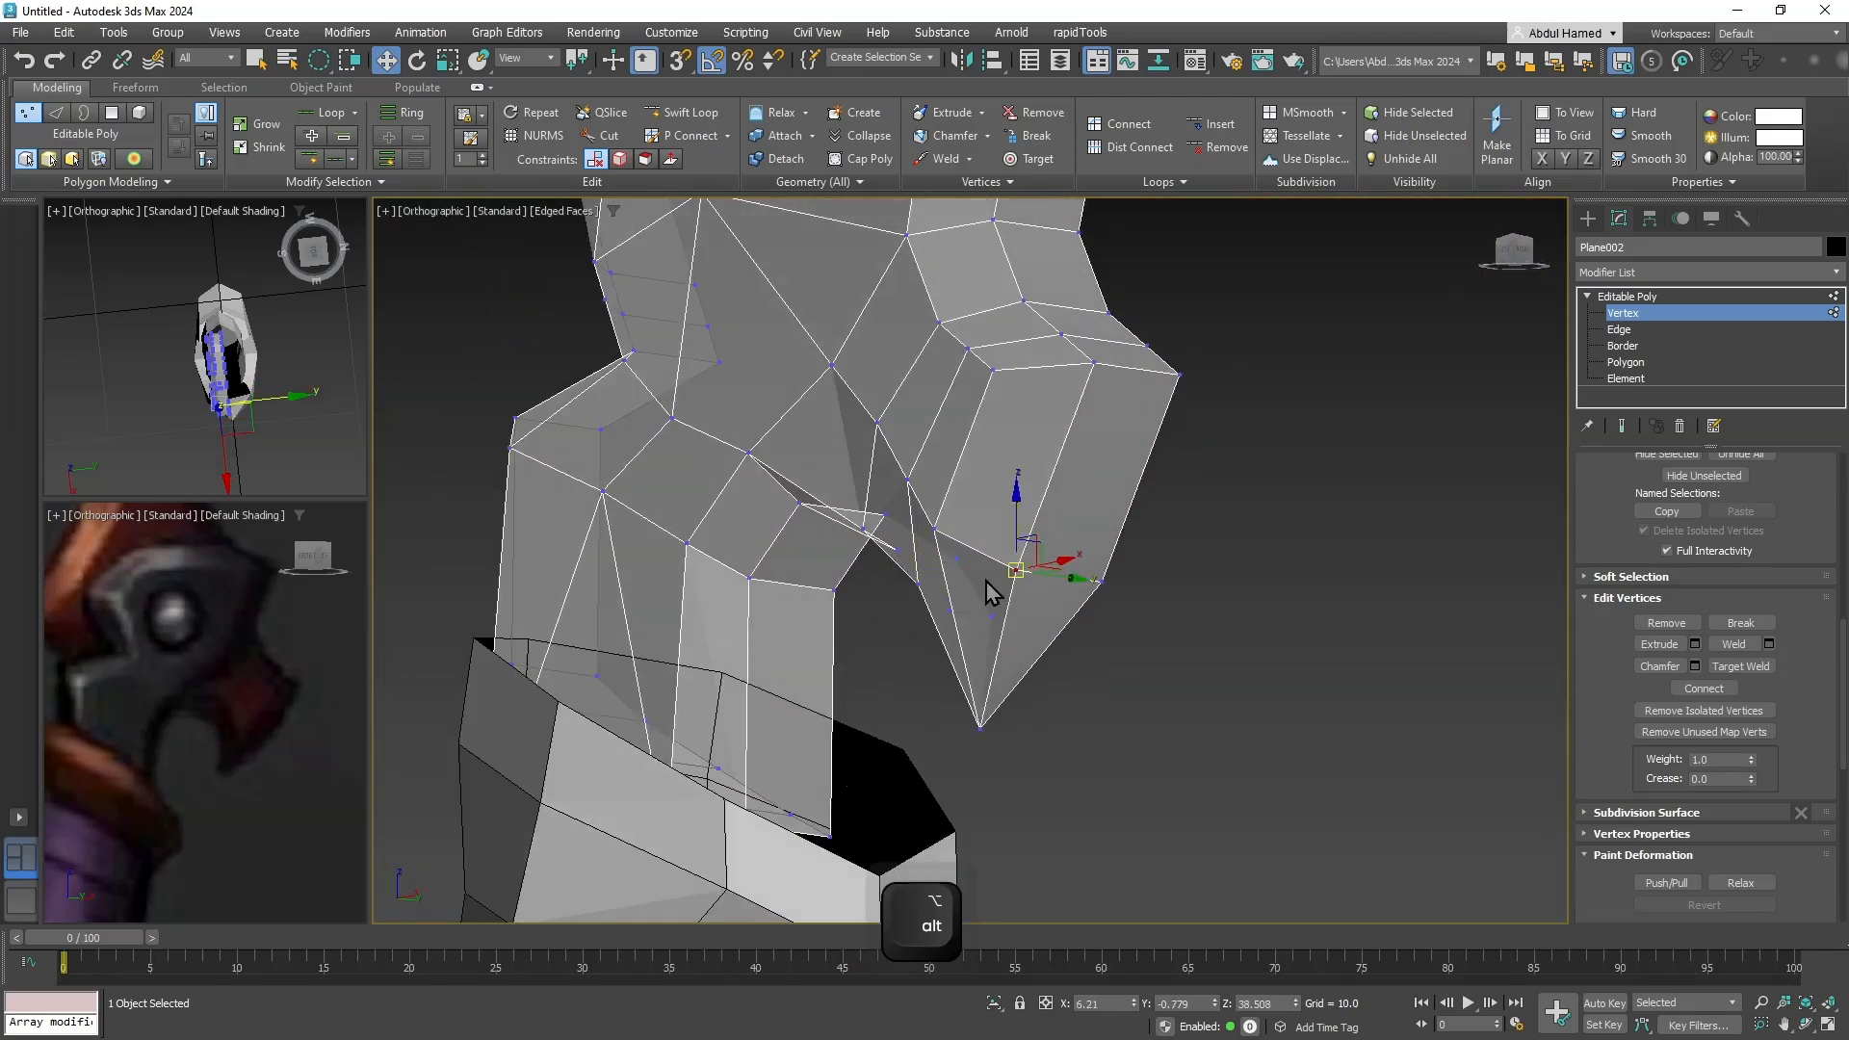
pyautogui.keyDown('ctrl'); pyautogui.click(935, 528); pyautogui.keyUp('ctrl')
pyautogui.moveTo(1031, 559)
pyautogui.keyDown('alt'); pyautogui.mouseDown(button='middle')
pyautogui.moveTo(1010, 580)
pyautogui.moveTo(1033, 571)
pyautogui.mouseUp(button='middle'); pyautogui.keyUp('alt')
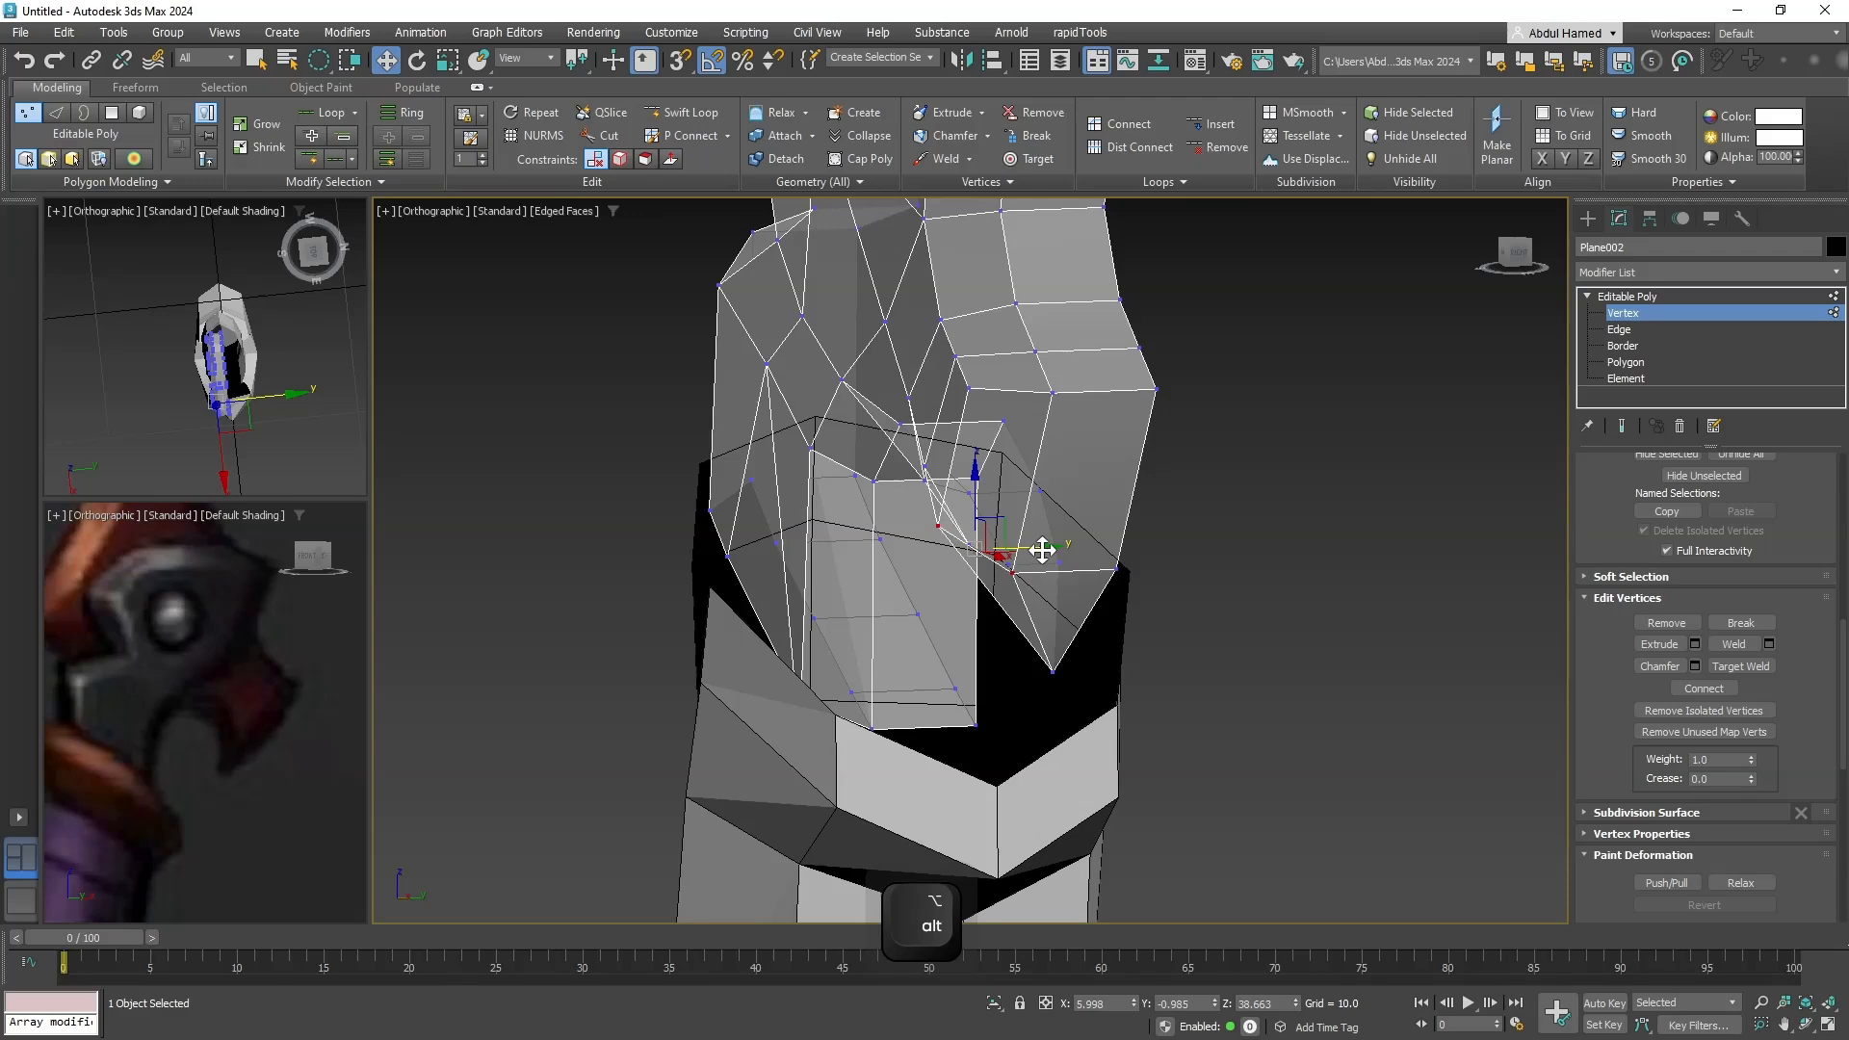
pyautogui.moveTo(1041, 550); pyautogui.dragTo(1075, 554)
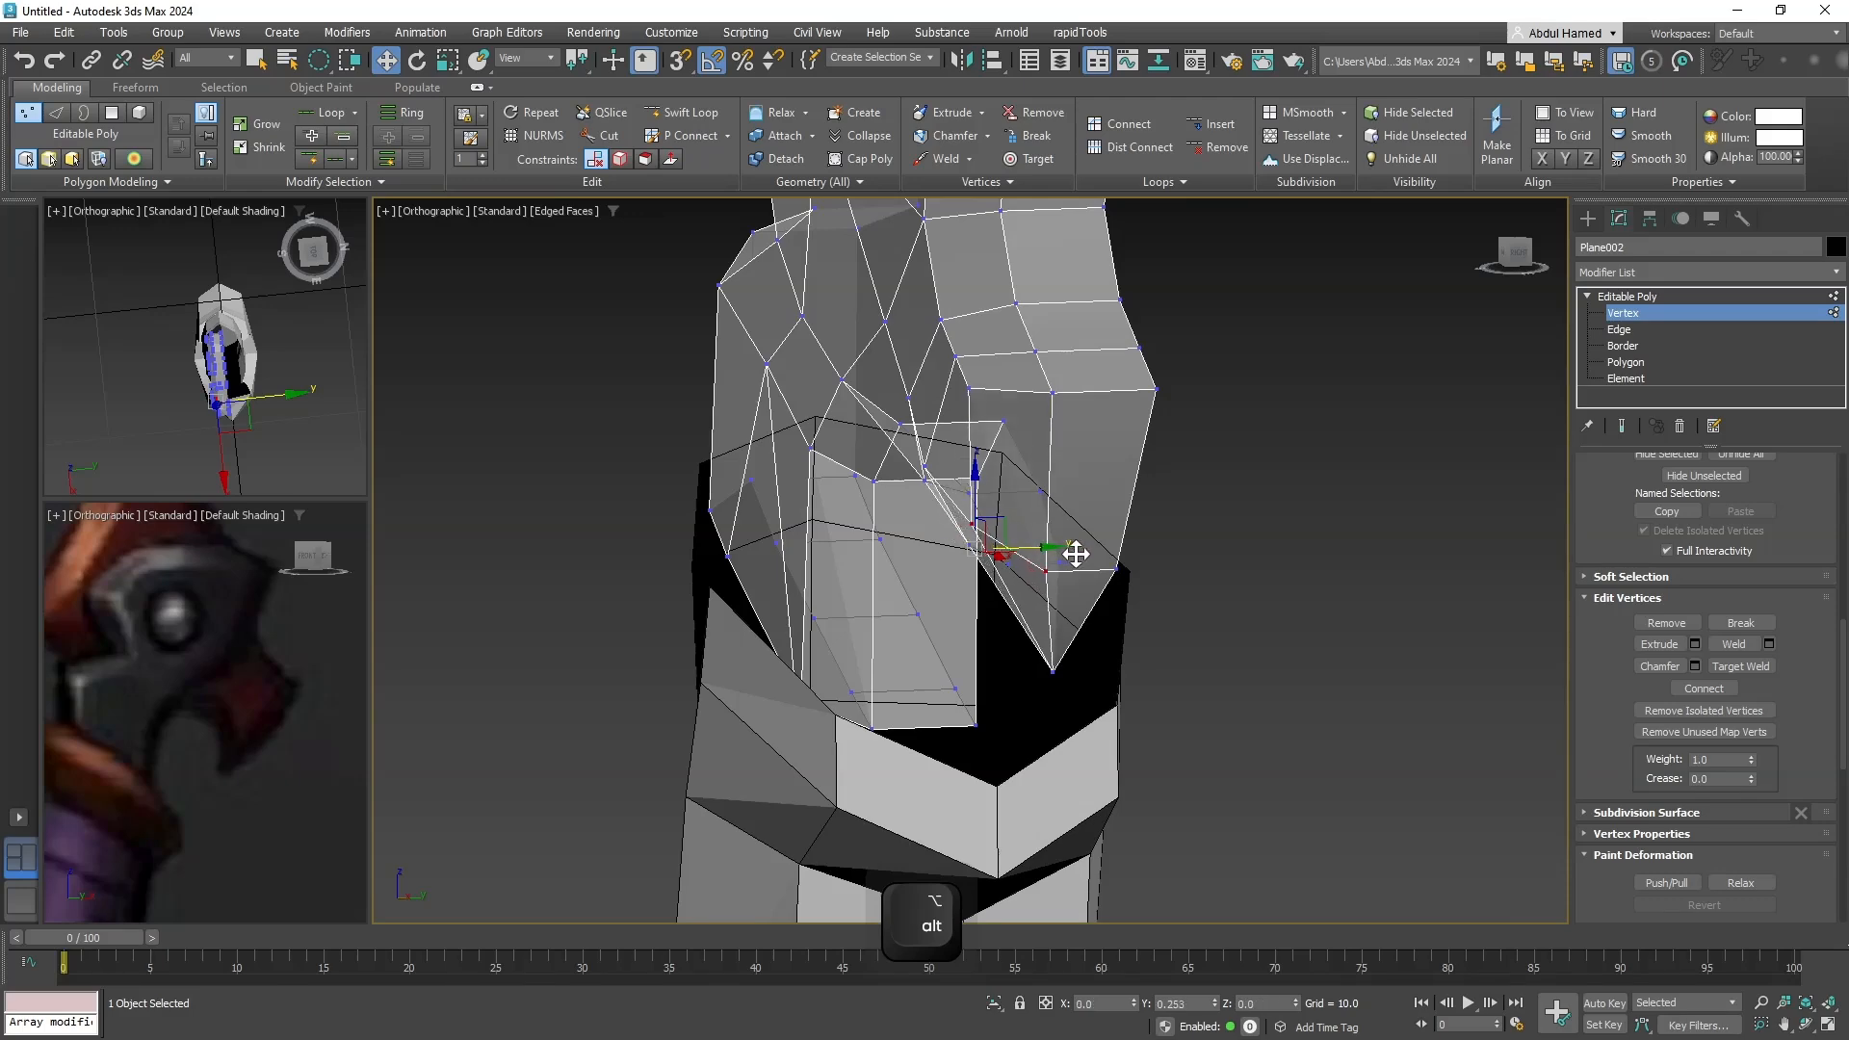
pyautogui.keyDown('alt'); pyautogui.moveTo(982, 474); pyautogui.dragTo(1067, 516, button='middle'); pyautogui.keyUp('alt')
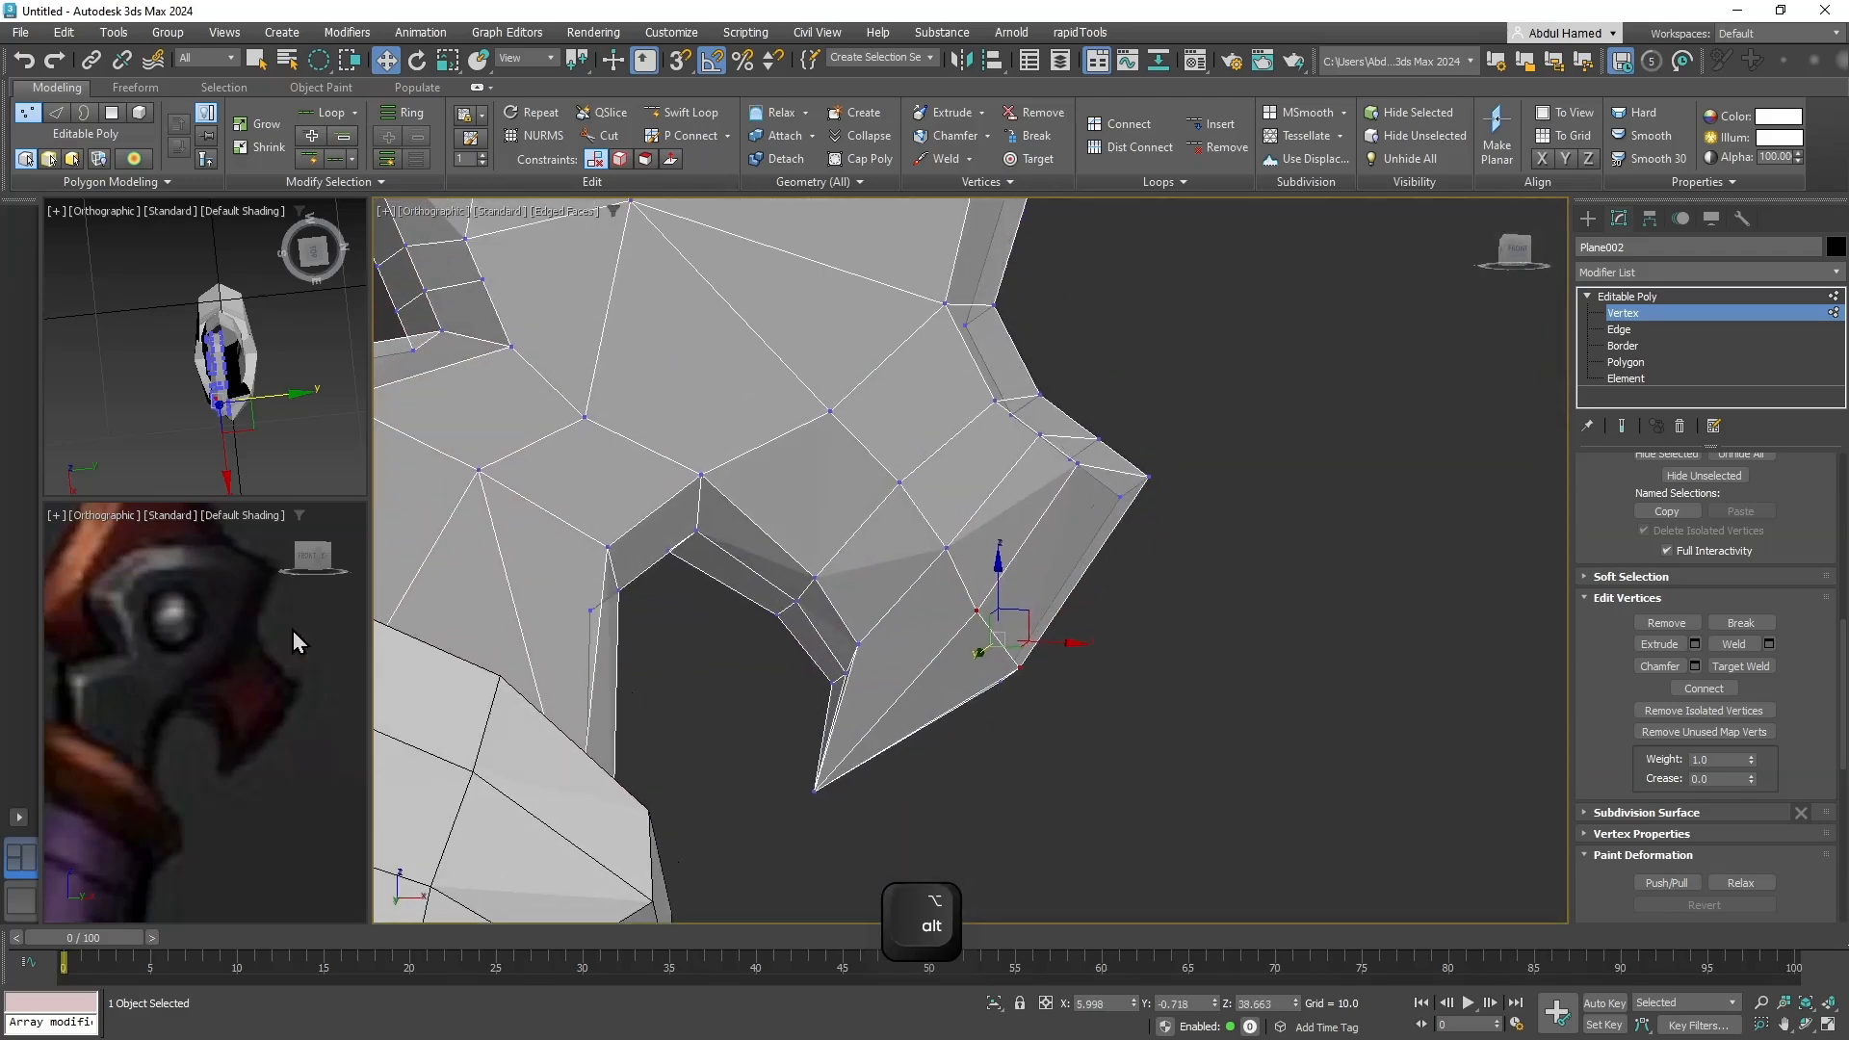
pyautogui.keyDown('alt'); pyautogui.moveTo(975, 585); pyautogui.dragTo(1052, 550, button='middle'); pyautogui.keyUp('alt')
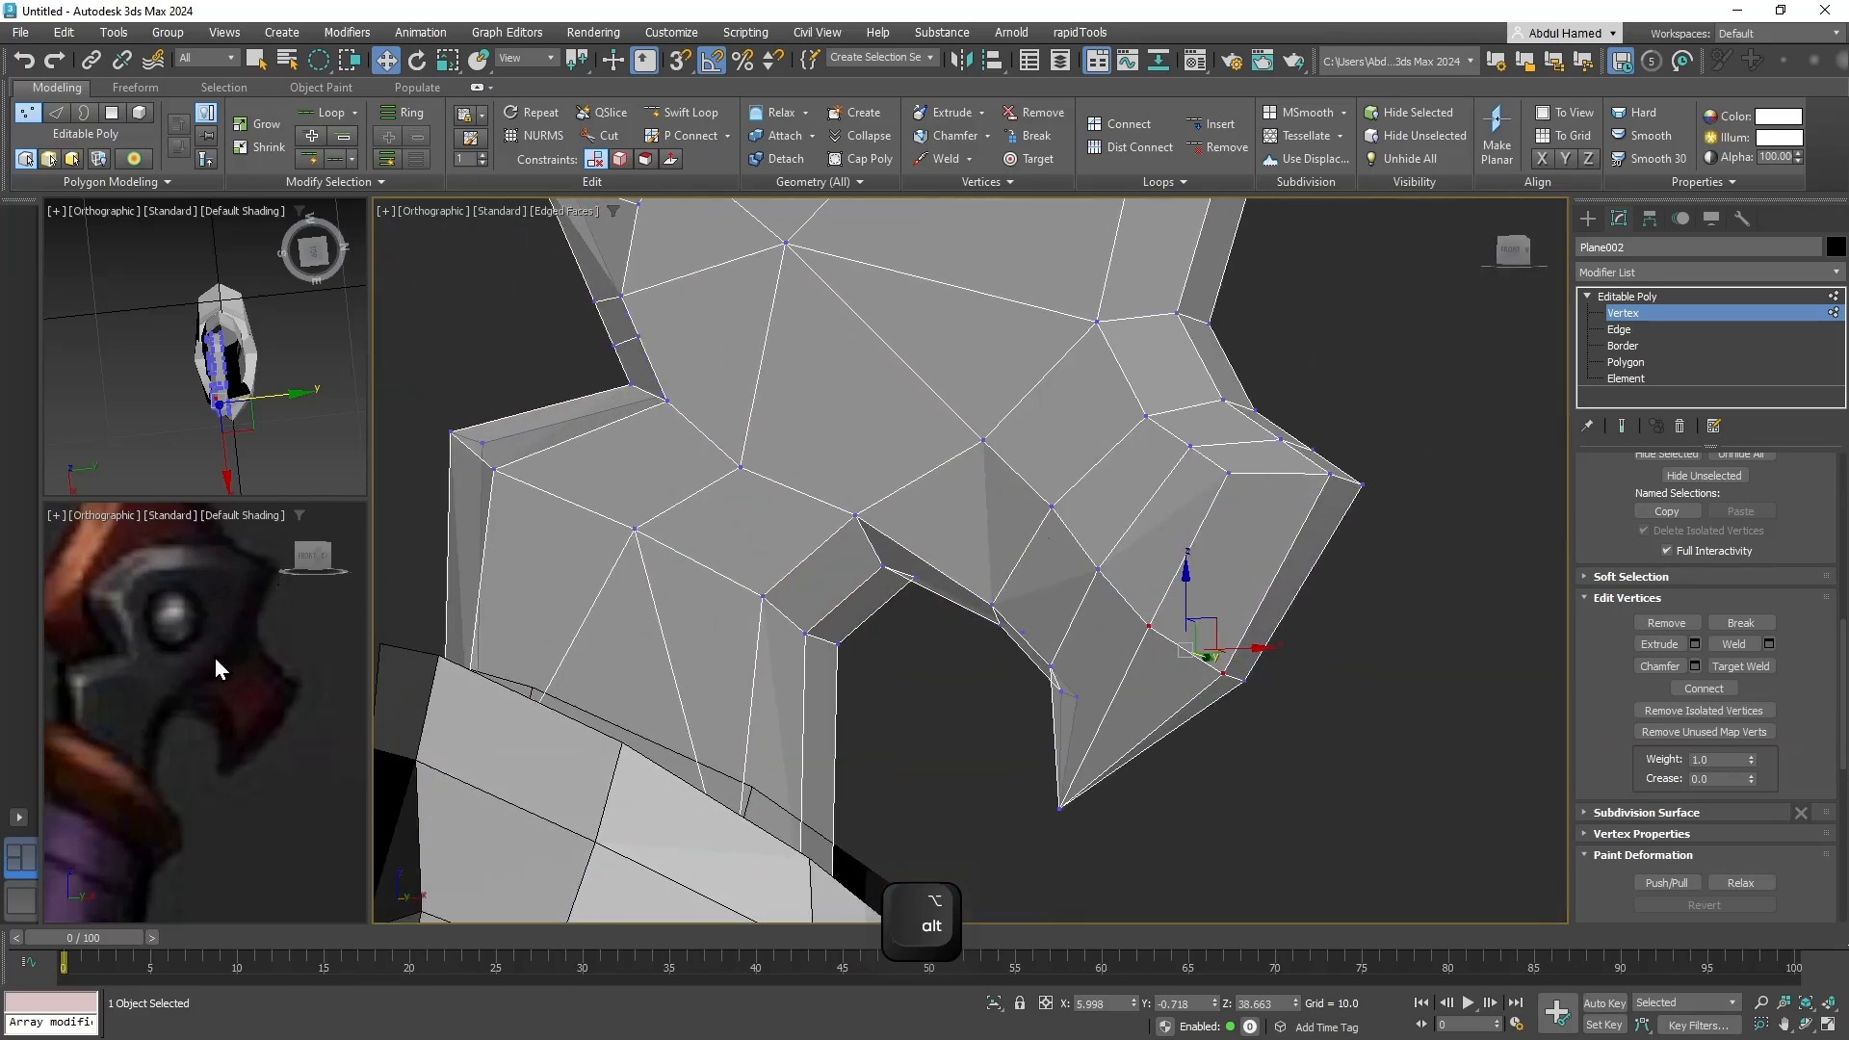
# Move the three front-face vertices running from the right notch to the inner curve's peak by about X 0.04, Z -0.13.
pyautogui.scroll(-4, 879, 577)
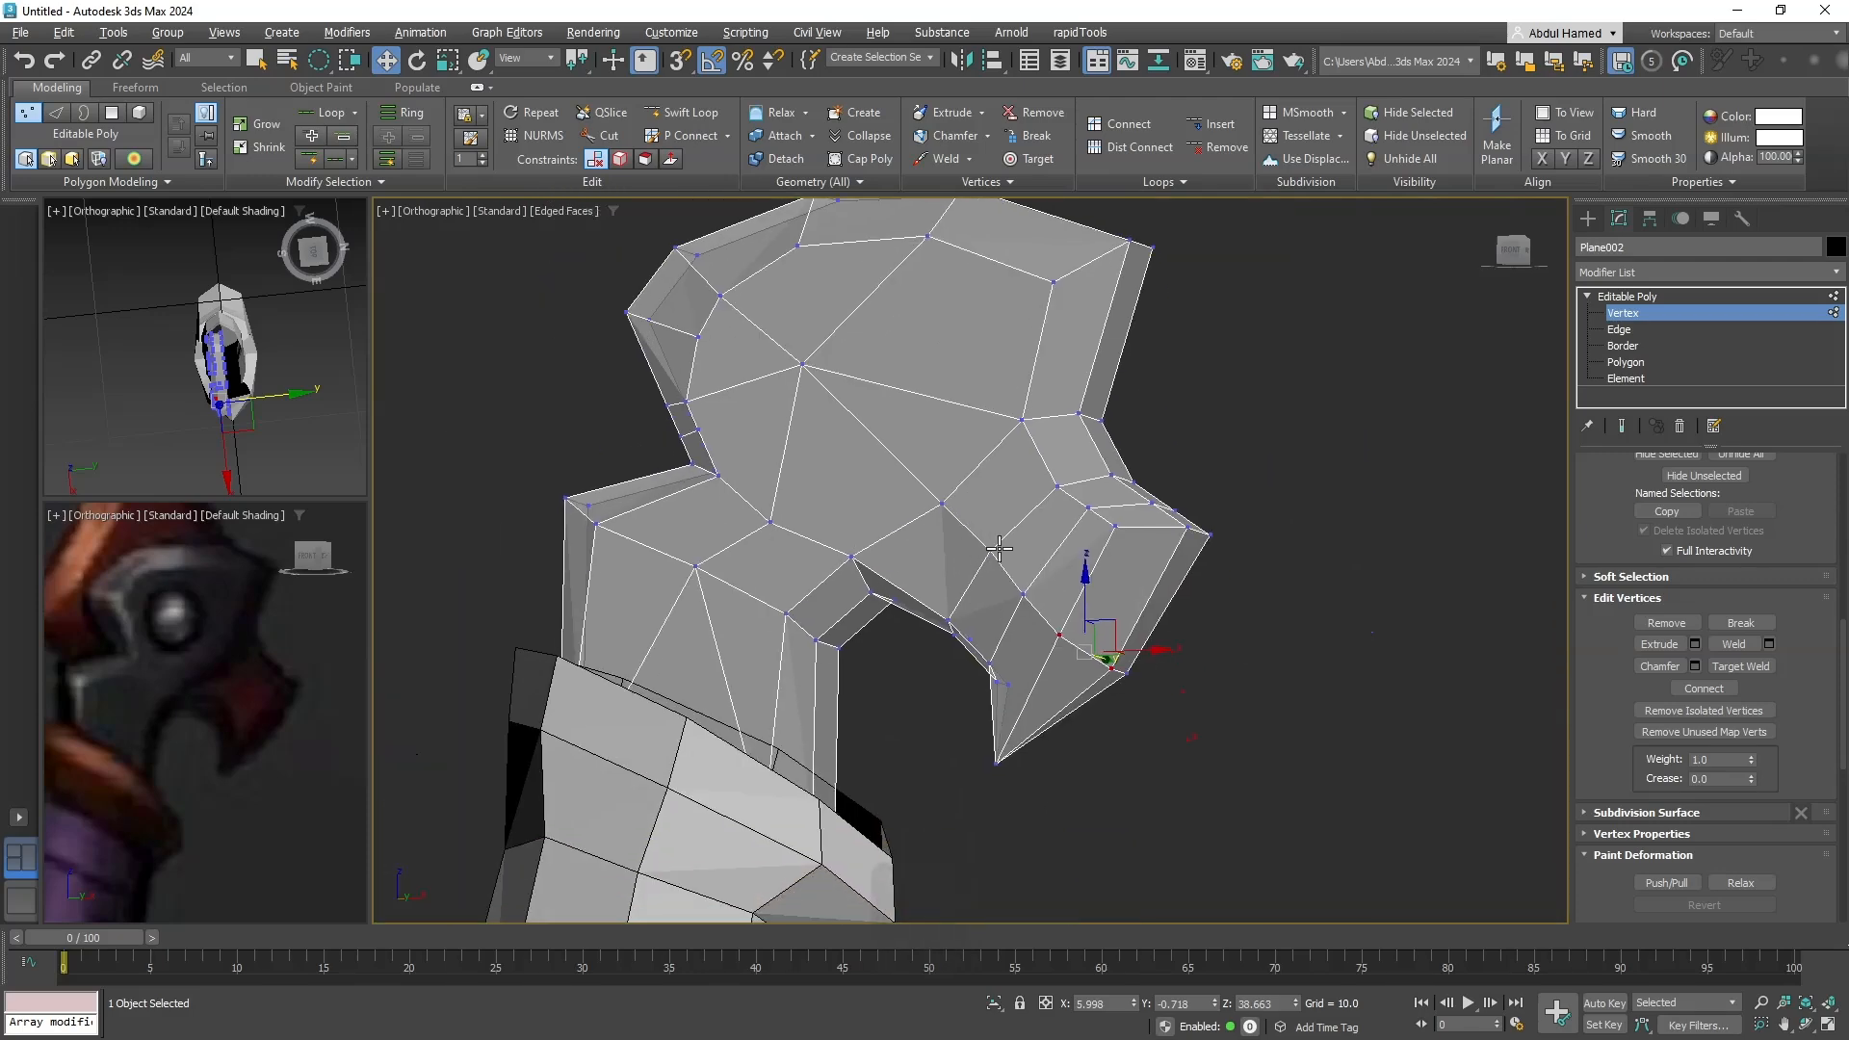
pyautogui.keyDown('alt'); pyautogui.moveTo(998, 549); pyautogui.dragTo(1029, 555, button='middle'); pyautogui.keyUp('alt')
pyautogui.click(1037, 420)
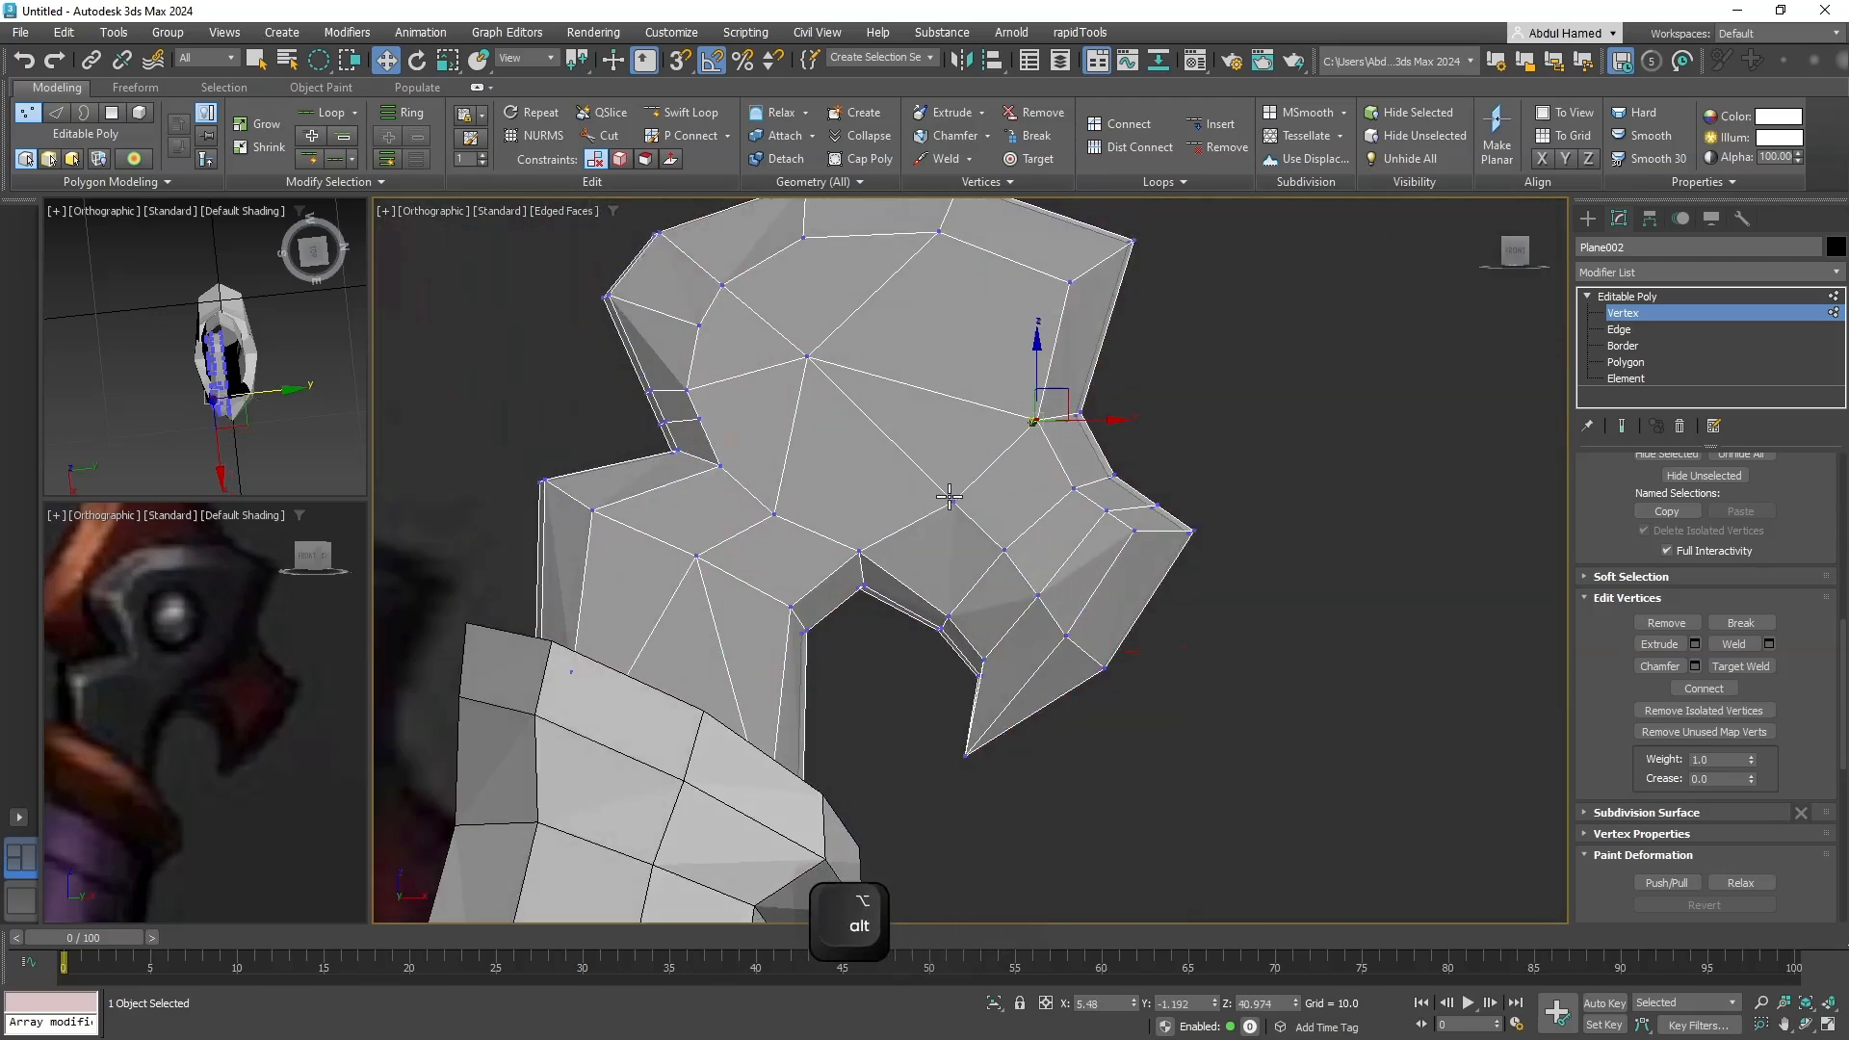
pyautogui.keyDown('ctrl'); pyautogui.click(953, 500); pyautogui.keyUp('ctrl')
pyautogui.keyDown('ctrl'); pyautogui.click(858, 551); pyautogui.keyUp('ctrl')
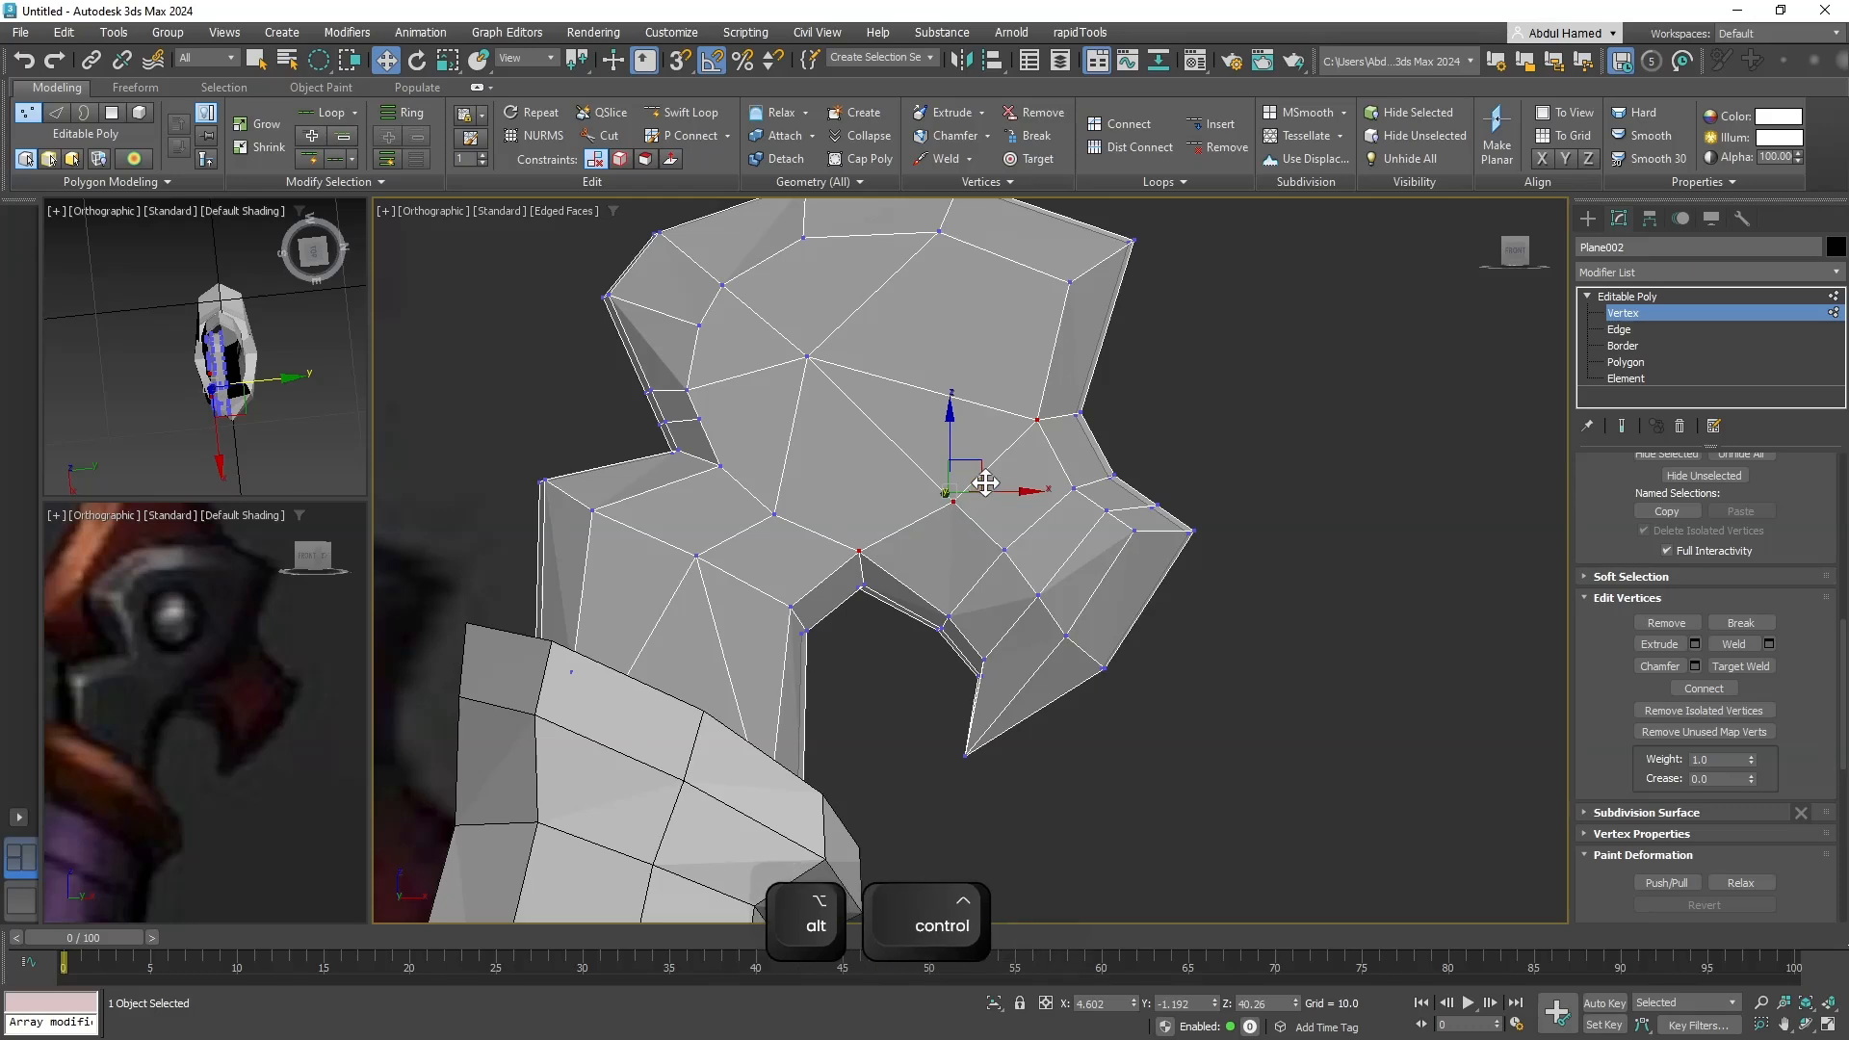
pyautogui.press('w')
pyautogui.click(1022, 467)
pyautogui.click(1030, 421)
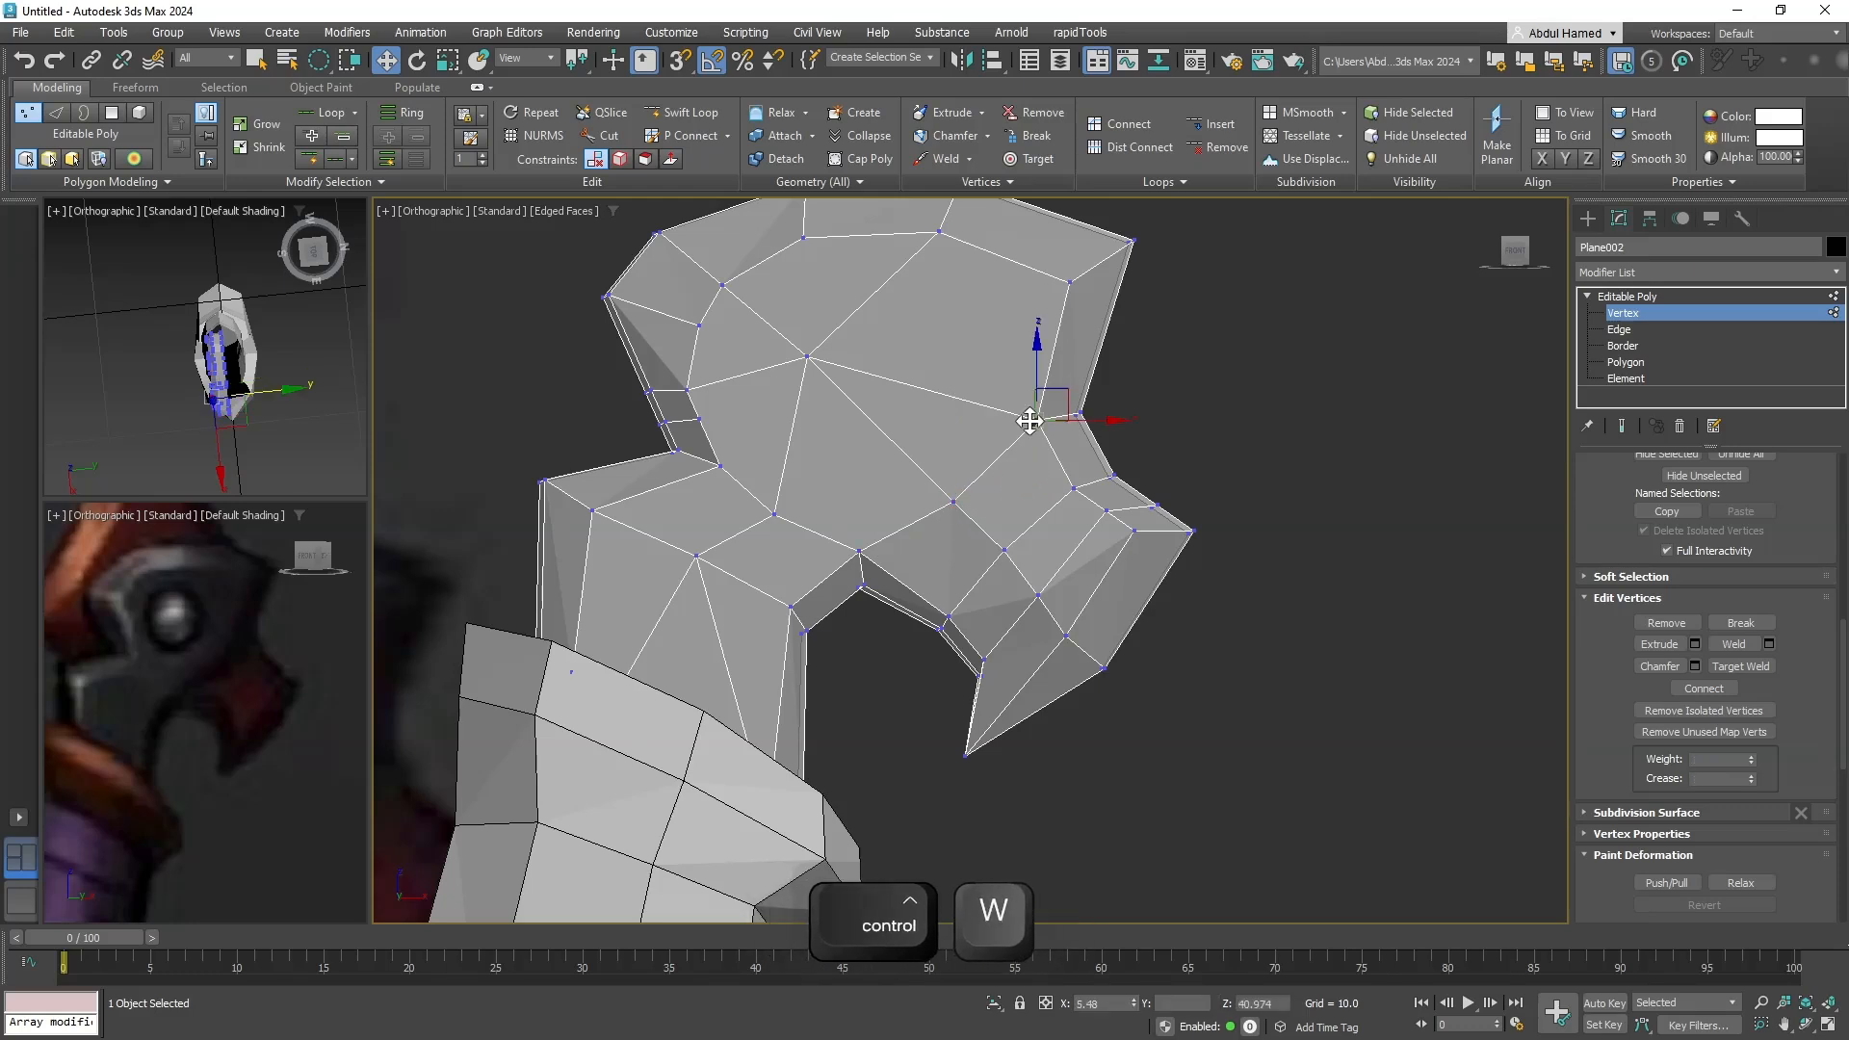
pyautogui.keyDown('ctrl'); pyautogui.click(952, 501); pyautogui.keyUp('ctrl')
pyautogui.keyDown('ctrl'); pyautogui.click(858, 551); pyautogui.keyUp('ctrl')
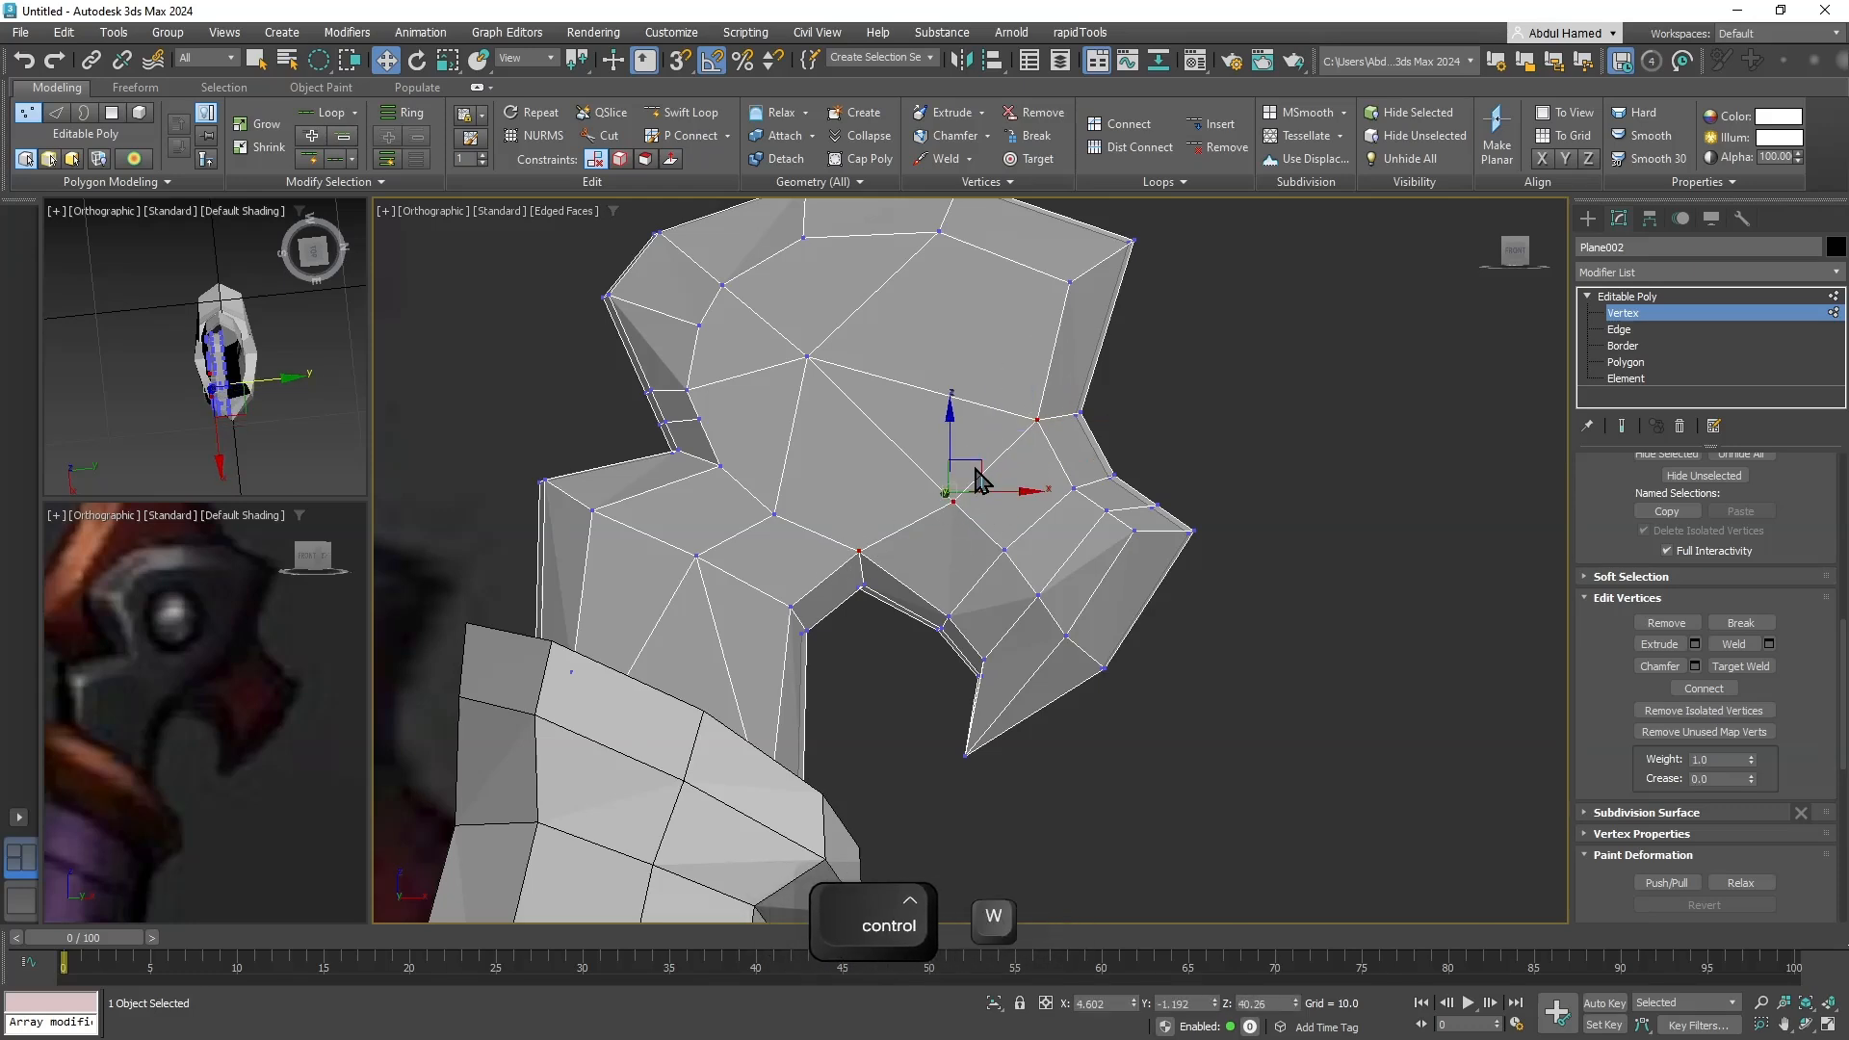
pyautogui.press('w')
pyautogui.moveTo(975, 462); pyautogui.dragTo(980, 475)
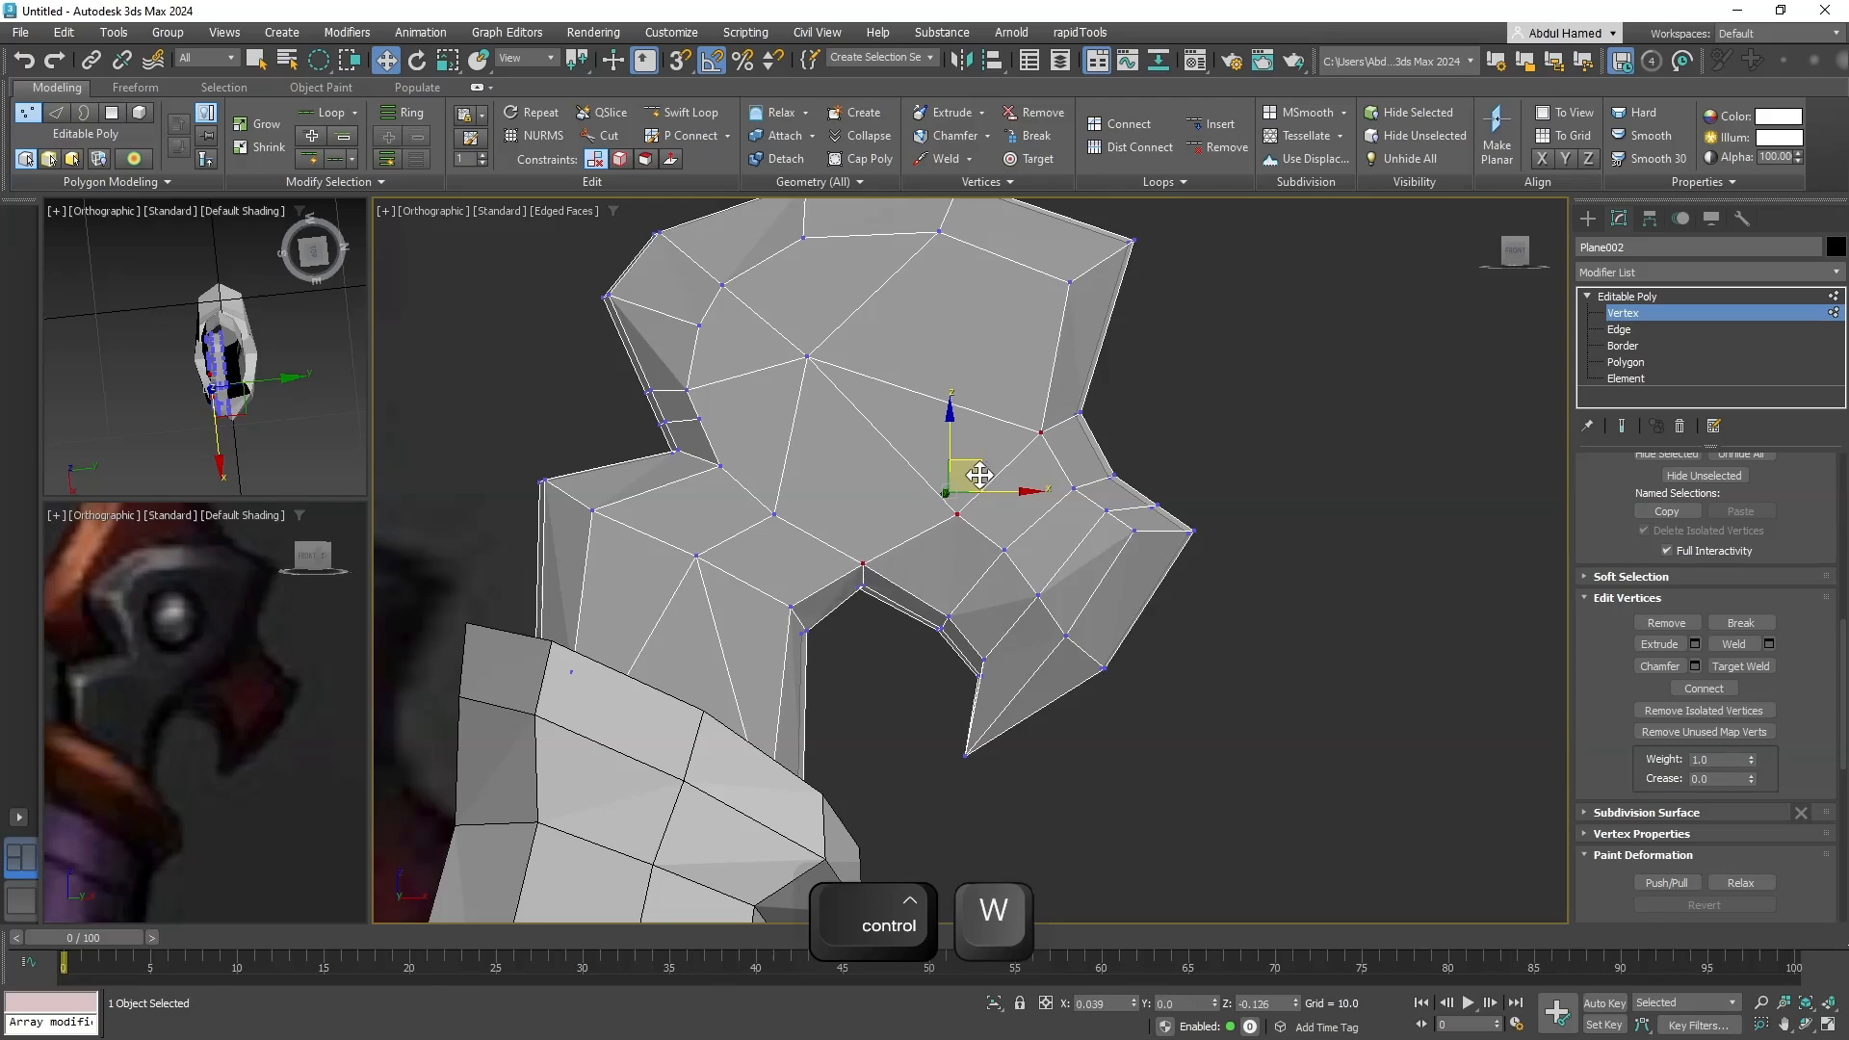
# Delete the strip of front and bevel polygons joining the hook to the bracket body, from the right notch to the inner curve.
pyautogui.scroll(-3, 1102, 483)
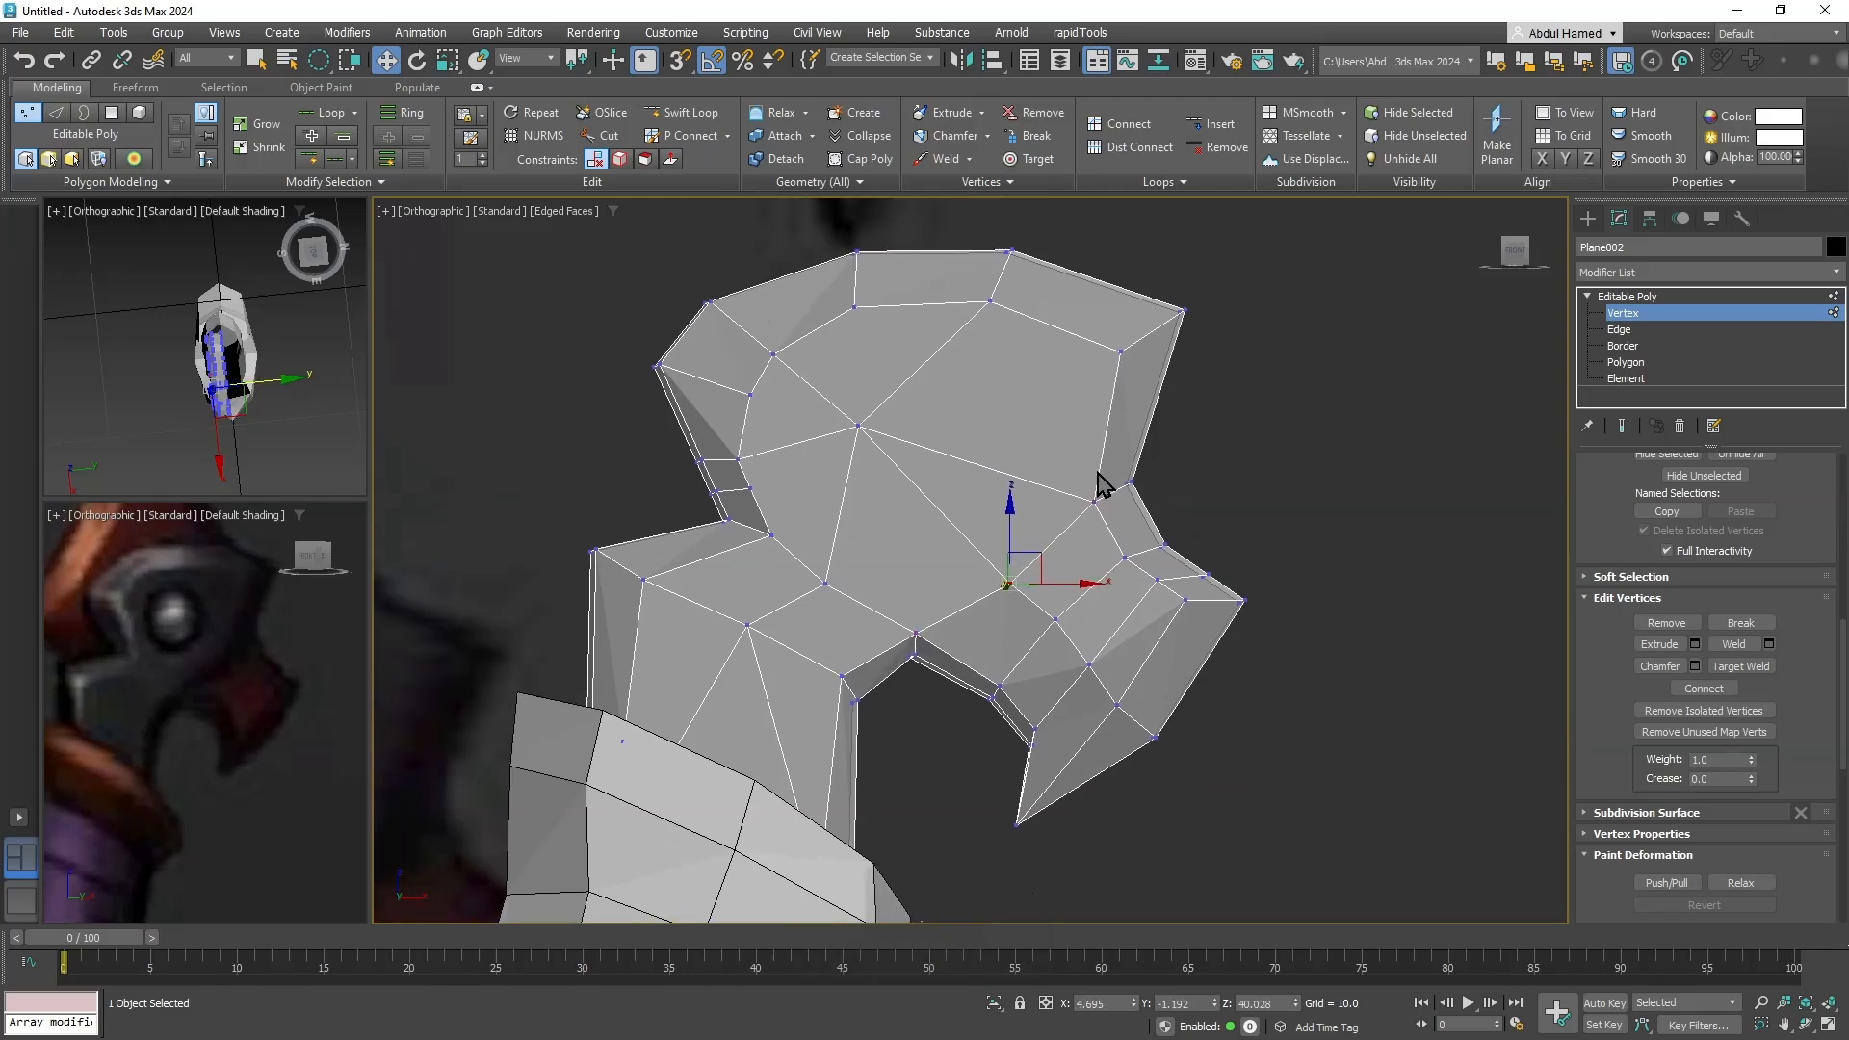
pyautogui.keyDown('alt'); pyautogui.moveTo(1067, 513); pyautogui.dragTo(986, 550, button='middle'); pyautogui.keyUp('alt')
pyautogui.scroll(2, 1114, 515)
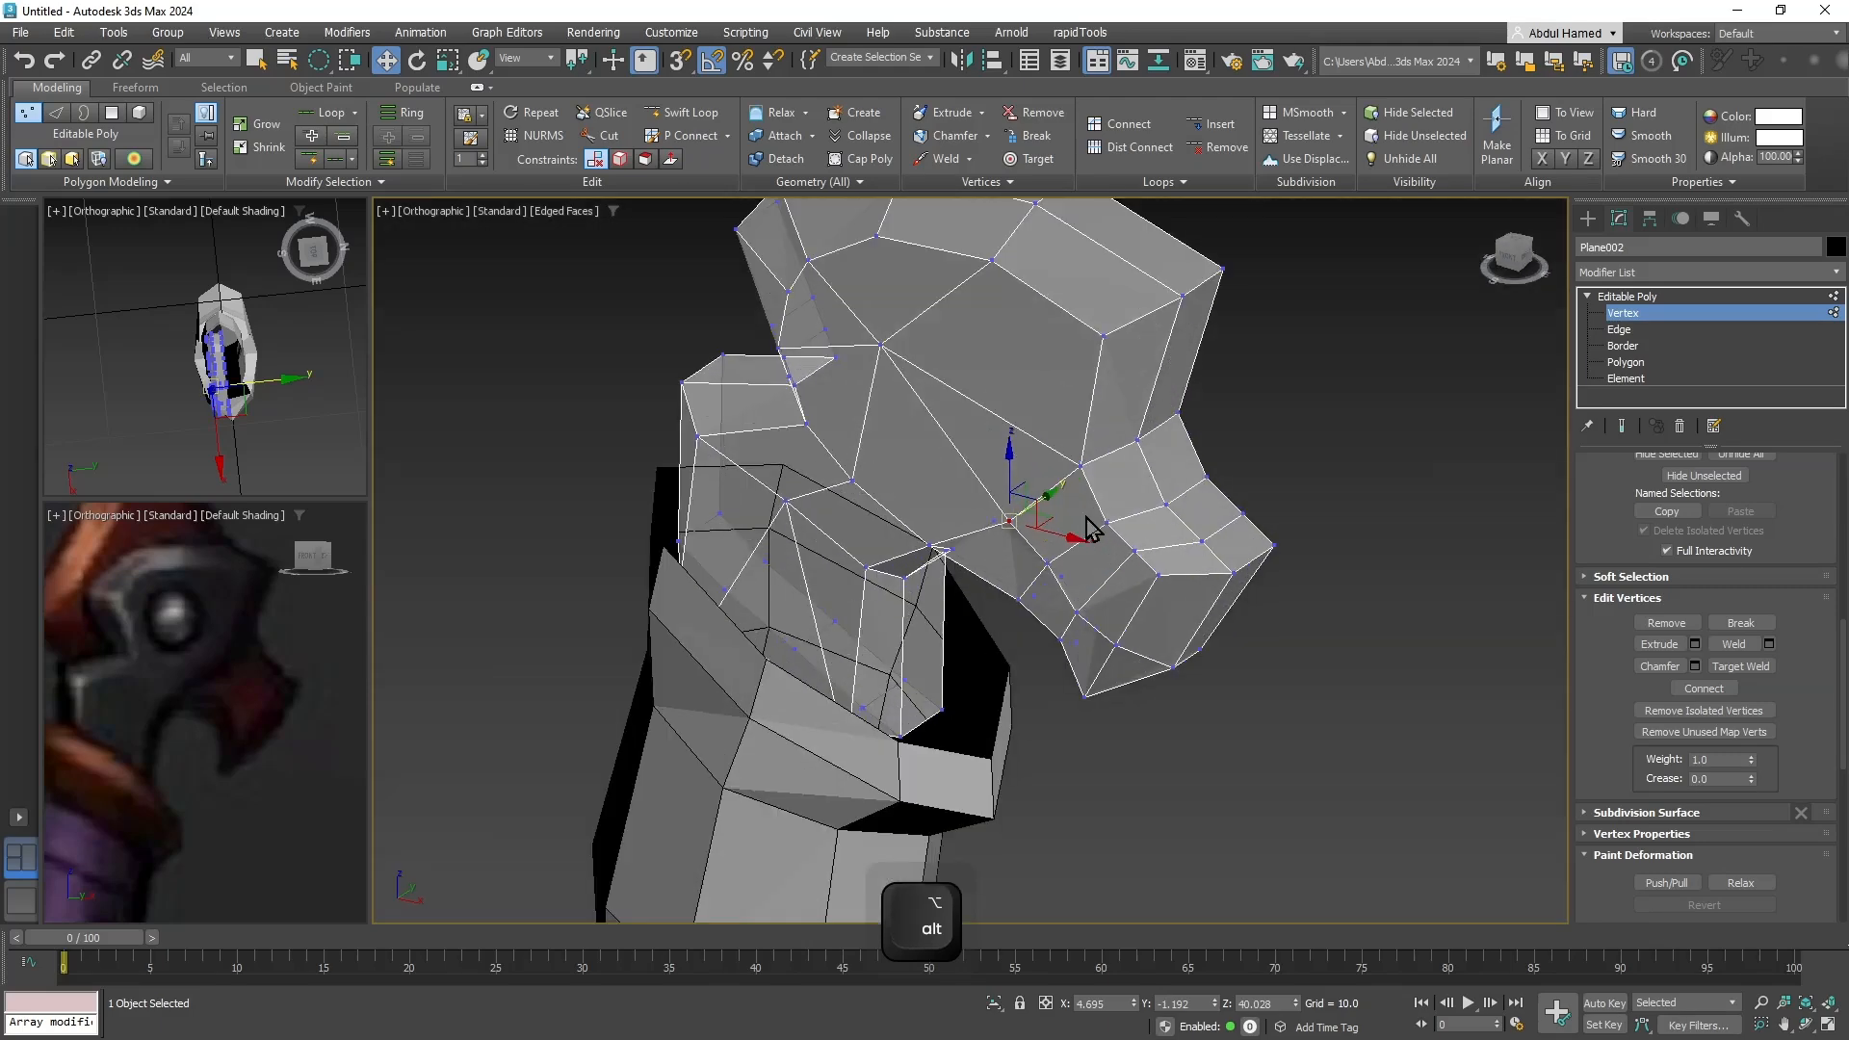
pyautogui.keyDown('alt'); pyautogui.moveTo(1091, 528); pyautogui.dragTo(1101, 496, button='middle'); pyautogui.keyUp('alt')
pyautogui.click(1626, 362)
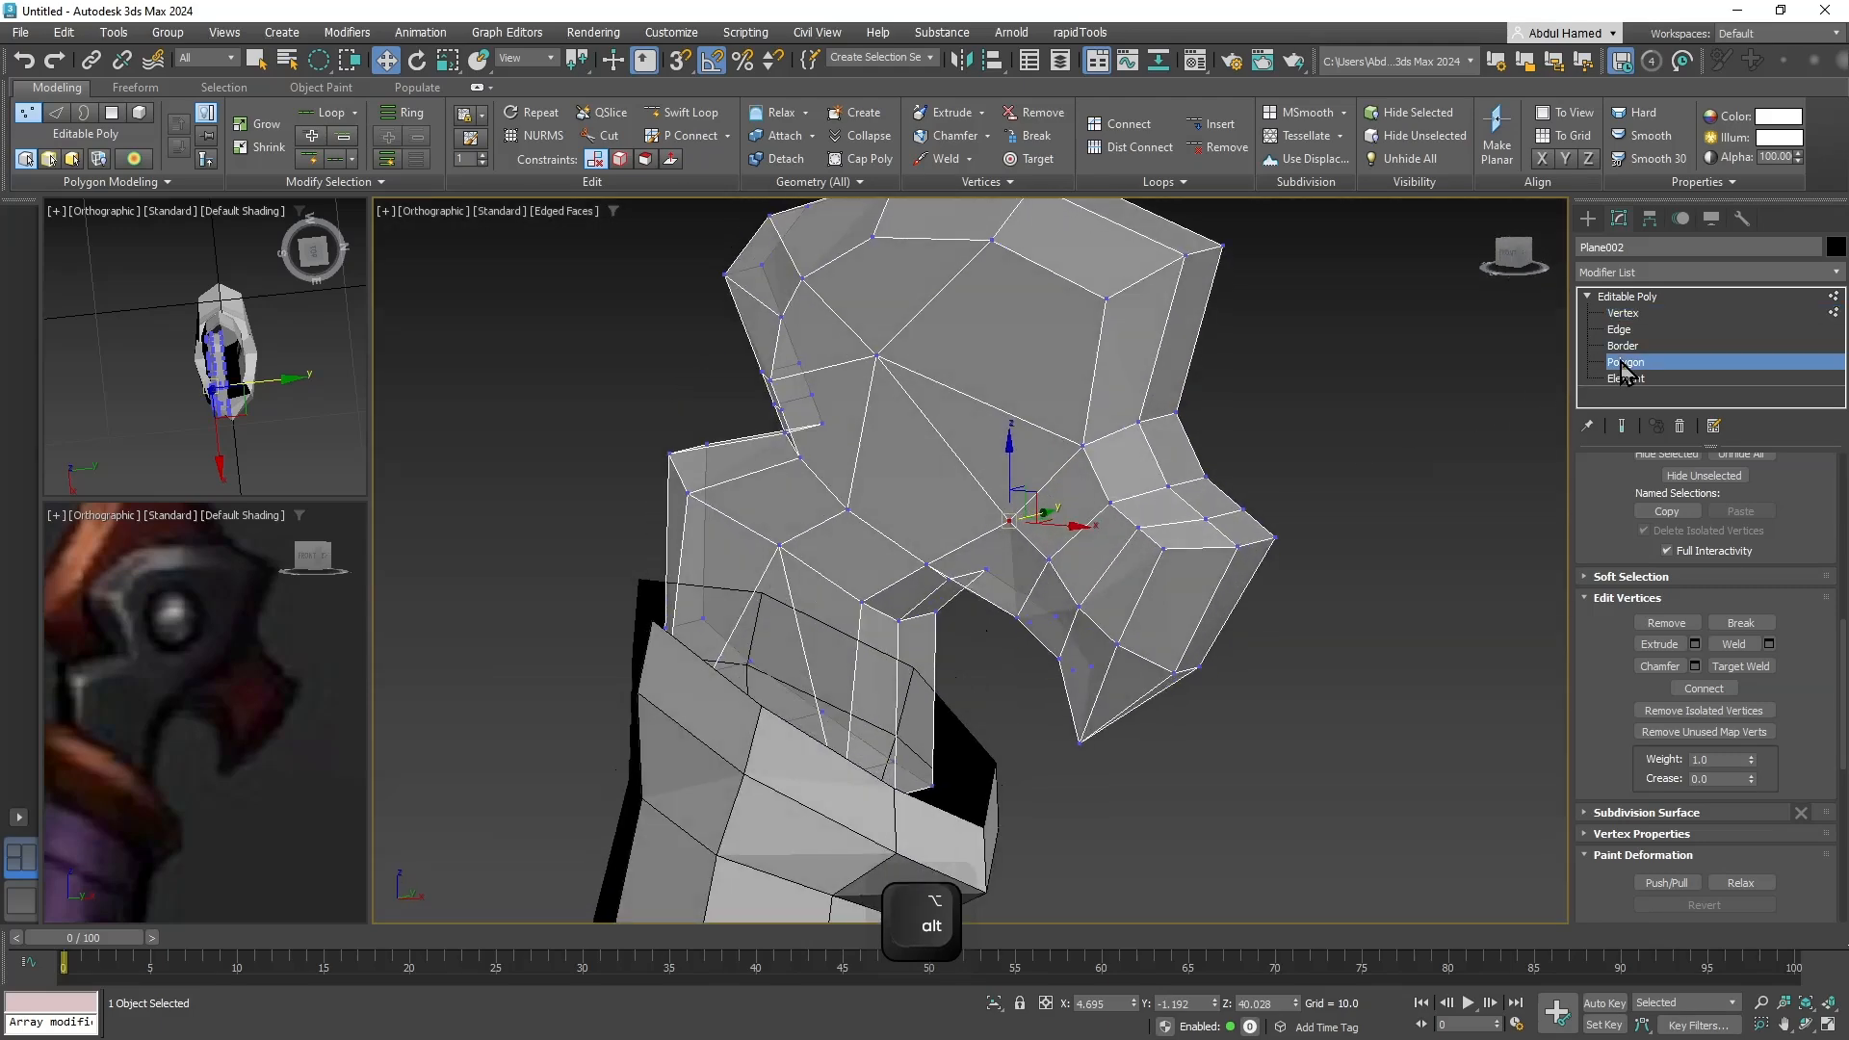
pyautogui.click(1119, 487)
pyautogui.keyDown('ctrl'); pyautogui.click(1014, 565); pyautogui.keyUp('ctrl')
pyautogui.keyDown('alt'); pyautogui.moveTo(1011, 569); pyautogui.dragTo(1094, 495, button='middle'); pyautogui.keyUp('alt')
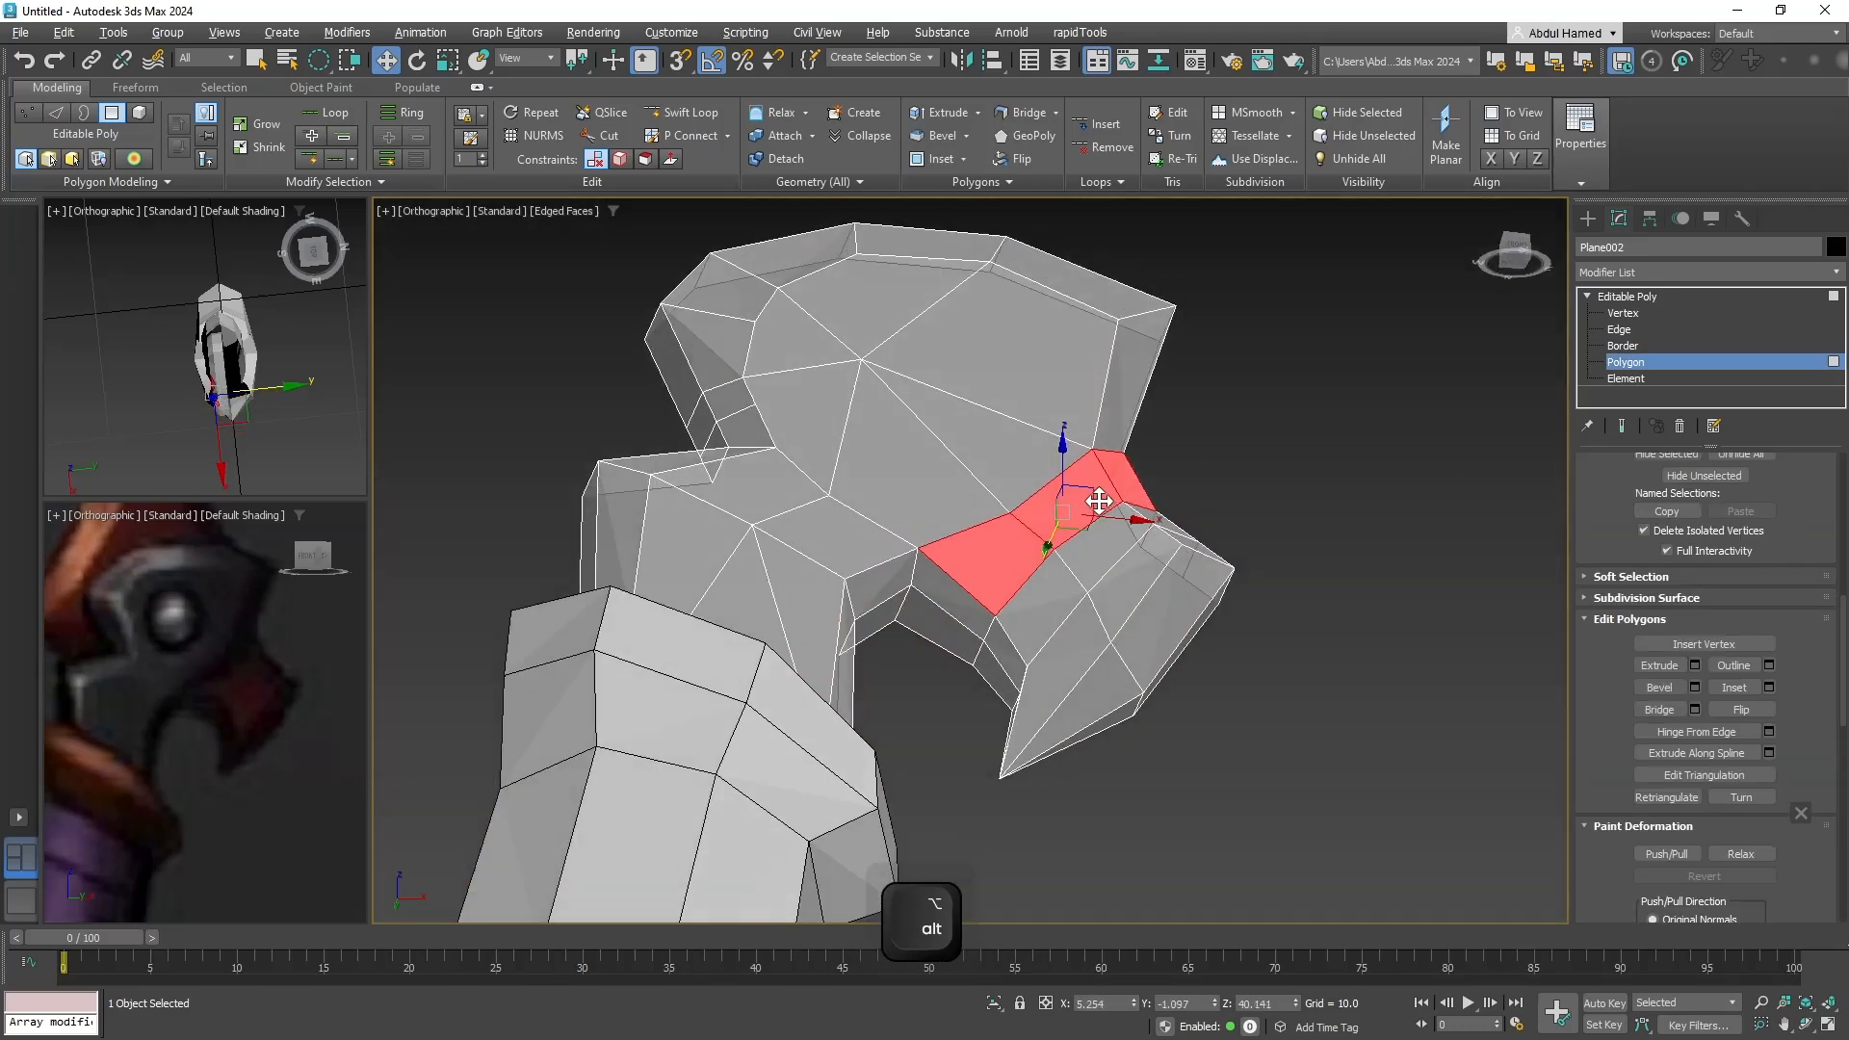
pyautogui.keyDown('ctrl'); pyautogui.click(974, 615); pyautogui.keyUp('ctrl')
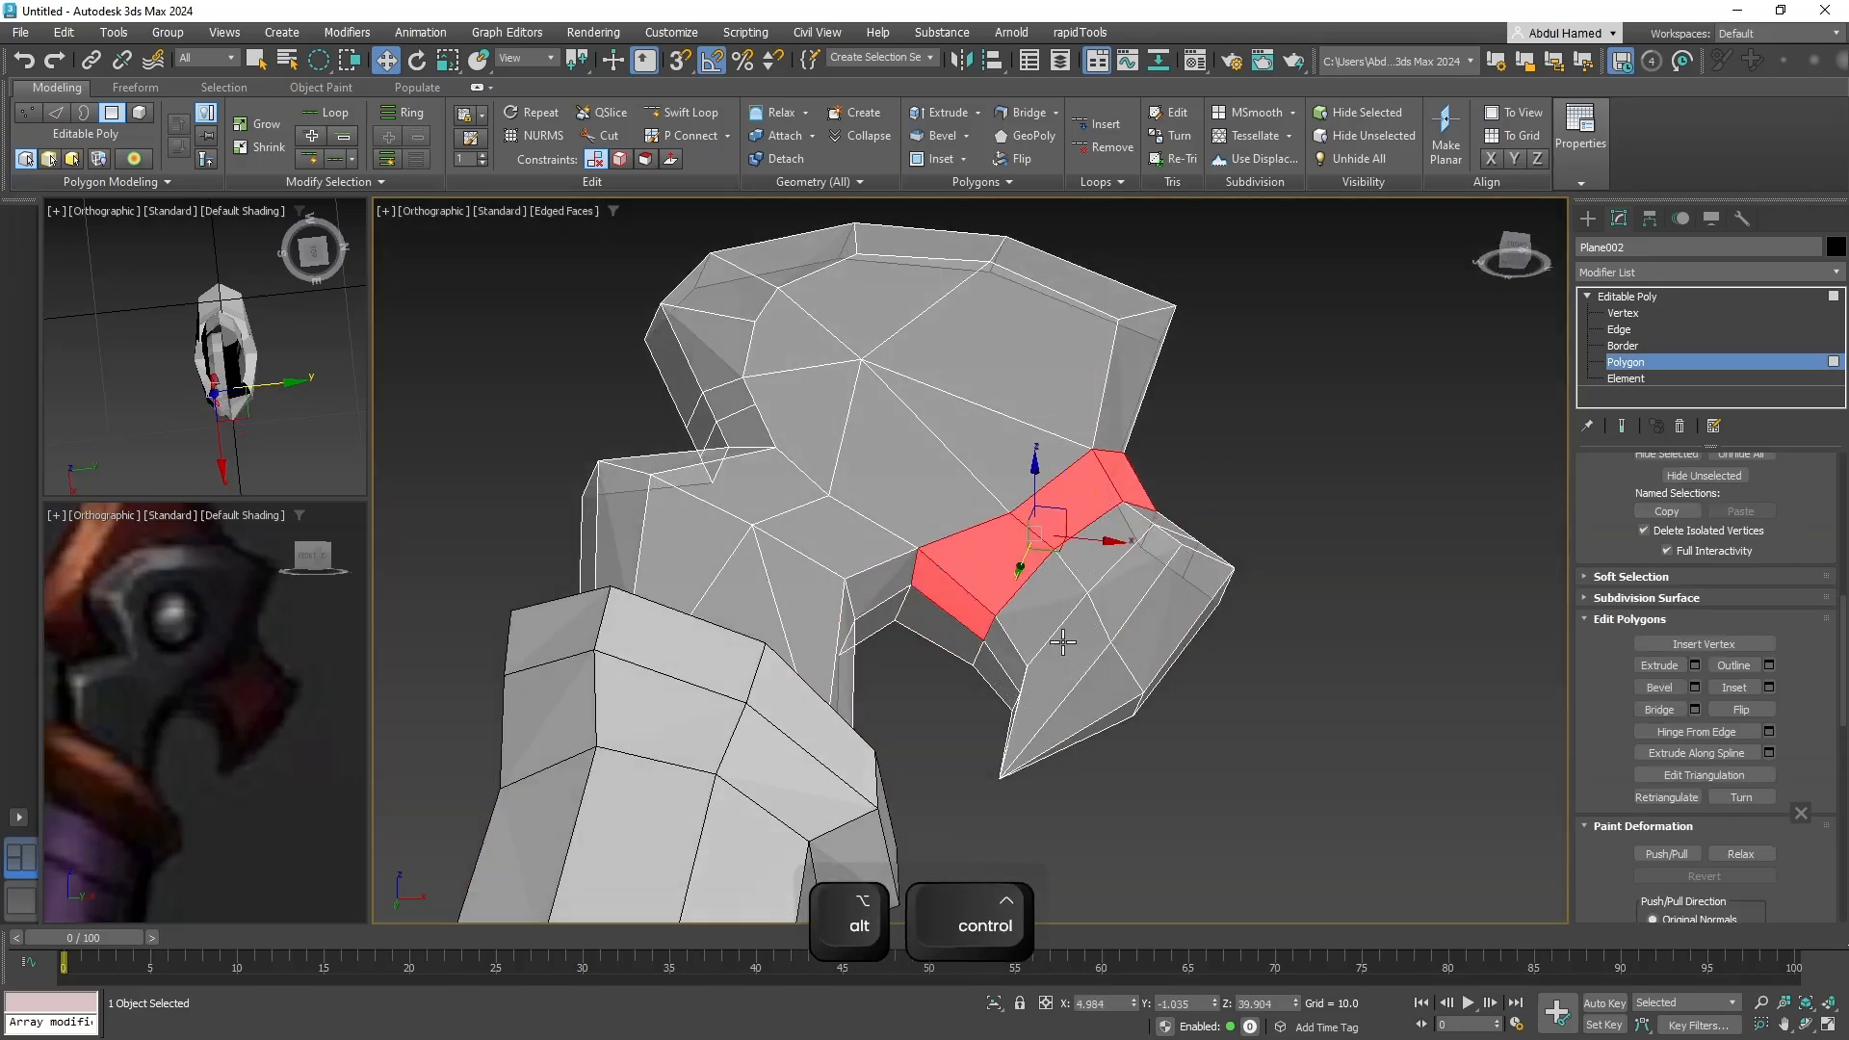
pyautogui.press('Delete')
# Delete the hook's remaining front and bevel polygons down to the tip, leaving only its outer rim faces.
pyautogui.keyDown('alt'); pyautogui.moveTo(1047, 631); pyautogui.dragTo(1001, 670, button='middle'); pyautogui.keyUp('alt')
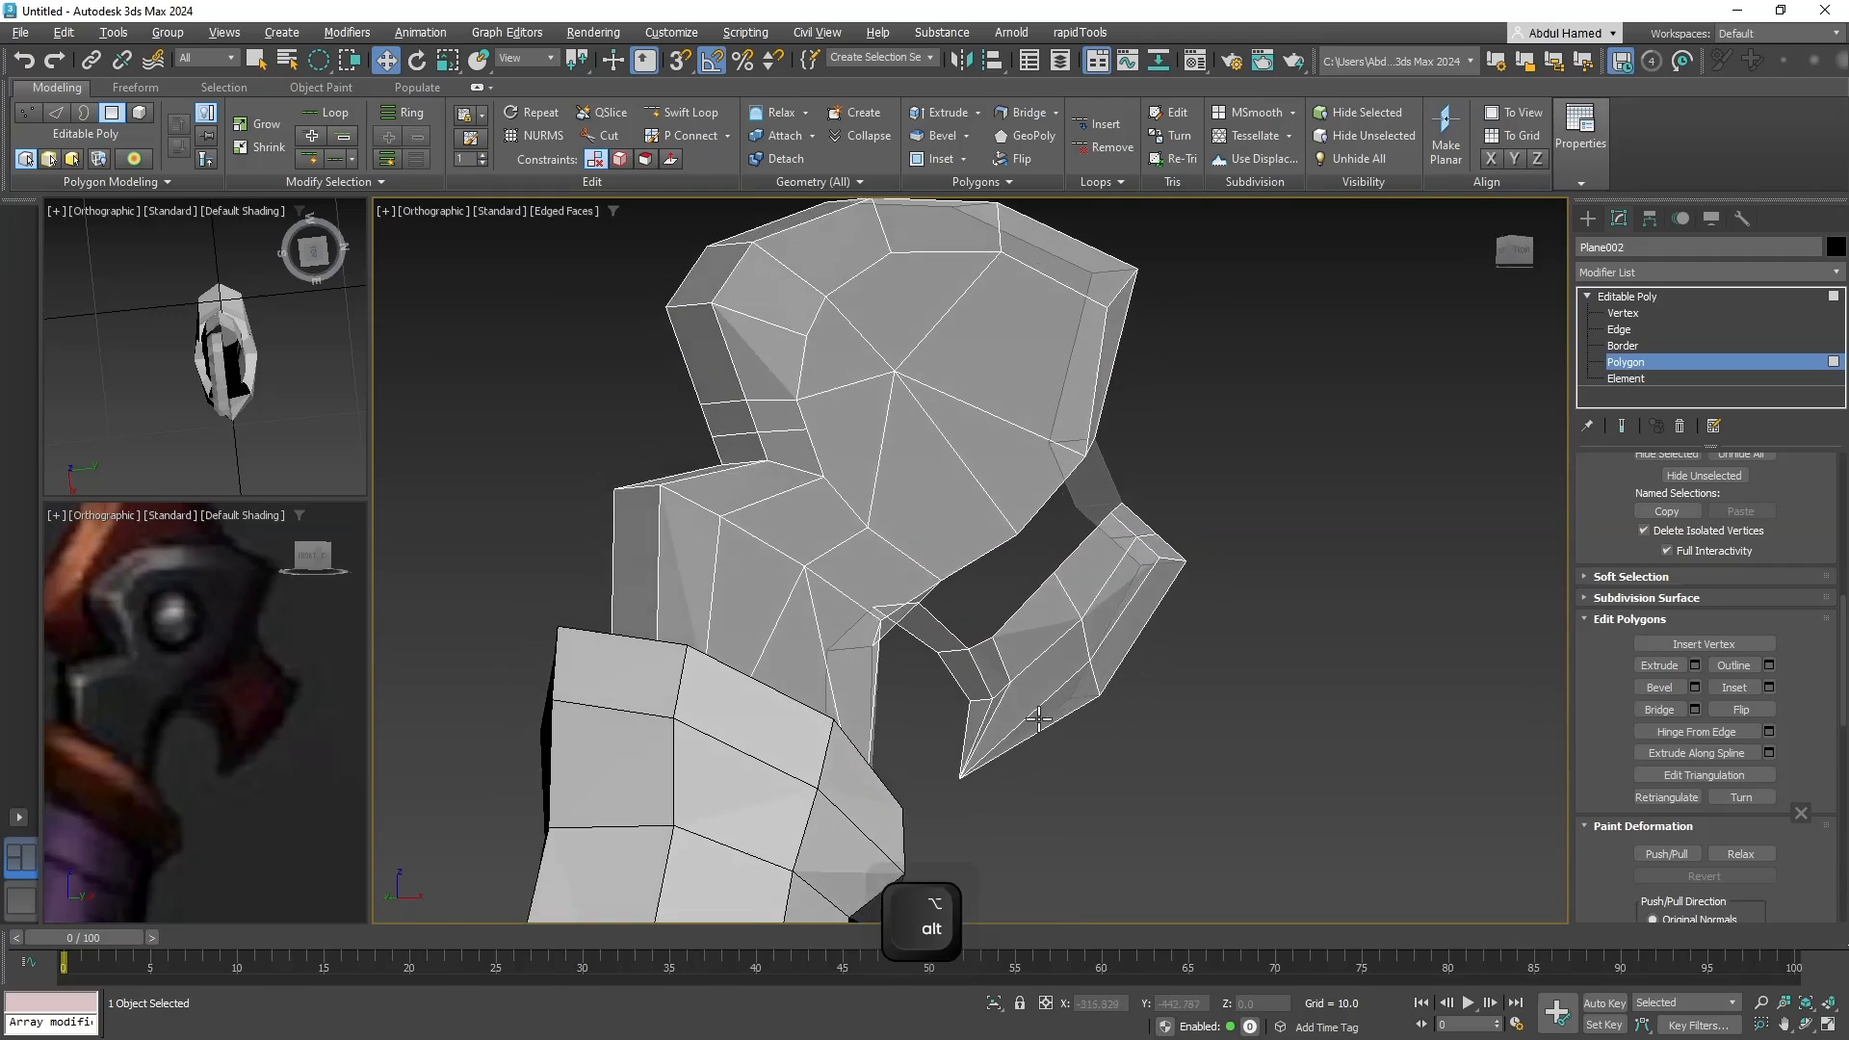
pyautogui.click(996, 674)
pyautogui.keyDown('ctrl'); pyautogui.click(998, 697); pyautogui.keyUp('ctrl')
pyautogui.keyDown('ctrl'); pyautogui.click(1043, 695); pyautogui.keyUp('ctrl')
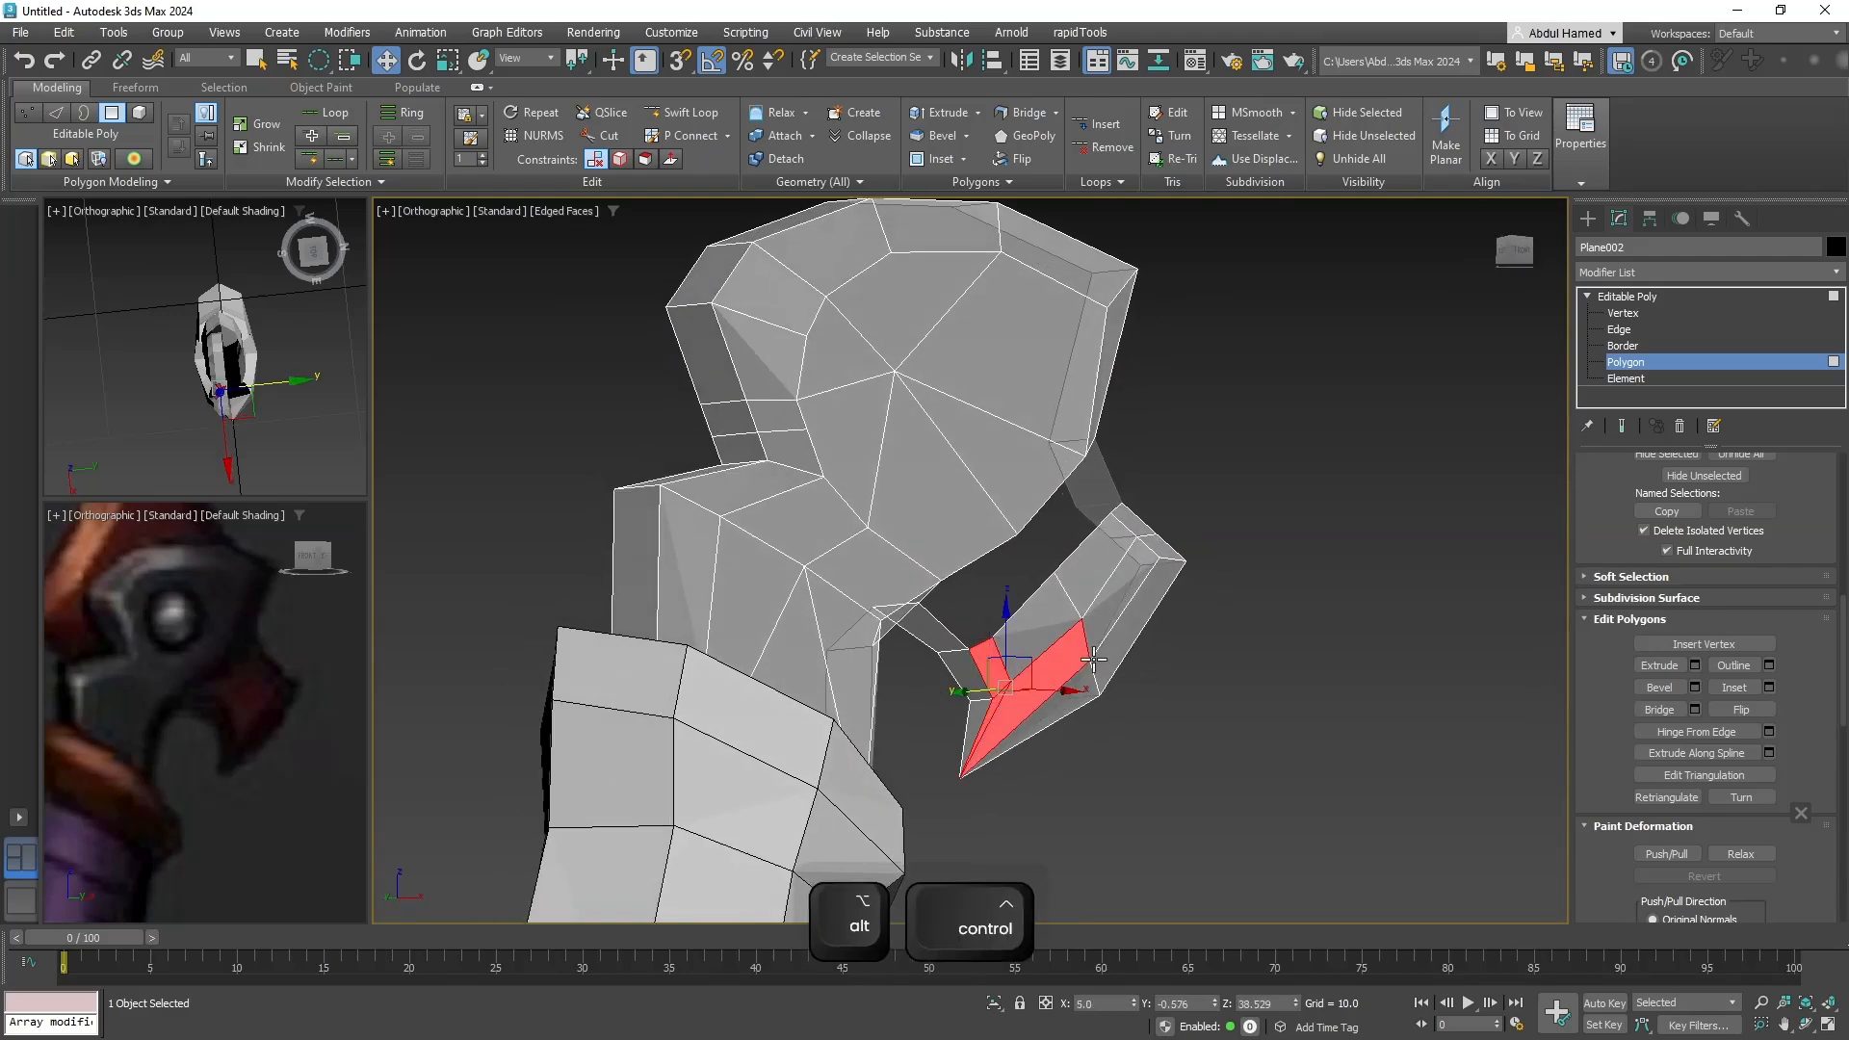
pyautogui.keyDown('ctrl'); pyautogui.click(1094, 638); pyautogui.keyUp('ctrl')
pyautogui.keyDown('ctrl'); pyautogui.click(1089, 592); pyautogui.keyUp('ctrl')
pyautogui.keyDown('alt'); pyautogui.moveTo(1078, 615); pyautogui.dragTo(1087, 616, button='middle'); pyautogui.keyUp('alt')
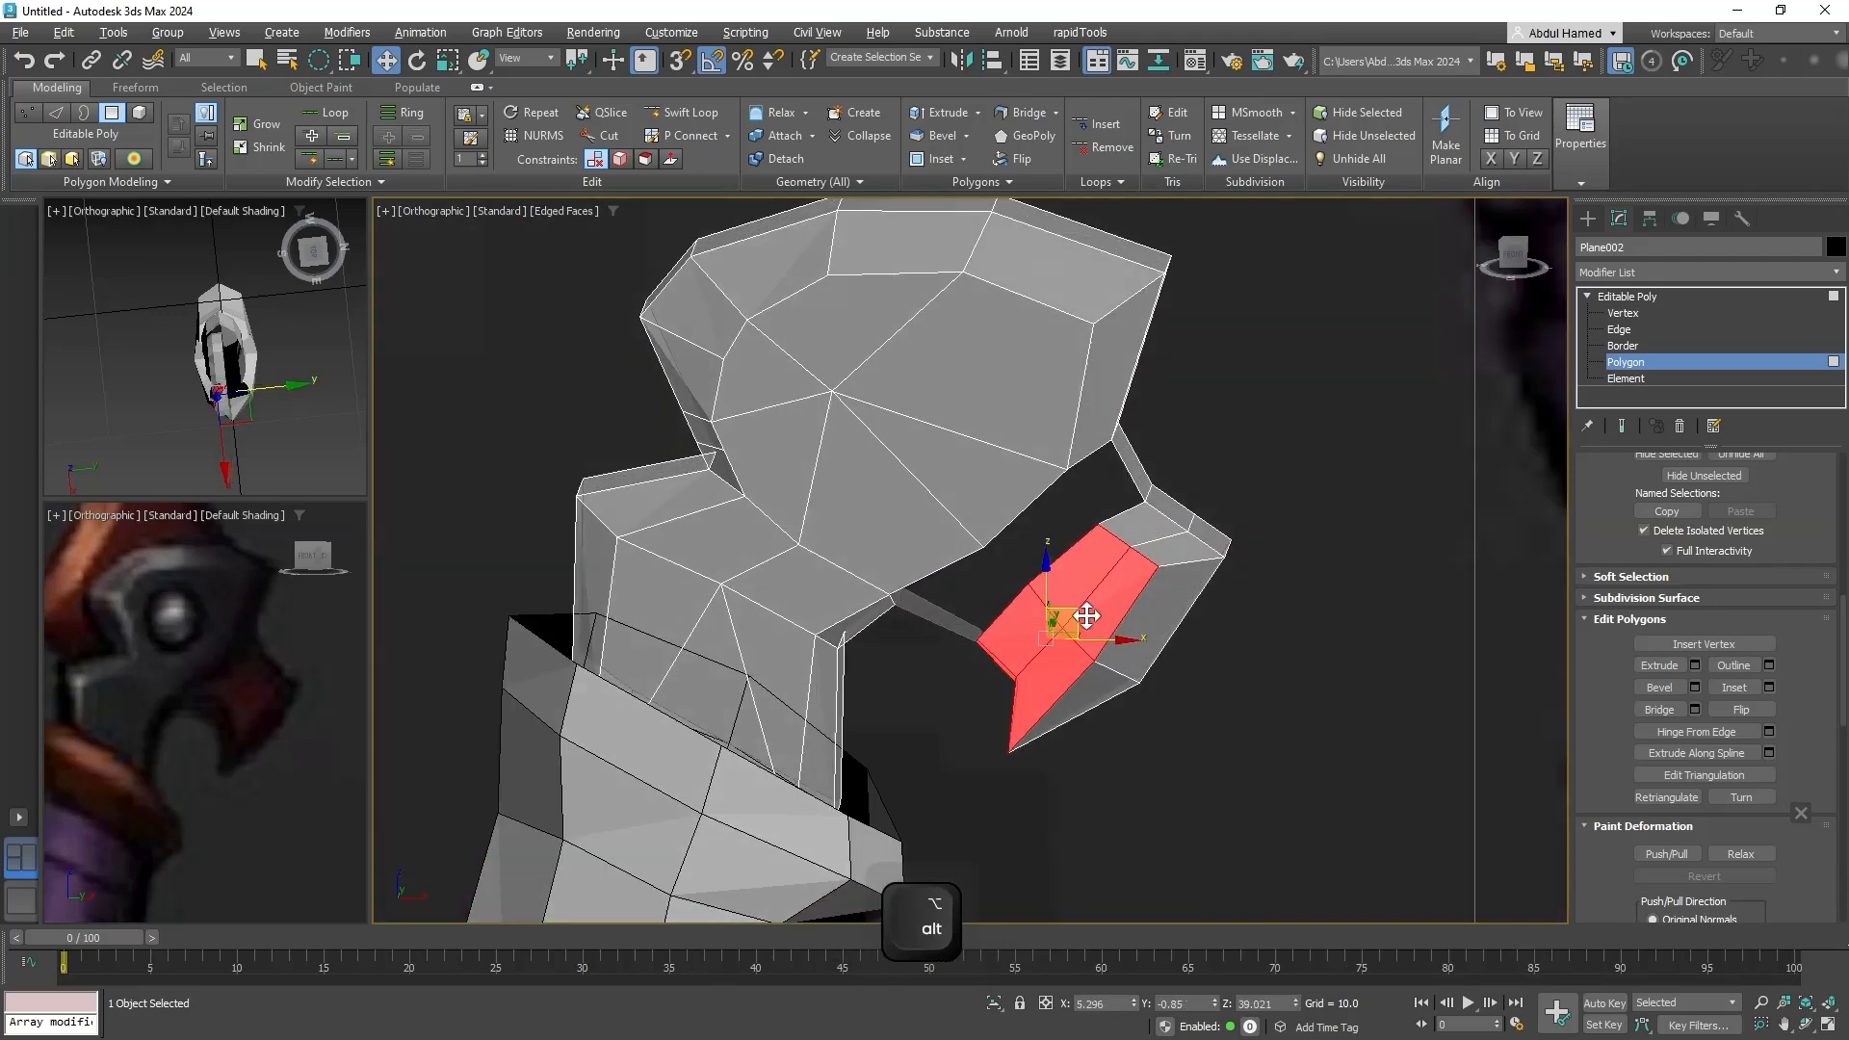
pyautogui.keyDown('ctrl'); pyautogui.click(1144, 526); pyautogui.keyUp('ctrl')
pyautogui.keyDown('ctrl'); pyautogui.click(1175, 541); pyautogui.keyUp('ctrl')
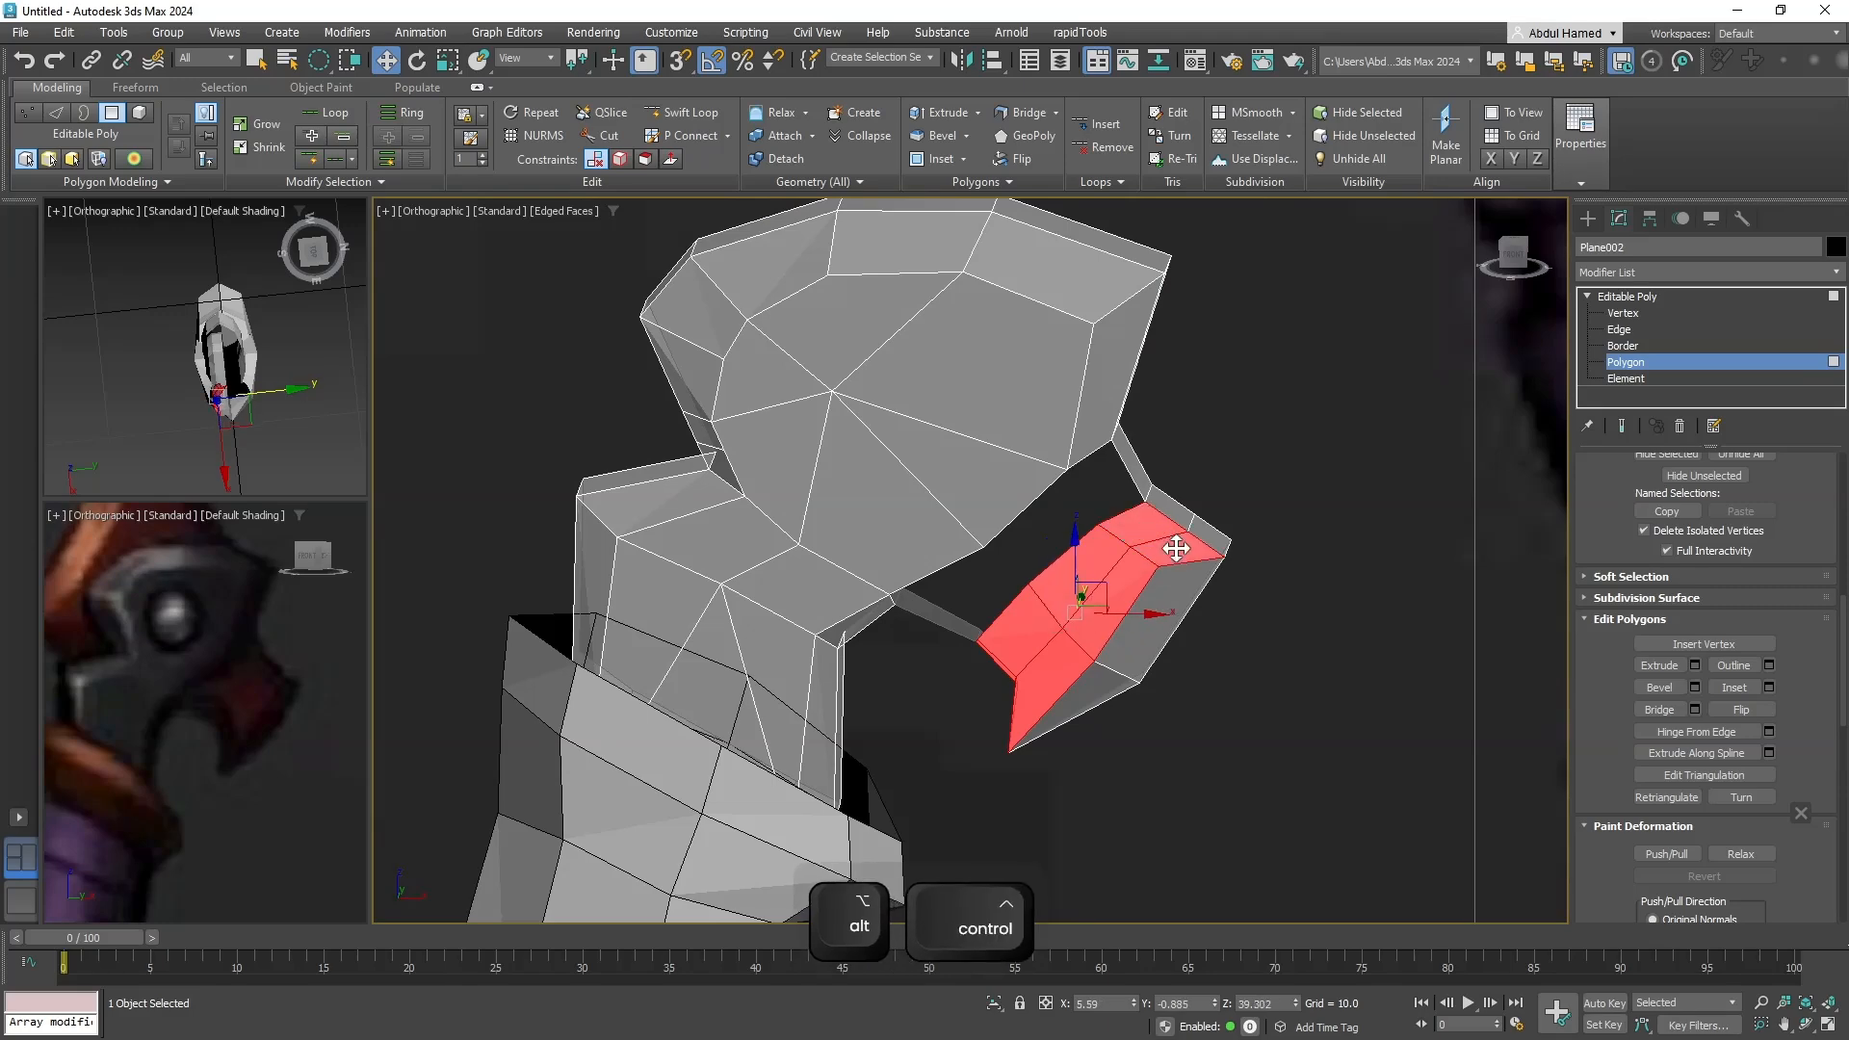
pyautogui.keyDown('ctrl'); pyautogui.click(1150, 610); pyautogui.keyUp('ctrl')
pyautogui.press('Delete')
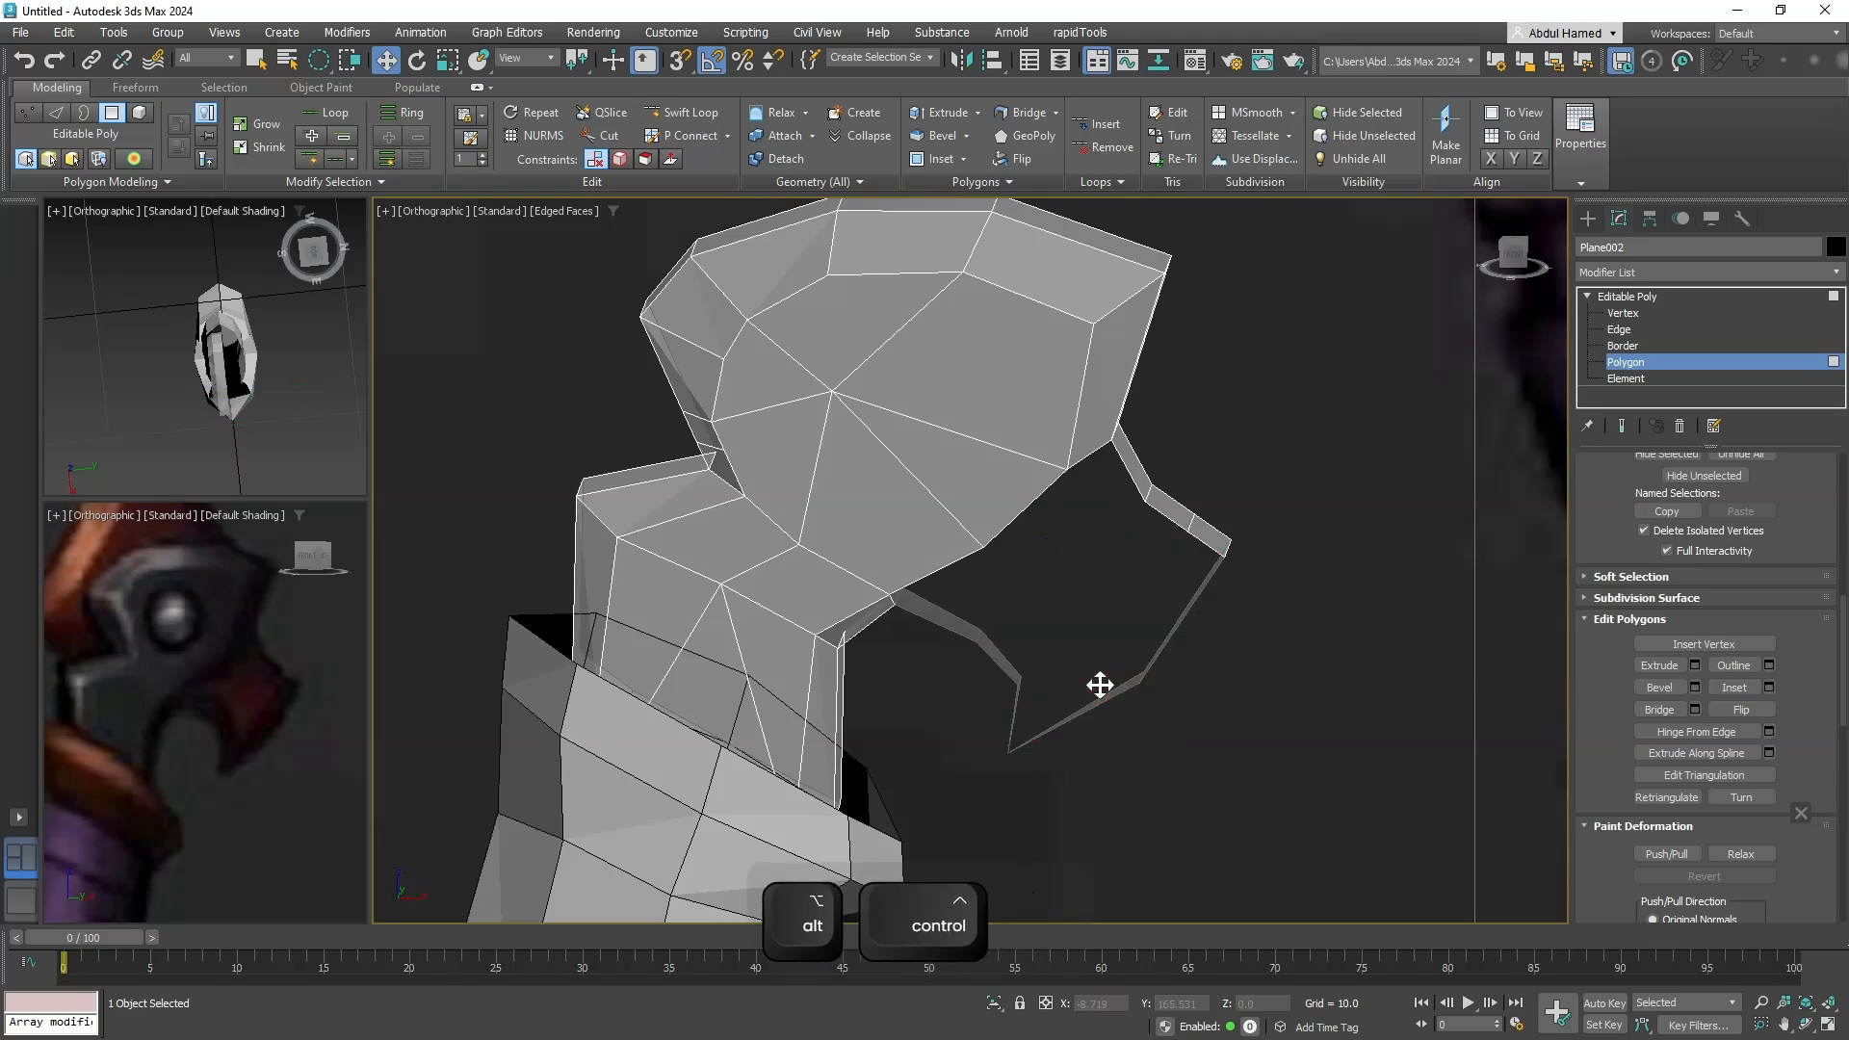
pyautogui.keyDown('alt'); pyautogui.moveTo(1101, 681); pyautogui.dragTo(1101, 576, button='middle'); pyautogui.keyUp('alt')
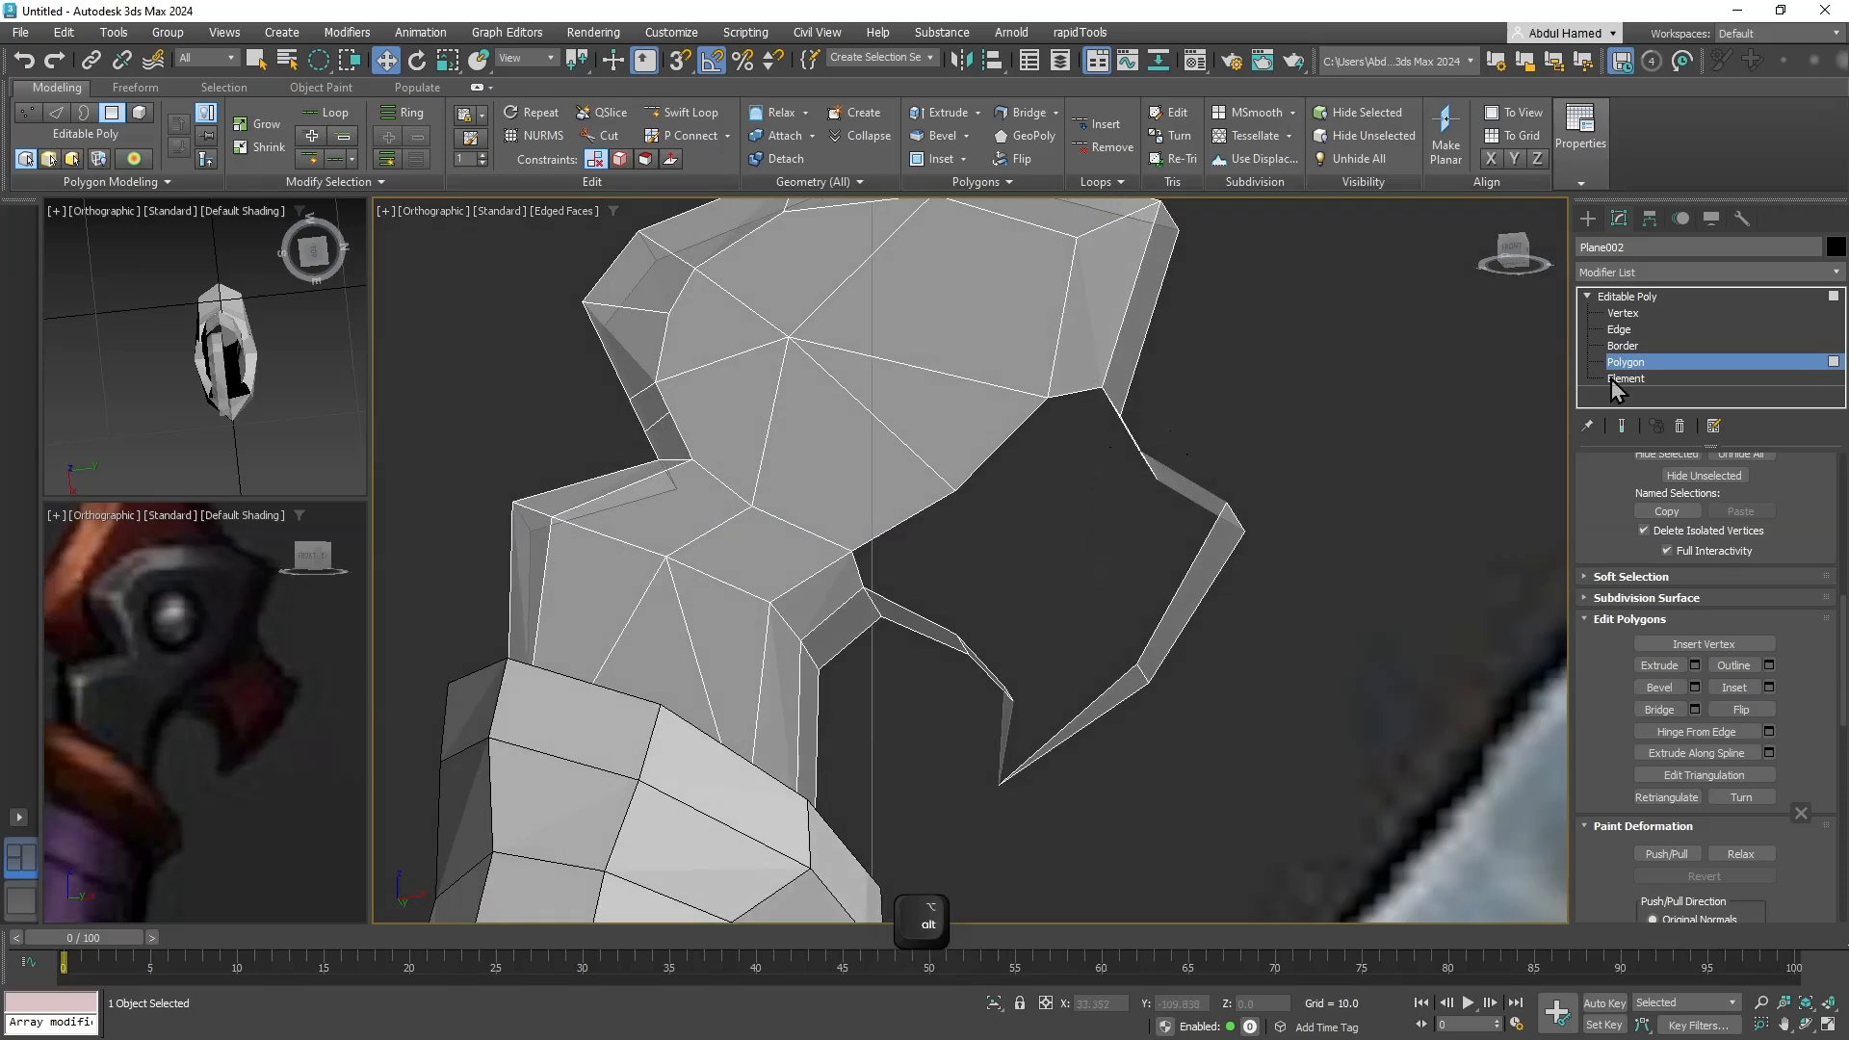
pyautogui.press('3')
pyautogui.keyDown('alt'); pyautogui.moveTo(1190, 464); pyautogui.dragTo(1160, 576, button='middle'); pyautogui.keyUp('alt')
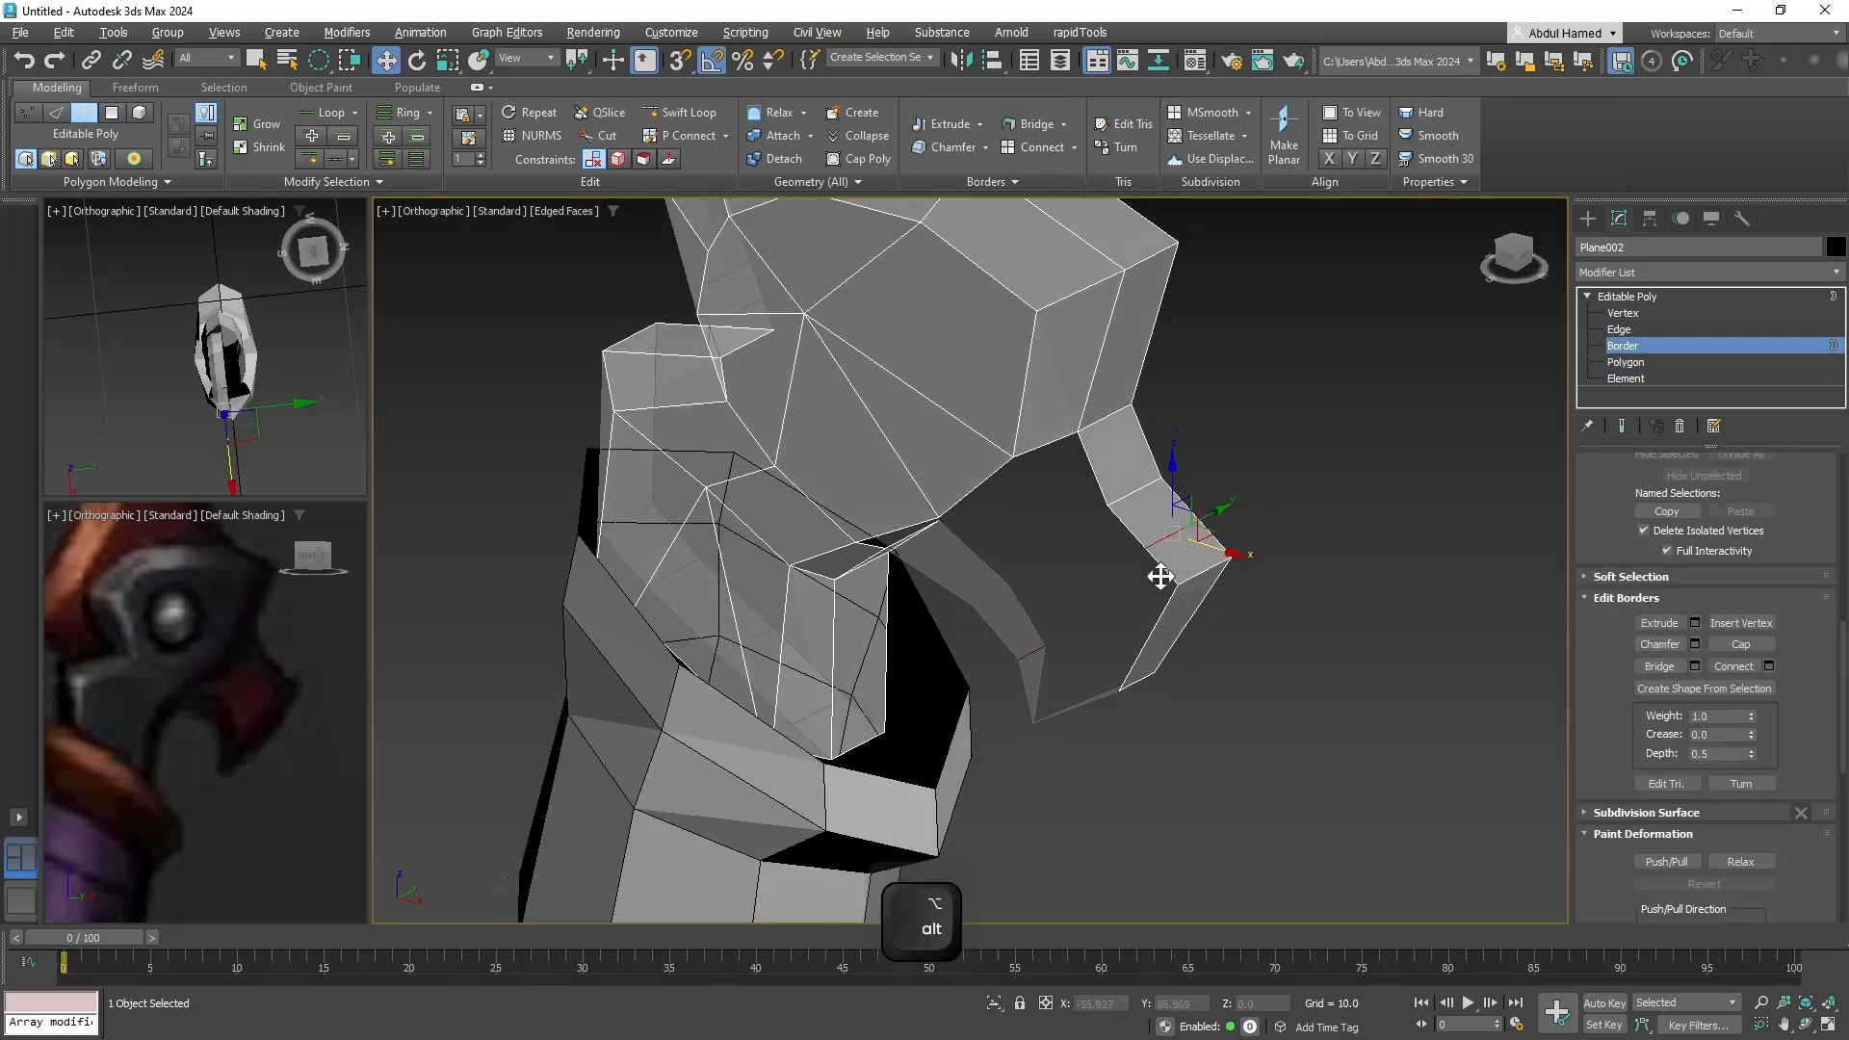
pyautogui.click(1132, 538)
pyautogui.keyDown('alt'); pyautogui.moveTo(1089, 496); pyautogui.dragTo(1159, 453, button='middle'); pyautogui.keyUp('alt')
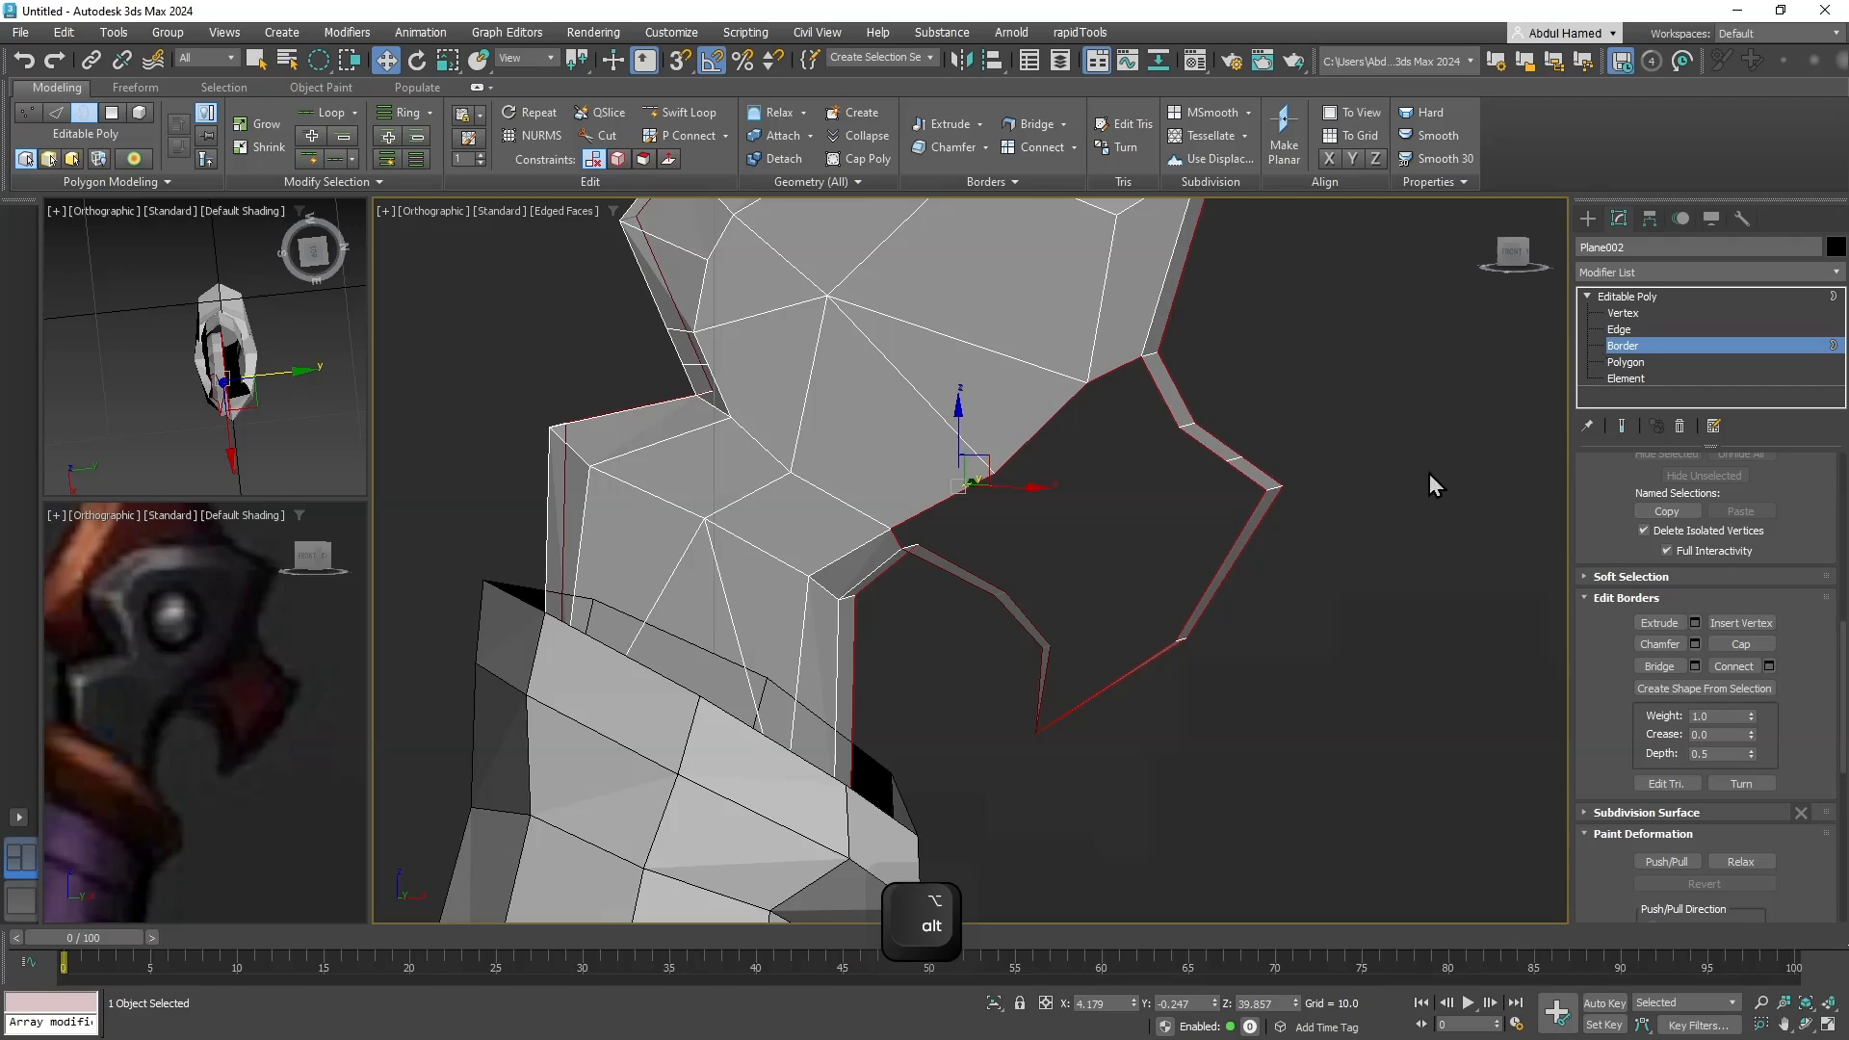
pyautogui.keyDown('alt'); pyautogui.moveTo(1429, 473); pyautogui.dragTo(1380, 476, button='middle'); pyautogui.keyUp('alt')
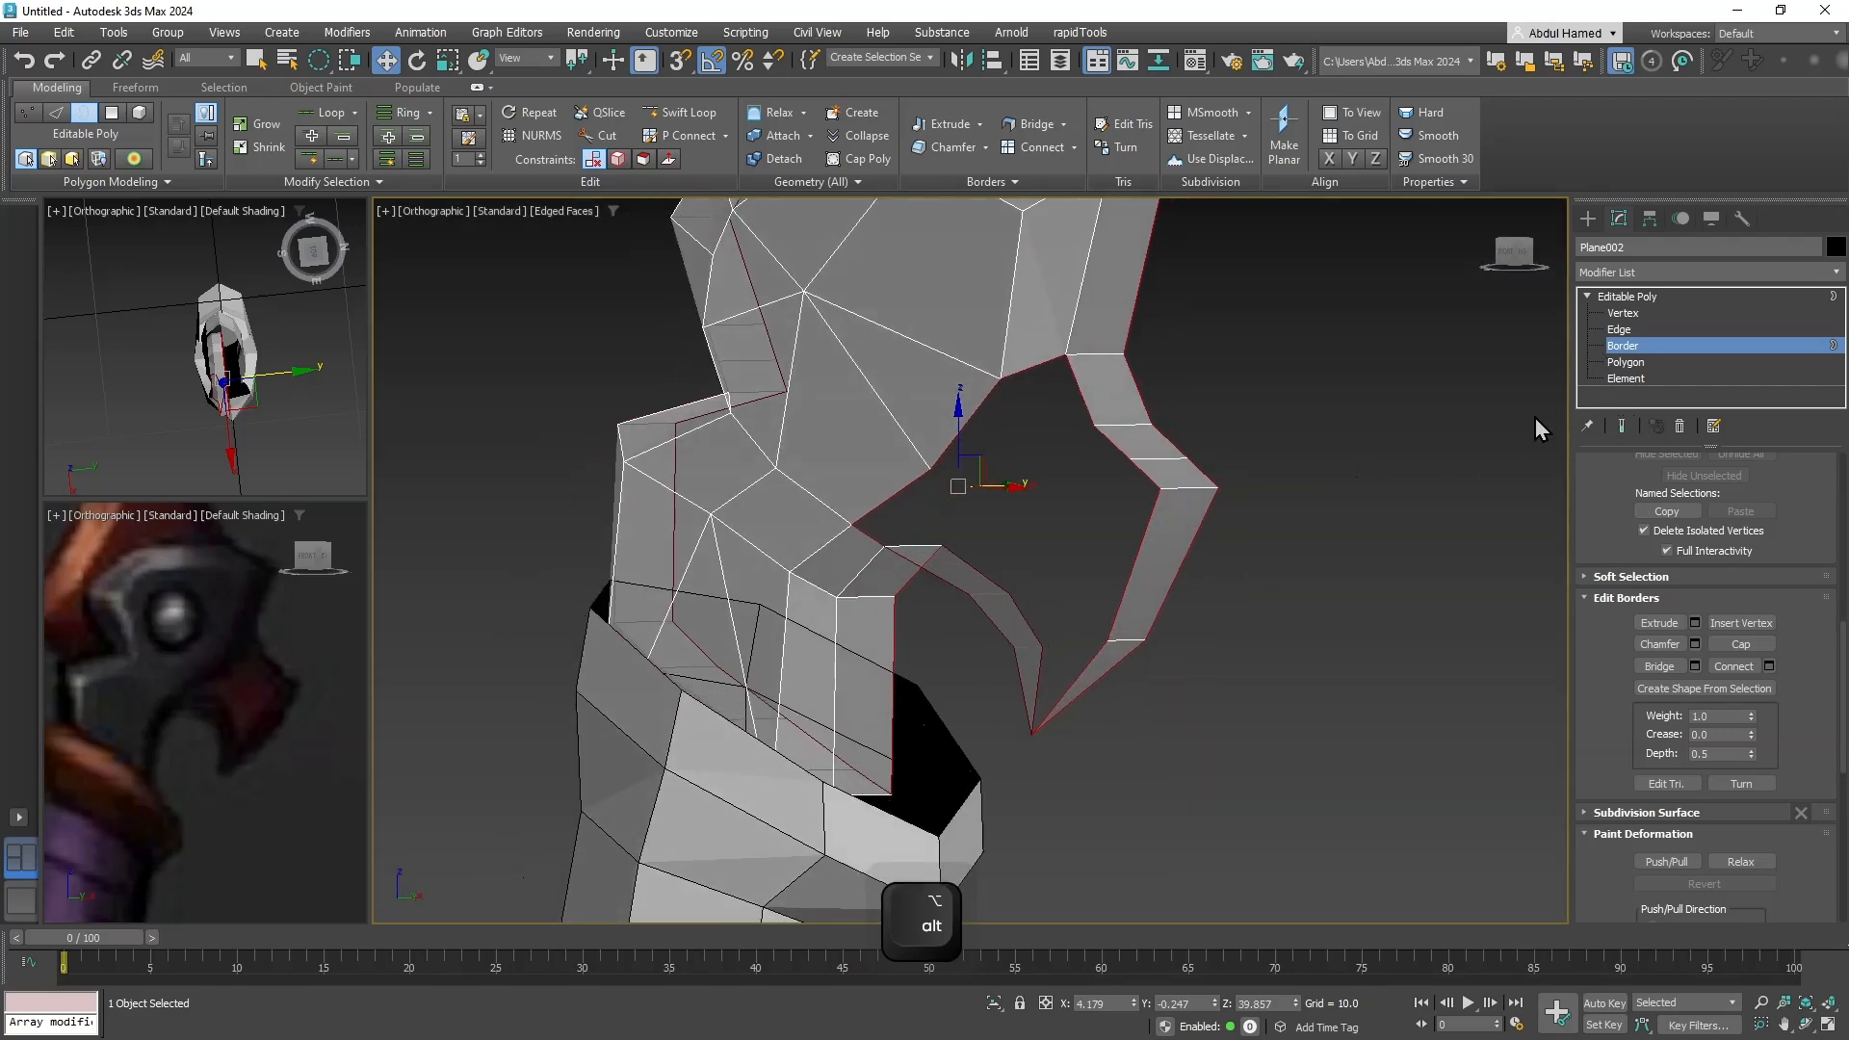
# Bridge the hook's rim edge just below the right notch to the first rim edge past the inner curve's peak.
pyautogui.press('q')
pyautogui.press('2')
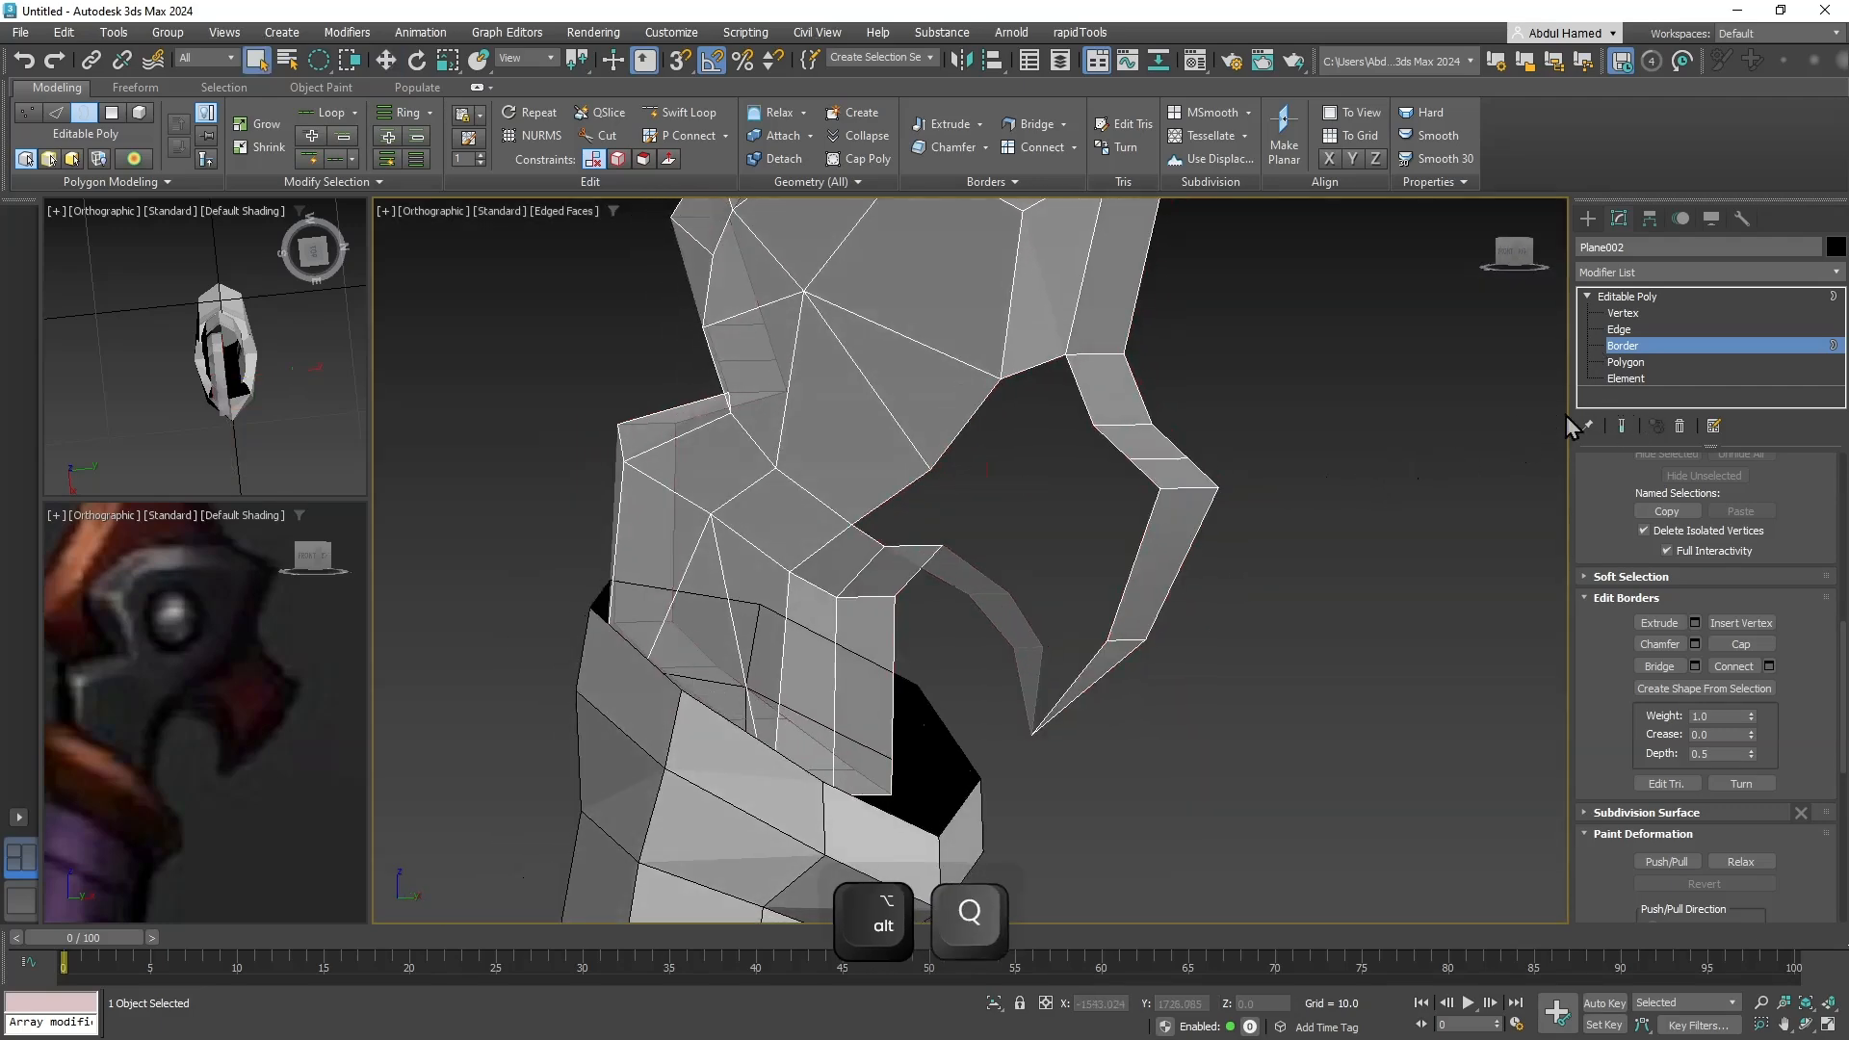
pyautogui.doubleClick(1085, 406)
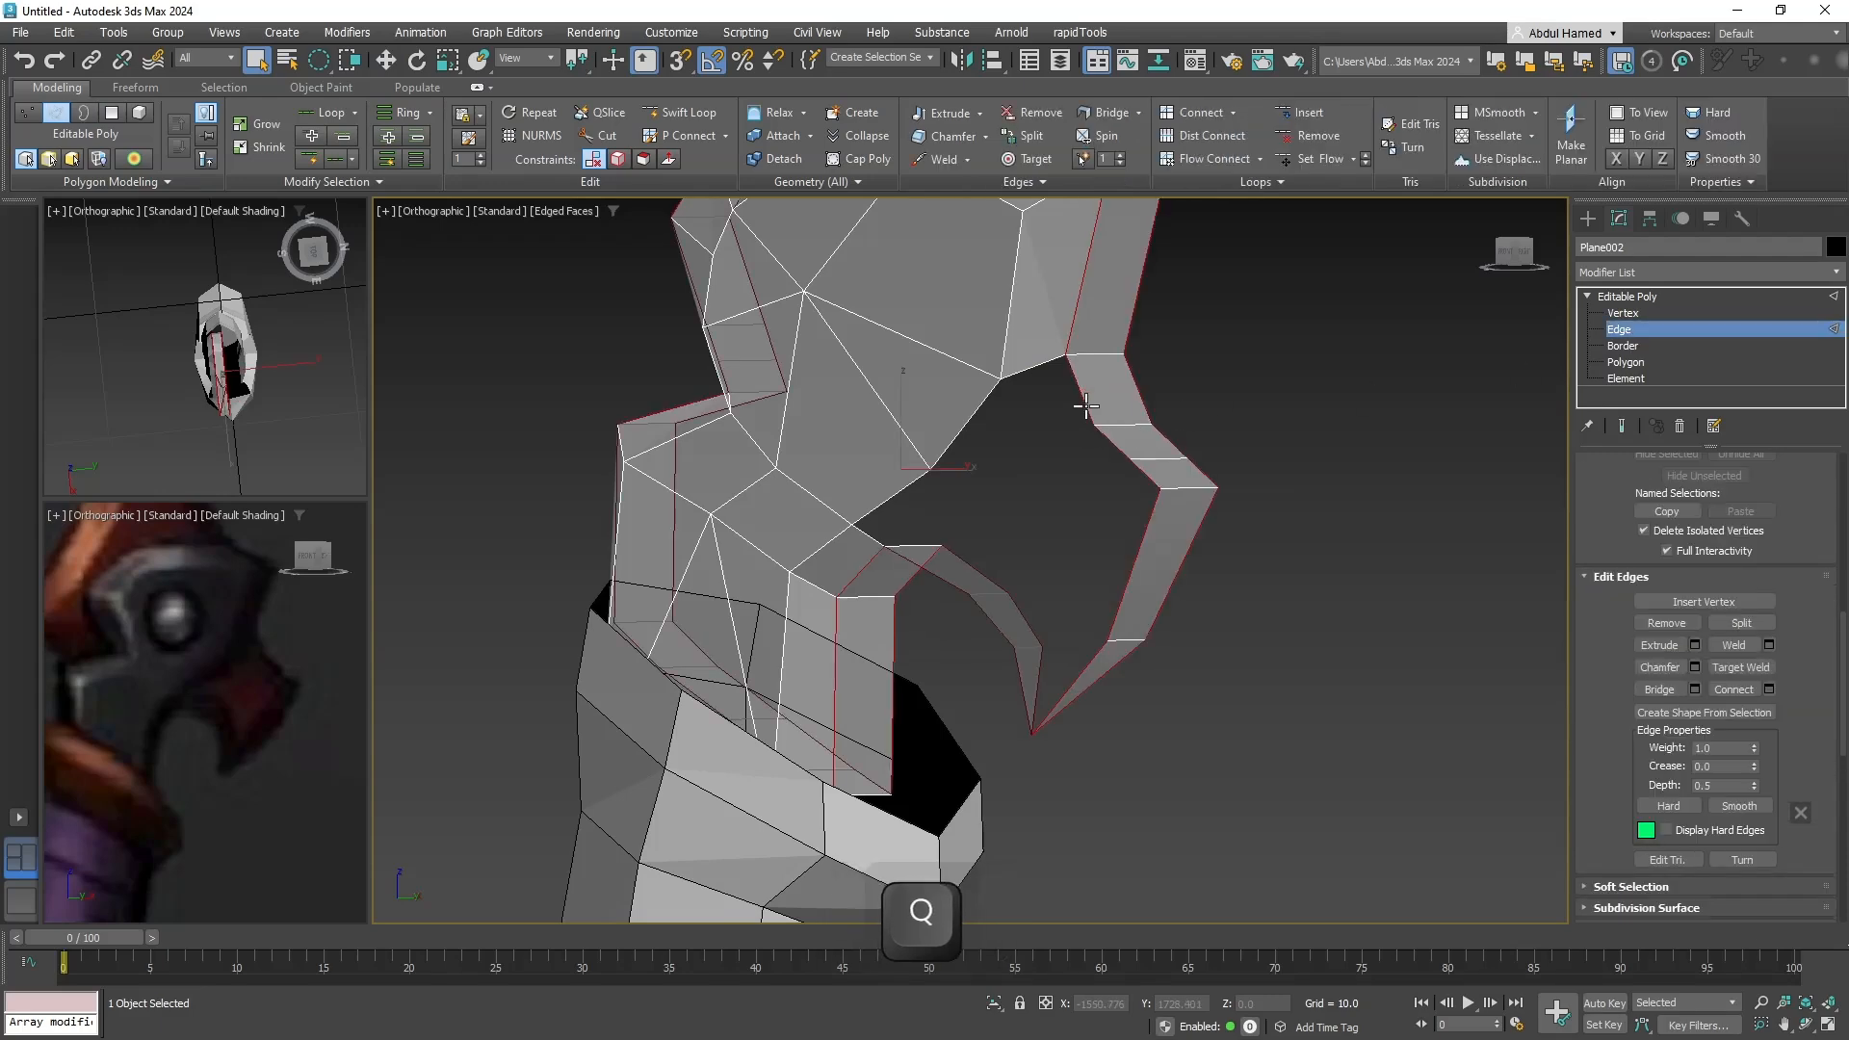
pyautogui.click(1086, 405)
pyautogui.keyDown('ctrl'); pyautogui.click(1106, 437); pyautogui.keyUp('ctrl')
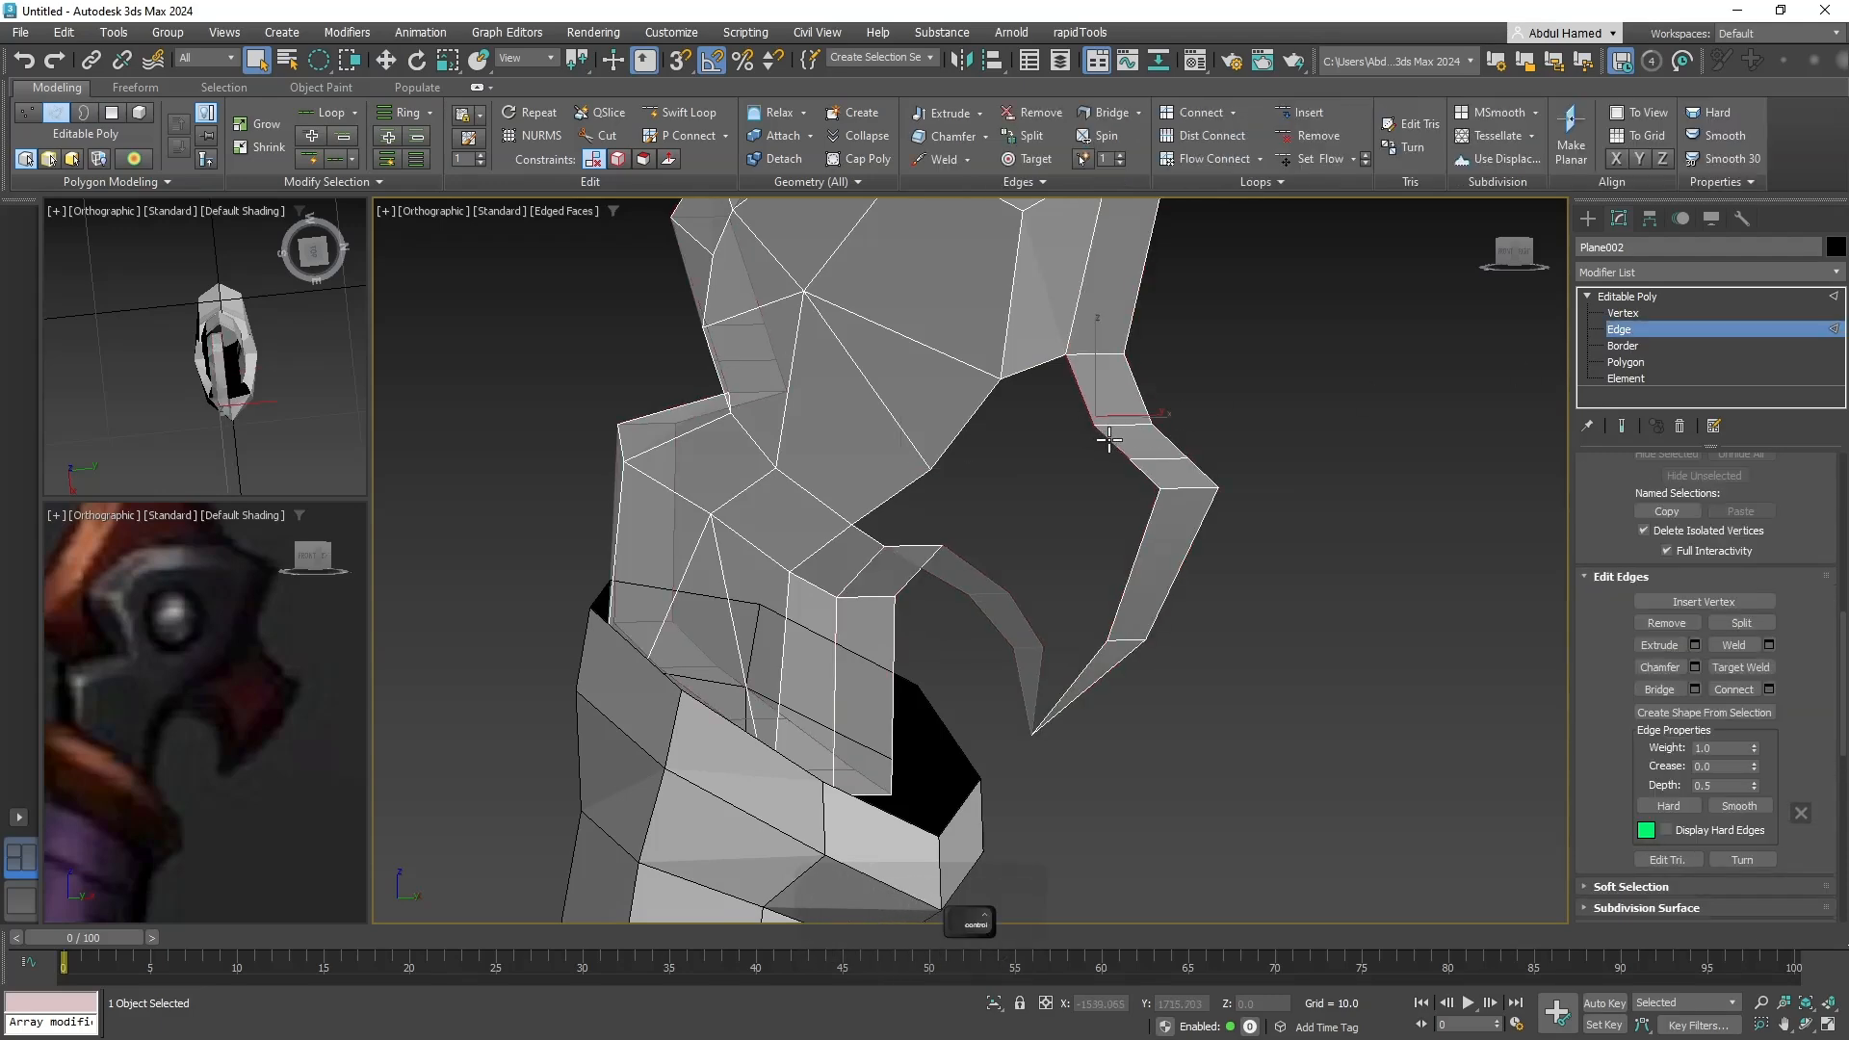
pyautogui.keyDown('alt'); pyautogui.moveTo(1119, 467); pyautogui.dragTo(1057, 408, button='middle'); pyautogui.keyUp('alt')
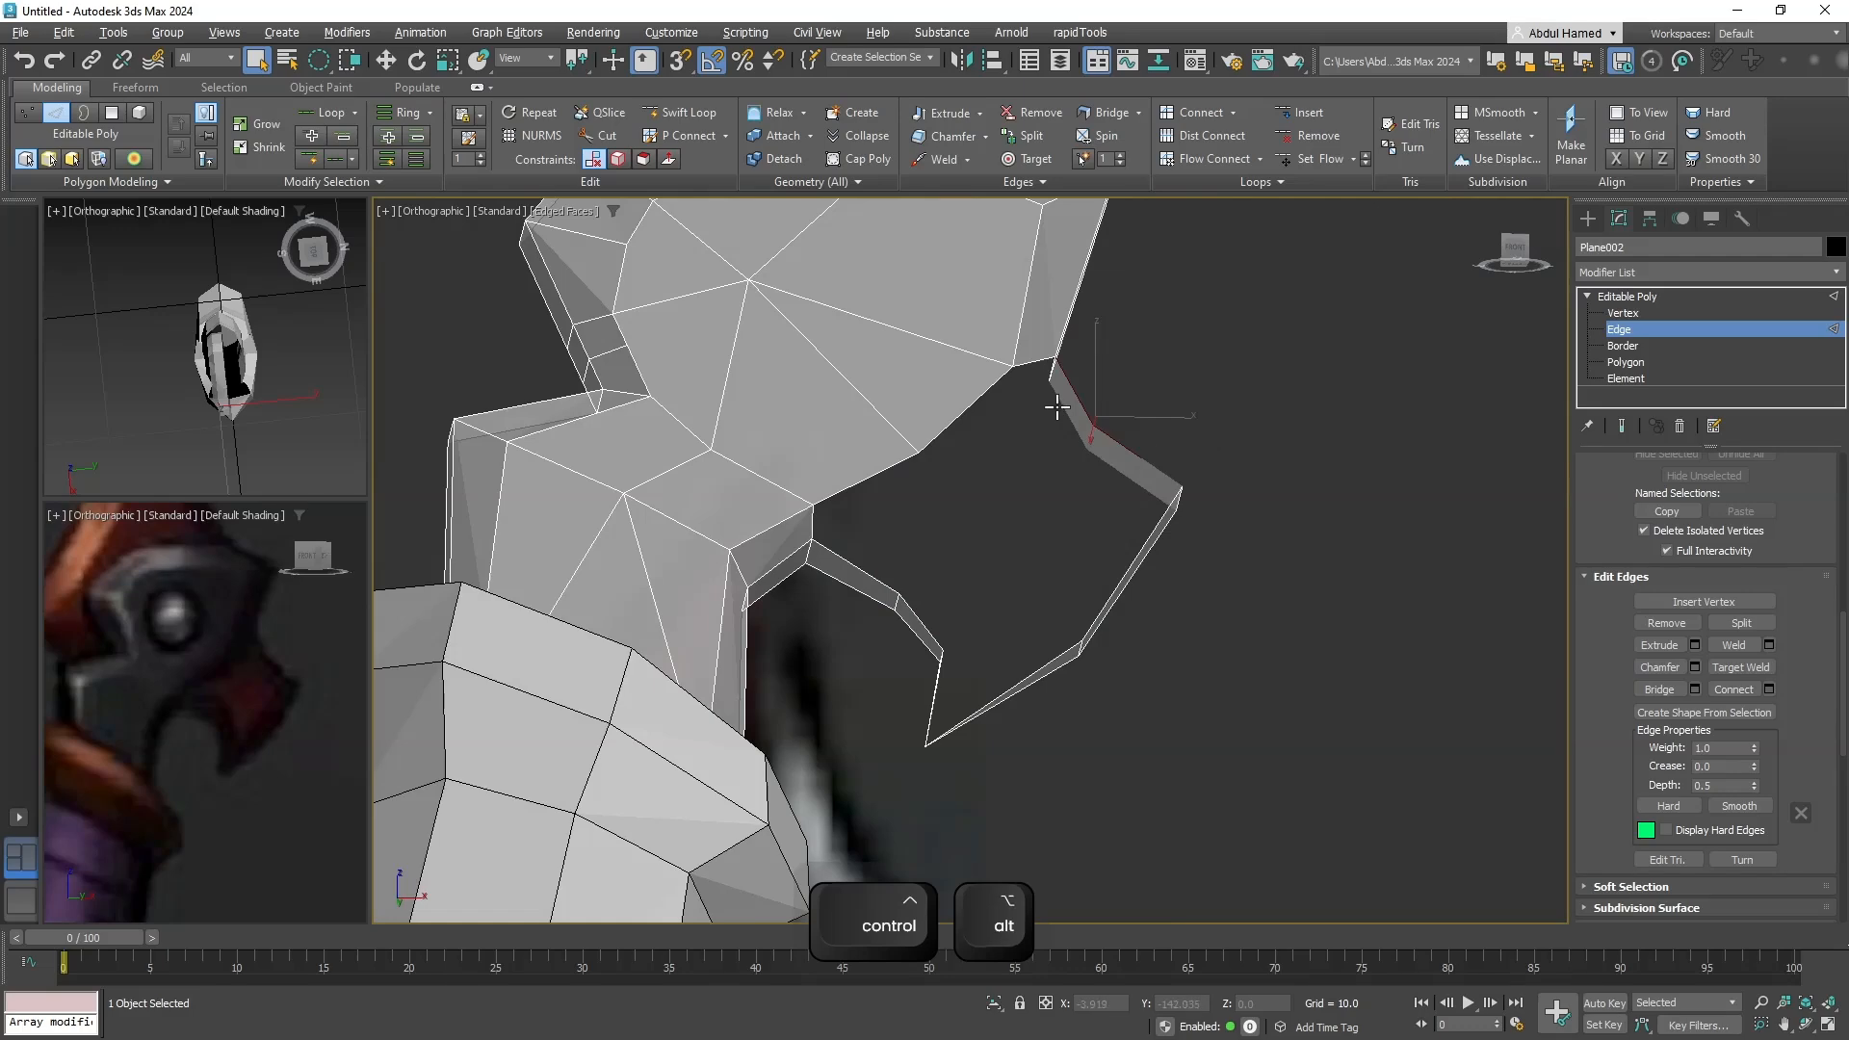
pyautogui.keyDown('ctrl'); pyautogui.click(857, 551); pyautogui.keyUp('ctrl')
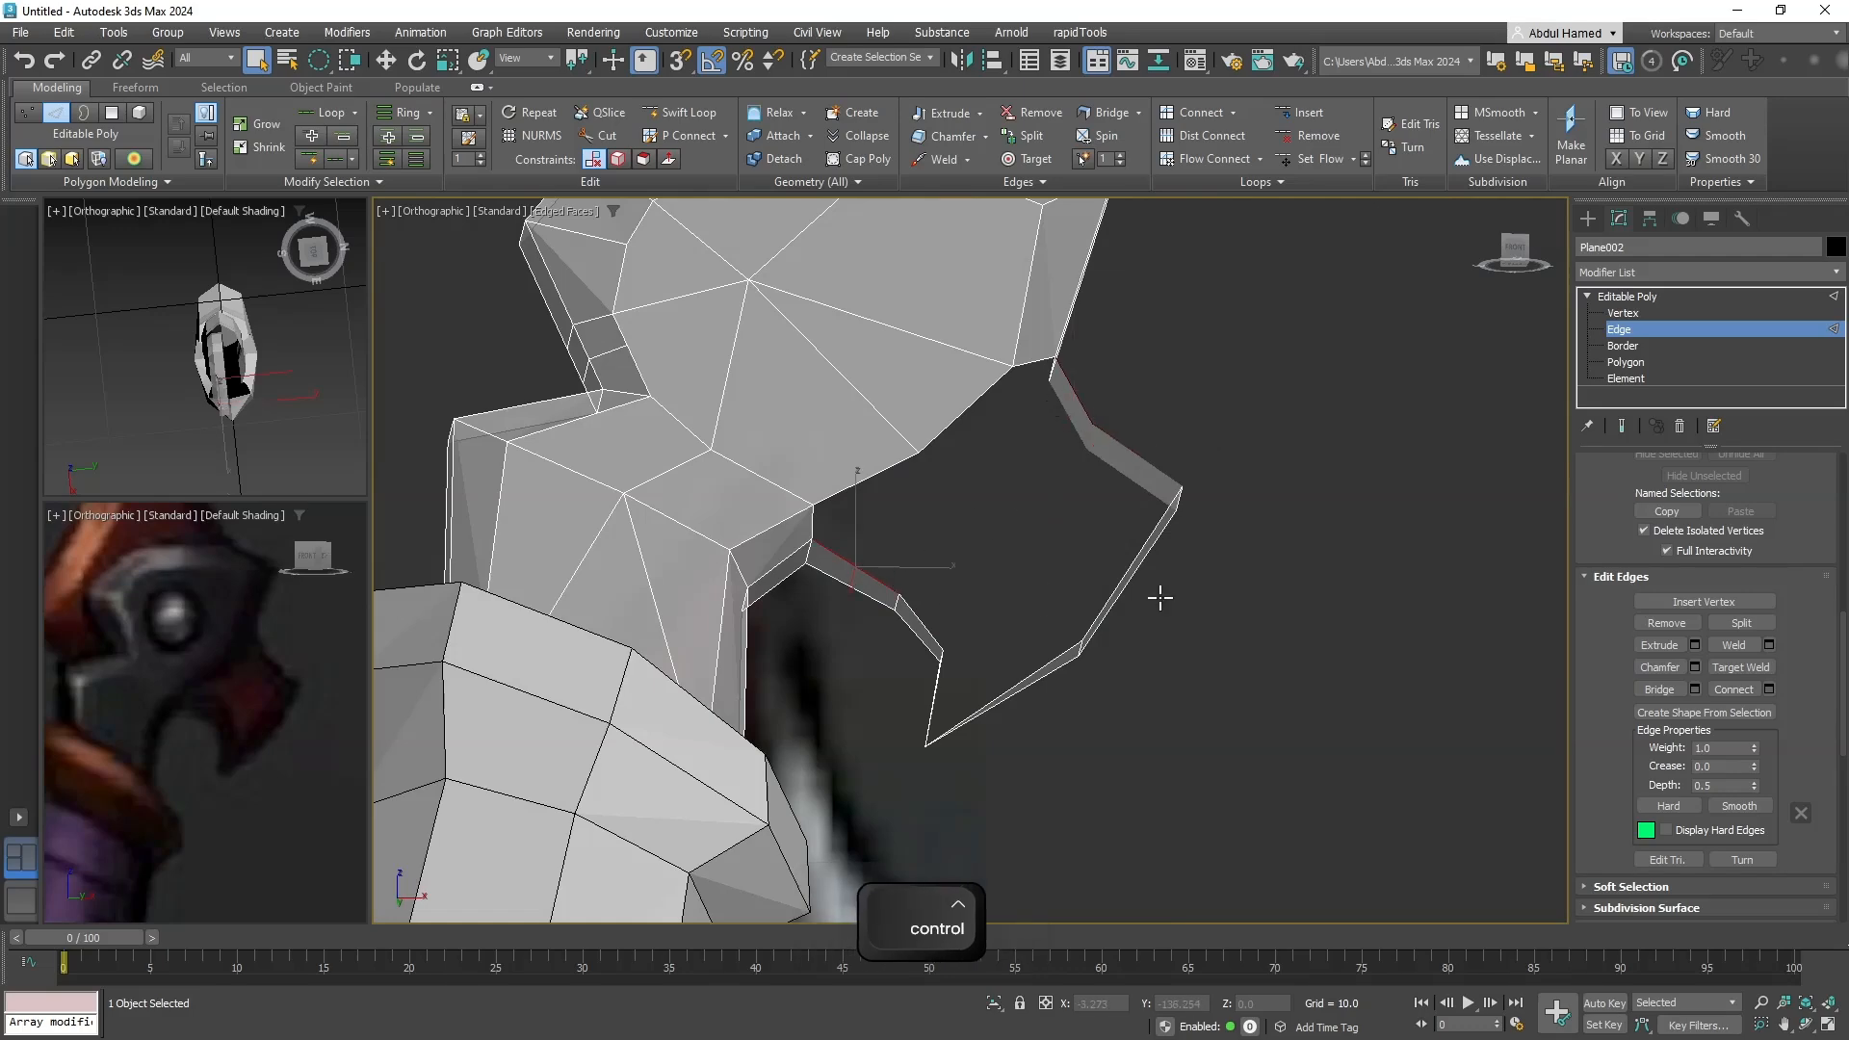
pyautogui.click(1657, 690)
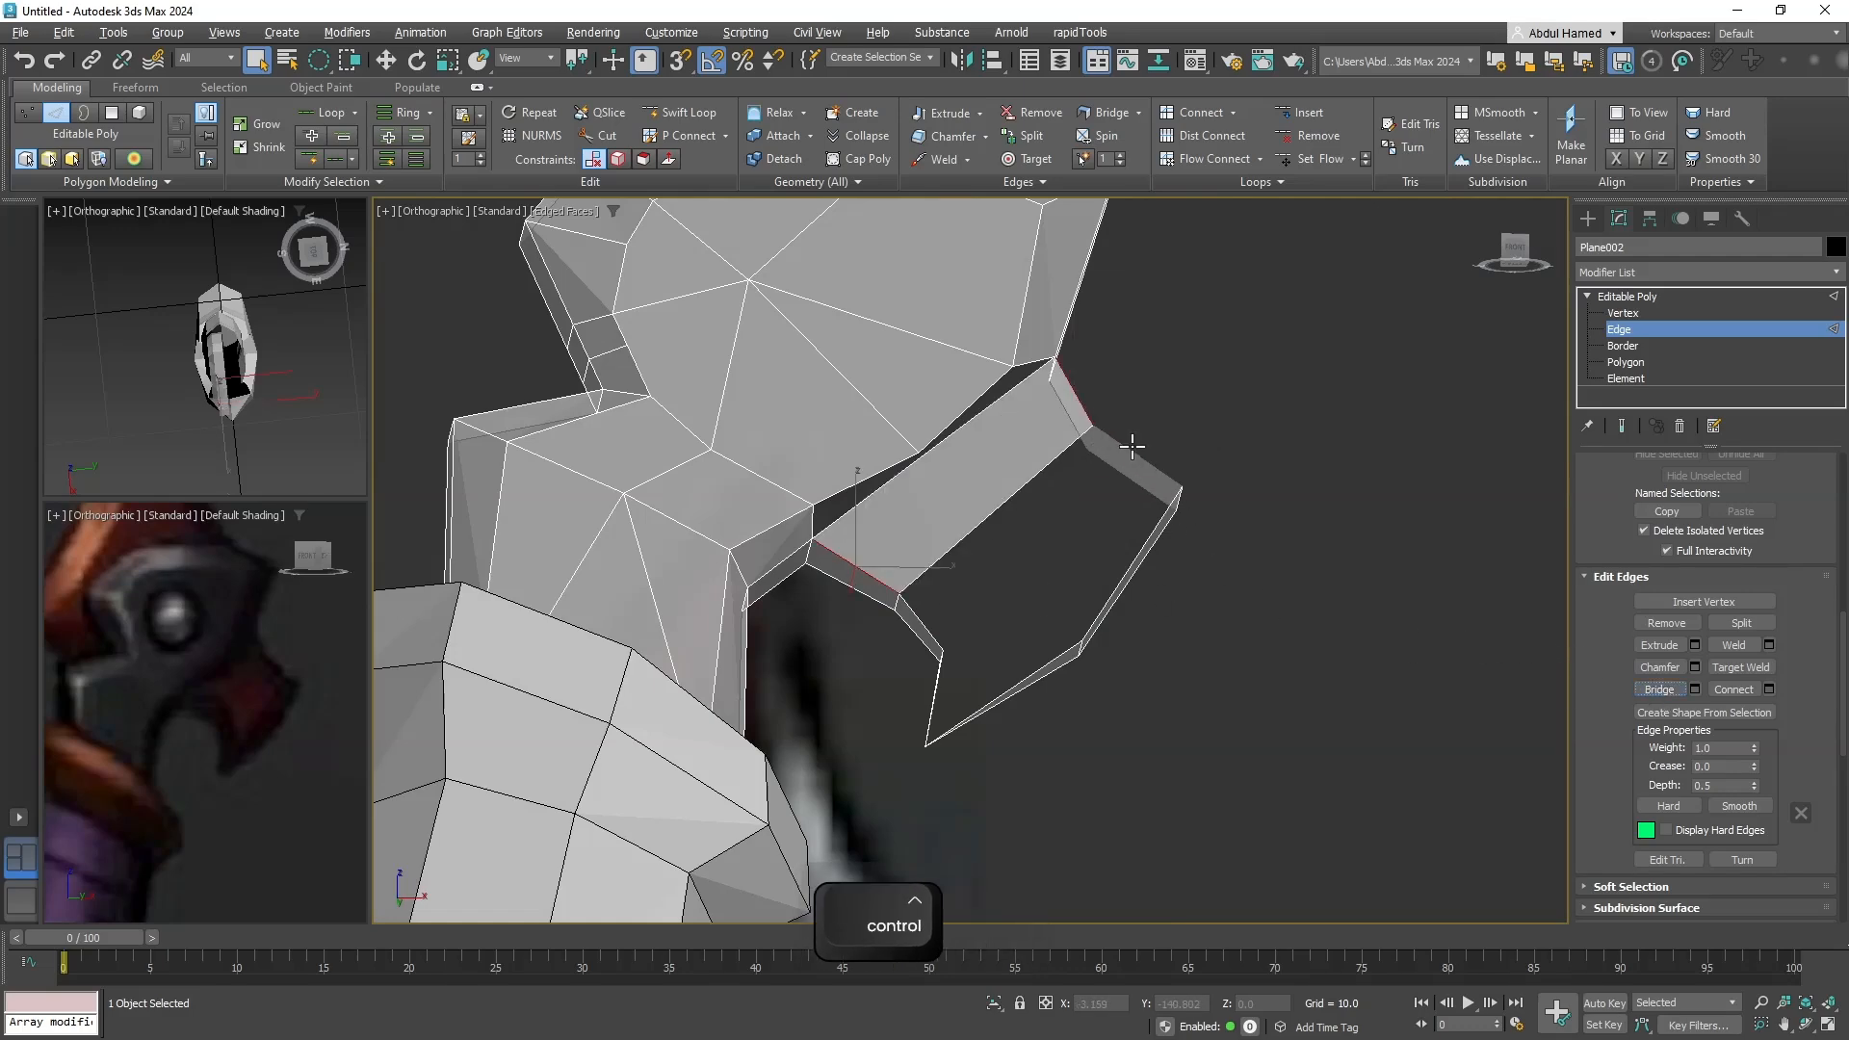
# Bridge the next pair of opposing rim edges down the hook, from the outer side to the inner curve.
pyautogui.keyDown('alt'); pyautogui.moveTo(1132, 448); pyautogui.dragTo(933, 598, button='middle'); pyautogui.keyUp('alt')
pyautogui.click(1120, 451)
pyautogui.keyDown('ctrl'); pyautogui.click(914, 602); pyautogui.keyUp('ctrl')
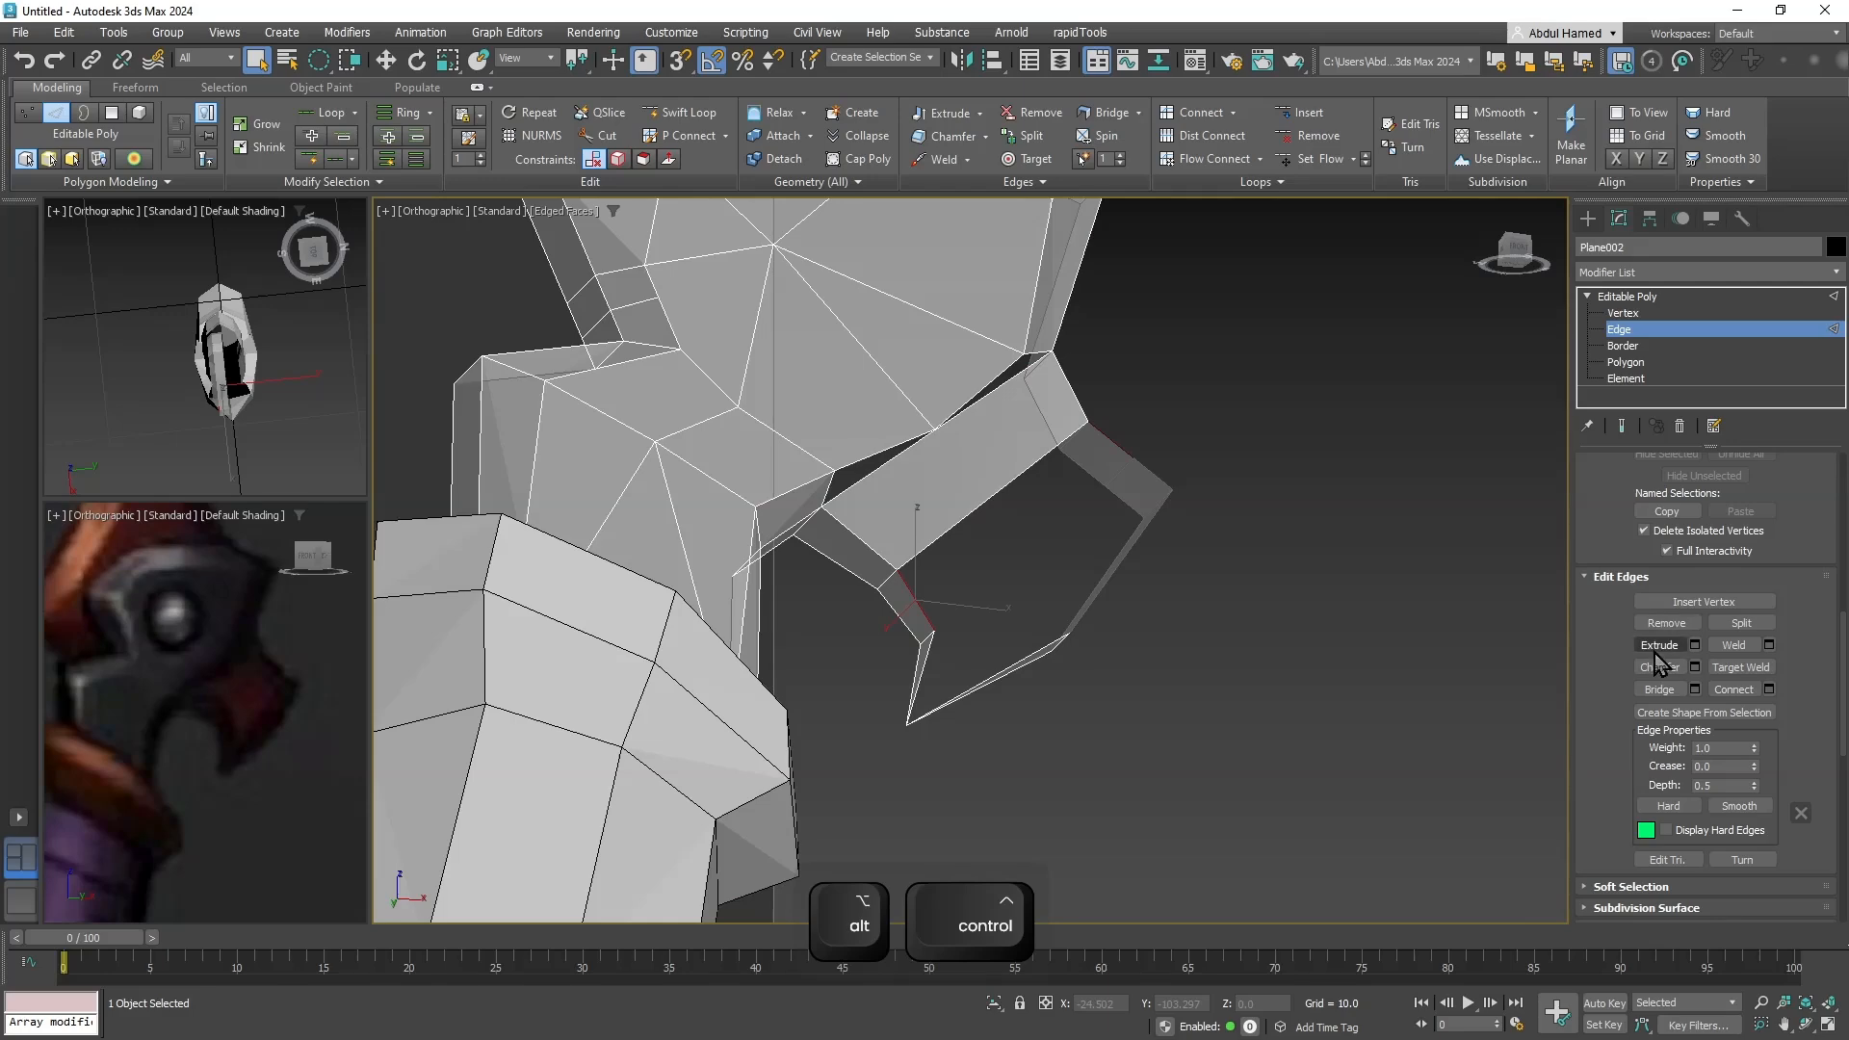
pyautogui.click(1658, 689)
# Bridge the inner rim edge at the hook's tip to the long rim edge on its outer side.
pyautogui.keyDown('alt'); pyautogui.moveTo(1373, 575); pyautogui.dragTo(1257, 662, button='middle'); pyautogui.keyUp('alt')
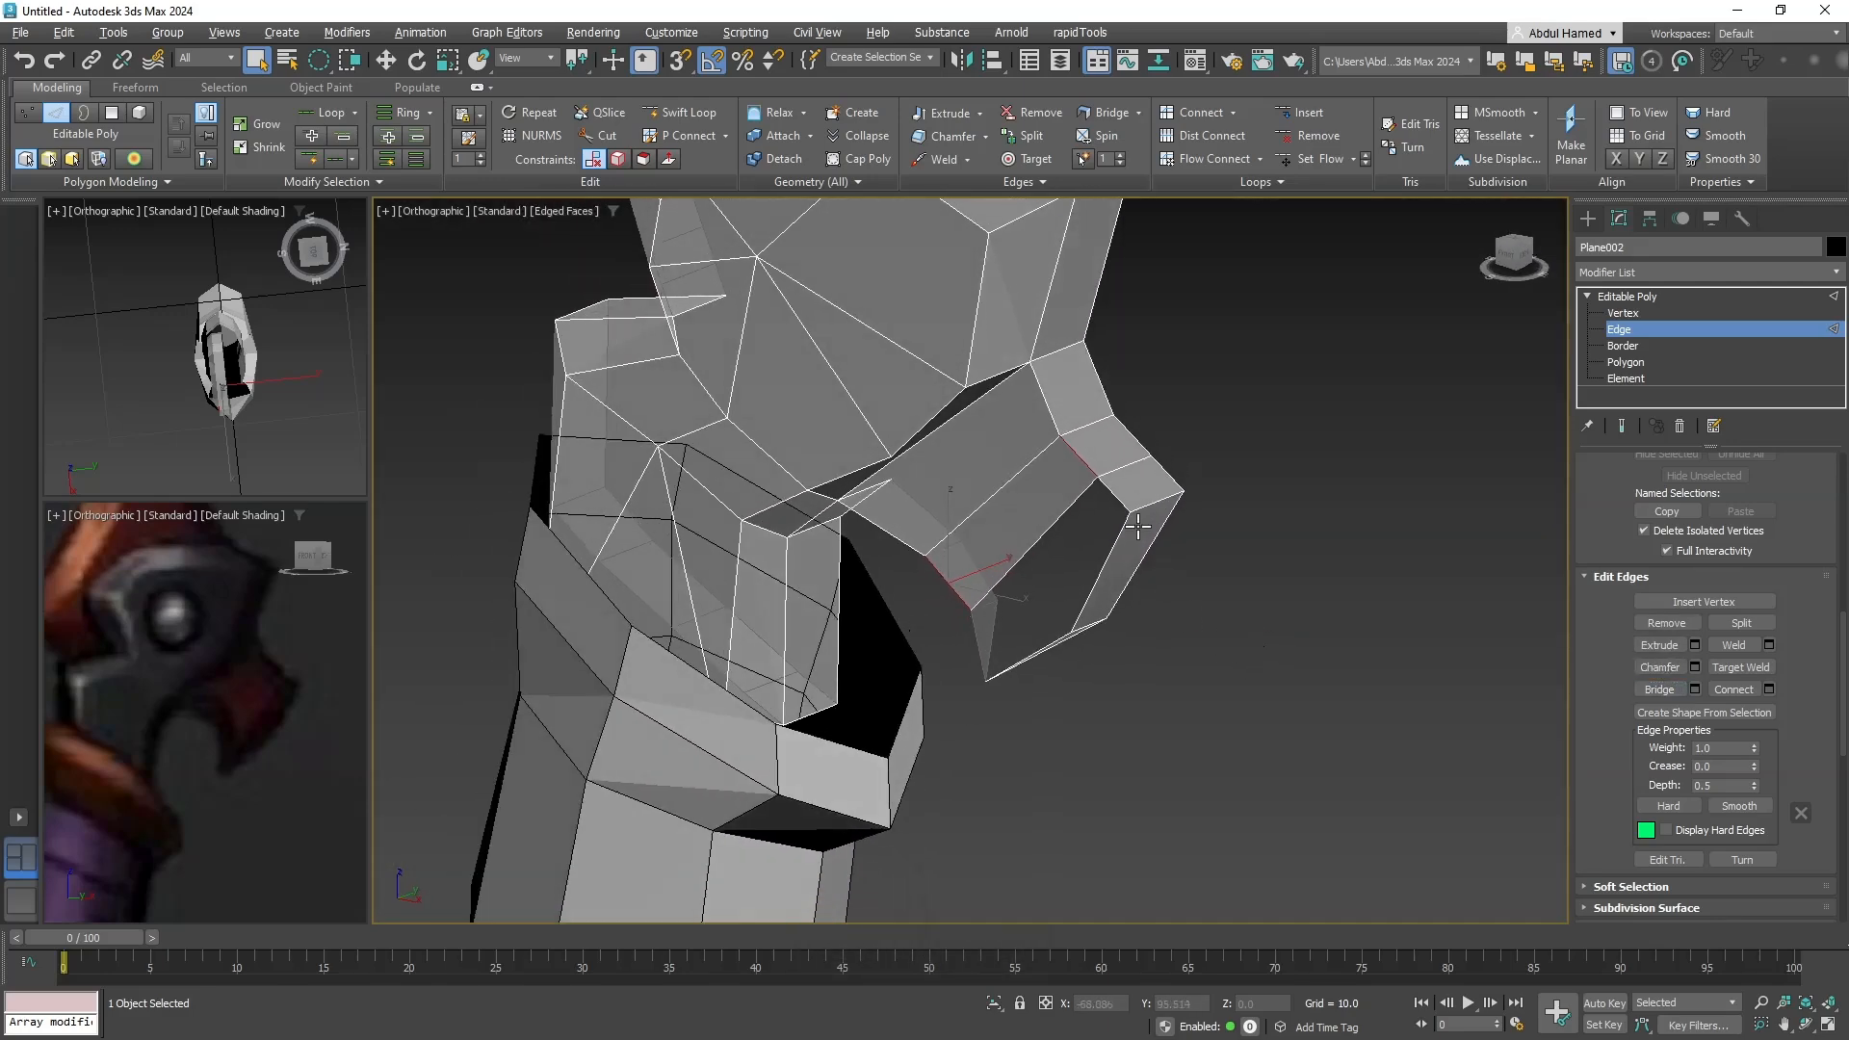
pyautogui.keyDown('alt'); pyautogui.moveTo(1156, 530); pyautogui.dragTo(1290, 495, button='middle'); pyautogui.keyUp('alt')
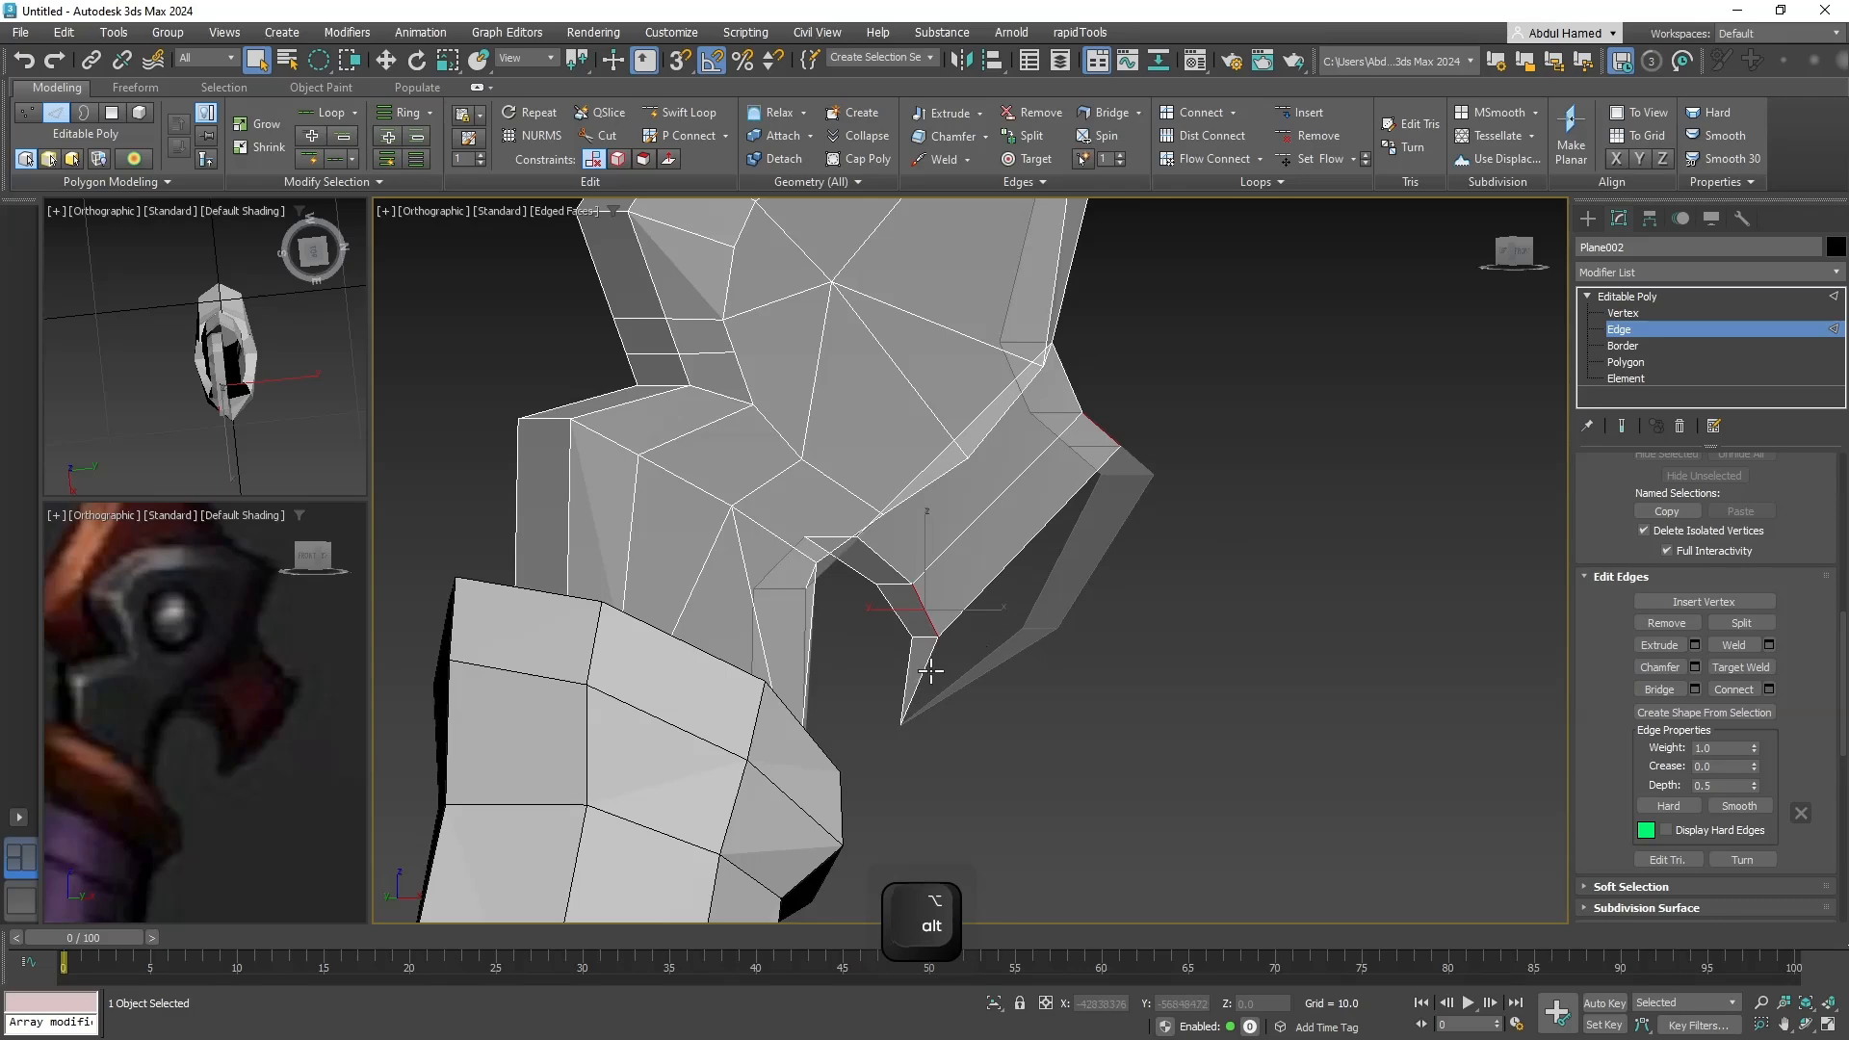
pyautogui.keyDown('alt'); pyautogui.moveTo(986, 673); pyautogui.dragTo(932, 635, button='middle'); pyautogui.keyUp('alt')
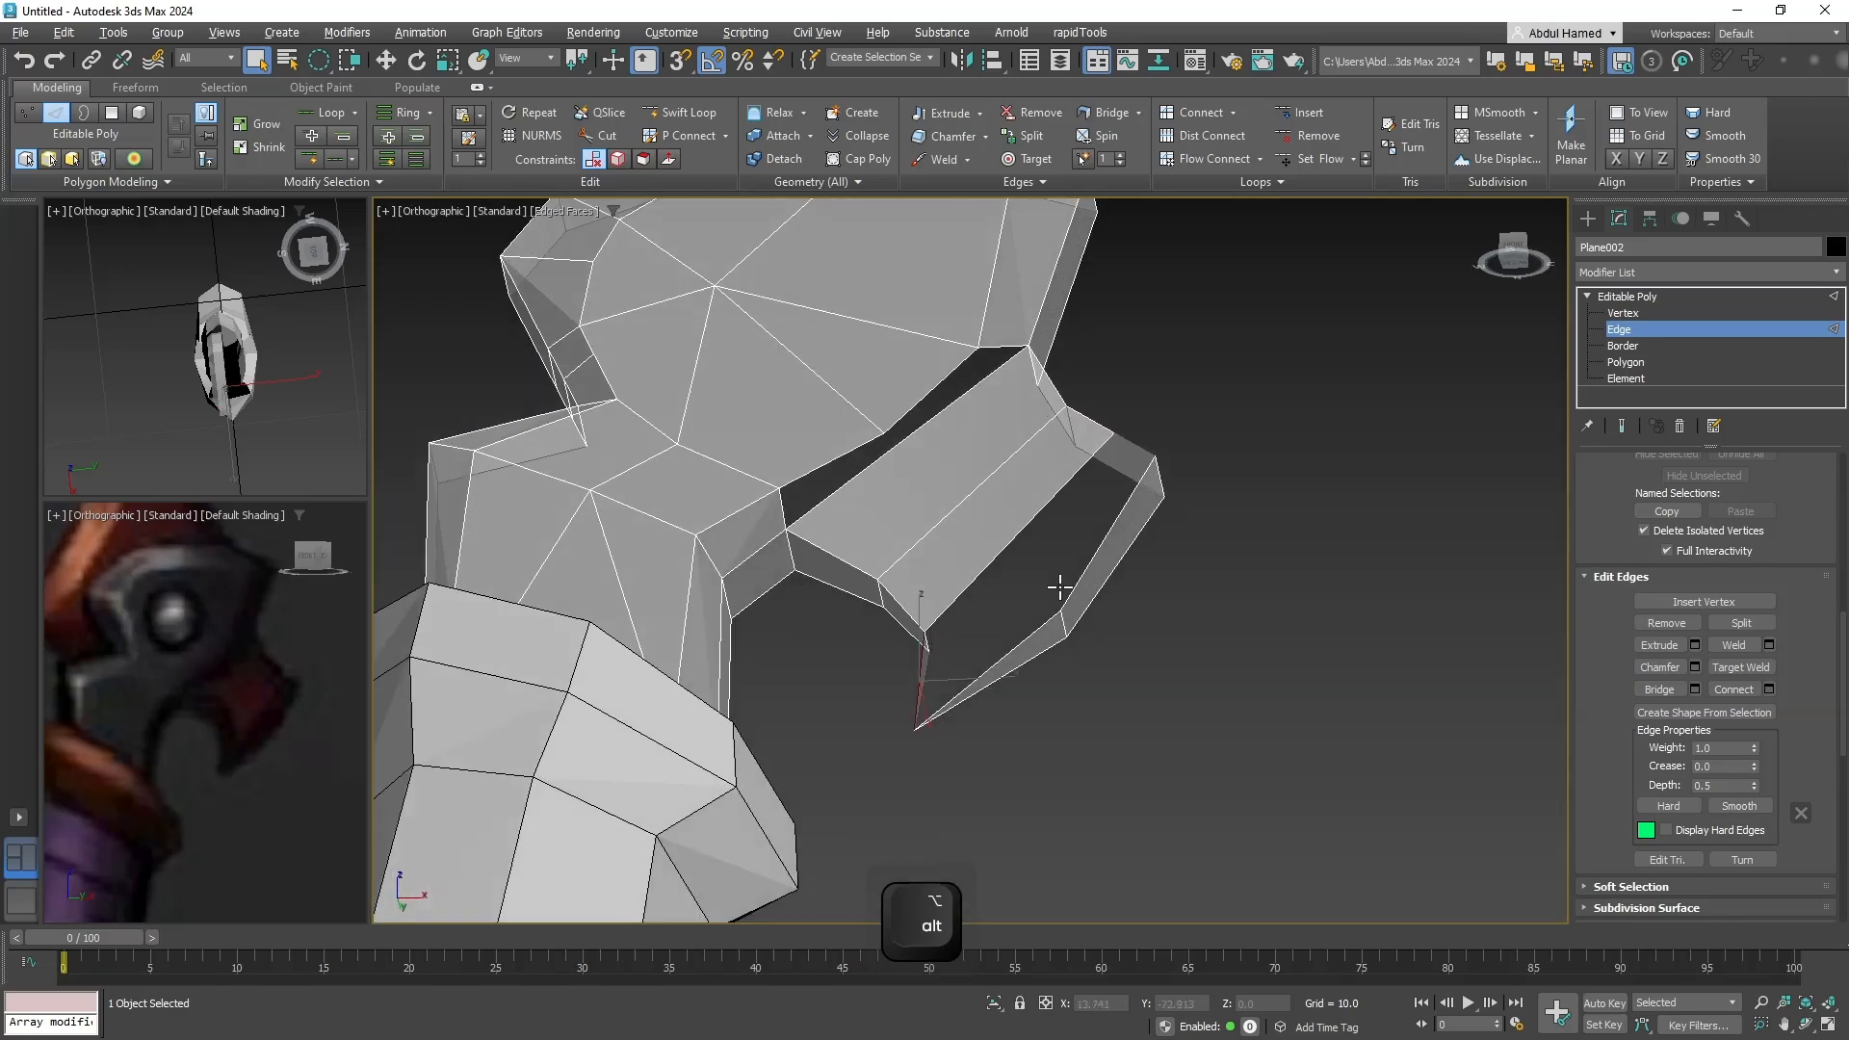
pyautogui.keyDown('ctrl'); pyautogui.click(1086, 574); pyautogui.keyUp('ctrl')
pyautogui.click(1660, 691)
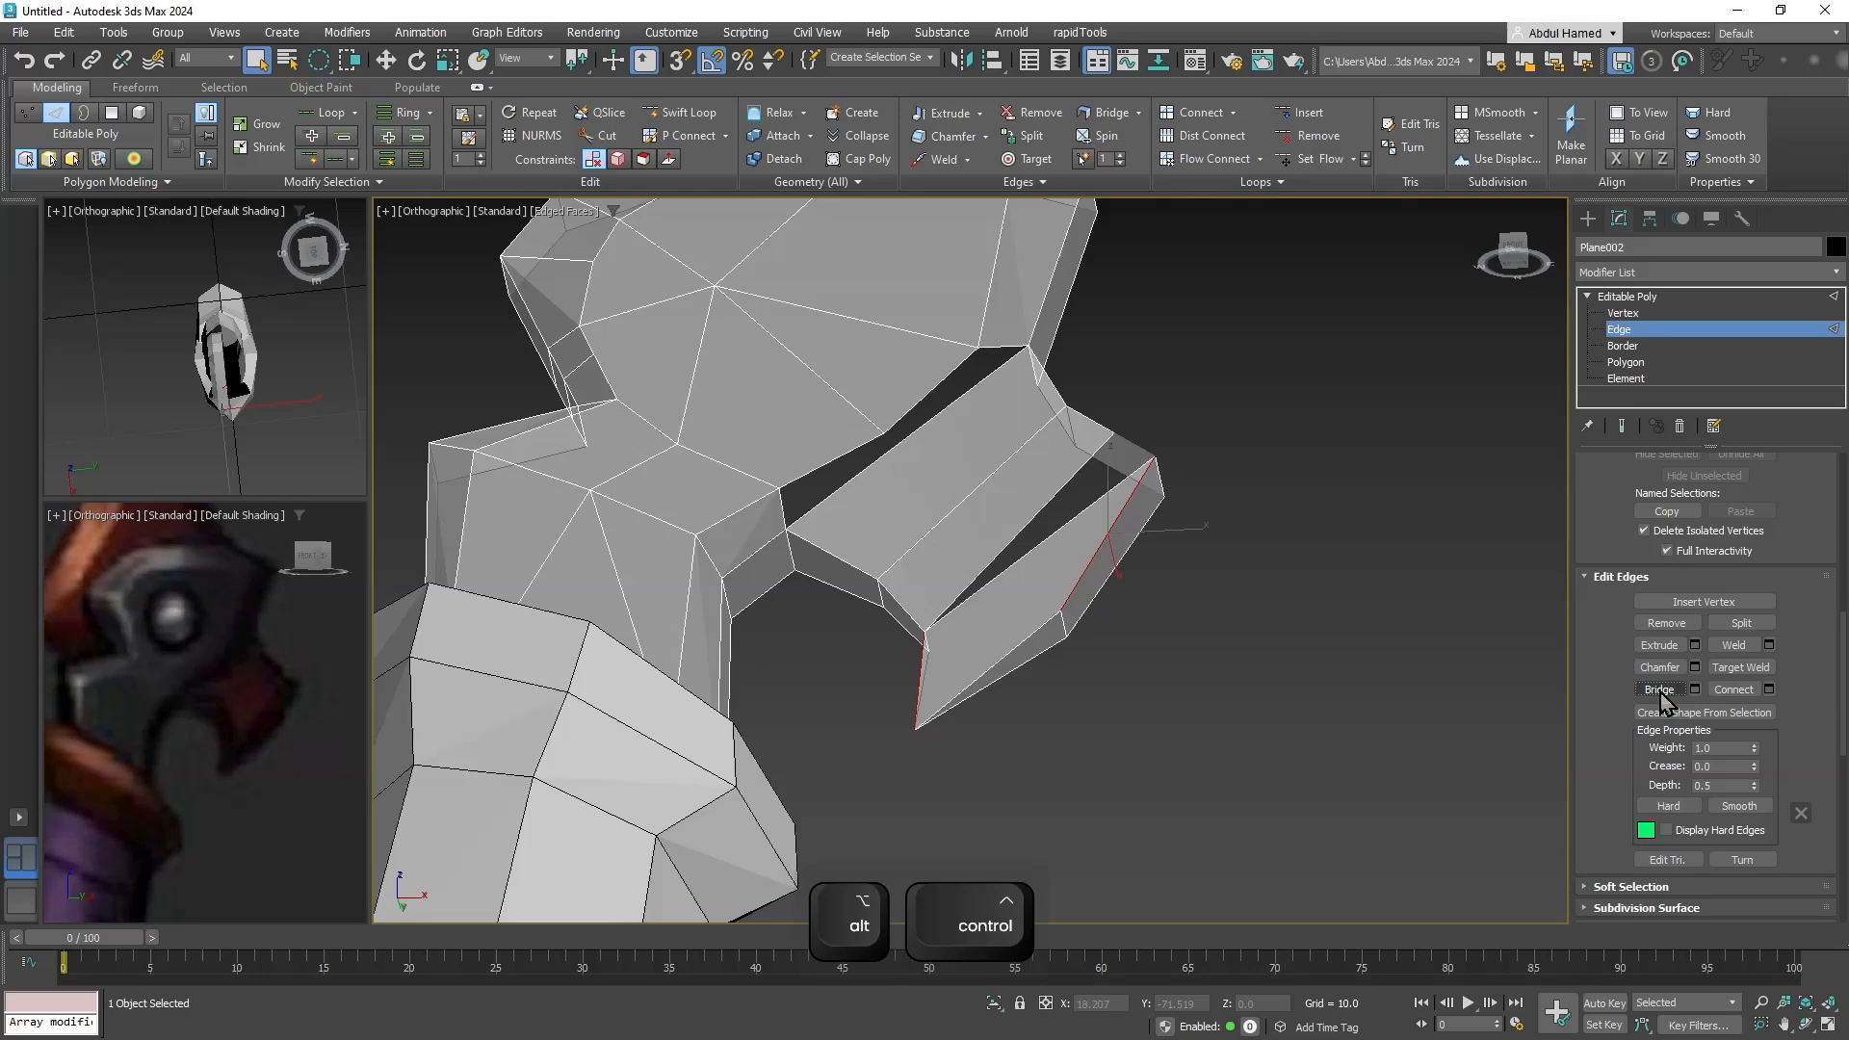
# Cap the triangular hole left between the bridged faces on the hook.
pyautogui.keyDown('alt'); pyautogui.moveTo(1279, 635); pyautogui.dragTo(1437, 570, button='middle'); pyautogui.keyUp('alt')
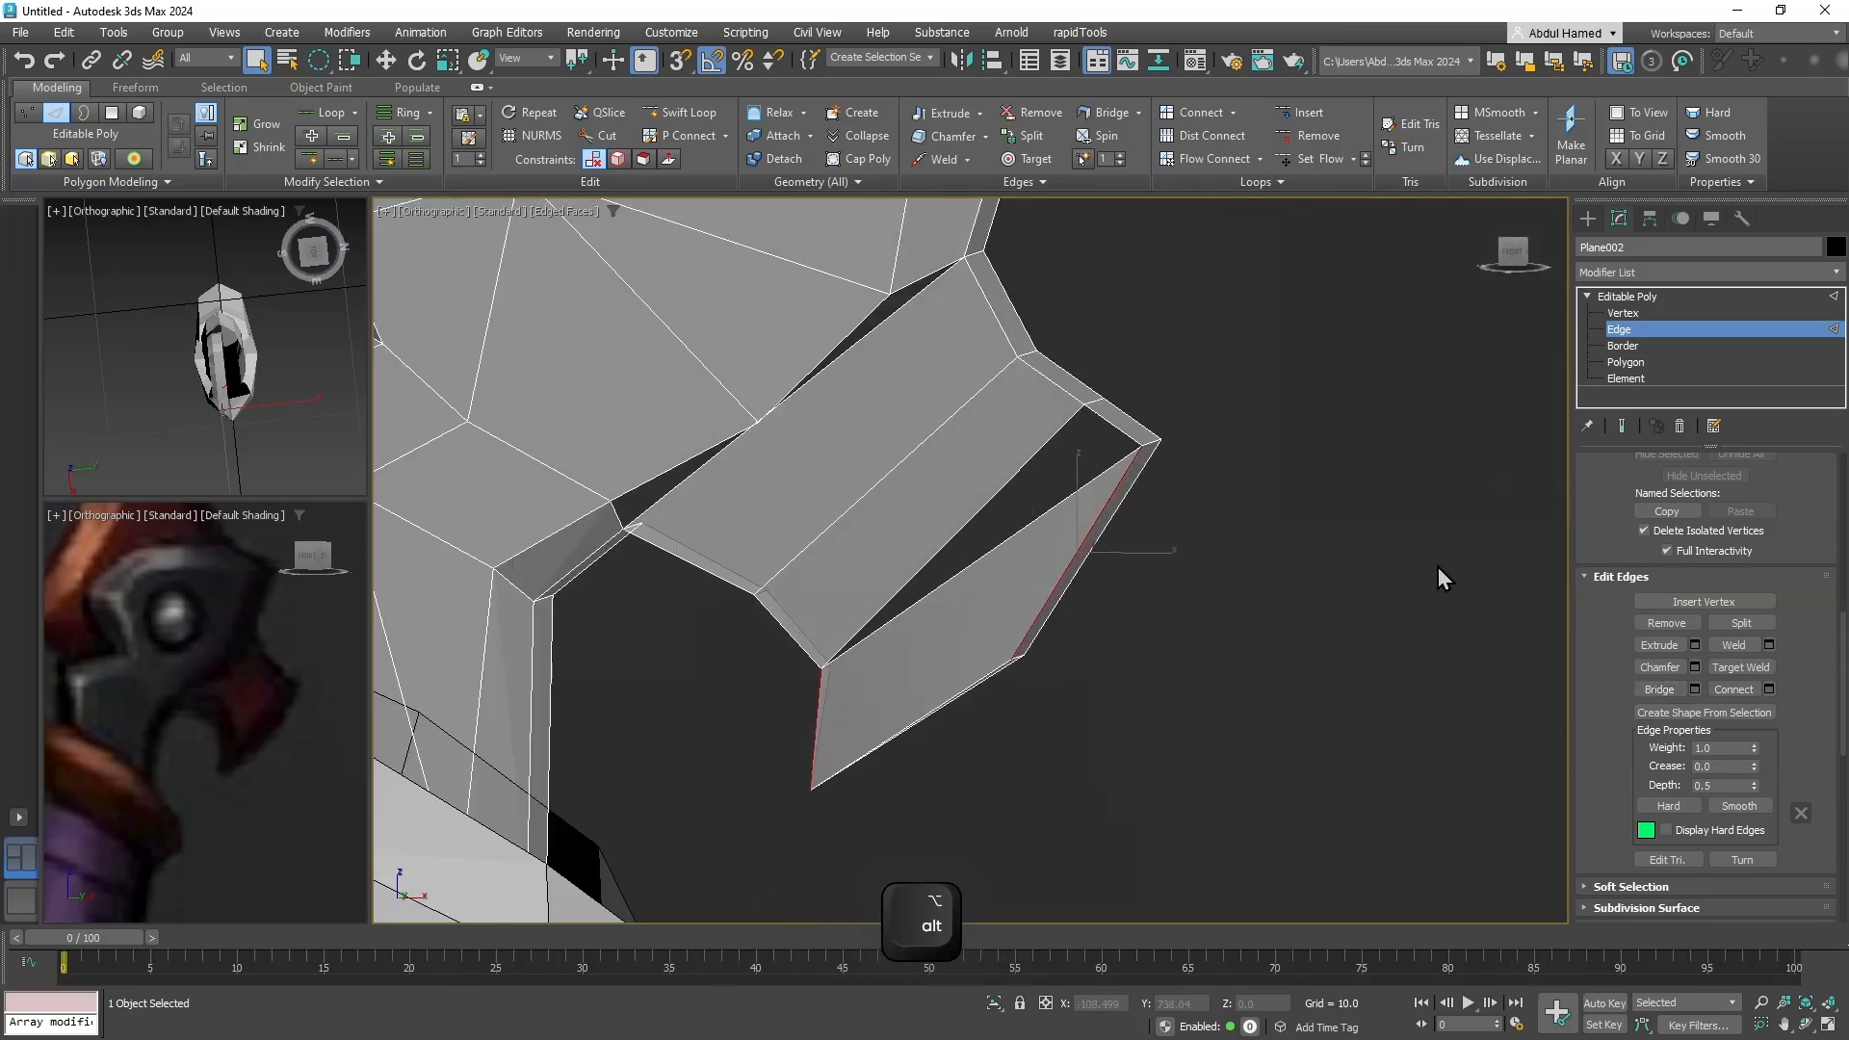
pyautogui.click(1625, 346)
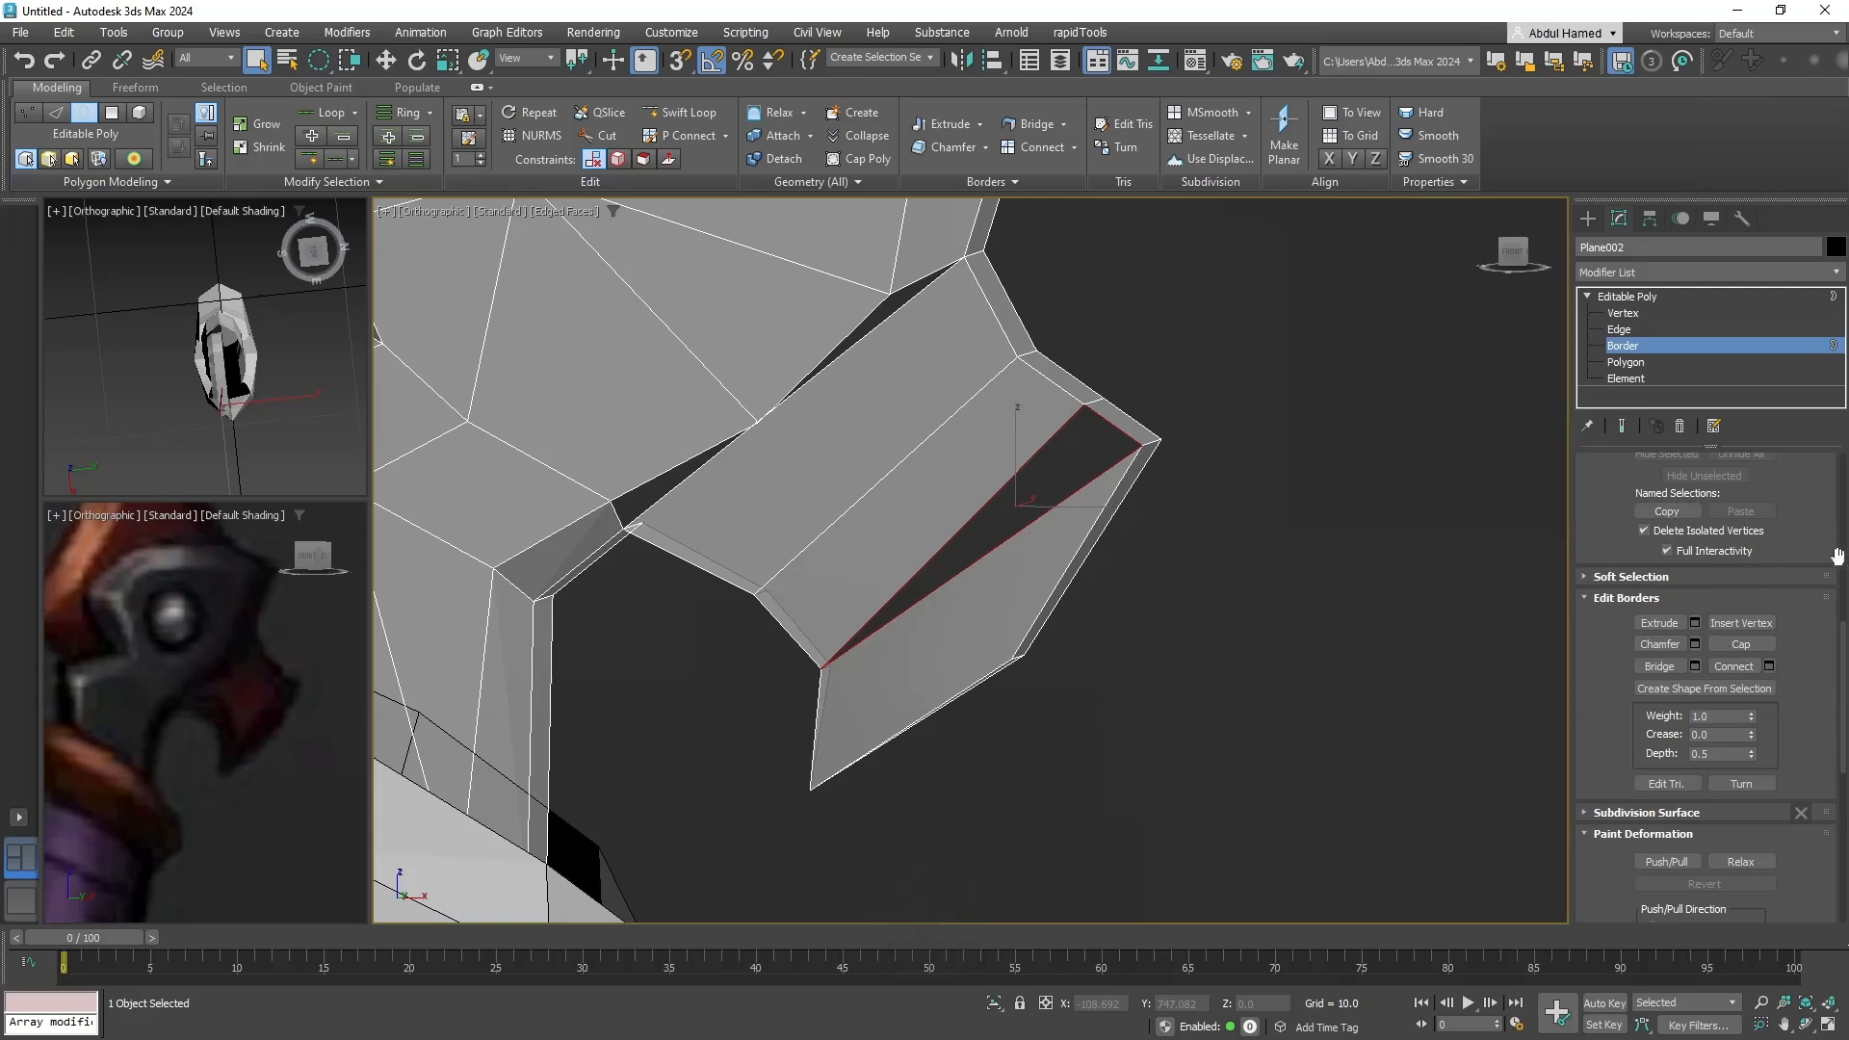
pyautogui.click(1758, 649)
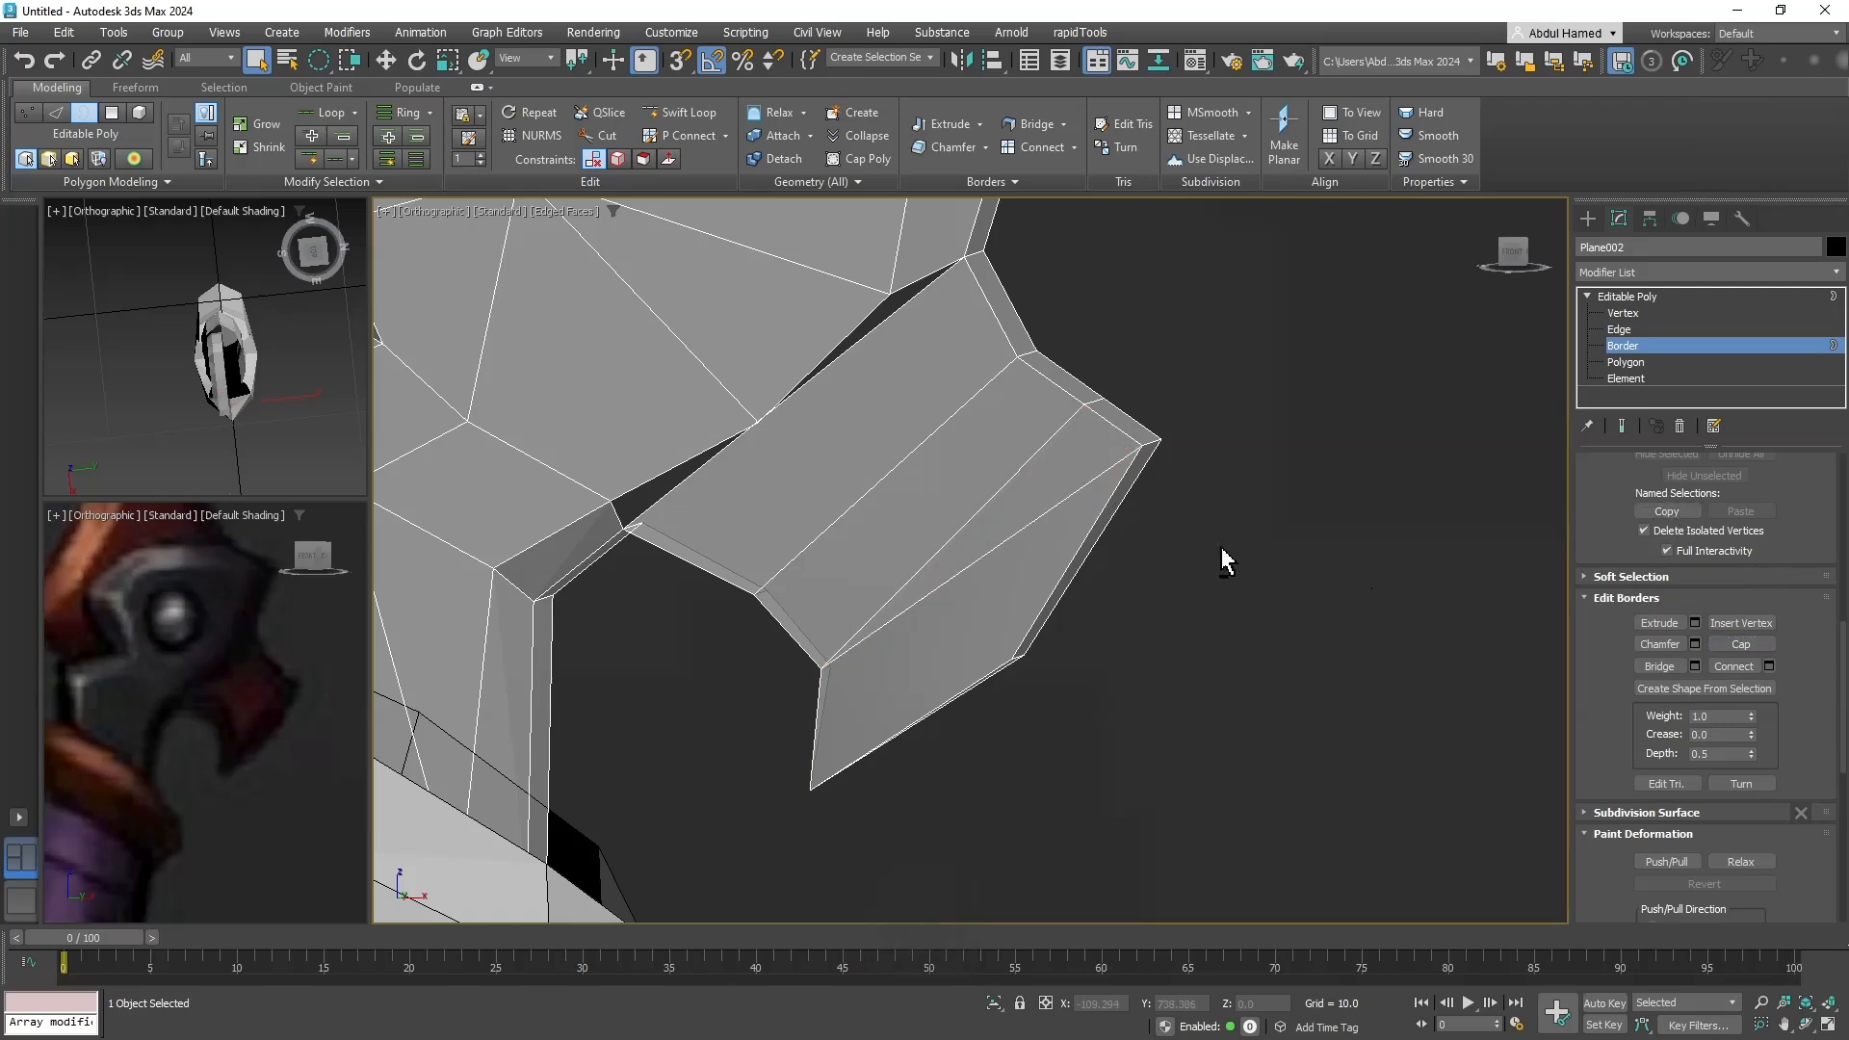
# Cut an edge line across the hook's new faces from the lower outer rim corner up to the middle of the gap's edge.
pyautogui.keyDown('alt'); pyautogui.moveTo(1221, 547); pyautogui.dragTo(1273, 664, button='middle'); pyautogui.keyUp('alt')
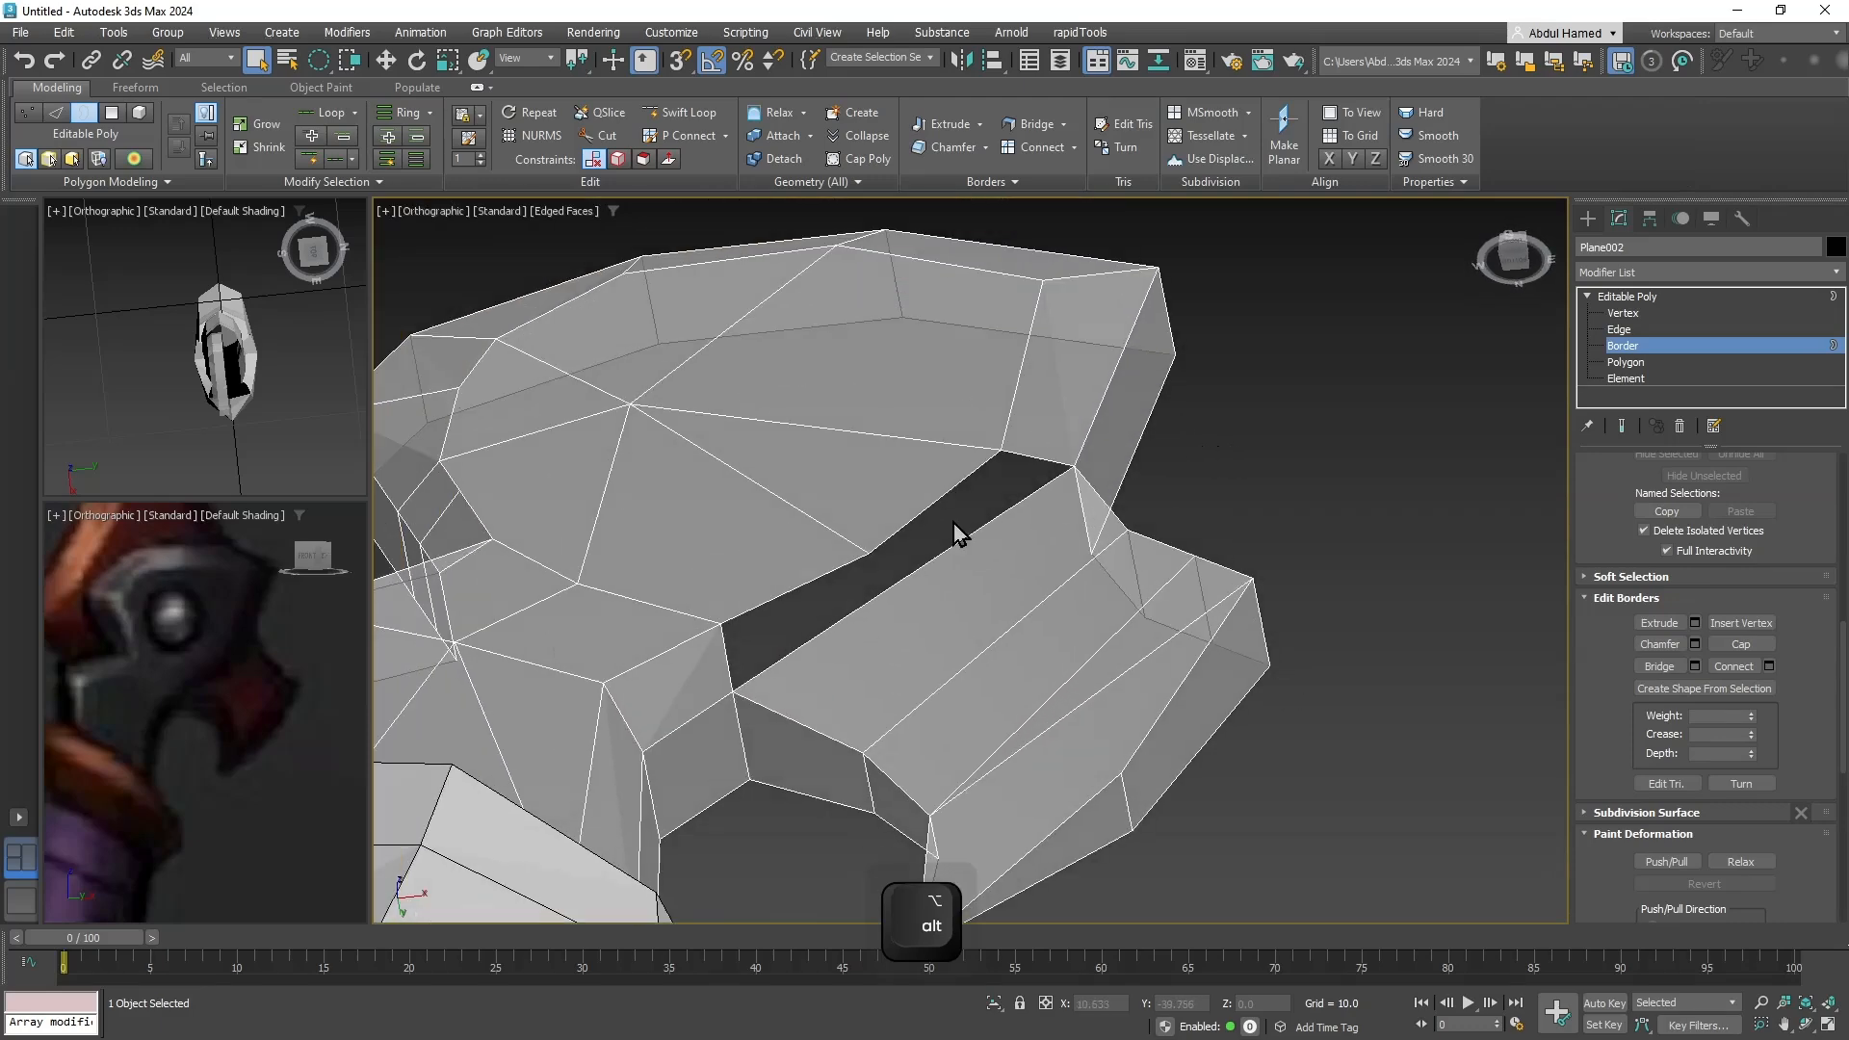
pyautogui.click(599, 135)
pyautogui.click(1087, 697)
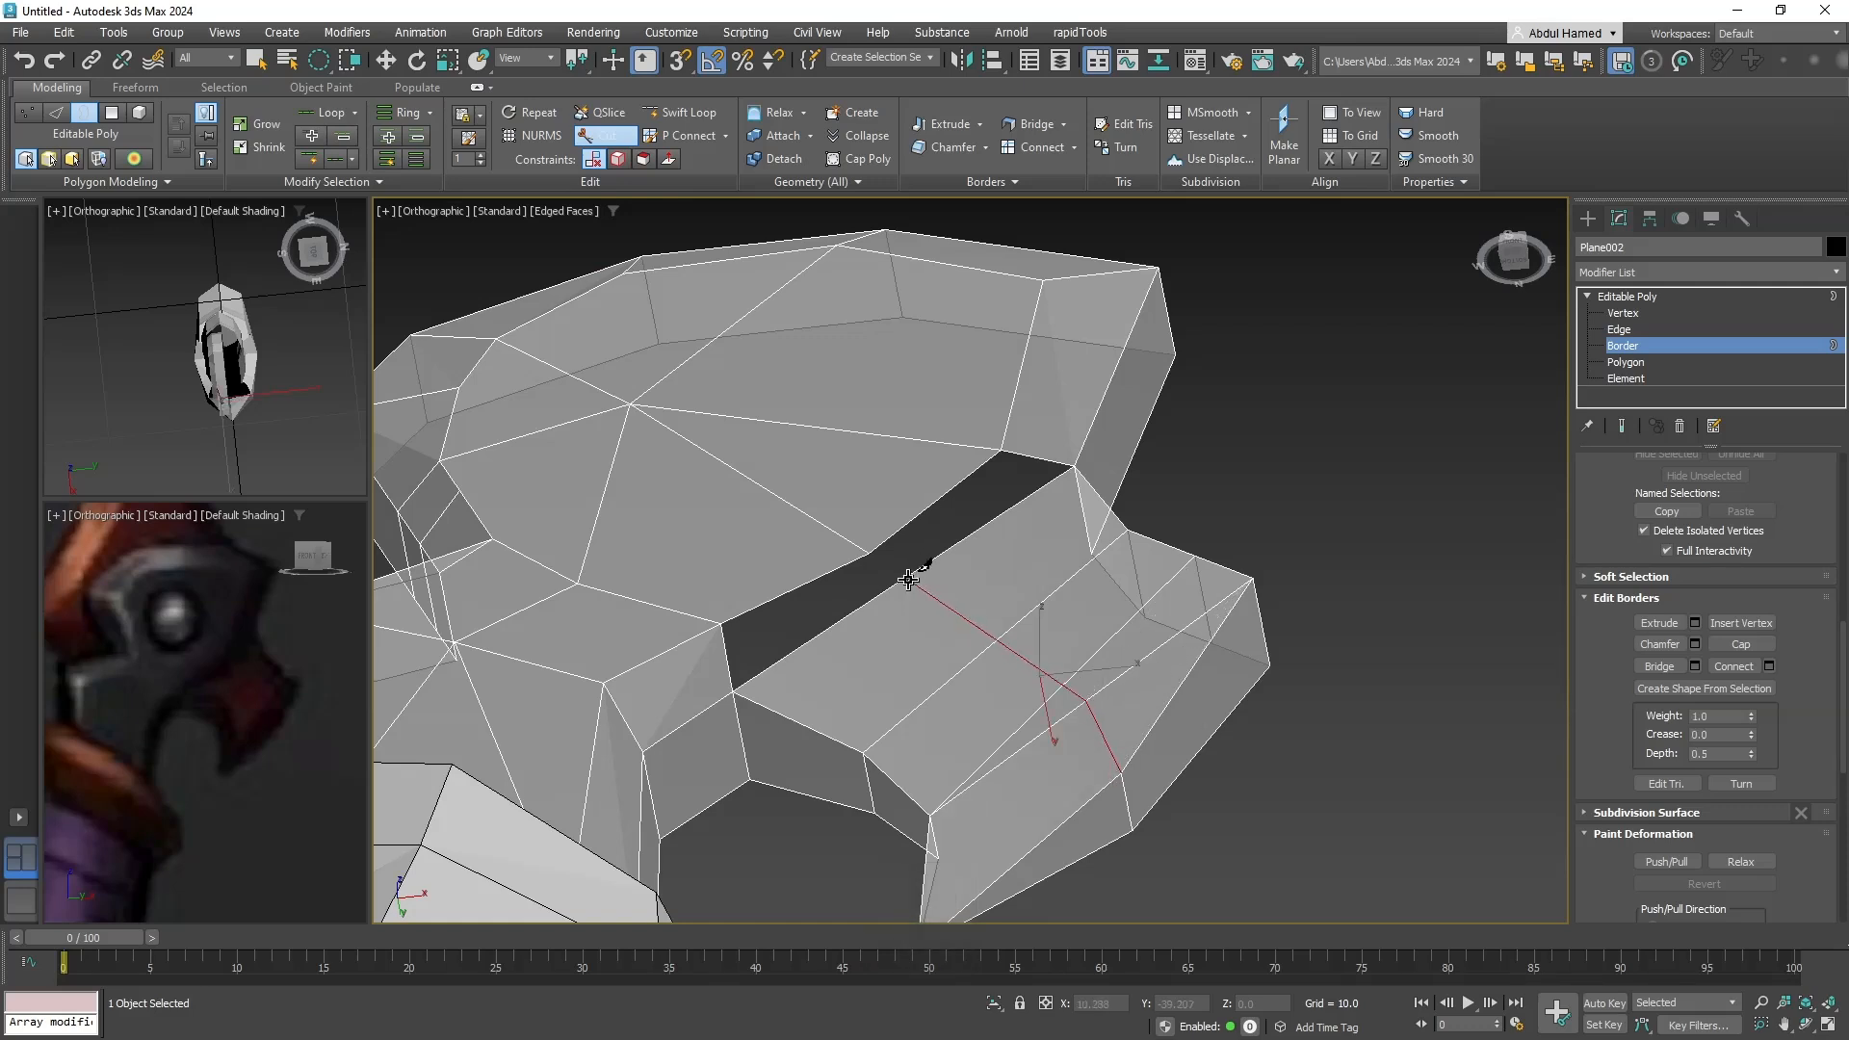
pyautogui.press('q')
# Bridge the two pairs of facing edges to close the gap between the bracket body's front face and the hook.
pyautogui.click(941, 504)
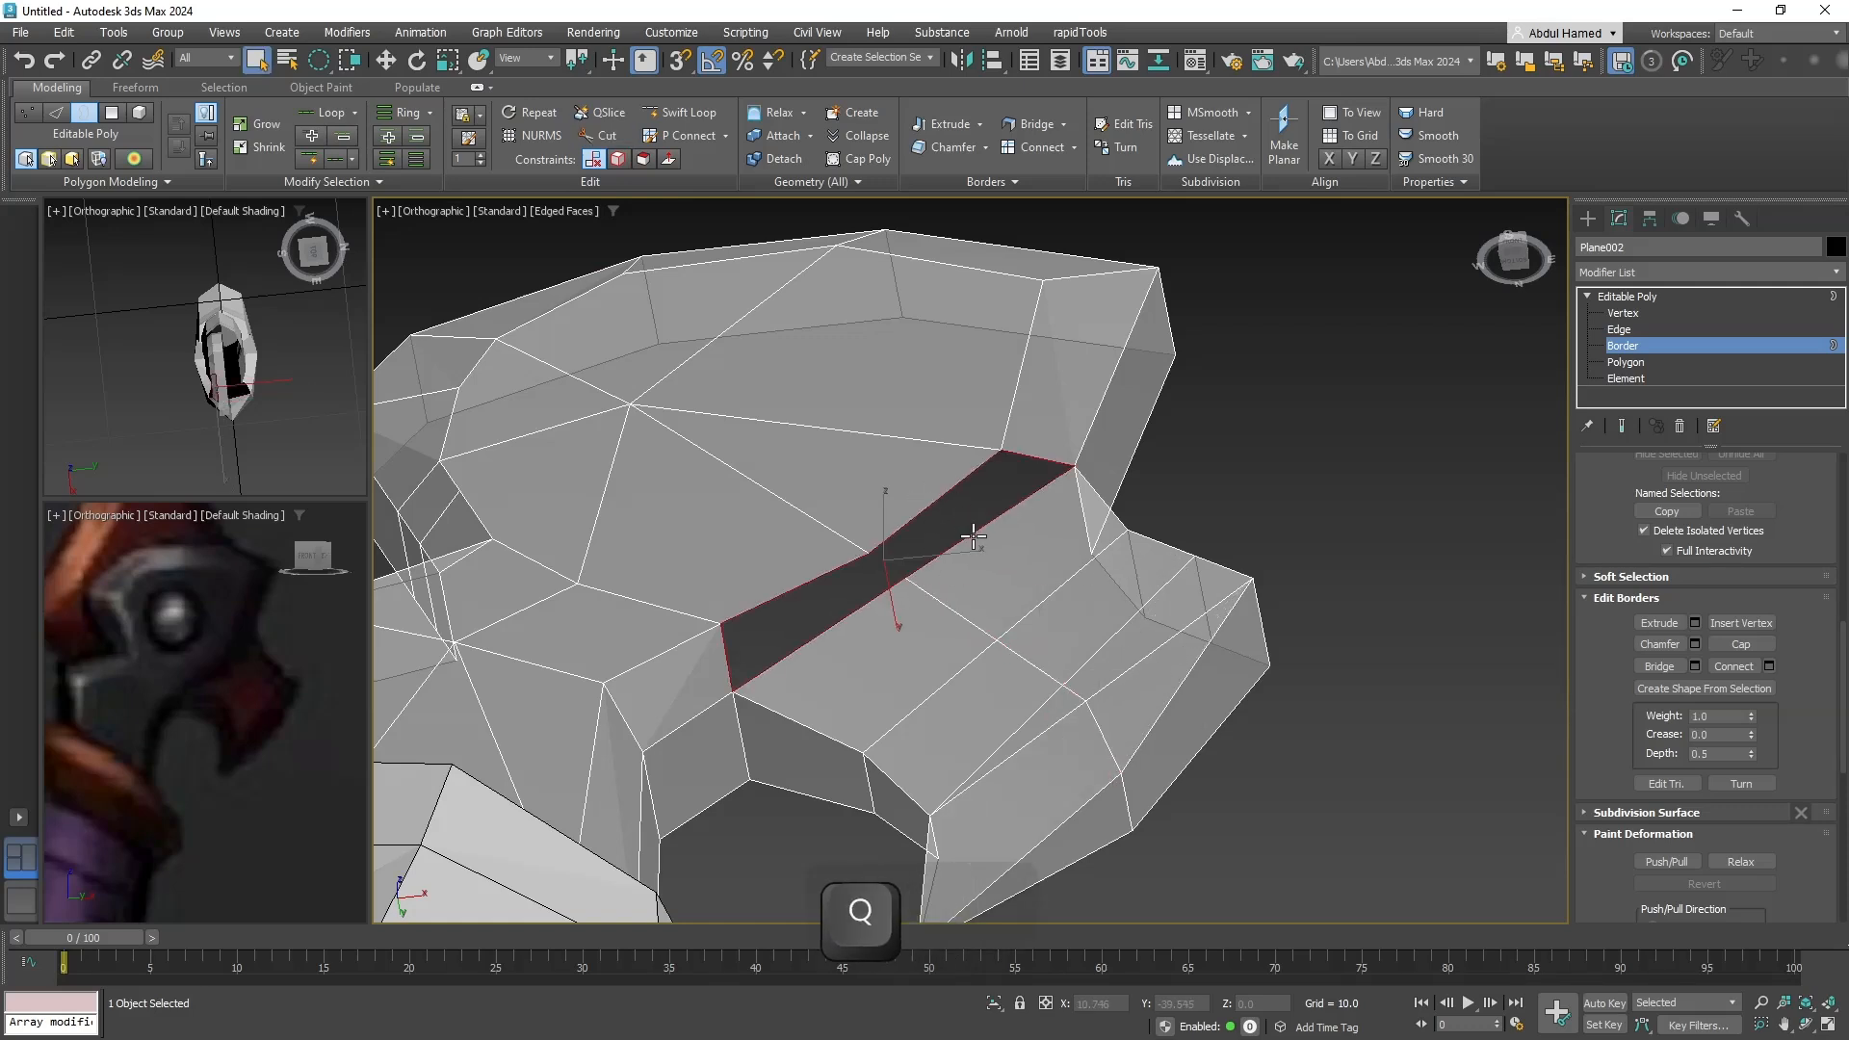
pyautogui.click(1637, 330)
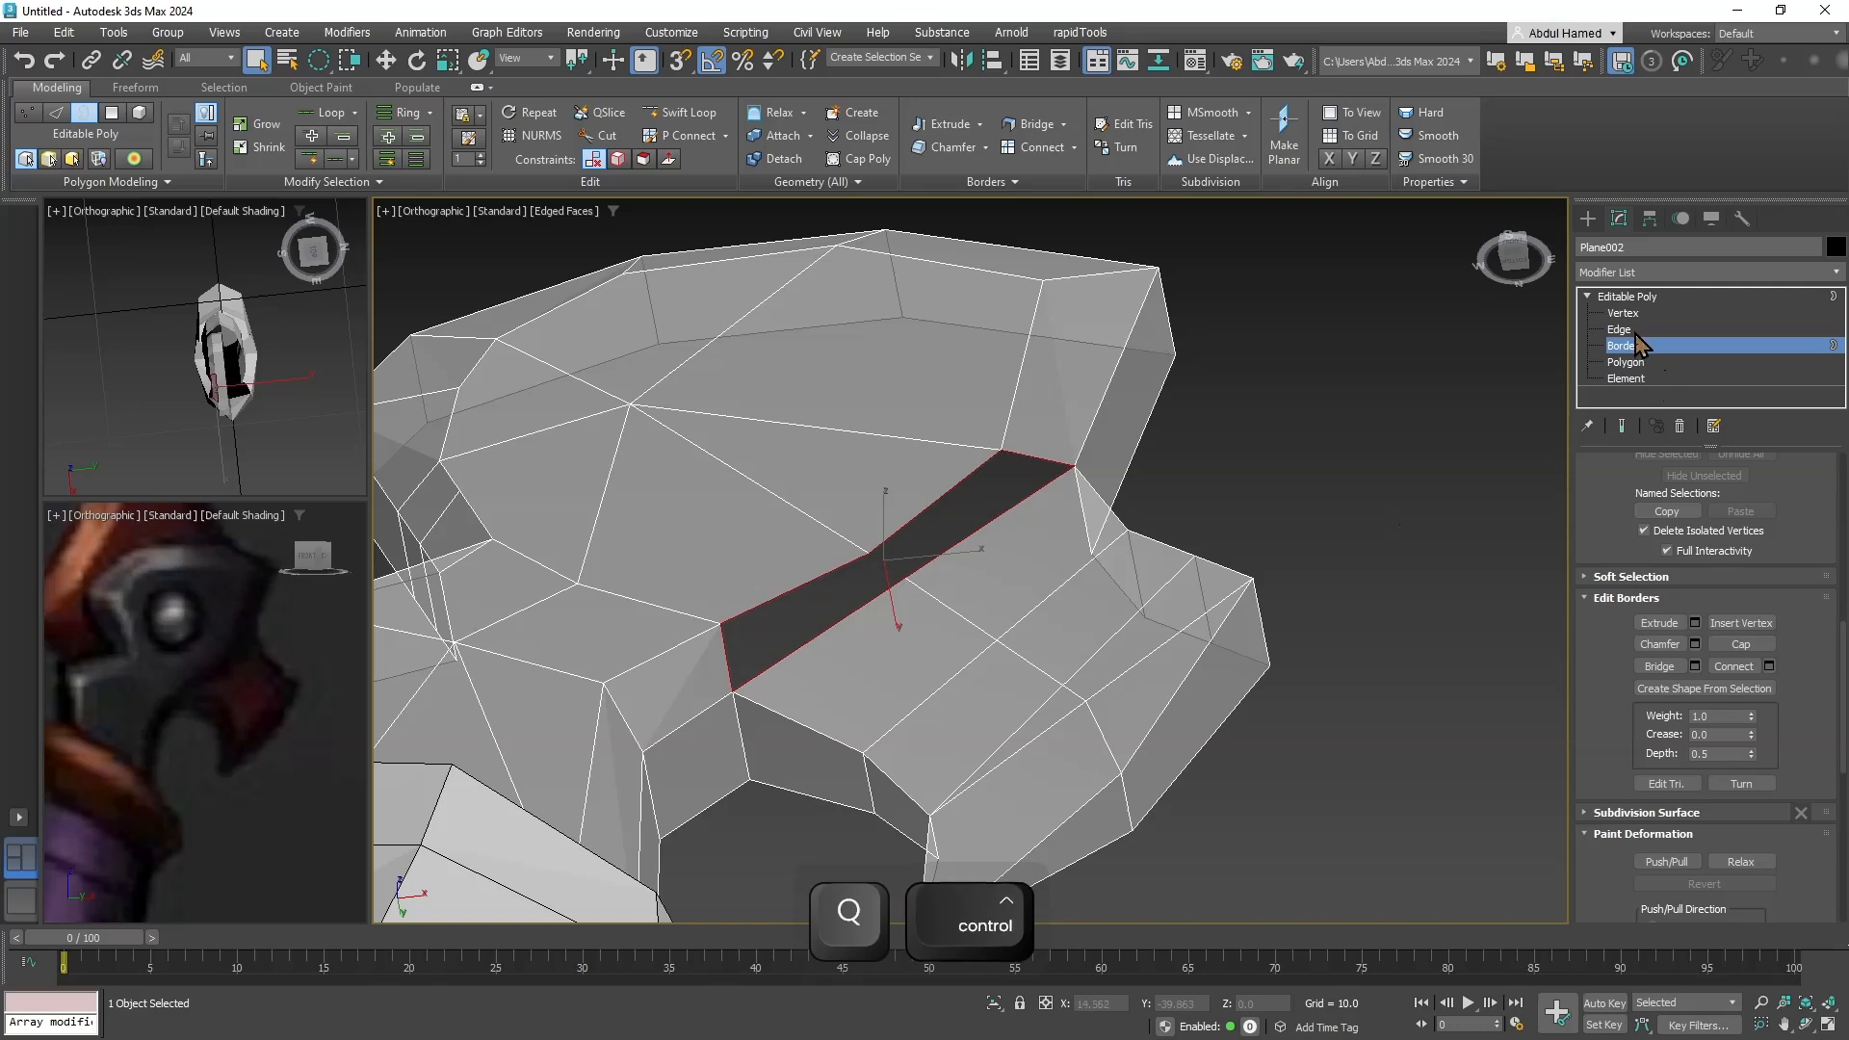
pyautogui.click(944, 502)
pyautogui.keyDown('ctrl'); pyautogui.click(979, 528); pyautogui.keyUp('ctrl')
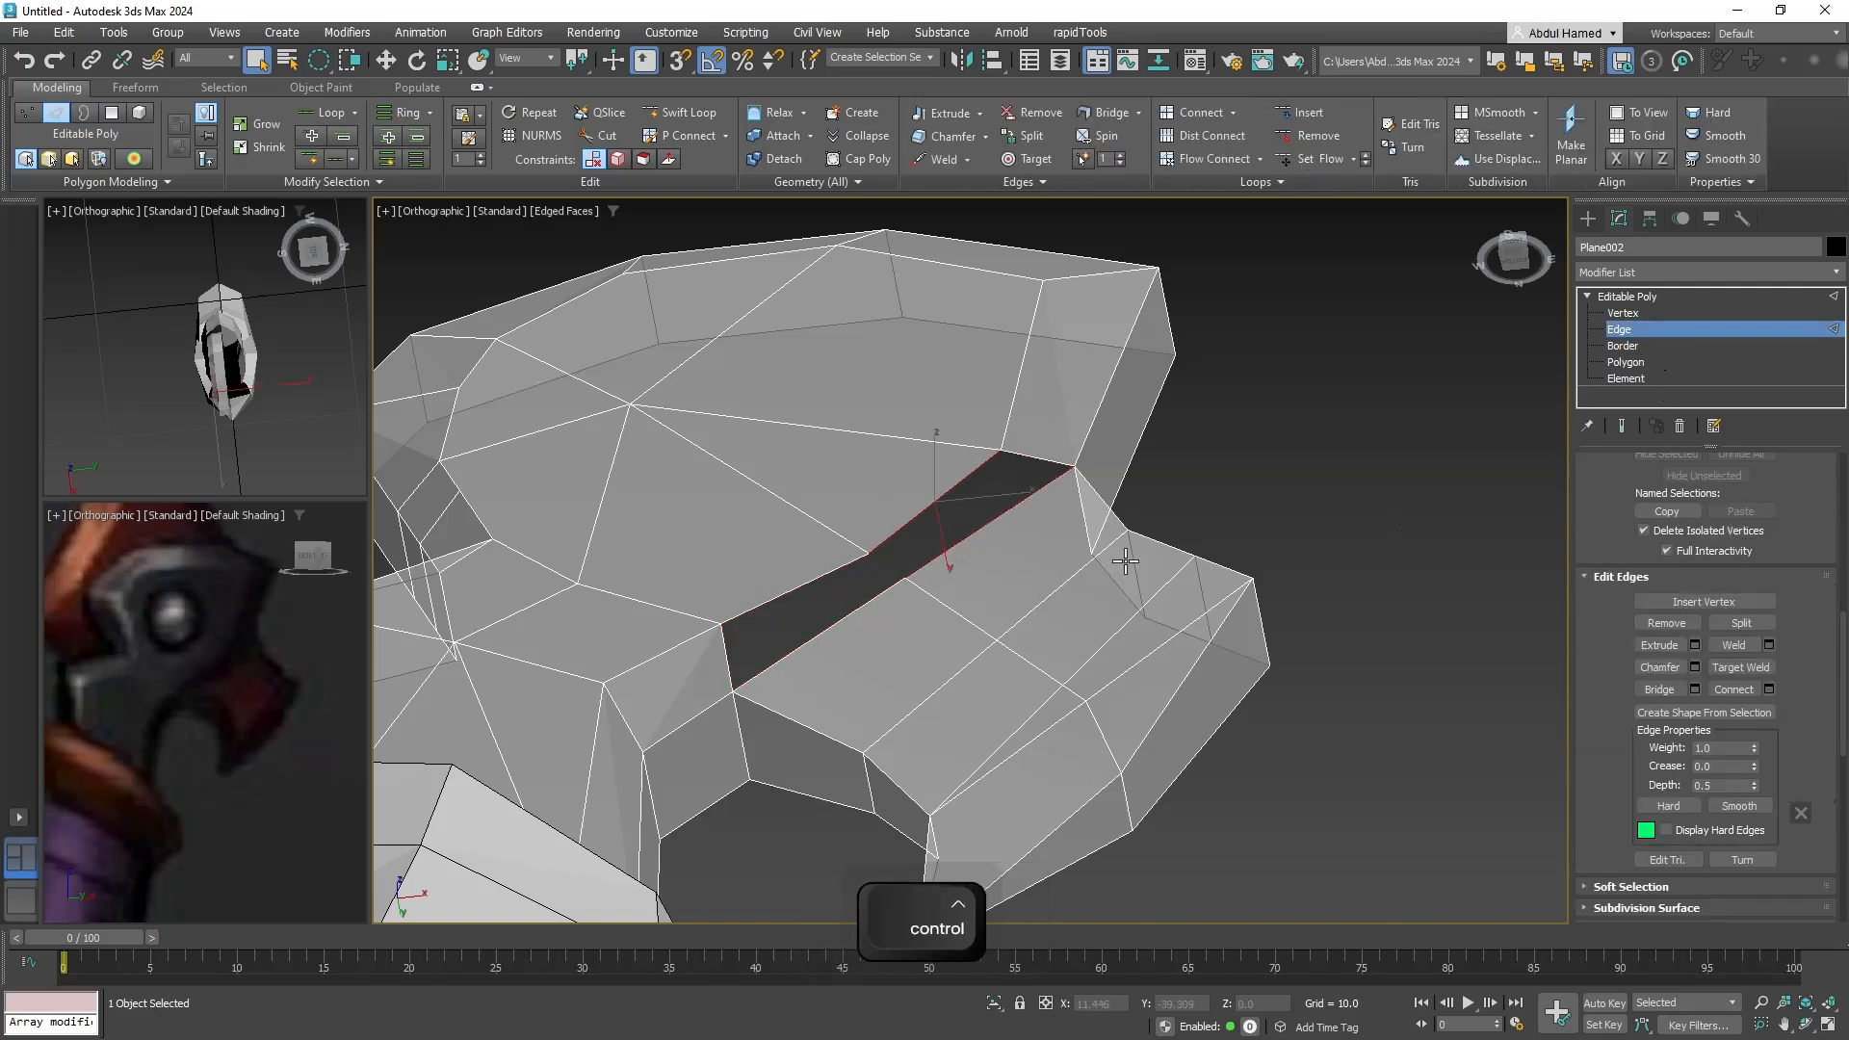
pyautogui.click(1658, 689)
pyautogui.click(835, 574)
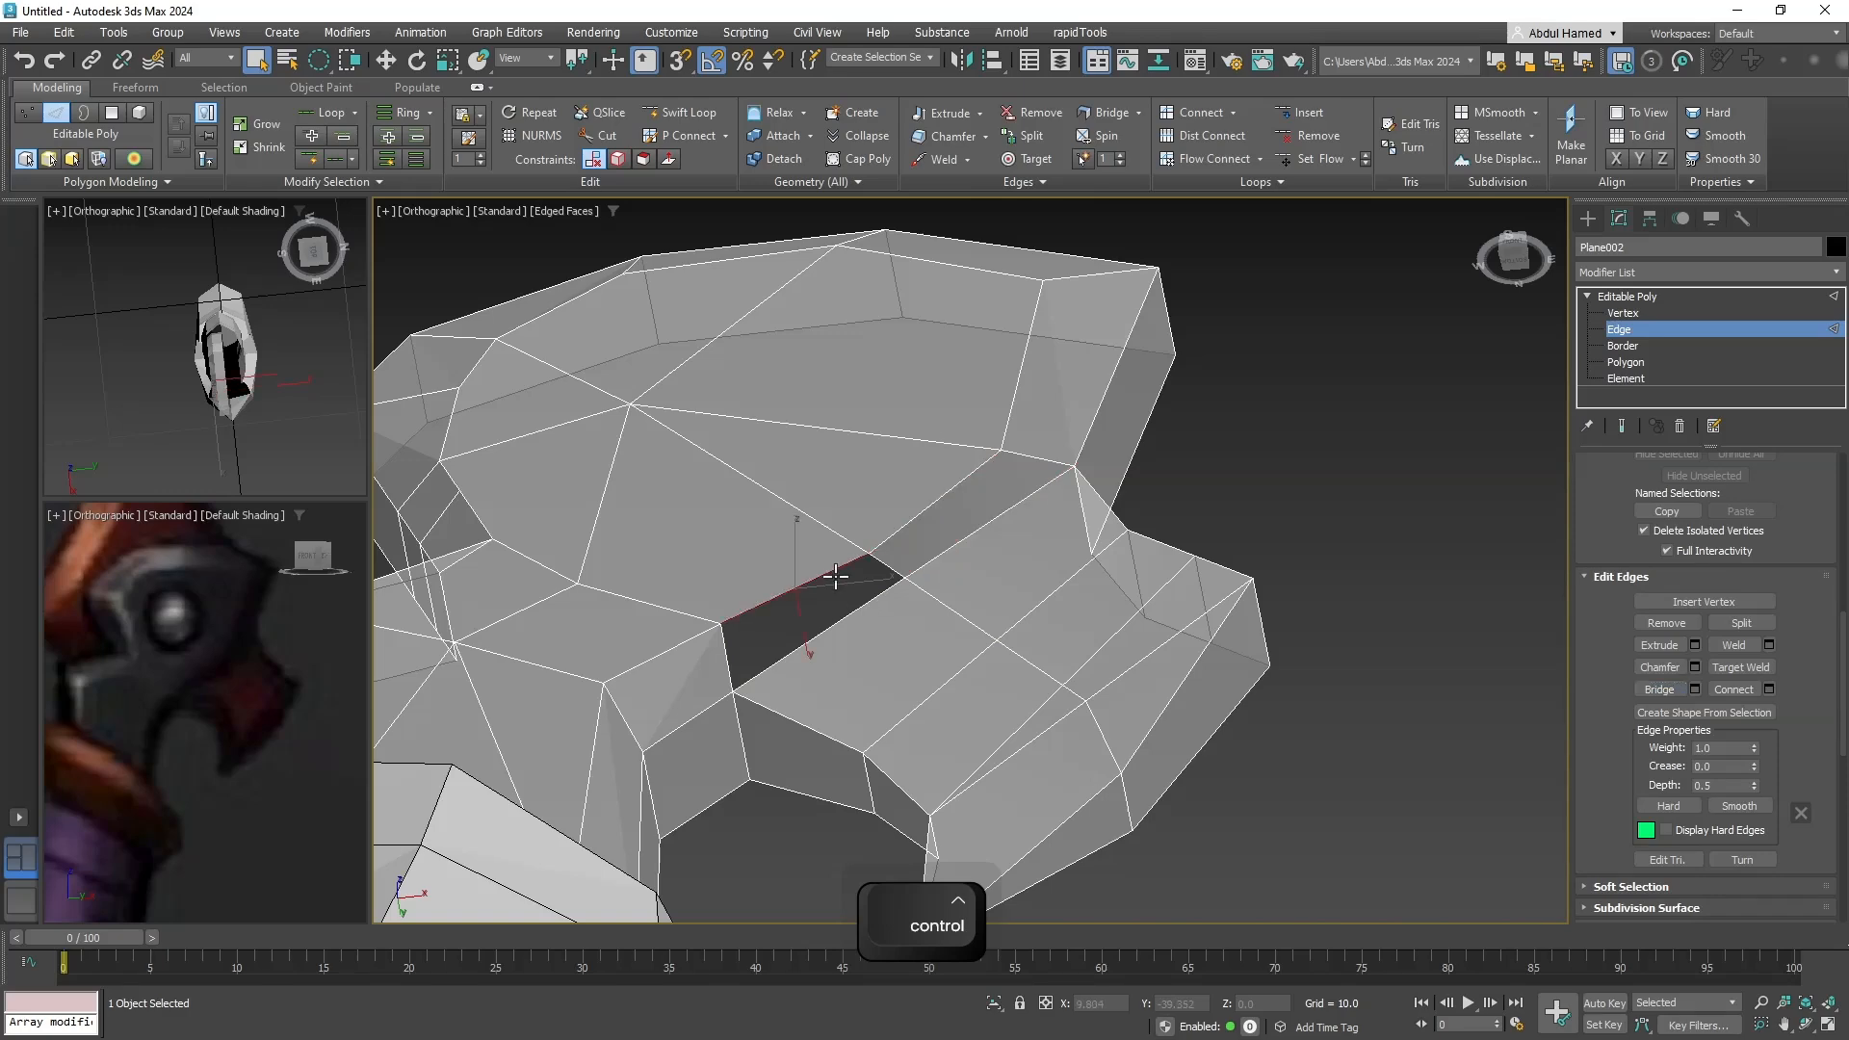
pyautogui.click(1674, 691)
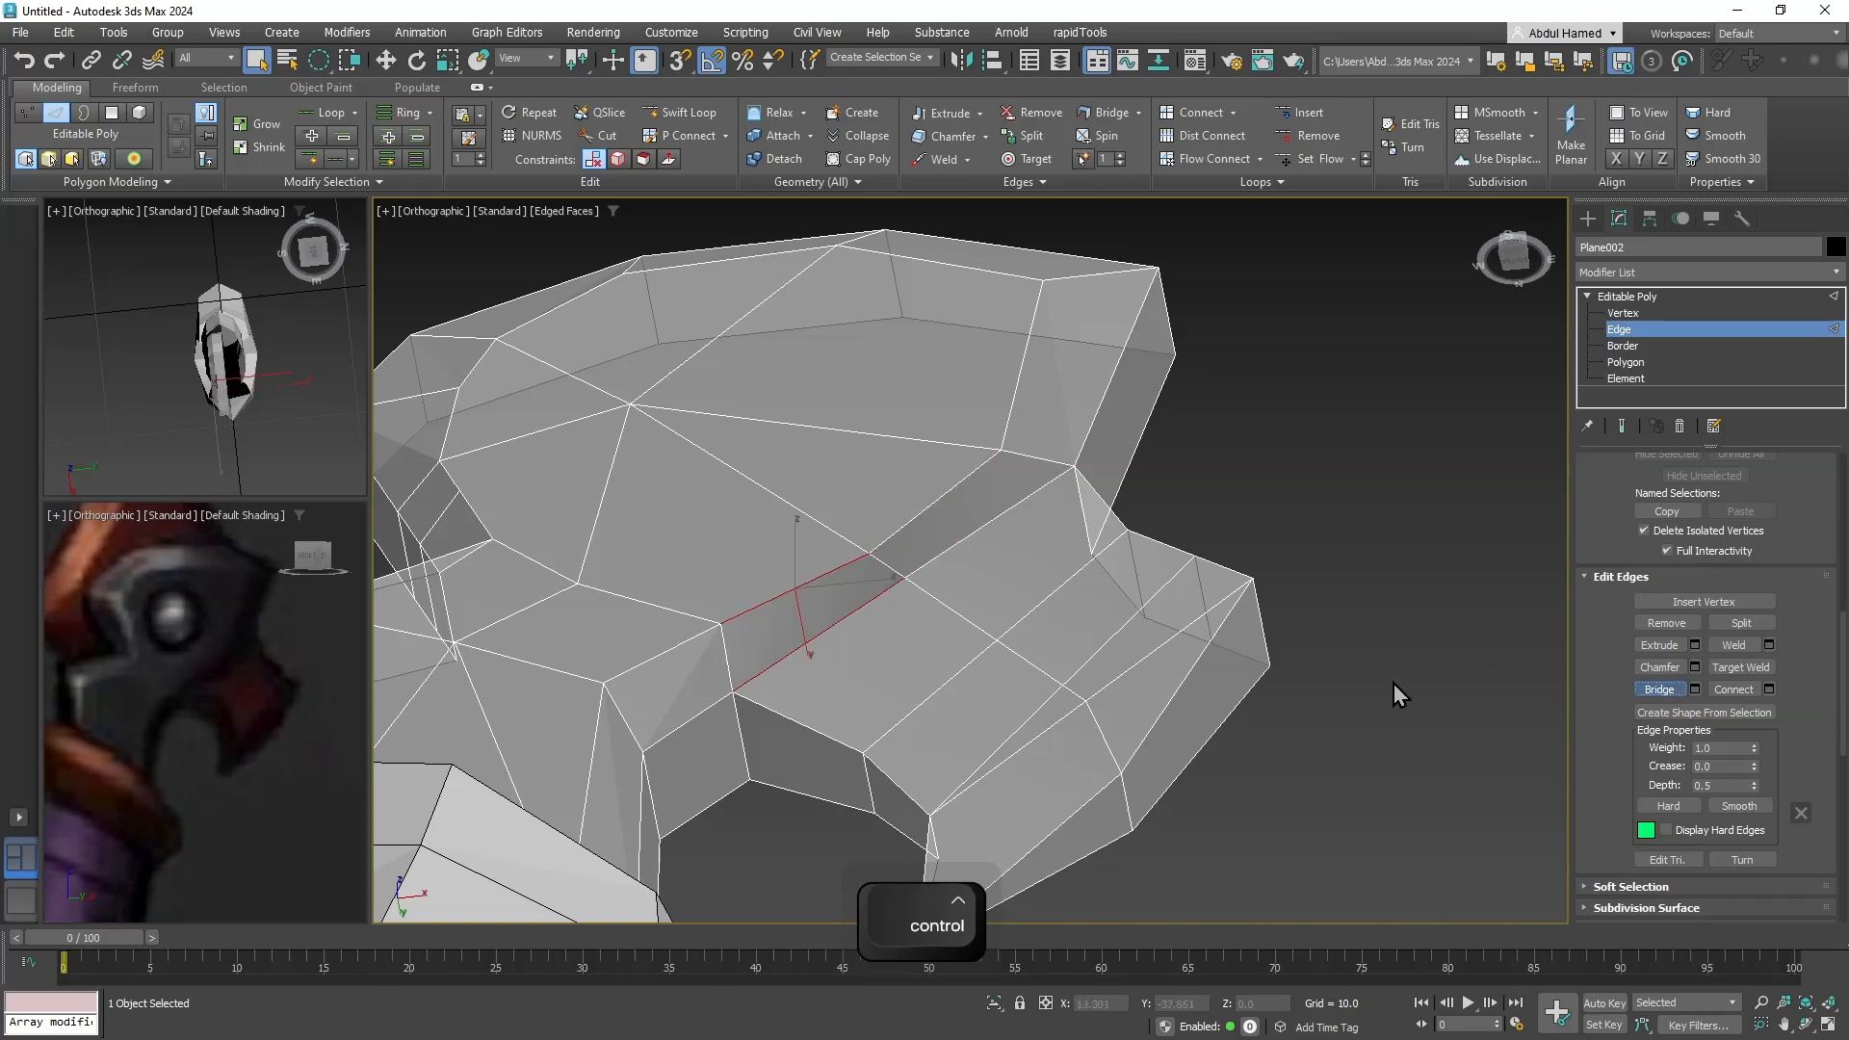
# Move the three vertices along the inner rim of the hook's front face inward from the rim to widen the bevel.
pyautogui.click(1299, 518)
pyautogui.moveTo(1234, 530); pyautogui.dragTo(925, 515, button='middle')
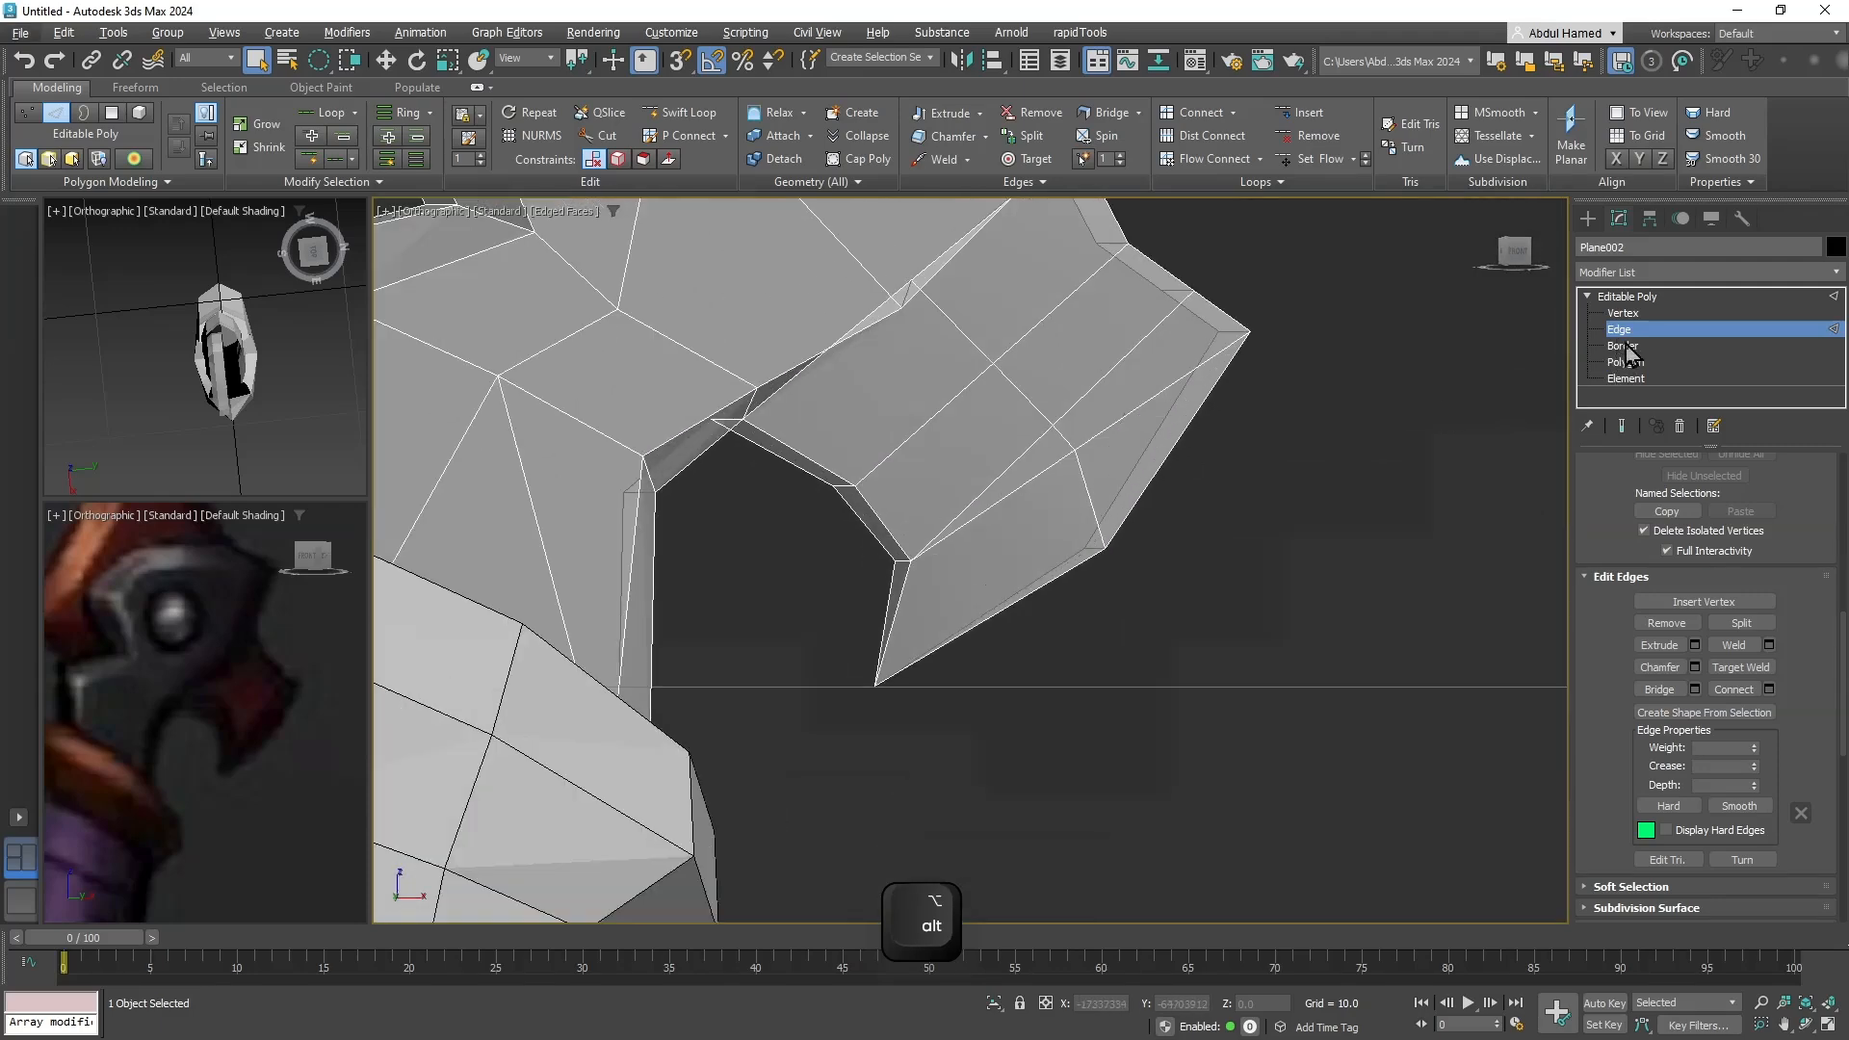
pyautogui.click(1623, 314)
pyautogui.keyDown('alt'); pyautogui.moveTo(786, 479); pyautogui.dragTo(789, 448, button='middle'); pyautogui.keyUp('alt')
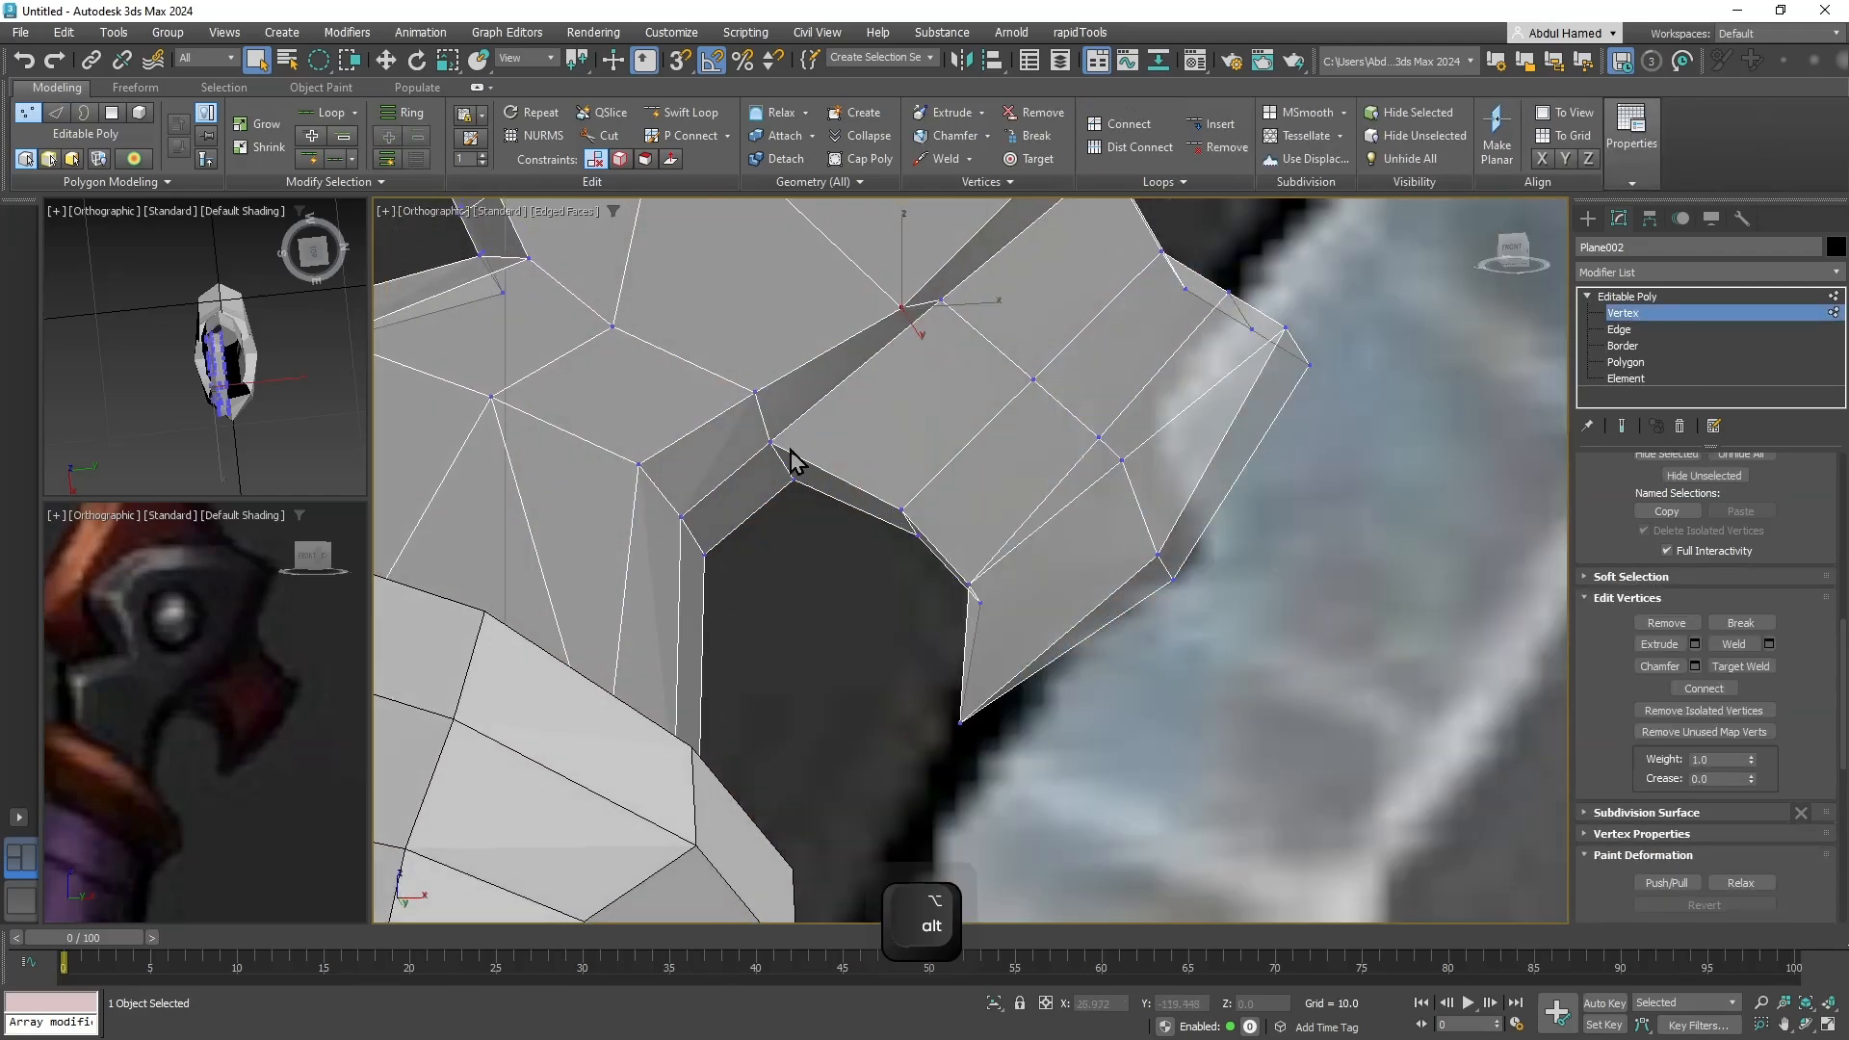
pyautogui.click(771, 442)
pyautogui.keyDown('ctrl'); pyautogui.click(903, 510); pyautogui.keyUp('ctrl')
pyautogui.keyDown('alt'); pyautogui.moveTo(986, 582); pyautogui.dragTo(1044, 599, button='middle'); pyautogui.keyUp('alt')
pyautogui.keyDown('ctrl'); pyautogui.click(961, 591); pyautogui.keyUp('ctrl')
pyautogui.press('w')
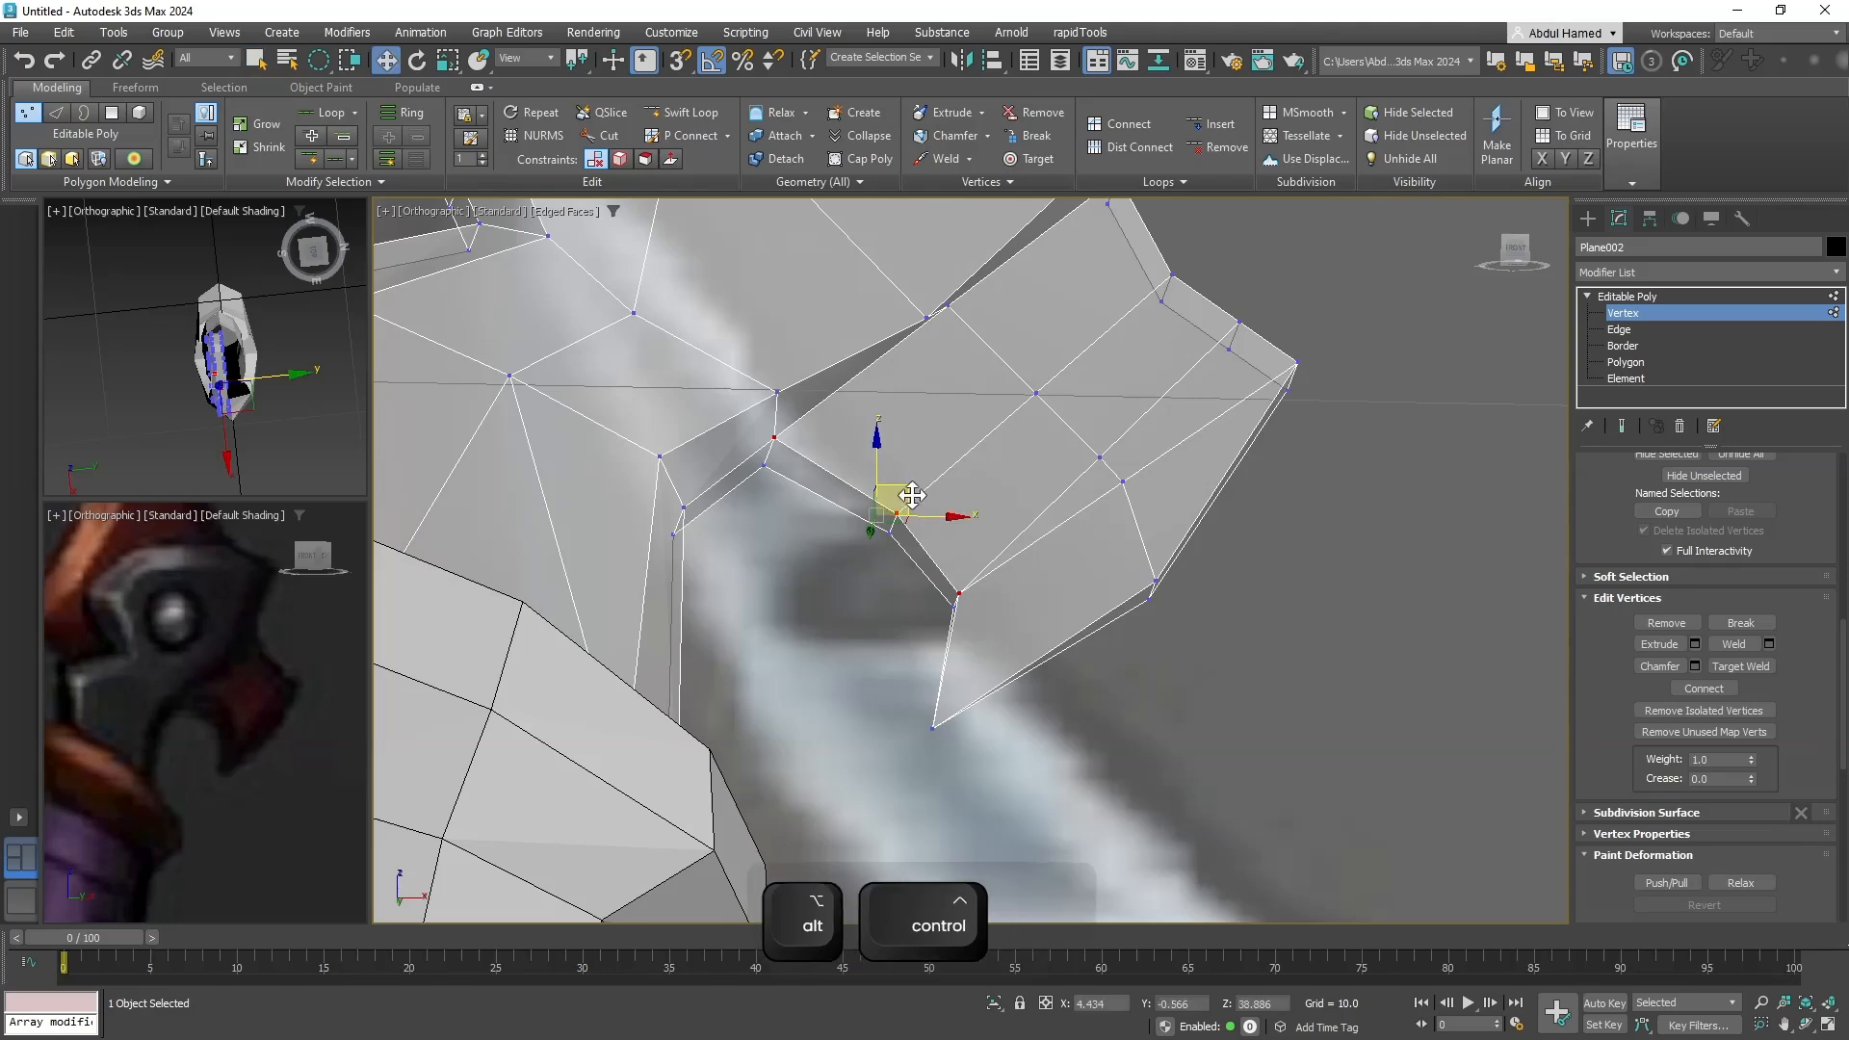
pyautogui.moveTo(912, 495); pyautogui.dragTo(963, 458)
# Shift the single front-face vertex at the gap between the bracket body and the hook slightly up and toward the hook.
pyautogui.keyDown('alt'); pyautogui.moveTo(957, 459); pyautogui.dragTo(931, 415, button='middle'); pyautogui.keyUp('alt')
pyautogui.click(908, 310)
pyautogui.moveTo(927, 309); pyautogui.dragTo(963, 616, button='middle')
pyautogui.moveTo(936, 563)
pyautogui.mouseDown()
pyautogui.moveTo(941, 529)
pyautogui.moveTo(953, 545)
pyautogui.mouseUp()
# Move the four vertices along the upper outer edge of the hook's front slightly inward, about 0.1 units in X and Z.
pyautogui.keyDown('alt'); pyautogui.moveTo(952, 545); pyautogui.dragTo(1057, 503, button='middle'); pyautogui.keyUp('alt')
pyautogui.click(1073, 393)
pyautogui.keyDown('alt'); pyautogui.moveTo(1075, 398); pyautogui.dragTo(1252, 525, button='middle'); pyautogui.keyUp('alt')
pyautogui.keyDown('ctrl'); pyautogui.click(1108, 464); pyautogui.keyUp('ctrl')
pyautogui.keyDown('ctrl'); pyautogui.click(1151, 500); pyautogui.keyUp('ctrl')
pyautogui.keyDown('ctrl'); pyautogui.click(1192, 528); pyautogui.keyUp('ctrl')
pyautogui.moveTo(1155, 440); pyautogui.dragTo(1144, 448)
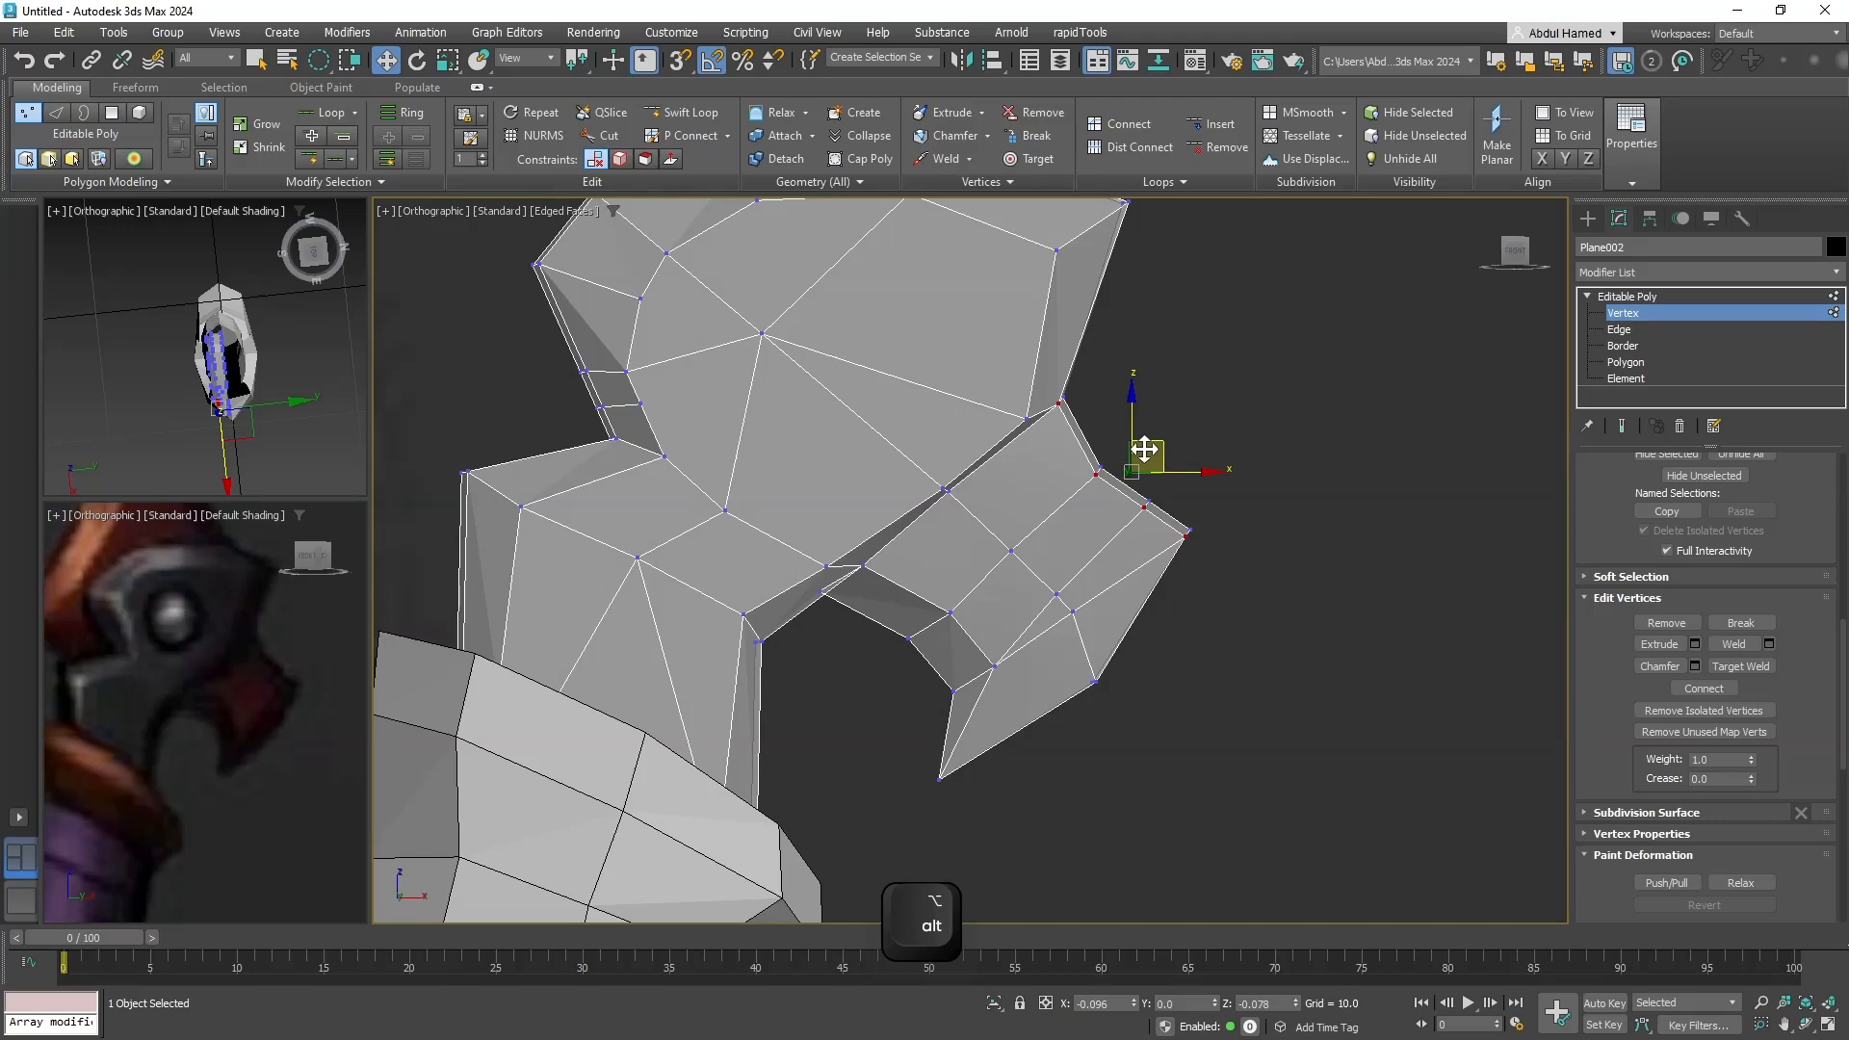
# Pull the two vertices at the hook's outer corners about 0.13 units inward in X to tidy the outer rim.
pyautogui.keyDown('alt'); pyautogui.moveTo(1129, 541); pyautogui.dragTo(1078, 583, button='middle'); pyautogui.keyUp('alt')
pyautogui.click(1114, 659)
pyautogui.keyDown('ctrl'); pyautogui.click(1177, 543); pyautogui.keyUp('ctrl')
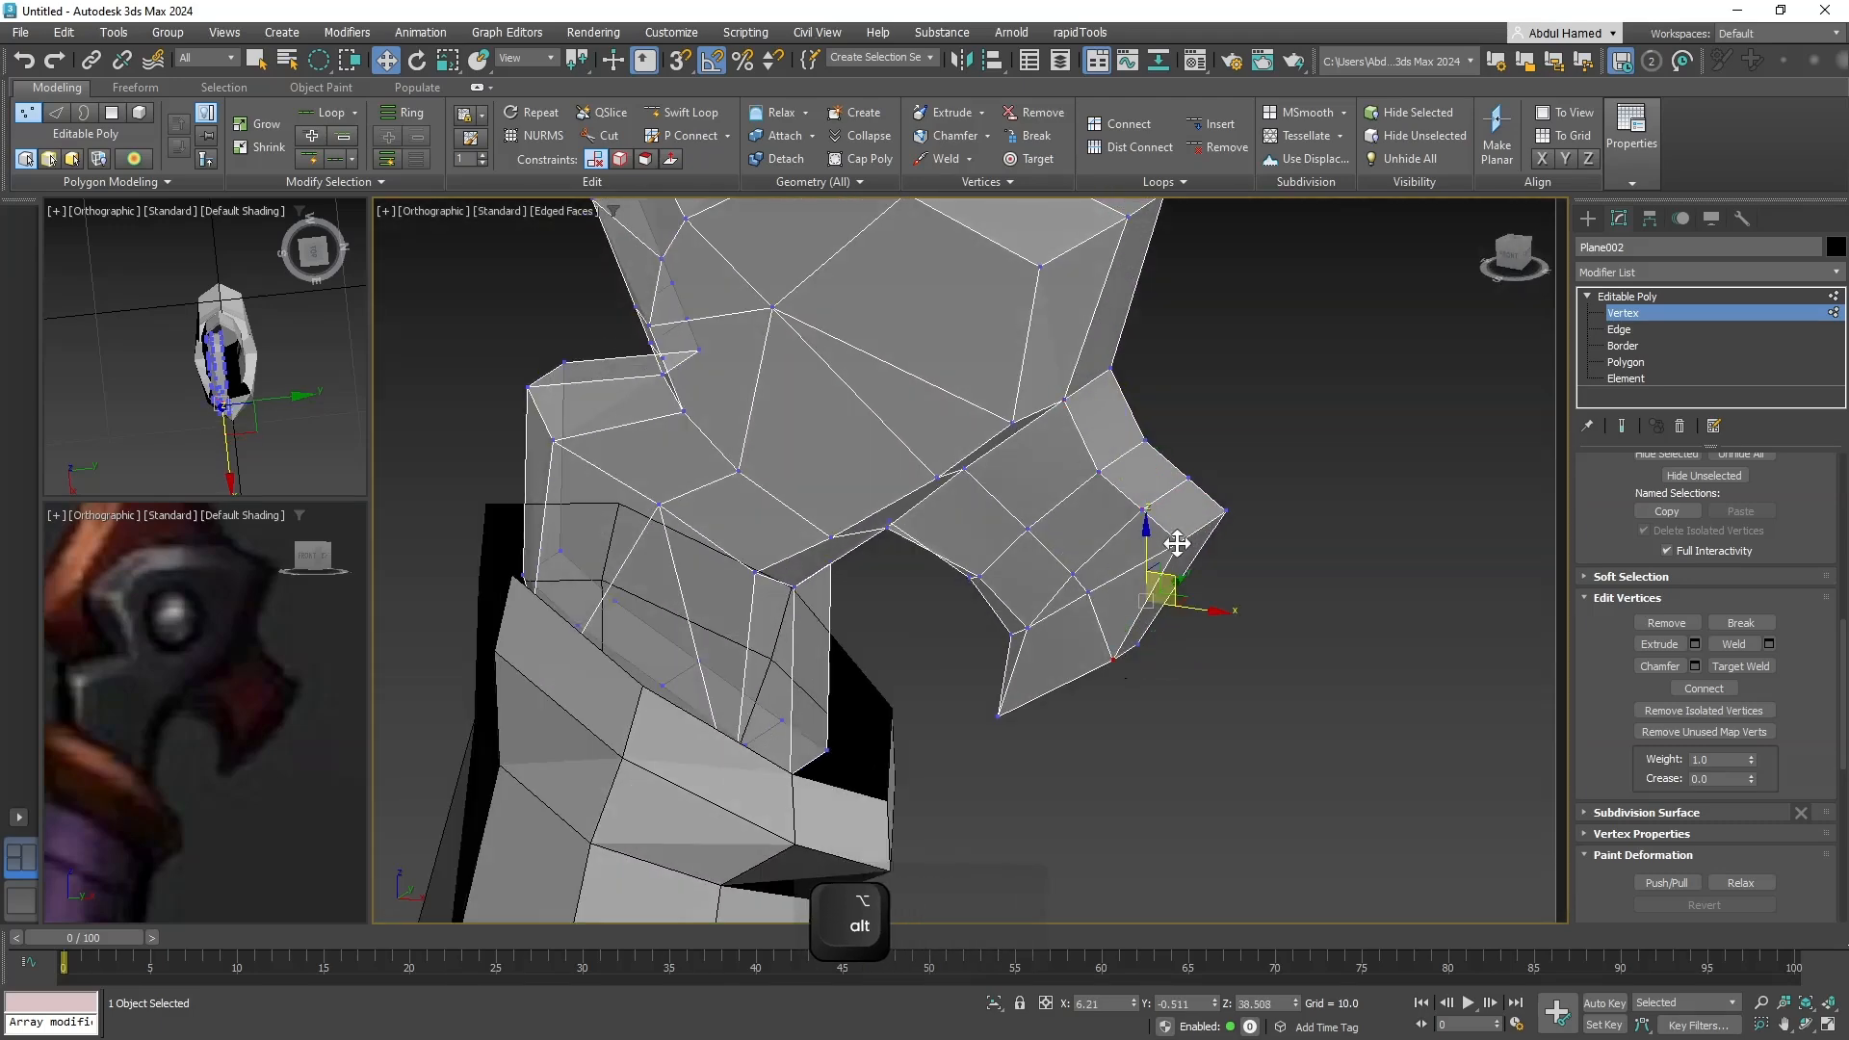
pyautogui.keyDown('alt'); pyautogui.moveTo(1168, 627); pyautogui.dragTo(1188, 590, button='middle'); pyautogui.keyUp('alt')
pyautogui.moveTo(1164, 548); pyautogui.dragTo(1158, 568)
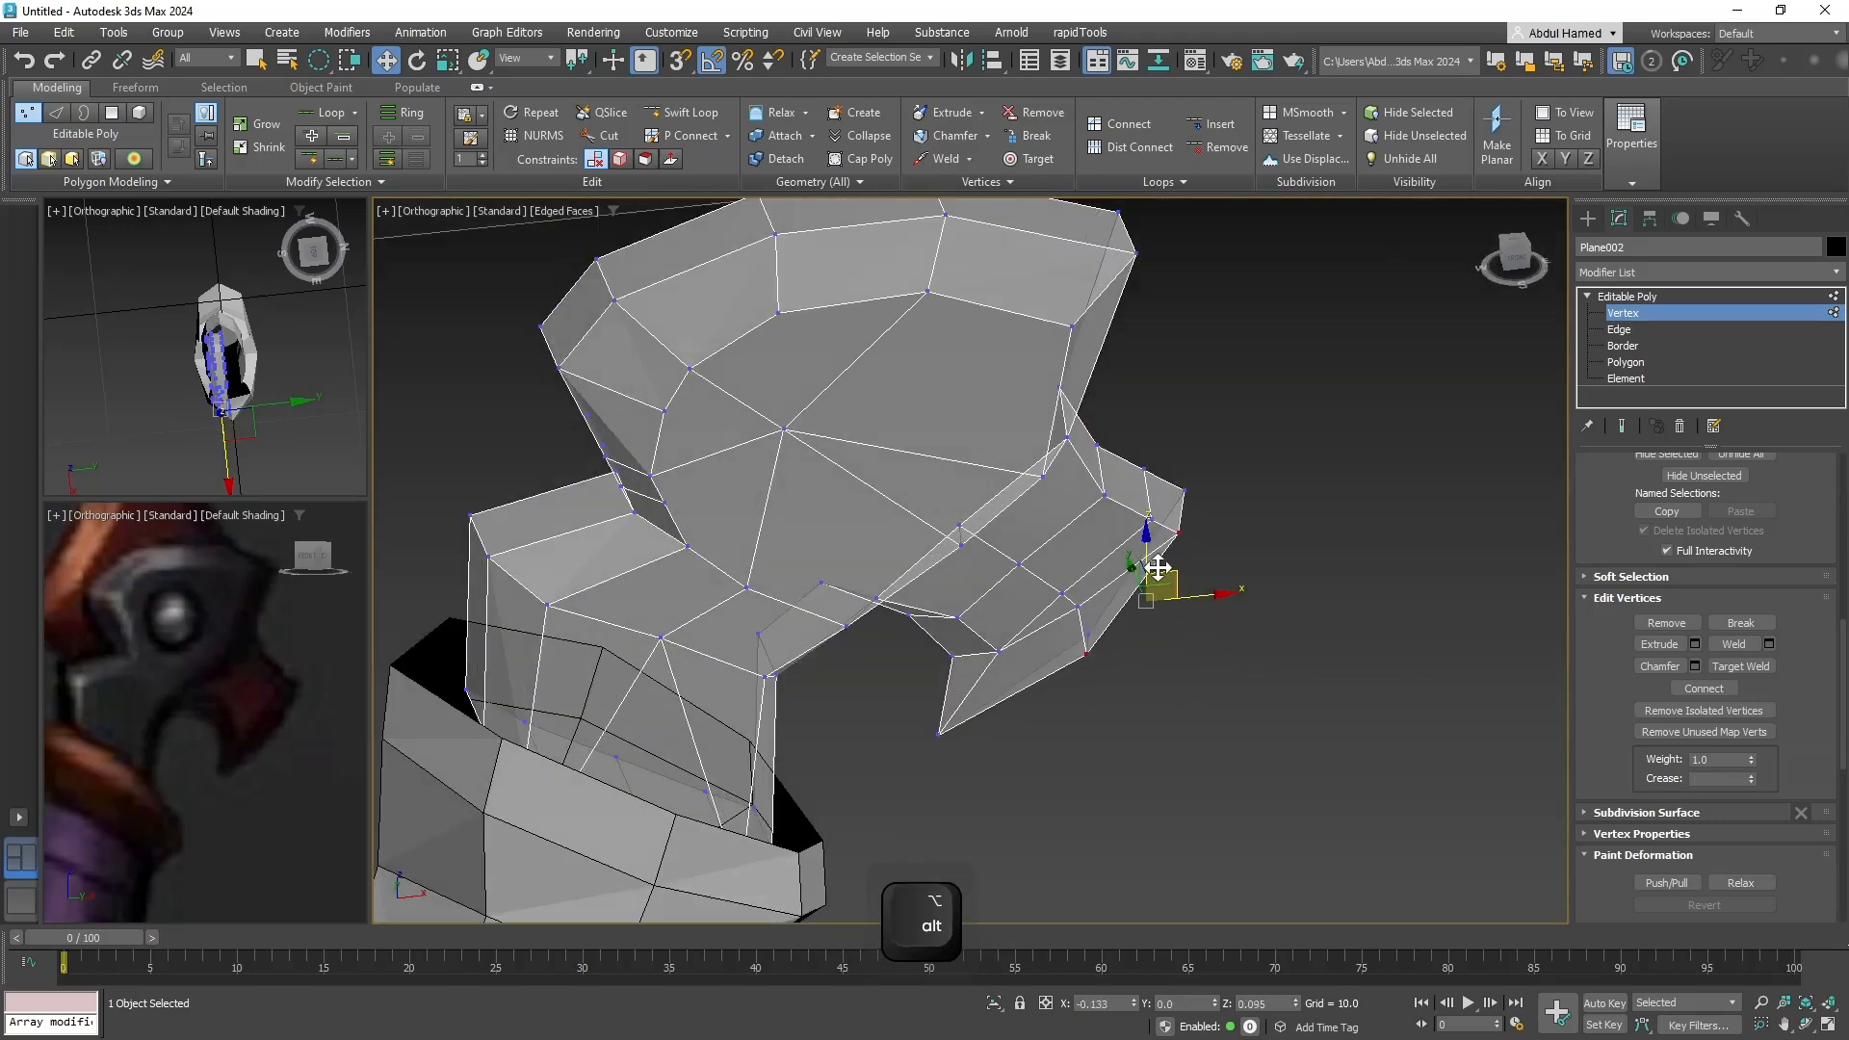
# Turn off the see-through display and move the front-face vertex beside the bracket head's outer left corner about 0.17 units toward the rim.
pyautogui.keyDown('alt'); pyautogui.moveTo(1148, 587); pyautogui.dragTo(1025, 303, button='middle'); pyautogui.keyUp('alt')
pyautogui.scroll(-4, 1024, 303)
pyautogui.keyDown('alt'); pyautogui.moveTo(1069, 483); pyautogui.dragTo(1177, 518, button='middle'); pyautogui.keyUp('alt')
pyautogui.hotkey('alt', 'x')
pyautogui.moveTo(1006, 519); pyautogui.dragTo(1022, 634, button='middle')
pyautogui.moveTo(952, 497); pyautogui.dragTo(1009, 520, button='middle')
pyautogui.scroll(2, 973, 483)
pyautogui.scroll(3, 1007, 515)
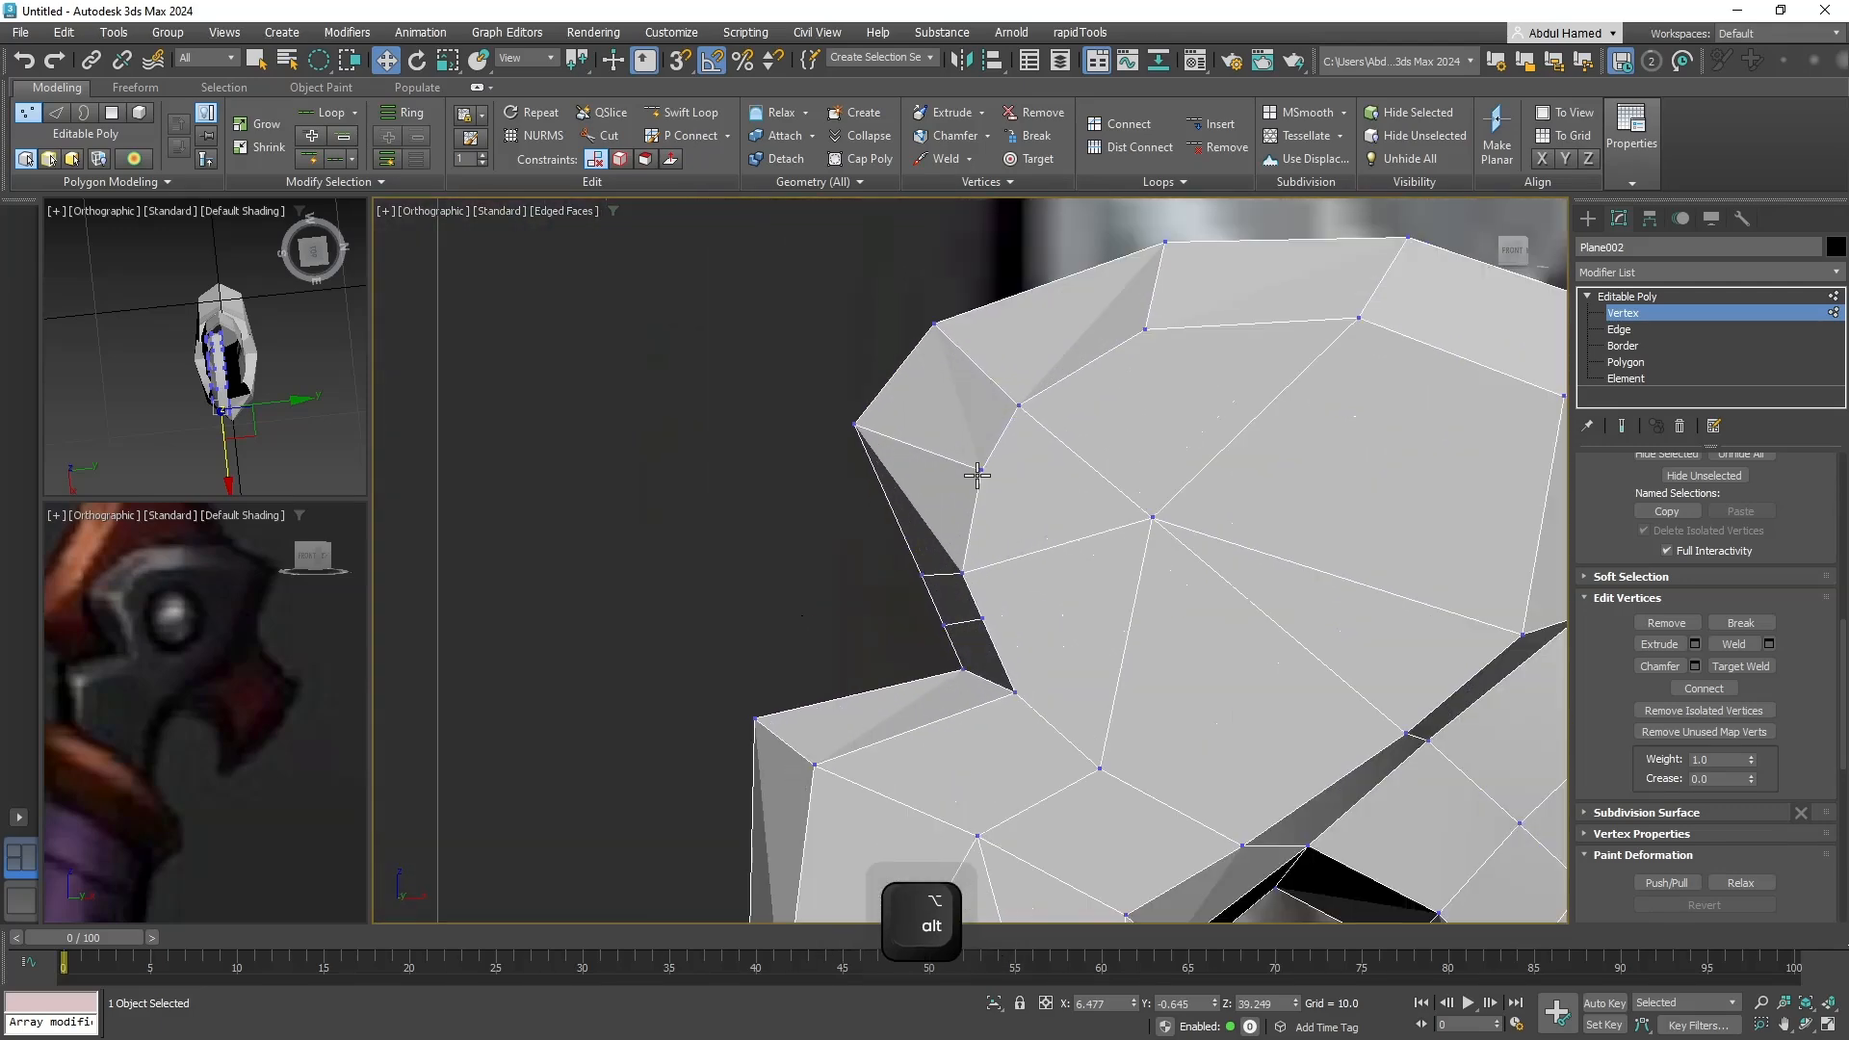
pyautogui.click(984, 472)
pyautogui.press('w')
pyautogui.moveTo(1012, 446); pyautogui.dragTo(986, 430)
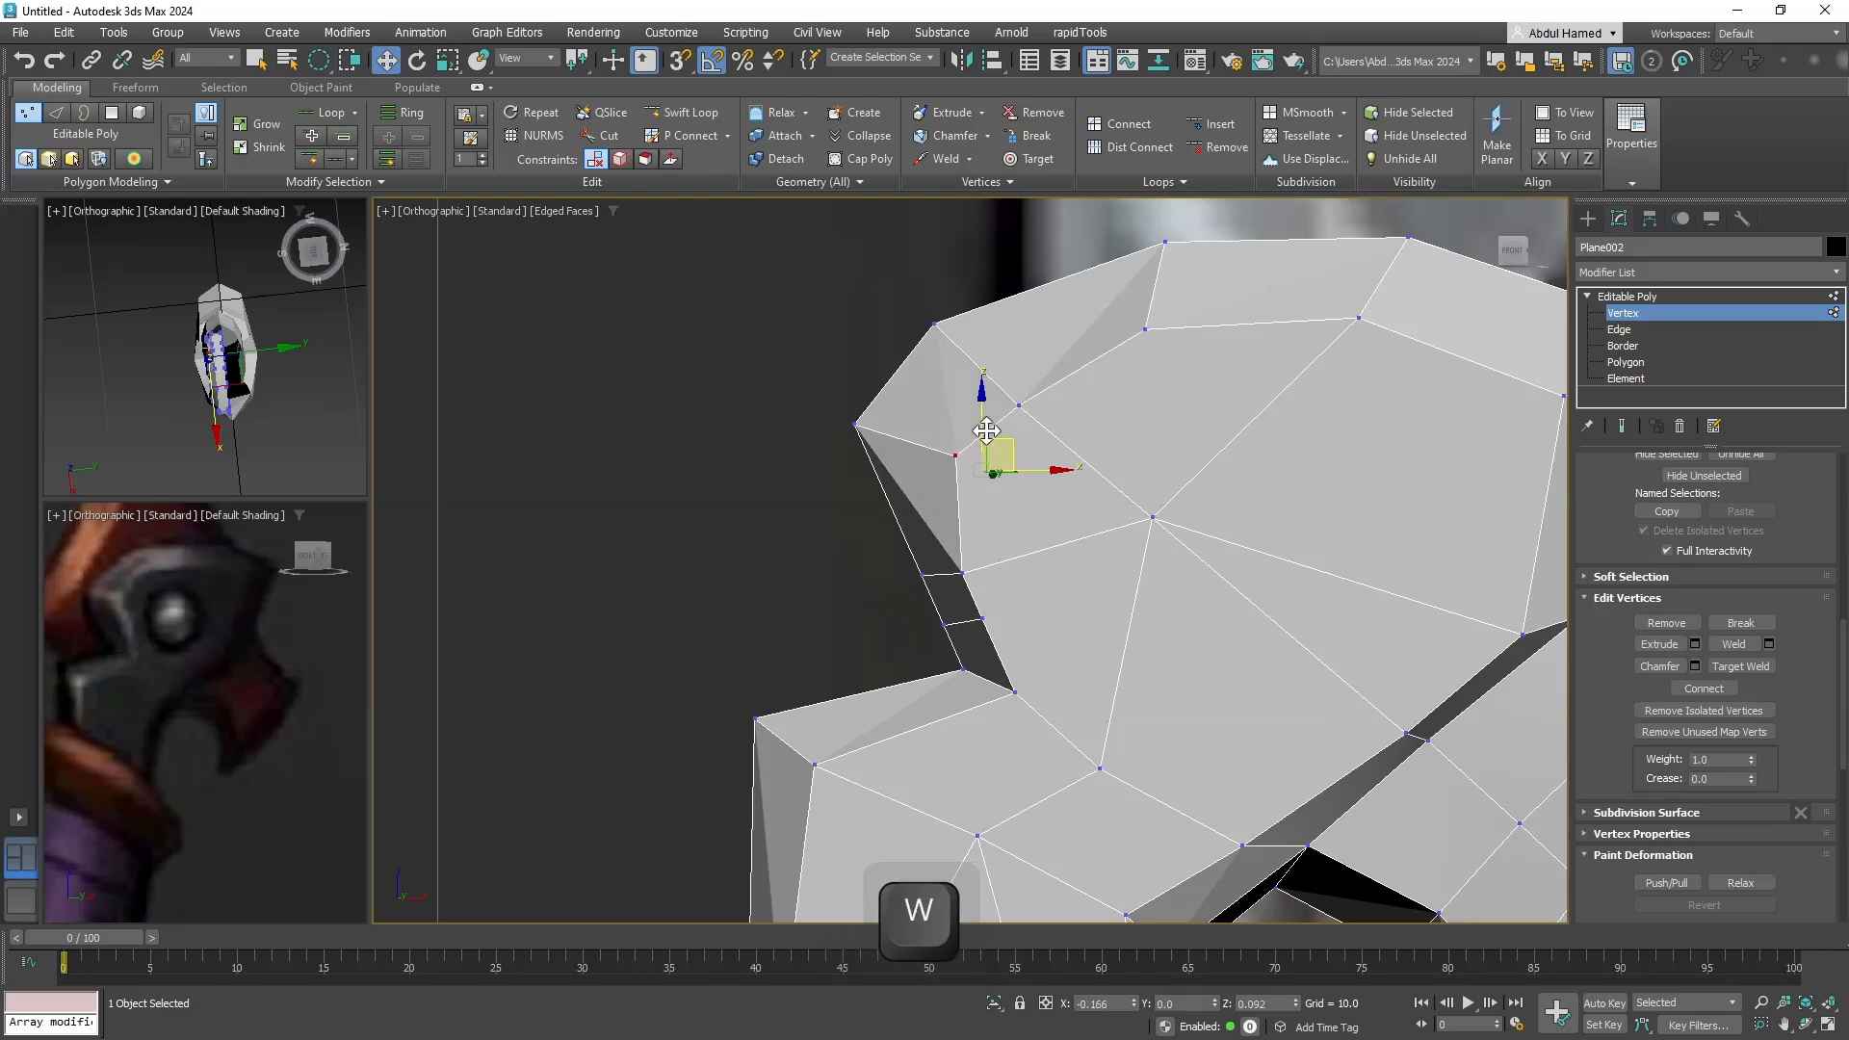
# Finish the vertex editing, deselect the bracket and compare the whole axe model with the reference image.
pyautogui.keyDown('alt'); pyautogui.moveTo(1028, 483); pyautogui.dragTo(911, 483, button='middle'); pyautogui.keyUp('alt')
pyautogui.click(1013, 406)
pyautogui.click(1601, 298)
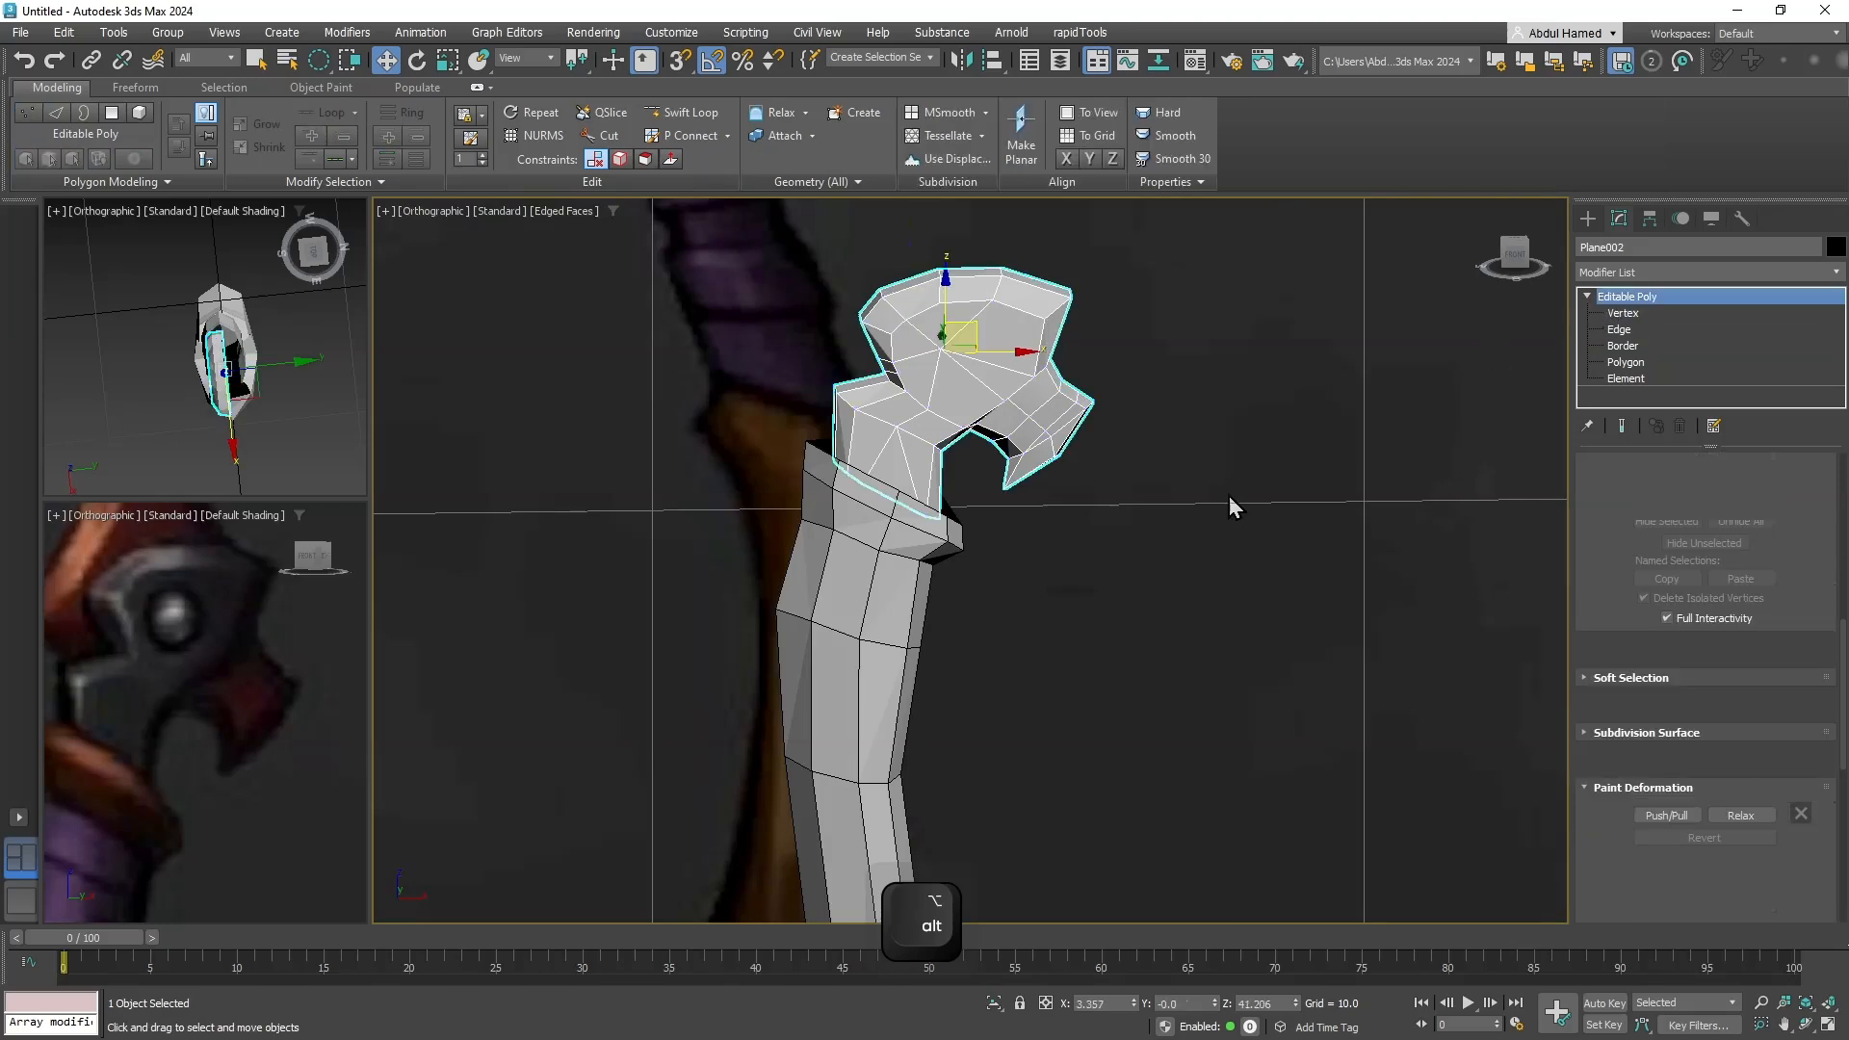
pyautogui.click(1229, 495)
pyautogui.moveTo(1057, 614); pyautogui.dragTo(1050, 665, button='middle')
pyautogui.scroll(-3, 1045, 665)
pyautogui.scroll(-10, 1059, 751)
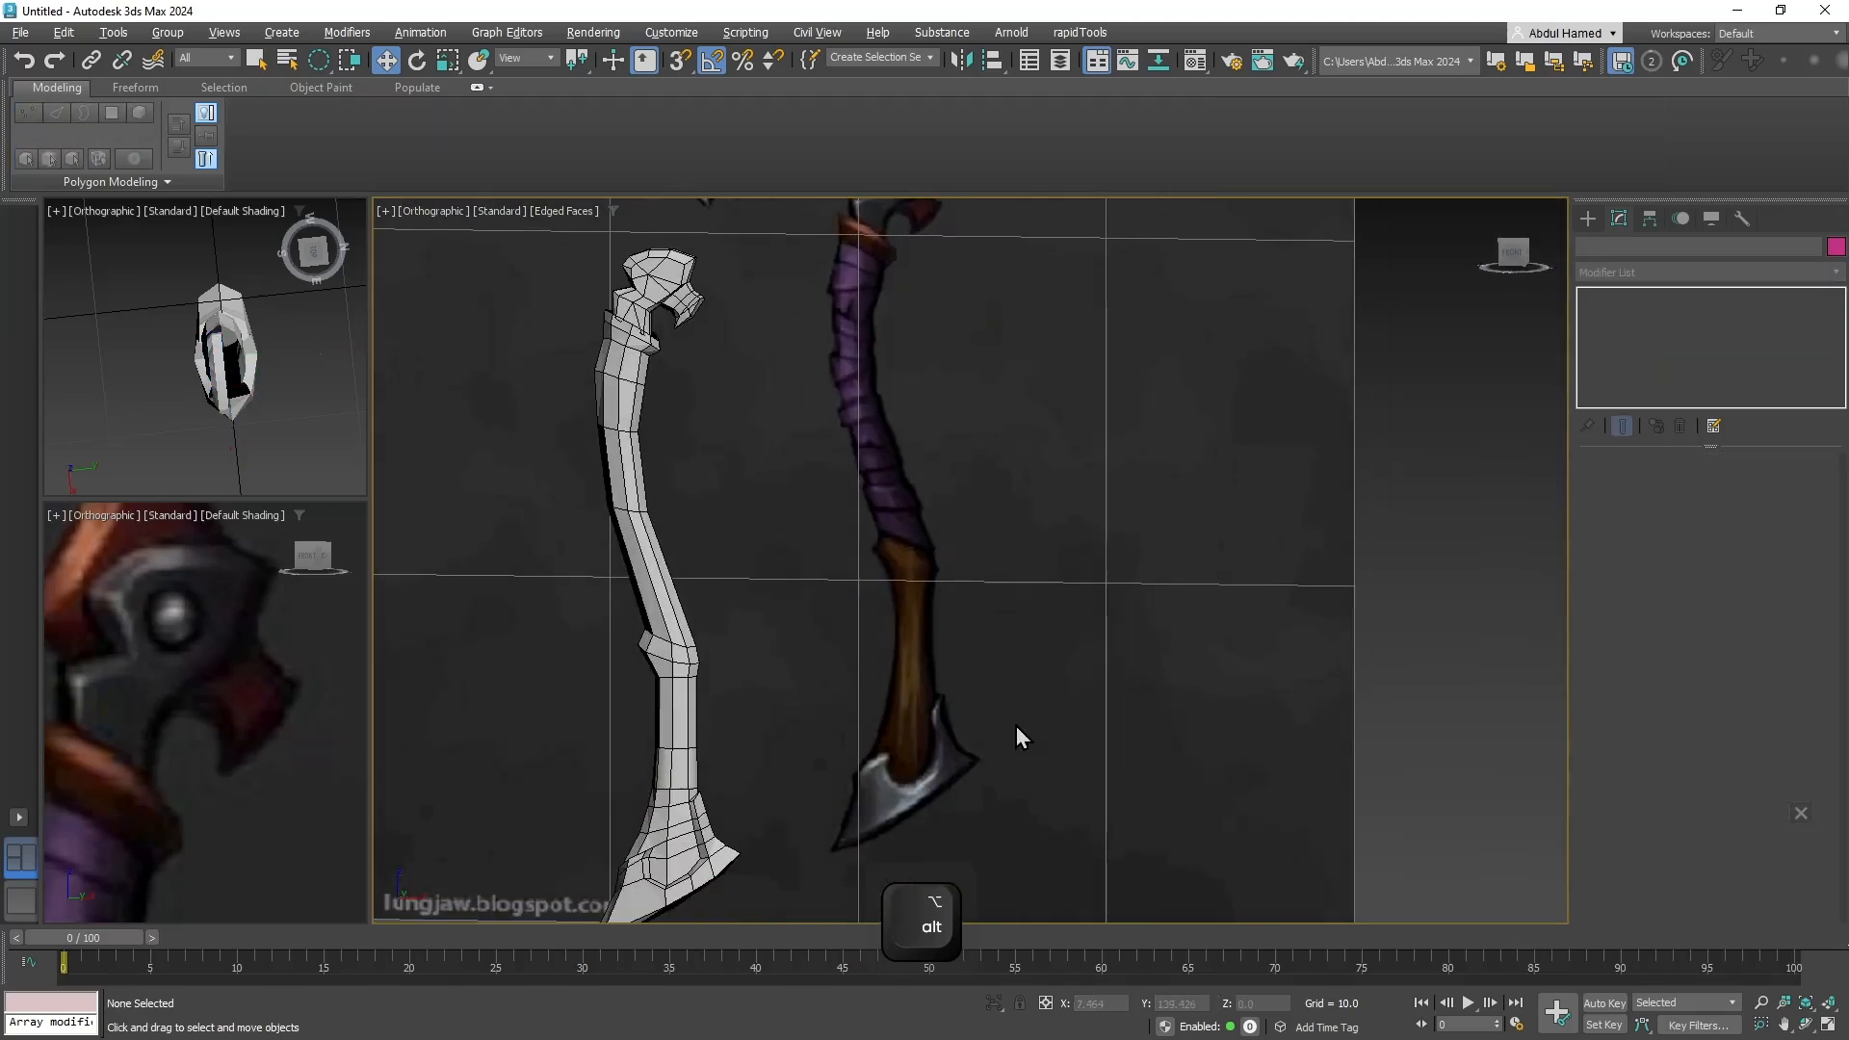
pyautogui.scroll(12, 973, 539)
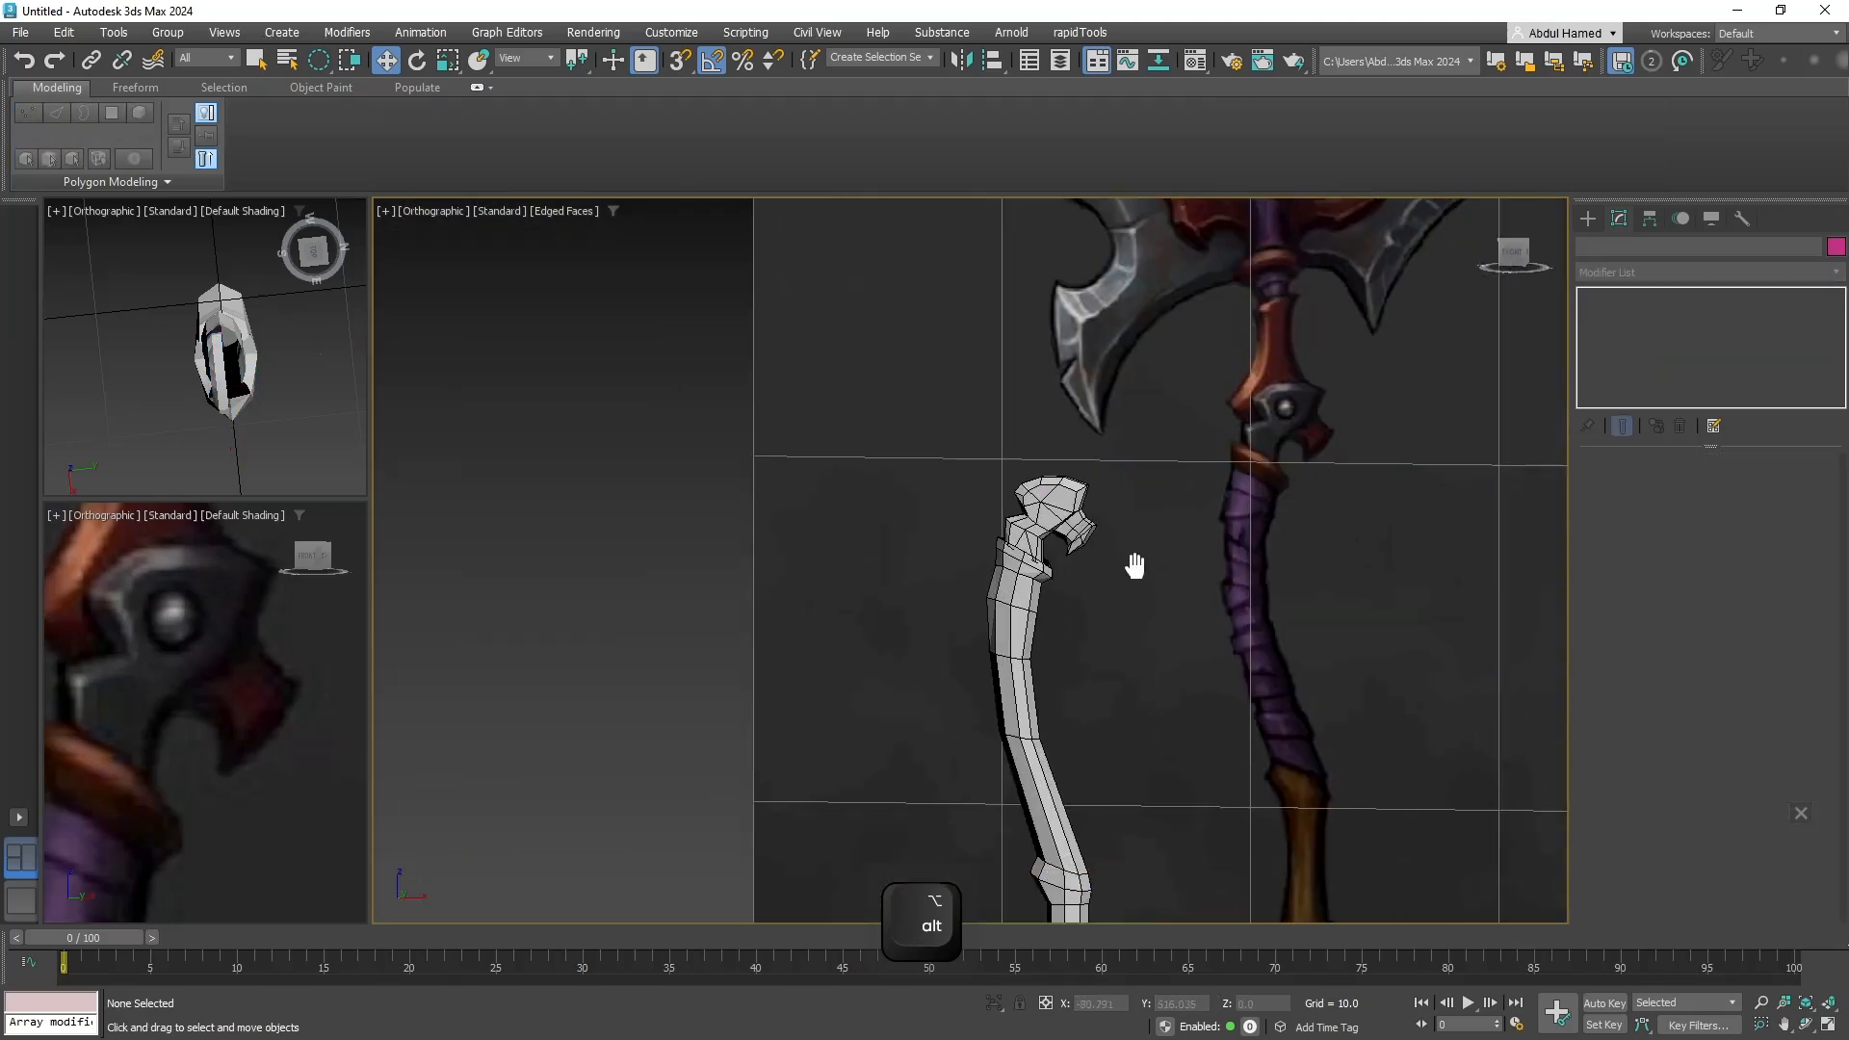
# Add an Unwrap UVW modifier to the bracket.
pyautogui.click(947, 385)
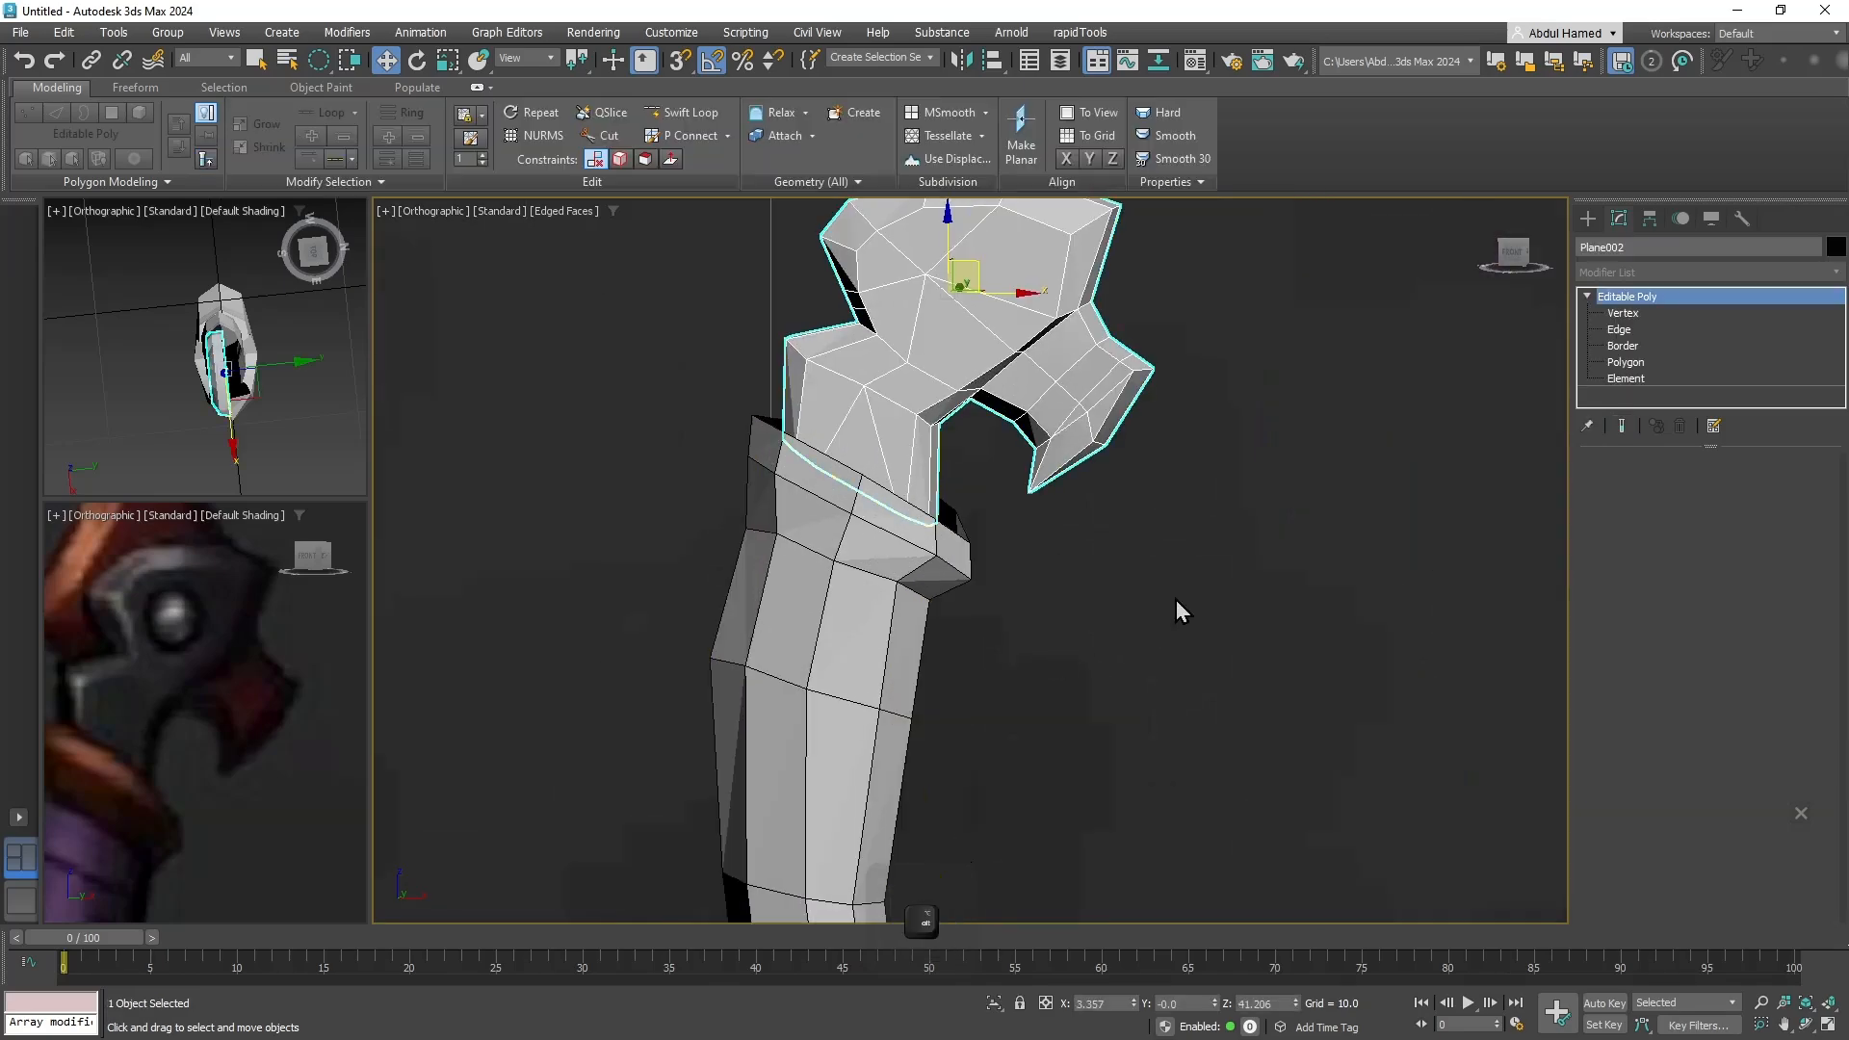
pyautogui.click(1661, 272)
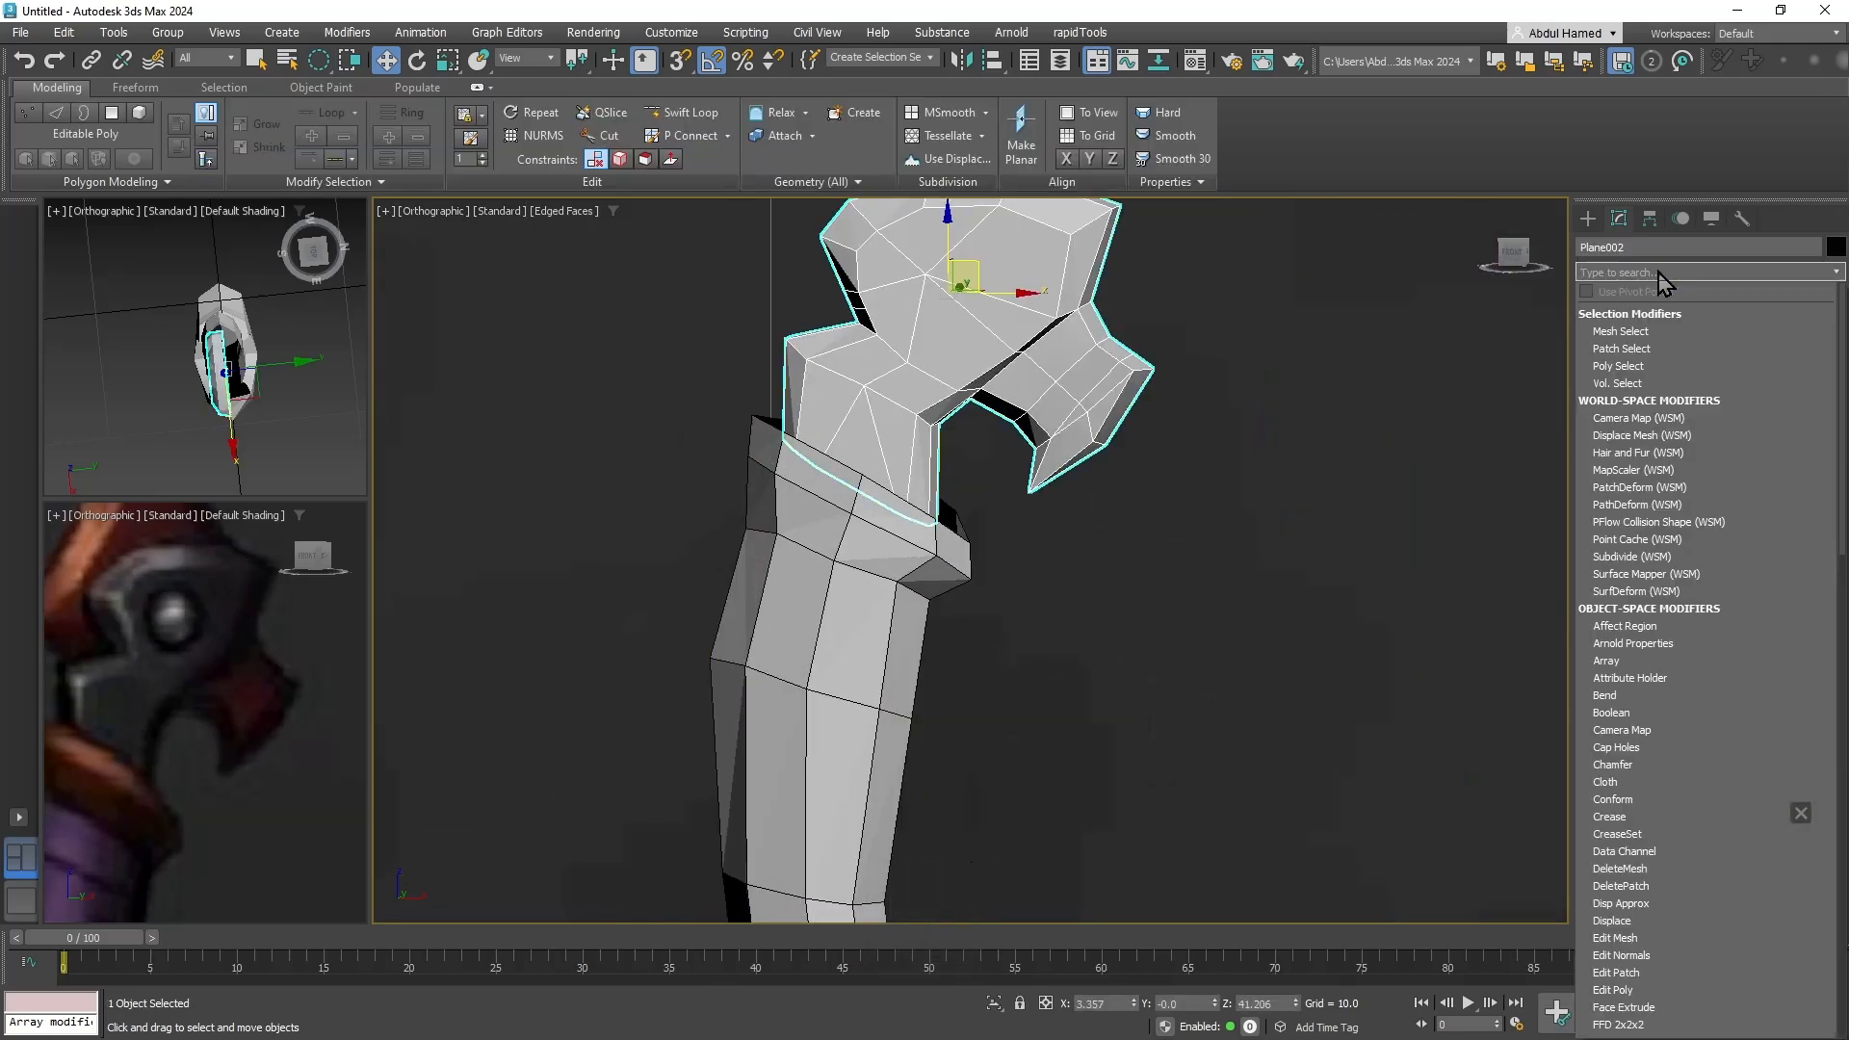
pyautogui.write('un')
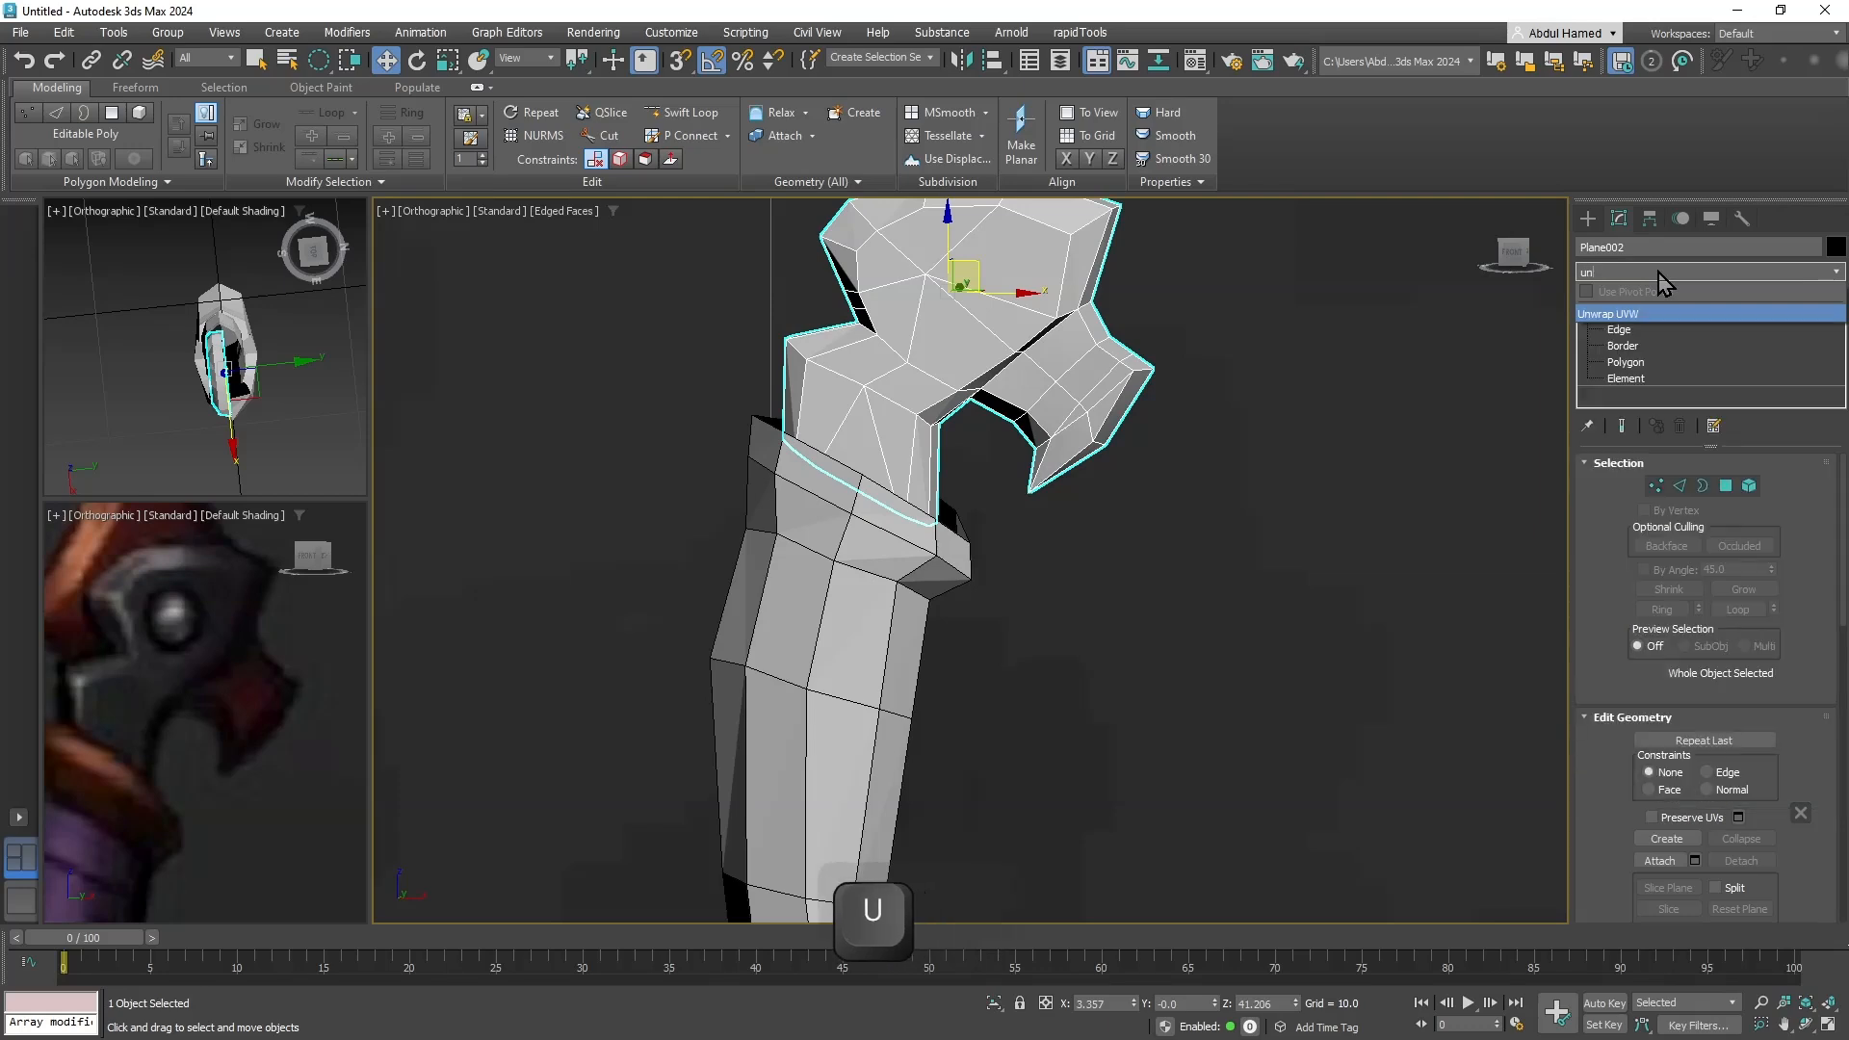
pyautogui.write("'")
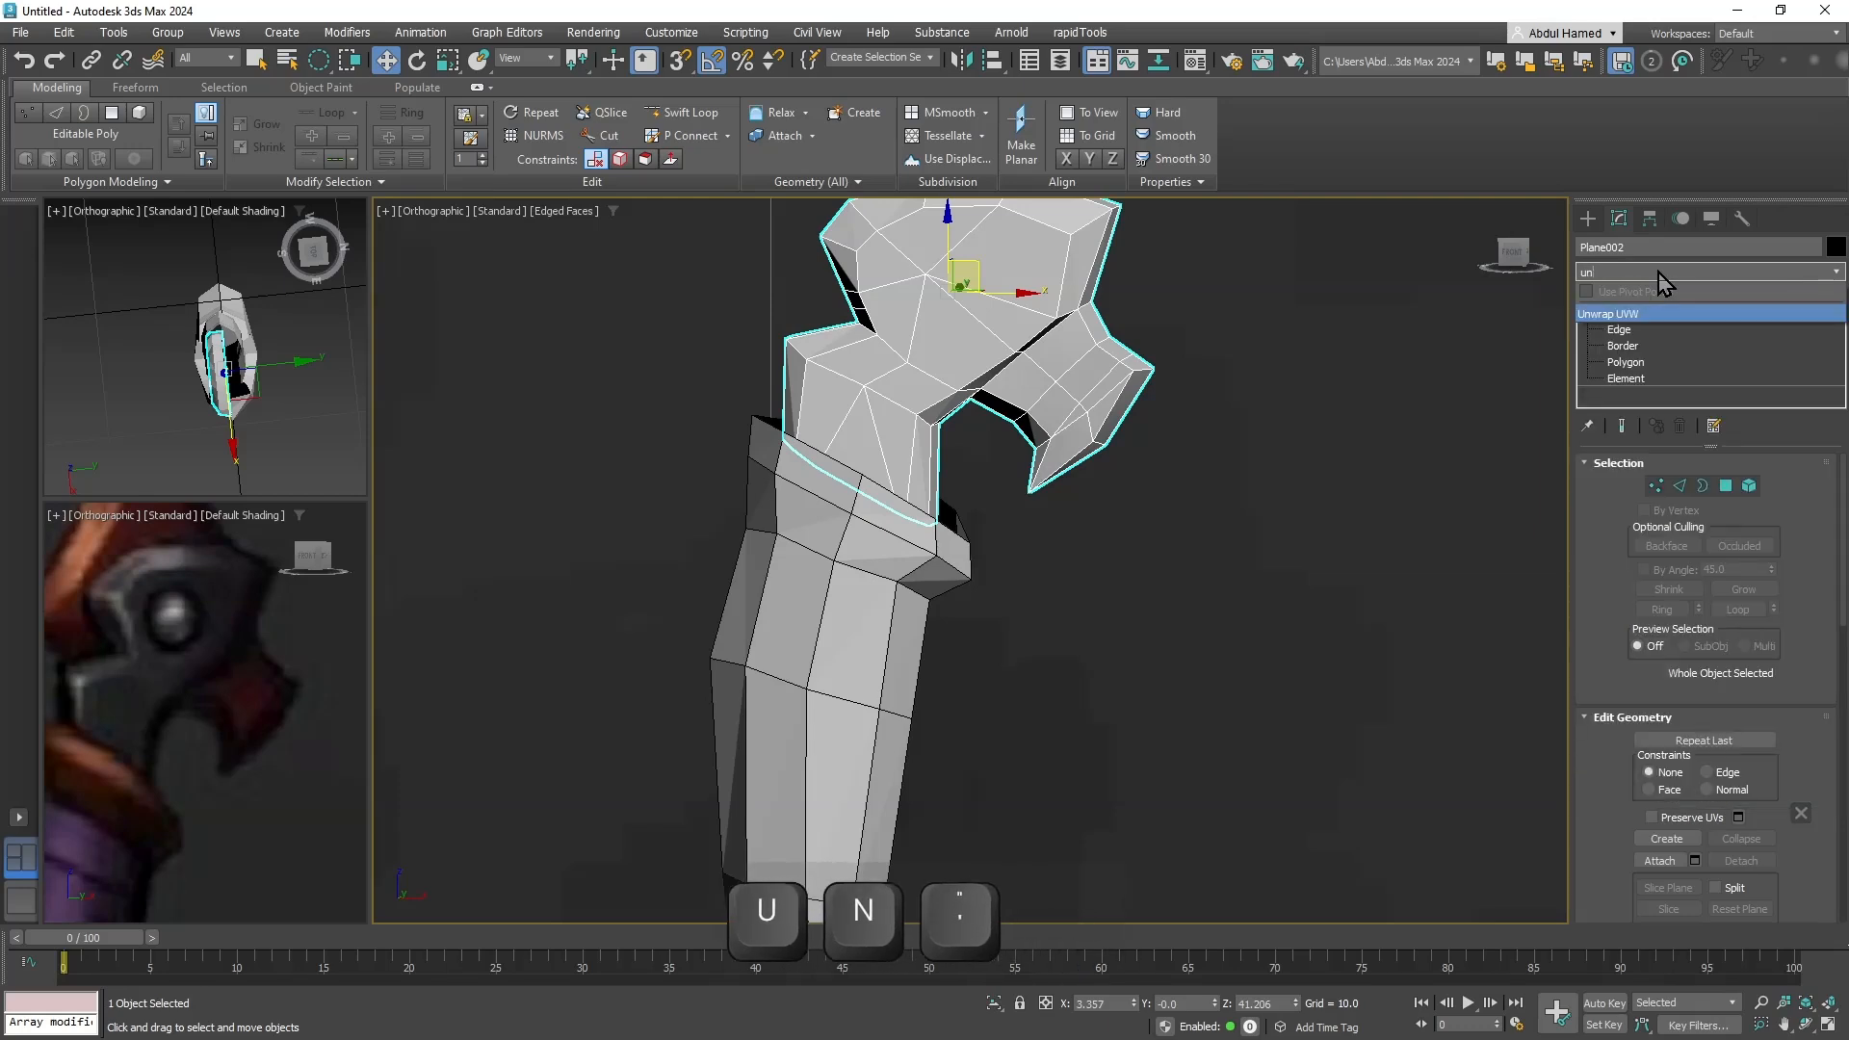
pyautogui.press('BackSpace')
pyautogui.press('Return')
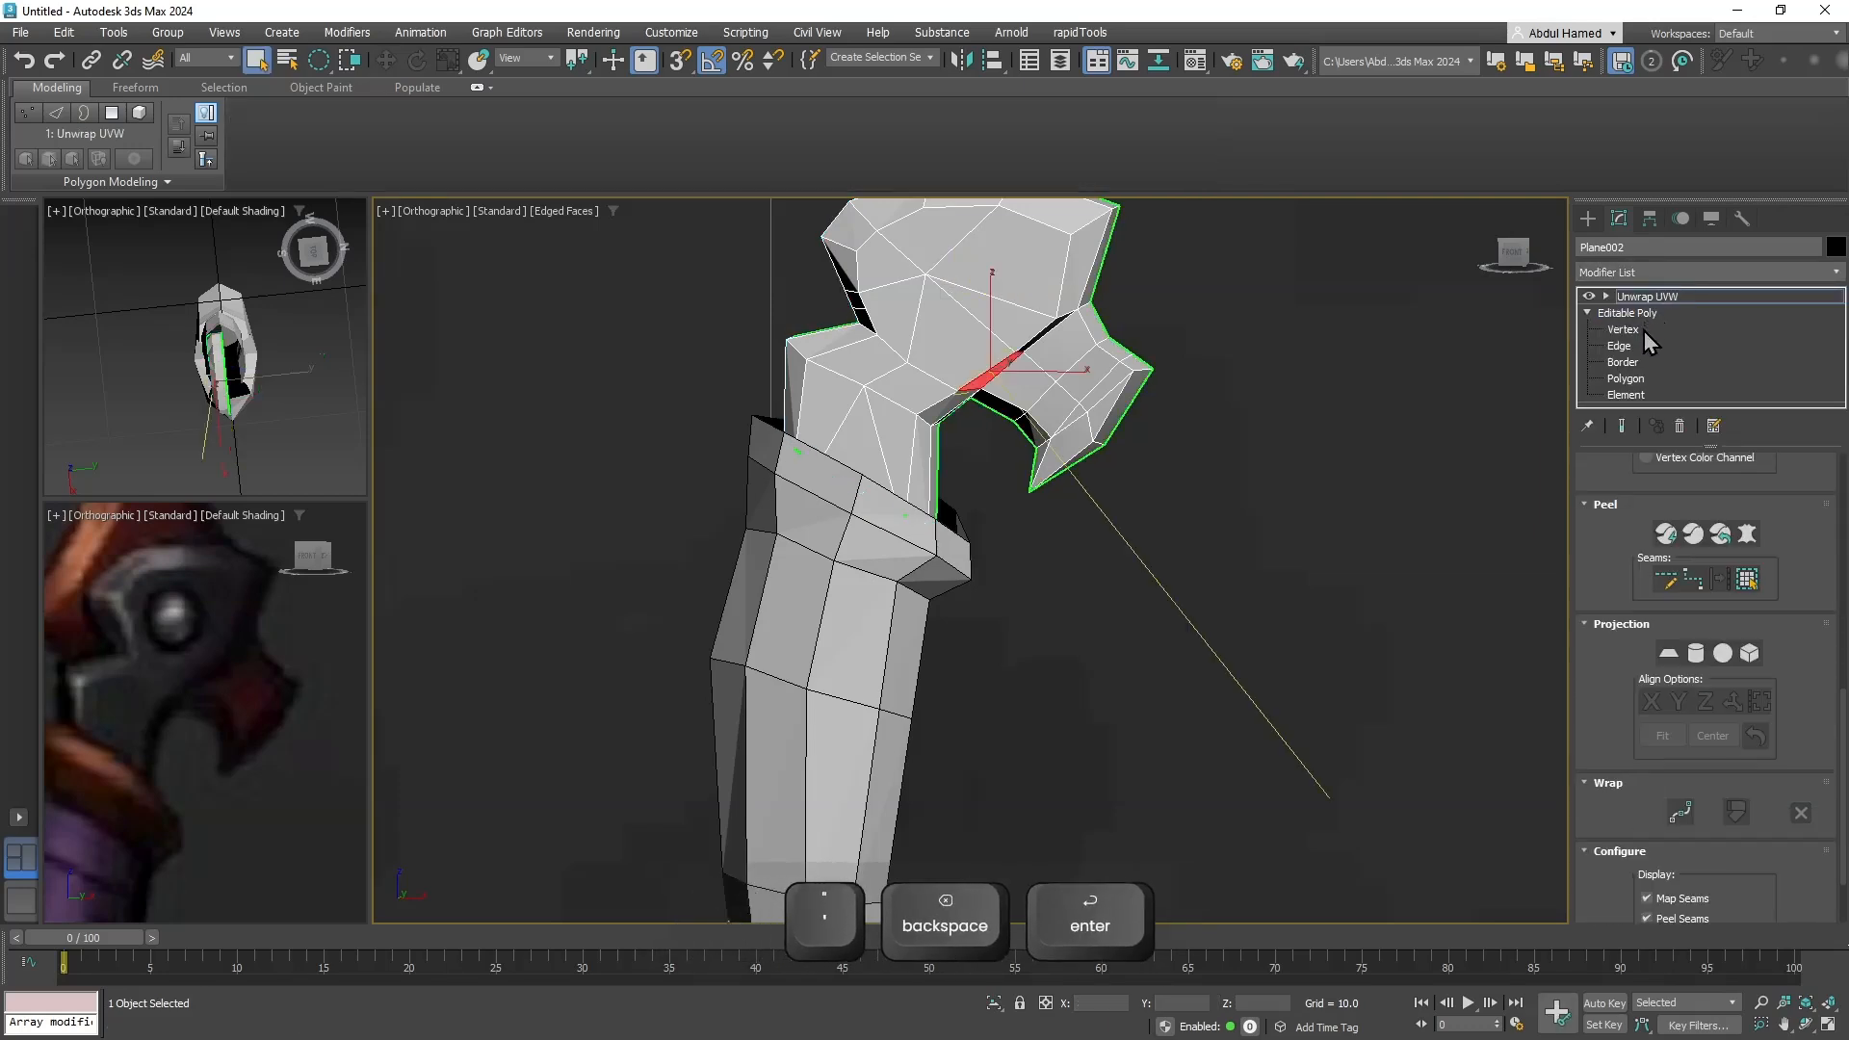
# Apply an axis-aligned planar projection to the bracket's selected face and scale up the mapping plane.
pyautogui.click(1671, 656)
pyautogui.click(1657, 704)
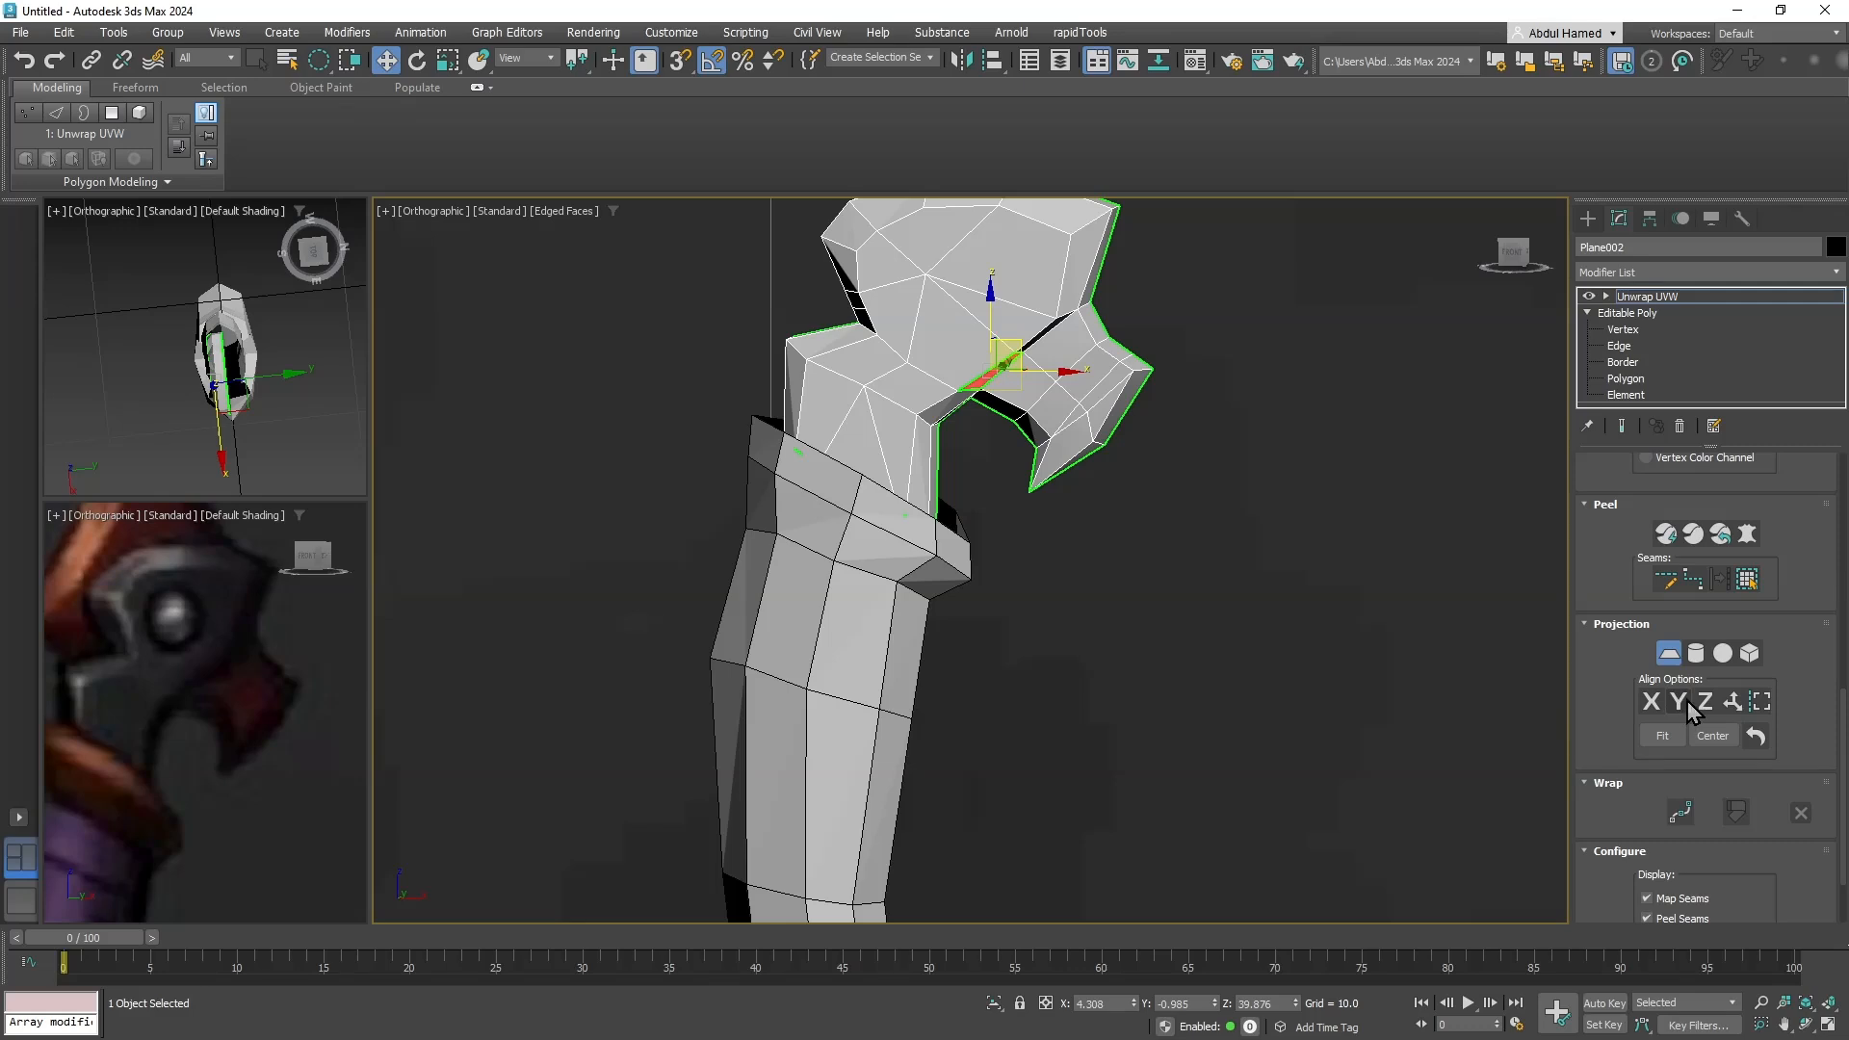
pyautogui.moveTo(1235, 544); pyautogui.dragTo(1170, 622, button='middle')
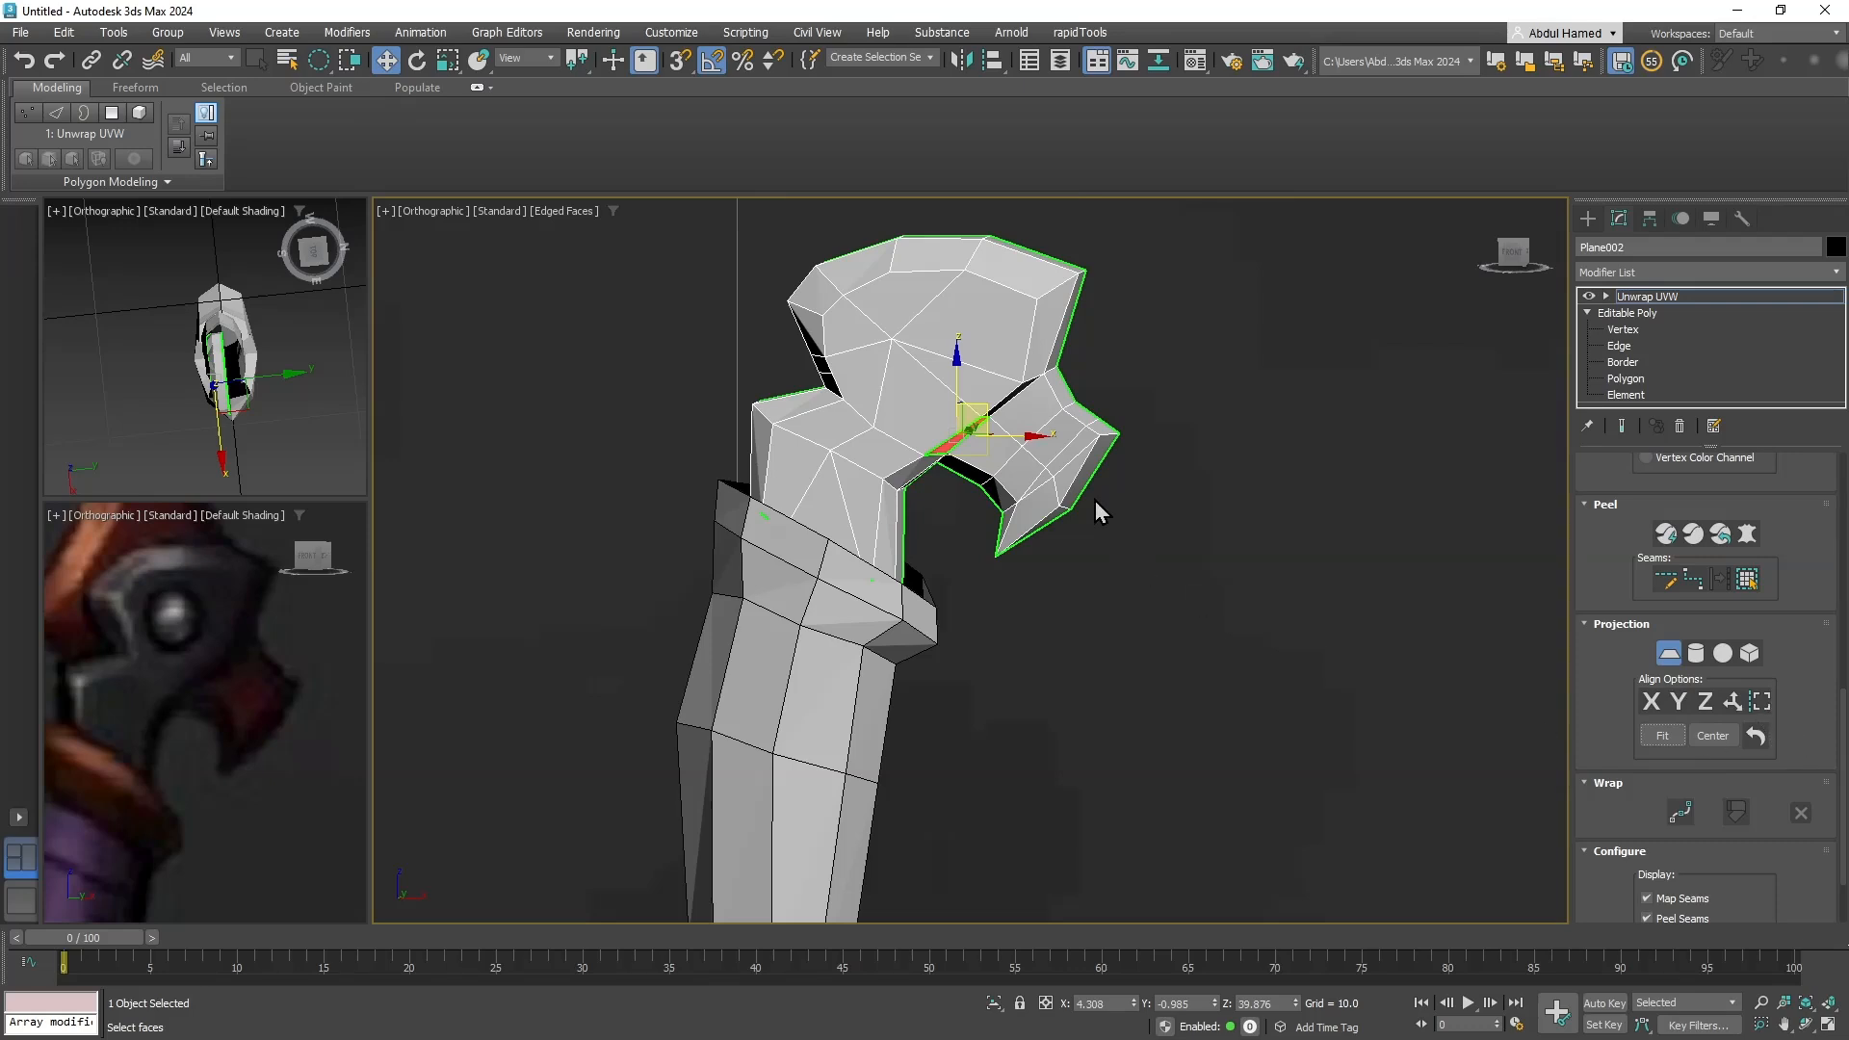
pyautogui.press('r')
pyautogui.moveTo(1240, 241); pyautogui.dragTo(1505, 416)
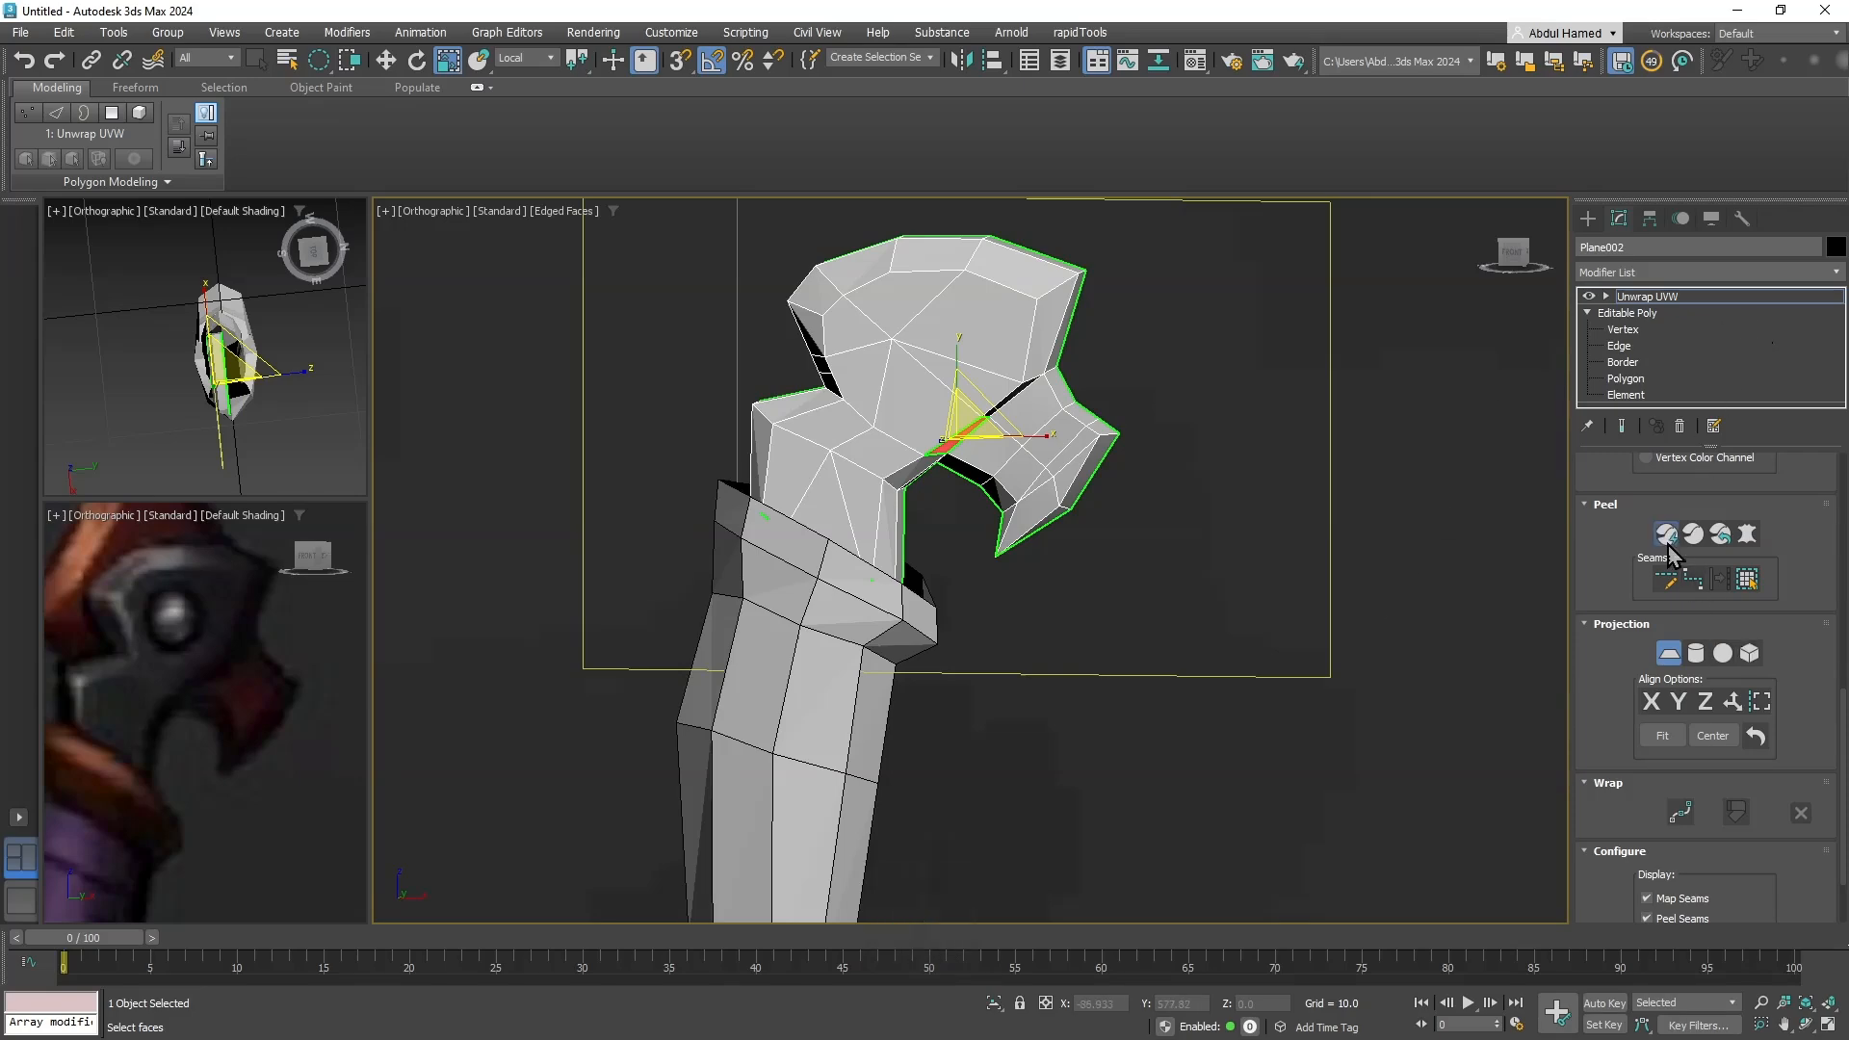
# Open the UV editor to examine the bracket's current UV layout, and close it again.
pyautogui.hotkey('ctrl', 'e')
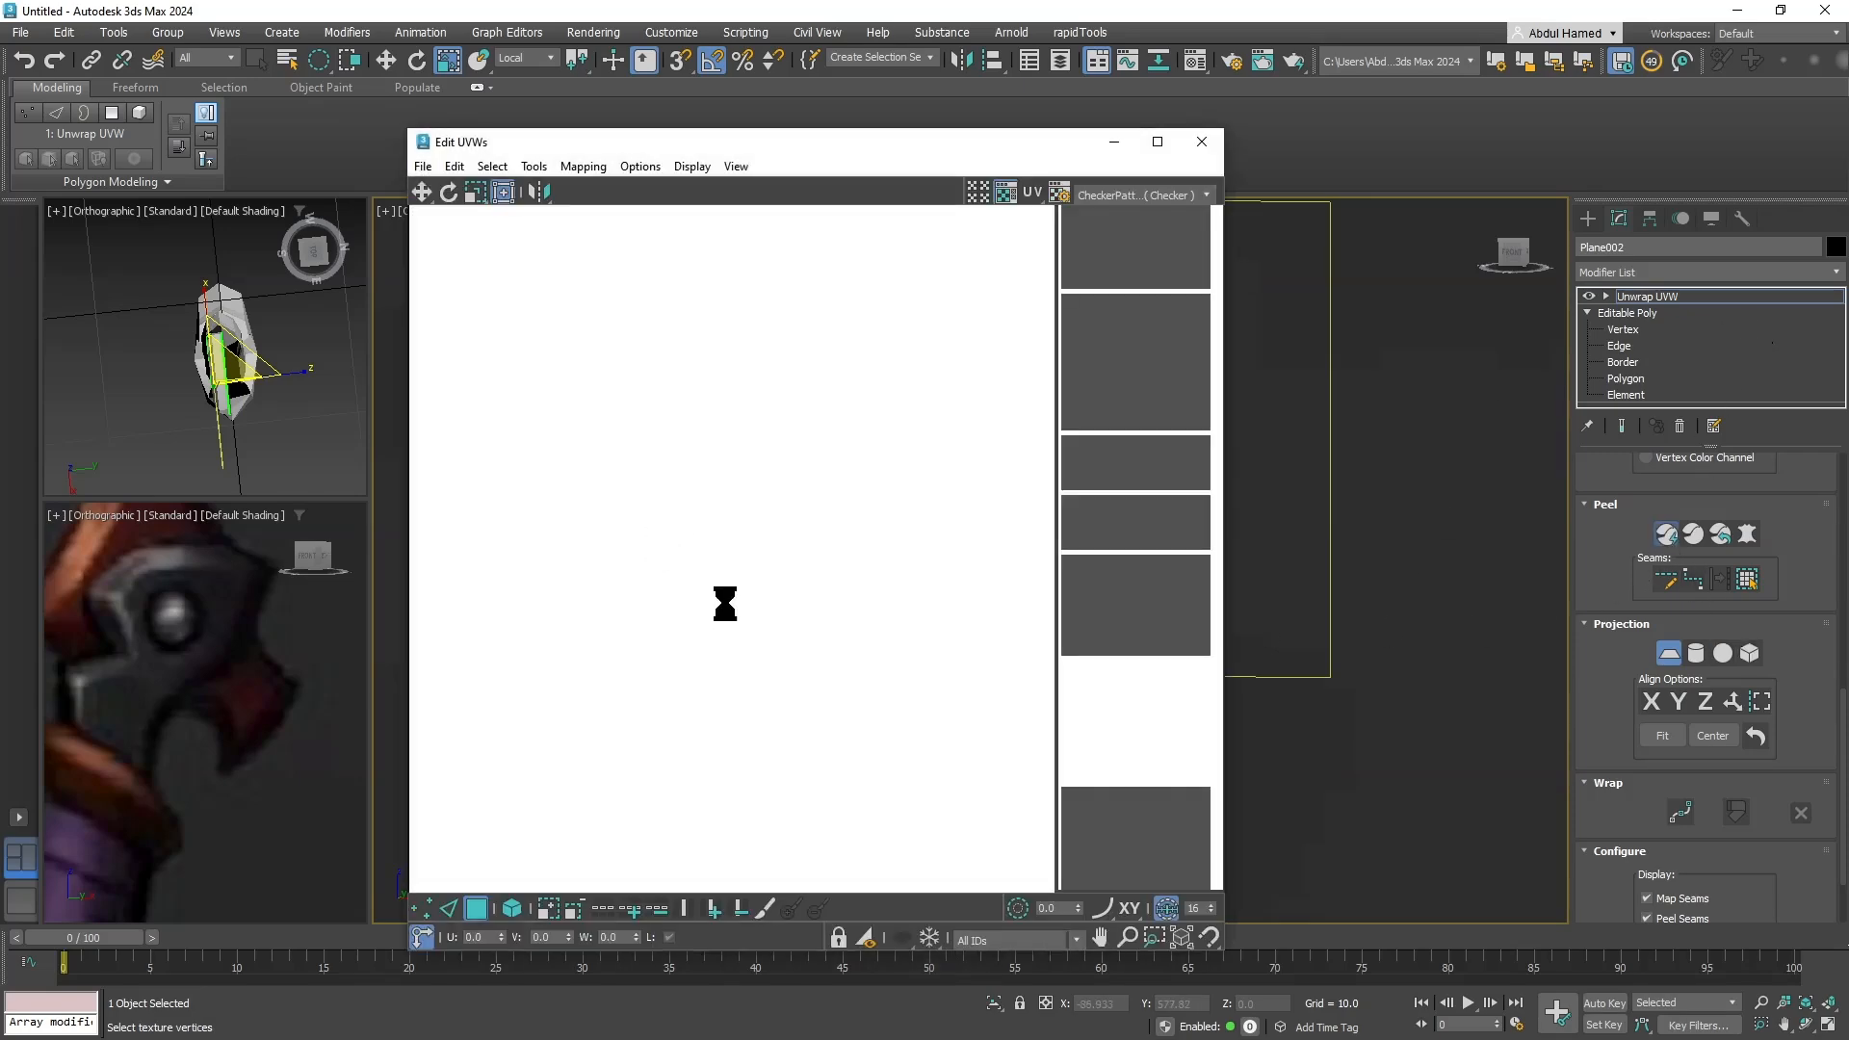
pyautogui.moveTo(729, 564); pyautogui.dragTo(716, 406, button='middle')
pyautogui.scroll(-3, 717, 405)
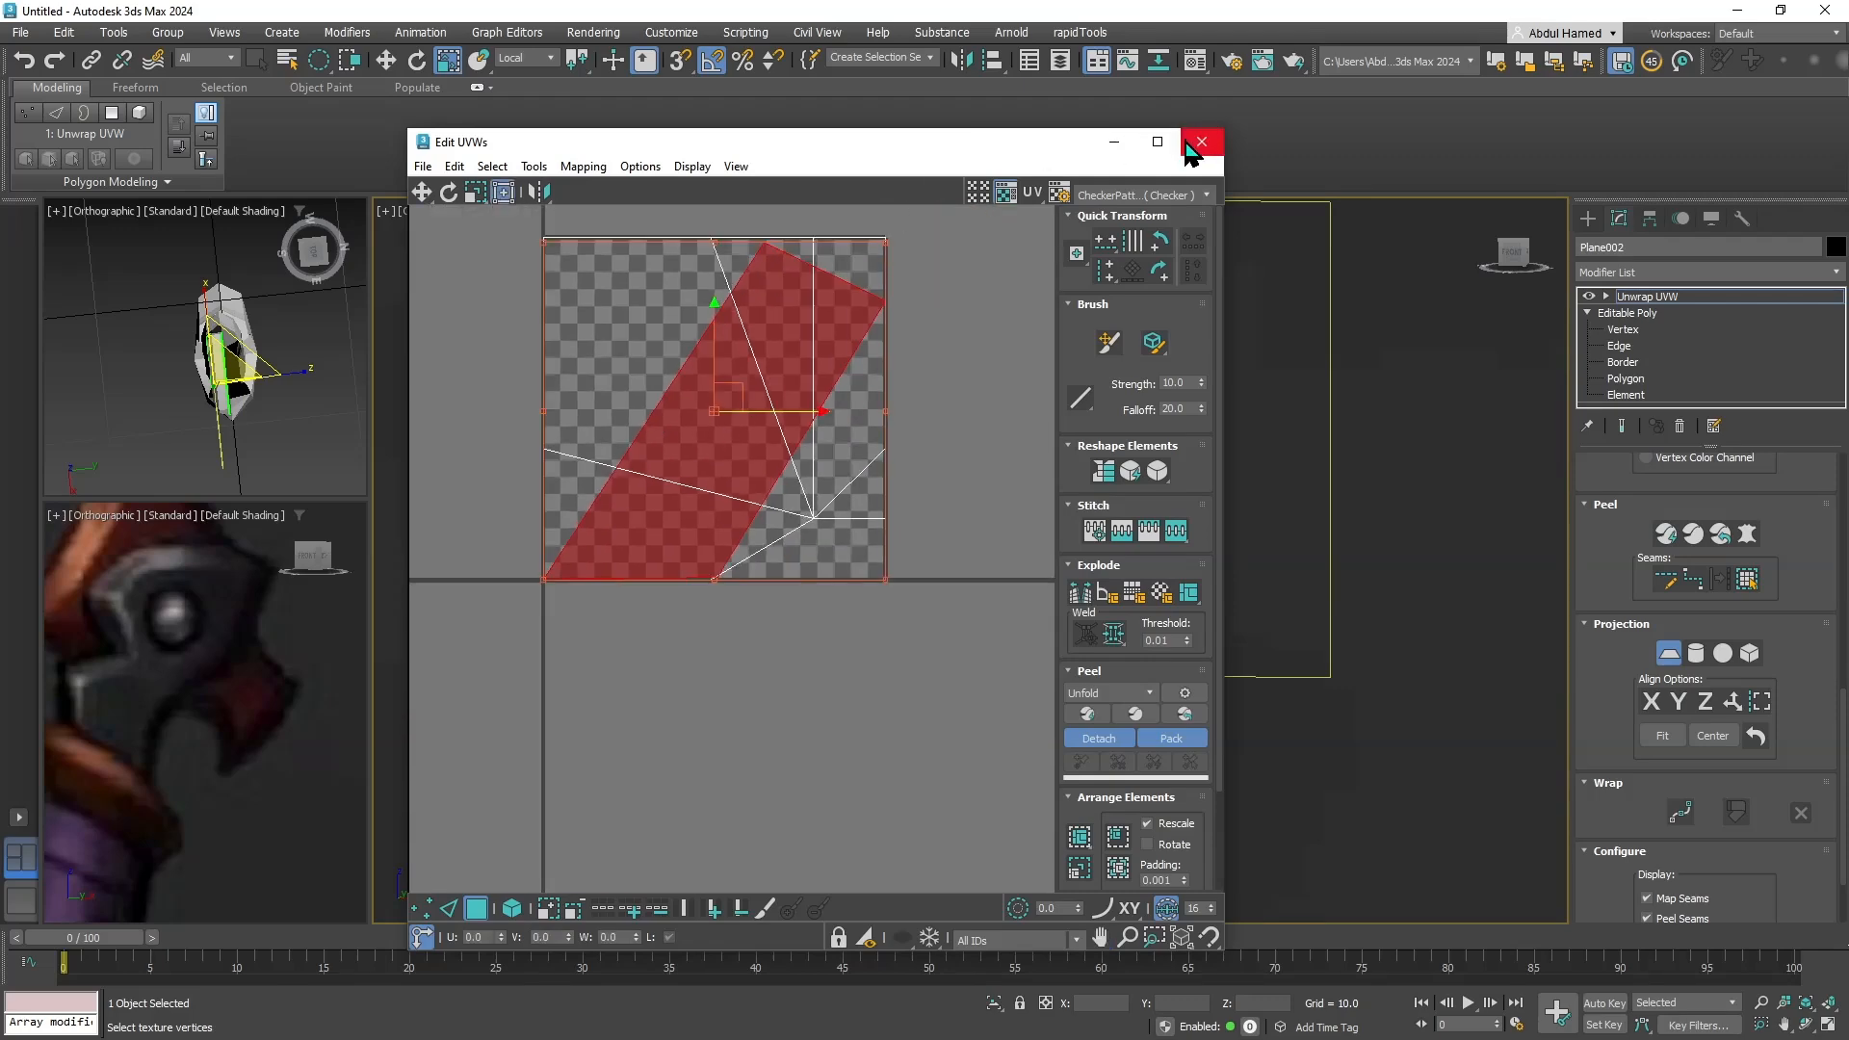
pyautogui.moveTo(1036, 154); pyautogui.dragTo(919, 351)
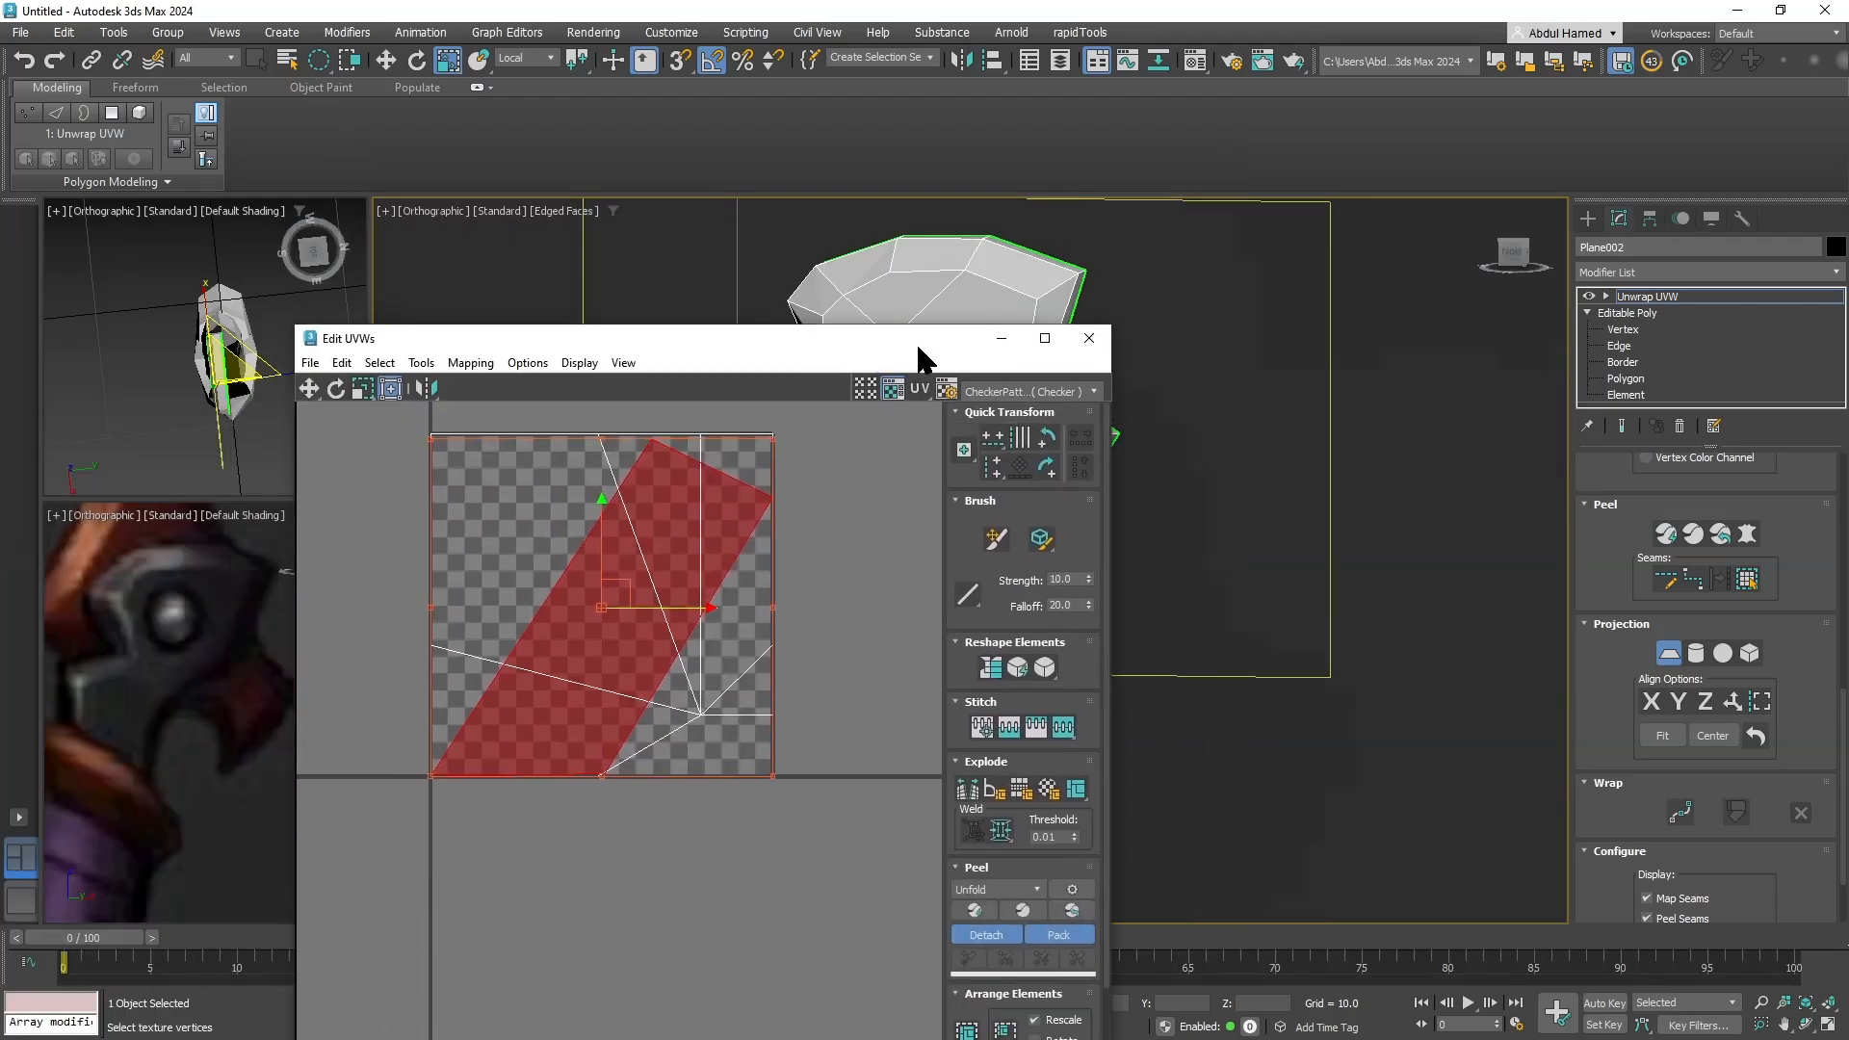
pyautogui.click(1089, 338)
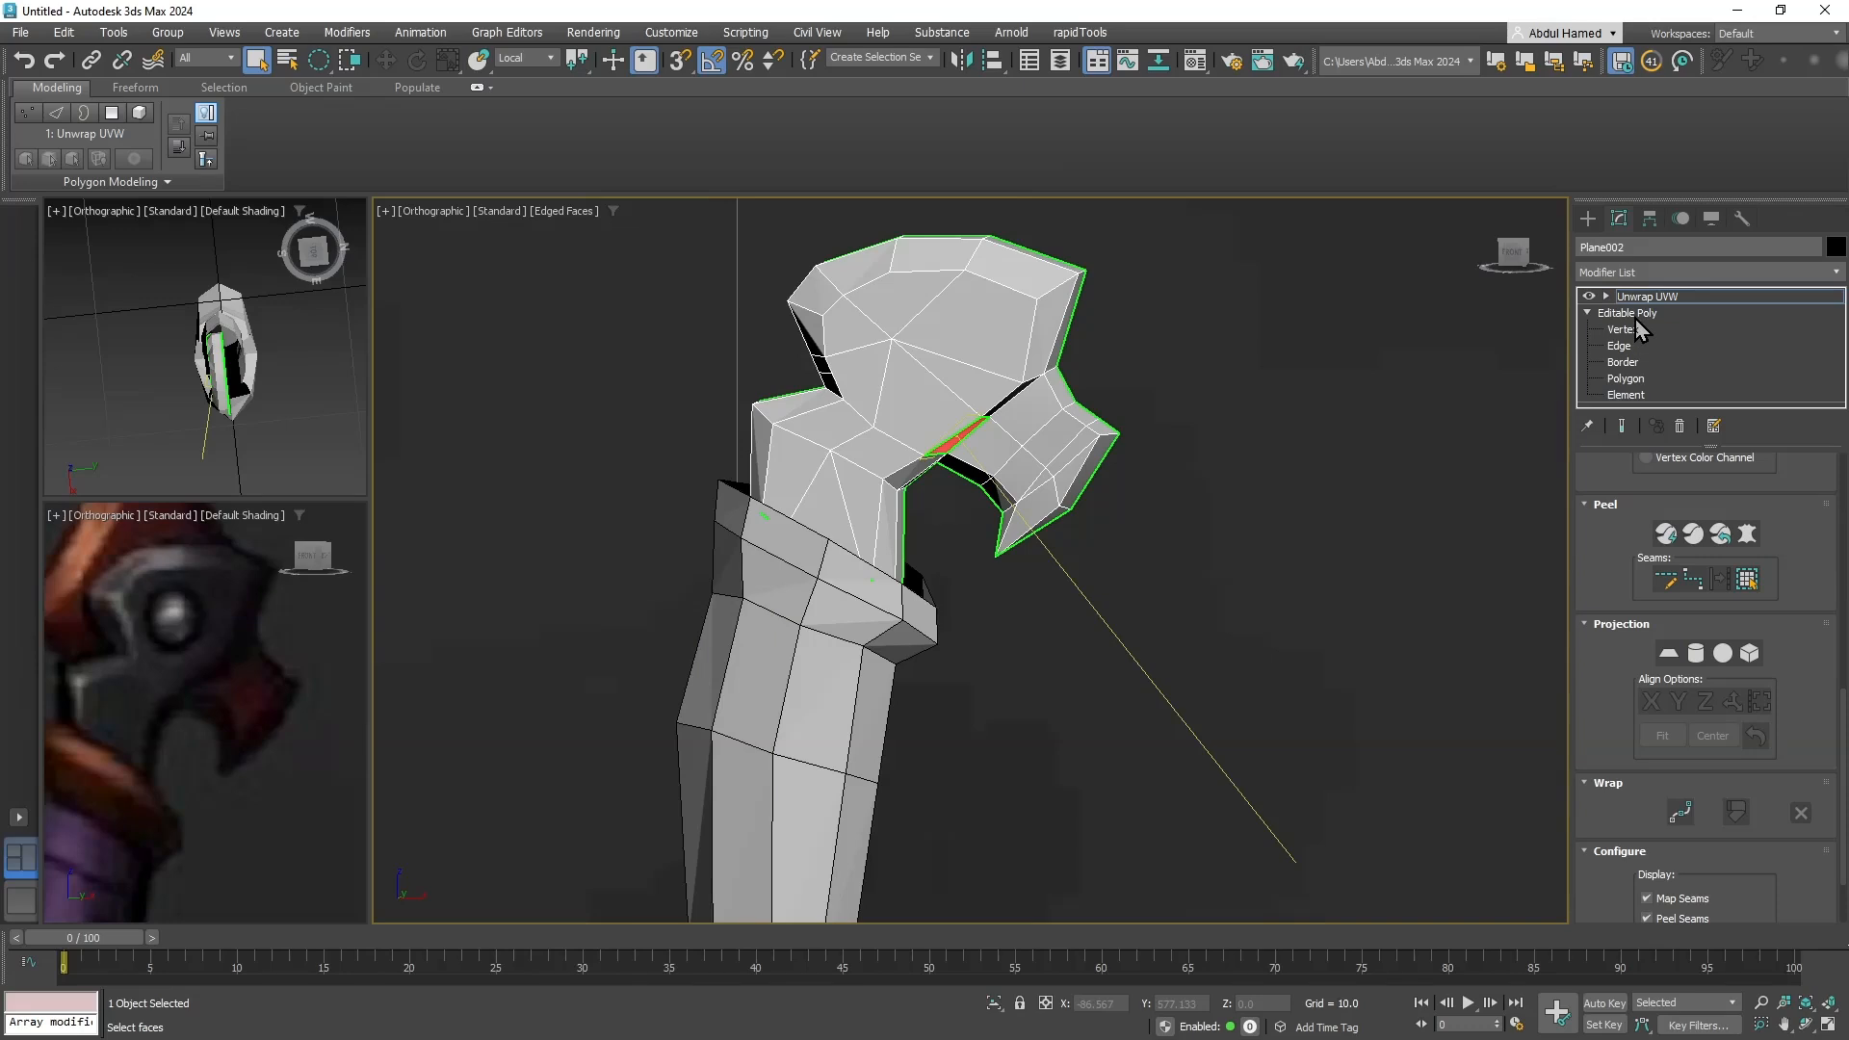
pyautogui.click(1636, 318)
pyautogui.click(1017, 588)
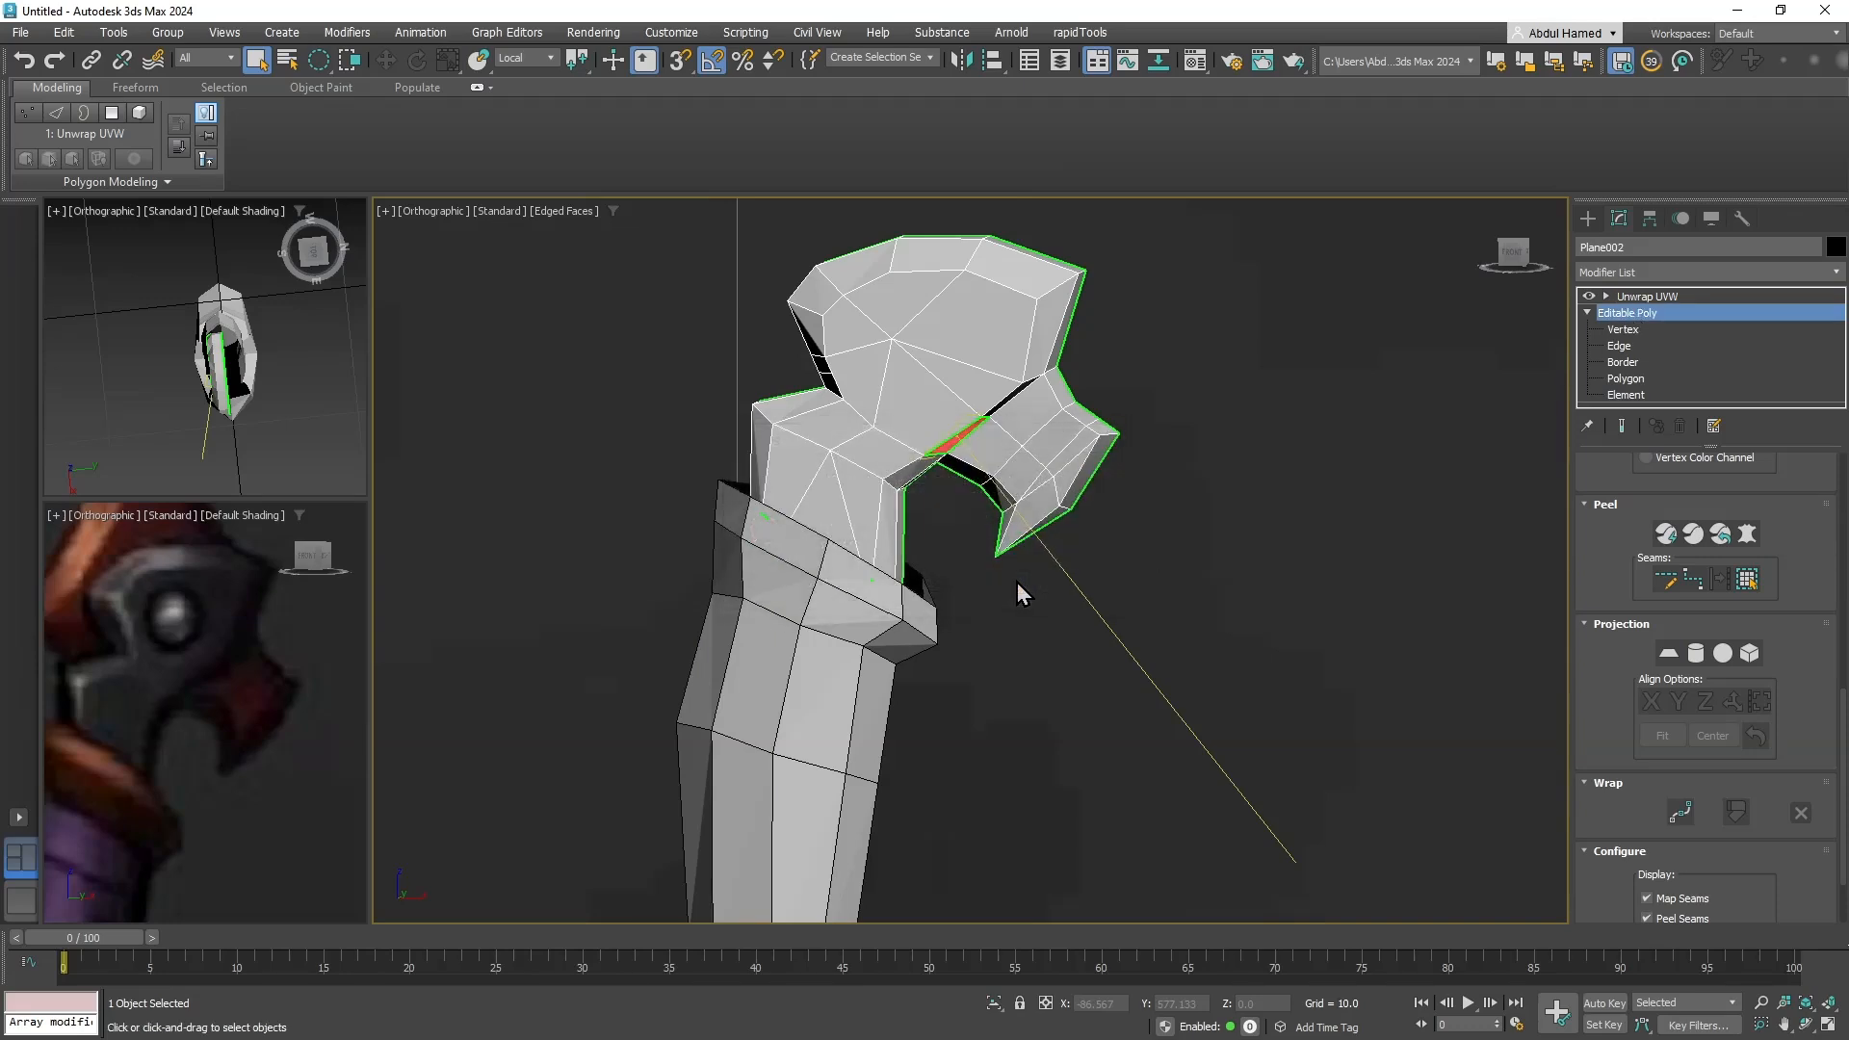
pyautogui.click(1629, 381)
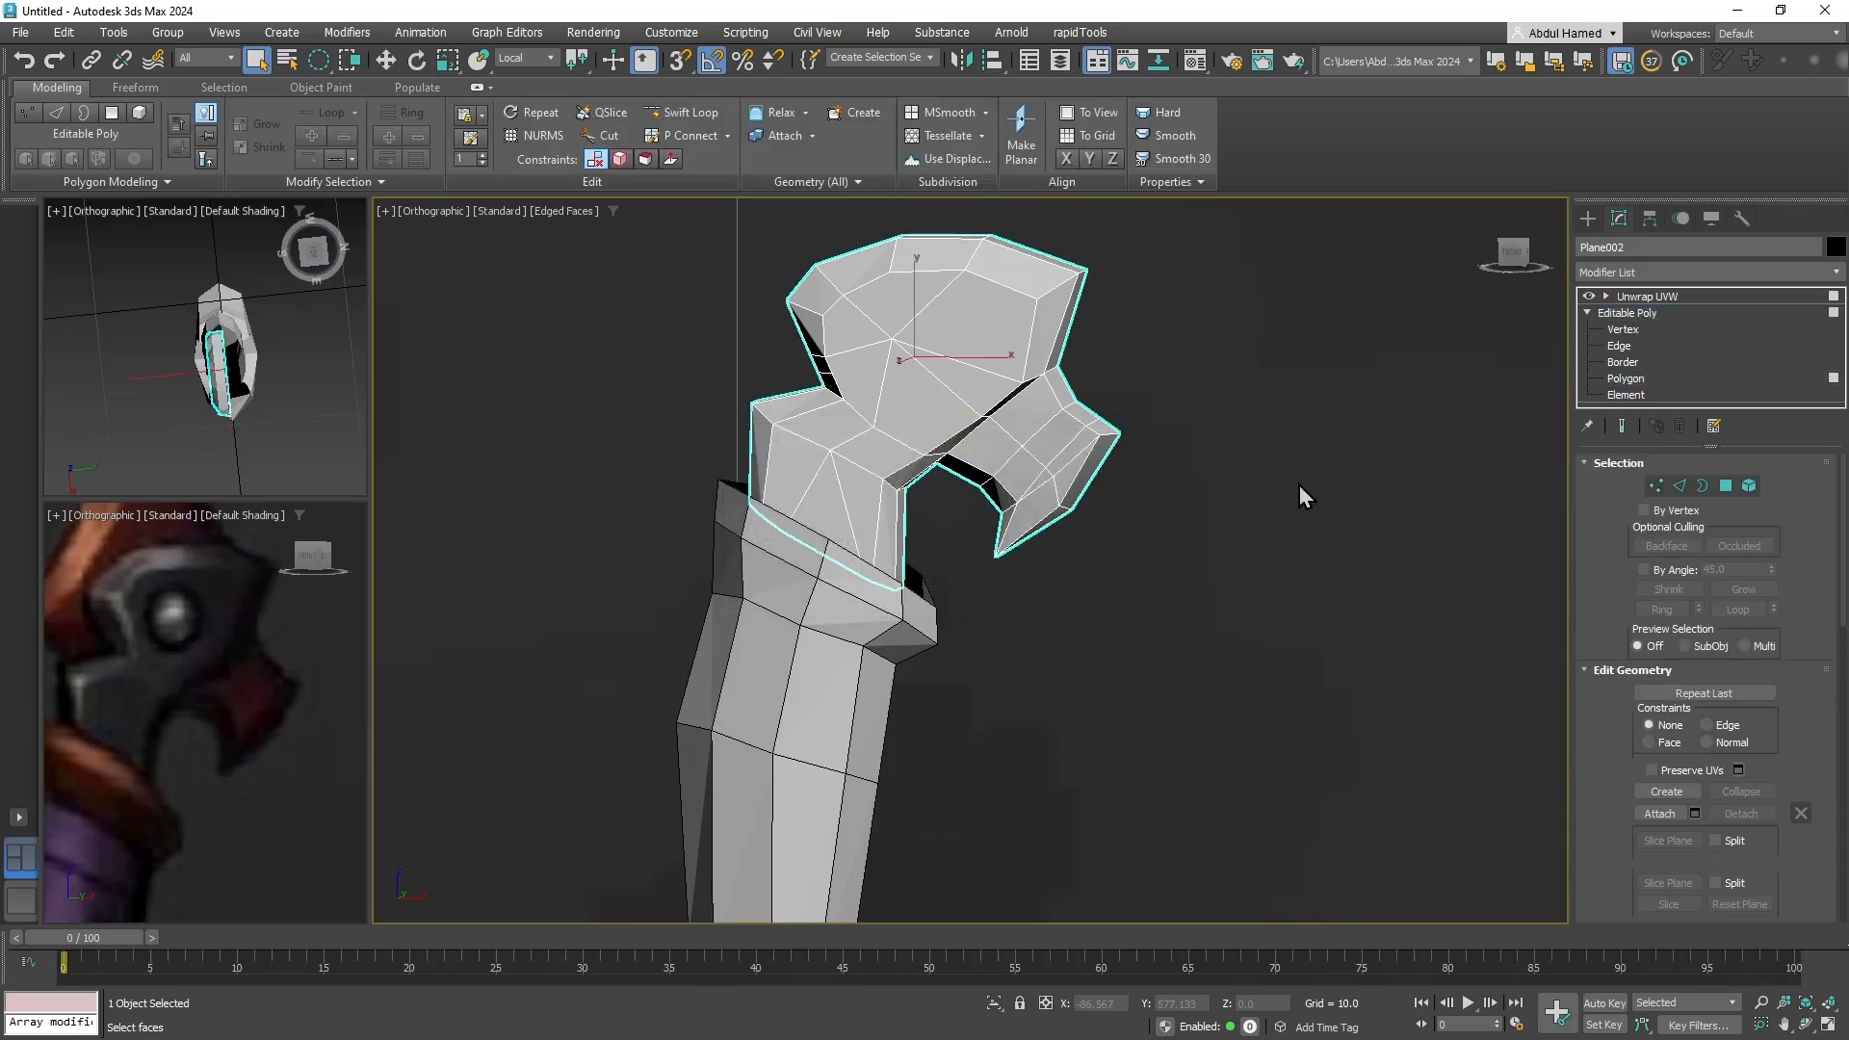
pyautogui.click(1668, 319)
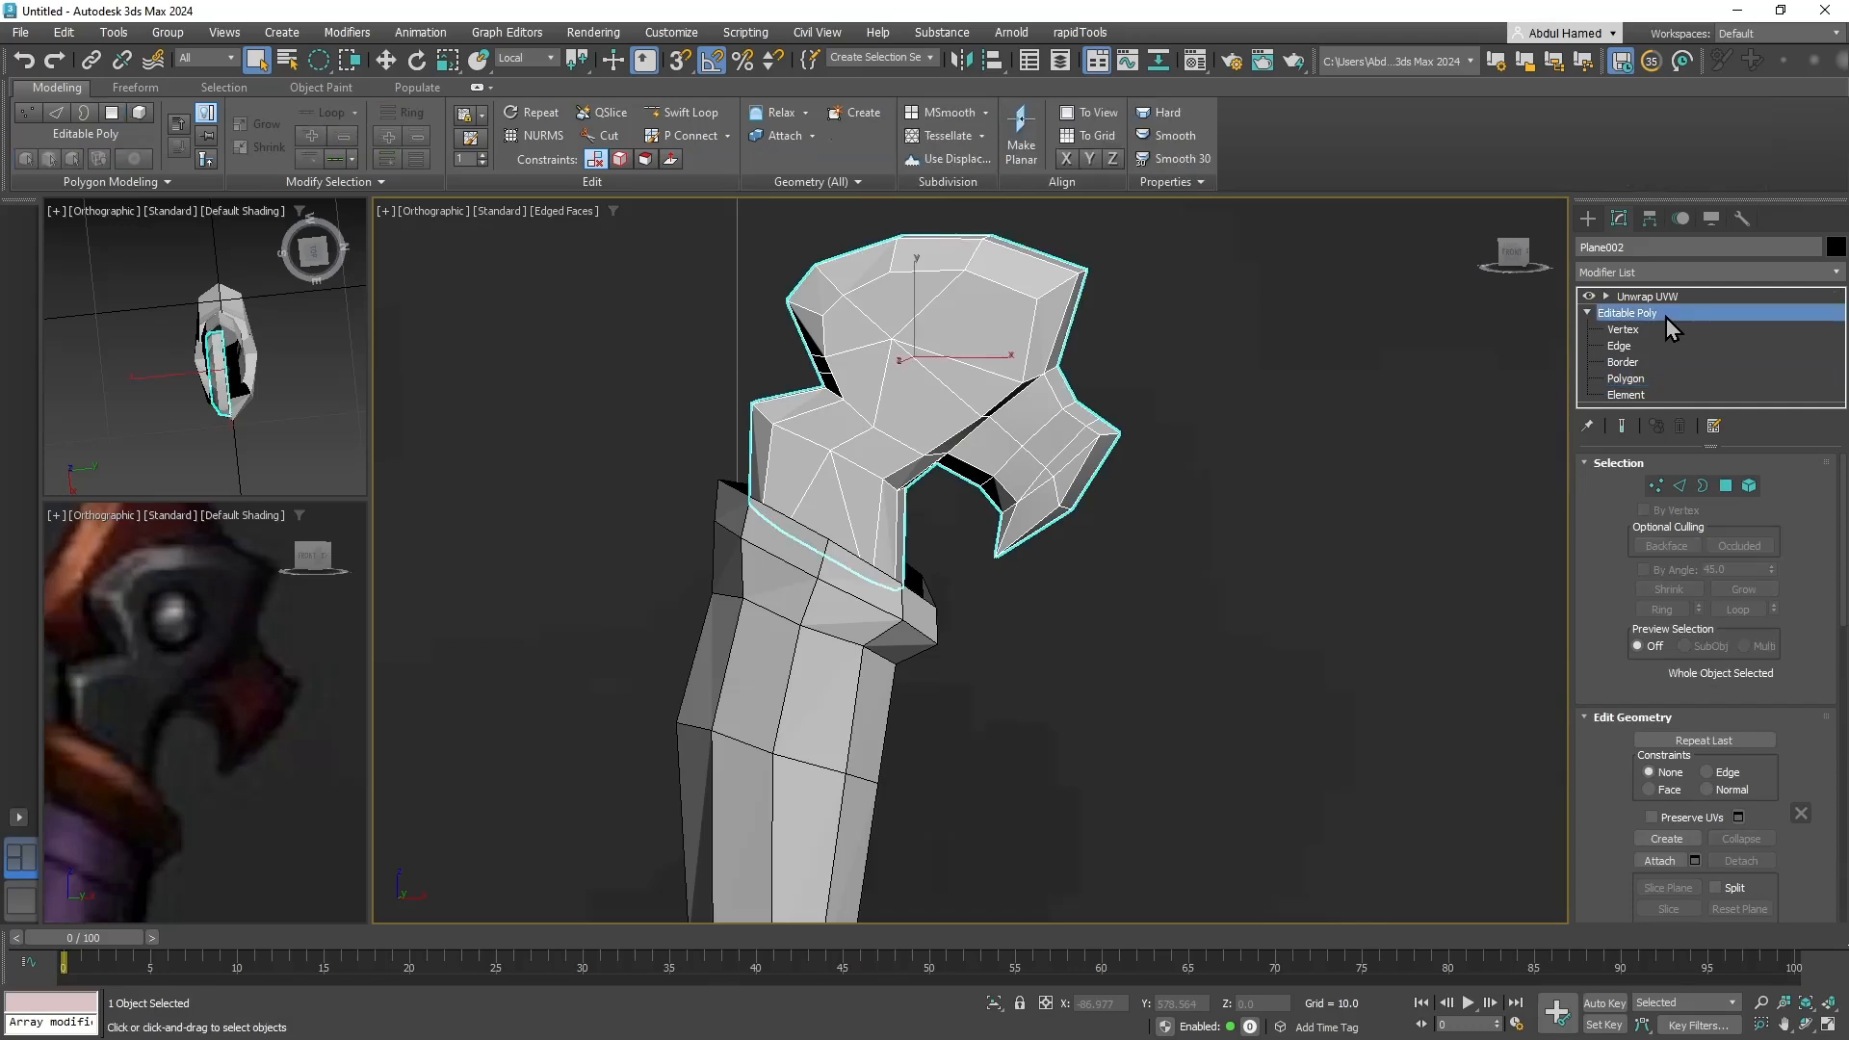
pyautogui.click(1662, 298)
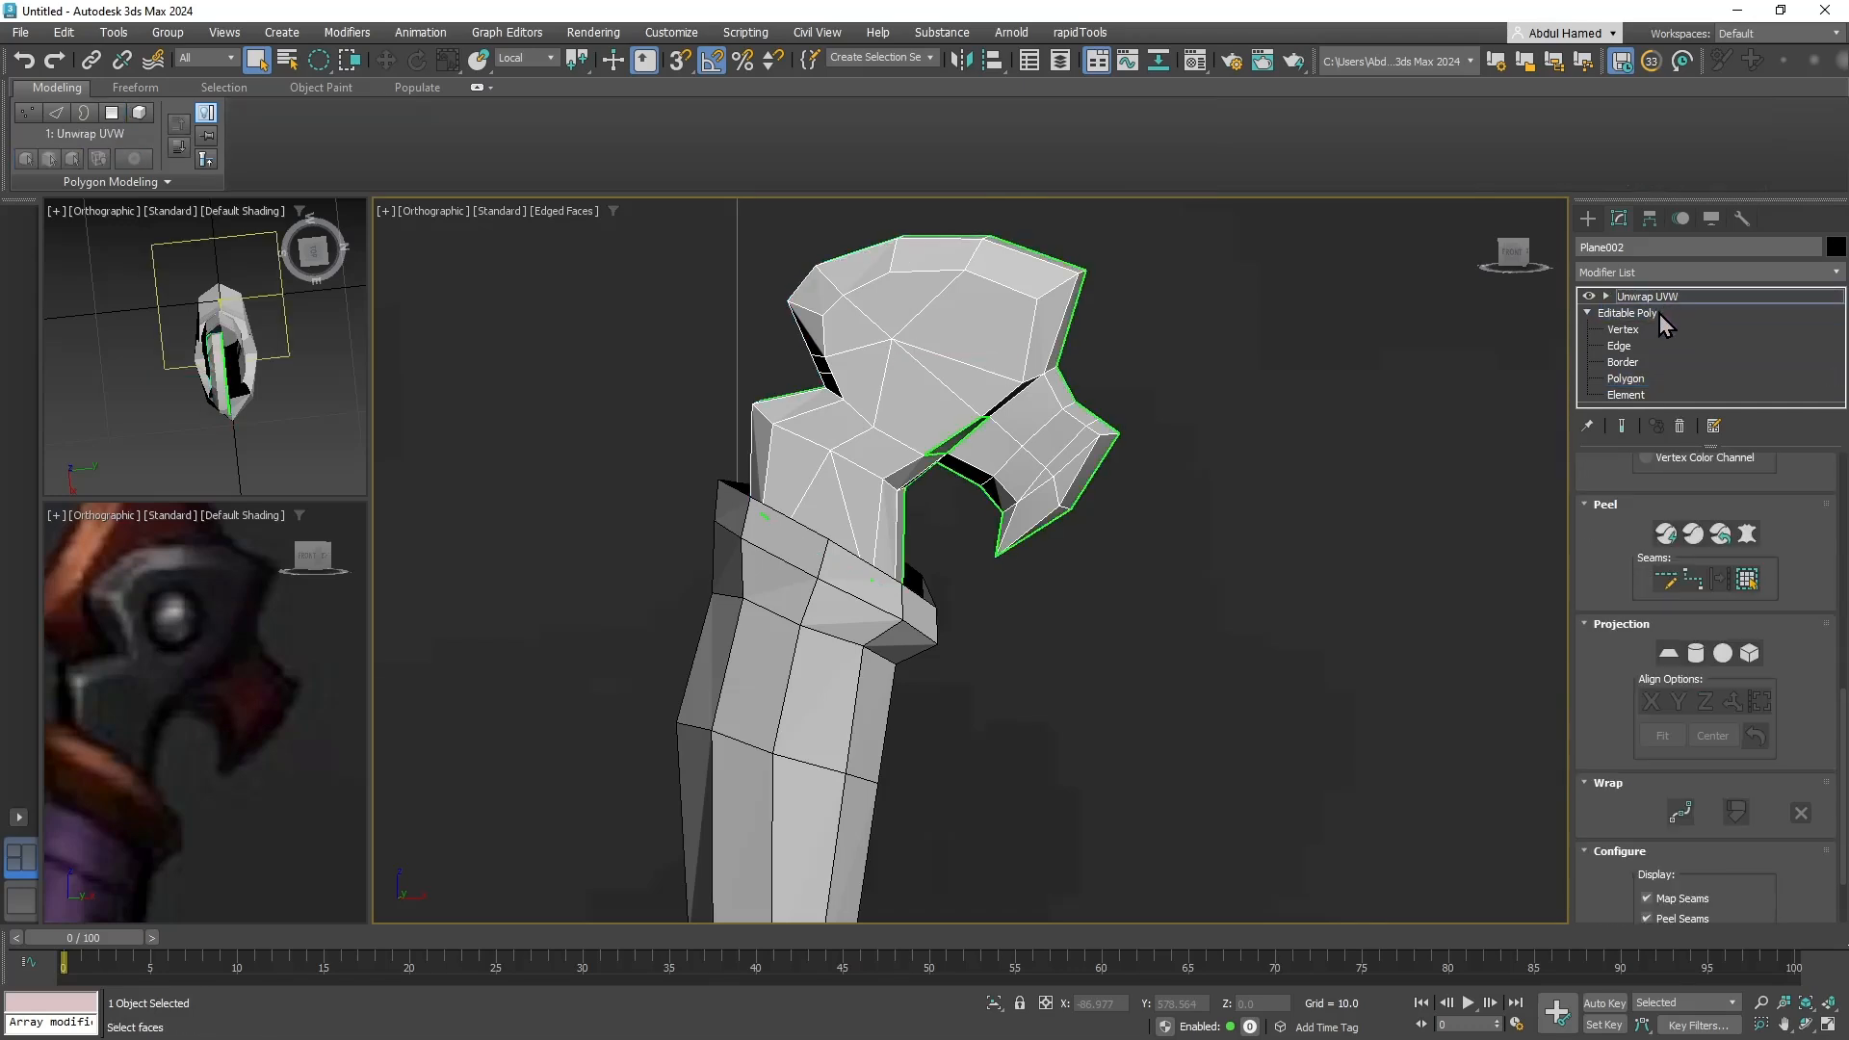
# Apply a planar UV projection to the narrow face between the head and the hook, fit and centre it, and open the UV editor.
pyautogui.click(1669, 657)
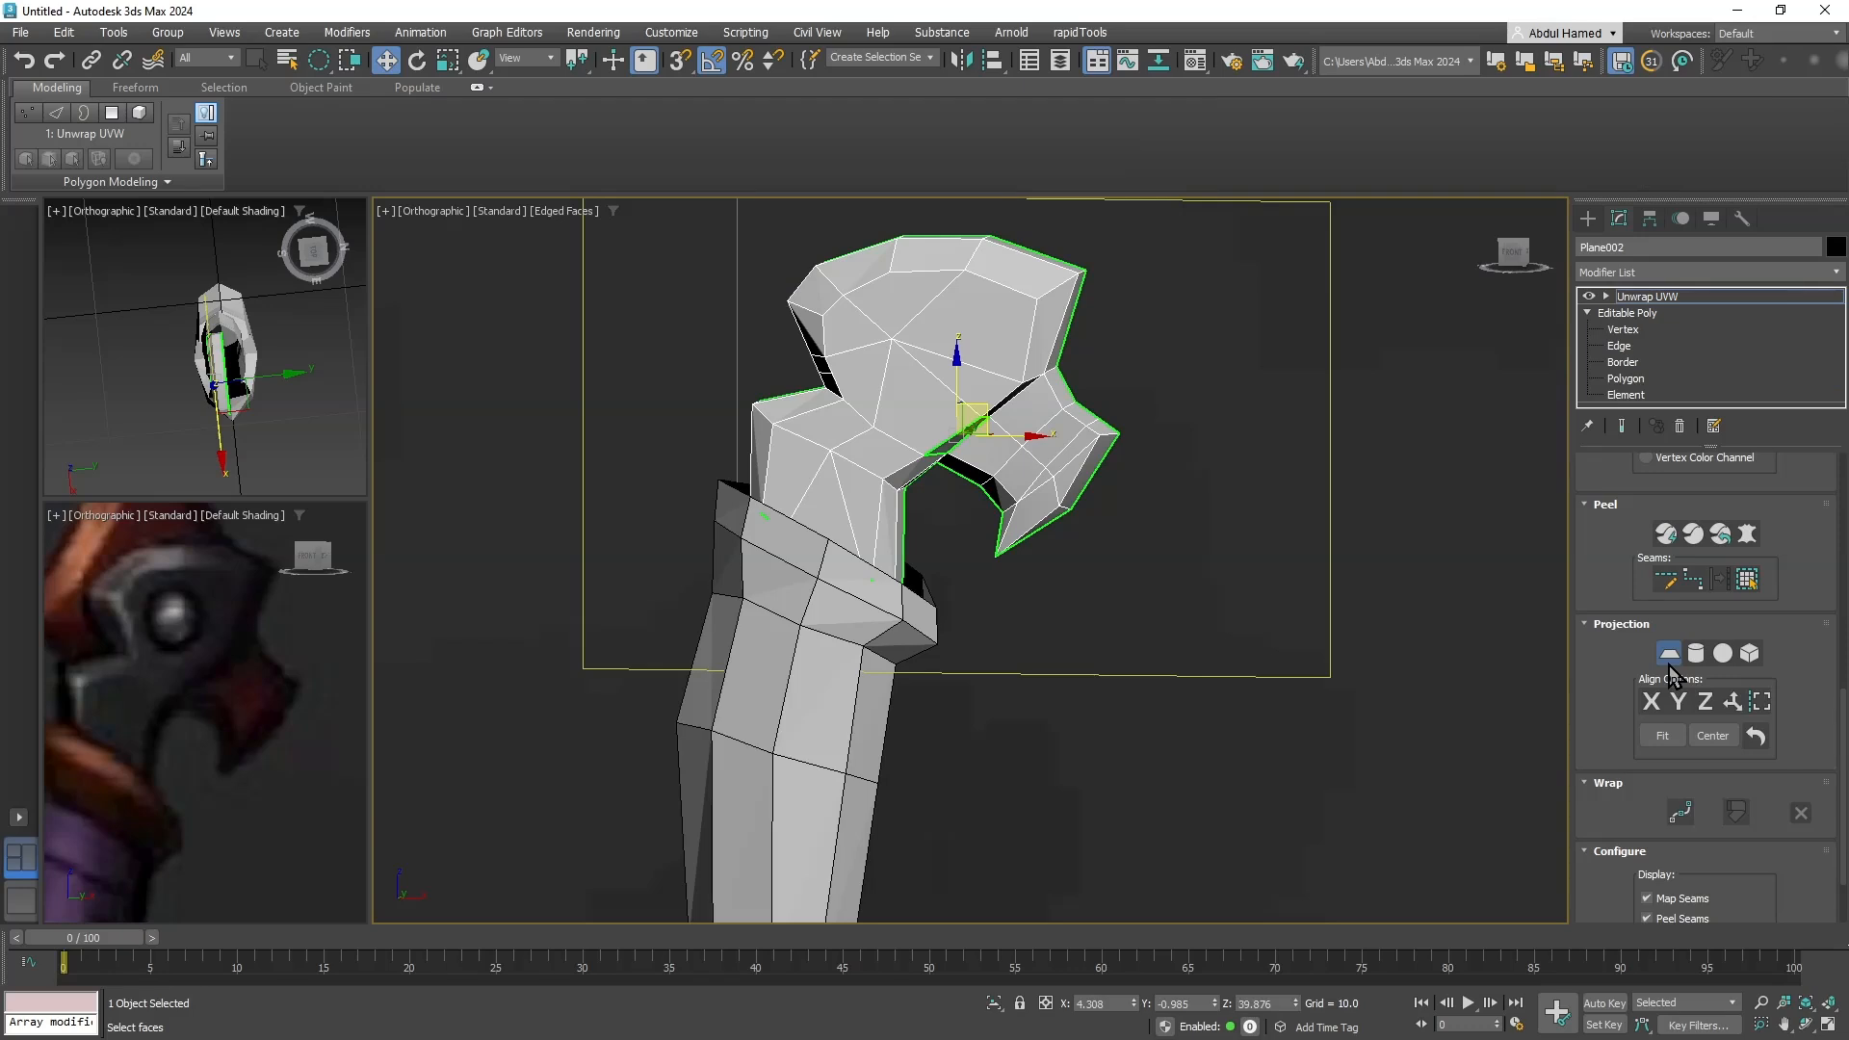
pyautogui.click(1661, 736)
pyautogui.click(1706, 737)
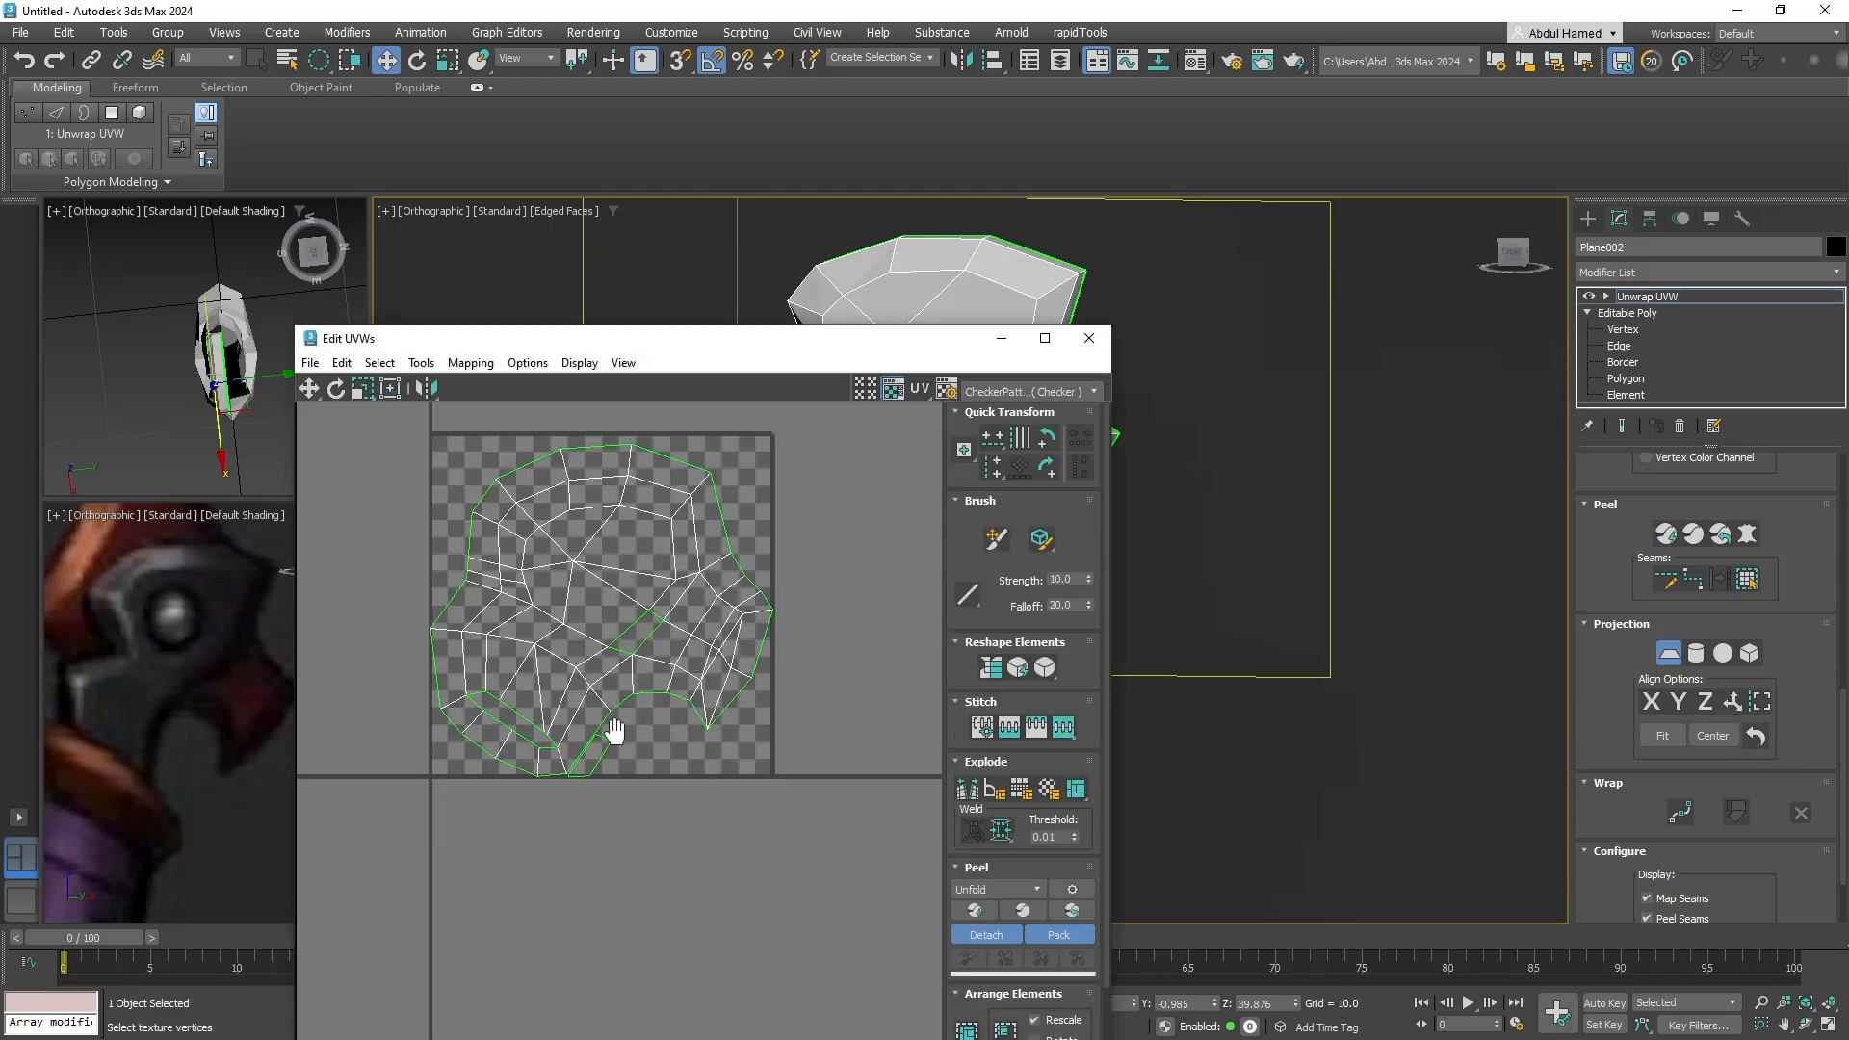
pyautogui.moveTo(613, 732); pyautogui.dragTo(626, 592, button='middle')
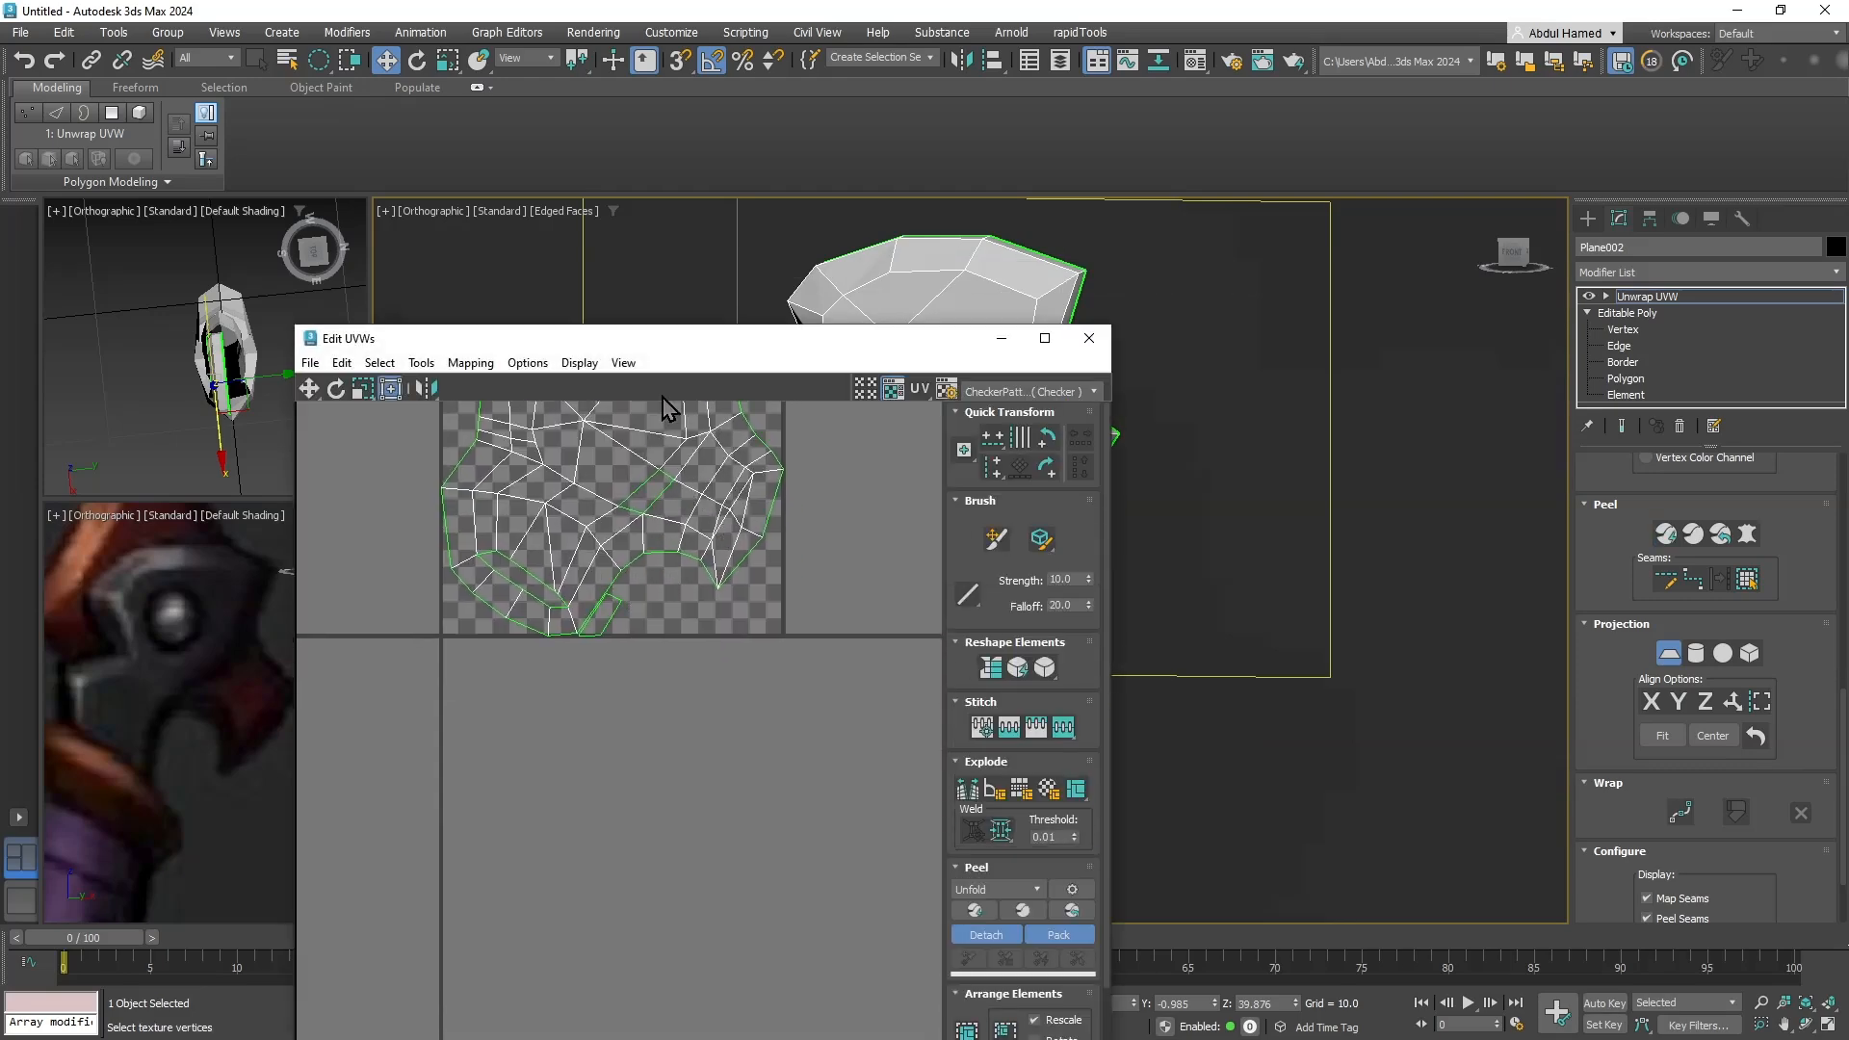
pyautogui.moveTo(724, 354); pyautogui.dragTo(978, 272)
pyautogui.scroll(5, 812, 590)
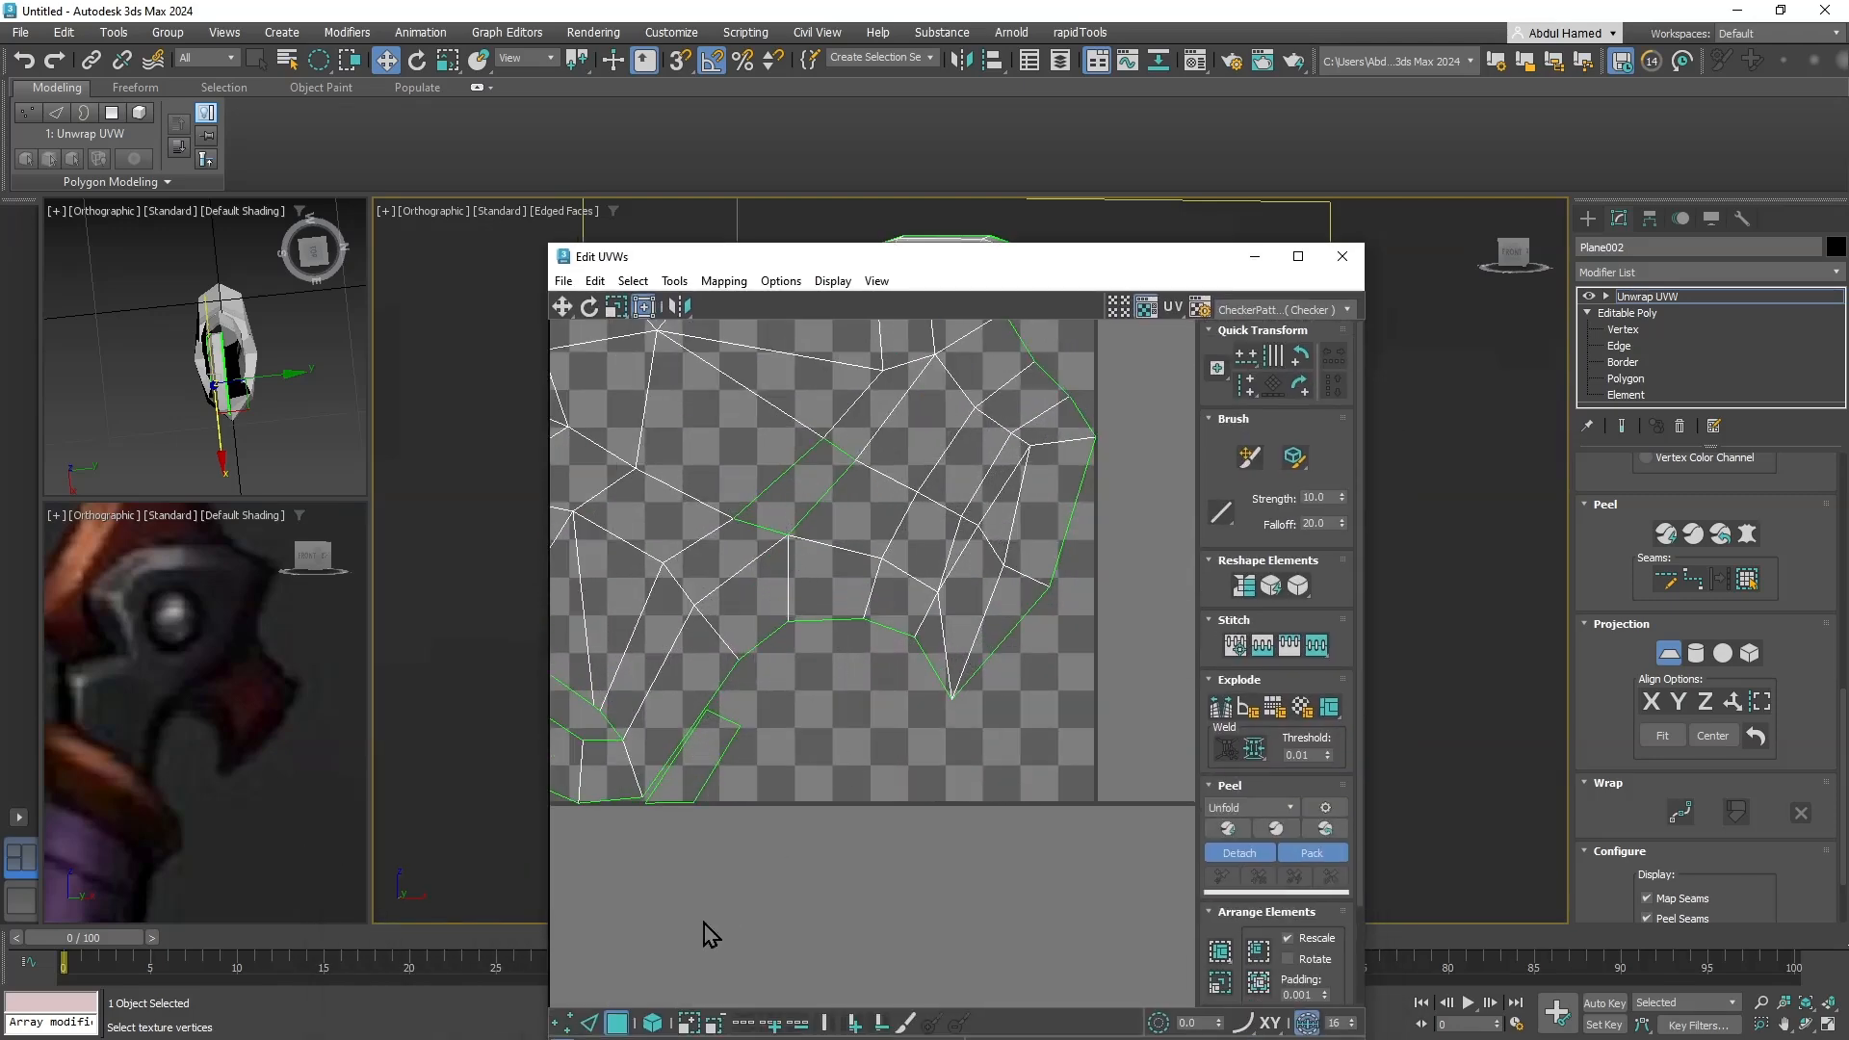
# Stitch the loose narrow face back into the UV shell along the upper edge of the gap.
pyautogui.click(590, 1022)
pyautogui.click(772, 487)
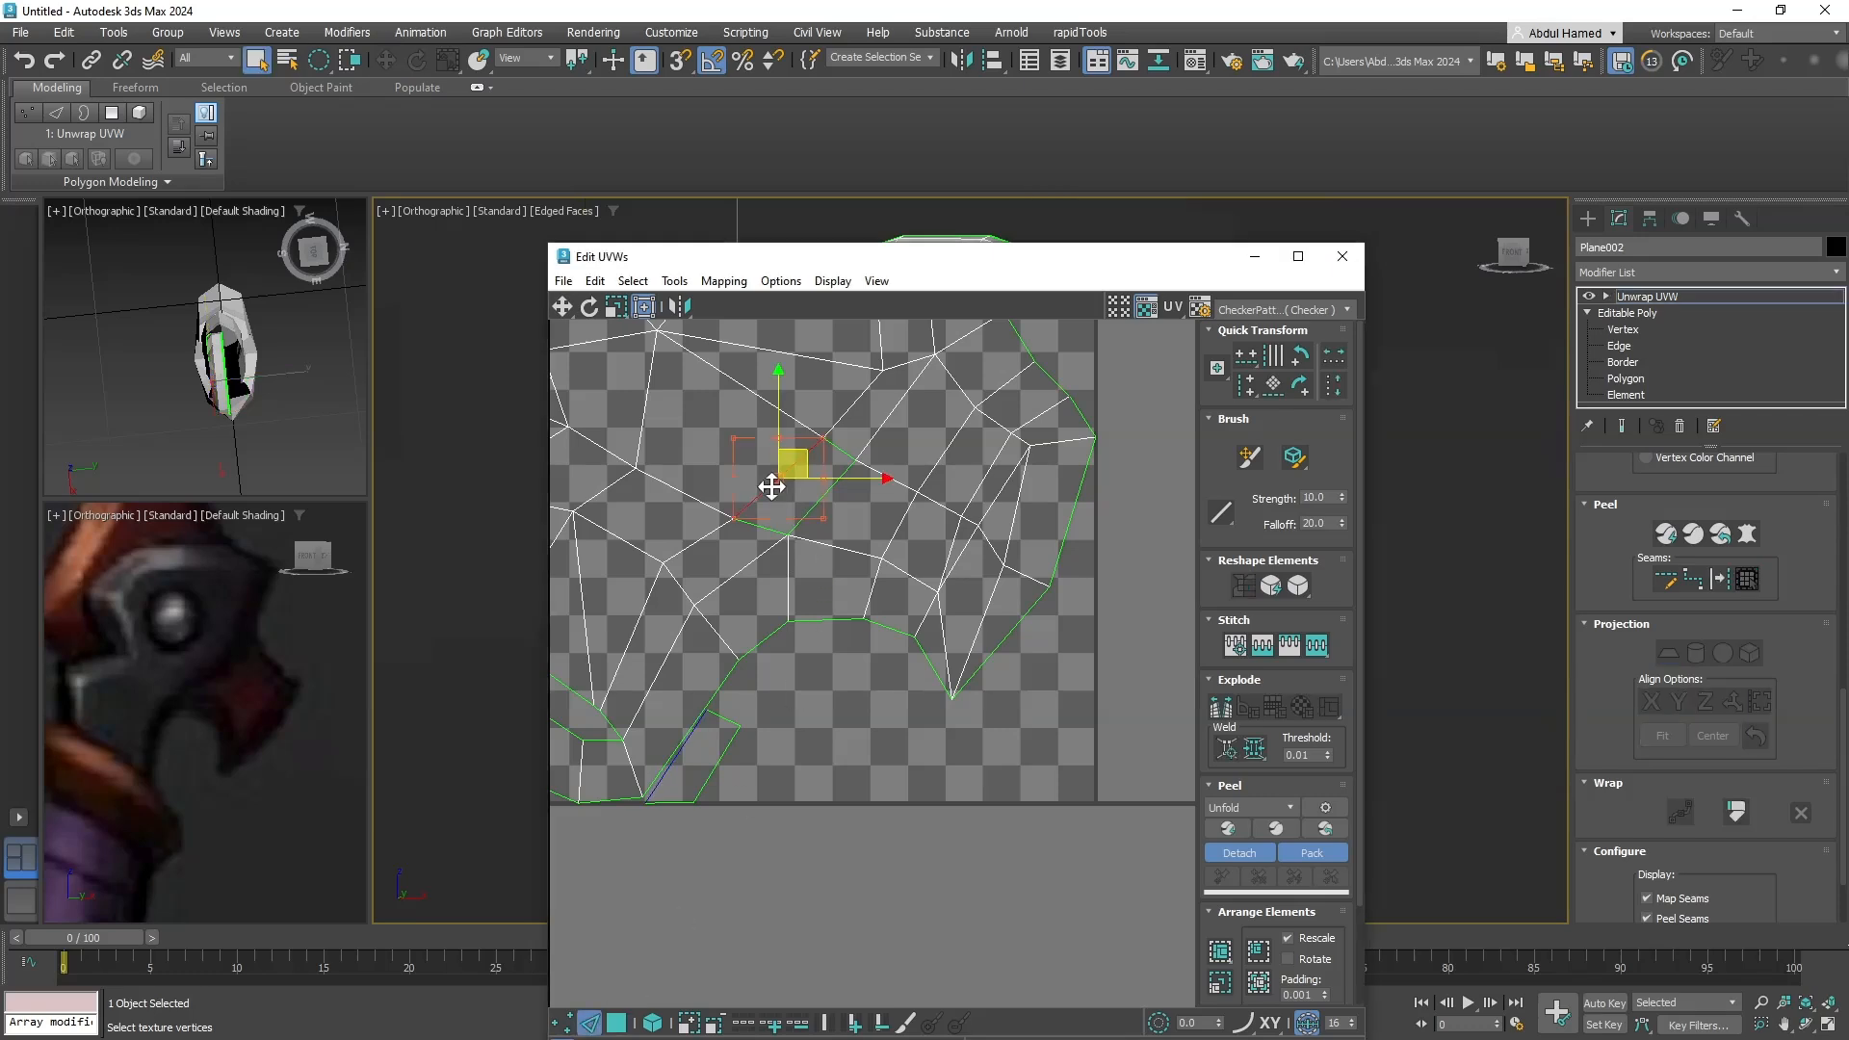
pyautogui.rightClick(771, 487)
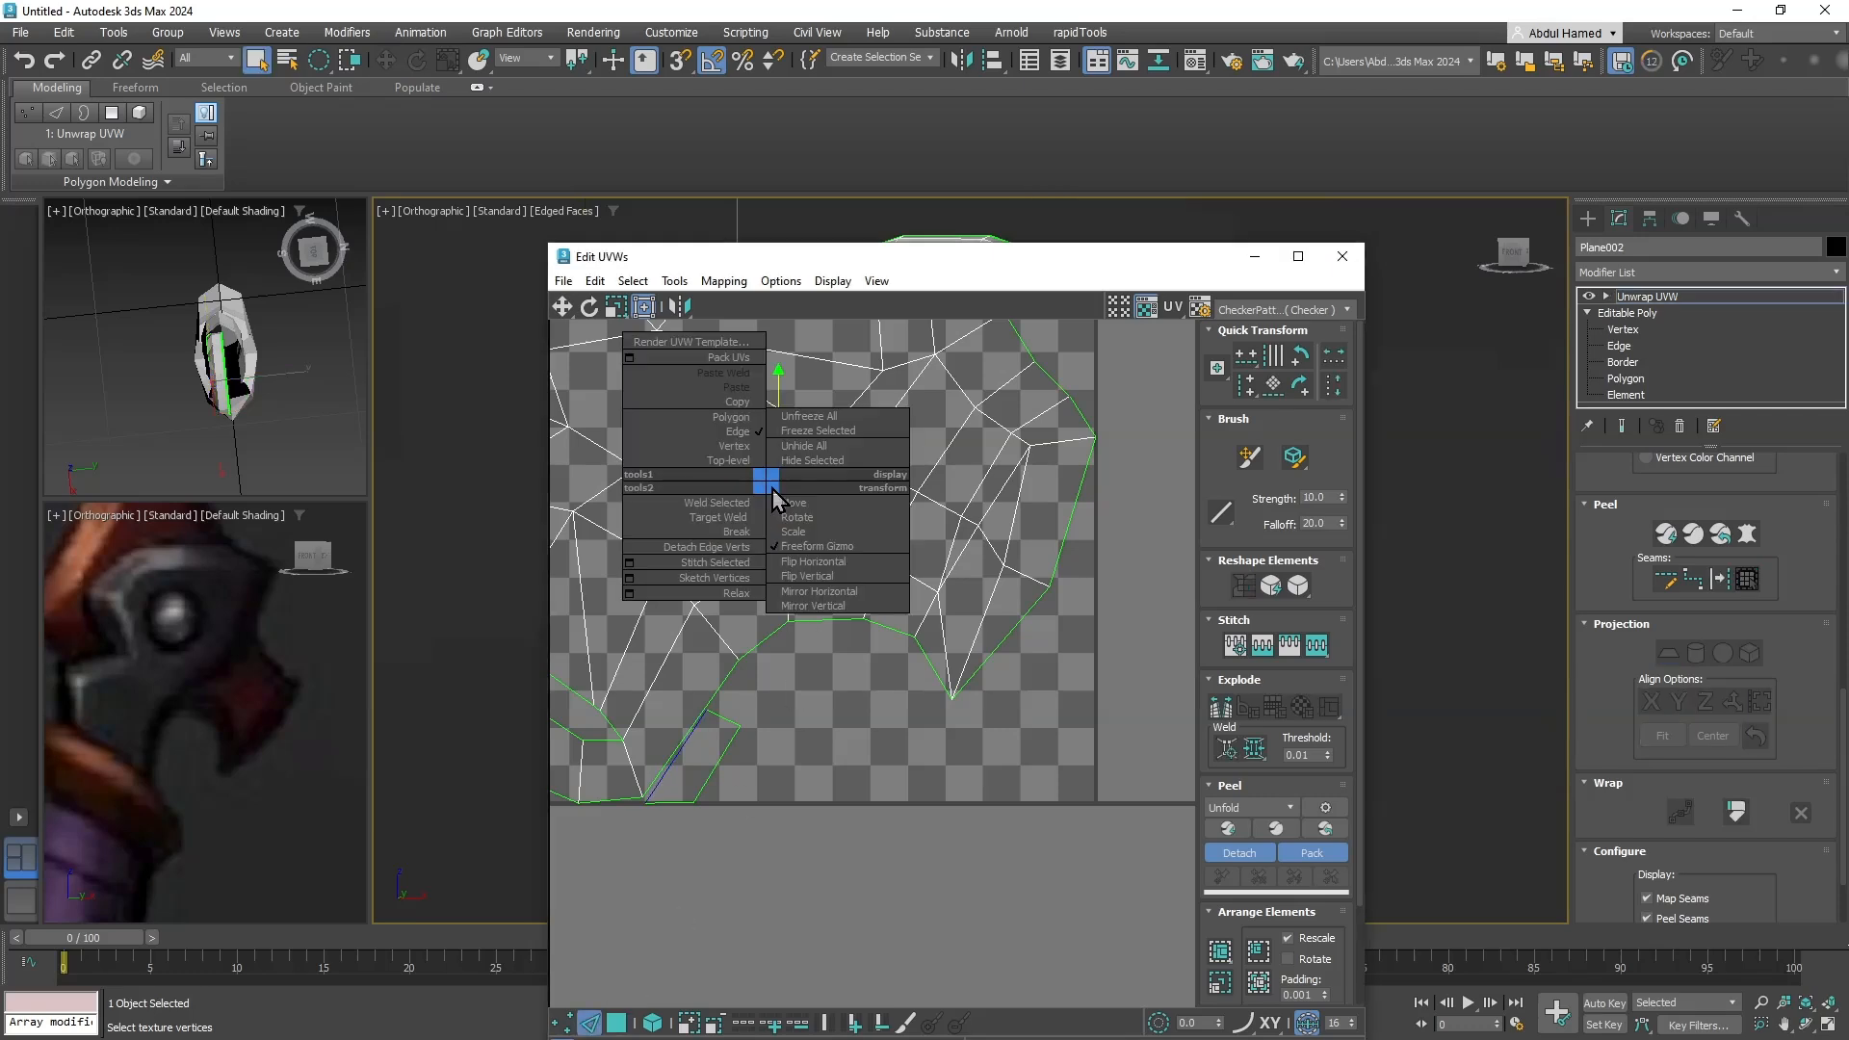
pyautogui.click(732, 518)
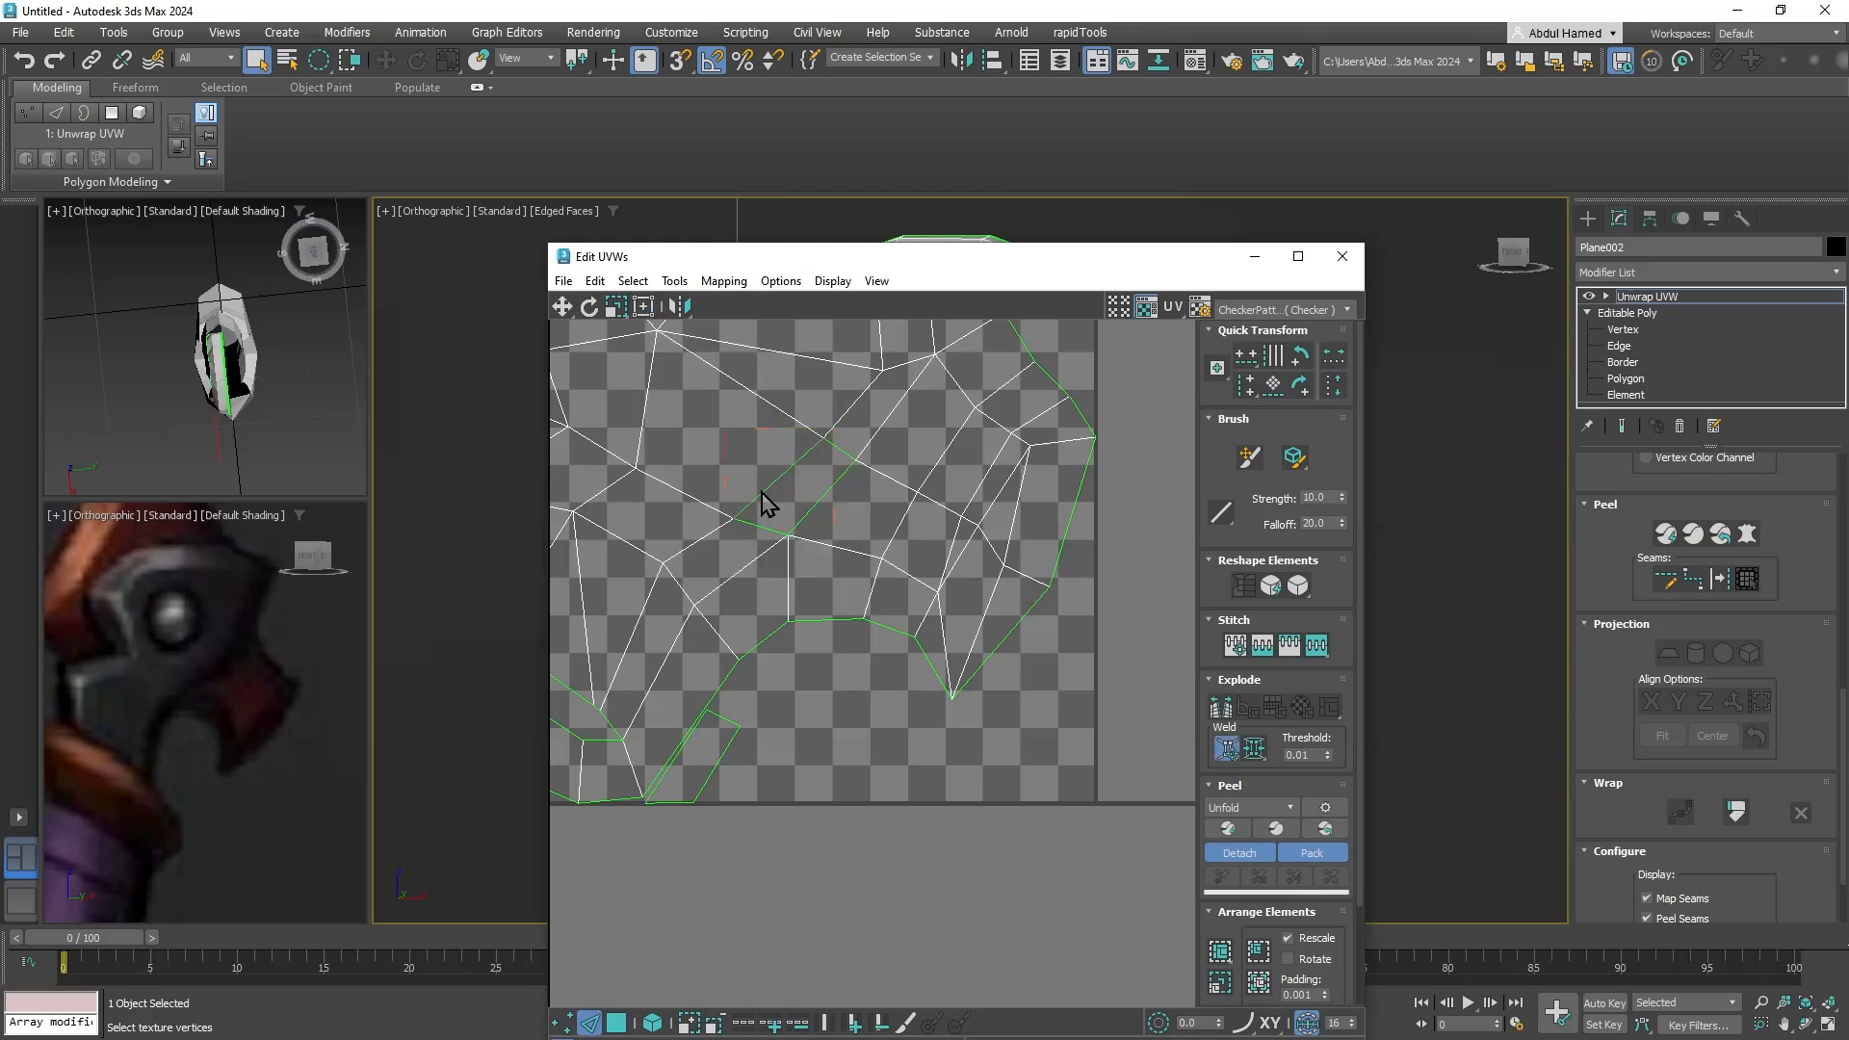
pyautogui.rightClick(761, 493)
pyautogui.rightClick(761, 493)
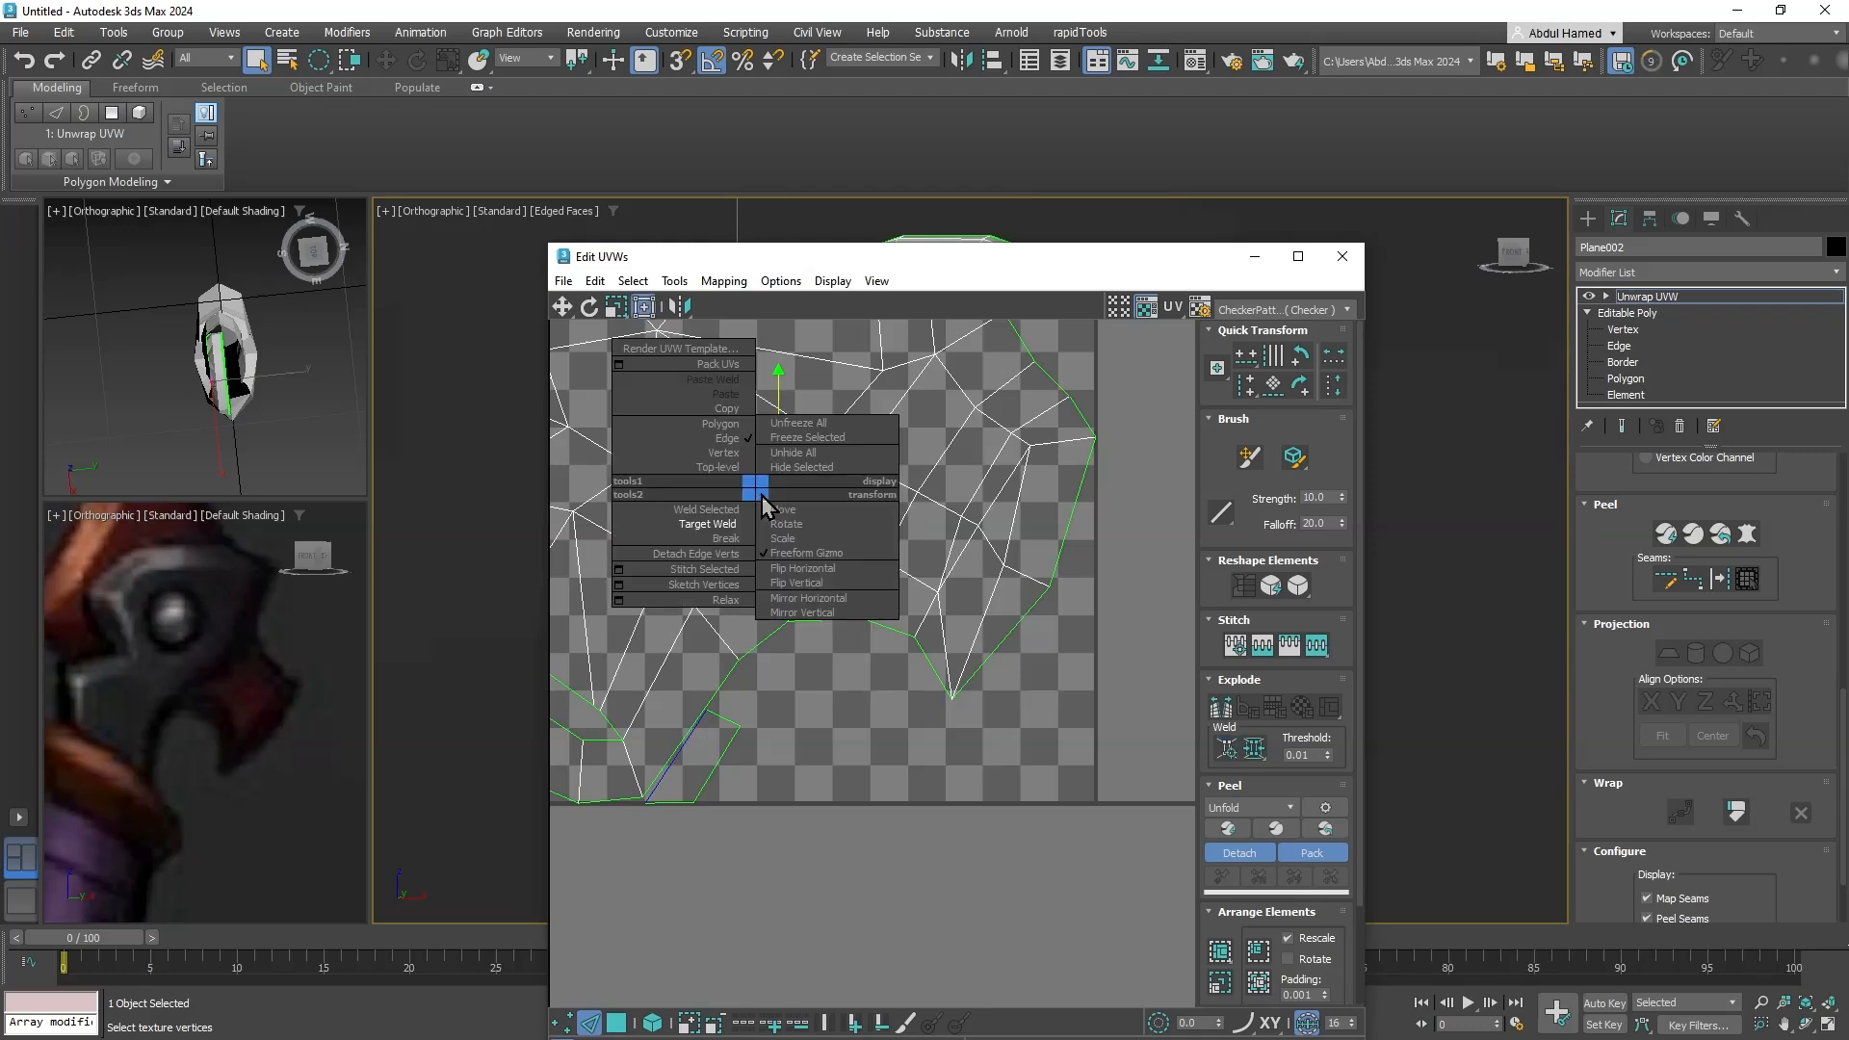
pyautogui.click(724, 582)
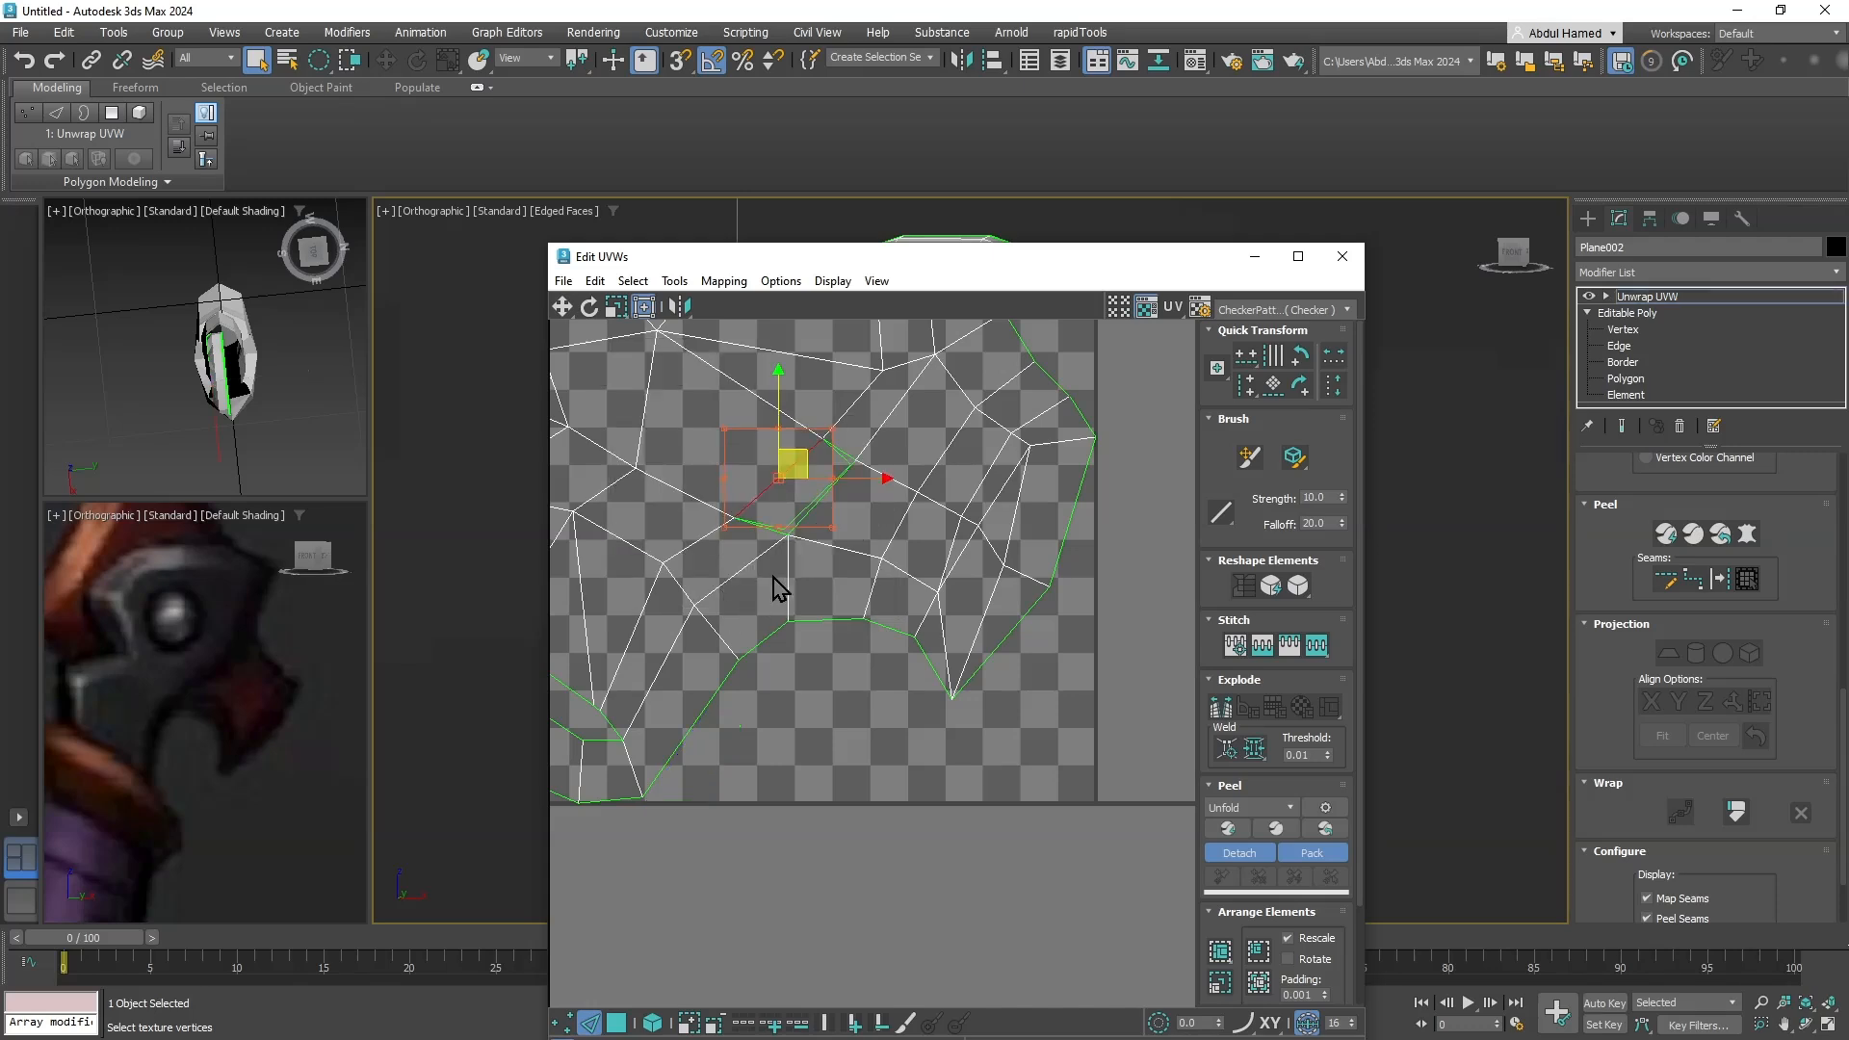
# Stitch the remaining open lower edge of the narrow face to close the gap in the UV shell.
pyautogui.scroll(3, 799, 531)
pyautogui.click(797, 507)
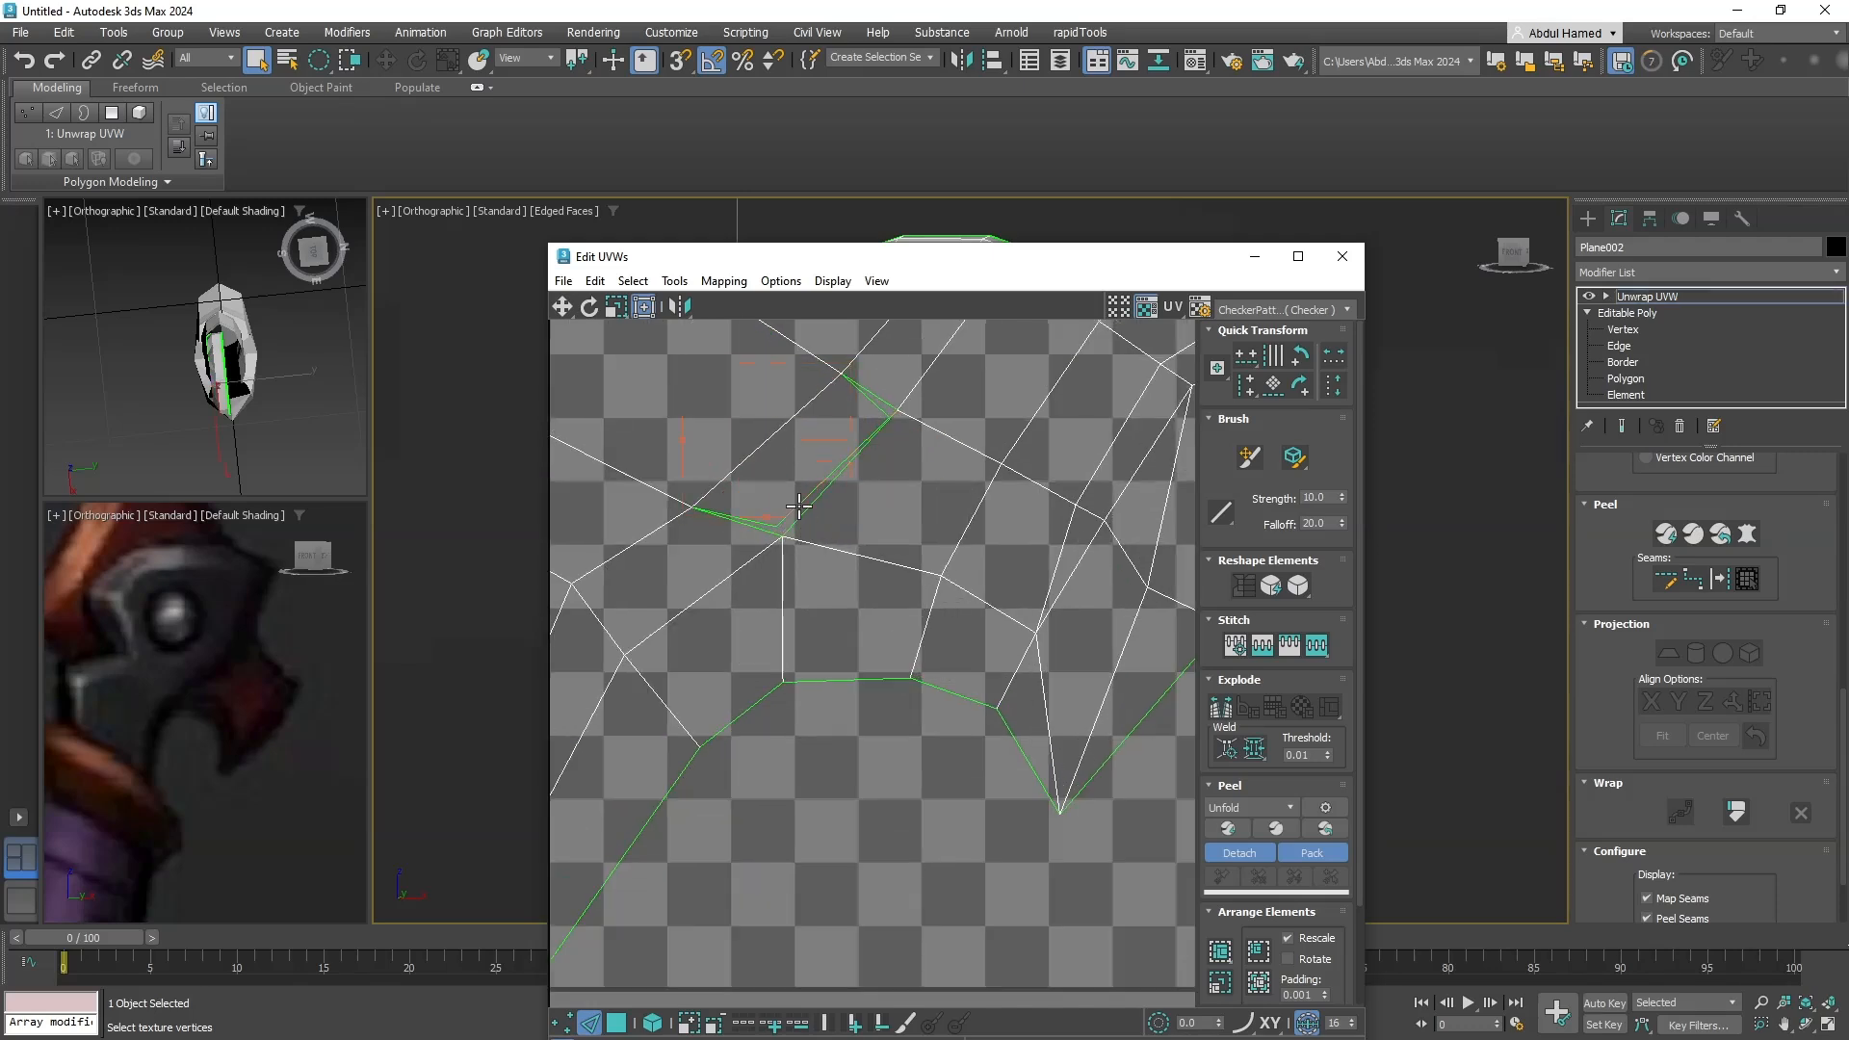
pyautogui.rightClick(798, 506)
pyautogui.click(776, 583)
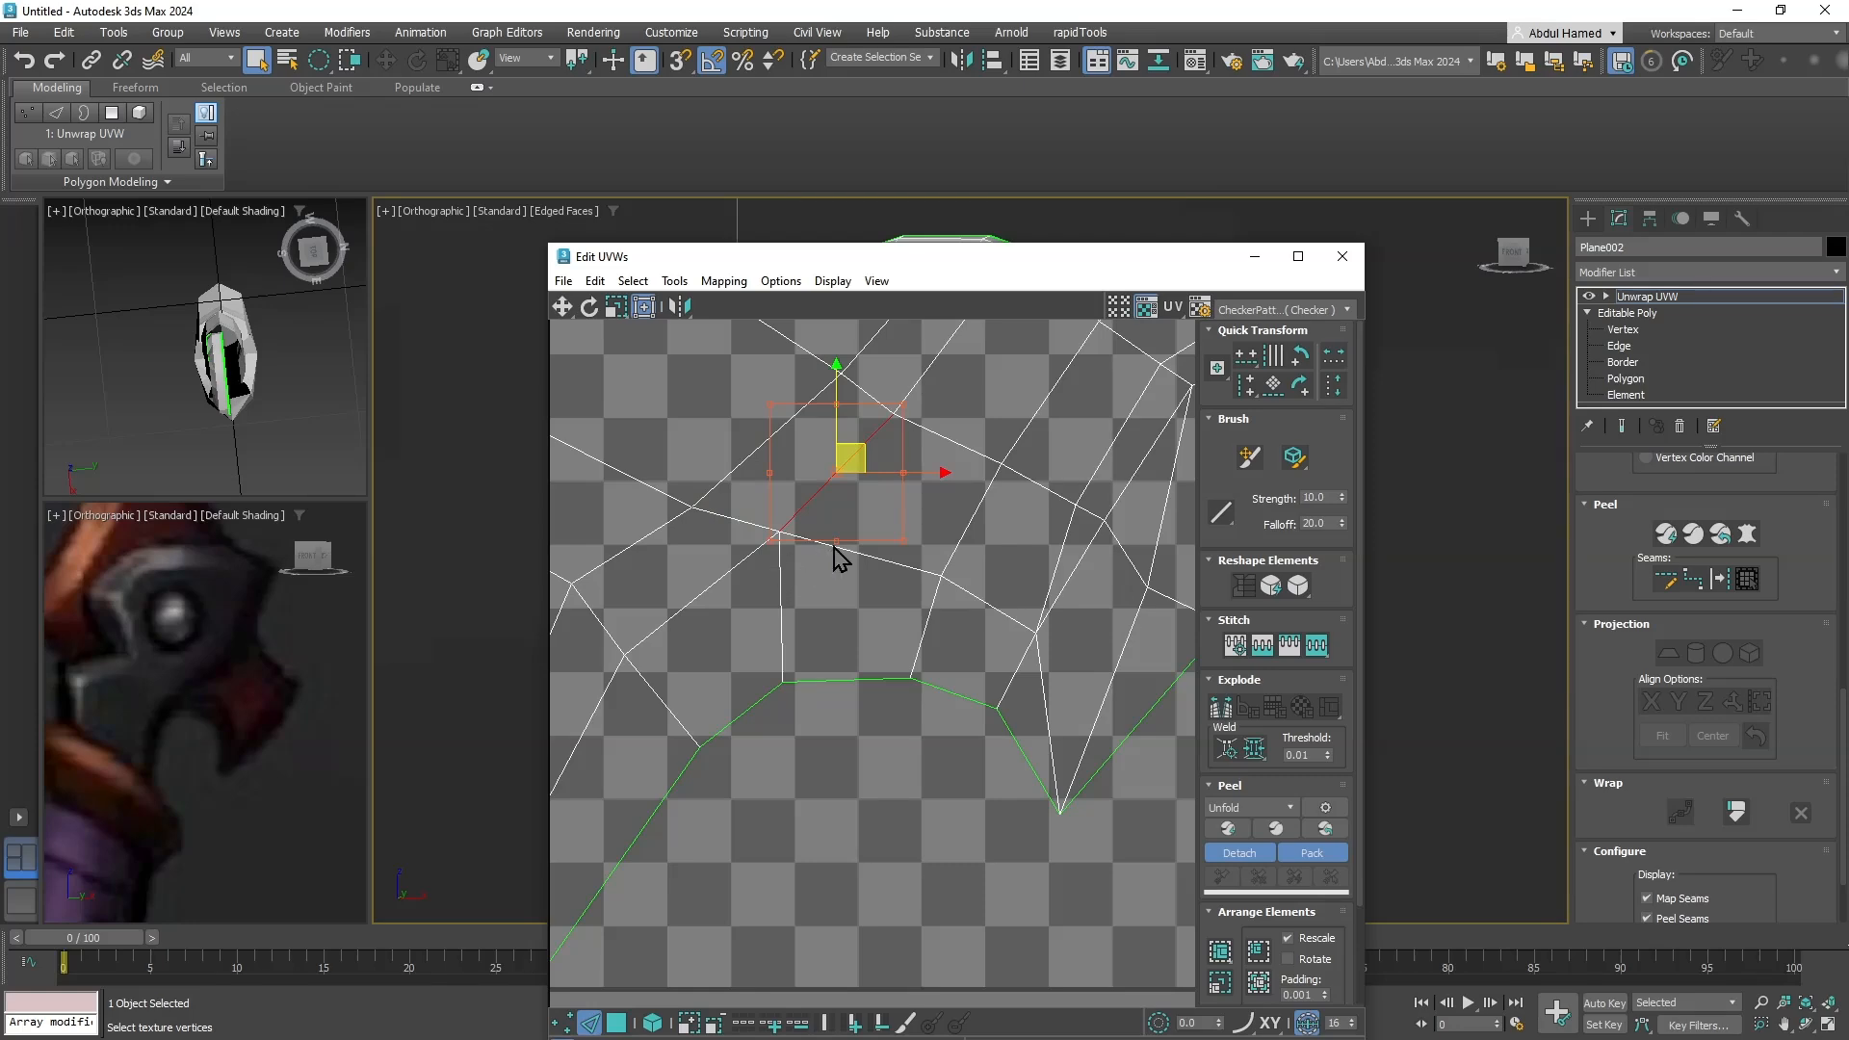
# Close the UV editor and collapse the whole modifier stack of the head piece into an Editable Poly.
pyautogui.scroll(-6, 825, 681)
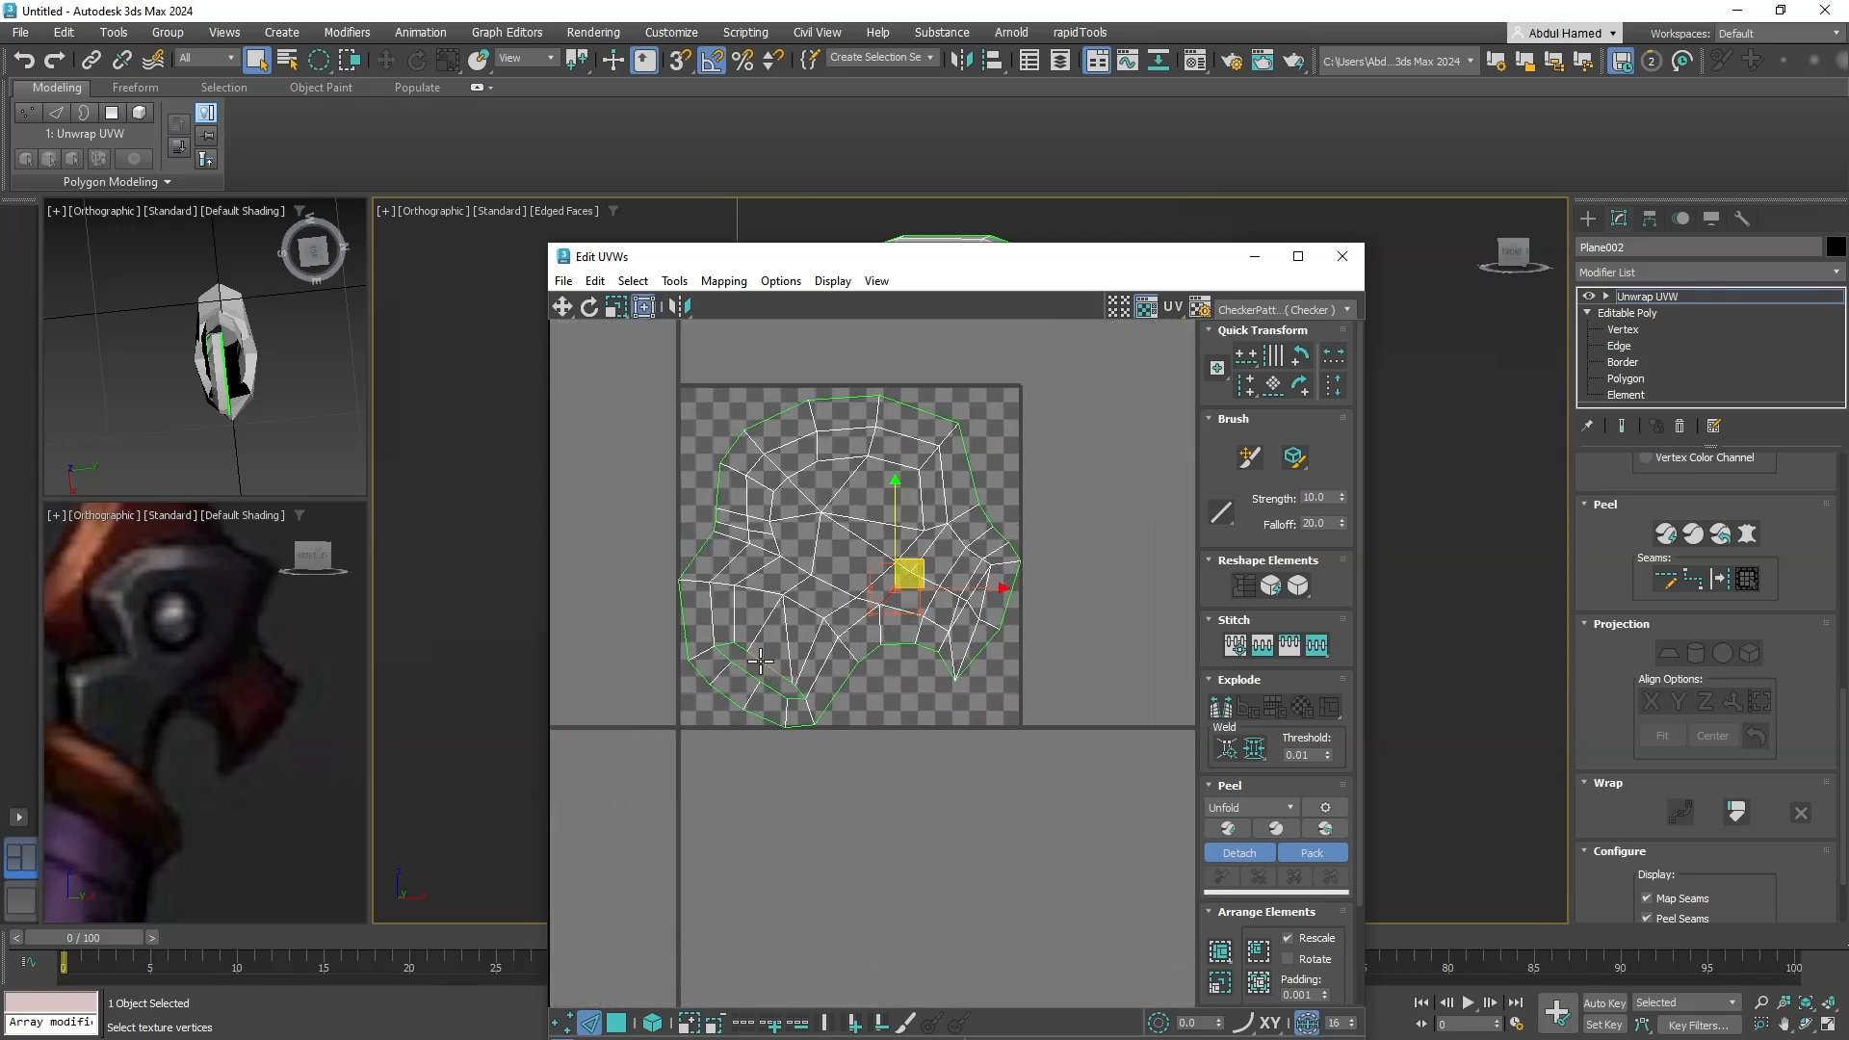
pyautogui.moveTo(789, 699); pyautogui.dragTo(863, 651, button='middle')
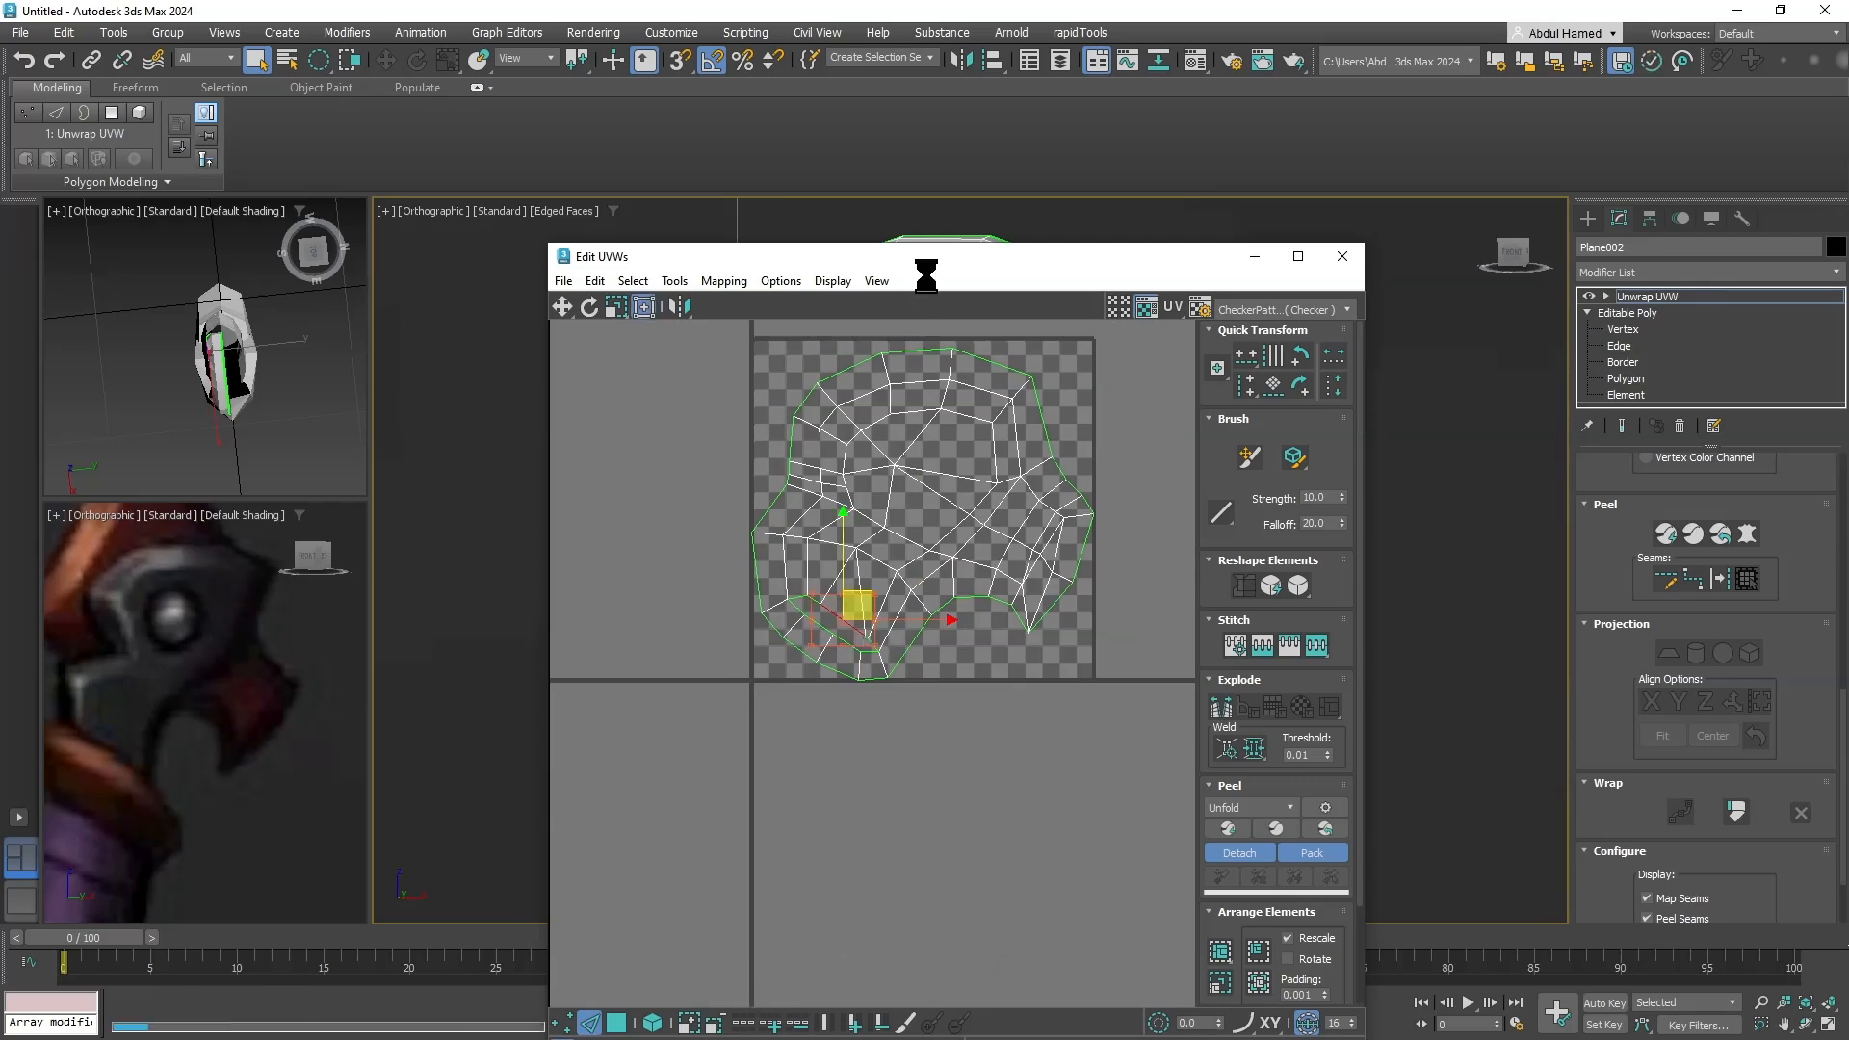
pyautogui.moveTo(930, 266); pyautogui.dragTo(1190, 224)
pyautogui.moveTo(669, 554); pyautogui.dragTo(461, 534, button='middle')
pyautogui.click(1599, 213)
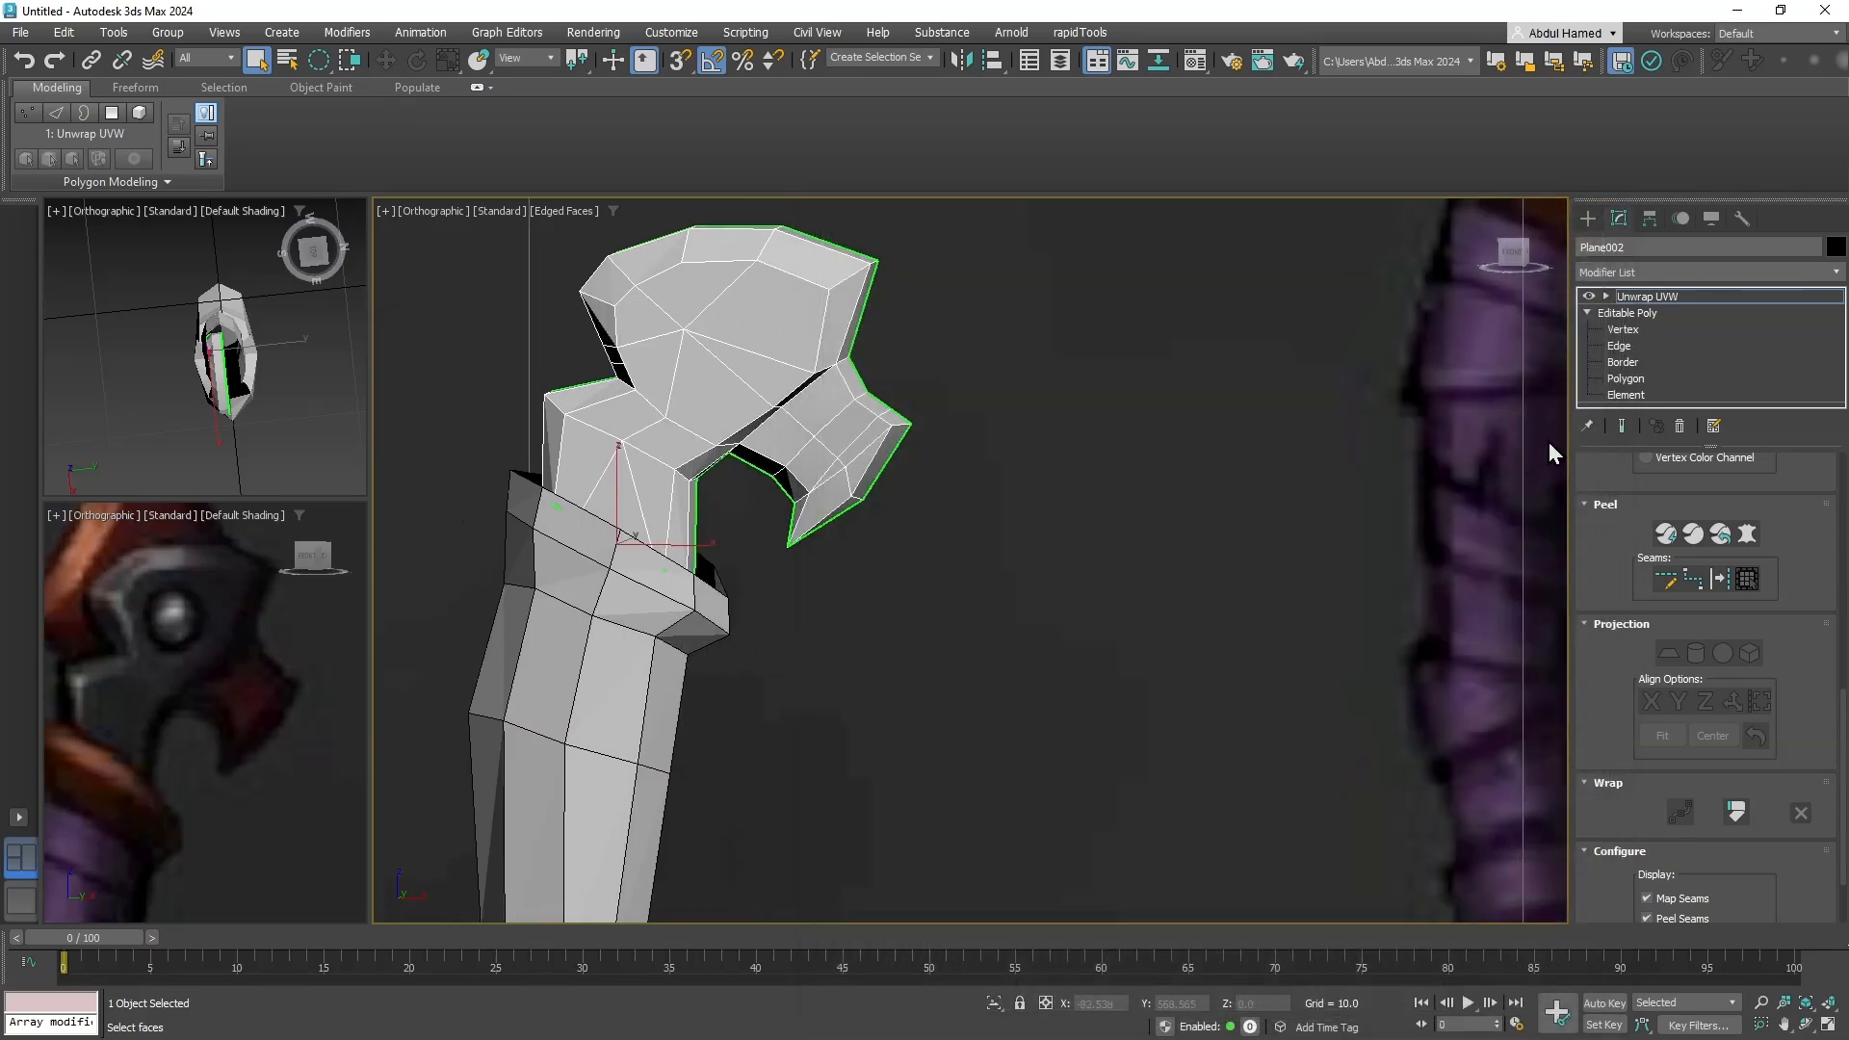
pyautogui.rightClick(1701, 298)
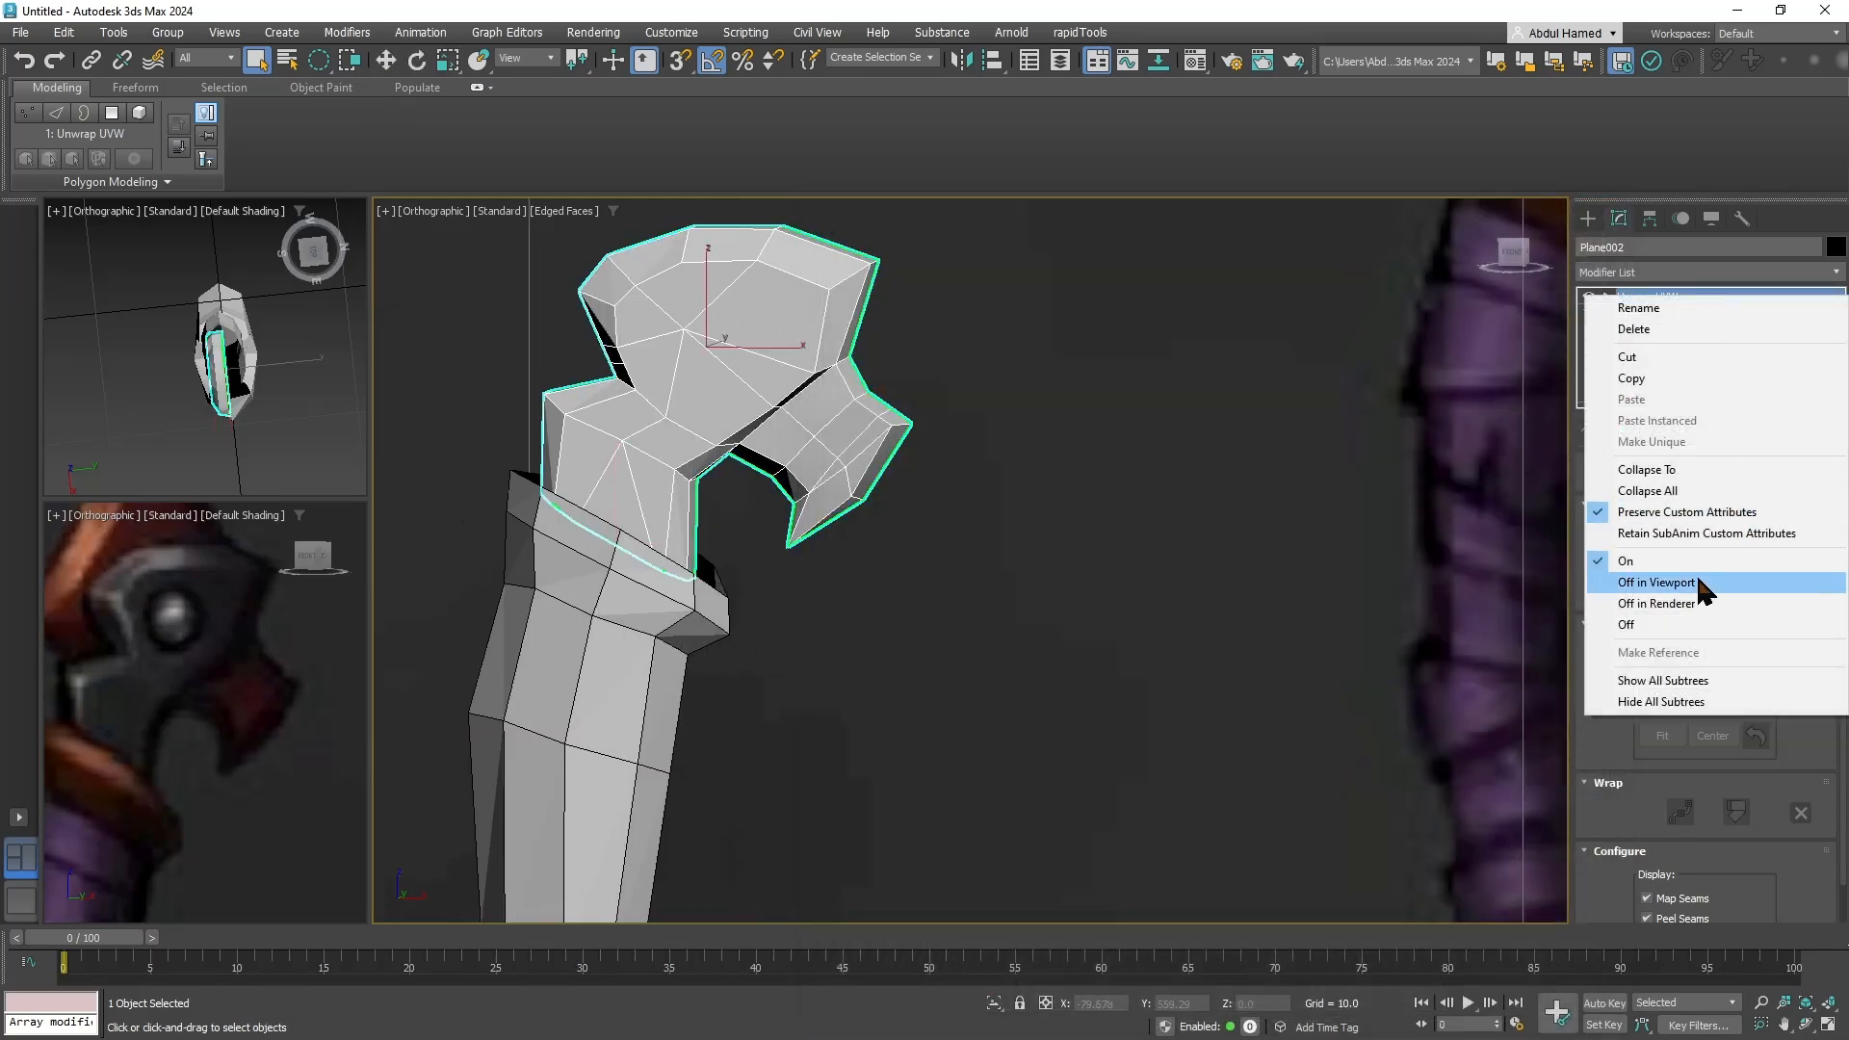
pyautogui.click(1704, 492)
pyautogui.click(1060, 586)
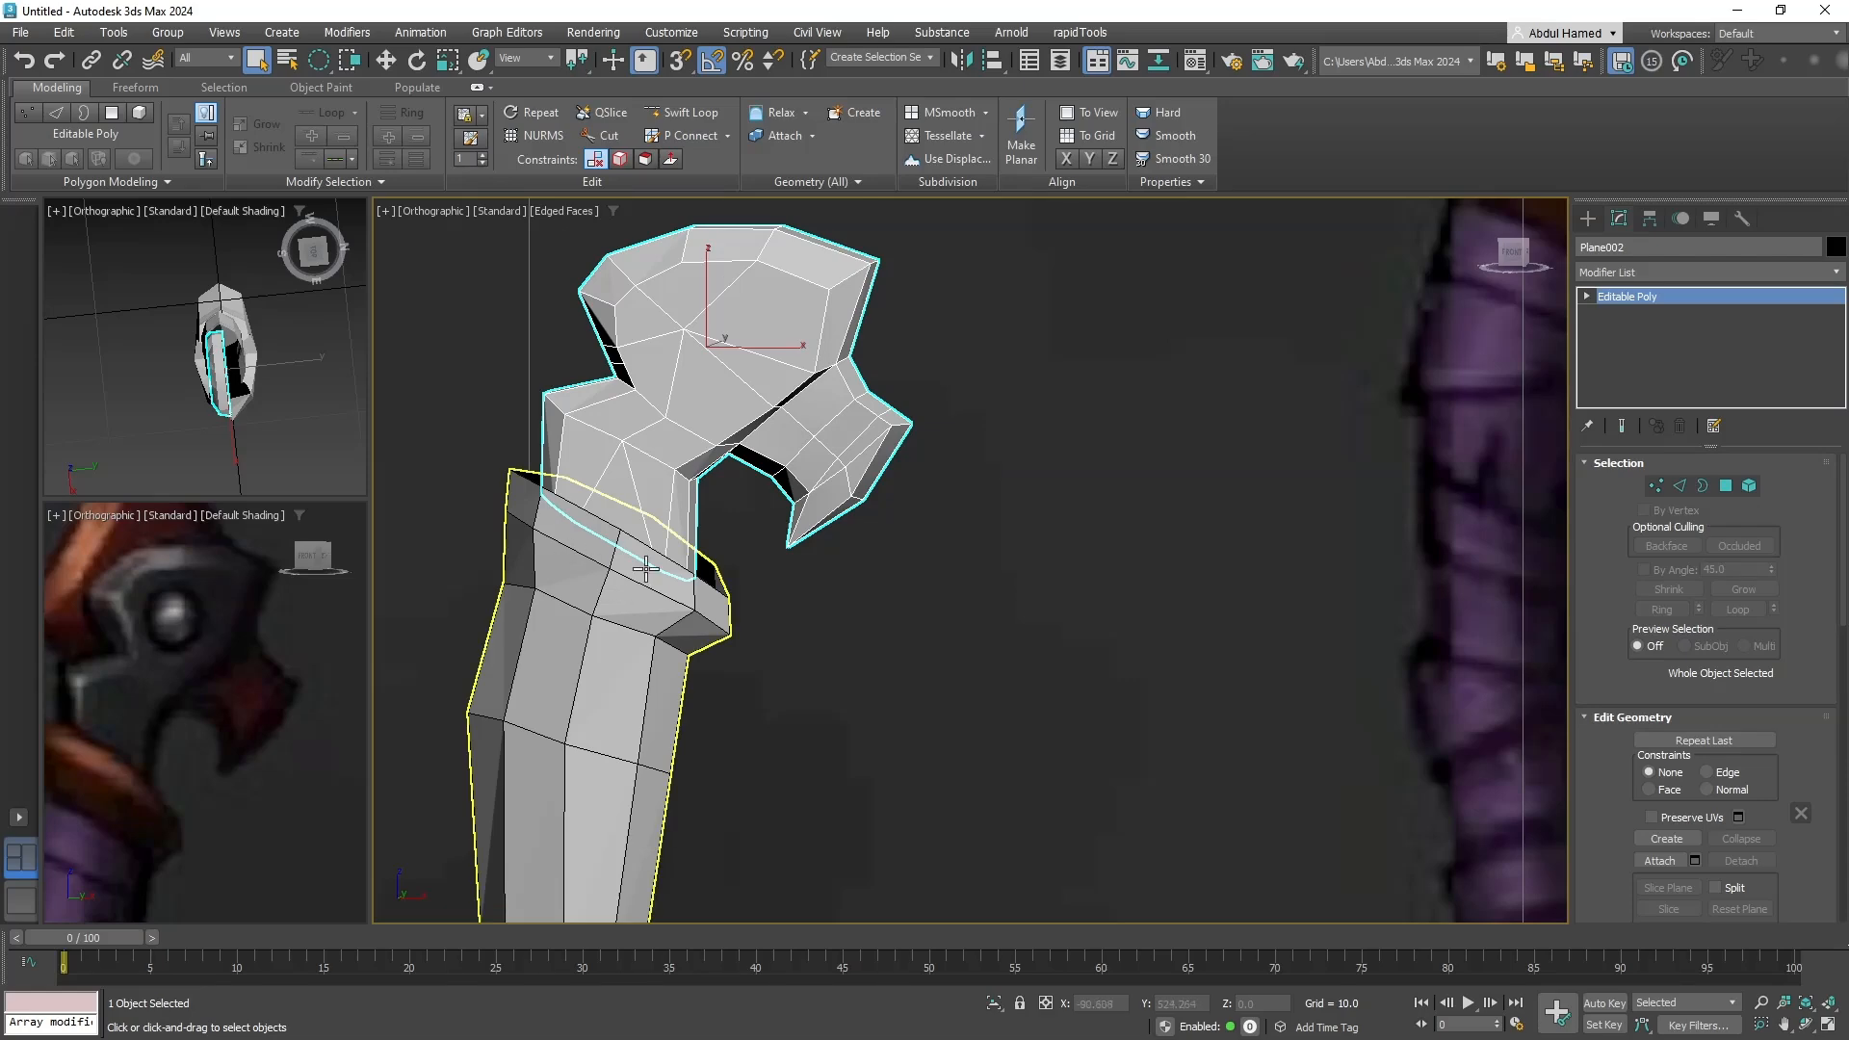
# Hide all unselected objects so that only the head piece remains in the viewports.
pyautogui.rightClick(785, 355)
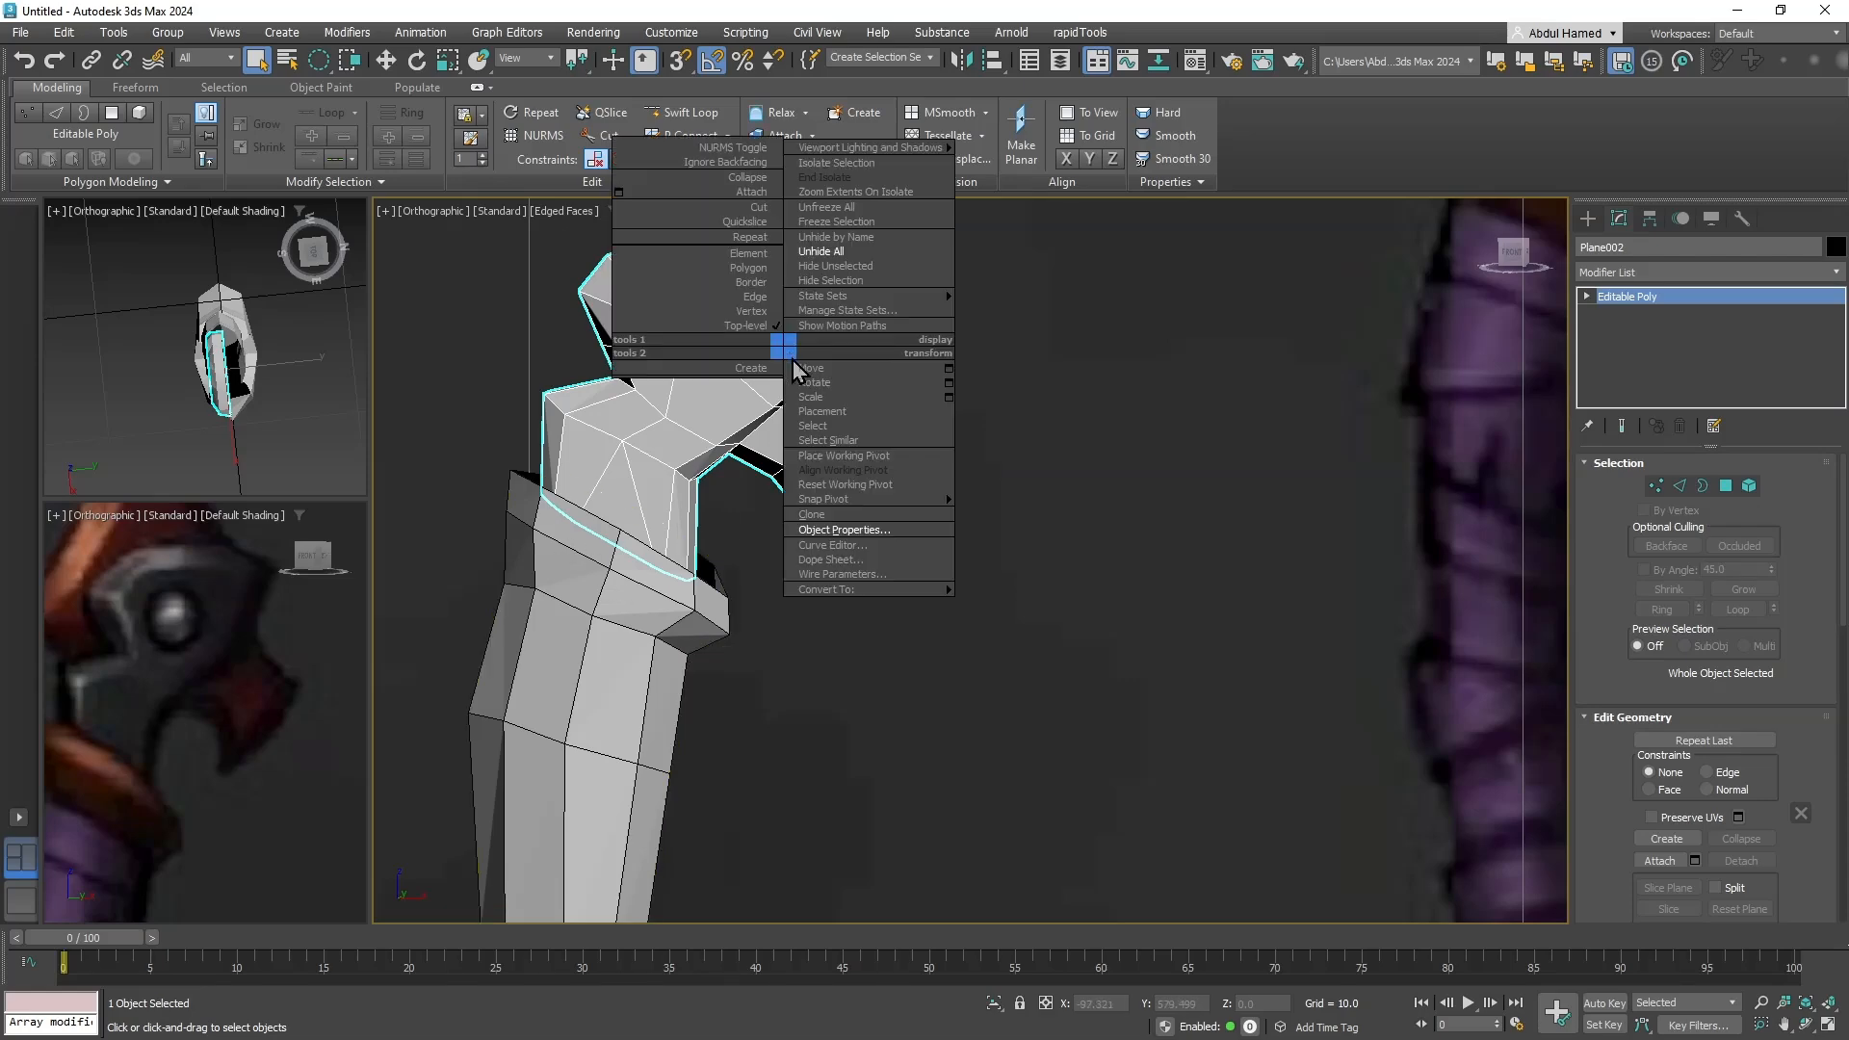
pyautogui.click(855, 274)
pyautogui.keyDown('alt'); pyautogui.moveTo(783, 387); pyautogui.dragTo(924, 423, button='middle'); pyautogui.keyUp('alt')
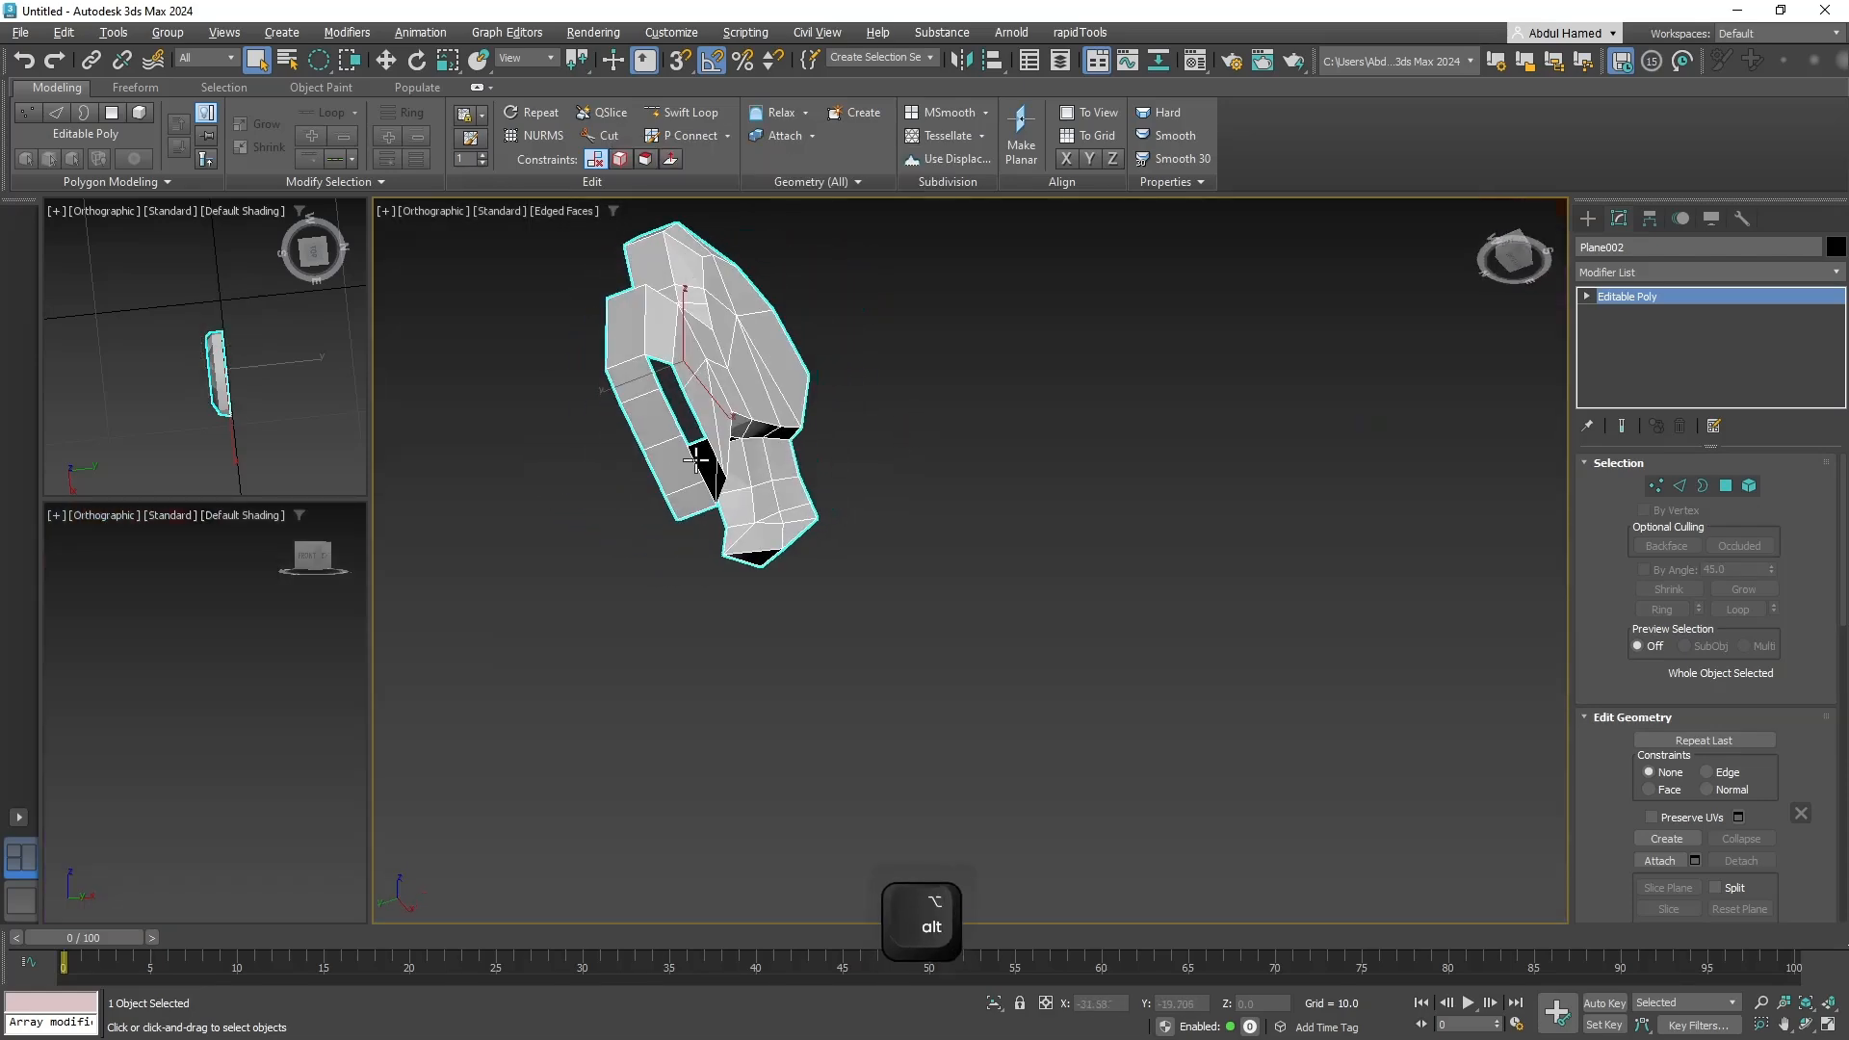
pyautogui.scroll(3, 635, 379)
# Delete the strip of four polygons along the underside of the head piece, and leave polygon editing.
pyautogui.click(1586, 296)
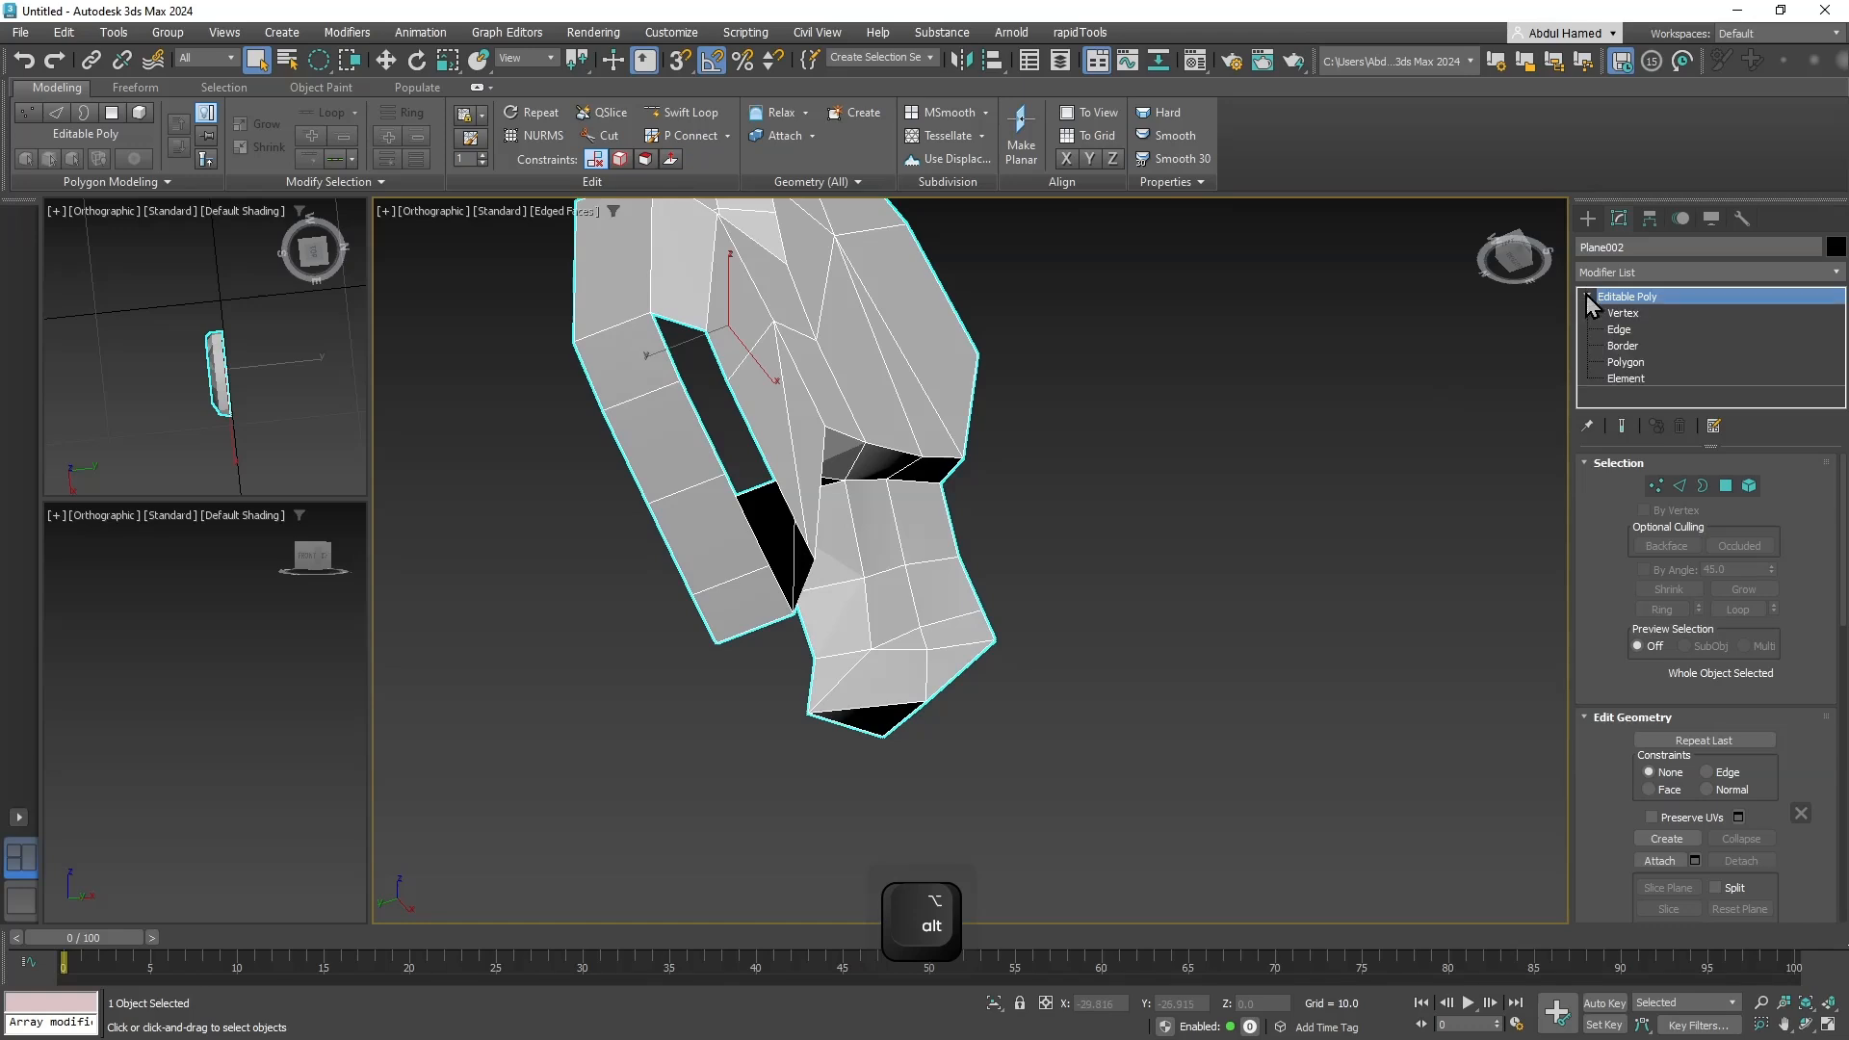
pyautogui.click(1626, 362)
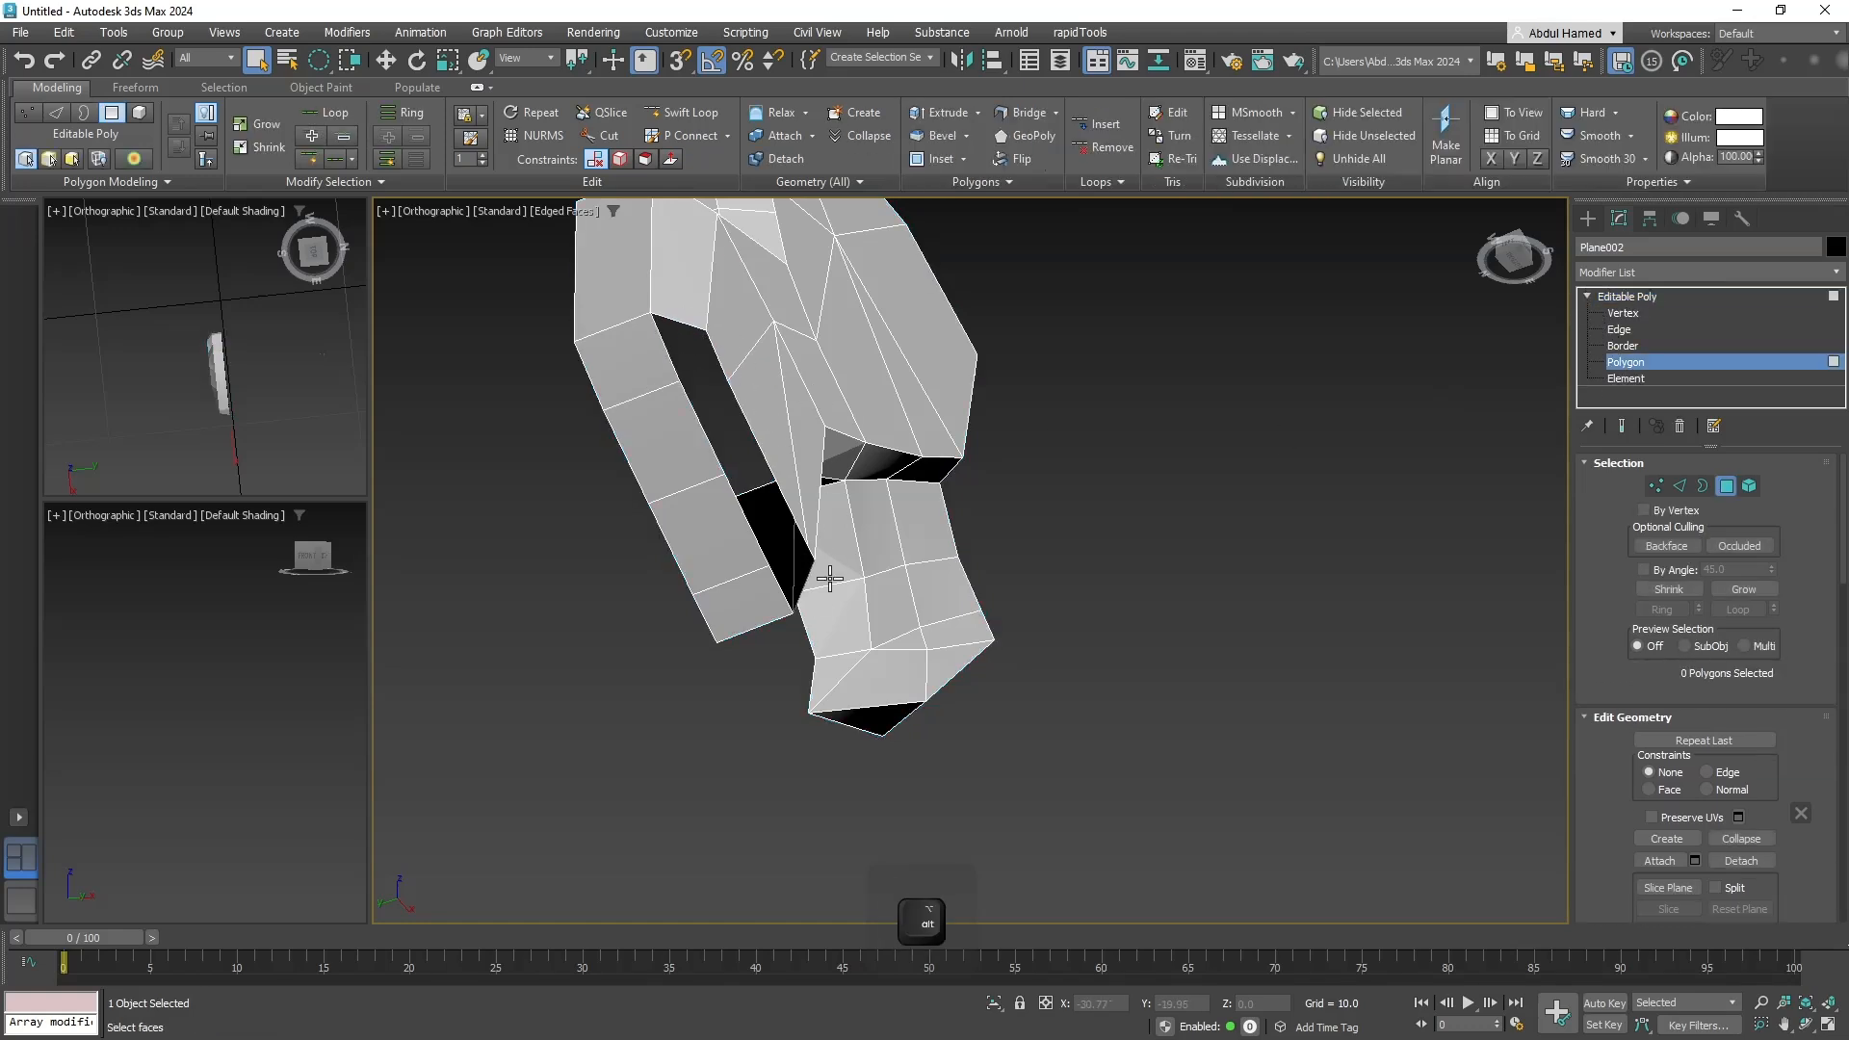
pyautogui.click(623, 368)
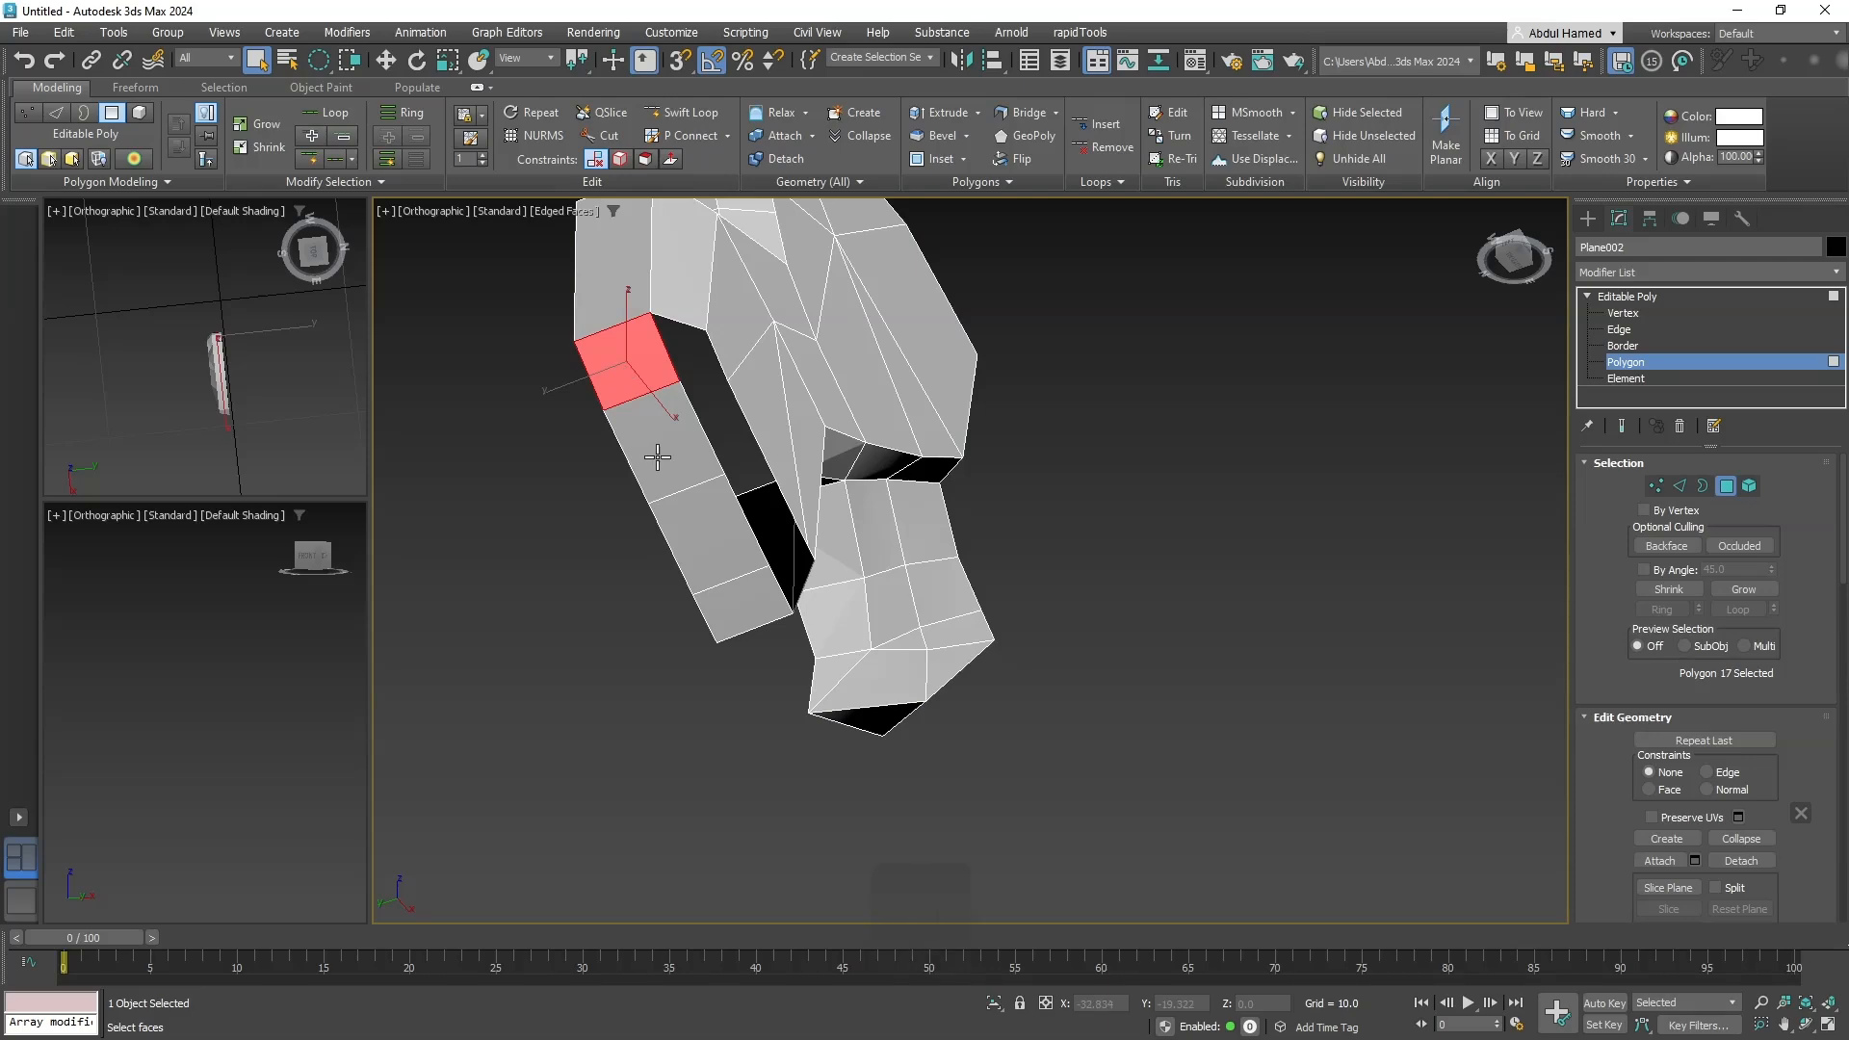
pyautogui.keyDown('ctrl'); pyautogui.click(664, 445); pyautogui.keyUp('ctrl')
pyautogui.keyDown('ctrl'); pyautogui.click(708, 534); pyautogui.keyUp('ctrl')
pyautogui.keyDown('ctrl'); pyautogui.click(747, 607); pyautogui.keyUp('ctrl')
pyautogui.press('Delete')
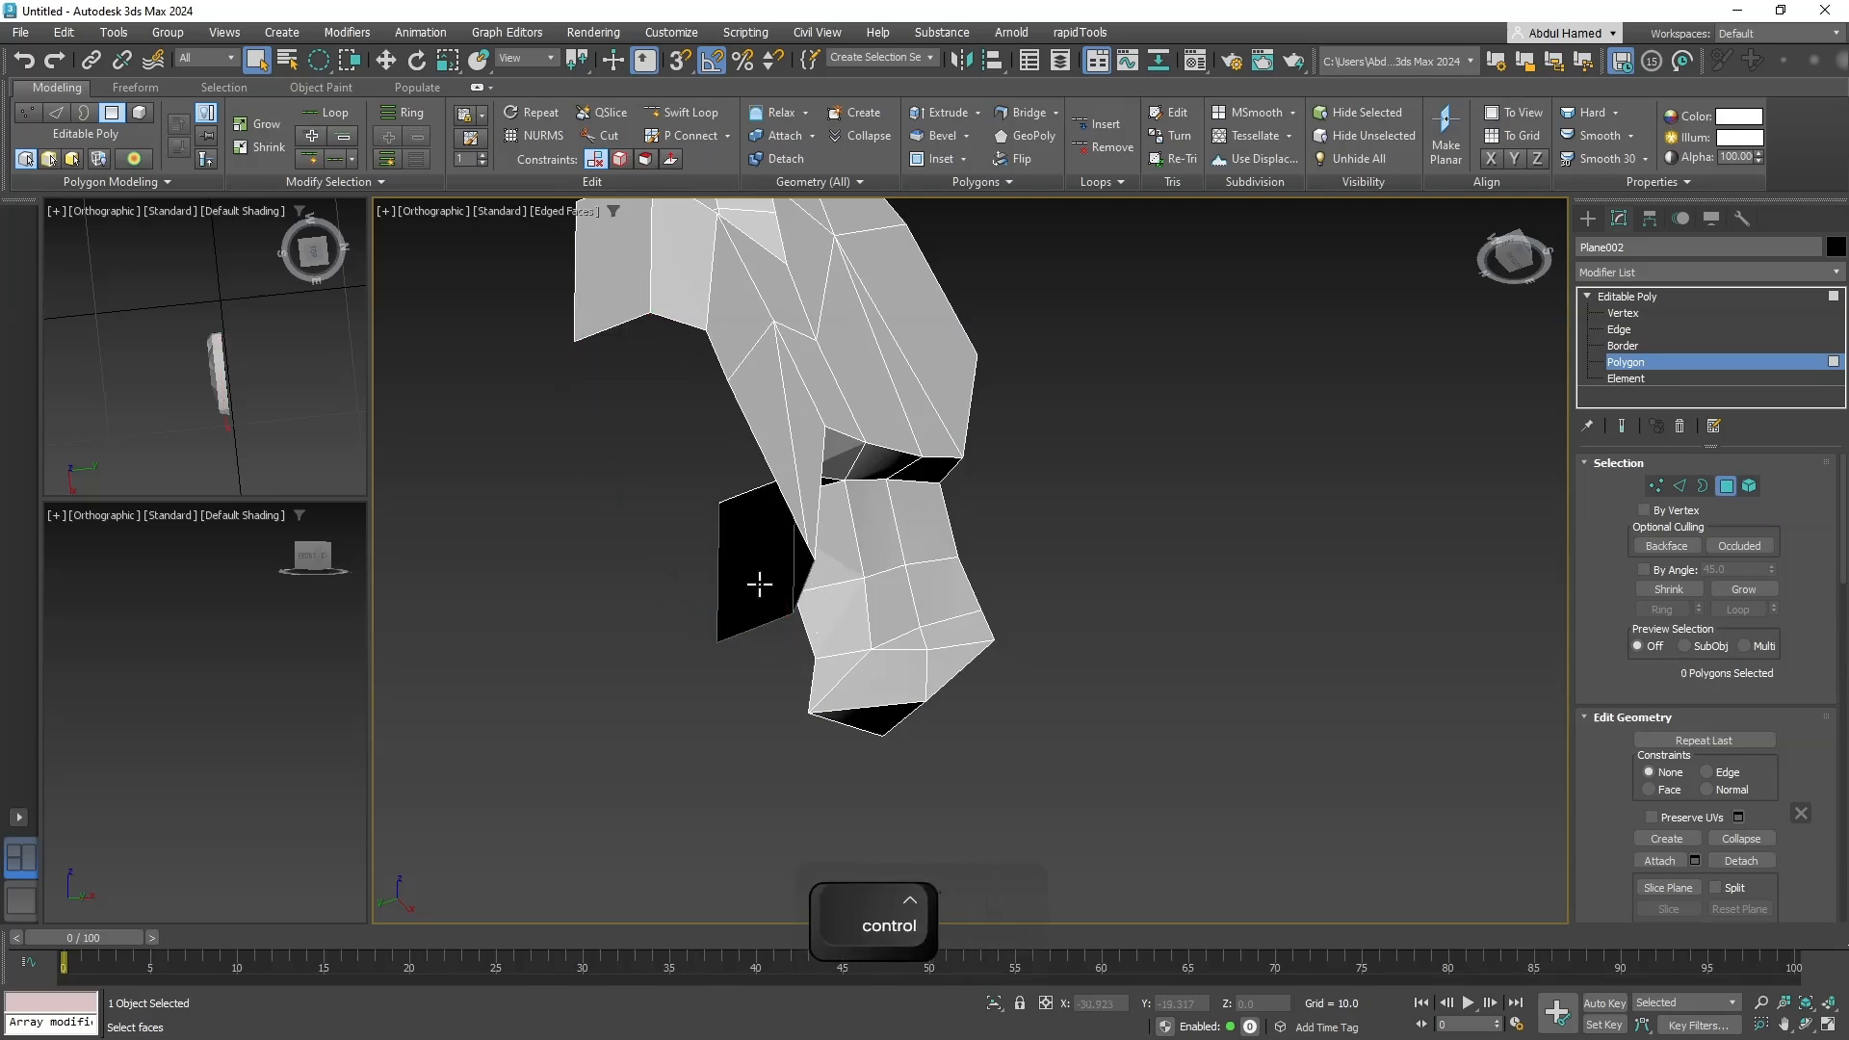
pyautogui.keyDown('alt'); pyautogui.moveTo(702, 536); pyautogui.dragTo(673, 697, button='middle'); pyautogui.keyUp('alt')
pyautogui.keyDown('alt'); pyautogui.moveTo(811, 646); pyautogui.dragTo(874, 872, button='middle'); pyautogui.keyUp('alt')
pyautogui.click(1645, 299)
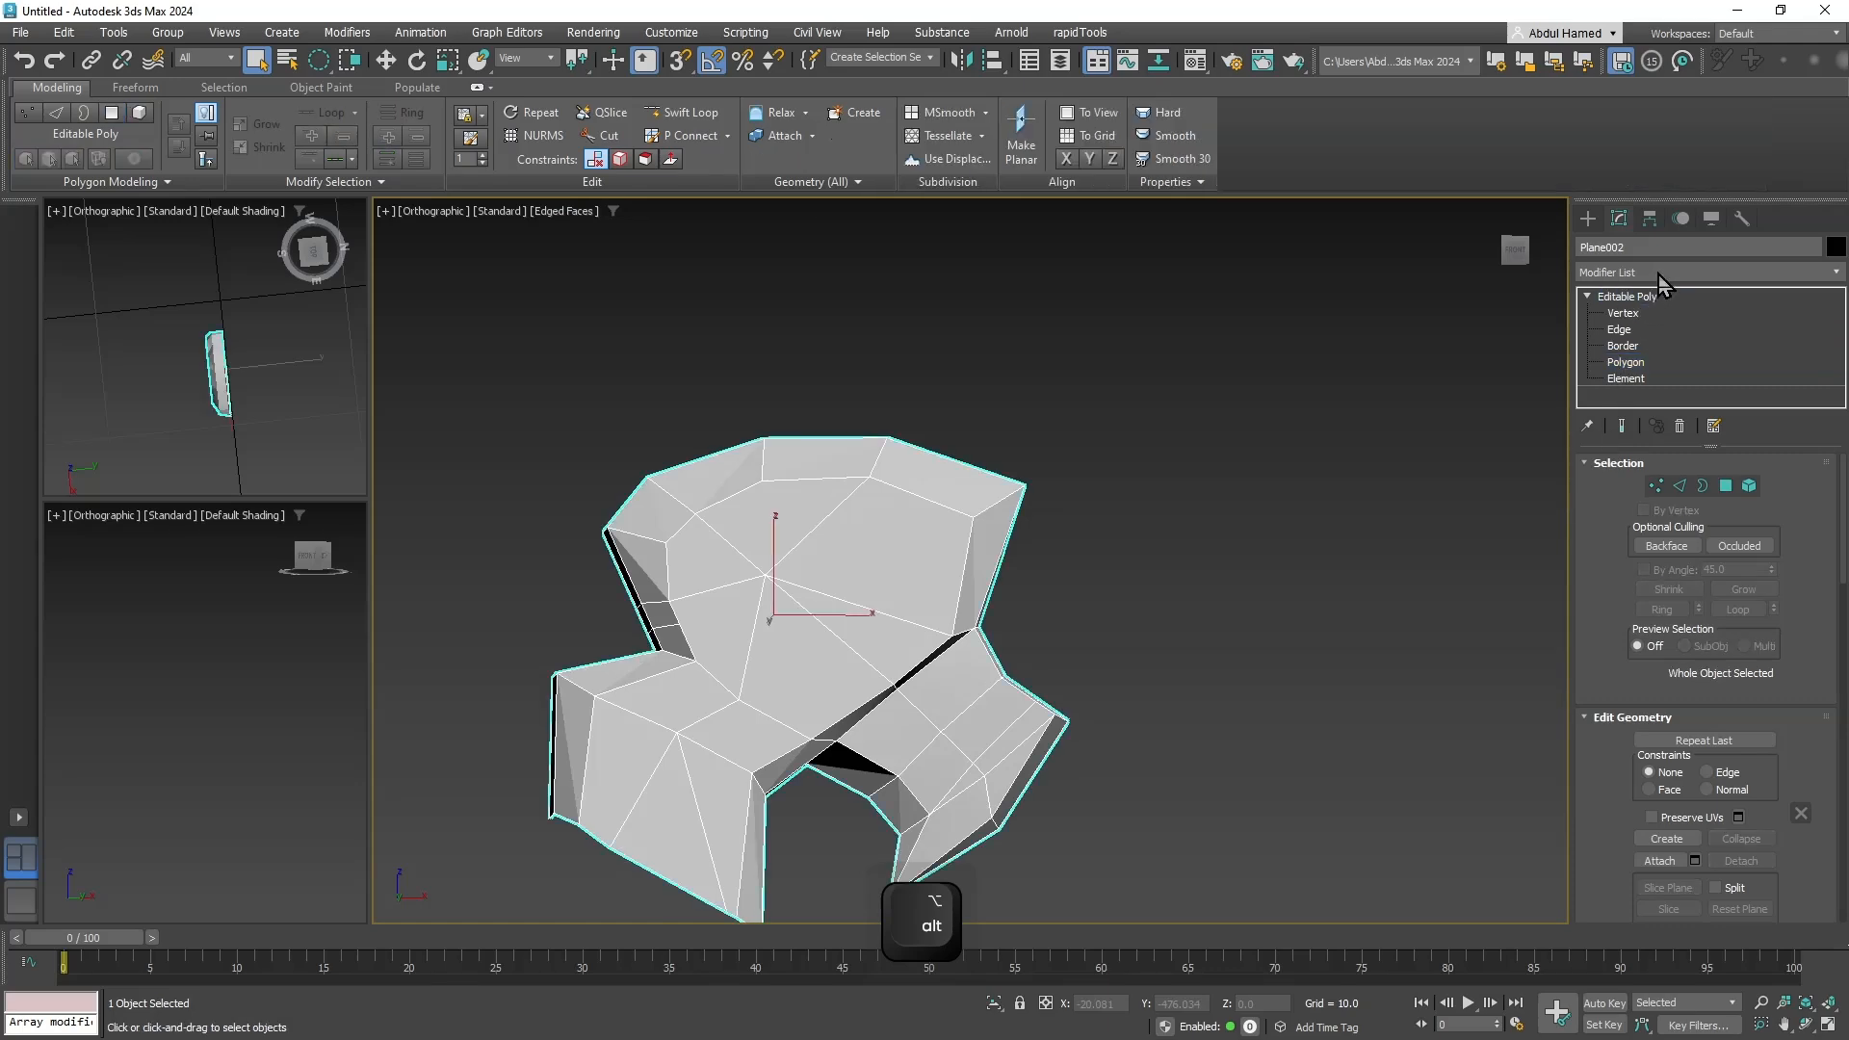
# Add an Unwrap UVW modifier to the head piece and open the UV editor.
pyautogui.click(1660, 273)
pyautogui.write('j')
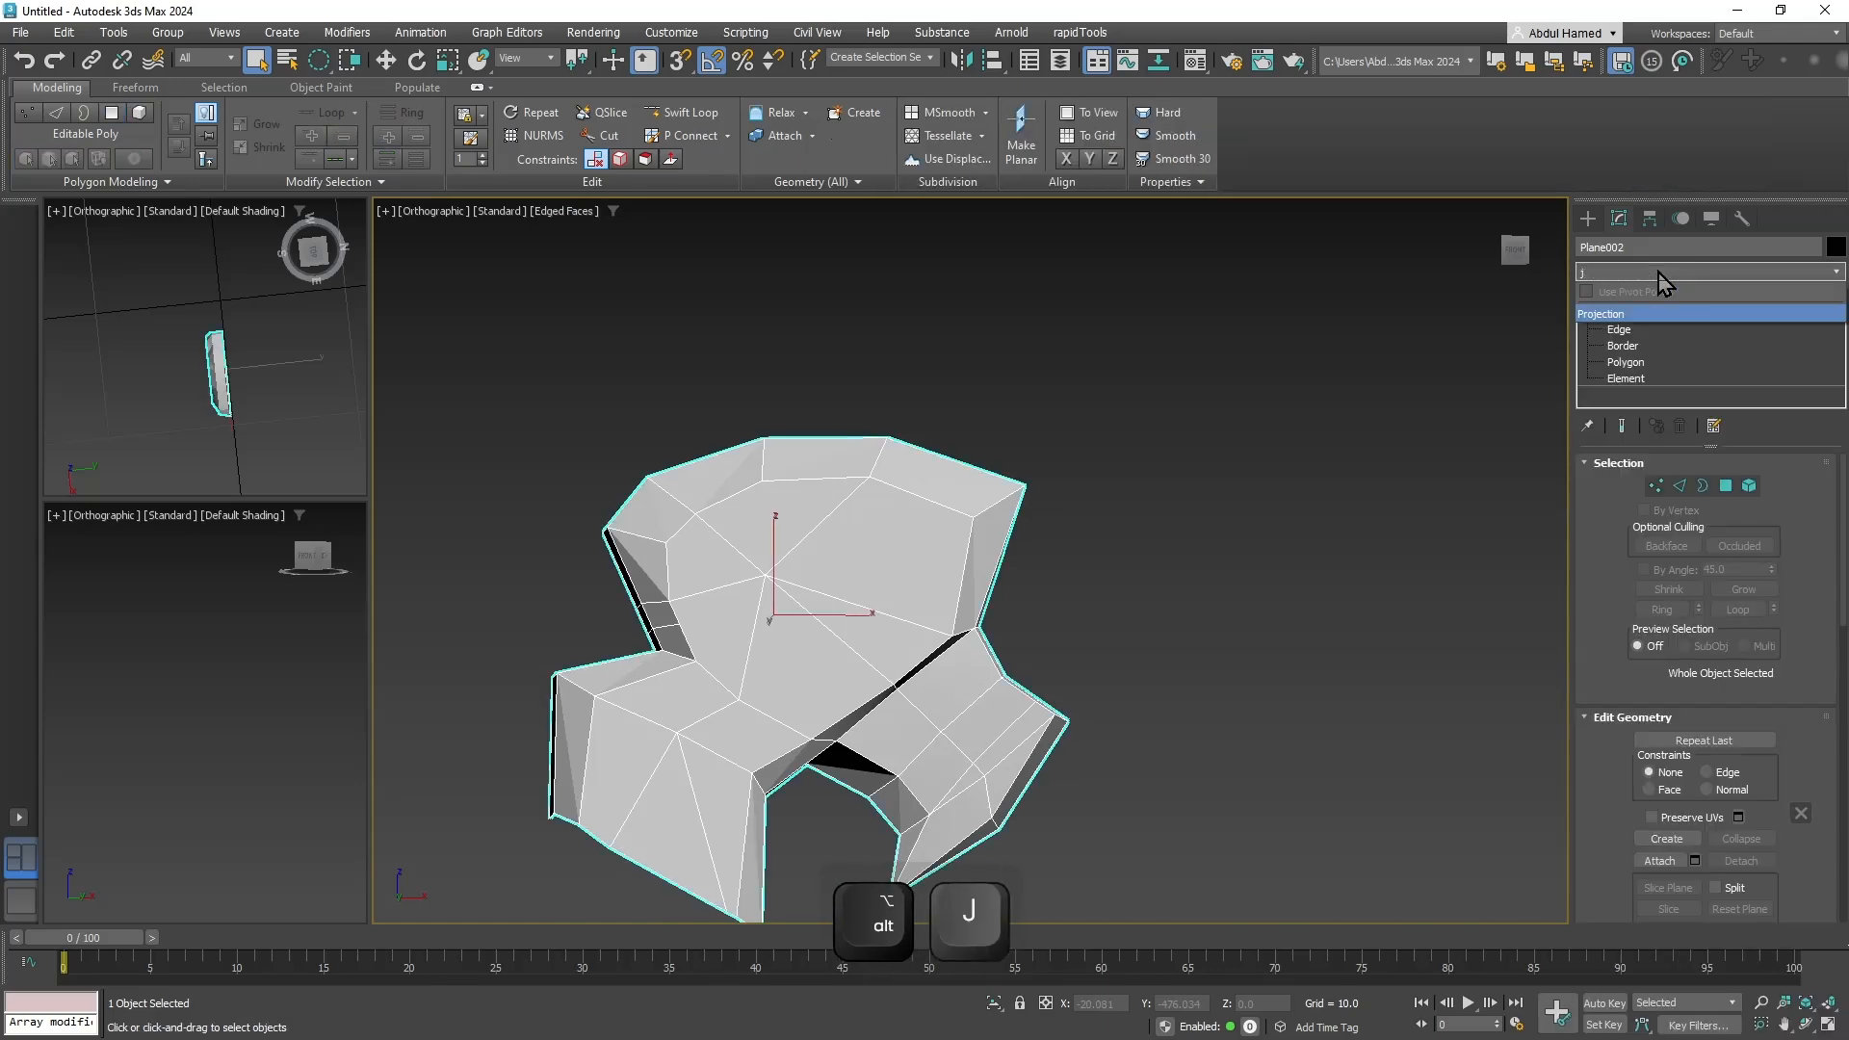
pyautogui.press('BackSpace')
pyautogui.write('unw')
pyautogui.press('Return')
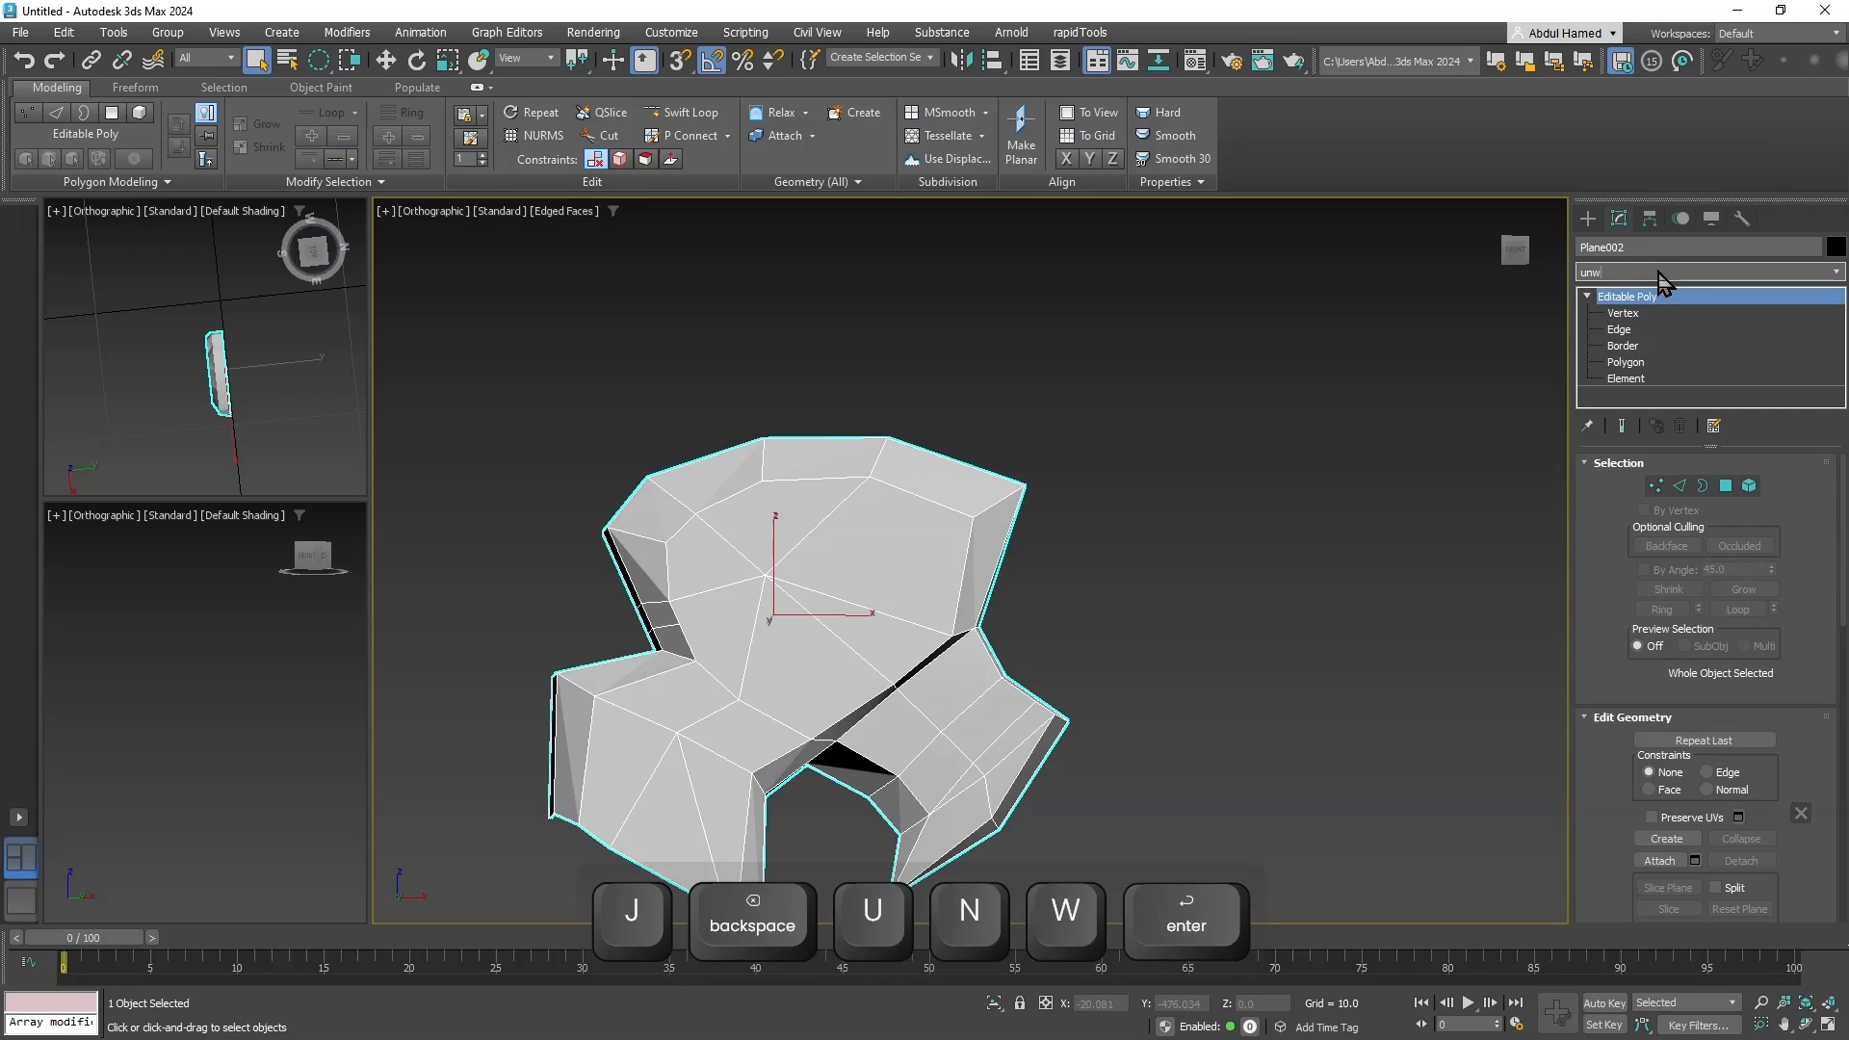
pyautogui.scroll(5, 1797, 615)
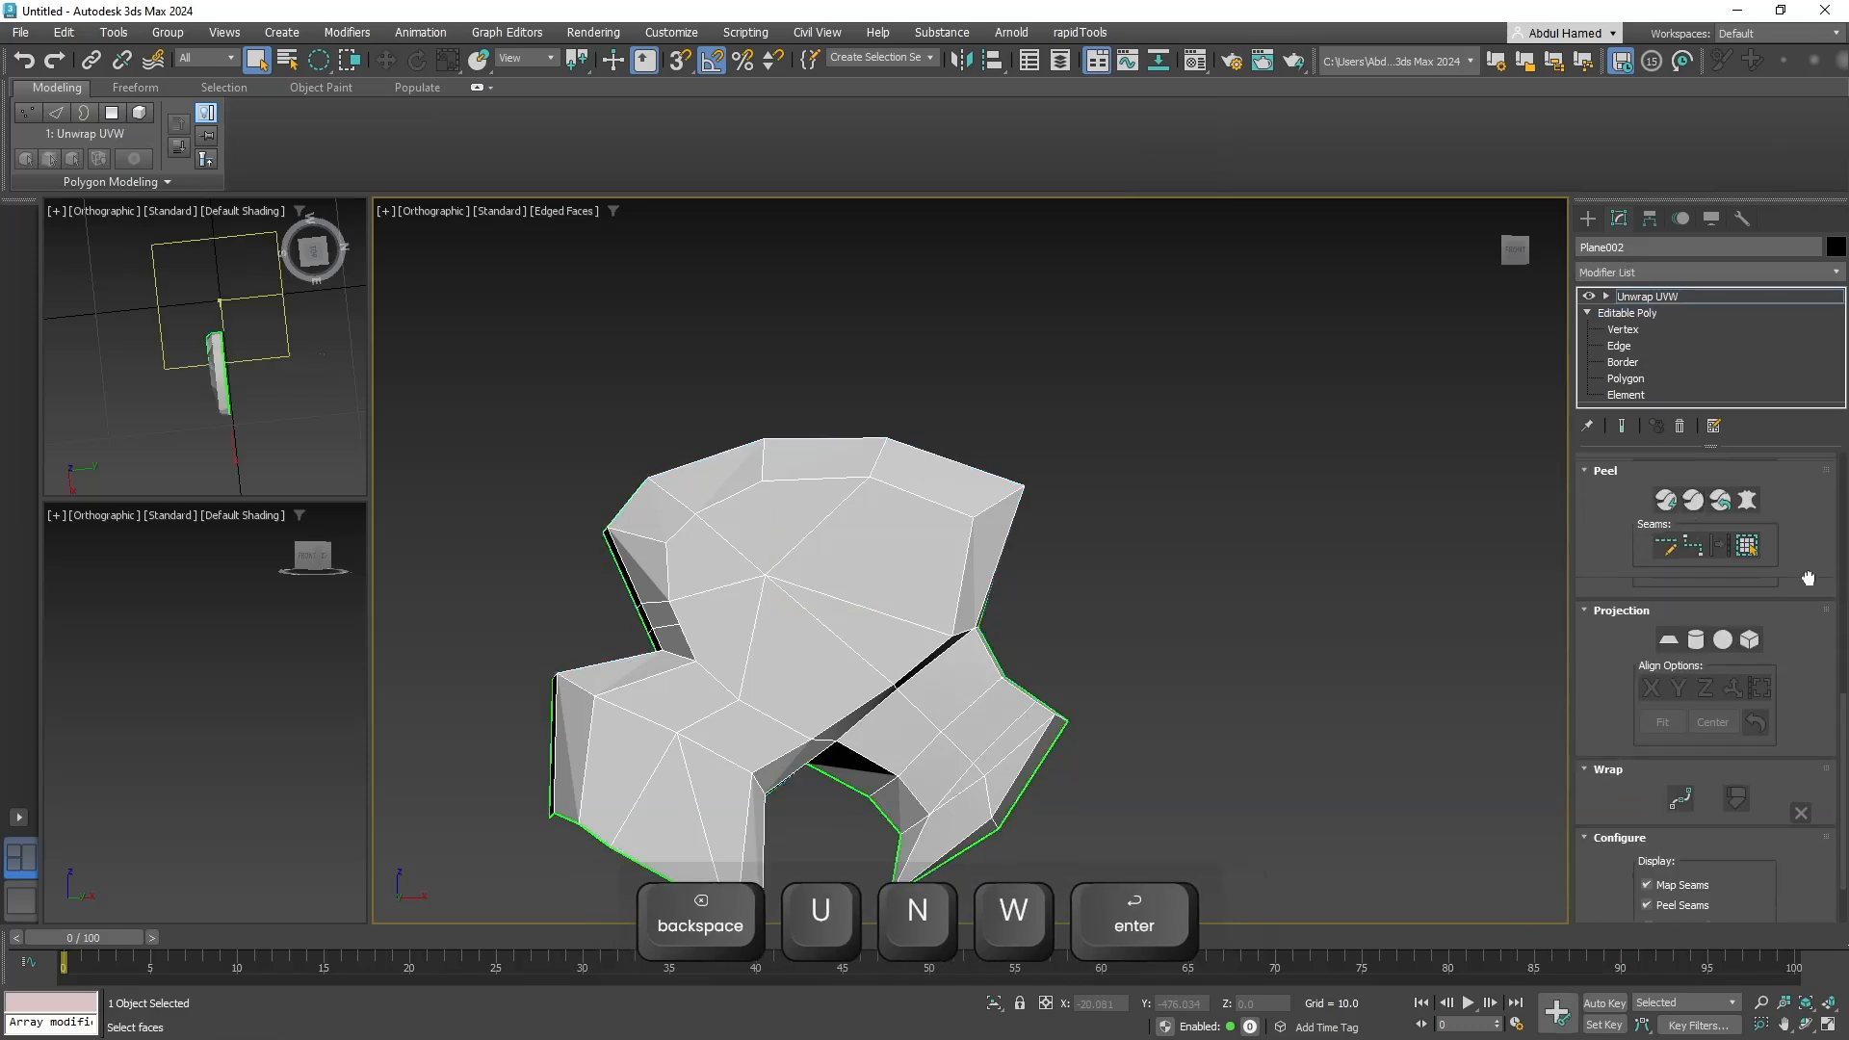
pyautogui.scroll(1, 1797, 614)
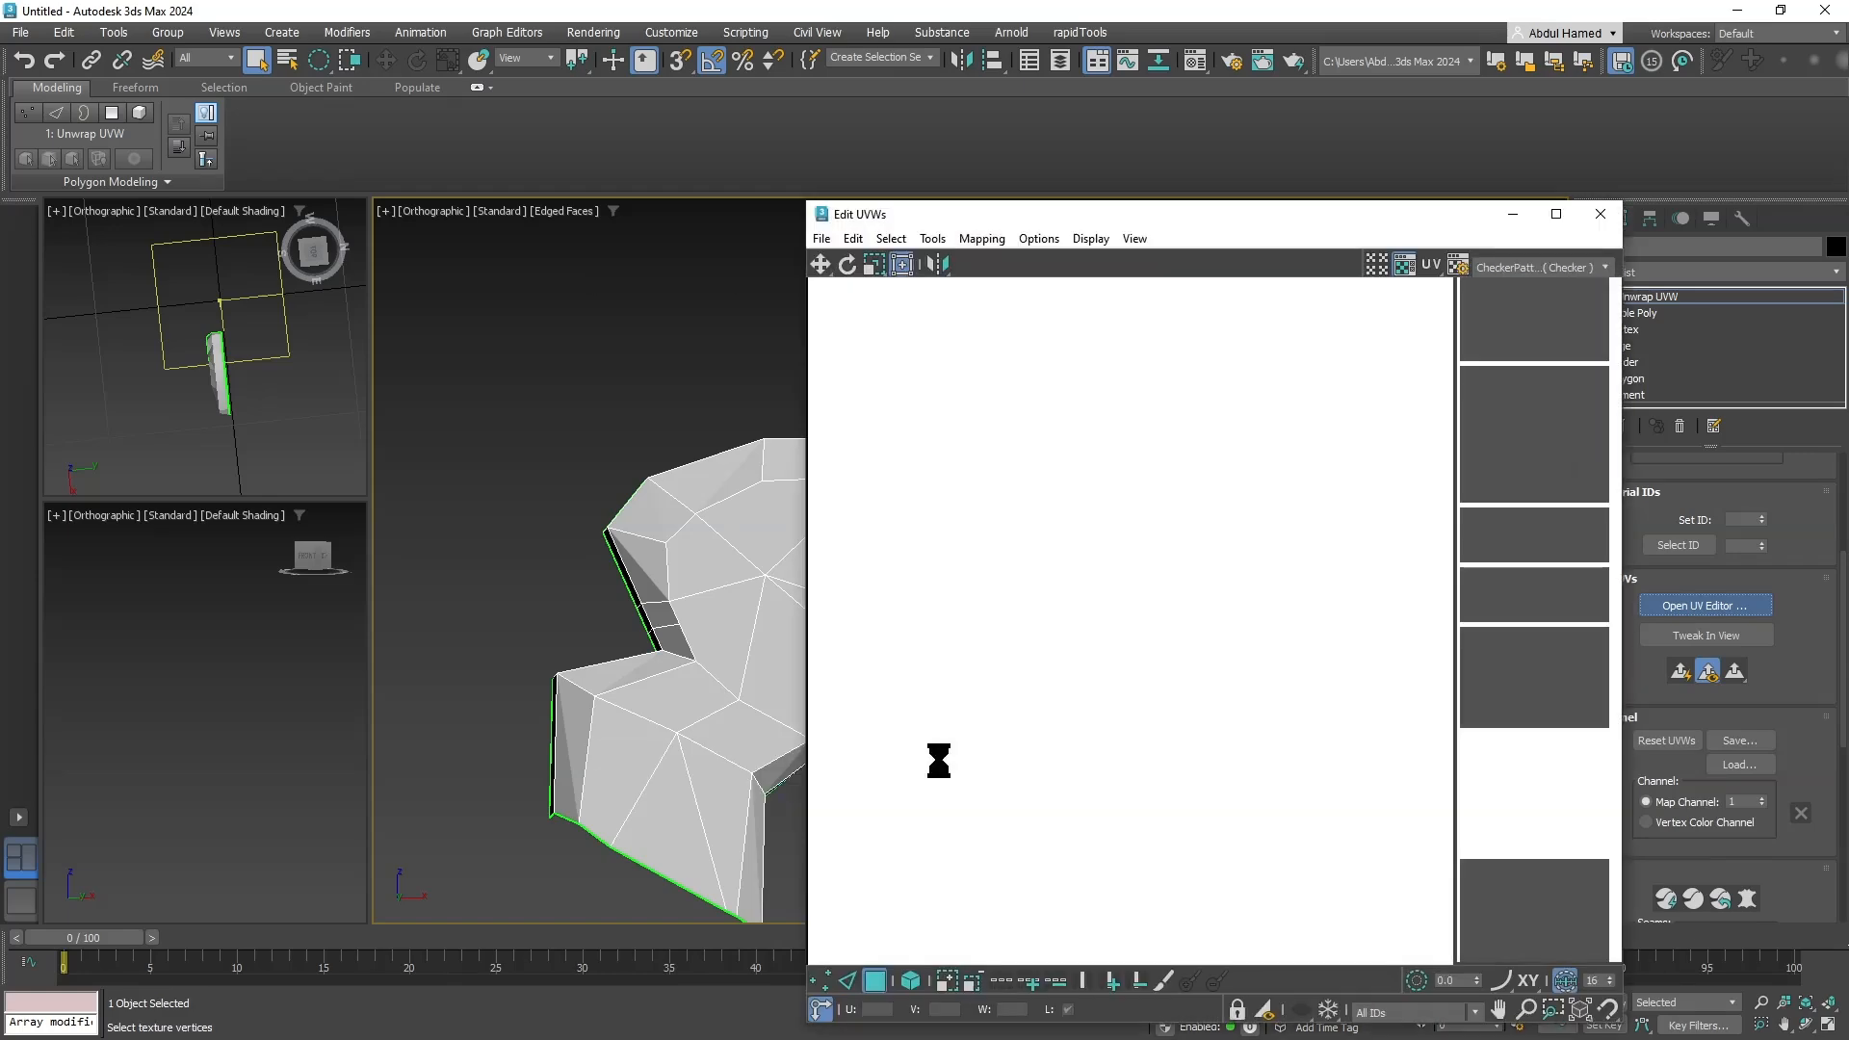
# Select all polygons of the head piece's UV shell in the UV editor.
pyautogui.moveTo(1075, 736); pyautogui.dragTo(1107, 601, button='middle')
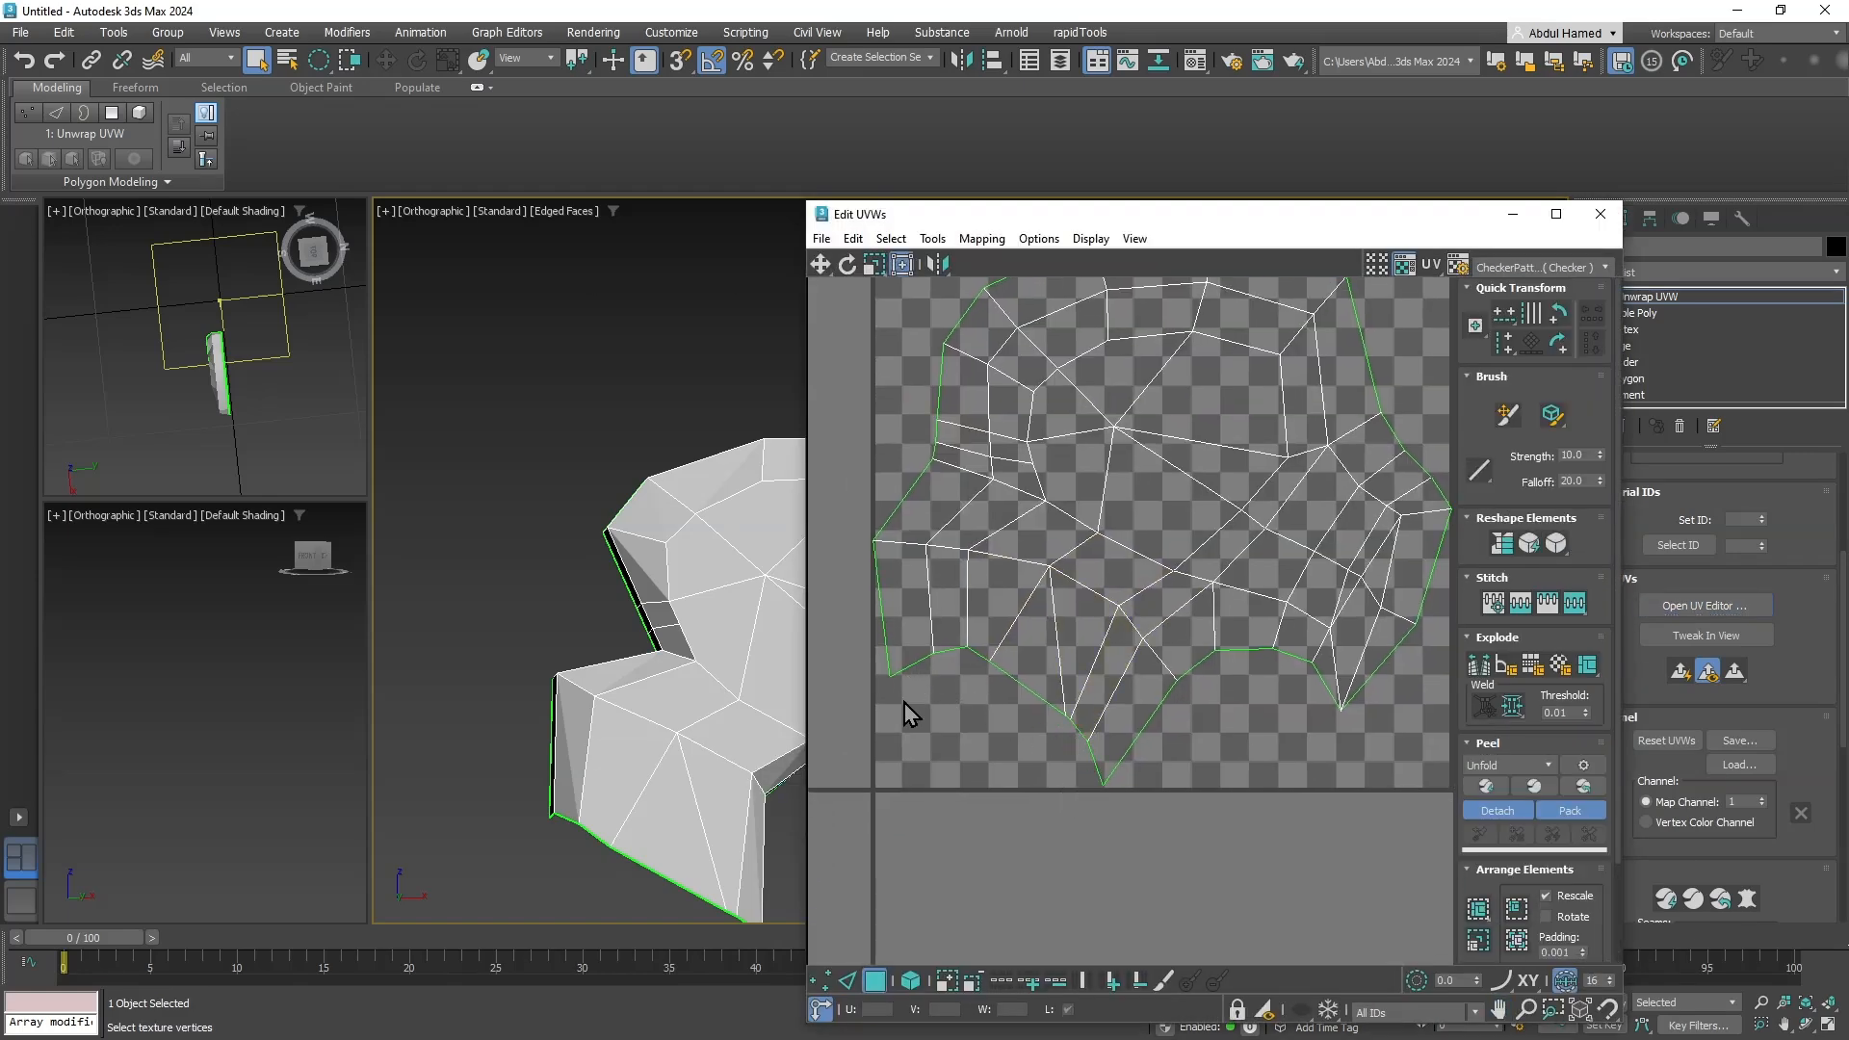
pyautogui.scroll(-4, 973, 693)
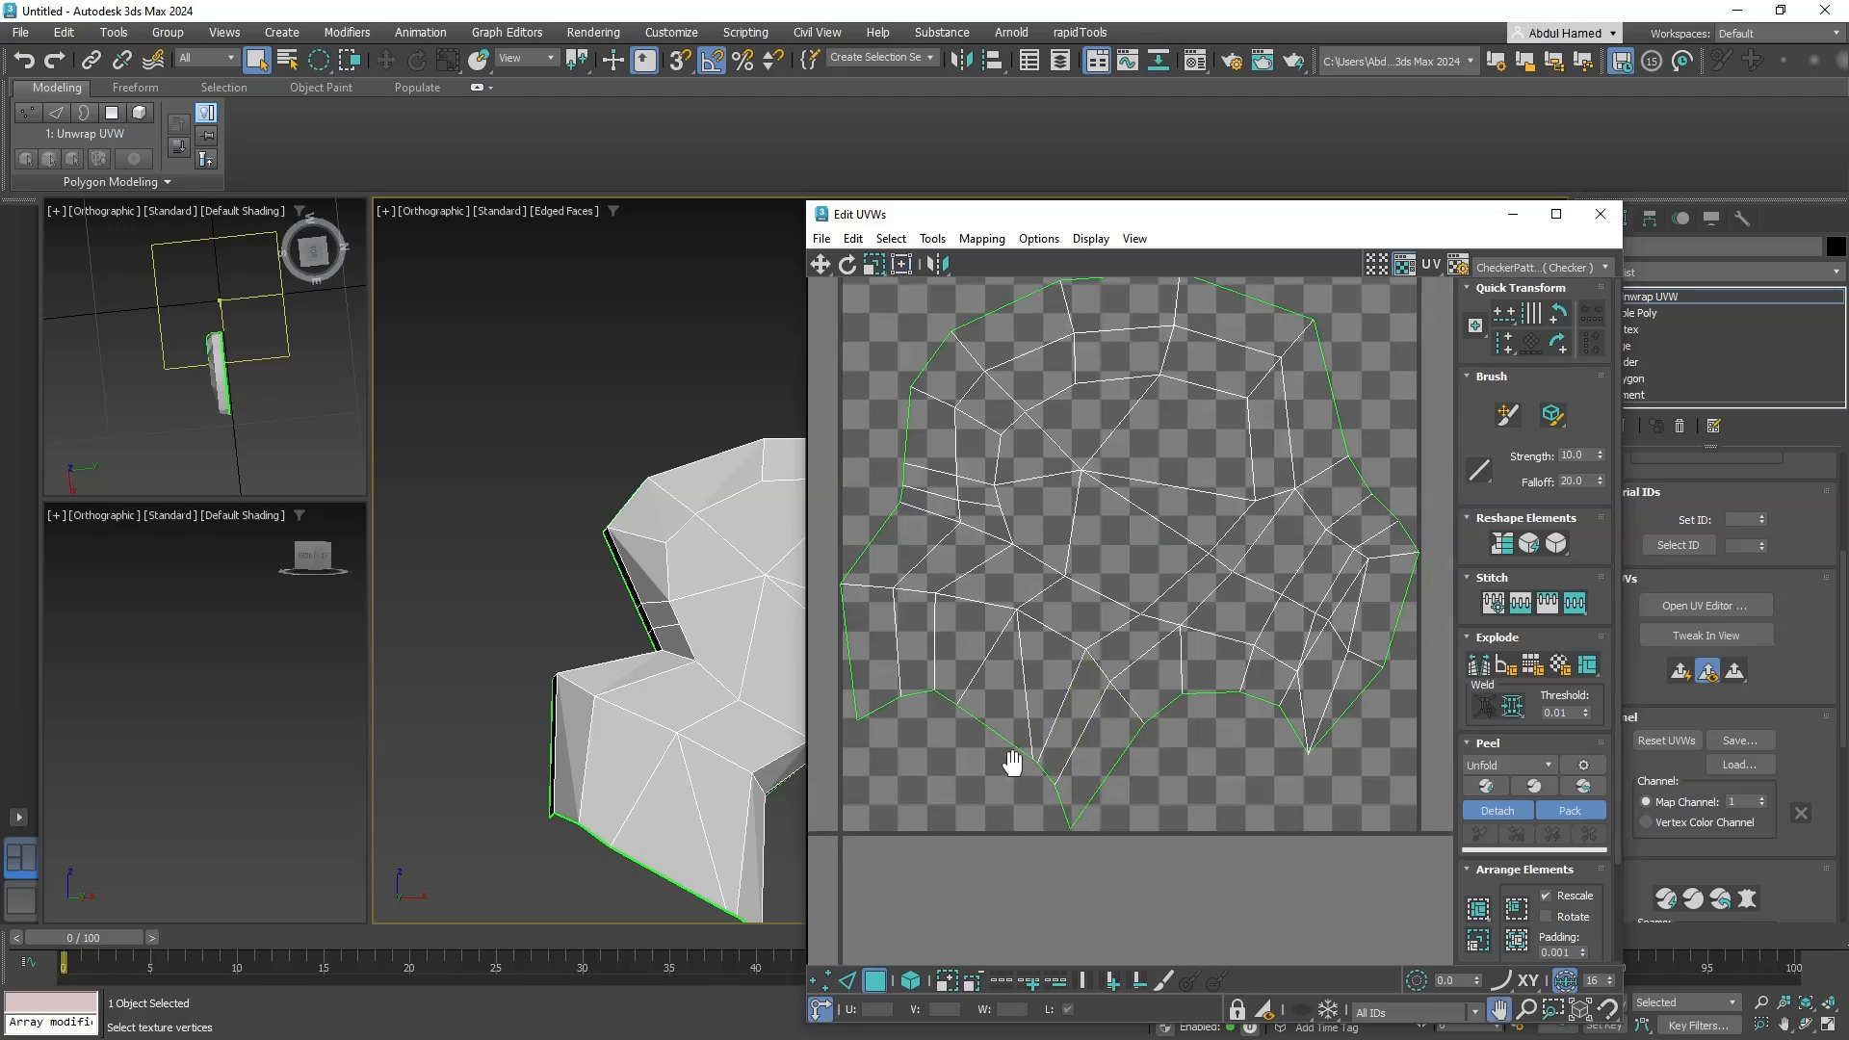
pyautogui.moveTo(966, 727); pyautogui.dragTo(1239, 495, button='middle')
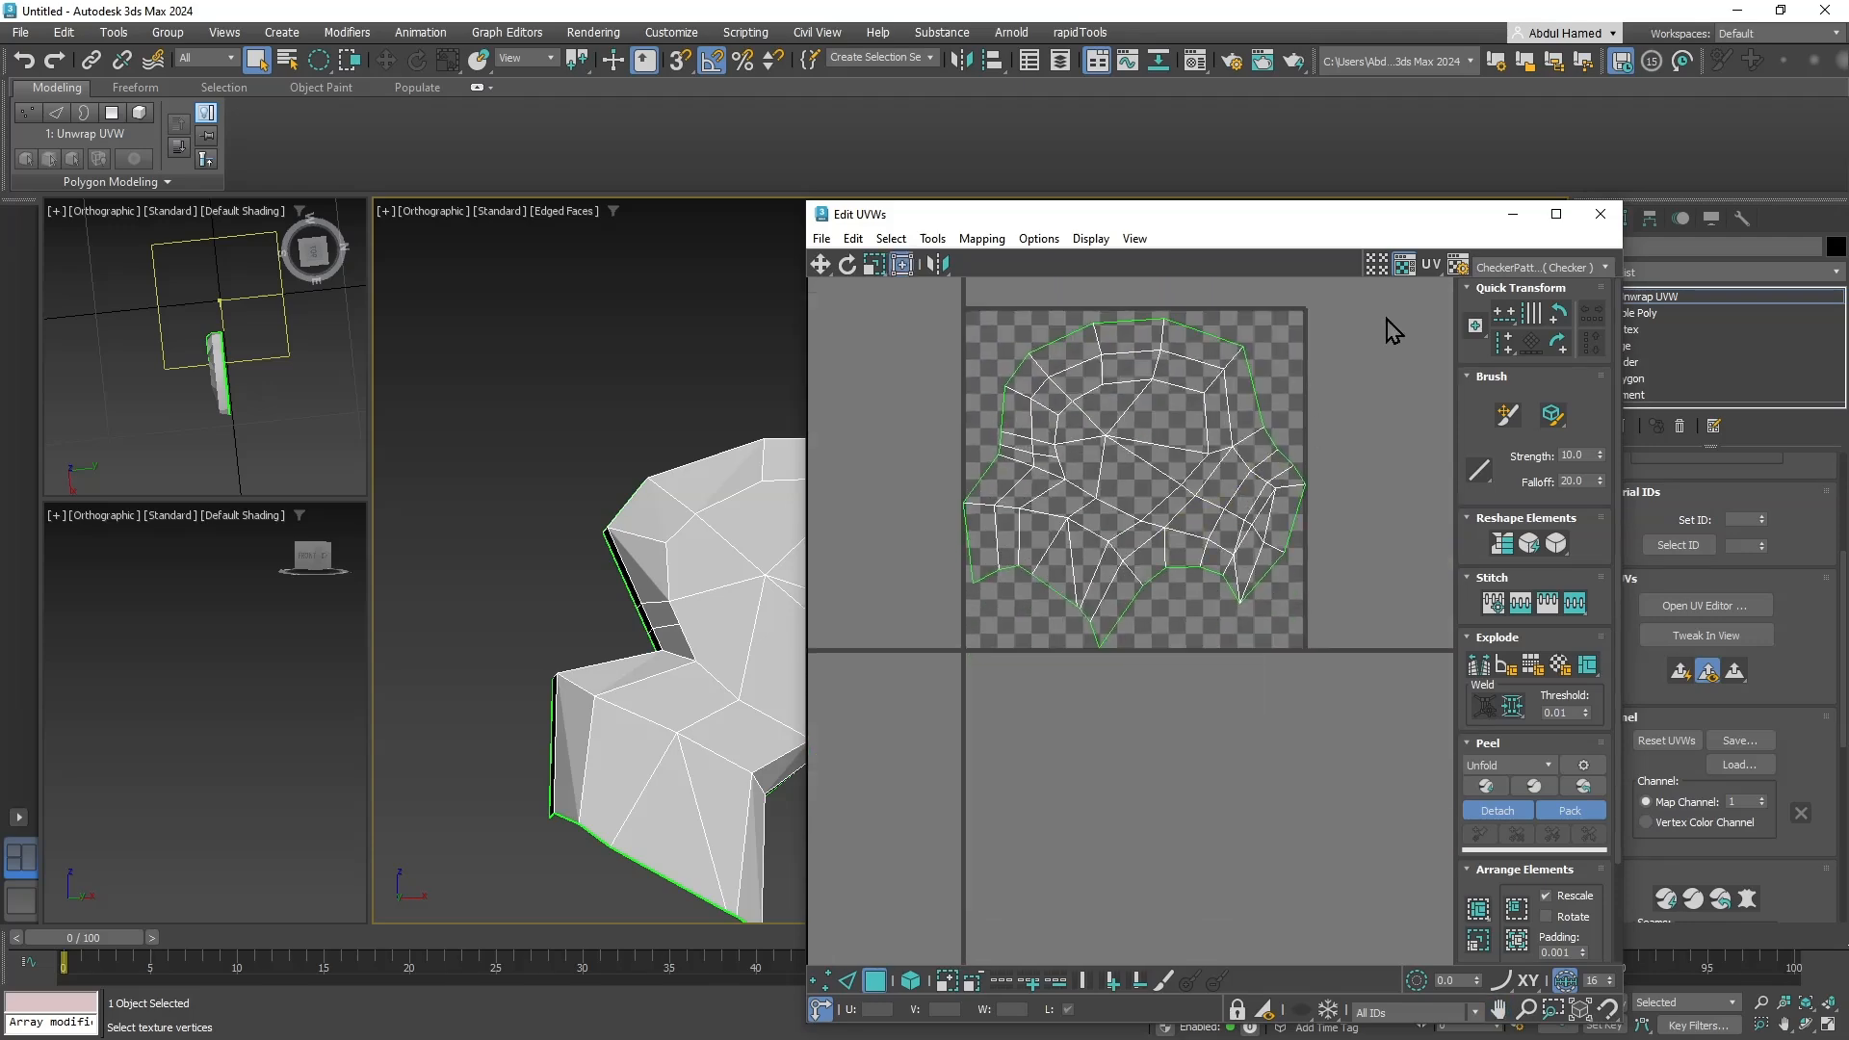
pyautogui.moveTo(1383, 310); pyautogui.dragTo(852, 723)
pyautogui.scroll(-2, 1032, 689)
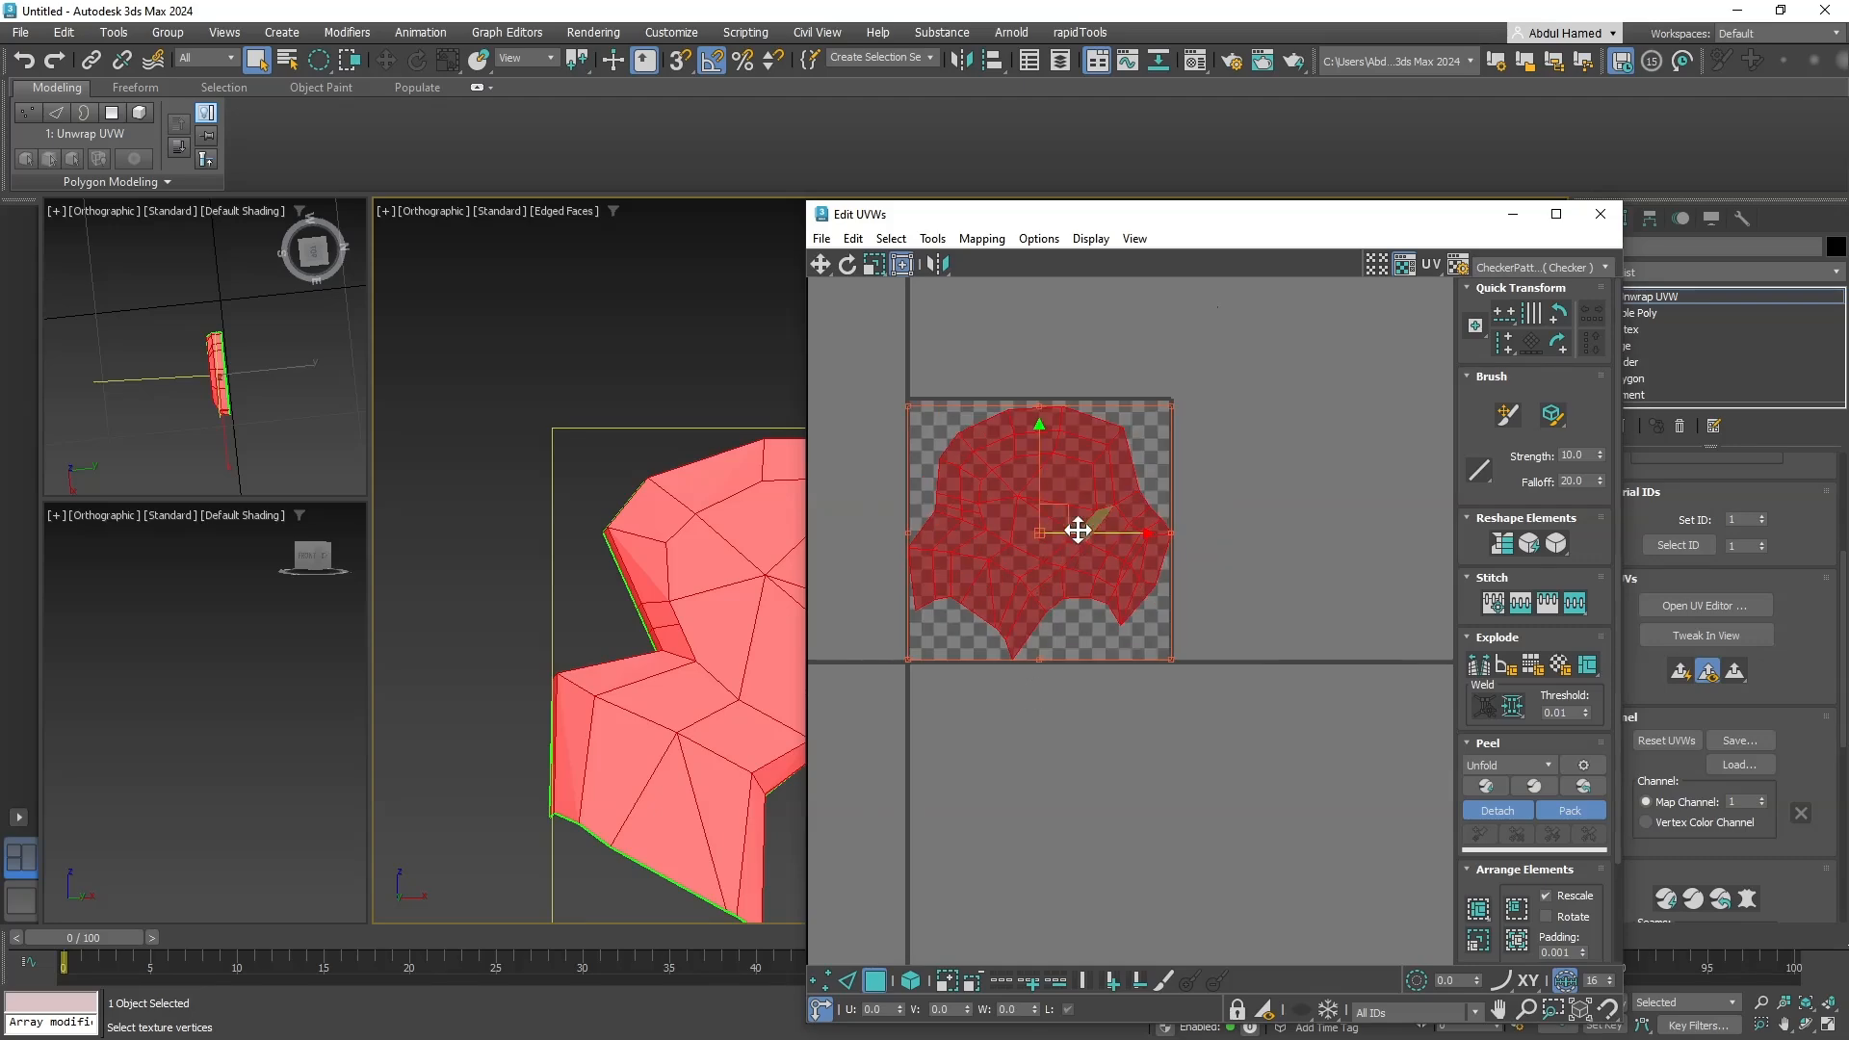
# Move the head piece's UV shell outside the checkered tile, to its lower right, and close the UV editor.
pyautogui.moveTo(1065, 521); pyautogui.dragTo(1302, 804)
pyautogui.click(1606, 222)
pyautogui.moveTo(1191, 476); pyautogui.dragTo(1212, 337, button='middle')
# Collapse the head piece's whole modifier stack into an Editable Poly.
pyautogui.rightClick(1770, 296)
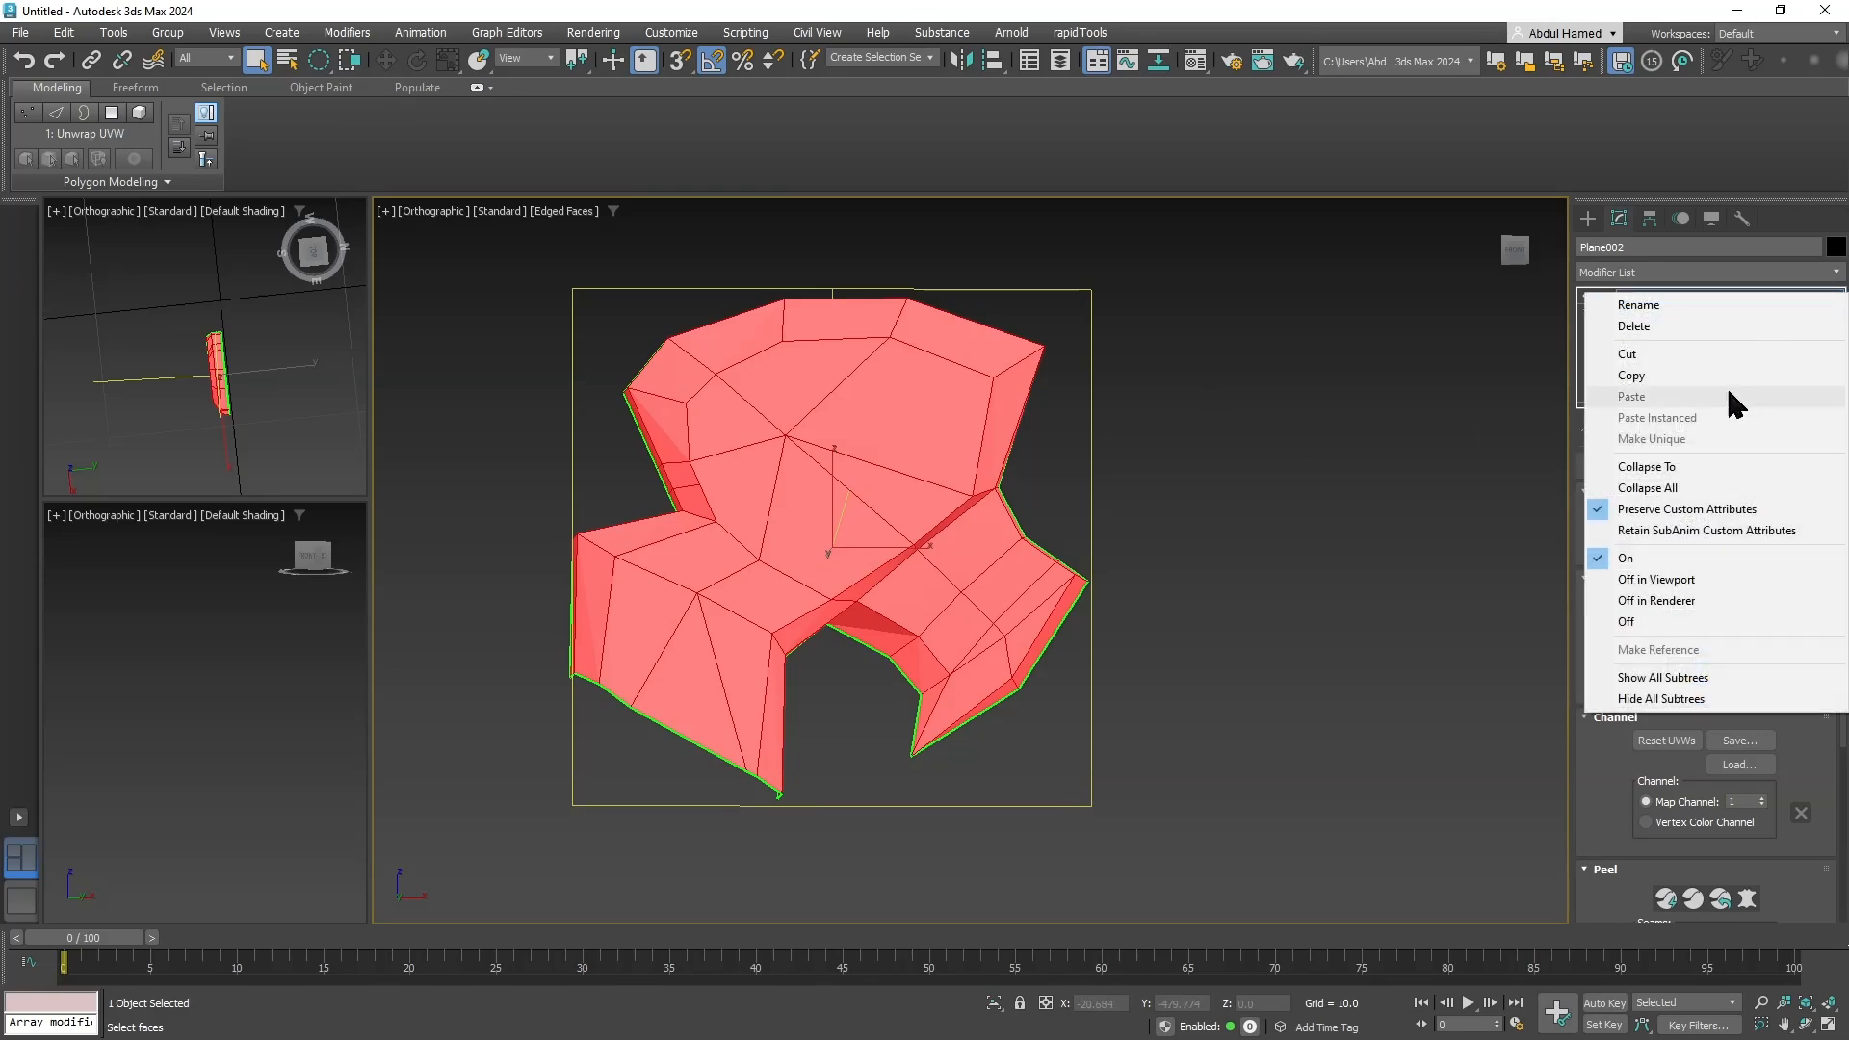
pyautogui.click(1690, 489)
pyautogui.click(1013, 588)
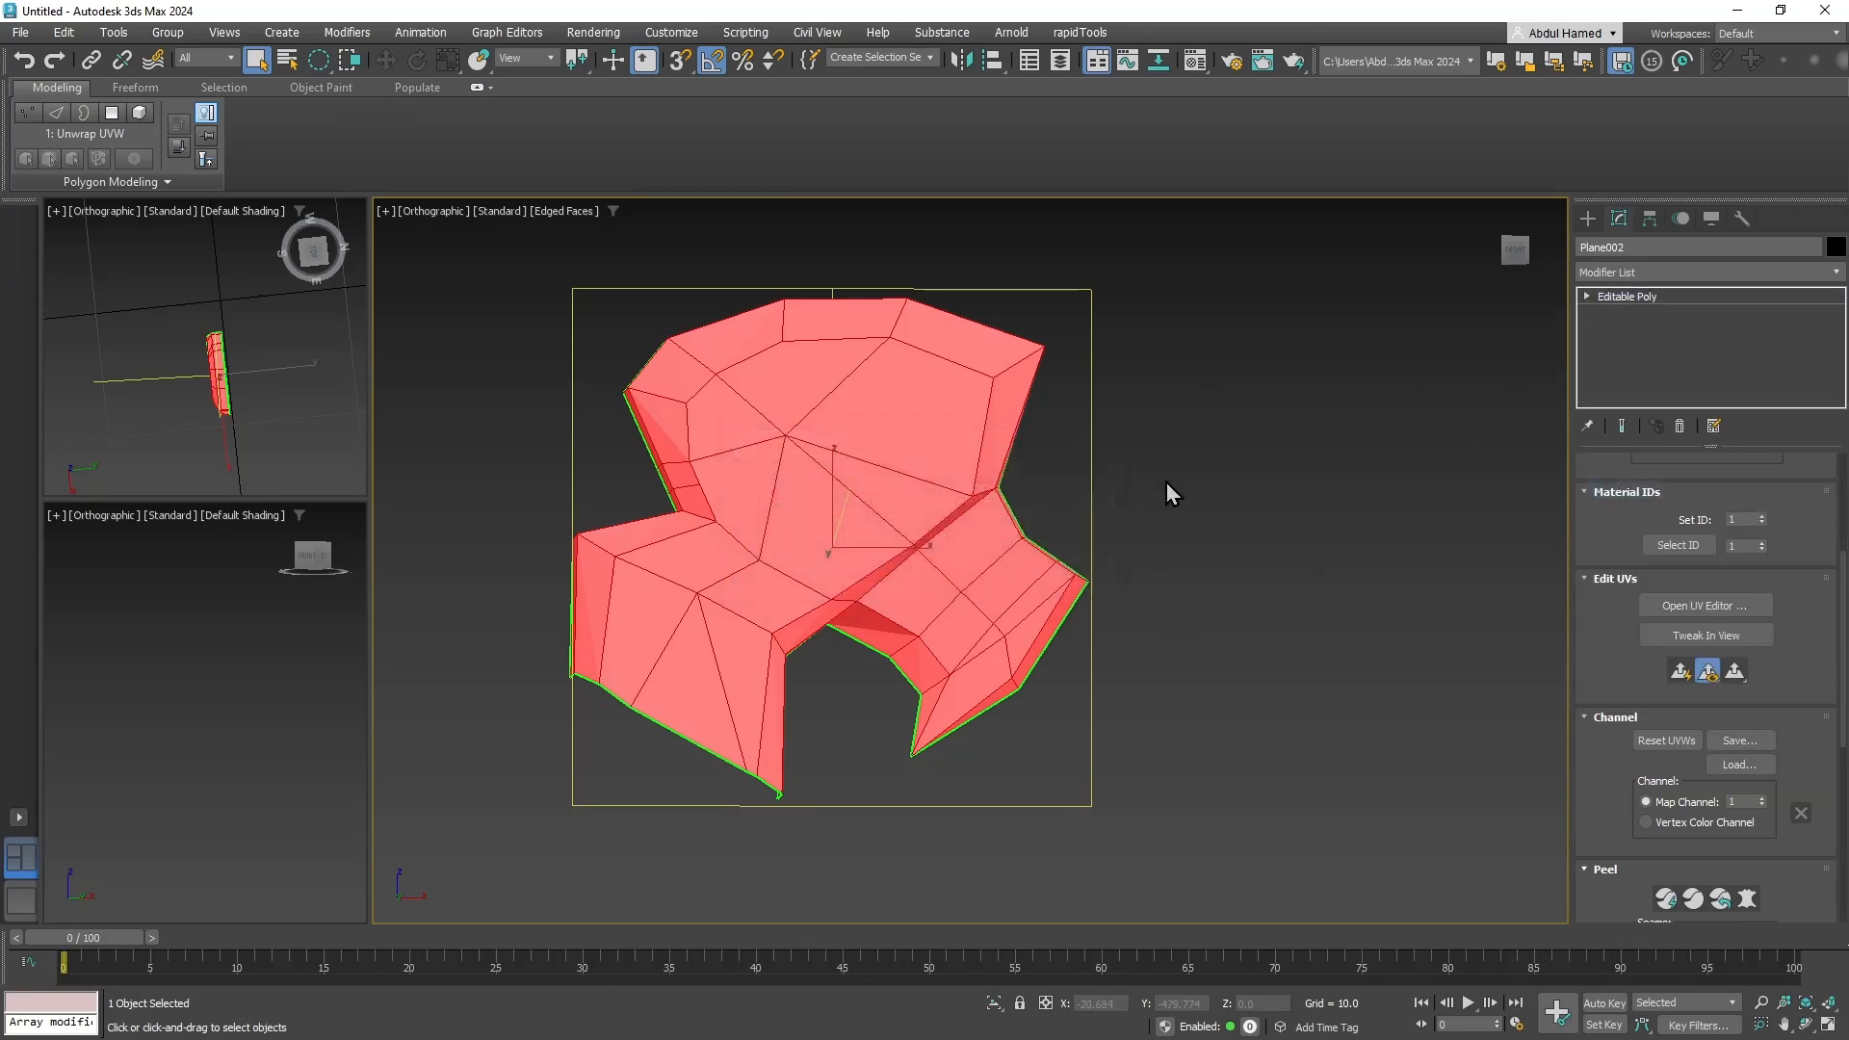
# Unhide all hidden objects so the handle and reference image show together with the head piece.
pyautogui.rightClick(1180, 403)
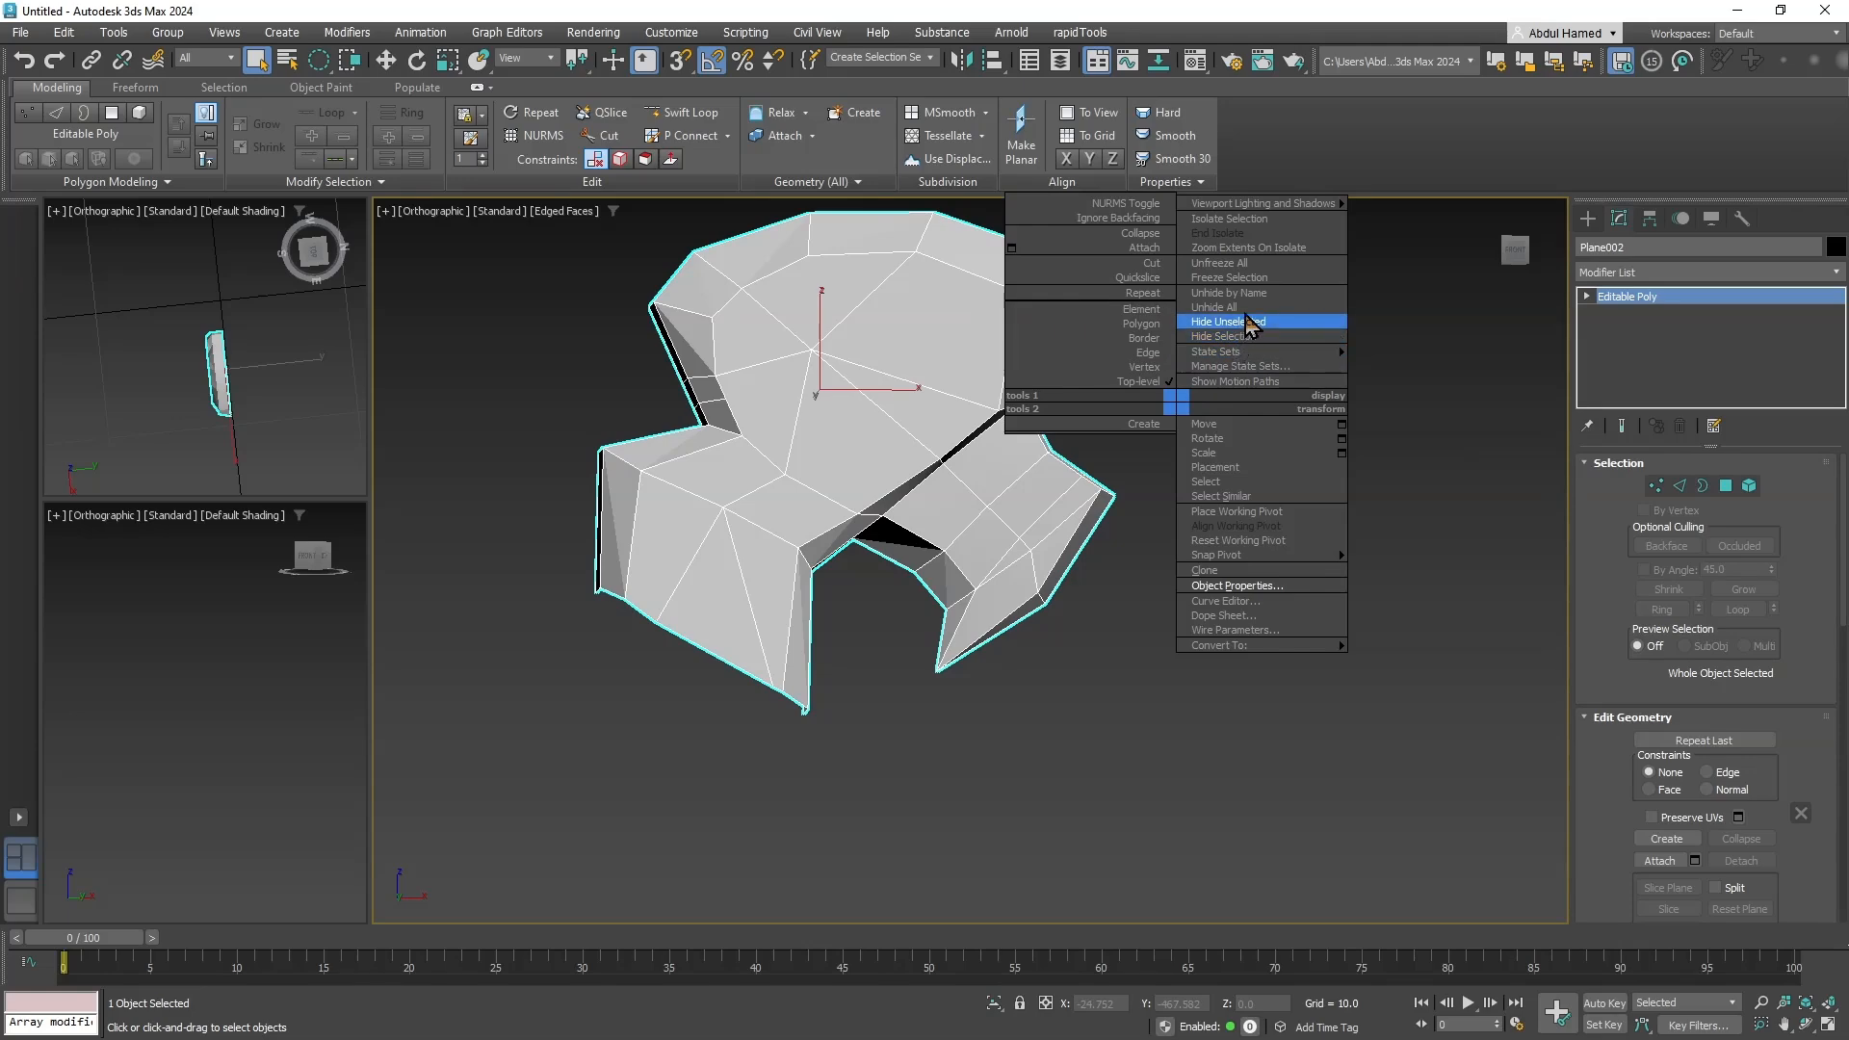
pyautogui.click(1243, 307)
pyautogui.moveTo(1055, 699); pyautogui.dragTo(1130, 524, button='middle')
pyautogui.scroll(-3, 1129, 525)
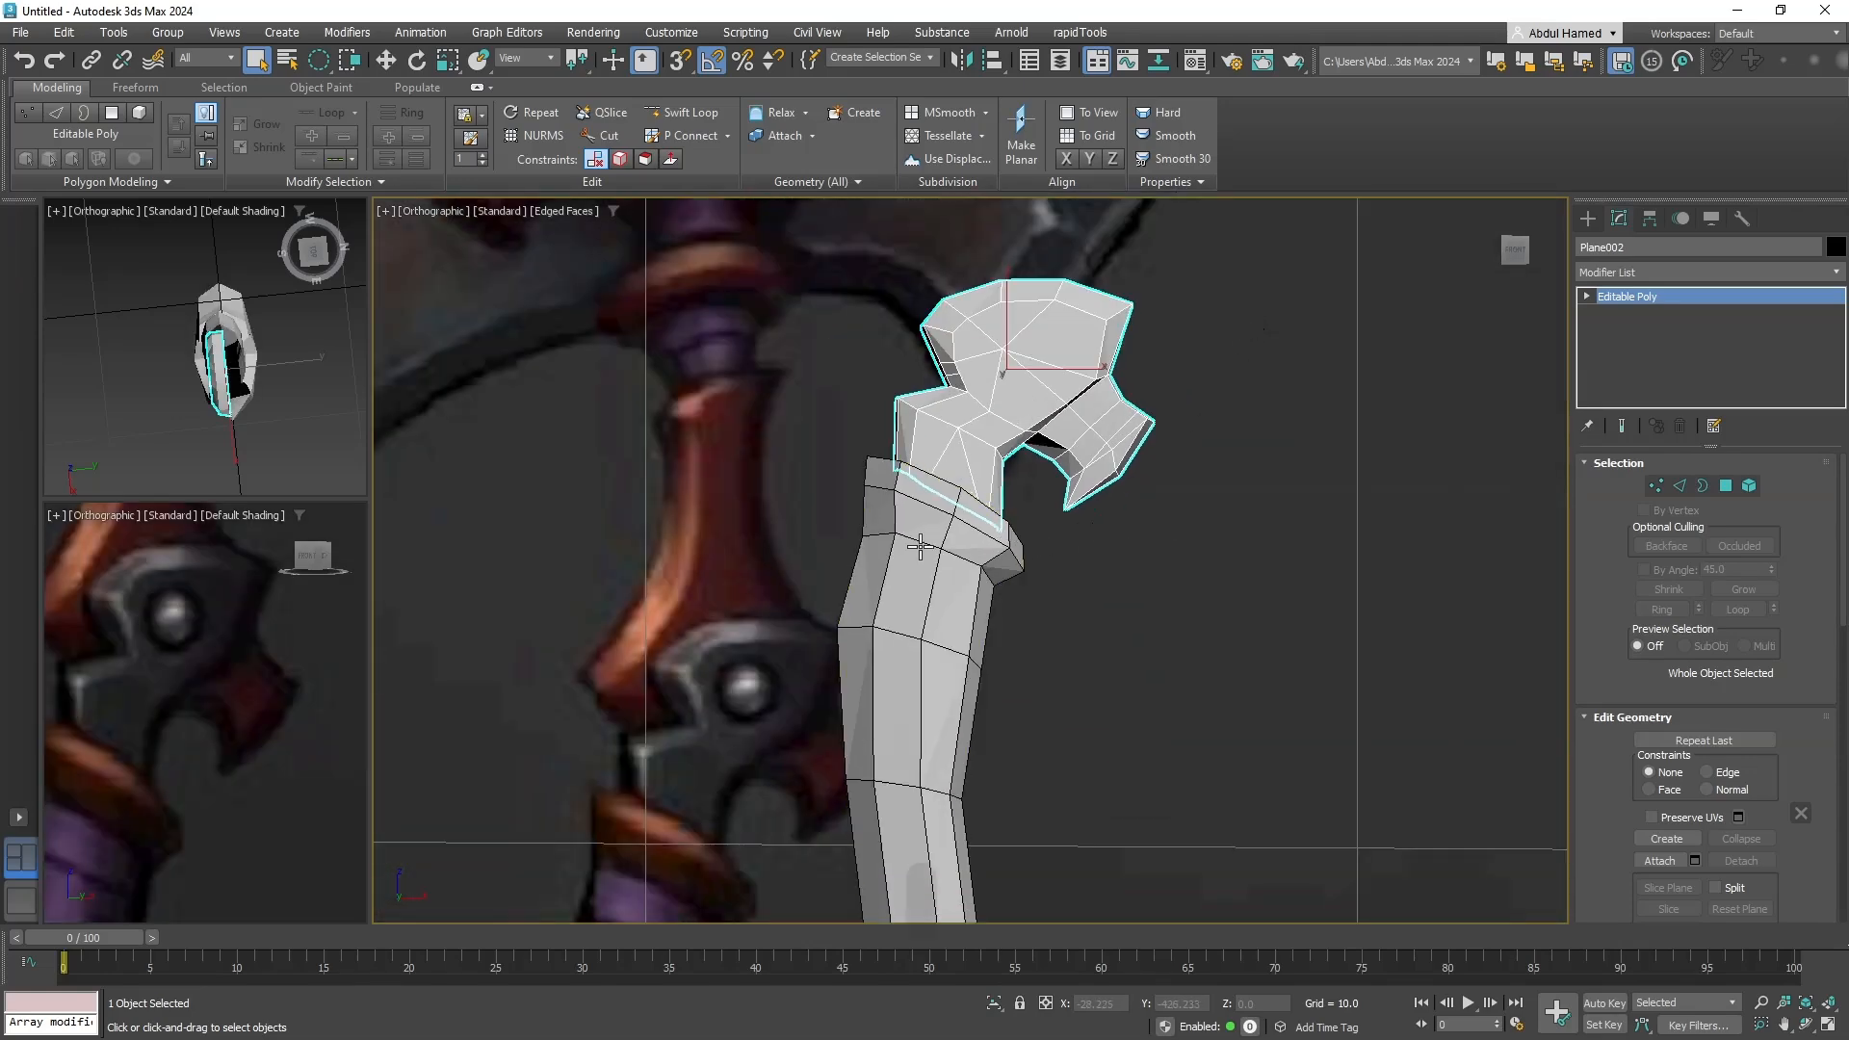
# Select both the head piece and the handle, add a shared Unwrap UVW modifier, and open the UV editor.
pyautogui.hotkey('ctrl', 'a')
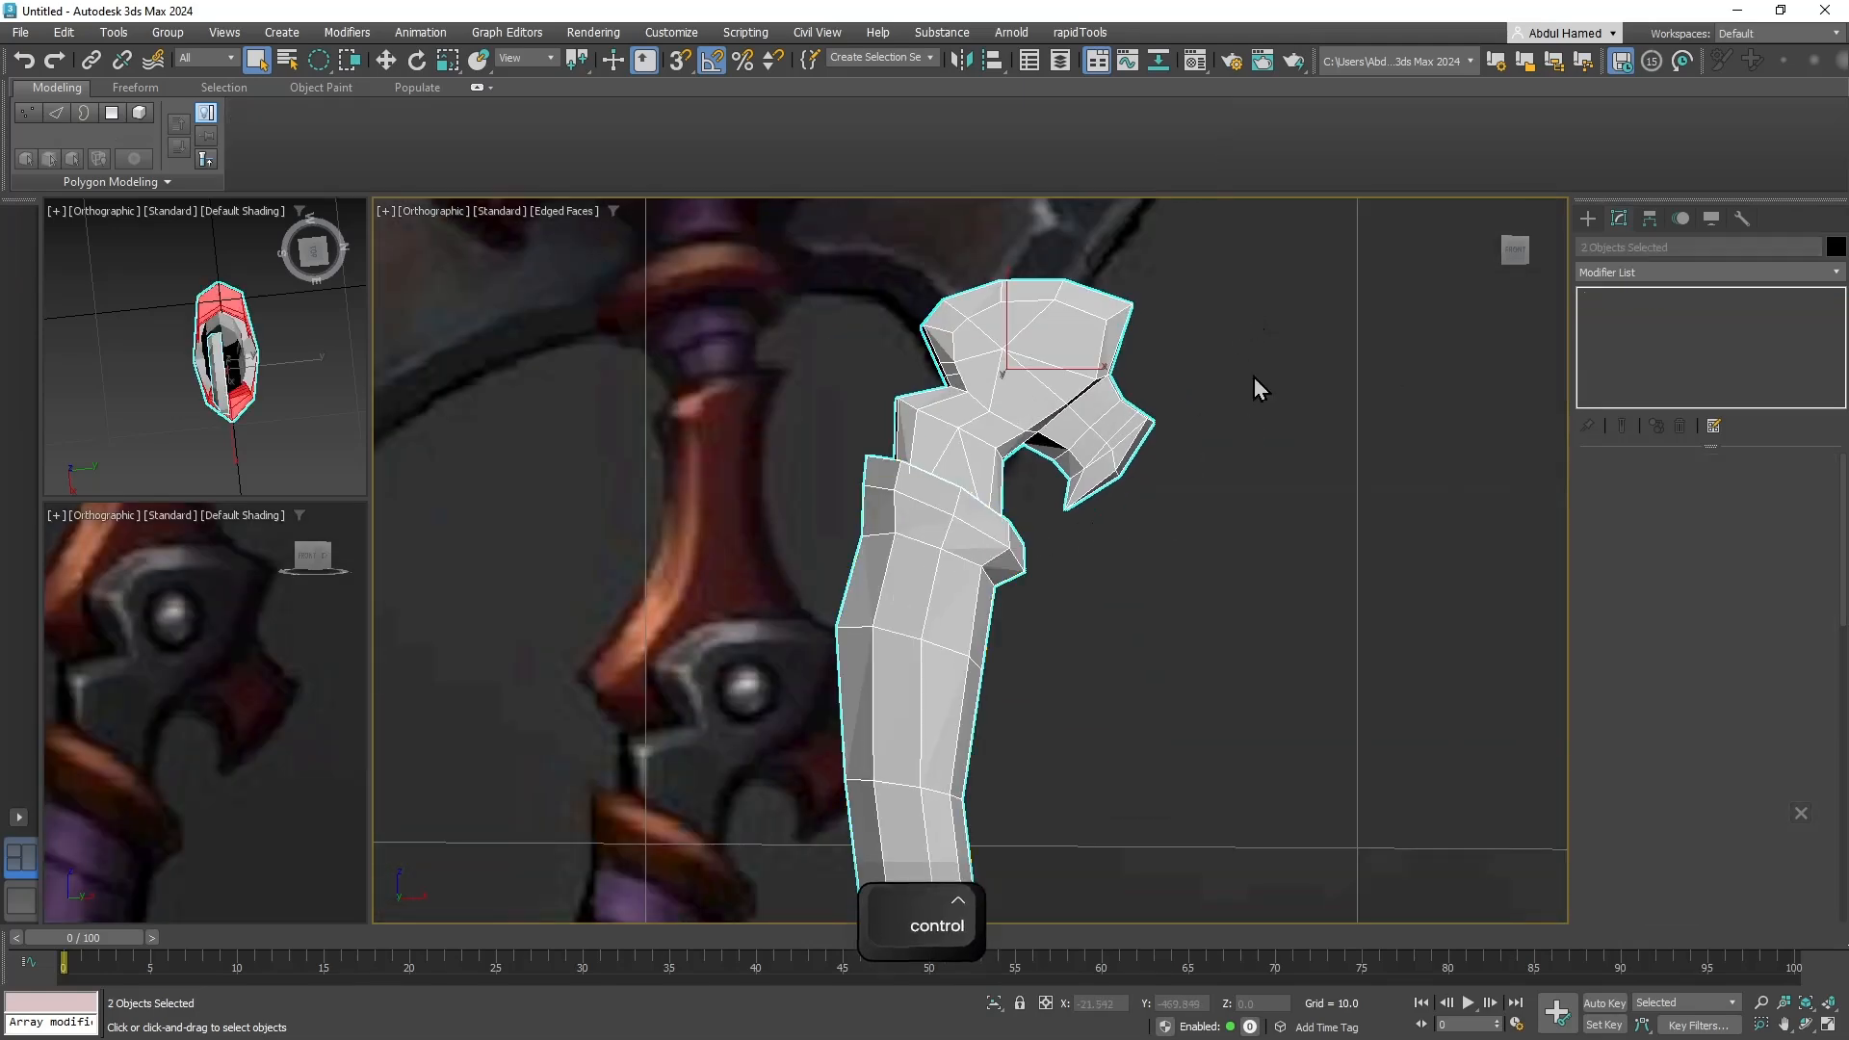
pyautogui.click(1685, 273)
pyautogui.write('un')
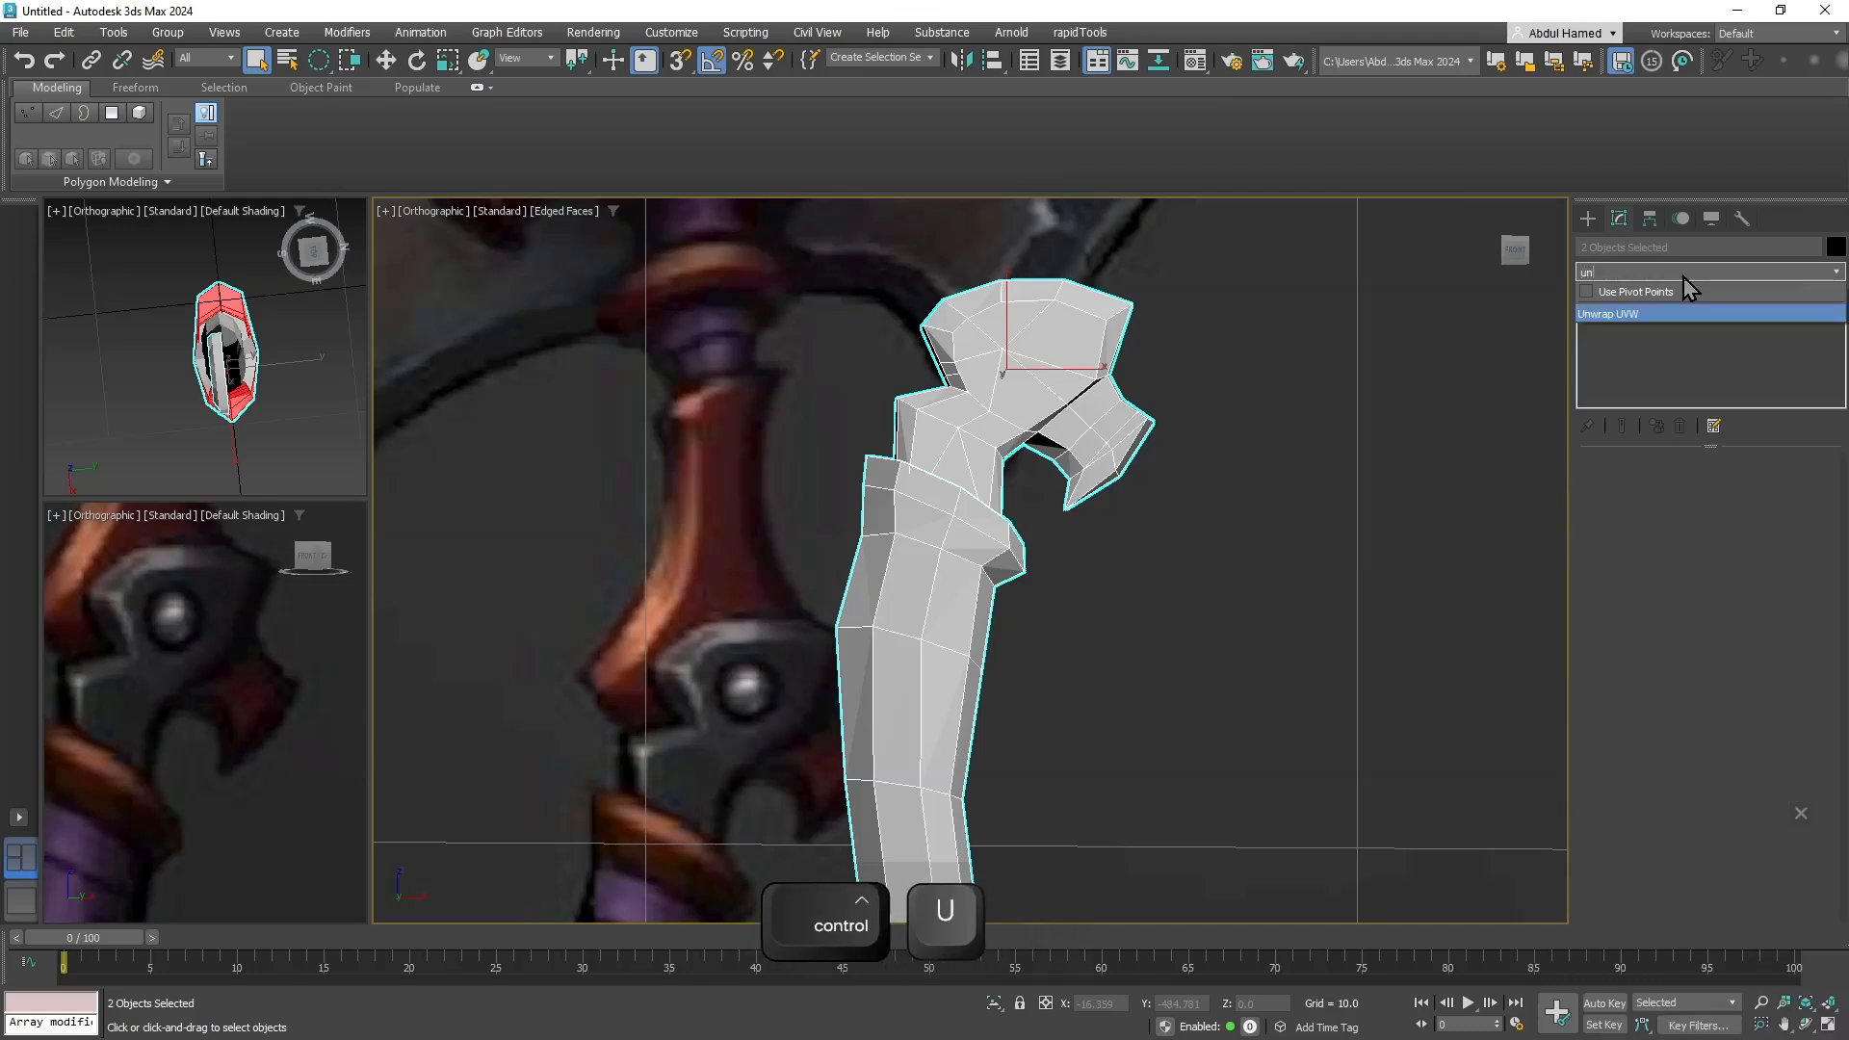
pyautogui.press('Return')
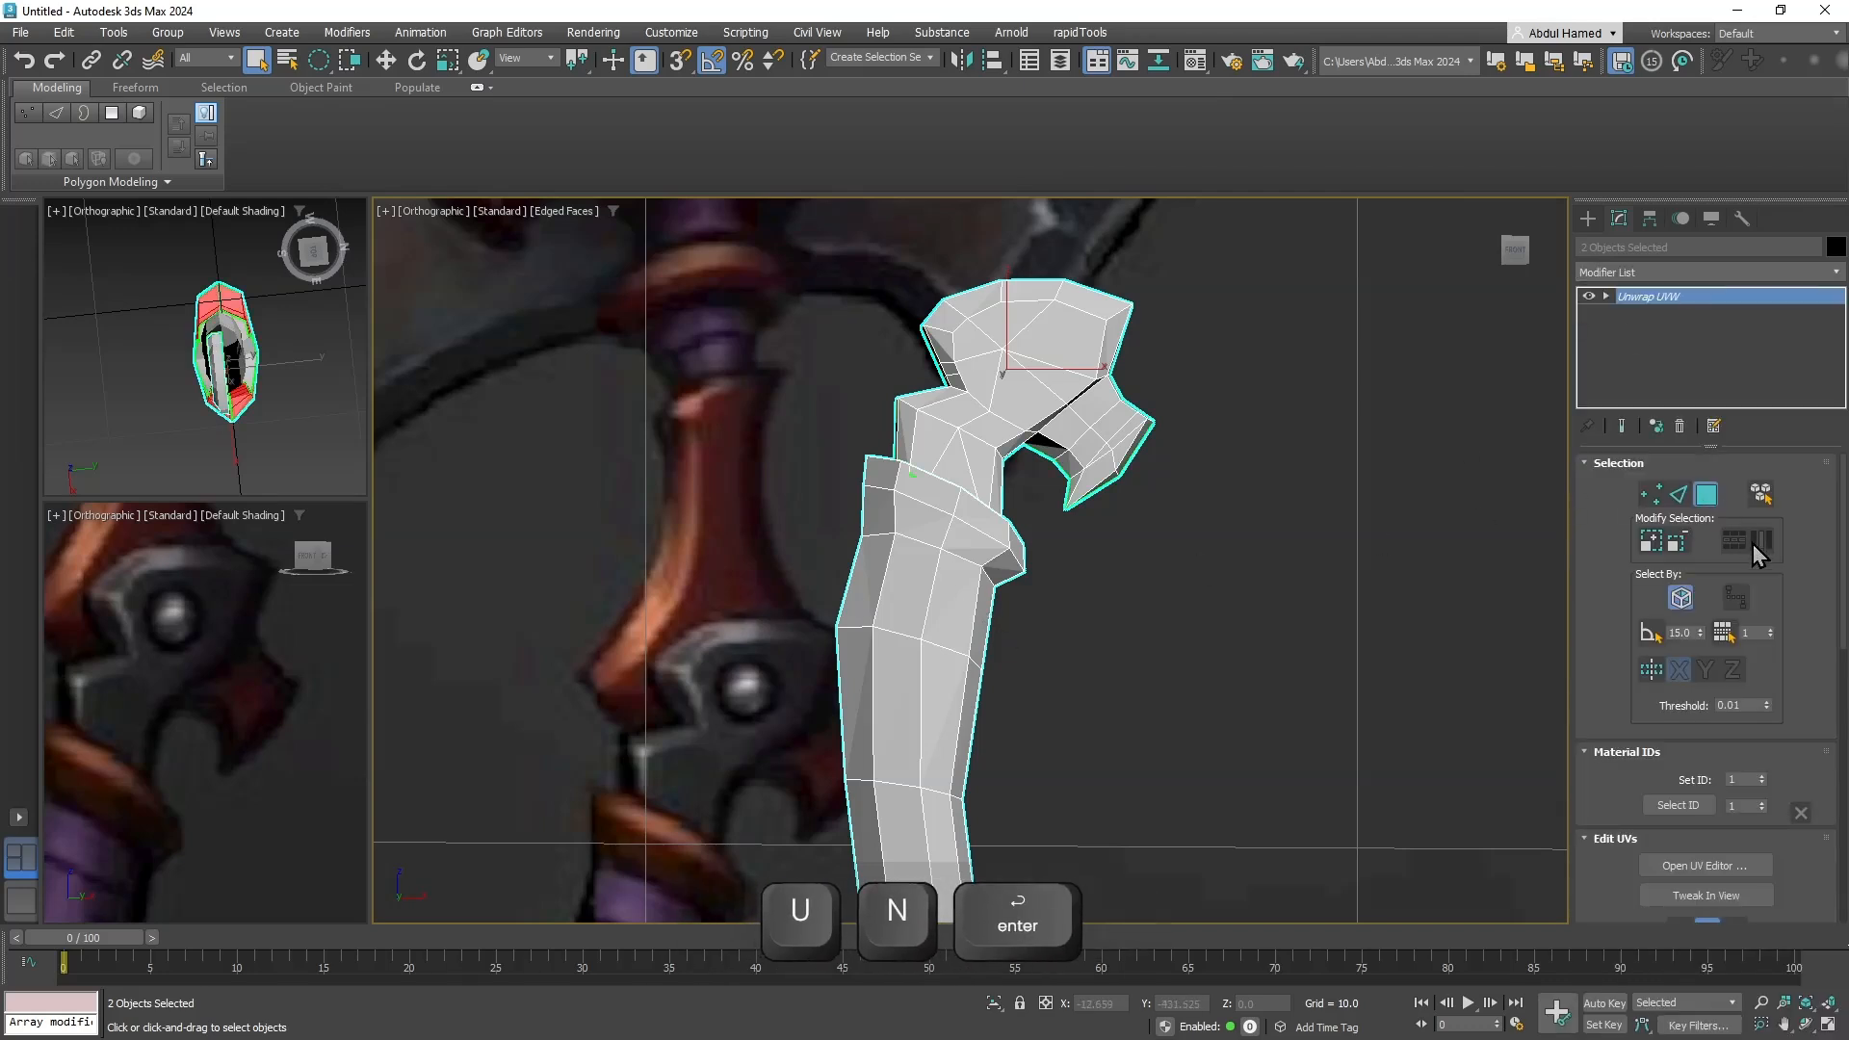
pyautogui.scroll(-5, 1800, 724)
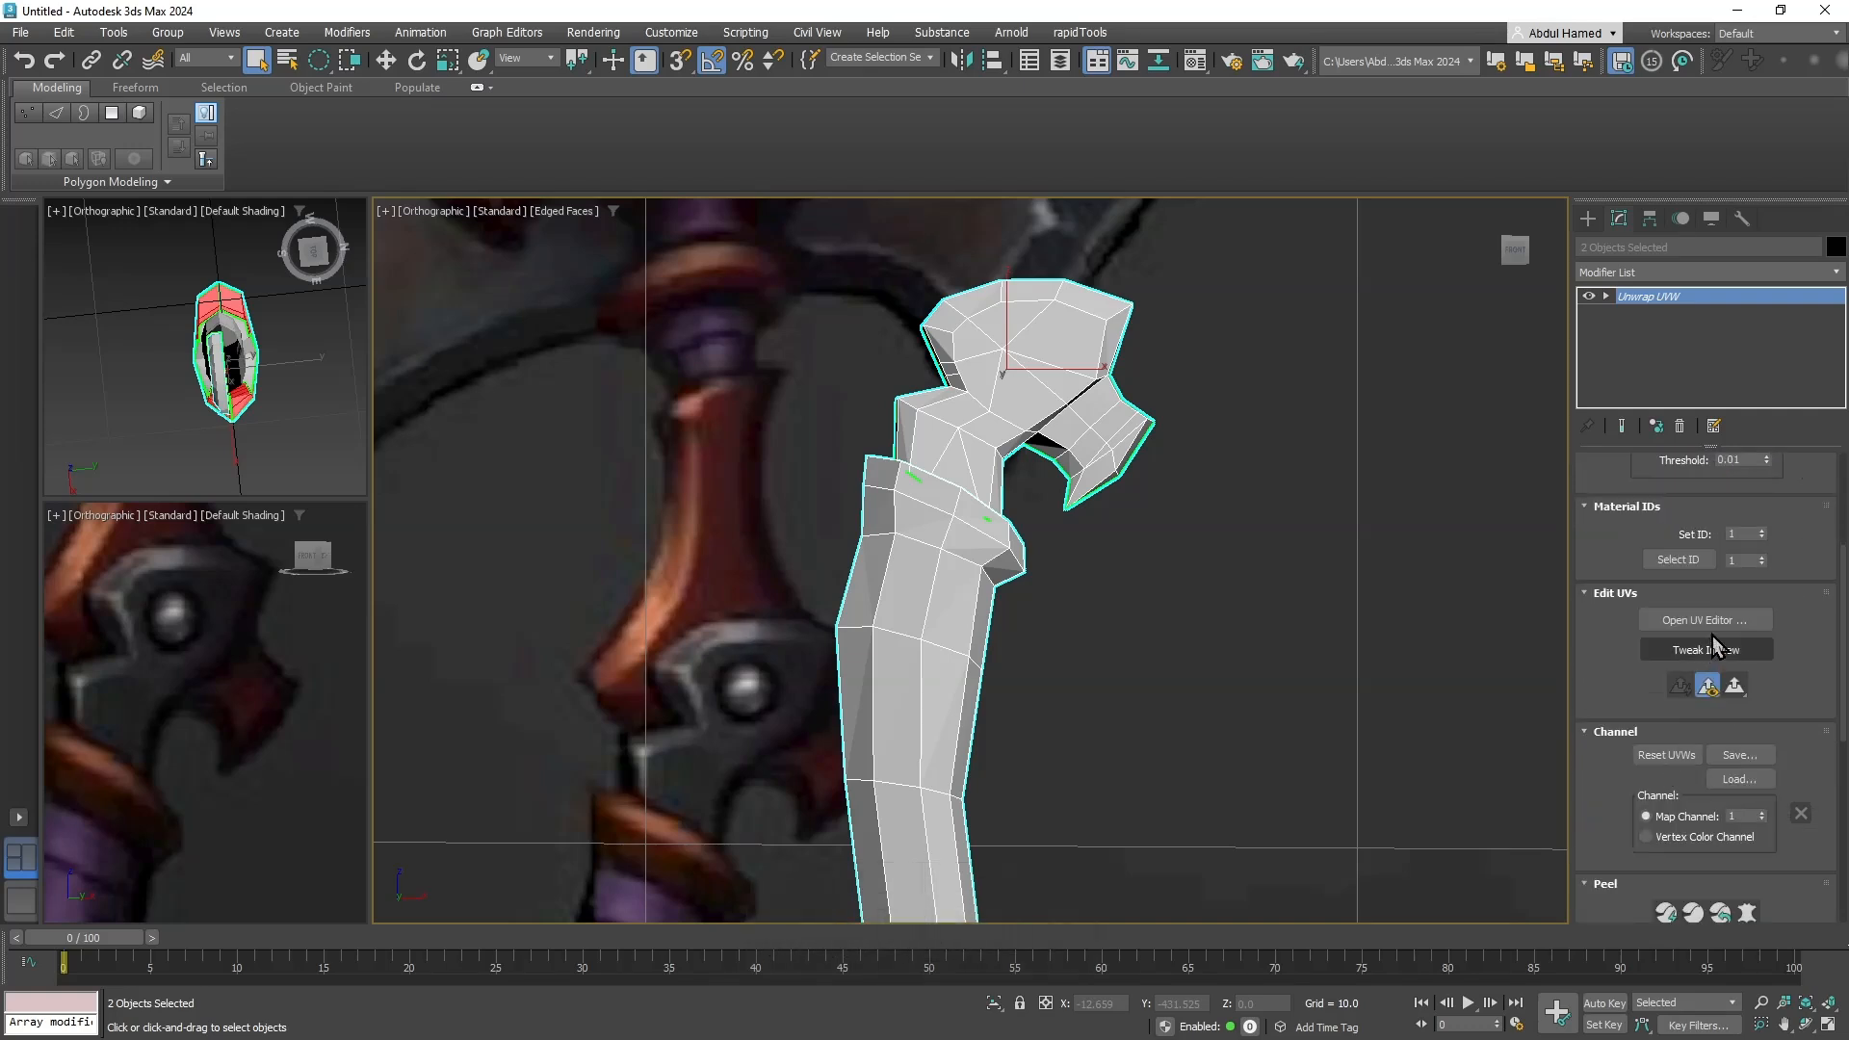
pyautogui.click(1696, 620)
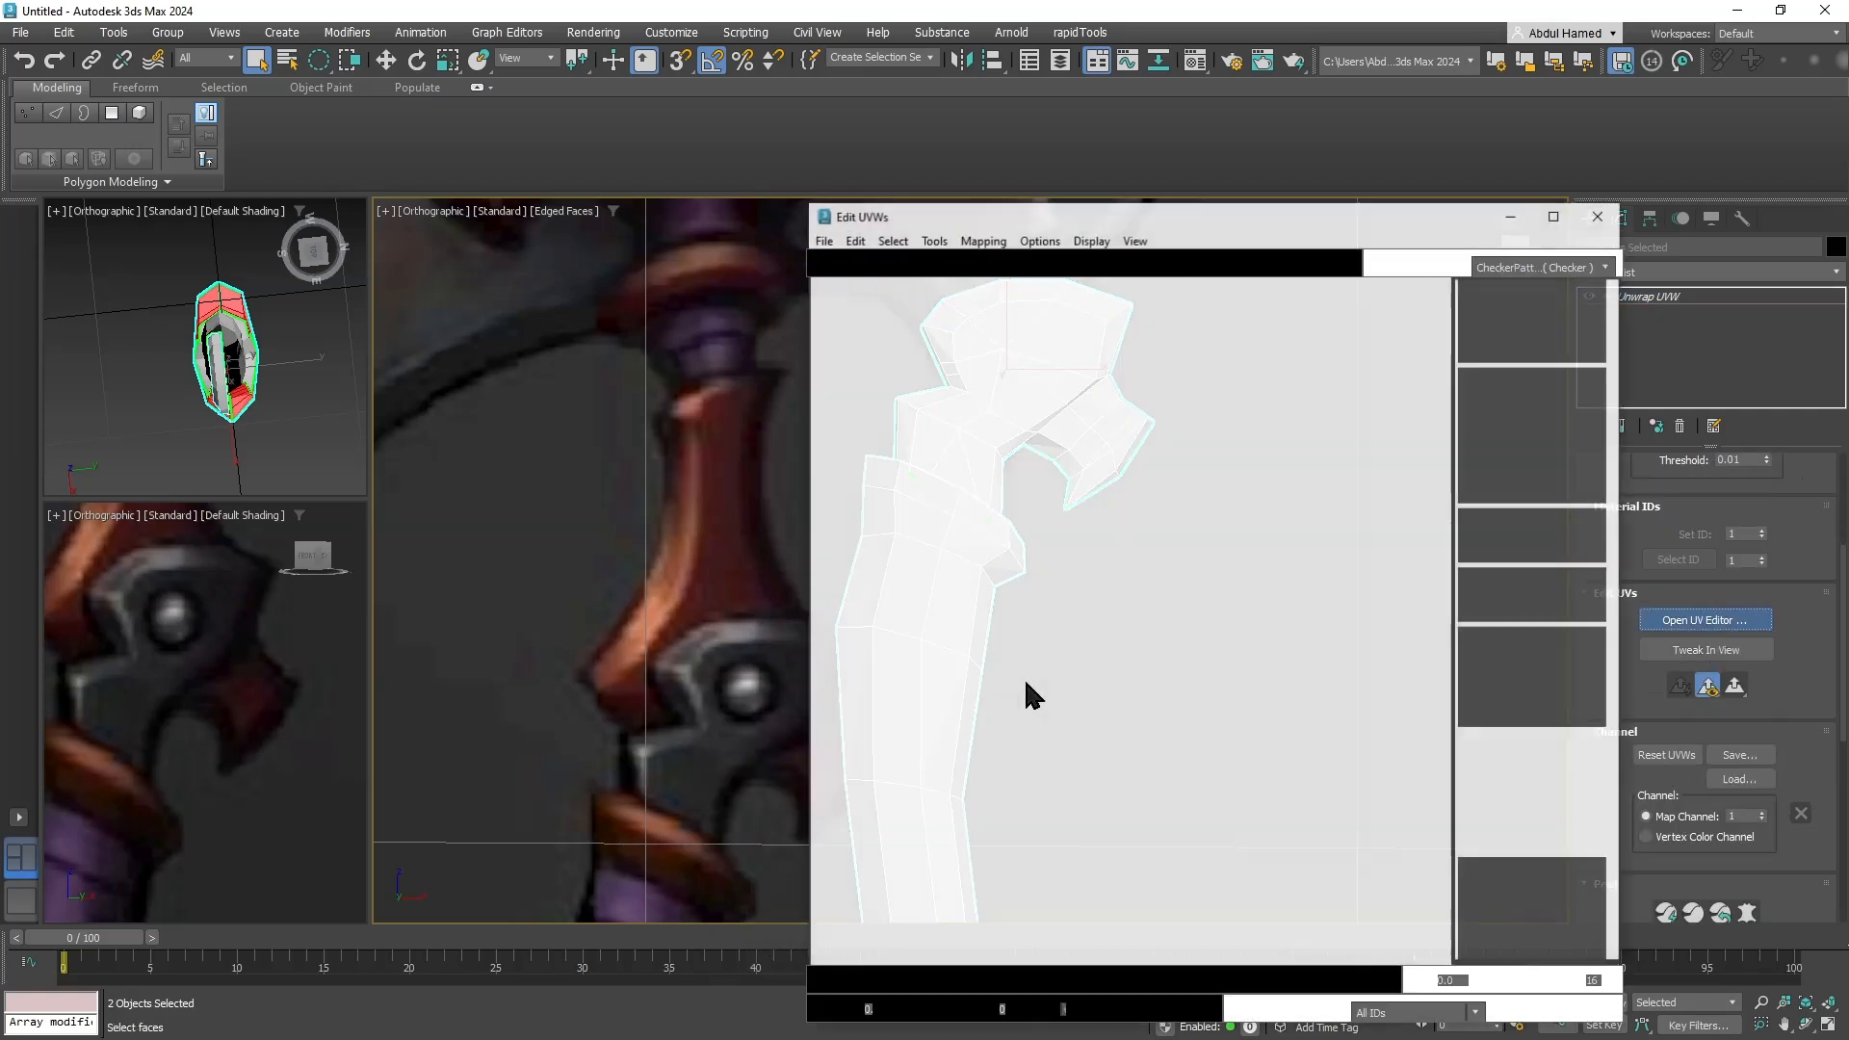
# Examine the combined UV layout, close the UV editor, and inspect which handle polygons the unwrap covers.
pyautogui.scroll(-6, 1079, 602)
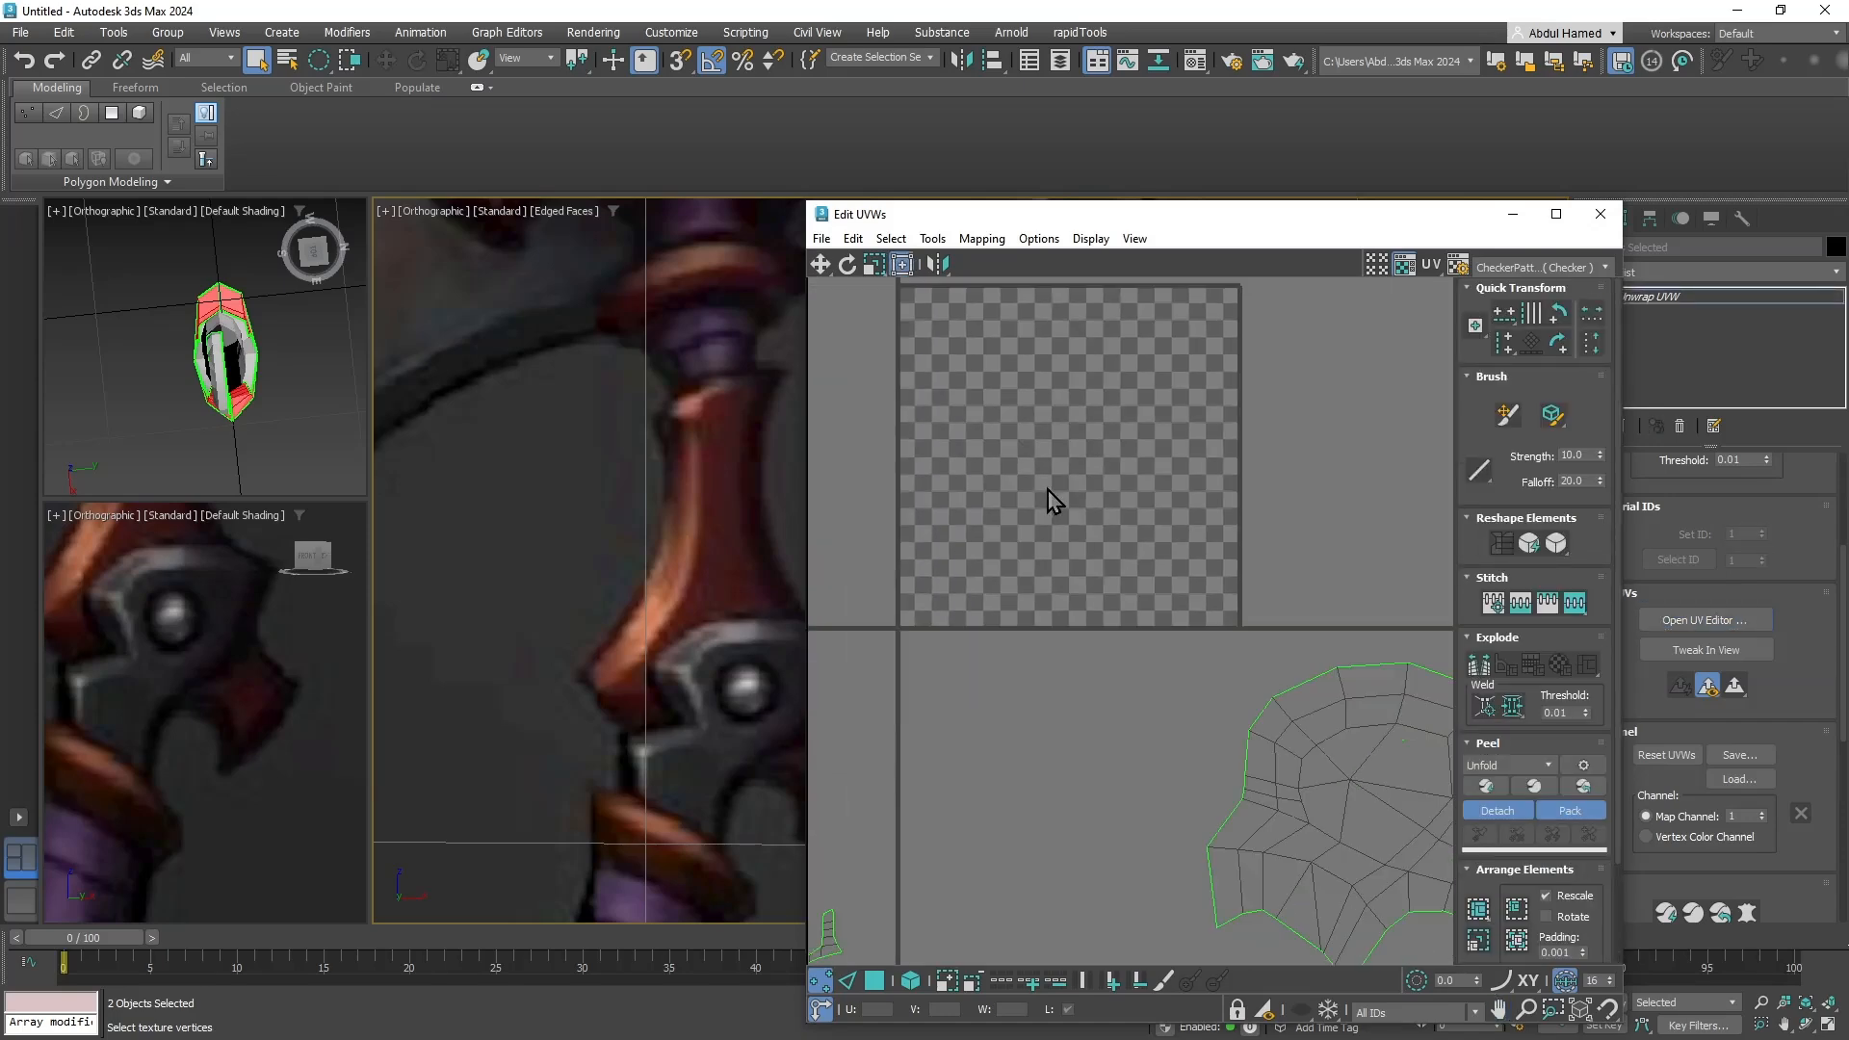
pyautogui.scroll(2, 1030, 823)
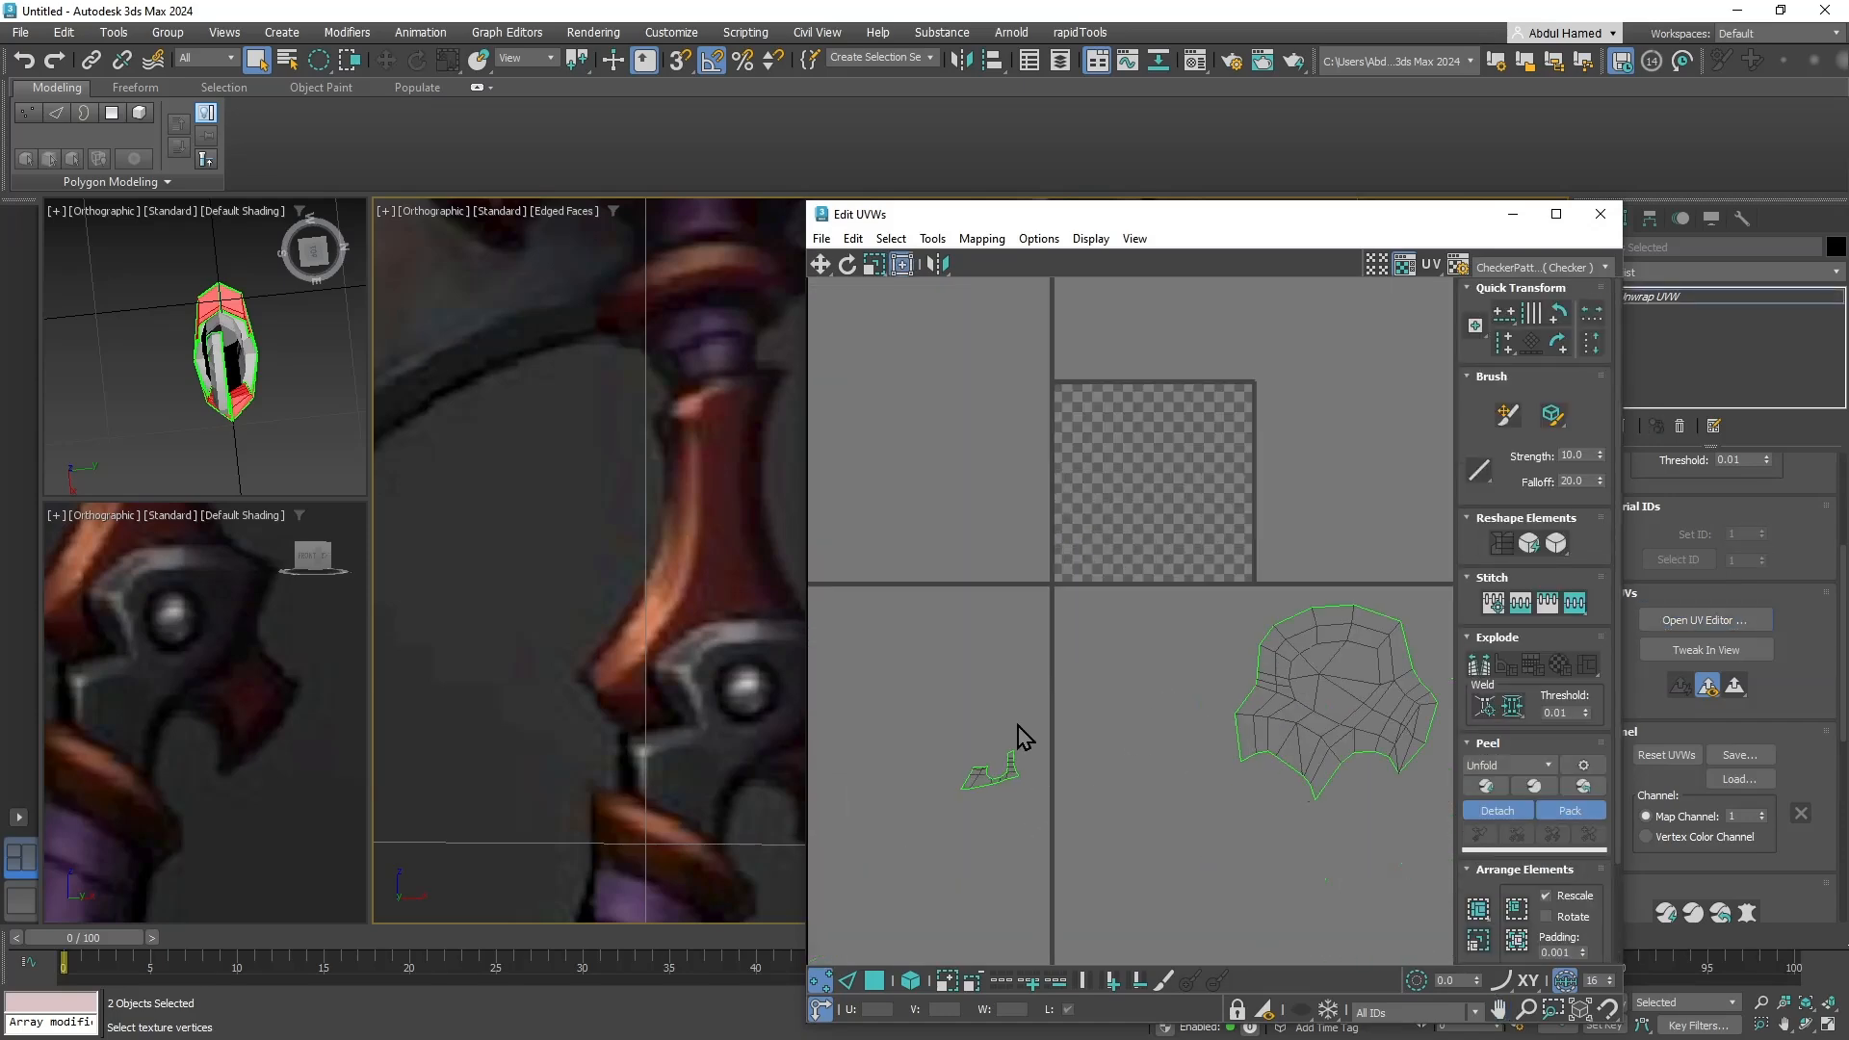
pyautogui.moveTo(1280, 222); pyautogui.dragTo(435, 179)
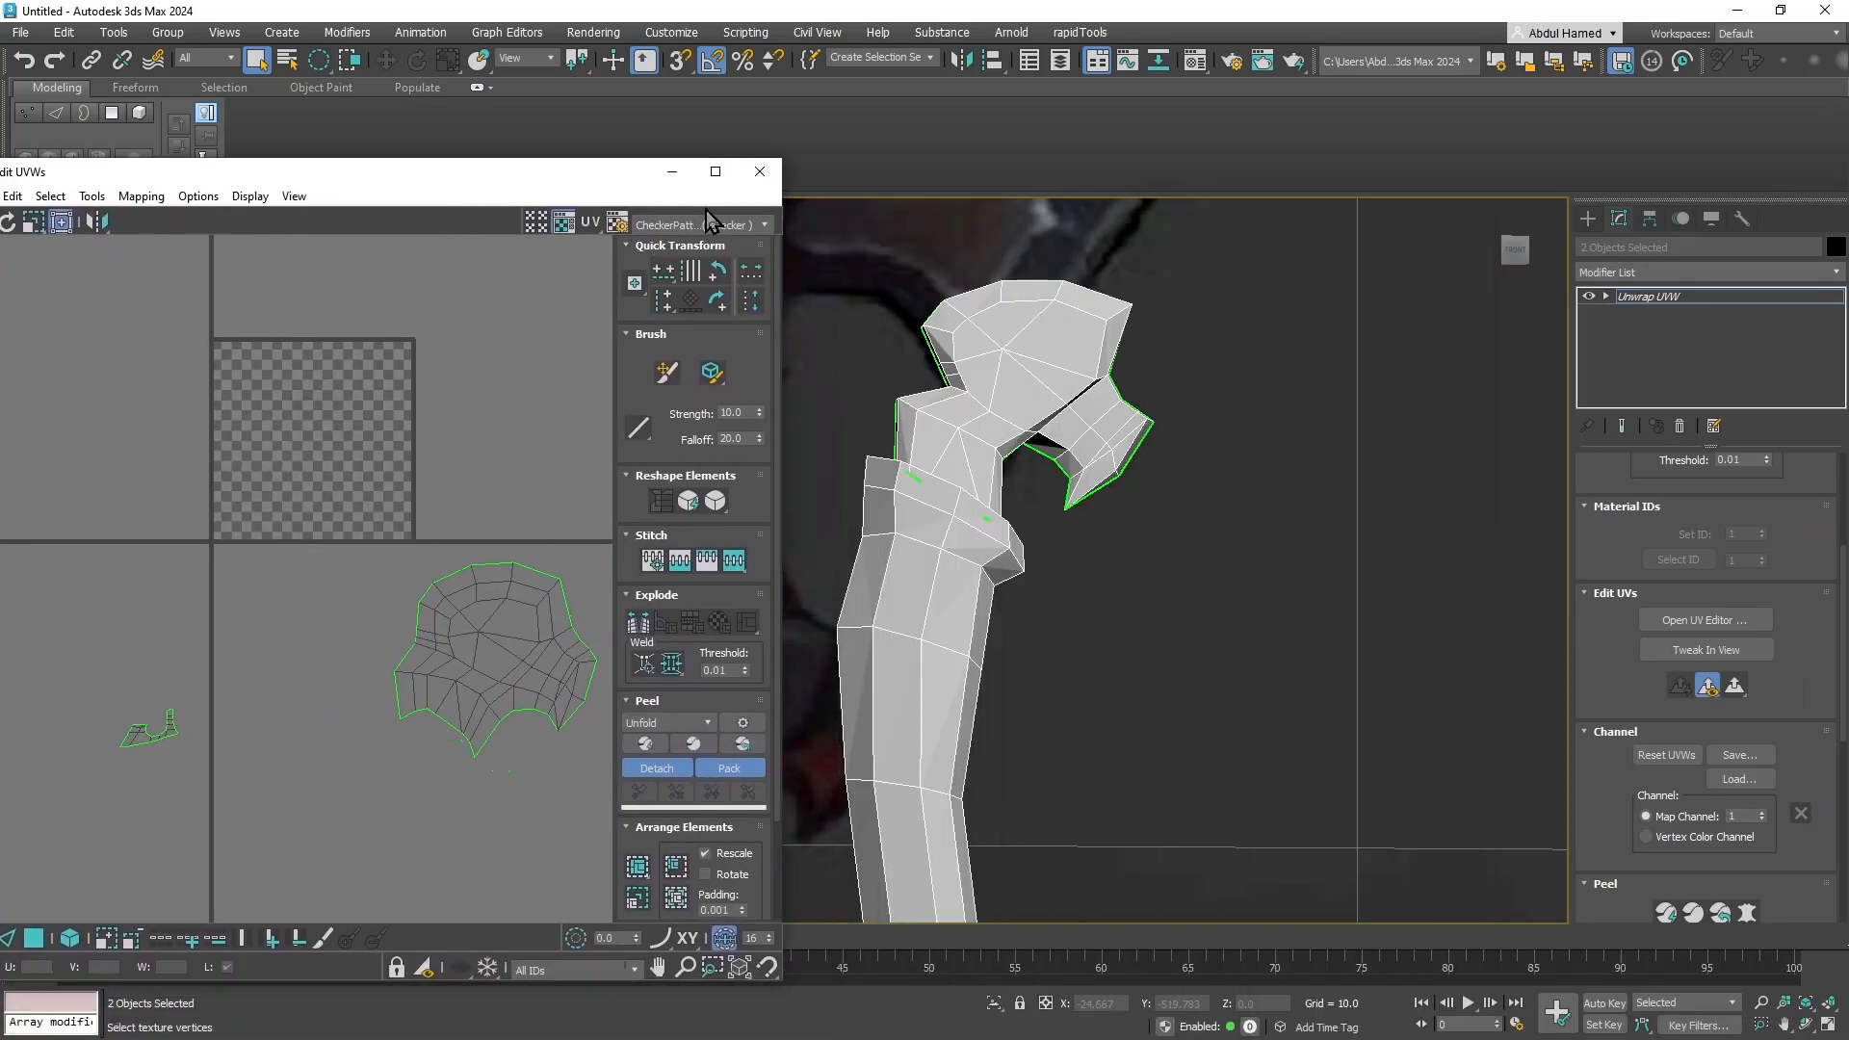
pyautogui.click(760, 172)
pyautogui.scroll(-4, 1109, 425)
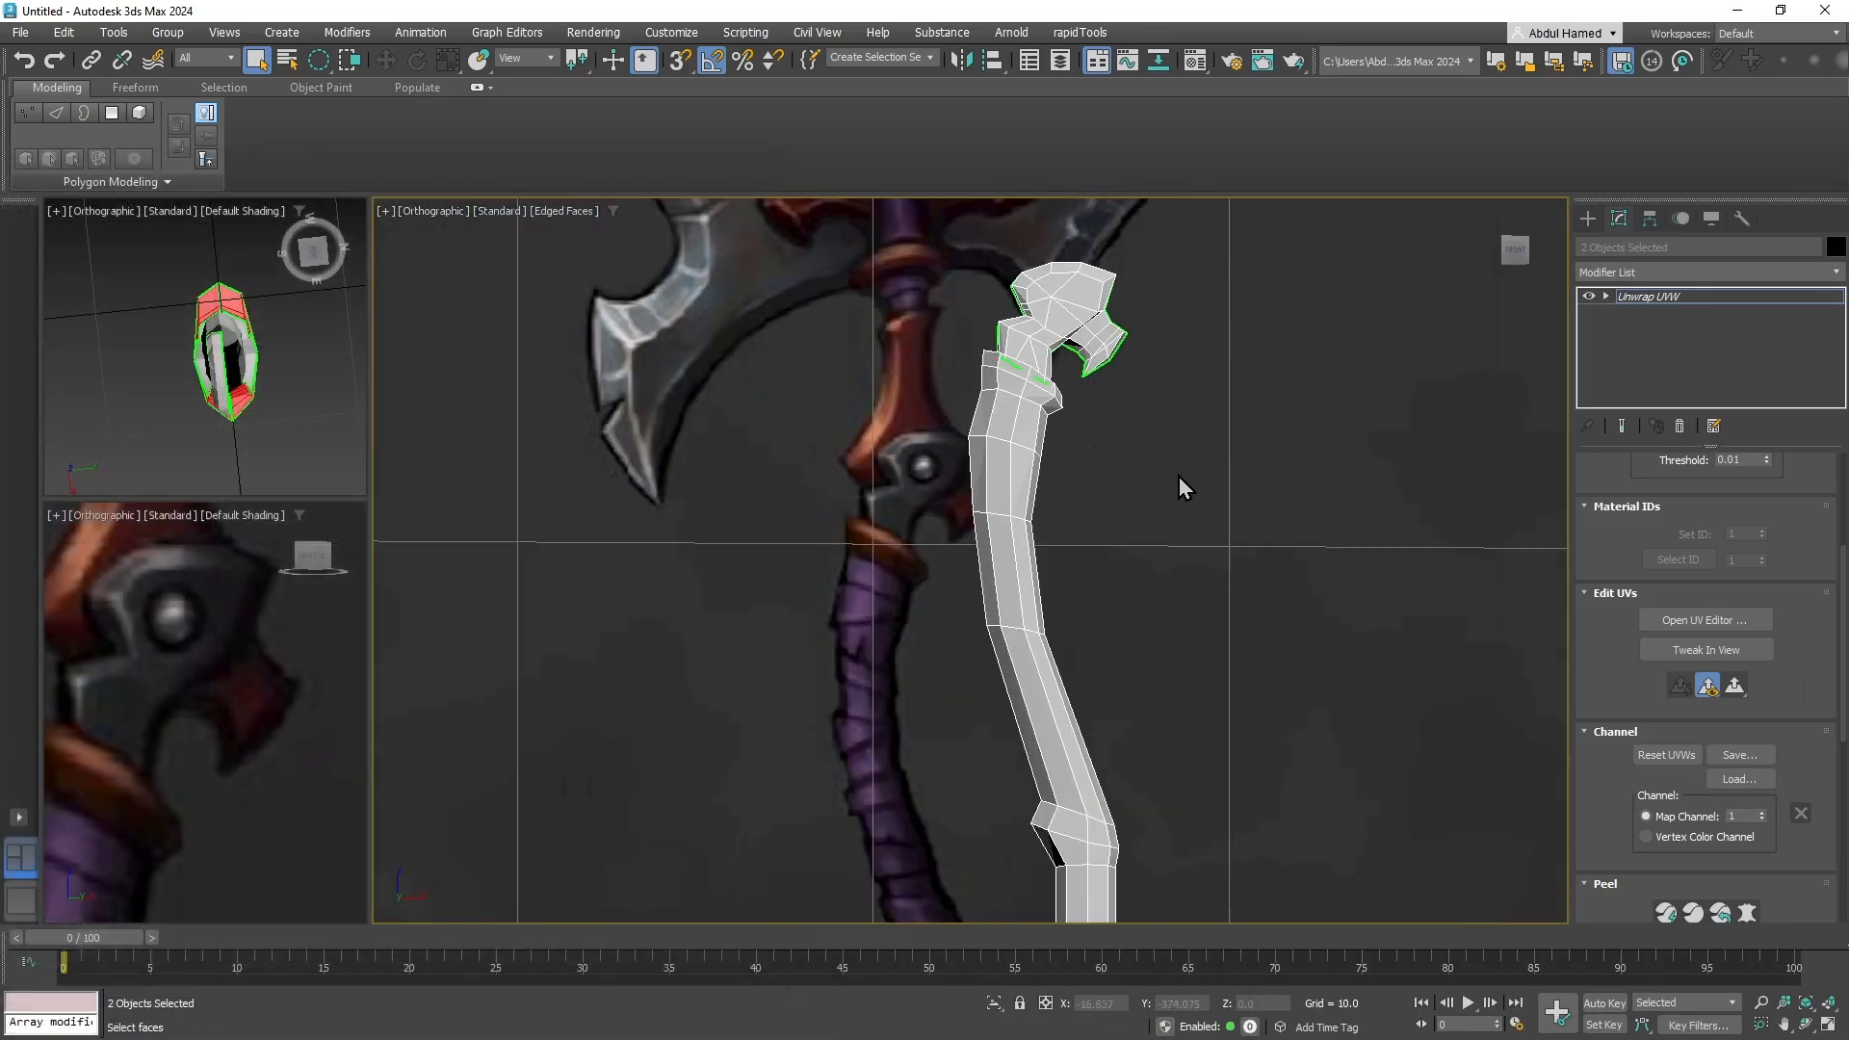
pyautogui.scroll(-3, 1178, 476)
pyautogui.scroll(1, 1175, 477)
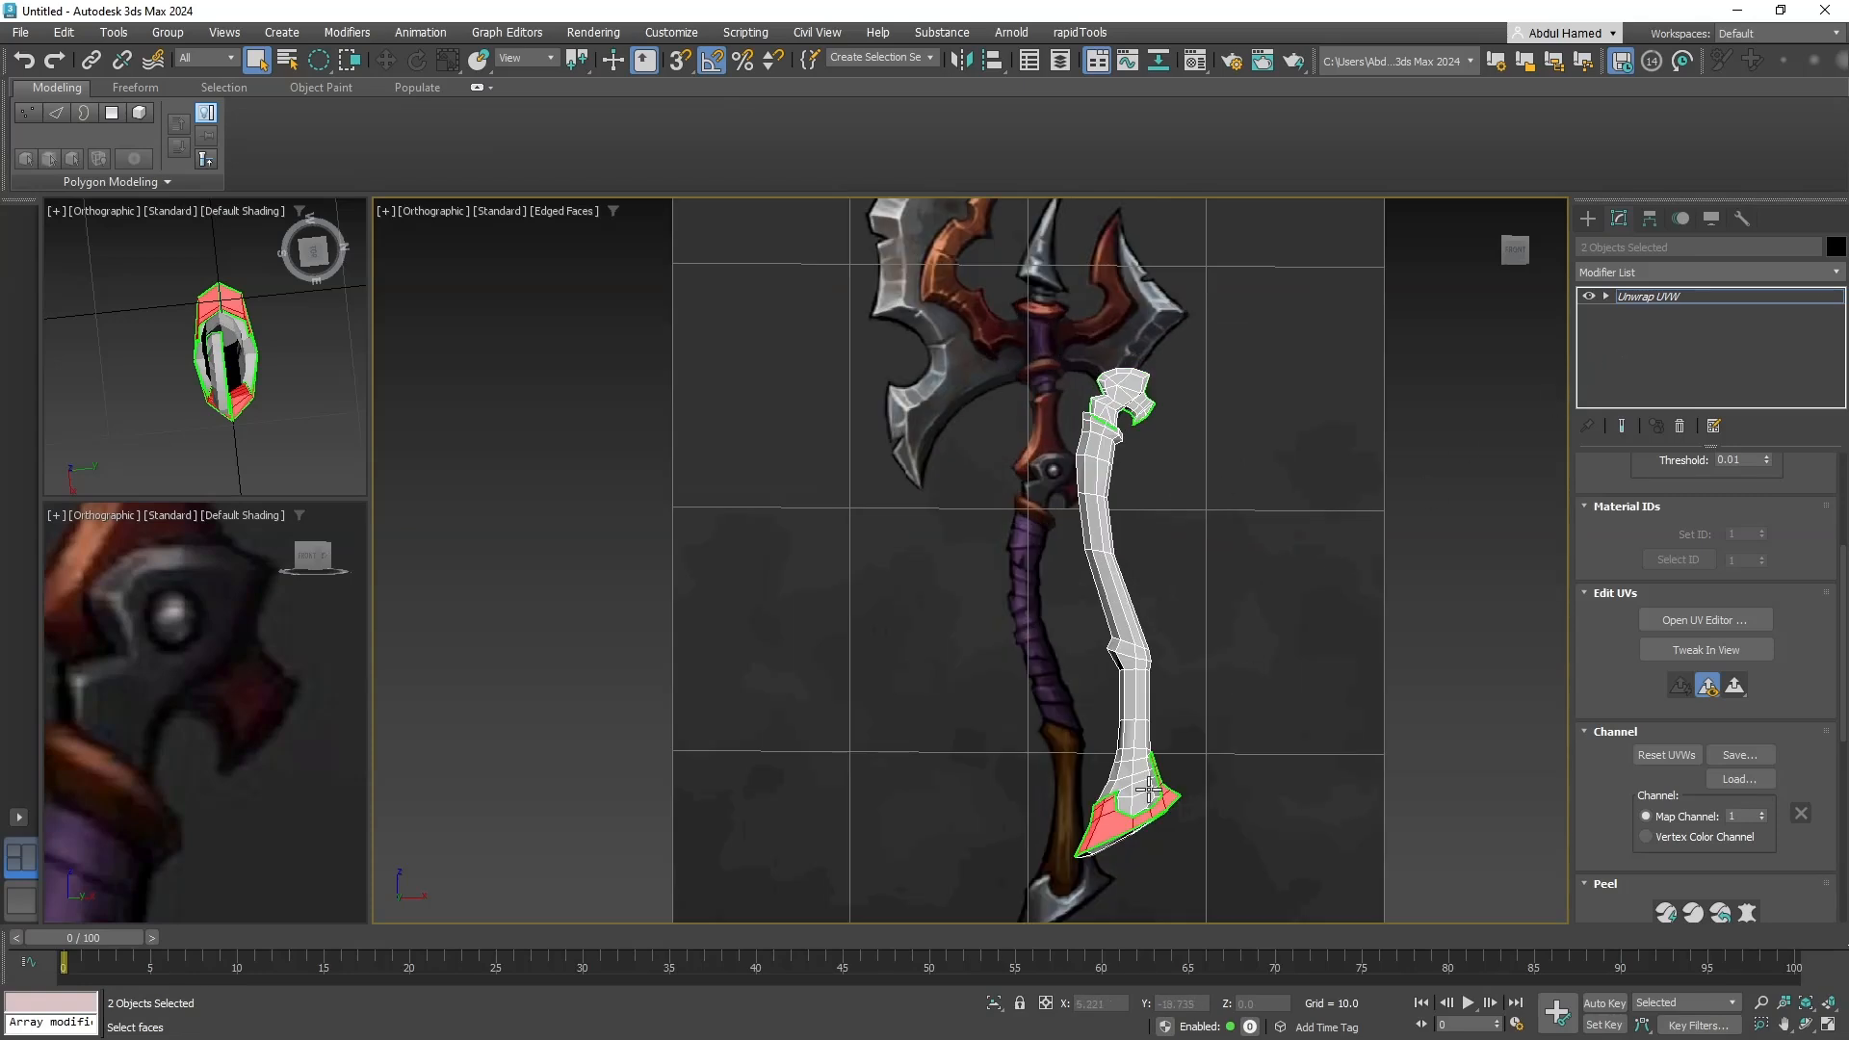
# Remove the shared Unwrap UVW modifier from both objects and select only the handle.
pyautogui.click(1679, 298)
pyautogui.click(1680, 425)
pyautogui.click(1418, 551)
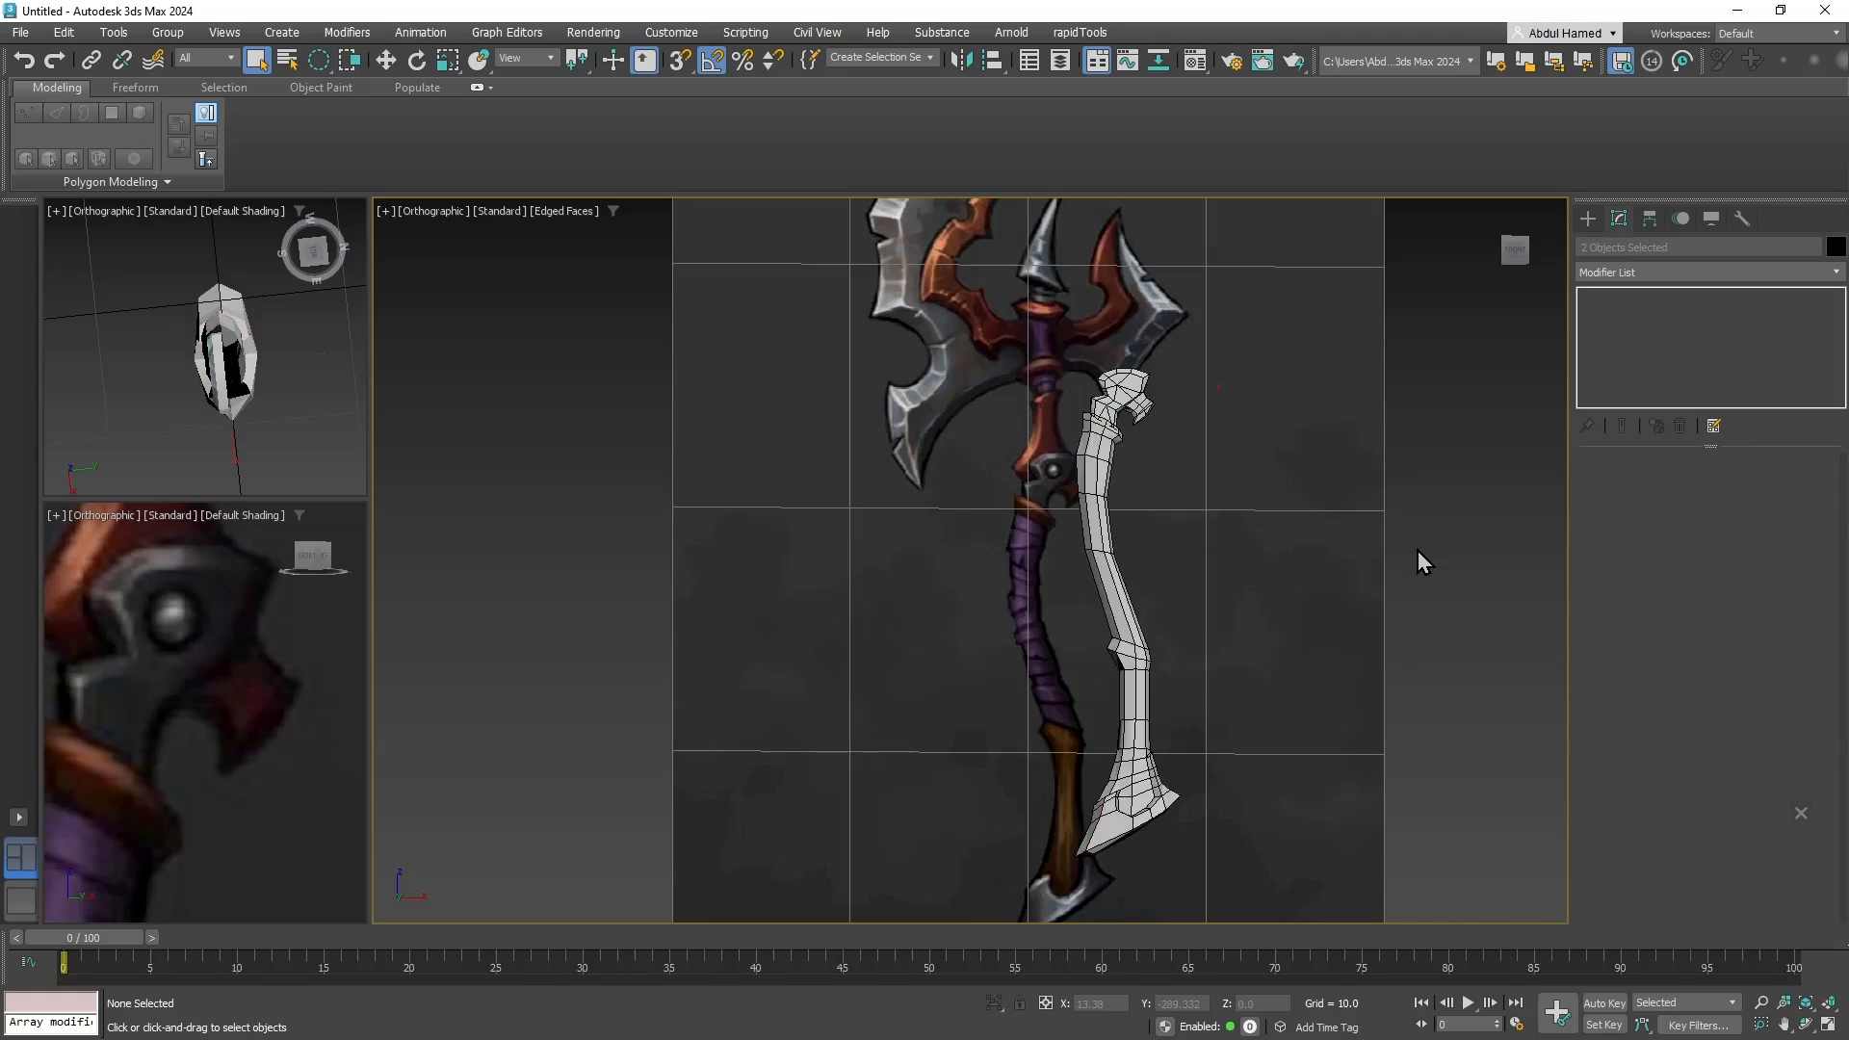
pyautogui.click(1119, 651)
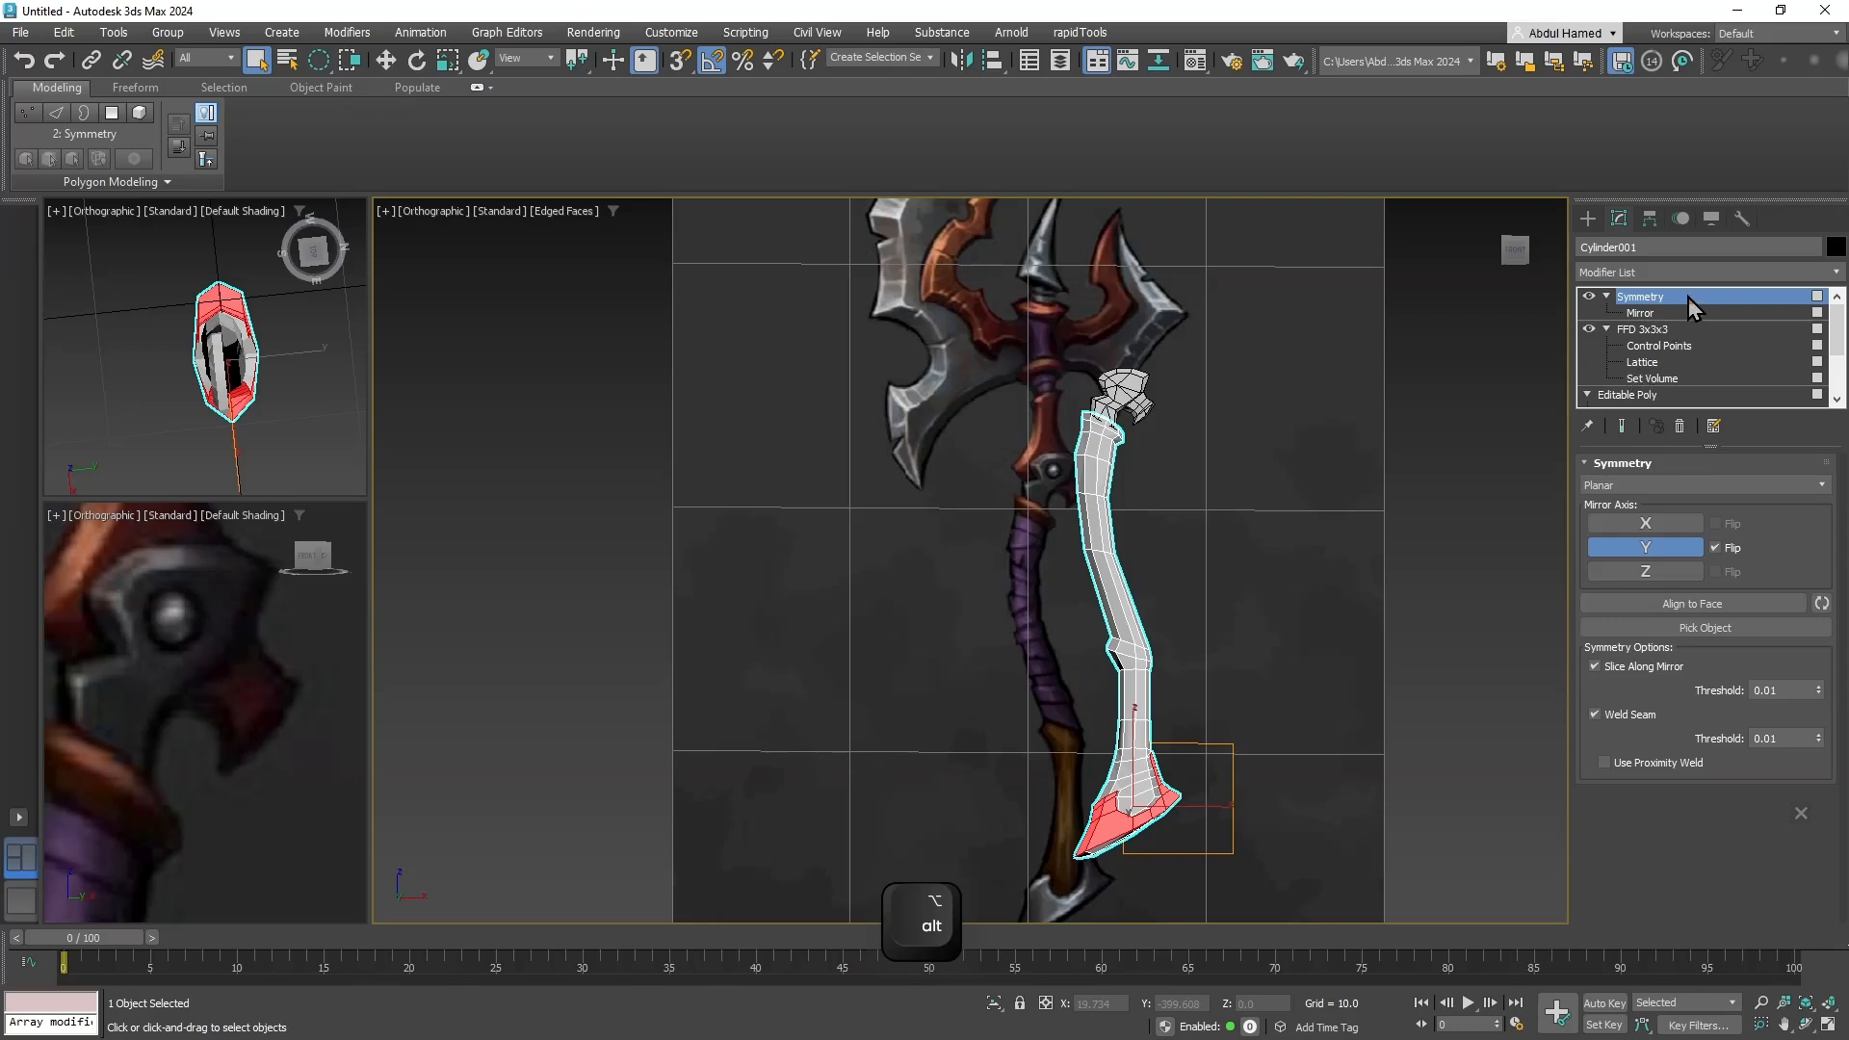
pyautogui.click(1704, 273)
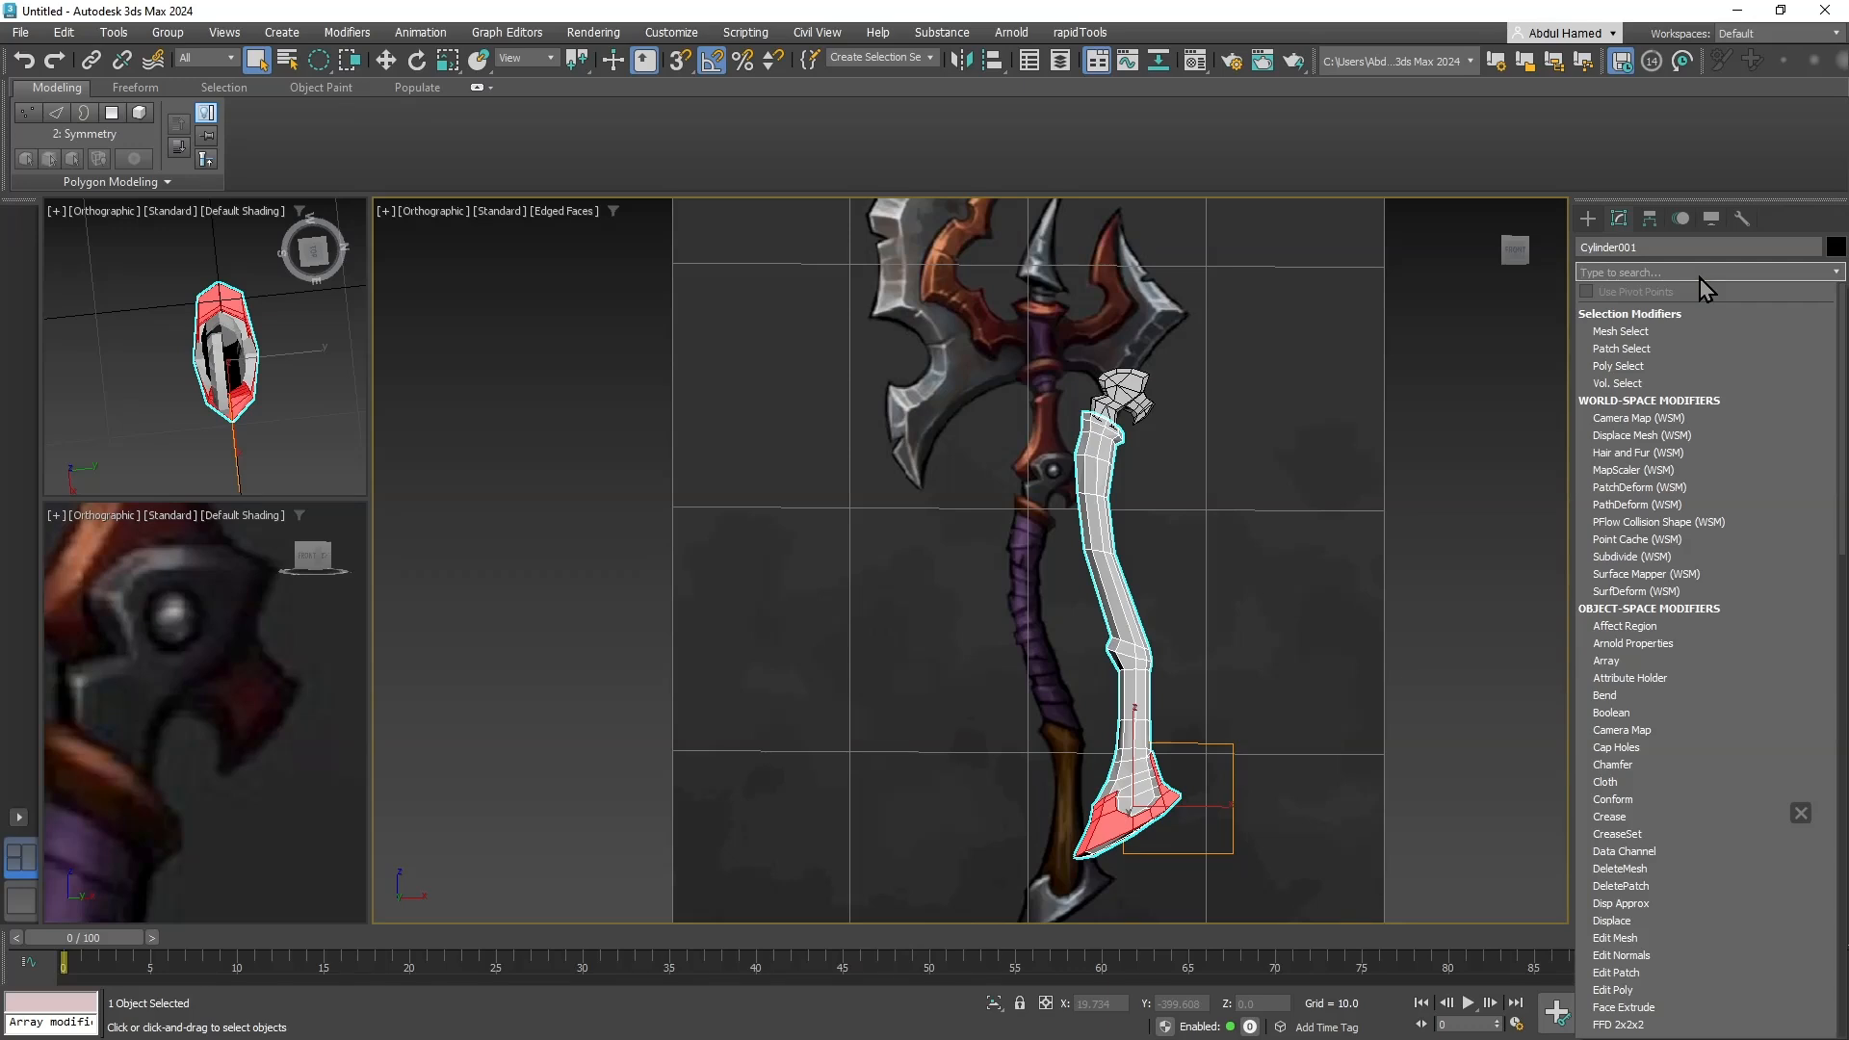
pyautogui.write('ed')
pyautogui.press('Return')
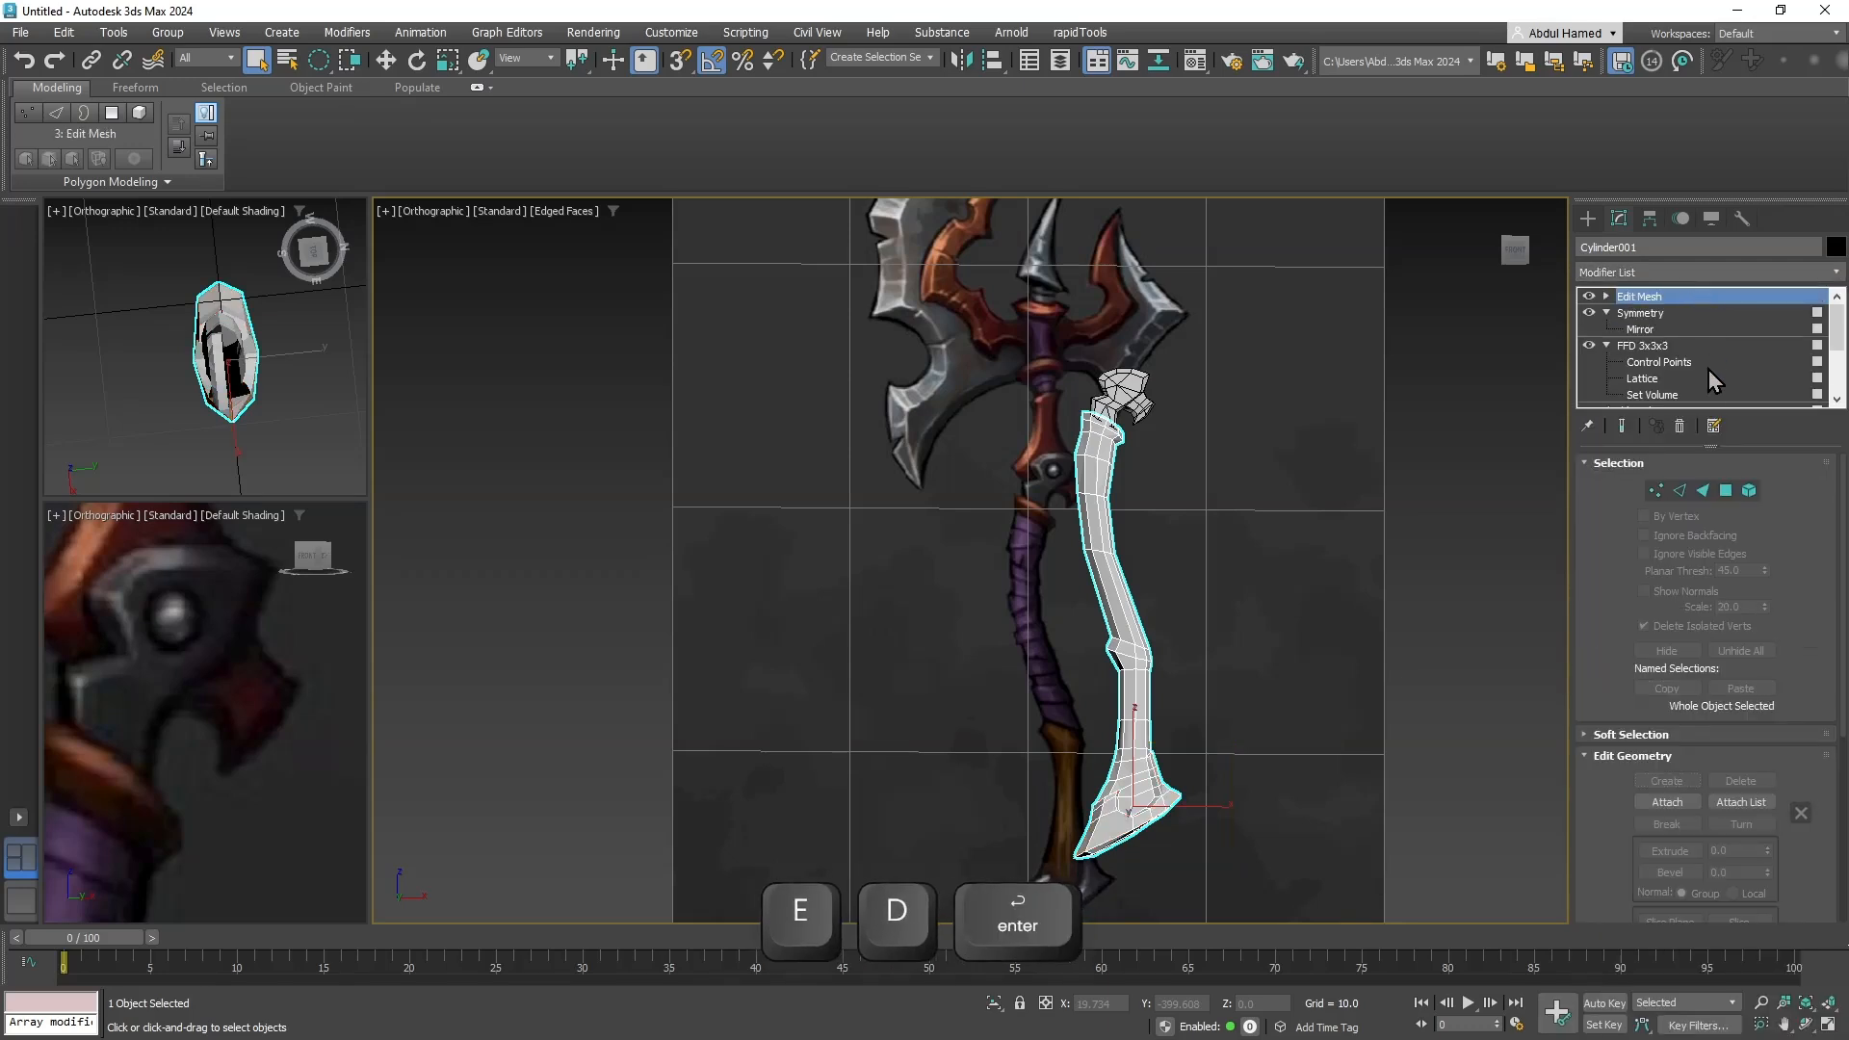
pyautogui.click(1679, 426)
# Add an Edit Poly modifier above the handle's Symmetry modifier, with no sub-object level active.
pyautogui.click(1680, 273)
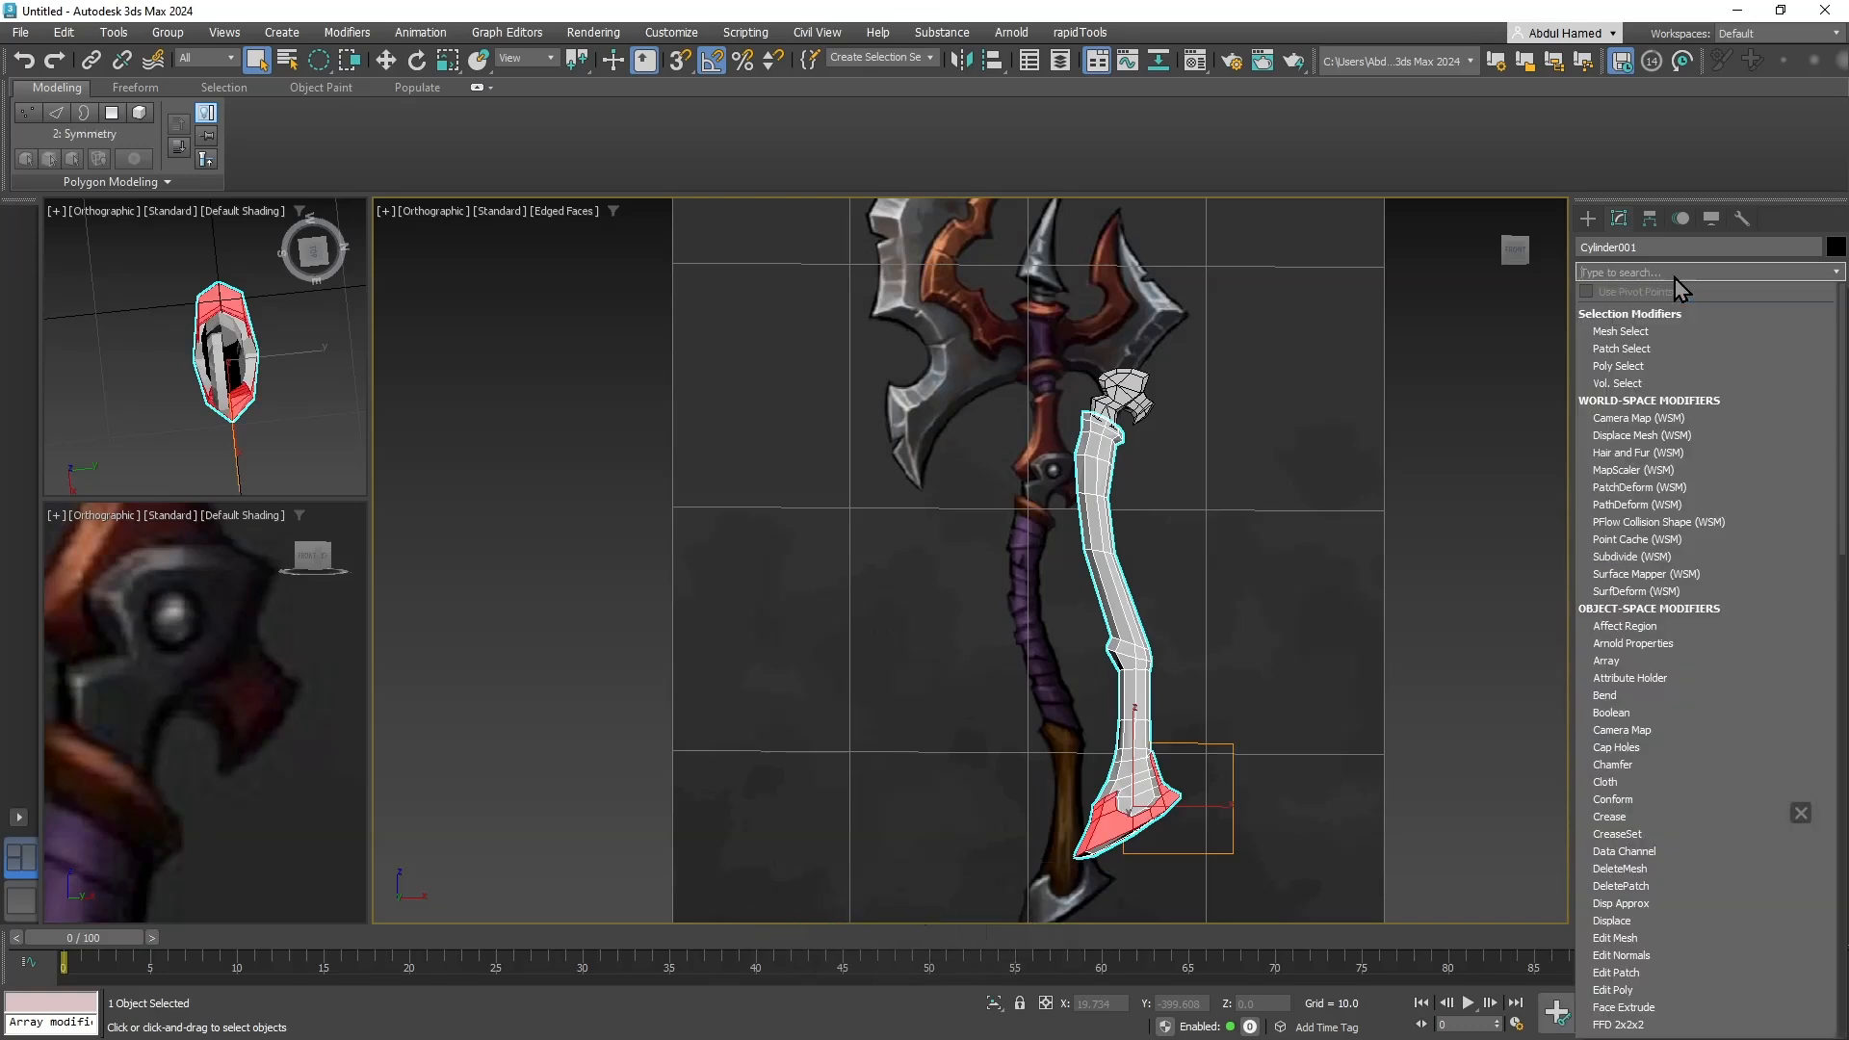
pyautogui.write('editpol')
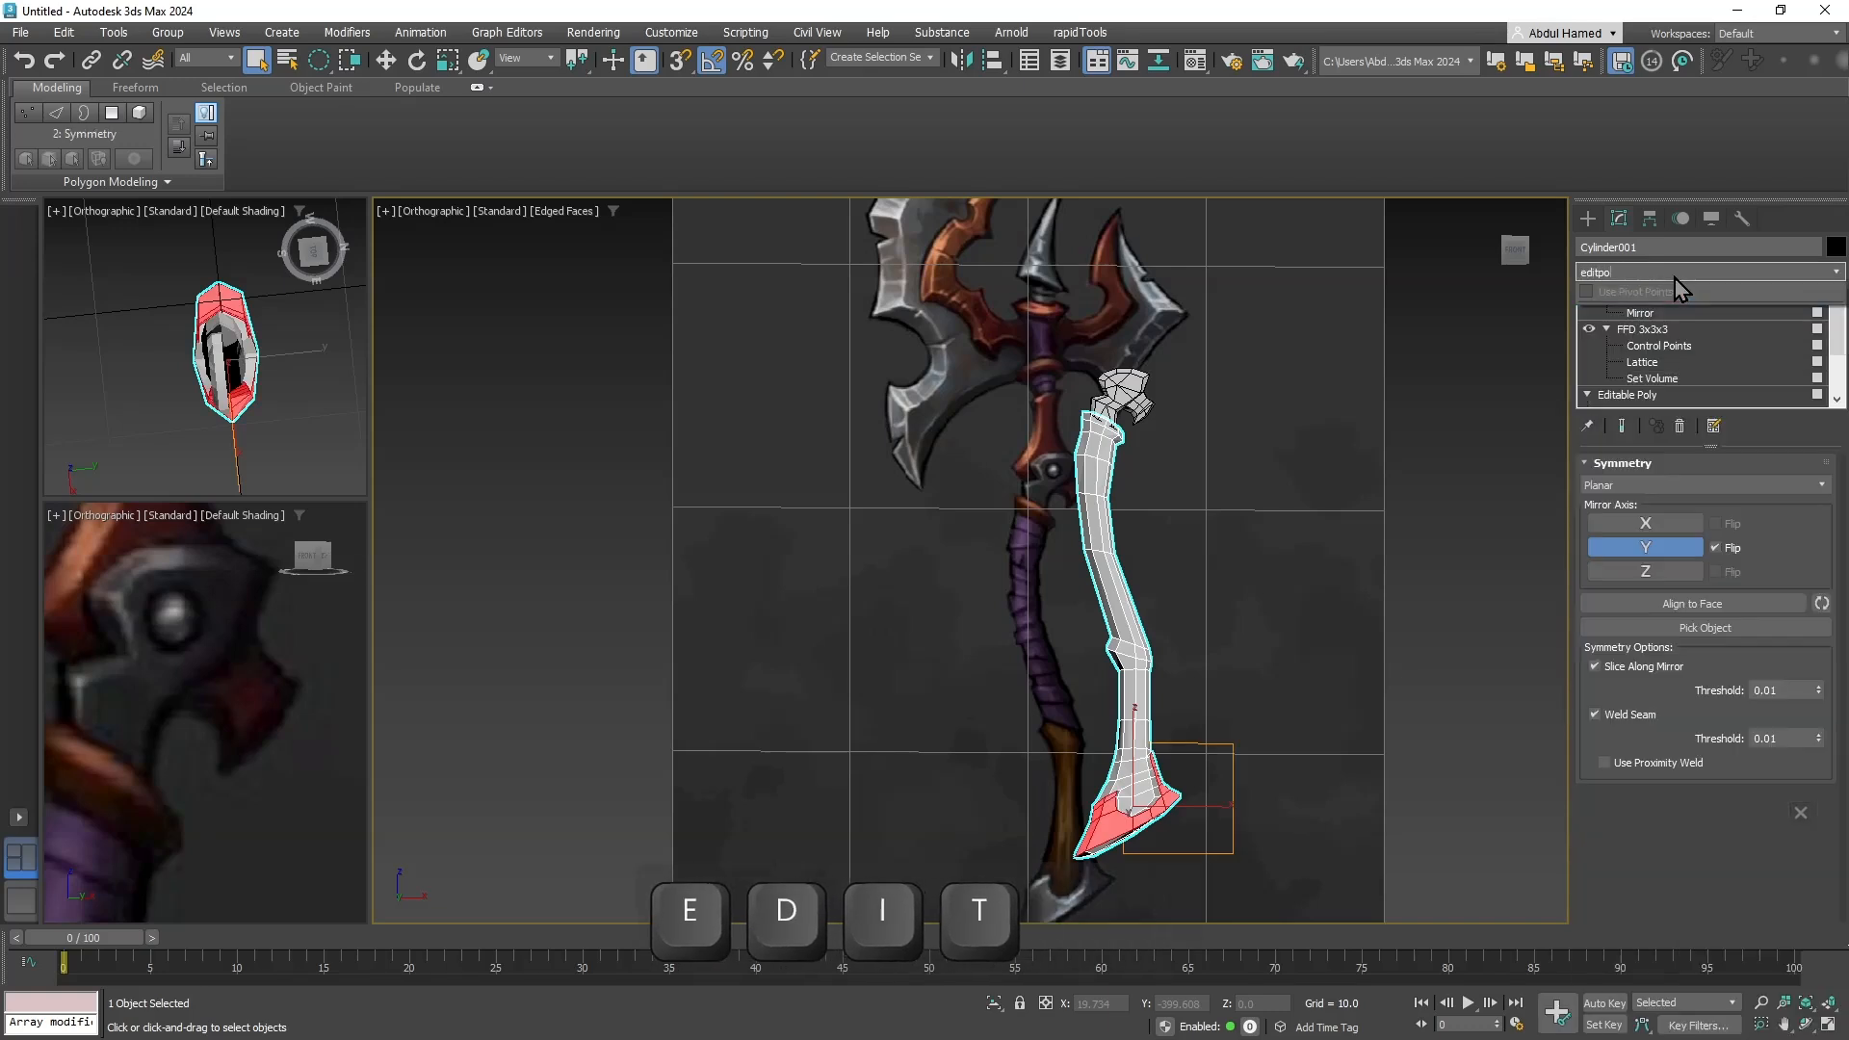
pyautogui.press('BackSpace')
pyautogui.press('BackSpace')
pyautogui.press('BackSpace')
pyautogui.press('BackSpace')
pyautogui.press('BackSpace')
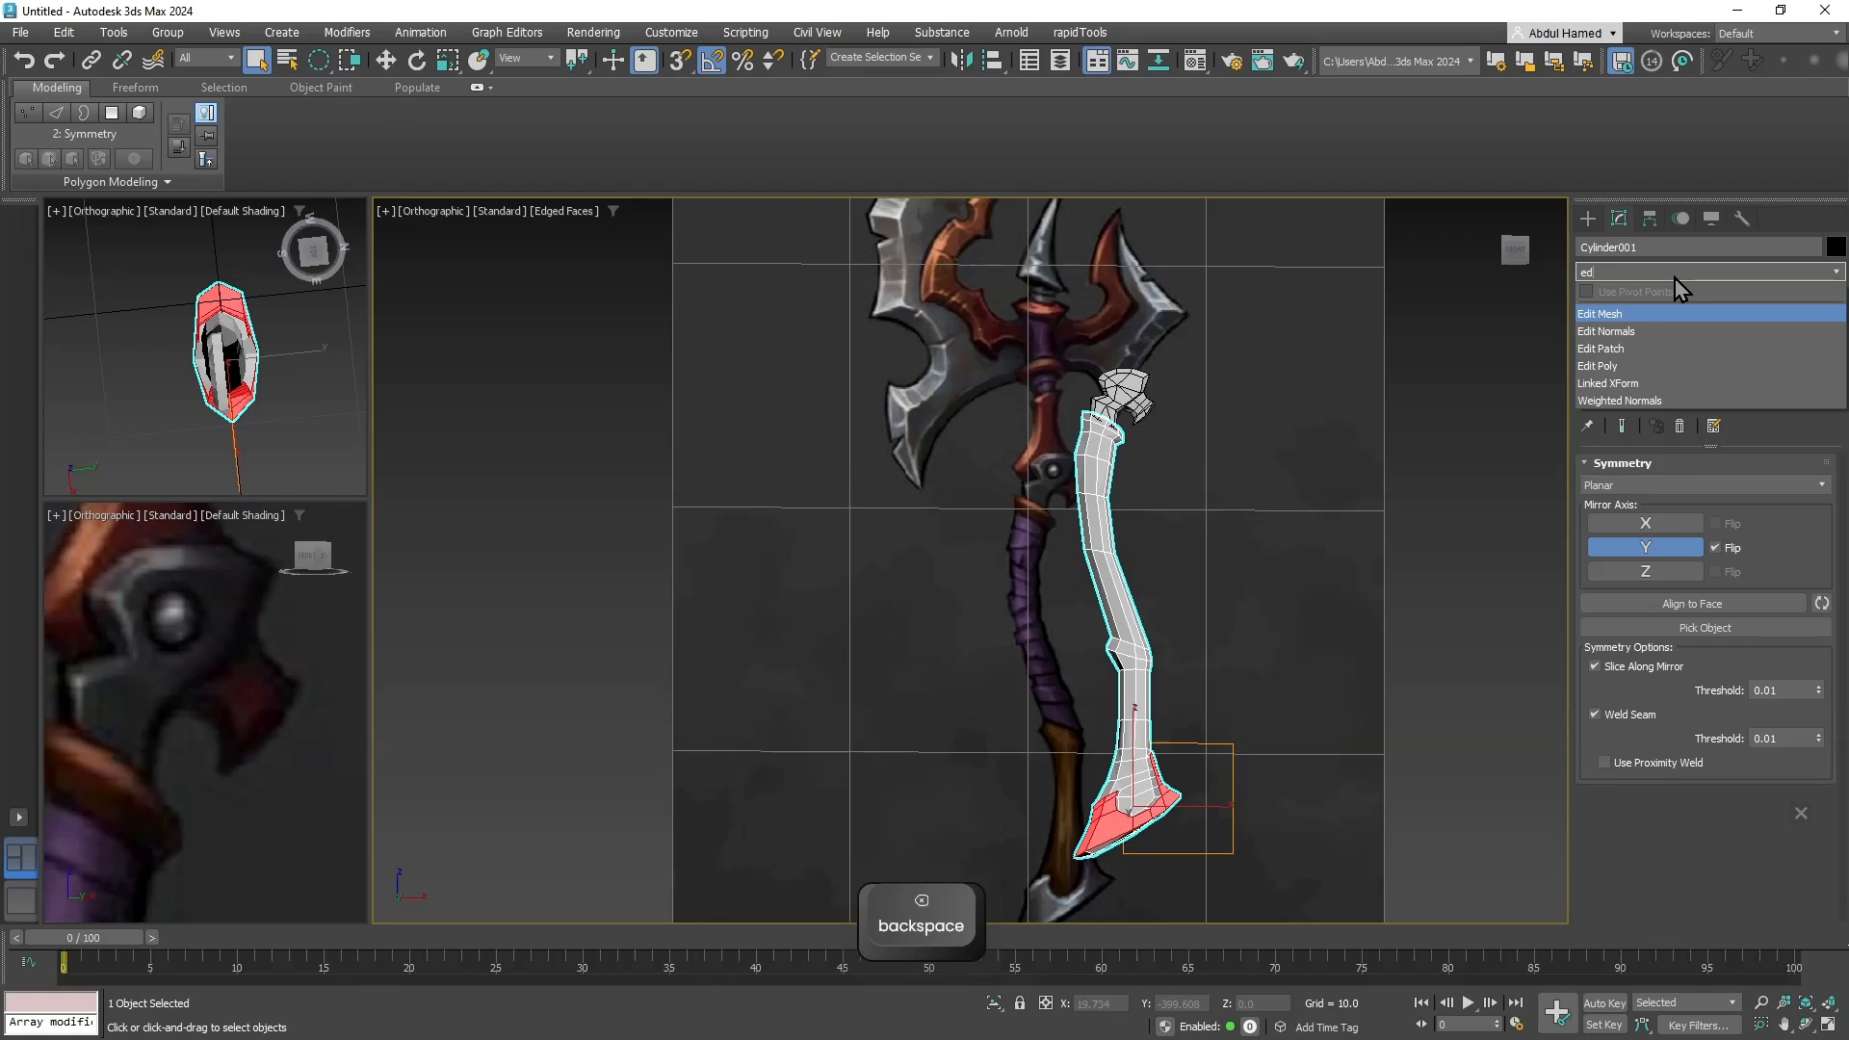
pyautogui.press('Down')
pyautogui.press('Down')
pyautogui.press('Down')
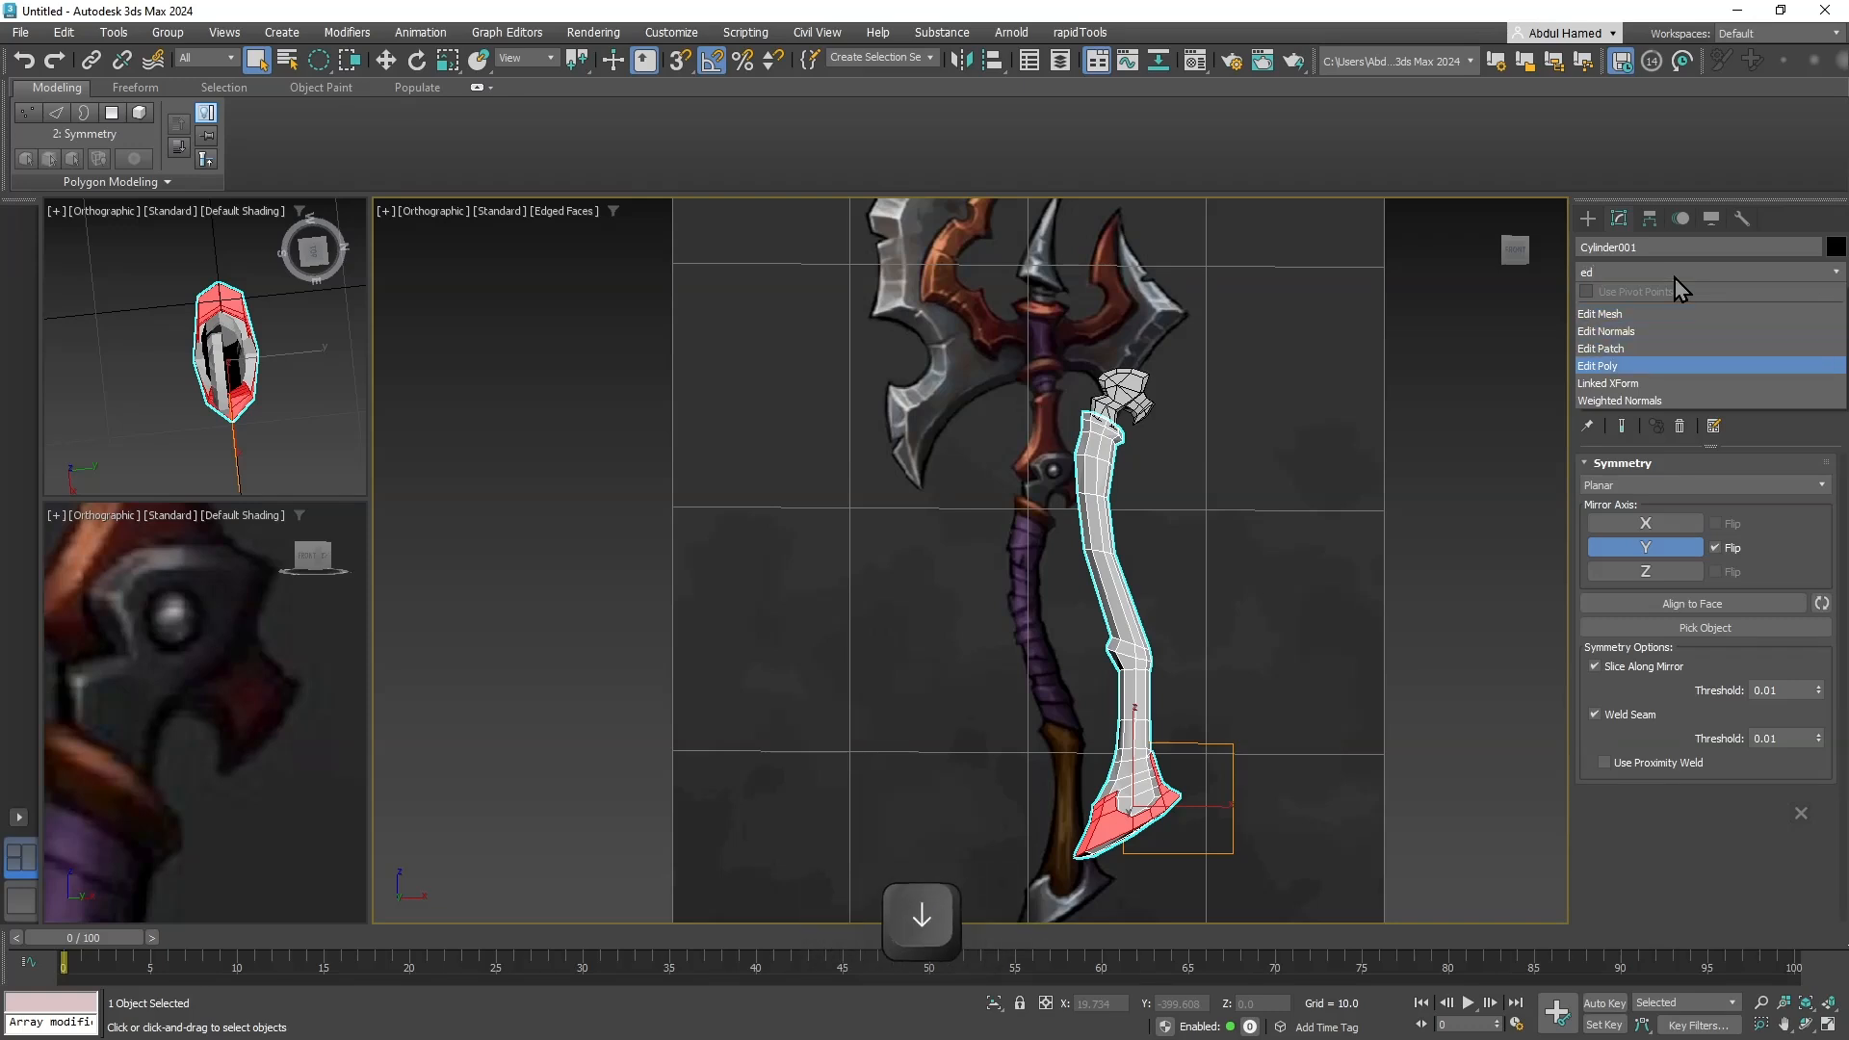
pyautogui.click(1649, 373)
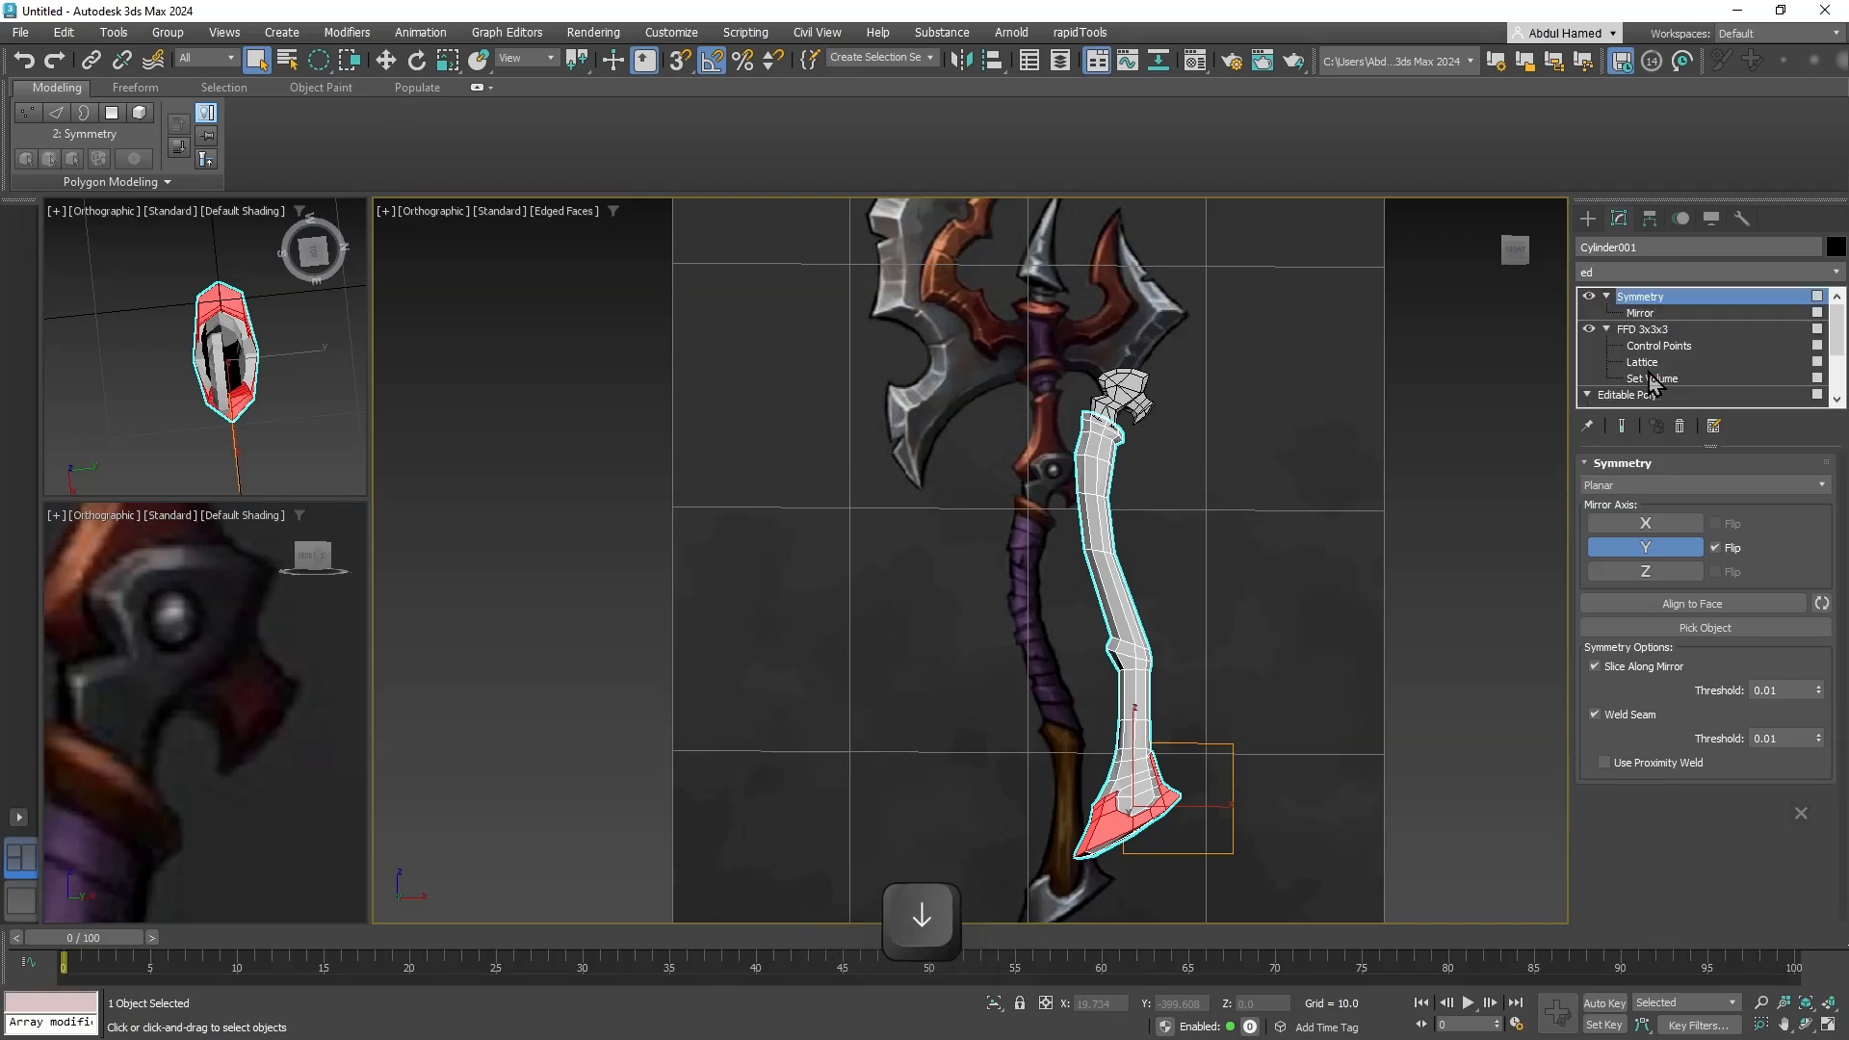
pyautogui.click(1650, 379)
pyautogui.click(1660, 297)
pyautogui.click(1660, 297)
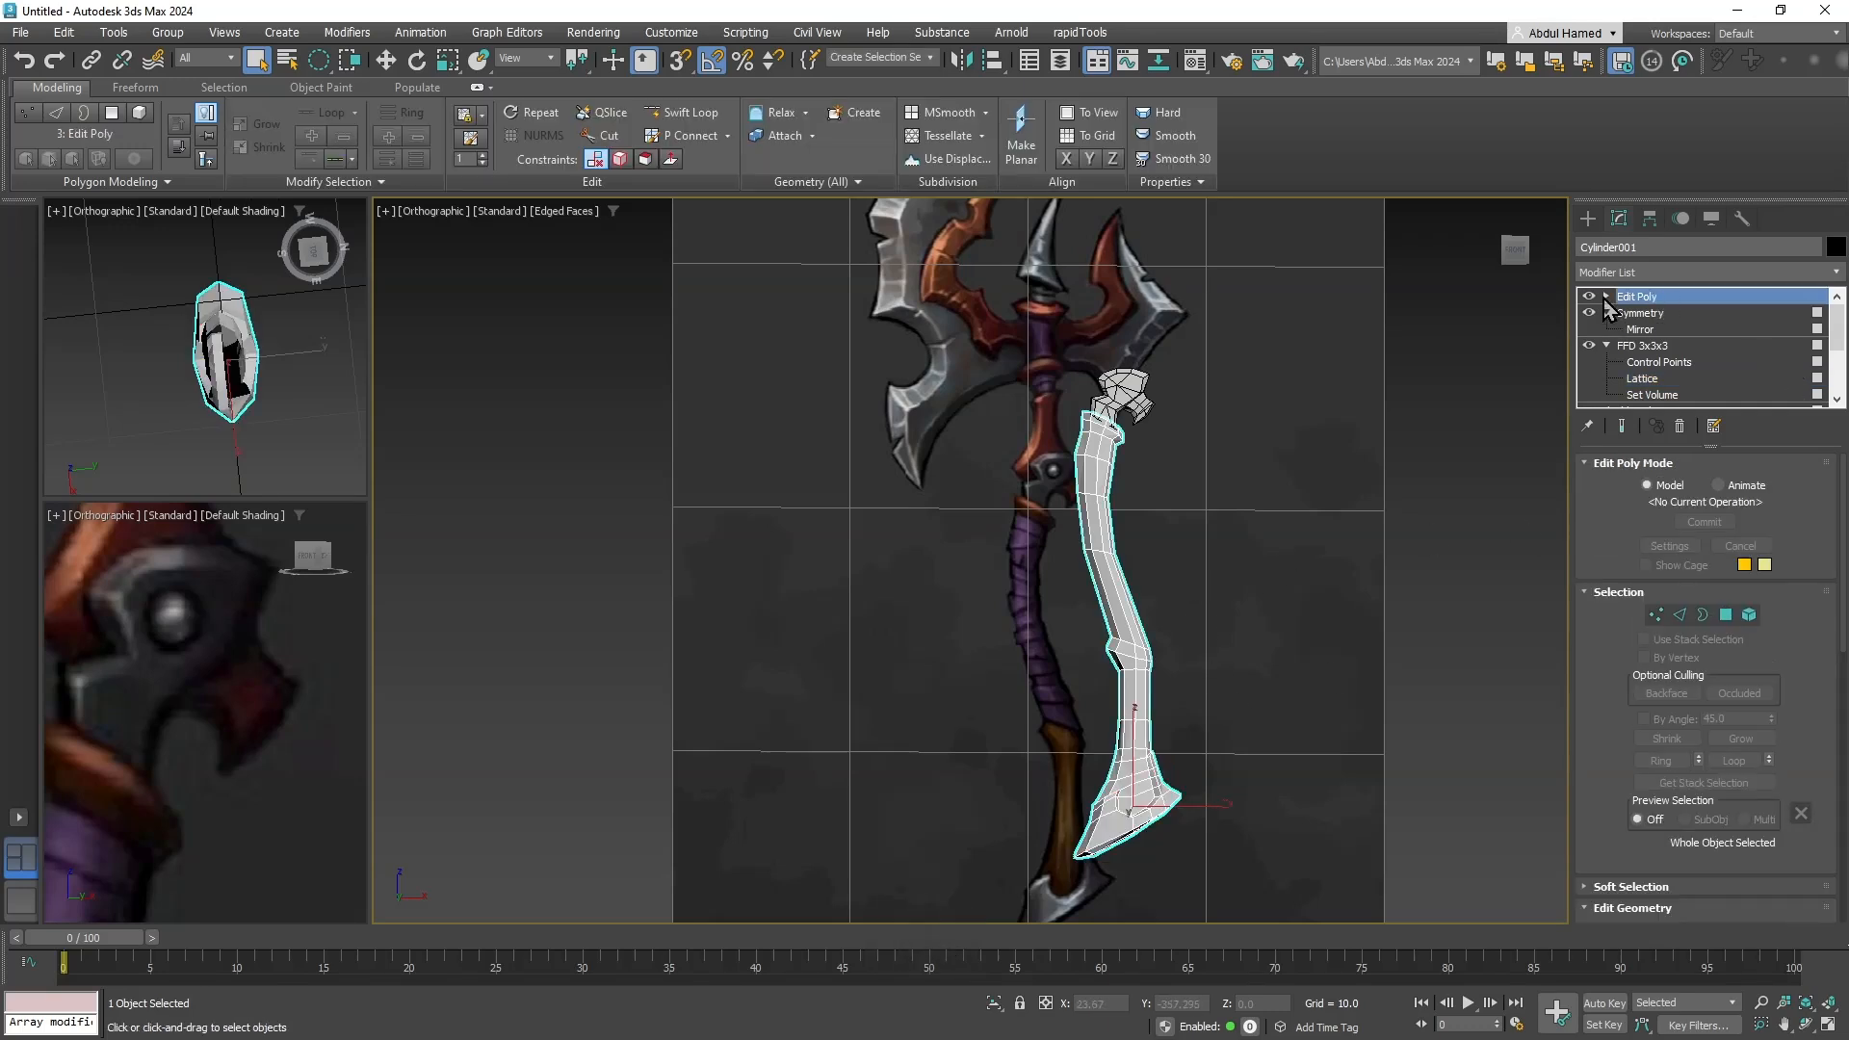
pyautogui.click(1667, 273)
pyautogui.press('Escape')
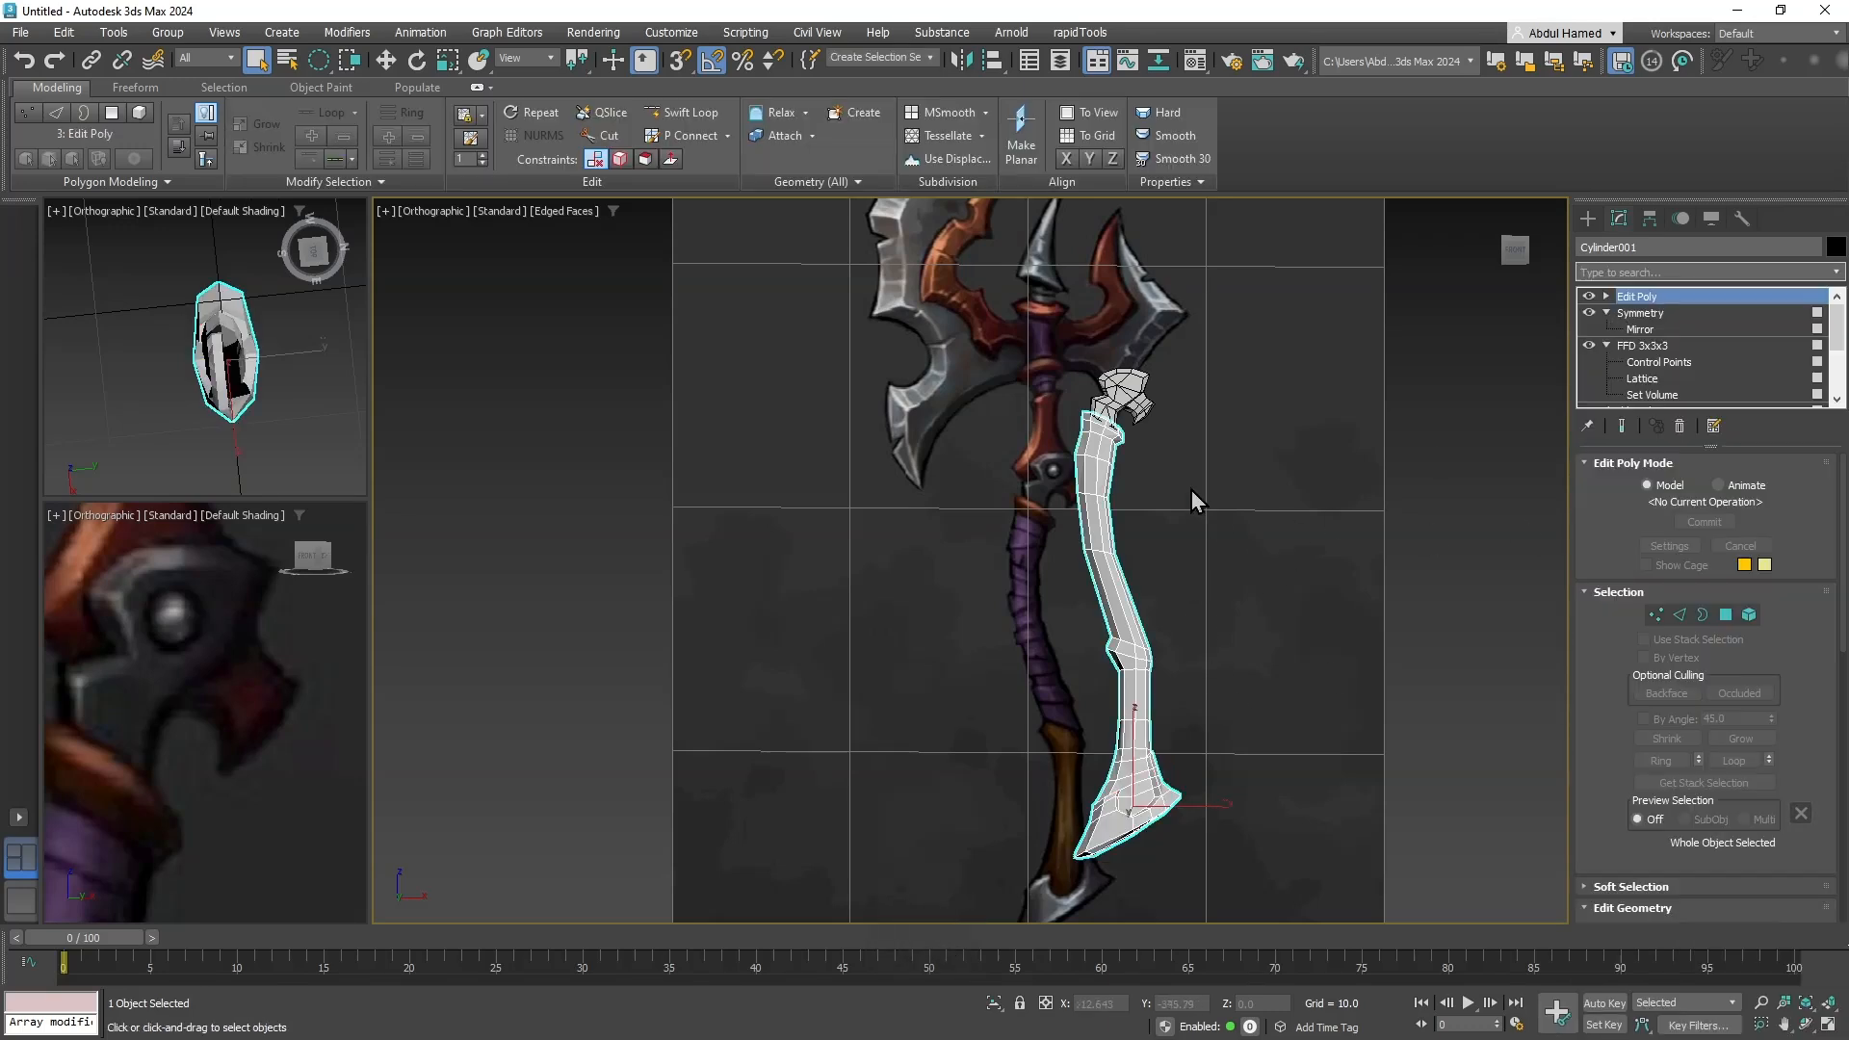
# Add the head piece to the selection, apply a shared Unwrap UVW modifier to both objects, and open the UV editor.
pyautogui.keyDown('ctrl'); pyautogui.click(1129, 402); pyautogui.keyUp('ctrl')
pyautogui.click(1701, 274)
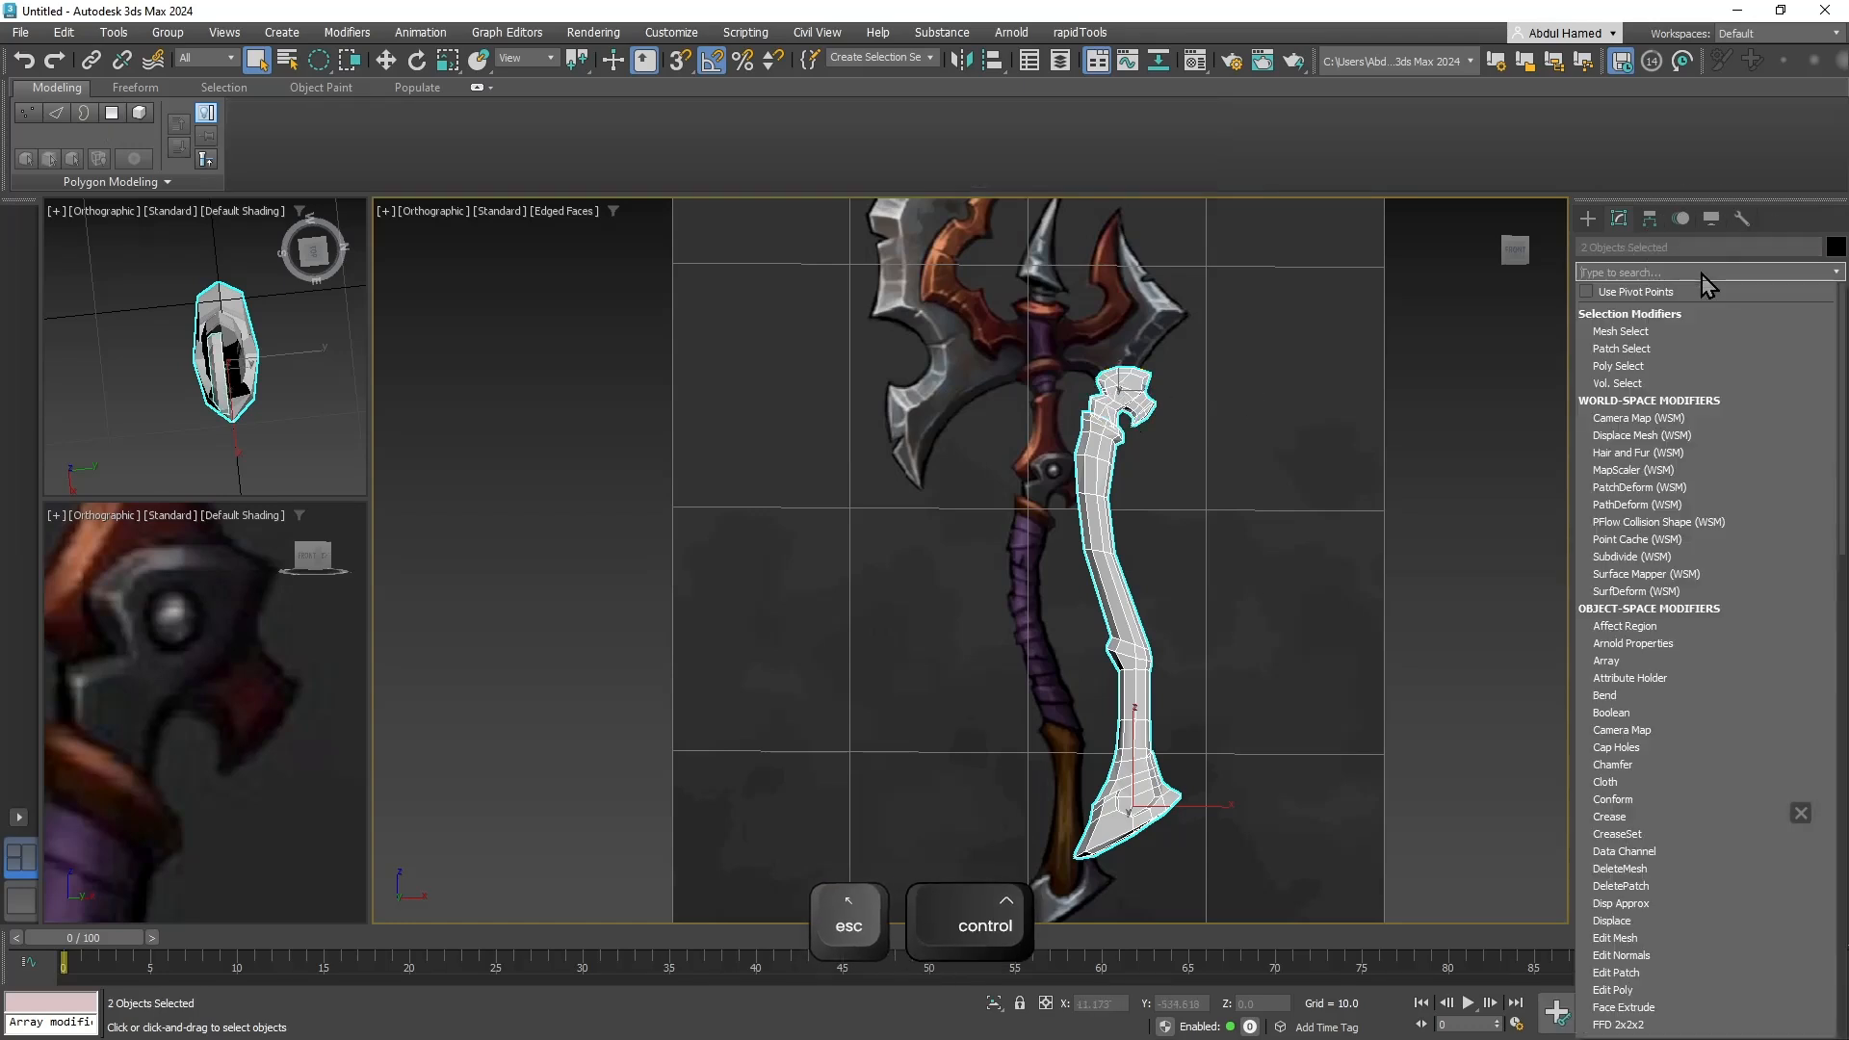
pyautogui.write('un')
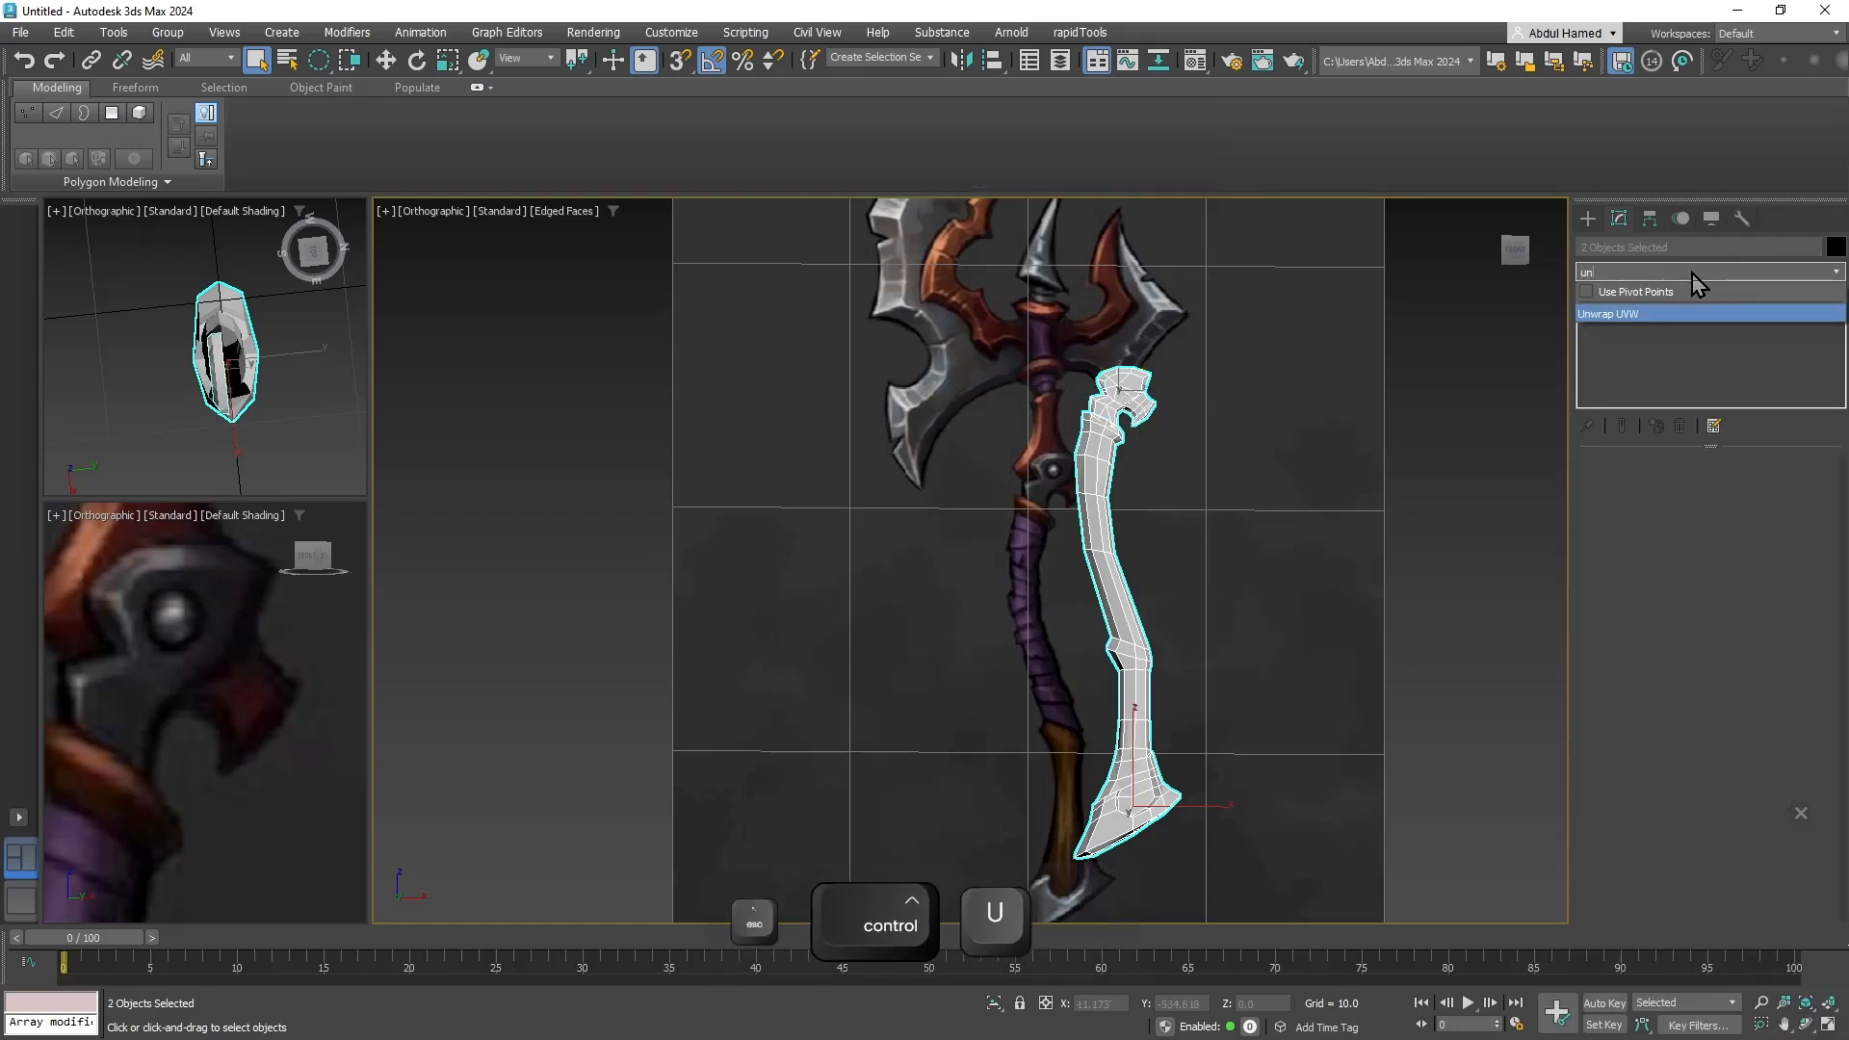
pyautogui.press('Return')
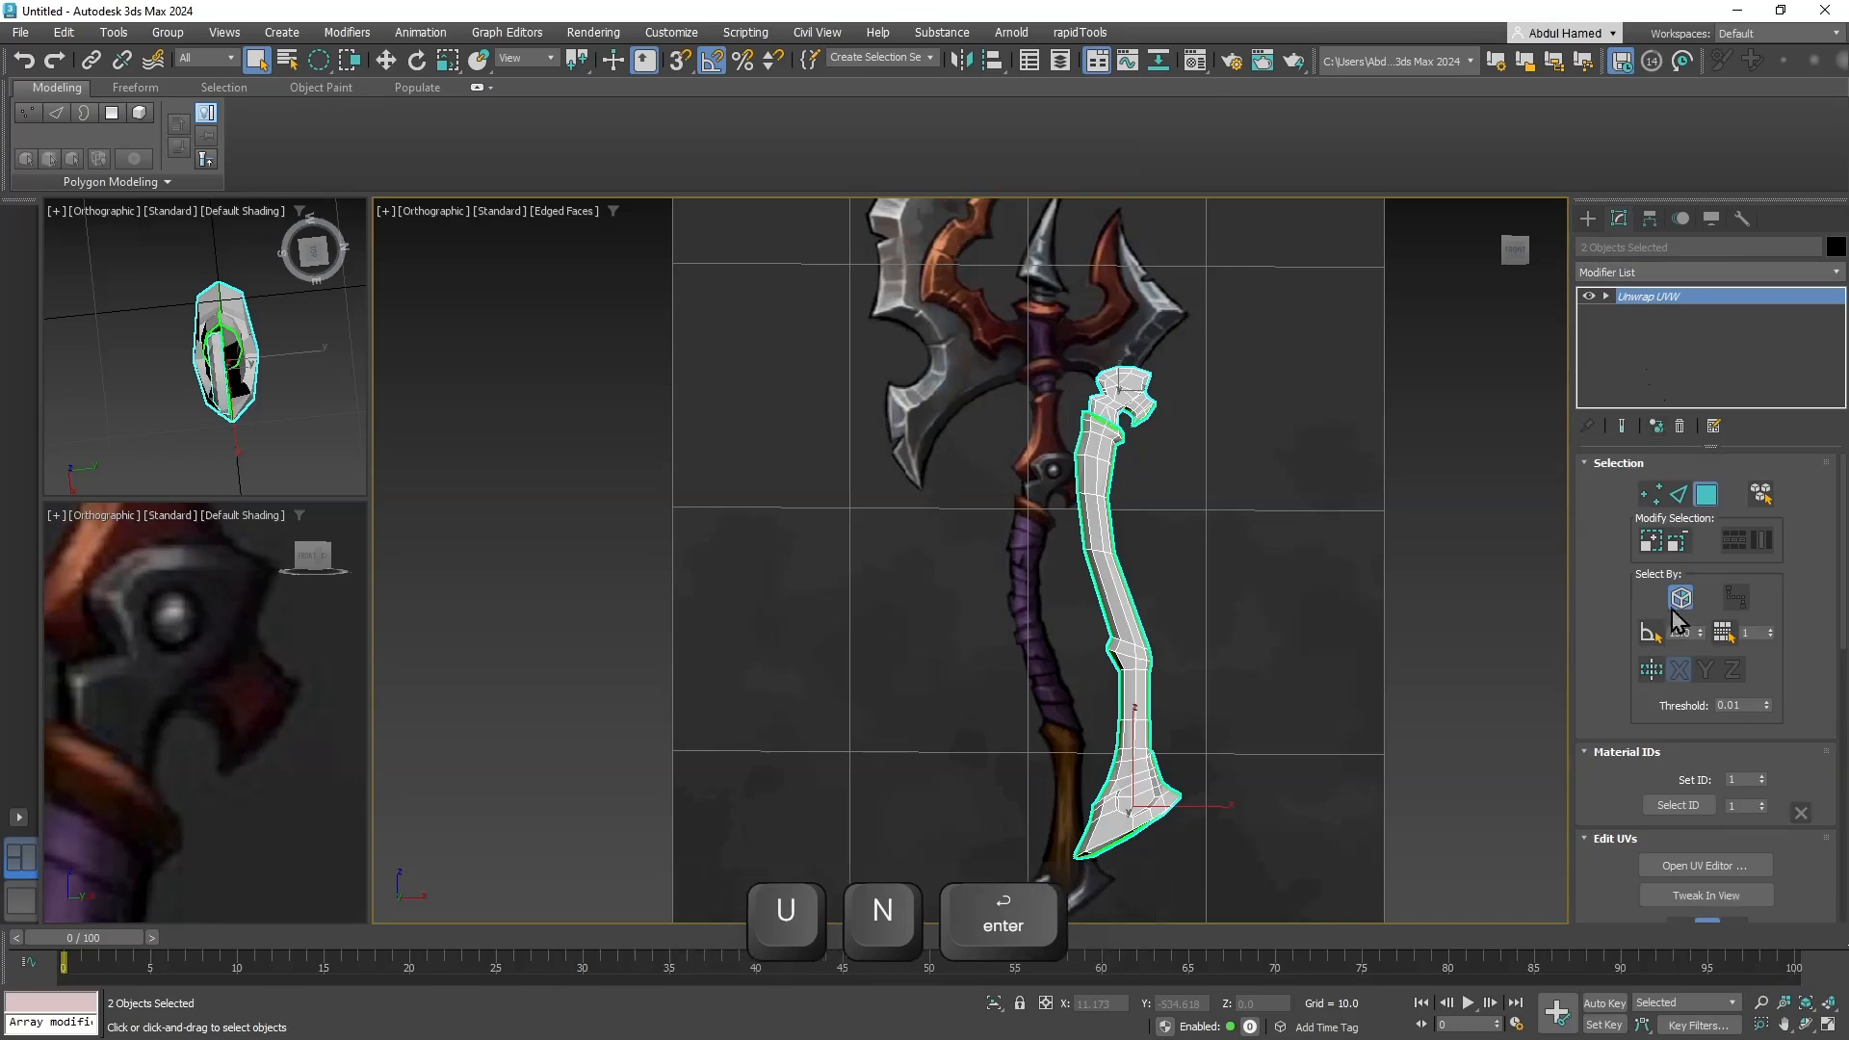
pyautogui.click(1699, 866)
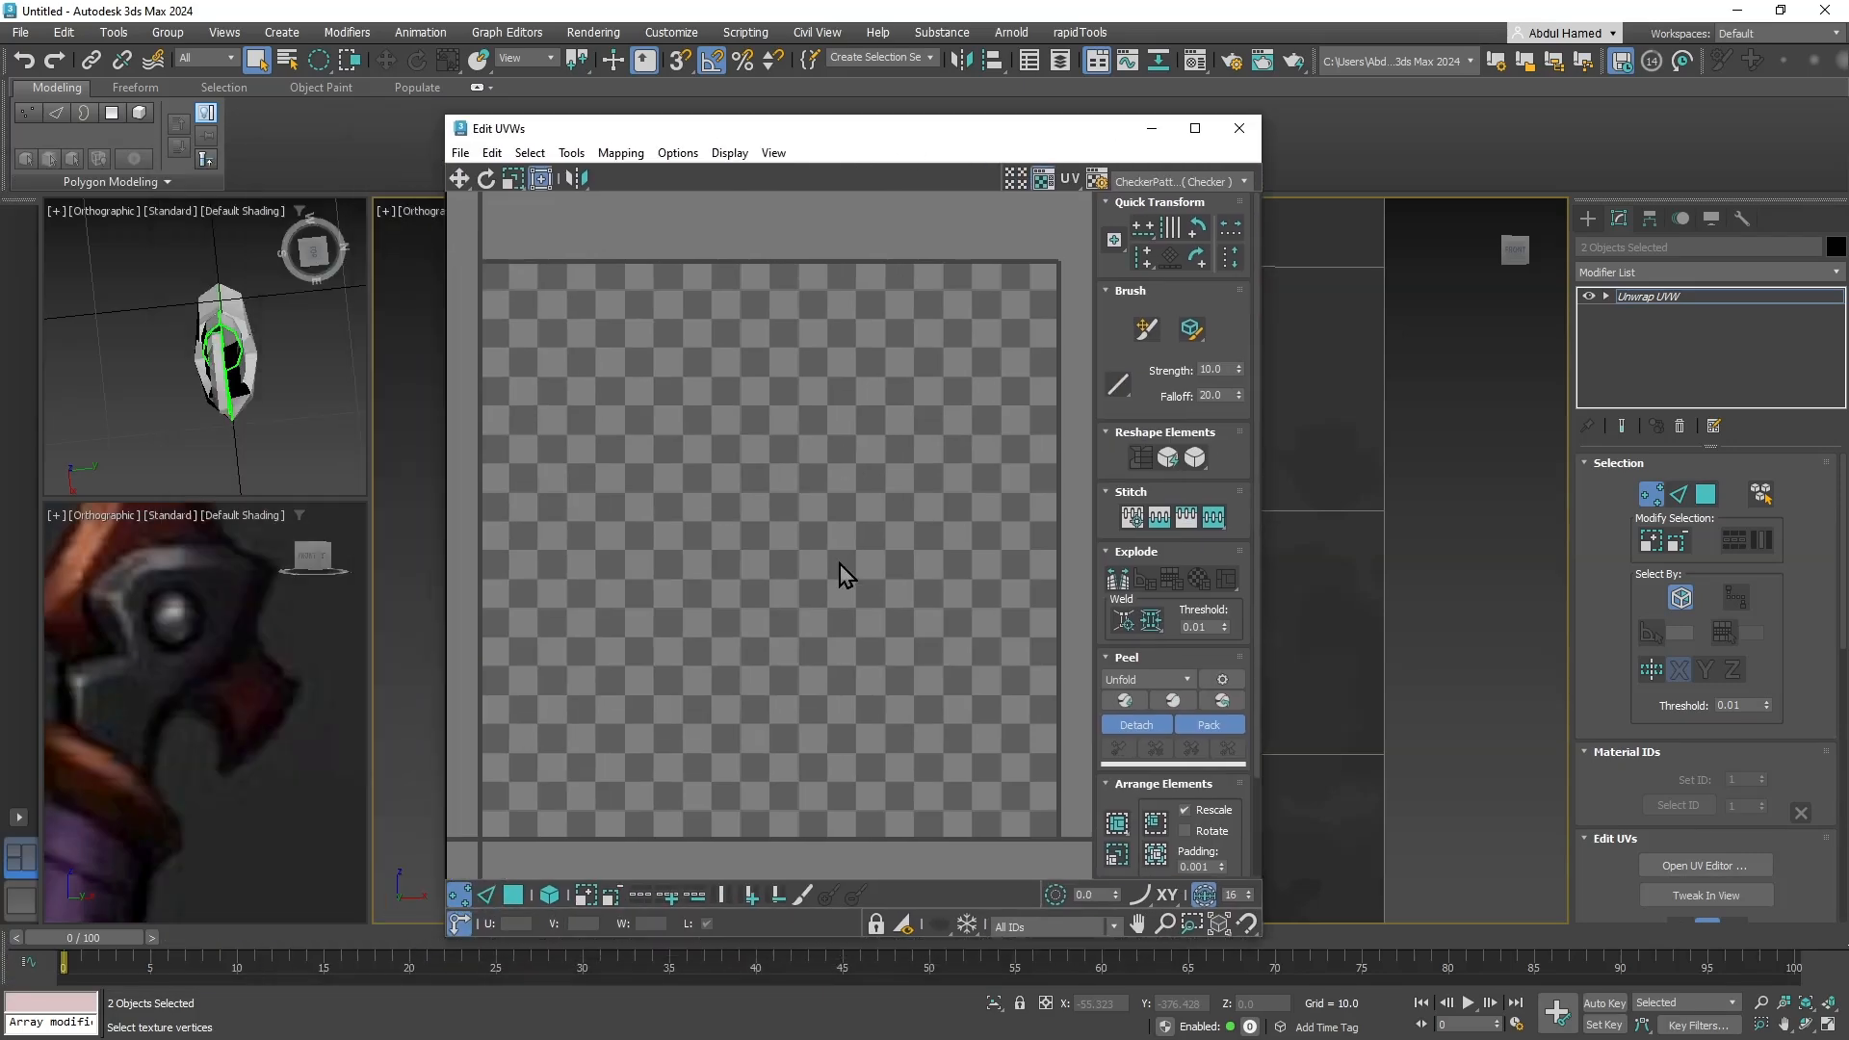
# Place the UV editor clear of the model and select all vertices of the head piece's UV shell.
pyautogui.scroll(-5, 840, 568)
pyautogui.moveTo(937, 684); pyautogui.dragTo(886, 394, button='middle')
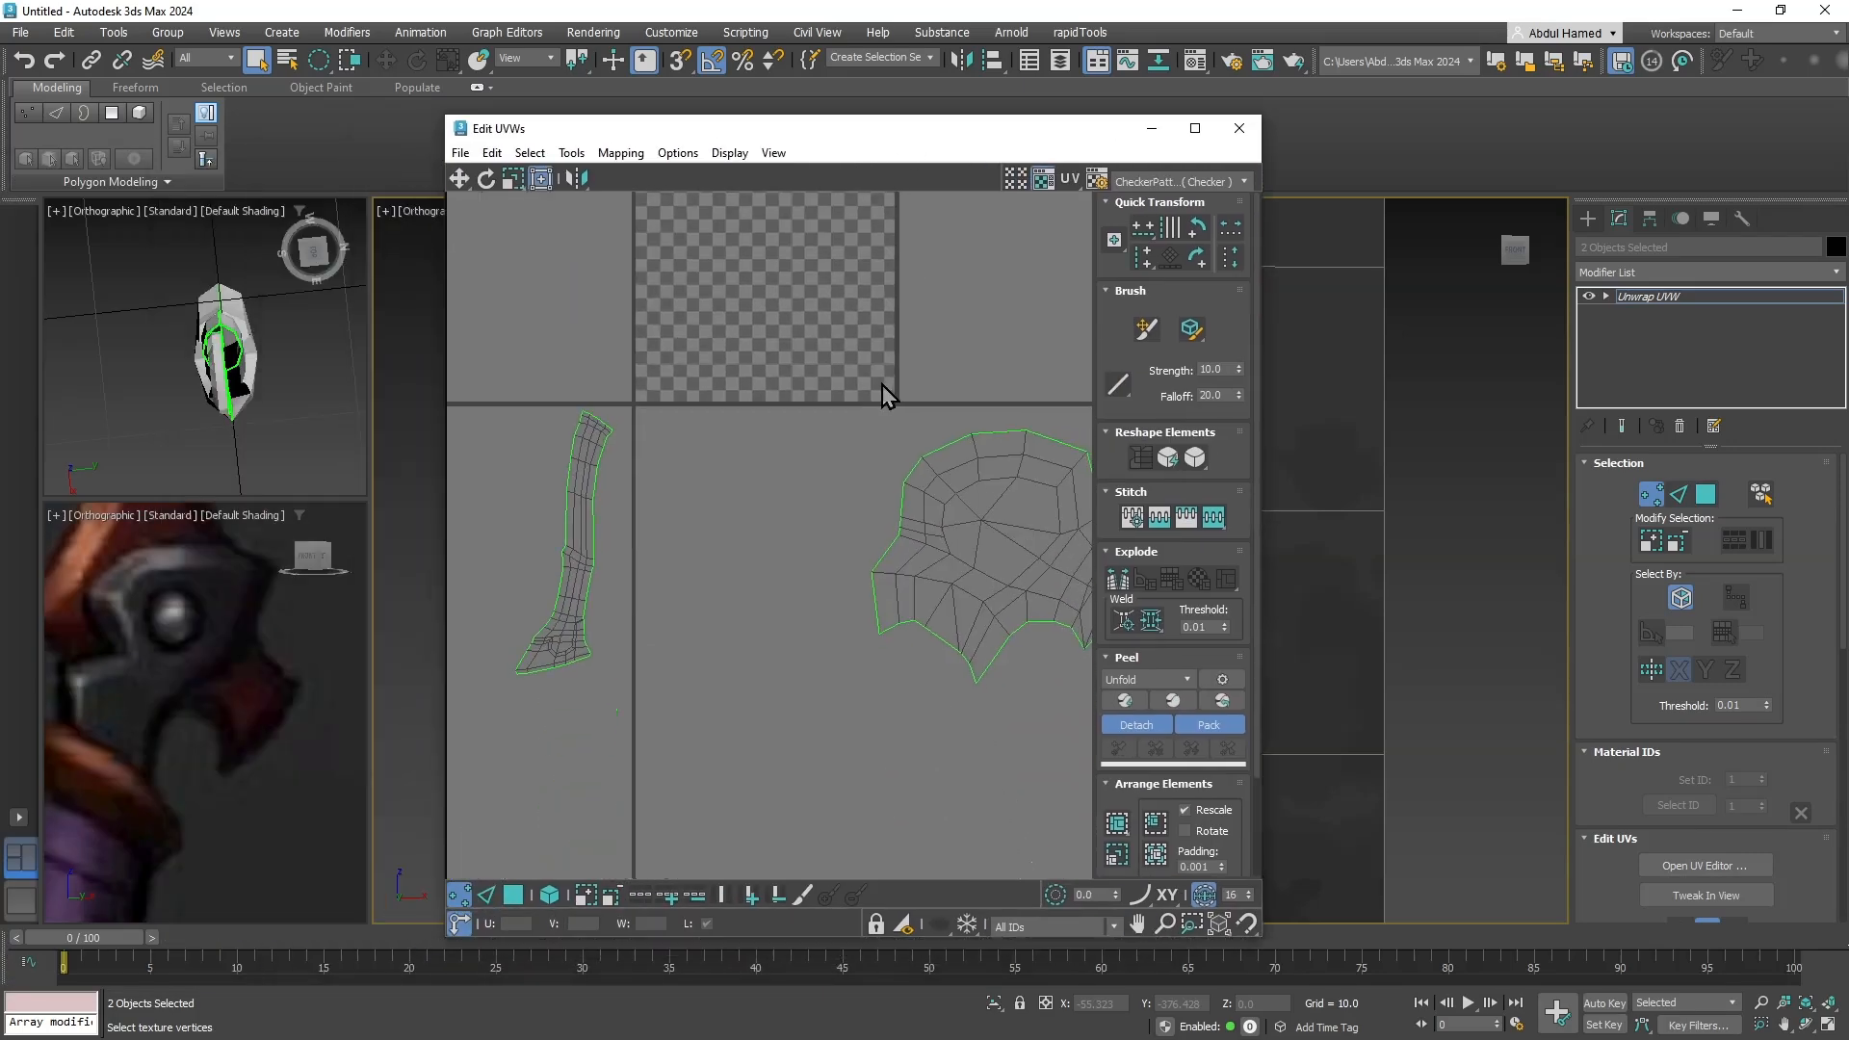
pyautogui.scroll(-2, 882, 384)
pyautogui.moveTo(915, 494); pyautogui.dragTo(859, 495, button='middle')
pyautogui.scroll(1, 859, 495)
pyautogui.moveTo(912, 130); pyautogui.dragTo(622, 131)
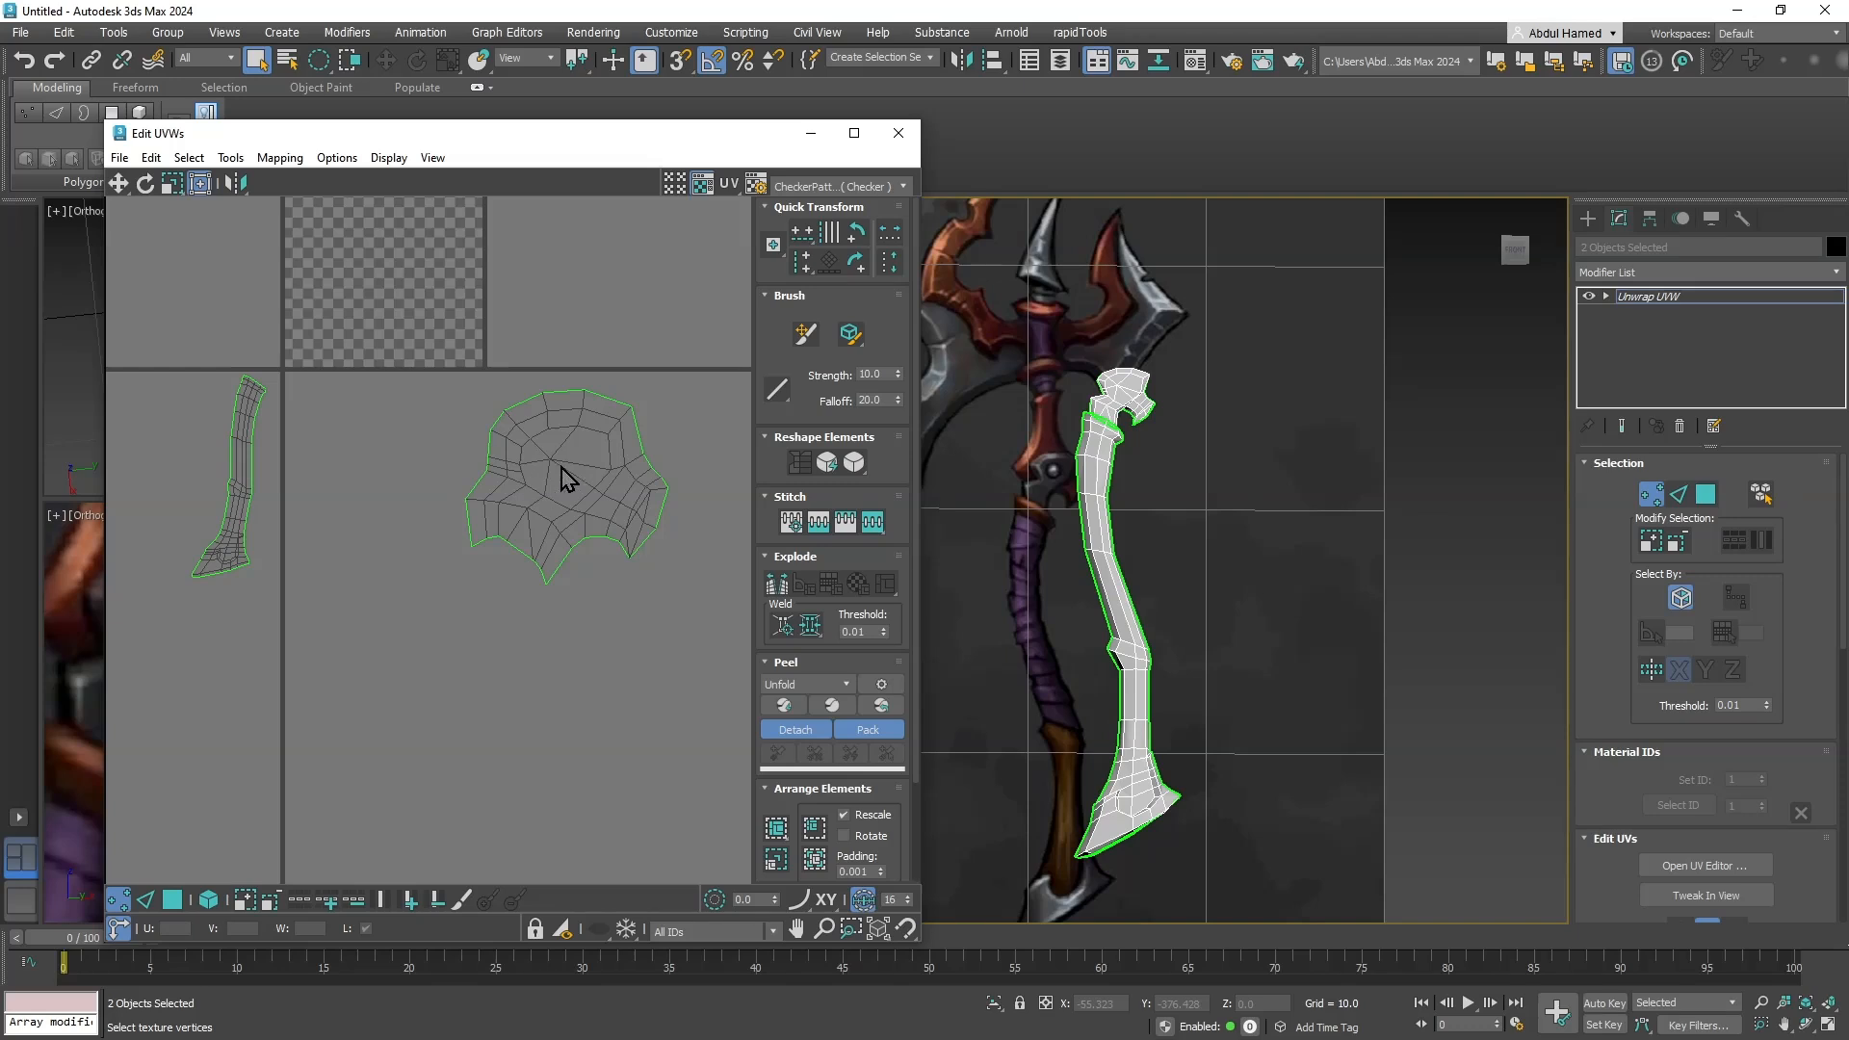
pyautogui.moveTo(713, 360); pyautogui.dragTo(458, 613)
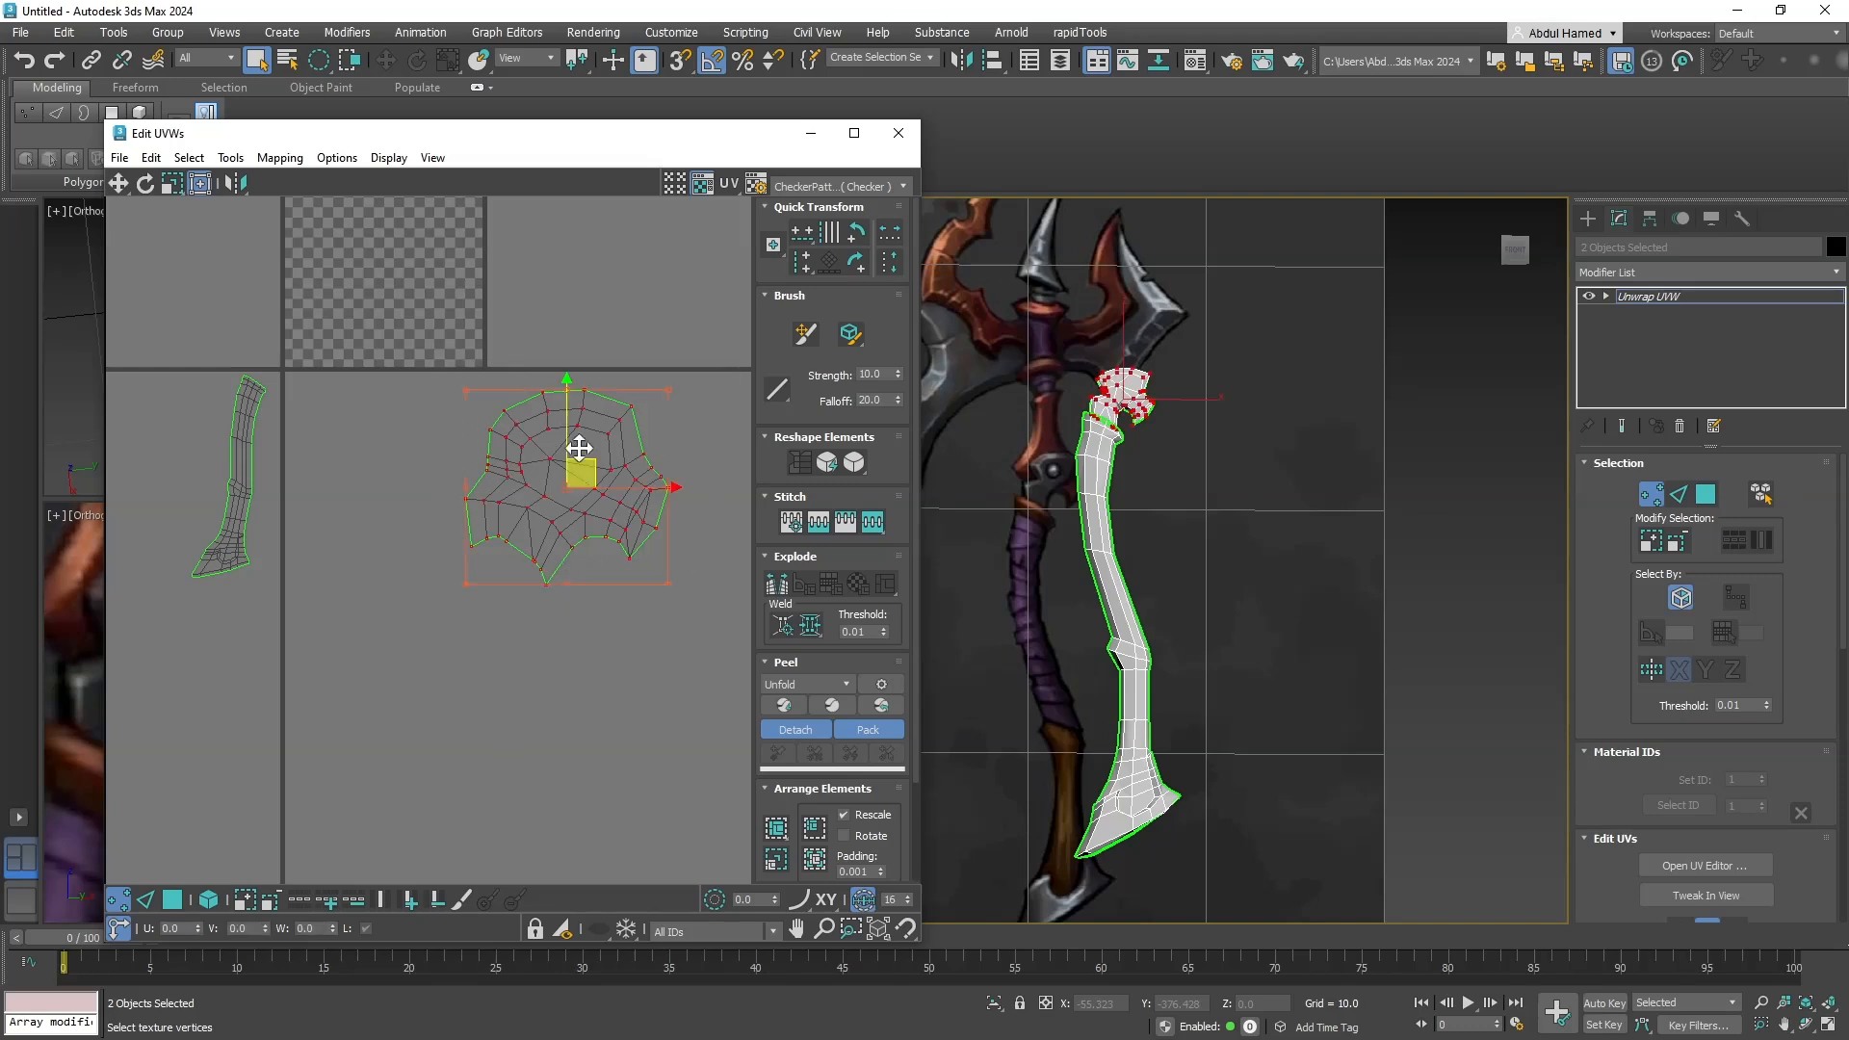
# Display the checker pattern on both objects and compare its scale where the head piece meets the handle.
pyautogui.click(861, 190)
pyautogui.click(861, 219)
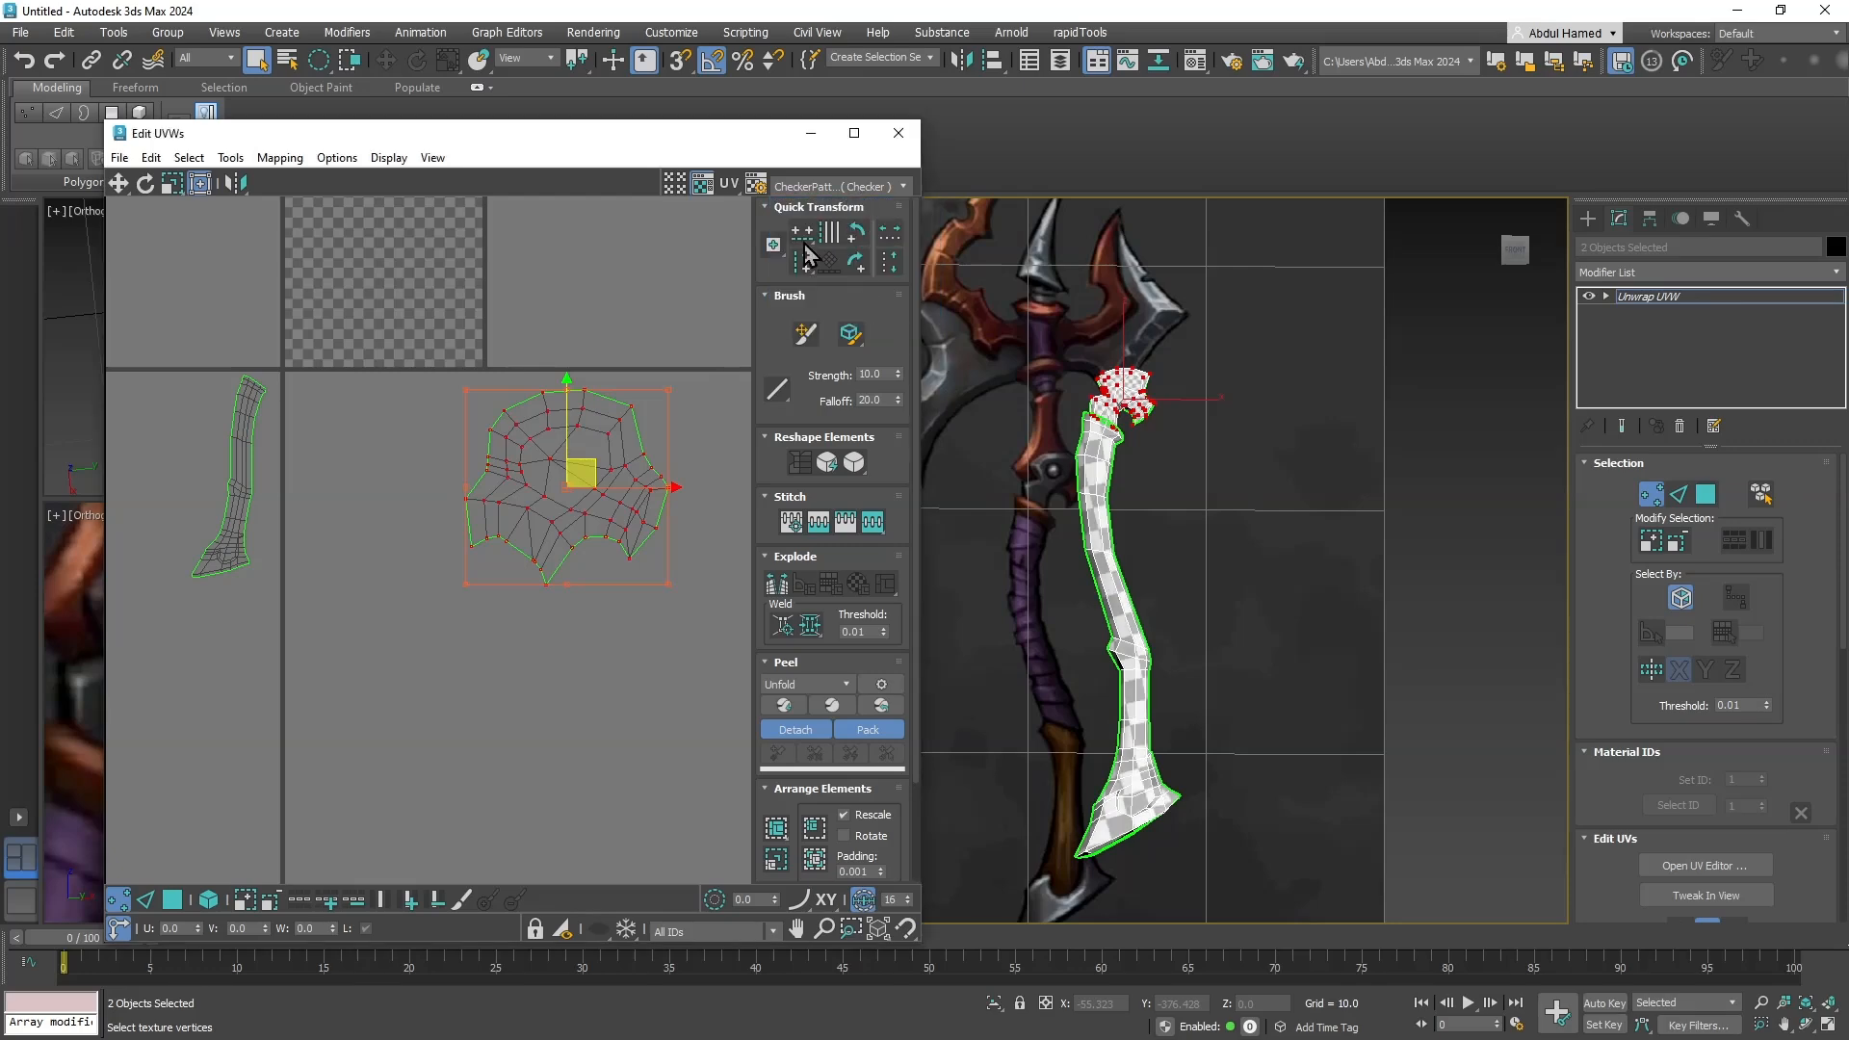
pyautogui.moveTo(701, 124); pyautogui.dragTo(630, 89)
pyautogui.scroll(5, 1237, 464)
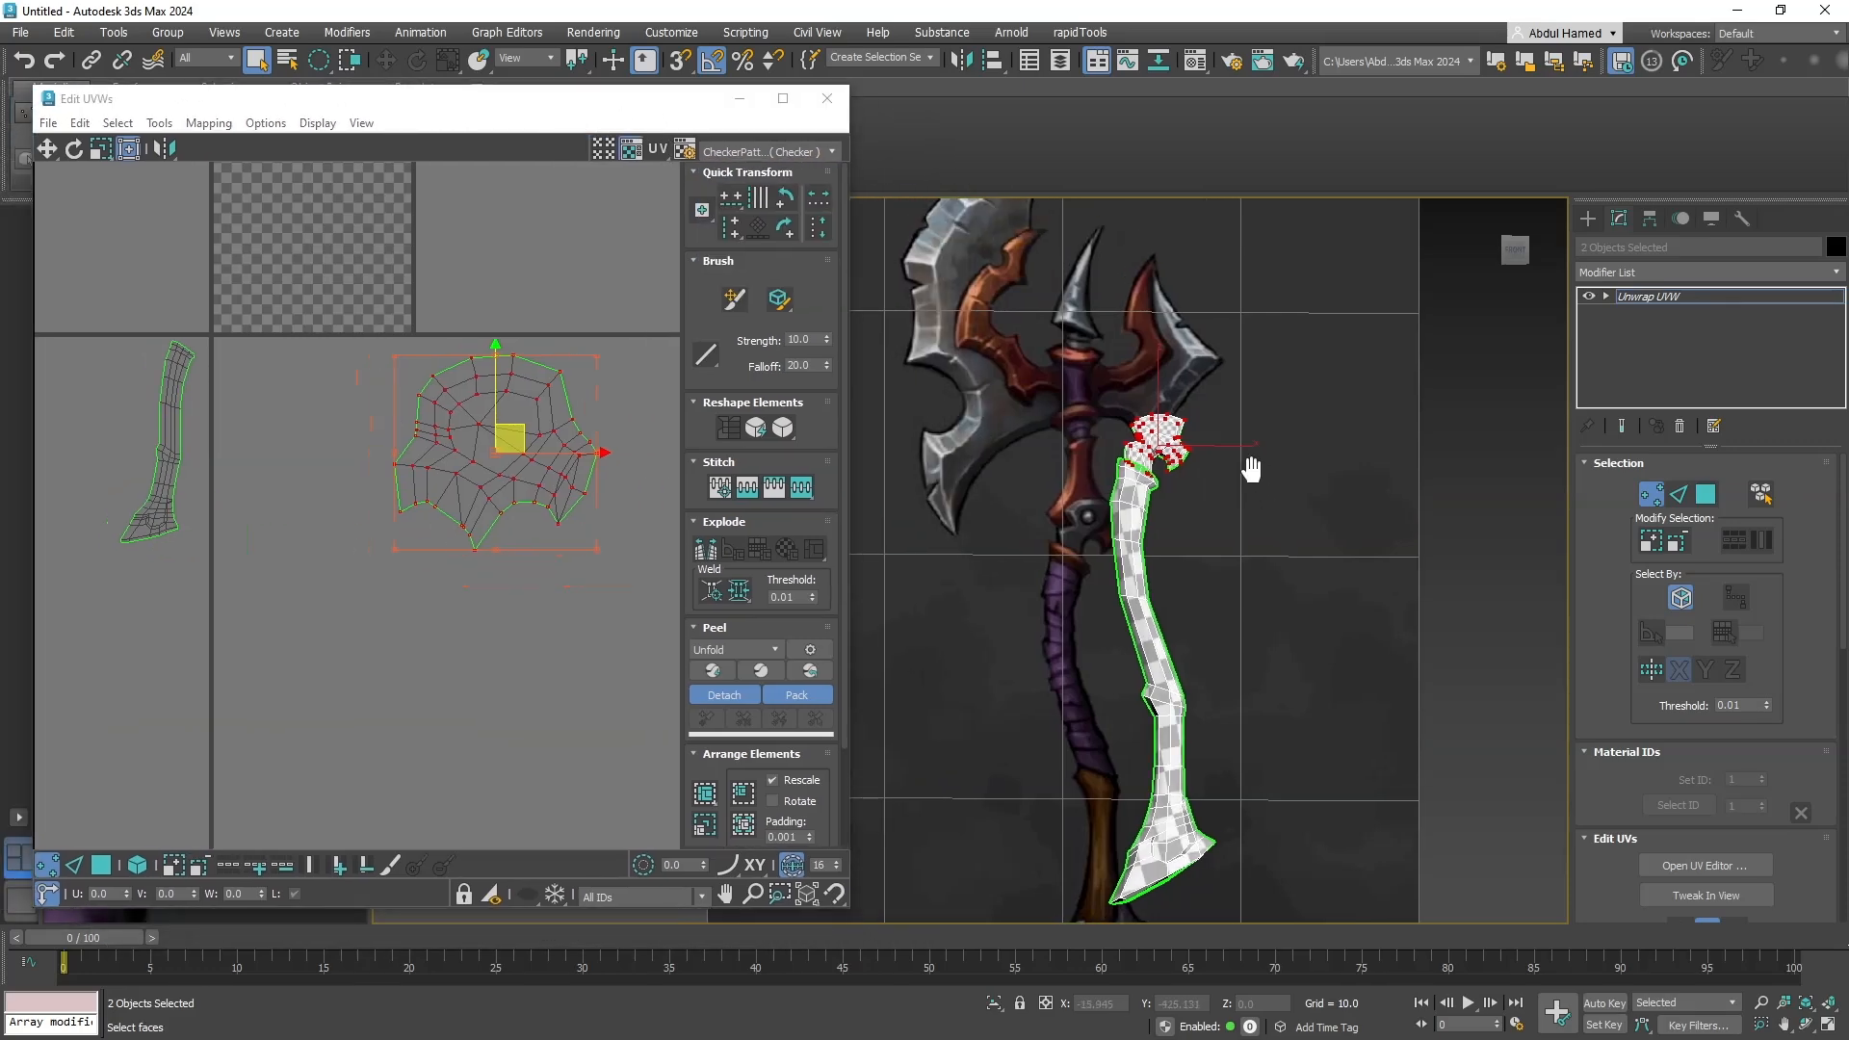
pyautogui.scroll(5, 1225, 464)
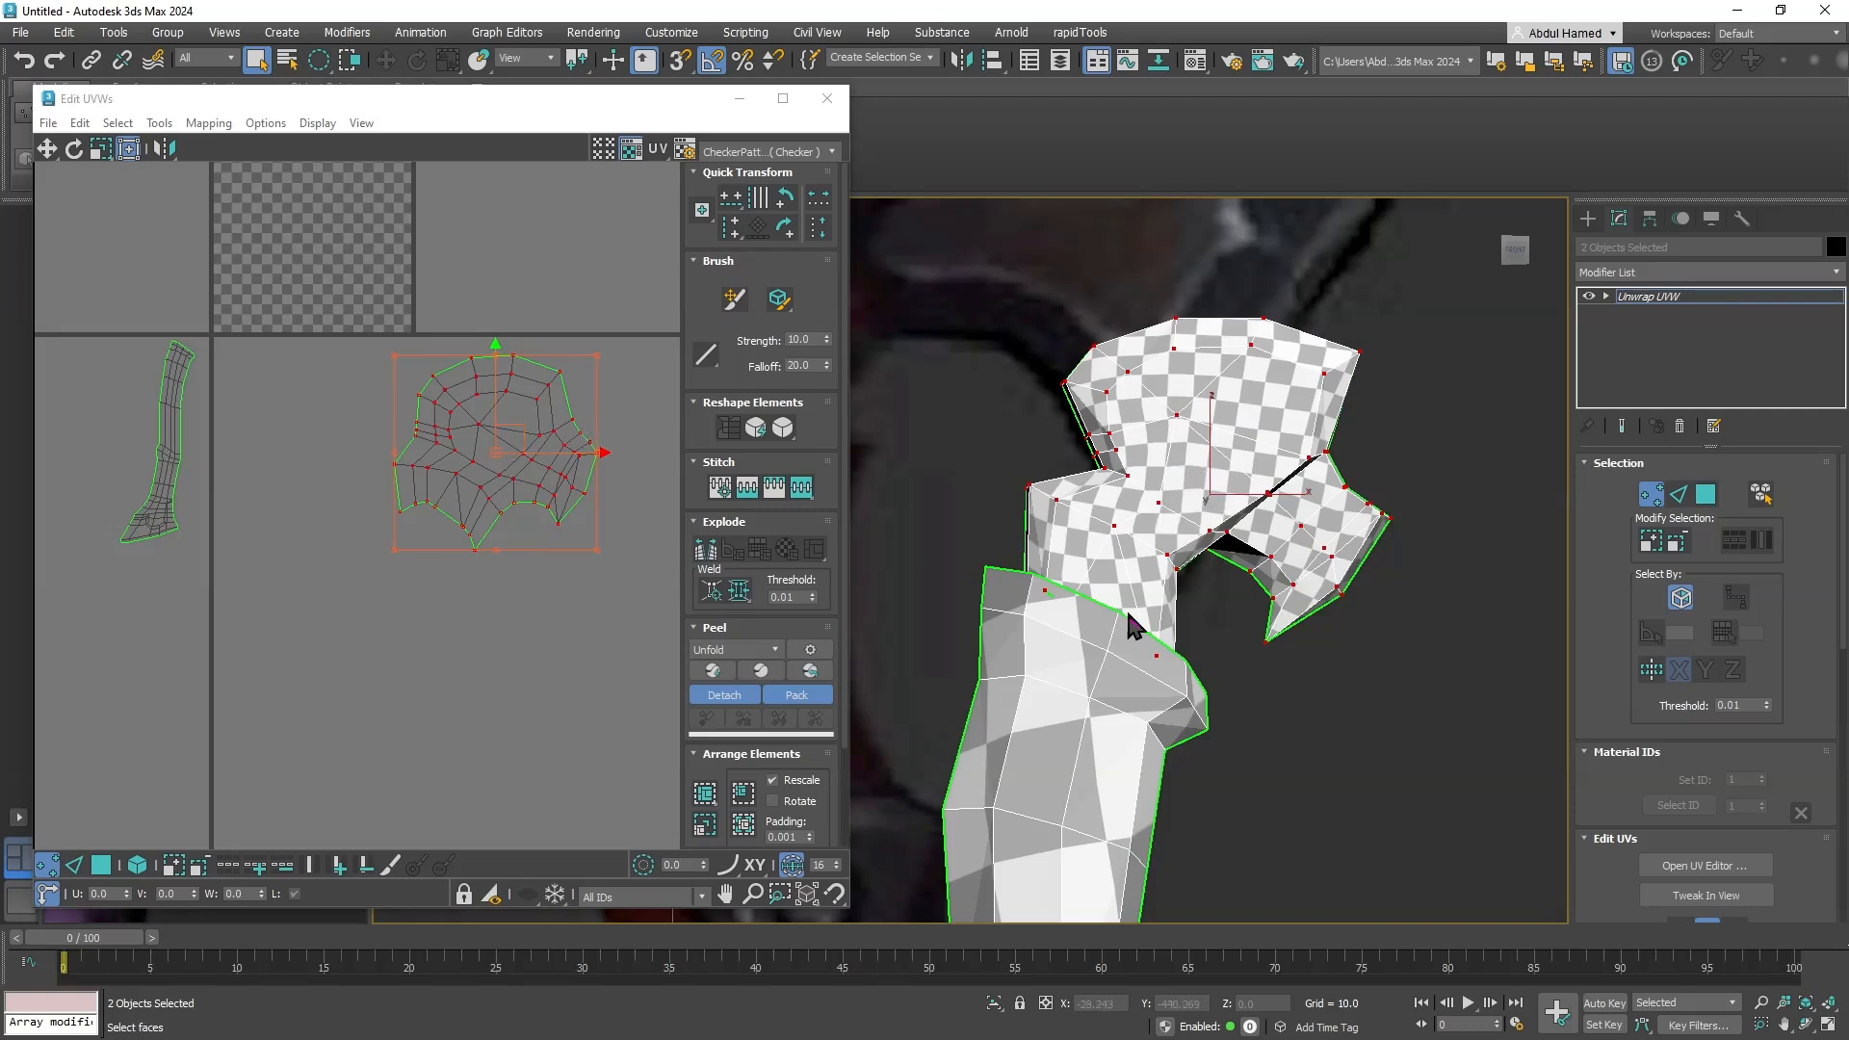
# Move the head piece's UV shell closer to the handle's shell and scale it uniformly to about 24% to match the checker size.
pyautogui.moveTo(1130, 624); pyautogui.dragTo(1121, 460, button='middle')
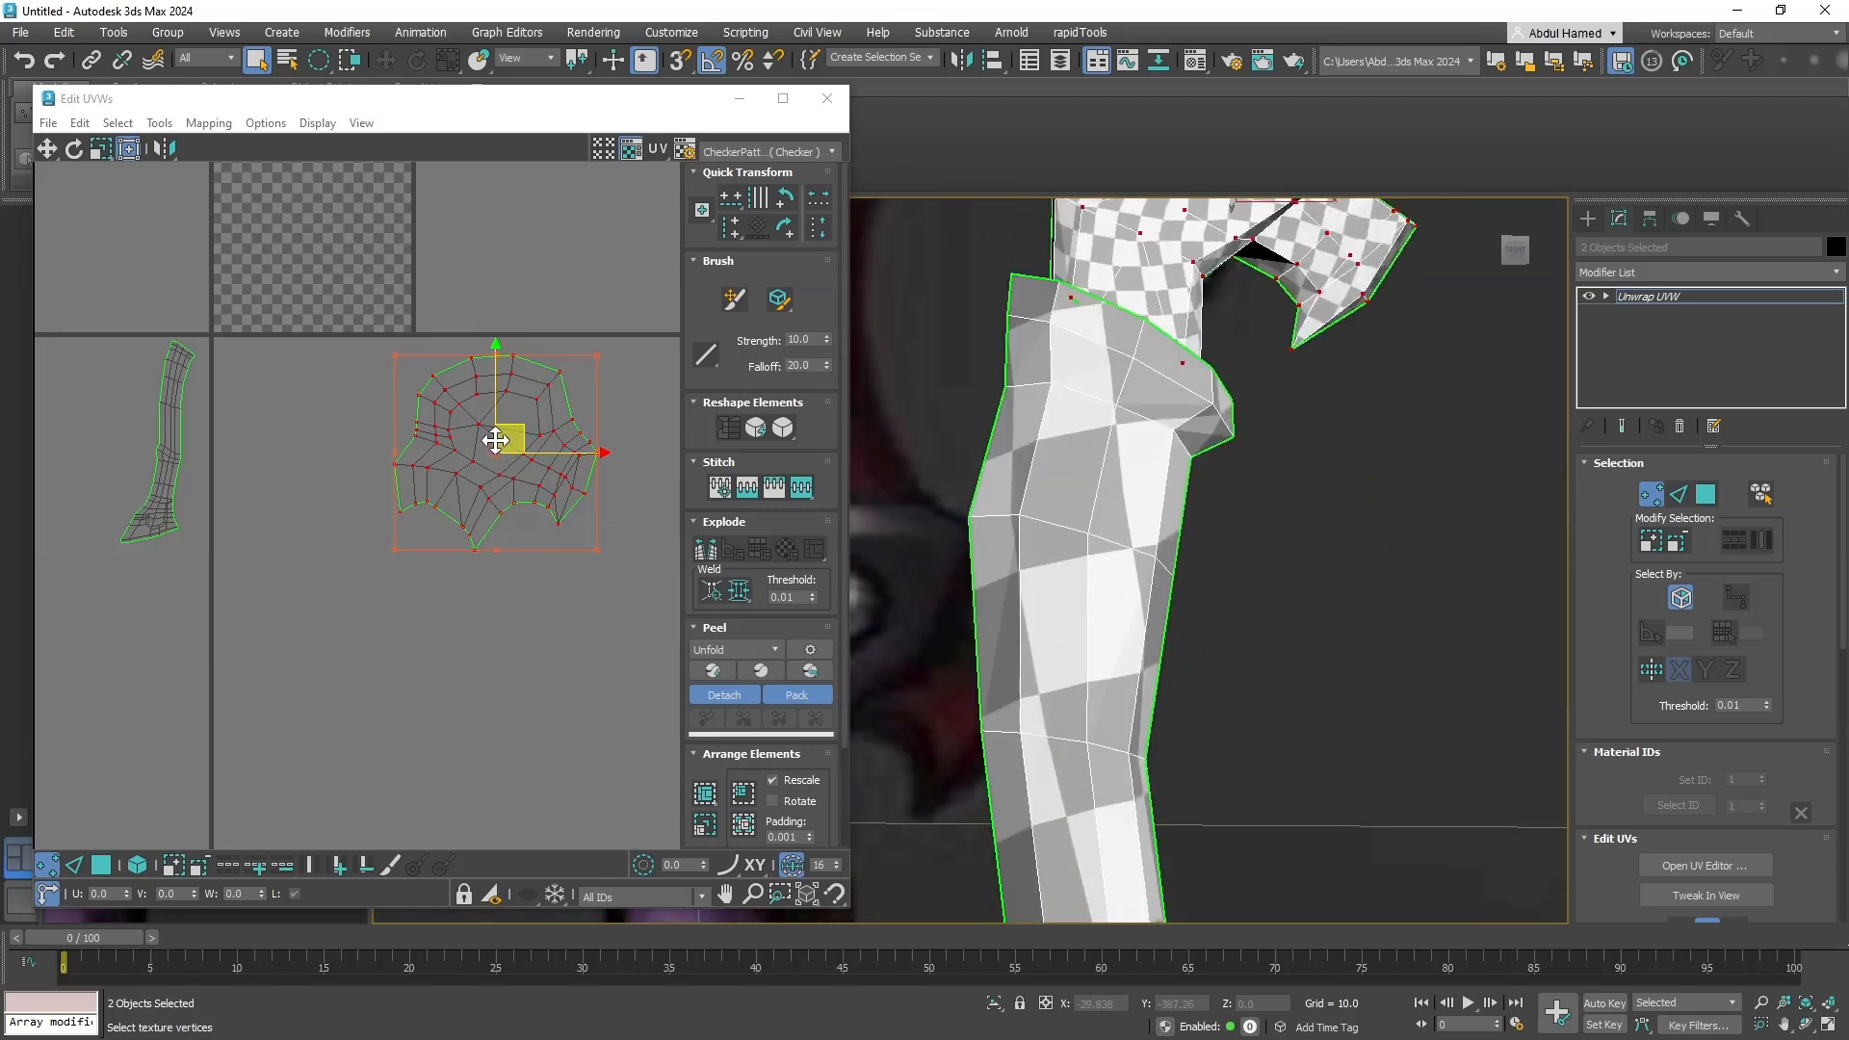
pyautogui.moveTo(514, 426); pyautogui.dragTo(430, 440)
pyautogui.press('r')
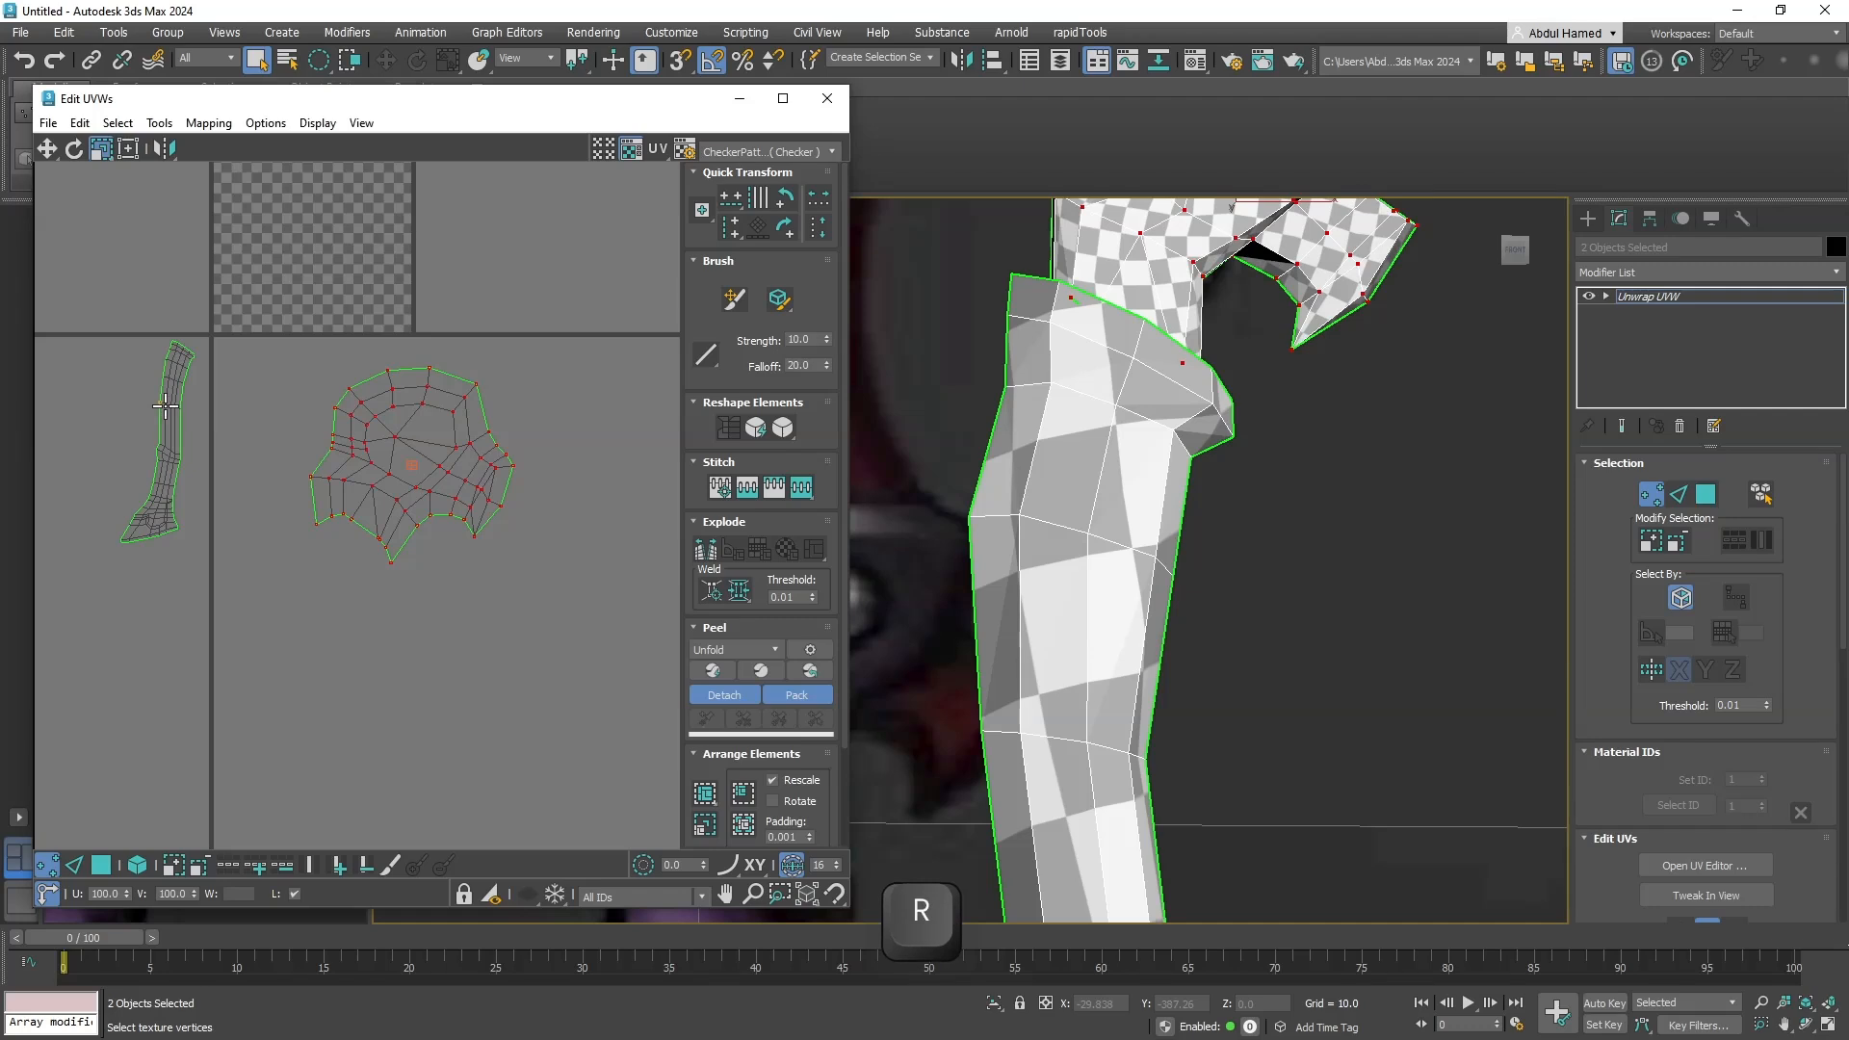
pyautogui.click(402, 475)
pyautogui.moveTo(632, 343); pyautogui.dragTo(285, 625)
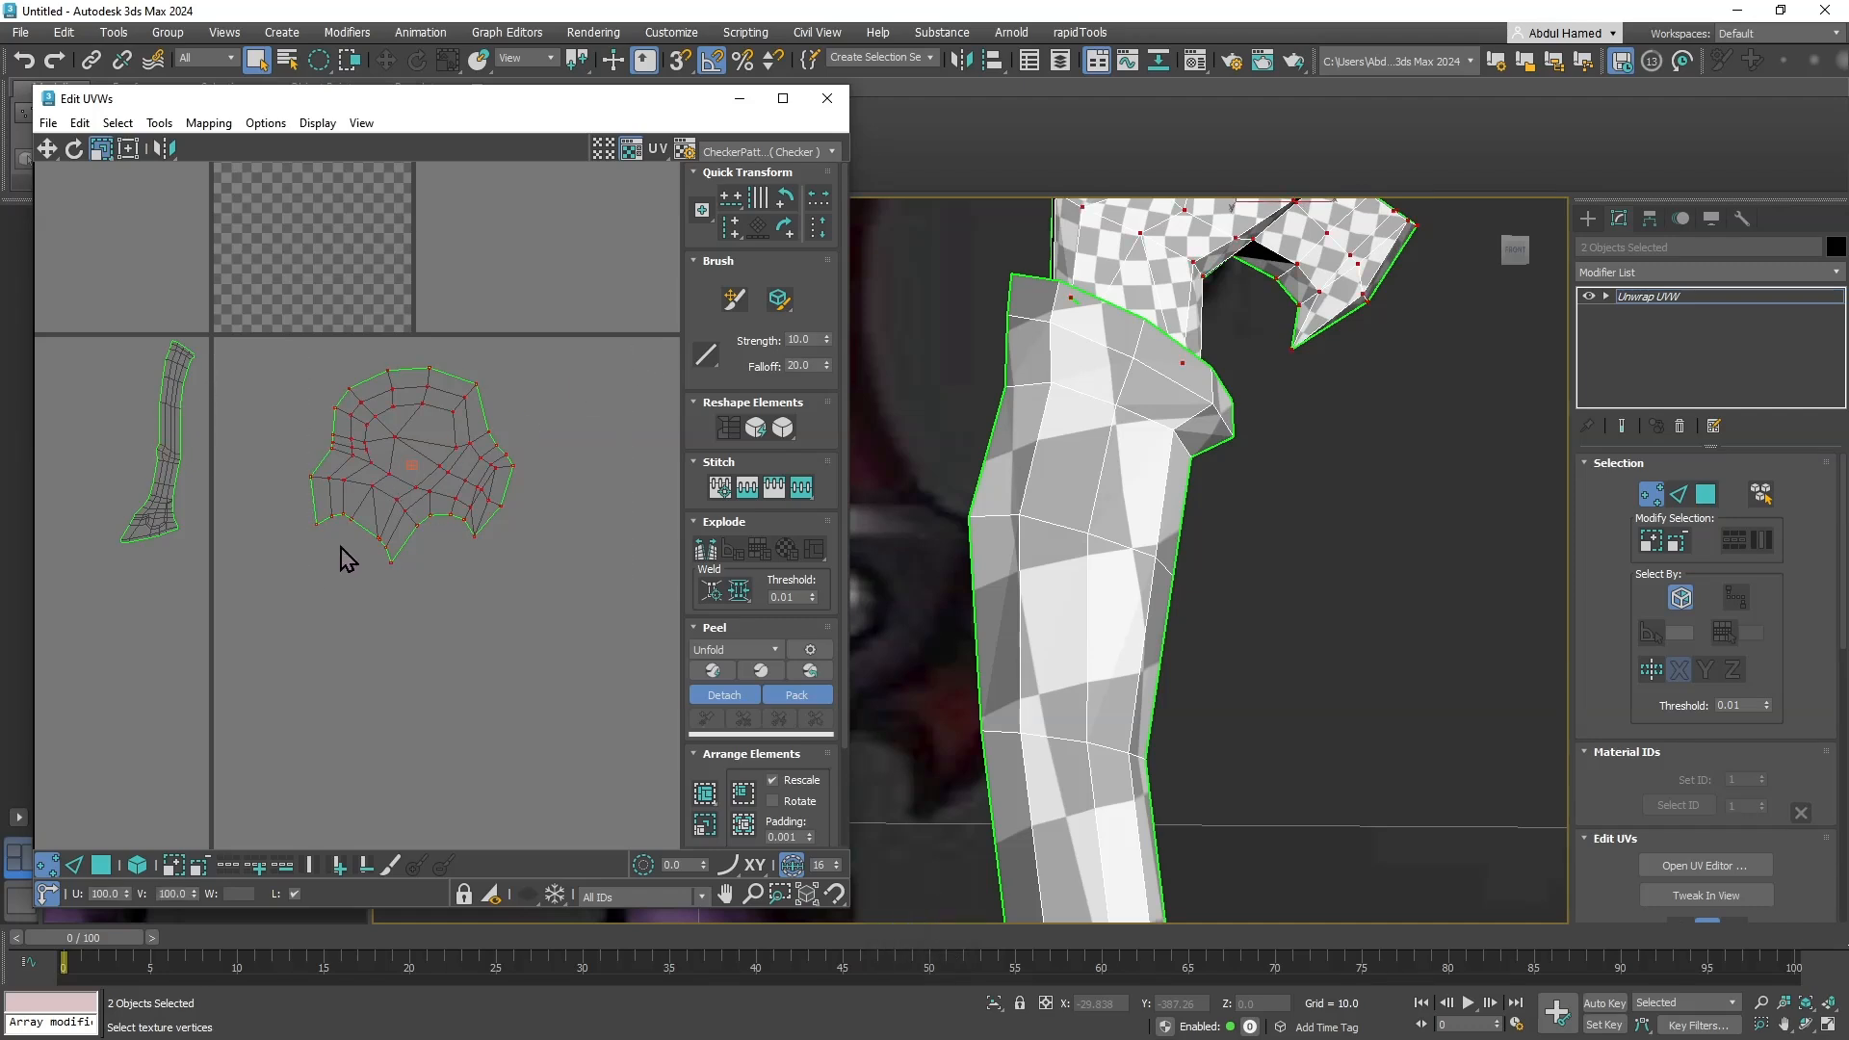
pyautogui.press('r')
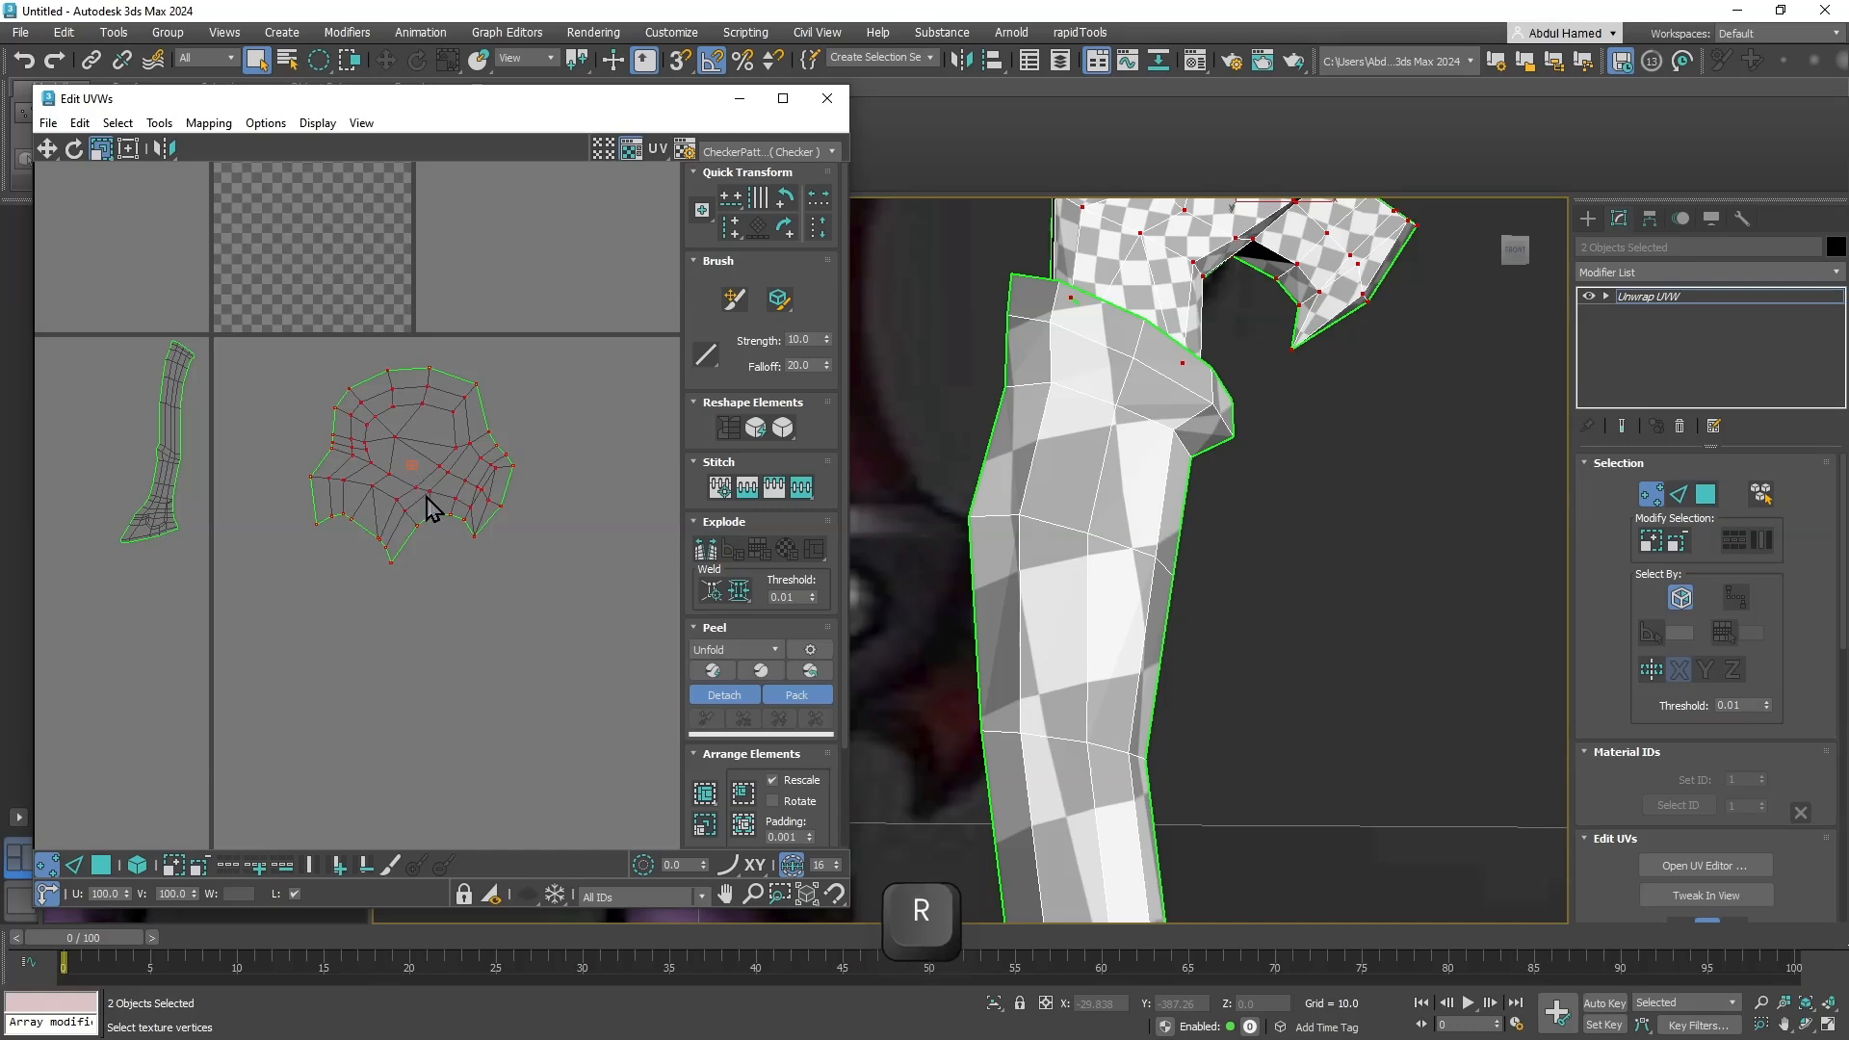
pyautogui.moveTo(431, 507); pyautogui.dragTo(483, 639)
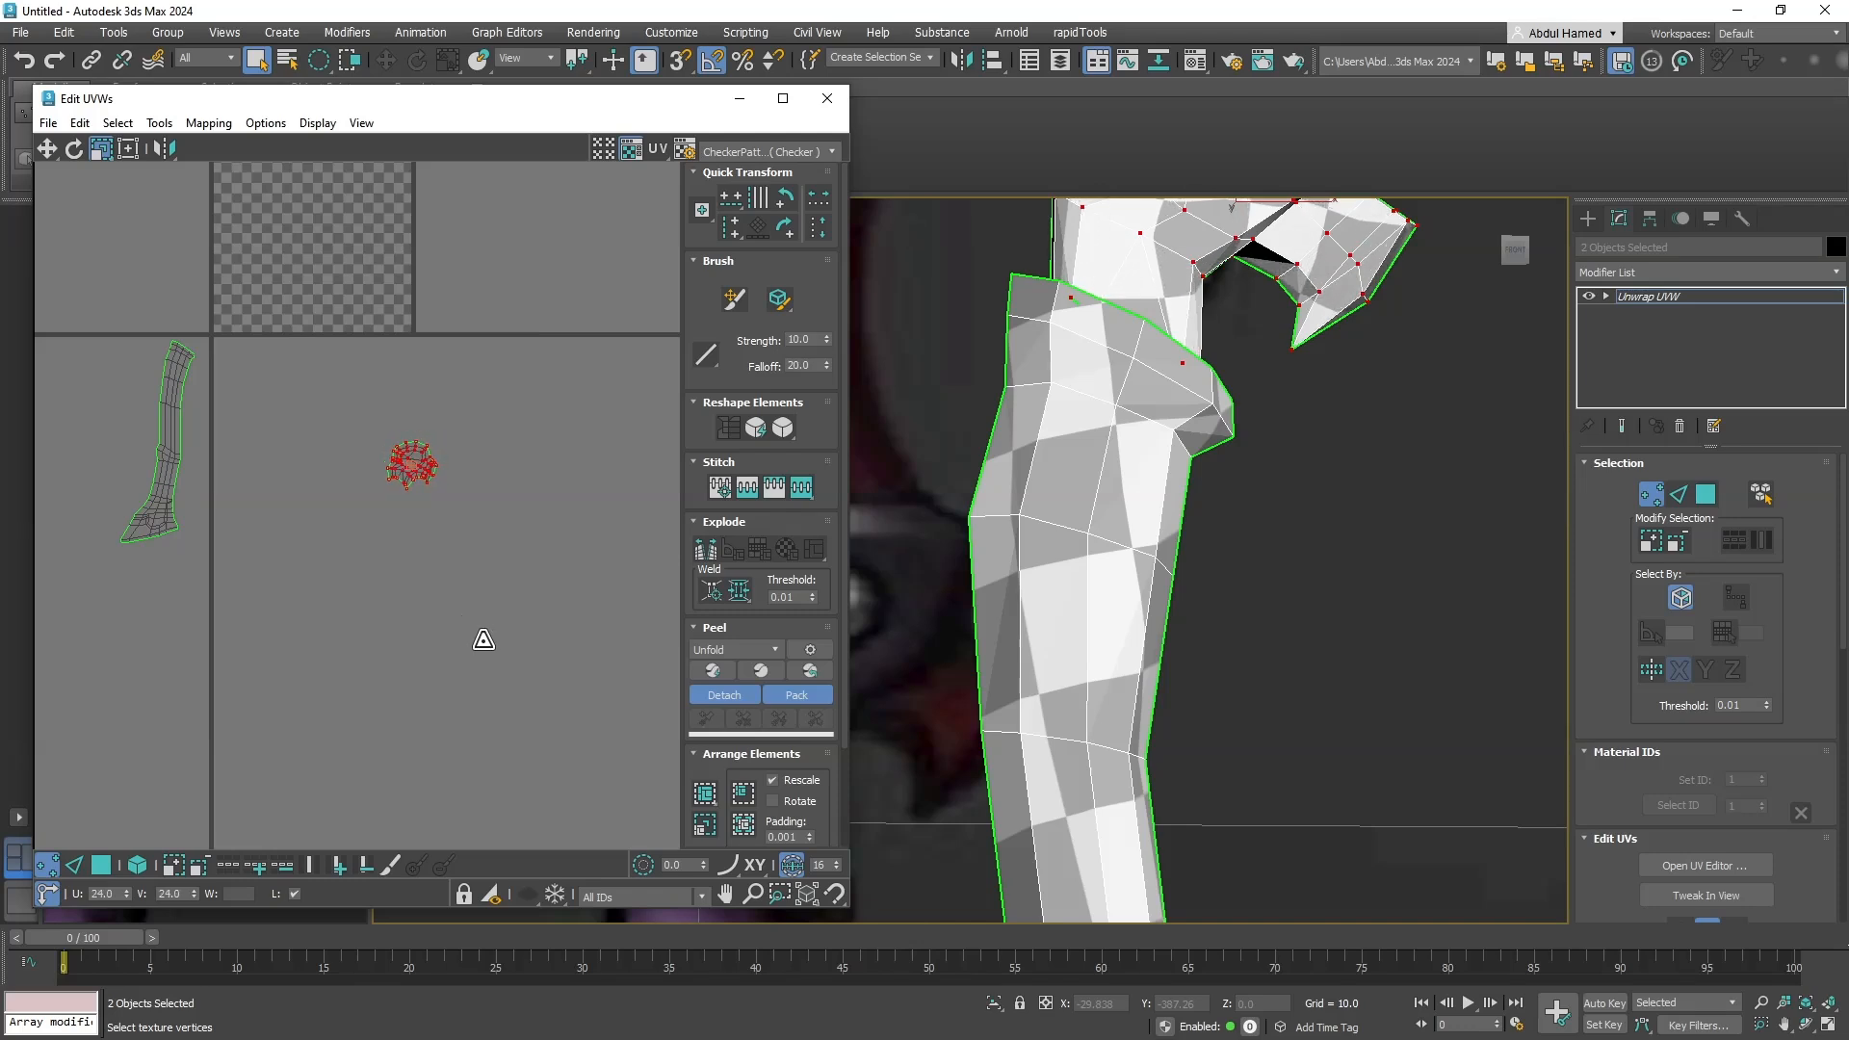
pyautogui.moveTo(1281, 445); pyautogui.dragTo(1286, 582, button='middle')
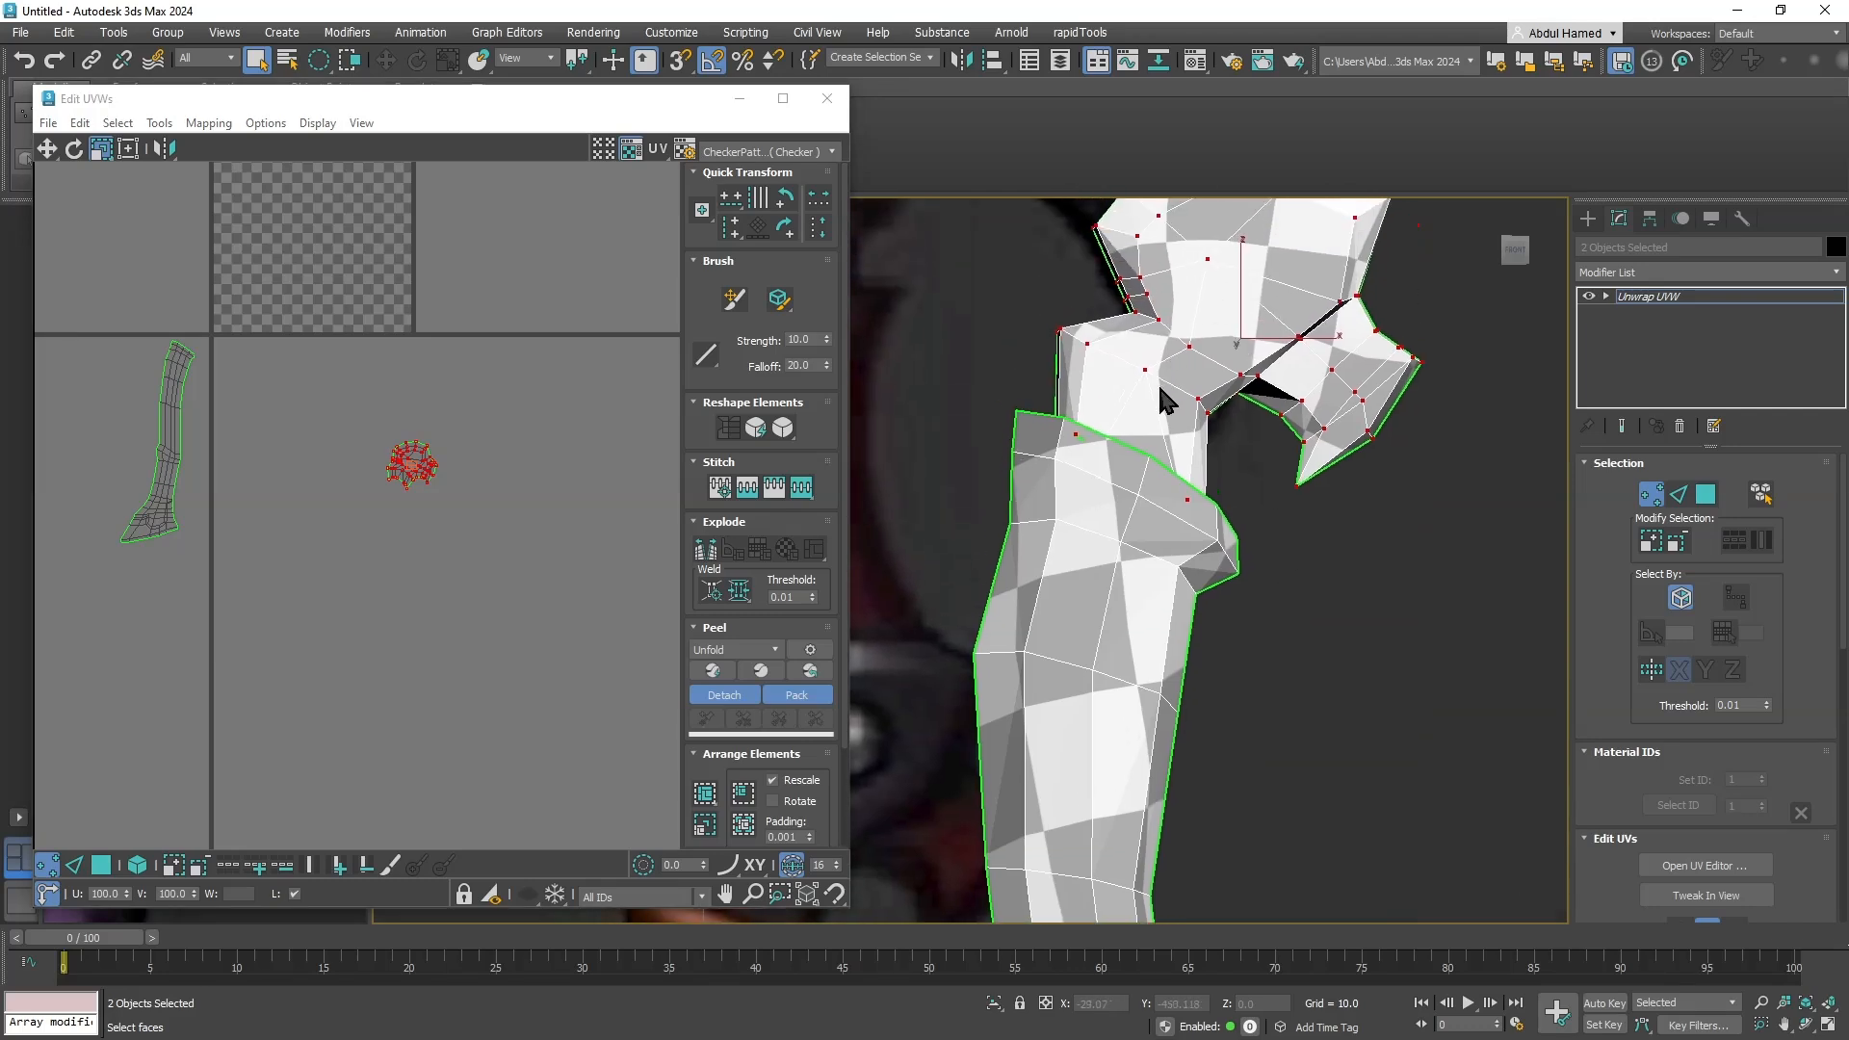
# Move the scaled-down head piece UV shell right beside the handle's UV shell, on its outer side.
pyautogui.click(376, 549)
pyautogui.moveTo(377, 553); pyautogui.dragTo(438, 566, button='middle')
pyautogui.moveTo(511, 431); pyautogui.dragTo(157, 486)
pyautogui.press('w')
pyautogui.moveTo(513, 576); pyautogui.dragTo(532, 582, button='middle')
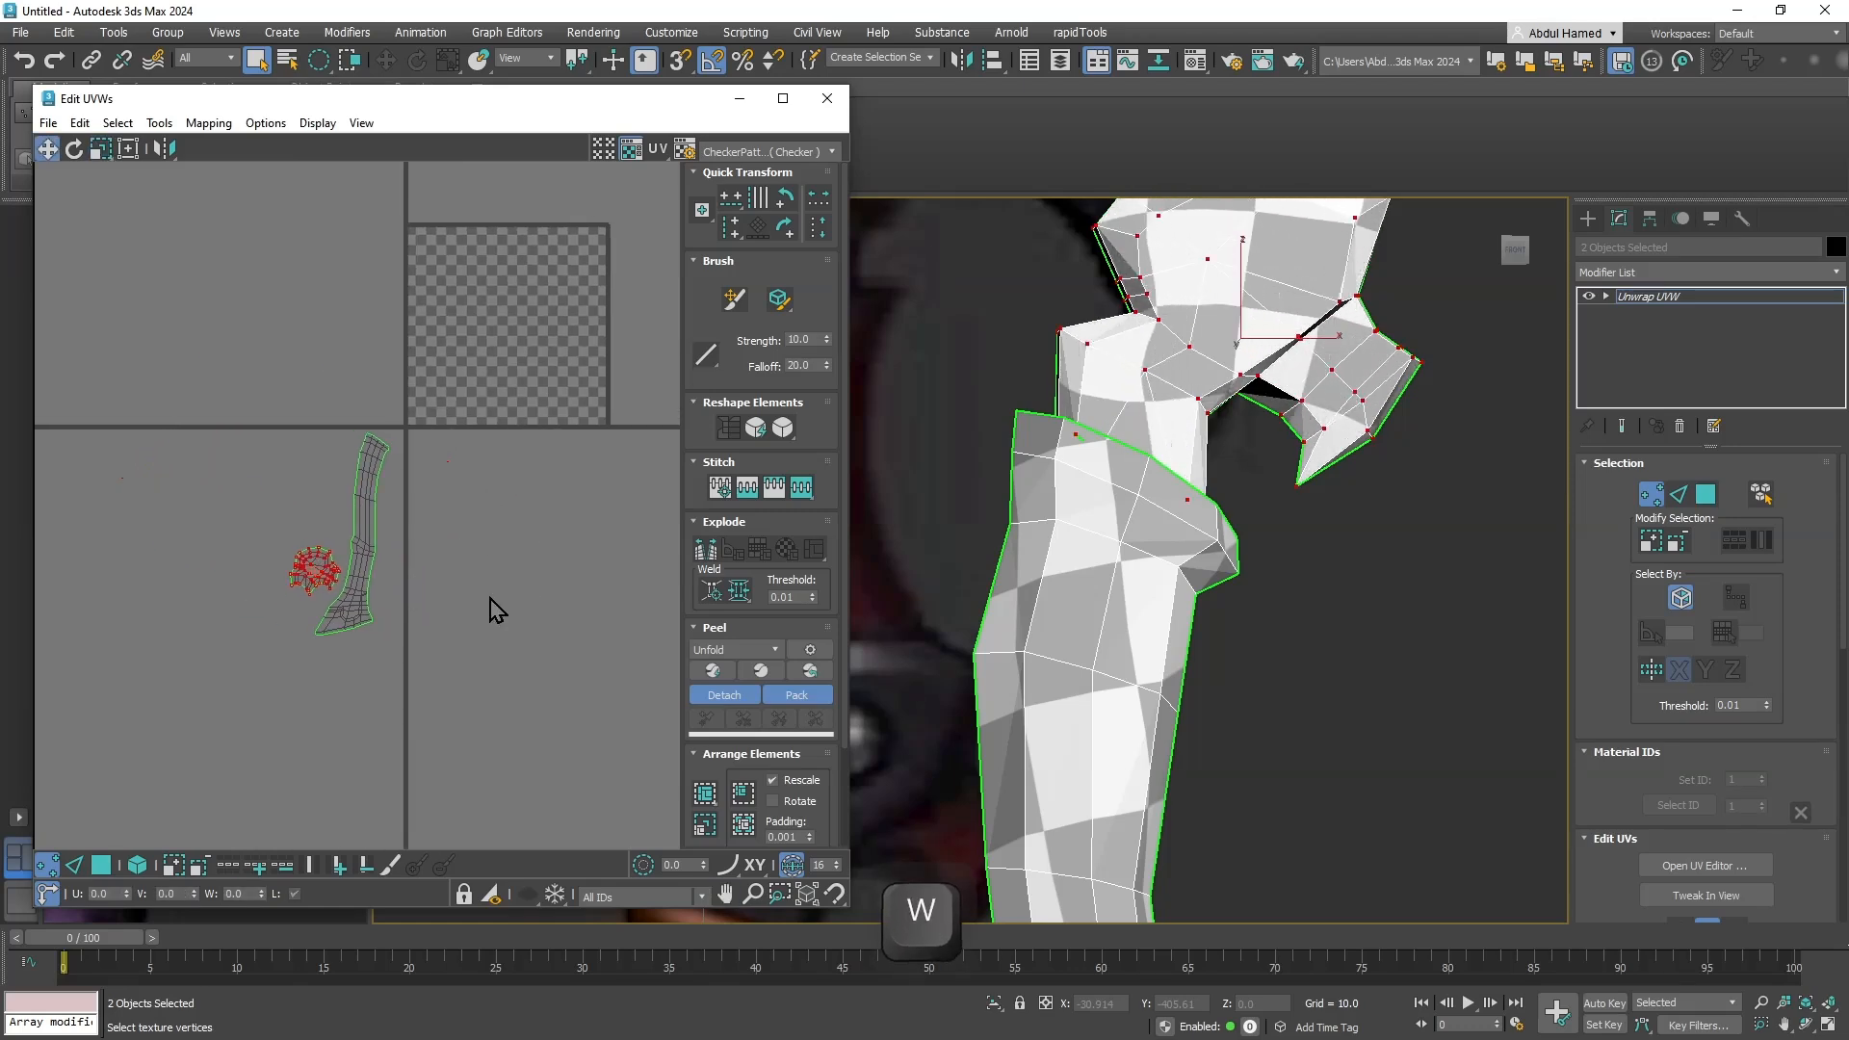
pyautogui.click(490, 601)
# Close the UV editor, collapse the entire modifier stack of both objects, and clear the selection.
pyautogui.click(830, 100)
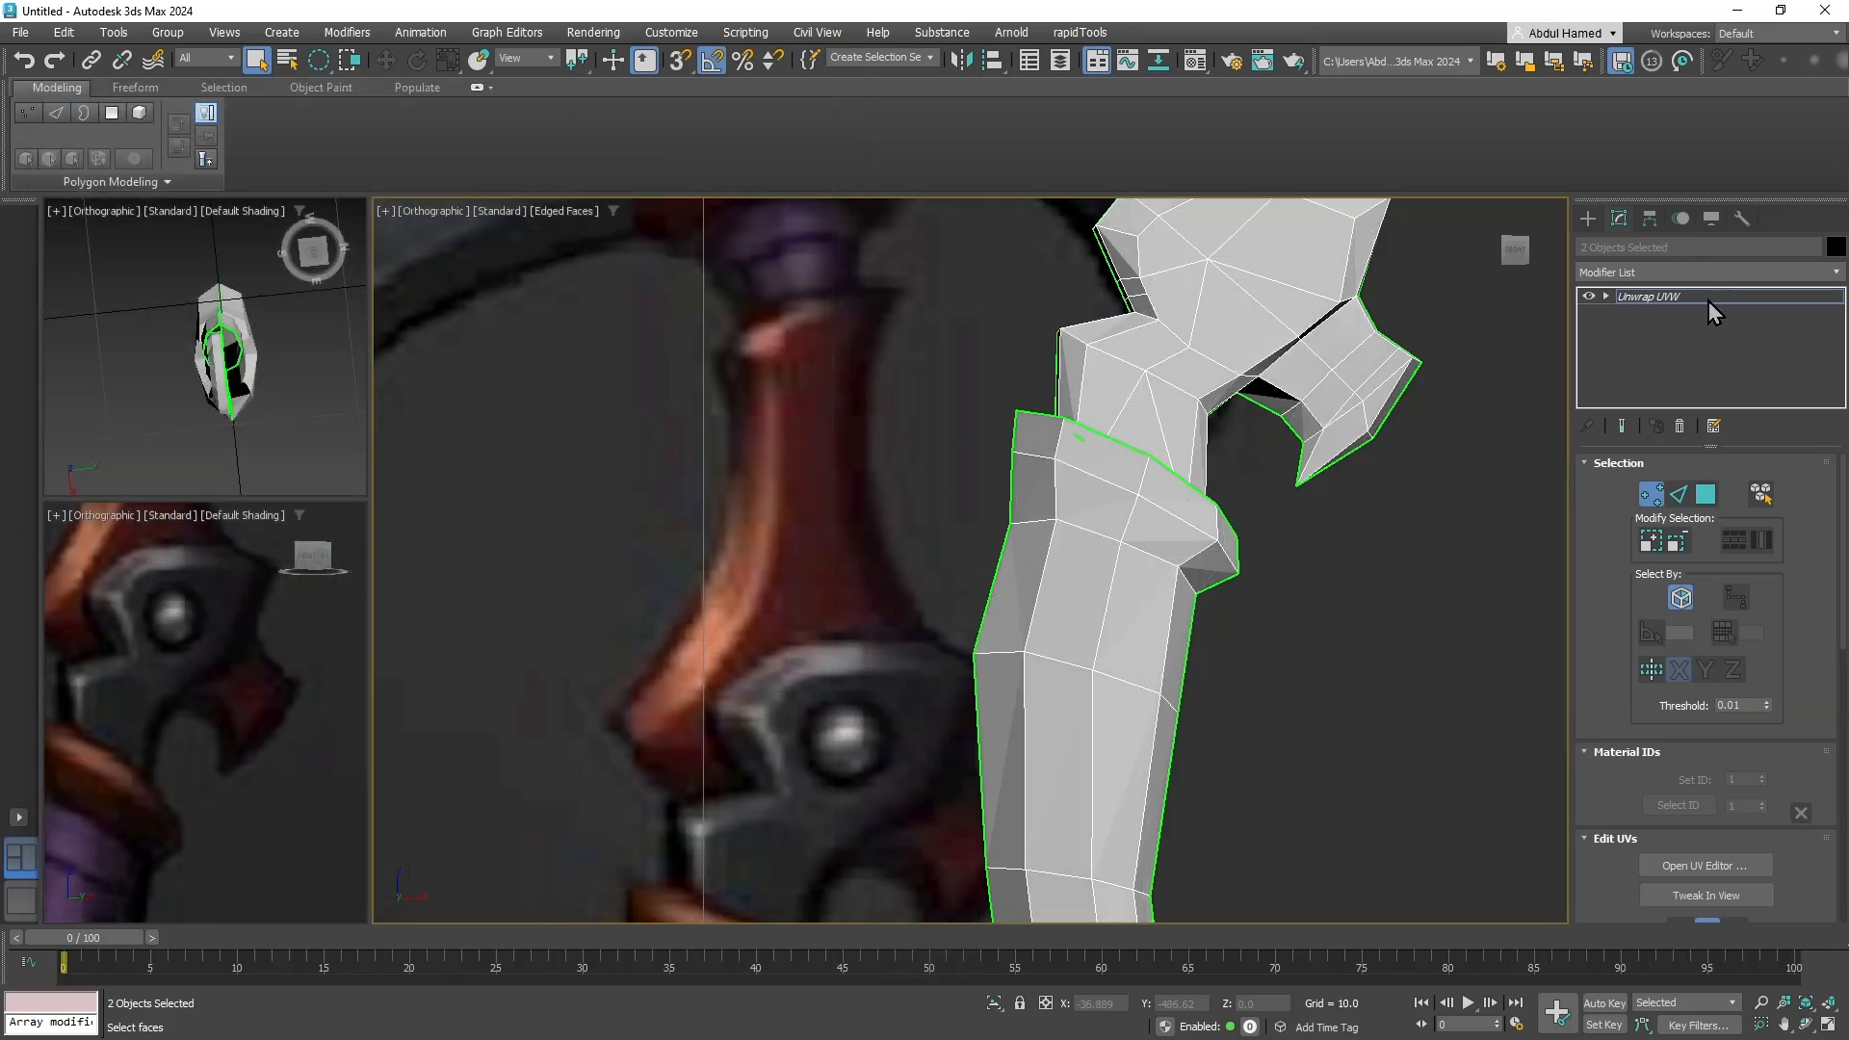
pyautogui.rightClick(1706, 293)
pyautogui.click(1637, 491)
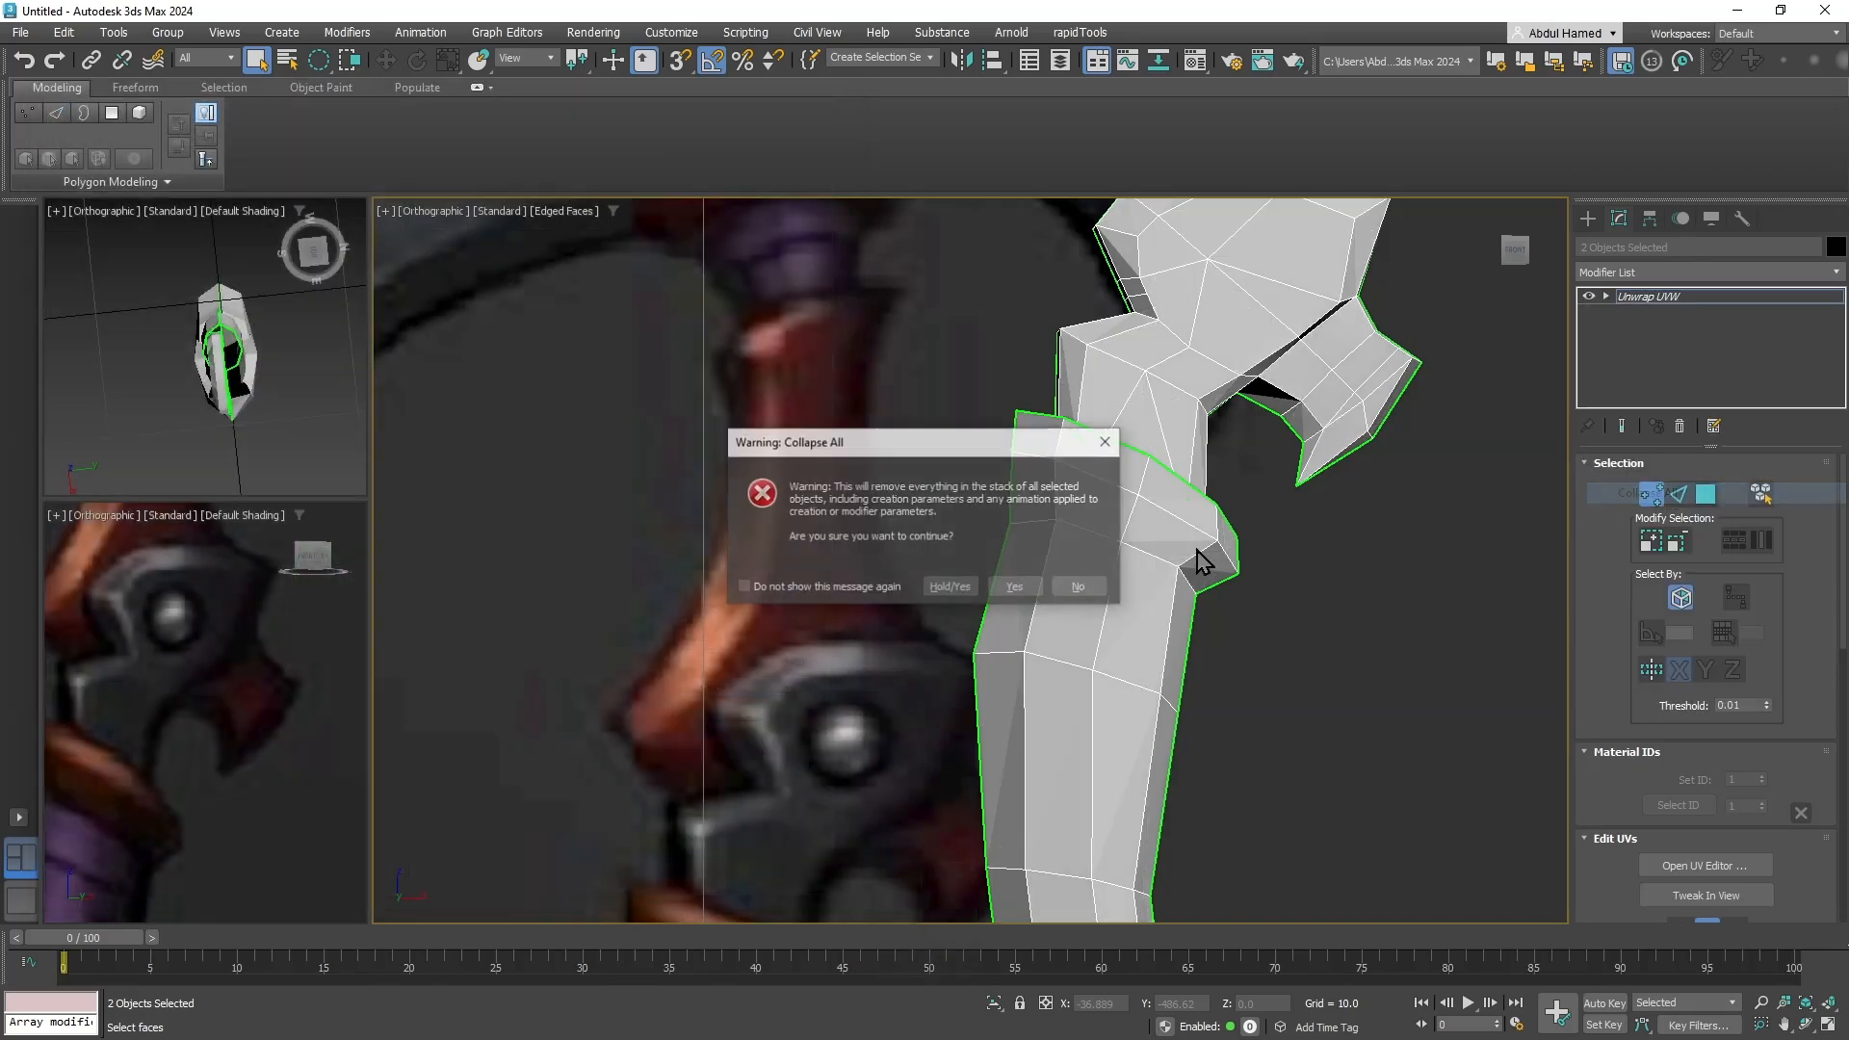
pyautogui.click(1014, 587)
pyautogui.click(1236, 618)
# Switch to the Front view and examine how the head piece and handle sit against the axe reference image.
pyautogui.moveTo(1236, 618); pyautogui.dragTo(1160, 648, button='middle')
pyautogui.scroll(-4, 1161, 647)
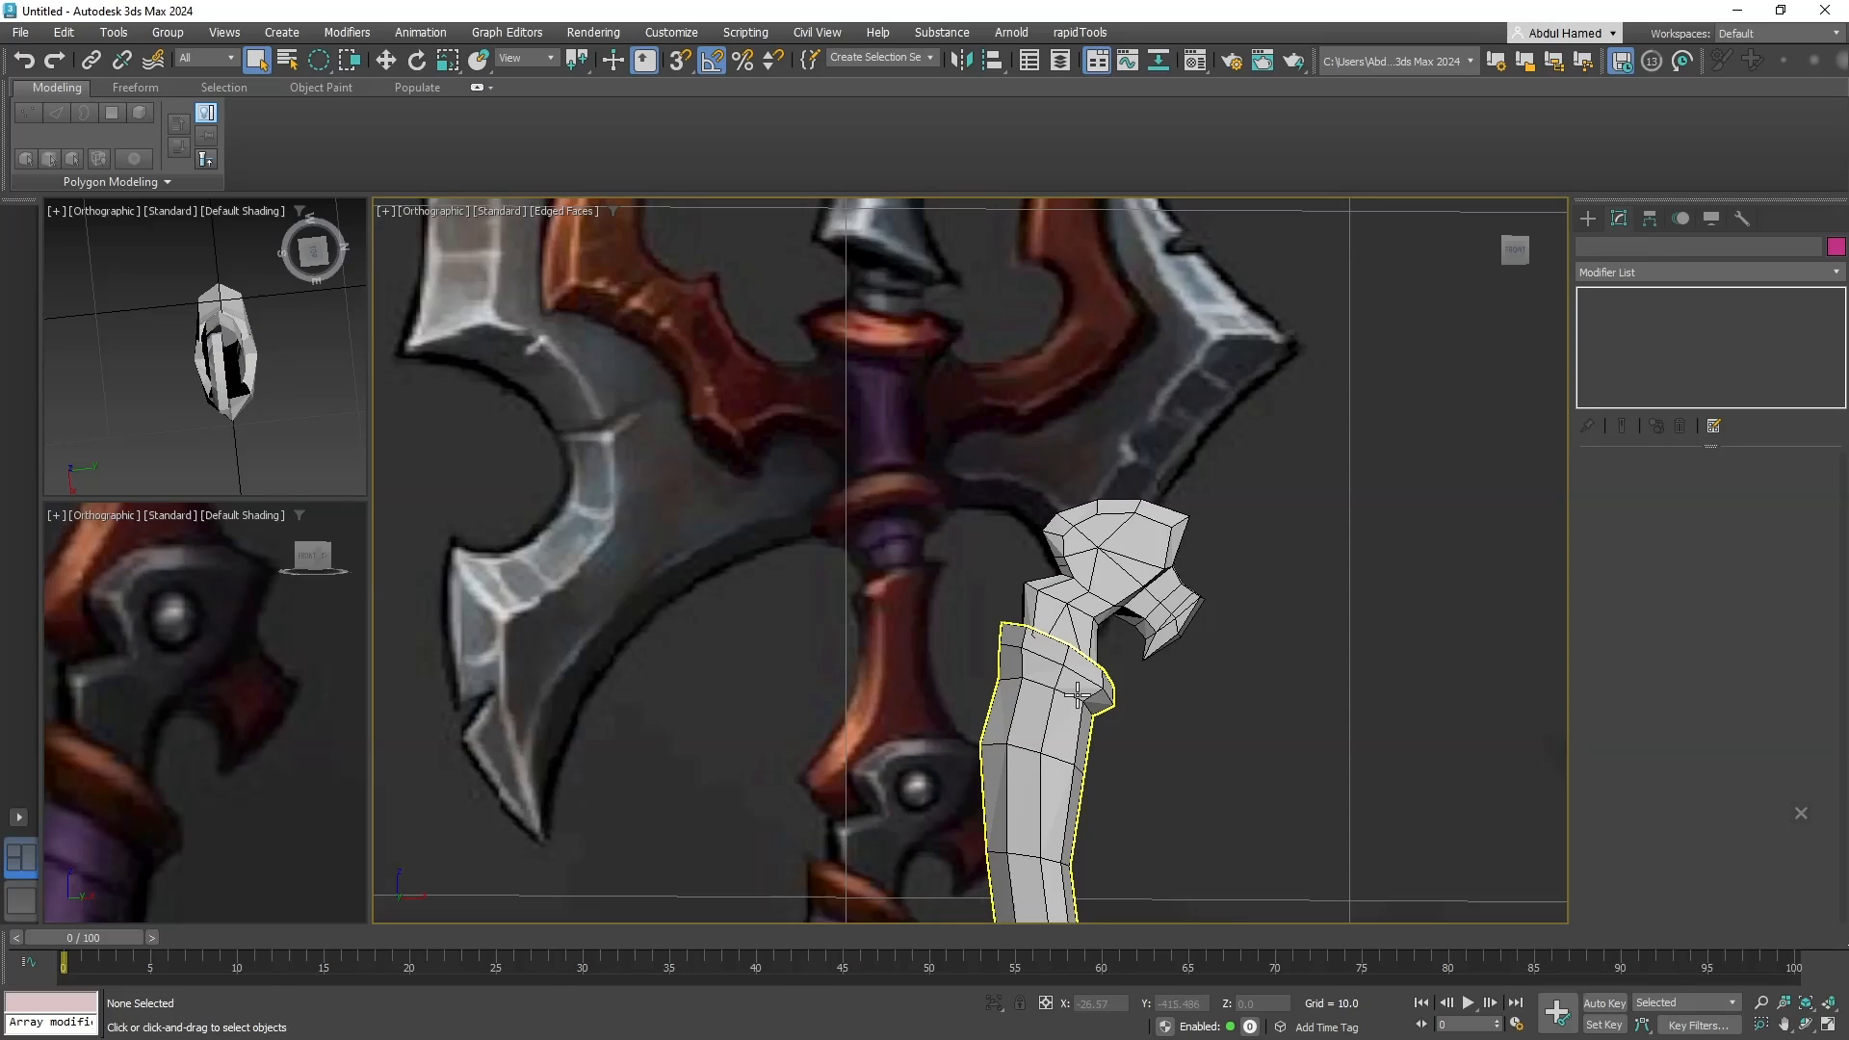
pyautogui.scroll(1, 1003, 635)
pyautogui.scroll(-5, 1079, 643)
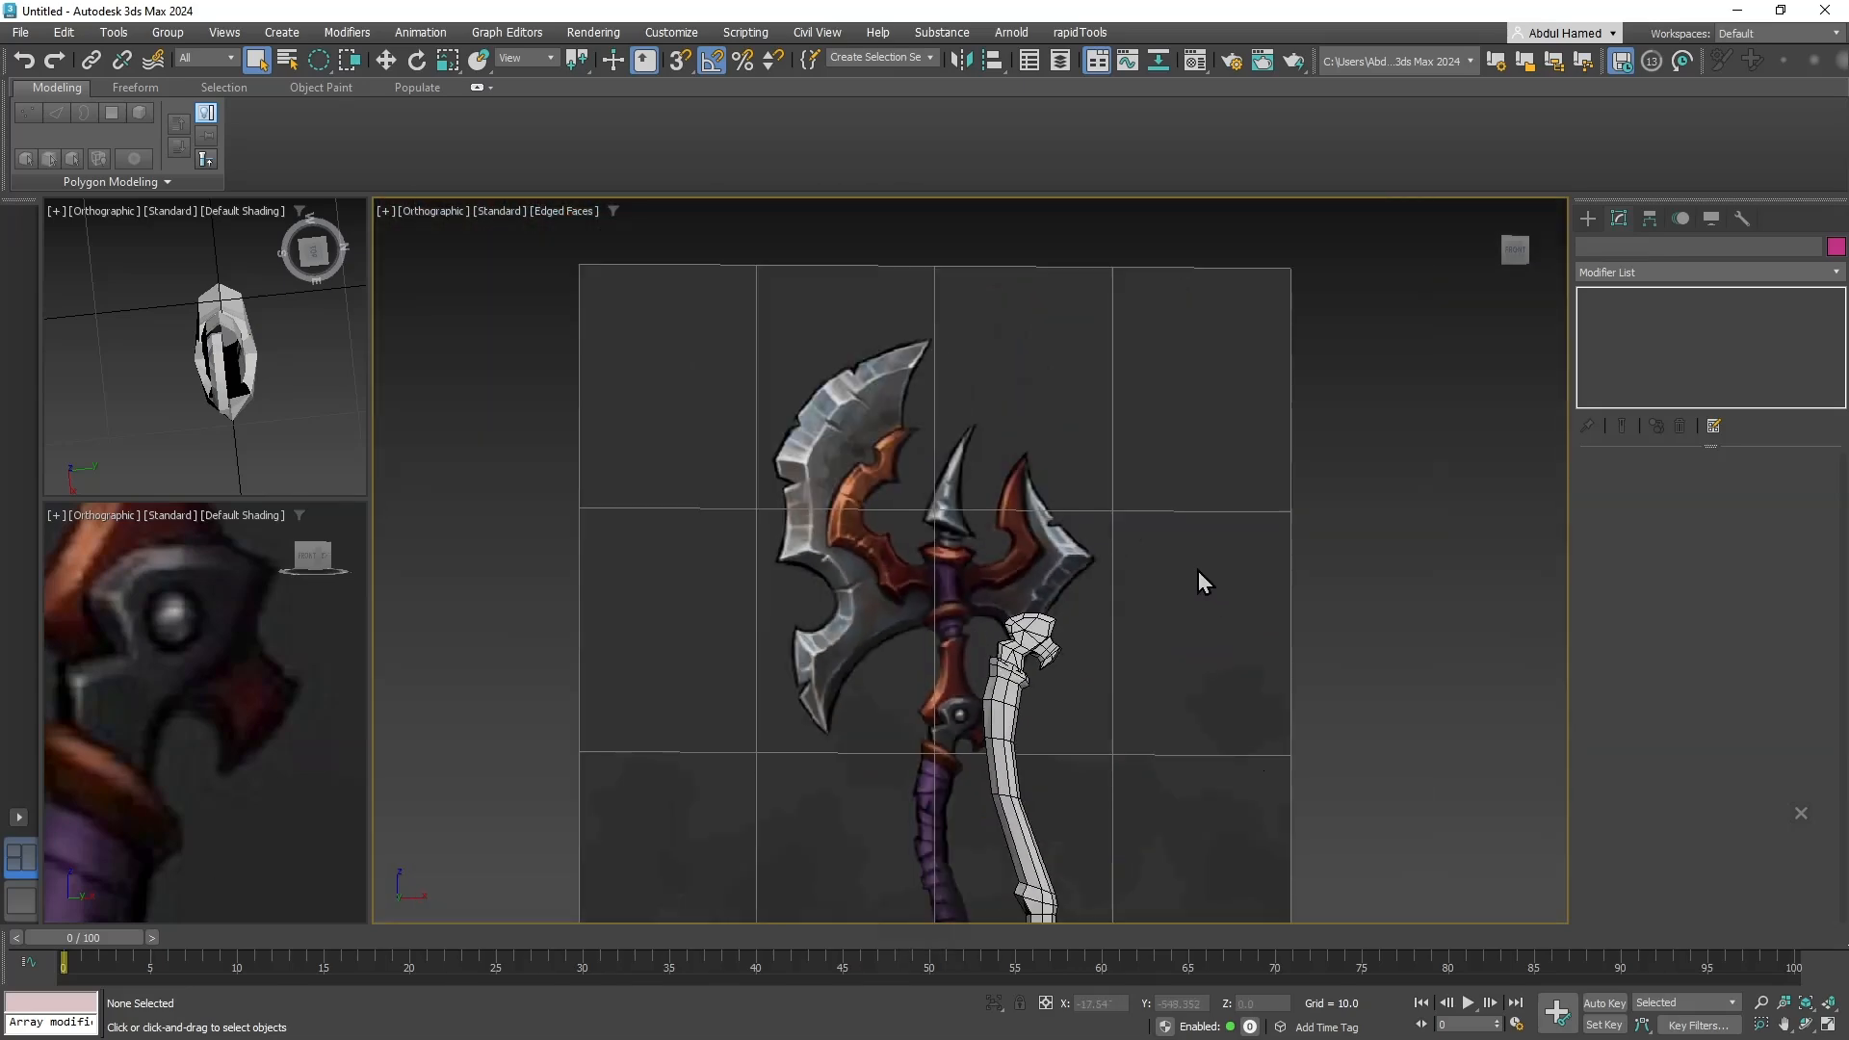
pyautogui.press('f')
pyautogui.scroll(5, 1190, 574)
pyautogui.scroll(-4, 1088, 614)
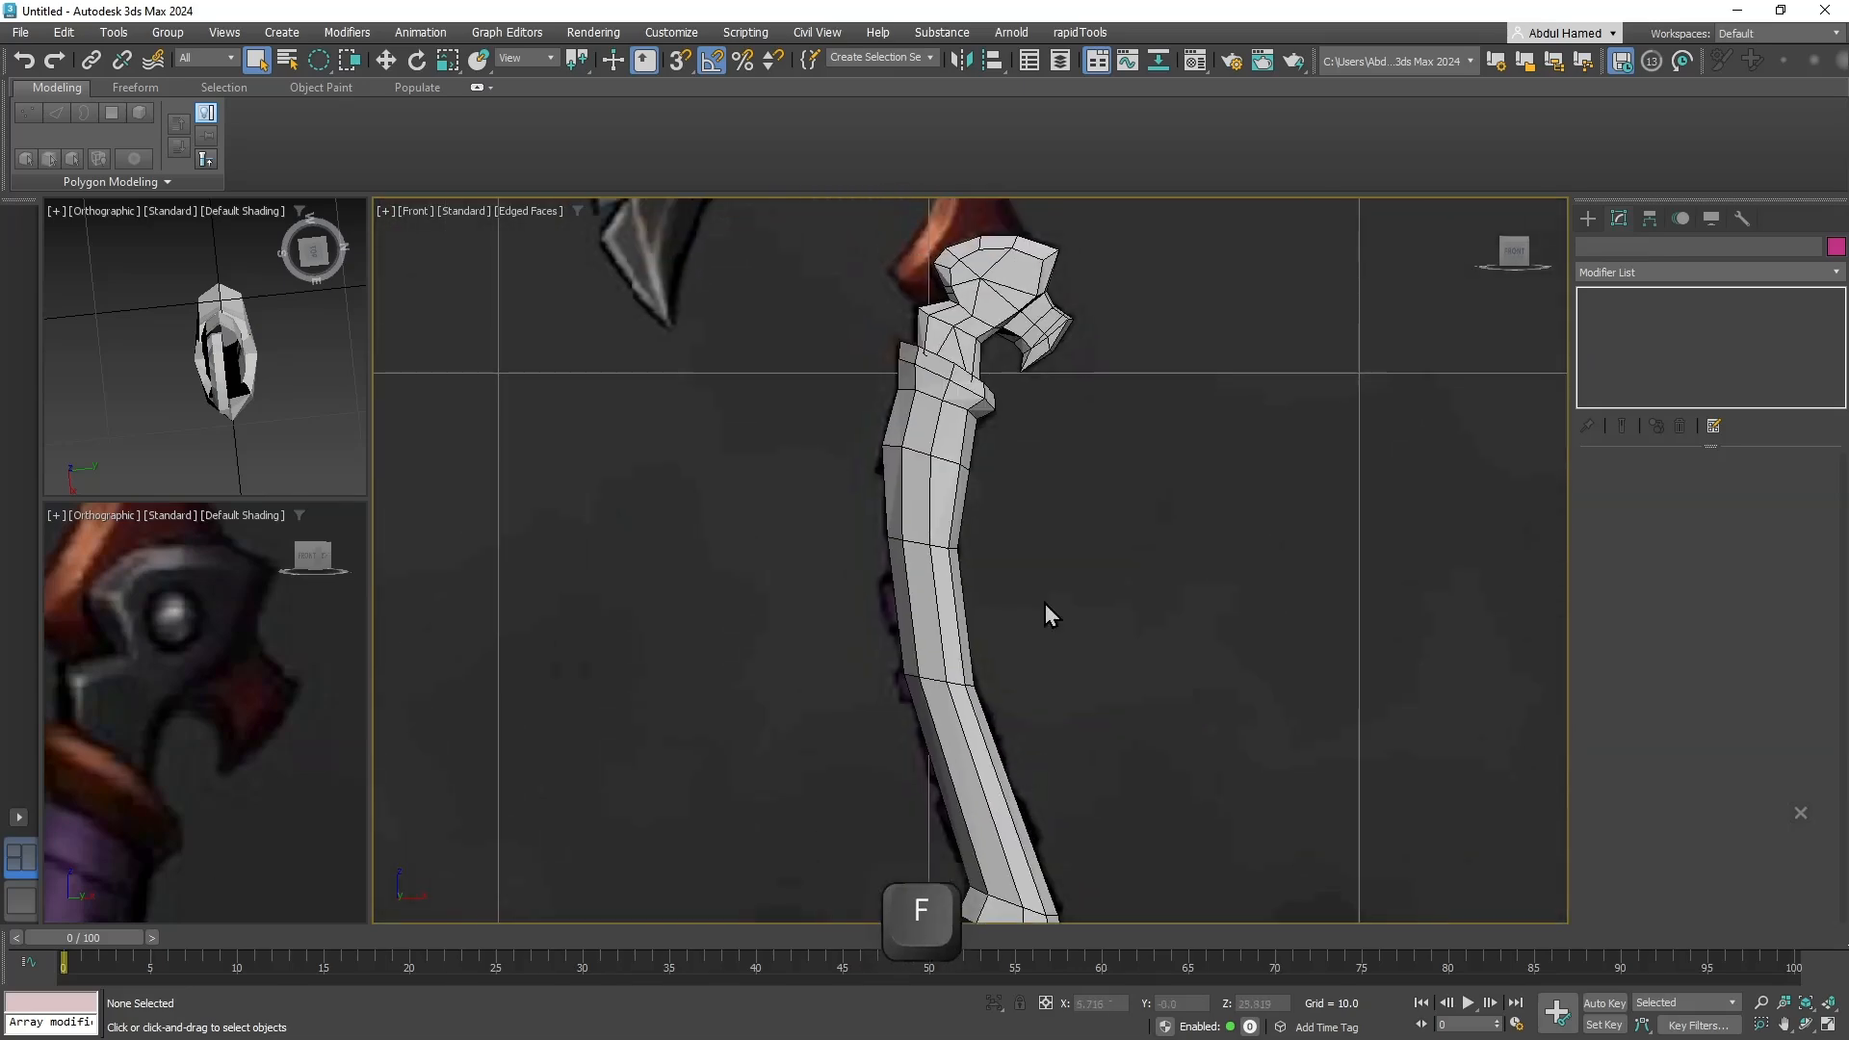
pyautogui.moveTo(1041, 445); pyautogui.dragTo(1071, 704, button='middle')
pyautogui.moveTo(1045, 513); pyautogui.dragTo(1099, 531, button='middle')
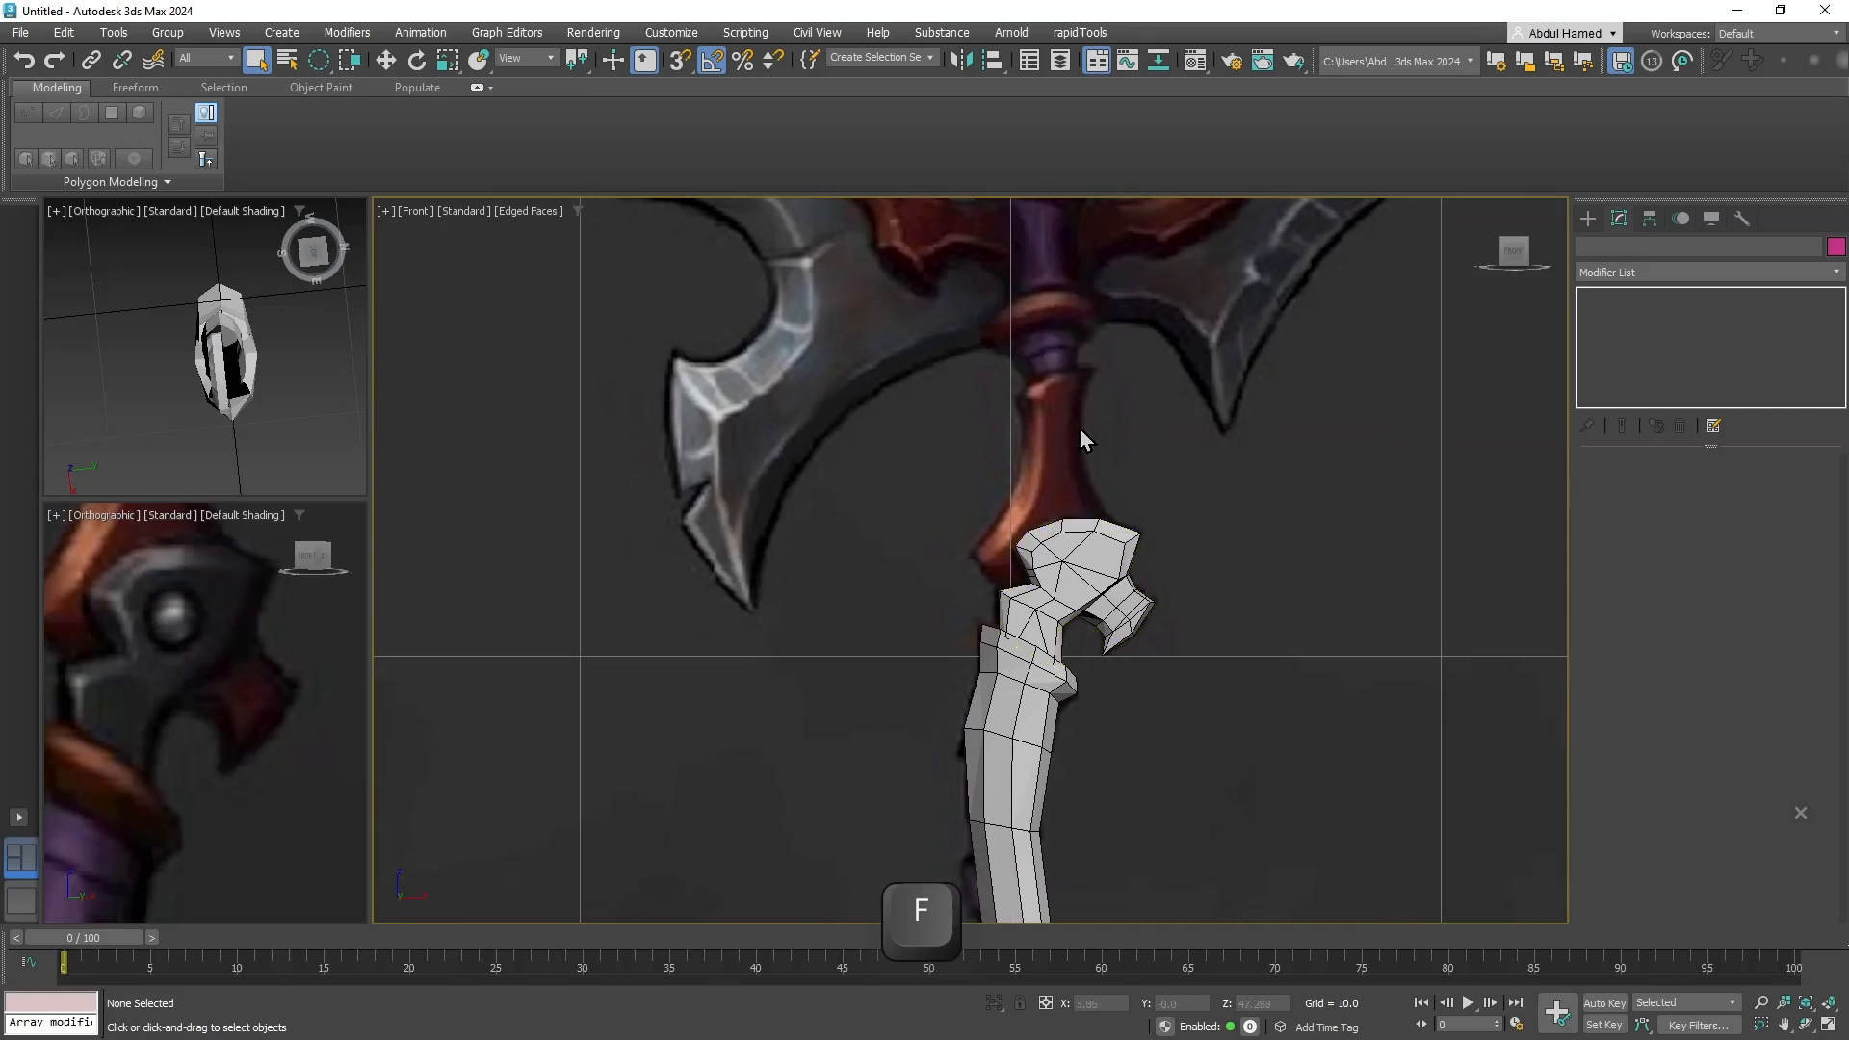
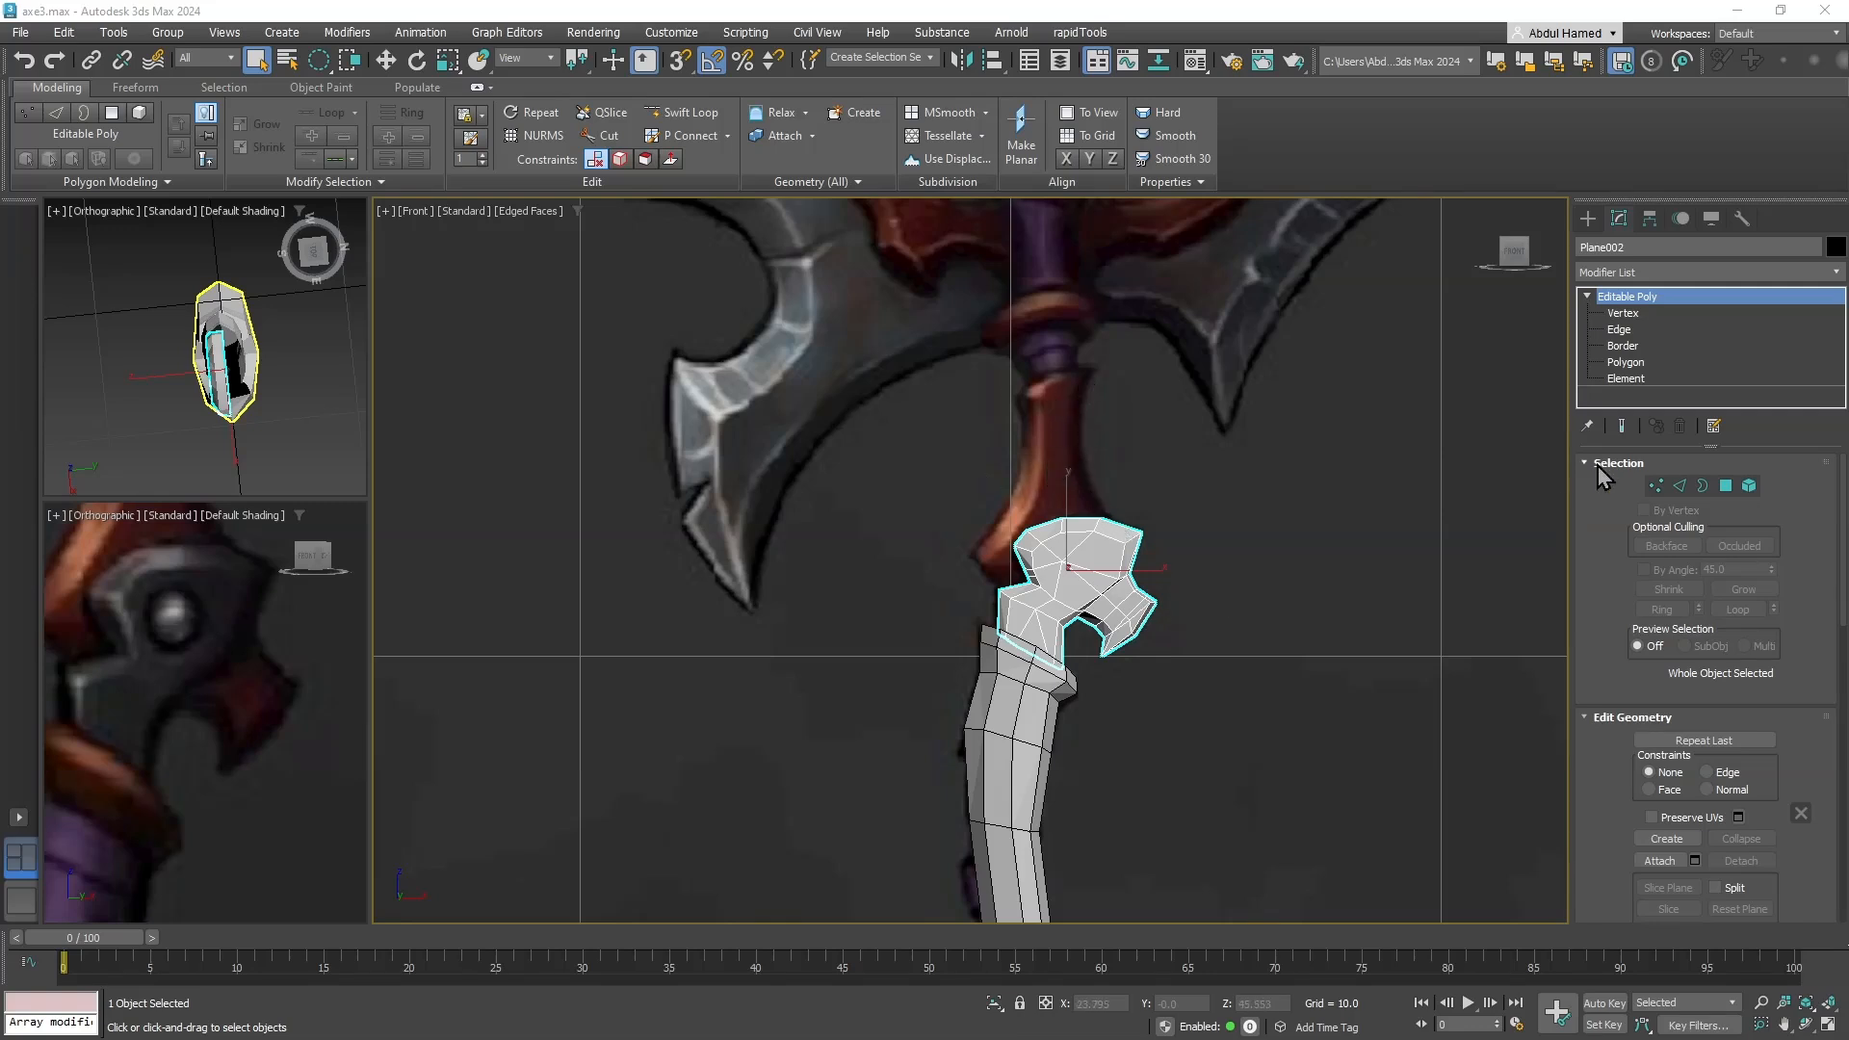
# Temporarily hide the head piece and handle to examine the reference artwork around the joint, and unhide all objects.
pyautogui.keyDown('ctrl'); pyautogui.click(1014, 728); pyautogui.keyUp('ctrl')
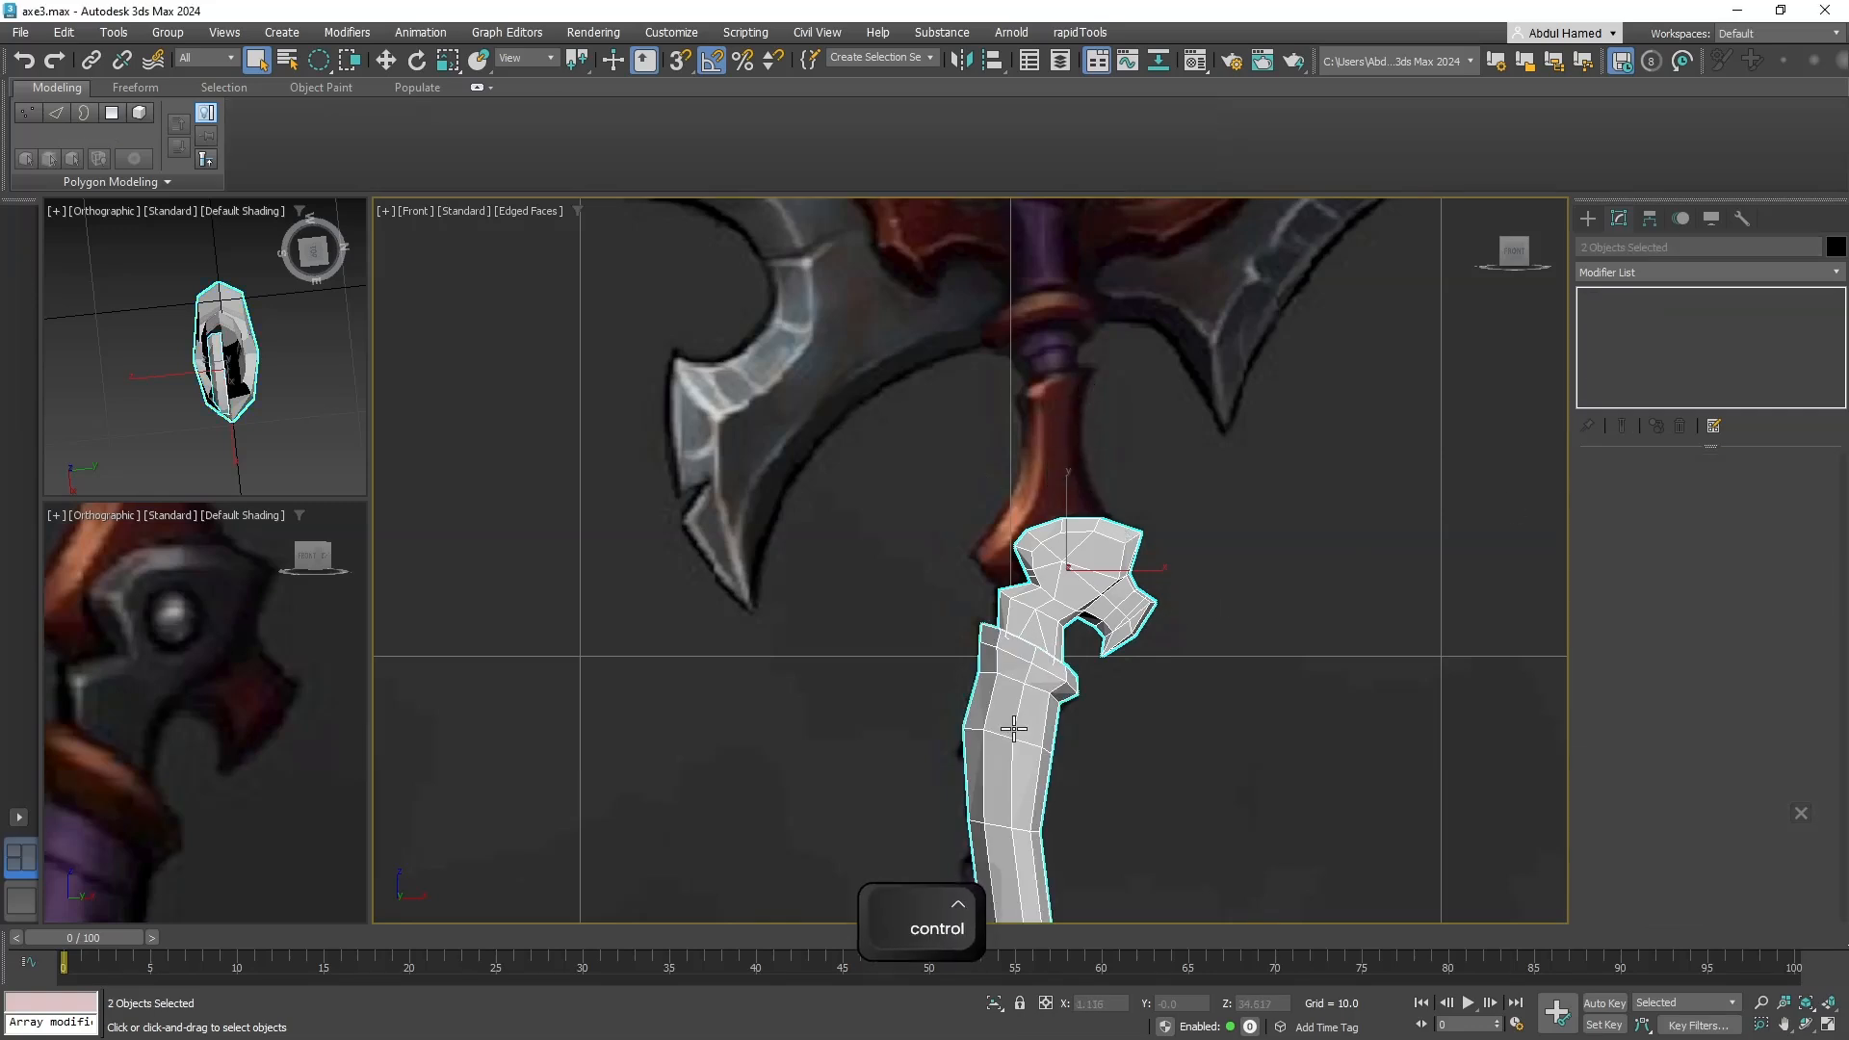
pyautogui.rightClick(1011, 723)
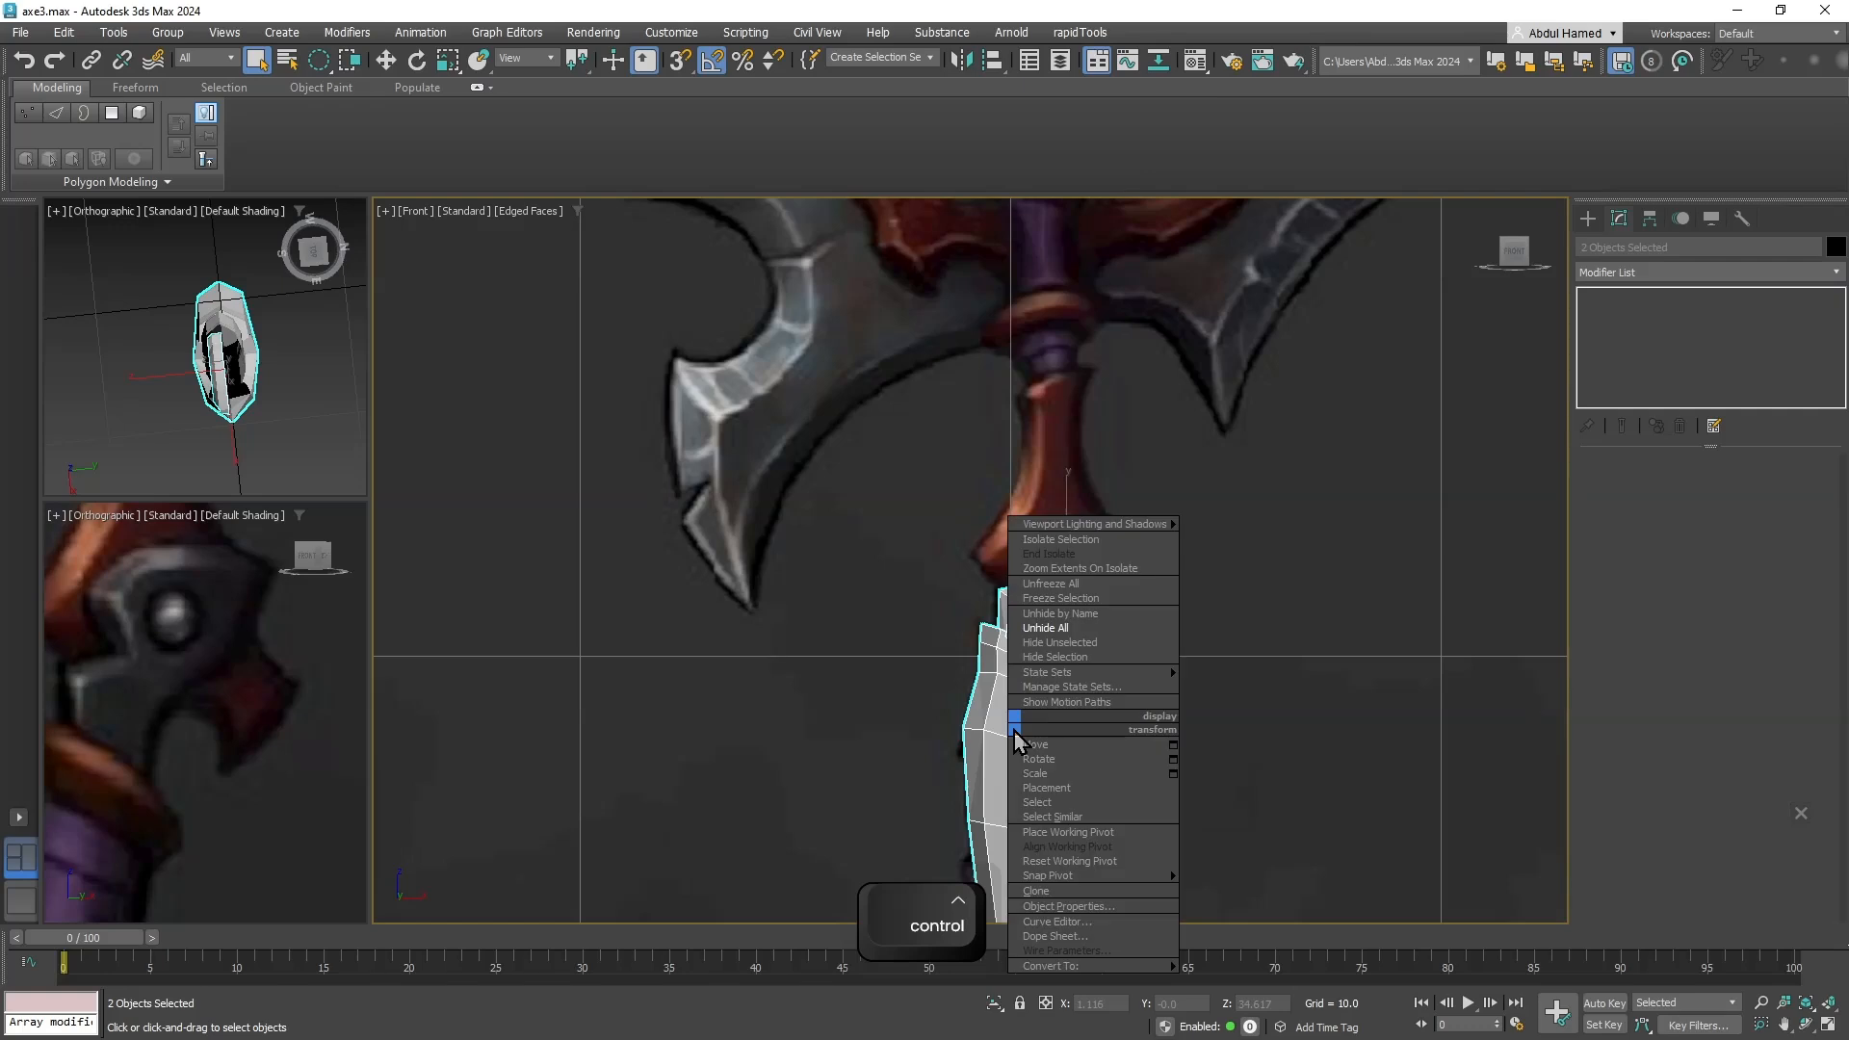
pyautogui.click(1098, 657)
pyautogui.scroll(5, 1060, 612)
pyautogui.moveTo(1065, 611); pyautogui.dragTo(1032, 725, button='middle')
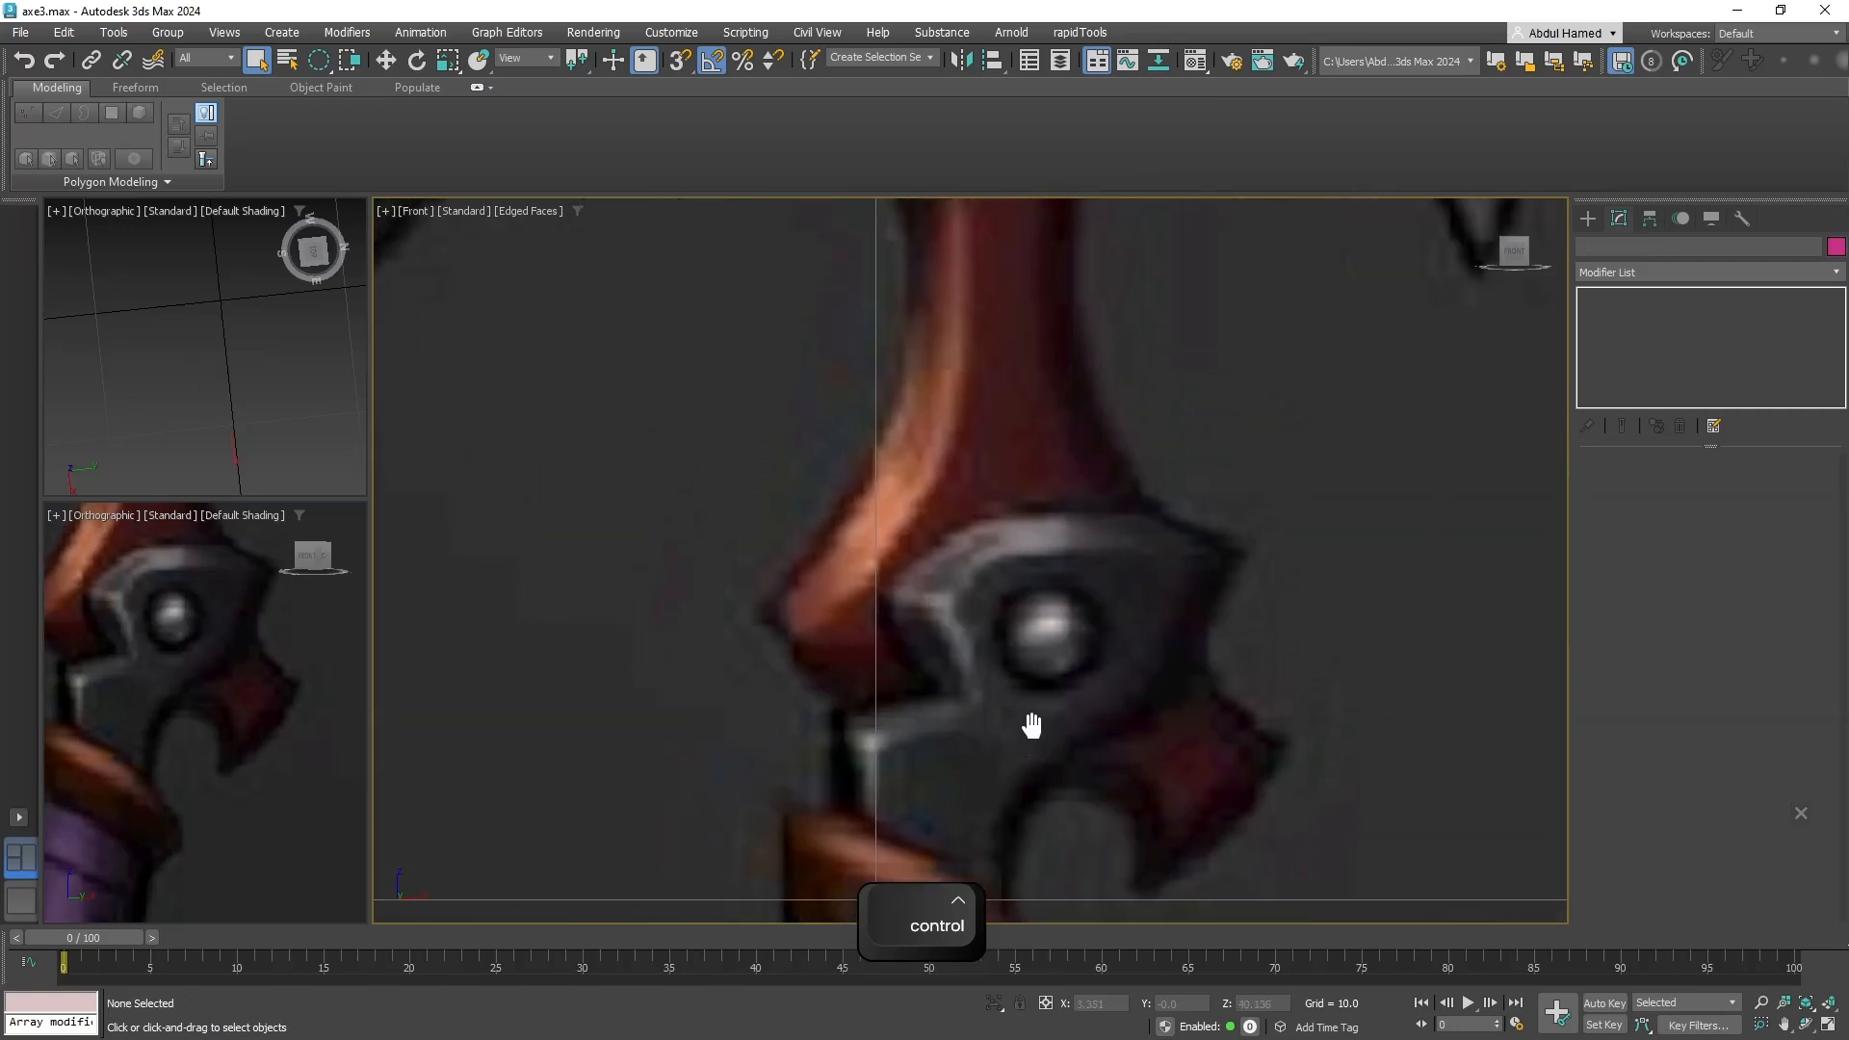
pyautogui.scroll(-4, 1026, 718)
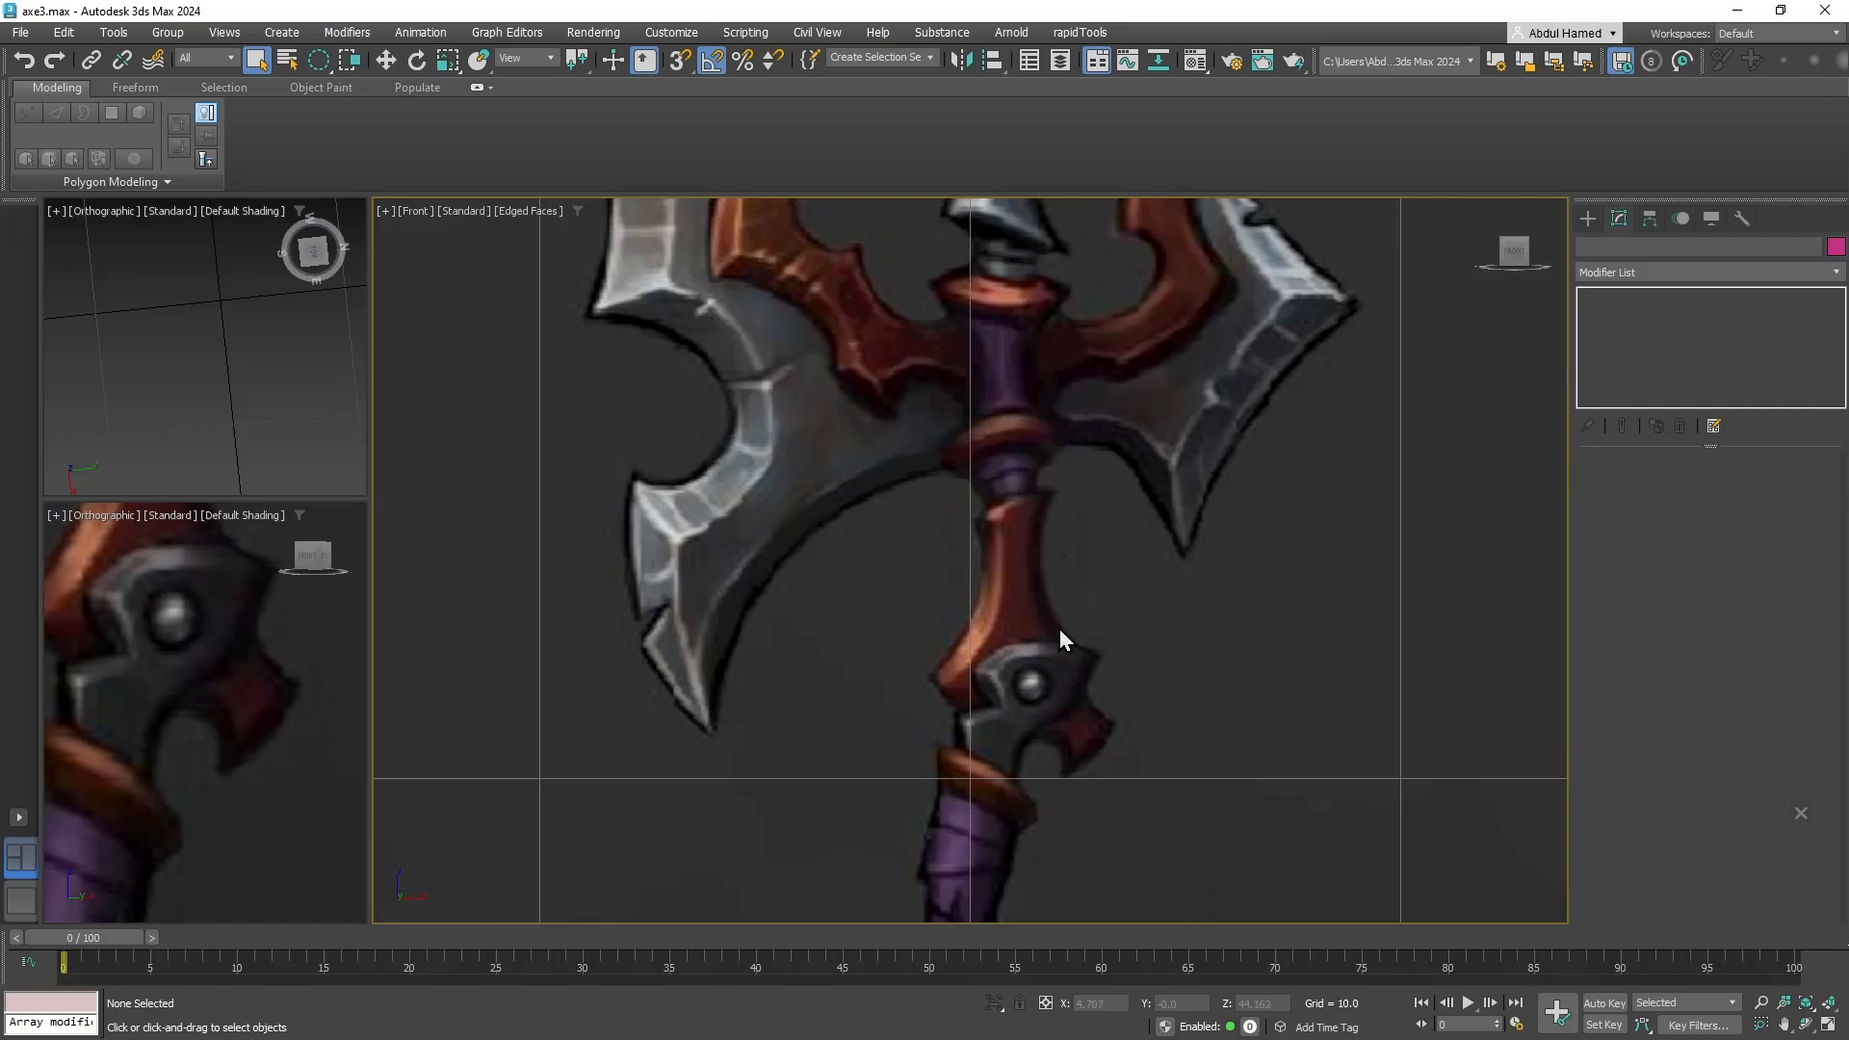
pyautogui.scroll(3, 1087, 715)
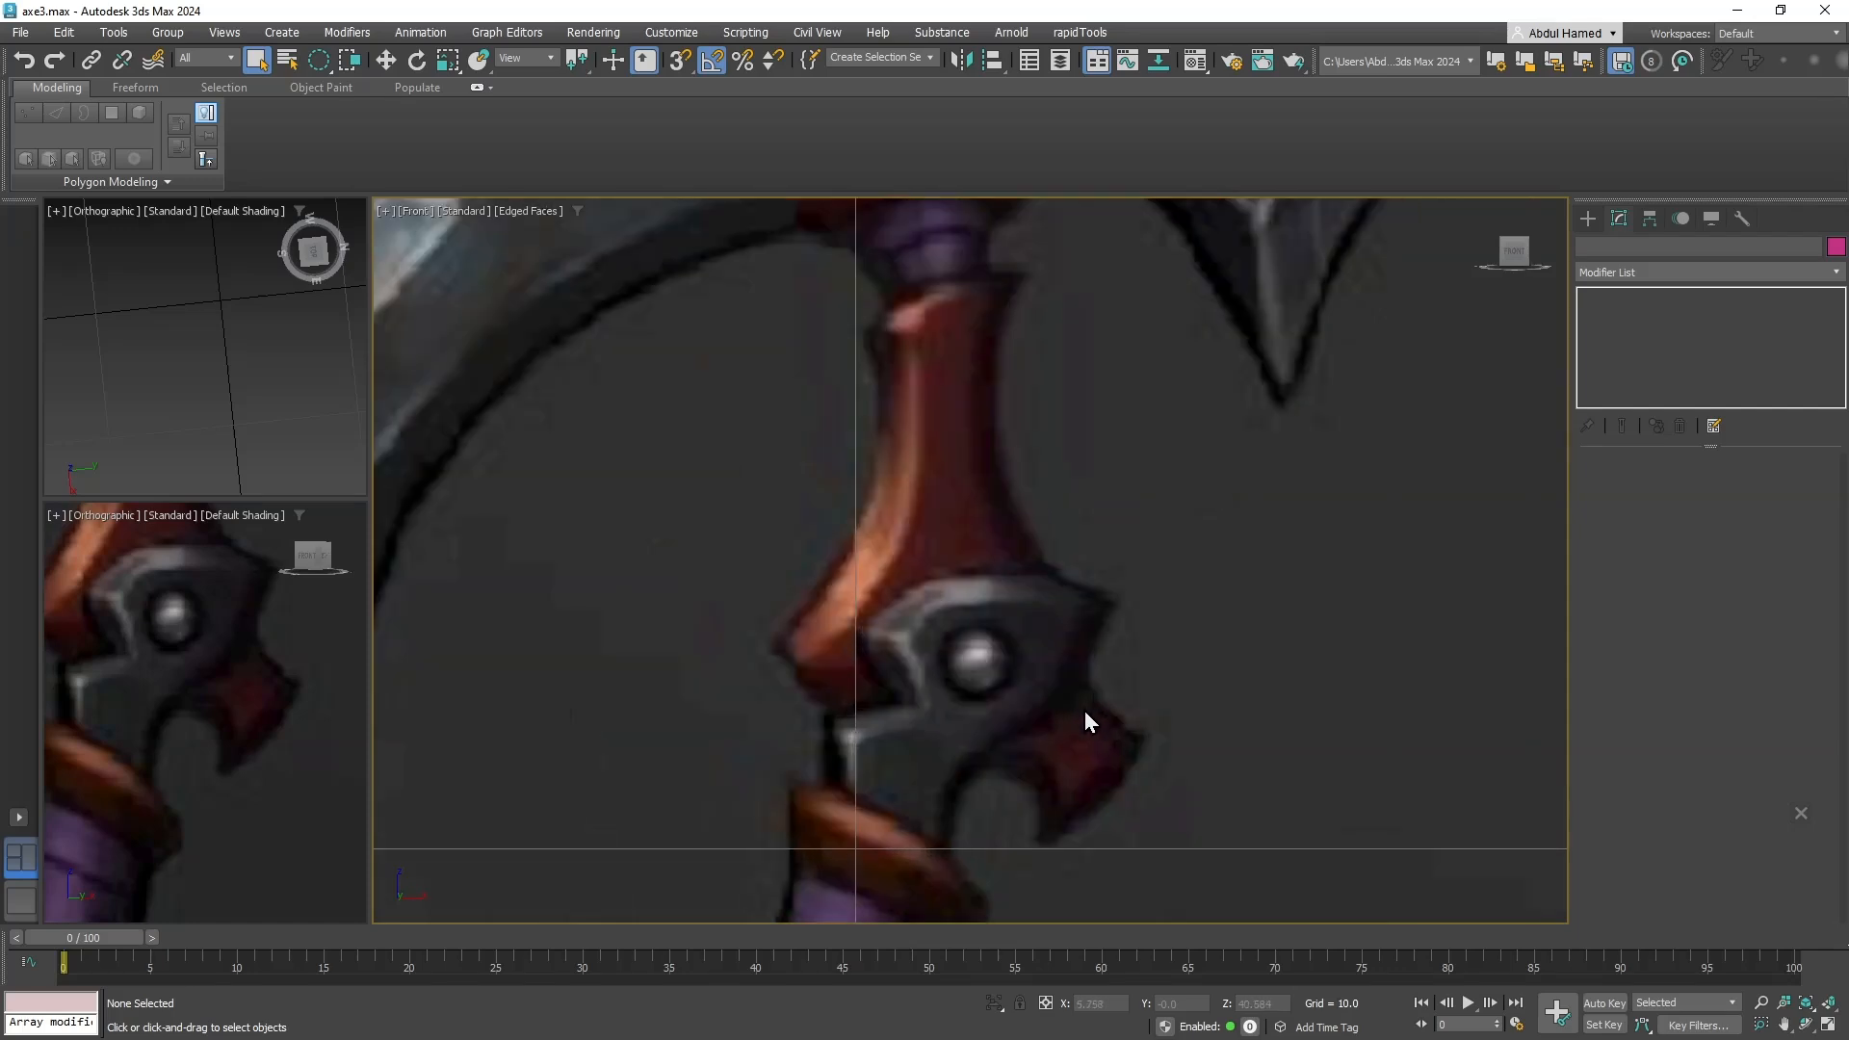
pyautogui.rightClick(998, 691)
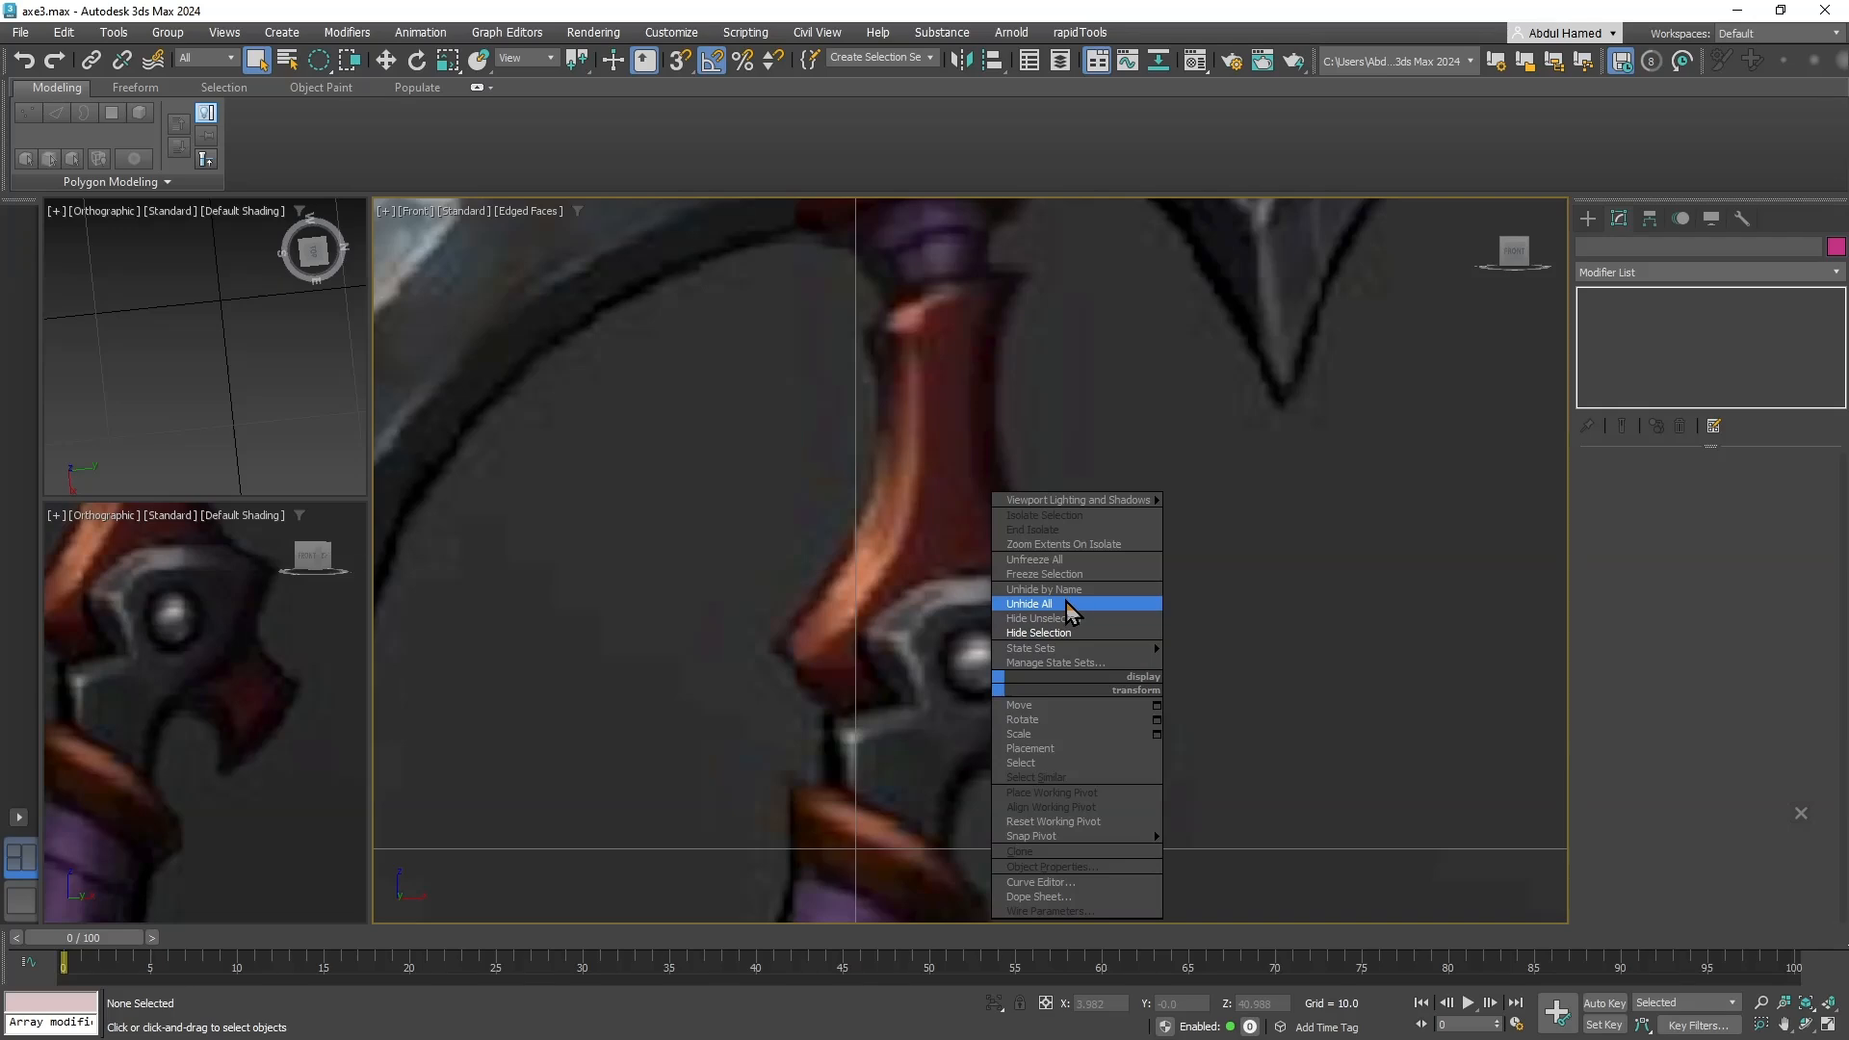
pyautogui.click(1067, 605)
# Select all polygons of the hooked spur on the head piece's lower side and delete them.
pyautogui.click(1066, 778)
pyautogui.moveTo(1064, 778); pyautogui.dragTo(973, 564, button='middle')
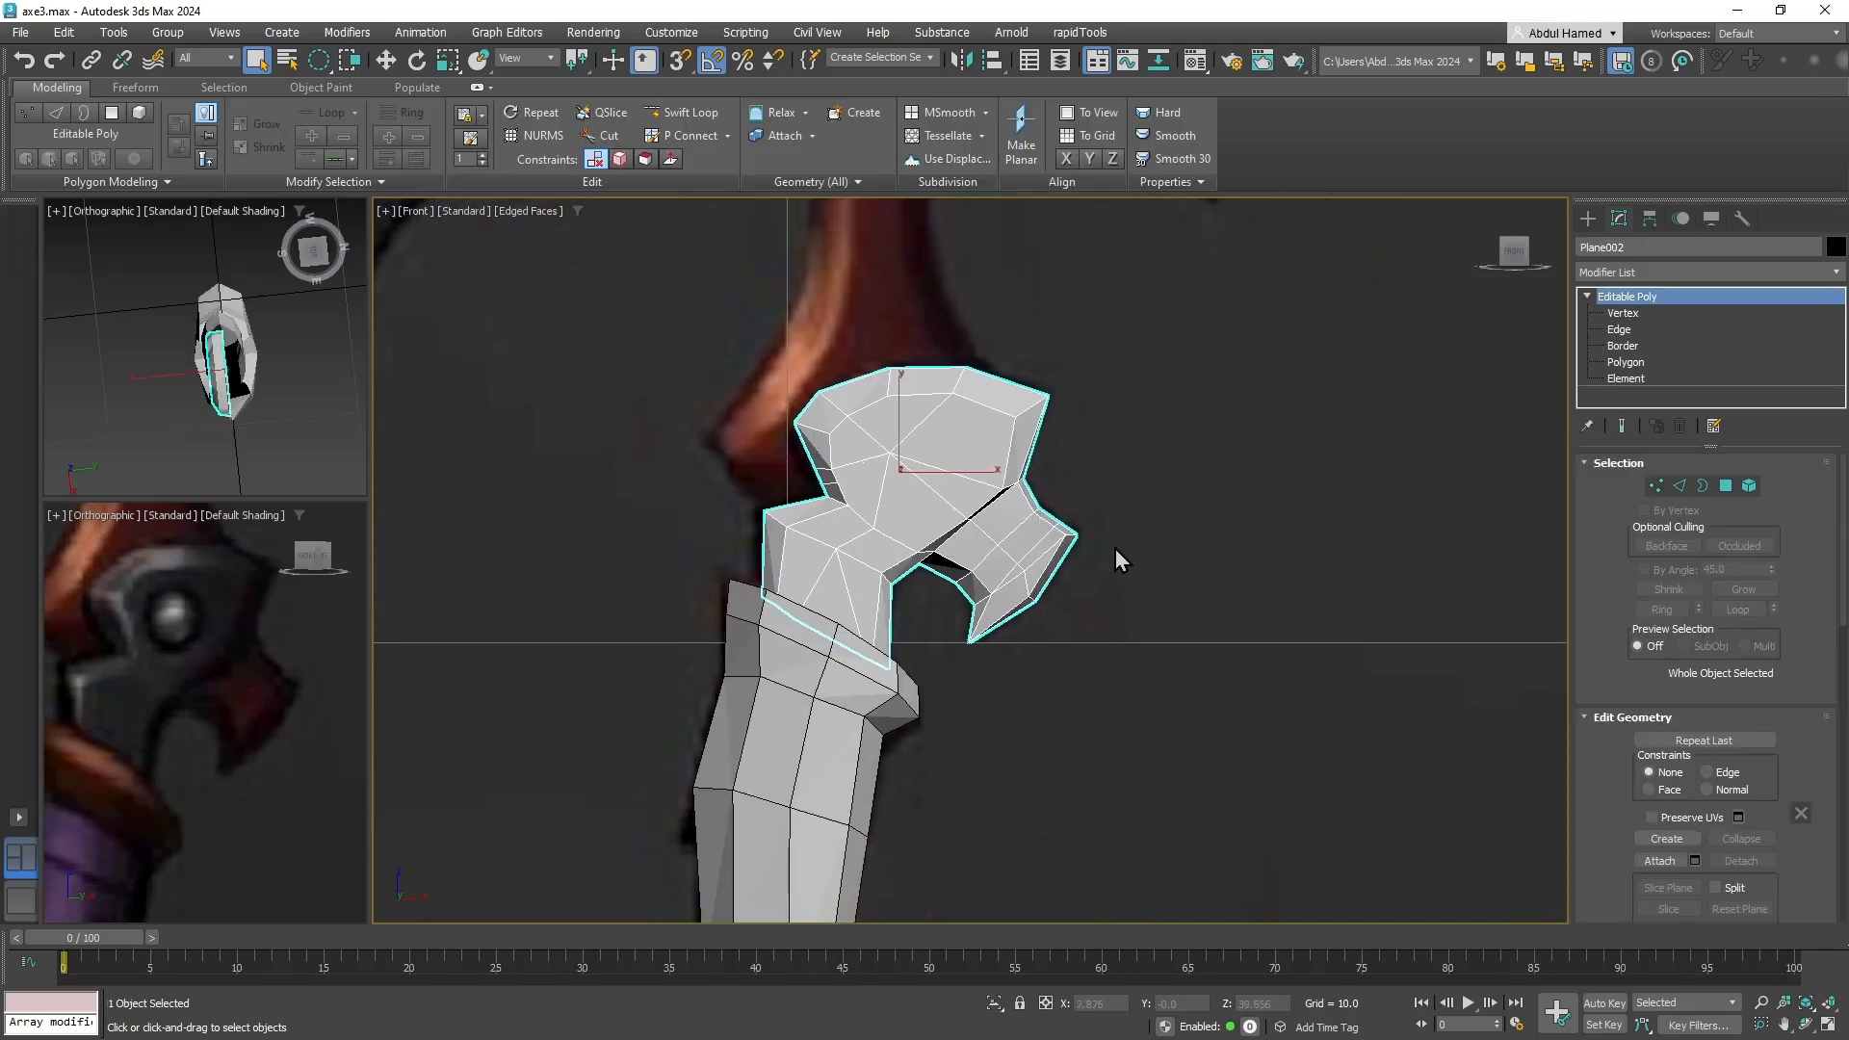
pyautogui.click(1625, 362)
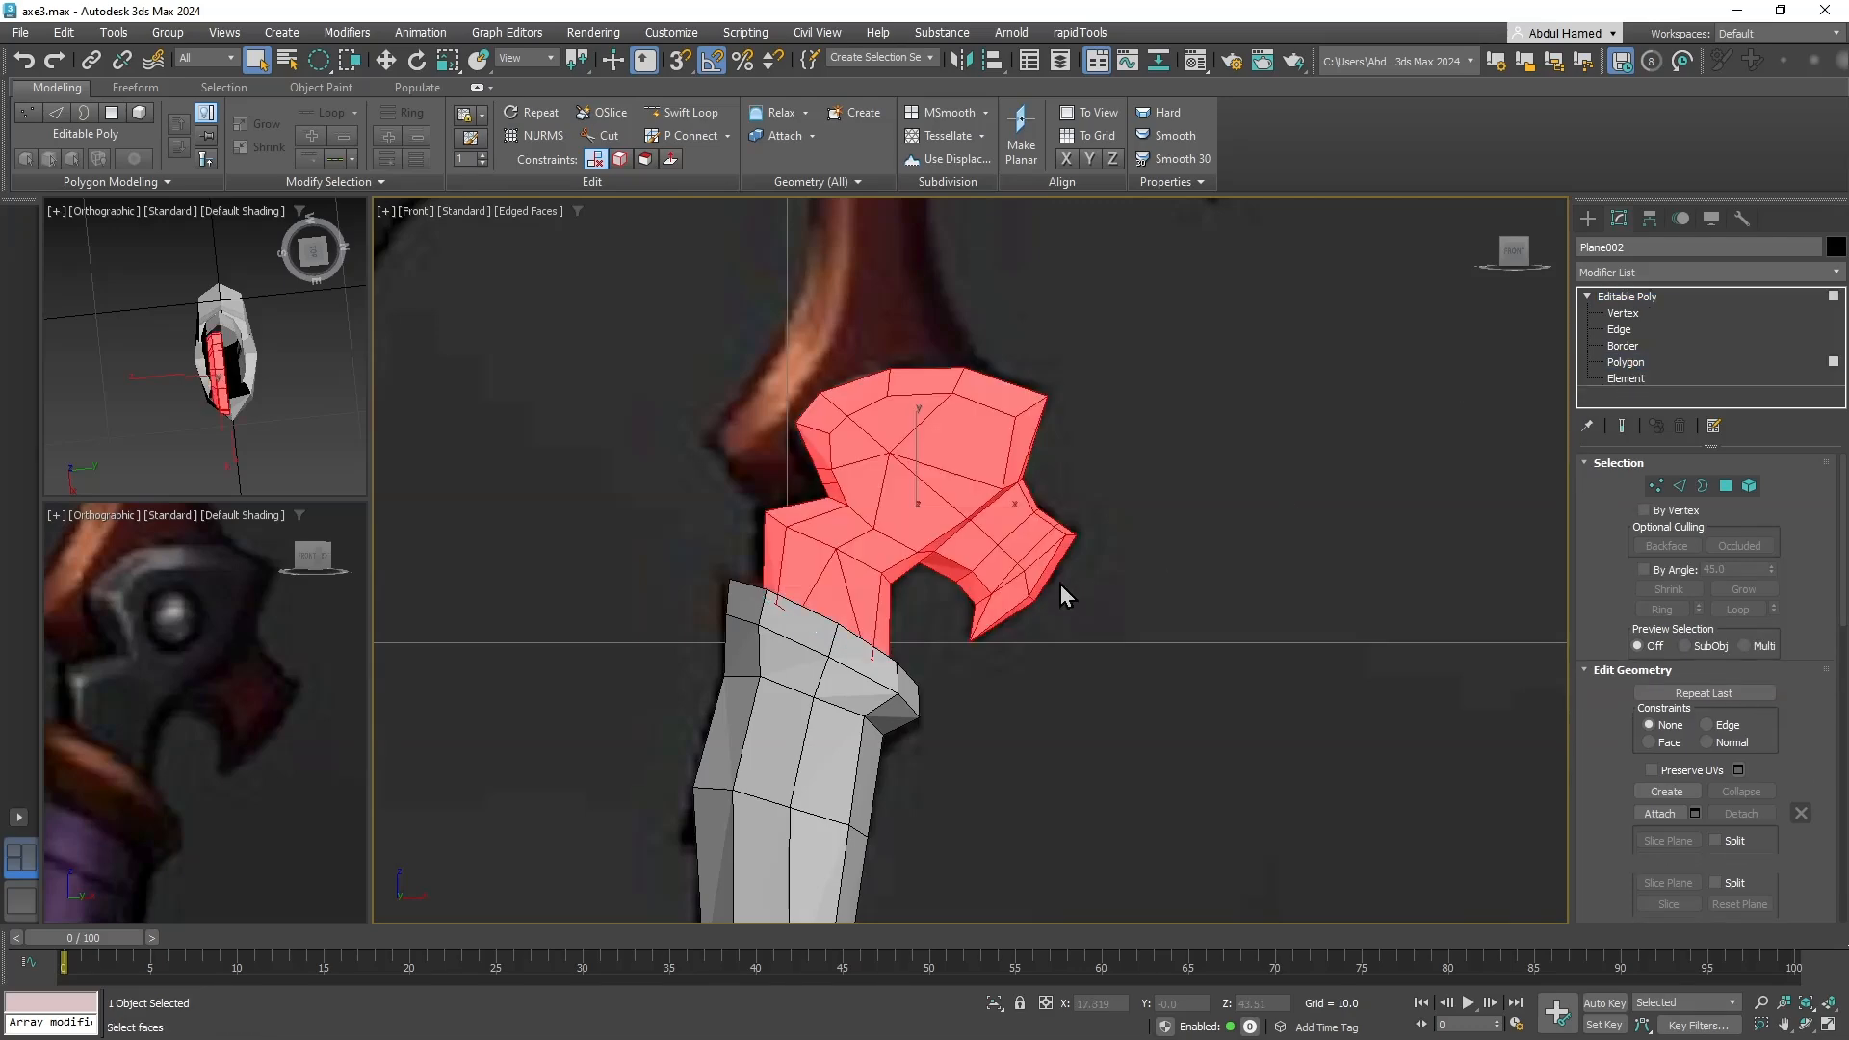
pyautogui.click(1013, 518)
pyautogui.scroll(2, 1013, 585)
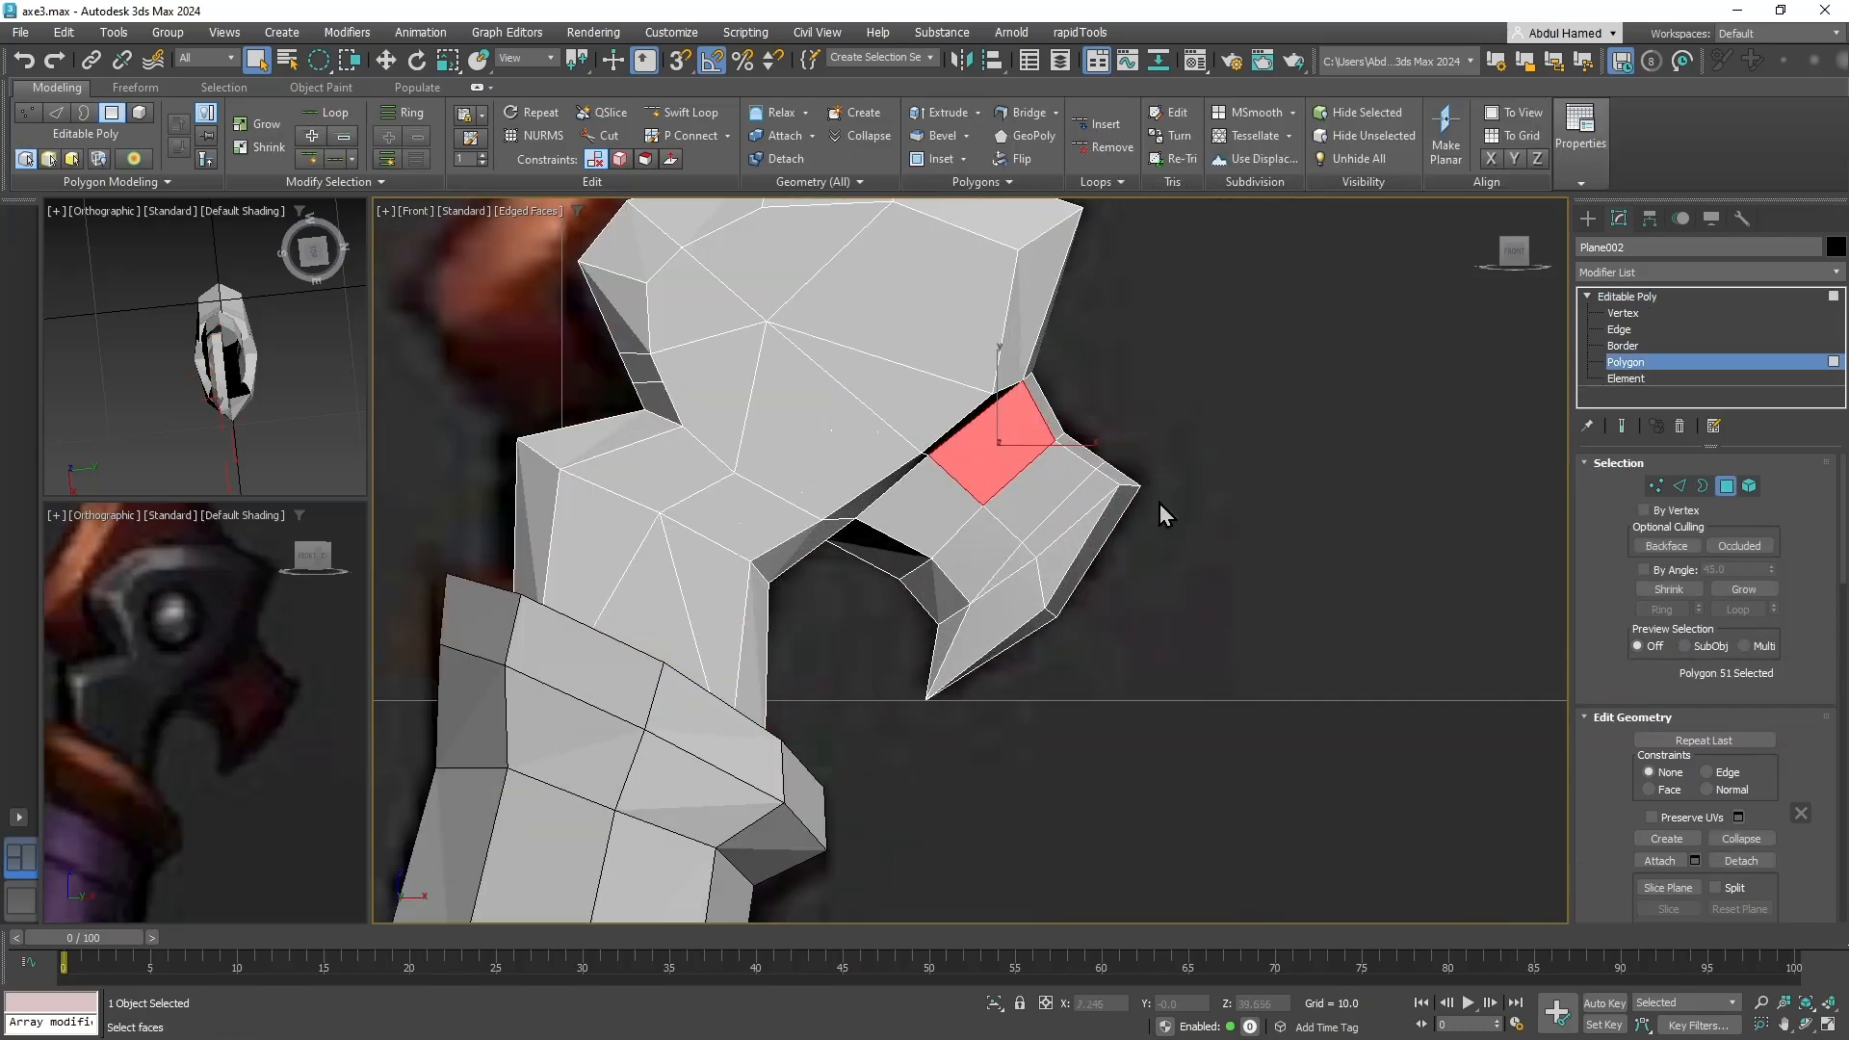
pyautogui.keyDown('shift'); pyautogui.click(1060, 523); pyautogui.keyUp('shift')
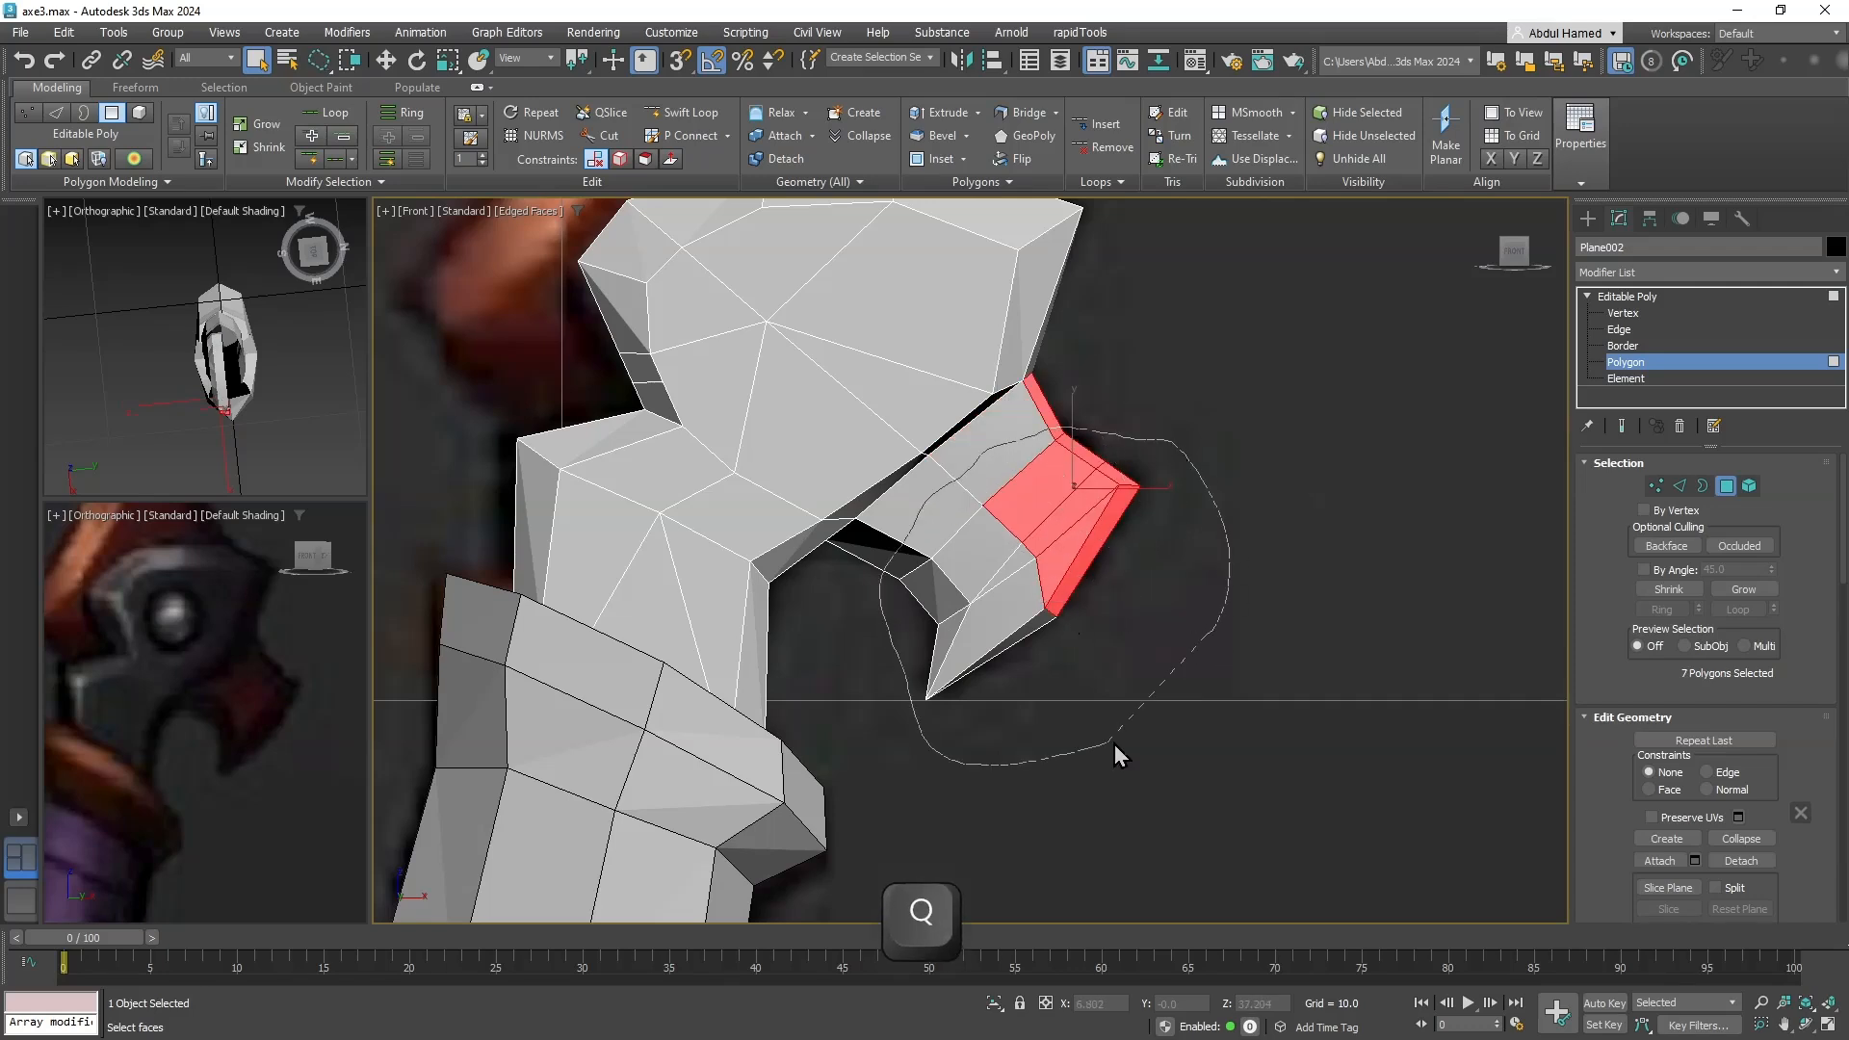
pyautogui.moveTo(1113, 744); pyautogui.dragTo(1113, 744)
pyautogui.press('Delete')
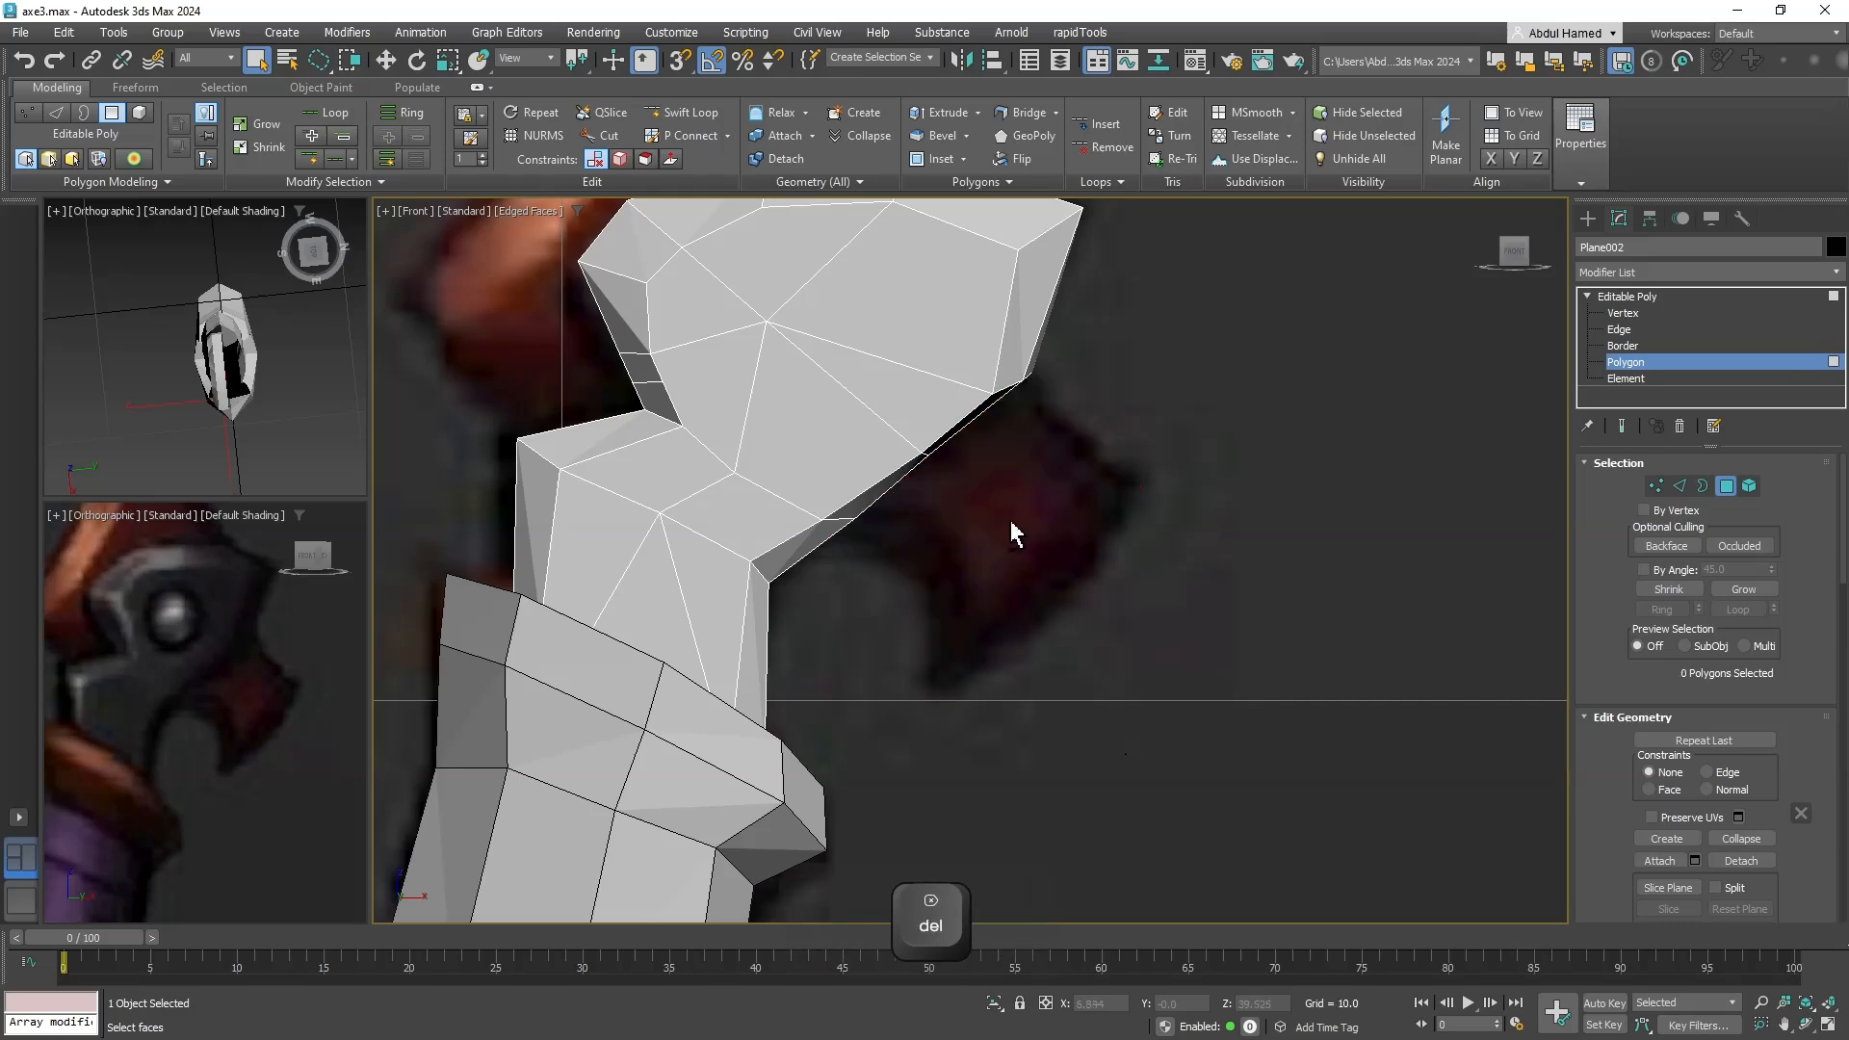
# Extend the two open side edges where the spur was attached about 0.8 units along the Y axis, creating new faces across the gap.
pyautogui.keyDown('alt'); pyautogui.moveTo(1009, 520); pyautogui.dragTo(907, 496, button='middle'); pyautogui.keyUp('alt')
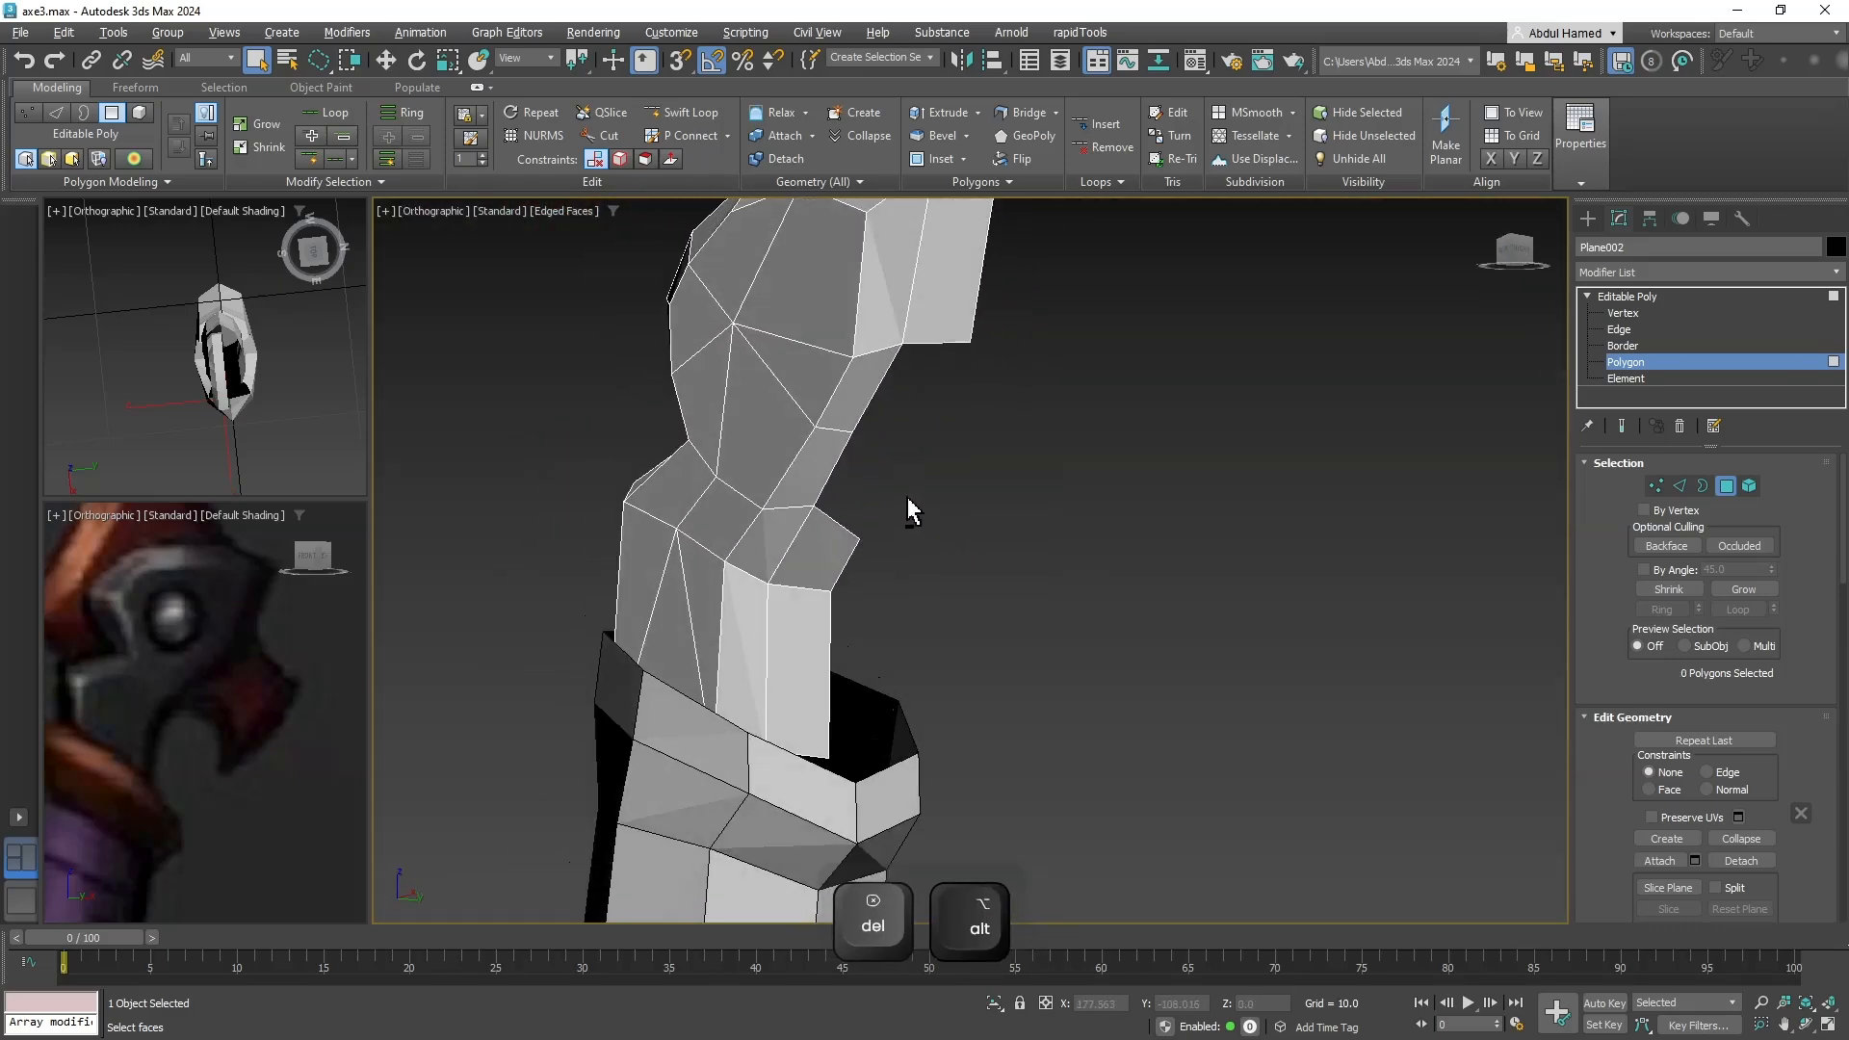
pyautogui.press('q')
pyautogui.click(878, 381)
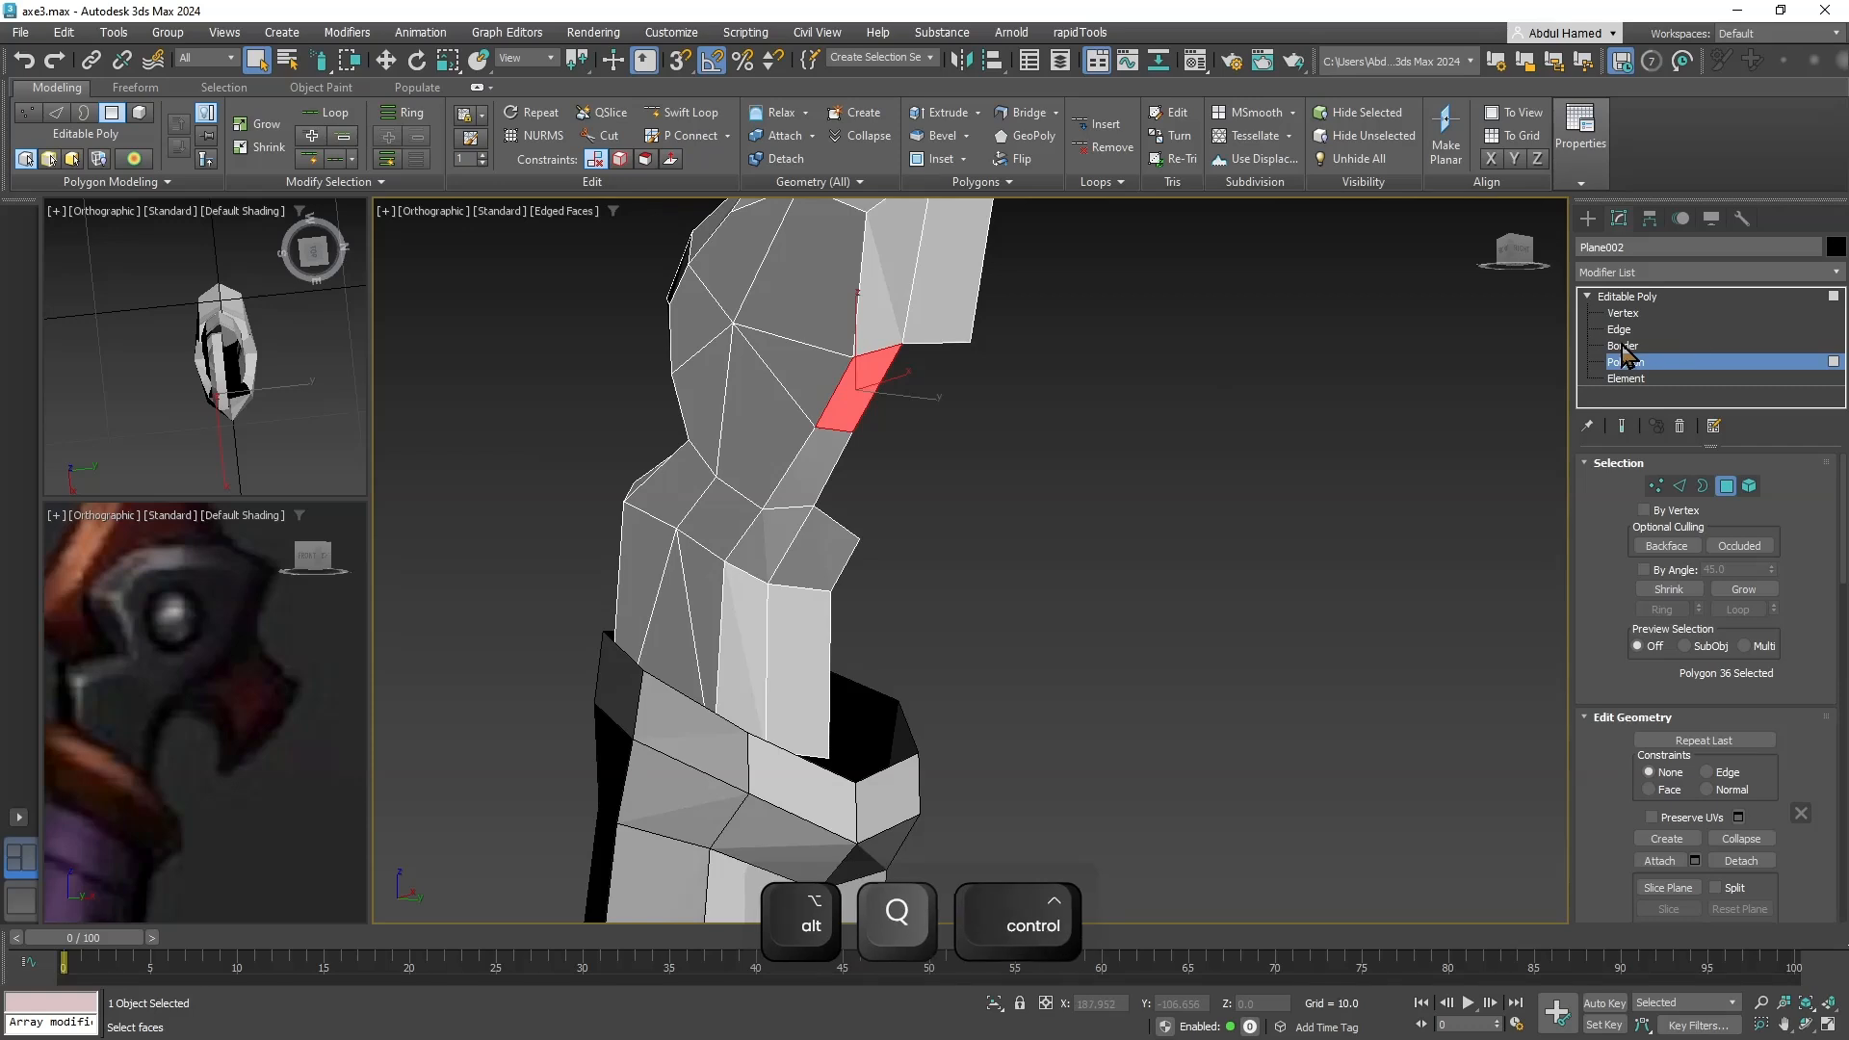
pyautogui.click(1625, 332)
pyautogui.click(866, 410)
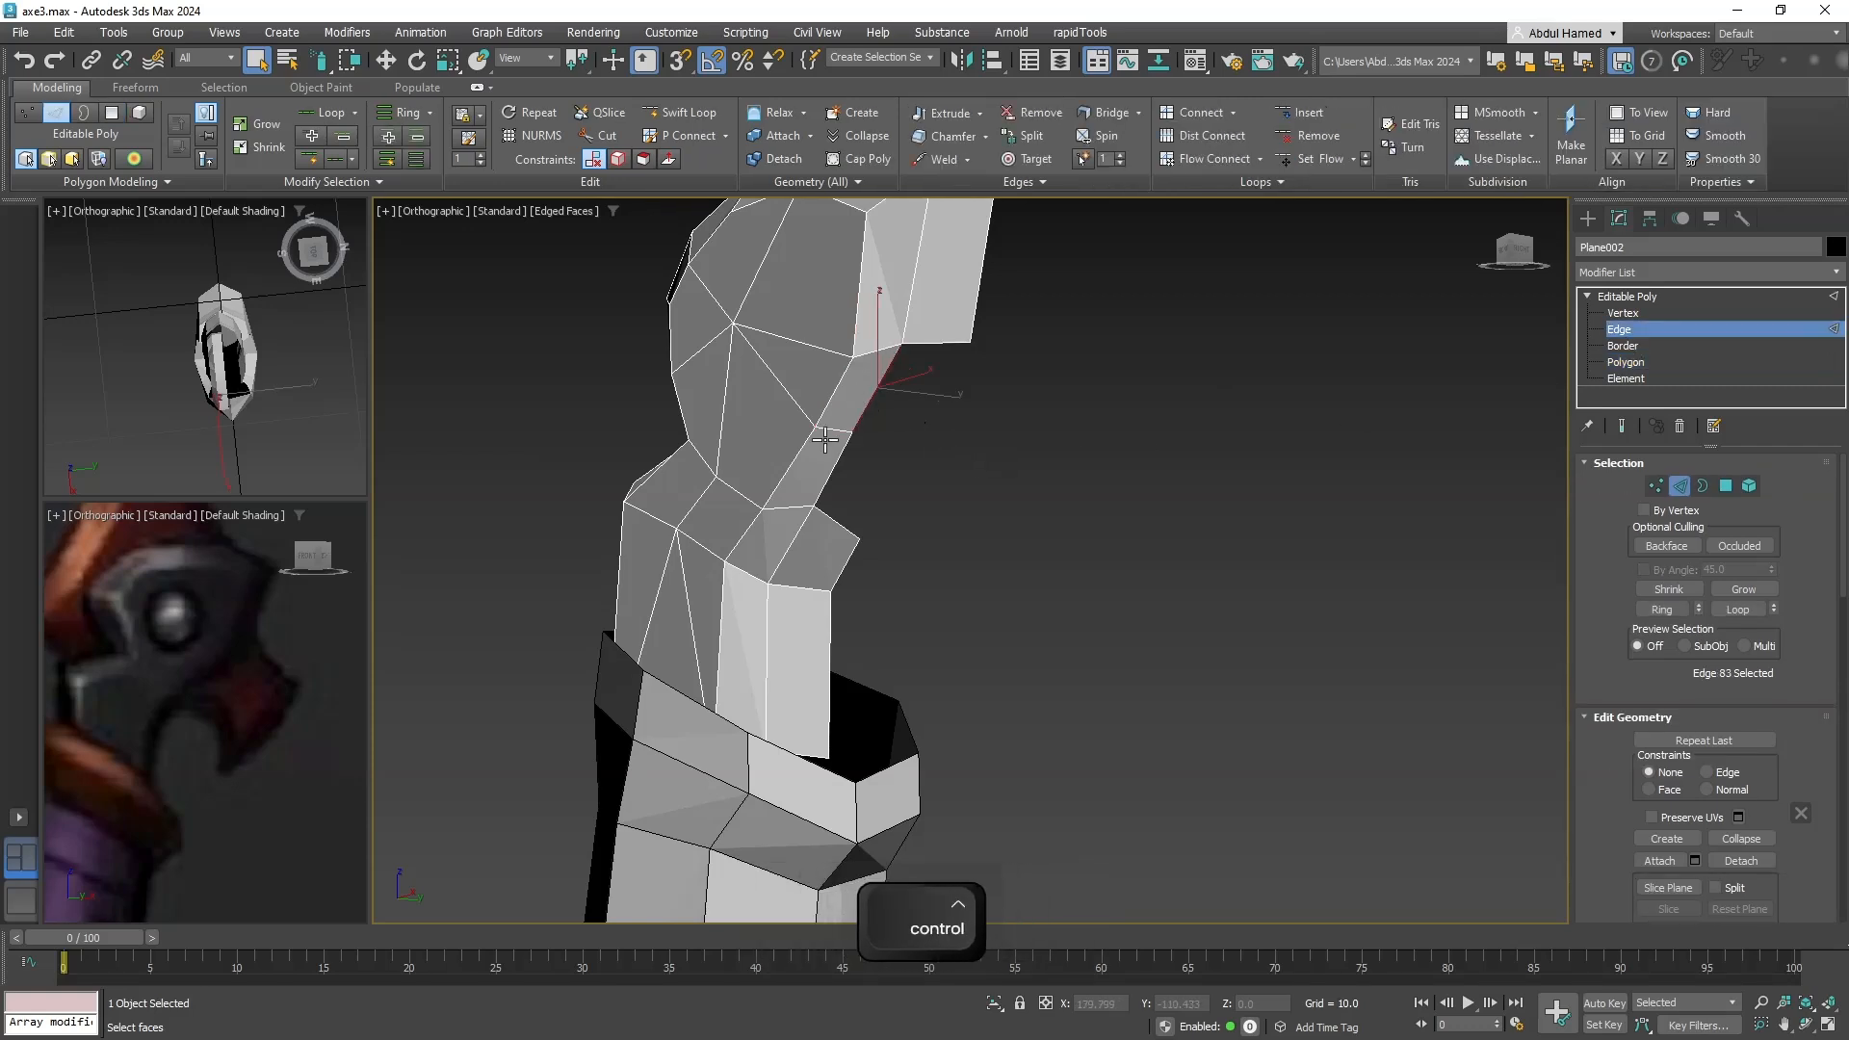
pyautogui.keyDown('ctrl'); pyautogui.click(830, 463); pyautogui.keyUp('ctrl')
pyautogui.press('w')
pyautogui.keyDown('alt'); pyautogui.moveTo(915, 455); pyautogui.dragTo(924, 466, button='middle'); pyautogui.keyUp('alt')
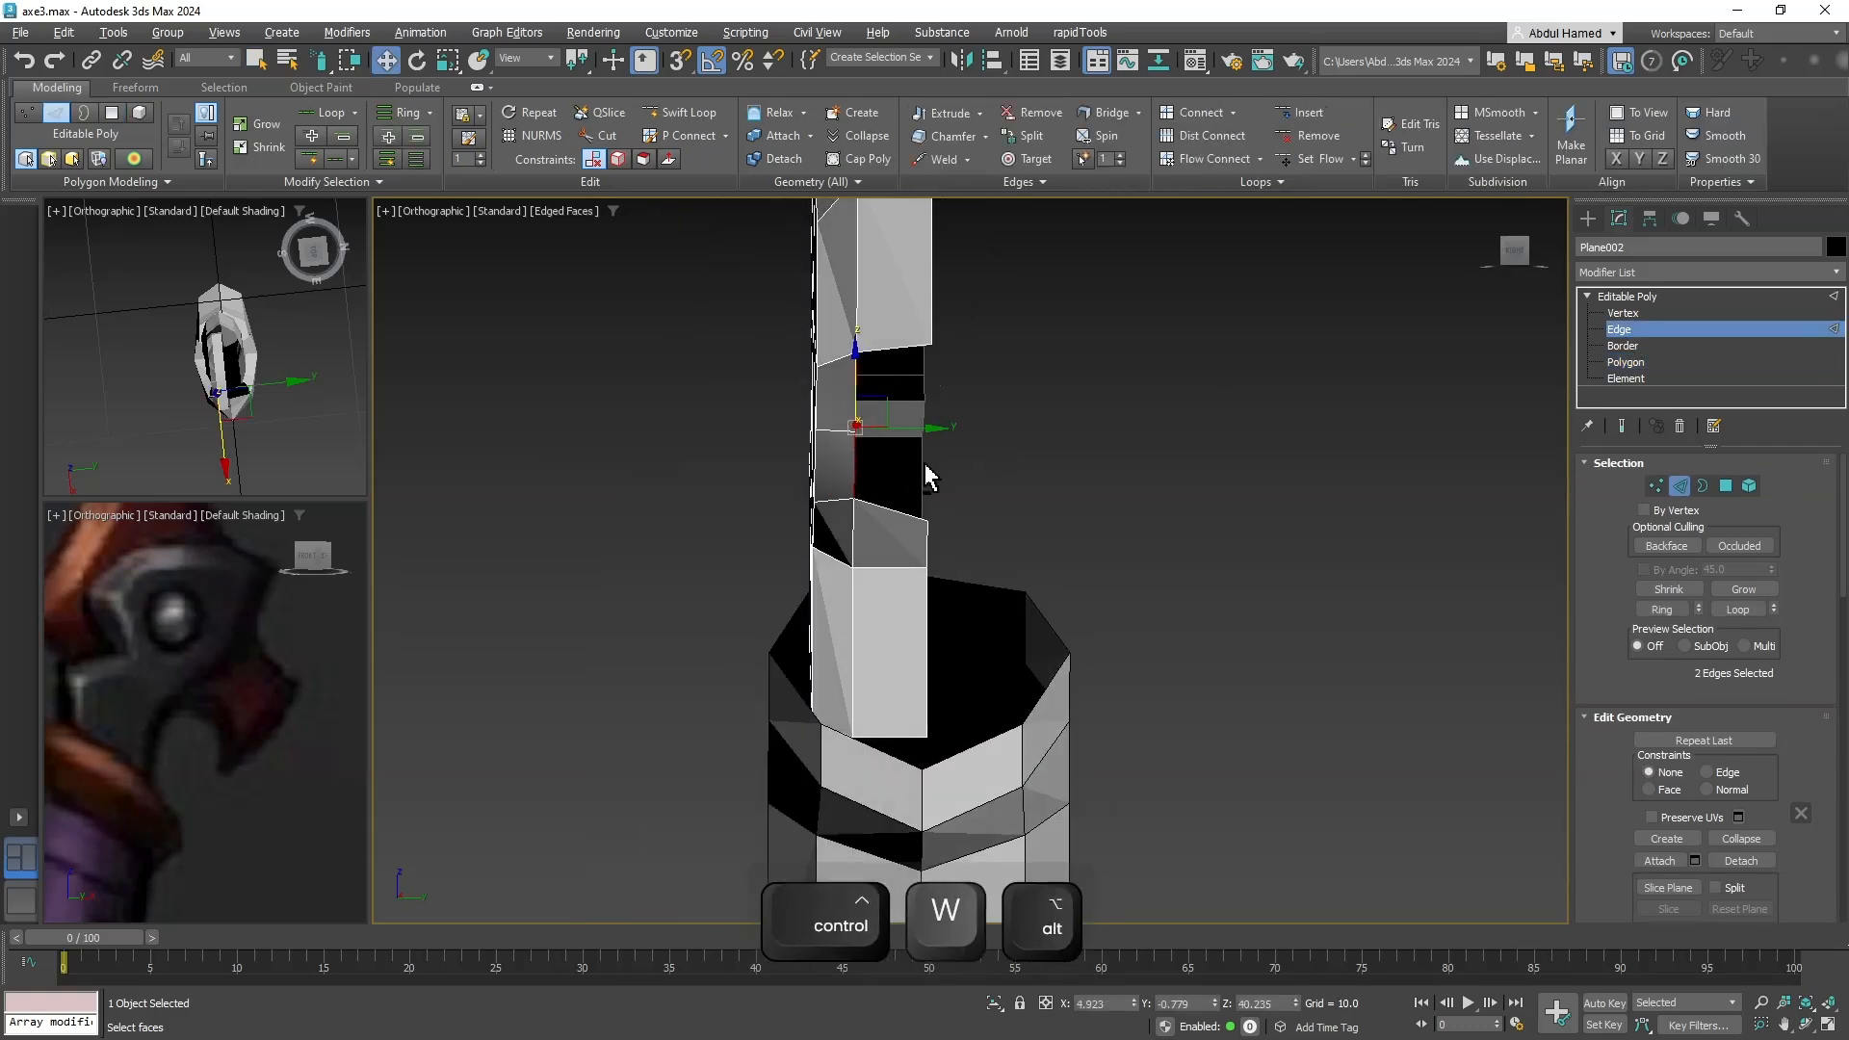
pyautogui.hotkey('ctrl', 'shift', 'w')
pyautogui.press('w')
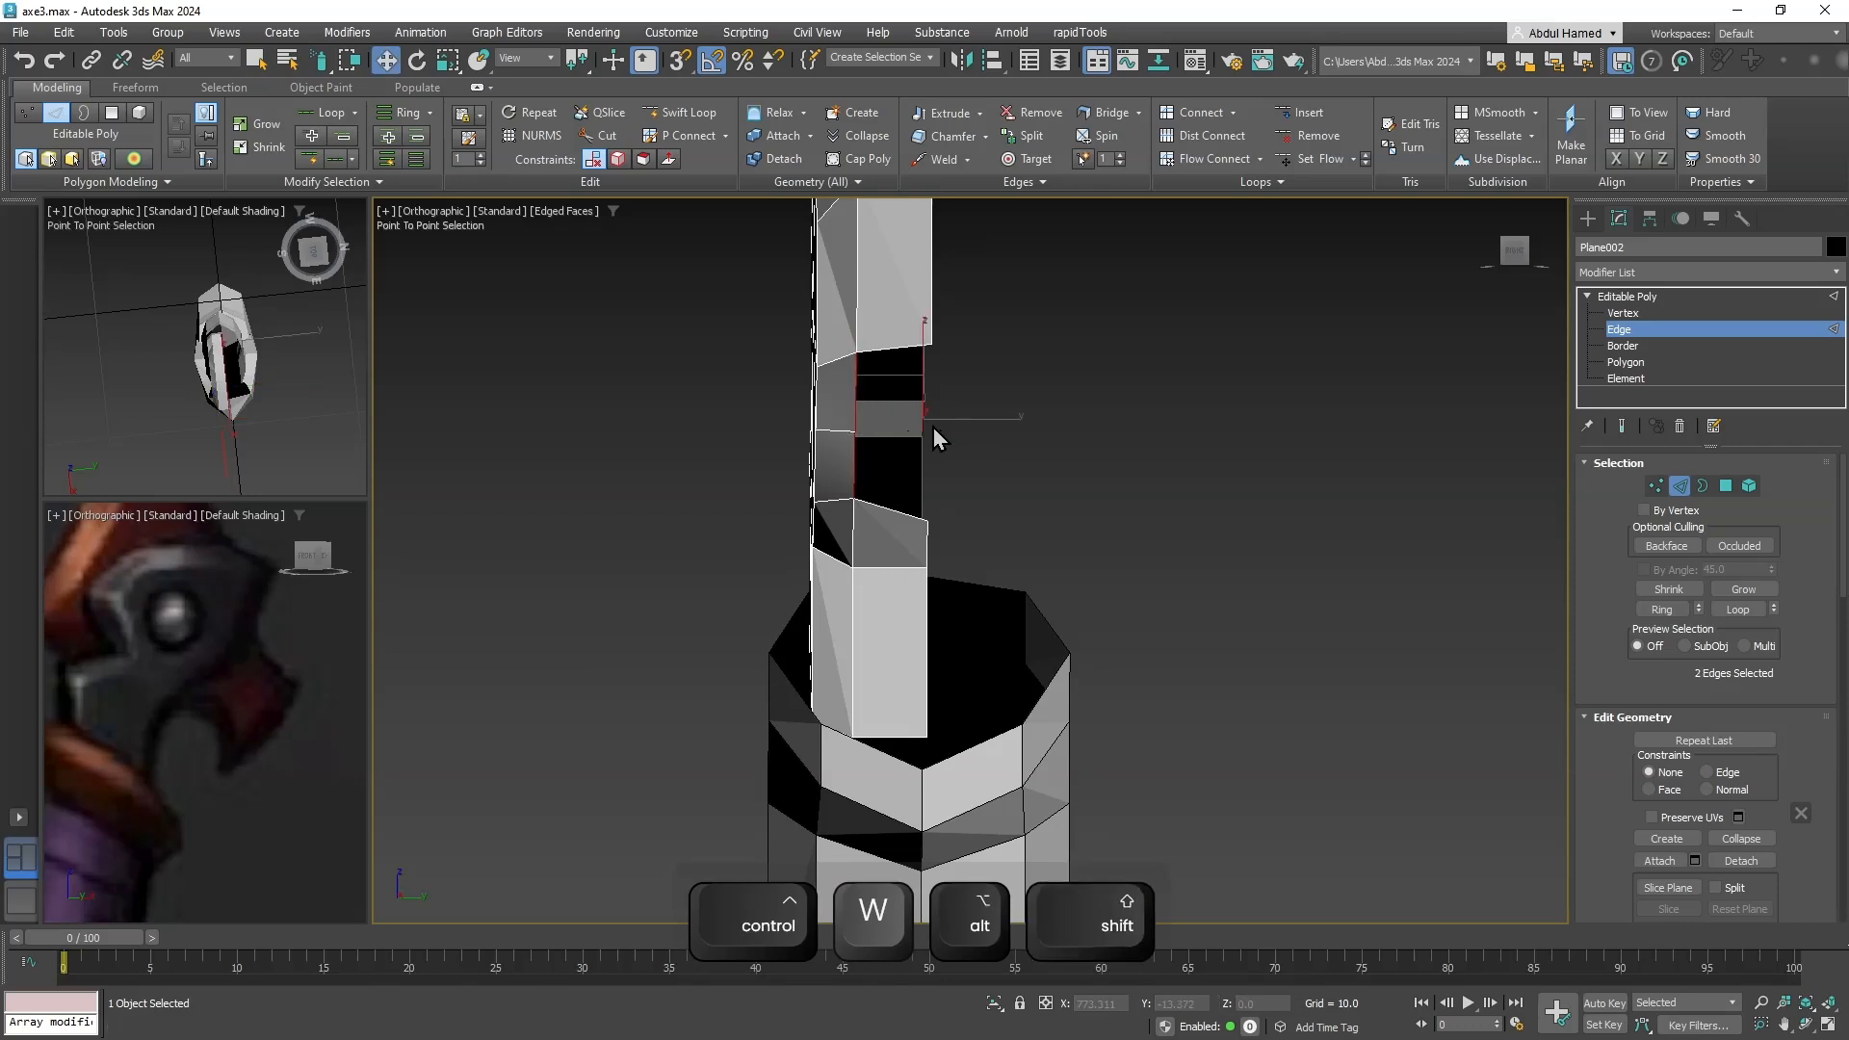
pyautogui.click(856, 397)
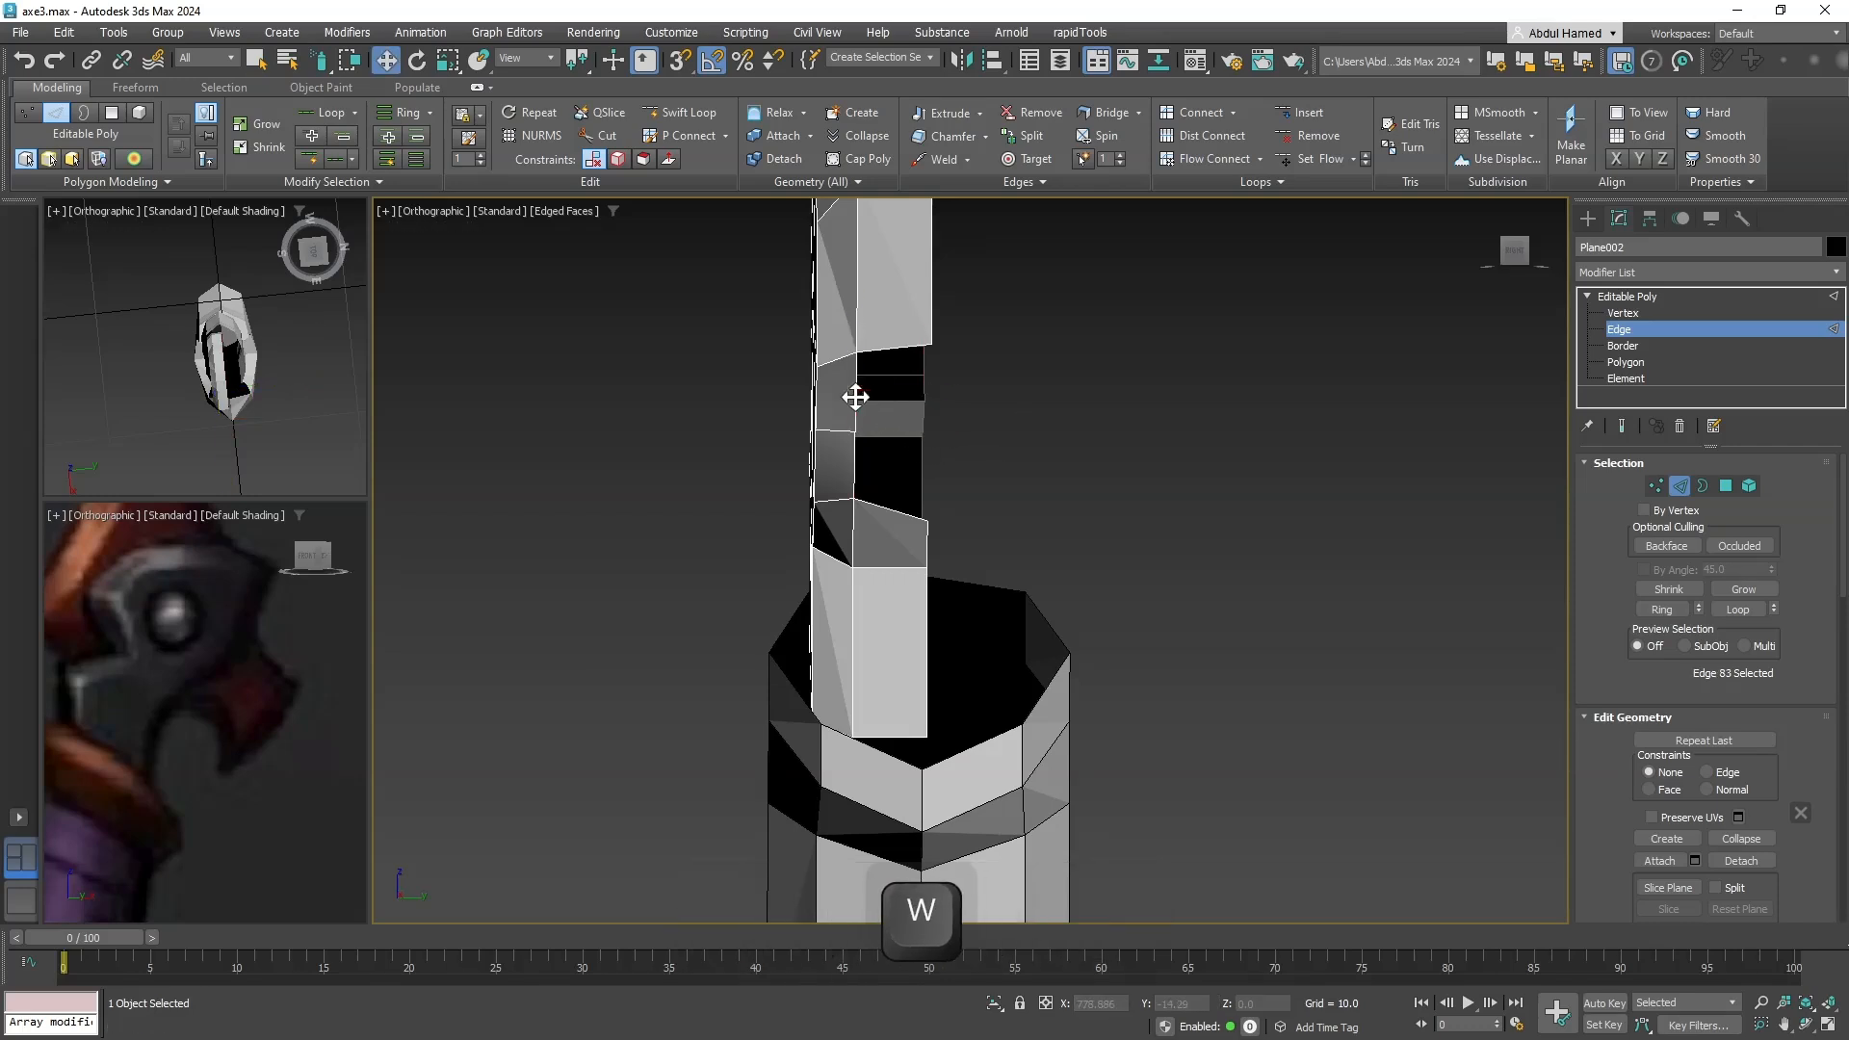
pyautogui.keyDown('ctrl'); pyautogui.click(902, 474); pyautogui.keyUp('ctrl')
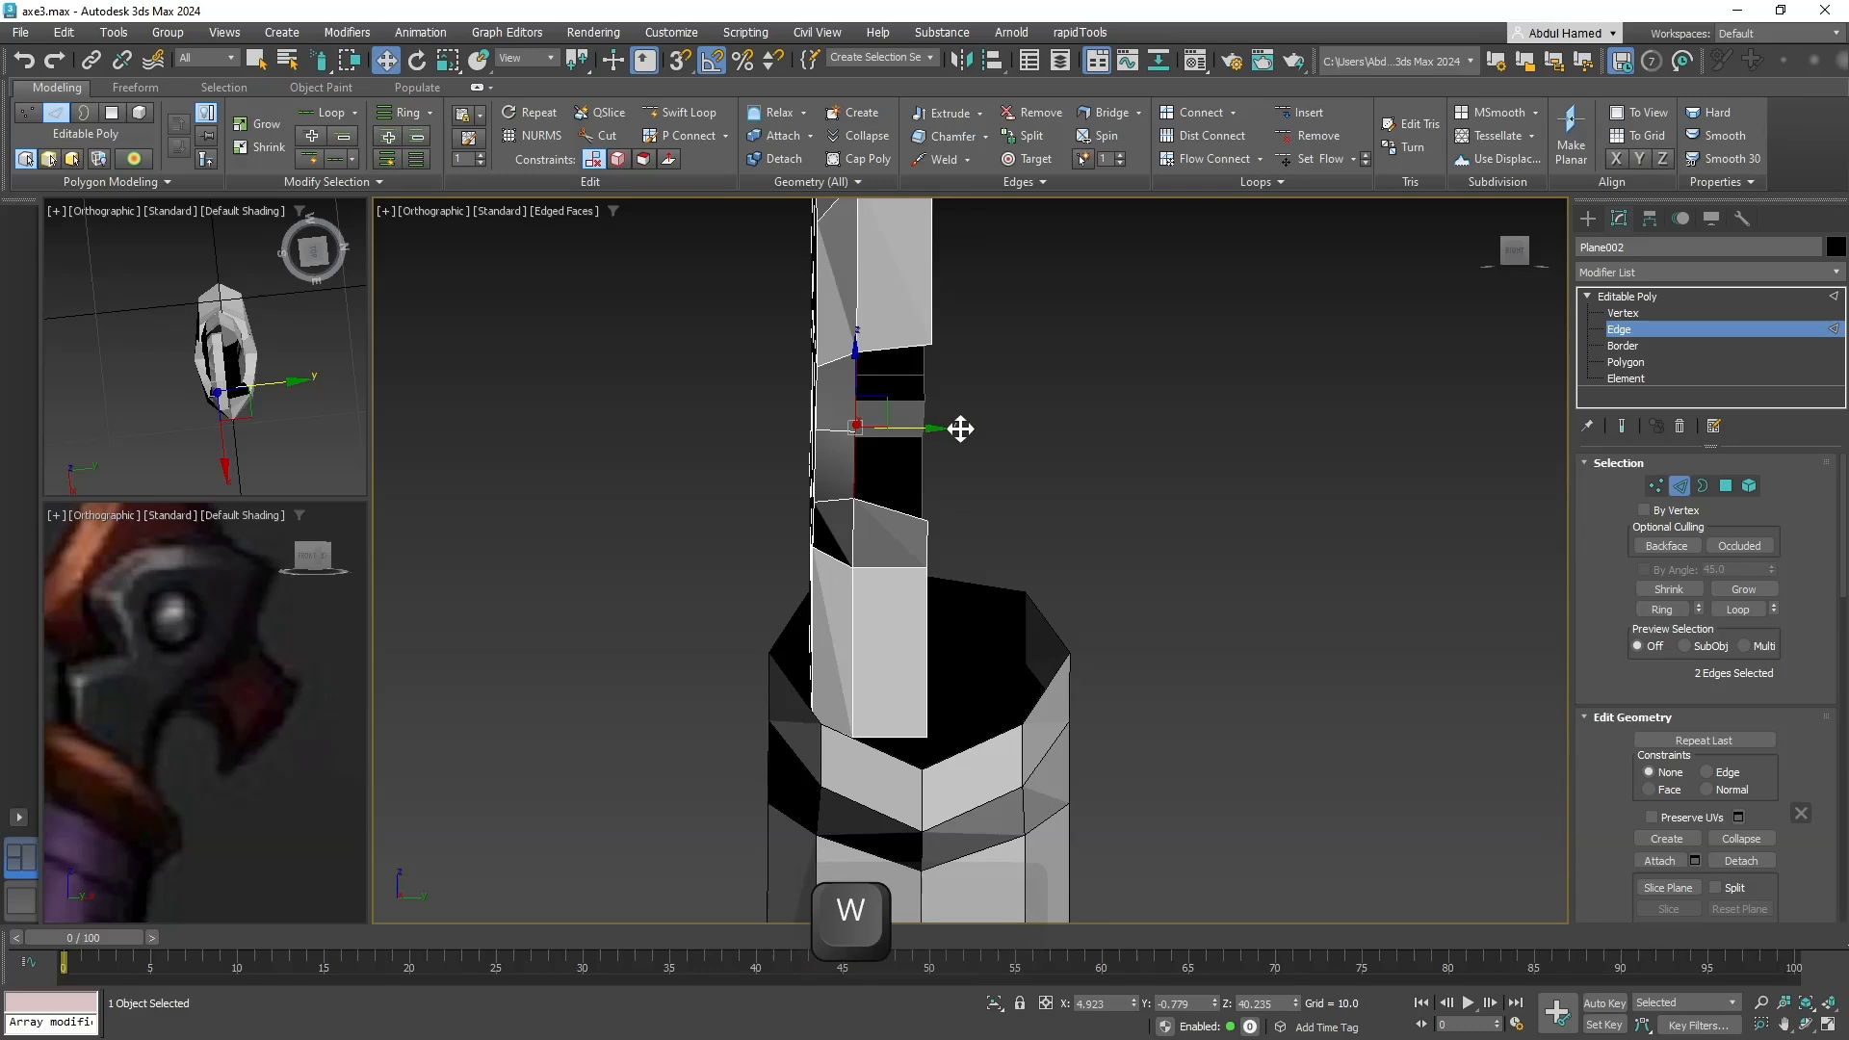
pyautogui.keyDown('shift'); pyautogui.moveTo(1004, 433); pyautogui.dragTo(1014, 434); pyautogui.keyUp('shift')
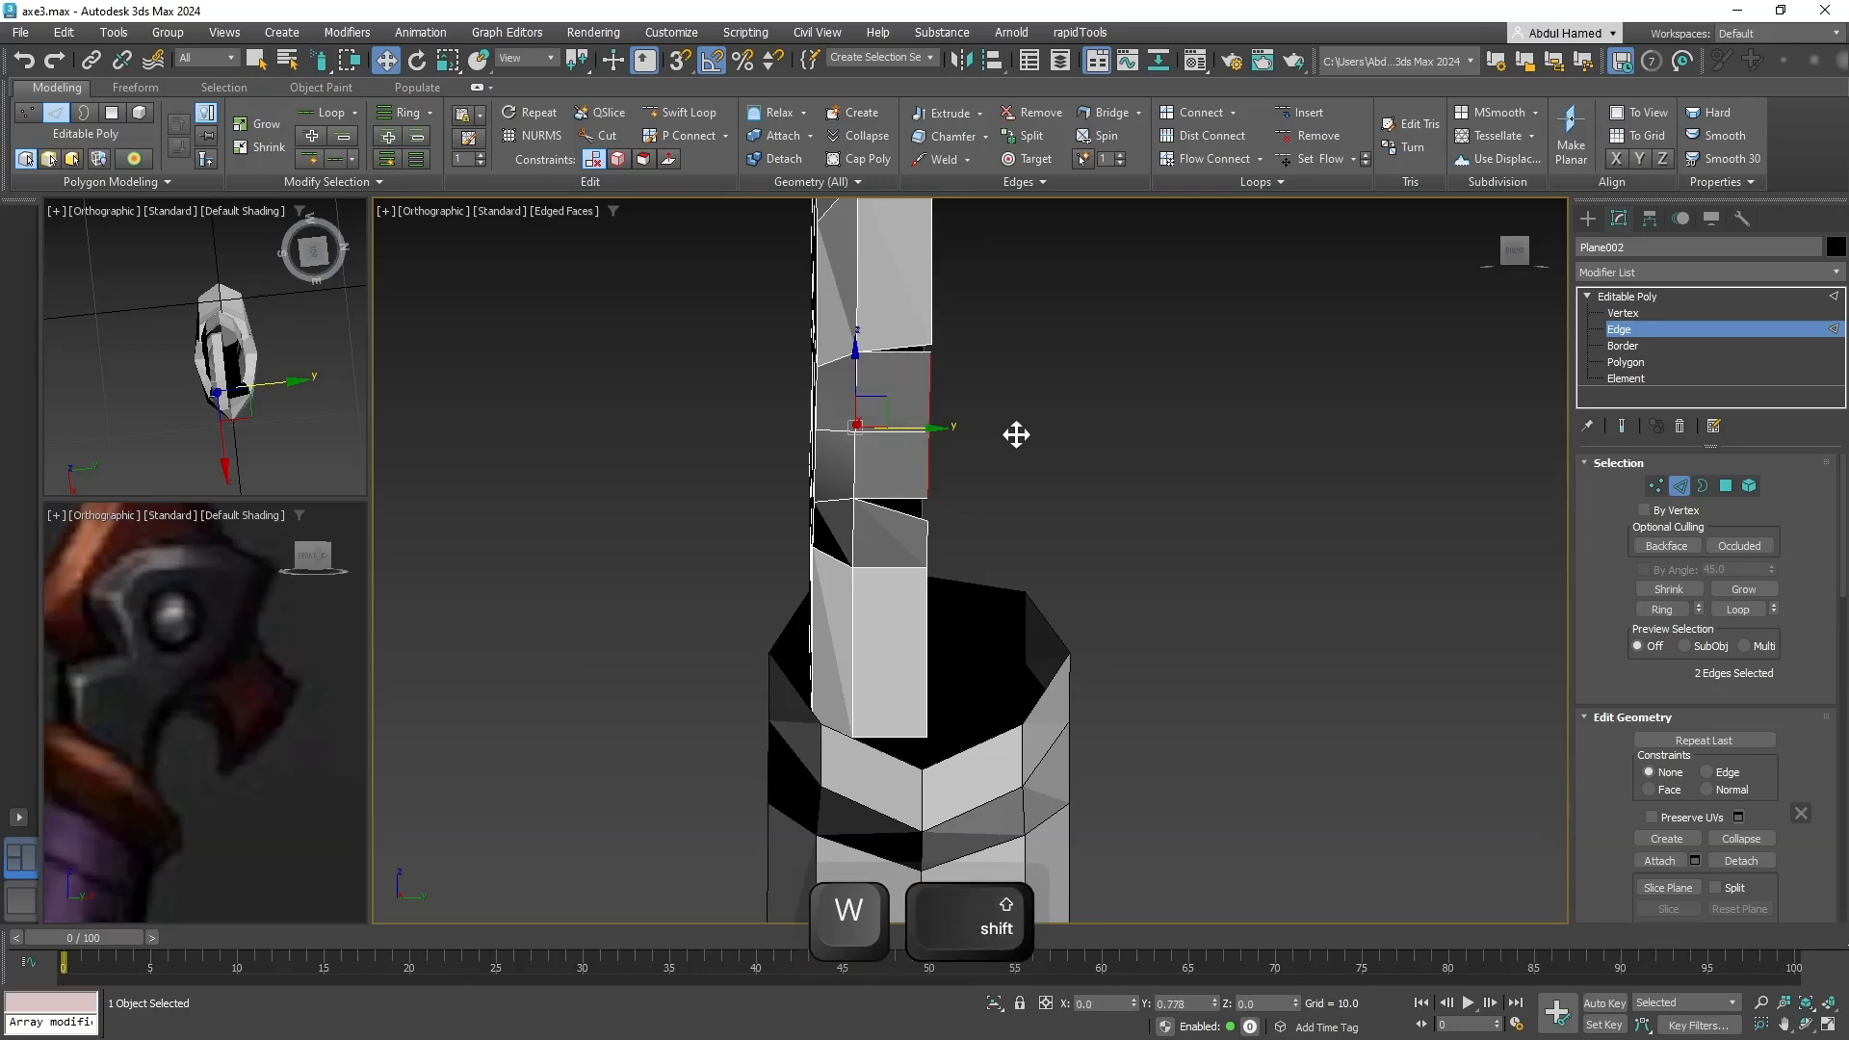
# Target Weld the loose corner vertices of the new side faces to the neighbouring vertices of the head piece, closing the gaps.
pyautogui.scroll(-3, 1791, 799)
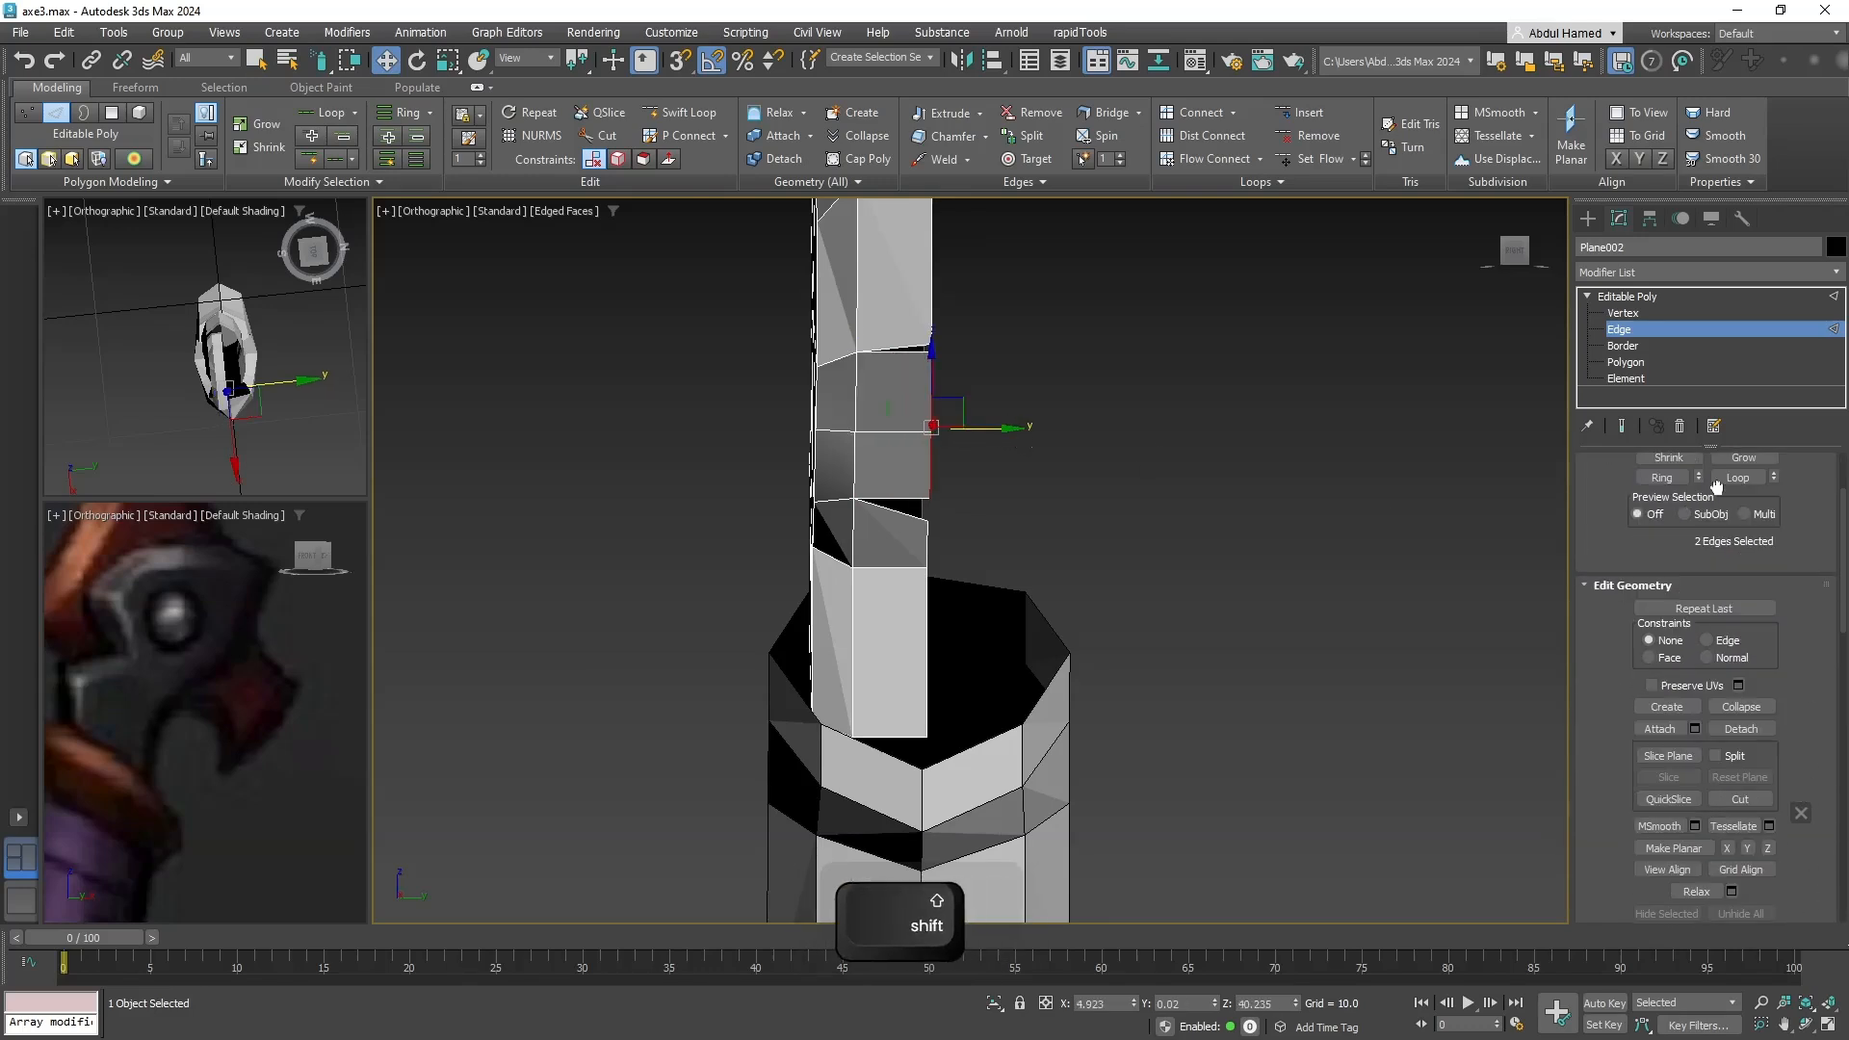
pyautogui.click(1622, 313)
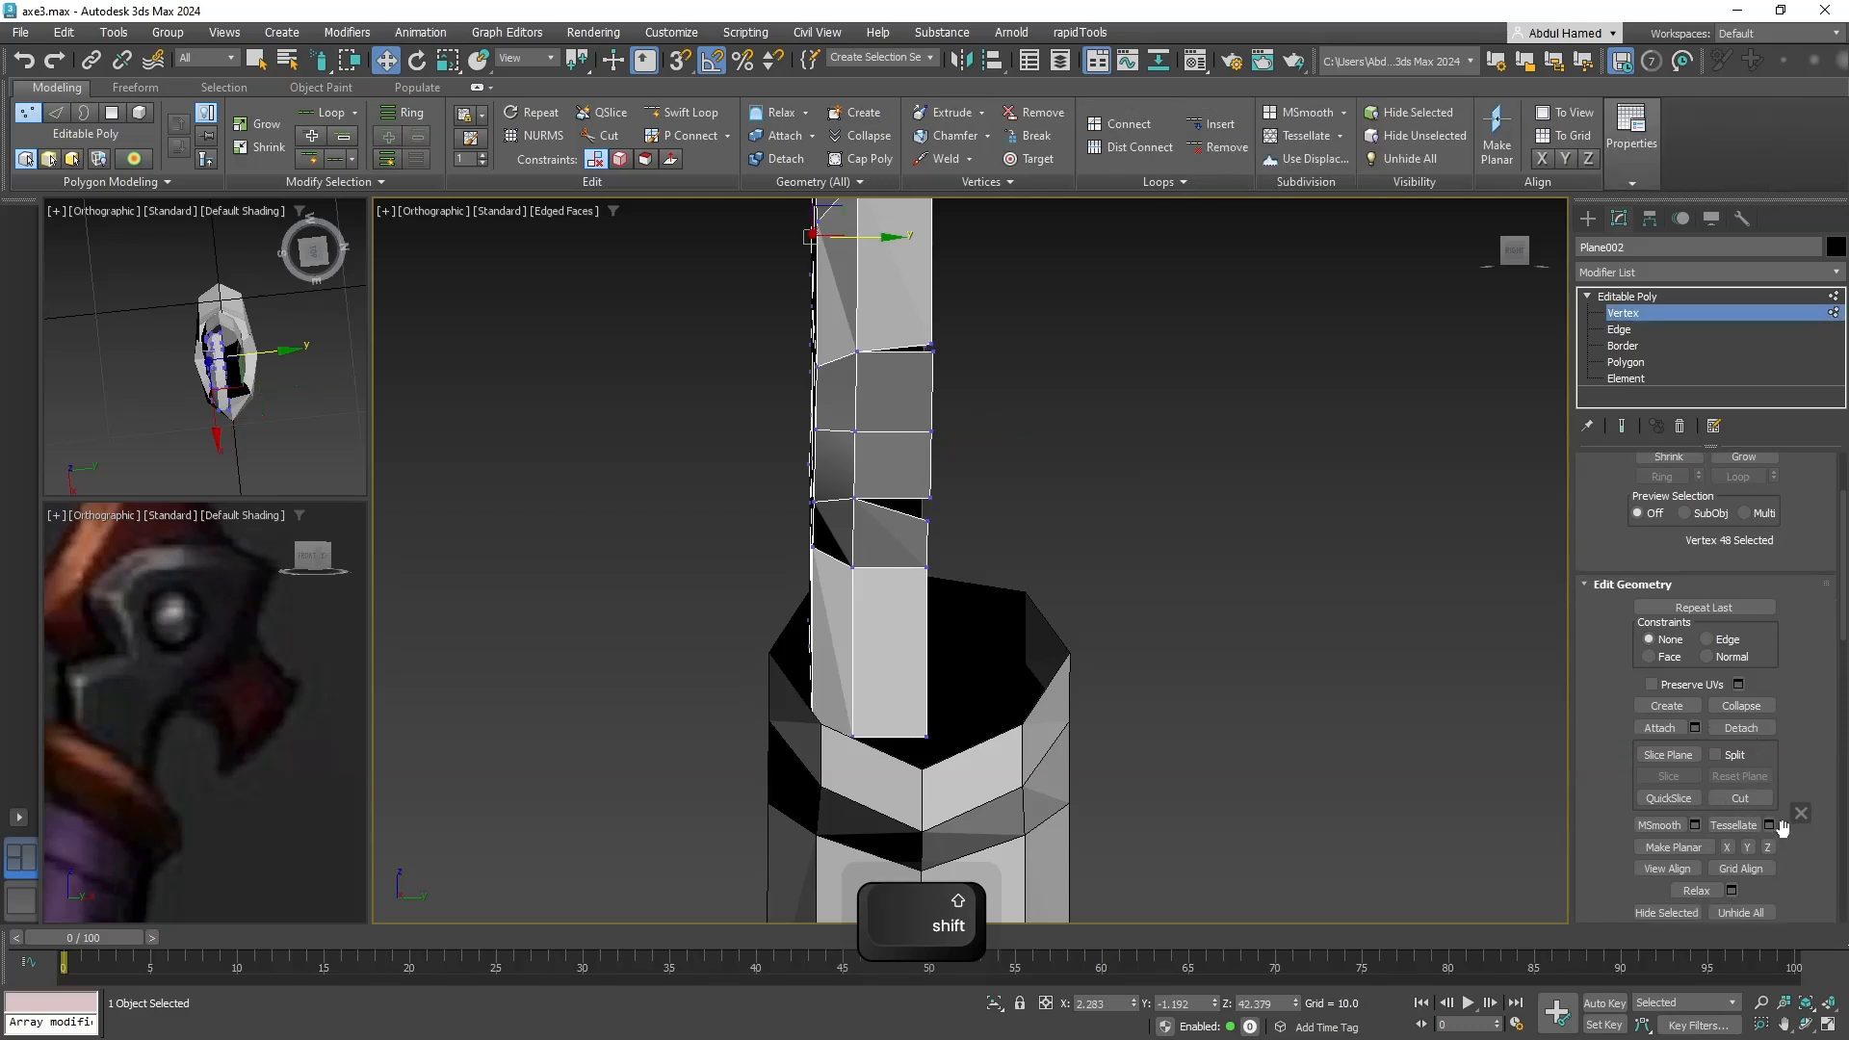
pyautogui.moveTo(1791, 823); pyautogui.dragTo(1791, 544)
pyautogui.click(1743, 825)
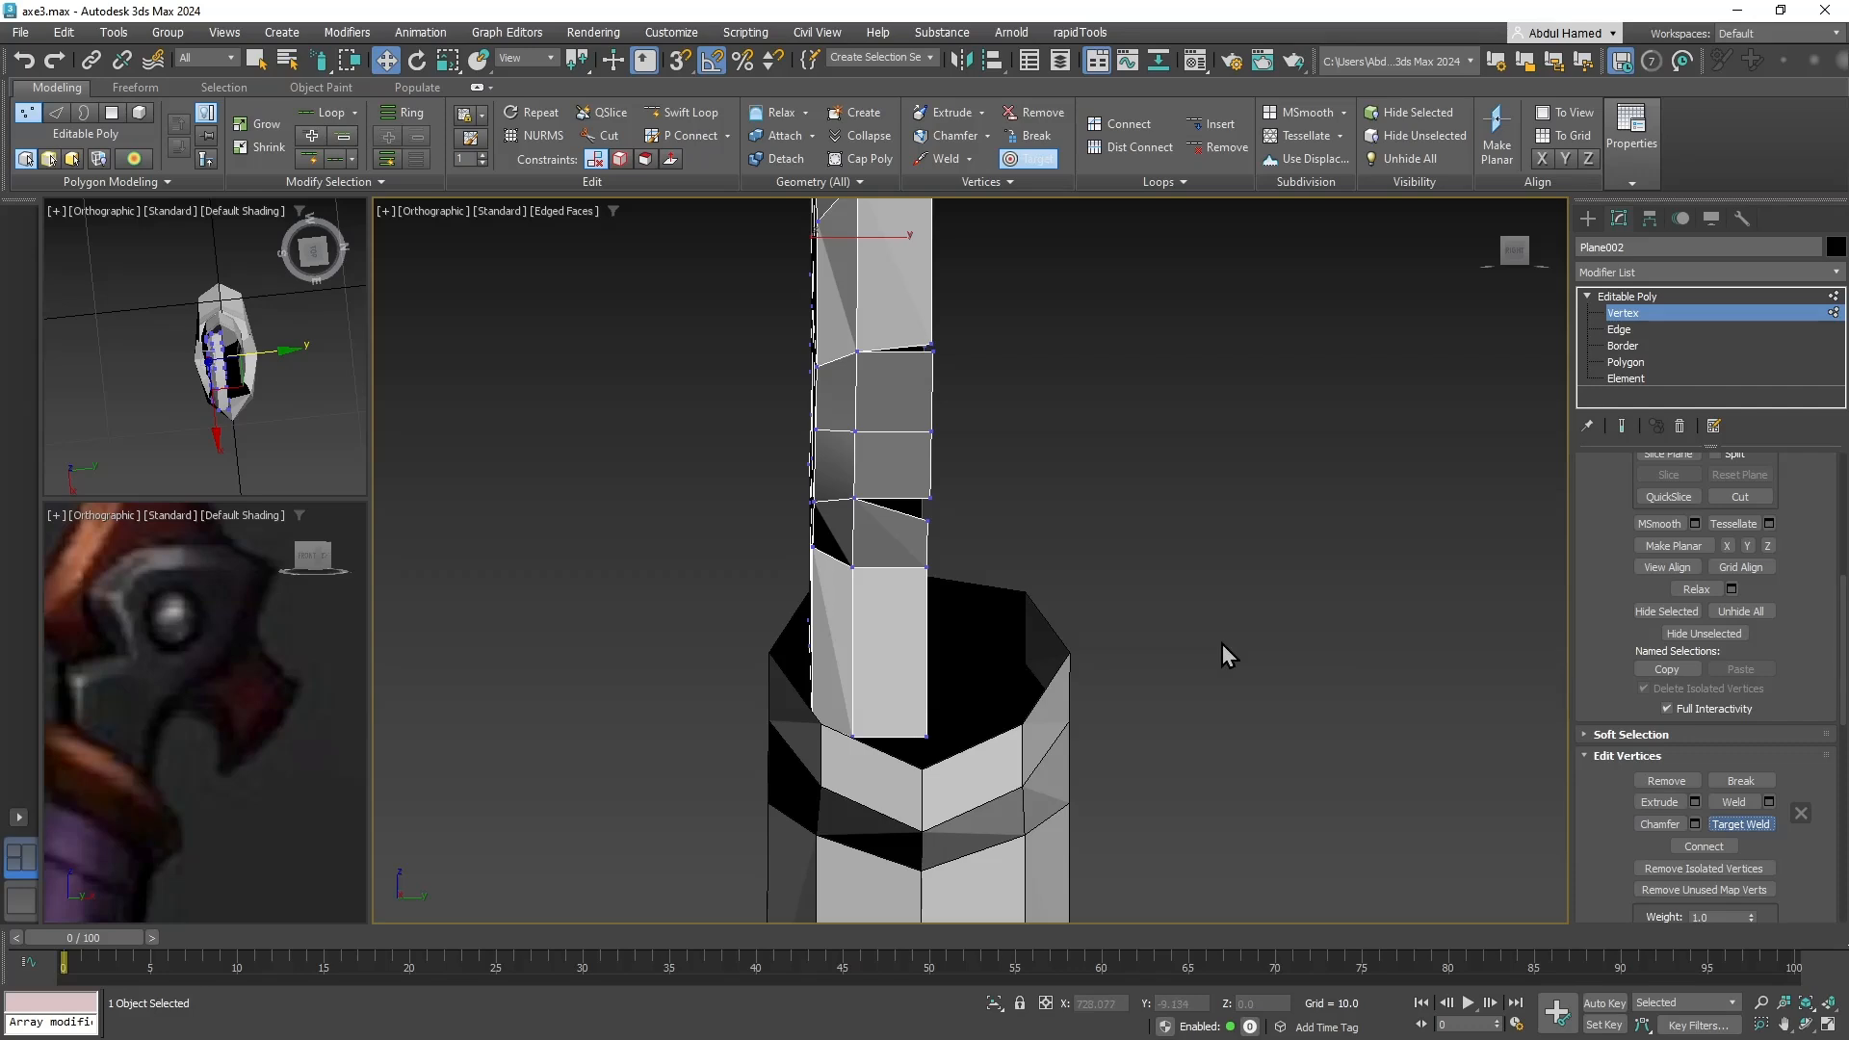
pyautogui.click(933, 501)
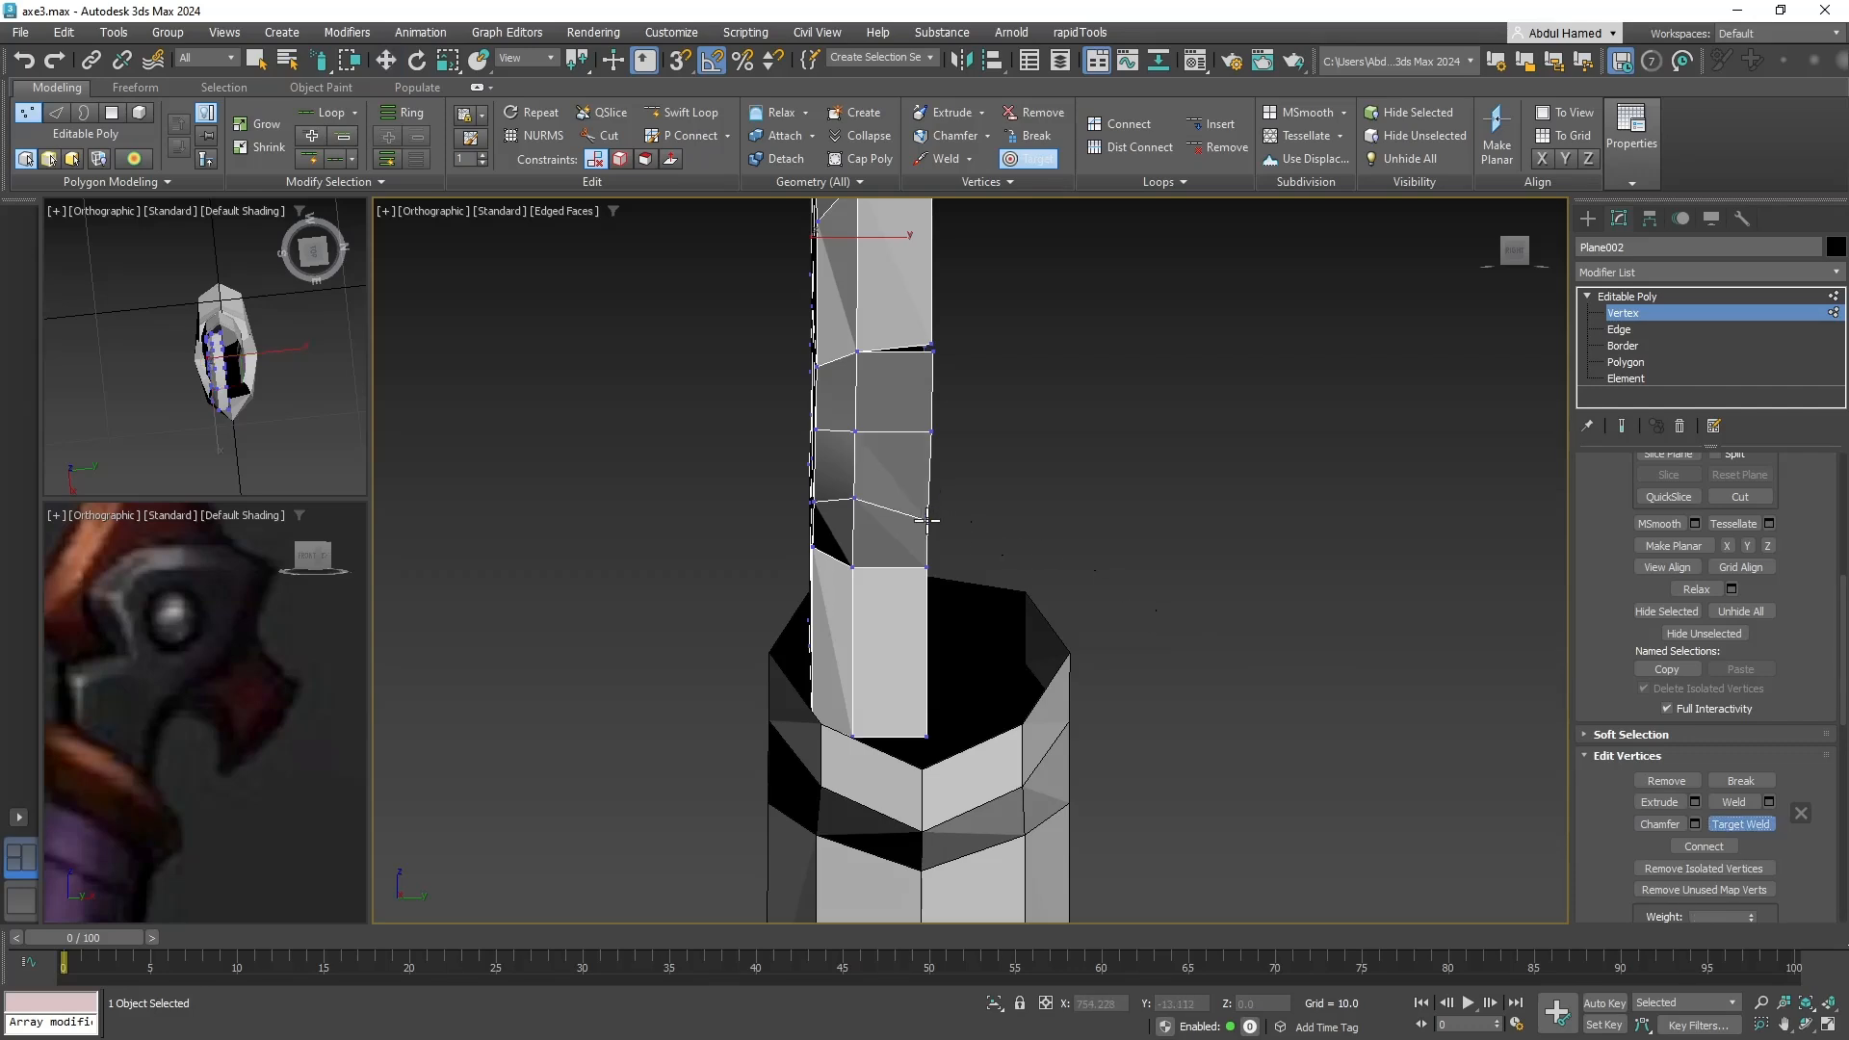
pyautogui.keyDown('alt'); pyautogui.moveTo(1033, 501); pyautogui.dragTo(1053, 453, button='middle'); pyautogui.keyUp('alt')
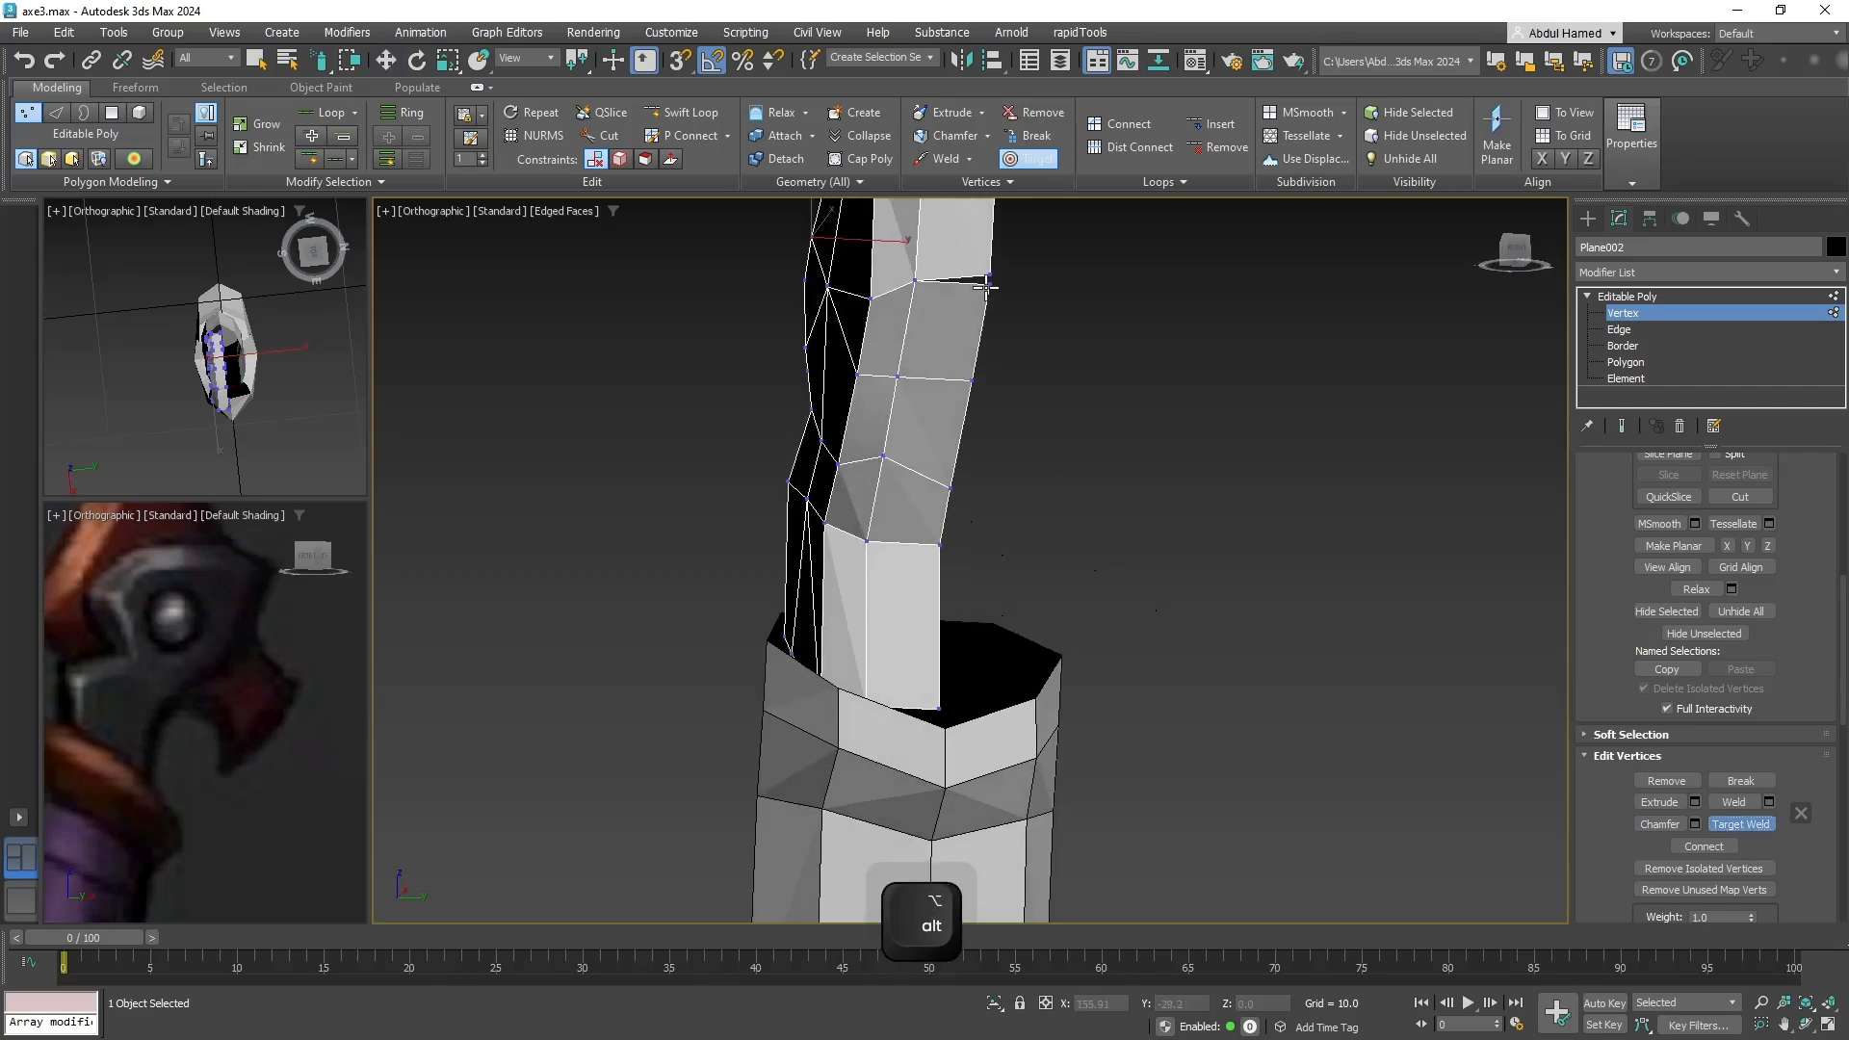
pyautogui.keyDown('alt'); pyautogui.moveTo(992, 278); pyautogui.dragTo(1221, 595, button='middle'); pyautogui.keyUp('alt')
pyautogui.moveTo(1143, 529); pyautogui.dragTo(1160, 697, button='middle')
# Make the head piece see-through, lasso-select all vertices of its upper section, and shift them along the Y axis.
pyautogui.press('q')
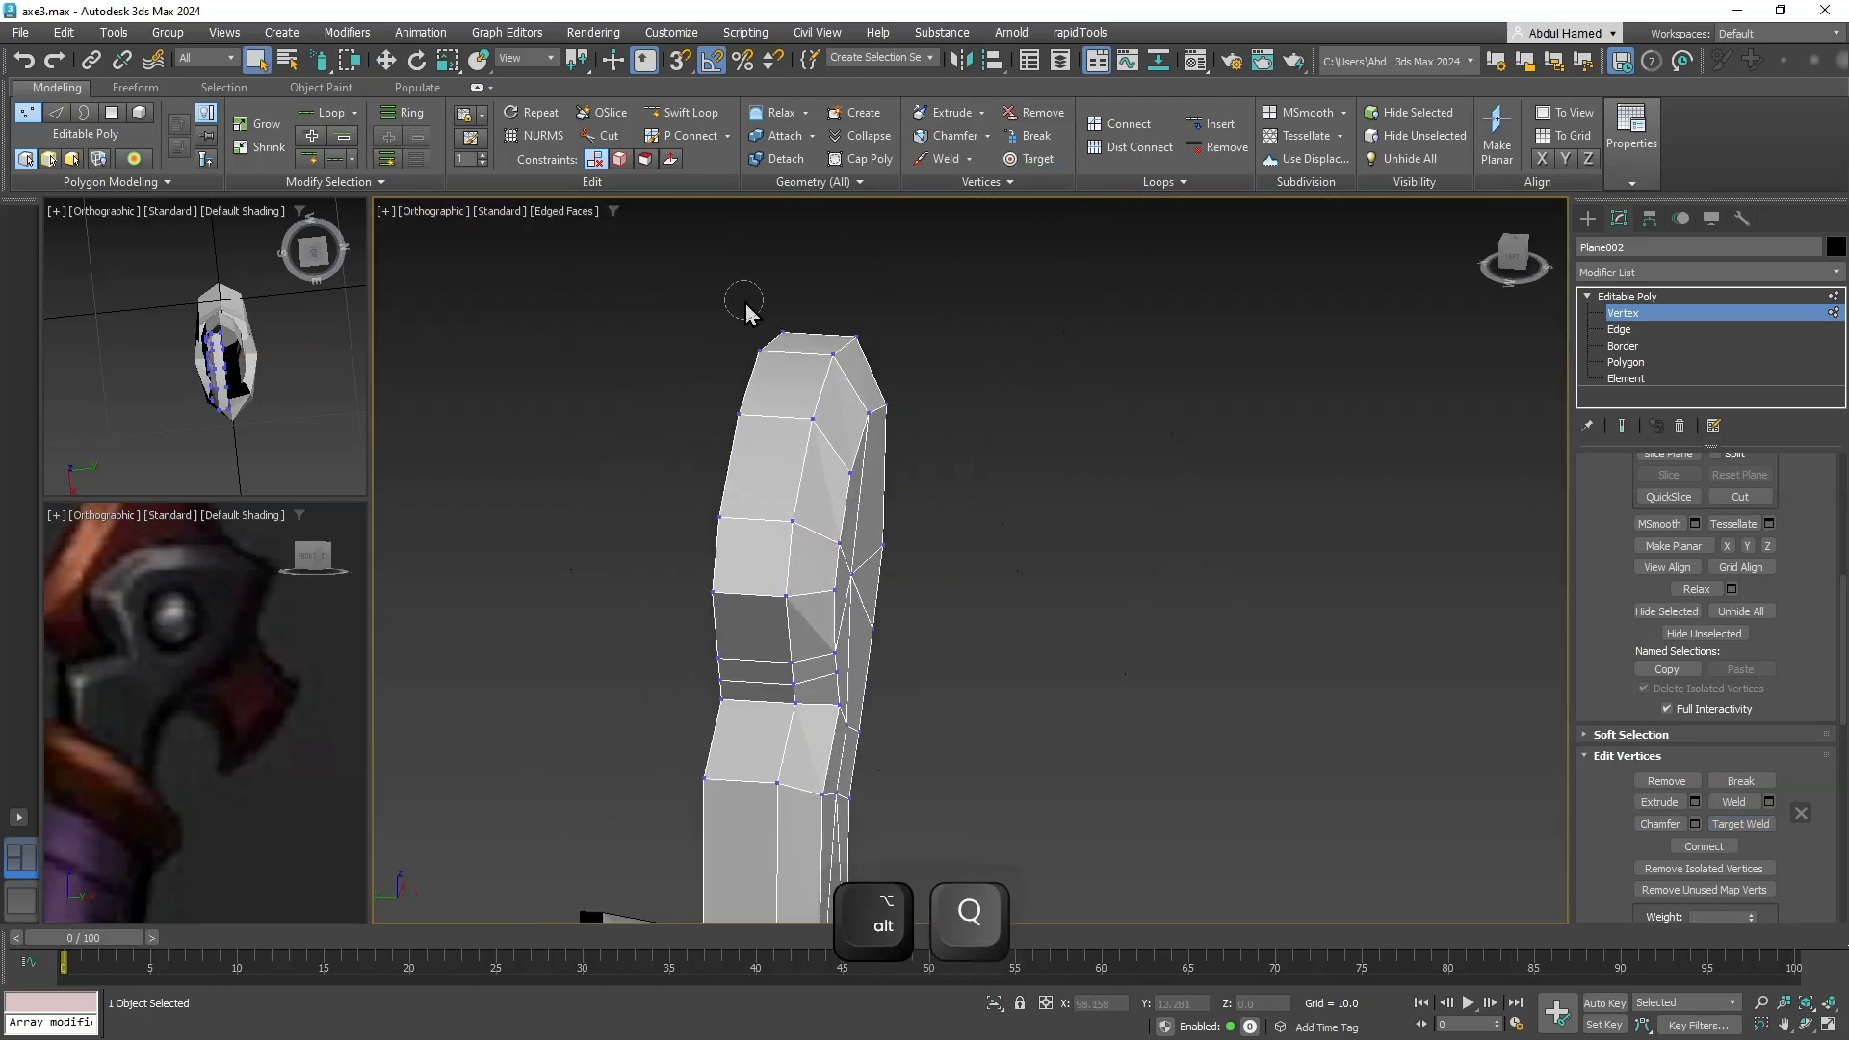
pyautogui.press('q')
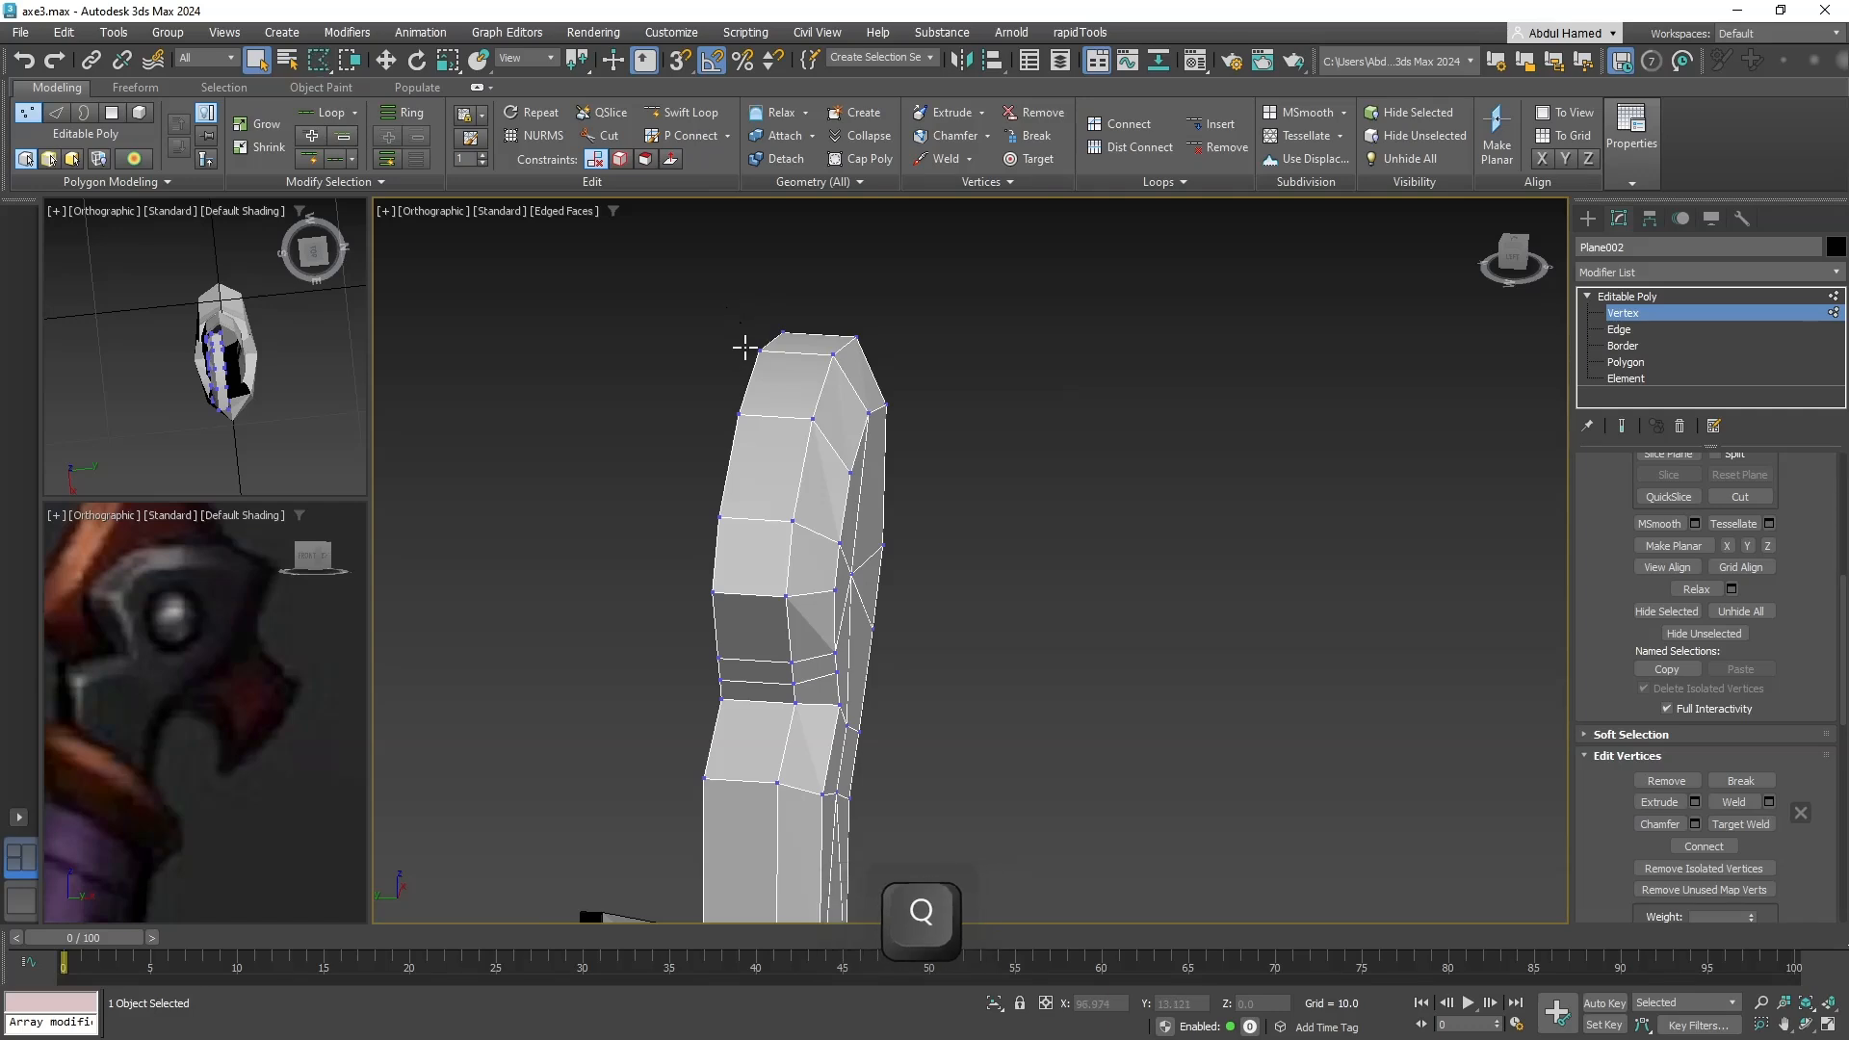
pyautogui.hotkey('alt', 'x')
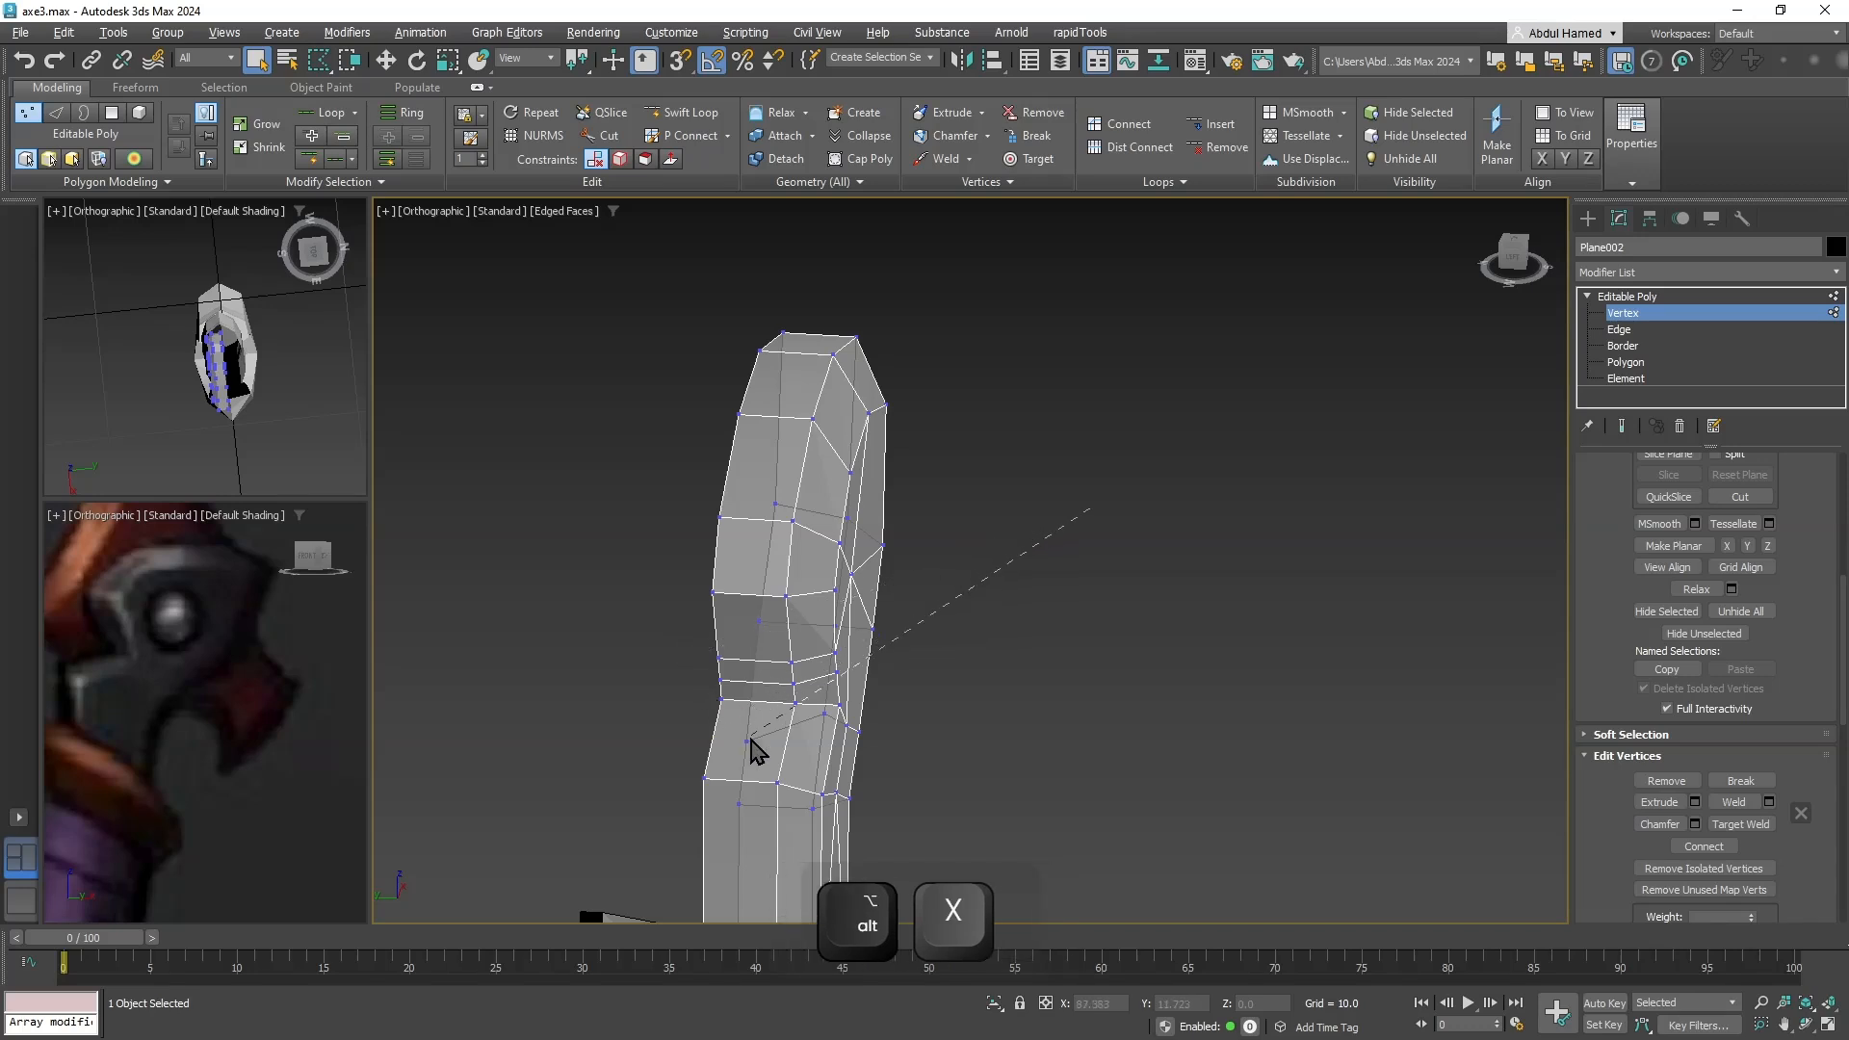
pyautogui.press('Escape')
pyautogui.press('q')
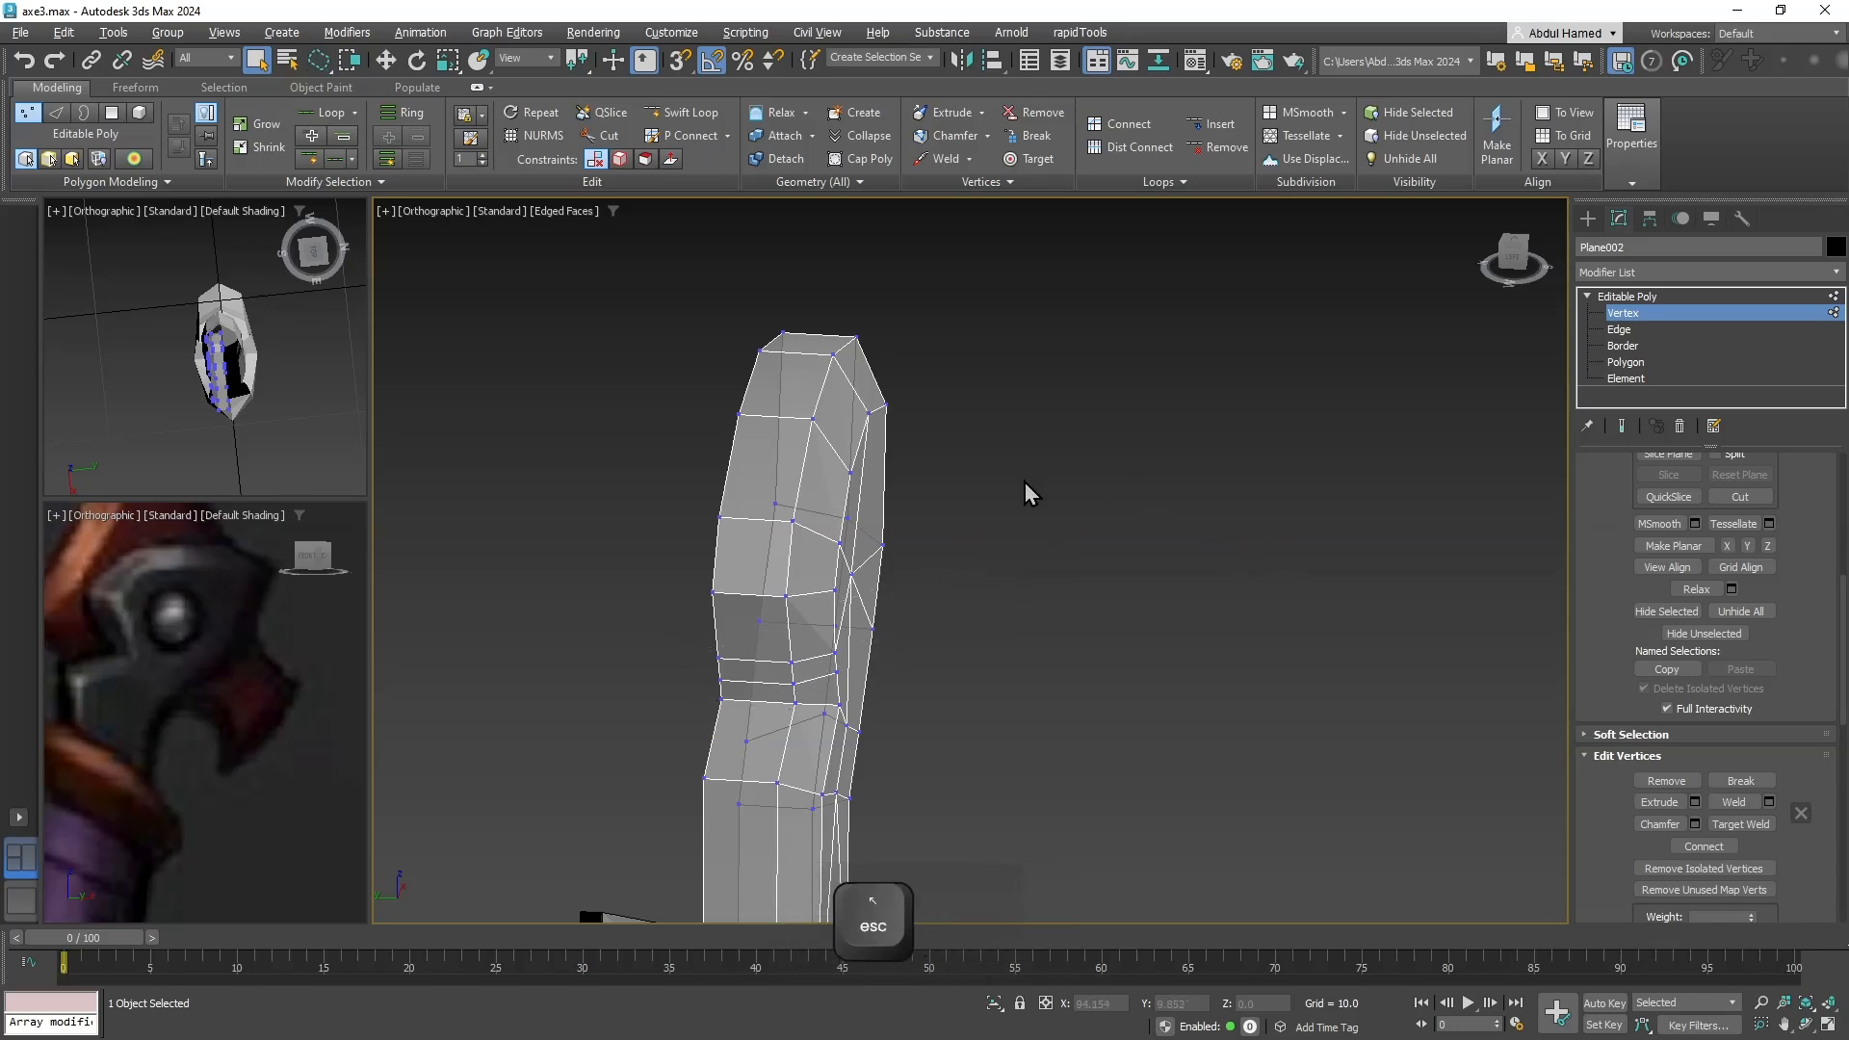
pyautogui.moveTo(627, 556); pyautogui.dragTo(671, 686)
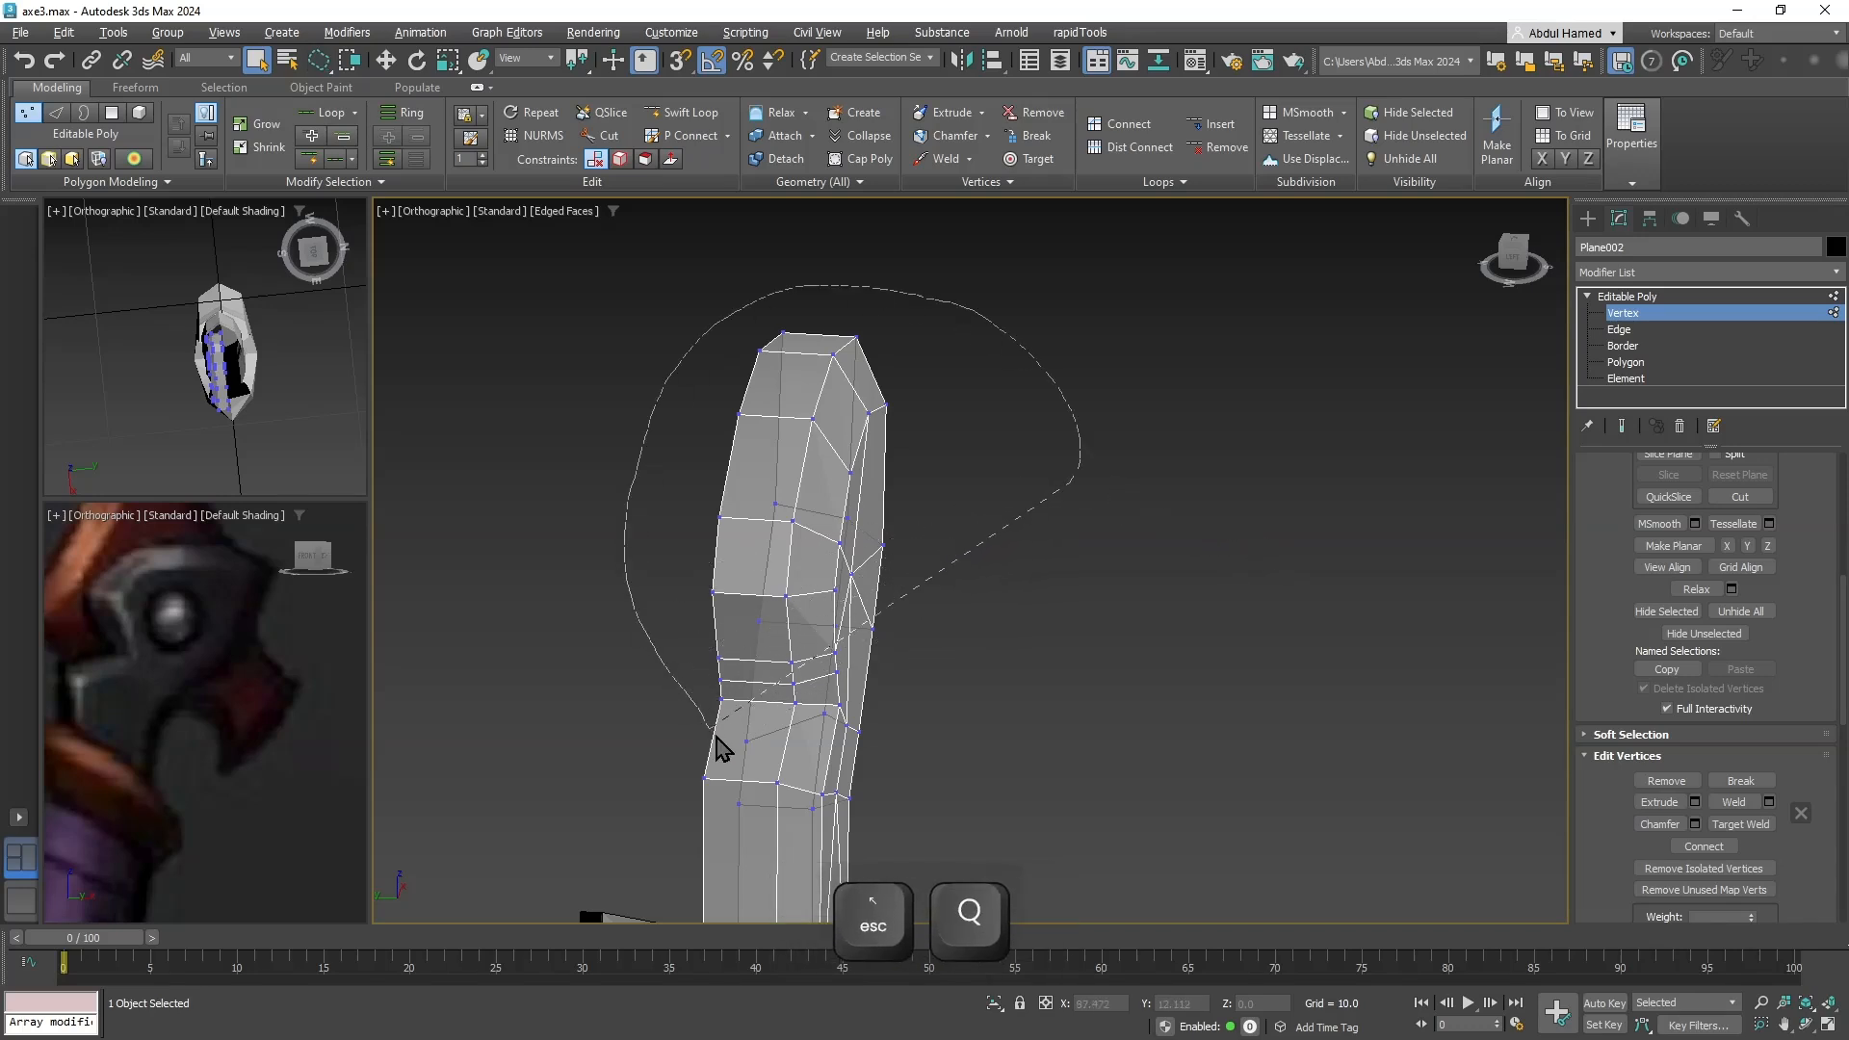
pyautogui.moveTo(942, 713); pyautogui.dragTo(949, 720)
pyautogui.keyDown('alt'); pyautogui.moveTo(949, 719); pyautogui.dragTo(1026, 748, button='middle'); pyautogui.keyUp('alt')
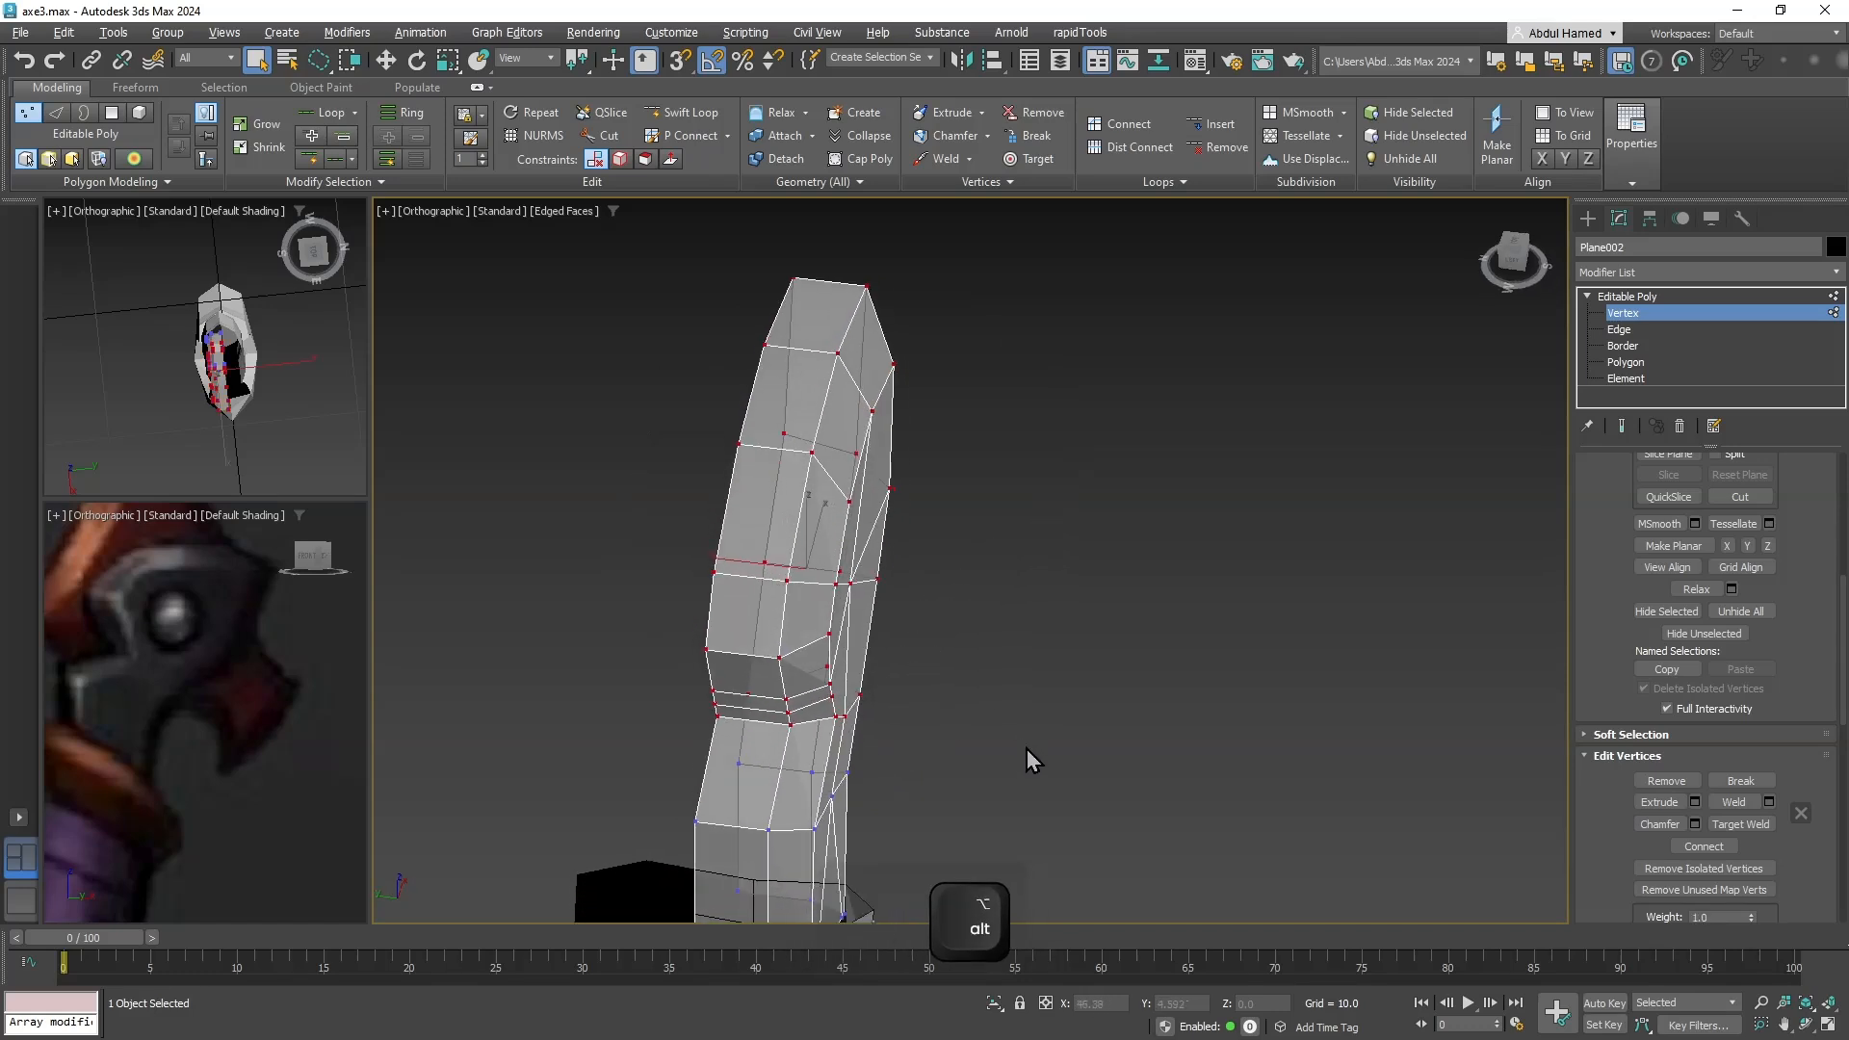
pyautogui.press('w')
pyautogui.moveTo(771, 572); pyautogui.dragTo(904, 596)
pyautogui.keyDown('alt'); pyautogui.moveTo(904, 596); pyautogui.dragTo(1320, 434, button='middle'); pyautogui.keyUp('alt')
# Adjust the vertices at the lower corner of the head piece's upper section, raising the inner corner vertex about 0.154 along Z.
pyautogui.click(980, 704)
pyautogui.keyDown('alt'); pyautogui.moveTo(1003, 702); pyautogui.dragTo(1043, 674, button='middle'); pyautogui.keyUp('alt')
pyautogui.moveTo(957, 674); pyautogui.dragTo(953, 625)
pyautogui.keyDown('alt'); pyautogui.moveTo(1007, 642); pyautogui.dragTo(944, 623, button='middle'); pyautogui.keyUp('alt')
pyautogui.click(942, 604)
pyautogui.click(930, 642)
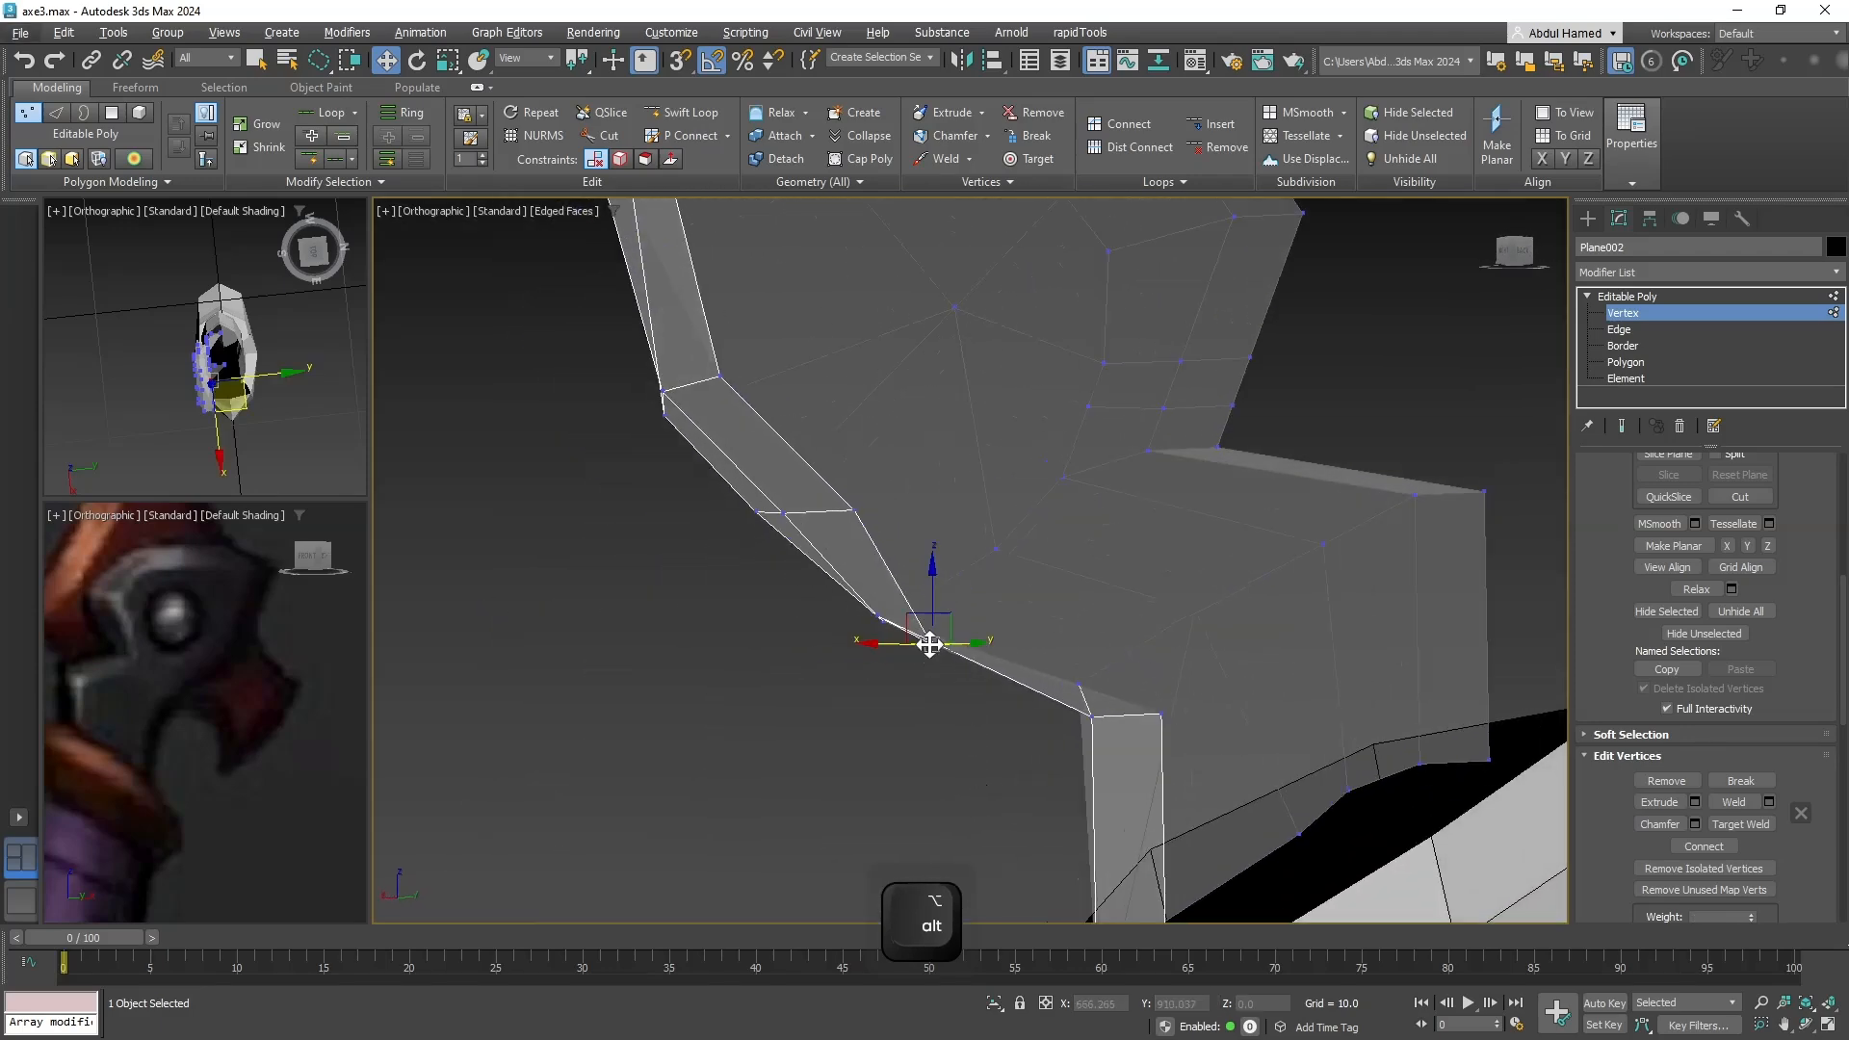
pyautogui.moveTo(936, 598); pyautogui.dragTo(936, 588)
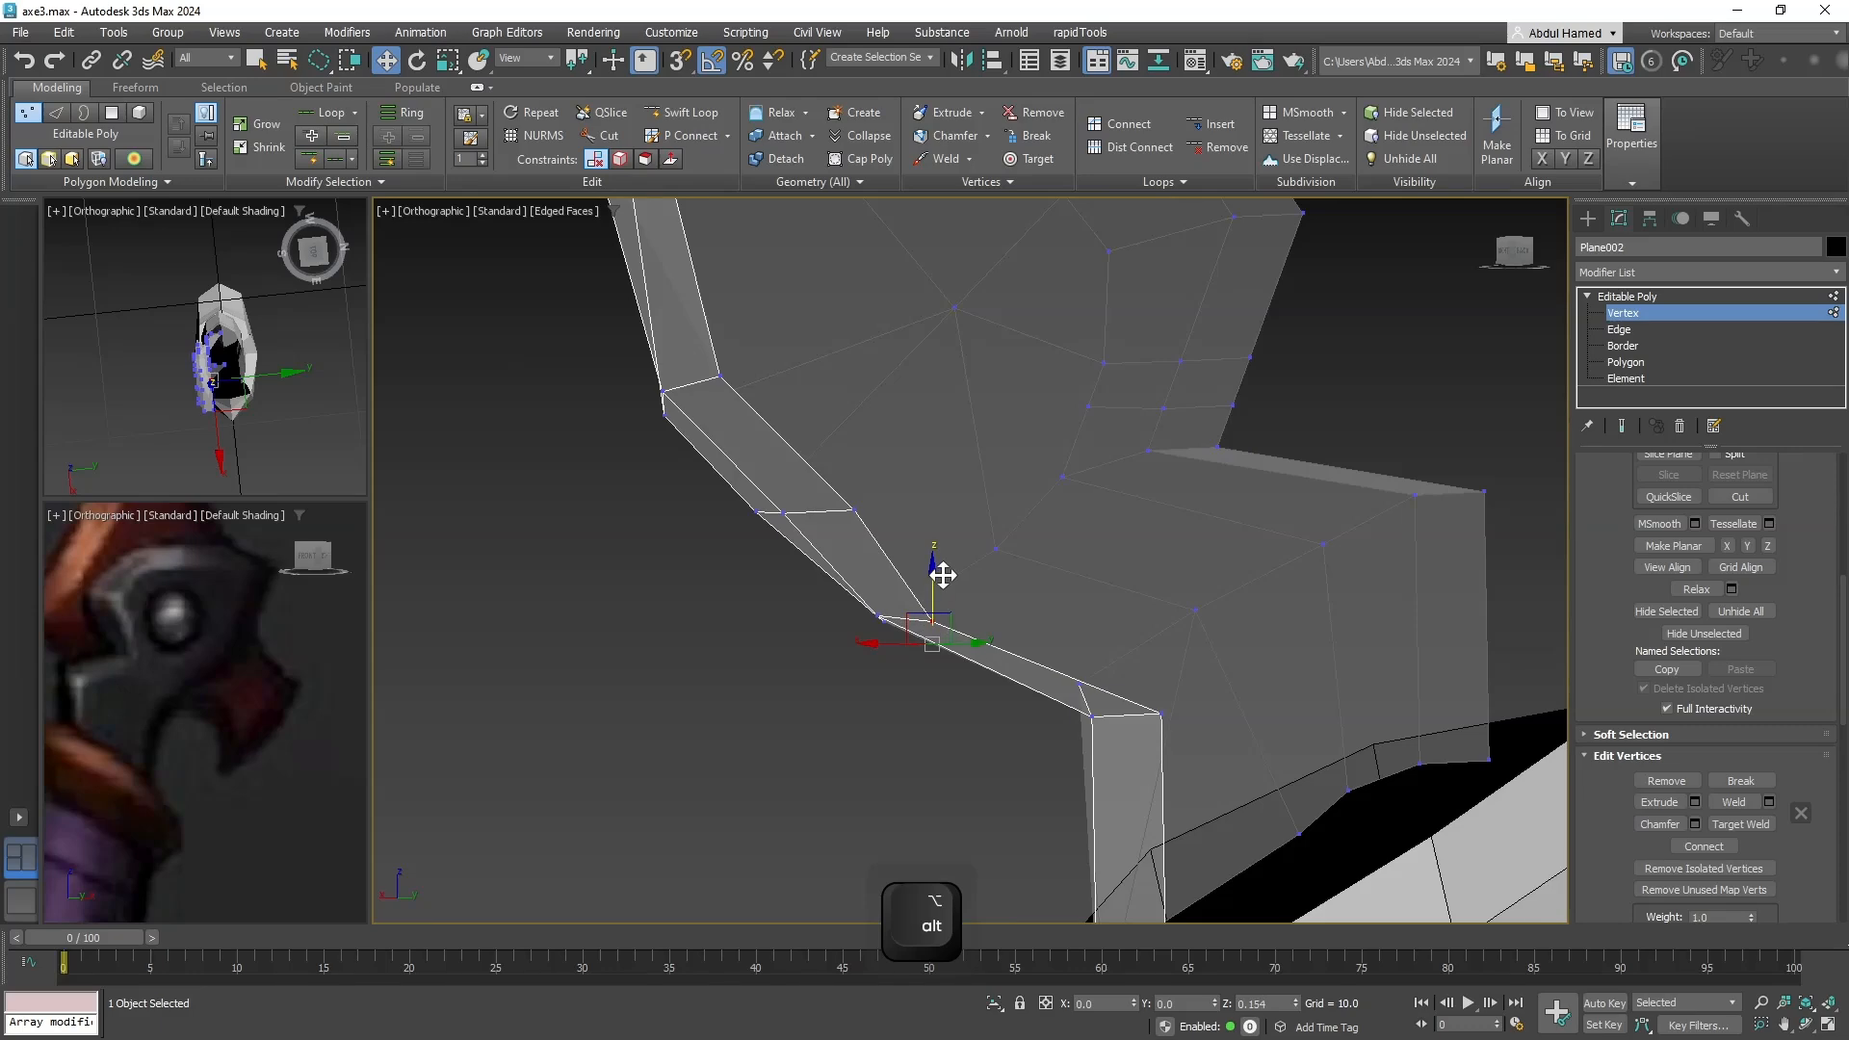
# Nudge the corner vertex between the head piece's upper and lower sections slightly inward and down in the XZ plane.
pyautogui.keyDown('alt'); pyautogui.moveTo(941, 580); pyautogui.dragTo(1122, 554, button='middle'); pyautogui.keyUp('alt')
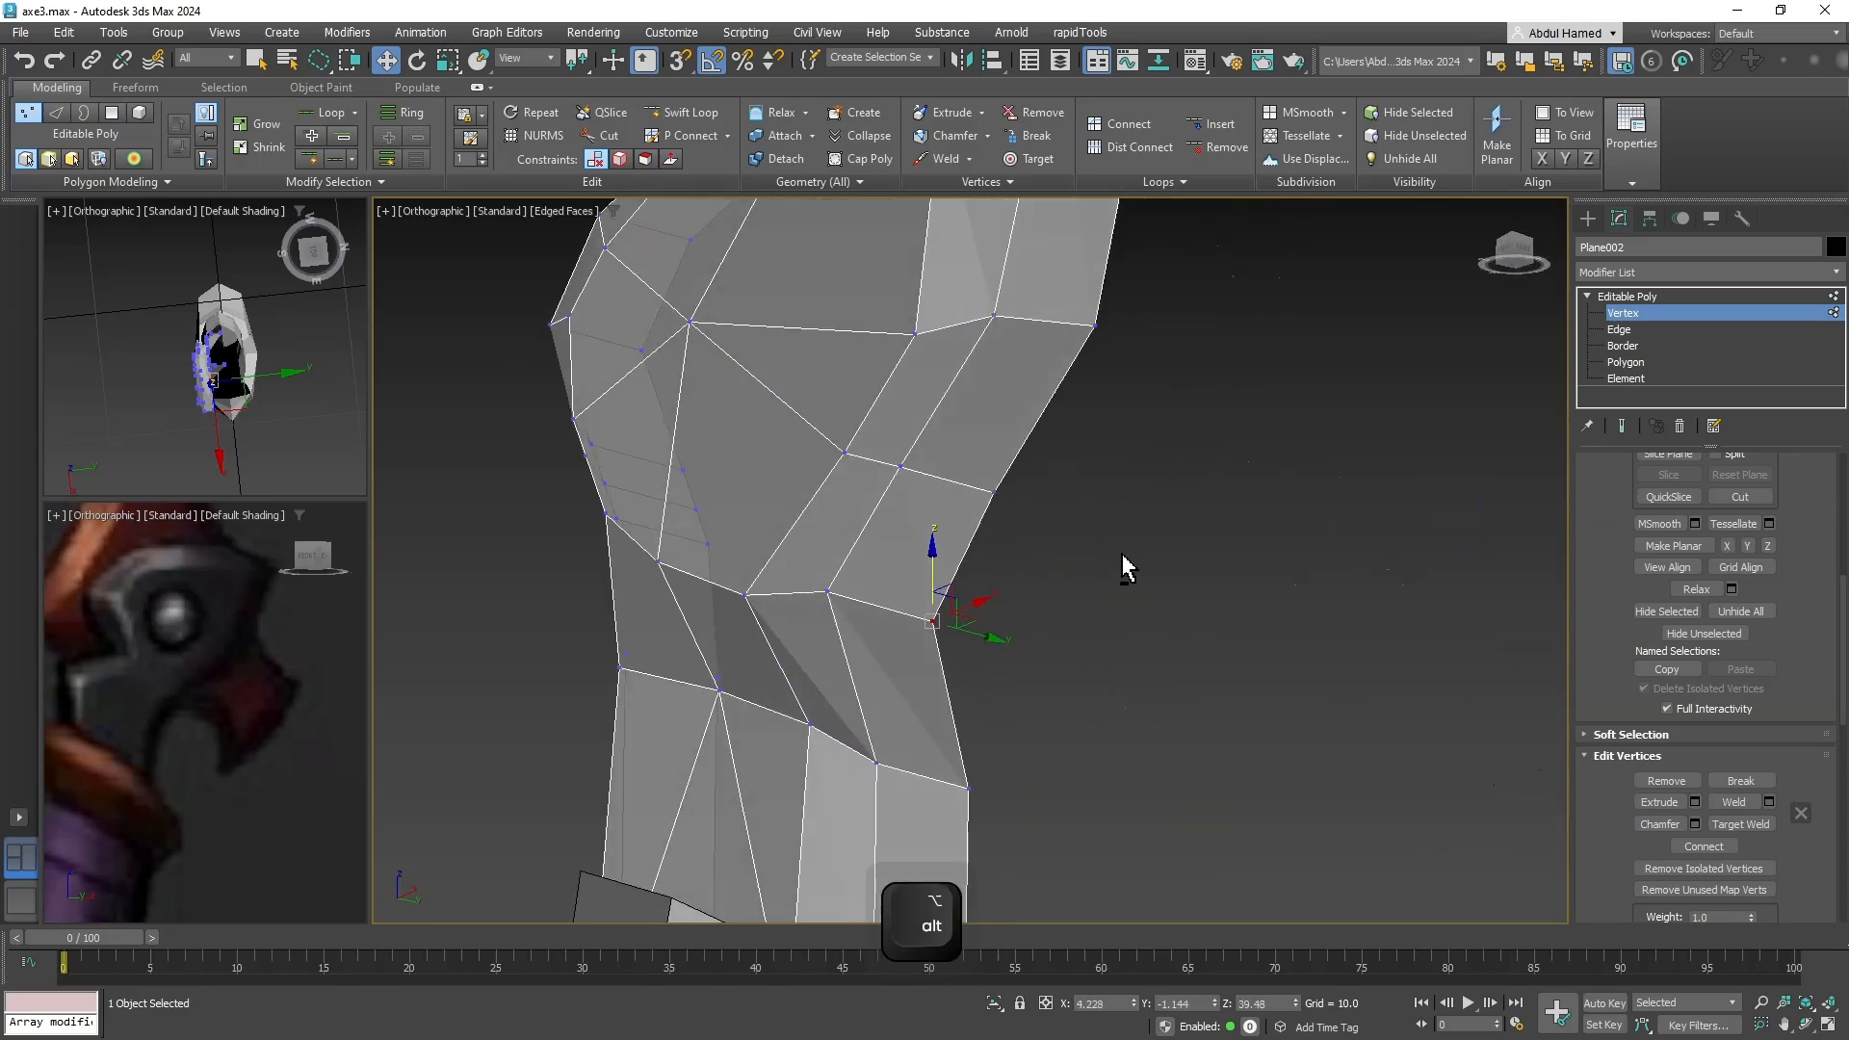
pyautogui.keyDown('alt'); pyautogui.moveTo(1125, 568); pyautogui.dragTo(1267, 586, button='middle'); pyautogui.keyUp('alt')
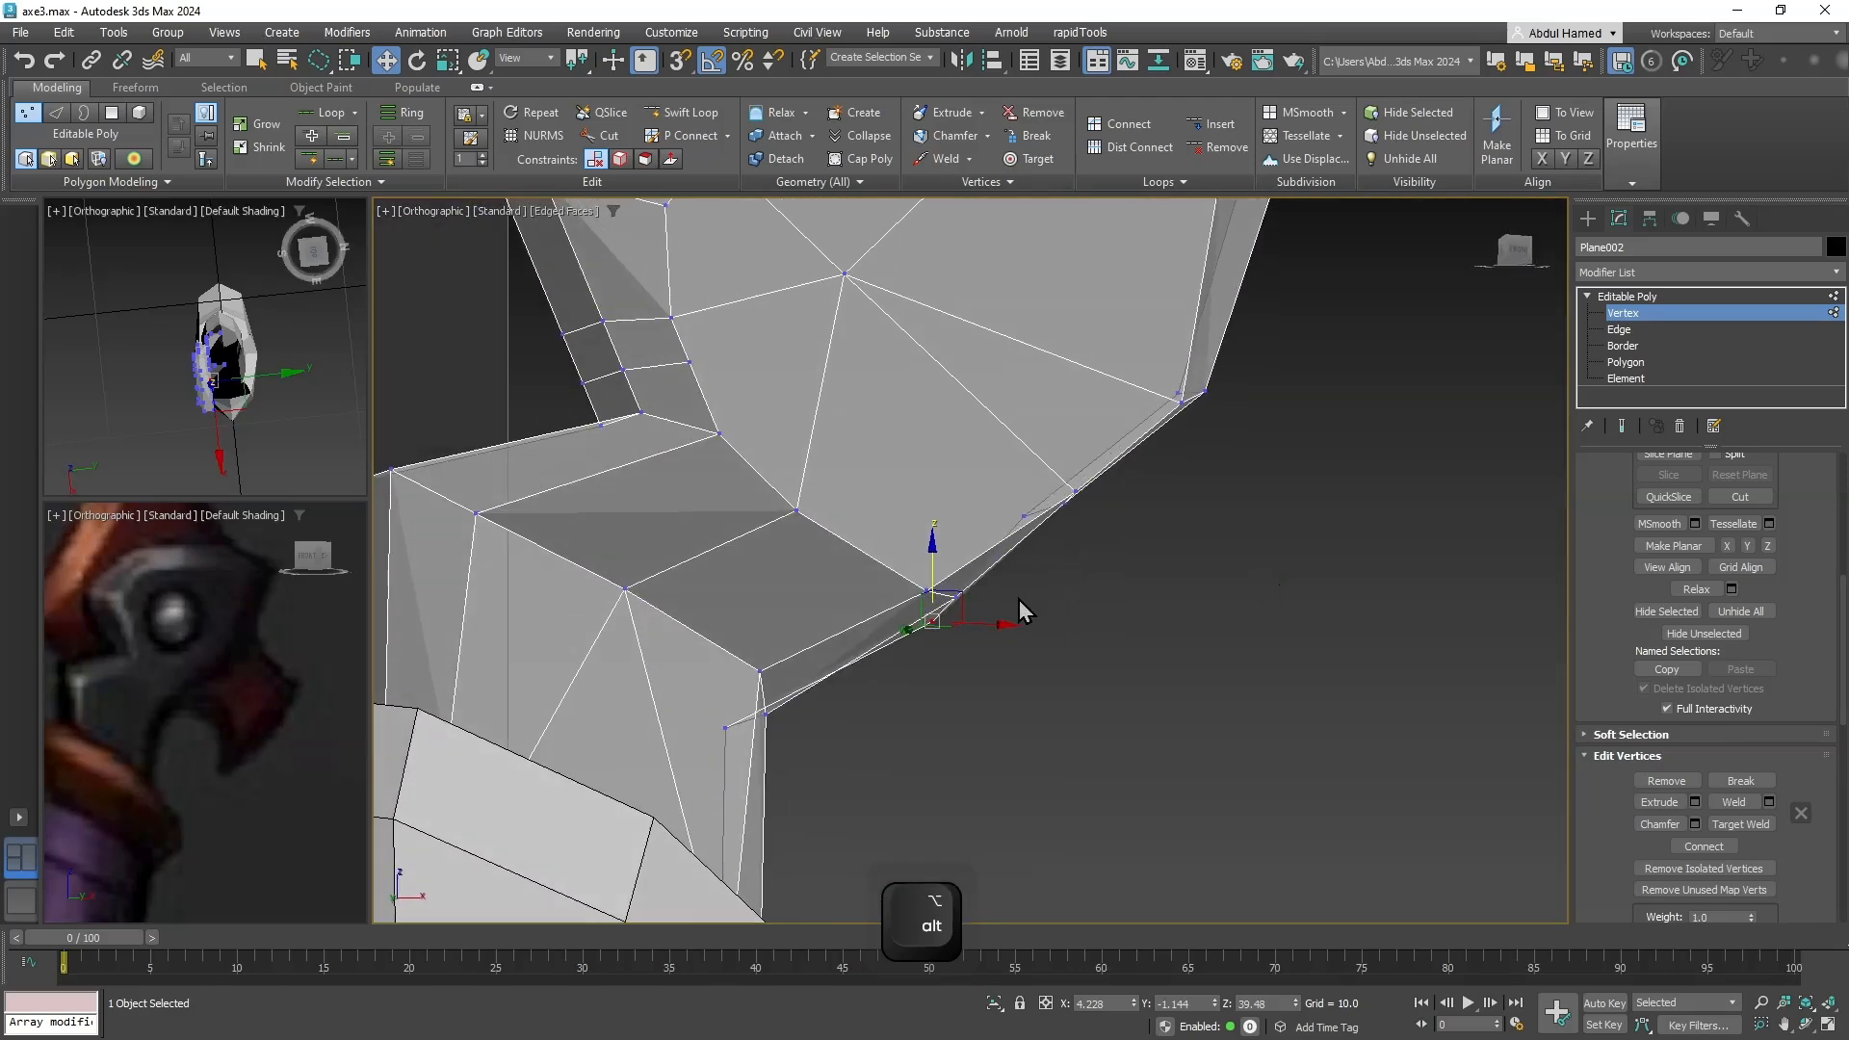
pyautogui.keyDown('alt'); pyautogui.moveTo(1085, 639); pyautogui.dragTo(1059, 568, button='middle'); pyautogui.keyUp('alt')
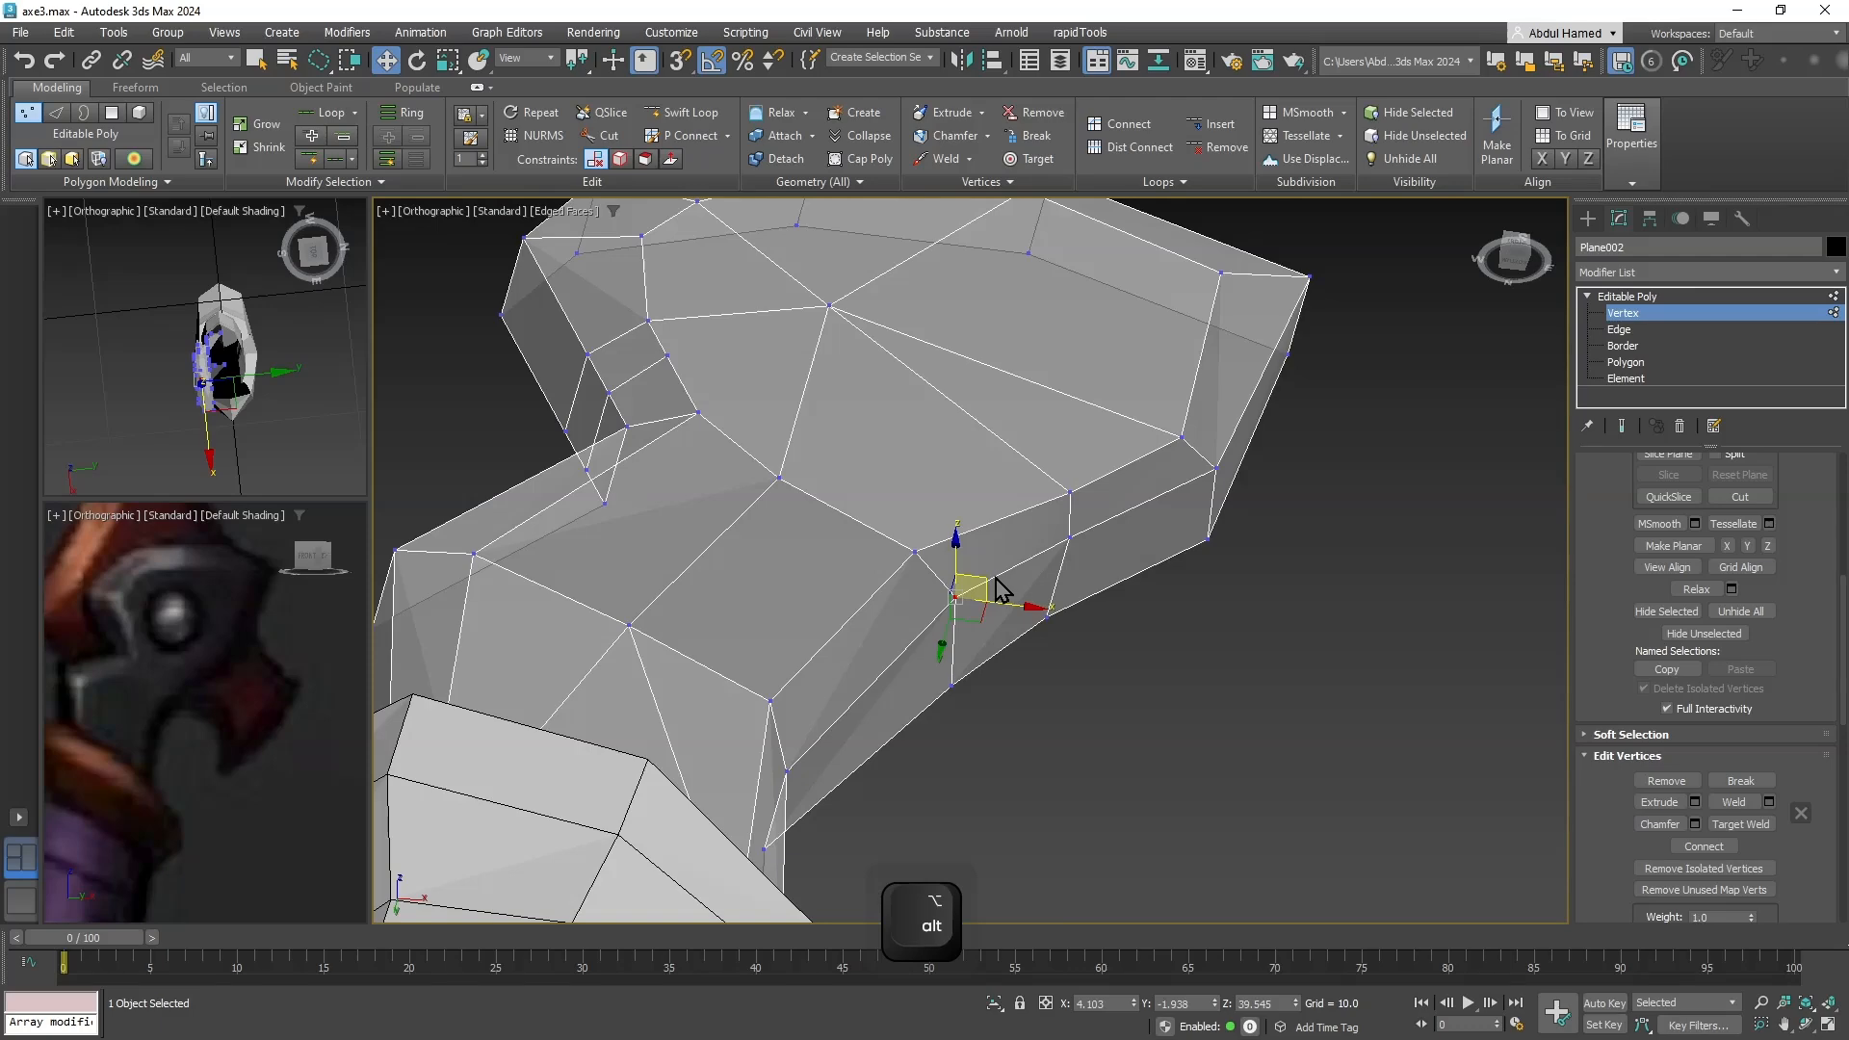
pyautogui.moveTo(985, 579); pyautogui.dragTo(975, 586)
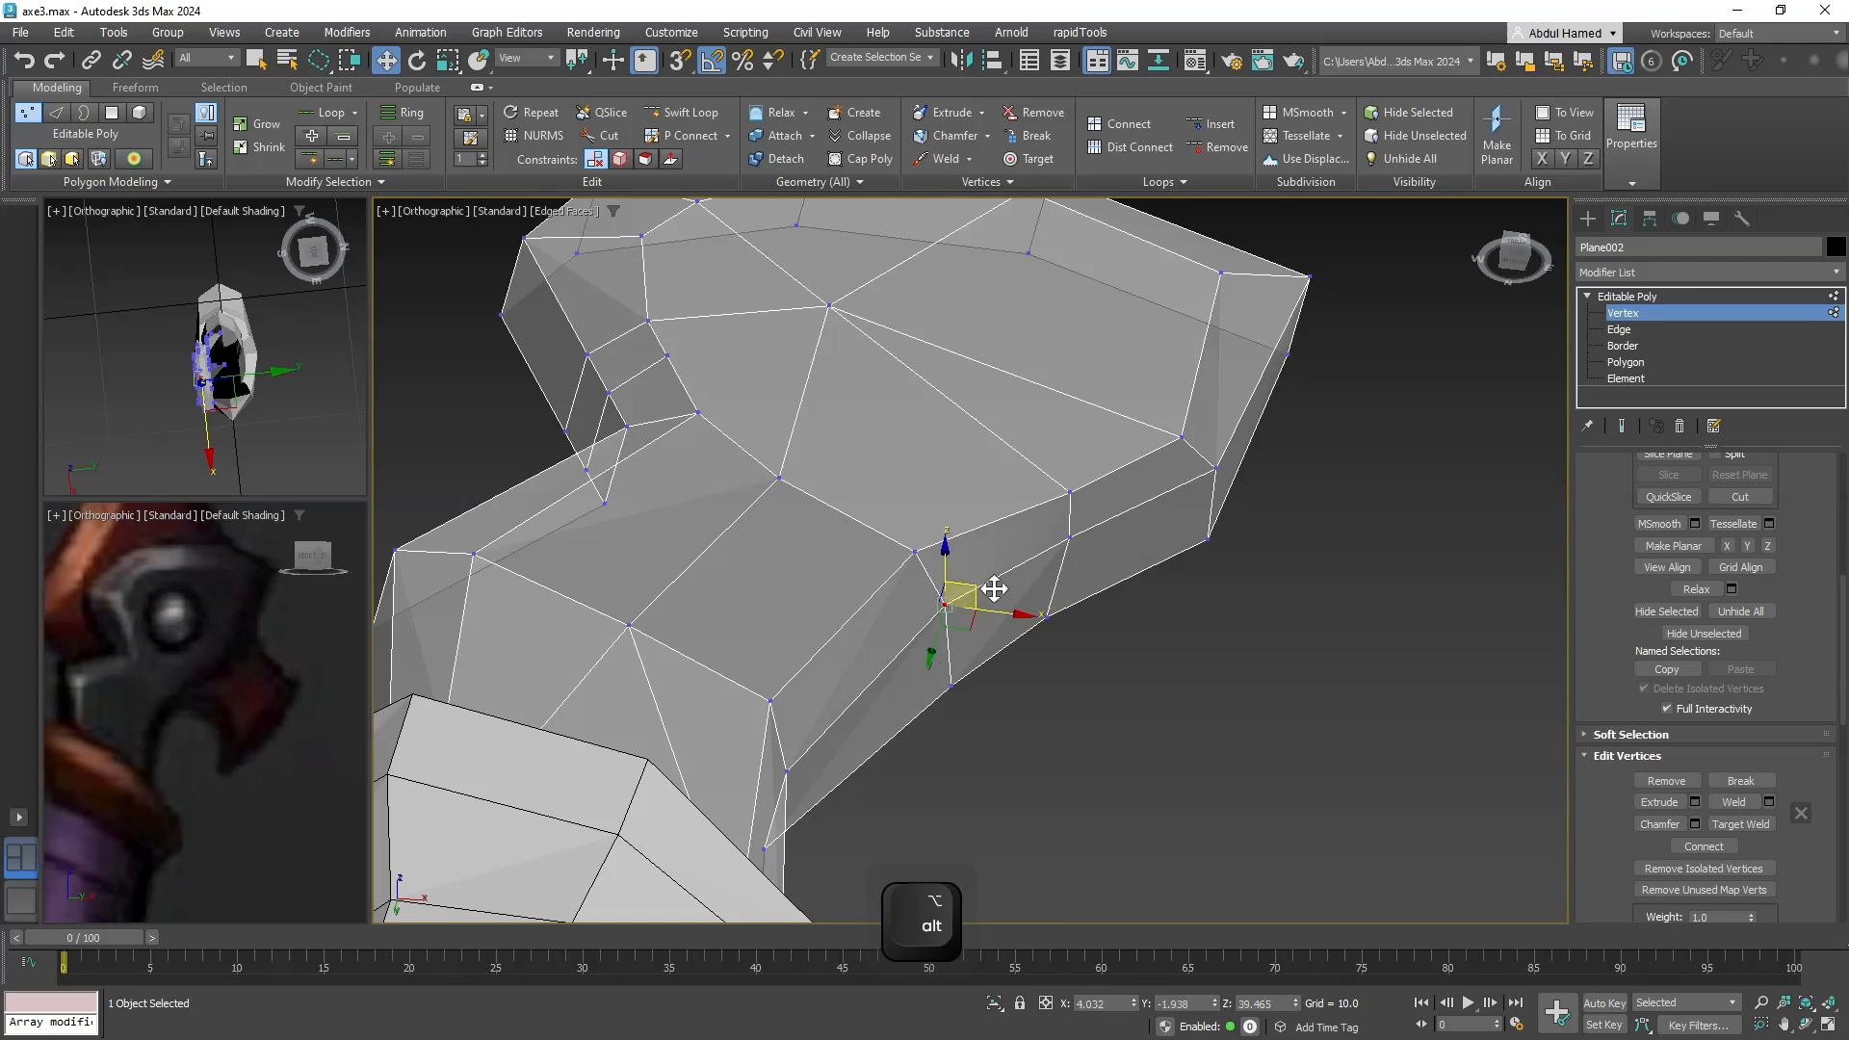
pyautogui.keyDown('alt'); pyautogui.moveTo(1060, 619); pyautogui.dragTo(1044, 674, button='middle'); pyautogui.keyUp('alt')
pyautogui.scroll(-5, 1070, 647)
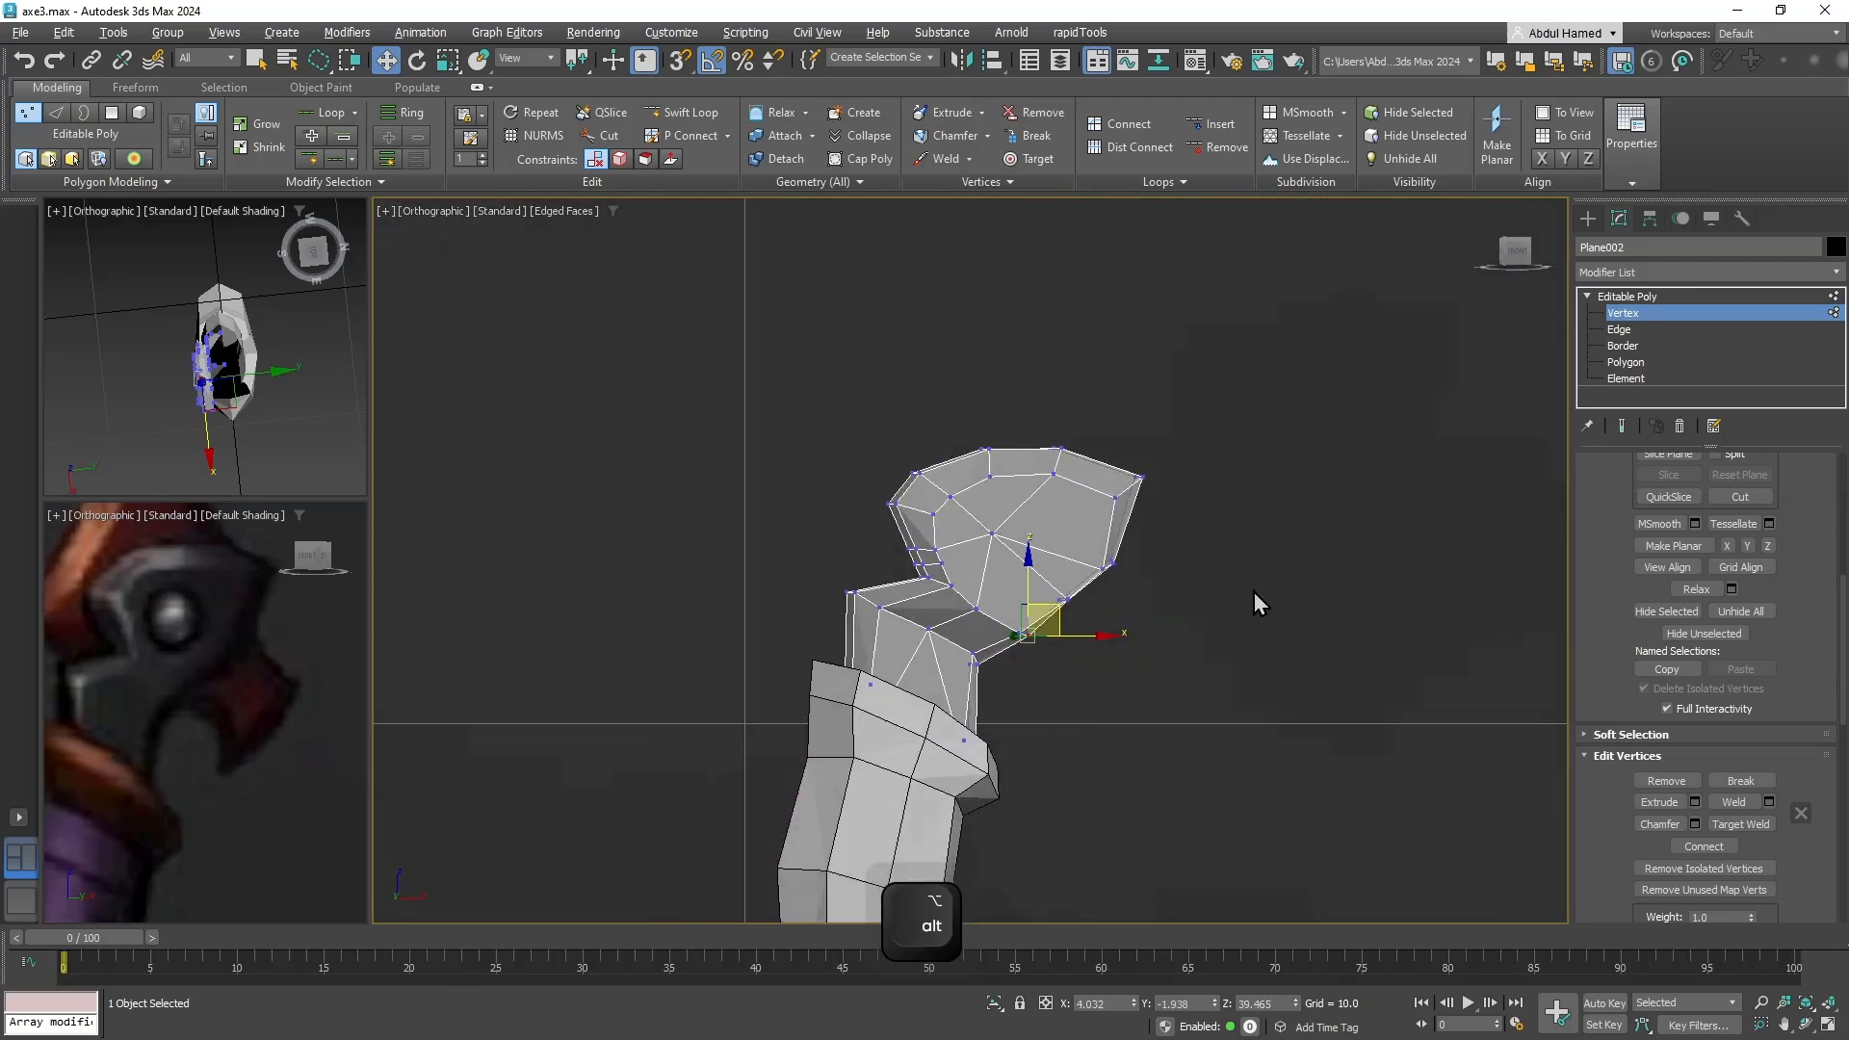
# Finish vertex editing, select the head piece and the handle together, and hide both to reveal the axe reference.
pyautogui.click(1618, 313)
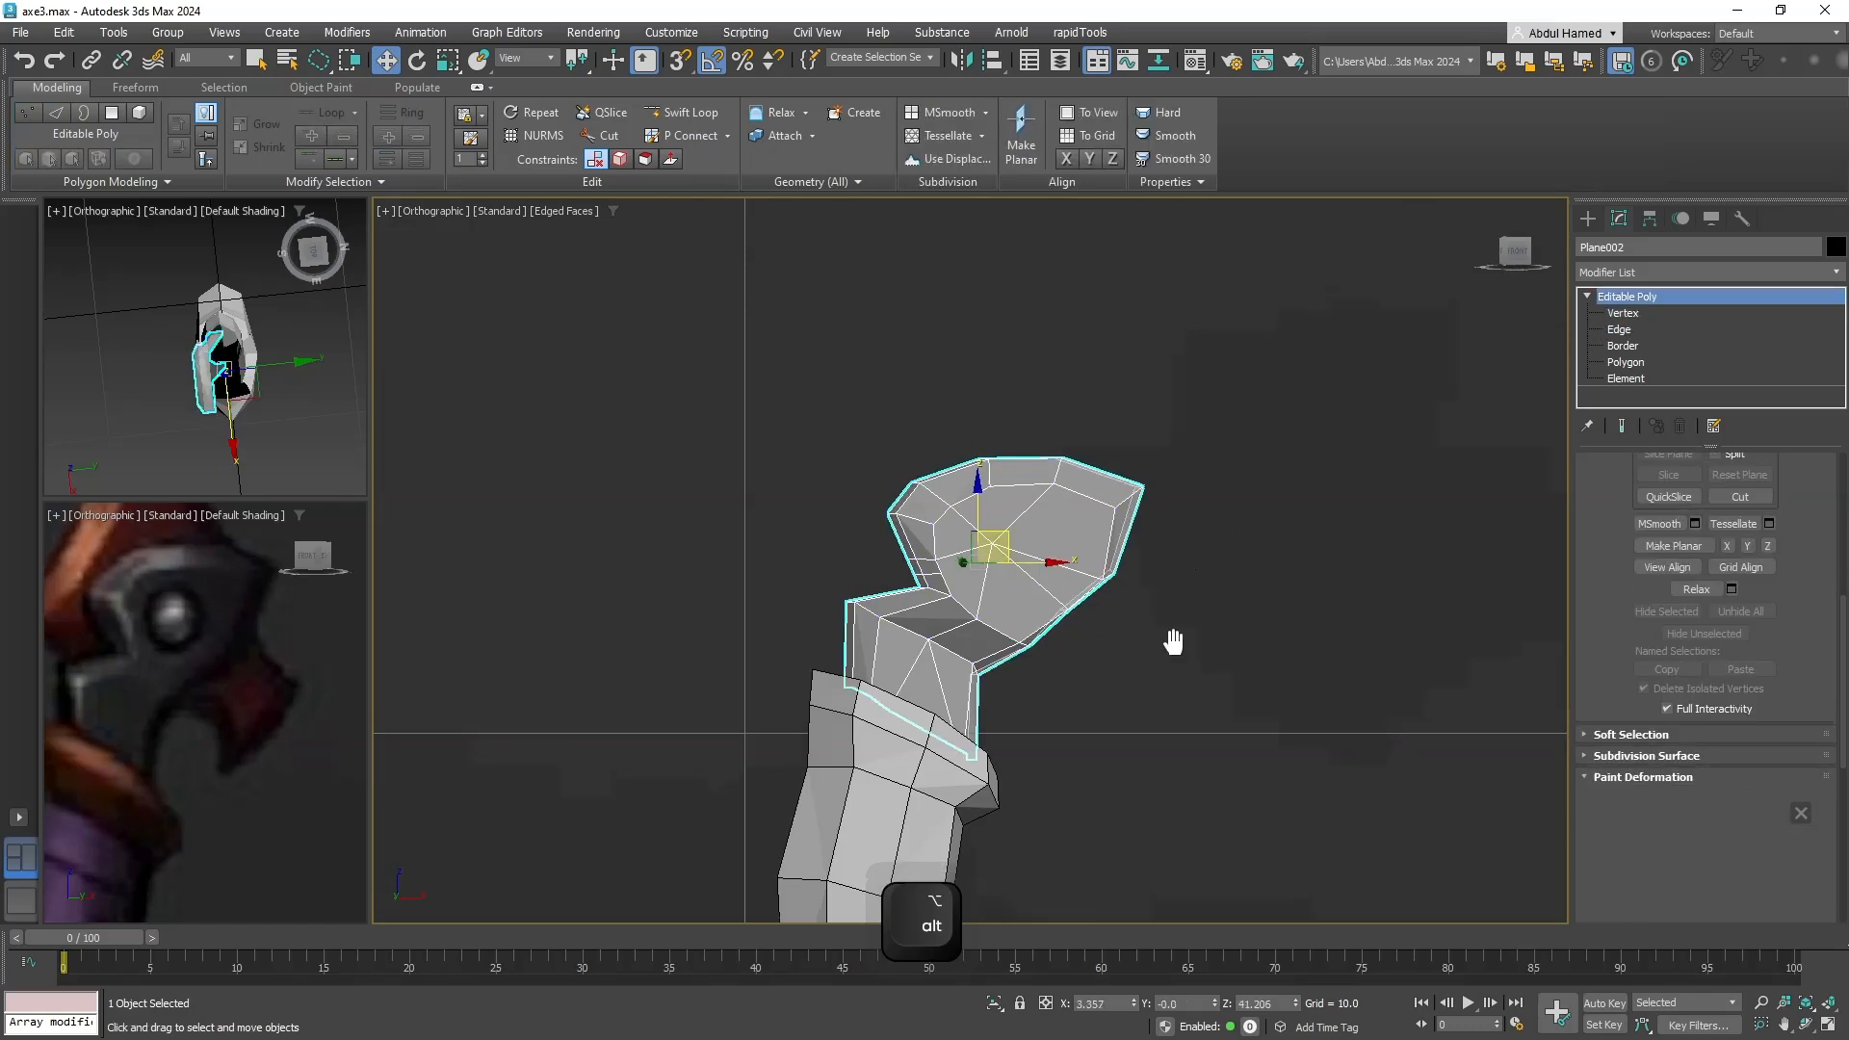
pyautogui.keyDown('alt'); pyautogui.moveTo(1176, 639); pyautogui.dragTo(1117, 653, button='middle'); pyautogui.keyUp('alt')
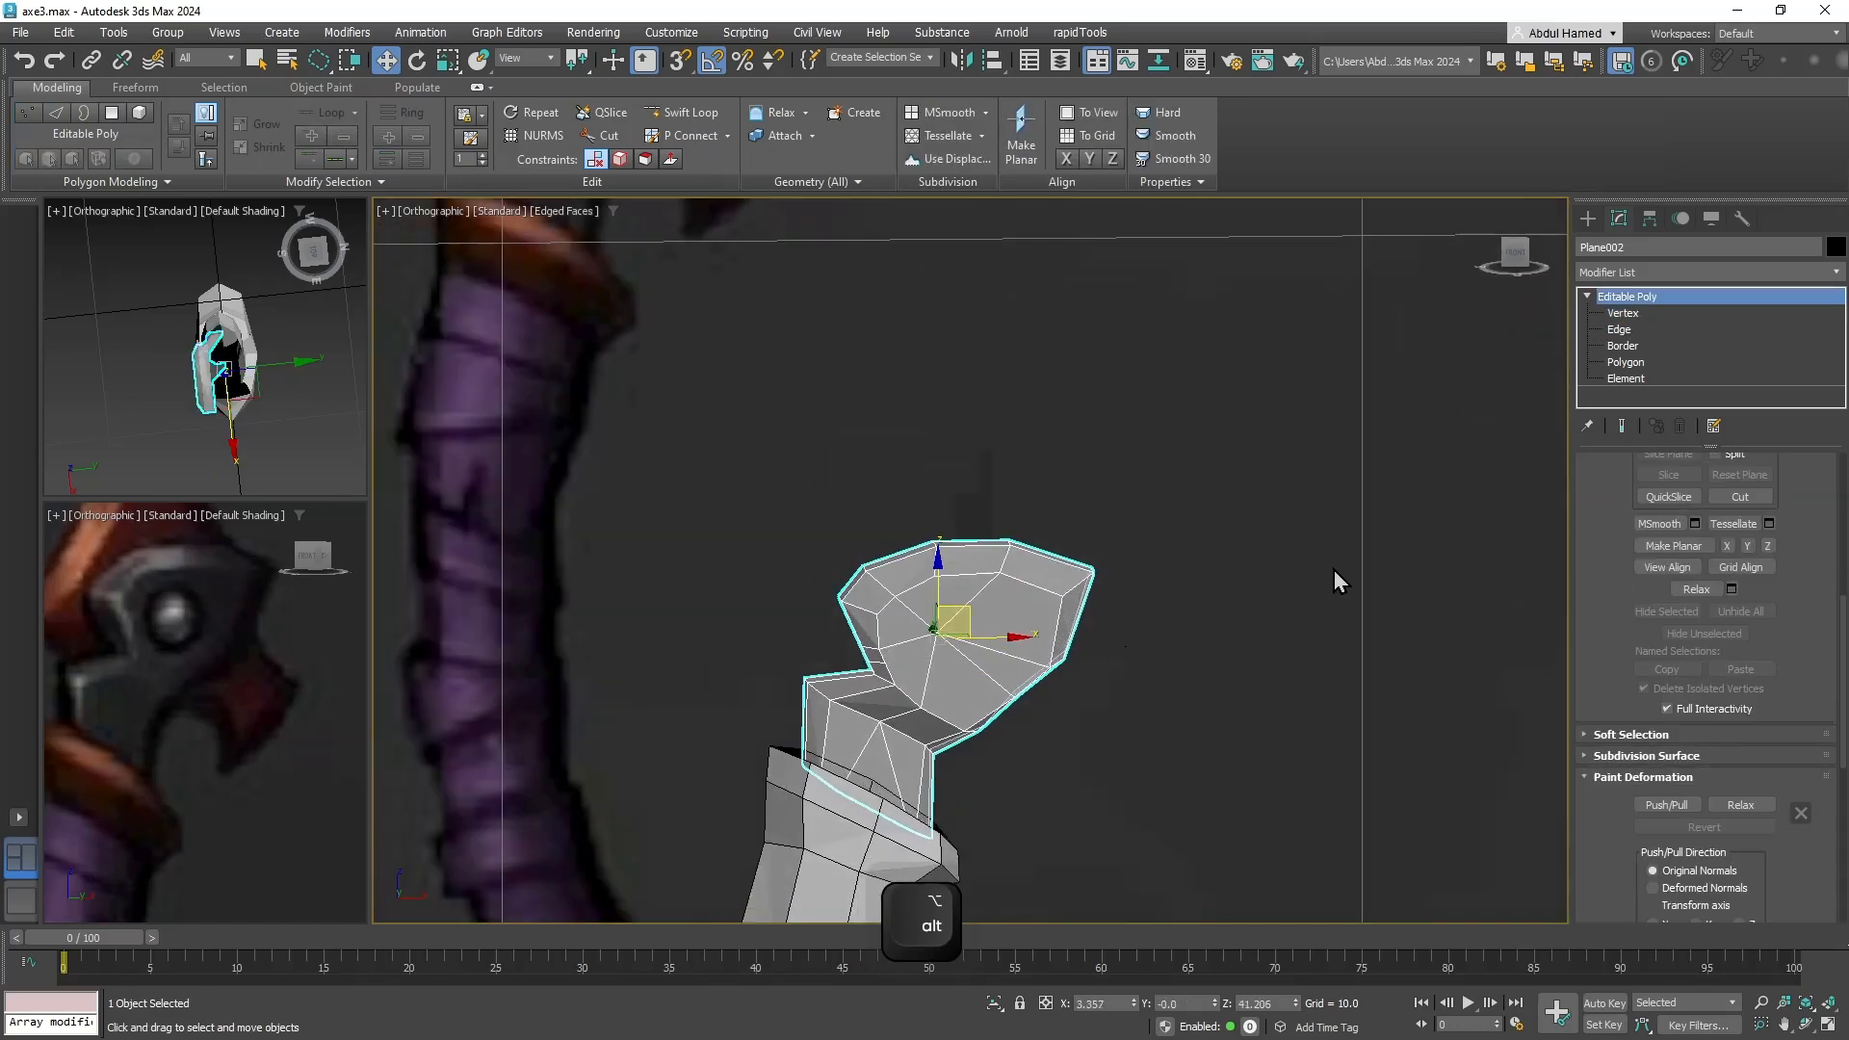
pyautogui.keyDown('ctrl'); pyautogui.click(852, 804); pyautogui.keyUp('ctrl')
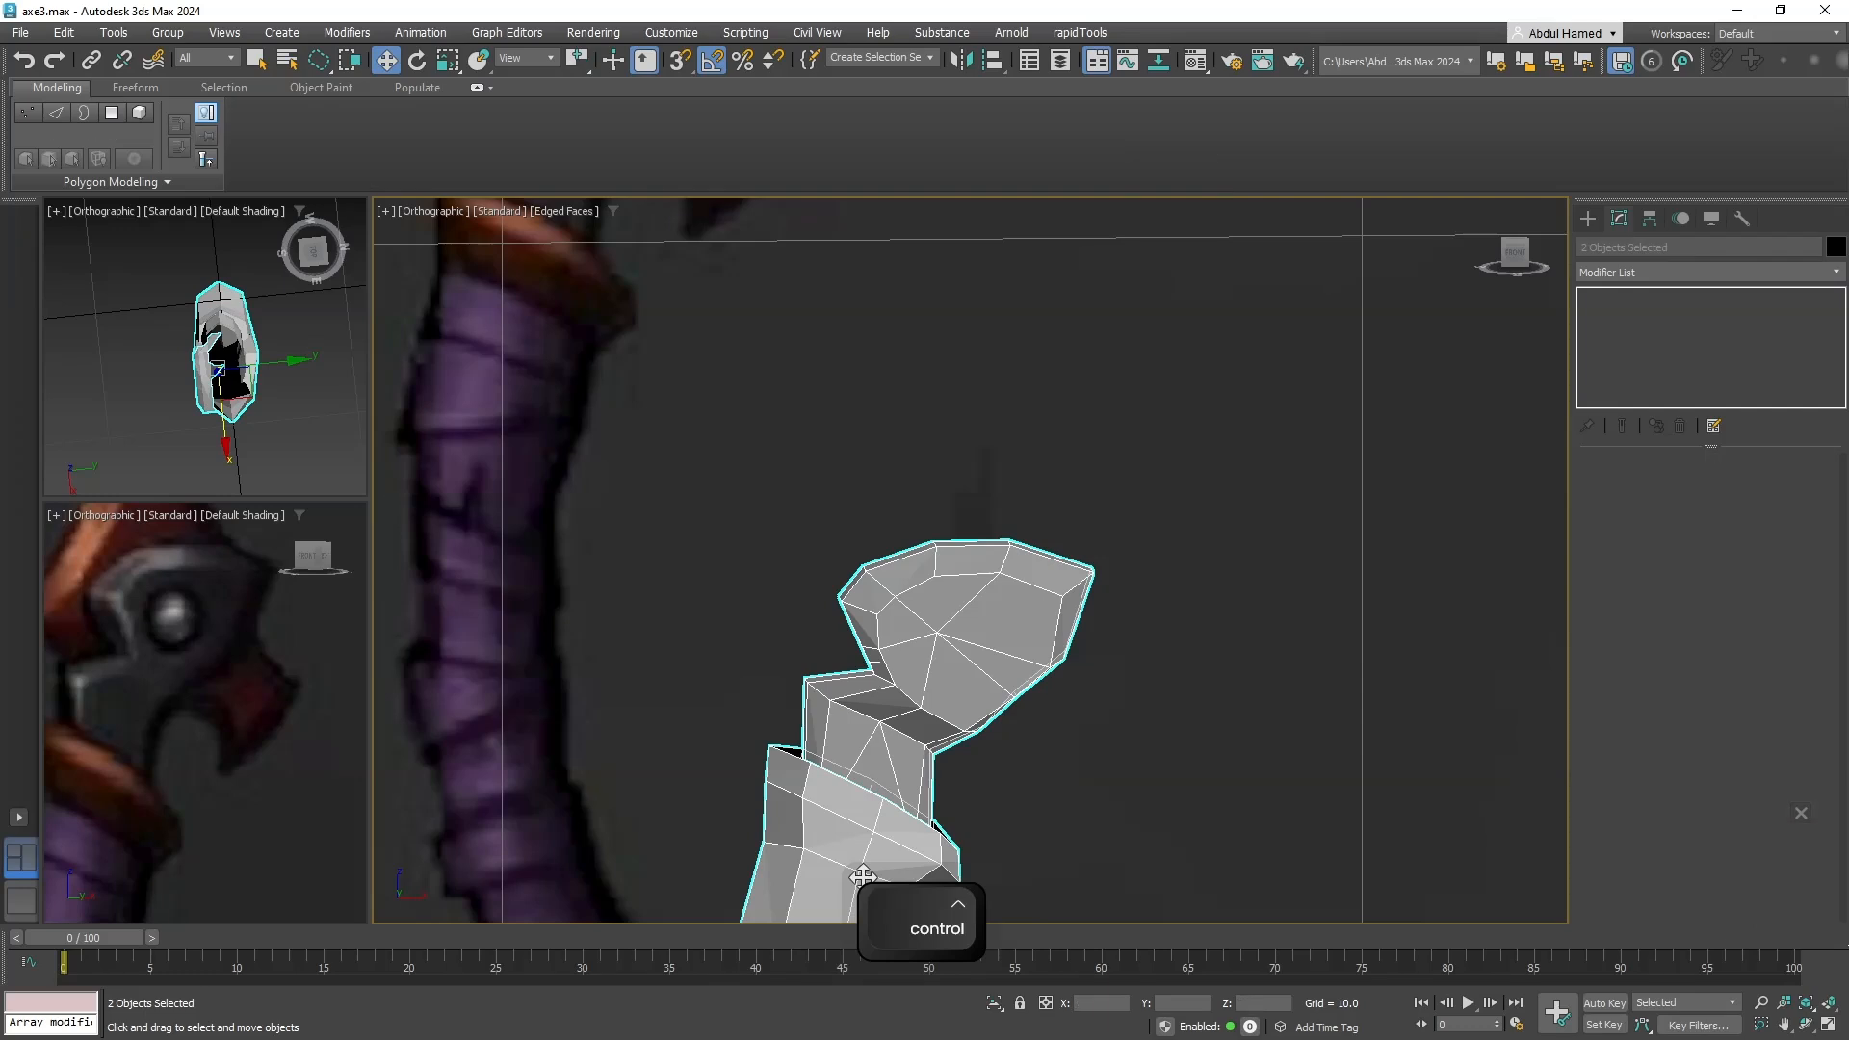
pyautogui.rightClick(859, 790)
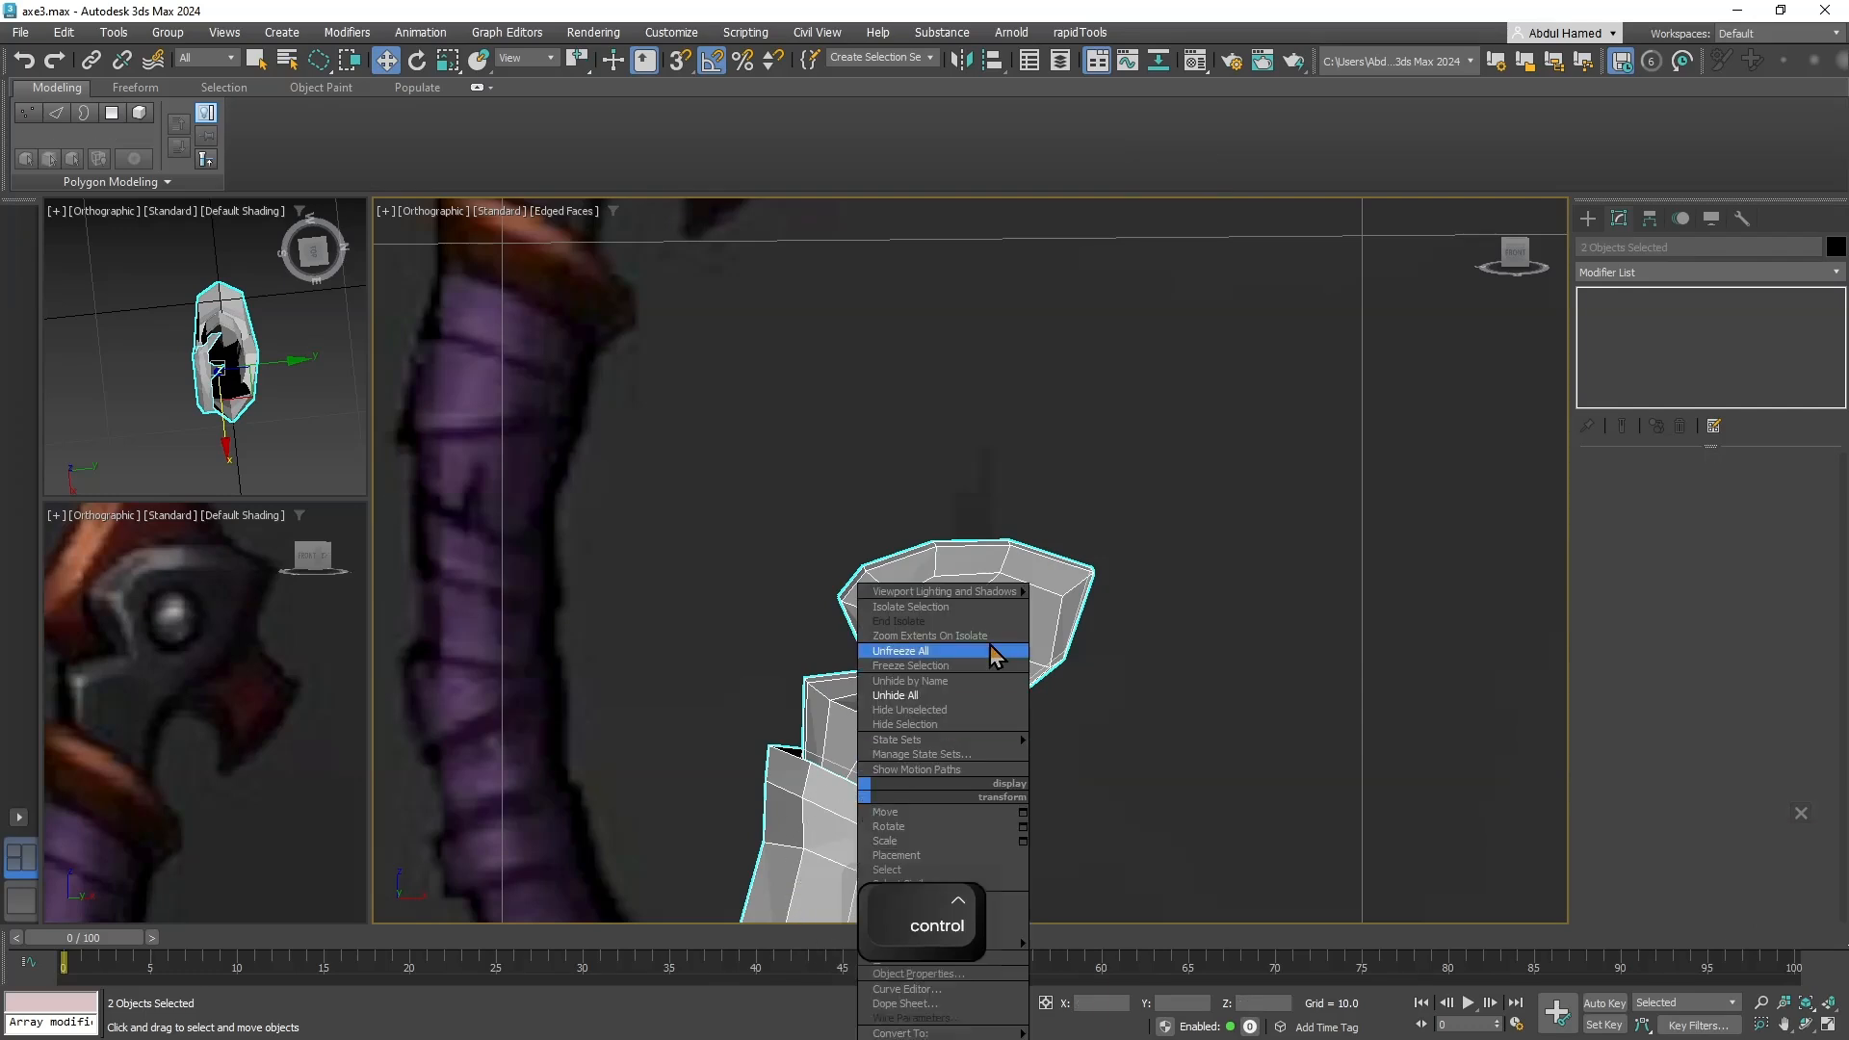
pyautogui.click(948, 695)
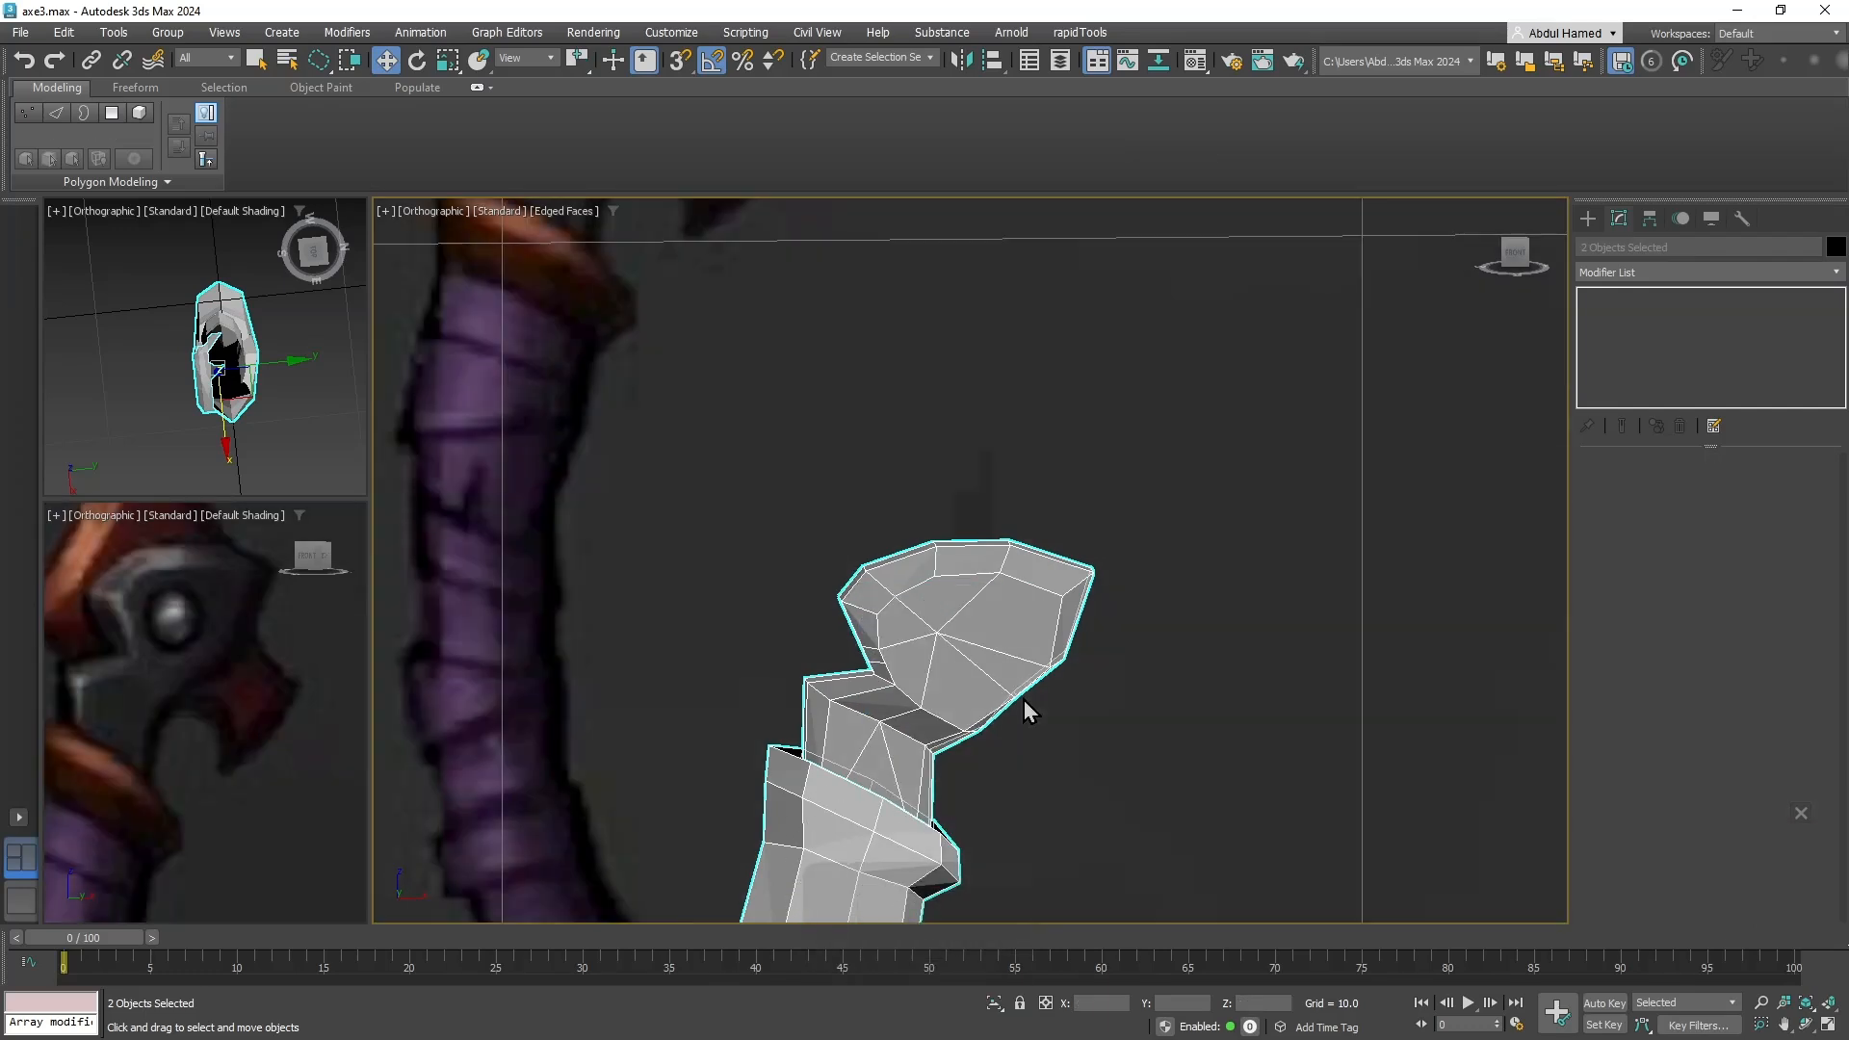
pyautogui.press('z')
pyautogui.rightClick(955, 649)
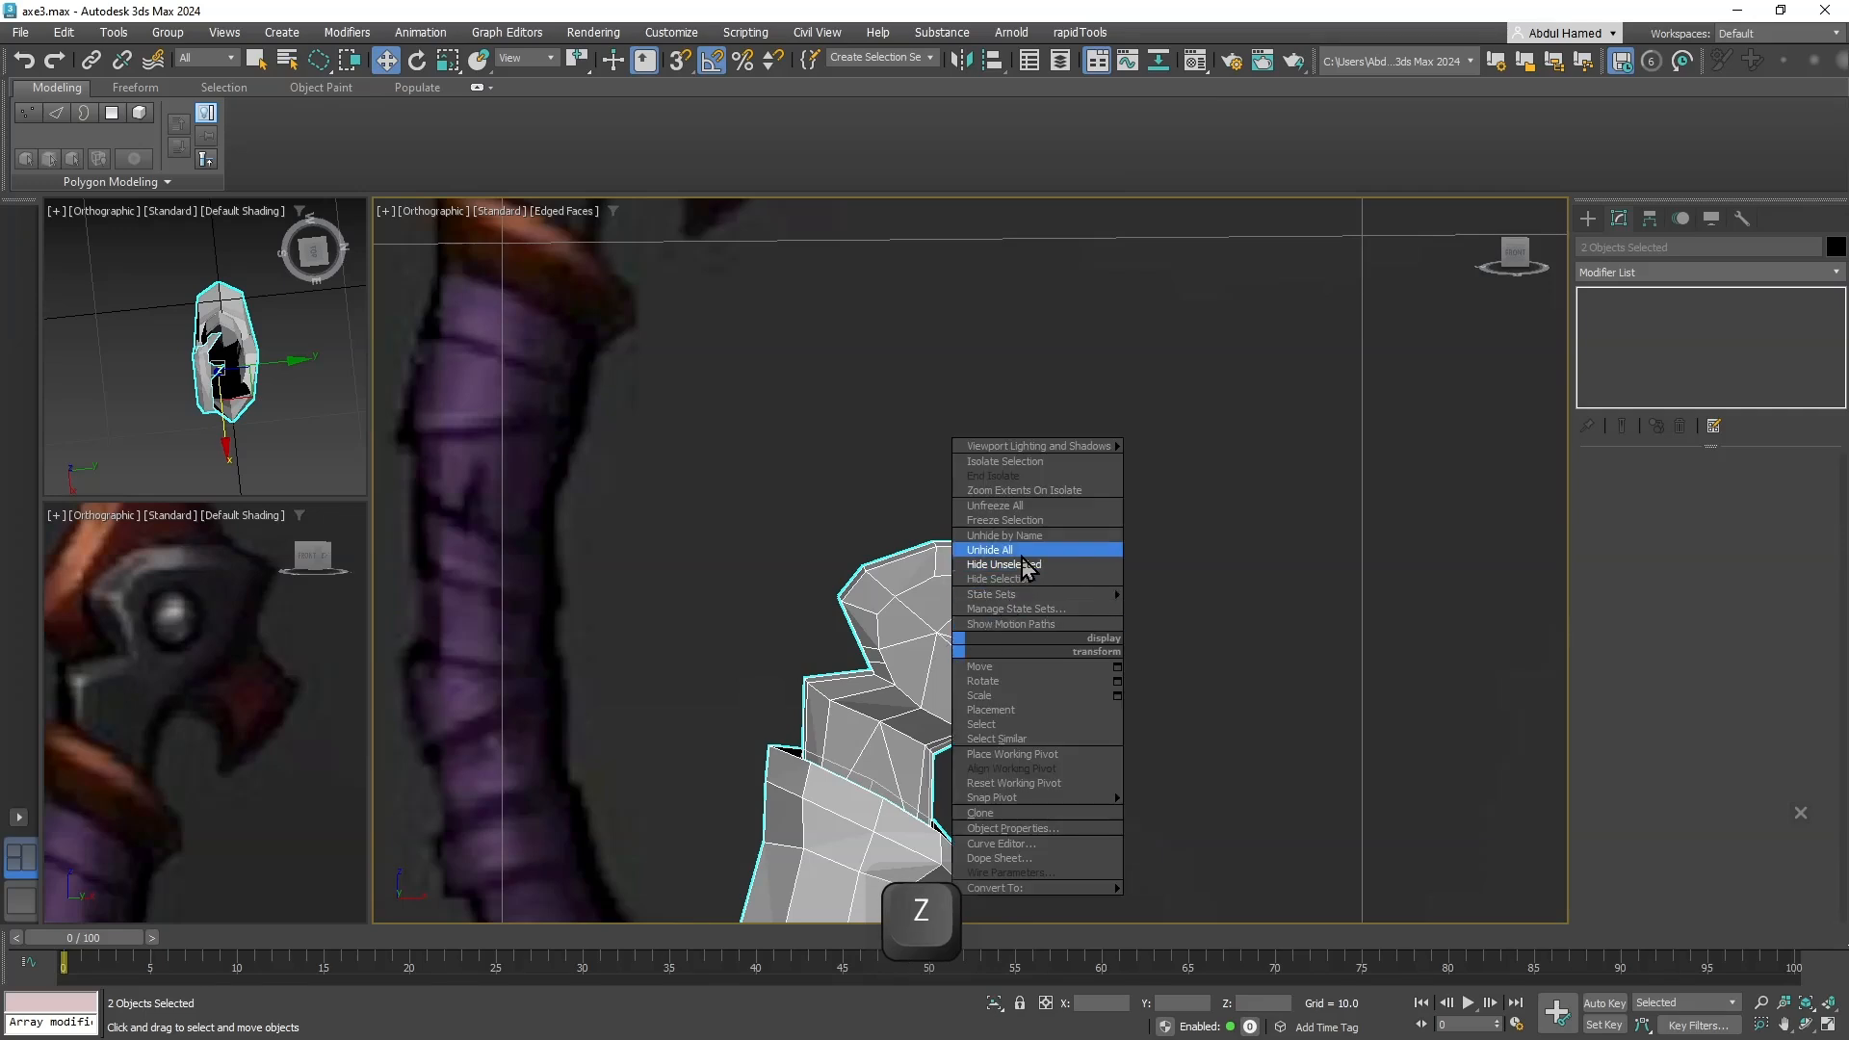
pyautogui.click(1033, 582)
pyautogui.press('z')
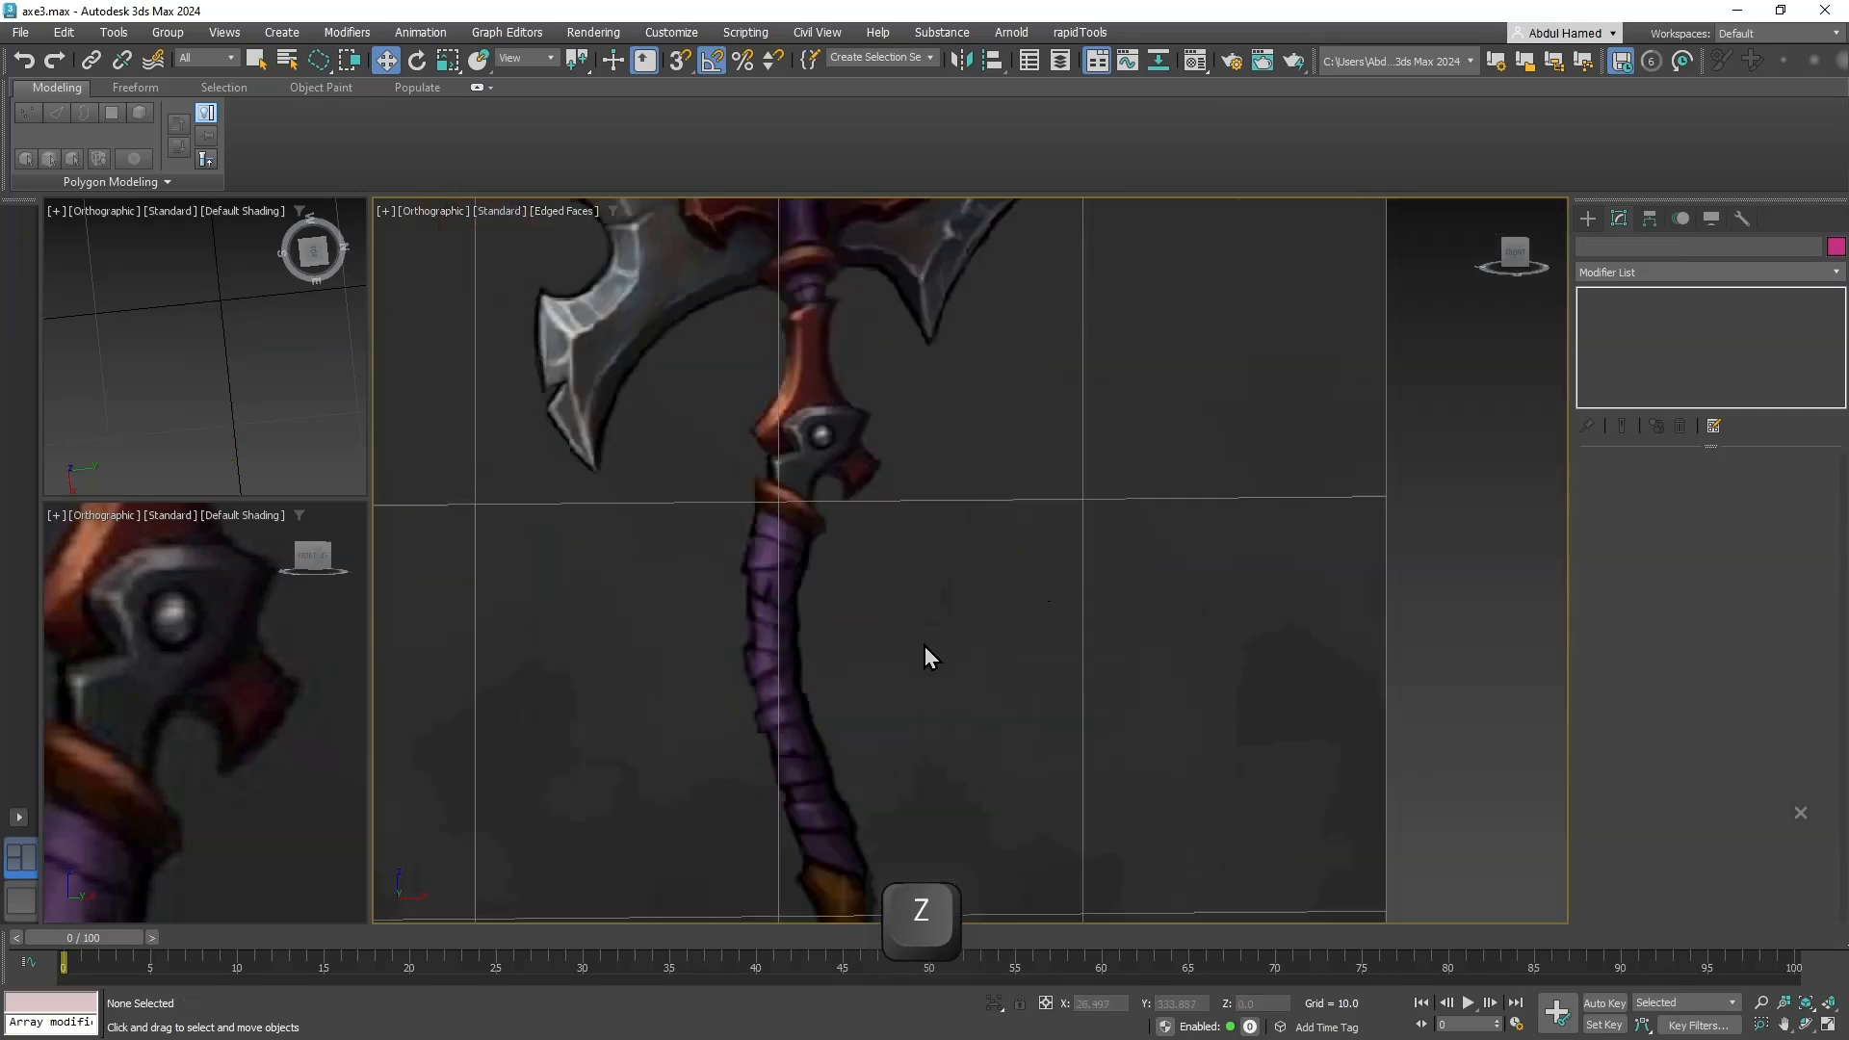
# Create a plane about 1.3 long and 1.5 wide in the Front view over the red grip above the head piece.
pyautogui.click(1587, 219)
pyautogui.click(1743, 441)
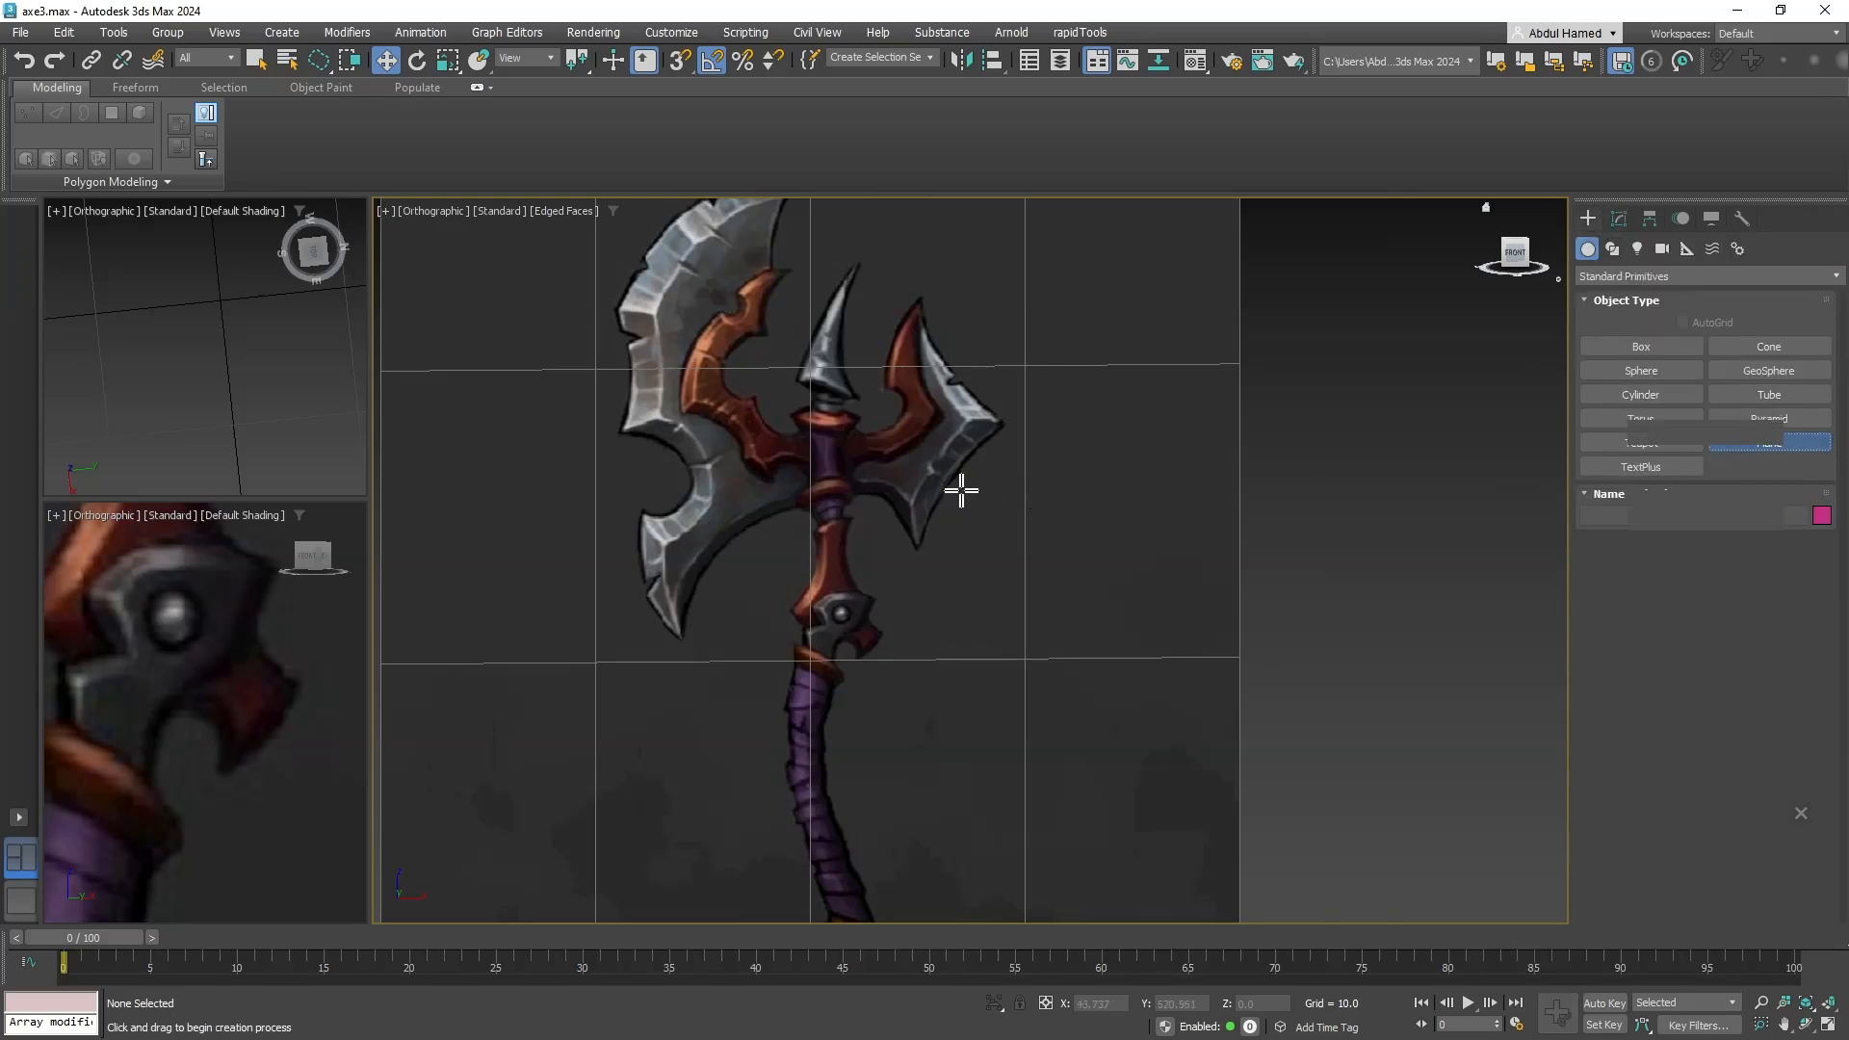
pyautogui.press('f')
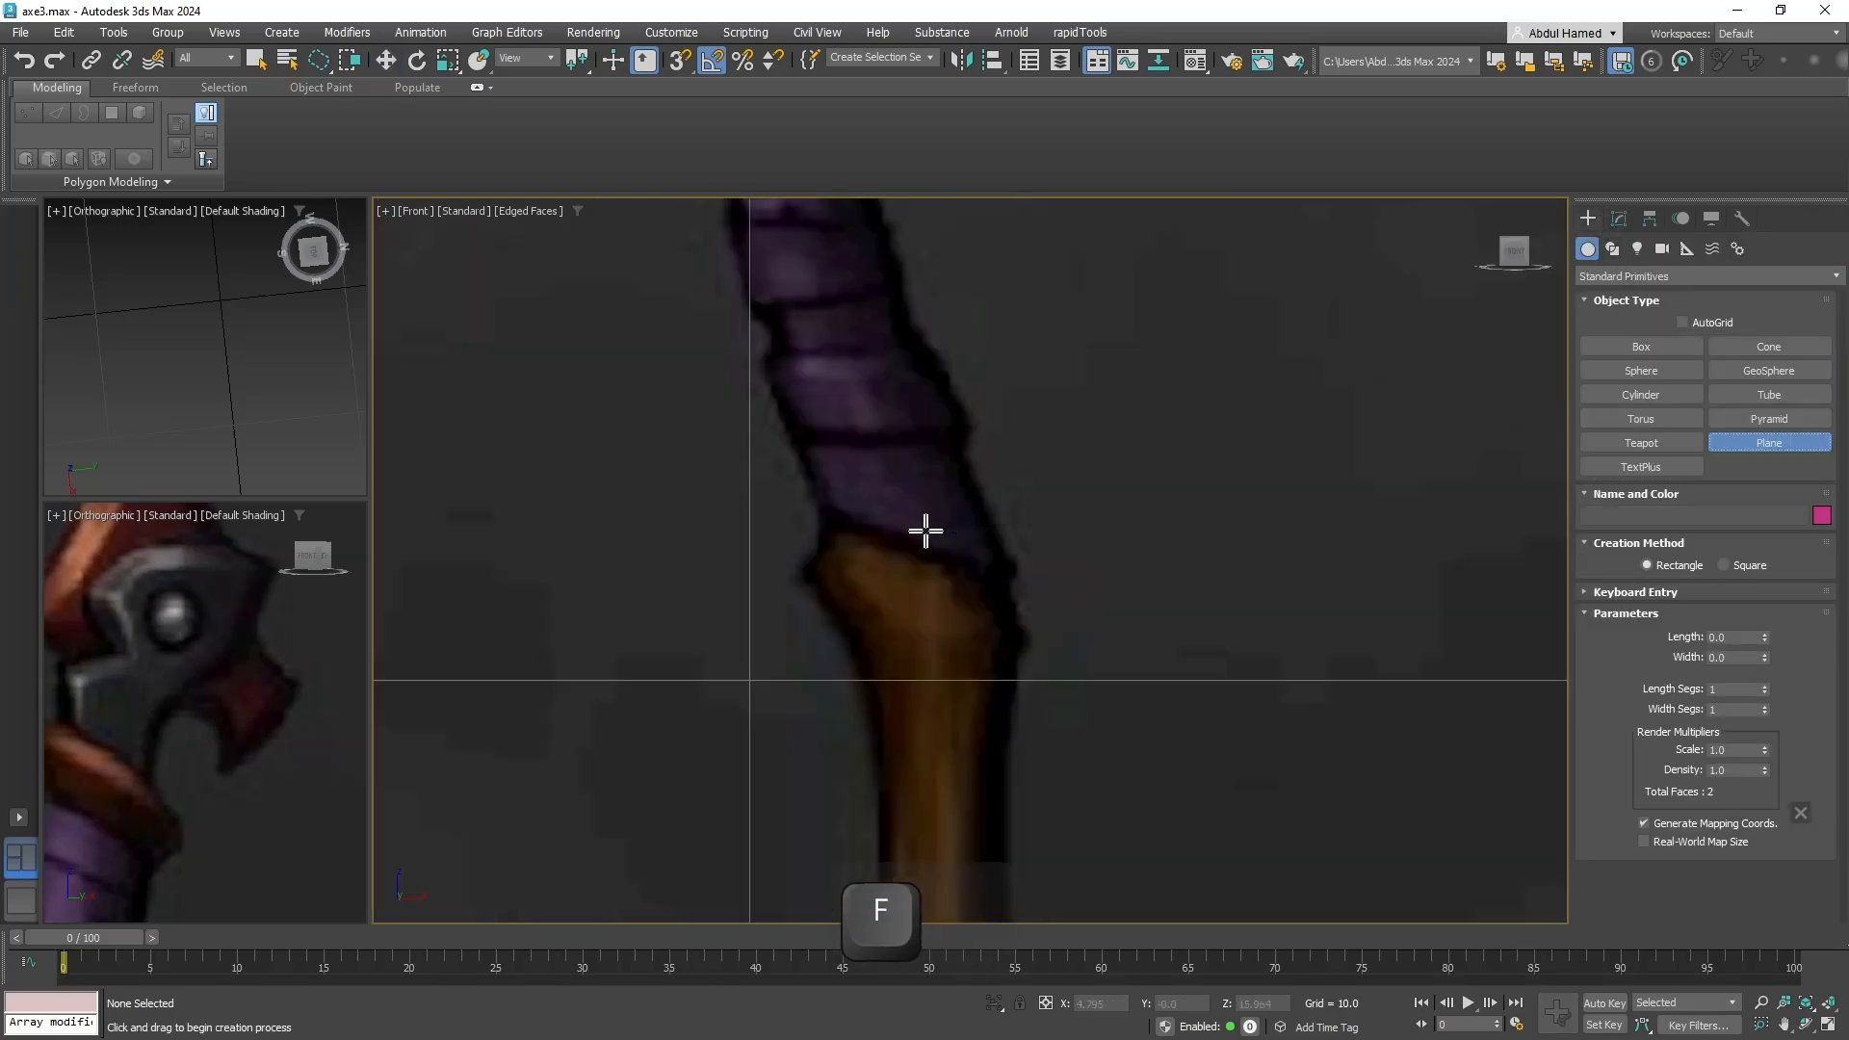
pyautogui.press('z')
pyautogui.scroll(5, 983, 660)
pyautogui.moveTo(982, 660); pyautogui.dragTo(984, 535, button='middle')
pyautogui.scroll(4, 945, 500)
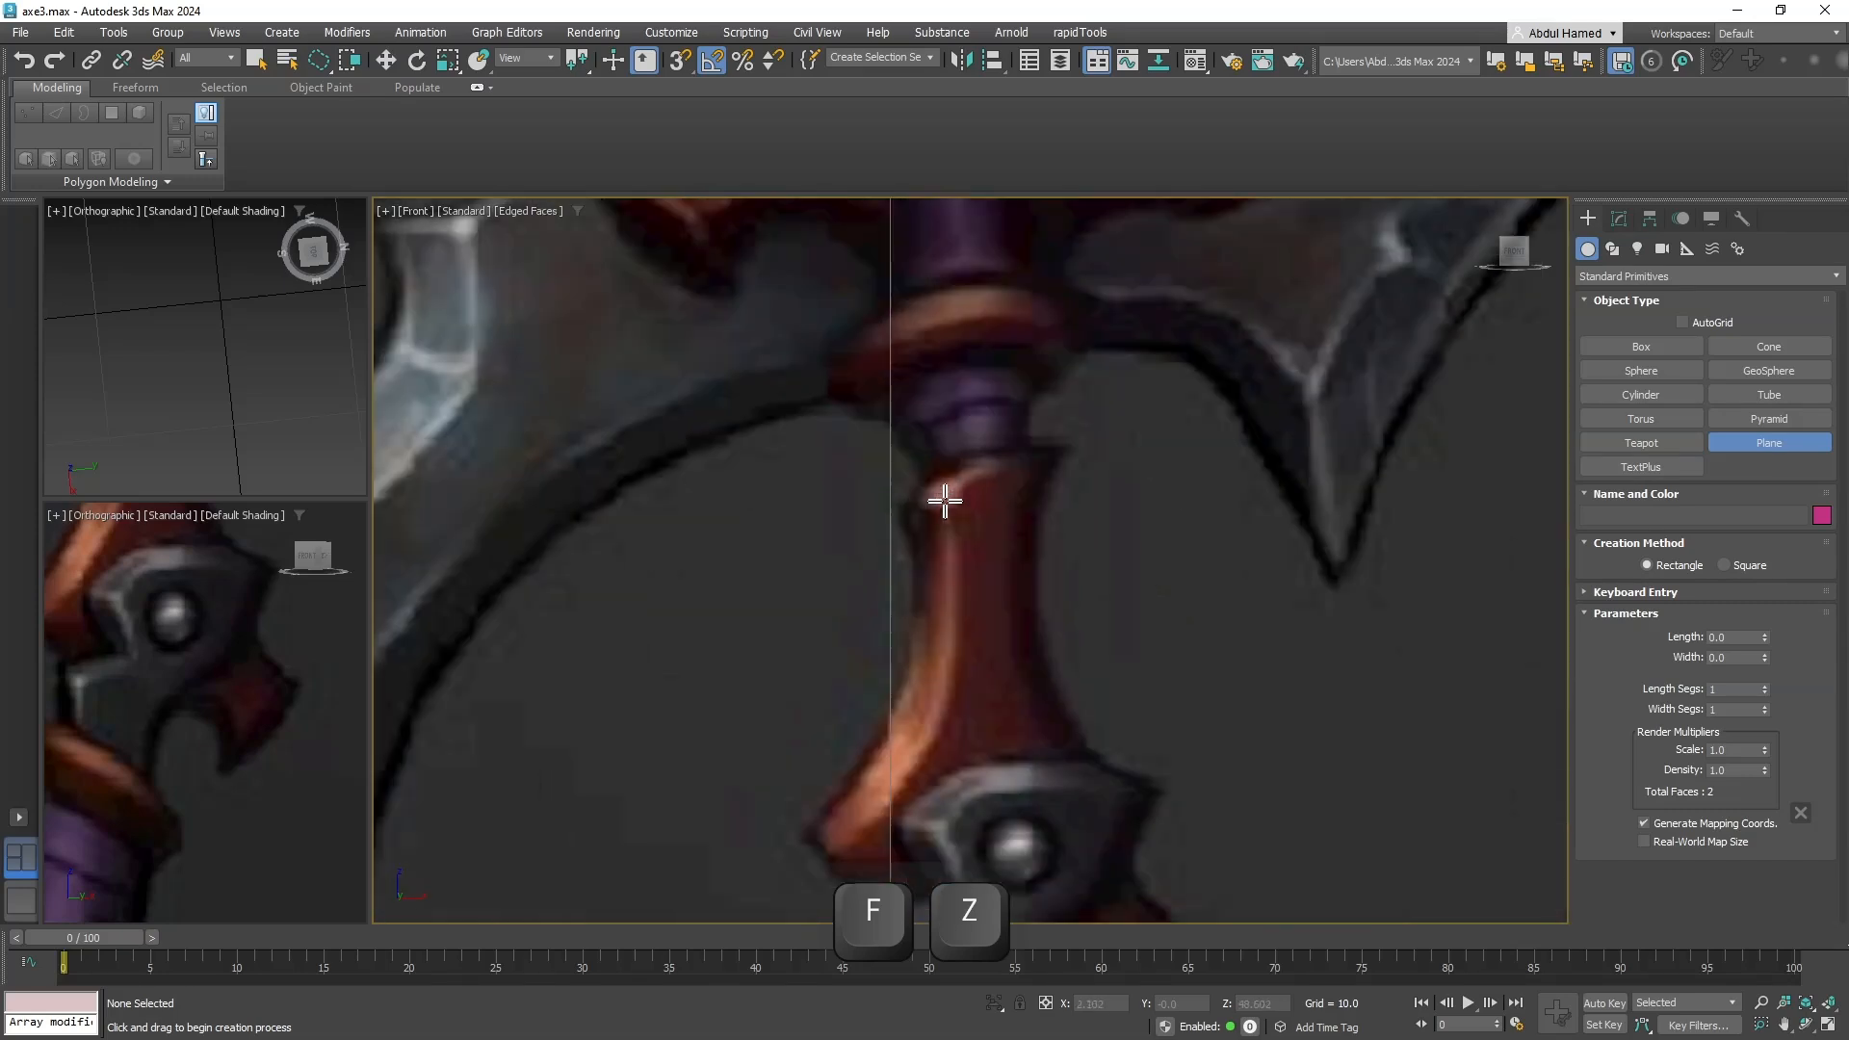
pyautogui.moveTo(947, 524); pyautogui.dragTo(1024, 590)
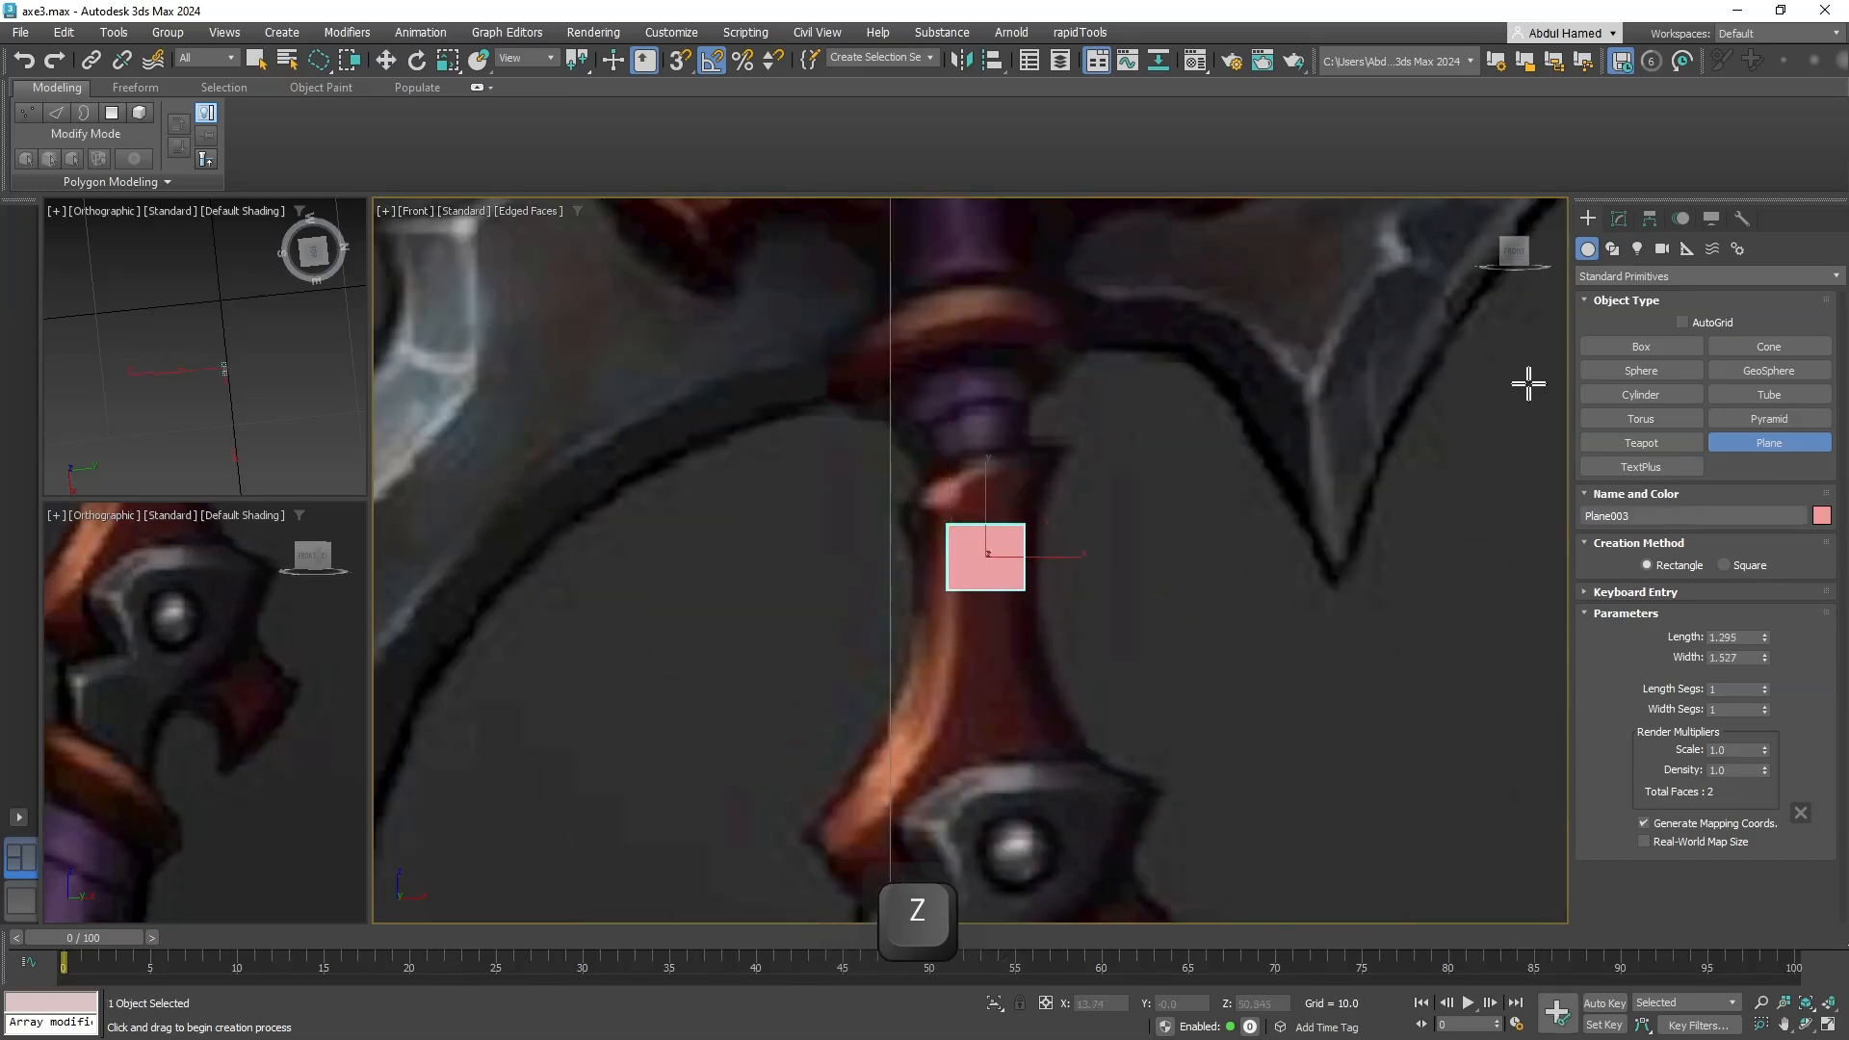
# Convert the new plane to an Editable Poly at vertex level and assign it the grey 09 - Default material.
pyautogui.click(1618, 220)
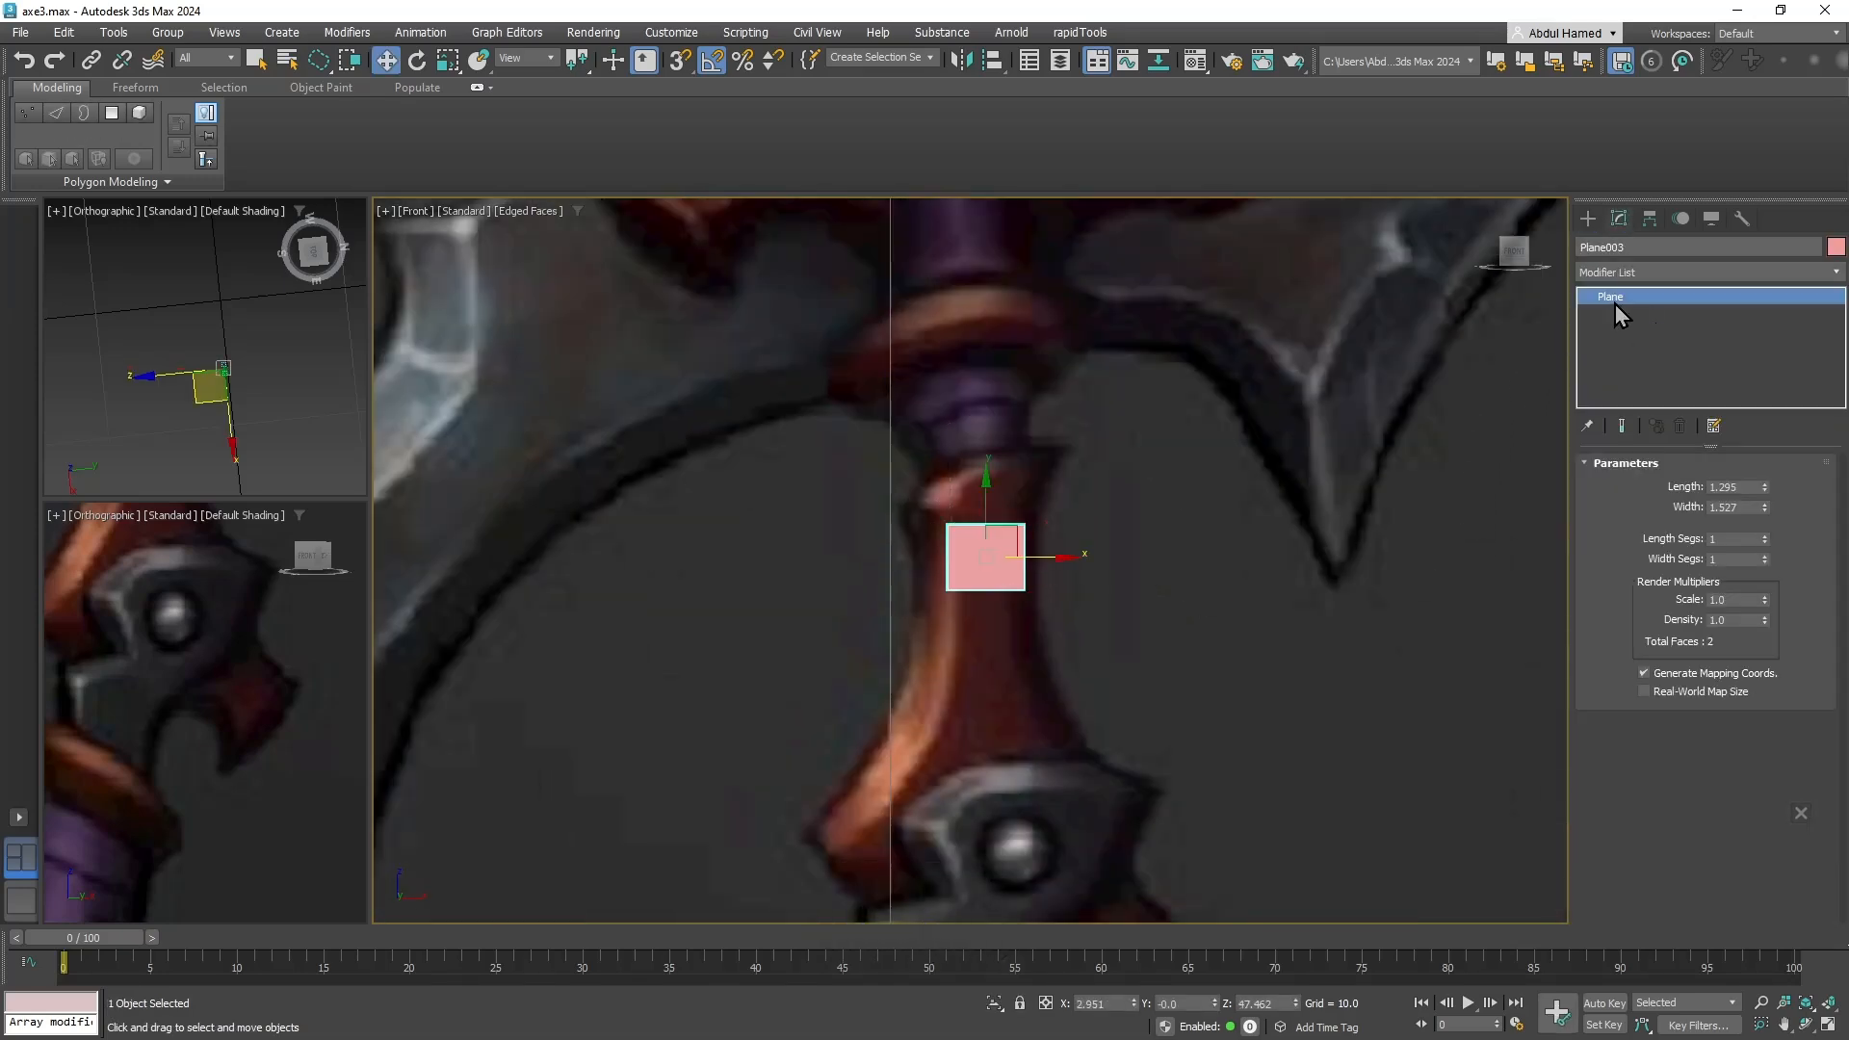
pyautogui.rightClick(1615, 302)
pyautogui.click(1637, 442)
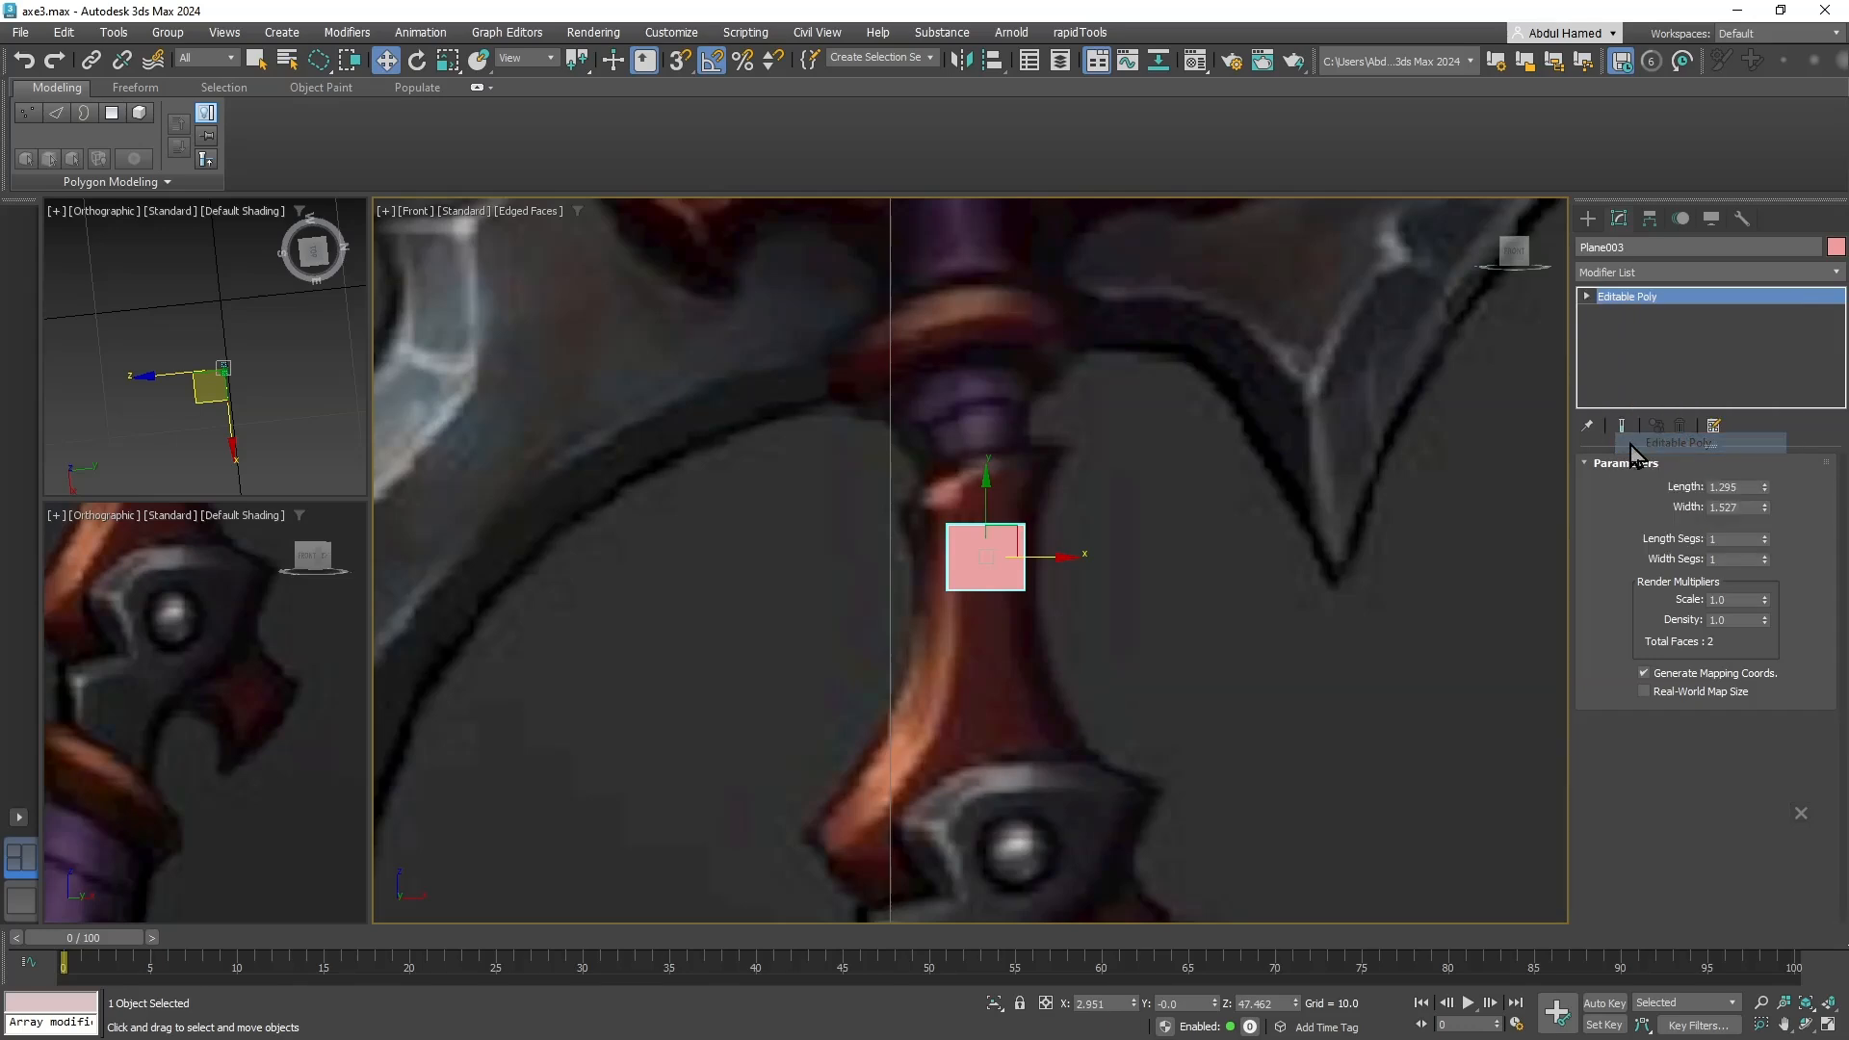
pyautogui.click(1587, 296)
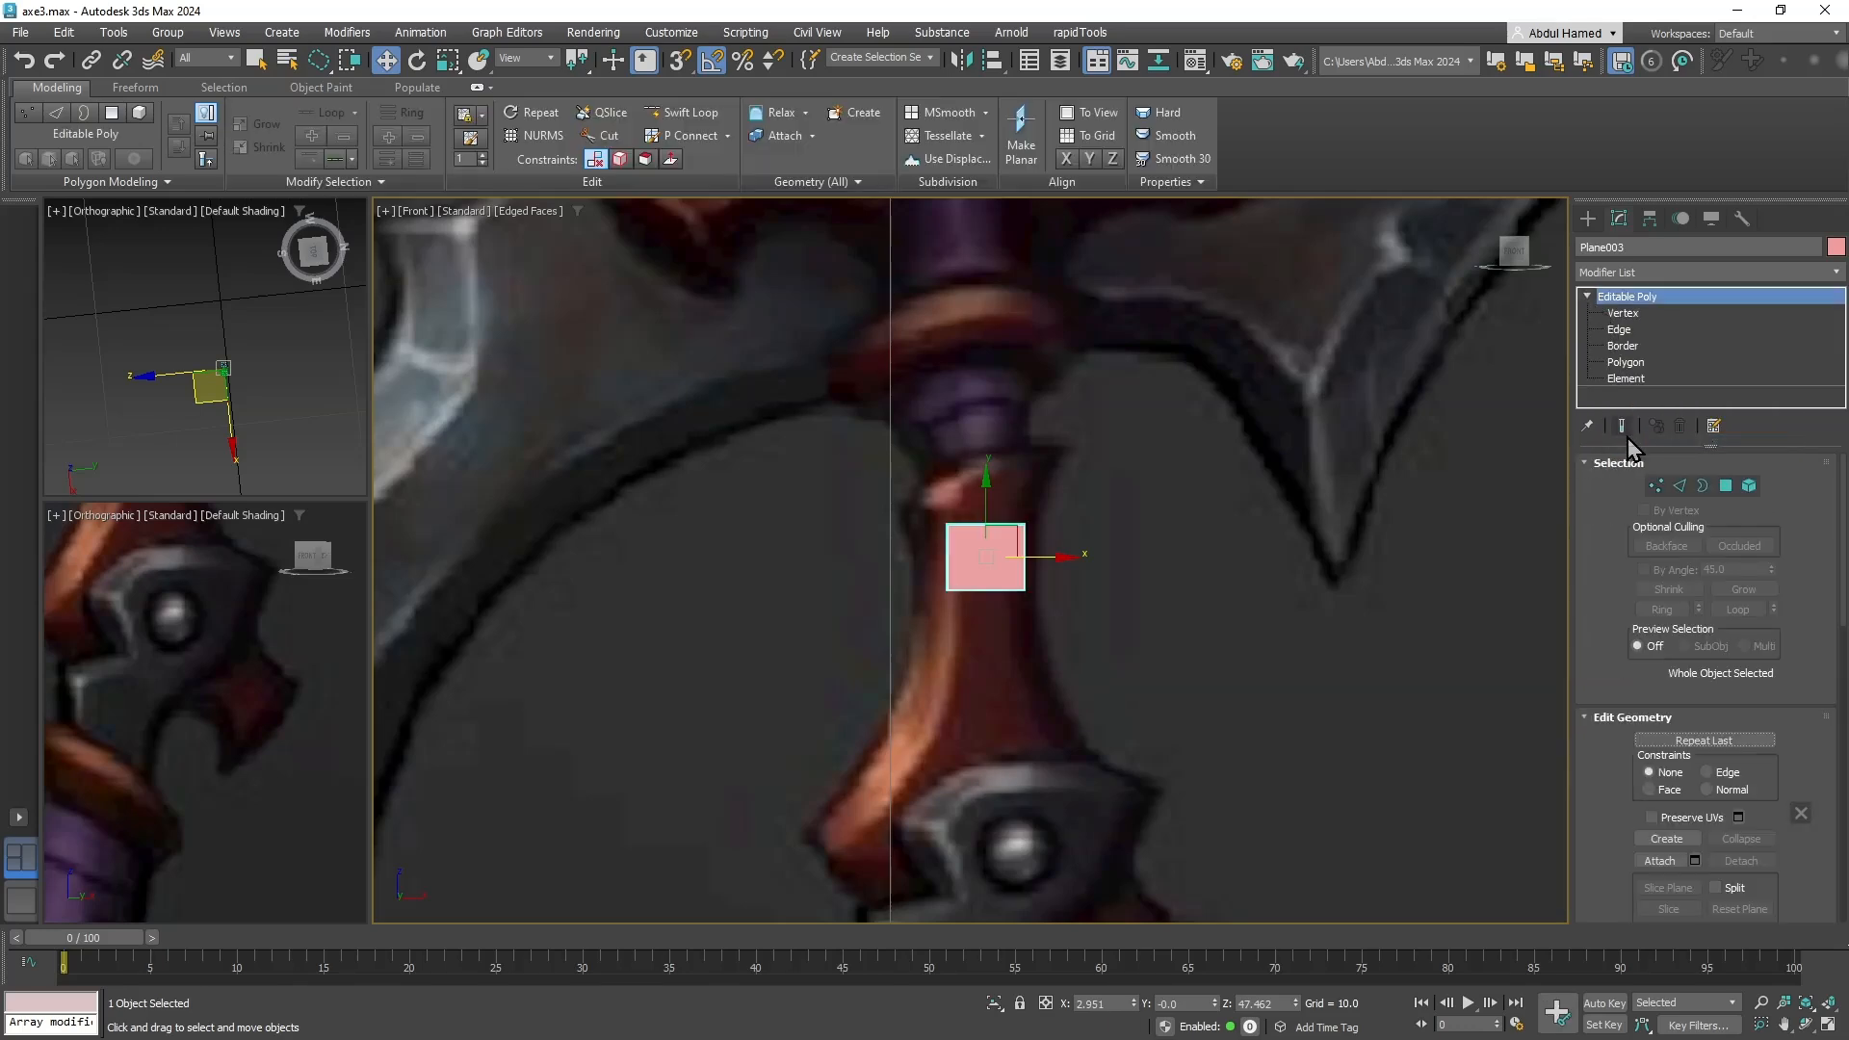
pyautogui.click(1637, 314)
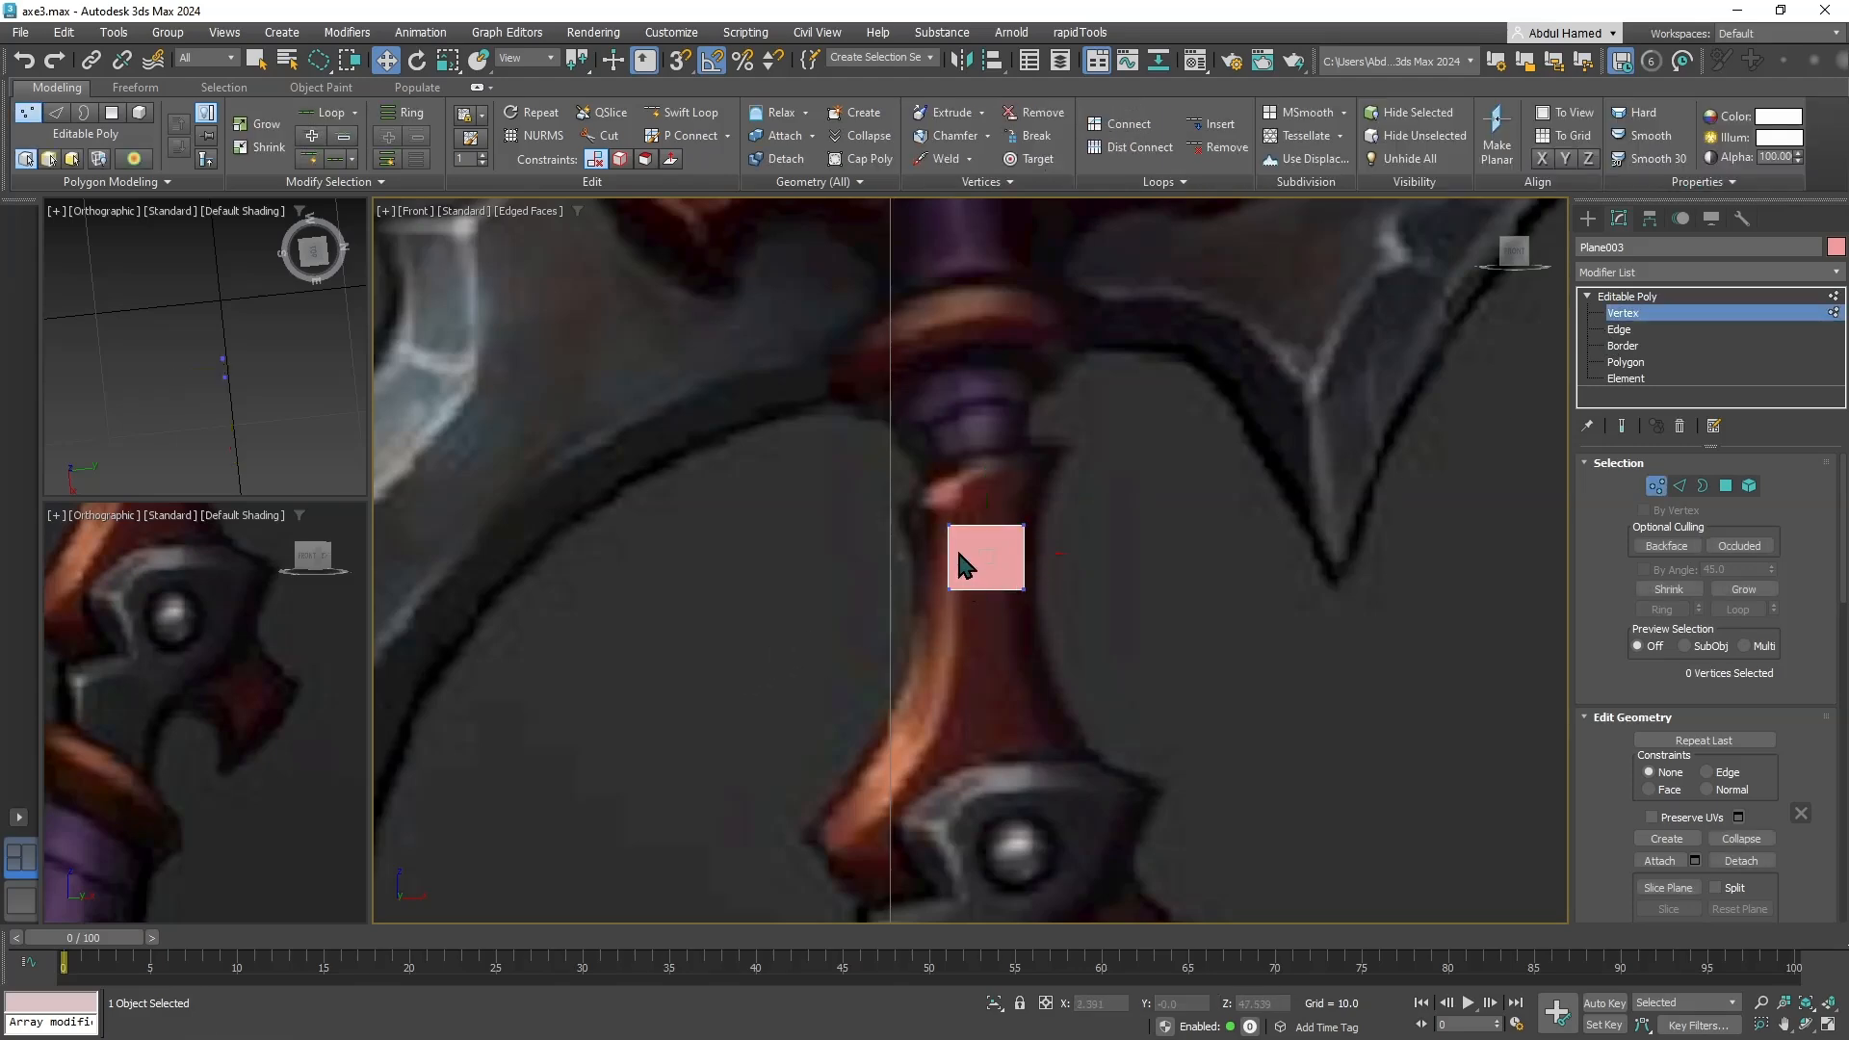
pyautogui.press('m')
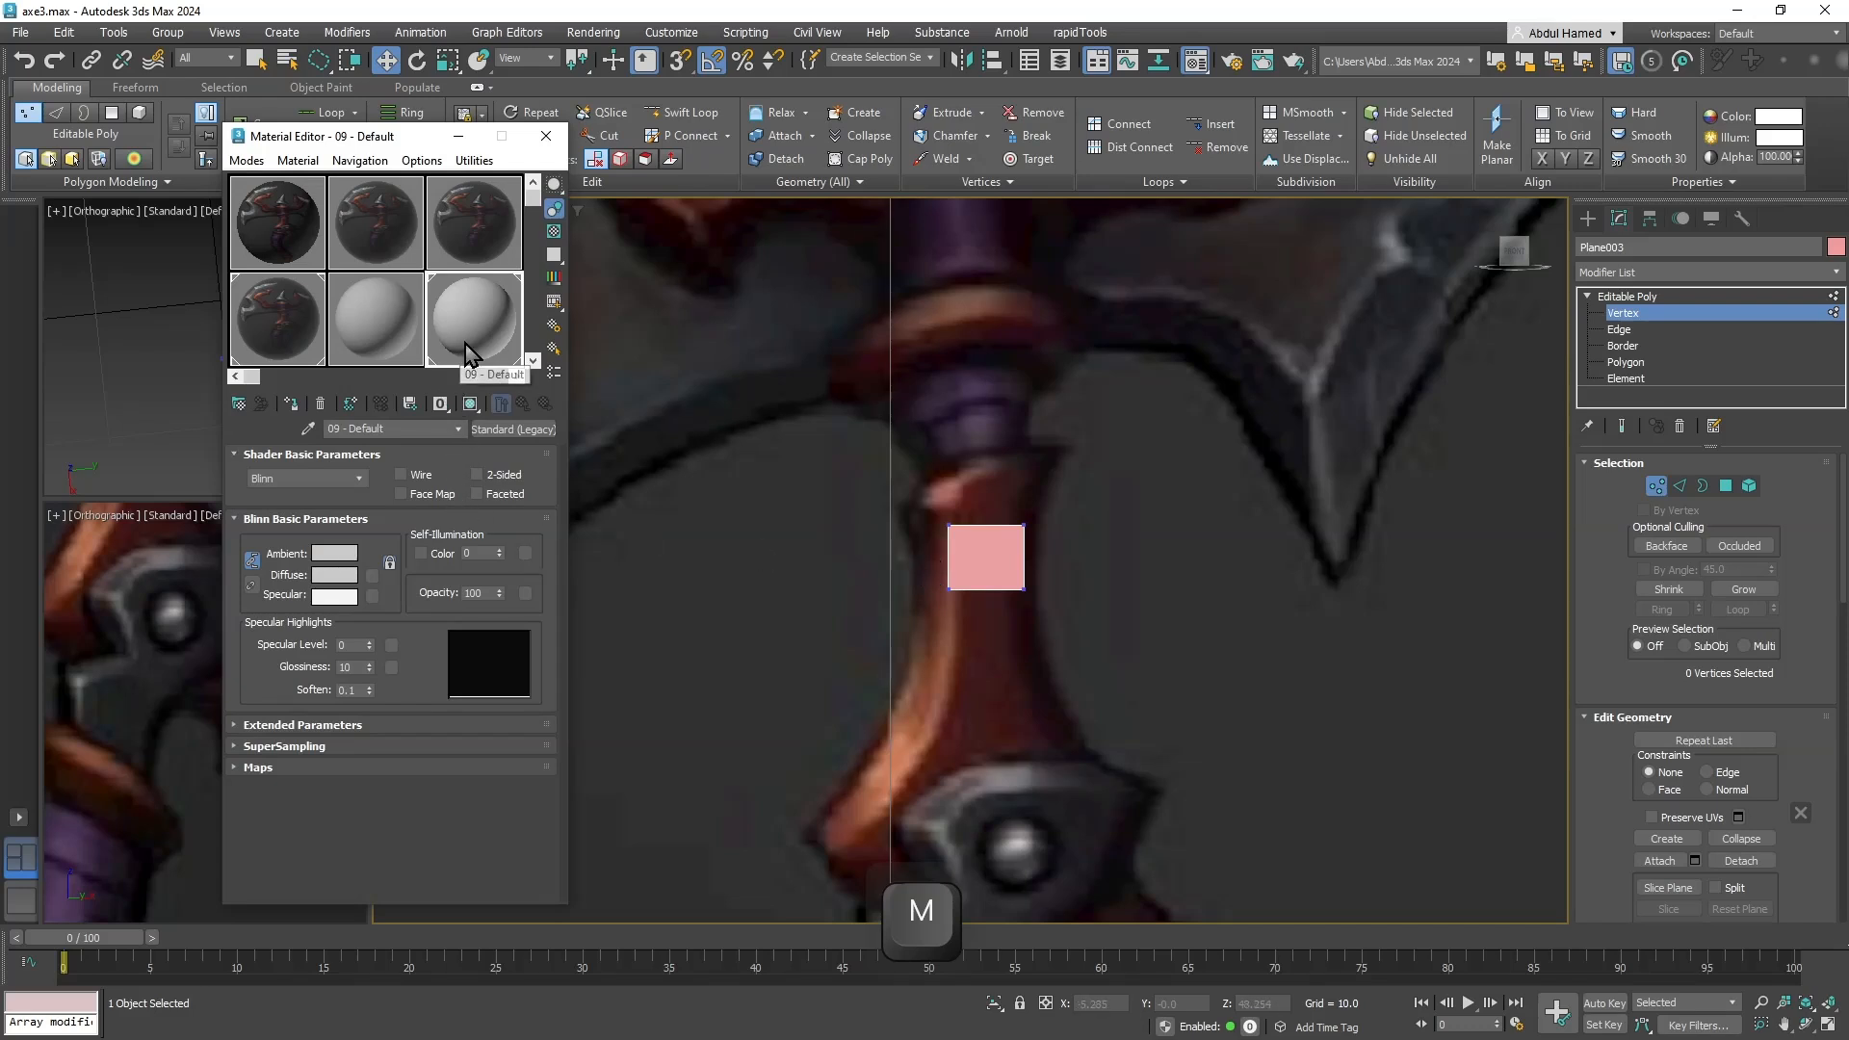
pyautogui.moveTo(469, 337); pyautogui.dragTo(986, 559)
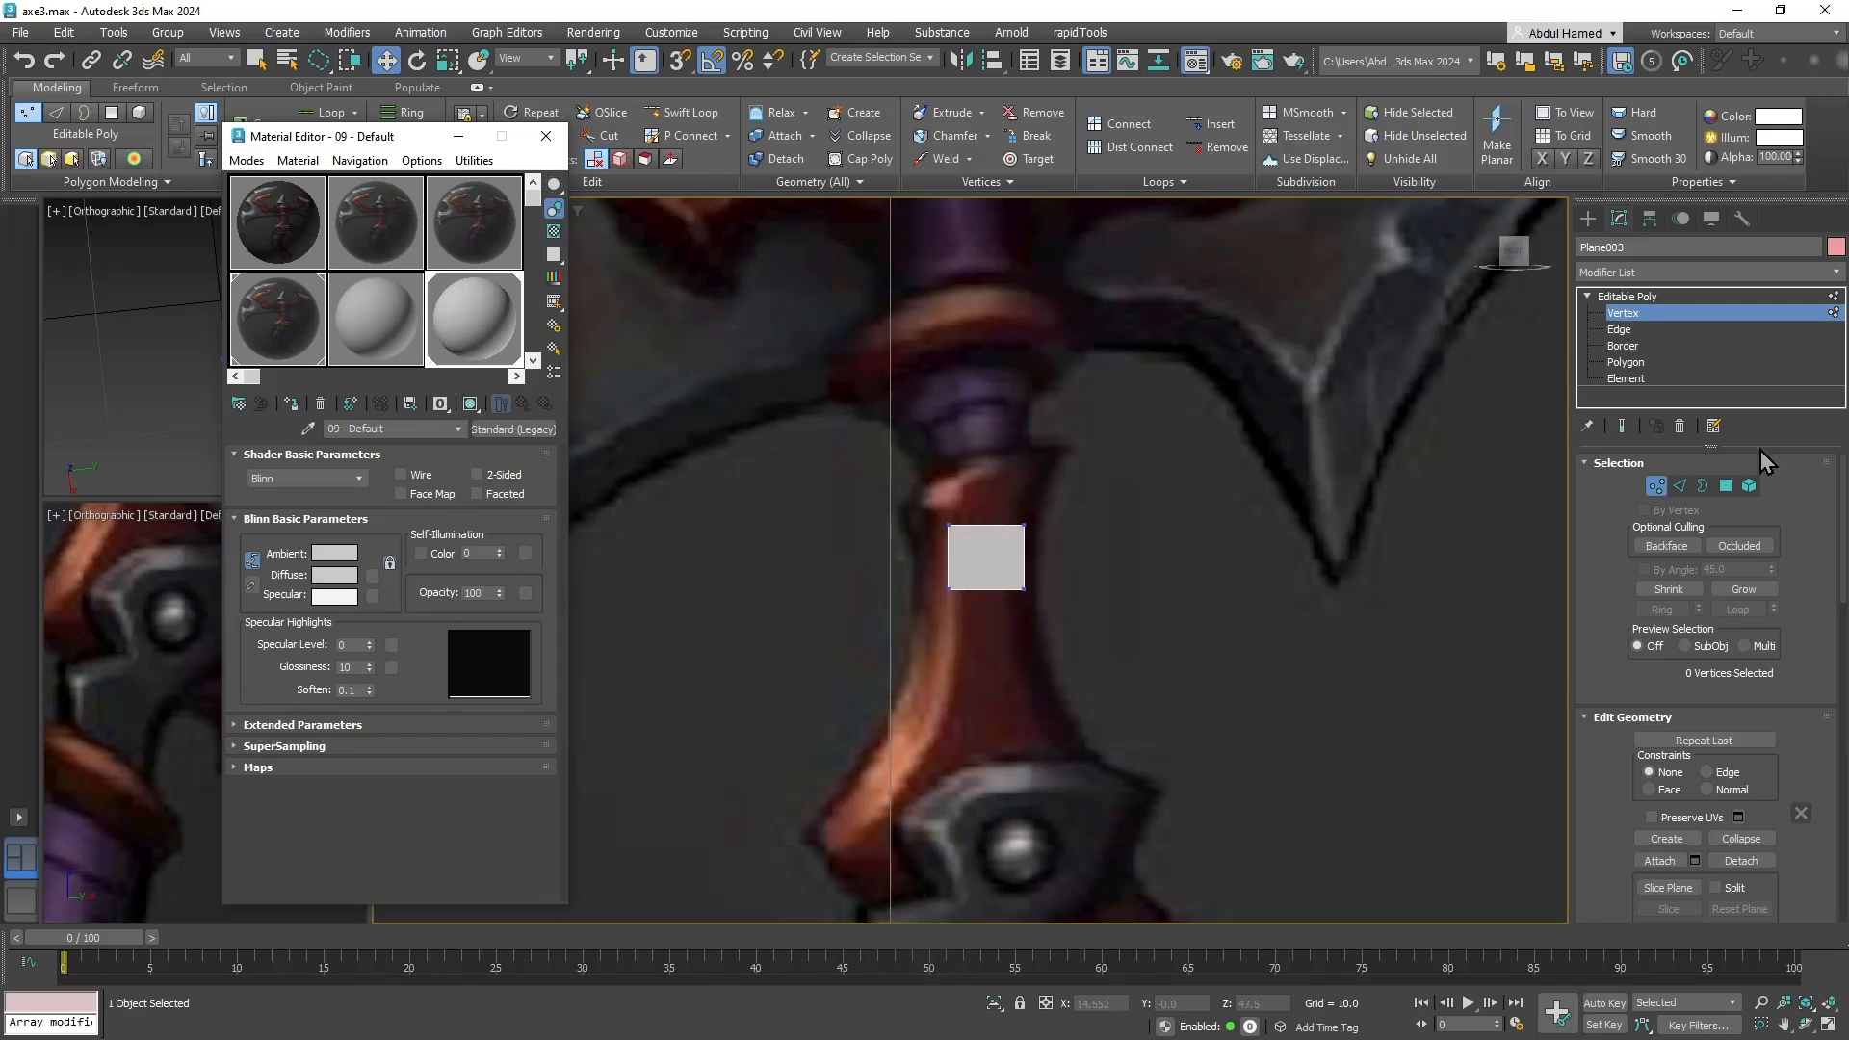
# Set the plane's object colour to black, enable Wire on its 09 - Default material, and close the Material Editor.
pyautogui.click(1831, 246)
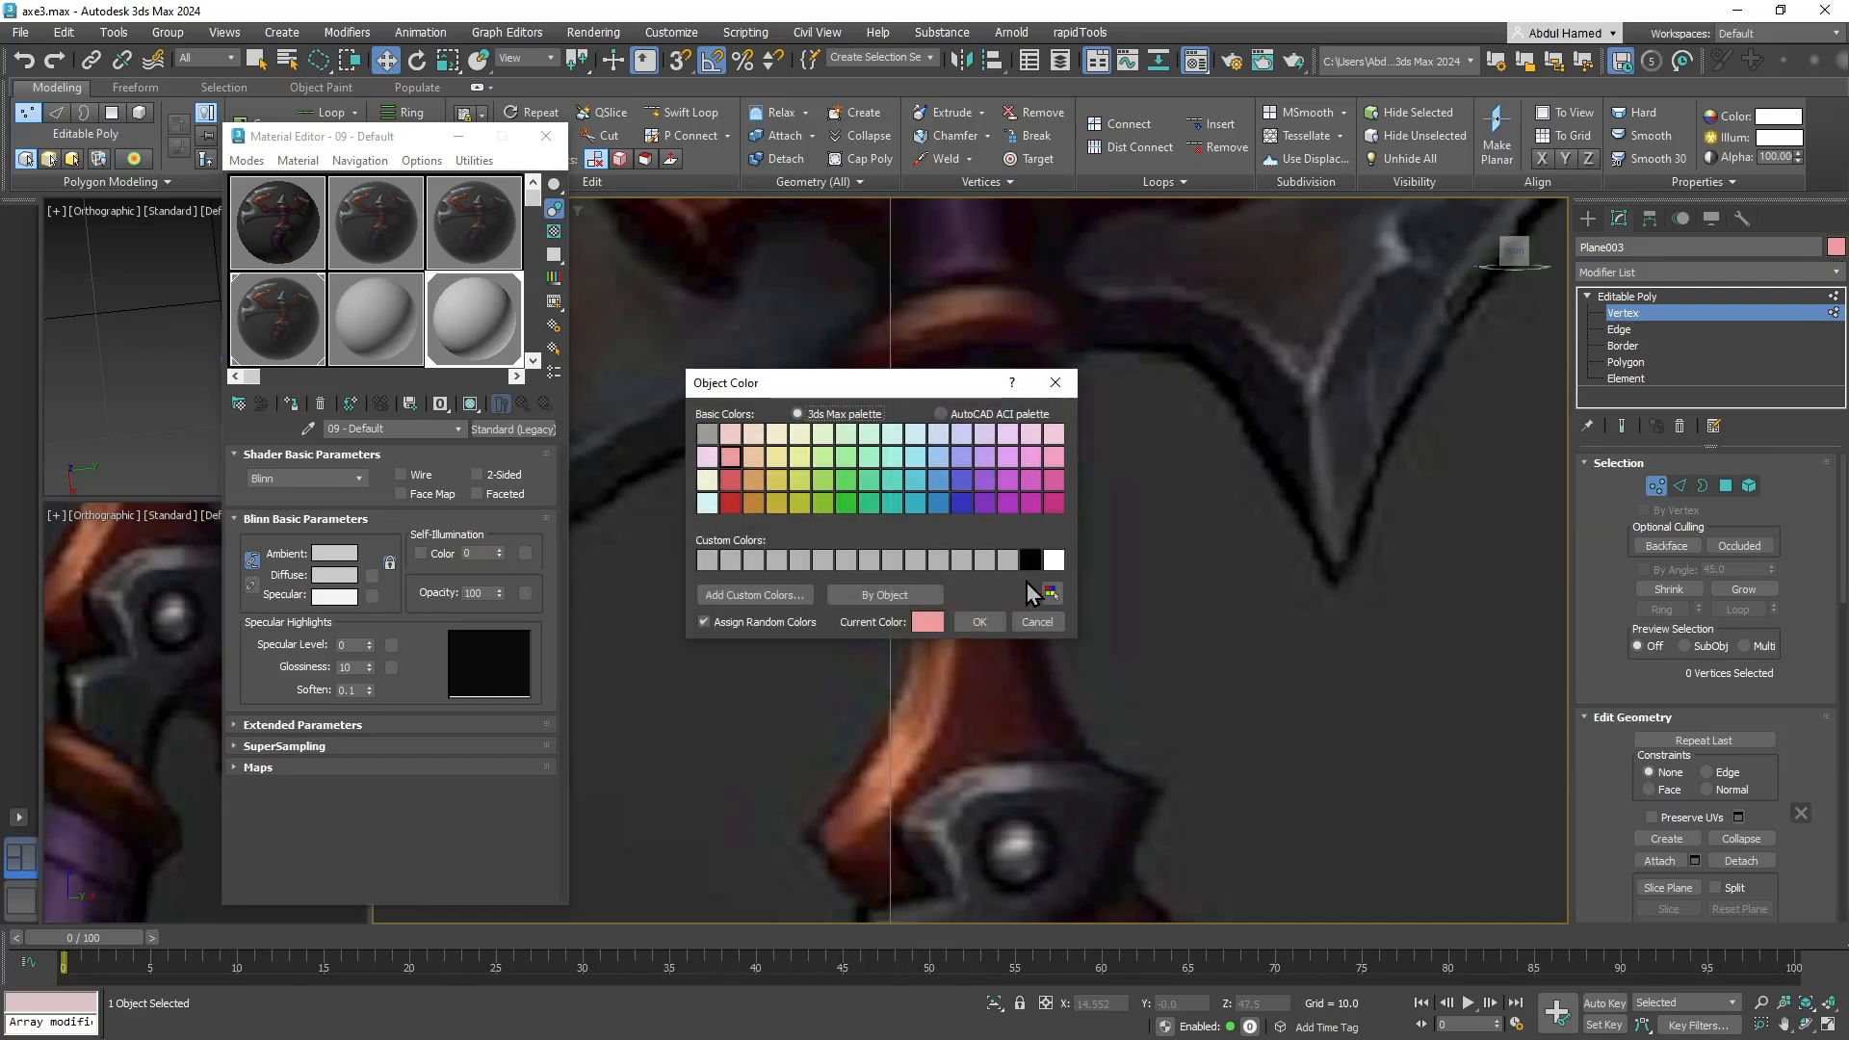
pyautogui.click(1006, 624)
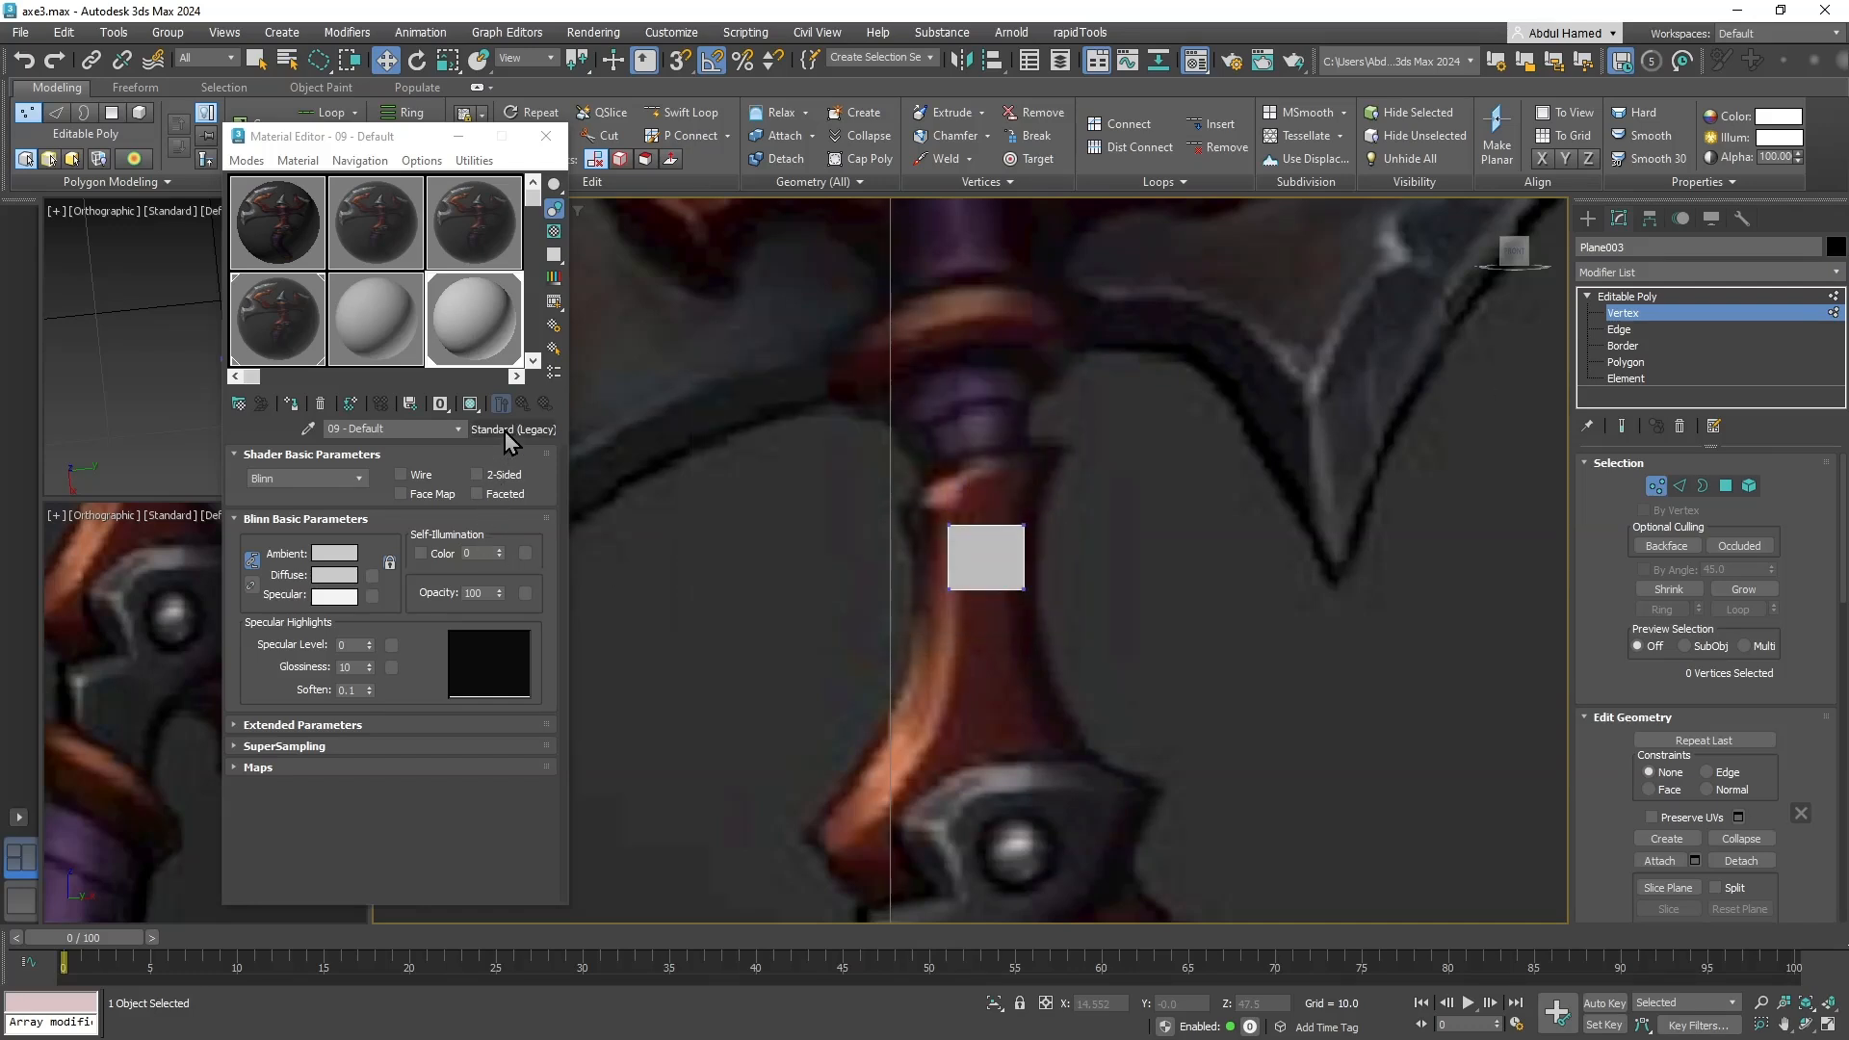
pyautogui.click(400, 474)
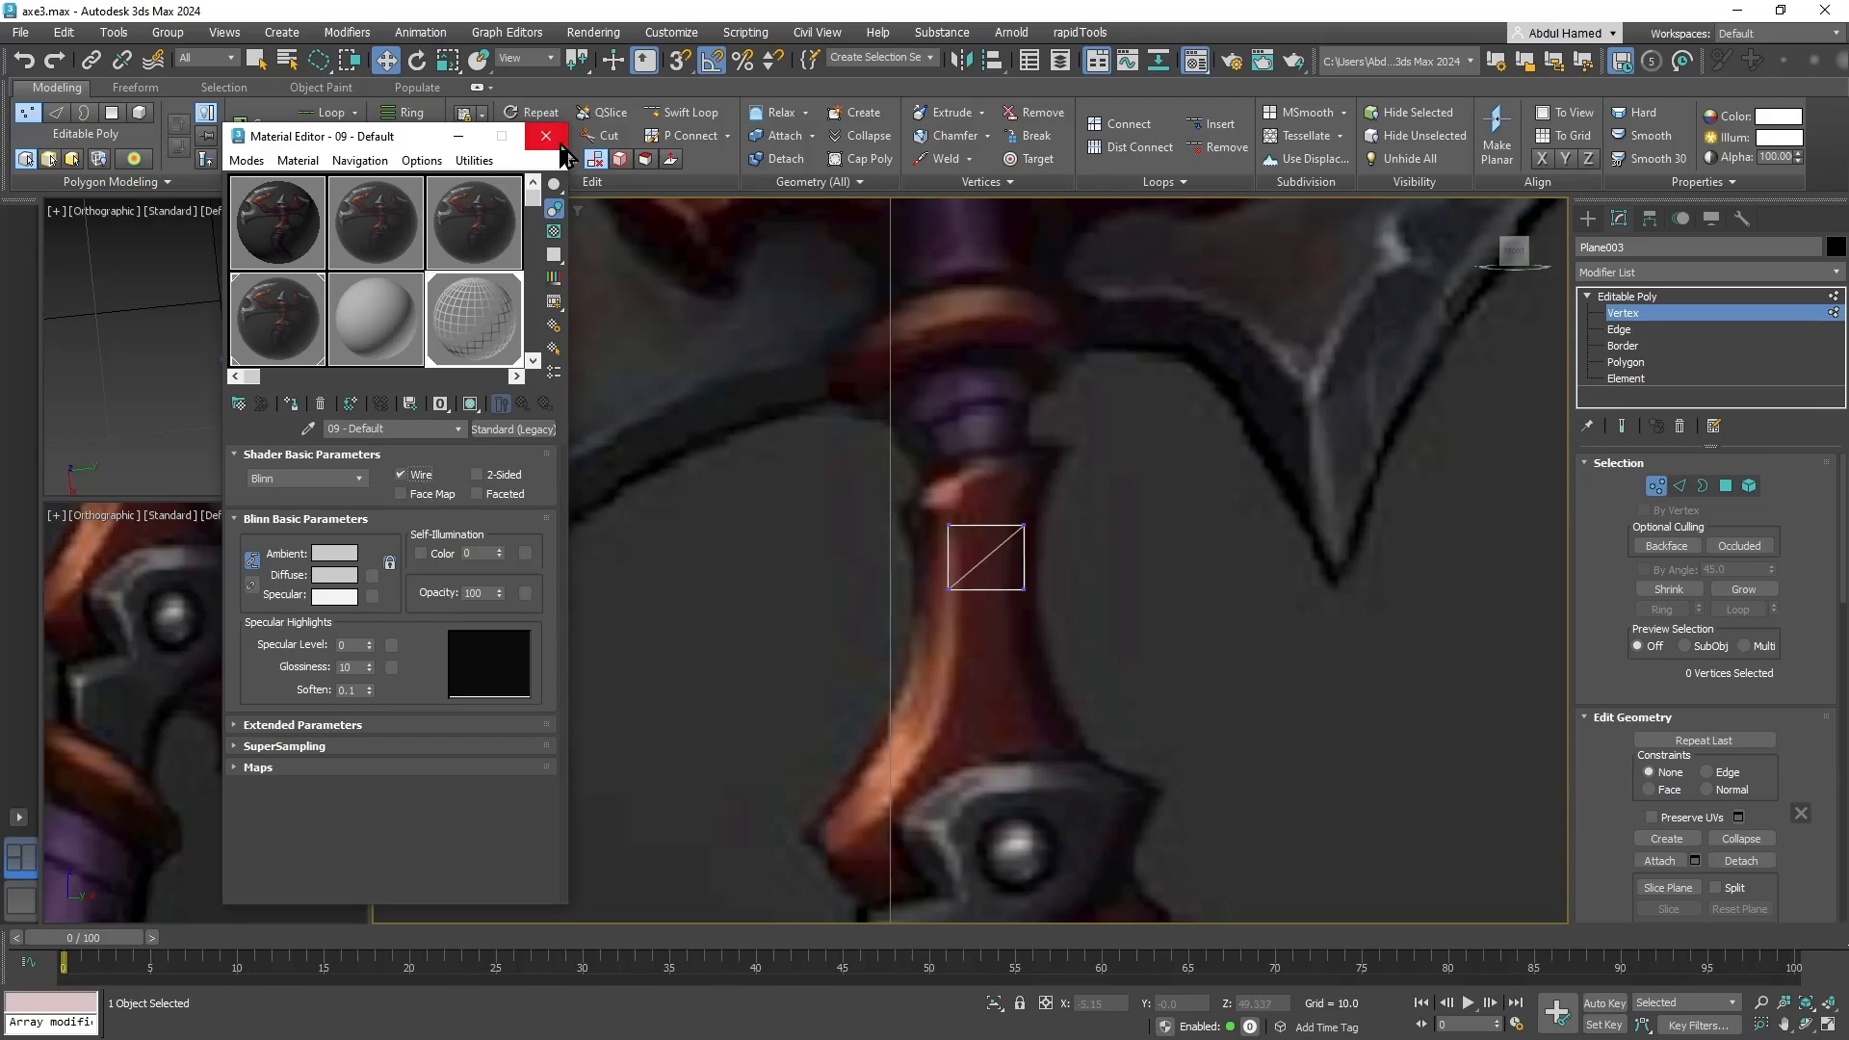
pyautogui.click(560, 145)
# Move the plane's four corner vertices to fit the upper outline of the red grip in the reference.
pyautogui.moveTo(888, 602)
pyautogui.mouseDown(button='middle')
pyautogui.moveTo(867, 570)
pyautogui.moveTo(874, 613)
pyautogui.mouseUp(button='middle')
pyautogui.scroll(6, 911, 524)
pyautogui.scroll(-2, 934, 526)
pyautogui.press('q')
pyautogui.click(876, 548)
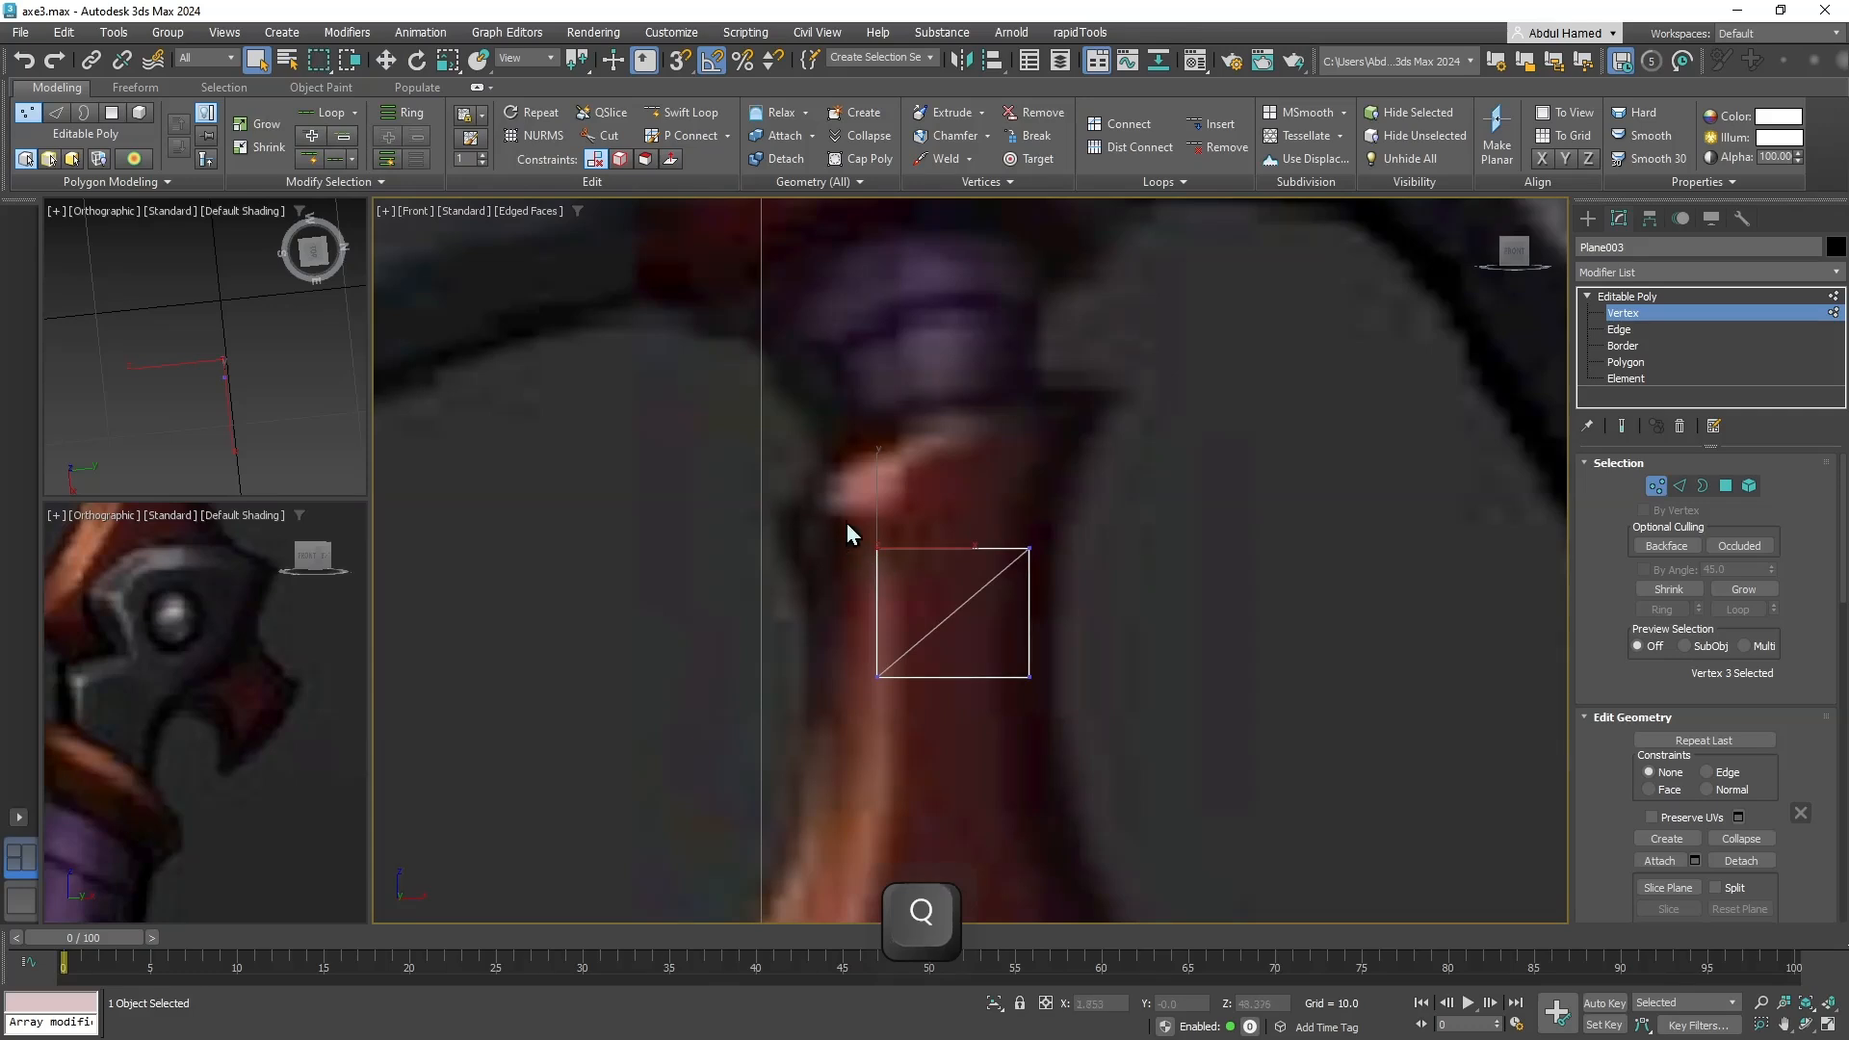
pyautogui.press('w')
pyautogui.moveTo(892, 526); pyautogui.dragTo(825, 501)
pyautogui.keyDown('ctrl'); pyautogui.moveTo(995, 566); pyautogui.dragTo(1122, 395); pyautogui.keyUp('ctrl')
pyautogui.scroll(-5, 982, 405)
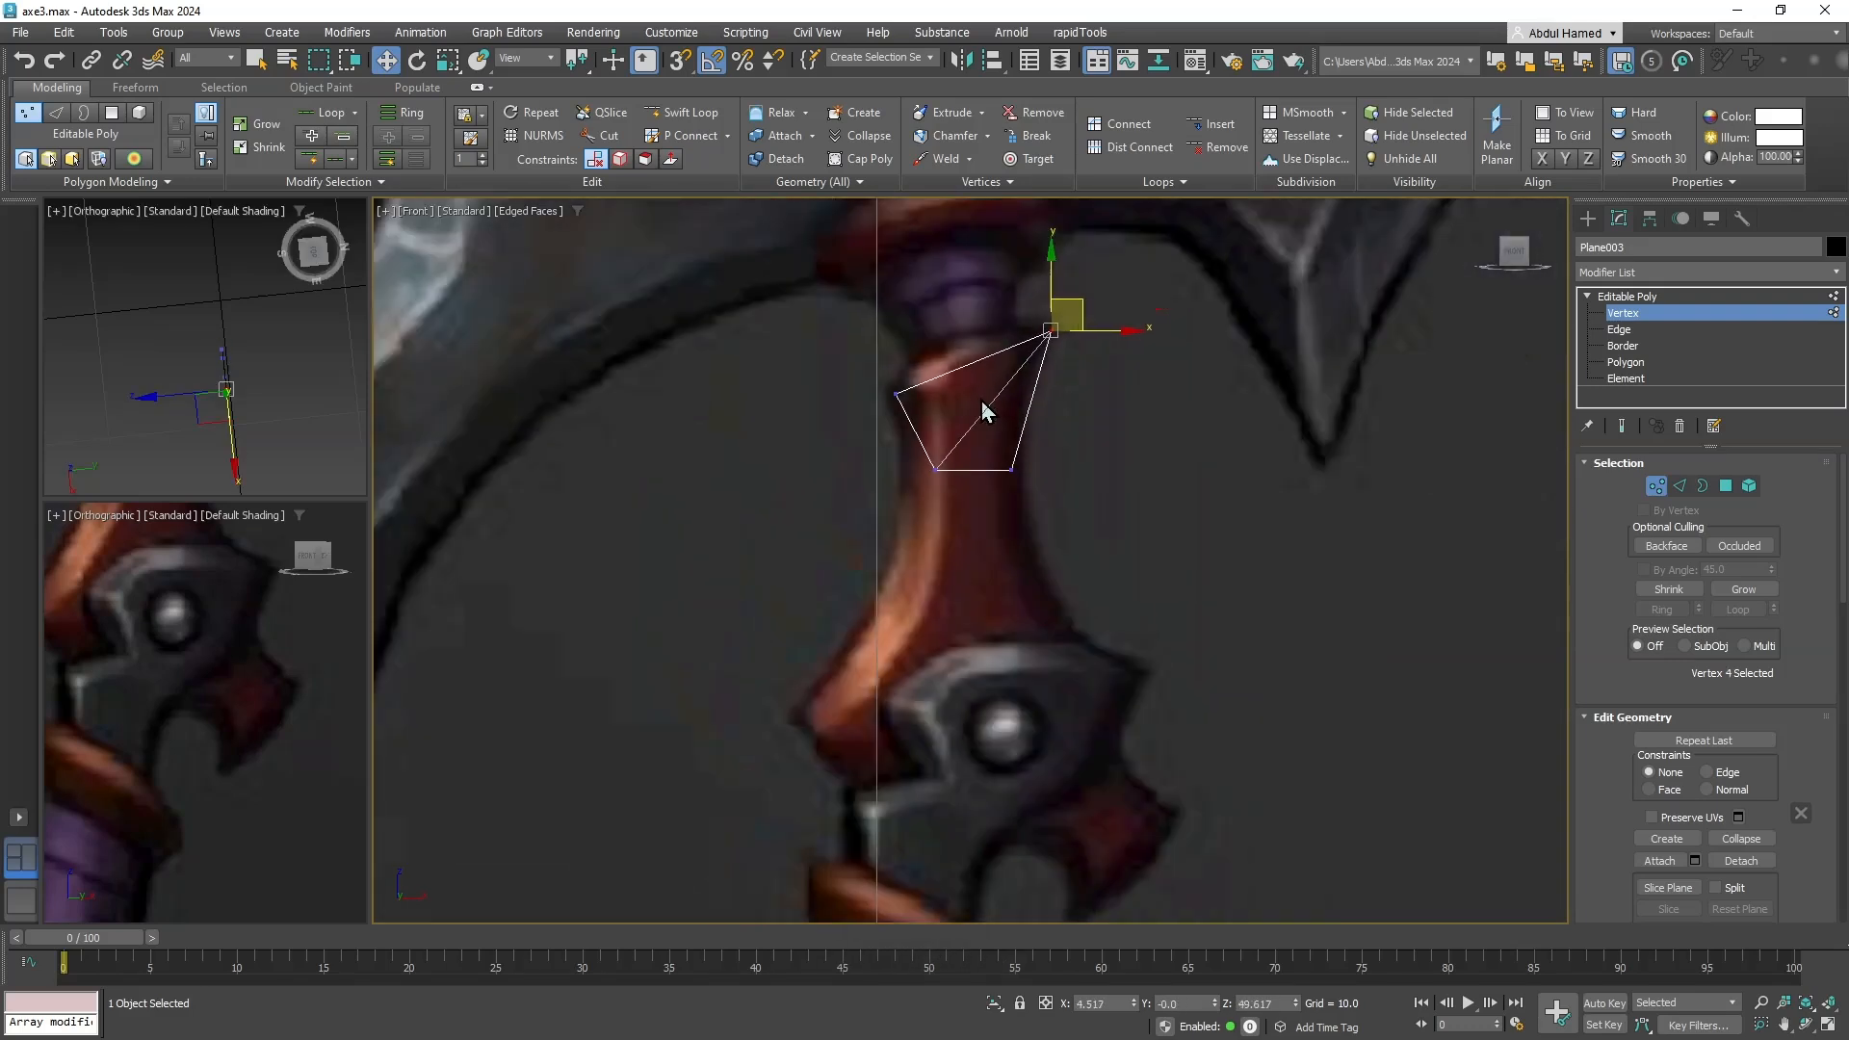
pyautogui.moveTo(978, 427); pyautogui.dragTo(1034, 472)
pyautogui.scroll(3, 993, 453)
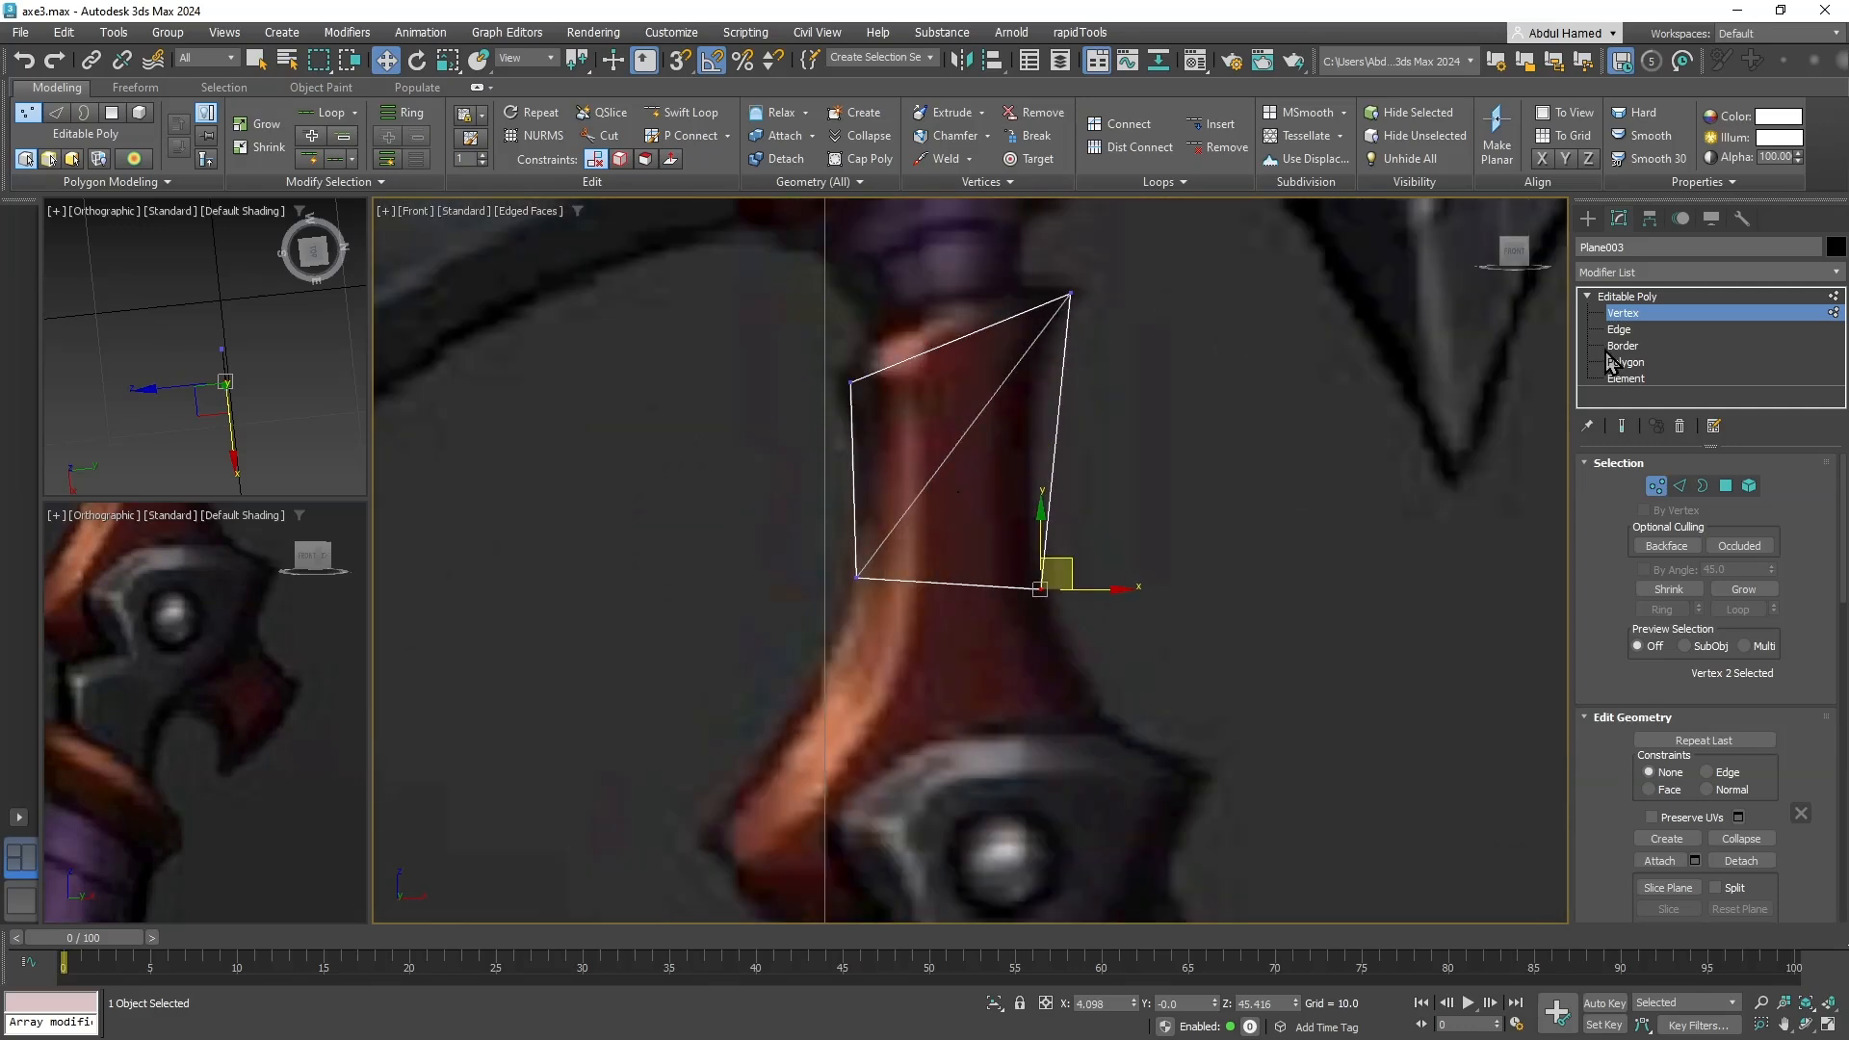
# Extend the grip mesh's bottom edge downward by about 2 units to form a second section.
pyautogui.click(1626, 331)
pyautogui.click(954, 582)
pyautogui.moveTo(953, 582); pyautogui.dragTo(1002, 431, button='middle')
pyautogui.press('w')
pyautogui.keyDown('shift'); pyautogui.moveTo(991, 433); pyautogui.dragTo(998, 541); pyautogui.keyUp('shift')
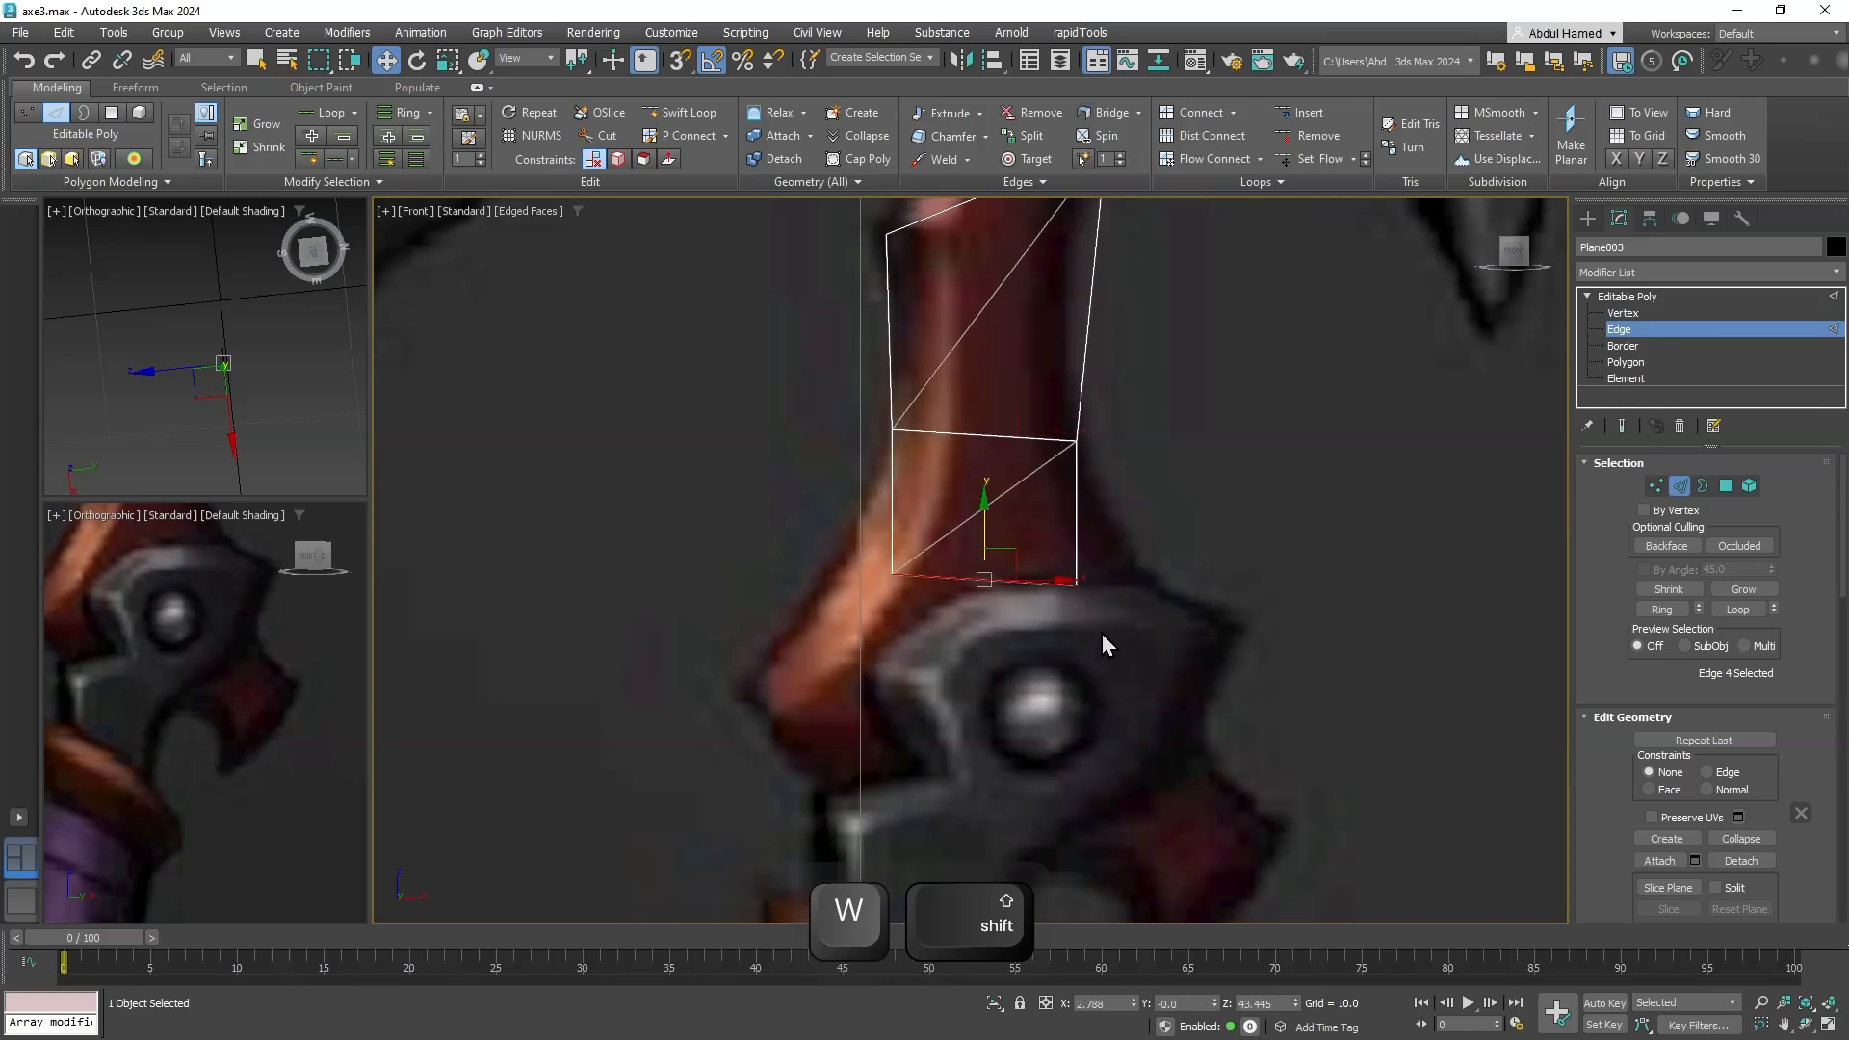
# Move the second section's two bottom vertices outward to follow the grip's flaring sides.
pyautogui.rightClick(970, 552)
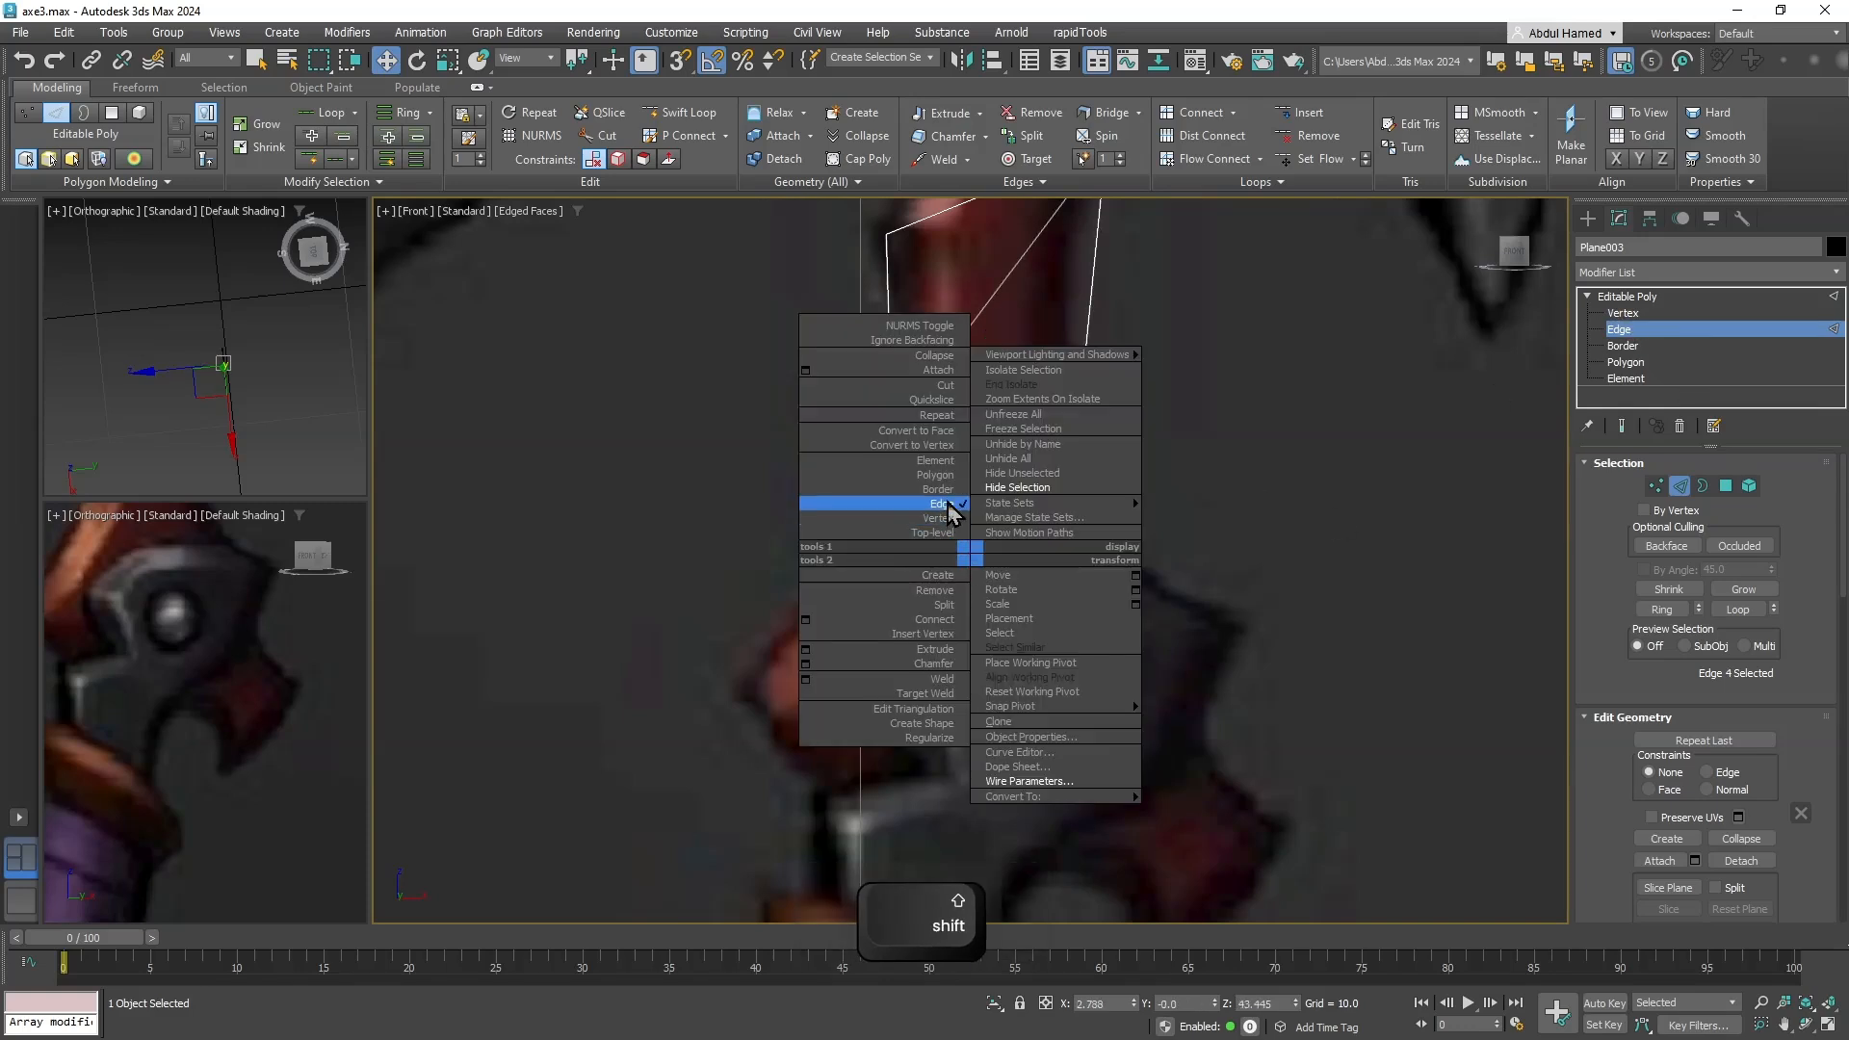
pyautogui.click(953, 519)
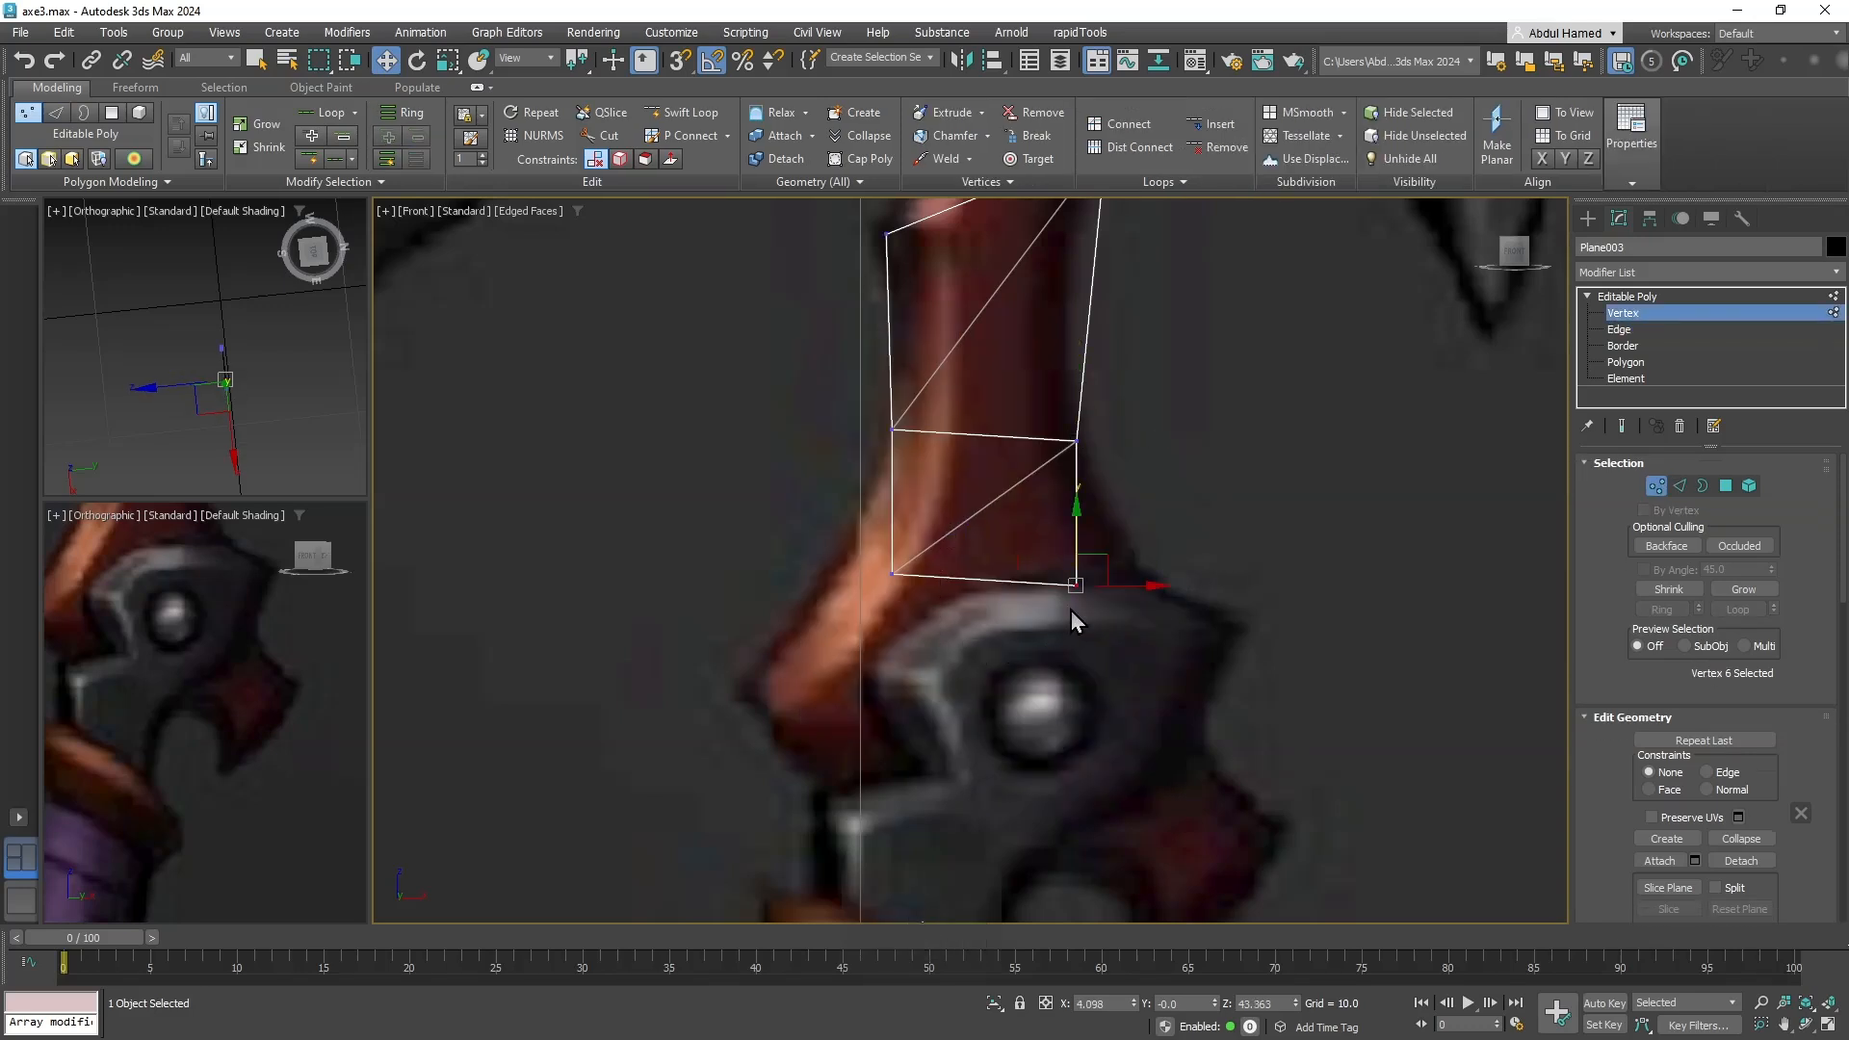
pyautogui.press('w')
pyautogui.moveTo(1117, 579); pyautogui.dragTo(1178, 587)
pyautogui.click(892, 574)
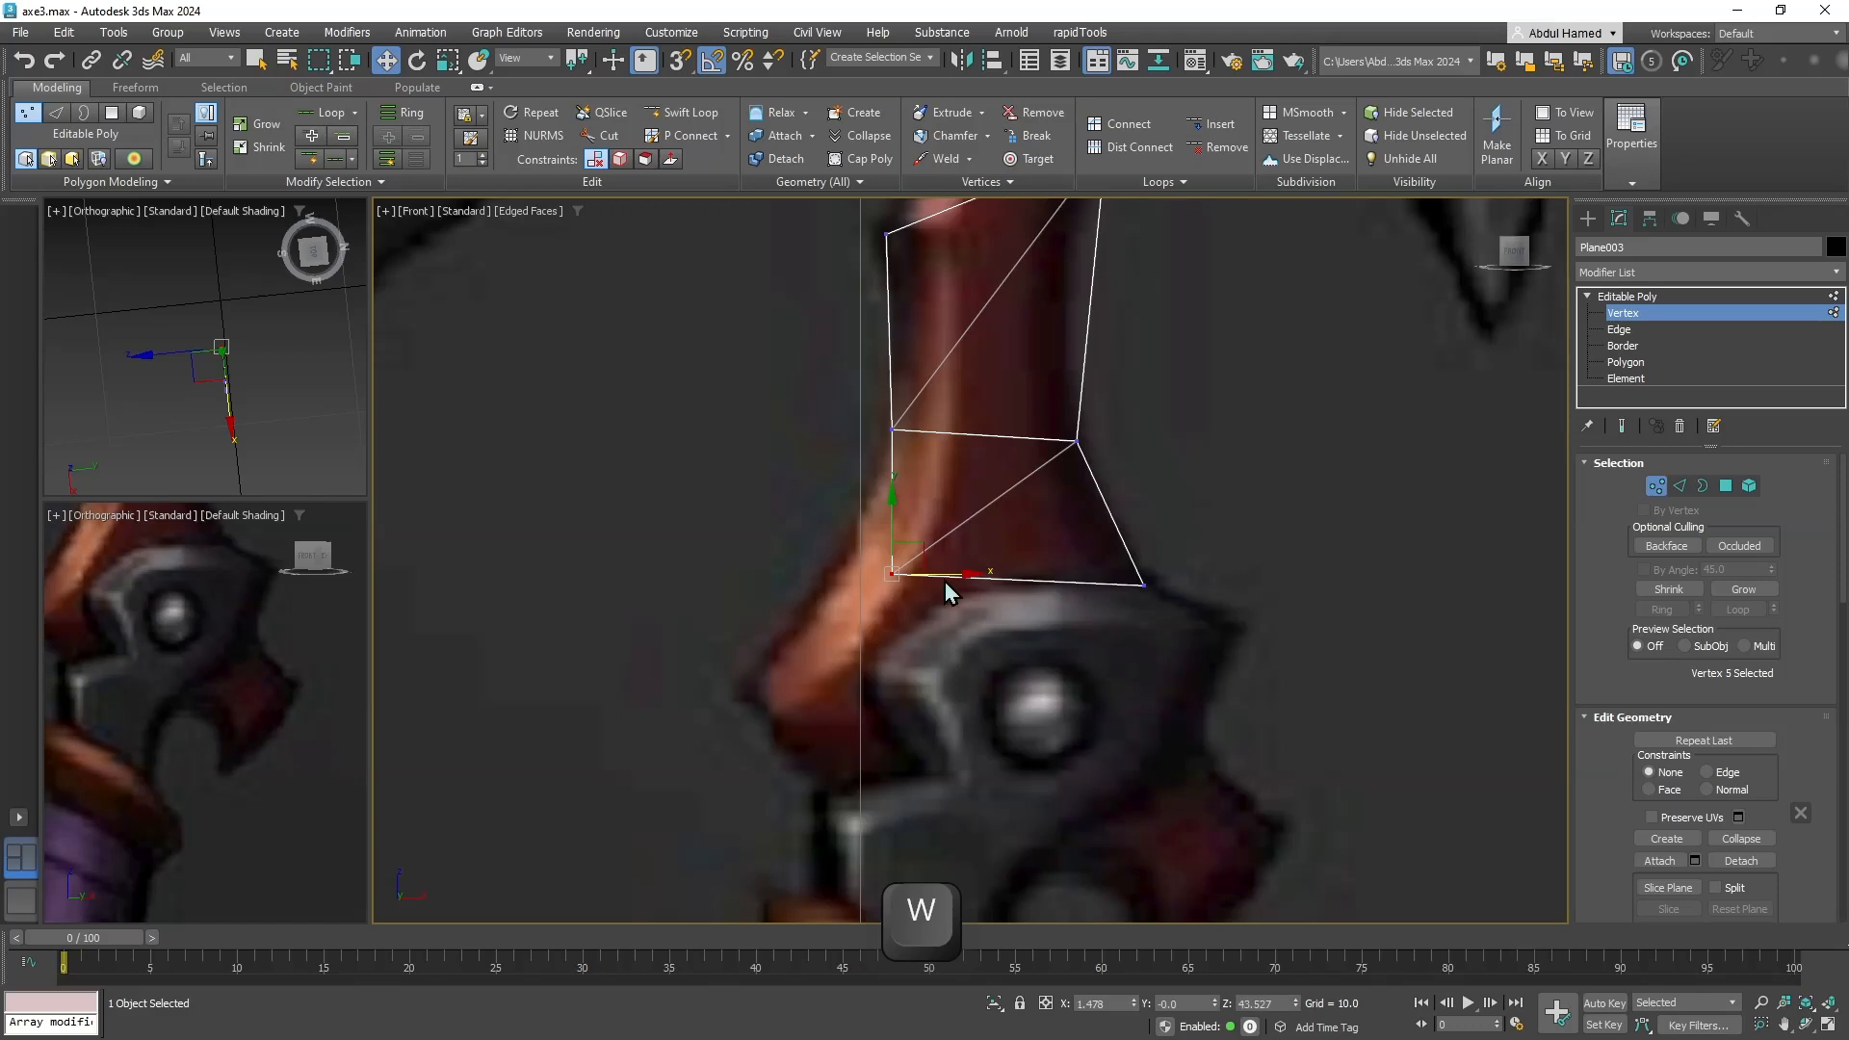
pyautogui.moveTo(916, 575); pyautogui.dragTo(894, 577)
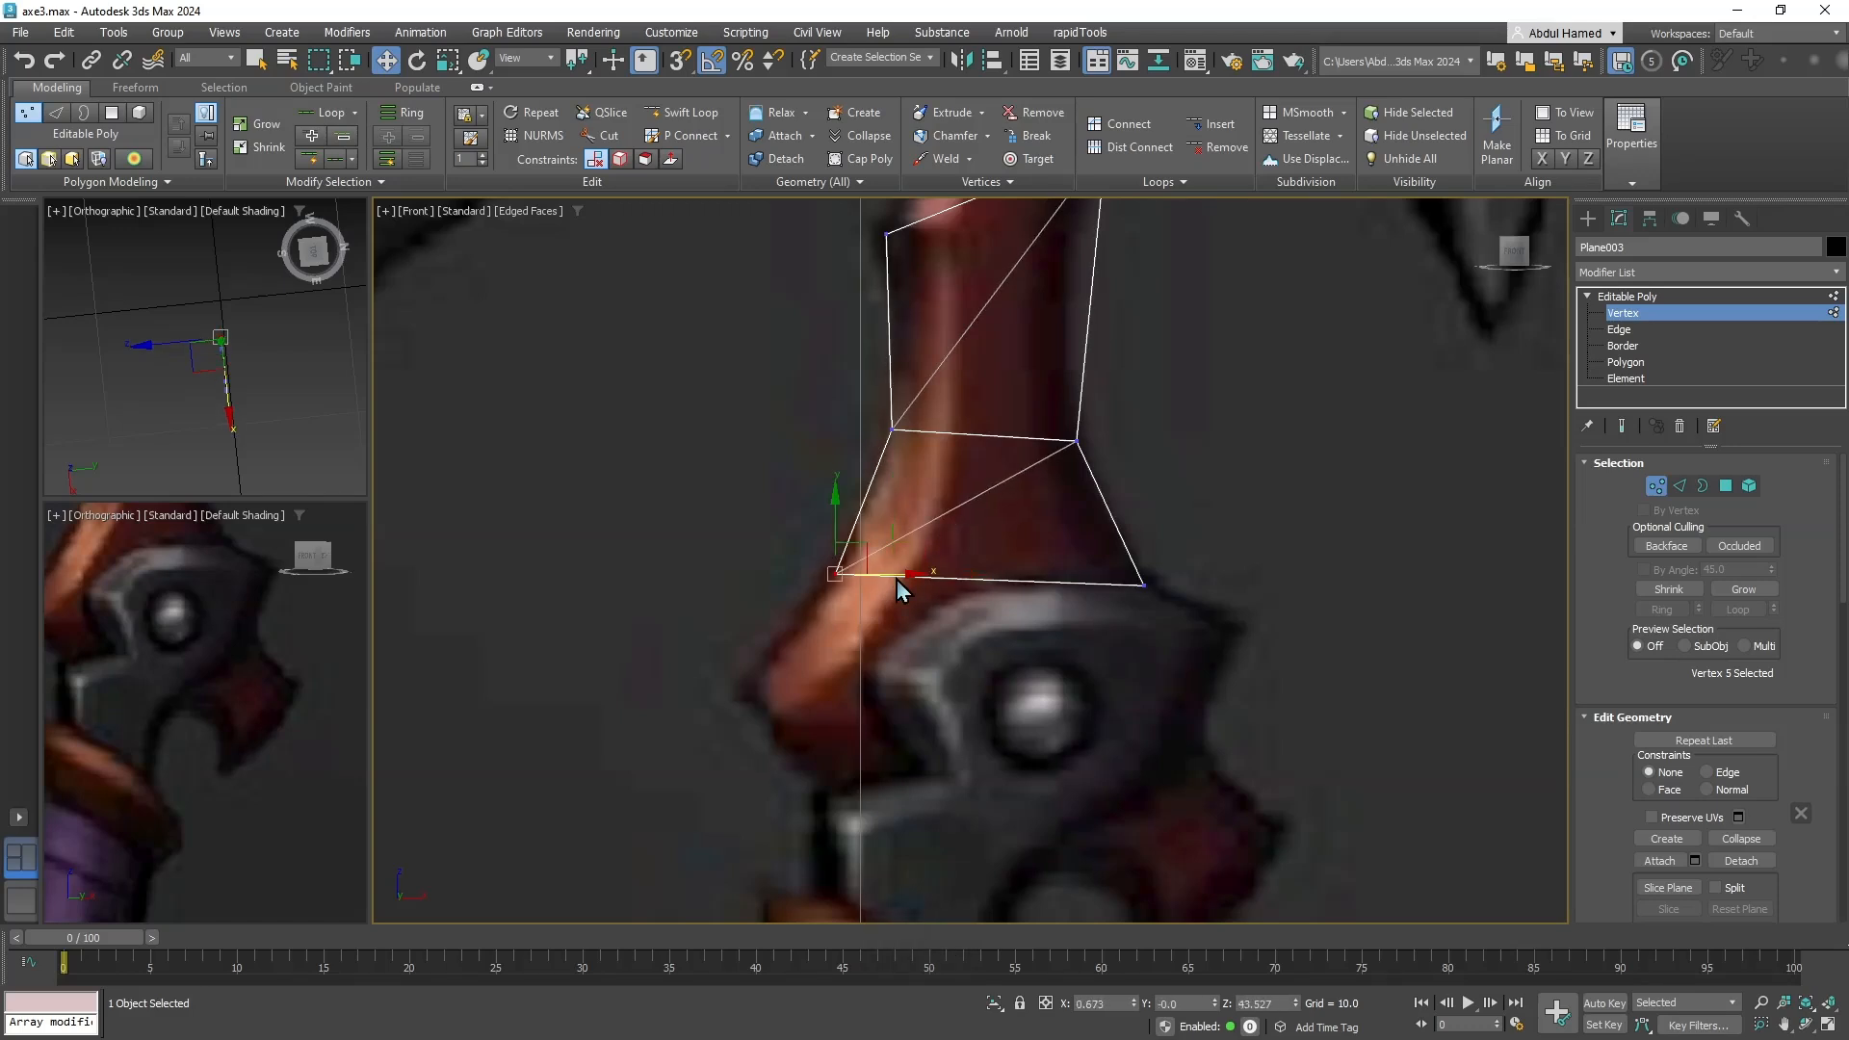
# Extend the bottom edge down about 2.1 units and move its corners to the grip's left point and the right claw's outer point.
pyautogui.rightClick(891, 575)
pyautogui.click(860, 522)
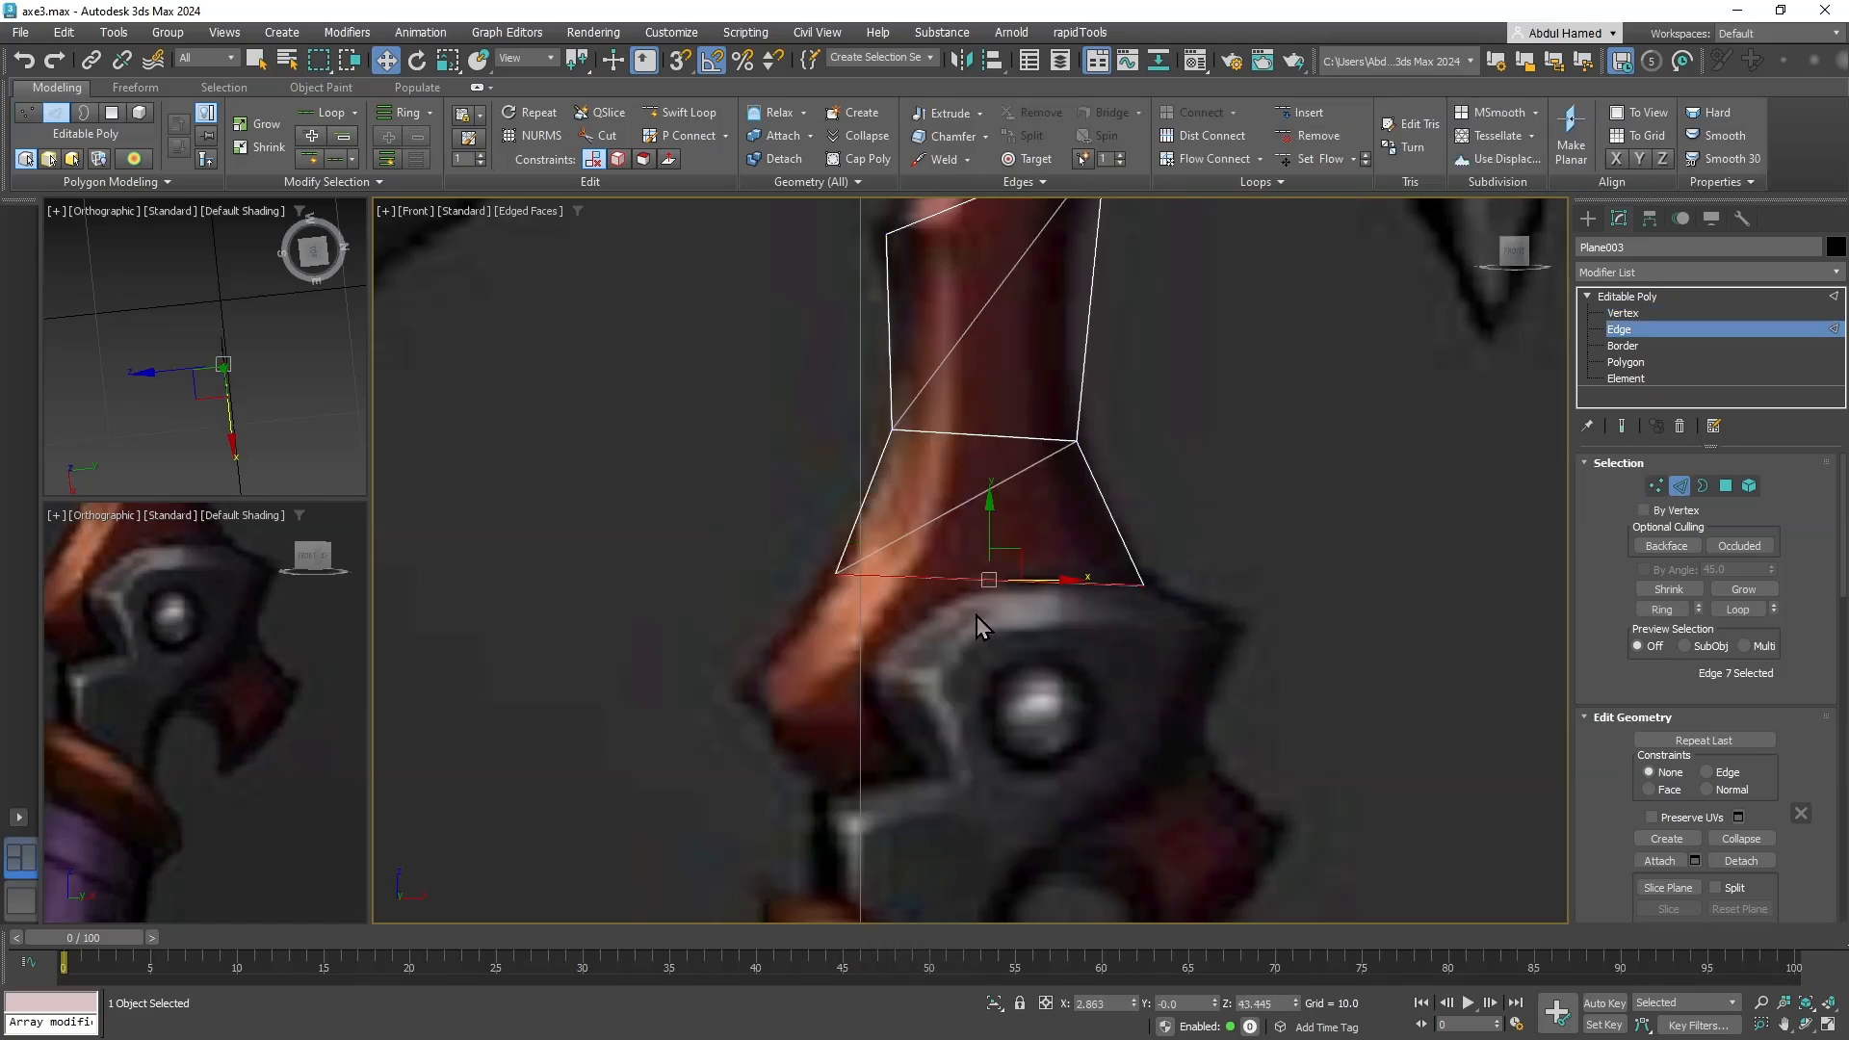
pyautogui.keyDown('shift'); pyautogui.moveTo(990, 529); pyautogui.dragTo(986, 667); pyautogui.keyUp('shift')
pyautogui.rightClick(865, 717)
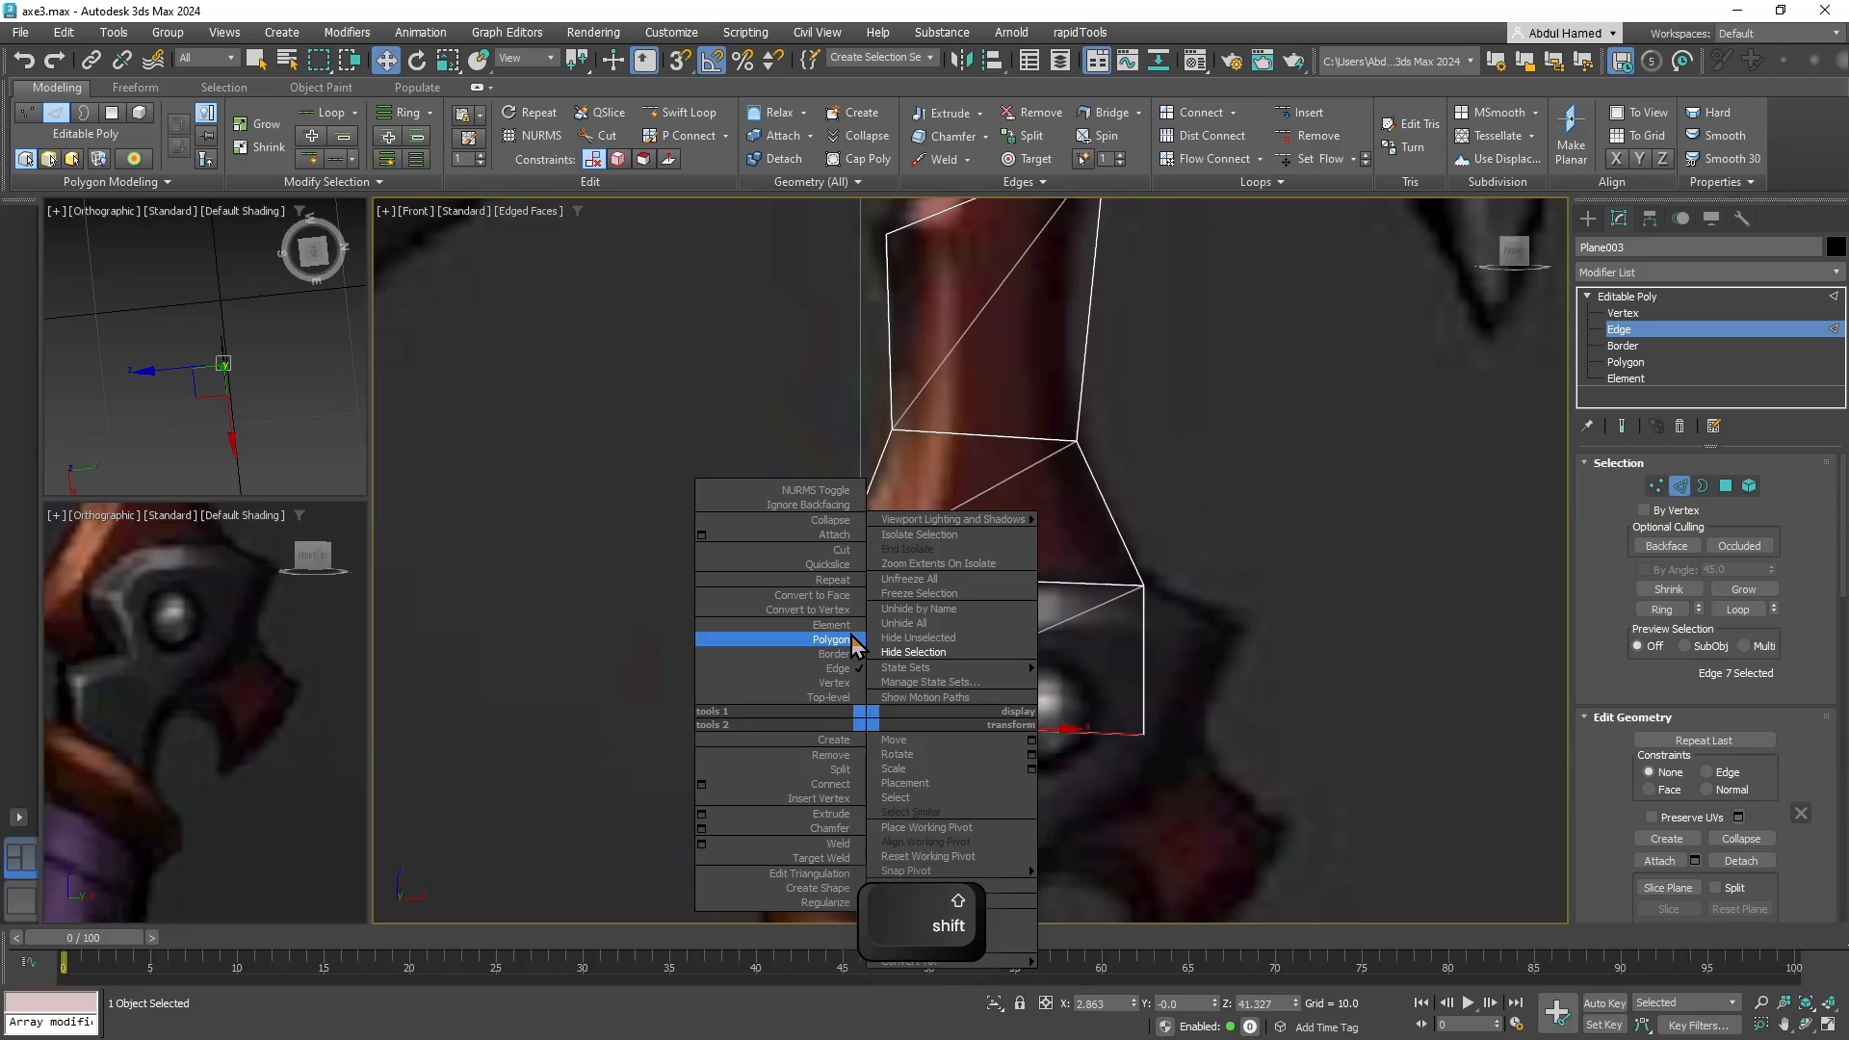
pyautogui.click(845, 688)
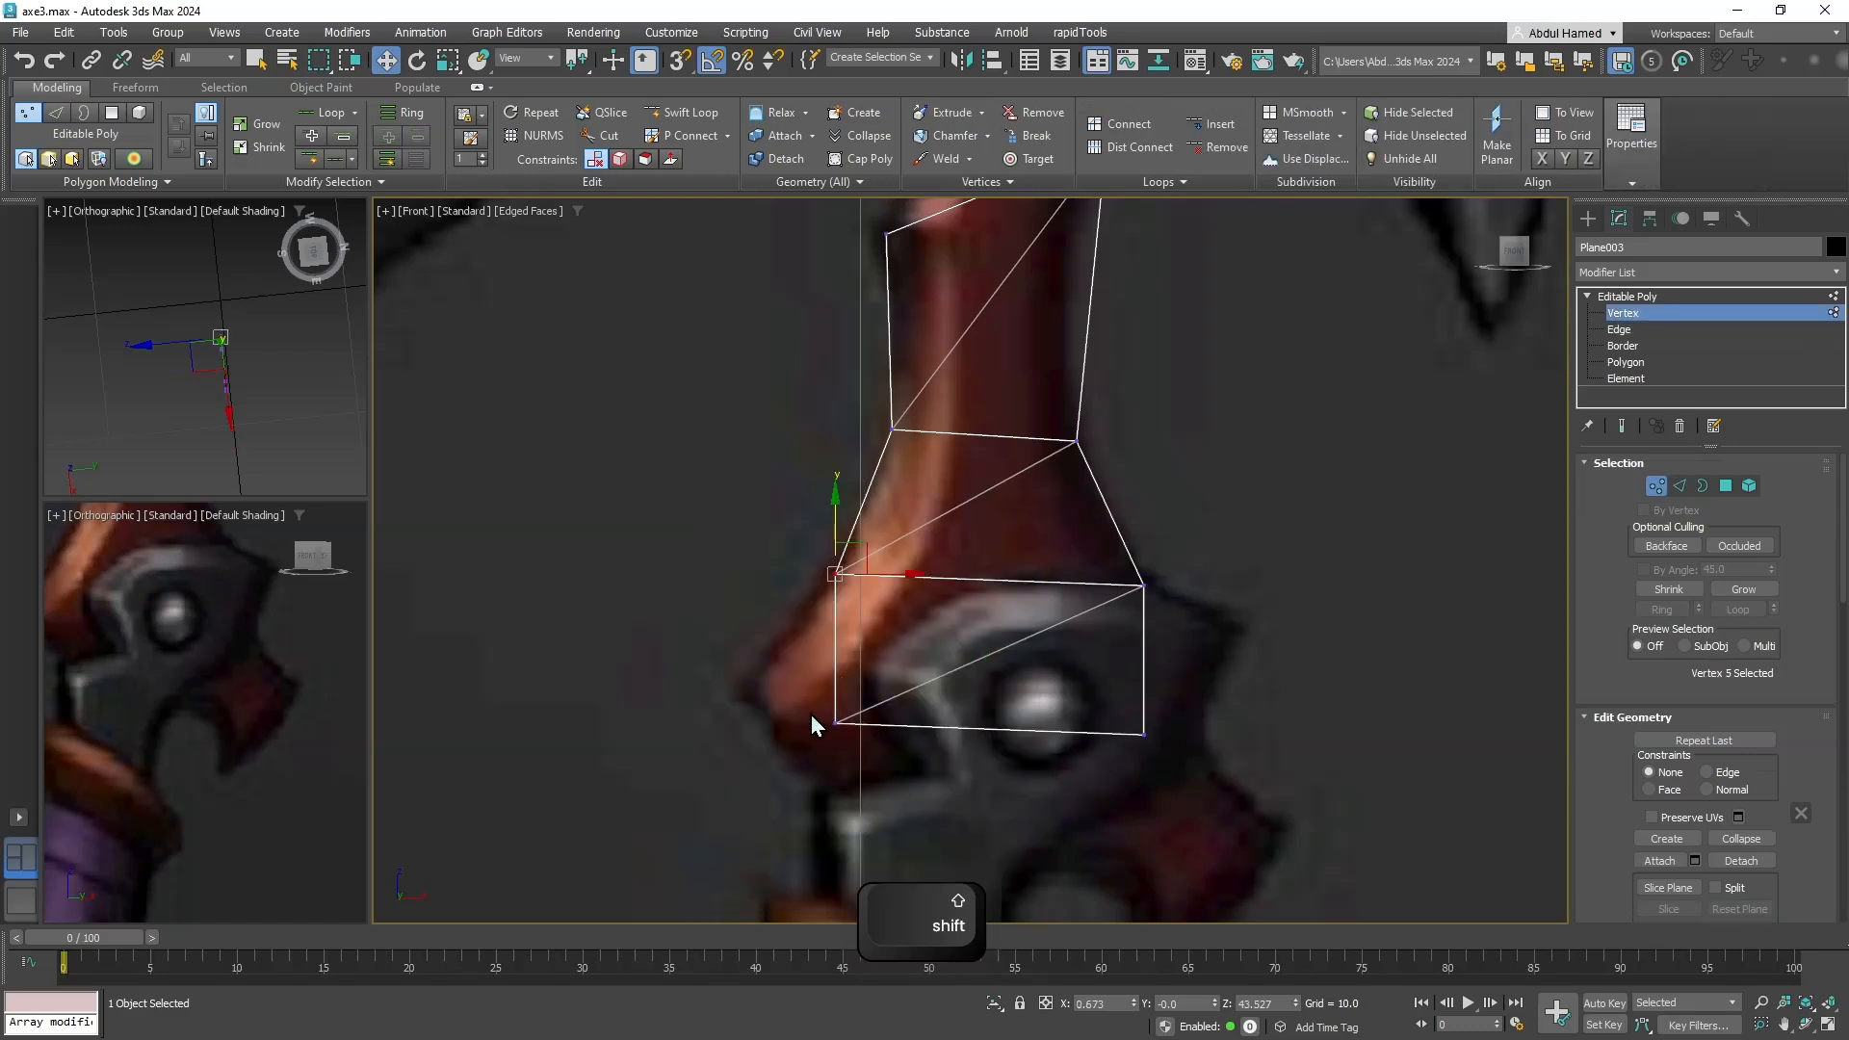
pyautogui.press('w')
pyautogui.moveTo(870, 707); pyautogui.dragTo(777, 677)
pyautogui.moveTo(1200, 734); pyautogui.dragTo(1063, 639, button='middle')
pyautogui.click(1007, 636)
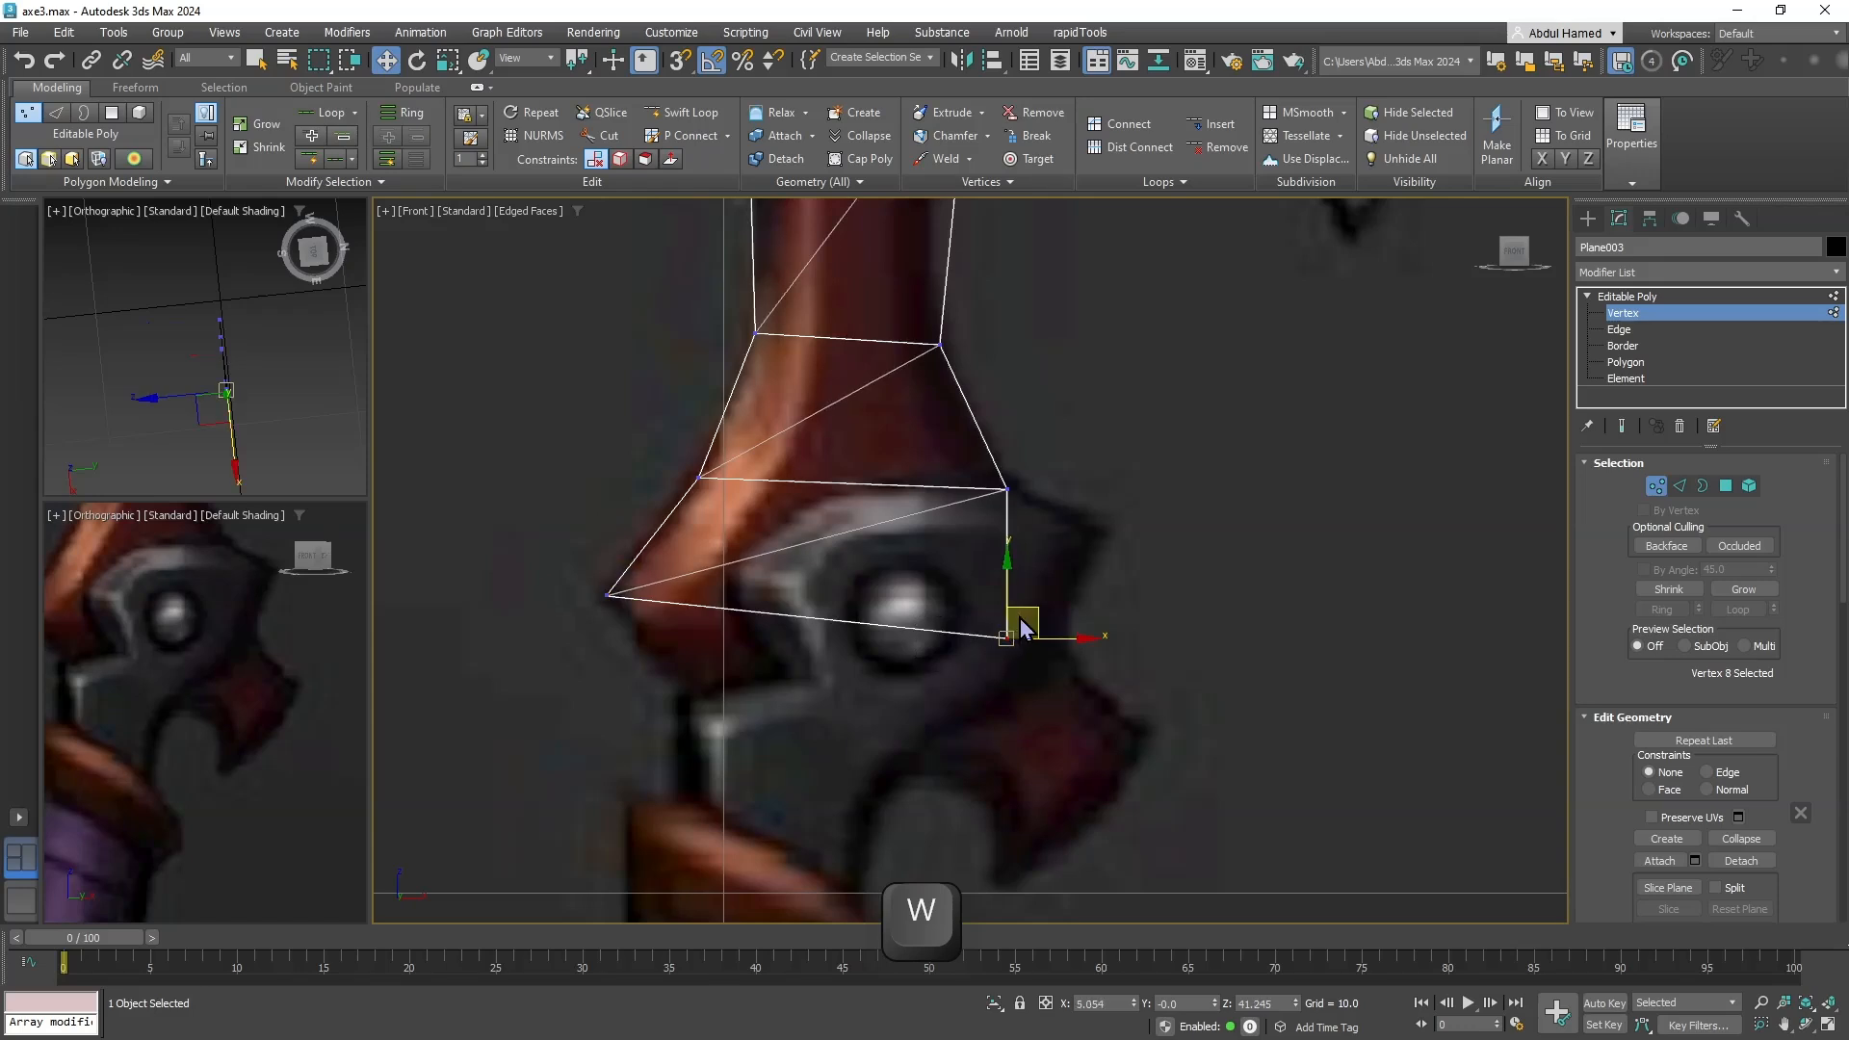
pyautogui.moveTo(1031, 622); pyautogui.dragTo(1160, 701)
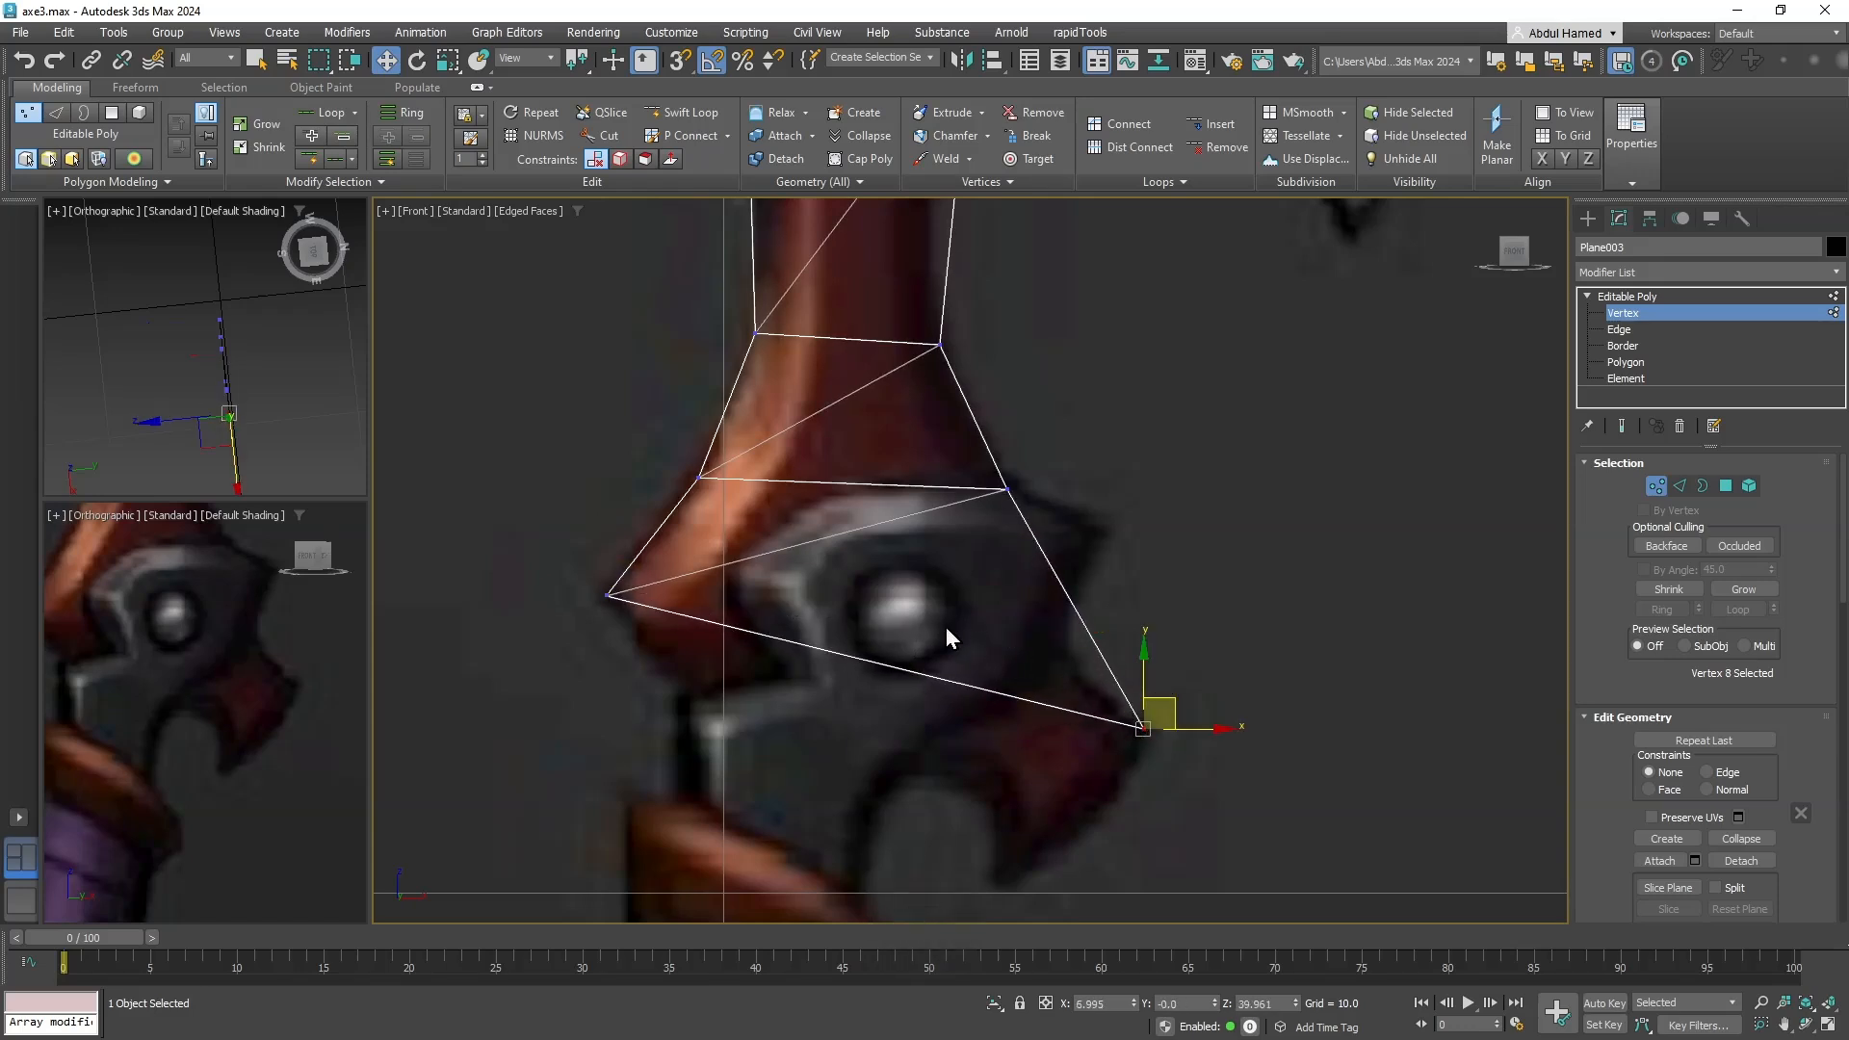
# Add a lengthwise Swift Loop down the middle of the grip mesh.
pyautogui.click(681, 112)
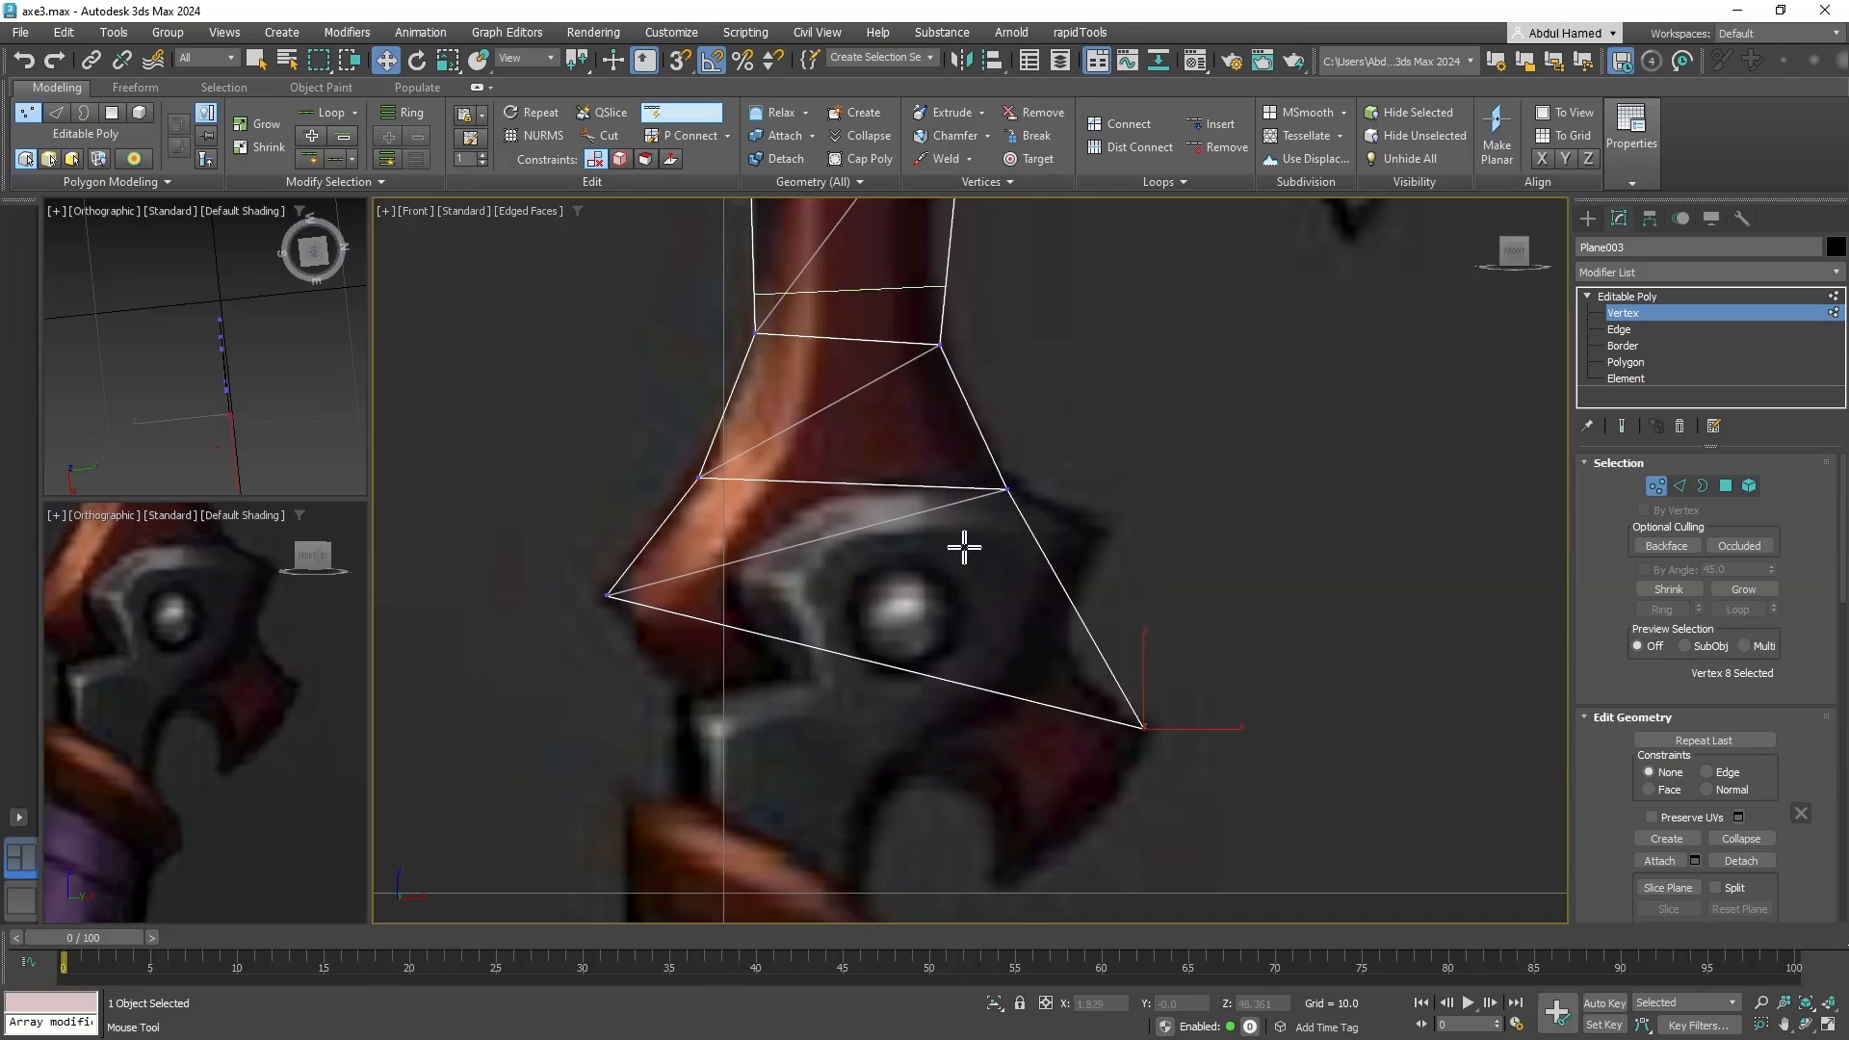
pyautogui.click(906, 585)
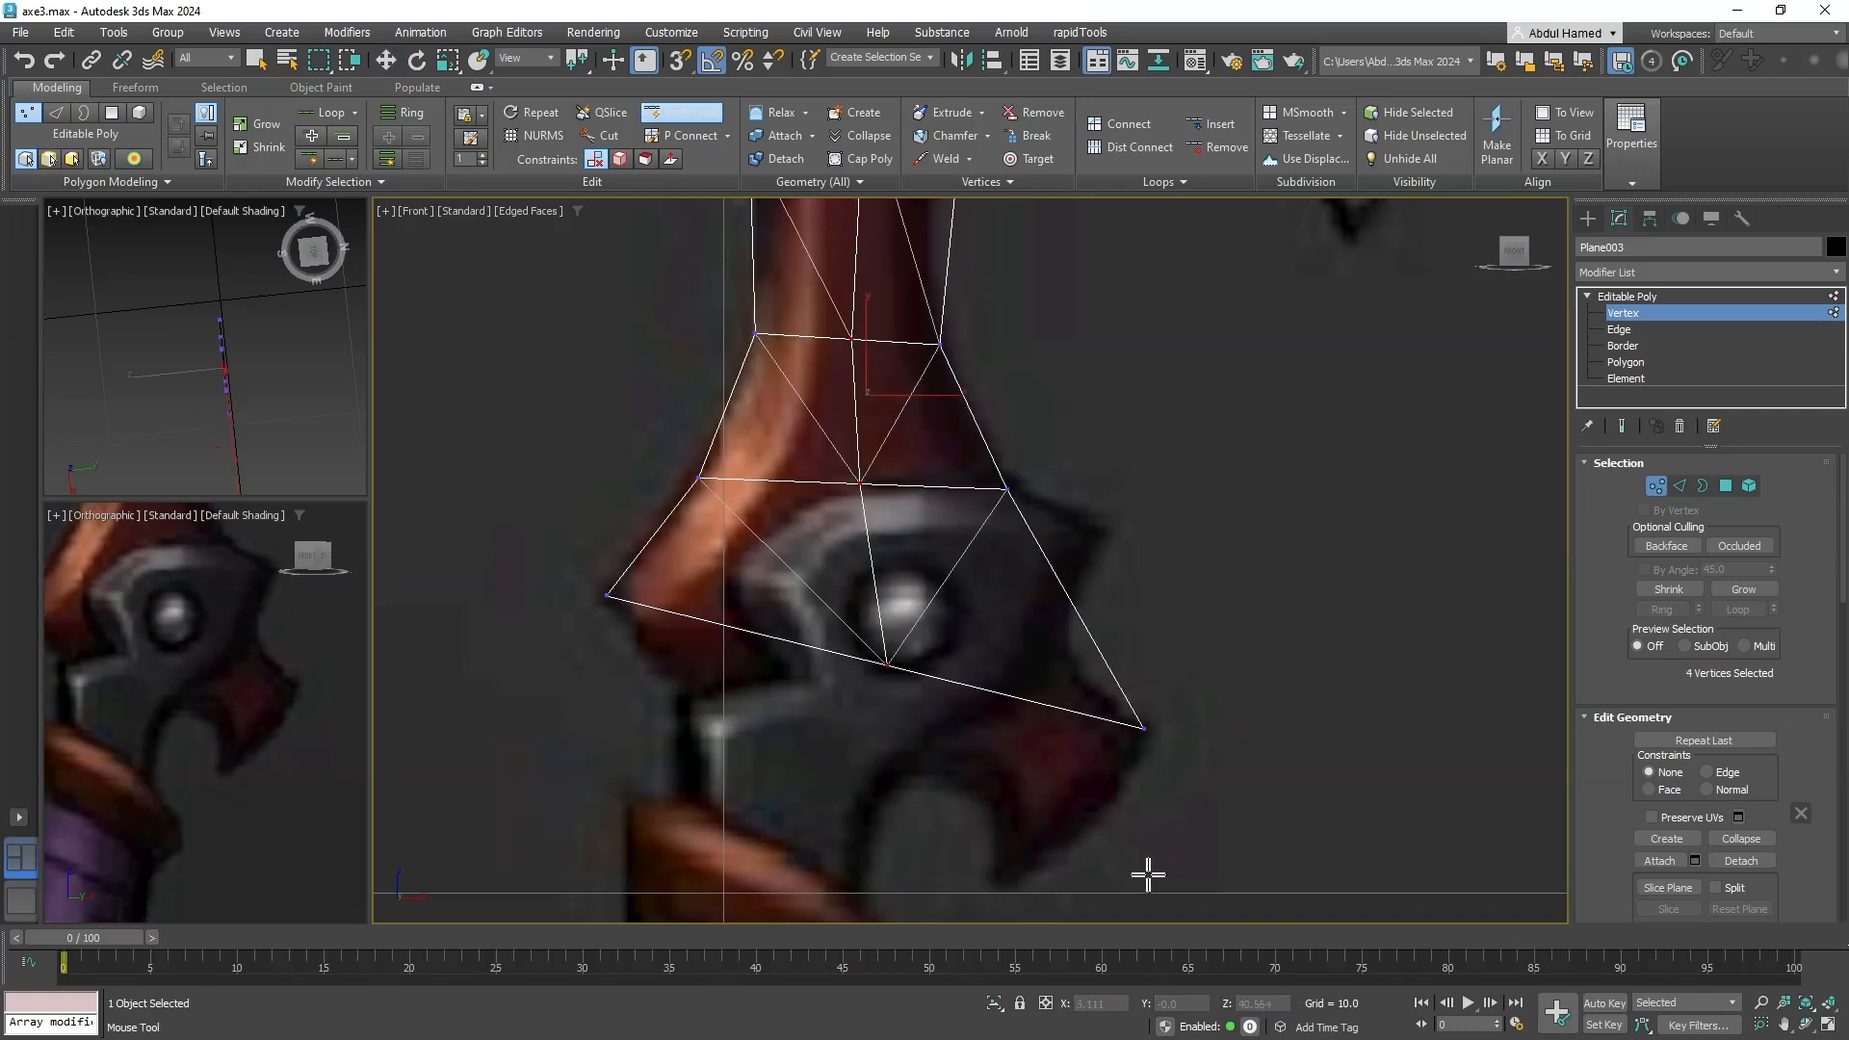
pyautogui.rightClick(938, 775)
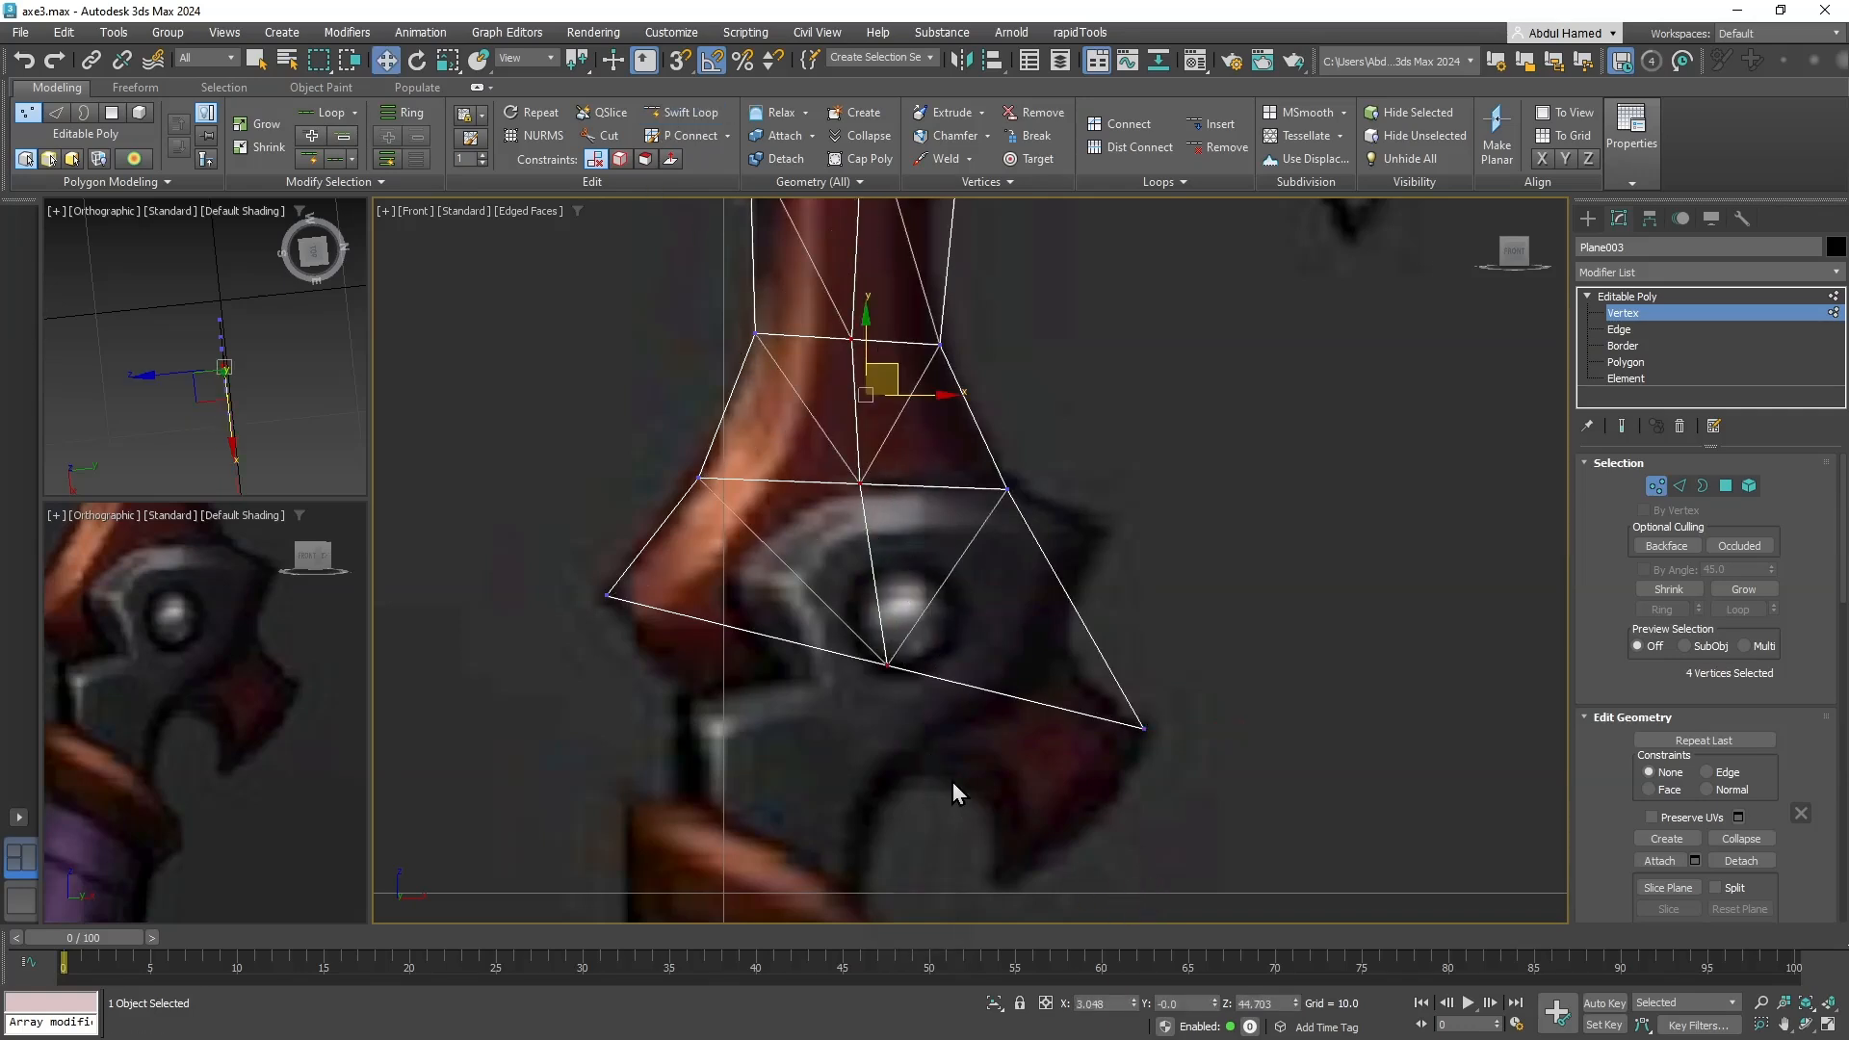
# Extend the right half of the bottom edge downward and move its outer vertex to the claw's lower tip.
pyautogui.click(1620, 330)
pyautogui.click(1065, 708)
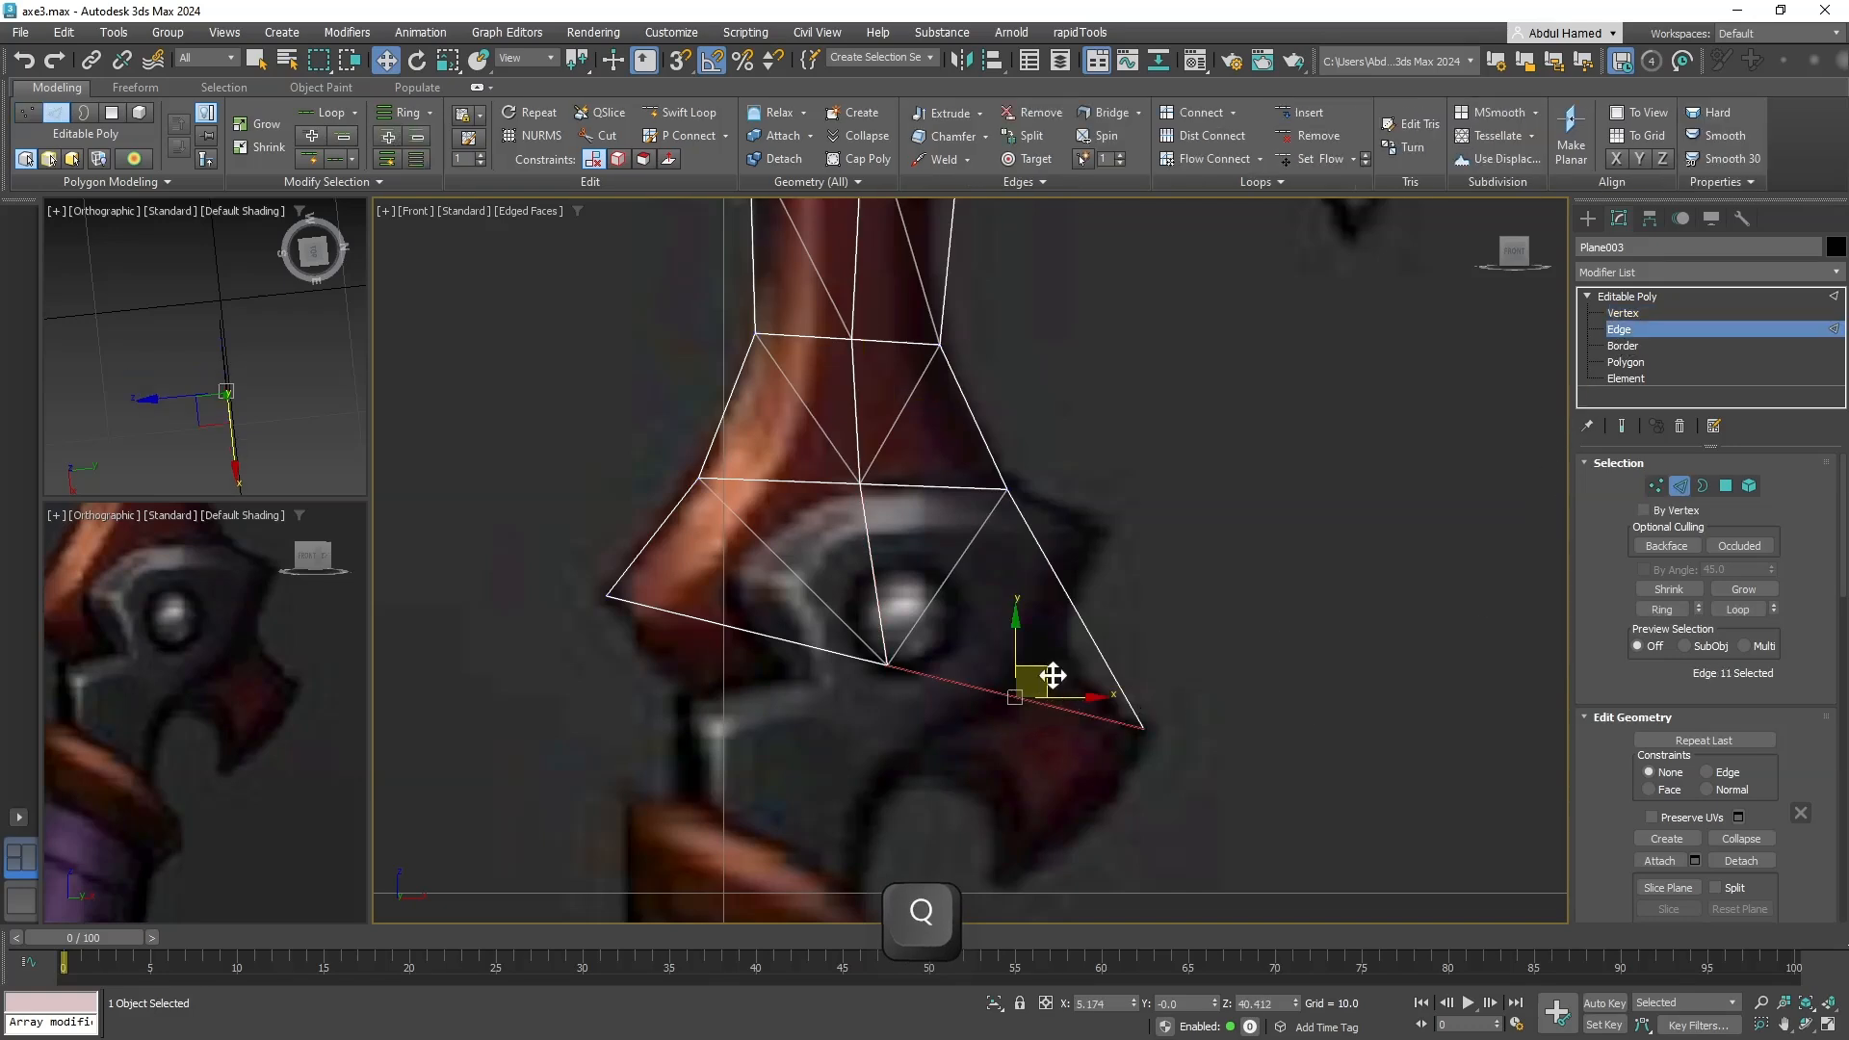
pyautogui.keyDown('shift'); pyautogui.moveTo(1036, 668); pyautogui.dragTo(1010, 773); pyautogui.keyUp('shift')
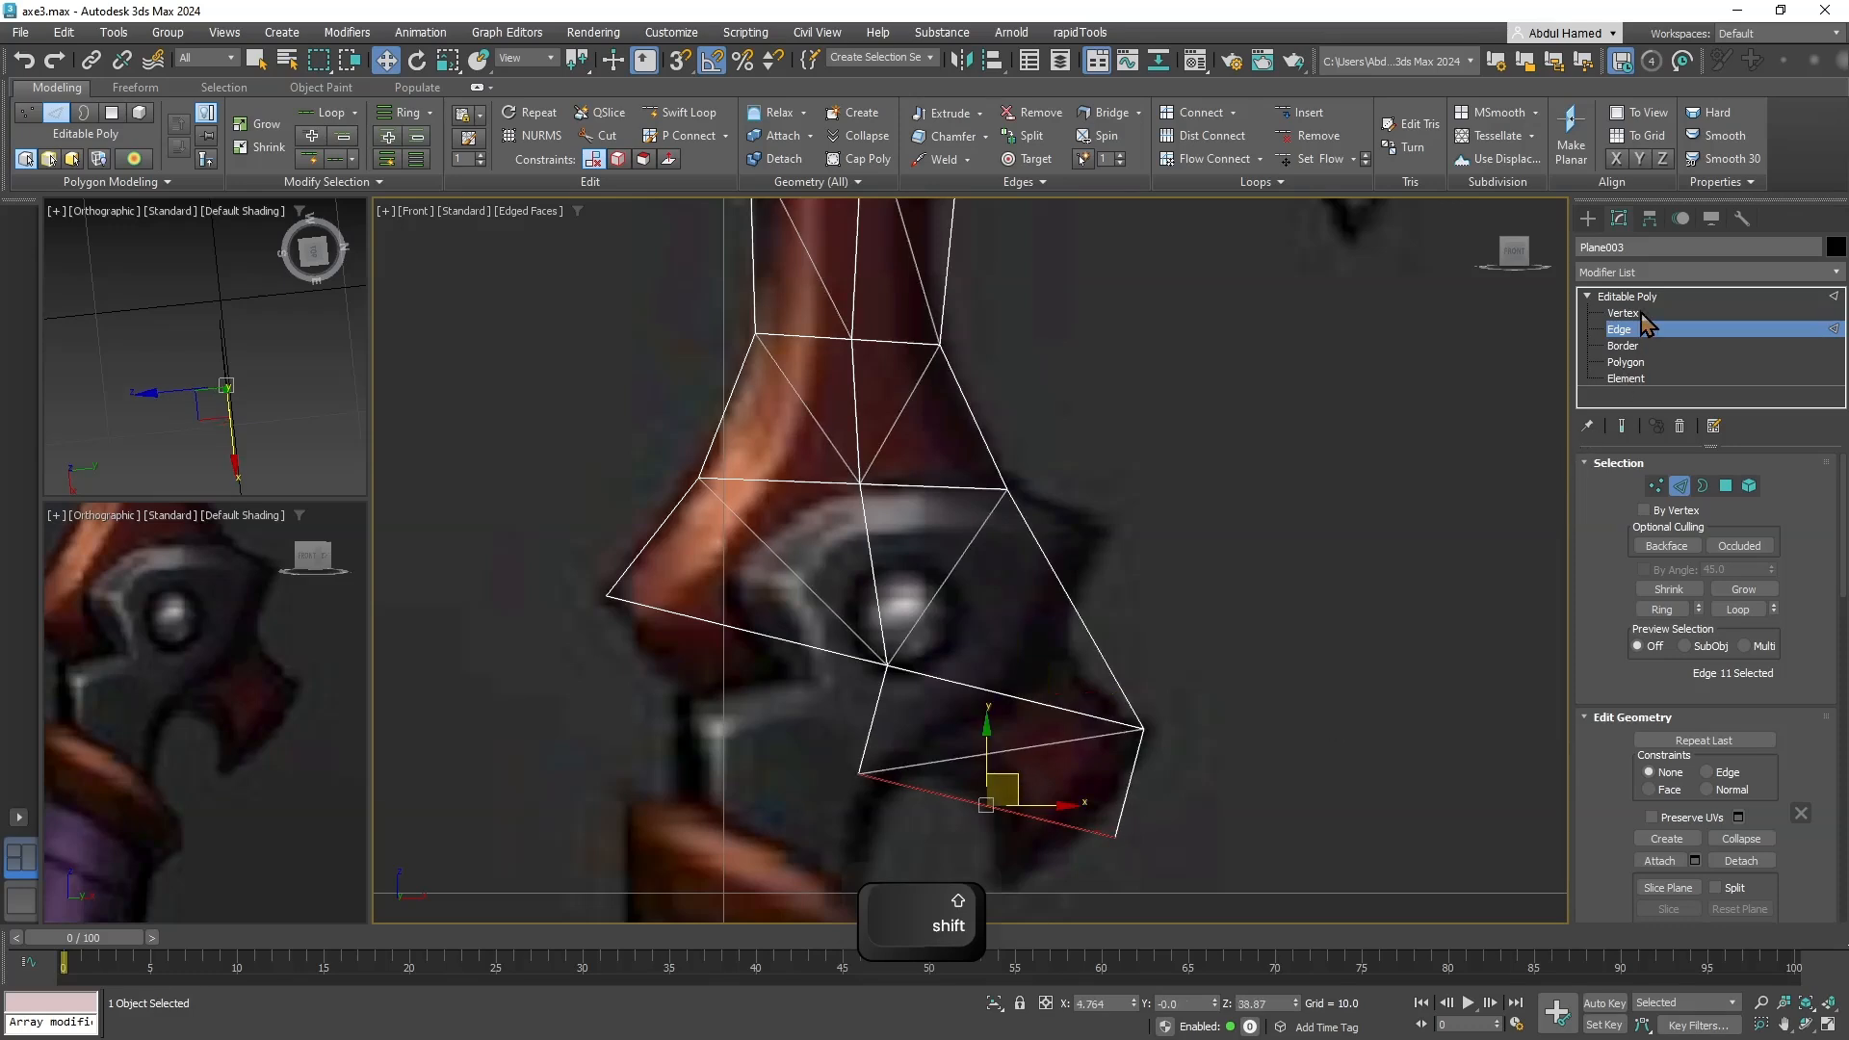
pyautogui.click(1627, 313)
pyautogui.click(1117, 834)
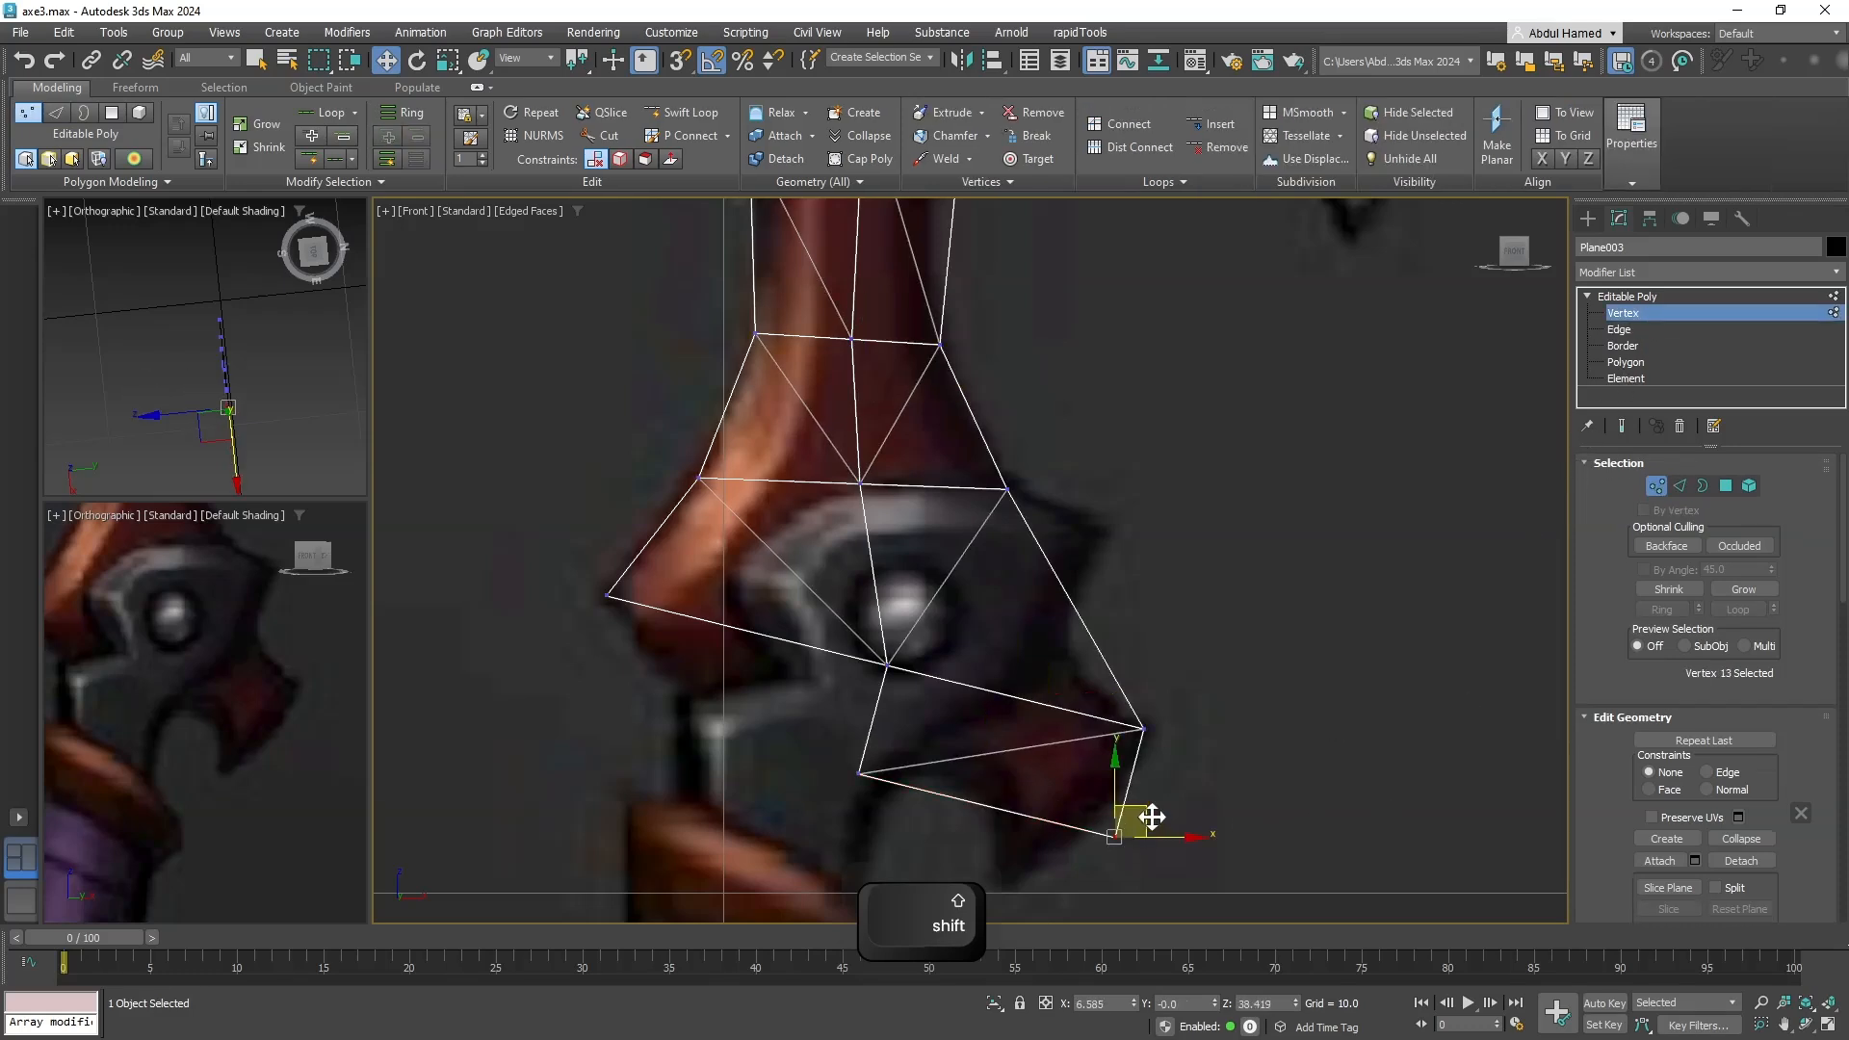
pyautogui.moveTo(1153, 816); pyautogui.dragTo(1040, 871)
pyautogui.moveTo(1040, 871); pyautogui.dragTo(1082, 722, button='middle')
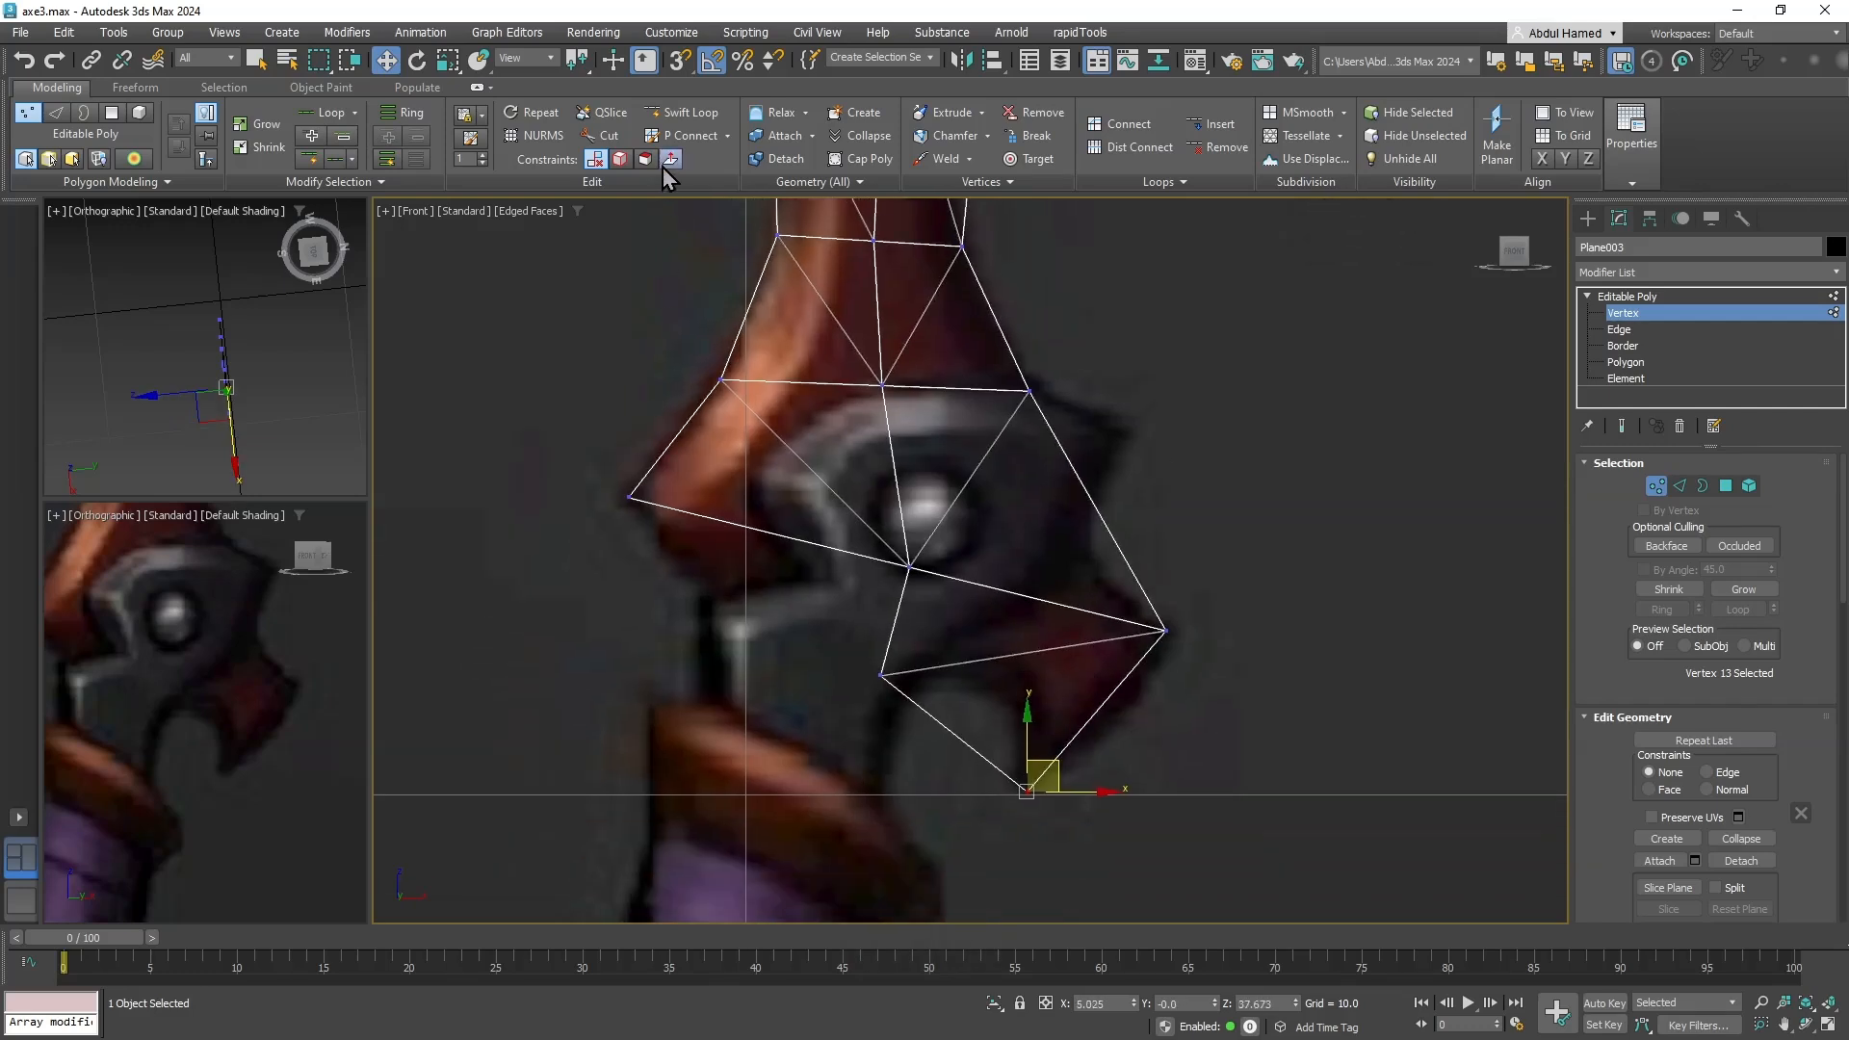
# Cut two edges from the claw's outer corner vertex to points along its lower edge.
pyautogui.click(604, 135)
pyautogui.click(1162, 631)
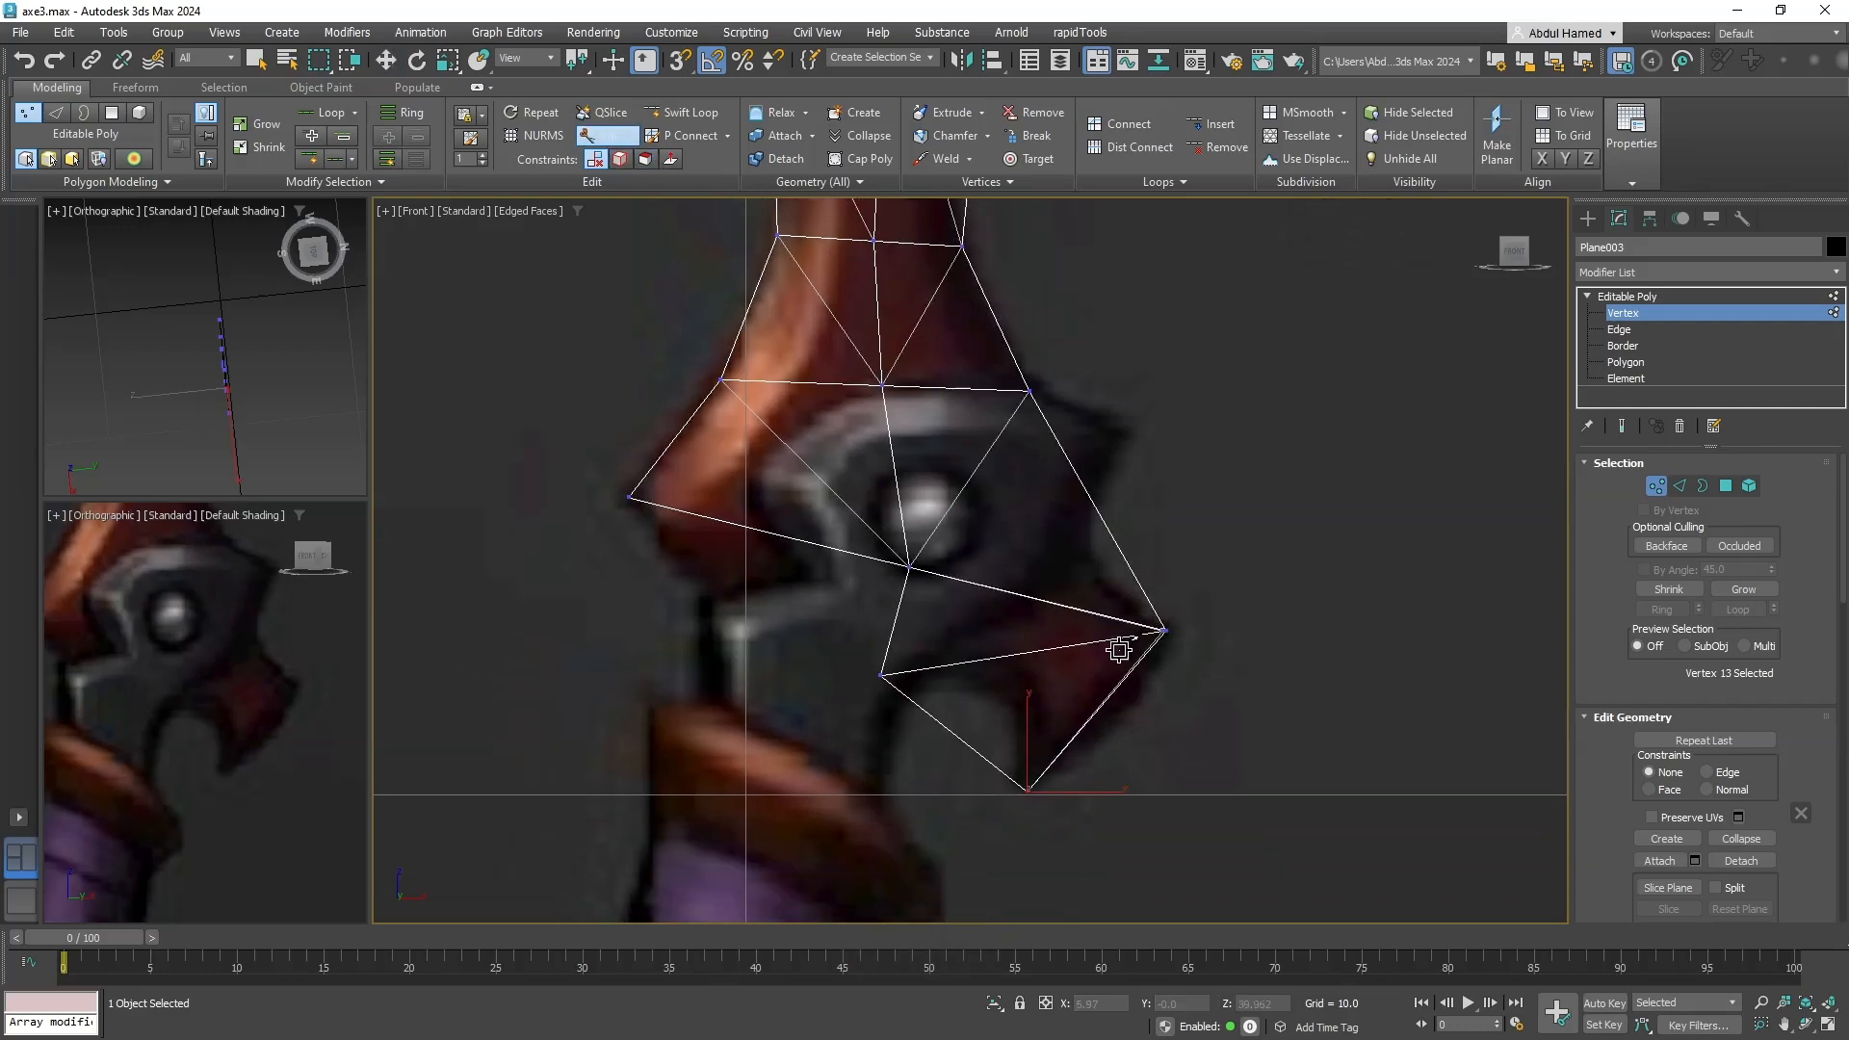
pyautogui.click(981, 751)
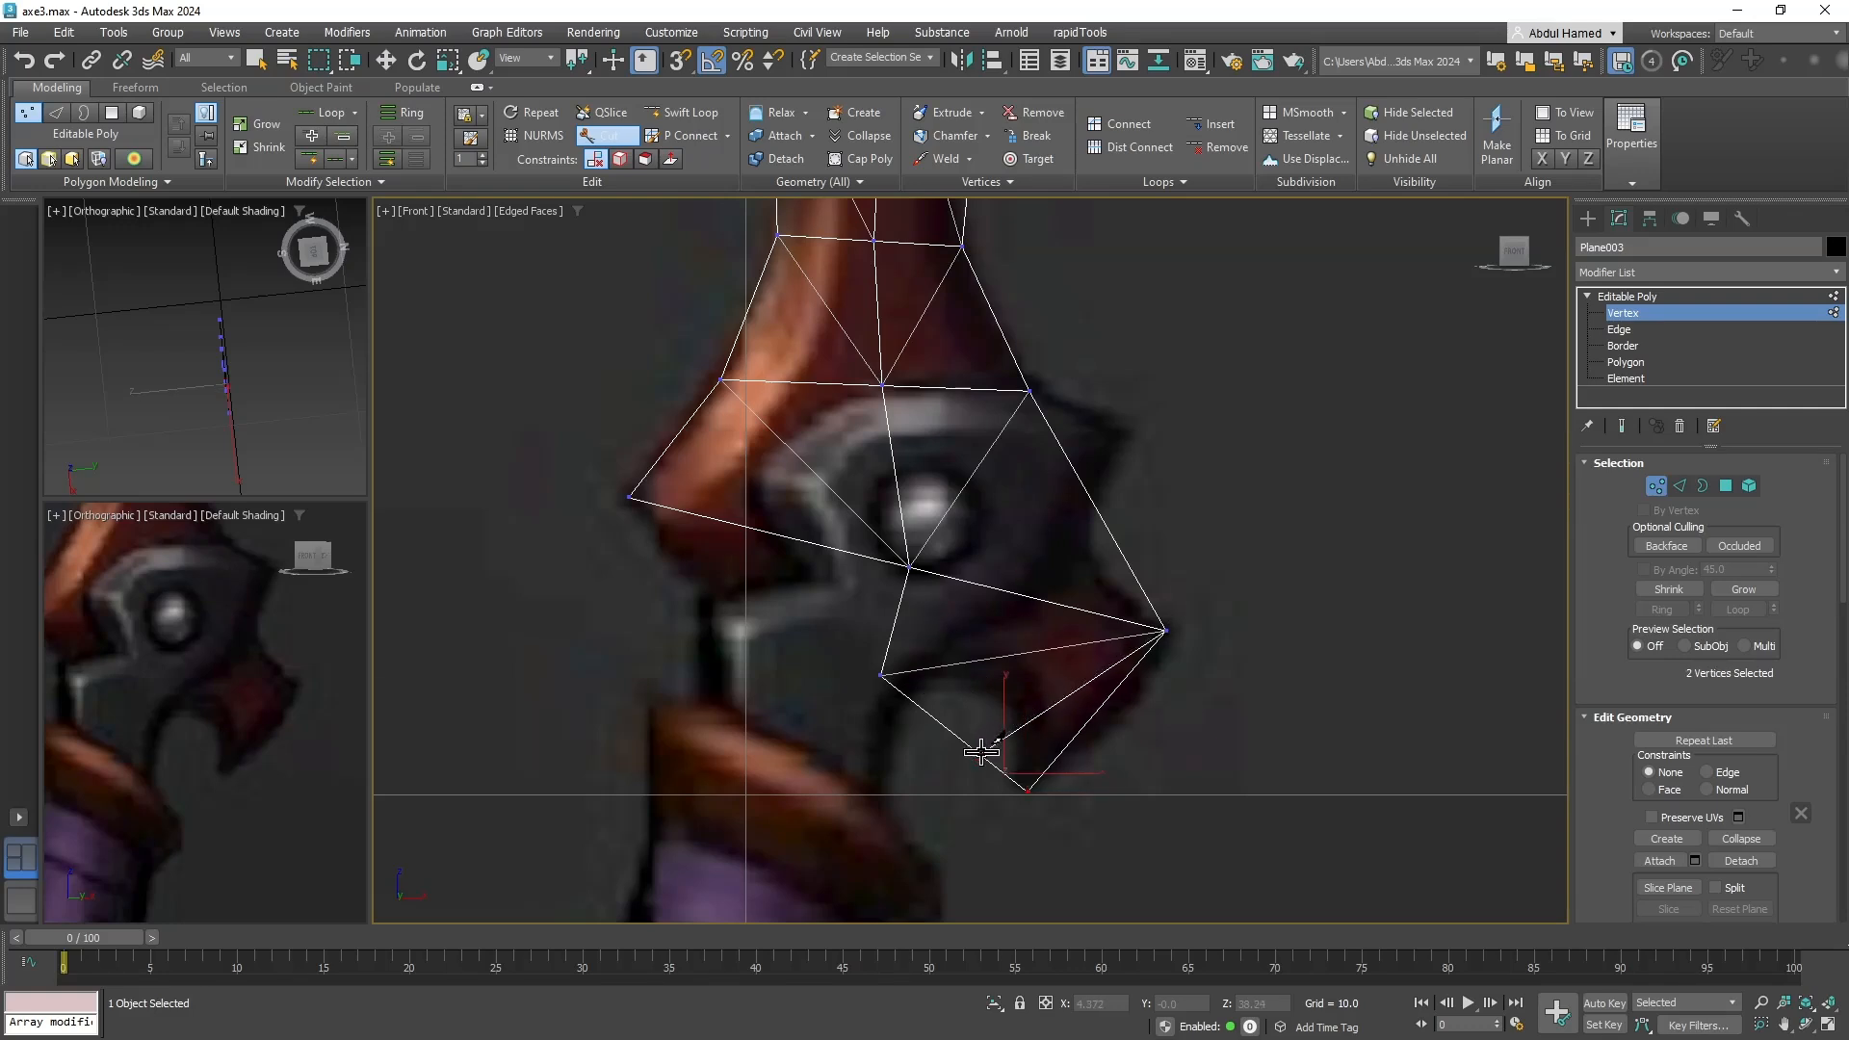
pyautogui.click(1164, 629)
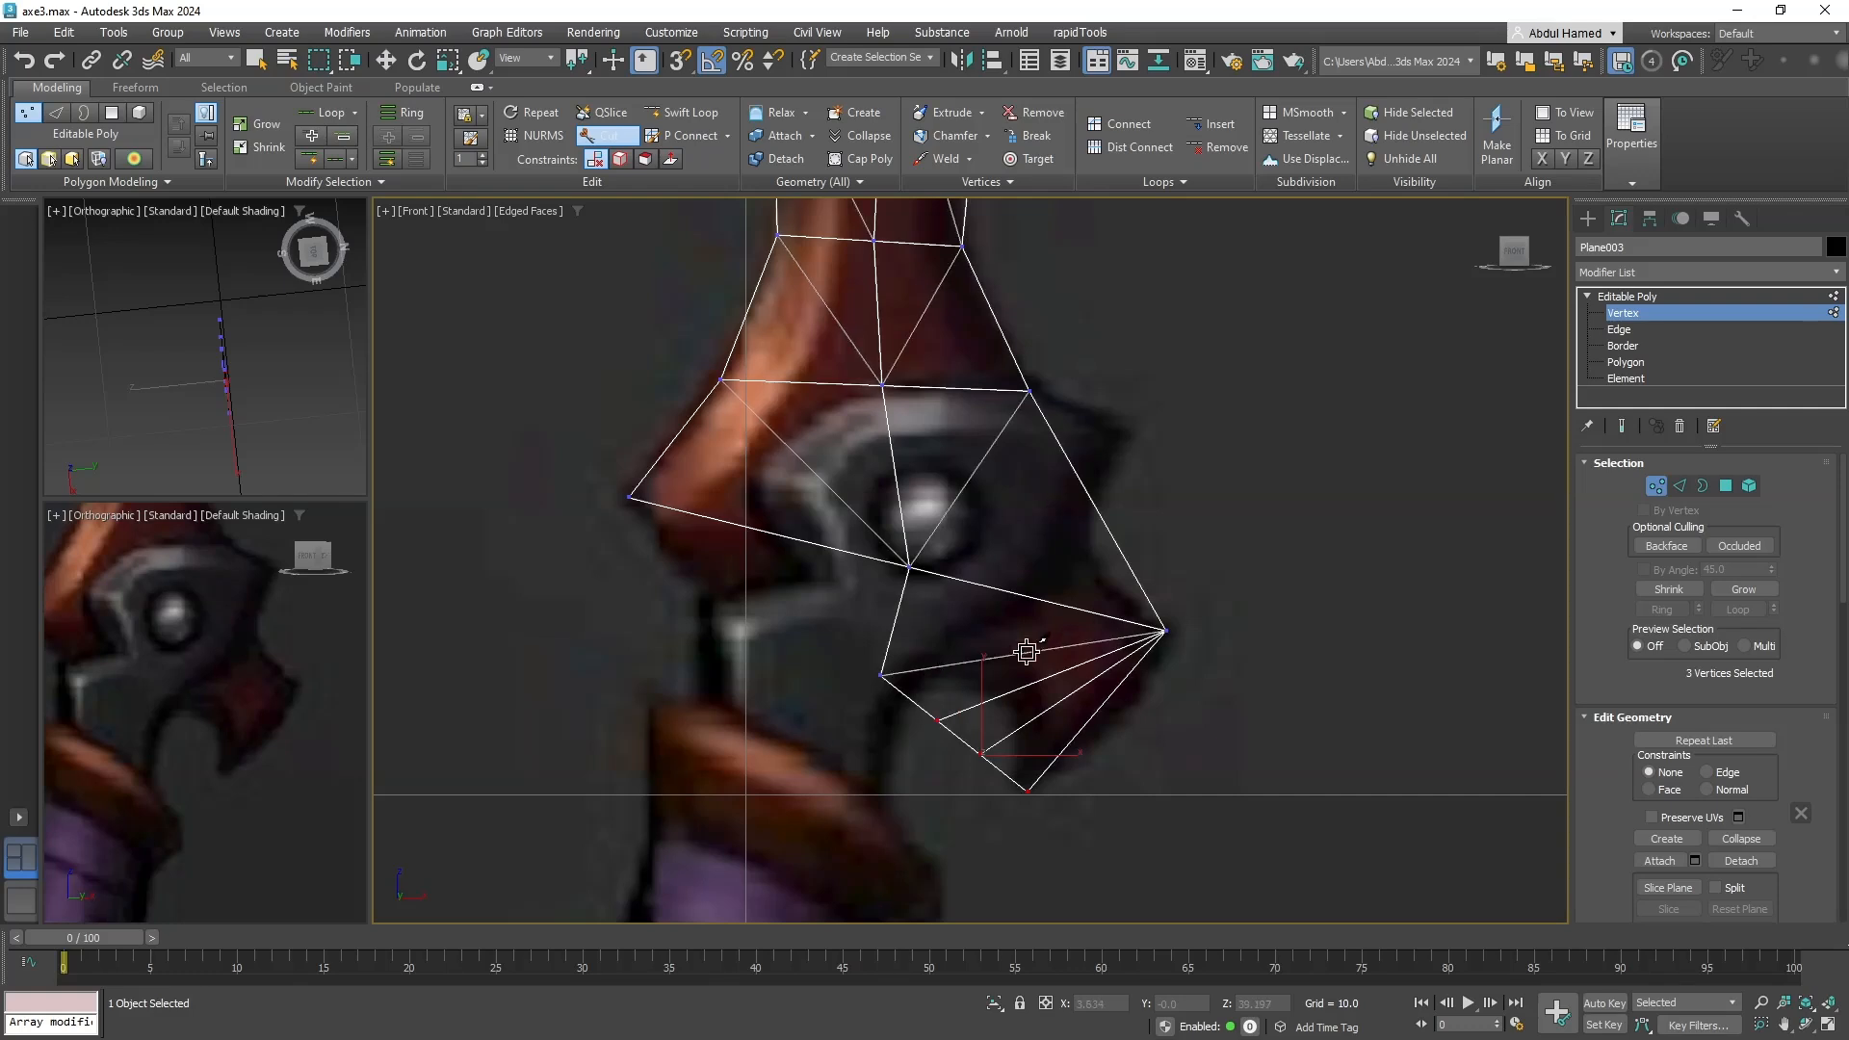
pyautogui.click(937, 719)
# Raise the two new lower-edge vertices to follow the claw's concave notch and nudge the tip vertex into place.
pyautogui.press('q')
pyautogui.moveTo(995, 767); pyautogui.dragTo(1024, 668)
pyautogui.press('w')
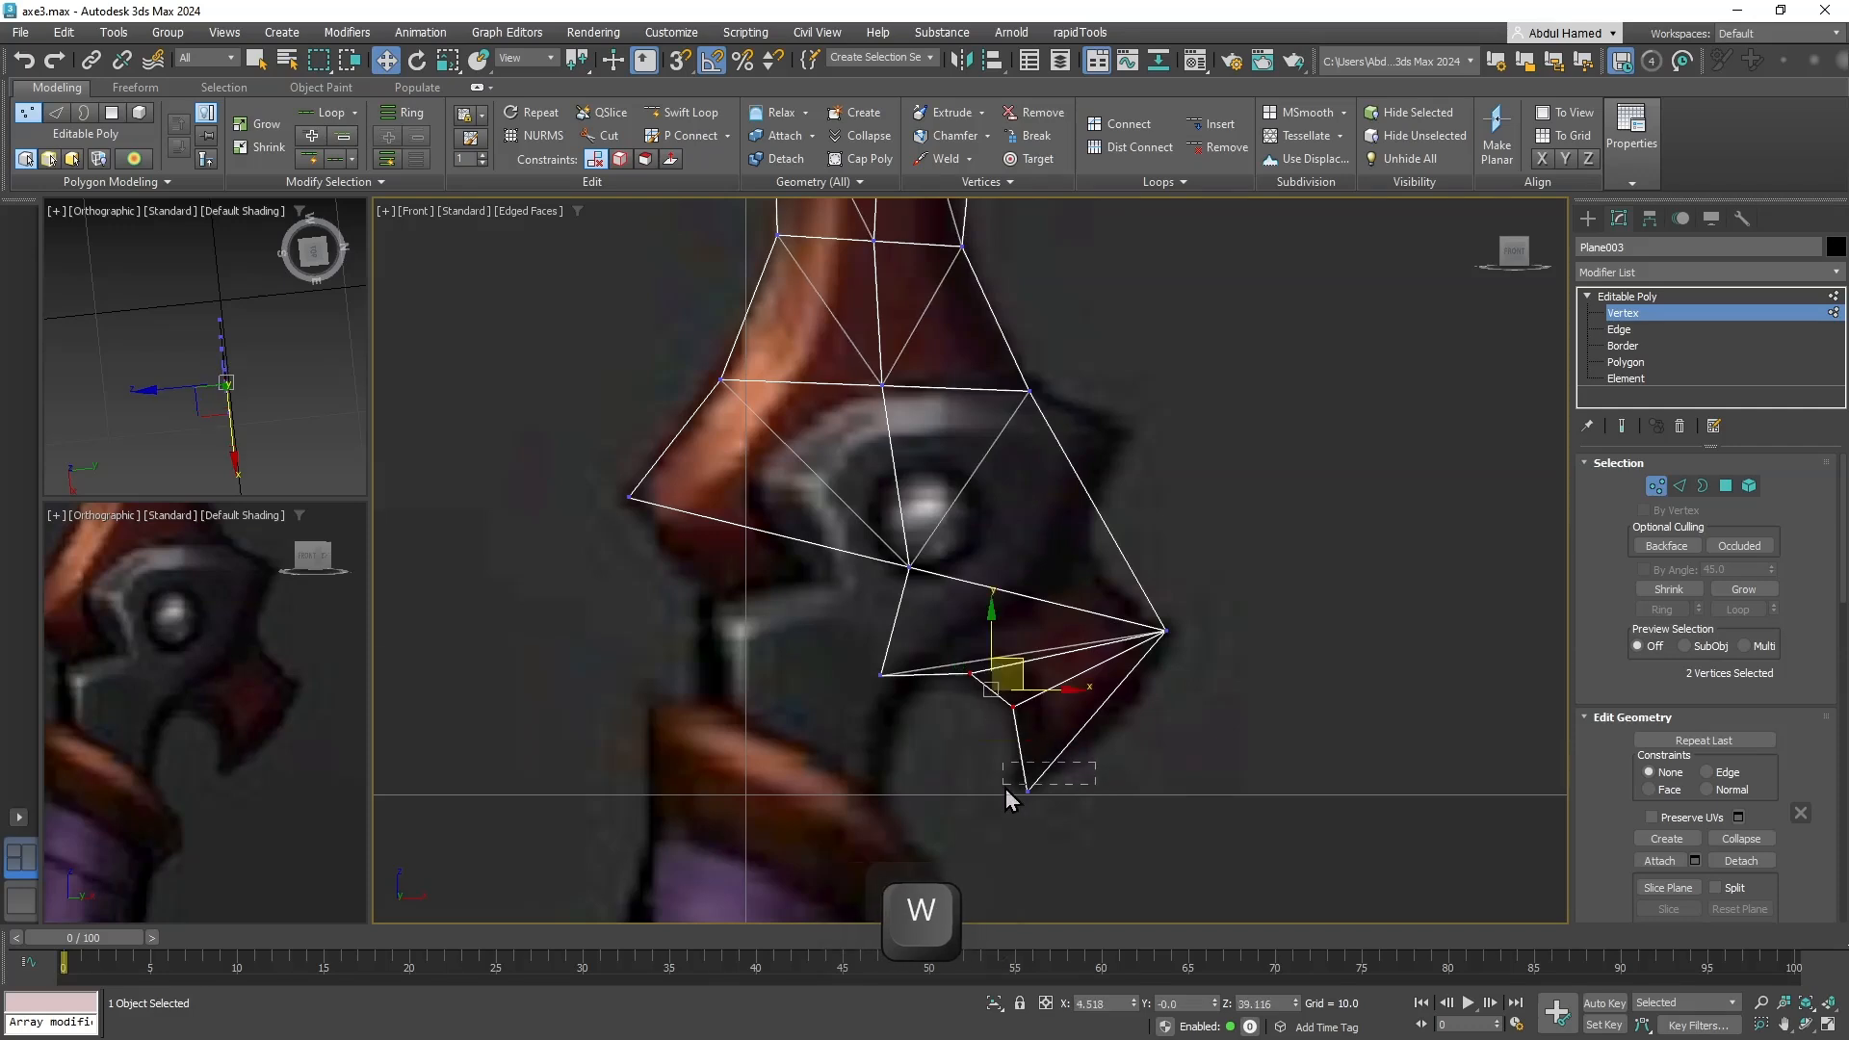
pyautogui.moveTo(1006, 788); pyautogui.dragTo(1009, 795)
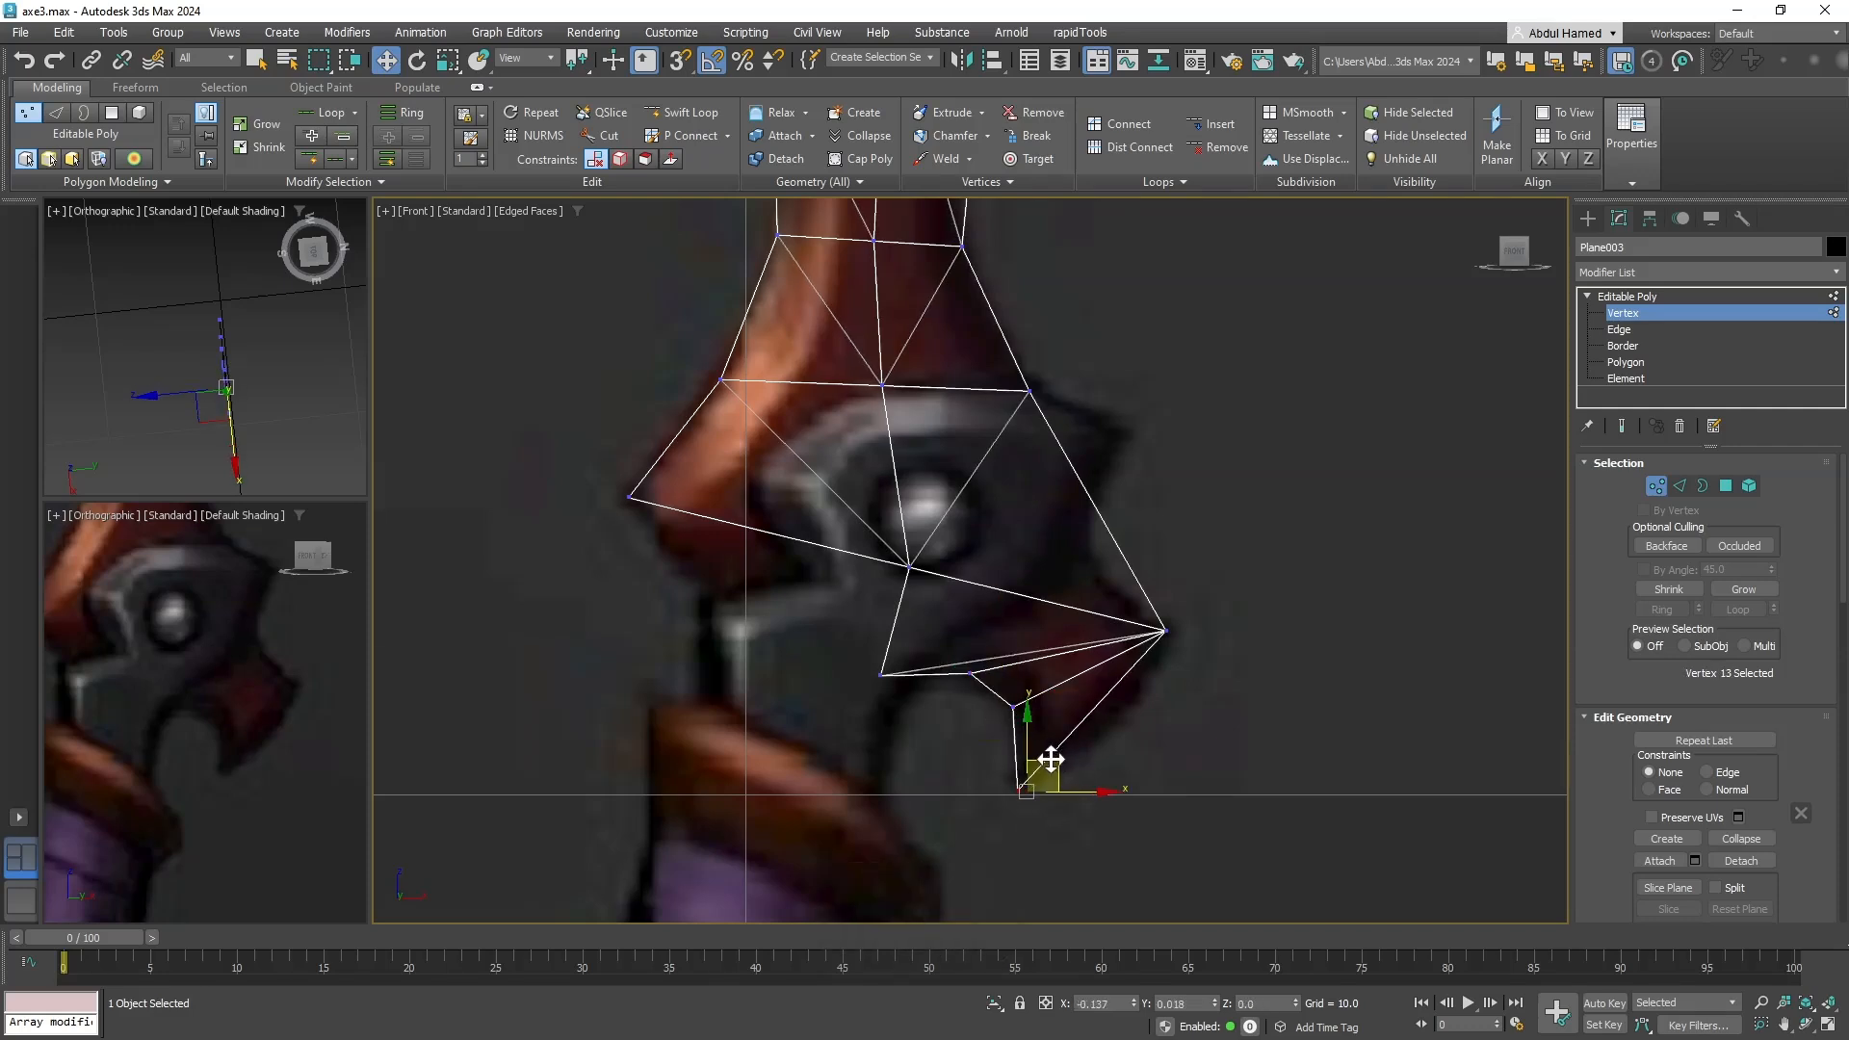
pyautogui.moveTo(1073, 743); pyautogui.dragTo(986, 598, button='middle')
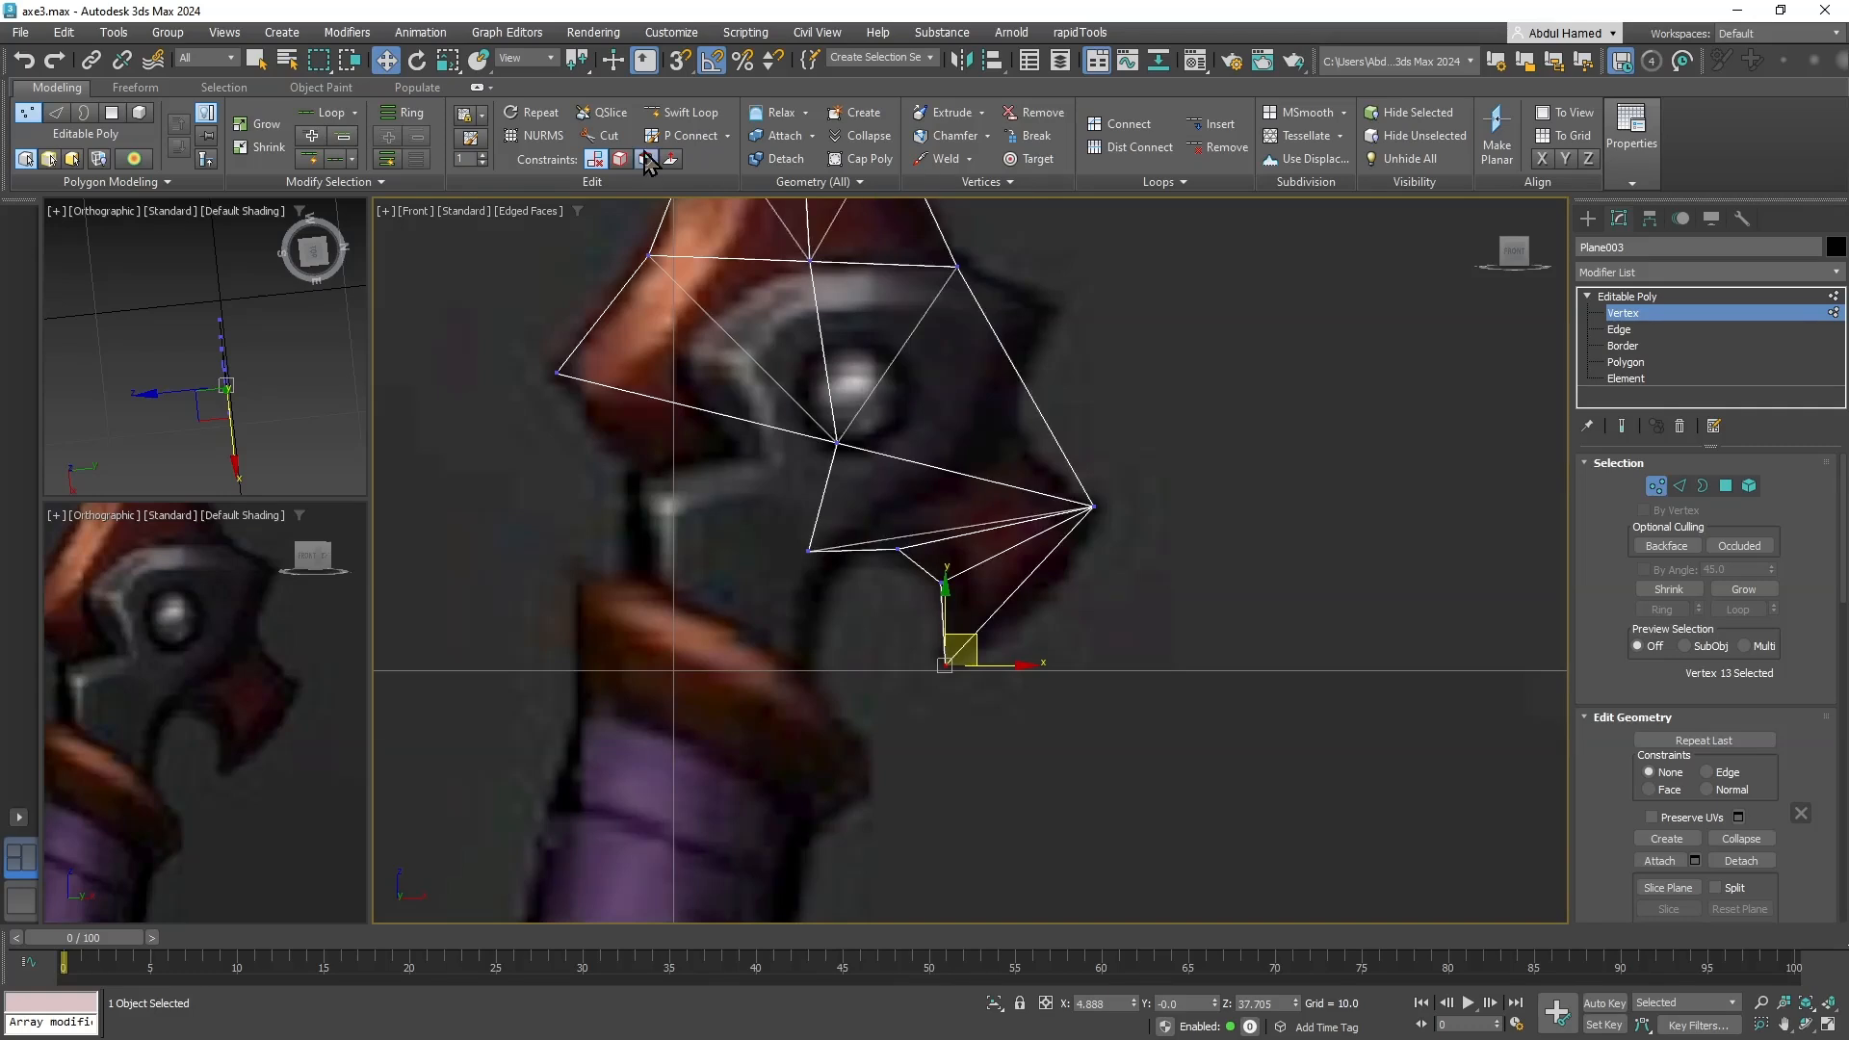
# Cut a line of edges across the claw from its inner left edge to its outer right edge.
pyautogui.click(607, 135)
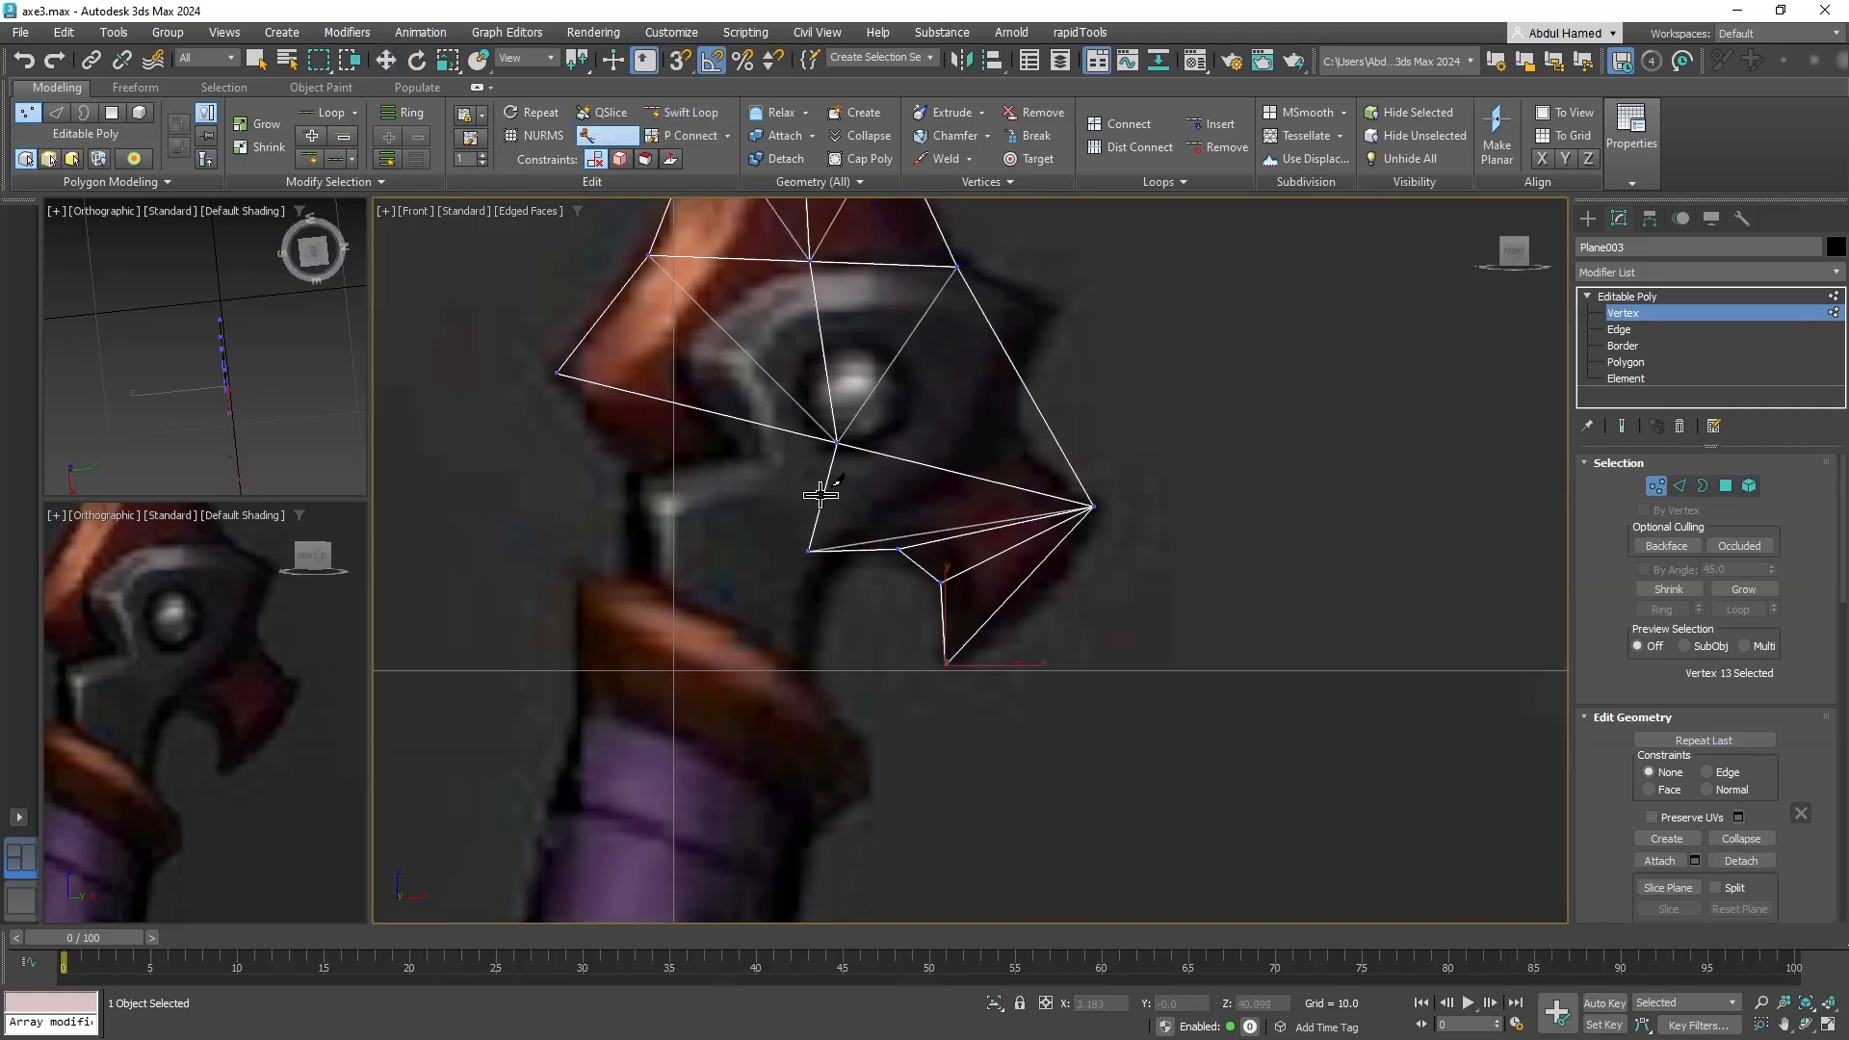
pyautogui.click(824, 497)
pyautogui.click(981, 527)
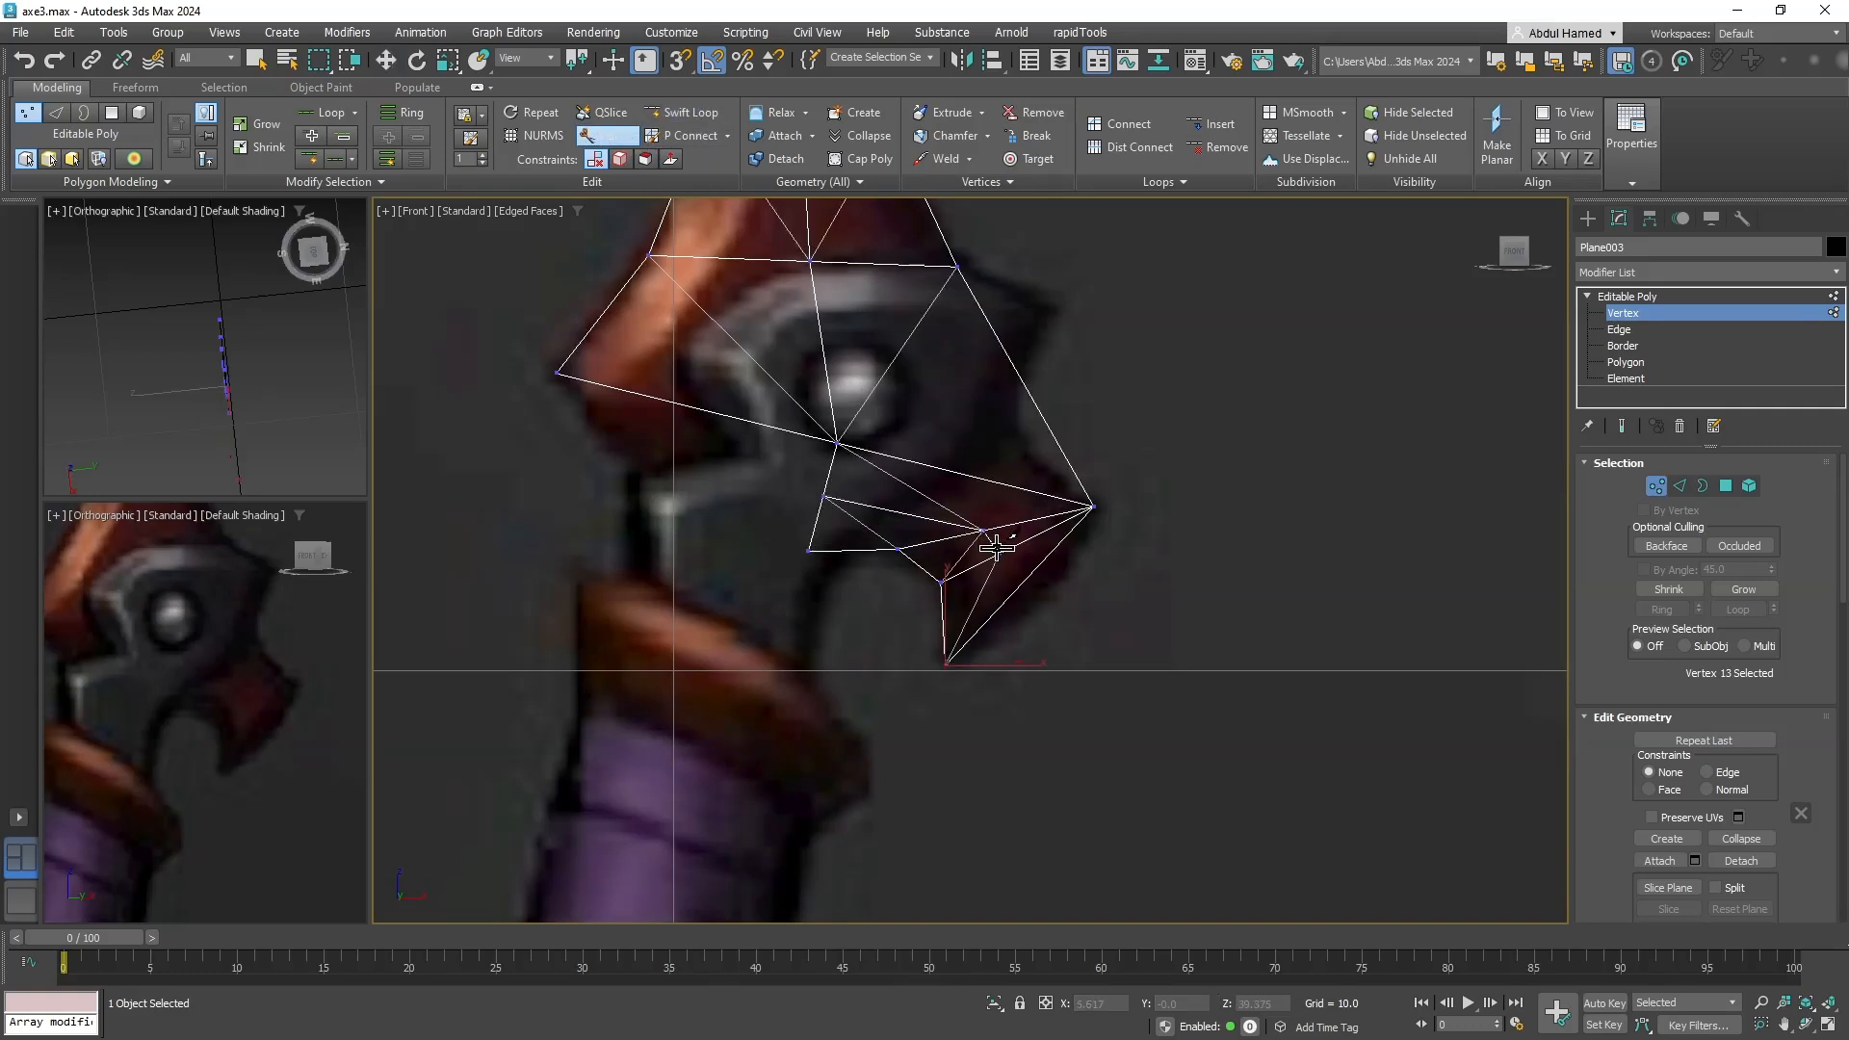
pyautogui.click(1008, 591)
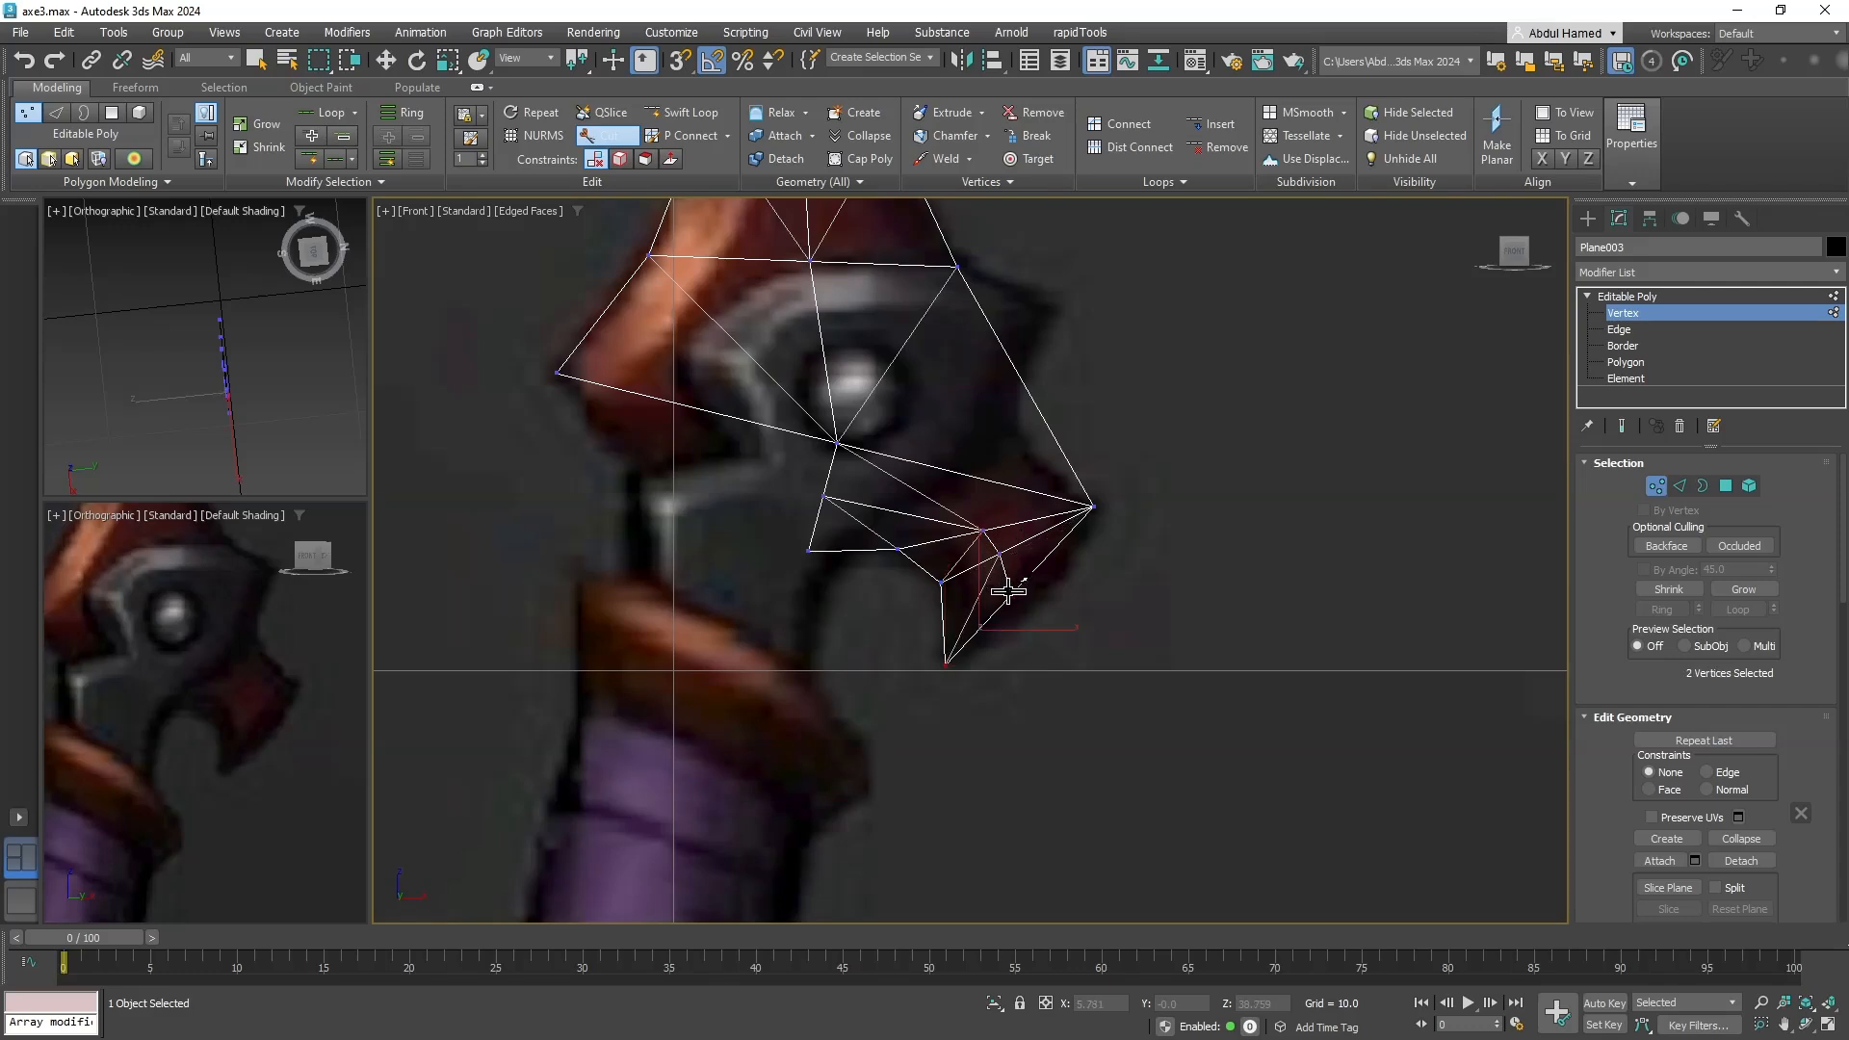
# Move the cut's outer-edge vertex and two interior vertices slightly outward to round the claw along the reference.
pyautogui.press('q')
pyautogui.click(1011, 594)
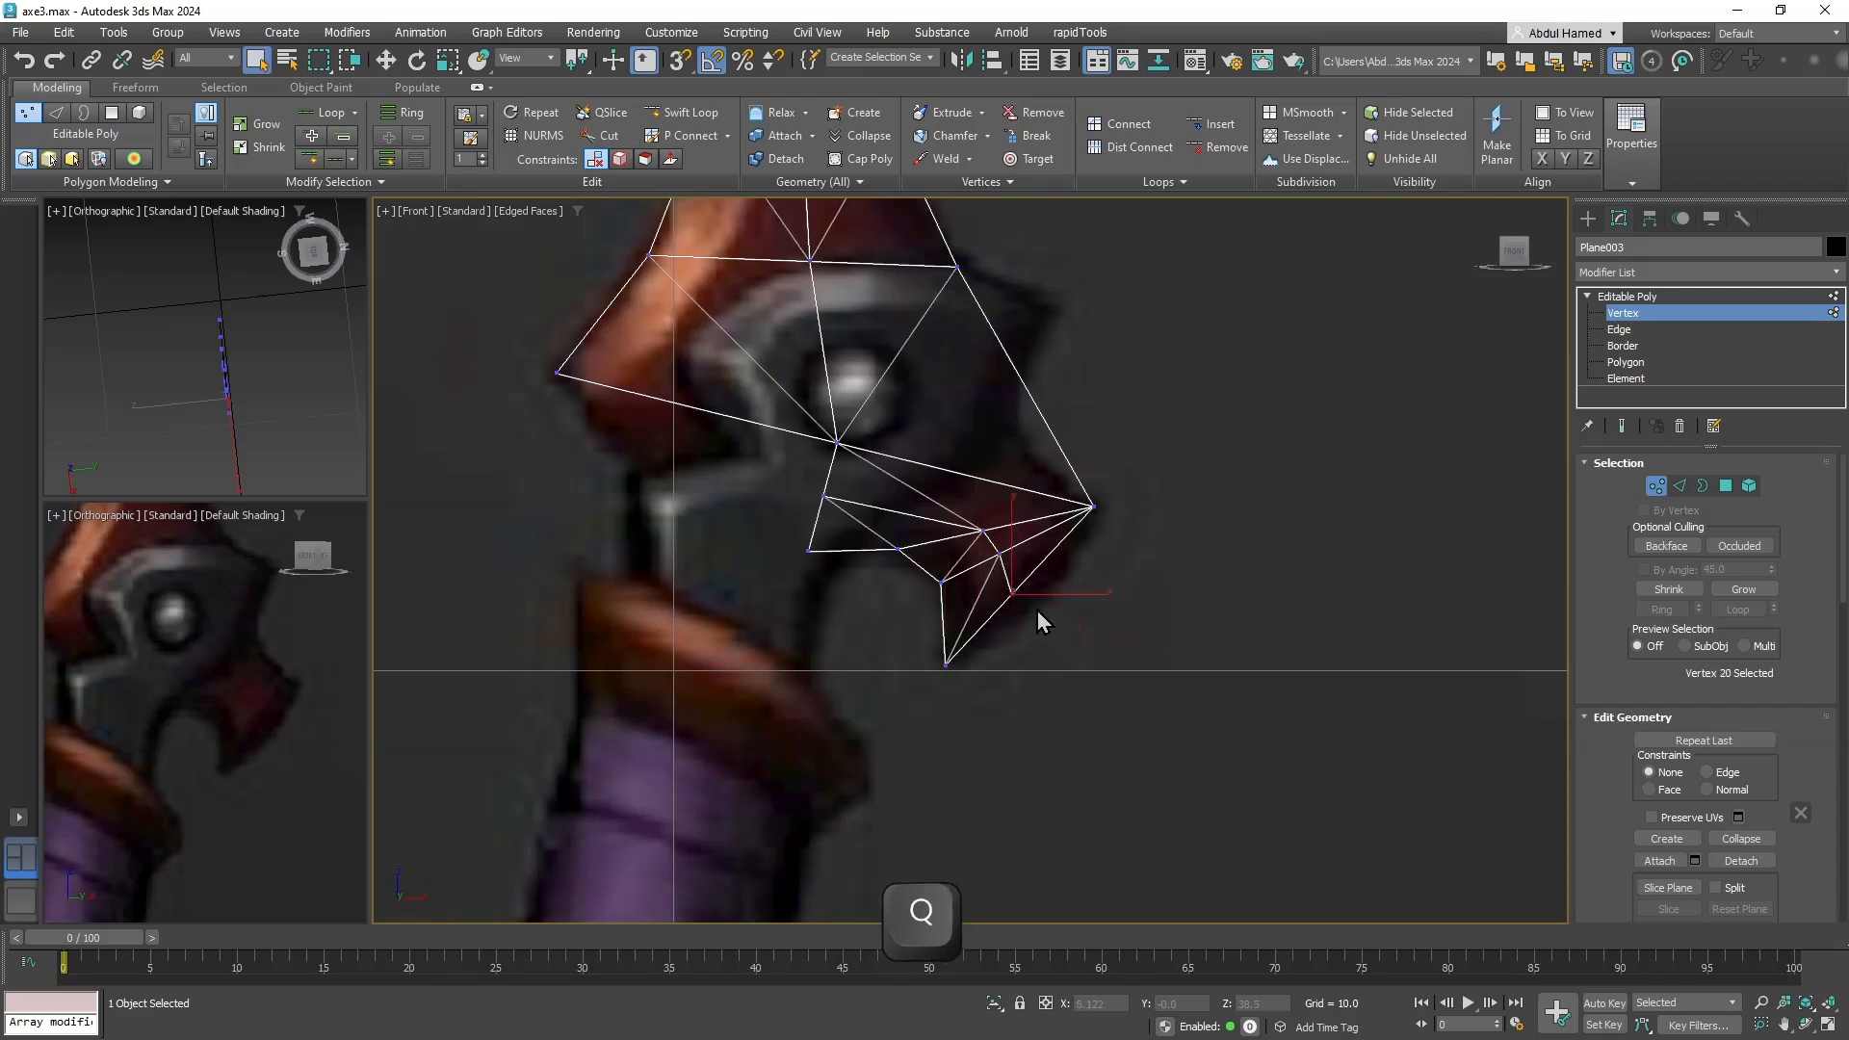
pyautogui.press('w')
pyautogui.moveTo(1034, 566); pyautogui.dragTo(1034, 507)
pyautogui.click(998, 554)
pyautogui.click(981, 529)
pyautogui.scroll(1, 940, 462)
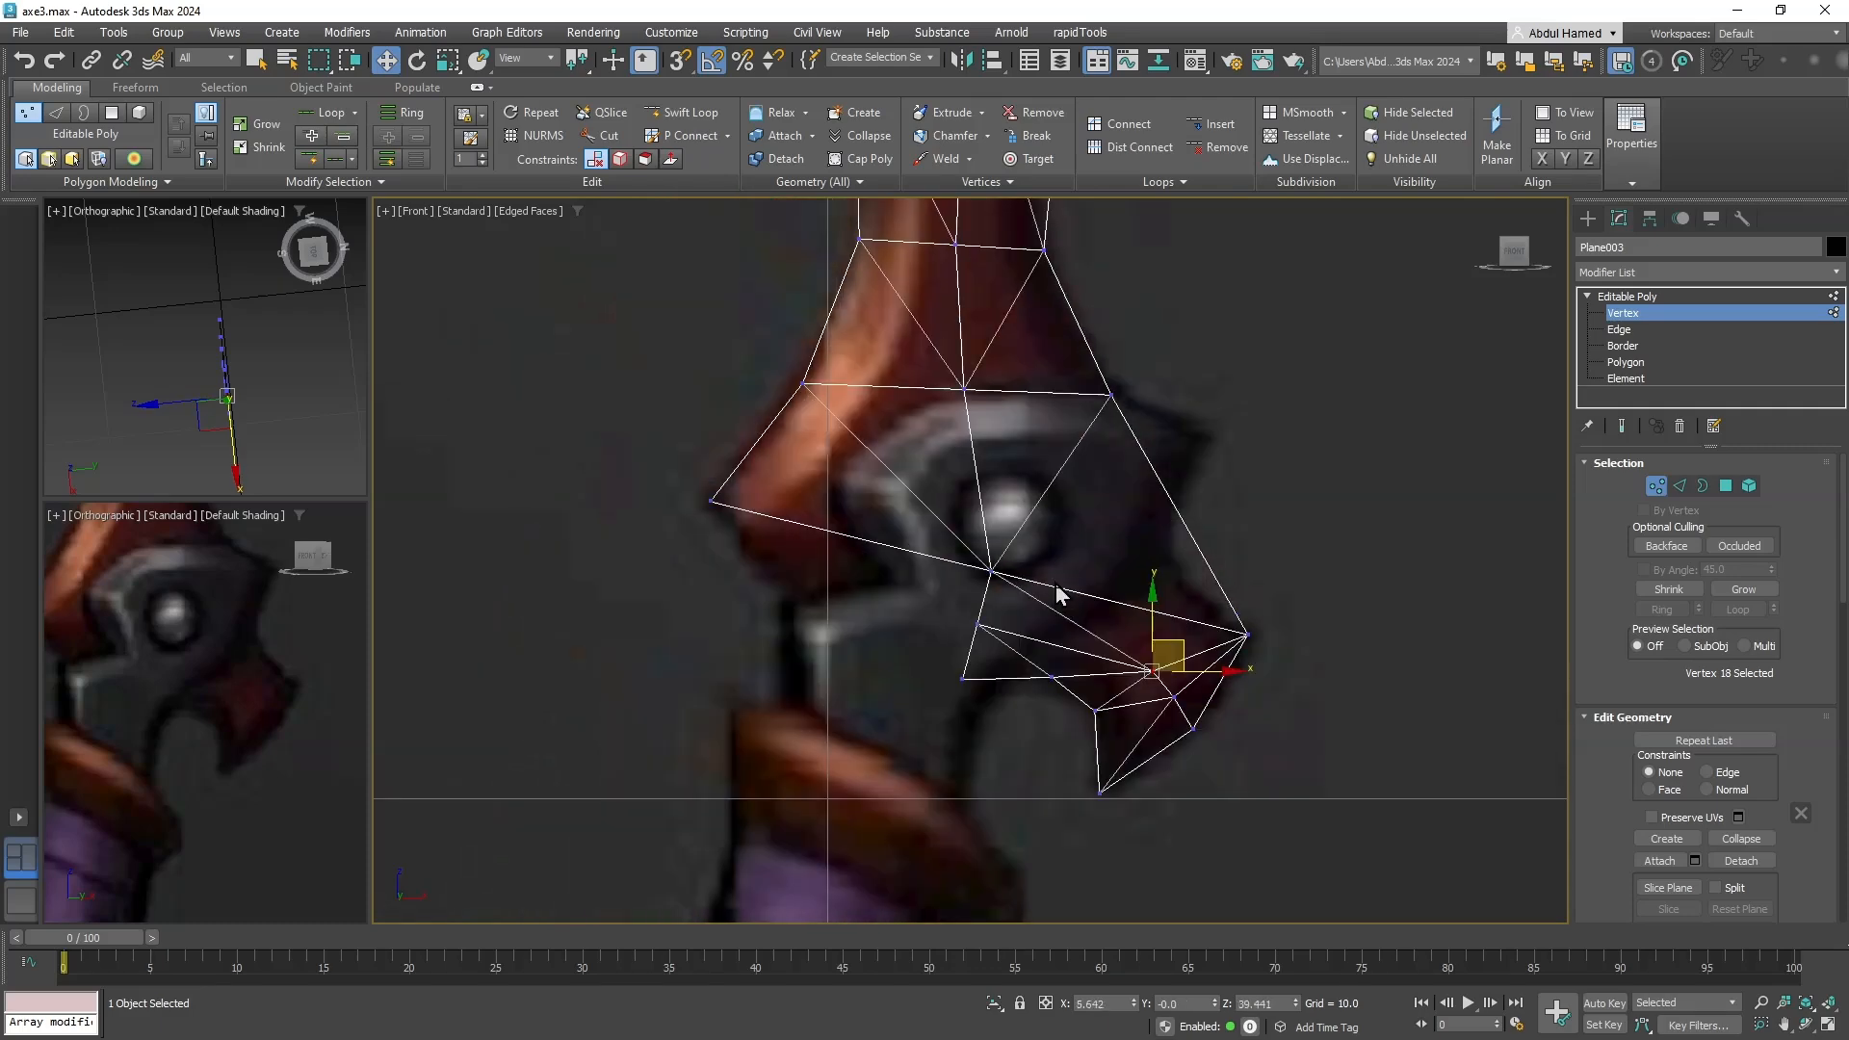
pyautogui.scroll(1, 1006, 559)
pyautogui.moveTo(1006, 578); pyautogui.dragTo(1050, 525, button='middle')
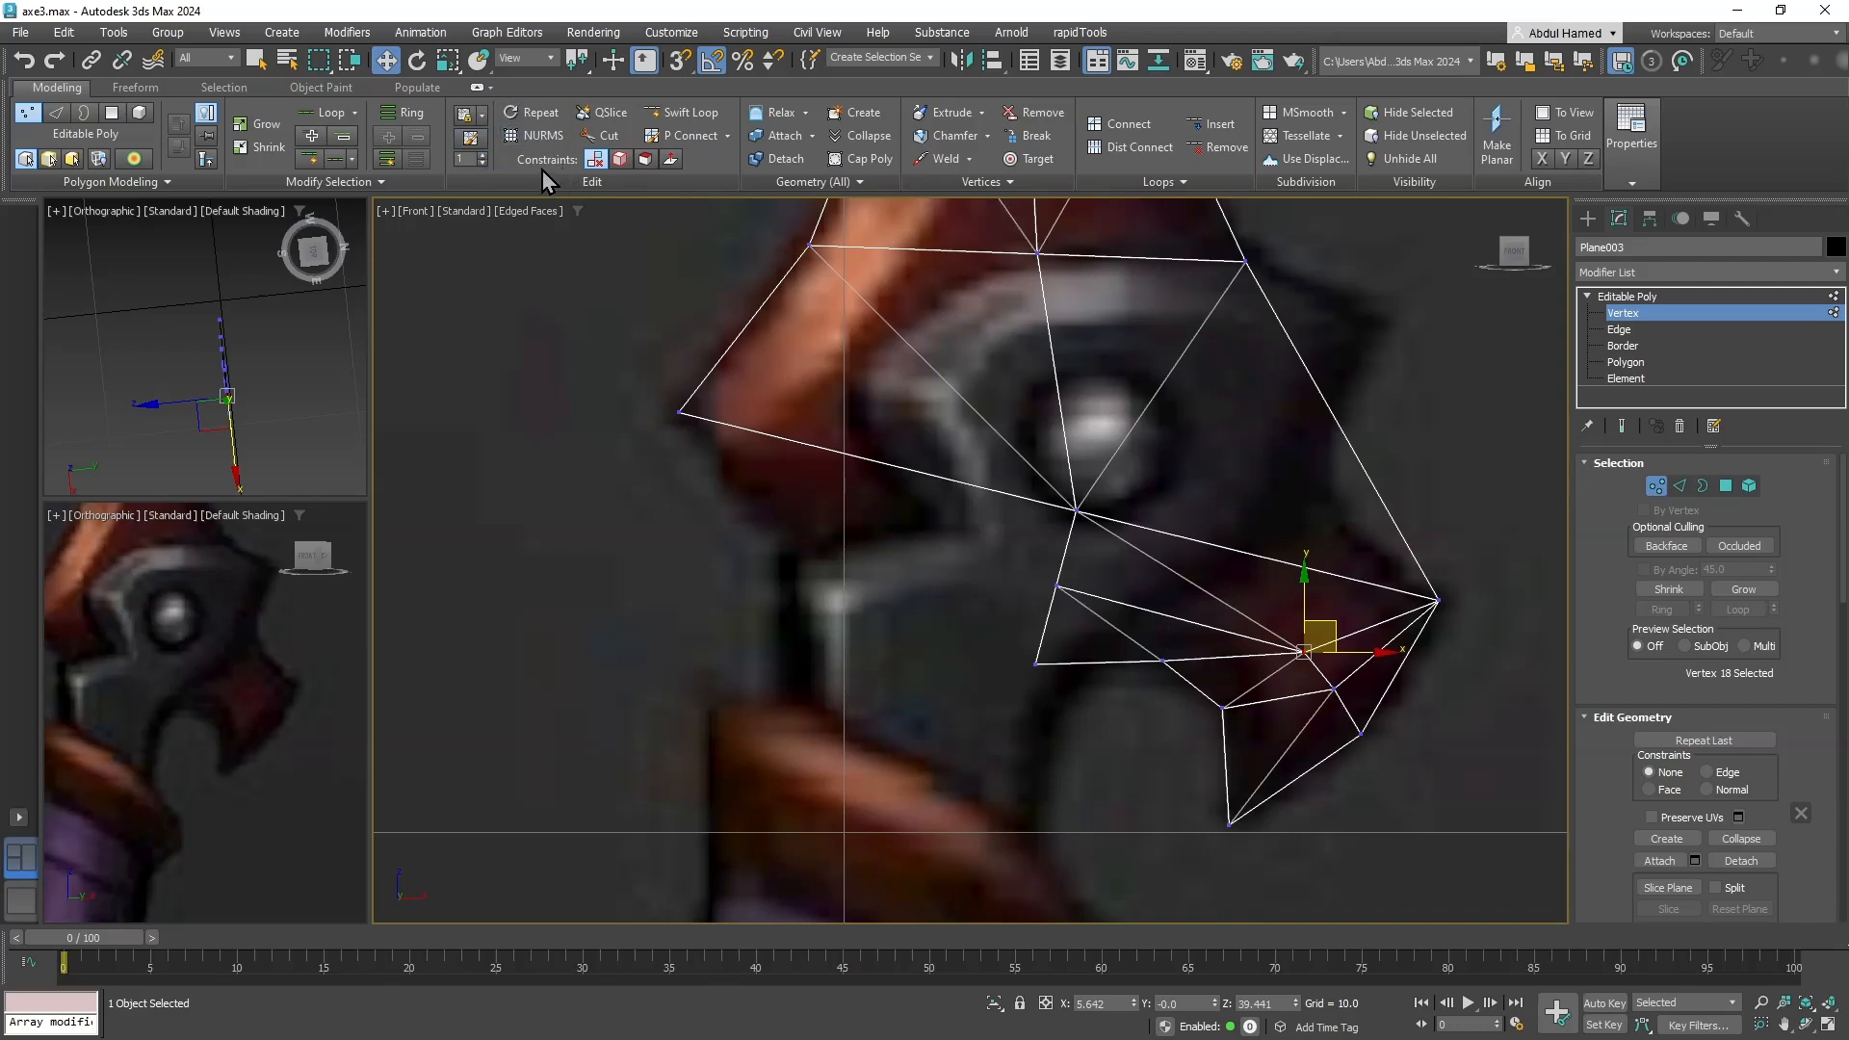
# Extrude the grip's open lower-left edge downward over the area beside the claw.
pyautogui.click(1621, 329)
pyautogui.click(947, 475)
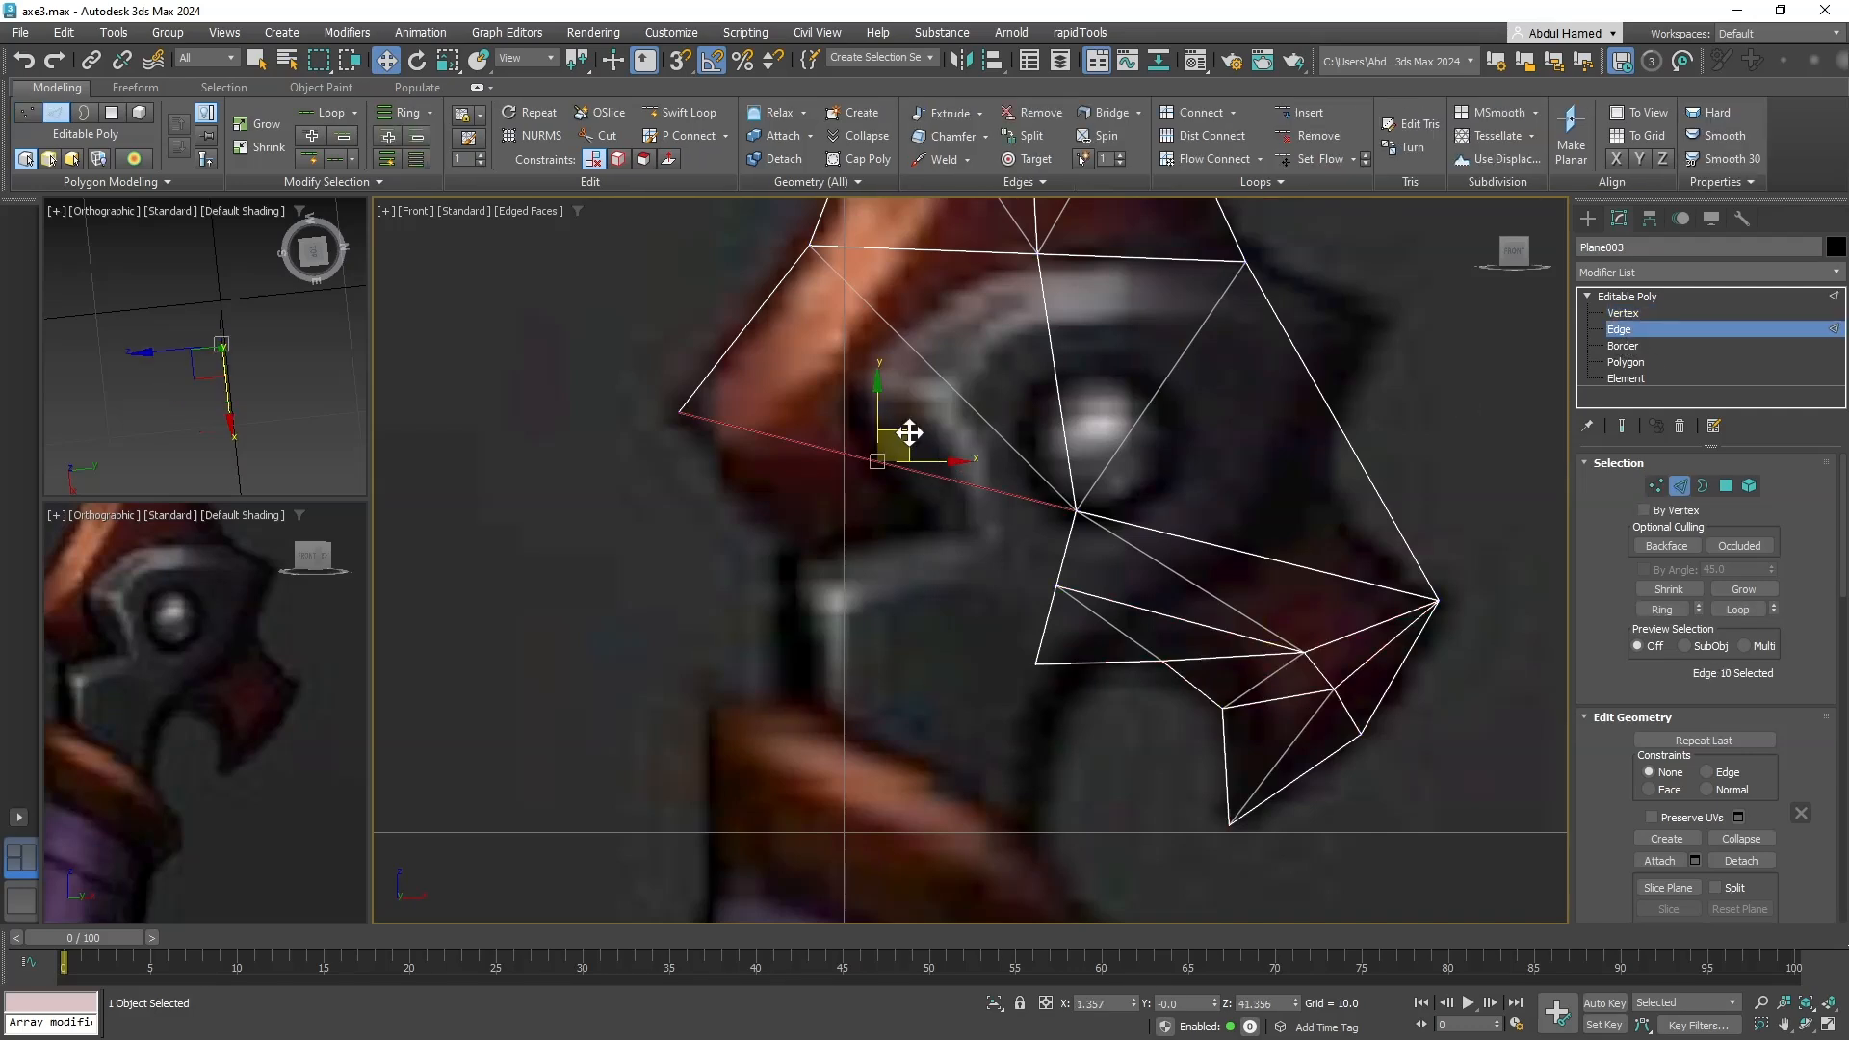
pyautogui.press('w')
pyautogui.keyDown('shift'); pyautogui.moveTo(903, 427); pyautogui.dragTo(856, 587); pyautogui.keyUp('shift')
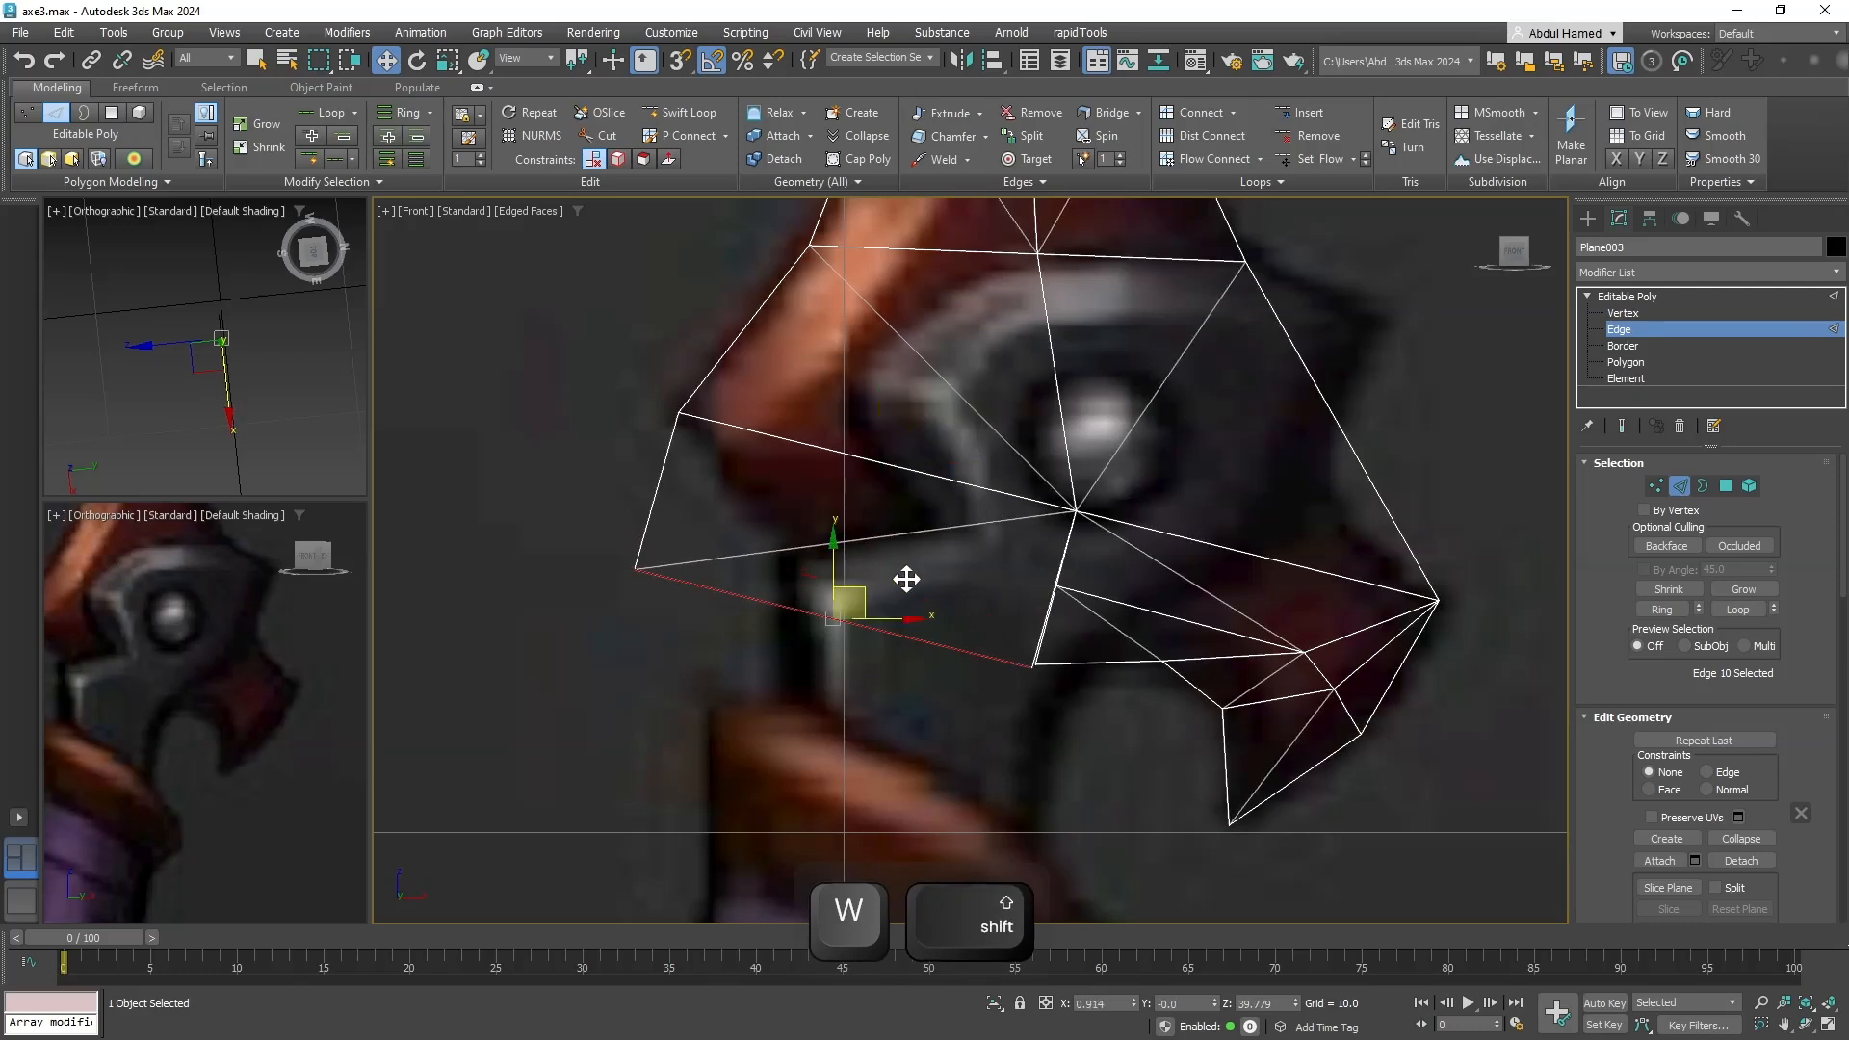
# Move the extruded edge's outer vertex up and inward to match the lower tip of the red grip in the reference.
pyautogui.click(1651, 315)
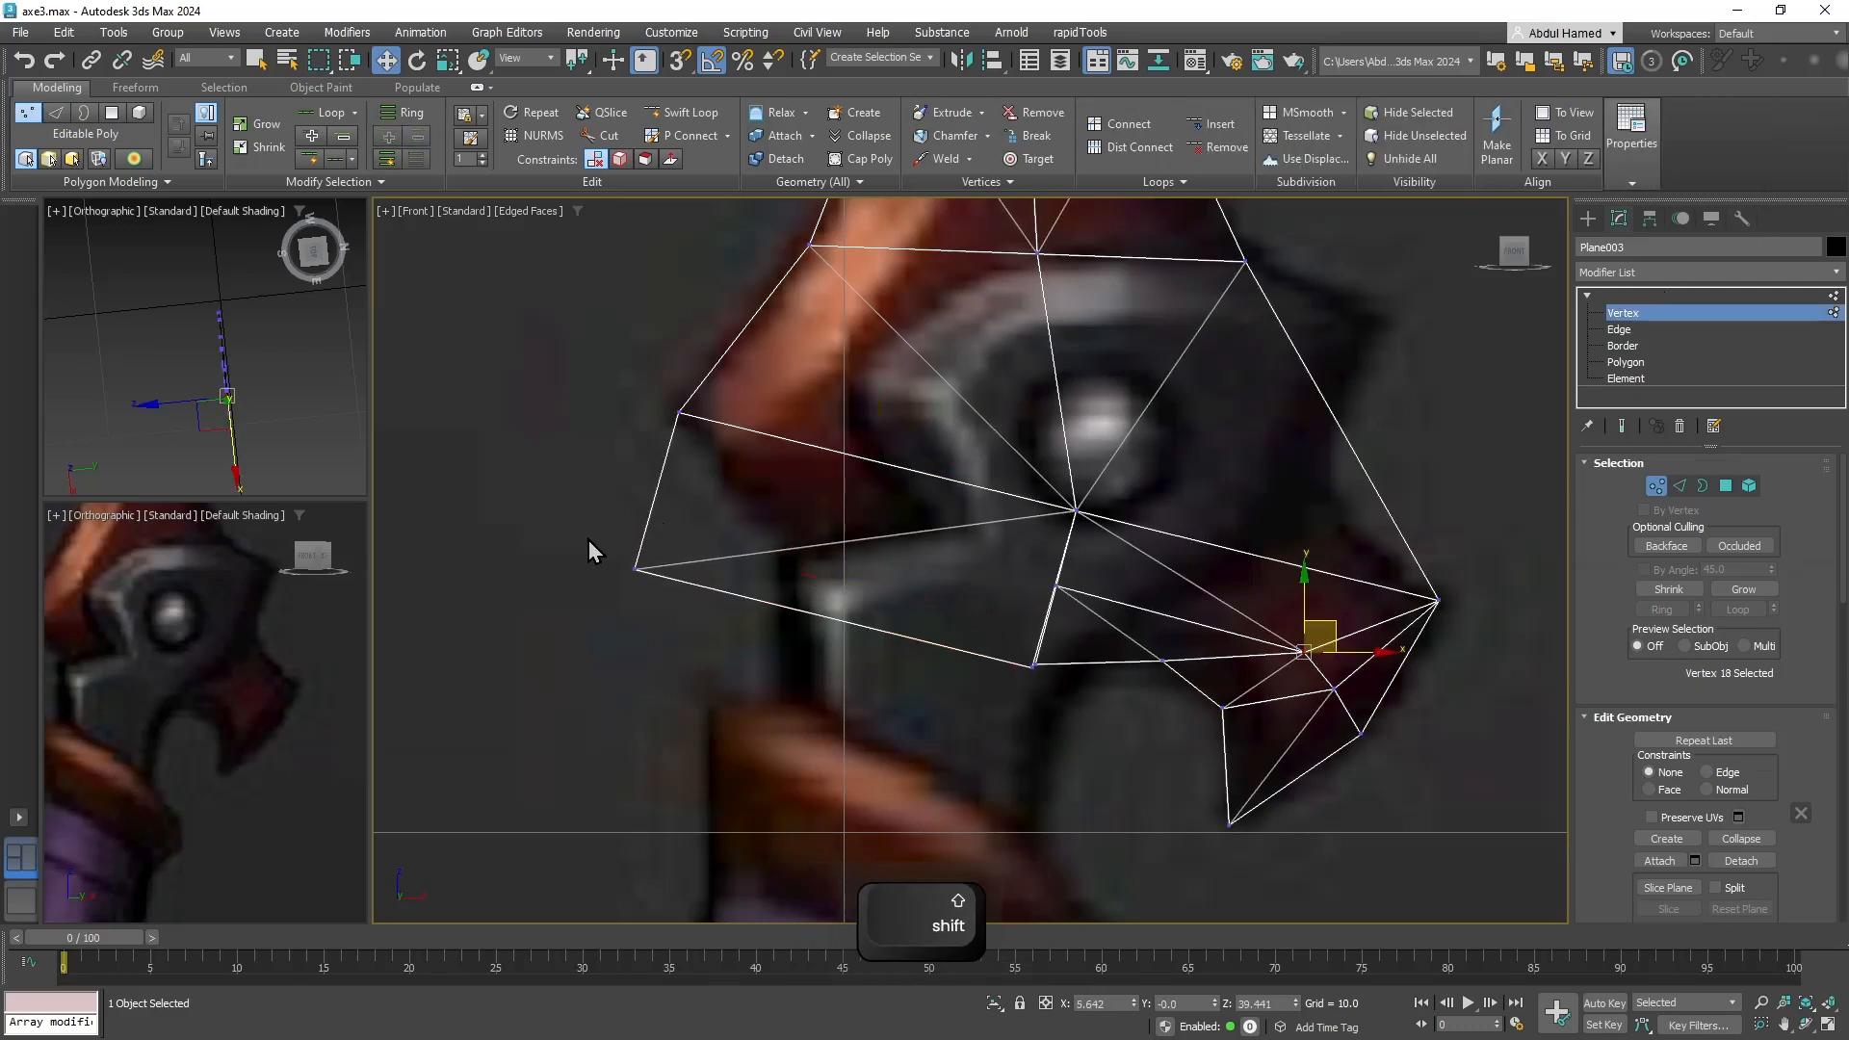
pyautogui.click(635, 569)
pyautogui.press('w')
pyautogui.moveTo(666, 549); pyautogui.dragTo(752, 477)
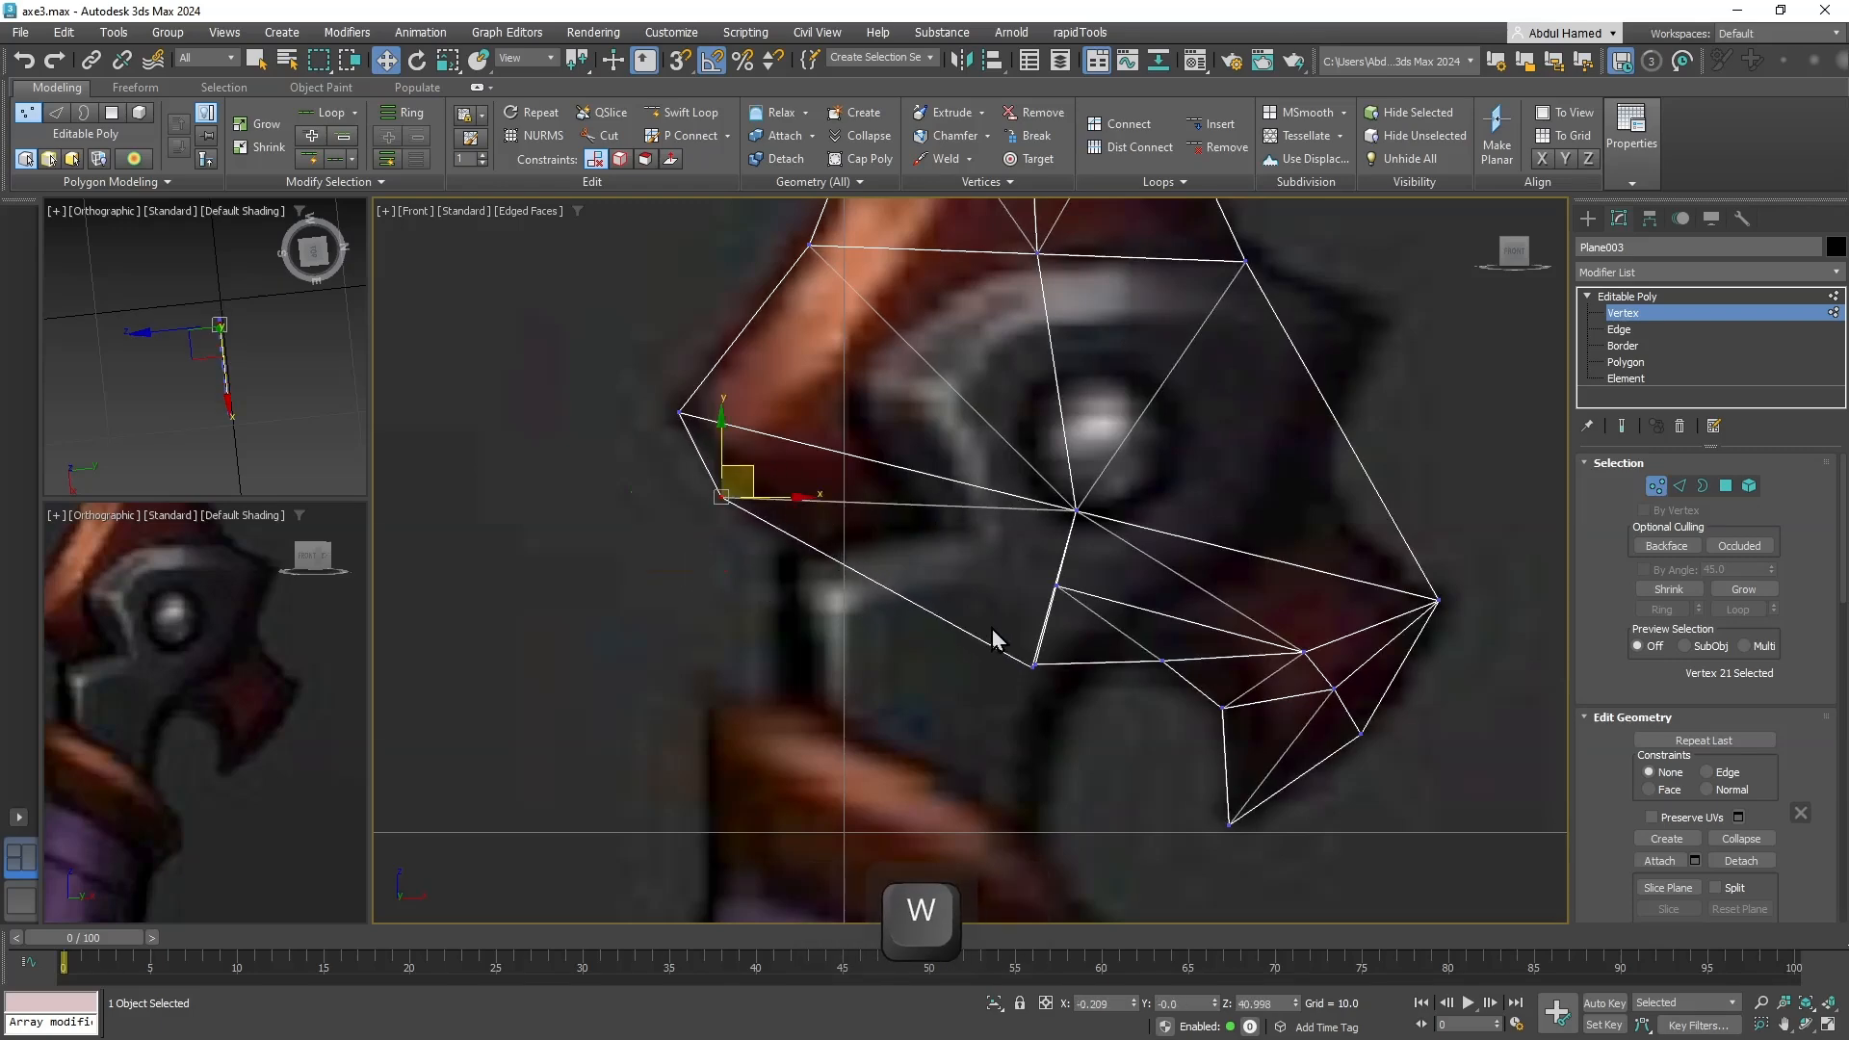
# Target-weld the extruded edge's inner vertex to the claw's adjacent lower corner vertex.
pyautogui.scroll(10, 998, 639)
pyautogui.moveTo(1098, 722); pyautogui.dragTo(865, 512, button='middle')
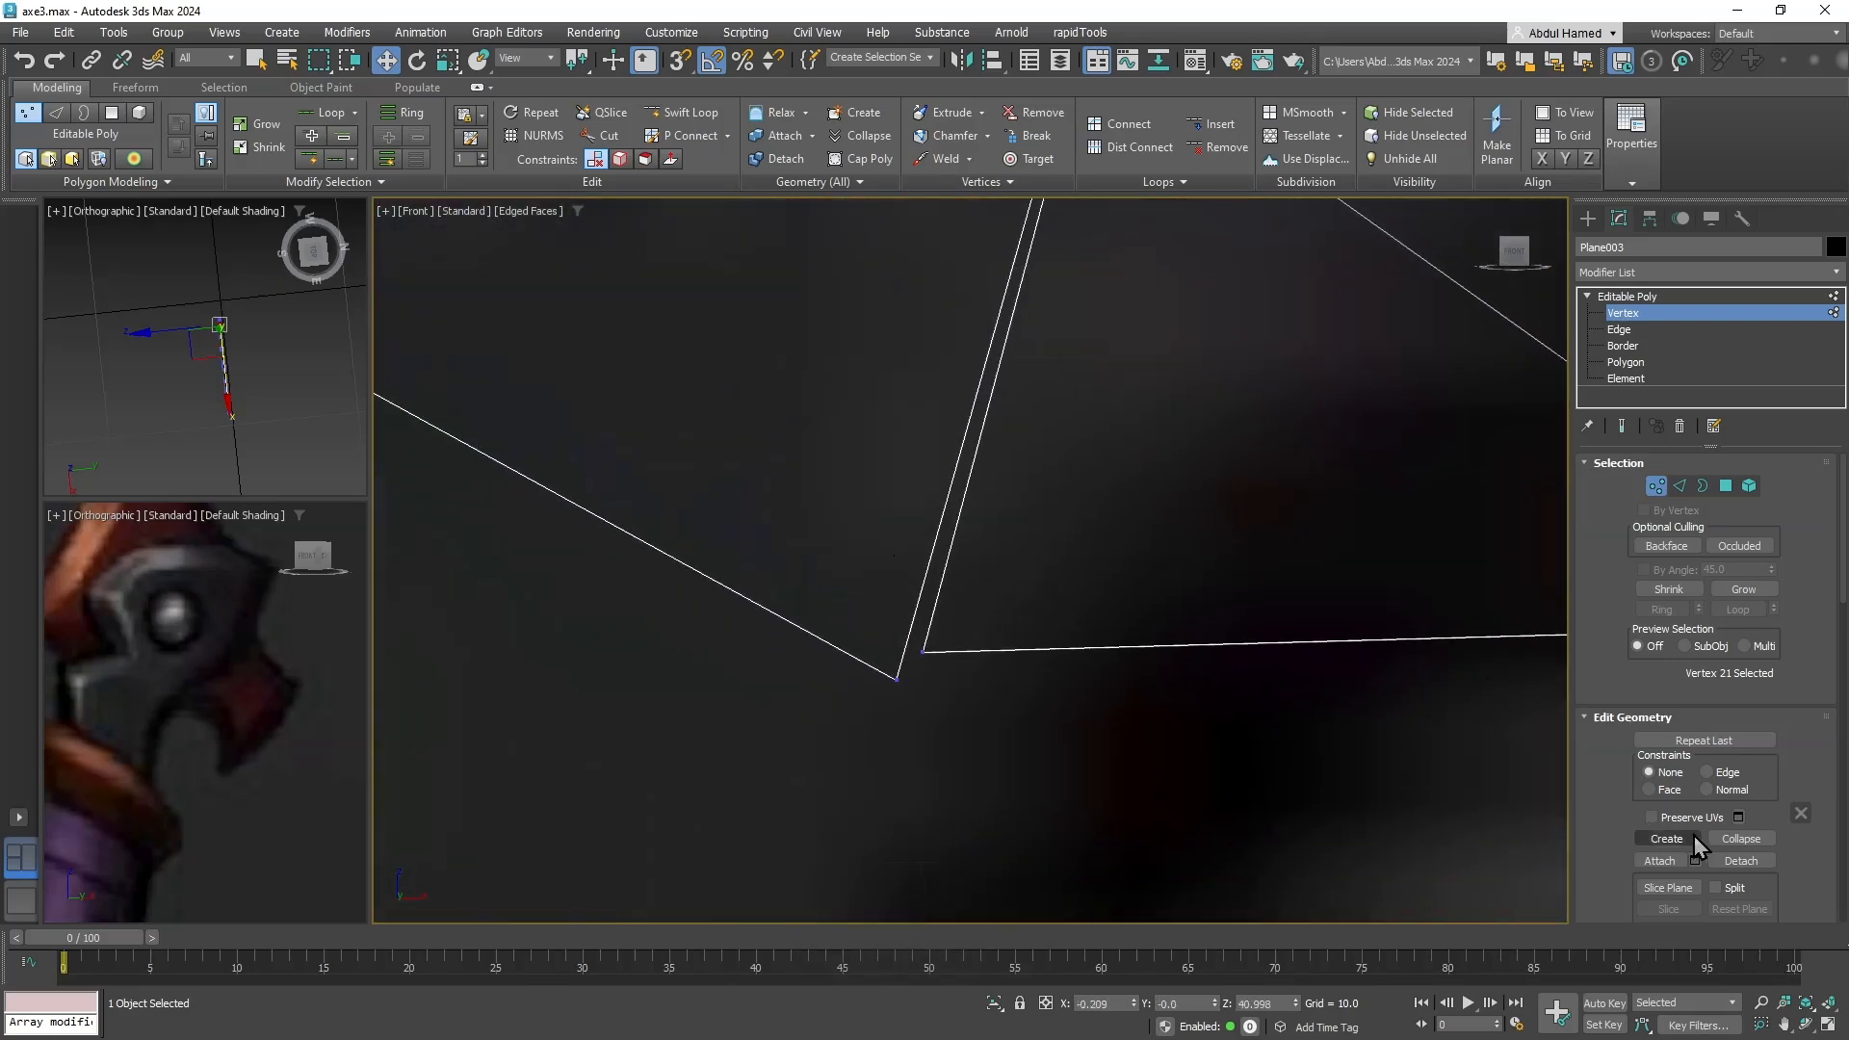
pyautogui.moveTo(1803, 805); pyautogui.dragTo(1818, 534)
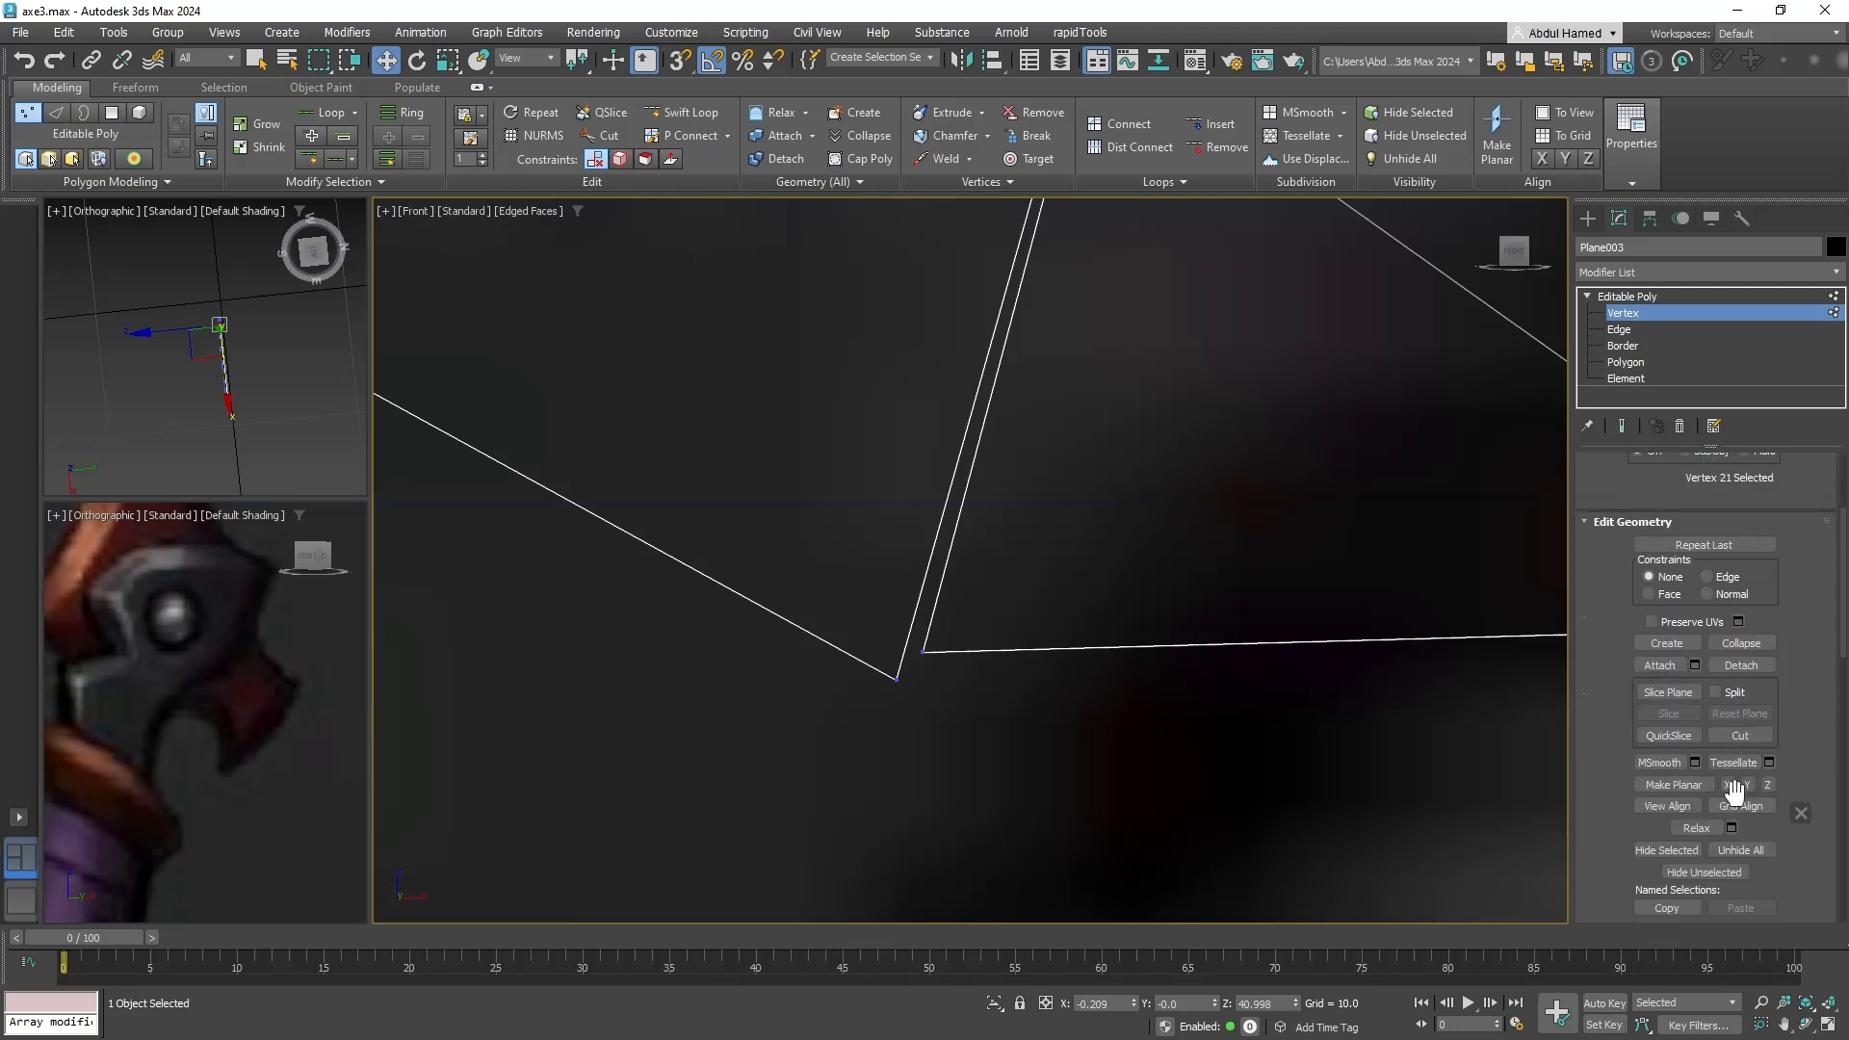
pyautogui.scroll(-5, 1806, 805)
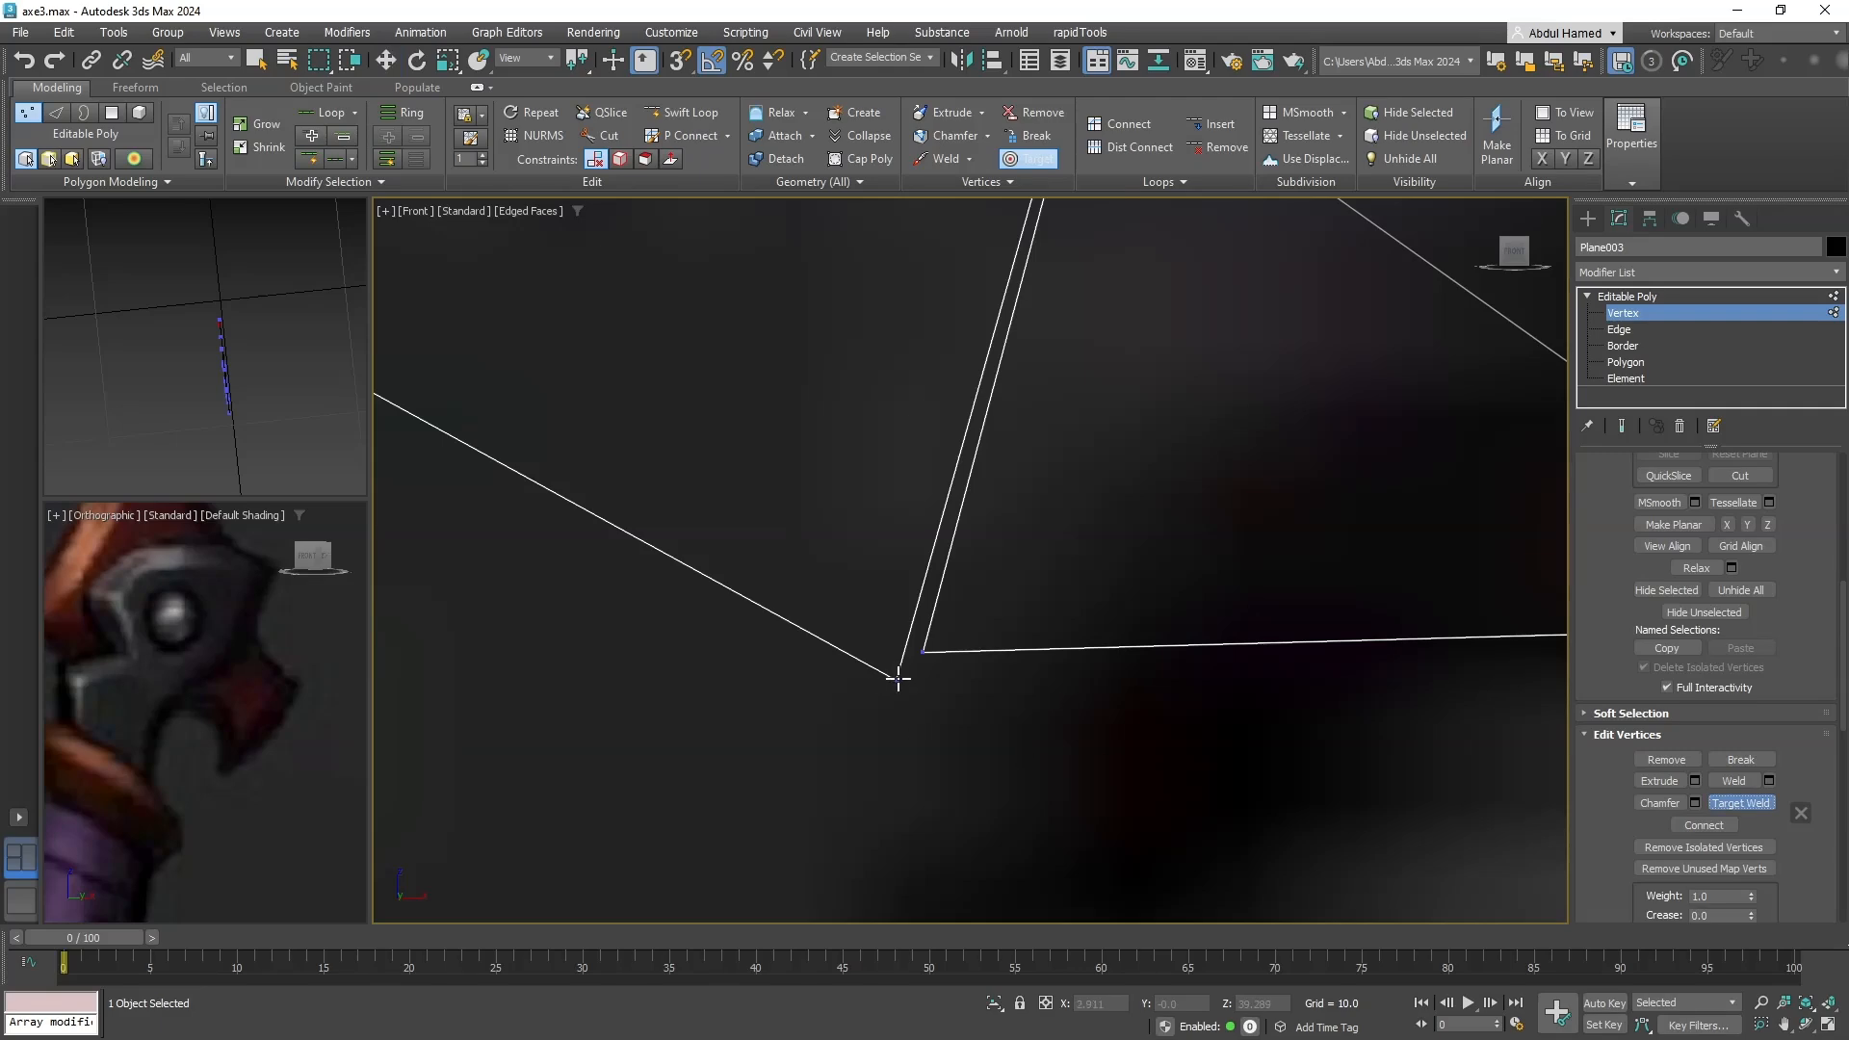
pyautogui.click(927, 655)
pyautogui.scroll(-10, 908, 780)
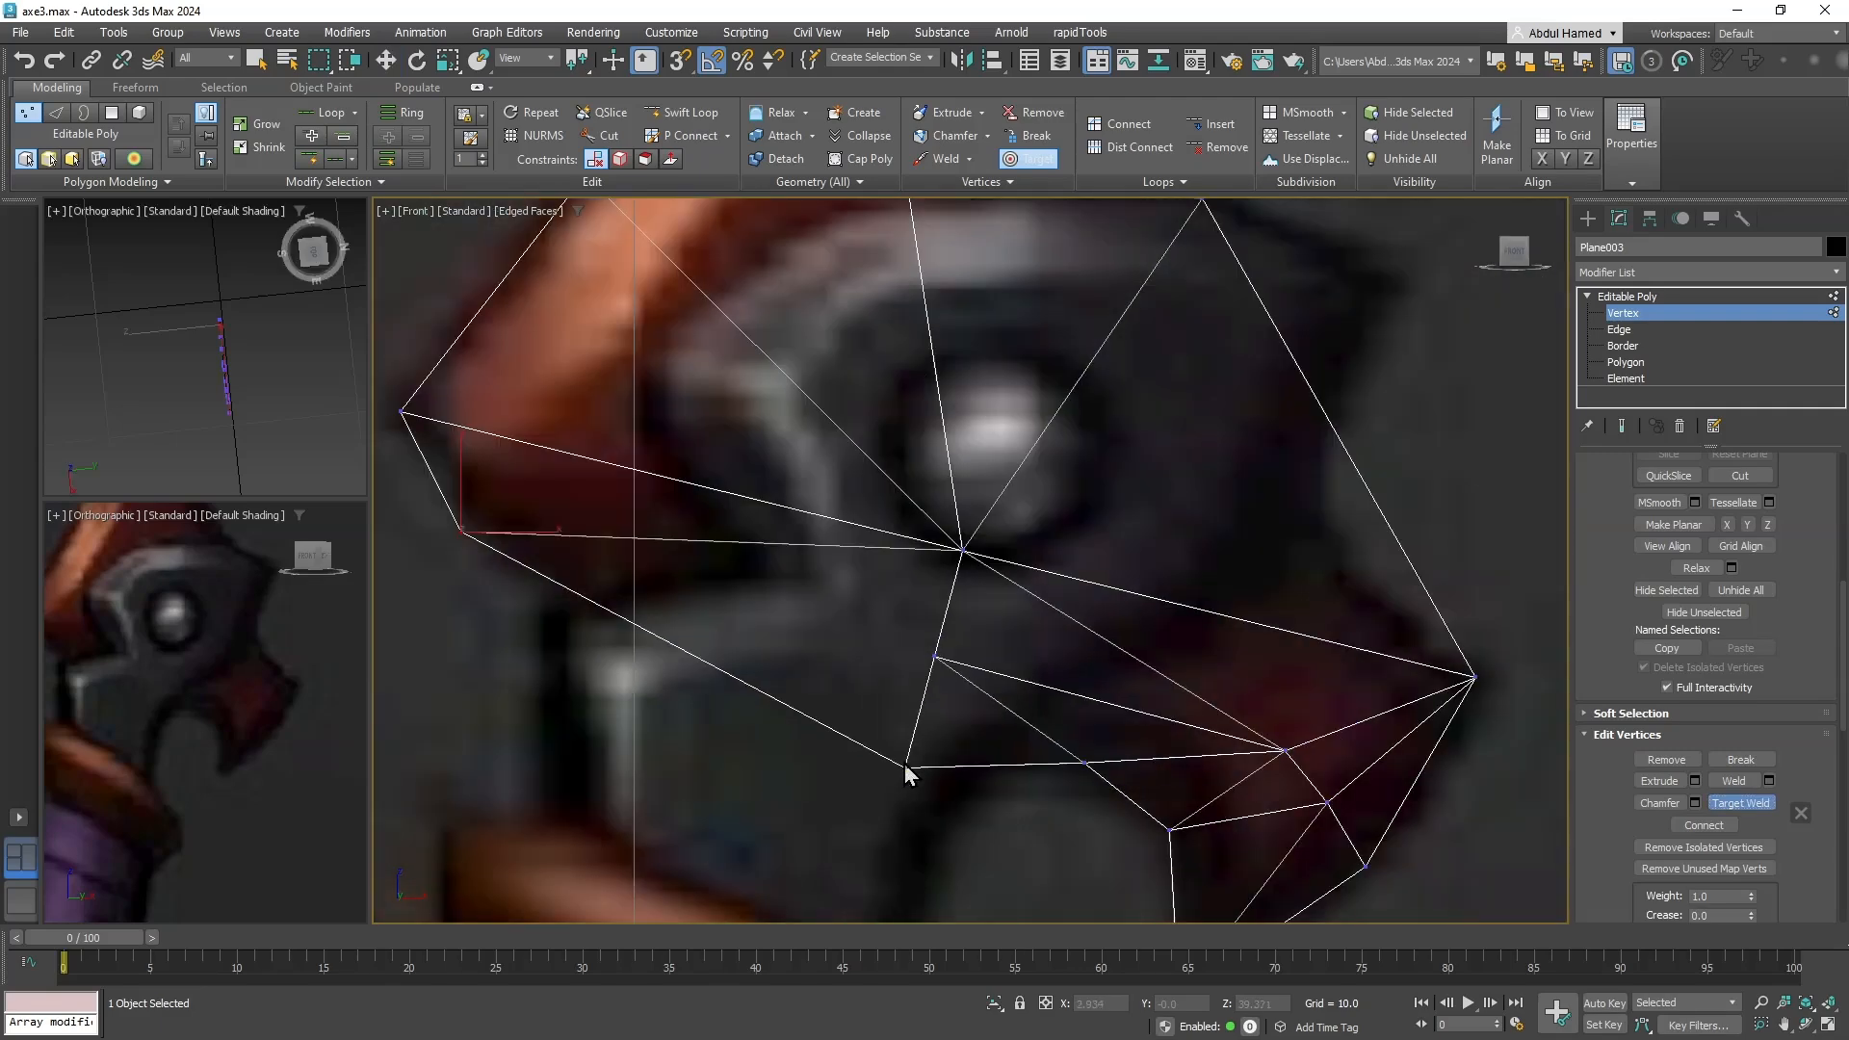
pyautogui.moveTo(890, 741); pyautogui.dragTo(866, 677, button='middle')
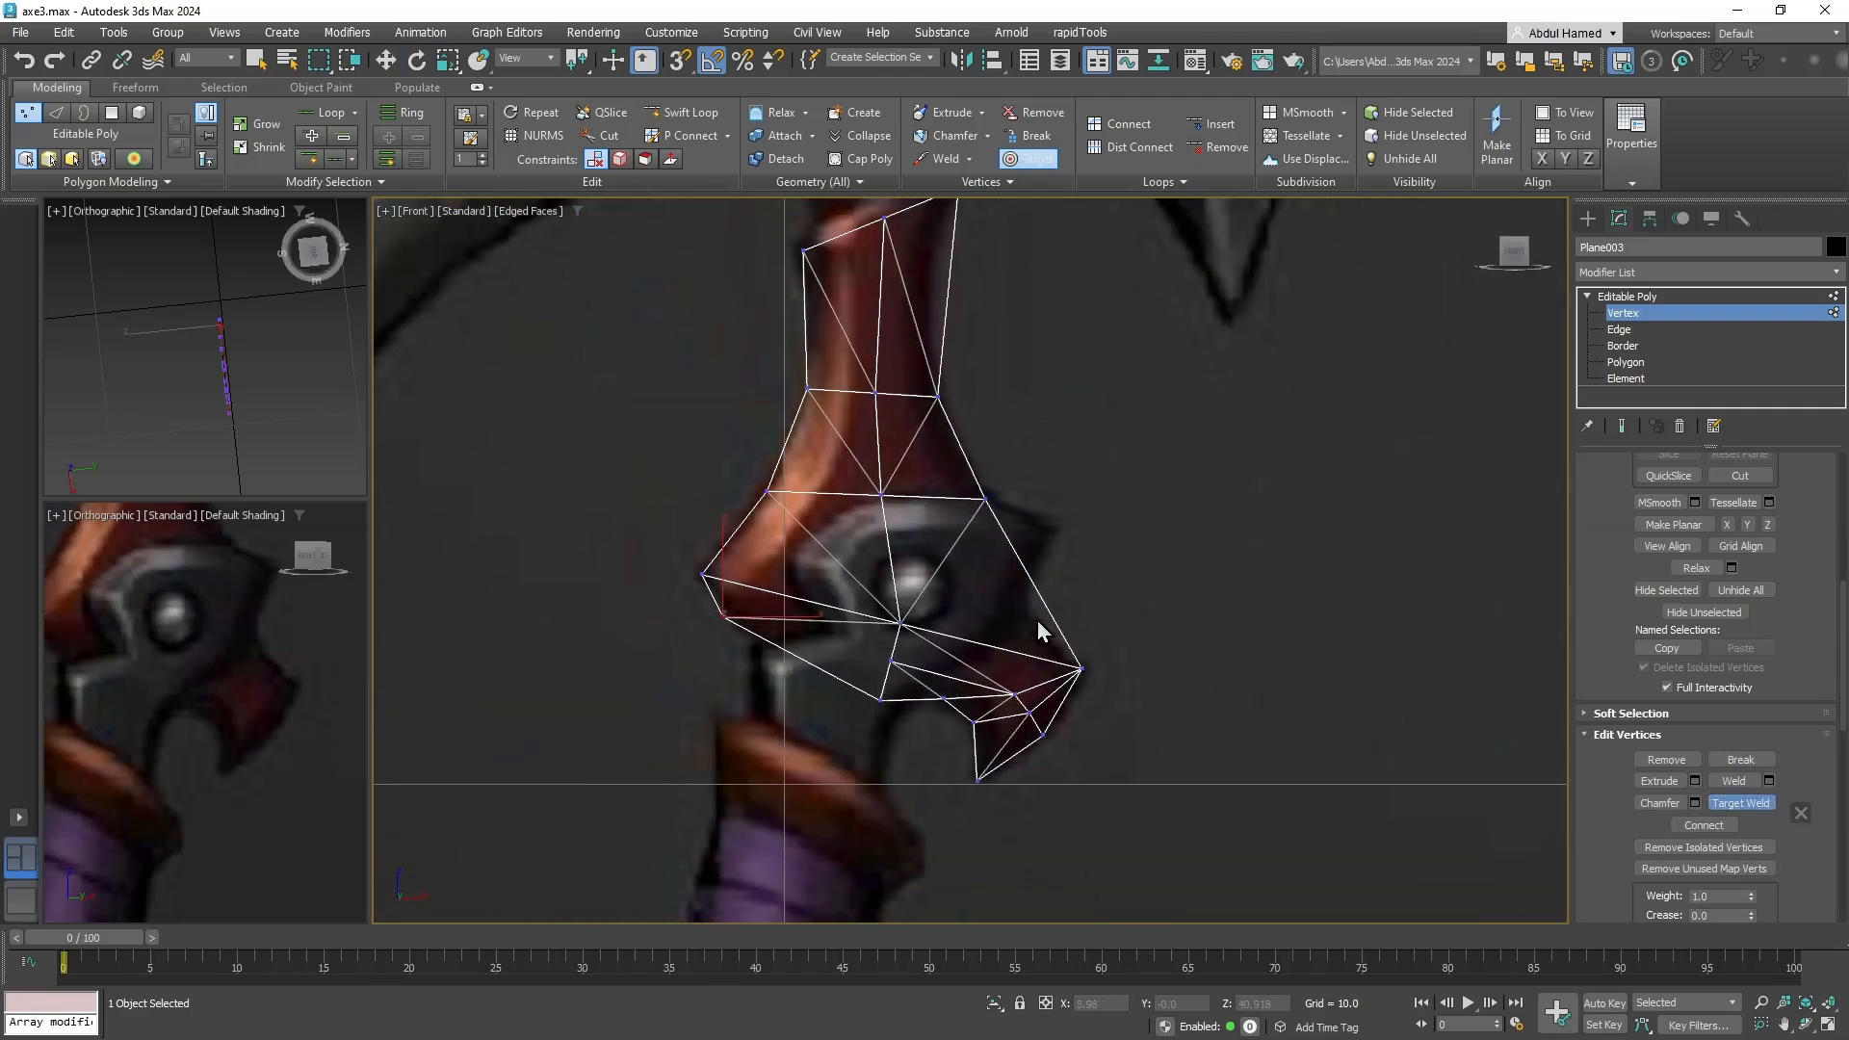
# Cut a line of edges from the grip's outer right edge down across the claw to its lower interior edge.
pyautogui.scroll(2, 1040, 632)
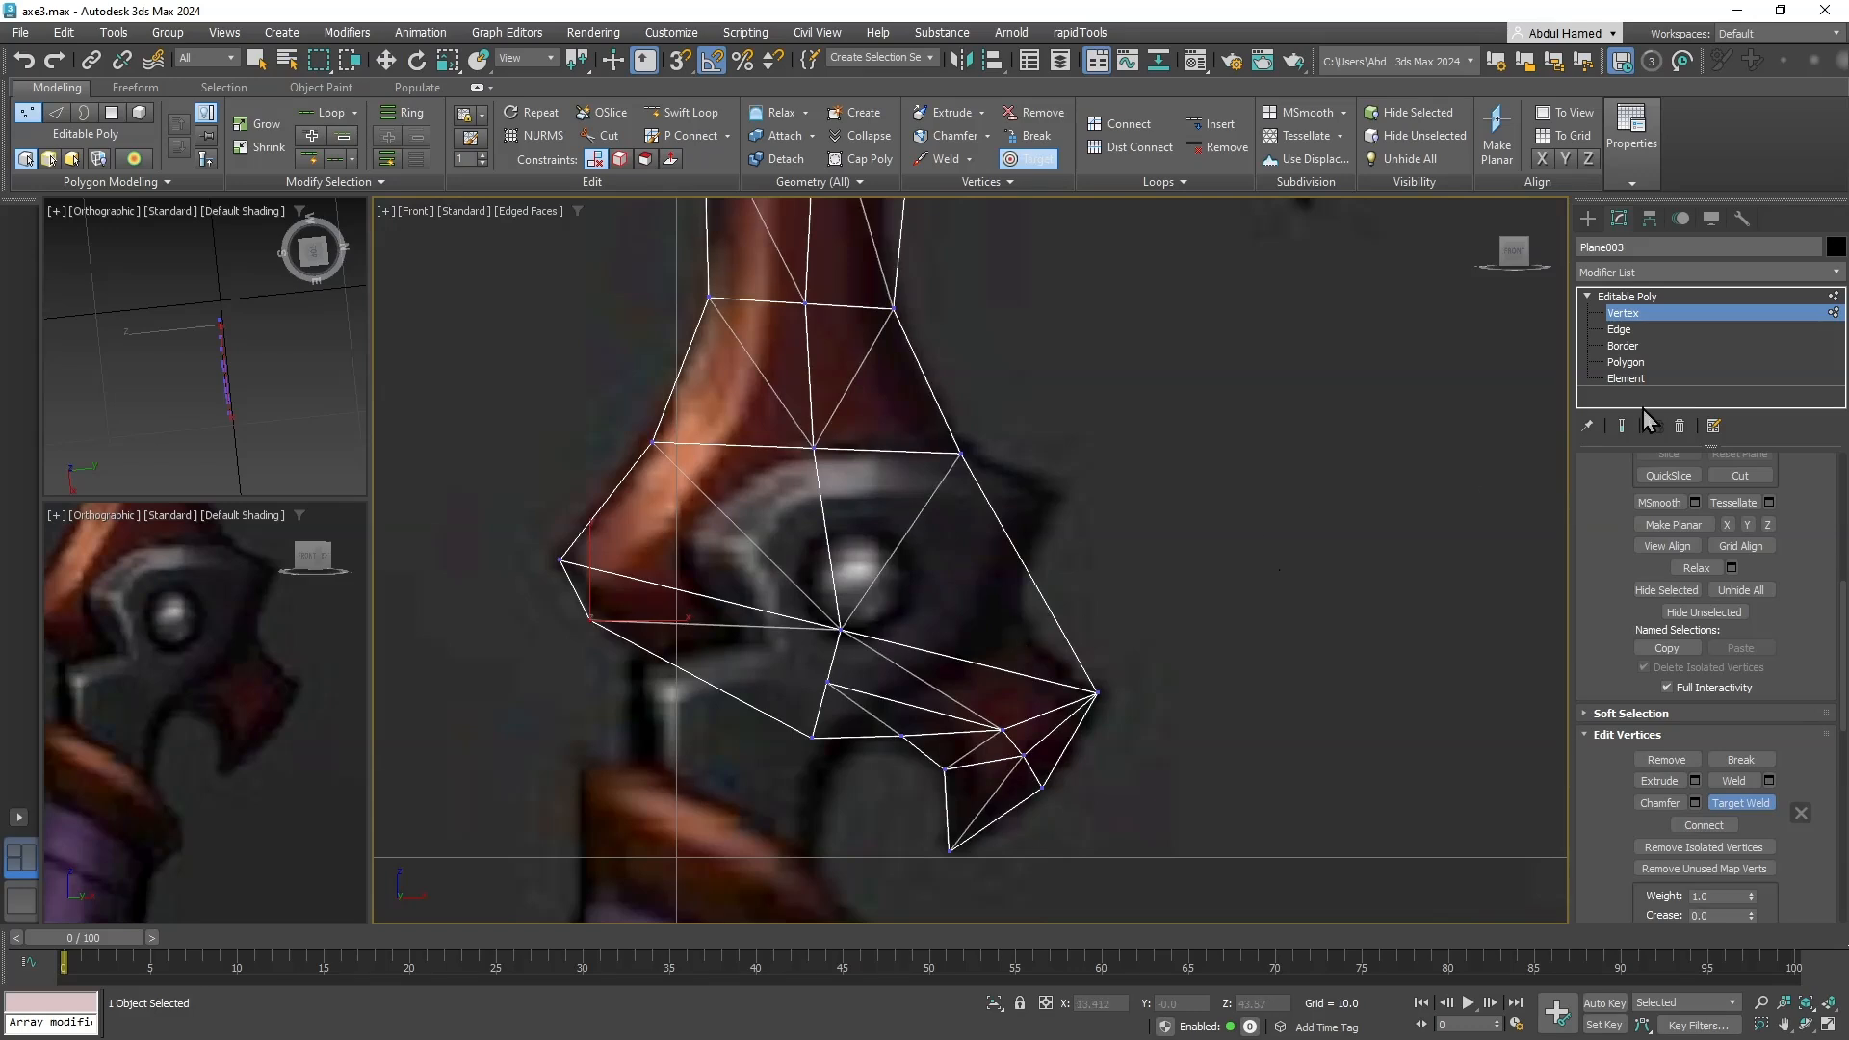
pyautogui.click(607, 134)
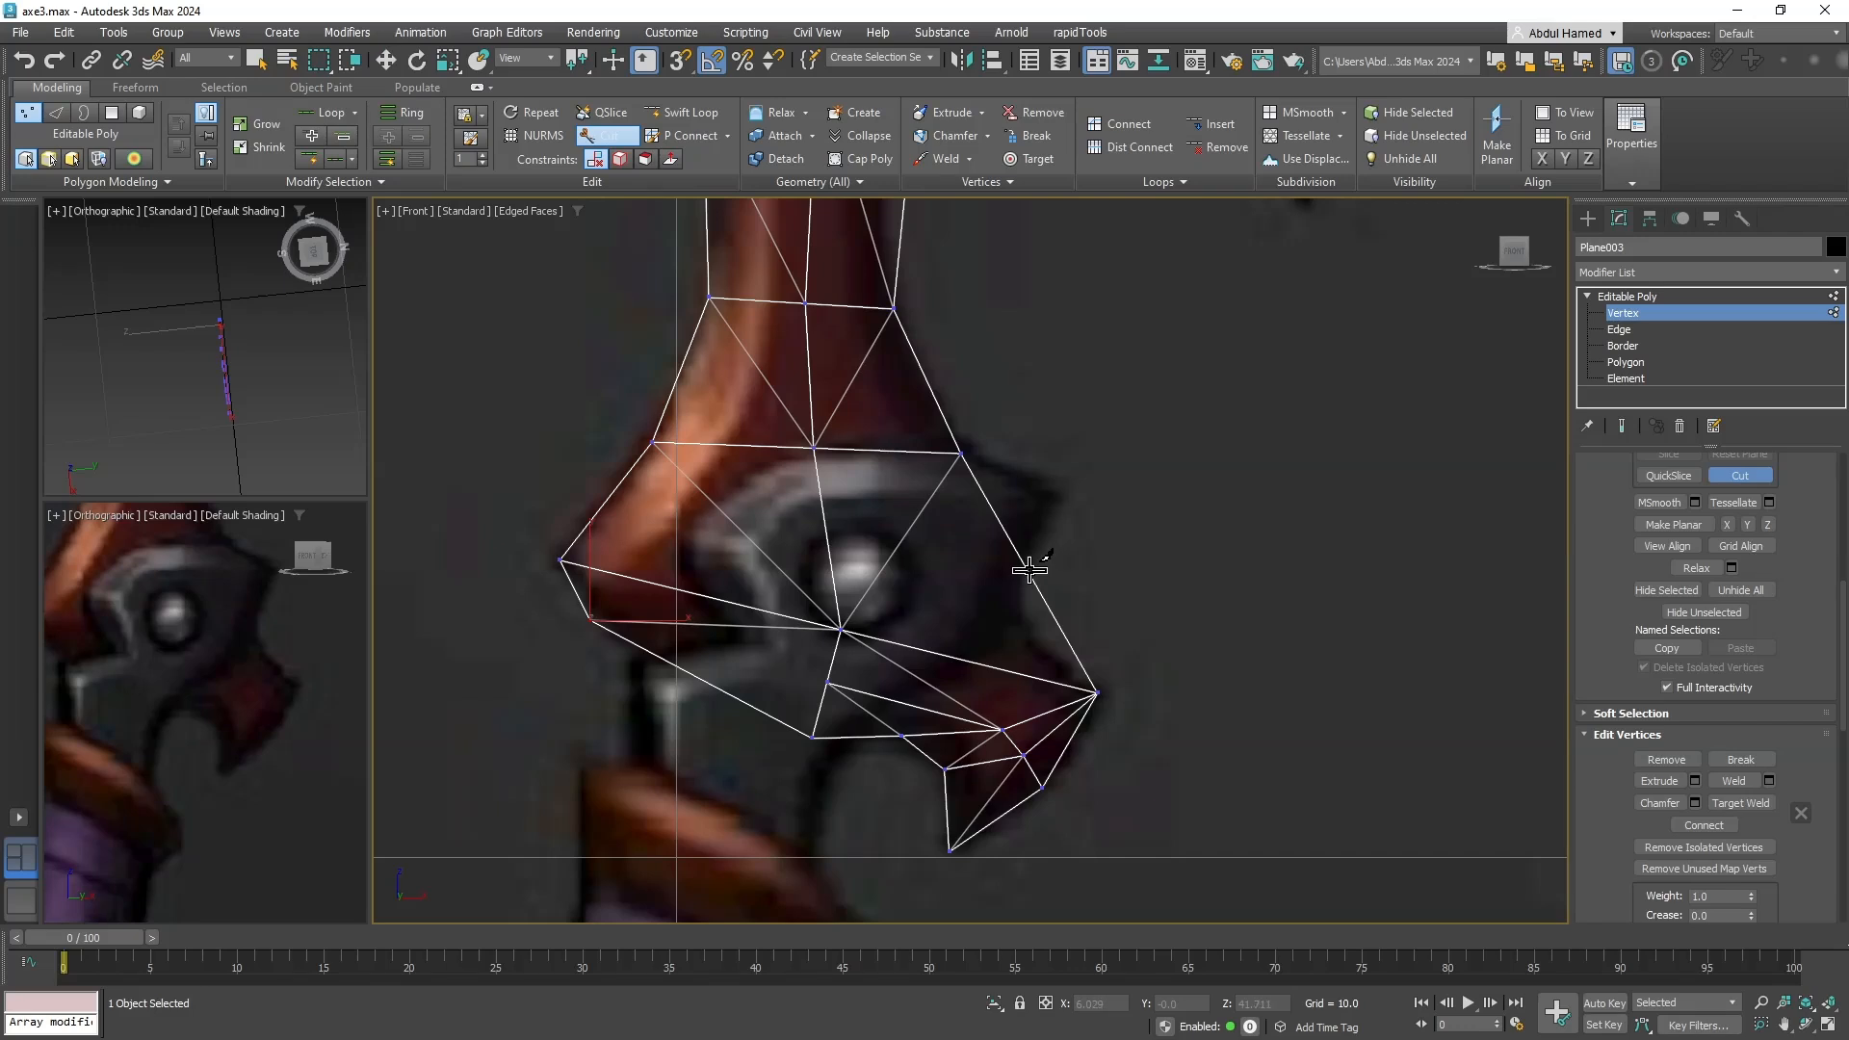
pyautogui.click(1029, 570)
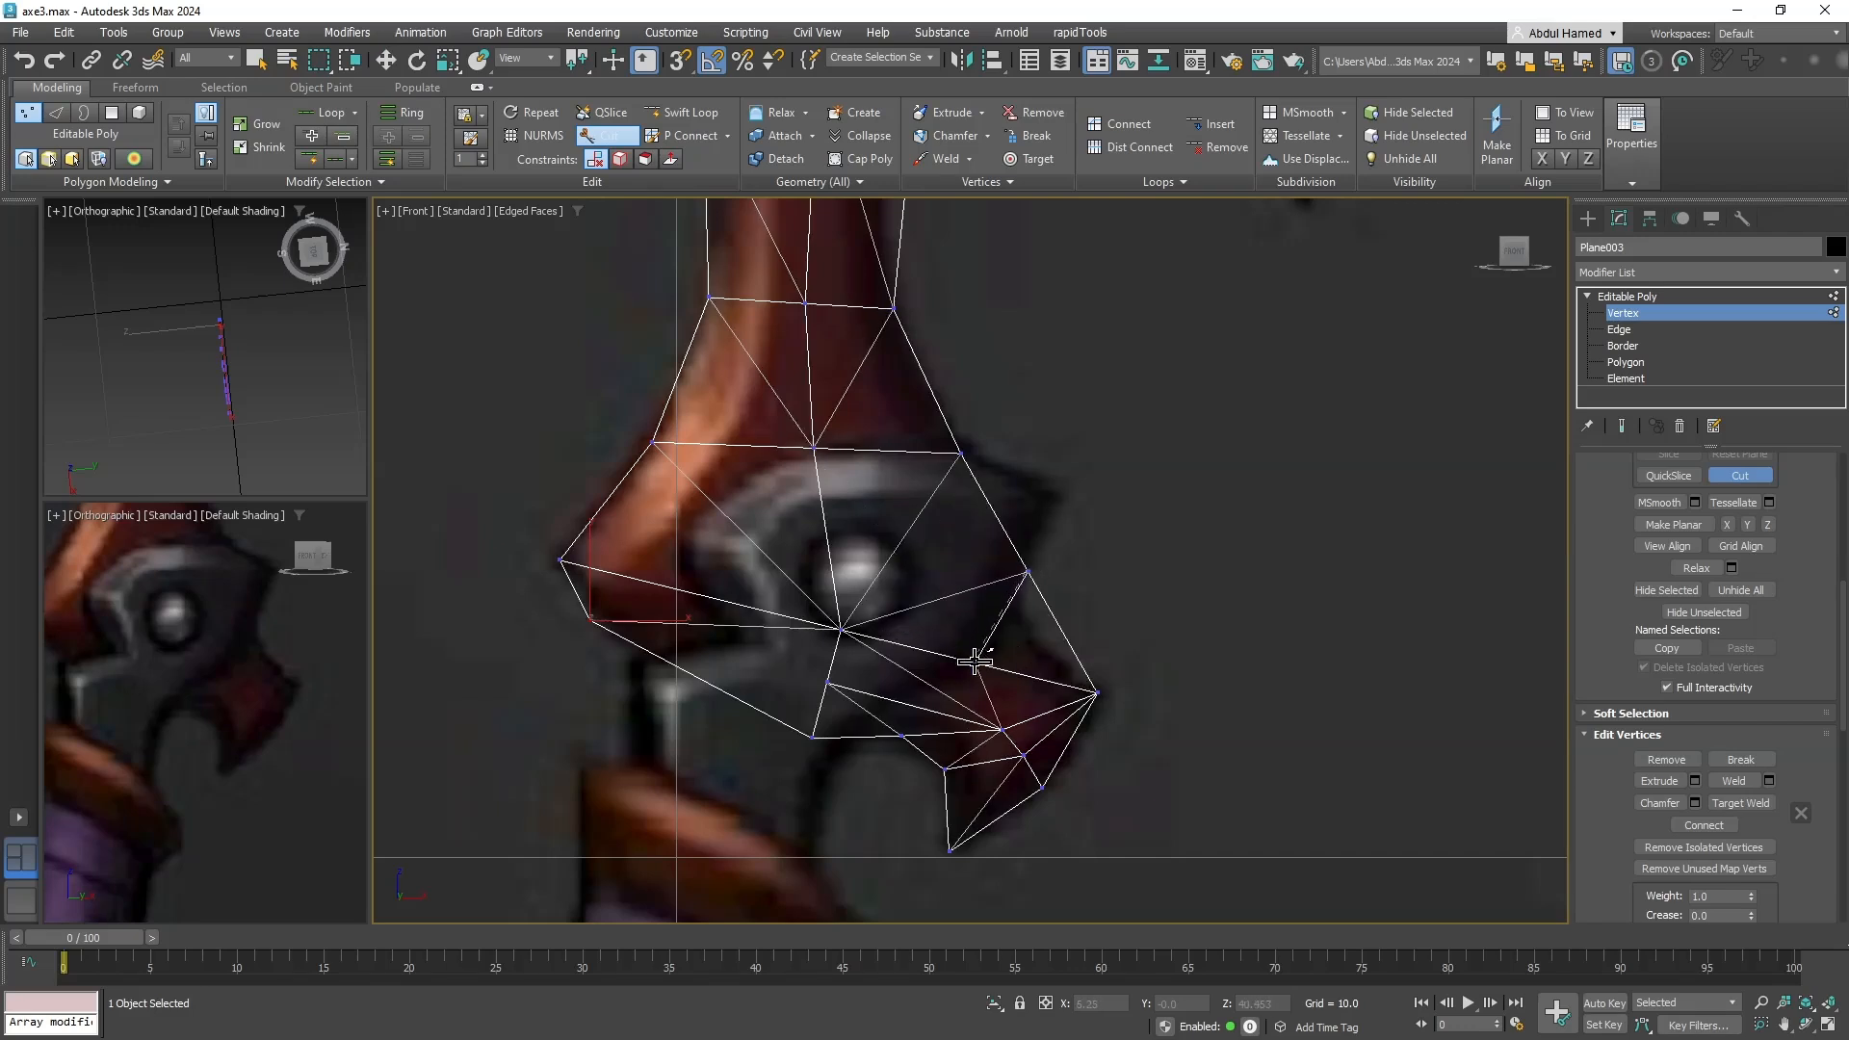
pyautogui.click(967, 660)
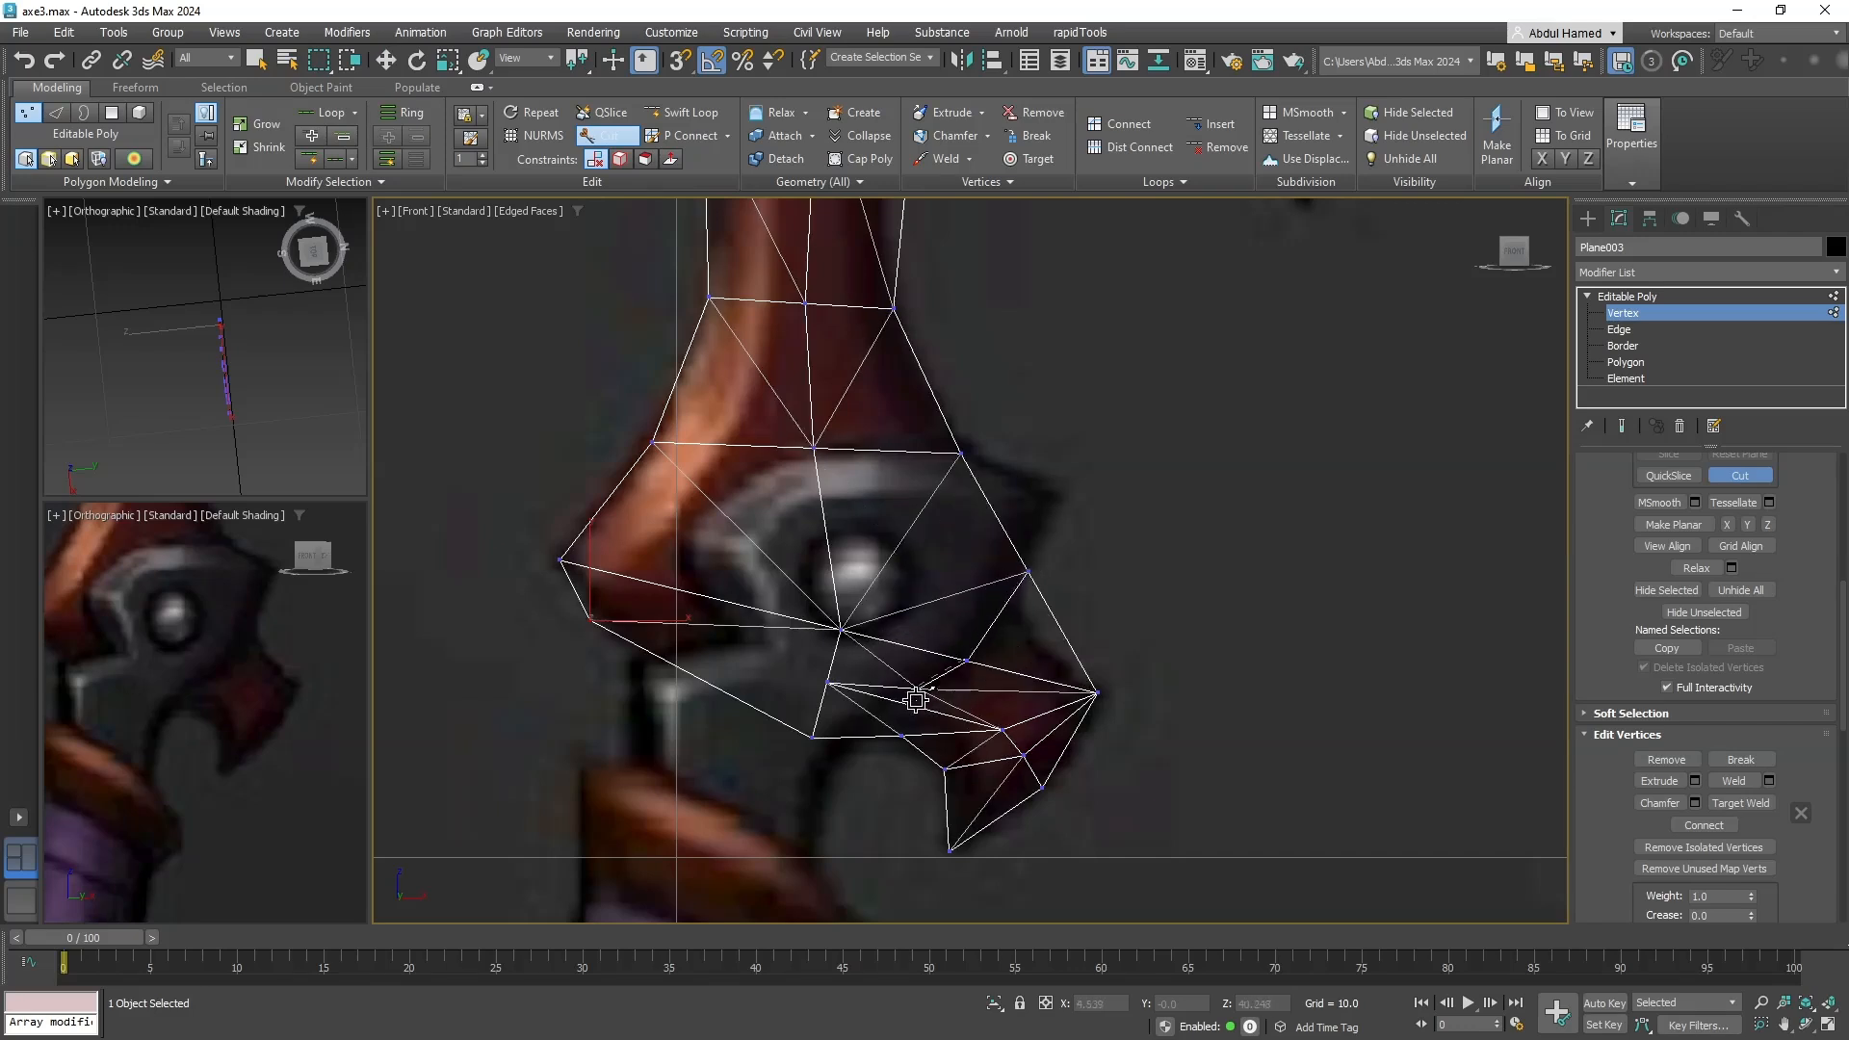
pyautogui.click(927, 709)
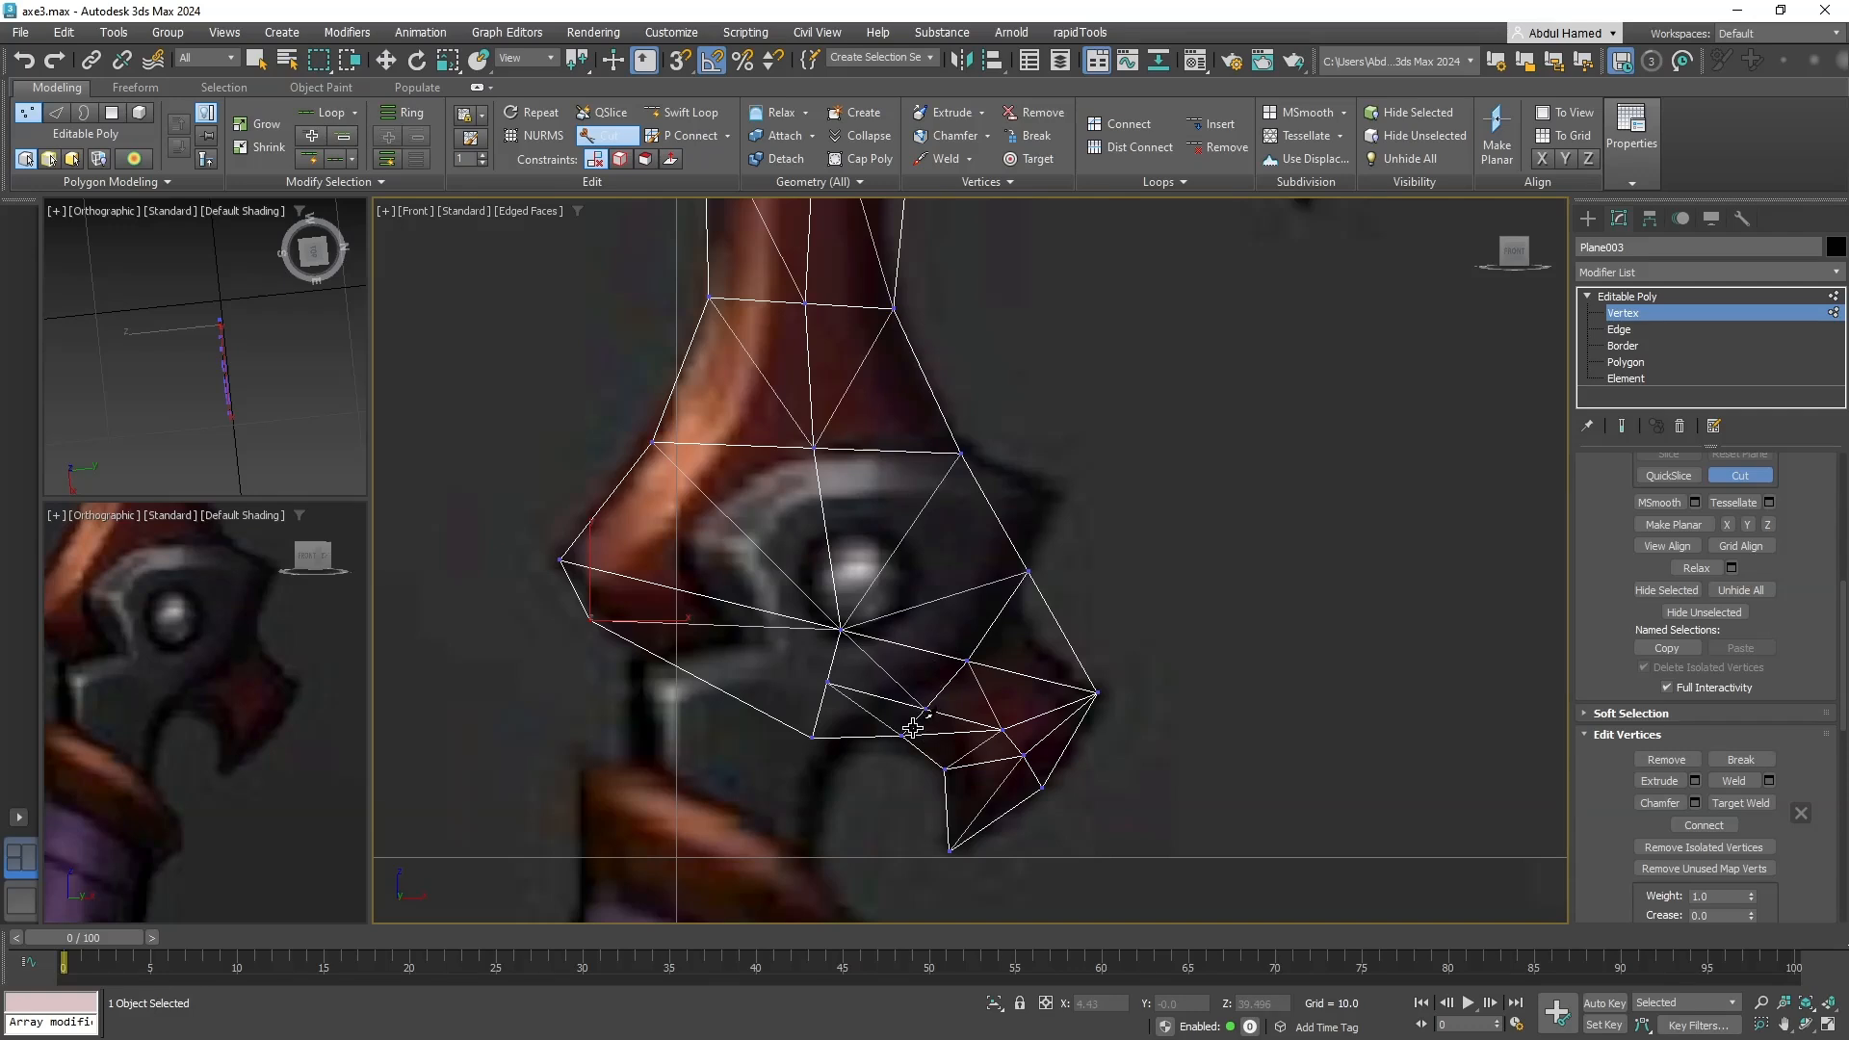
pyautogui.rightClick(971, 712)
# Move the cut's middle vertex slightly inward and down along the top of the claw.
pyautogui.press('q')
pyautogui.click(967, 661)
pyautogui.press('w')
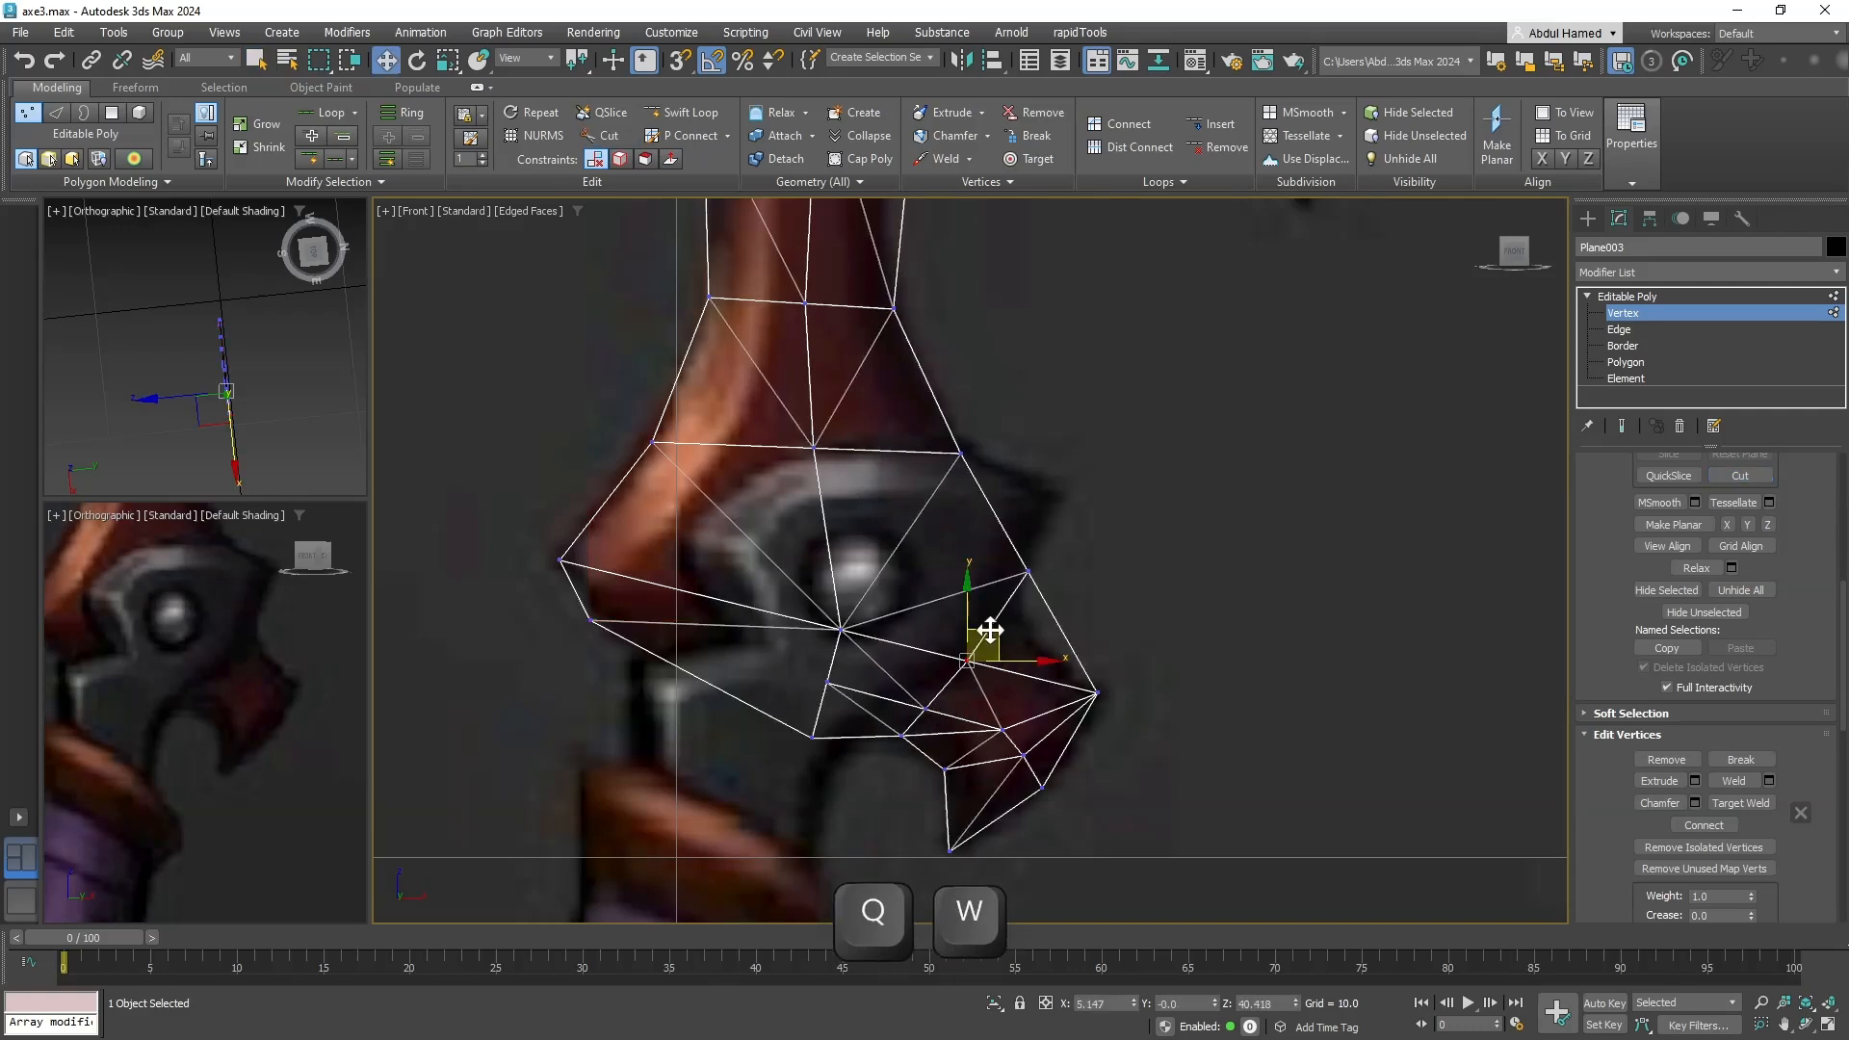
pyautogui.moveTo(989, 631); pyautogui.dragTo(961, 637)
# Turn off Wire for the 09 - Default material and make the mesh see-through.
pyautogui.press('m')
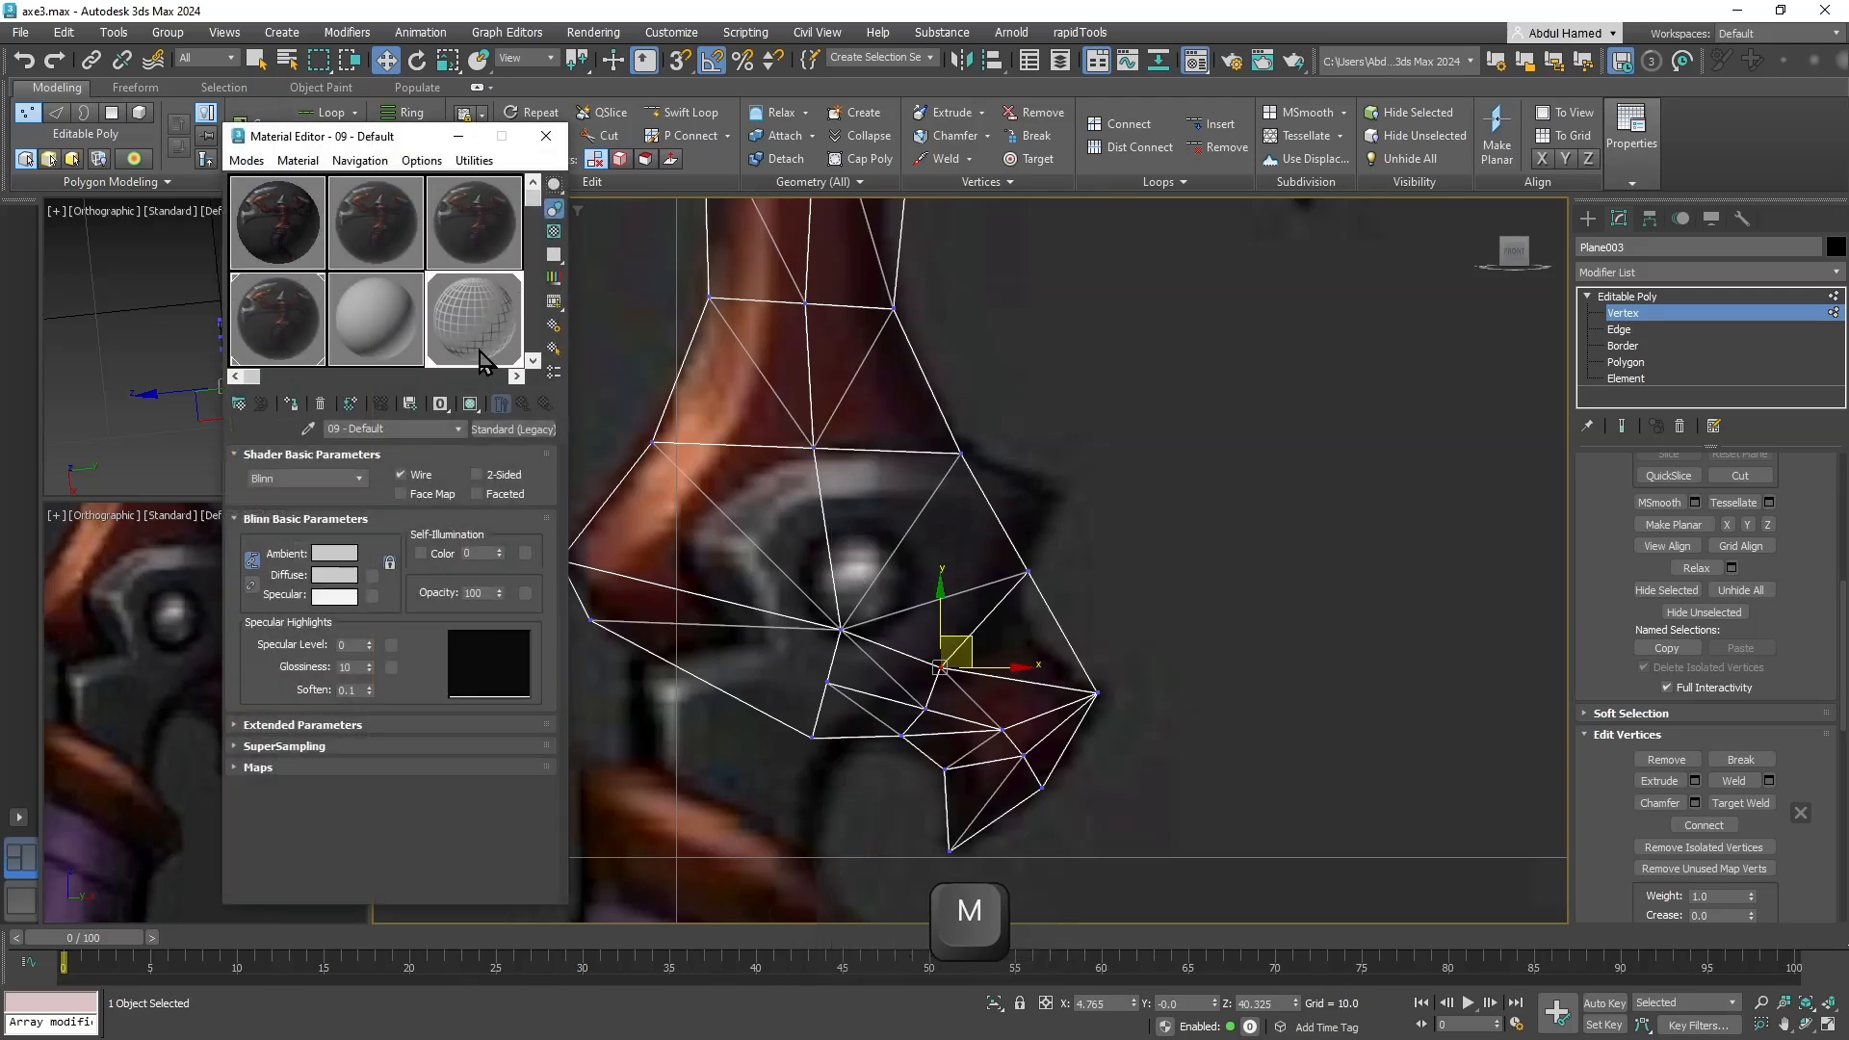
pyautogui.click(401, 474)
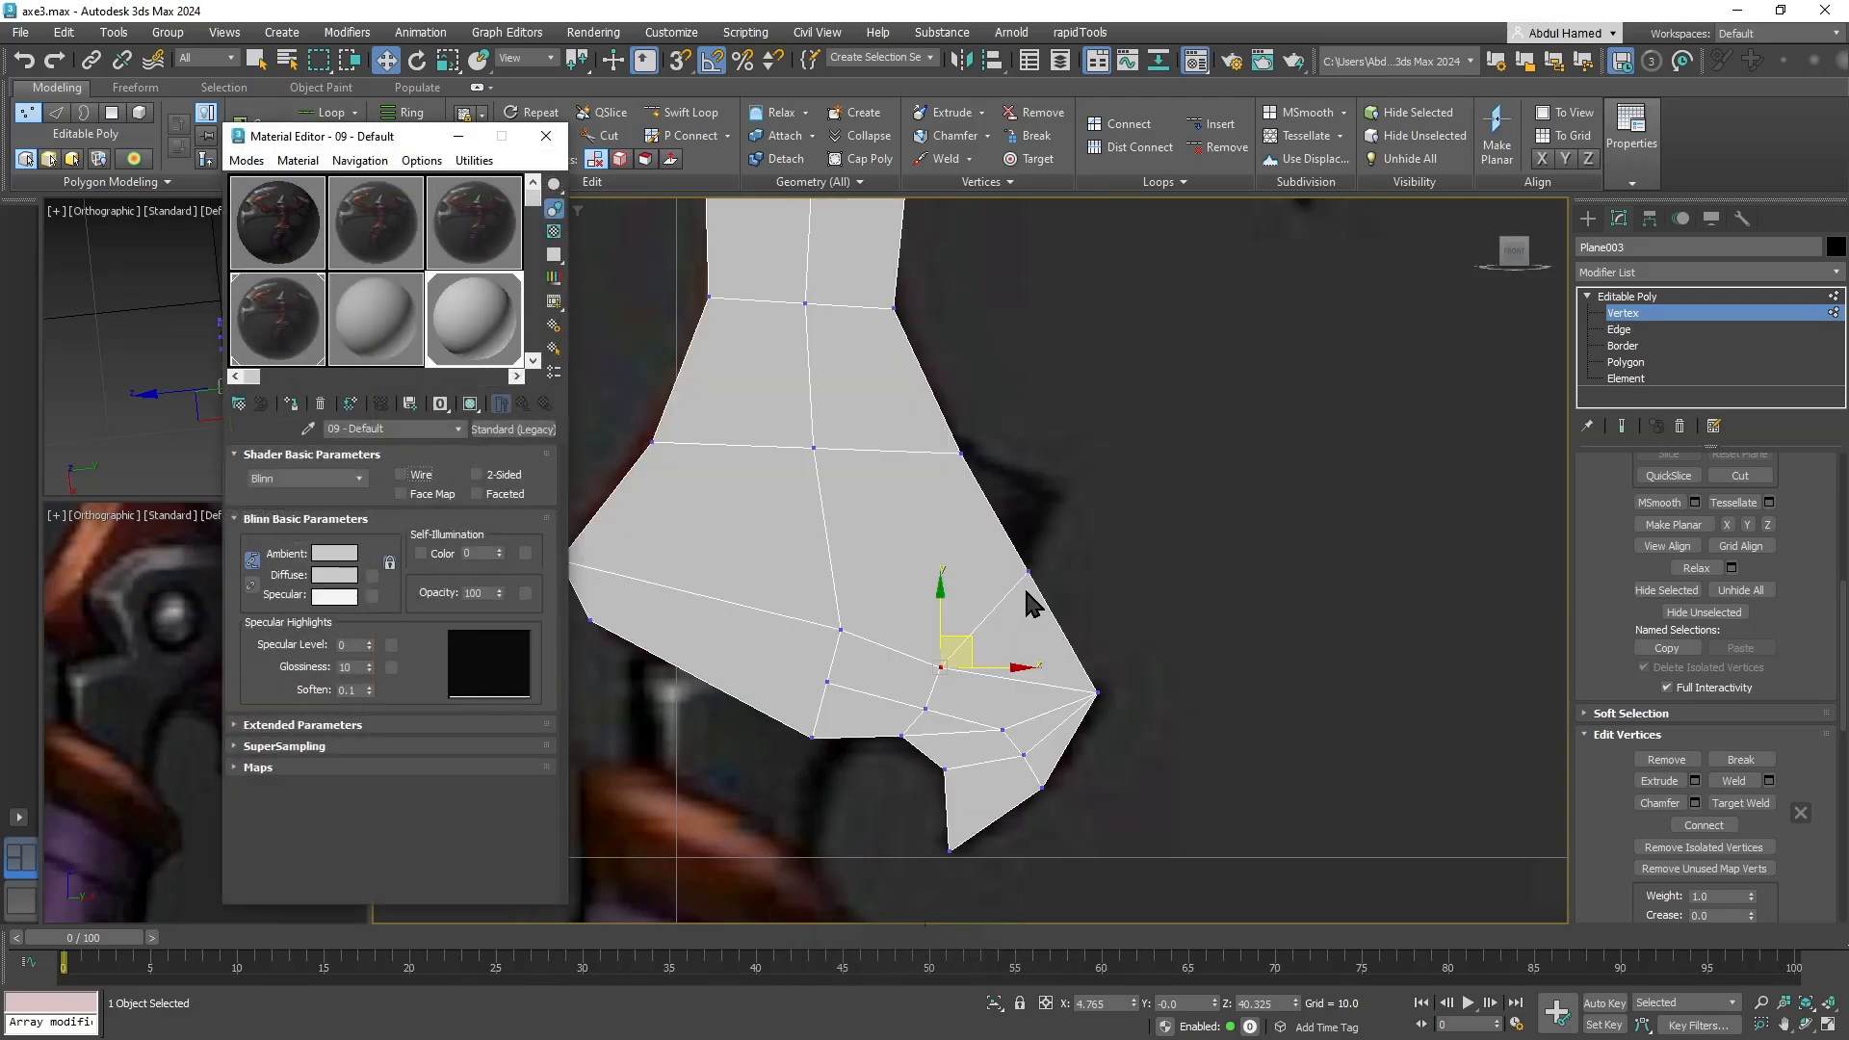
pyautogui.hotkey('alt', 'x')
# Lower the new vertex on the grip's outer right edge to where the red claw begins in the reference.
pyautogui.click(1029, 572)
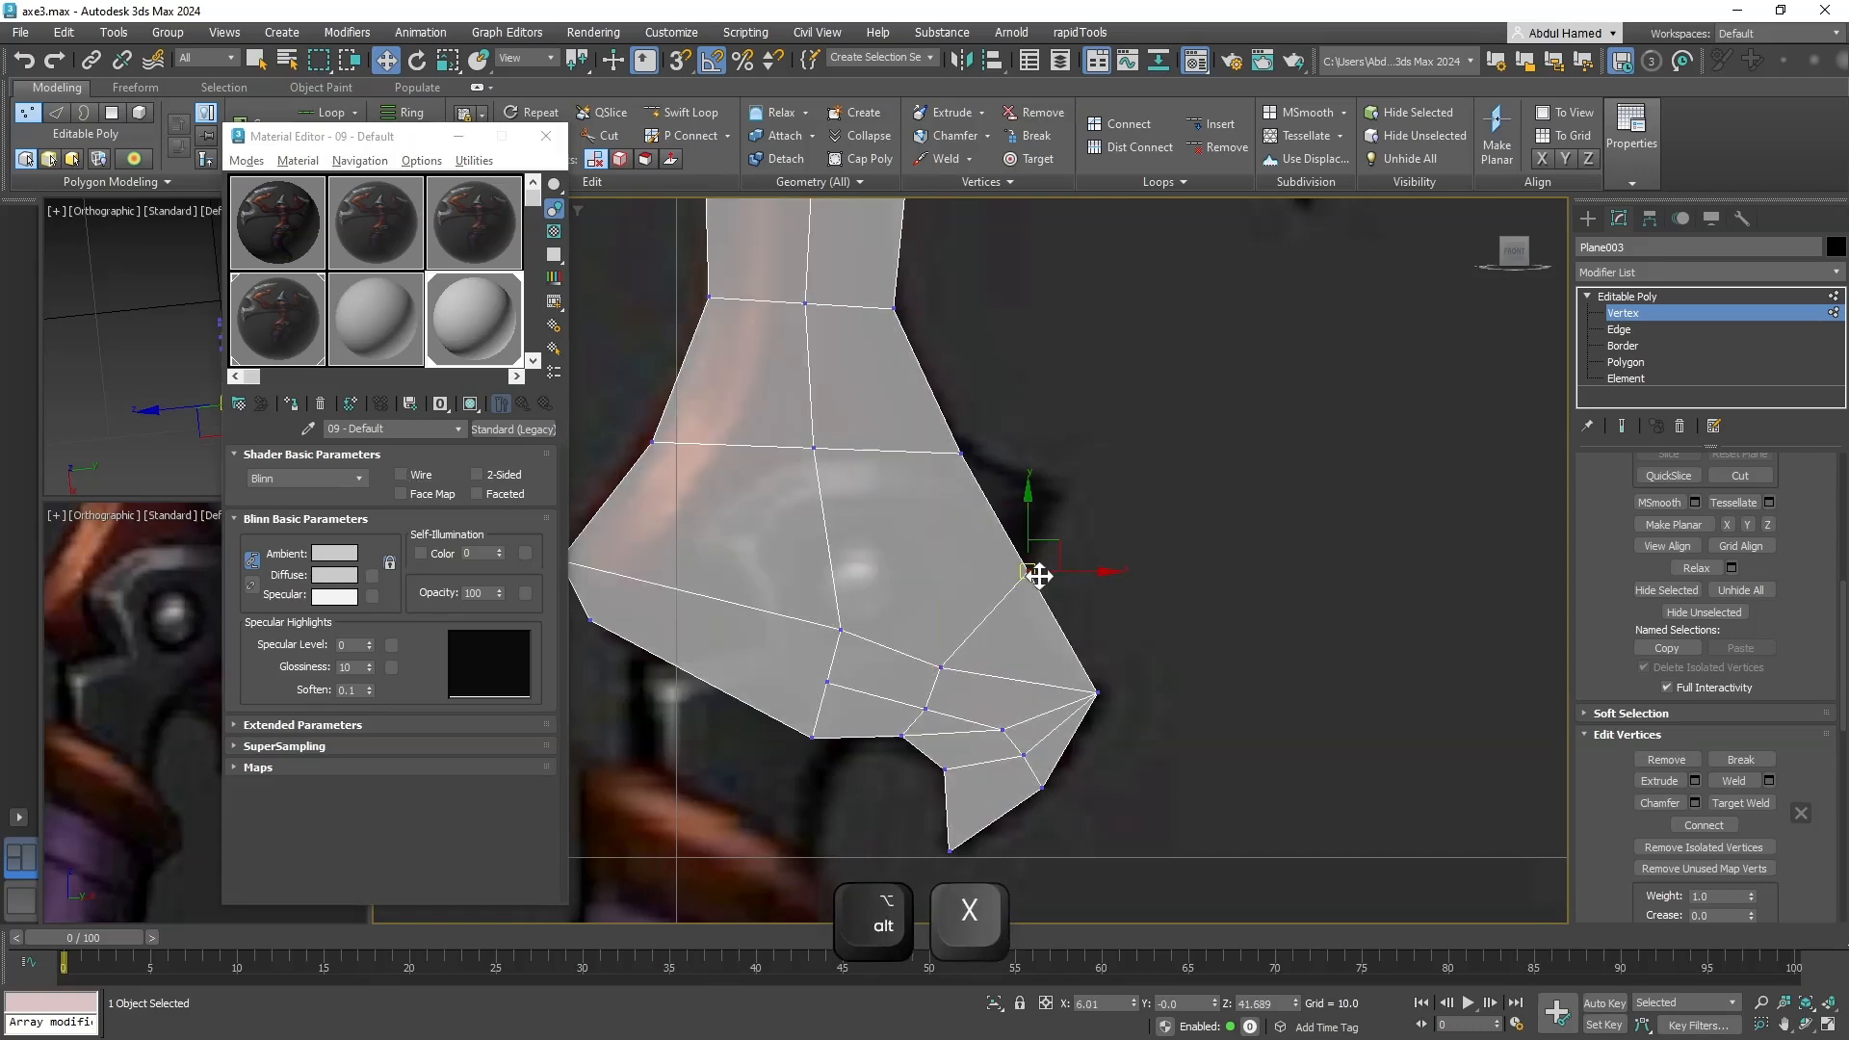
pyautogui.press('w')
pyautogui.moveTo(1051, 544)
pyautogui.mouseDown()
pyautogui.moveTo(1003, 594)
pyautogui.moveTo(1015, 616)
pyautogui.moveTo(949, 648)
pyautogui.moveTo(1010, 639)
pyautogui.moveTo(1049, 589)
pyautogui.mouseUp()
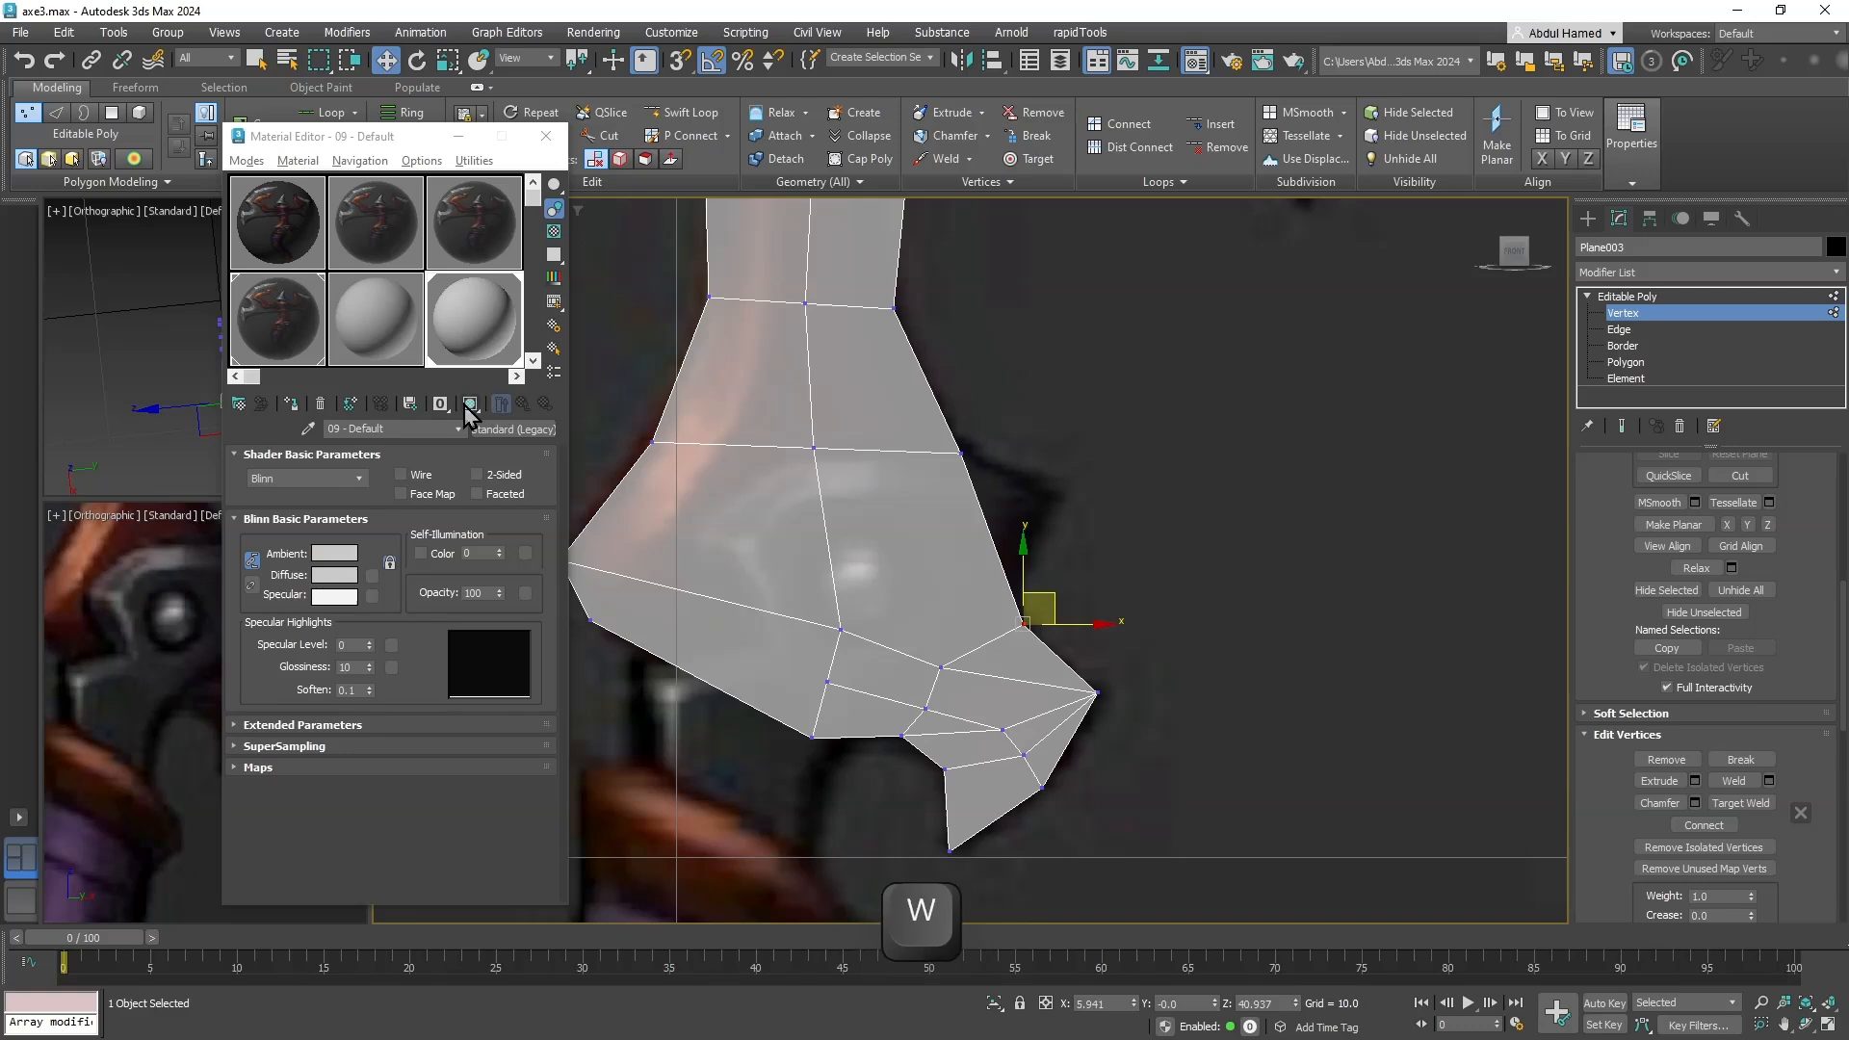
# Turn off see-through display and inspect the claw's topology in wireframe before restoring the material's solid shading.
pyautogui.click(401, 475)
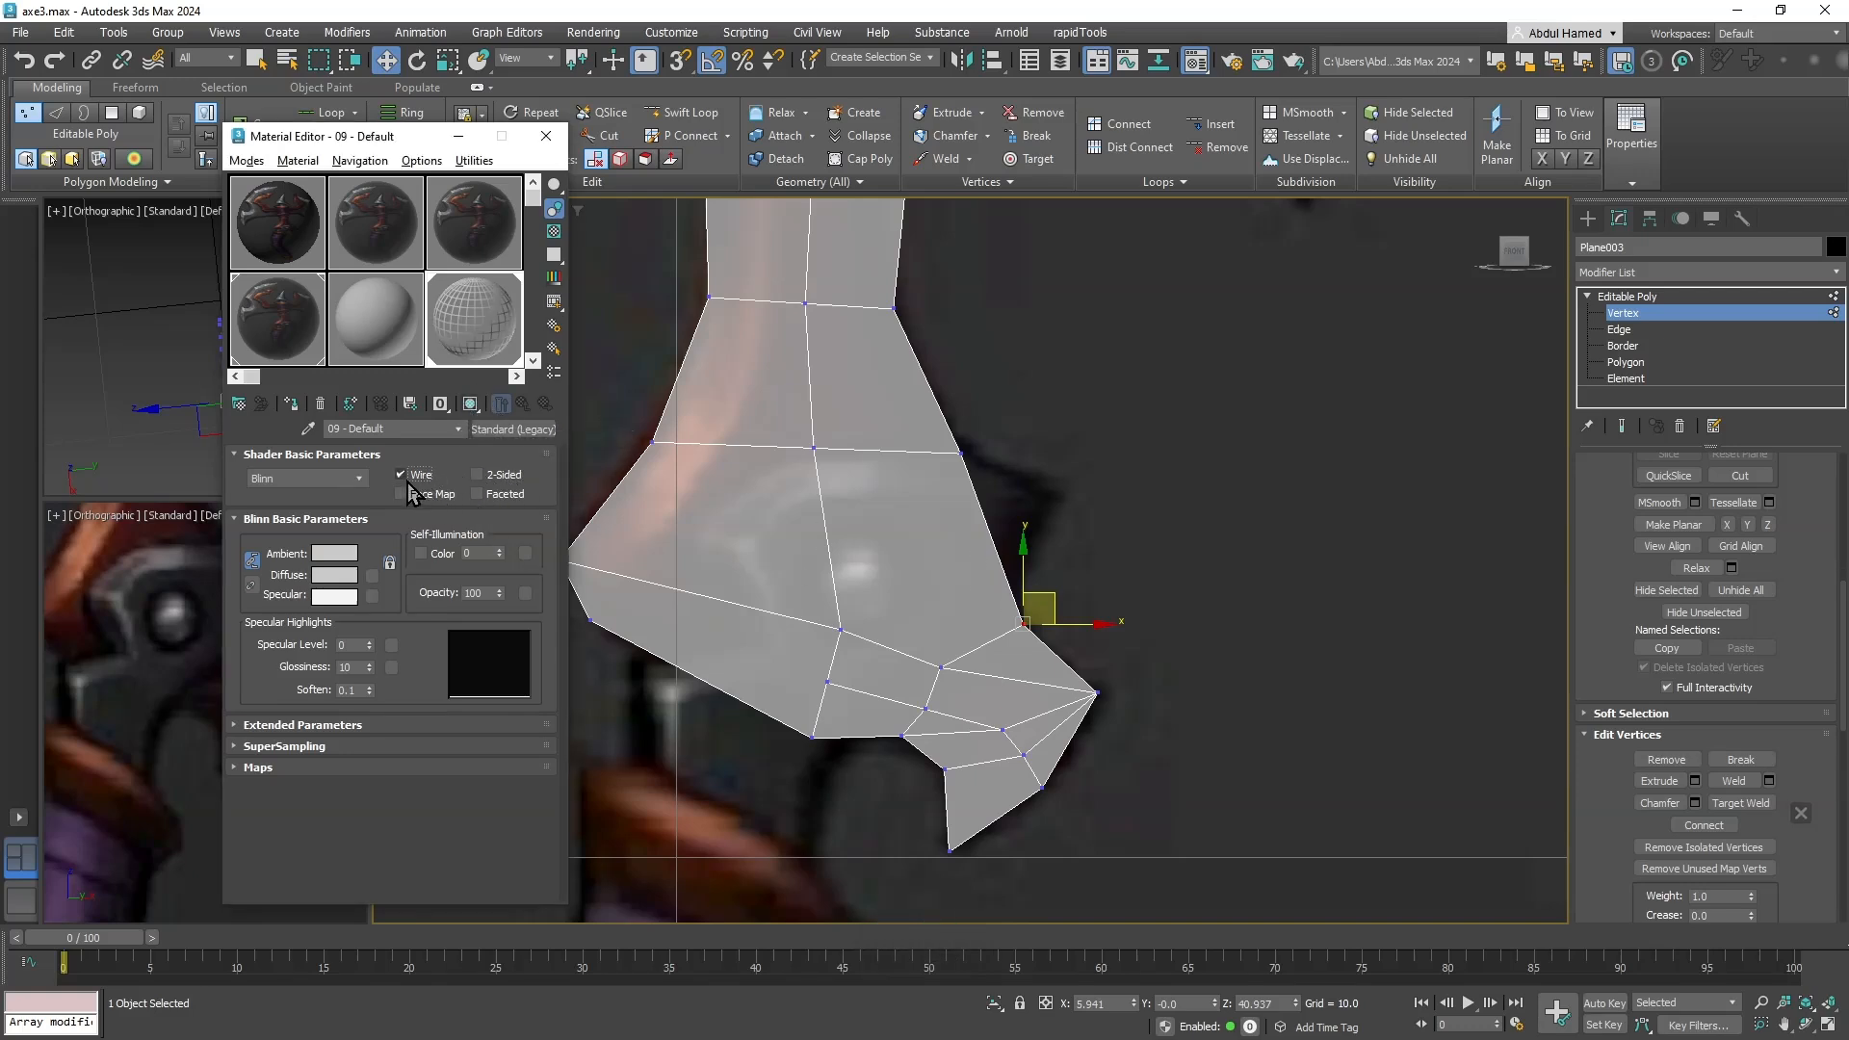
pyautogui.hotkey('alt', 'x')
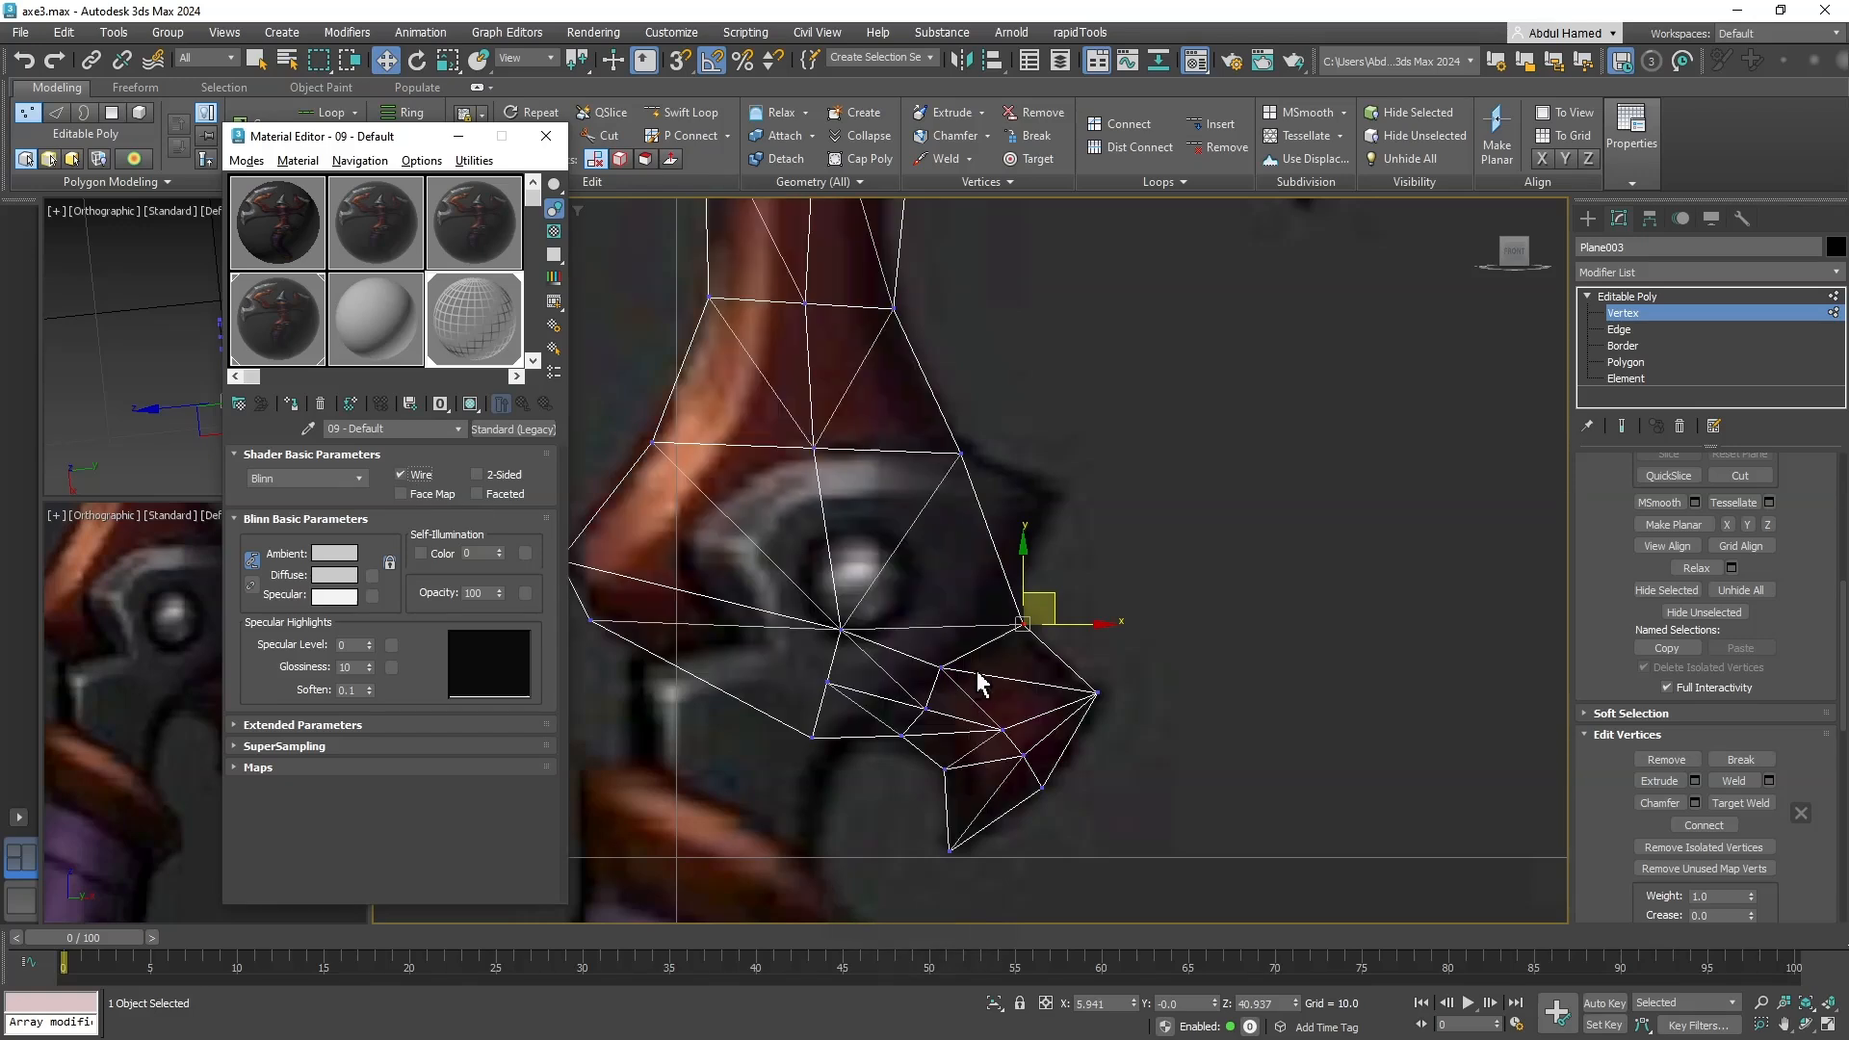
pyautogui.moveTo(994, 686); pyautogui.dragTo(980, 654, button='middle')
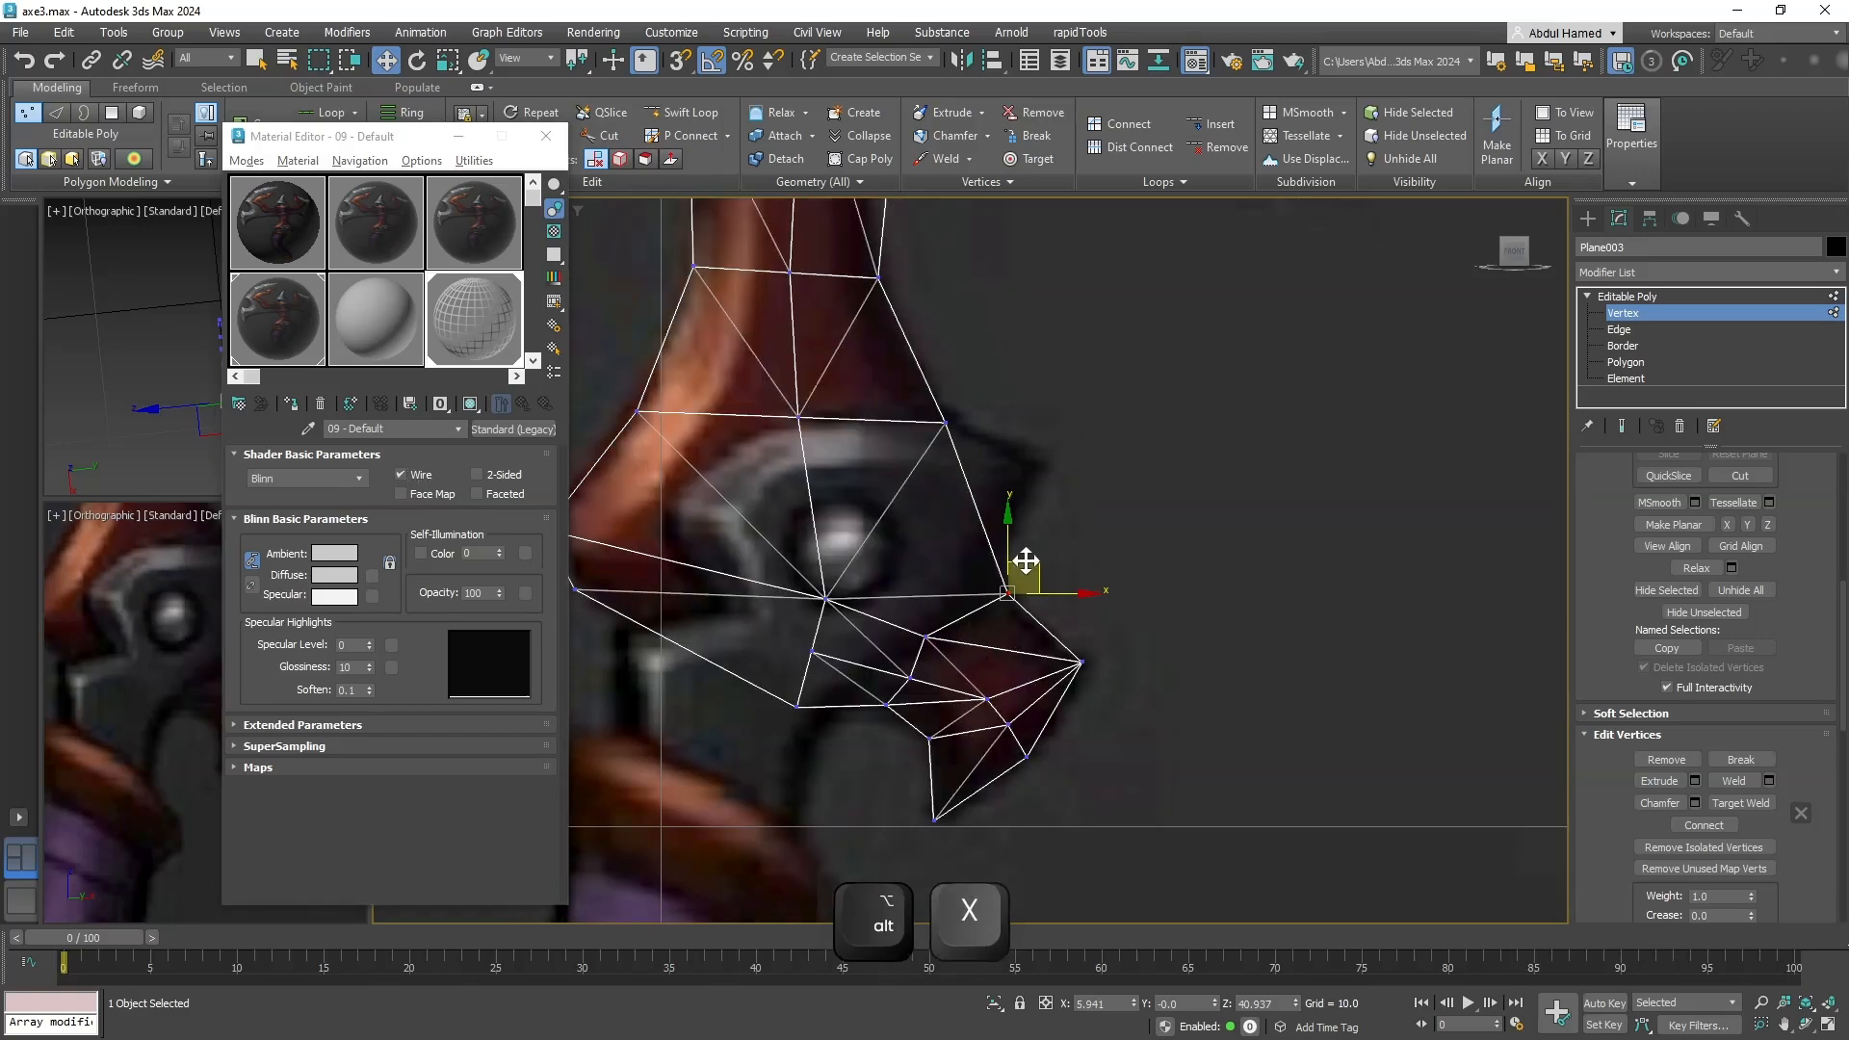
pyautogui.click(896, 674)
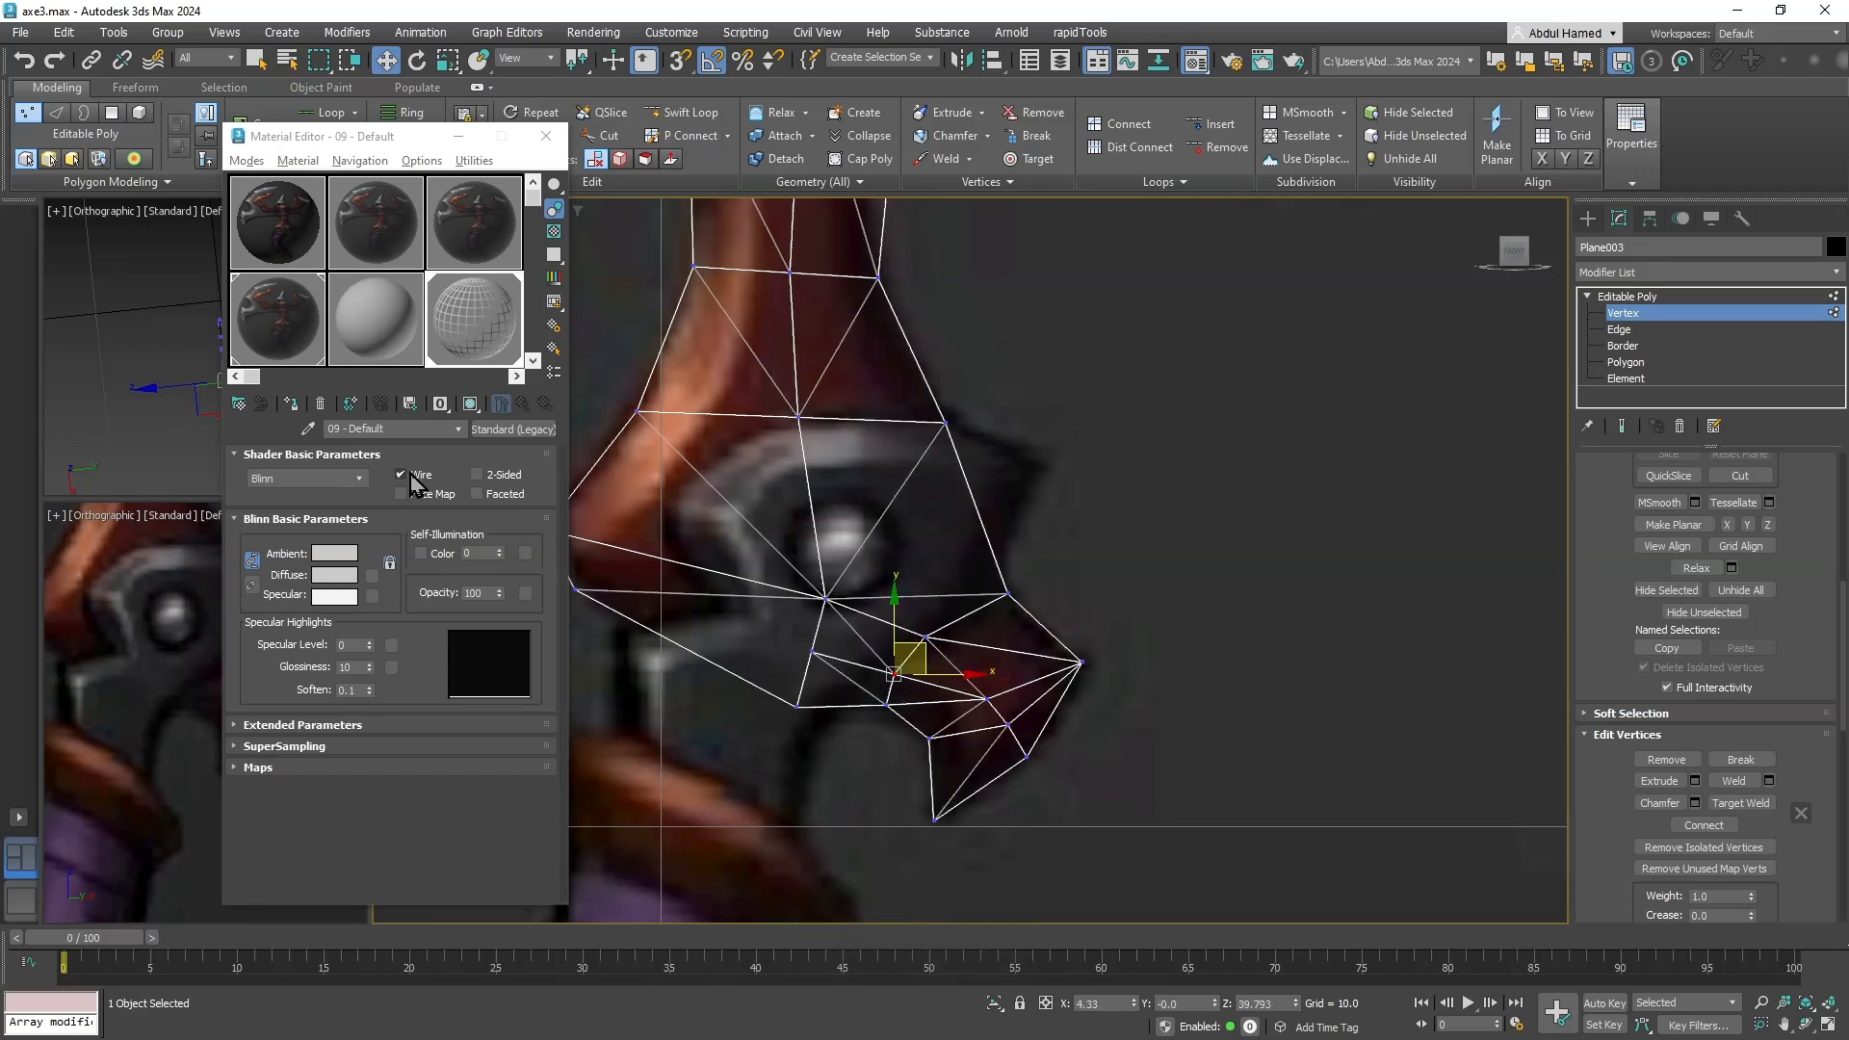
pyautogui.click(411, 477)
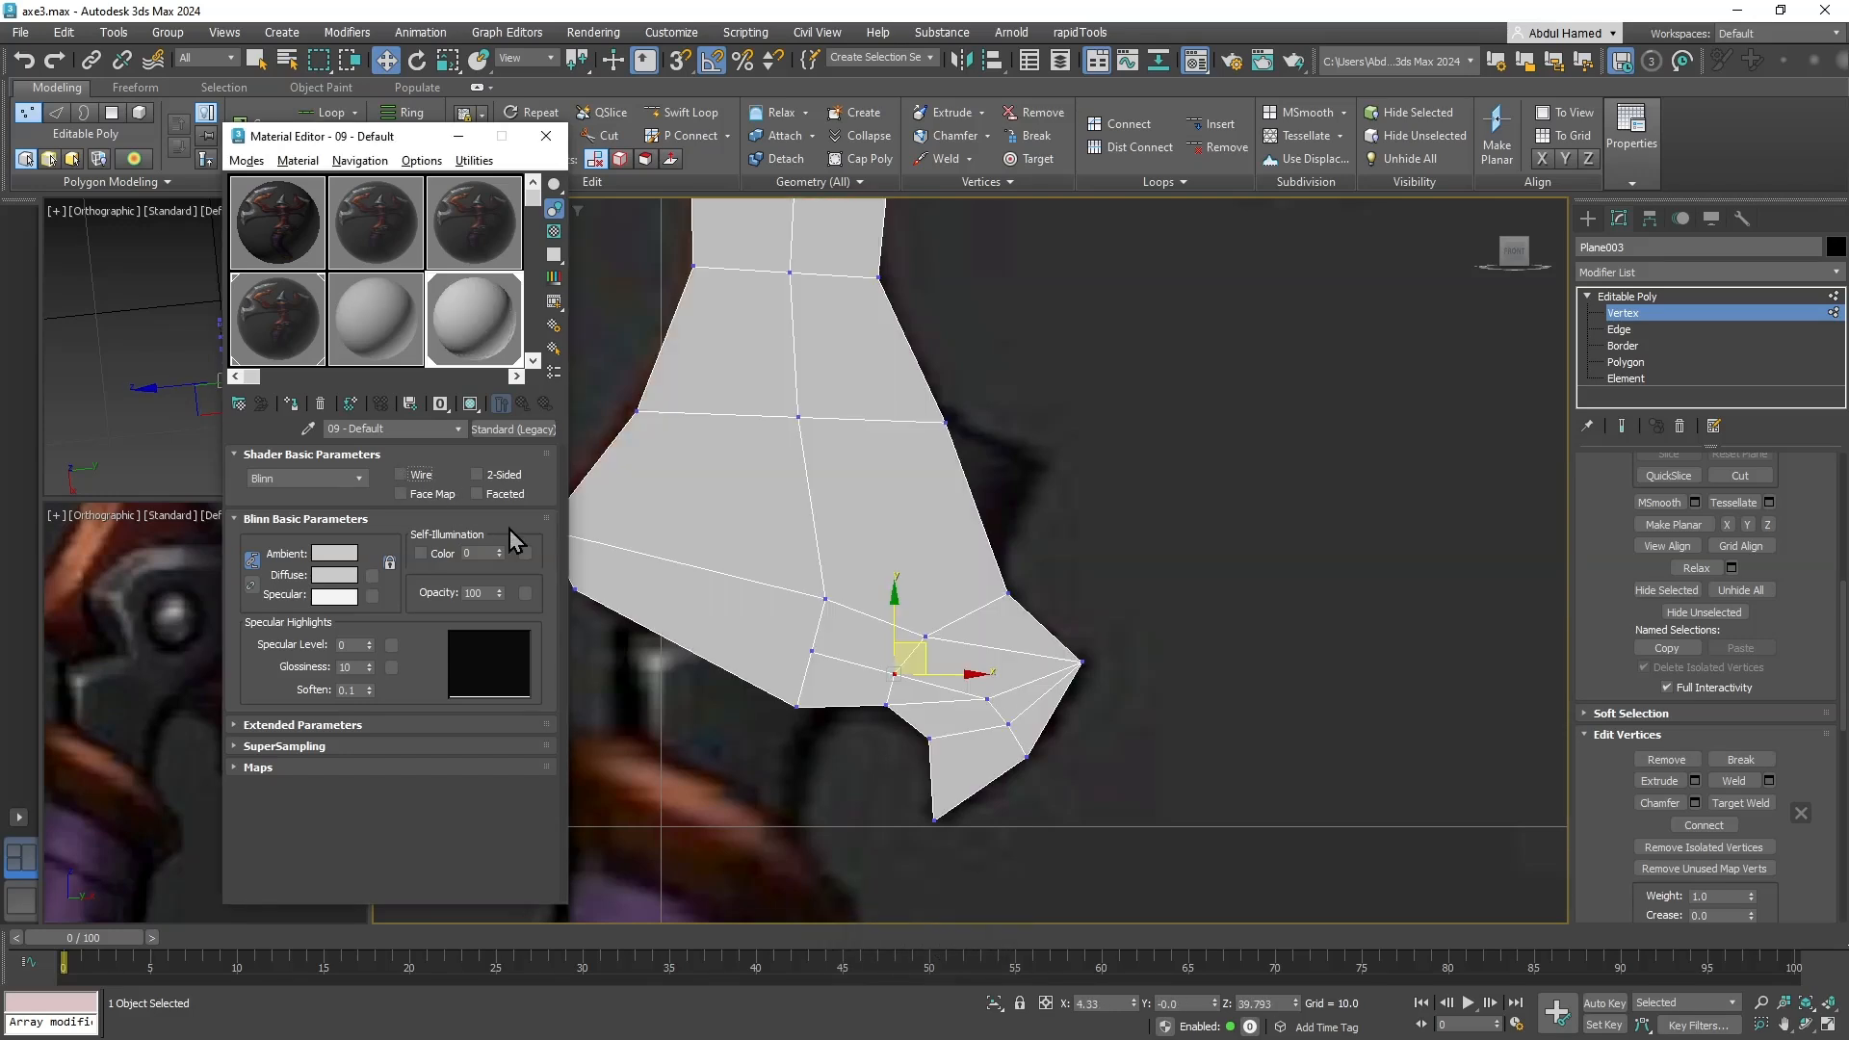
# Raise the grip's central vertex and the claw's upper interior vertex together.
pyautogui.click(926, 637)
pyautogui.keyDown('ctrl'); pyautogui.click(825, 599); pyautogui.keyUp('ctrl')
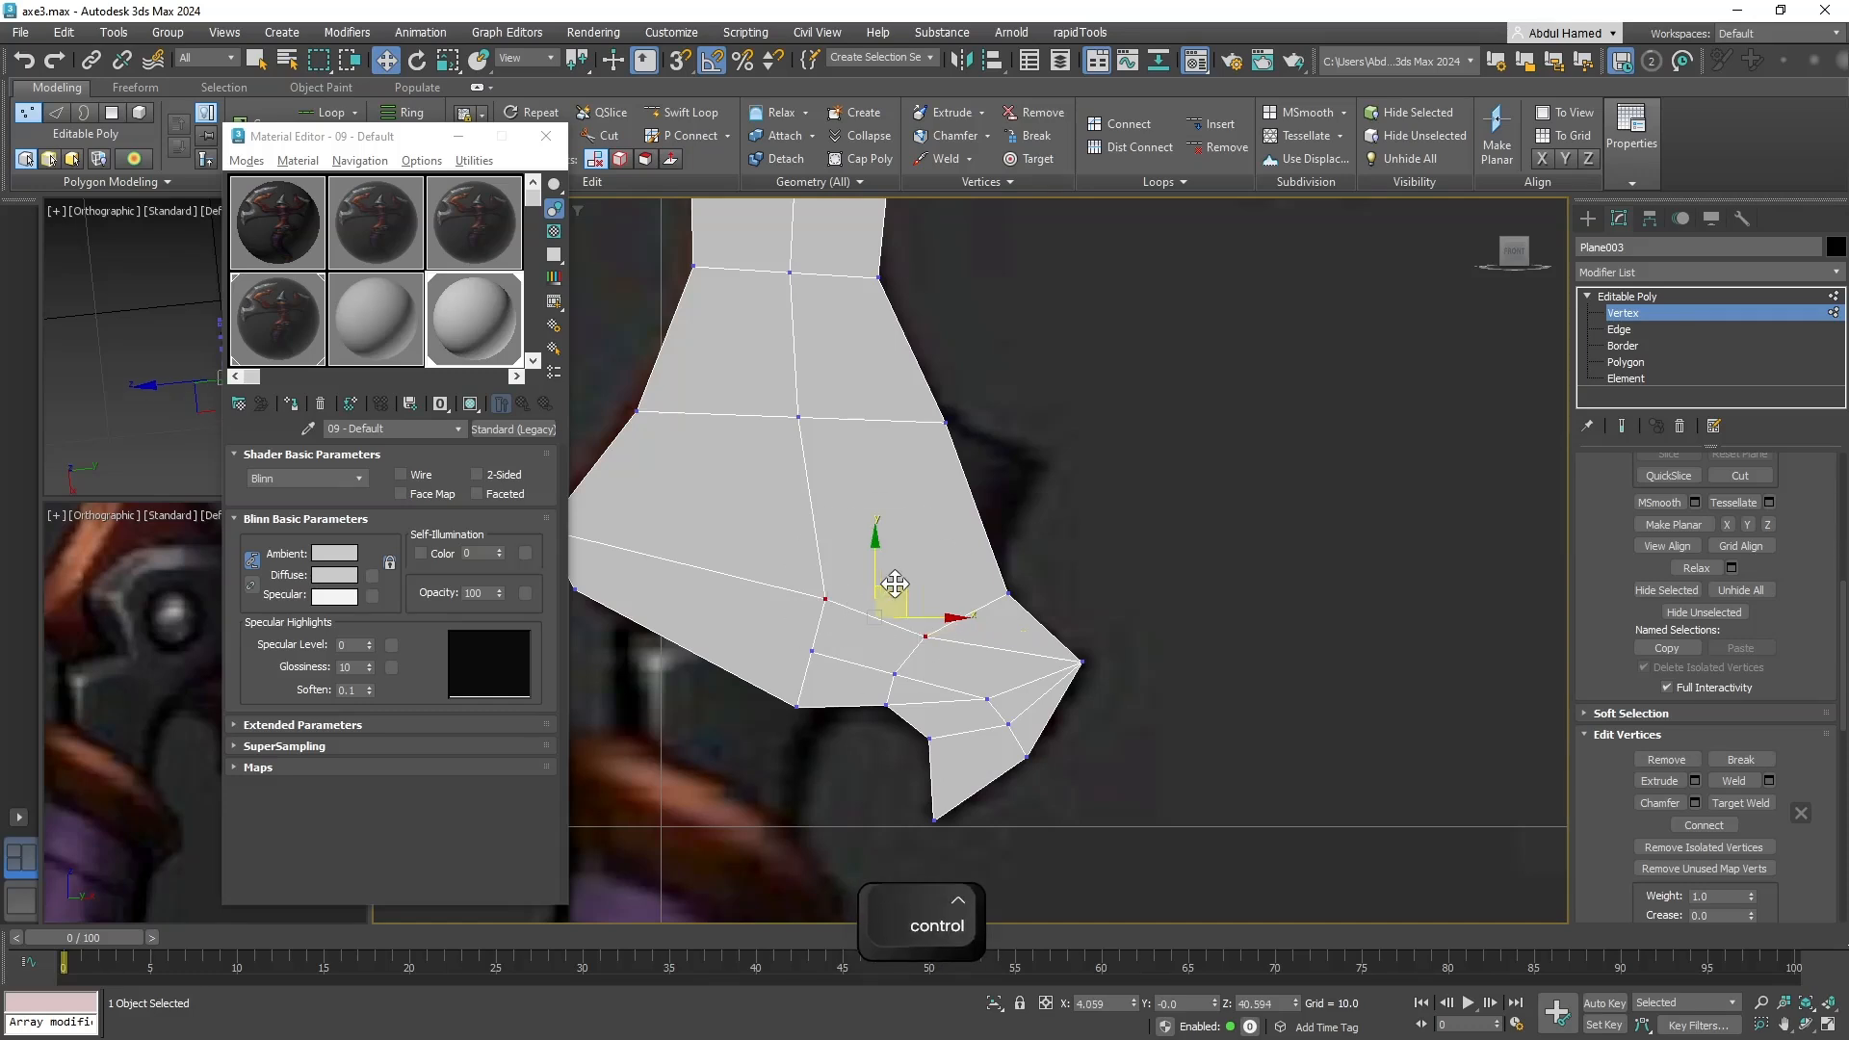
pyautogui.moveTo(898, 591); pyautogui.dragTo(899, 549)
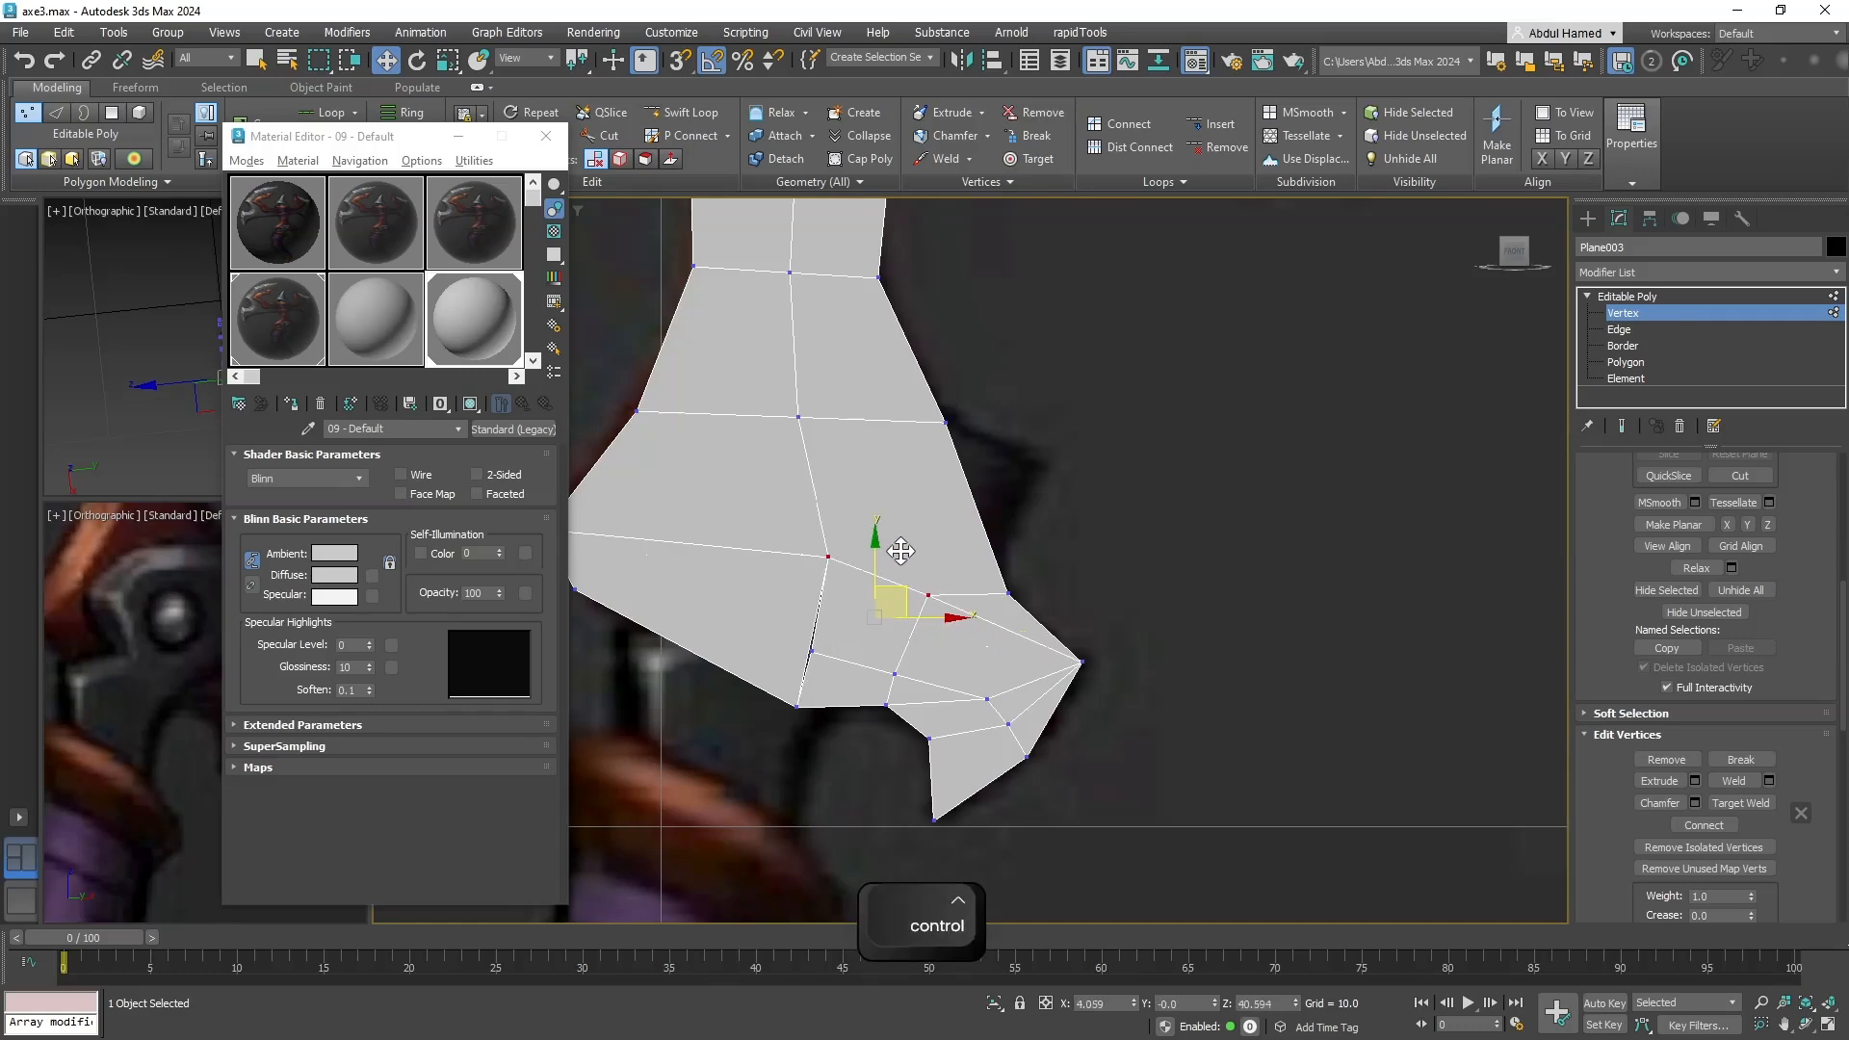
# Target-weld the two interior vertices above the claw's inner lower edge onto the edge vertices directly below them.
pyautogui.moveTo(879, 613); pyautogui.dragTo(1052, 649, button='middle')
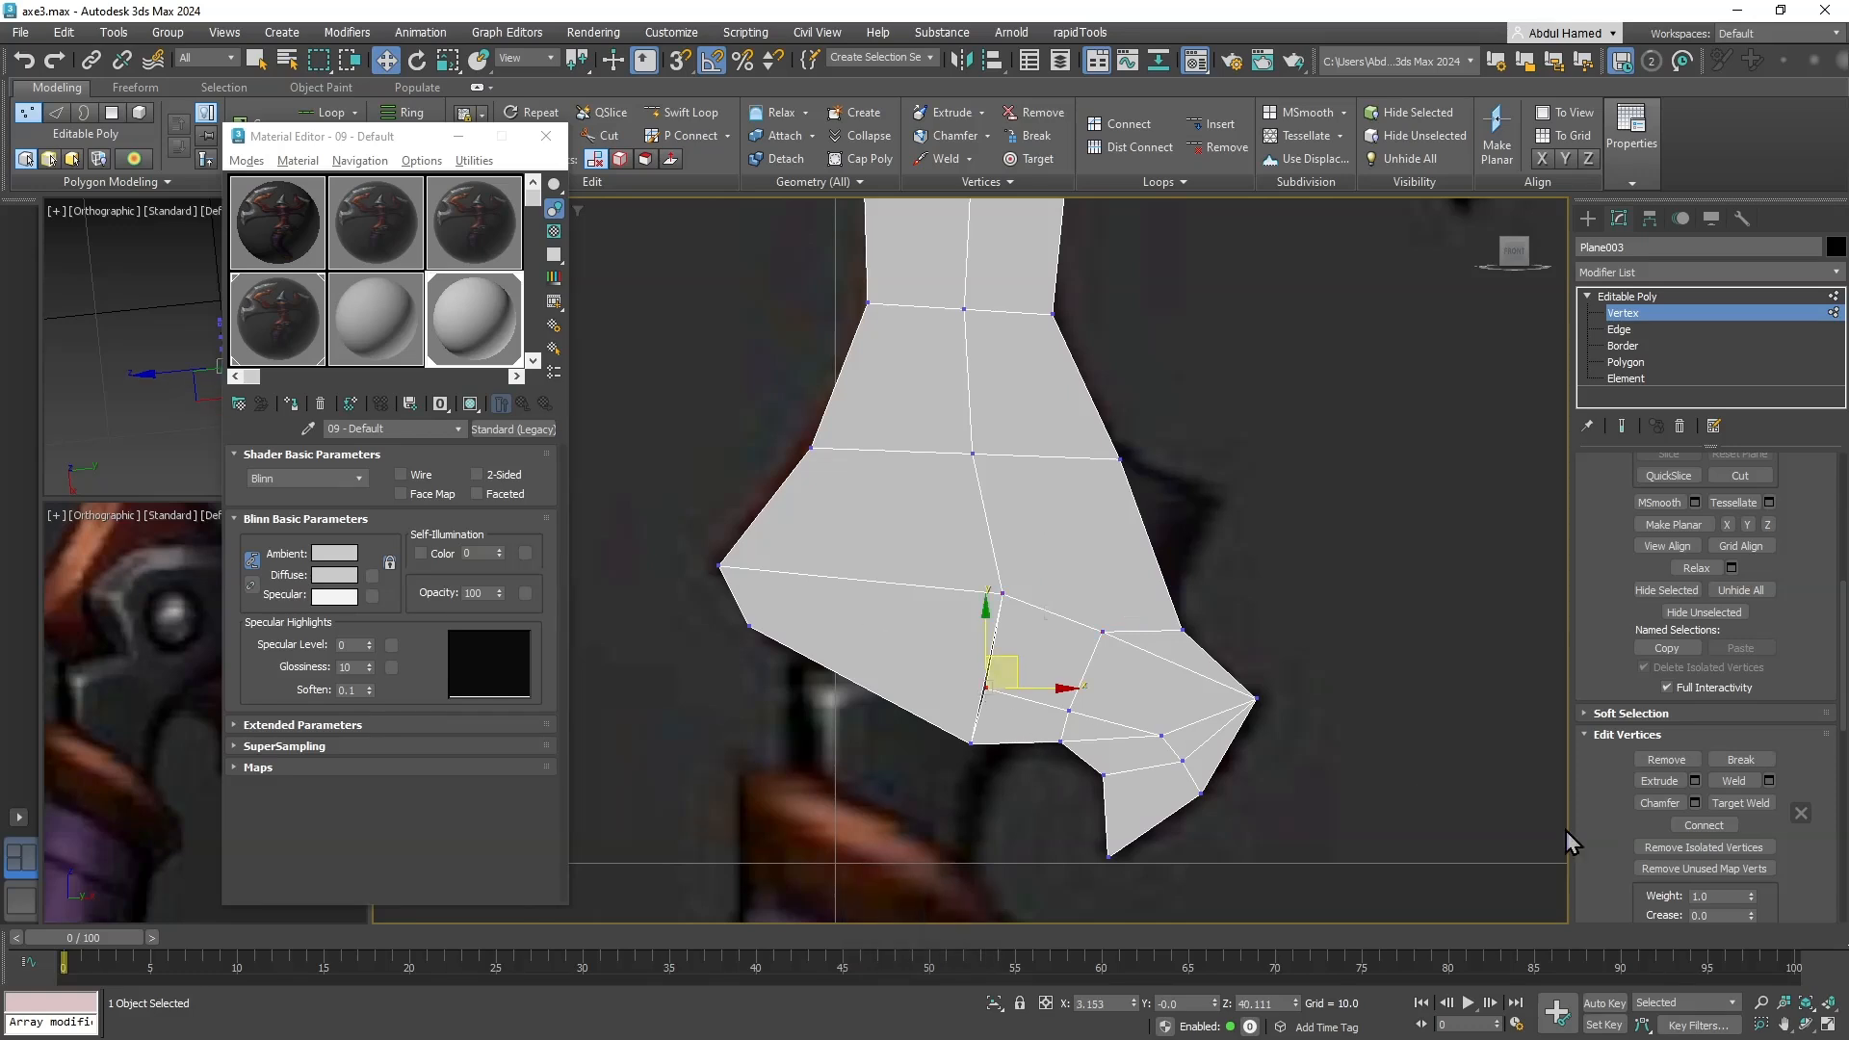
pyautogui.click(1741, 802)
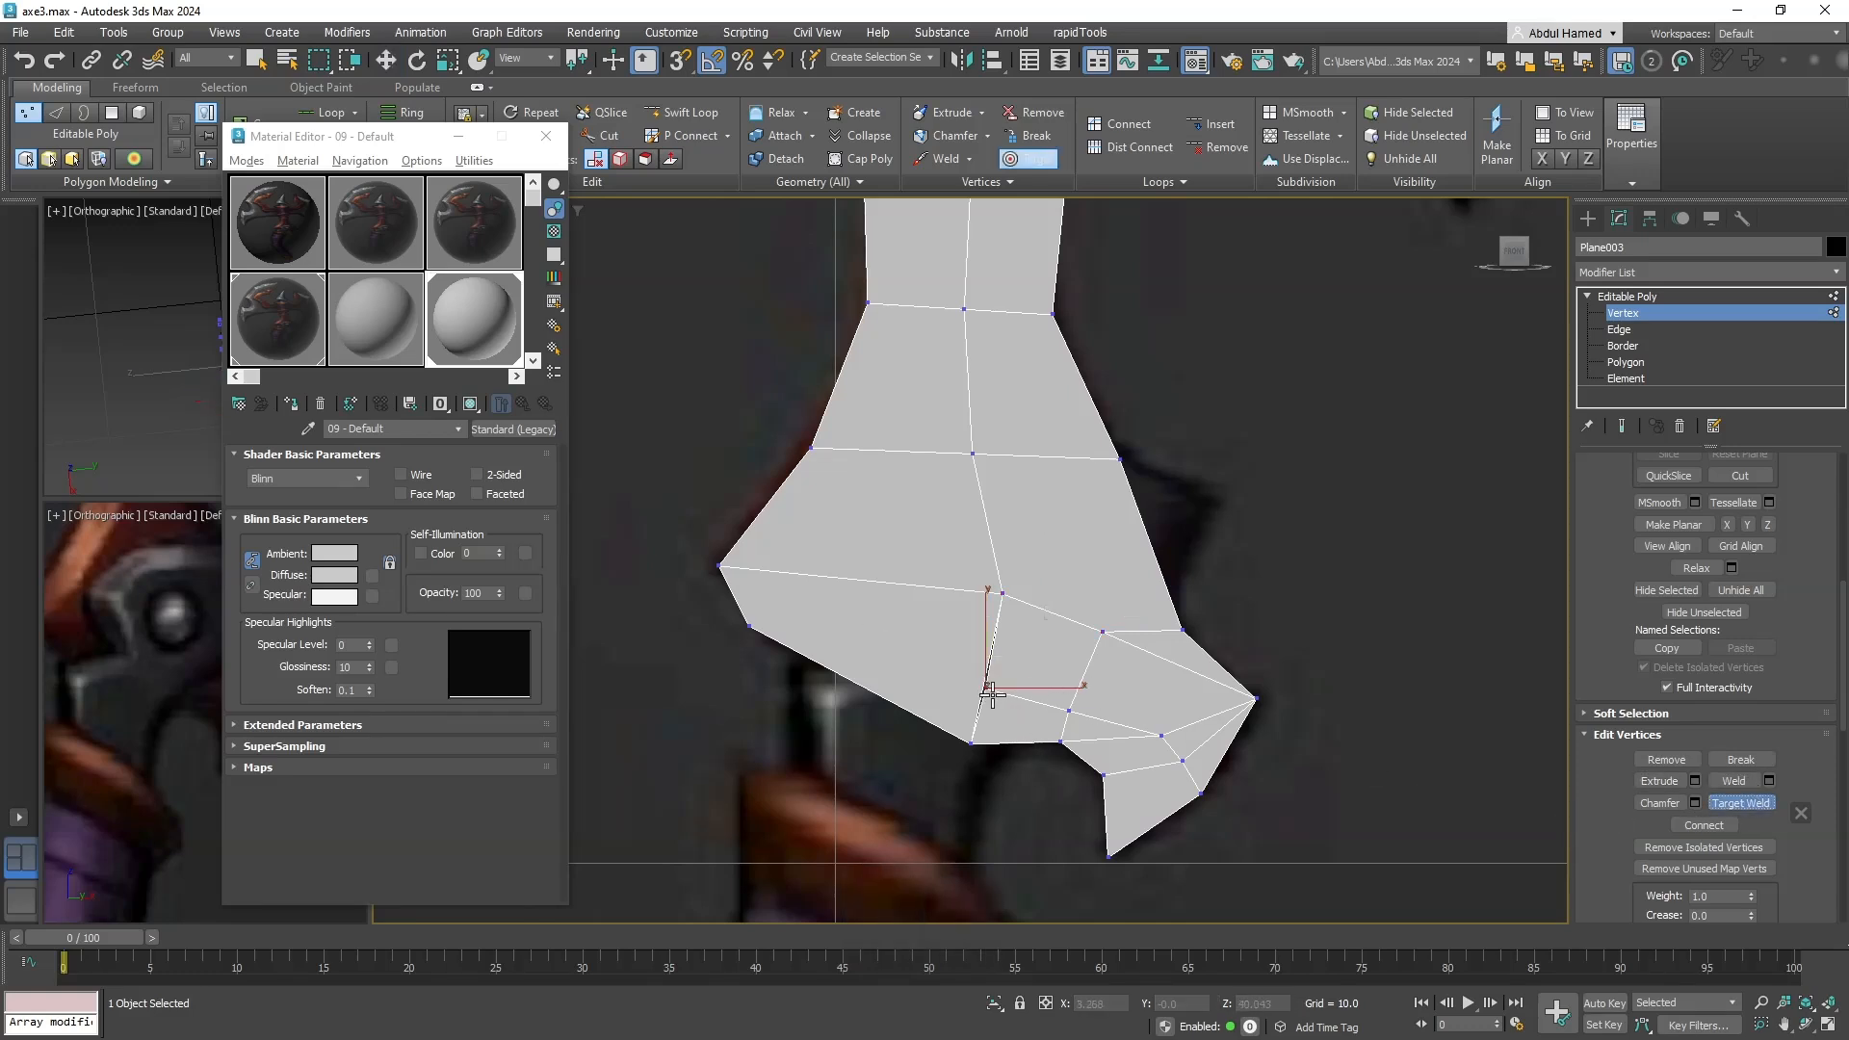
pyautogui.click(970, 743)
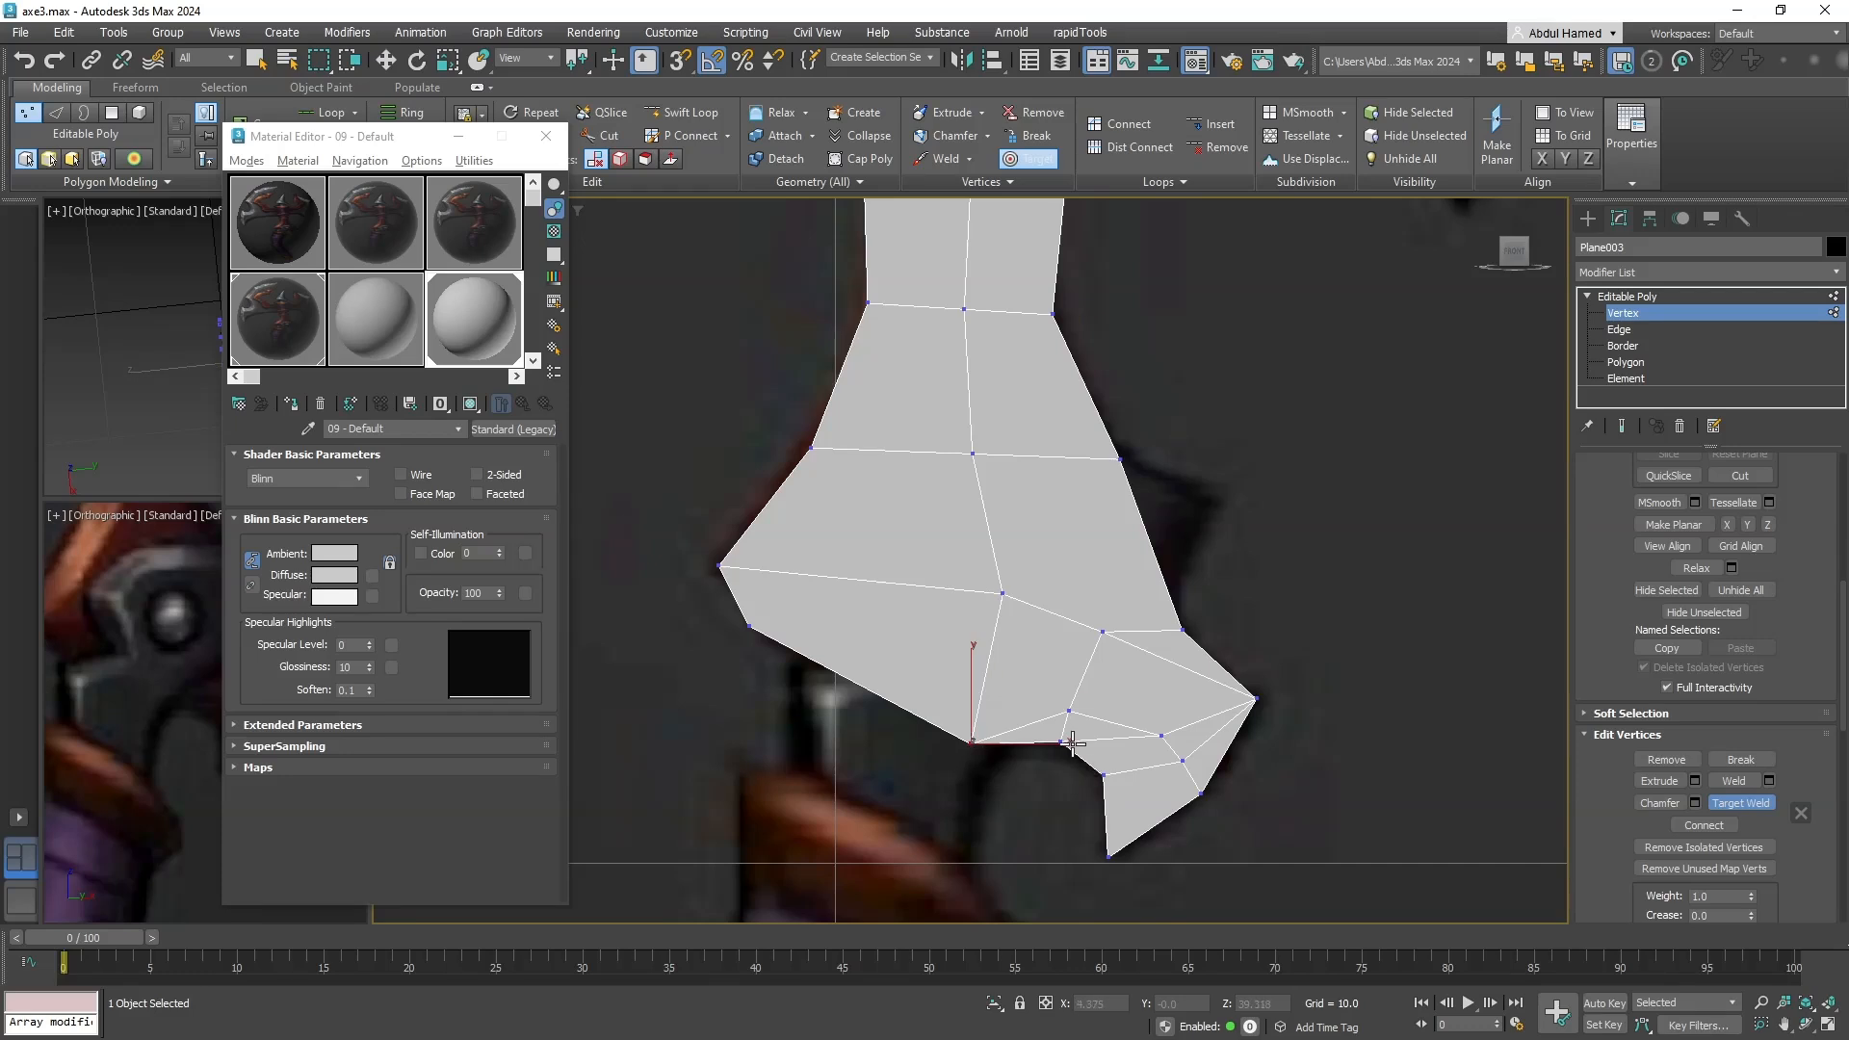
pyautogui.moveTo(1070, 762); pyautogui.dragTo(1110, 773, button='middle')
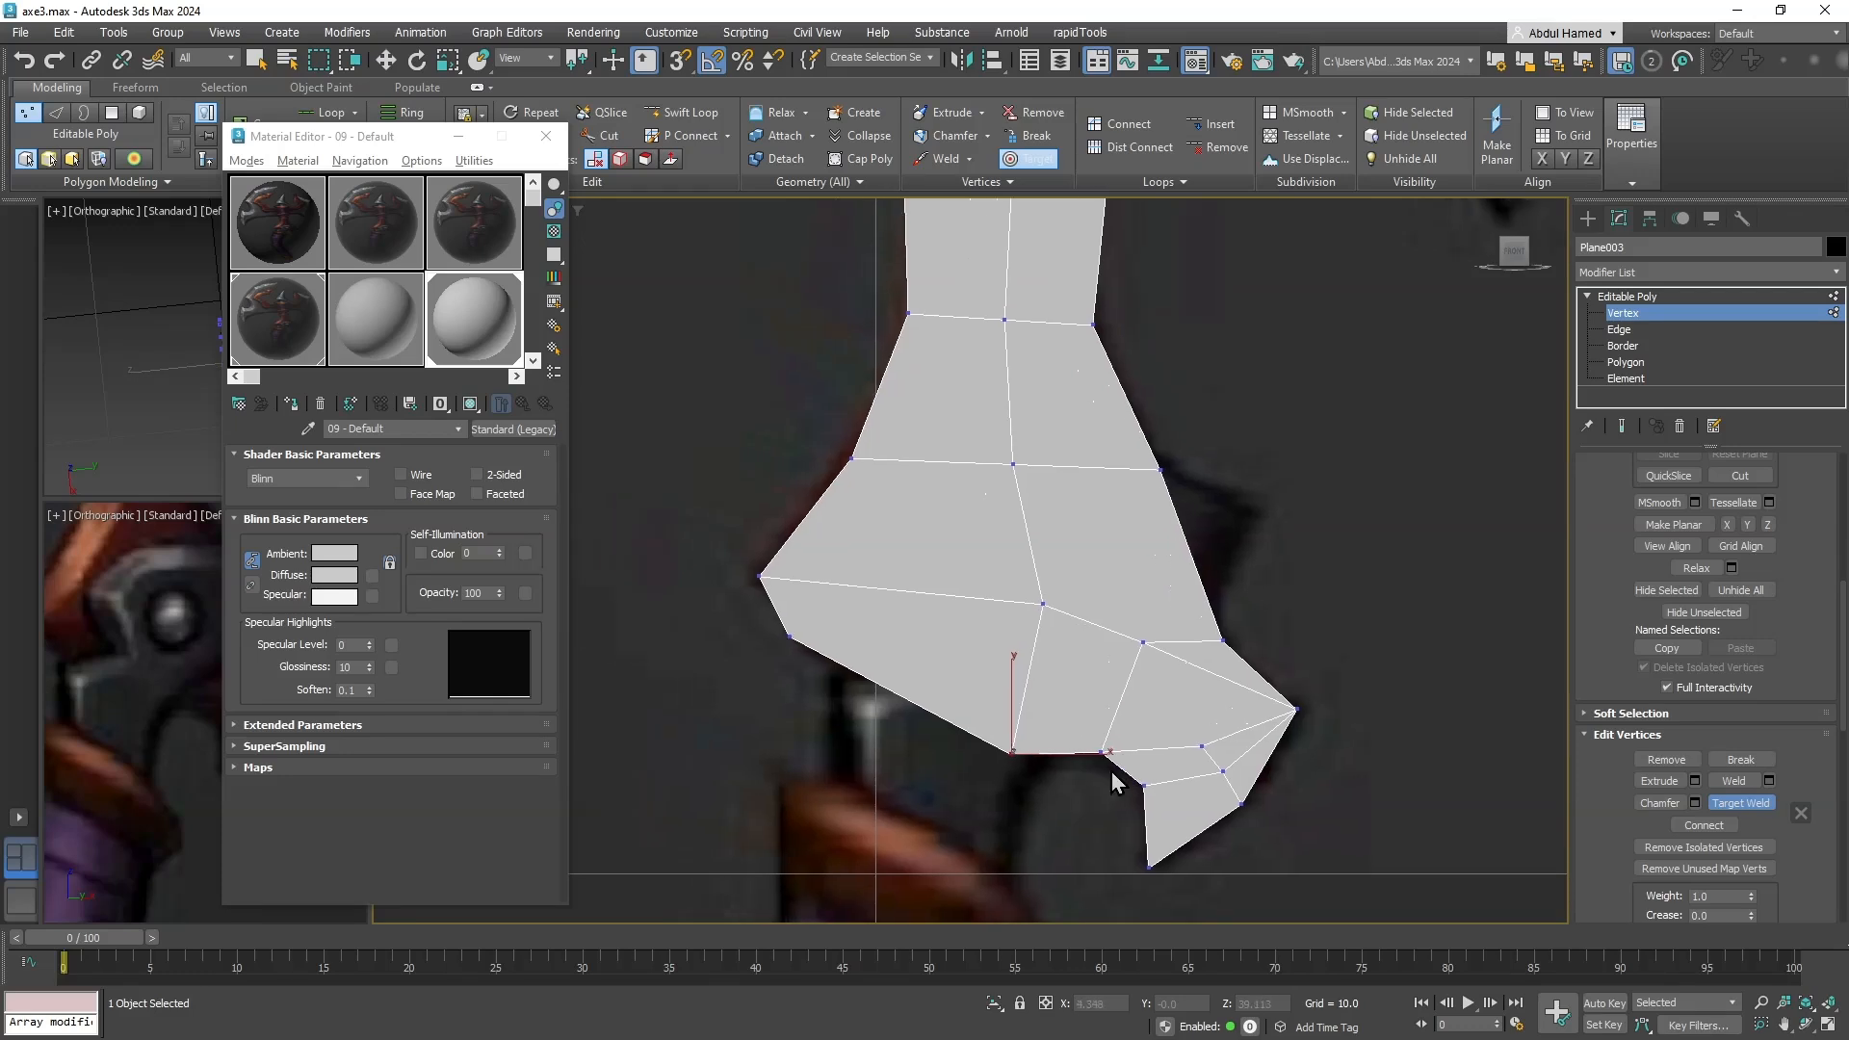
pyautogui.scroll(3, 1099, 737)
pyautogui.scroll(-3, 1095, 737)
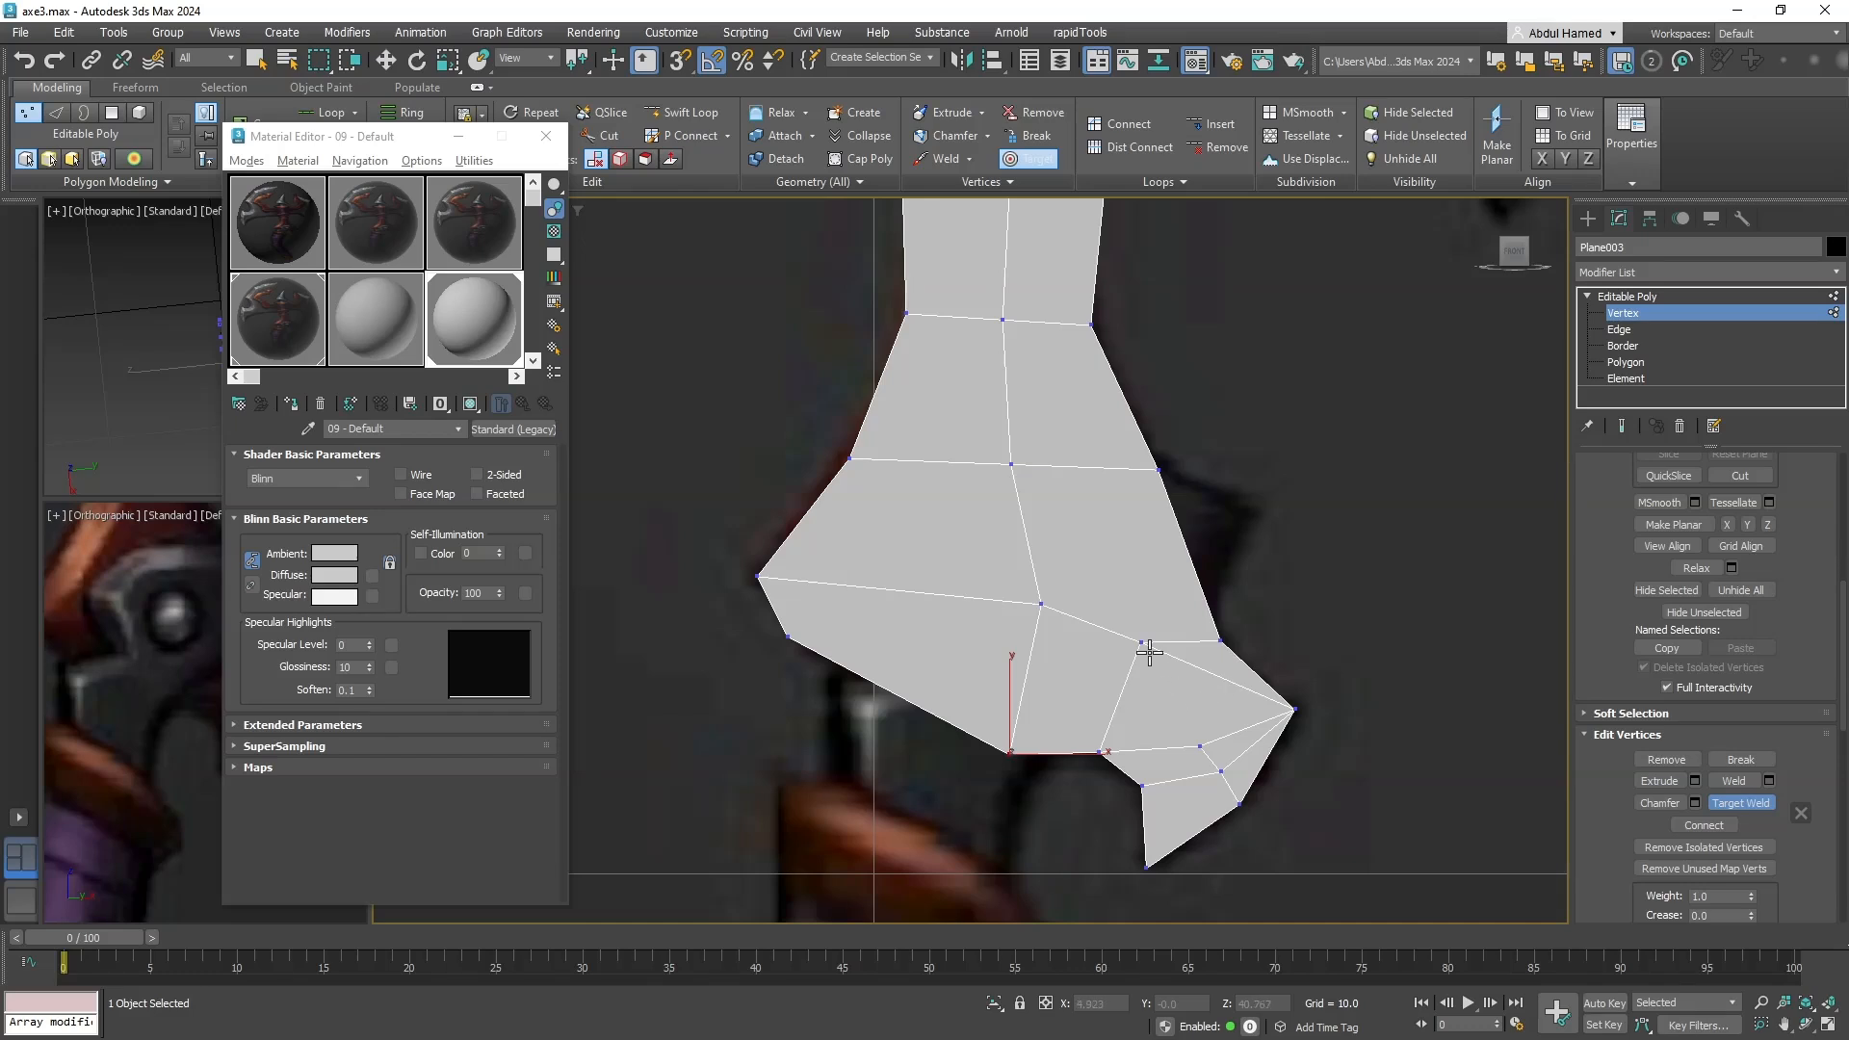
# Try target-welding vertices in the claw's upper part to the central vertex and the outer corner, undoing each weld.
pyautogui.click(1043, 607)
pyautogui.hotkey('ctrl', 'z')
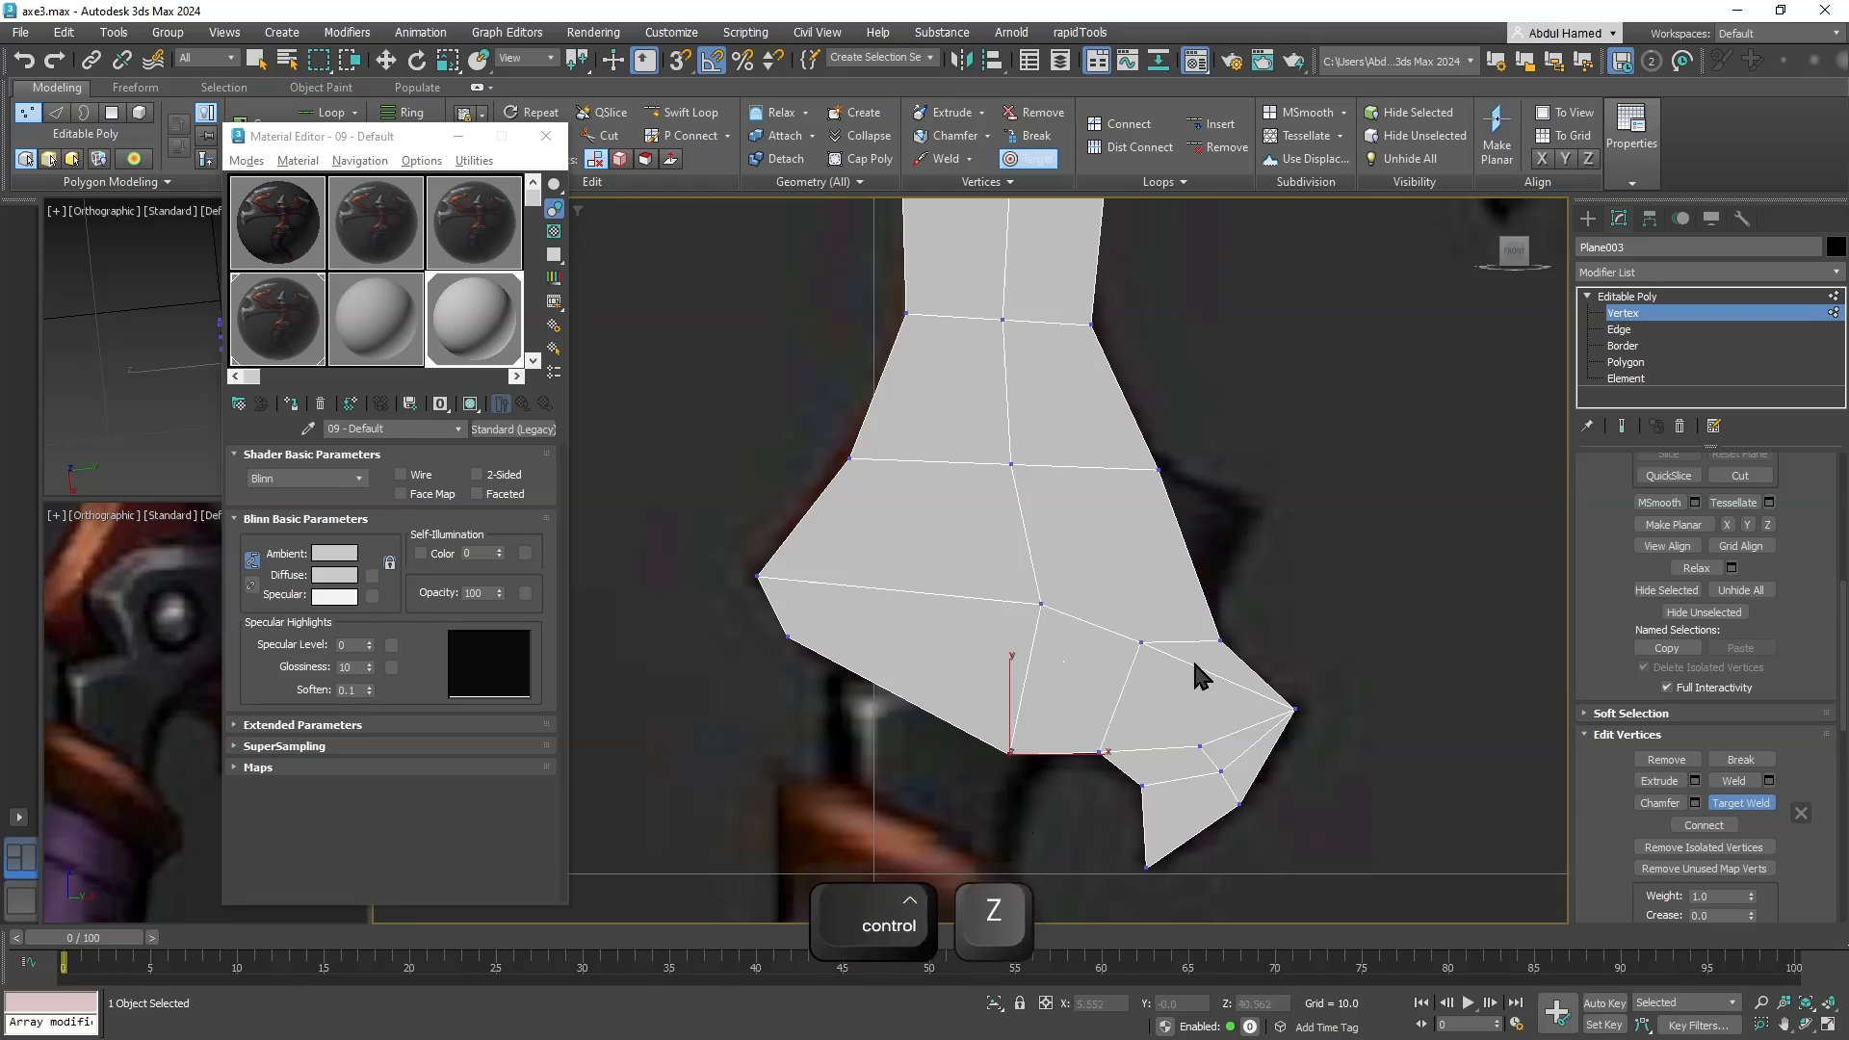
pyautogui.click(1290, 706)
pyautogui.hotkey('ctrl', 'z')
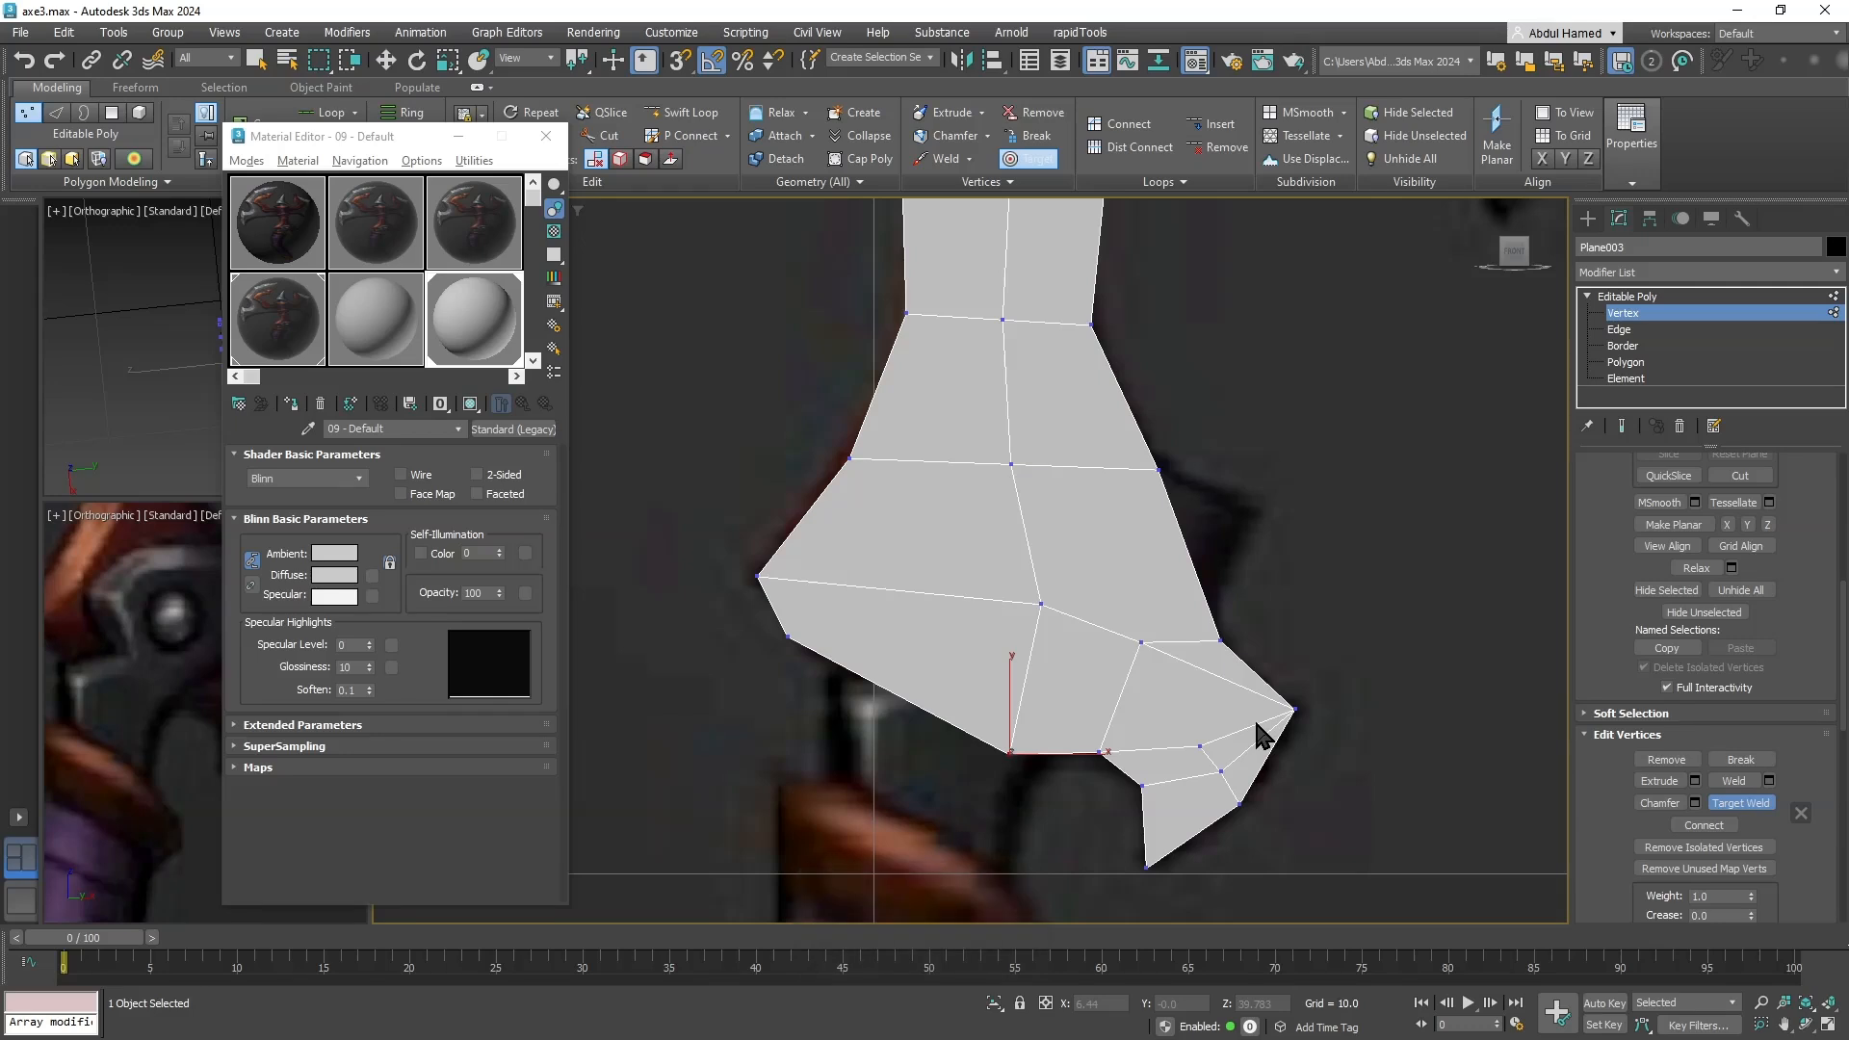
# Cut an edge between the grip's central vertex and its outer right edge, just above the claw.
pyautogui.click(604, 135)
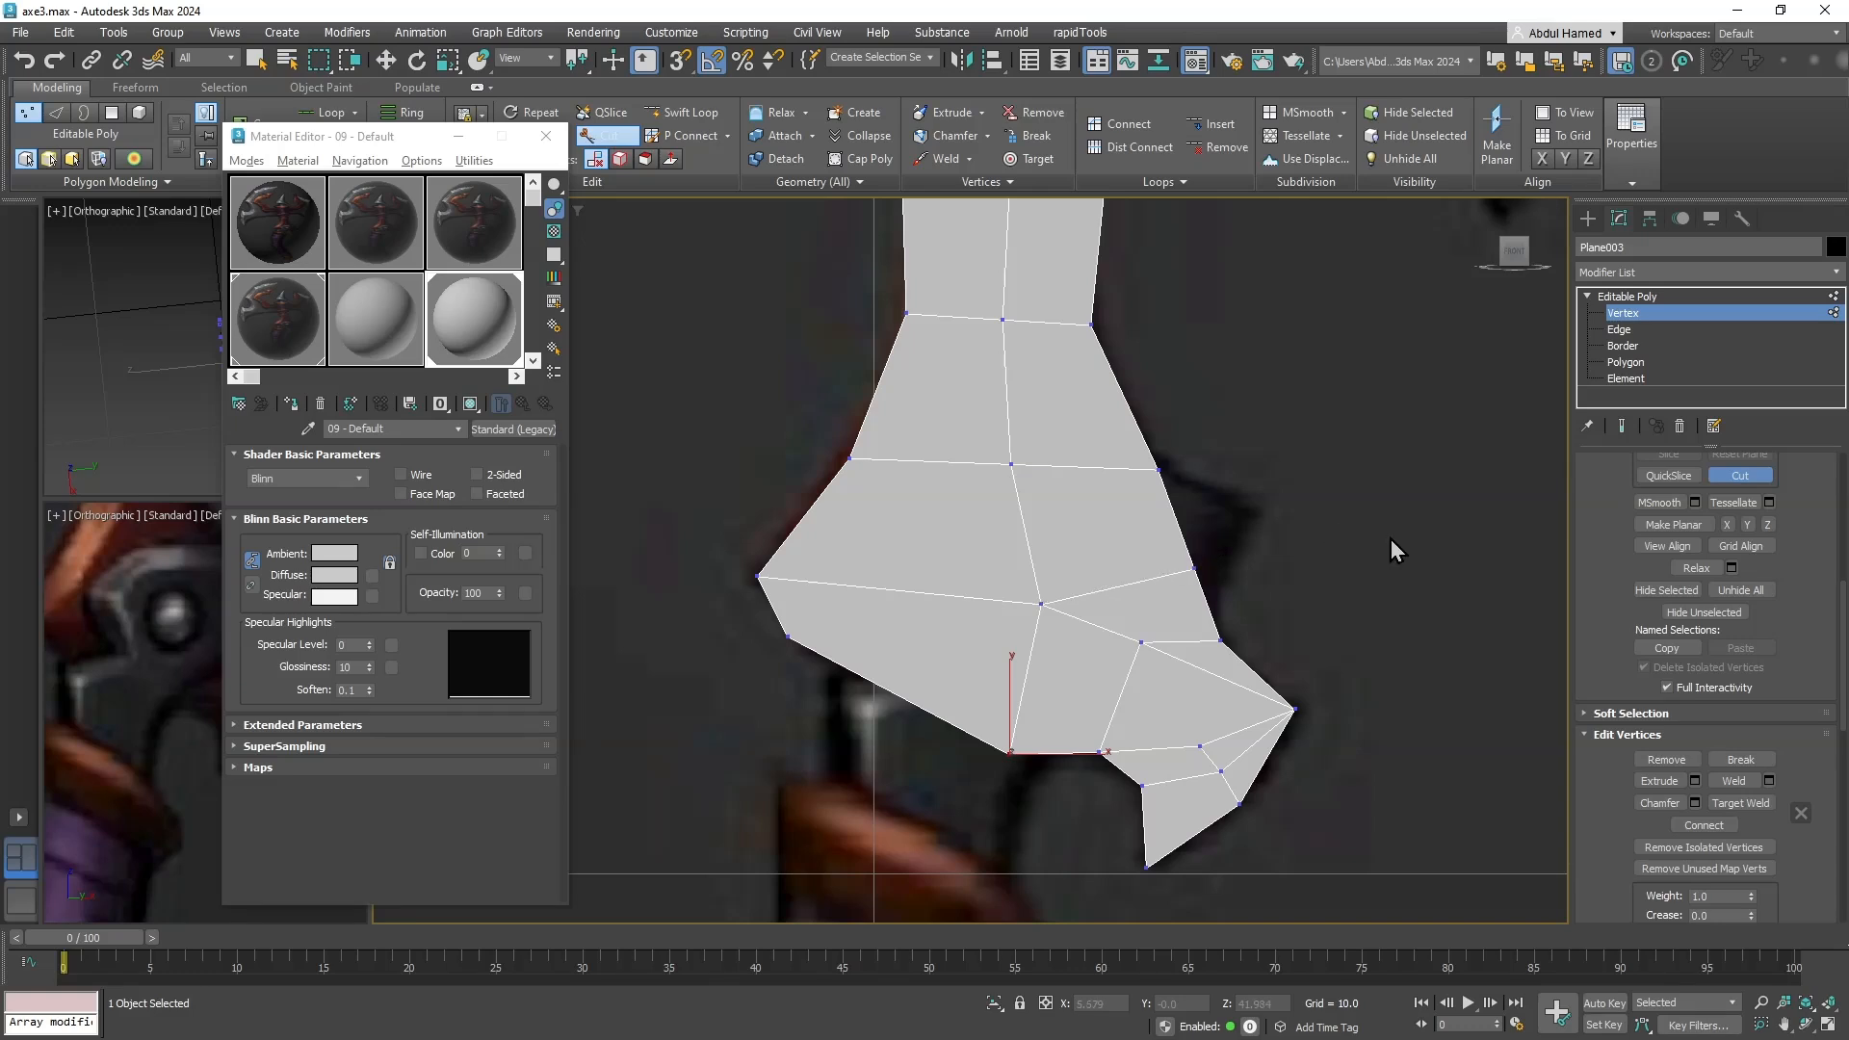
pyautogui.press('q')
pyautogui.moveTo(1280, 572); pyautogui.dragTo(1273, 517, button='middle')
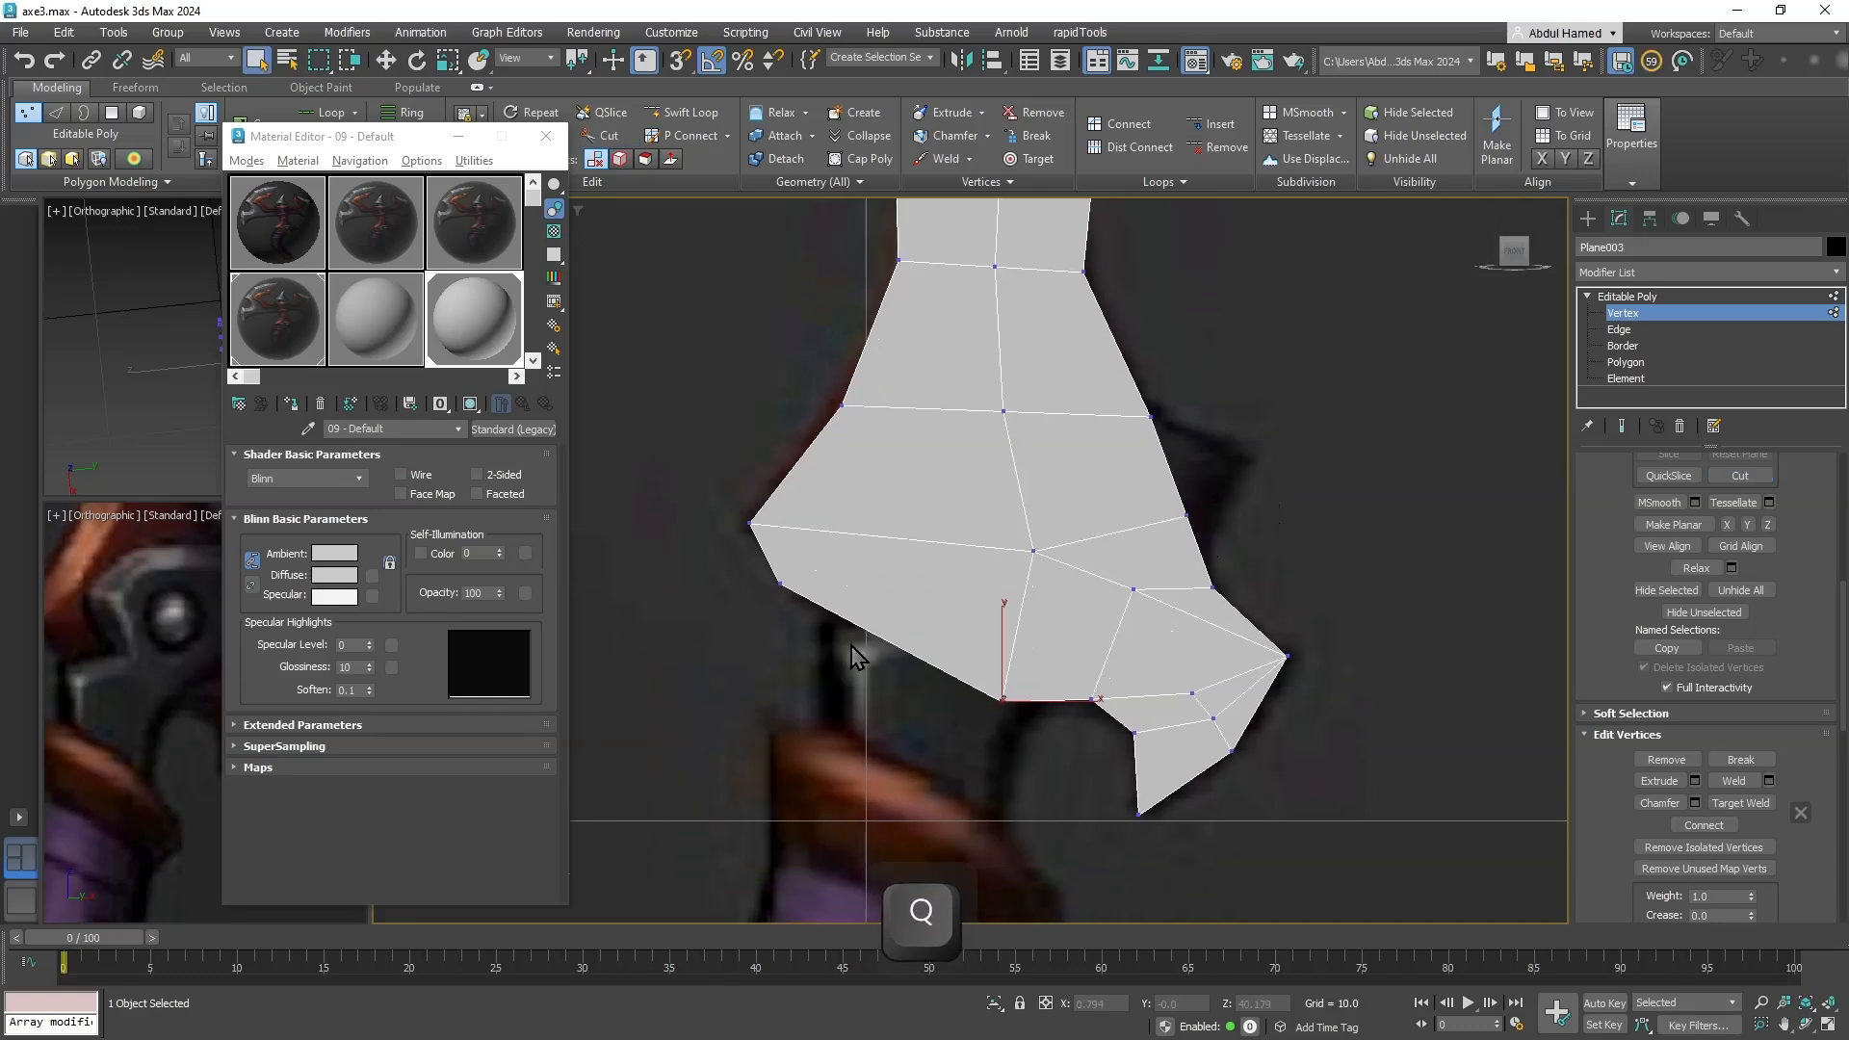
# Shift the claw's two interior vertices slightly up and inward to even out the surrounding faces.
pyautogui.click(546, 135)
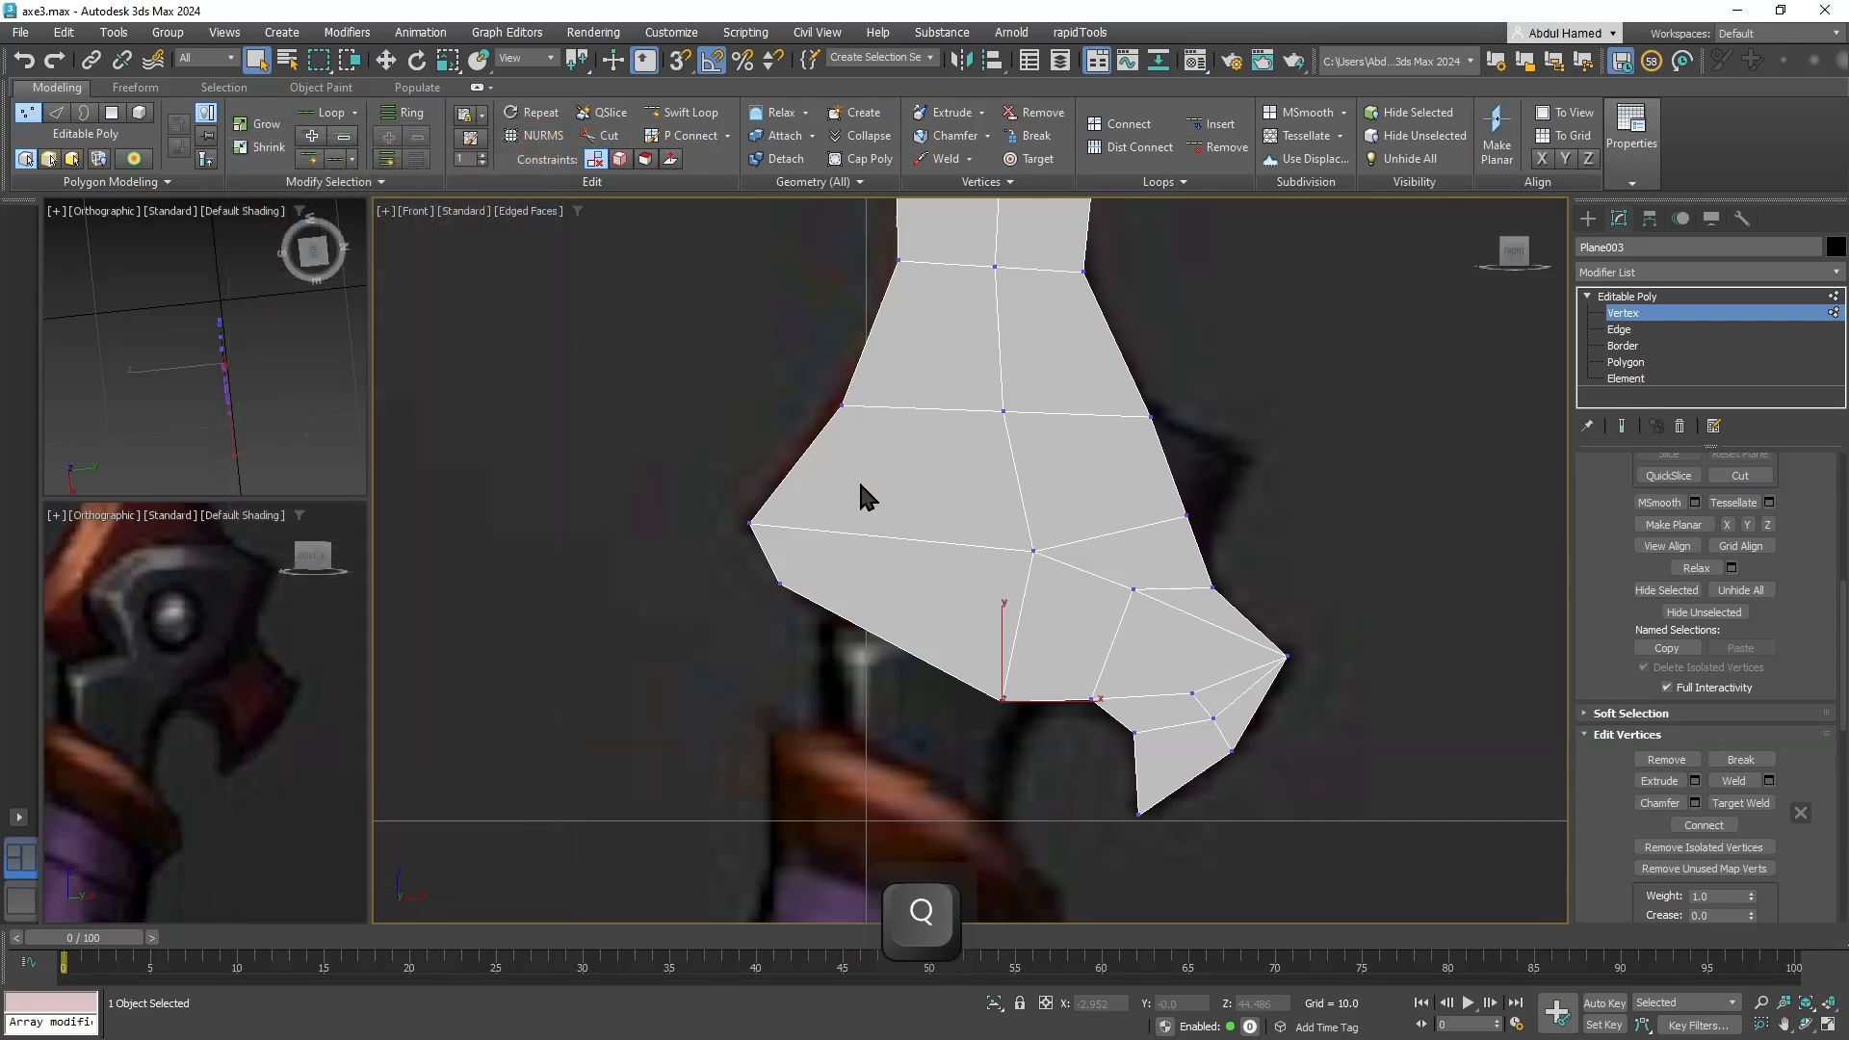
pyautogui.scroll(-5, 836, 616)
pyautogui.scroll(2, 954, 800)
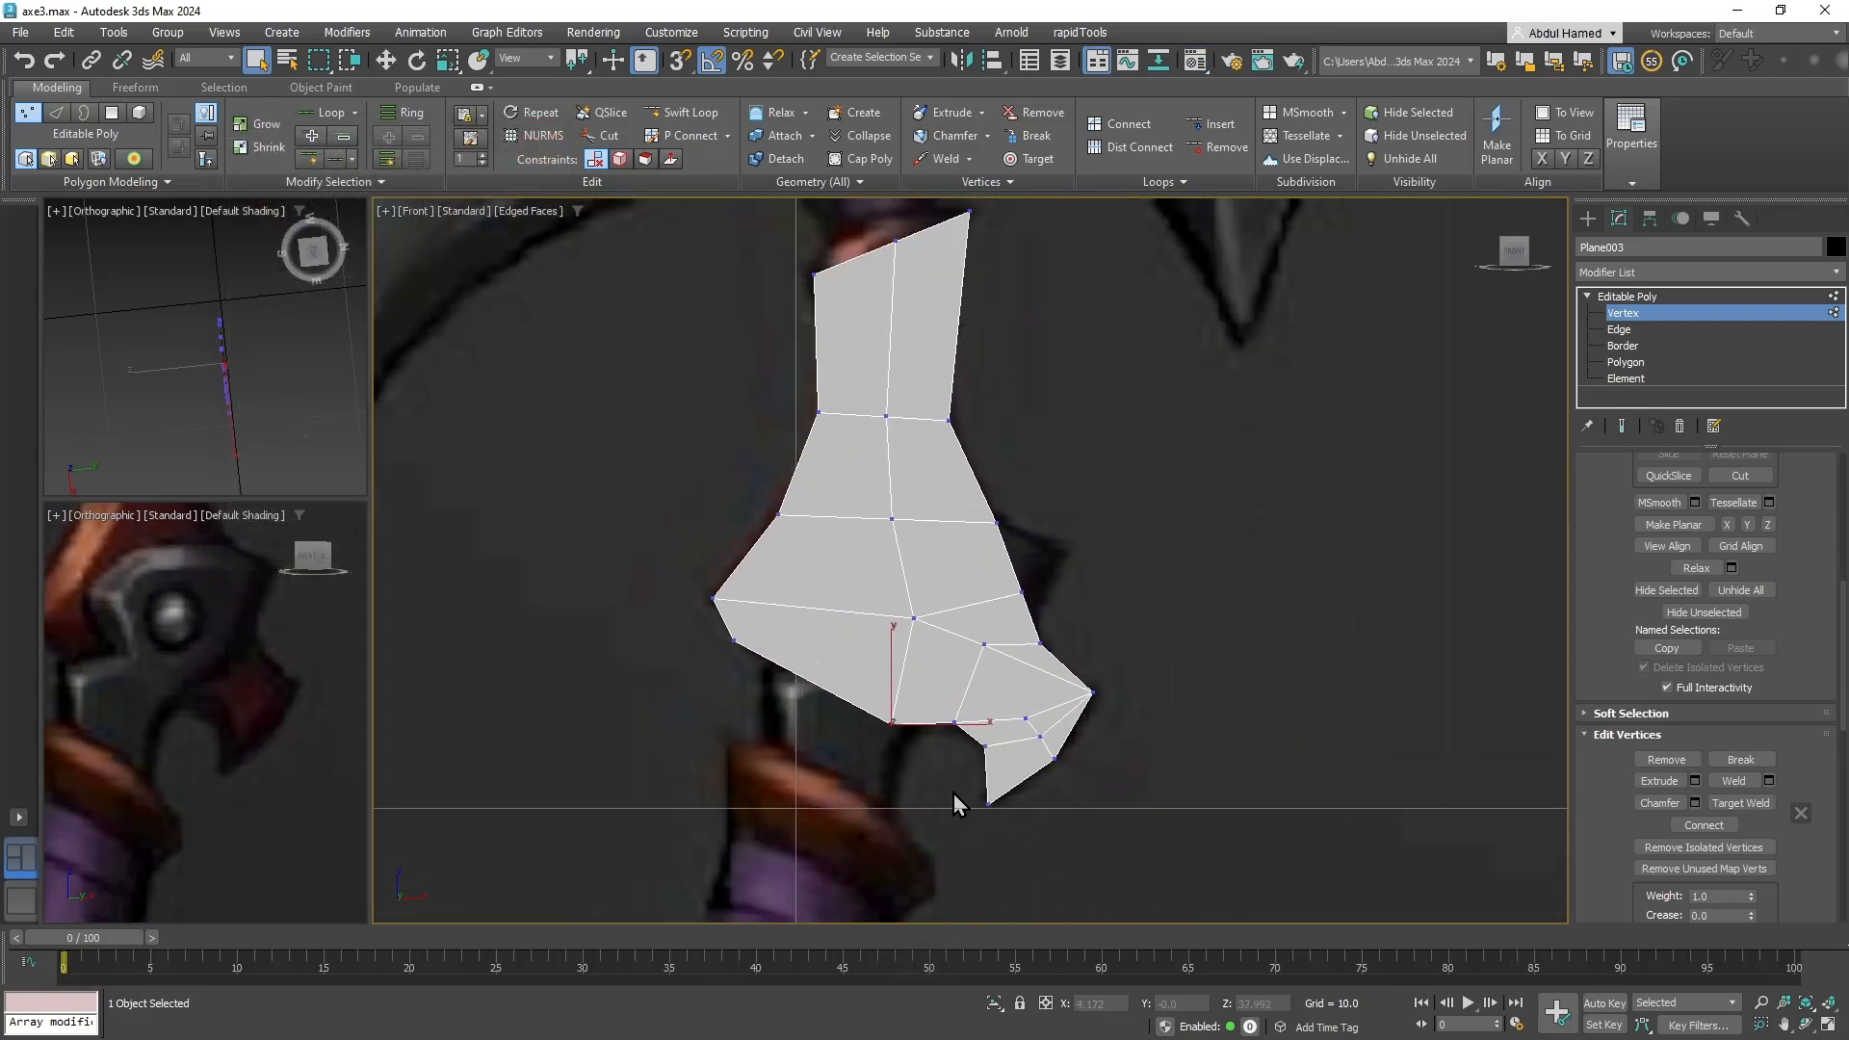
pyautogui.scroll(3, 1028, 776)
pyautogui.press('q')
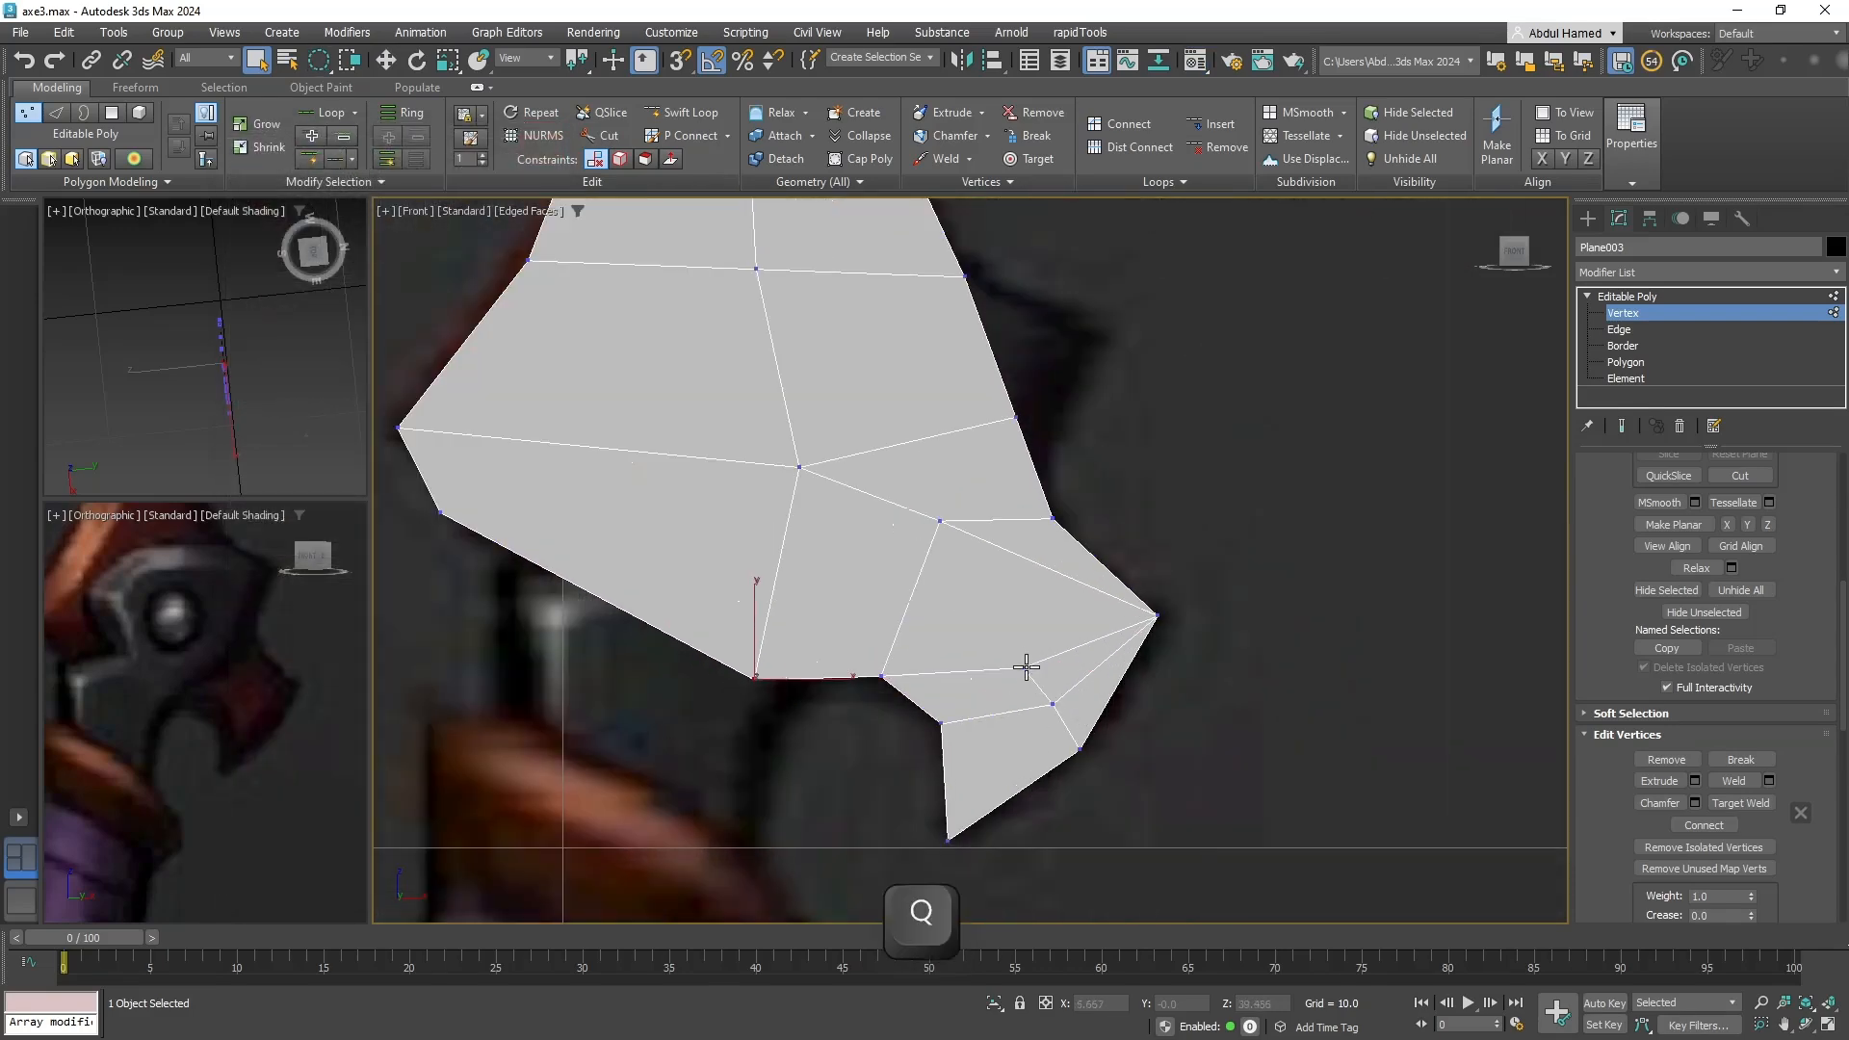
pyautogui.click(1024, 668)
pyautogui.press('w')
pyautogui.moveTo(1055, 641)
pyautogui.mouseDown()
pyautogui.moveTo(1046, 609)
pyautogui.moveTo(1066, 653)
pyautogui.mouseUp()
pyautogui.click(1056, 703)
pyautogui.scroll(-4, 1074, 693)
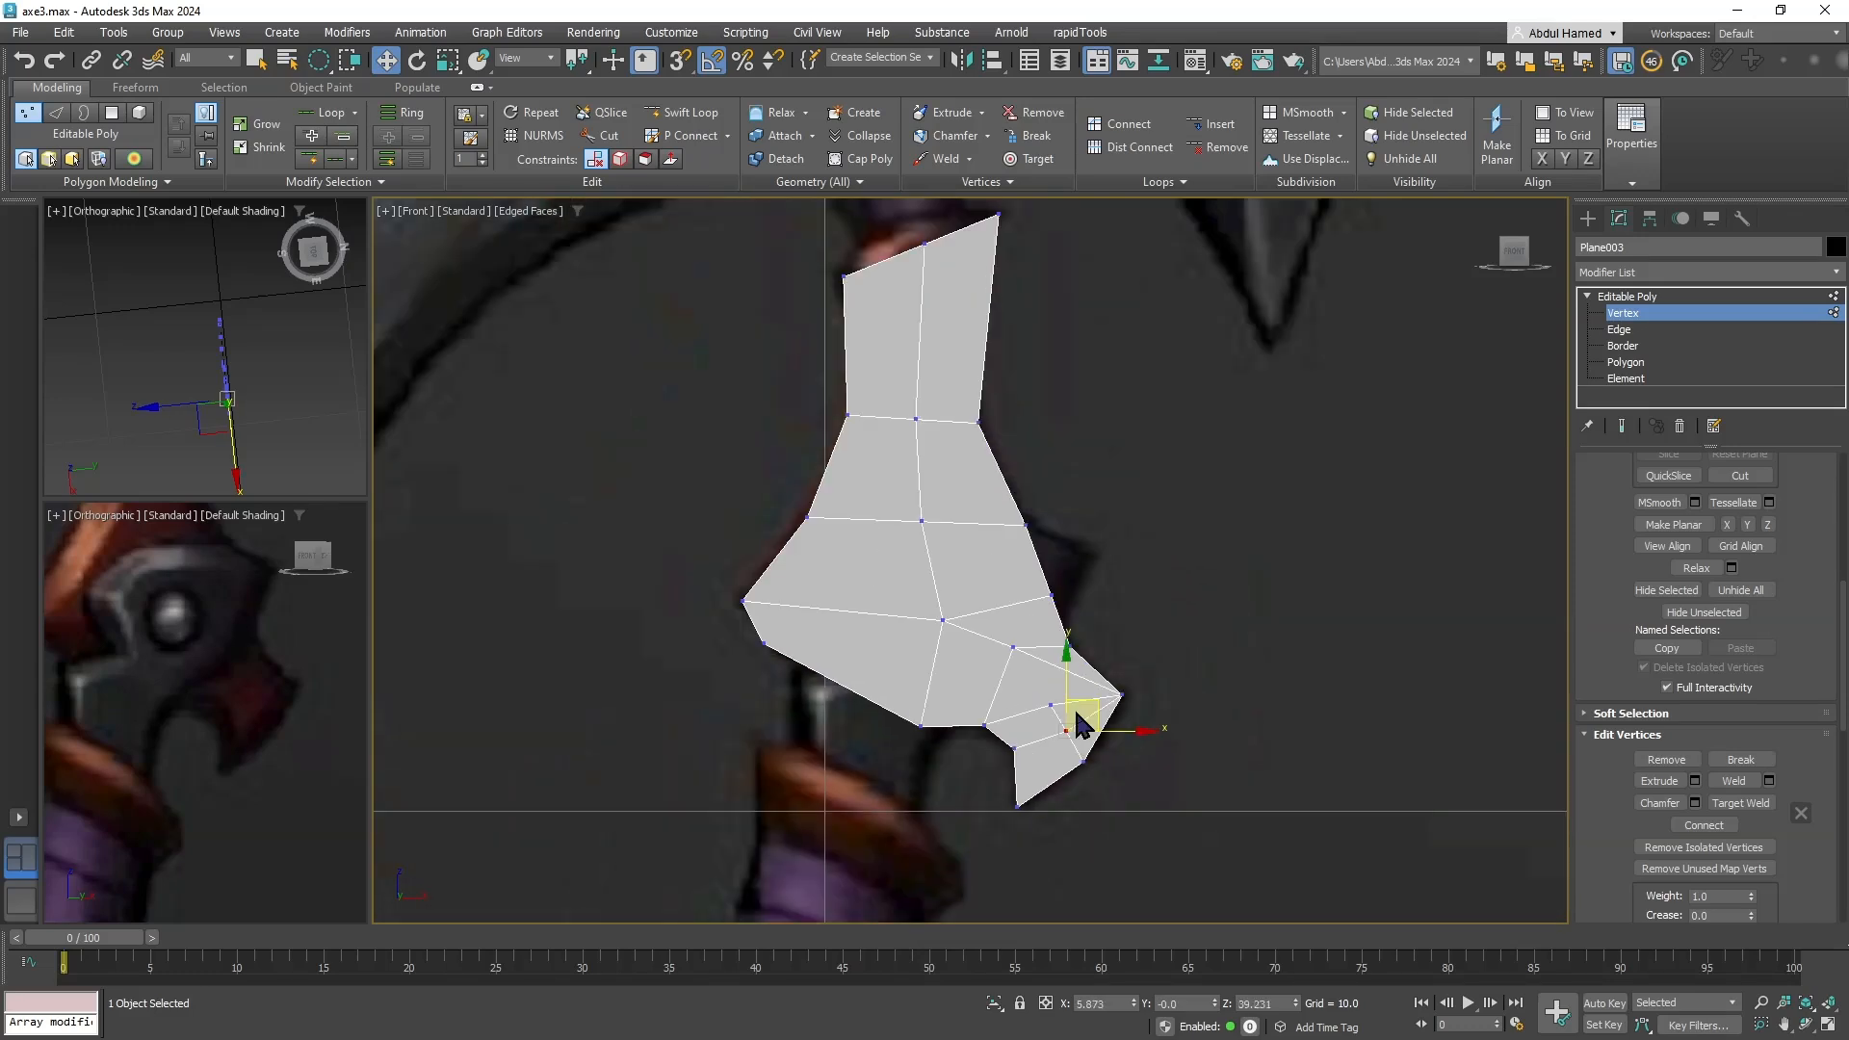
pyautogui.scroll(4, 1082, 728)
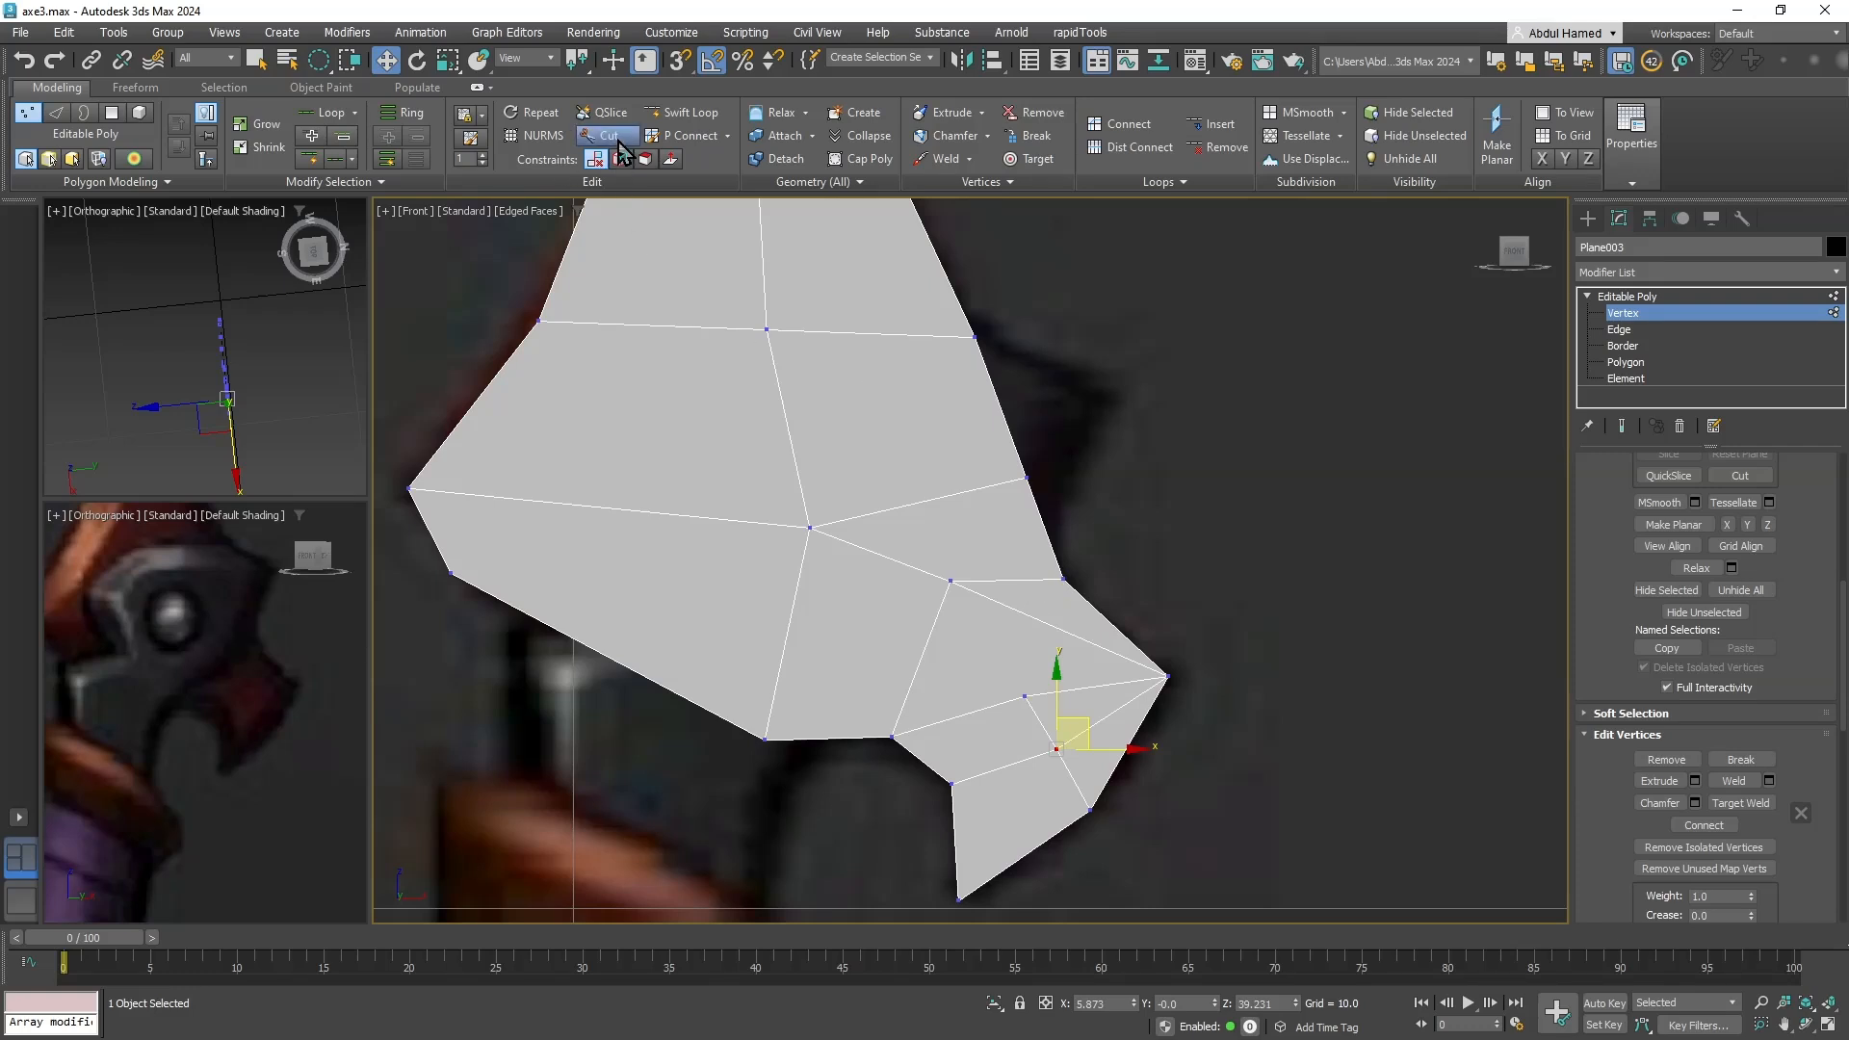
# Cut an edge between the claw's top interior vertex and the one below it, and remove the diagonal edge to the outer corner.
pyautogui.click(604, 134)
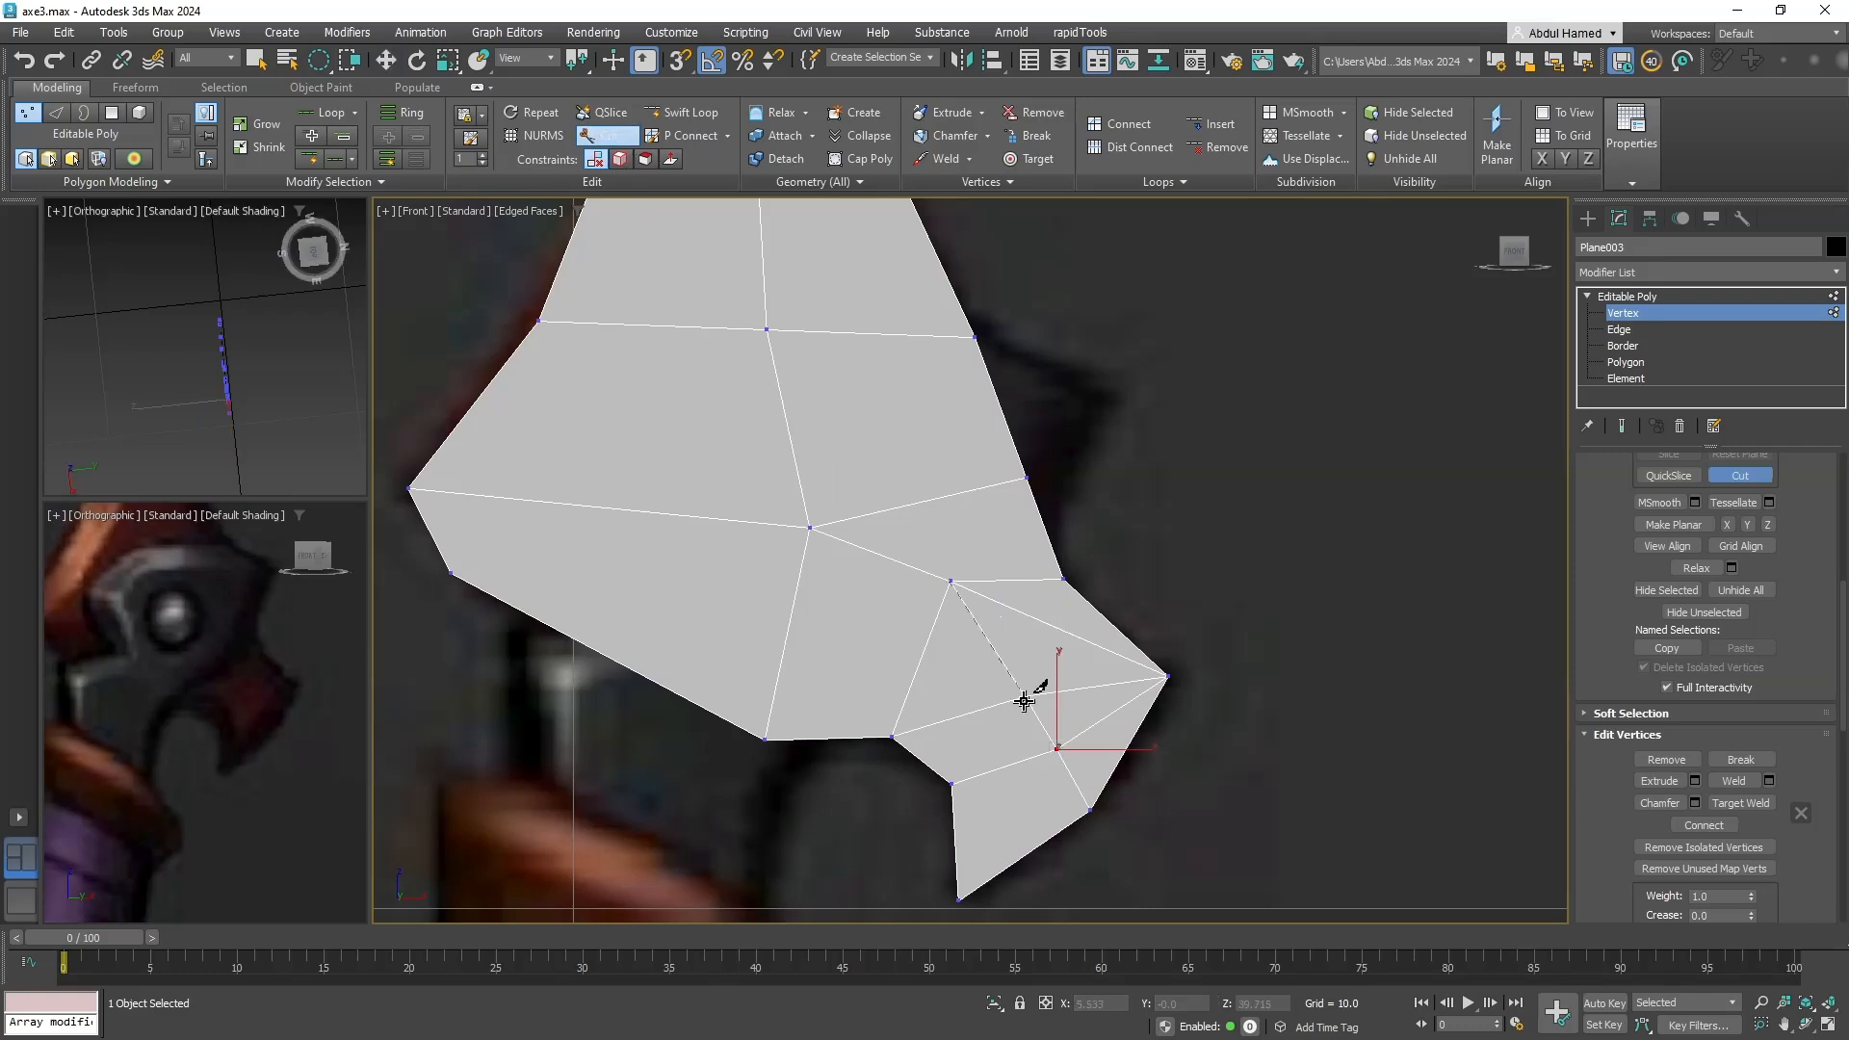
pyautogui.rightClick(1030, 690)
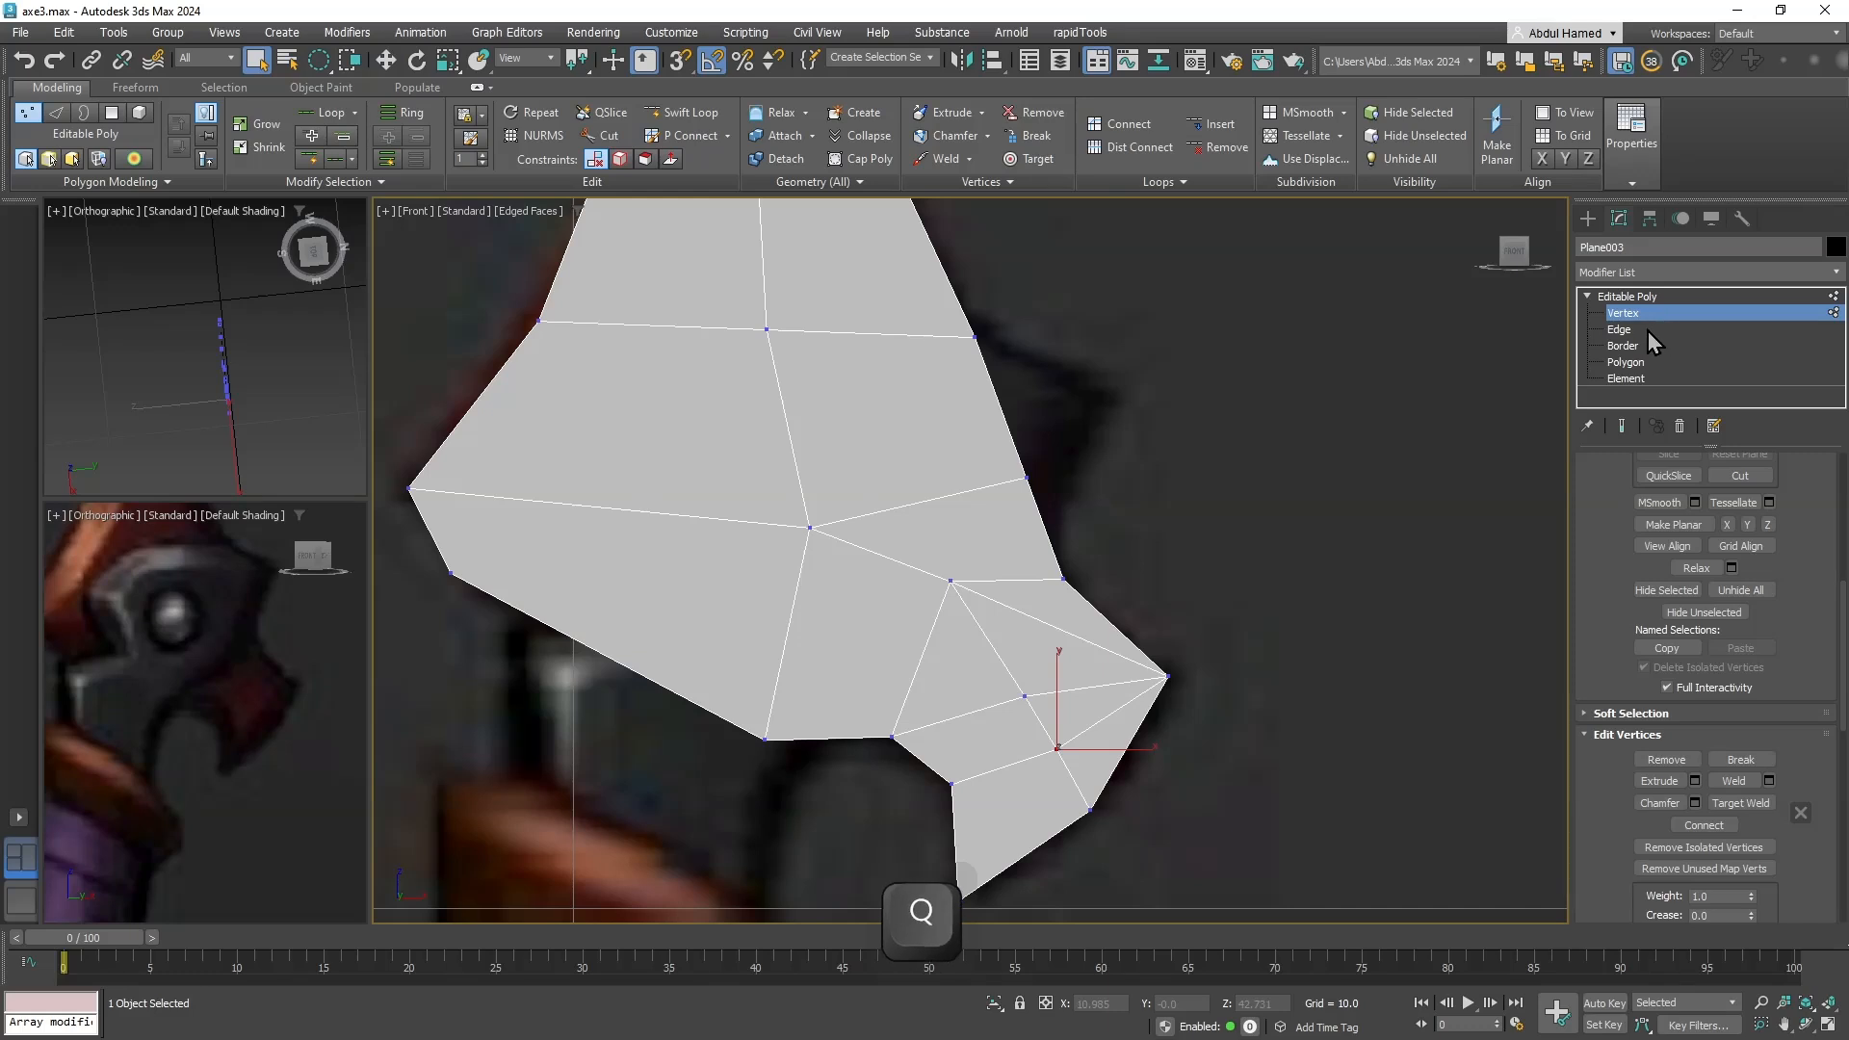
pyautogui.press('2')
pyautogui.click(1076, 628)
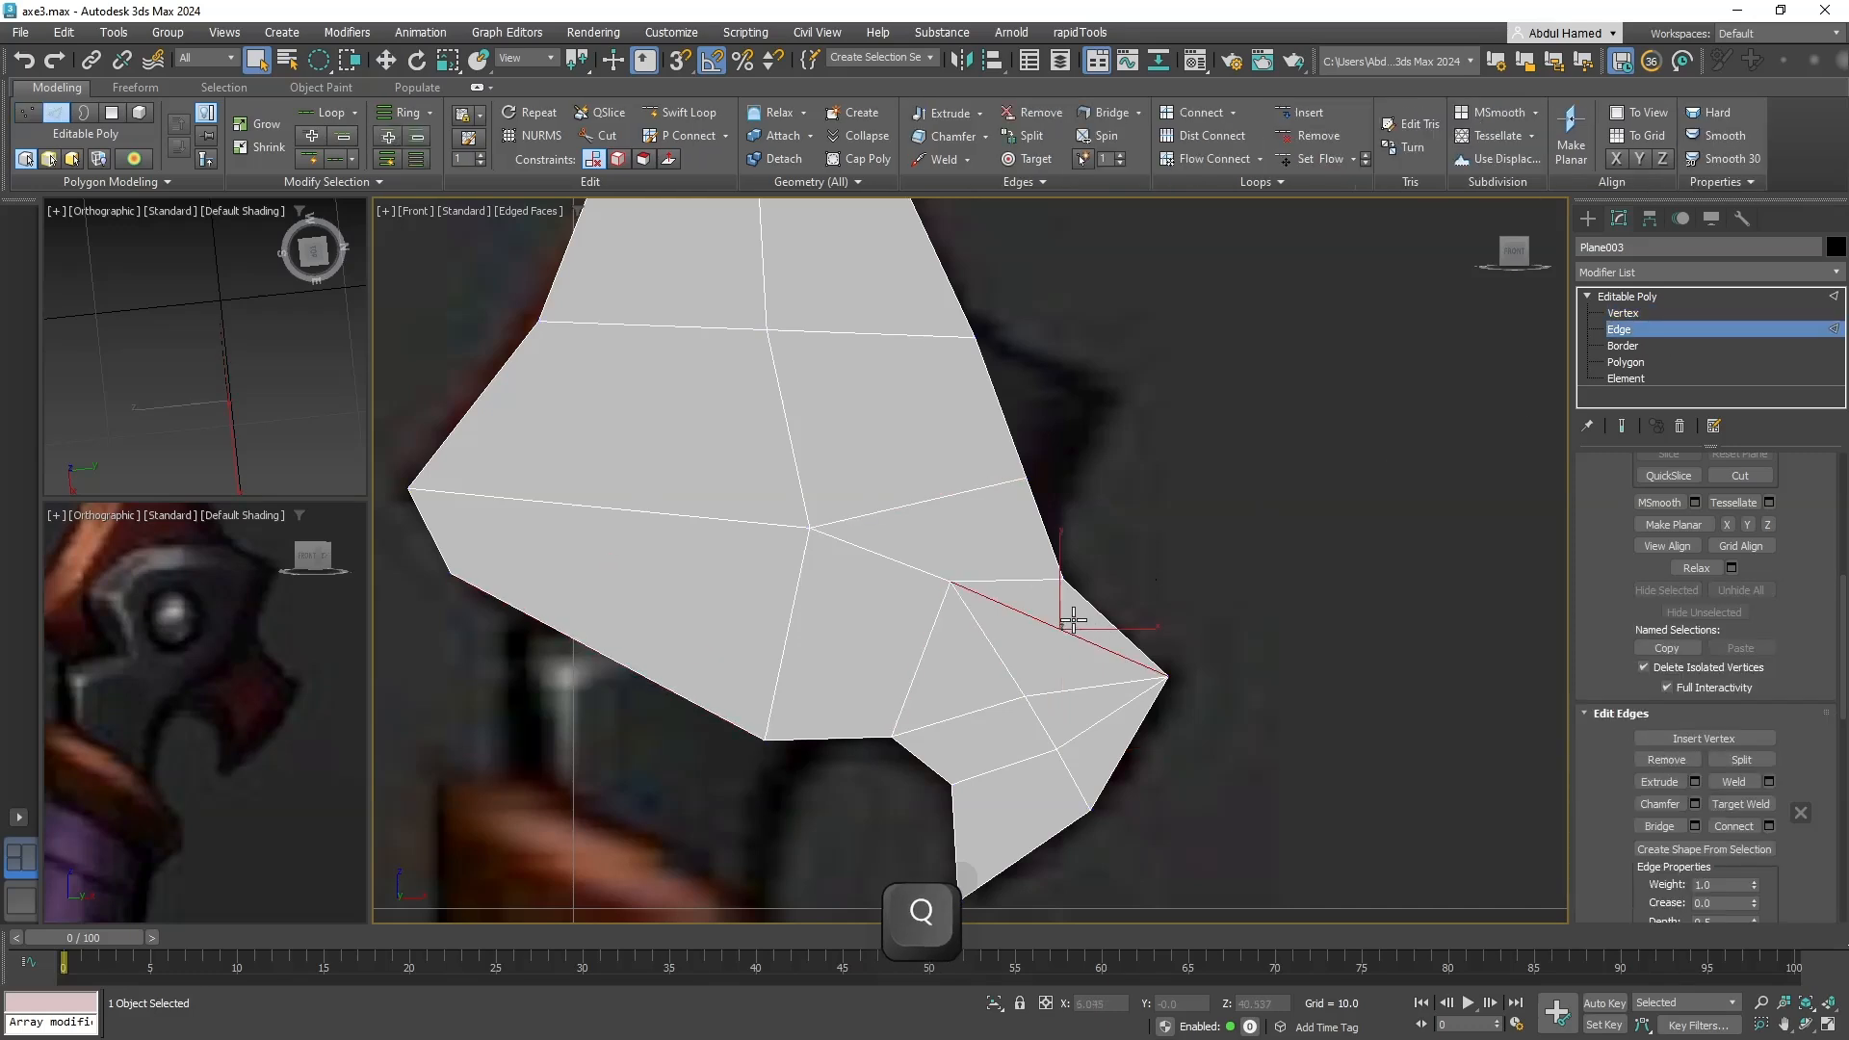
pyautogui.press('BackSpace')
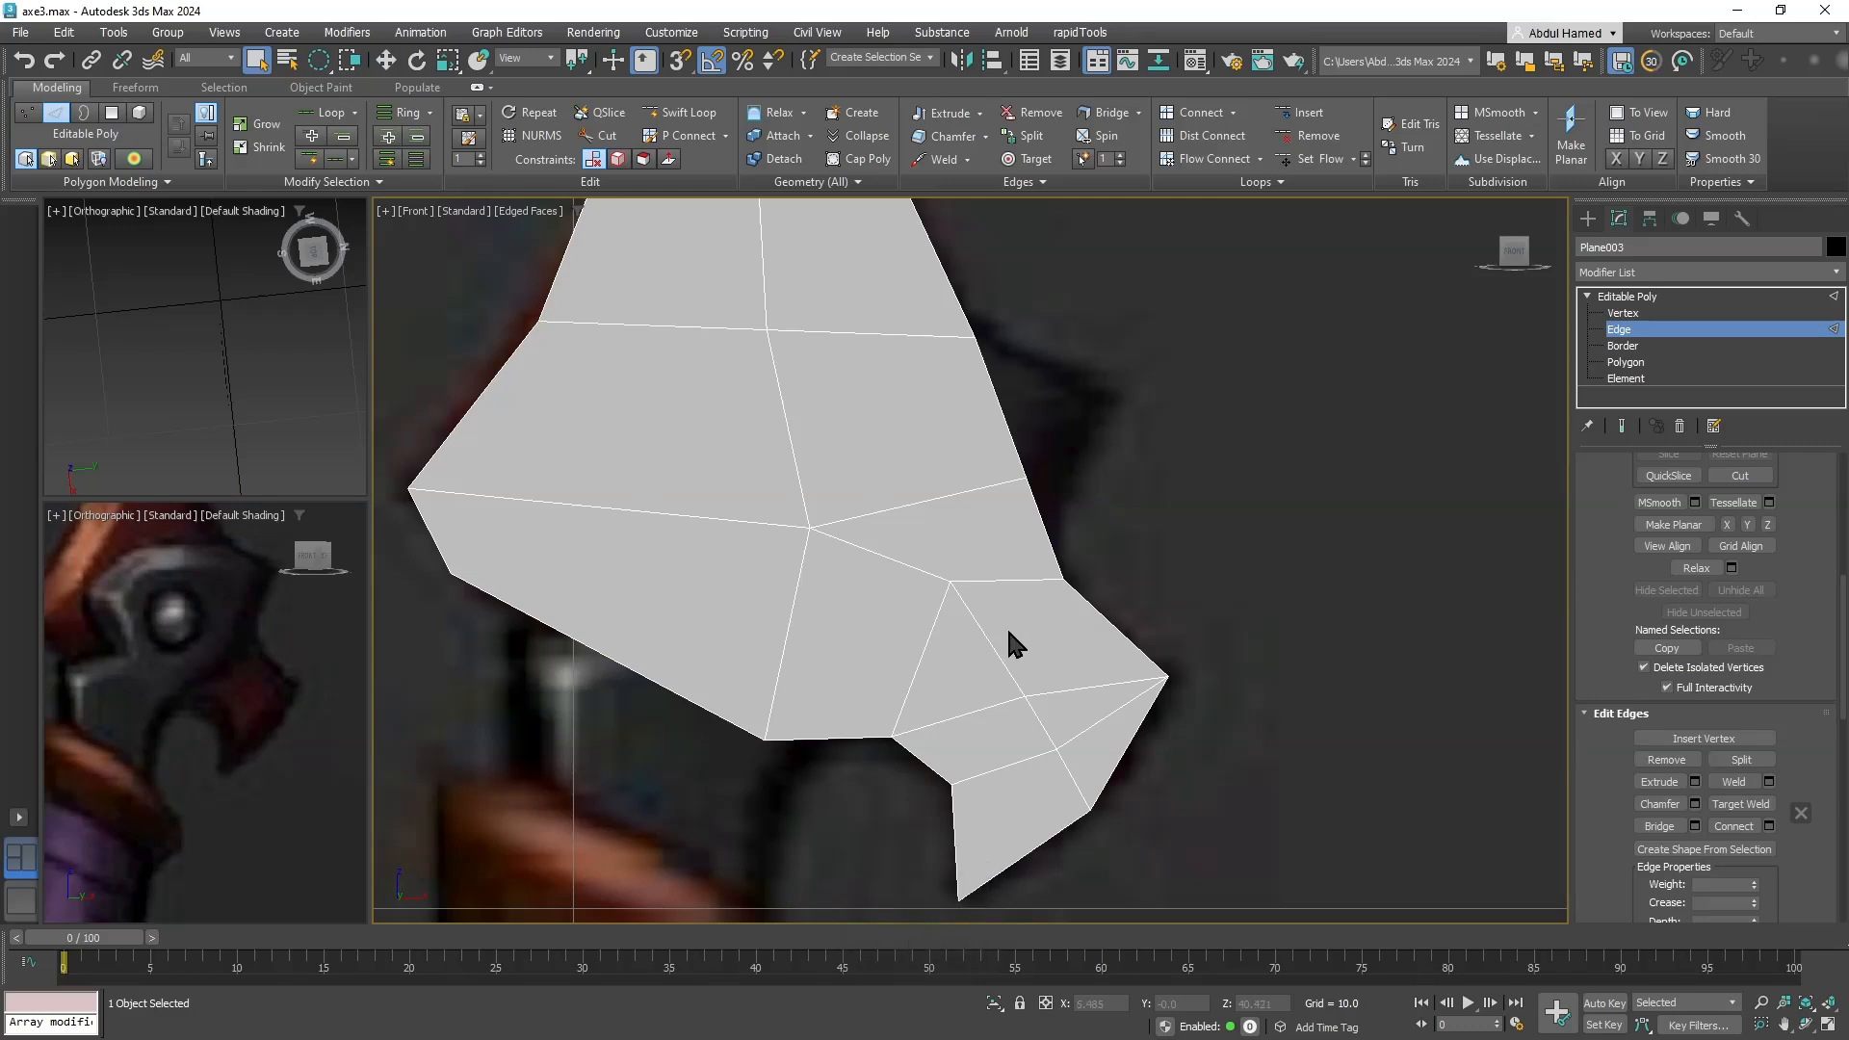
# Cut an edge from the claw's top interior vertex to the grip's short lower edge and remove the old edge to the inner claw corner.
pyautogui.click(599, 136)
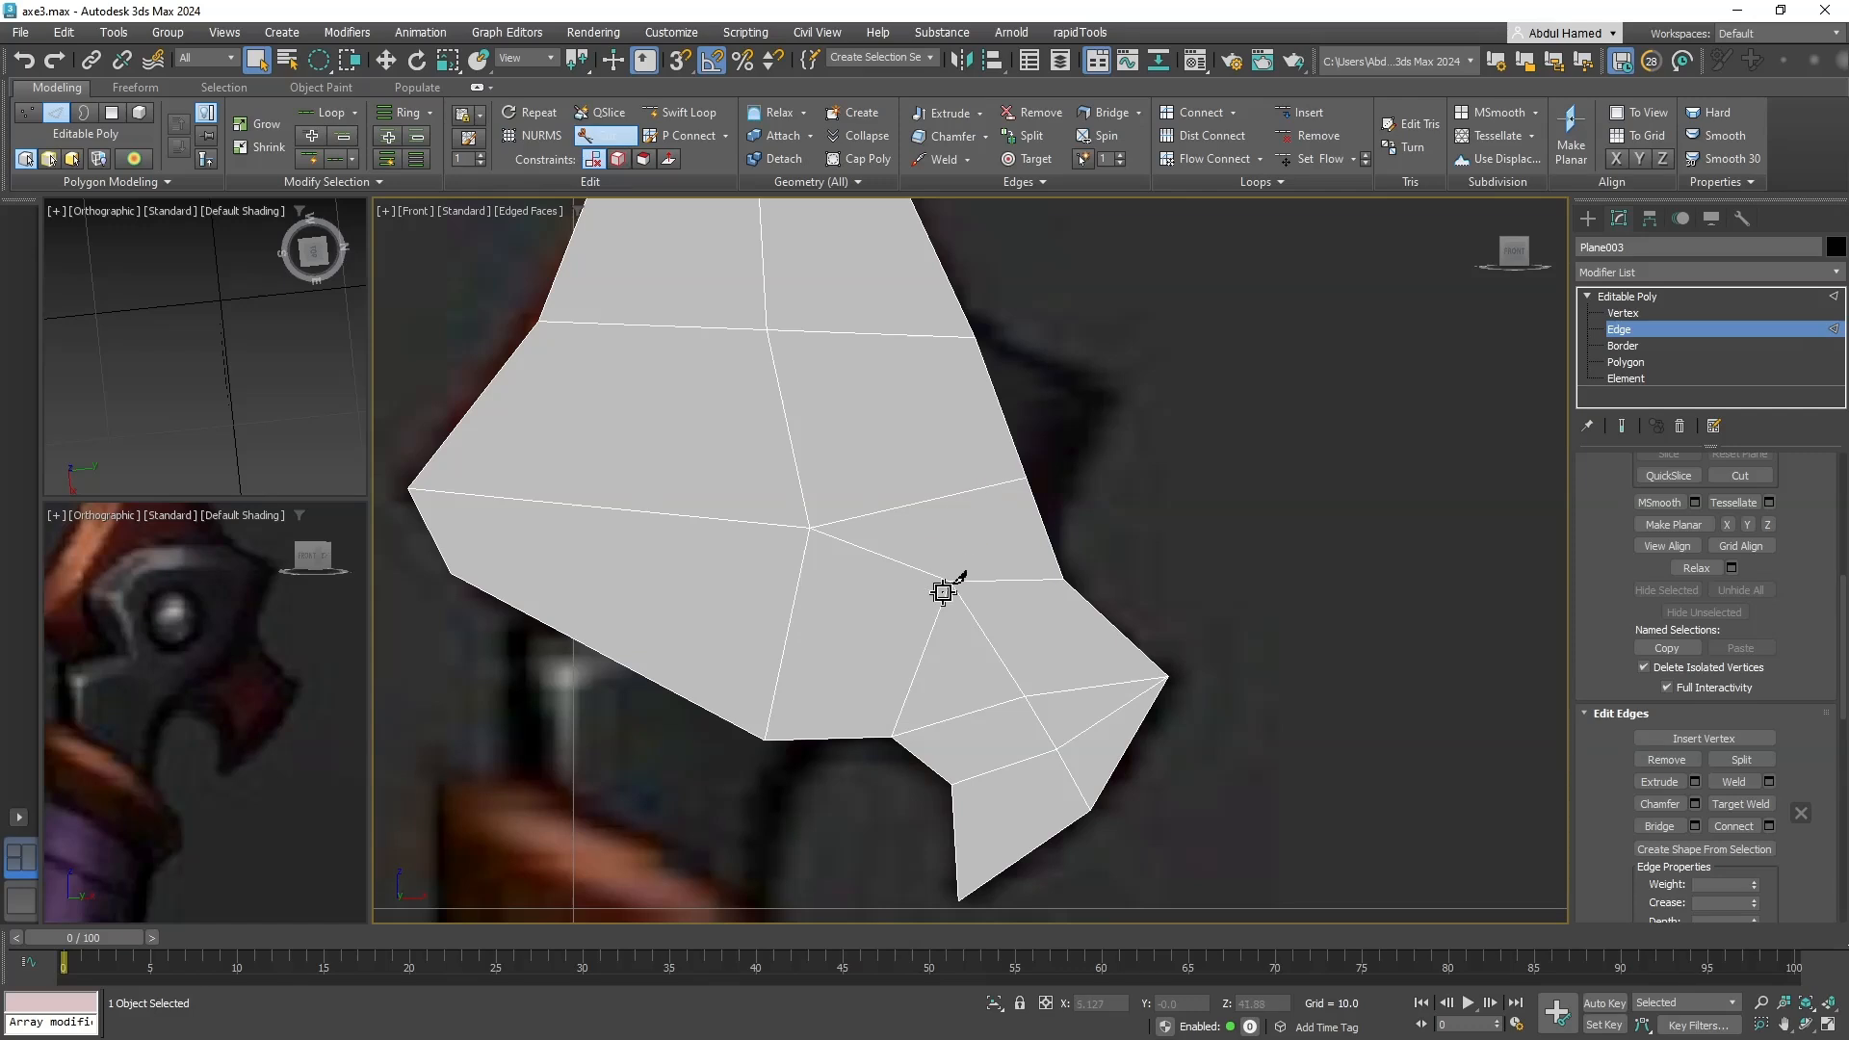
pyautogui.click(948, 581)
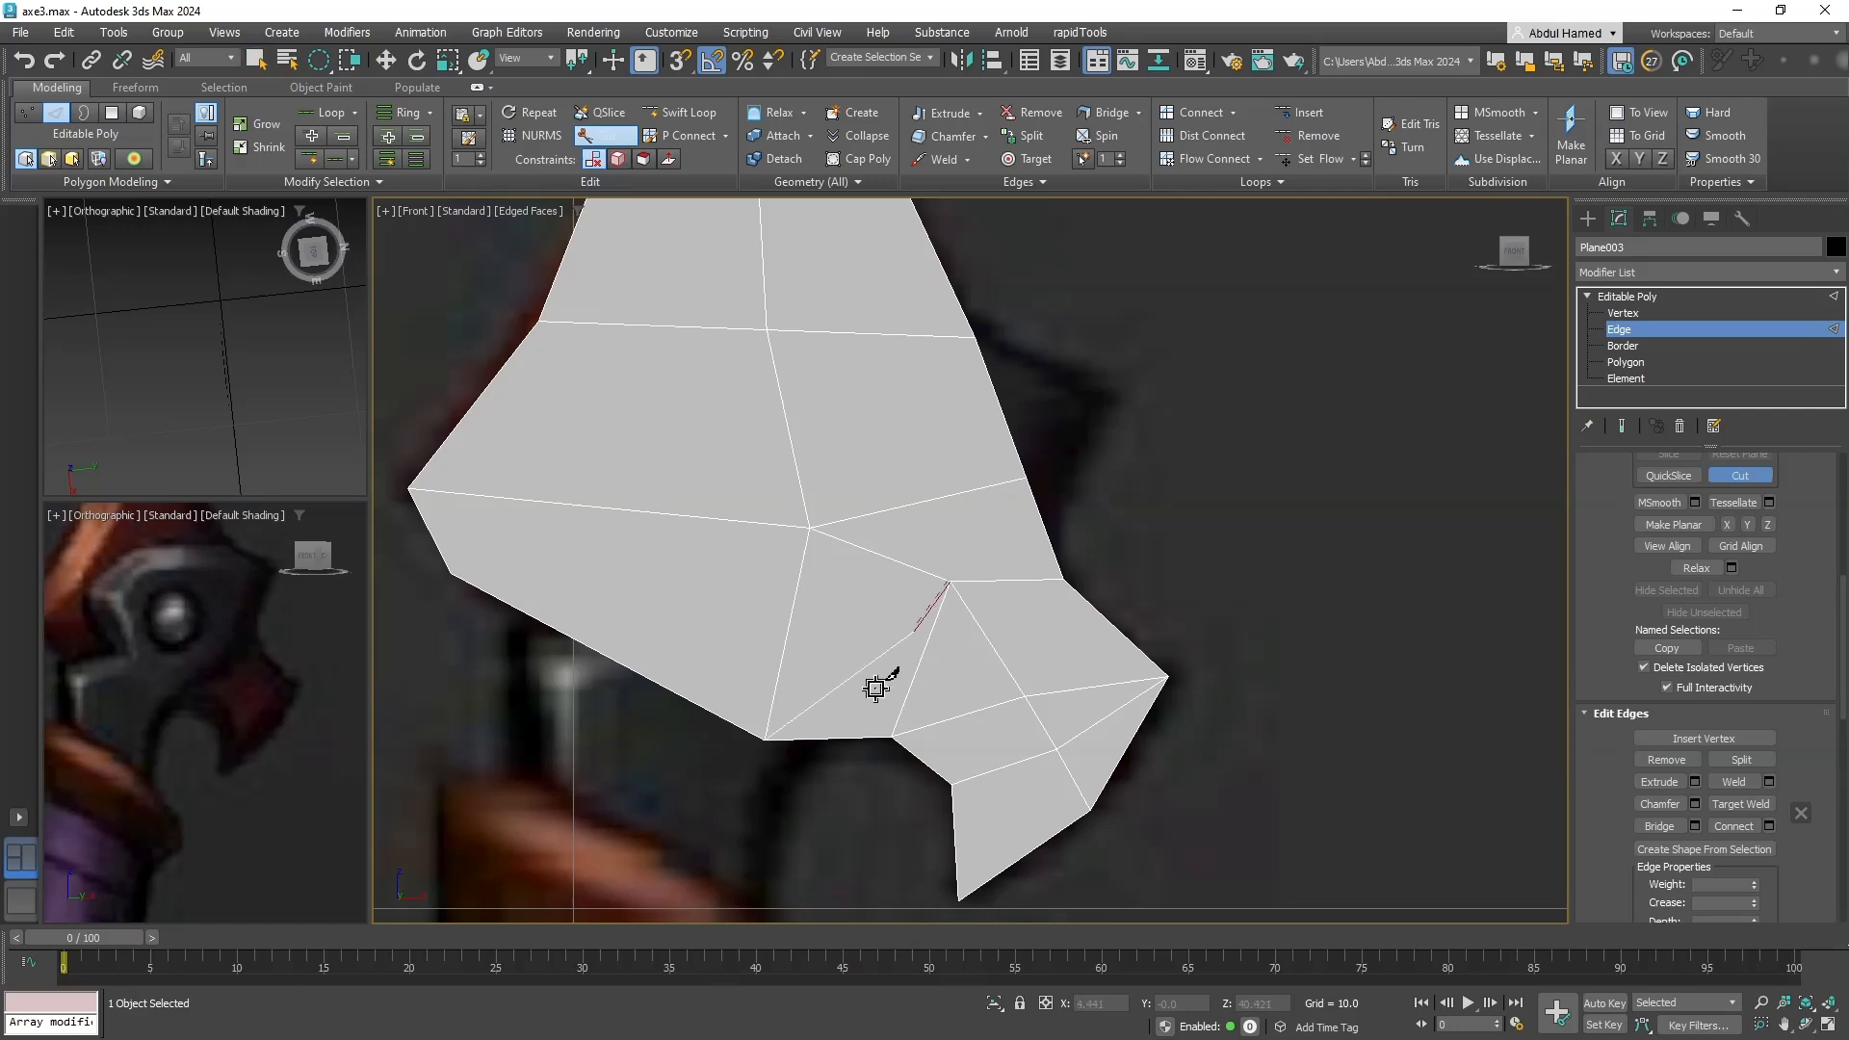
pyautogui.click(858, 736)
pyautogui.press('q')
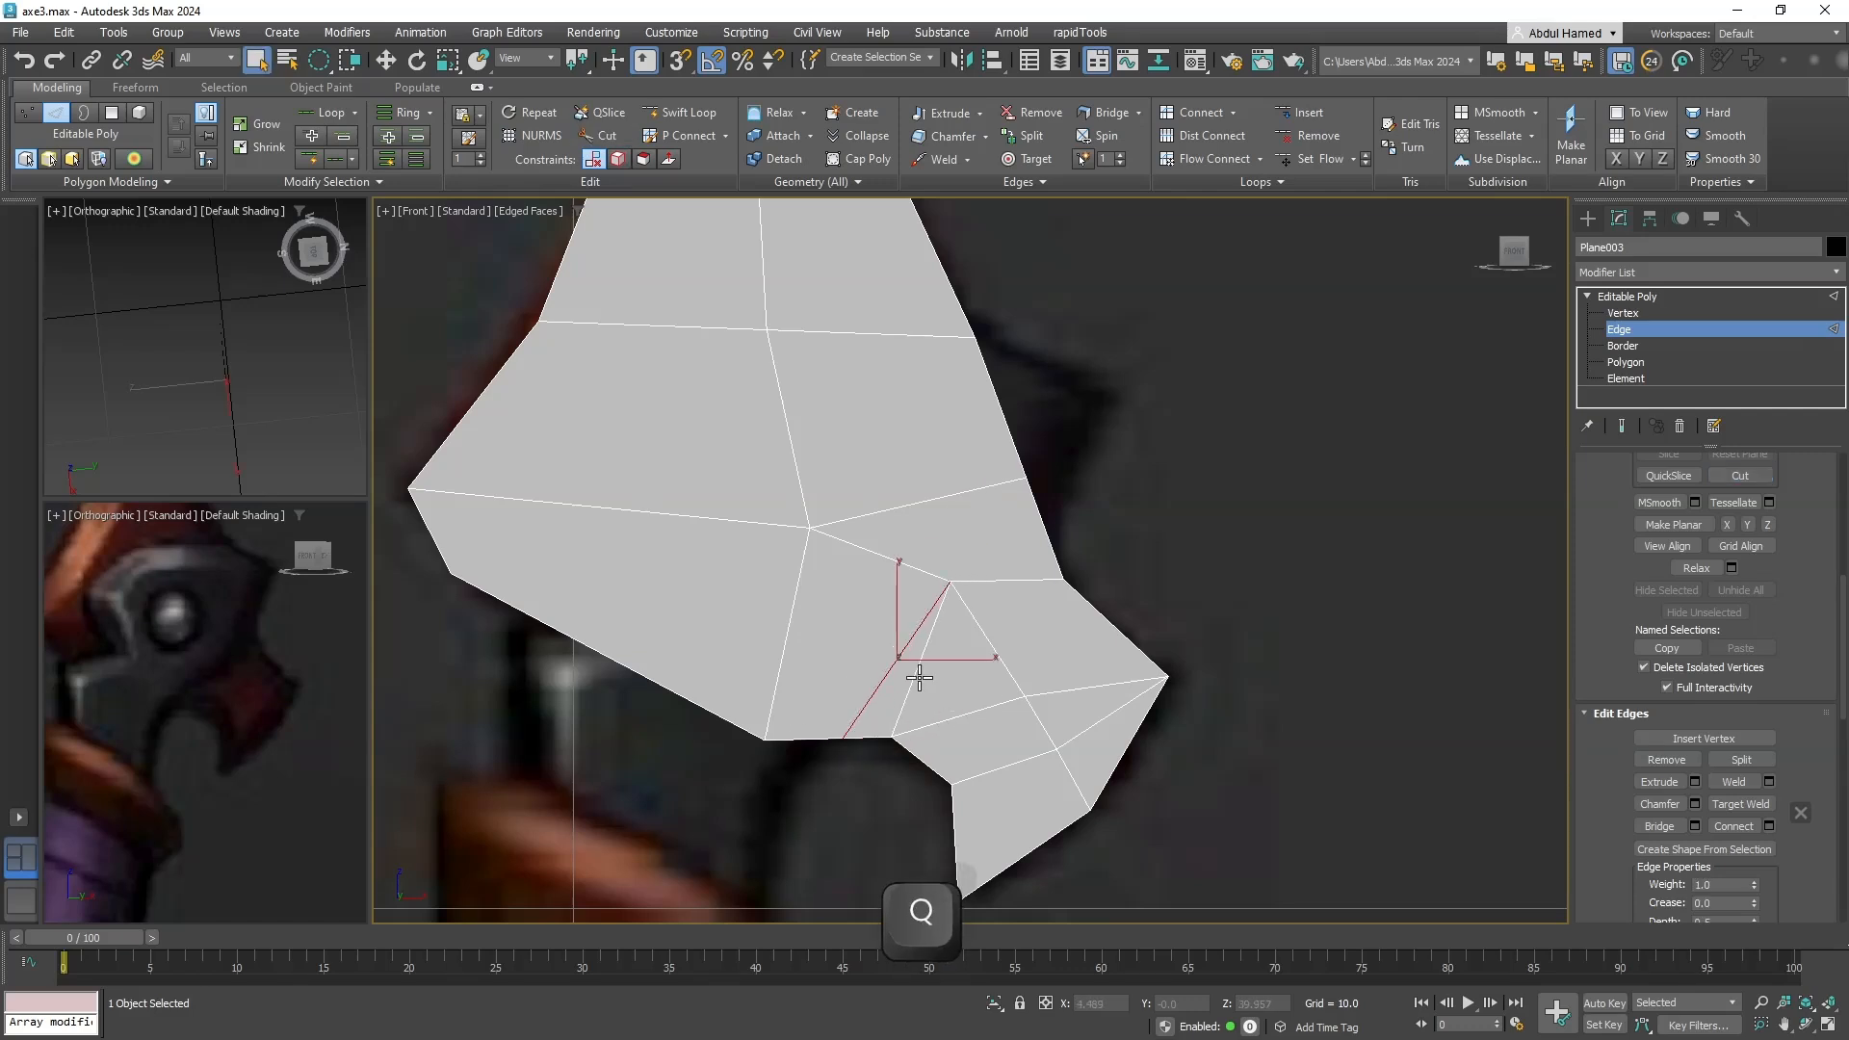
pyautogui.press('BackSpace')
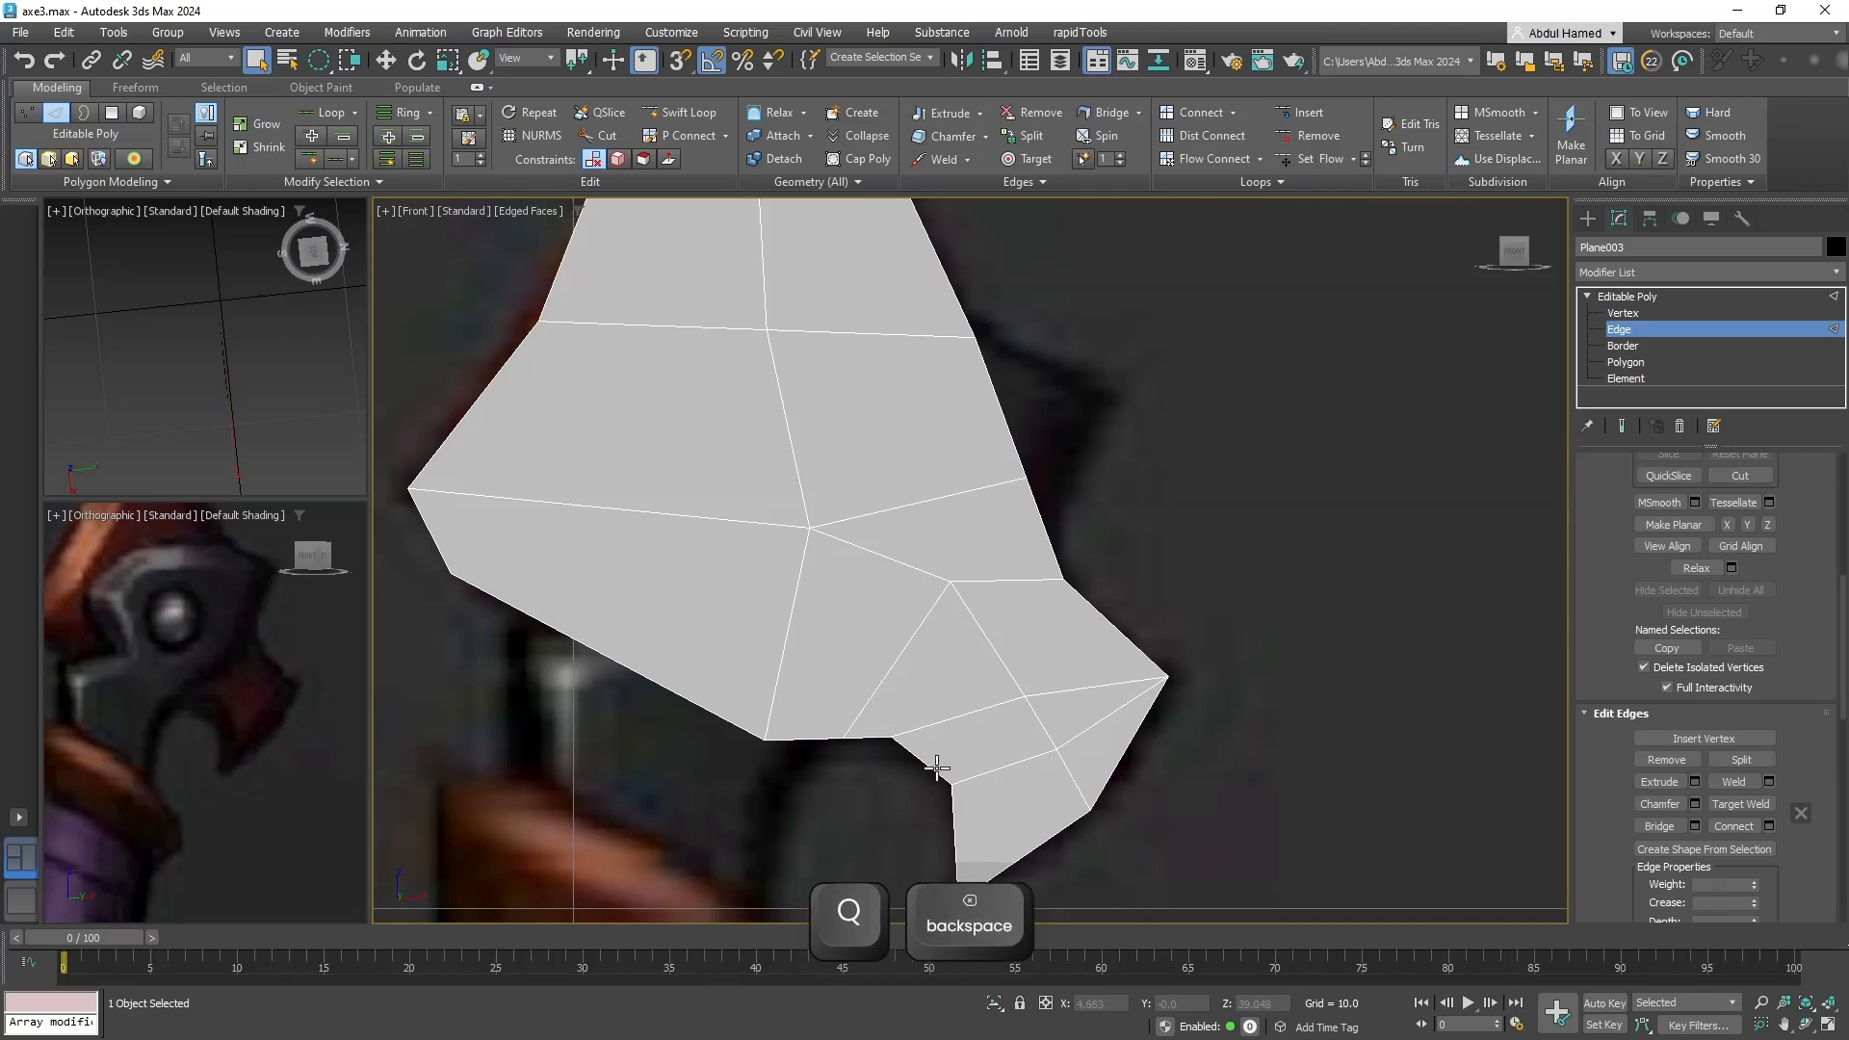
pyautogui.moveTo(937, 767); pyautogui.dragTo(984, 674, button='middle')
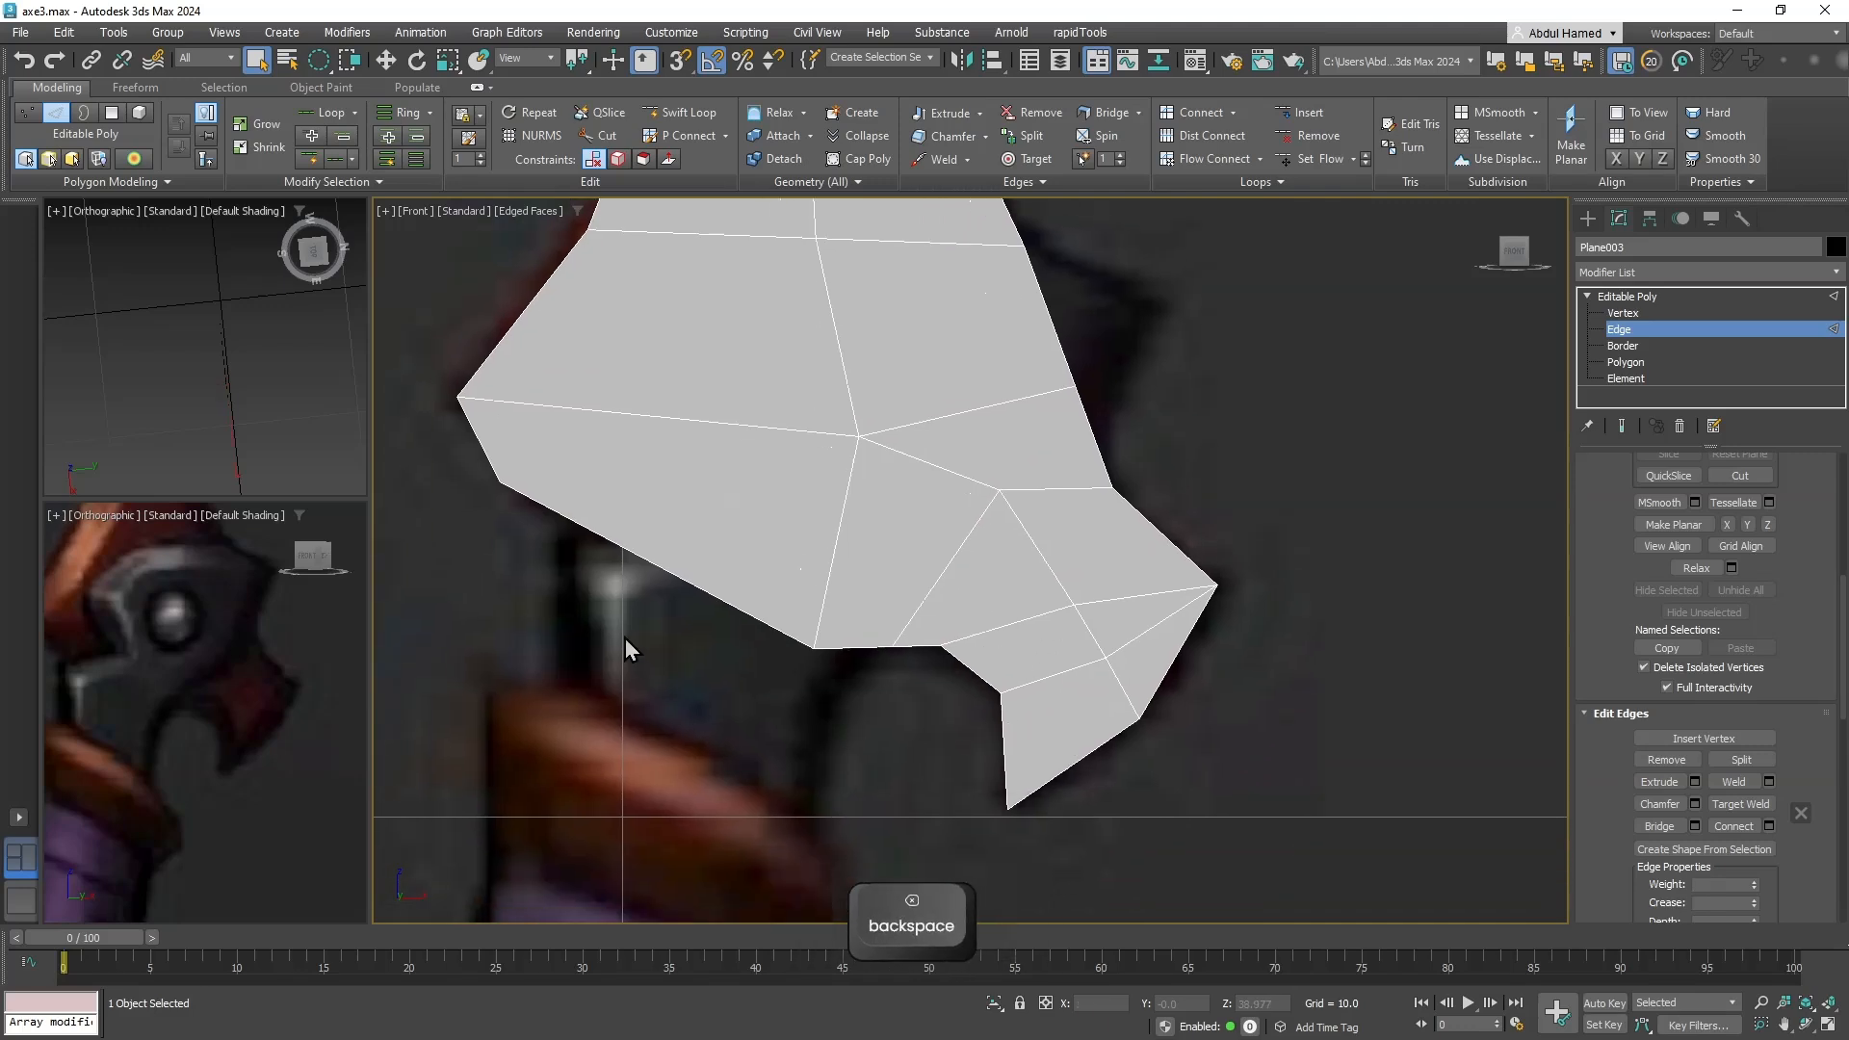
# Turn on wireframe display for the 09 - Default material so the reference image shows through.
pyautogui.press('m')
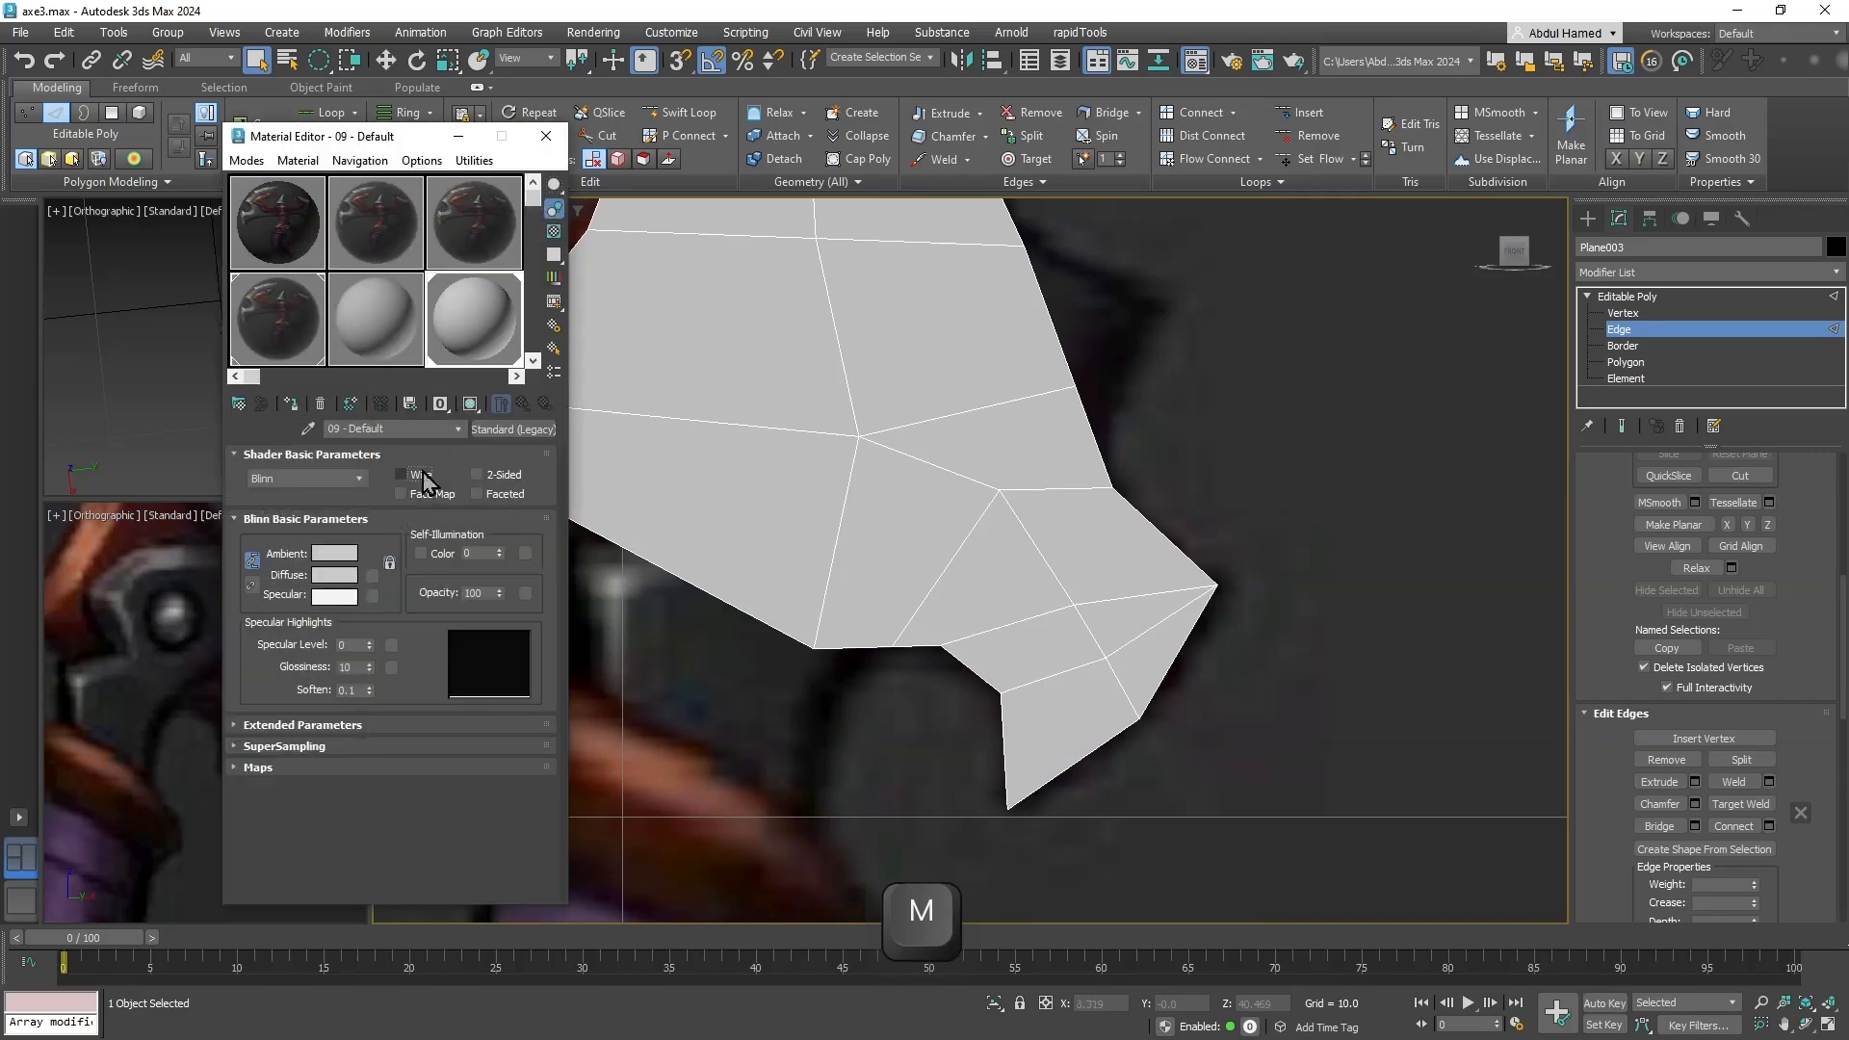
pyautogui.click(421, 475)
pyautogui.moveTo(951, 719); pyautogui.dragTo(1060, 671, button='middle')
# Shift the claw's inner corner vertex outward and raise the neighbouring lower-edge vertex to follow the reference outline.
pyautogui.click(1650, 314)
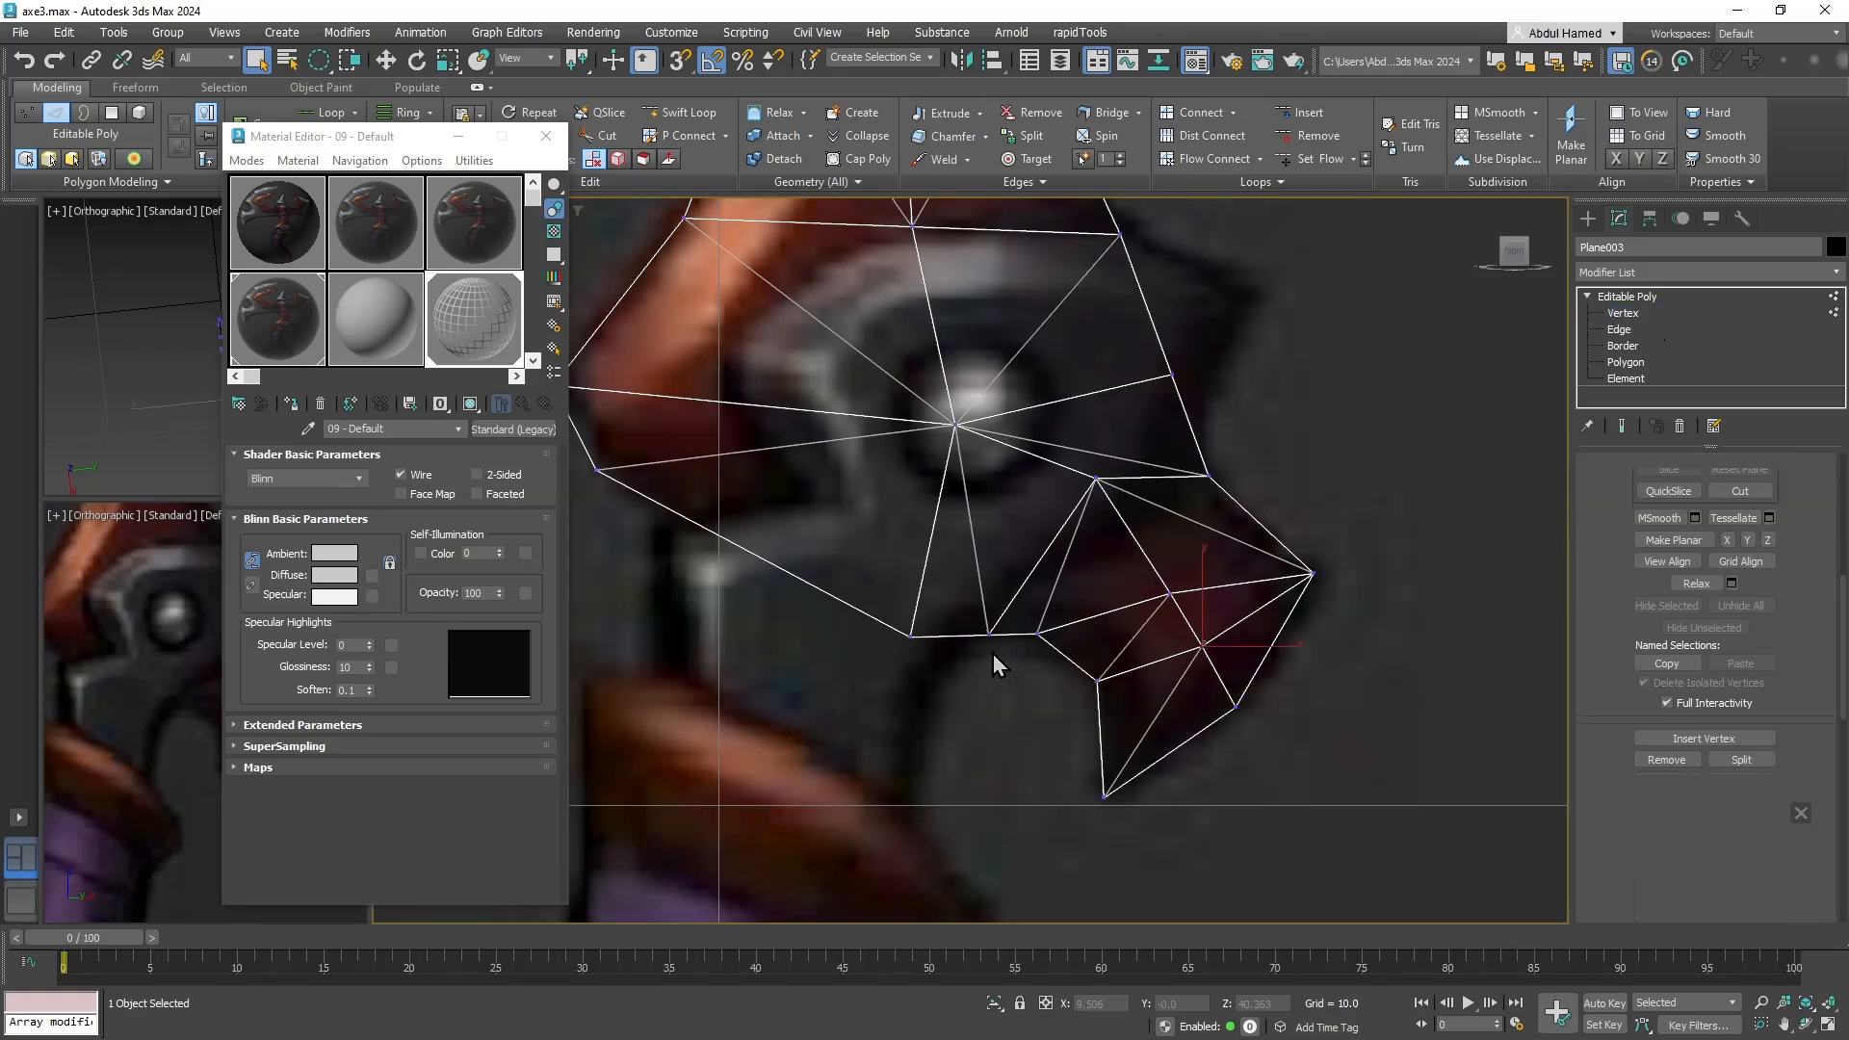
pyautogui.press('w')
pyautogui.press('w')
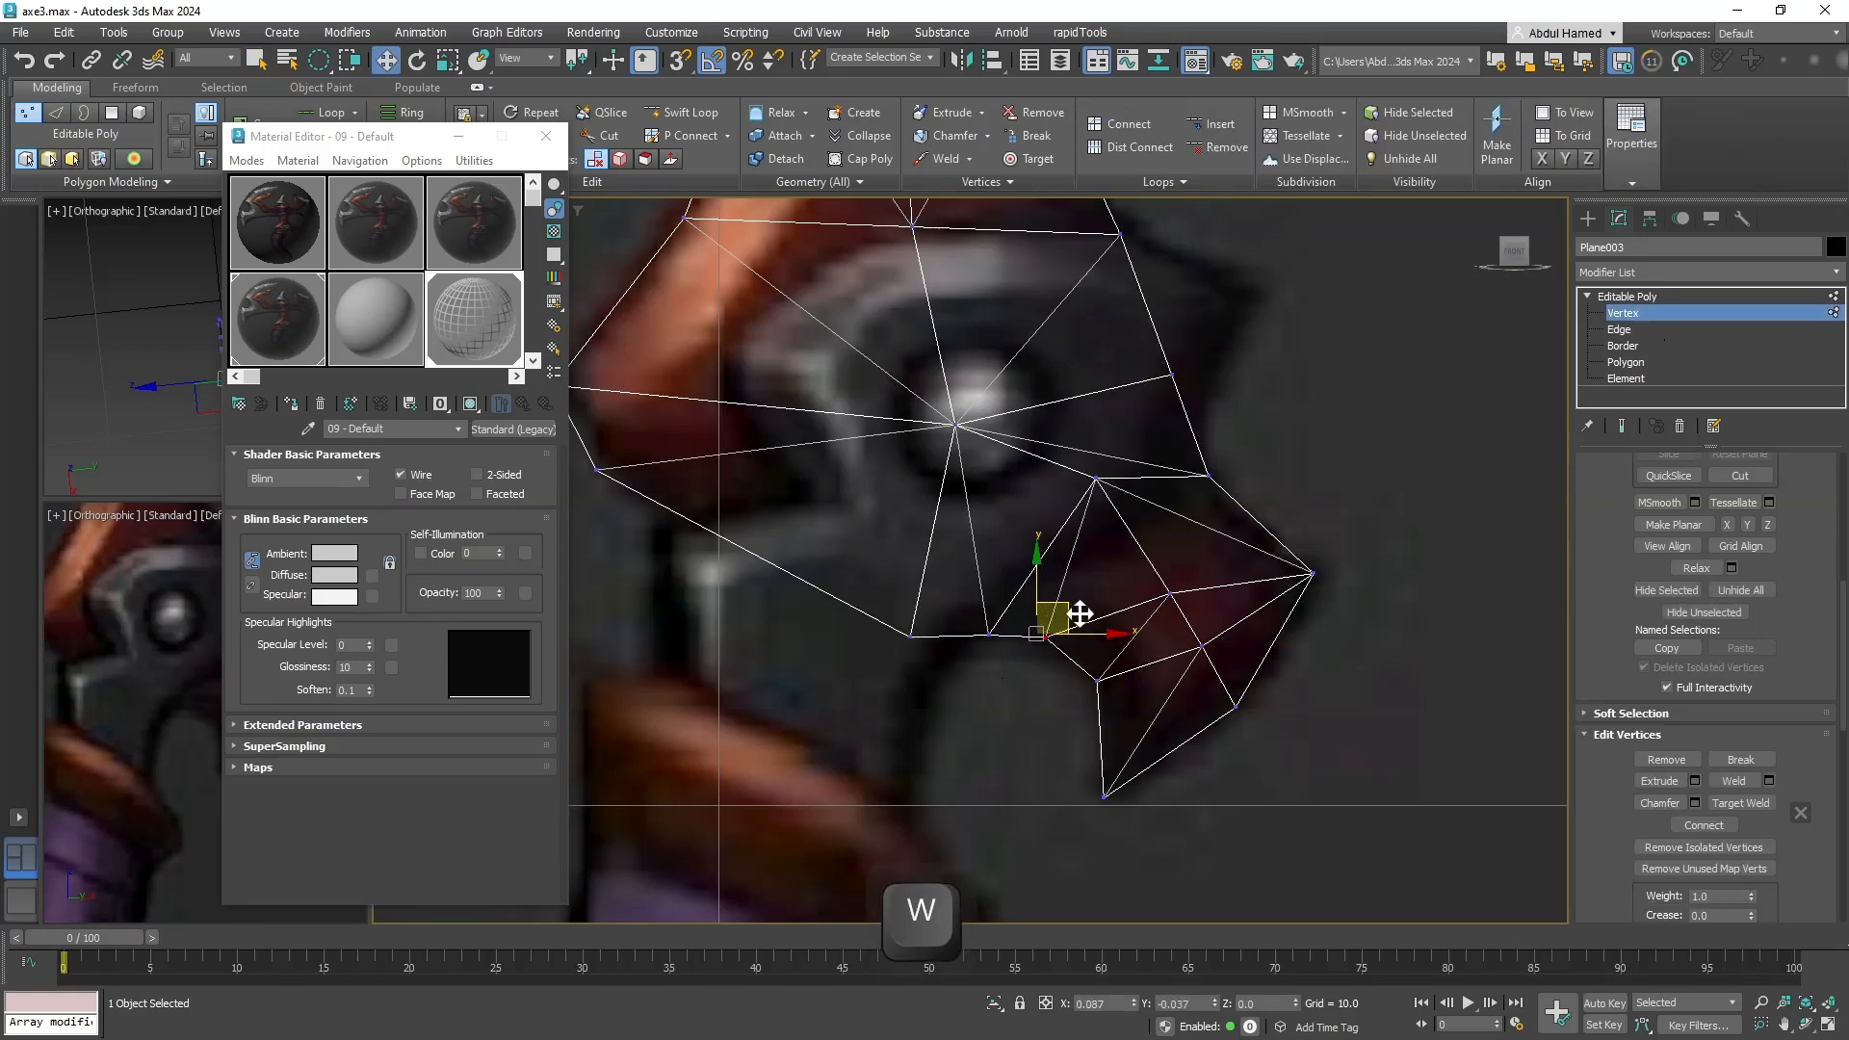
pyautogui.click(988, 633)
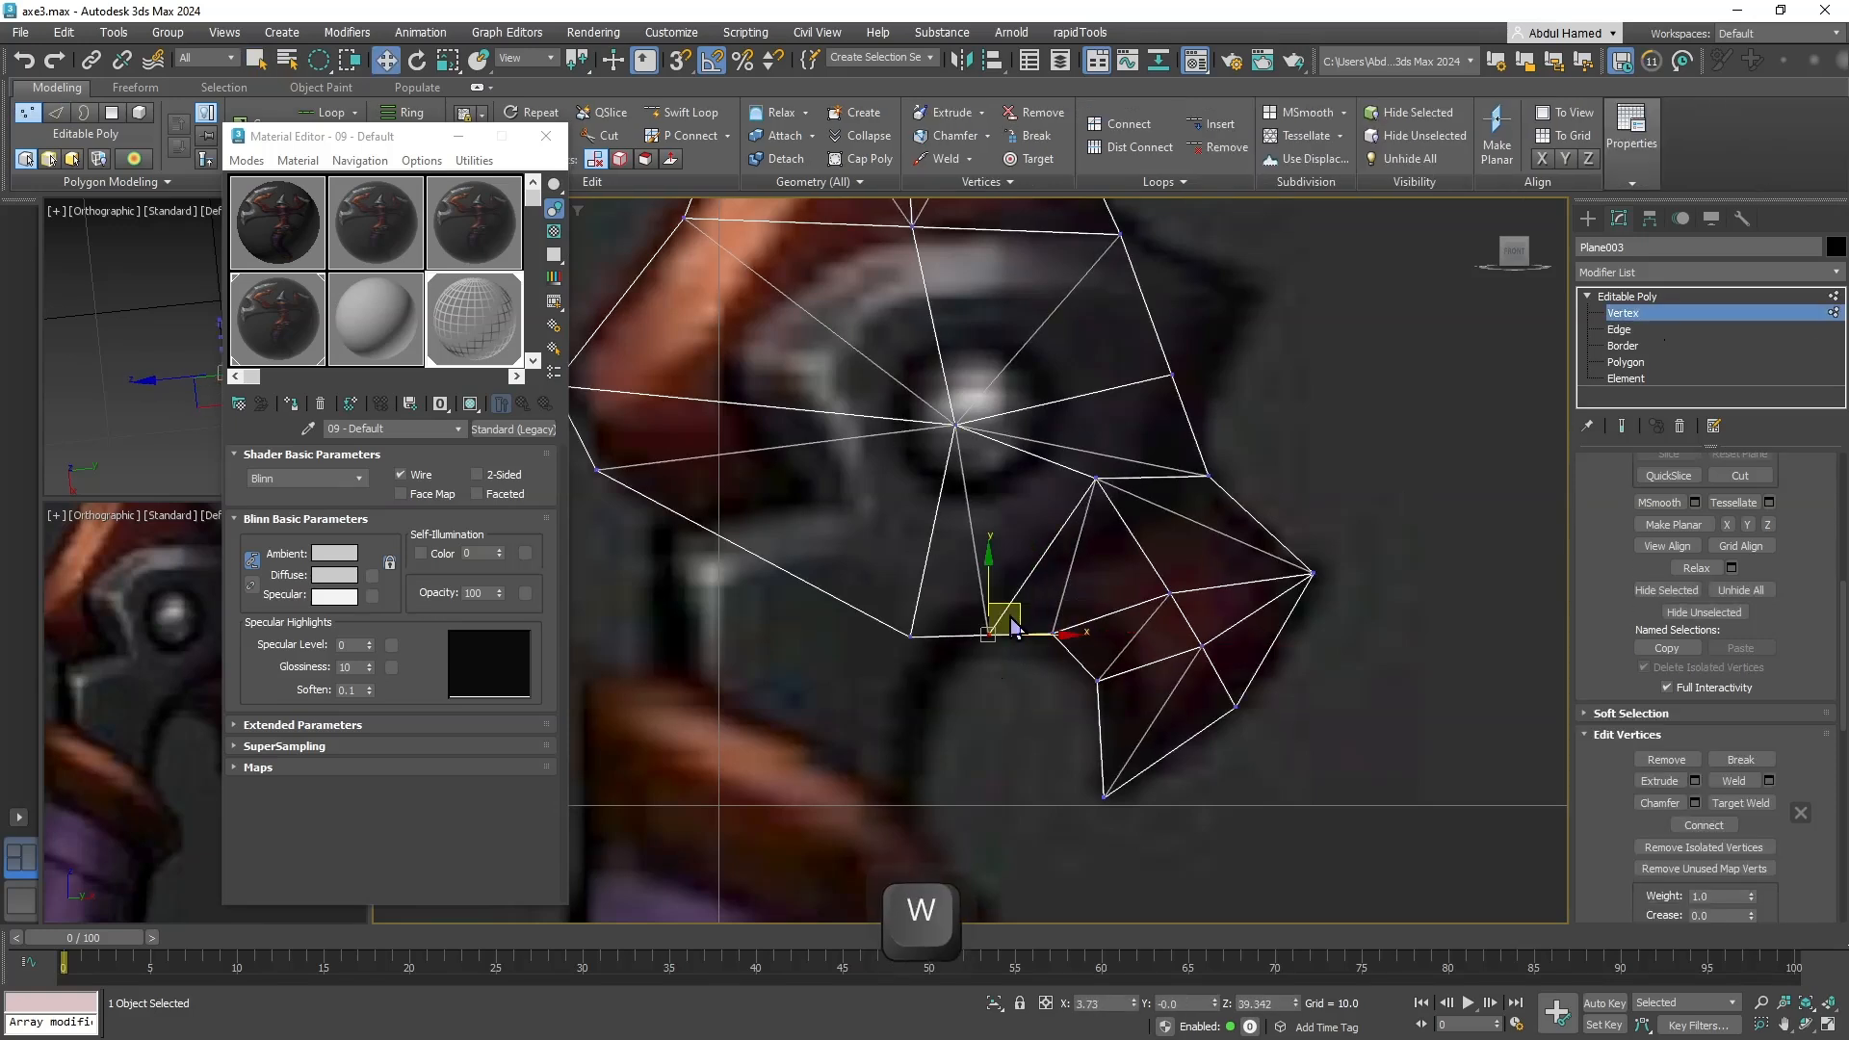
pyautogui.moveTo(939, 658); pyautogui.dragTo(880, 646, button='middle')
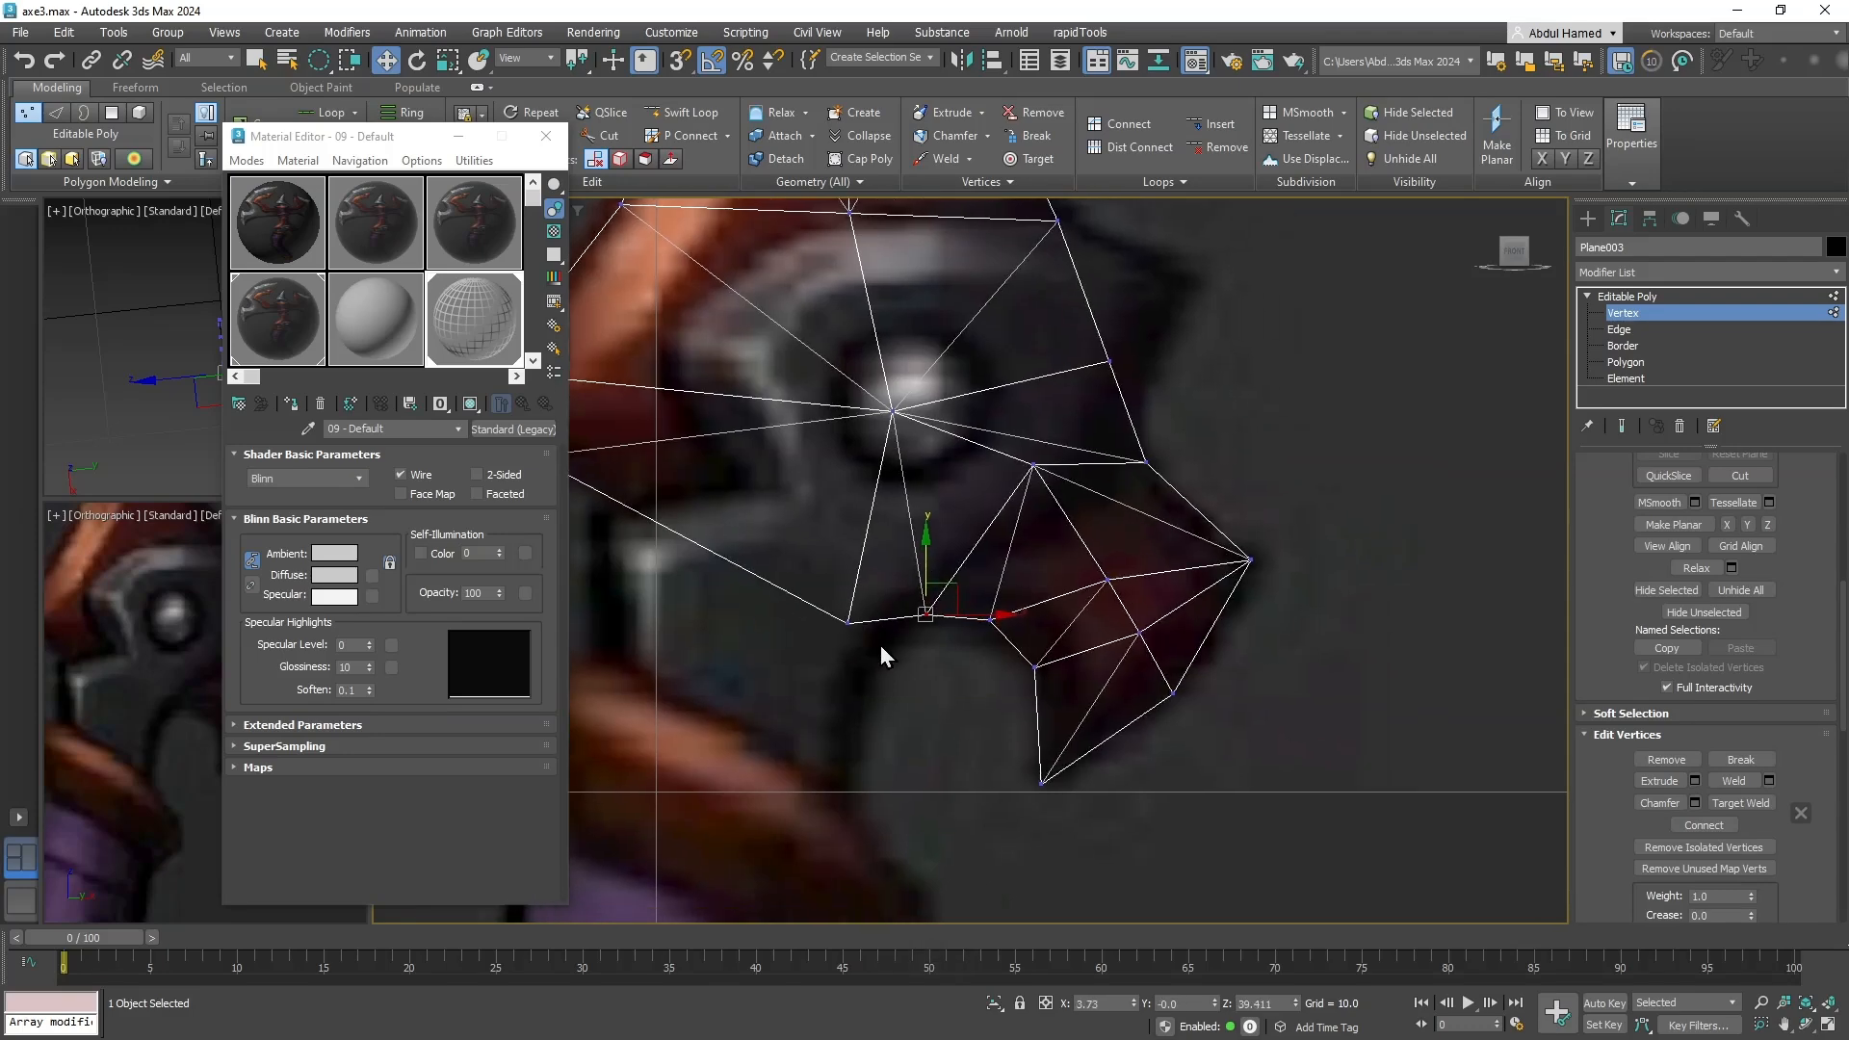
pyautogui.moveTo(1076, 545); pyautogui.dragTo(1068, 574, button='middle')
pyautogui.moveTo(1257, 497); pyautogui.dragTo(1326, 617, button='middle')
pyautogui.scroll(-8, 1168, 500)
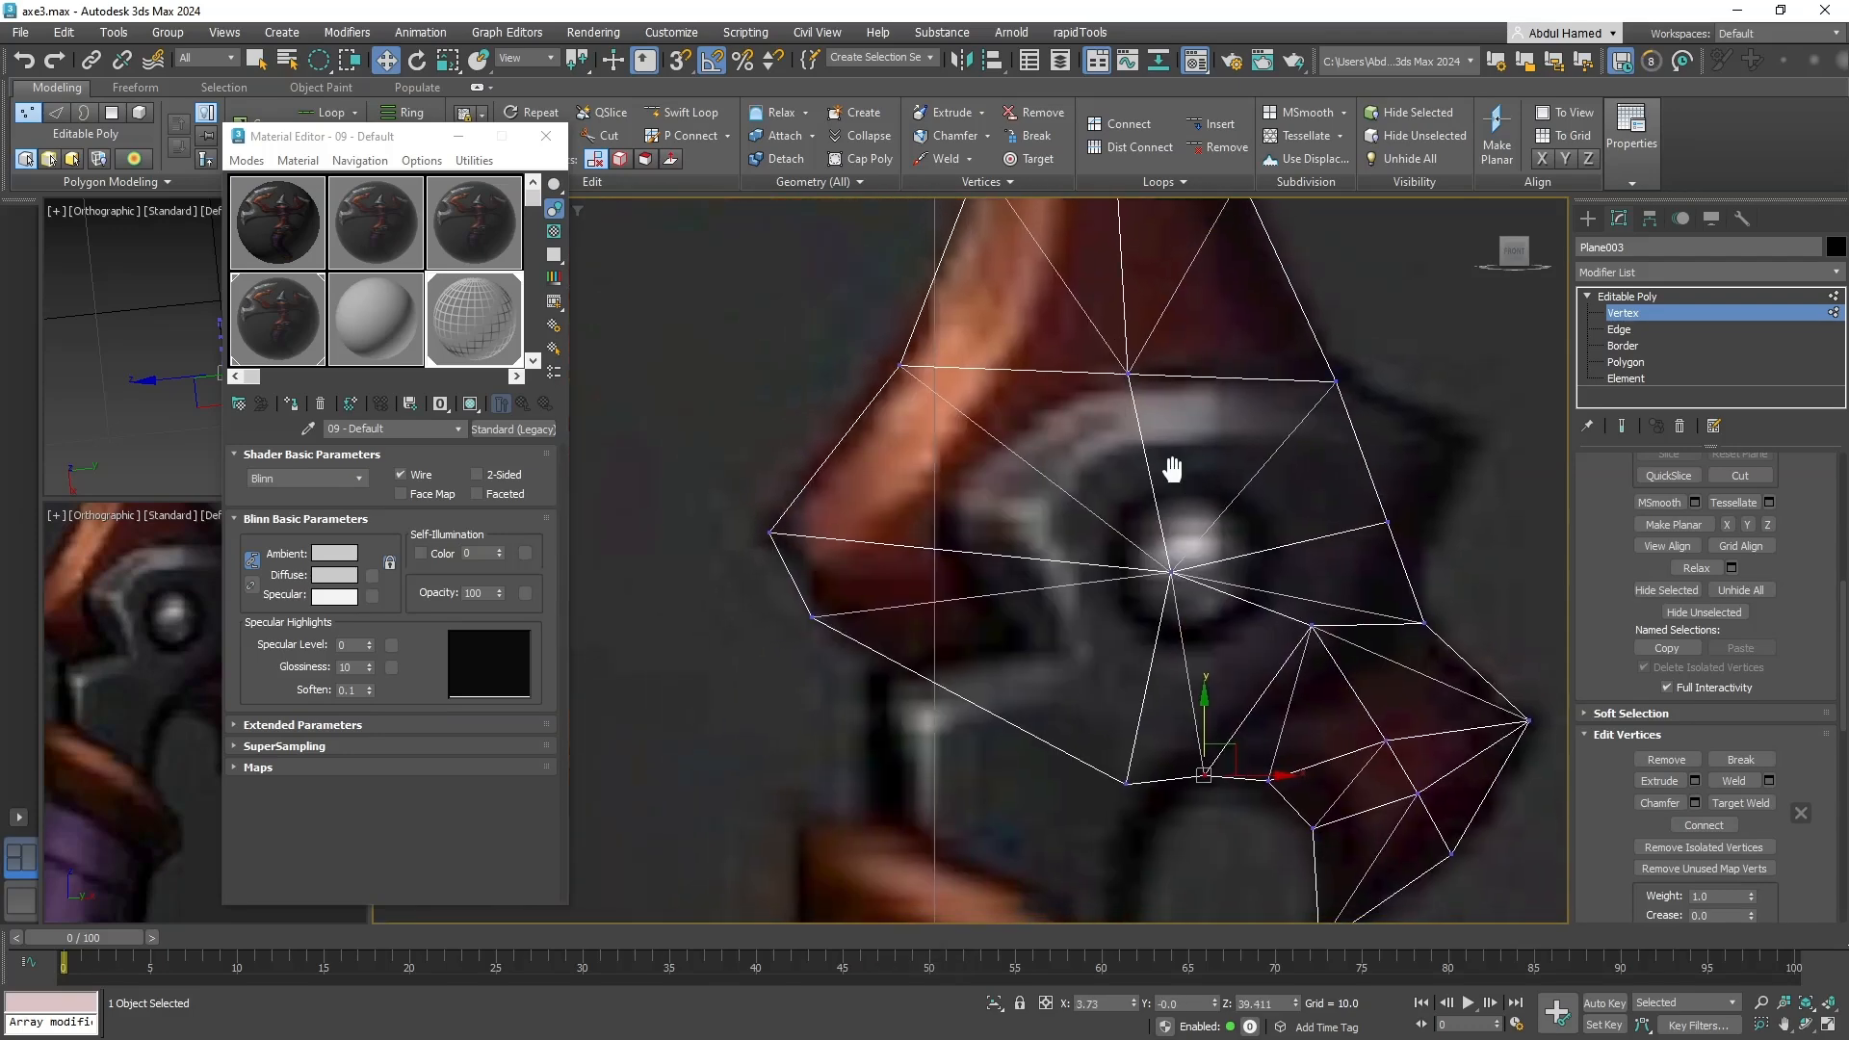
pyautogui.moveTo(1158, 603); pyautogui.dragTo(1098, 609, button='middle')
pyautogui.scroll(3, 1136, 528)
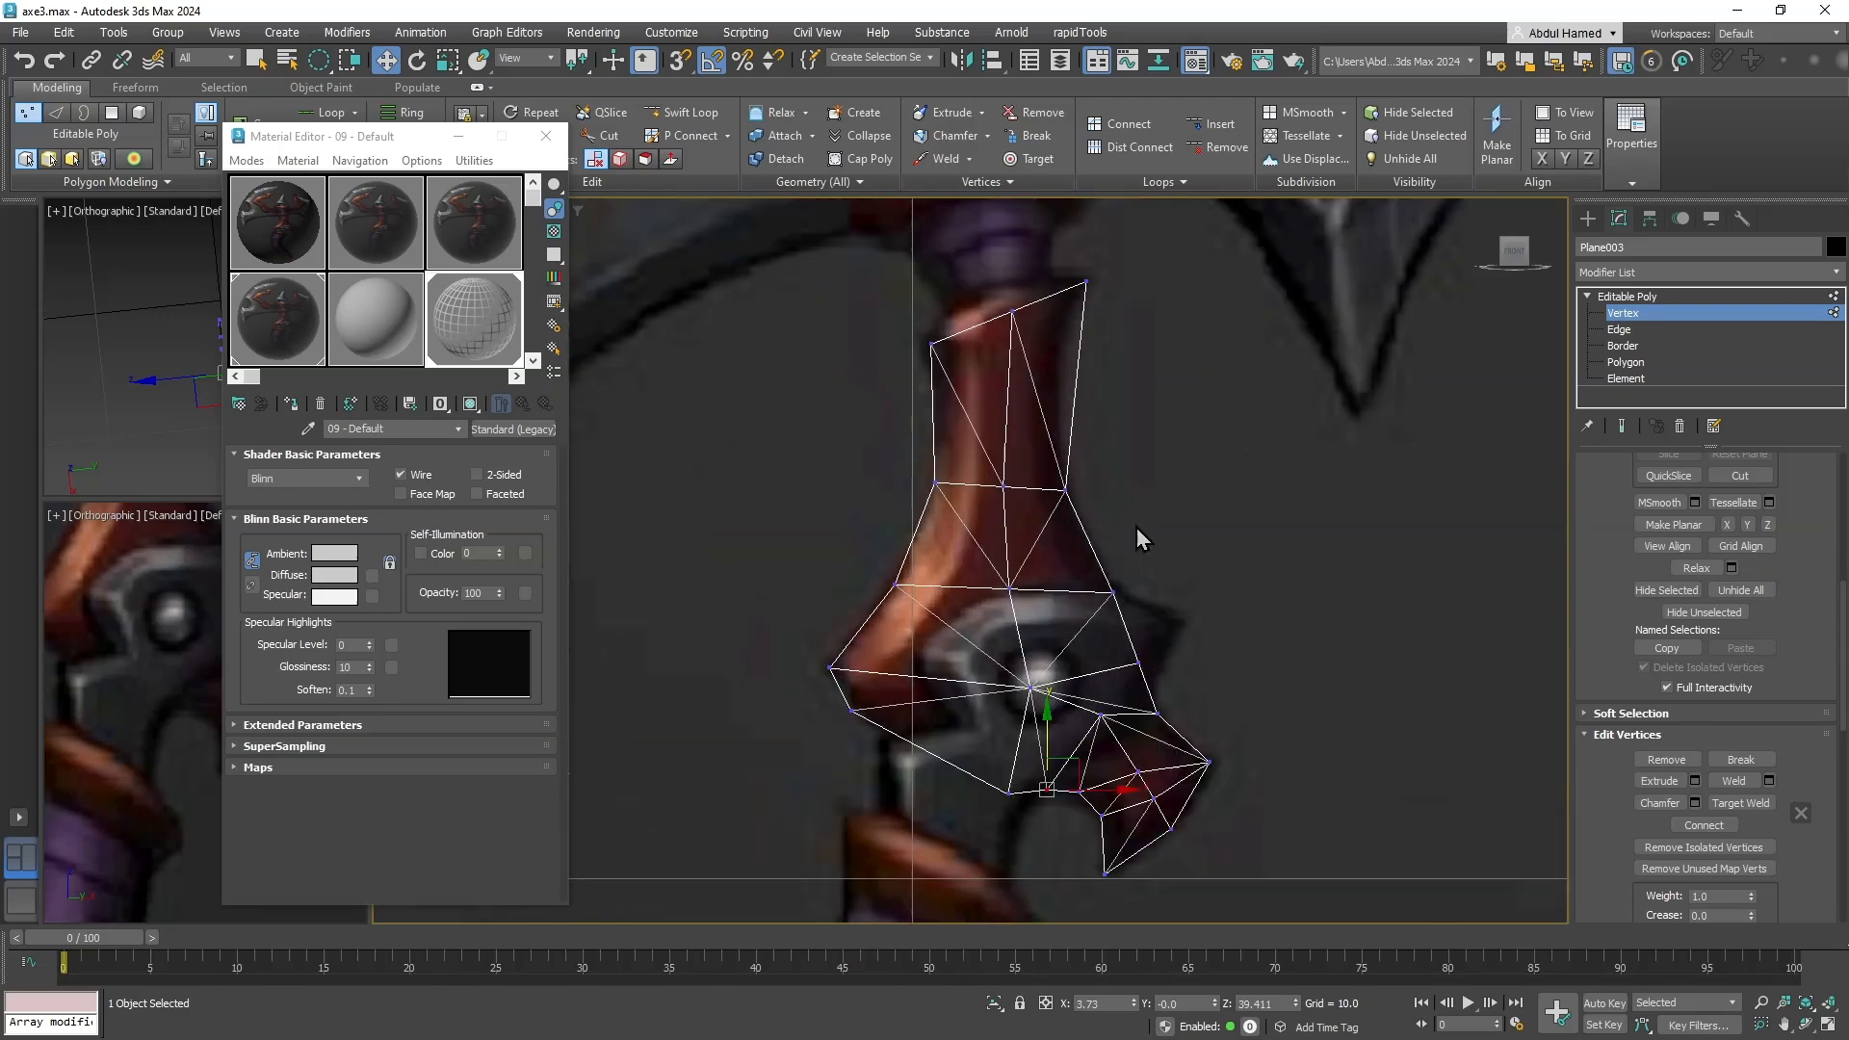
# Turn off the material's wireframe display and extrude all polygons of the plane about 1.7 units in the negative Y direction.
pyautogui.click(1667, 379)
pyautogui.press('4')
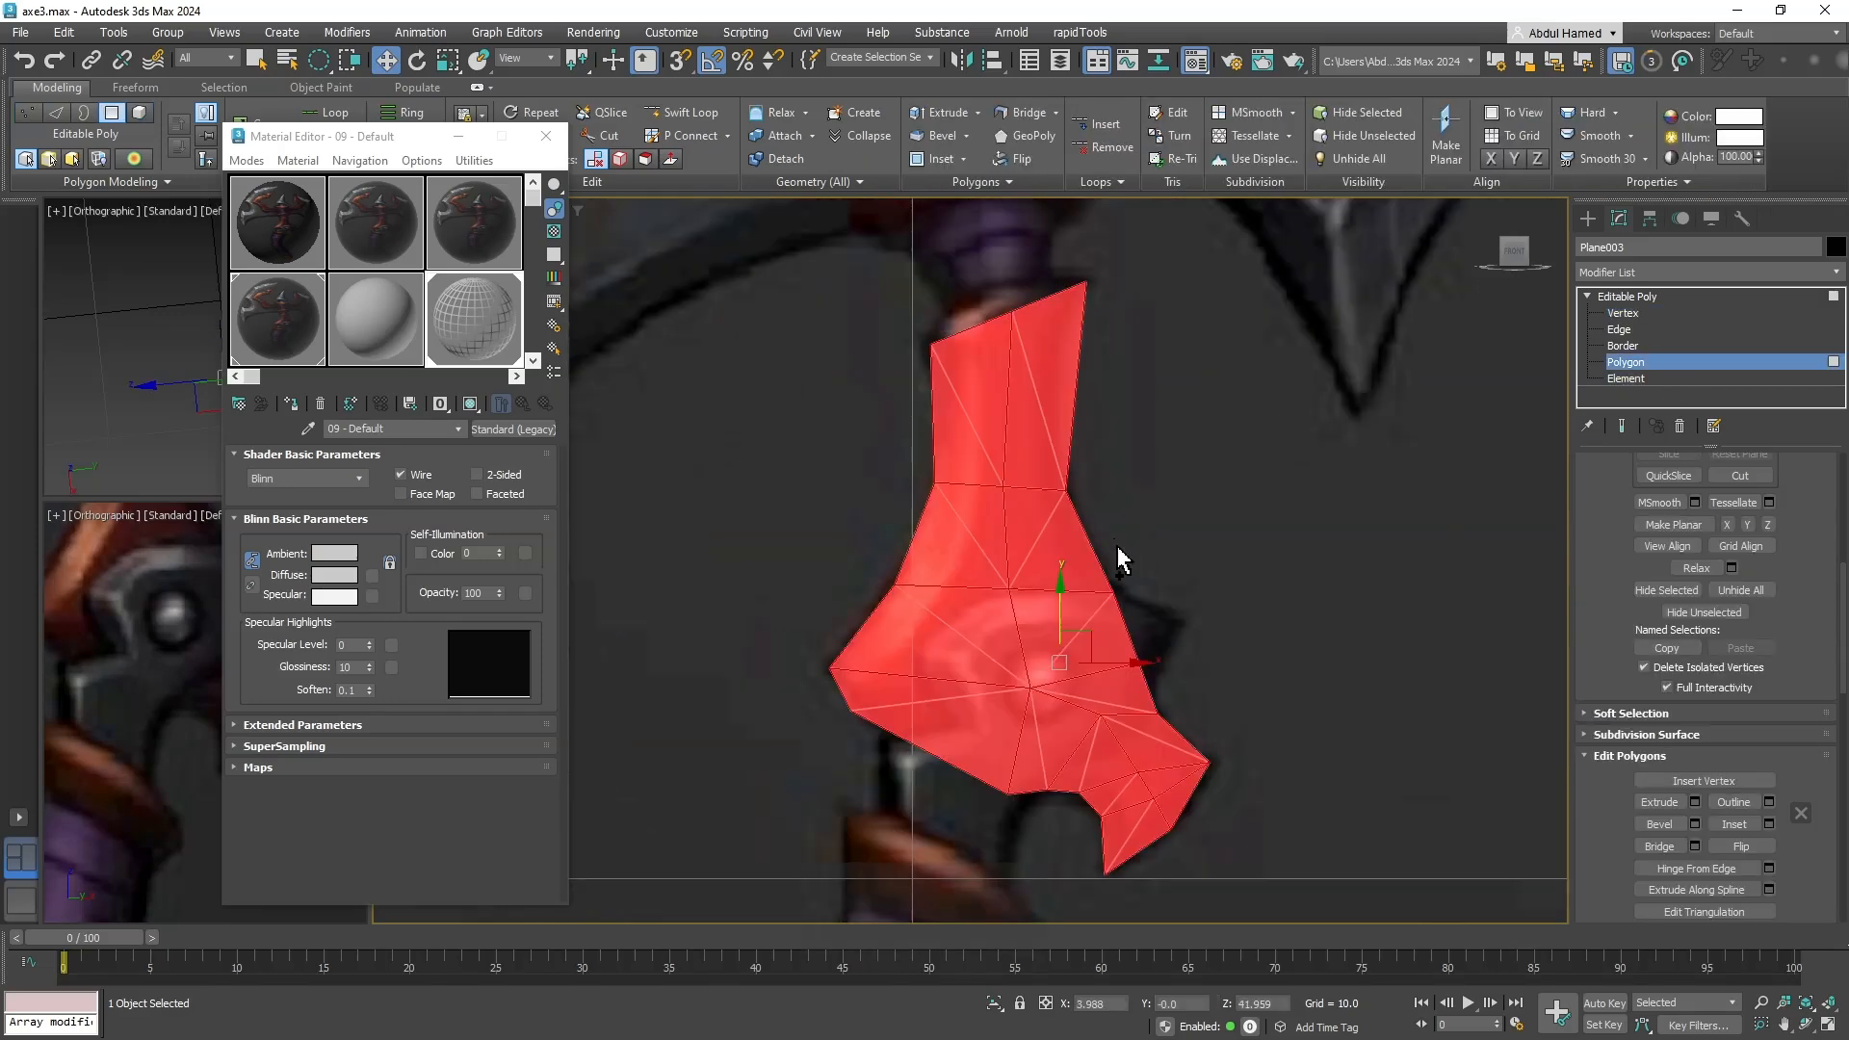
pyautogui.hotkey('ctrl', 'a')
pyautogui.click(413, 478)
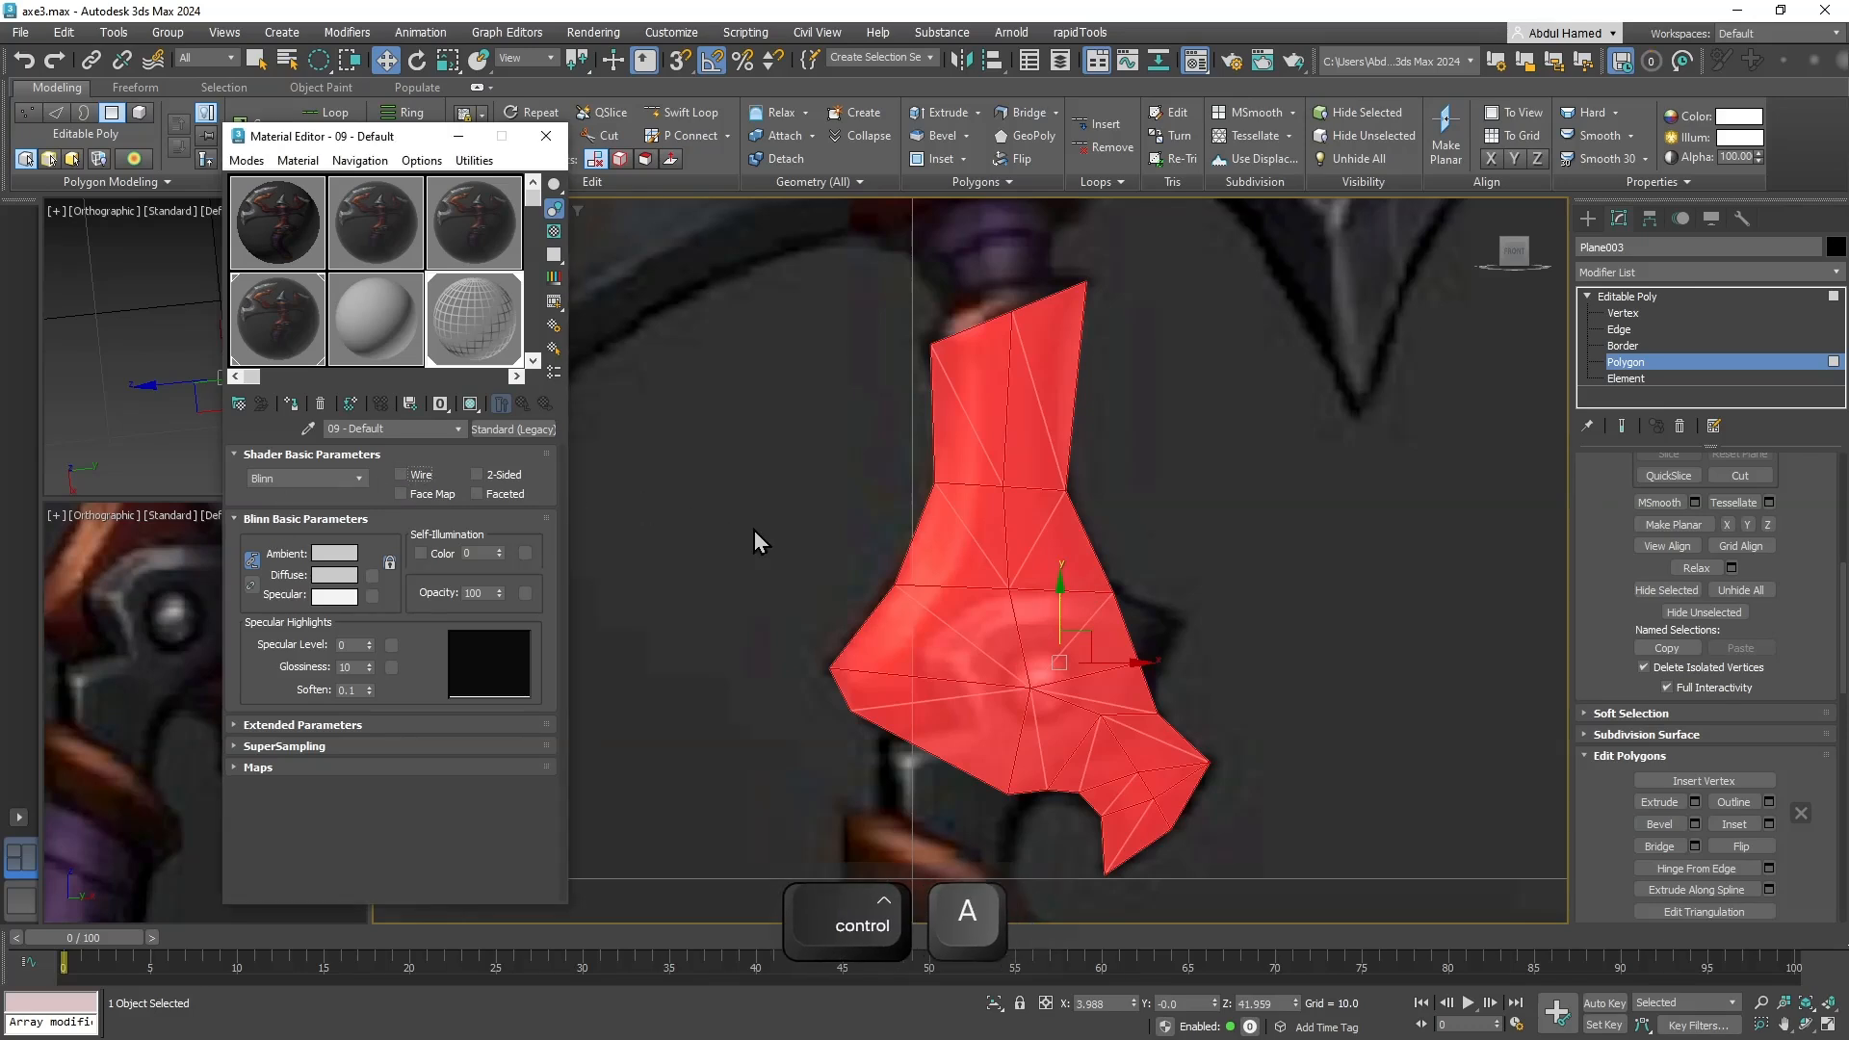
pyautogui.keyDown('alt'); pyautogui.moveTo(755, 540); pyautogui.dragTo(881, 599, button='middle'); pyautogui.keyUp('alt')
pyautogui.press('w')
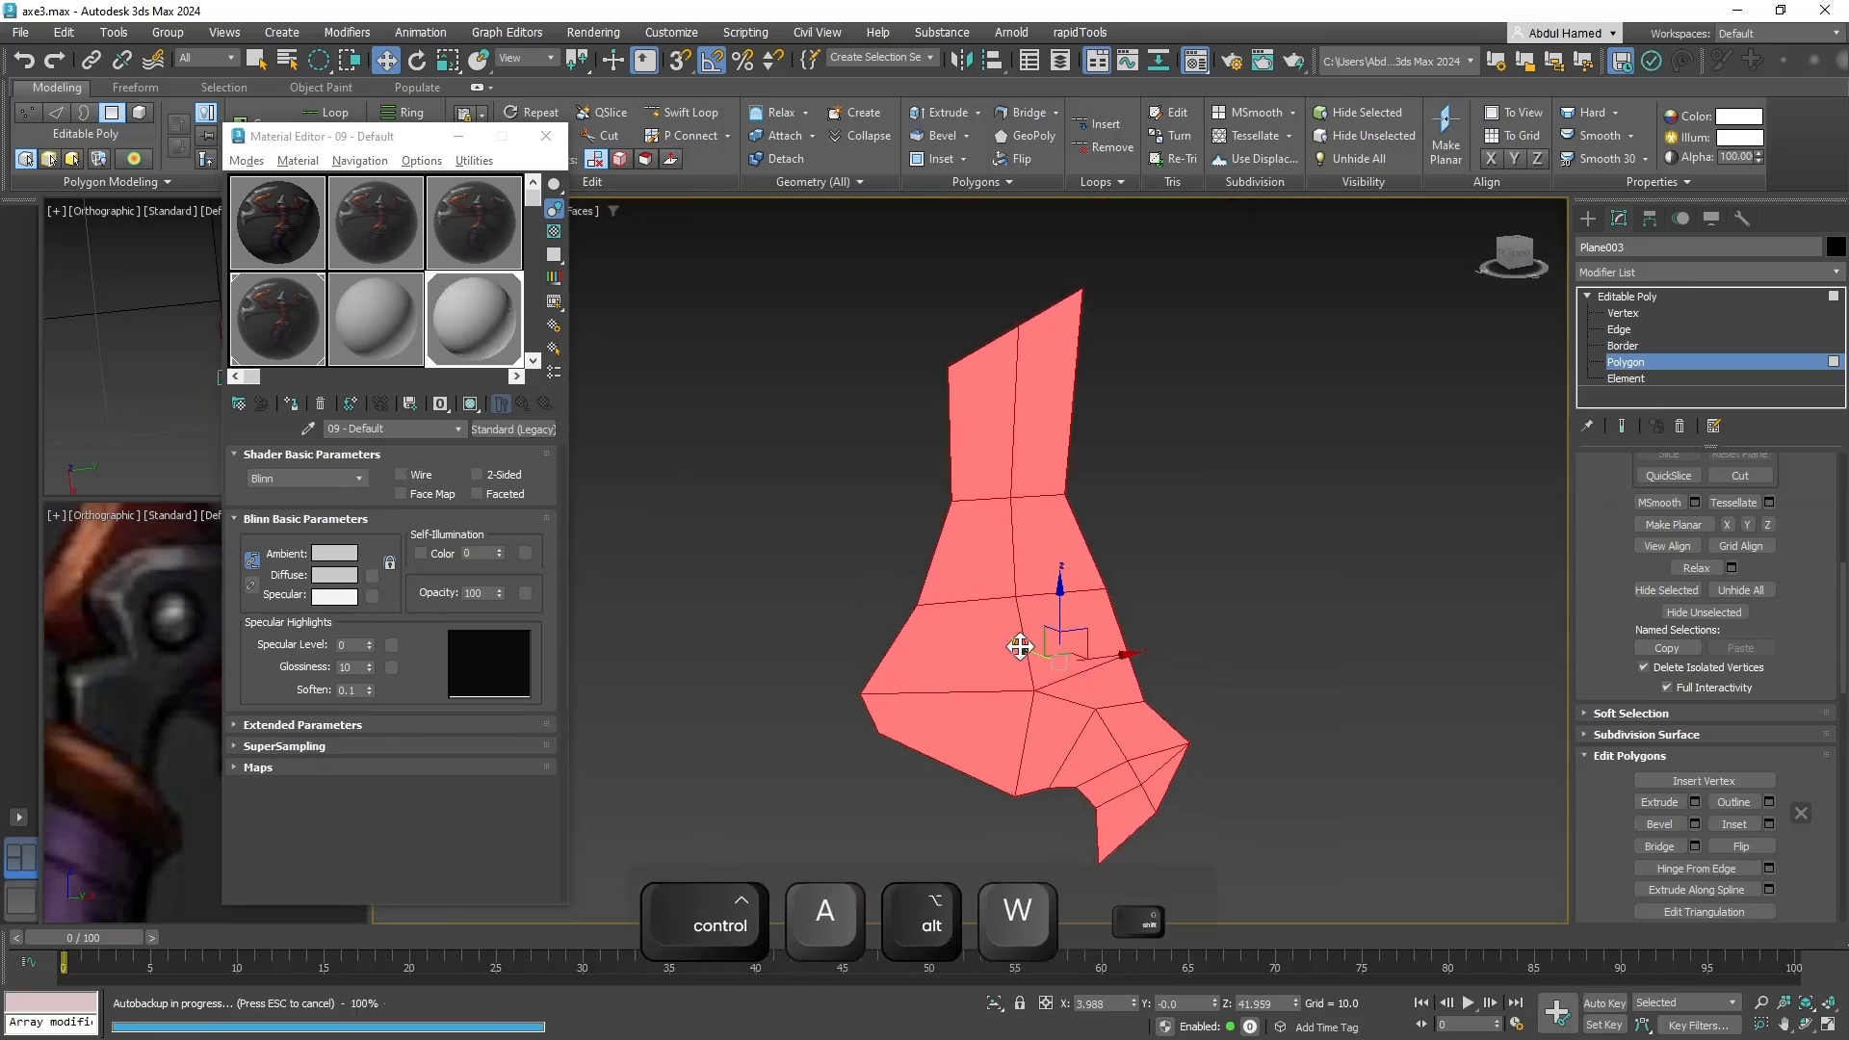
pyautogui.moveTo(1019, 648)
pyautogui.keyDown('shift'); pyautogui.mouseDown()
pyautogui.moveTo(1097, 680)
pyautogui.moveTo(1065, 667)
pyautogui.mouseUp(); pyautogui.keyUp('shift')
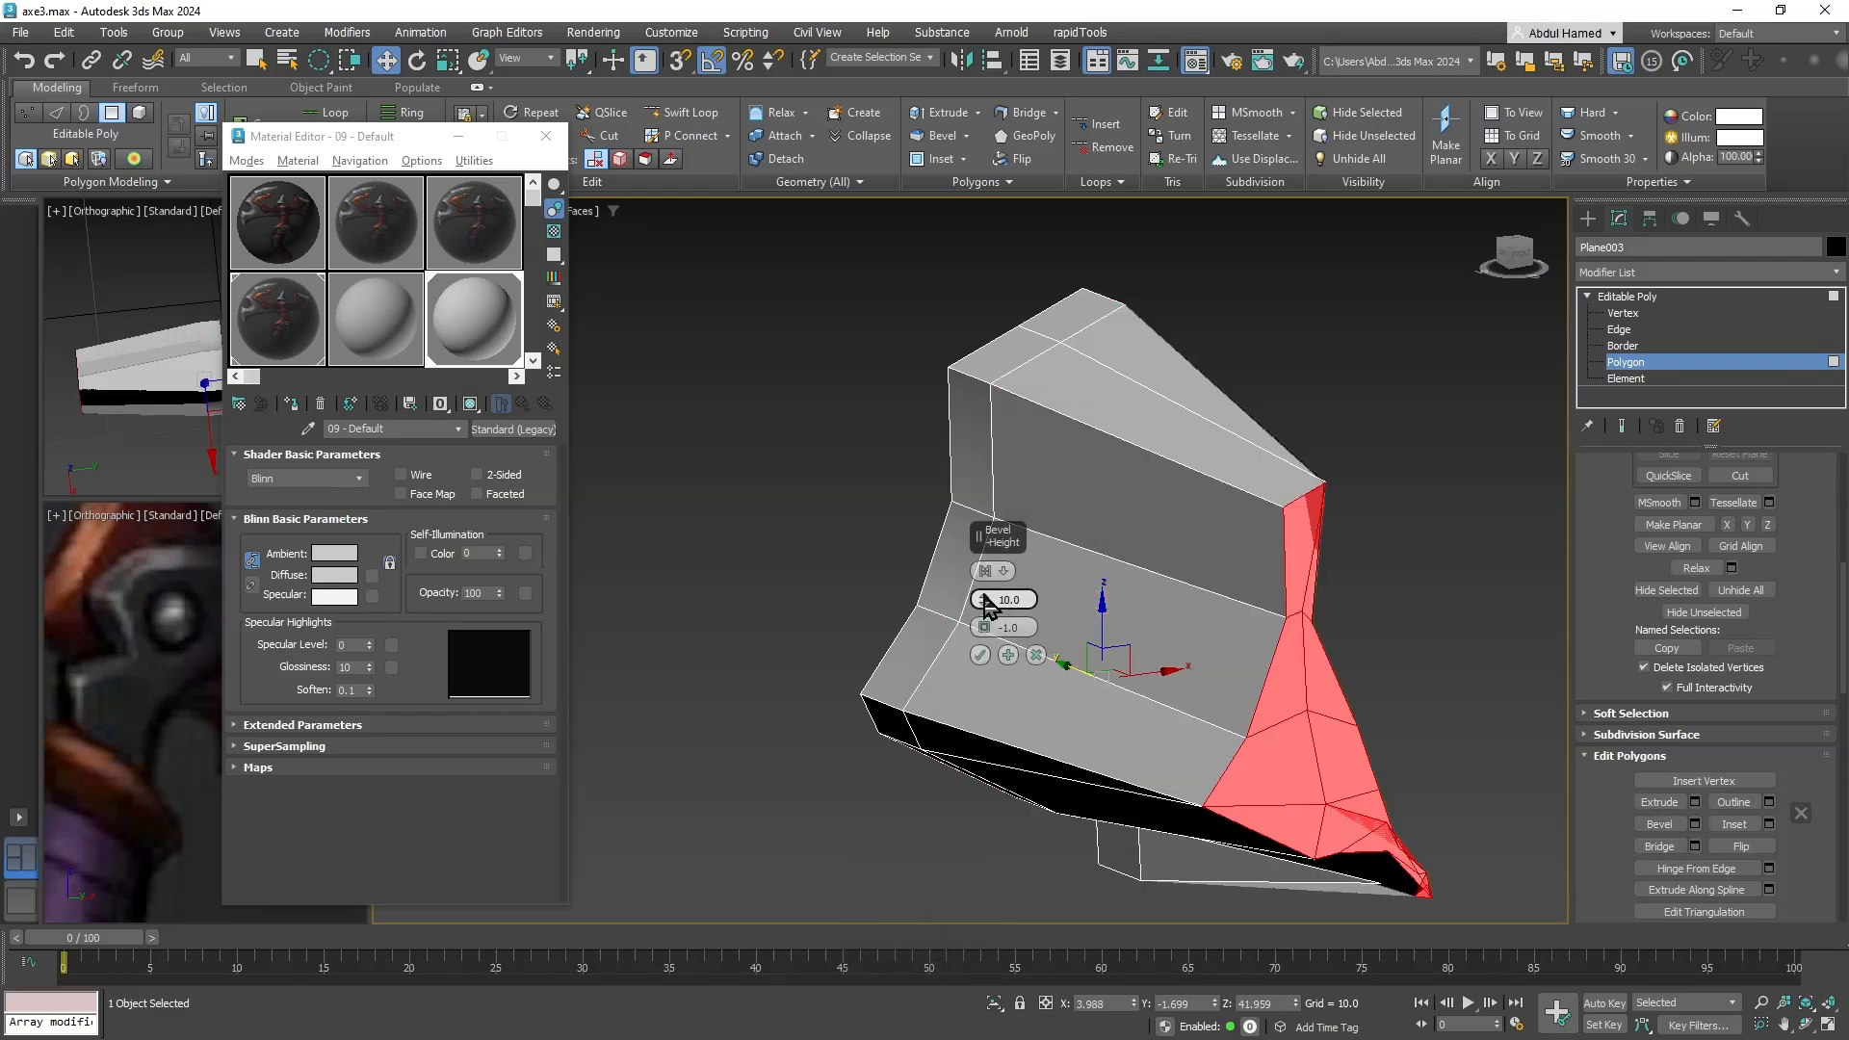
# Bevel the extruded front polygons with a height of 0.39 and an outline of -0.439.
pyautogui.moveTo(984, 614); pyautogui.dragTo(1100, 224)
pyautogui.moveTo(1192, 409)
pyautogui.keyDown('alt'); pyautogui.mouseDown(button='middle')
pyautogui.moveTo(1120, 390)
pyautogui.moveTo(1196, 382)
pyautogui.mouseUp(button='middle'); pyautogui.keyUp('alt')
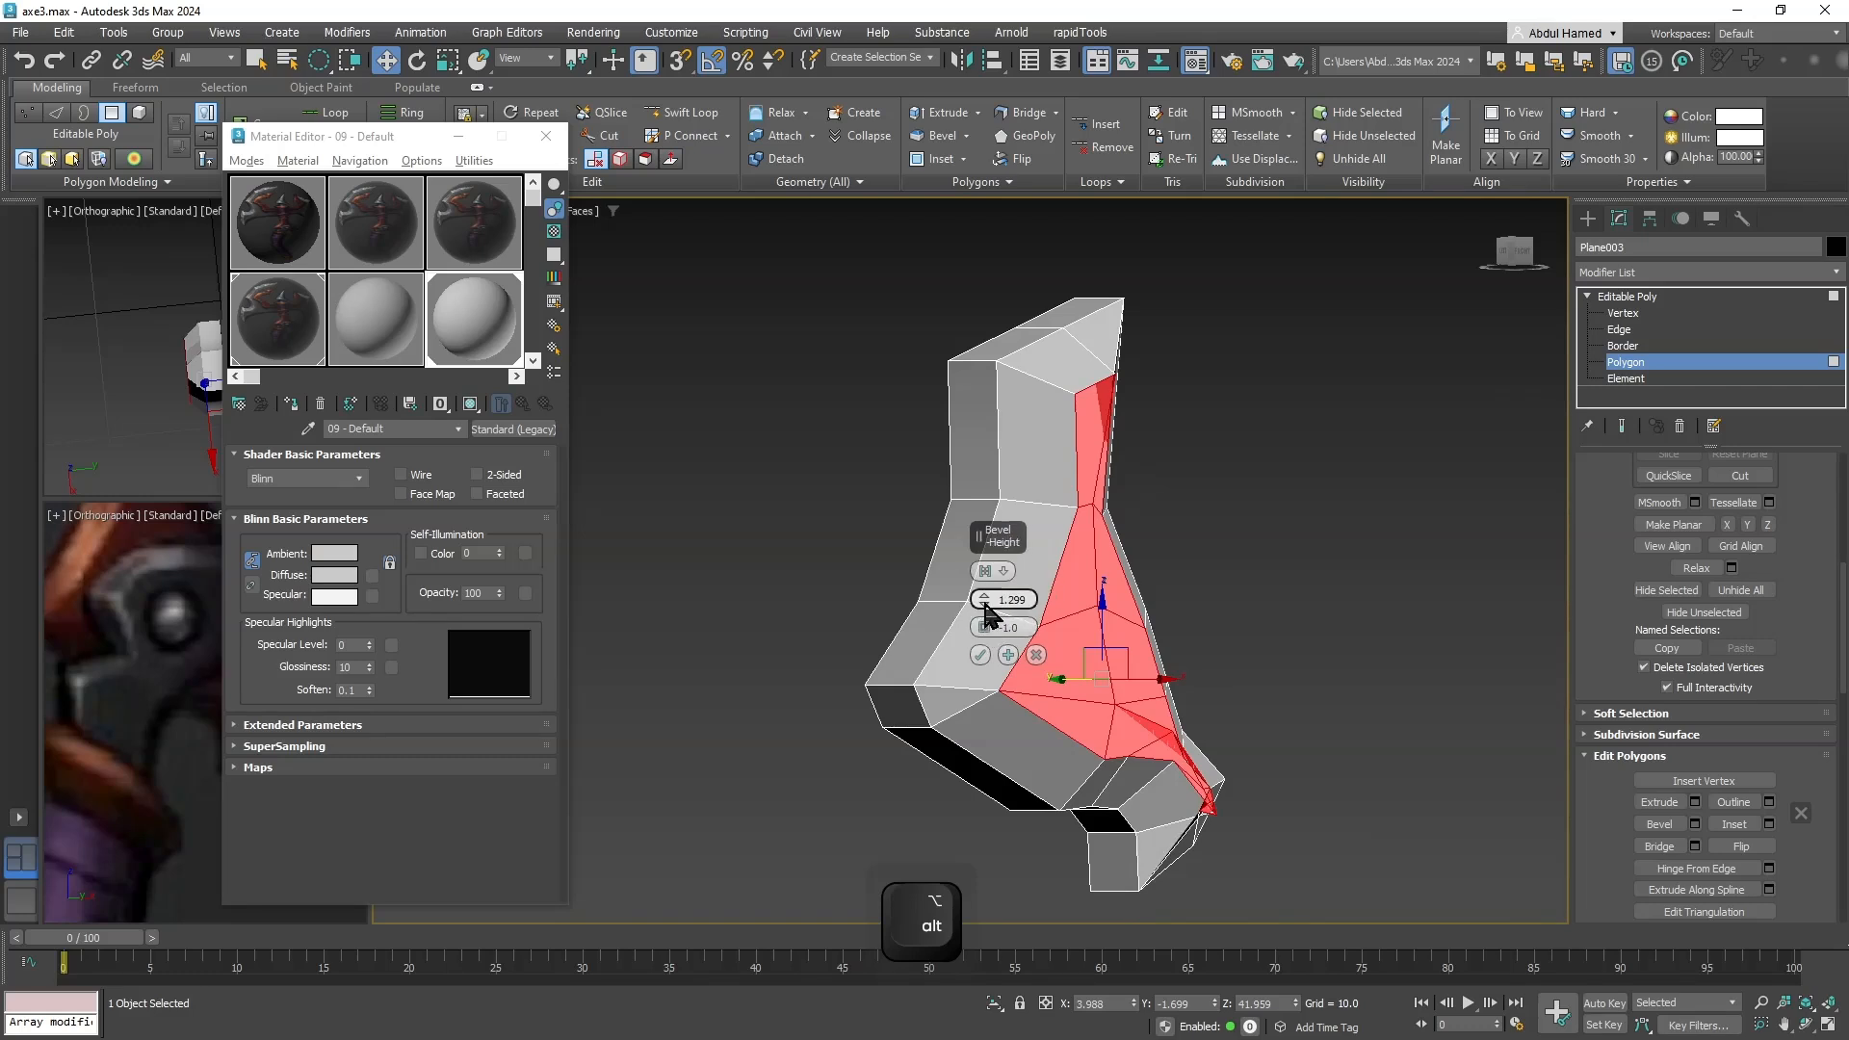
pyautogui.moveTo(984, 619)
pyautogui.mouseDown()
pyautogui.moveTo(982, 655)
pyautogui.moveTo(983, 603)
pyautogui.mouseUp()
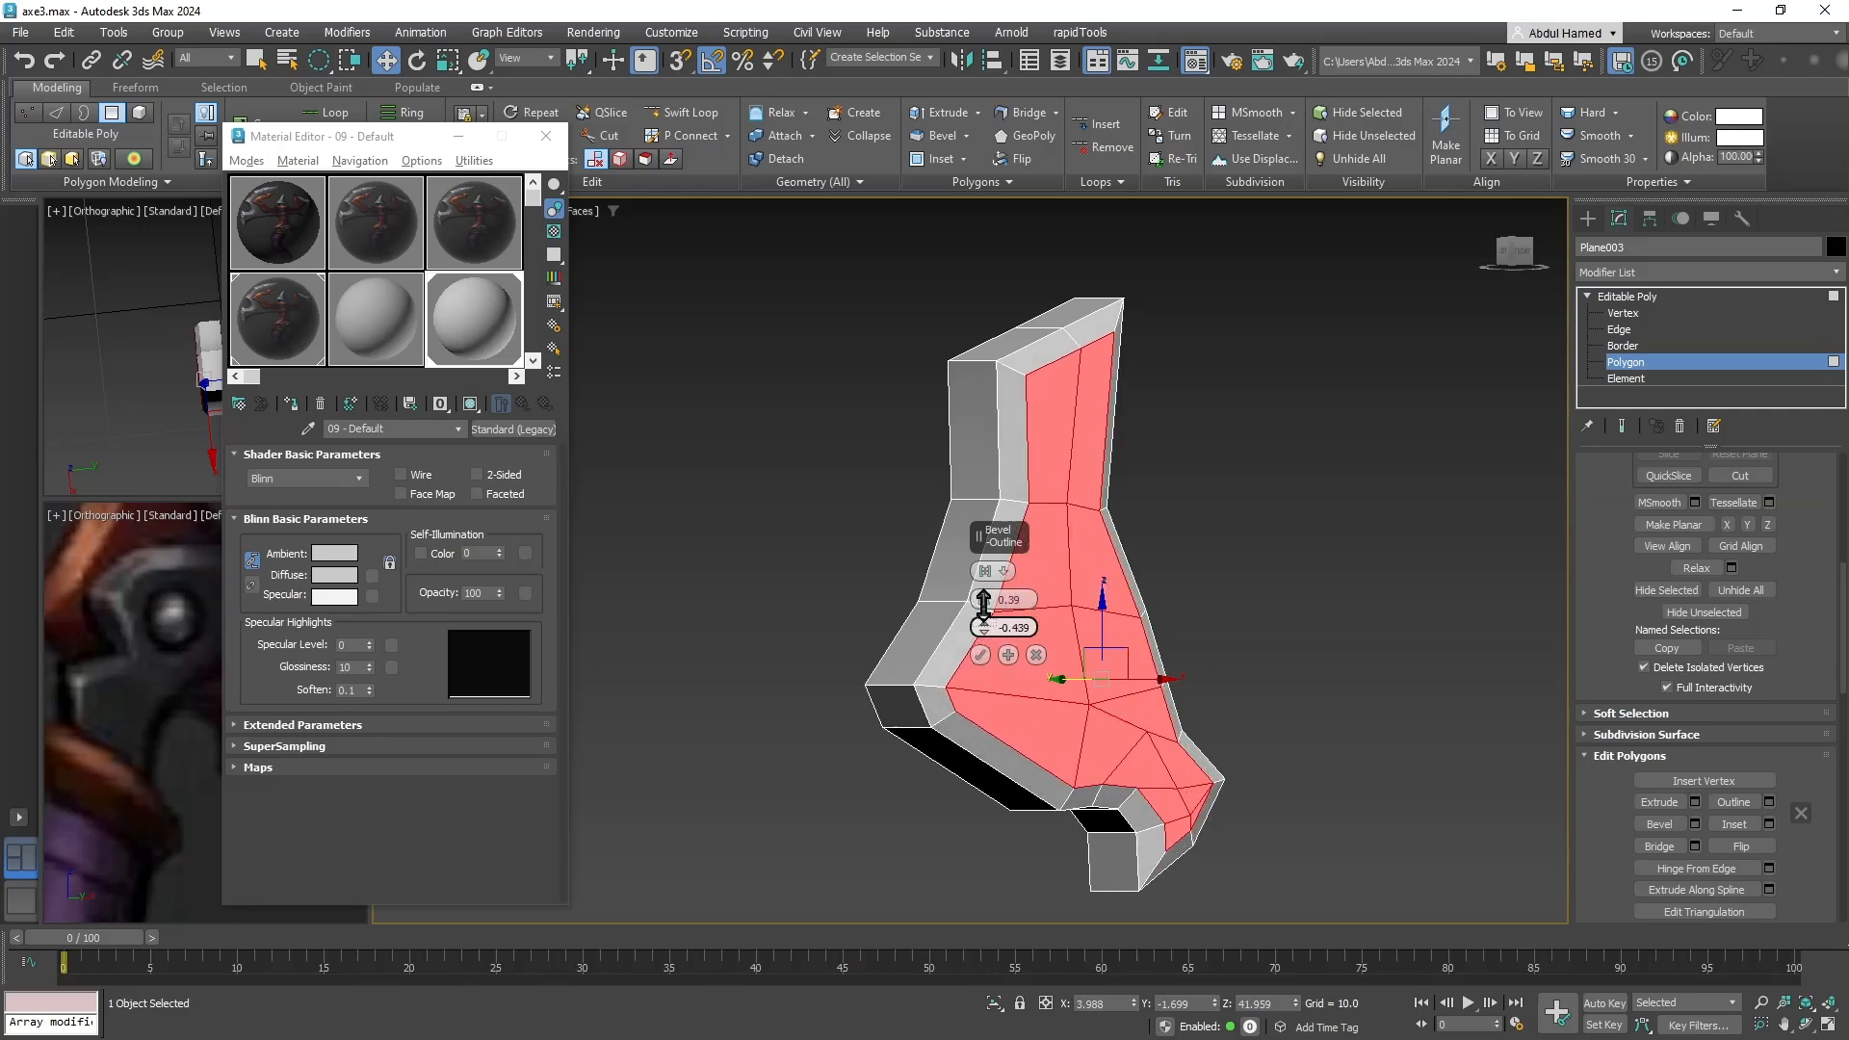
pyautogui.keyDown('alt'); pyautogui.moveTo(1121, 635); pyautogui.dragTo(1075, 634, button='middle'); pyautogui.keyUp('alt')
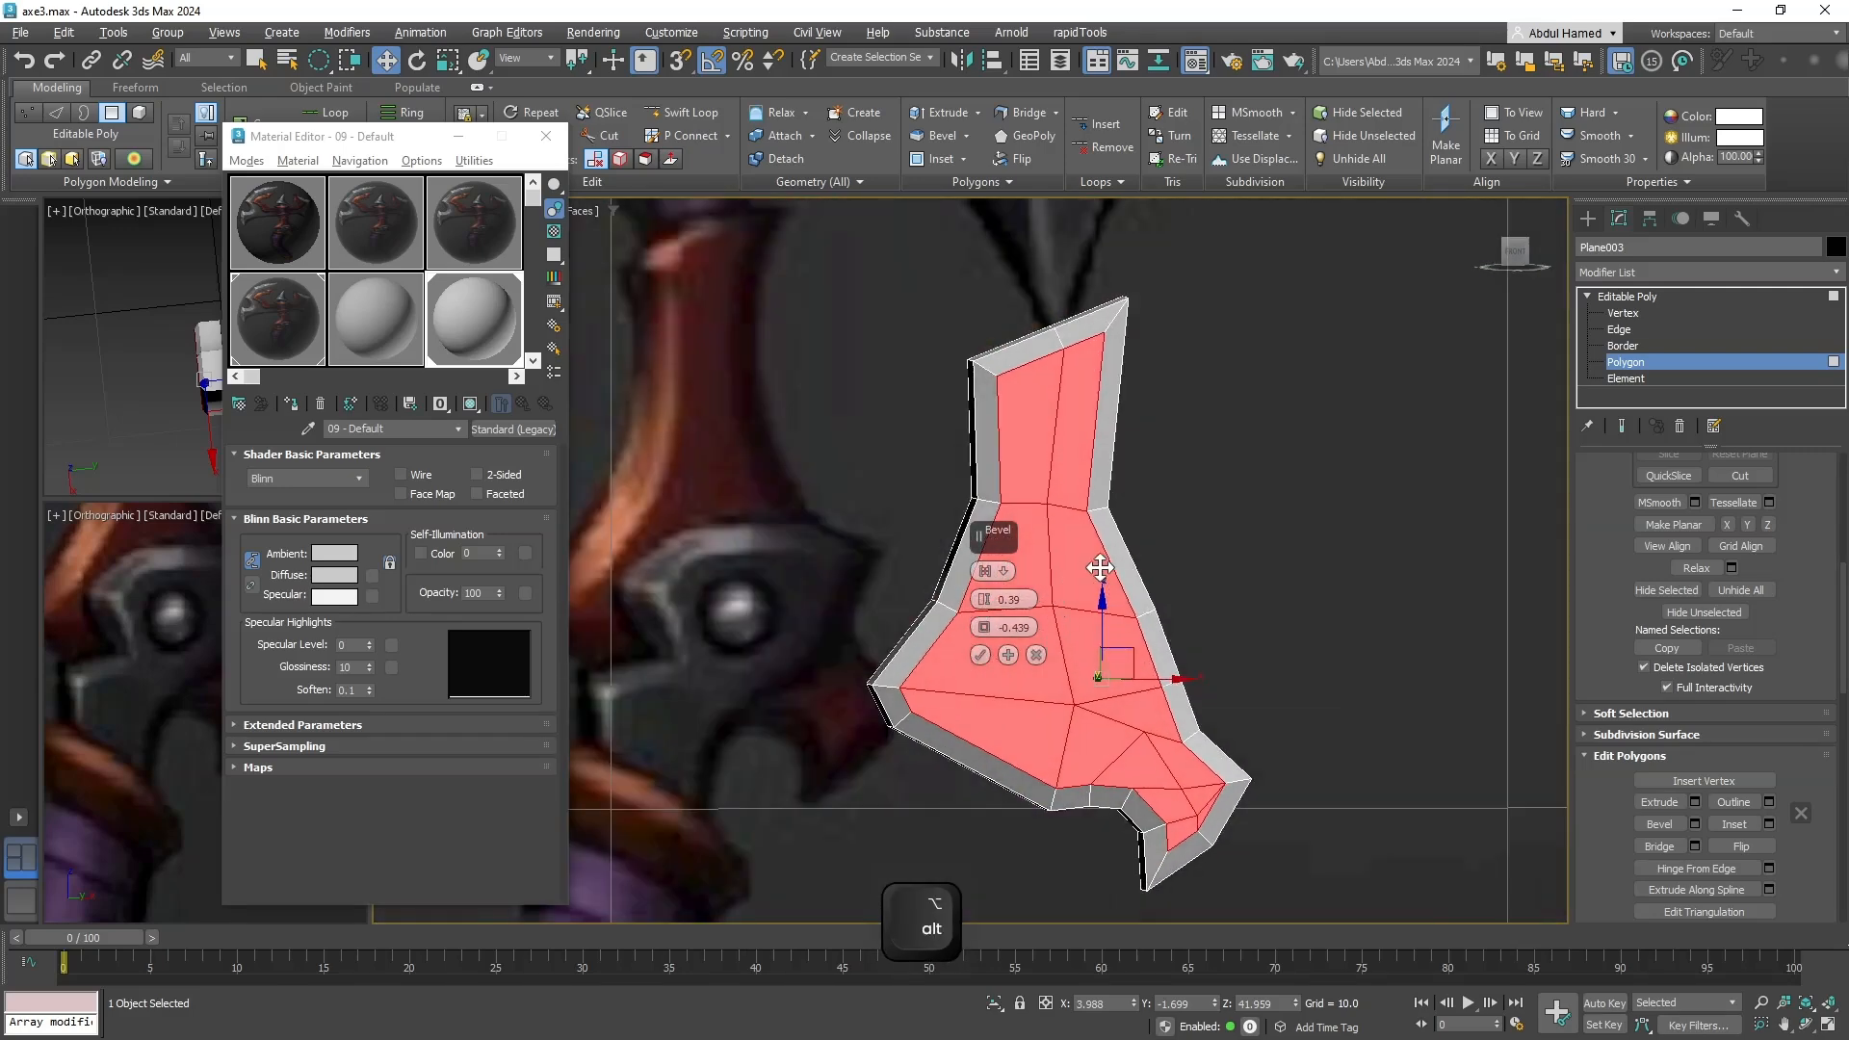
# Turn the material's wireframe display back on to compare the bevel with the reference image in the front view.
pyautogui.press('f')
pyautogui.press('z')
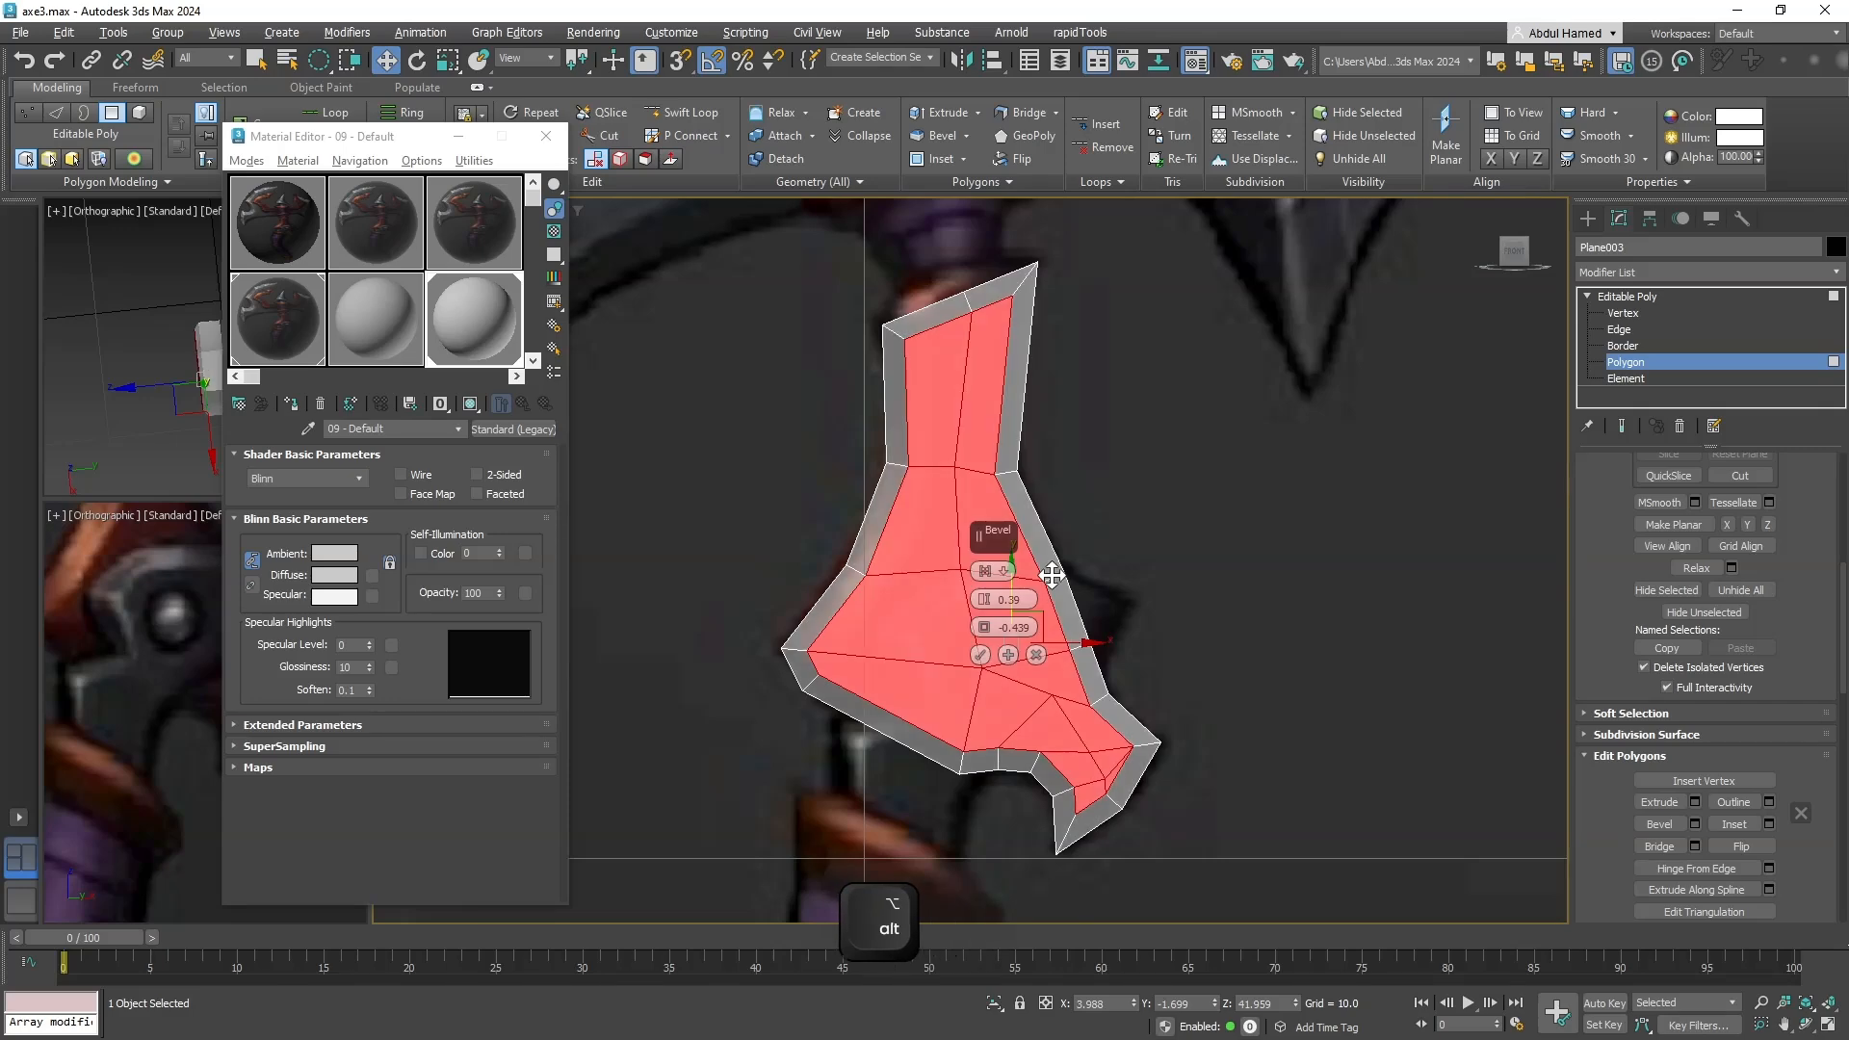
pyautogui.hotkey('alt', 'x')
pyautogui.scroll(3, 895, 532)
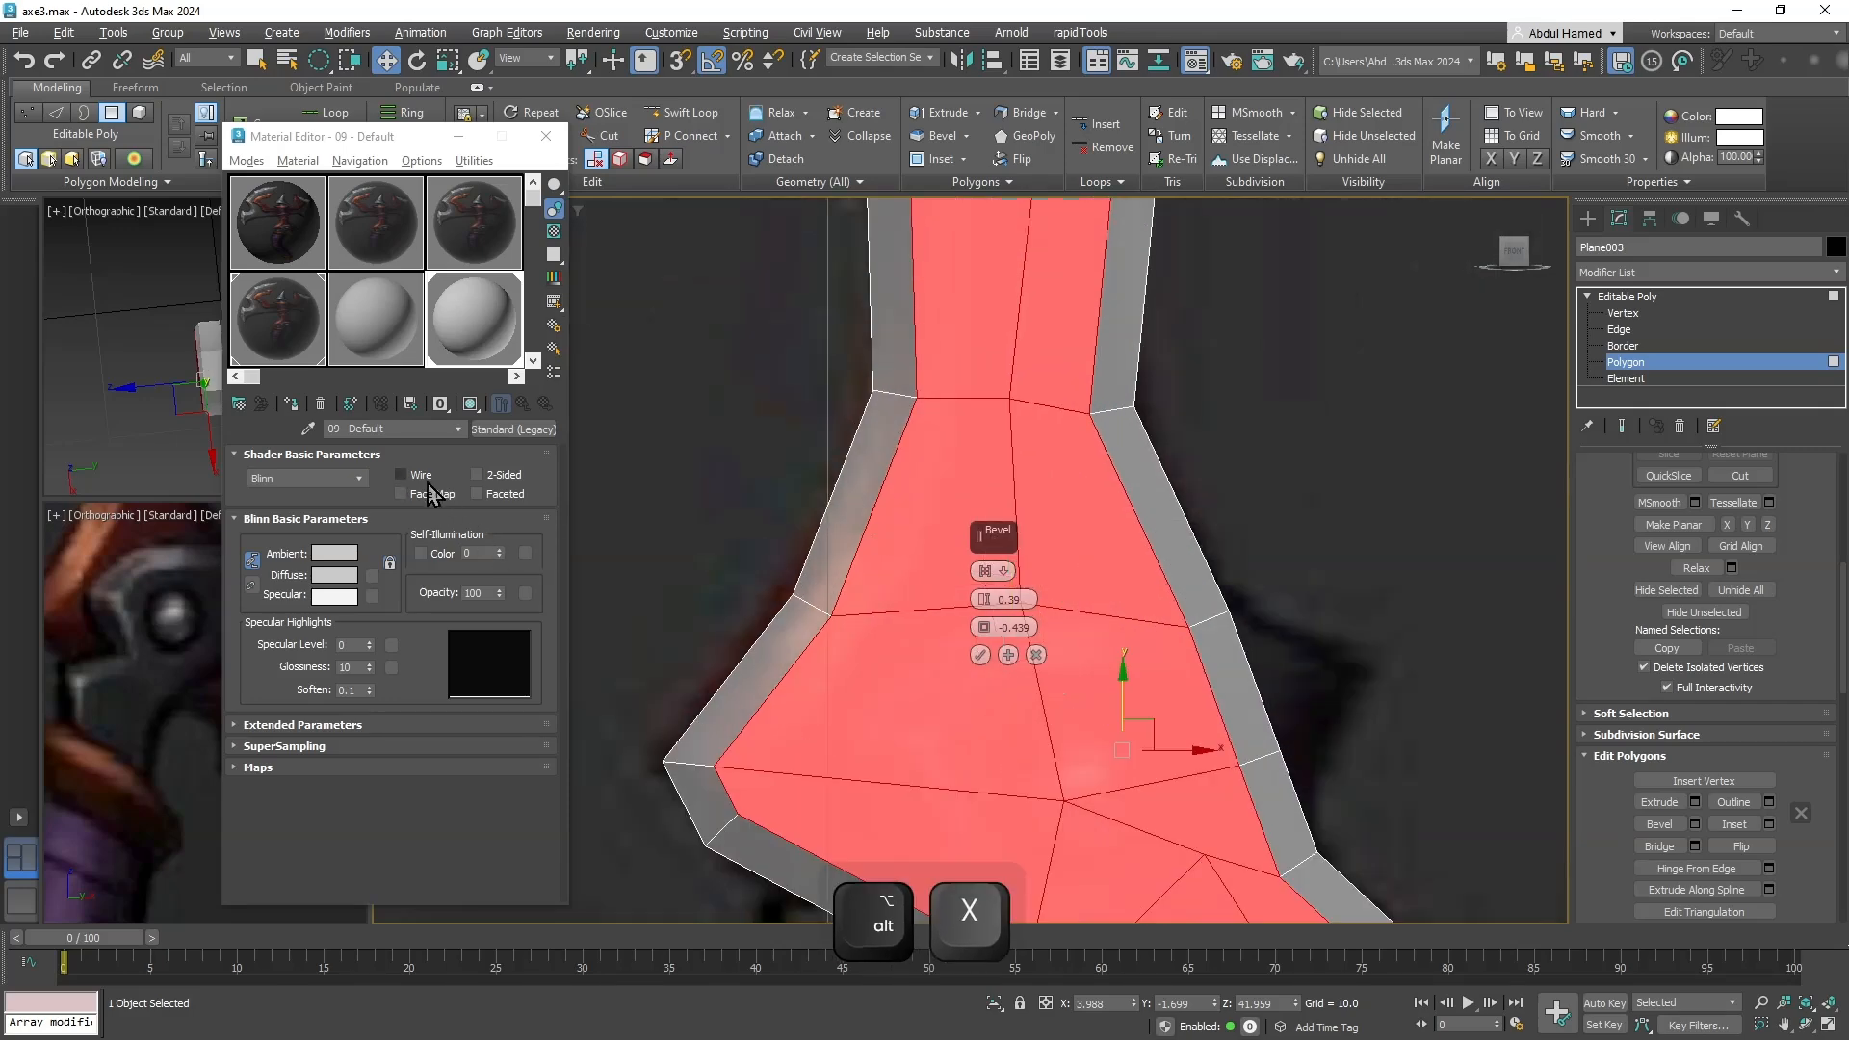
pyautogui.click(416, 475)
pyautogui.hotkey('alt', 'x')
pyautogui.moveTo(1057, 553); pyautogui.dragTo(1040, 509, button='middle')
pyautogui.scroll(-2, 1045, 709)
pyautogui.scroll(-2, 1056, 551)
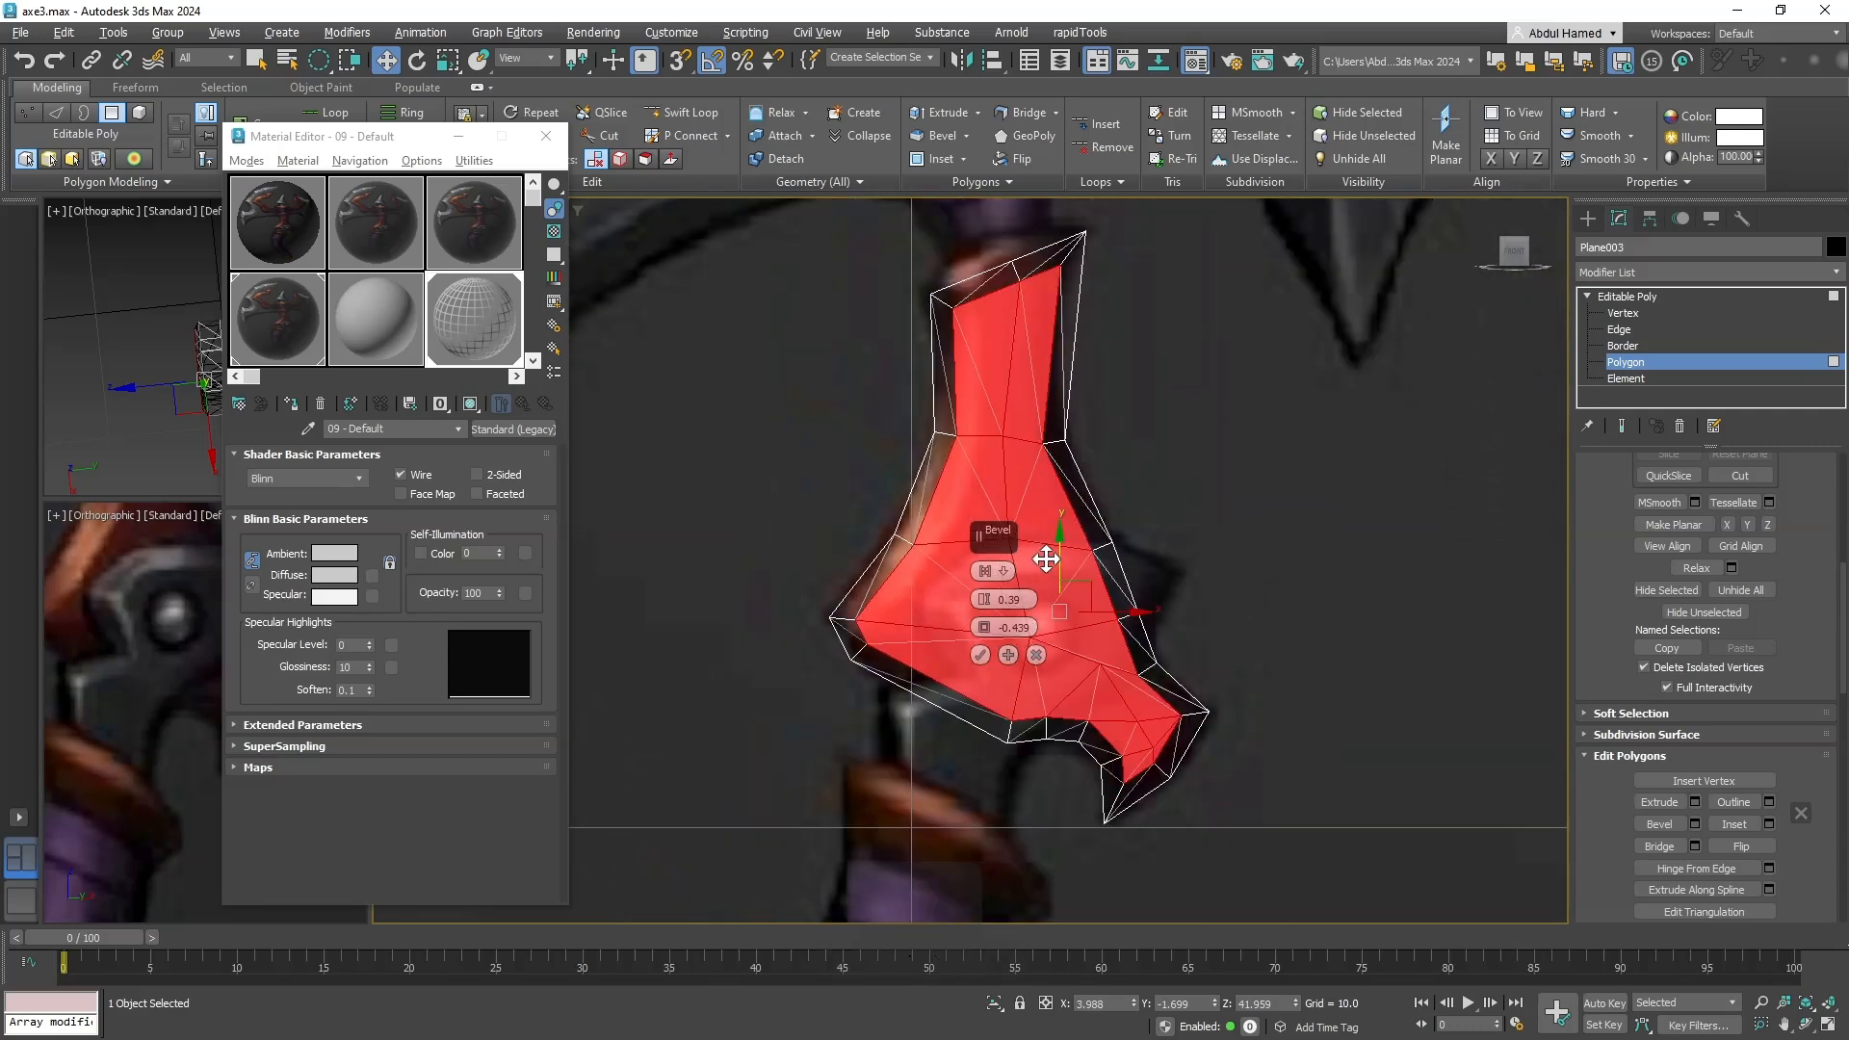
# Try the front bevel with a height of 0.39 and an outline of -0.729, then switch to vertex editing.
pyautogui.moveTo(985, 589); pyautogui.dragTo(988, 575)
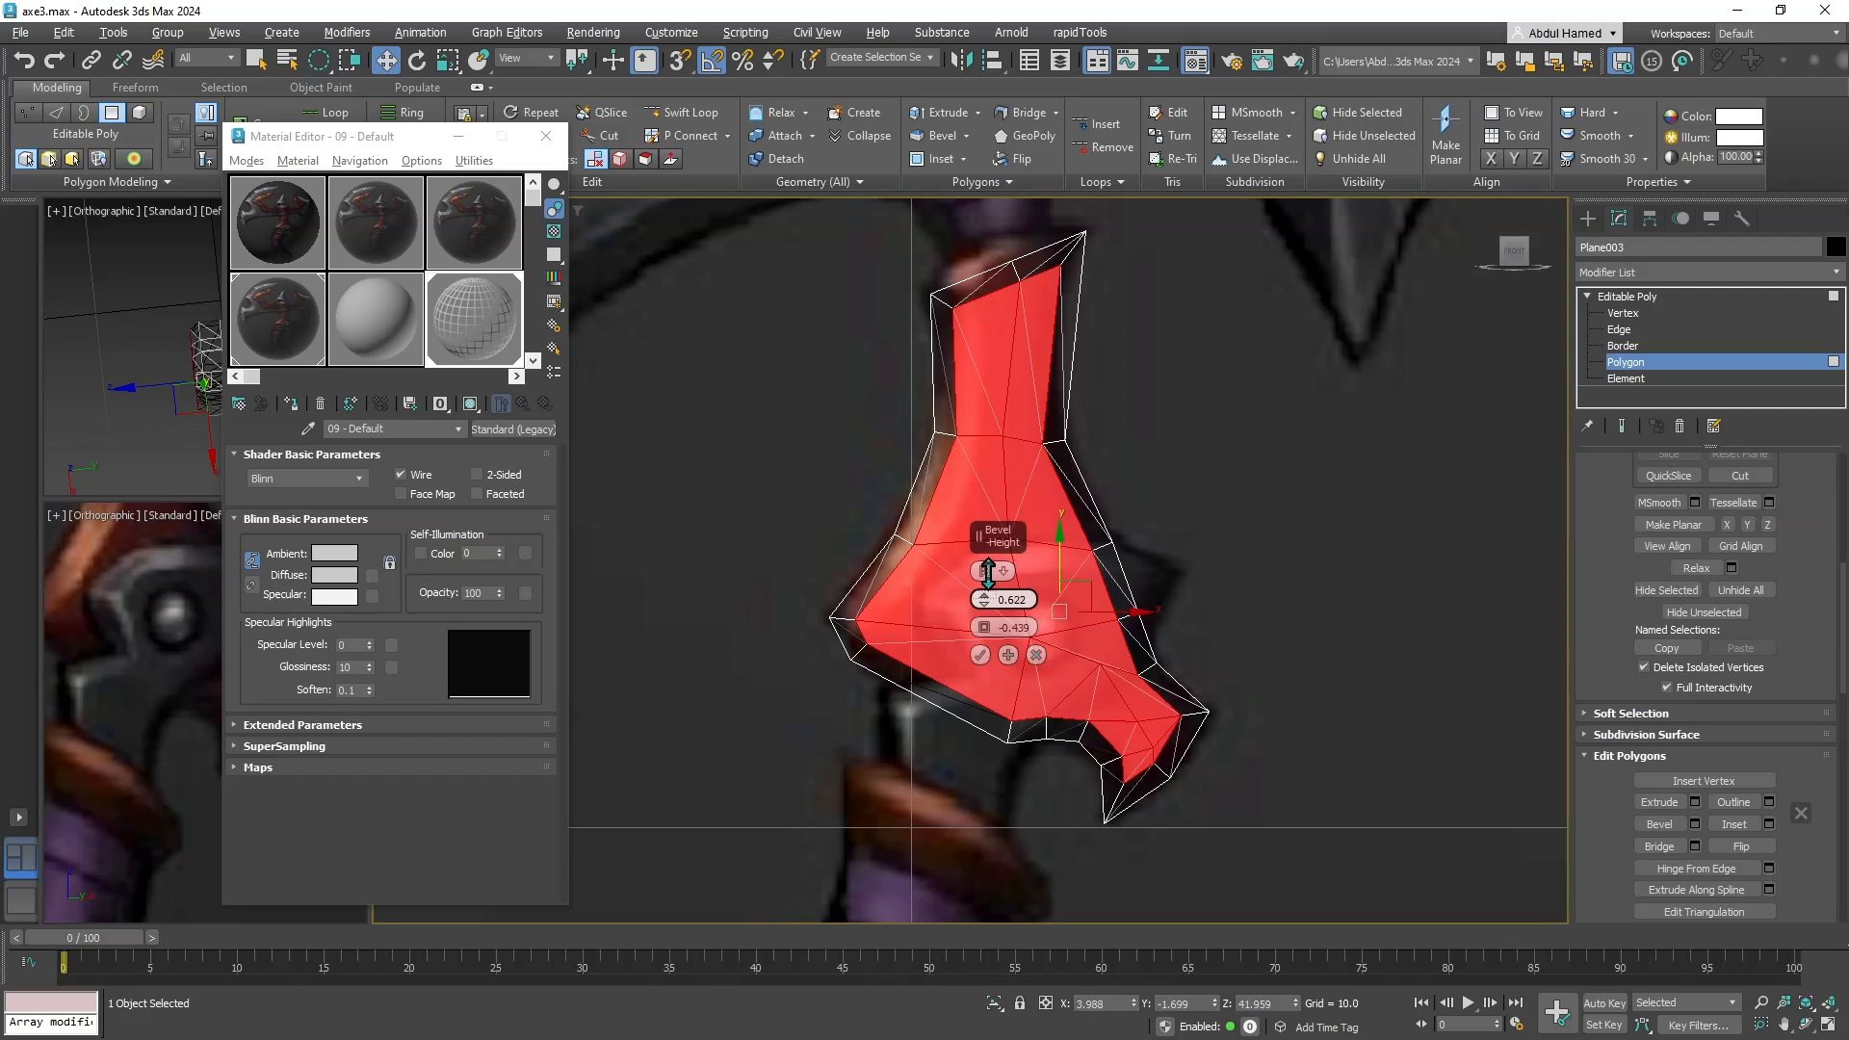
pyautogui.hotkey('ctrl', 'z')
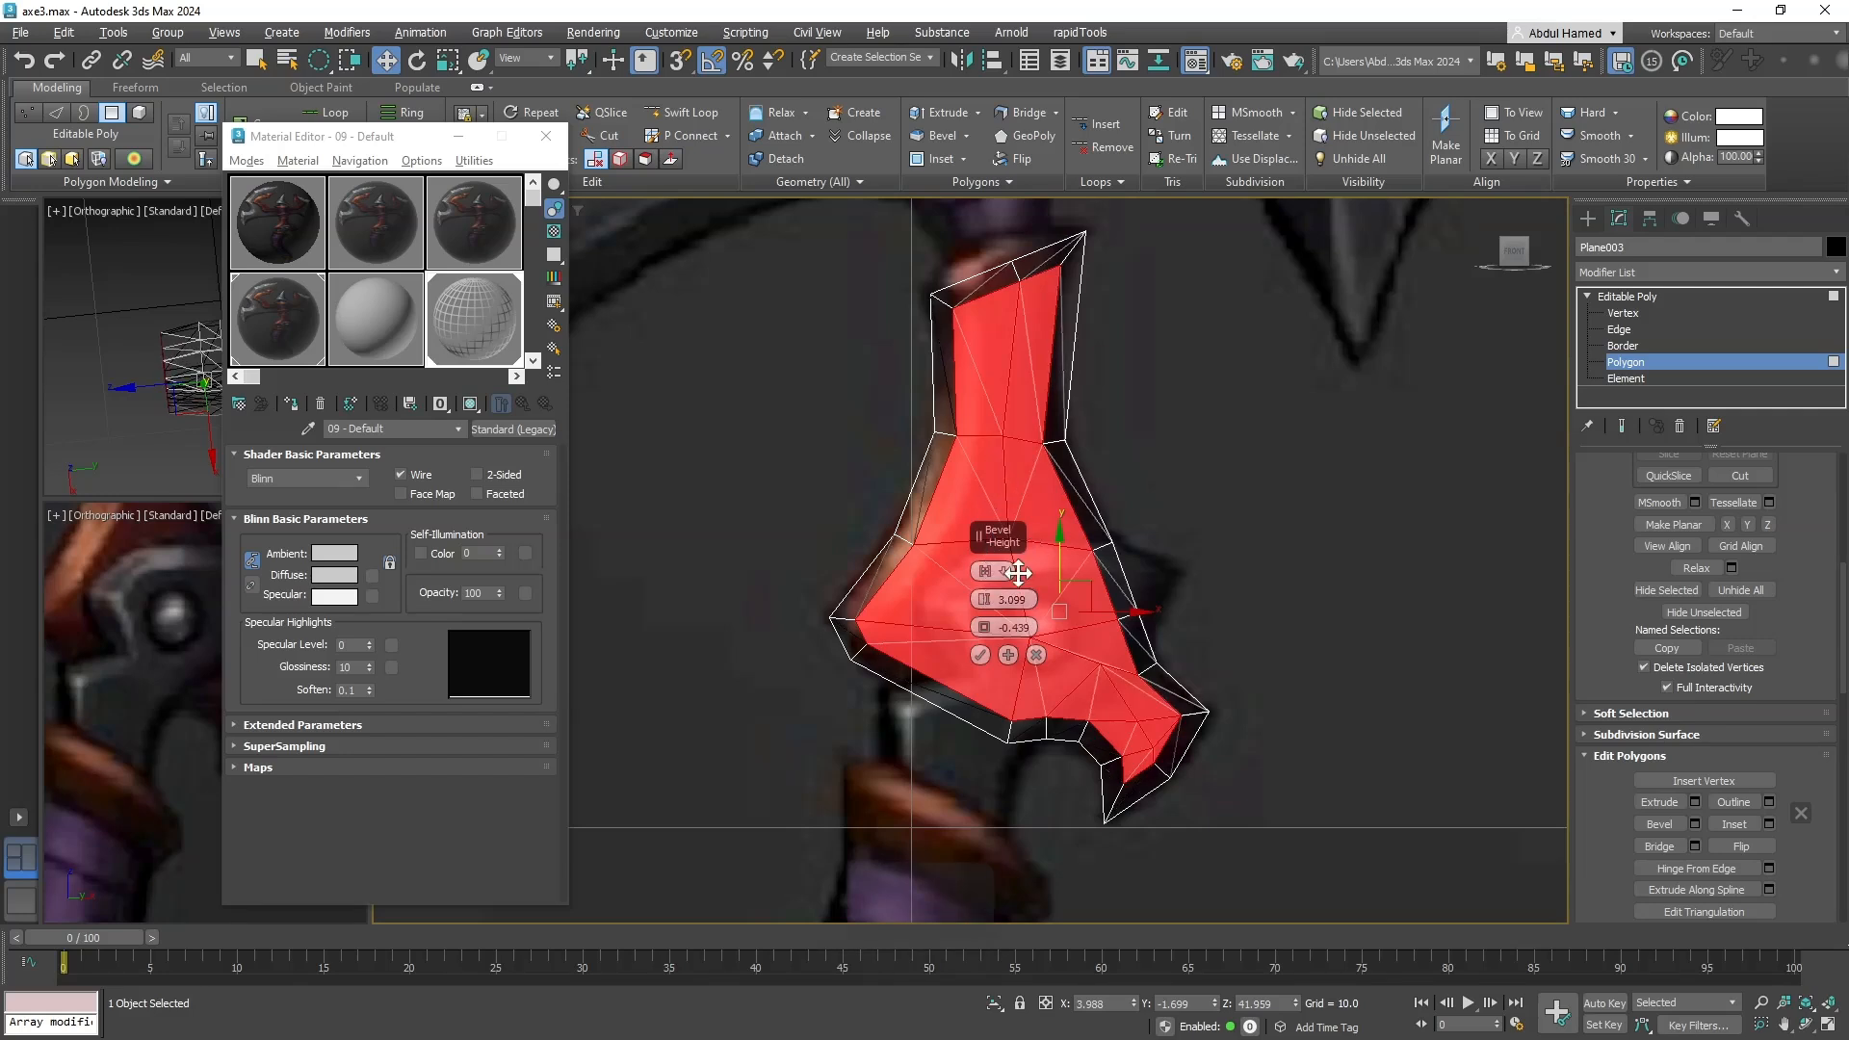
pyautogui.moveTo(990, 633); pyautogui.dragTo(978, 641)
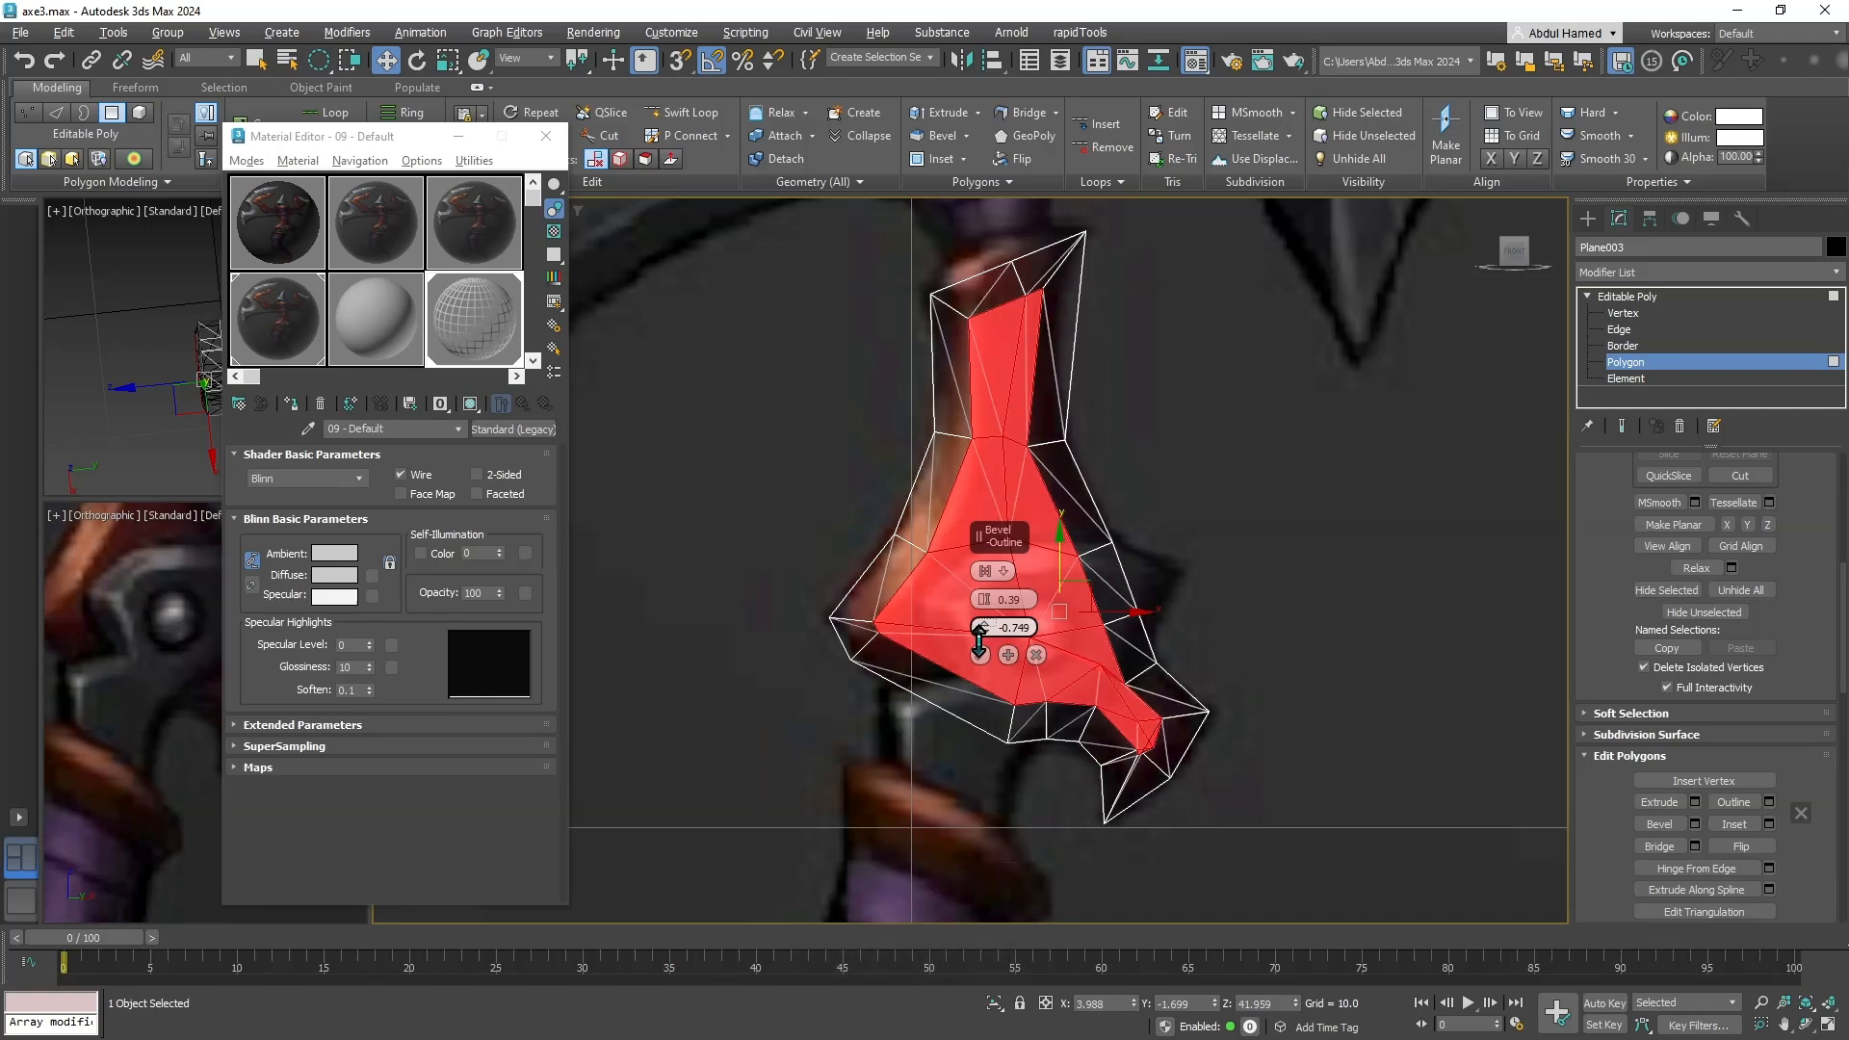
pyautogui.moveTo(978, 640); pyautogui.dragTo(979, 639)
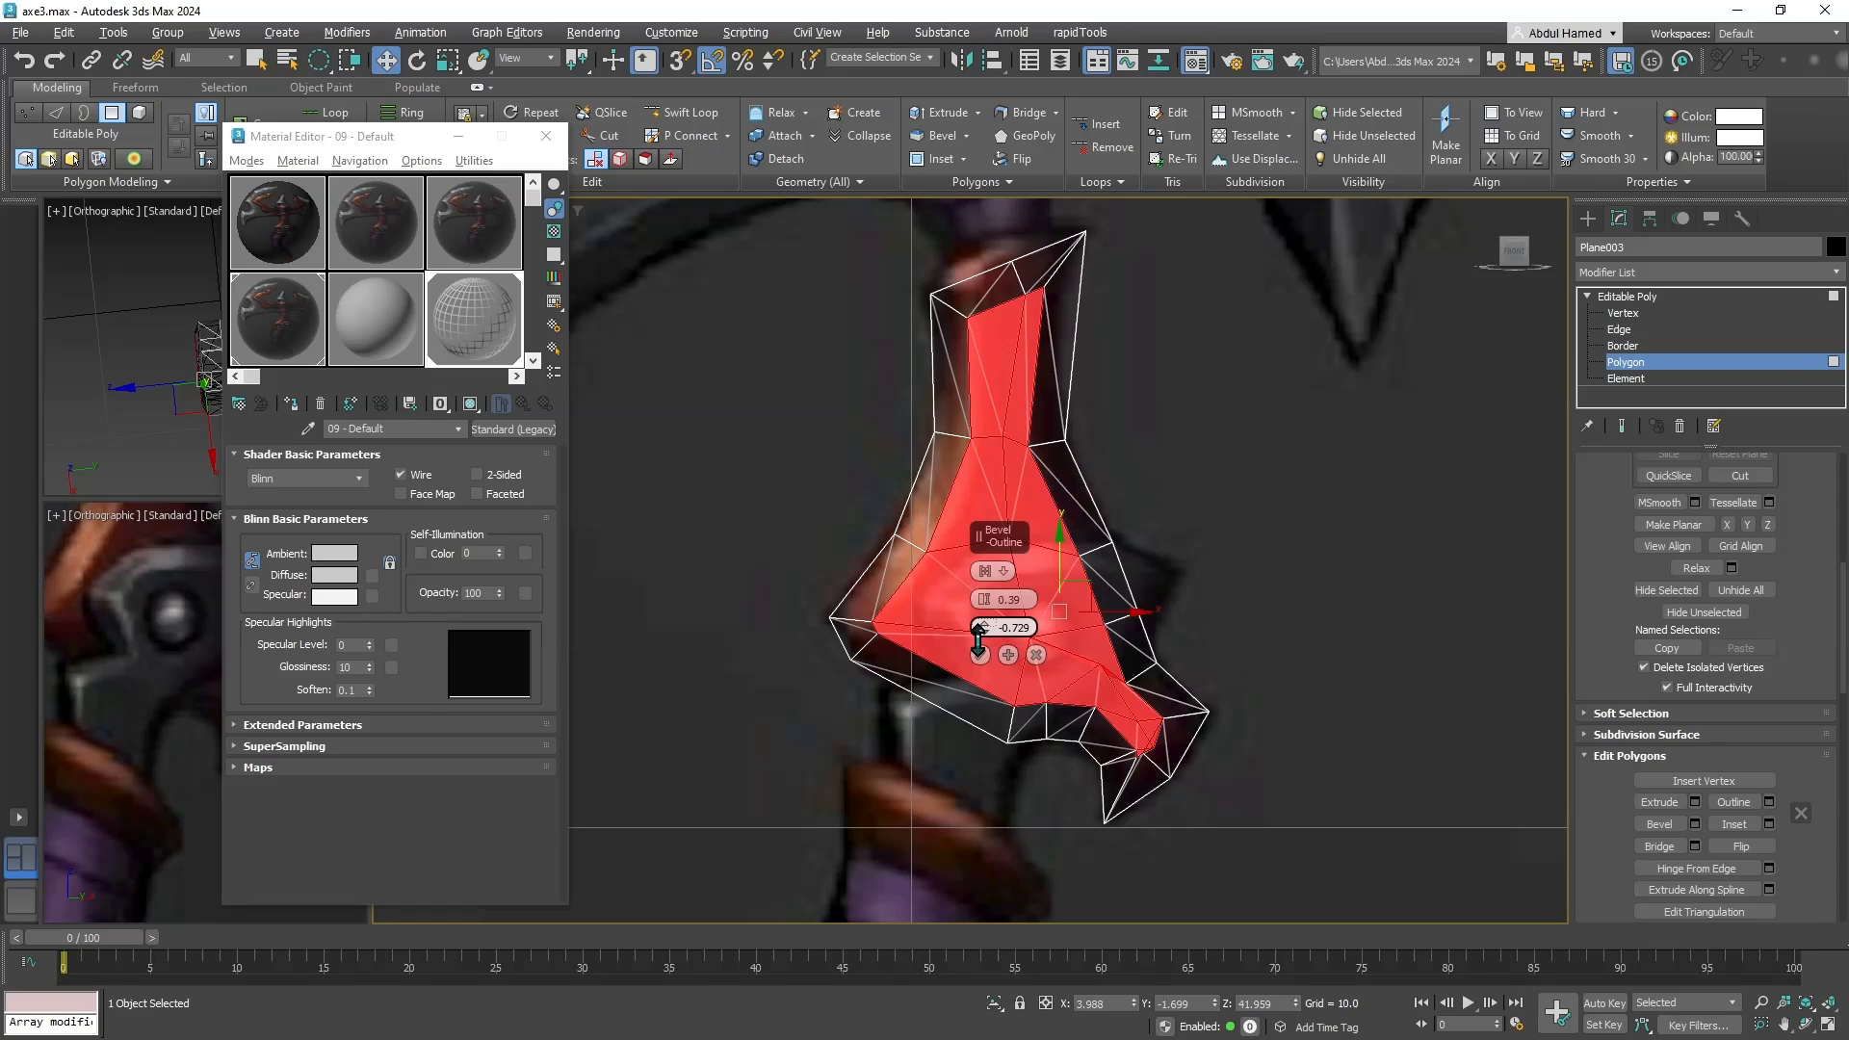
pyautogui.moveTo(1023, 493)
pyautogui.keyDown('alt'); pyautogui.mouseDown(button='middle')
pyautogui.moveTo(1065, 541)
pyautogui.moveTo(1075, 520)
pyautogui.moveTo(1009, 511)
pyautogui.mouseUp(button='middle'); pyautogui.keyUp('alt')
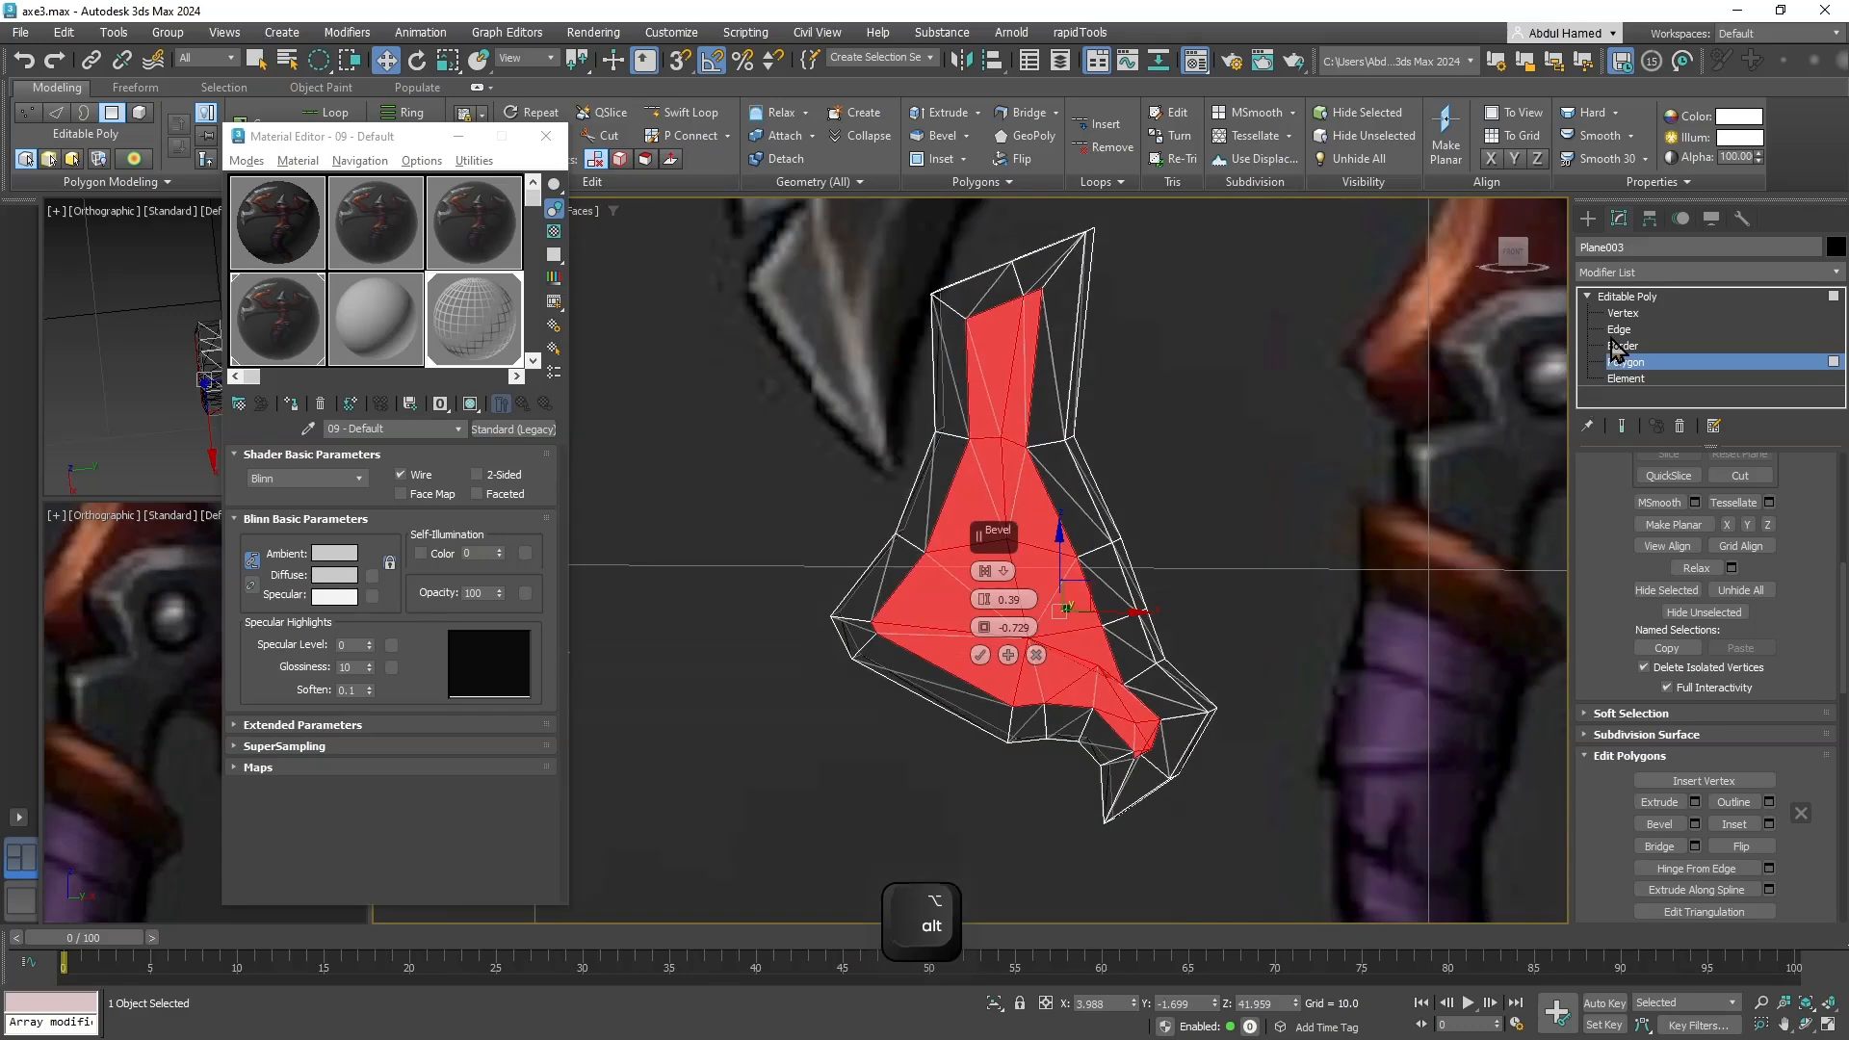
pyautogui.click(1622, 313)
pyautogui.hotkey('alt', 'x')
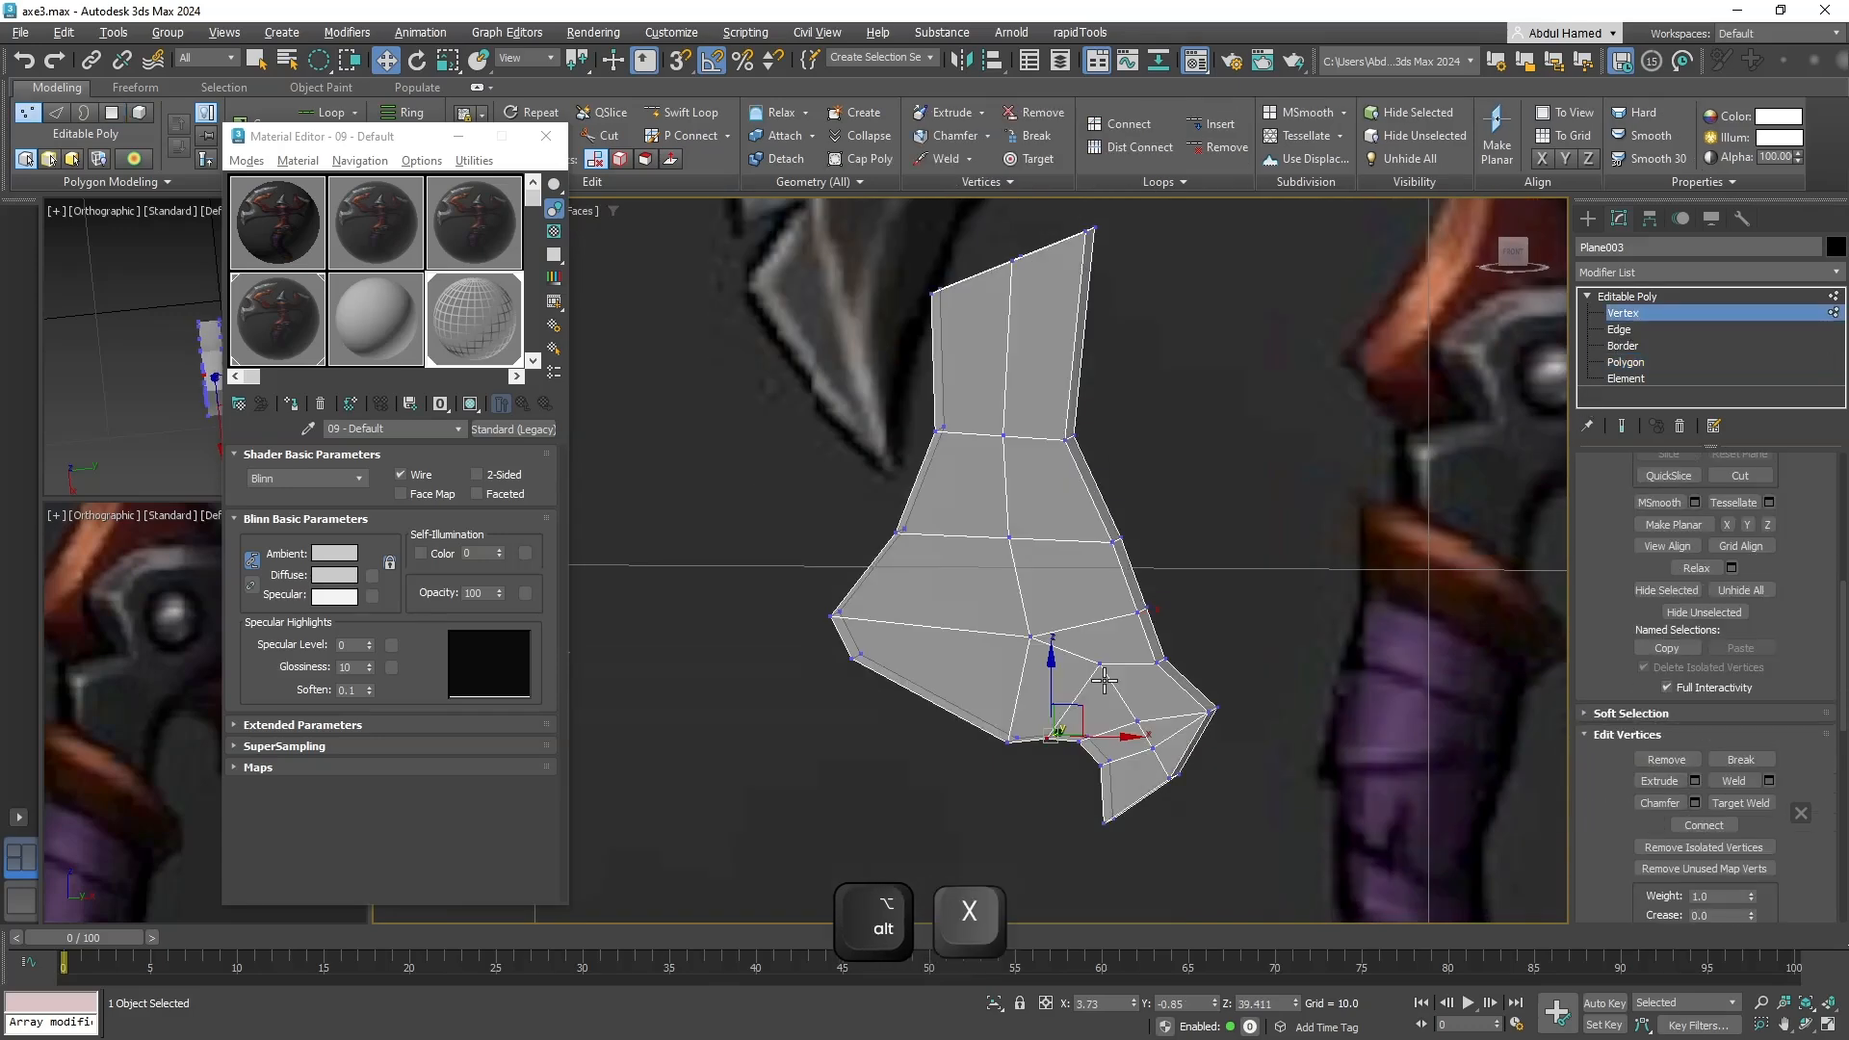
pyautogui.hotkey('ctrl', 'z')
pyautogui.press('alt')
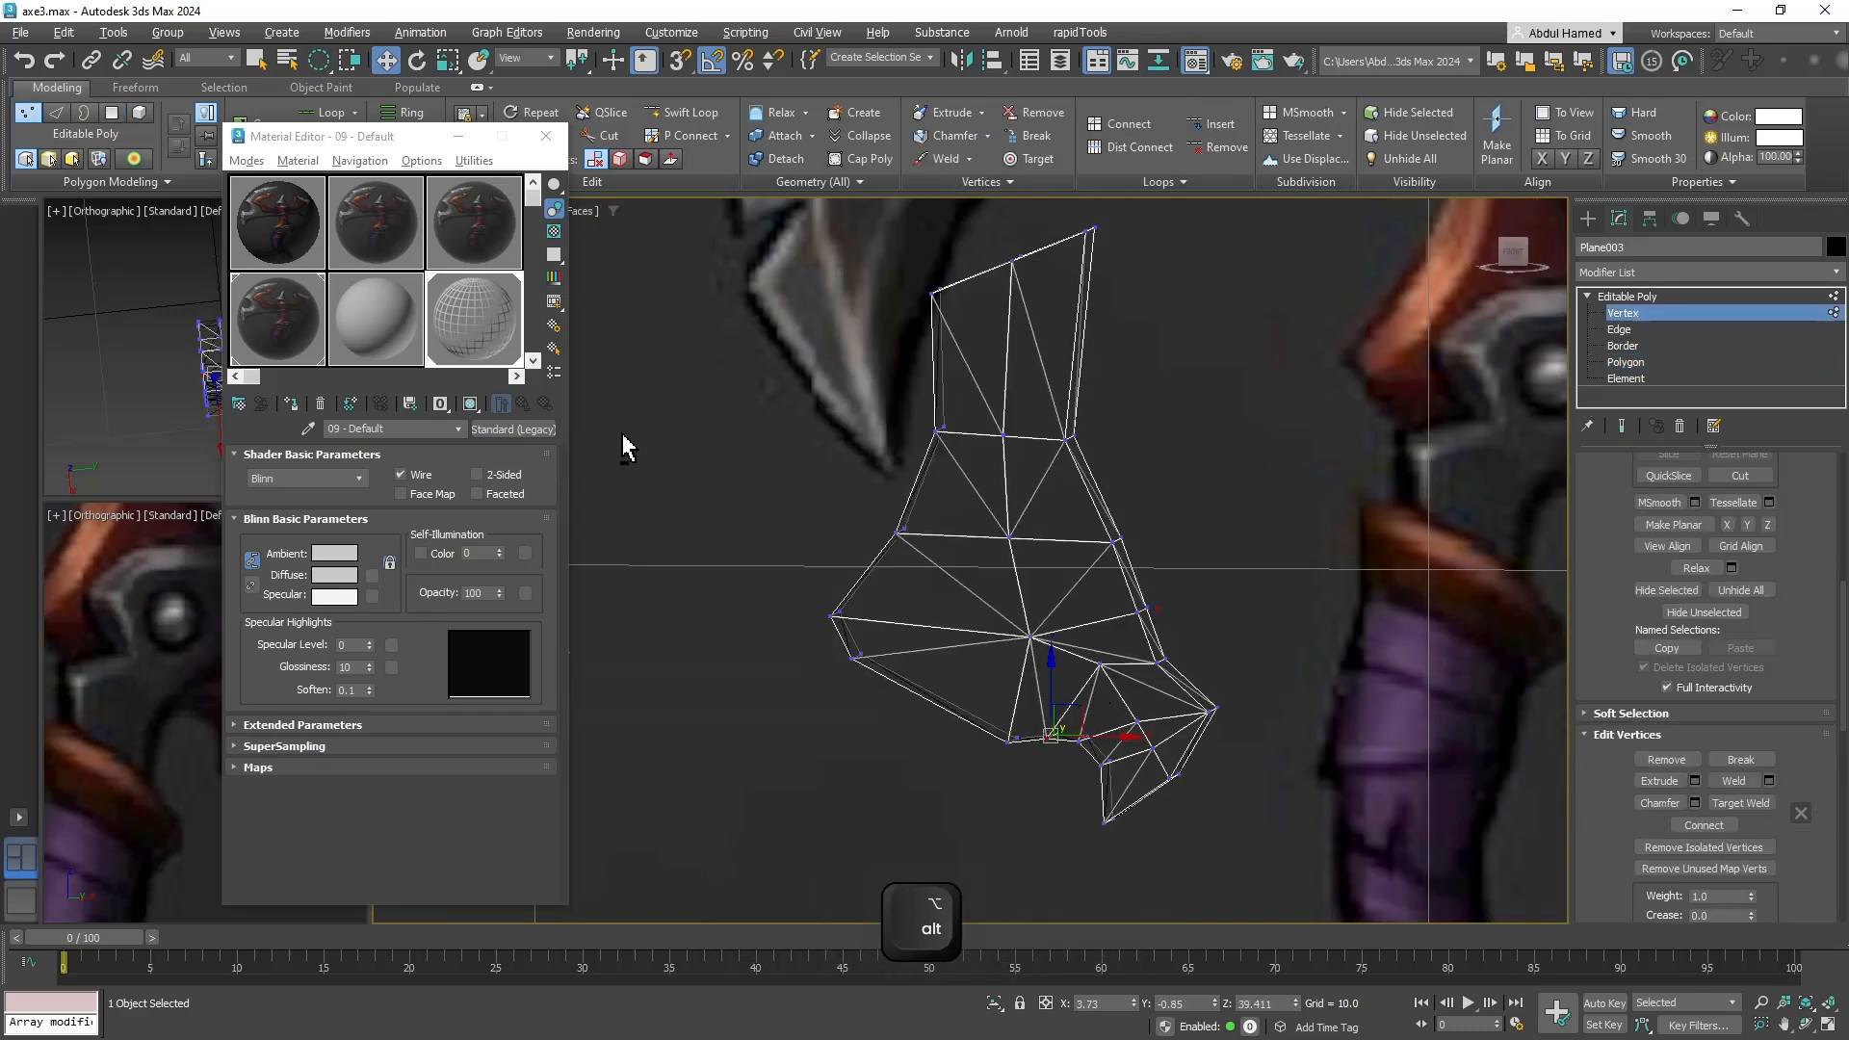
# Turn off the material's wireframe display, reselect the front polygons and start a bevel on them with a height of 0.39.
pyautogui.click(418, 474)
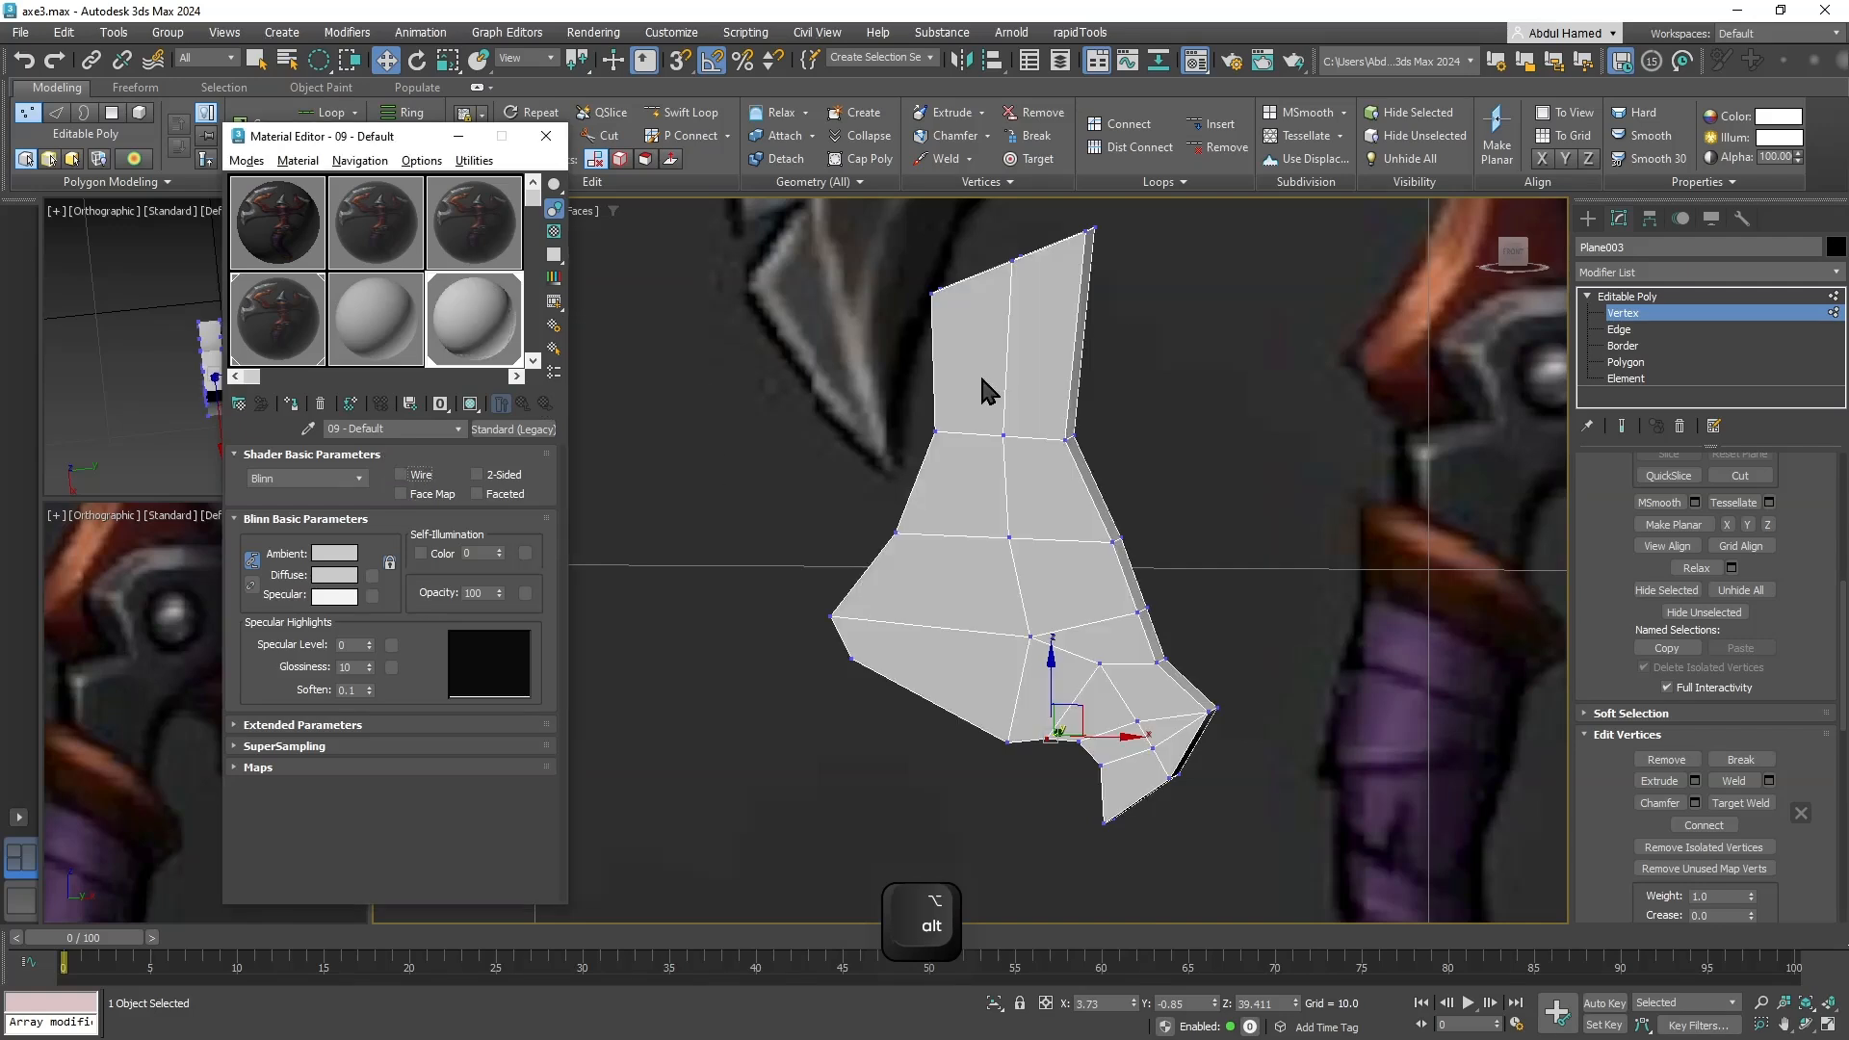
pyautogui.click(1627, 362)
pyautogui.hotkey('ctrl', 'a')
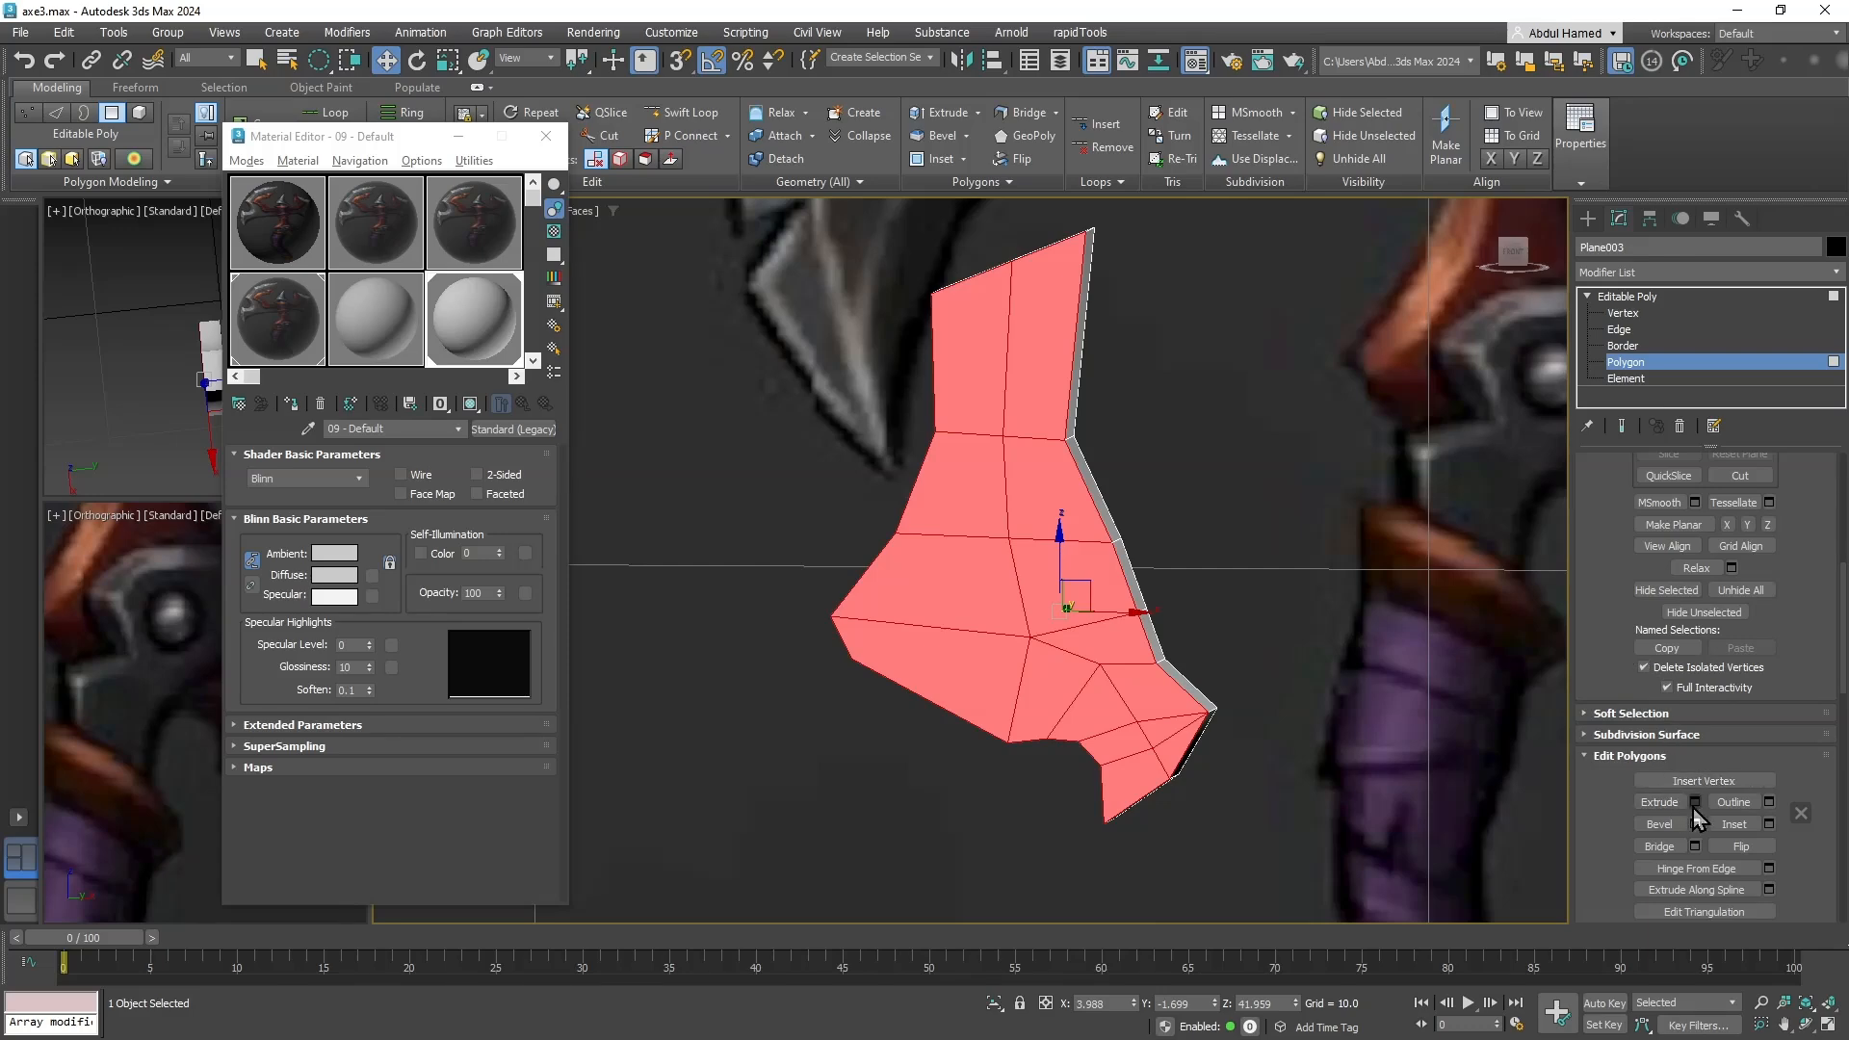
pyautogui.keyDown('alt'); pyautogui.moveTo(880, 549); pyautogui.dragTo(942, 555, button='middle'); pyautogui.keyUp('alt')
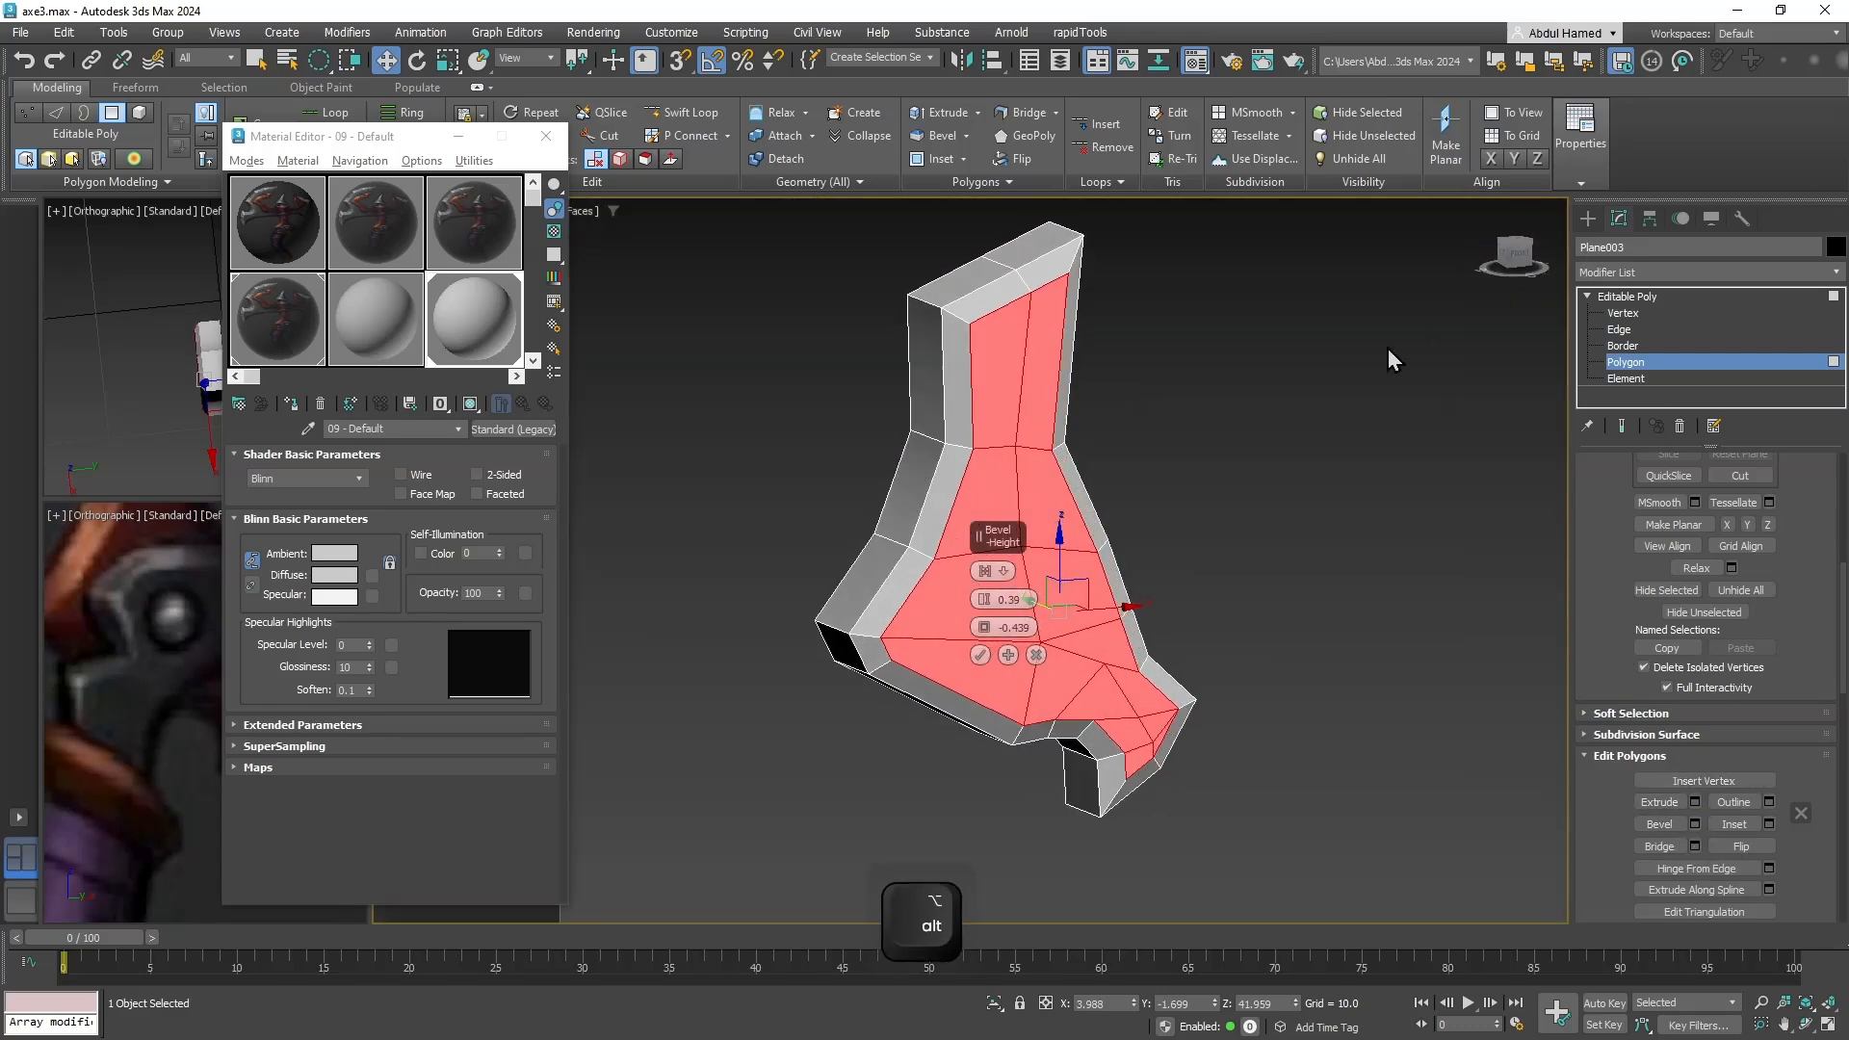
pyautogui.press('f')
pyautogui.press('z')
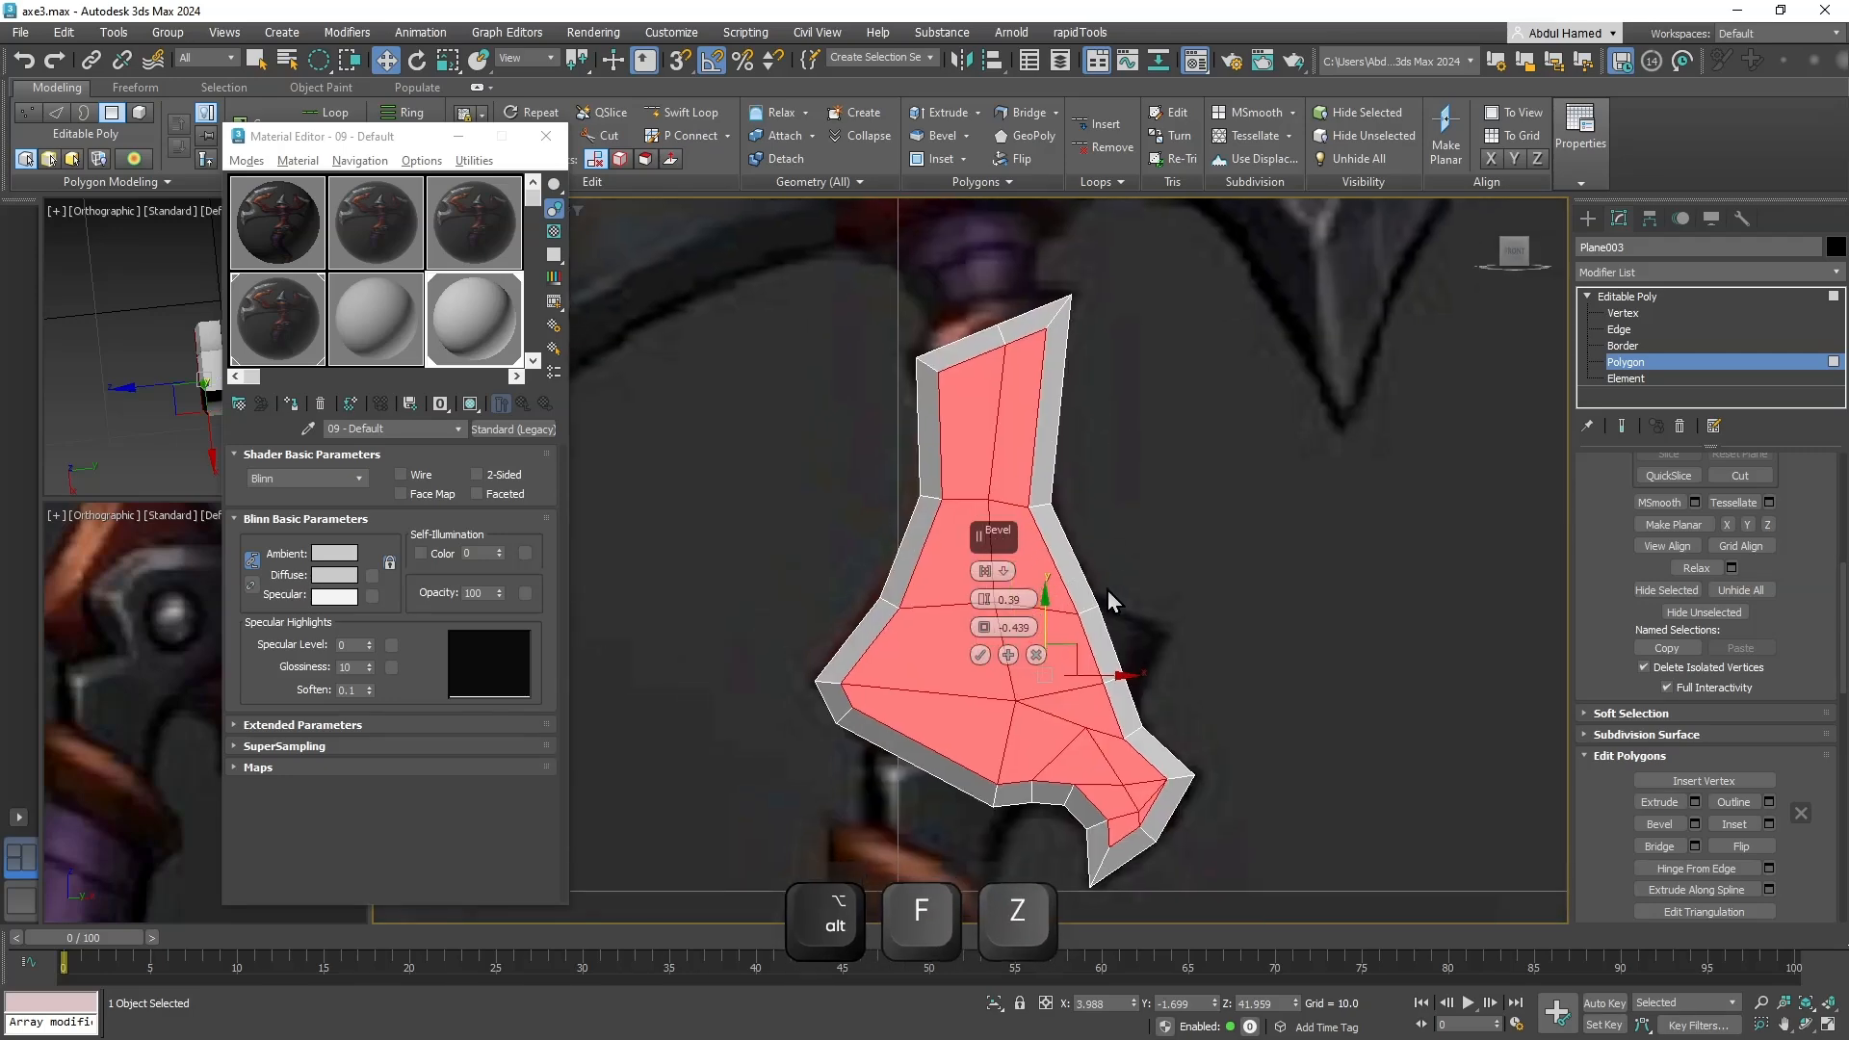
# Turn the material's wireframe display back on and apply the front bevel with a height of 0.39 and an outline of -0.691.
pyautogui.hotkey('alt', 'x')
pyautogui.hotkey('alt', 'x')
pyautogui.click(422, 474)
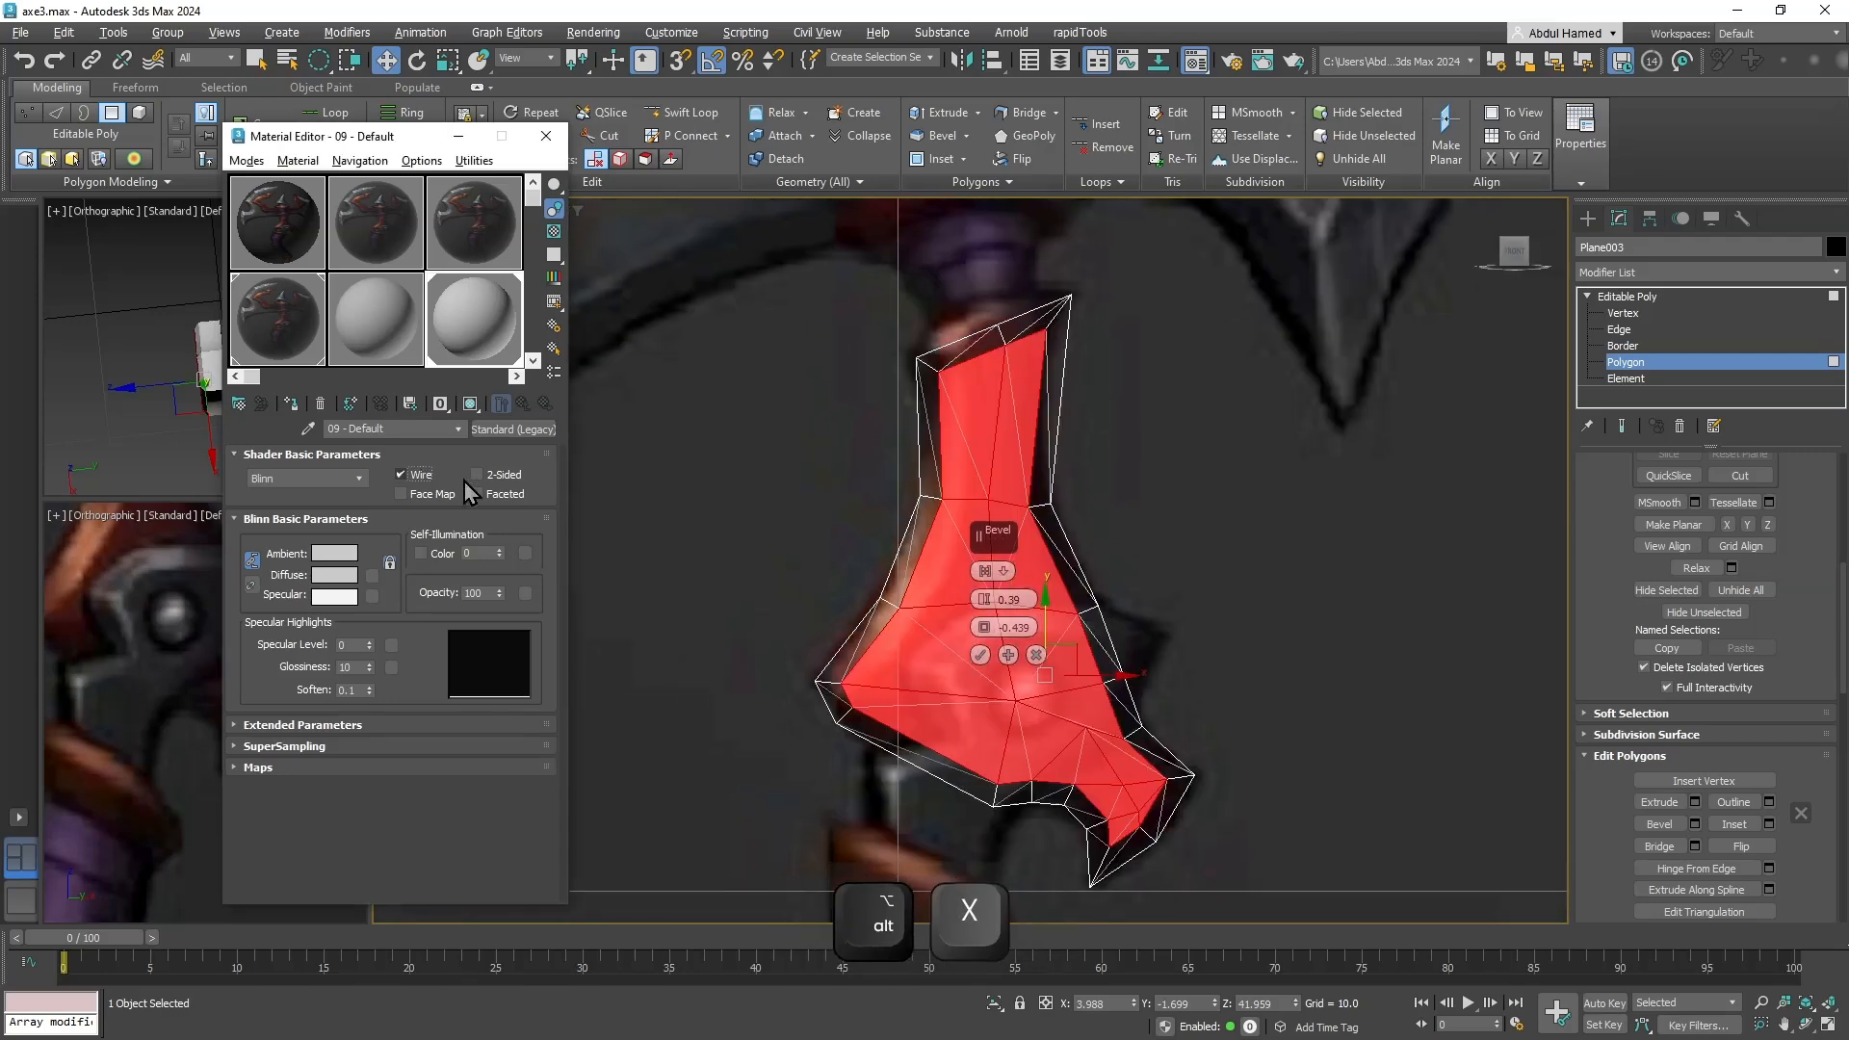
pyautogui.moveTo(984, 604); pyautogui.dragTo(996, 536)
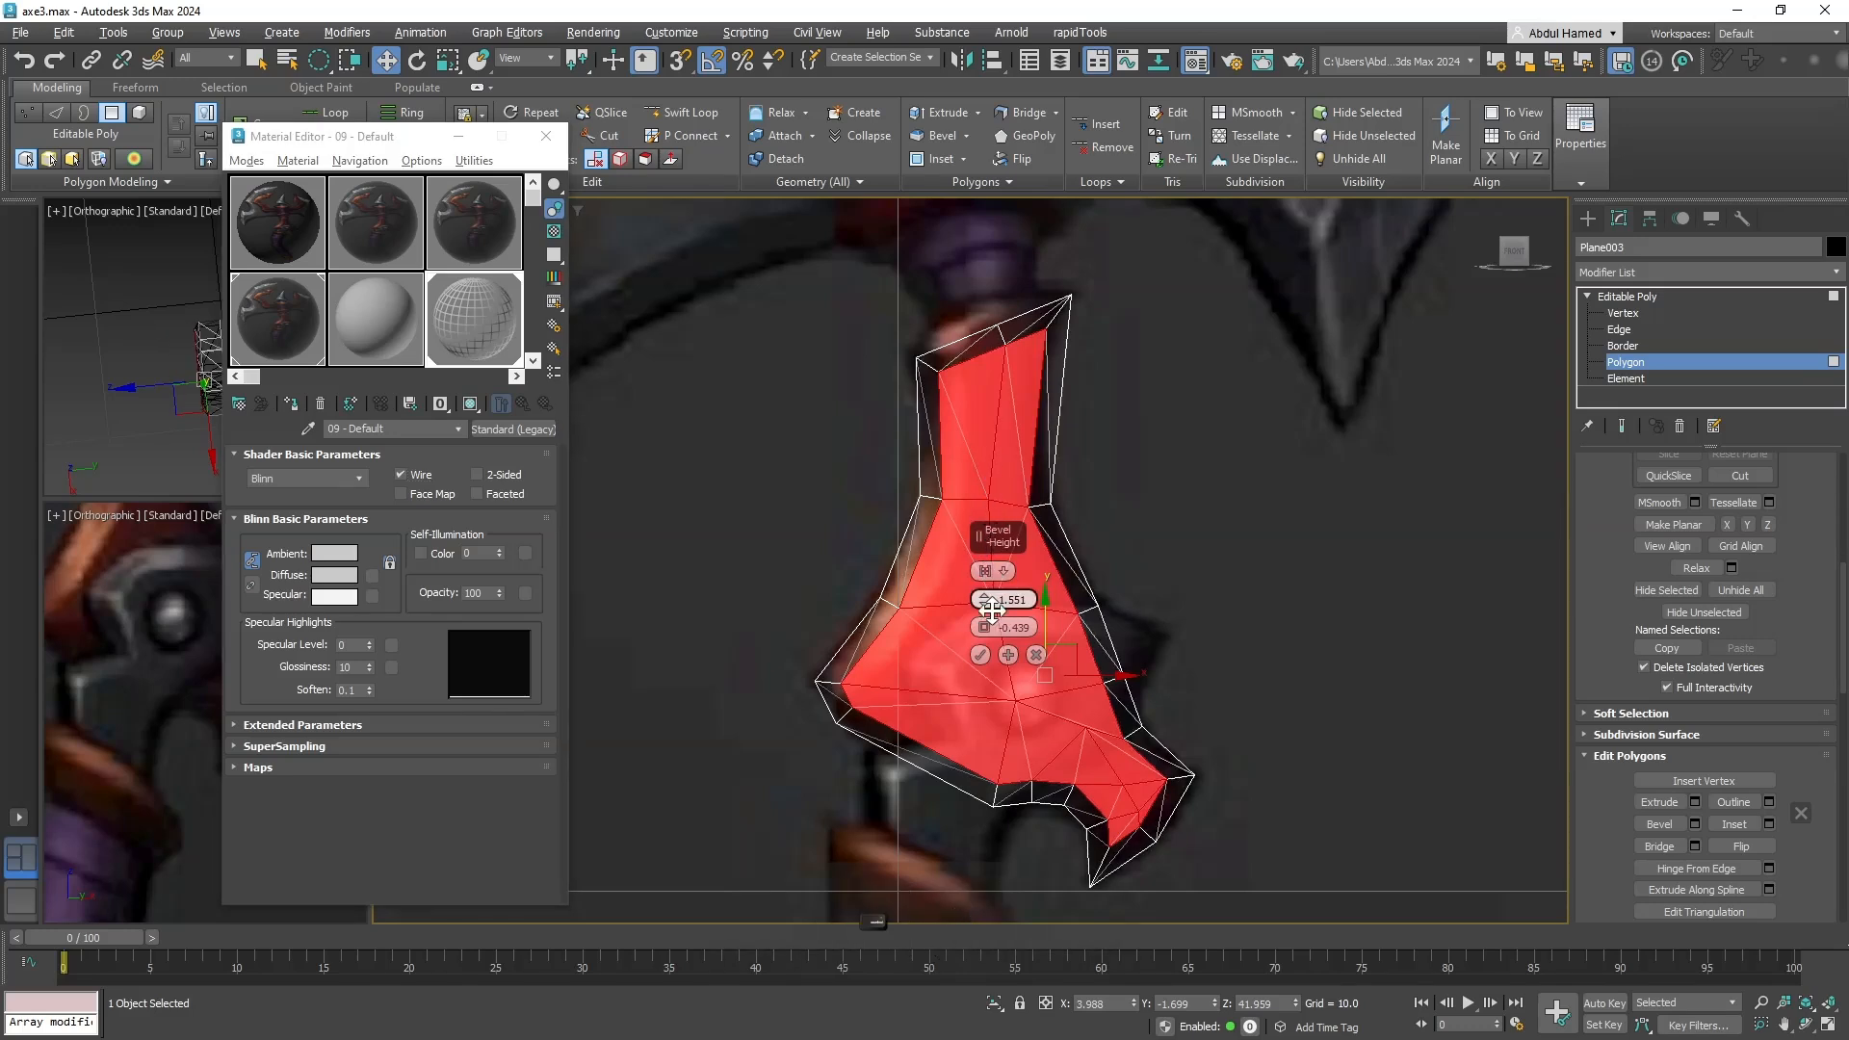
pyautogui.hotkey('ctrl', 'z')
pyautogui.moveTo(978, 632); pyautogui.dragTo(977, 633)
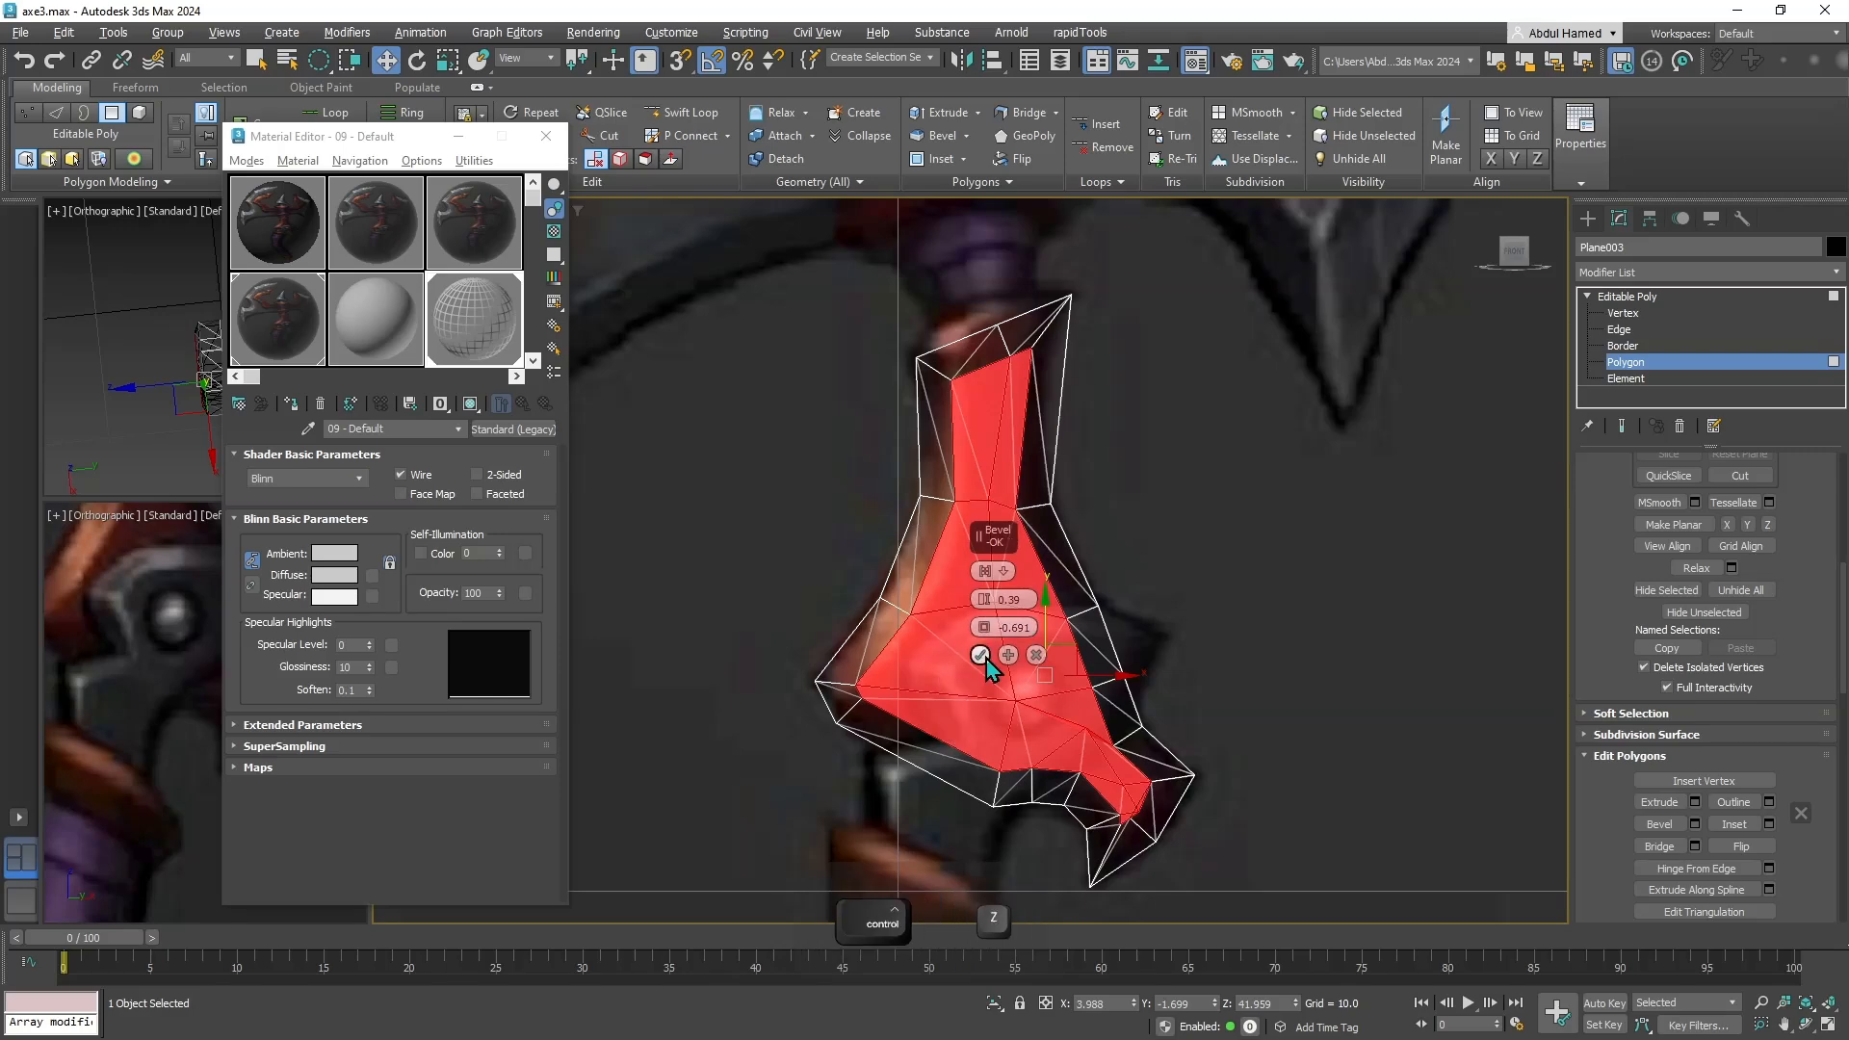
pyautogui.click(980, 654)
# Switch to vertex editing with see-through display and slightly lower the front face's bevel vertex where the claw begins.
pyautogui.keyDown('alt'); pyautogui.moveTo(1223, 643); pyautogui.dragTo(1228, 665, button='middle'); pyautogui.keyUp('alt')
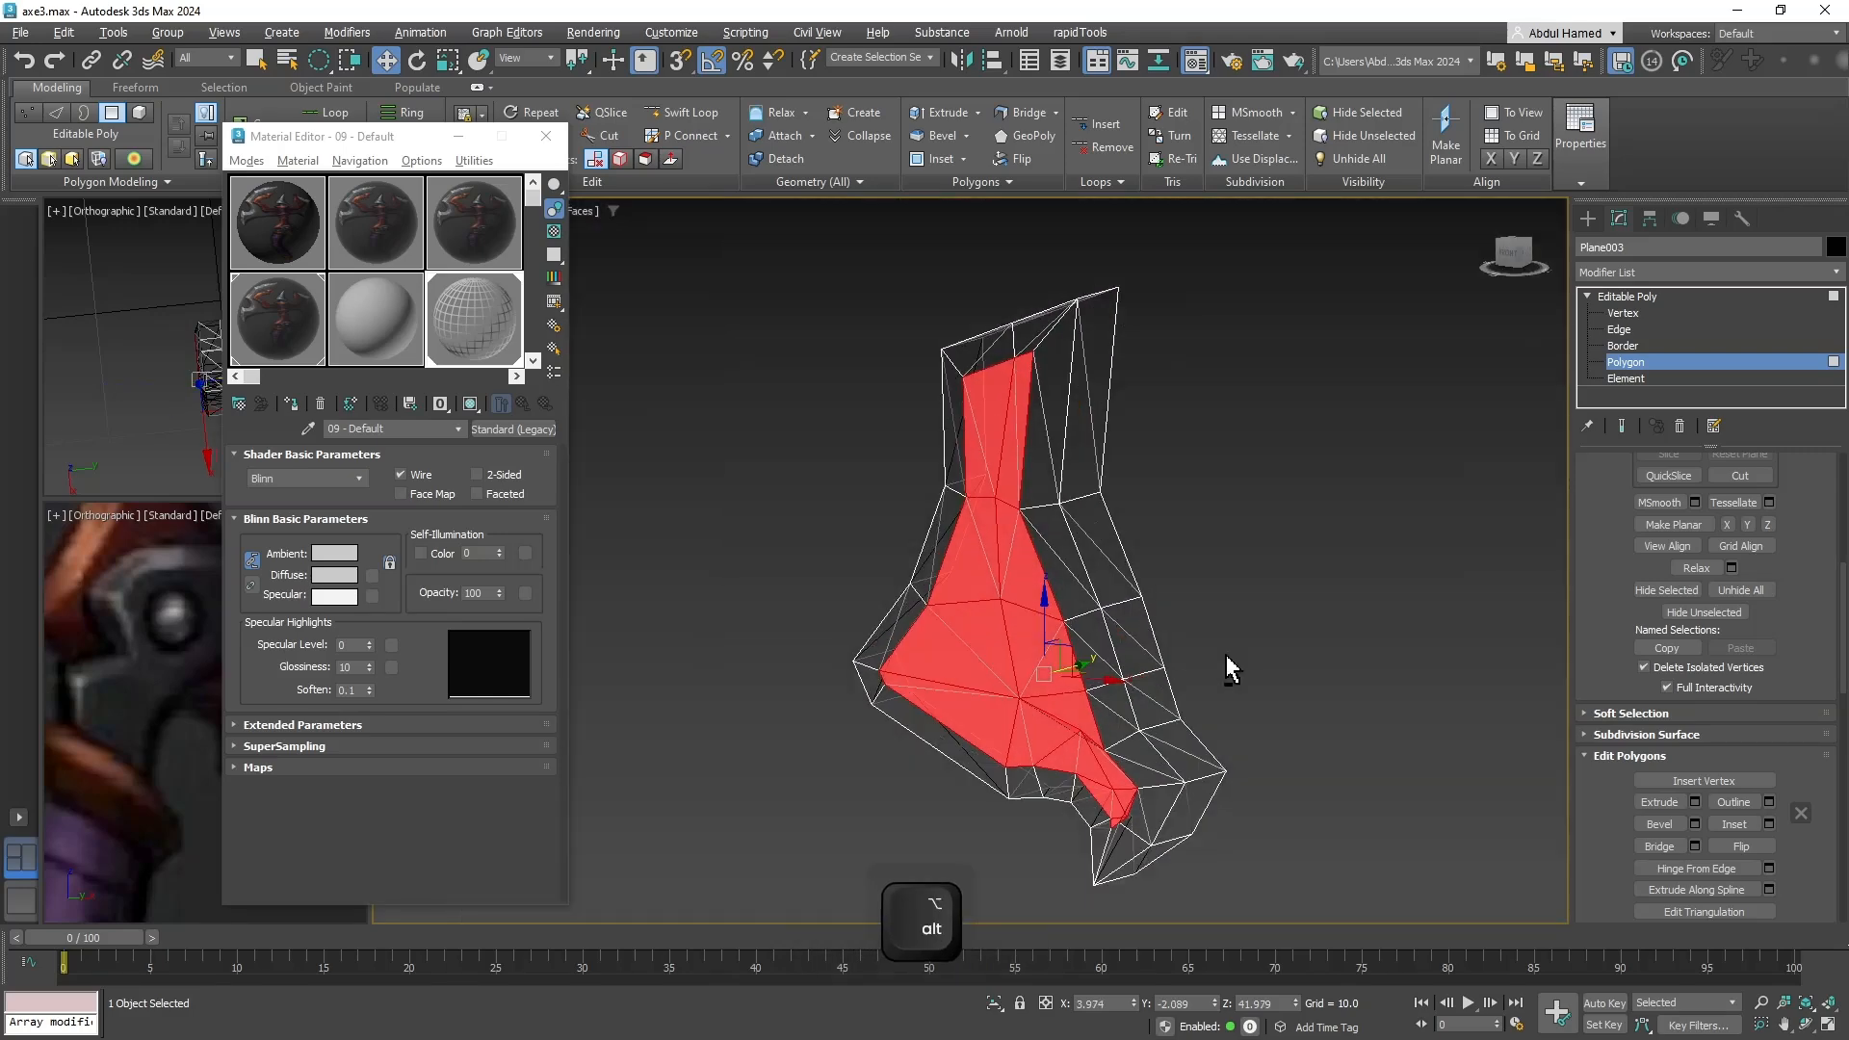
pyautogui.click(1622, 313)
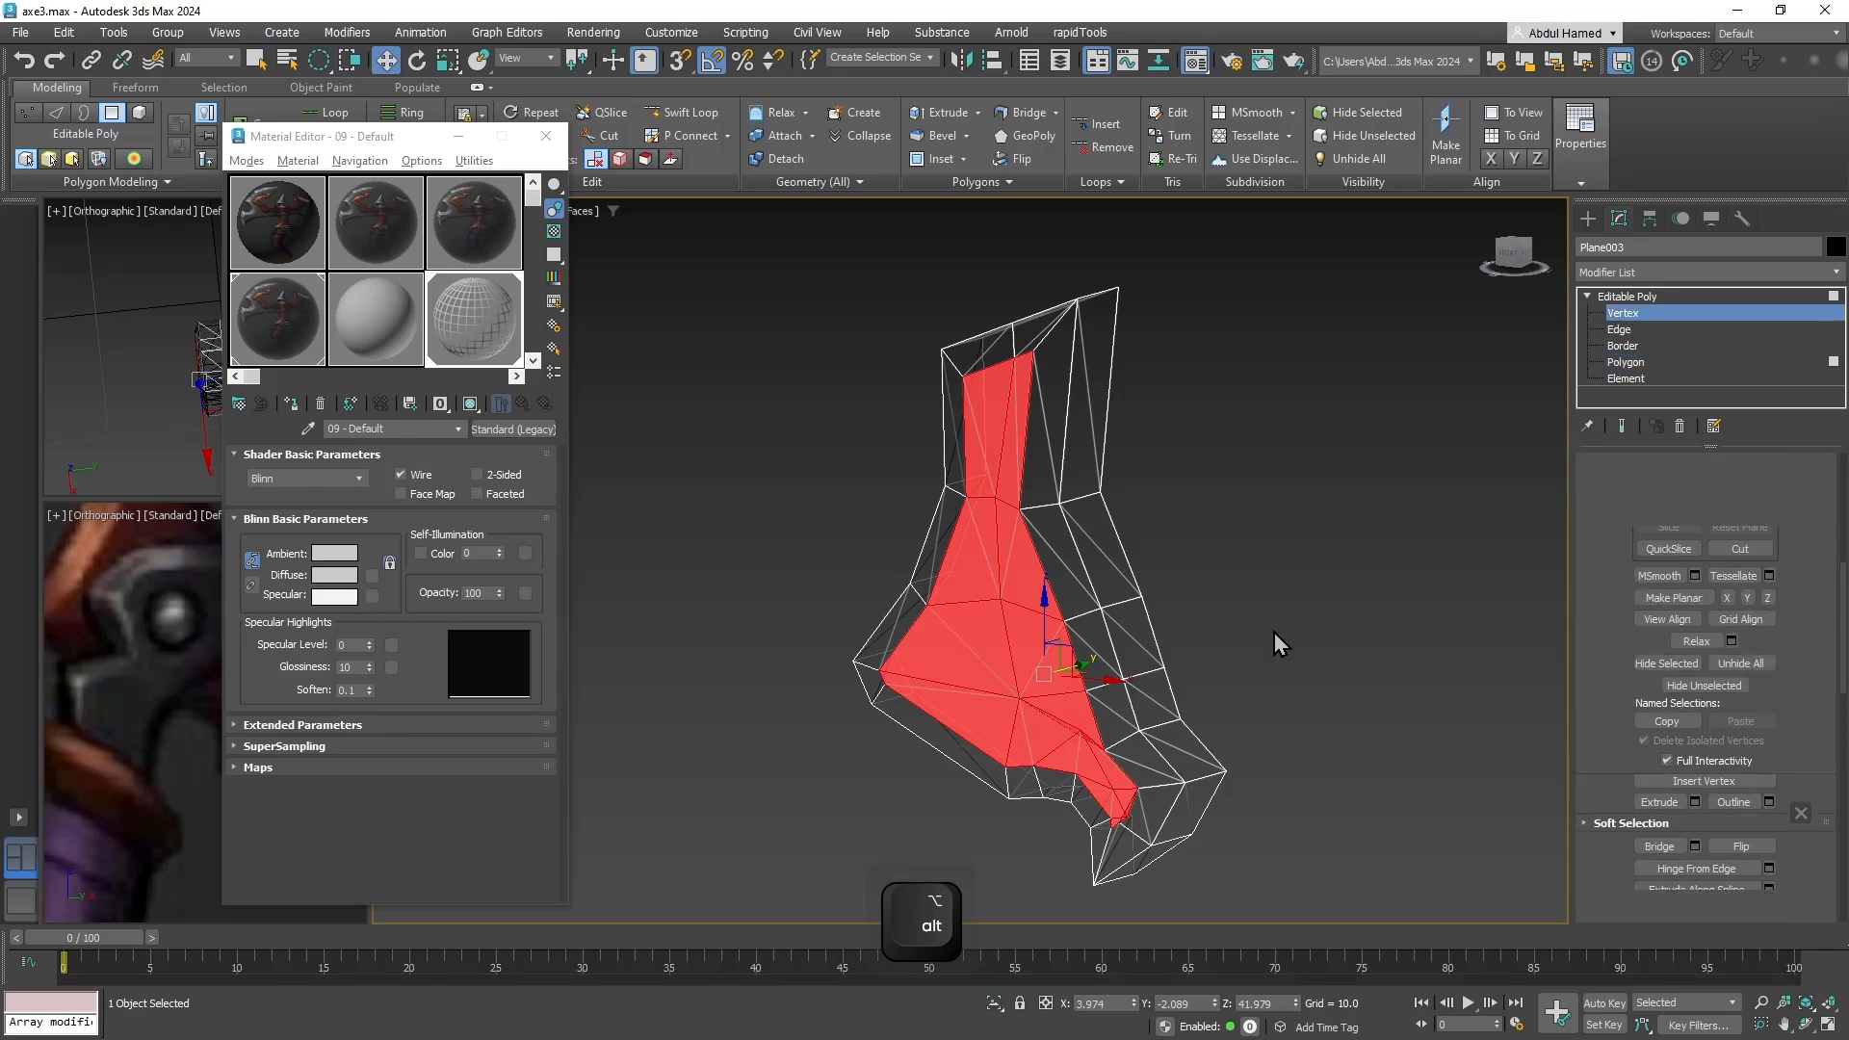
pyautogui.hotkey('alt', 'x')
pyautogui.moveTo(1197, 673); pyautogui.dragTo(1146, 520, button='middle')
pyautogui.scroll(3, 1117, 526)
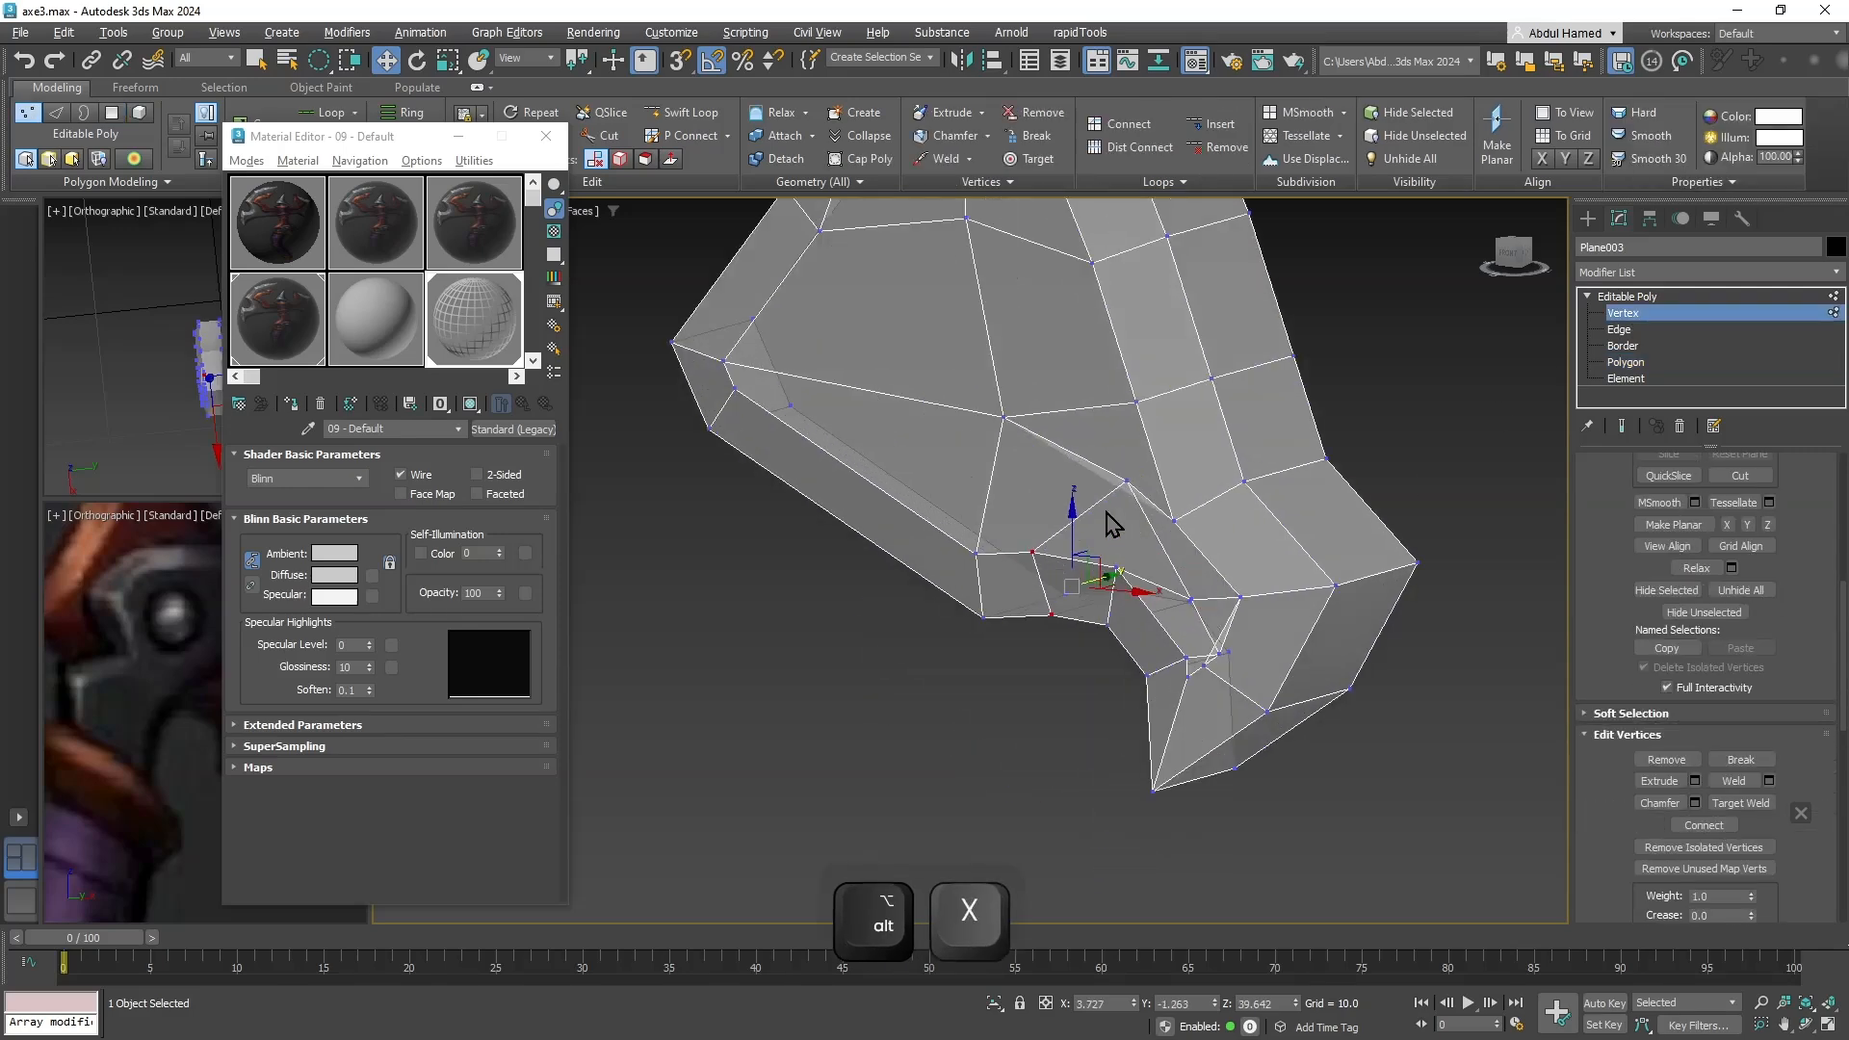
pyautogui.click(1134, 486)
pyautogui.press('w')
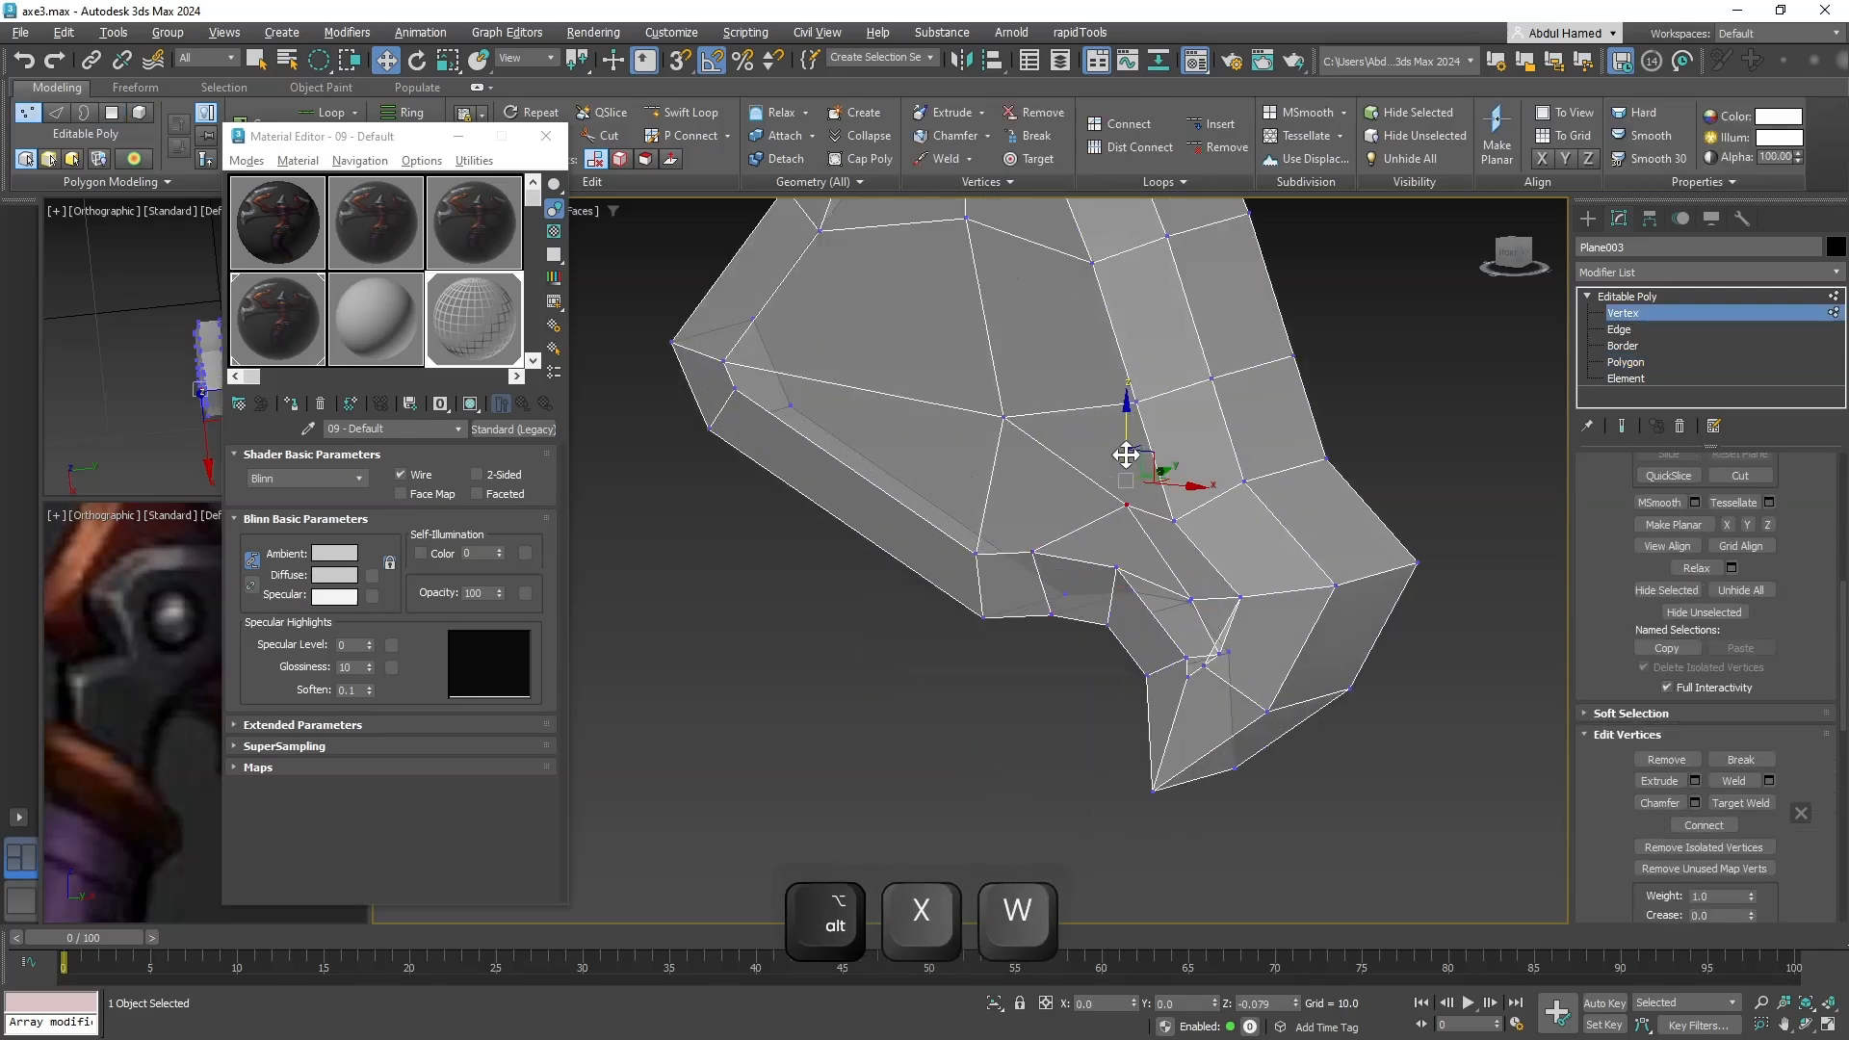
# Move the claw's two crowded inner bevel vertices up and inward to untangle the overlapping front edges.
pyautogui.scroll(5, 1204, 652)
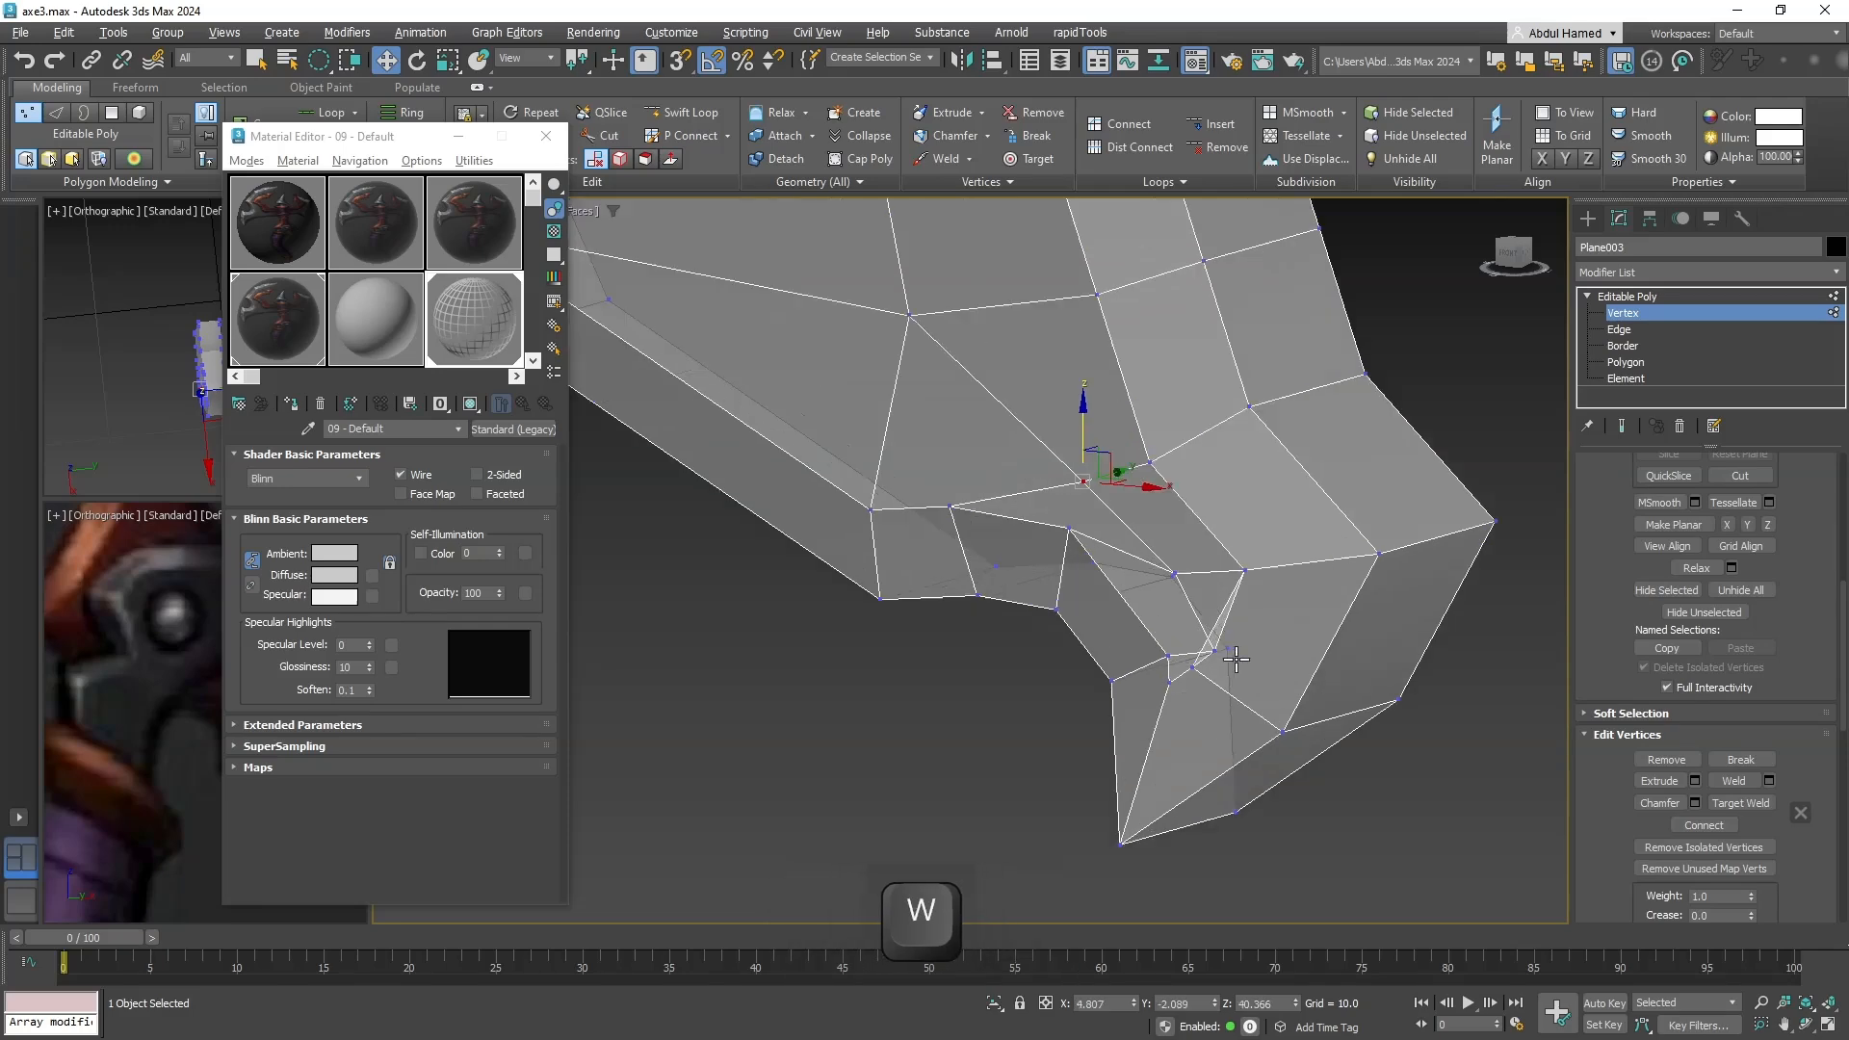
pyautogui.click(1193, 644)
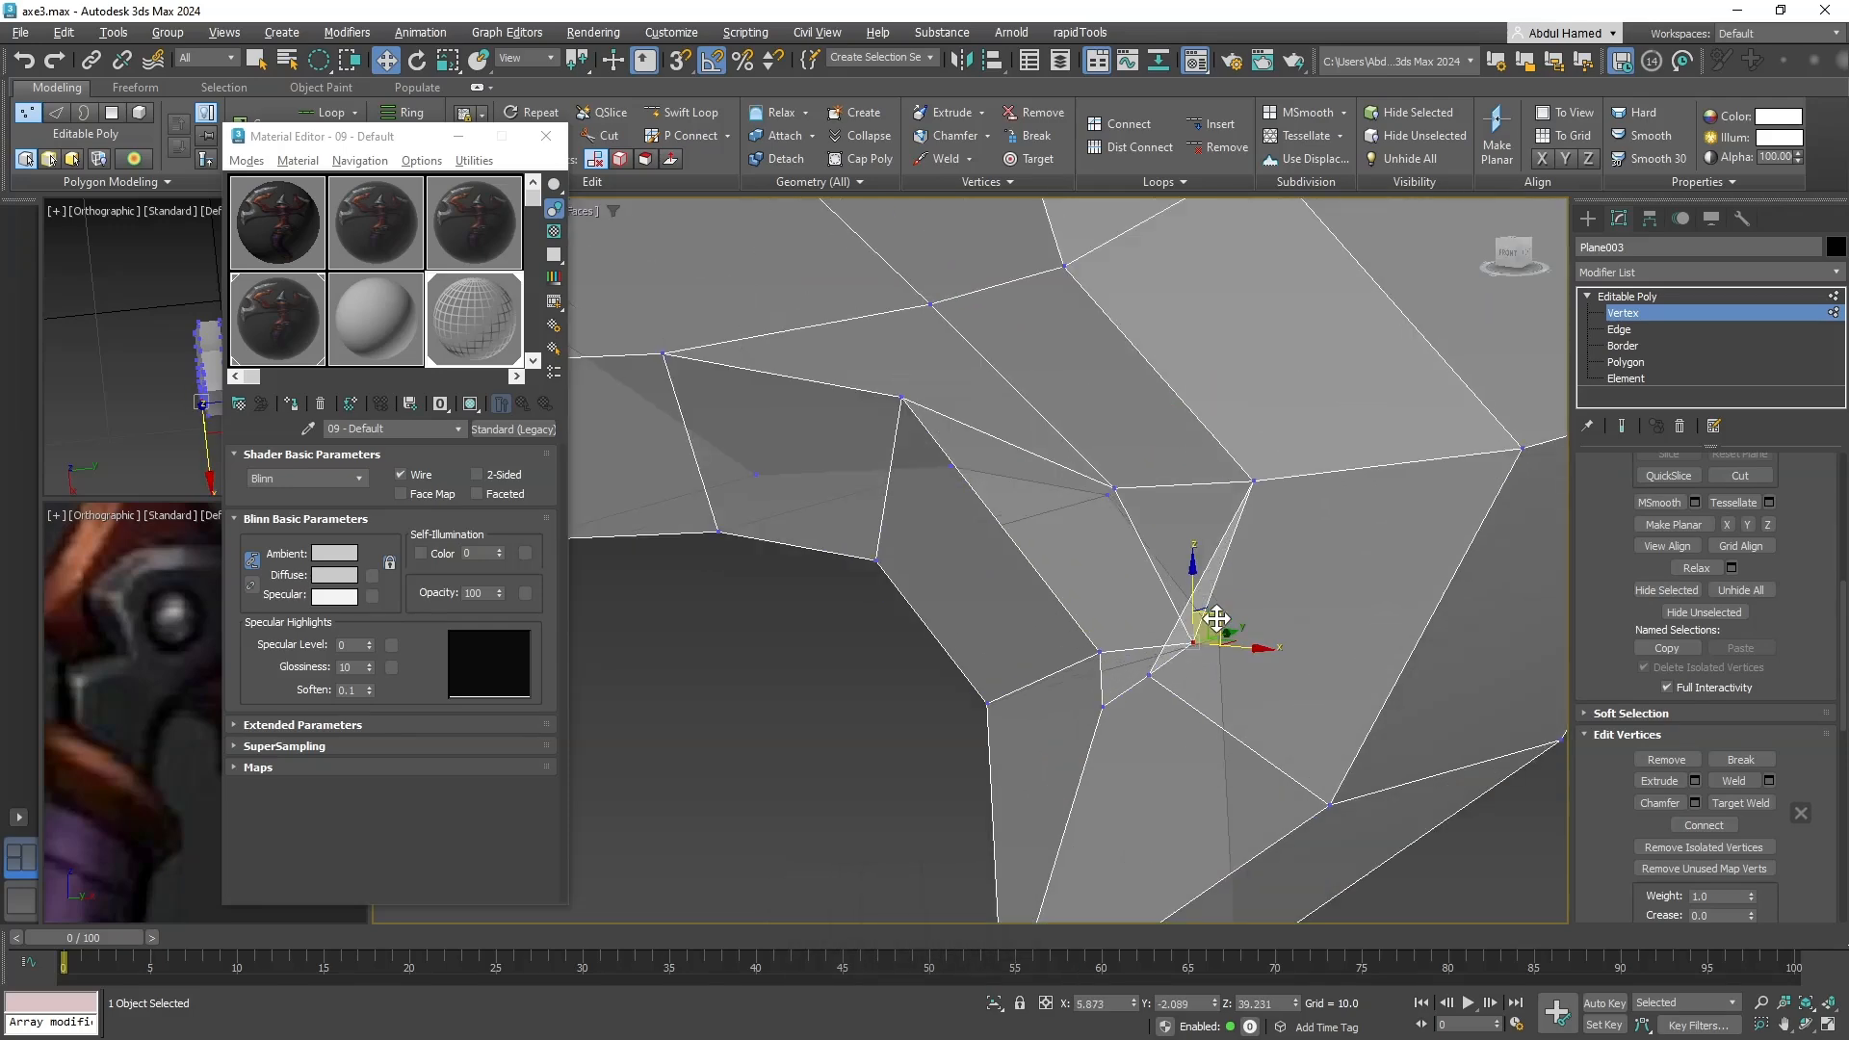
pyautogui.moveTo(1216, 618); pyautogui.dragTo(1152, 564)
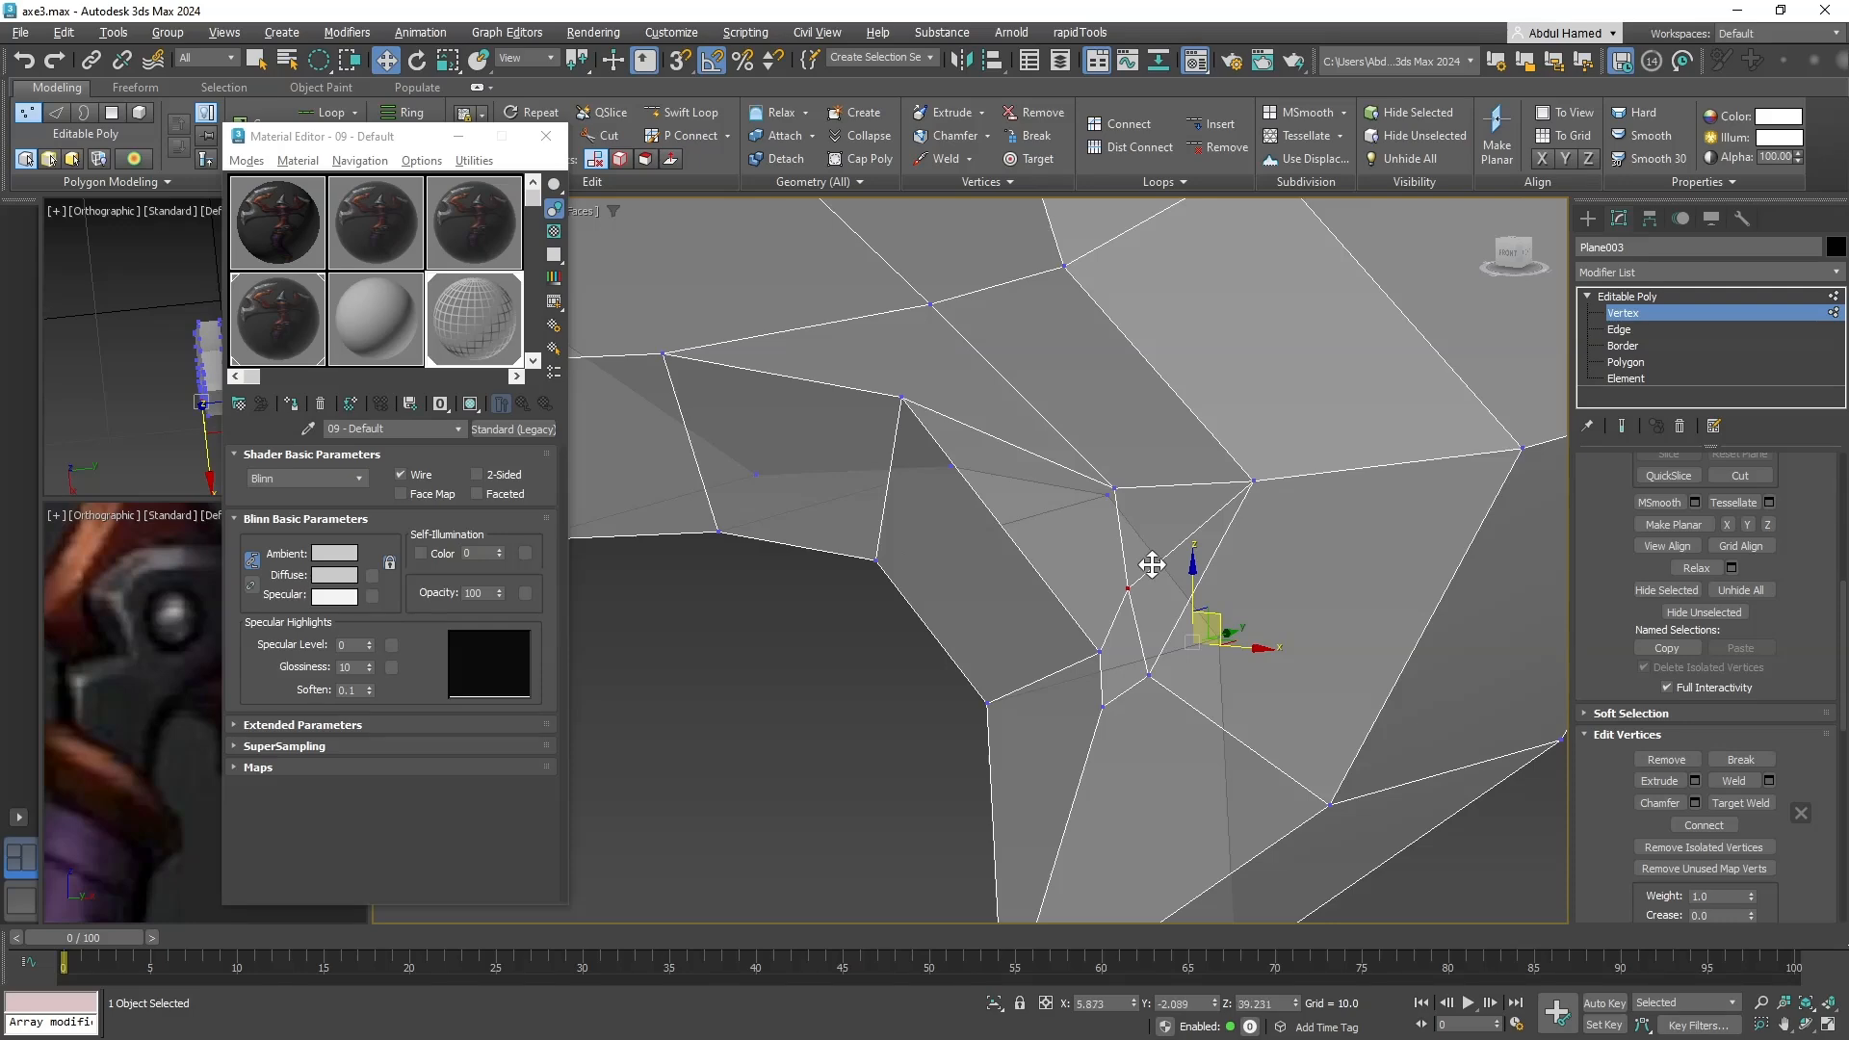
pyautogui.click(1112, 489)
pyautogui.moveTo(1143, 475); pyautogui.dragTo(1095, 373)
# Inspect the claw's inner vertices, close the Material Editor and compare the claw with the reference image in the other viewport.
pyautogui.moveTo(1122, 471); pyautogui.dragTo(1148, 637, button='middle')
pyautogui.keyDown('alt'); pyautogui.moveTo(1149, 637); pyautogui.dragTo(1190, 621, button='middle'); pyautogui.keyUp('alt')
pyautogui.moveTo(1190, 621); pyautogui.dragTo(1250, 693, button='middle')
pyautogui.scroll(-6, 1210, 632)
pyautogui.scroll(5, 1209, 691)
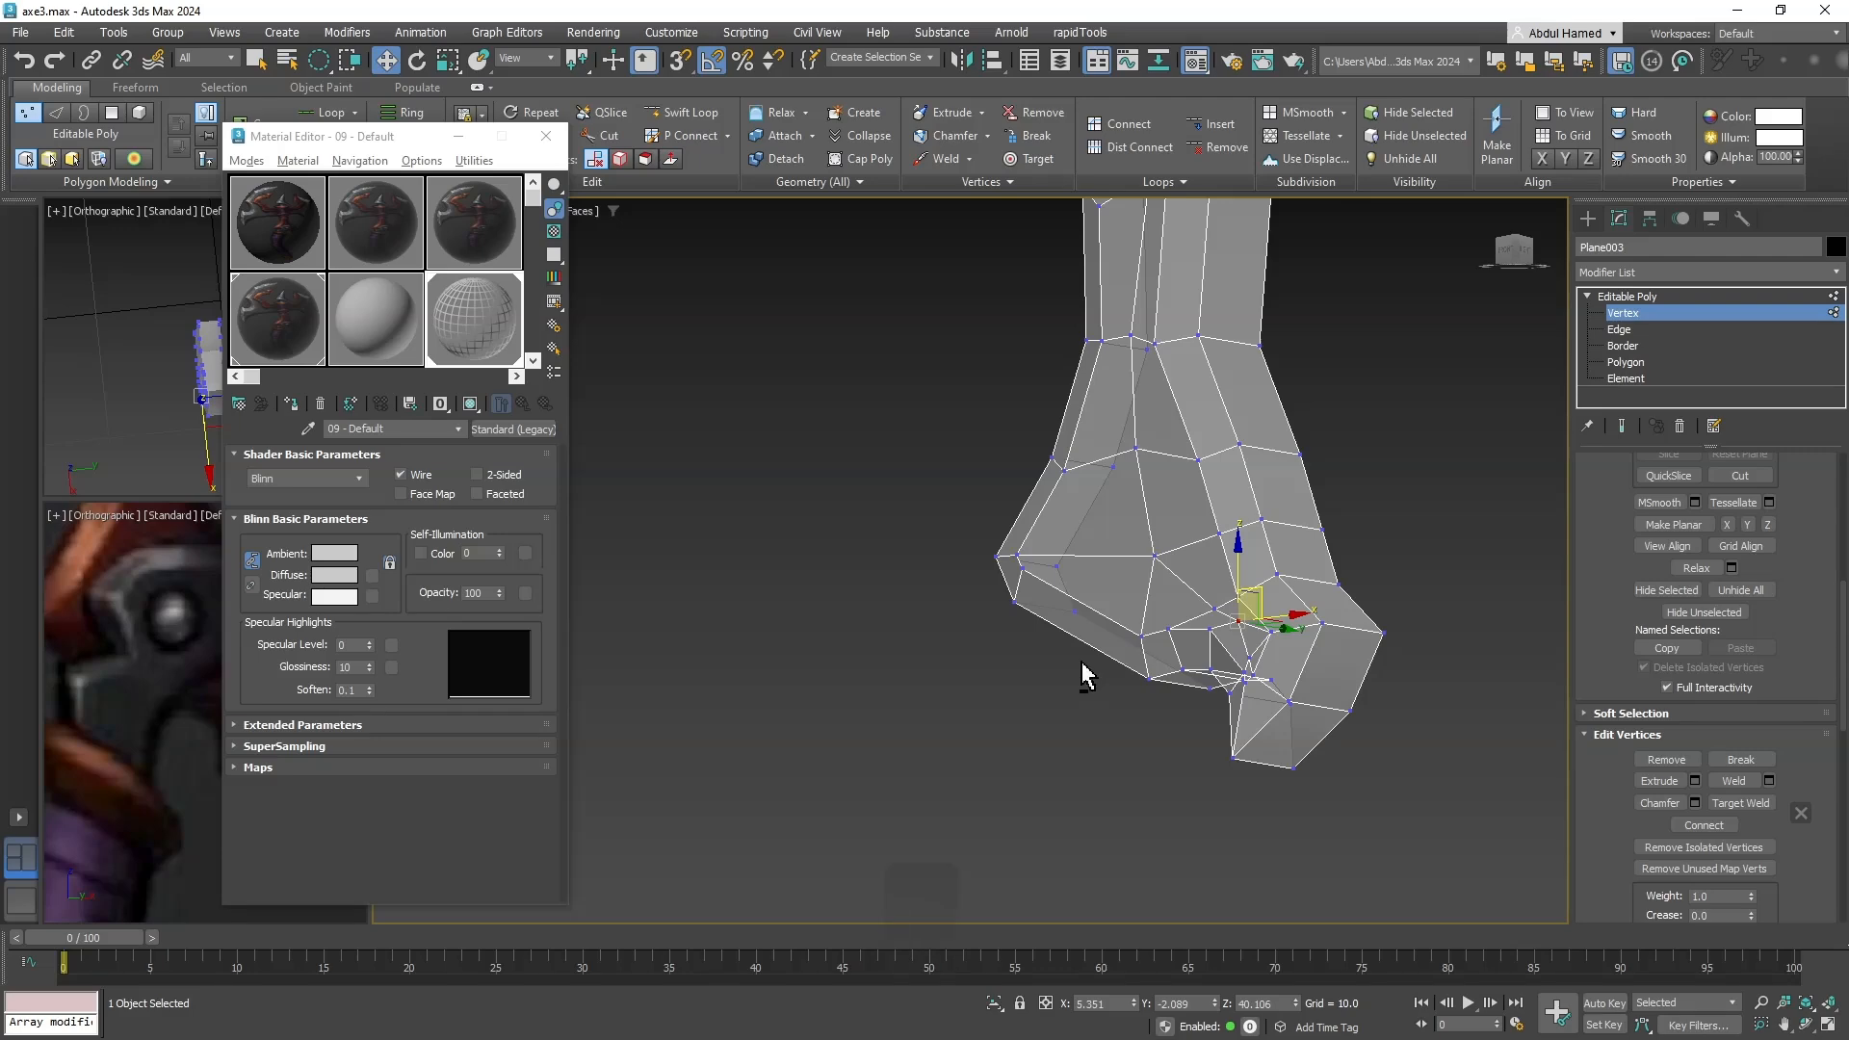
pyautogui.keyDown('alt'); pyautogui.moveTo(1083, 674); pyautogui.dragTo(1054, 637, button='middle'); pyautogui.keyUp('alt')
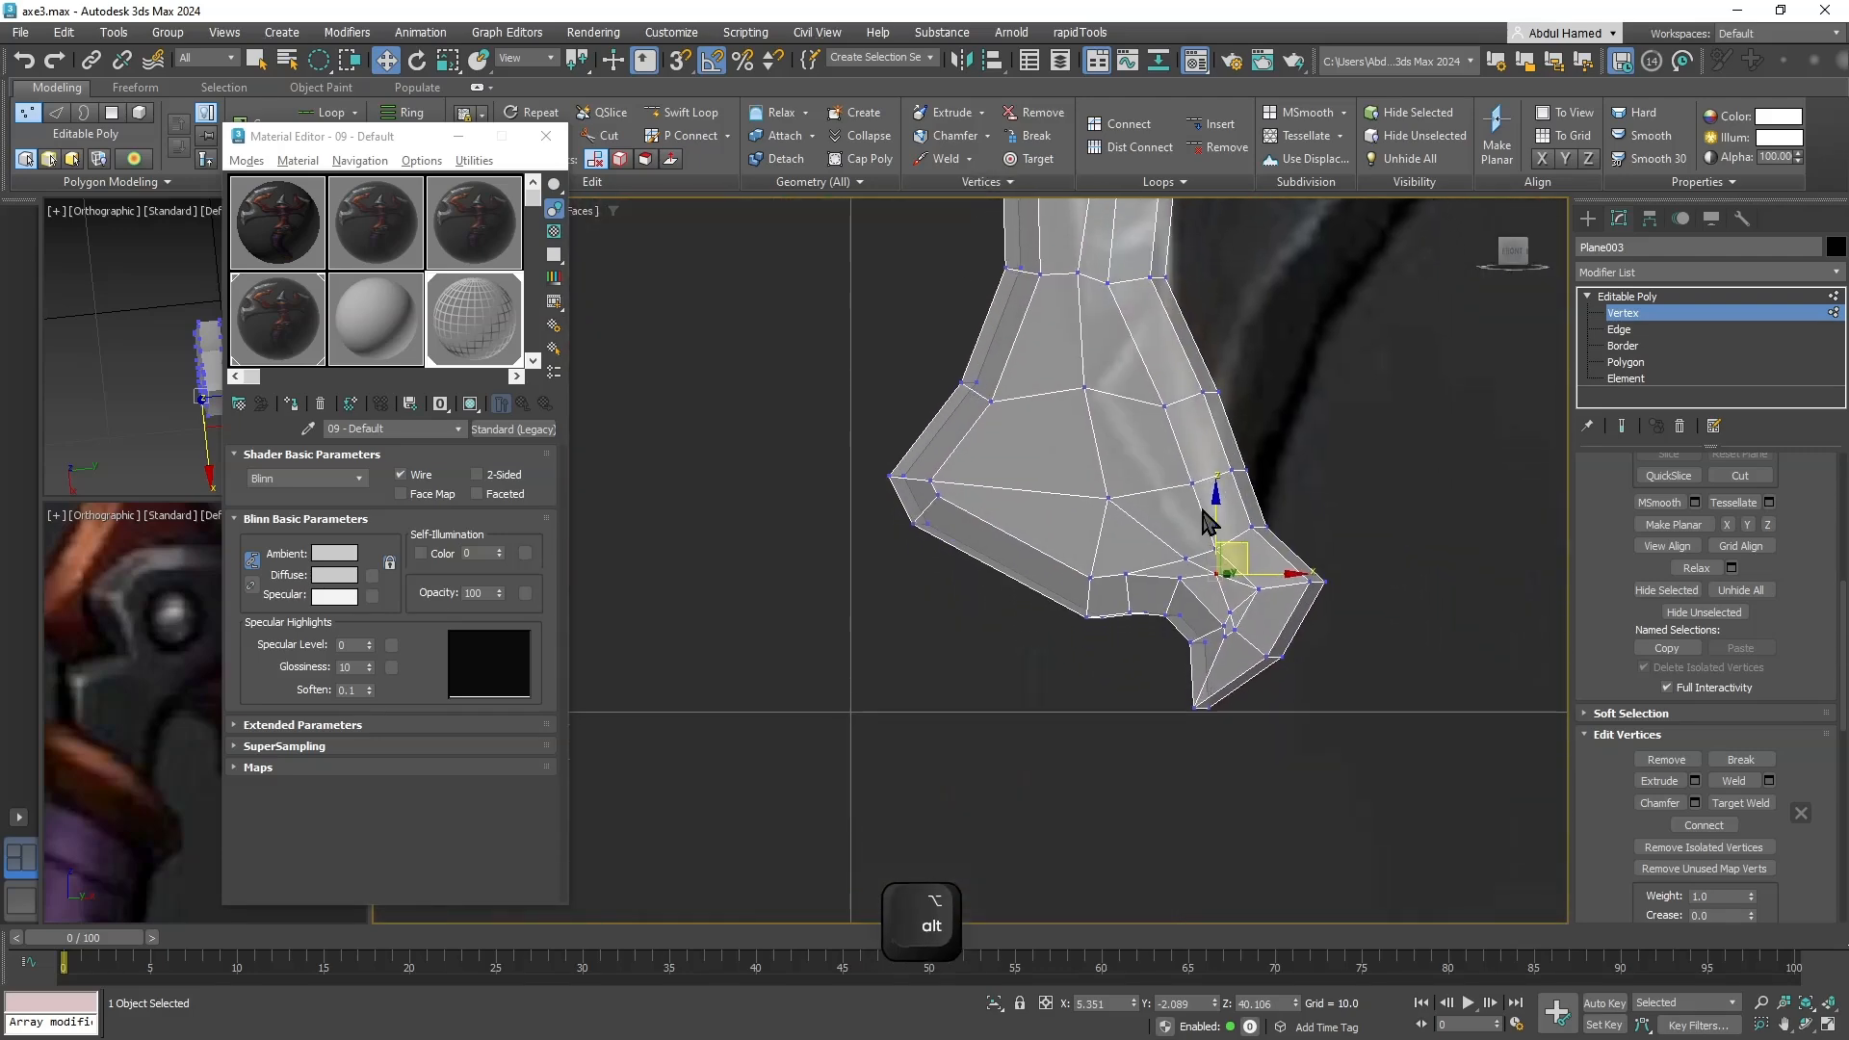
pyautogui.scroll(5, 1242, 594)
pyautogui.click(1211, 708)
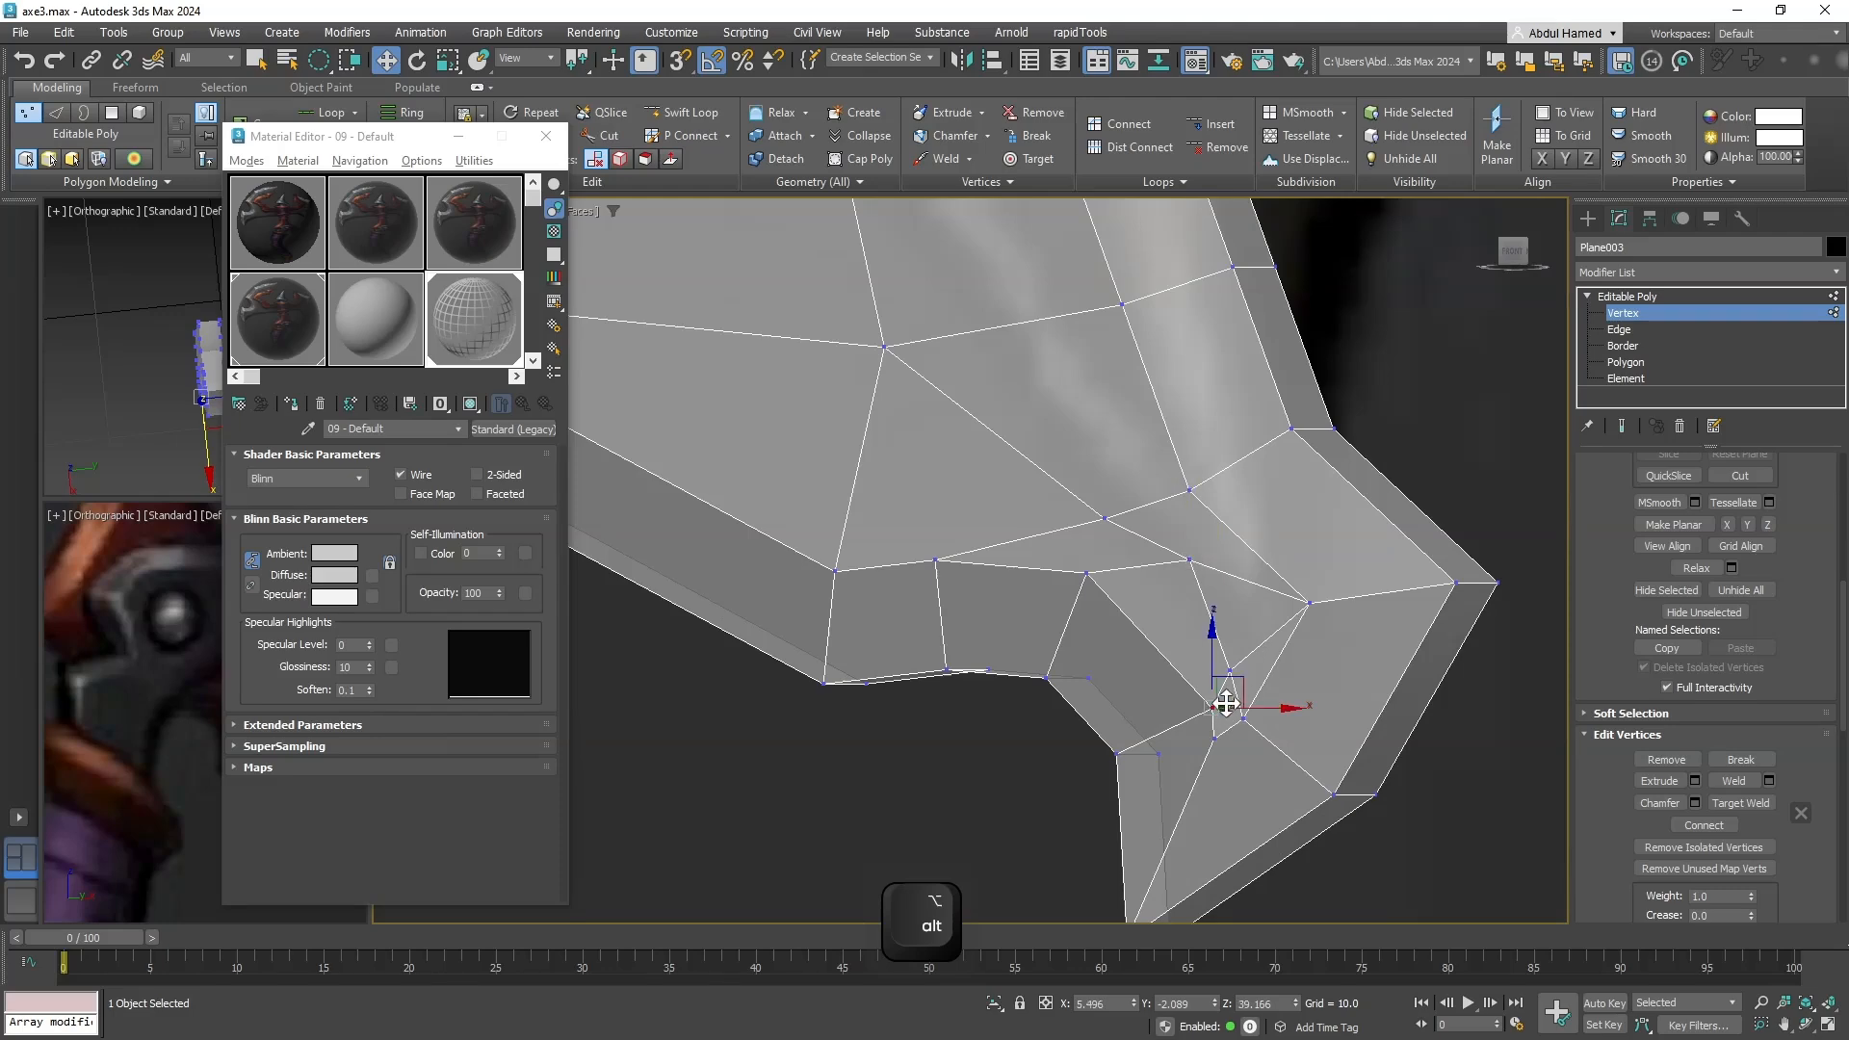
pyautogui.moveTo(1221, 708); pyautogui.dragTo(1214, 494, button='middle')
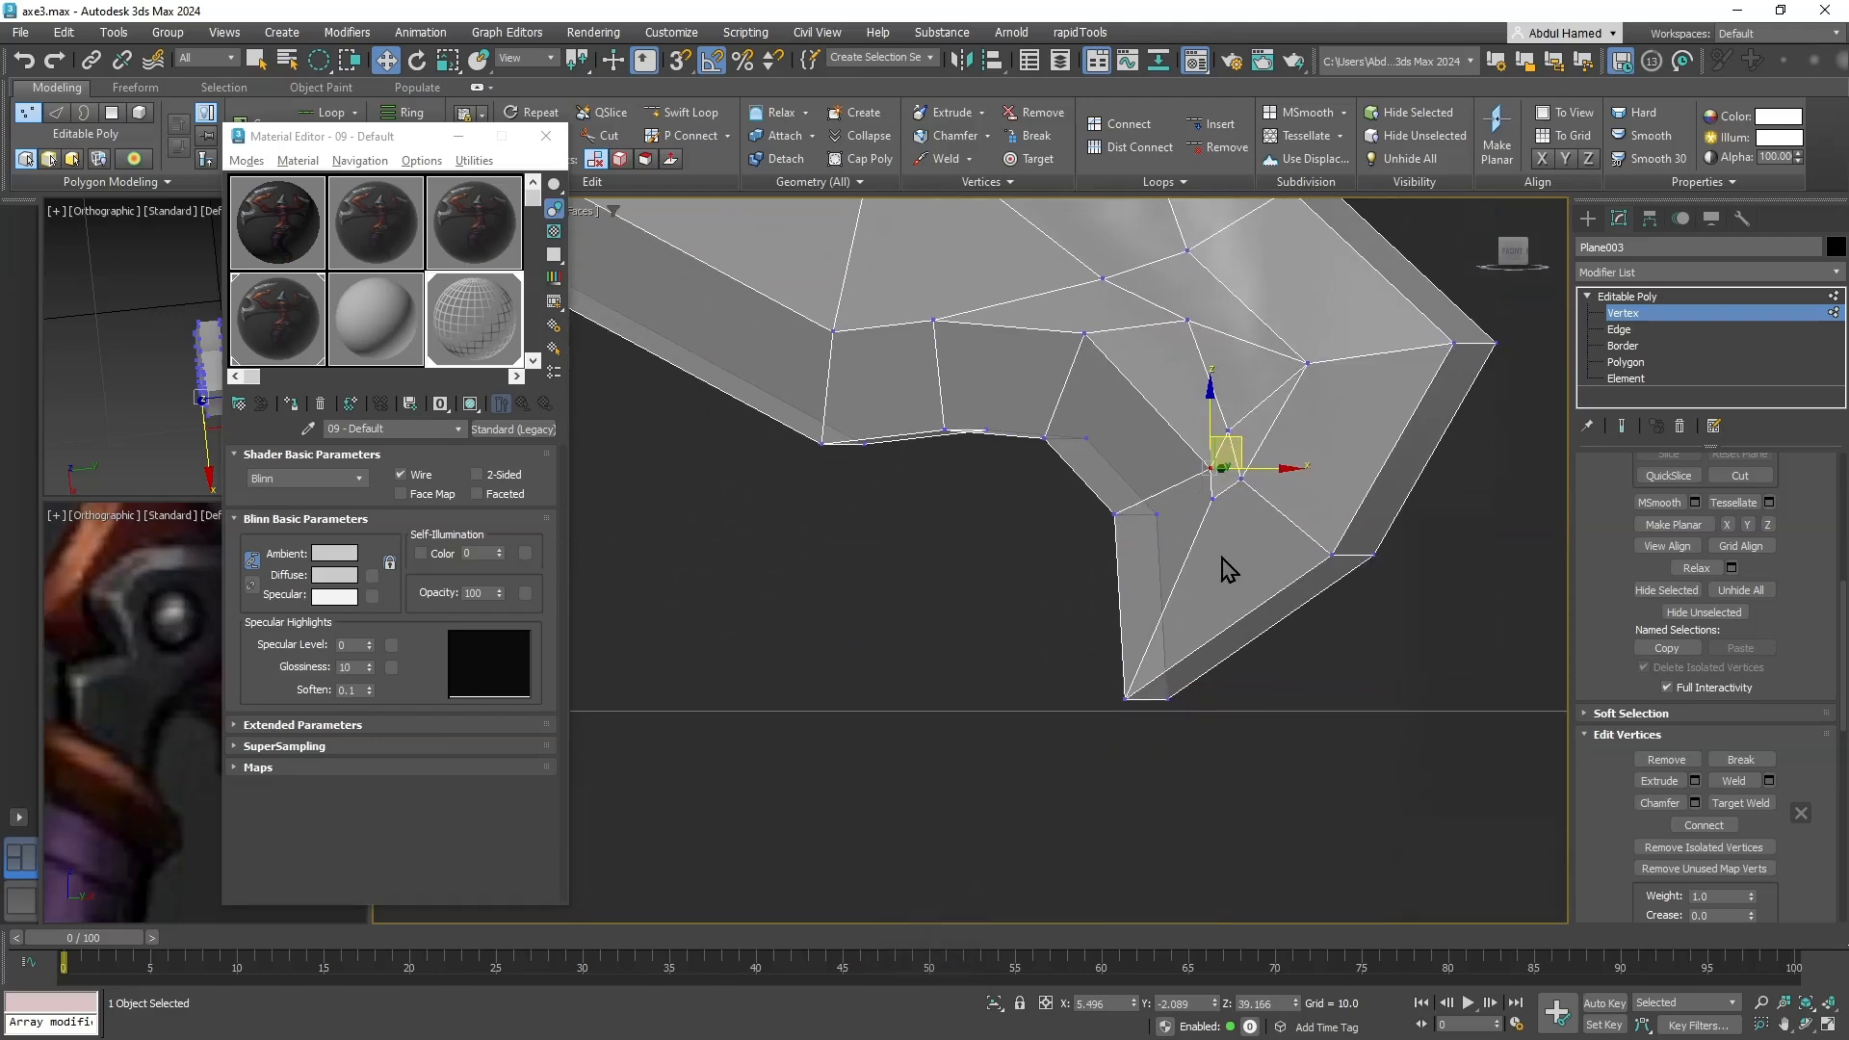
pyautogui.keyDown('alt'); pyautogui.moveTo(1225, 568); pyautogui.dragTo(1046, 491, button='middle'); pyautogui.keyUp('alt')
pyautogui.click(564, 141)
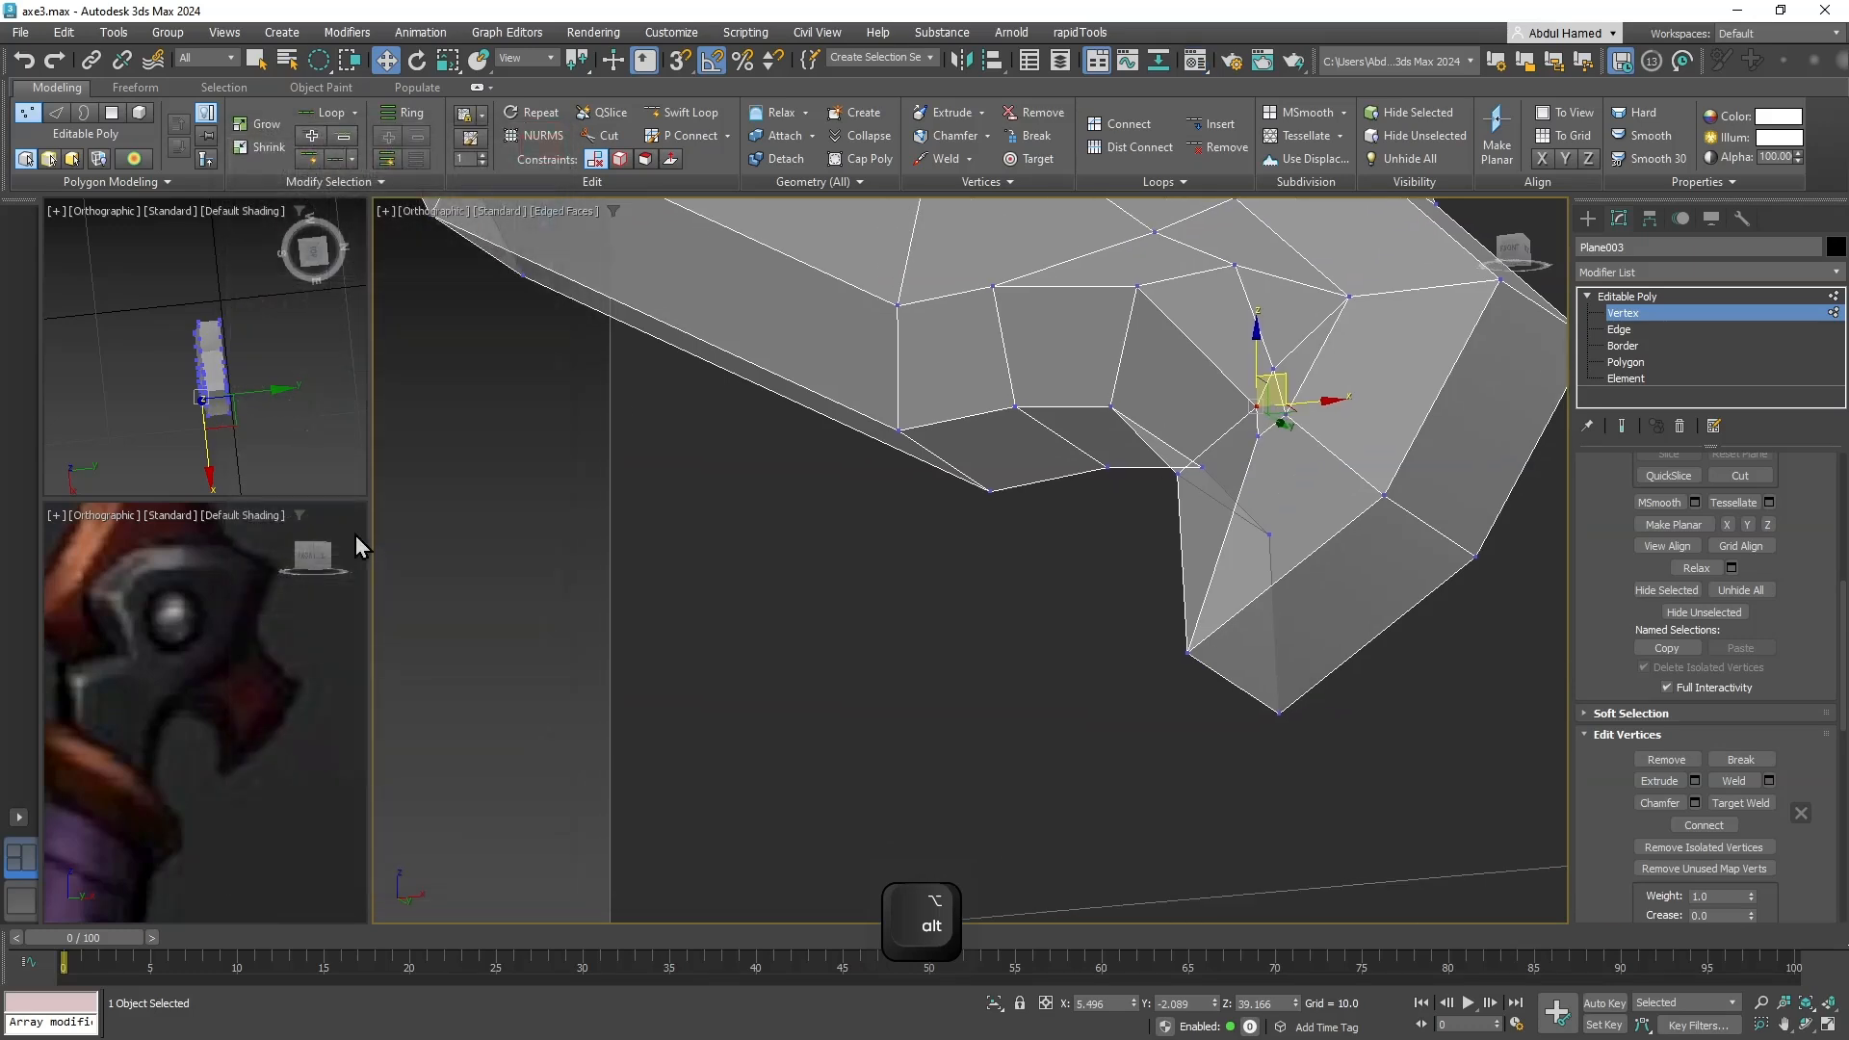
pyautogui.moveTo(256, 687); pyautogui.dragTo(265, 609, button='middle')
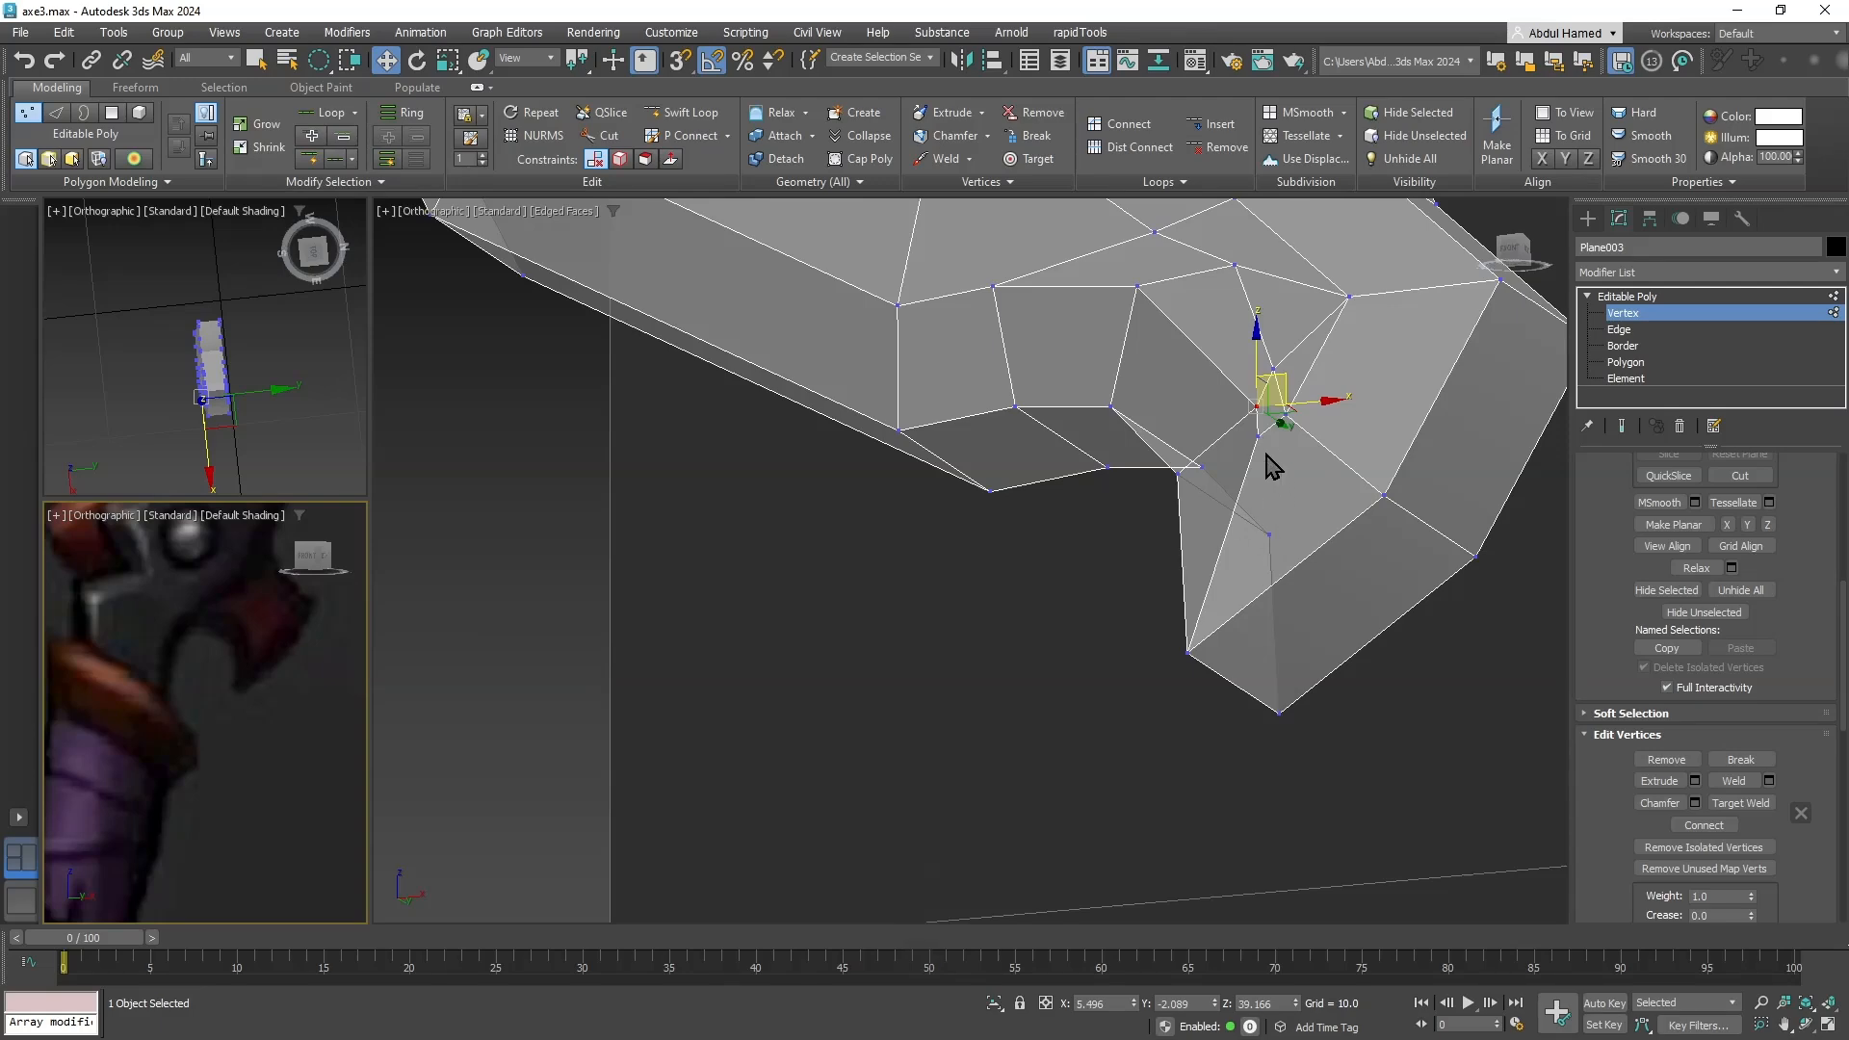
# Target-weld the lowest inner claw vertex to the front claw tip, and that tip to the back claw tip.
pyautogui.moveTo(1261, 406); pyautogui.dragTo(1258, 440)
pyautogui.keyDown('alt'); pyautogui.moveTo(1278, 517); pyautogui.dragTo(1398, 535, button='middle'); pyautogui.keyUp('alt')
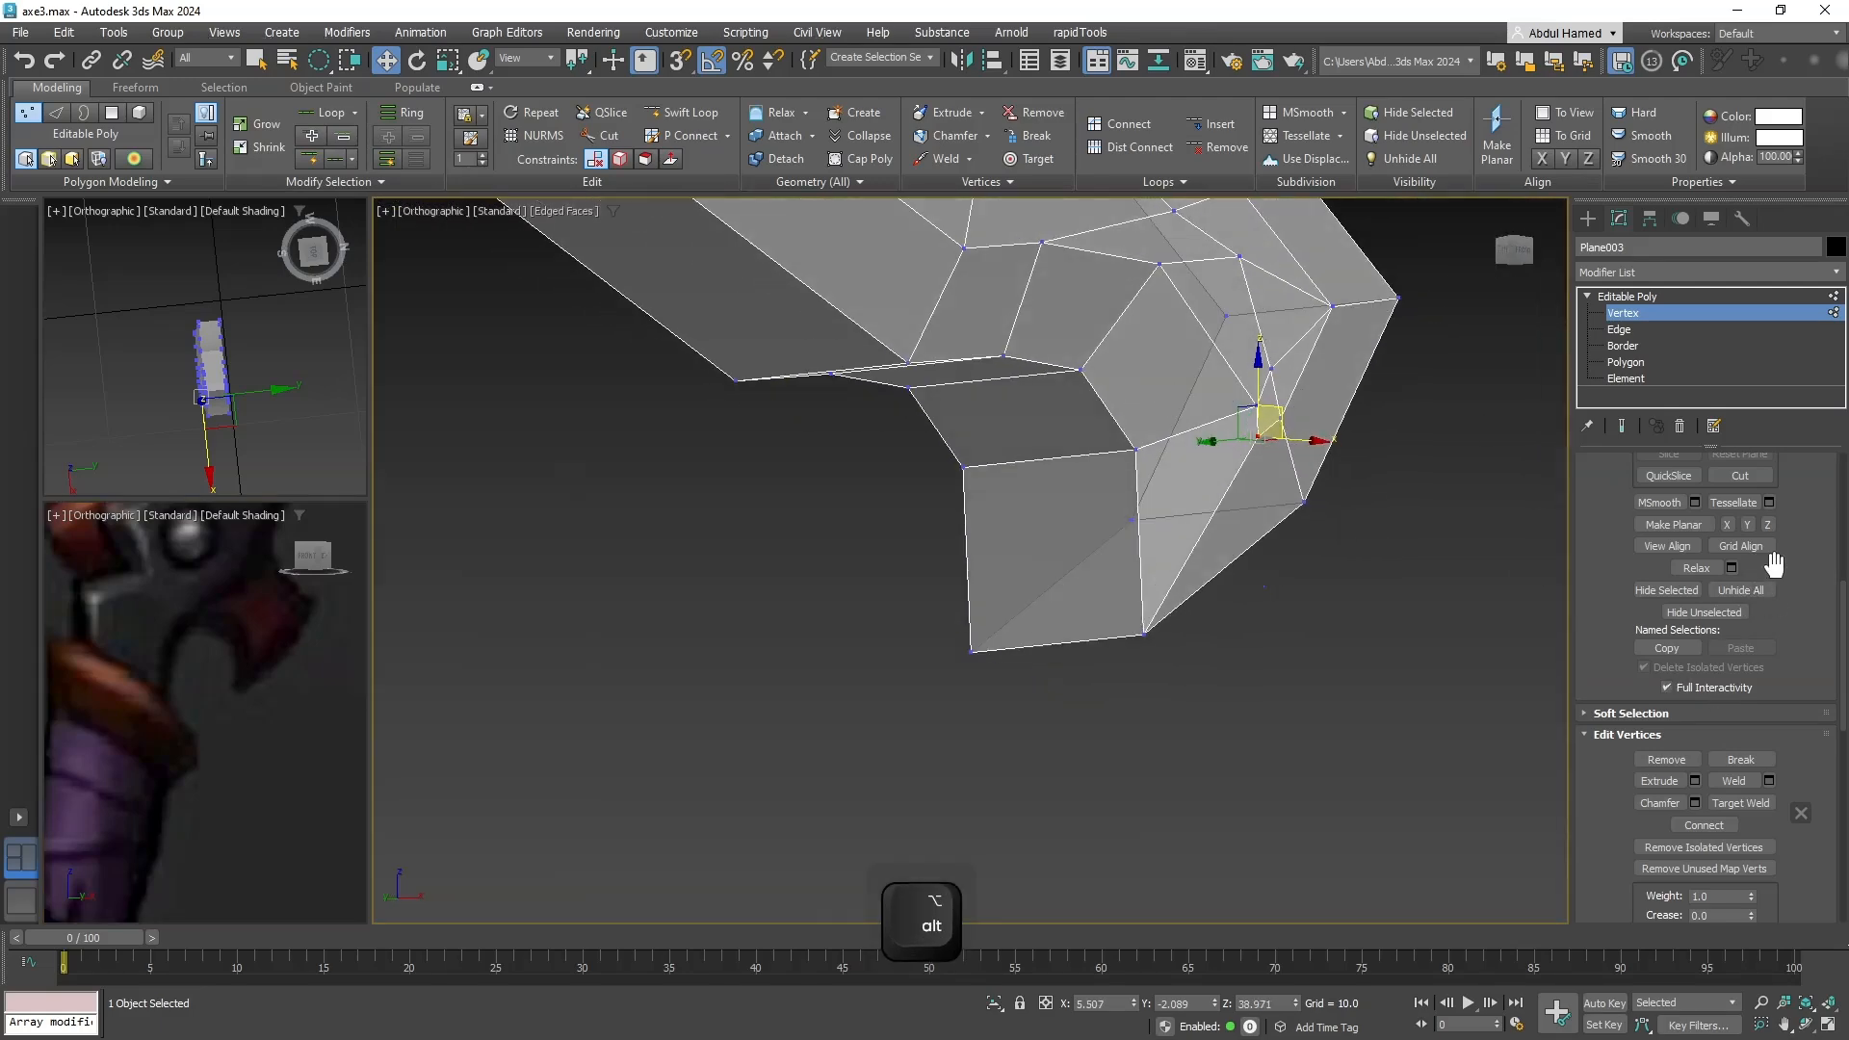
pyautogui.click(1741, 802)
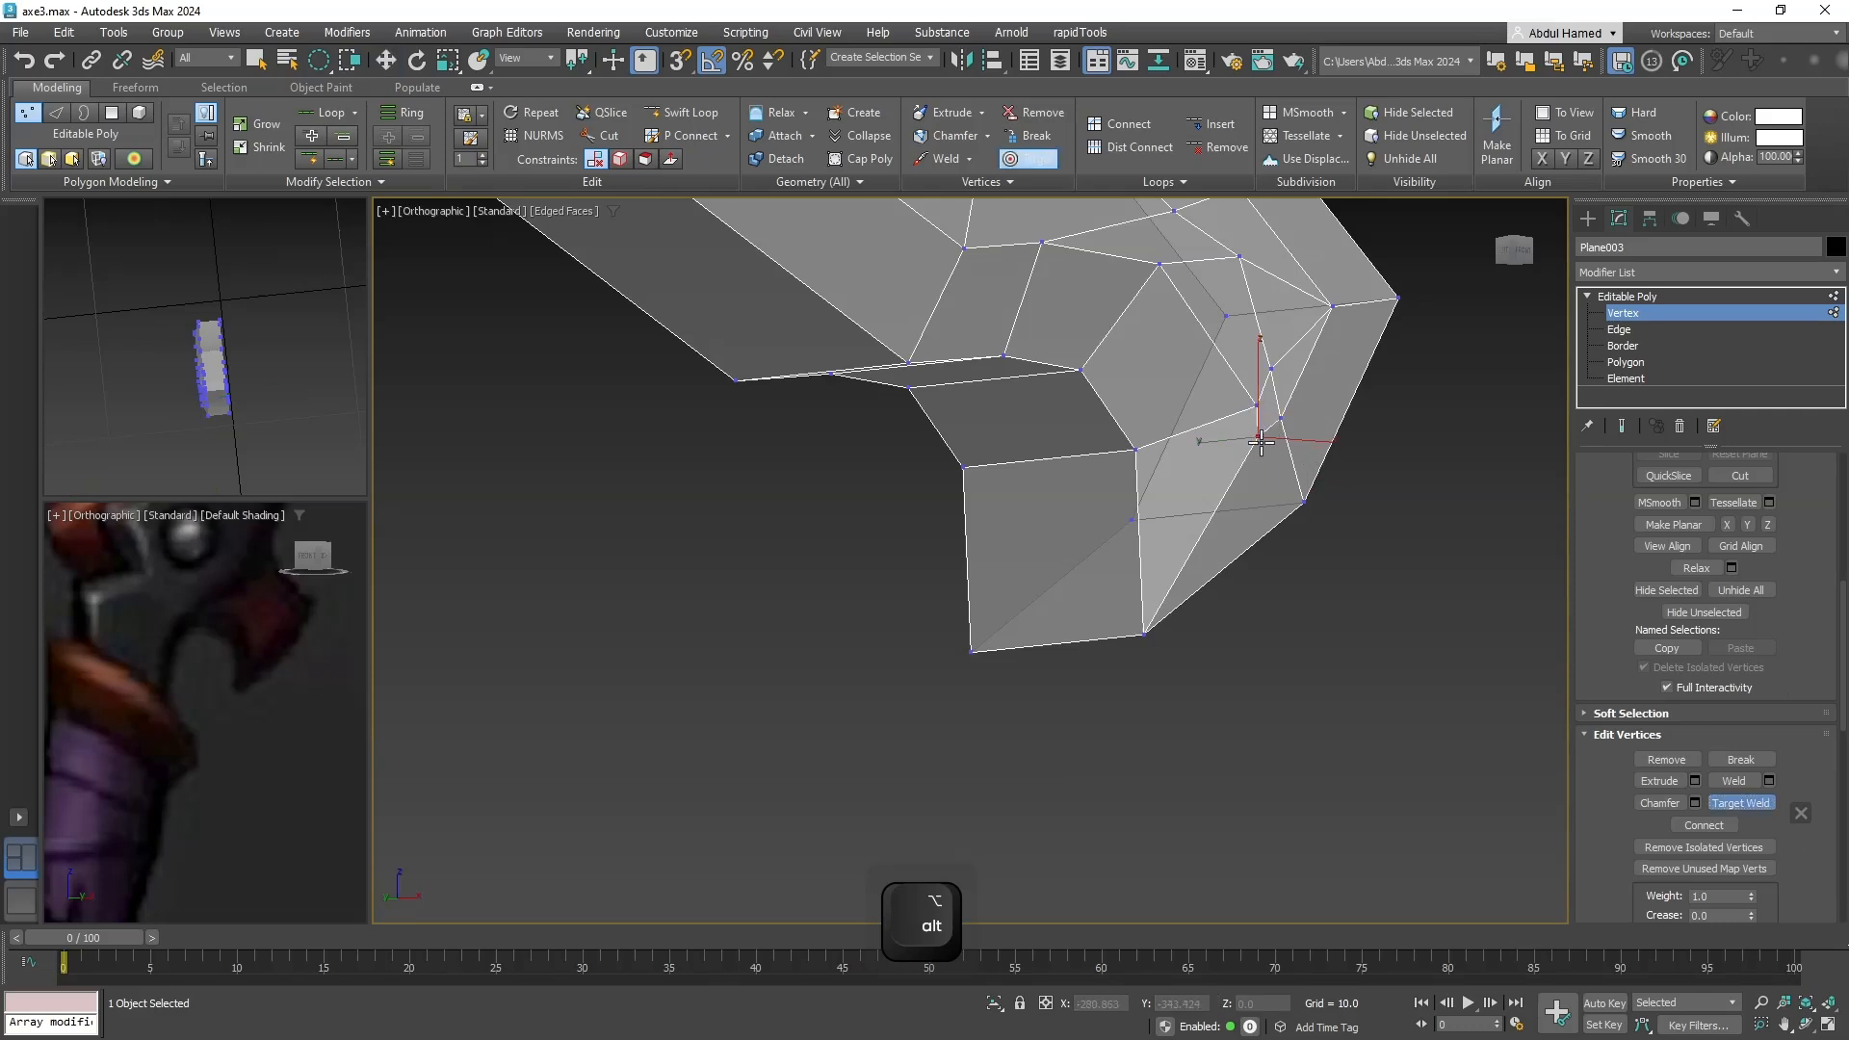
pyautogui.click(1146, 635)
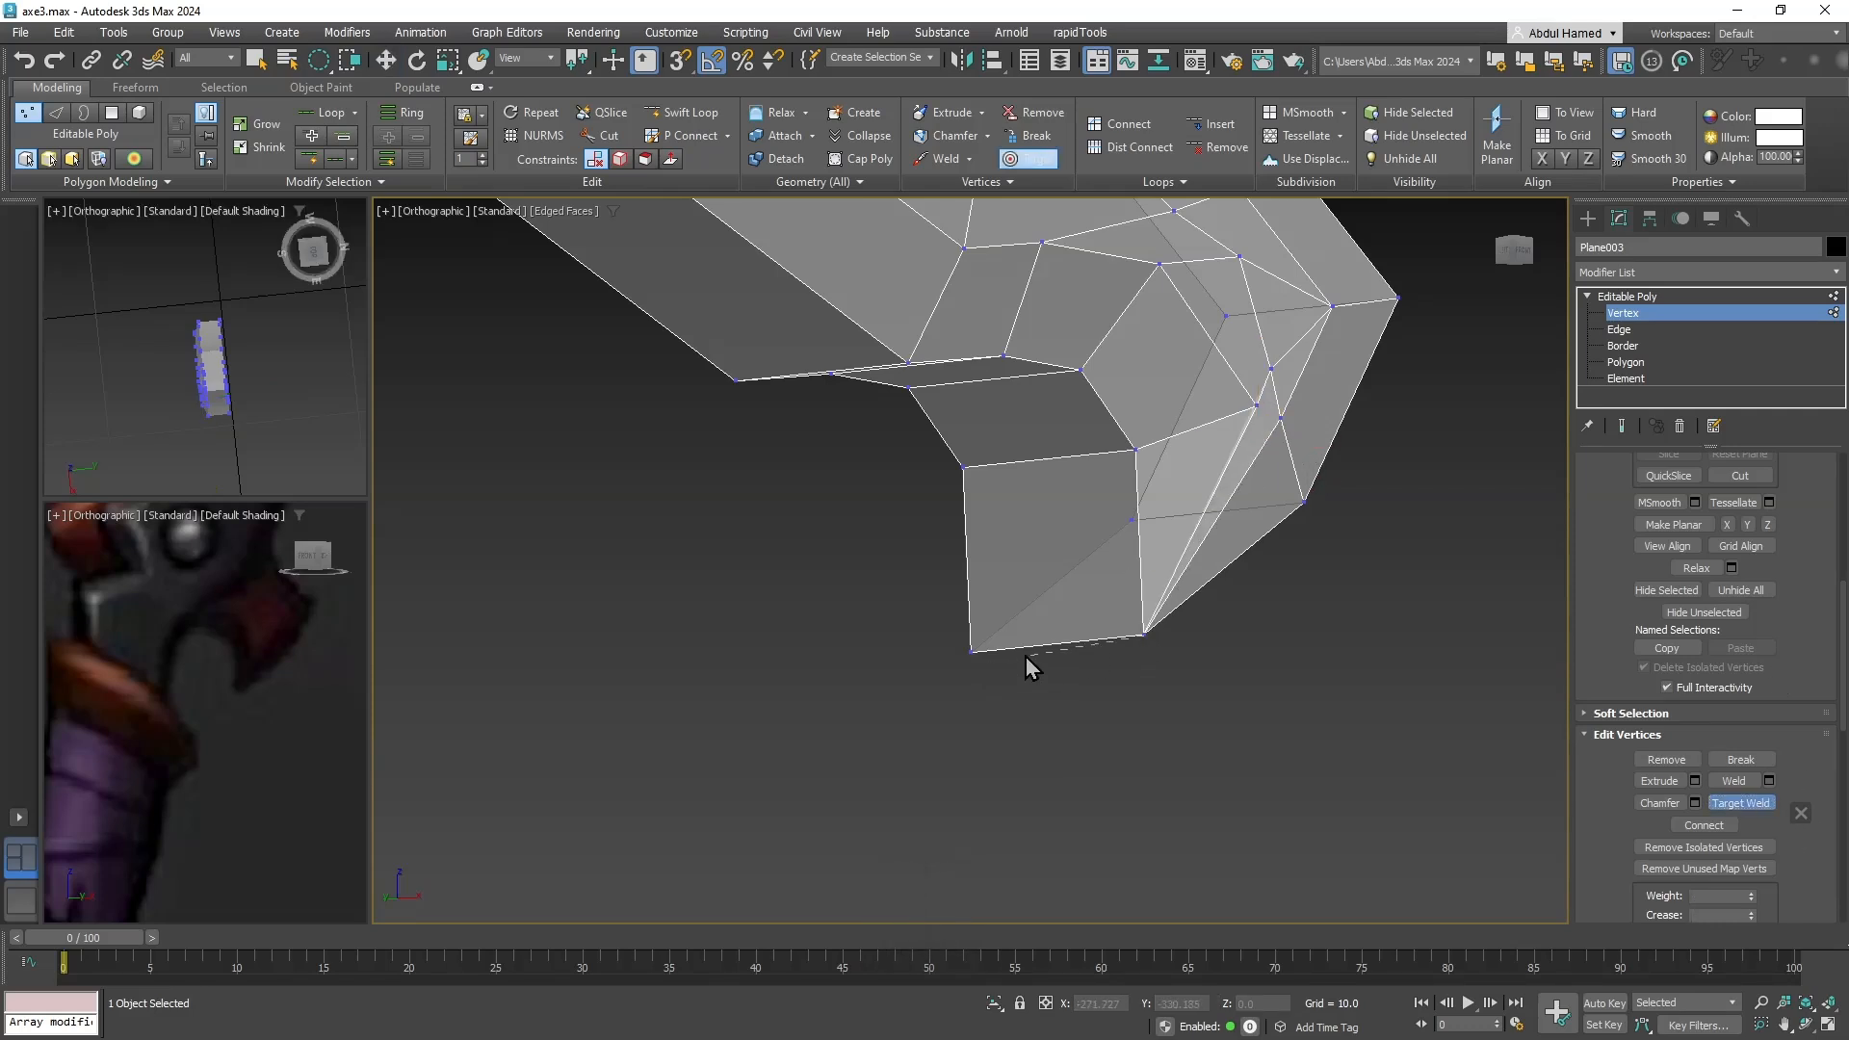
pyautogui.click(972, 653)
# Select all the front-side vertices and move them about 0.94 units in positive Y to thin the claw section.
pyautogui.keyDown('alt'); pyautogui.moveTo(1235, 585); pyautogui.dragTo(825, 401, button='middle'); pyautogui.keyUp('alt')
pyautogui.press('q')
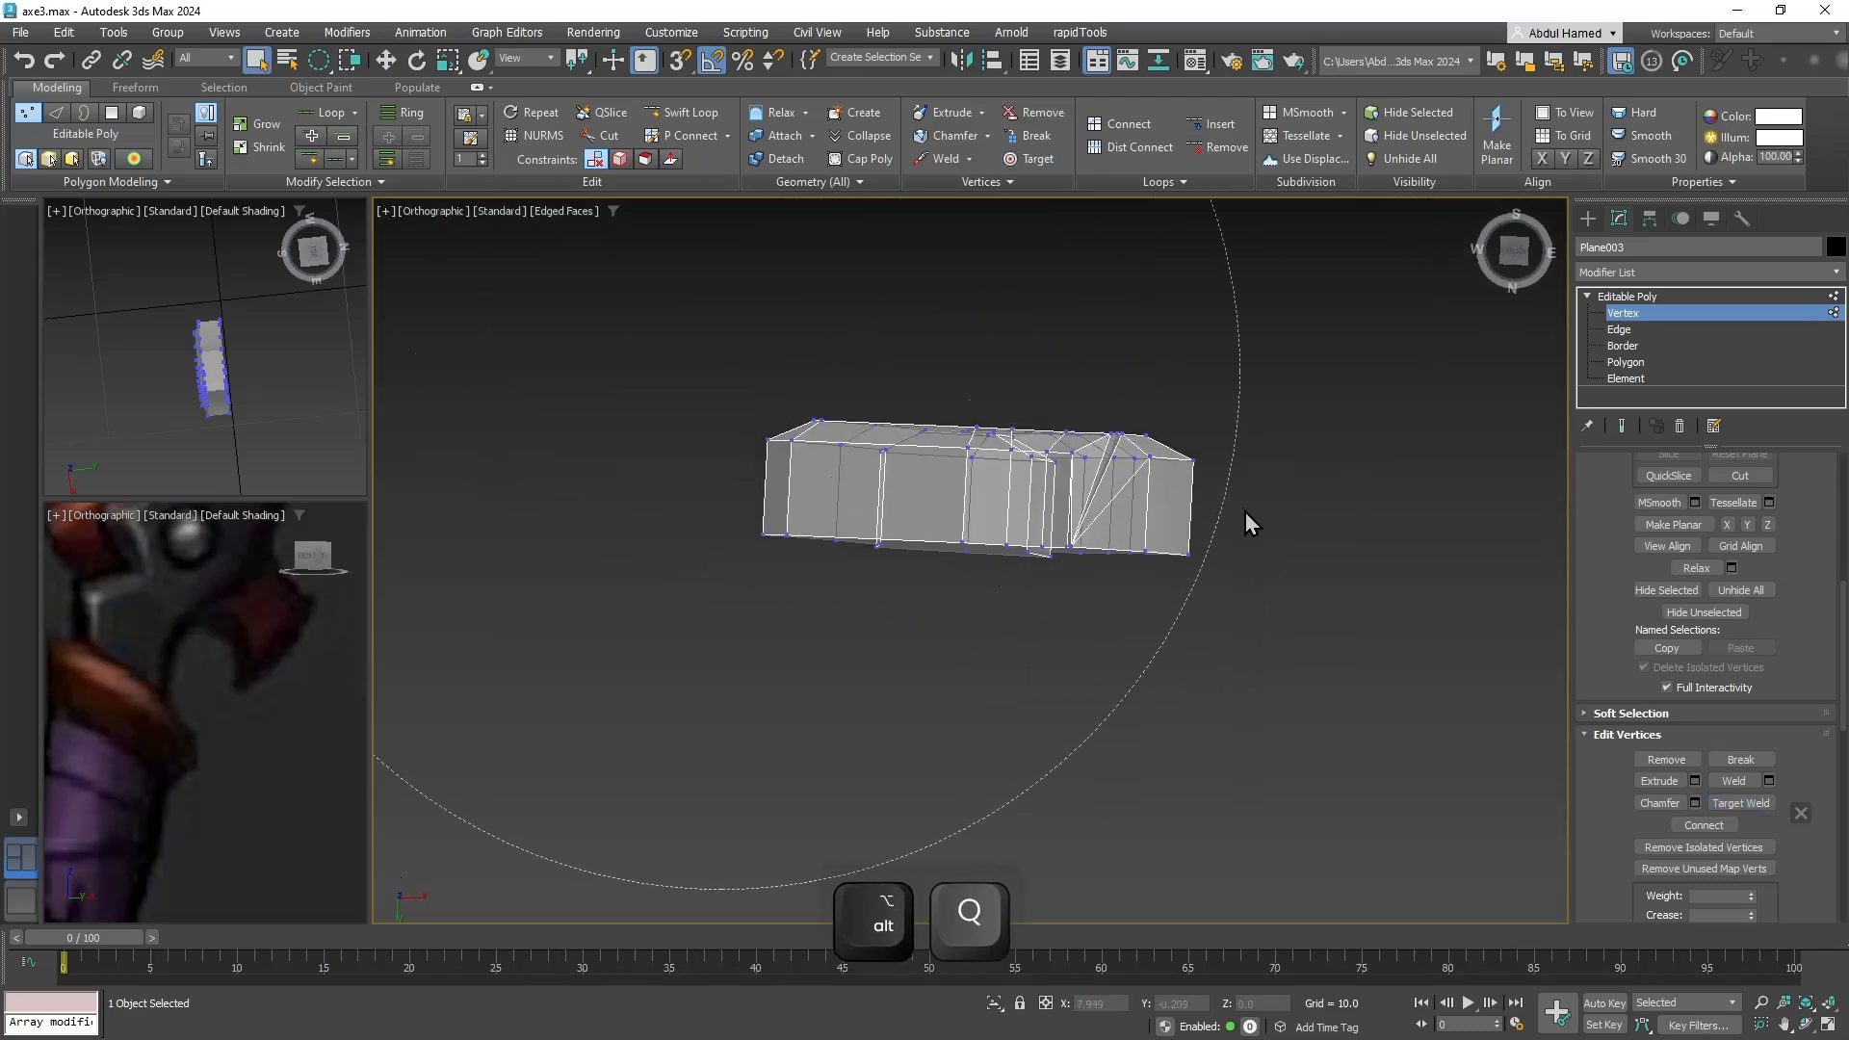
pyautogui.click(786, 432)
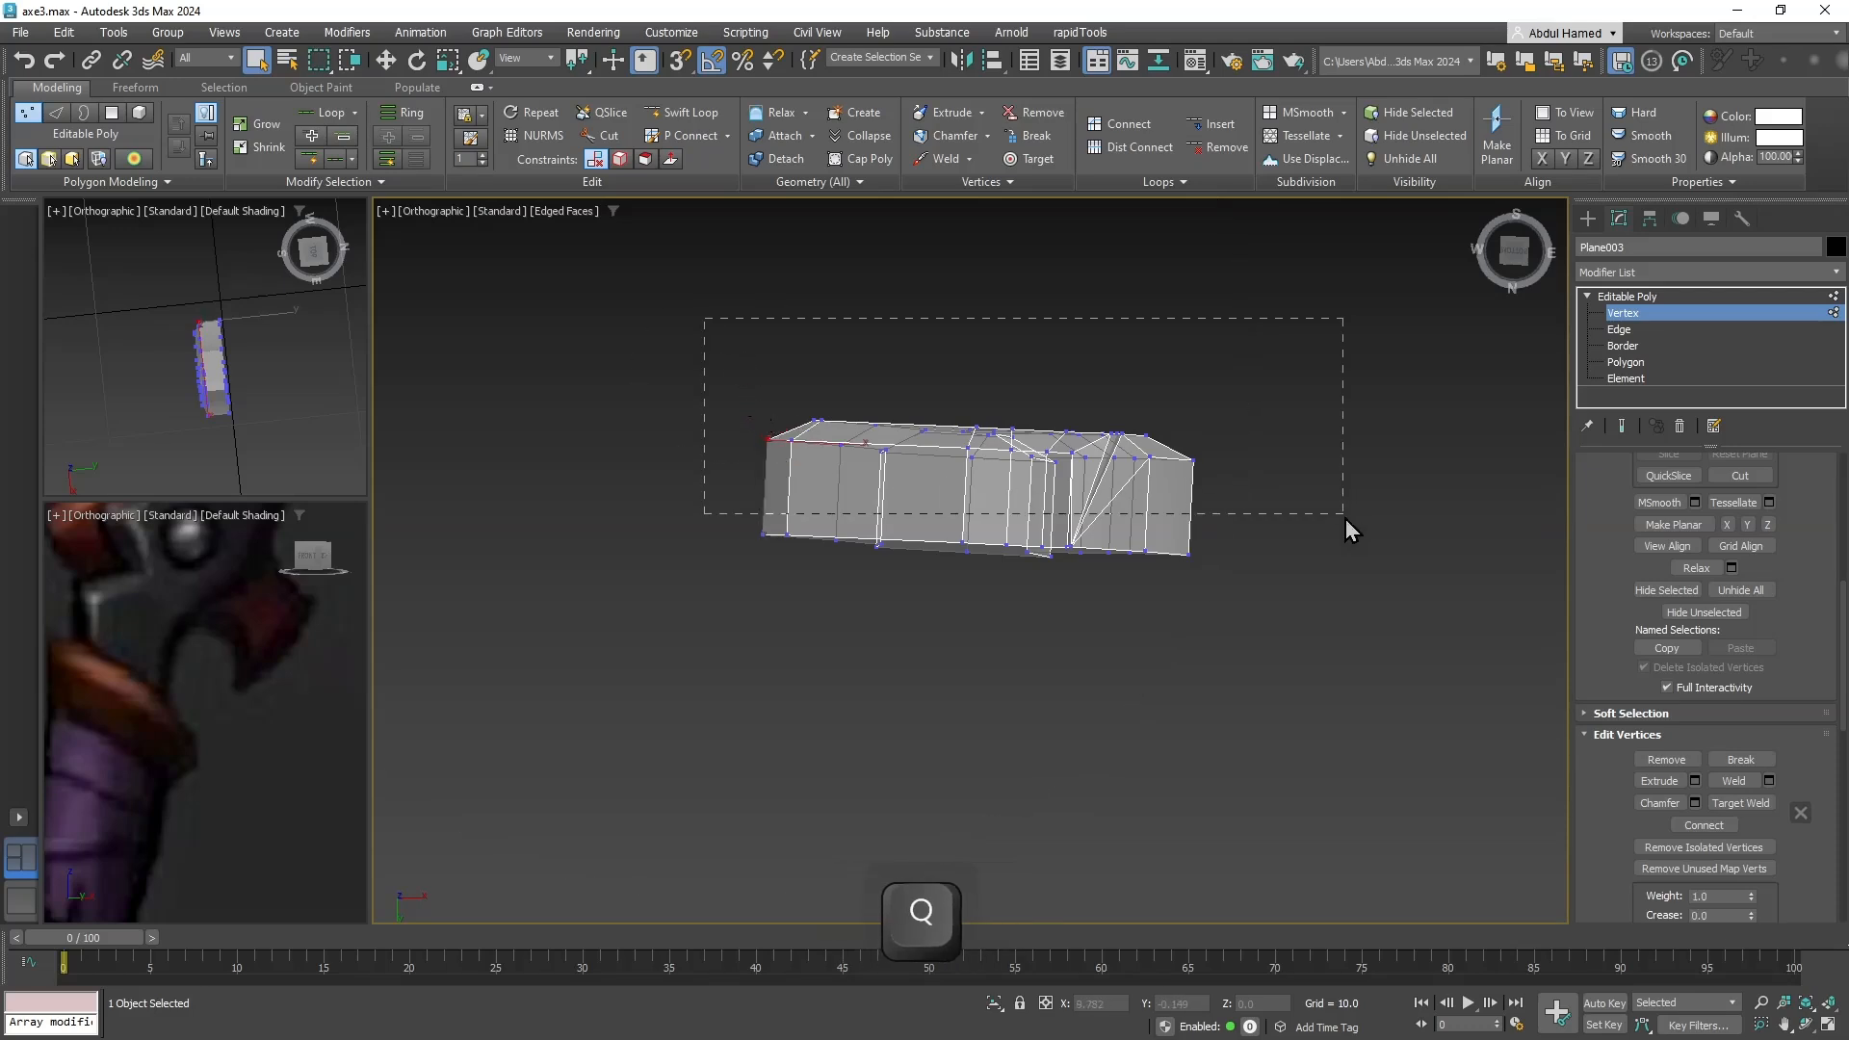
pyautogui.moveTo(1344, 518); pyautogui.dragTo(1348, 504)
pyautogui.press('w')
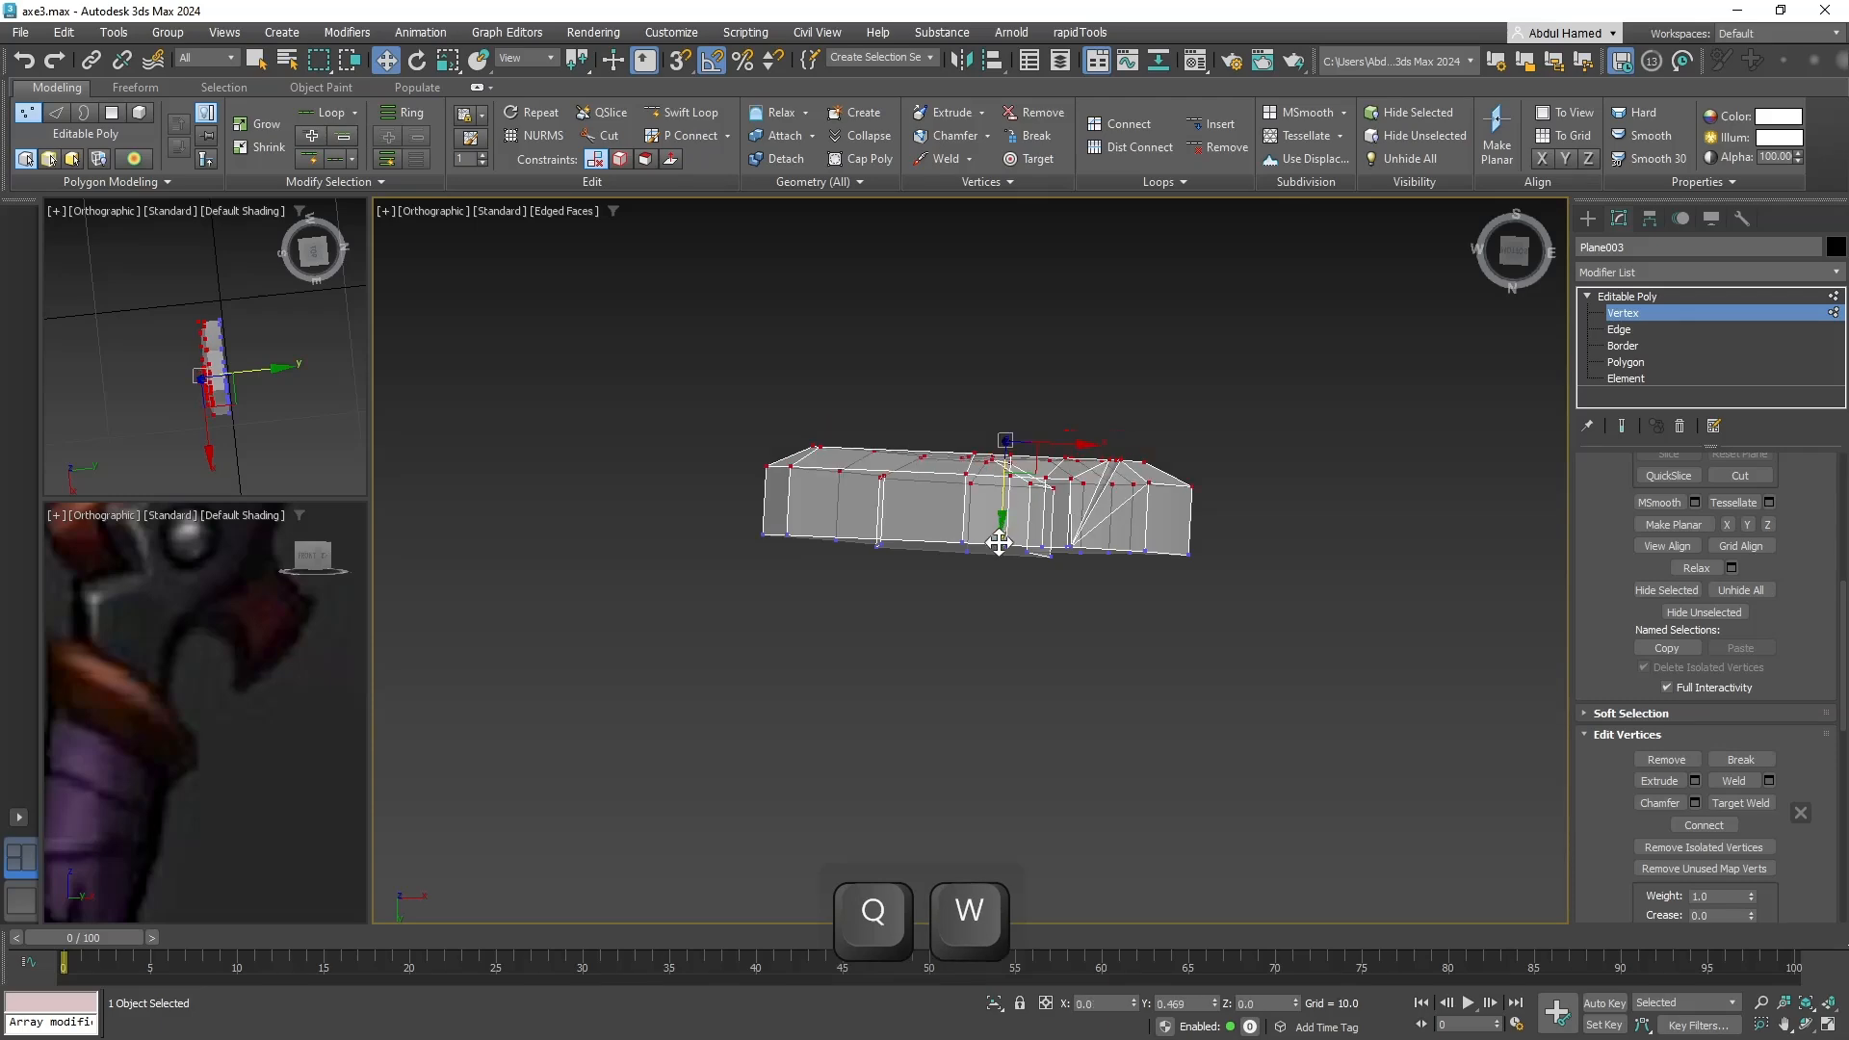
pyautogui.moveTo(999, 542); pyautogui.dragTo(1012, 570)
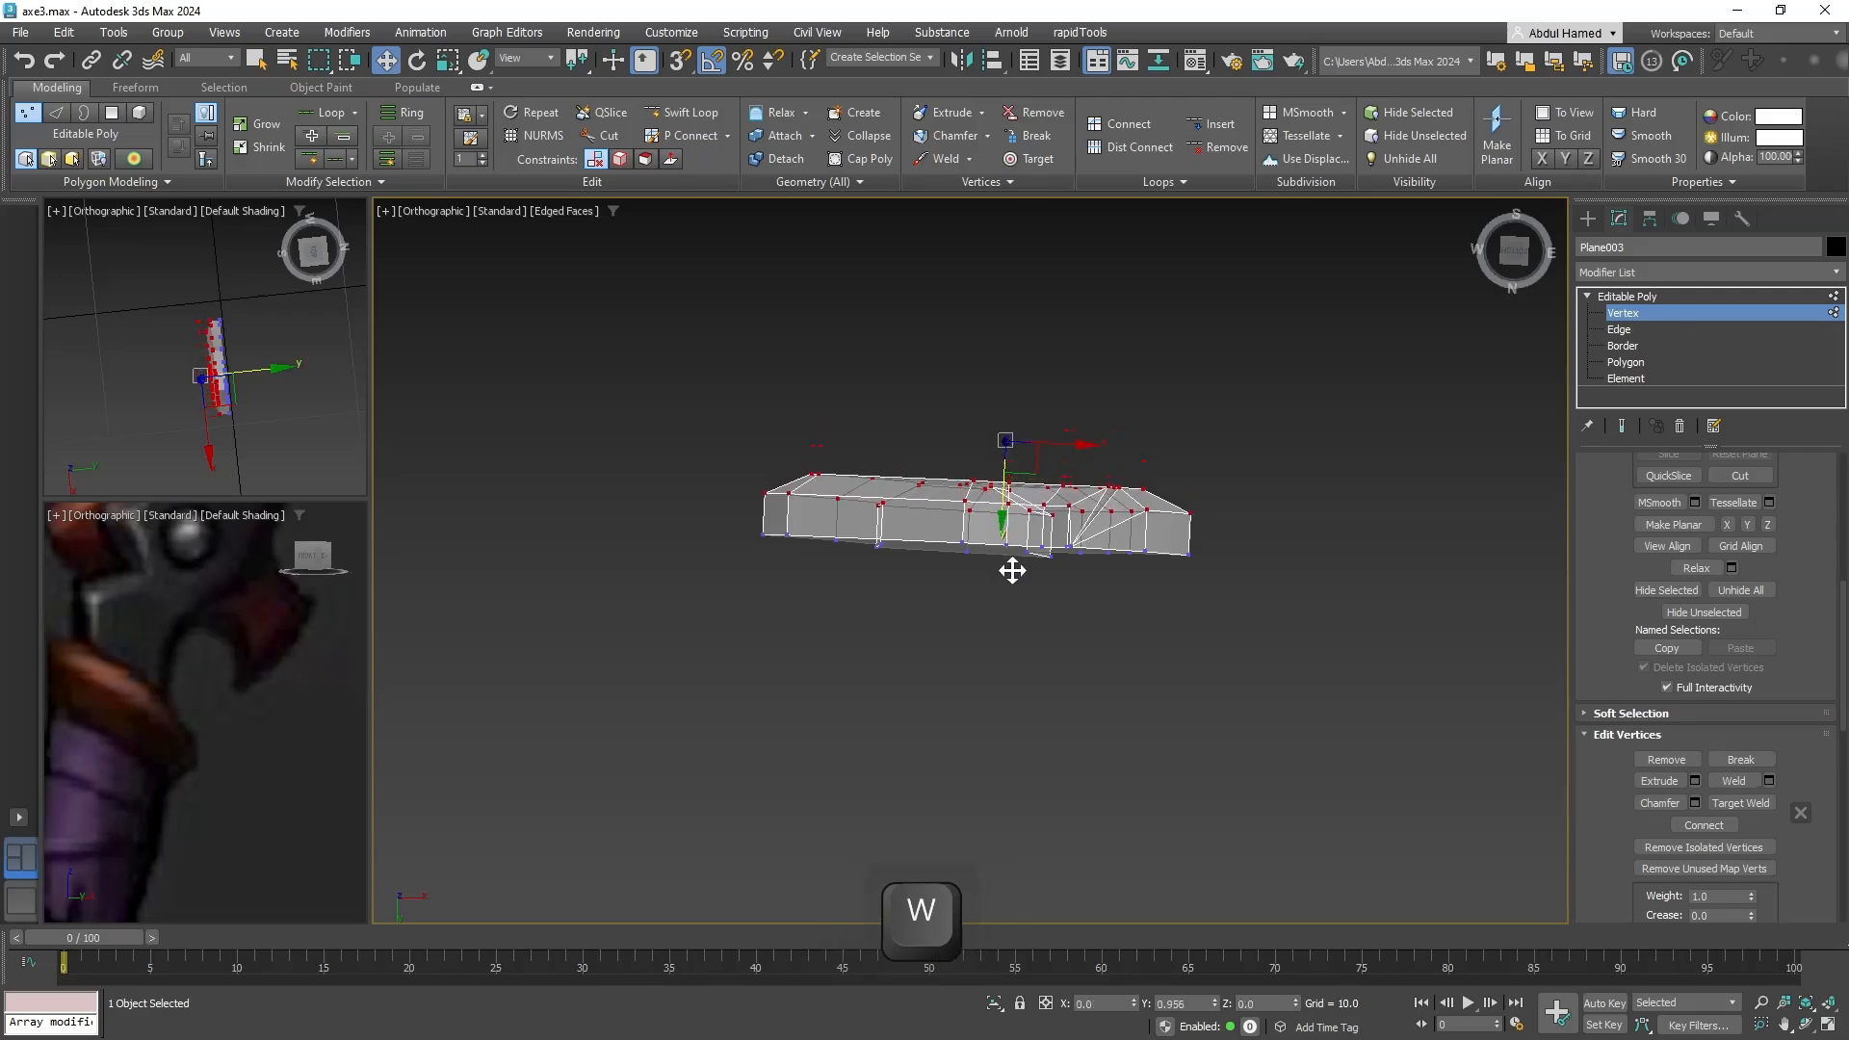
pyautogui.keyDown('alt'); pyautogui.moveTo(1084, 570); pyautogui.dragTo(1118, 652, button='middle'); pyautogui.keyUp('alt')
pyautogui.scroll(5, 1116, 647)
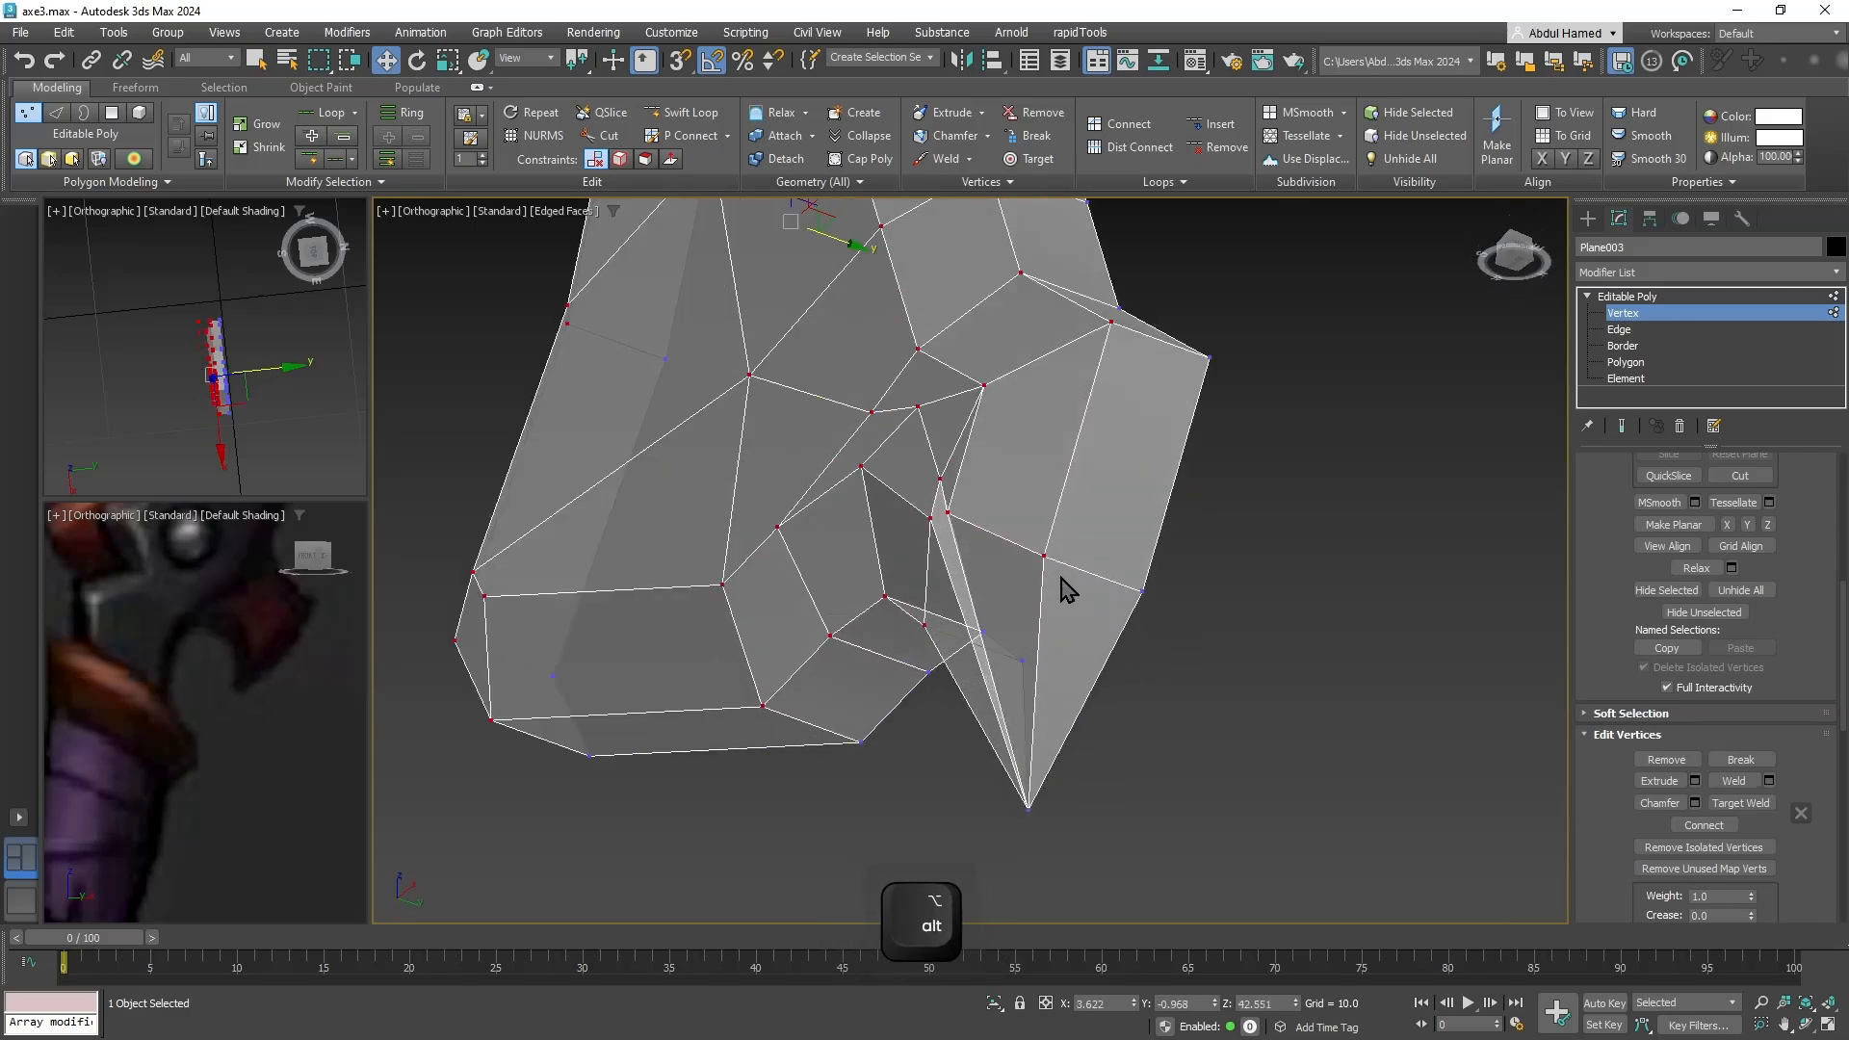
# Move the outer bevel vertex above the claw tip about 0.35 units and the inner bevel vertex about 0.4 units in positive Y.
pyautogui.click(1045, 557)
pyautogui.keyDown('alt'); pyautogui.moveTo(1059, 550); pyautogui.dragTo(1022, 639, button='middle'); pyautogui.keyUp('alt')
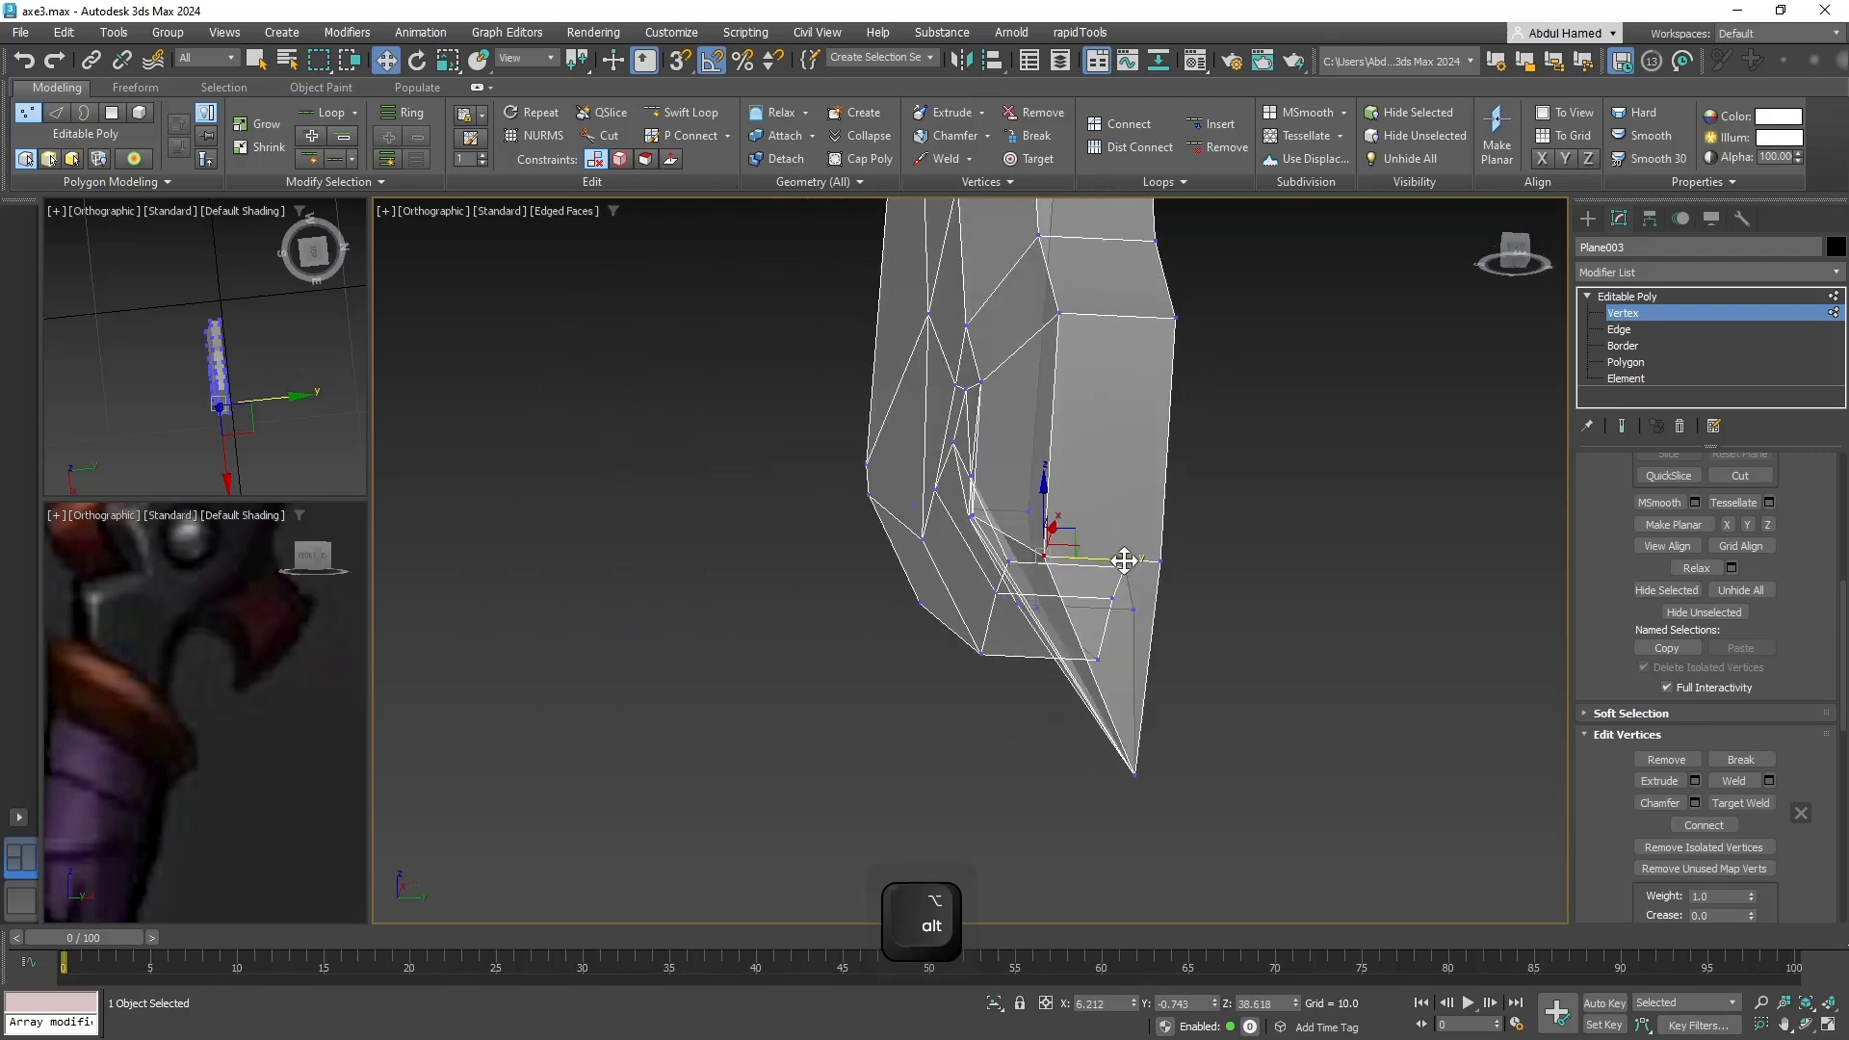
pyautogui.keyDown('alt'); pyautogui.moveTo(1137, 563); pyautogui.dragTo(1425, 549, button='middle'); pyautogui.keyUp('alt')
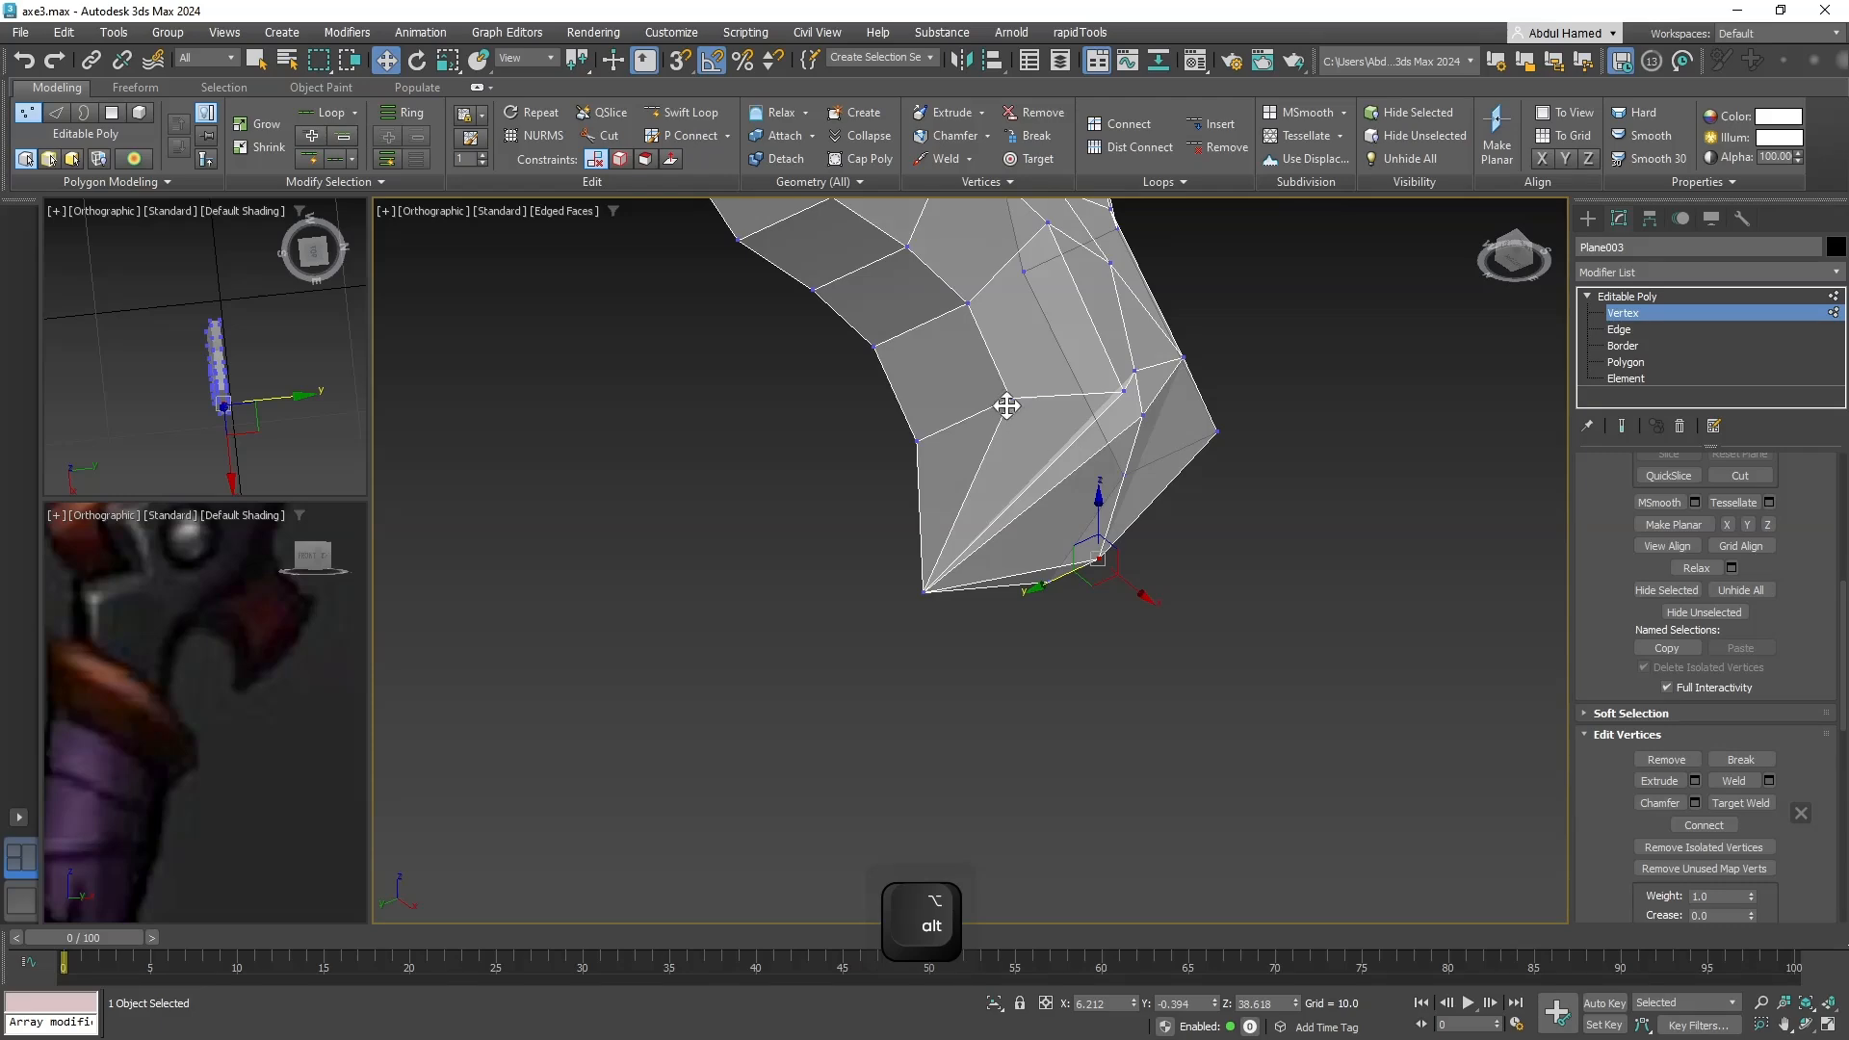
pyautogui.click(1006, 405)
pyautogui.moveTo(962, 423); pyautogui.dragTo(910, 446)
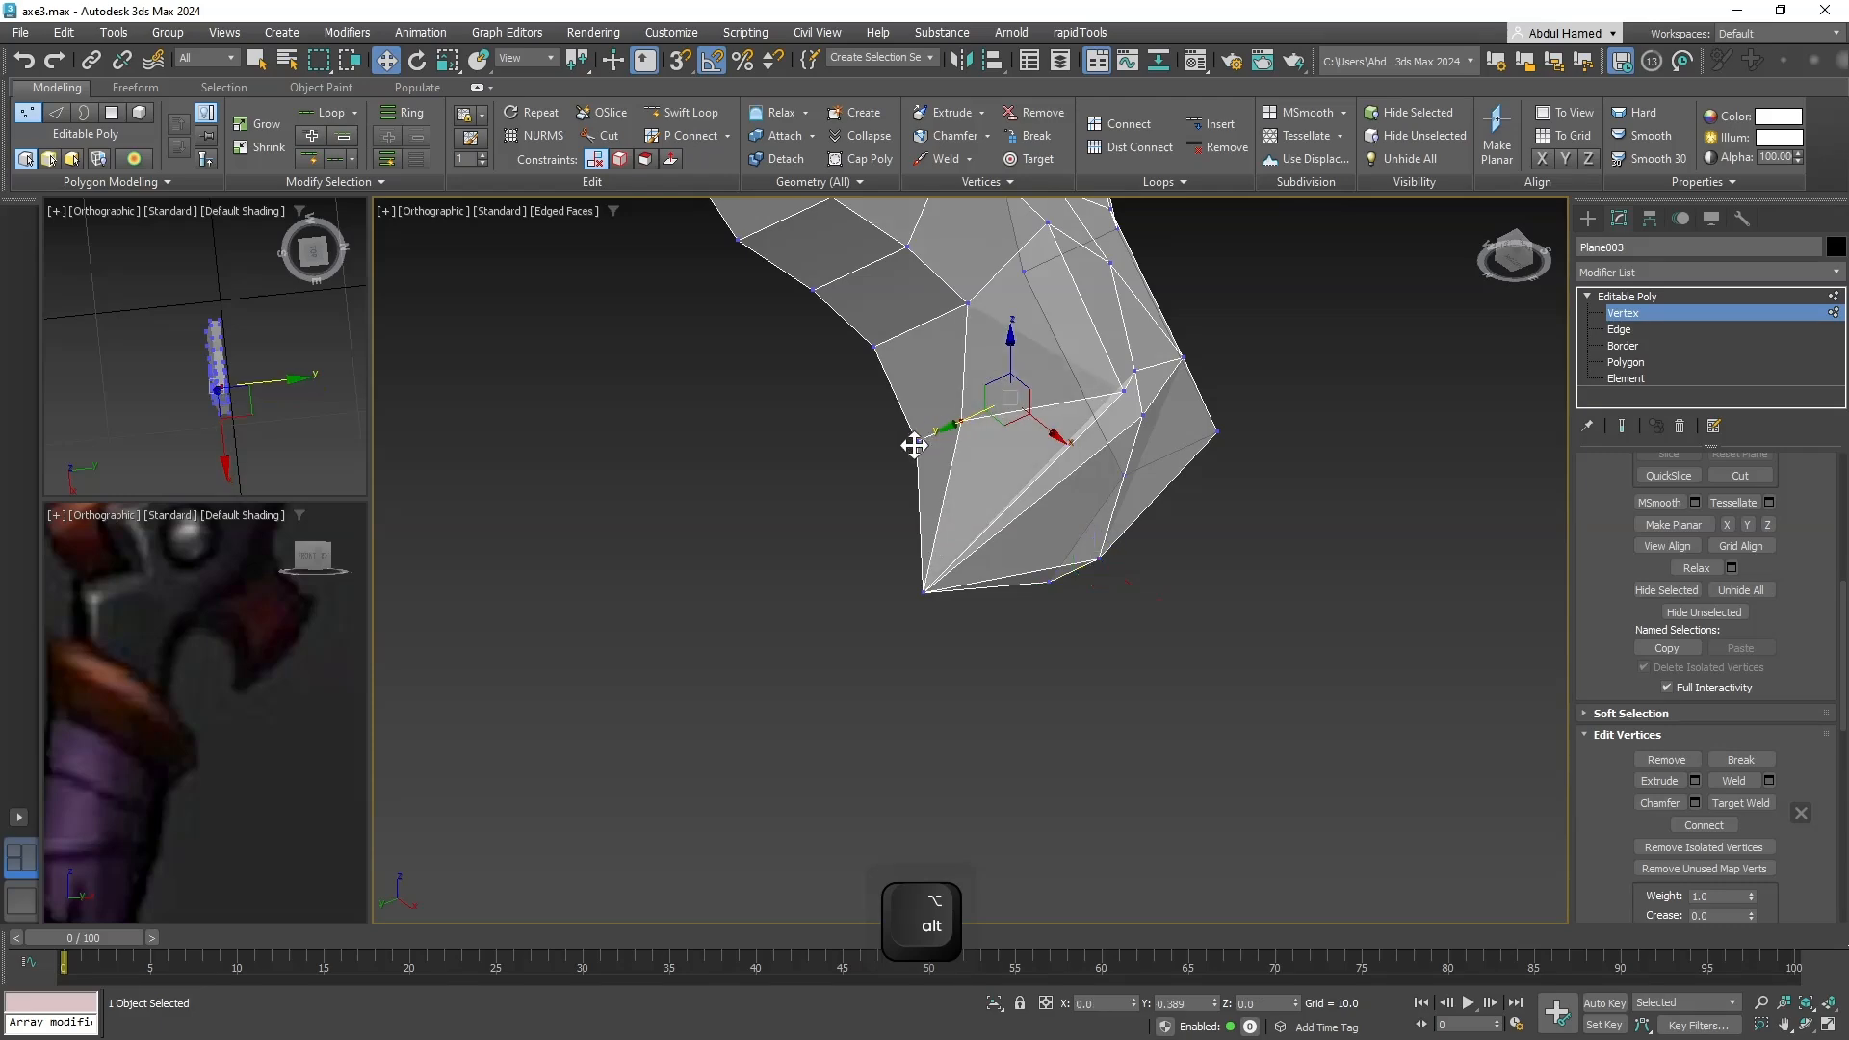
pyautogui.keyDown('alt'); pyautogui.moveTo(913, 445); pyautogui.dragTo(1117, 385, button='middle'); pyautogui.keyUp('alt')
# Move the two crowded inner claw vertices about 0.24 units in positive Y, and the vertex just above them about 0.1 units.
pyautogui.click(1139, 376)
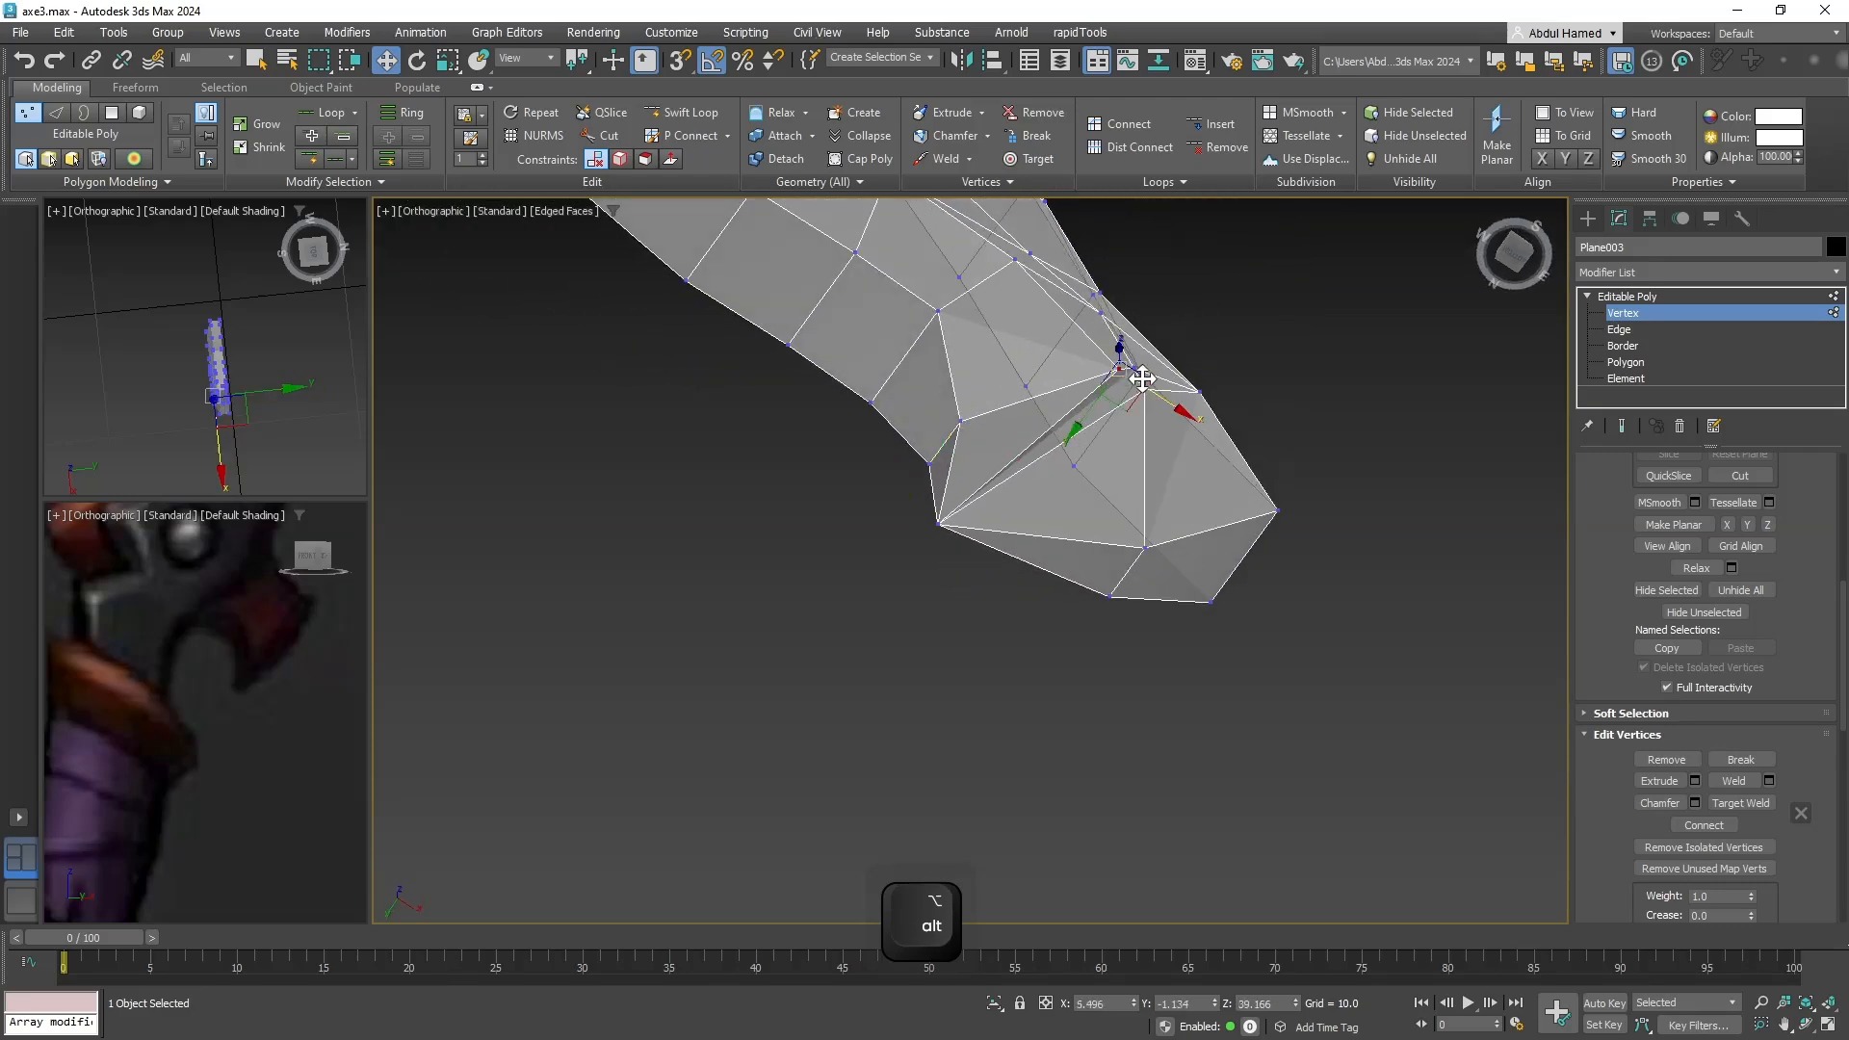
pyautogui.keyDown('ctrl'); pyautogui.click(1143, 390); pyautogui.keyUp('ctrl')
pyautogui.keyDown('alt'); pyautogui.moveTo(1105, 462); pyautogui.dragTo(1124, 432, button='middle'); pyautogui.keyUp('alt')
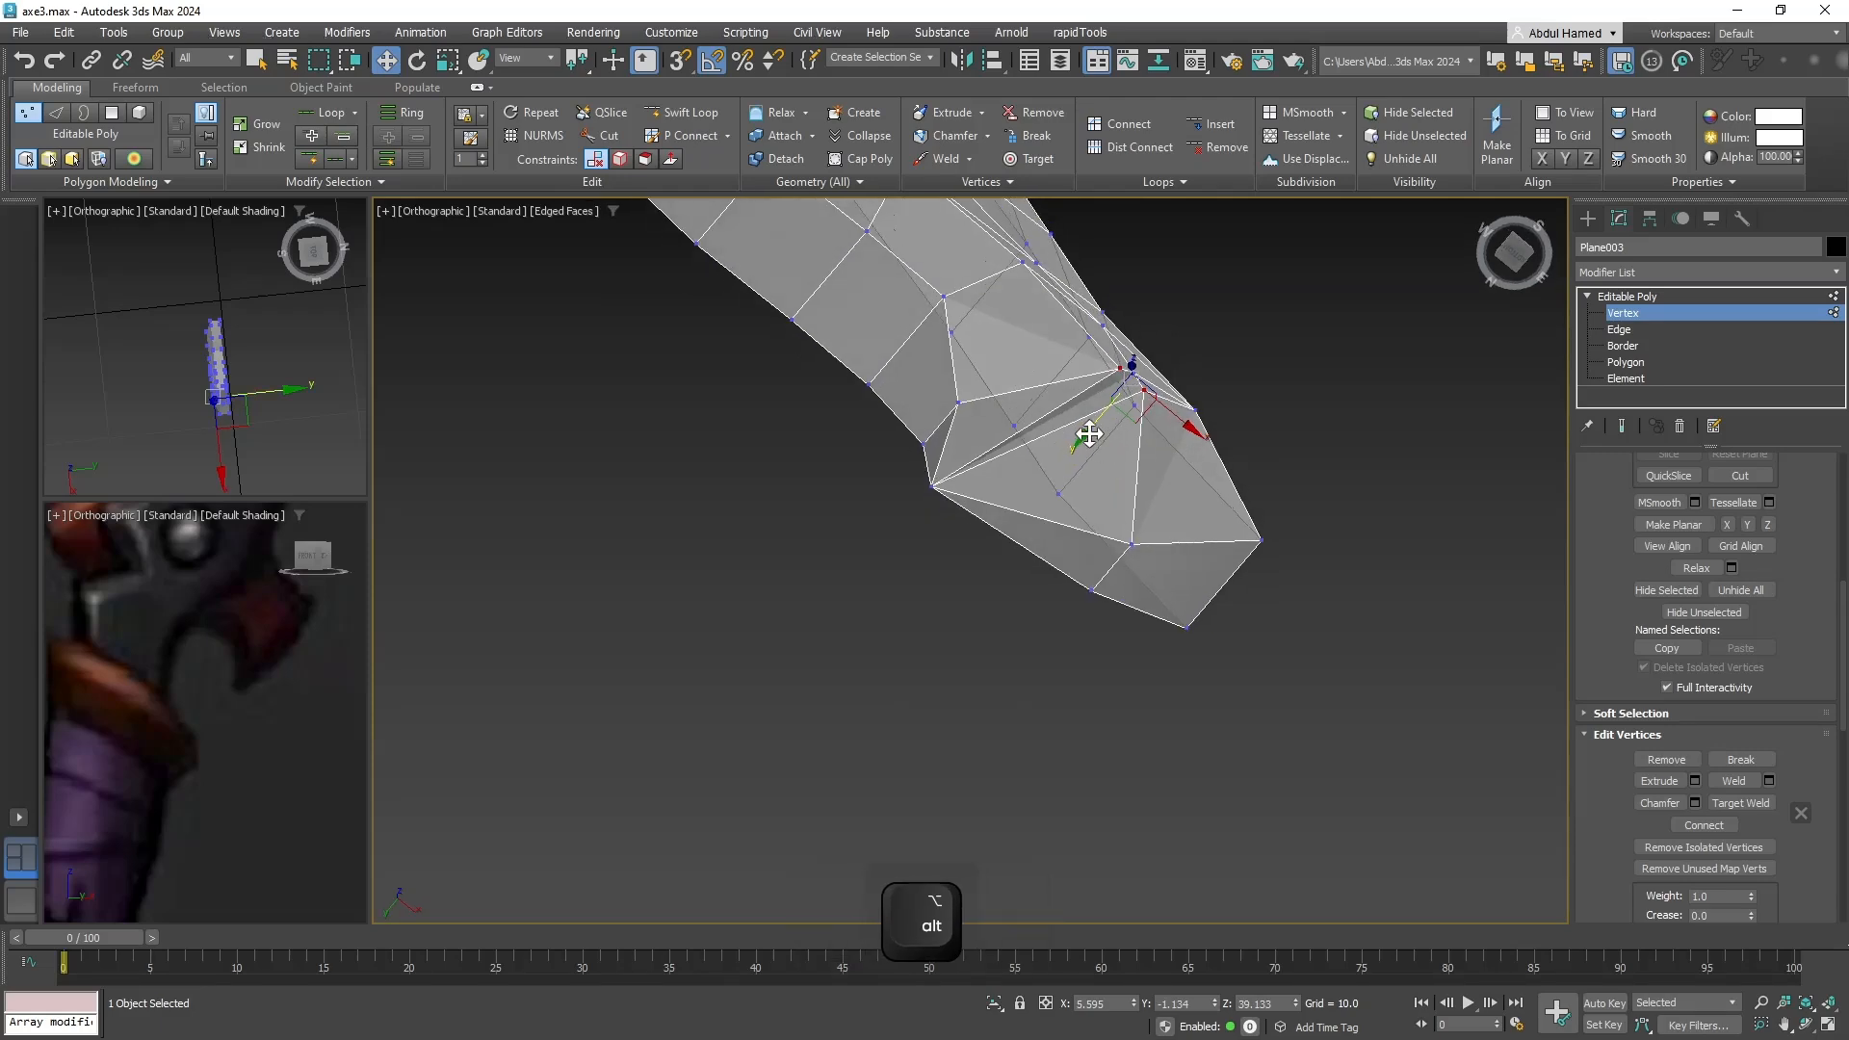
pyautogui.moveTo(1089, 435); pyautogui.dragTo(1062, 461)
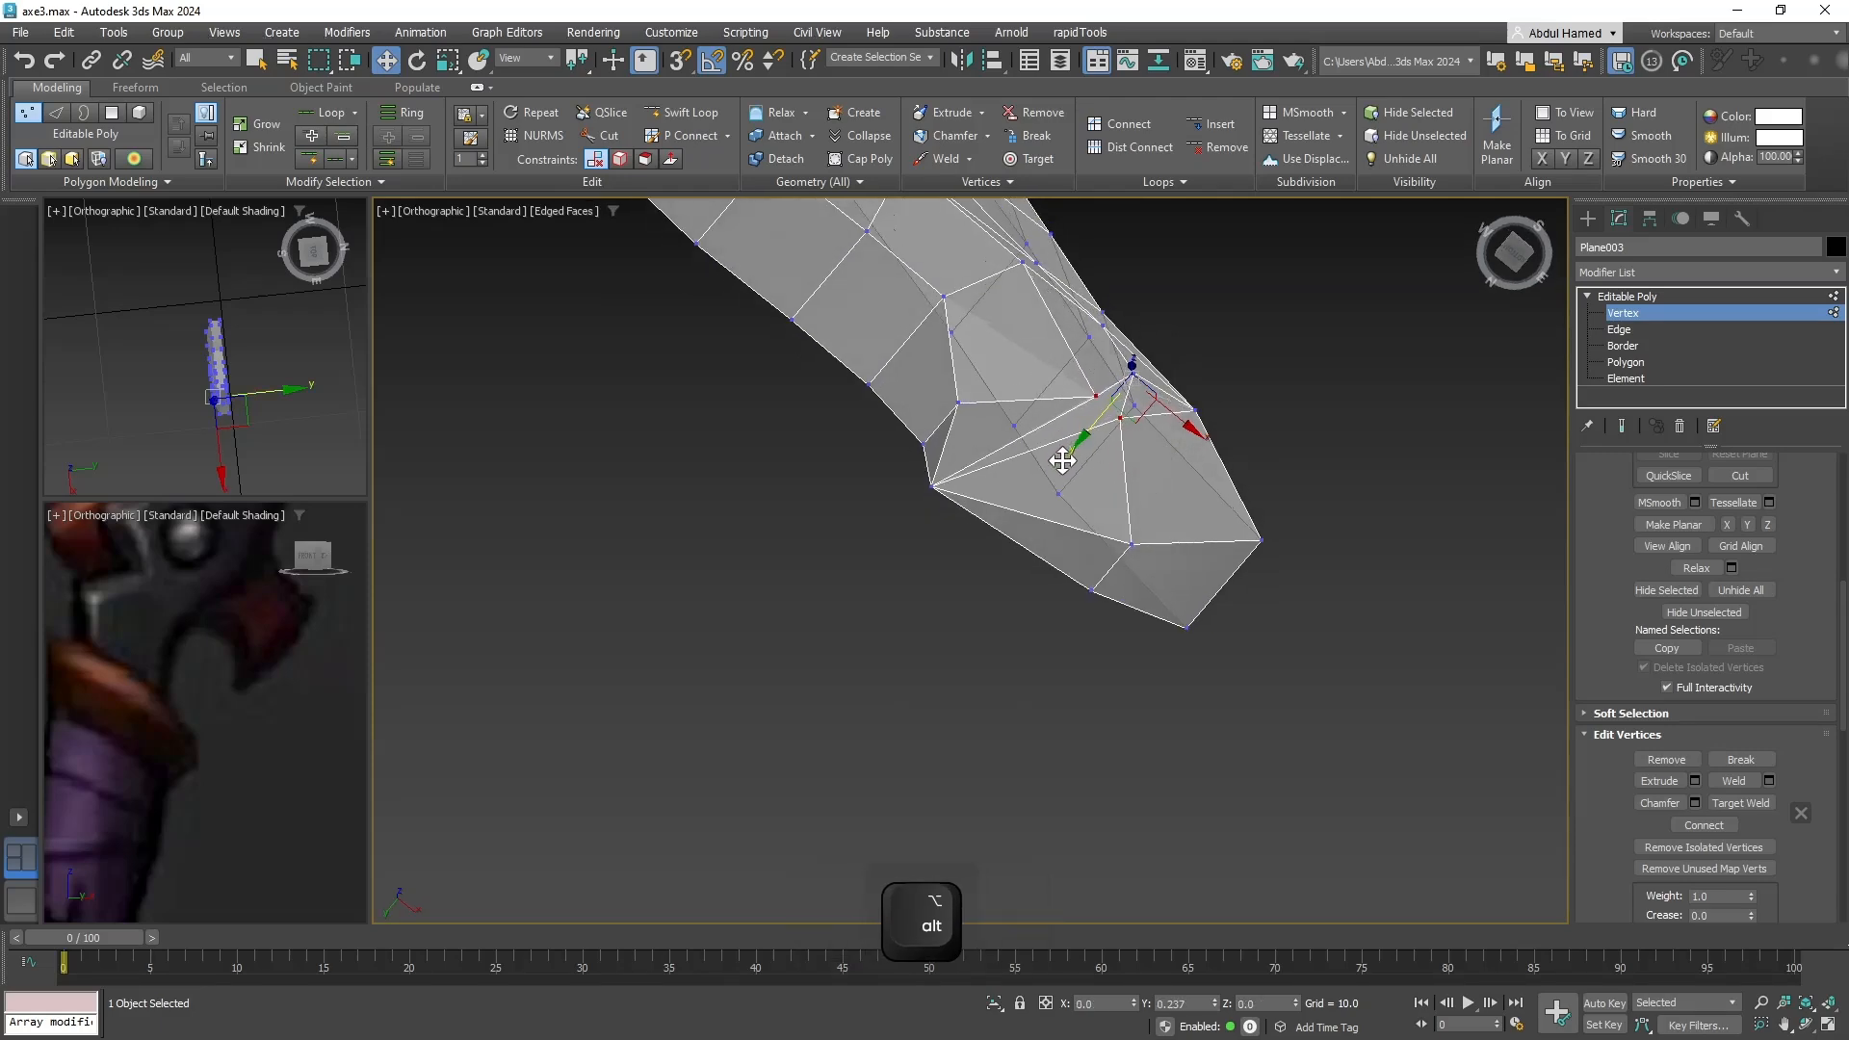
pyautogui.keyDown('alt'); pyautogui.moveTo(1062, 461); pyautogui.dragTo(940, 599, button='middle'); pyautogui.keyUp('alt')
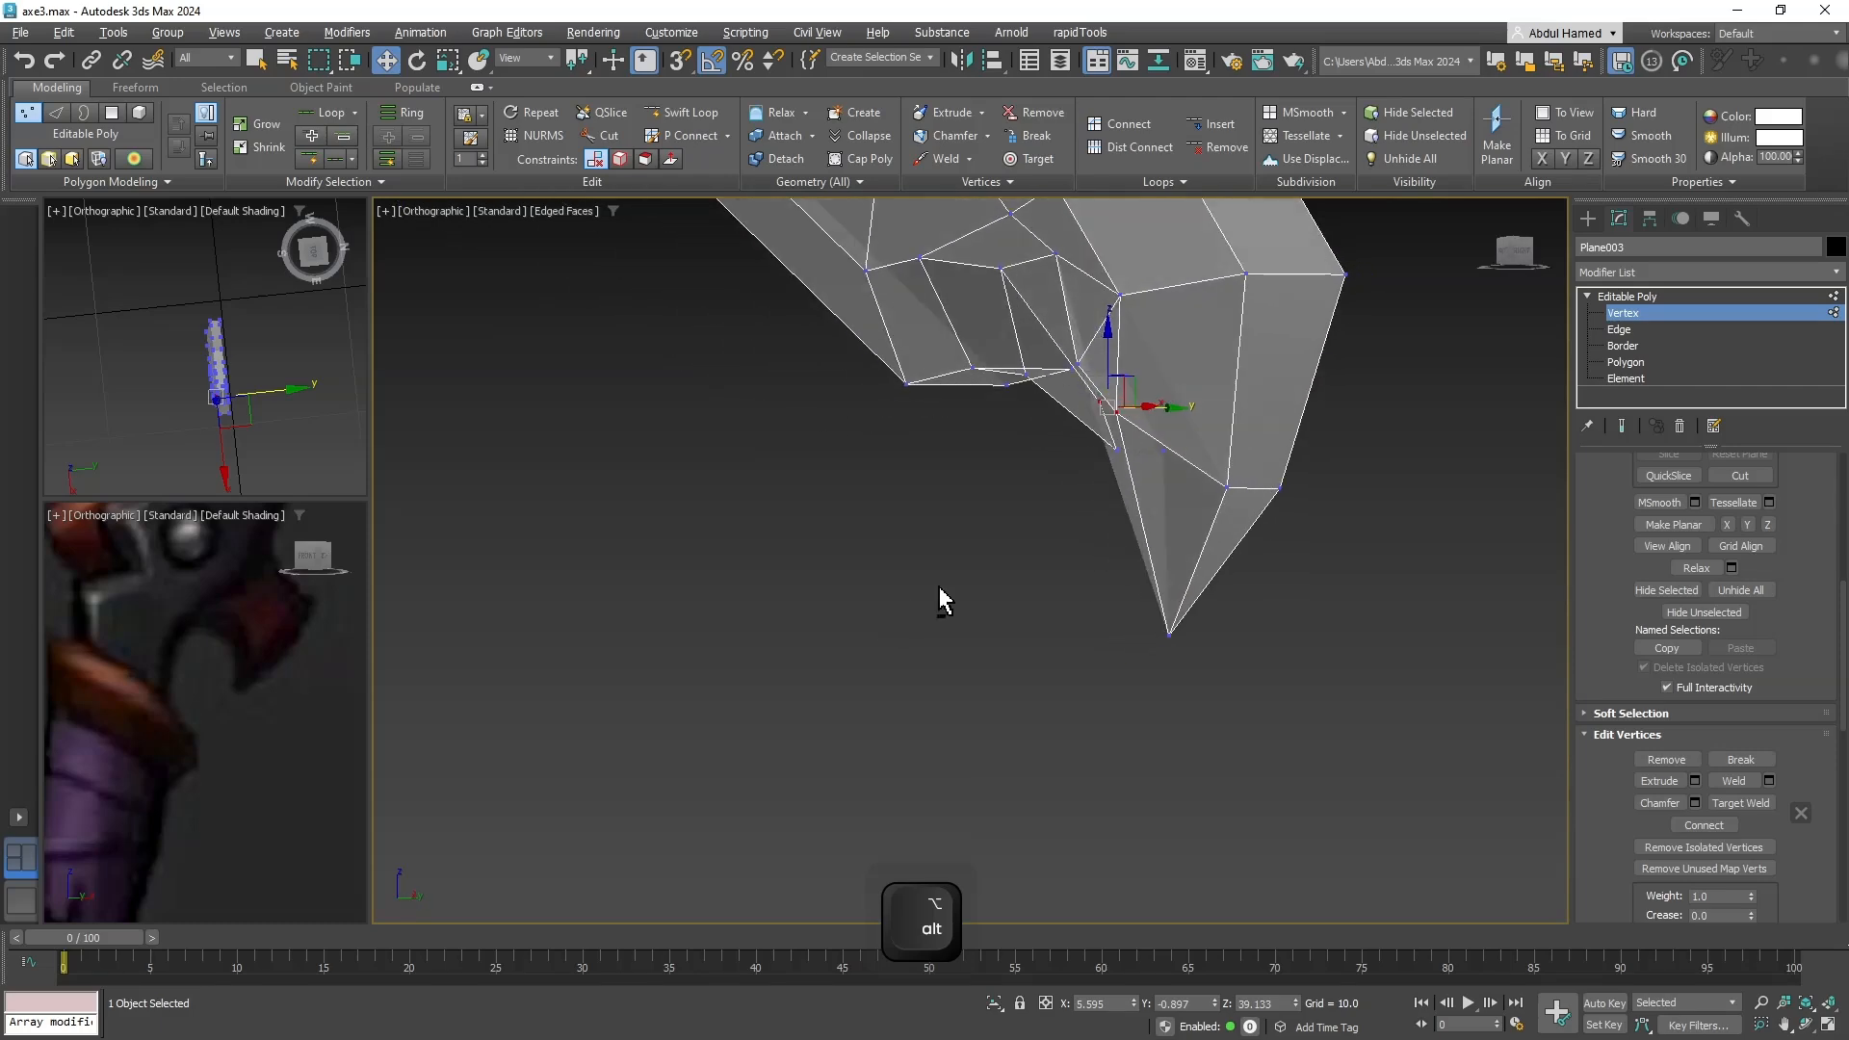
pyautogui.click(1072, 365)
pyautogui.moveTo(1130, 361); pyautogui.dragTo(1143, 363)
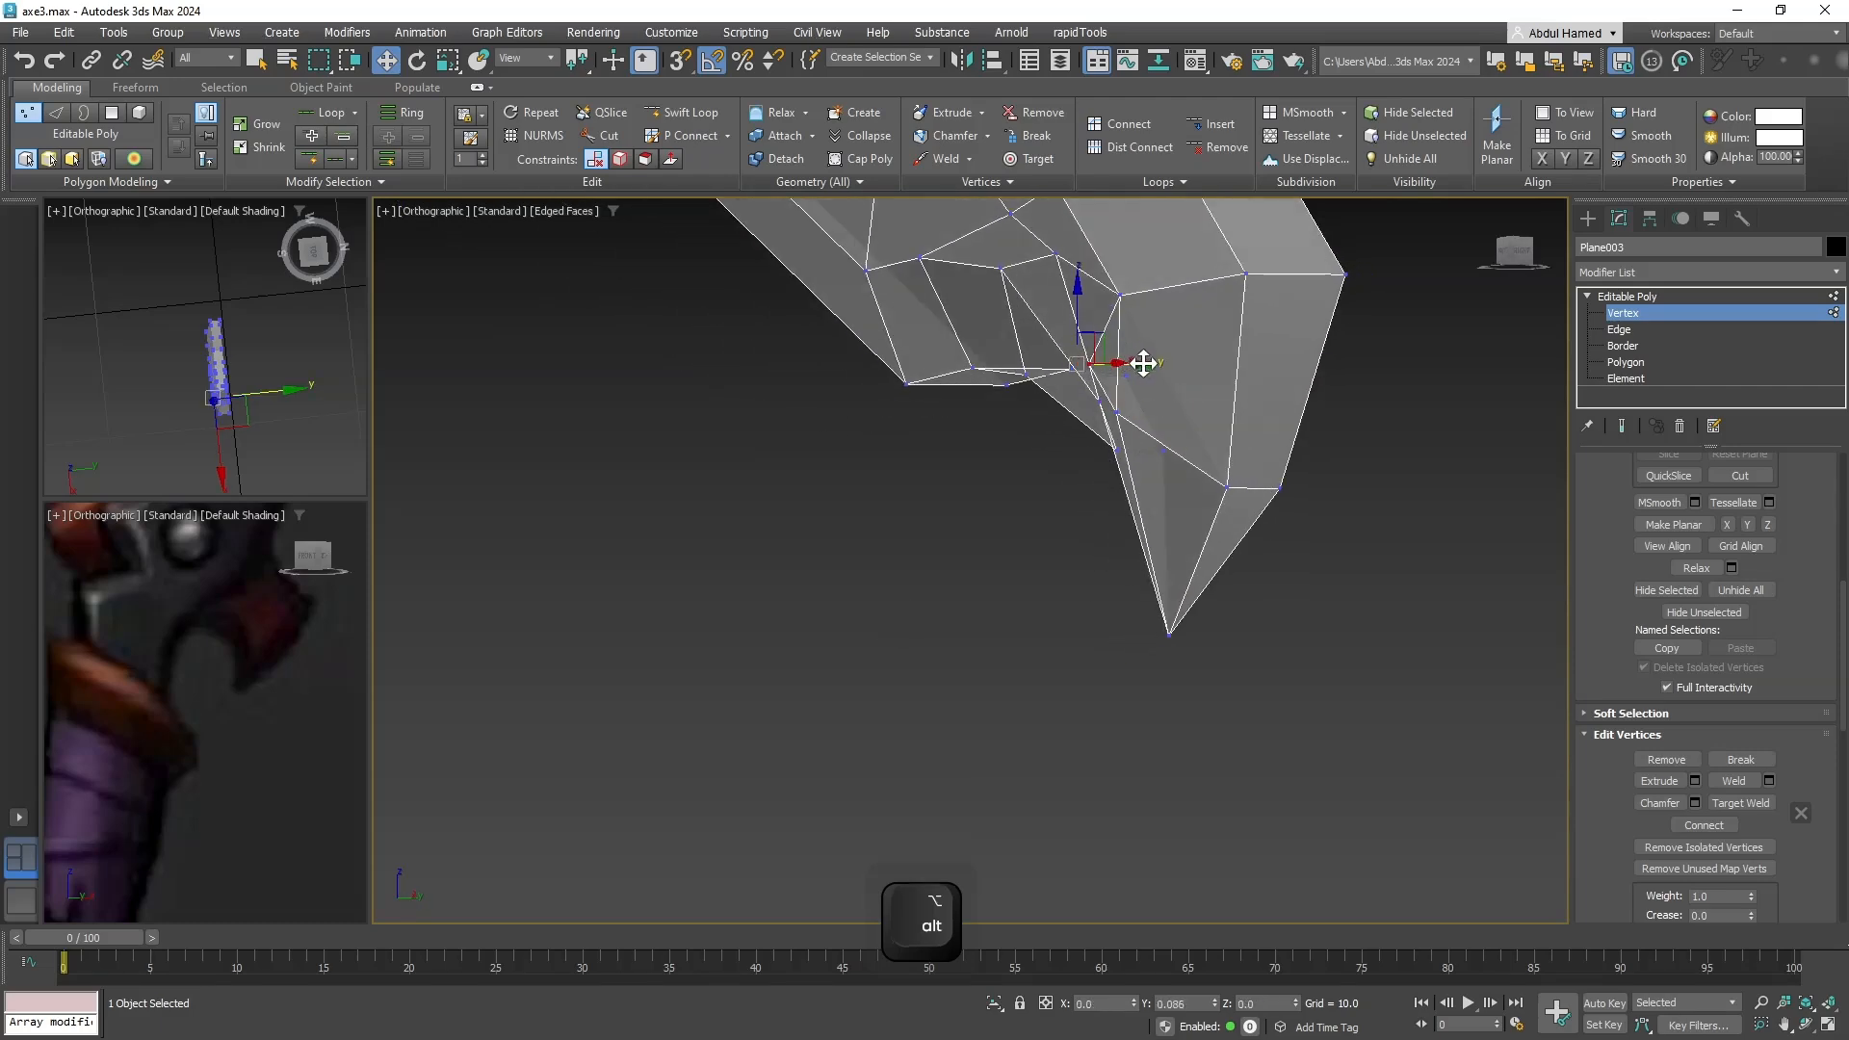
pyautogui.keyDown('alt'); pyautogui.moveTo(1134, 371); pyautogui.dragTo(1239, 366, button='middle'); pyautogui.keyUp('alt')
# Target-weld the three crowded inner claw vertices into one, ending on the one nearest the claw's outer edge.
pyautogui.moveTo(1165, 427); pyautogui.dragTo(1225, 502, button='middle')
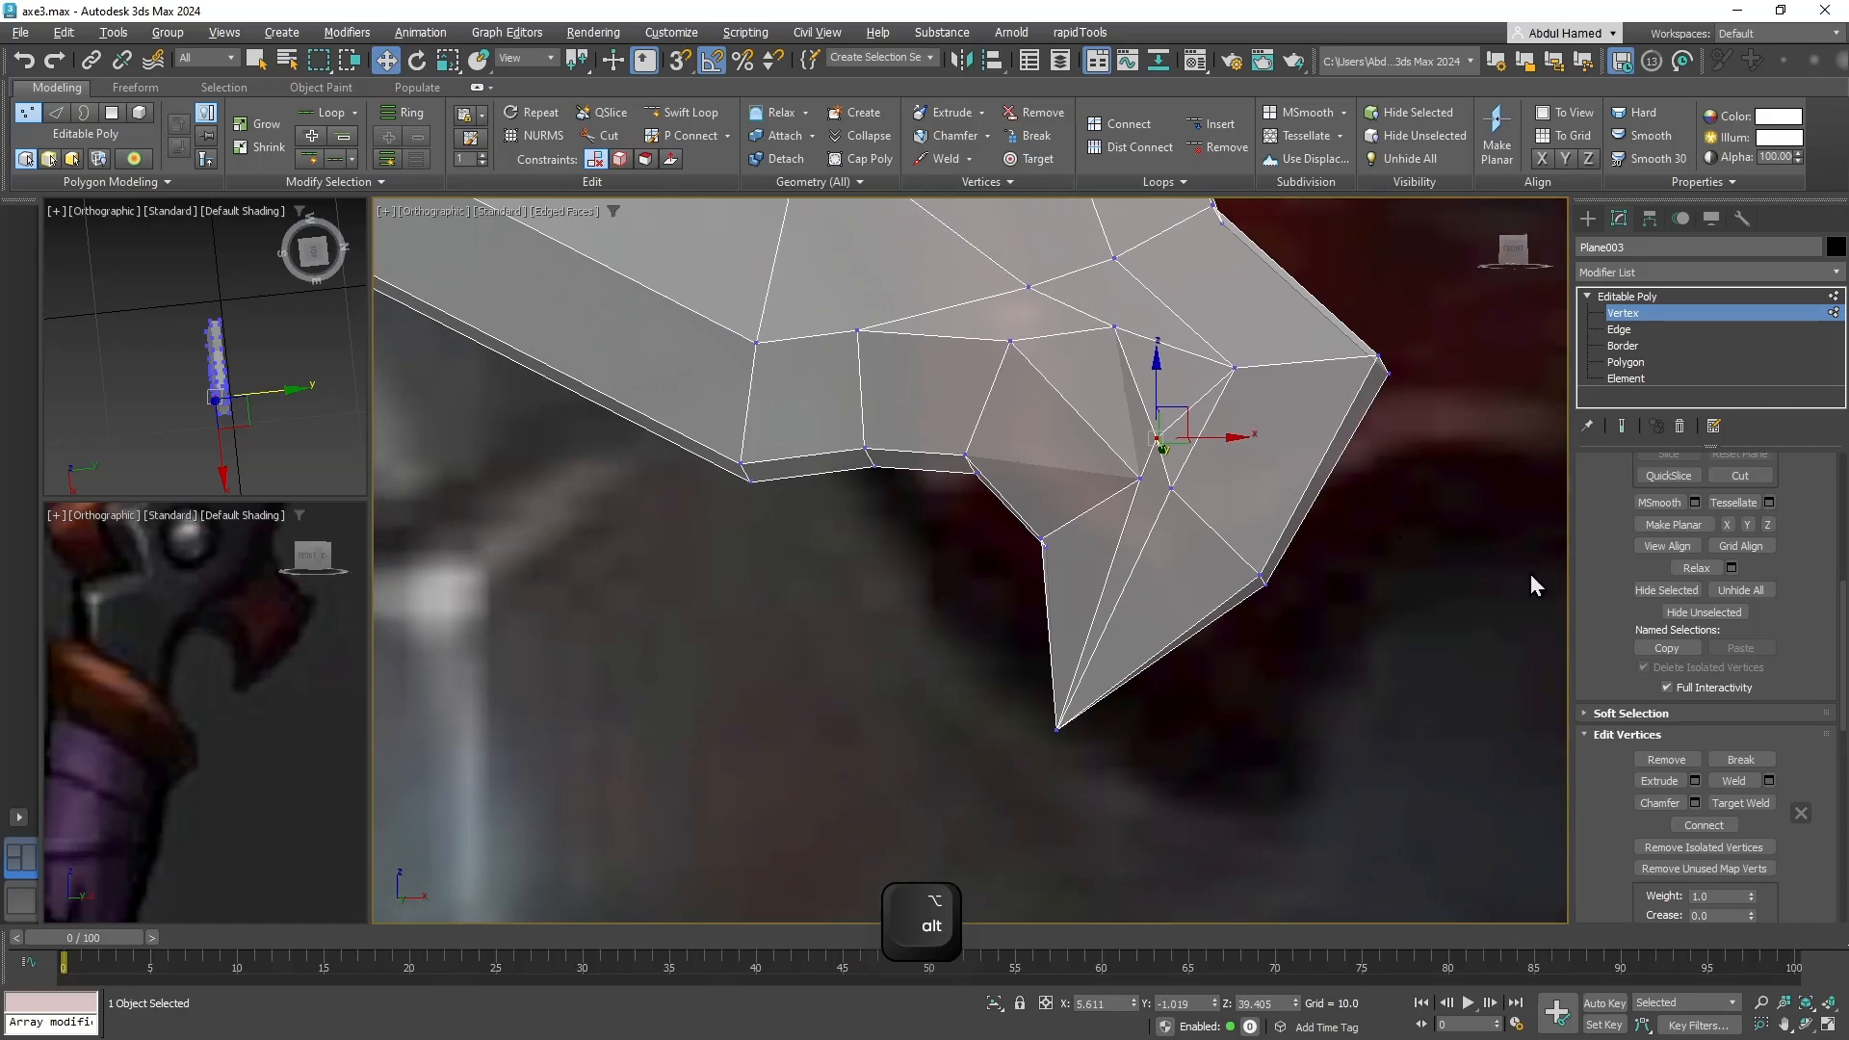
pyautogui.click(1742, 803)
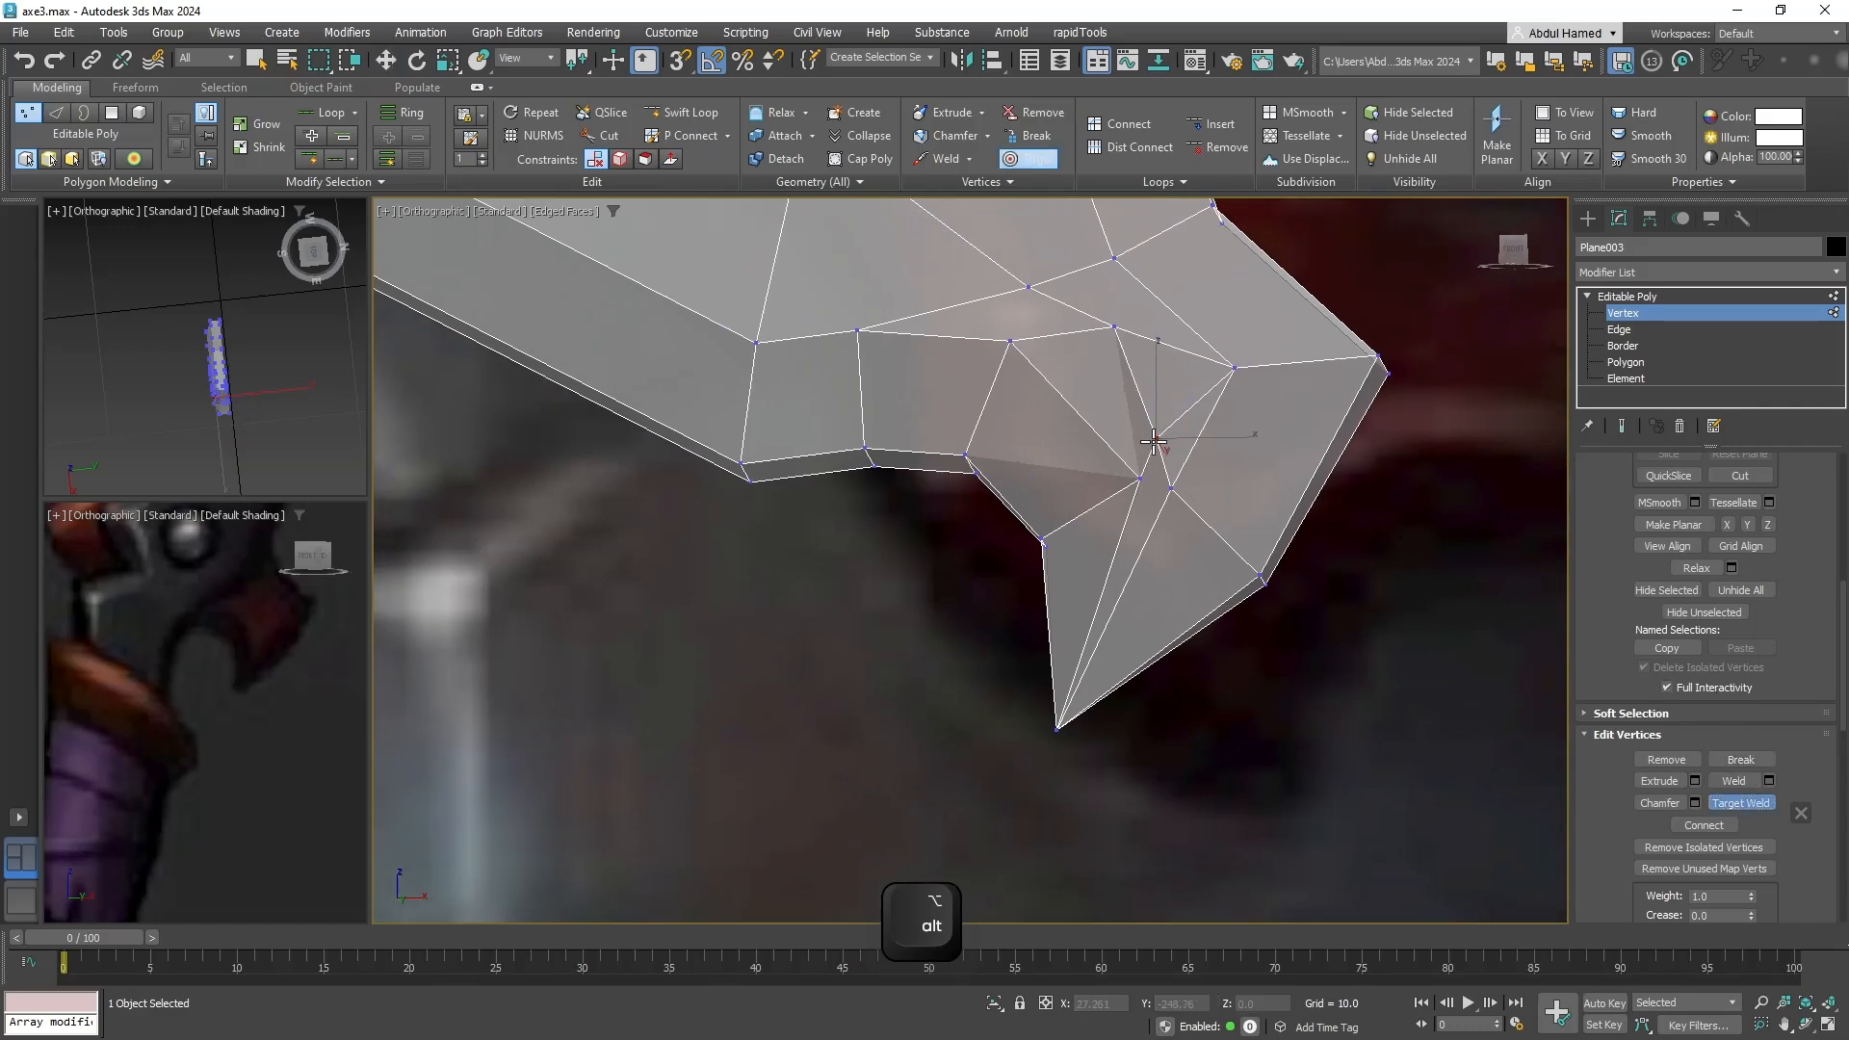
pyautogui.click(1138, 473)
pyautogui.click(1144, 479)
pyautogui.click(1172, 487)
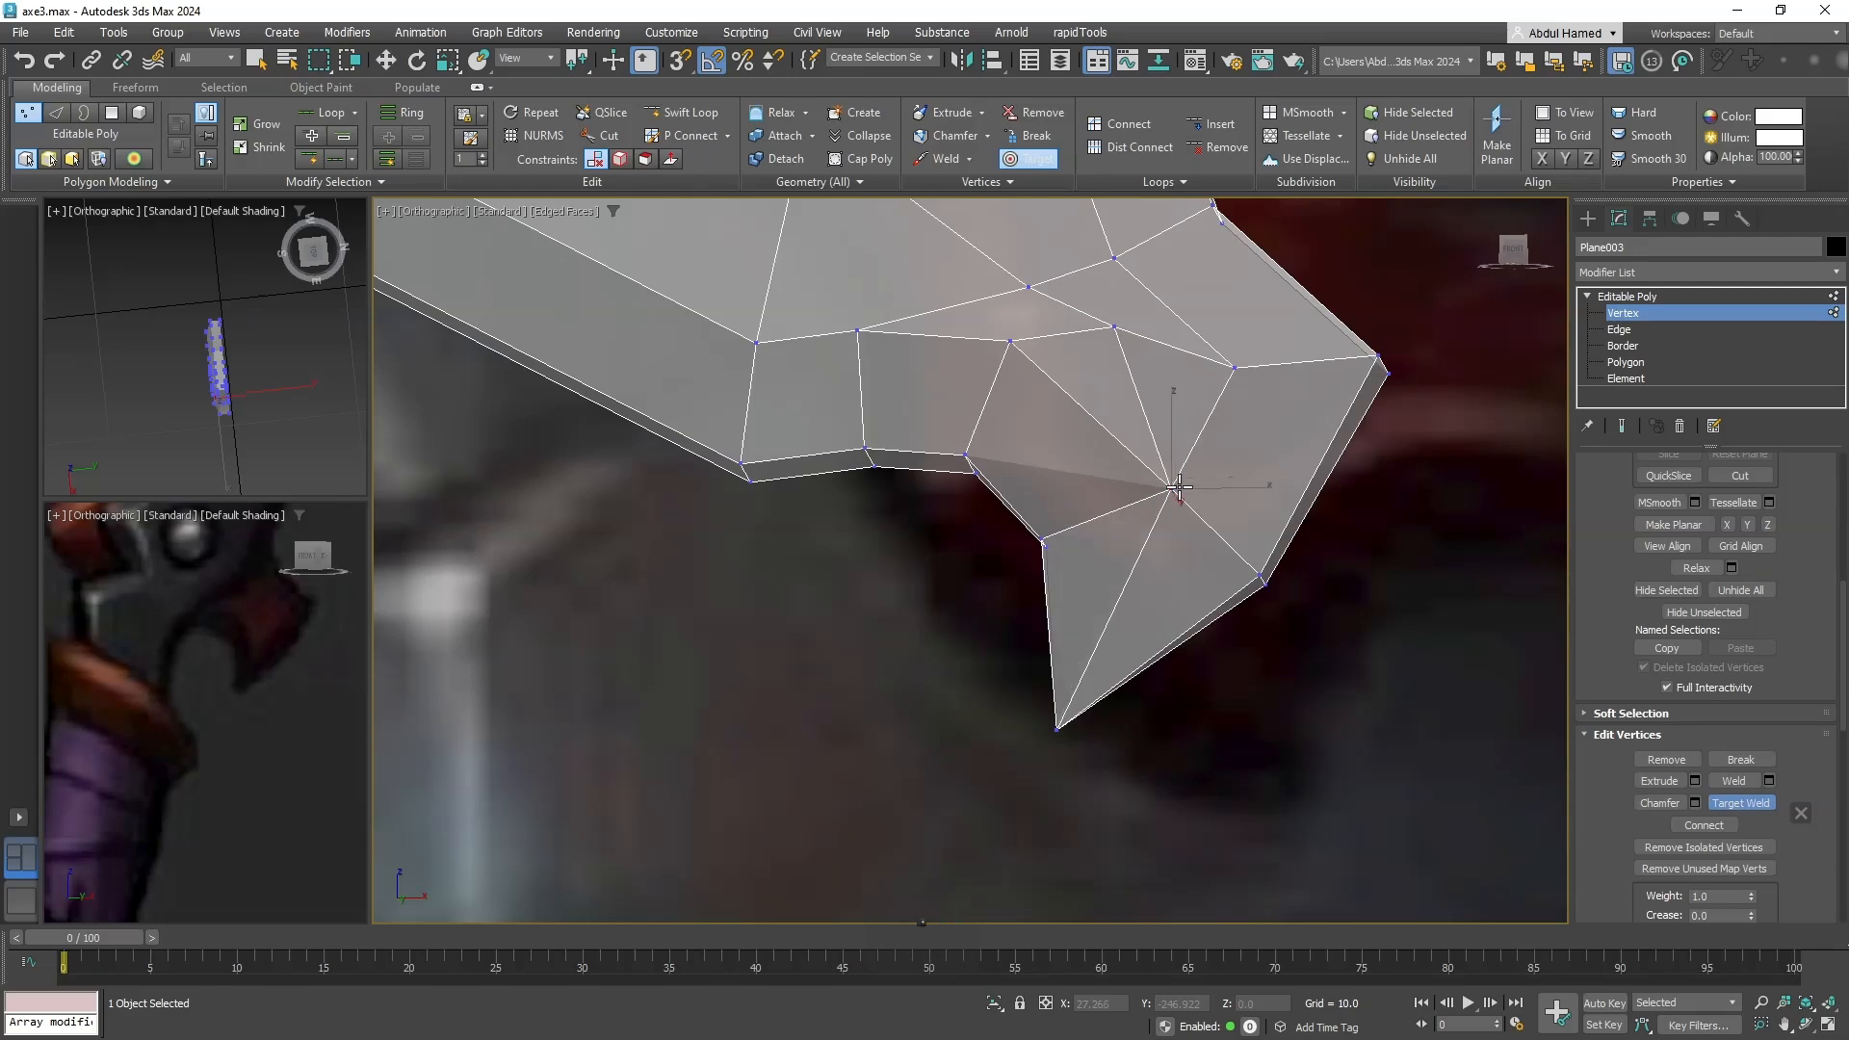
pyautogui.moveTo(1233, 430); pyautogui.dragTo(1203, 536, button='middle')
pyautogui.moveTo(1094, 482); pyautogui.dragTo(1101, 602, button='middle')
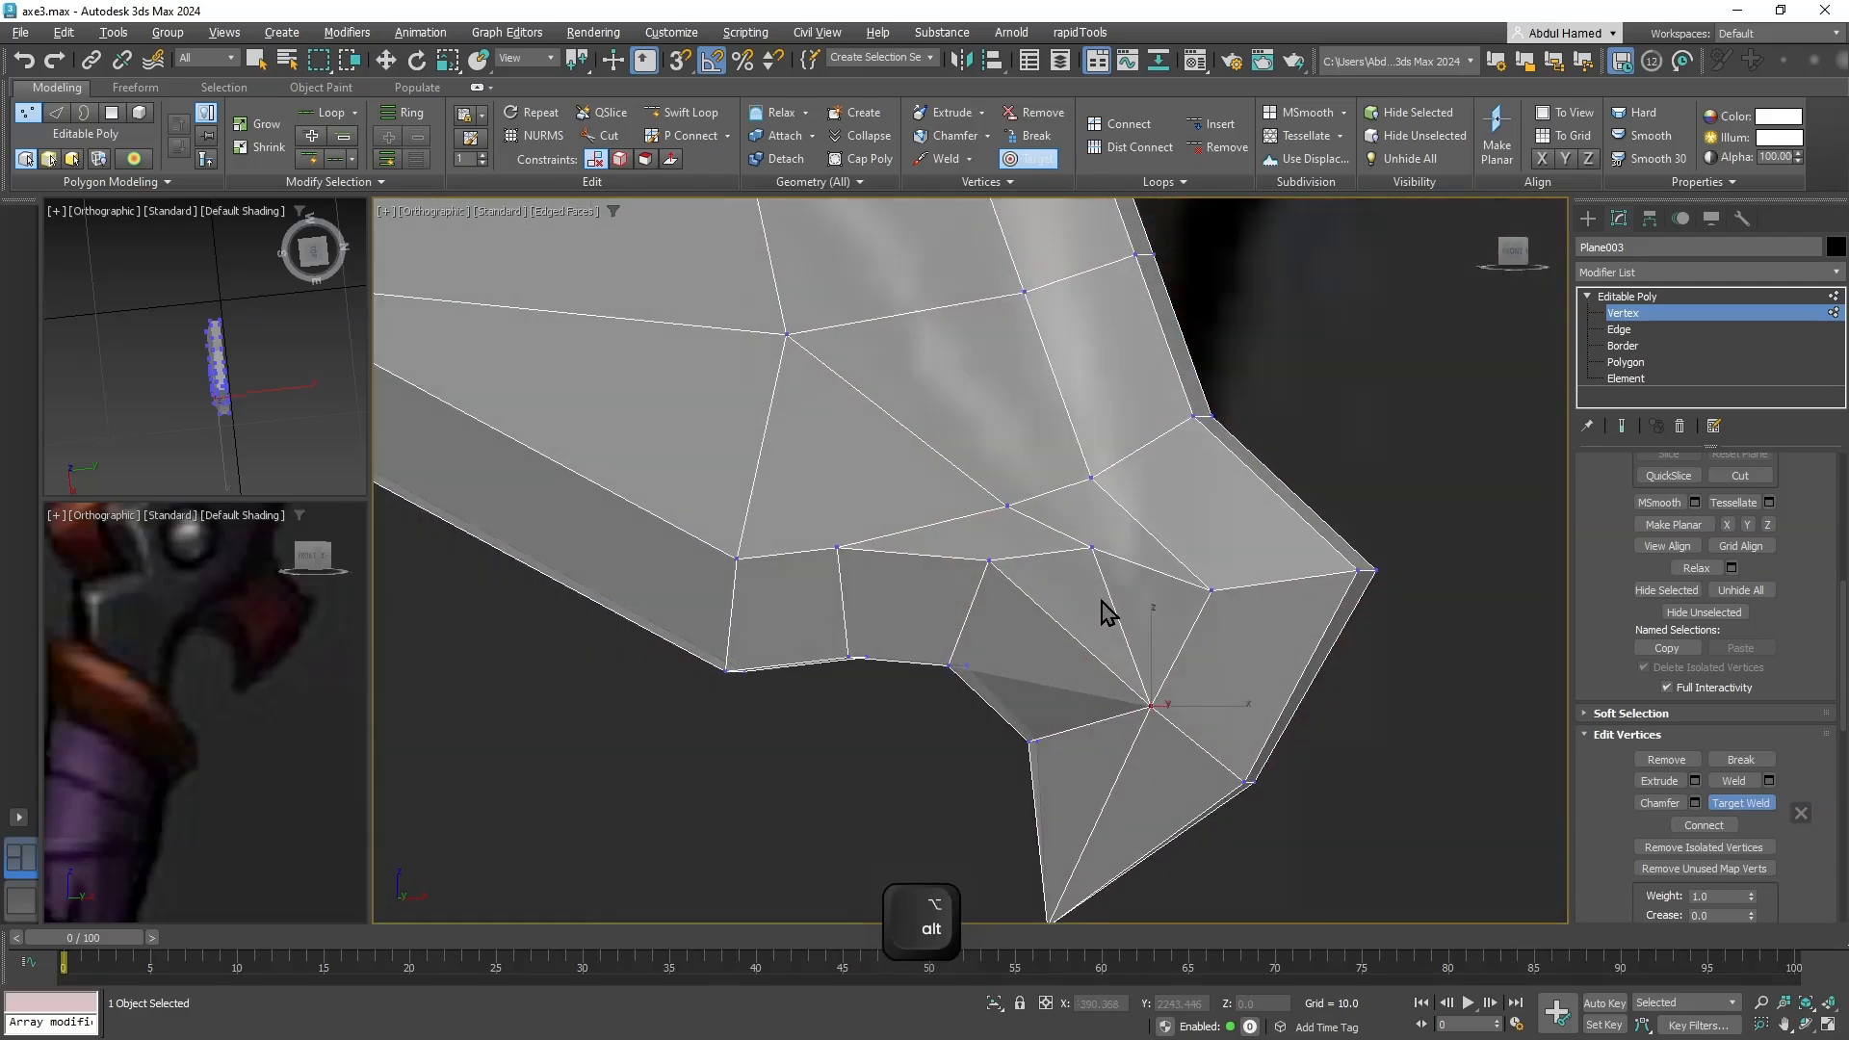
# Reposition the front vertices around the claw's bend to space the surrounding edges more evenly.
pyautogui.press('q')
pyautogui.click(990, 561)
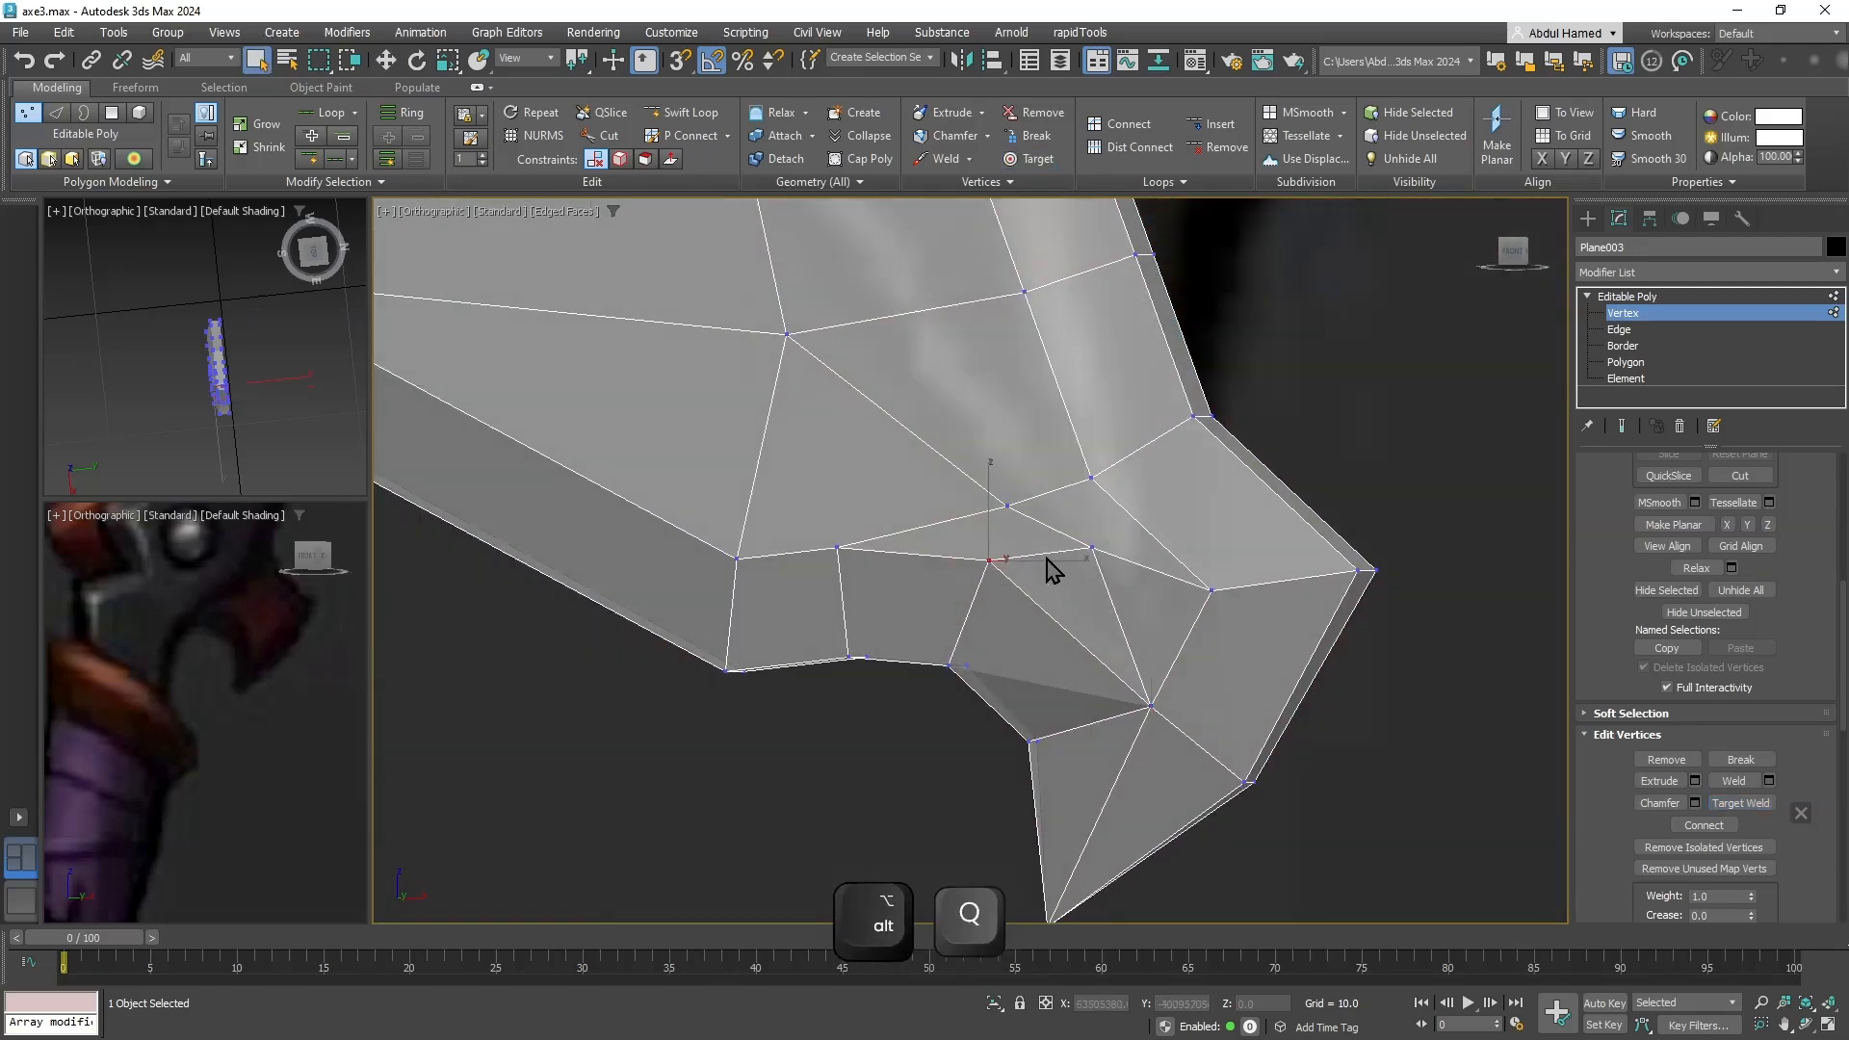
pyautogui.press('w')
pyautogui.moveTo(1018, 527); pyautogui.dragTo(1185, 496)
pyautogui.click(1210, 590)
pyautogui.moveTo(1186, 561); pyautogui.dragTo(1221, 613, button='middle')
pyautogui.moveTo(1230, 599); pyautogui.dragTo(1301, 595)
# Move the inner bevel vertex above the claw tip about 0.05 units further in positive Y.
pyautogui.click(1228, 495)
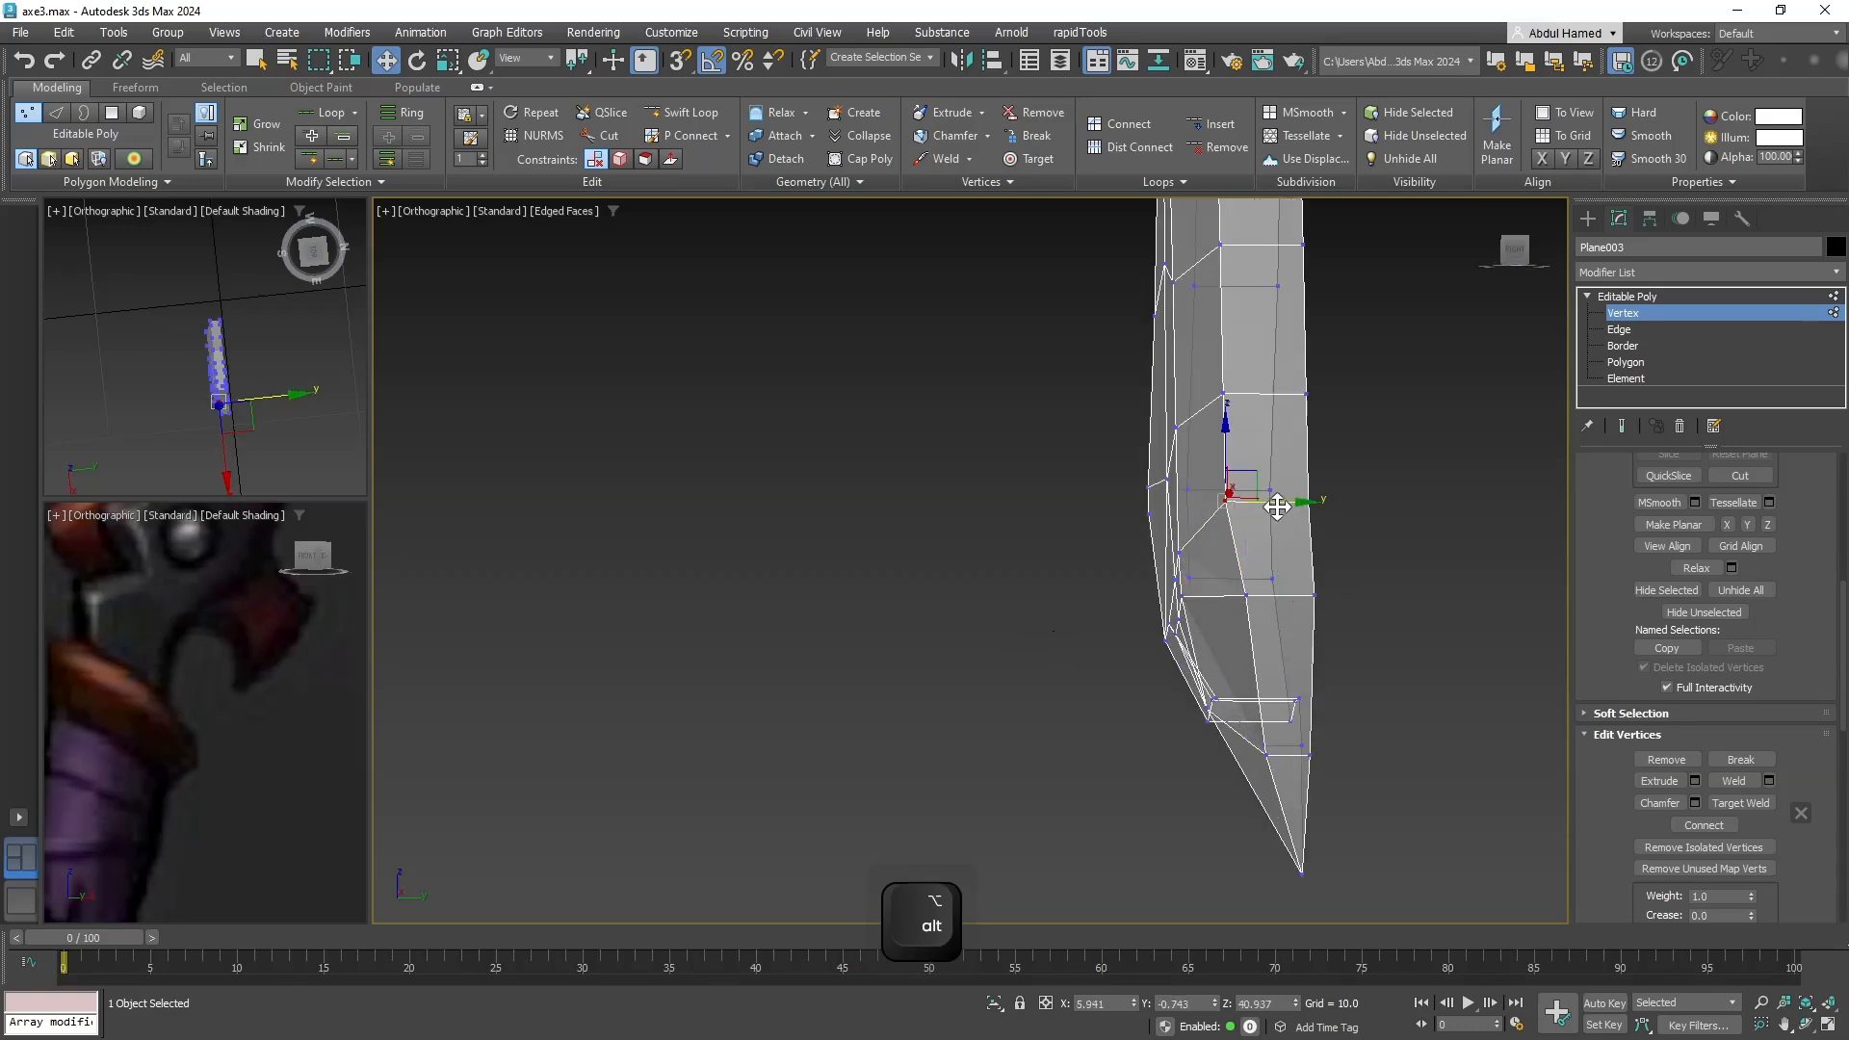
pyautogui.keyDown('alt'); pyautogui.moveTo(1267, 507); pyautogui.dragTo(1407, 511, button='middle'); pyautogui.keyUp('alt')
pyautogui.click(1067, 554)
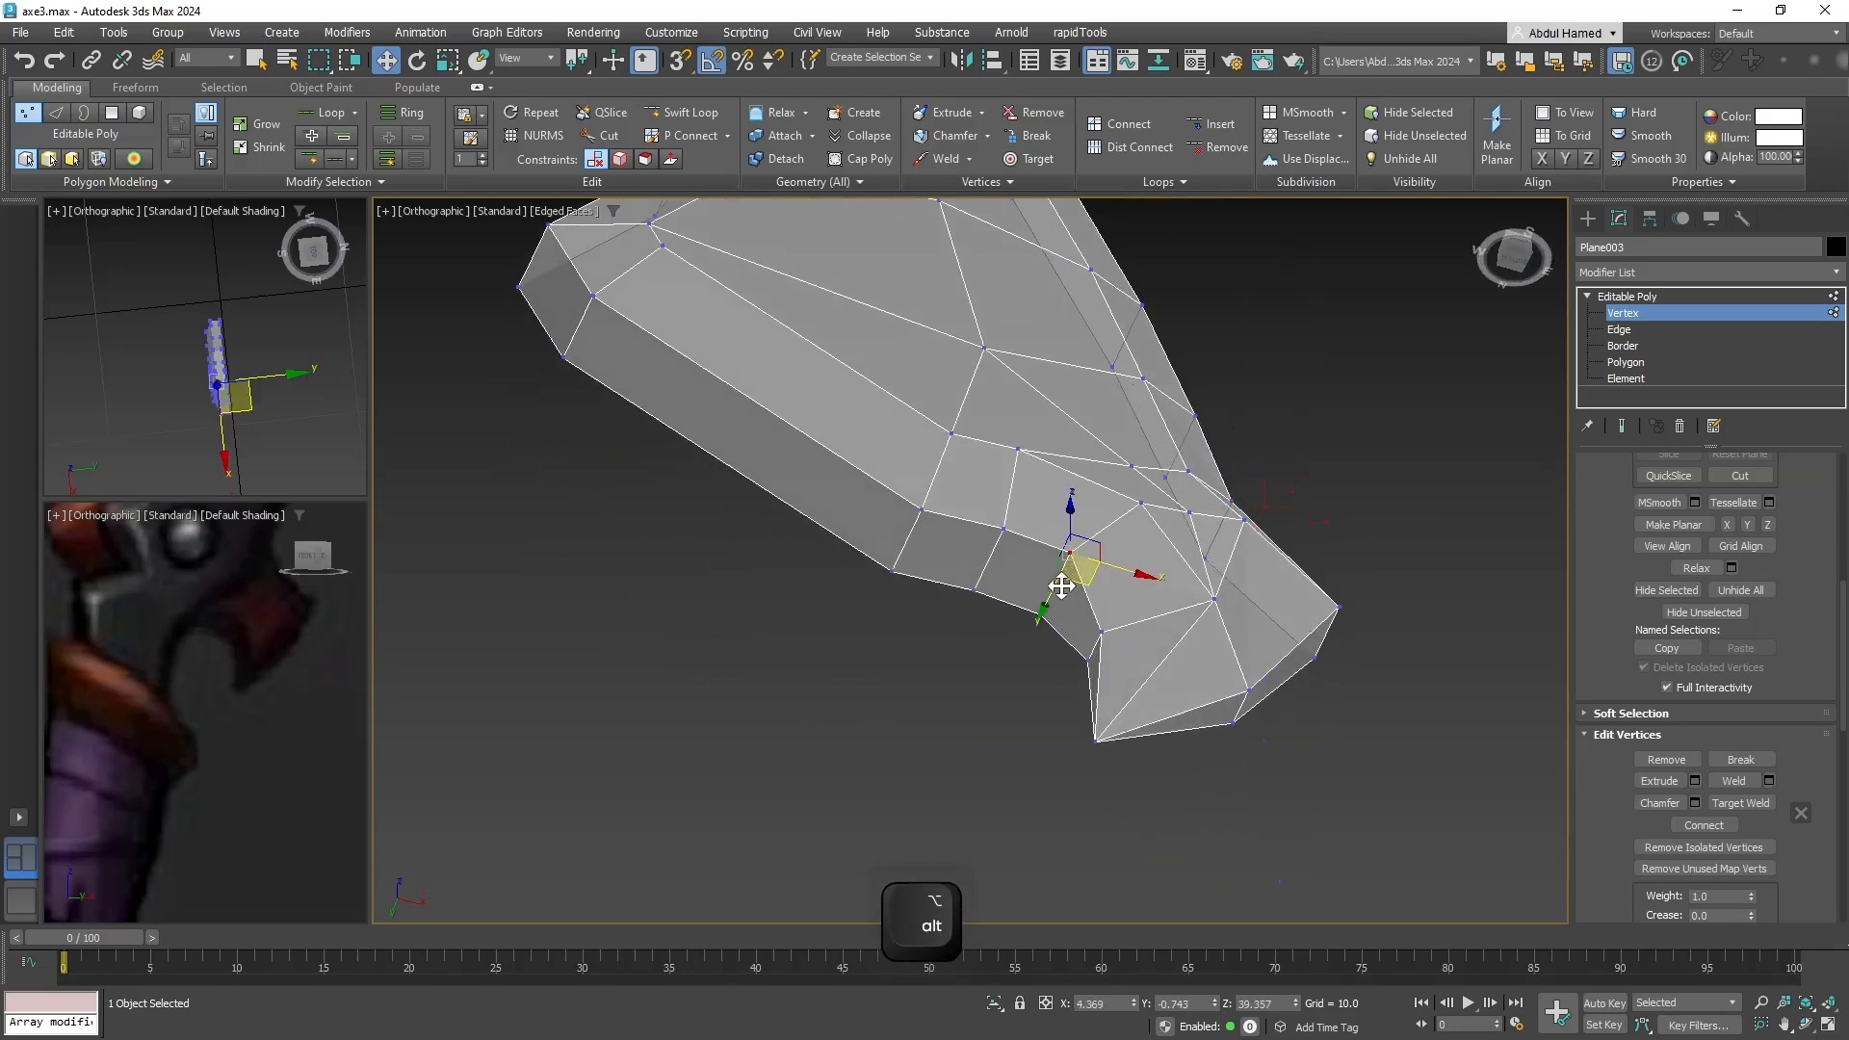
pyautogui.click(1102, 631)
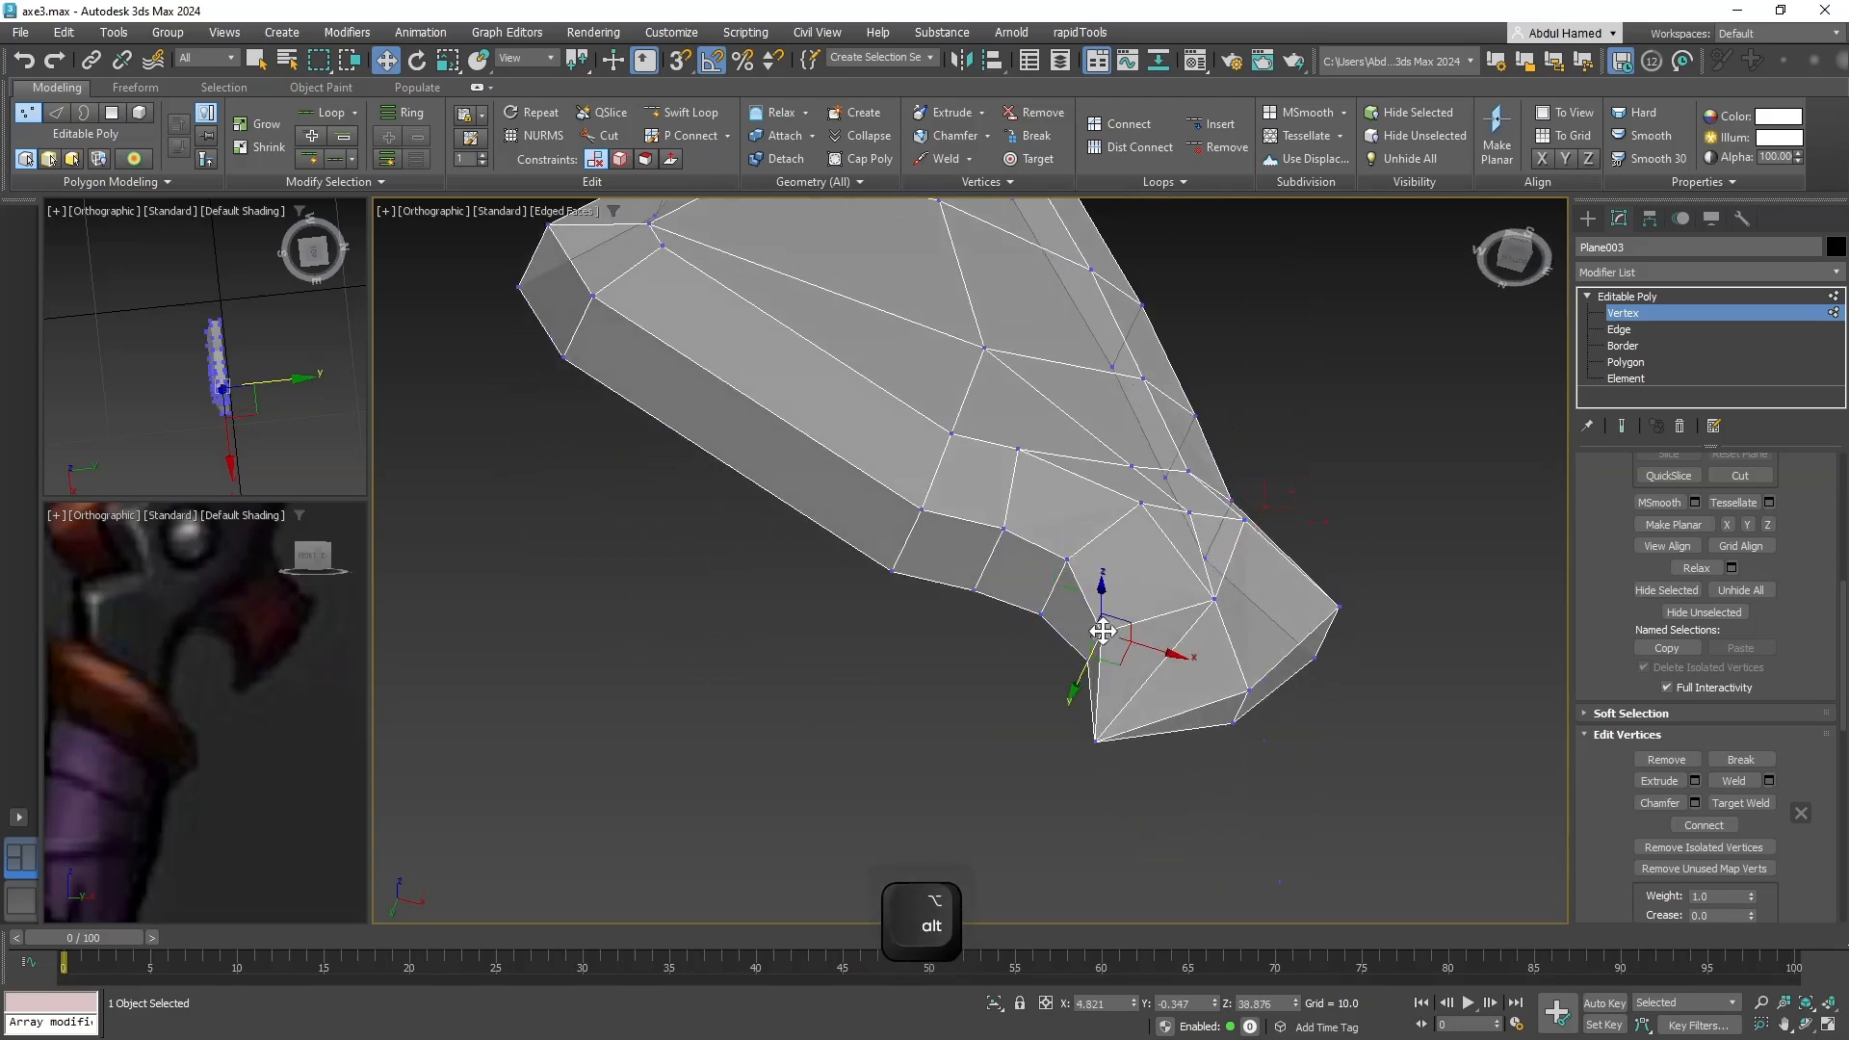
pyautogui.moveTo(1079, 668); pyautogui.dragTo(1079, 674)
pyautogui.keyDown('alt'); pyautogui.moveTo(1082, 671); pyautogui.dragTo(1004, 680, button='middle'); pyautogui.keyUp('alt')
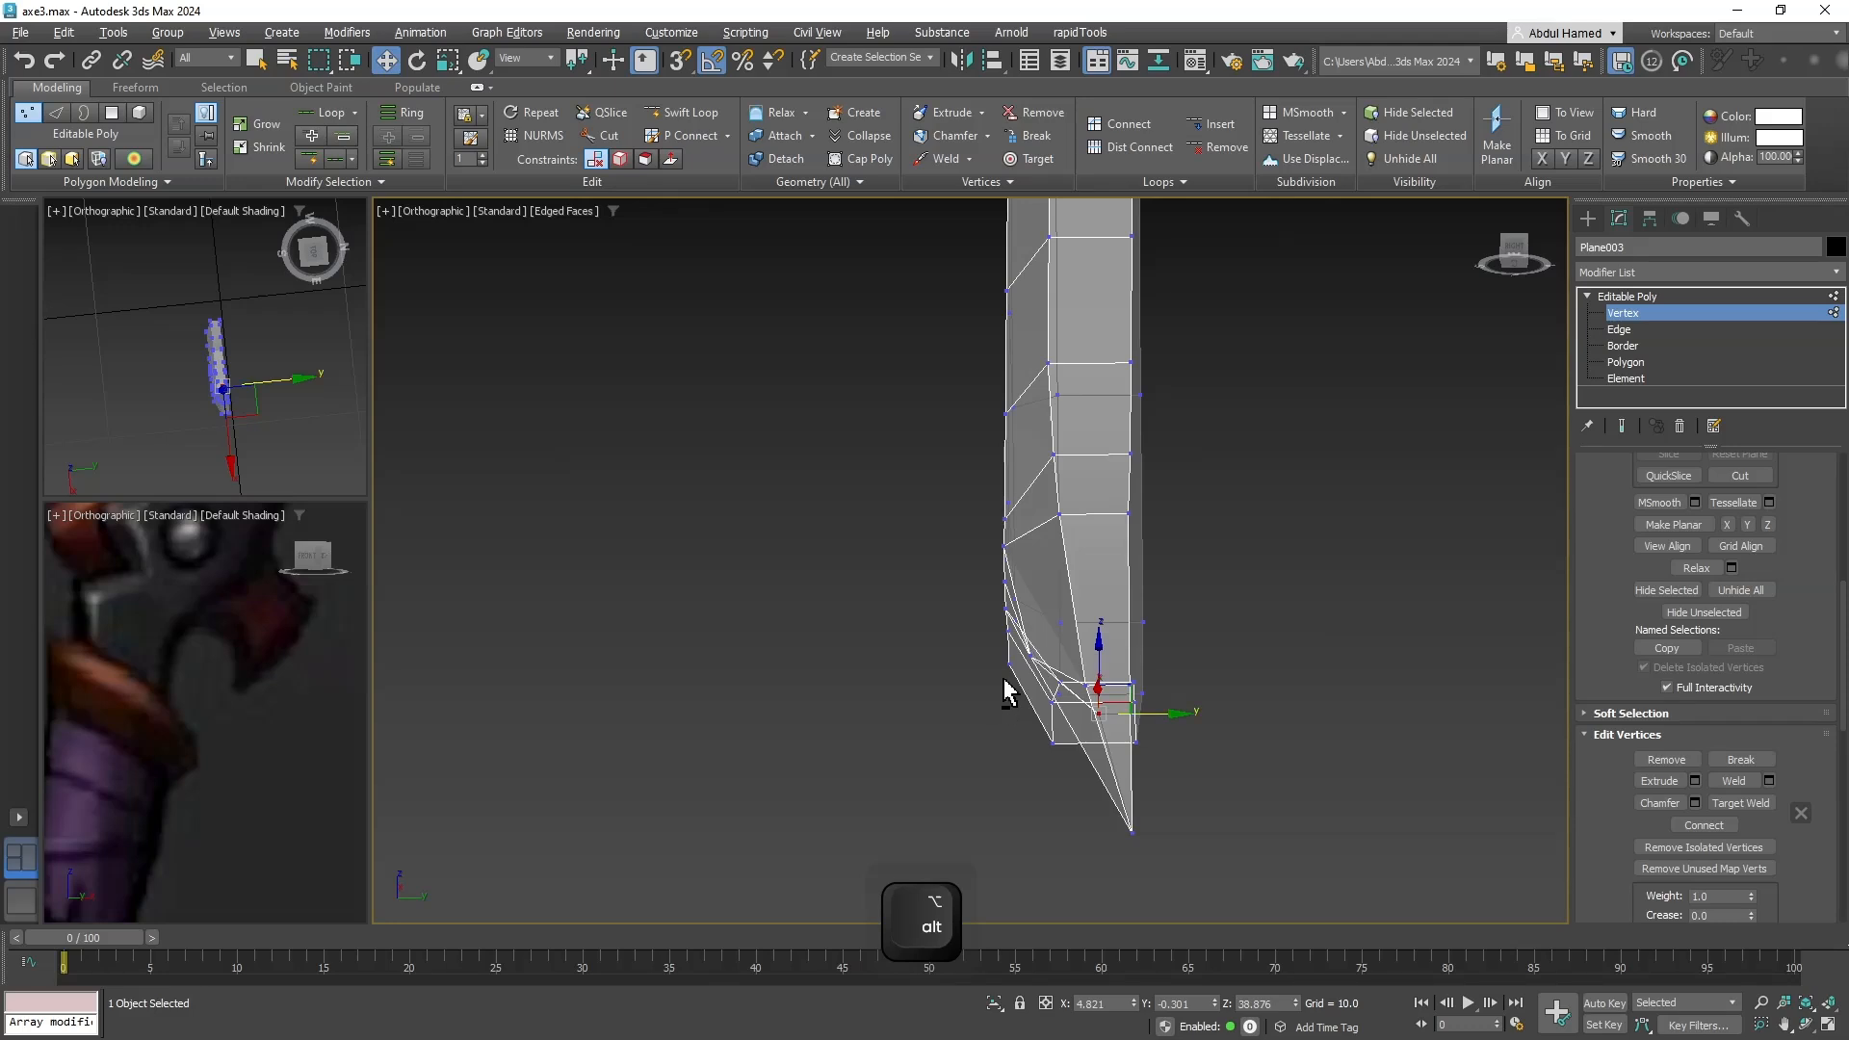
# Nudge two neighbouring front vertices at the claw's bend about 0.1 and 0.04 units in positive Y.
pyautogui.click(1005, 546)
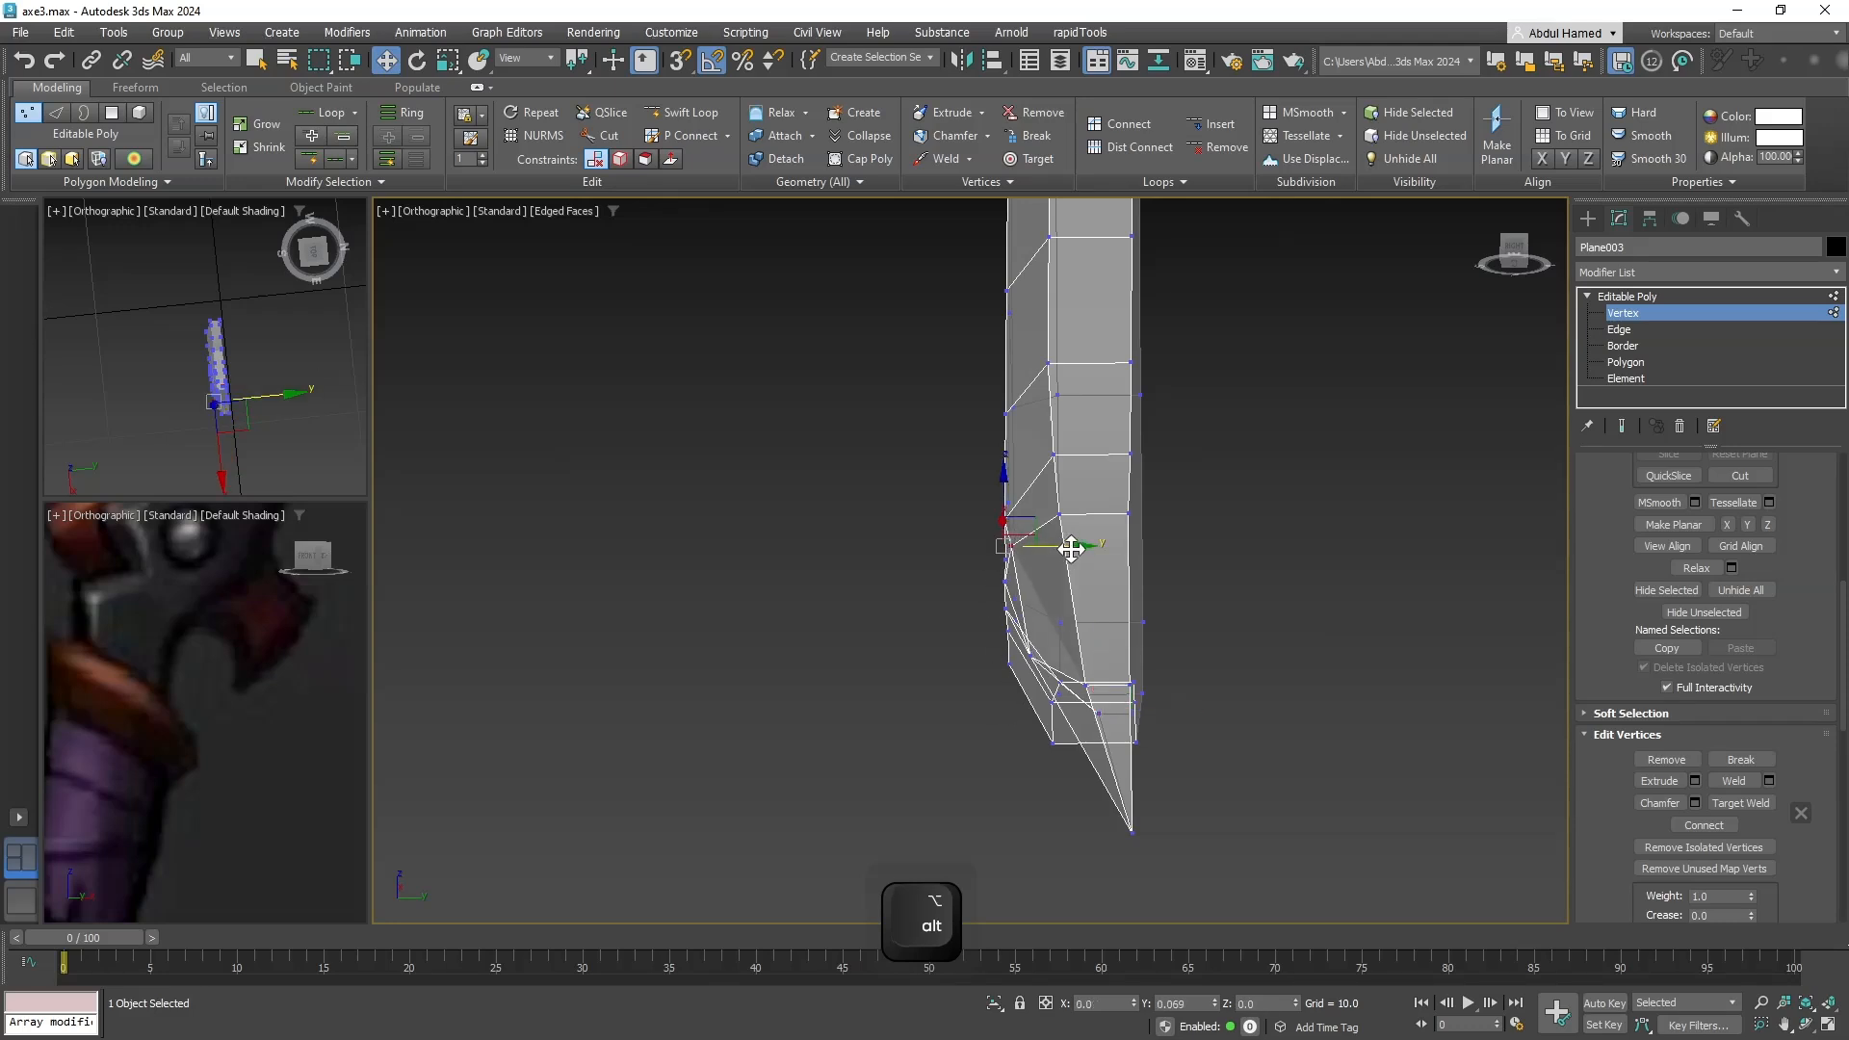
pyautogui.click(1006, 520)
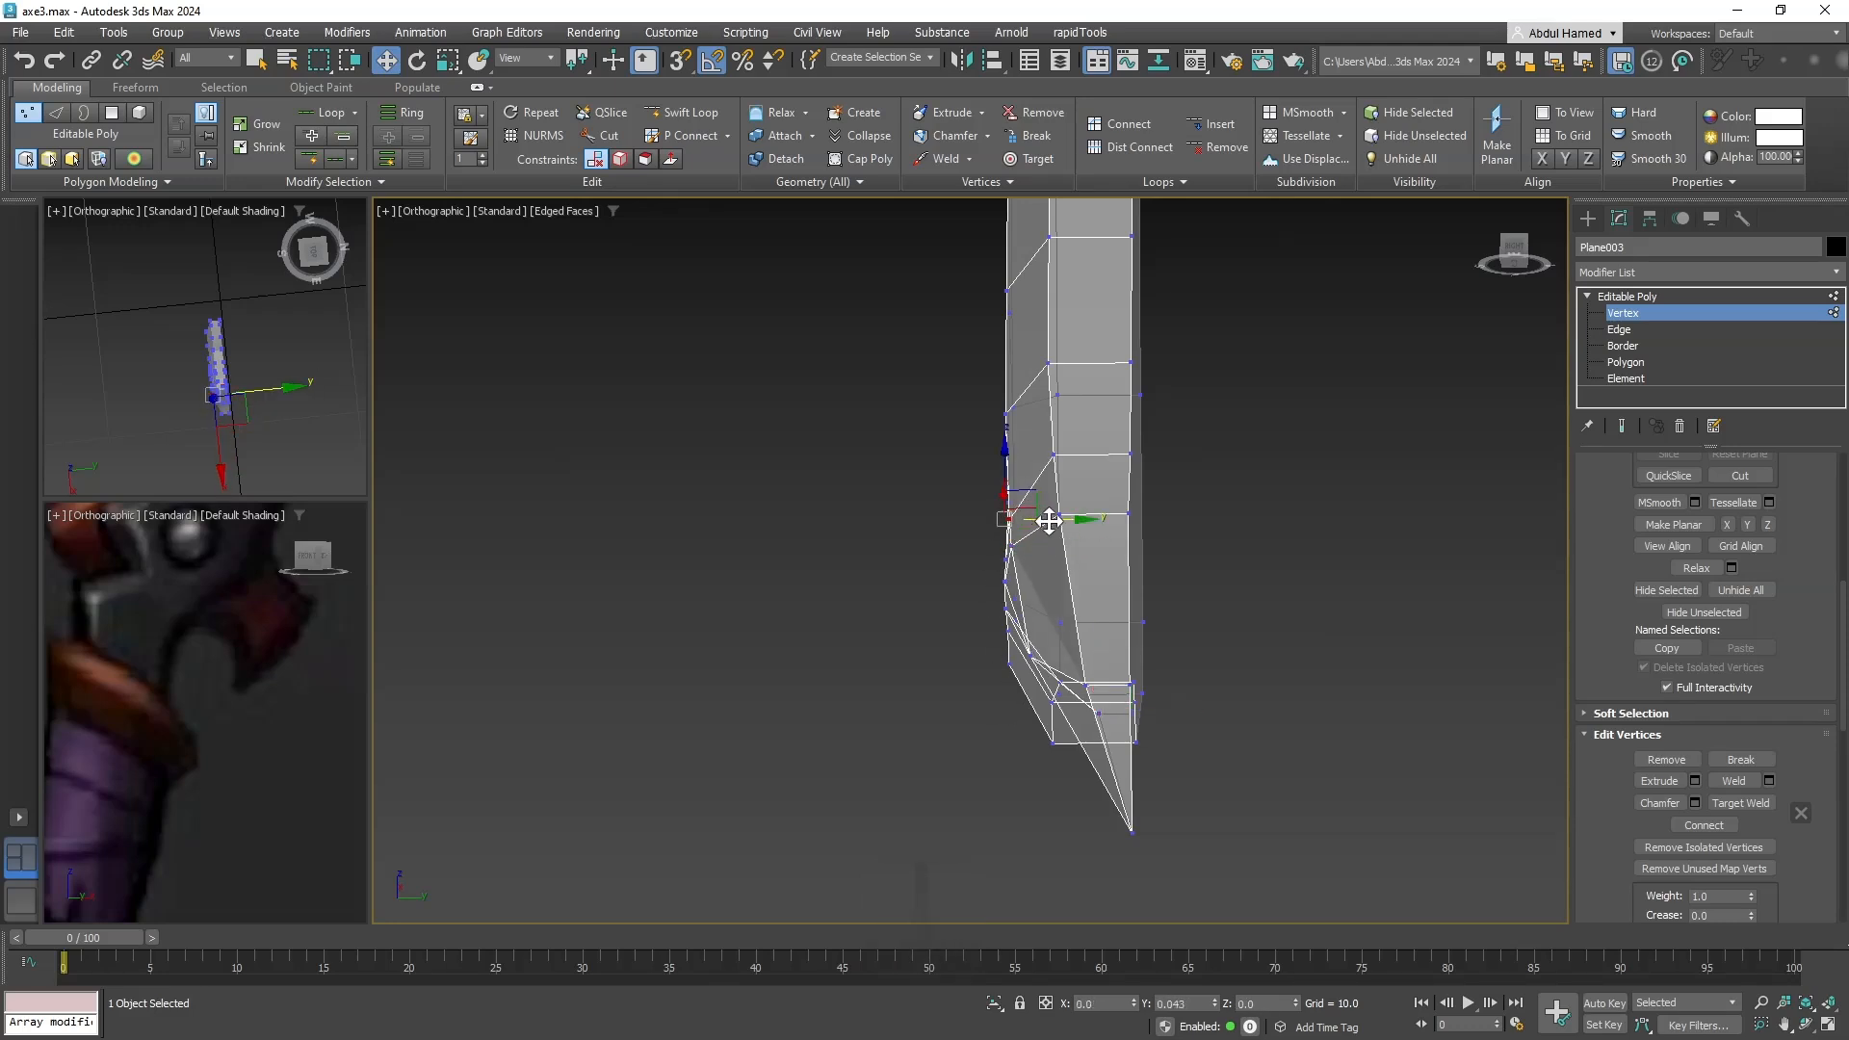
pyautogui.click(1011, 545)
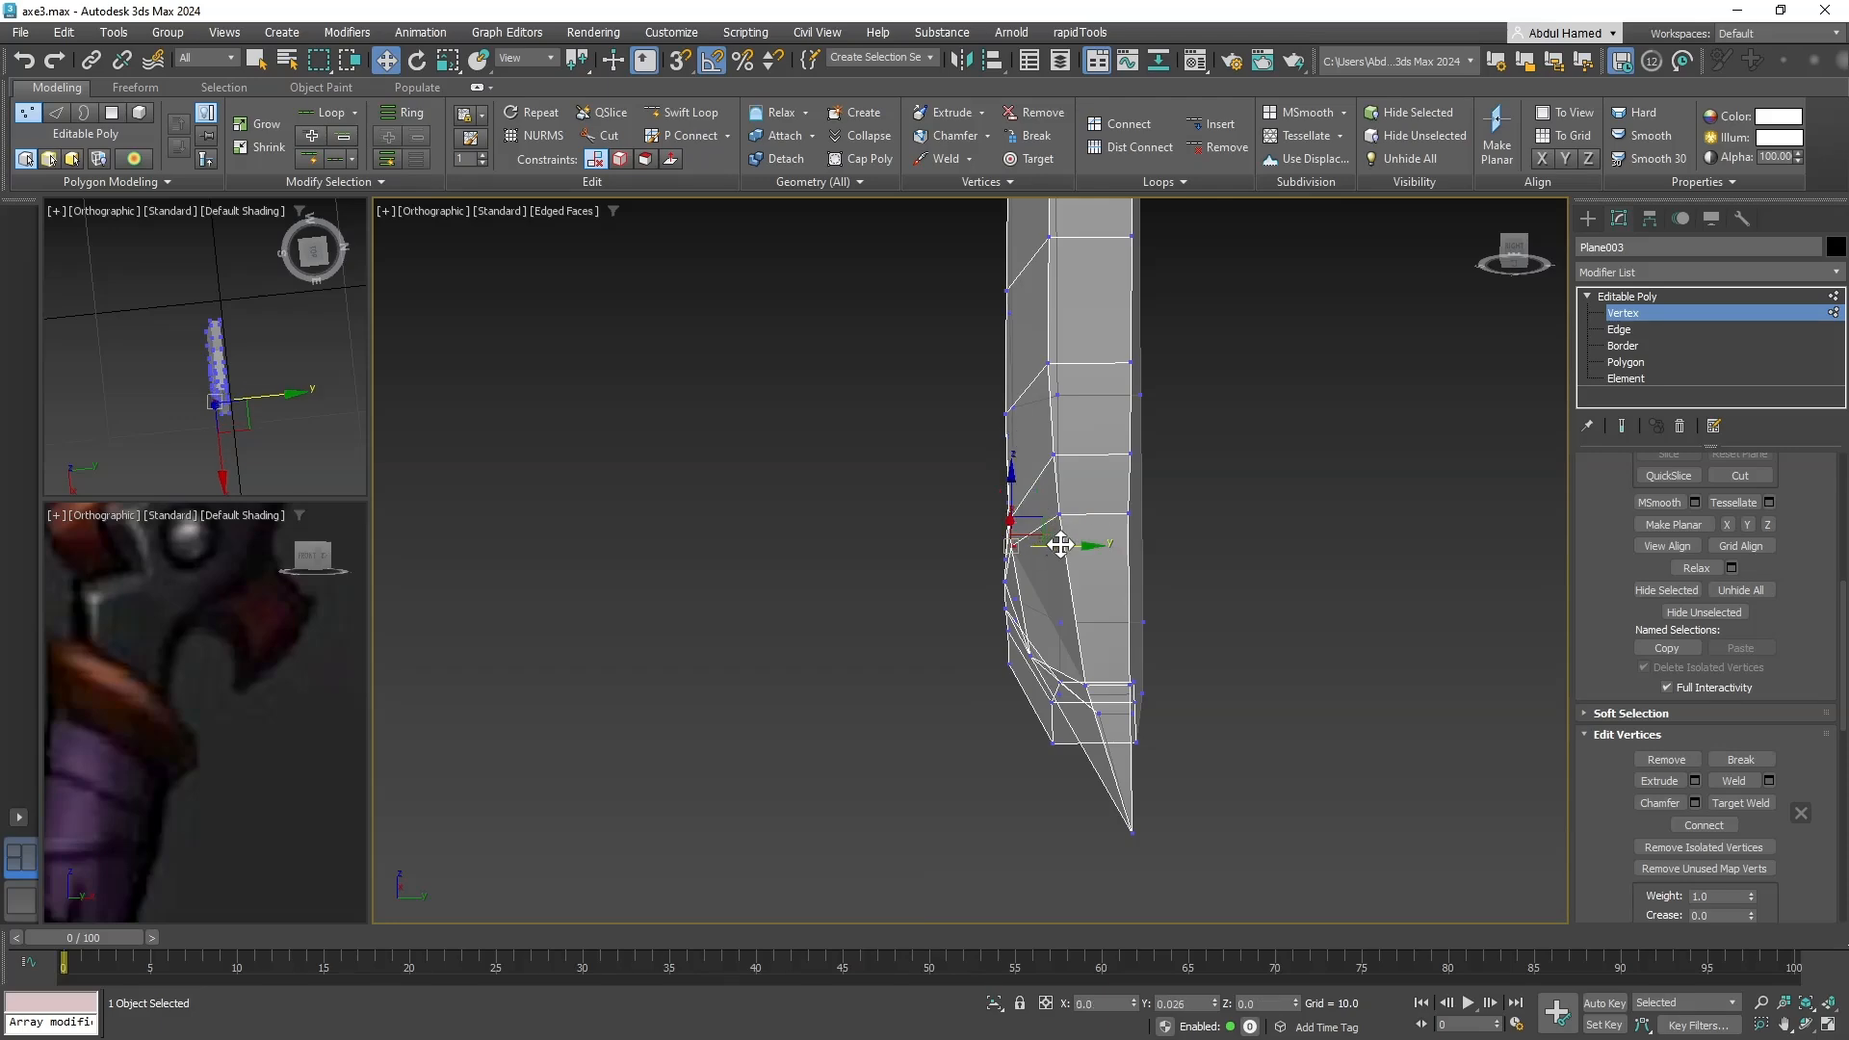
pyautogui.keyDown('alt'); pyautogui.moveTo(1049, 569); pyautogui.dragTo(1398, 588, button='middle'); pyautogui.keyUp('alt')
# Select the two inner front vertices at the claw's bend and shift them together slightly in positive Y.
pyautogui.click(1011, 538)
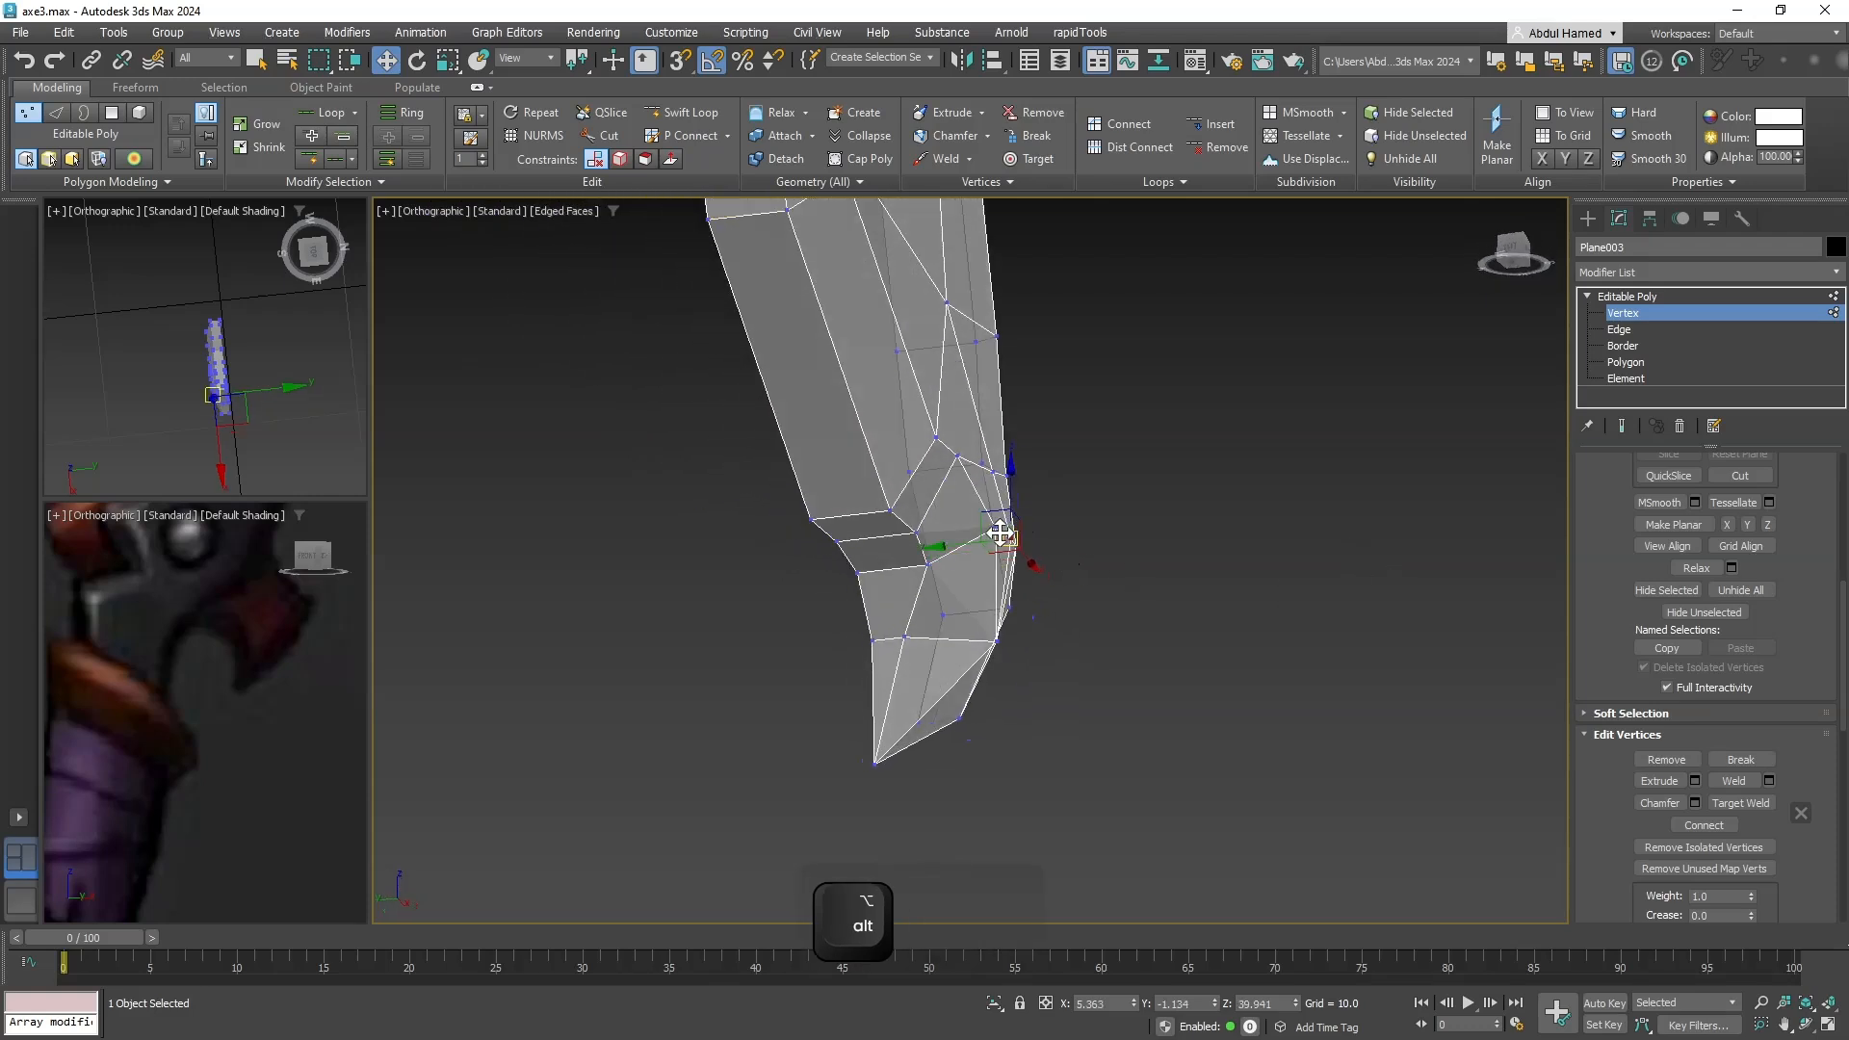
pyautogui.keyDown('ctrl'); pyautogui.click(997, 529); pyautogui.keyUp('ctrl')
pyautogui.moveTo(941, 539); pyautogui.dragTo(930, 540)
pyautogui.keyDown('alt'); pyautogui.moveTo(978, 582); pyautogui.dragTo(846, 616, button='middle'); pyautogui.keyUp('alt')
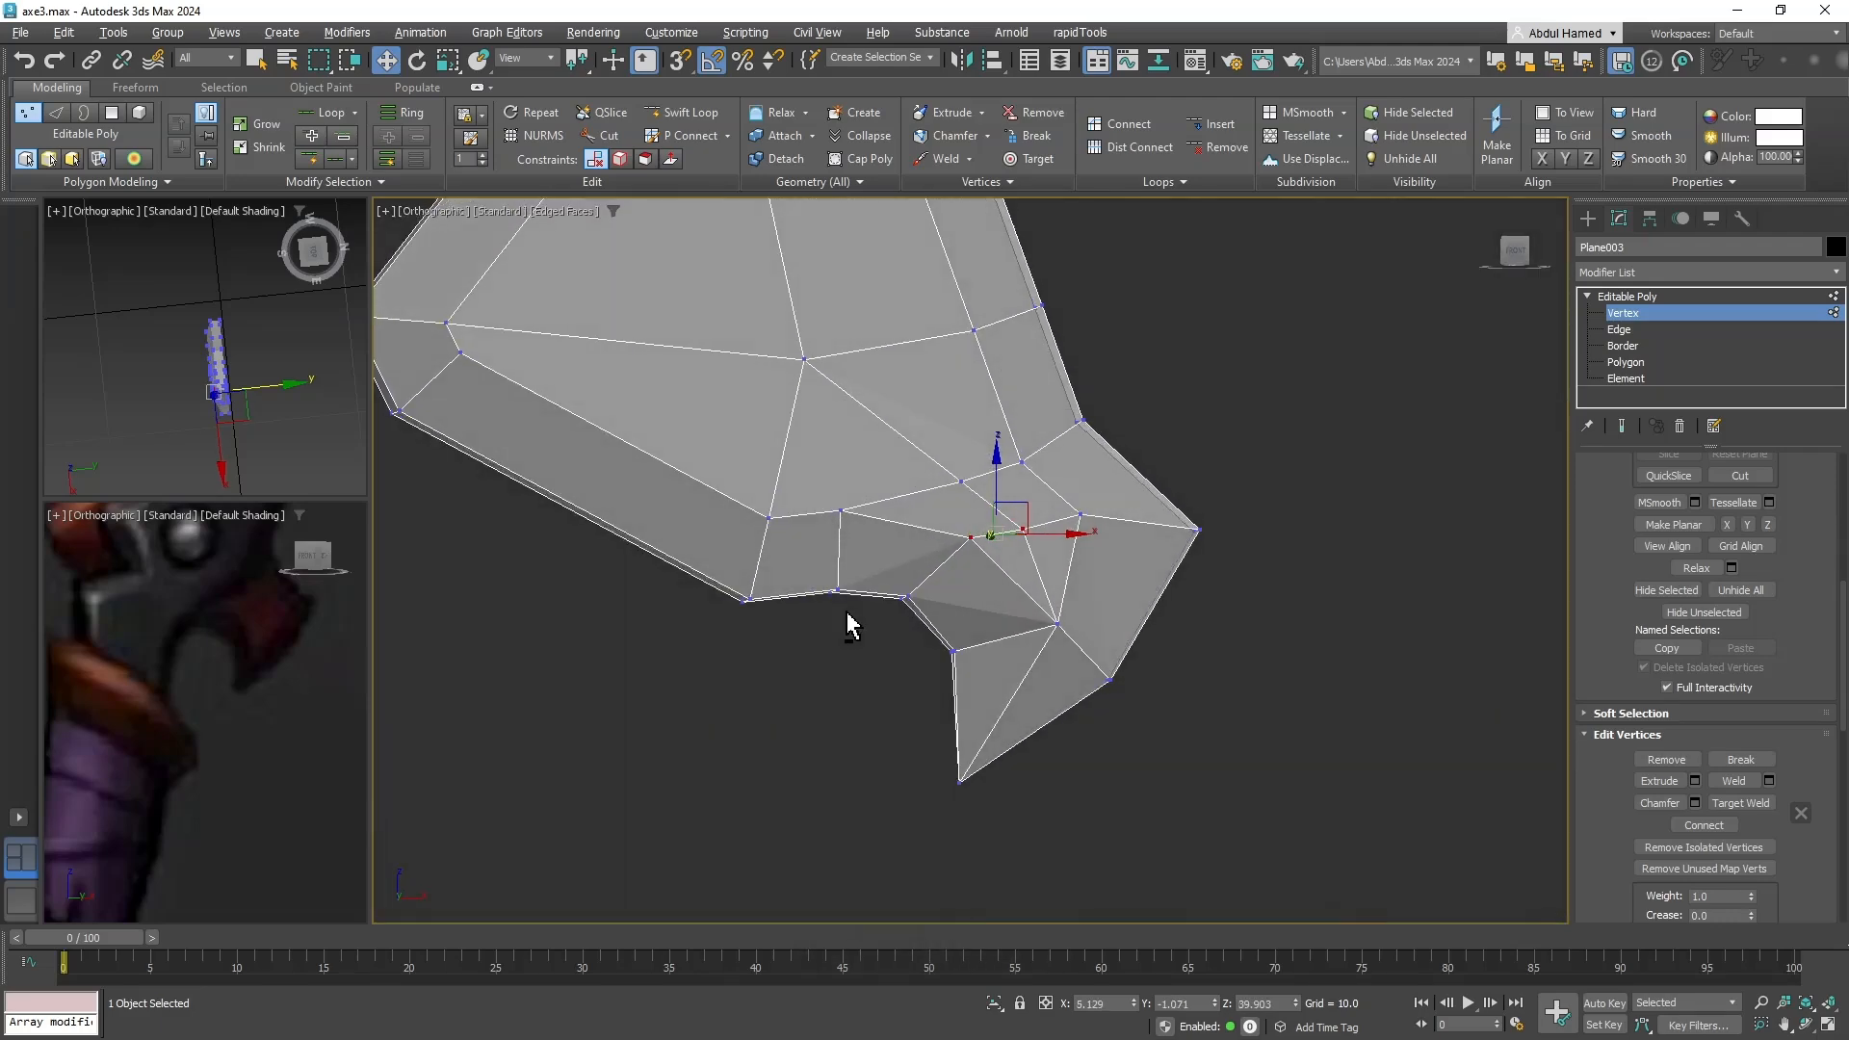
pyautogui.moveTo(1073, 613); pyautogui.dragTo(1073, 513, button='middle')
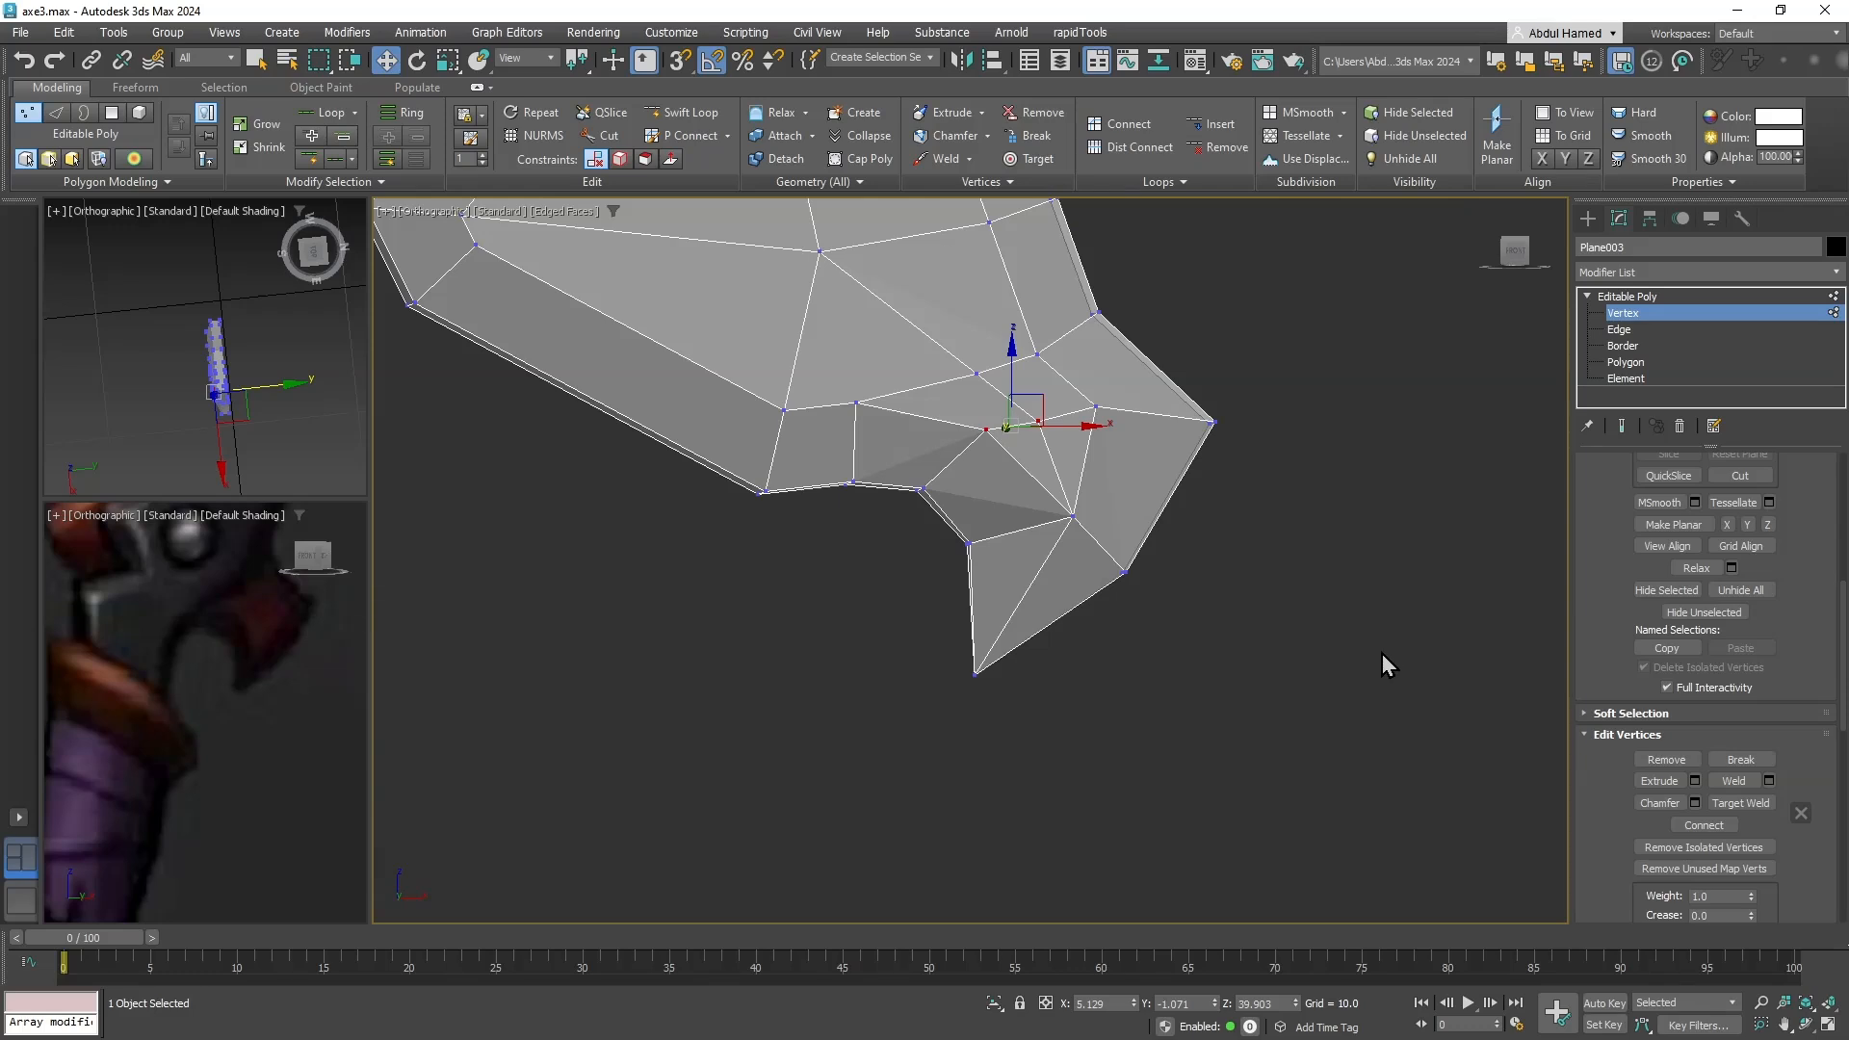
# Target-weld the claw's central front vertex to the claw tip.
pyautogui.click(1740, 802)
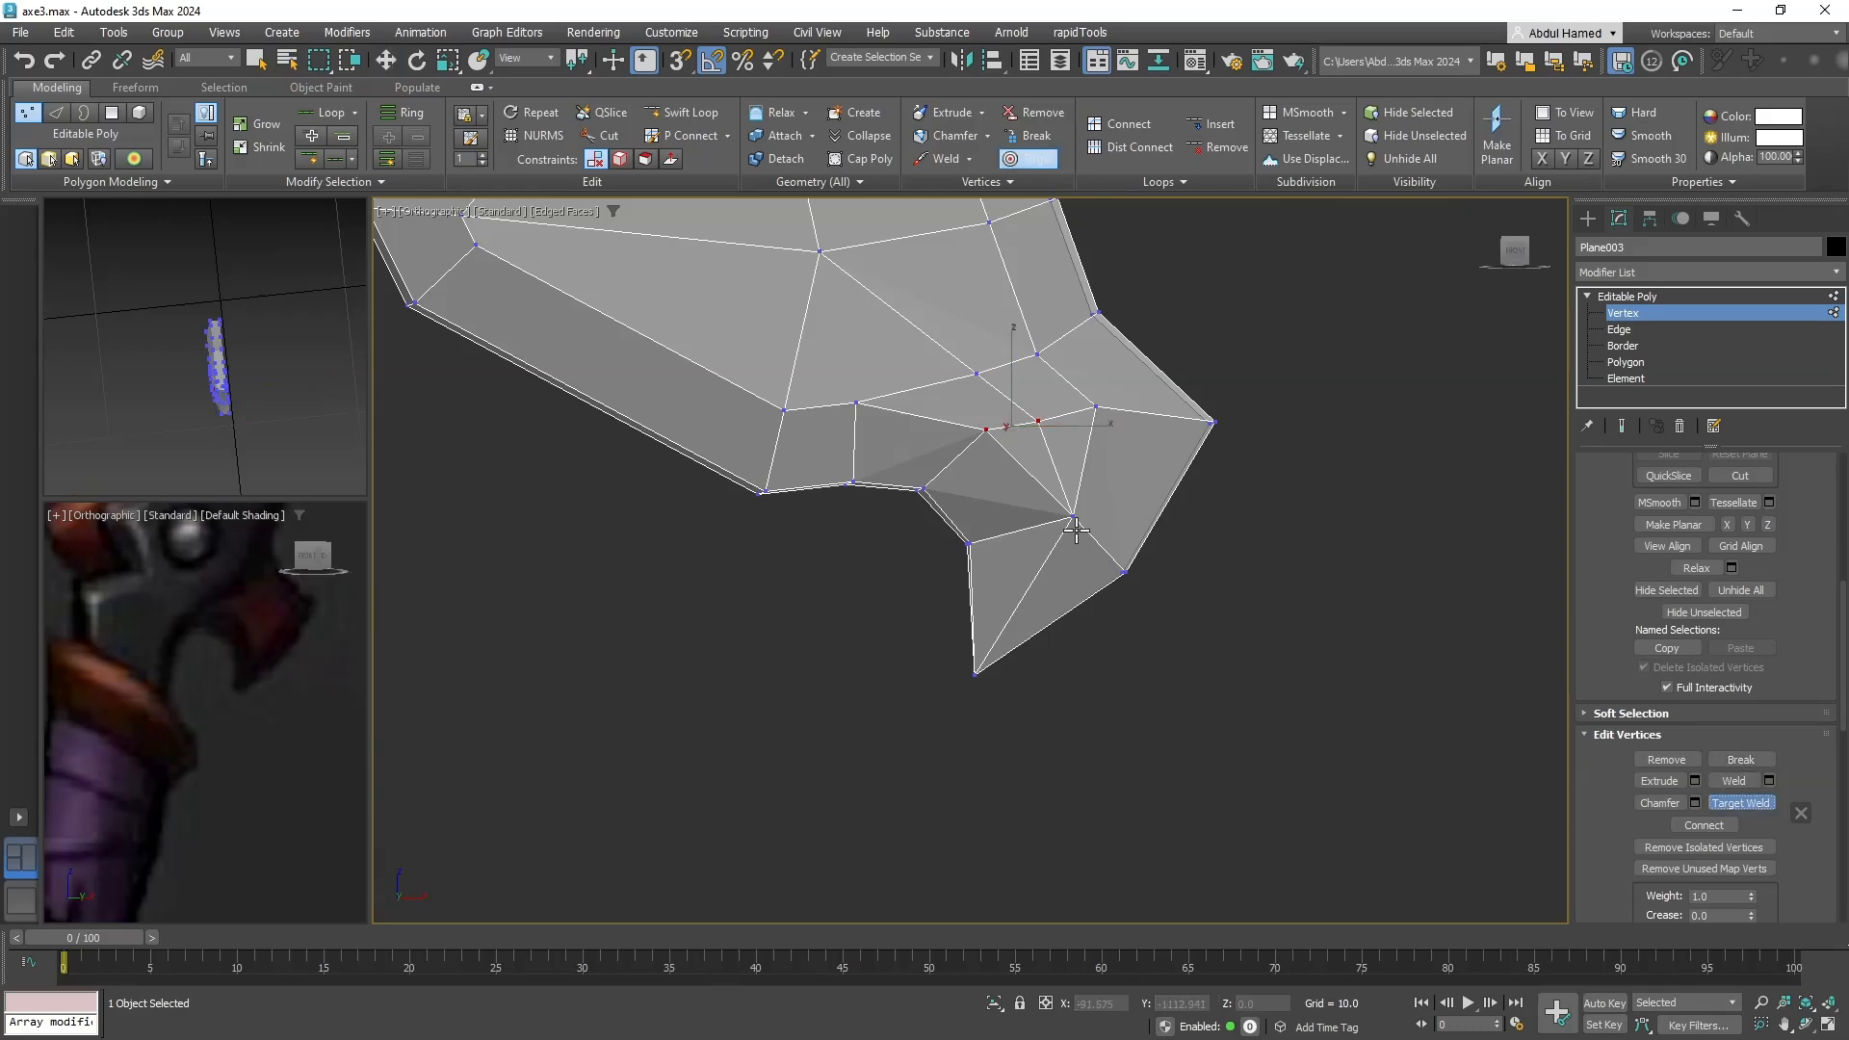
pyautogui.click(976, 667)
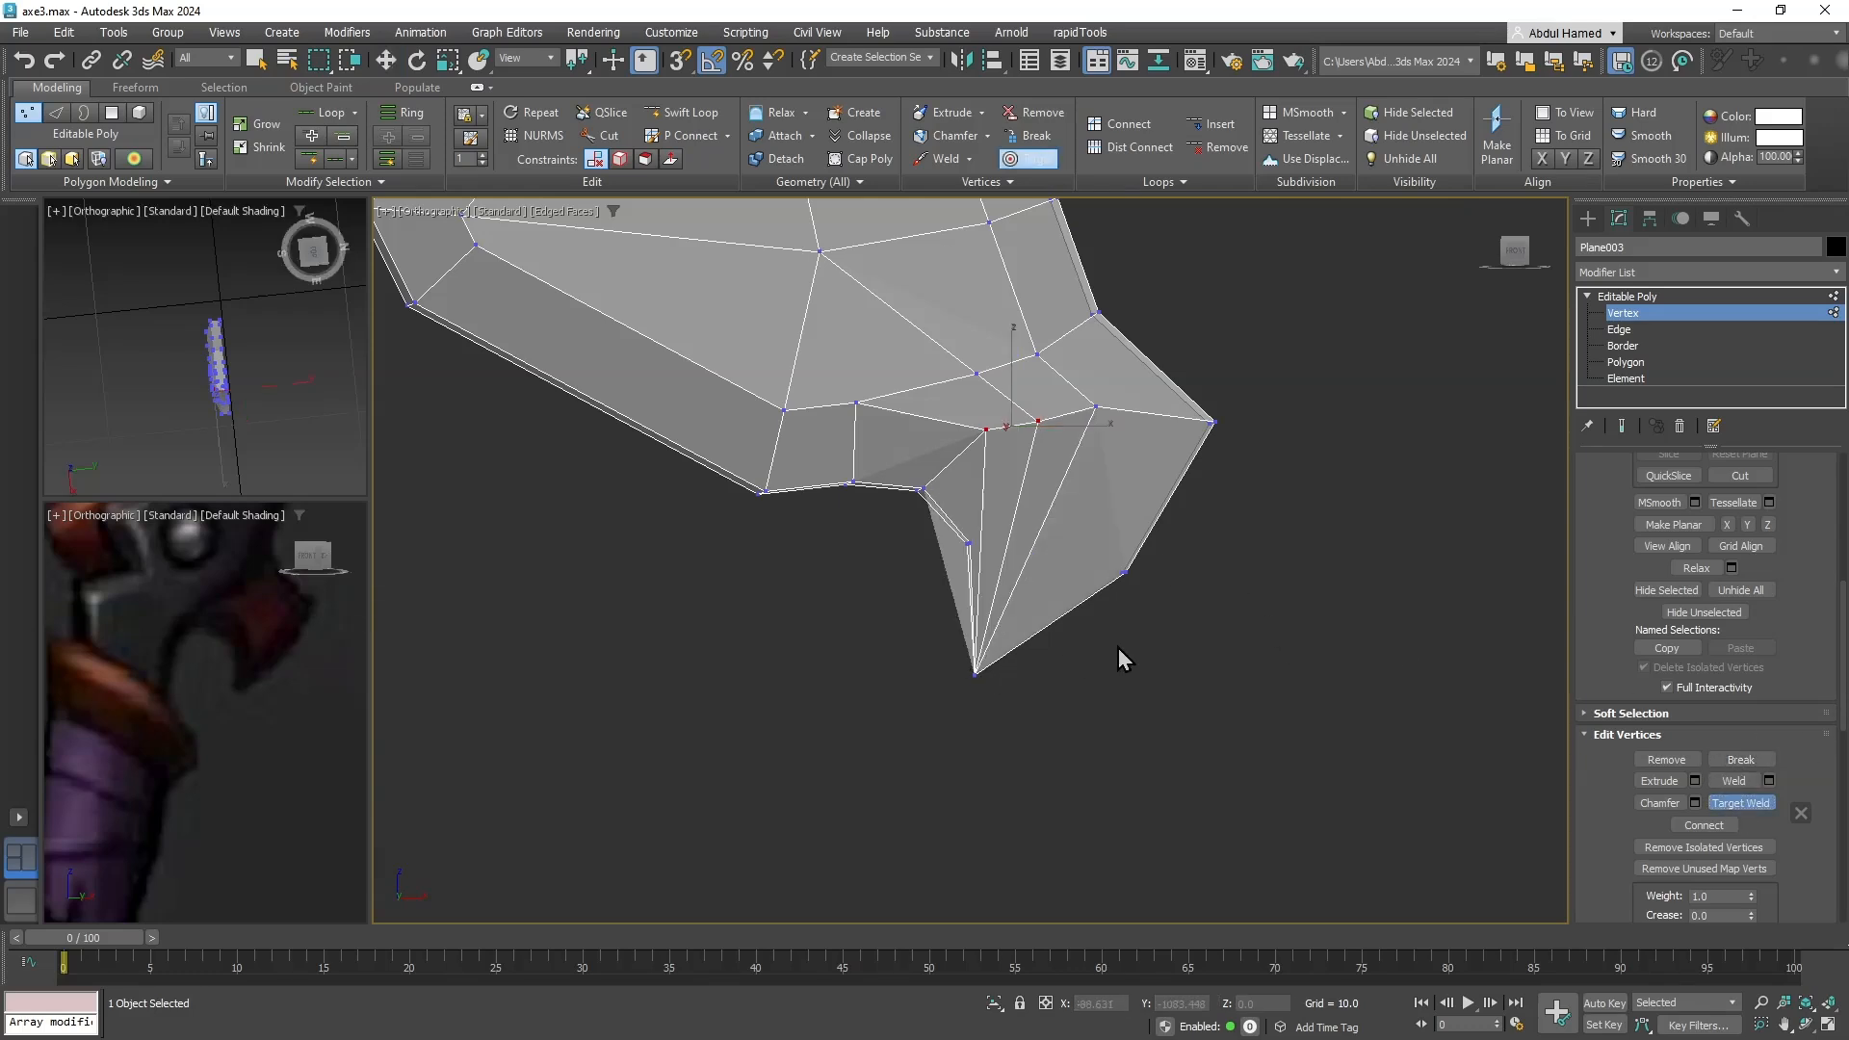
pyautogui.keyDown('alt'); pyautogui.moveTo(1074, 649); pyautogui.dragTo(1130, 614, button='middle'); pyautogui.keyUp('alt')
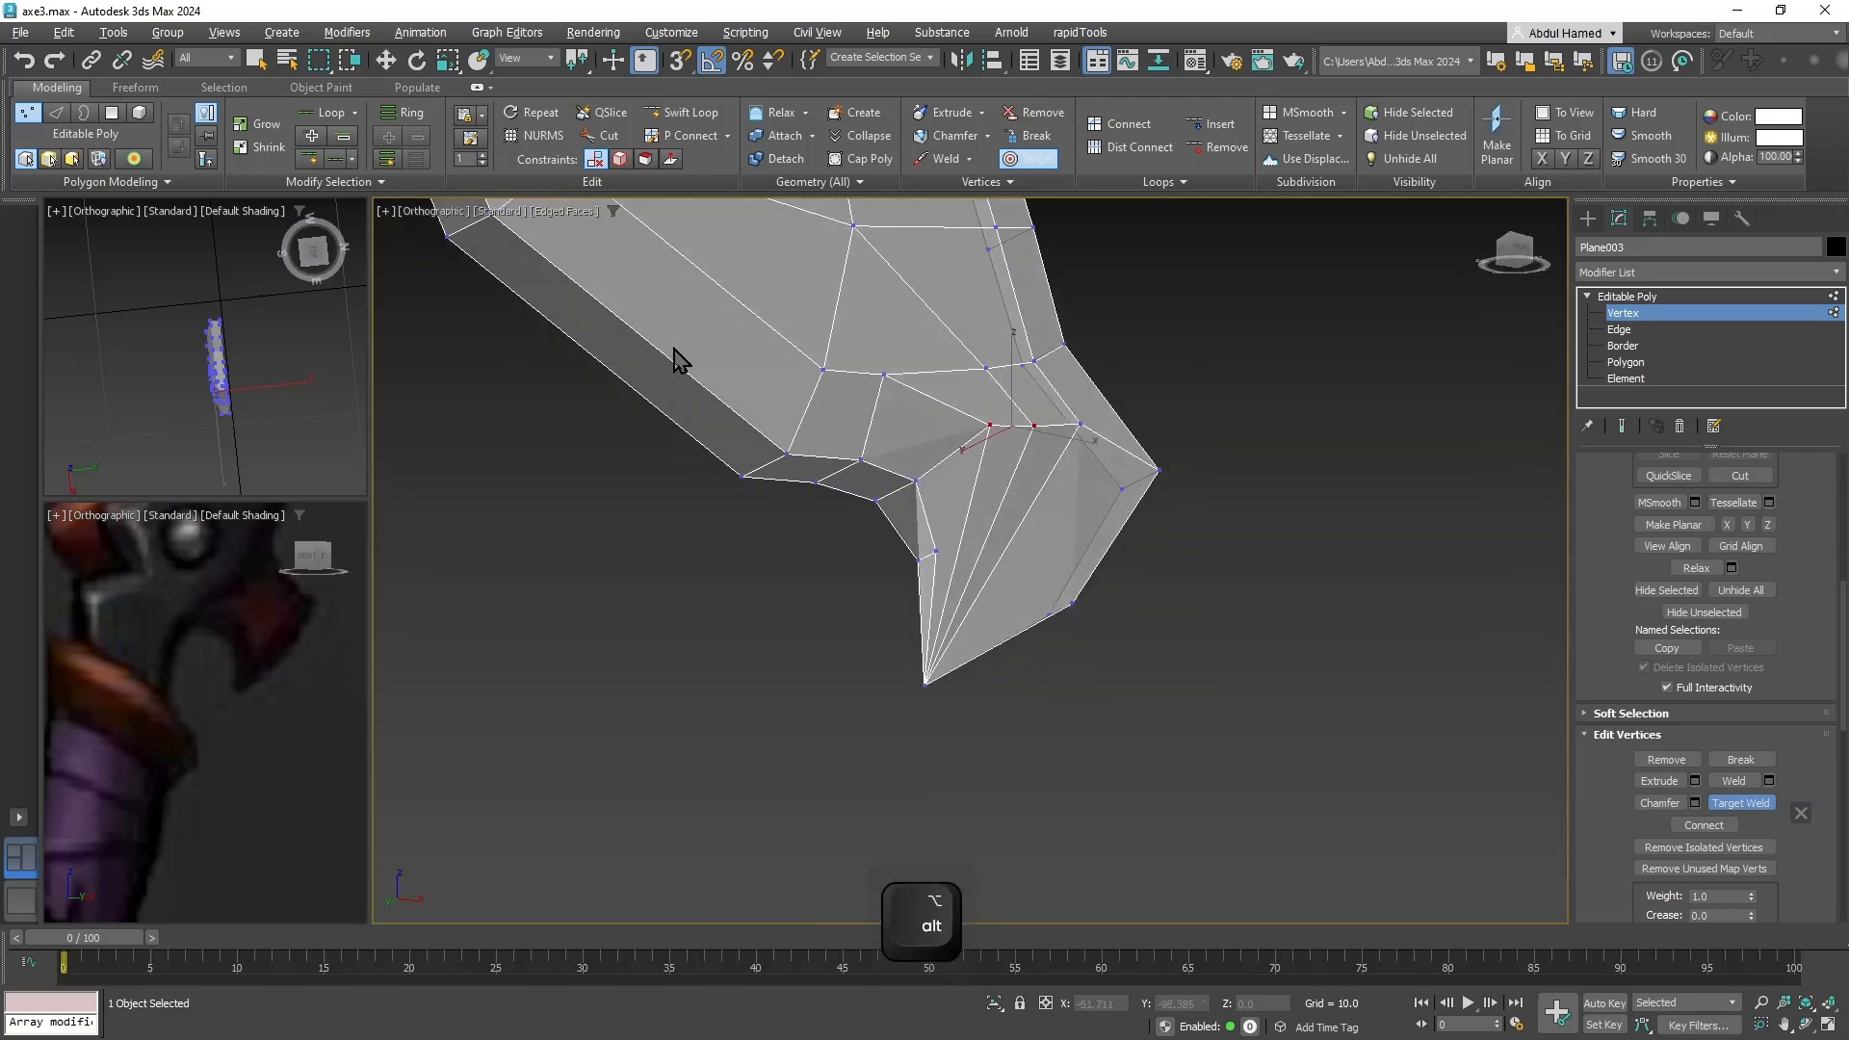
# Cut a new edge across the claw above its tip, from the inner bevel vertex to the outer bevel vertex.
pyautogui.click(605, 136)
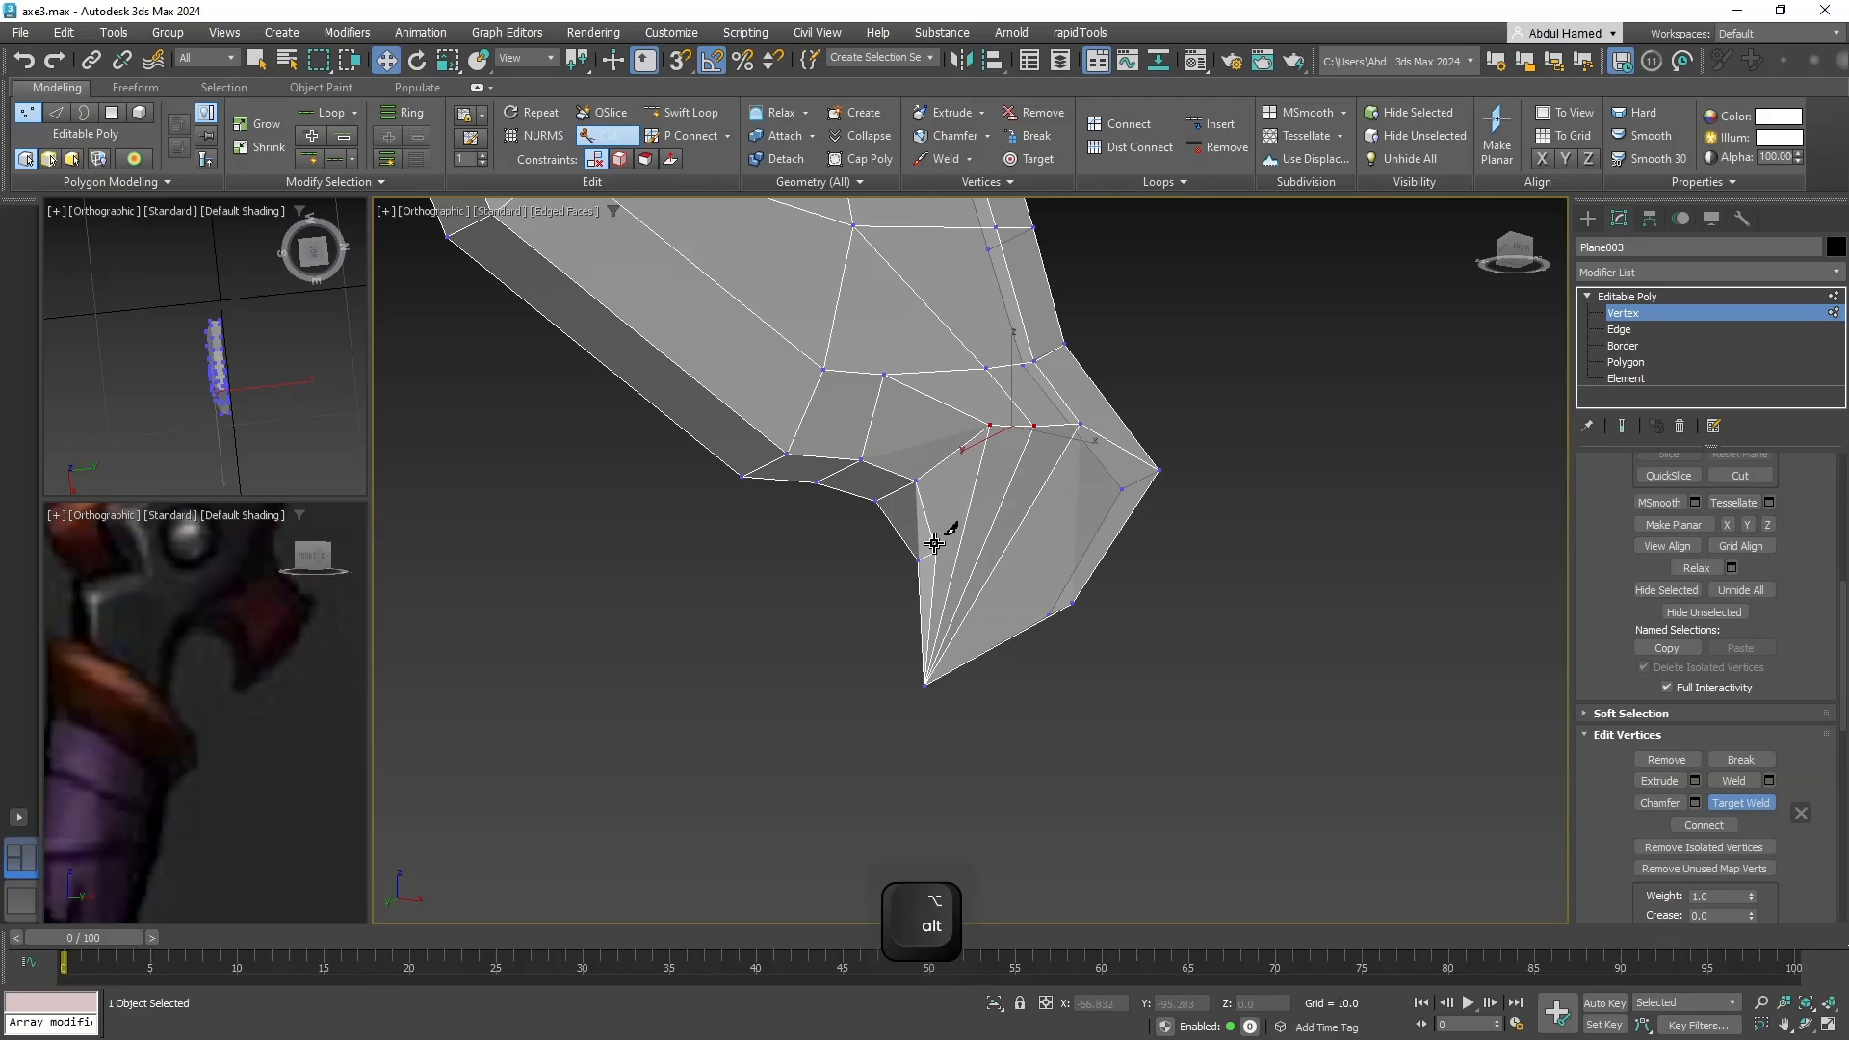
pyautogui.click(935, 550)
pyautogui.click(998, 560)
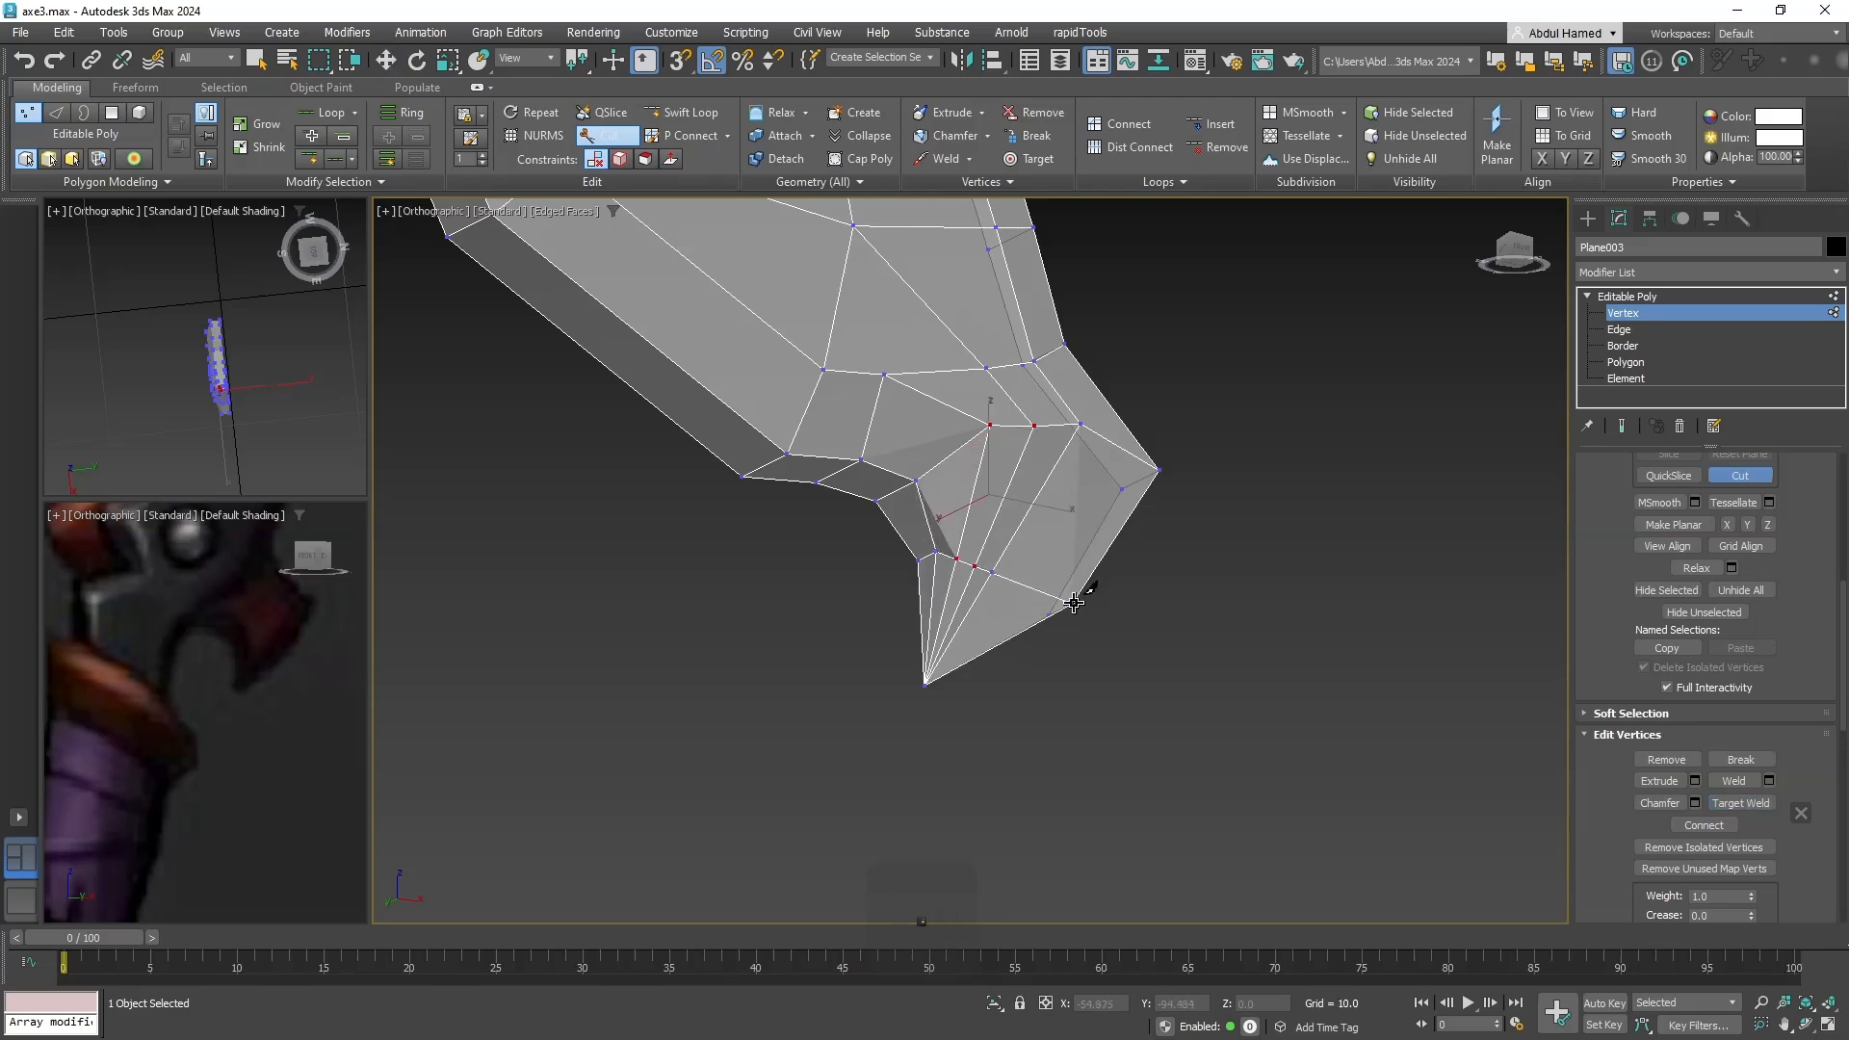
pyautogui.keyDown('alt'); pyautogui.moveTo(1067, 628); pyautogui.dragTo(1056, 446, button='middle'); pyautogui.keyUp('alt')
pyautogui.rightClick(1014, 580)
# Reposition the three new cut vertices above the claw tip in X and Y to round out the claw's front surface.
pyautogui.press('w')
pyautogui.moveTo(1058, 595); pyautogui.dragTo(1099, 582)
pyautogui.click(996, 559)
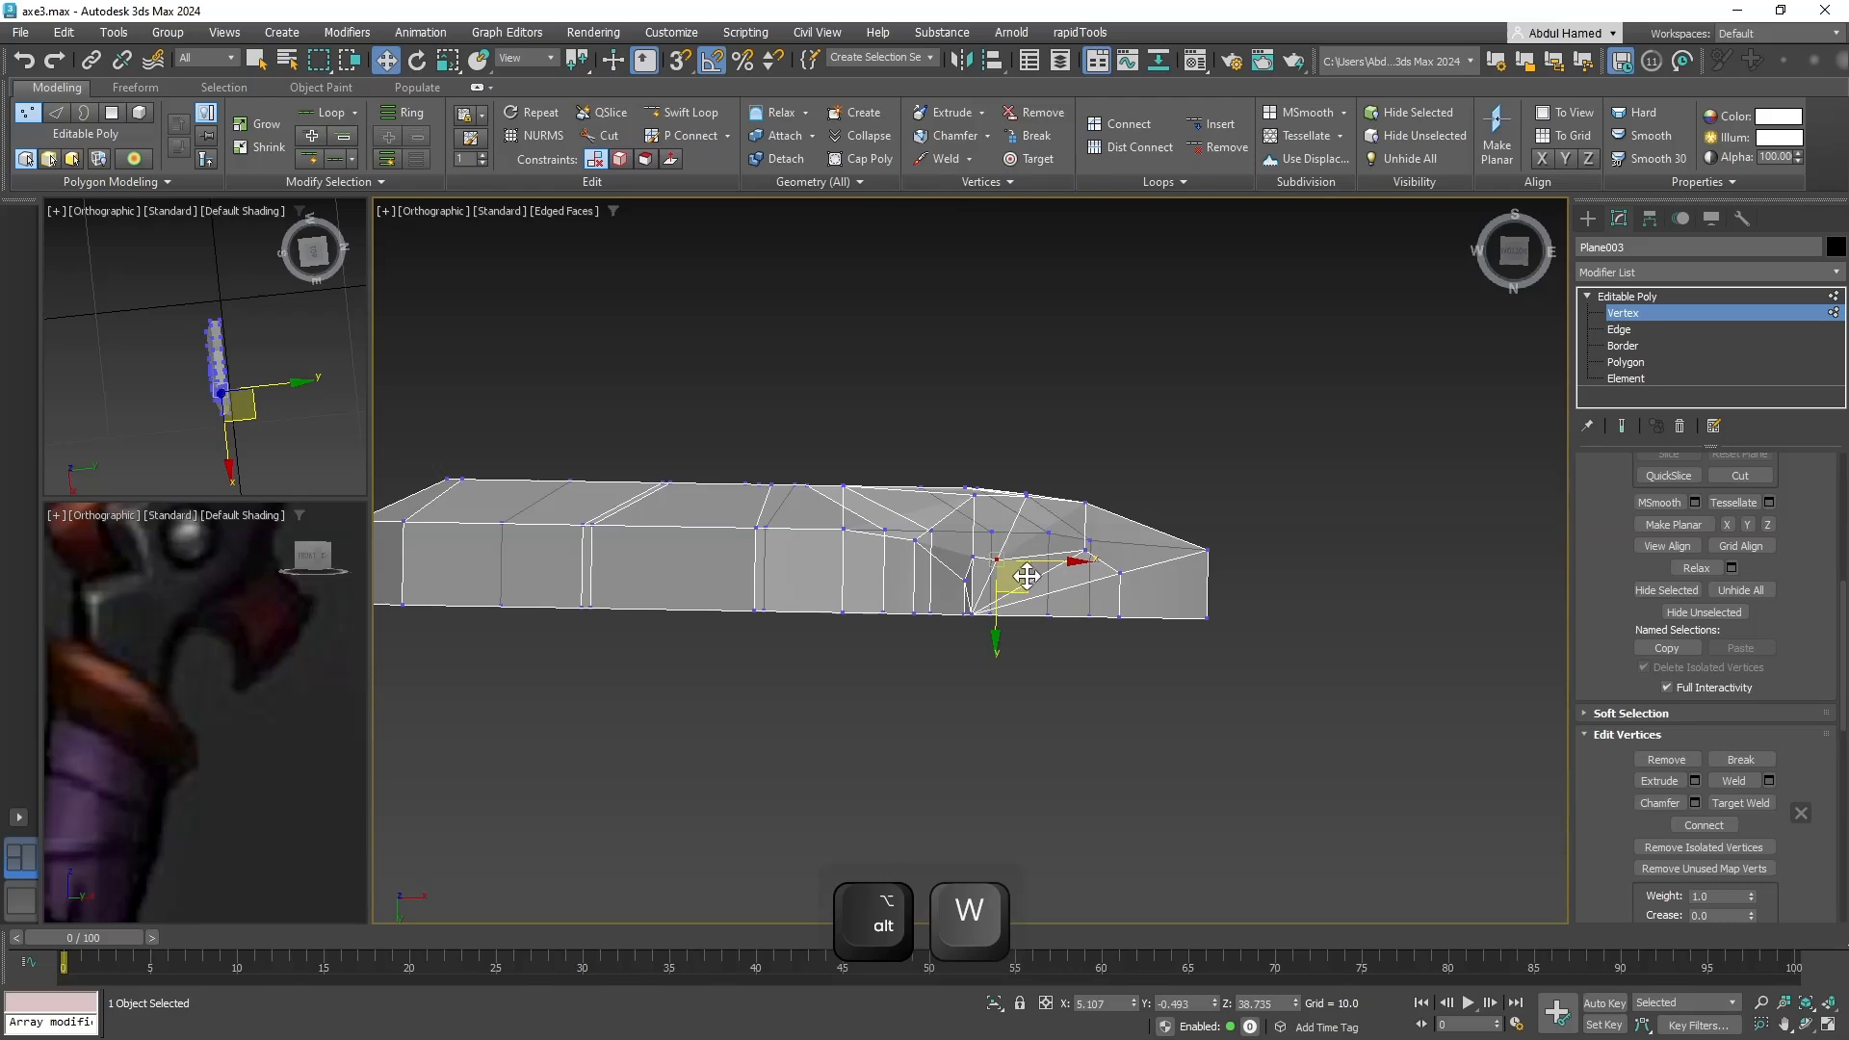
pyautogui.moveTo(1070, 563); pyautogui.dragTo(1040, 590)
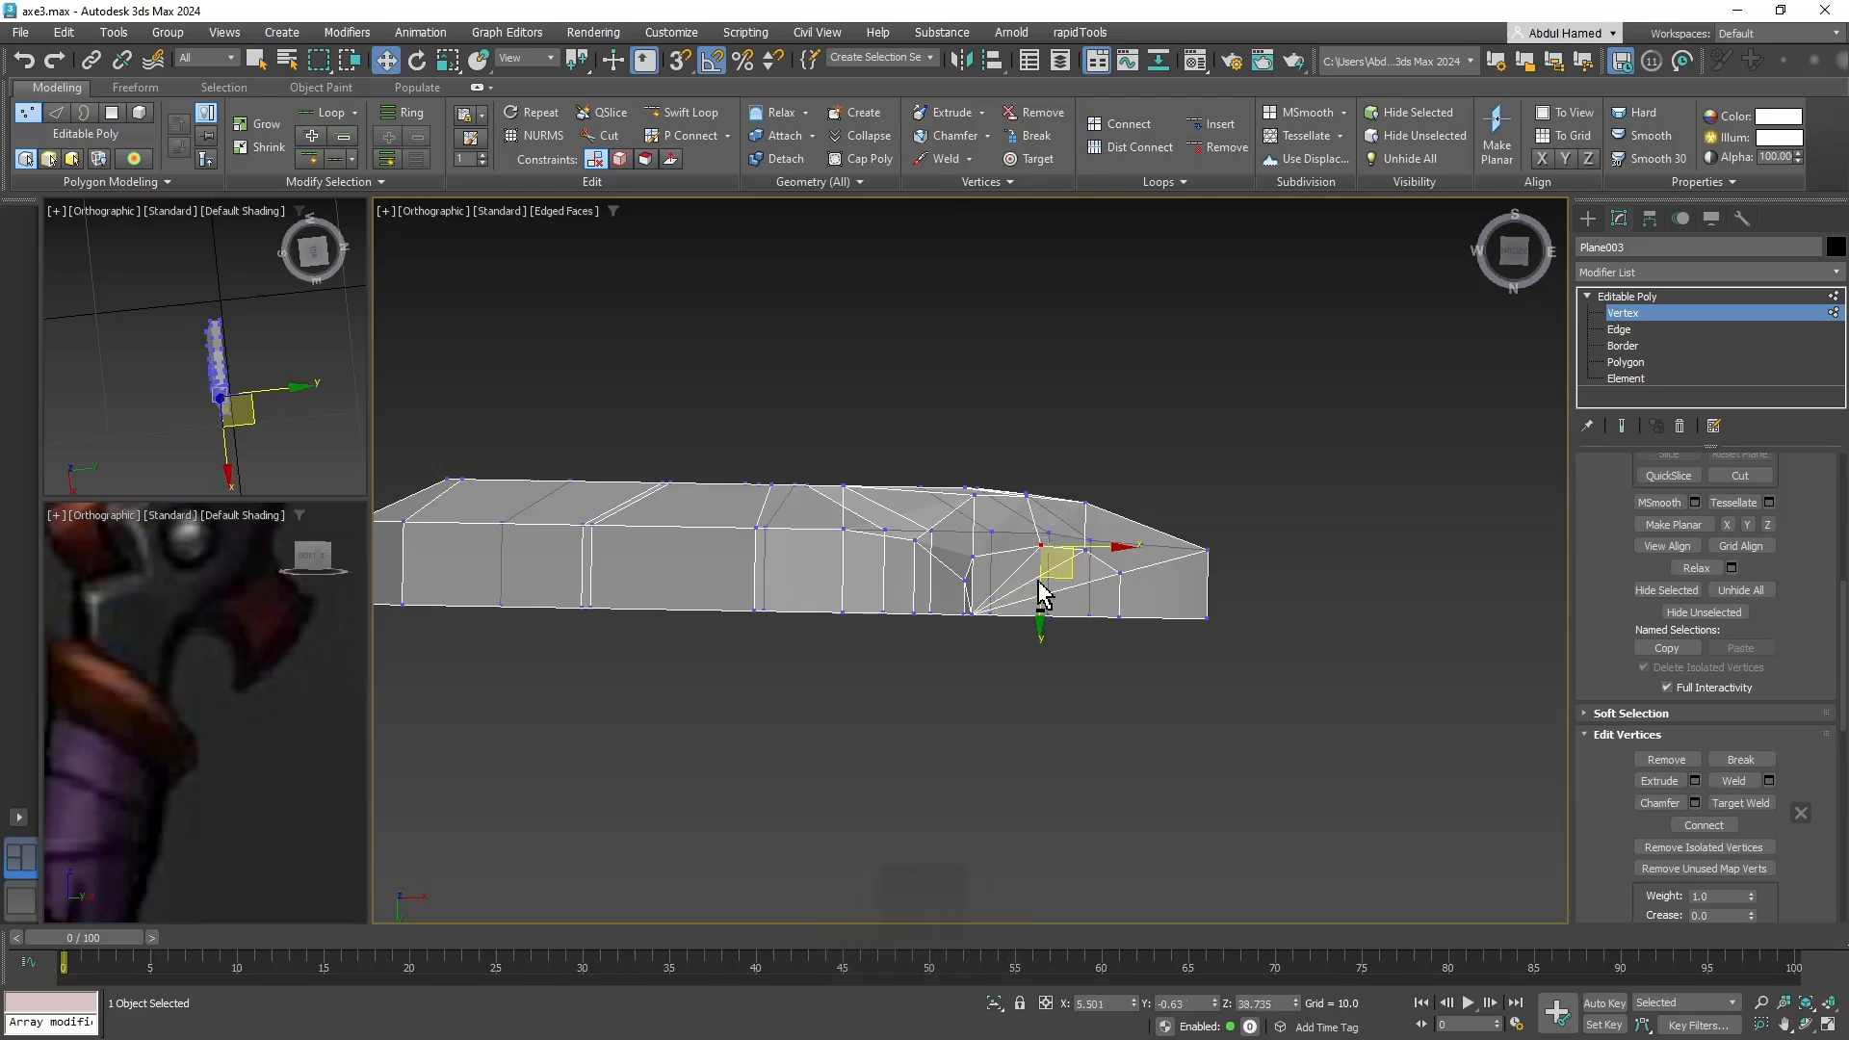
pyautogui.keyDown('alt'); pyautogui.moveTo(1040, 590); pyautogui.dragTo(976, 551, button='middle'); pyautogui.keyUp('alt')
pyautogui.click(976, 549)
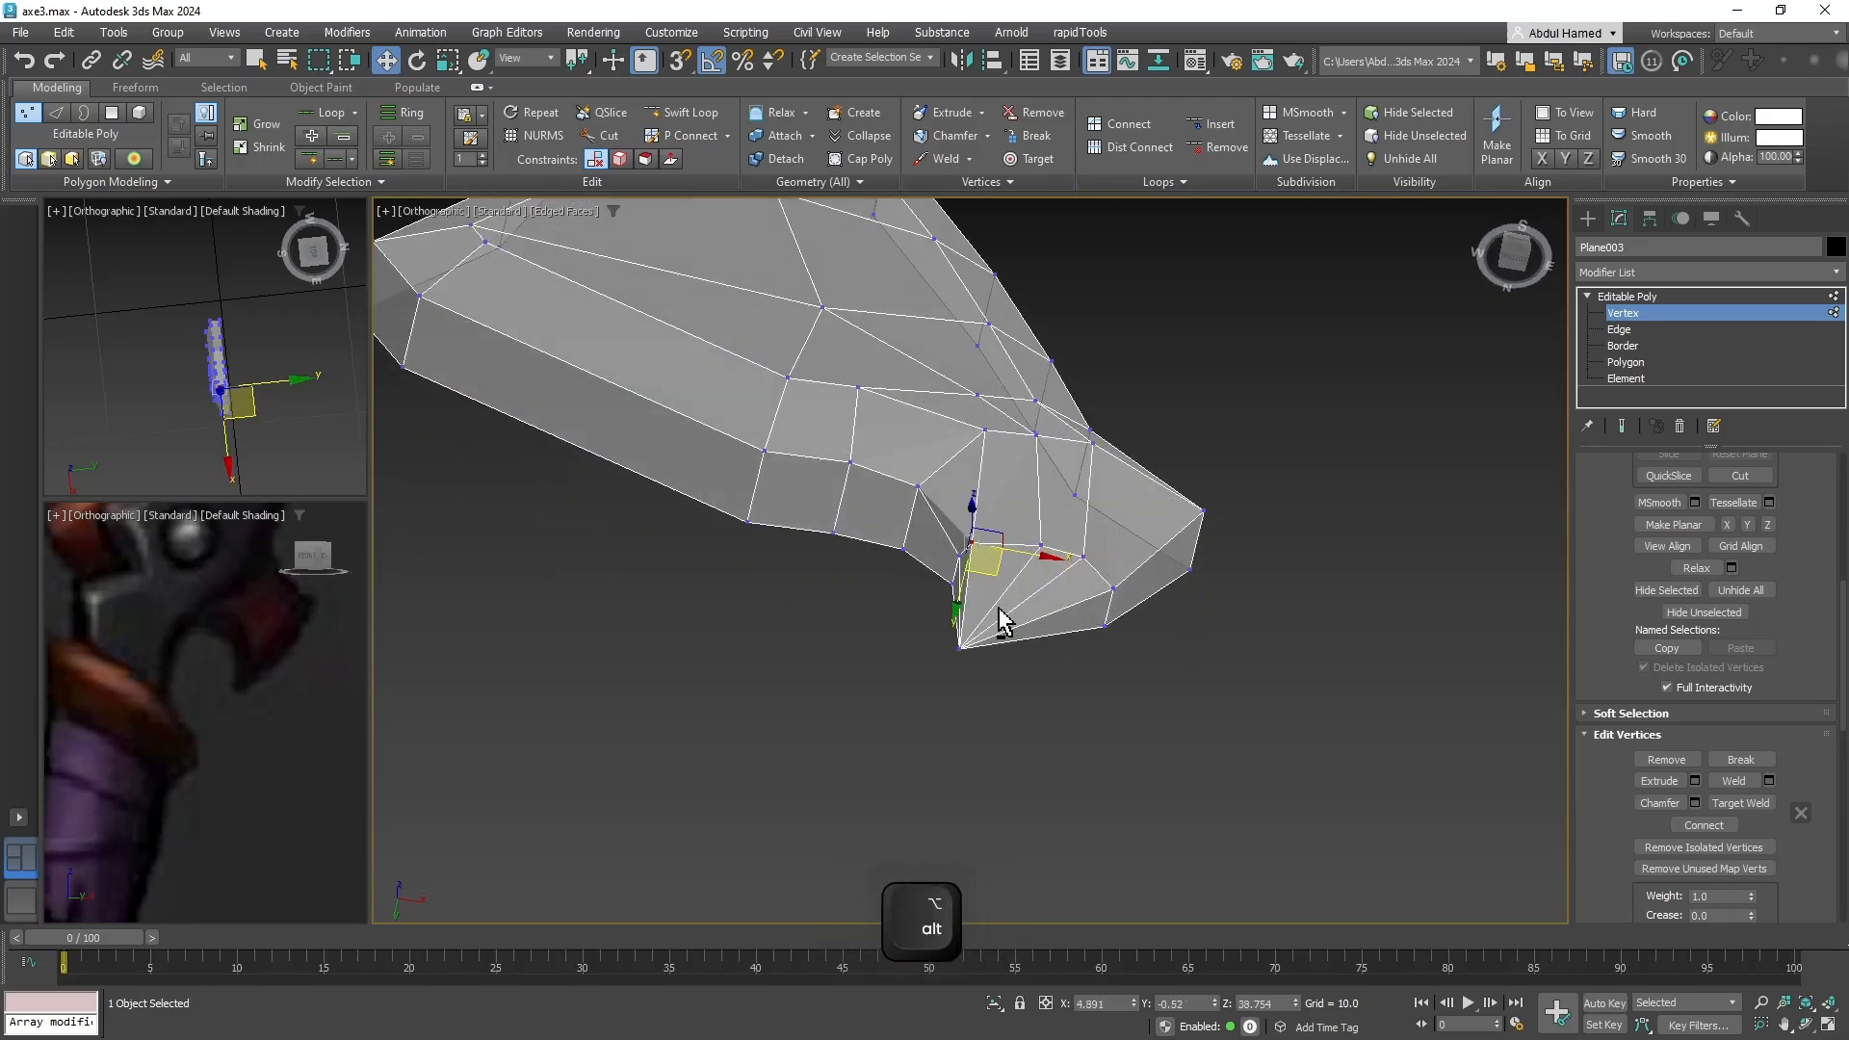
pyautogui.keyDown('alt'); pyautogui.moveTo(998, 623); pyautogui.dragTo(1002, 557, button='middle'); pyautogui.keyUp('alt')
pyautogui.moveTo(999, 574); pyautogui.dragTo(1031, 591)
# Move the central vertex of the section's wide front face about 0.59 units in negative X and 0.3 units in positive Z.
pyautogui.keyDown('alt'); pyautogui.moveTo(1031, 590); pyautogui.dragTo(934, 703, button='middle'); pyautogui.keyUp('alt')
pyautogui.scroll(2, 911, 537)
pyautogui.moveTo(798, 529); pyautogui.dragTo(977, 647, button='middle')
pyautogui.click(984, 569)
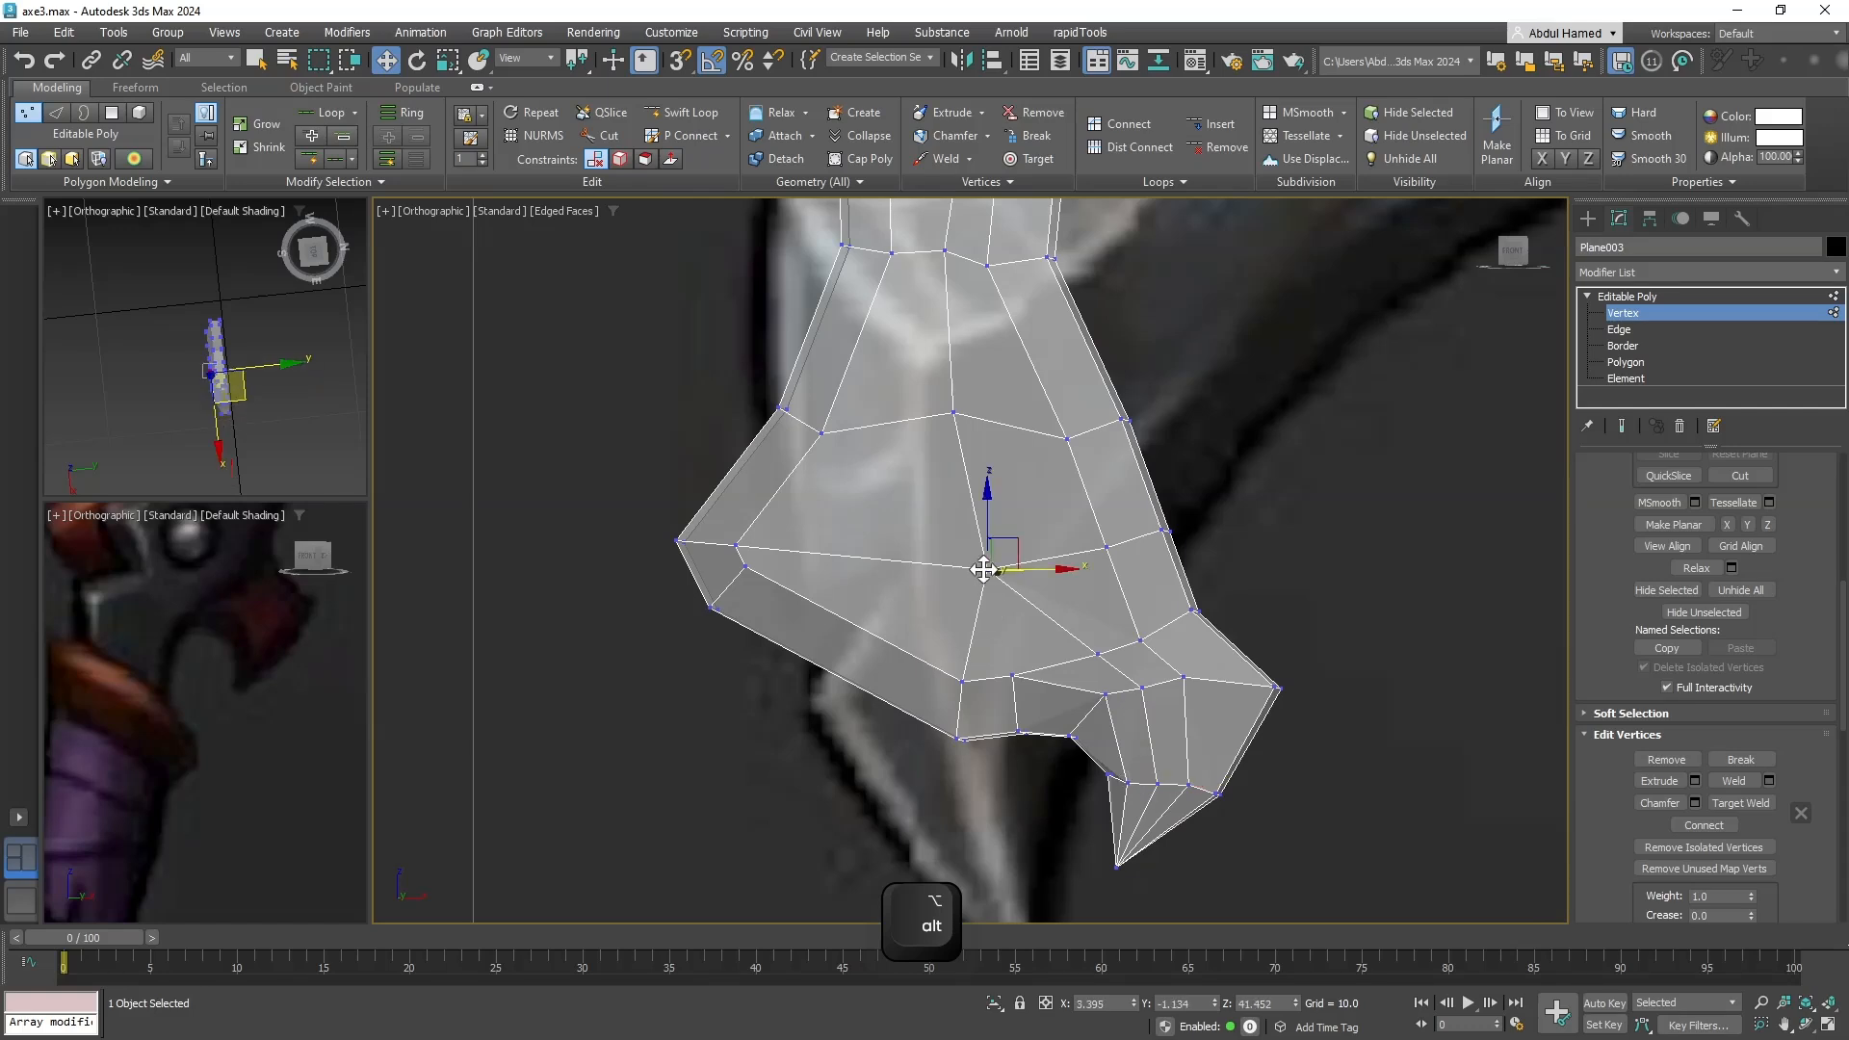
pyautogui.press('w')
pyautogui.moveTo(1014, 537); pyautogui.dragTo(968, 513)
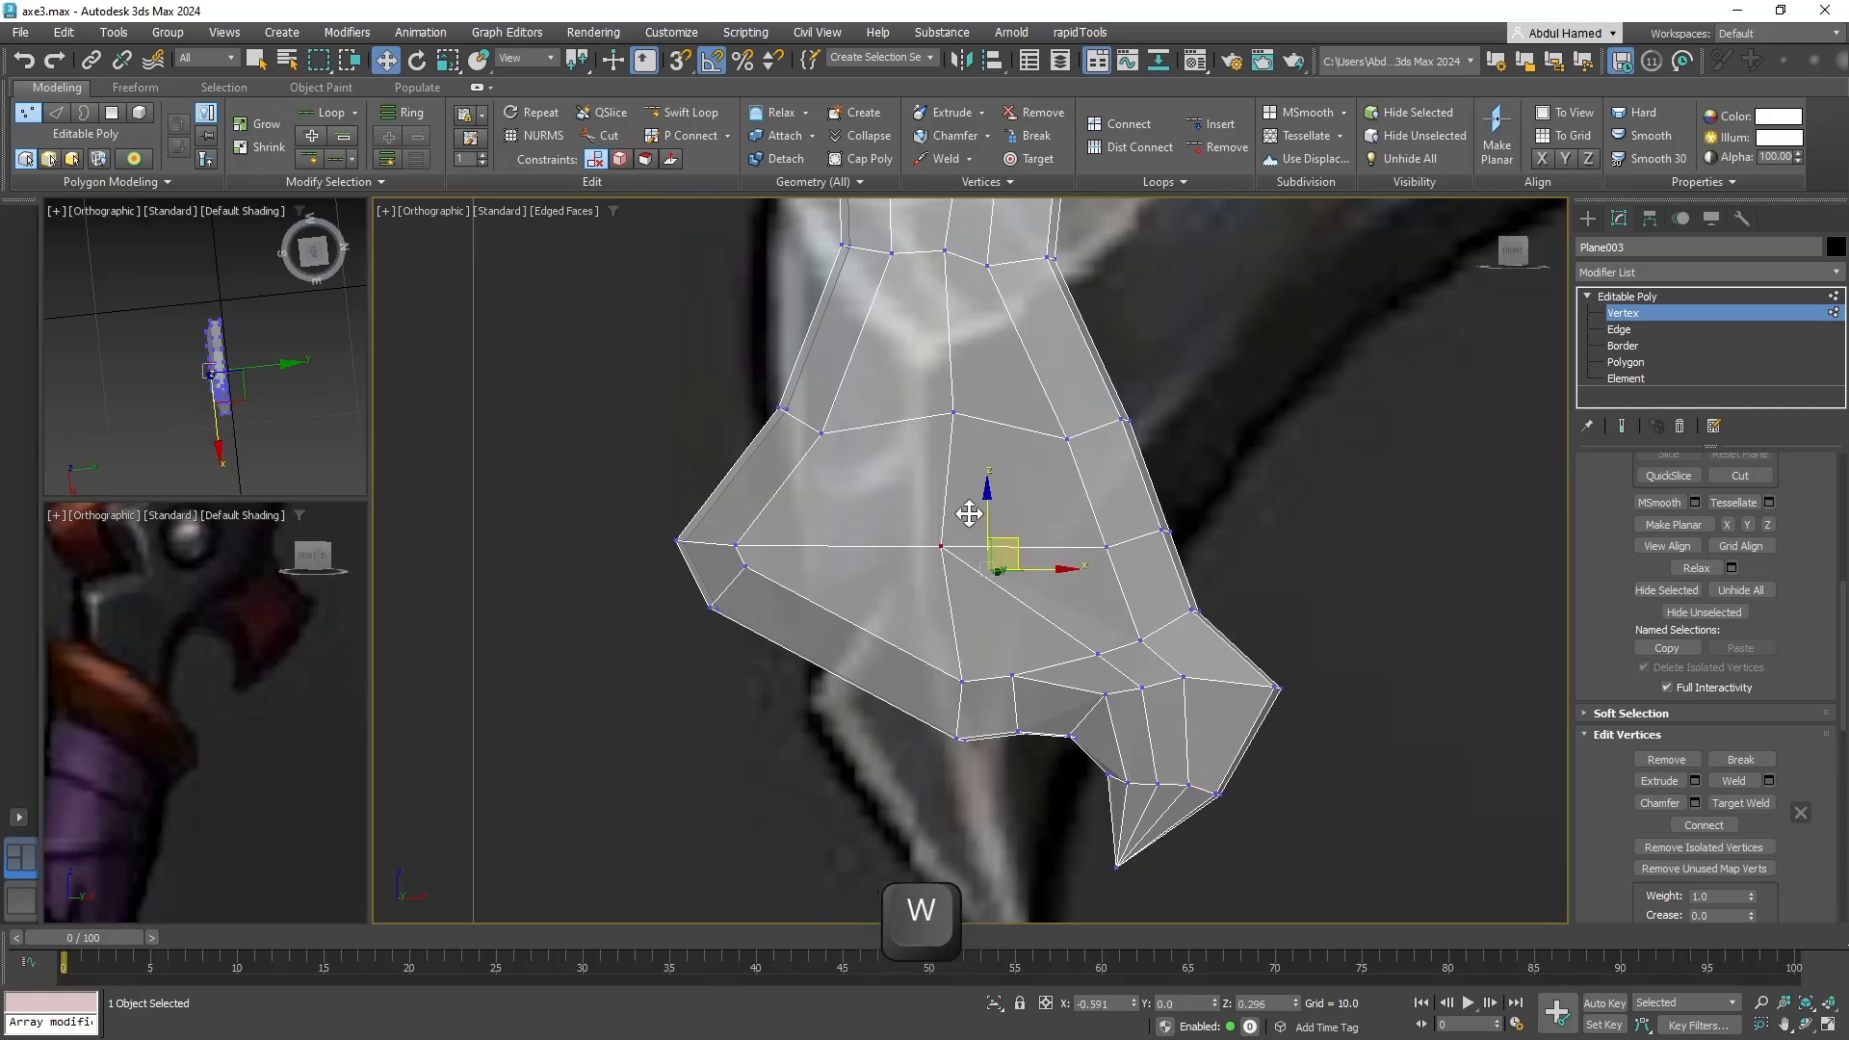
pyautogui.click(1104, 651)
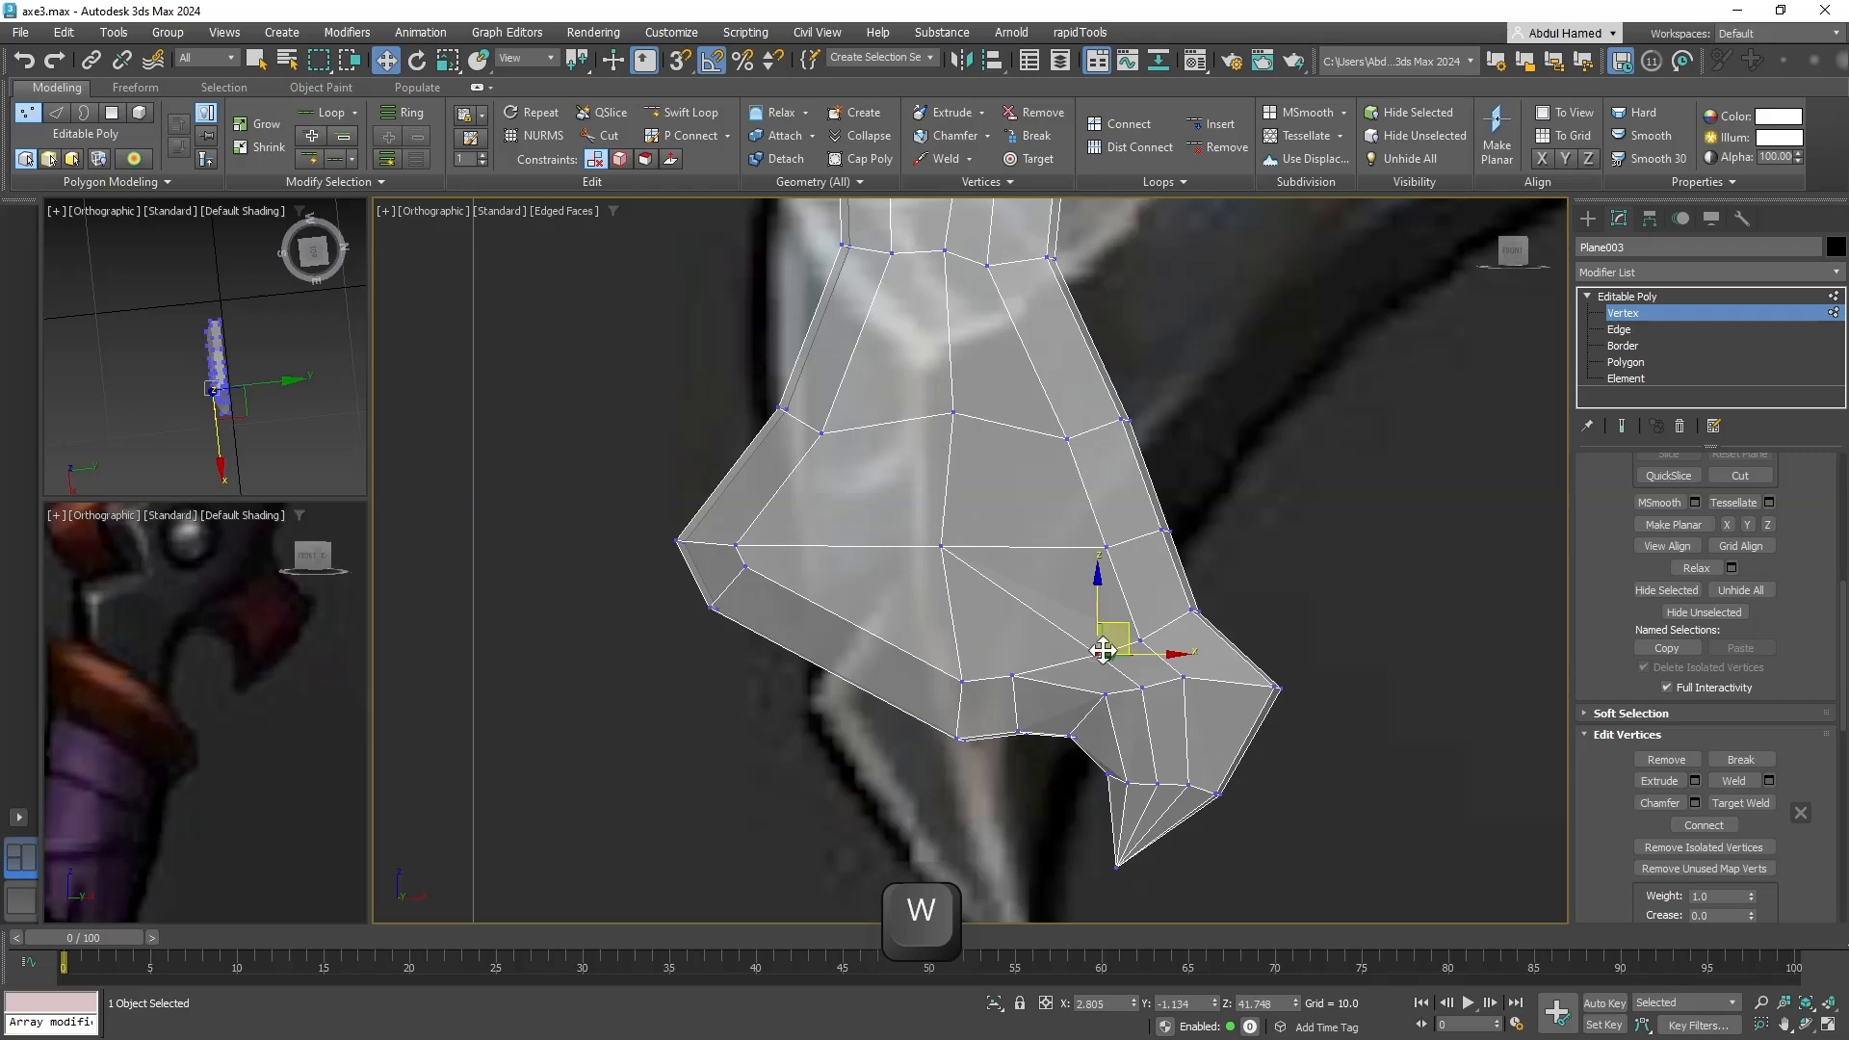
pyautogui.moveTo(1214, 685)
pyautogui.keyDown('alt'); pyautogui.mouseDown(button='middle')
pyautogui.moveTo(1201, 627)
pyautogui.moveTo(1205, 674)
pyautogui.moveTo(1325, 648)
pyautogui.moveTo(1211, 681)
pyautogui.mouseUp(button='middle'); pyautogui.keyUp('alt')
pyautogui.keyDown('alt'); pyautogui.scroll(-5, 1155, 684); pyautogui.keyUp('alt')
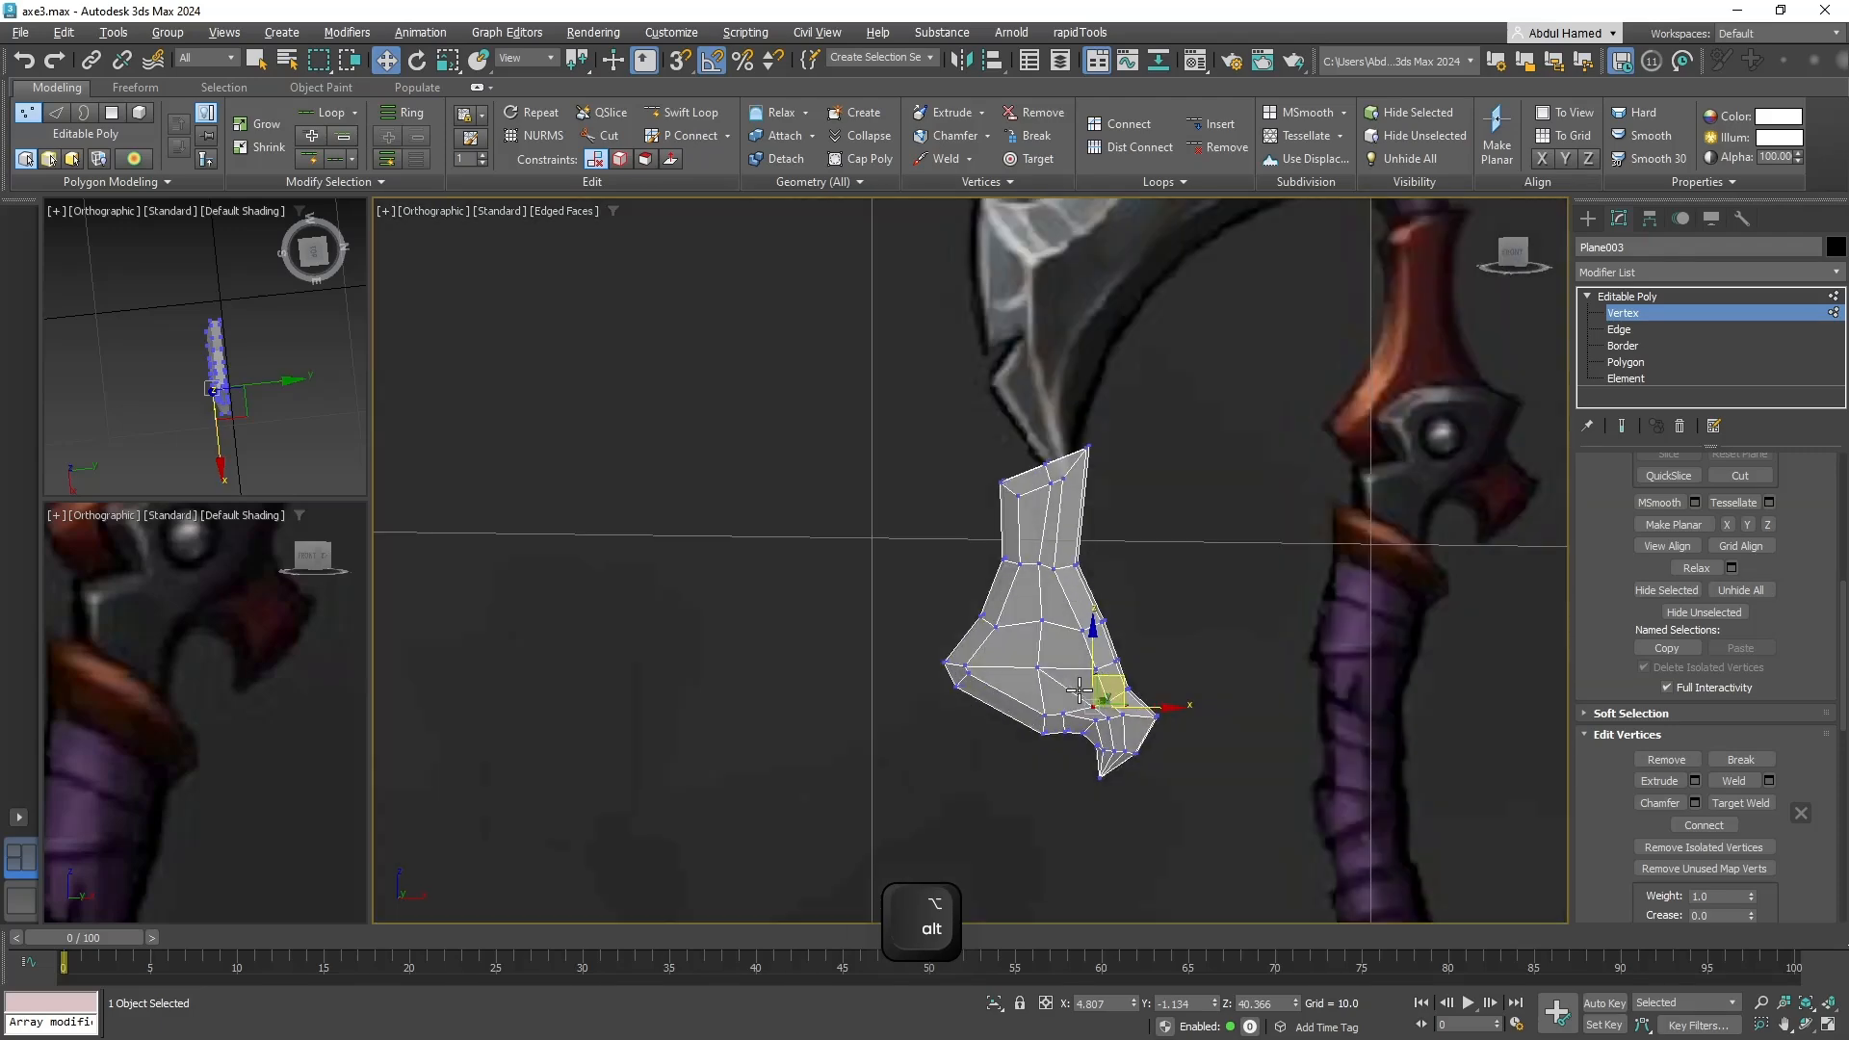
# Constrain vertex movement to edges and slide the middle vertex of the section's inner top edge about 0.34 units in negative X and 0.16 in negative Z.
pyautogui.keyDown('alt'); pyautogui.moveTo(1079, 690); pyautogui.dragTo(1127, 679, button='middle'); pyautogui.keyUp('alt')
pyautogui.keyDown('alt'); pyautogui.scroll(4, 1077, 557); pyautogui.keyUp('alt')
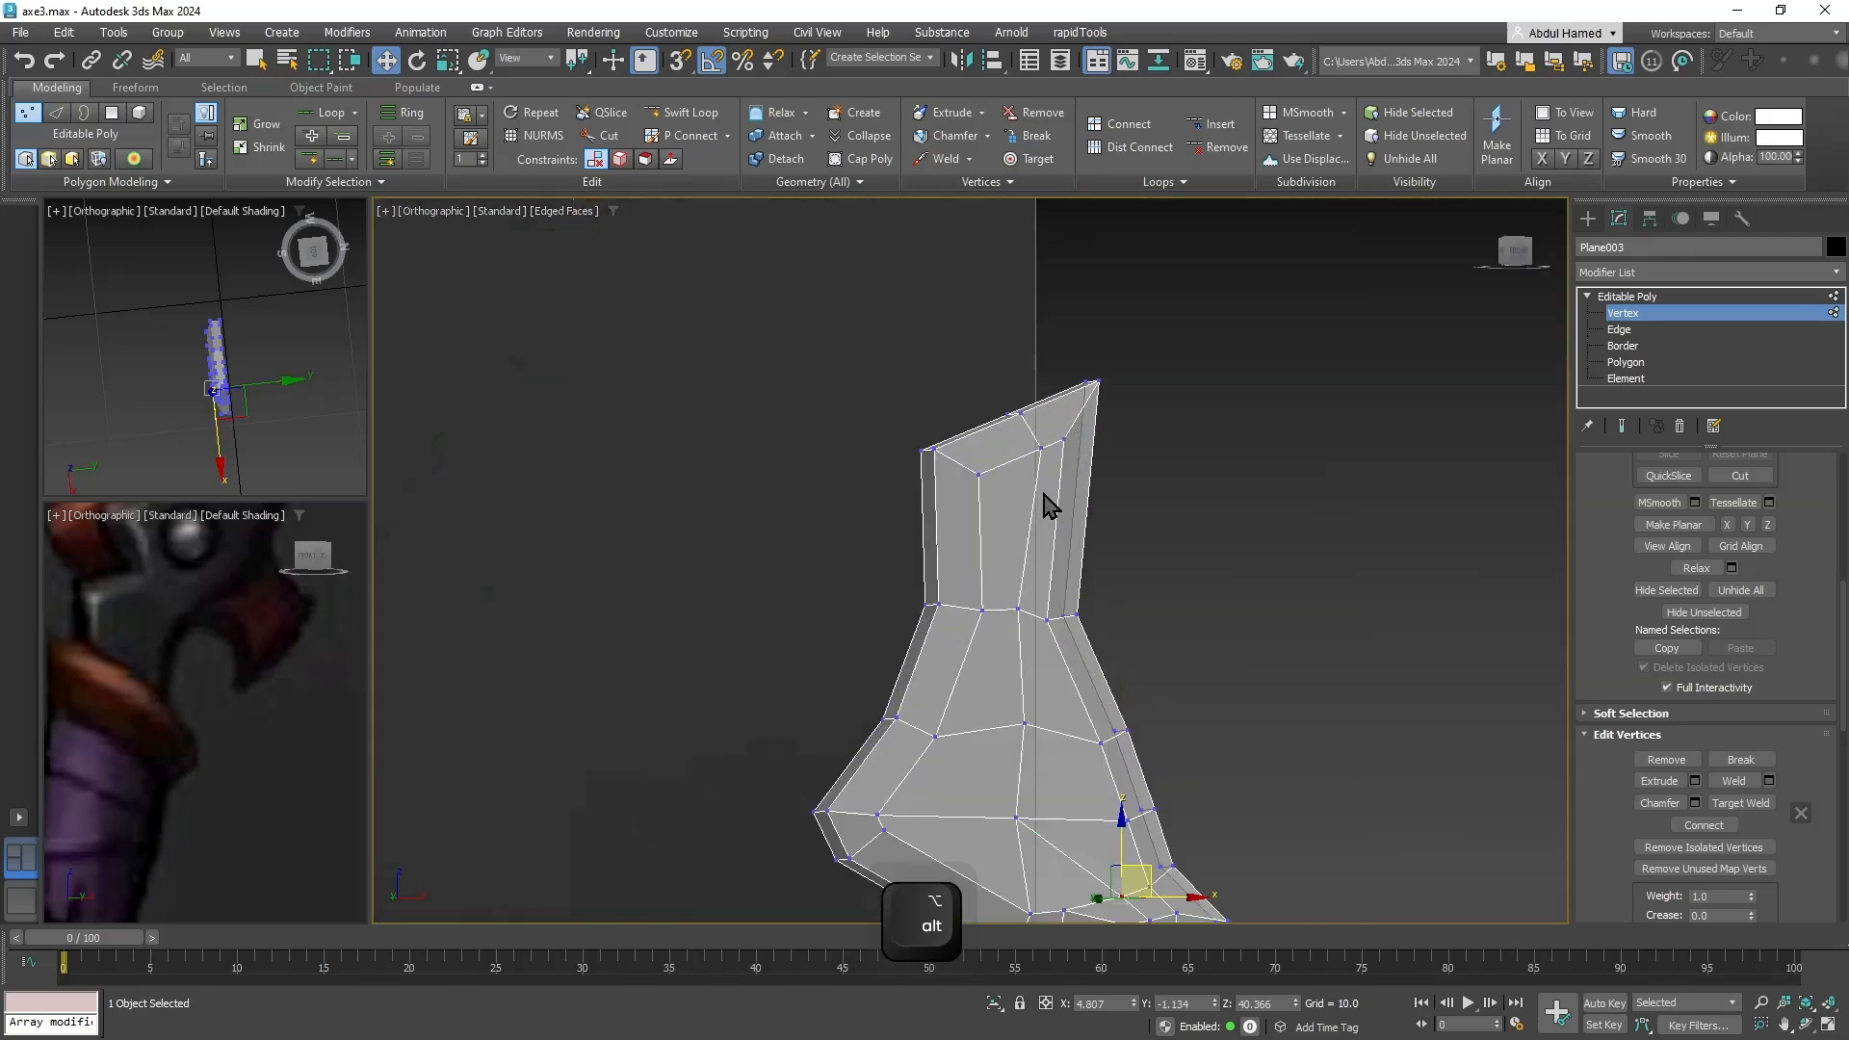
pyautogui.scroll(1, 1023, 464)
pyautogui.click(1046, 438)
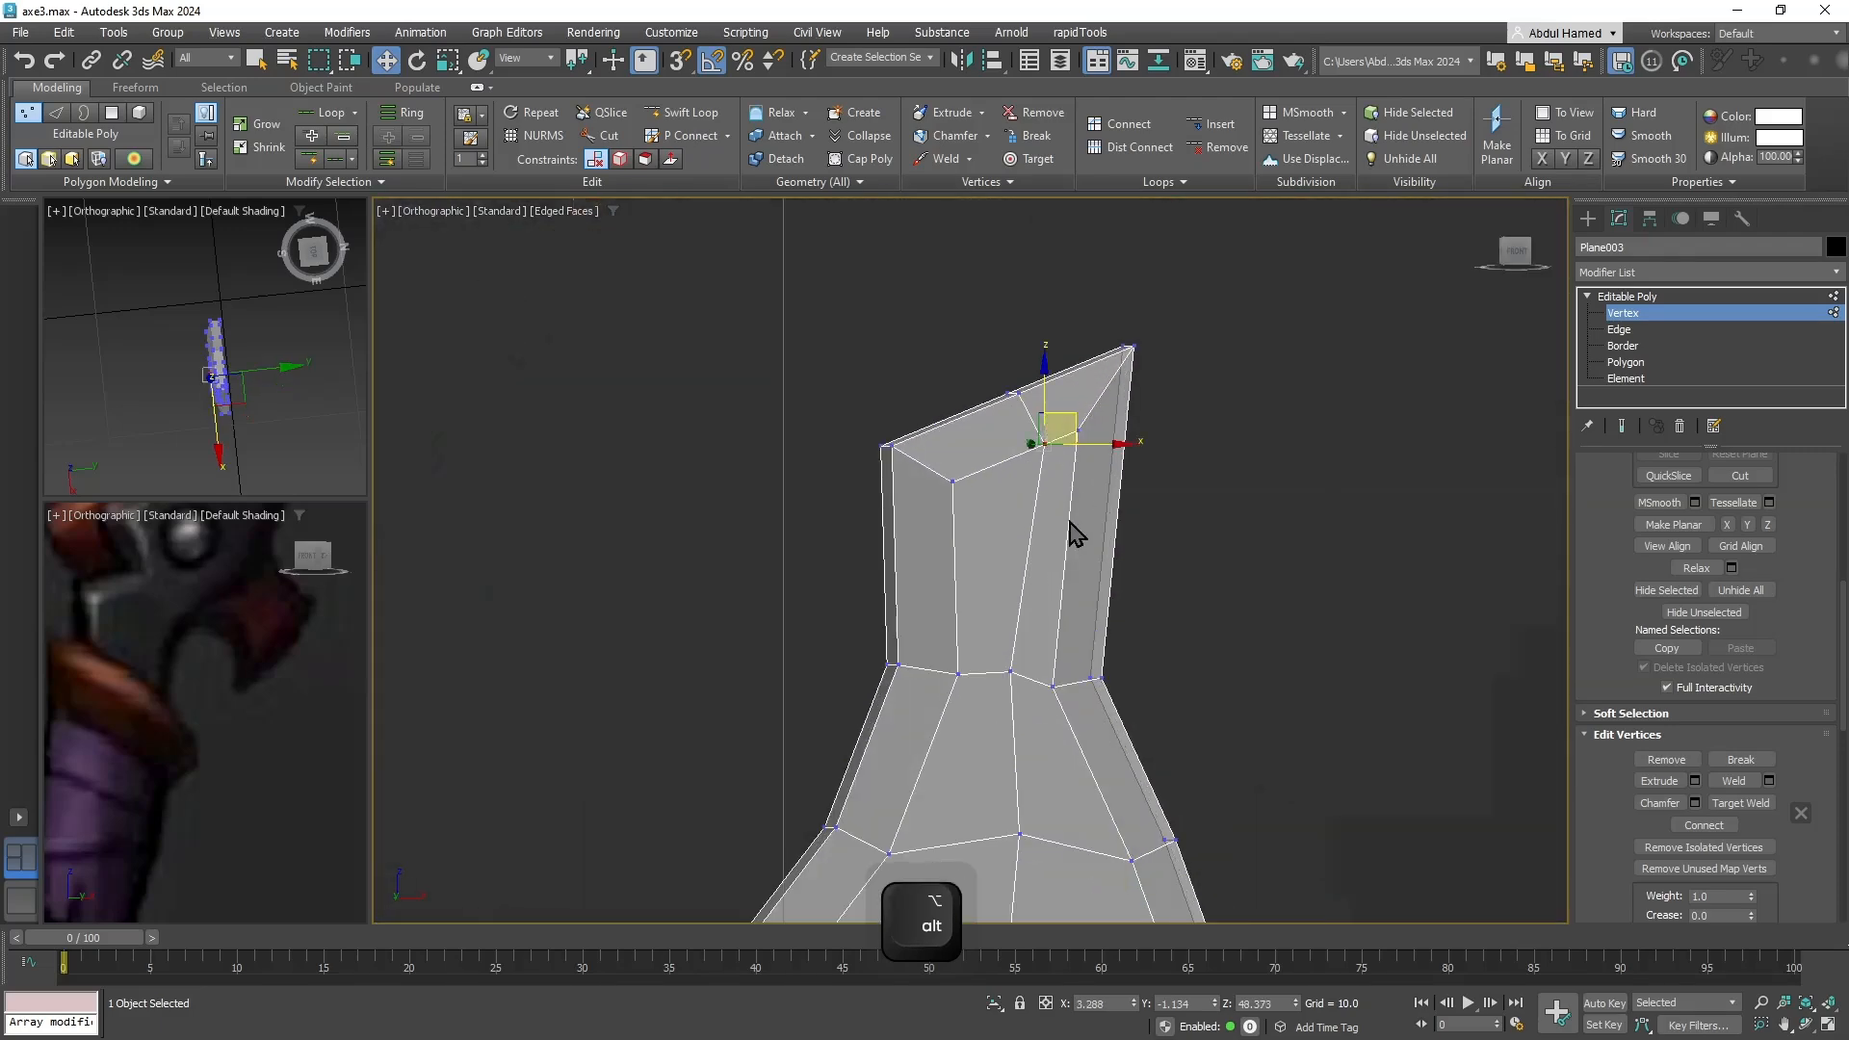
pyautogui.scroll(2, 1694, 544)
pyautogui.press('z')
pyautogui.scroll(5, 1762, 635)
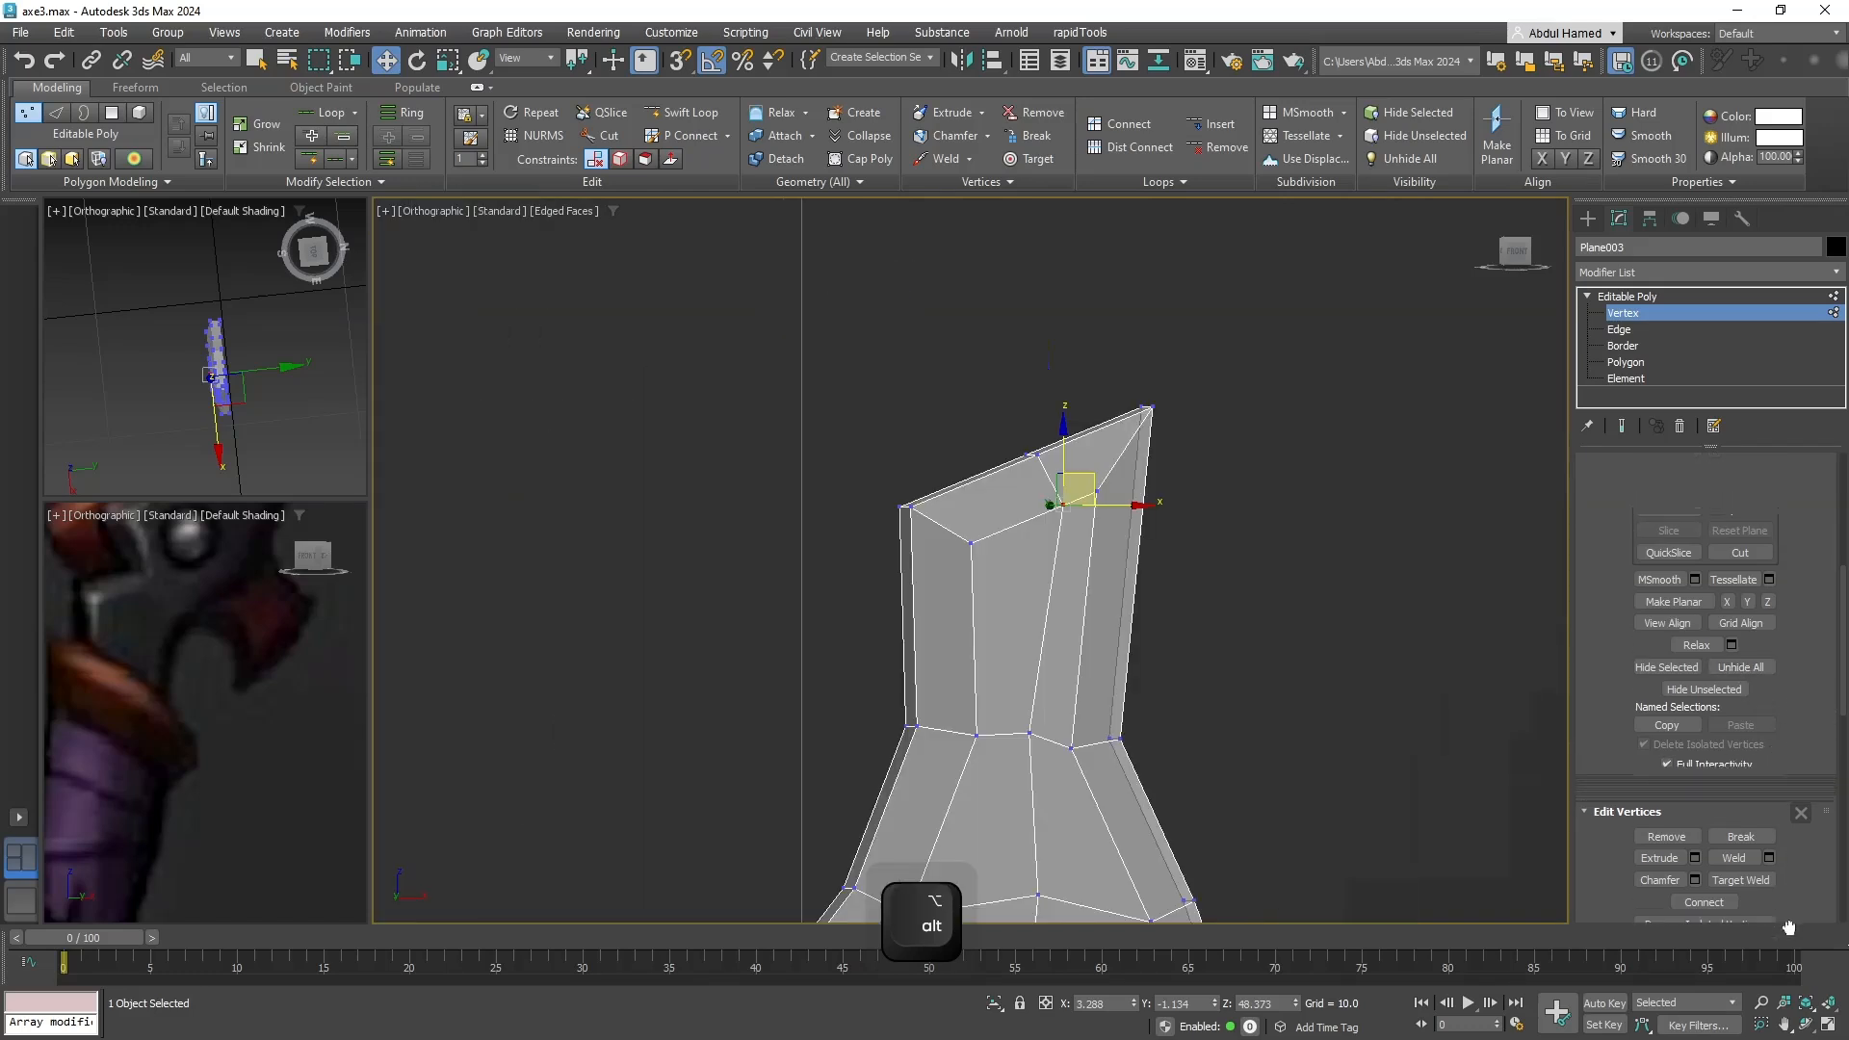
pyautogui.scroll(1, 1729, 632)
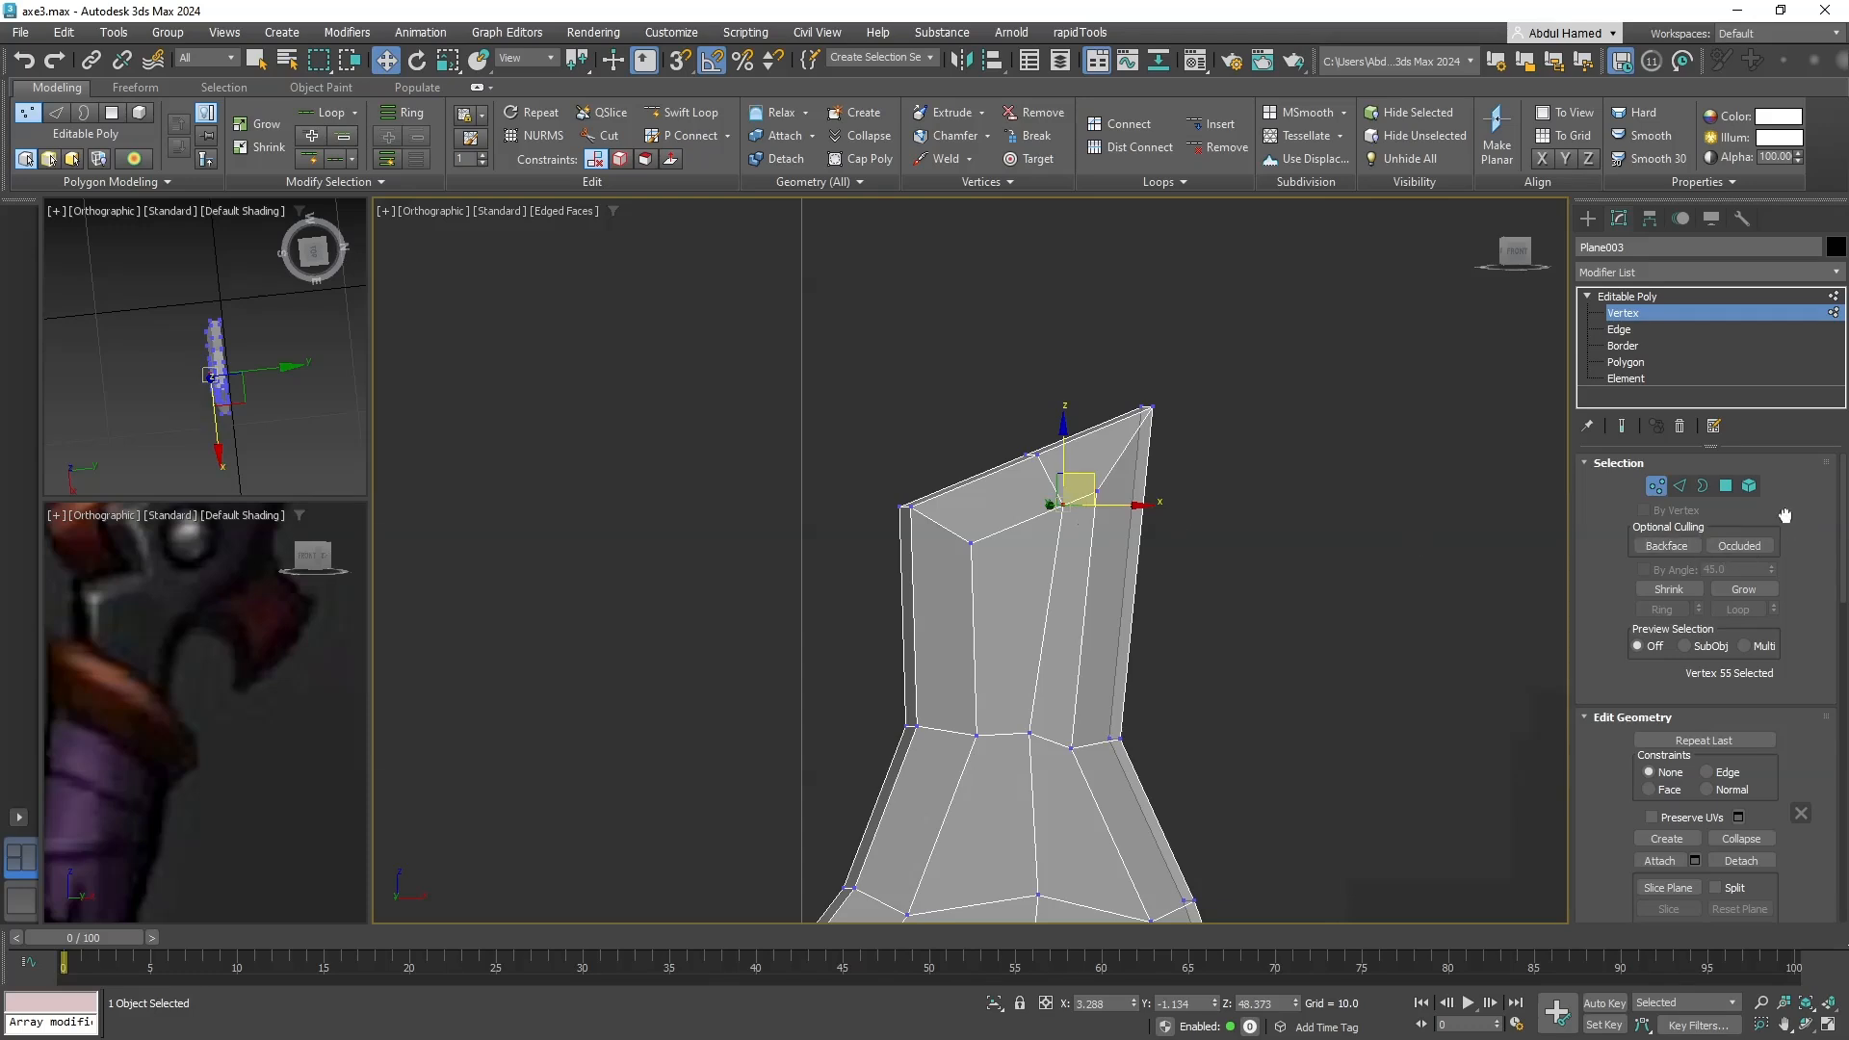
pyautogui.scroll(-5, 1792, 608)
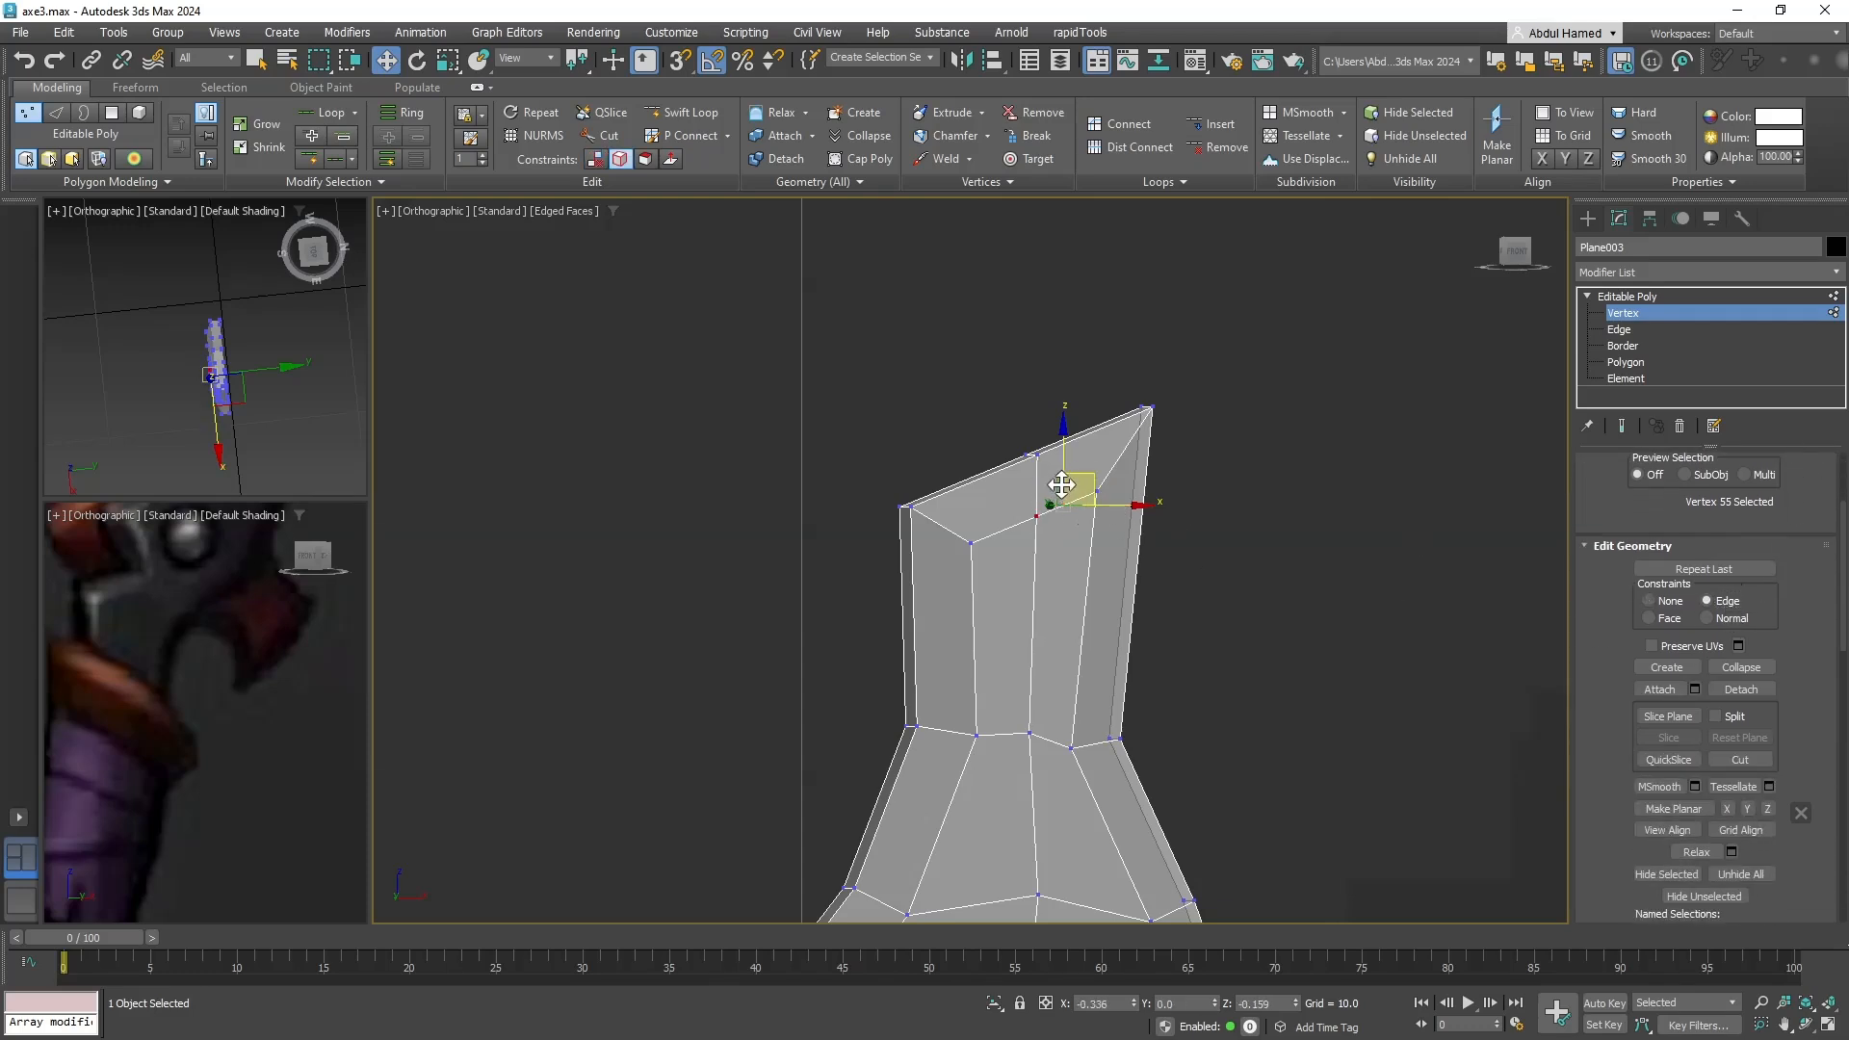
# Slide the central vertices of the two rows below the neck down along their edges, to about Z 45.37 and Z 43.17.
pyautogui.moveTo(1040, 723); pyautogui.dragTo(1060, 516, button='middle')
pyautogui.click(1039, 521)
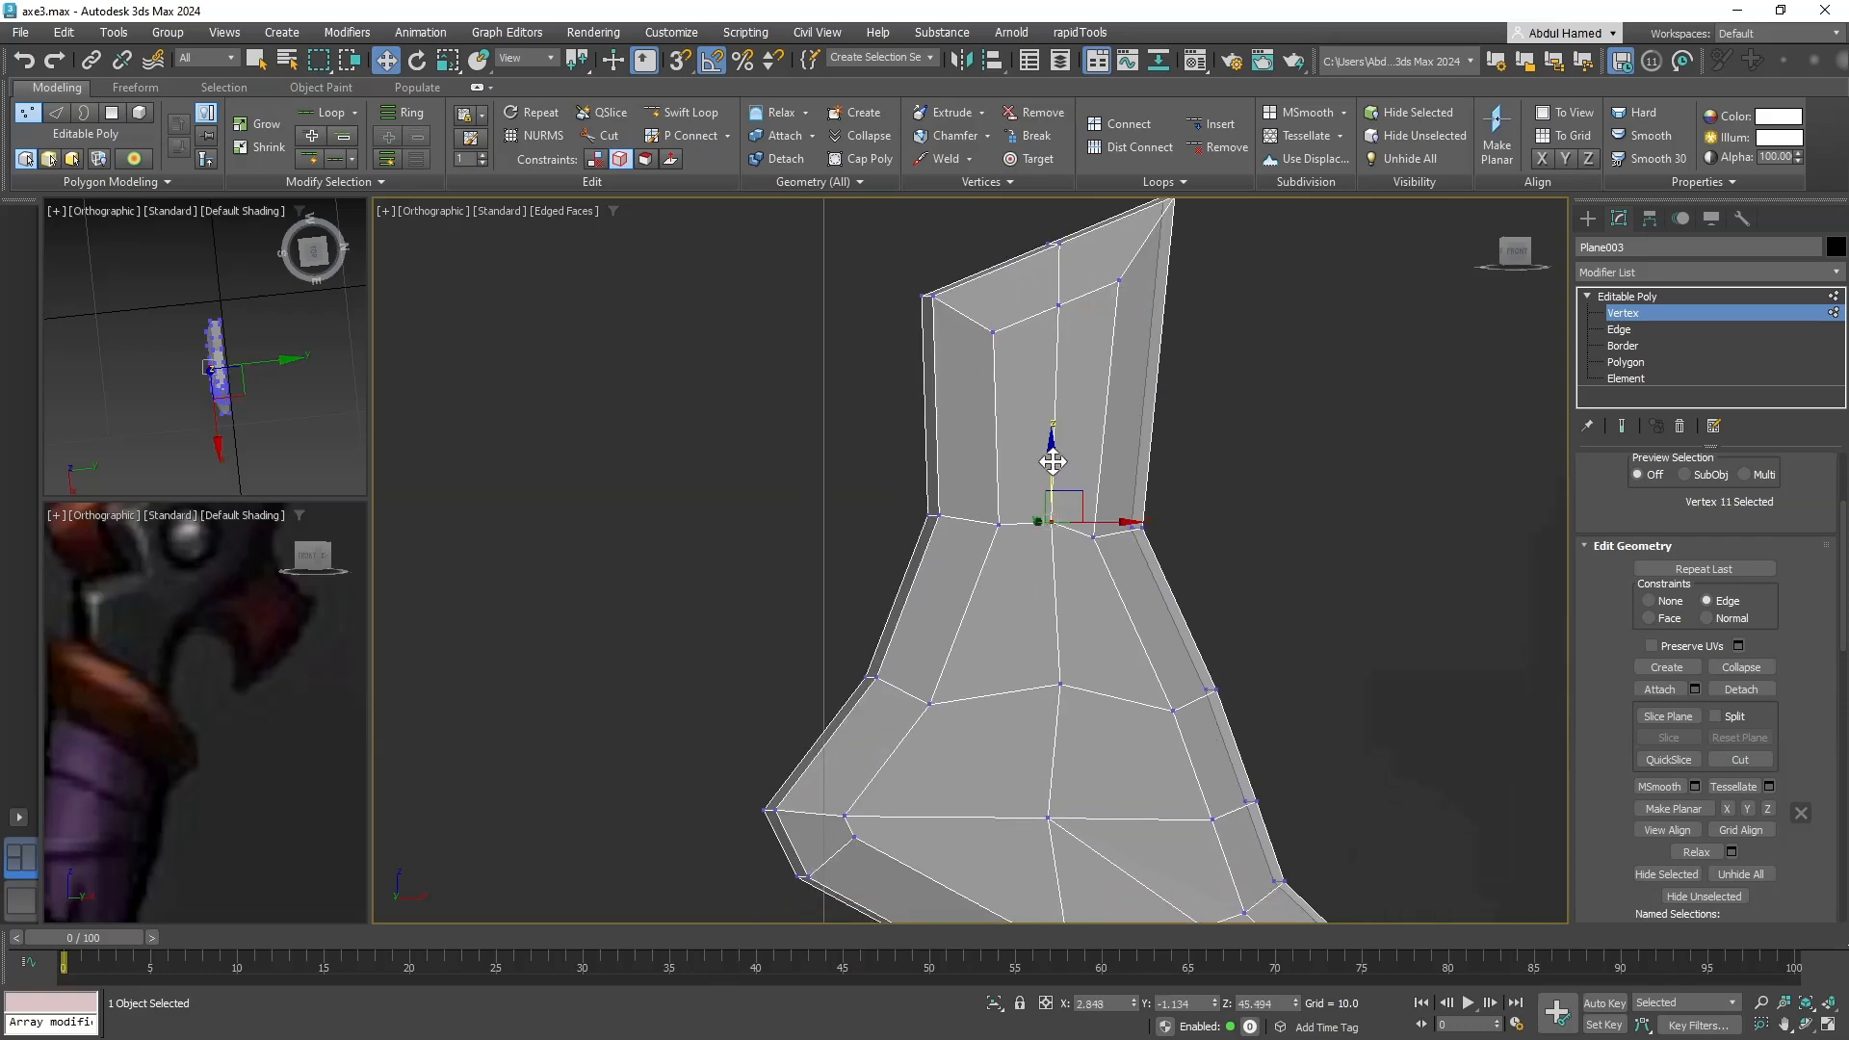
pyautogui.moveTo(1040, 748); pyautogui.dragTo(1094, 516, button='middle')
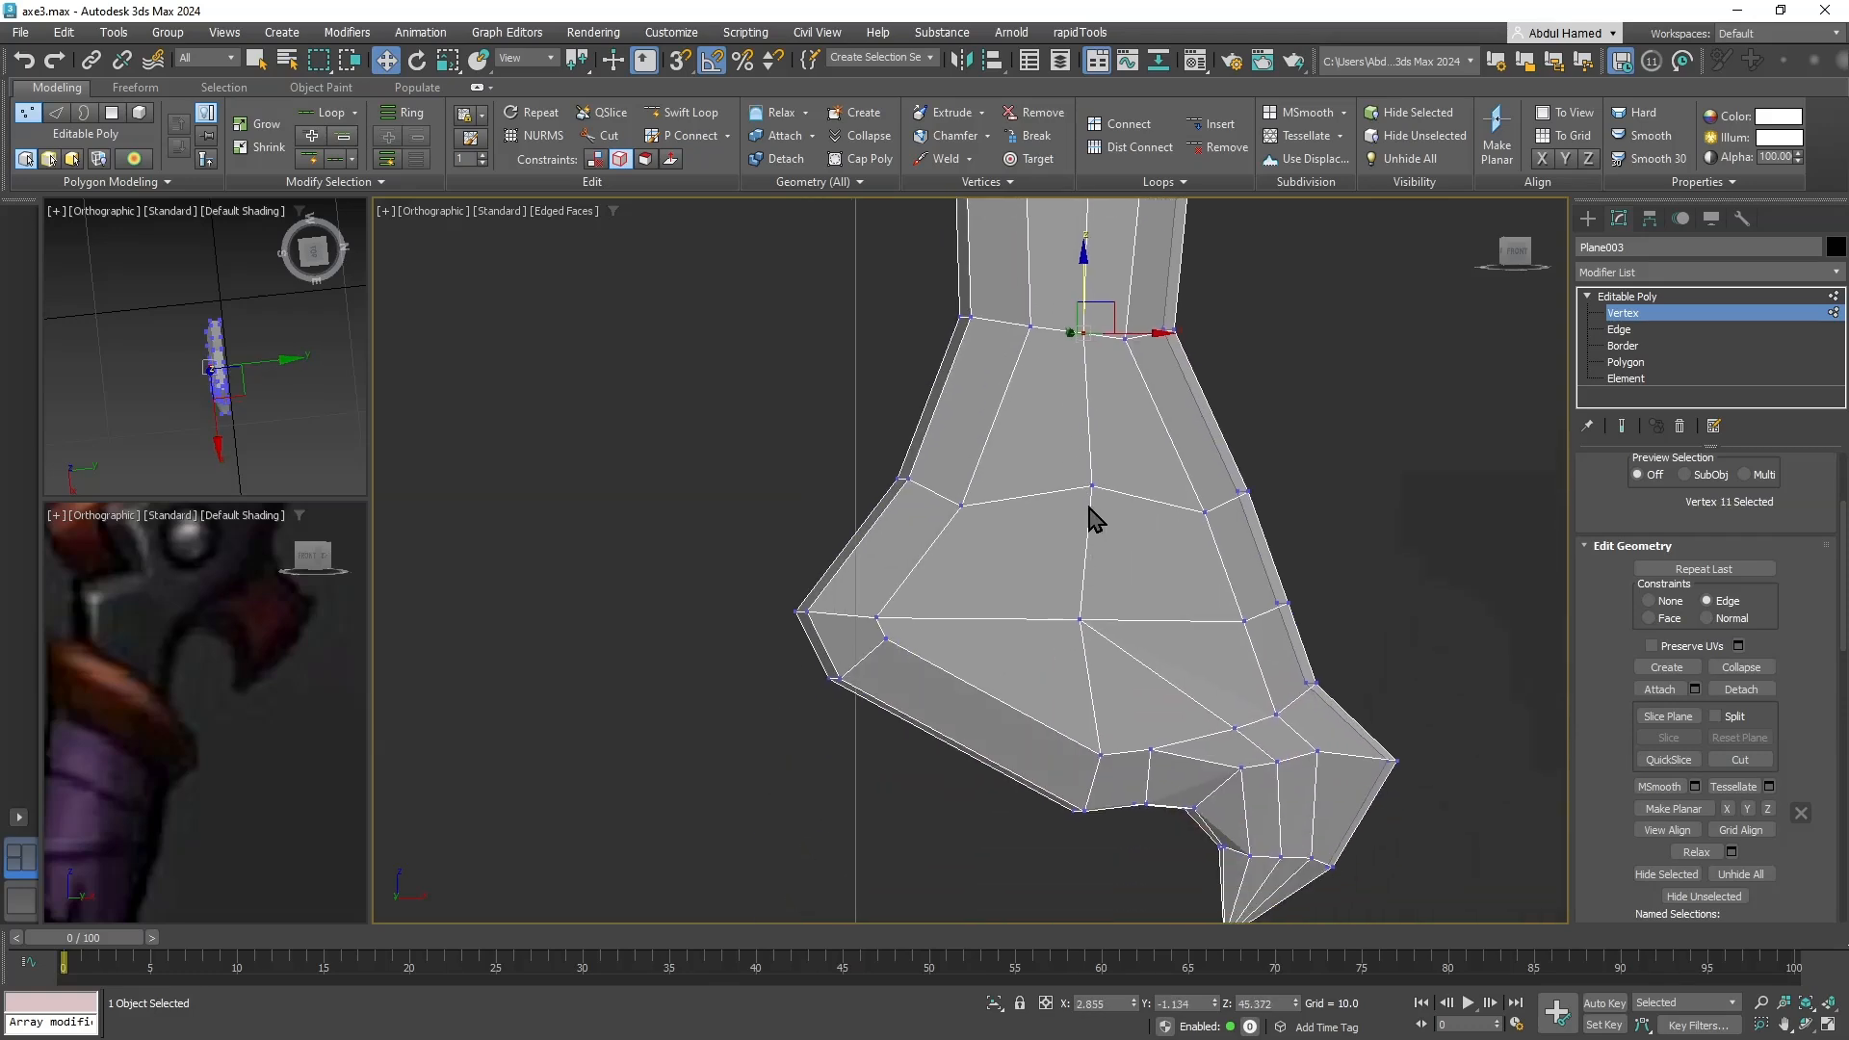
pyautogui.click(1091, 486)
pyautogui.moveTo(1093, 446); pyautogui.dragTo(1098, 464)
# Slide the inner bevel vertex at the claw's base along its edge, about 0.22 units in negative X and 0.13 in negative Z.
pyautogui.moveTo(1139, 487); pyautogui.dragTo(1075, 858, button='middle')
pyautogui.scroll(3, 1015, 515)
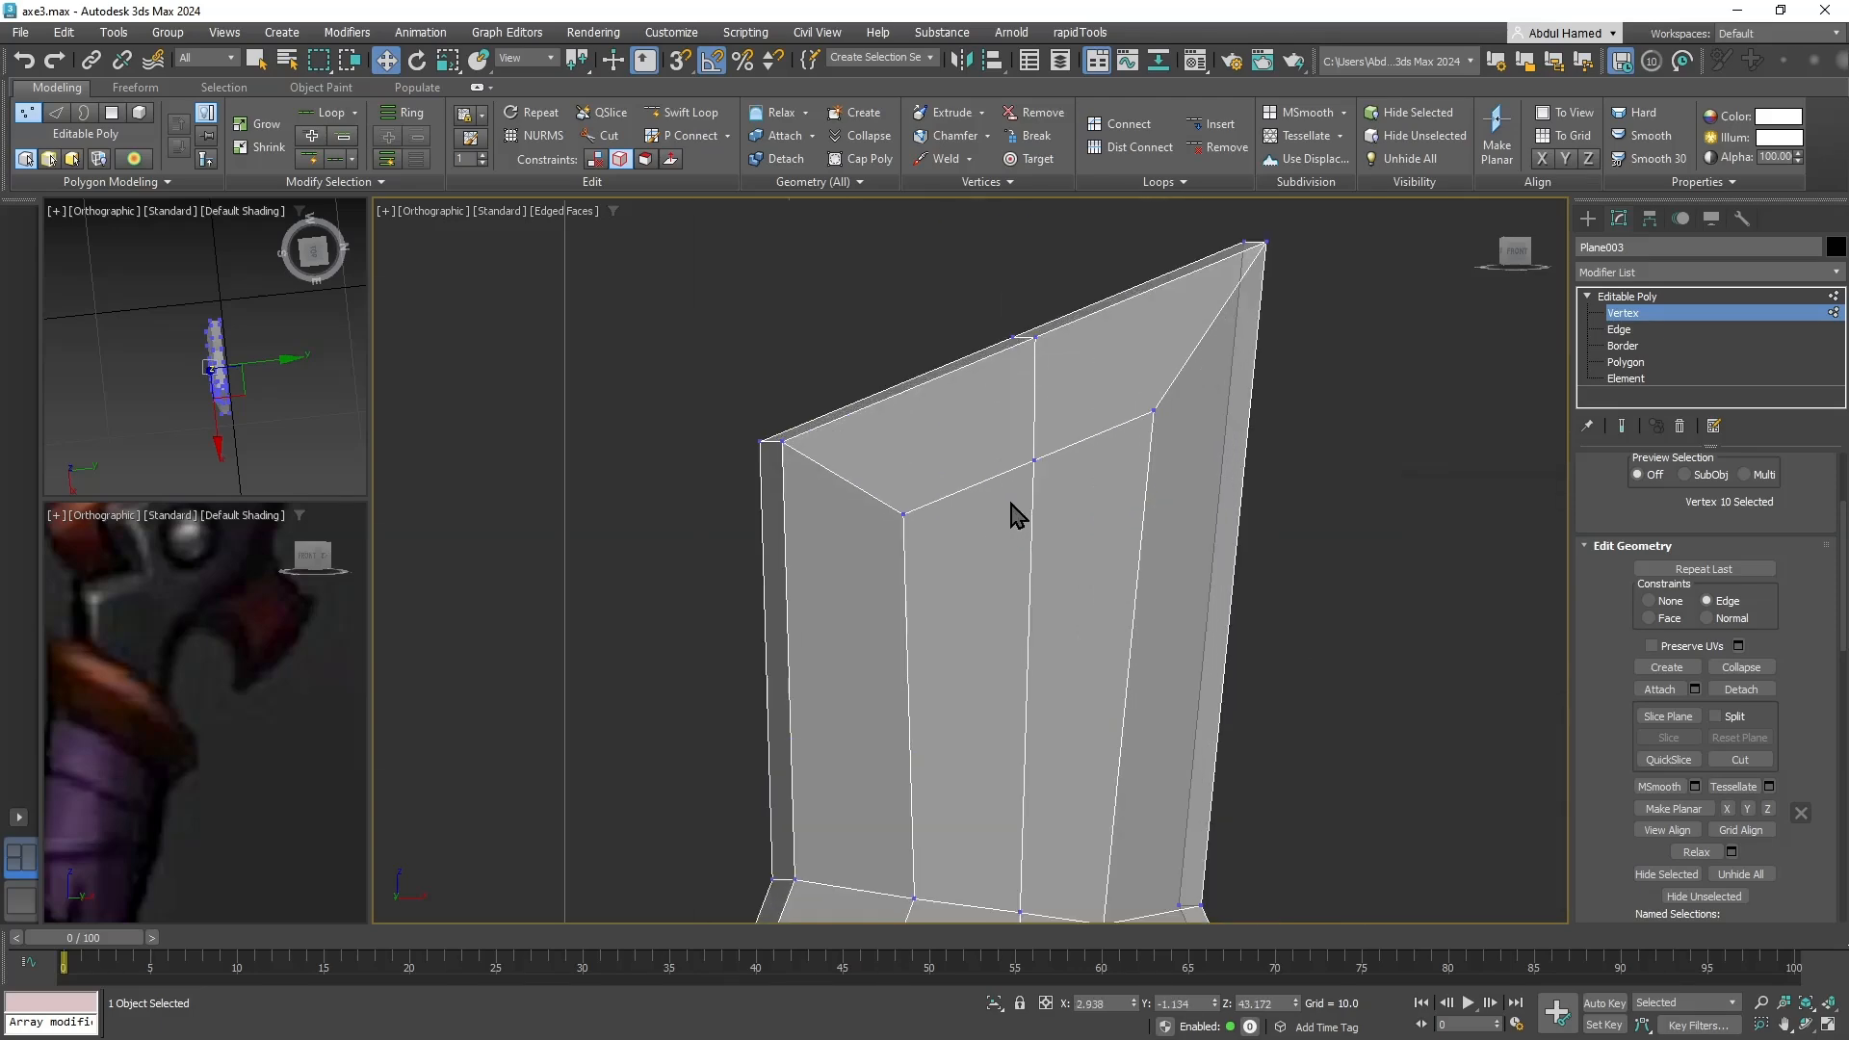
pyautogui.moveTo(992, 574); pyautogui.dragTo(950, 259, button='middle')
pyautogui.scroll(-3, 914, 452)
pyautogui.moveTo(1015, 633); pyautogui.dragTo(1005, 358, button='middle')
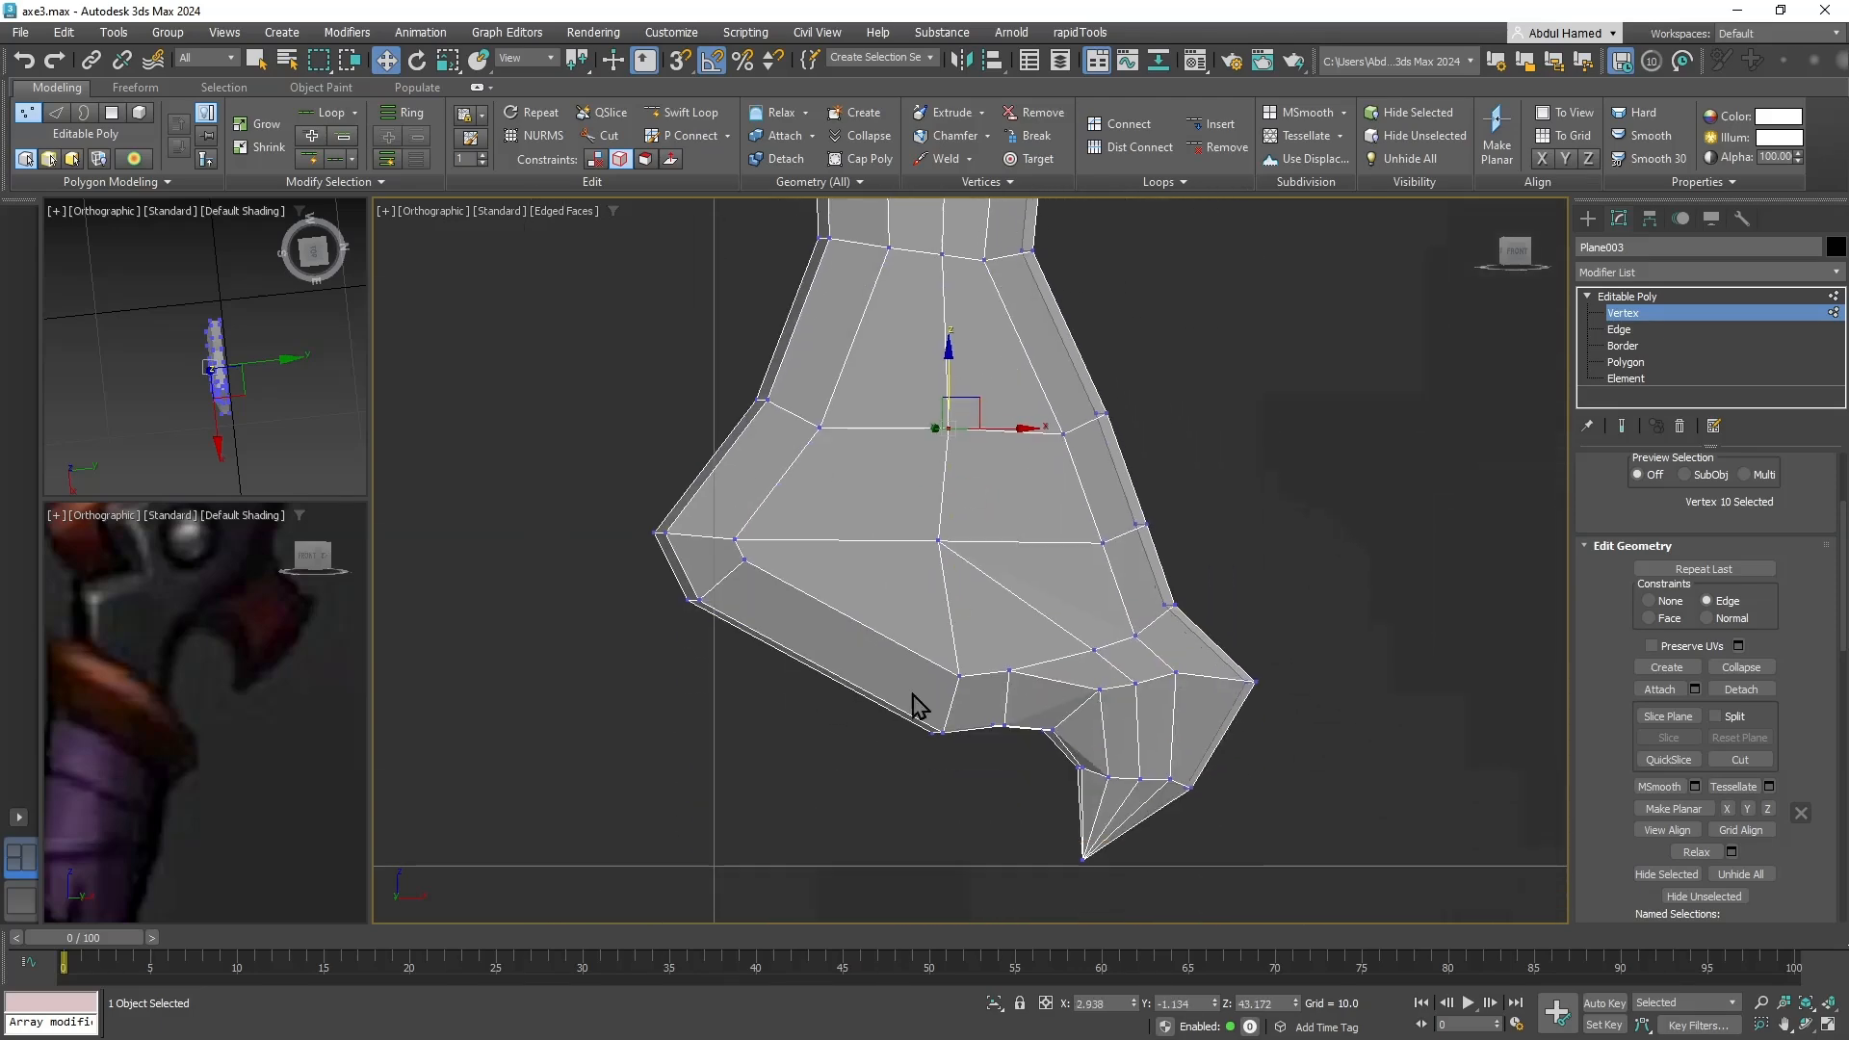
pyautogui.moveTo(760, 767)
pyautogui.keyDown('alt'); pyautogui.mouseDown(button='middle')
pyautogui.moveTo(863, 767)
pyautogui.moveTo(789, 777)
pyautogui.mouseUp(button='middle'); pyautogui.keyUp('alt')
pyautogui.keyDown('alt'); pyautogui.moveTo(928, 664); pyautogui.dragTo(1151, 726, button='middle'); pyautogui.keyUp('alt')
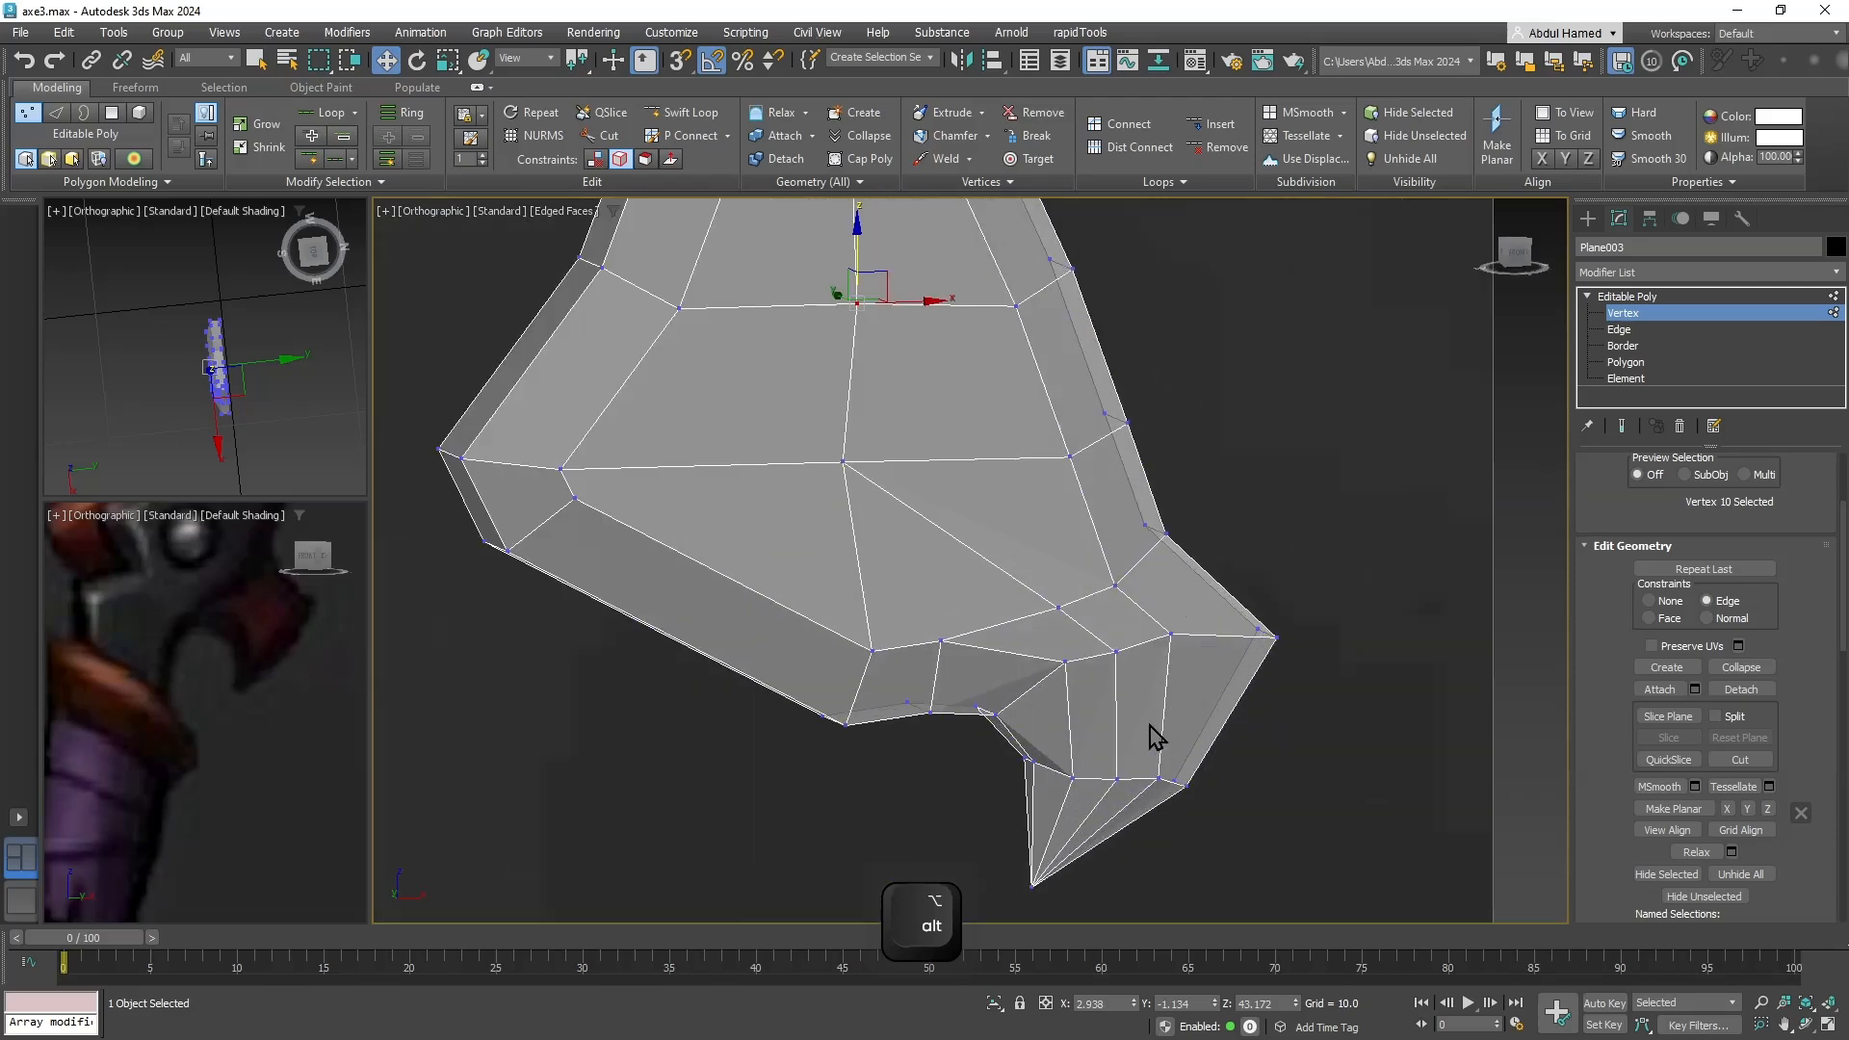
pyautogui.click(1067, 662)
pyautogui.moveTo(1087, 641); pyautogui.dragTo(1075, 649)
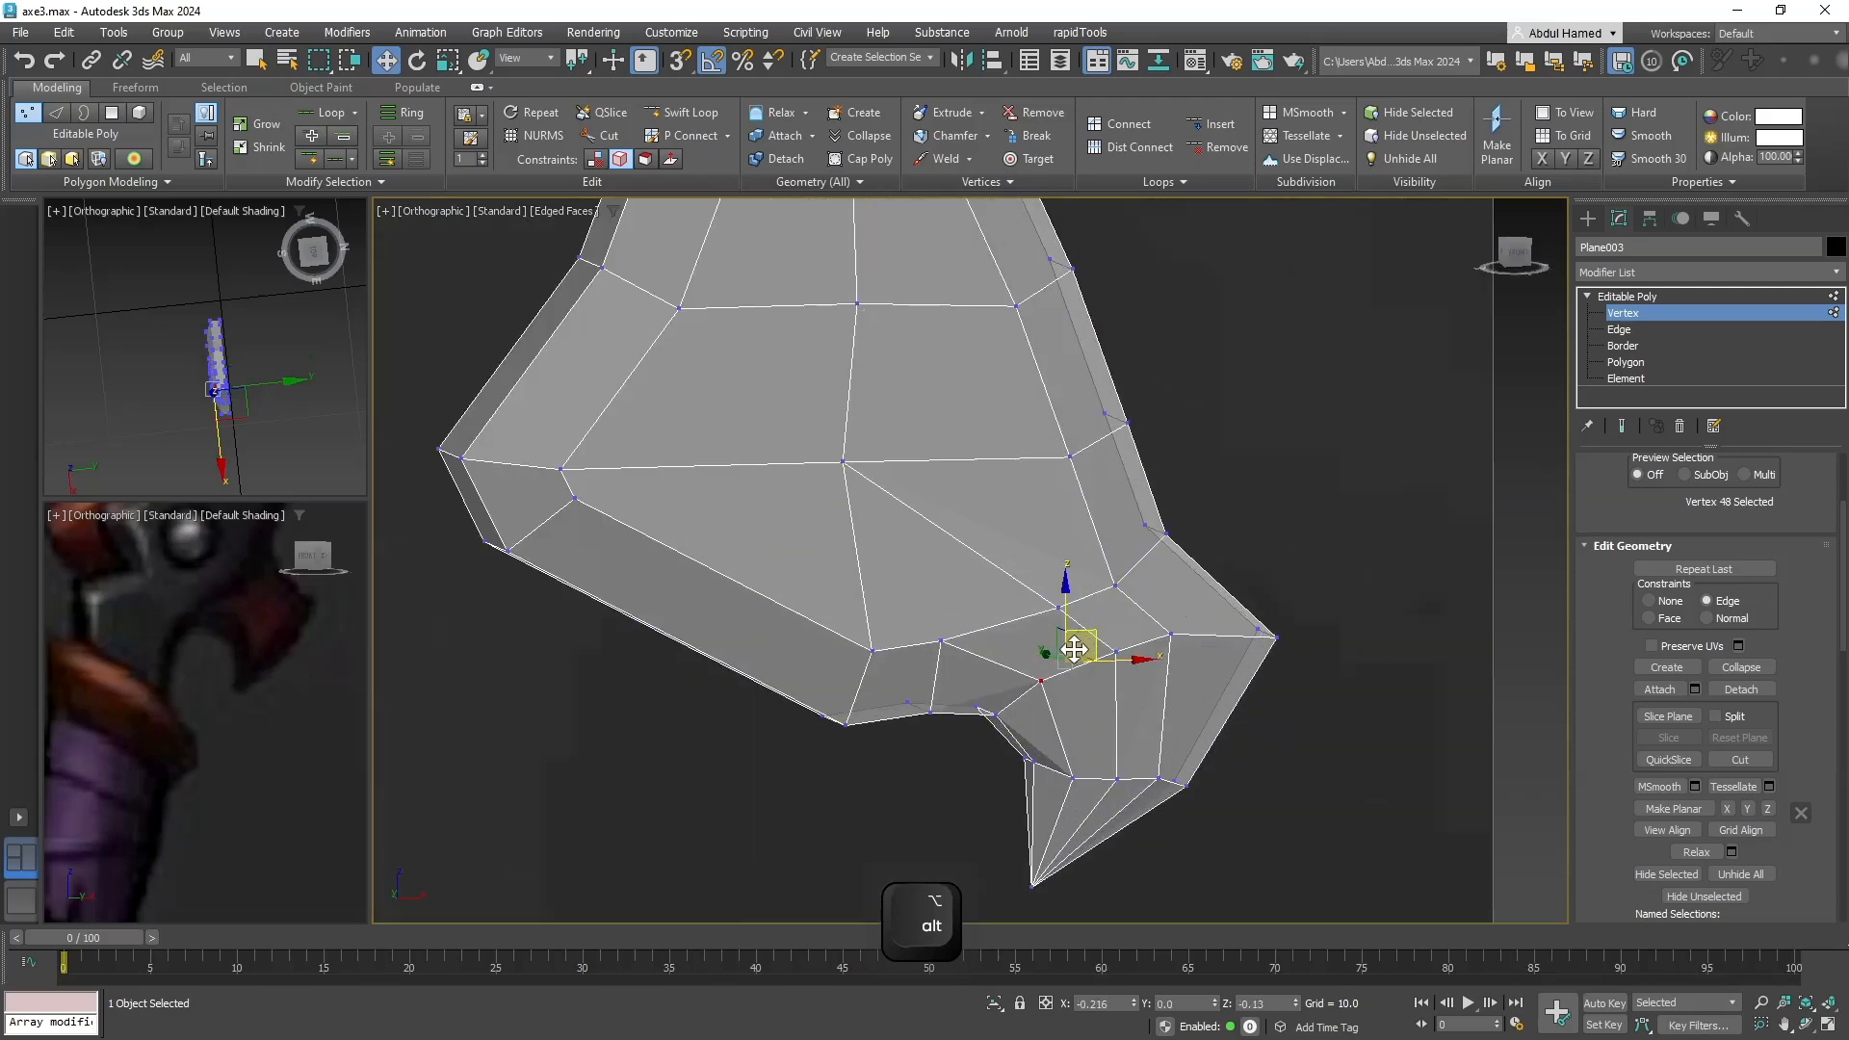
# Slide the two outer bevel vertices above the claw toward the outer edge, the upper one about 0.11 units in X and 0.09 in Z.
pyautogui.click(1170, 633)
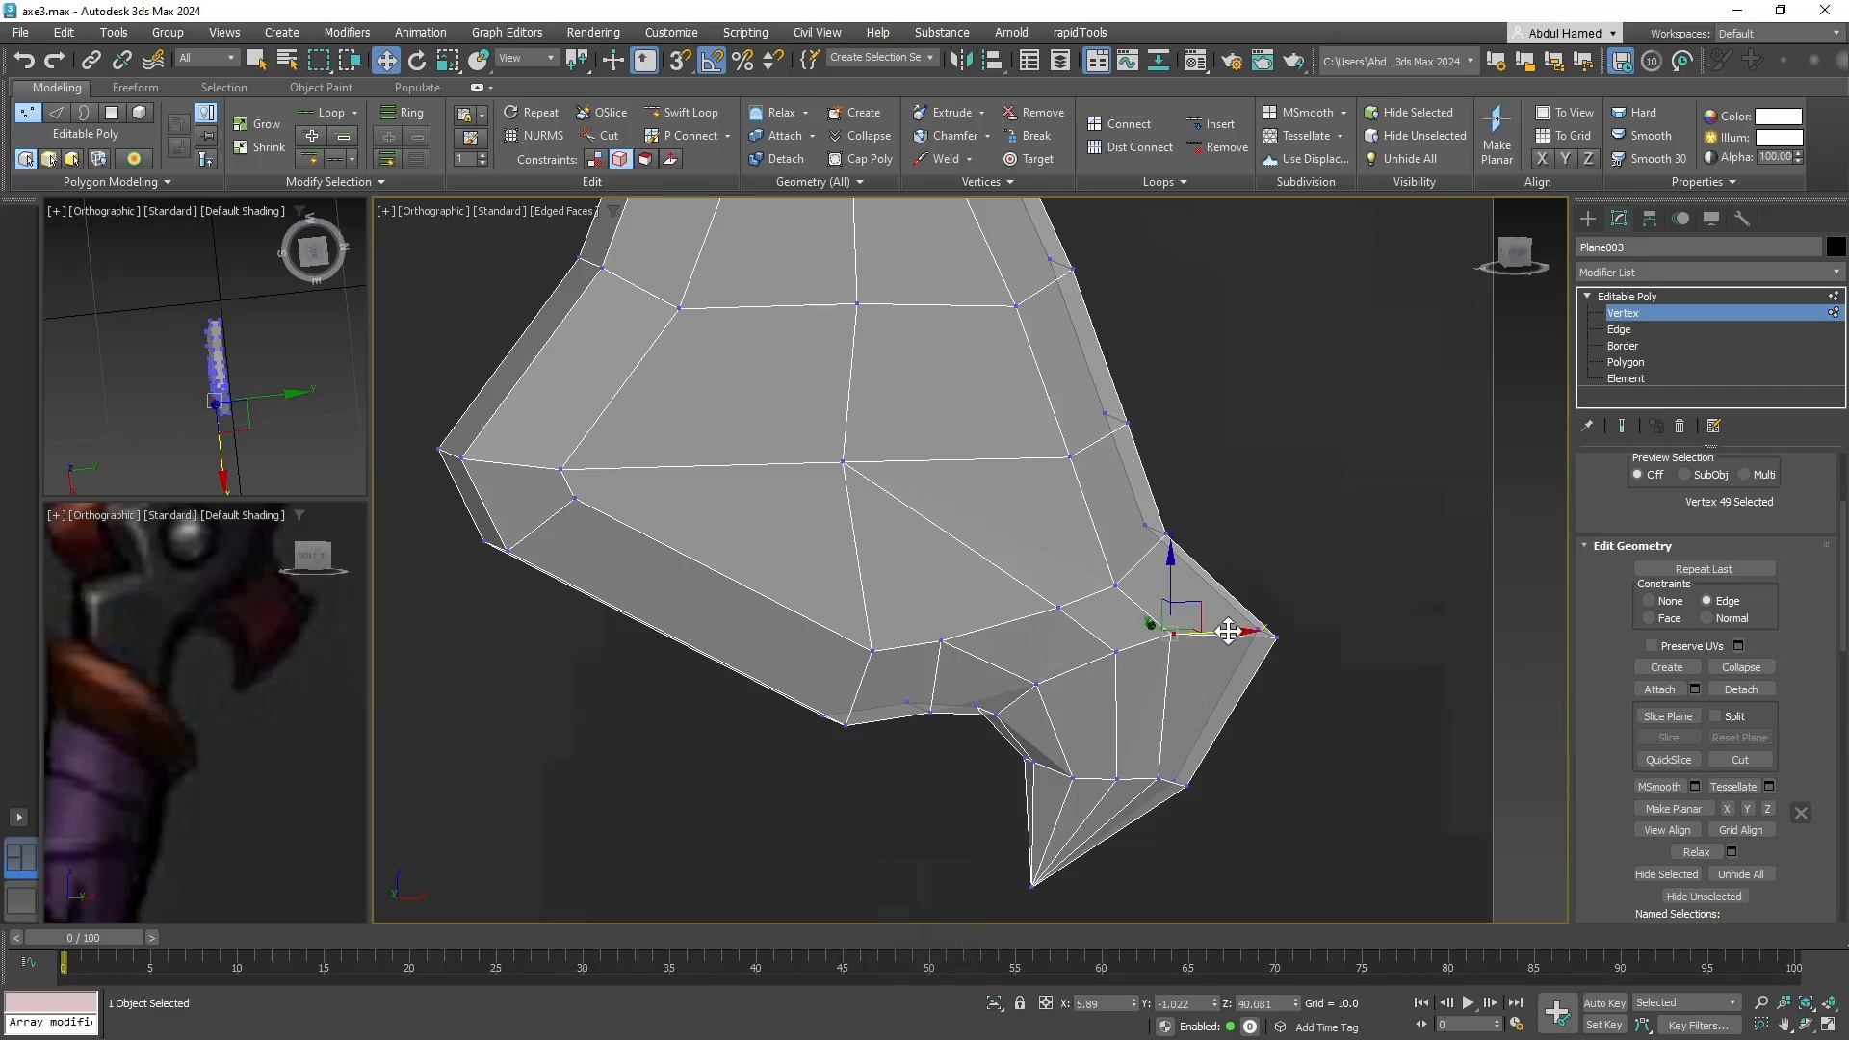
pyautogui.moveTo(1229, 628)
pyautogui.mouseDown()
pyautogui.moveTo(1155, 610)
pyautogui.moveTo(1152, 555)
pyautogui.mouseUp()
pyautogui.click(1119, 588)
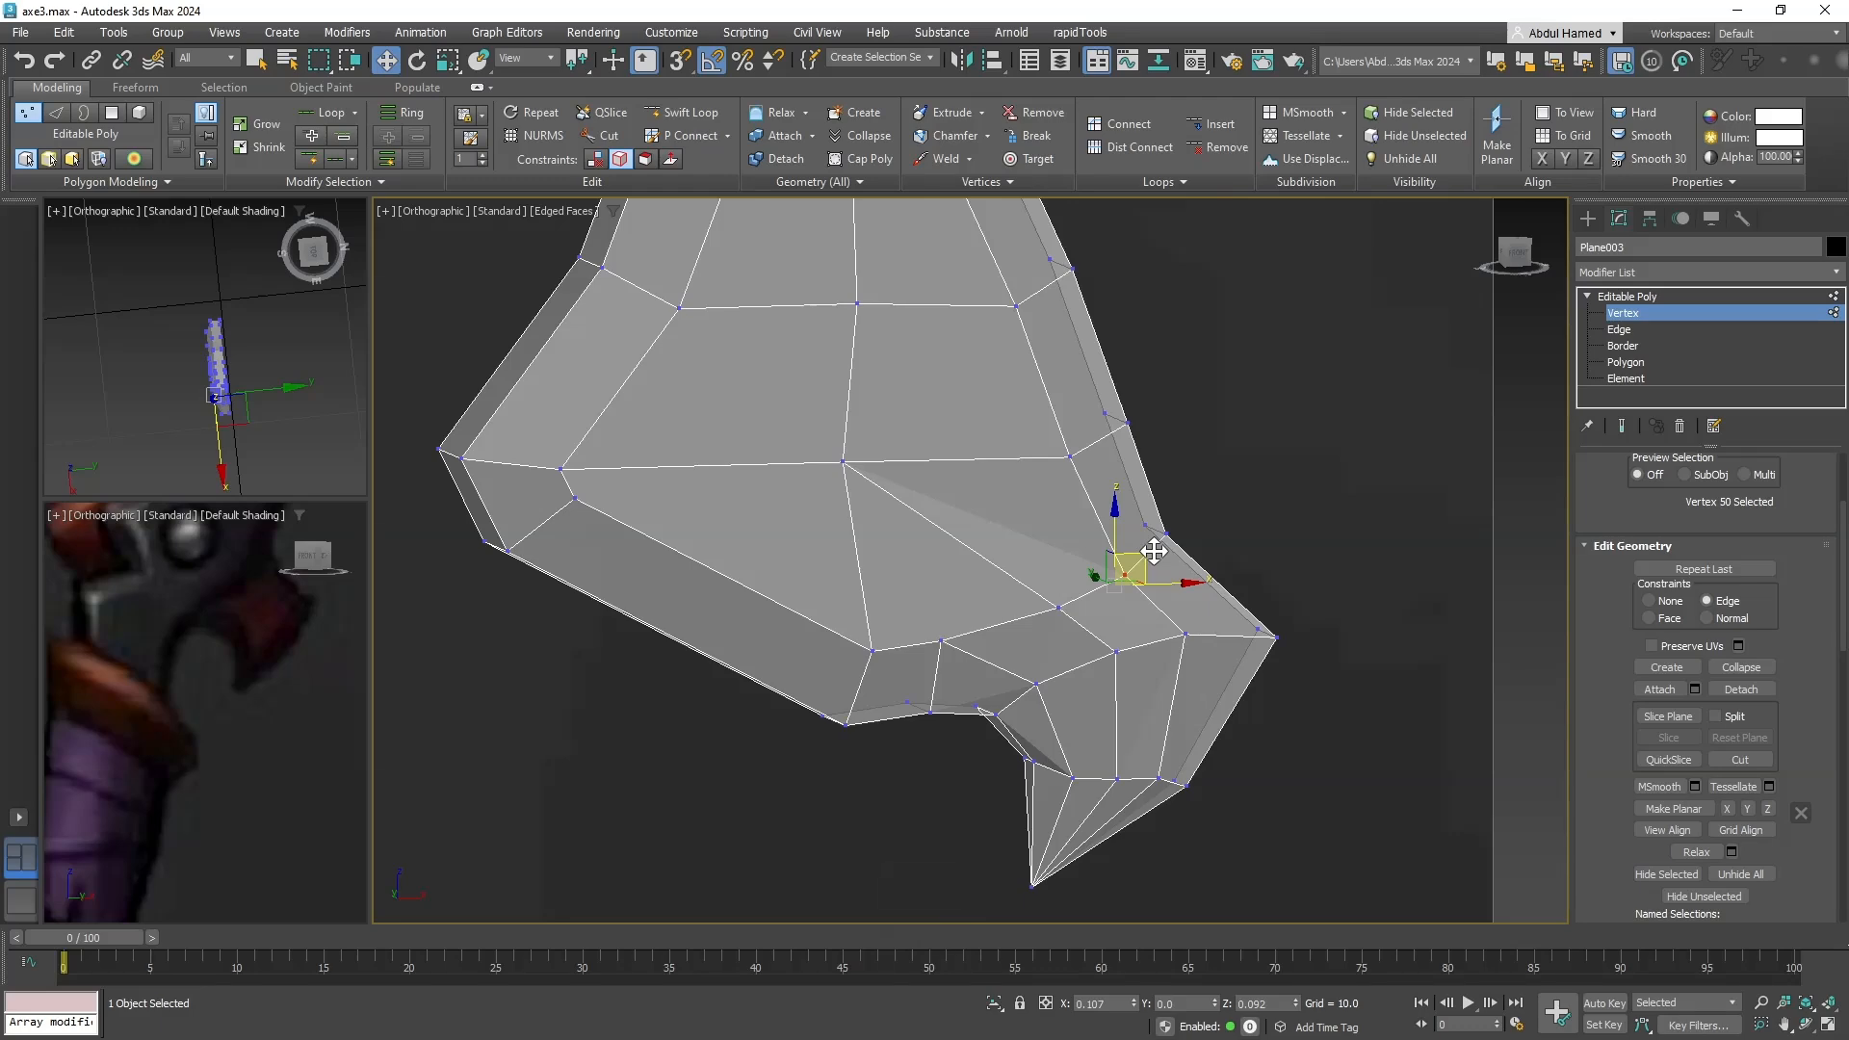
# Remove the edge constraint and move the next bevel vertex above the claw about 0.03 units in Y in the side view.
pyautogui.keyDown('alt'); pyautogui.moveTo(1154, 551); pyautogui.dragTo(1022, 603, button='middle'); pyautogui.keyUp('alt')
pyautogui.keyDown('ctrl'); pyautogui.click(1101, 546); pyautogui.keyUp('ctrl')
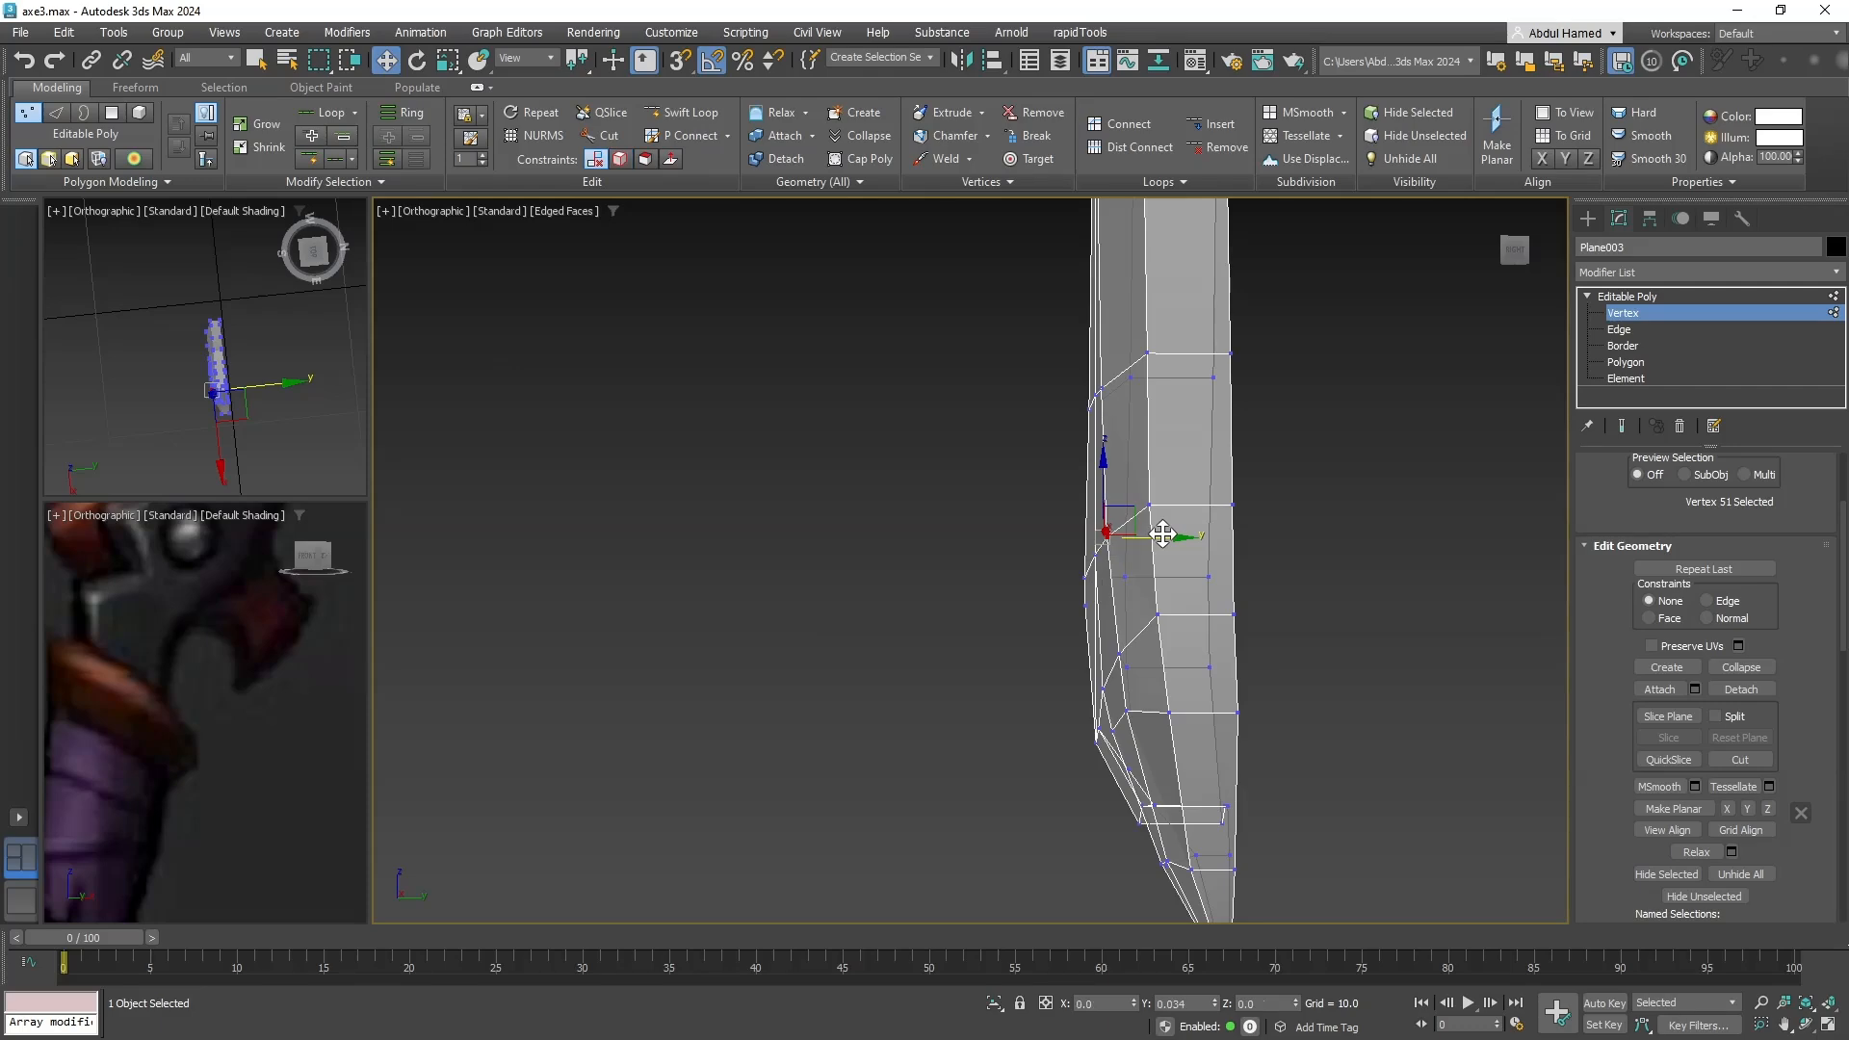
pyautogui.keyDown('alt'); pyautogui.moveTo(1135, 537); pyautogui.dragTo(1249, 556, button='middle'); pyautogui.keyUp('alt')
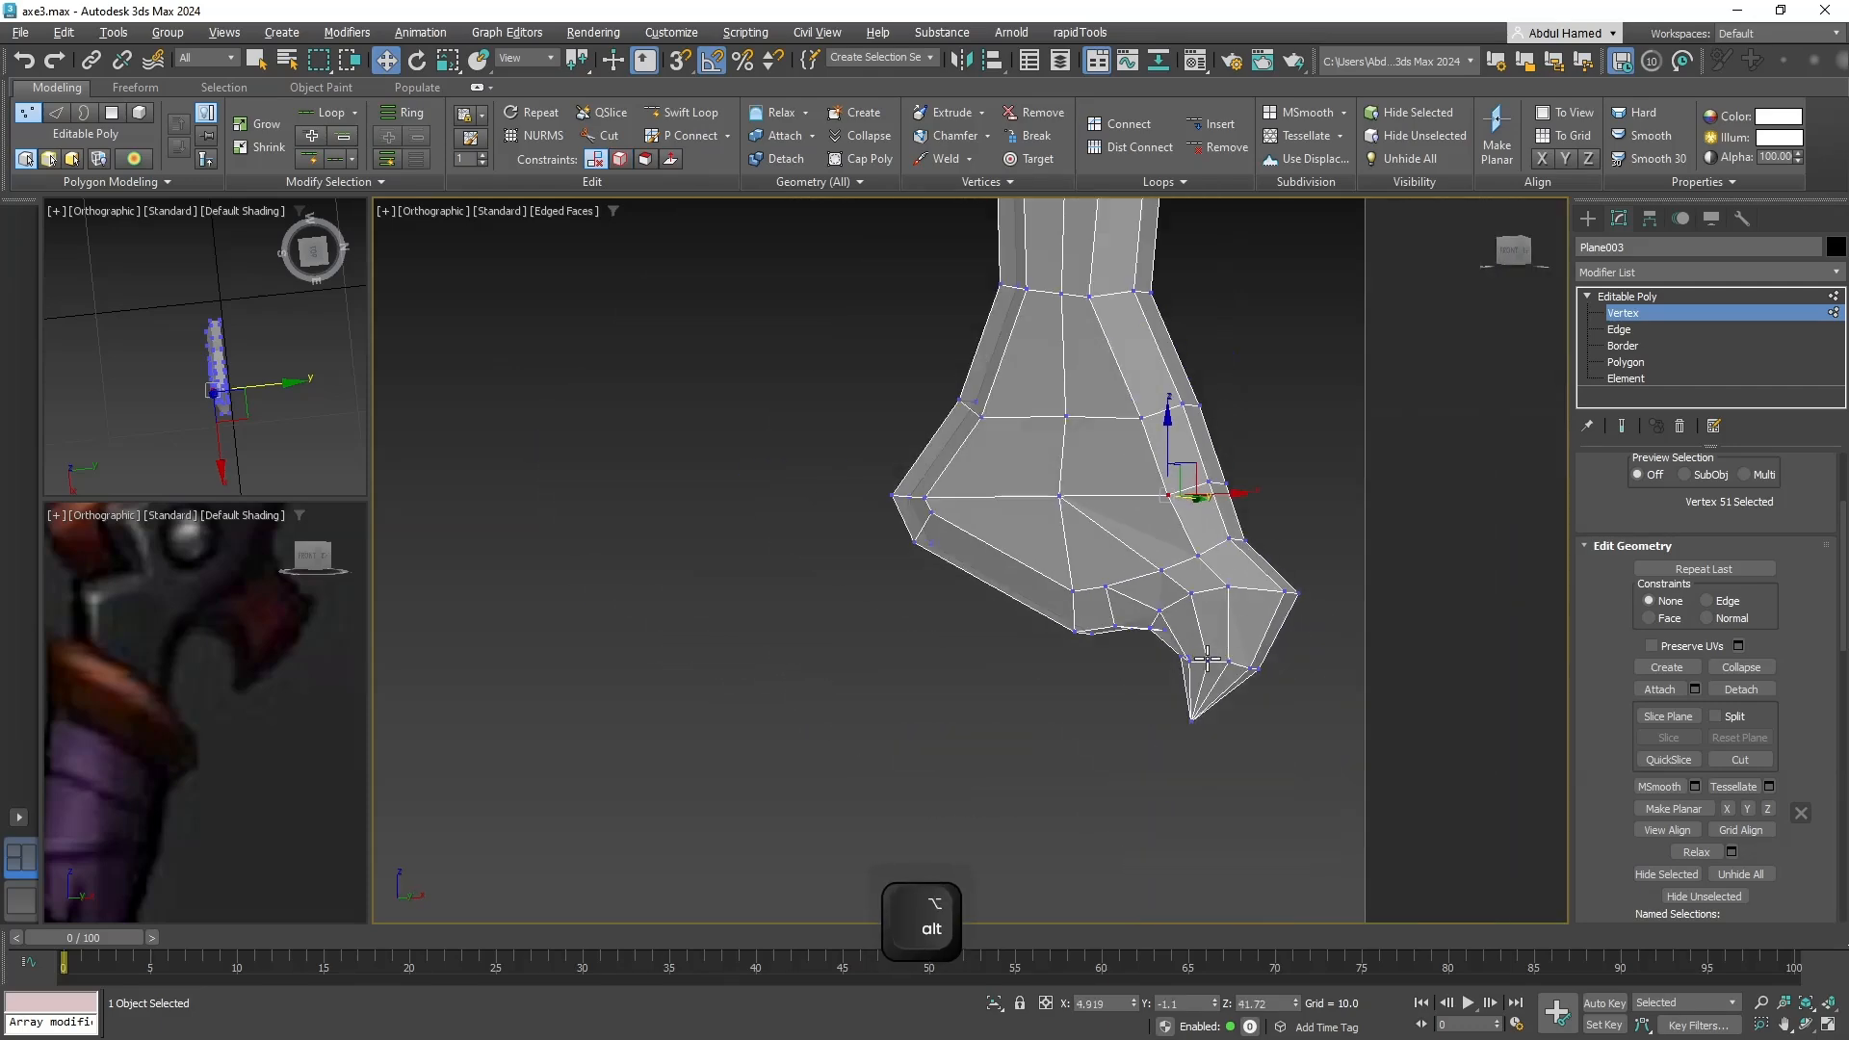
# Turn off see-through display and disable the Wire option of the 09 - Default material.
pyautogui.hotkey('alt', 'x')
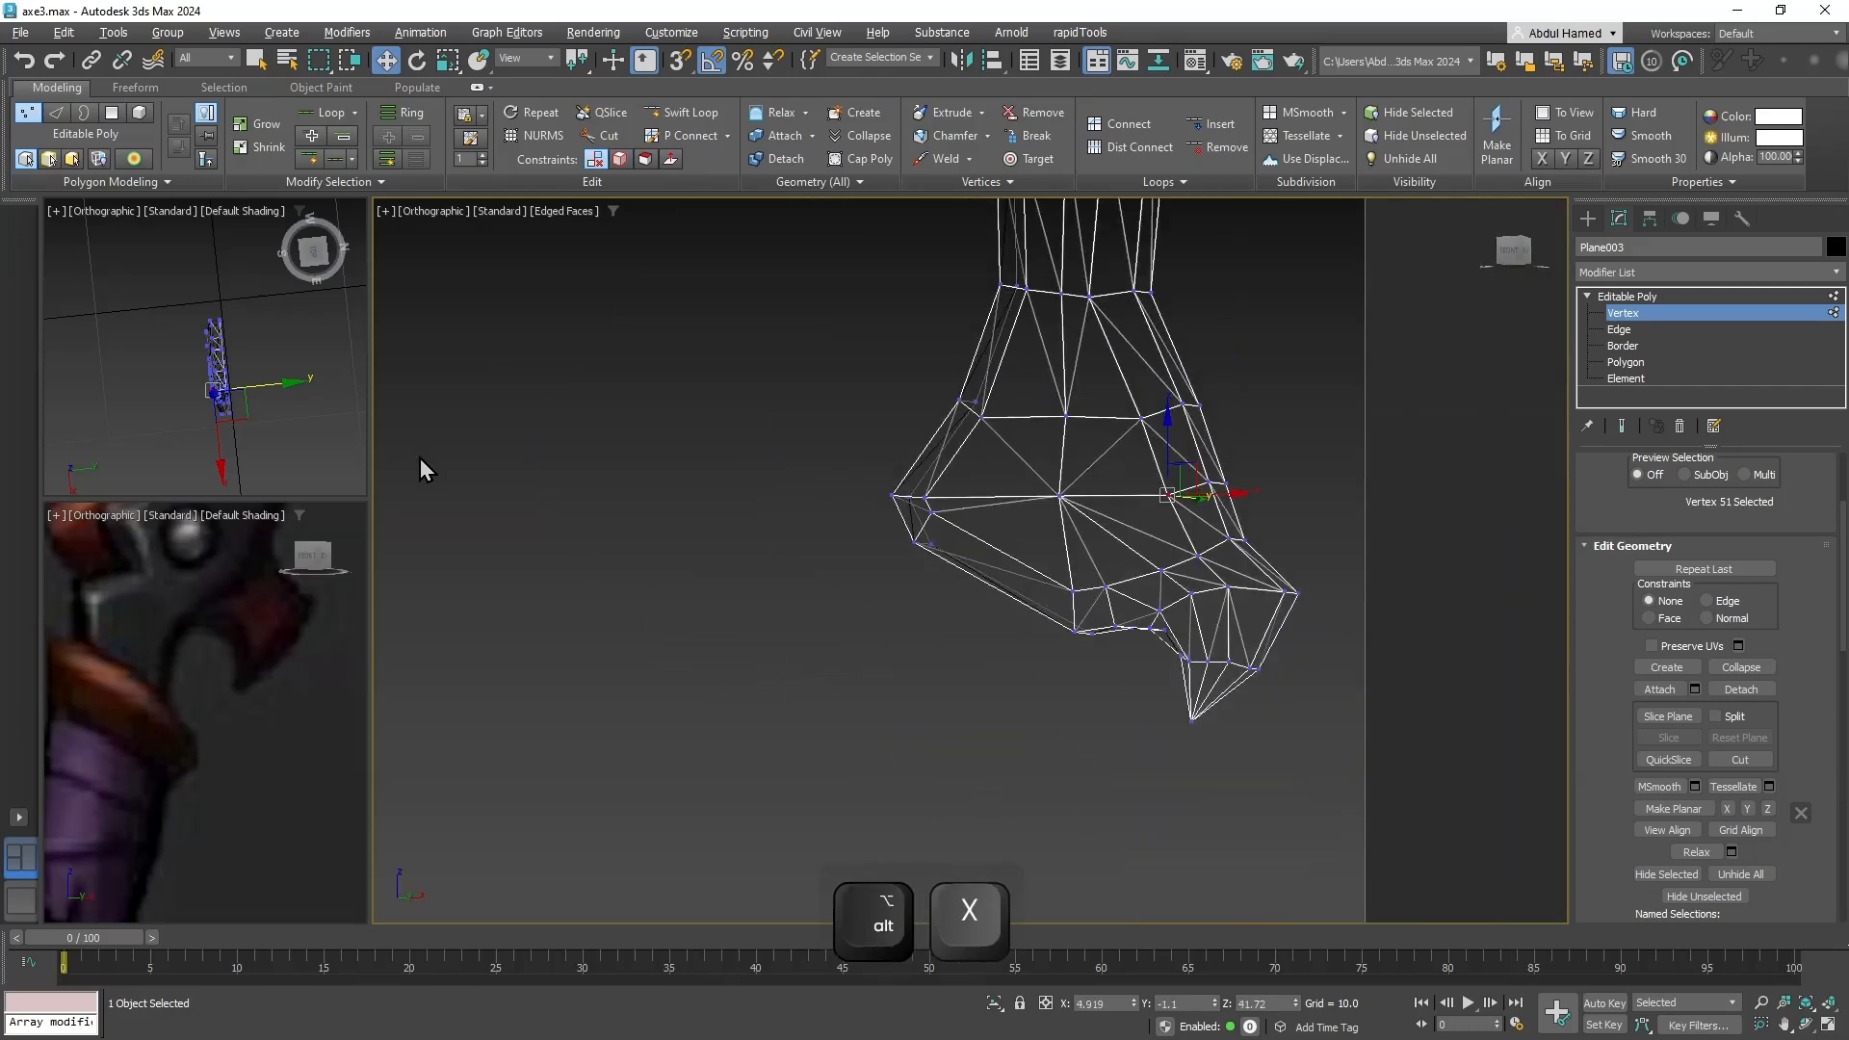
pyautogui.press('m')
pyautogui.press('m')
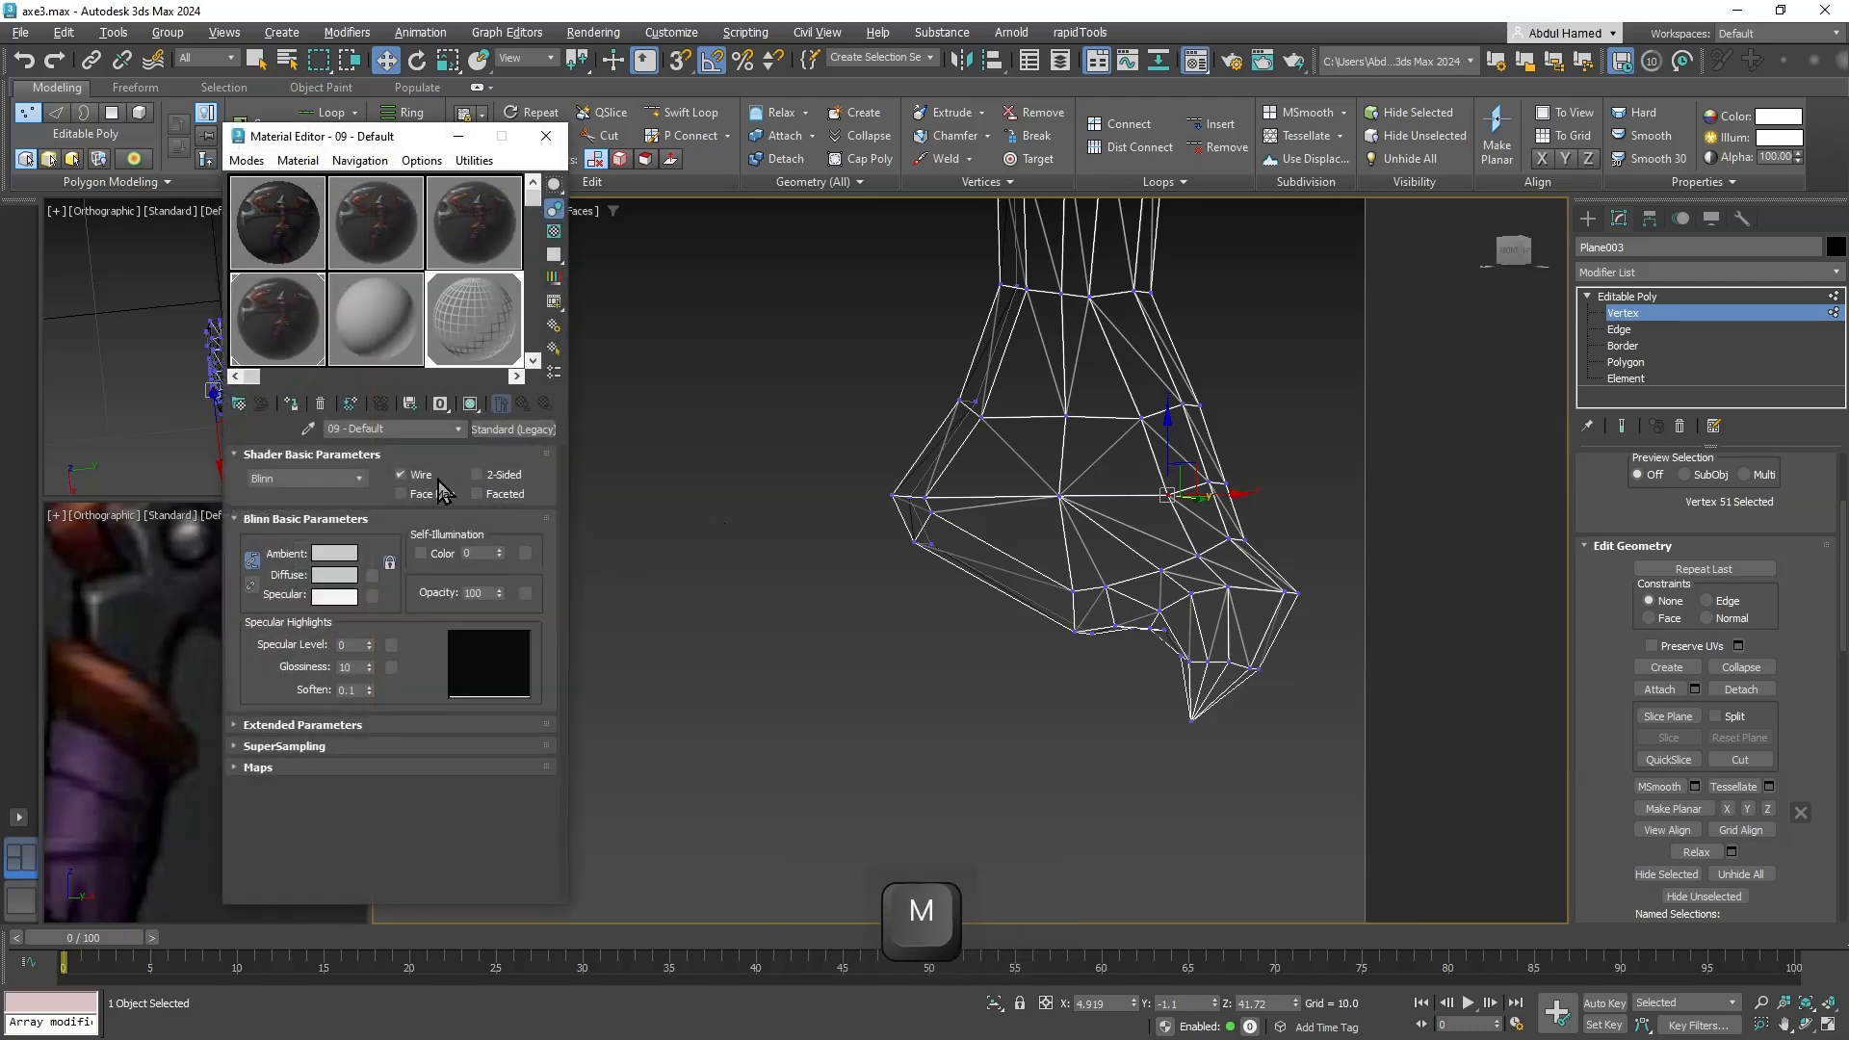
pyautogui.click(545, 136)
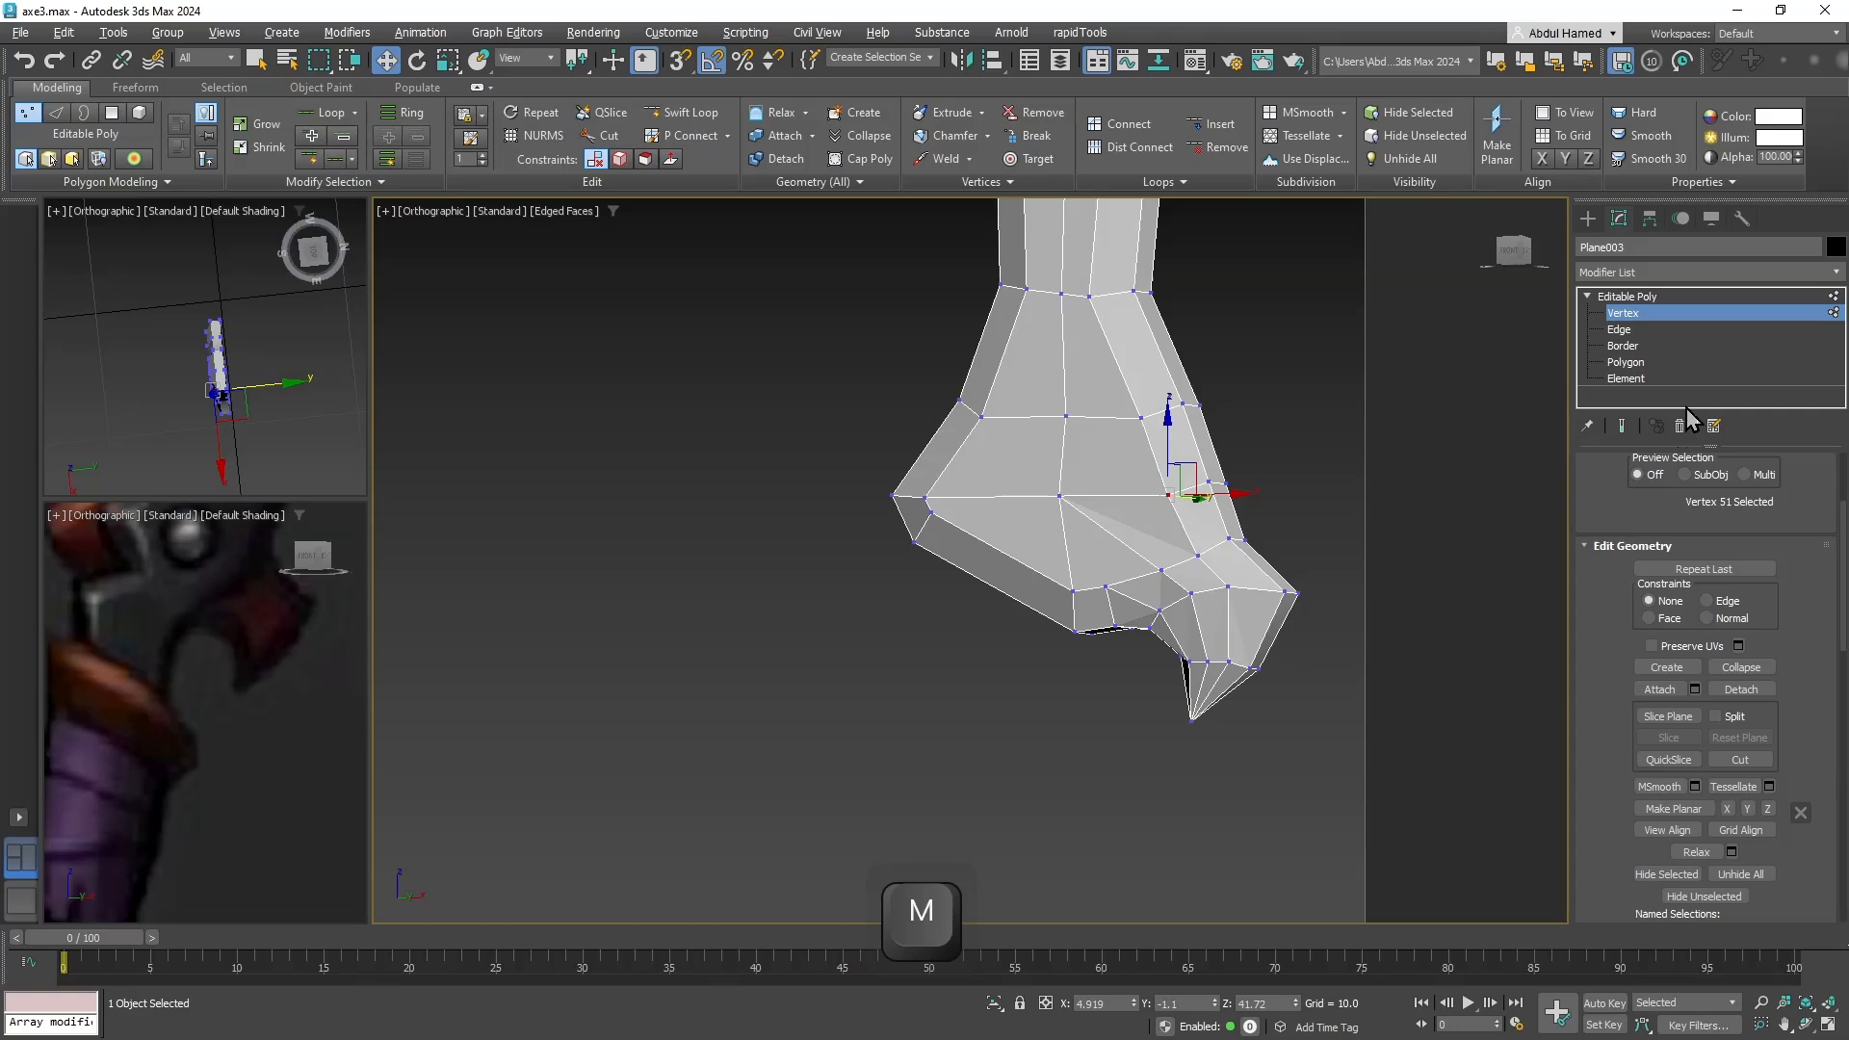
# Leave vertex editing, view the deselected section, and reselect and frame it in the main viewport.
pyautogui.click(1660, 293)
pyautogui.click(867, 632)
pyautogui.scroll(-8, 858, 690)
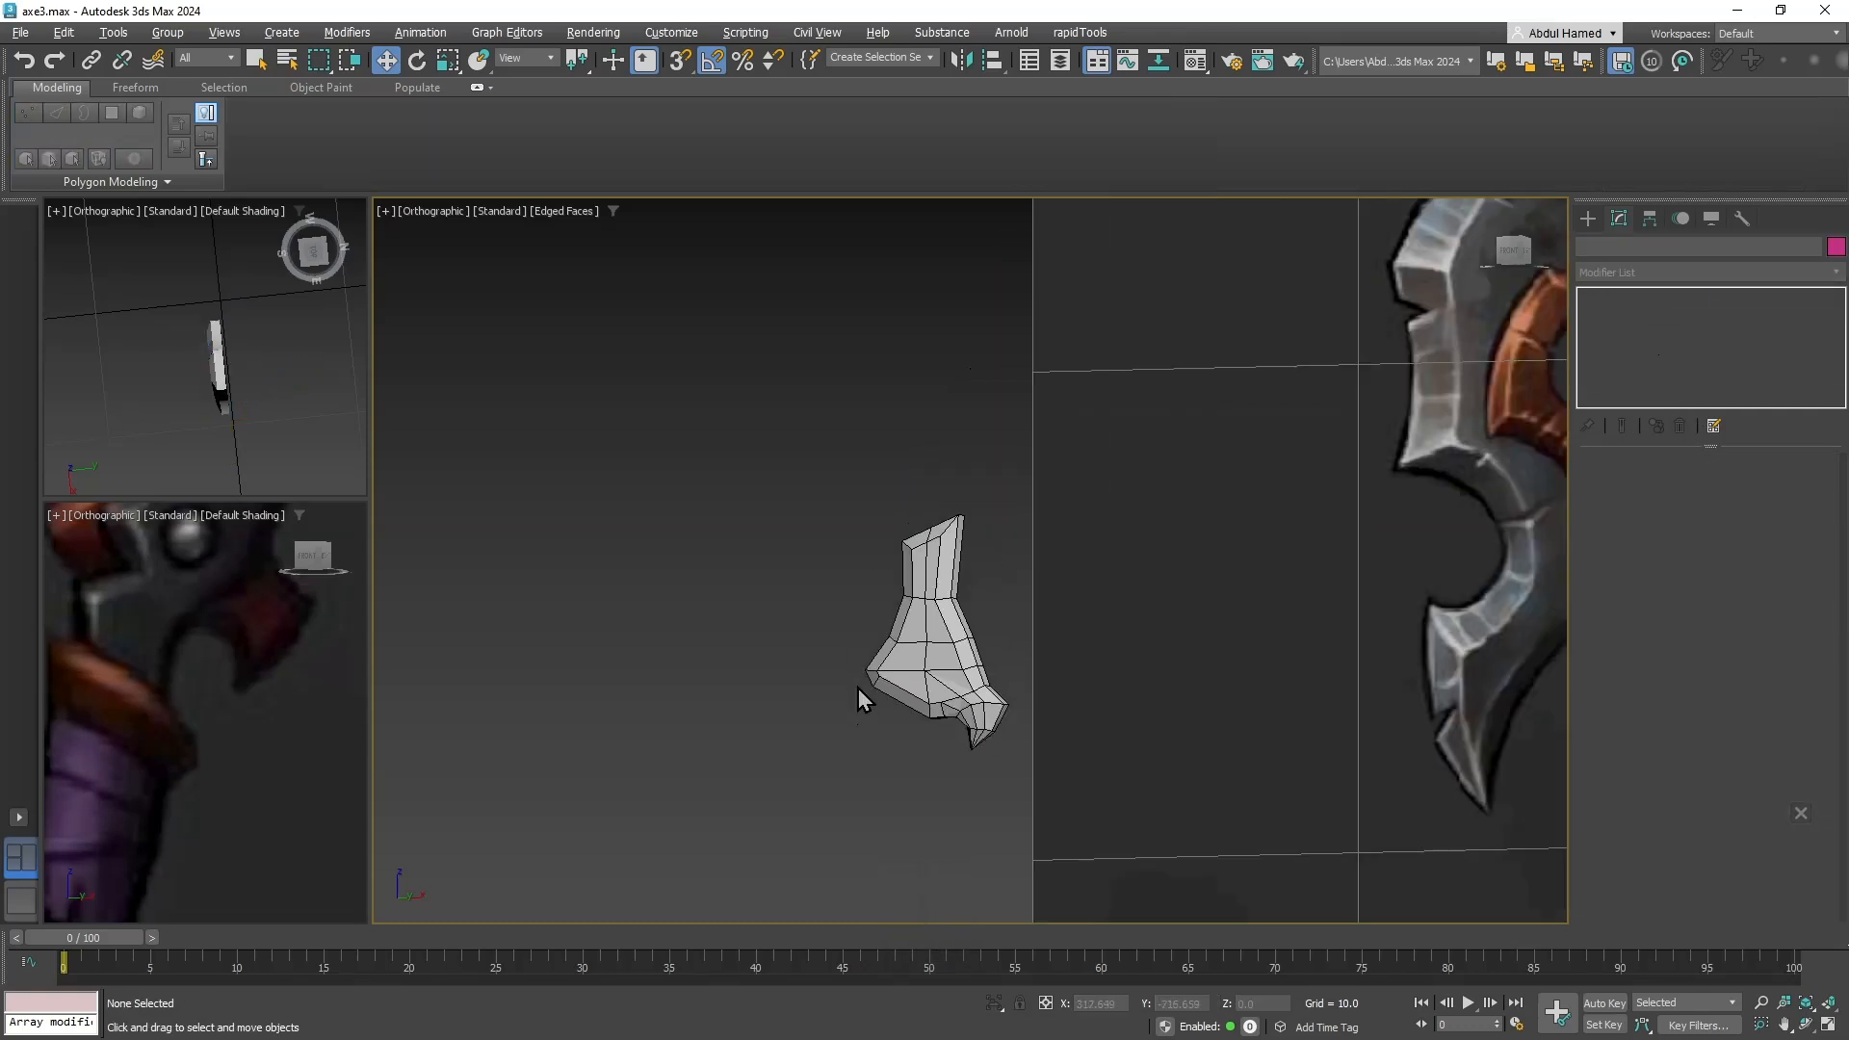
pyautogui.write('x')
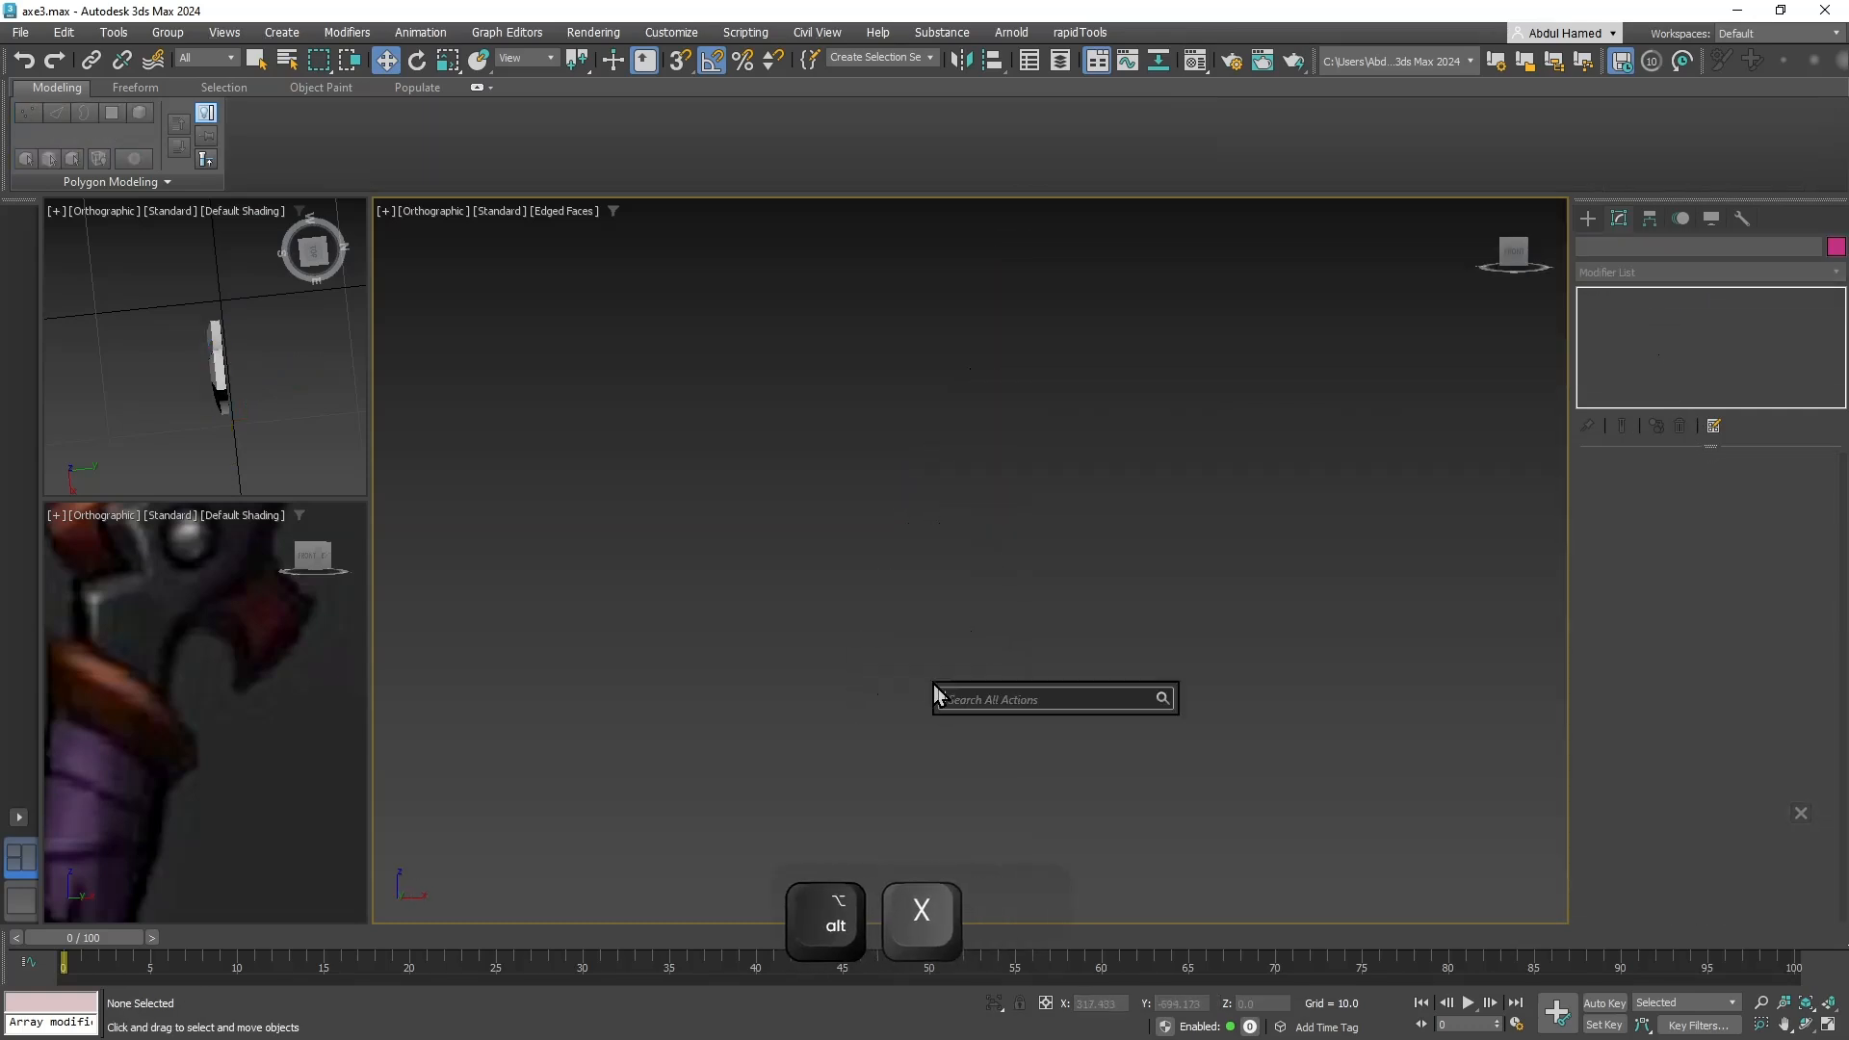
pyautogui.write('z')
pyautogui.click(220, 364)
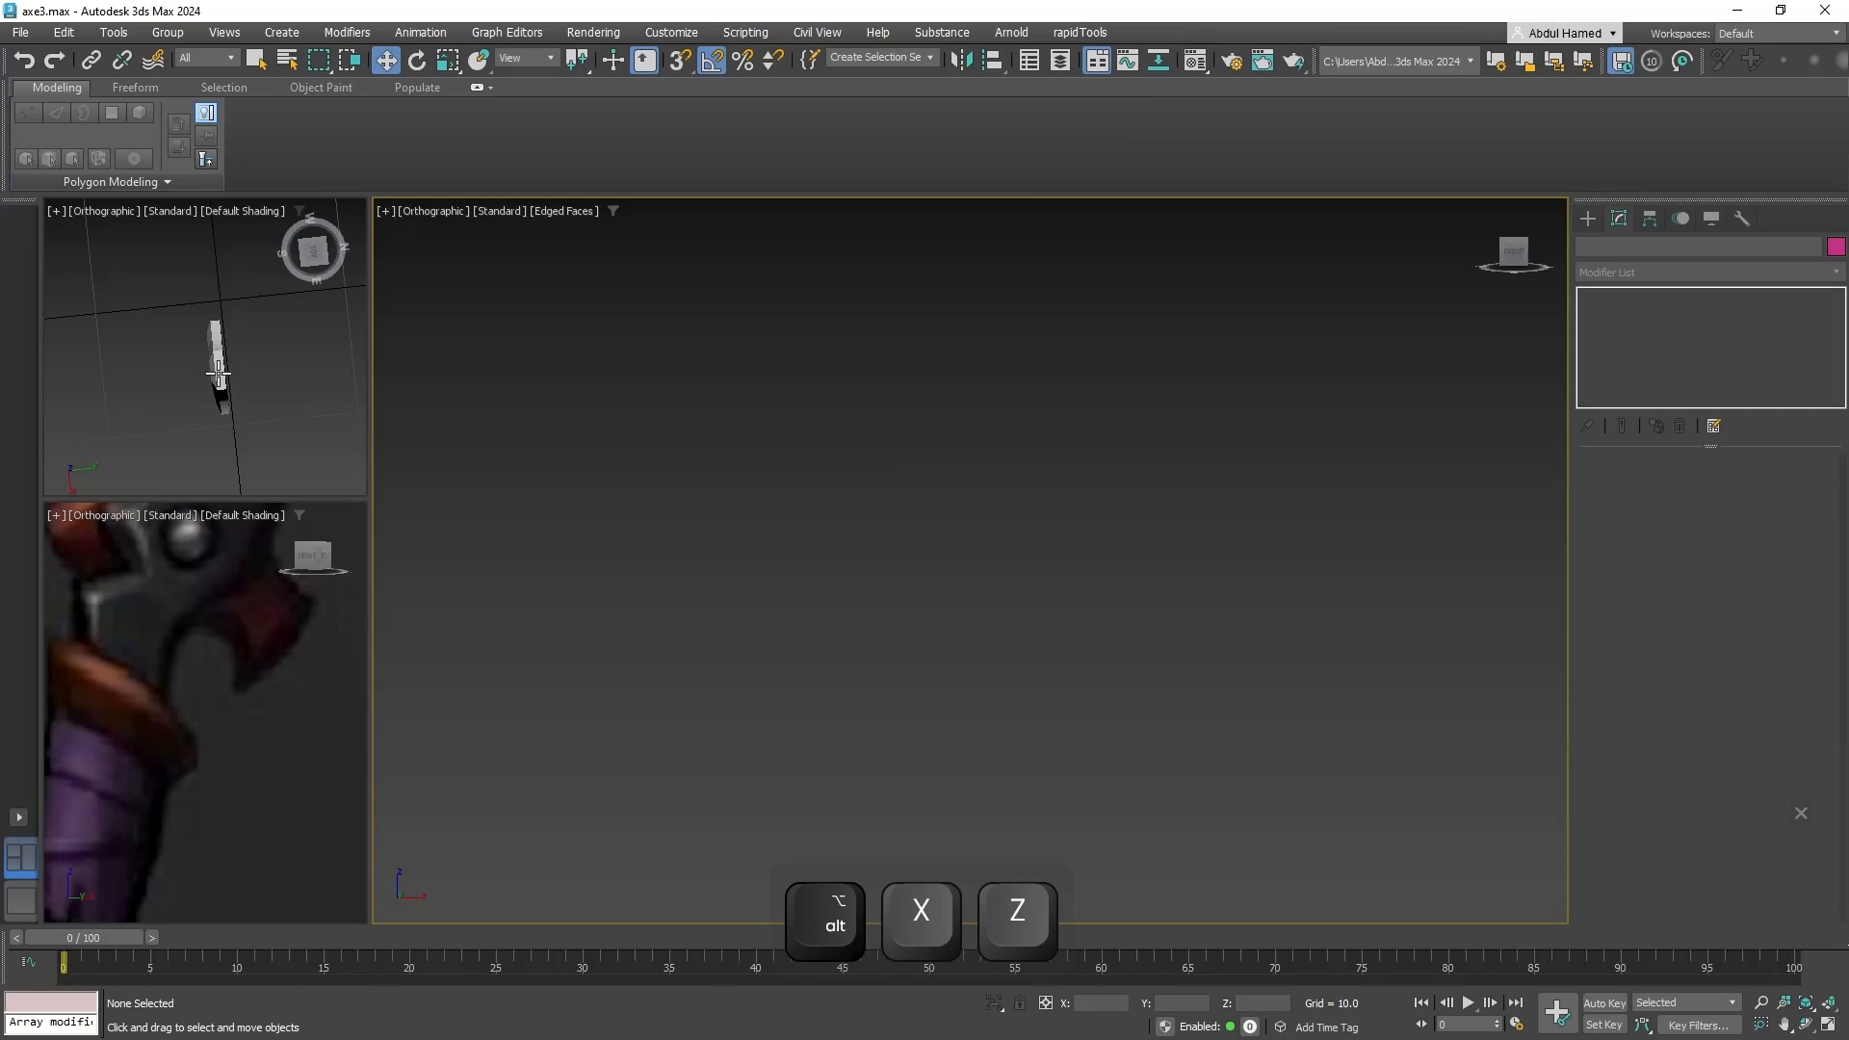
pyautogui.click(219, 373)
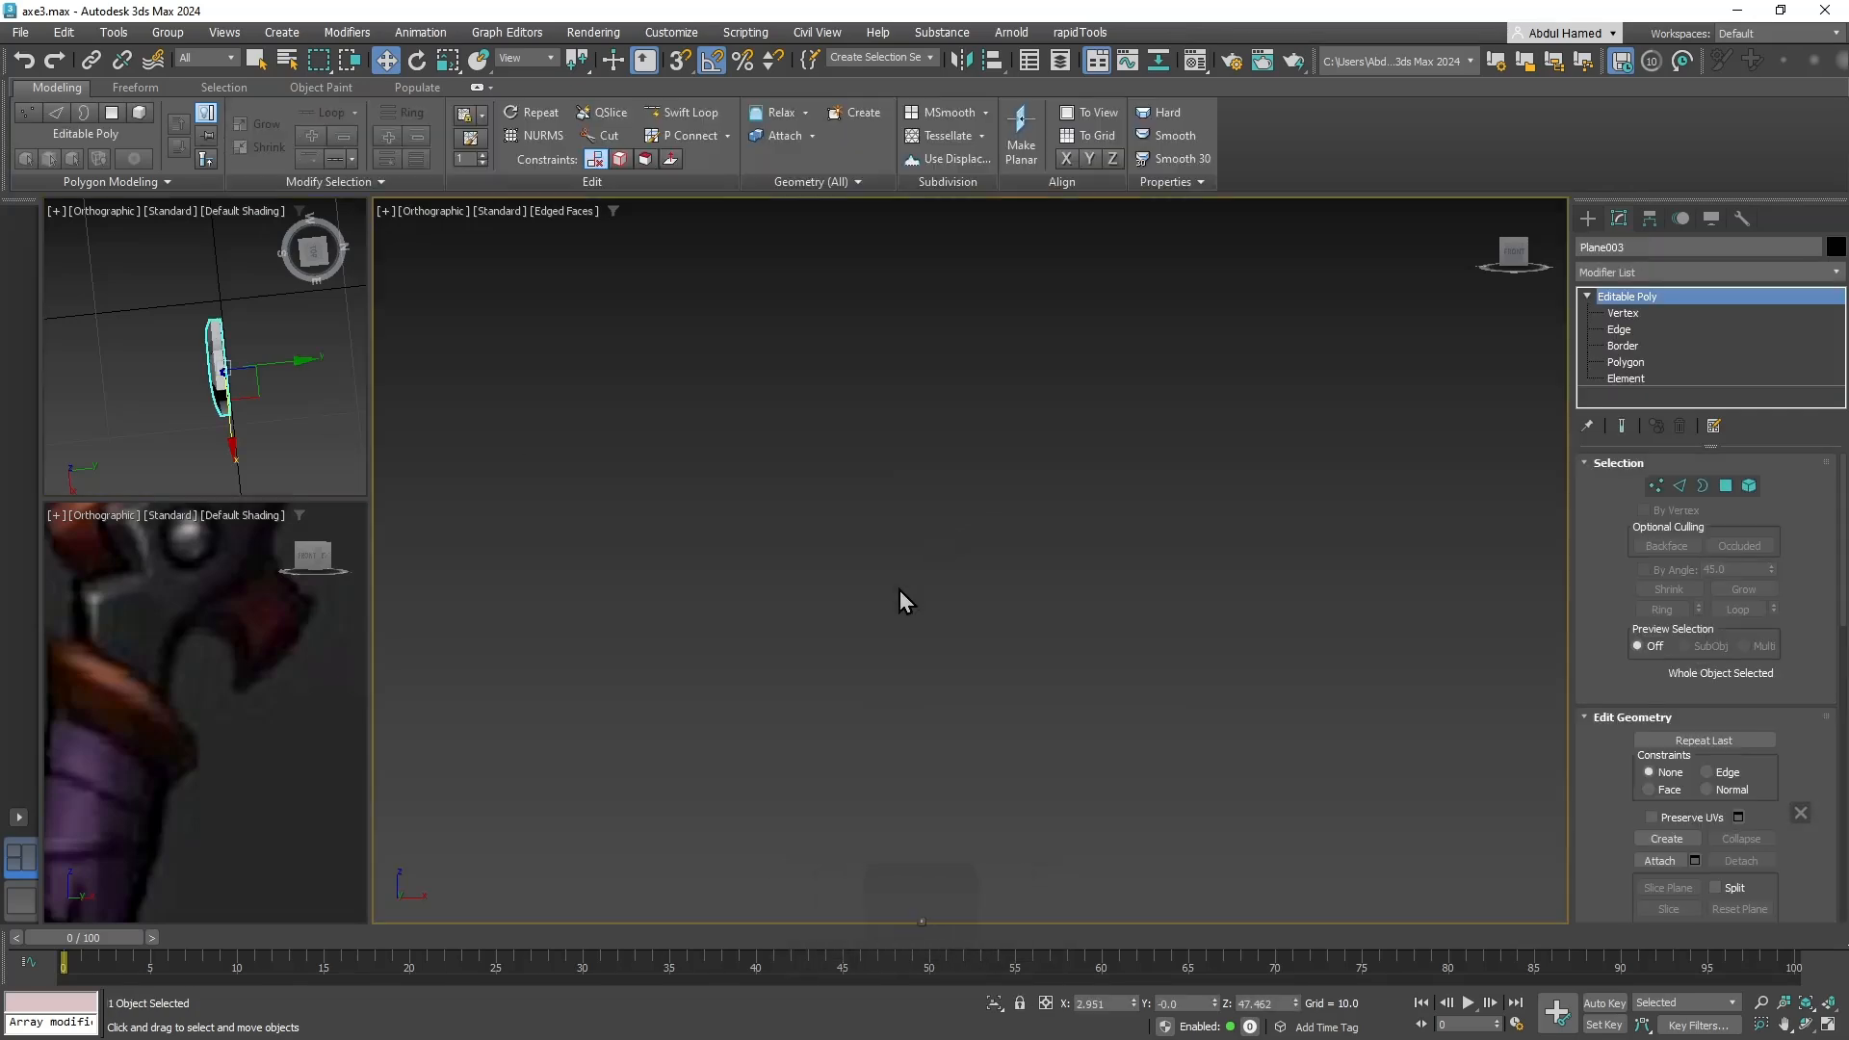
pyautogui.press('z')
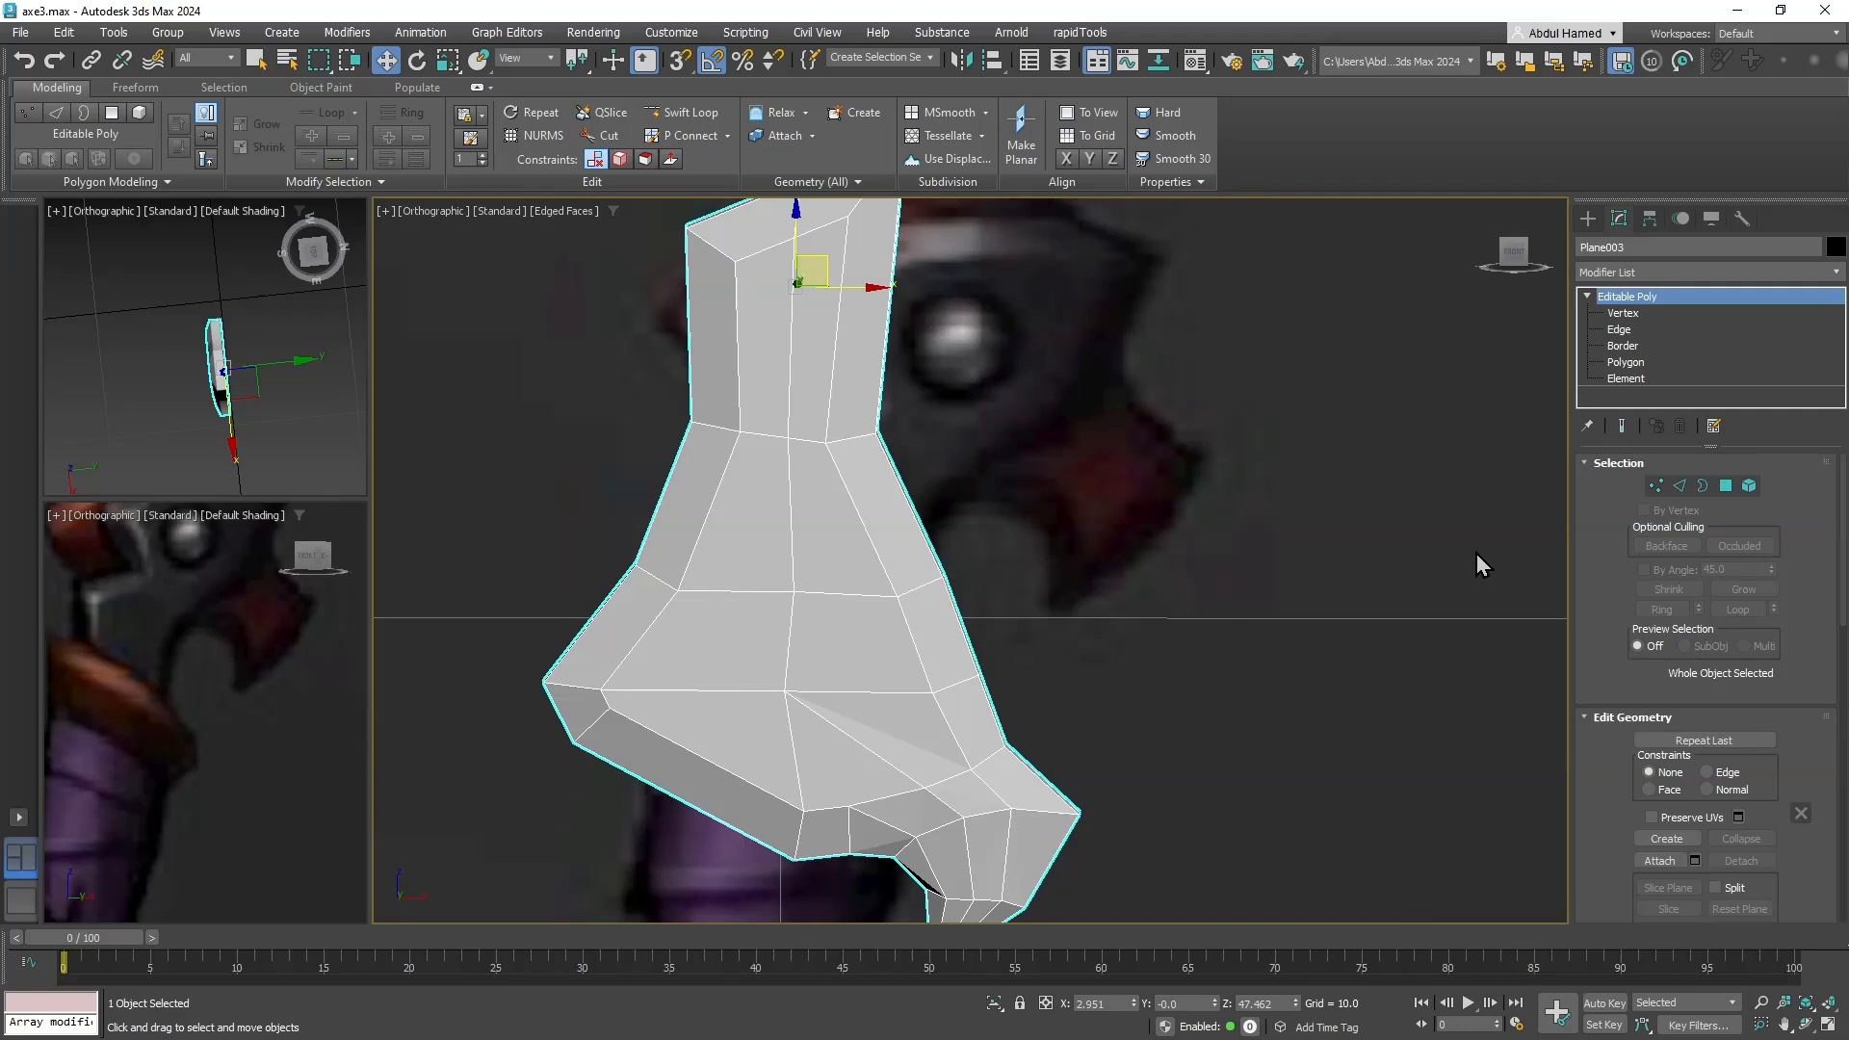
# Select all polygons of the section and apply Auto Smooth with a threshold of 30.
pyautogui.scroll(-3, 1590, 607)
pyautogui.click(1627, 362)
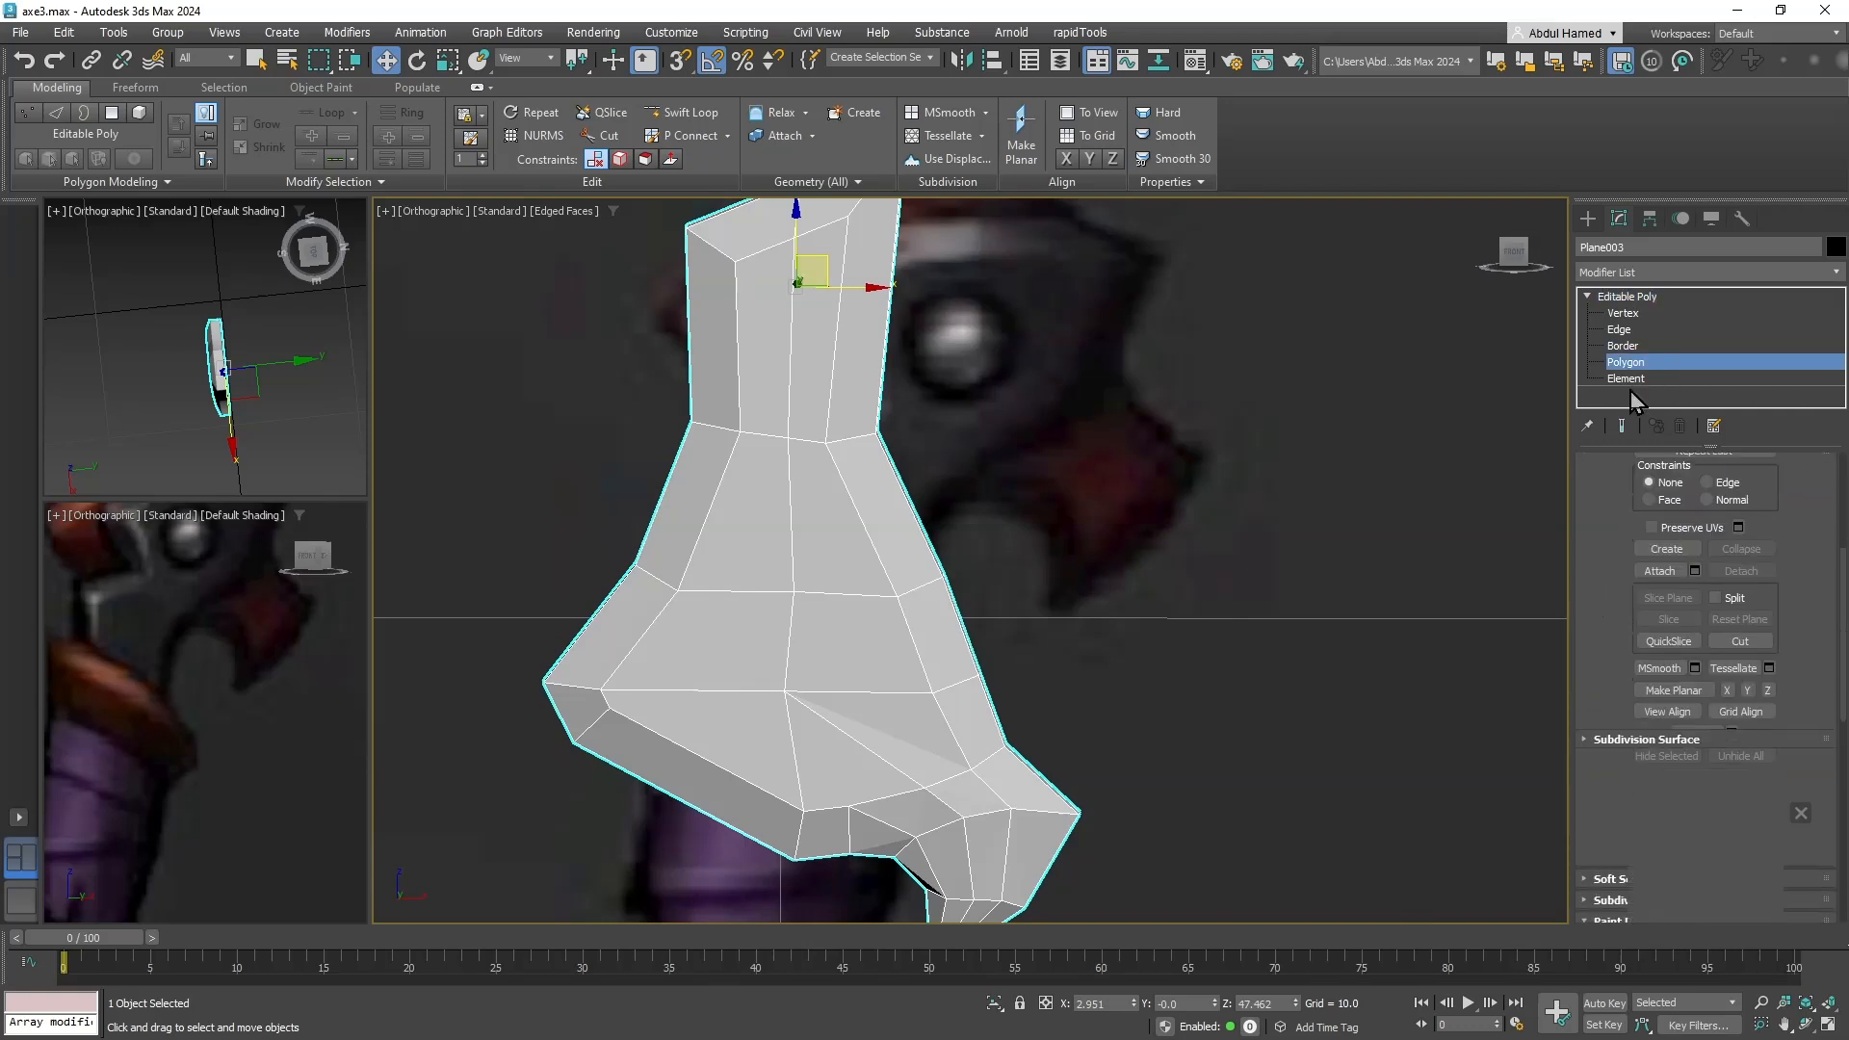
pyautogui.hotkey('ctrl', 'a')
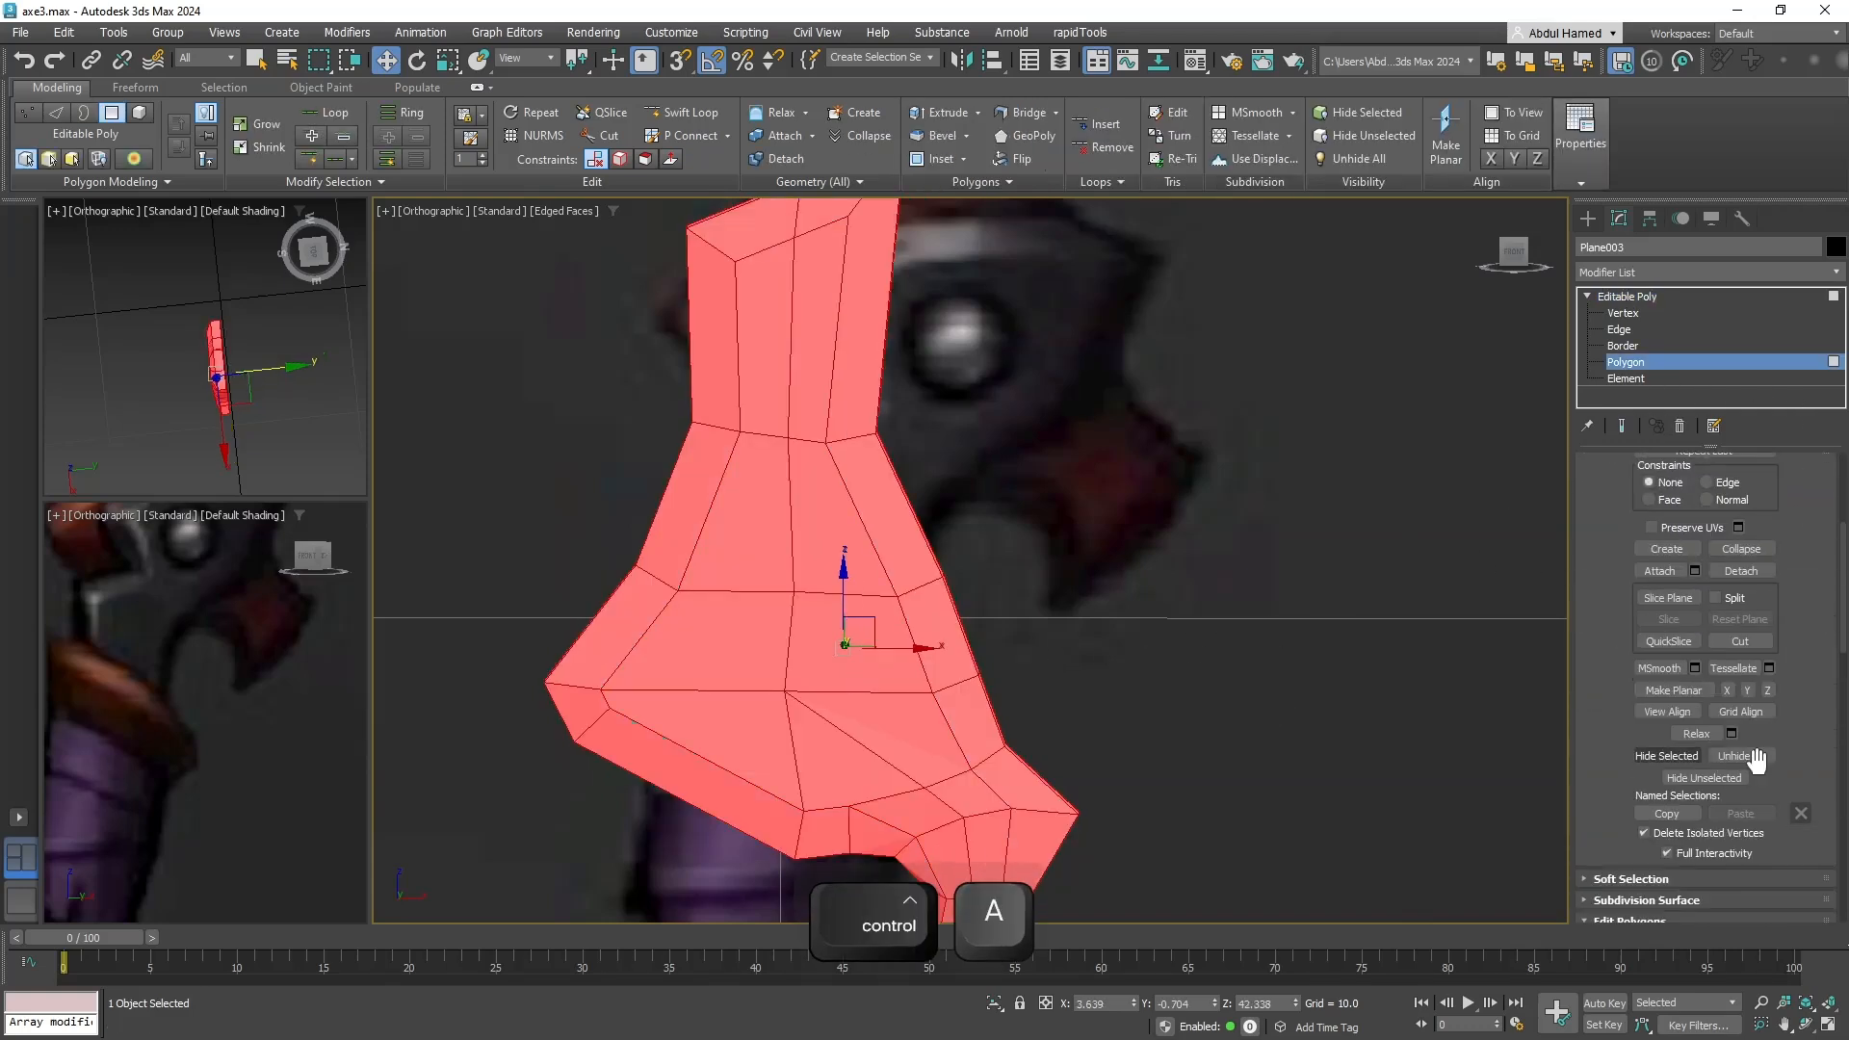
pyautogui.scroll(-5, 1781, 689)
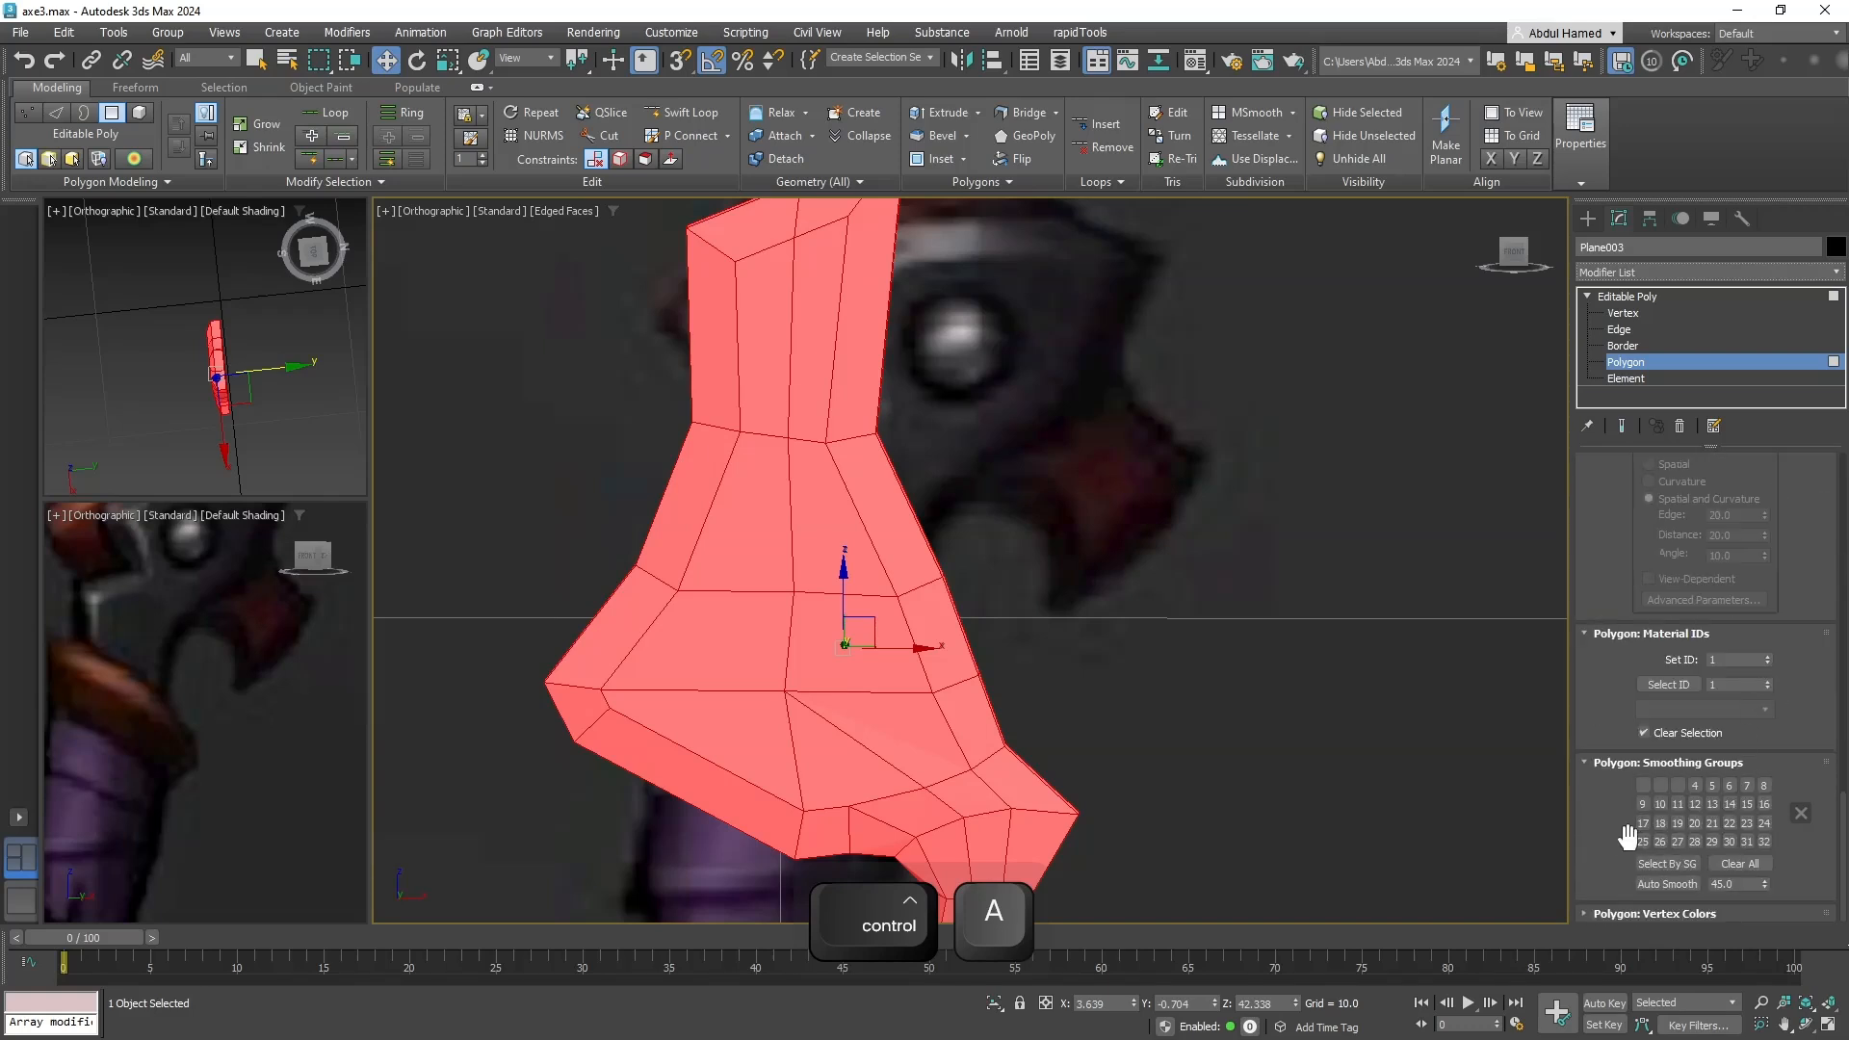
pyautogui.click(1666, 884)
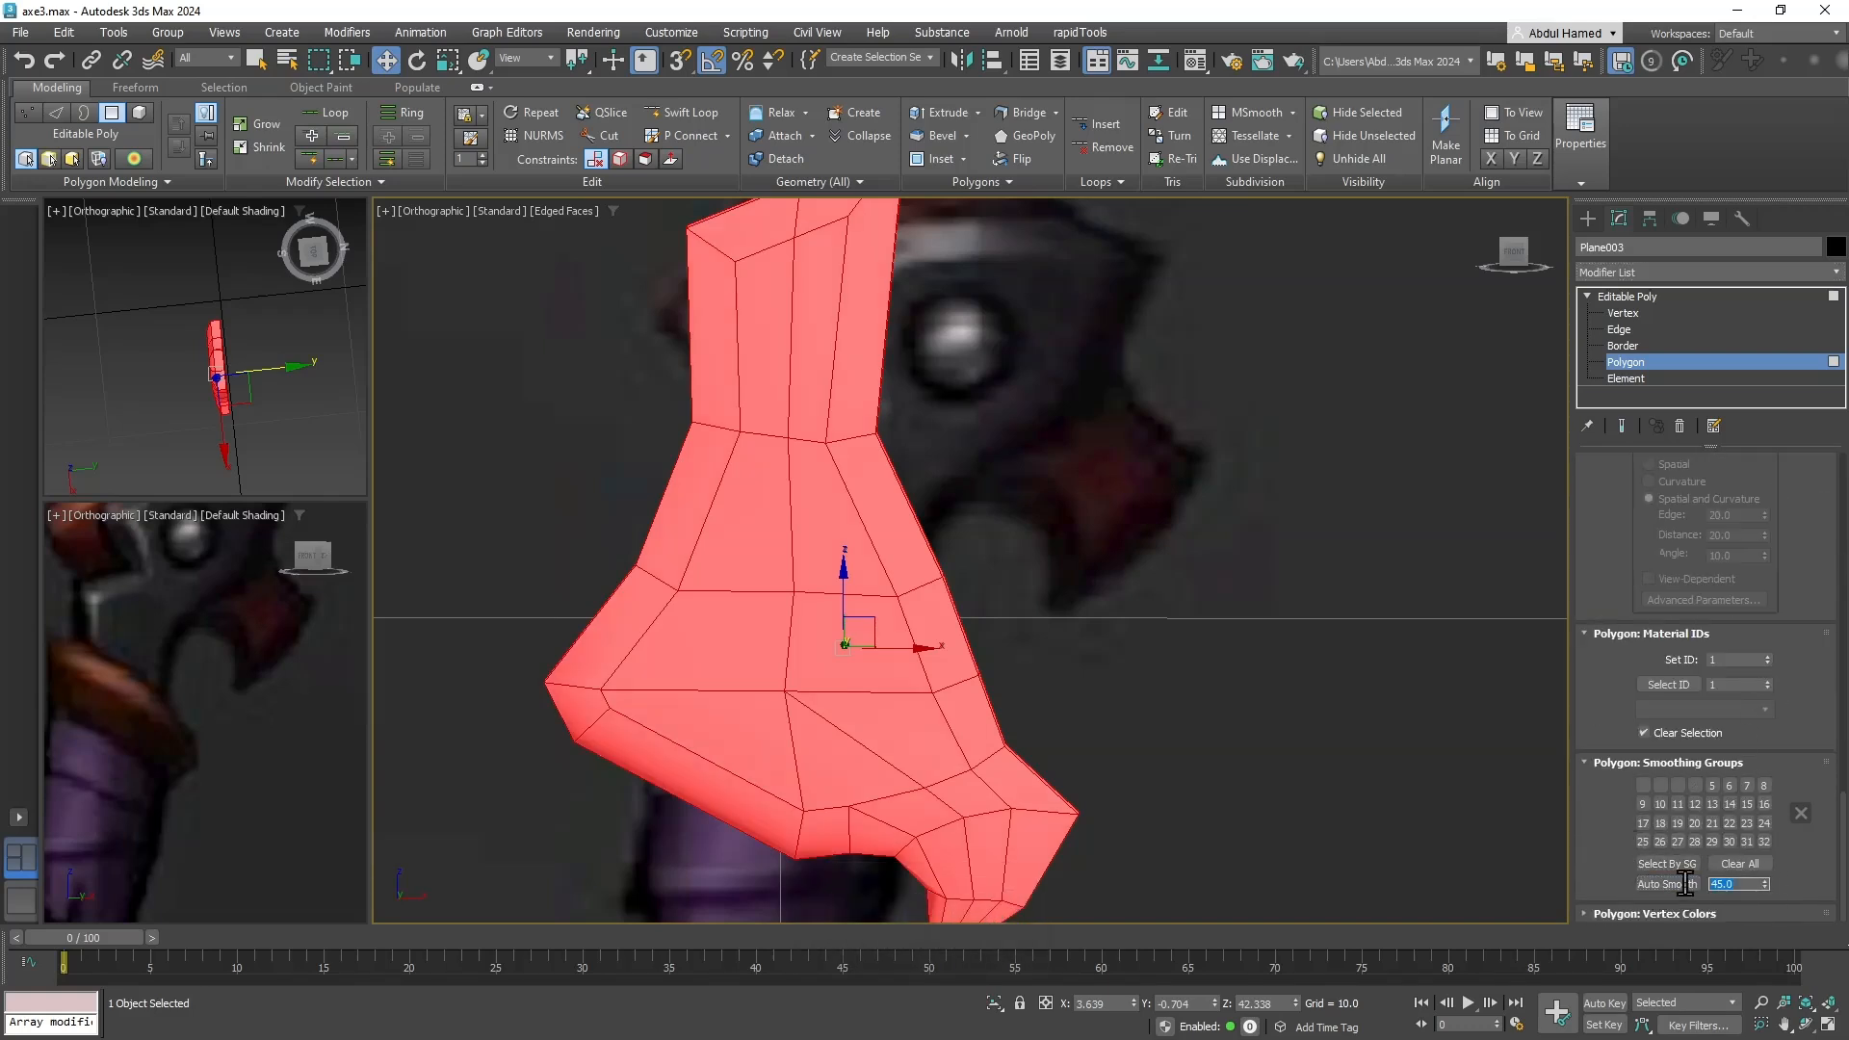
pyautogui.write('30')
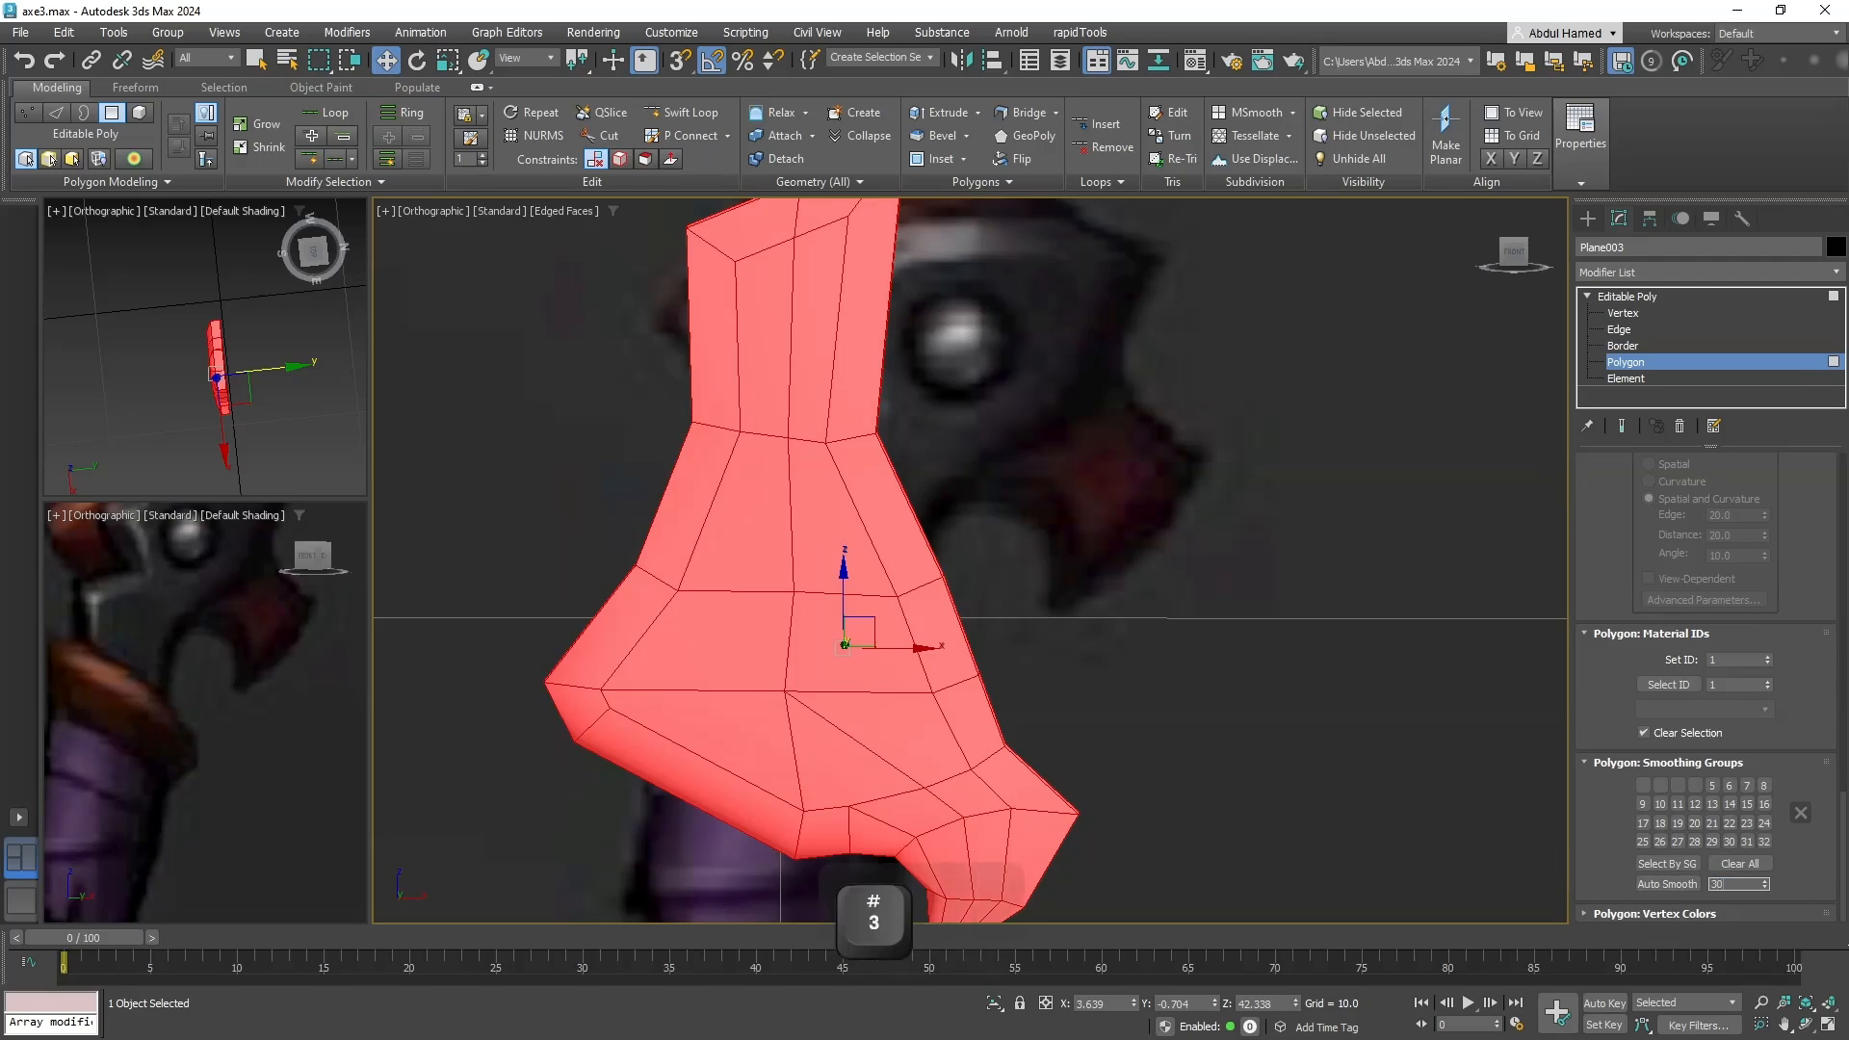
pyautogui.press('Tab')
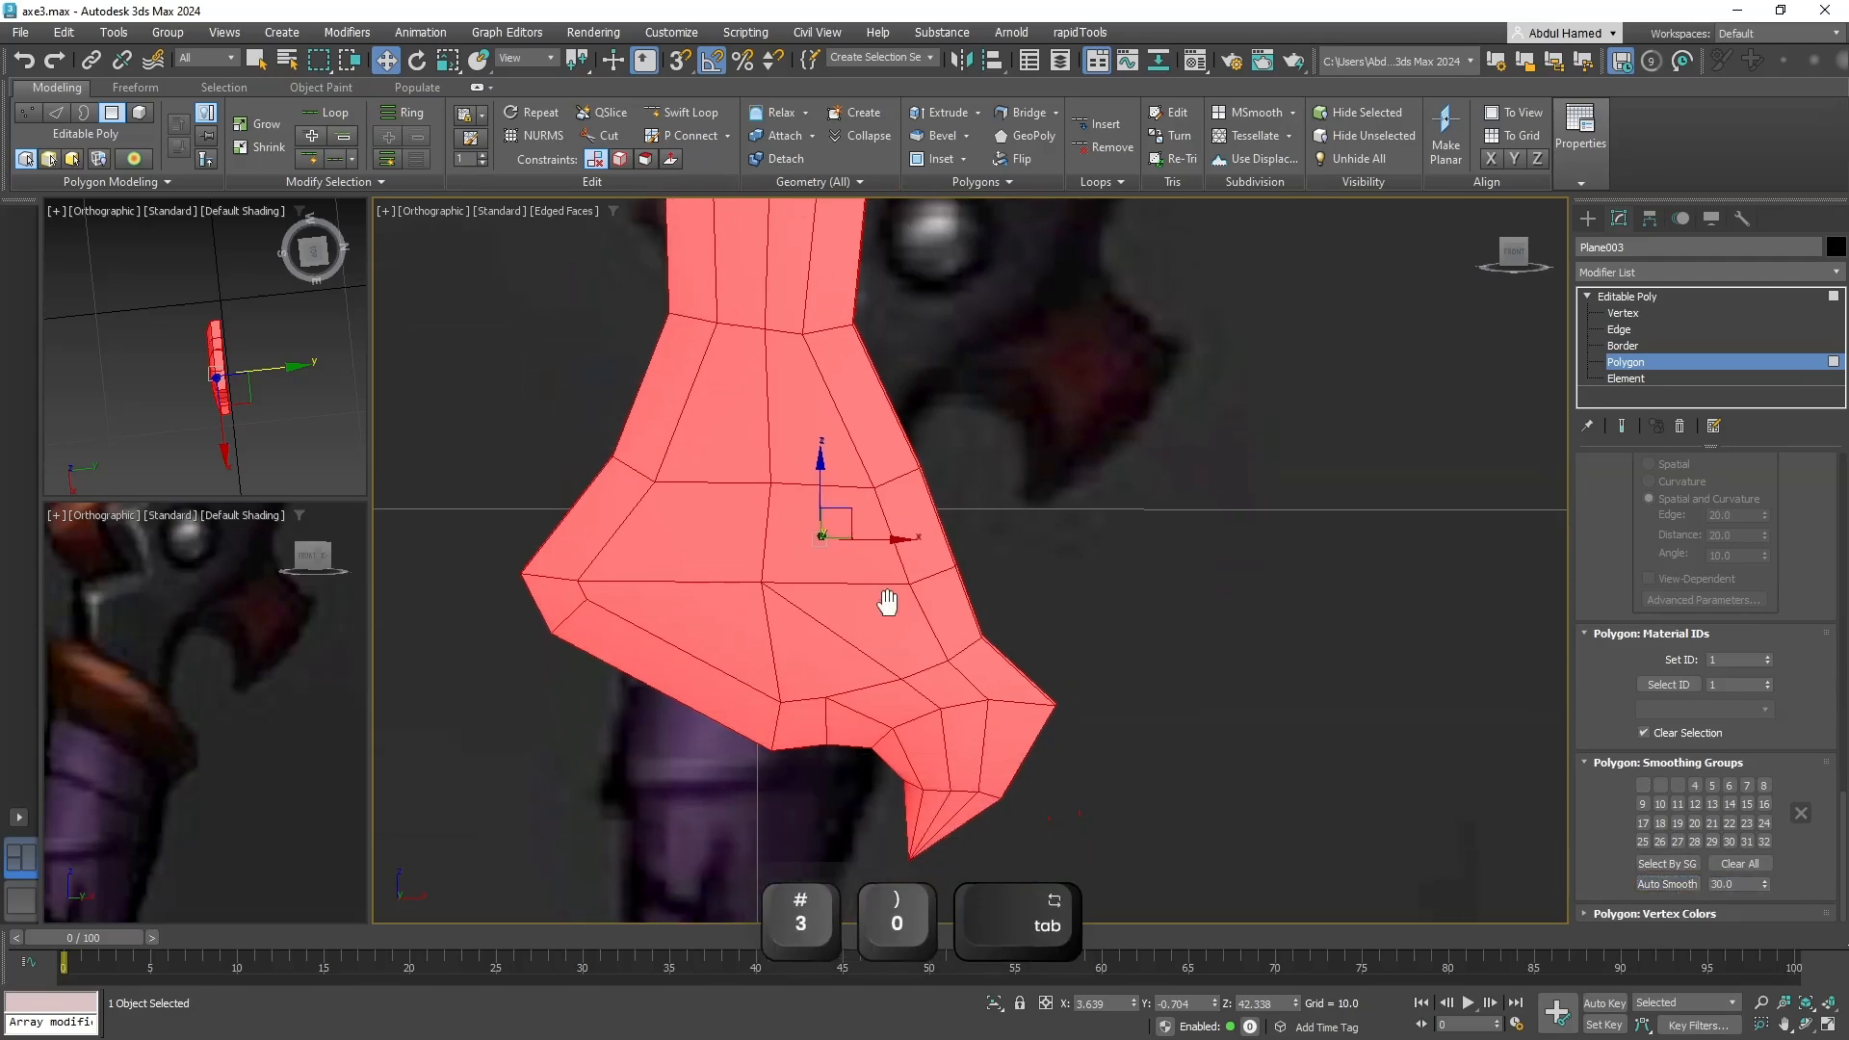
# Leave polygon editing, deselect the smoothed section, and frame the section together with the reference plane.
pyautogui.keyDown('alt'); pyautogui.moveTo(883, 607); pyautogui.dragTo(931, 620, button='middle'); pyautogui.keyUp('alt')
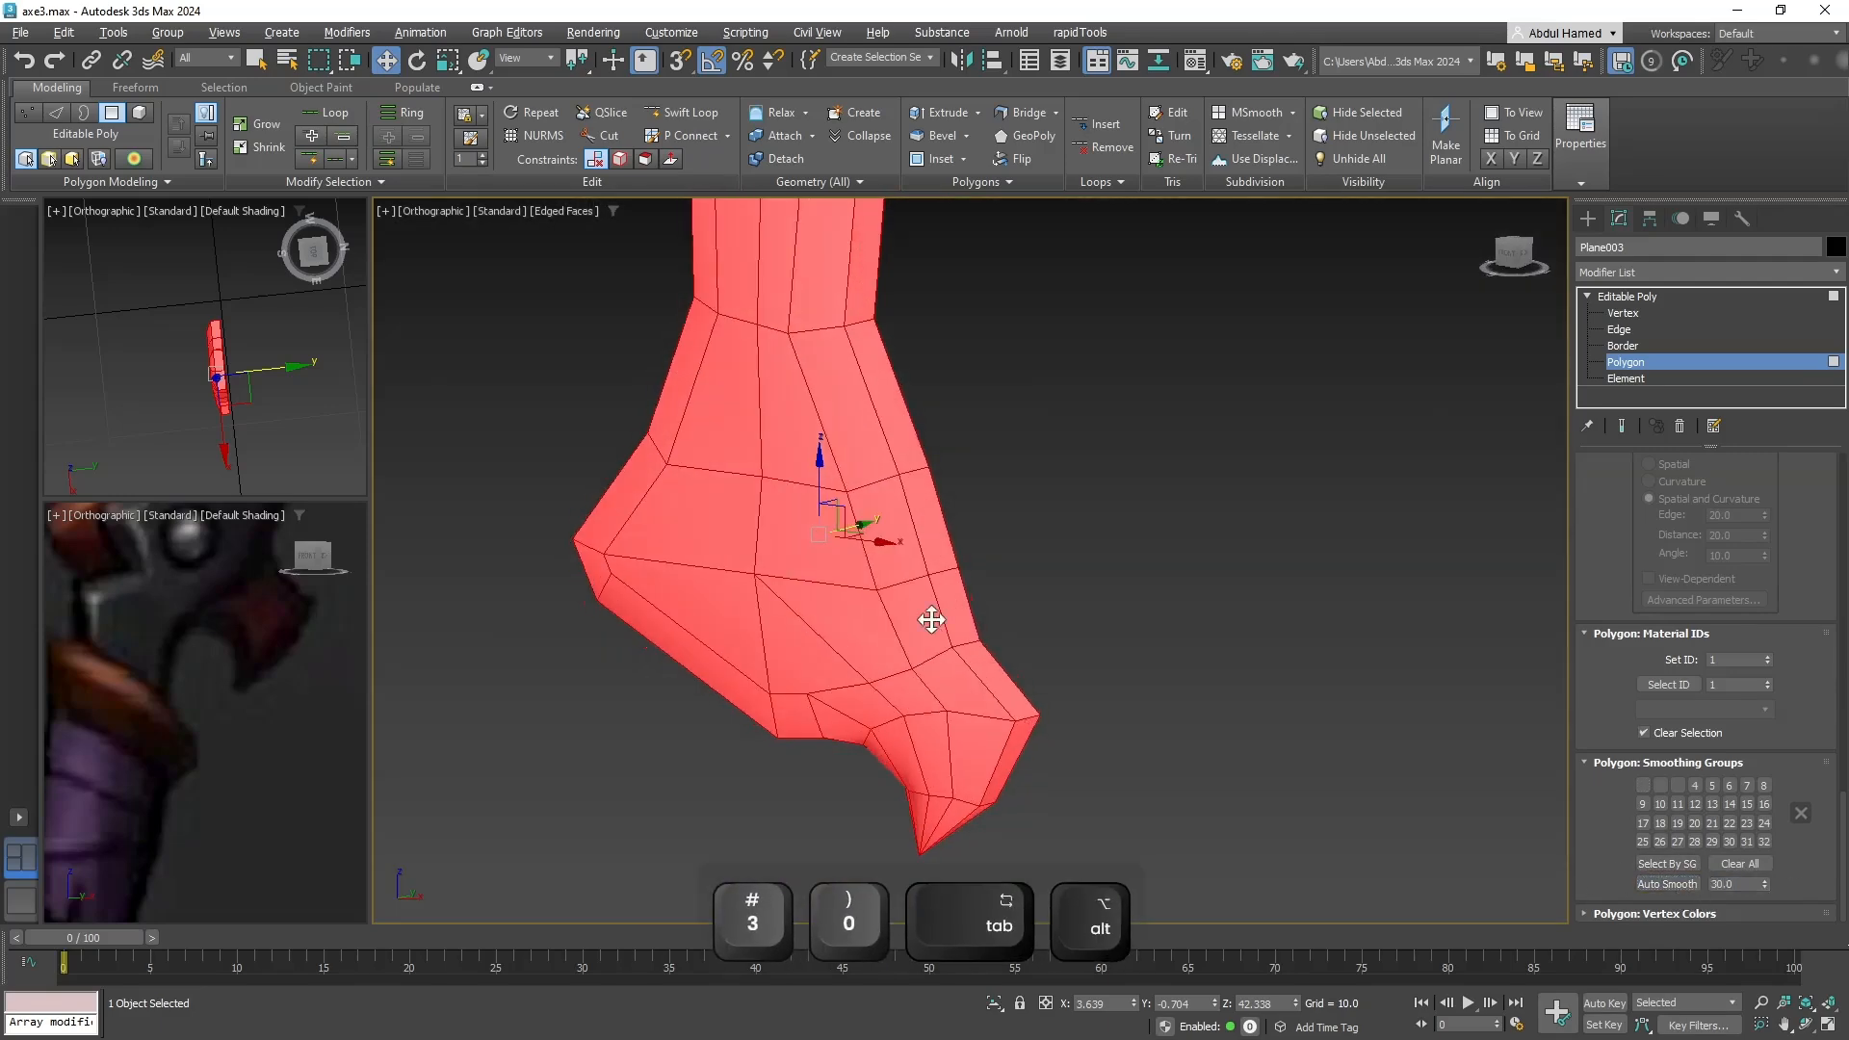
pyautogui.click(1640, 296)
pyautogui.keyDown('alt'); pyautogui.moveTo(1027, 708); pyautogui.dragTo(957, 668, button='middle'); pyautogui.keyUp('alt')
pyautogui.click(1106, 649)
pyautogui.scroll(-3, 1098, 649)
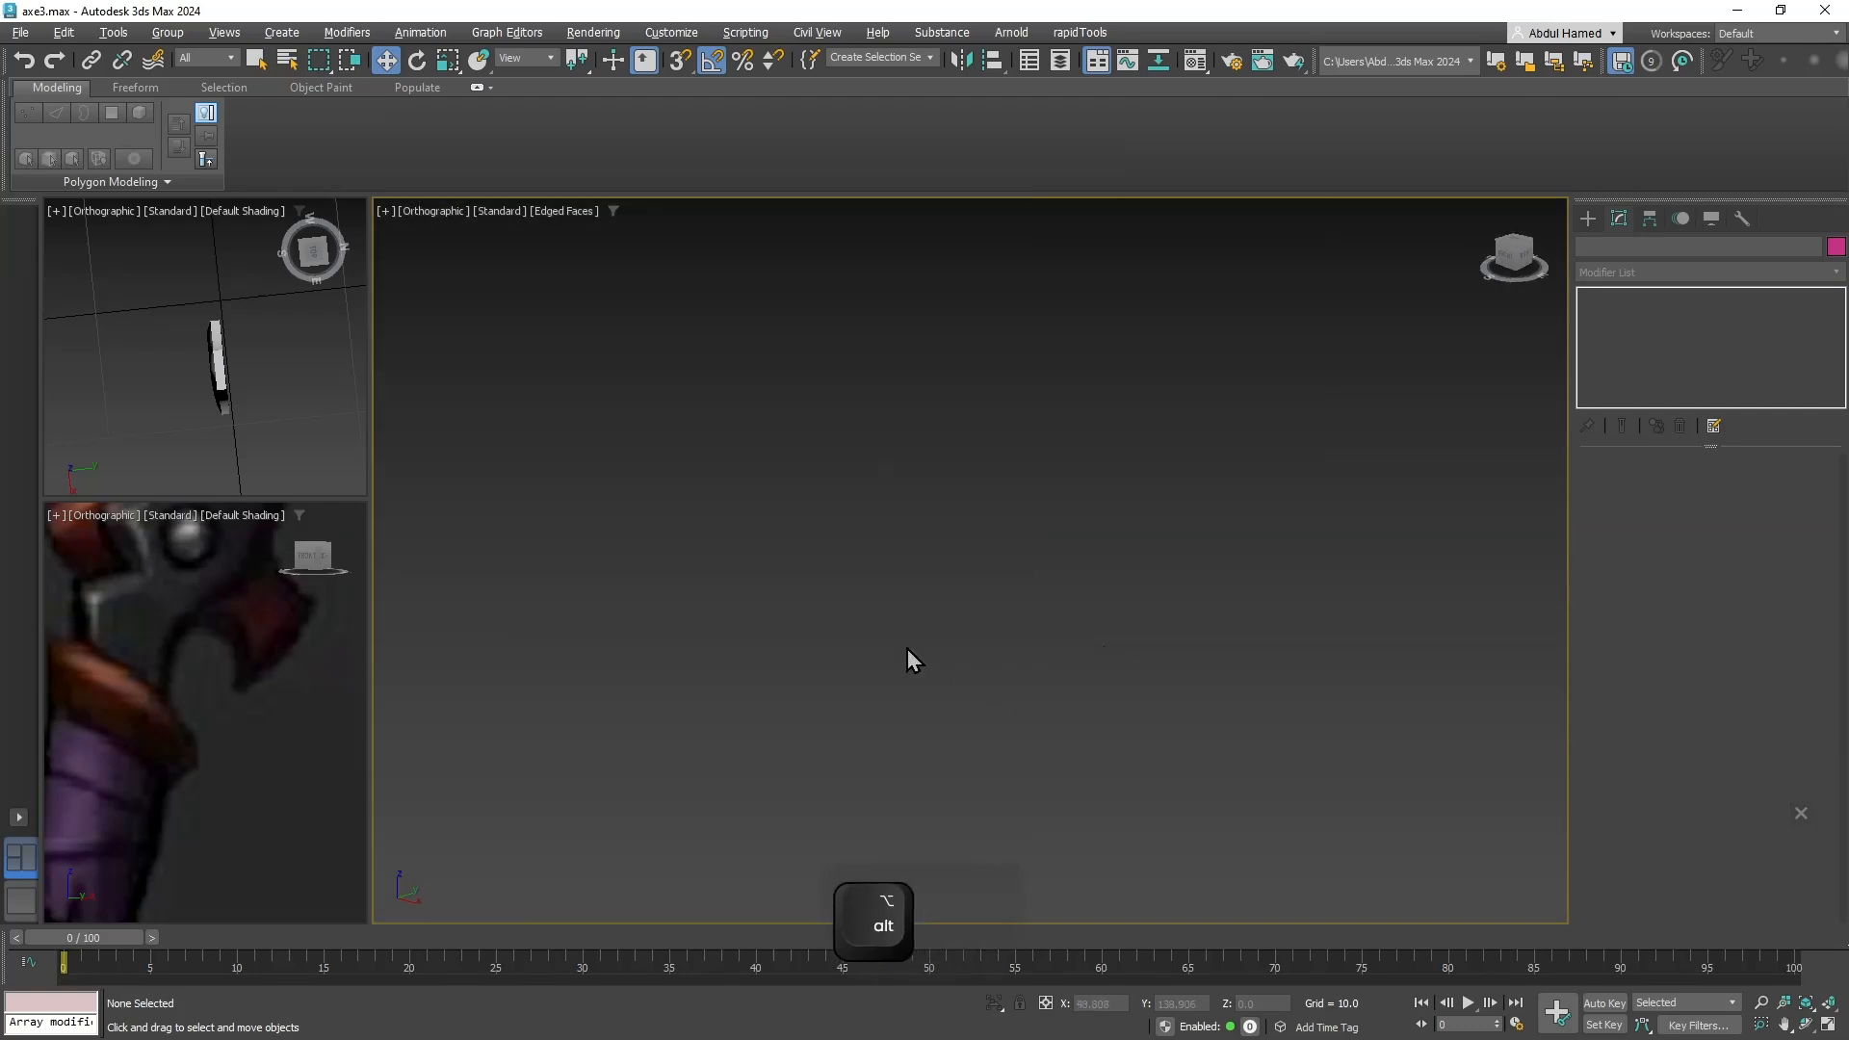
pyautogui.press('x')
pyautogui.press('Escape')
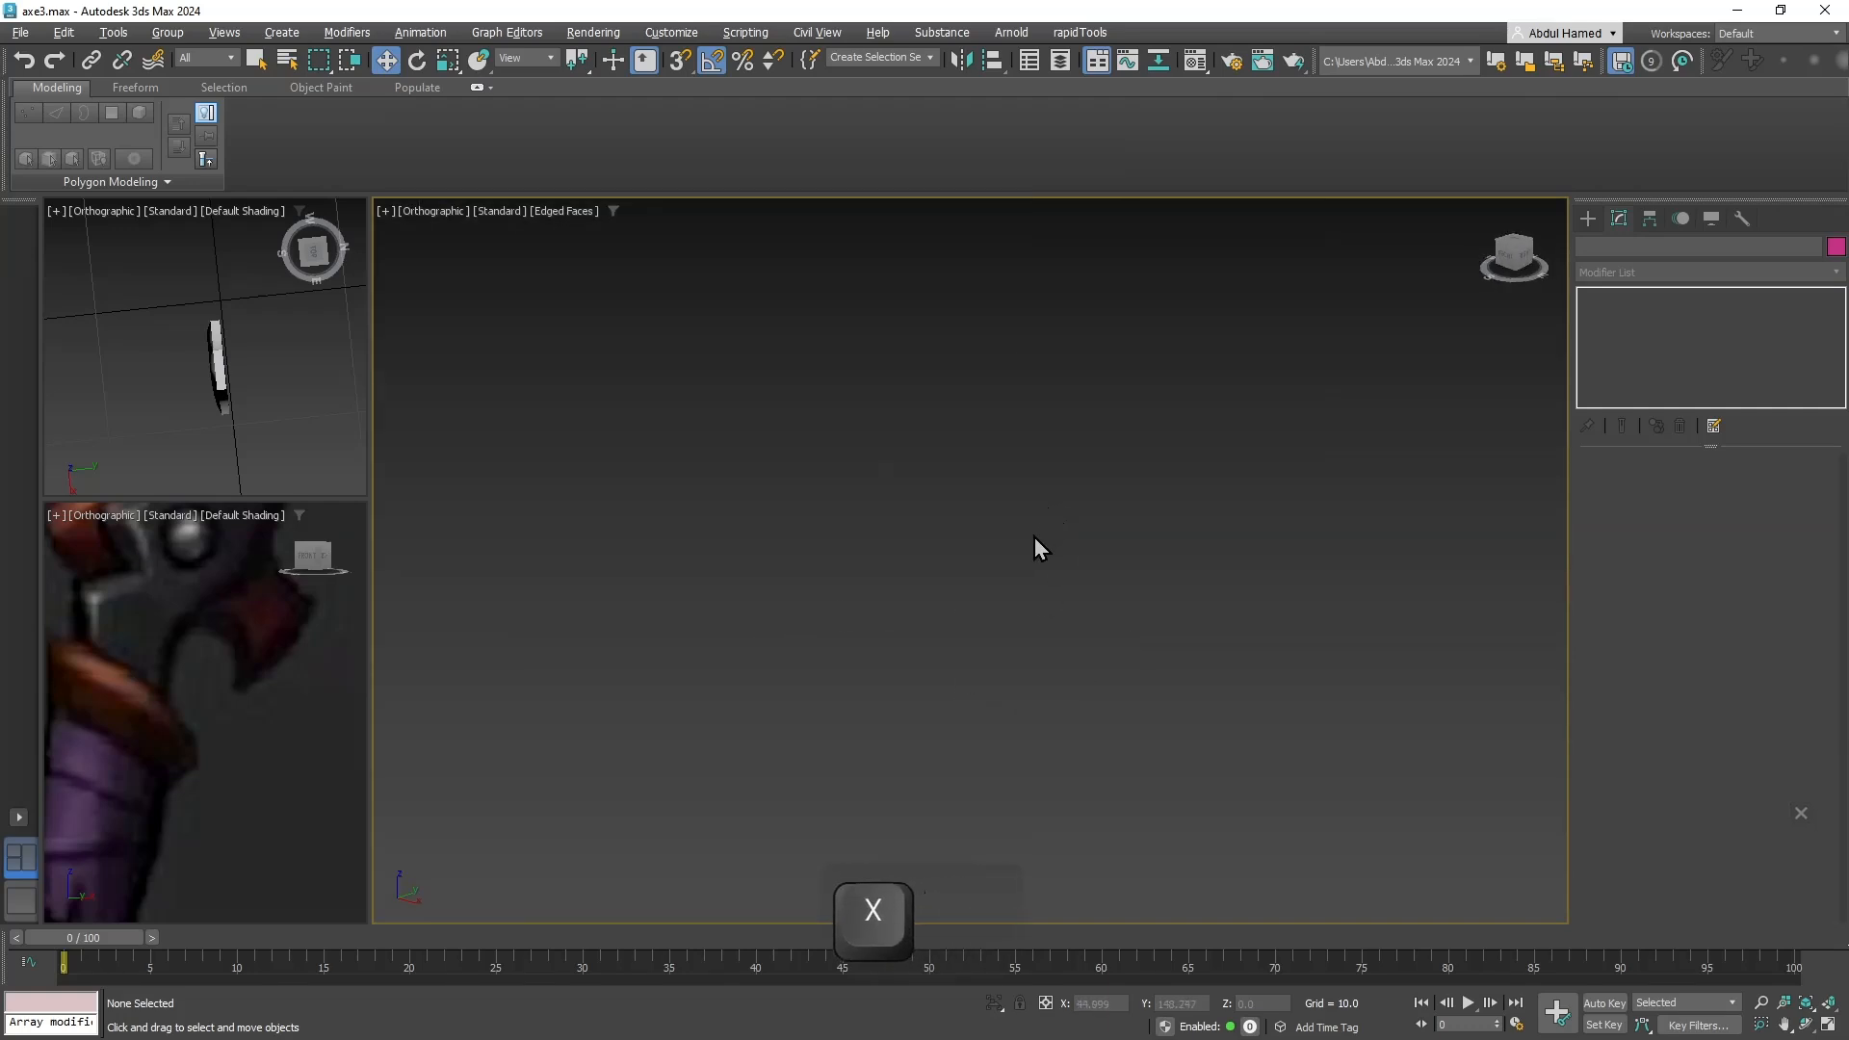
pyautogui.press('z')
# Unhide all hidden axe parts and clear the selection to view the claw section with the handle.
pyautogui.click(733, 674)
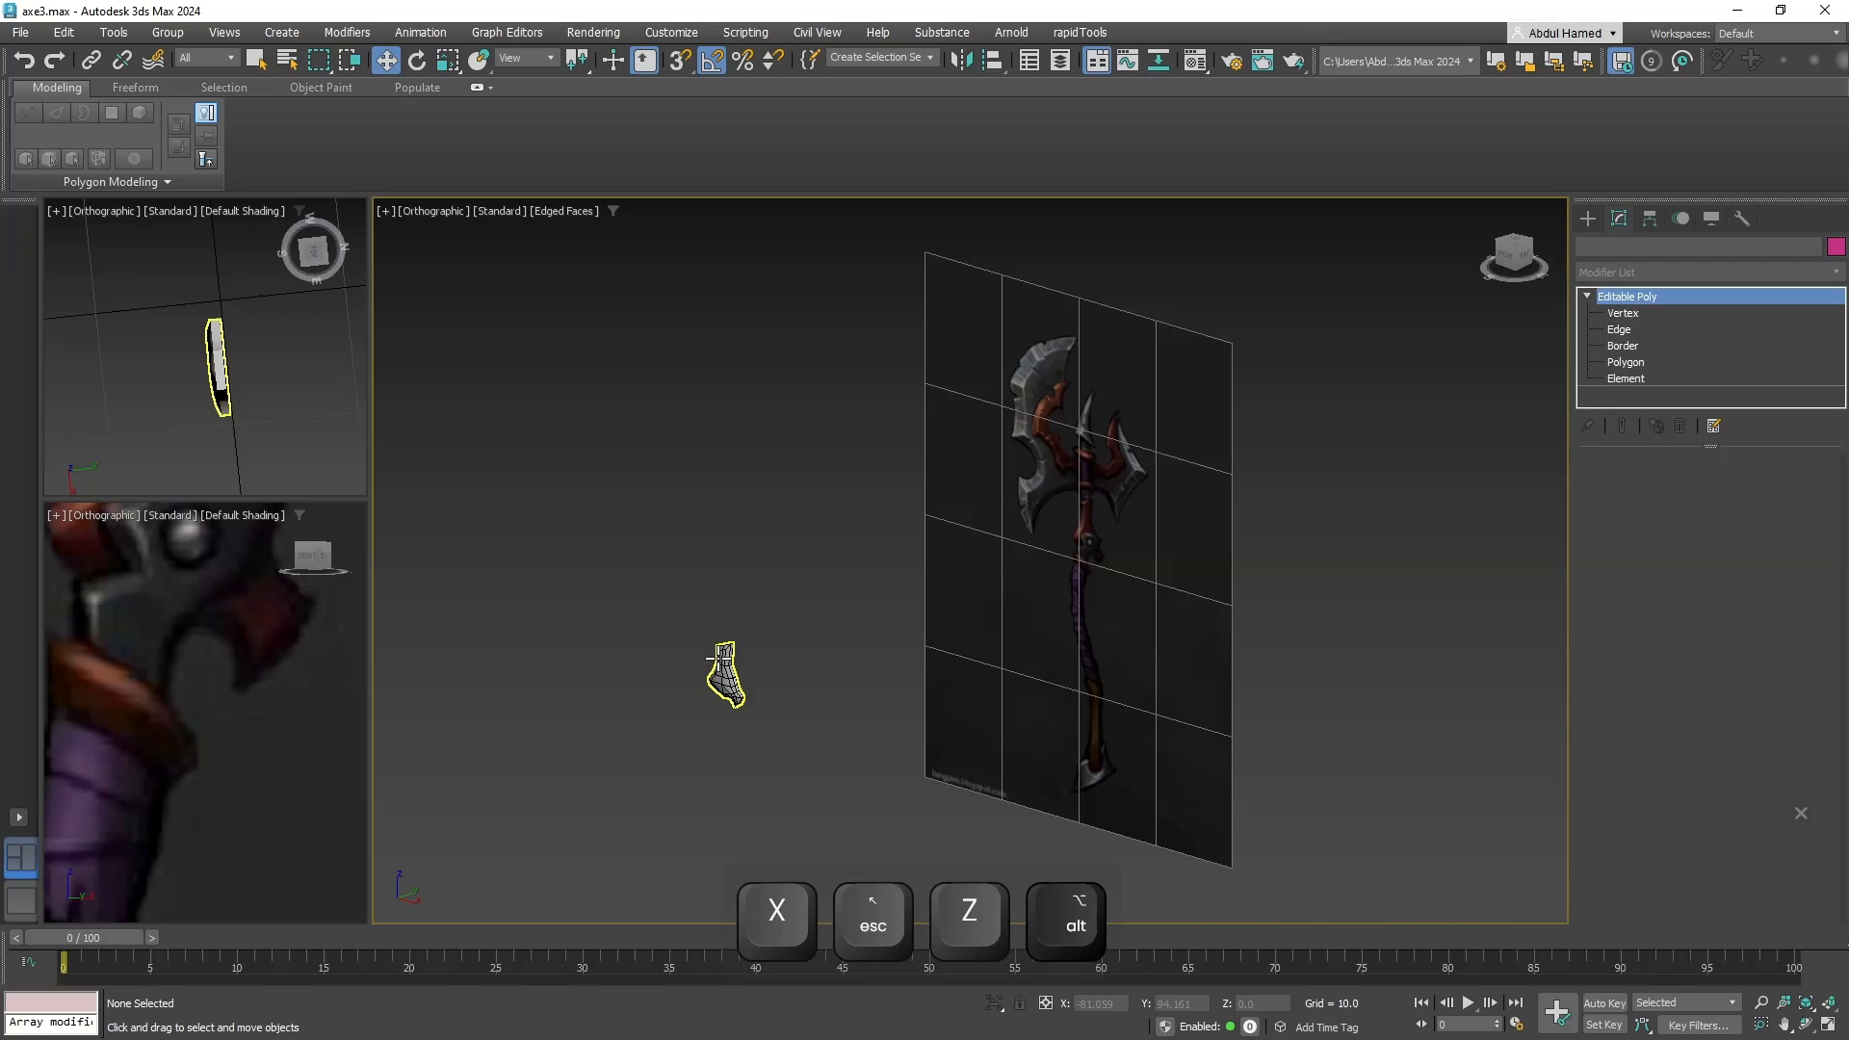
pyautogui.rightClick(724, 676)
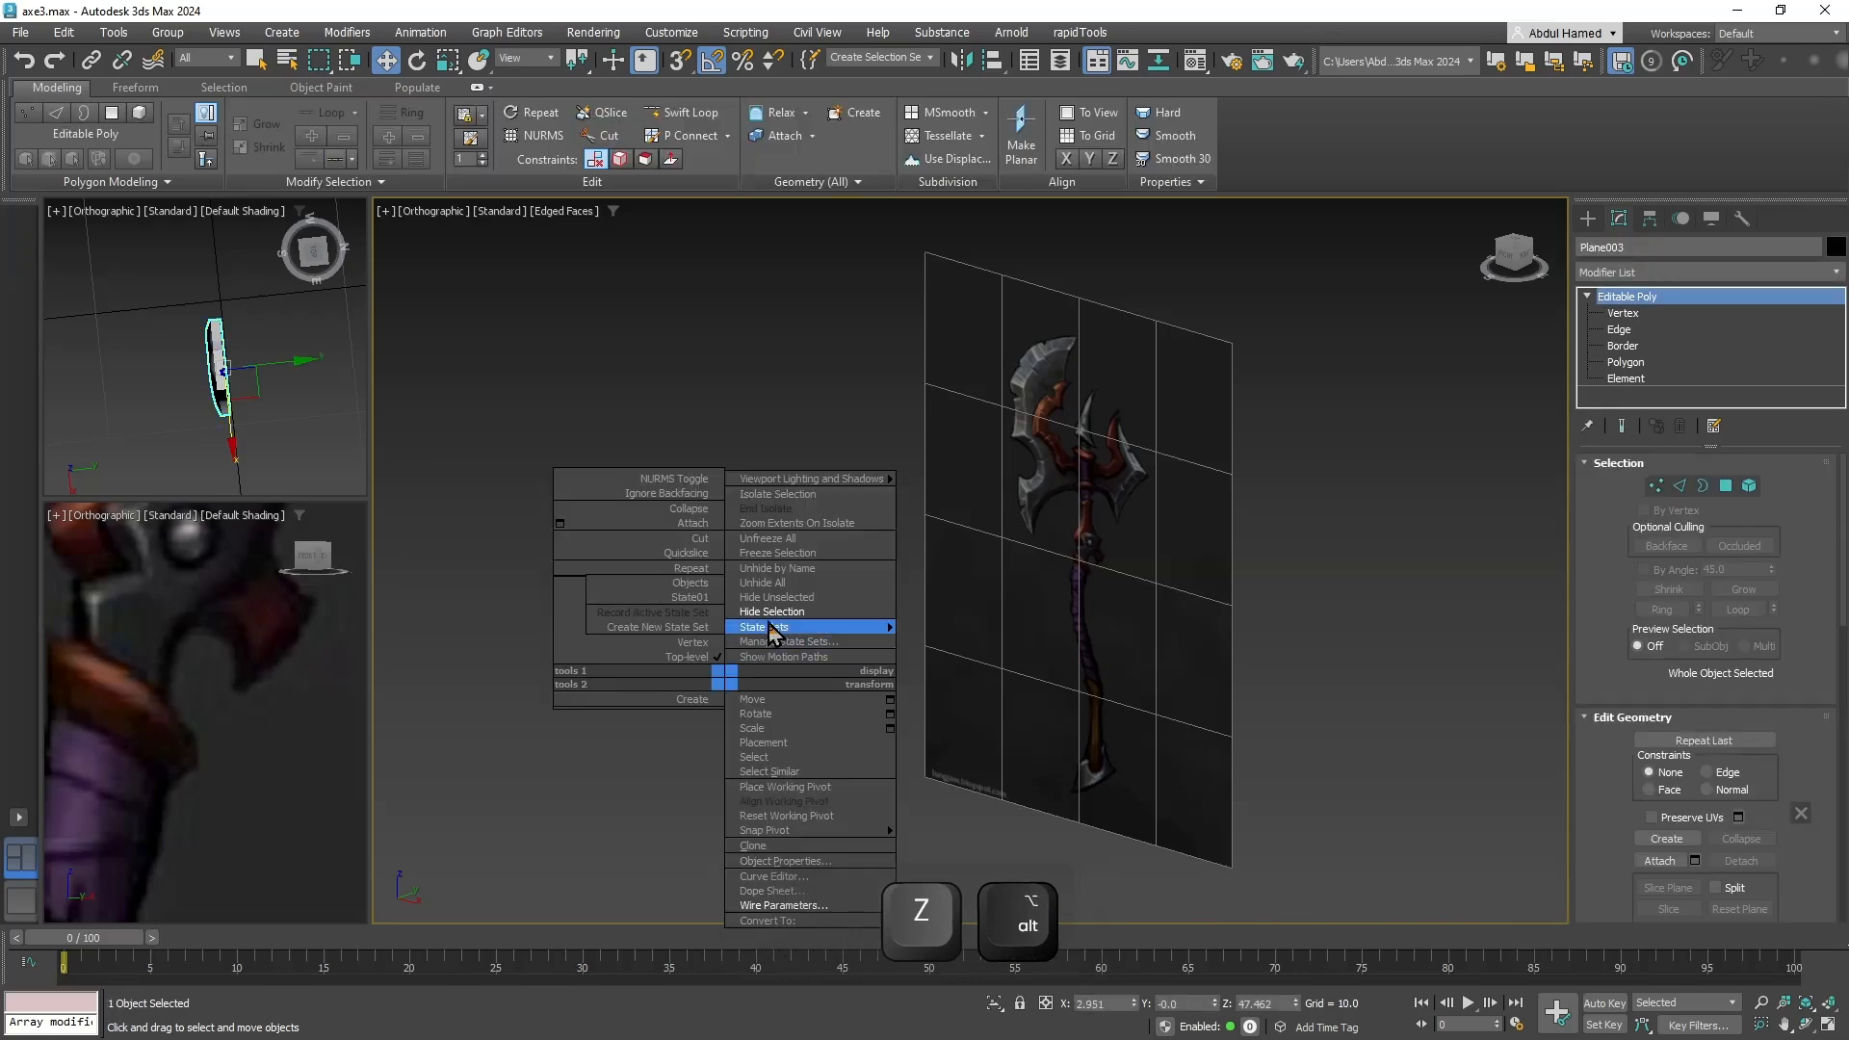
pyautogui.click(785, 584)
pyautogui.click(800, 753)
pyautogui.moveTo(771, 698); pyautogui.dragTo(1118, 484, button='middle')
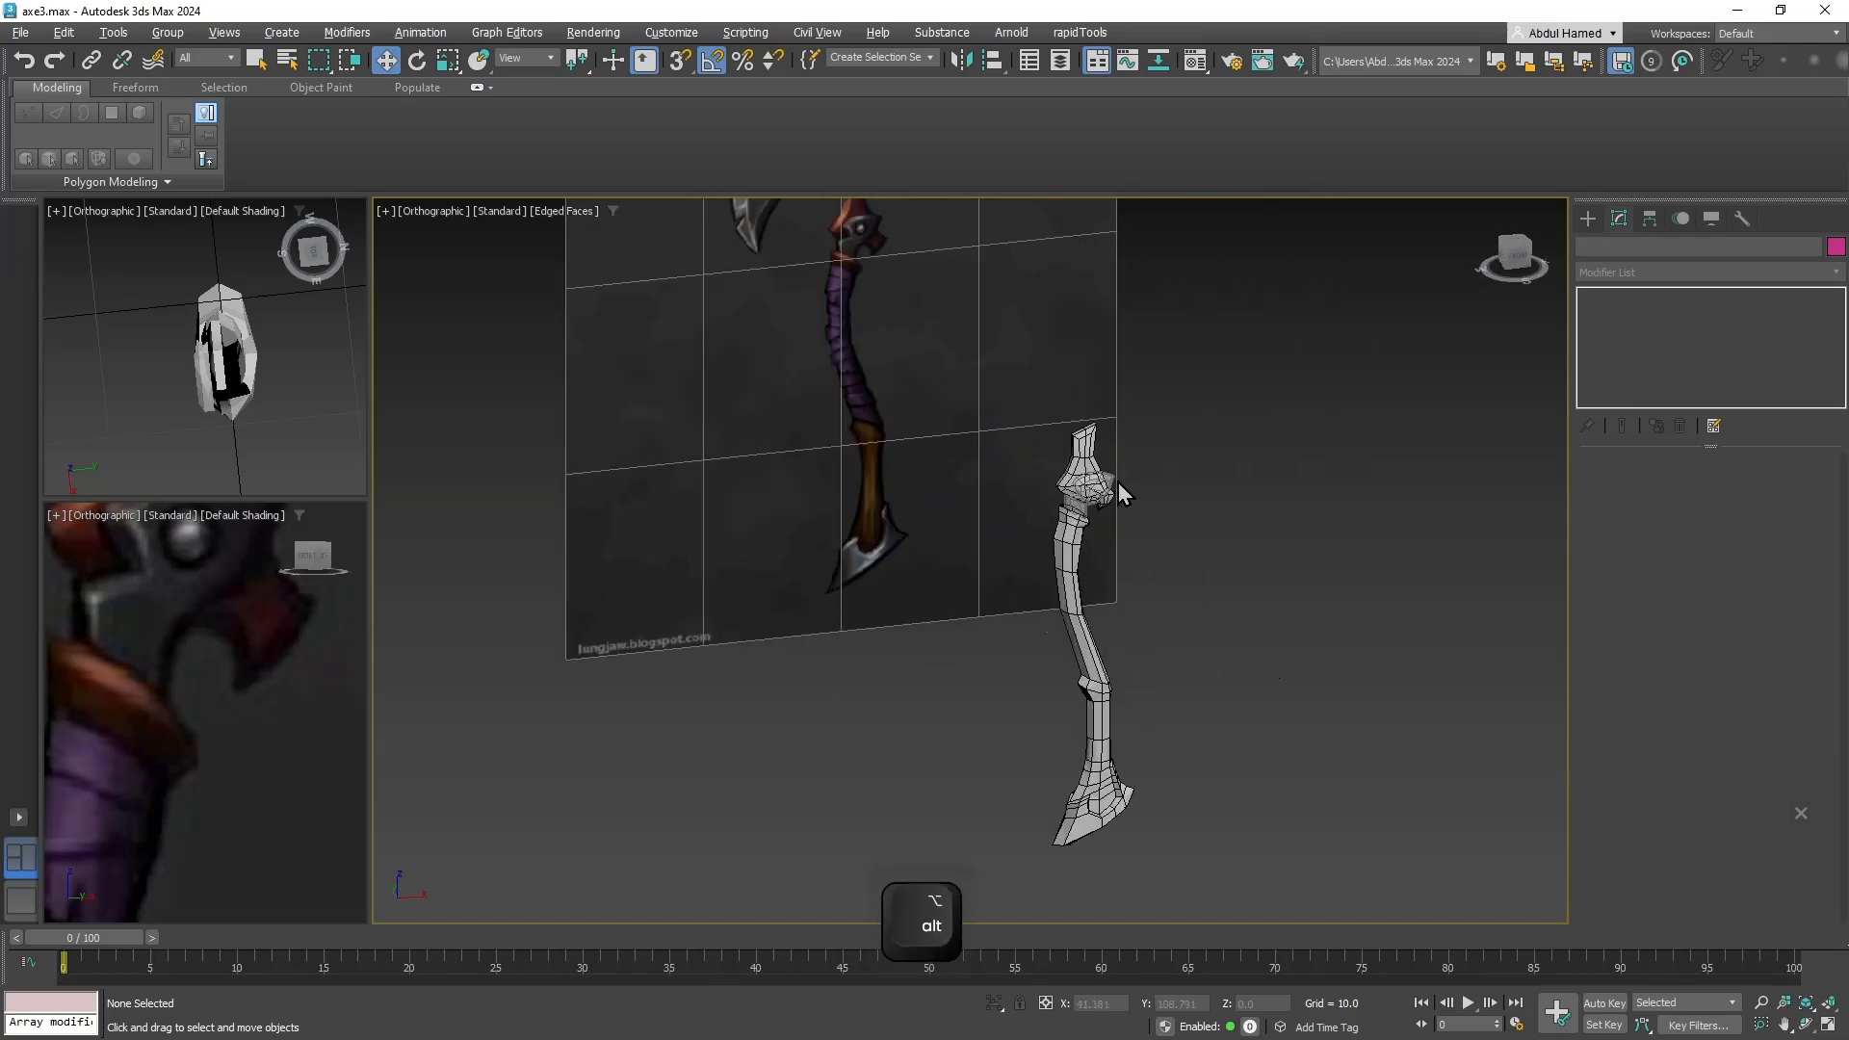
# Select the claw section, turn off its see-through display, and view it with the handle against the reference image.
pyautogui.scroll(8, 1115, 482)
pyautogui.click(1098, 483)
pyautogui.hotkey('alt', 'x')
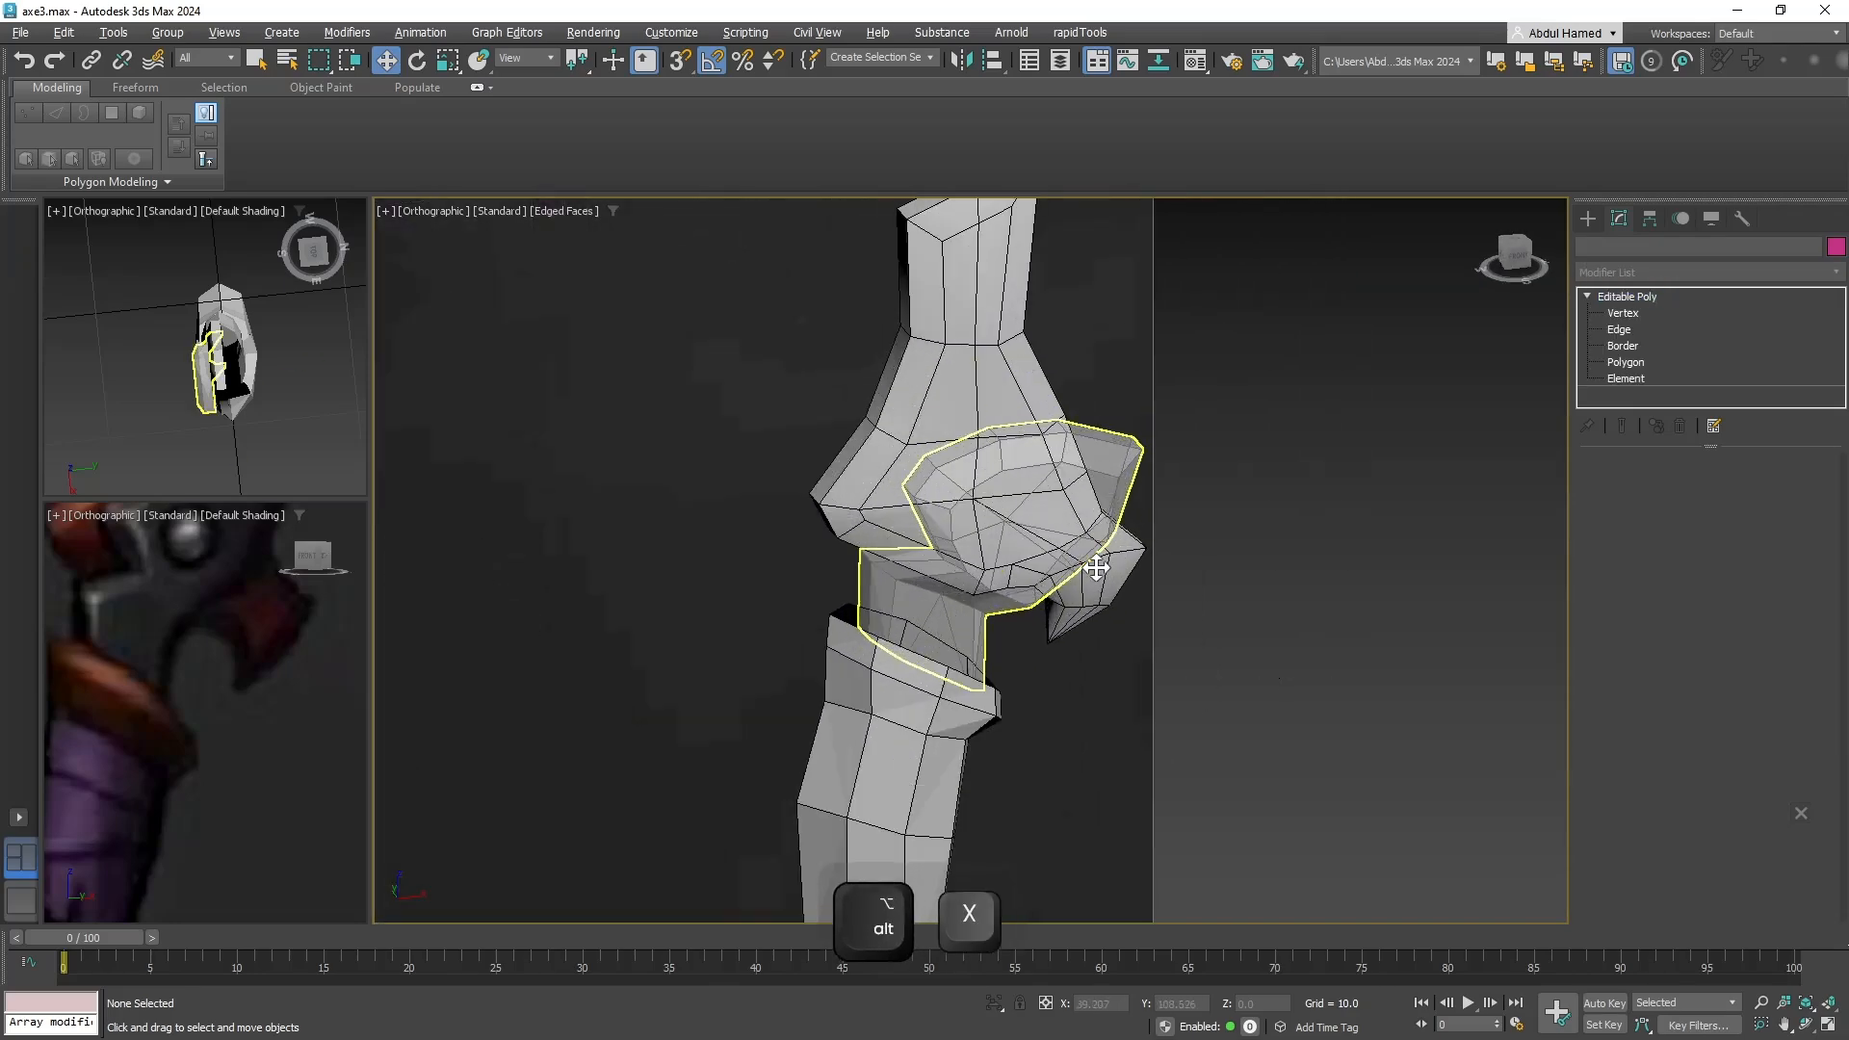
pyautogui.click(1096, 568)
pyautogui.keyDown('alt'); pyautogui.moveTo(1081, 537); pyautogui.dragTo(992, 587, button='middle'); pyautogui.keyUp('alt')
pyautogui.scroll(-3, 982, 586)
pyautogui.moveTo(1116, 563); pyautogui.dragTo(1044, 508, button='middle')
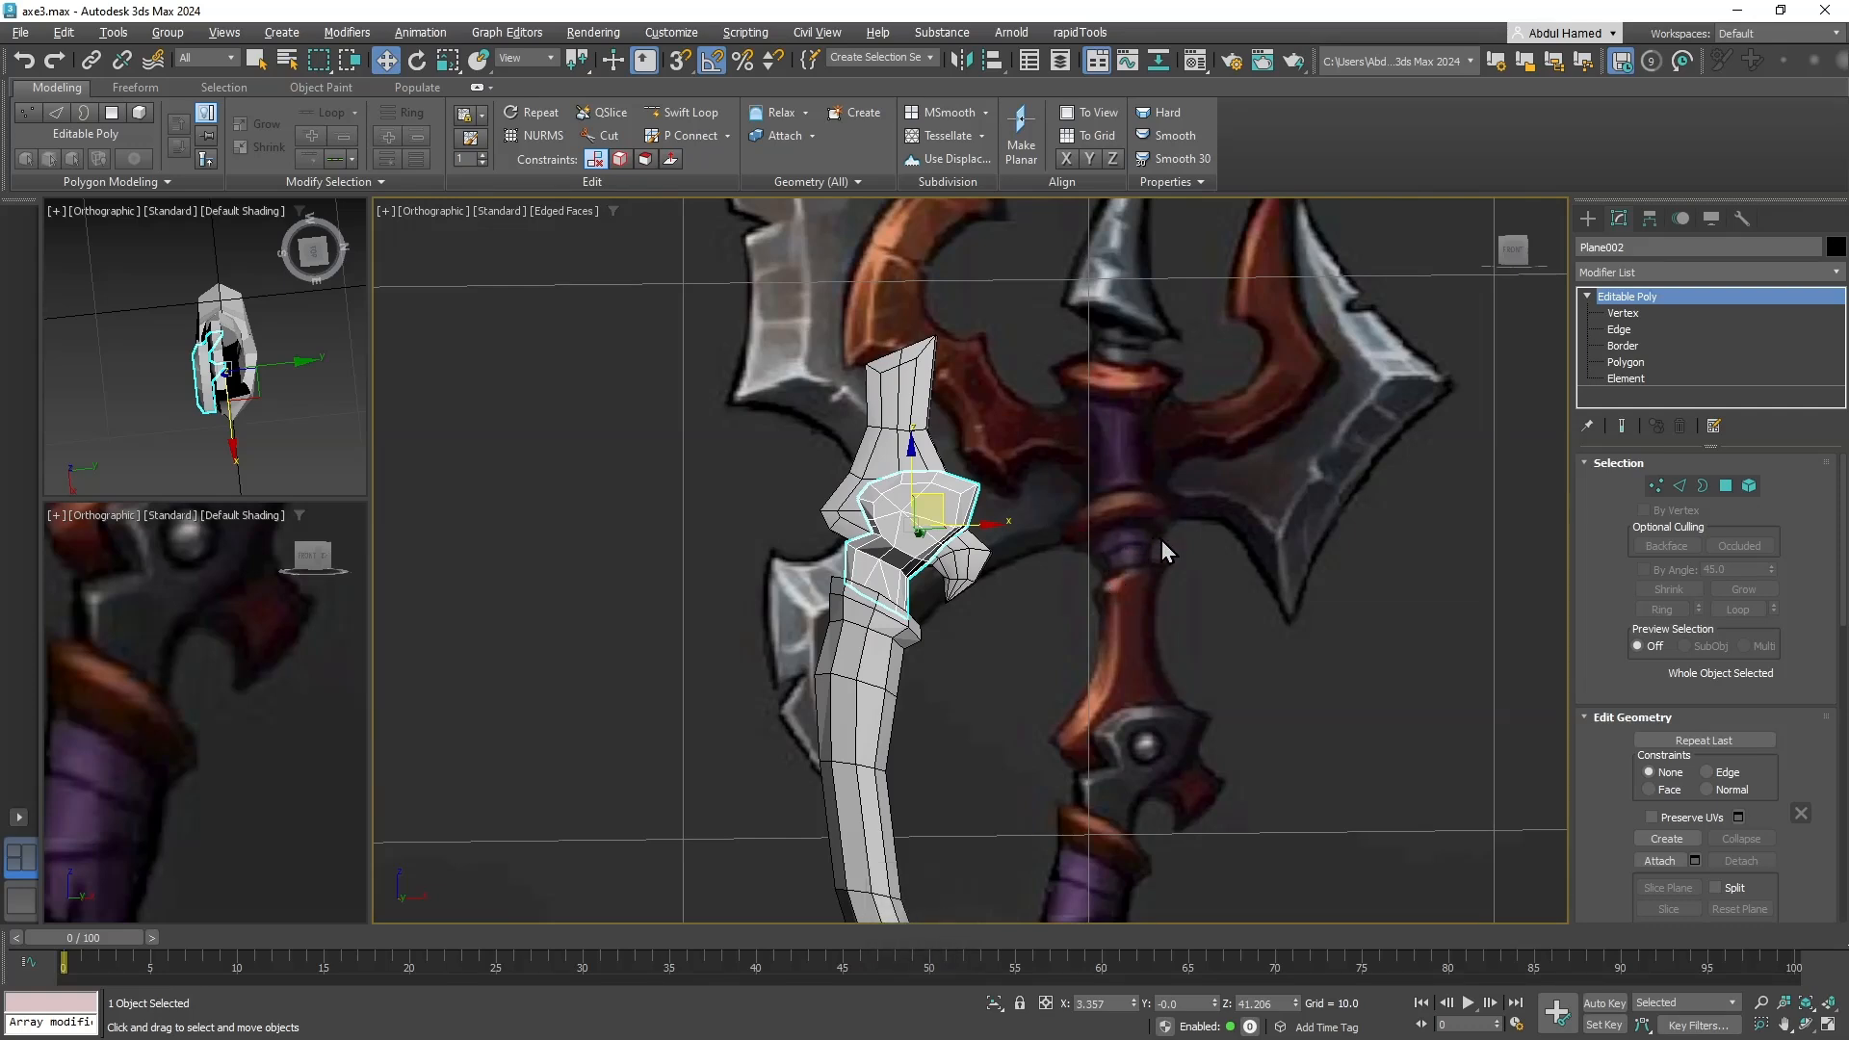
# Start vertex editing on the neck section above the claw, try moving its top middle vertex, and undo that move.
pyautogui.keyDown('alt'); pyautogui.moveTo(911, 582); pyautogui.dragTo(895, 591, button='middle'); pyautogui.keyUp('alt')
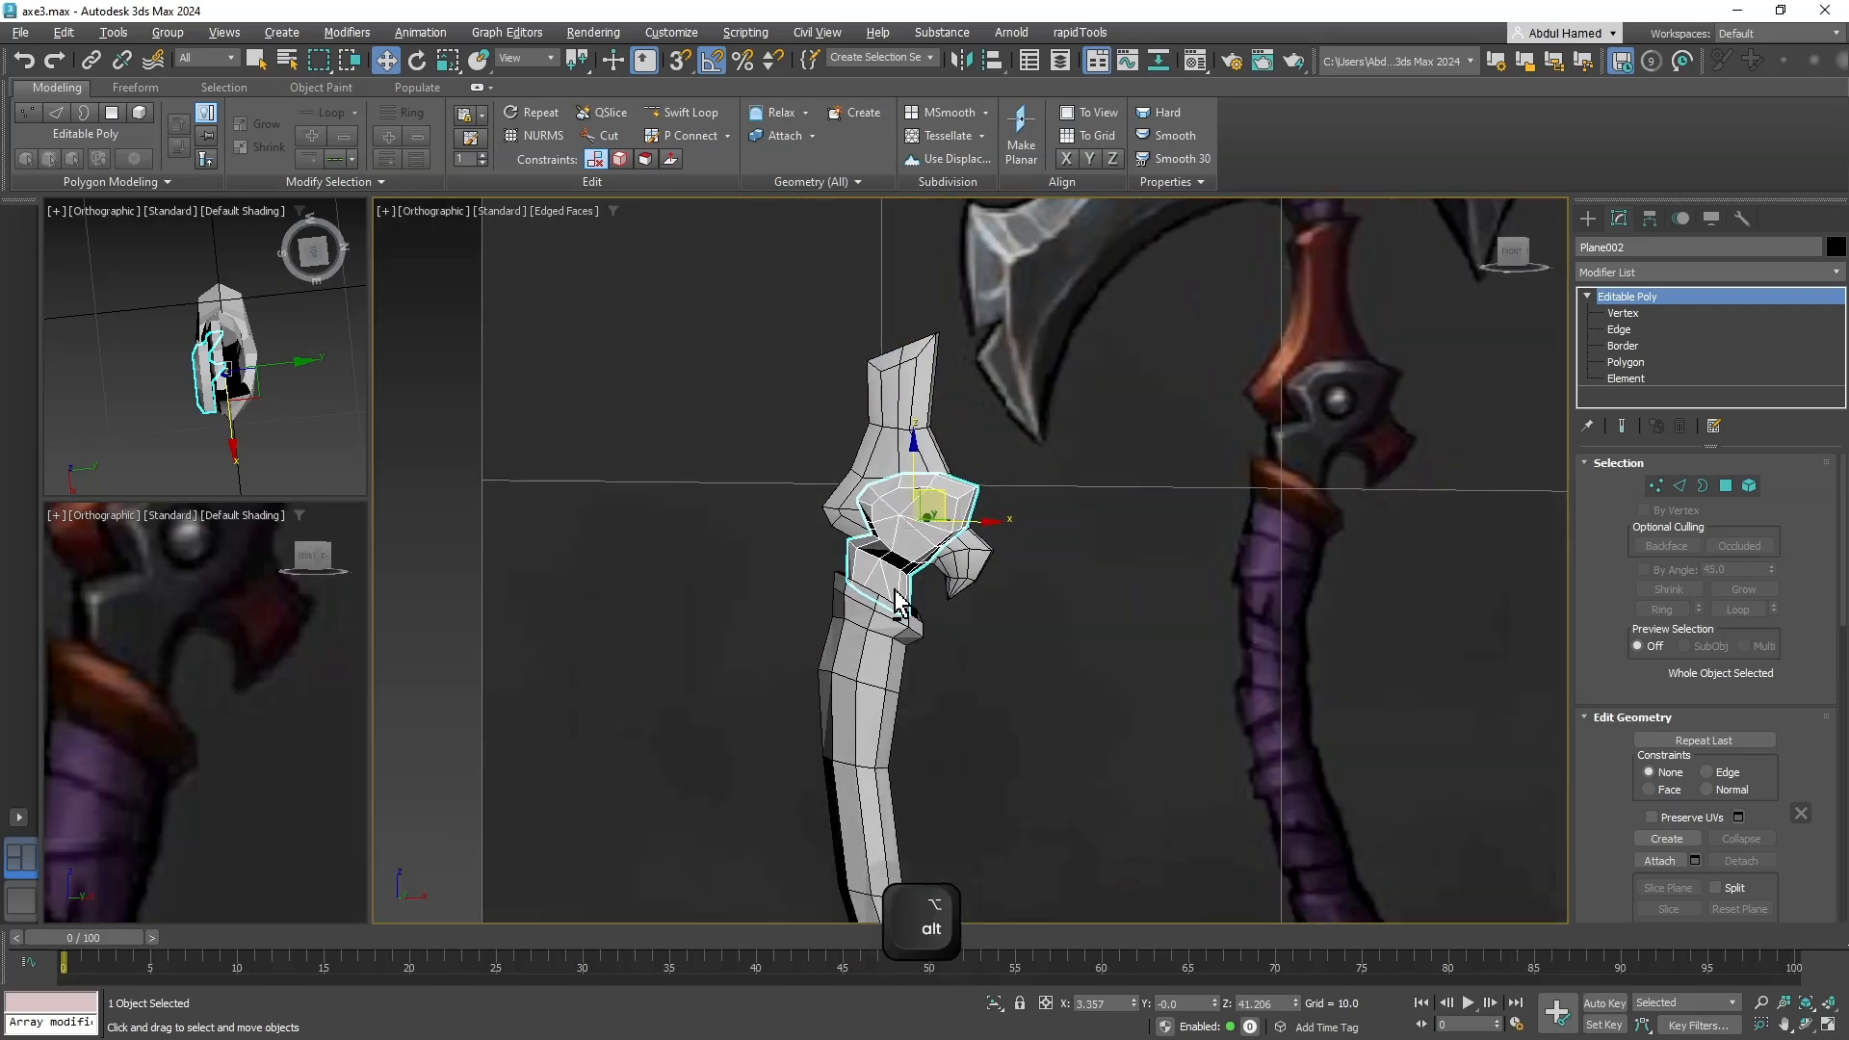
pyautogui.moveTo(1360, 382); pyautogui.dragTo(1380, 489, button='middle')
pyautogui.scroll(5, 821, 425)
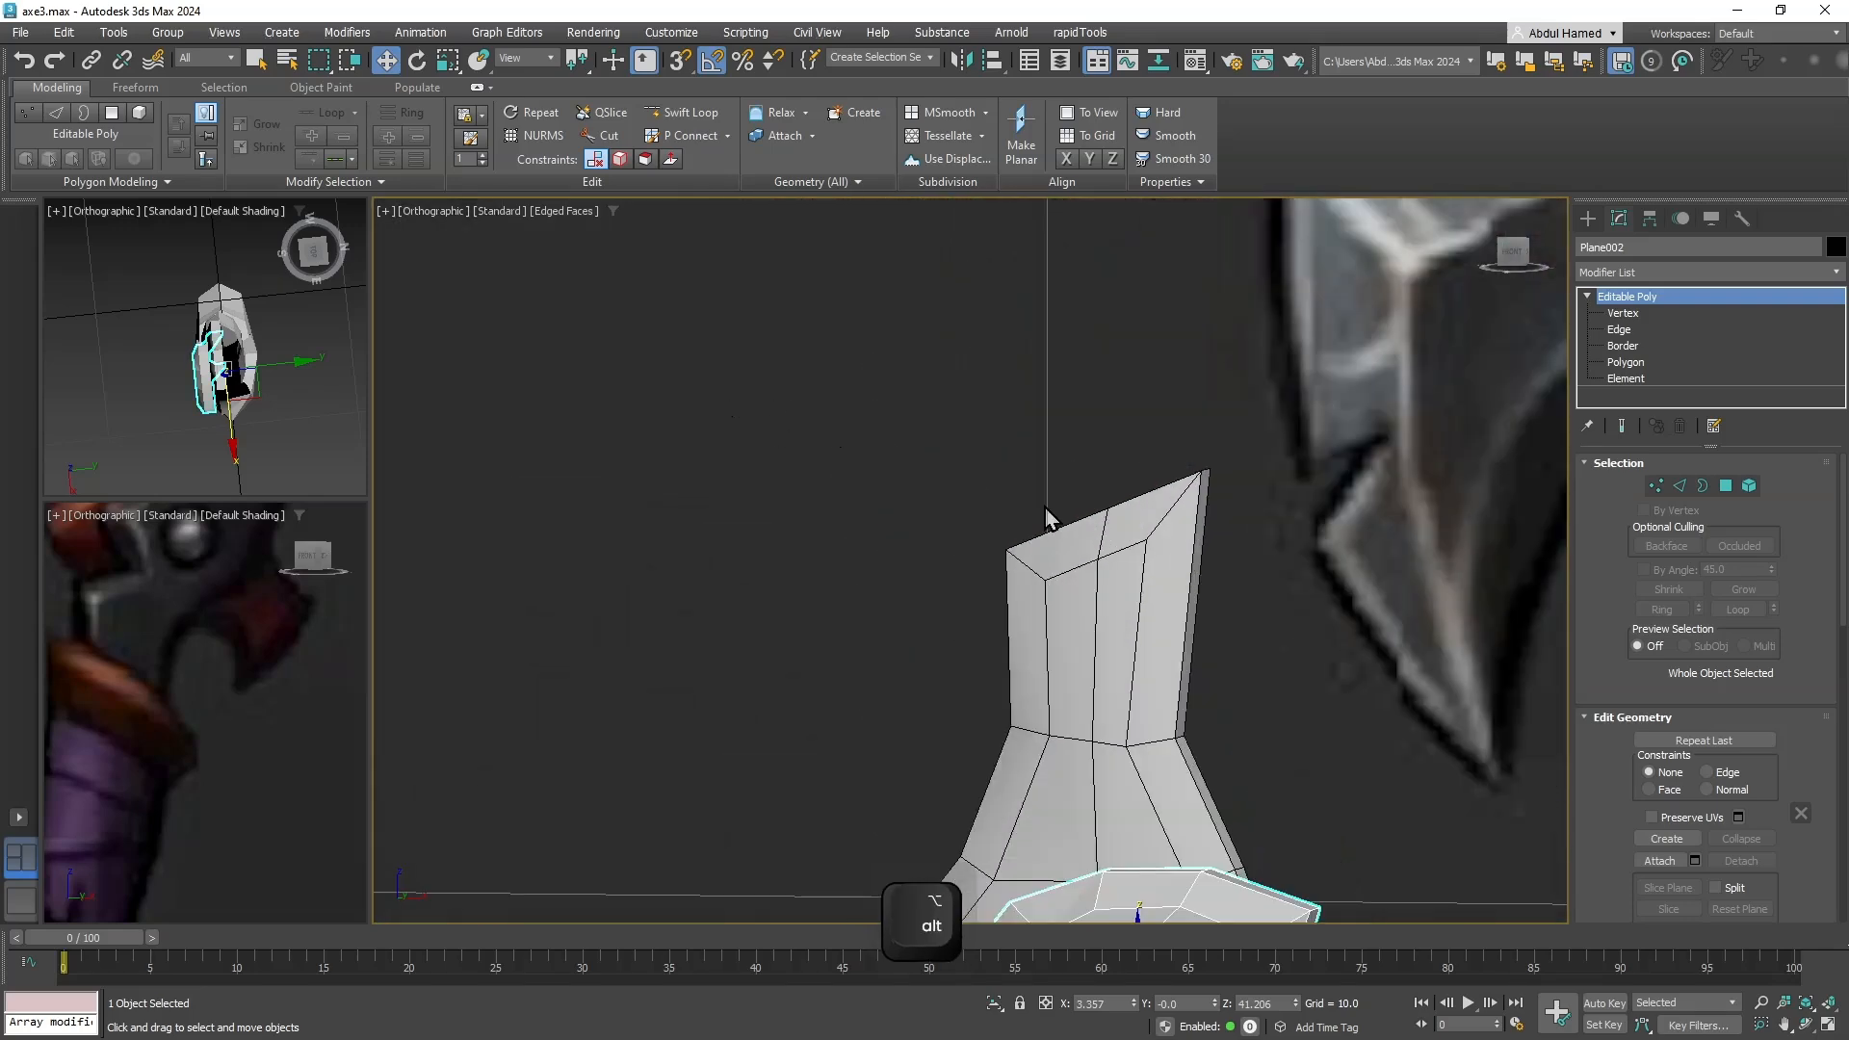
pyautogui.click(1653, 314)
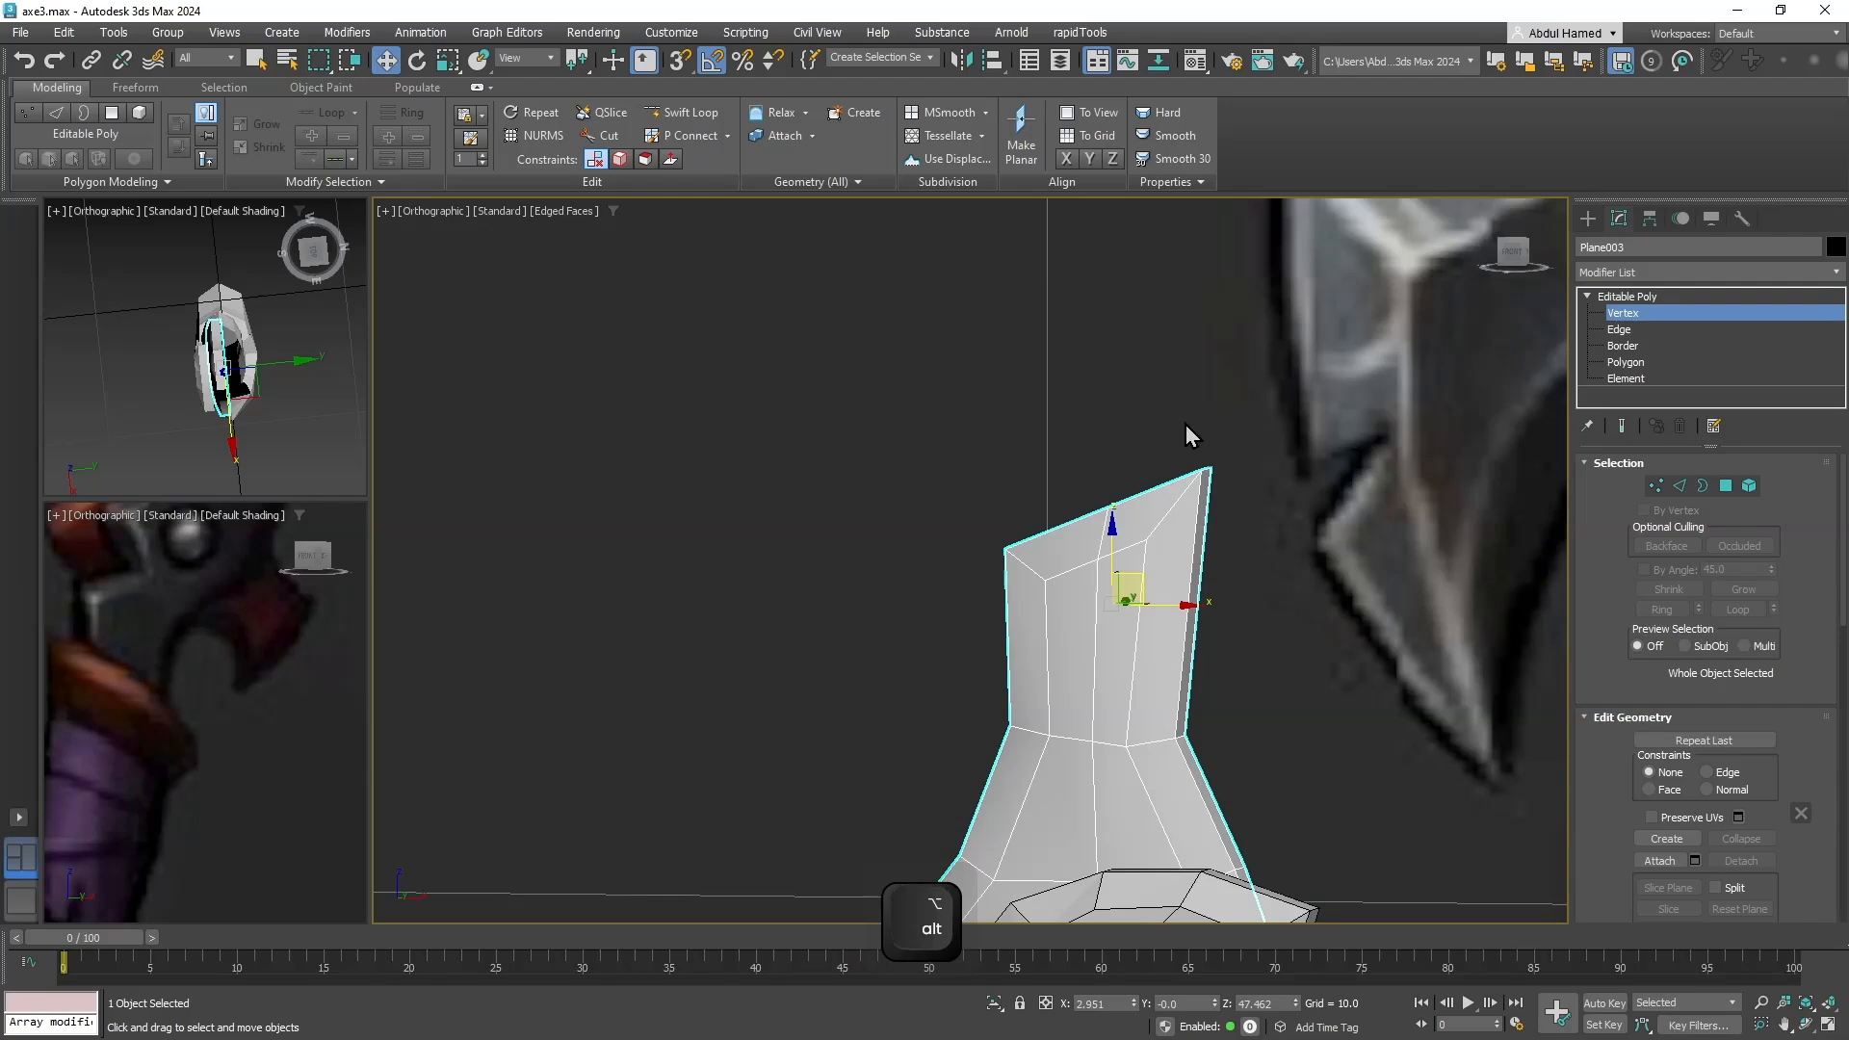
pyautogui.moveTo(1227, 429)
pyautogui.keyDown('alt'); pyautogui.mouseDown(button='middle')
pyautogui.moveTo(1205, 427)
pyautogui.moveTo(1227, 423)
pyautogui.mouseUp(button='middle'); pyautogui.keyUp('alt')
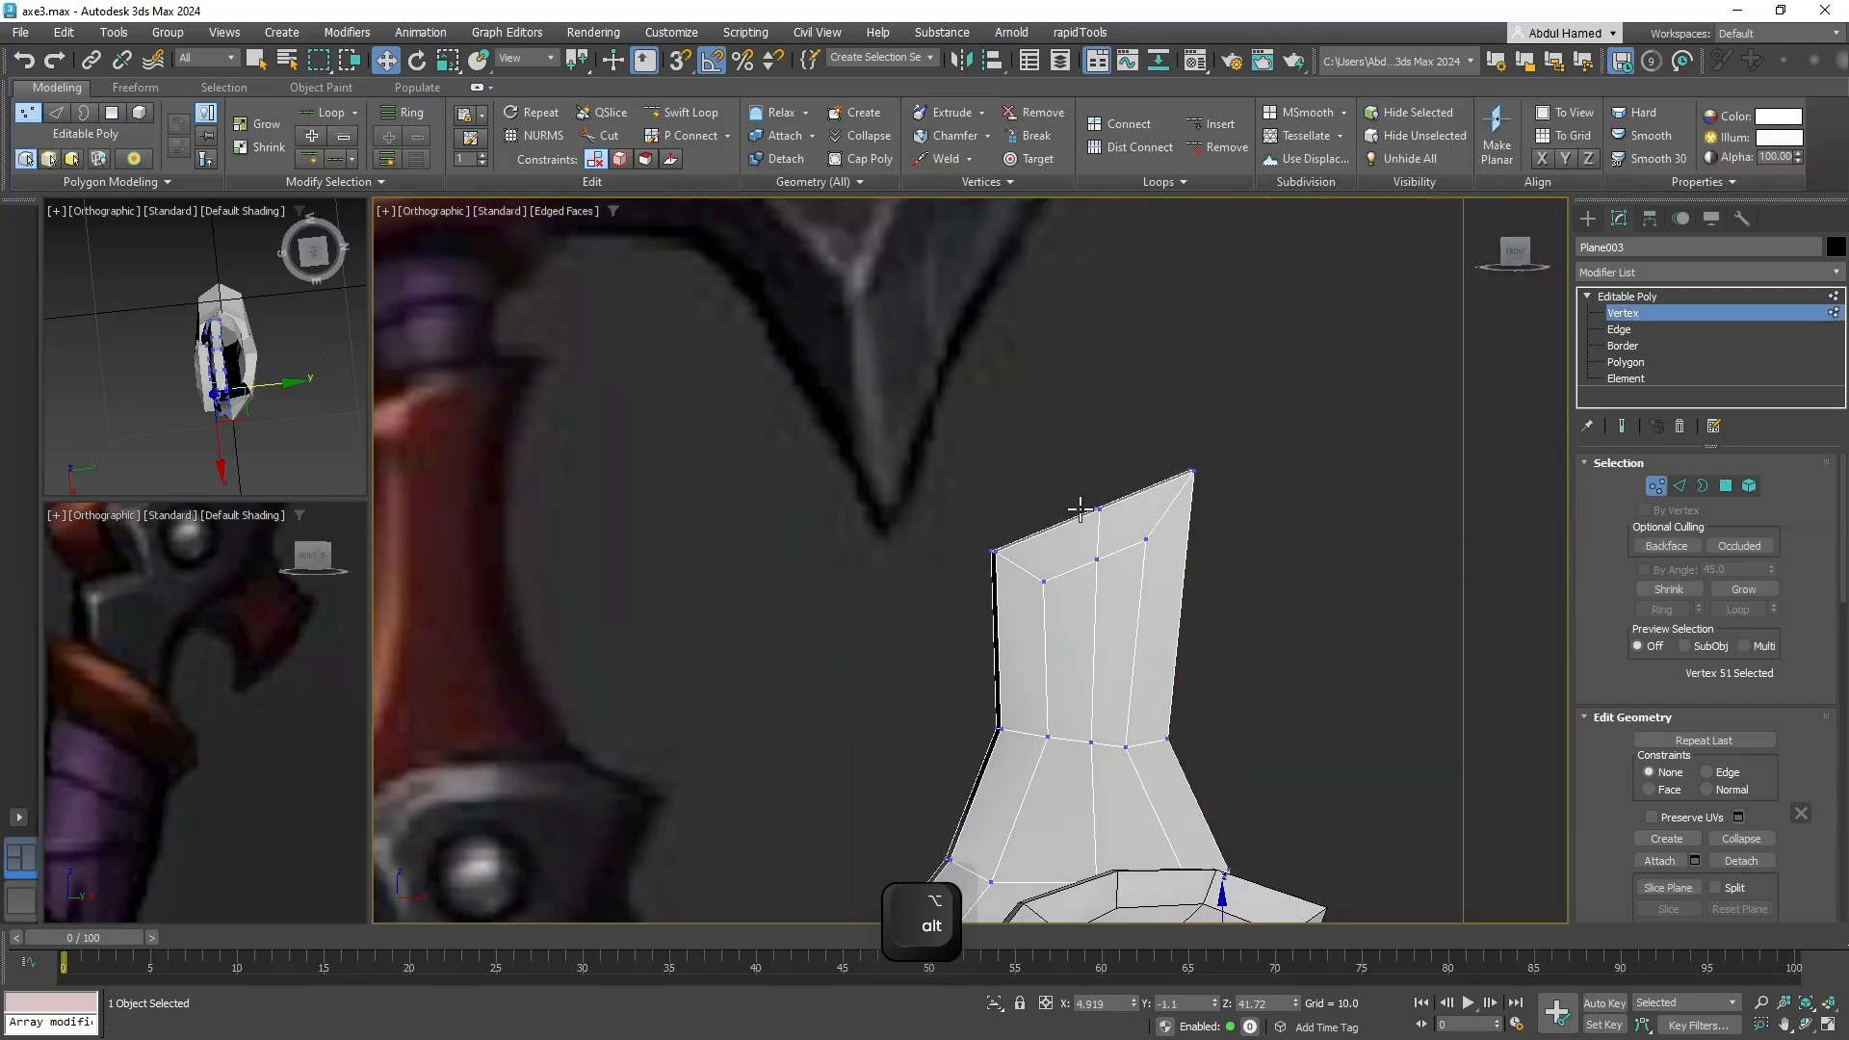
pyautogui.moveTo(1096, 508)
pyautogui.mouseDown()
pyautogui.moveTo(1123, 569)
pyautogui.moveTo(1107, 537)
pyautogui.mouseUp()
pyautogui.hotkey('ctrl', 'z')
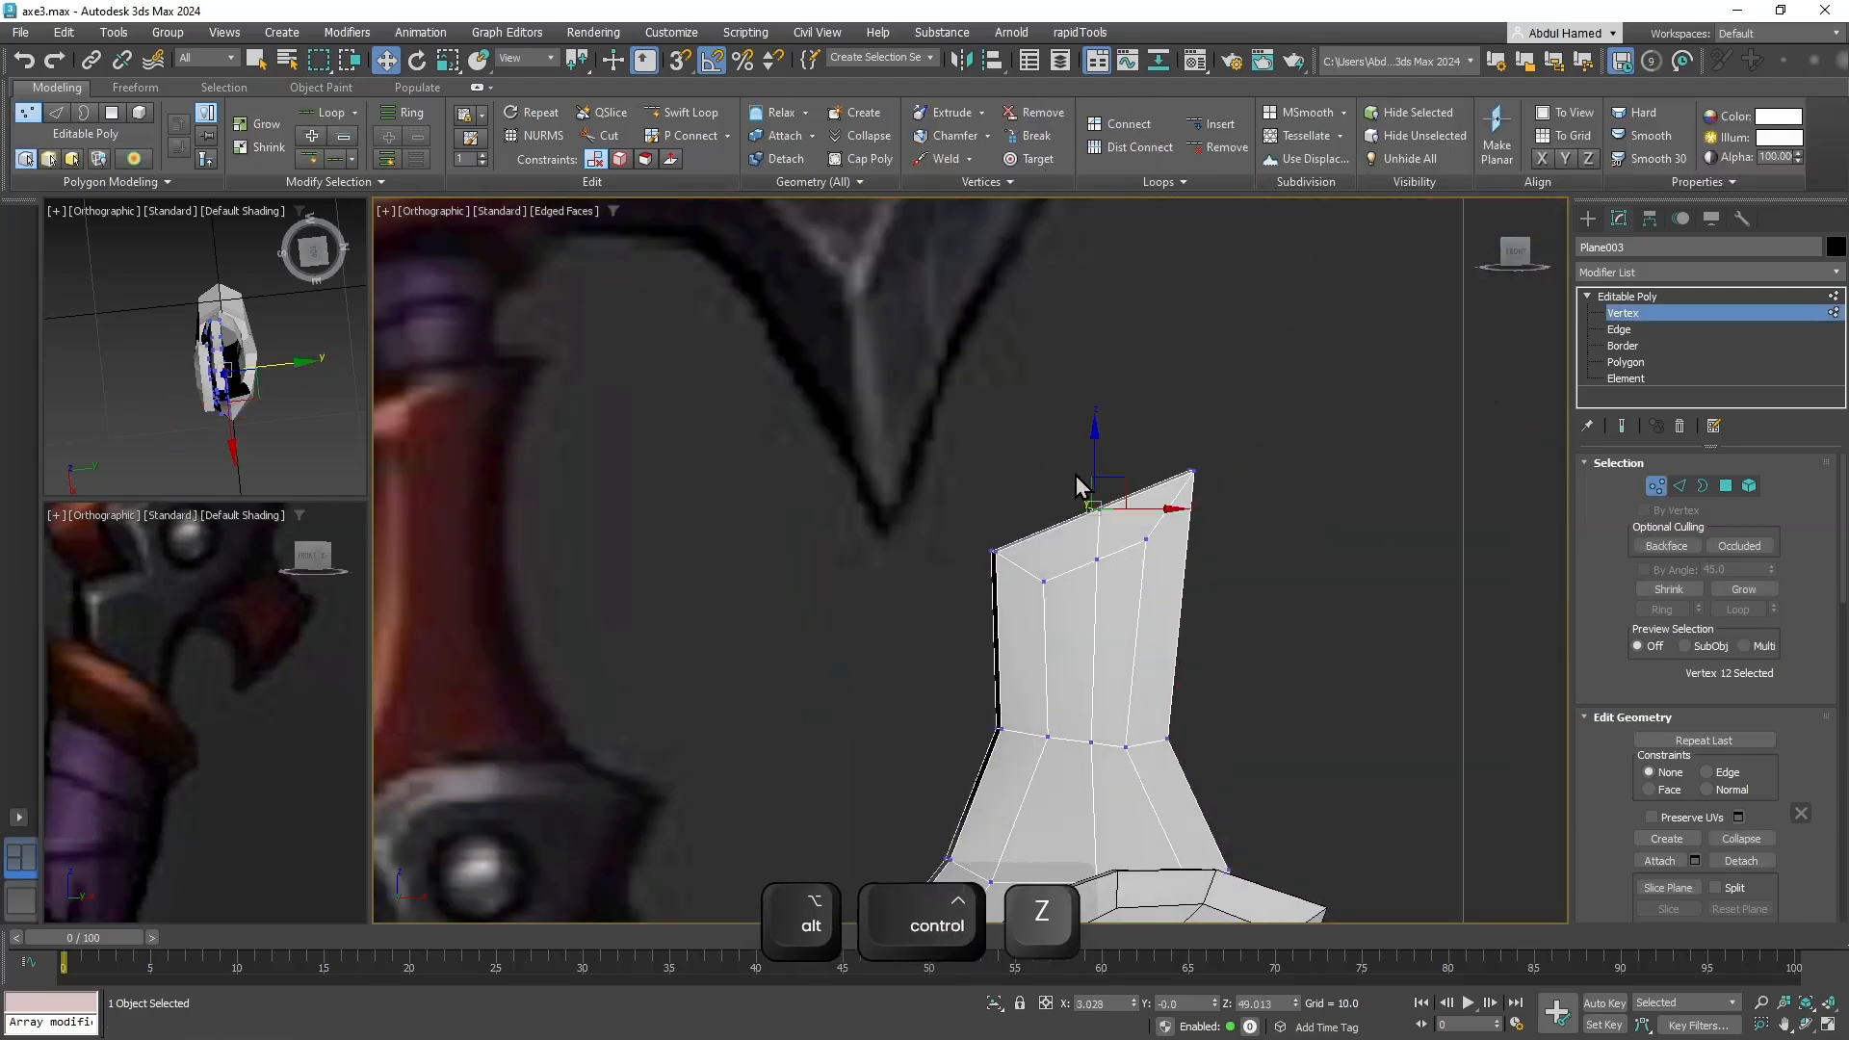
# Raise the three middle vertices of the neck's top edge into a peak, shift them slightly left, and lower the front one a little.
pyautogui.moveTo(1076, 475); pyautogui.dragTo(1113, 566)
pyautogui.press('w')
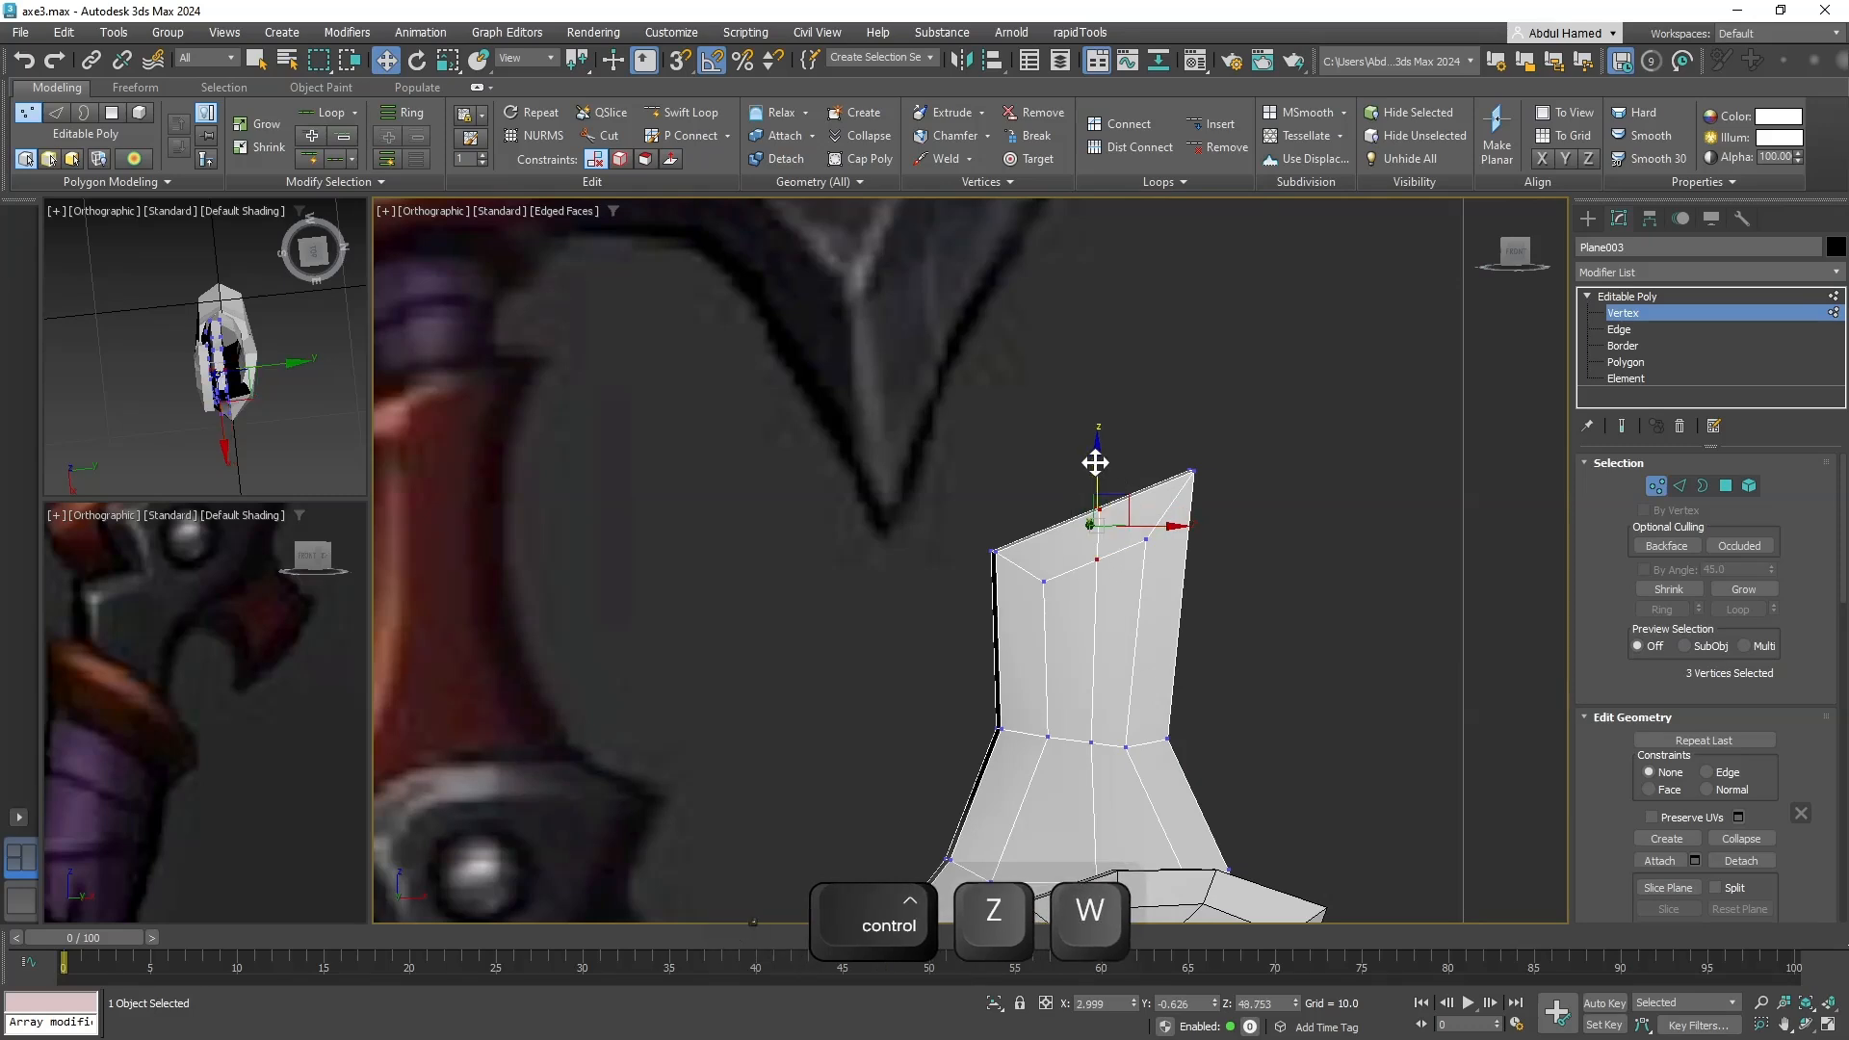
pyautogui.moveTo(1095, 463); pyautogui.dragTo(1092, 421)
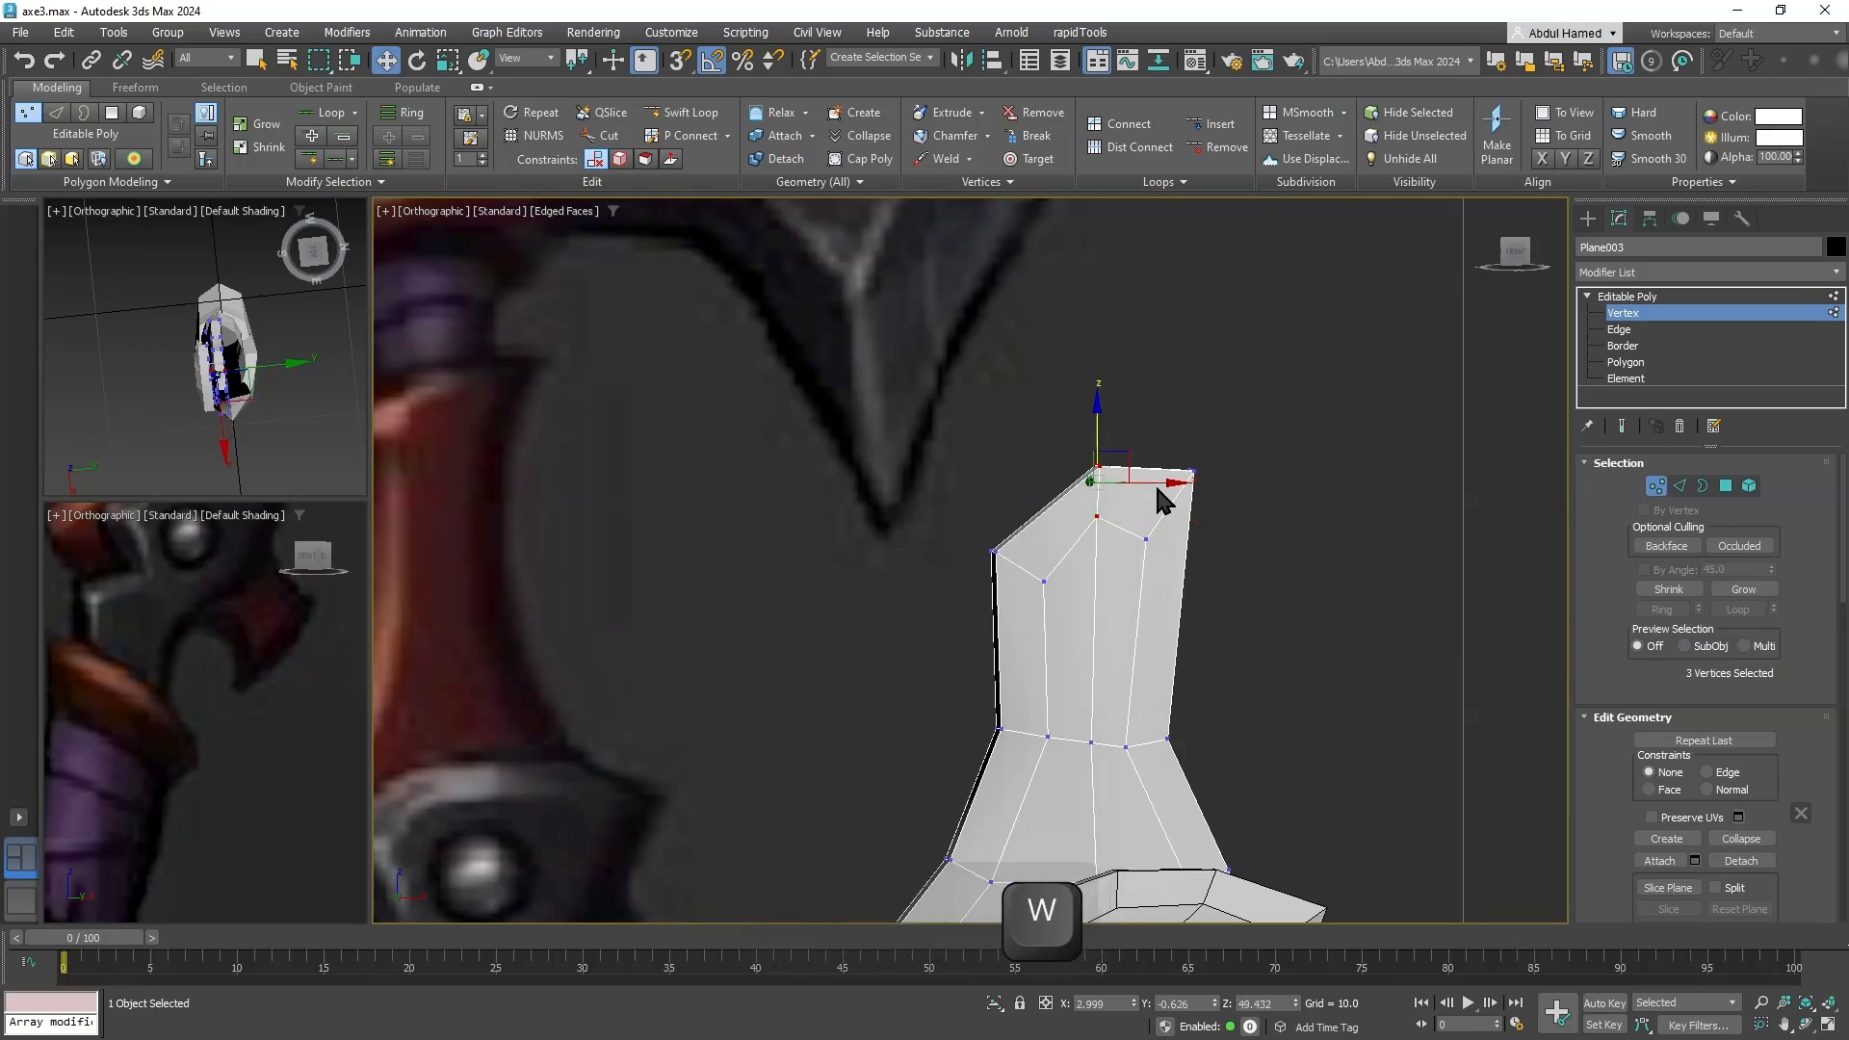
pyautogui.press('w')
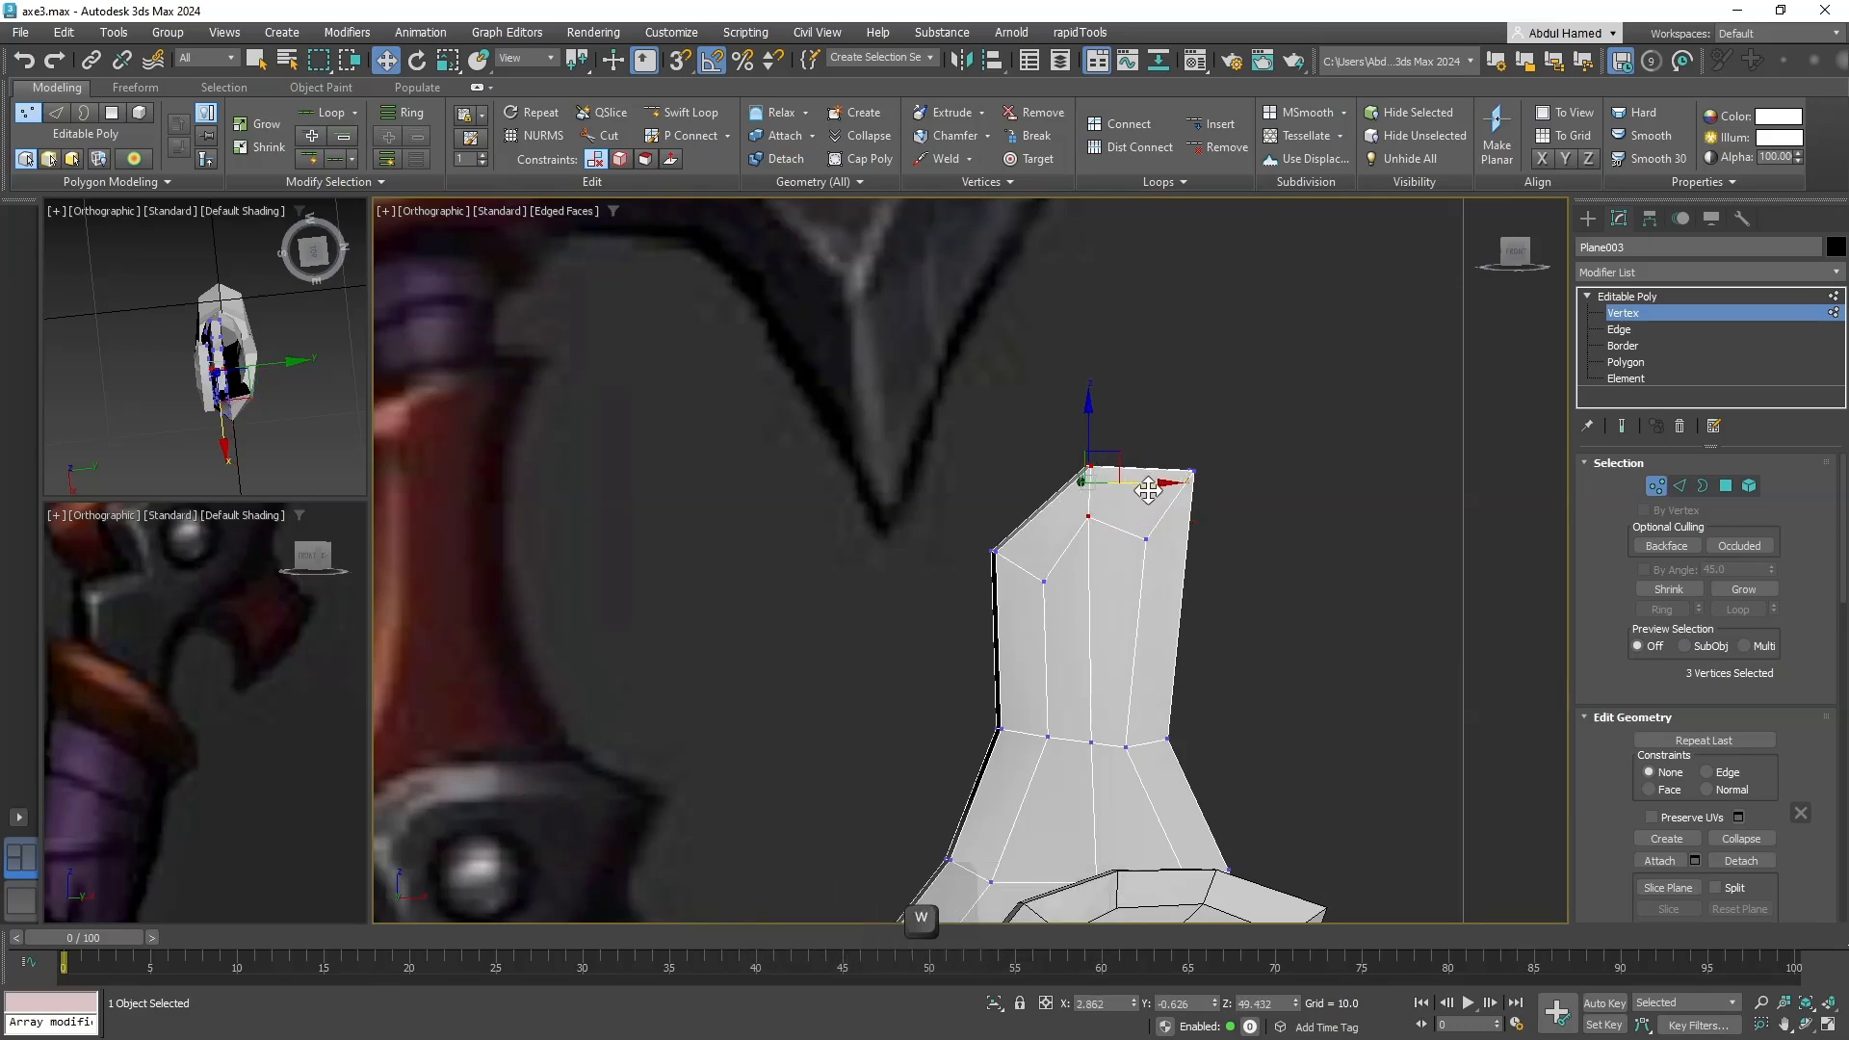
pyautogui.click(1089, 517)
# Select the two vertices at the neck's upper right corner and start the Swift Loop tool.
pyautogui.moveTo(1091, 477); pyautogui.dragTo(1189, 498)
pyautogui.click(682, 113)
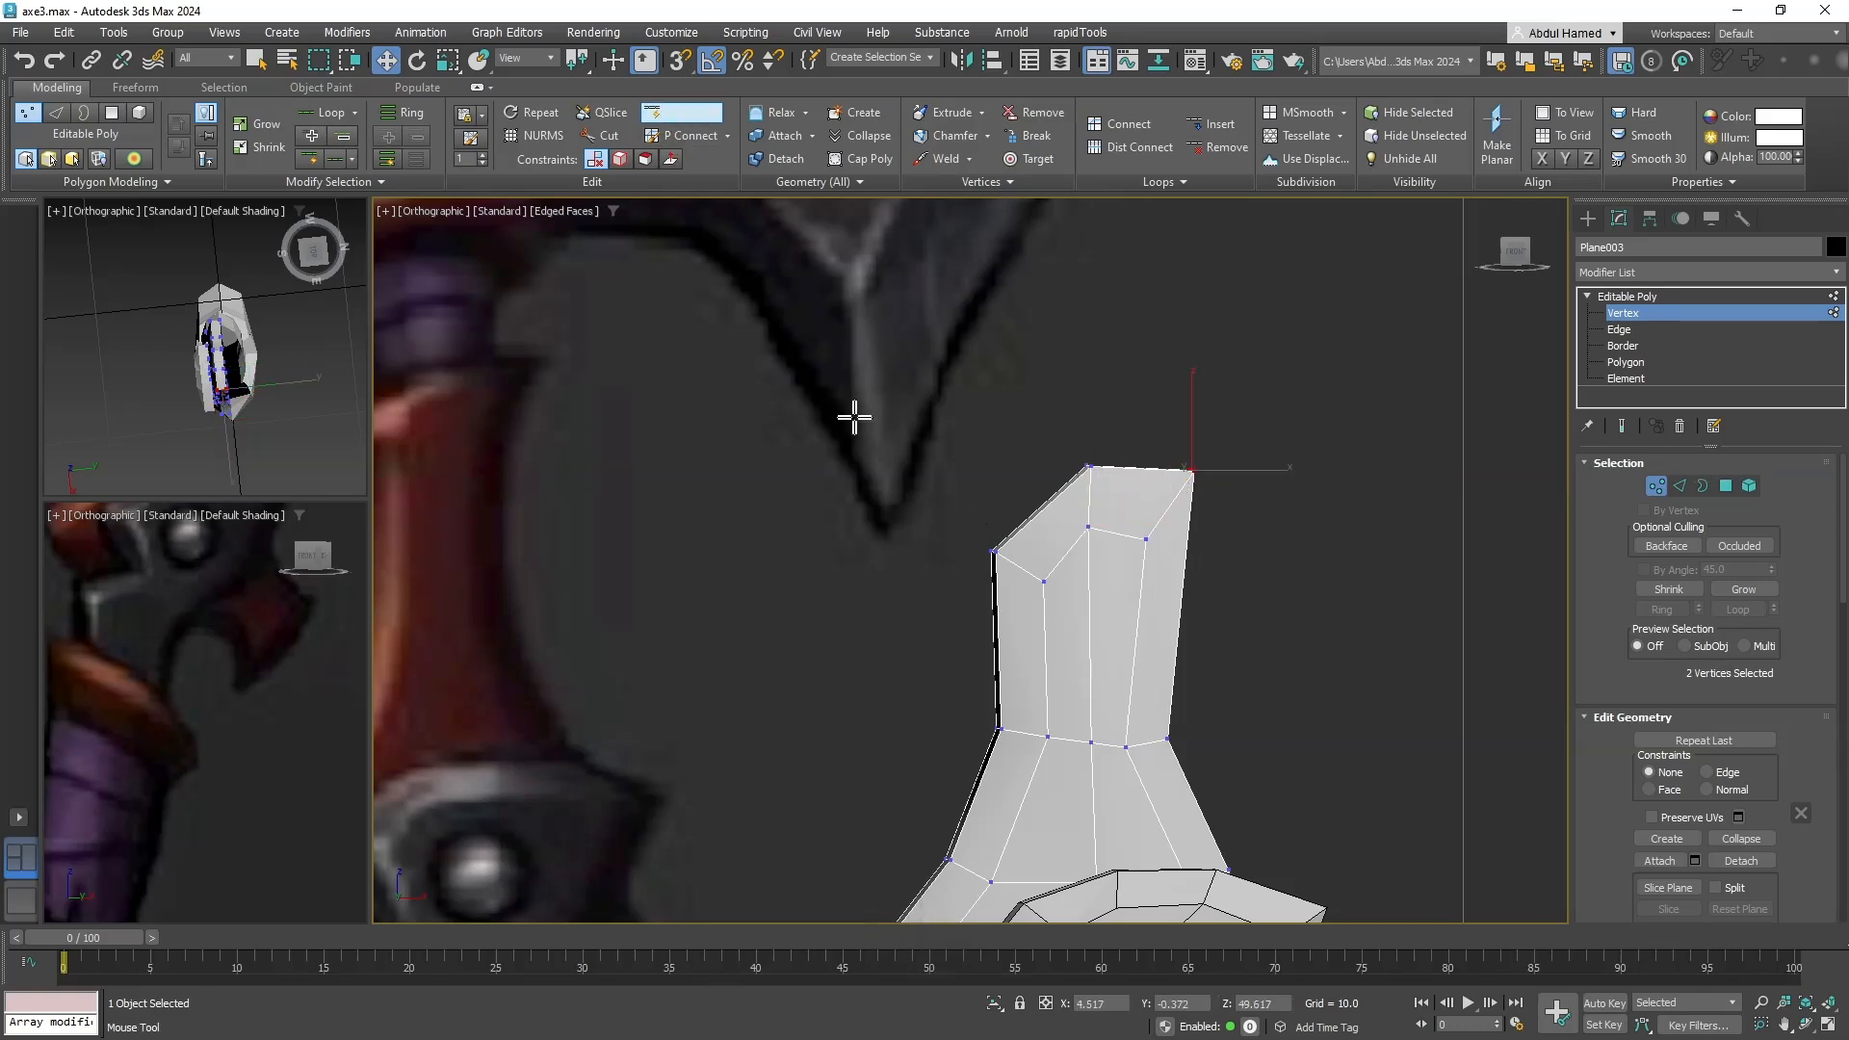
# Insert an edge loop across the middle of the guard's upper neck, and nudge its centre vertex and the top corner vertices slightly down.
pyautogui.click(1123, 639)
pyautogui.rightClick(1121, 645)
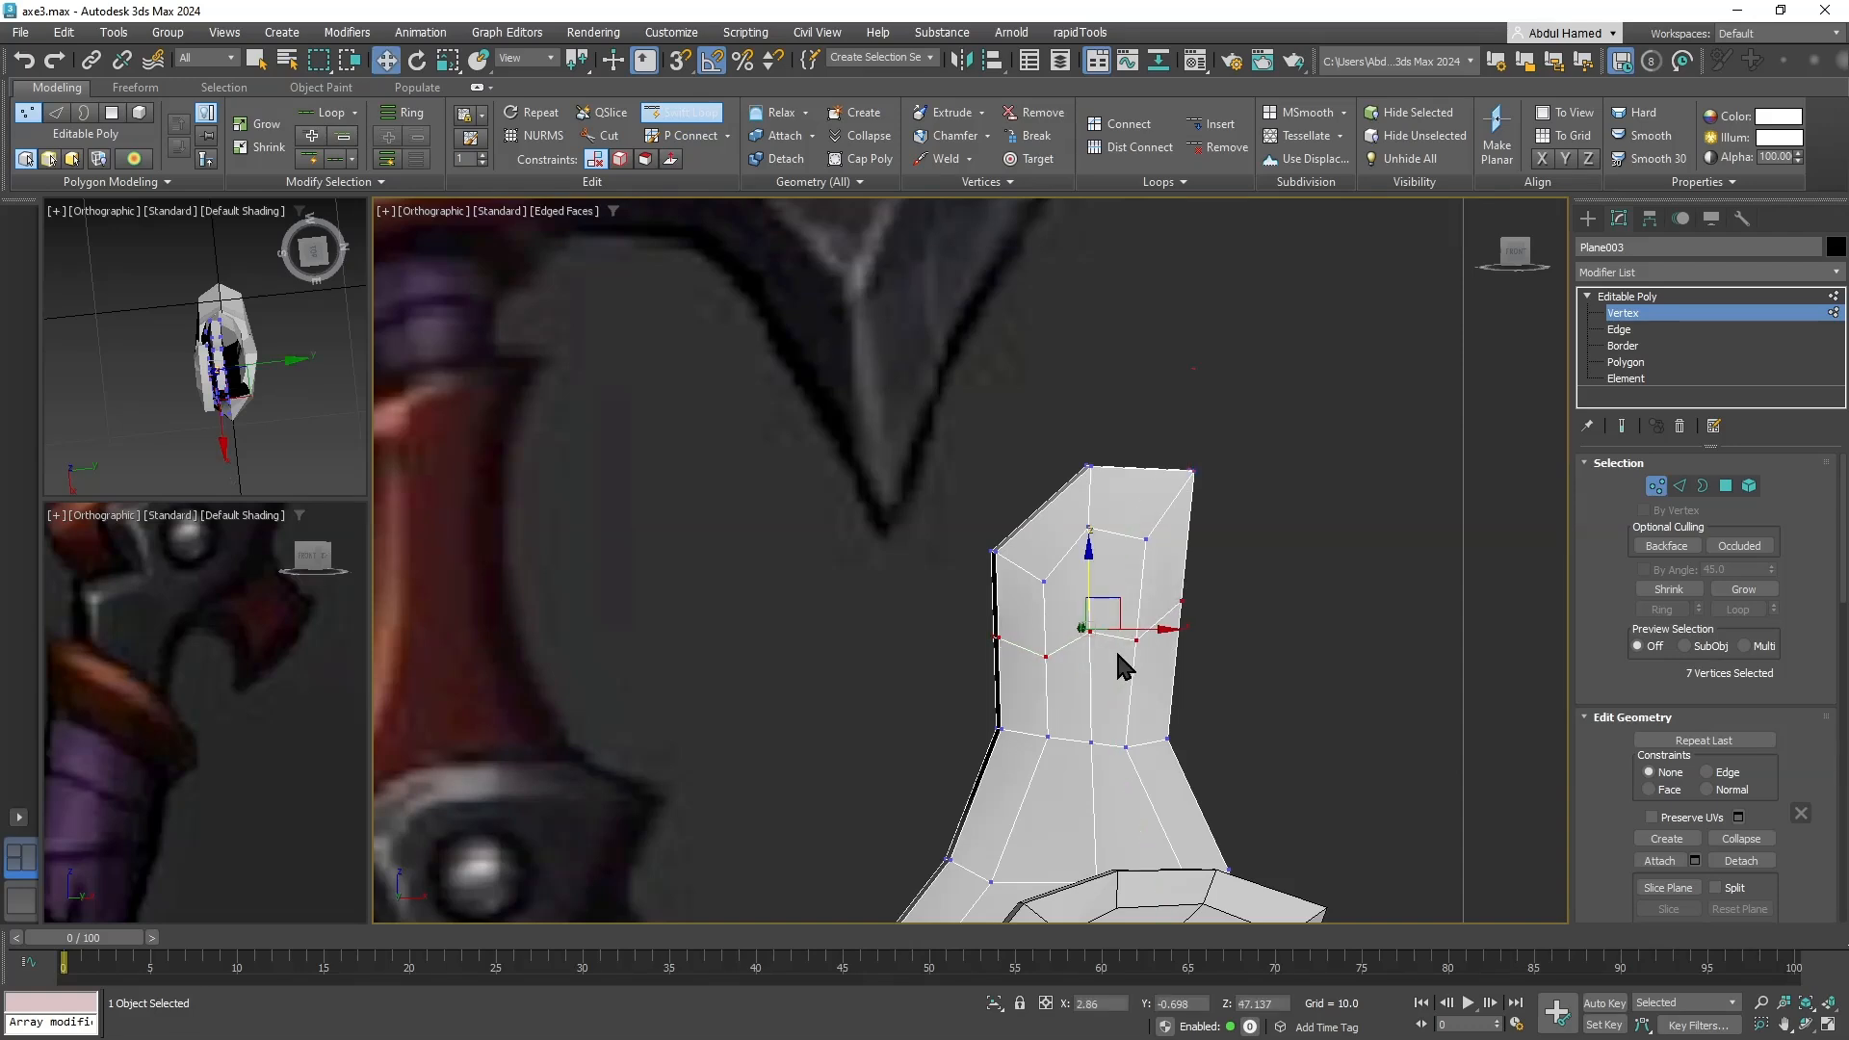
pyautogui.click(1088, 633)
pyautogui.moveTo(1089, 578); pyautogui.dragTo(1089, 585)
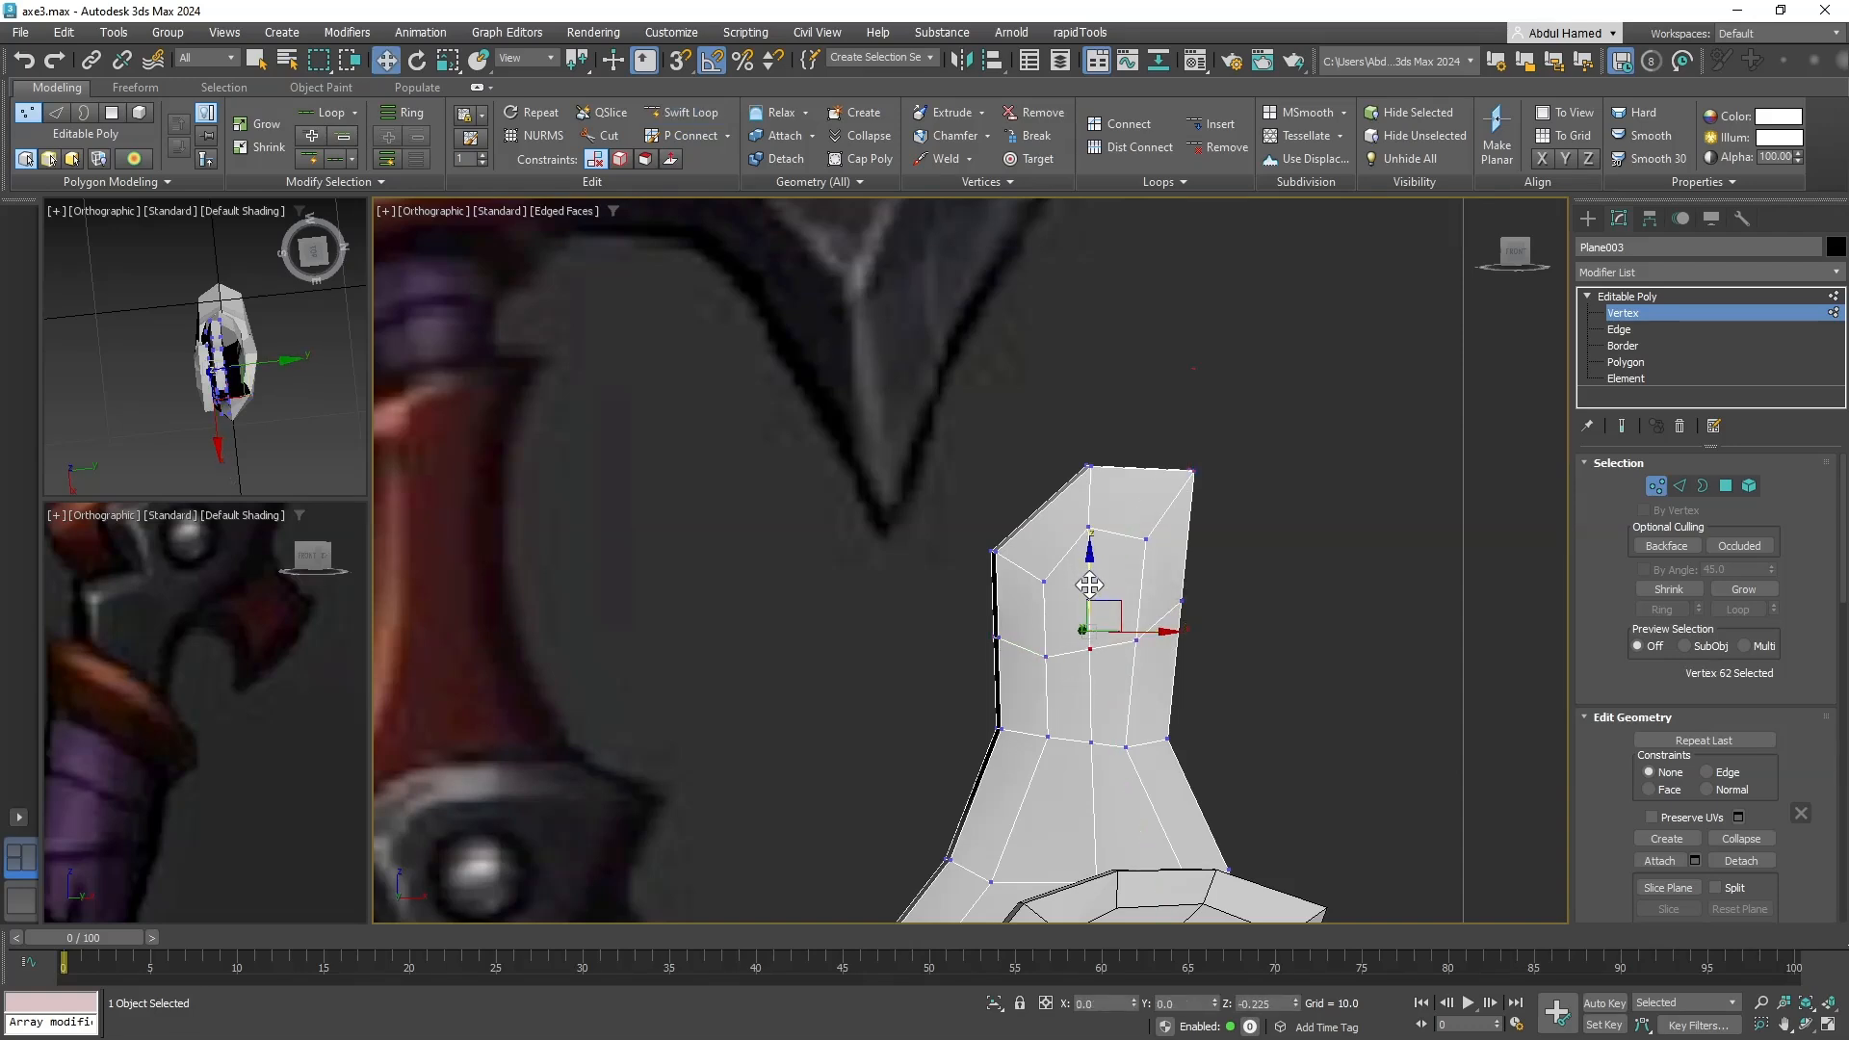
pyautogui.moveTo(1184, 502); pyautogui.dragTo(1213, 456)
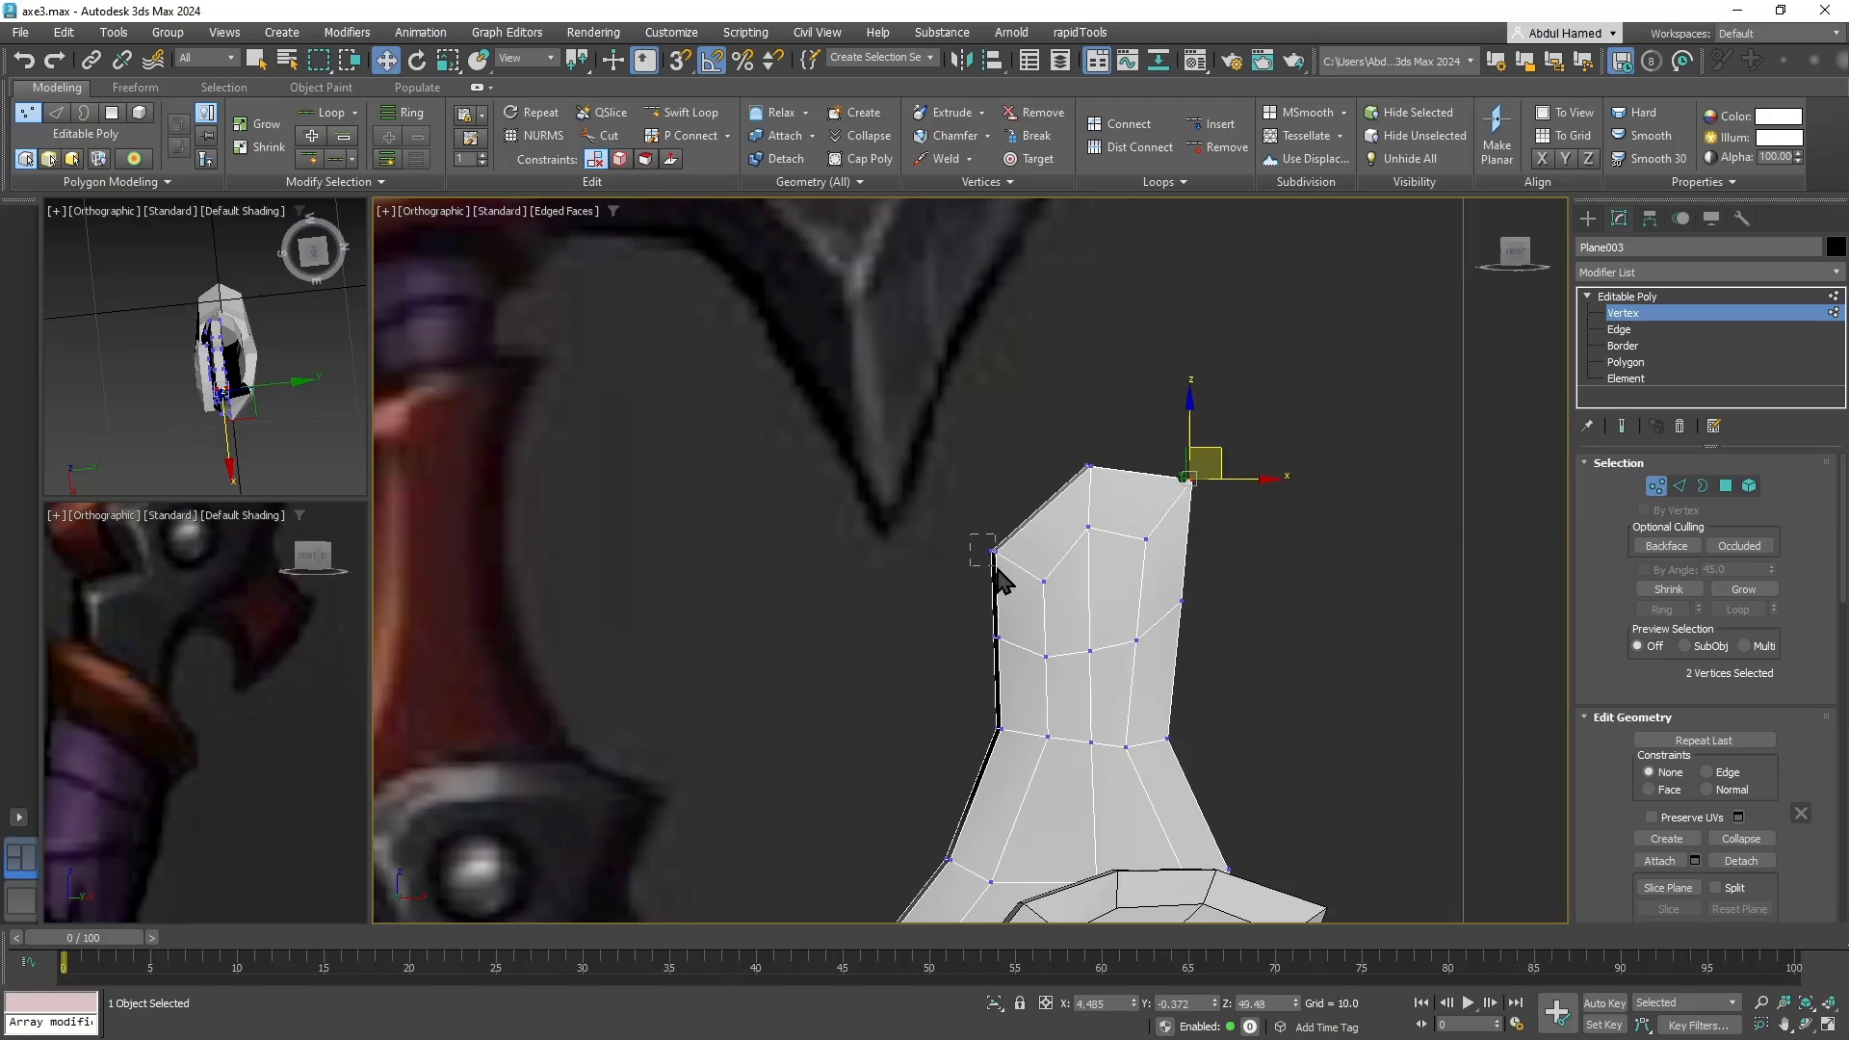
pyautogui.moveTo(999, 578); pyautogui.dragTo(998, 575)
# Apply an Unwrap UVW modifier to the whole guard piece and open its UVs for editing.
pyautogui.keyDown('alt'); pyautogui.moveTo(997, 575); pyautogui.dragTo(1071, 510, button='middle'); pyautogui.keyUp('alt')
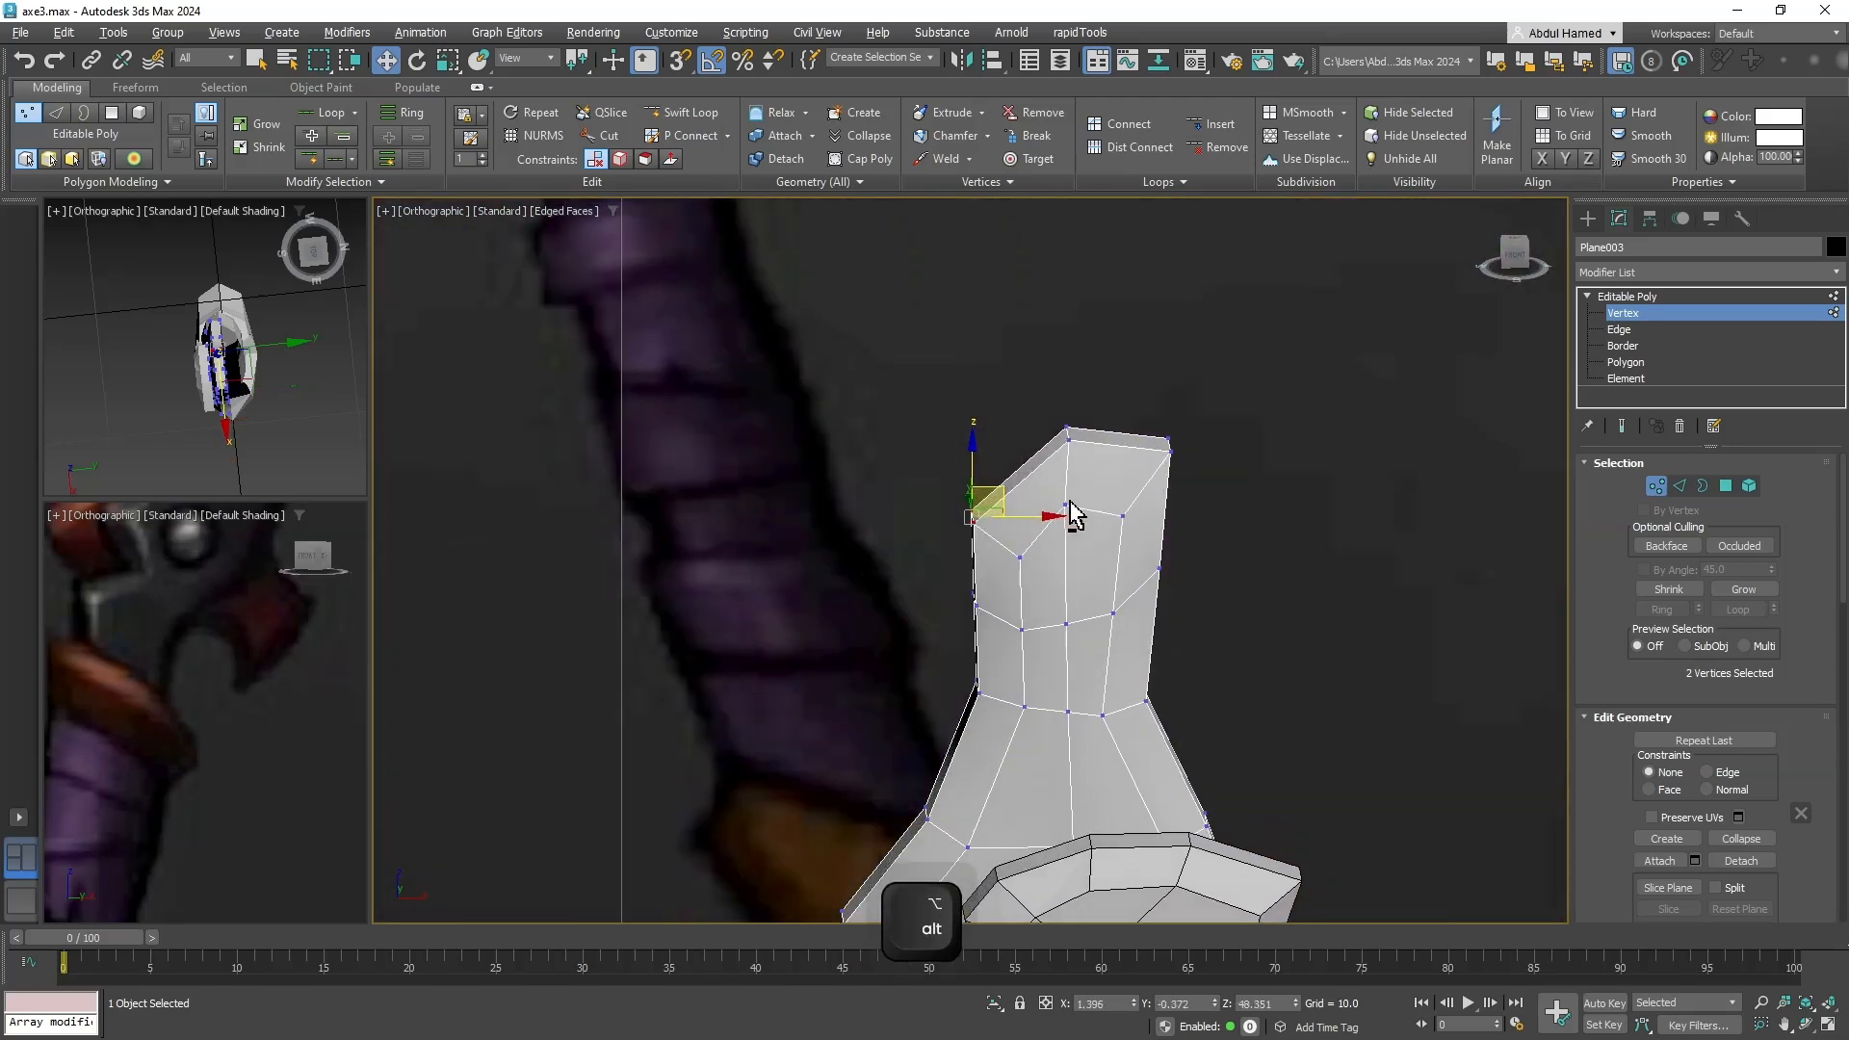
pyautogui.keyDown('alt'); pyautogui.scroll(-6, 1072, 510); pyautogui.keyUp('alt')
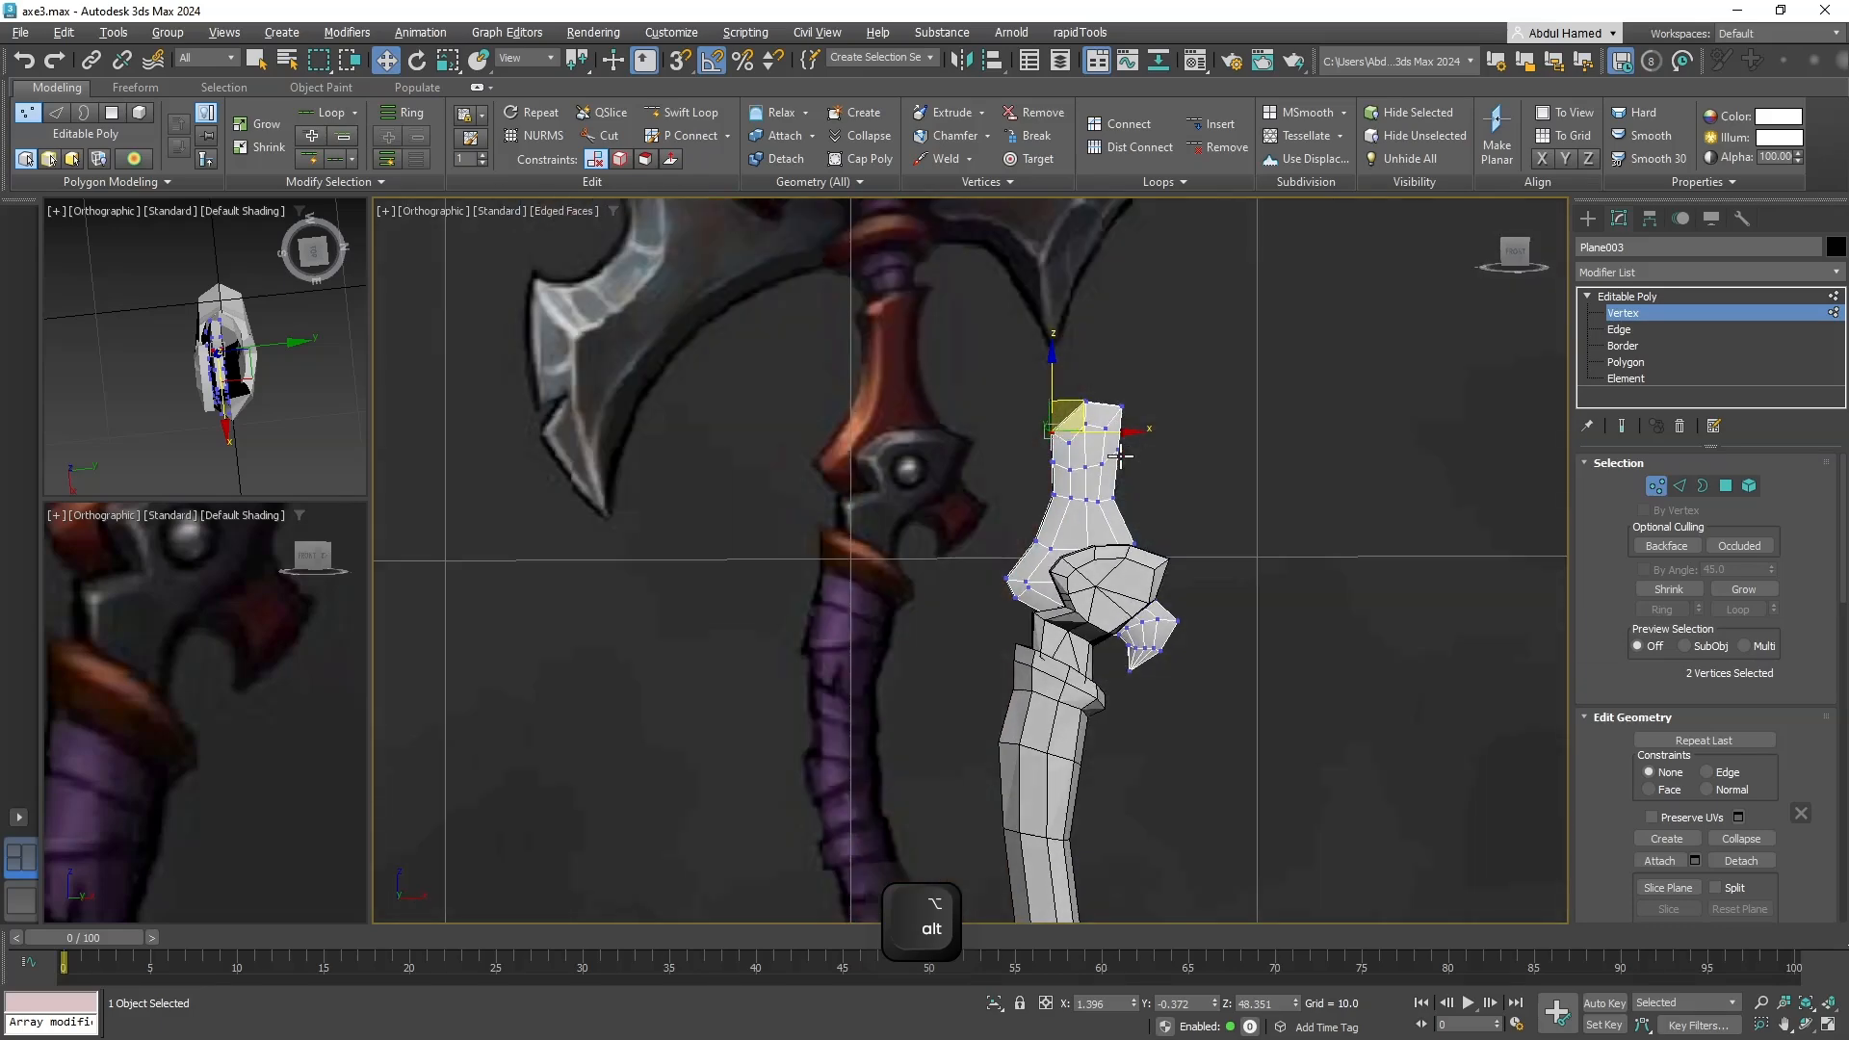
pyautogui.moveTo(1183, 406); pyautogui.dragTo(1188, 491, button='middle')
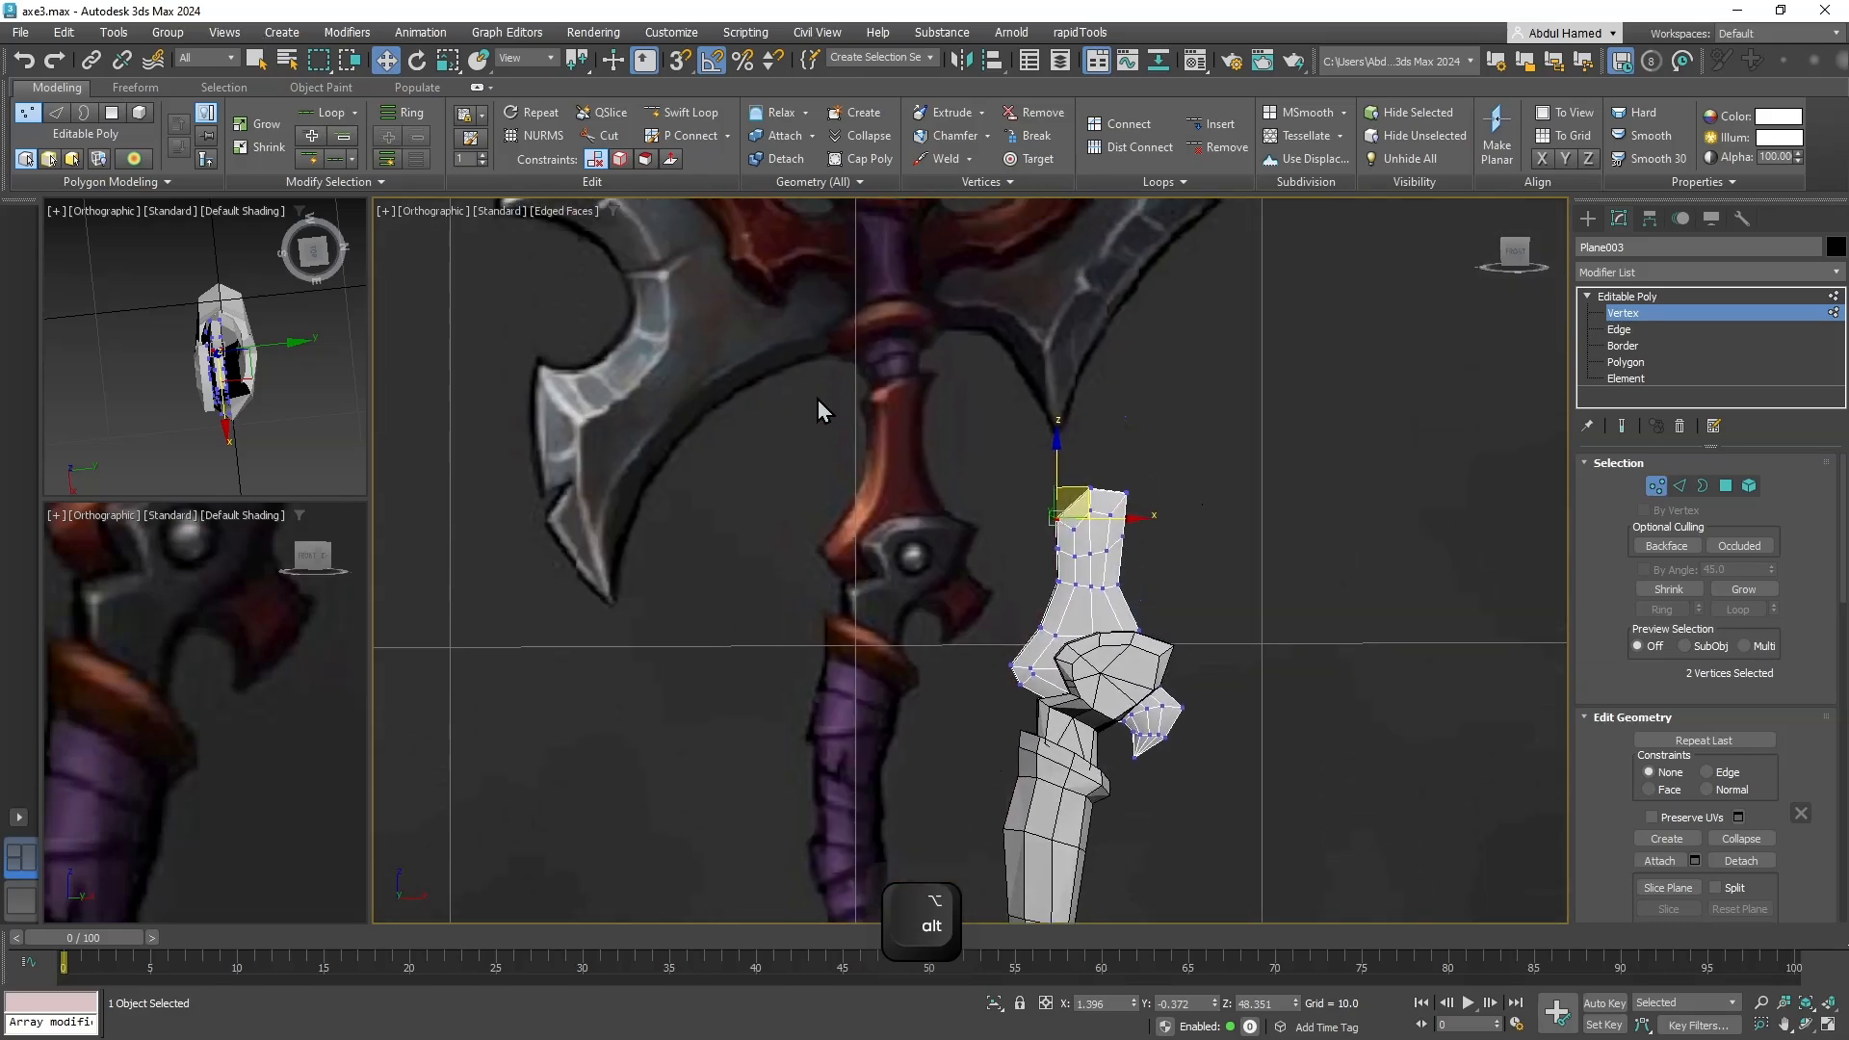
pyautogui.keyDown('alt'); pyautogui.moveTo(1014, 511); pyautogui.dragTo(1069, 616, button='middle'); pyautogui.keyUp('alt')
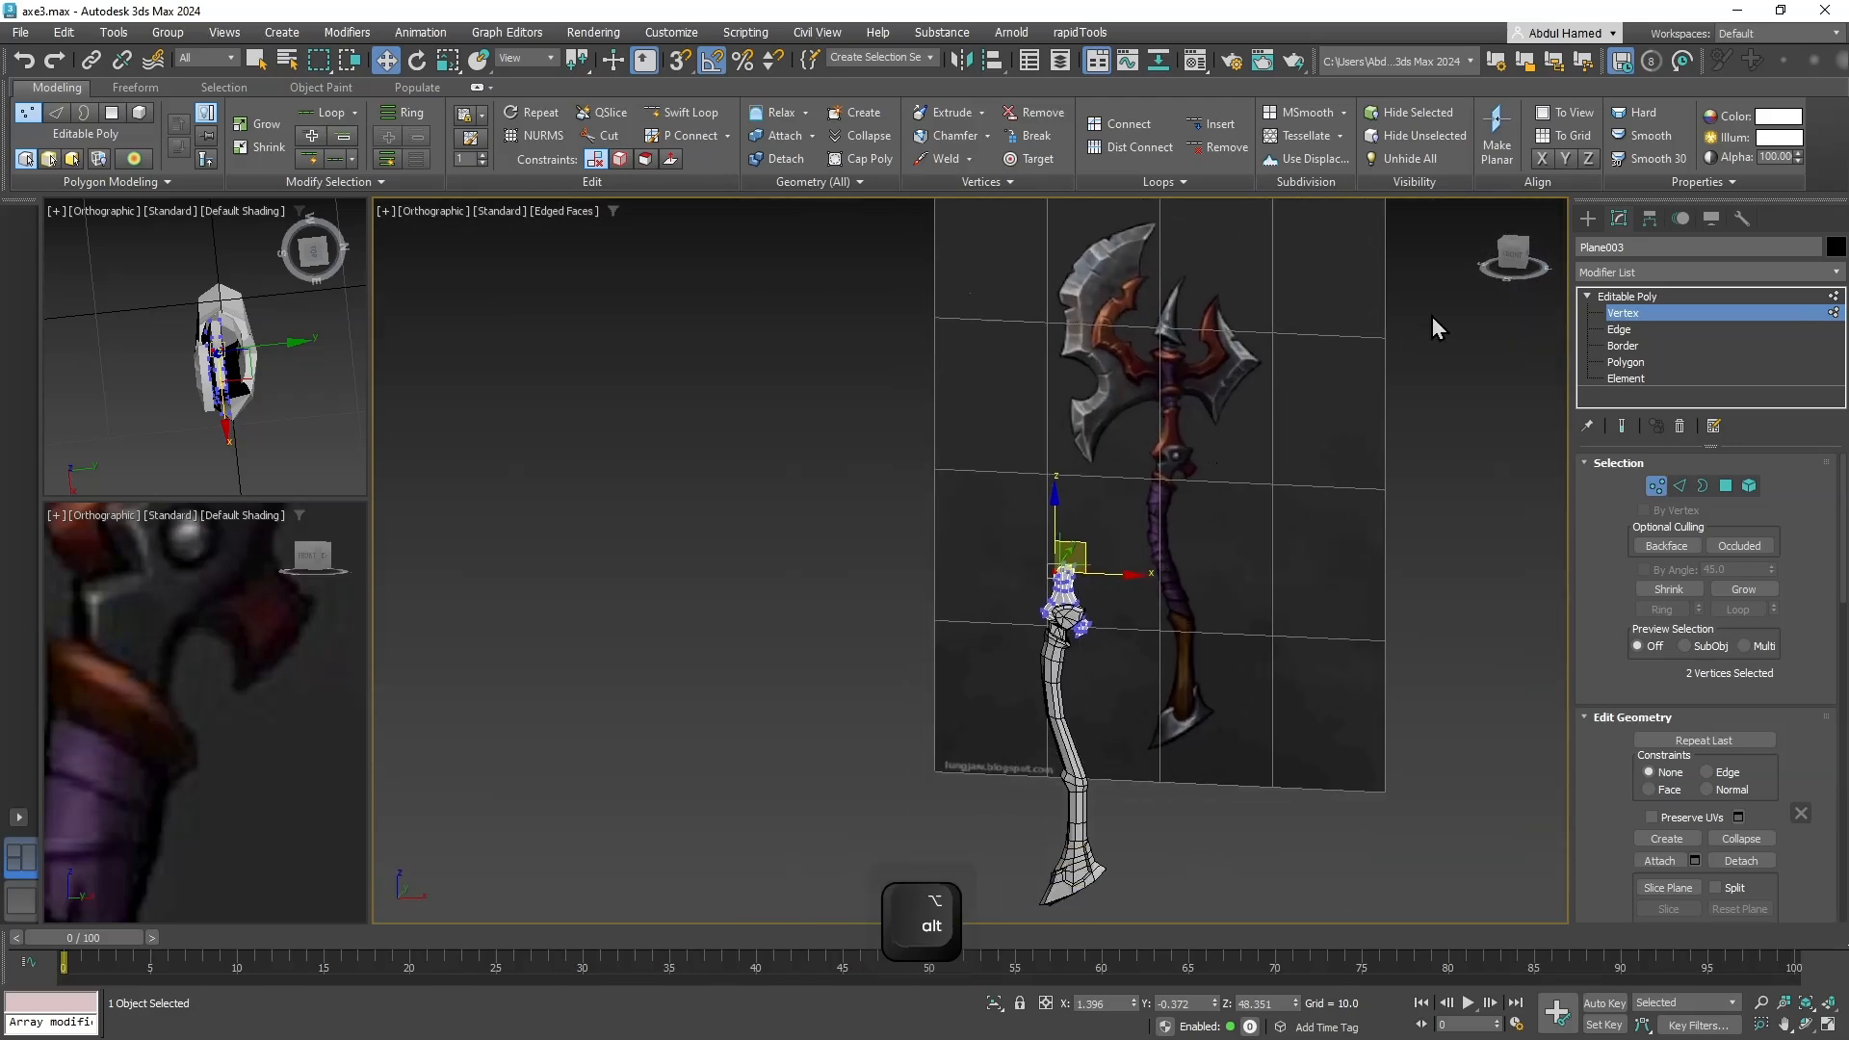
pyautogui.click(1514, 262)
pyautogui.scroll(5, 1123, 482)
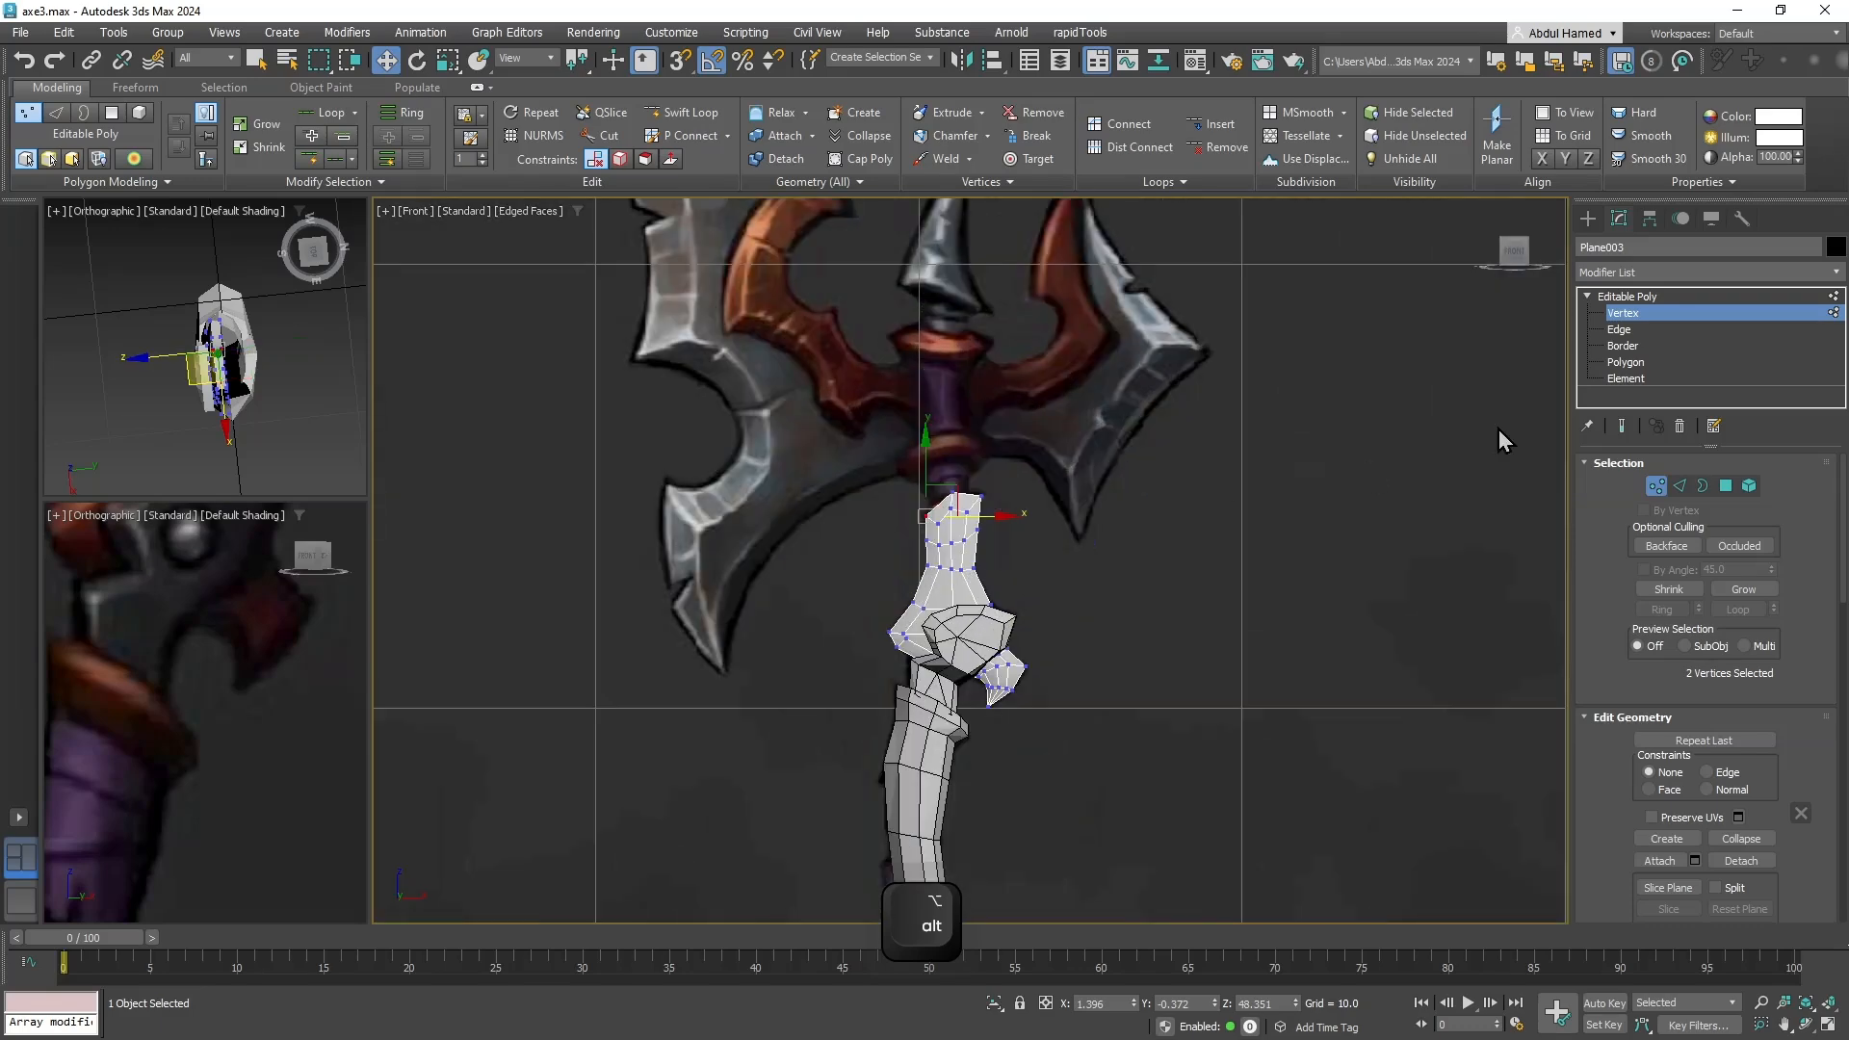
pyautogui.click(1627, 296)
pyautogui.click(1658, 274)
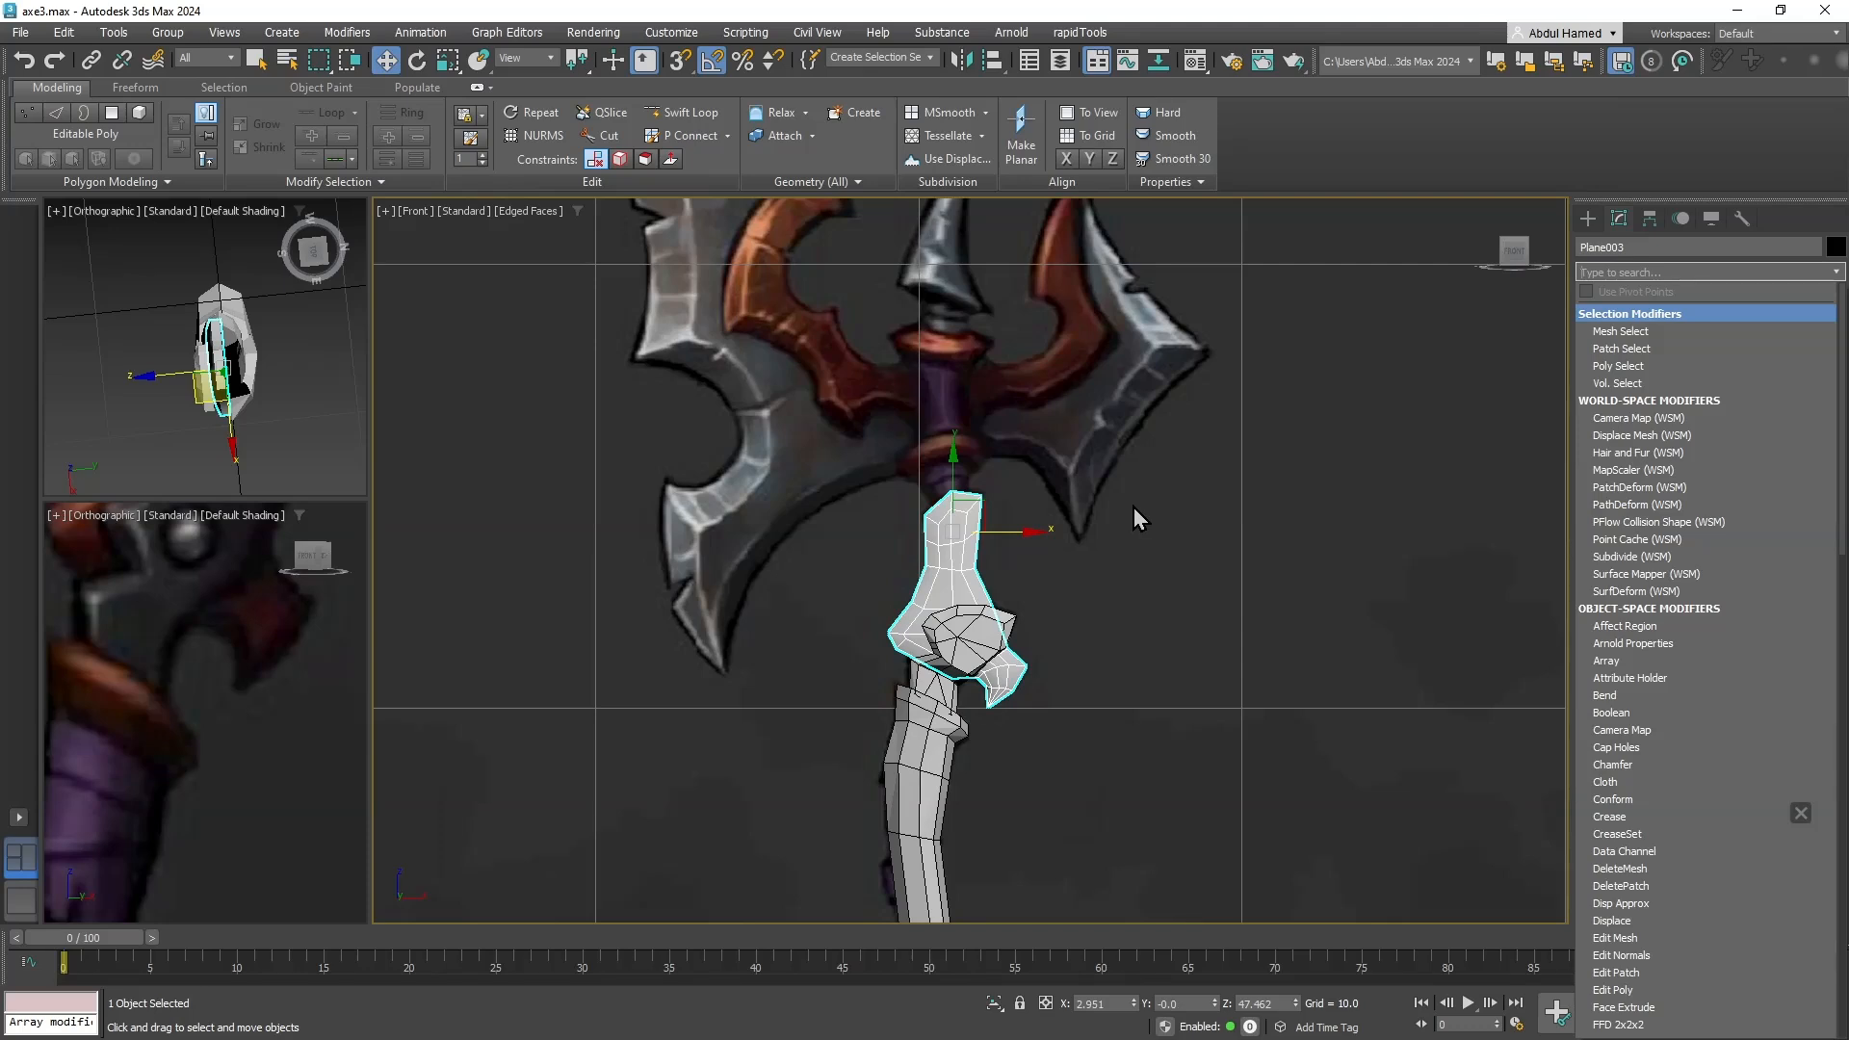
pyautogui.write('un')
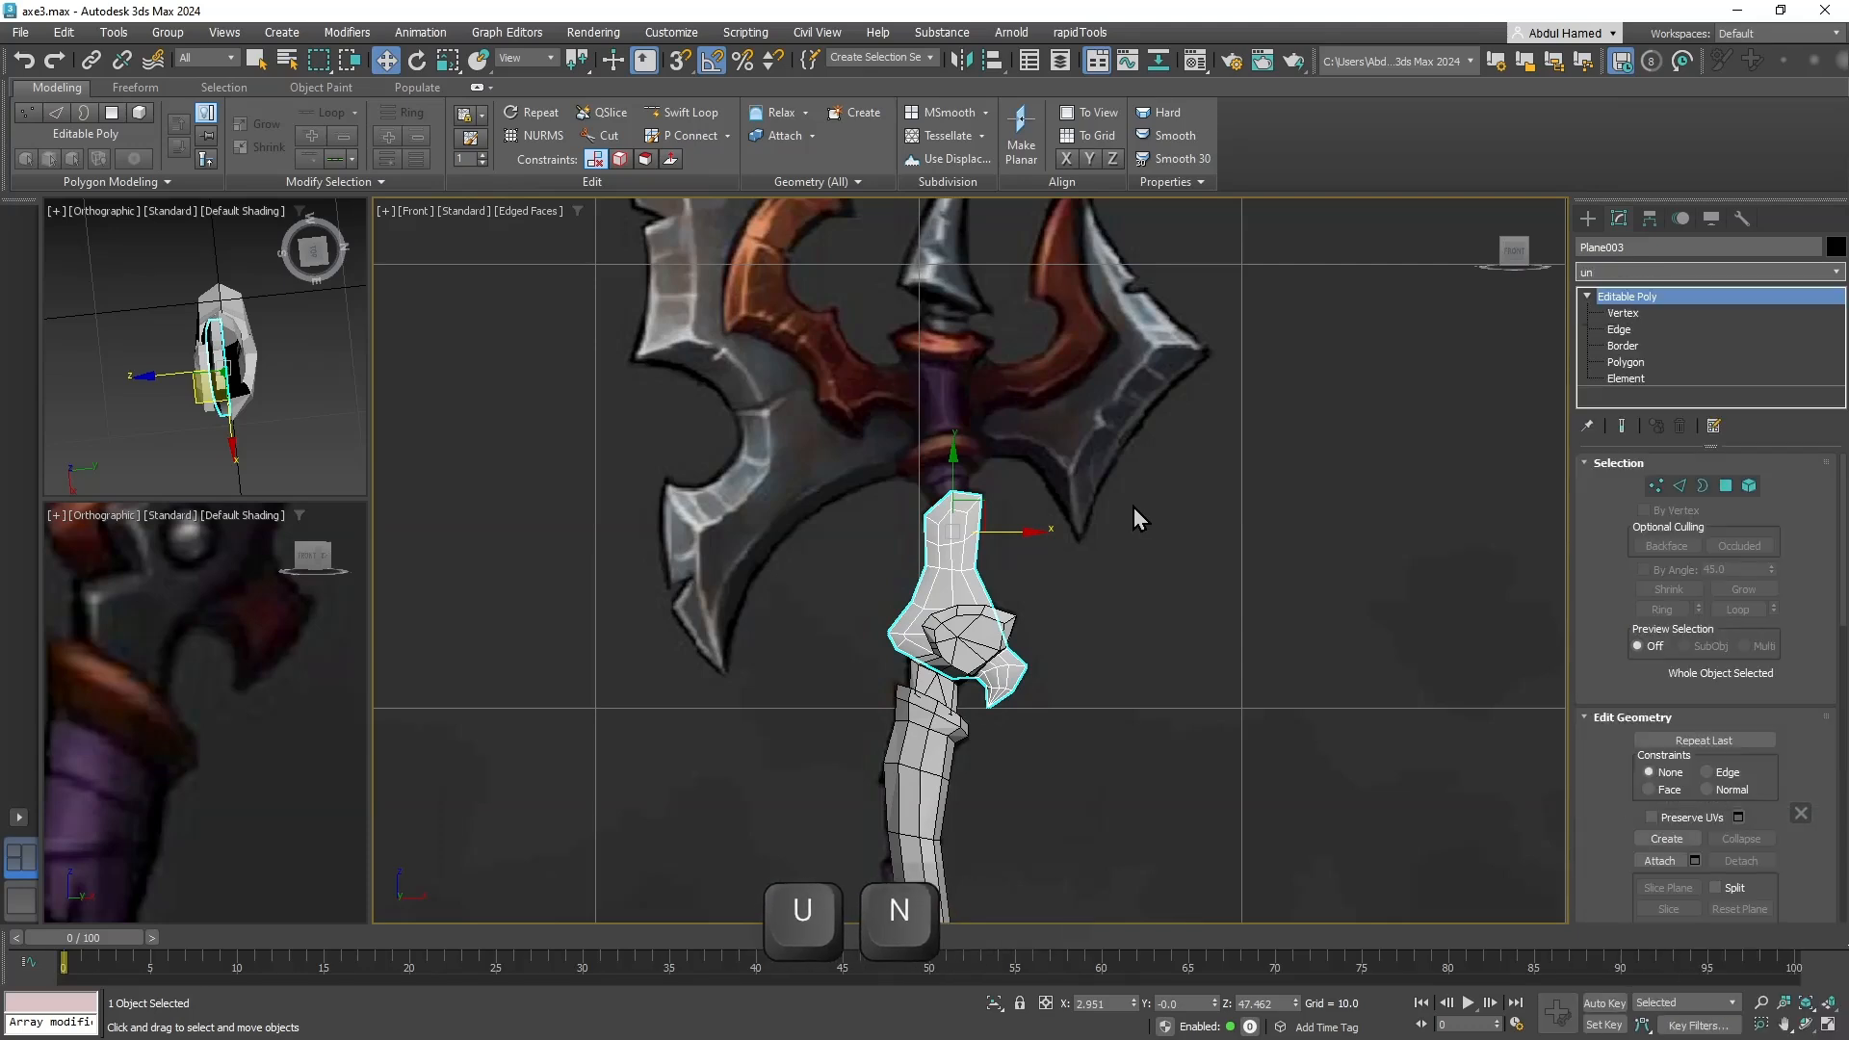
pyautogui.press('Return')
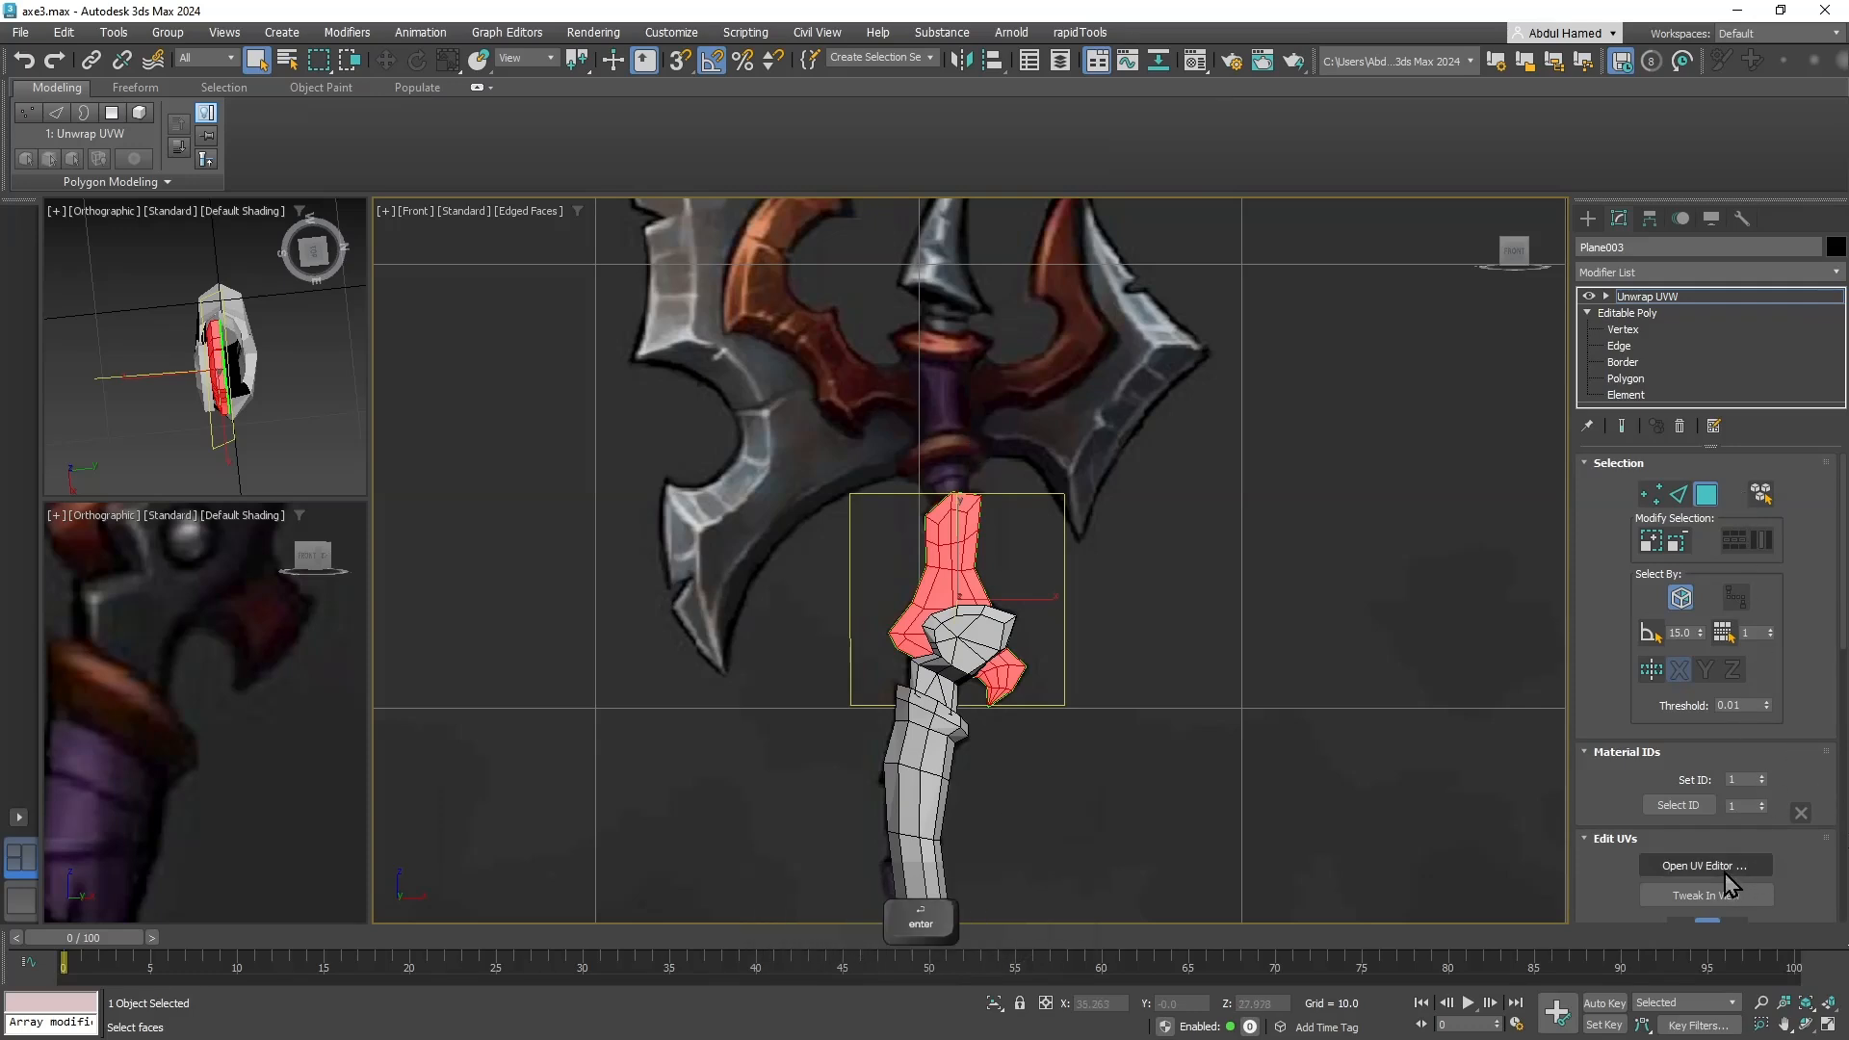
pyautogui.click(1722, 866)
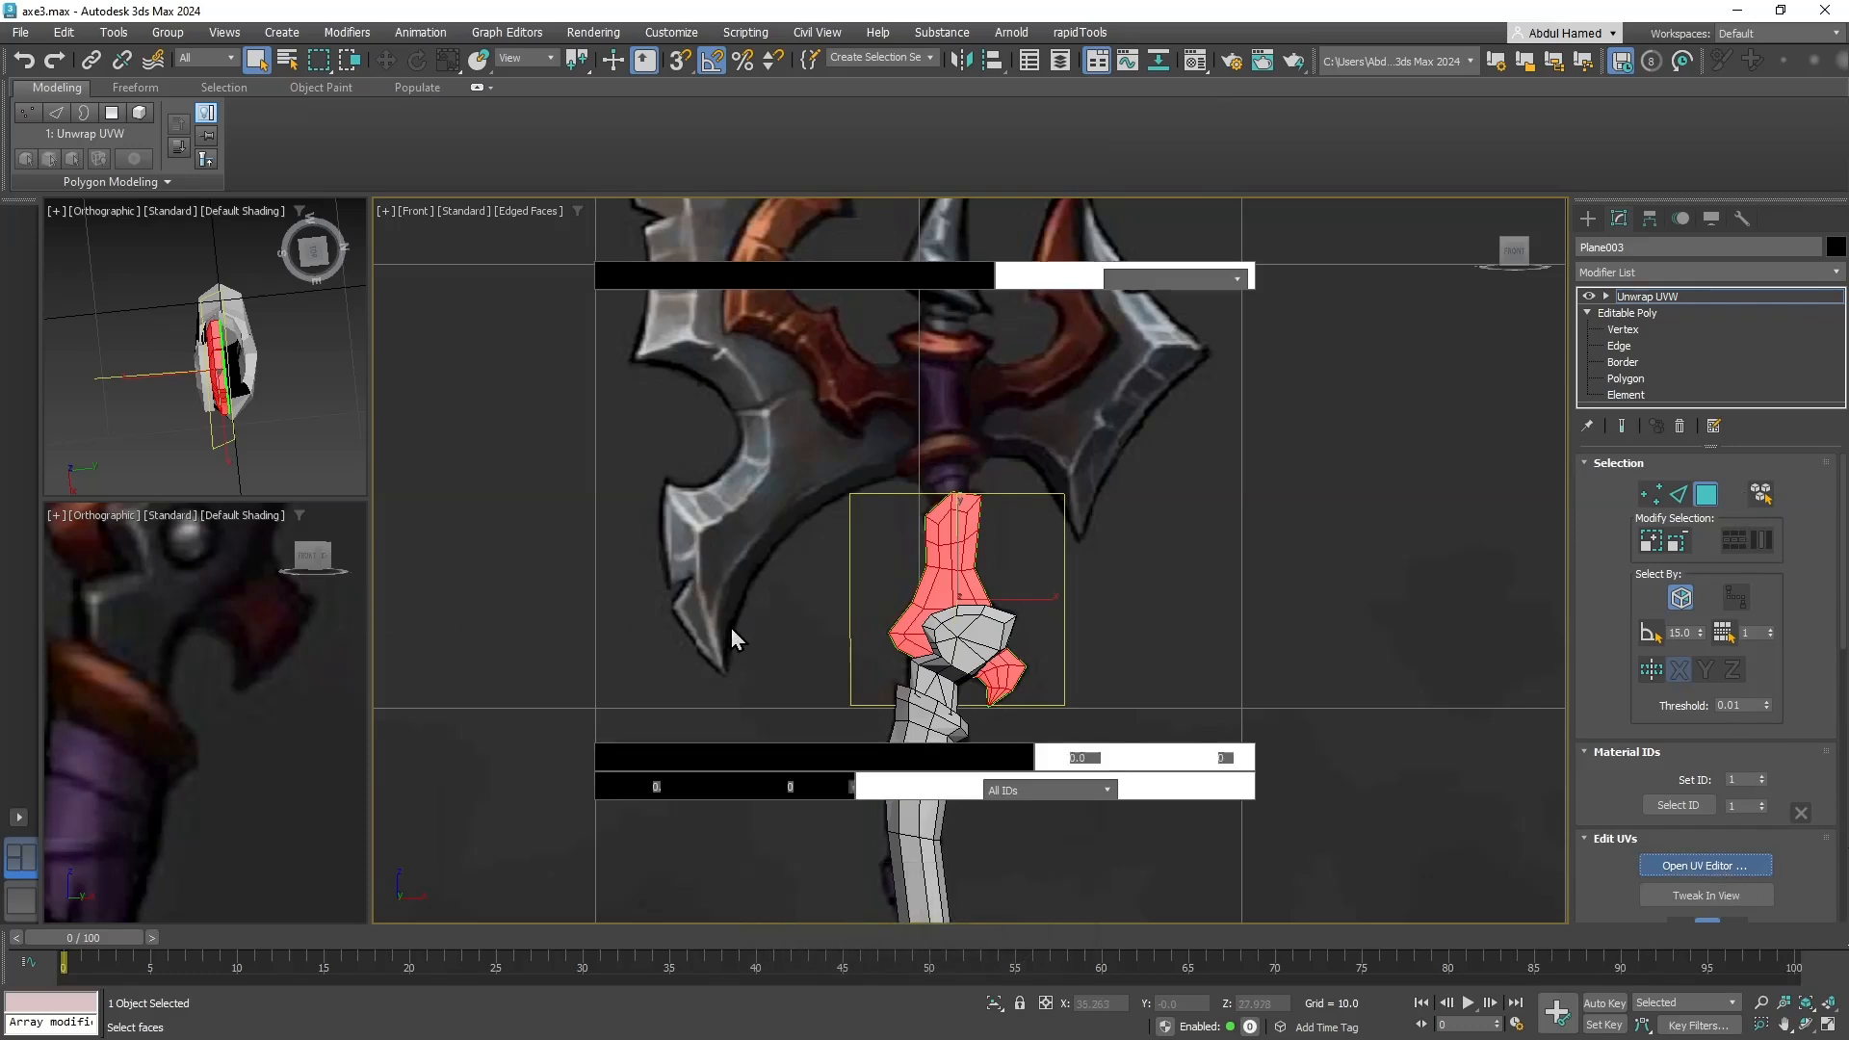
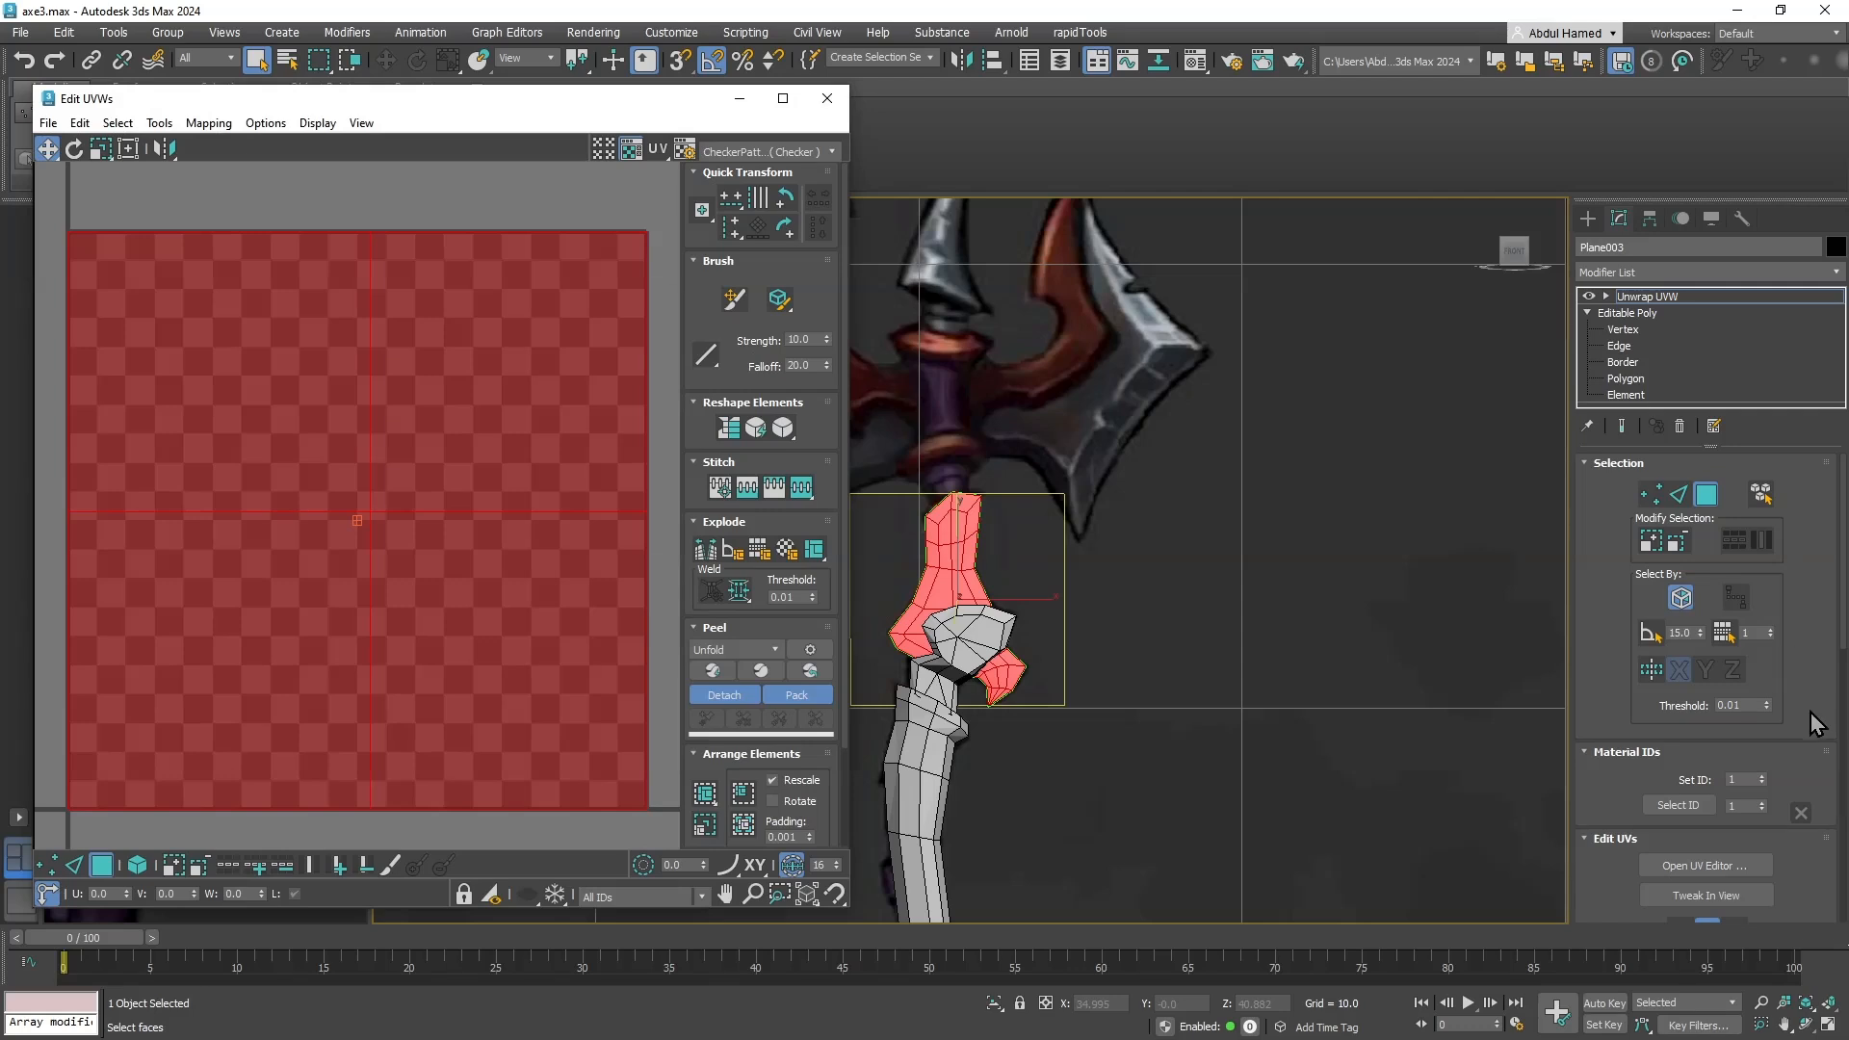
# Try a box projection on all faces of the guard piece, fitted to its extents.
pyautogui.scroll(1, 1805, 481)
pyautogui.scroll(-5, 1799, 769)
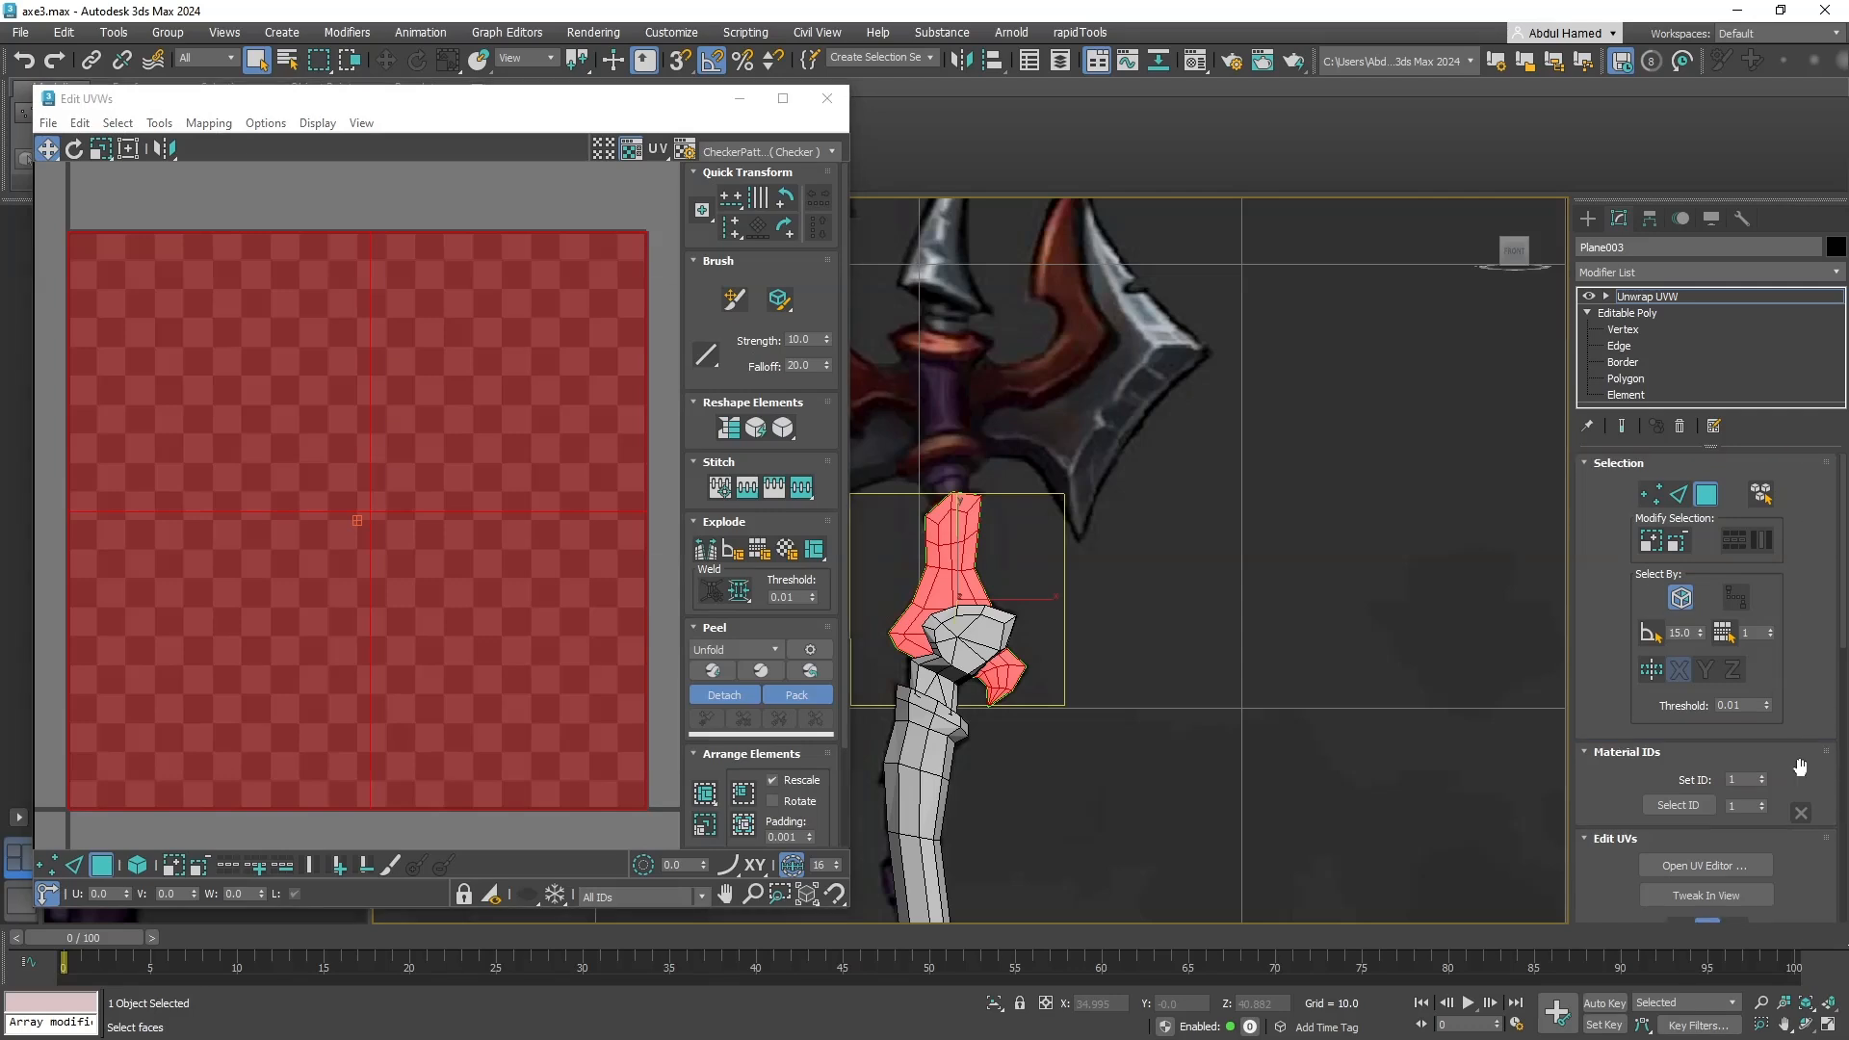
pyautogui.scroll(3, 1795, 767)
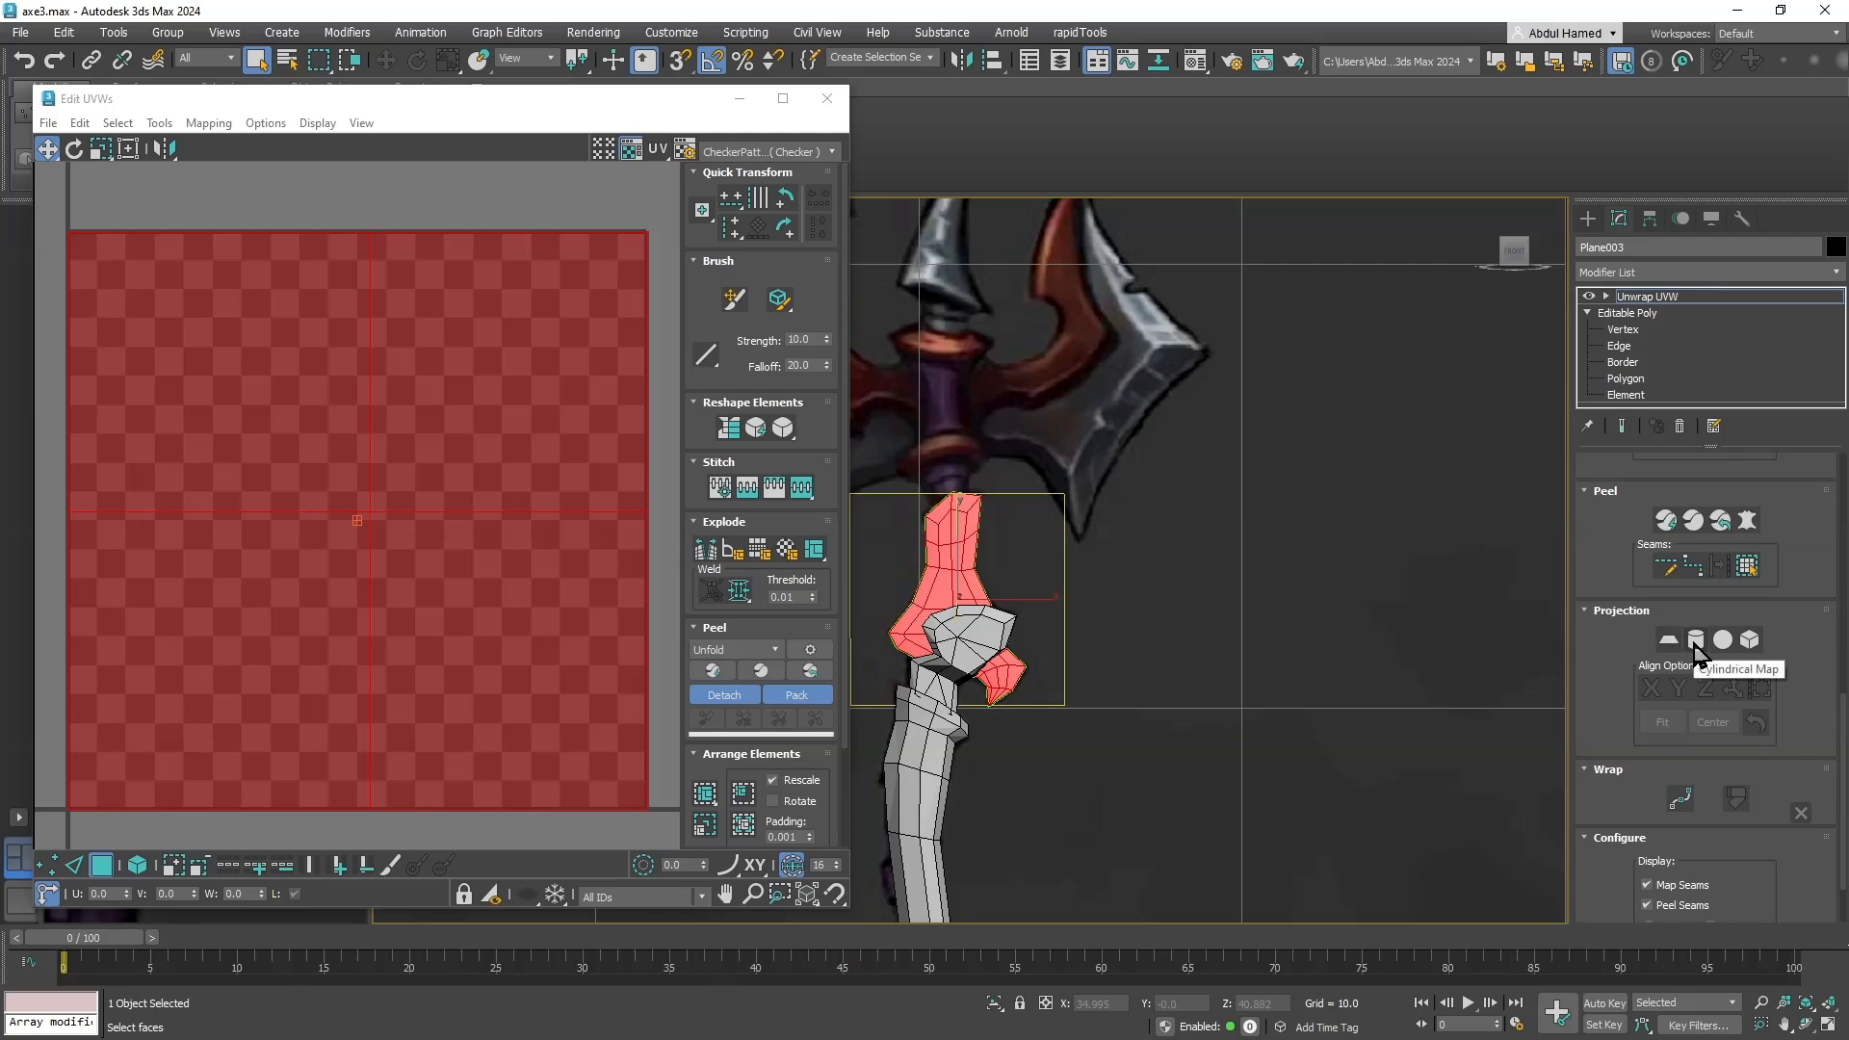
pyautogui.click(1749, 640)
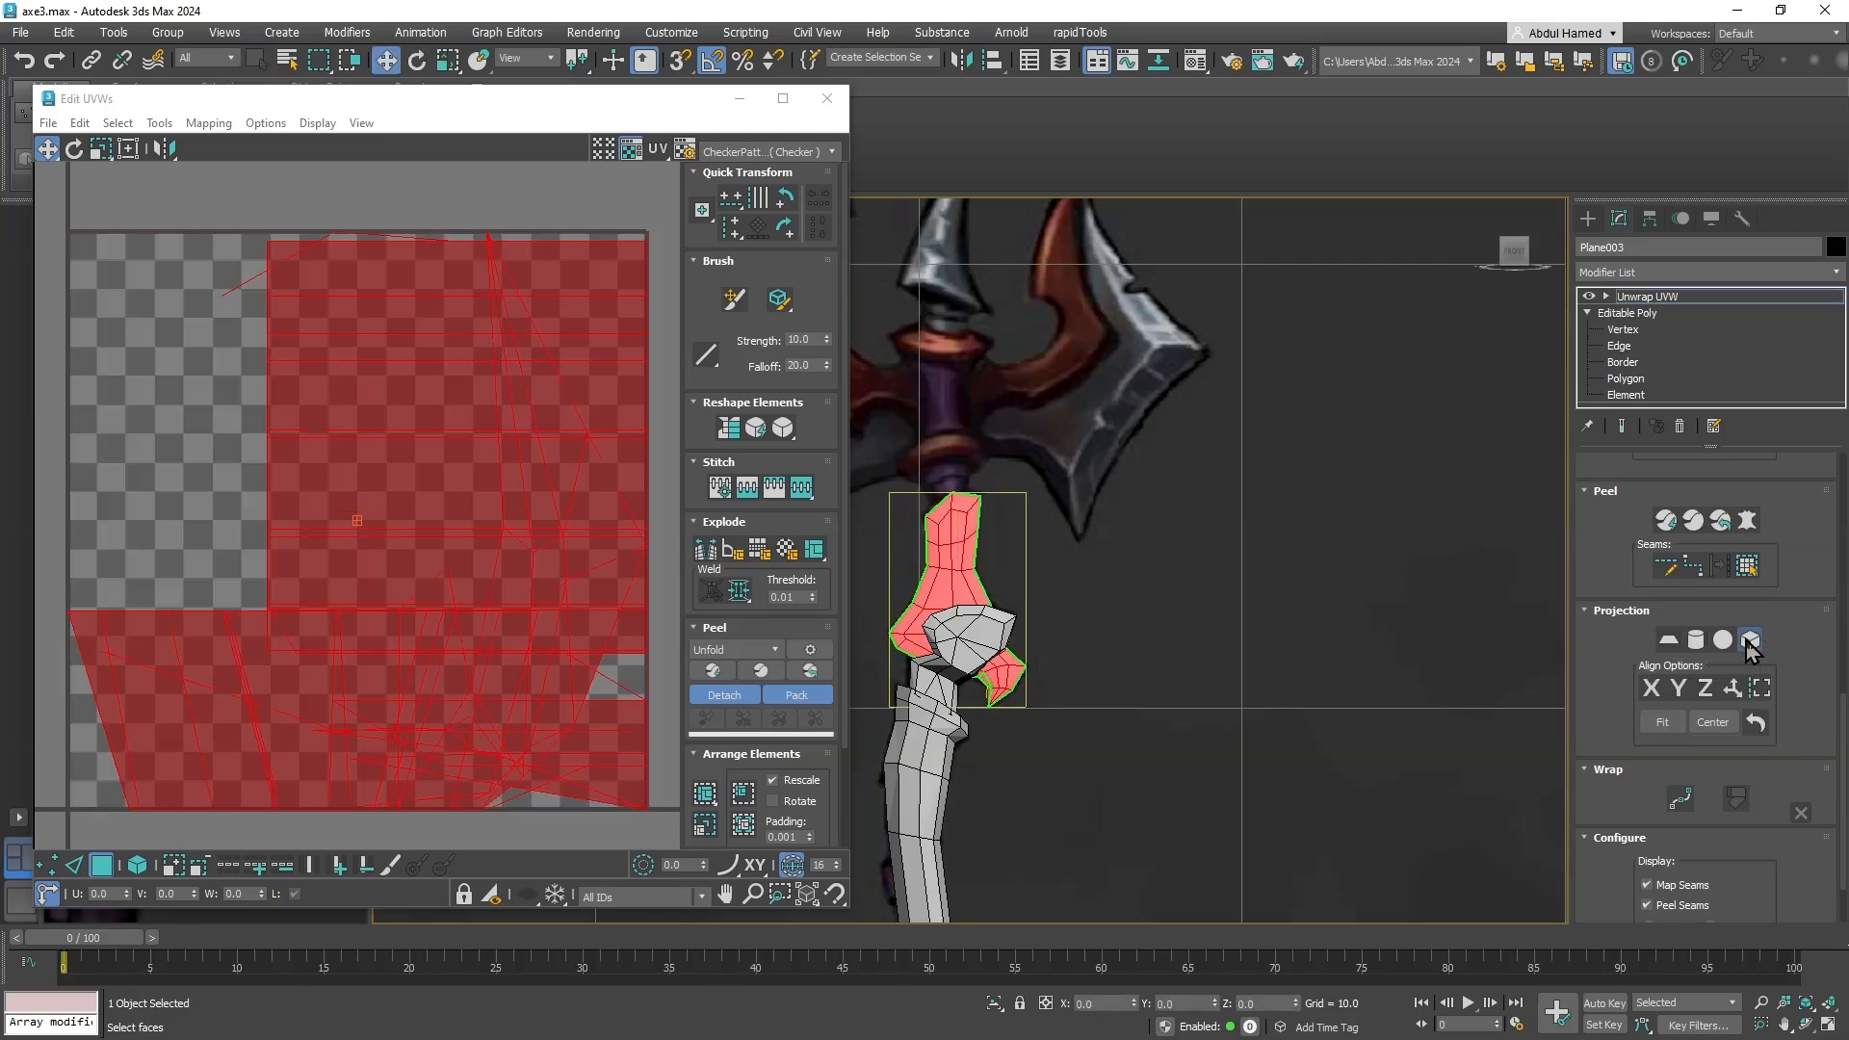
pyautogui.click(1661, 723)
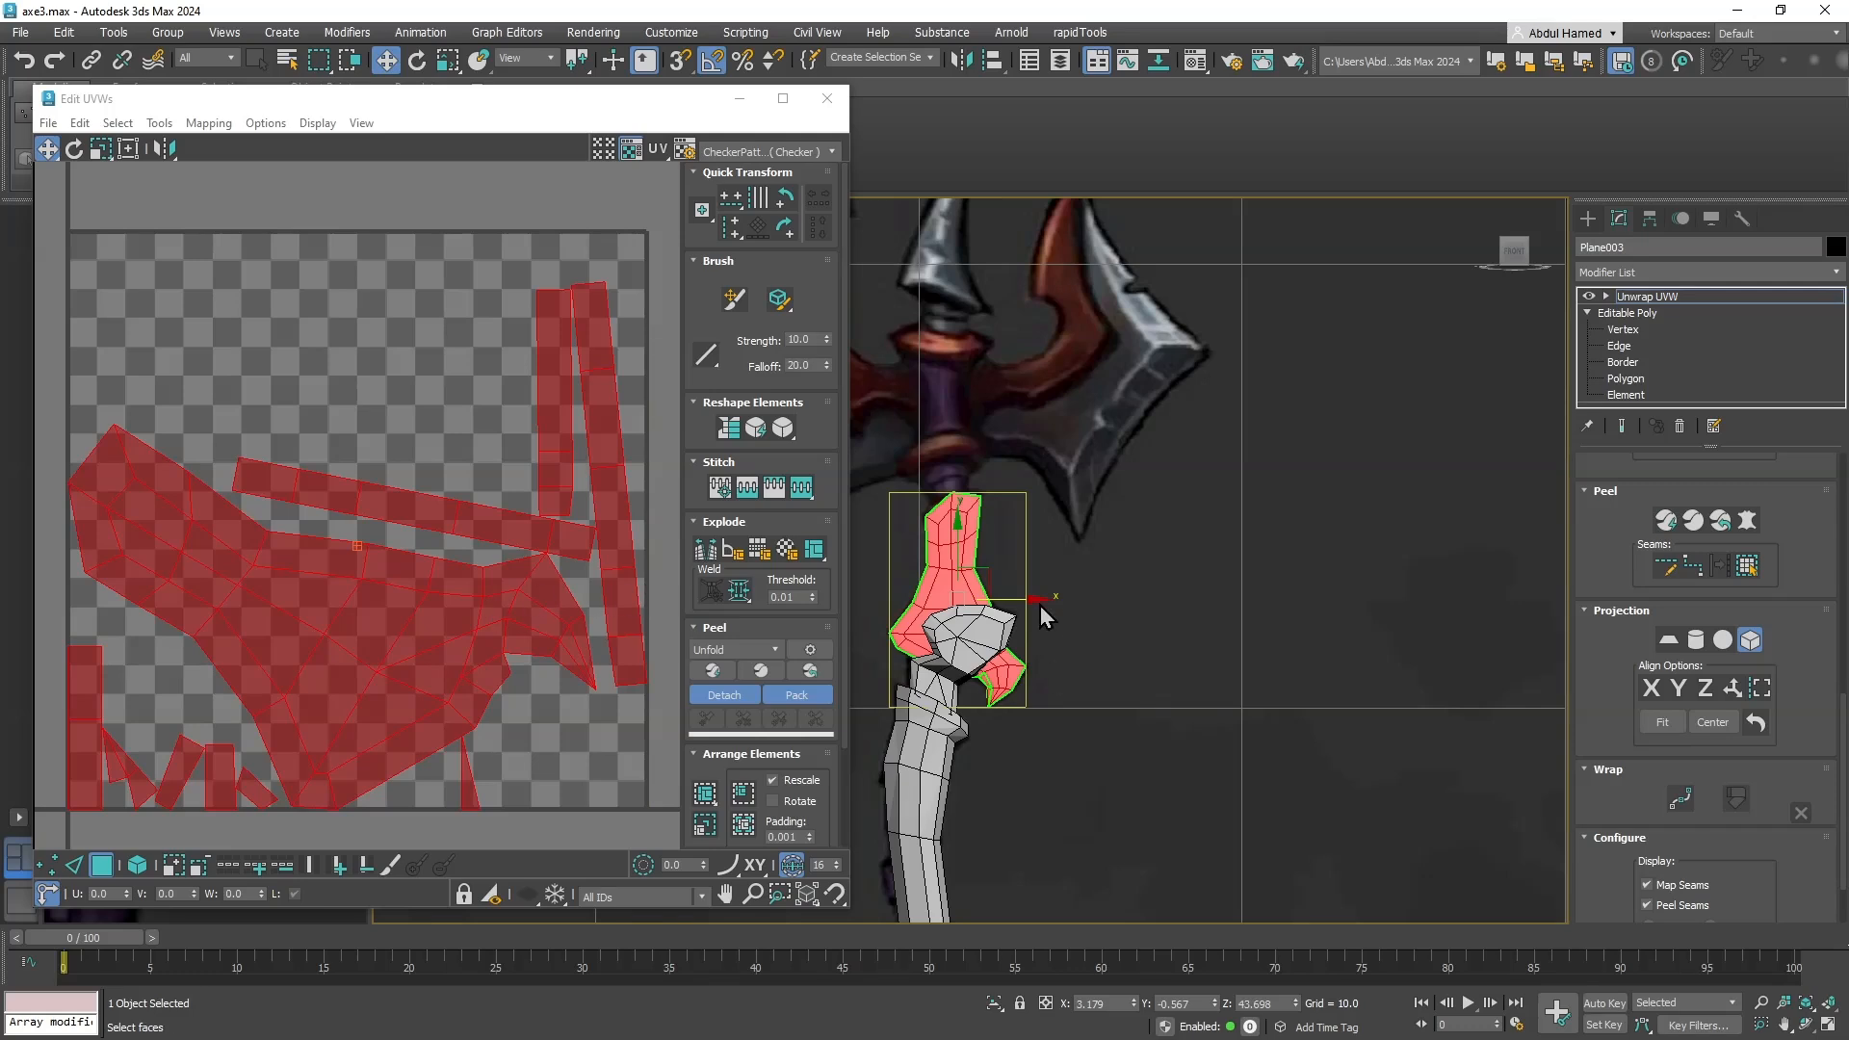
pyautogui.keyDown('alt'); pyautogui.moveTo(1042, 610); pyautogui.dragTo(990, 680, button='middle'); pyautogui.keyUp('alt')
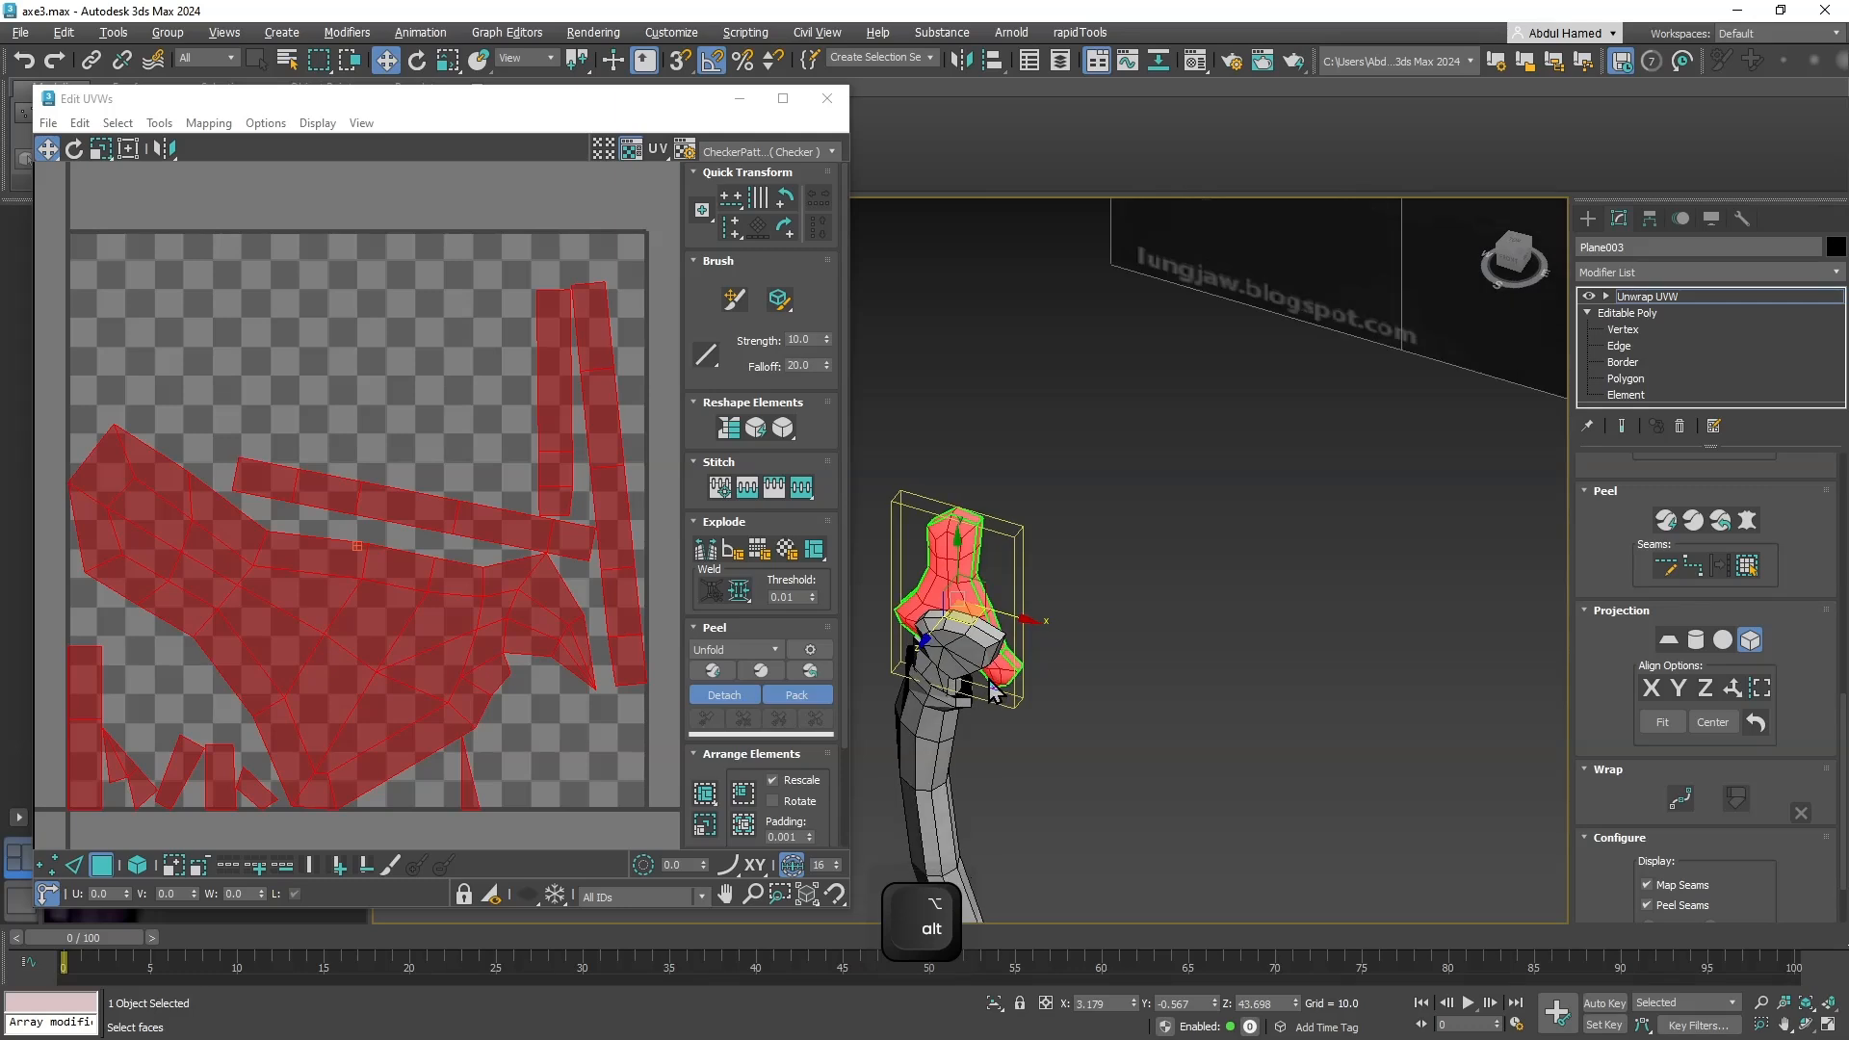
# Try a cylindrical projection fitted to the guard piece, followed by a Quick Peel of its faces.
pyautogui.click(1695, 642)
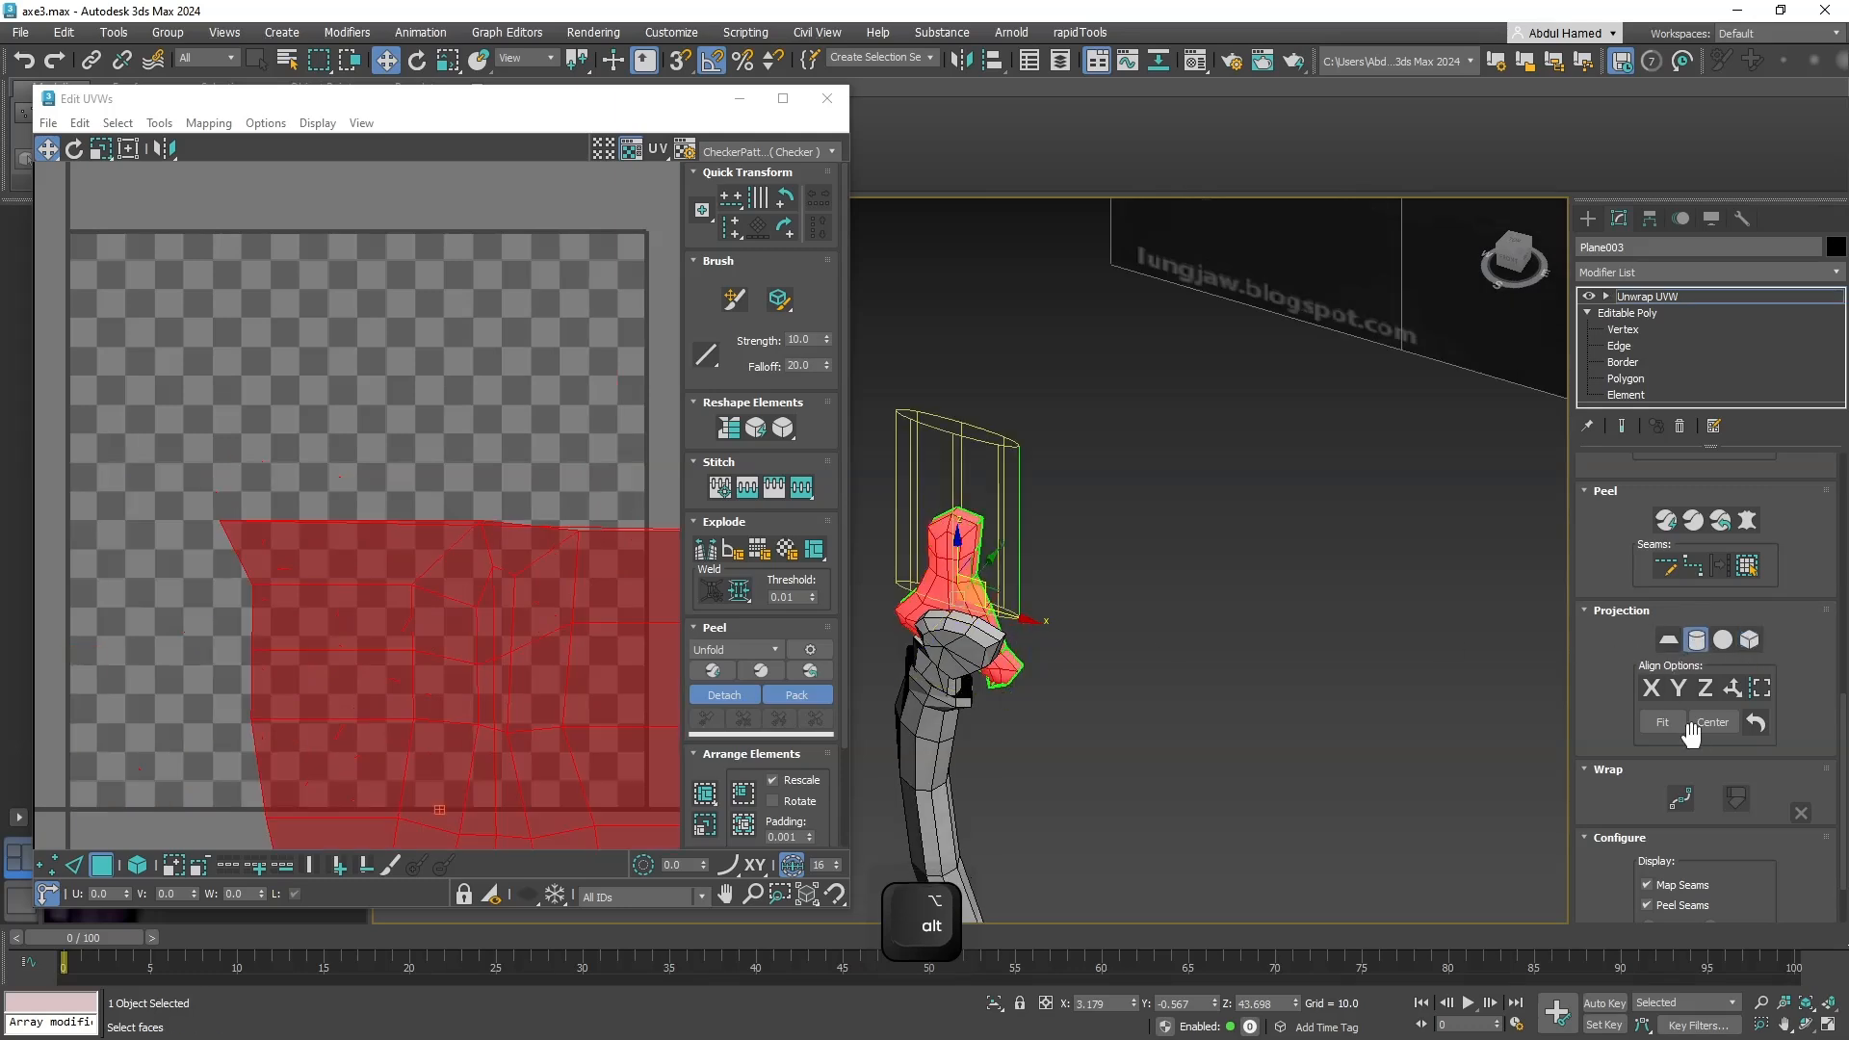
pyautogui.click(1658, 722)
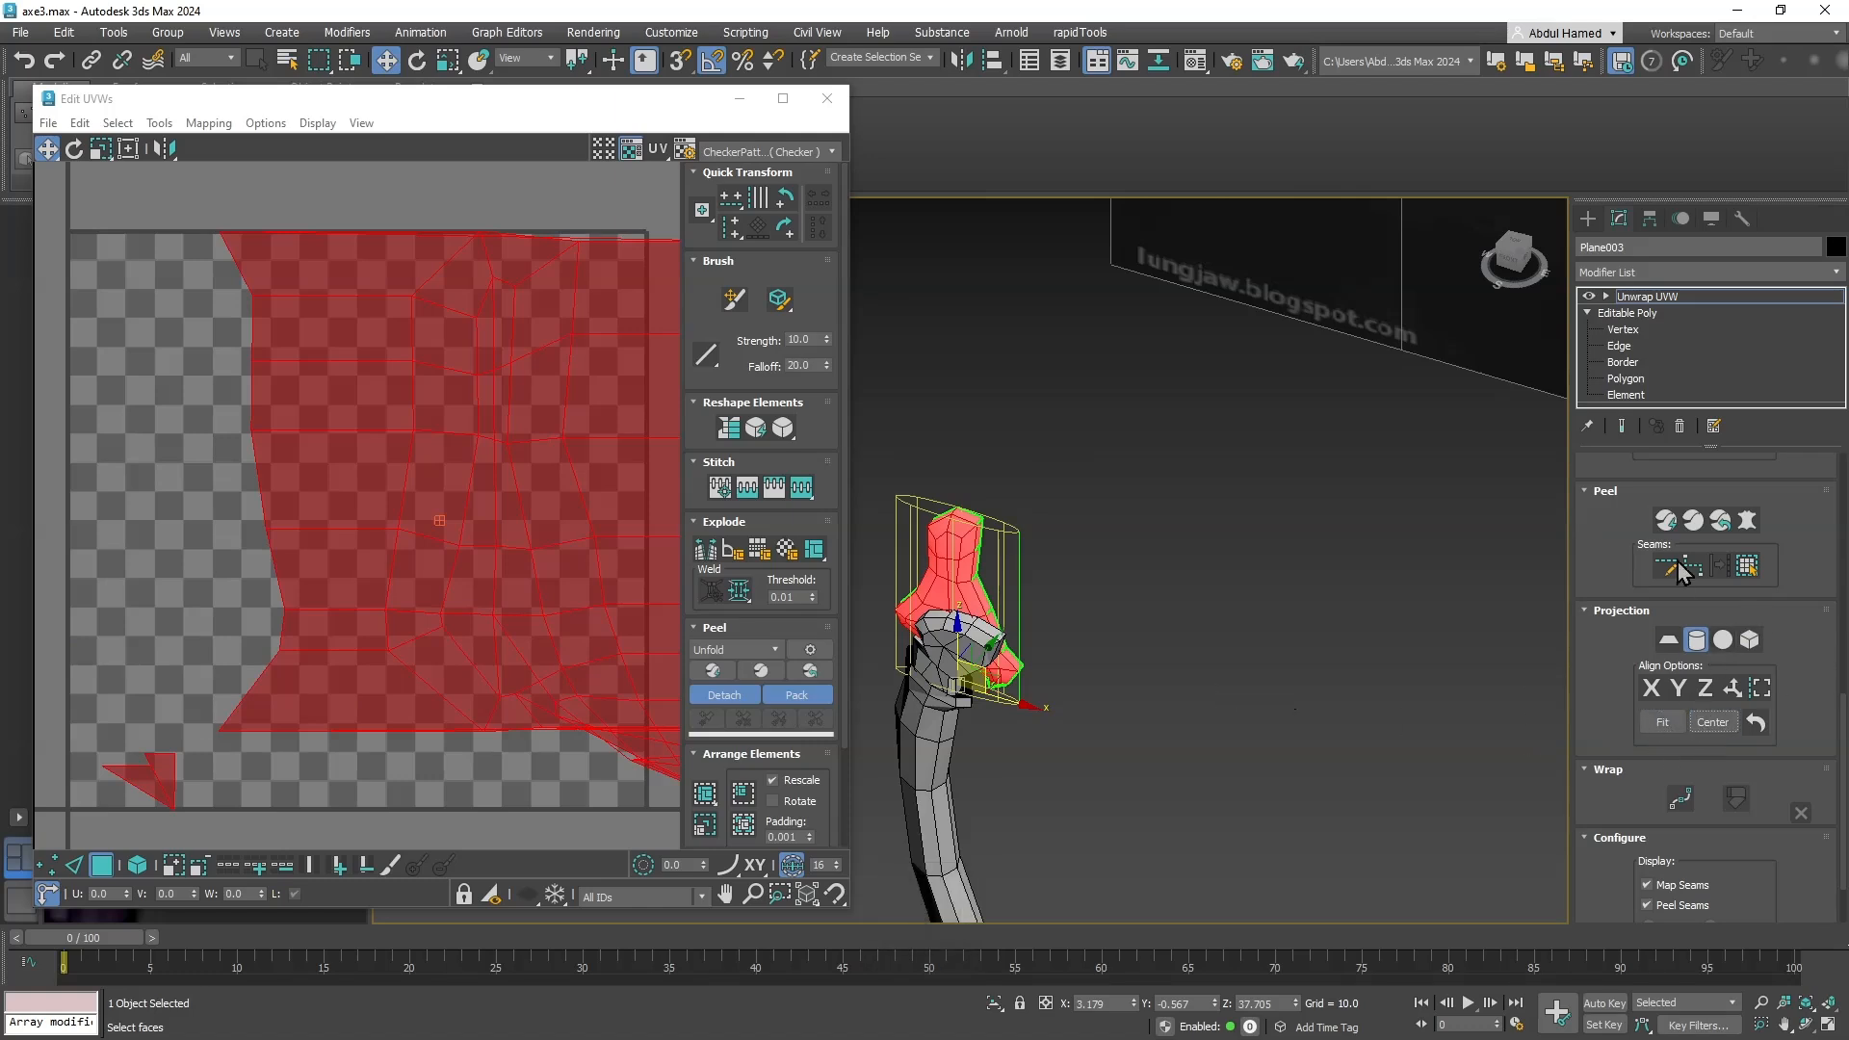
pyautogui.click(1666, 525)
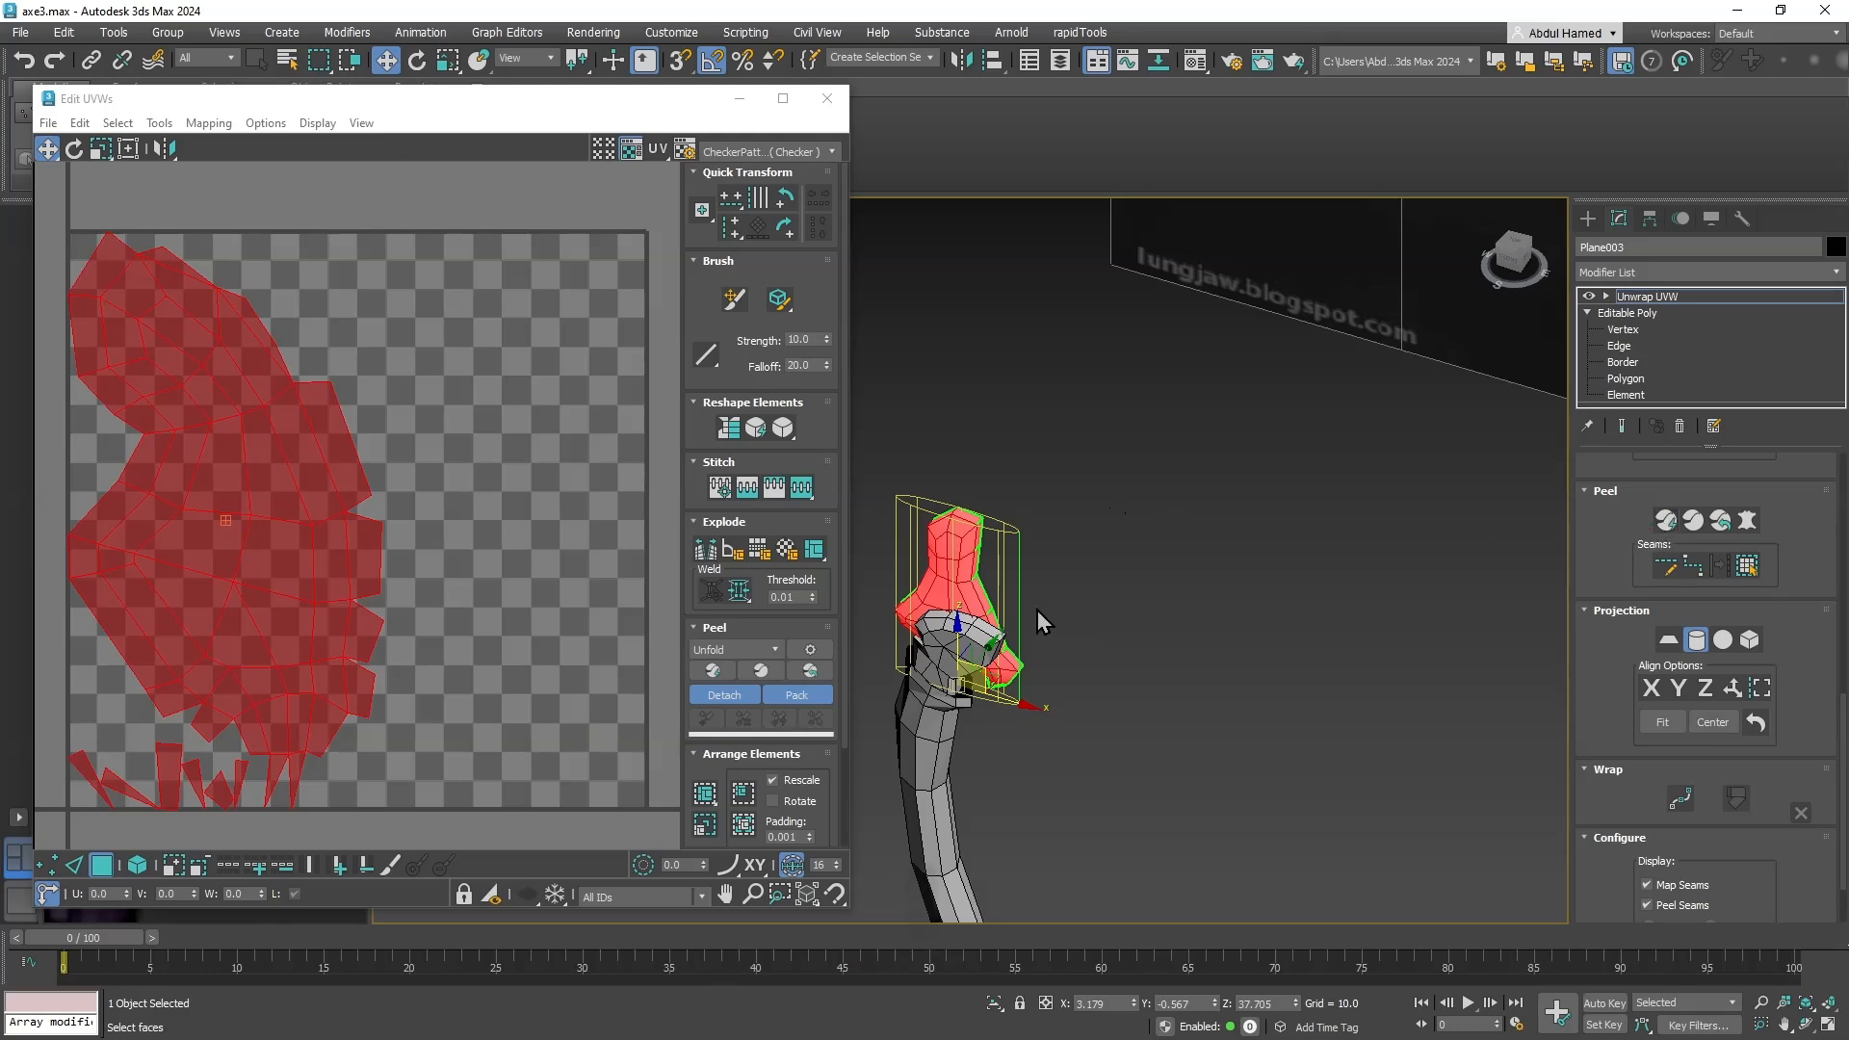
pyautogui.keyDown('alt'); pyautogui.moveTo(1037, 609); pyautogui.dragTo(1001, 621, button='middle'); pyautogui.keyUp('alt')
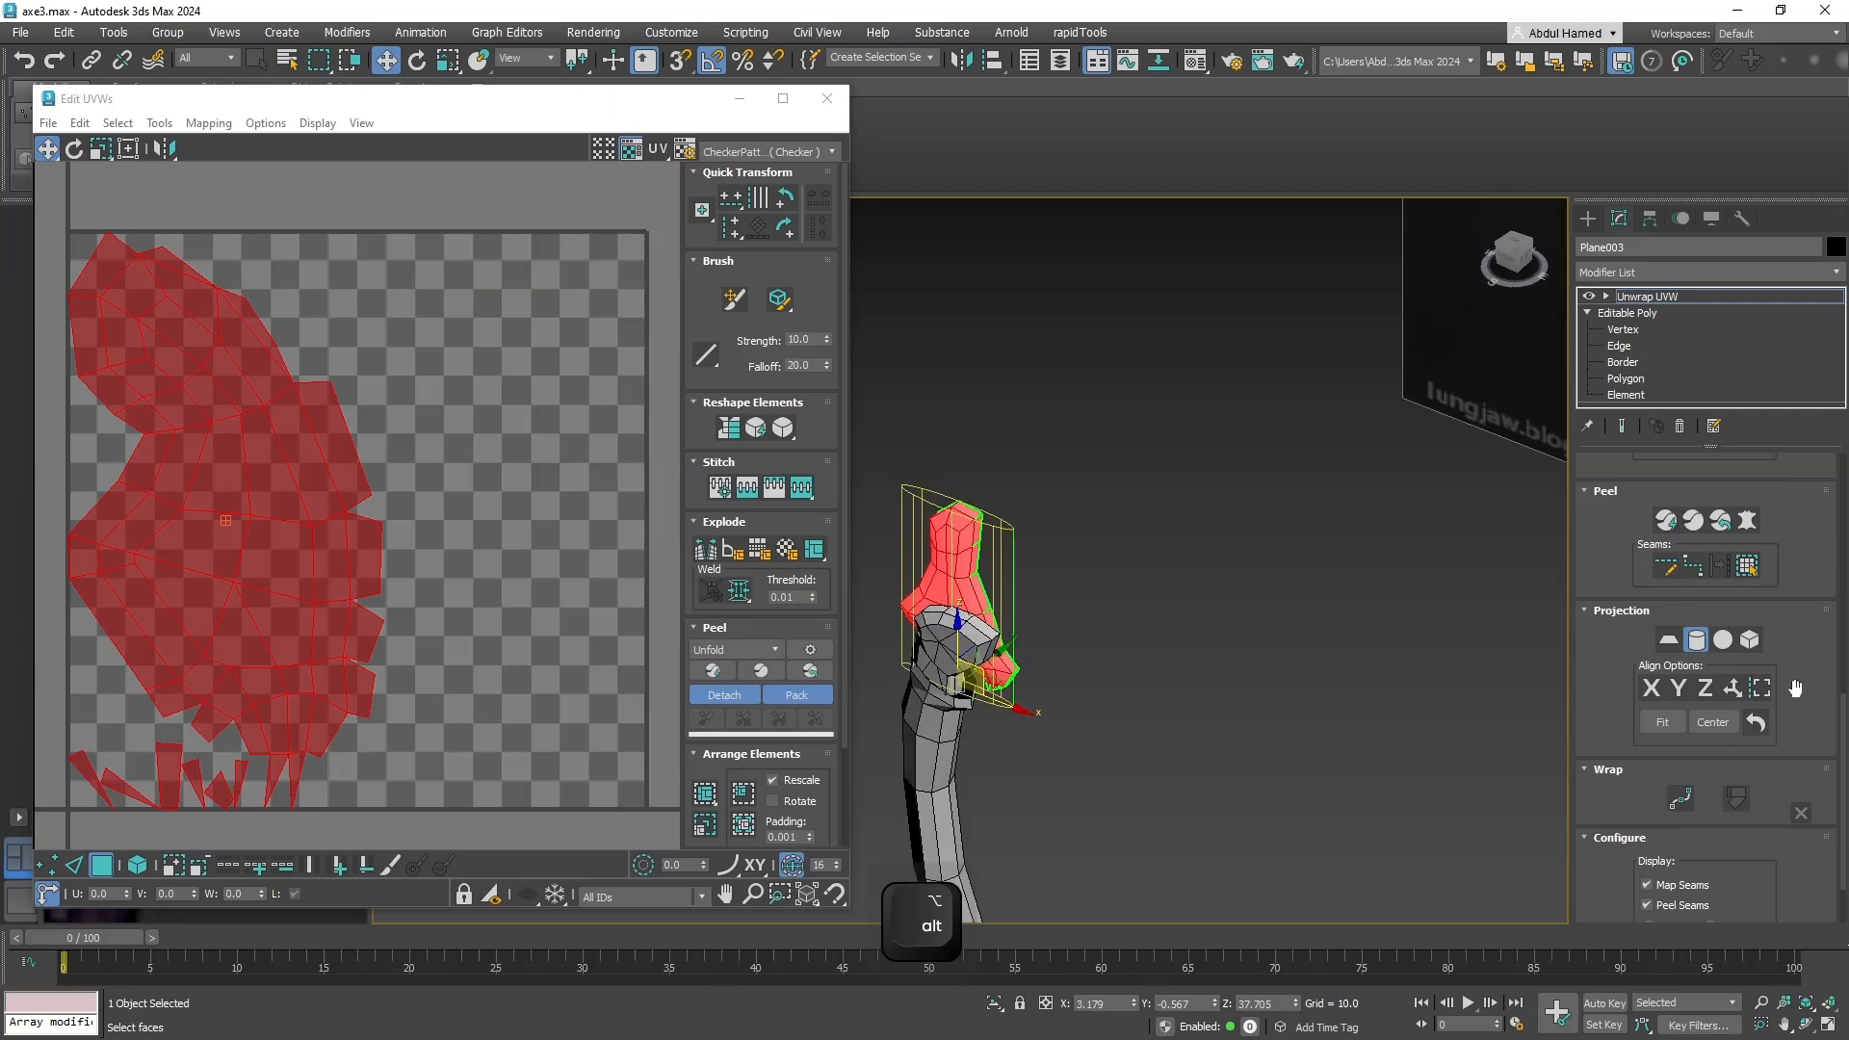
# Reset the guard piece's UVWs to discard all mapping changes made in the modifier.
pyautogui.scroll(5, 1796, 688)
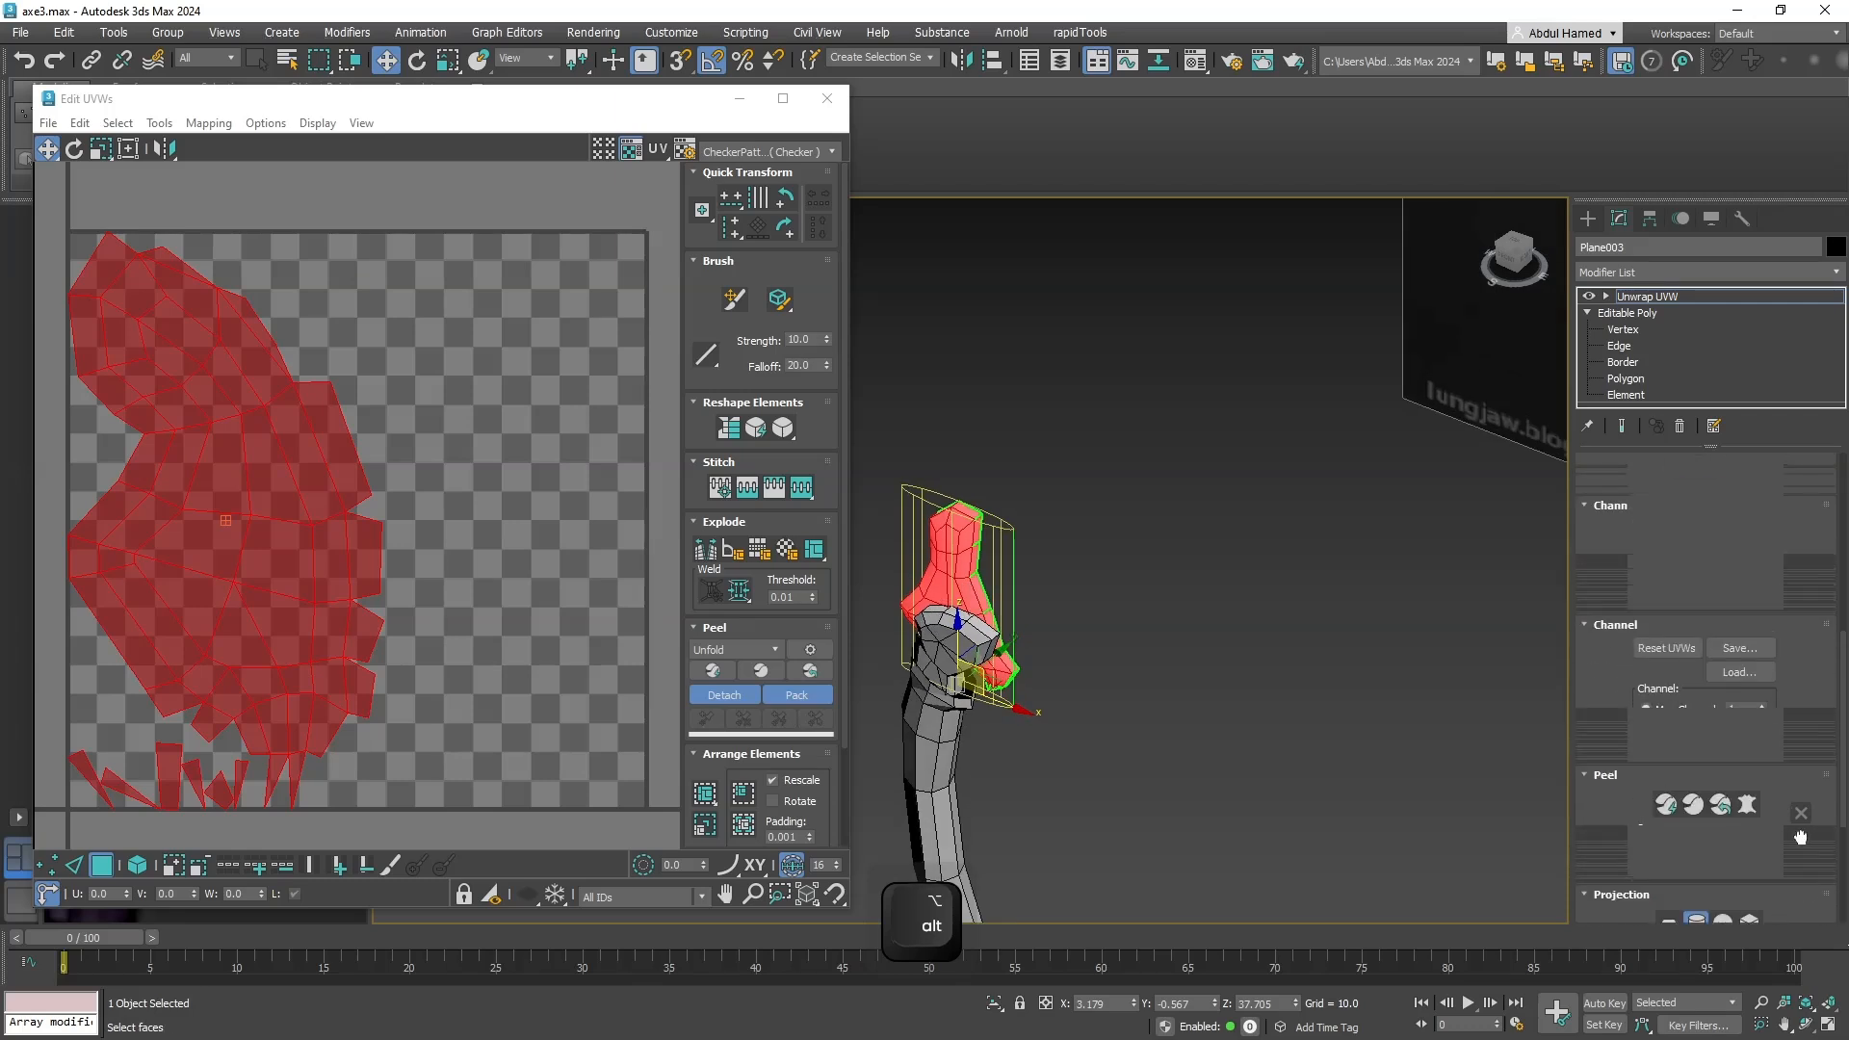
pyautogui.moveTo(1799, 837); pyautogui.dragTo(1799, 867)
pyautogui.click(1642, 680)
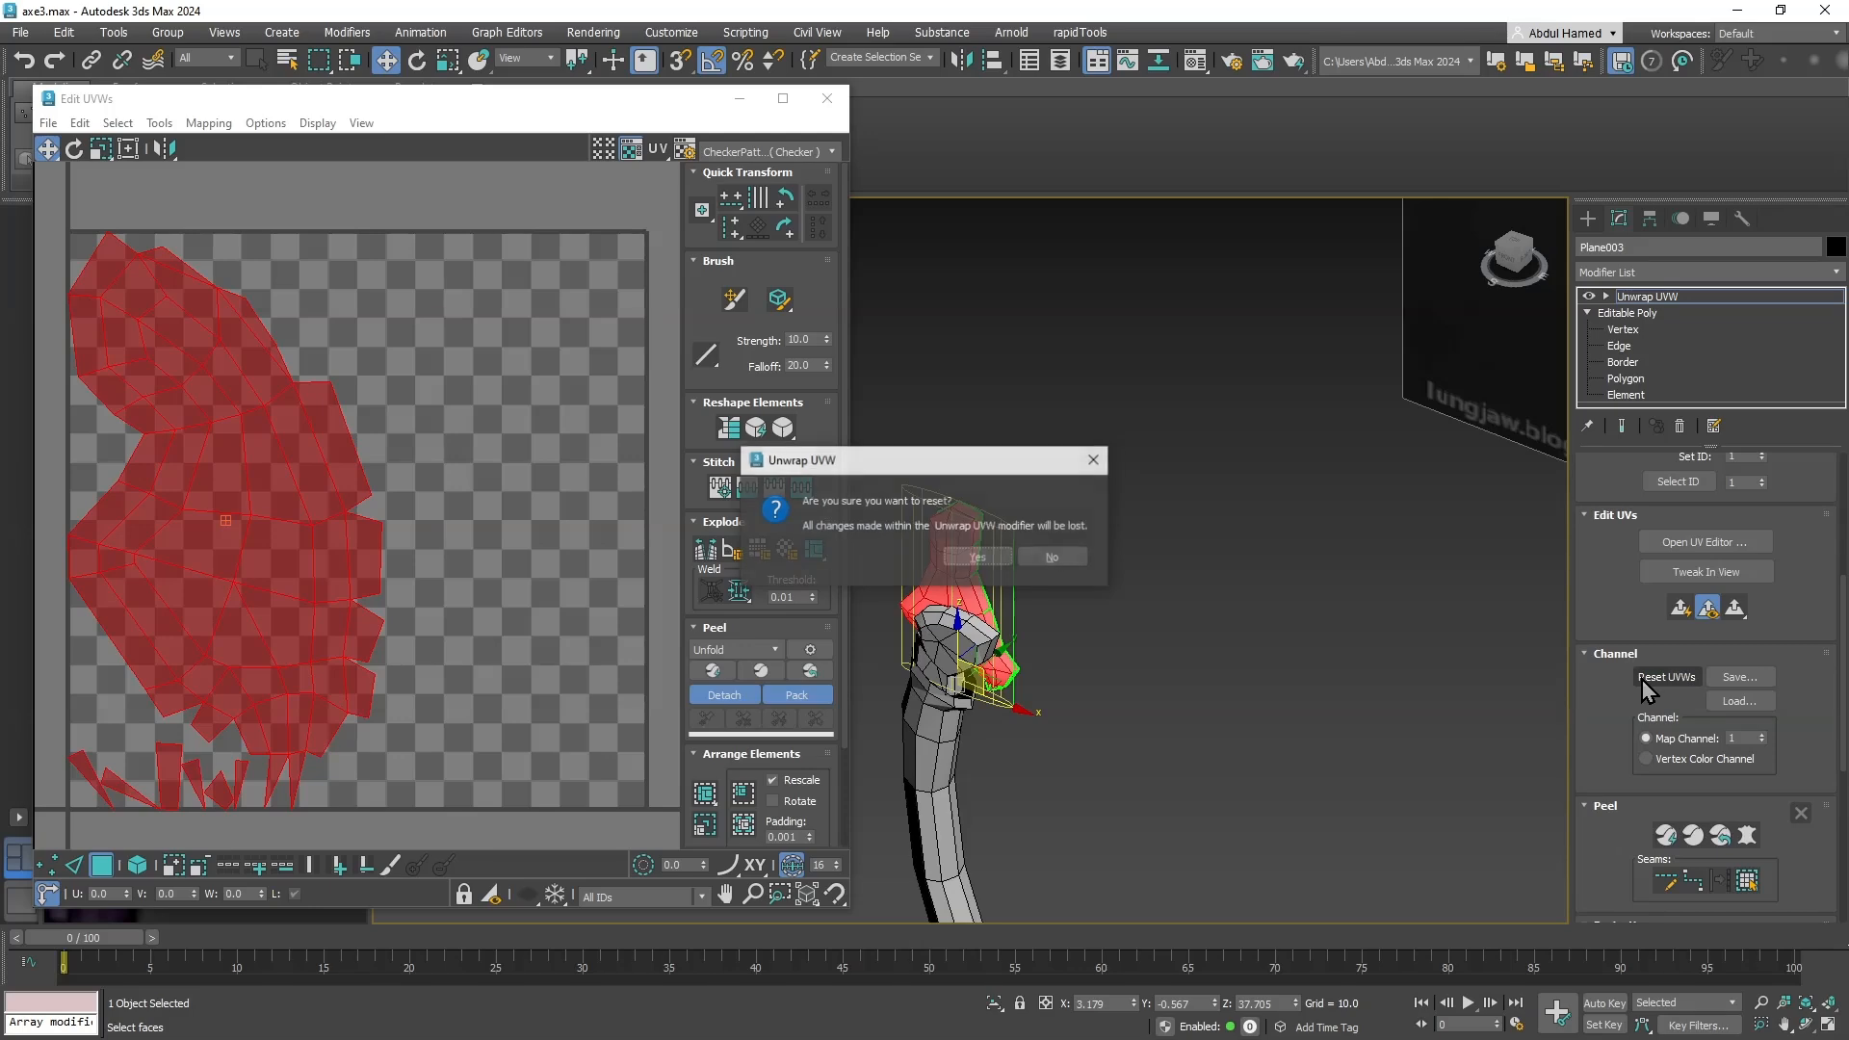
pyautogui.click(978, 558)
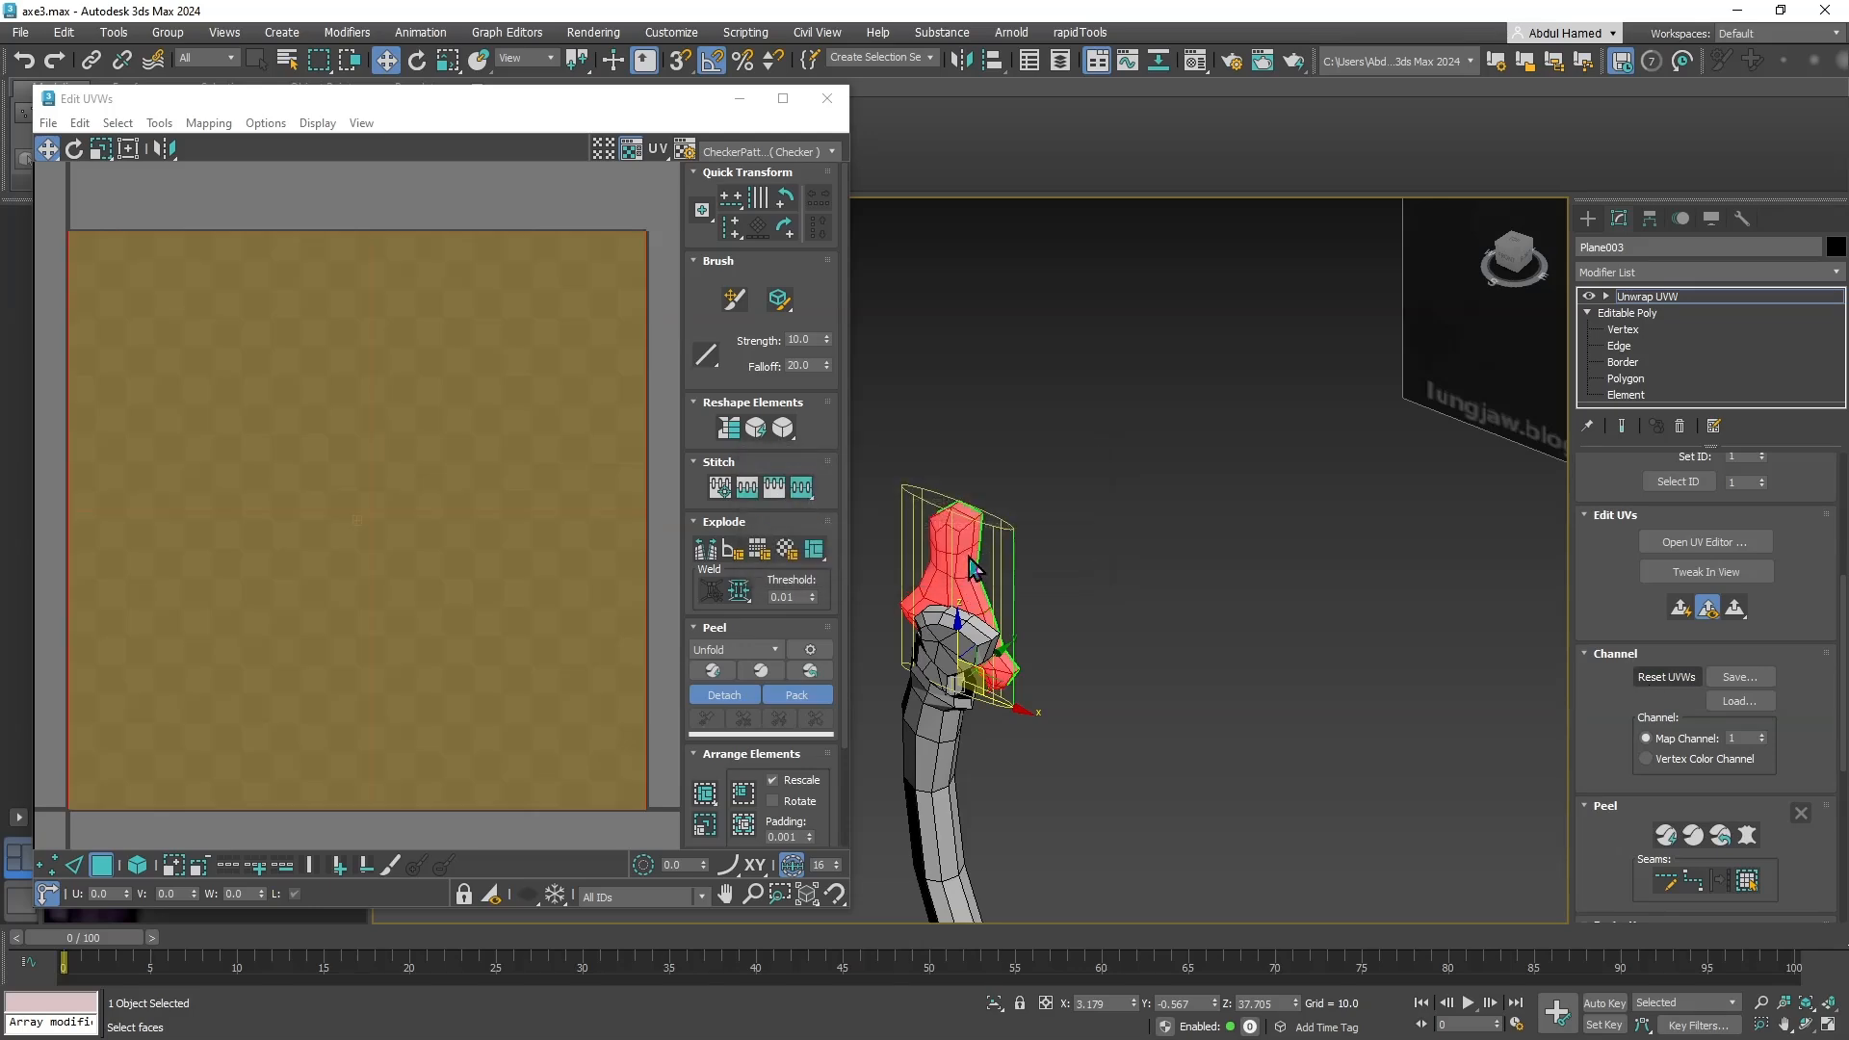
# Flatten all faces of the guard piece with Quick Peel.
pyautogui.keyDown('alt'); pyautogui.moveTo(1056, 616); pyautogui.dragTo(1086, 582, button='middle'); pyautogui.keyUp('alt')
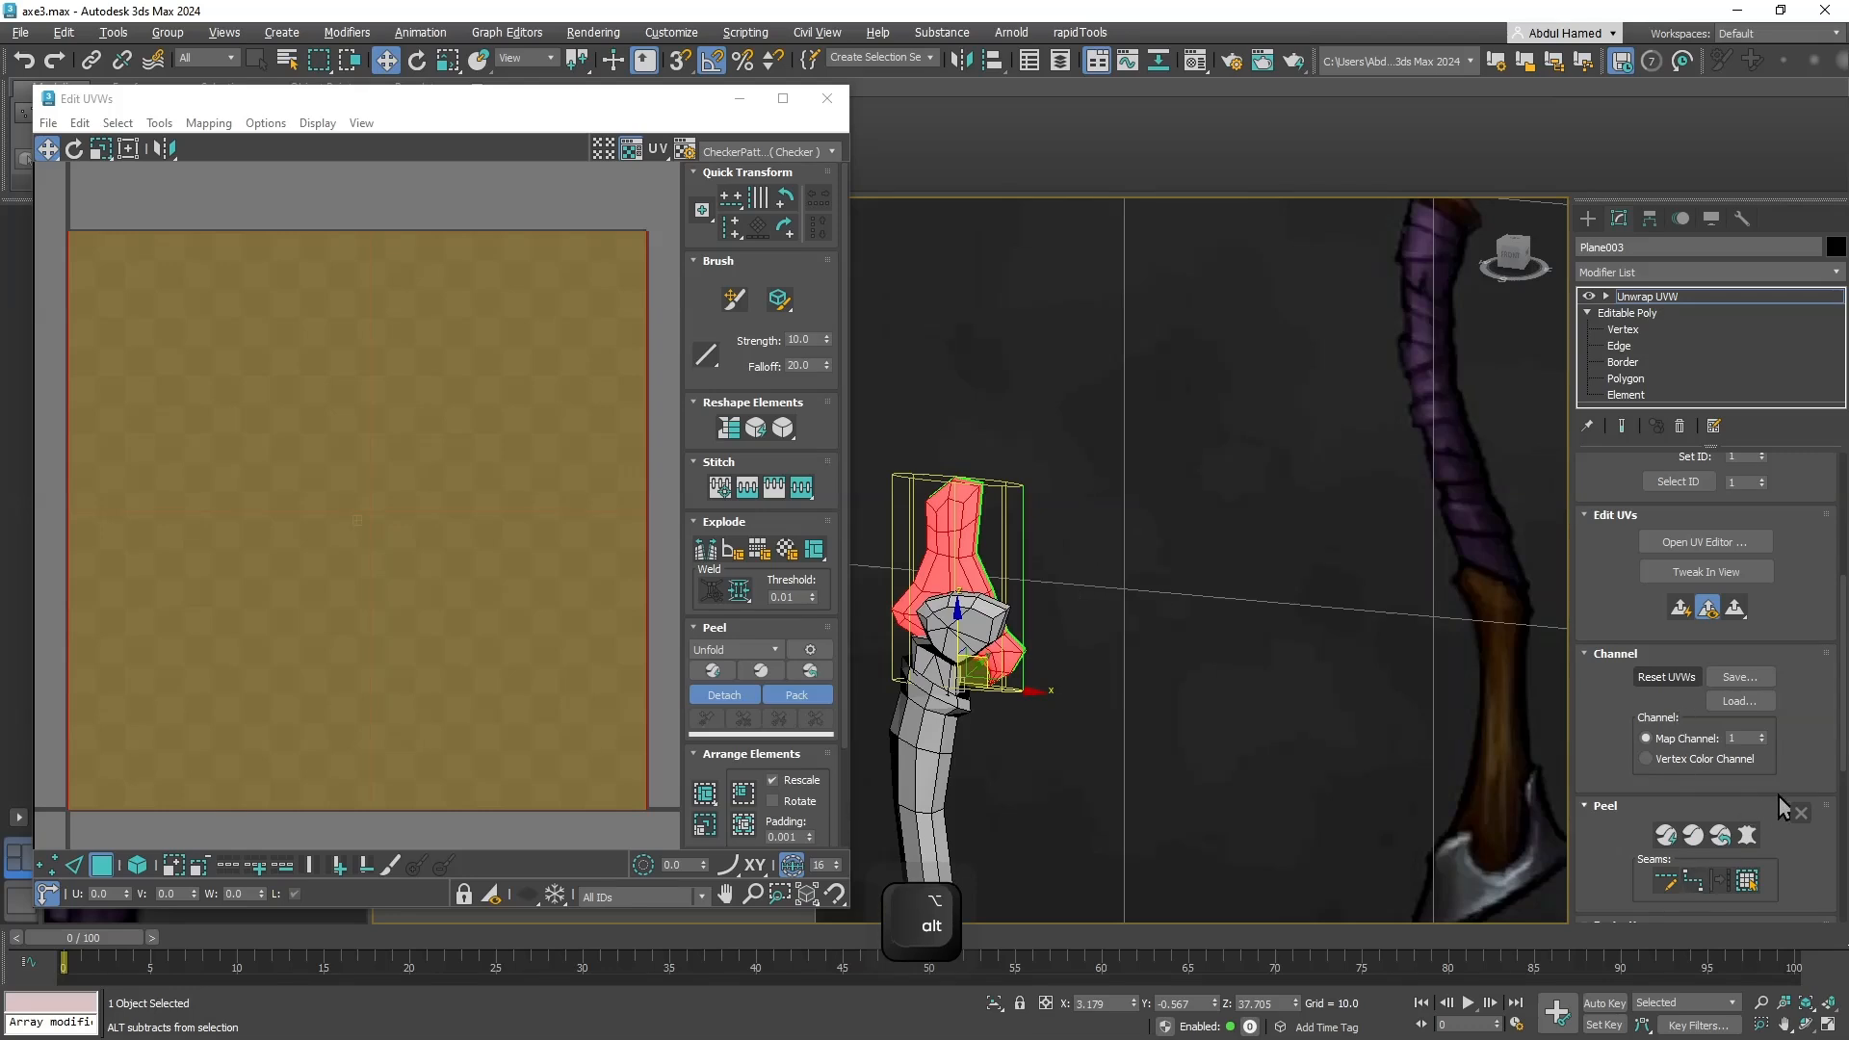
pyautogui.moveTo(1777, 796); pyautogui.dragTo(1804, 425)
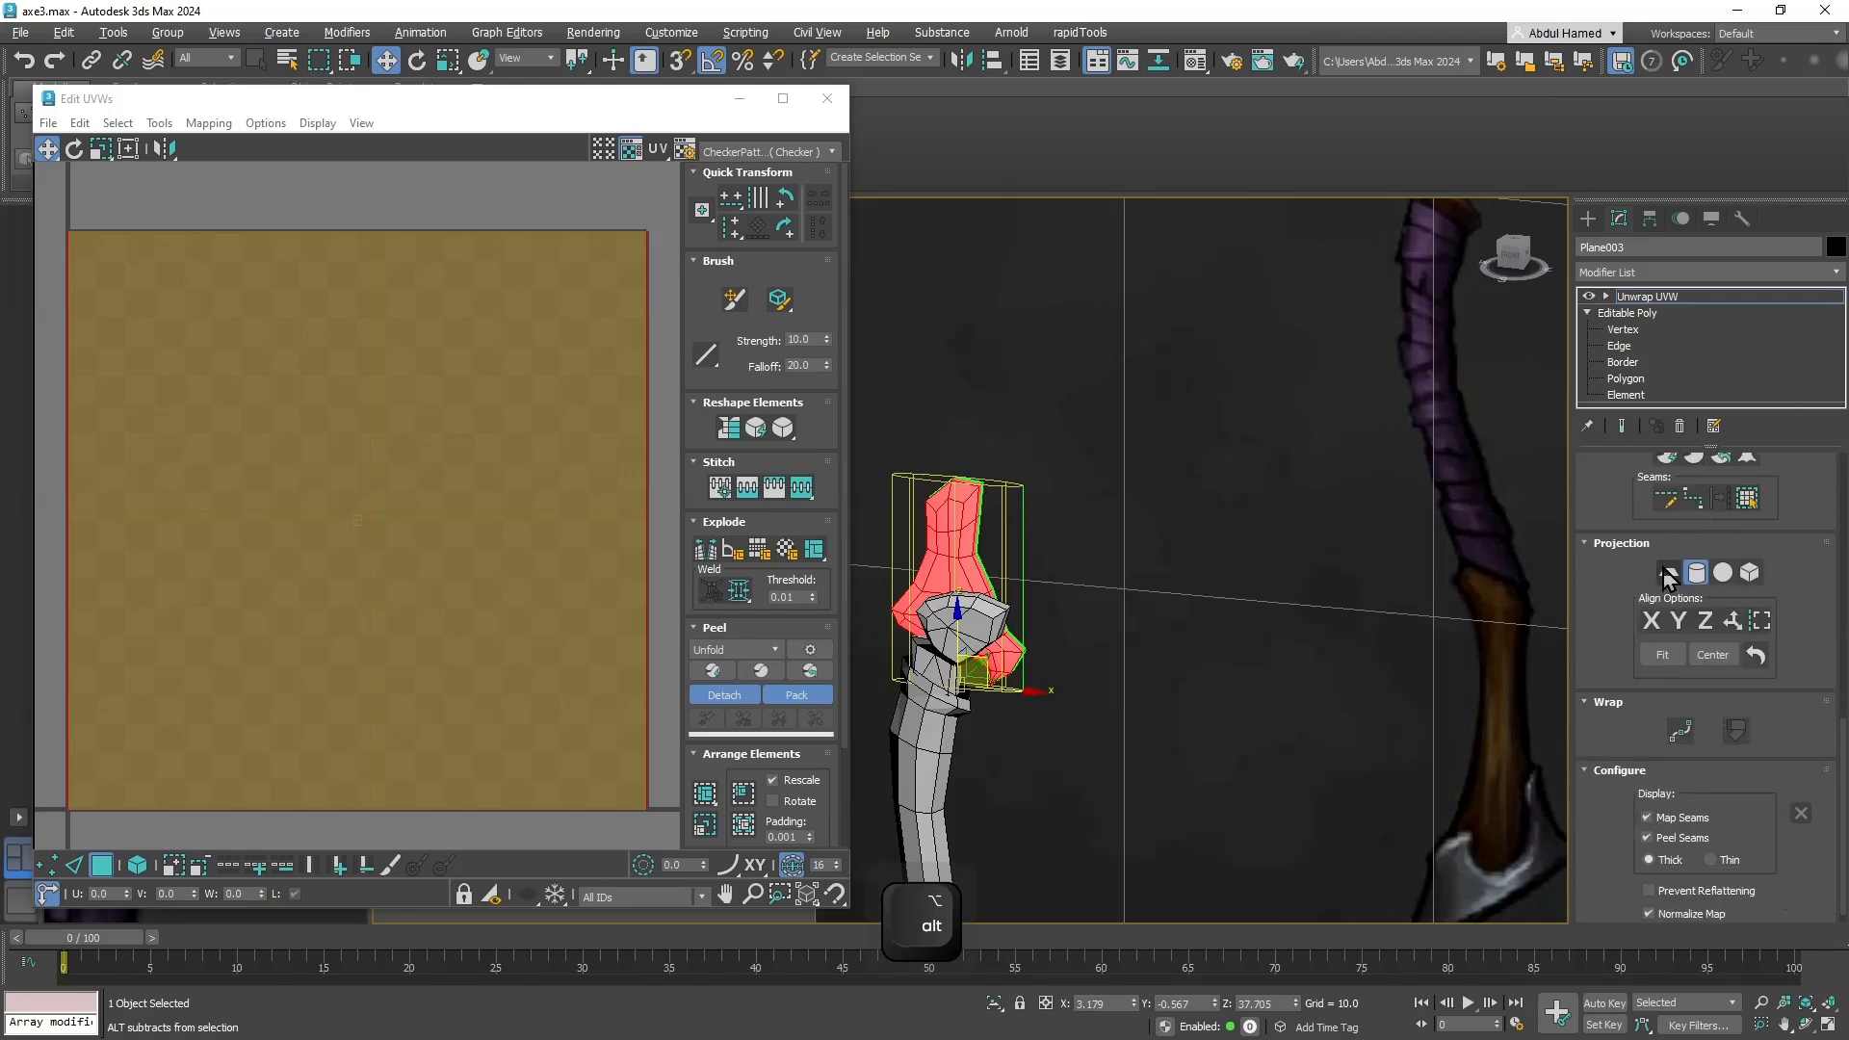
pyautogui.click(1666, 459)
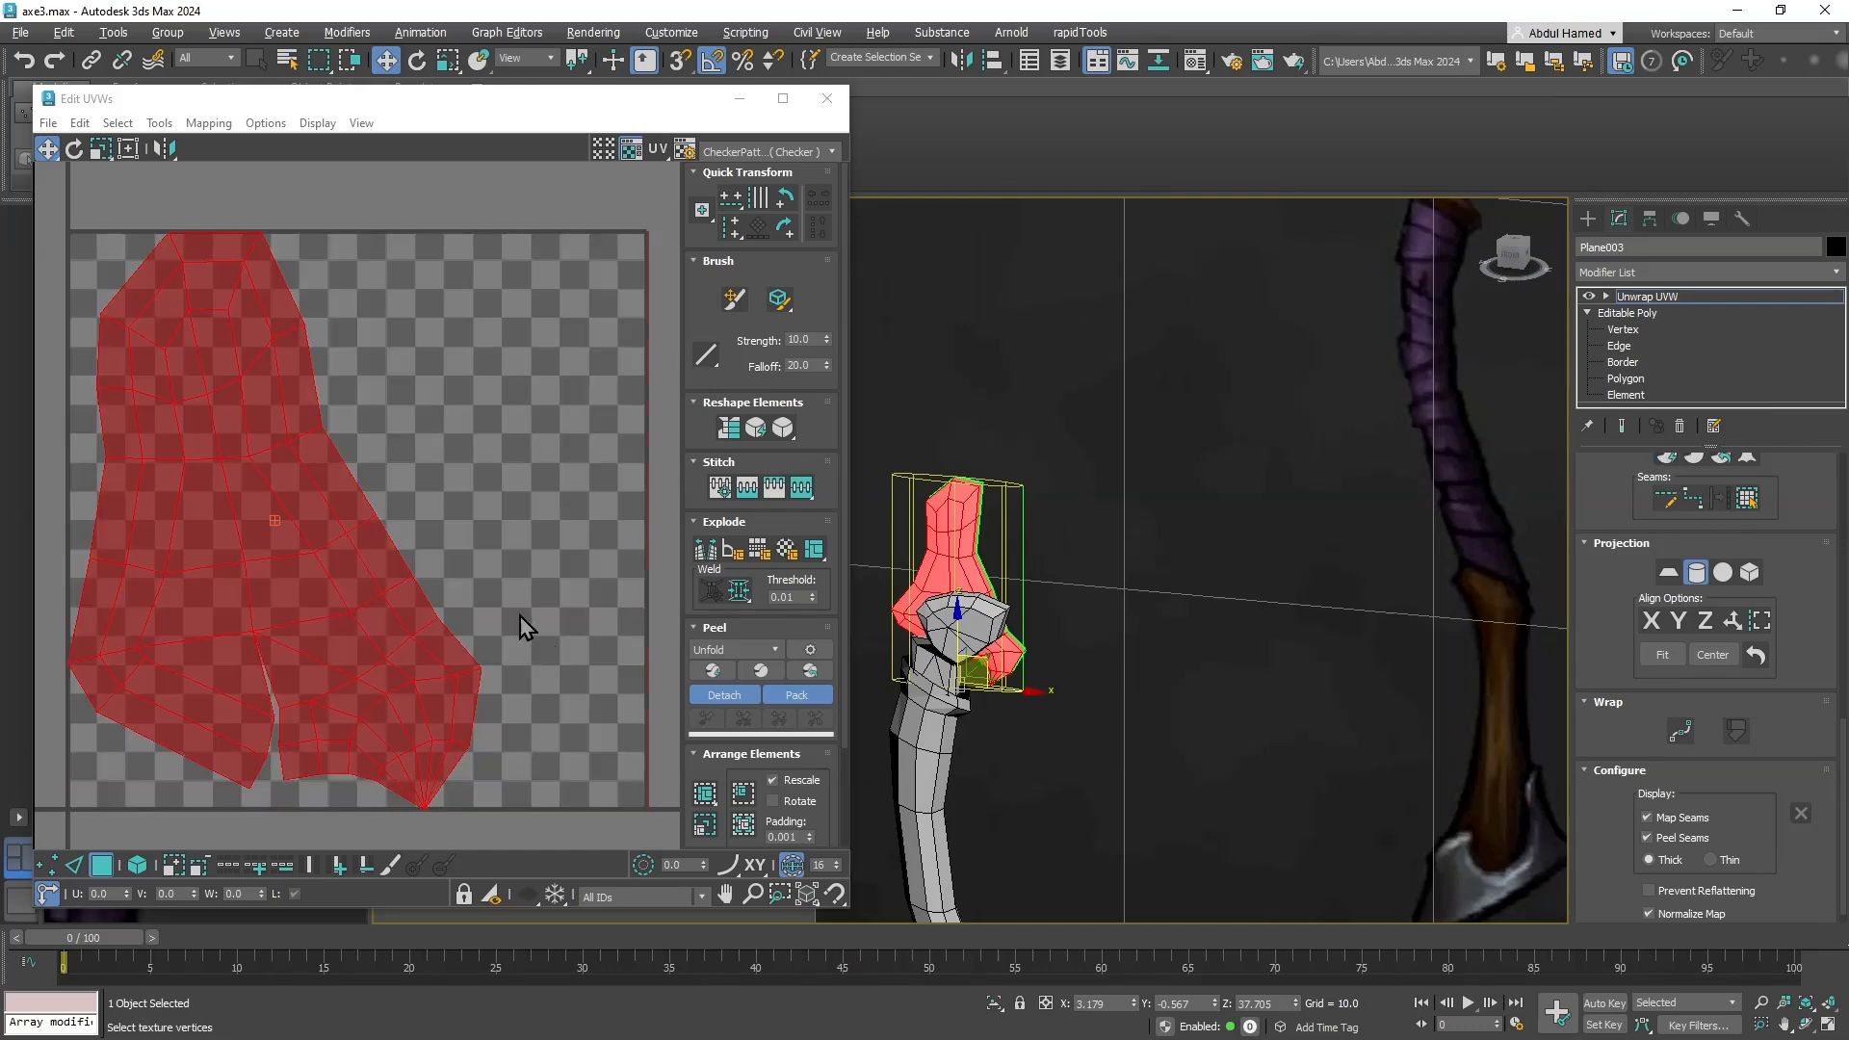
# Stitch the split UV edges along the gap at the island's lower side to close it.
pyautogui.scroll(2, 355, 637)
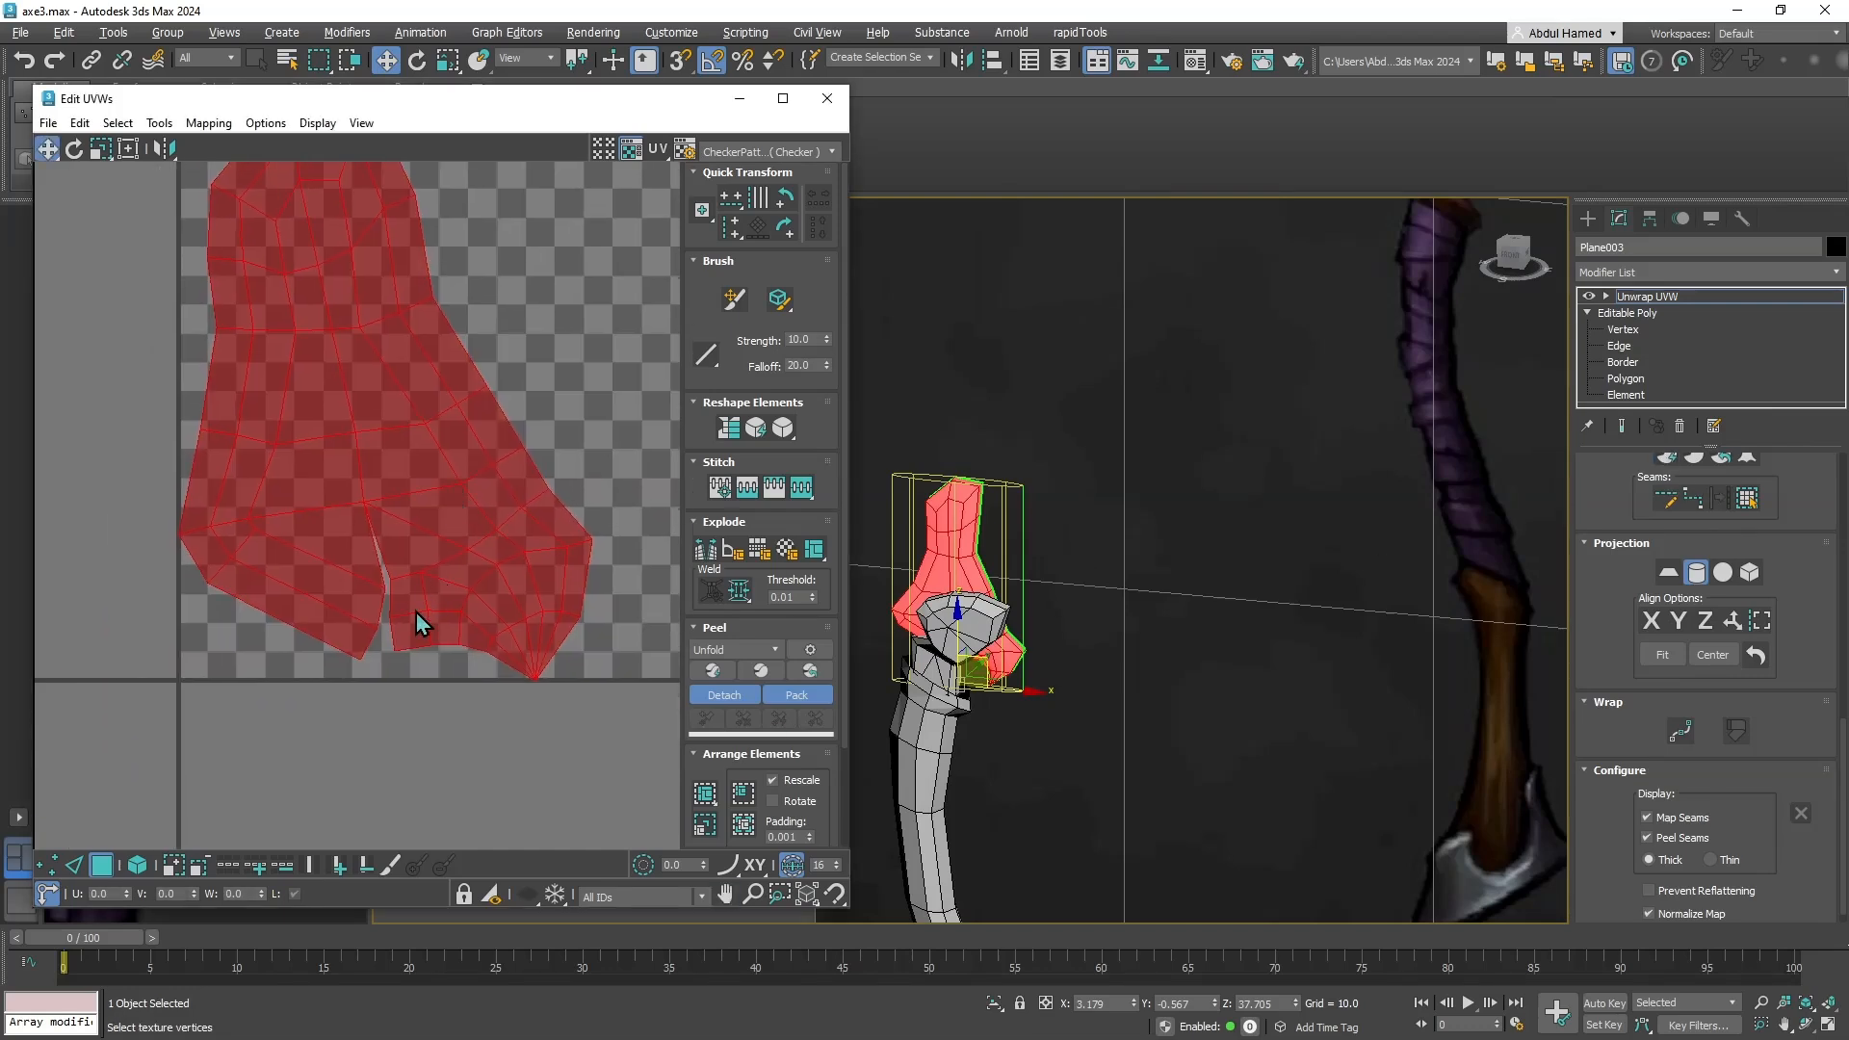
pyautogui.scroll(3, 423, 624)
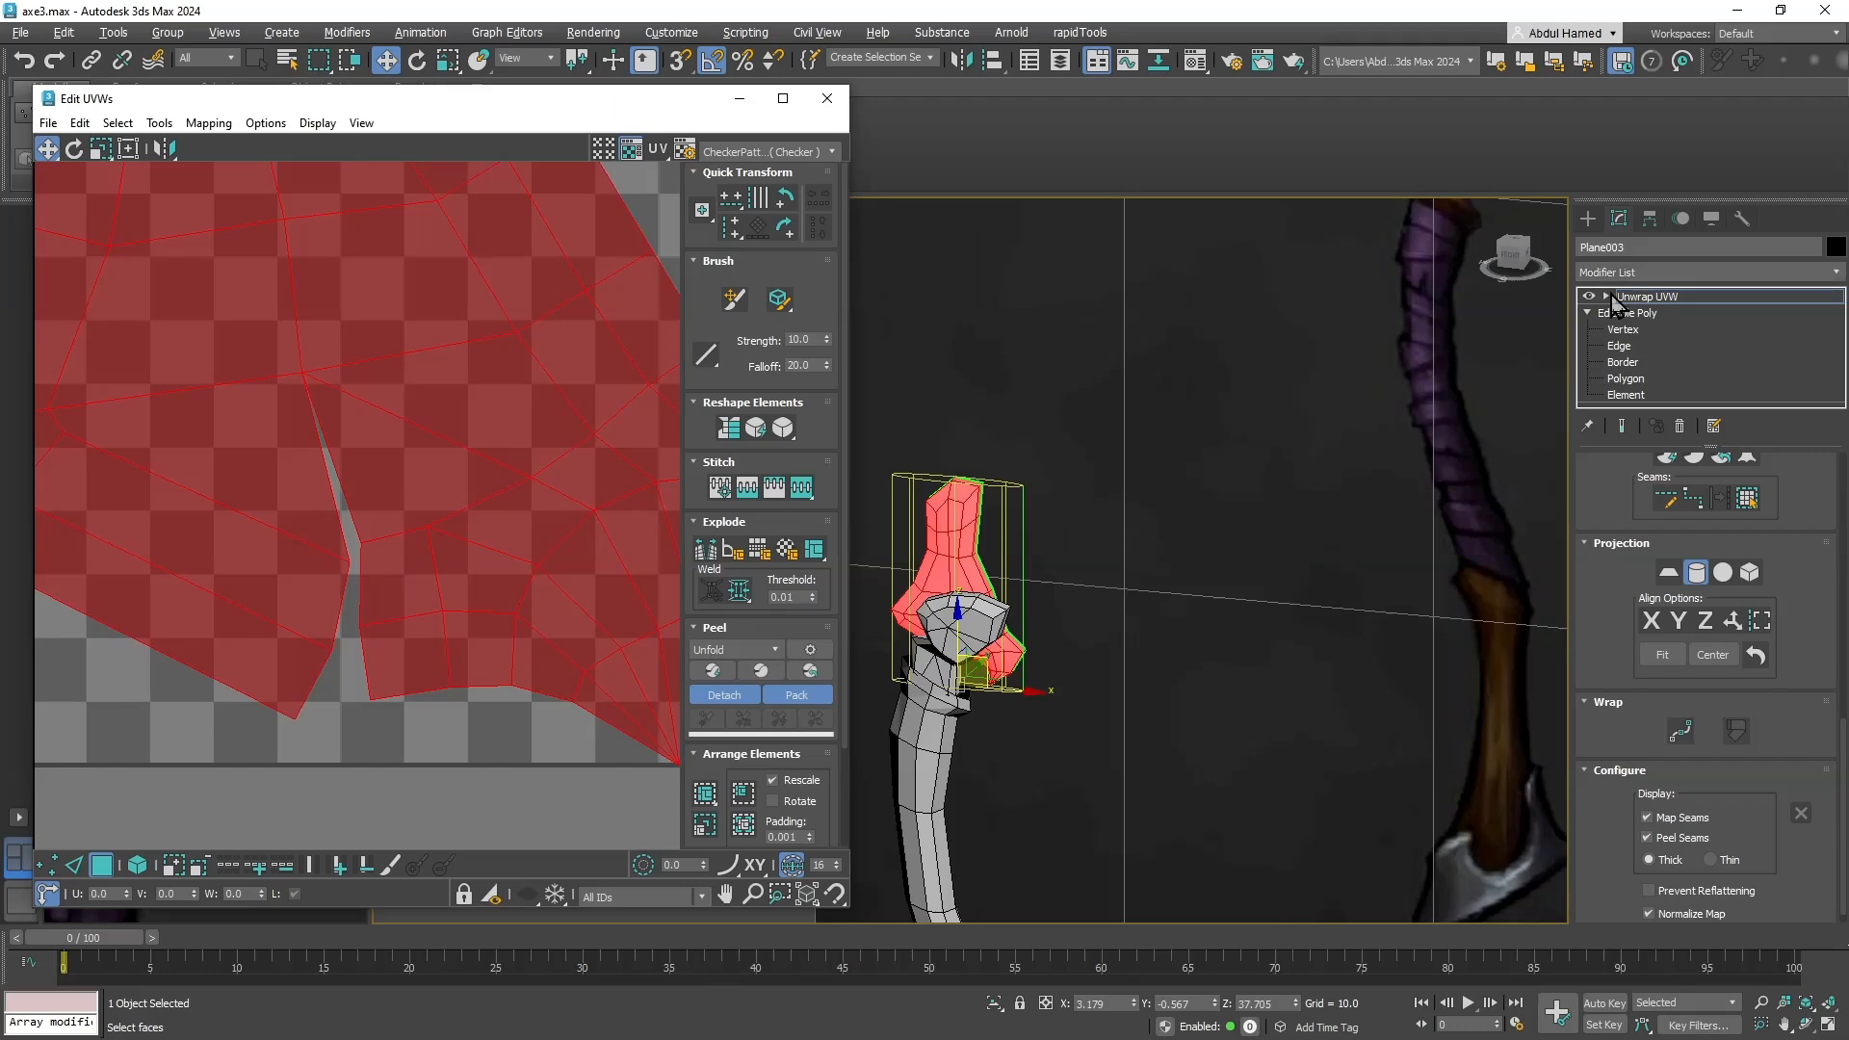
pyautogui.click(1601, 297)
pyautogui.click(1636, 329)
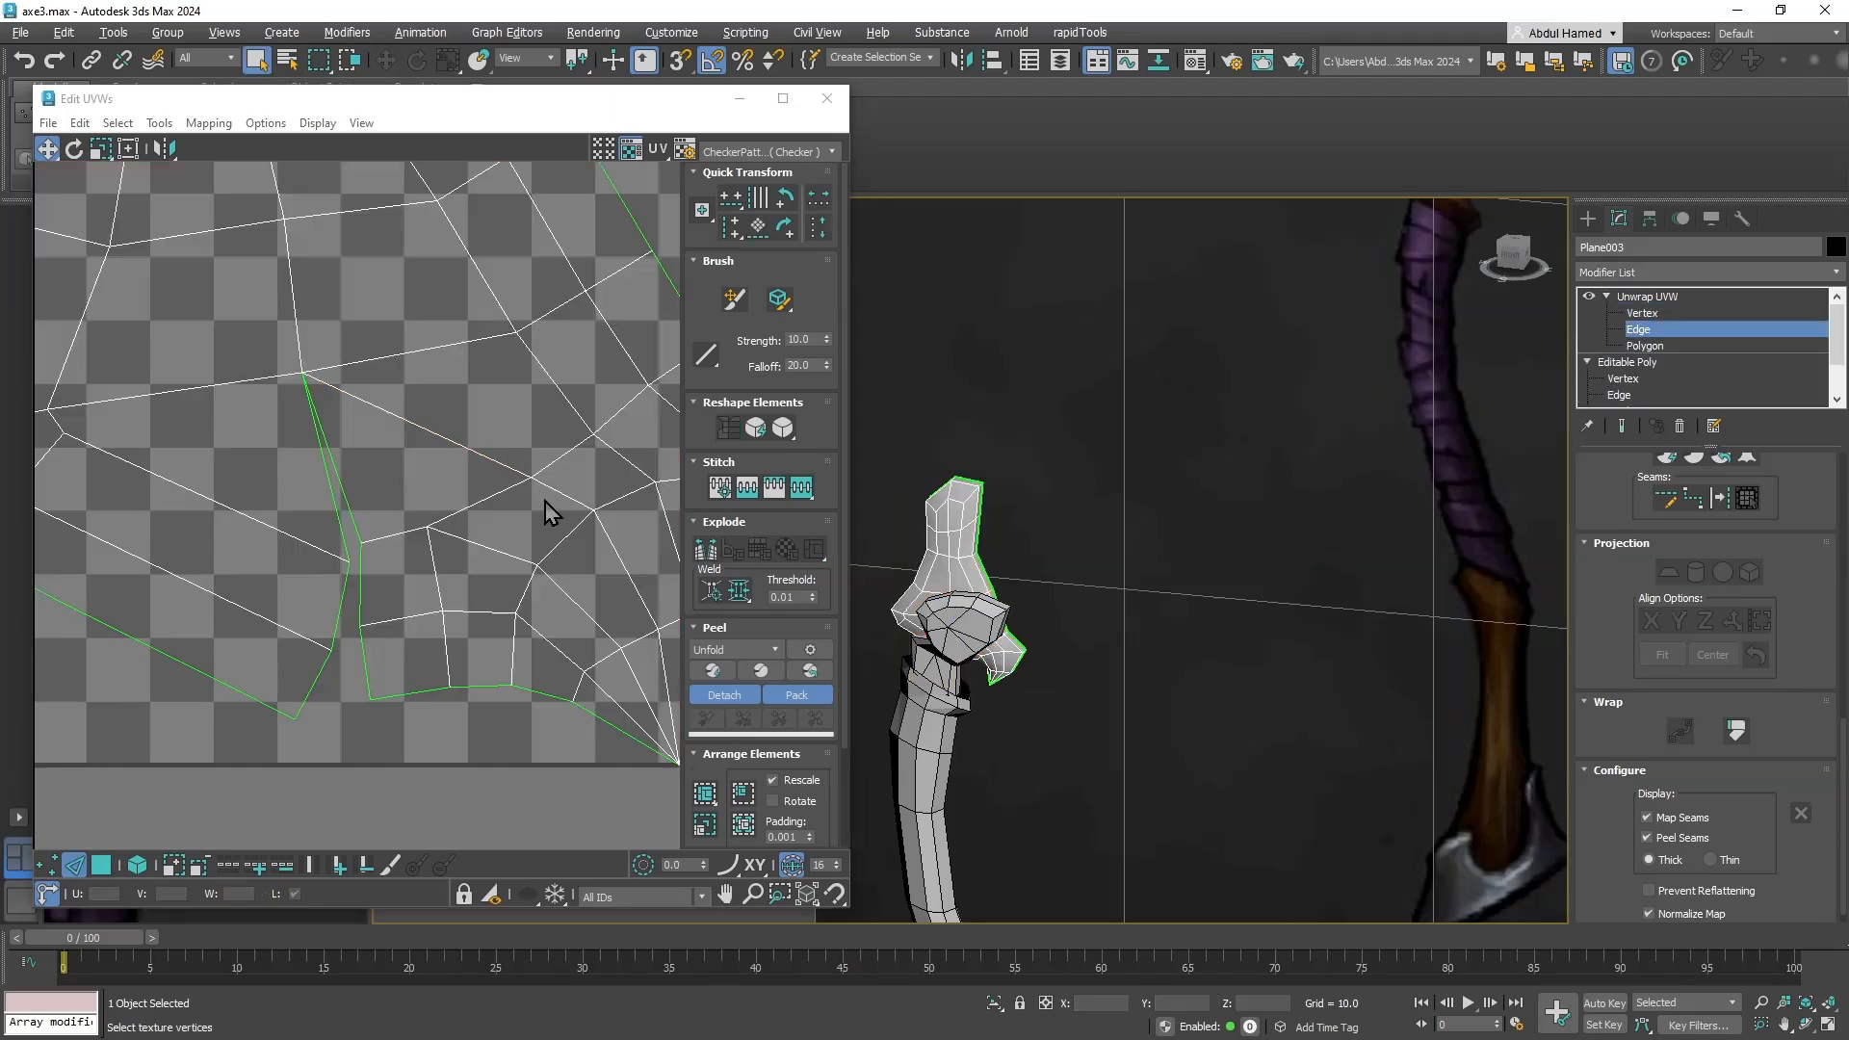
pyautogui.click(316, 681)
pyautogui.rightClick(316, 681)
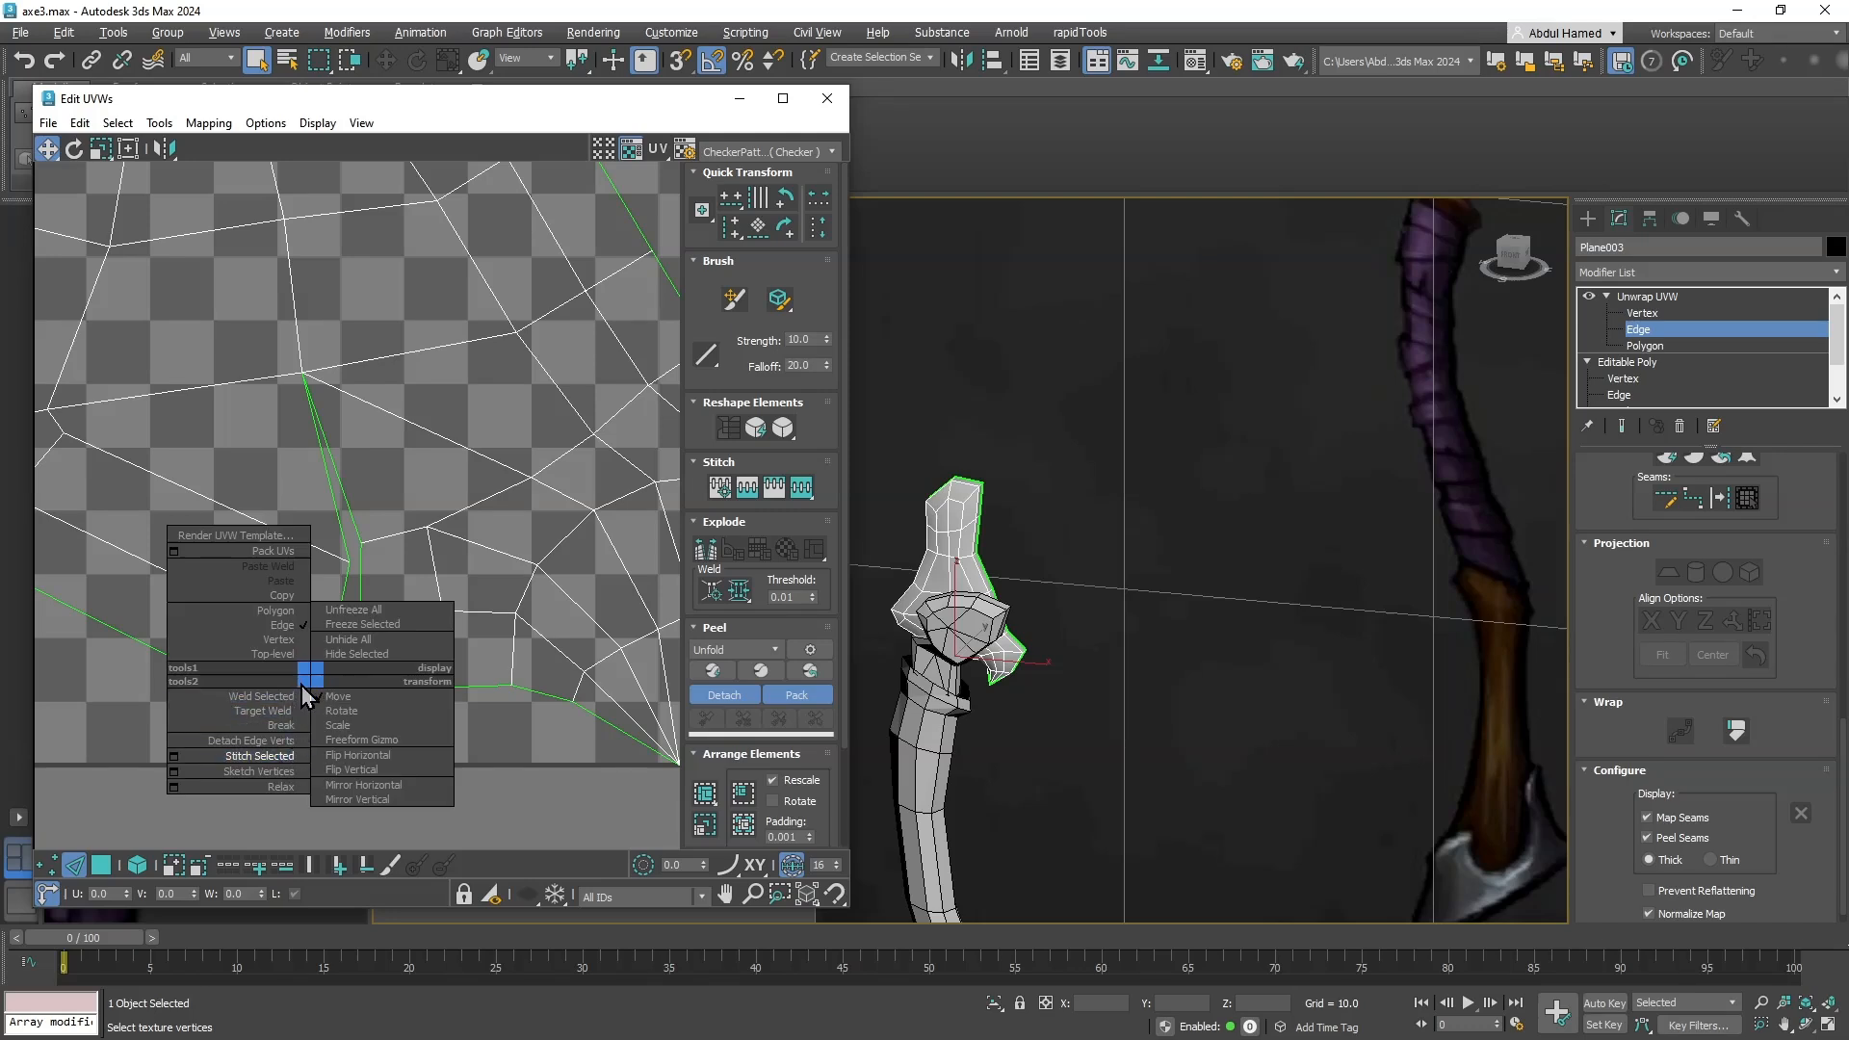
pyautogui.click(276, 755)
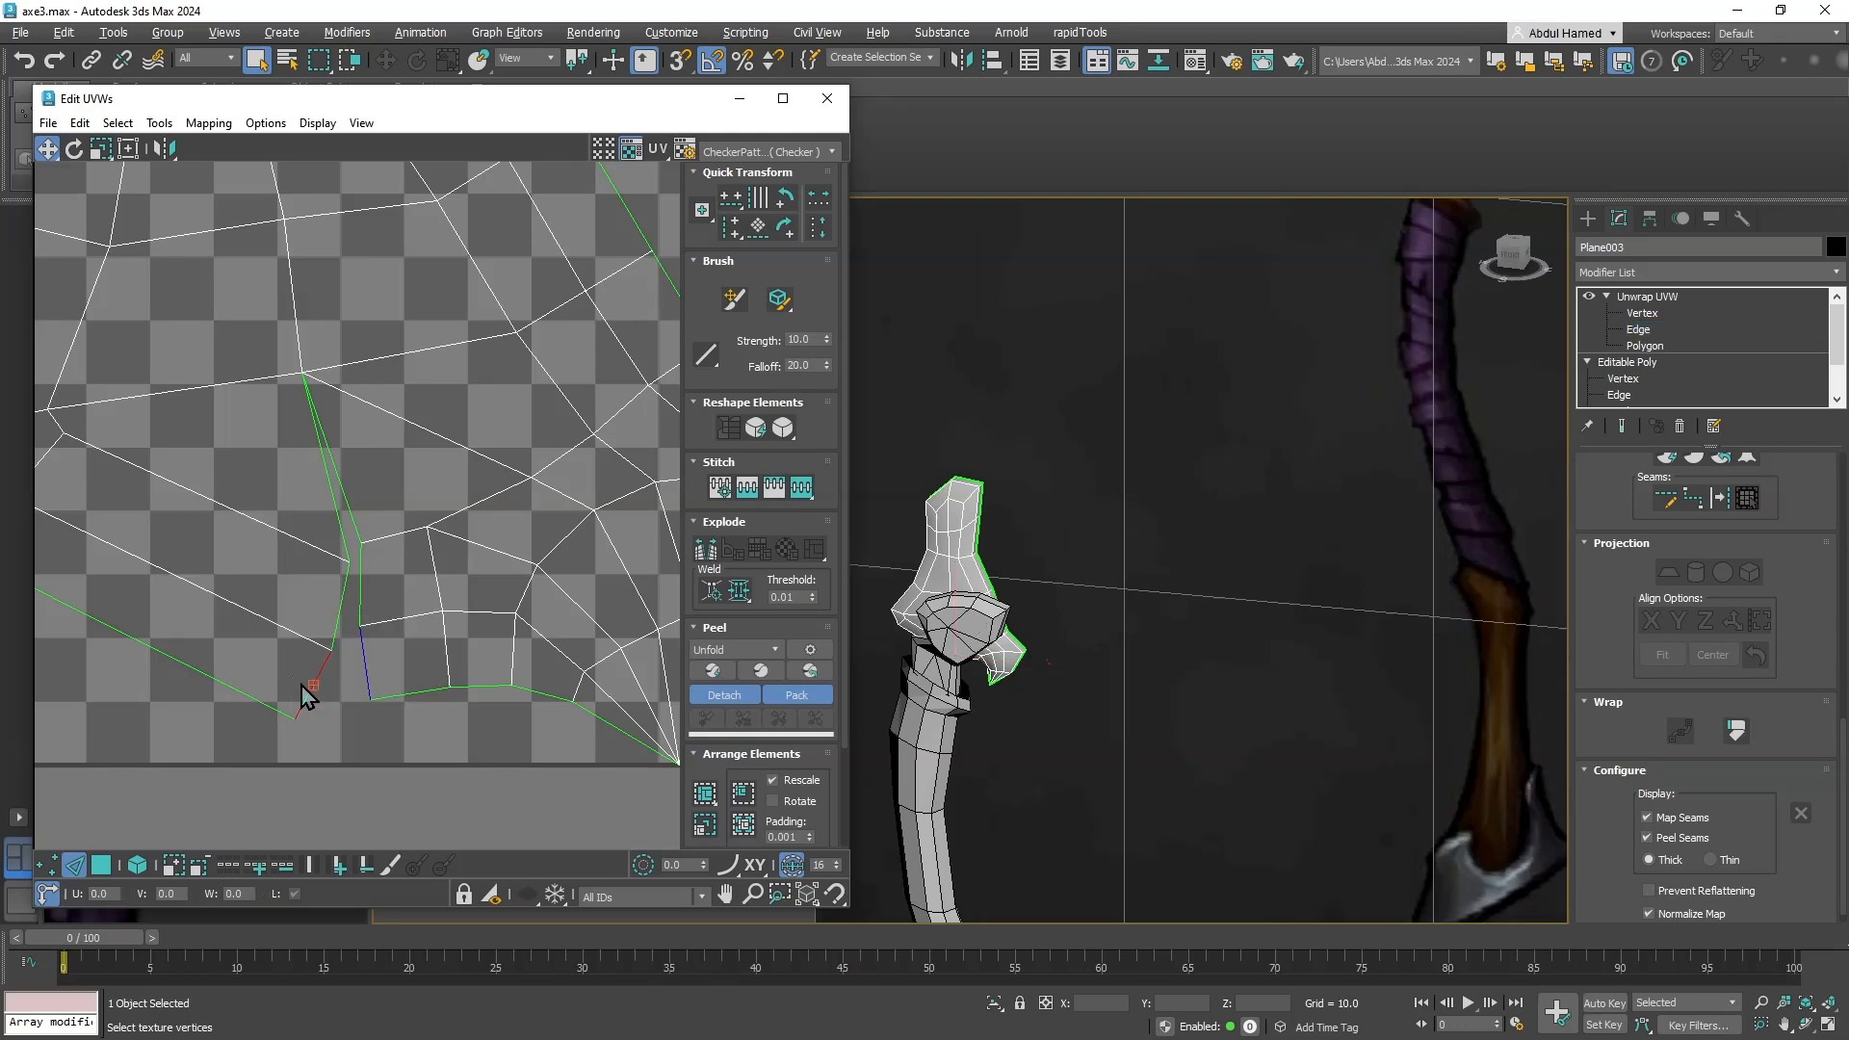
pyautogui.rightClick(361, 581)
pyautogui.click(349, 578)
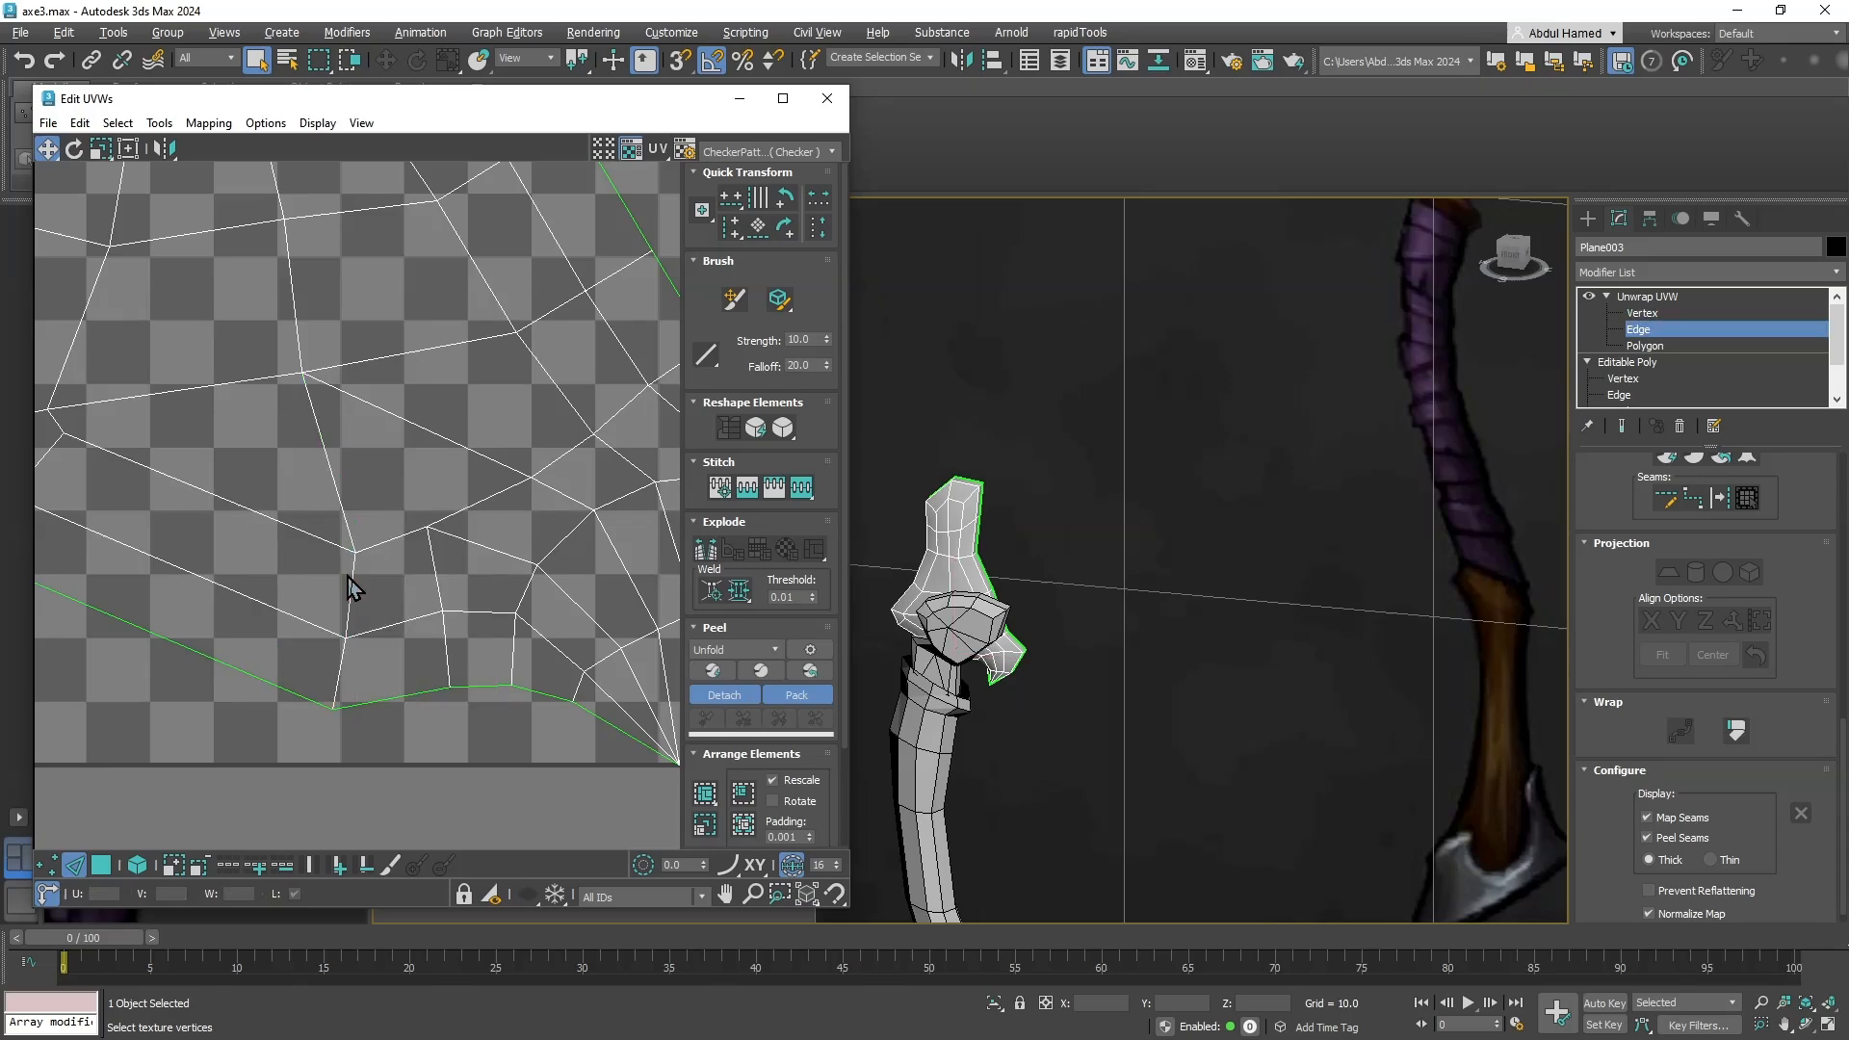
pyautogui.moveTo(348, 582); pyautogui.dragTo(376, 643, button='middle')
pyautogui.scroll(-3, 322, 598)
pyautogui.scroll(-4, 327, 611)
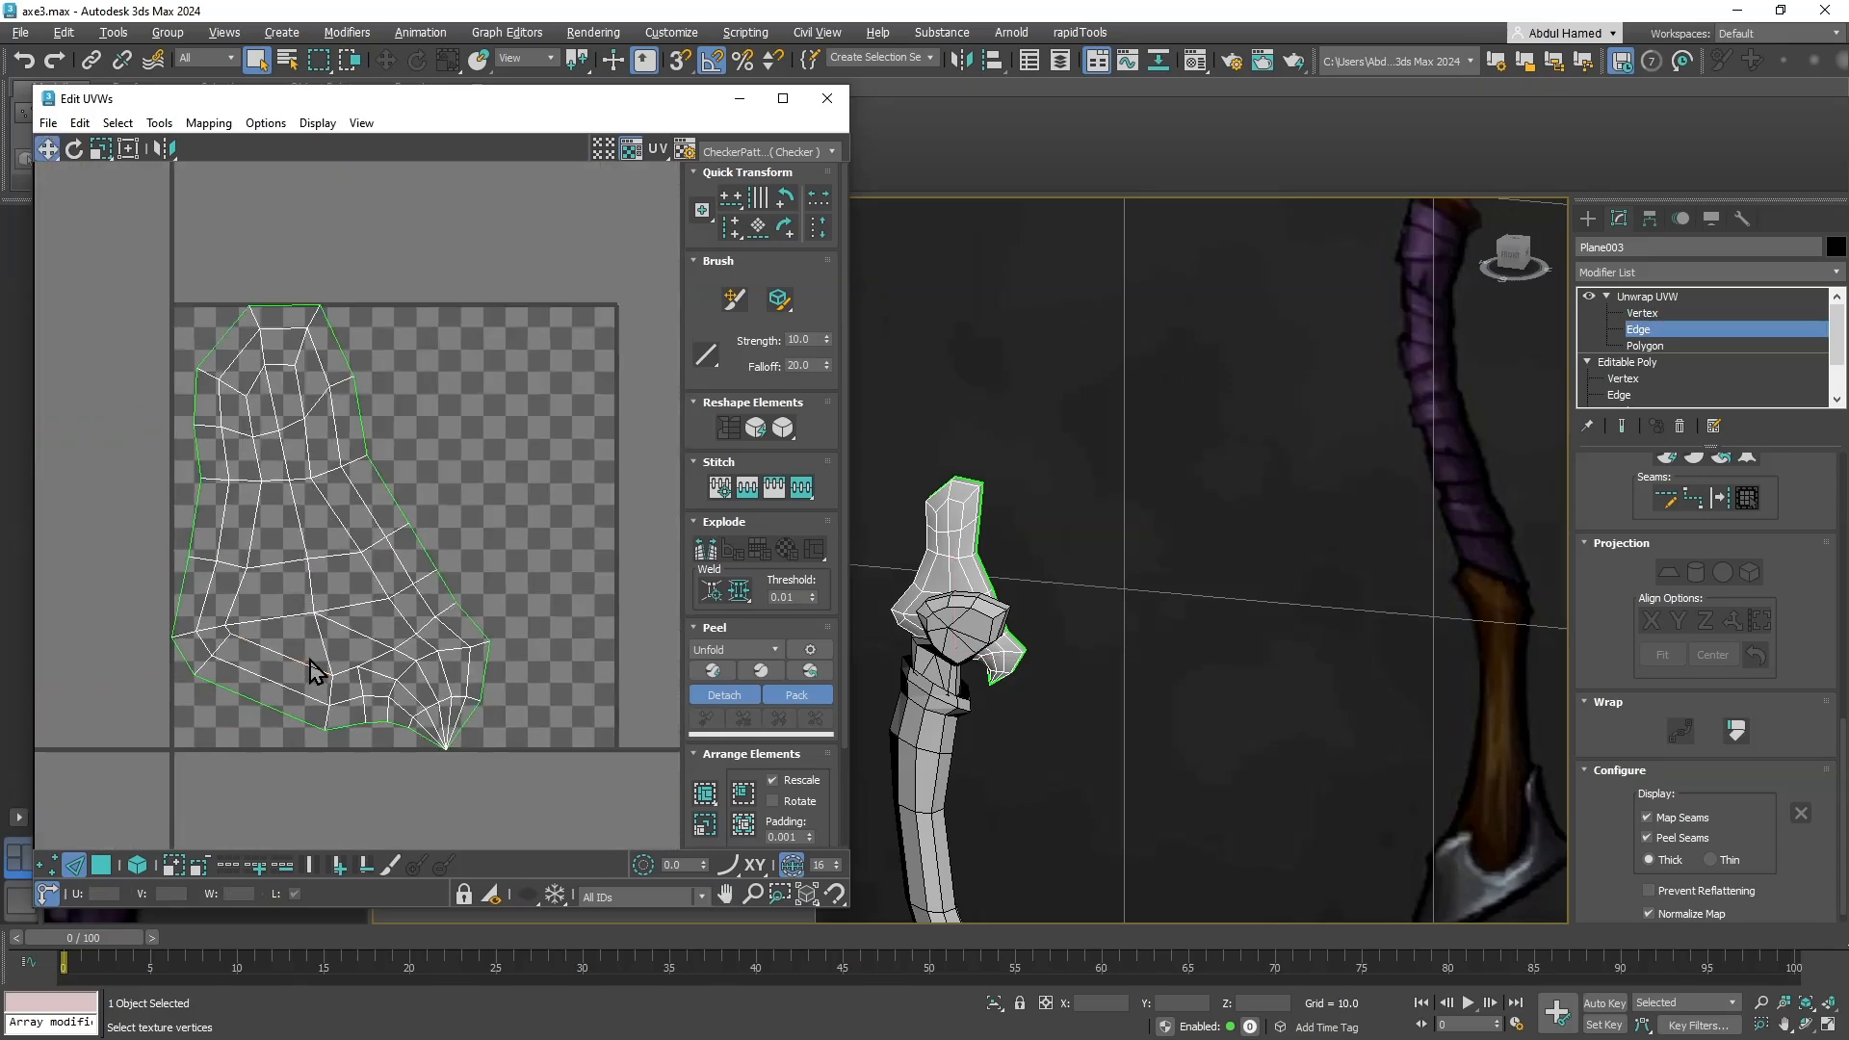
# Move all of the guard piece's UV faces to the empty area just right of the texture tile.
pyautogui.click(1648, 299)
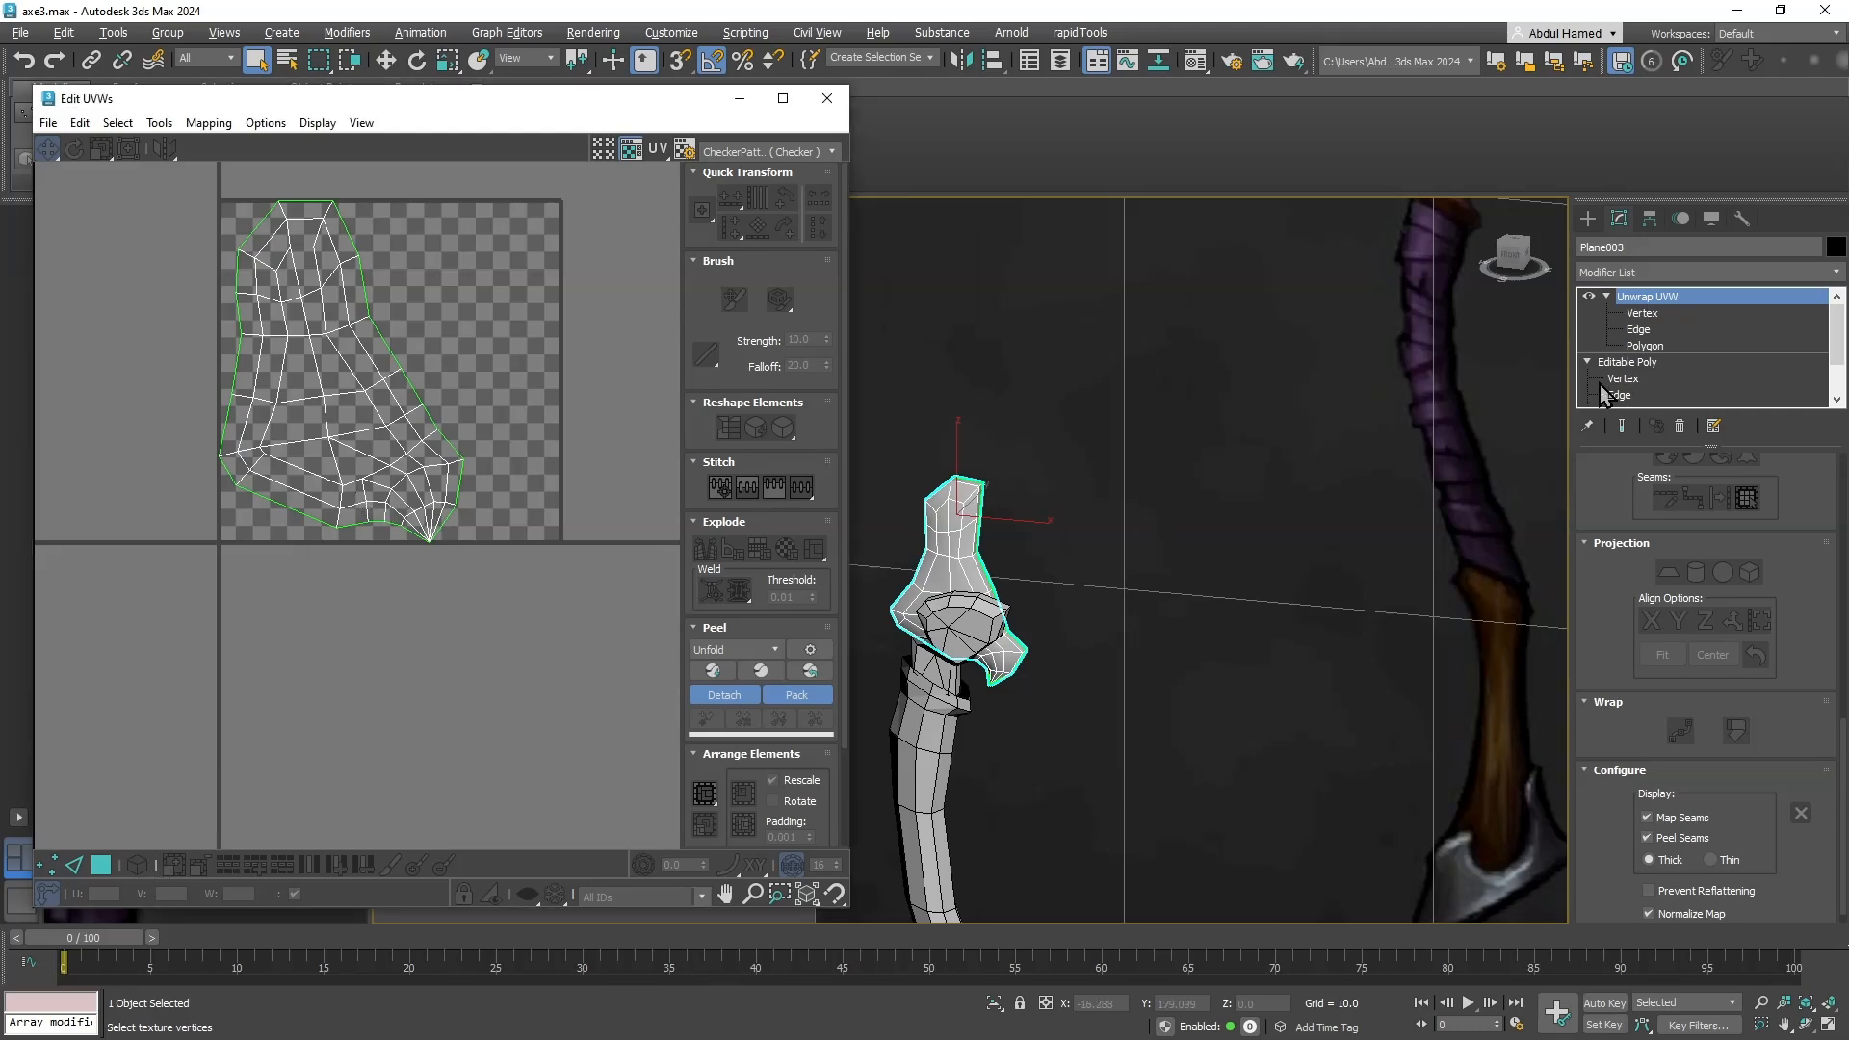
pyautogui.click(1648, 347)
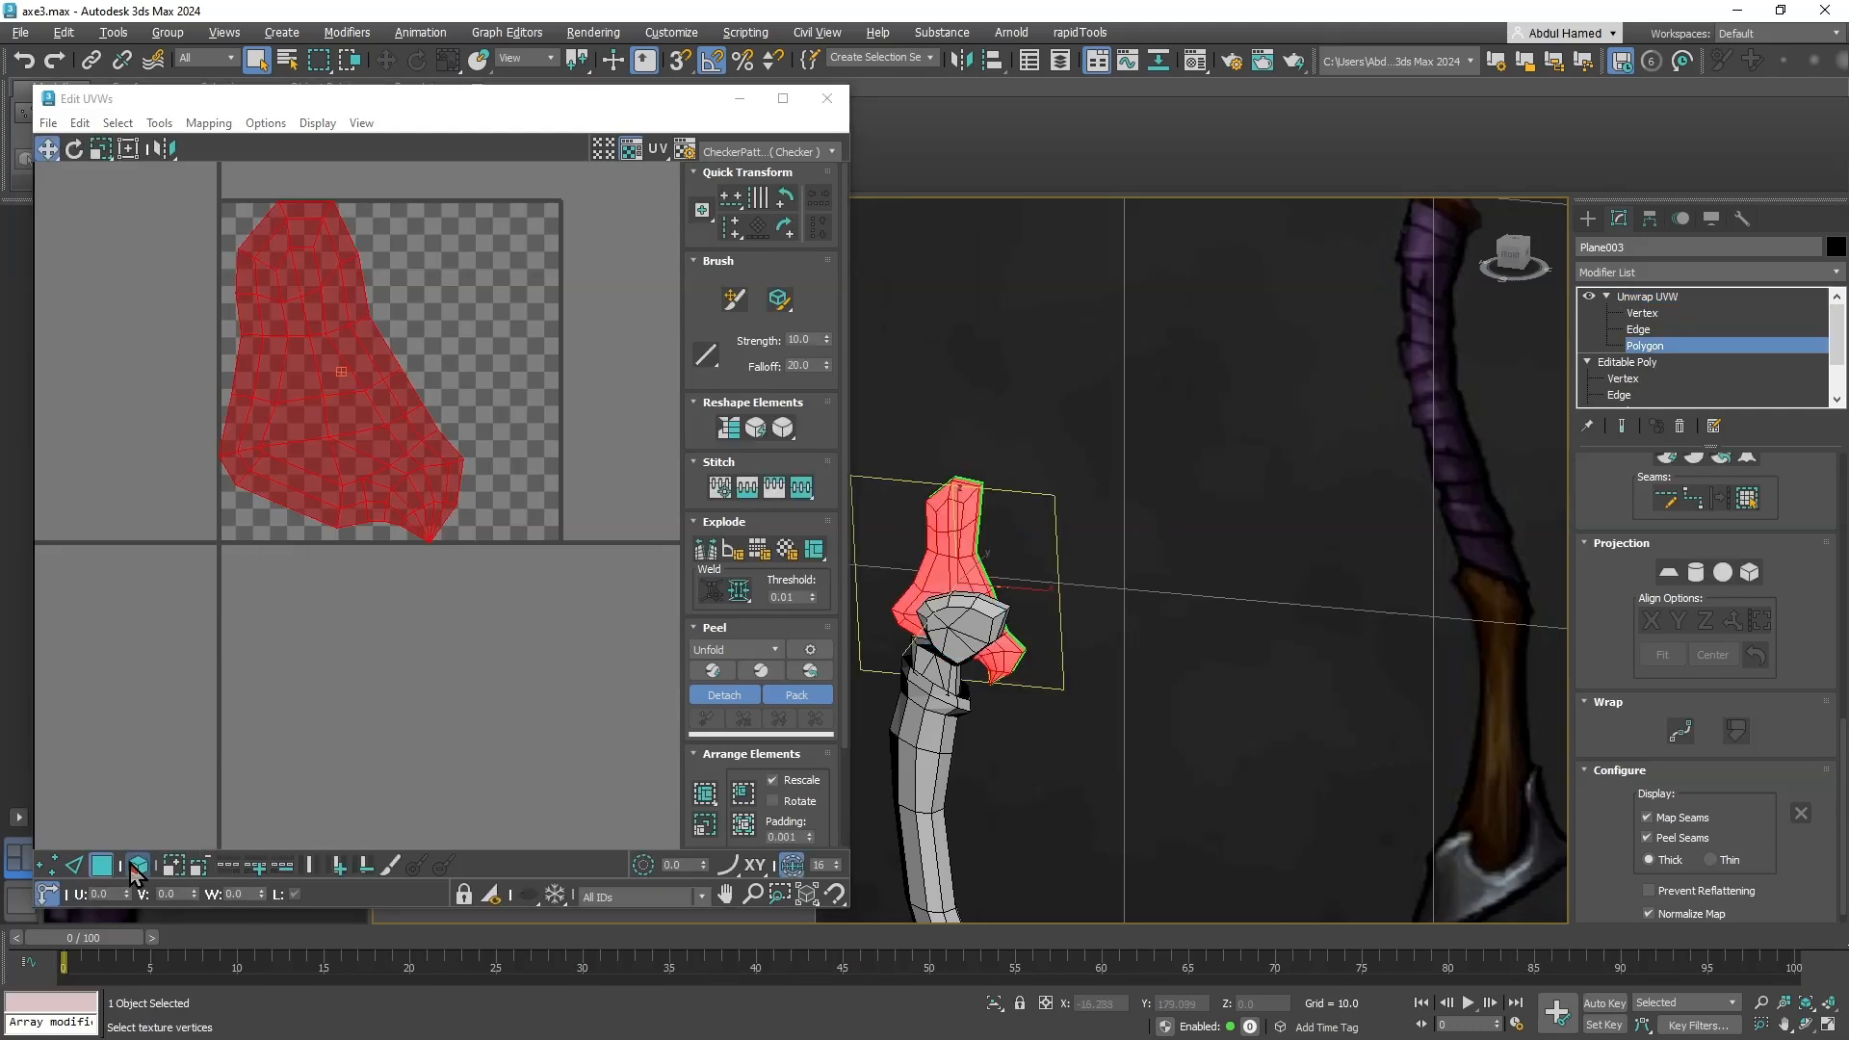
pyautogui.moveTo(298, 417); pyautogui.dragTo(656, 431)
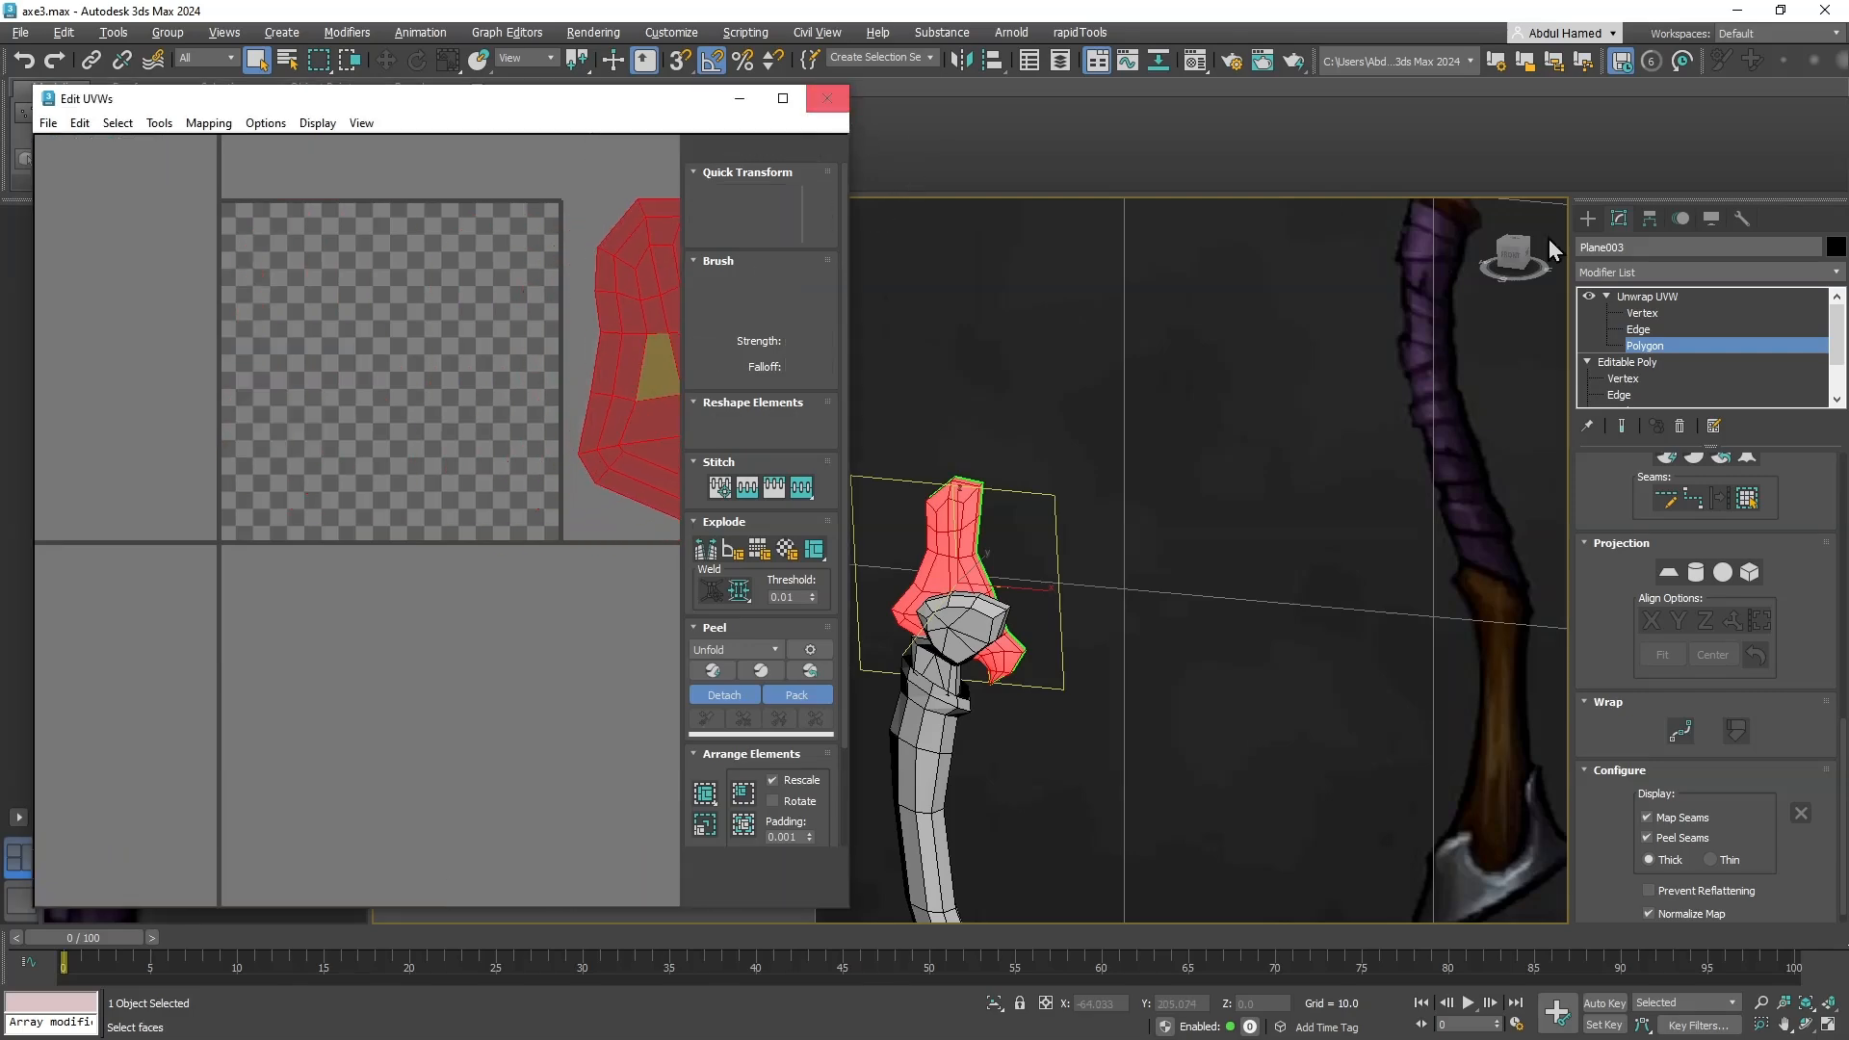
# Close the UV editor and collapse the guard piece's Unwrap UVW modifier into its editable poly.
pyautogui.click(826, 98)
pyautogui.click(1687, 299)
pyautogui.rightClick(1687, 299)
pyautogui.click(1647, 470)
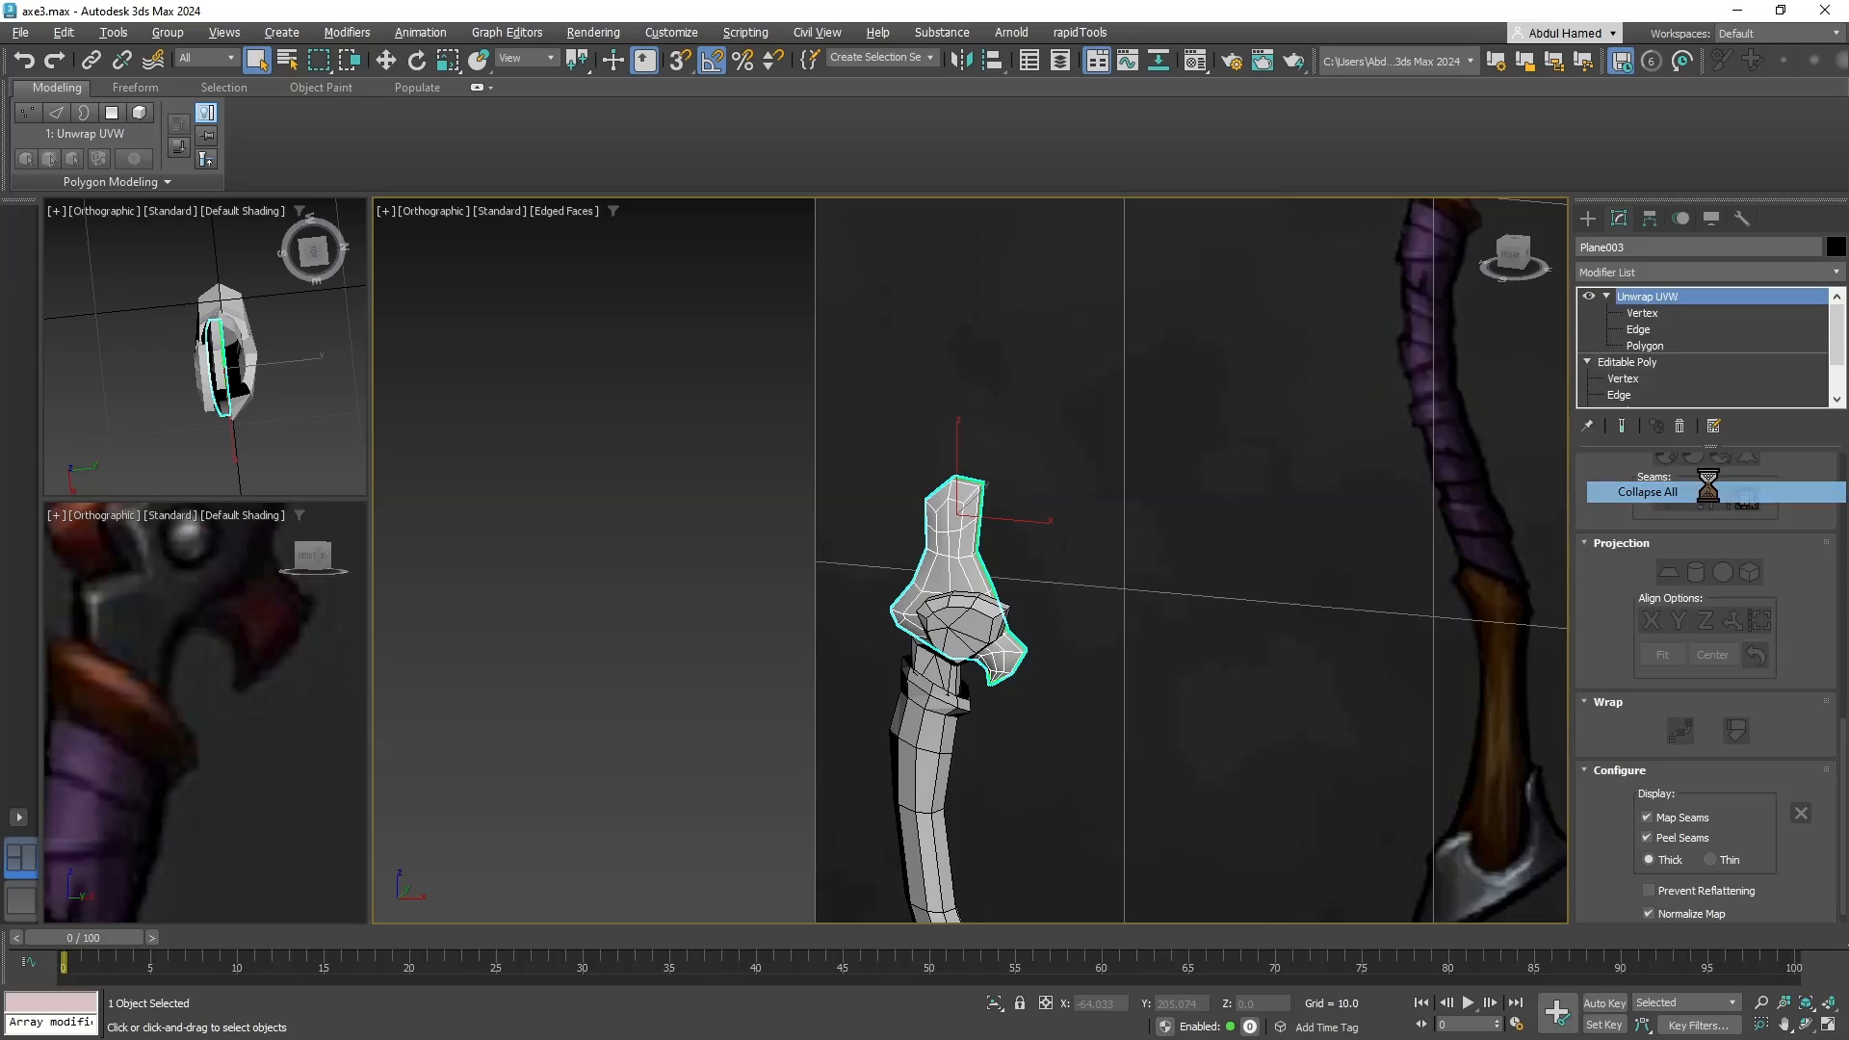
pyautogui.click(1011, 592)
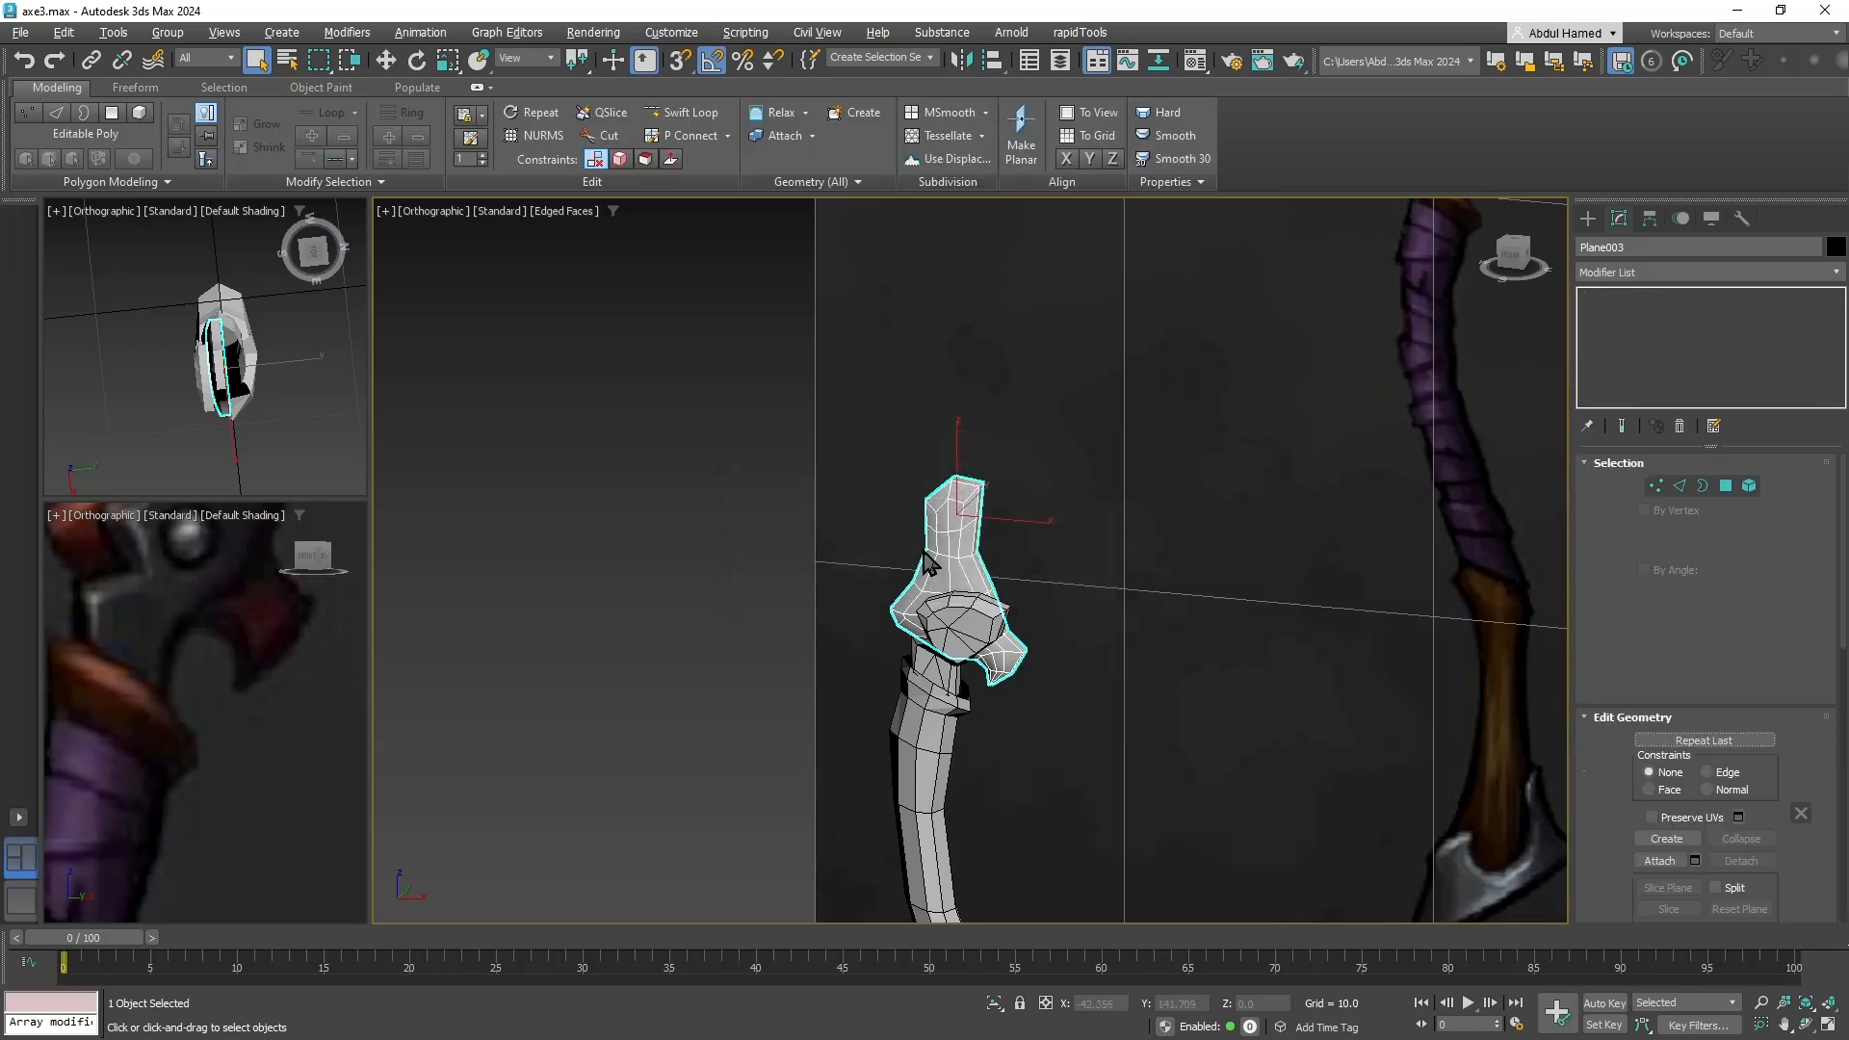
# Add the handle and the rounded piece to the guard selection and apply a shared Unwrap UVW modifier.
pyautogui.keyDown('ctrl'); pyautogui.click(929, 724); pyautogui.keyUp('ctrl')
pyautogui.keyDown('ctrl'); pyautogui.click(929, 724); pyautogui.keyUp('ctrl')
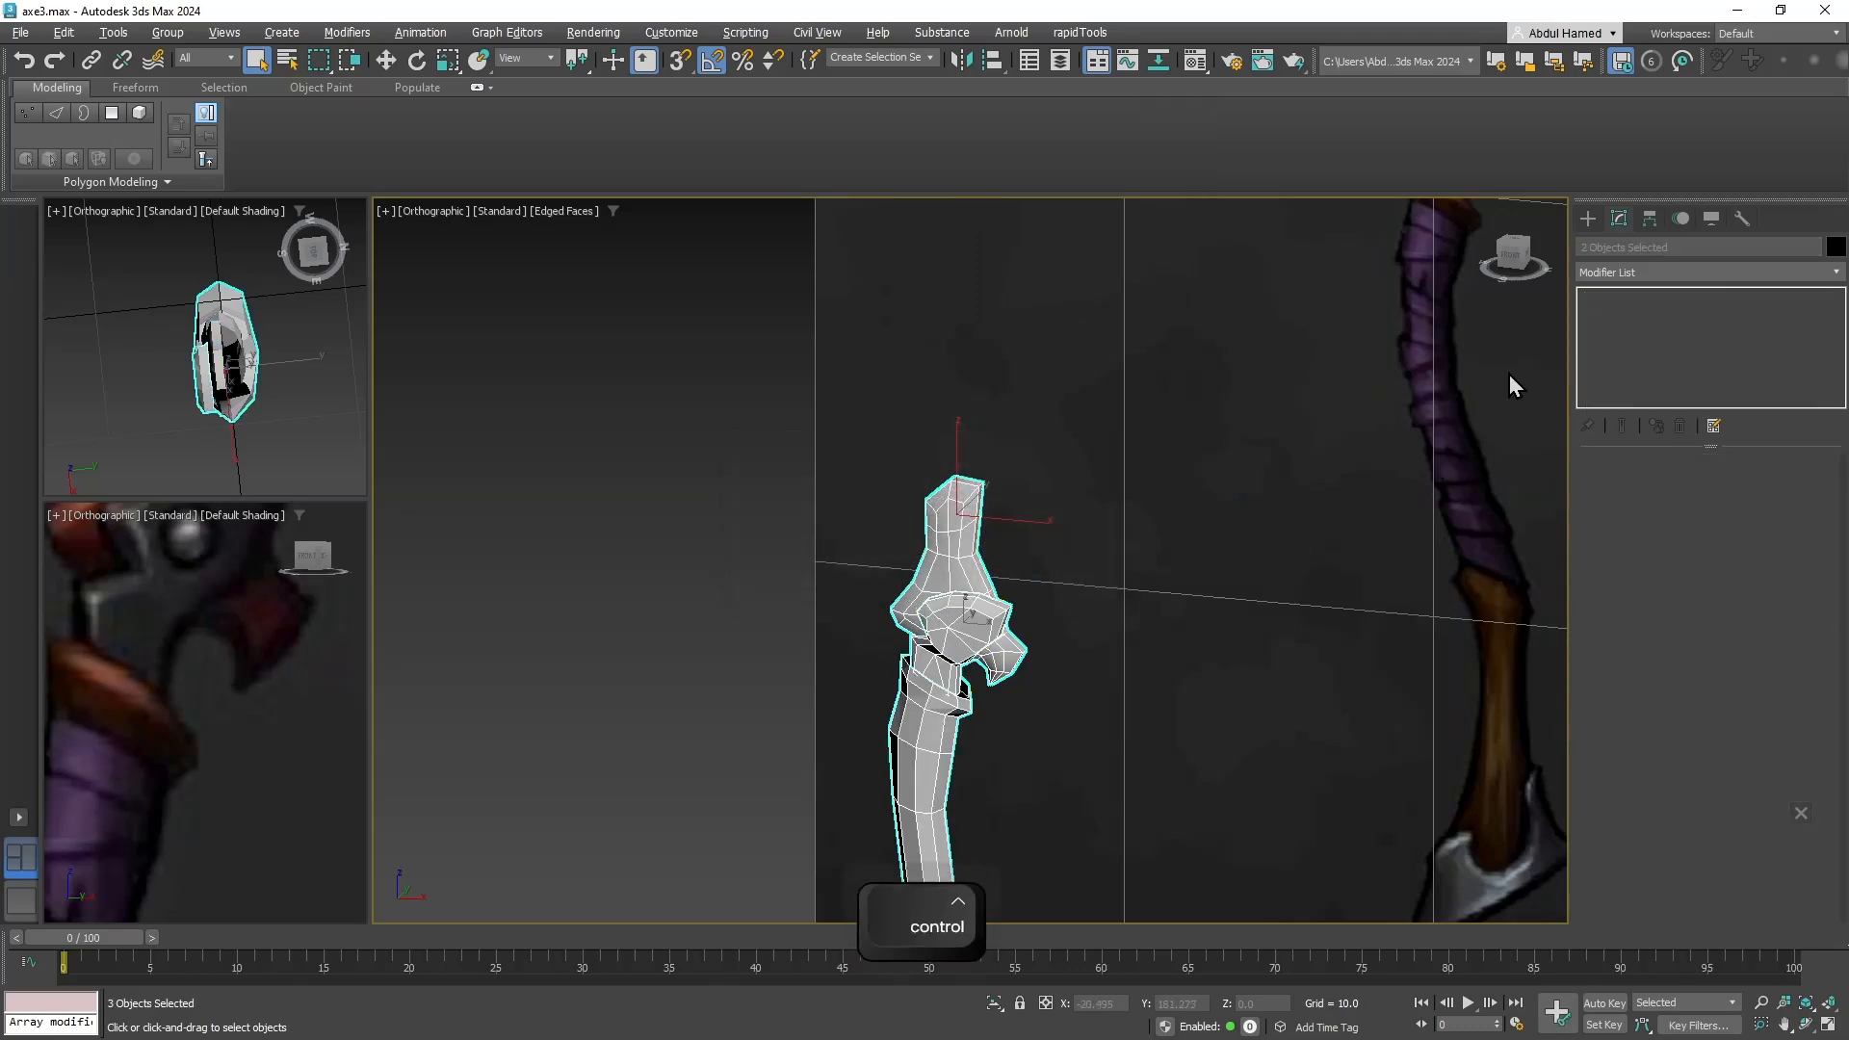
pyautogui.click(1693, 273)
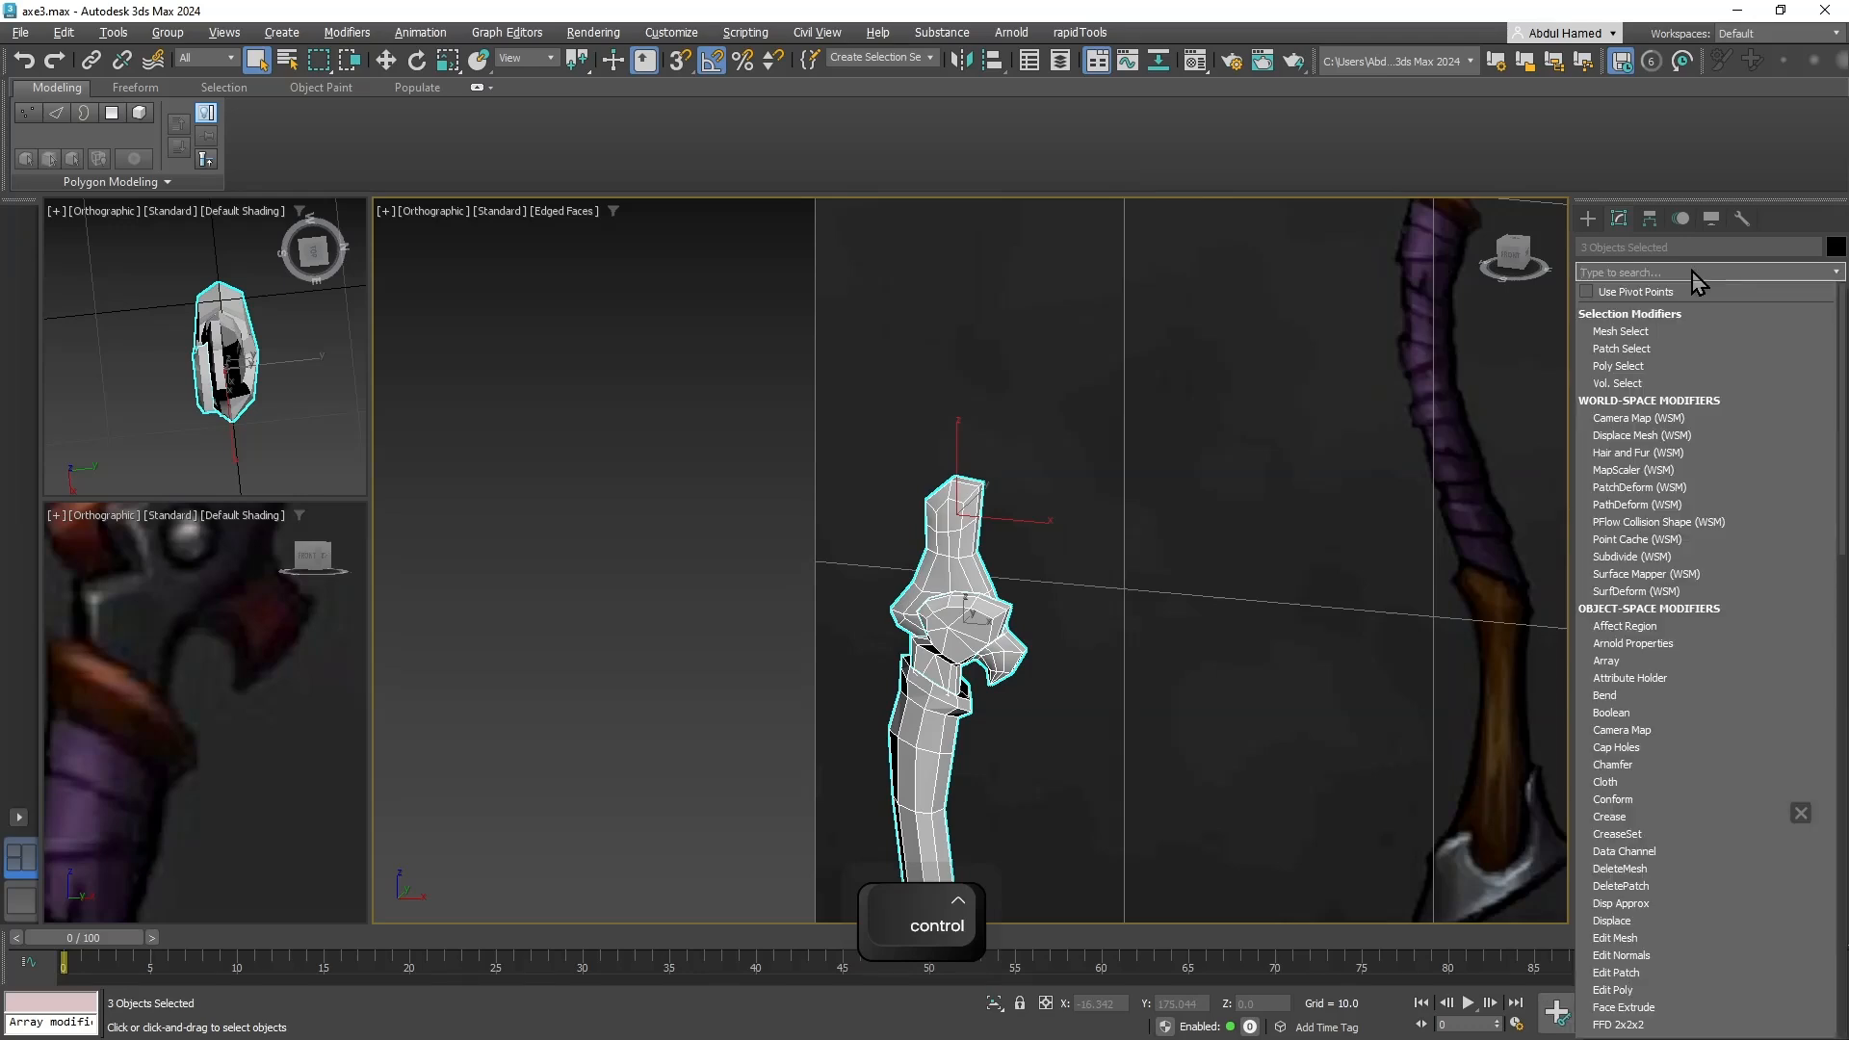
pyautogui.write('un')
pyautogui.press('Return')
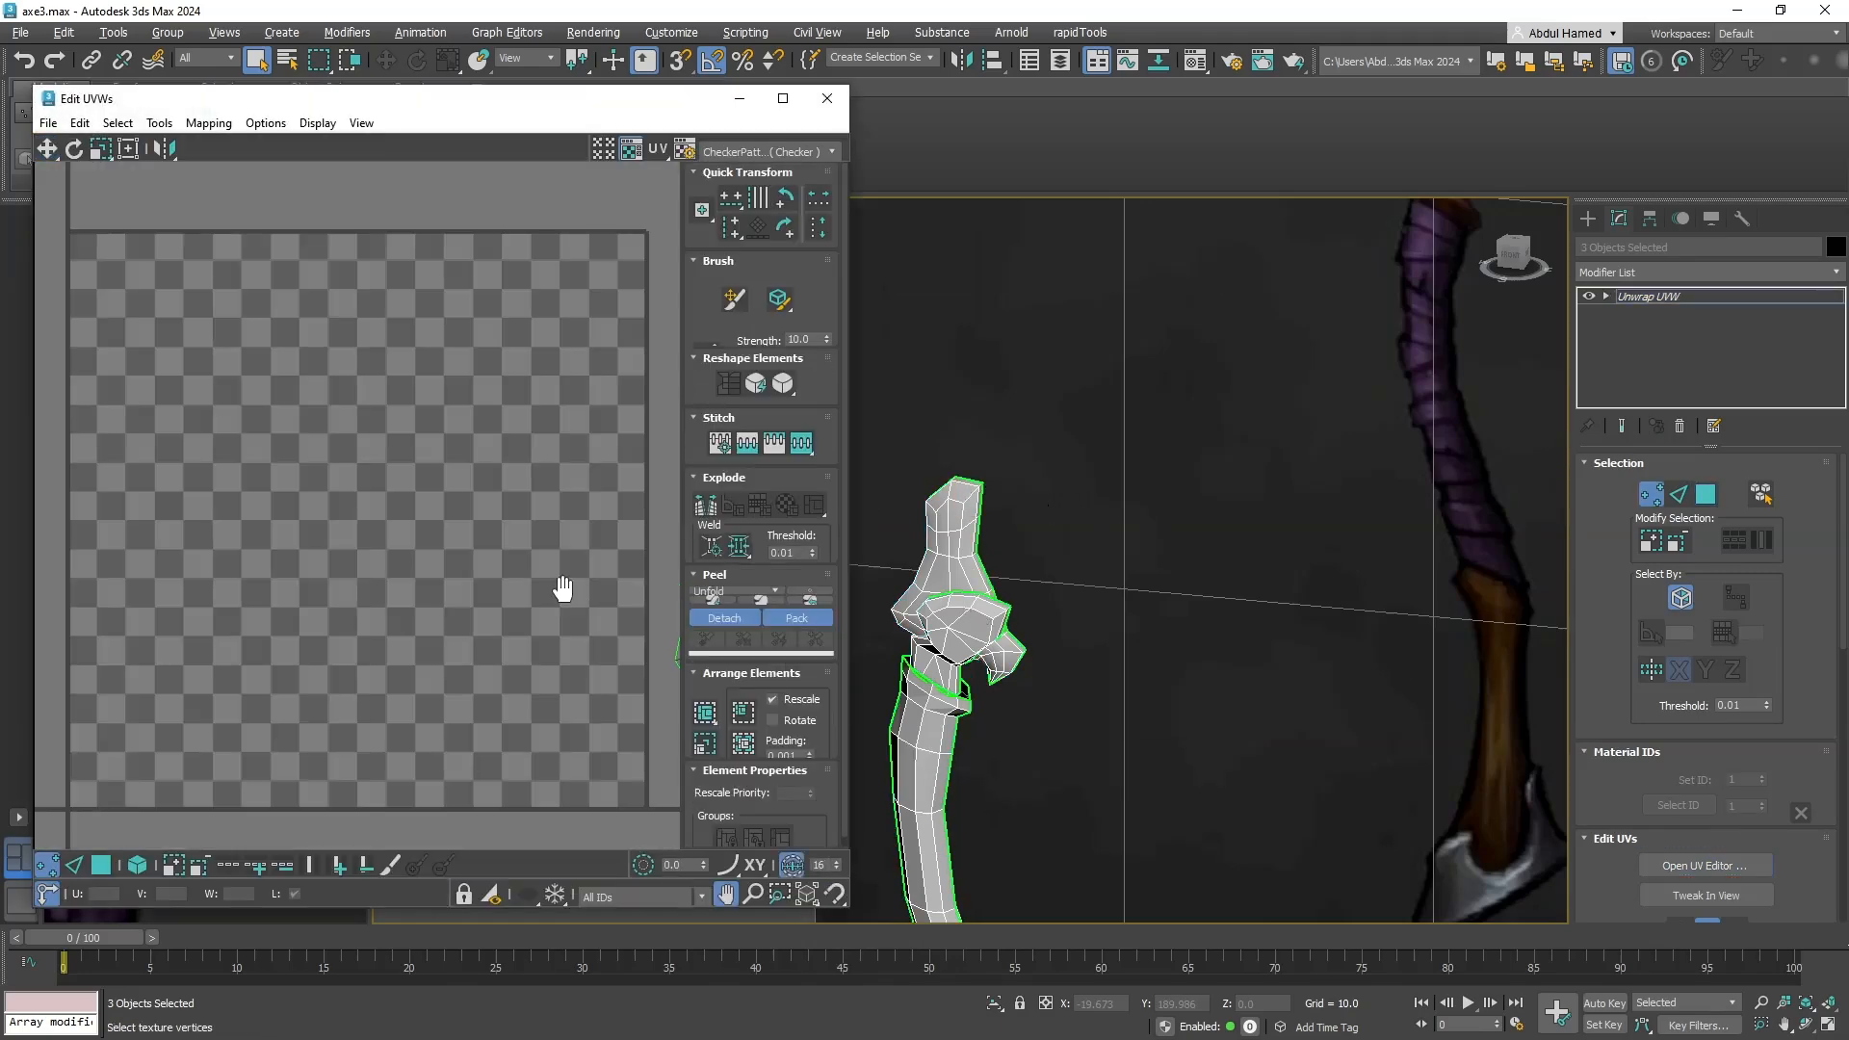
# Move the guard's UV island from beside the texture tile to the space below it, near the other islands.
pyautogui.scroll(-5, 563, 588)
pyautogui.moveTo(563, 589); pyautogui.dragTo(478, 459, button='middle')
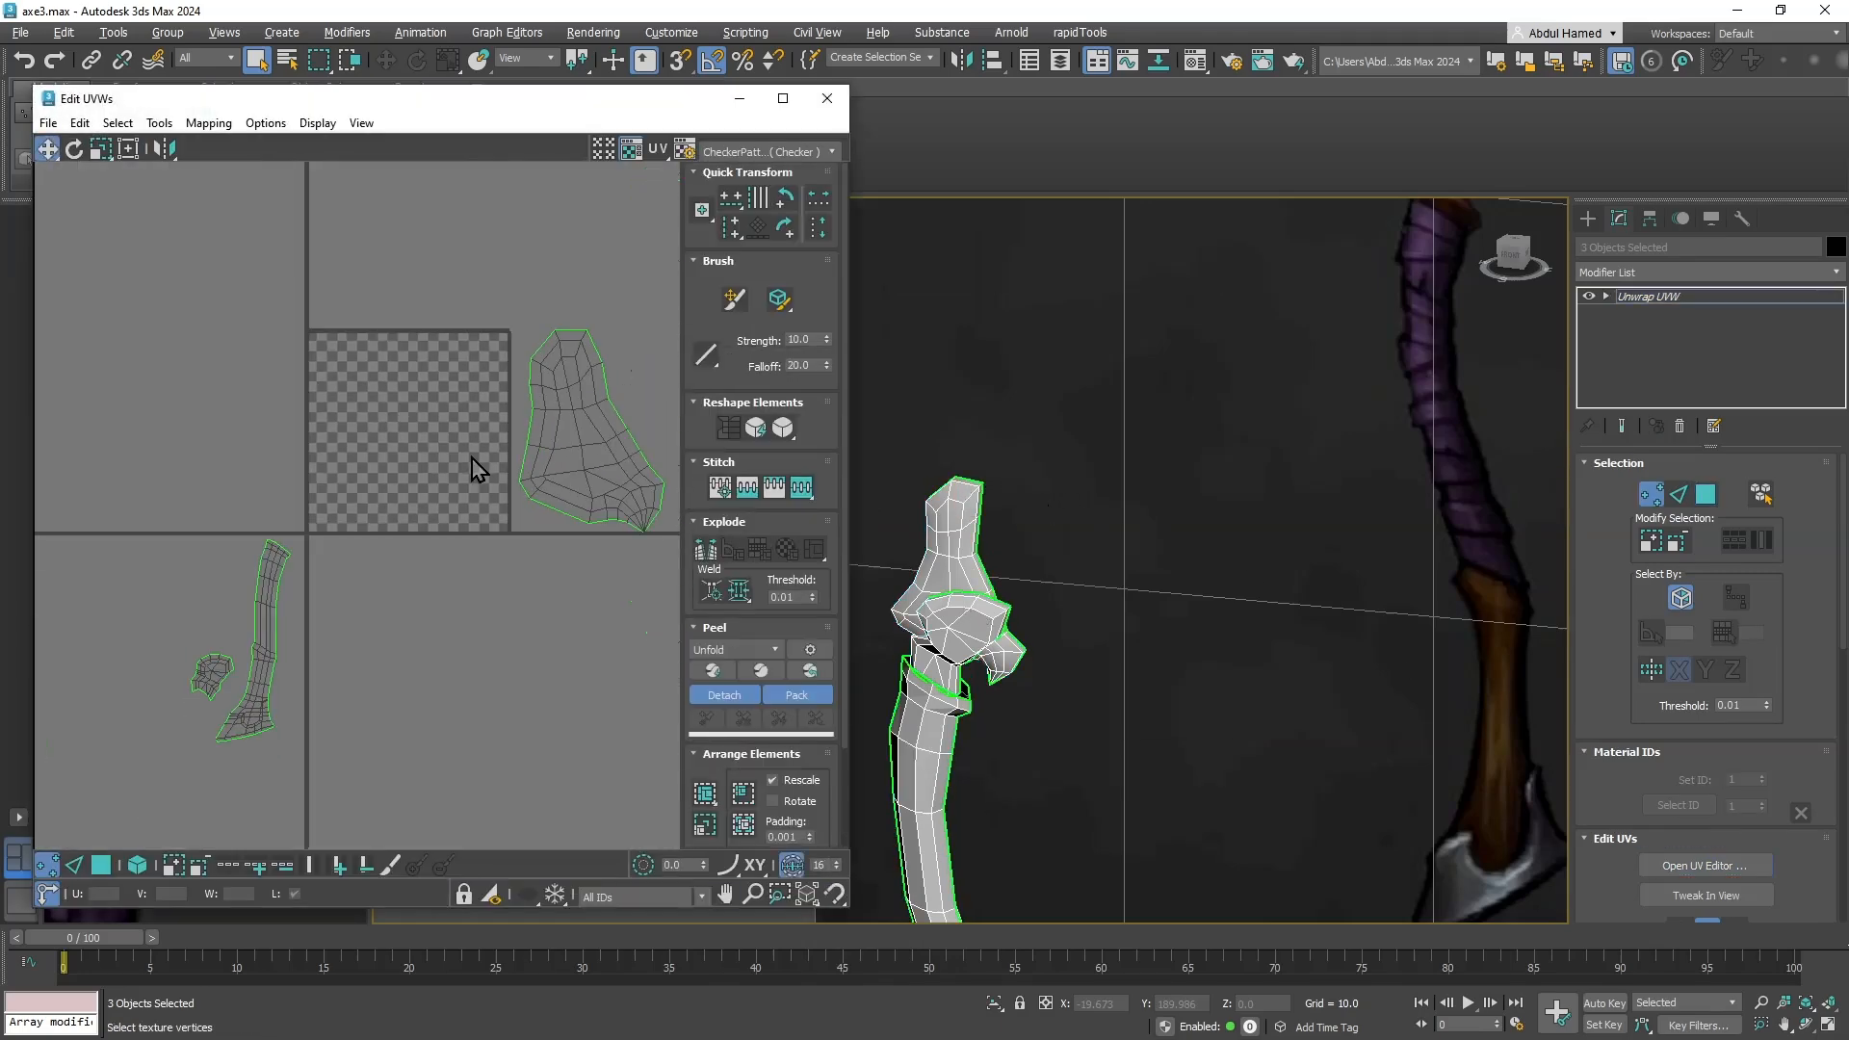
pyautogui.moveTo(549, 507); pyautogui.dragTo(467, 493, button='middle')
pyautogui.scroll(2, 503, 484)
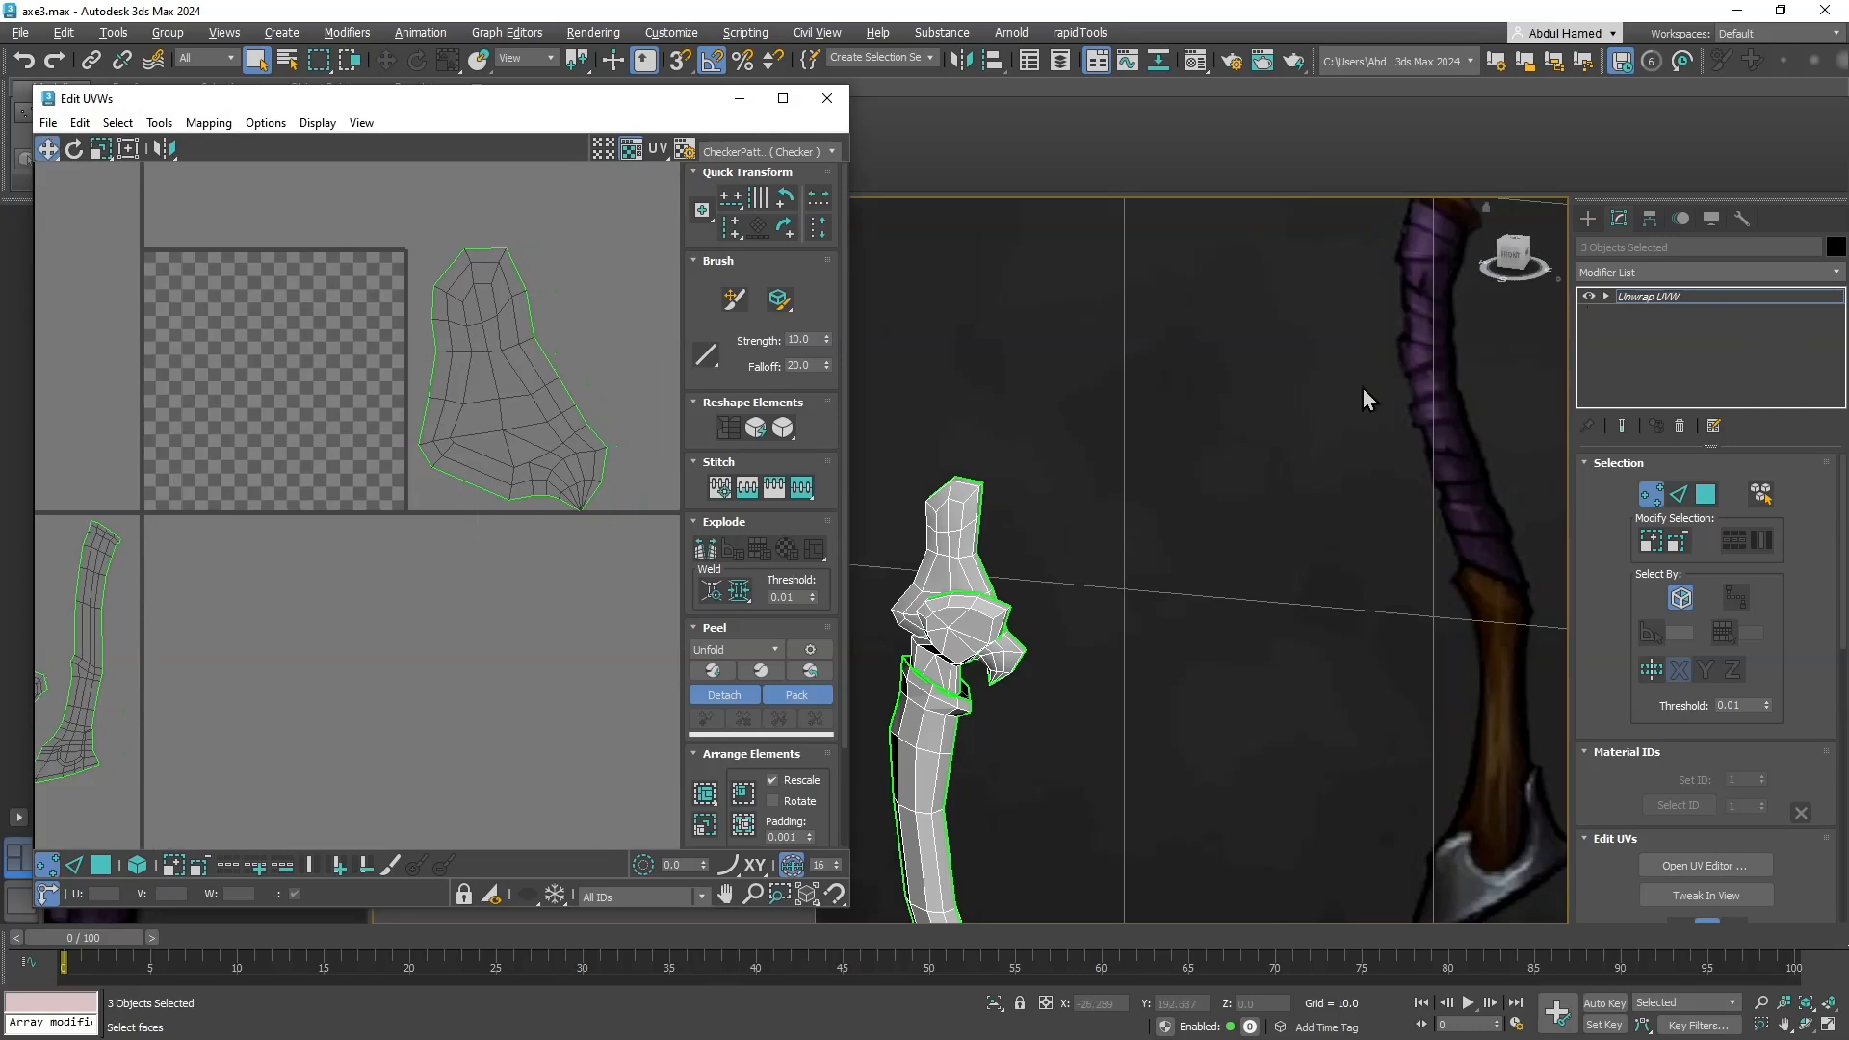
pyautogui.click(583, 426)
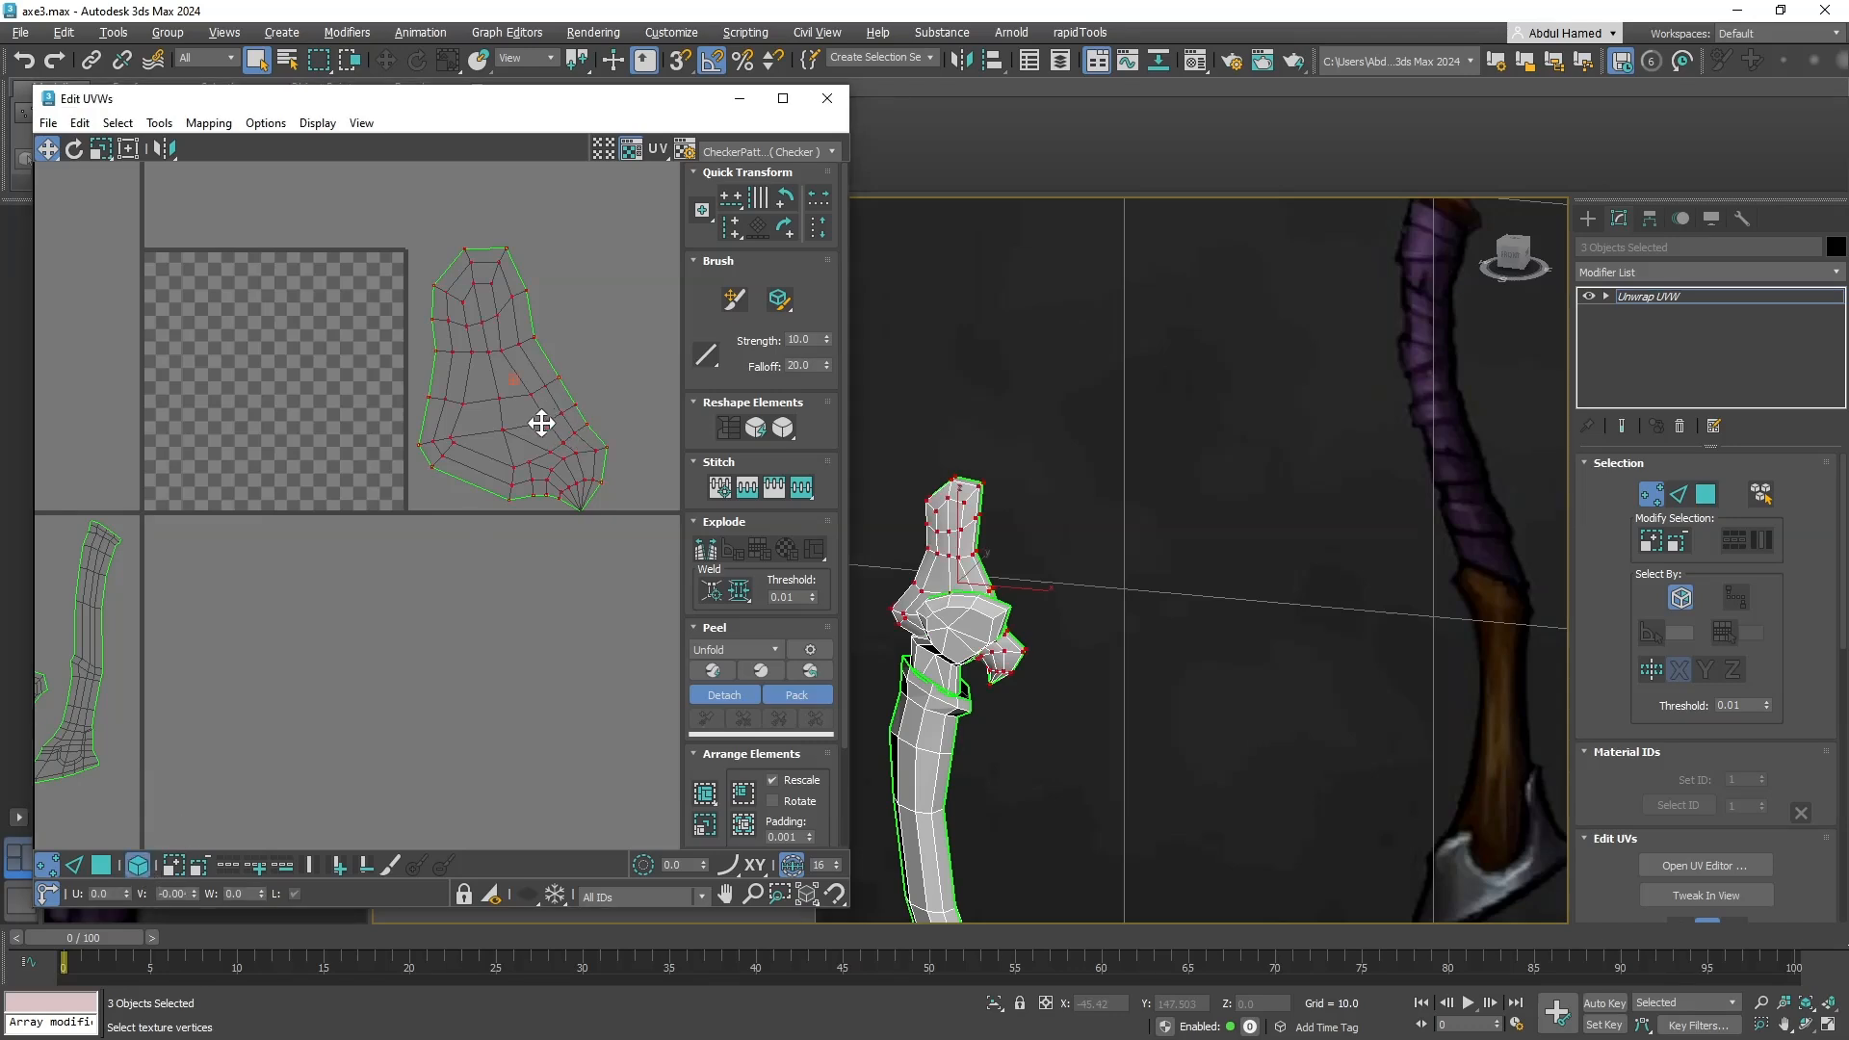
pyautogui.moveTo(541, 424); pyautogui.dragTo(316, 720)
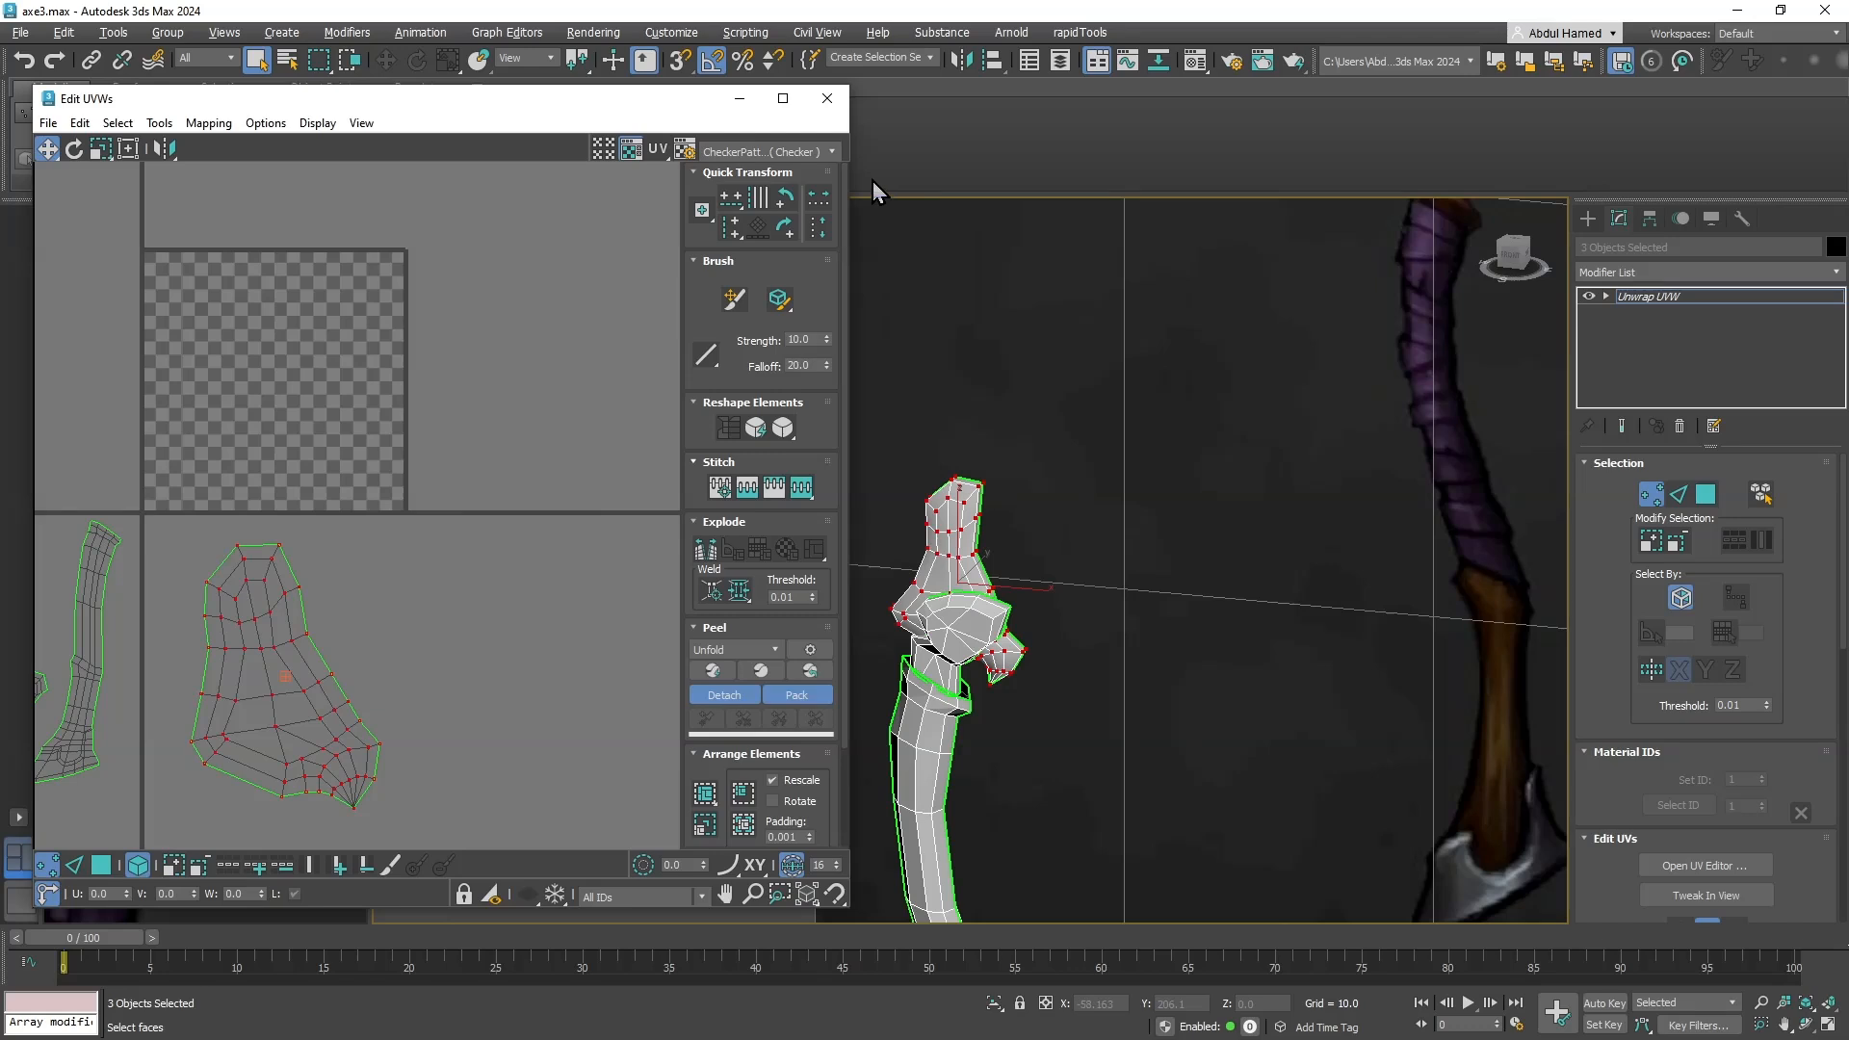
# Show the CheckerPattern texture on the three pieces and compare their checker sizes up close.
pyautogui.click(814, 153)
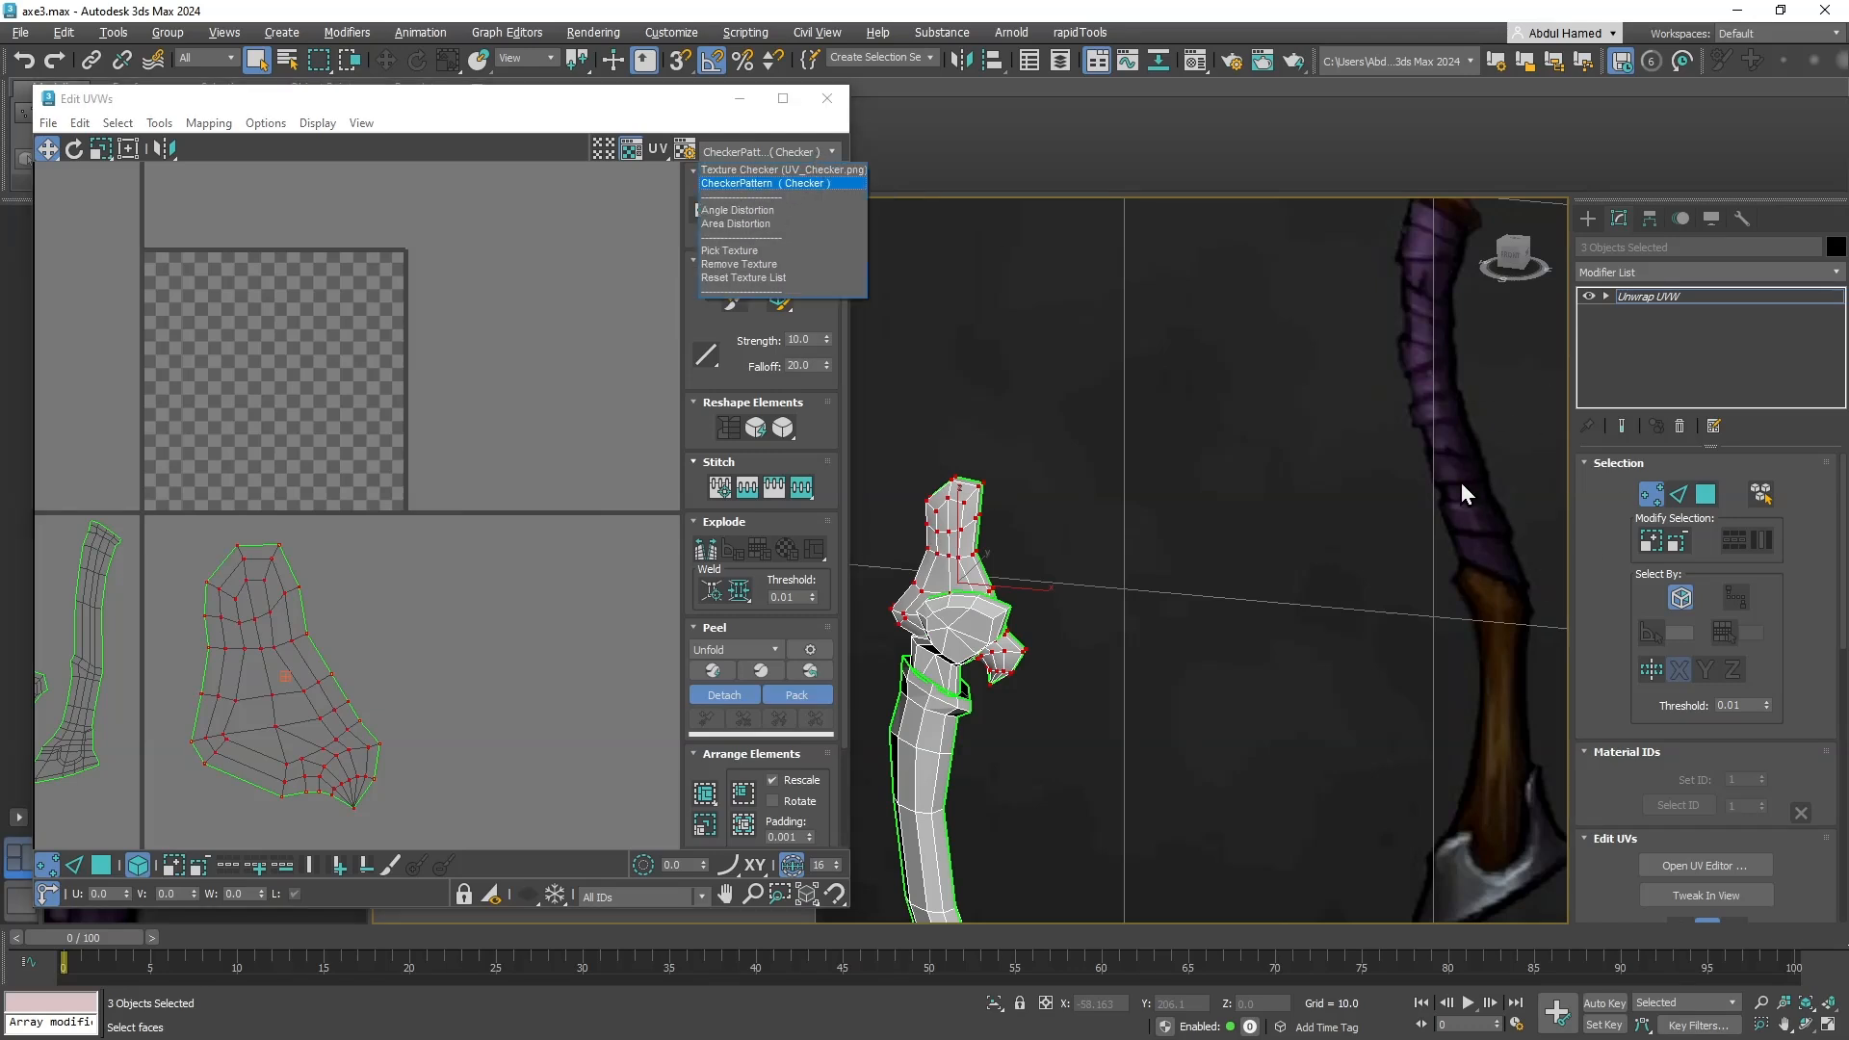
pyautogui.click(778, 185)
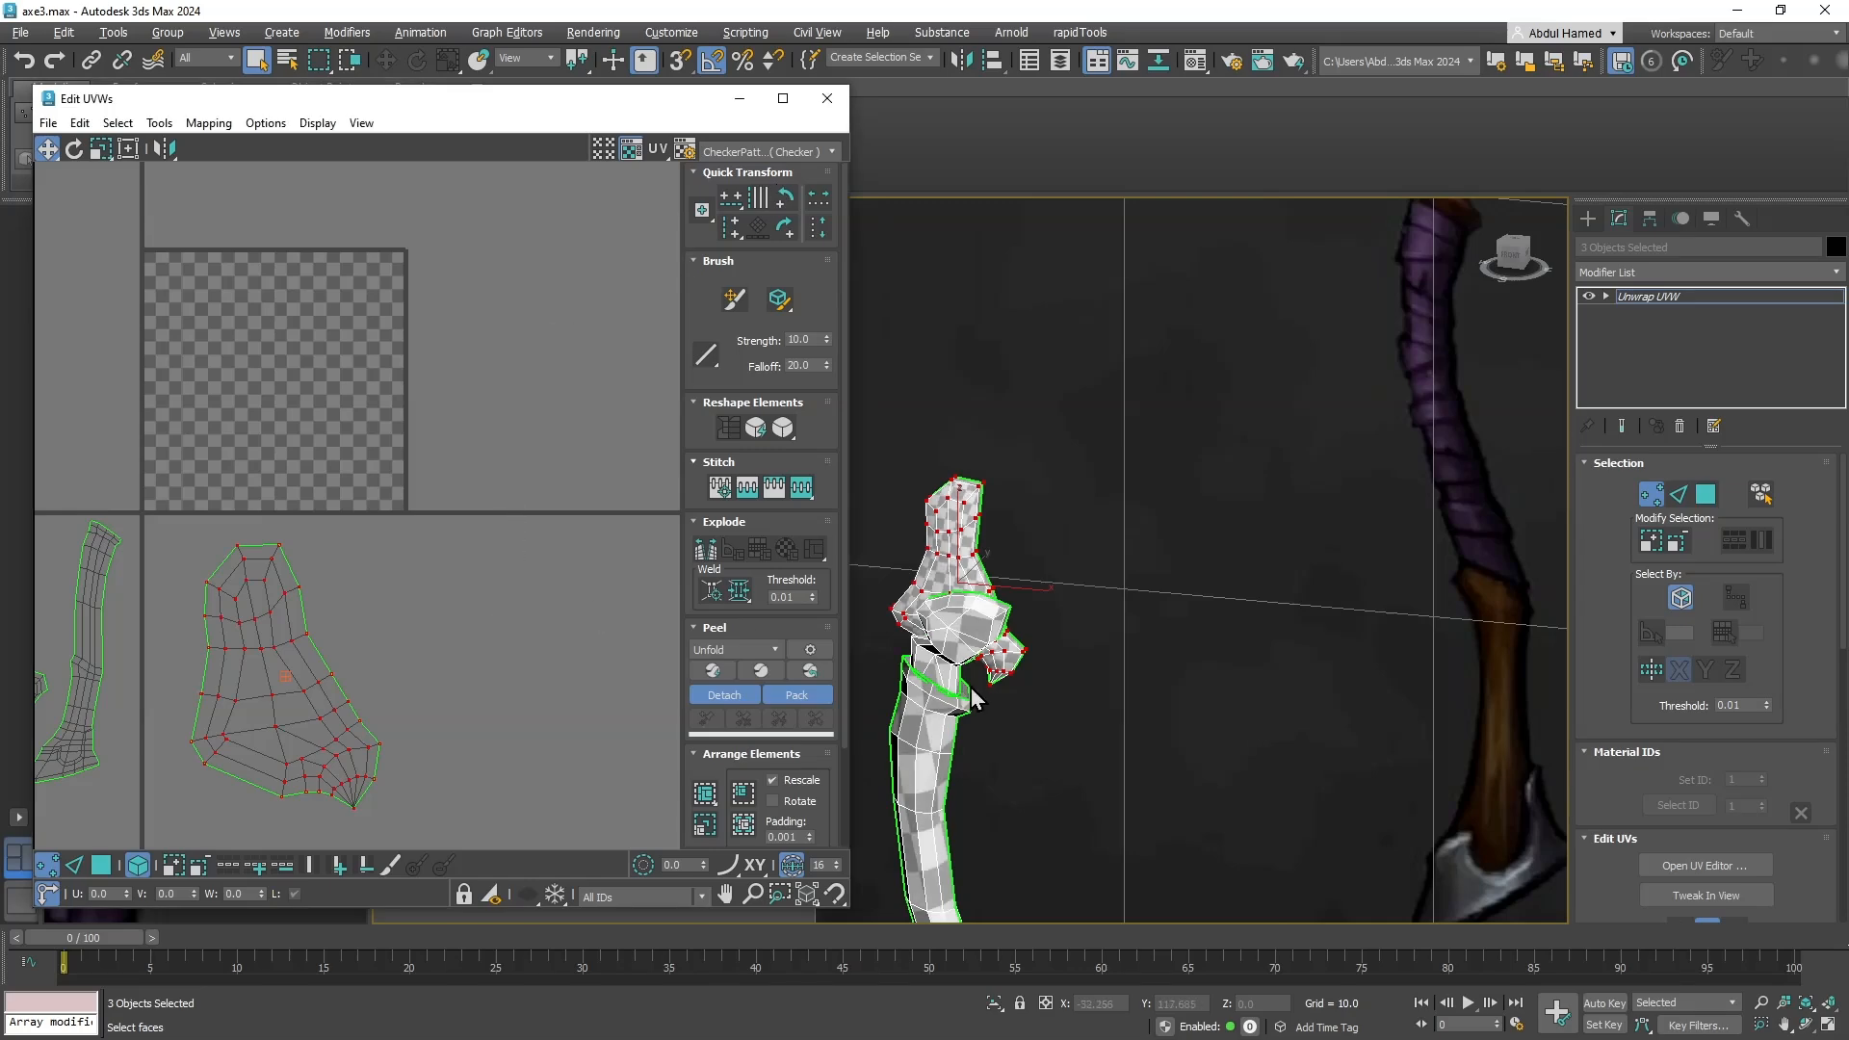
pyautogui.press('z')
pyautogui.scroll(4, 1170, 501)
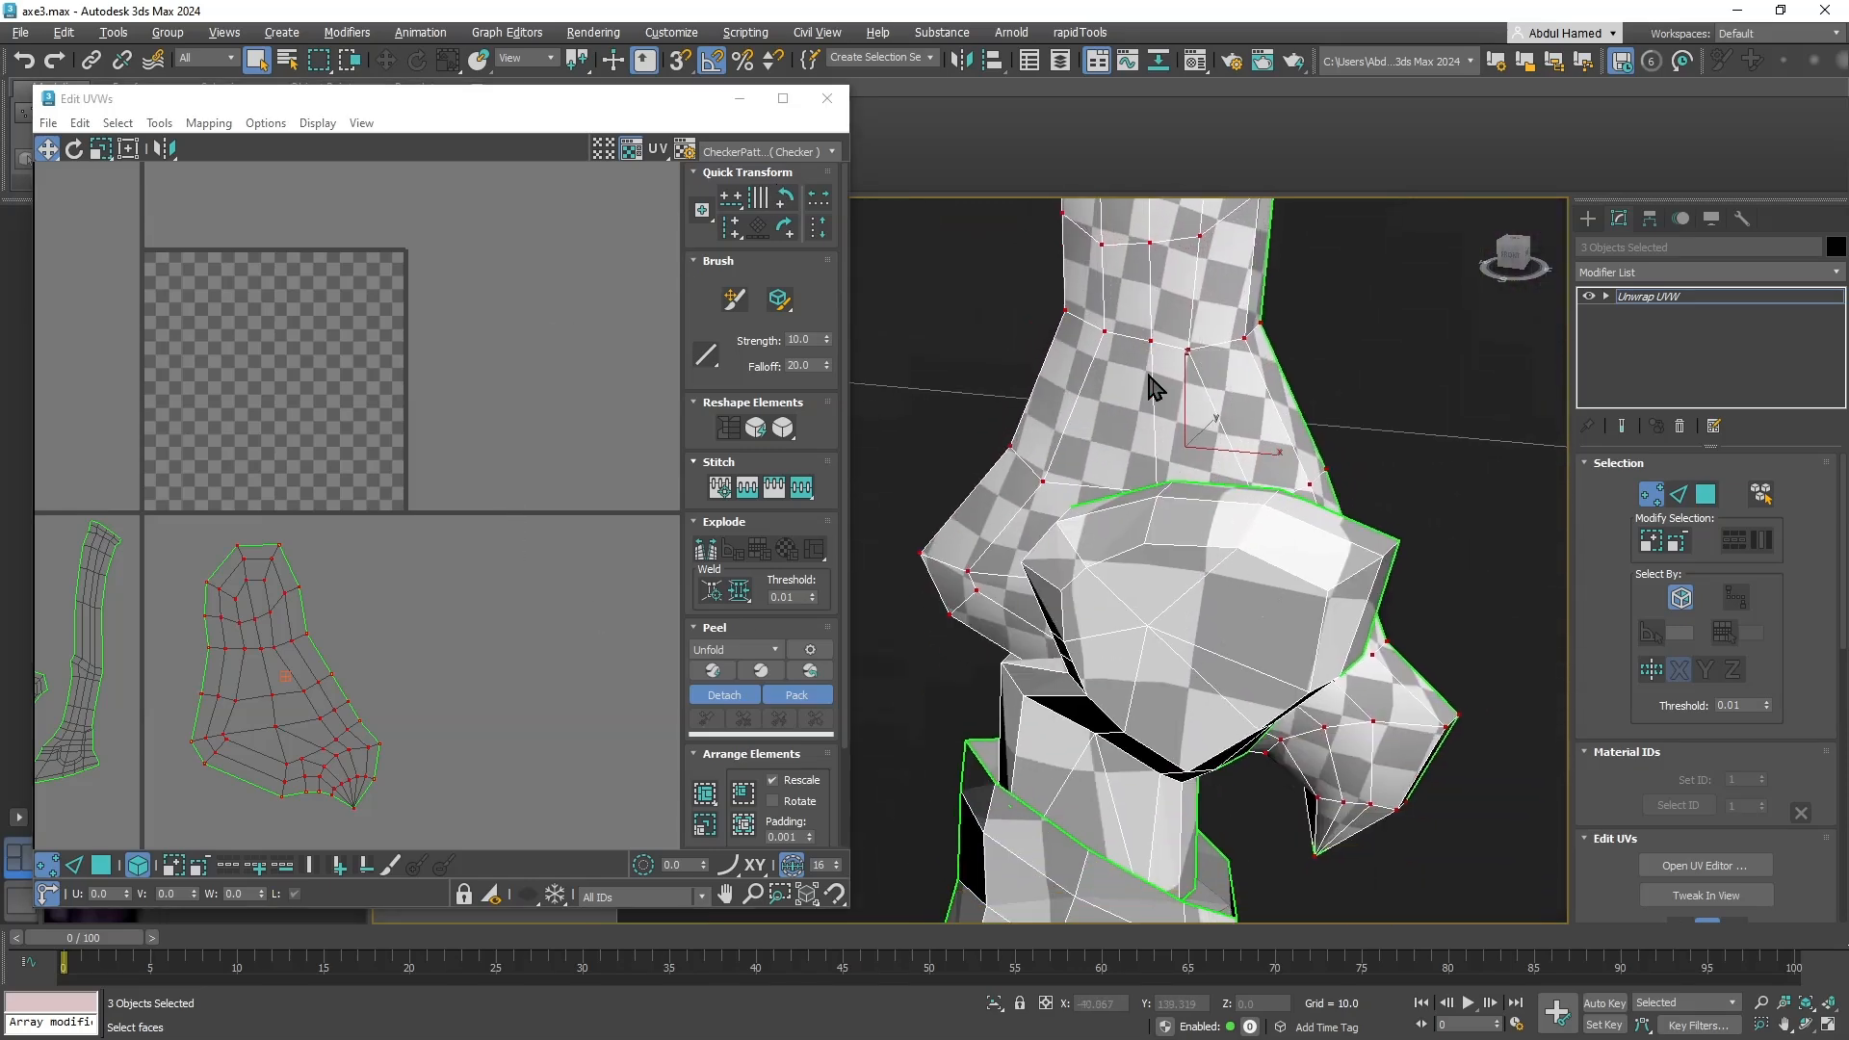
# Scale the guard's UV island down to match the other pieces' checker size and place it above the small island.
pyautogui.moveTo(286, 665); pyautogui.dragTo(371, 551, button='middle')
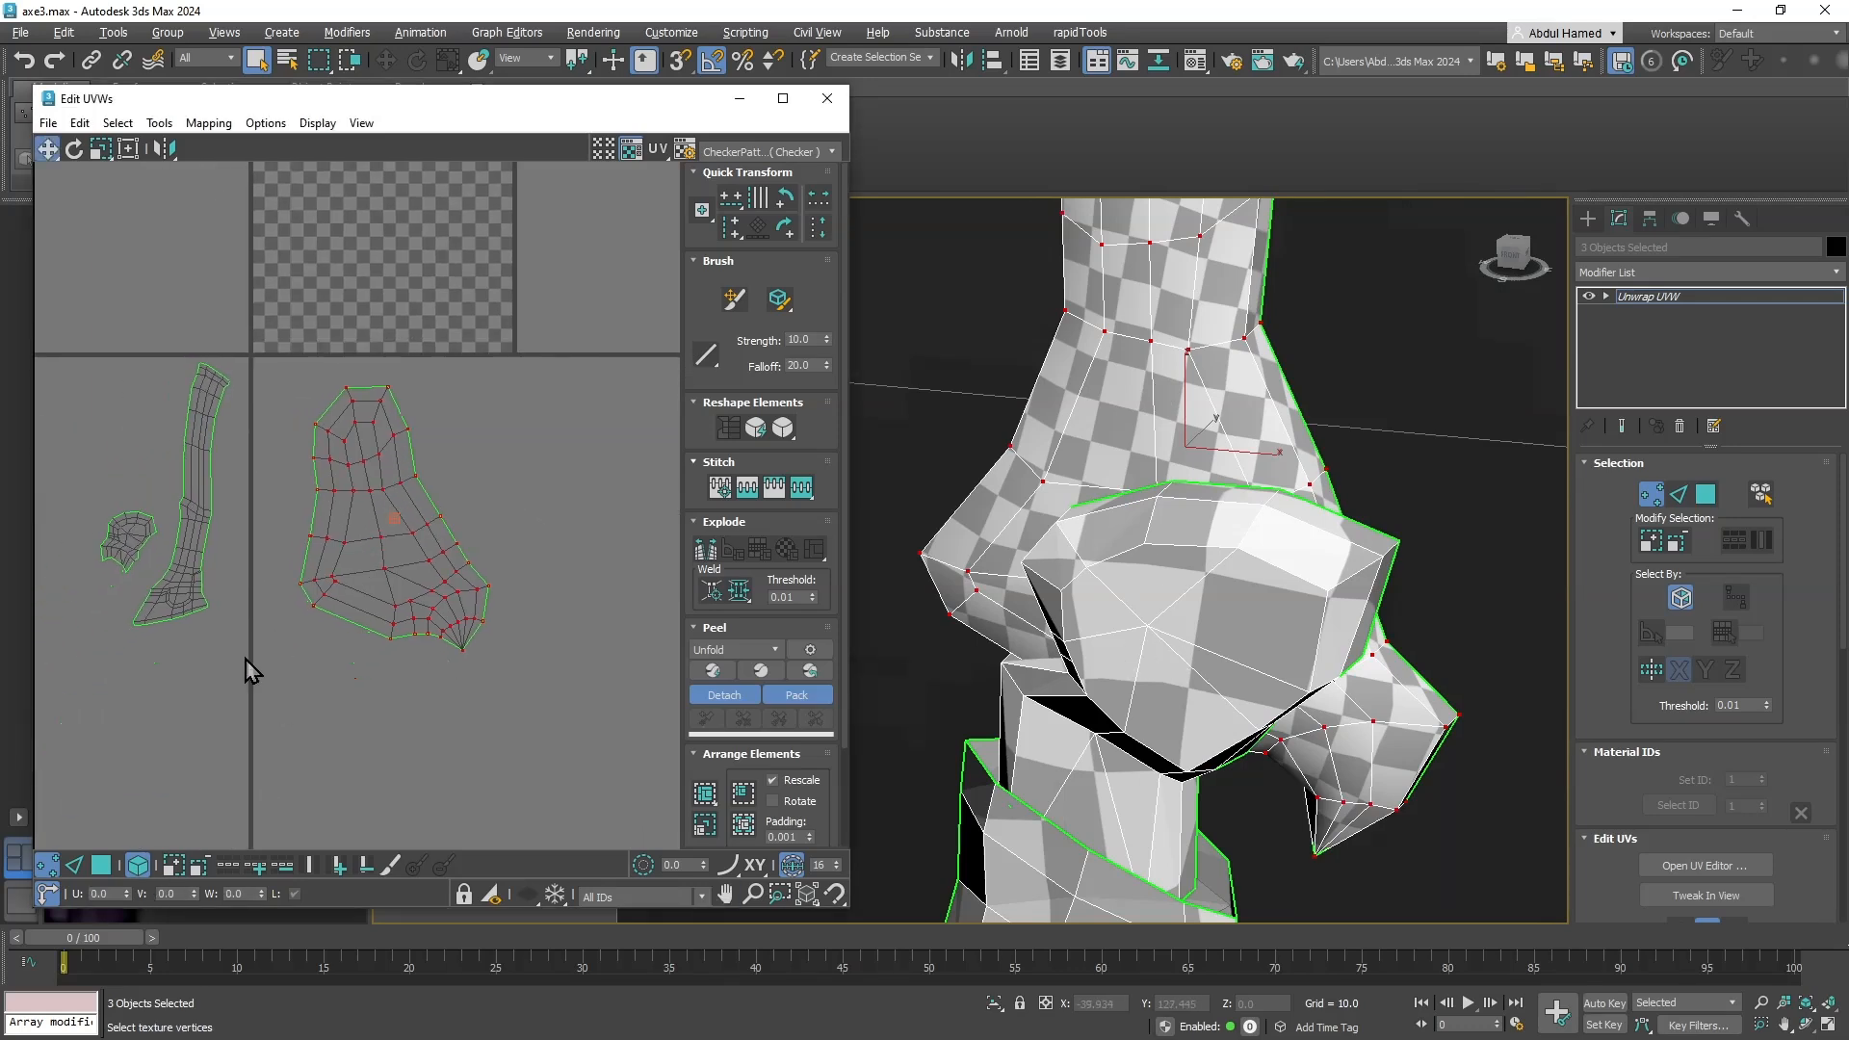
pyautogui.press('r')
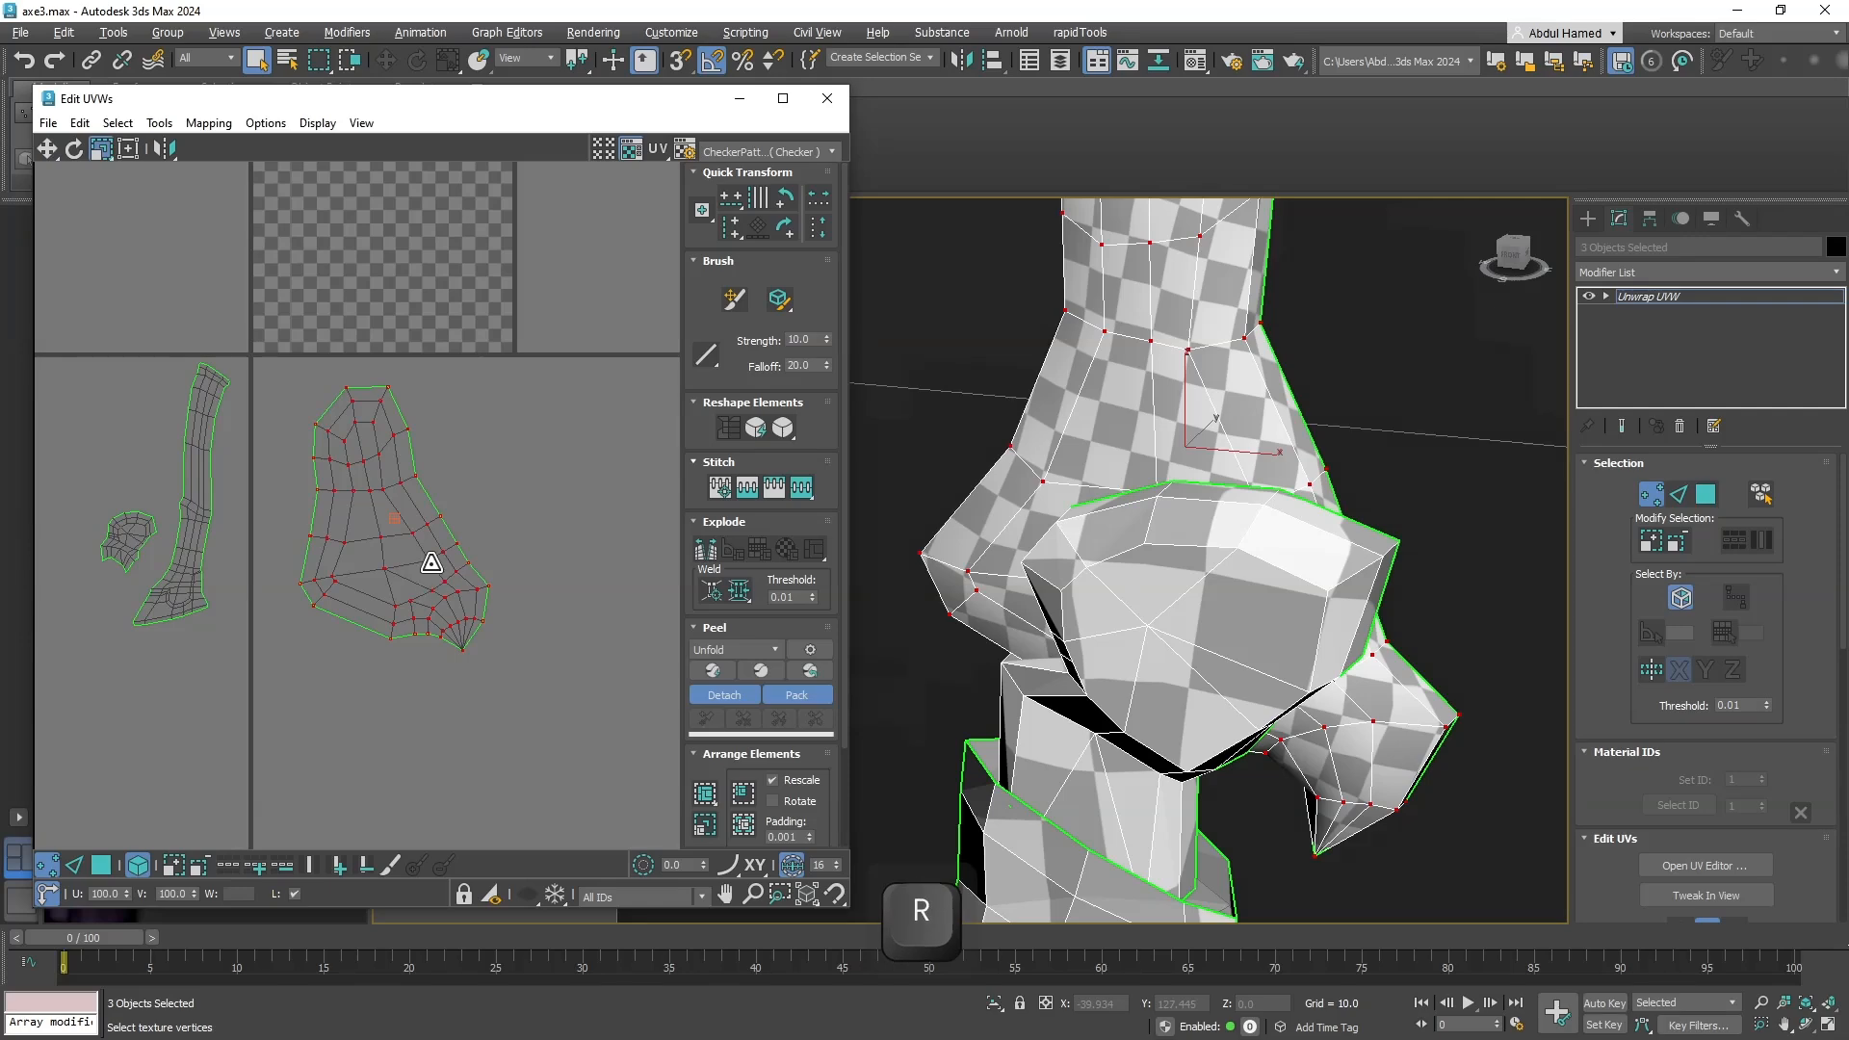
pyautogui.moveTo(432, 563); pyautogui.dragTo(431, 691)
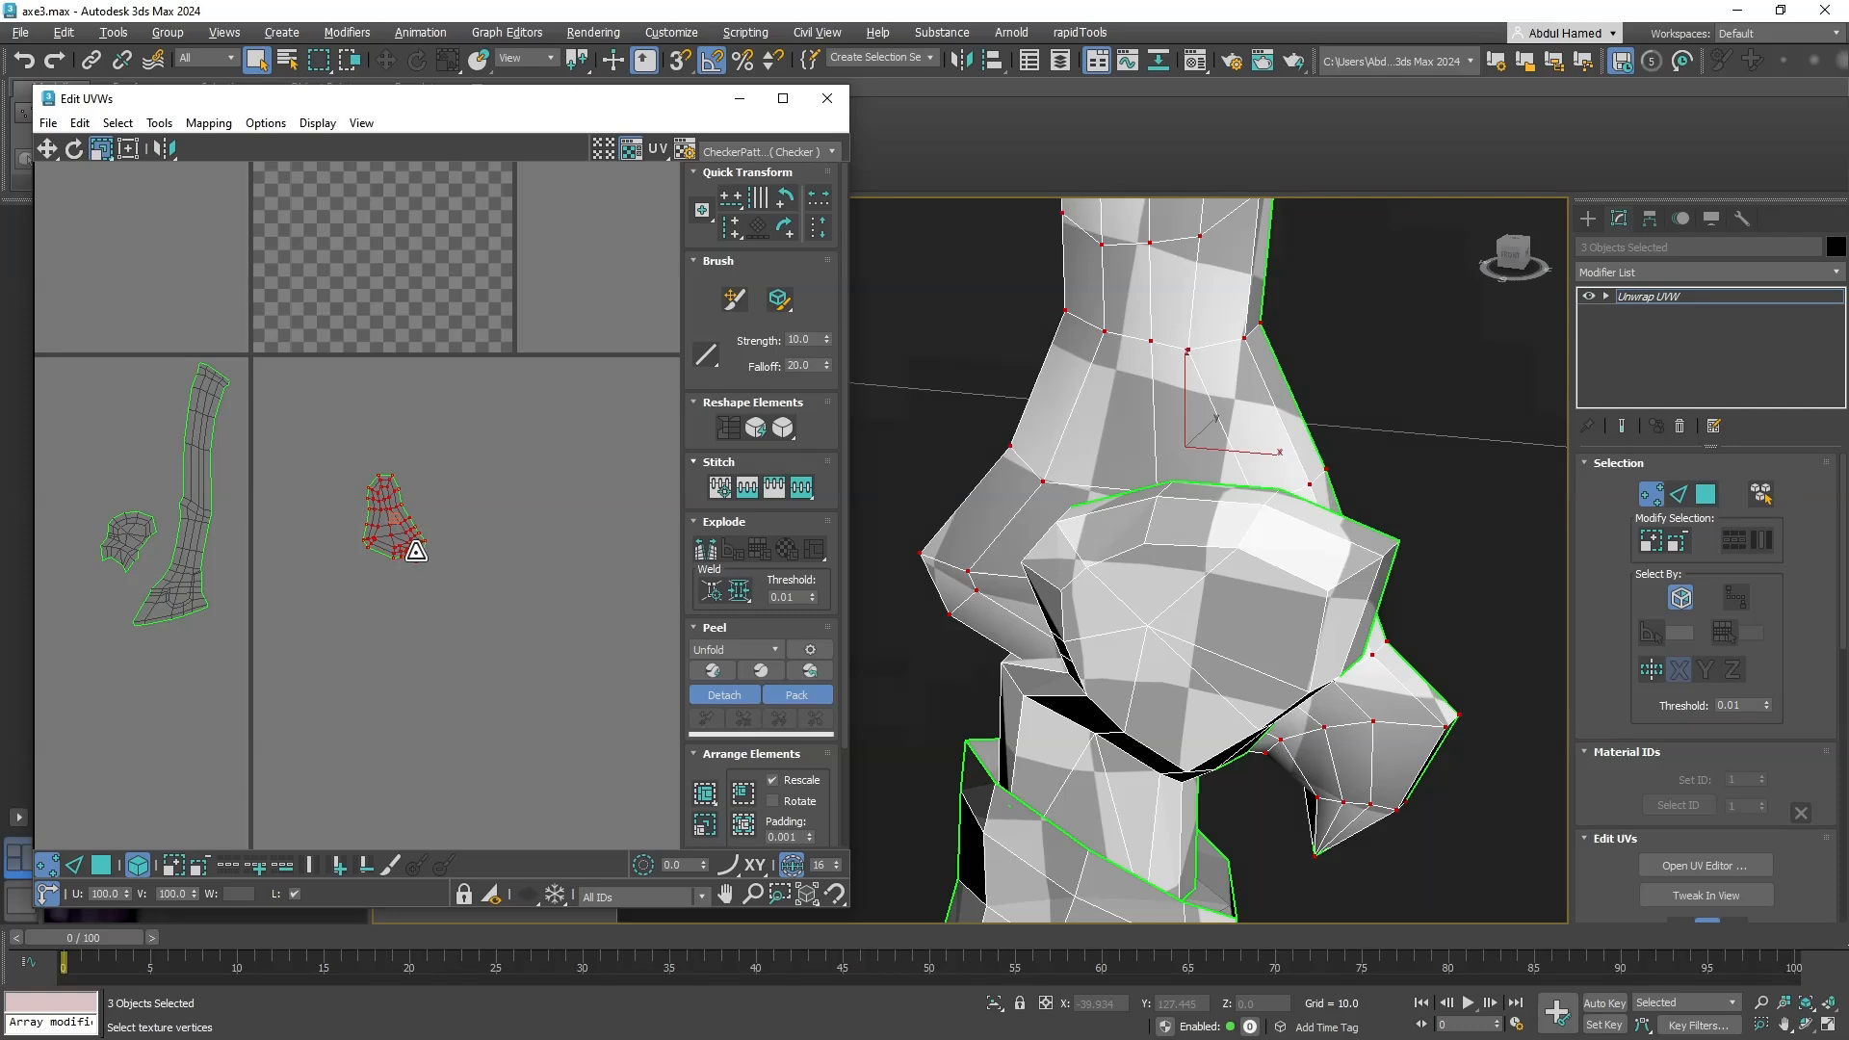
pyautogui.moveTo(416, 551); pyautogui.dragTo(428, 507)
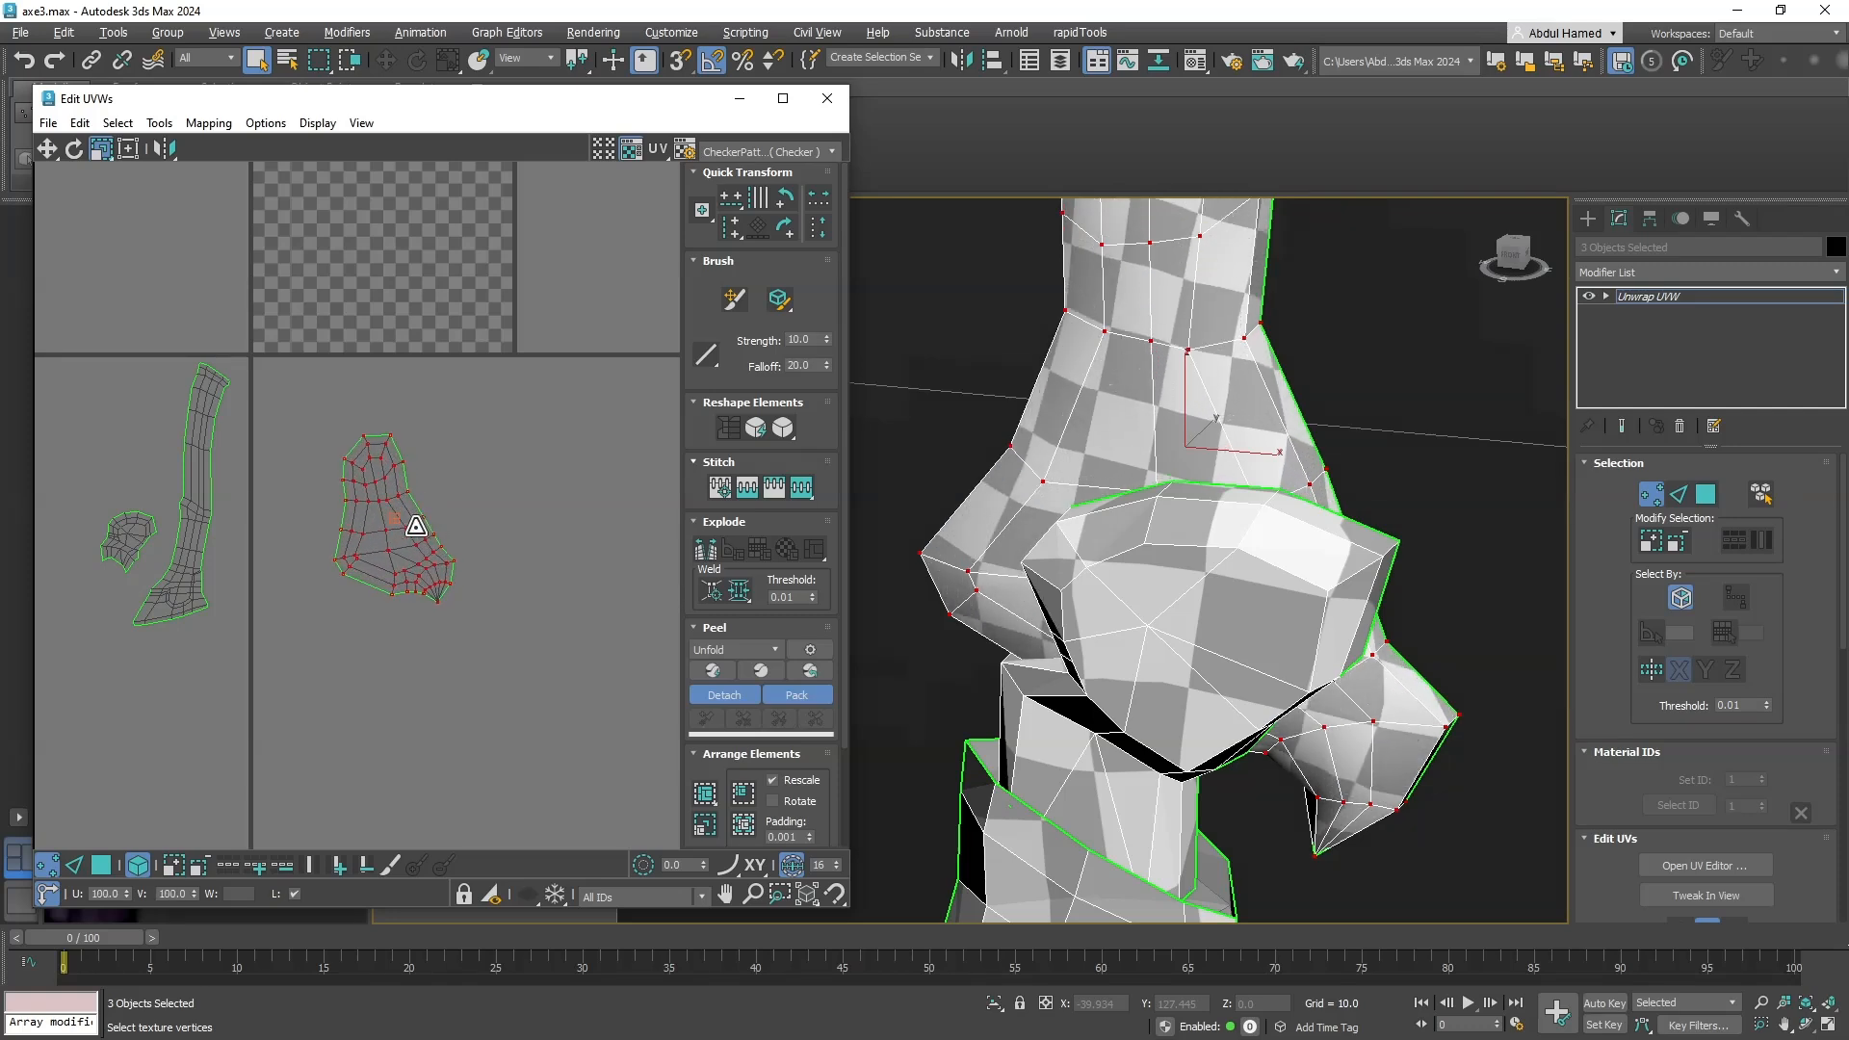
pyautogui.hotkey('ctrl', 'z')
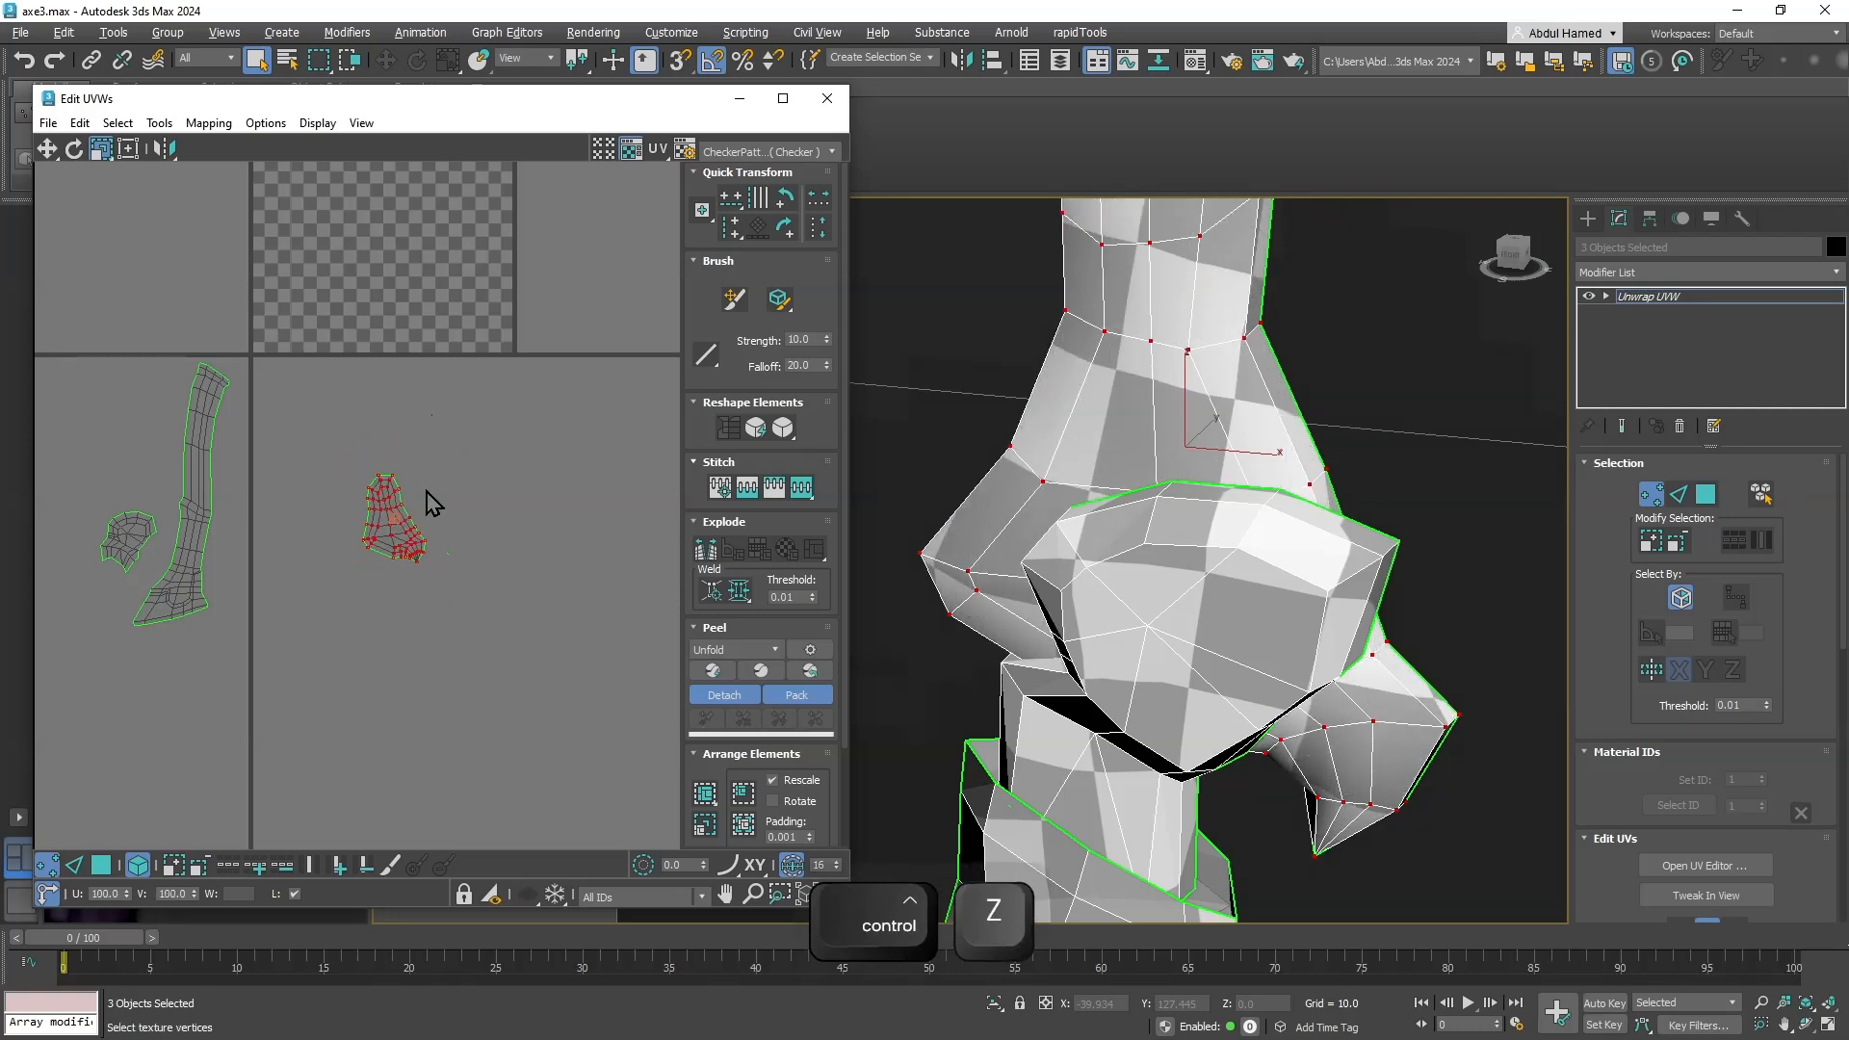
pyautogui.press('w')
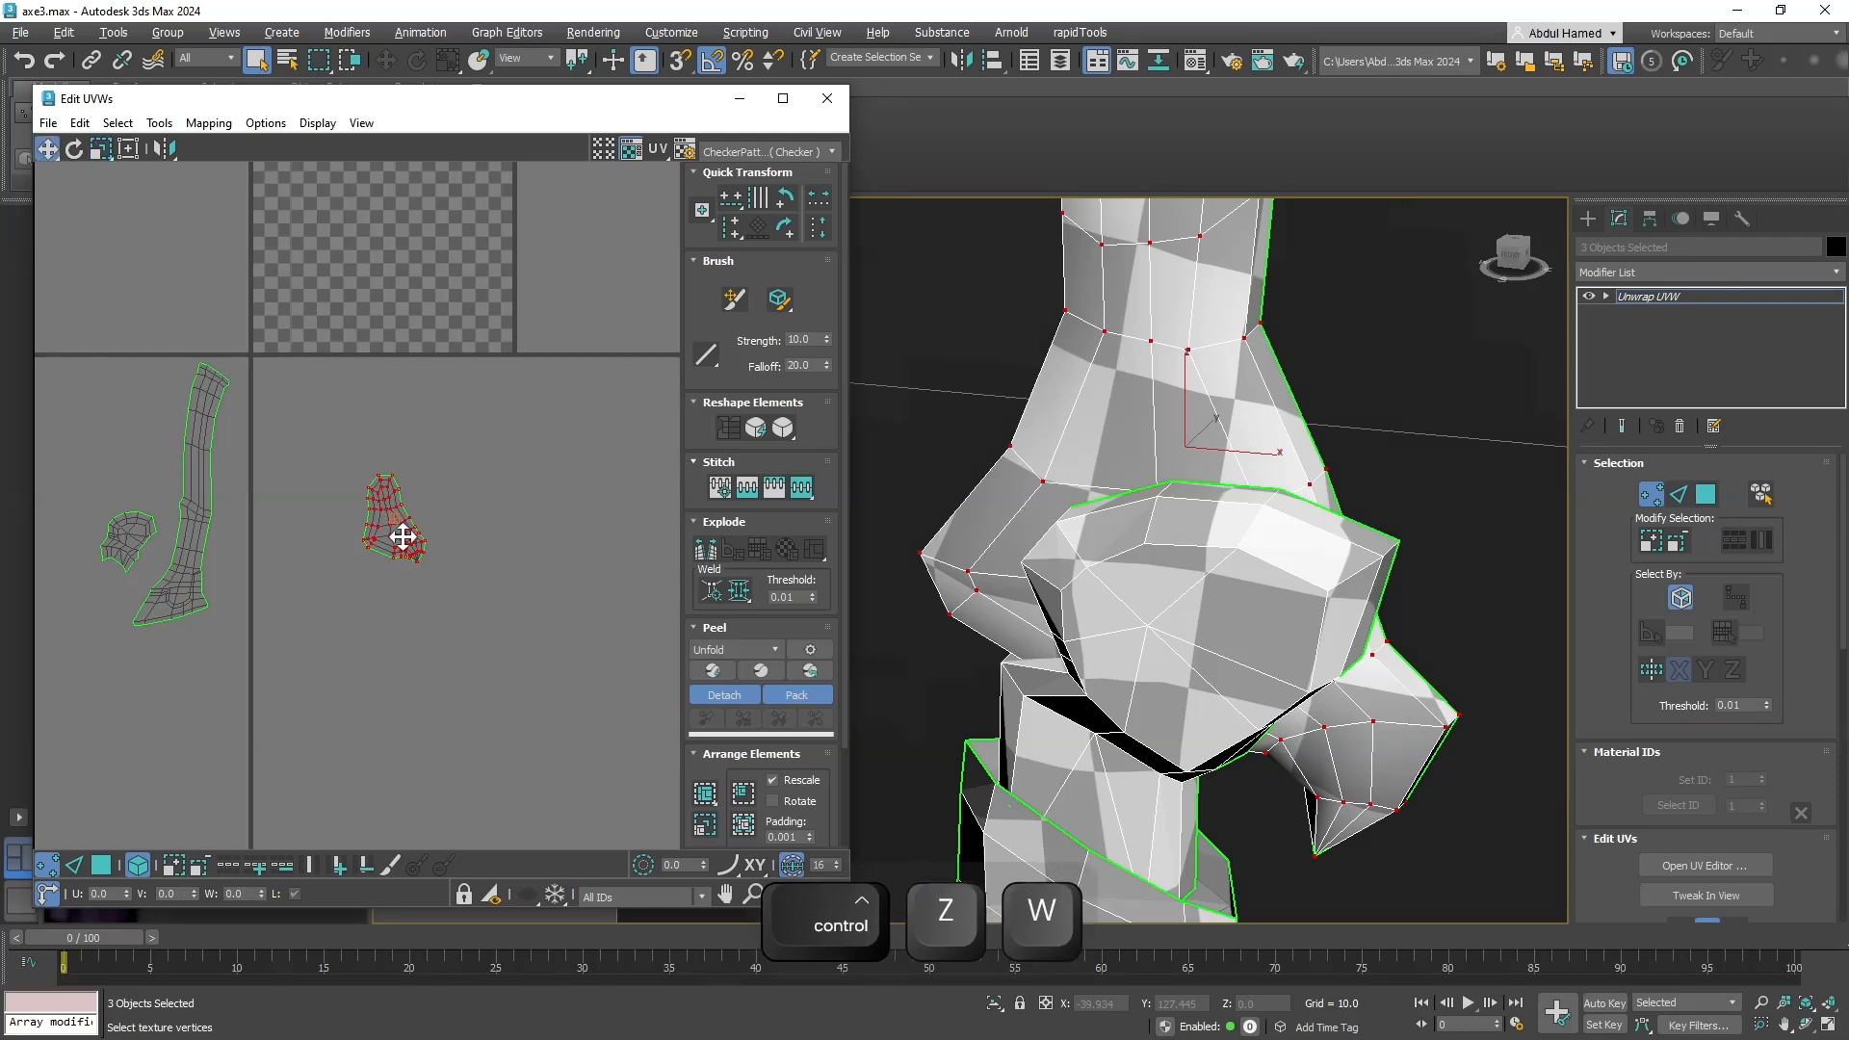
pyautogui.moveTo(403, 532); pyautogui.dragTo(137, 471)
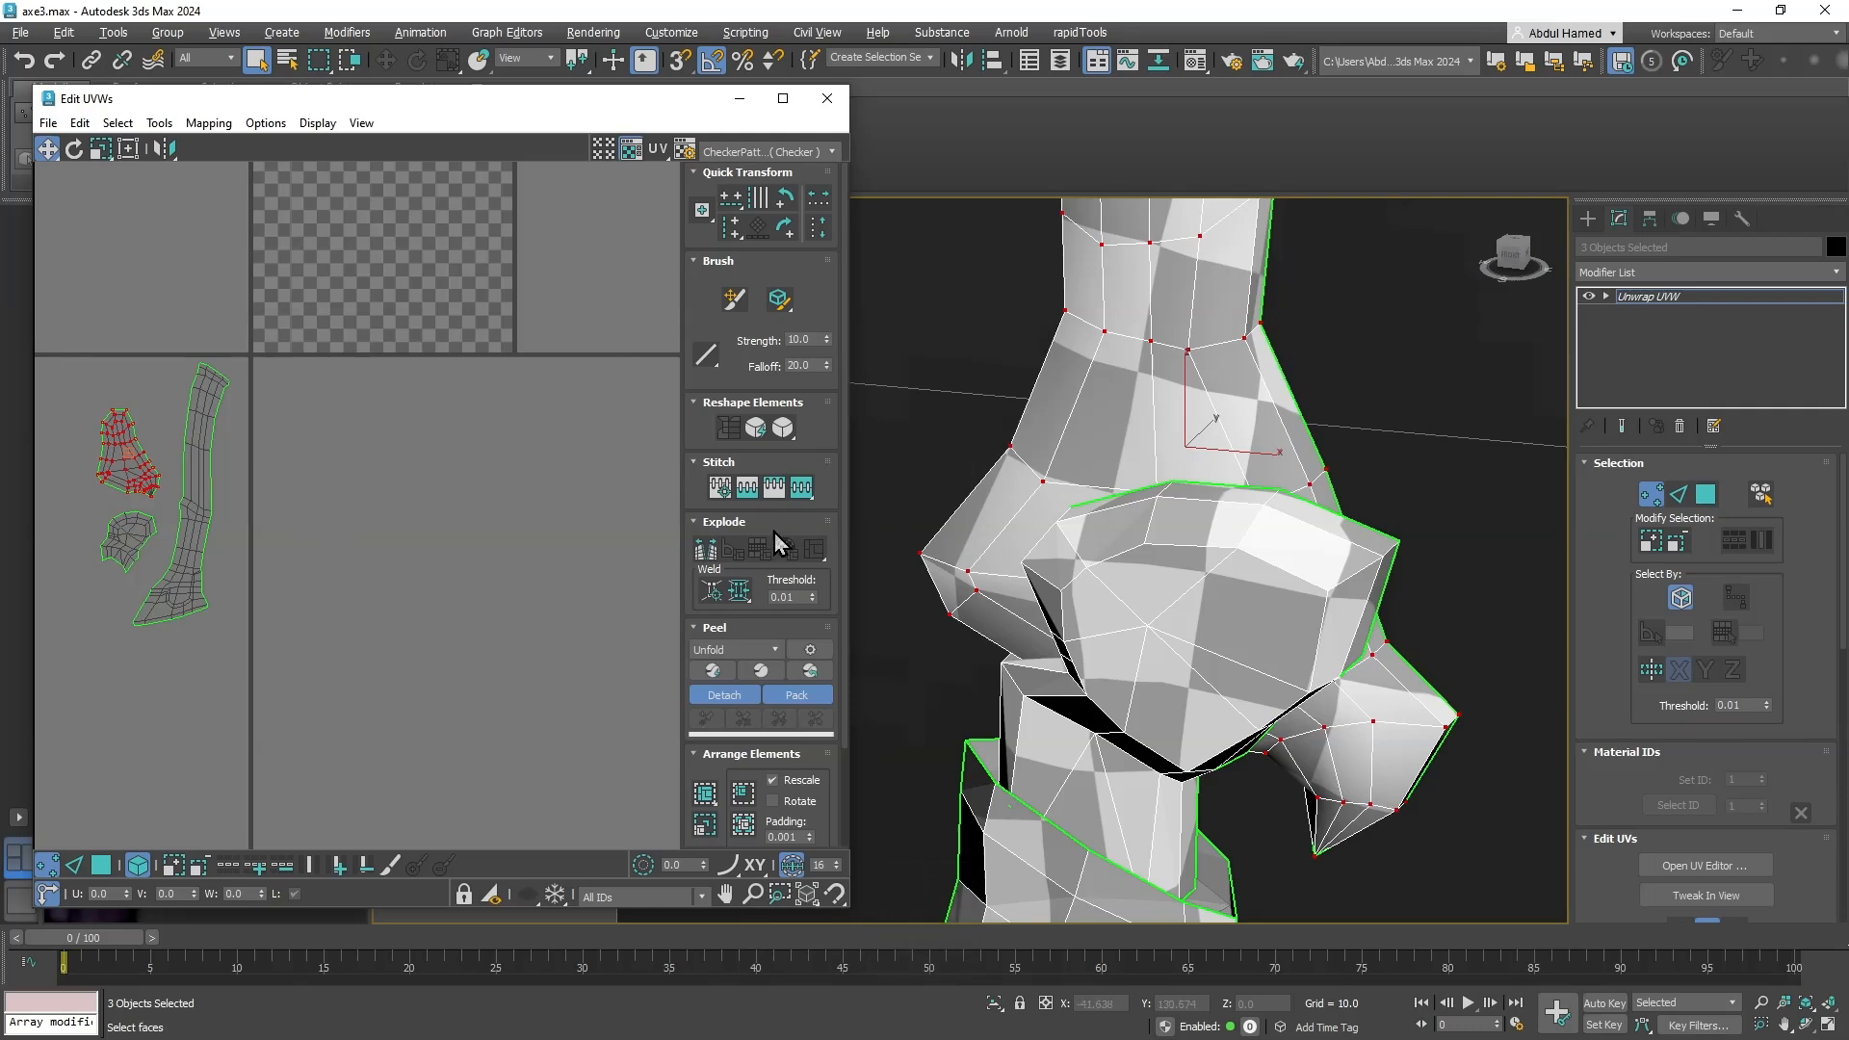
# Close the UV editor and collapse the Unwrap UVW modifier shared by the three selected pieces.
pyautogui.click(825, 108)
pyautogui.rightClick(1718, 305)
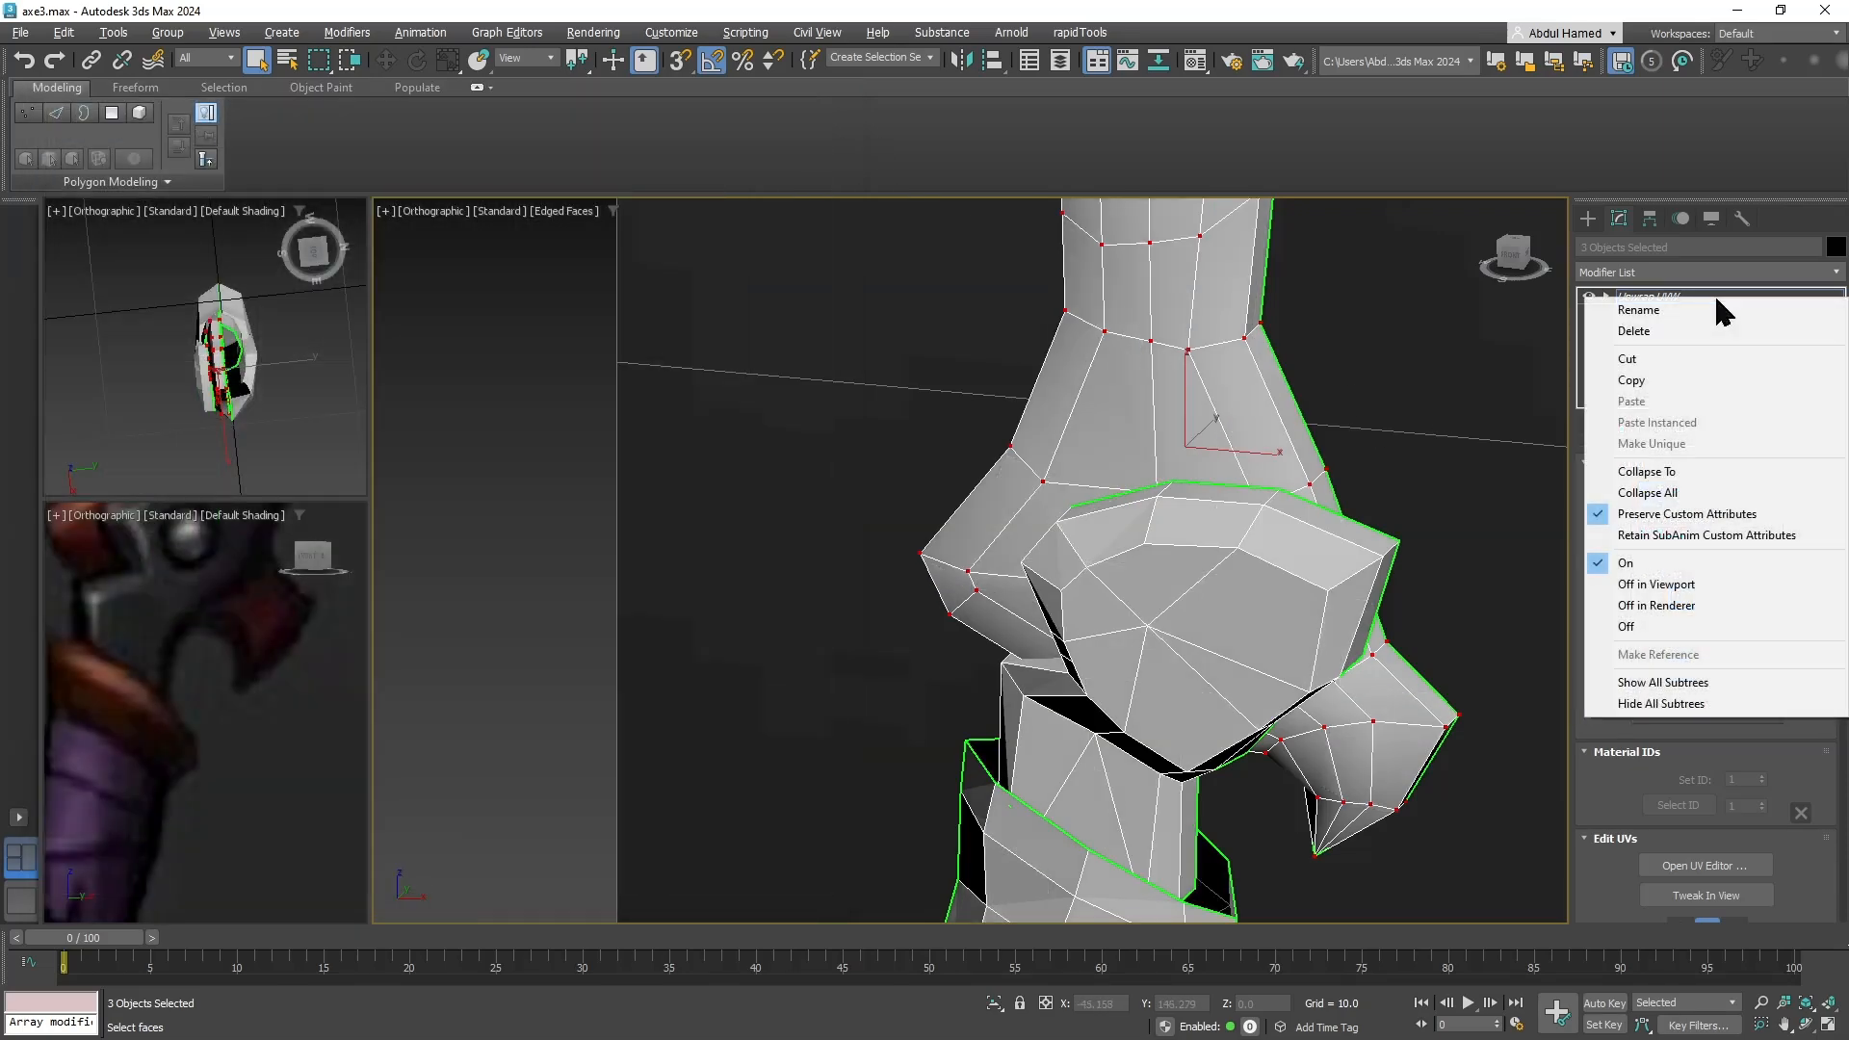
pyautogui.click(1687, 470)
pyautogui.click(1017, 587)
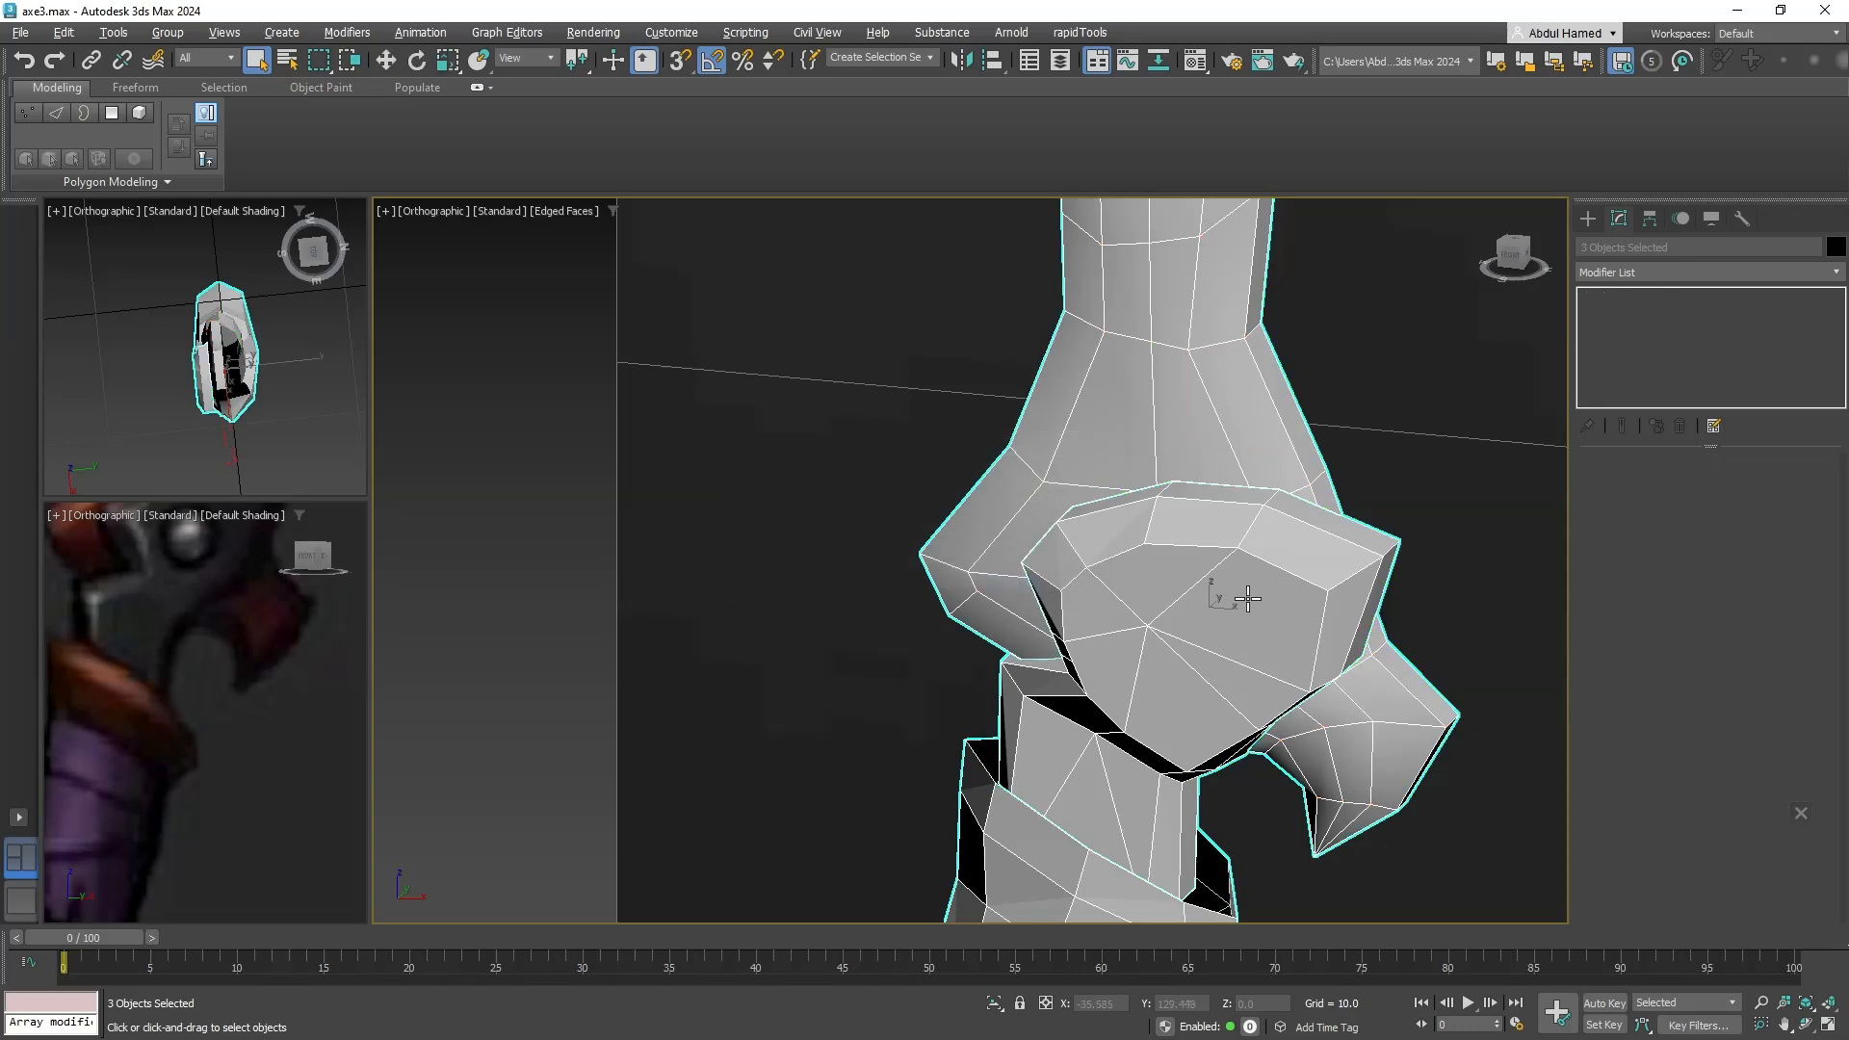
# Inspect the handle model and the axe-head reference above the guard in the front view.
pyautogui.scroll(-5, 1247, 599)
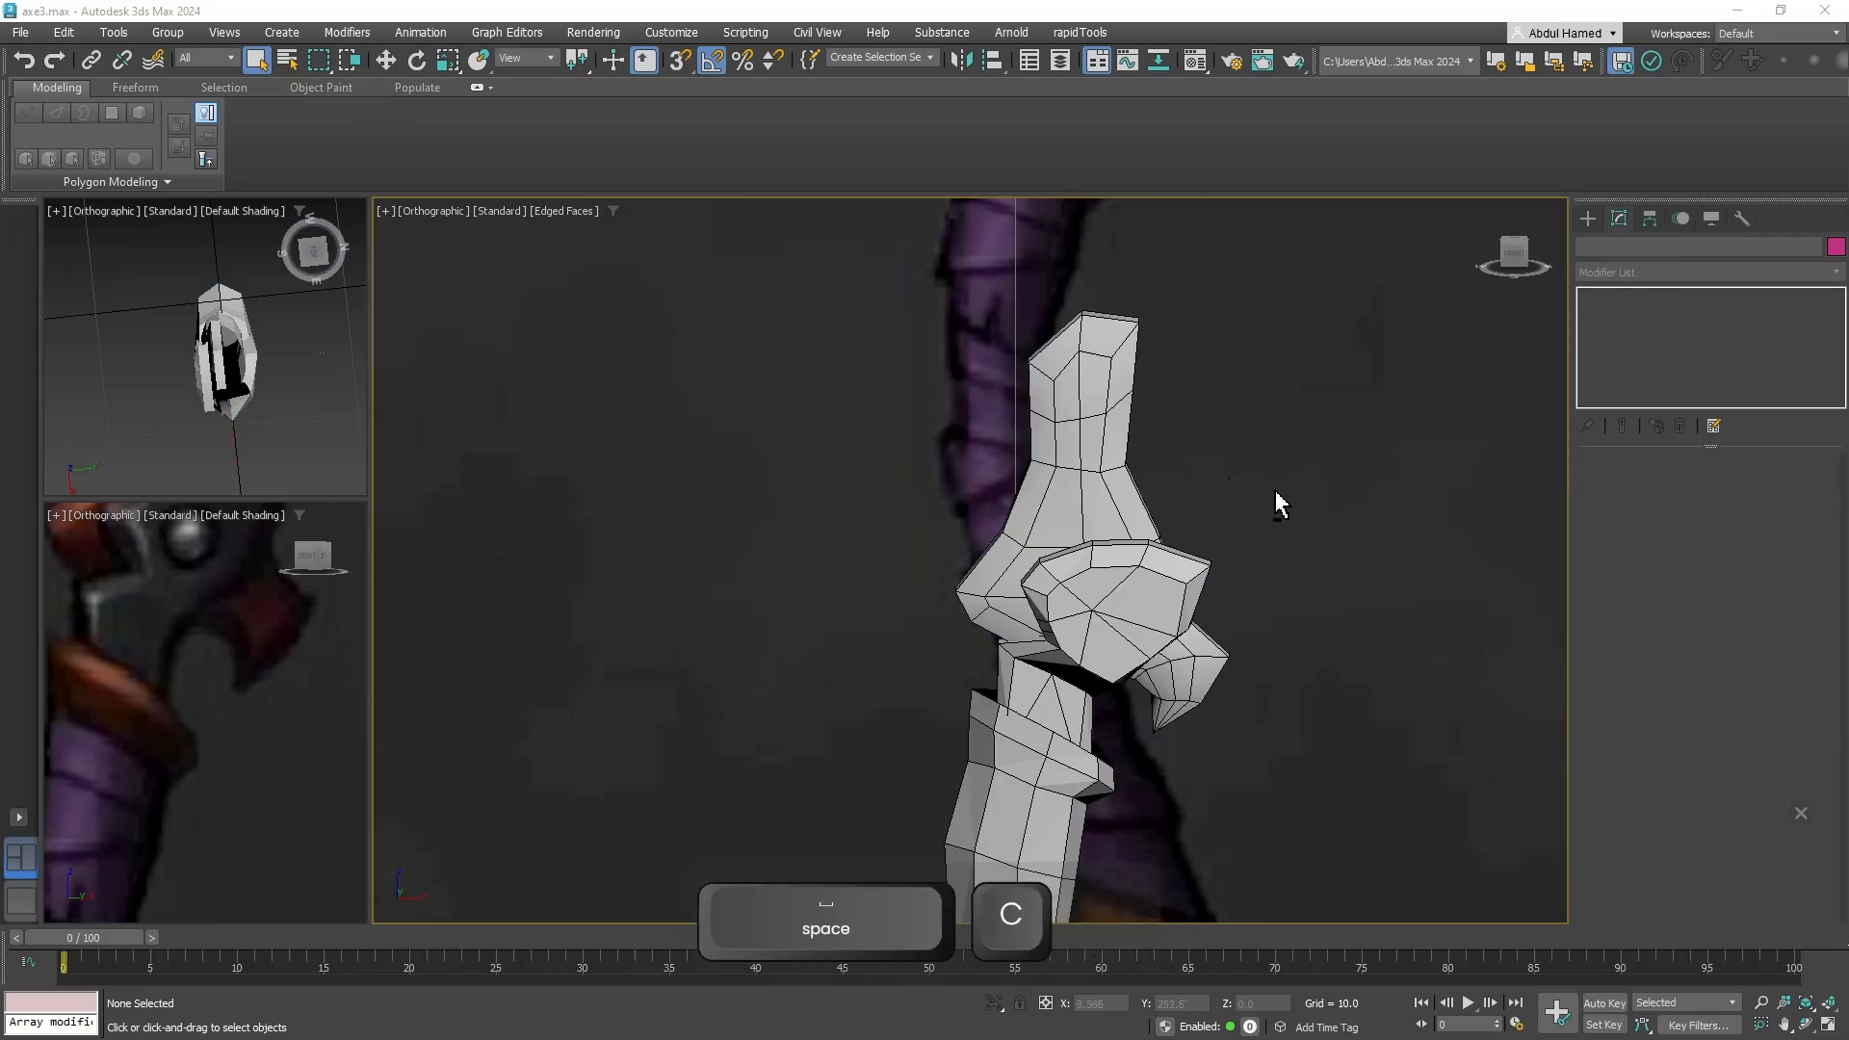
pyautogui.keyDown('alt'); pyautogui.moveTo(1276, 499); pyautogui.dragTo(1152, 855, button='middle'); pyautogui.keyUp('alt')
pyautogui.scroll(-8, 961, 511)
pyautogui.moveTo(968, 626); pyautogui.dragTo(1006, 886, button='middle')
pyautogui.moveTo(939, 465); pyautogui.dragTo(1034, 736, button='middle')
pyautogui.scroll(2, 1021, 594)
pyautogui.scroll(2, 1021, 594)
pyautogui.press('f')
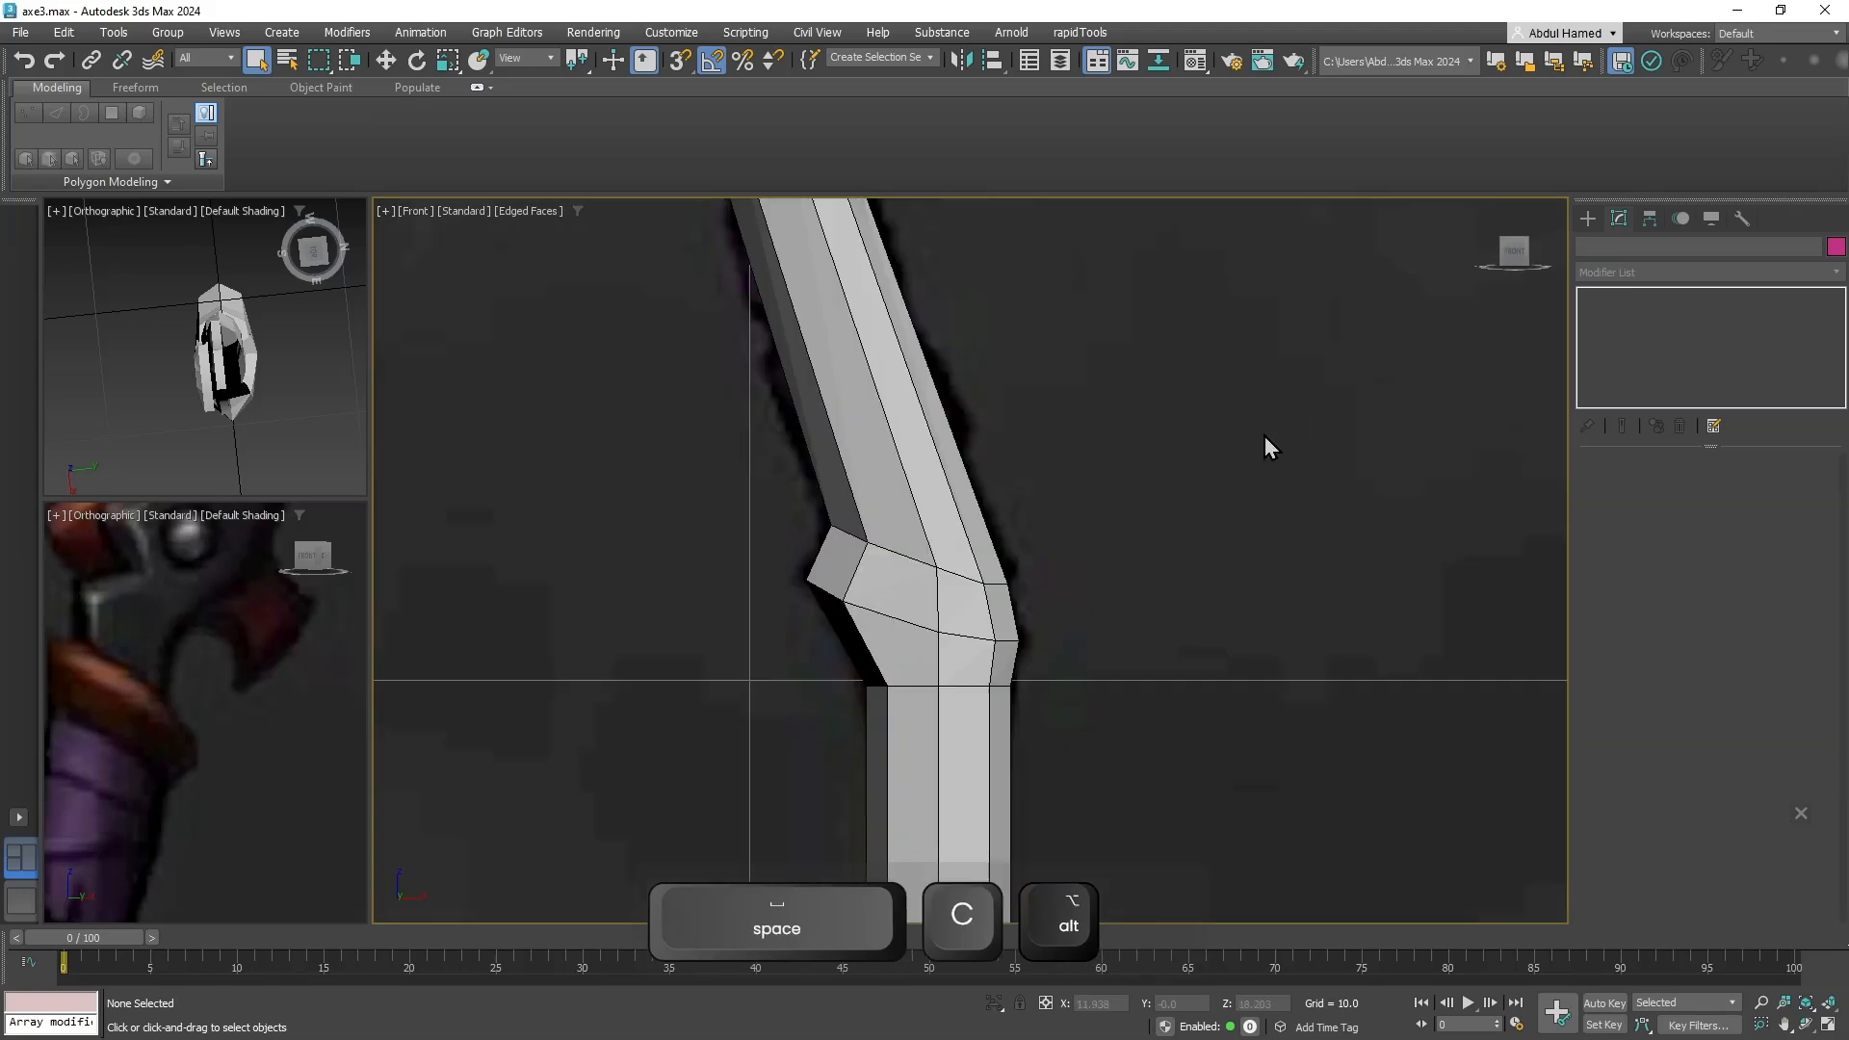
pyautogui.press('z')
pyautogui.scroll(8, 991, 587)
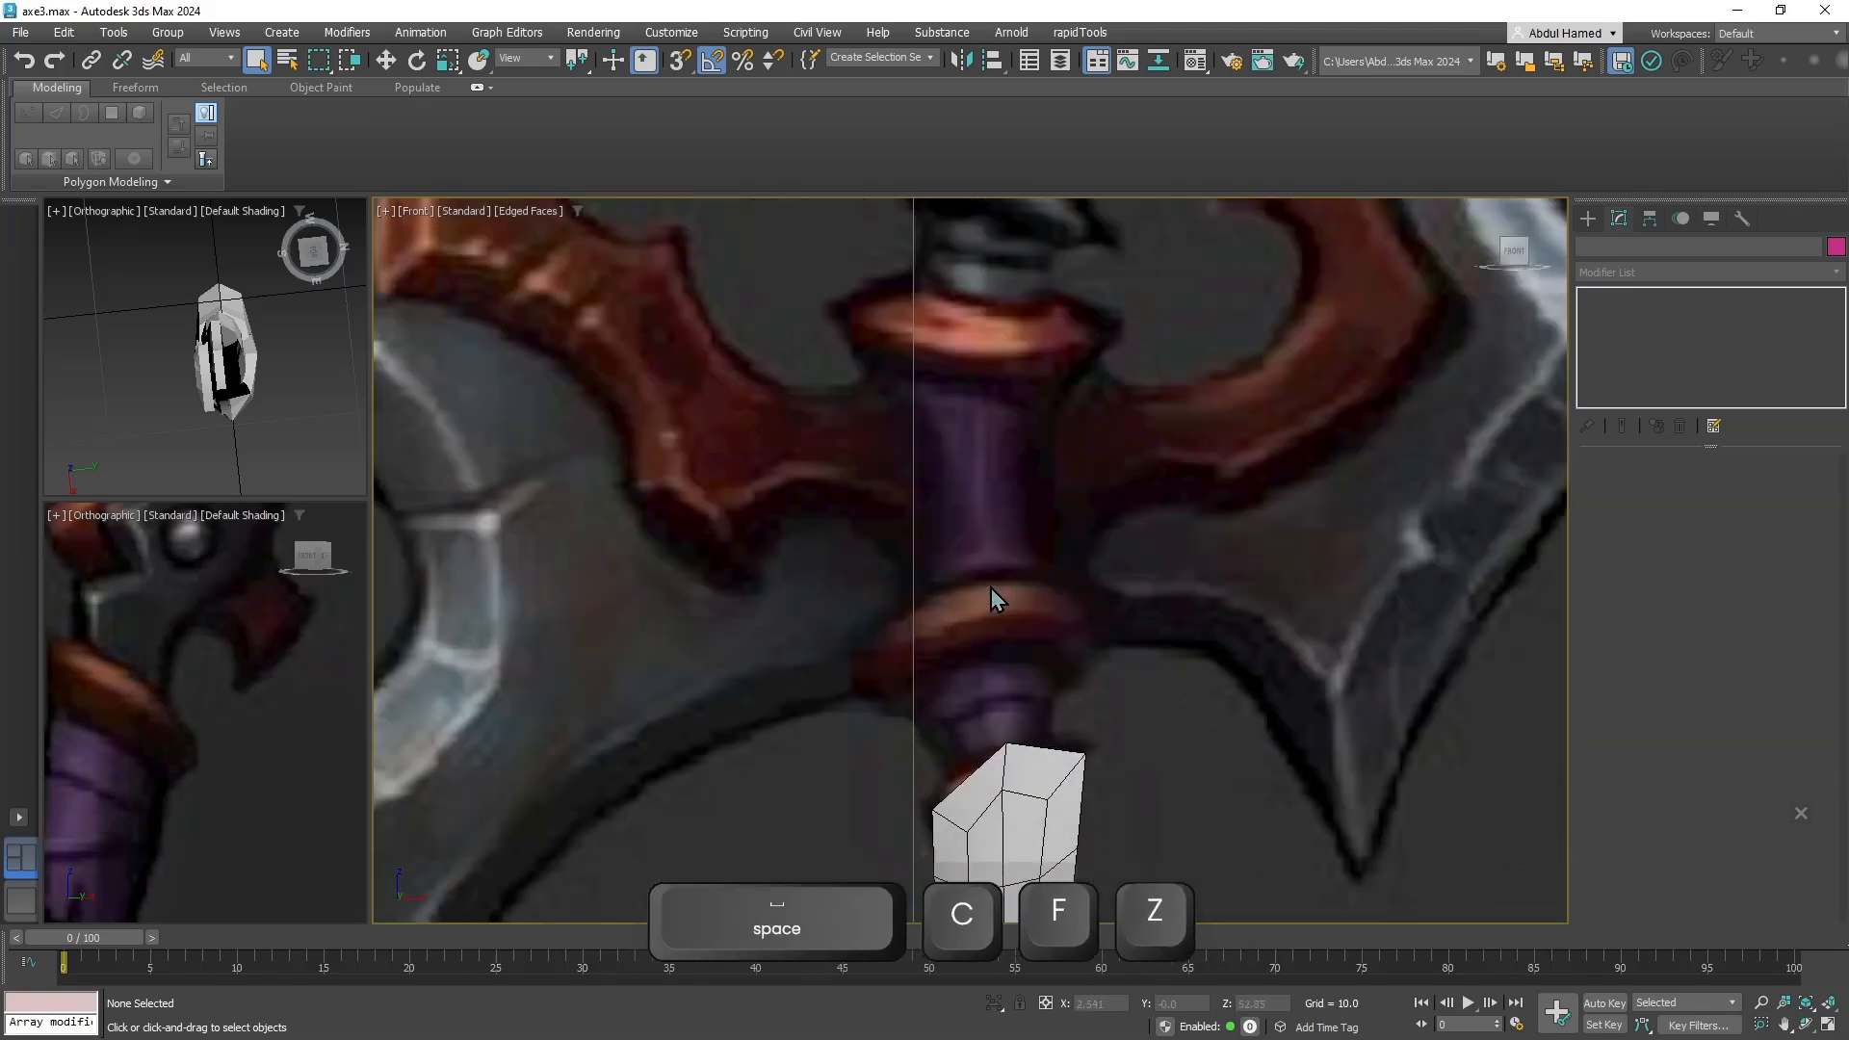
pyautogui.moveTo(1003, 620); pyautogui.dragTo(997, 567, button='middle')
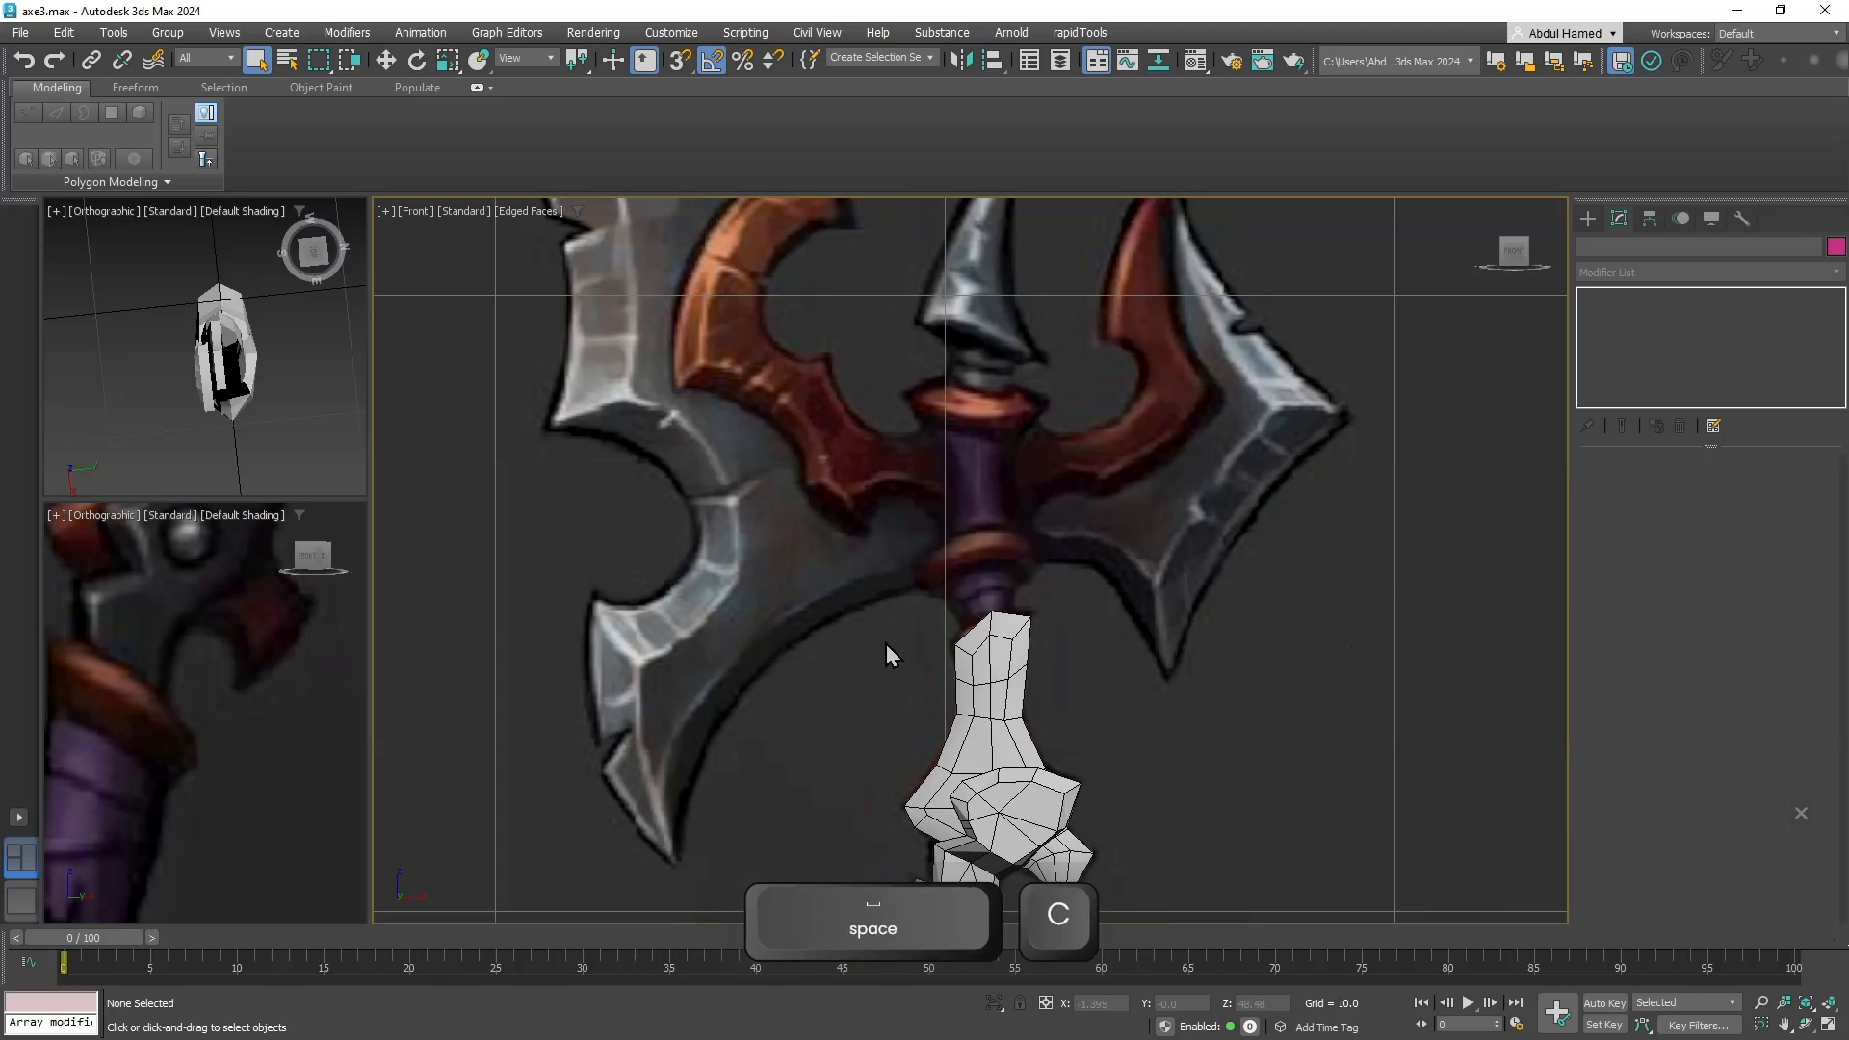
pyautogui.scroll(-2, 835, 715)
pyautogui.scroll(4, 834, 704)
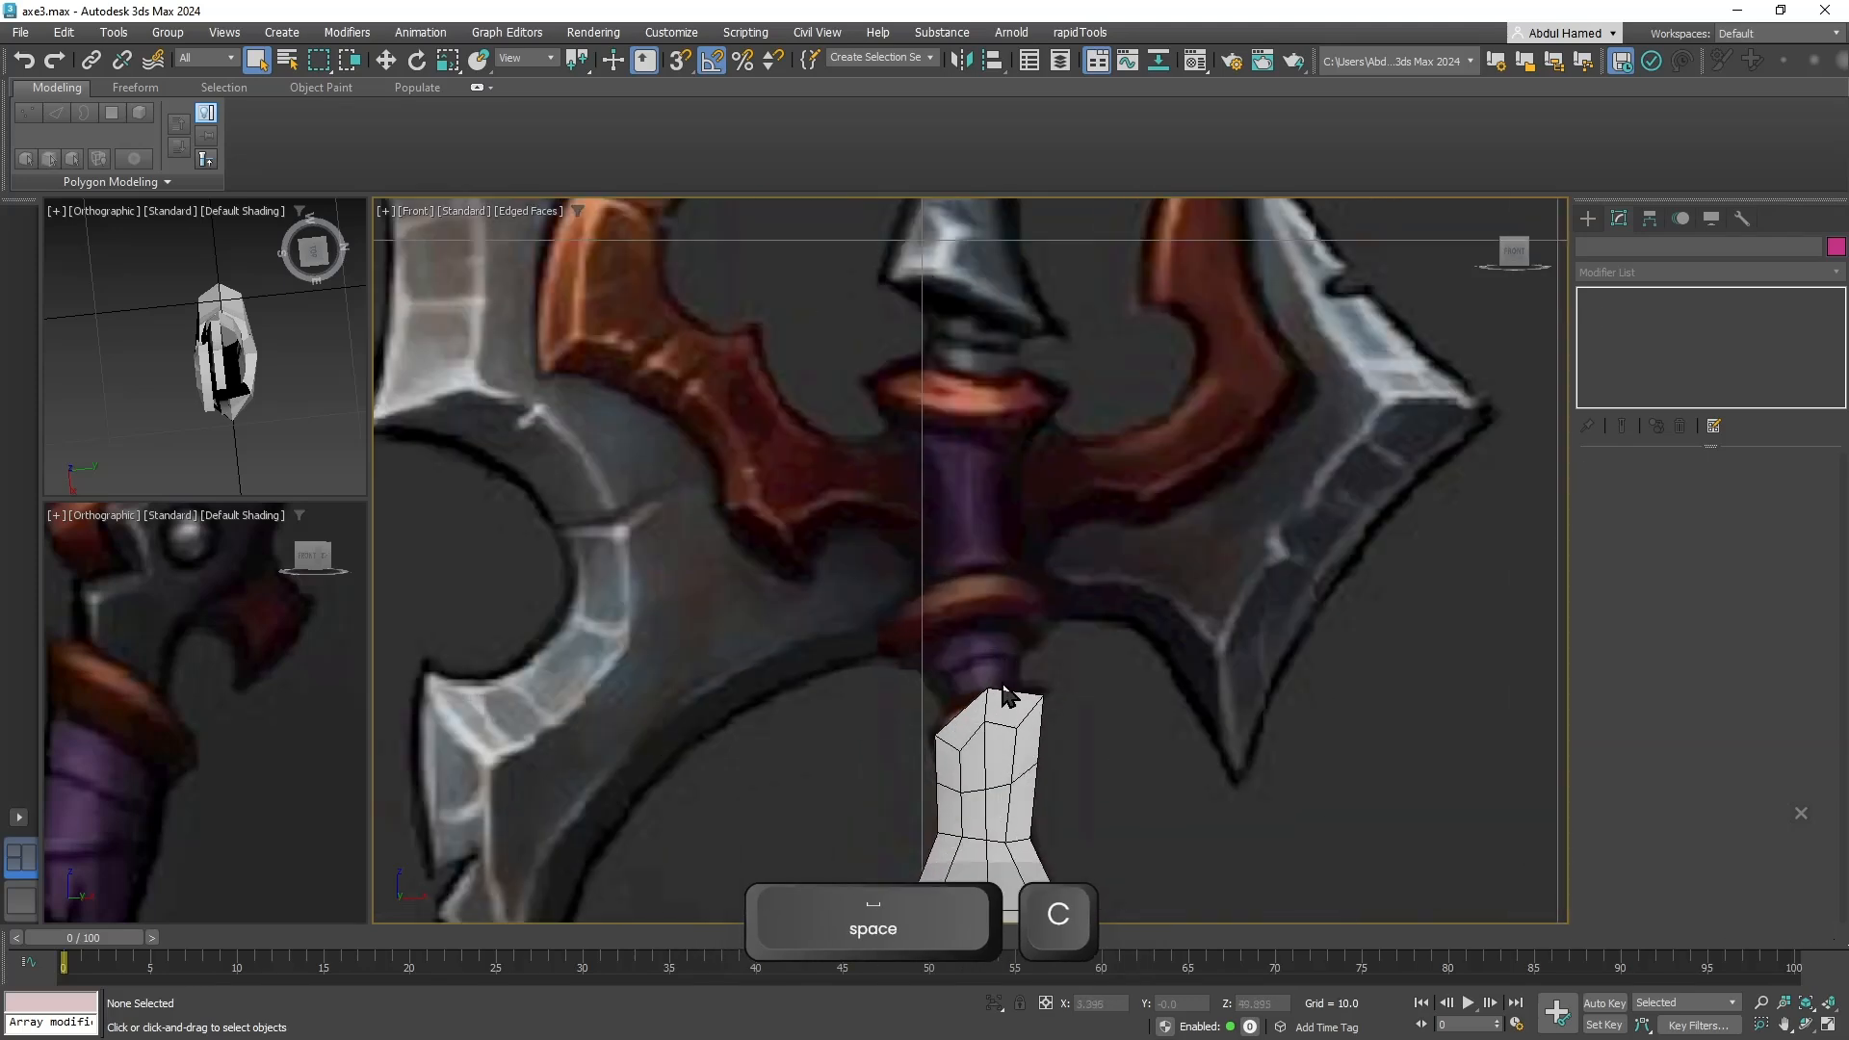
# Create an 8-sided cylinder near the handle's base, about 3.36 in radius and 3.39 high.
pyautogui.click(1588, 222)
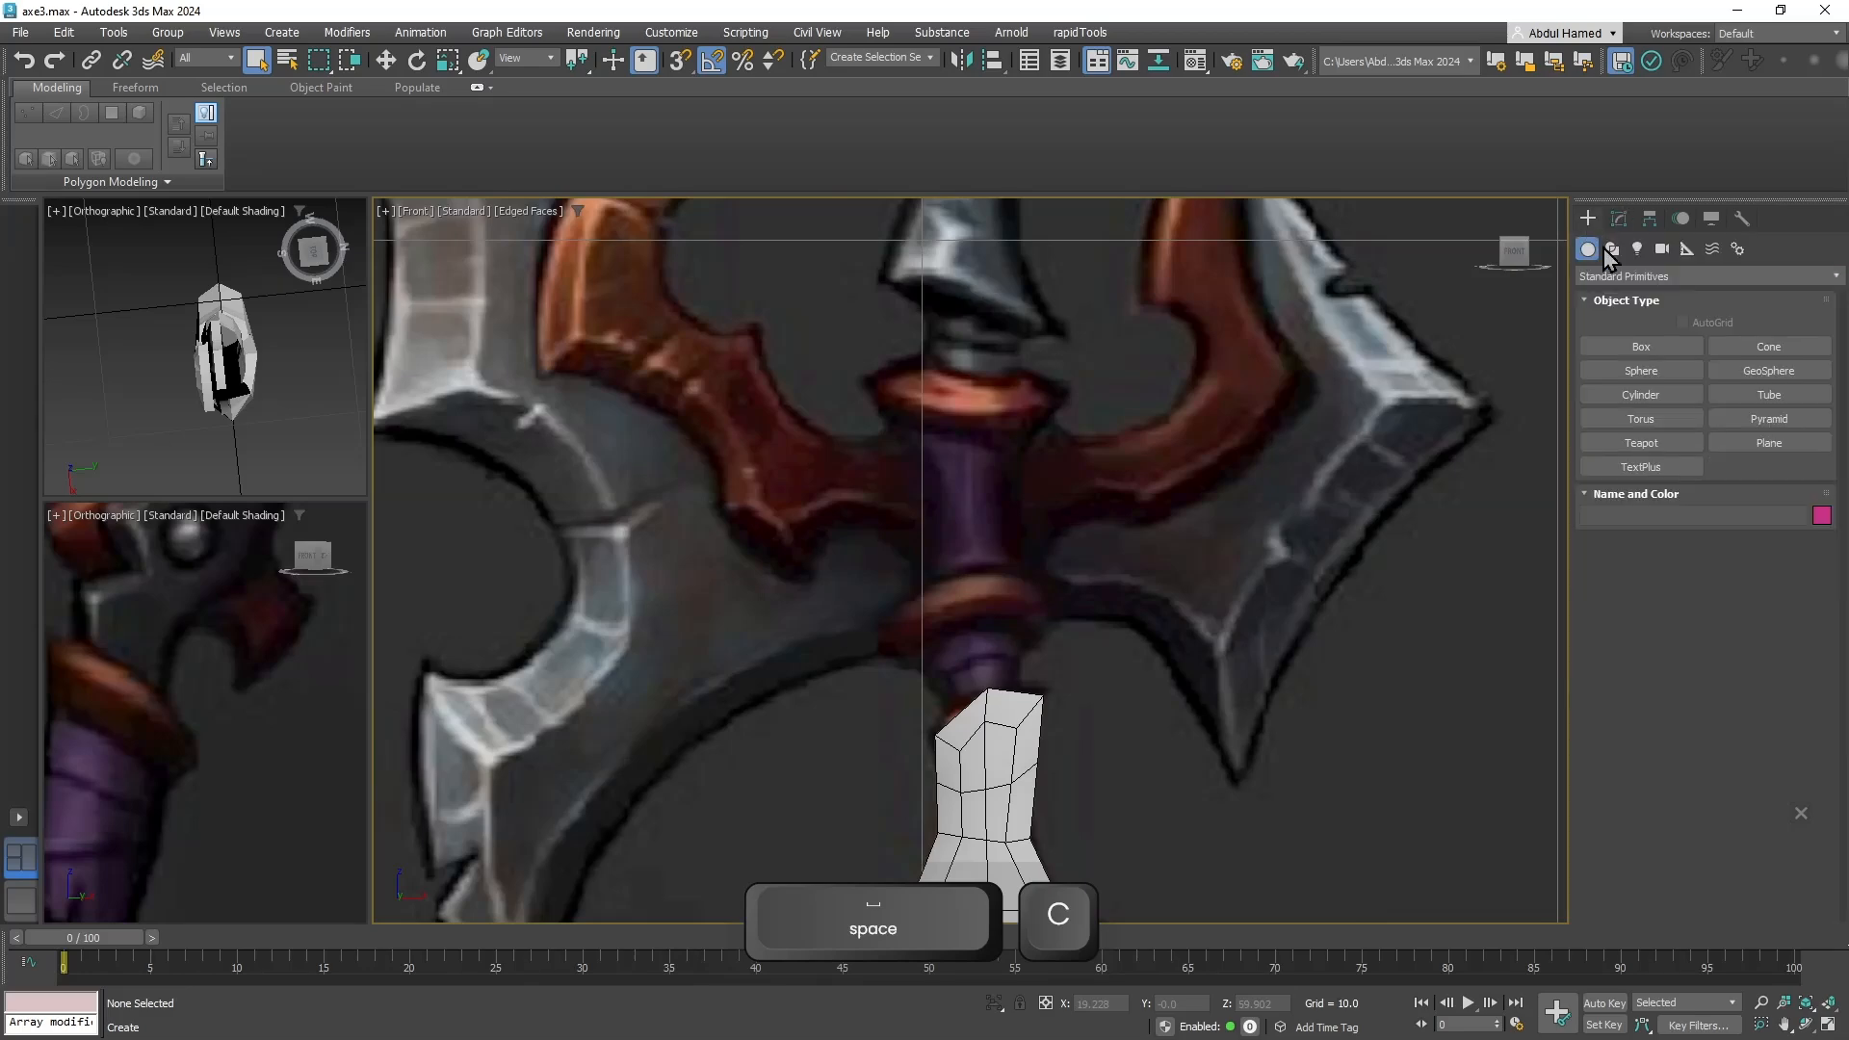
pyautogui.click(1641, 395)
pyautogui.scroll(-5, 1107, 592)
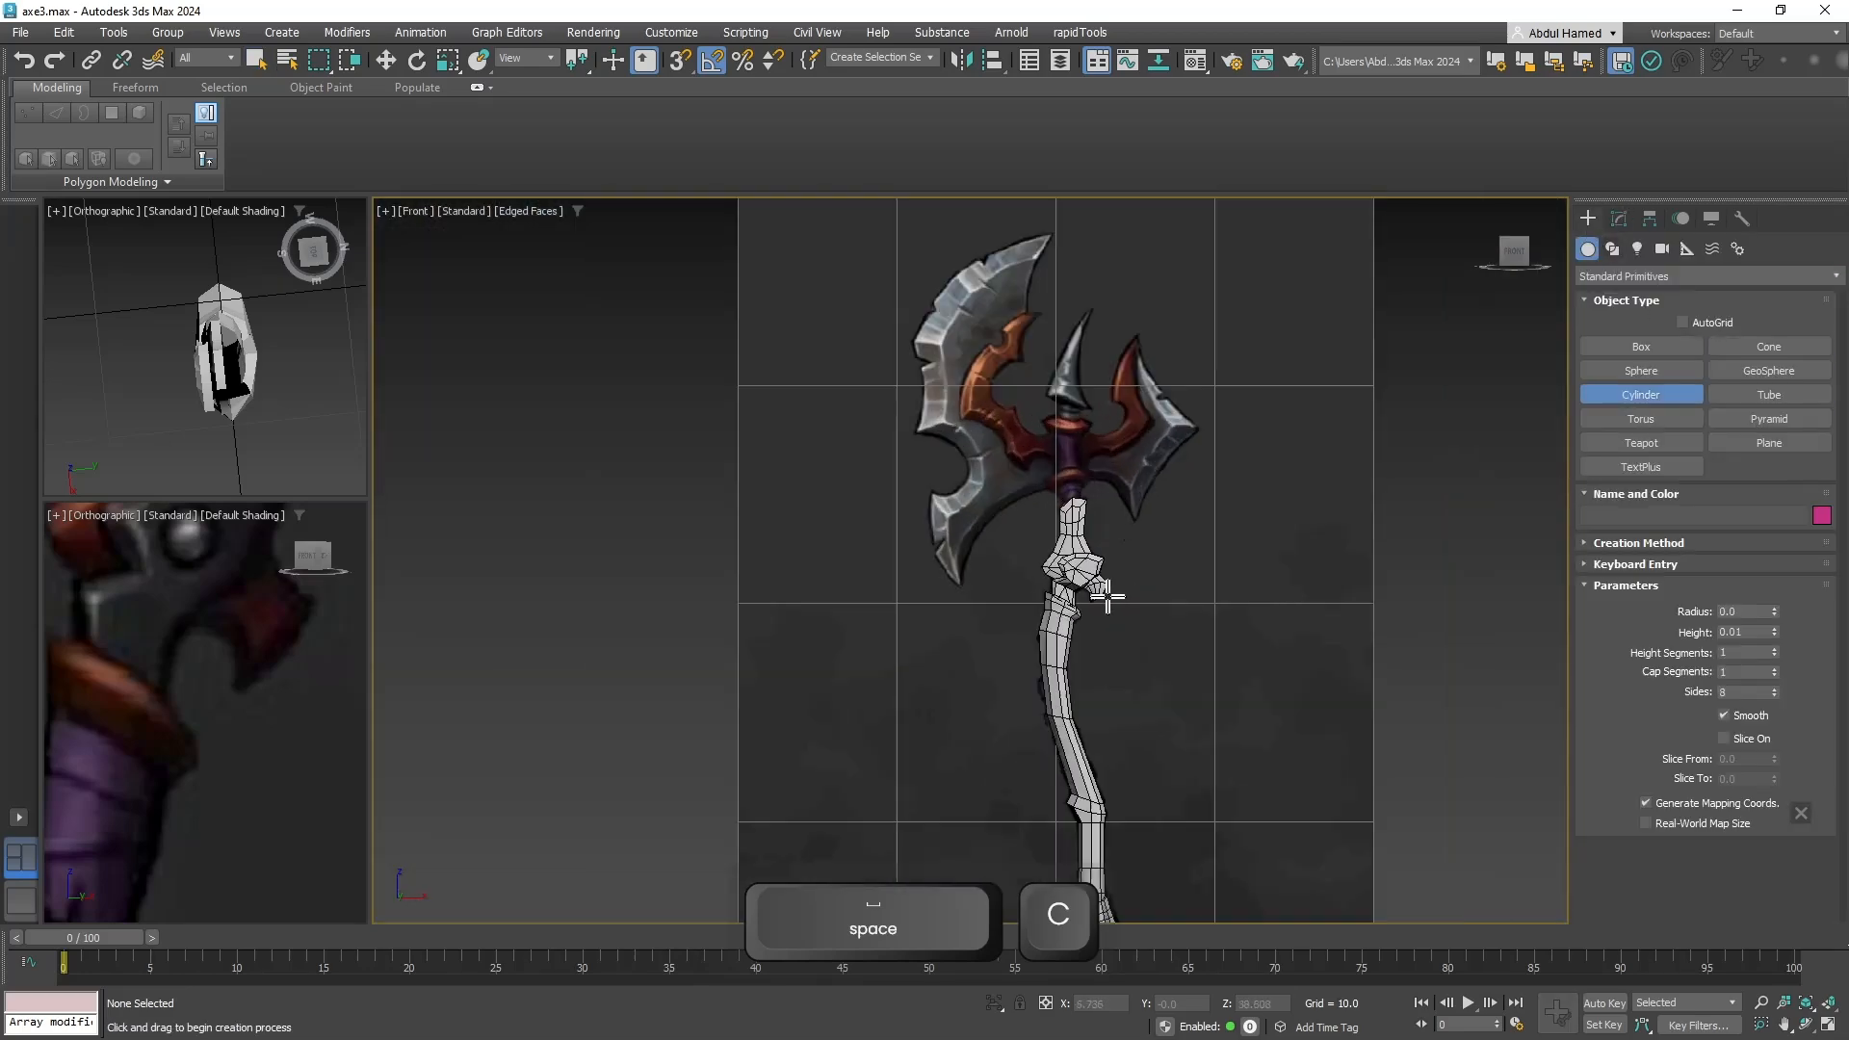
pyautogui.moveTo(1107, 597); pyautogui.dragTo(1097, 343, button='middle')
pyautogui.moveTo(1102, 660)
pyautogui.keyDown('alt'); pyautogui.mouseDown(button='middle')
pyautogui.moveTo(1089, 755)
pyautogui.moveTo(1092, 690)
pyautogui.mouseUp(button='middle'); pyautogui.keyUp('alt')
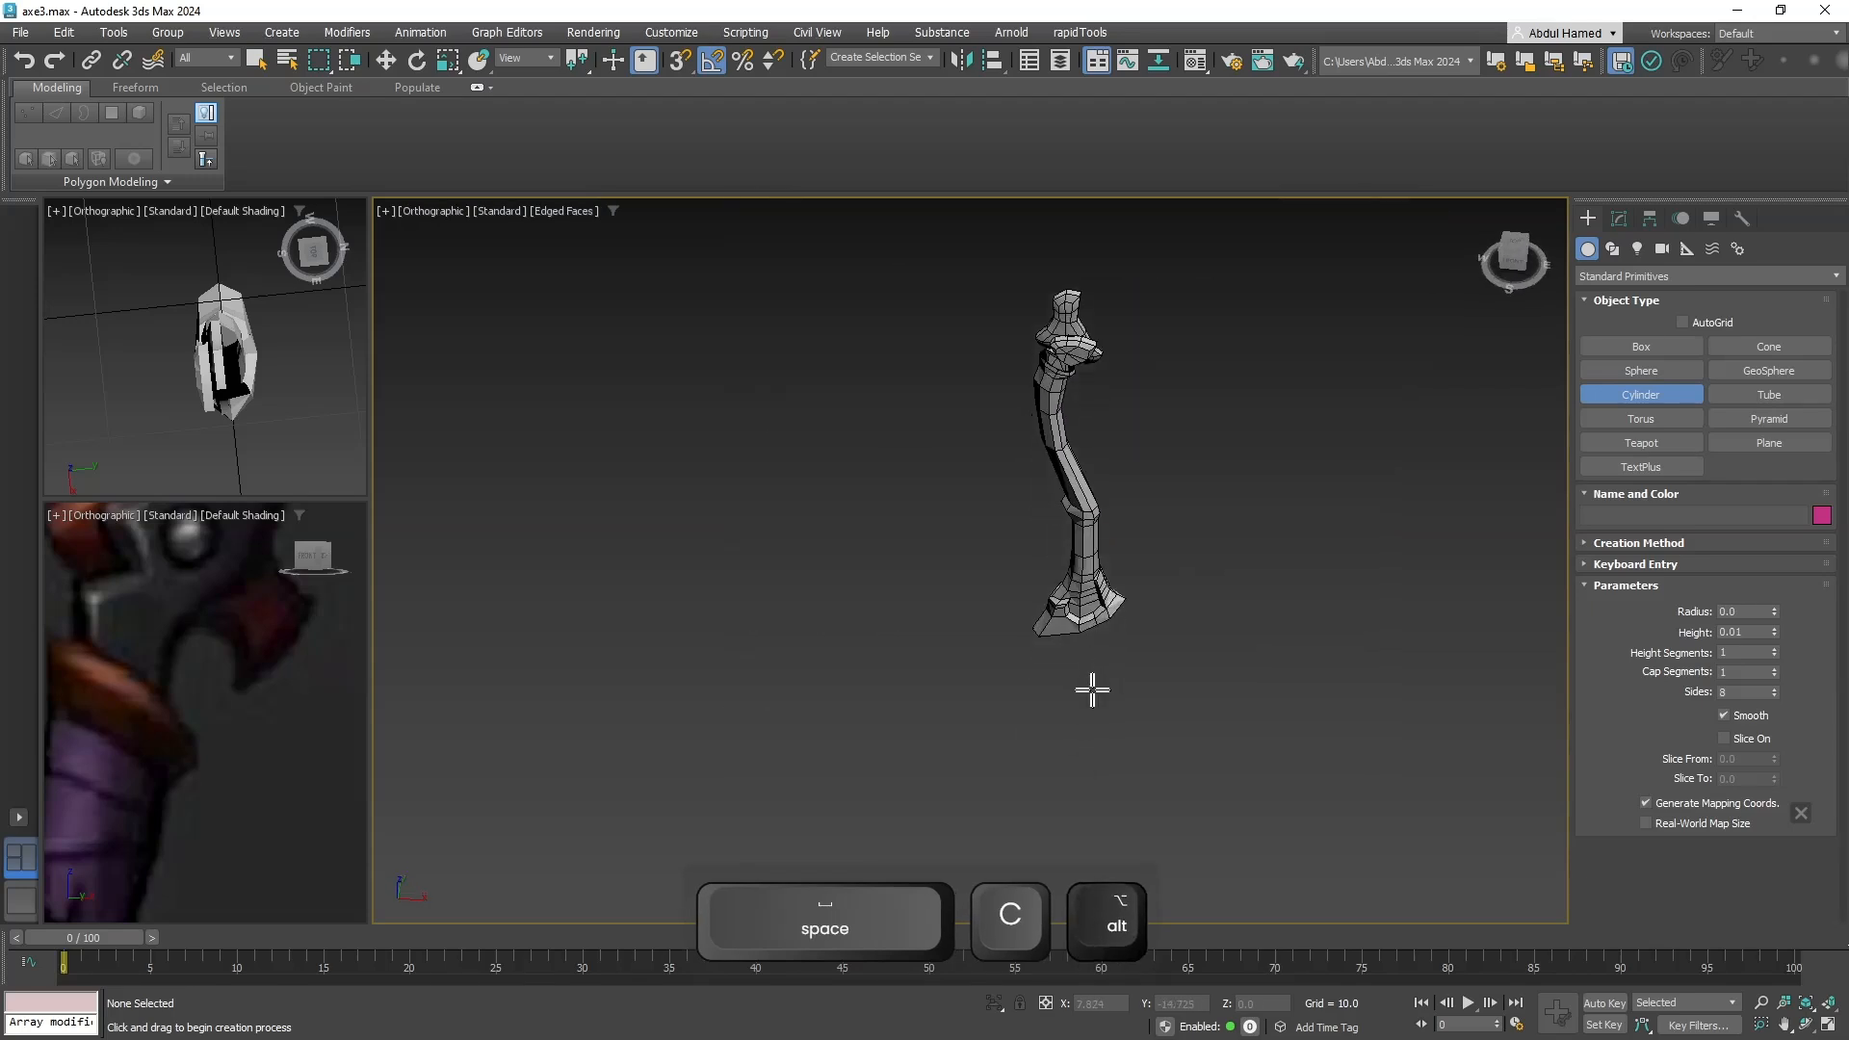
pyautogui.moveTo(1092, 690); pyautogui.dragTo(1096, 720)
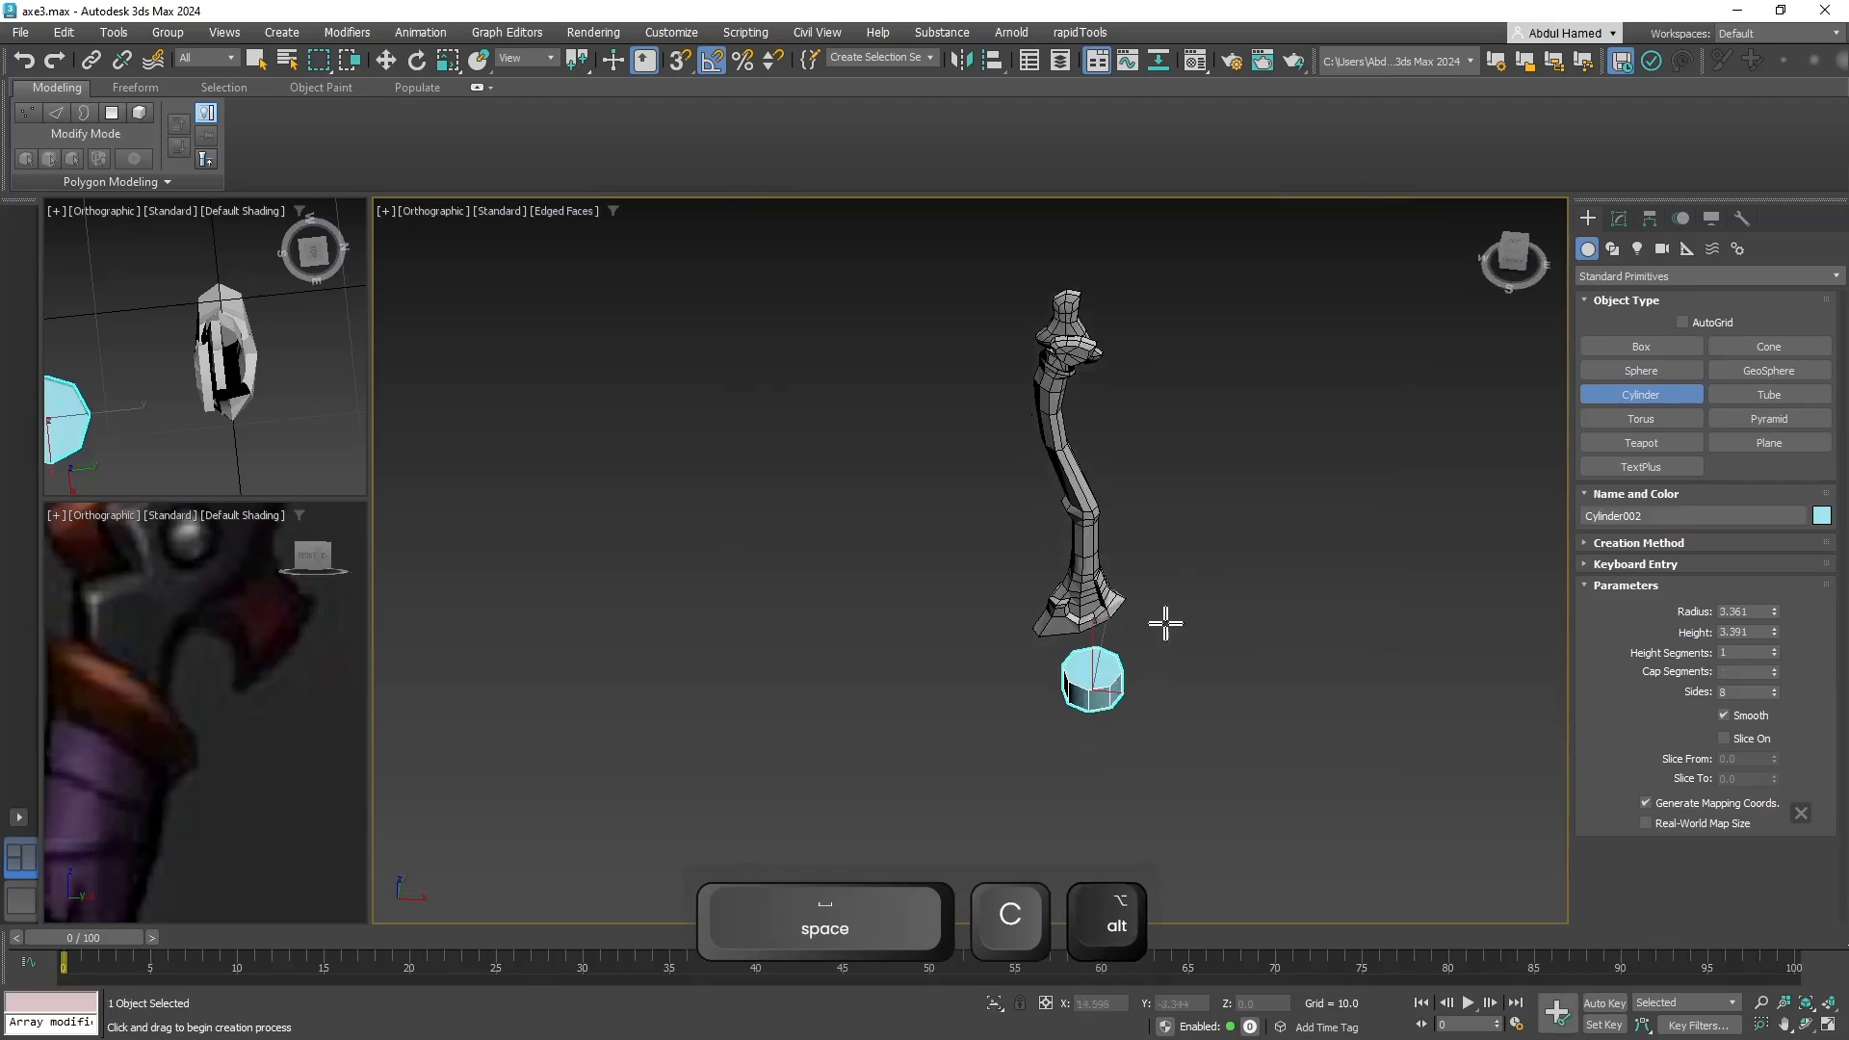
# Move the new cylinder to the world origin by zeroing its X and Y position.
pyautogui.press('w')
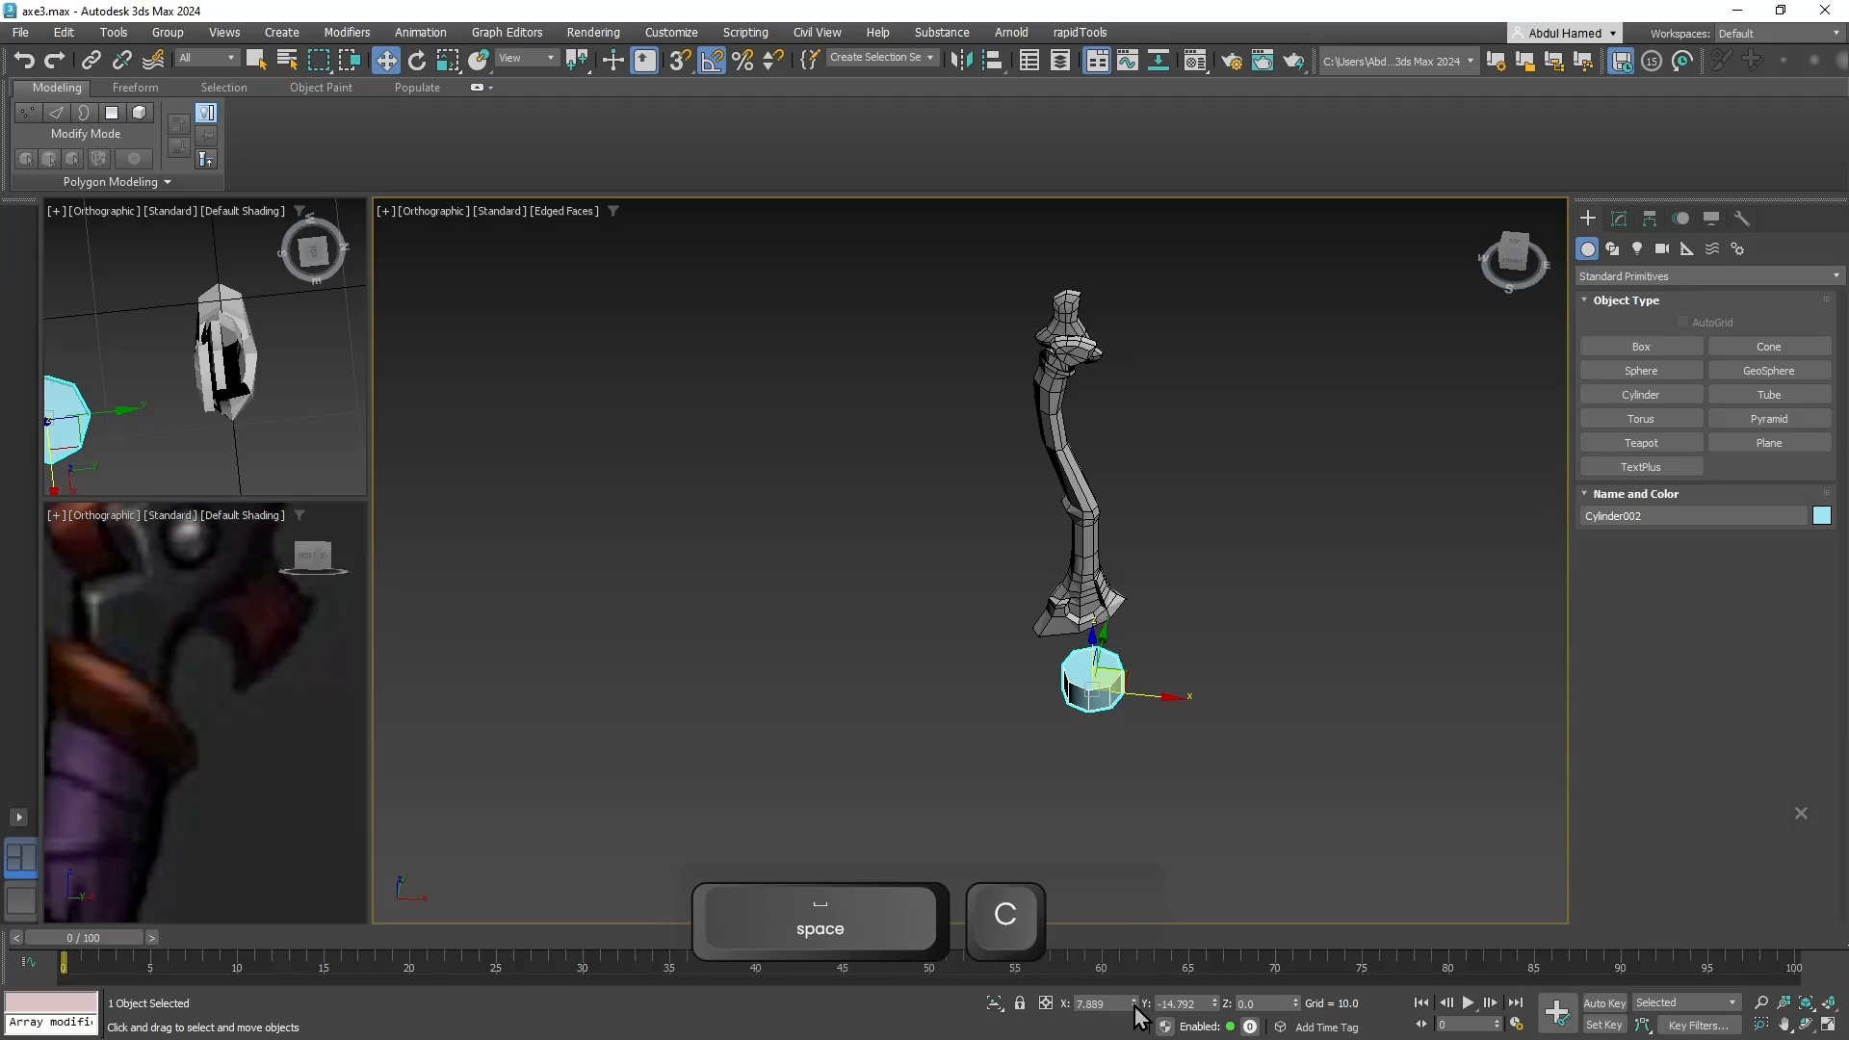
pyautogui.rightClick(1134, 1003)
pyautogui.rightClick(1216, 1004)
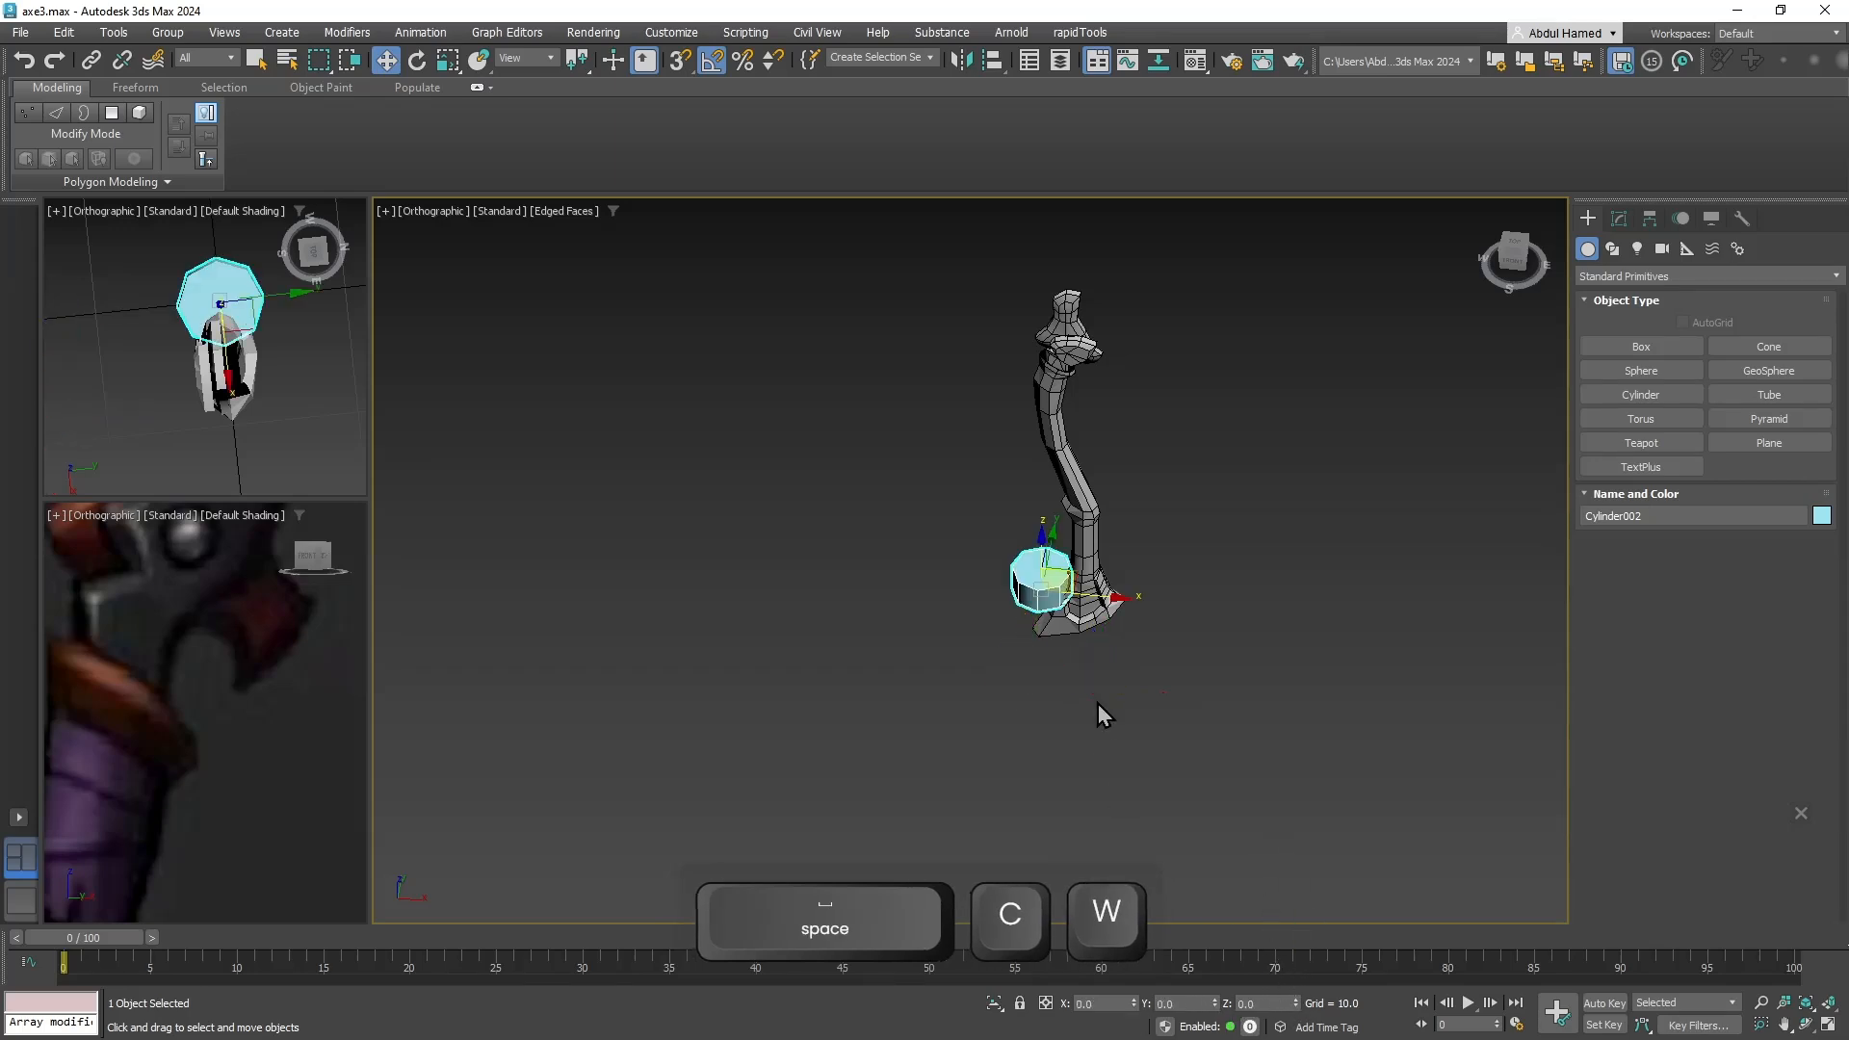
# Move the new cylinder up in the front view to the handle's upper end, just below the axe-head guard.
pyautogui.press('f')
pyautogui.press('z')
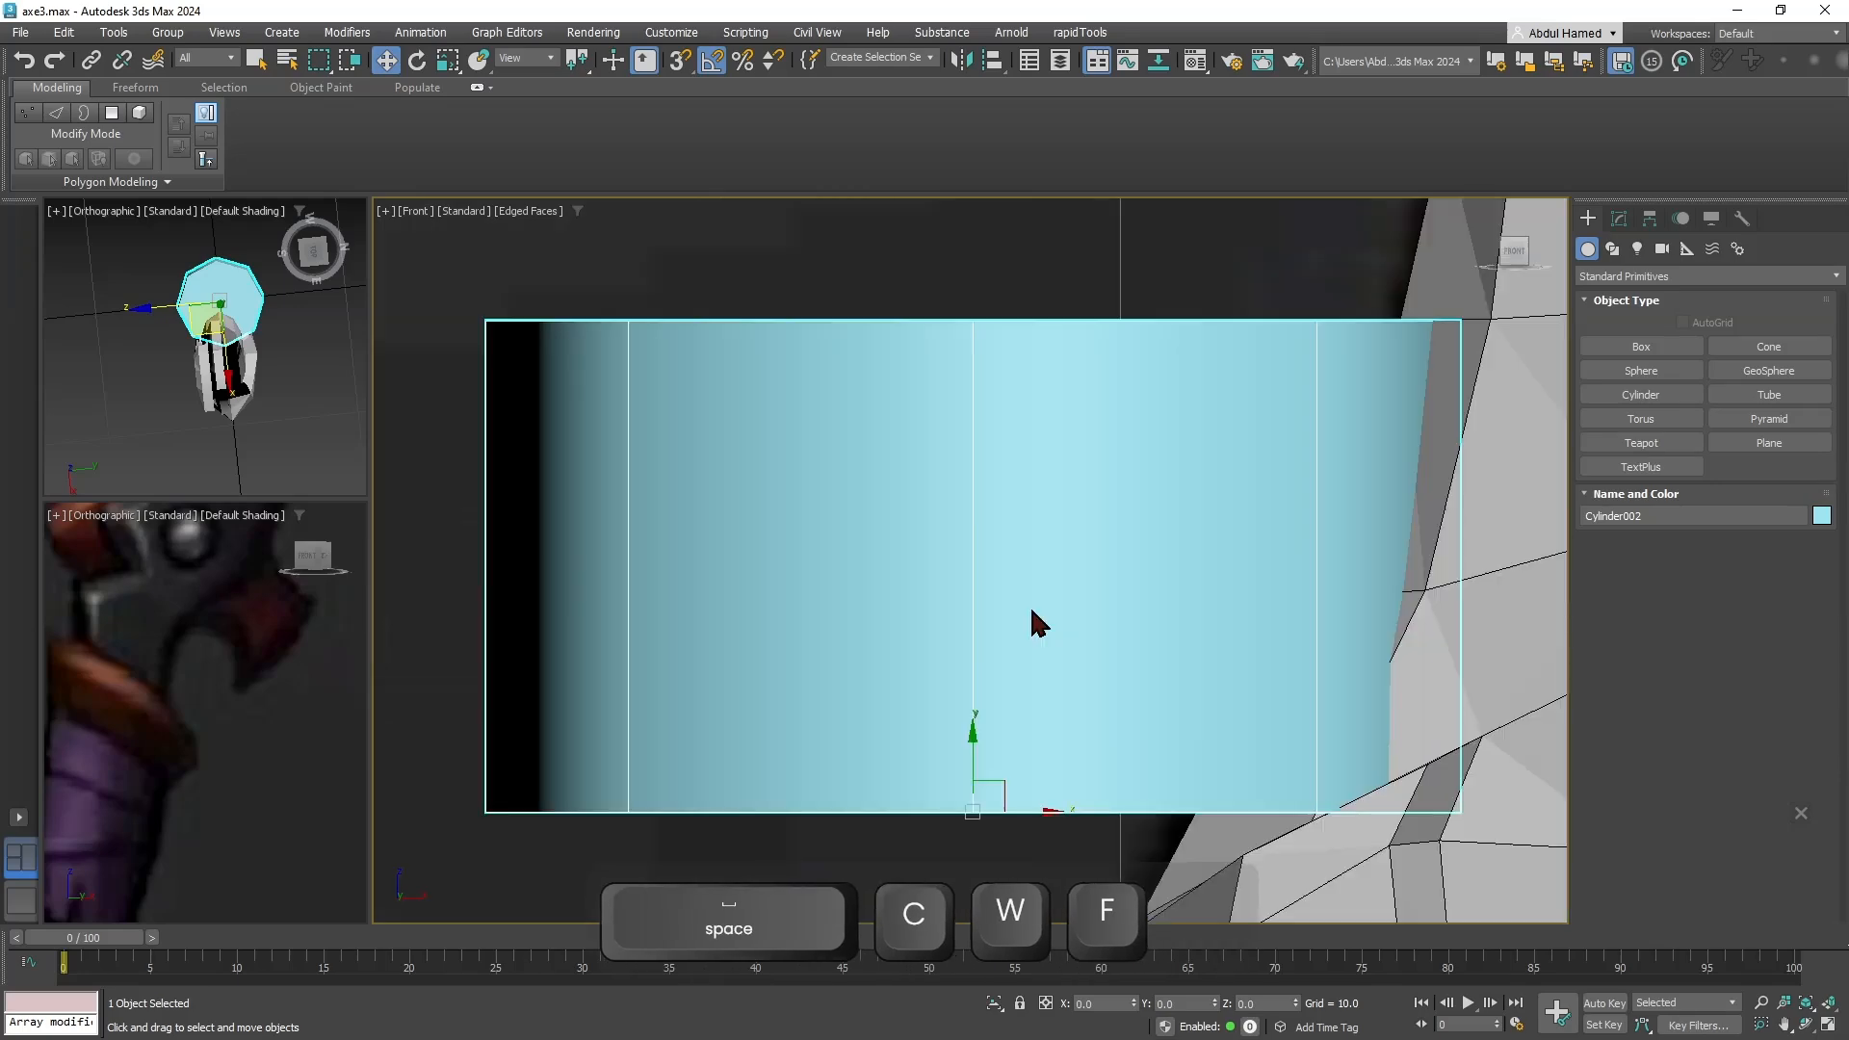
pyautogui.scroll(-10, 1030, 617)
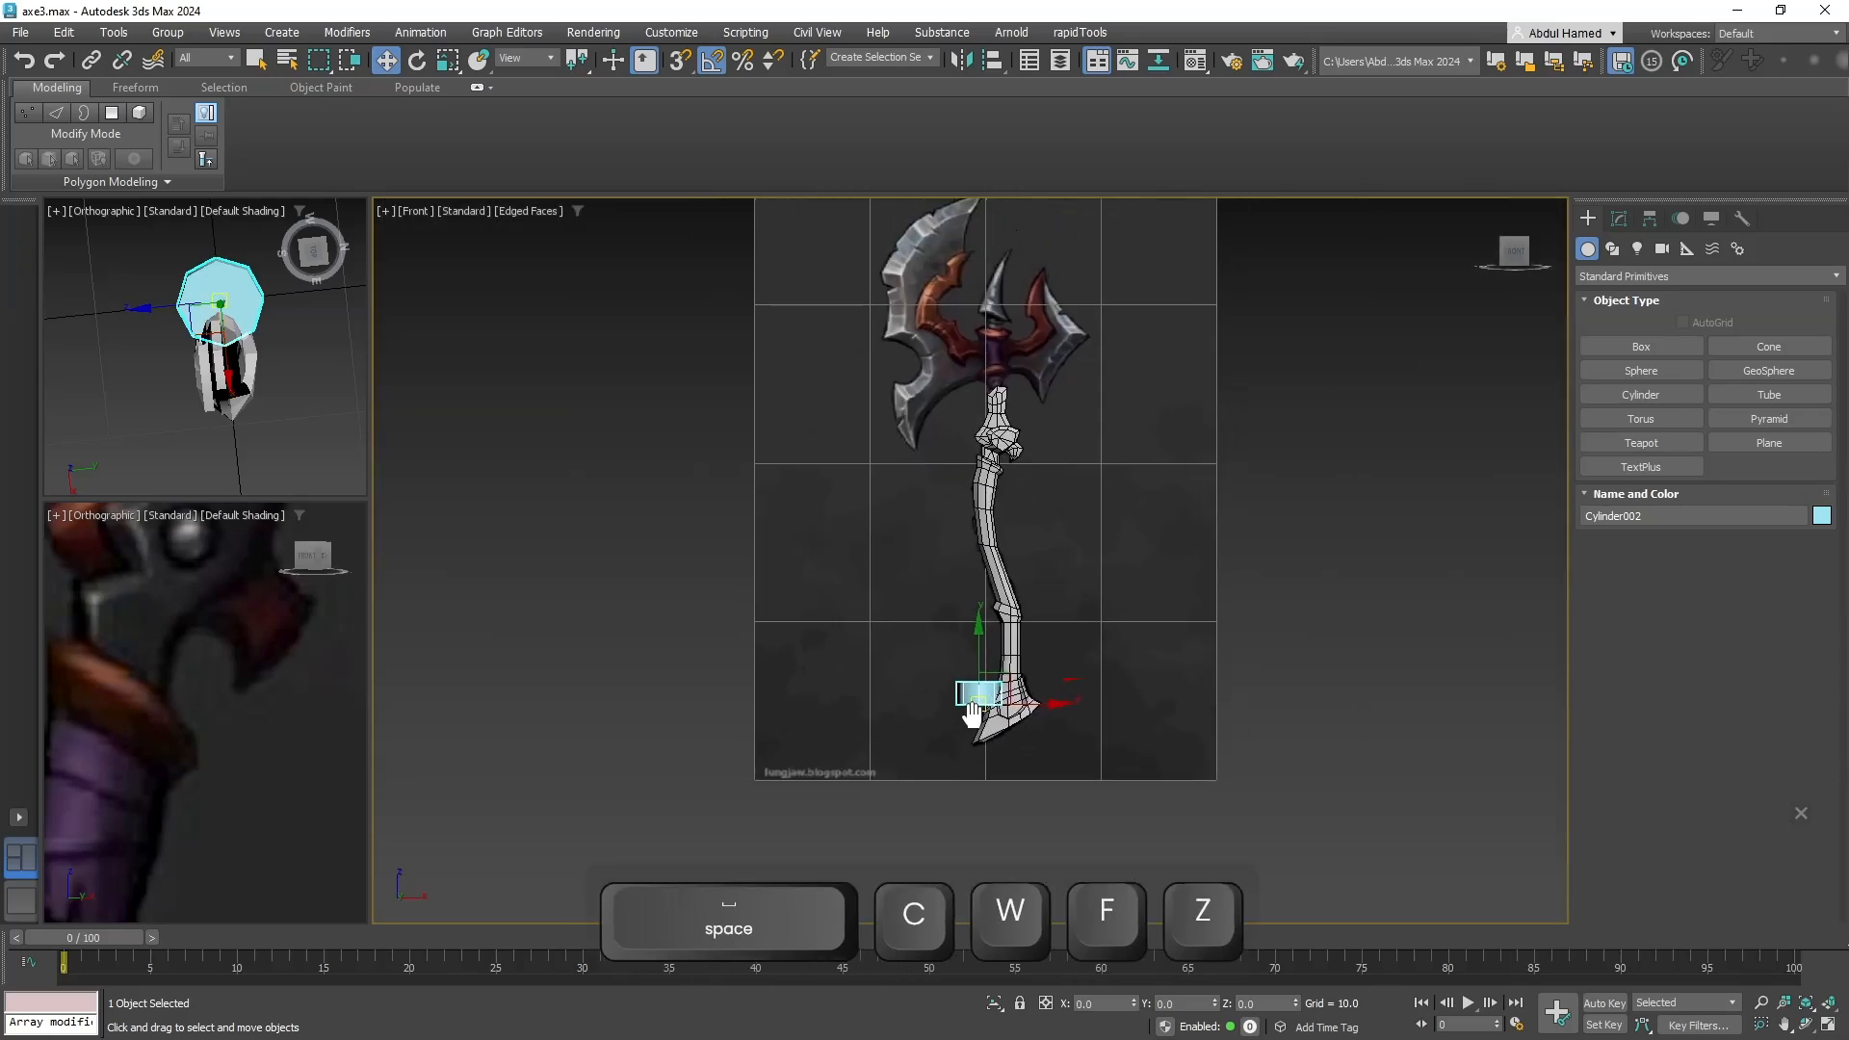
pyautogui.click(1009, 627)
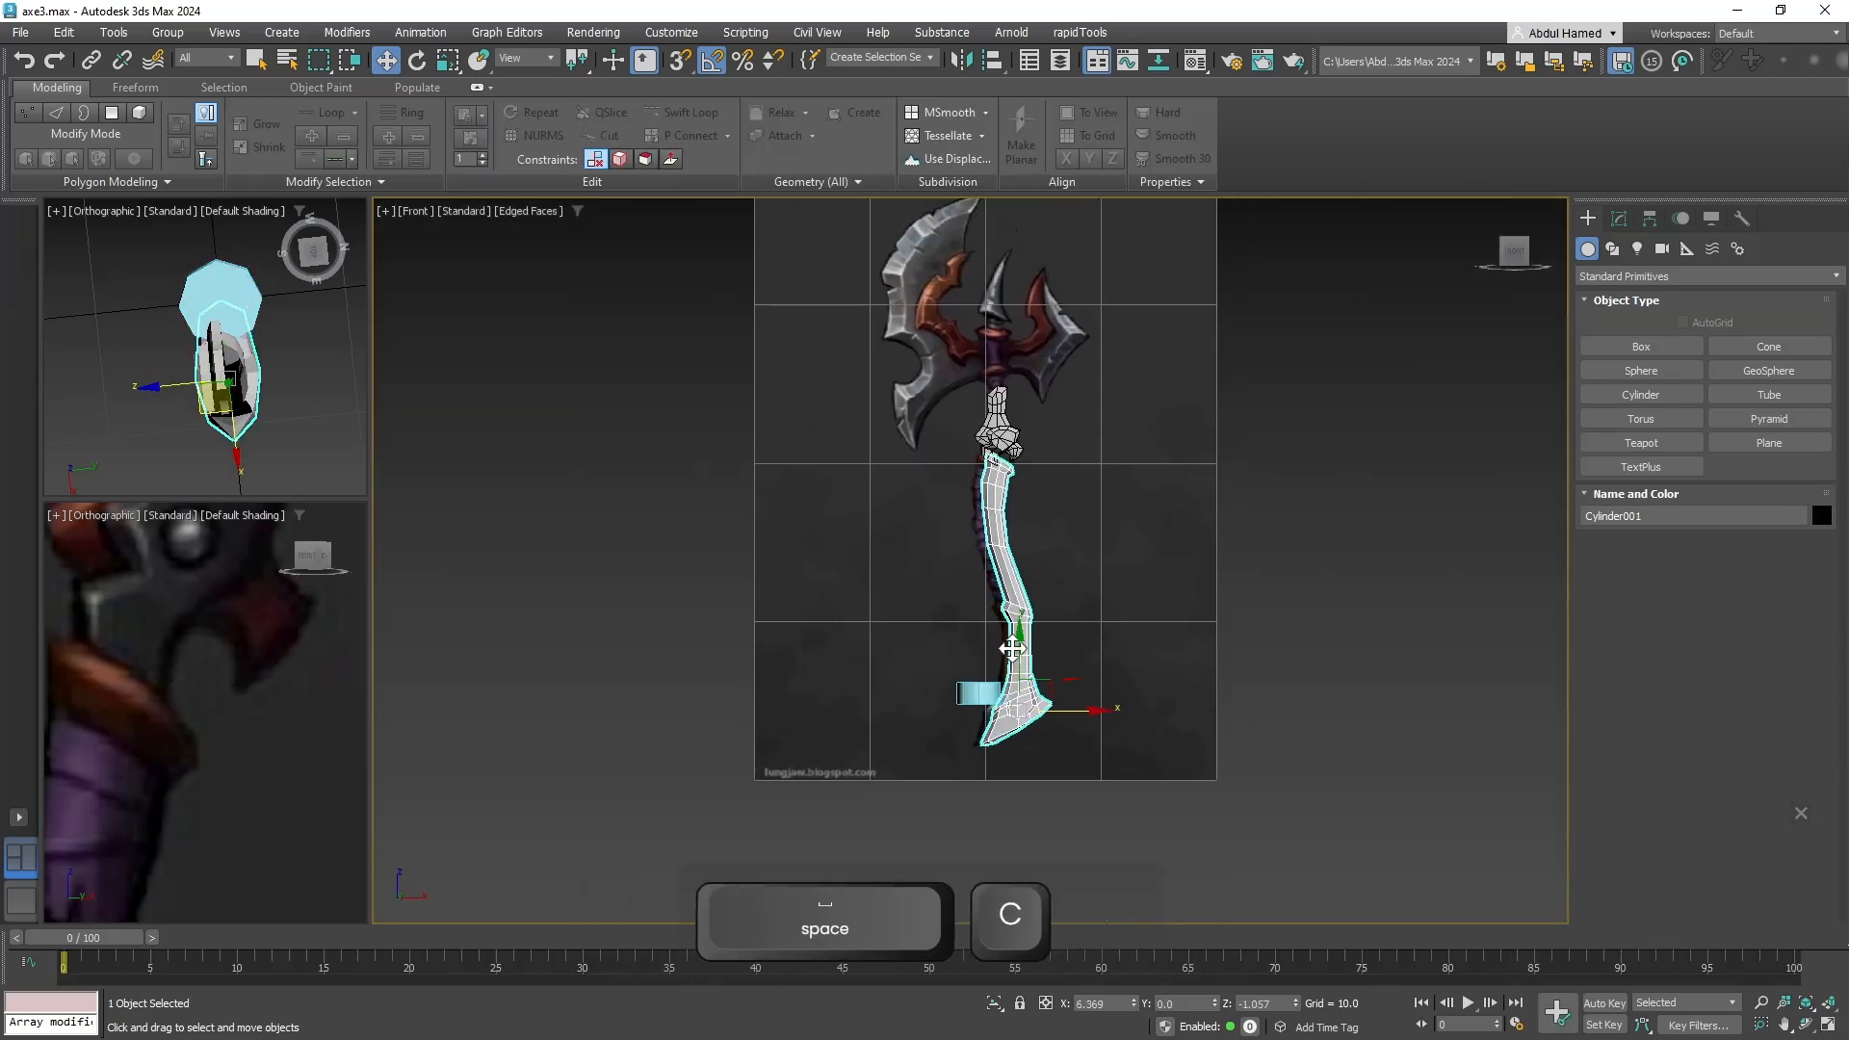
pyautogui.hotkey('ctrl', 'z')
pyautogui.moveTo(1008, 678); pyautogui.dragTo(1021, 400)
pyautogui.scroll(4, 1007, 423)
pyautogui.scroll(8, 973, 520)
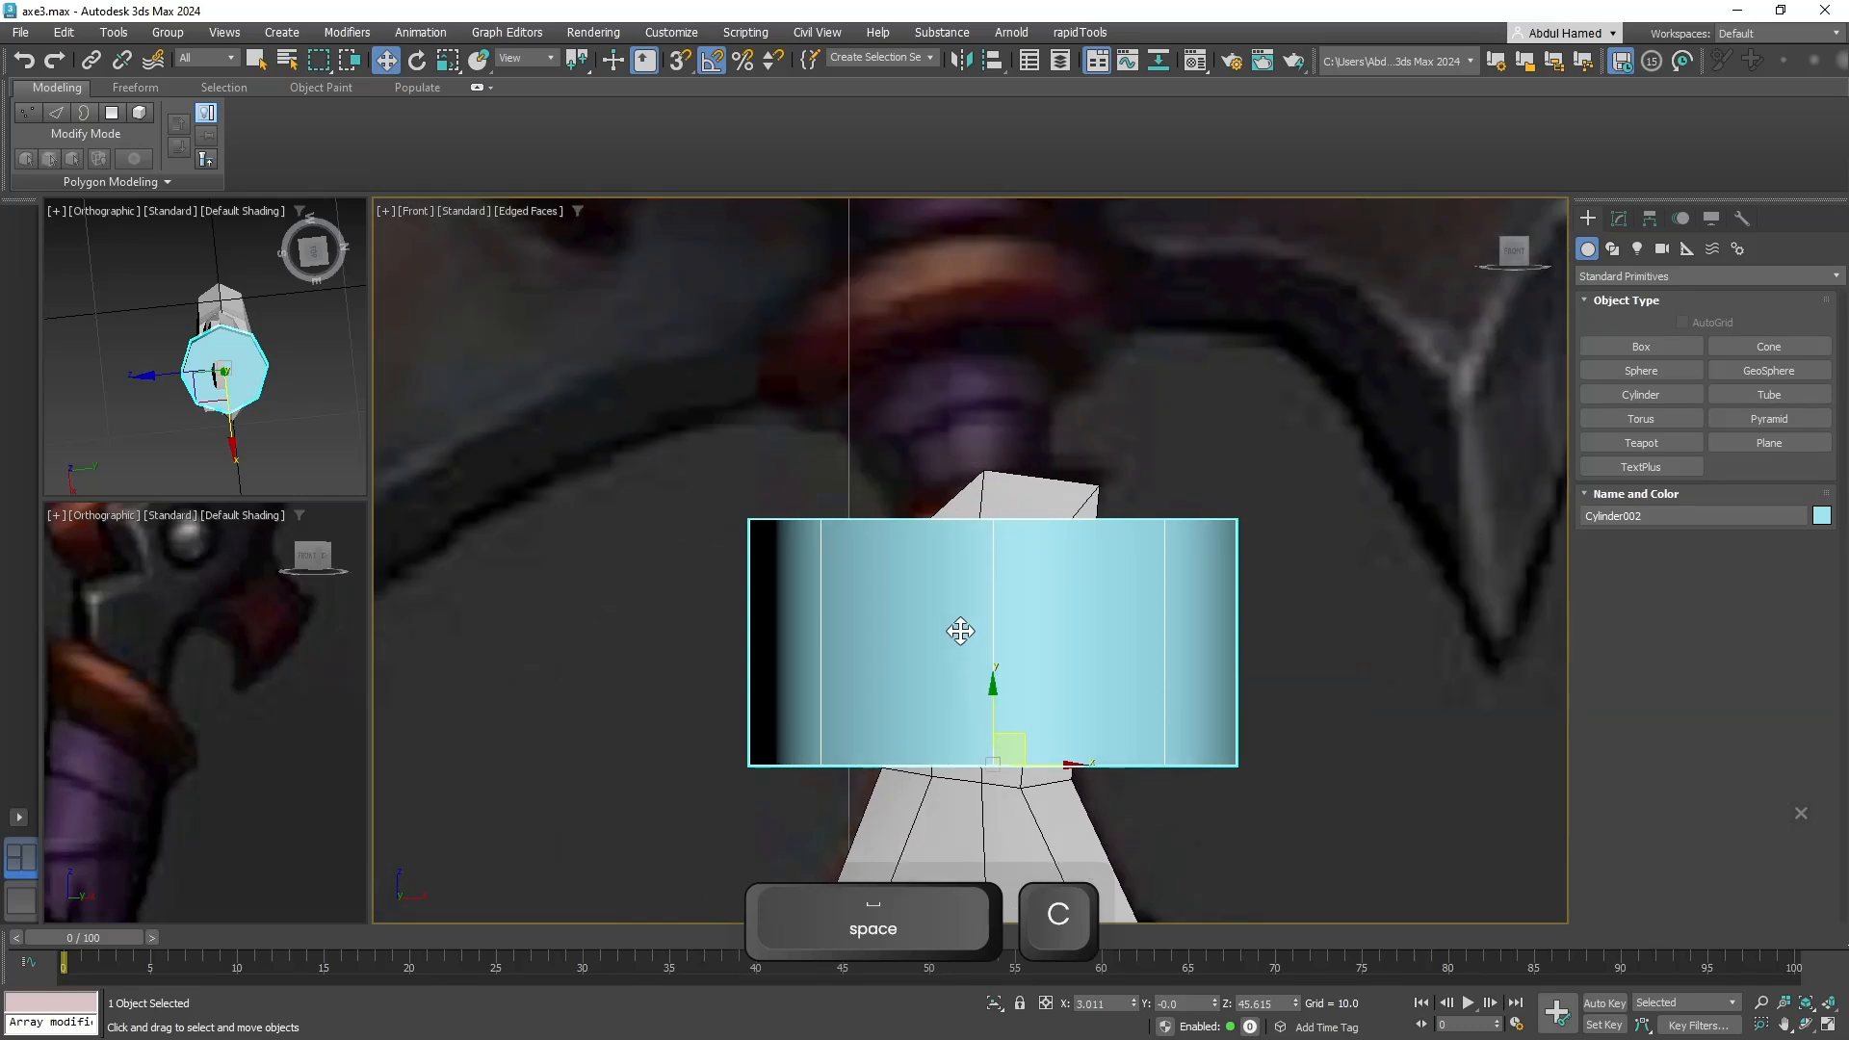
# Make the cylinder see-through and scale it down uniformly to about 36 percent.
pyautogui.press('w')
pyautogui.moveTo(989, 690); pyautogui.dragTo(959, 733)
pyautogui.hotkey('alt', 'x')
pyautogui.press('r')
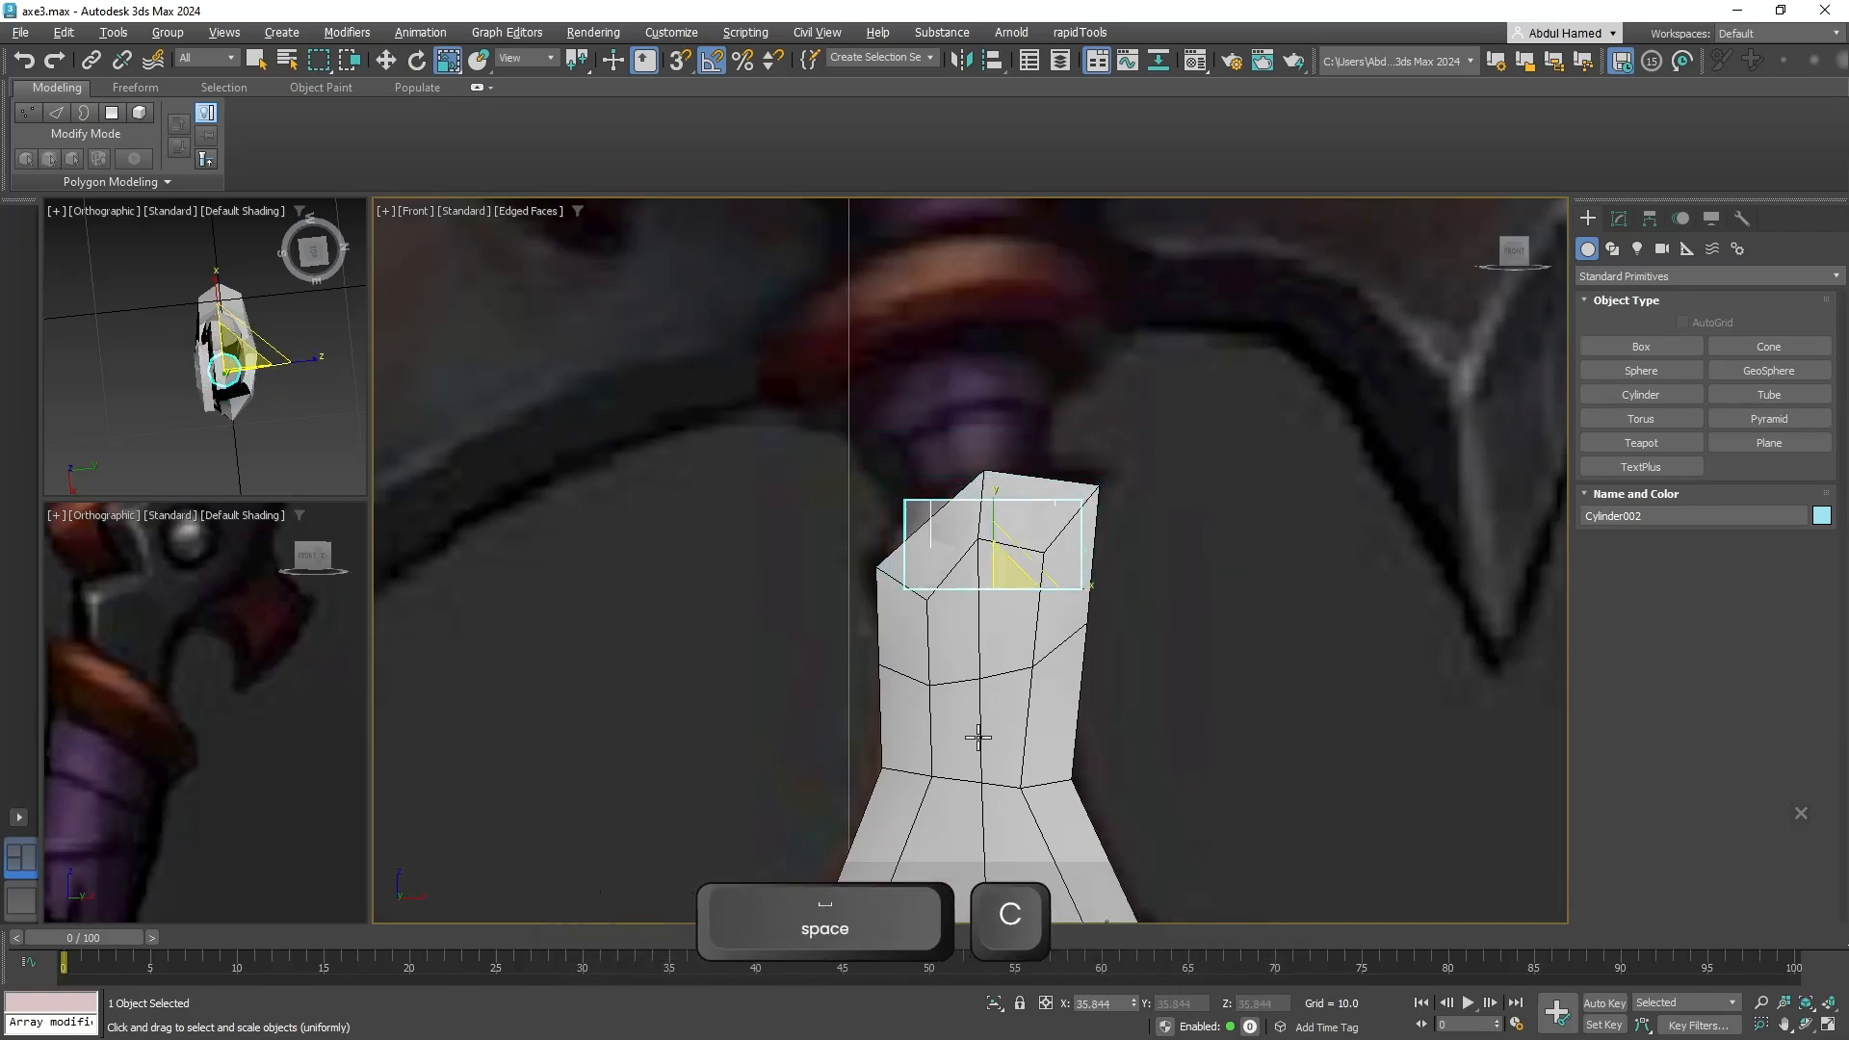
# Place the cylinder over the purple shaft below the guard, tilt it 15 degrees and scale it to about 84 percent.
pyautogui.press('w')
pyautogui.moveTo(1010, 552); pyautogui.dragTo(978, 452)
pyautogui.press('e')
pyautogui.press('w')
pyautogui.press('r')
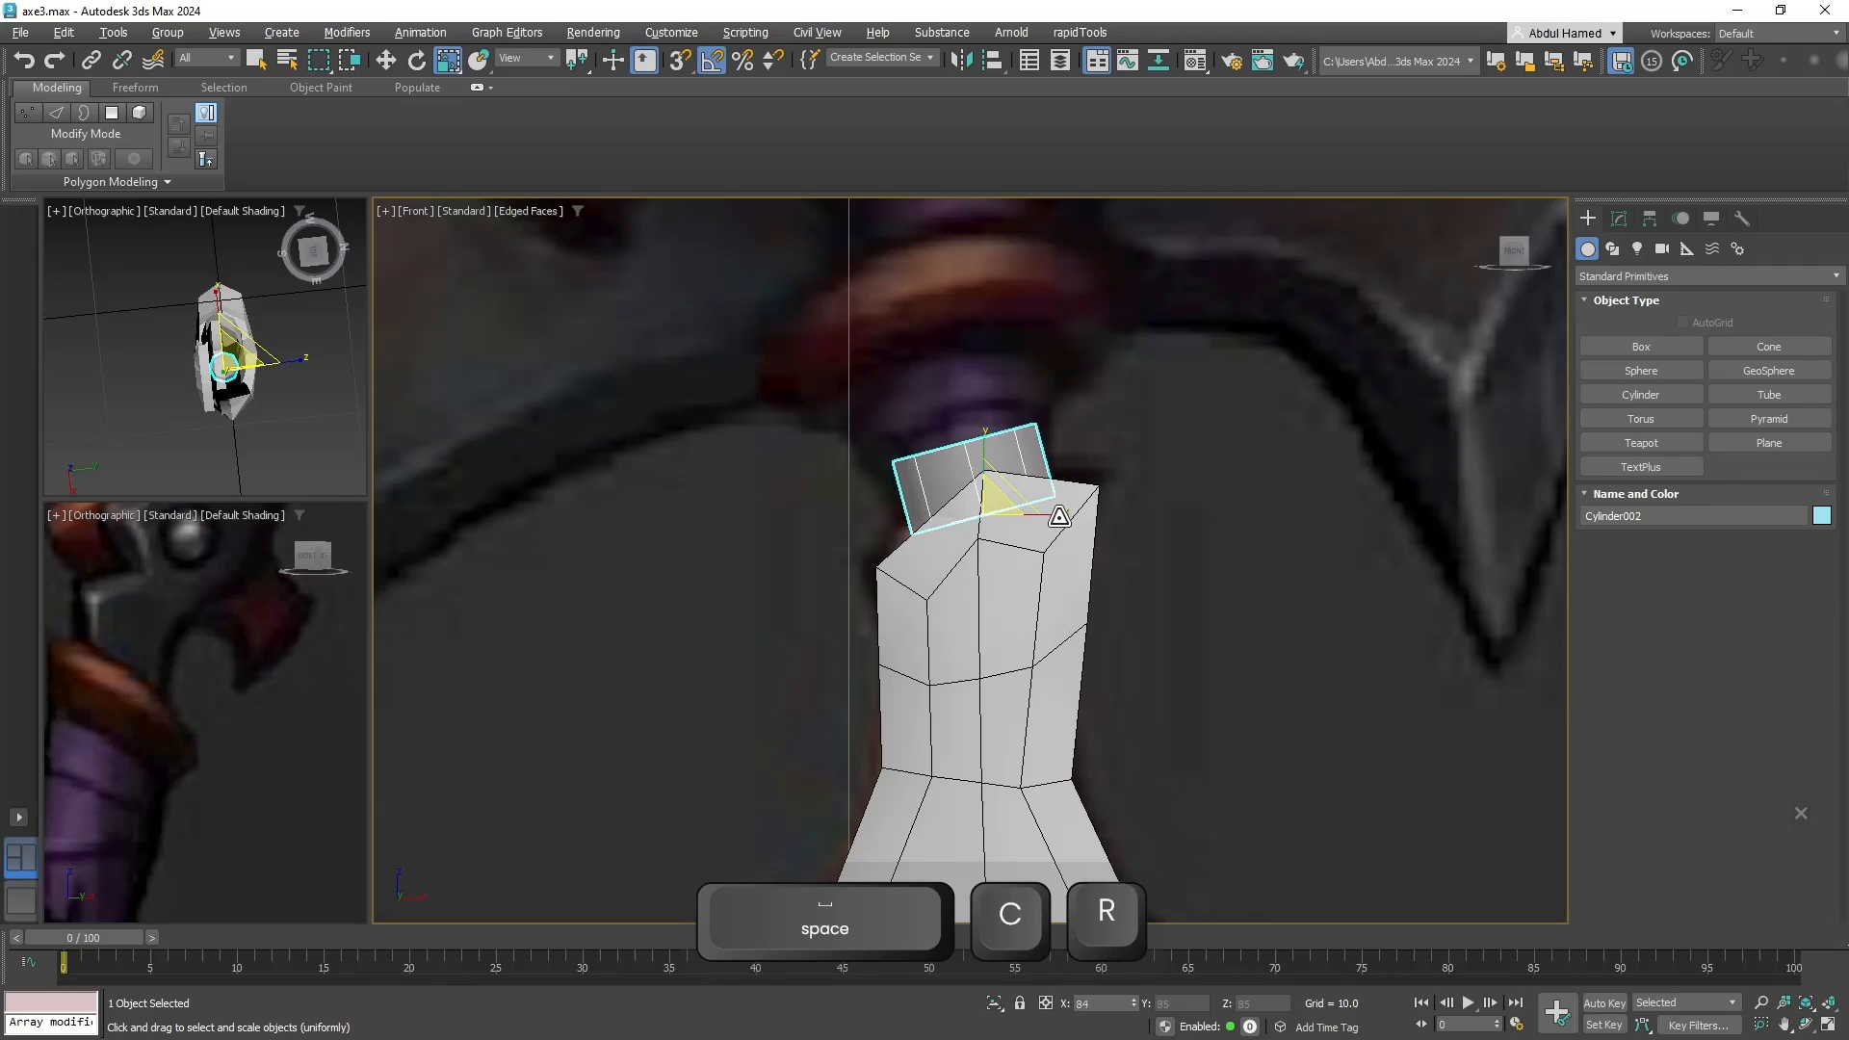
# Set the Rotate tool's reference coordinate system to Local and adjust the cylinder's rotation about its own axes.
pyautogui.press('e')
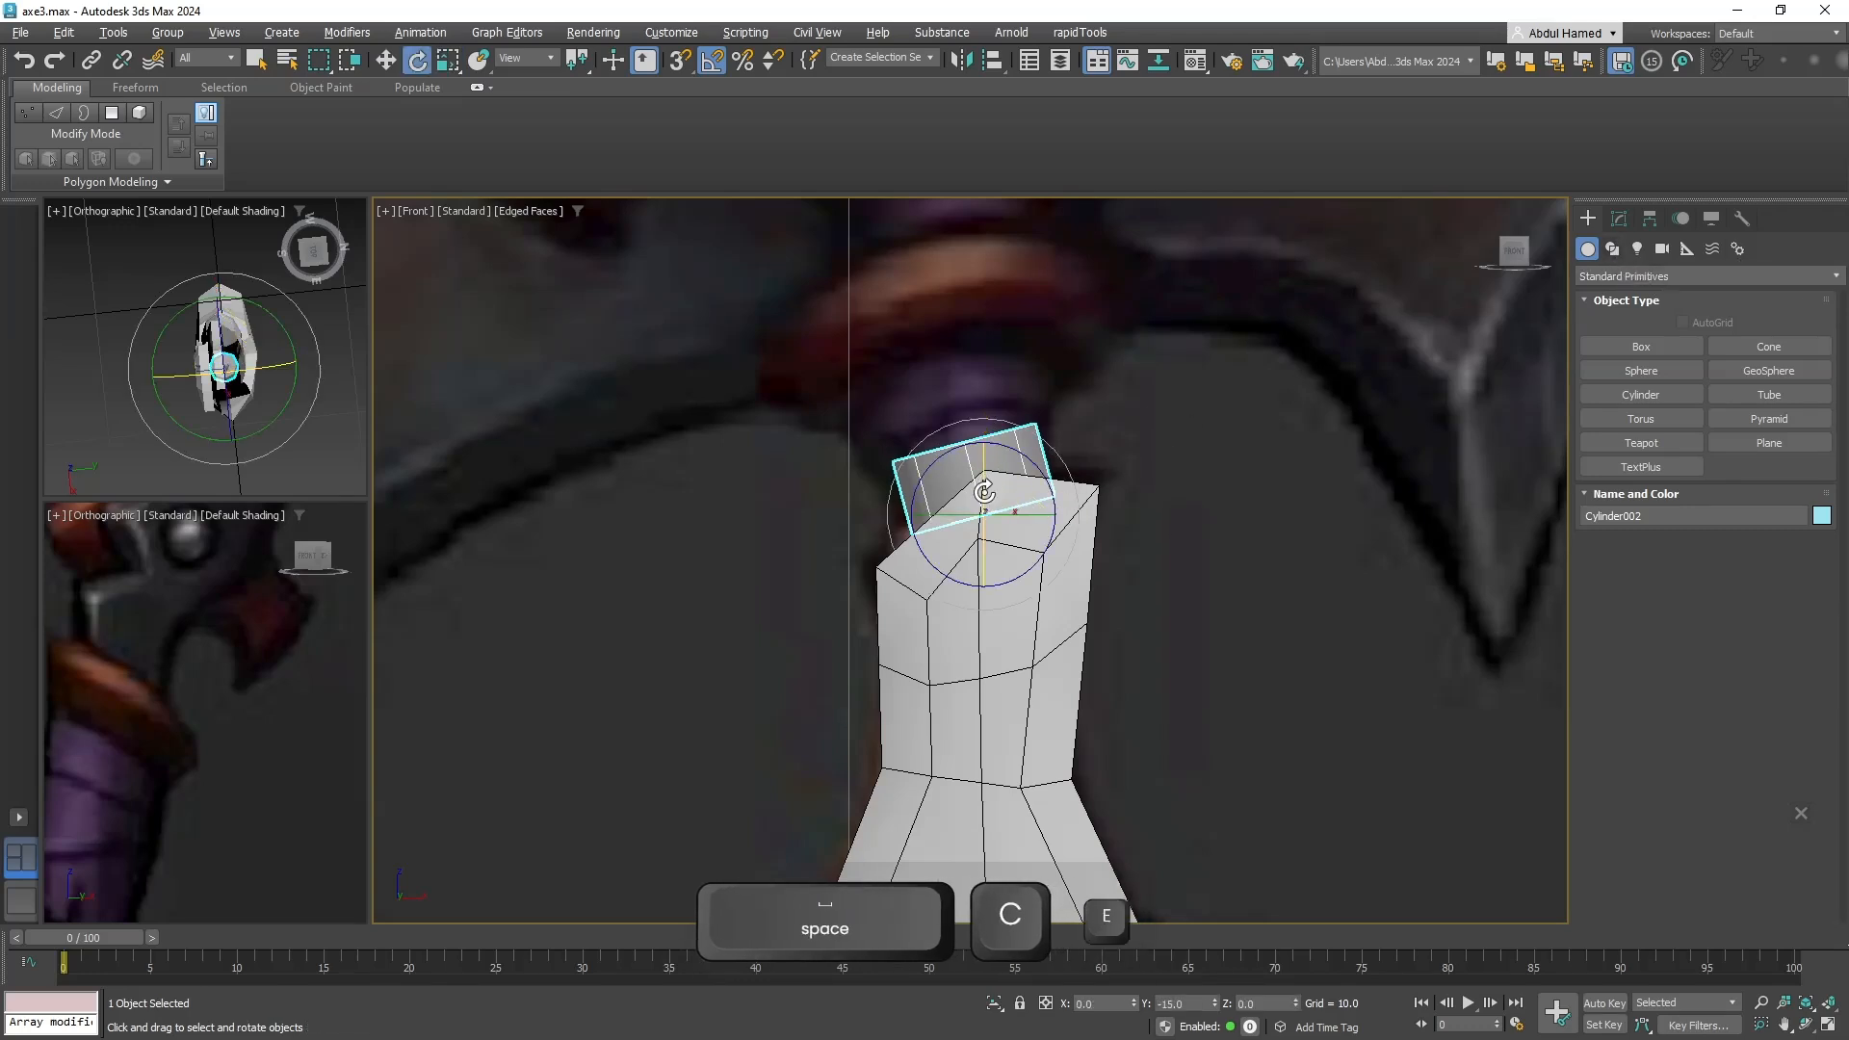
pyautogui.click(532, 60)
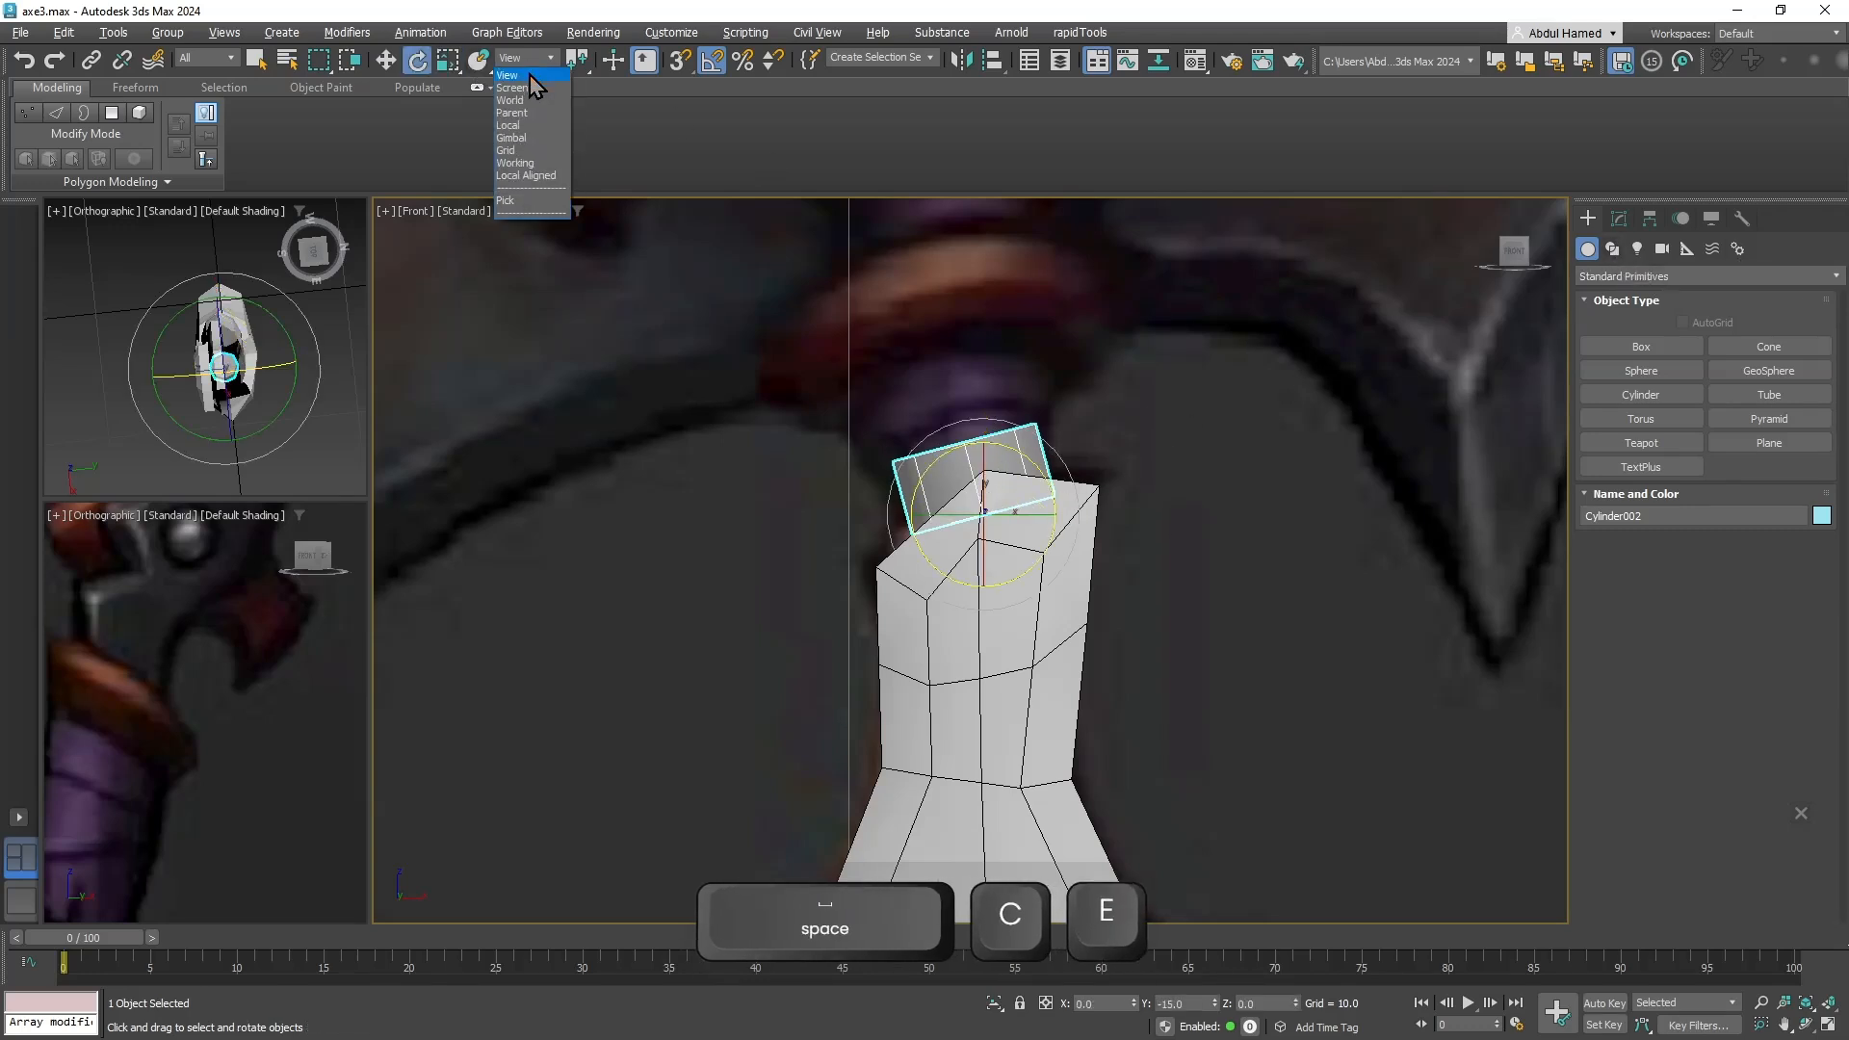
pyautogui.click(510, 126)
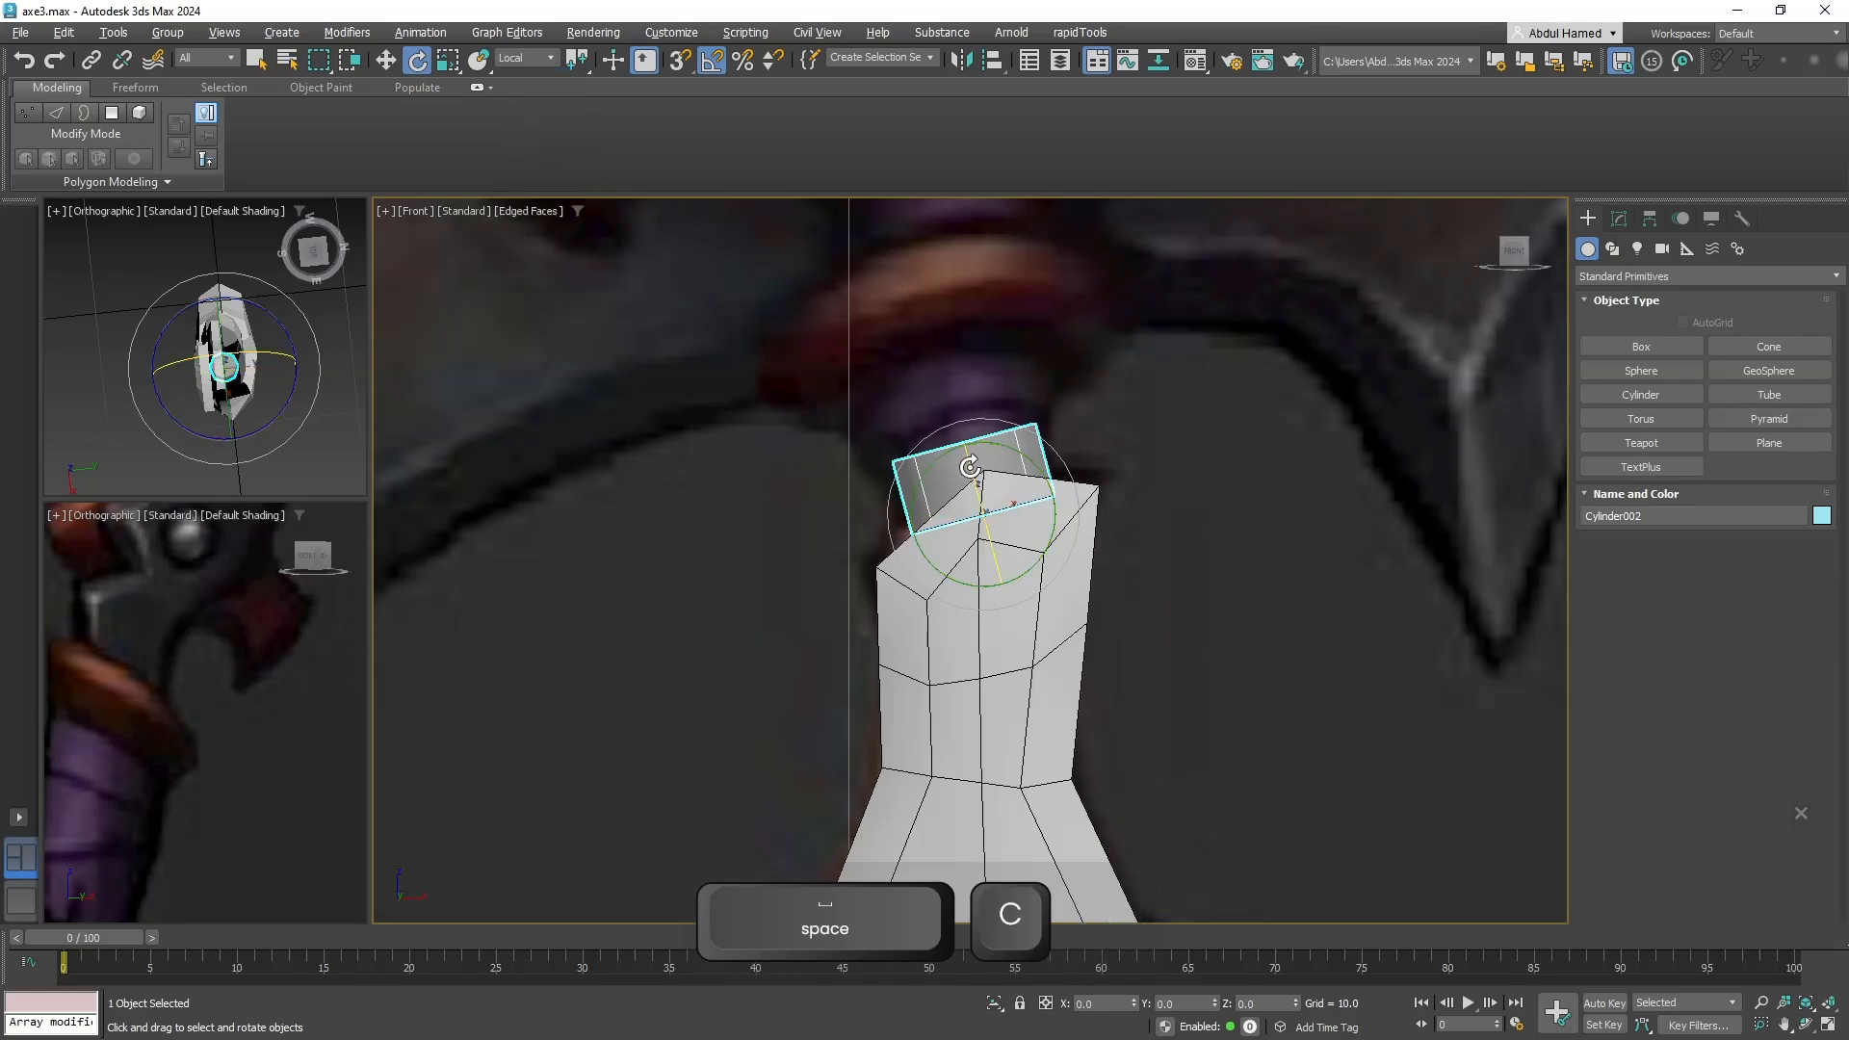
pyautogui.moveTo(955, 464); pyautogui.dragTo(961, 474)
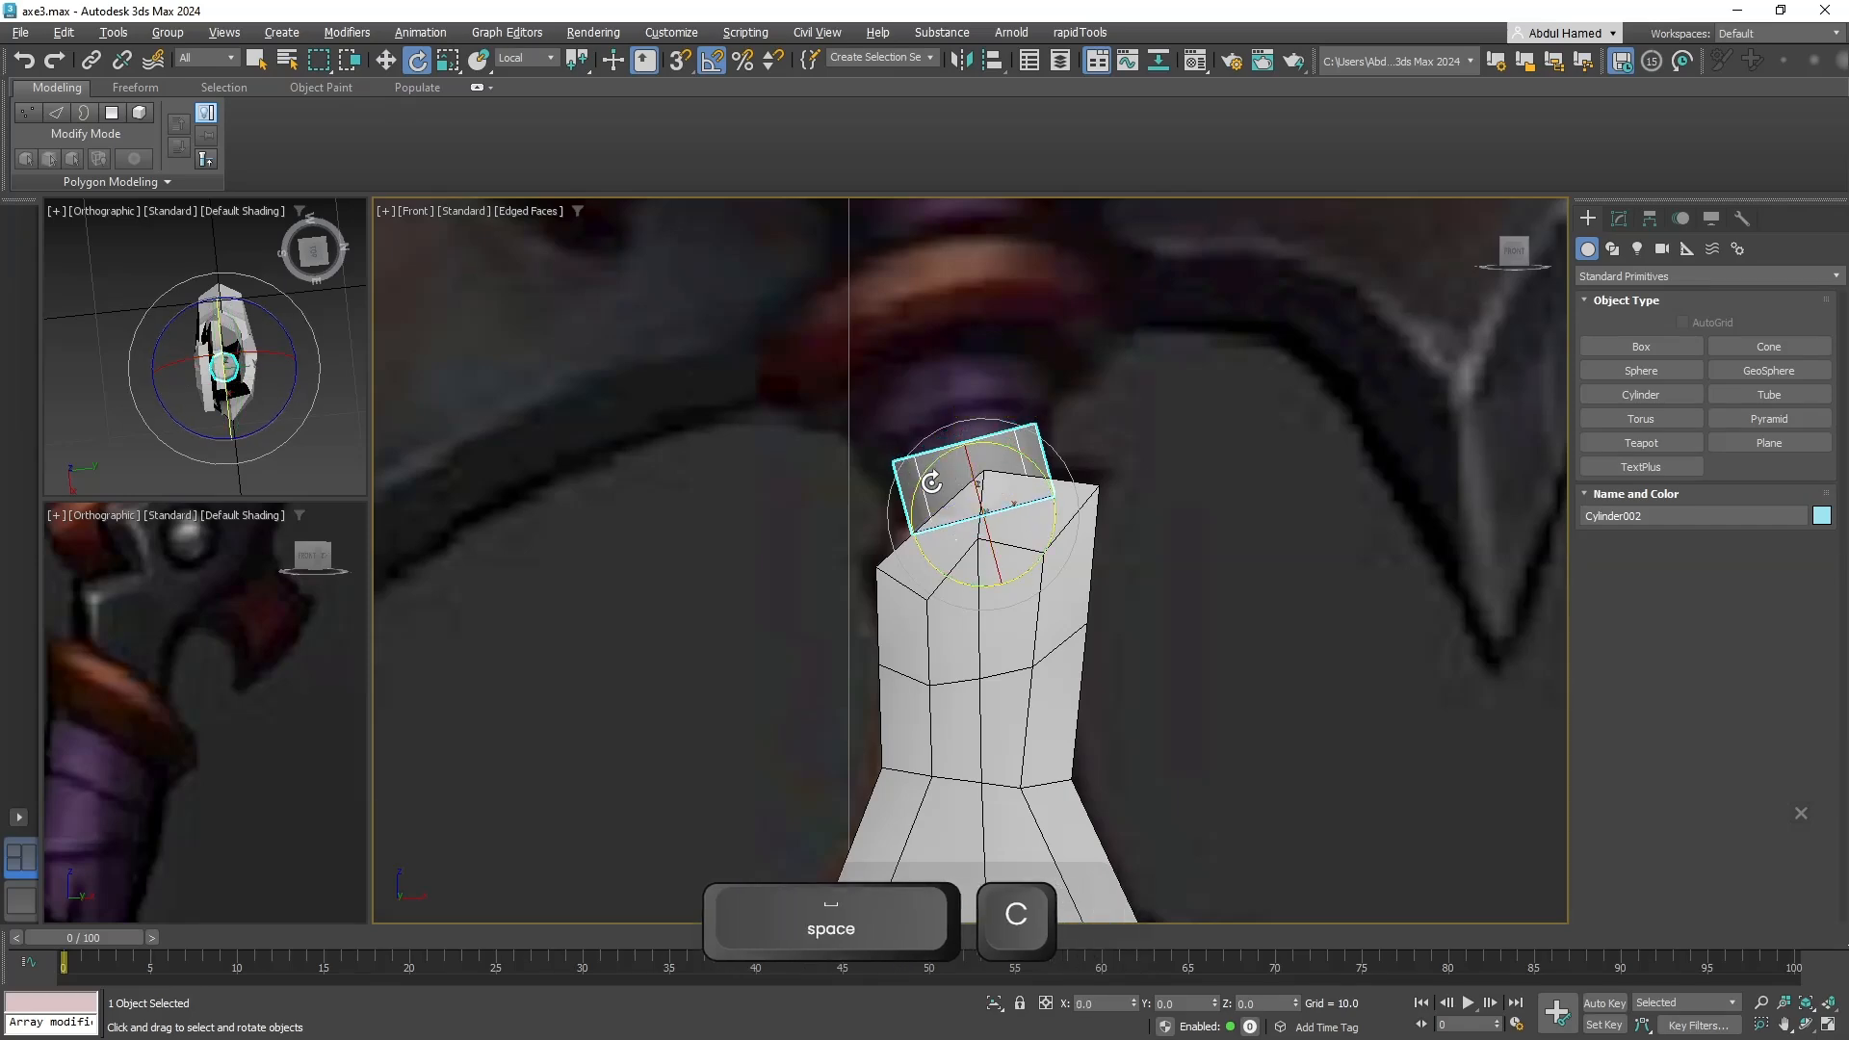
pyautogui.keyDown('alt'); pyautogui.moveTo(931, 483); pyautogui.dragTo(959, 443, button='middle'); pyautogui.keyUp('alt')
pyautogui.scroll(2, 1295, 410)
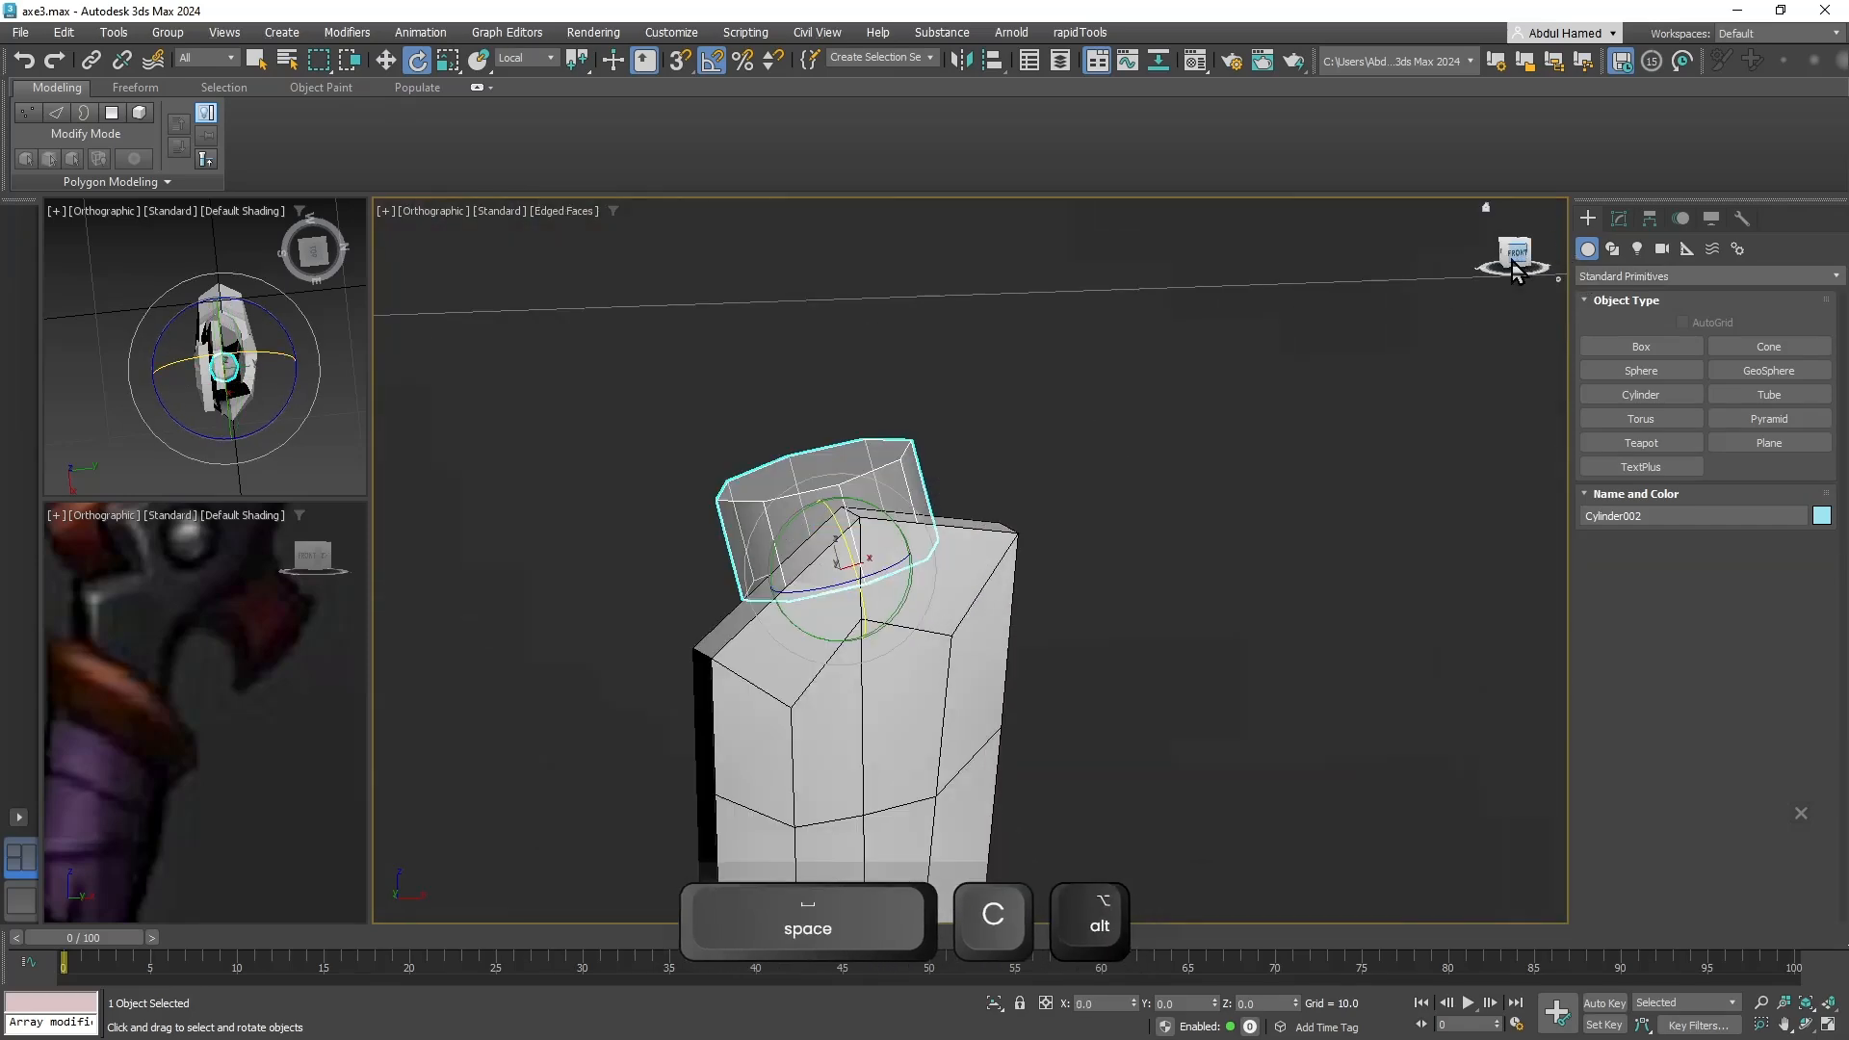
pyautogui.press('f')
pyautogui.press('z')
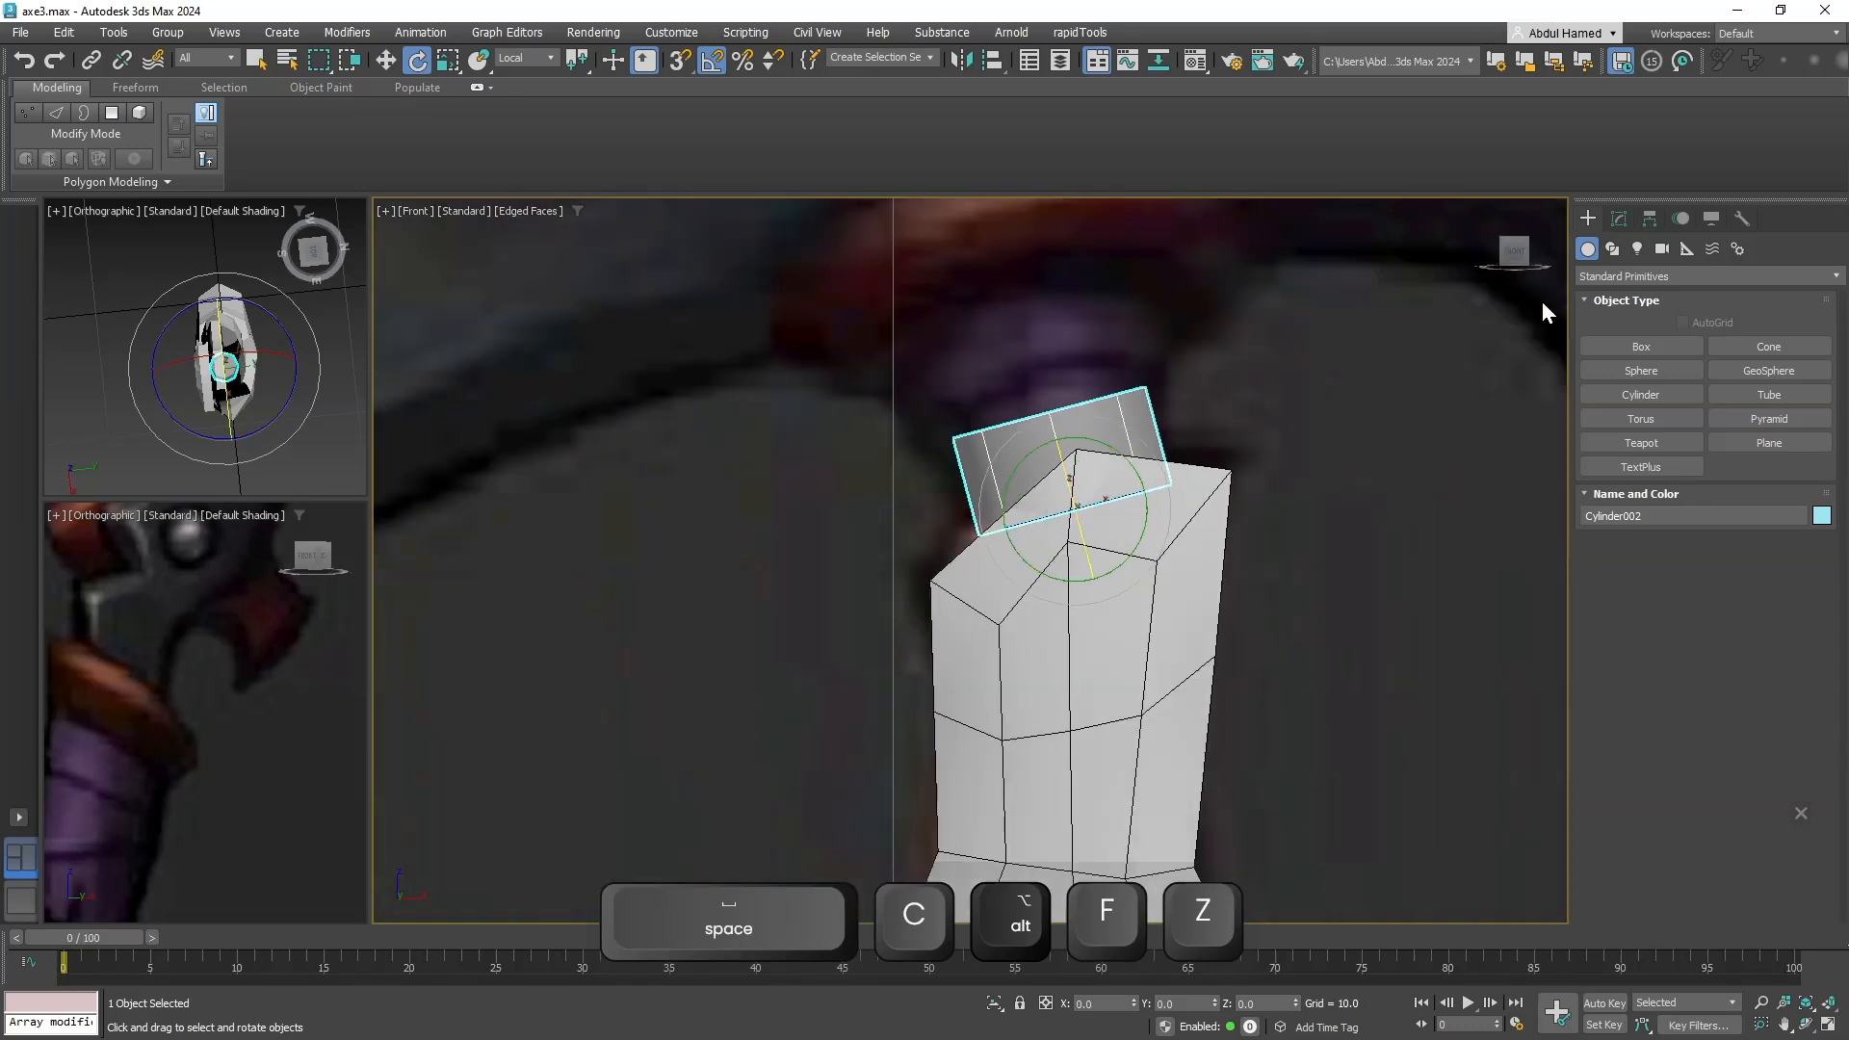
# Convert the cylinder to an Editable Poly and enter vertex editing.
pyautogui.click(1624, 222)
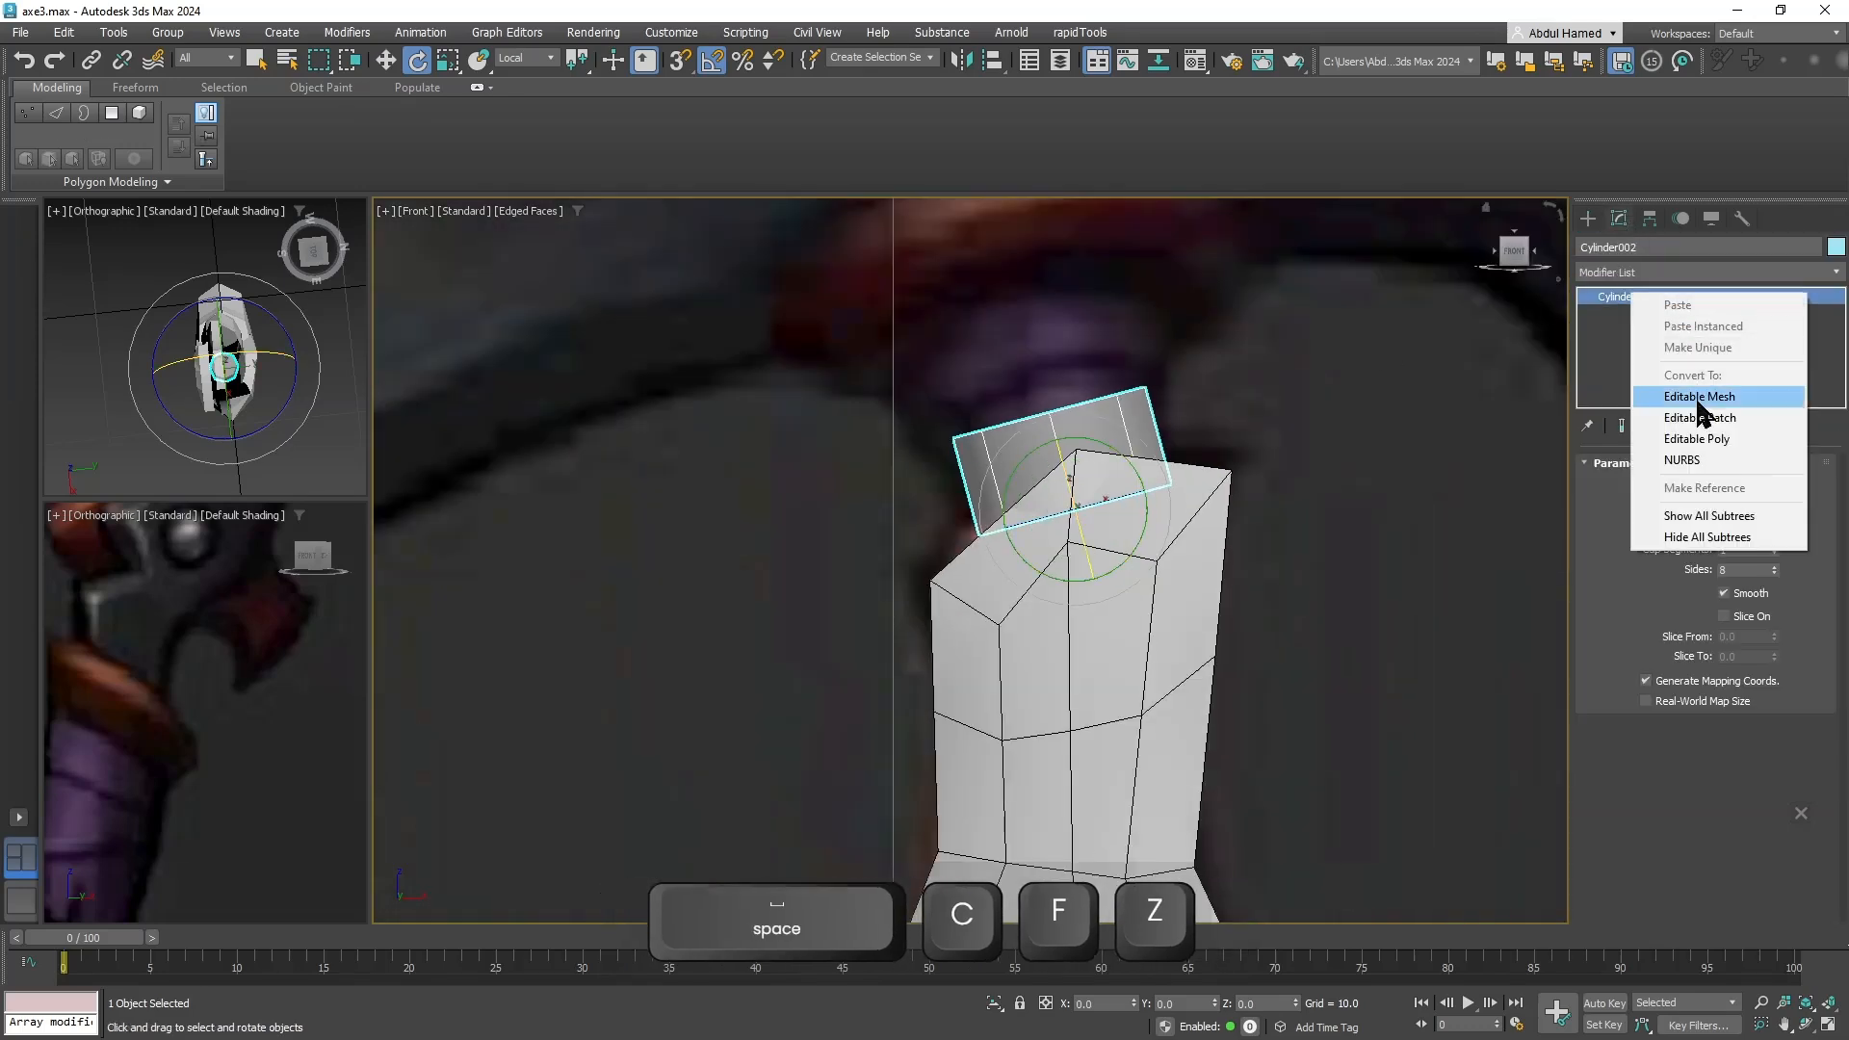
pyautogui.click(1696, 438)
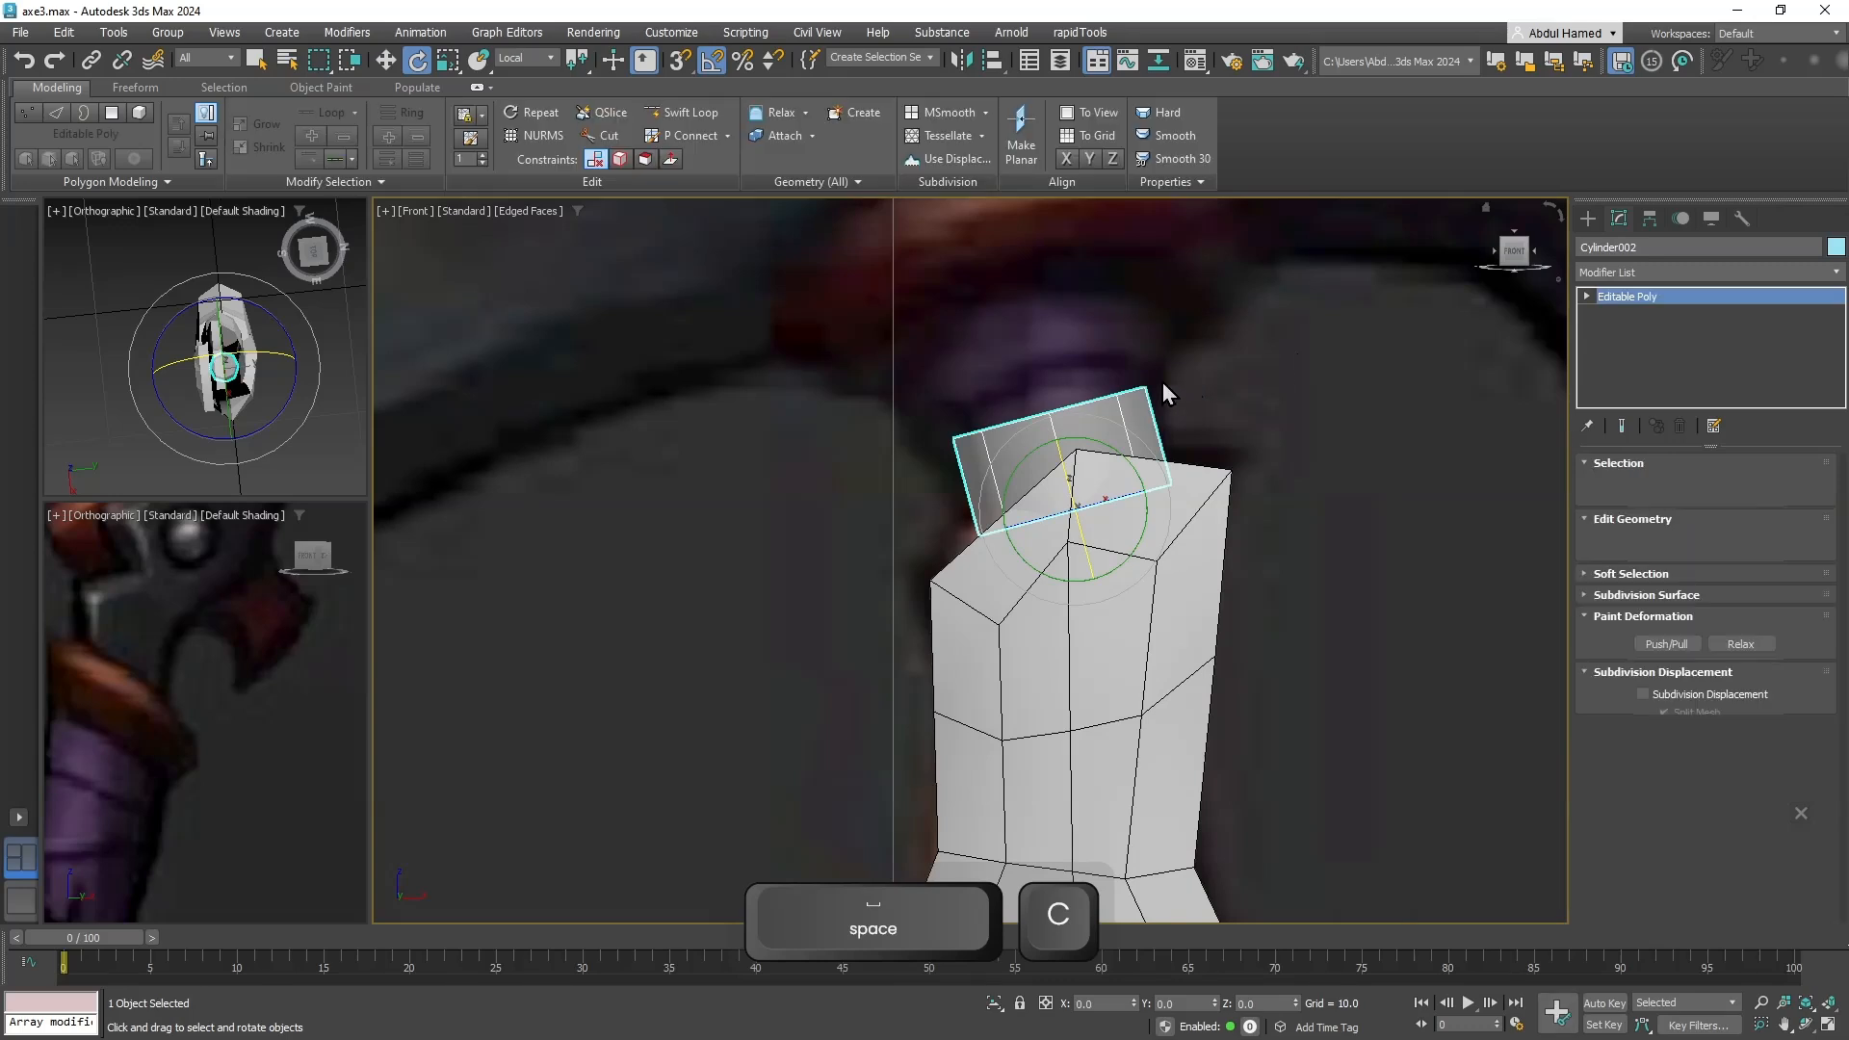
pyautogui.click(1586, 297)
pyautogui.click(1623, 313)
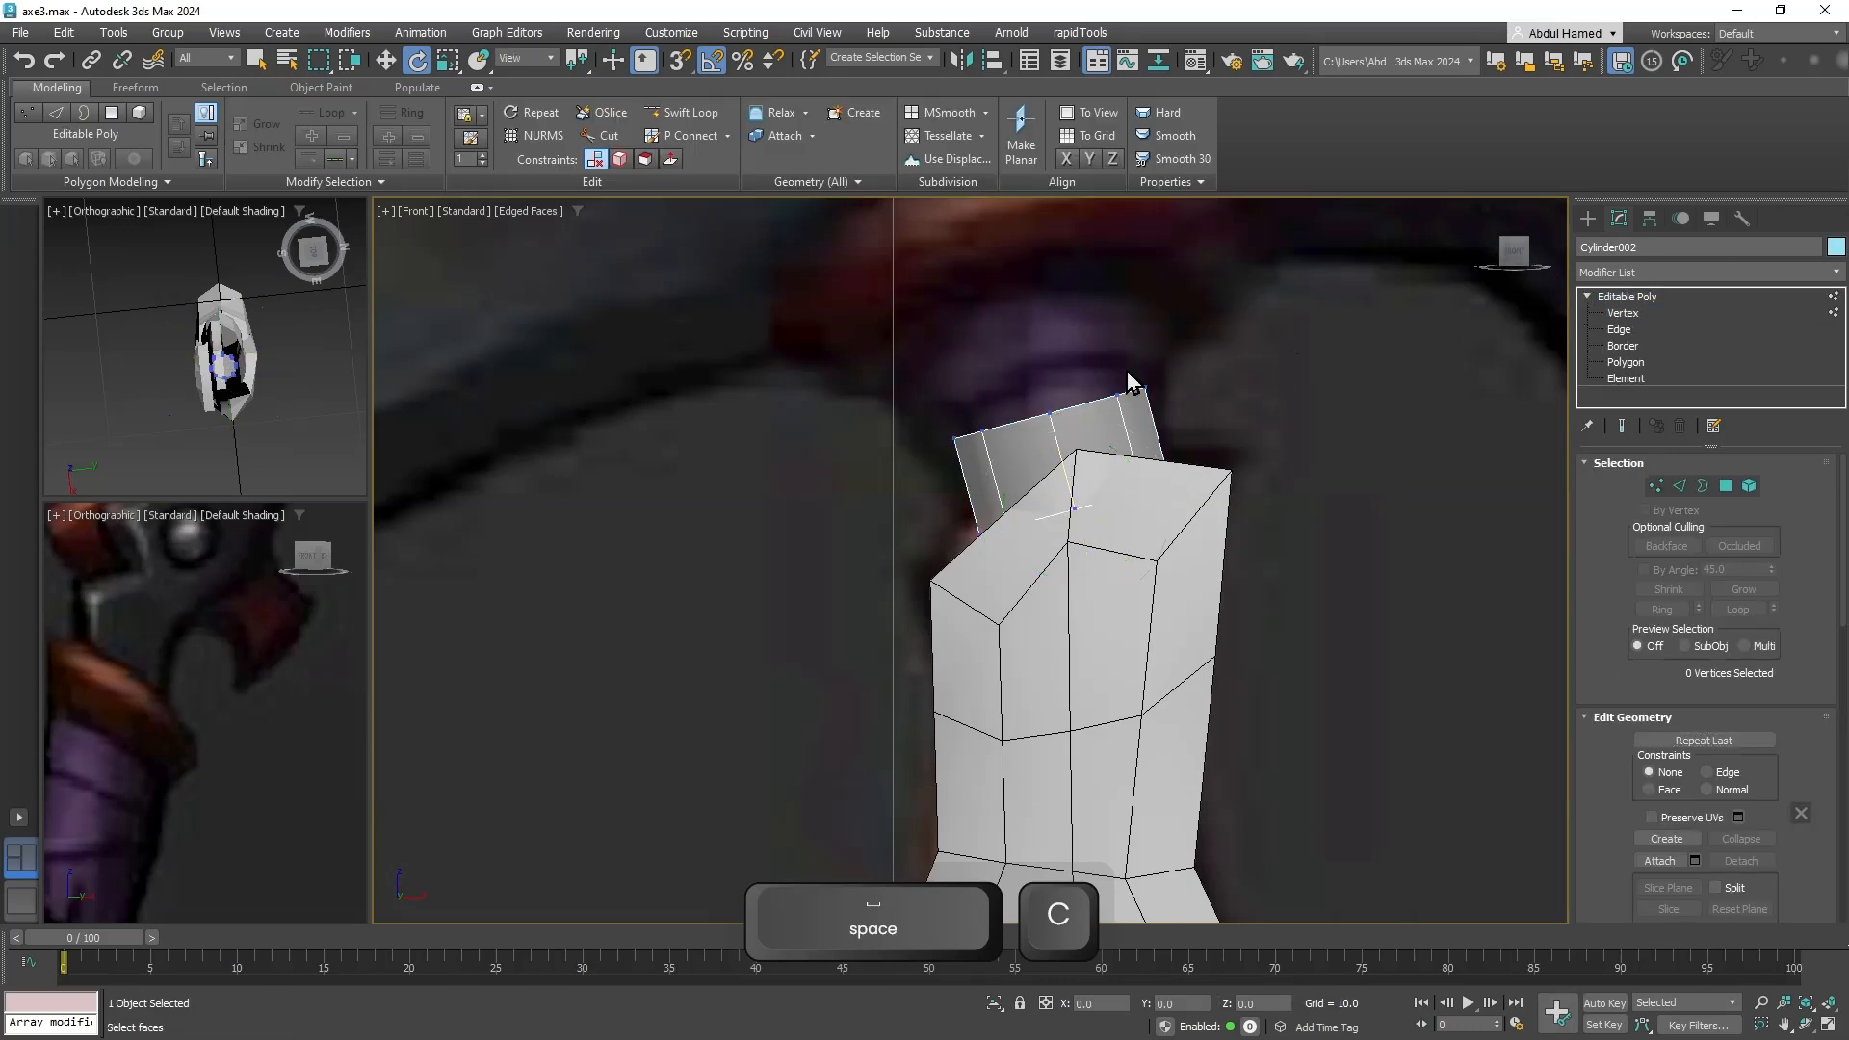
# Widen the cylinder's eight top vertices by scaling and raise them slightly along the purple shaft.
pyautogui.moveTo(1120, 412); pyautogui.dragTo(928, 460)
pyautogui.press('r')
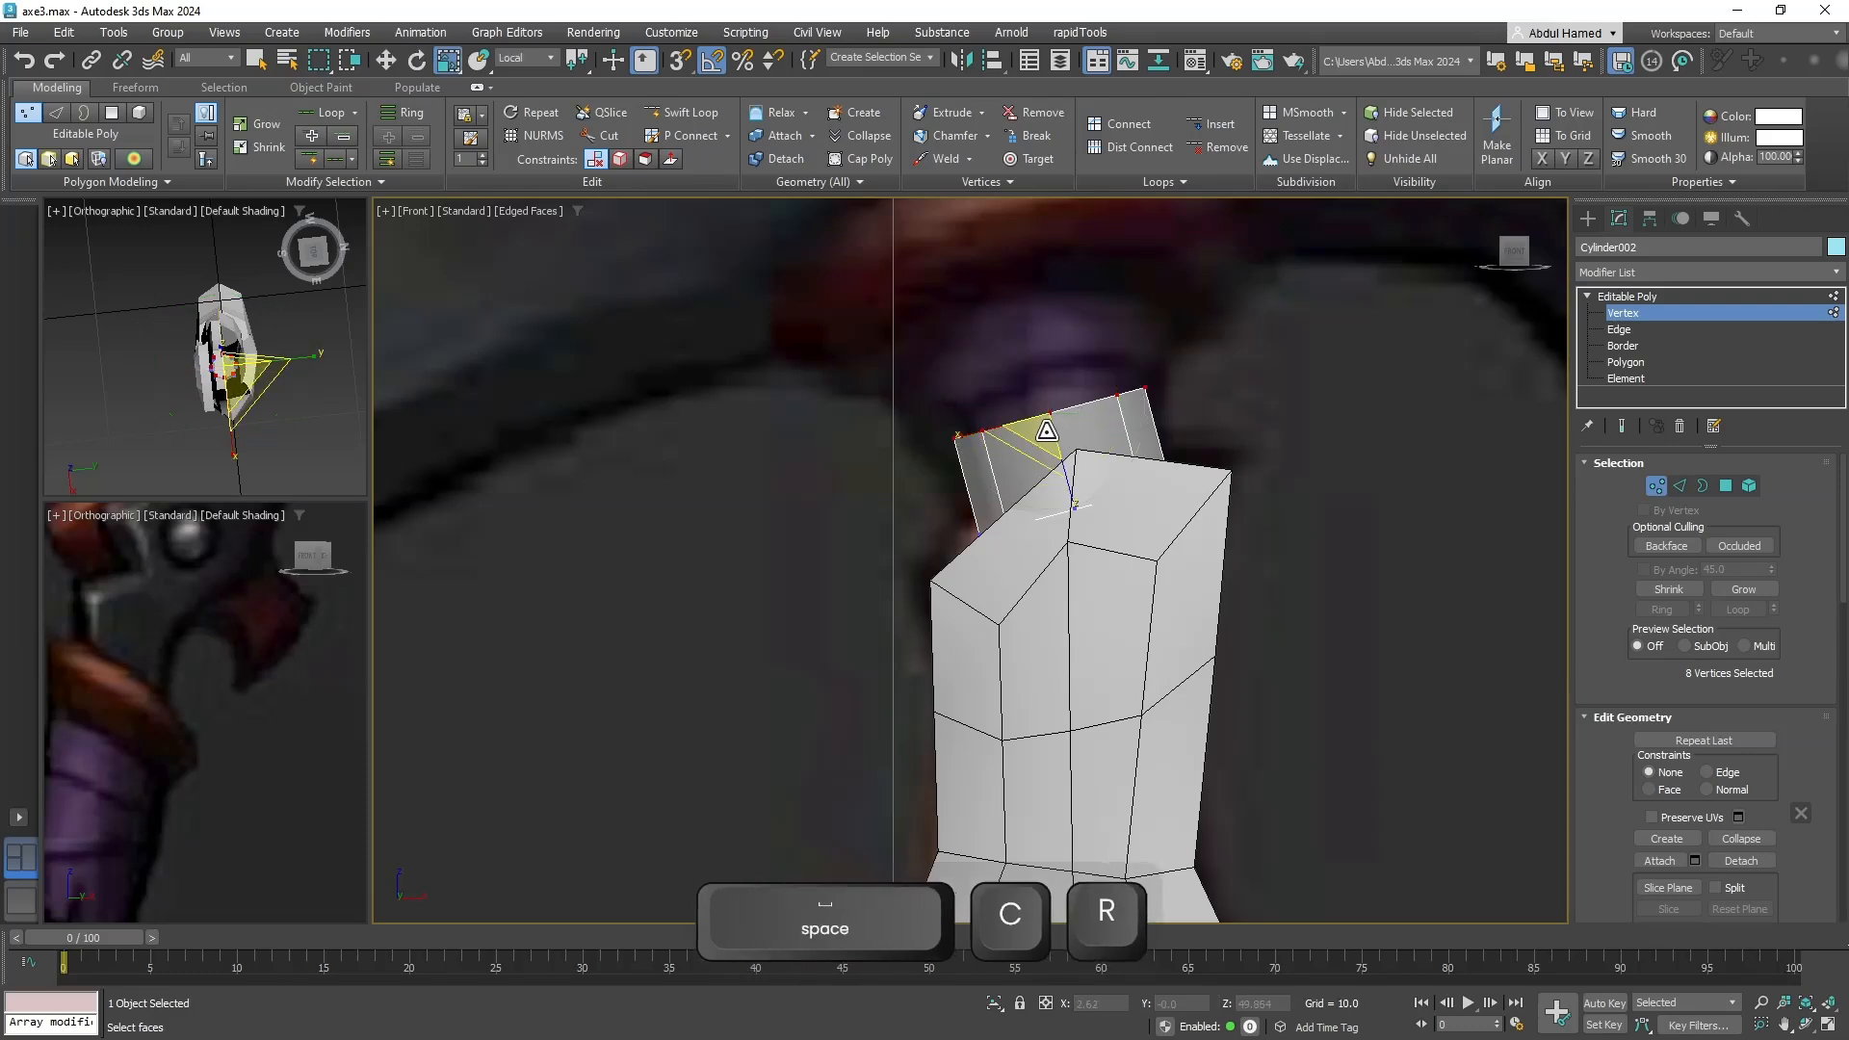
pyautogui.press('w')
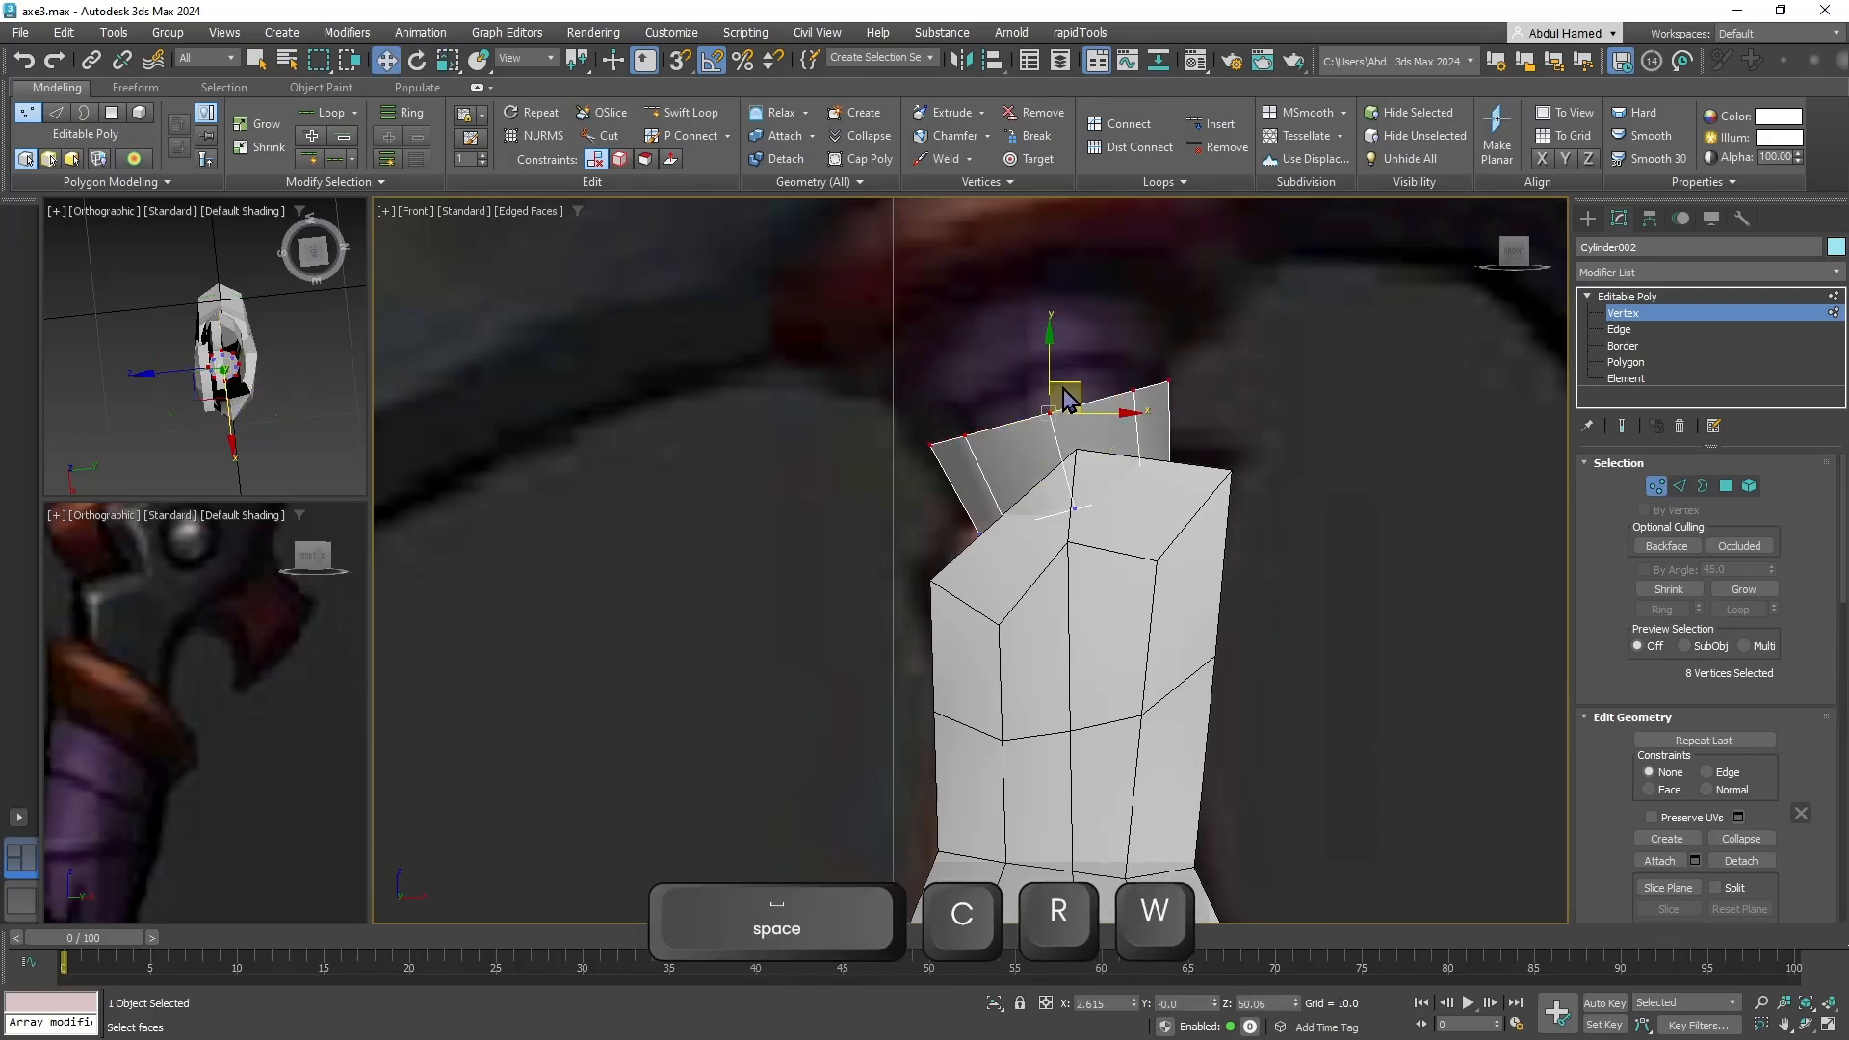
pyautogui.moveTo(1064, 364); pyautogui.dragTo(1059, 348)
# Tilt the cylinder's top vertex ring by rotating it in the Local coordinate system.
pyautogui.press('e')
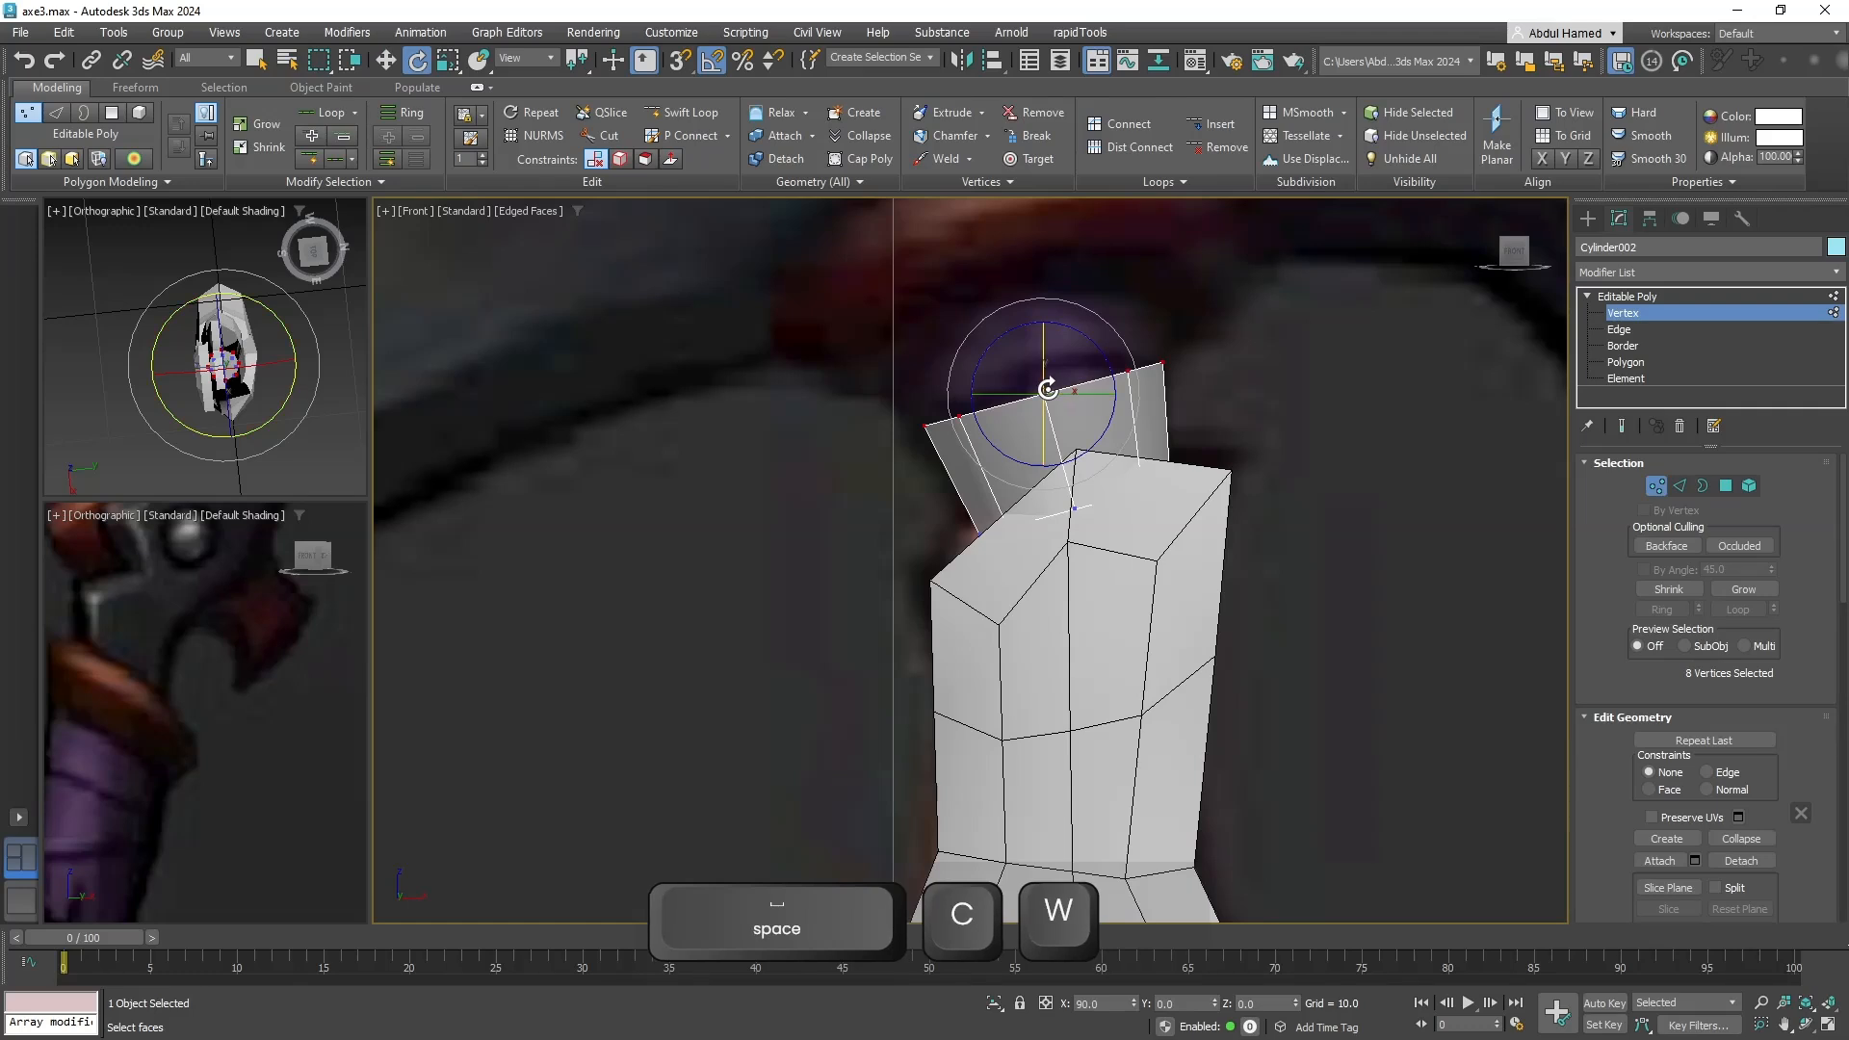
pyautogui.click(530, 62)
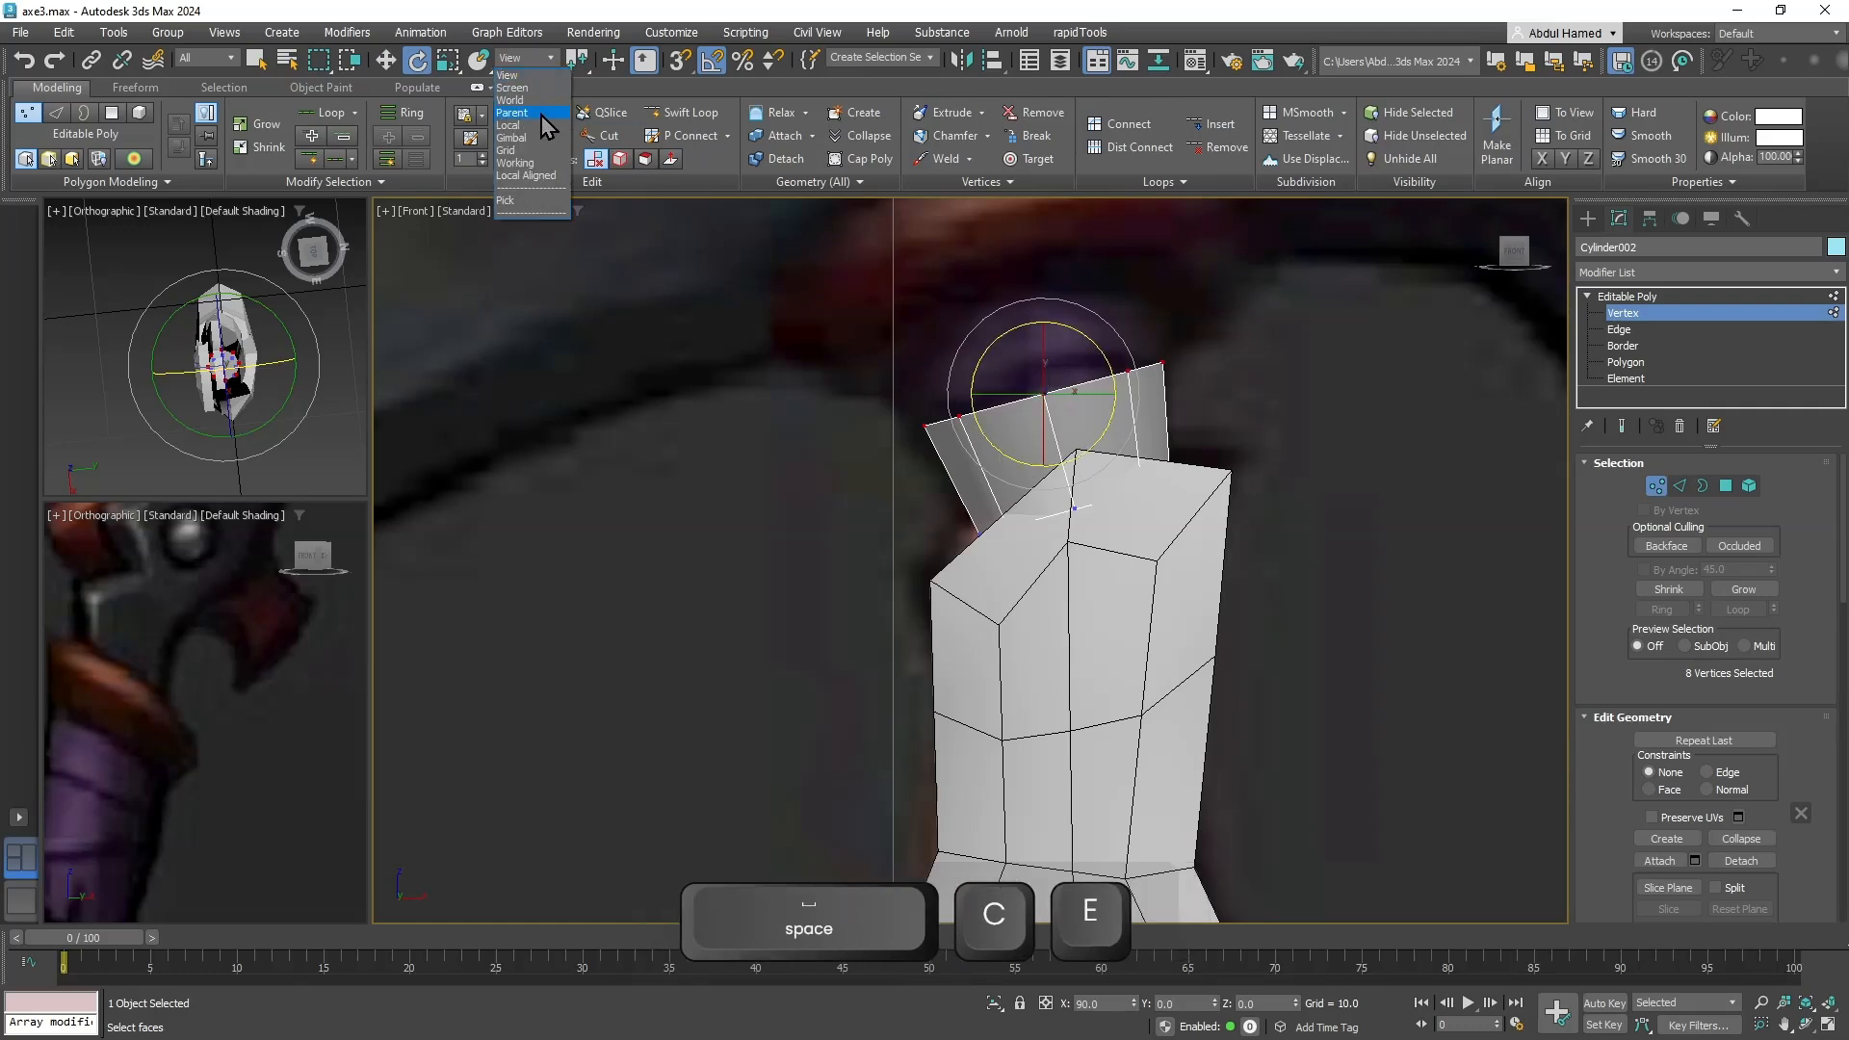
pyautogui.click(532, 129)
pyautogui.moveTo(1026, 366); pyautogui.dragTo(1031, 353)
pyautogui.moveTo(1070, 369); pyautogui.dragTo(1103, 371, button='middle')
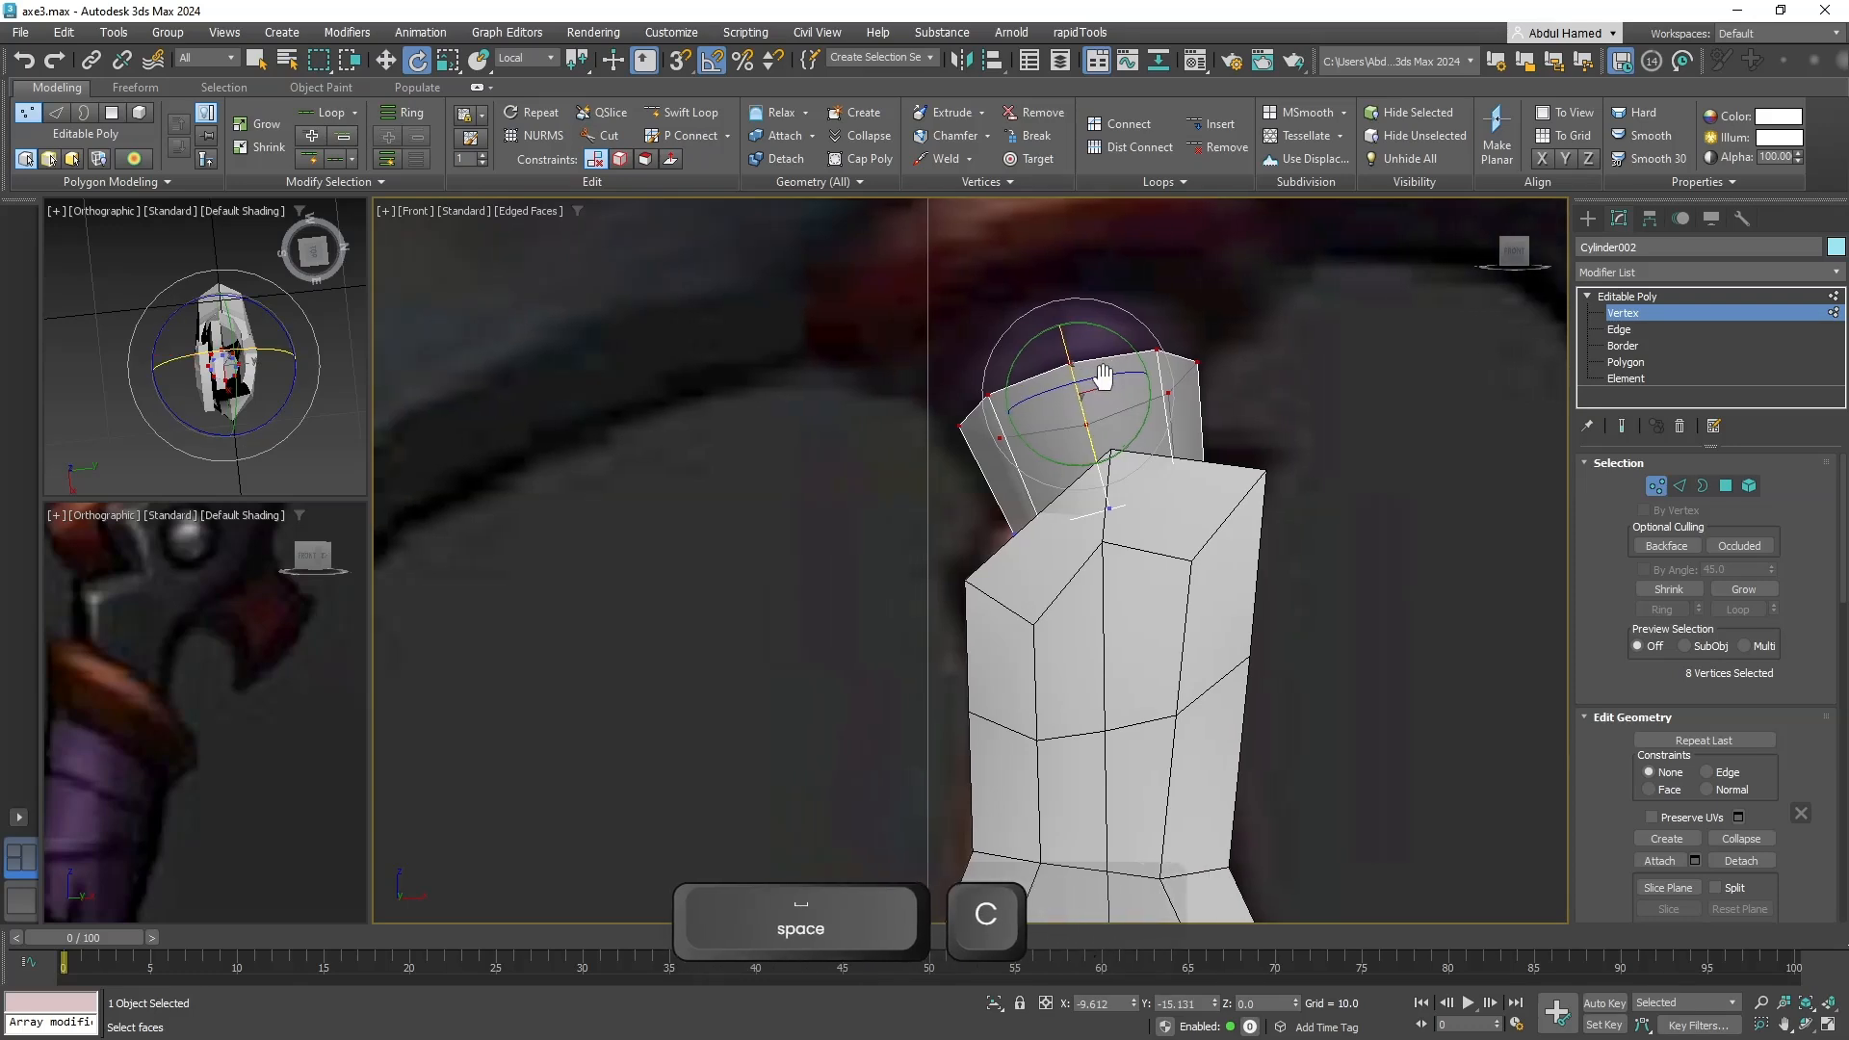
# Try to extend the cylinder by cloning its top vertices upward as an element.
pyautogui.press('w')
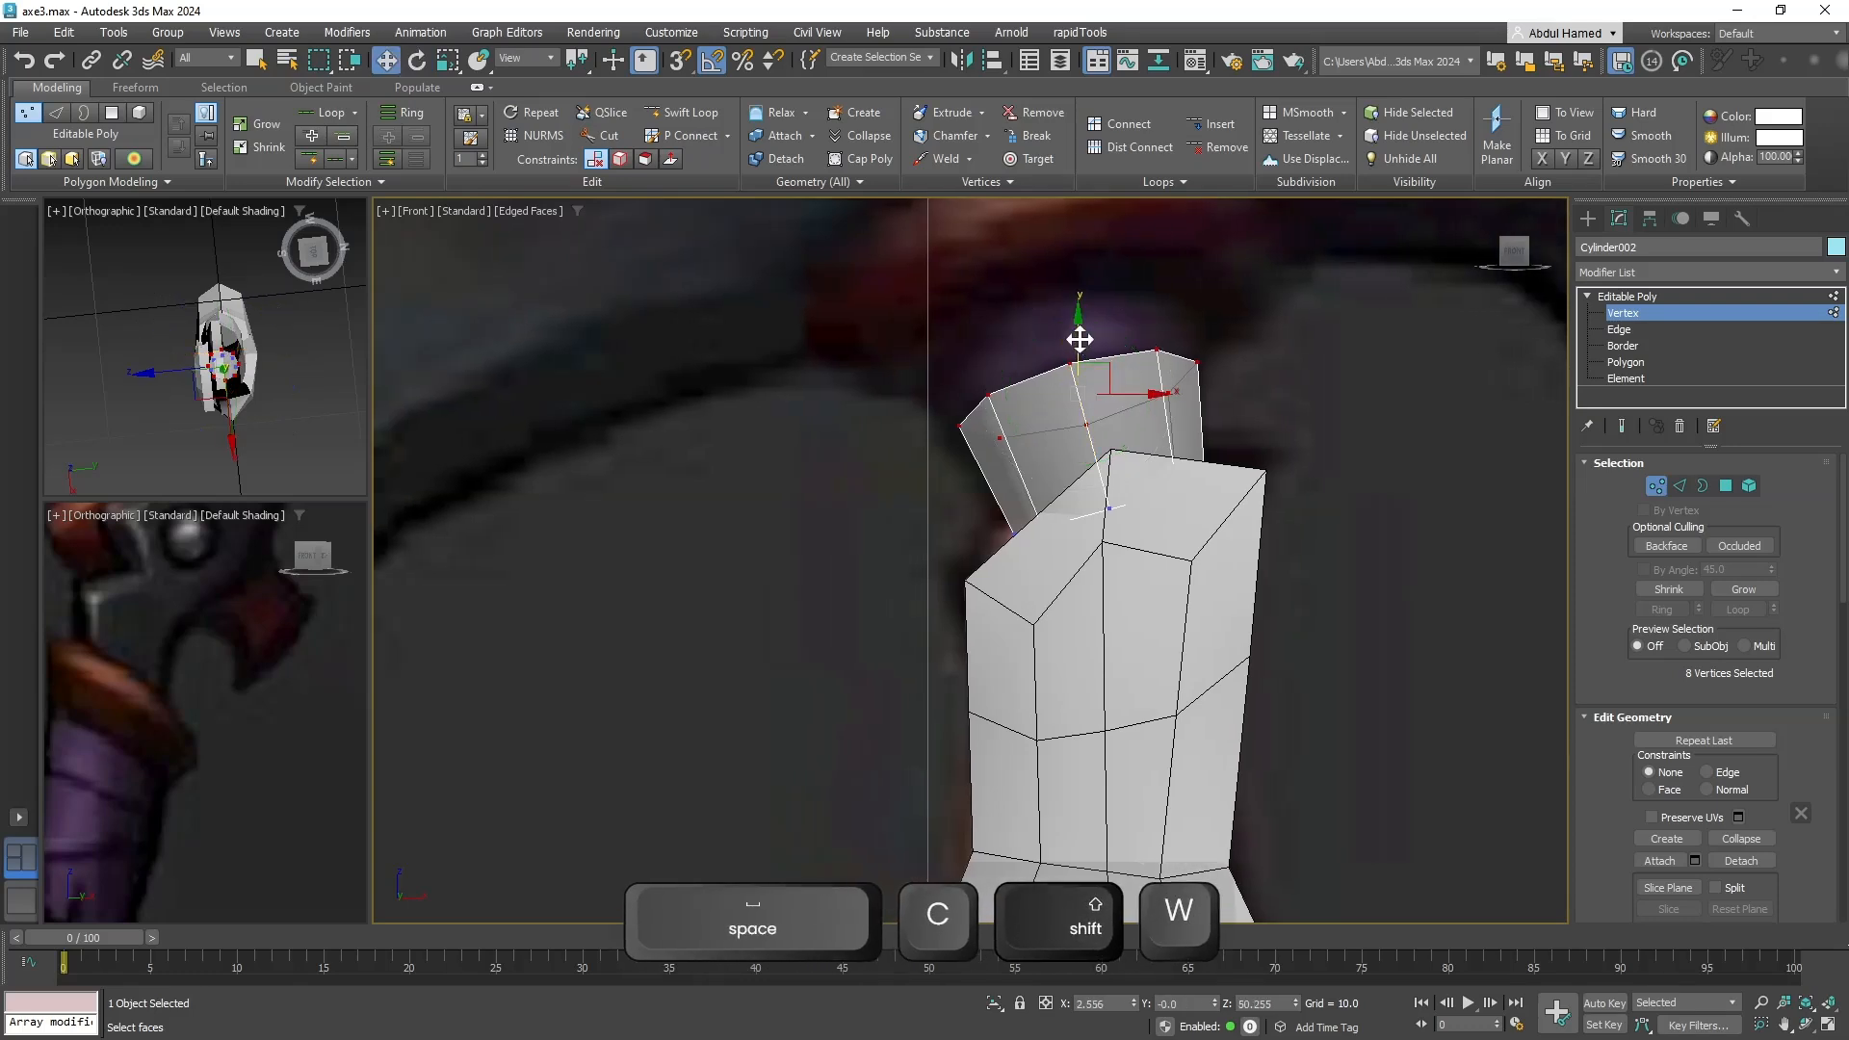
pyautogui.keyDown('shift'); pyautogui.moveTo(1068, 283); pyautogui.dragTo(1069, 291); pyautogui.keyUp('shift')
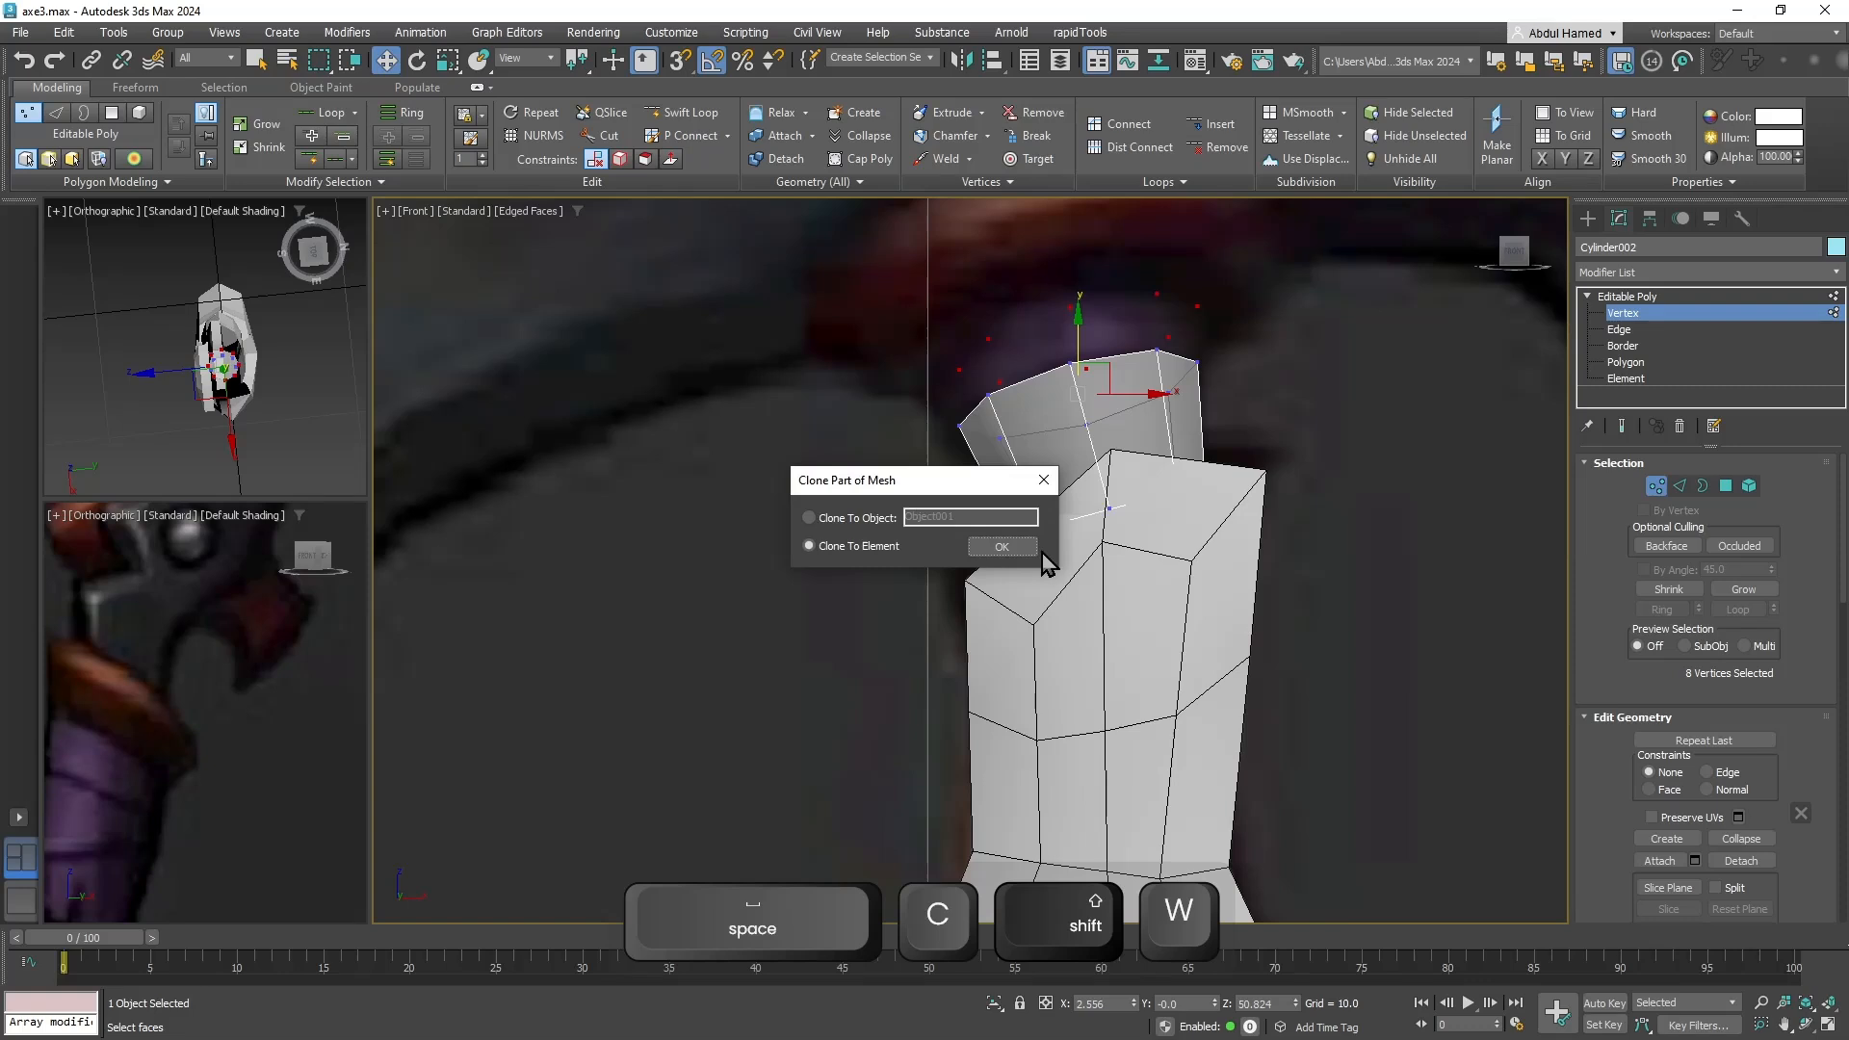
pyautogui.click(1008, 552)
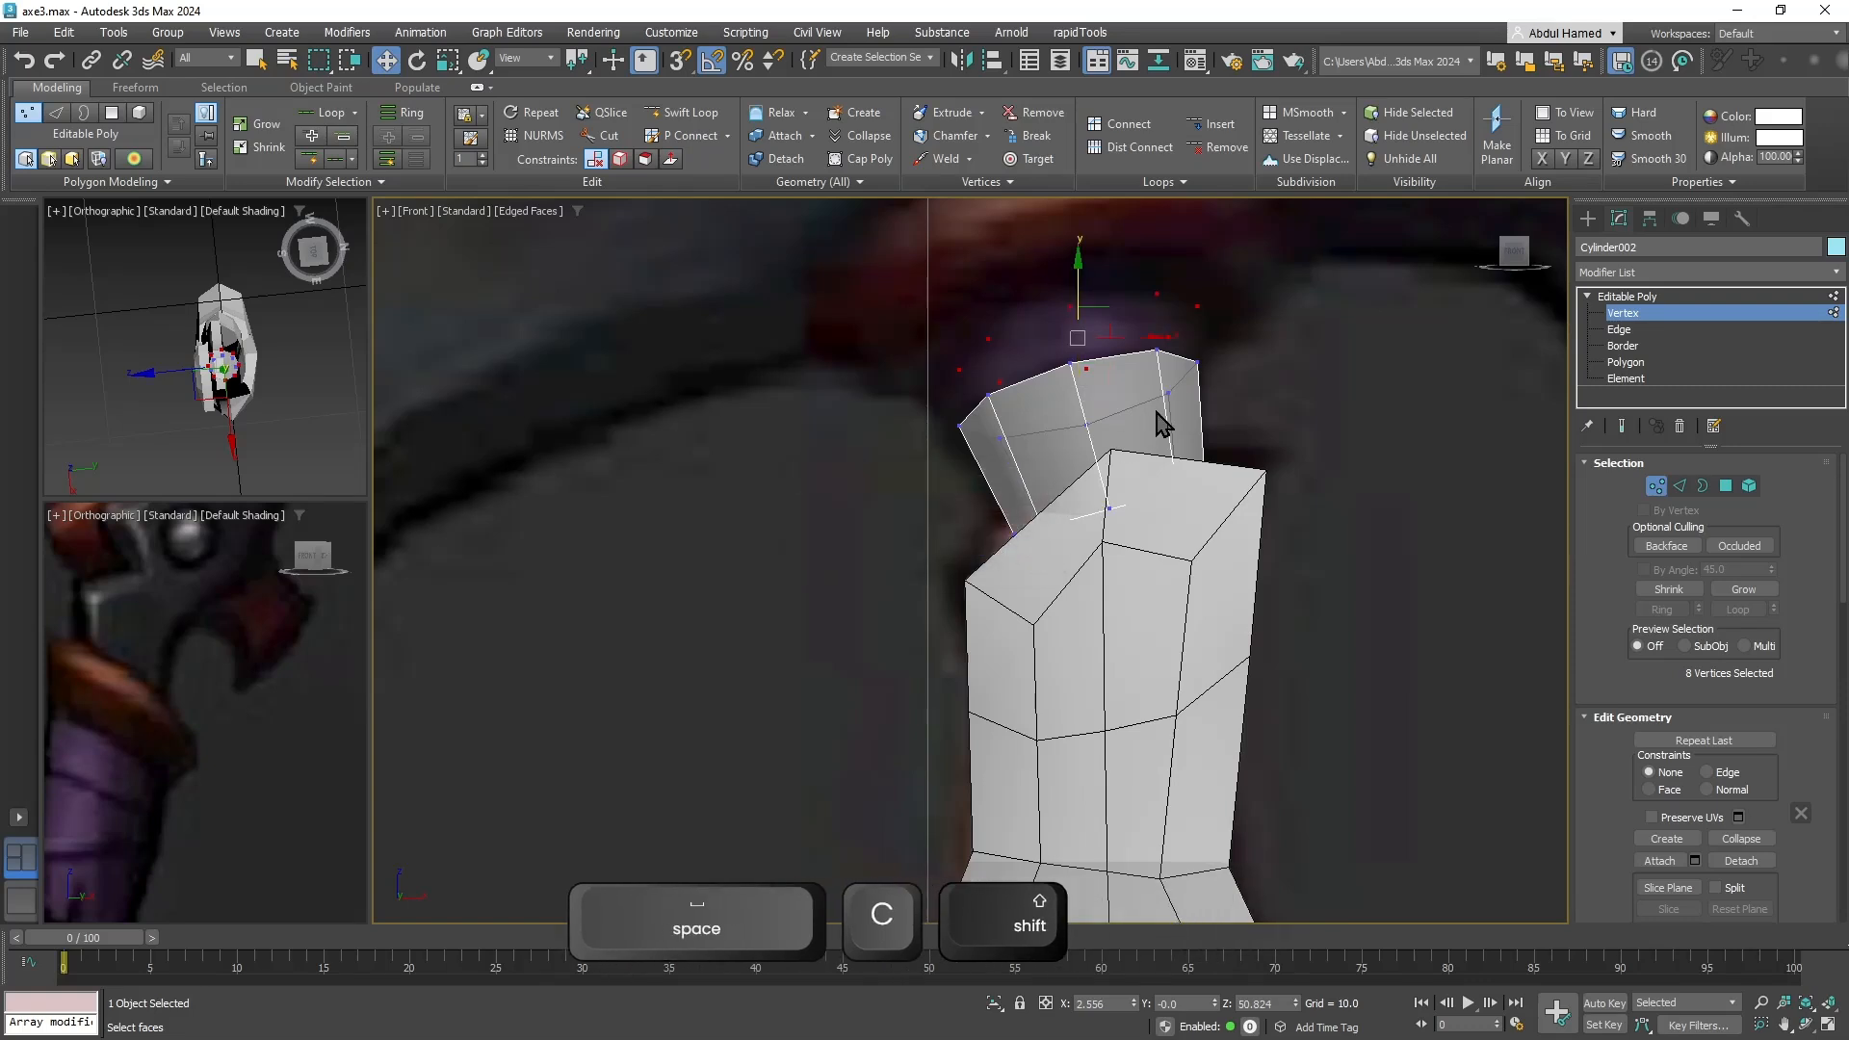
pyautogui.hotkey('ctrl', 'z')
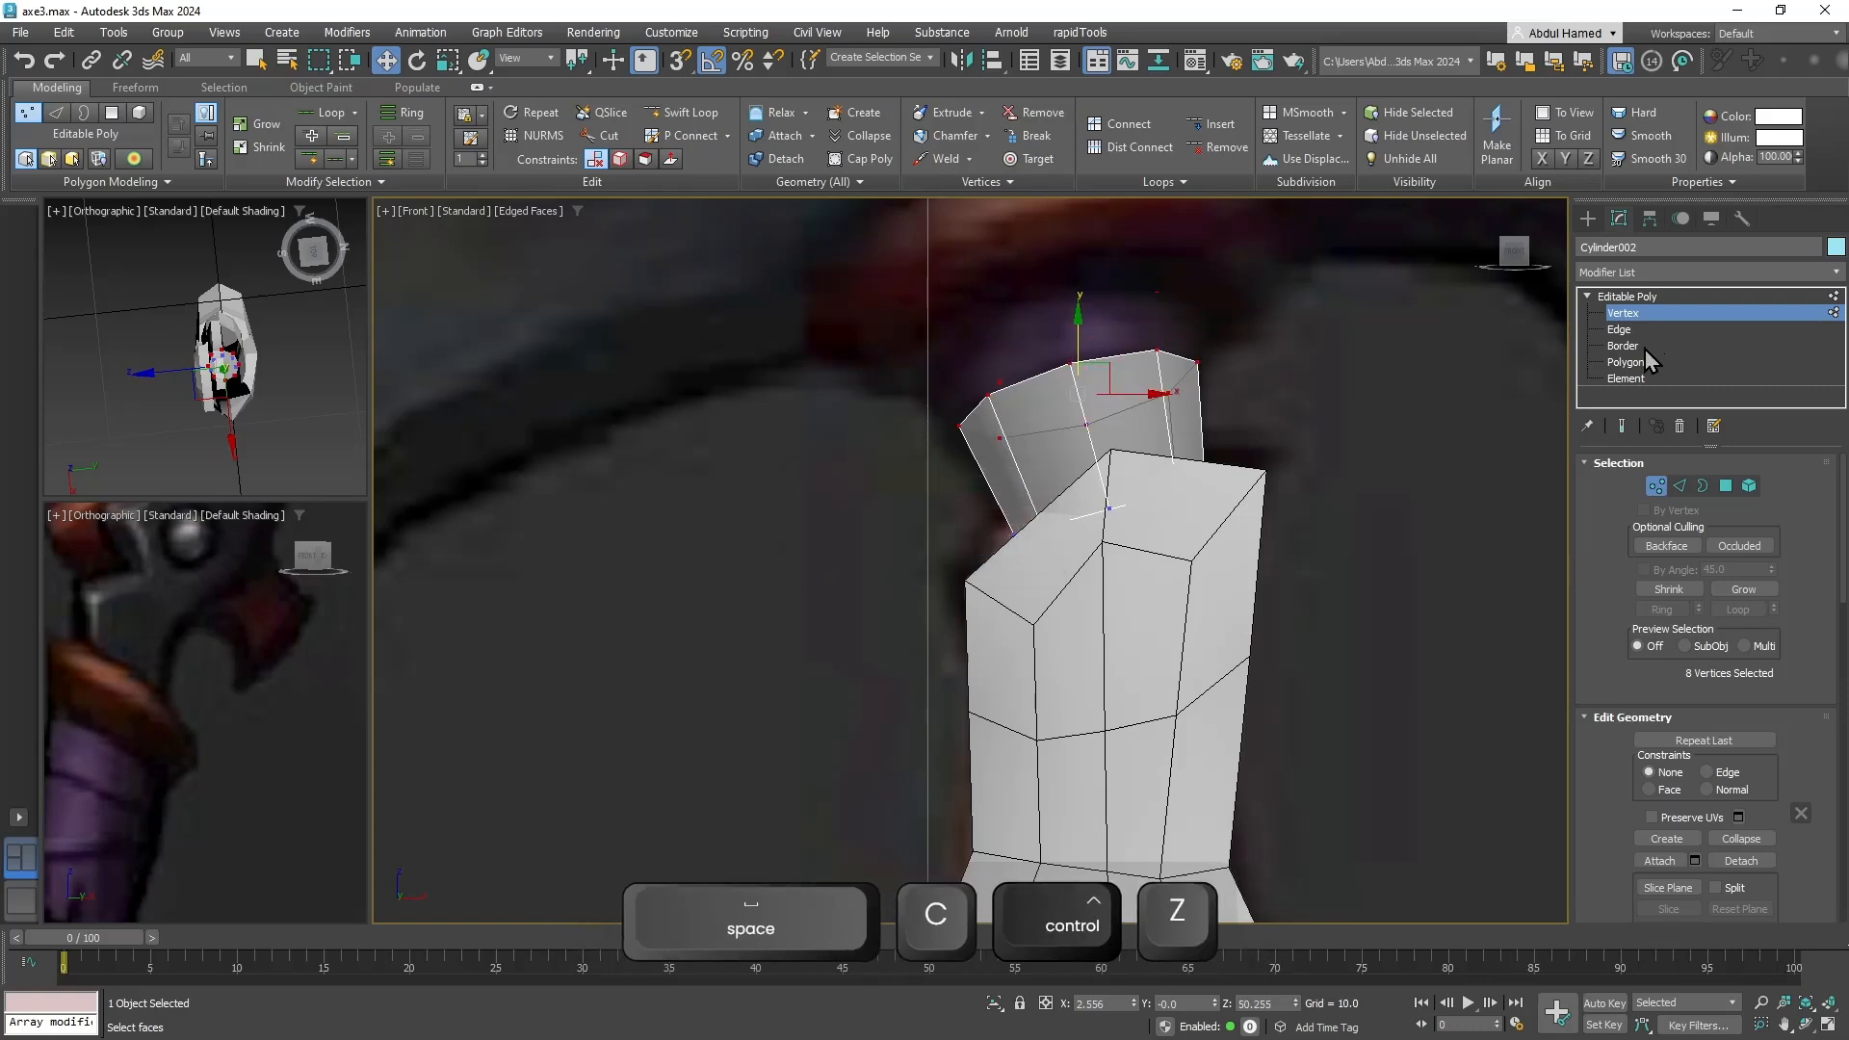
# Extrude the cylinder's top cap polygon straight up by about 0.78 towards the guard.
pyautogui.click(1643, 360)
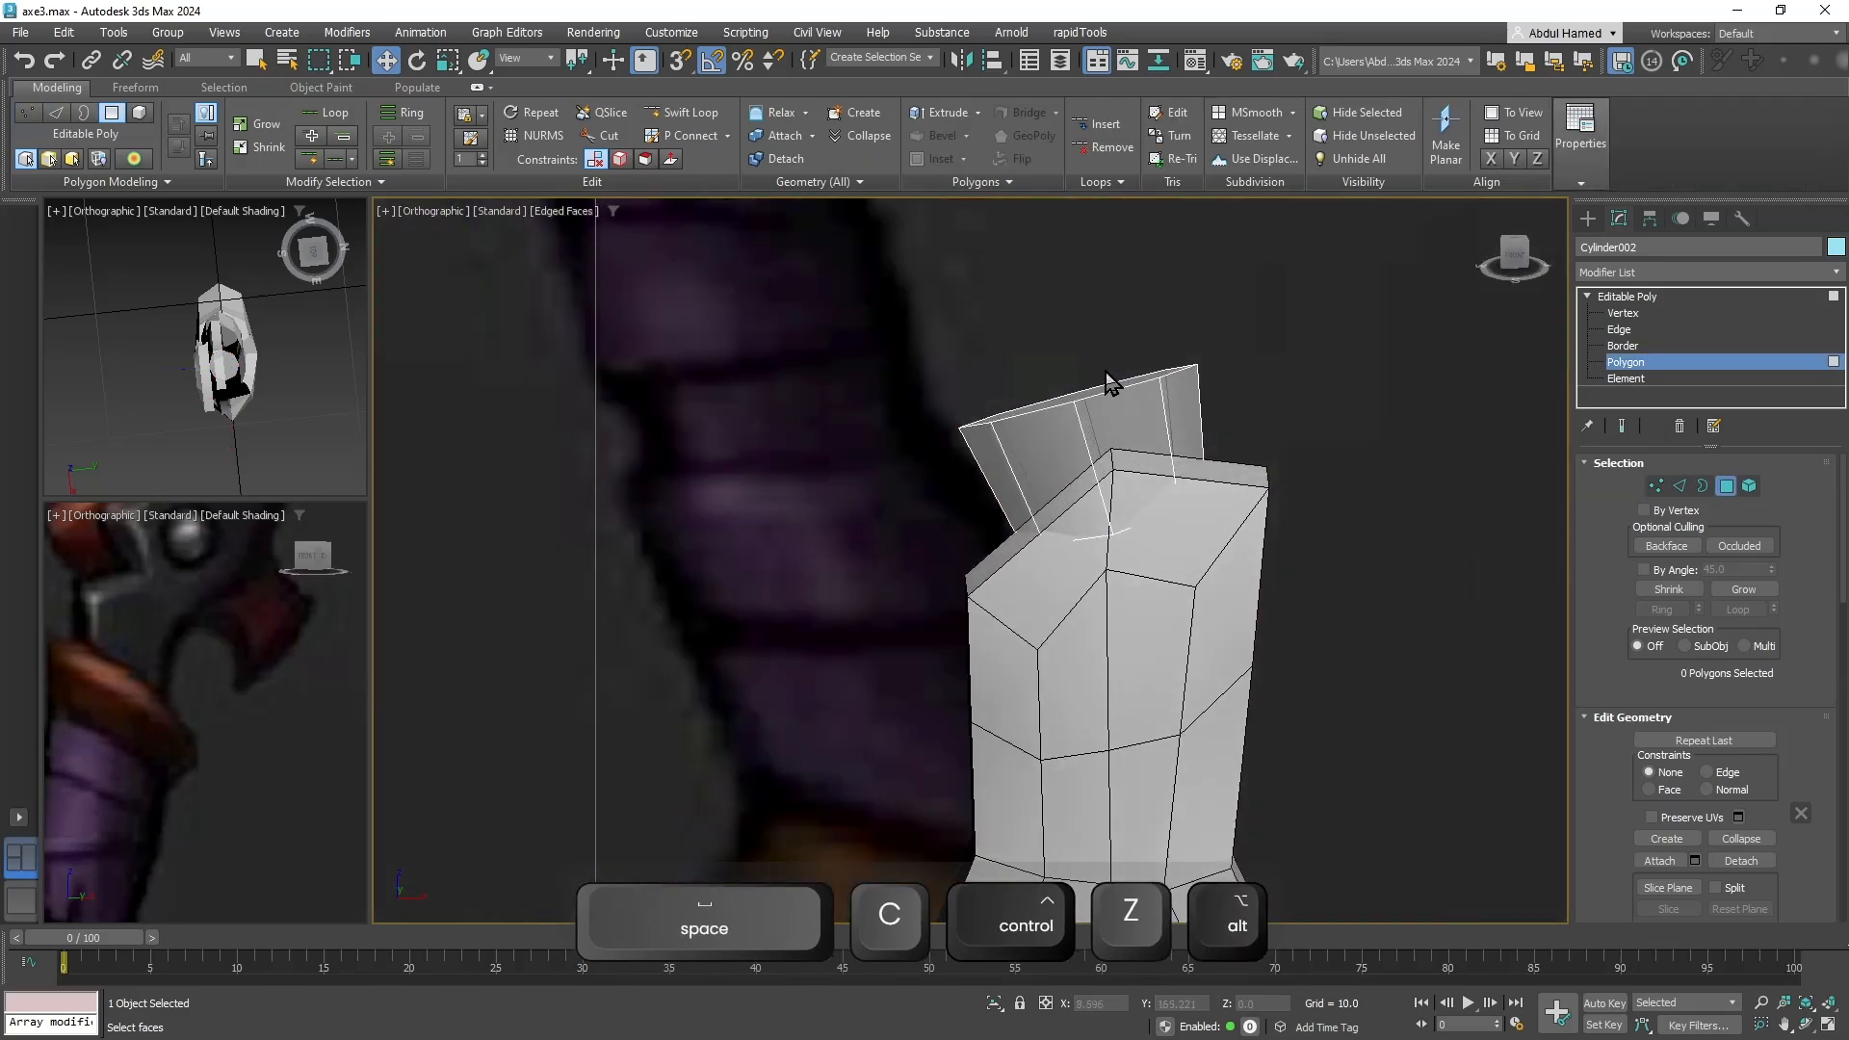
pyautogui.keyDown('alt'); pyautogui.moveTo(1107, 392); pyautogui.dragTo(1154, 387, button='middle'); pyautogui.keyUp('alt')
pyautogui.click(1097, 401)
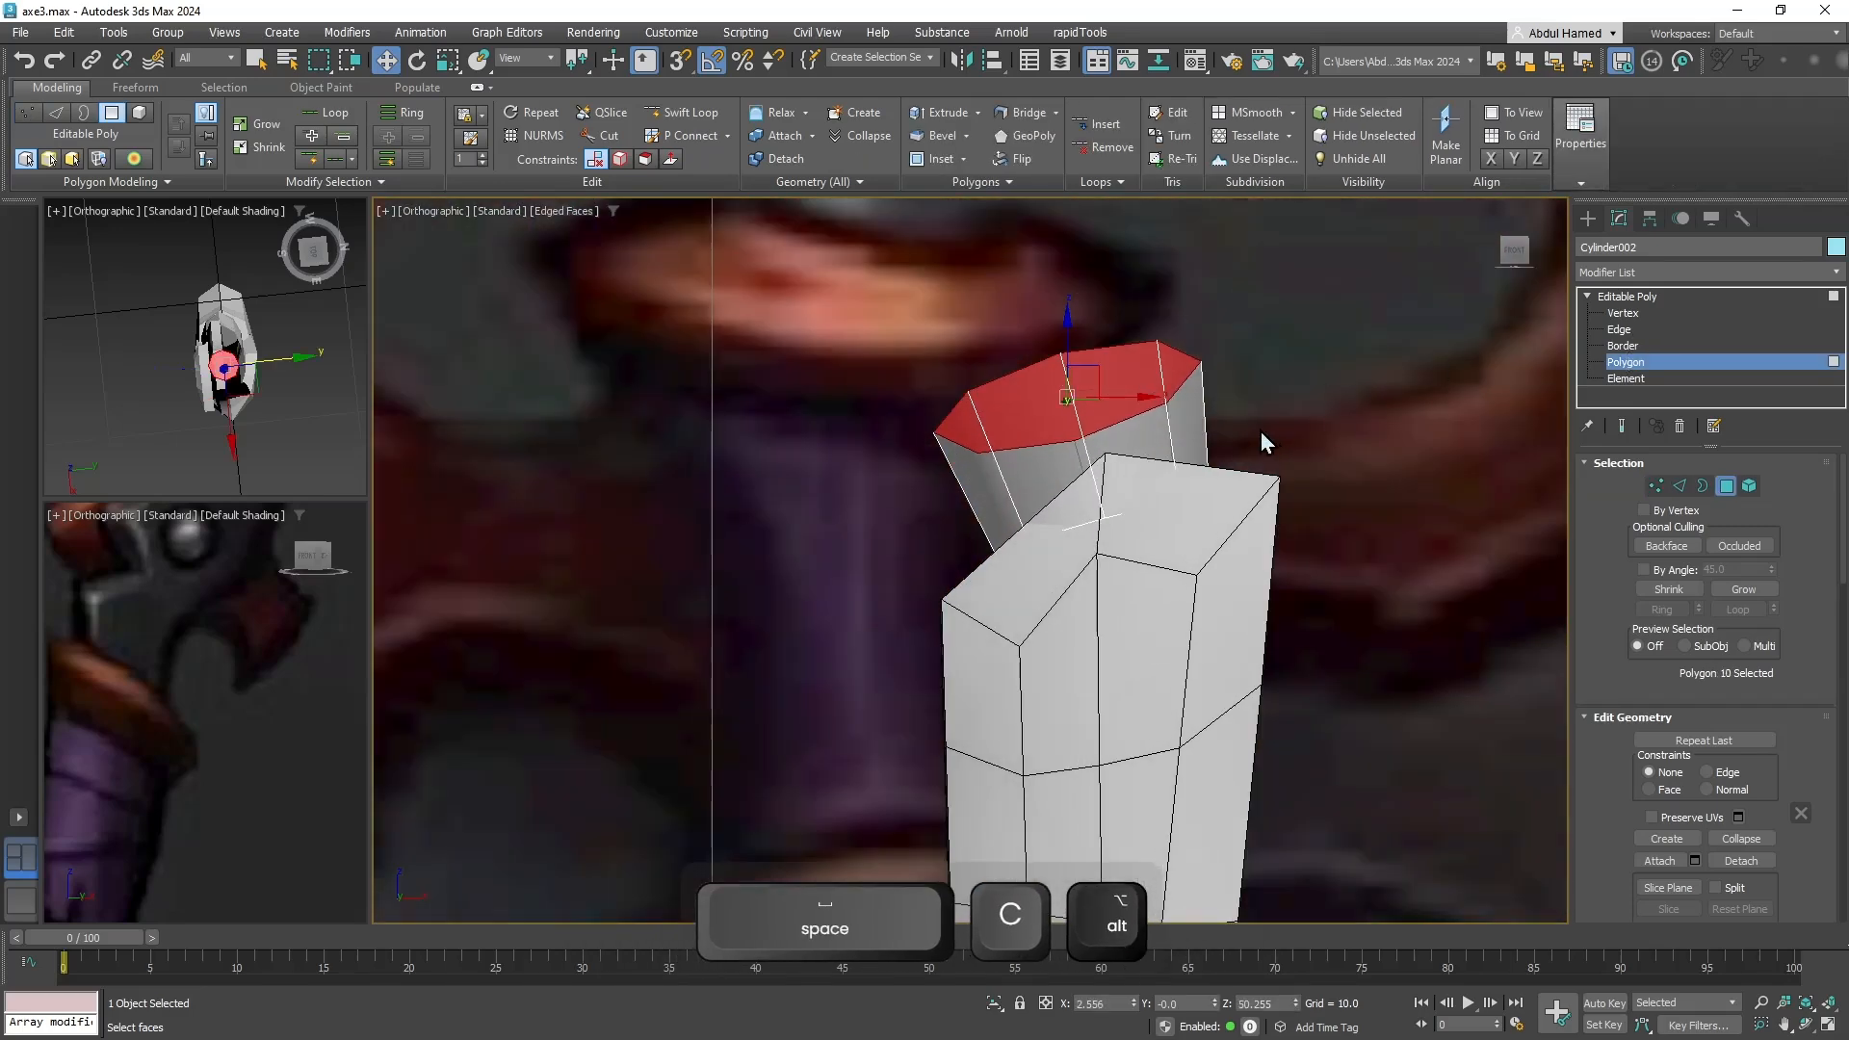
pyautogui.press('f')
pyautogui.press('z')
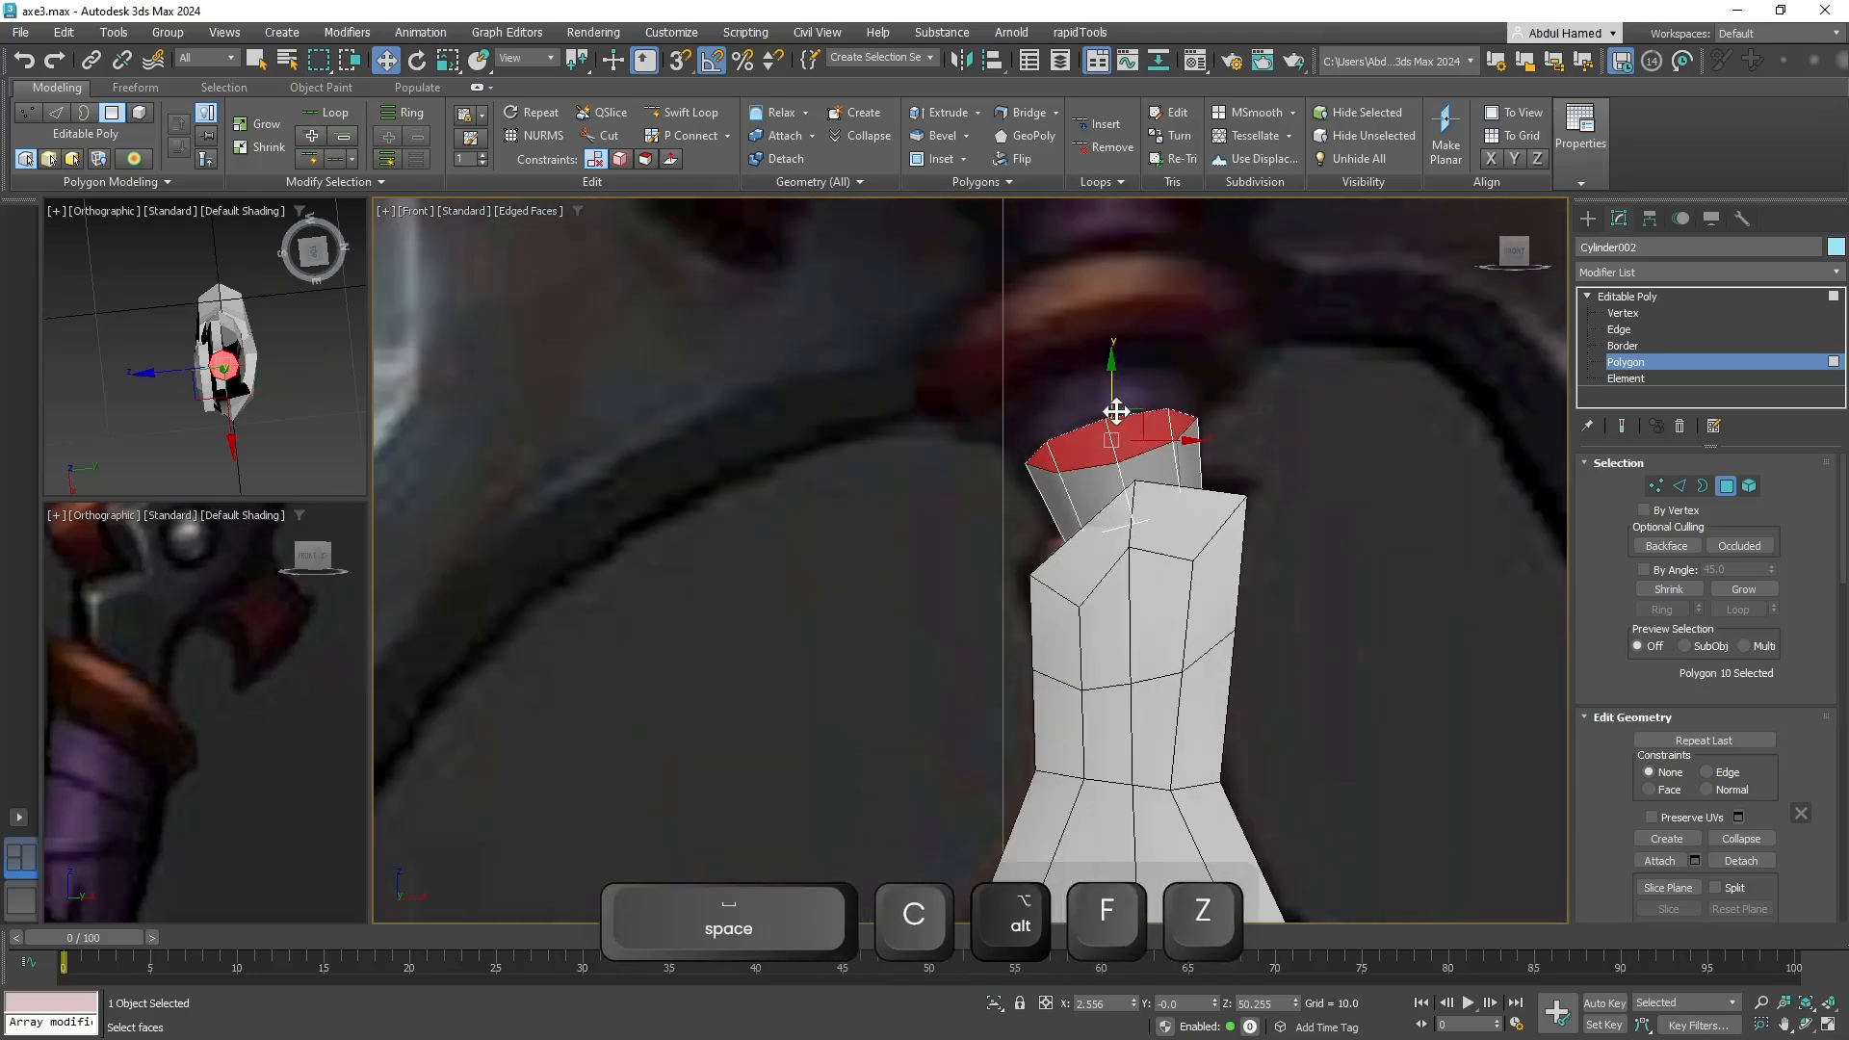
pyautogui.keyDown('shift'); pyautogui.moveTo(1106, 392); pyautogui.dragTo(1106, 347); pyautogui.keyUp('shift')
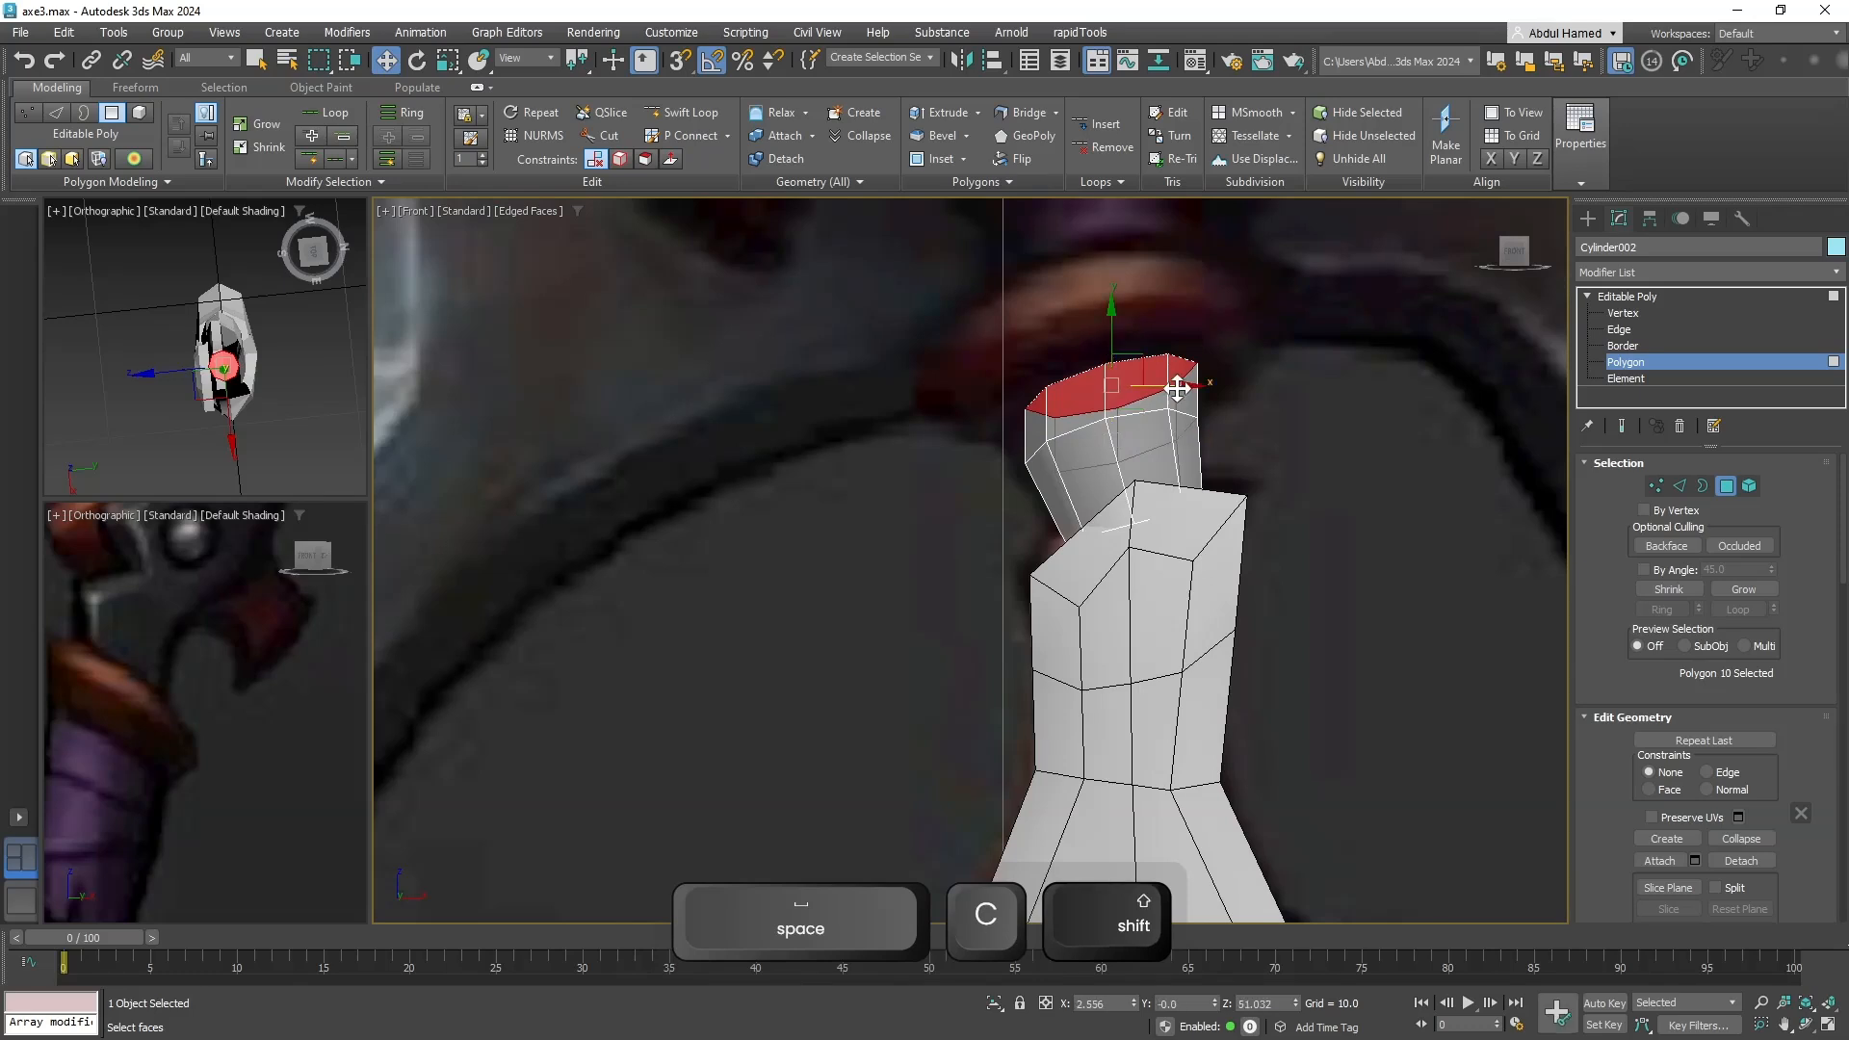
# Scale the raised cap polygon to about 106 percent and shift it sideways to about X 2.309 to follow the reference.
pyautogui.press('r')
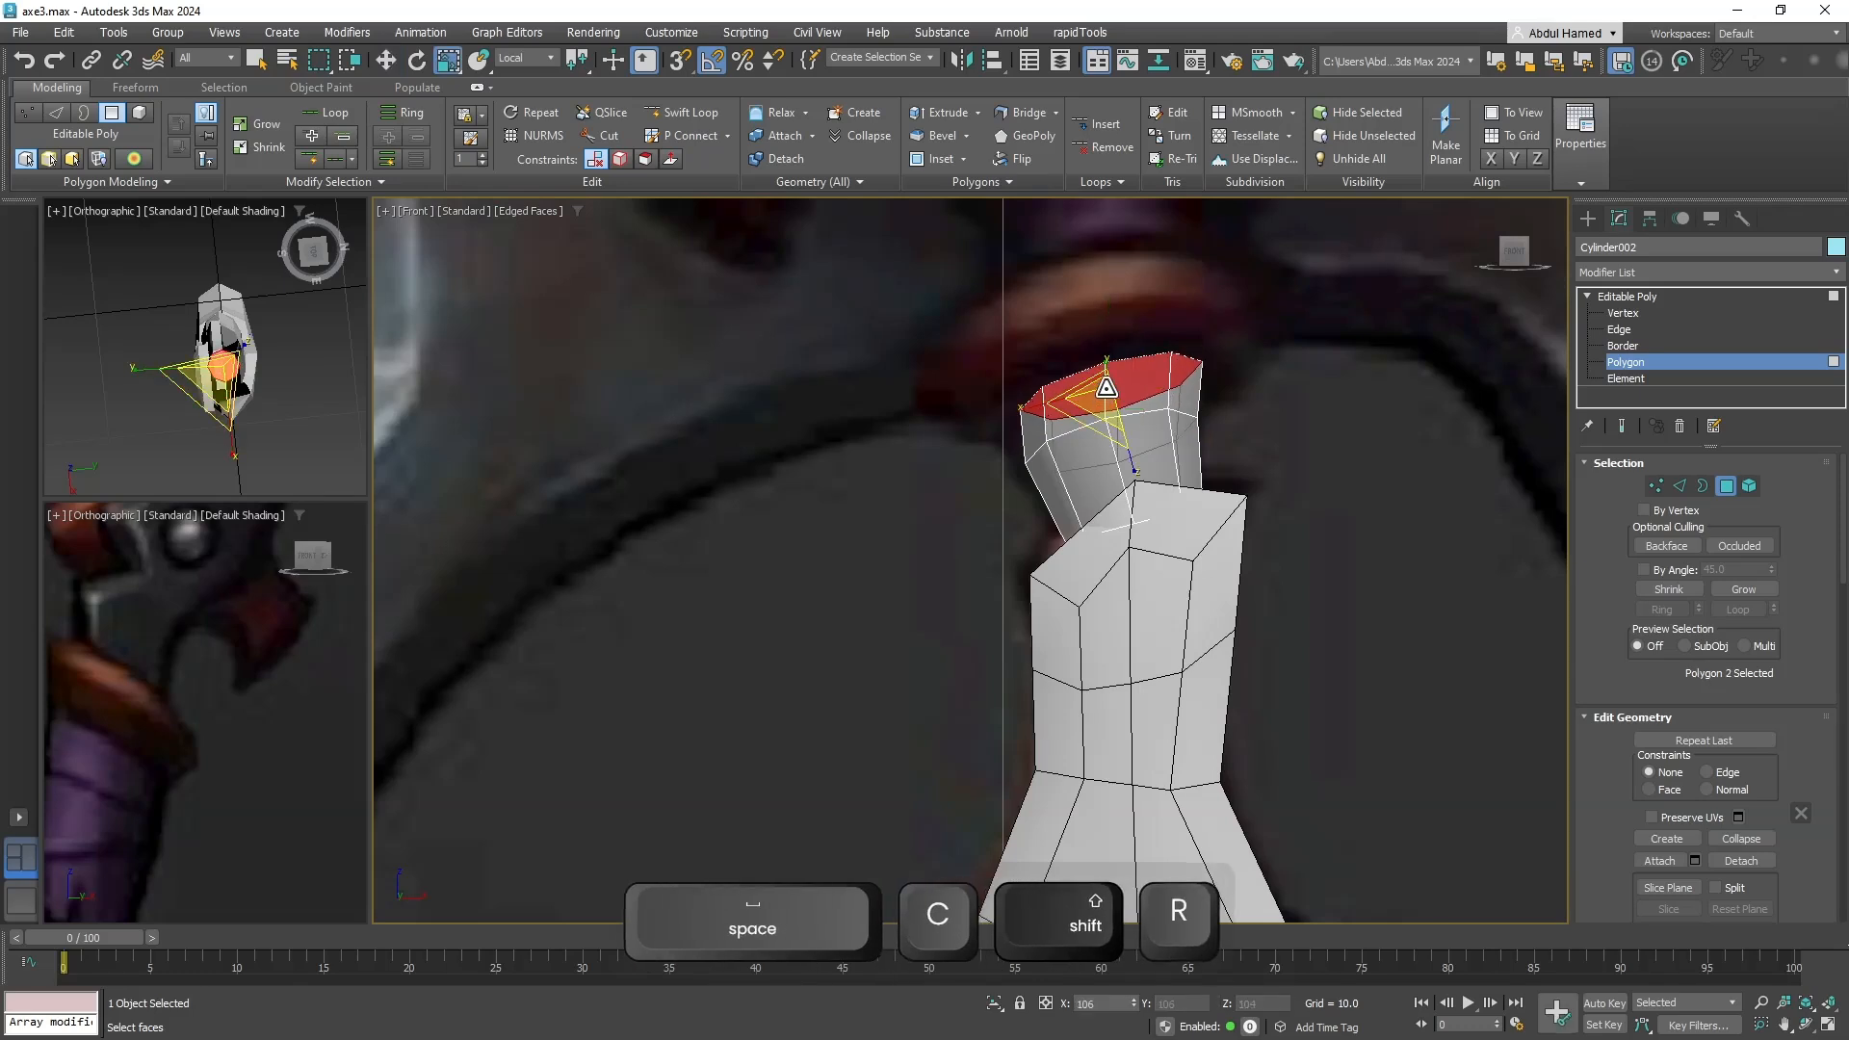
pyautogui.press('w')
pyautogui.moveTo(1130, 364); pyautogui.dragTo(1111, 364)
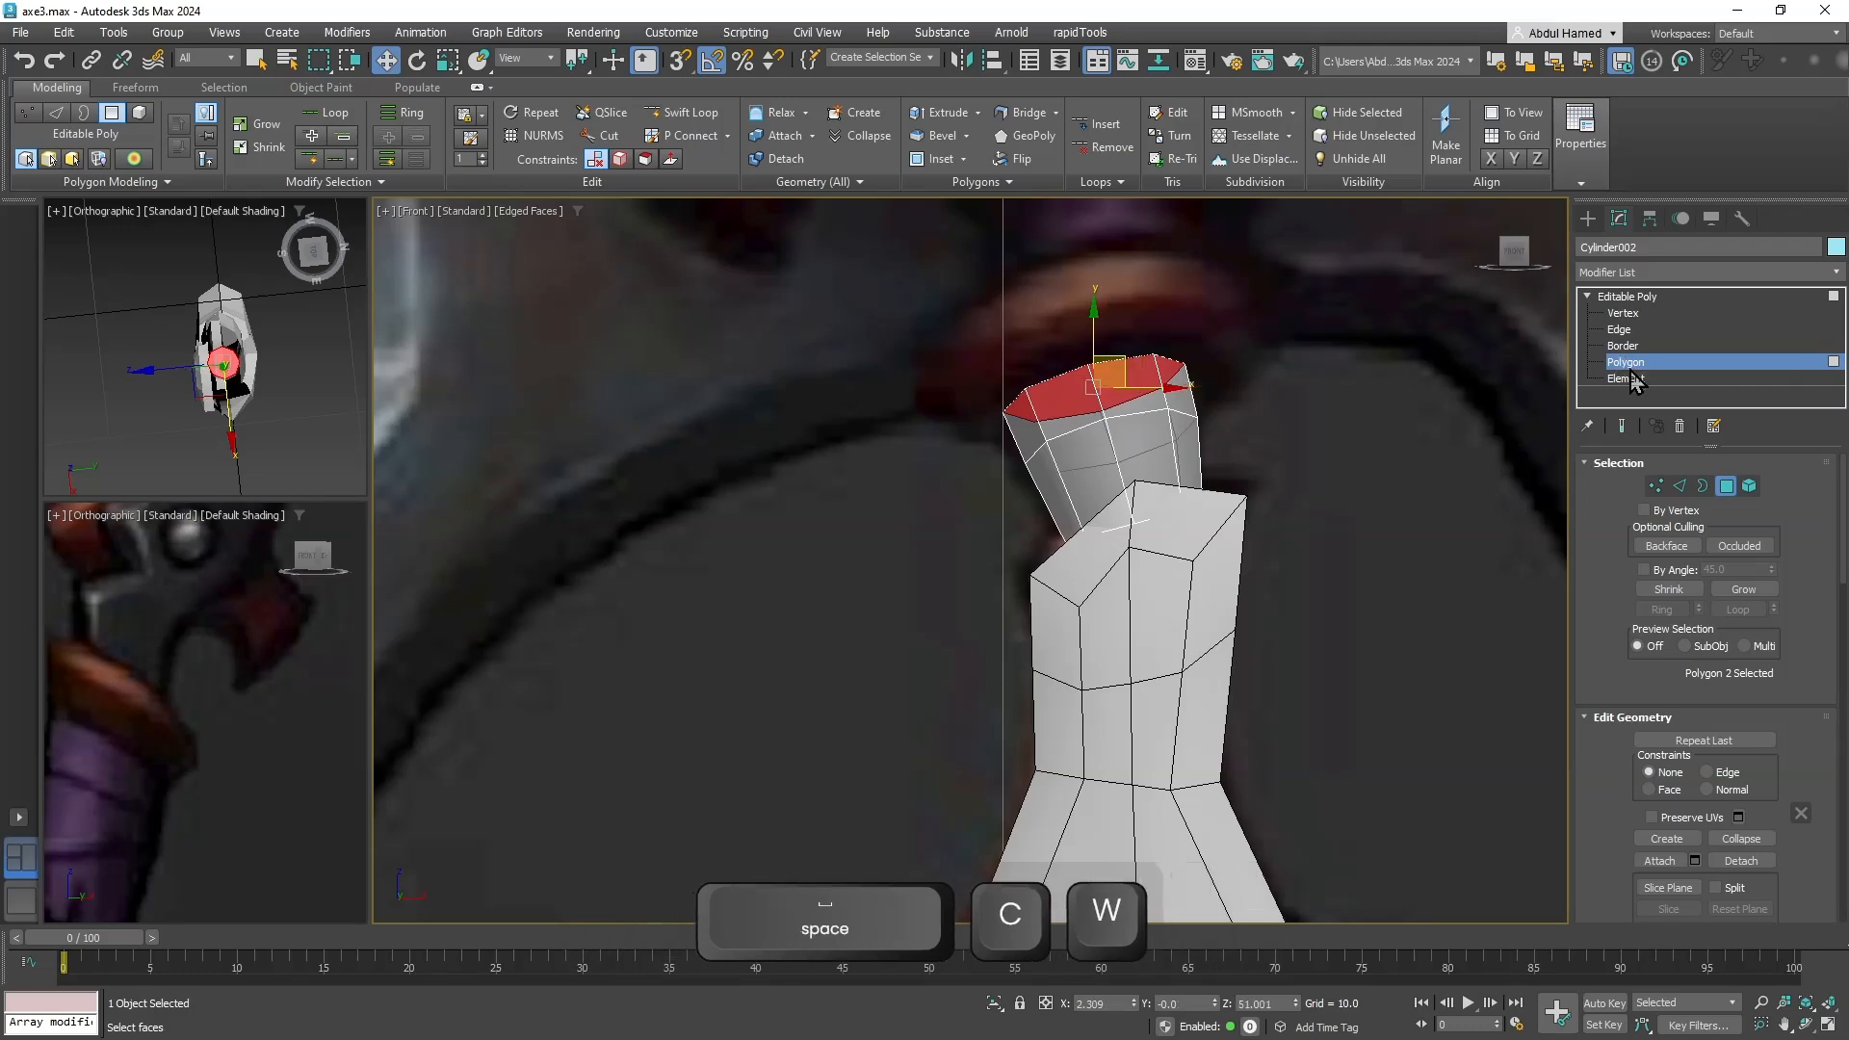
# Extrude the ring of eight side polygons just below the cylinder's top cap by Local Normal with a height of 0.618.
pyautogui.click(1138, 399)
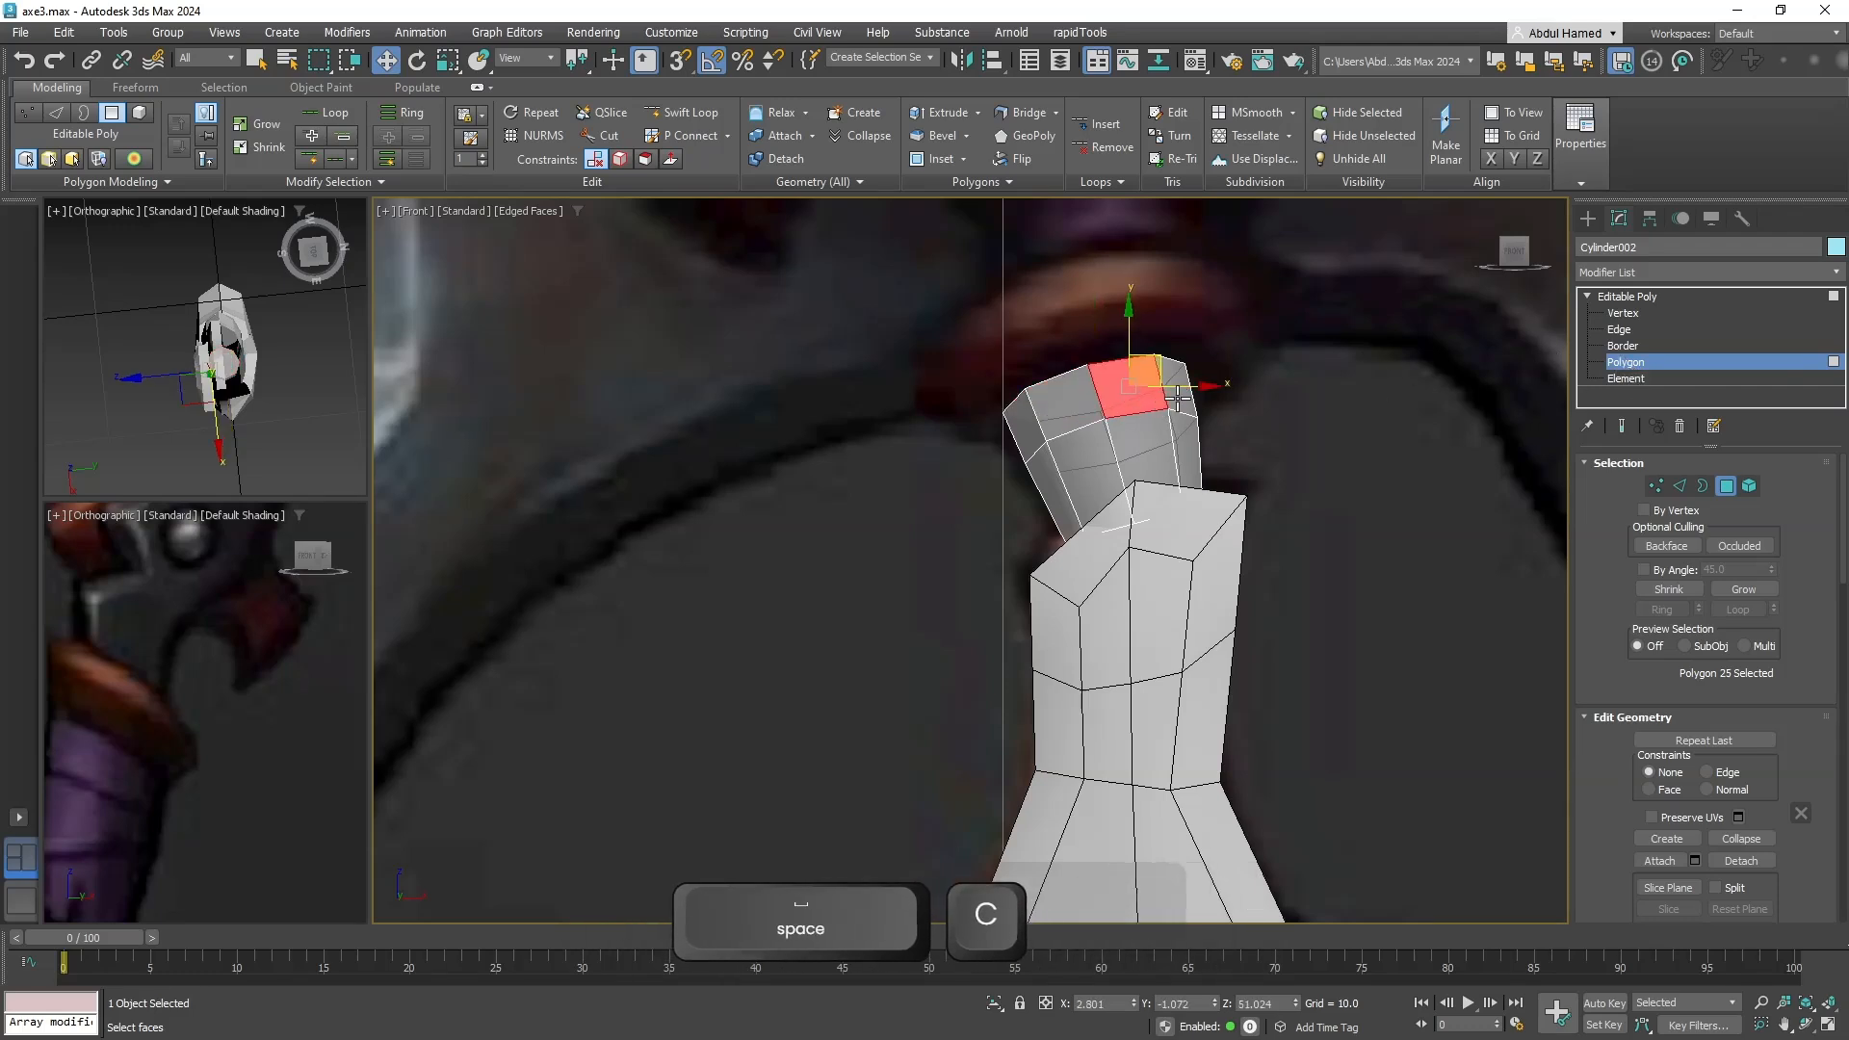
pyautogui.keyDown('ctrl'); pyautogui.doubleClick(1177, 398); pyautogui.keyUp('ctrl')
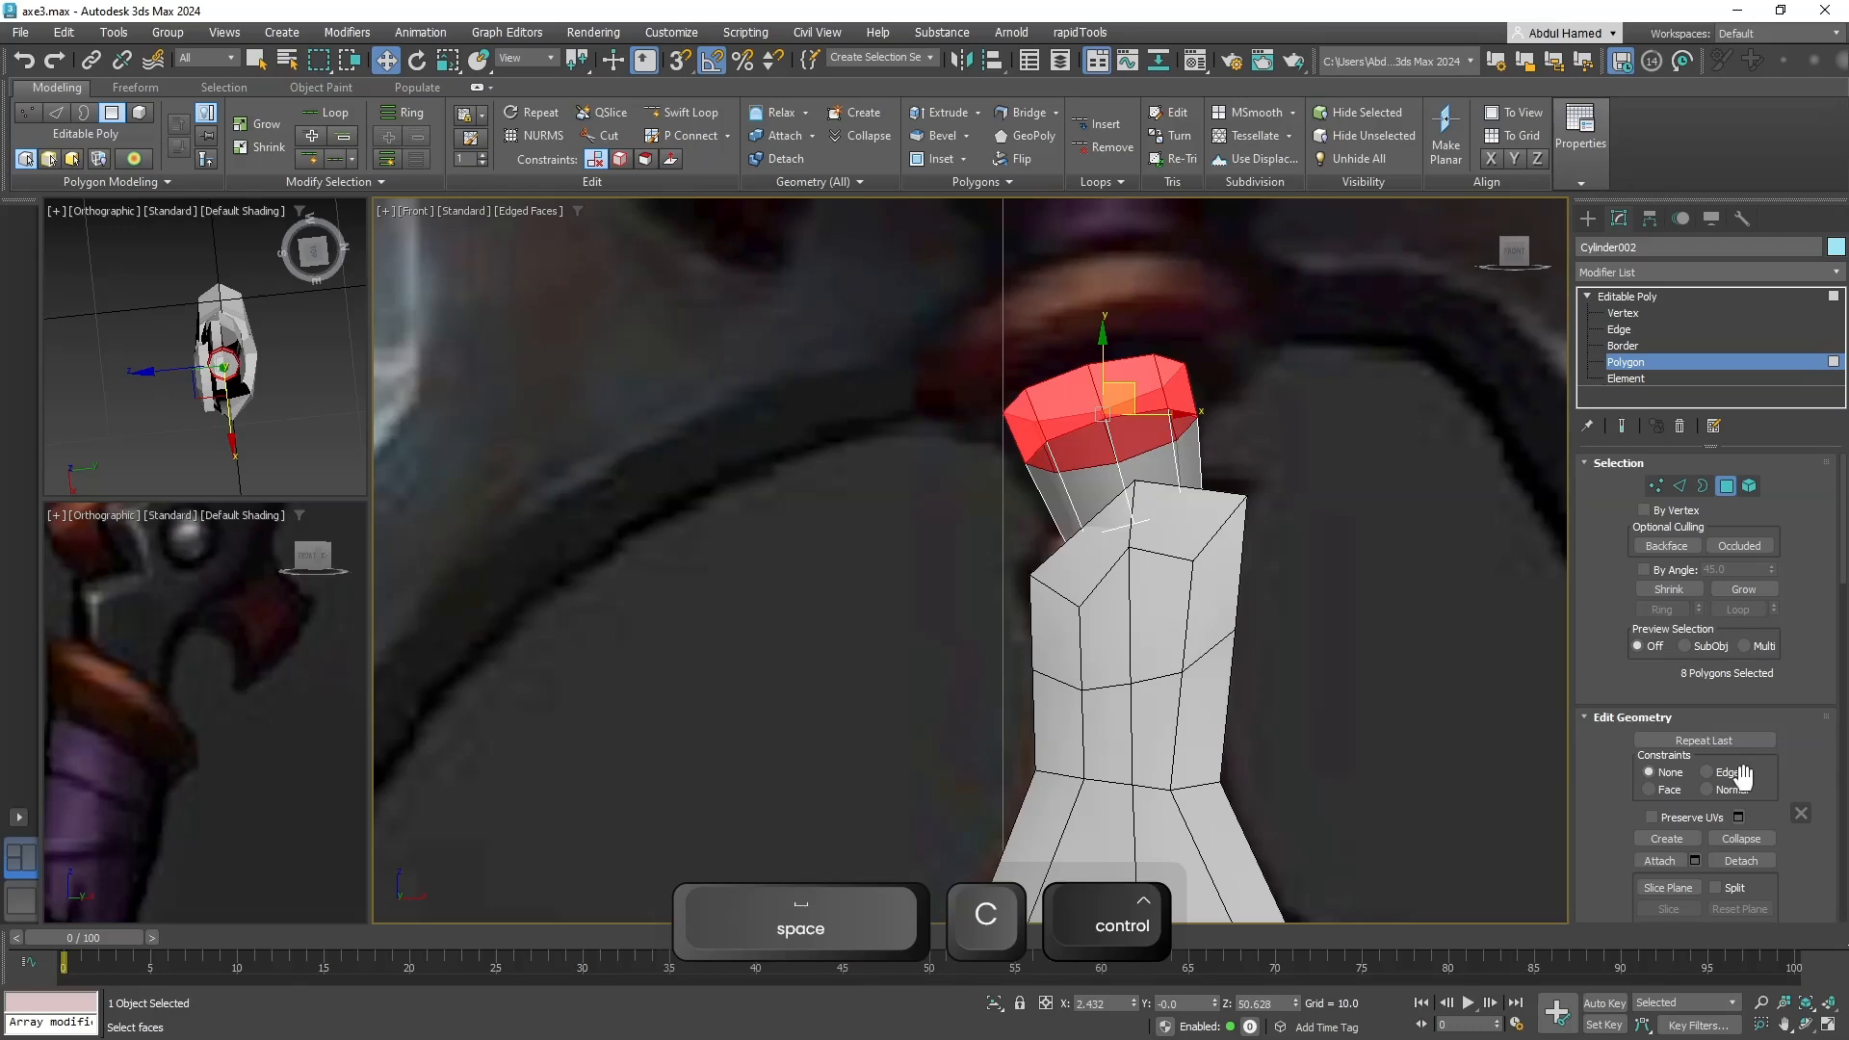
pyautogui.scroll(-5, 1739, 722)
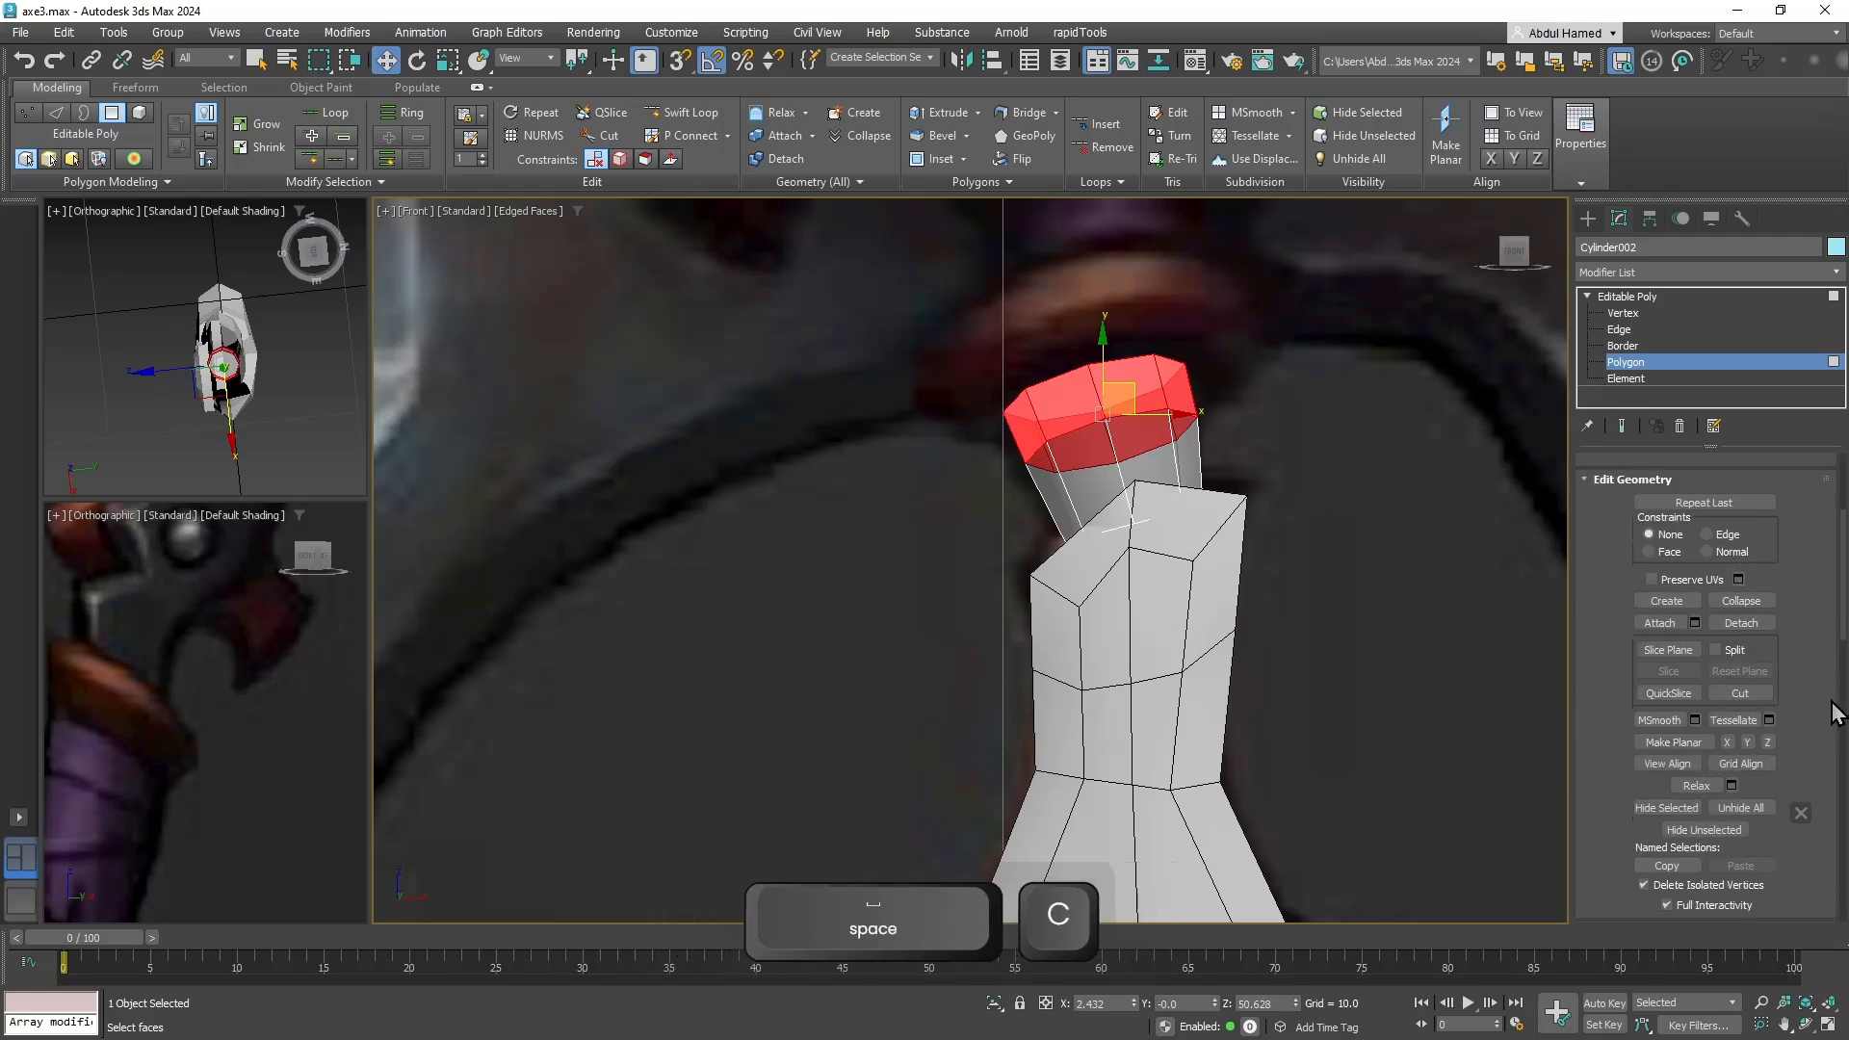
pyautogui.moveTo(1820, 713); pyautogui.dragTo(1784, 517)
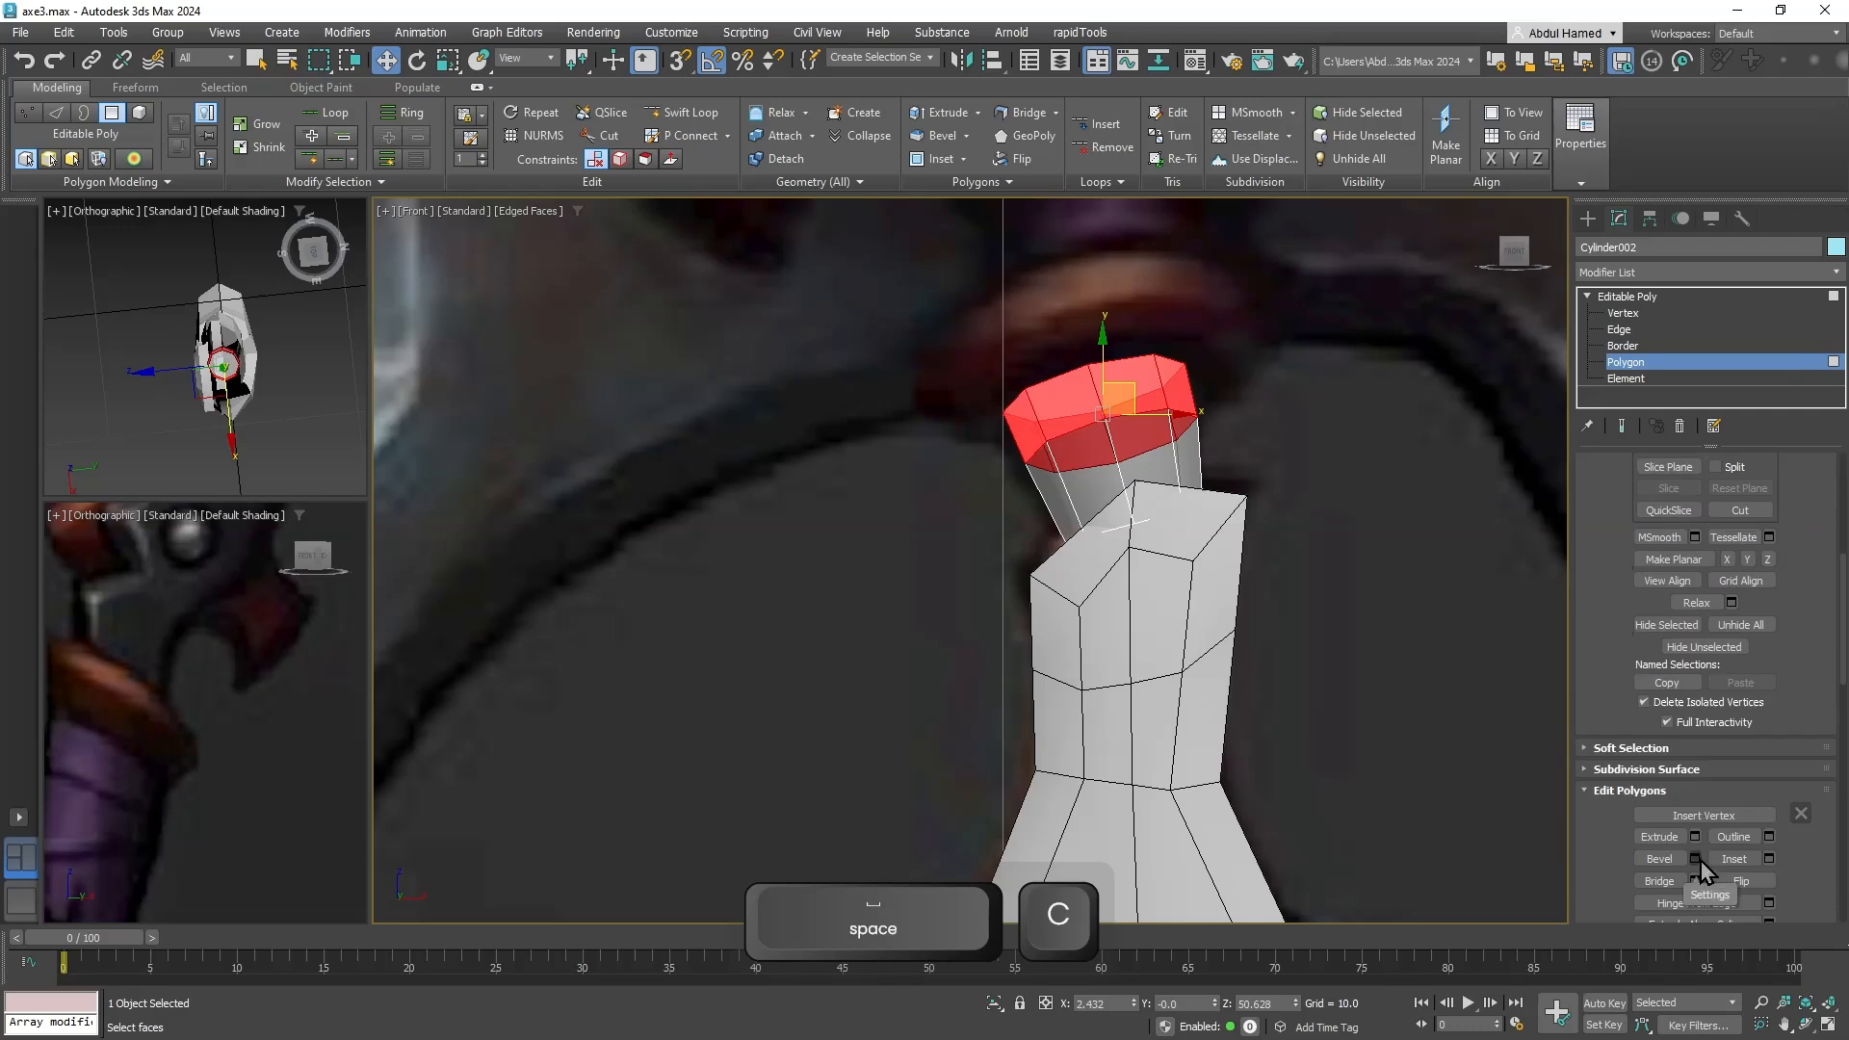
pyautogui.click(1695, 836)
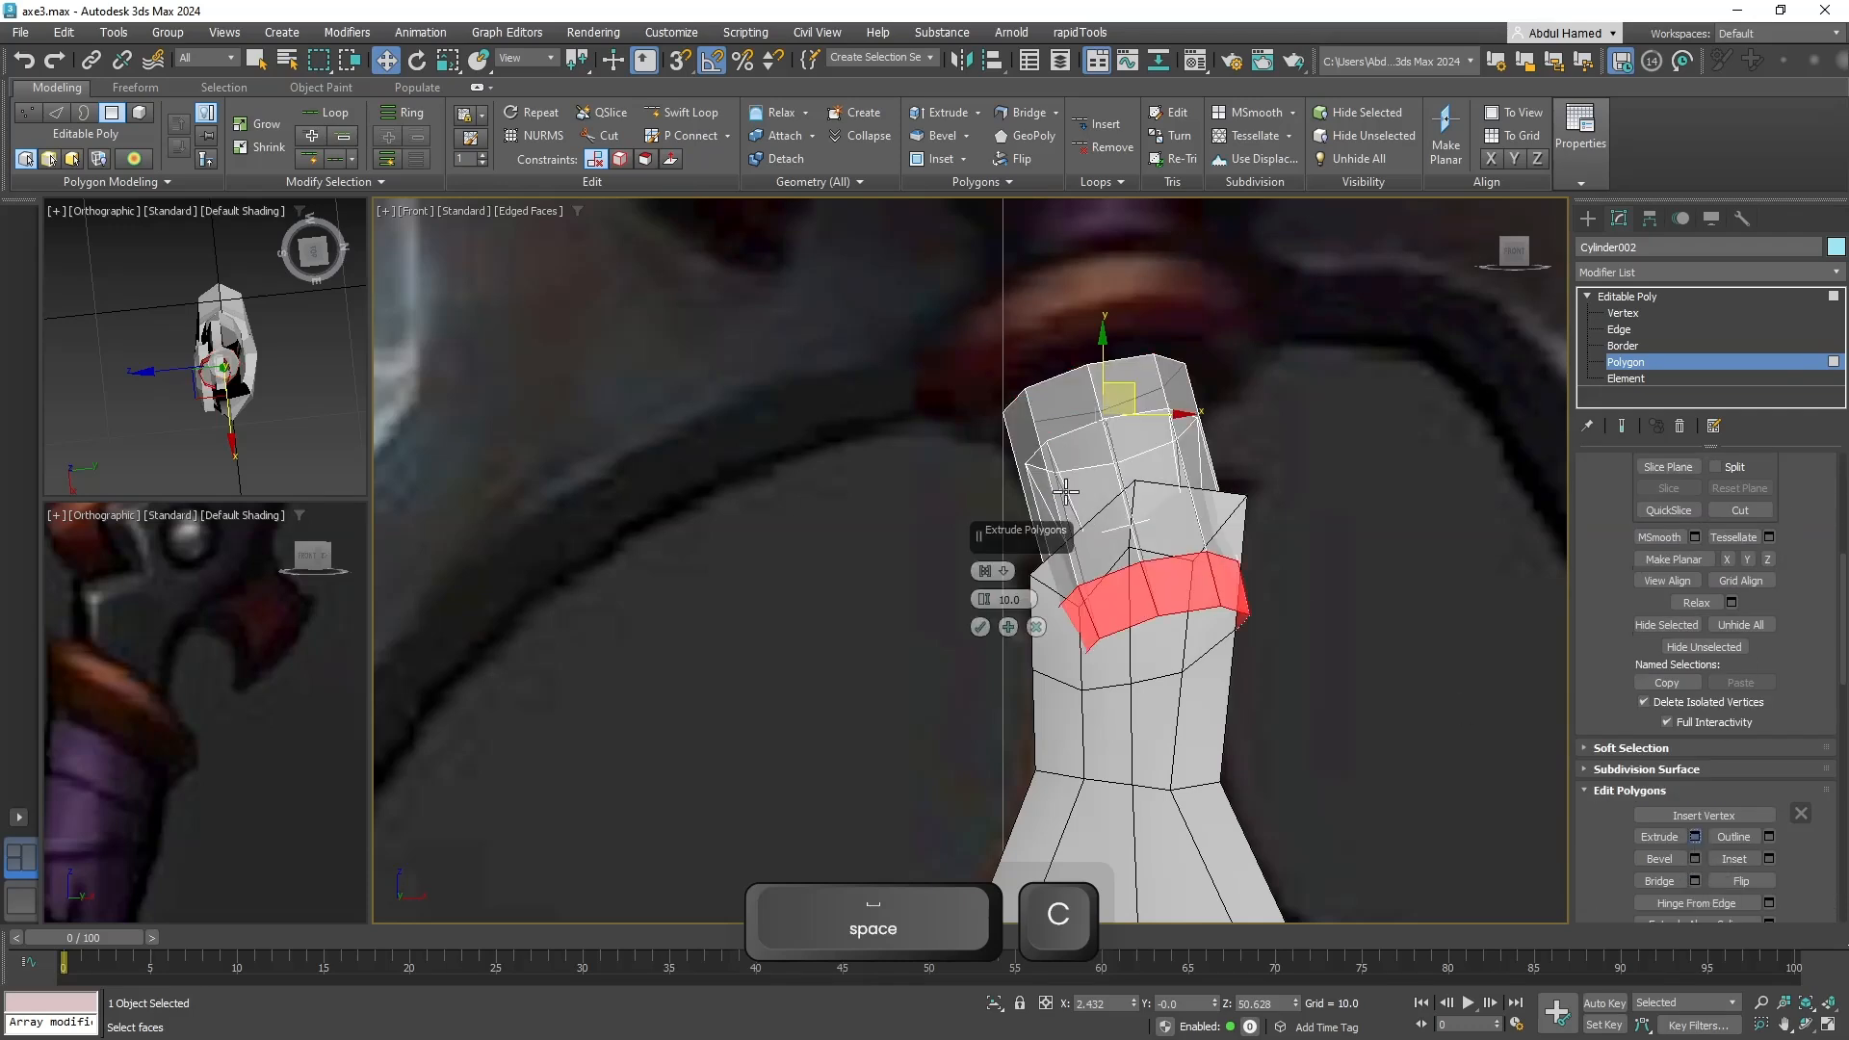
pyautogui.click(1002, 571)
pyautogui.click(1036, 614)
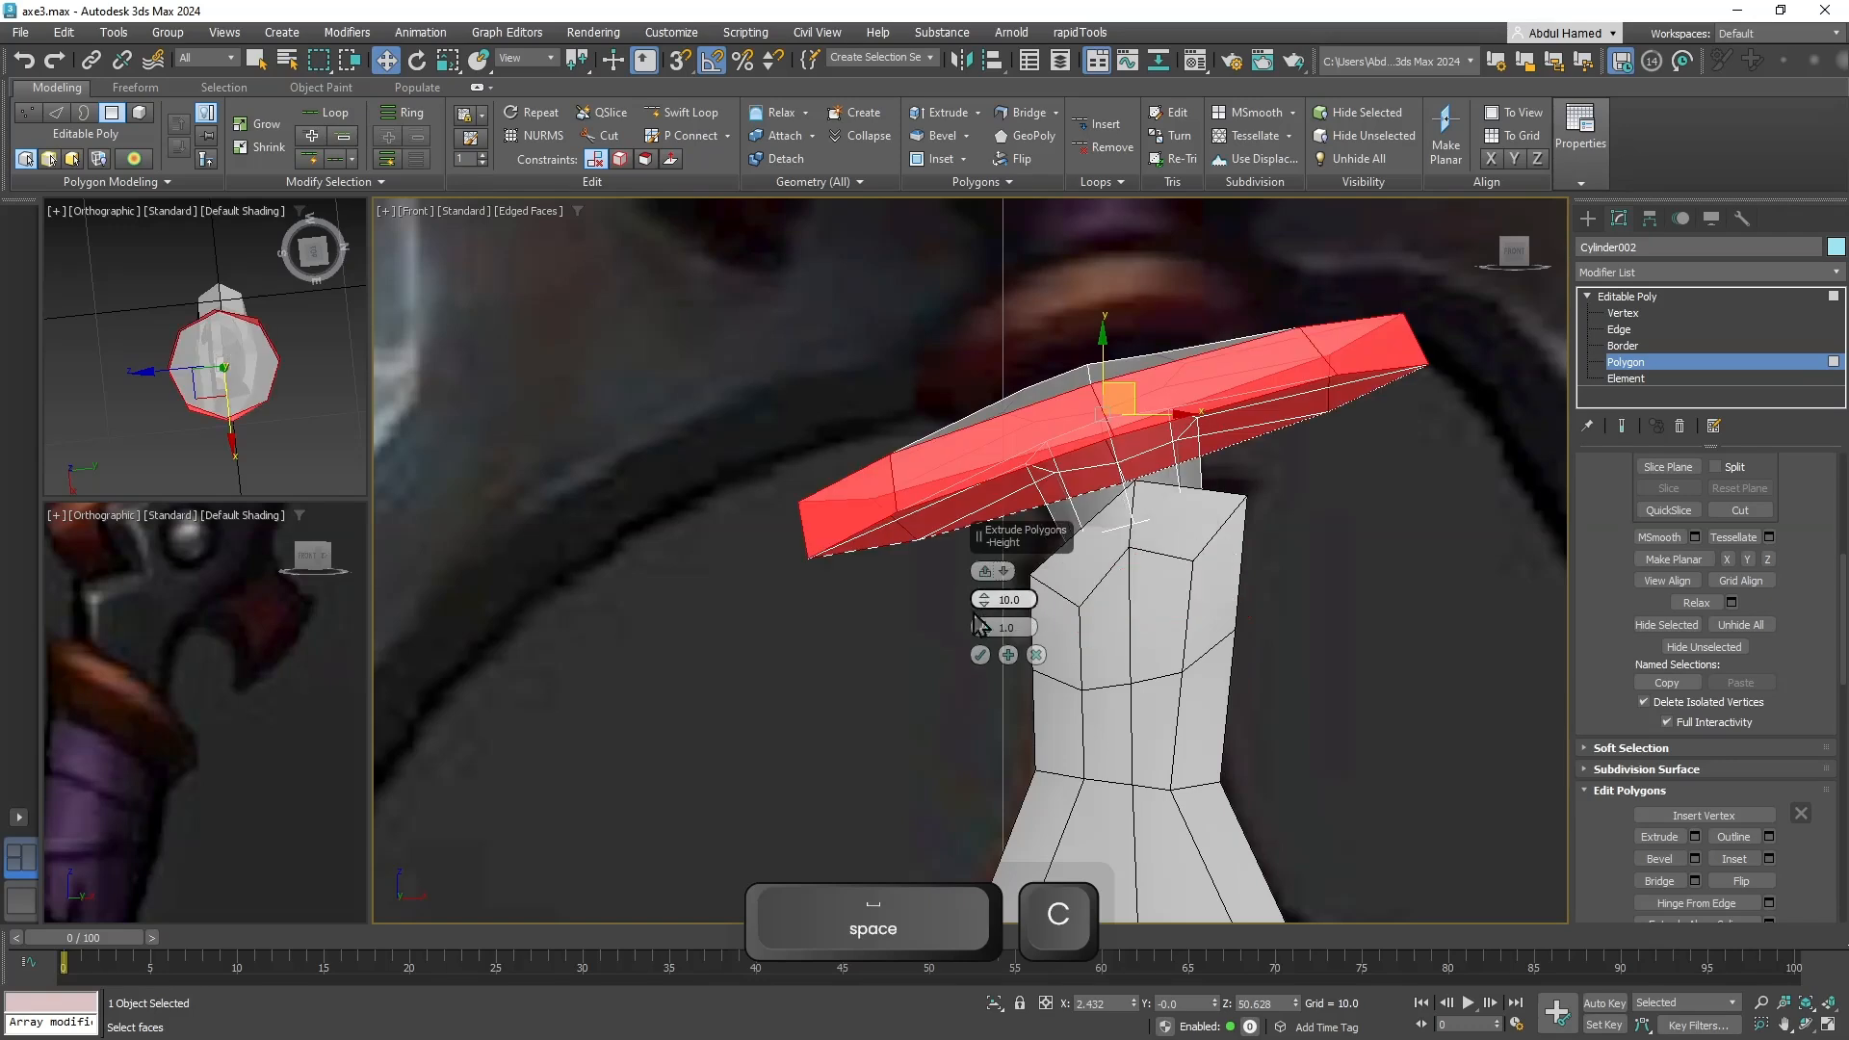
pyautogui.moveTo(984, 613); pyautogui.dragTo(966, 246)
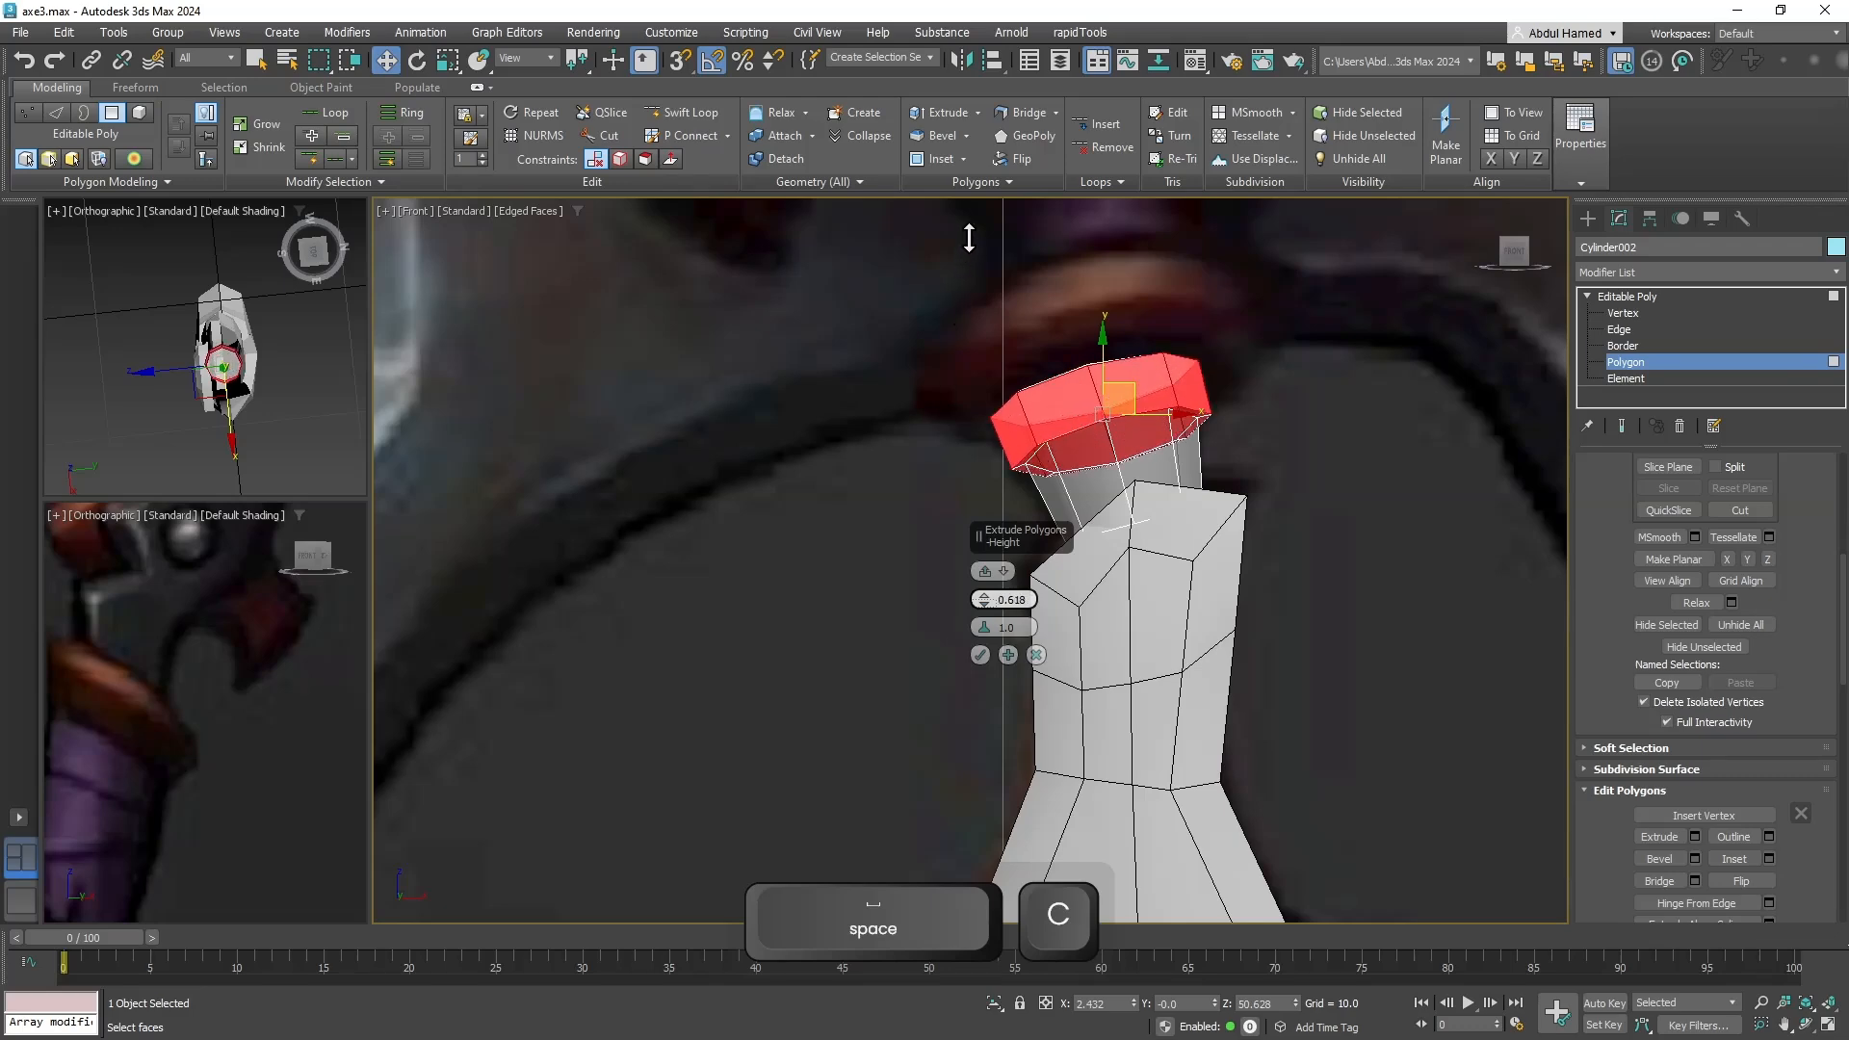
pyautogui.click(979, 655)
# Delete the cylinder's top cap polygon together with the ring of rim polygons around it by growing the cap selection.
pyautogui.keyDown('alt'); pyautogui.moveTo(982, 661); pyautogui.dragTo(1062, 525, button='middle'); pyautogui.keyUp('alt')
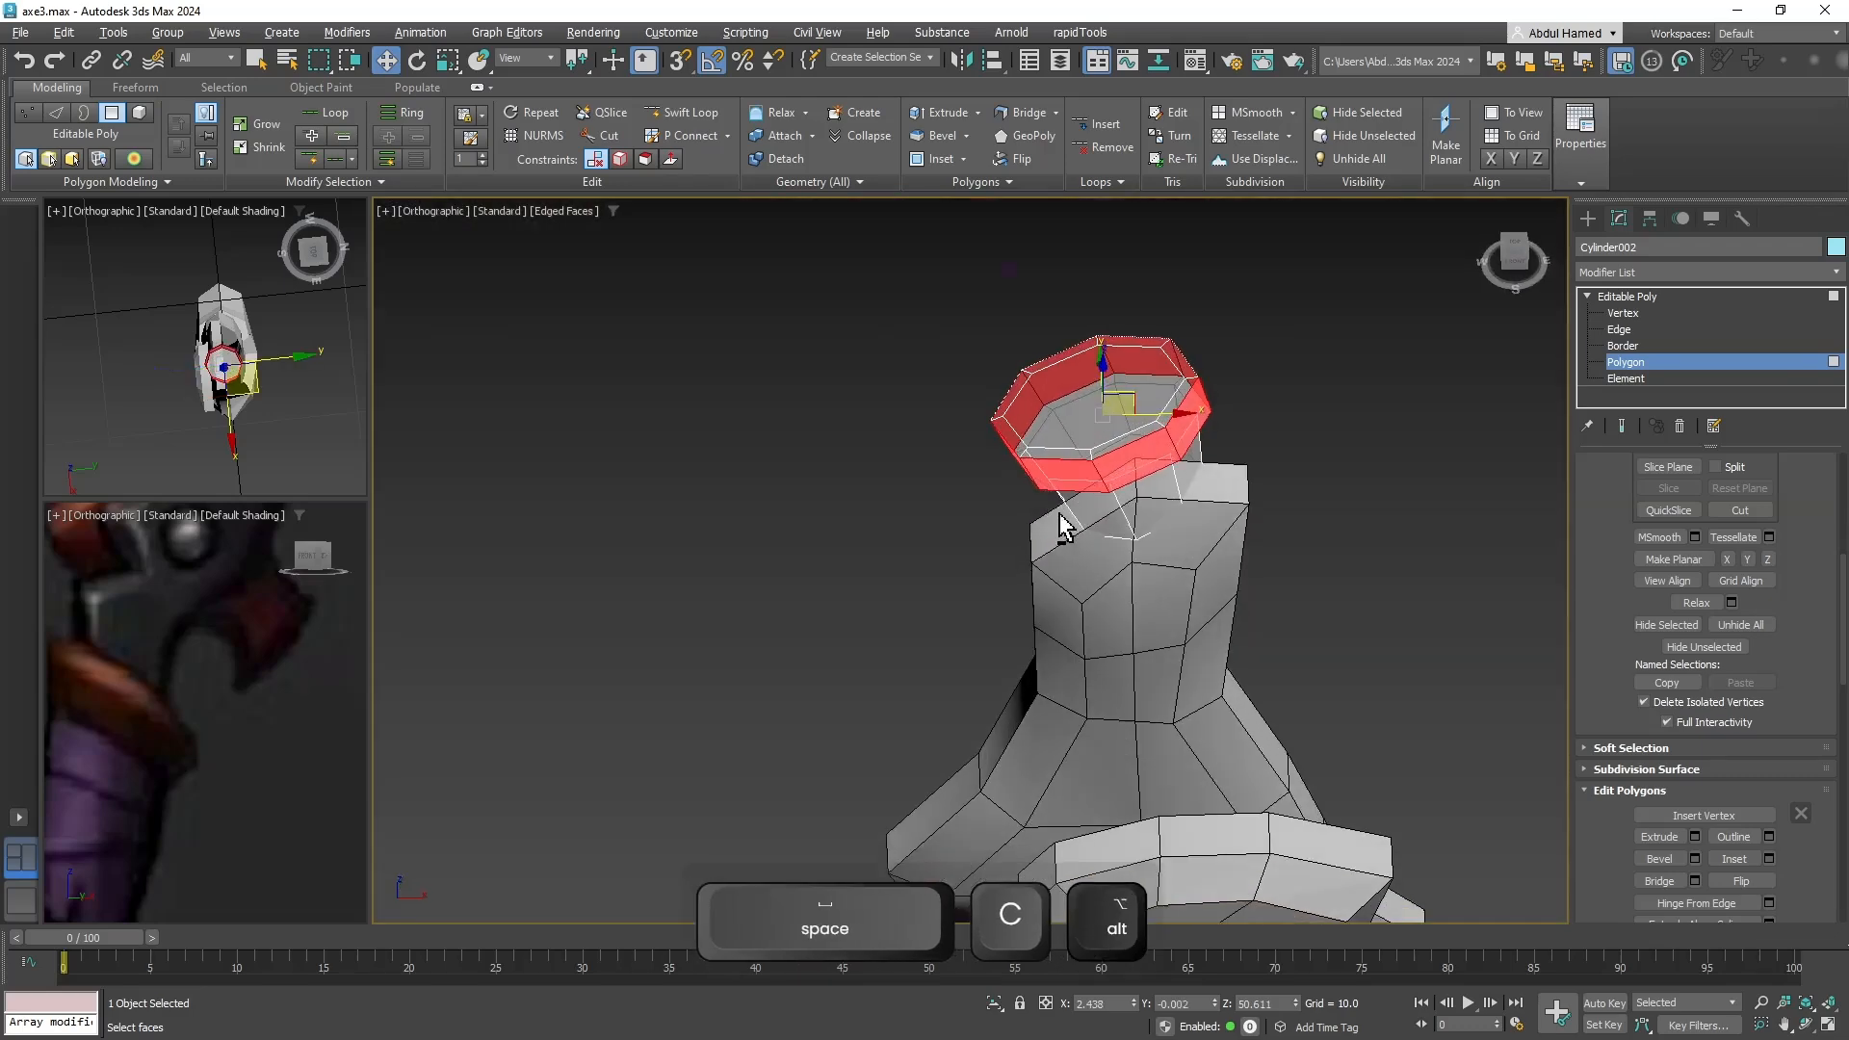
pyautogui.click(1081, 415)
pyautogui.press('Delete')
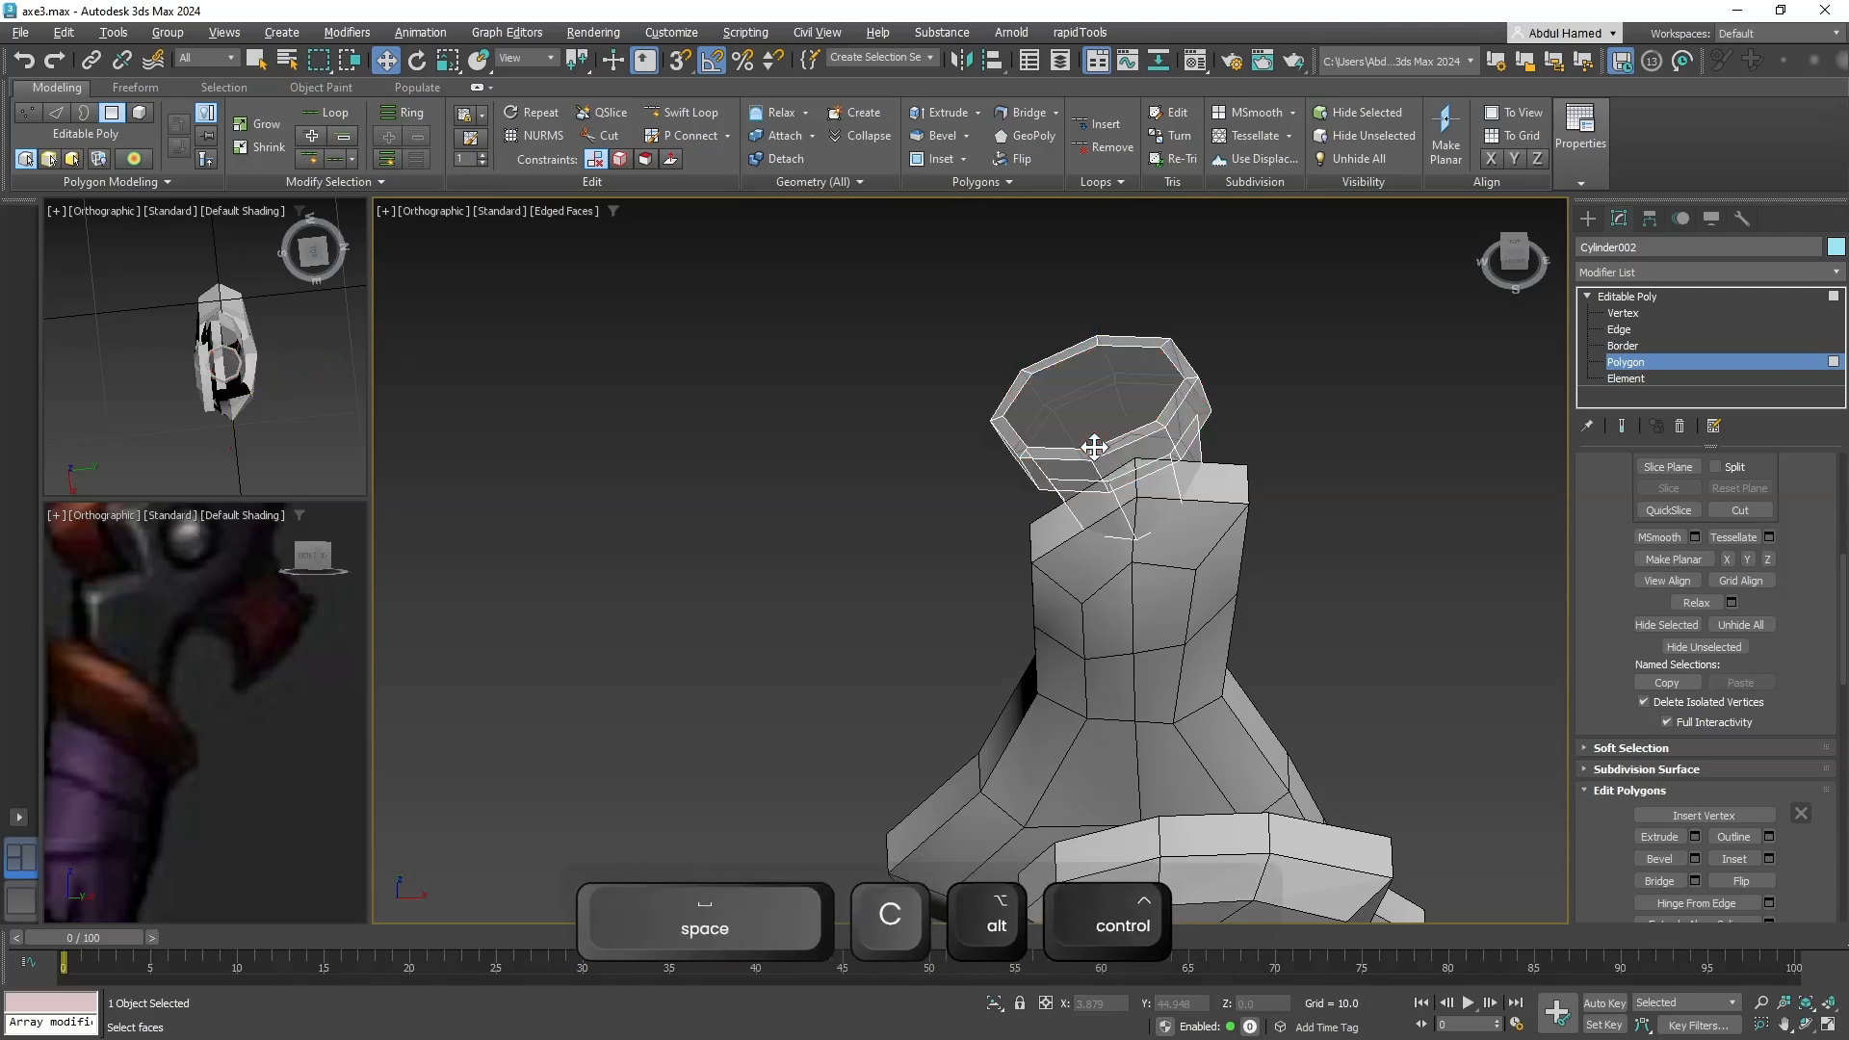
pyautogui.hotkey('ctrl', 'z')
pyautogui.moveTo(1814, 597); pyautogui.dragTo(1818, 915)
pyautogui.moveTo(1783, 493); pyautogui.dragTo(1777, 568)
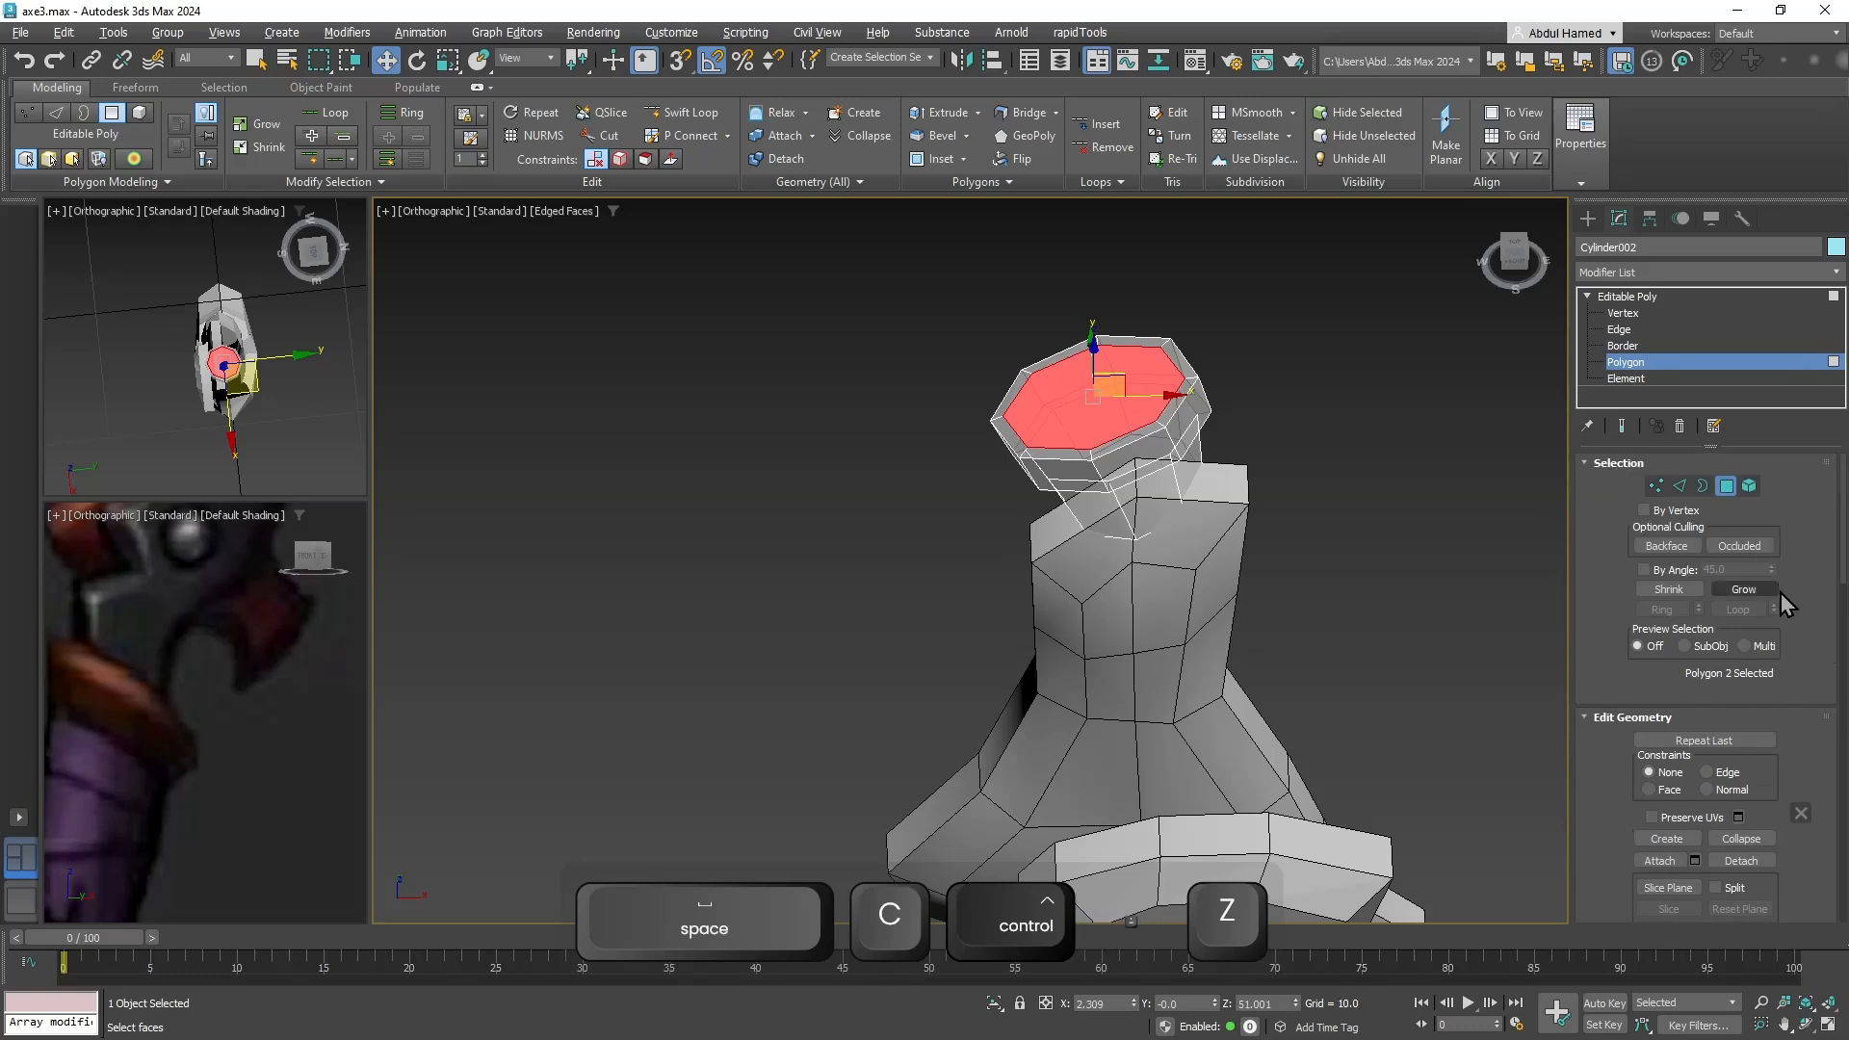
pyautogui.click(1744, 589)
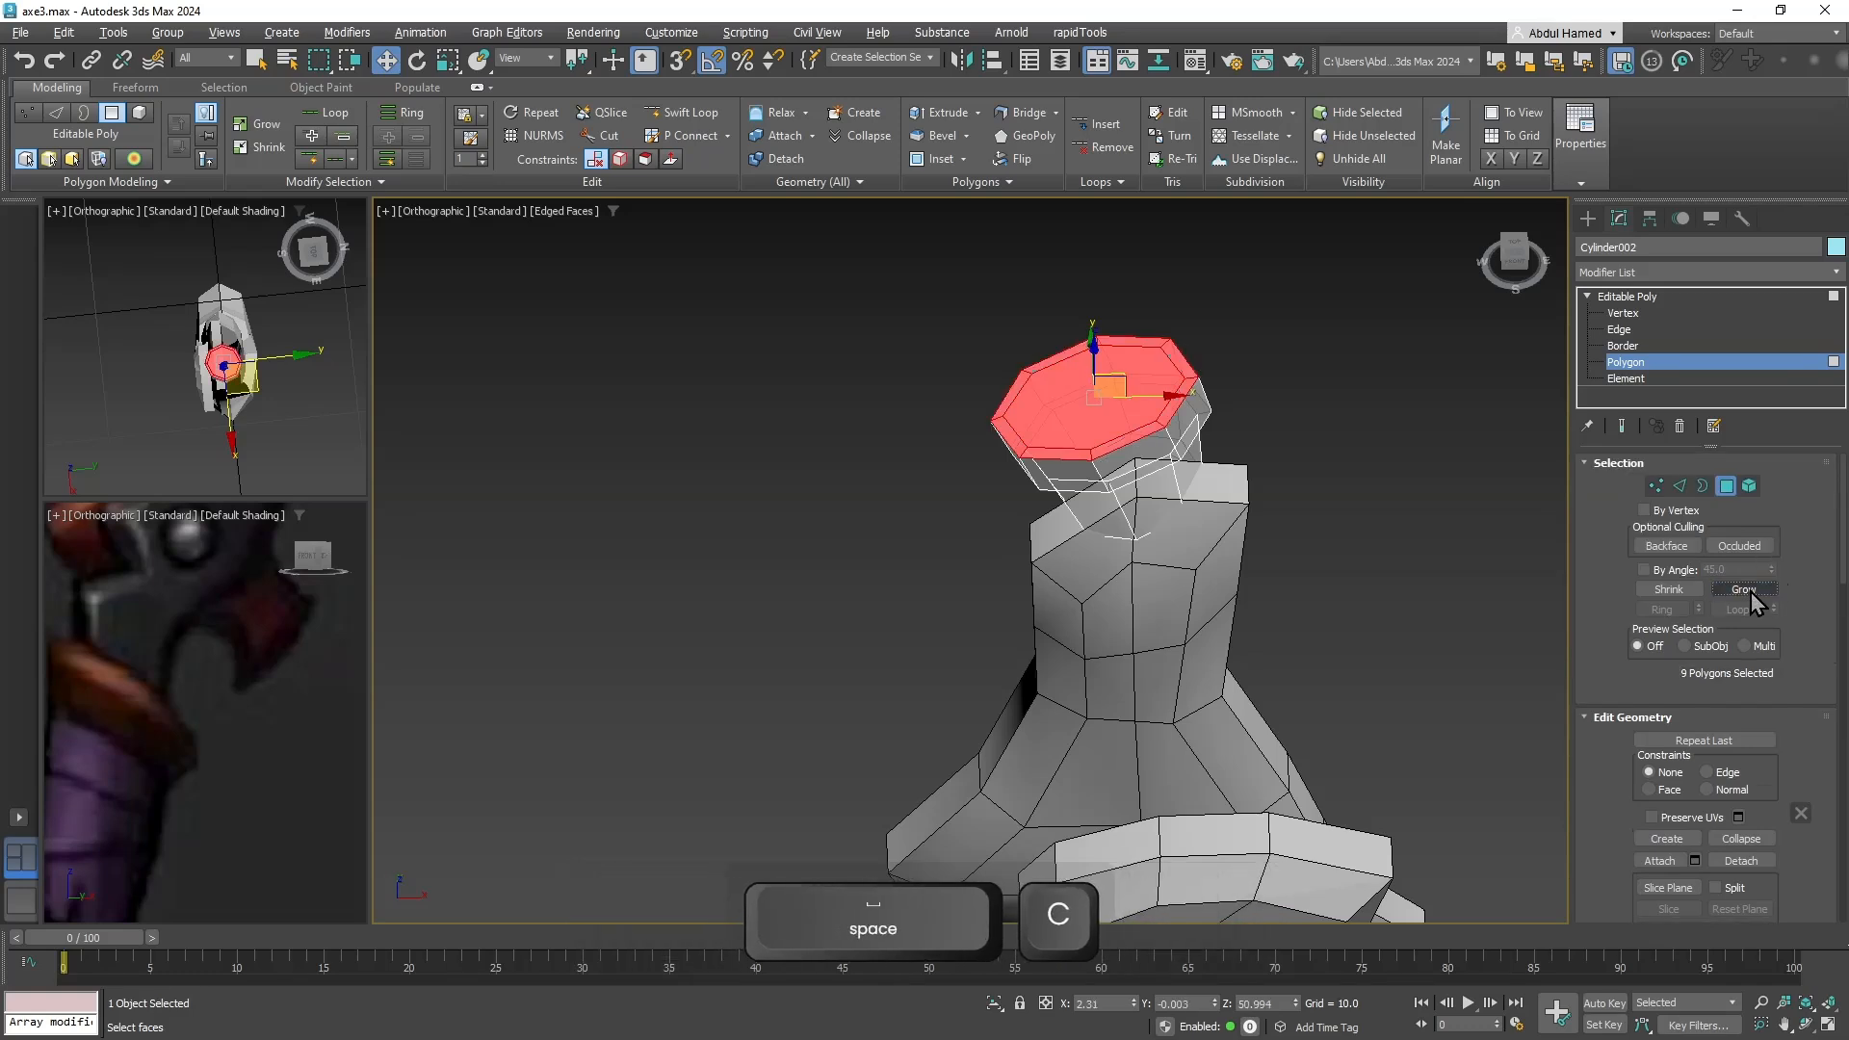
pyautogui.press('Delete')
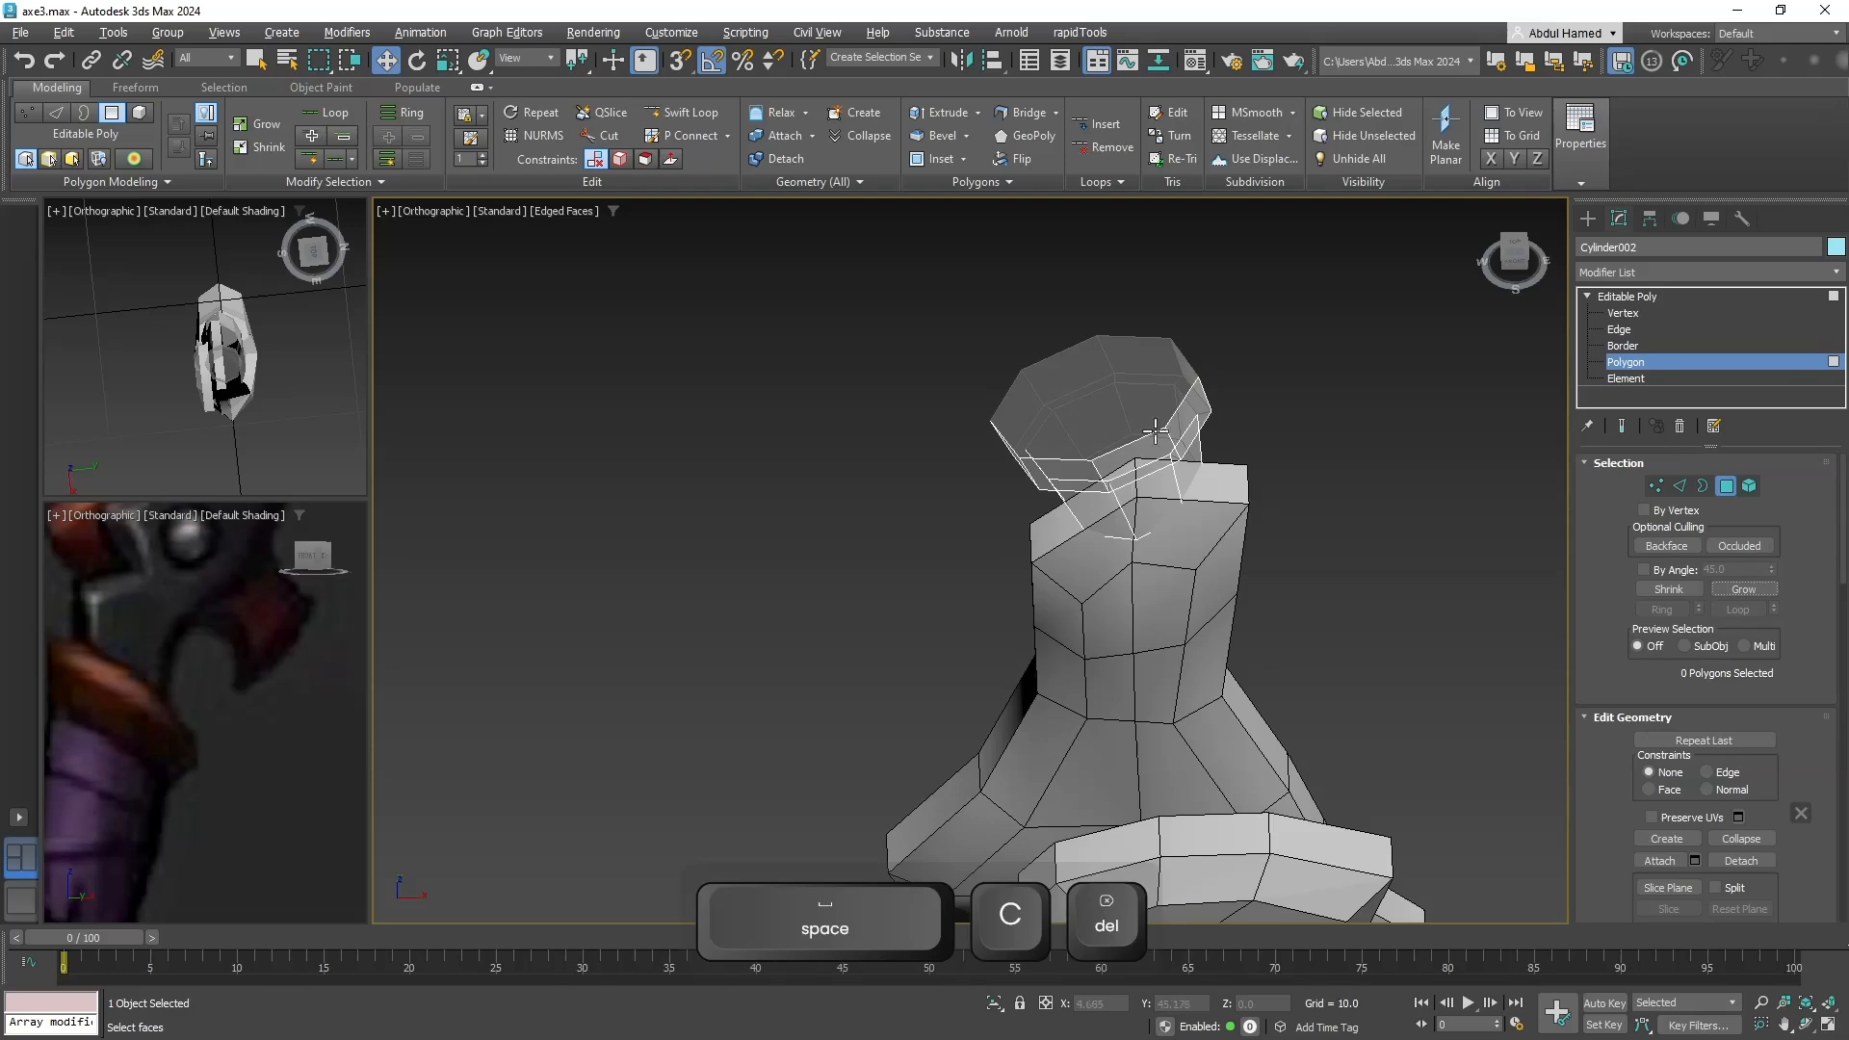
# Extend the cylinder's open top edge loop upward as a new ring, to about X 2.188 and Z 51.557 in front view.
pyautogui.press('f')
pyautogui.press('z')
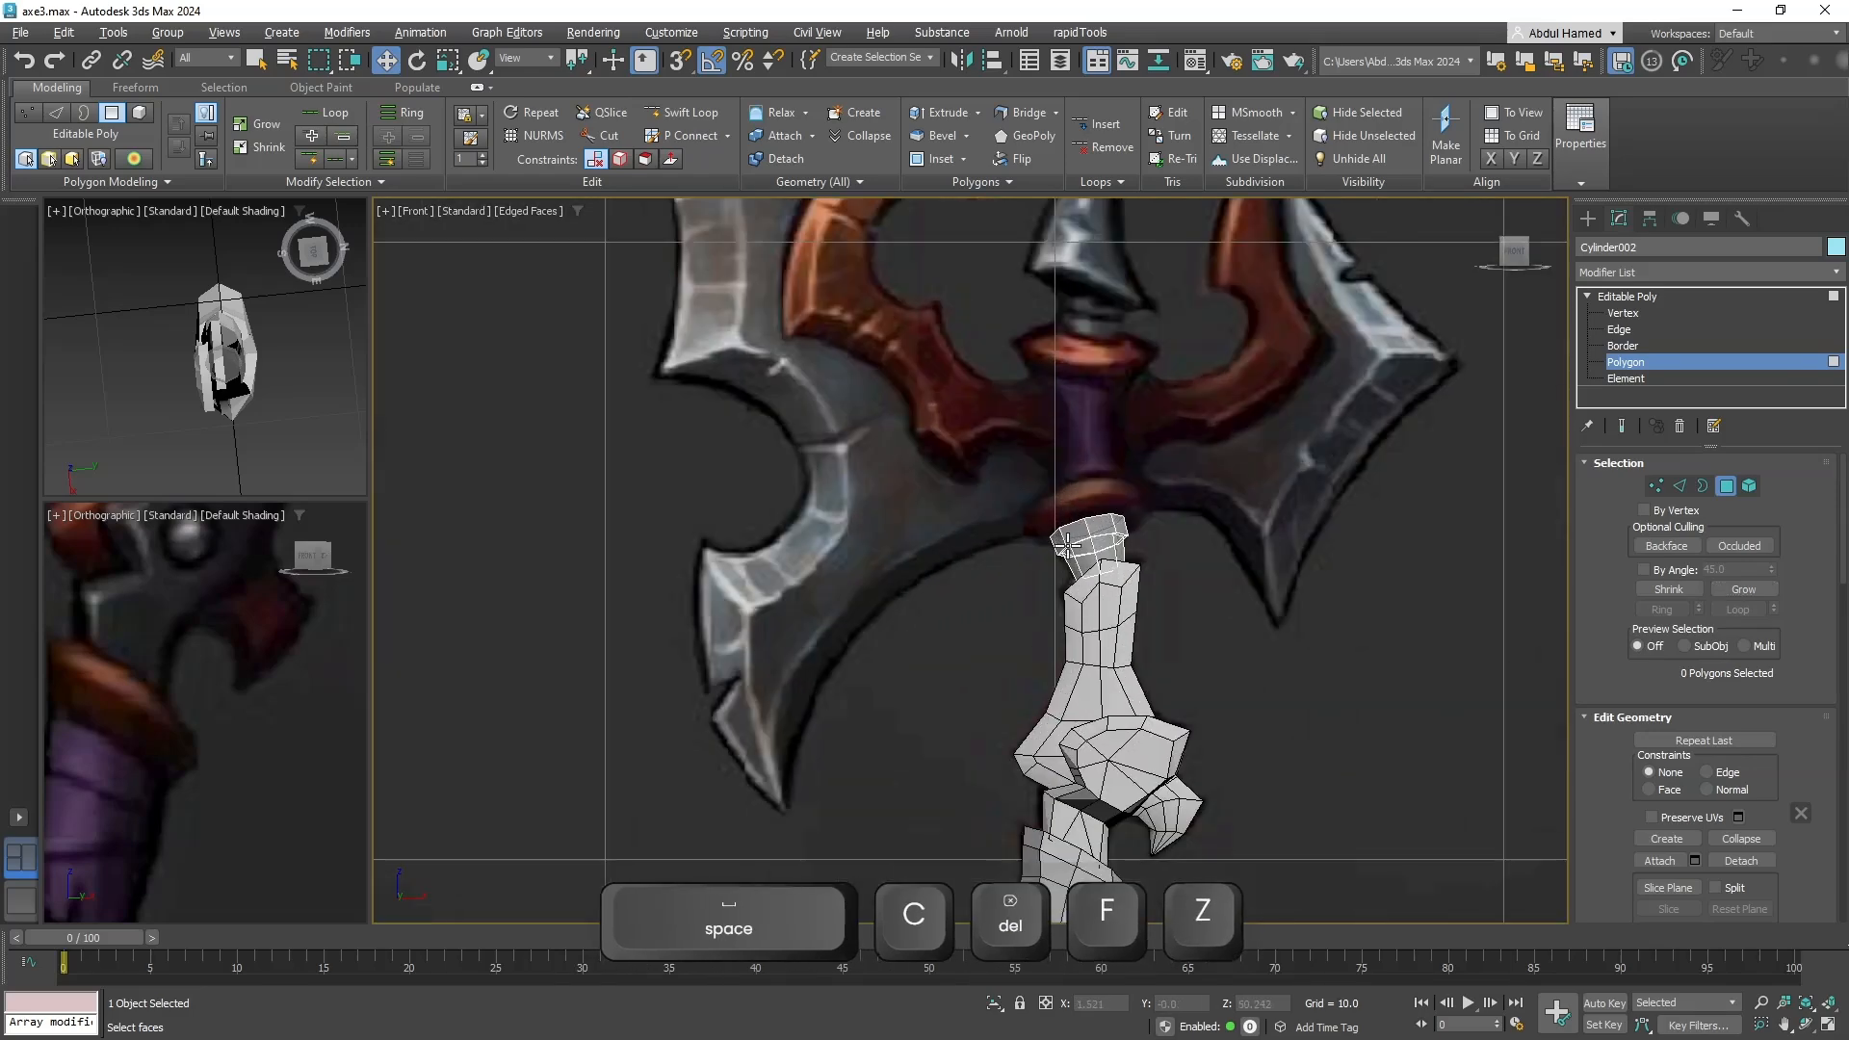
pyautogui.scroll(3, 1067, 545)
pyautogui.scroll(-3, 1153, 520)
pyautogui.scroll(5, 1148, 502)
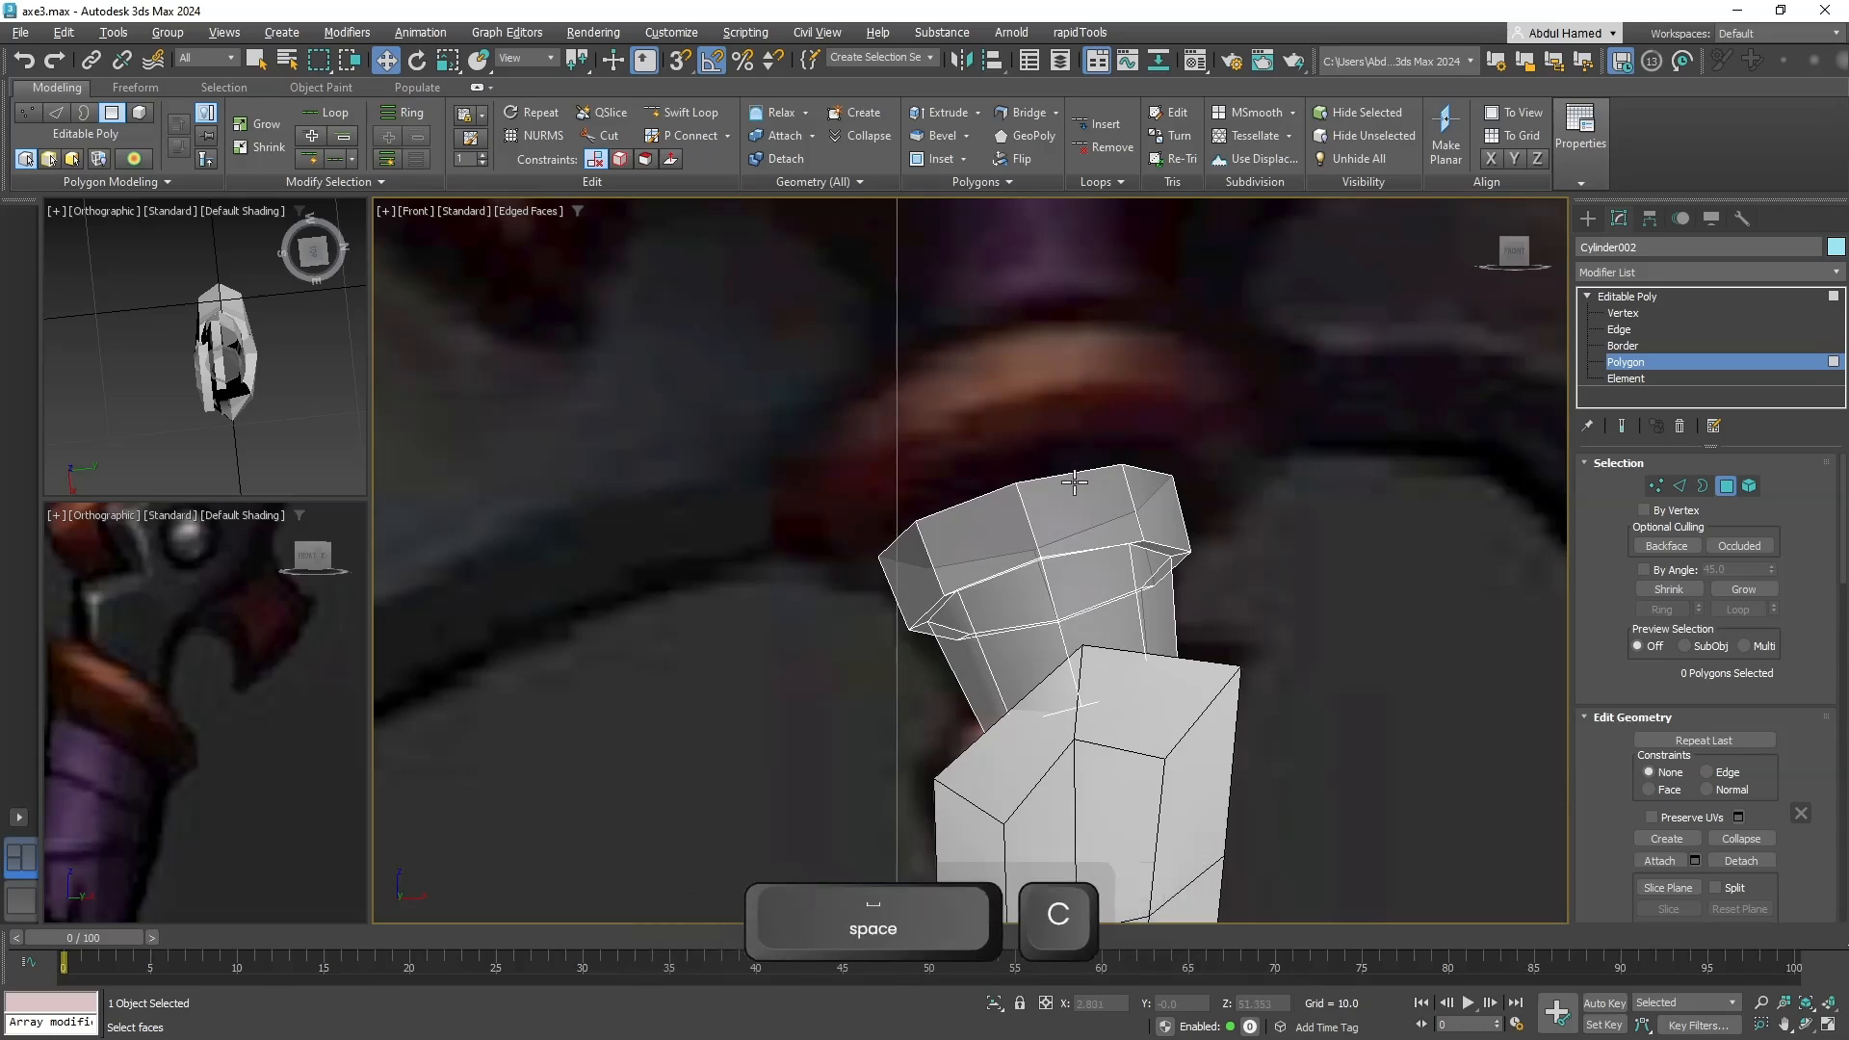
pyautogui.scroll(-5, 1101, 414)
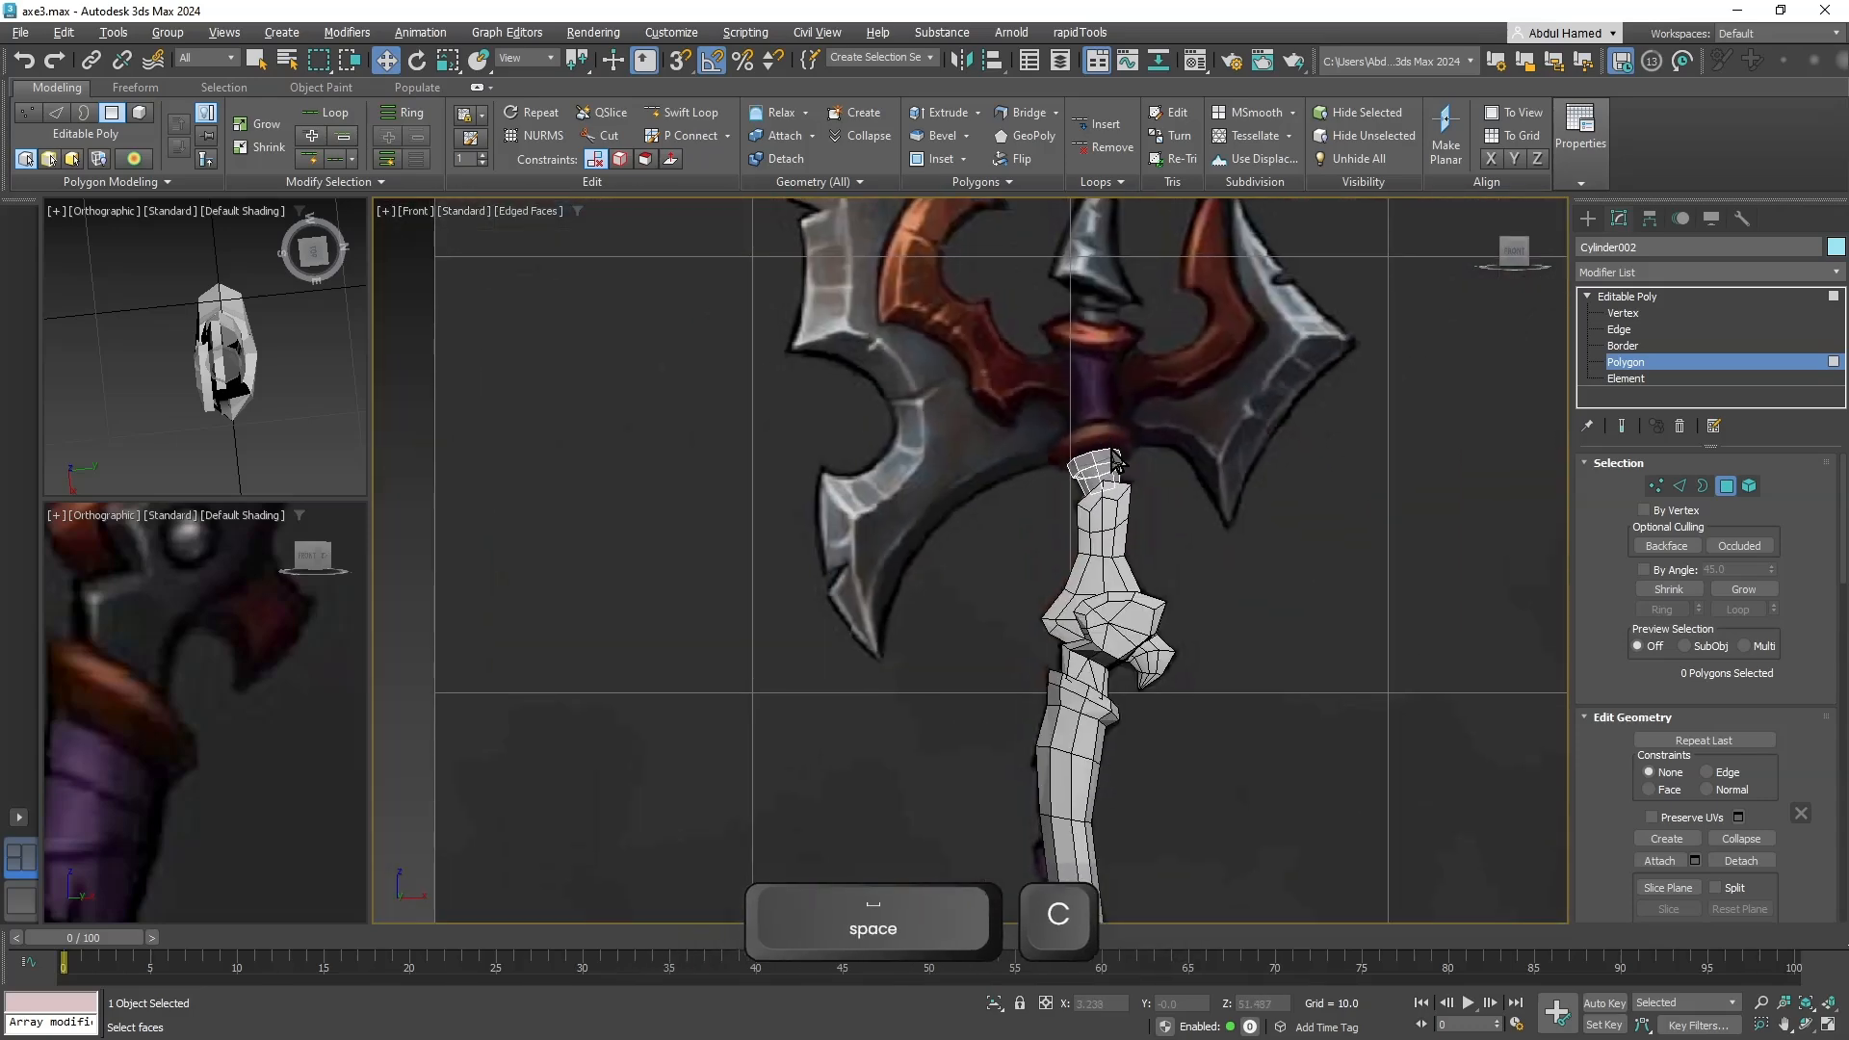
pyautogui.click(1620, 330)
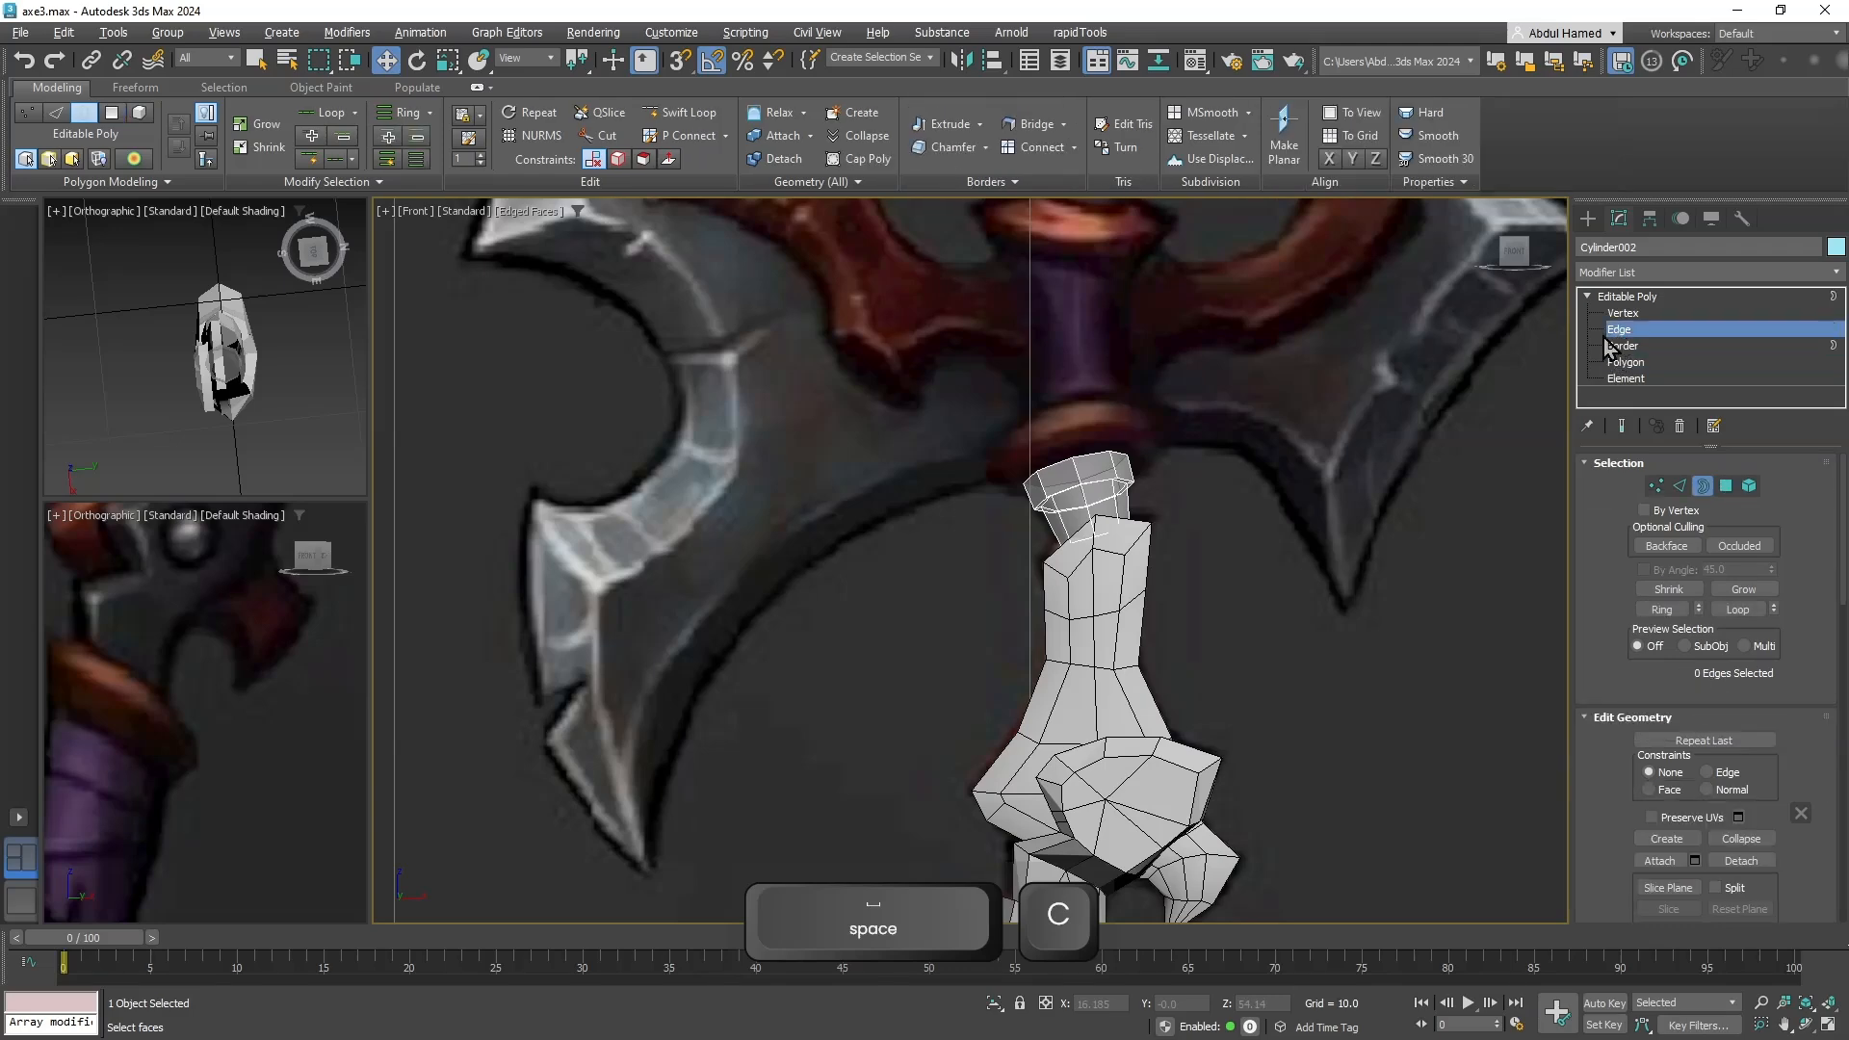
pyautogui.doubleClick(1096, 449)
pyautogui.scroll(3, 1107, 439)
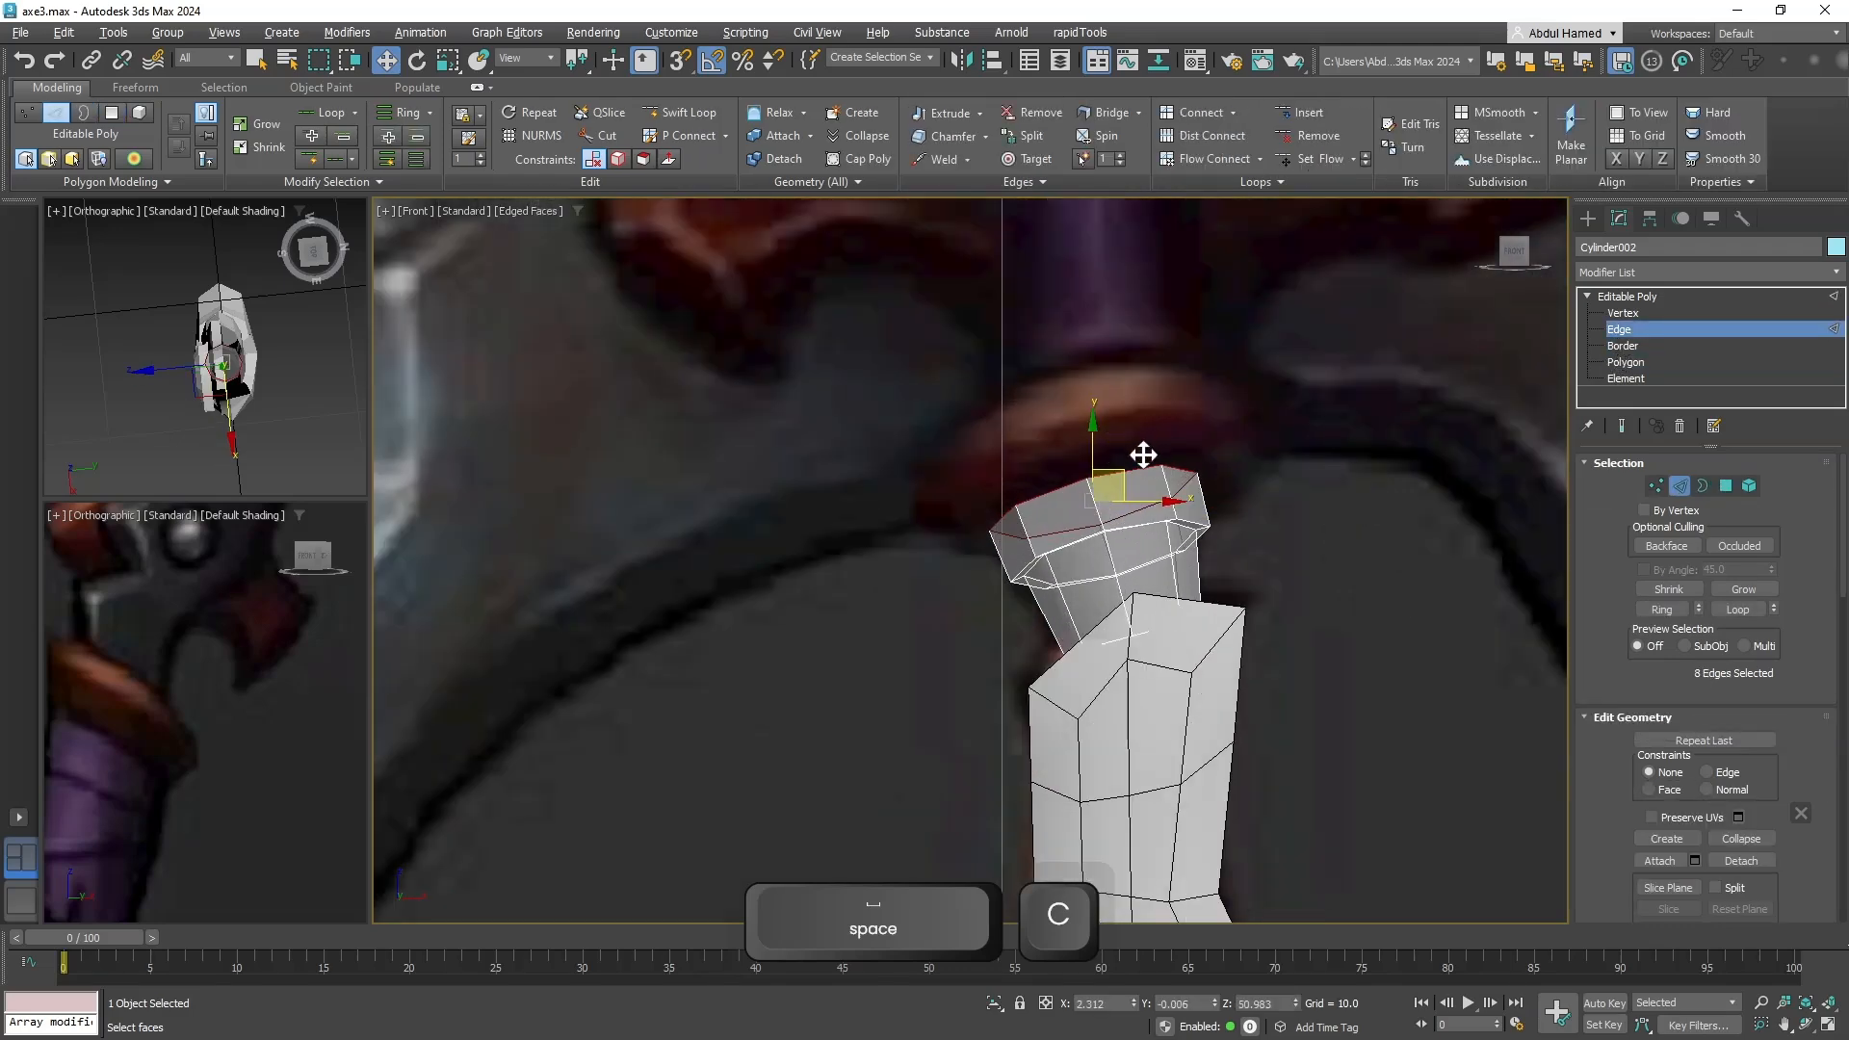
pyautogui.press('w')
pyautogui.keyDown('shift'); pyautogui.moveTo(1114, 466); pyautogui.dragTo(1101, 428); pyautogui.keyUp('shift')
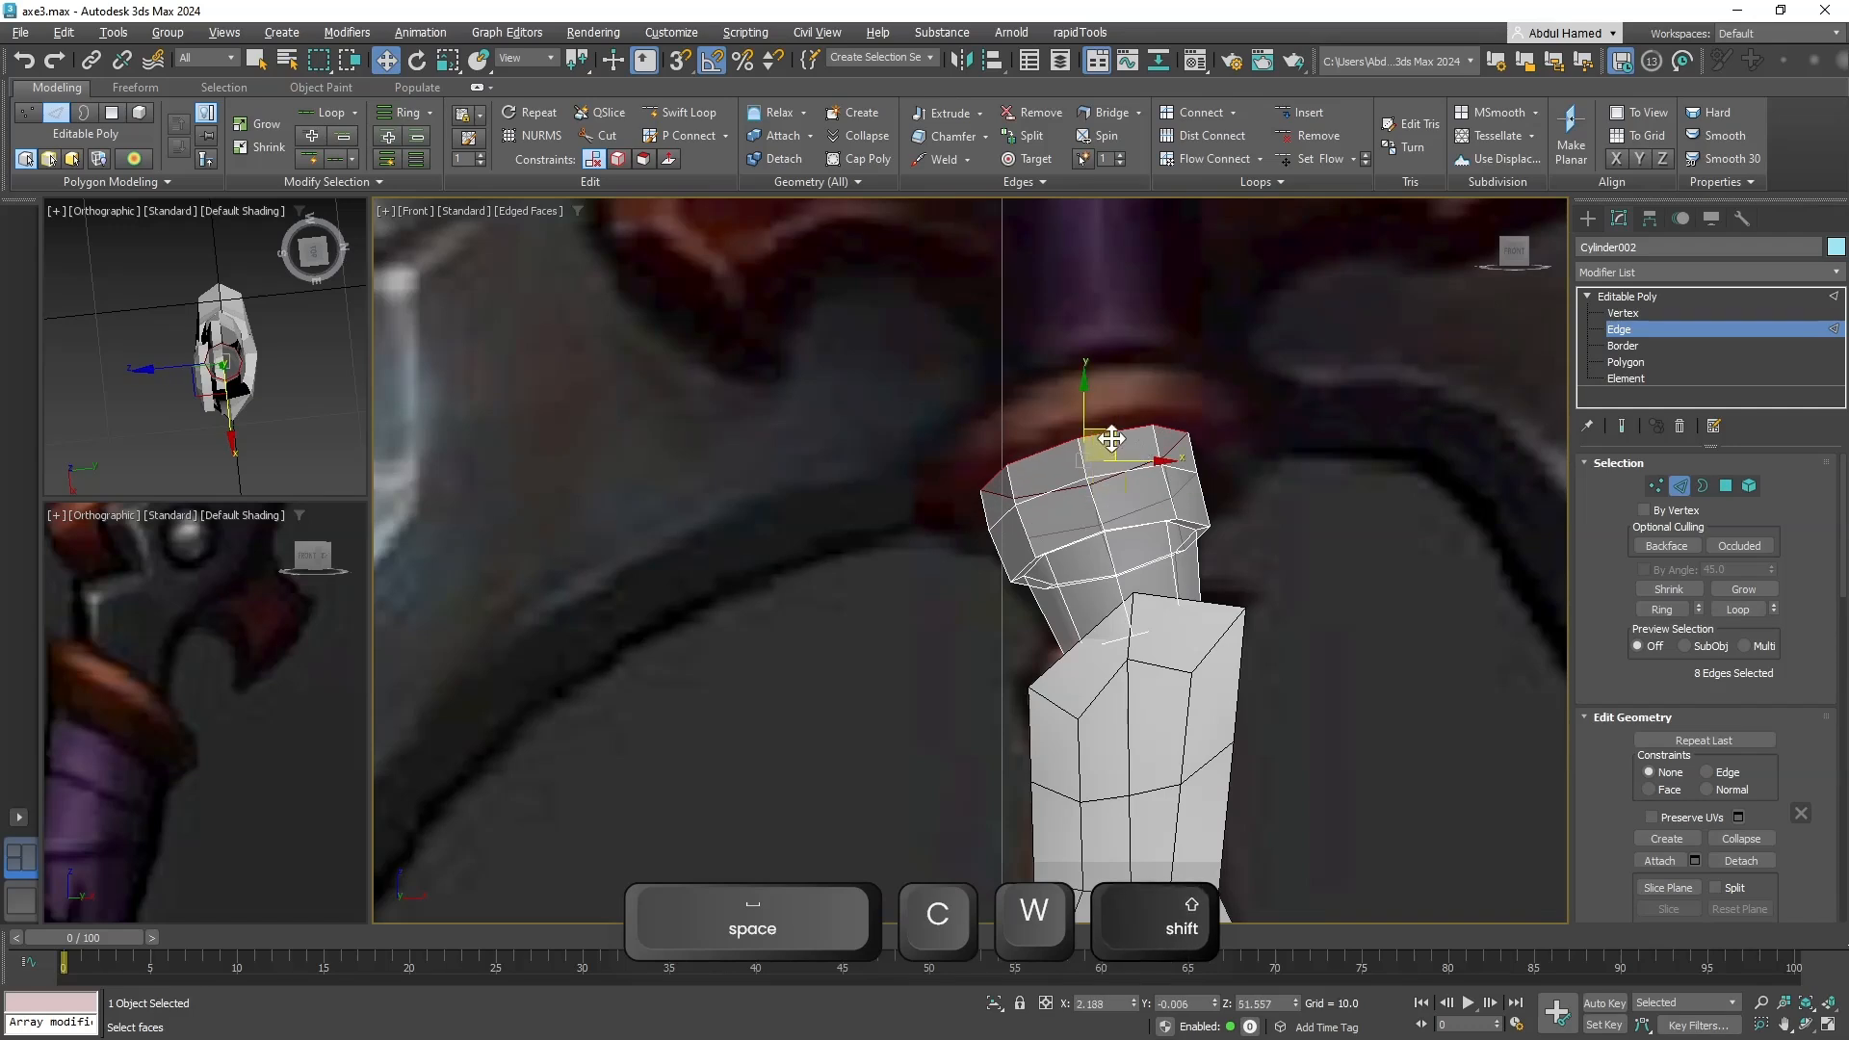
# Add a ring flared outward to about 142 percent from the top edge loop and extend it upward along its Local axis.
pyautogui.press('r')
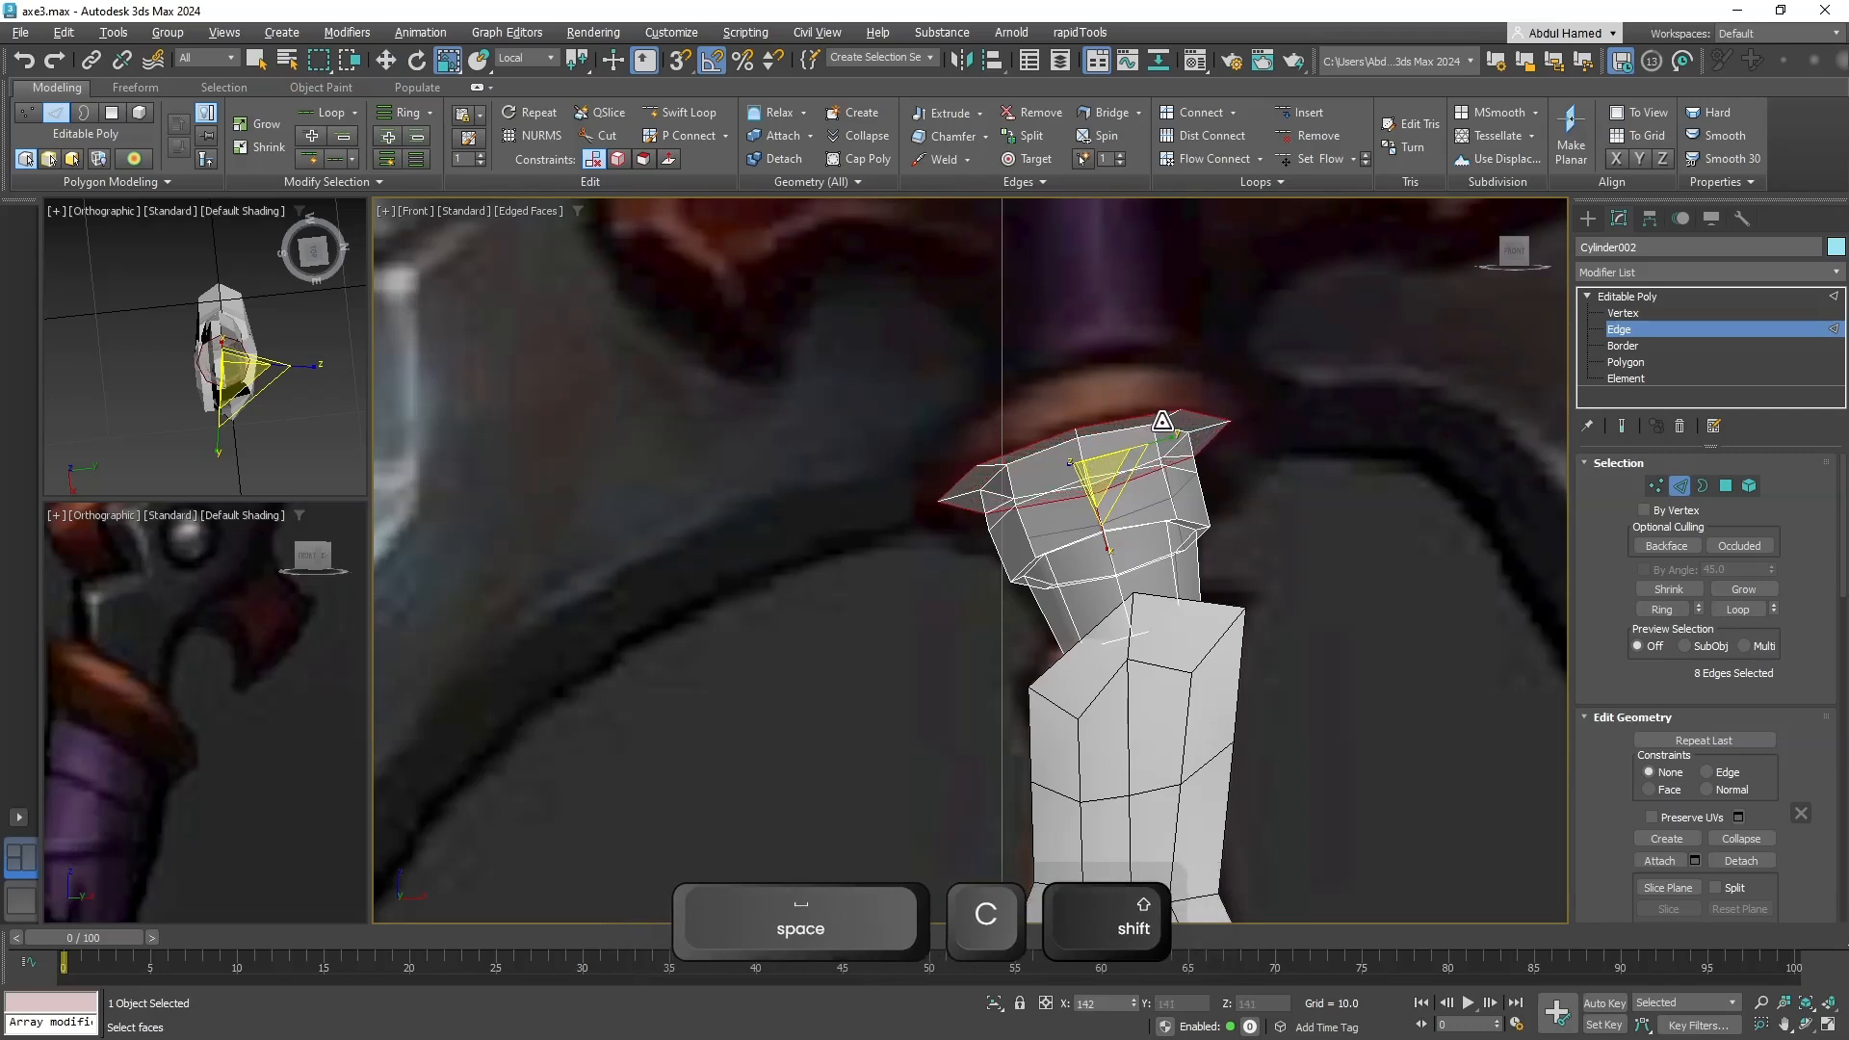
pyautogui.press('w')
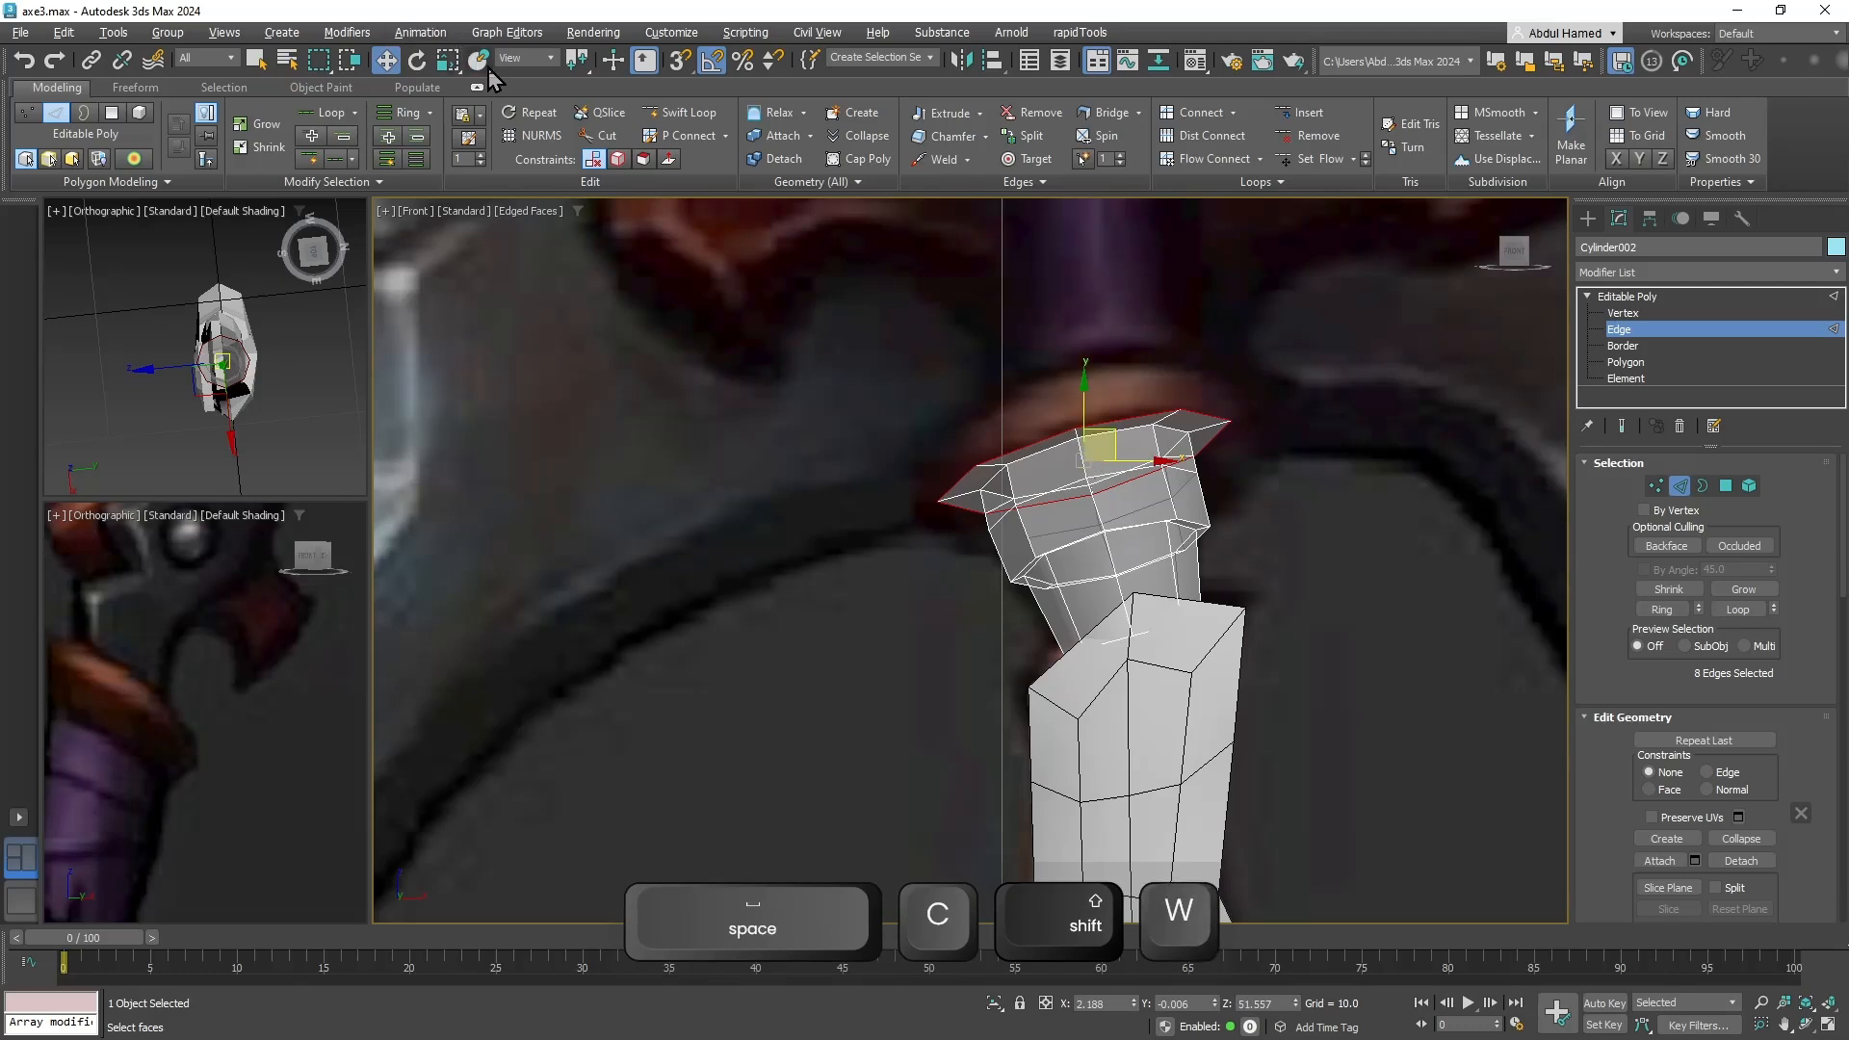
pyautogui.click(515, 123)
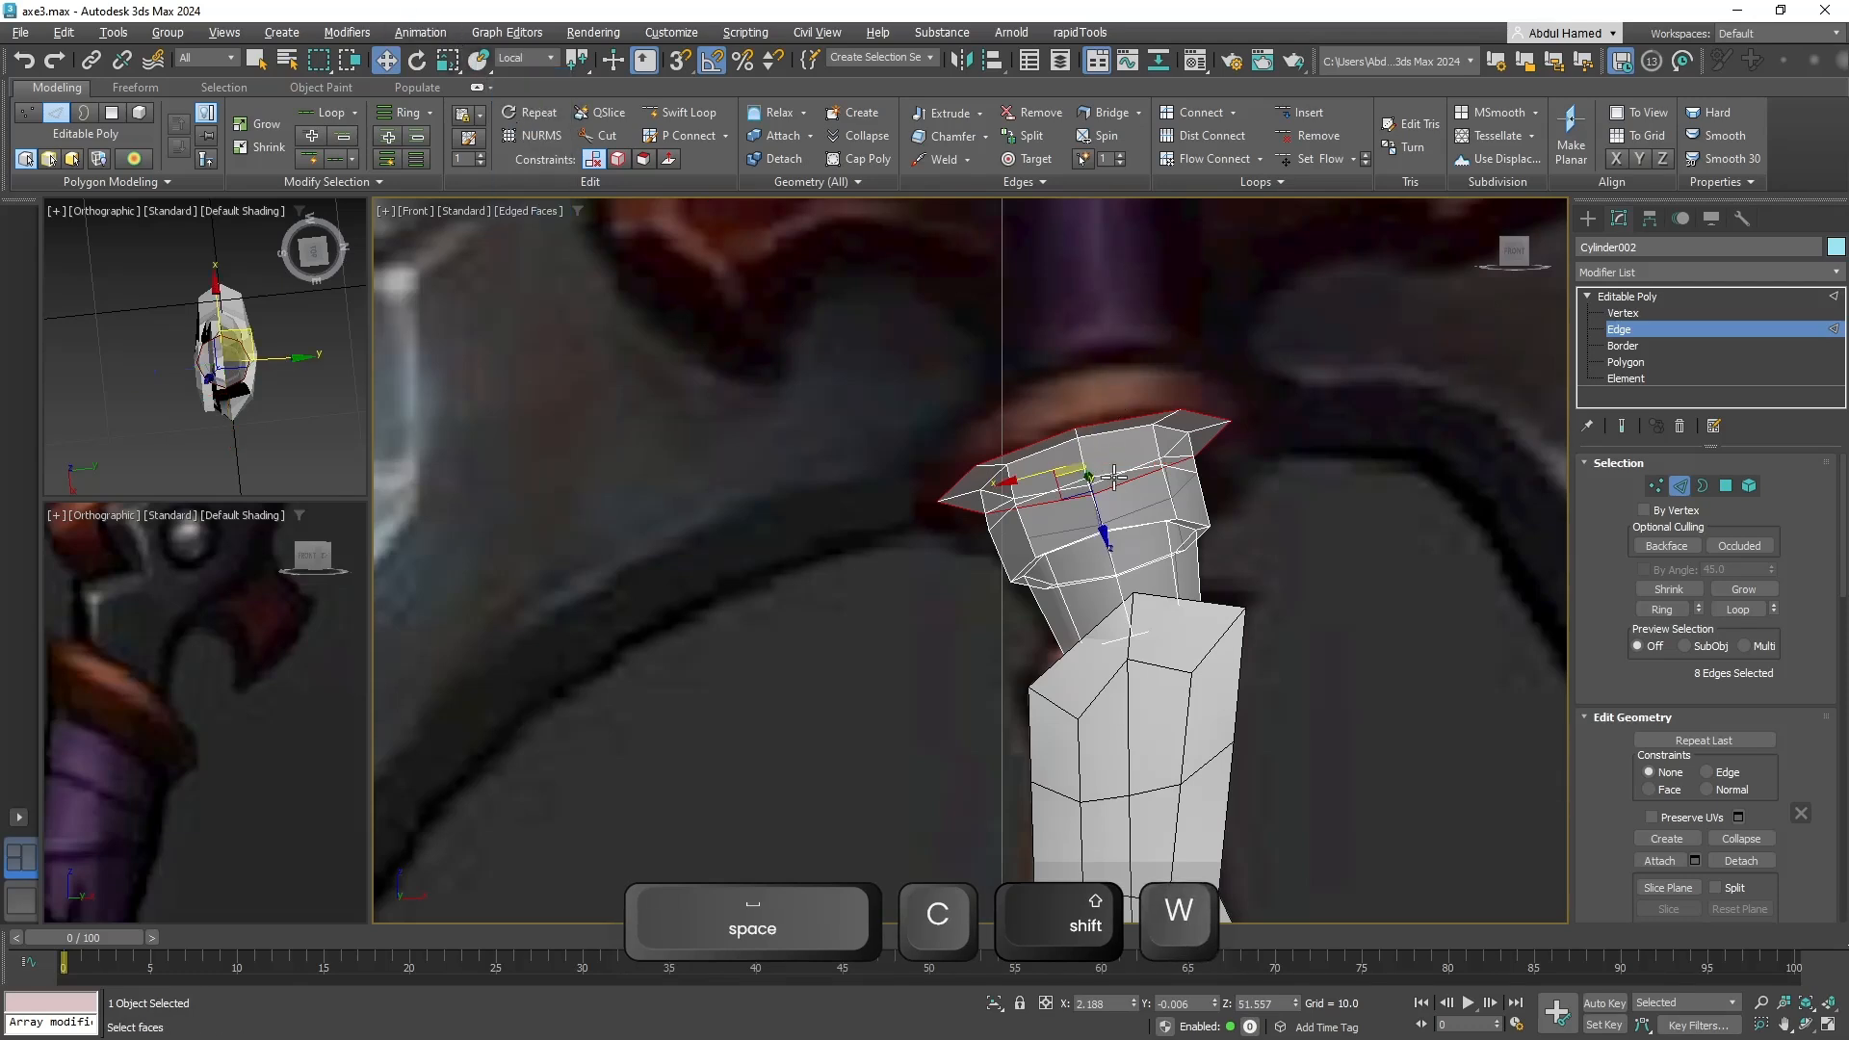
pyautogui.moveTo(1106, 531); pyautogui.dragTo(1096, 483)
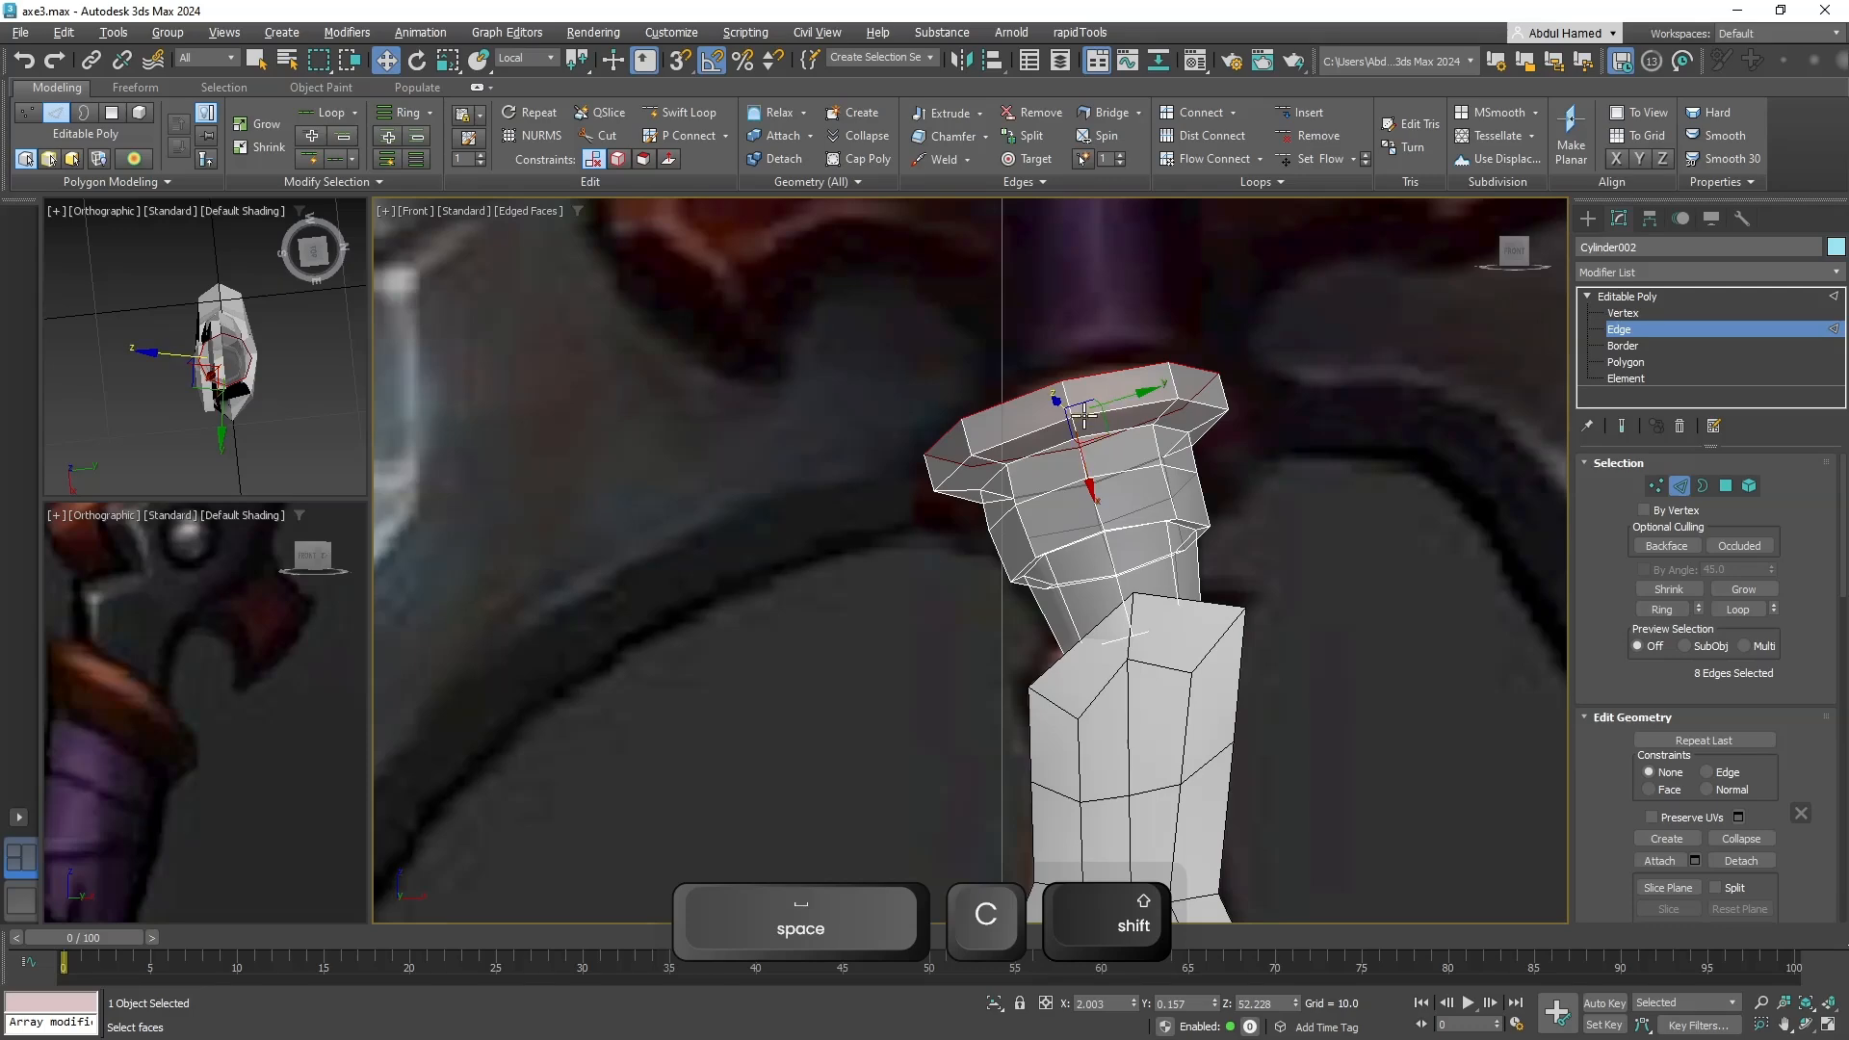
# Examine the flared collar against the guard in the axe reference.
pyautogui.scroll(-1, 1083, 415)
pyautogui.keyDown('alt'); pyautogui.moveTo(1083, 388); pyautogui.dragTo(1079, 394, button='middle'); pyautogui.keyUp('alt')
pyautogui.moveTo(1079, 394); pyautogui.dragTo(1053, 489, button='middle')
pyautogui.scroll(-4, 1052, 489)
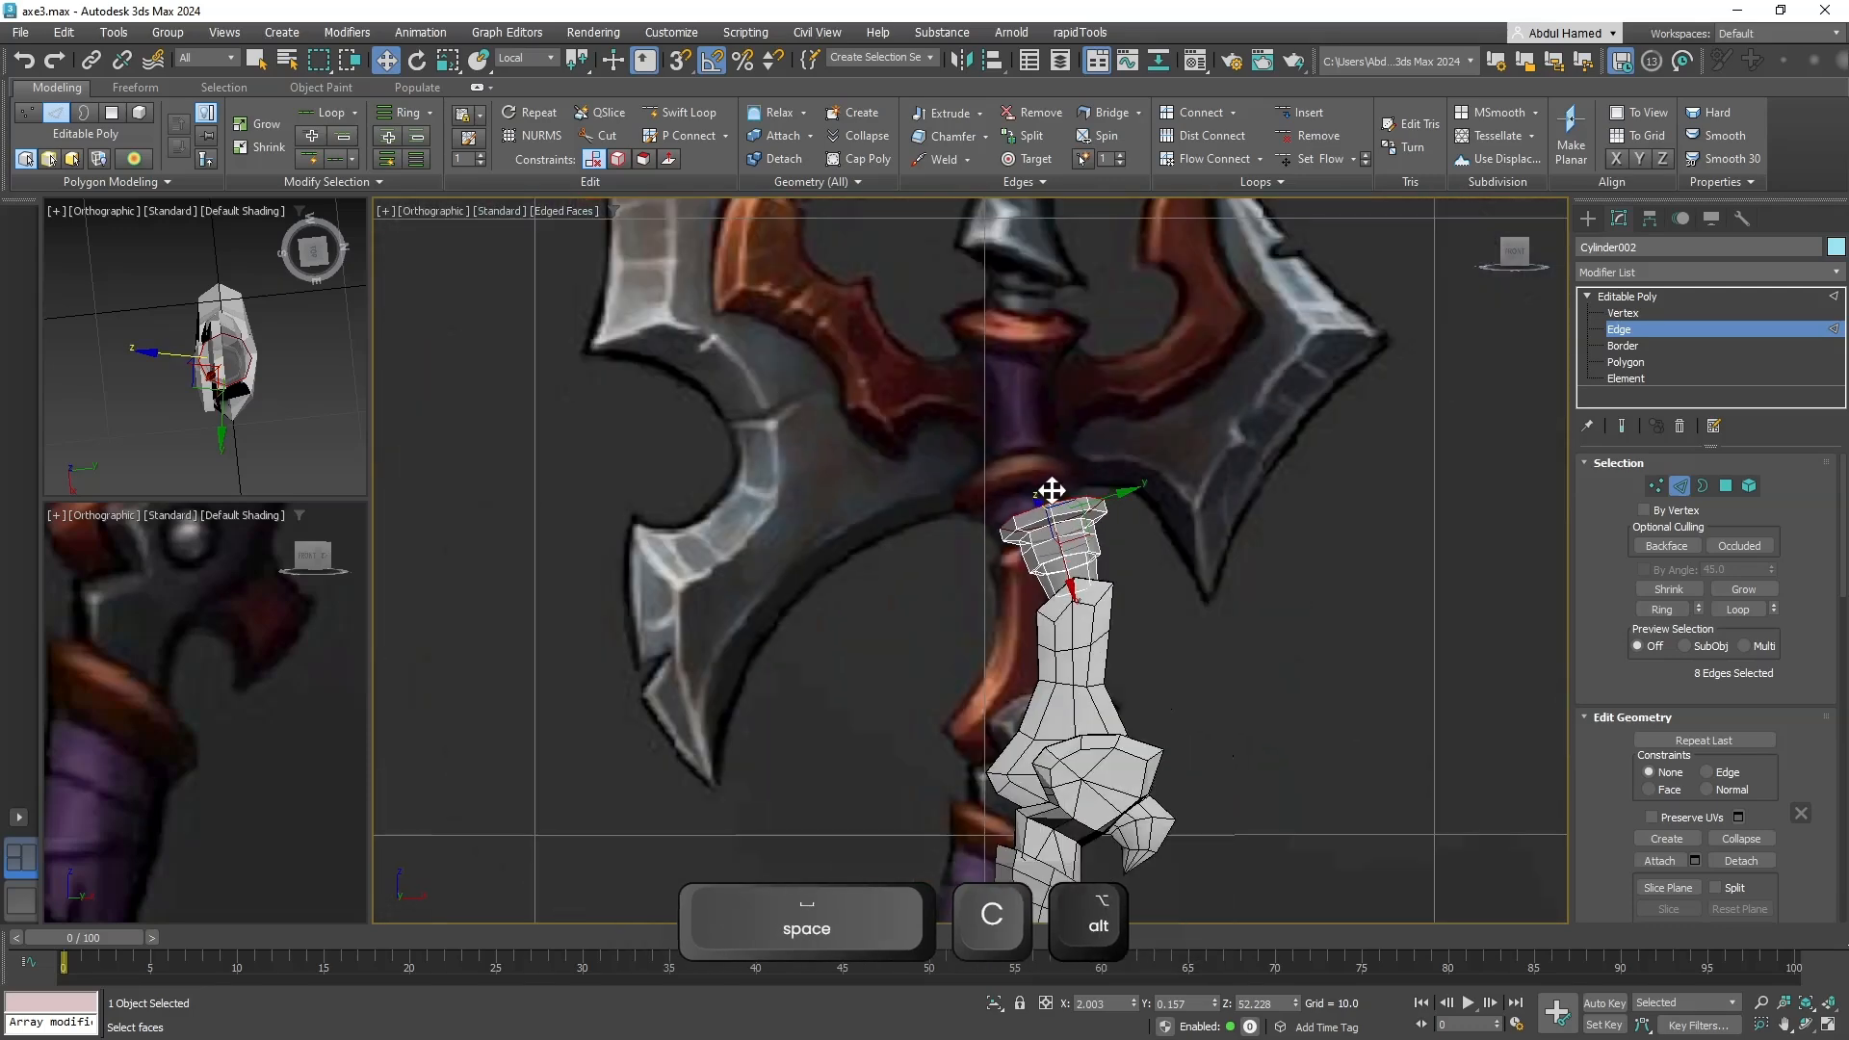
pyautogui.scroll(4, 1053, 490)
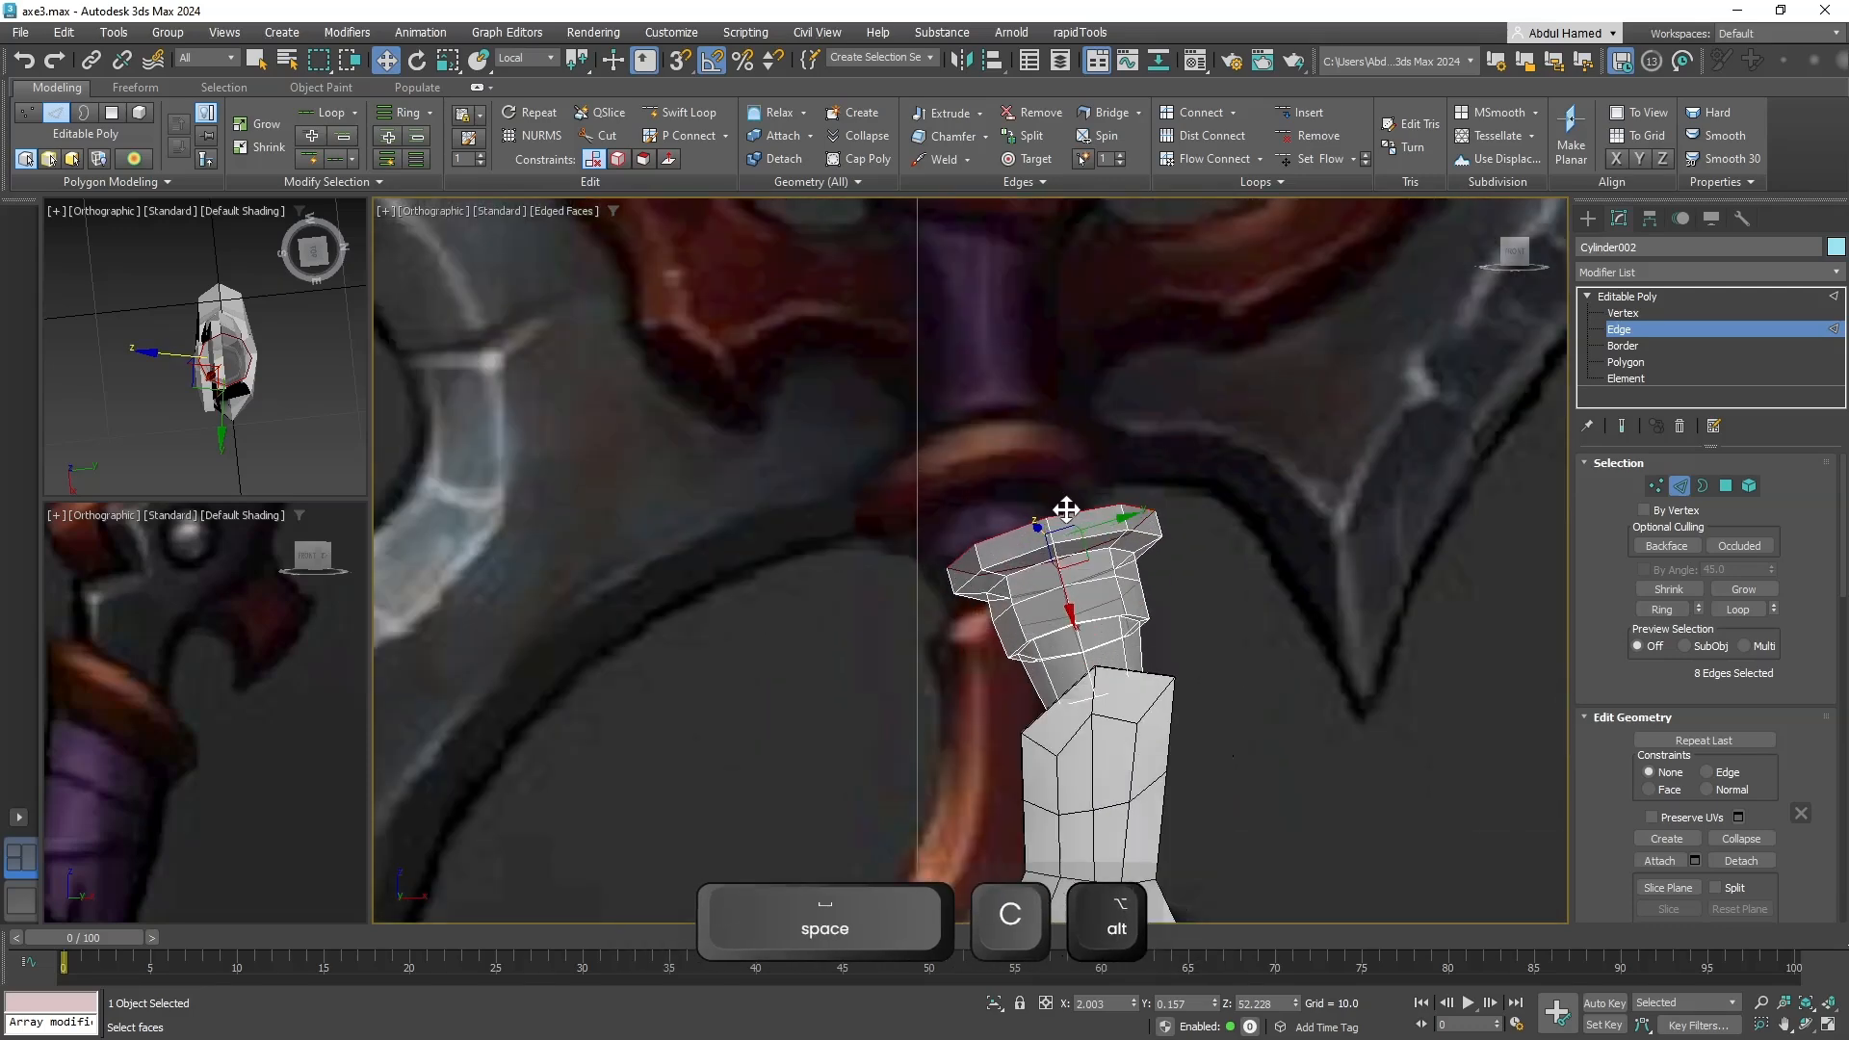
pyautogui.keyDown('alt'); pyautogui.moveTo(1065, 508); pyautogui.dragTo(1086, 577, button='middle'); pyautogui.keyUp('alt')
pyautogui.press('f')
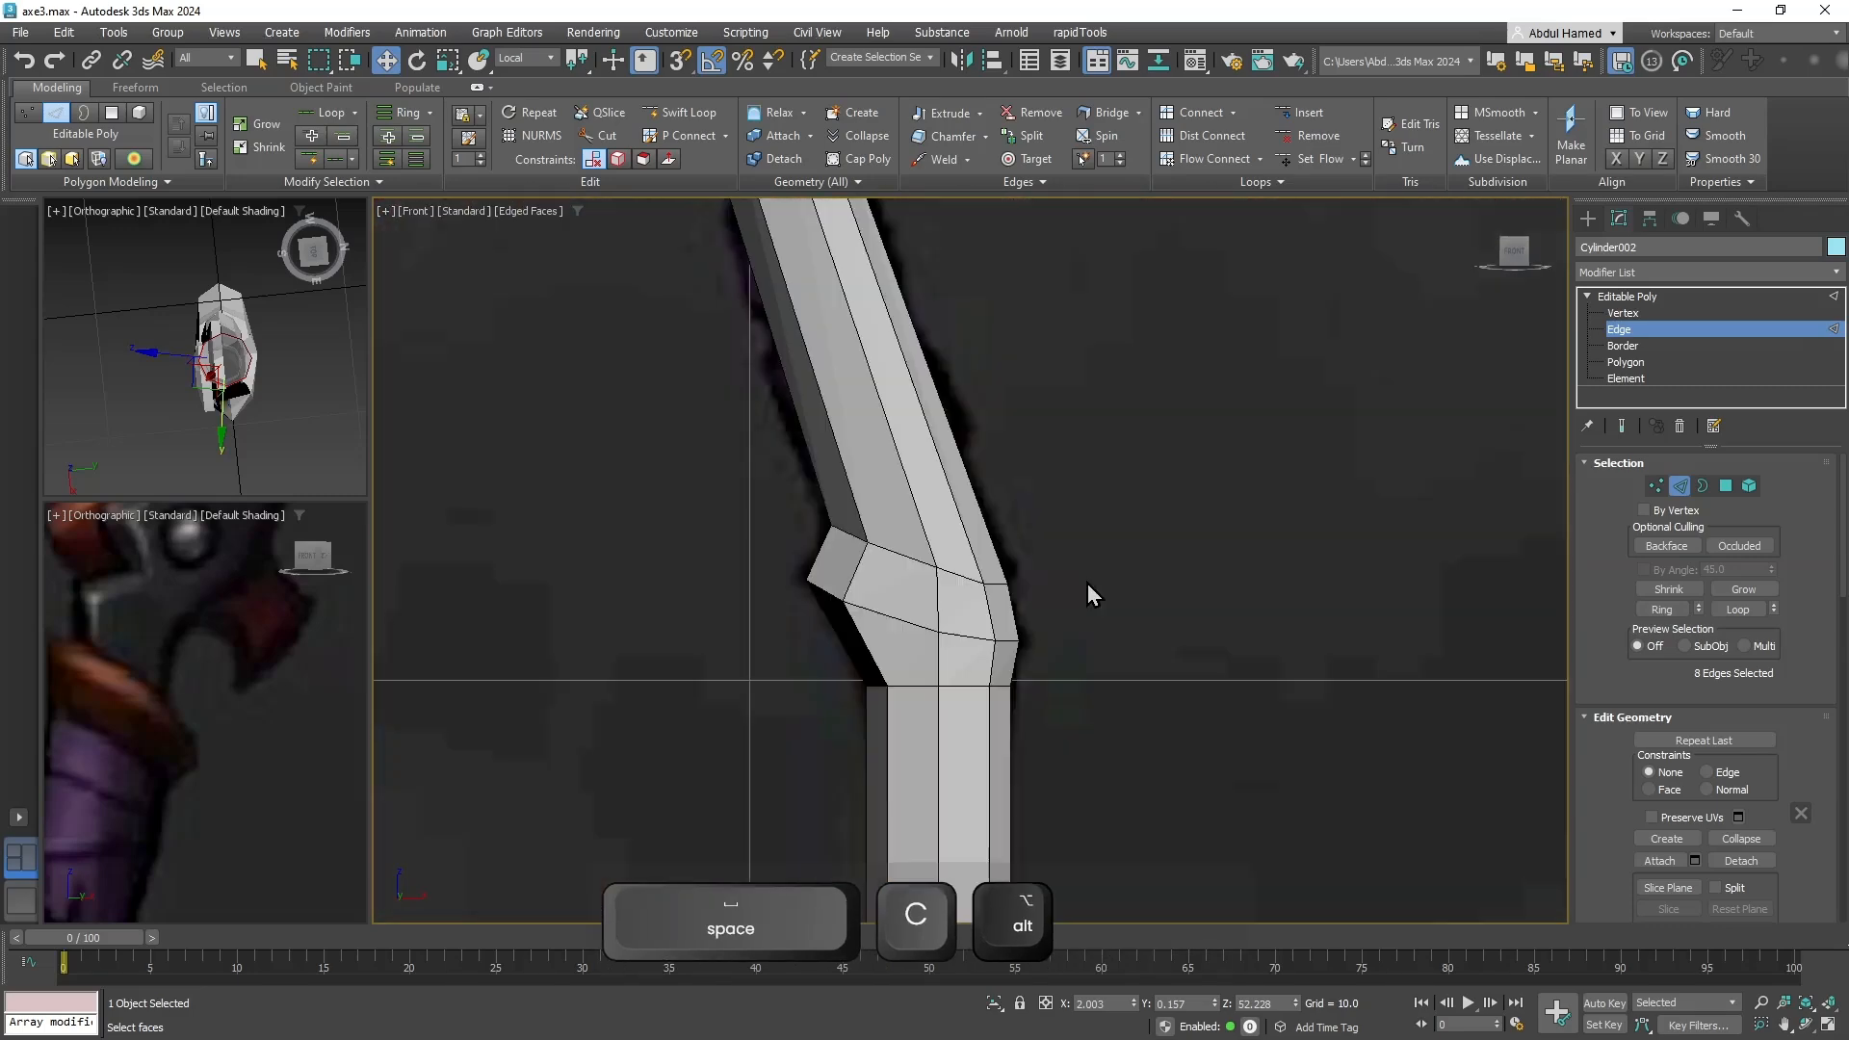
pyautogui.press('z')
pyautogui.scroll(-5, 1078, 570)
pyautogui.scroll(2, 1069, 561)
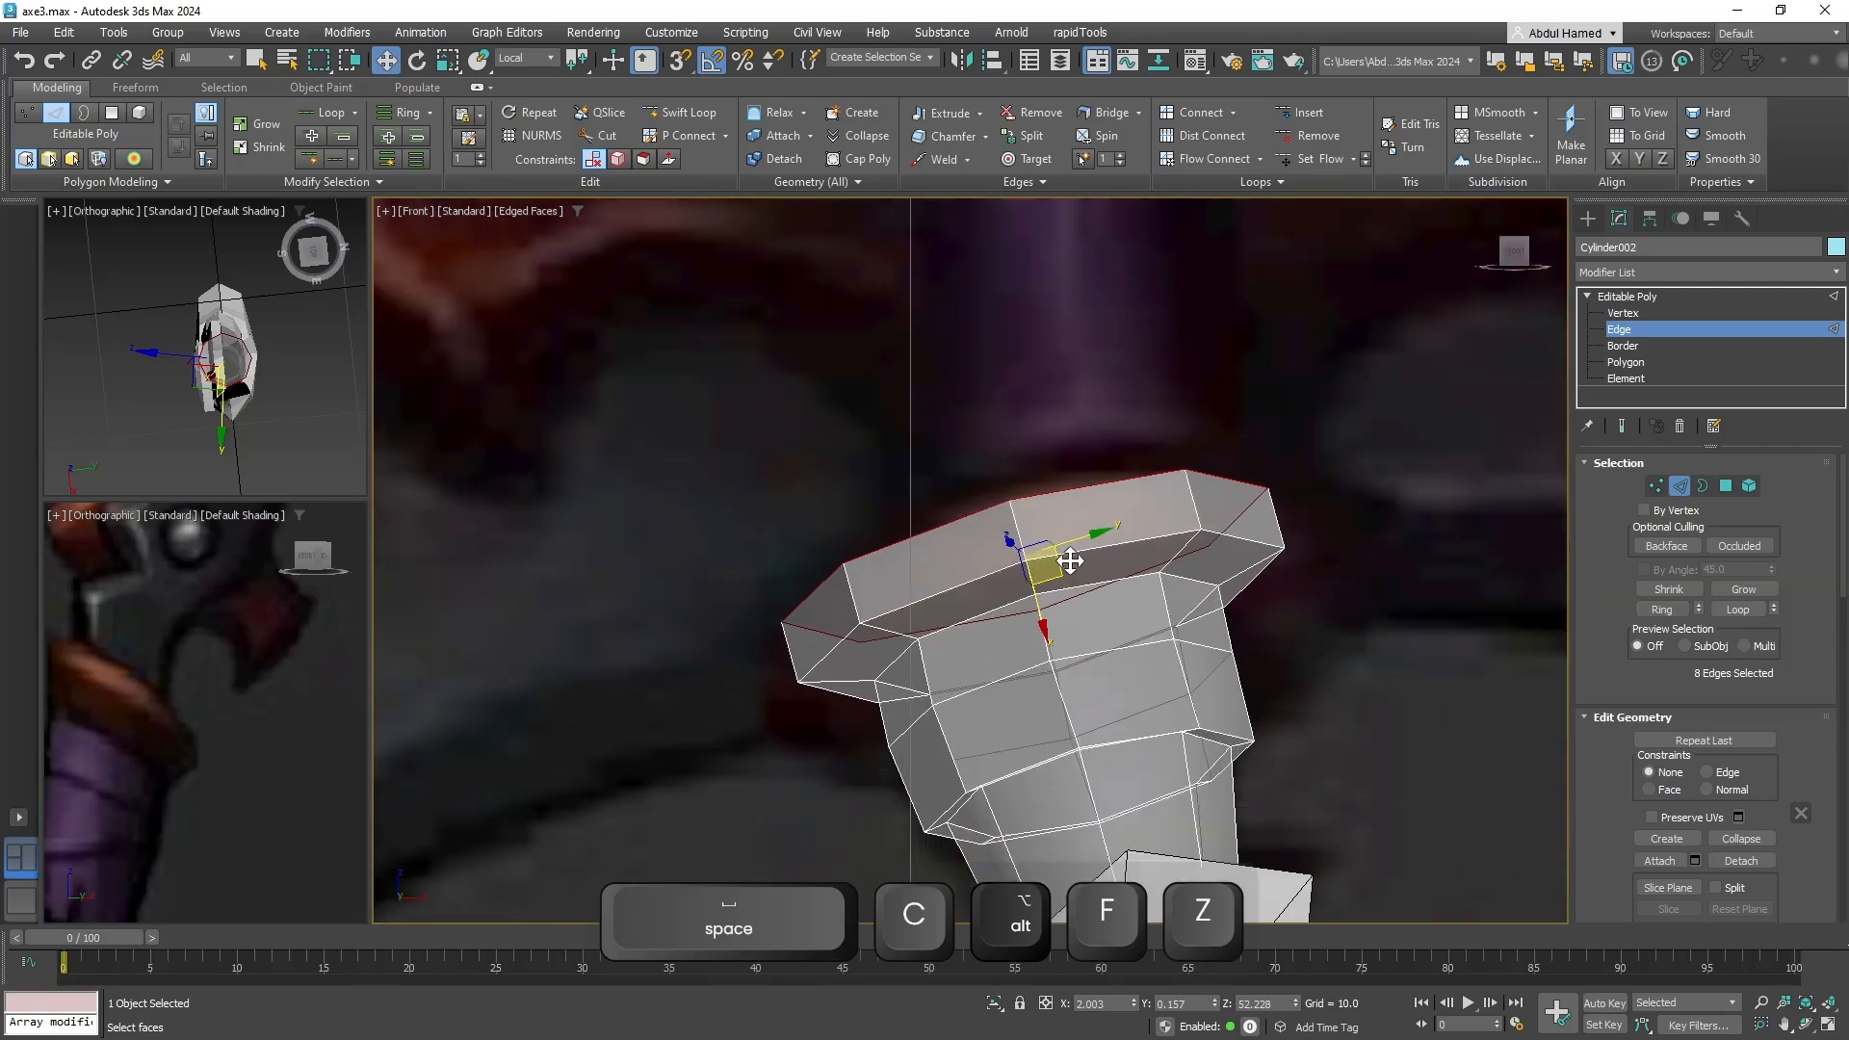
# Add an inward-scaled ring from the collar's top edge loop and raise it slightly along its Local axis.
pyautogui.press('r')
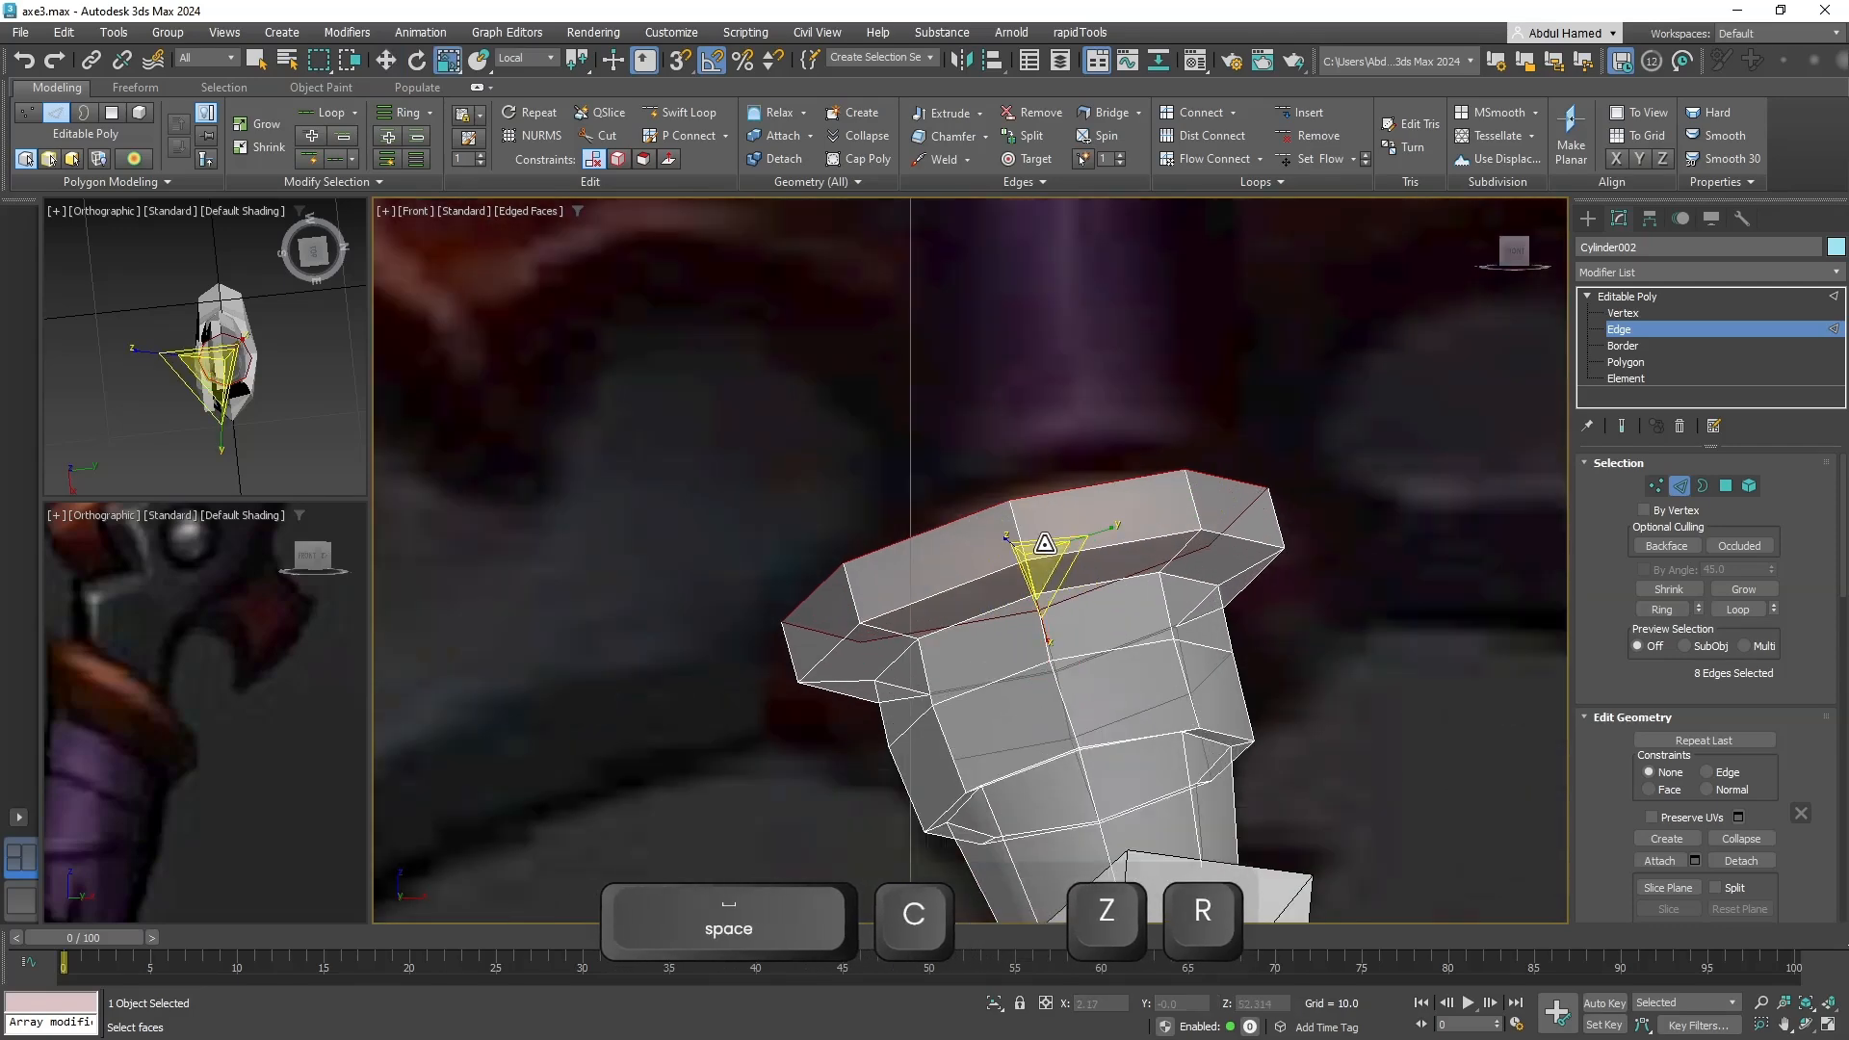
pyautogui.keyDown('shift'); pyautogui.moveTo(1056, 557); pyautogui.dragTo(1039, 554); pyautogui.keyUp('shift')
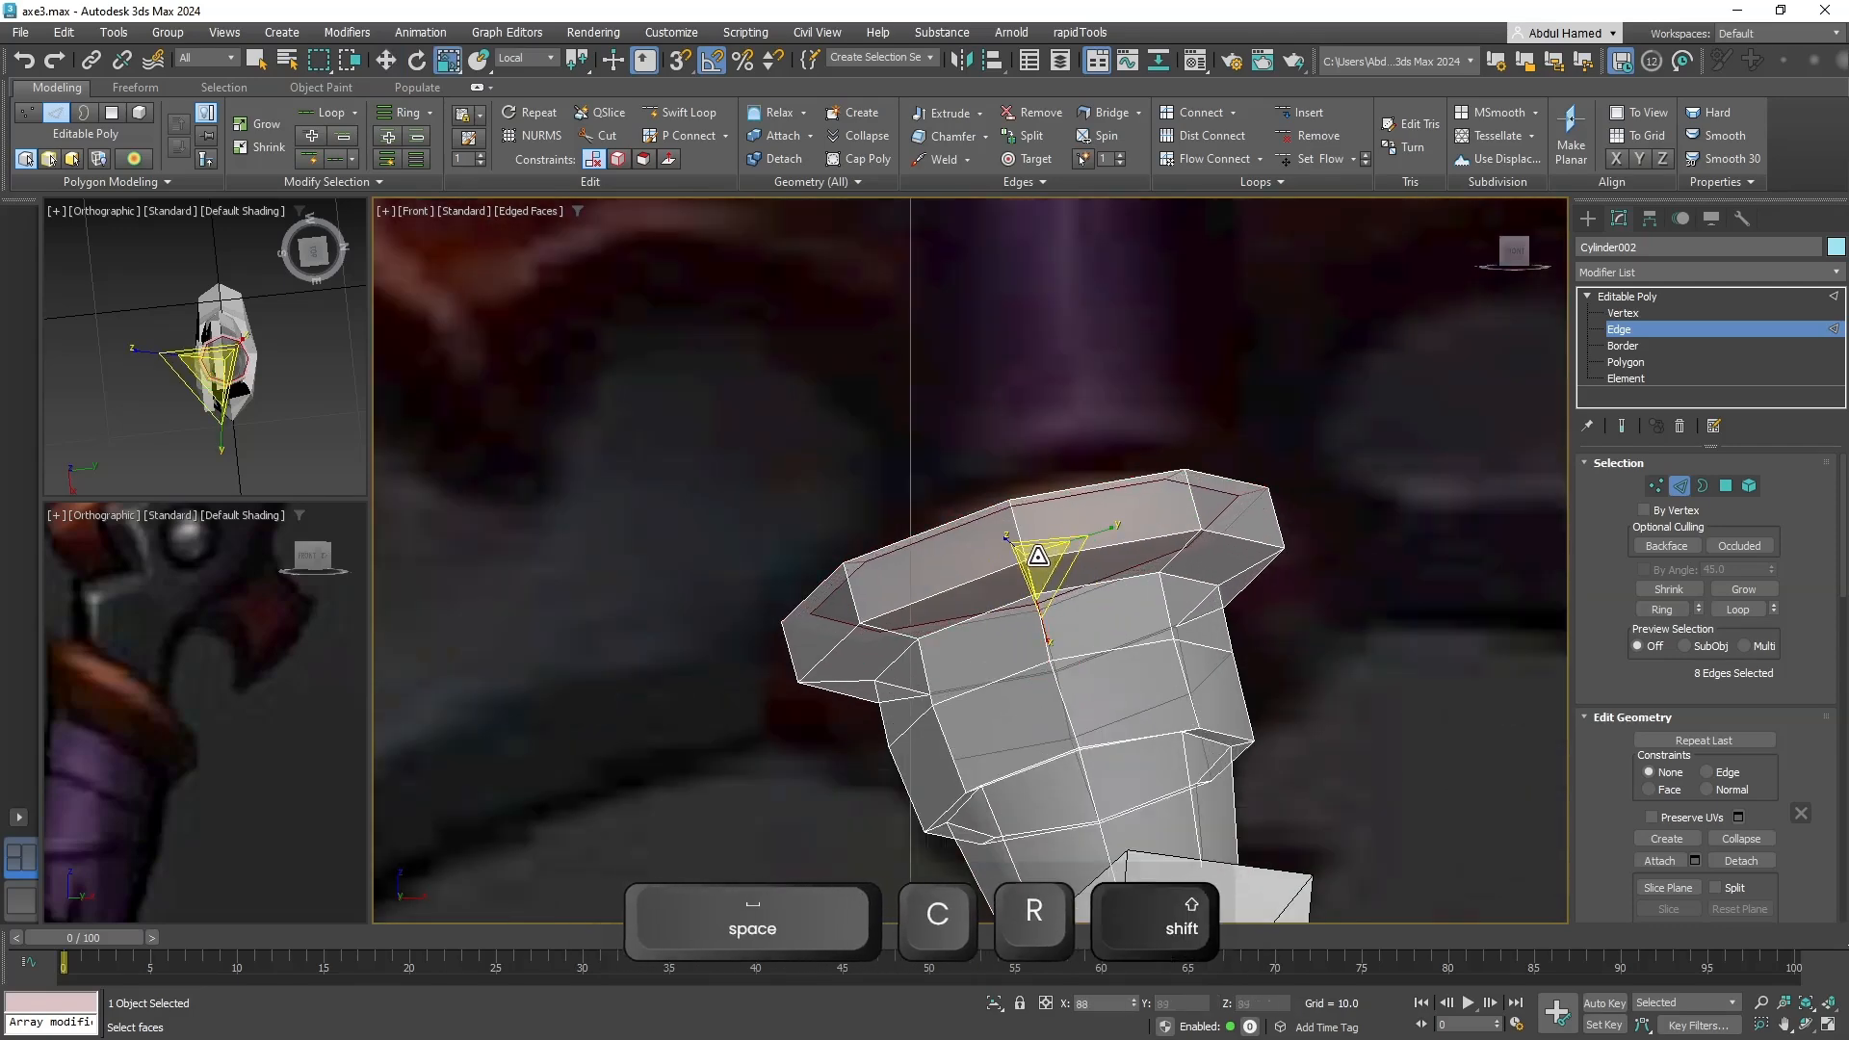
pyautogui.press('w')
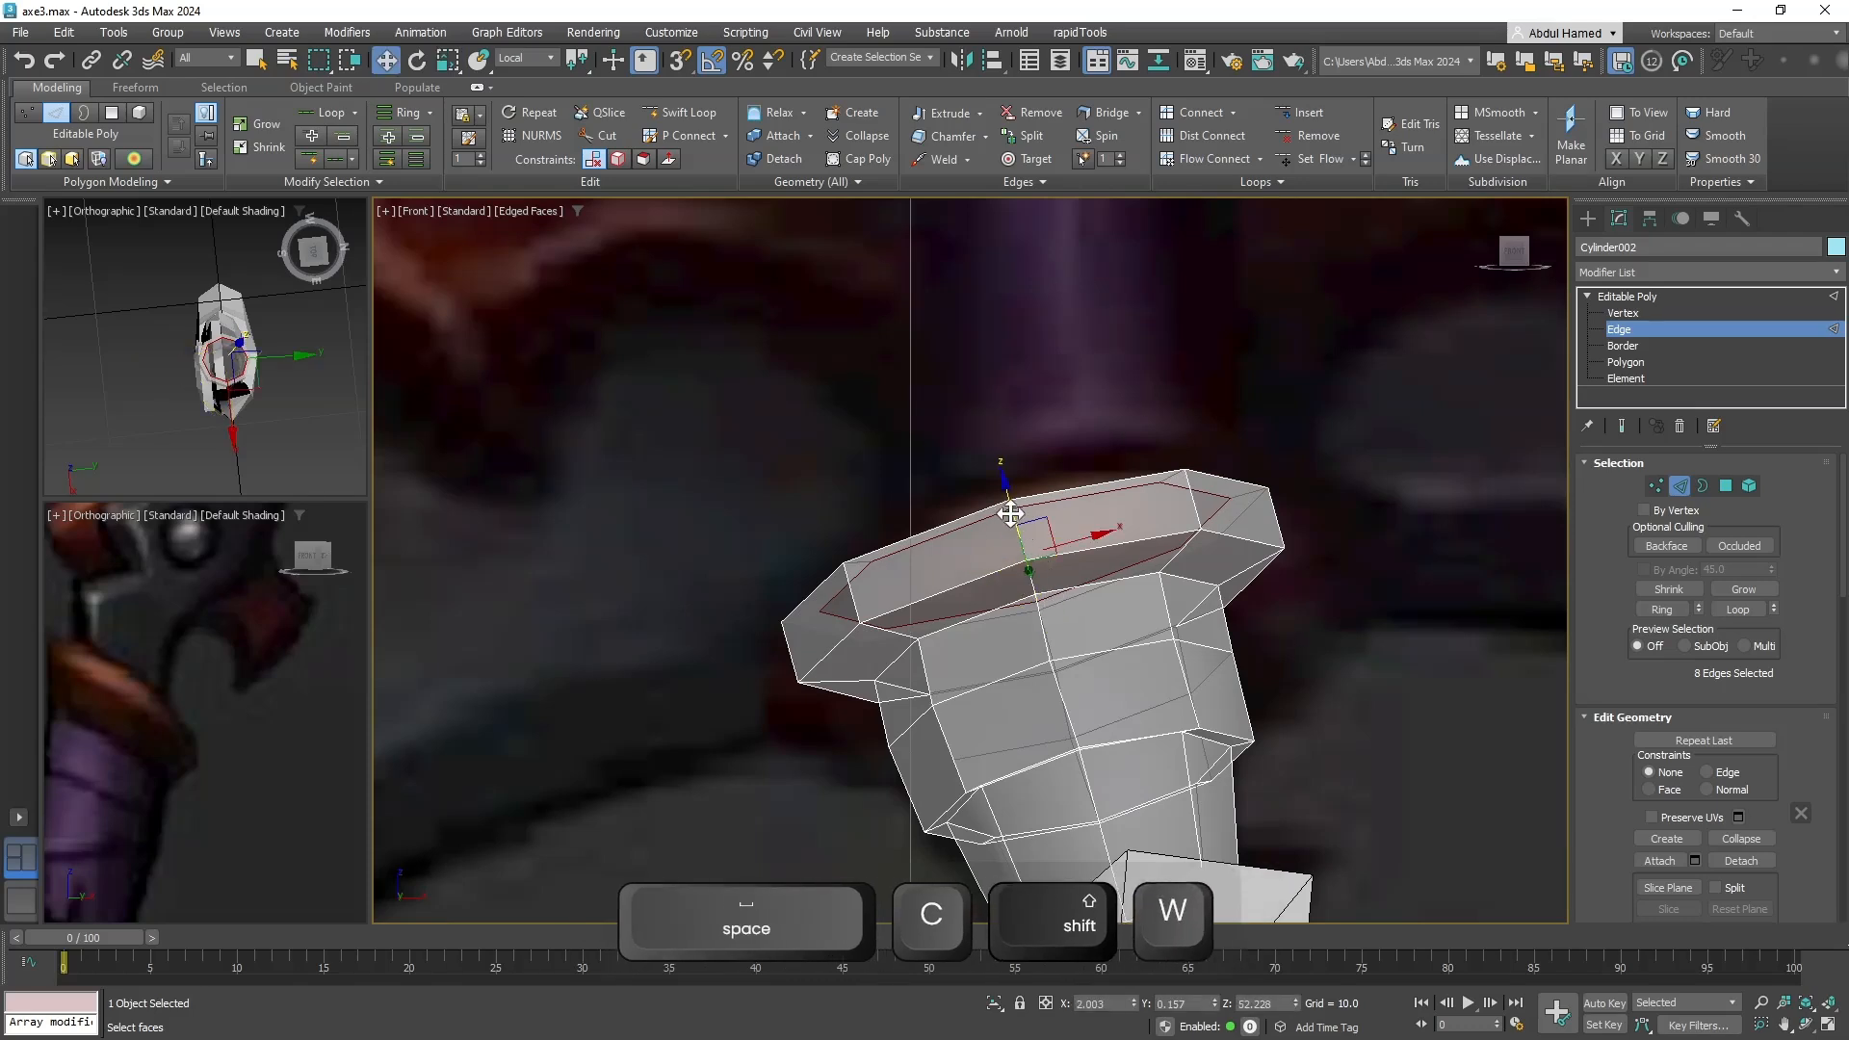
pyautogui.moveTo(1008, 503); pyautogui.dragTo(1003, 488)
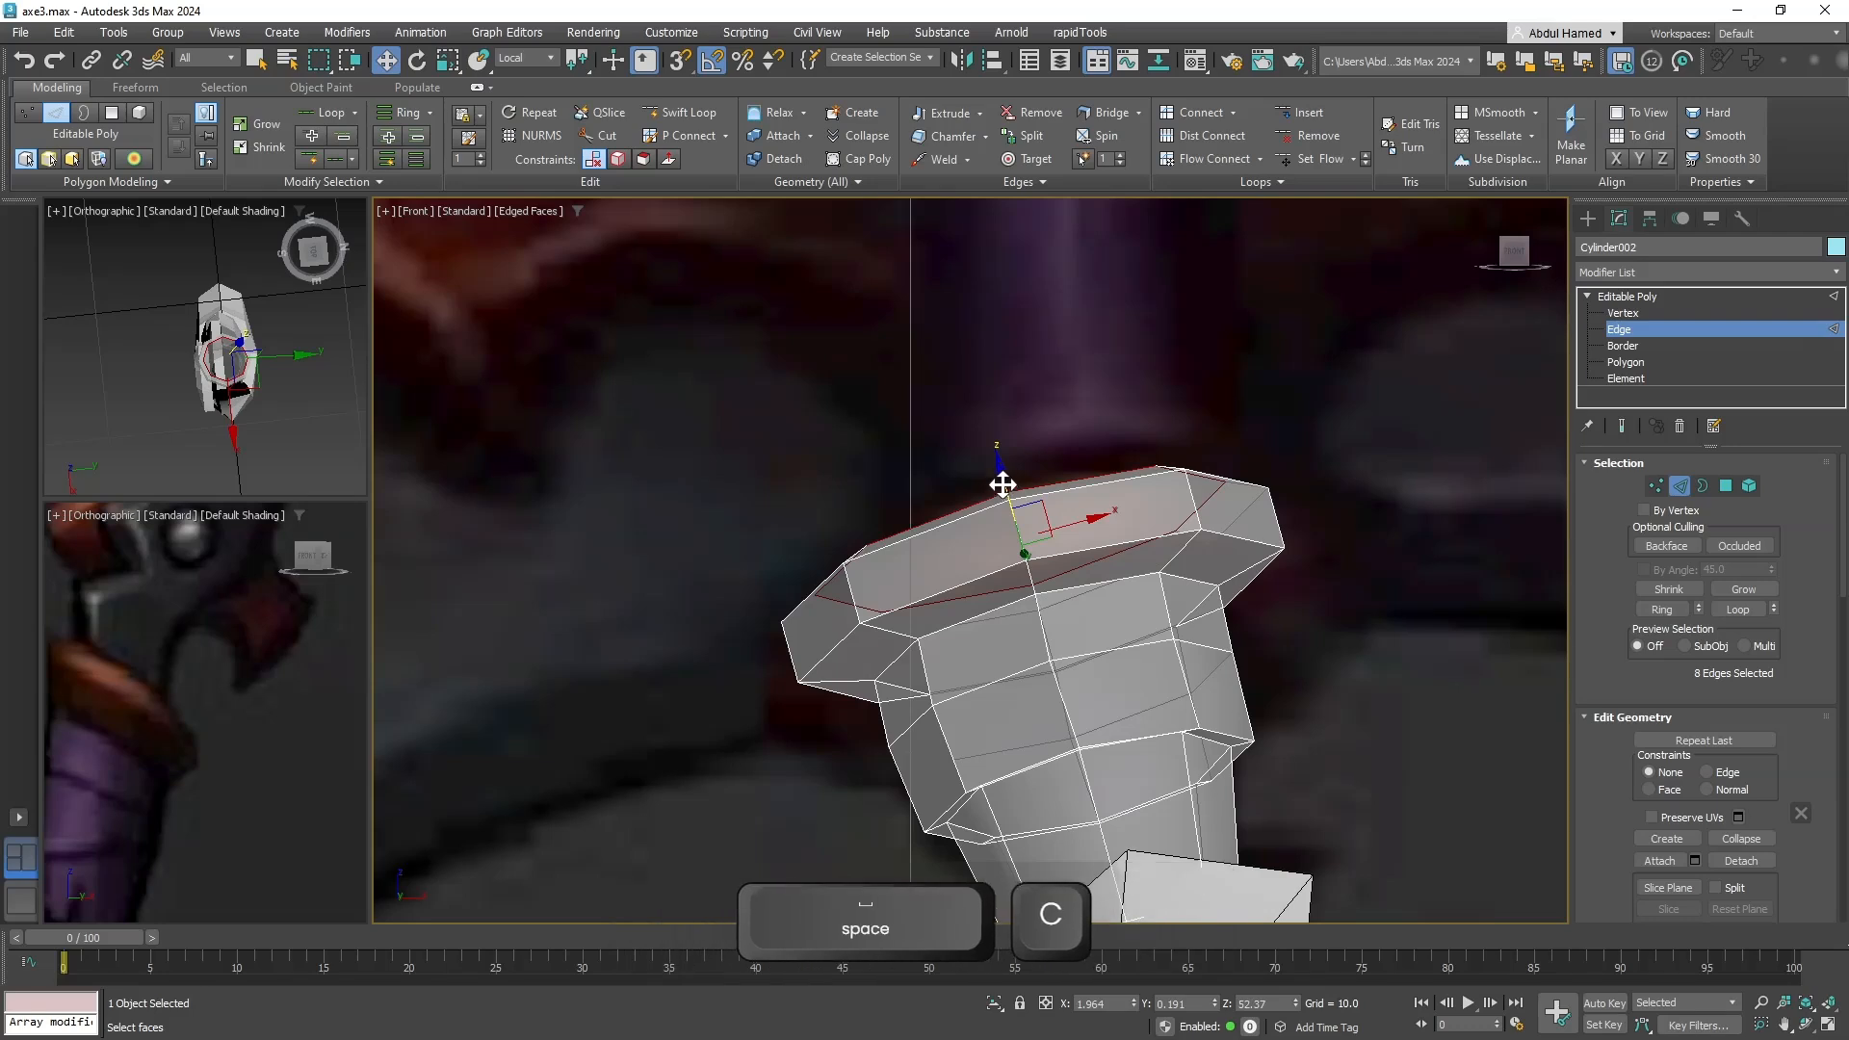
pyautogui.moveTo(1003, 487)
pyautogui.mouseDown()
pyautogui.moveTo(994, 462)
pyautogui.moveTo(995, 481)
pyautogui.mouseUp()
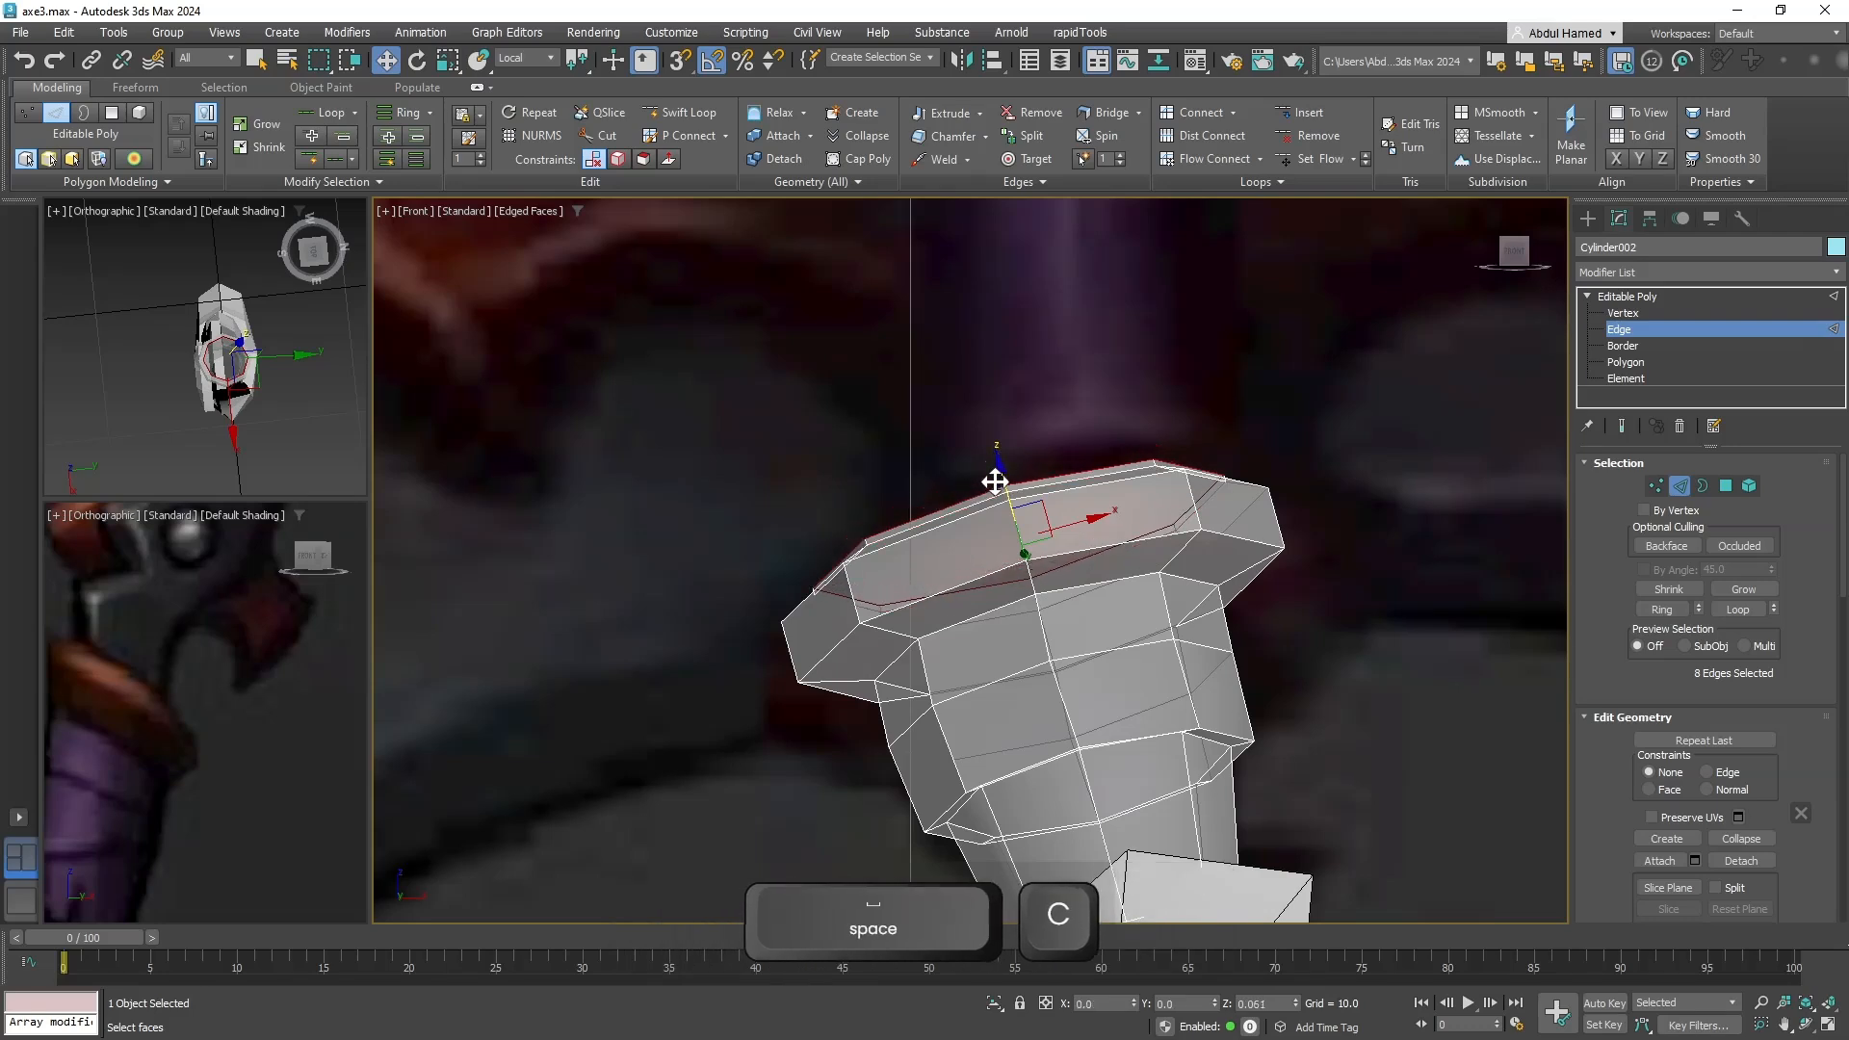
# Extend the top edge loop about 0.2 upward along its Local axis and add a slightly wider ring from it.
pyautogui.keyDown('shift'); pyautogui.moveTo(1030, 583); pyautogui.dragTo(1026, 560); pyautogui.keyUp('shift')
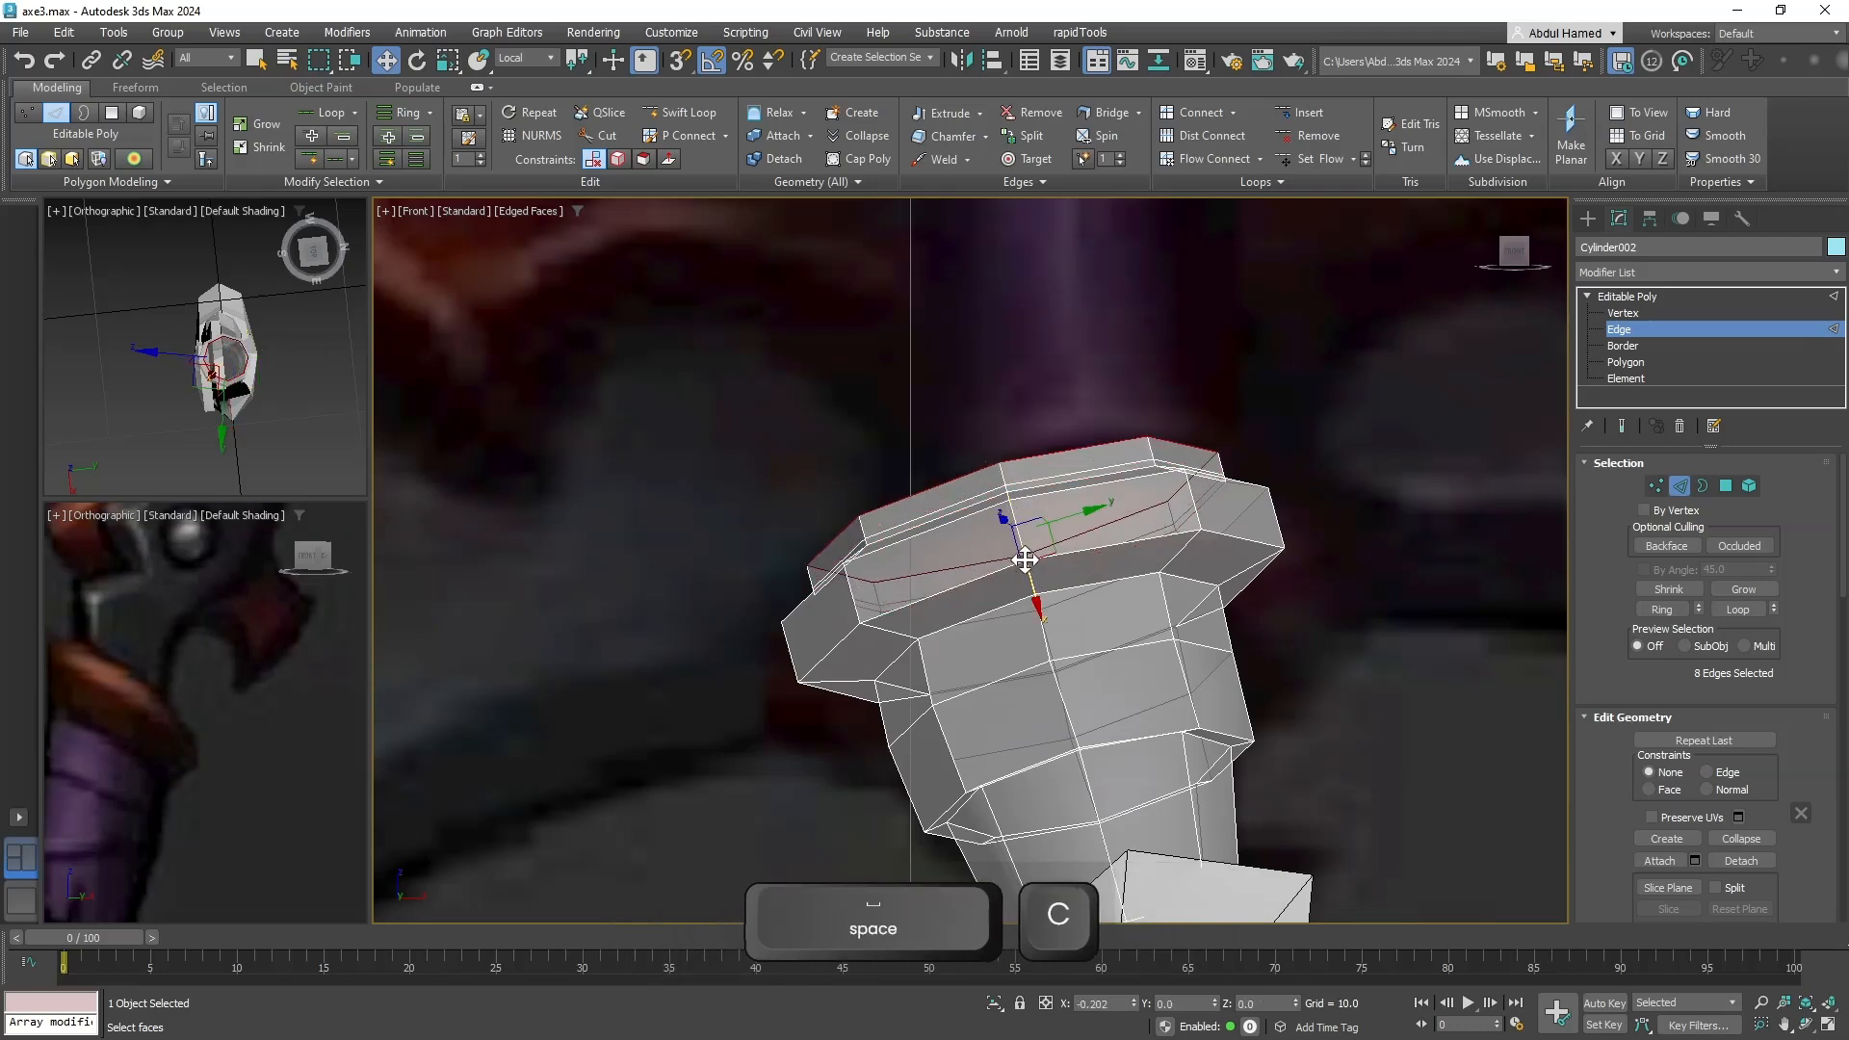
pyautogui.press('r')
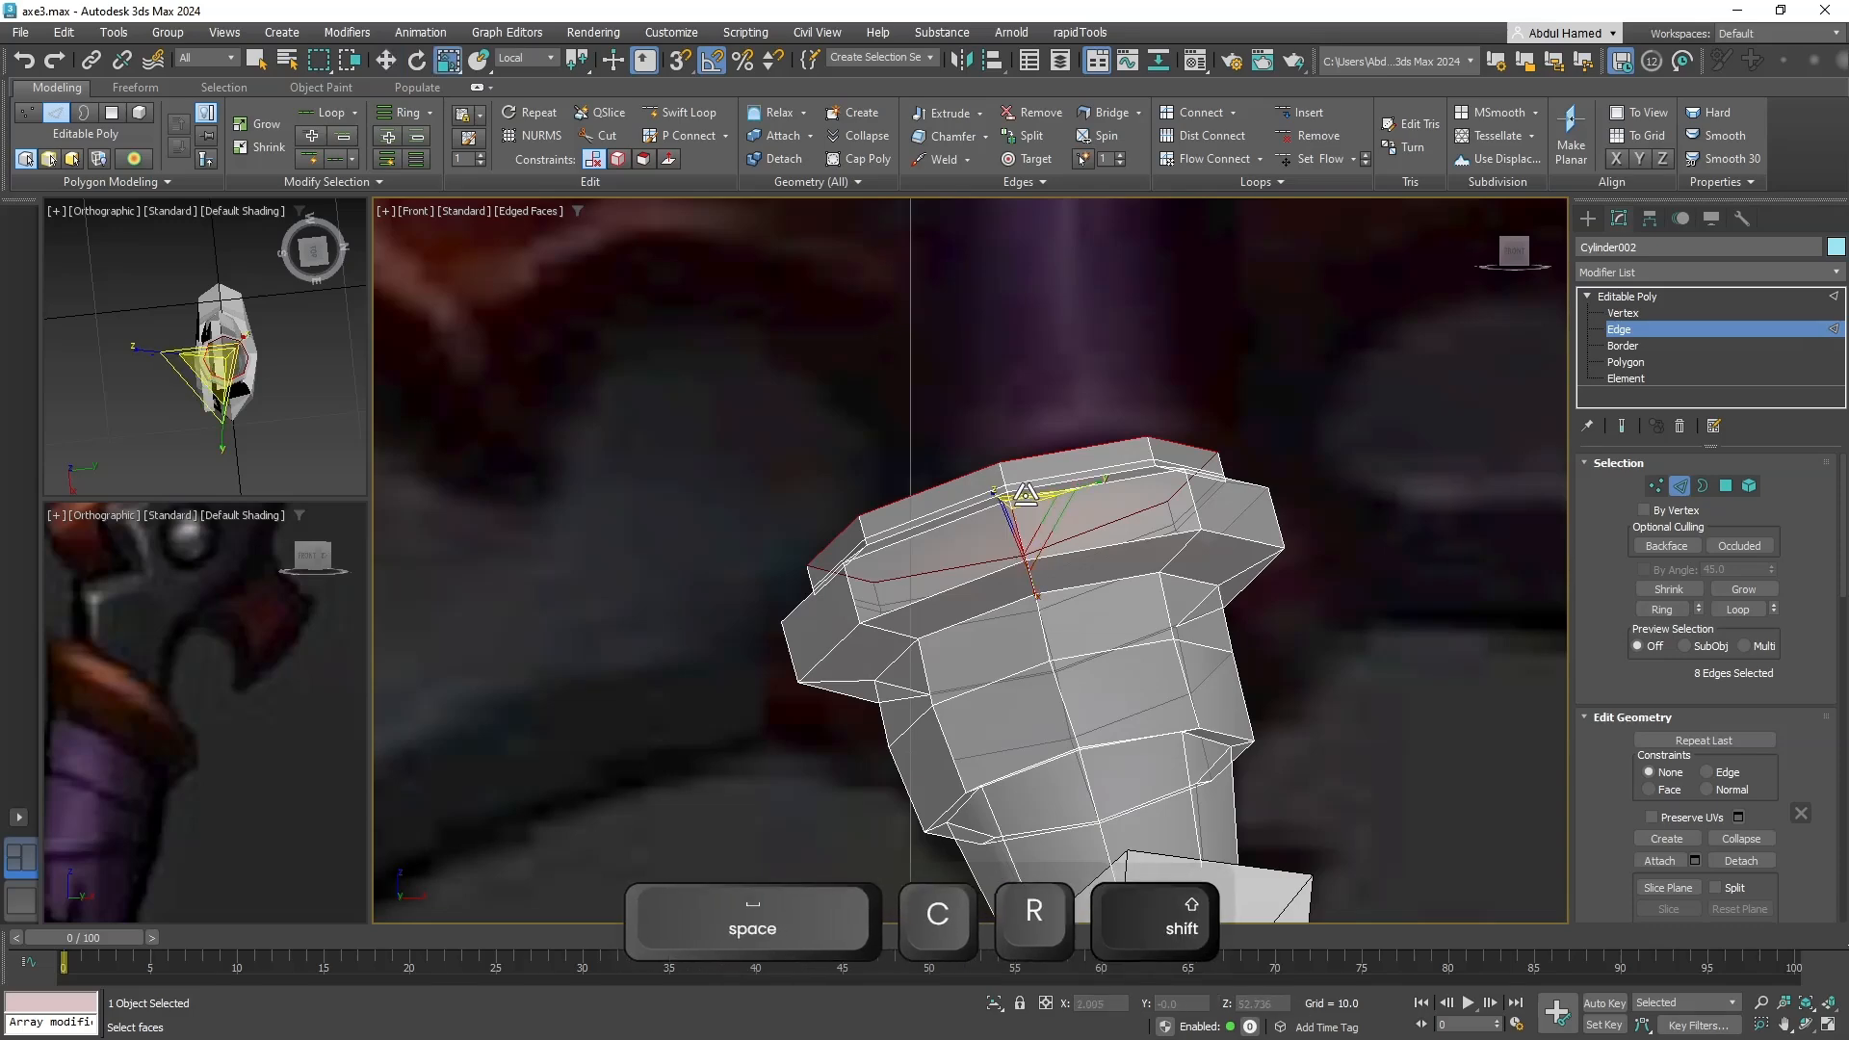
pyautogui.keyDown('shift'); pyautogui.moveTo(1023, 489); pyautogui.dragTo(1031, 484); pyautogui.keyUp('shift')
# Extend the collar's top edge loop upward along its Local axis to form a long shaft section.
pyautogui.moveTo(1032, 485); pyautogui.dragTo(1006, 696, button='middle')
pyautogui.scroll(-5, 1006, 696)
pyautogui.press('w')
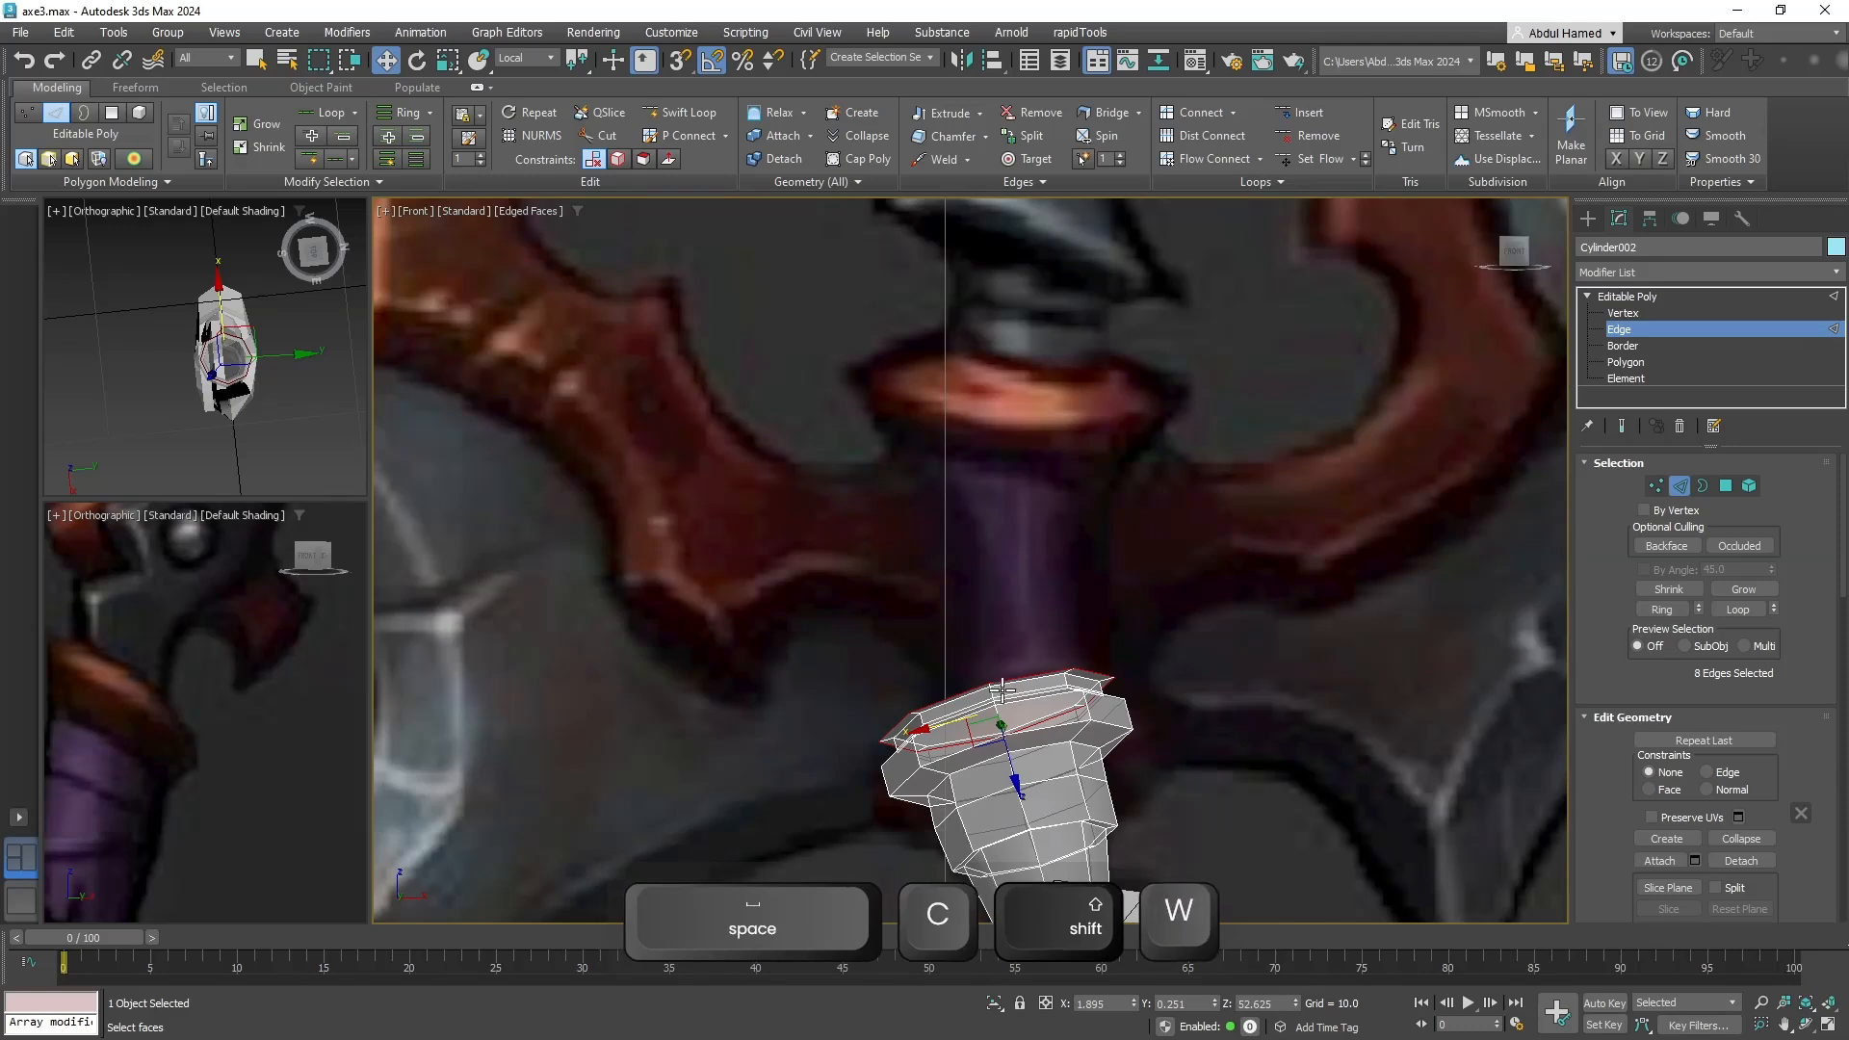
pyautogui.keyDown('shift'); pyautogui.moveTo(1005, 740); pyautogui.dragTo(1026, 557); pyautogui.keyUp('shift')
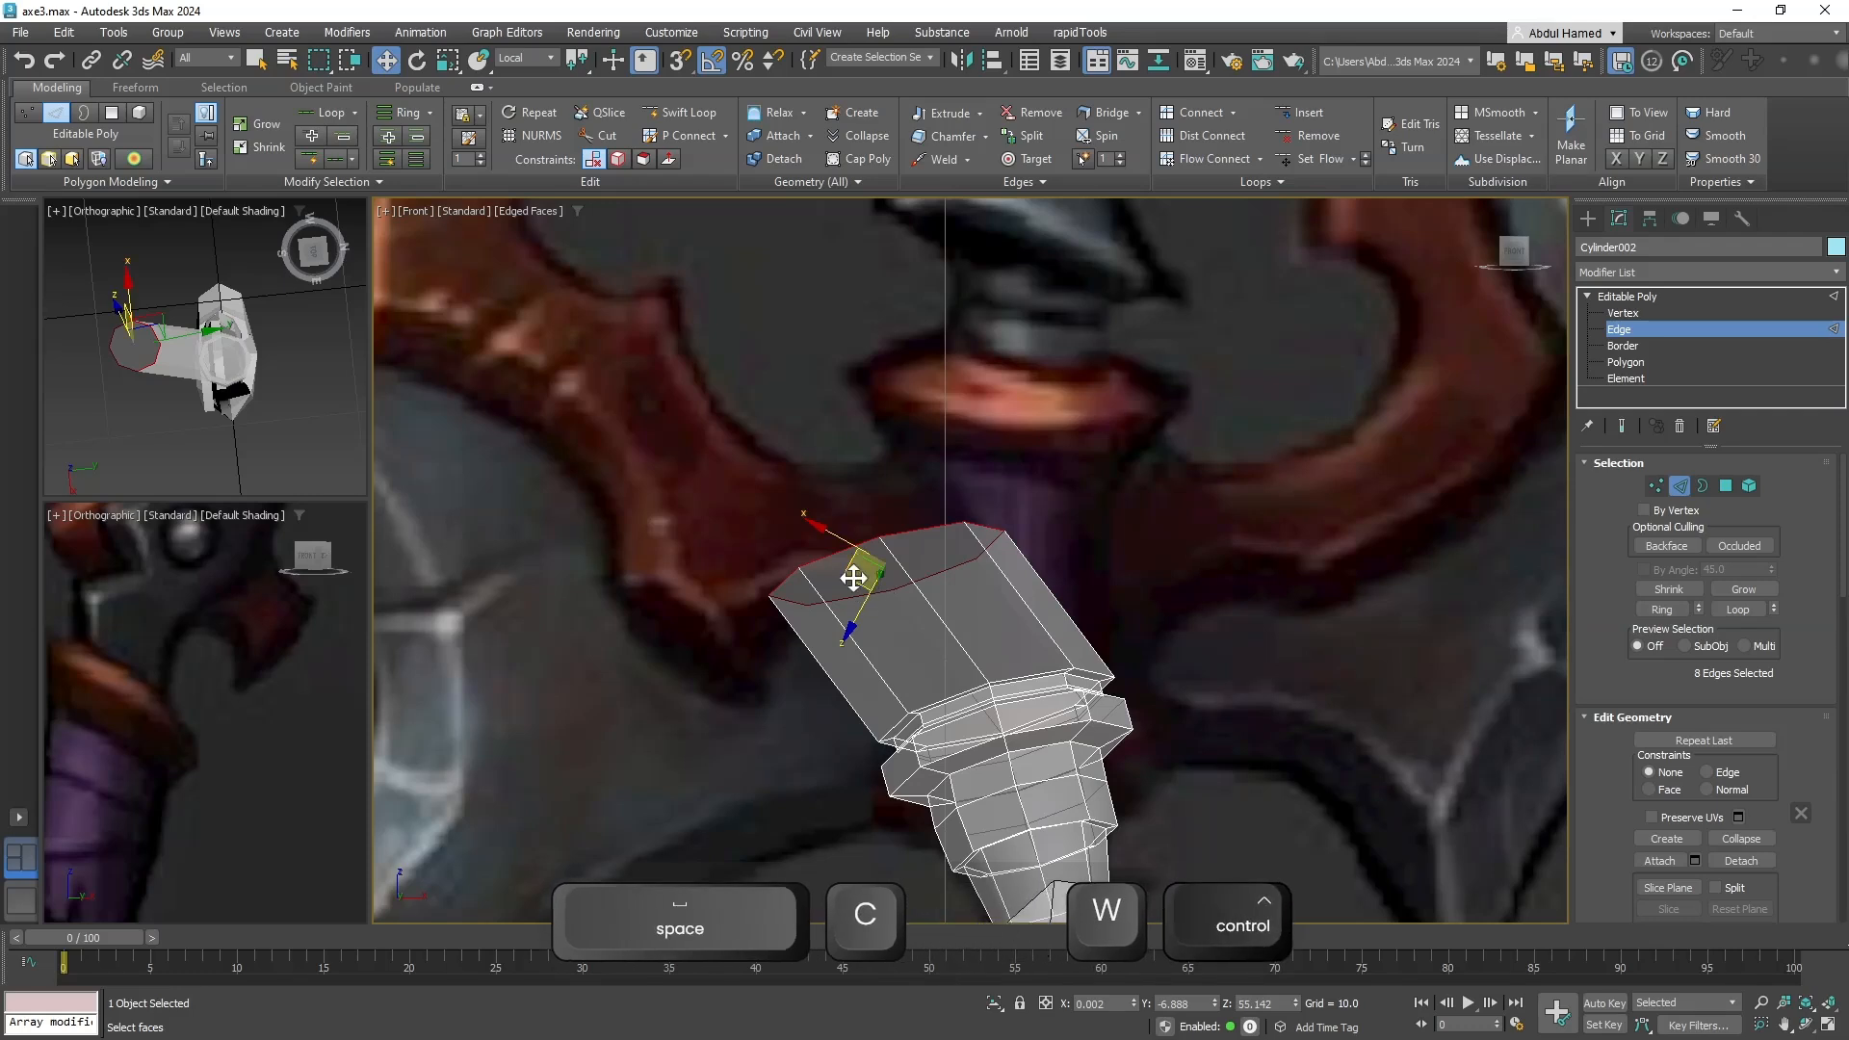
# Switch the reference coordinate system to View, move the top edge loop beneath the reference's upper orange collar, and rotate it nearly level.
pyautogui.click(527, 59)
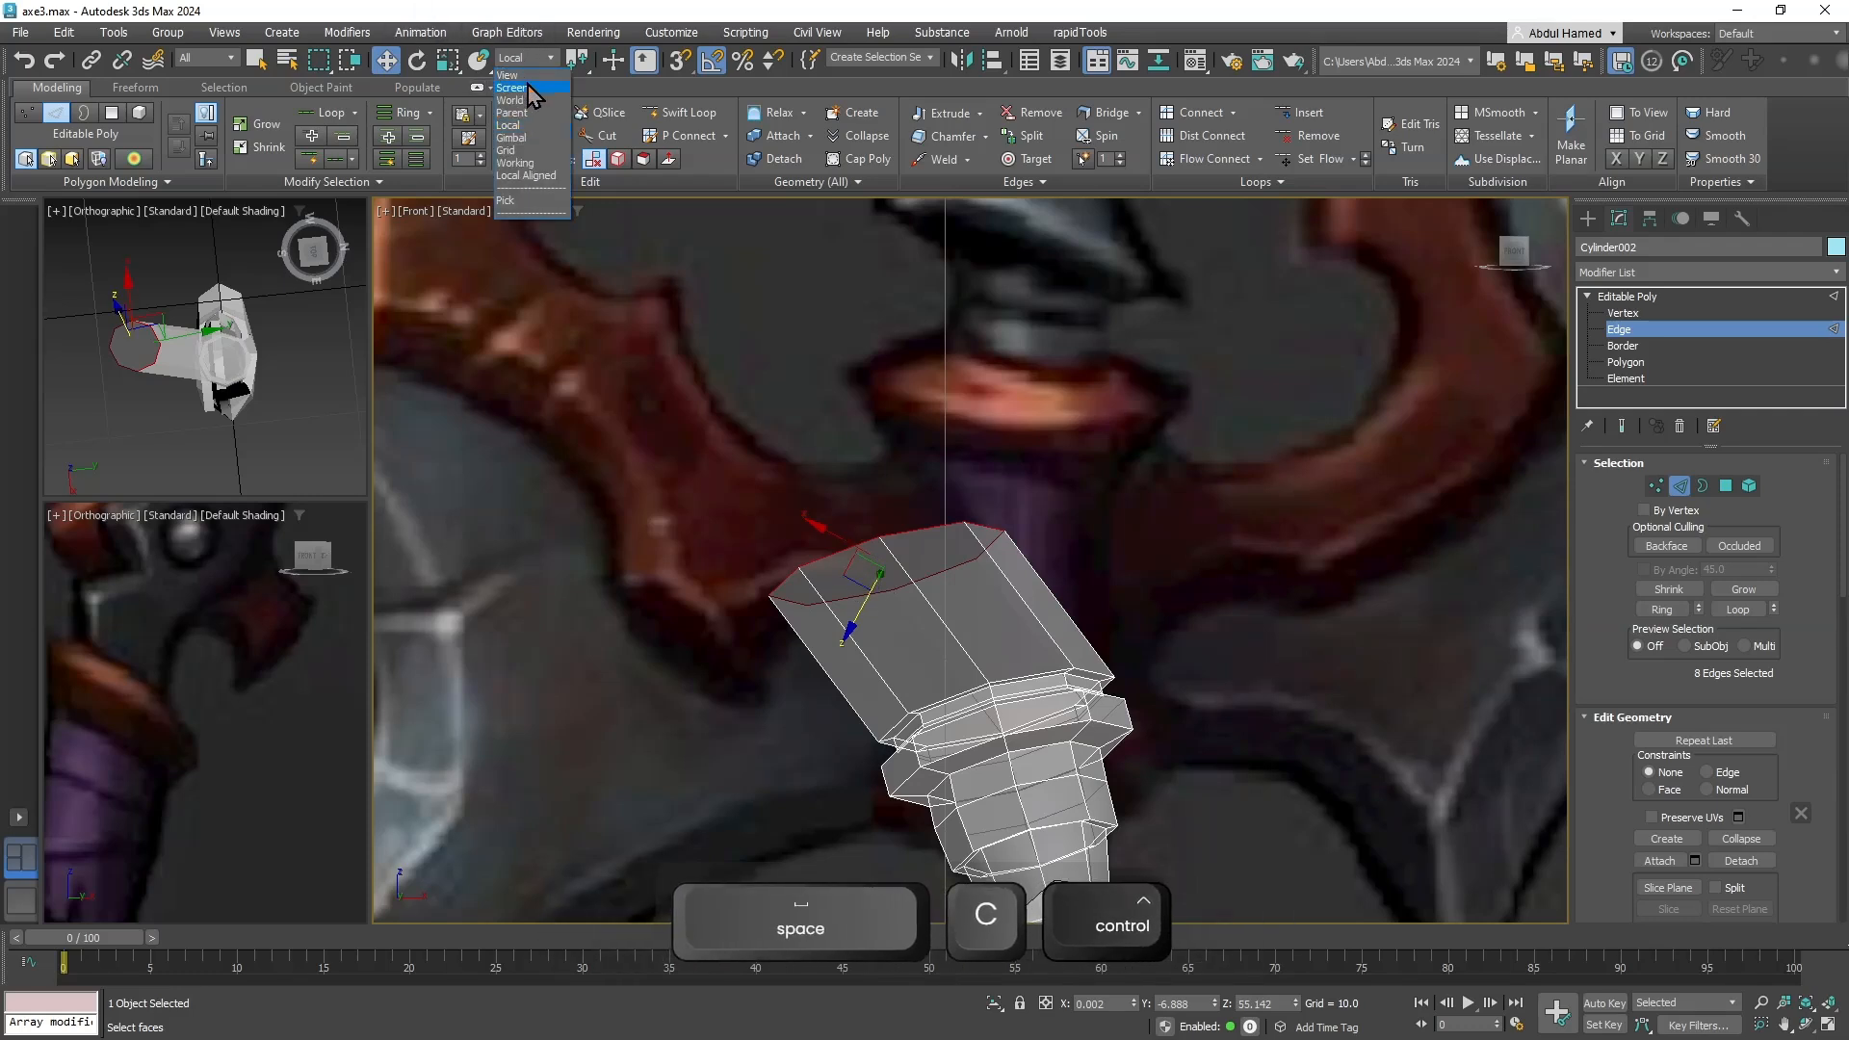
pyautogui.click(525, 75)
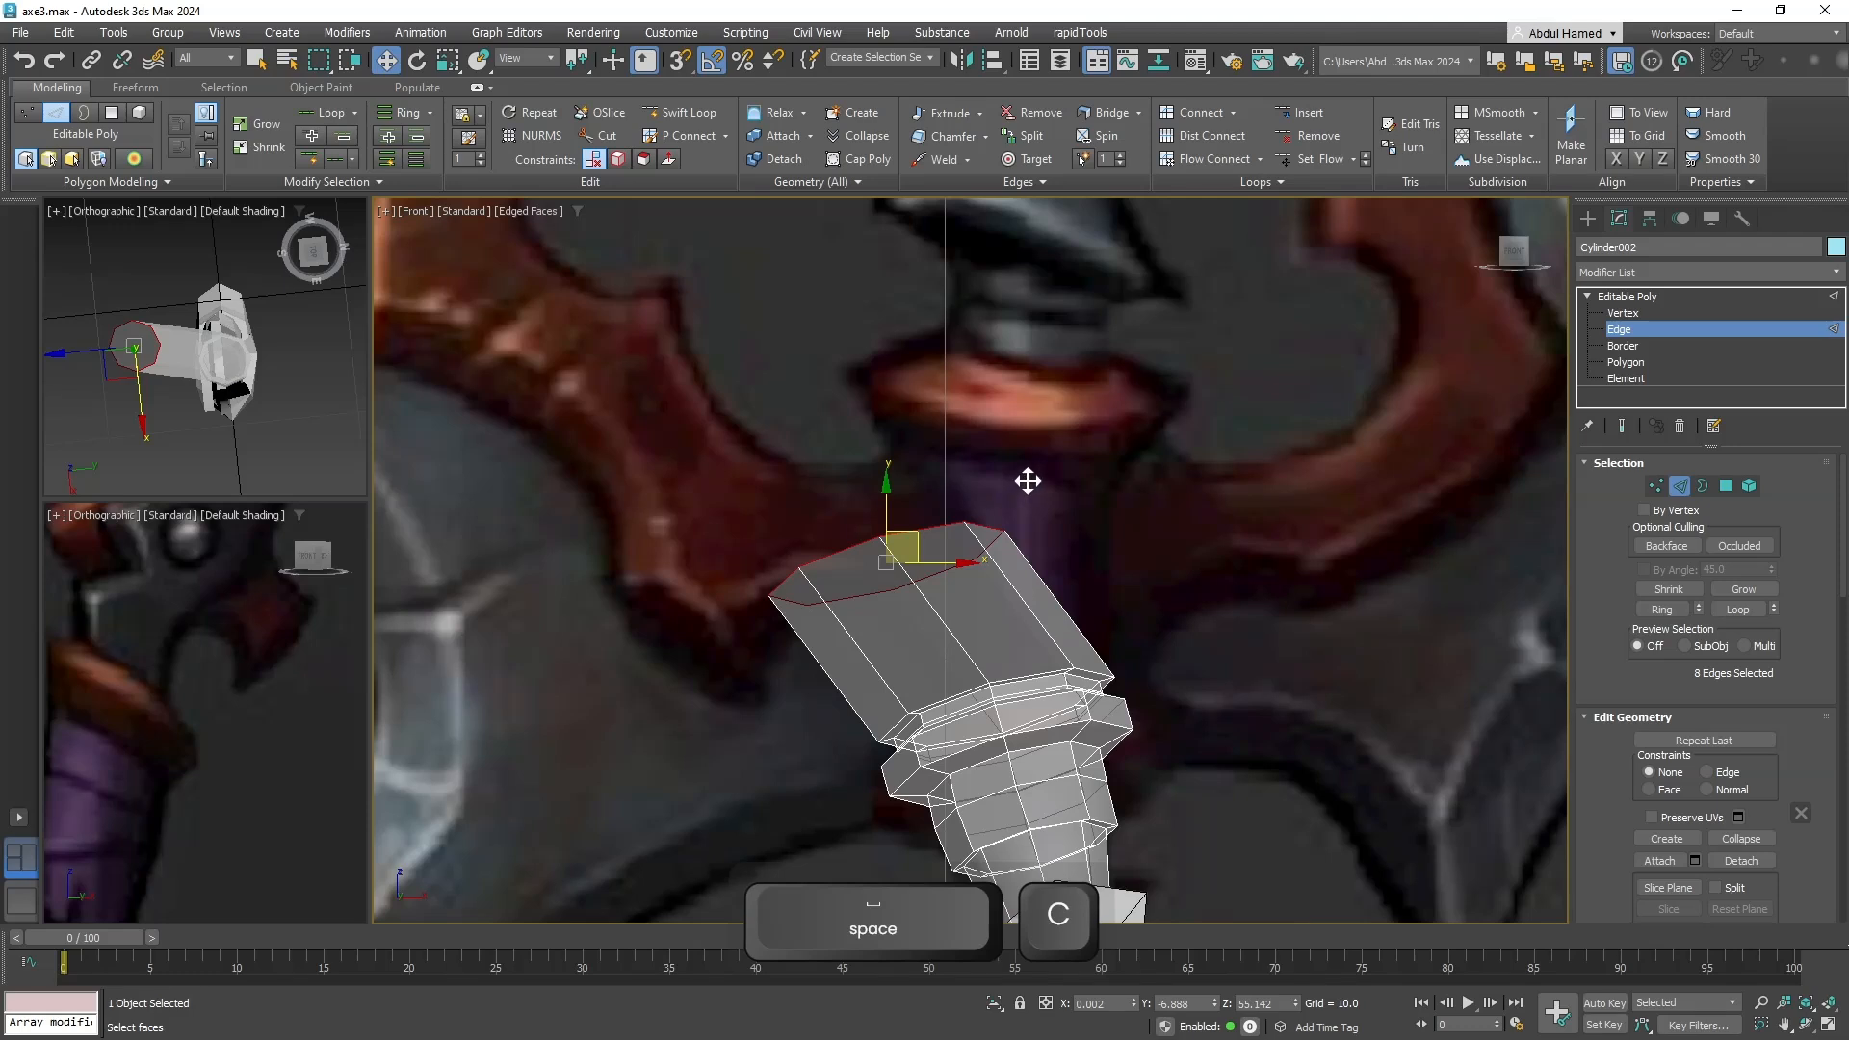
pyautogui.moveTo(1028, 480); pyautogui.dragTo(1059, 433)
pyautogui.press('e')
pyautogui.press('w')
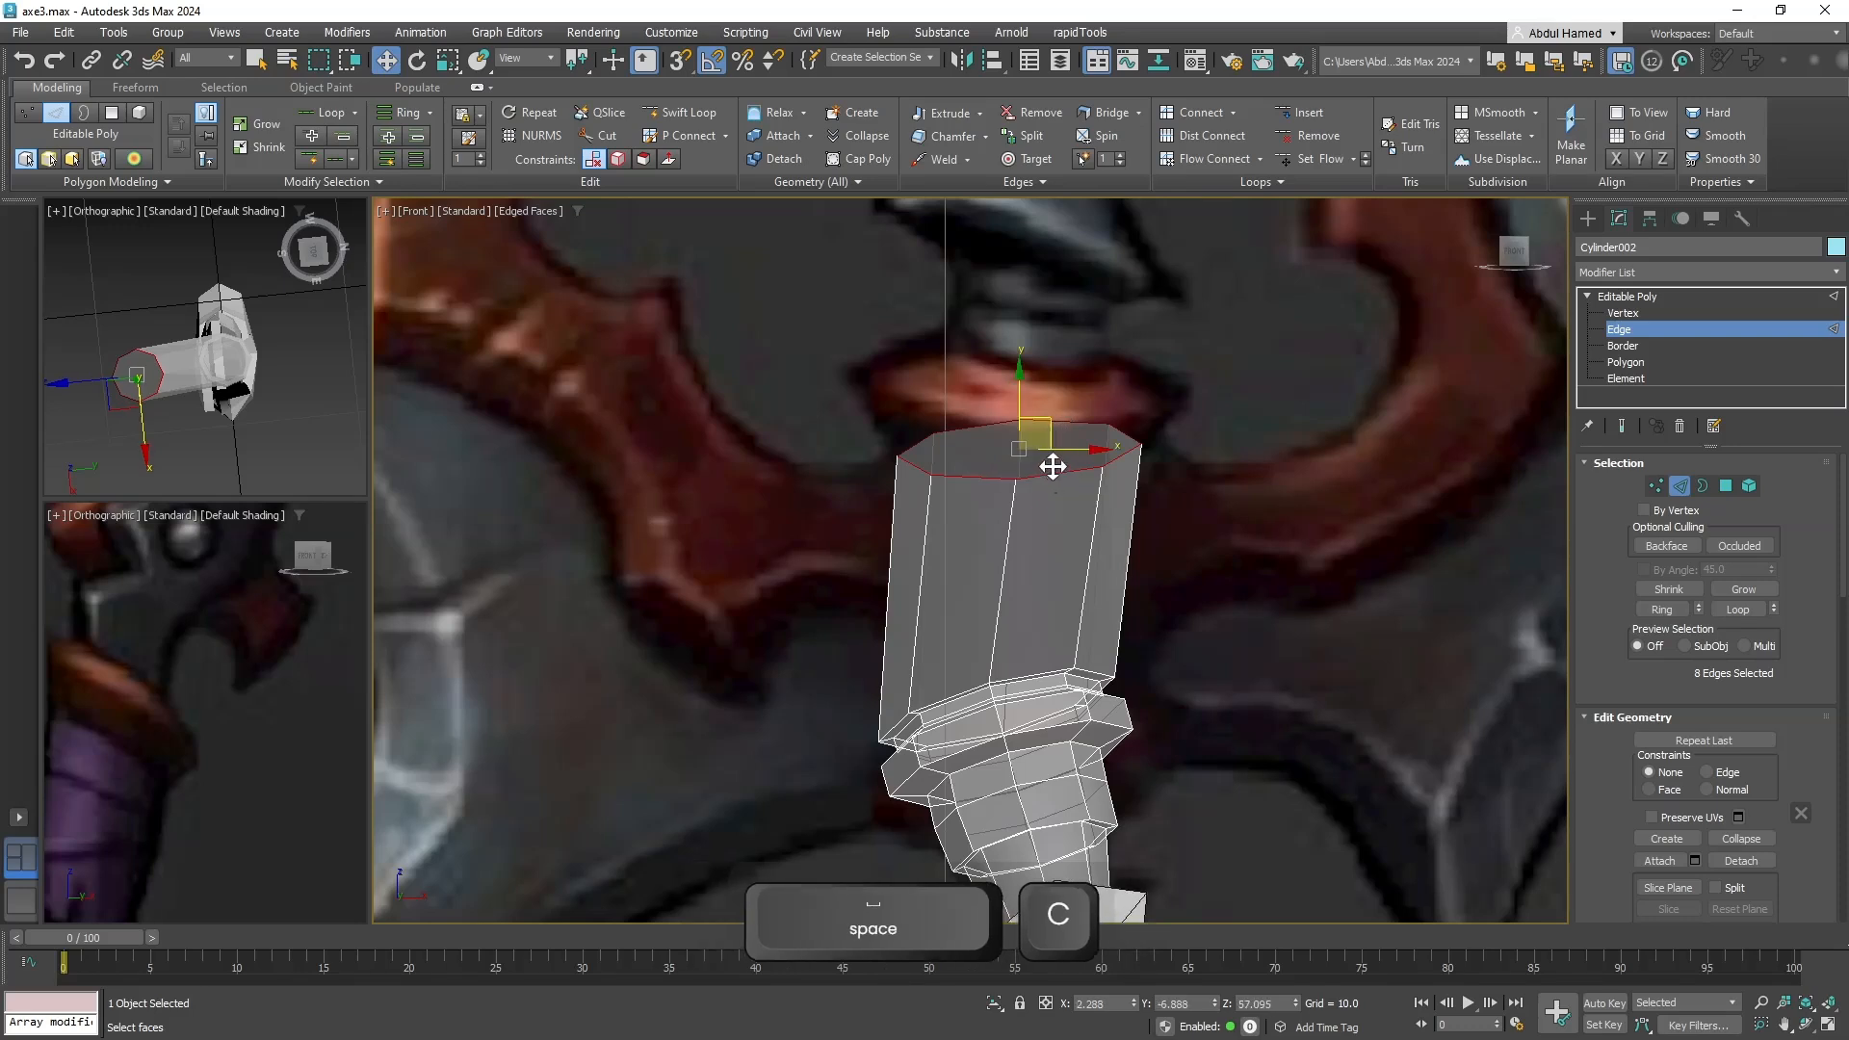
# Add an outward-flared ring above the shaft section, raise another ring about 0.6 from it, and scale that ring to about 58 percent.
pyautogui.keyDown('shift'); pyautogui.moveTo(1019, 388); pyautogui.dragTo(1109, 344); pyautogui.keyUp('shift')
pyautogui.press('r')
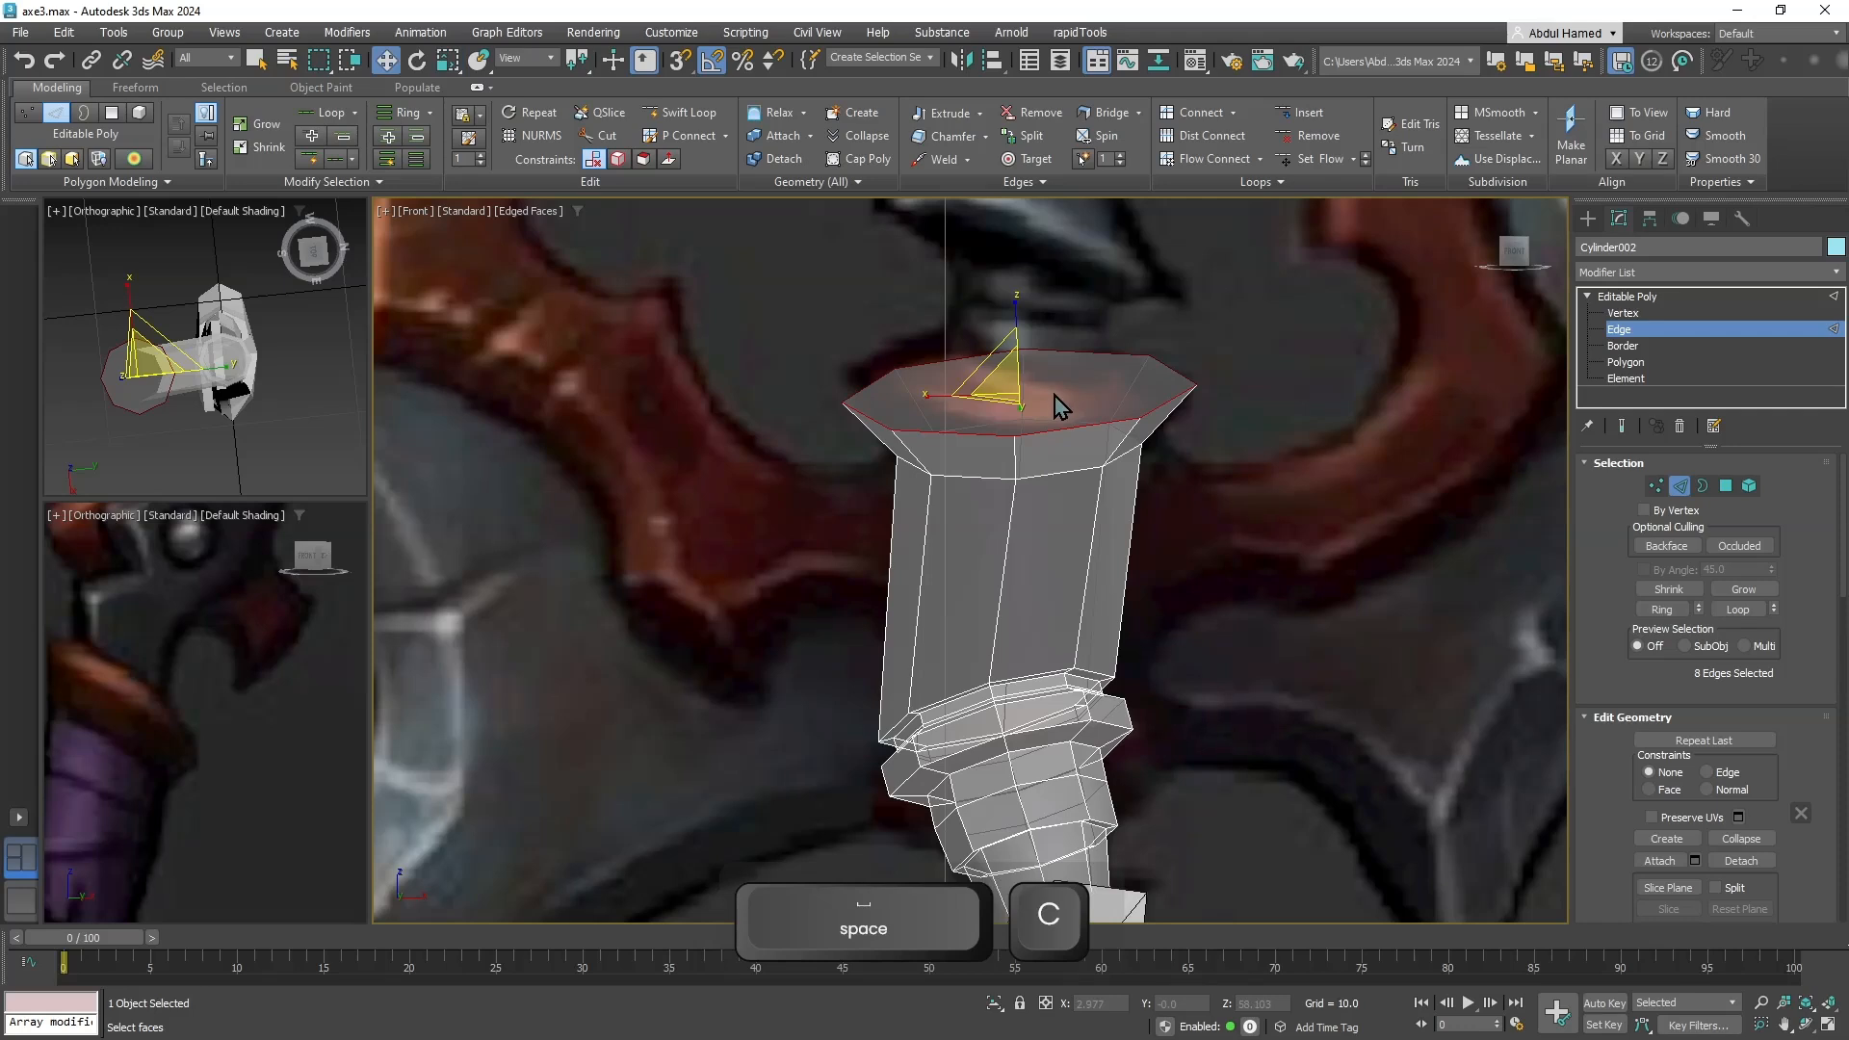
pyautogui.press('w')
pyautogui.keyDown('shift'); pyautogui.moveTo(1019, 341); pyautogui.dragTo(1029, 300); pyautogui.keyUp('shift')
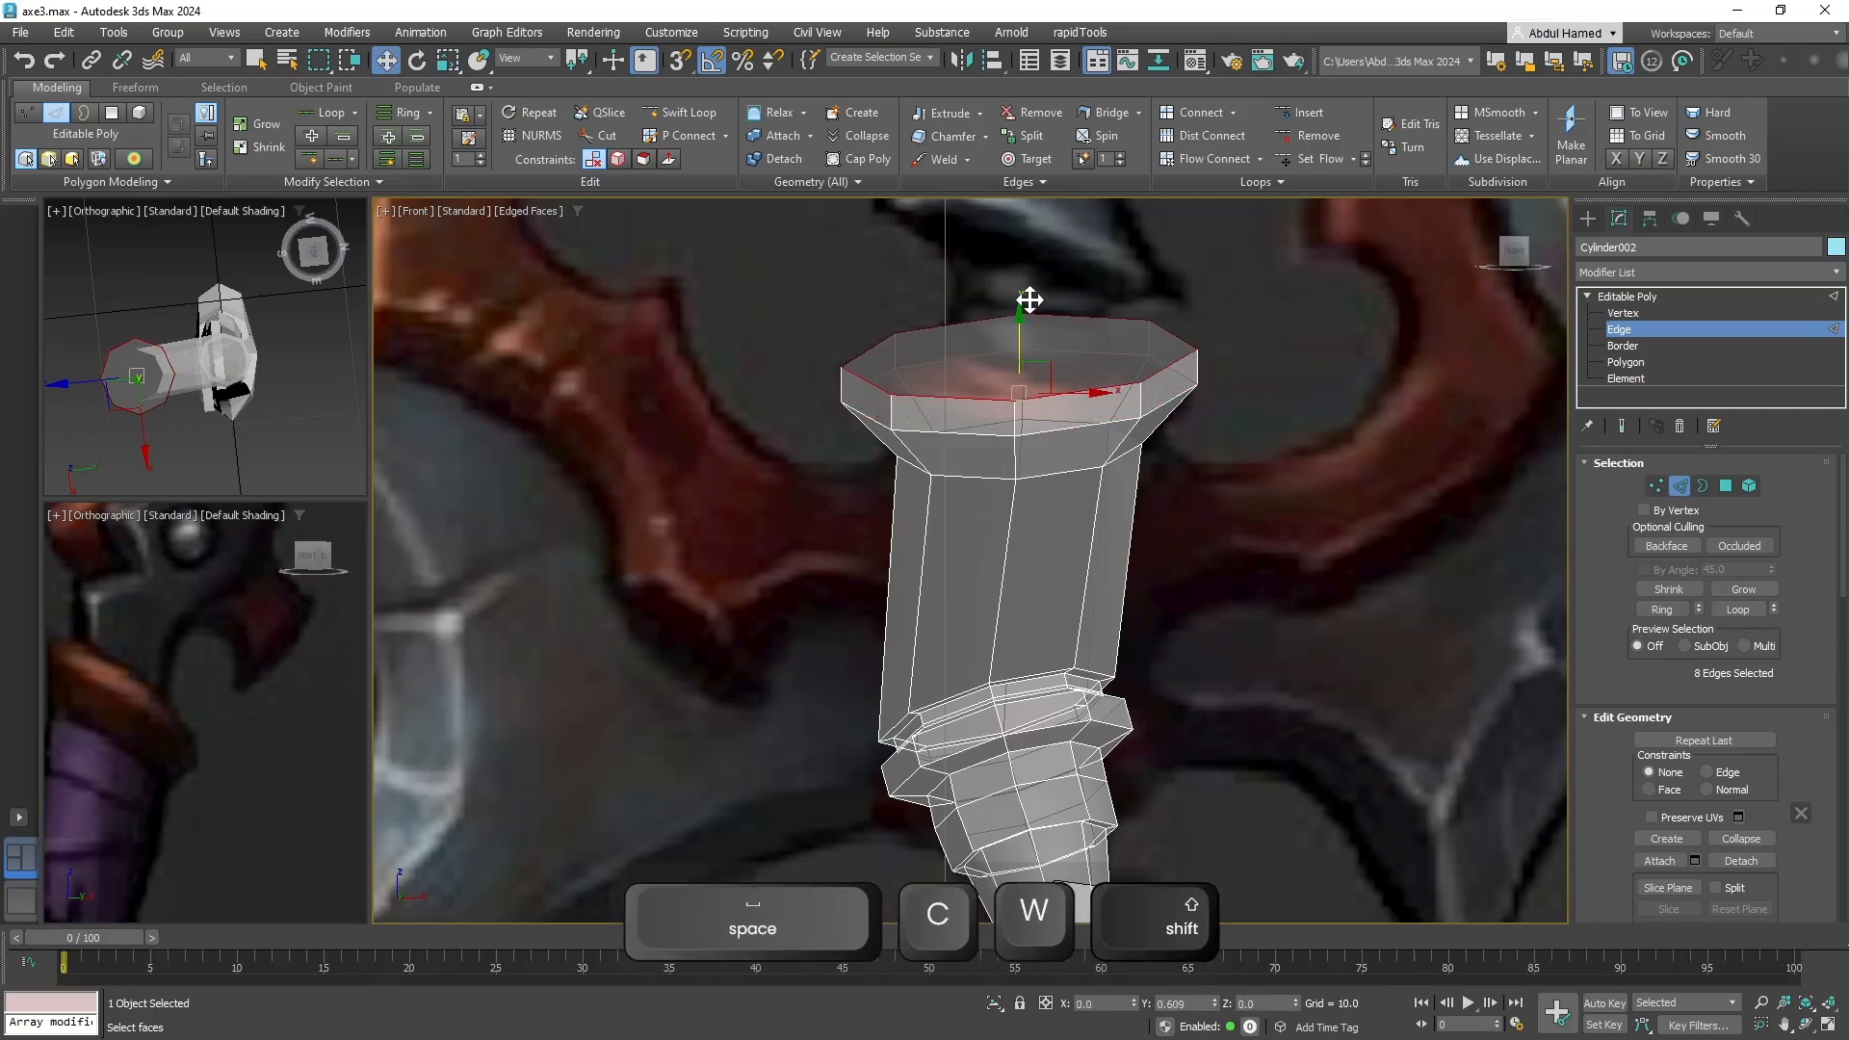
pyautogui.press('r')
pyautogui.moveTo(1033, 364); pyautogui.dragTo(1007, 439)
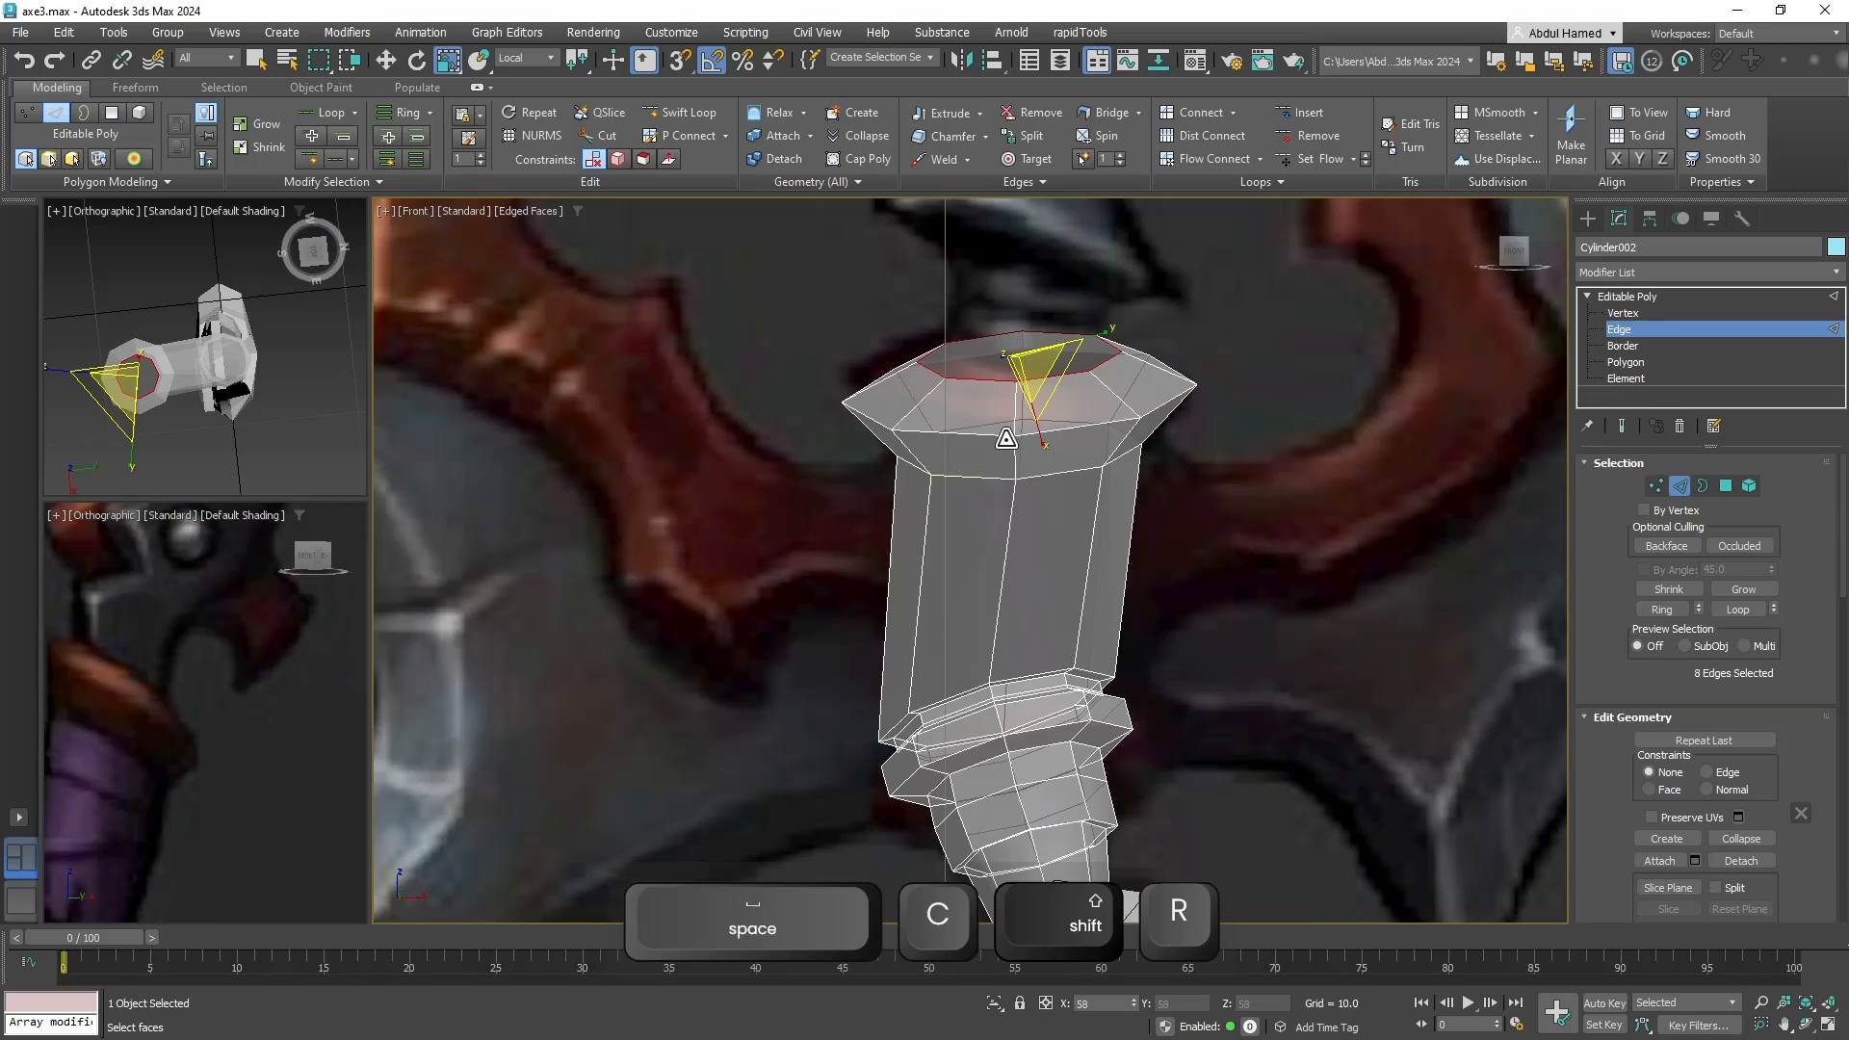
# Select the 24 vertices of the upper flared collar and move them sideways in depth to line up above the handle.
pyautogui.scroll(-6, 1006, 439)
pyautogui.keyDown('alt'); pyautogui.moveTo(1011, 433); pyautogui.dragTo(1114, 434, button='middle'); pyautogui.keyUp('alt')
pyautogui.click(1621, 316)
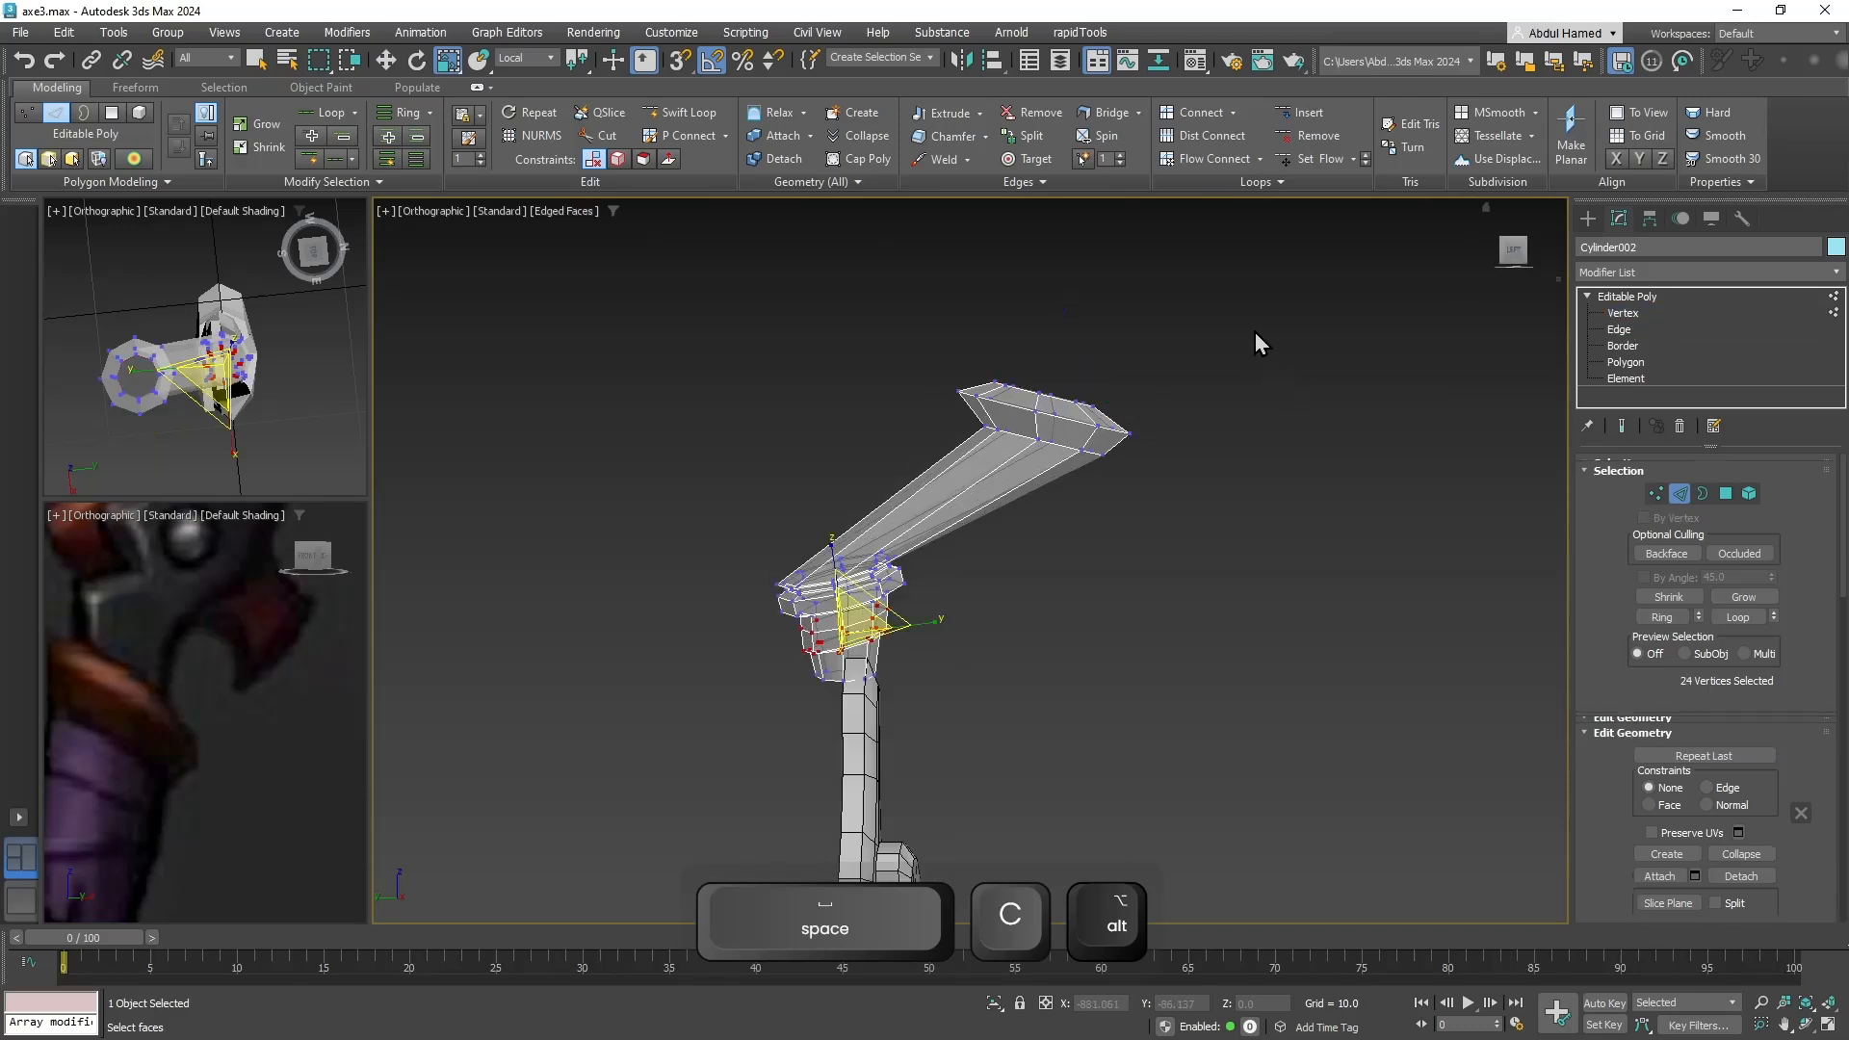
pyautogui.moveTo(1256, 332); pyautogui.dragTo(943, 482)
pyautogui.press('w')
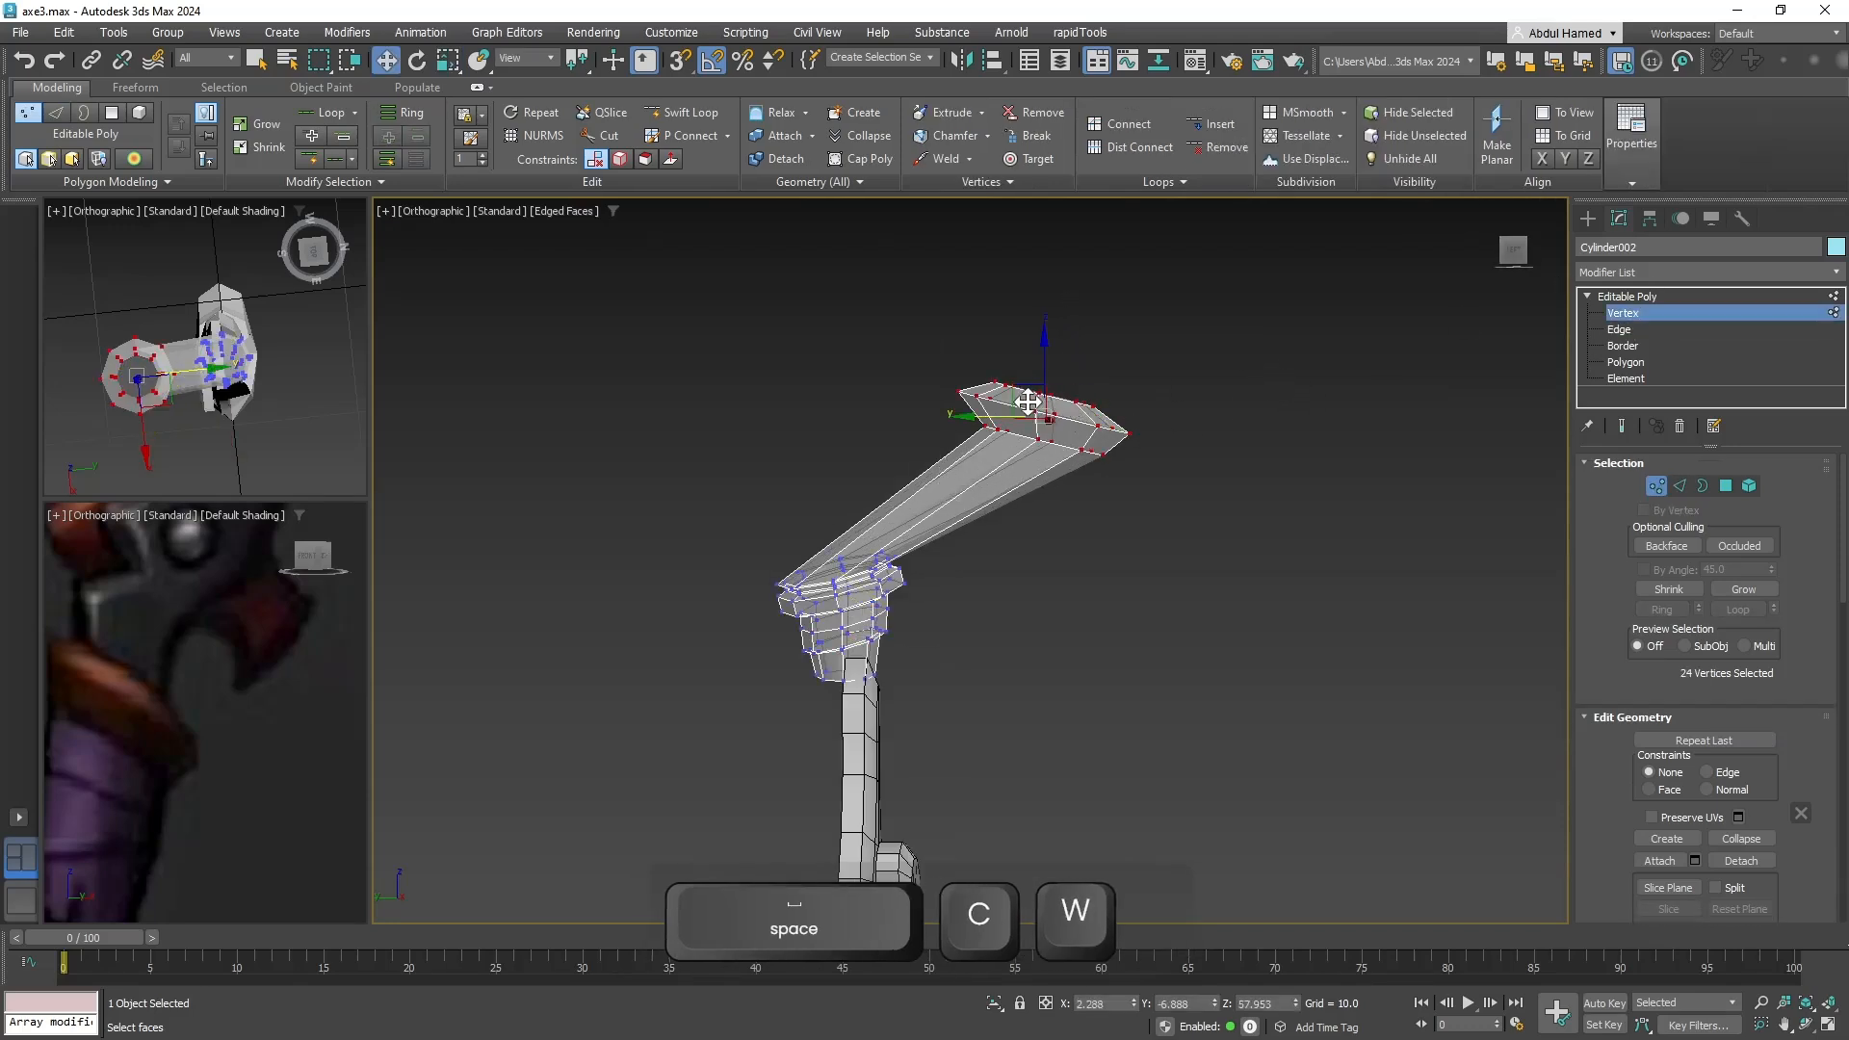
pyautogui.moveTo(990, 410); pyautogui.dragTo(782, 441)
pyautogui.keyDown('alt'); pyautogui.moveTo(782, 441); pyautogui.dragTo(970, 395, button='middle'); pyautogui.keyUp('alt')
pyautogui.scroll(-2, 799, 470)
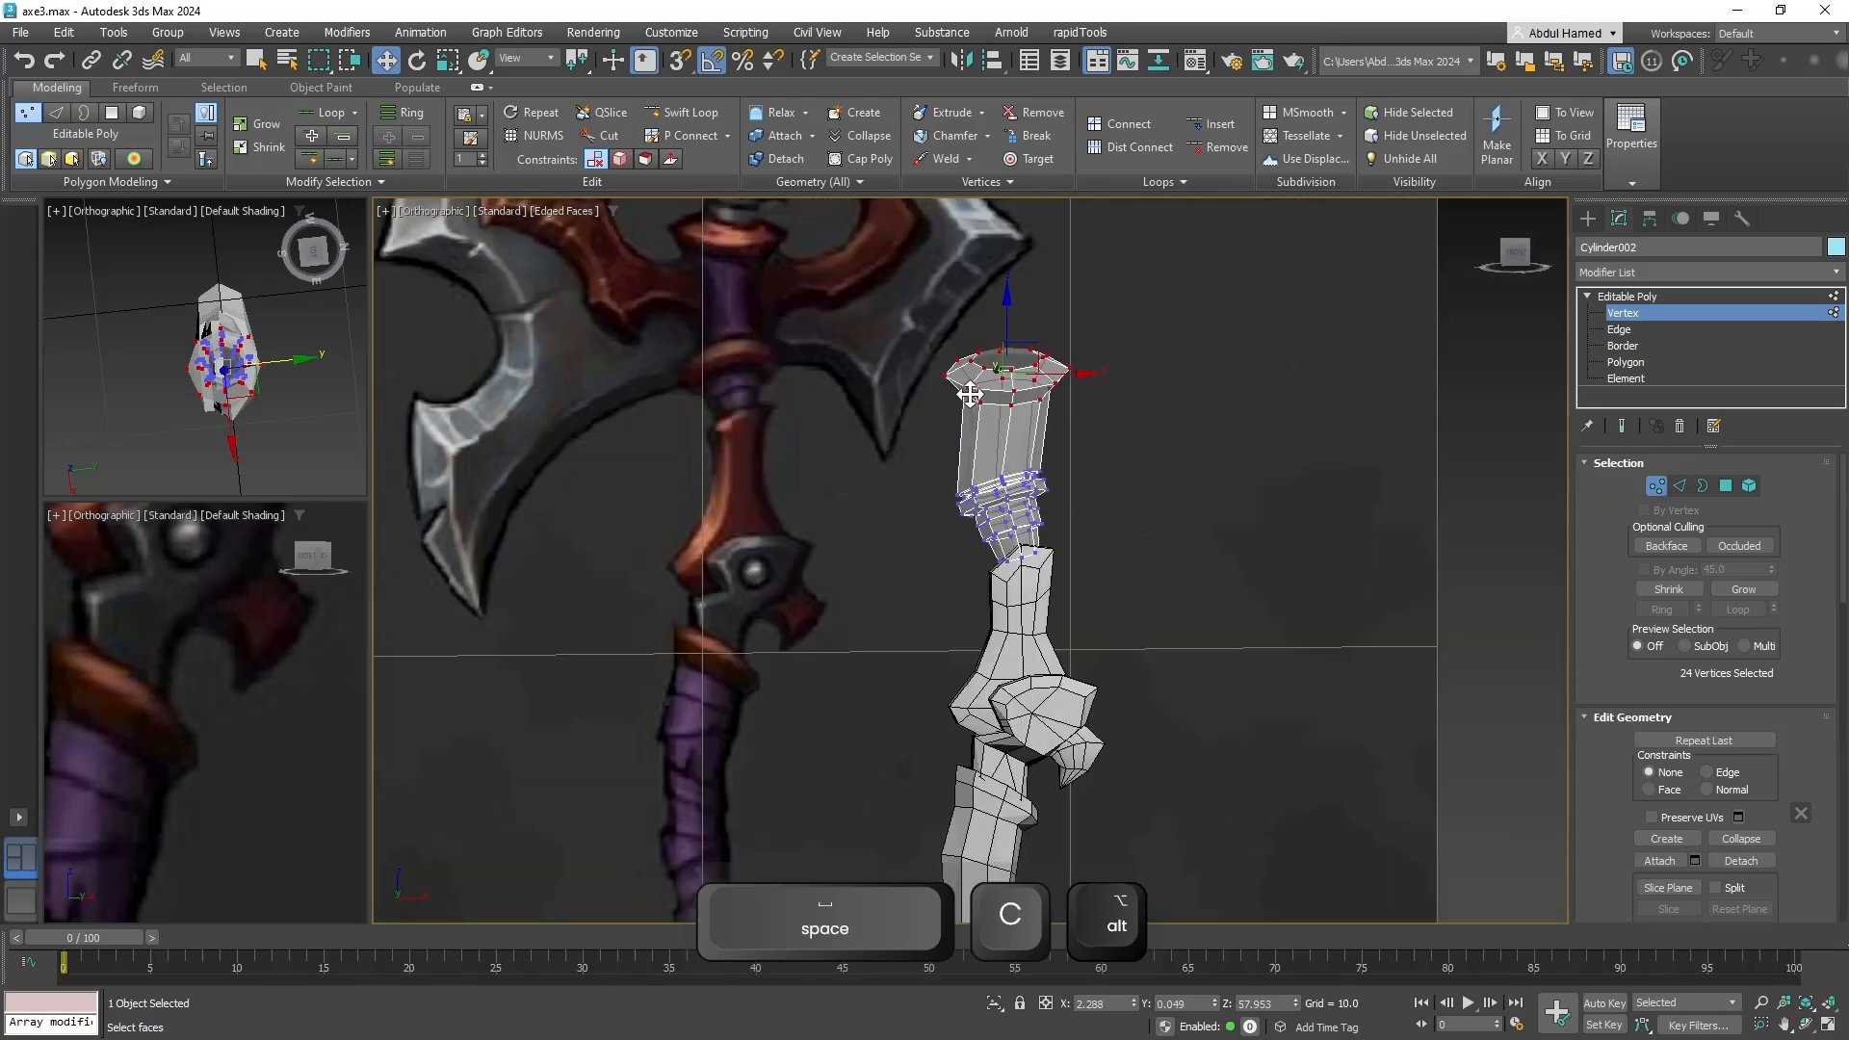
# Enable Wire on the 09 - Default material and turn off see-through display for the cylinder to reveal the reference behind it.
pyautogui.moveTo(1026, 347); pyautogui.dragTo(932, 465, button='middle')
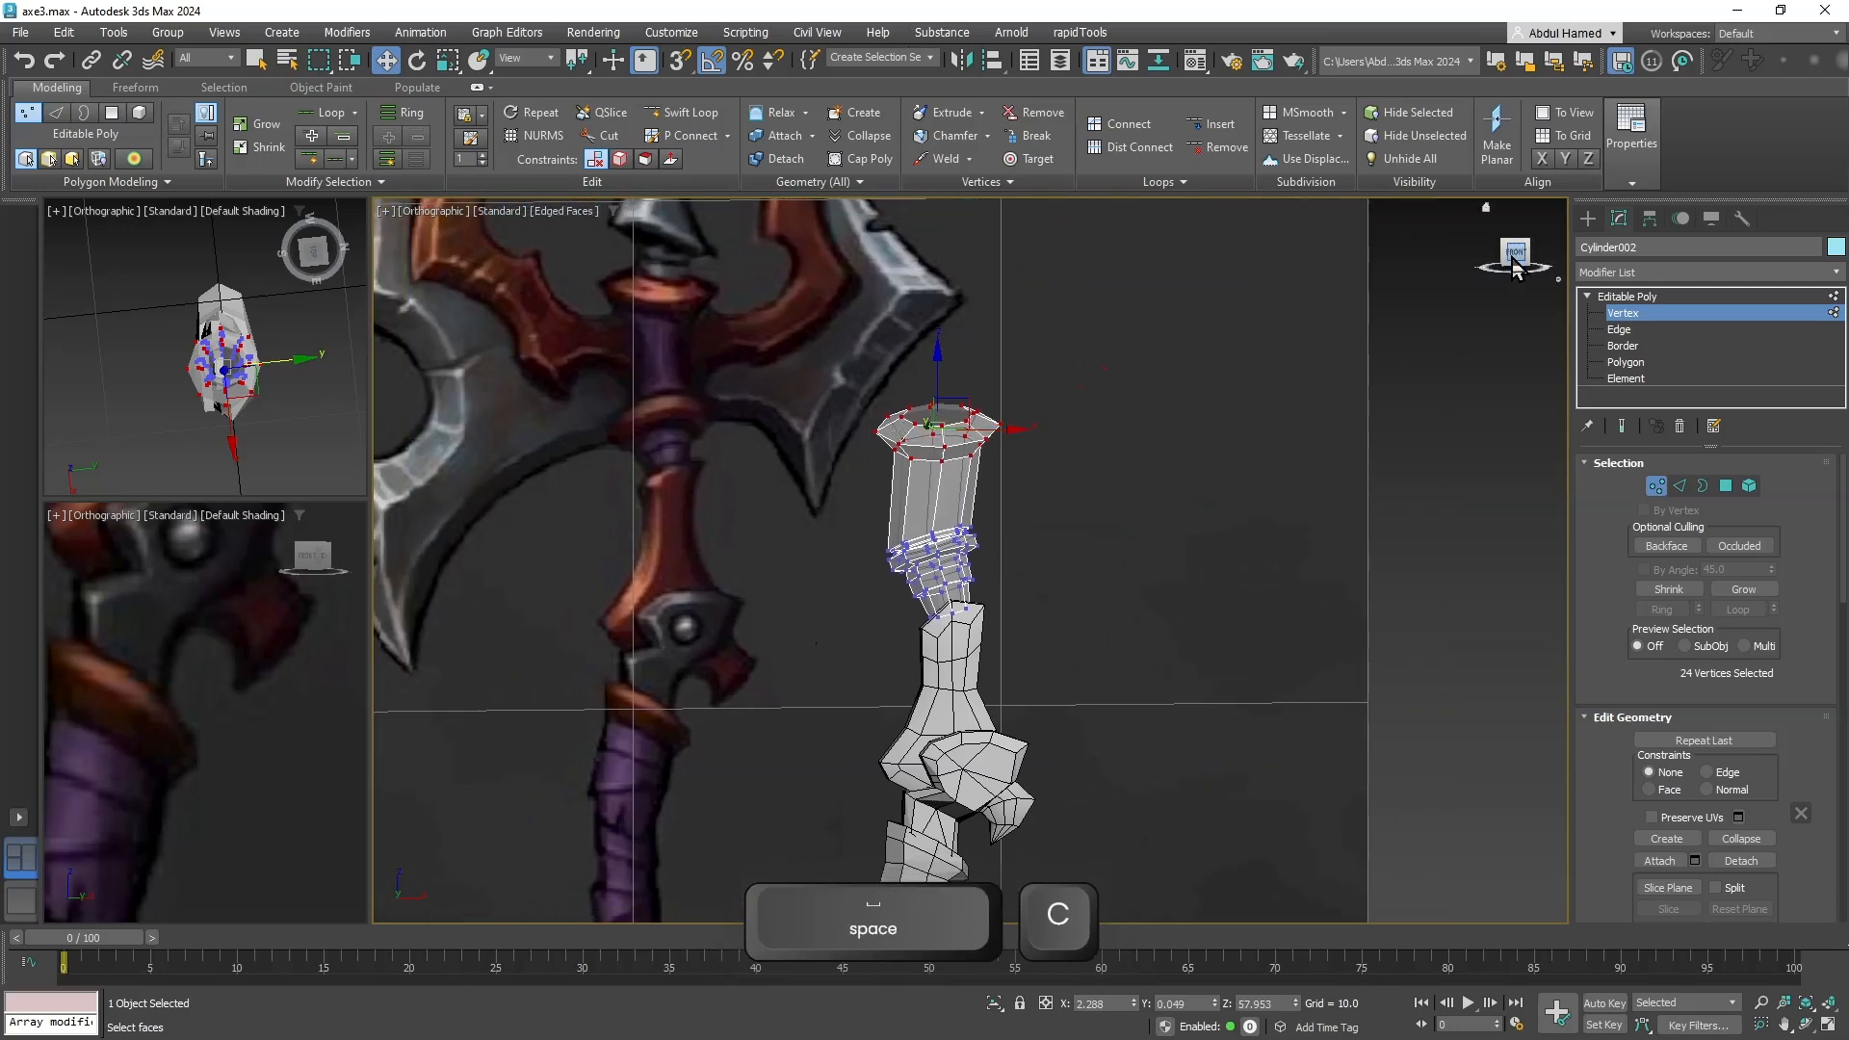
pyautogui.scroll(10, 1037, 375)
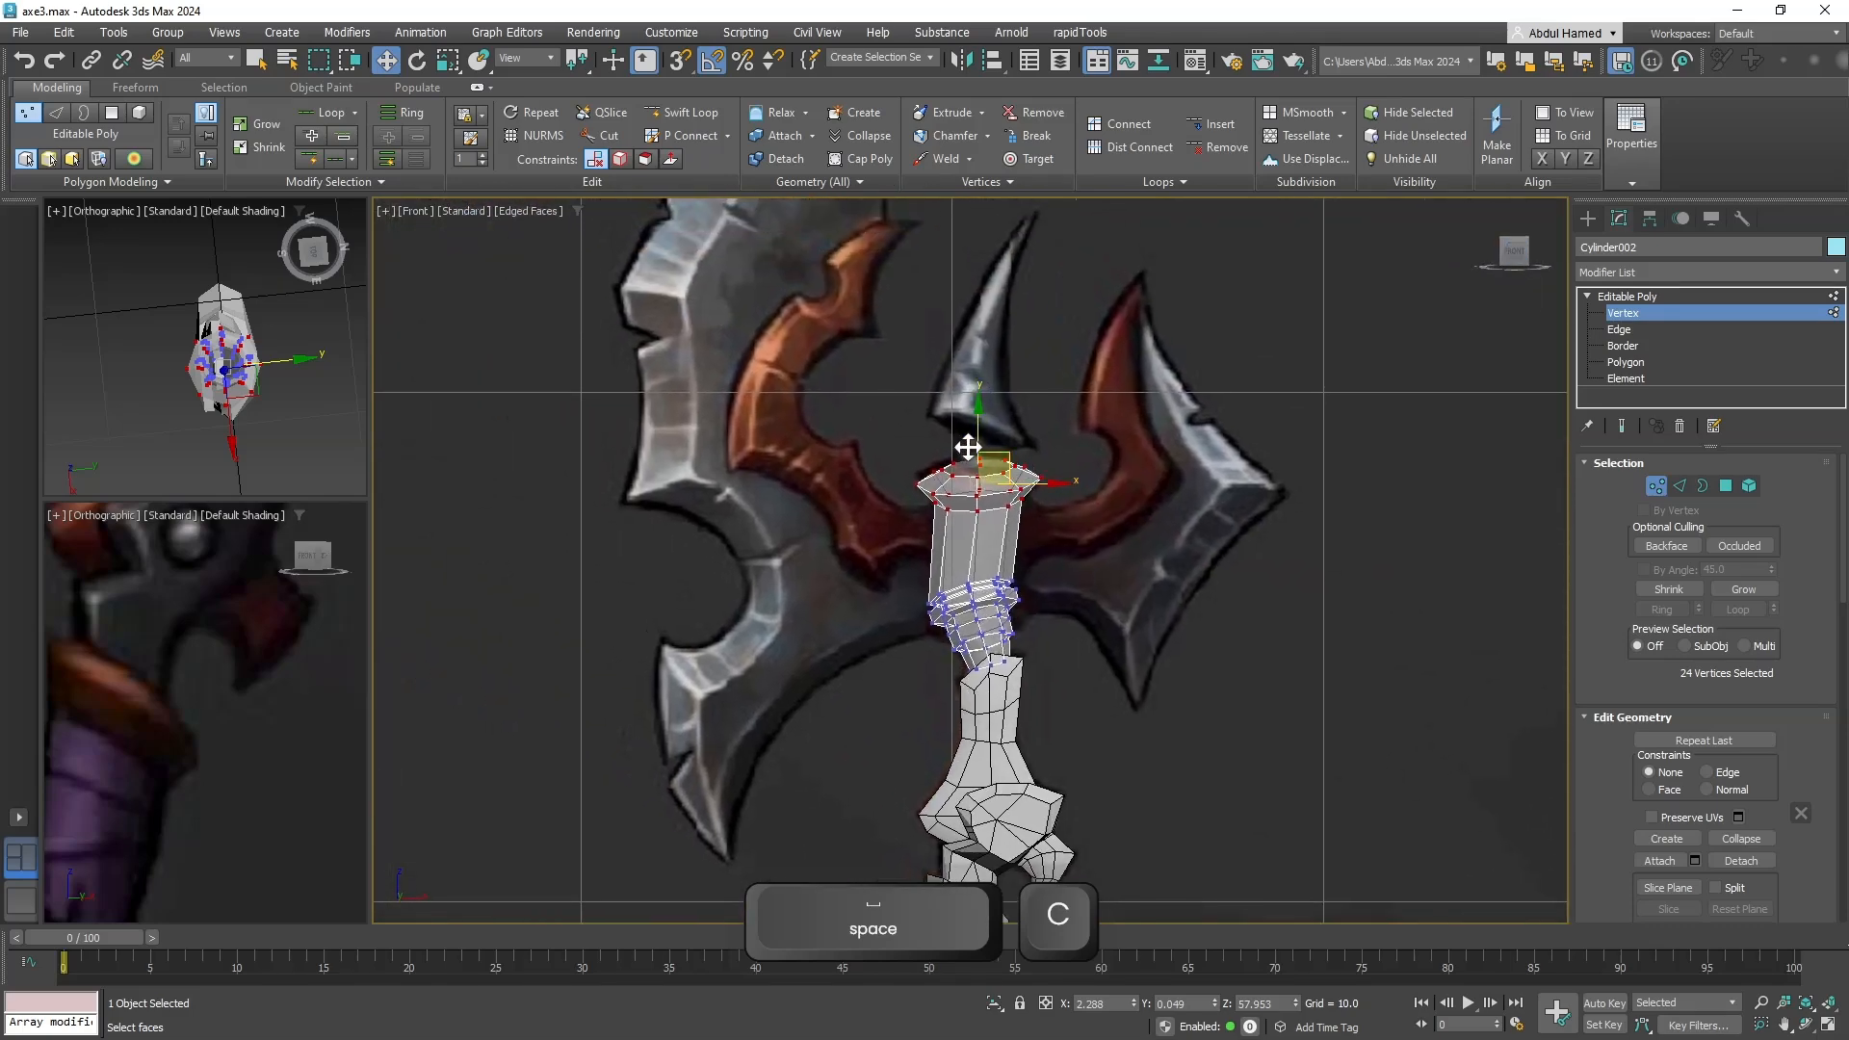
pyautogui.scroll(-2, 989, 461)
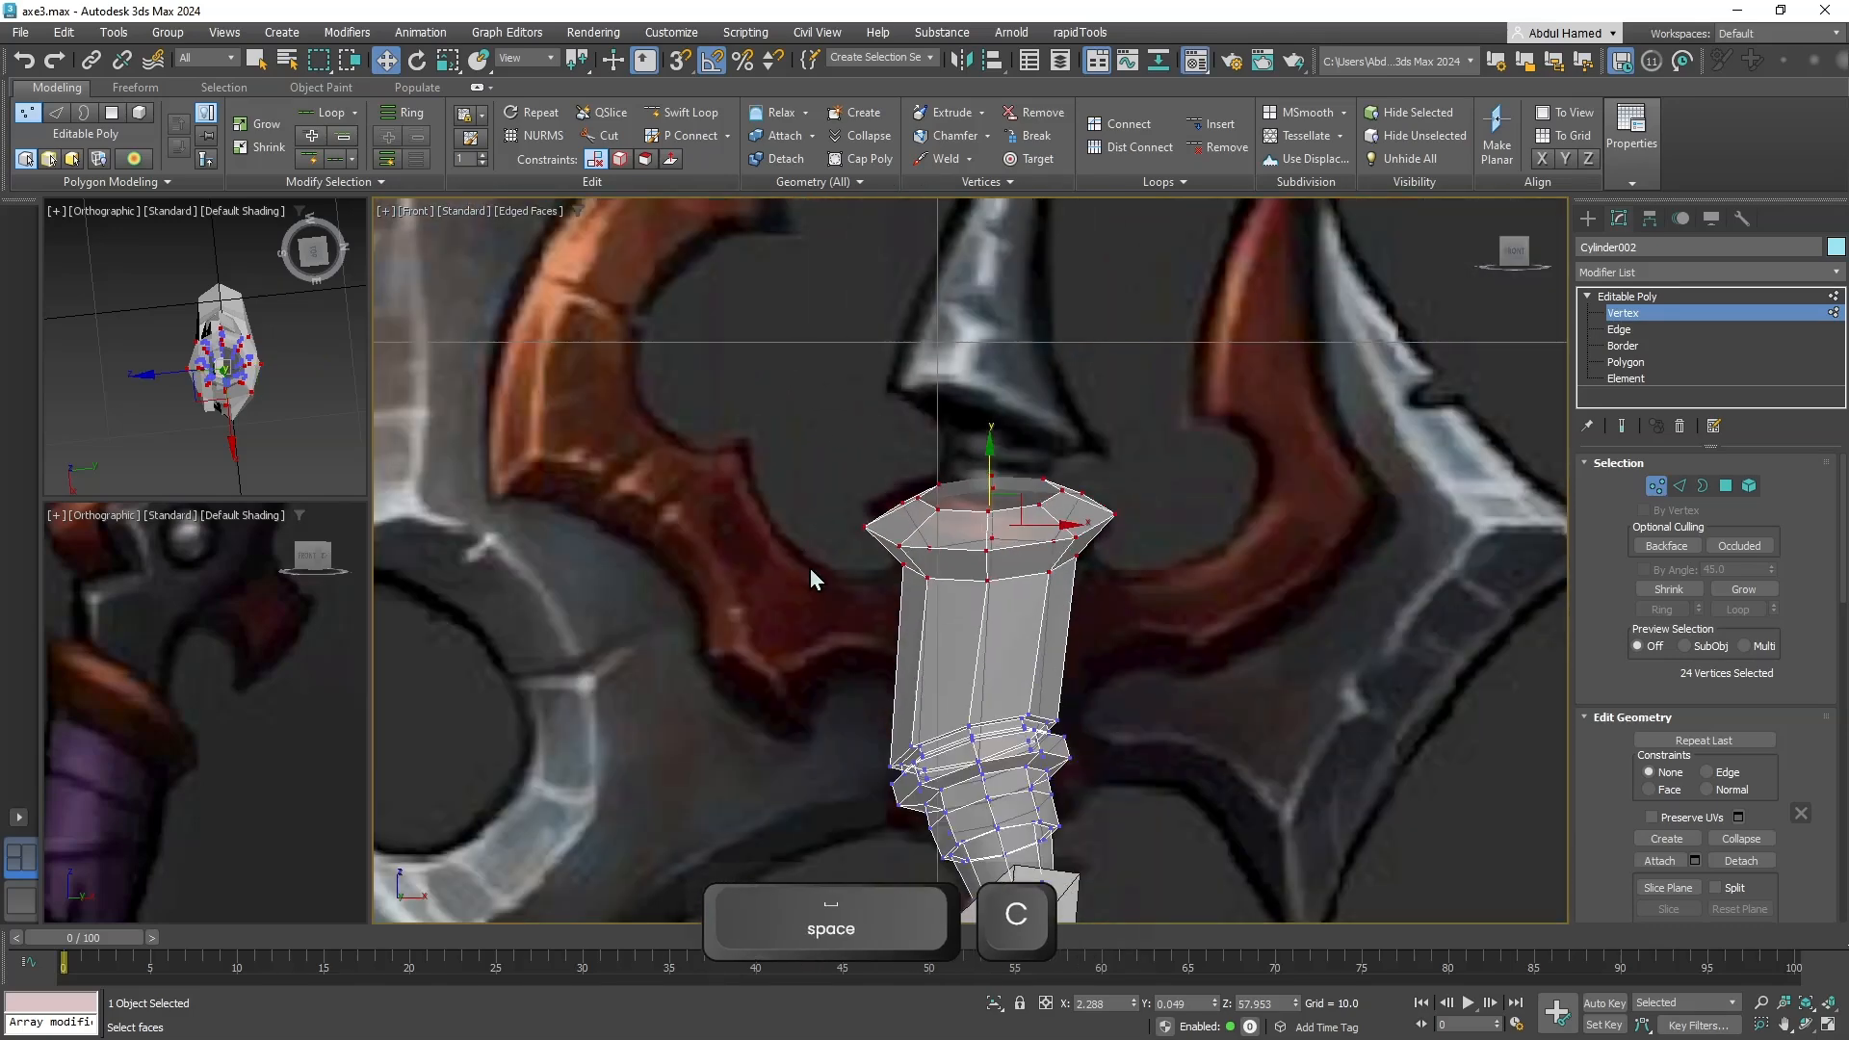
pyautogui.press('m')
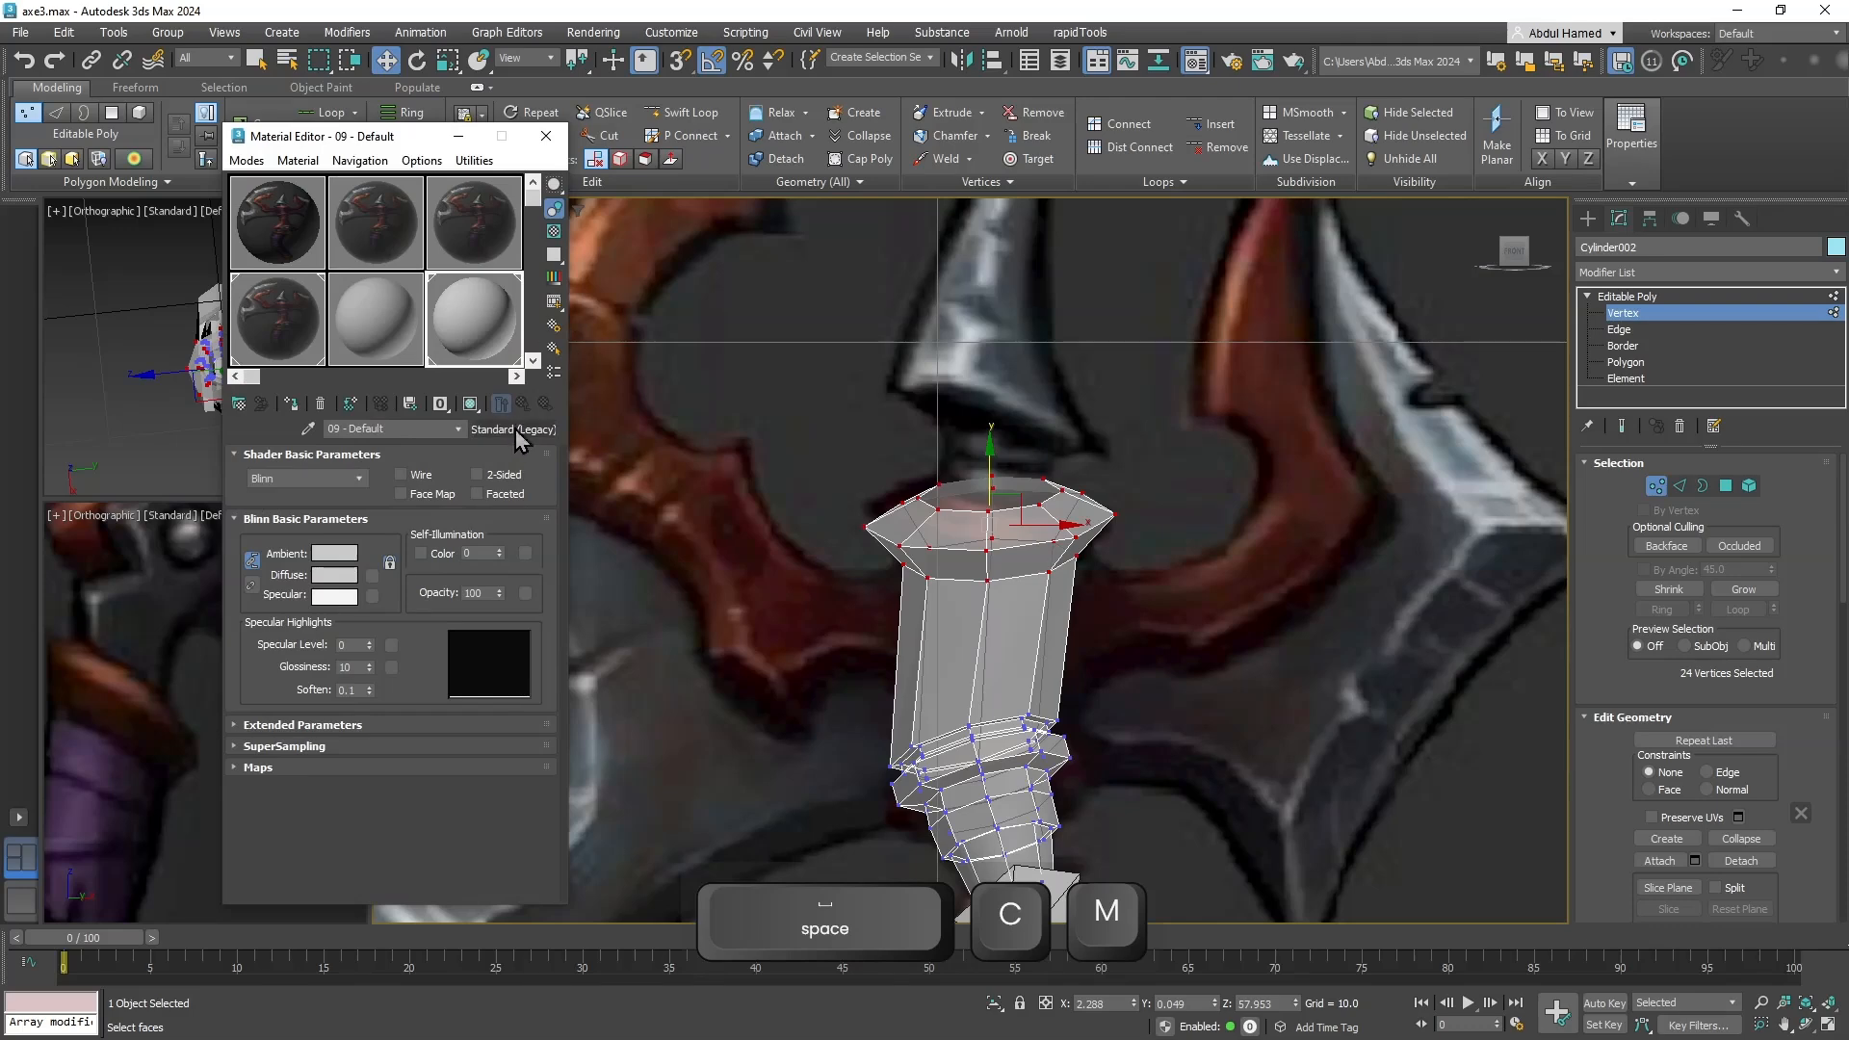
pyautogui.click(401, 475)
pyautogui.click(417, 479)
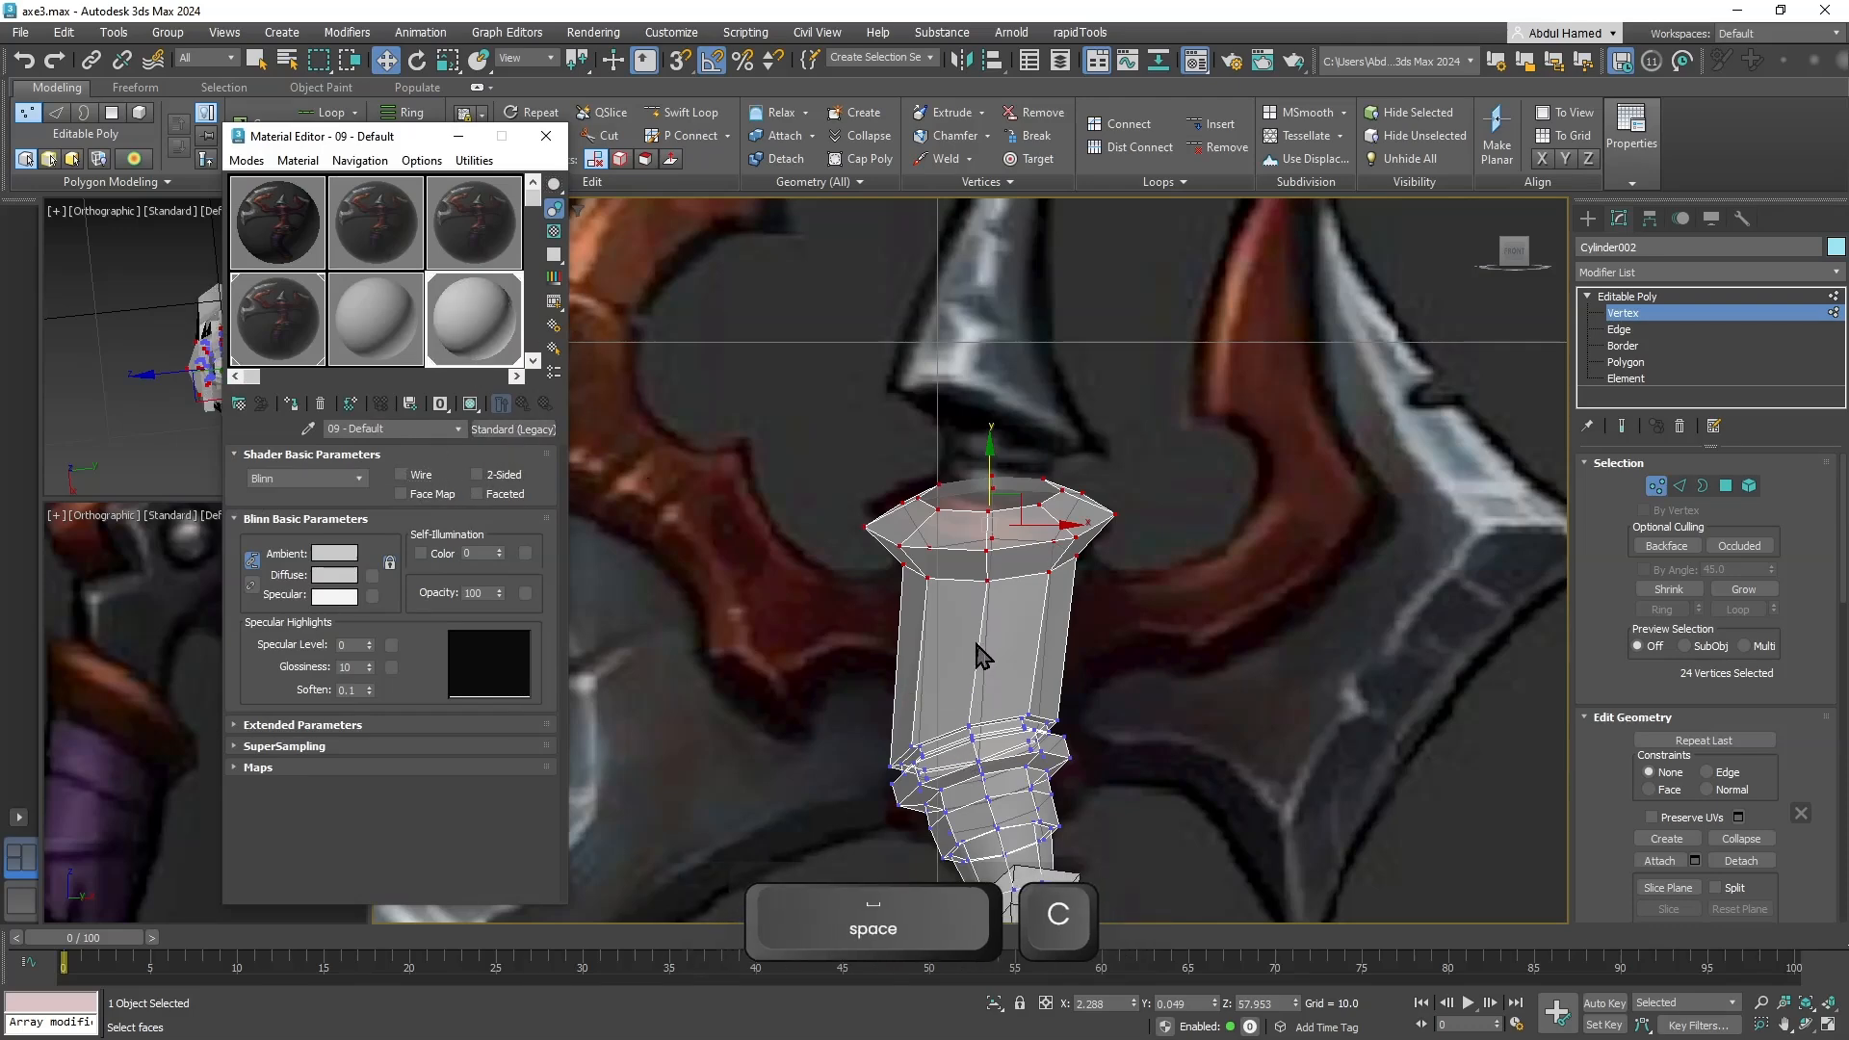
pyautogui.click(420, 476)
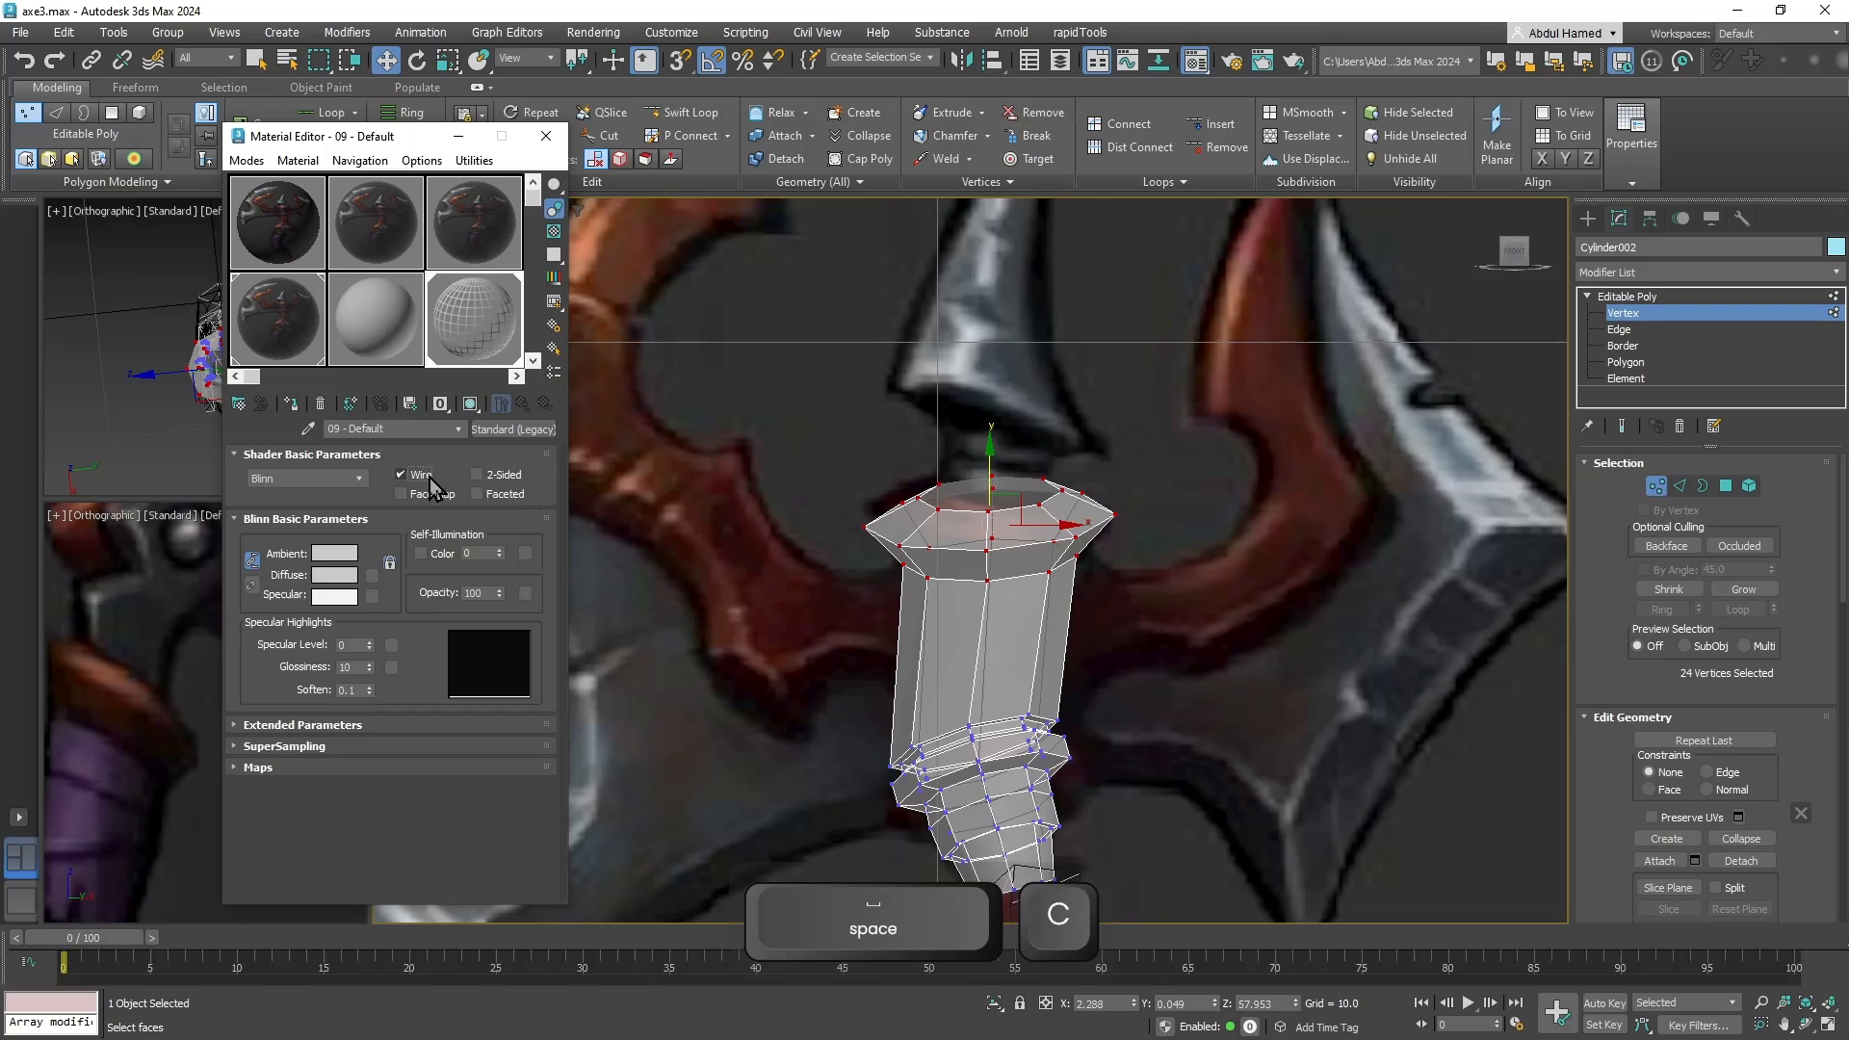
pyautogui.hotkey('alt', 'x')
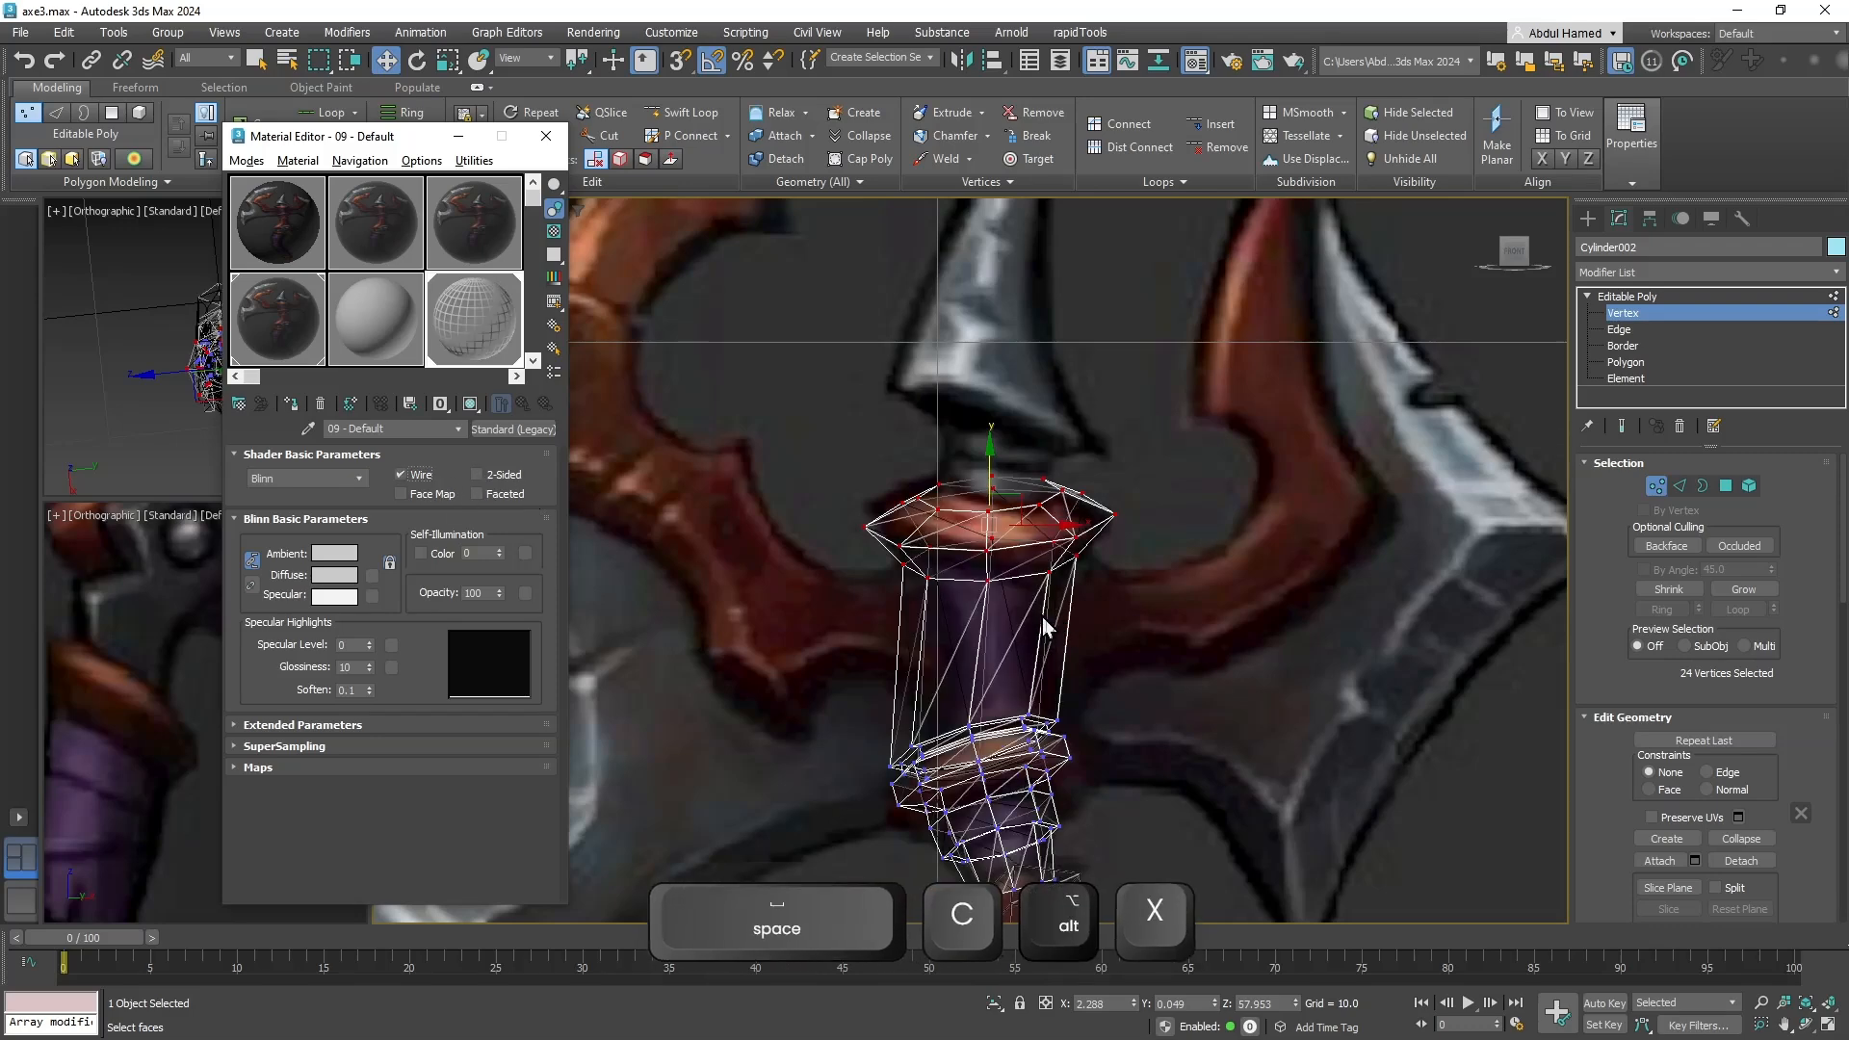
# Scale the upper collar's open top edge loop inward to about 67 percent to match the neck in the reference.
pyautogui.scroll(2, 1013, 620)
pyautogui.scroll(3, 965, 588)
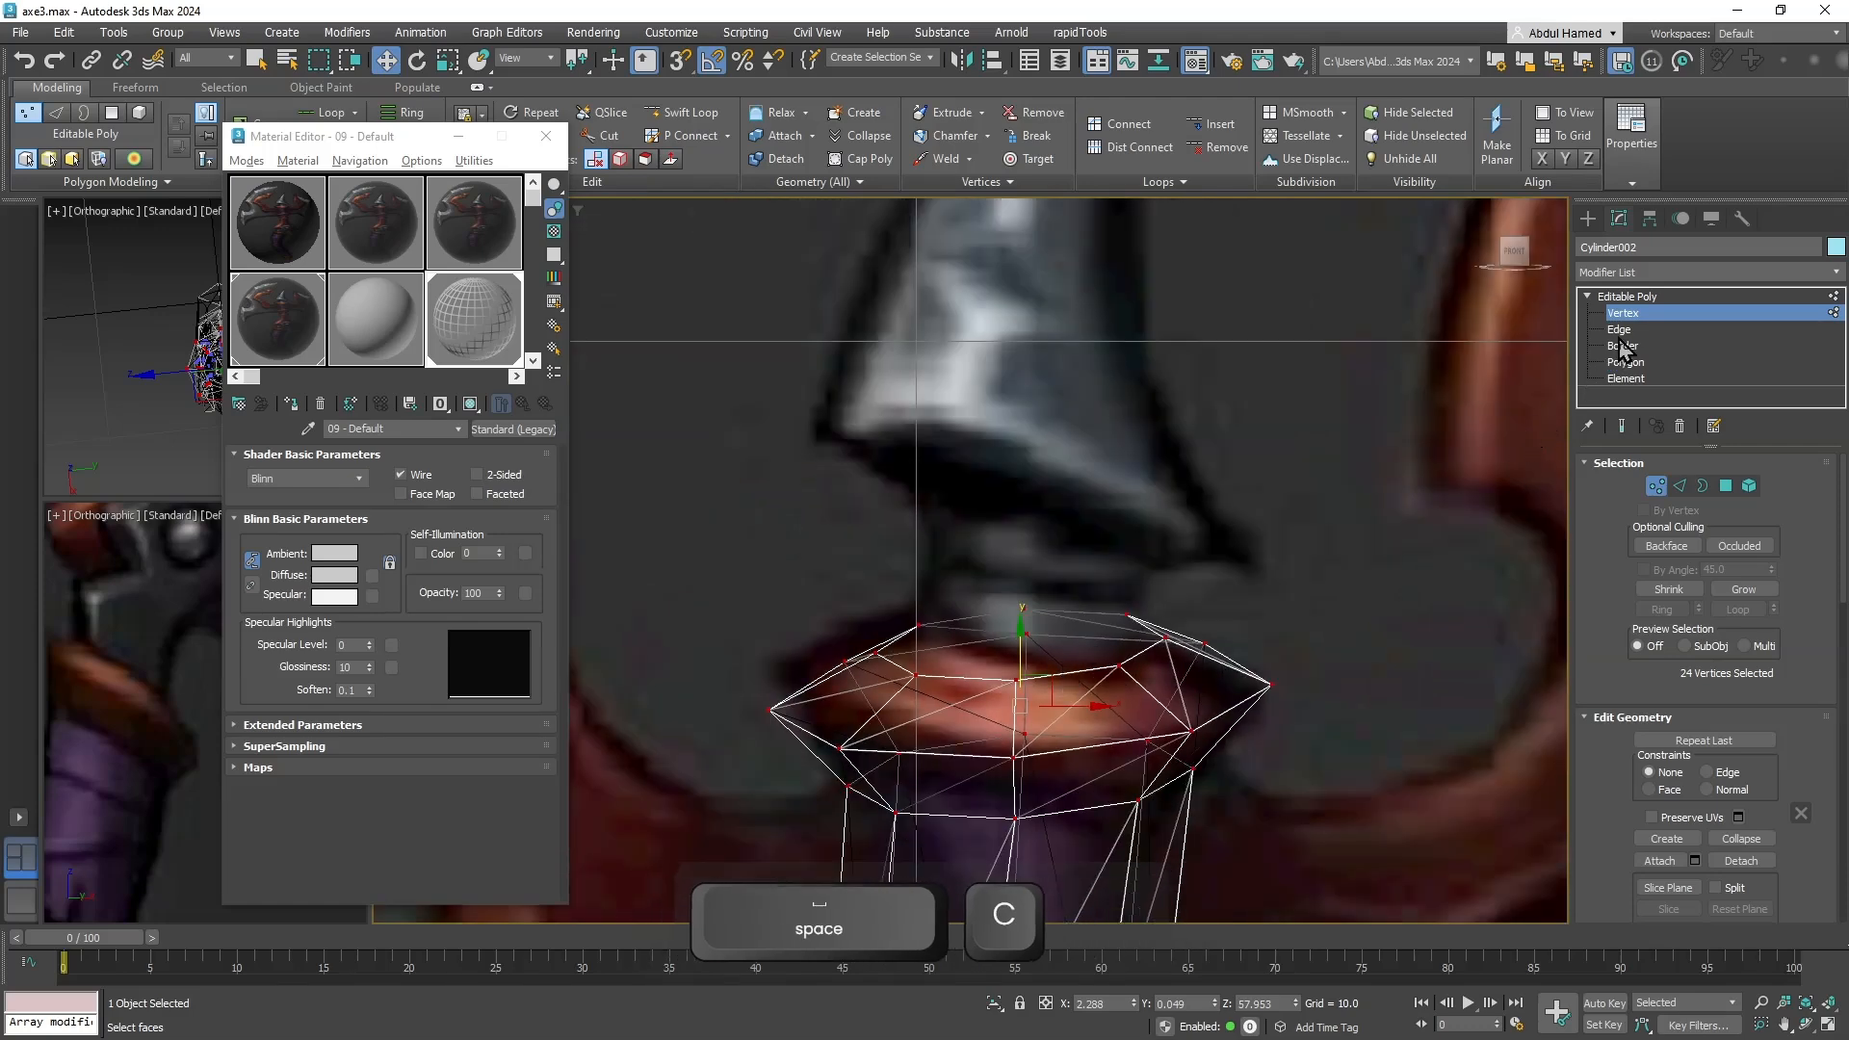
pyautogui.press('2')
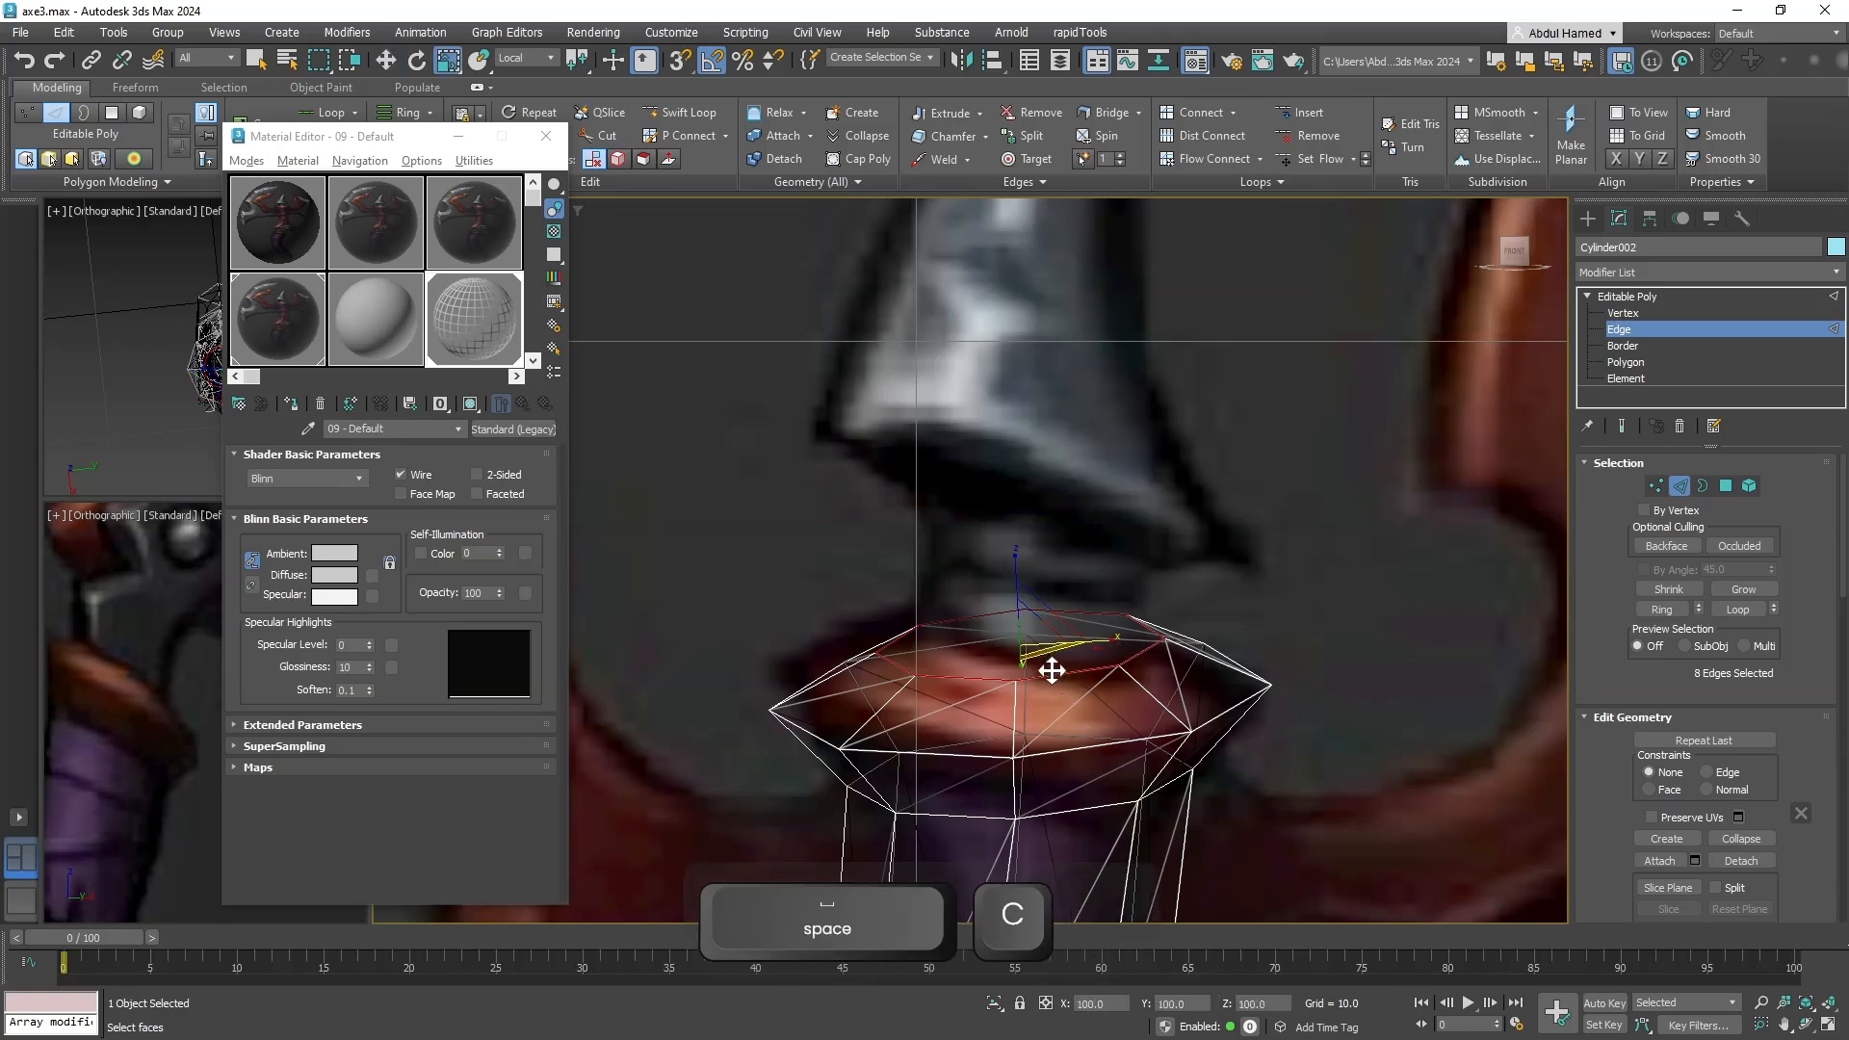
pyautogui.press('r')
pyautogui.moveTo(1034, 659); pyautogui.dragTo(1031, 686)
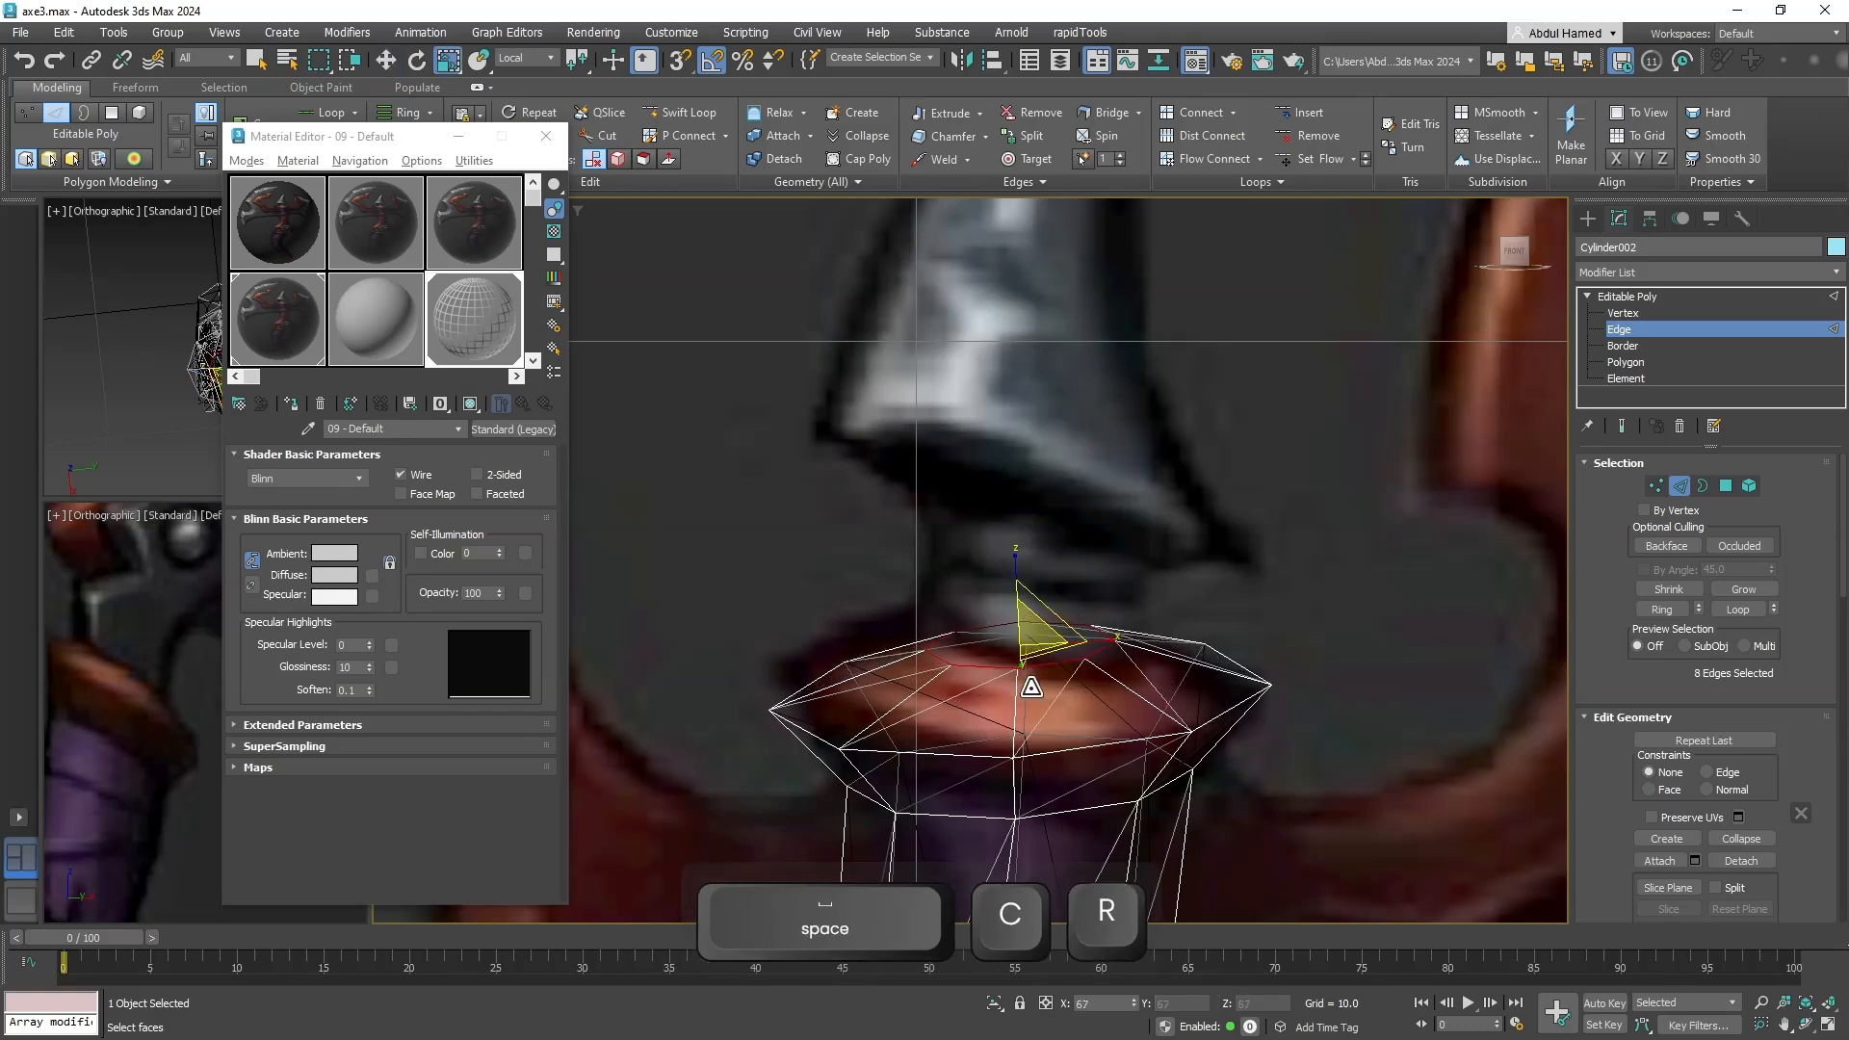
# Build a small bulge above the collar by extending the top edge loop into a slightly wider ring and another inward-scaled ring.
pyautogui.press('w')
pyautogui.keyDown('shift'); pyautogui.moveTo(1023, 590); pyautogui.dragTo(1021, 563); pyautogui.keyUp('shift')
pyautogui.press('r')
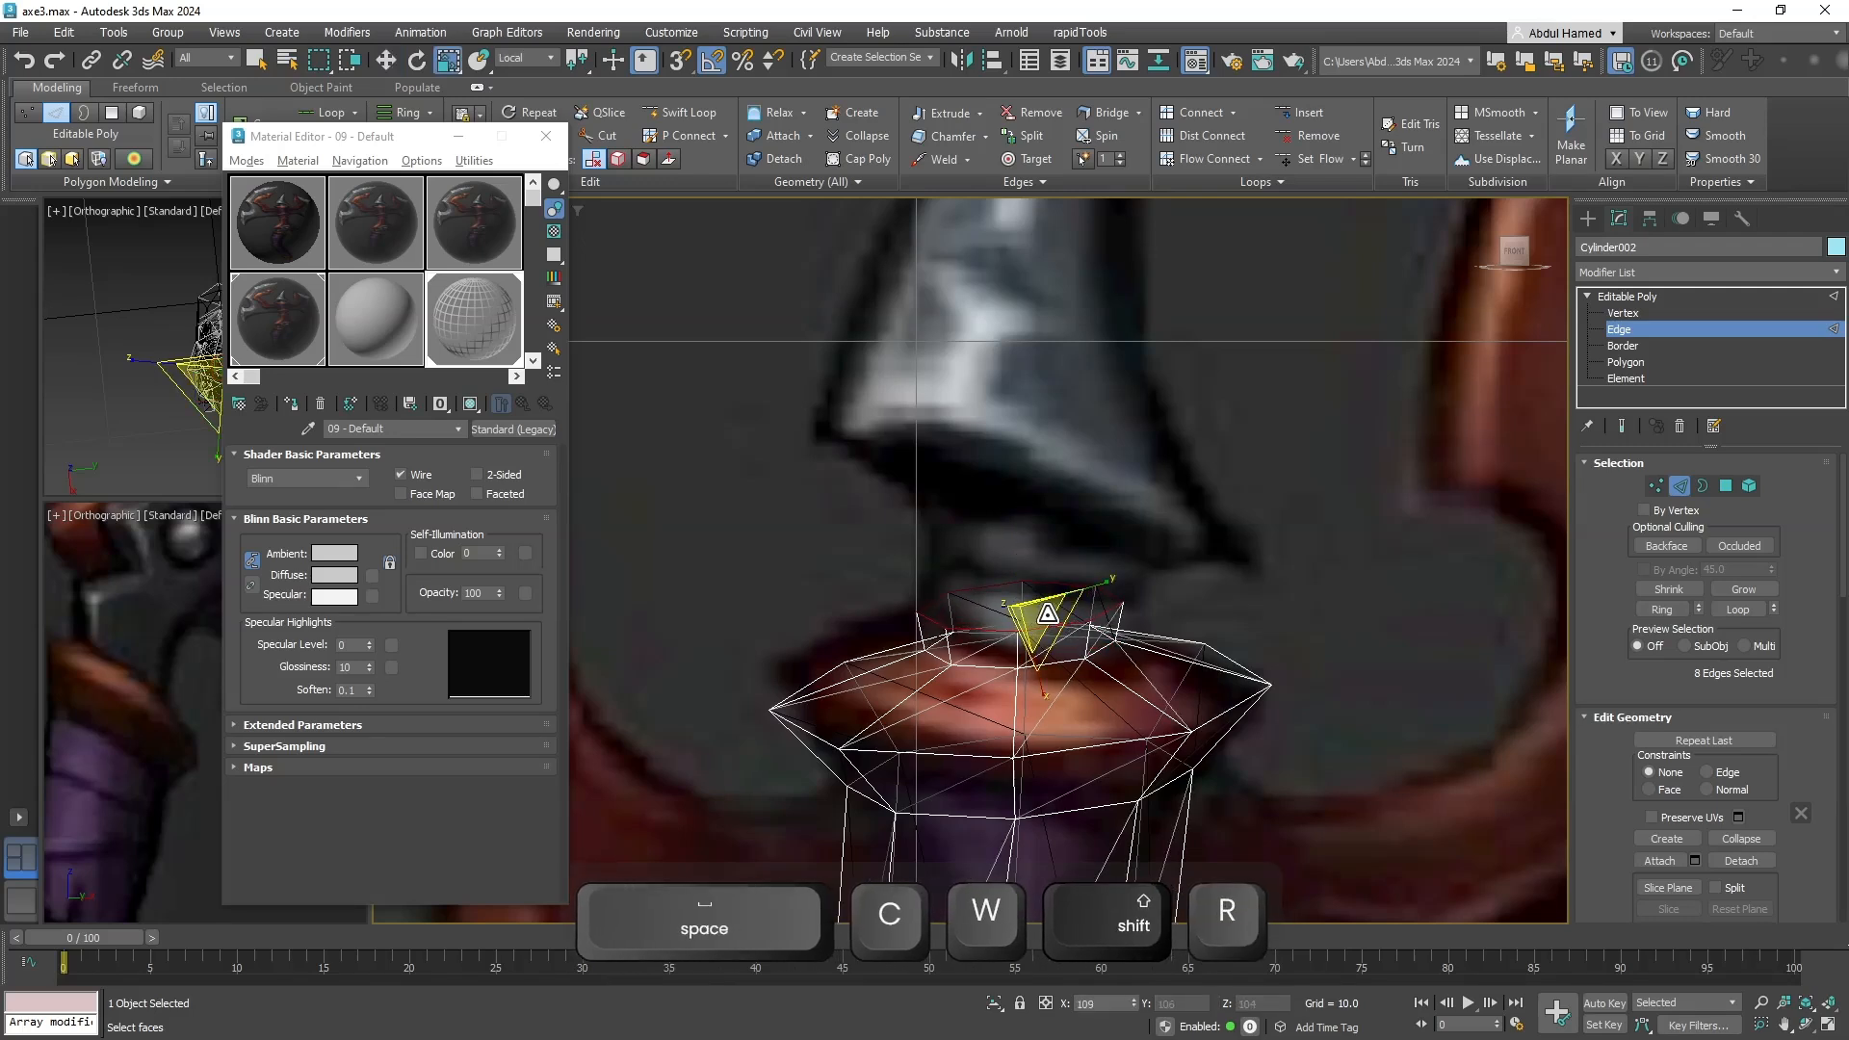
pyautogui.press('w')
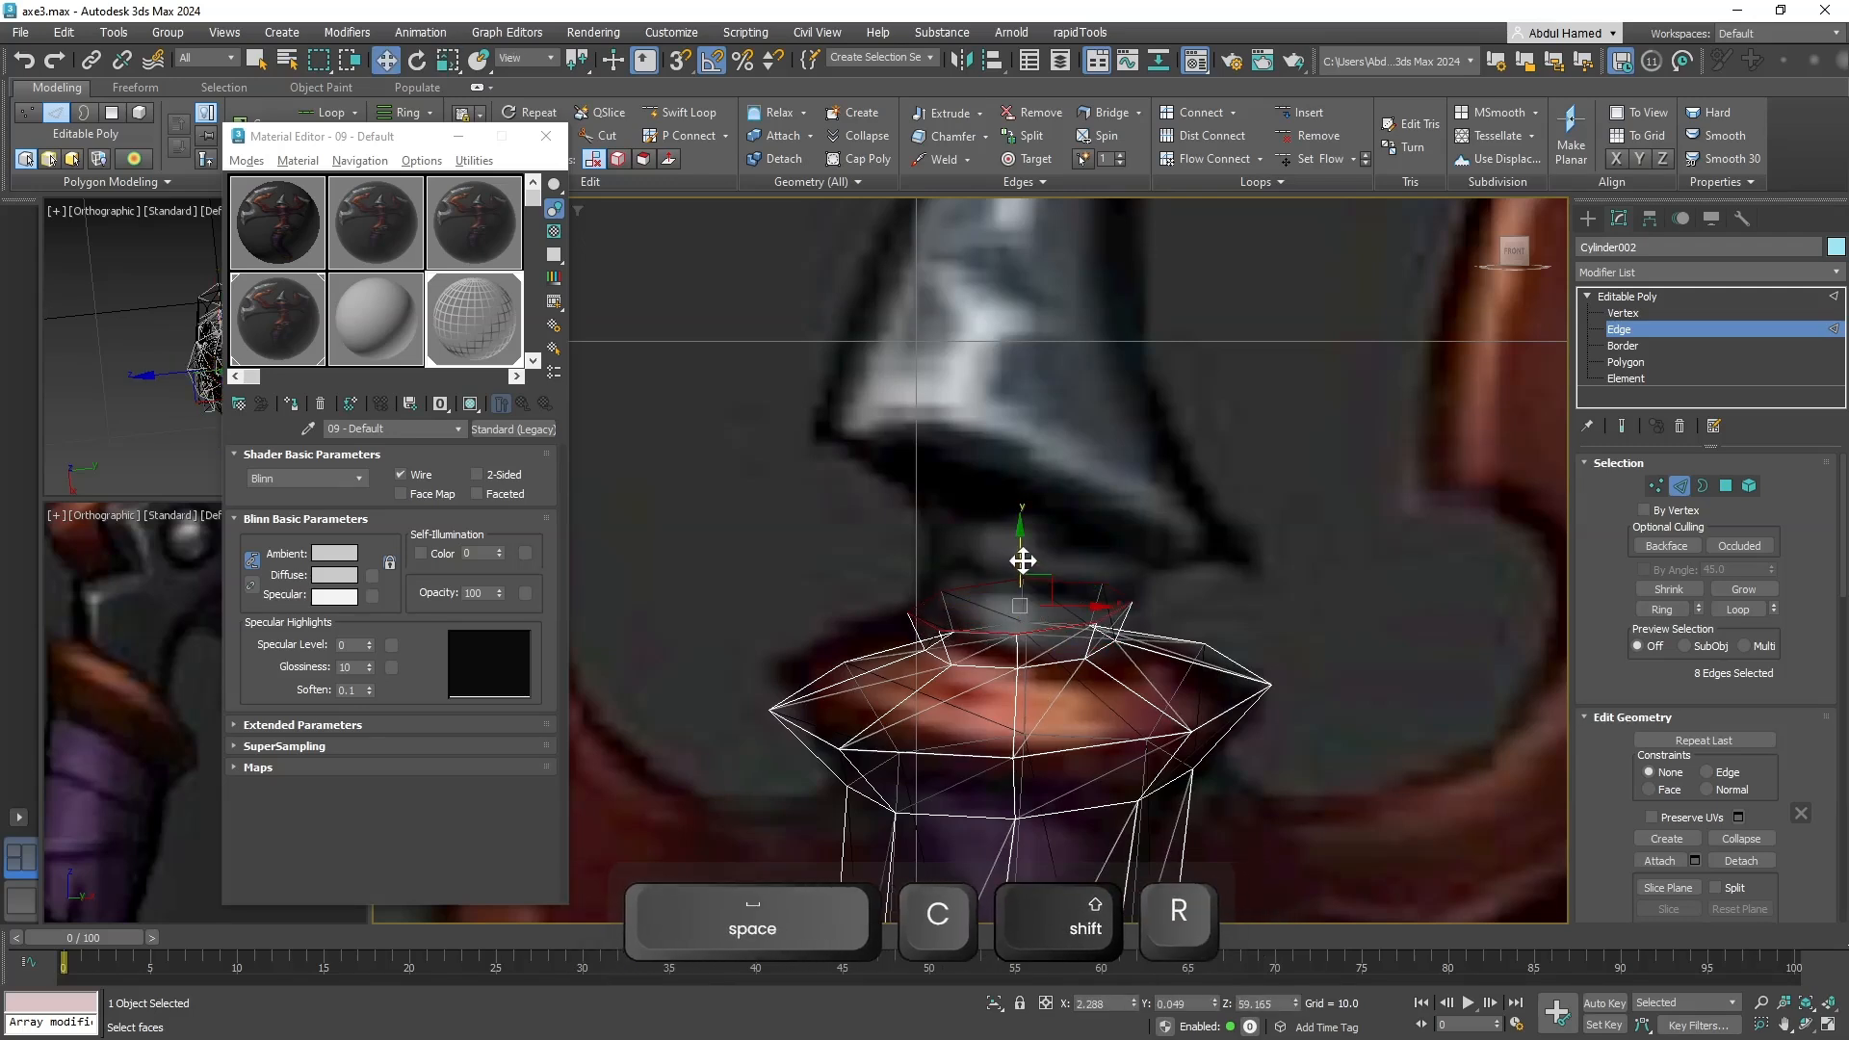
pyautogui.keyDown('shift'); pyautogui.moveTo(1024, 549); pyautogui.dragTo(1023, 523); pyautogui.keyUp('shift')
pyautogui.press('r')
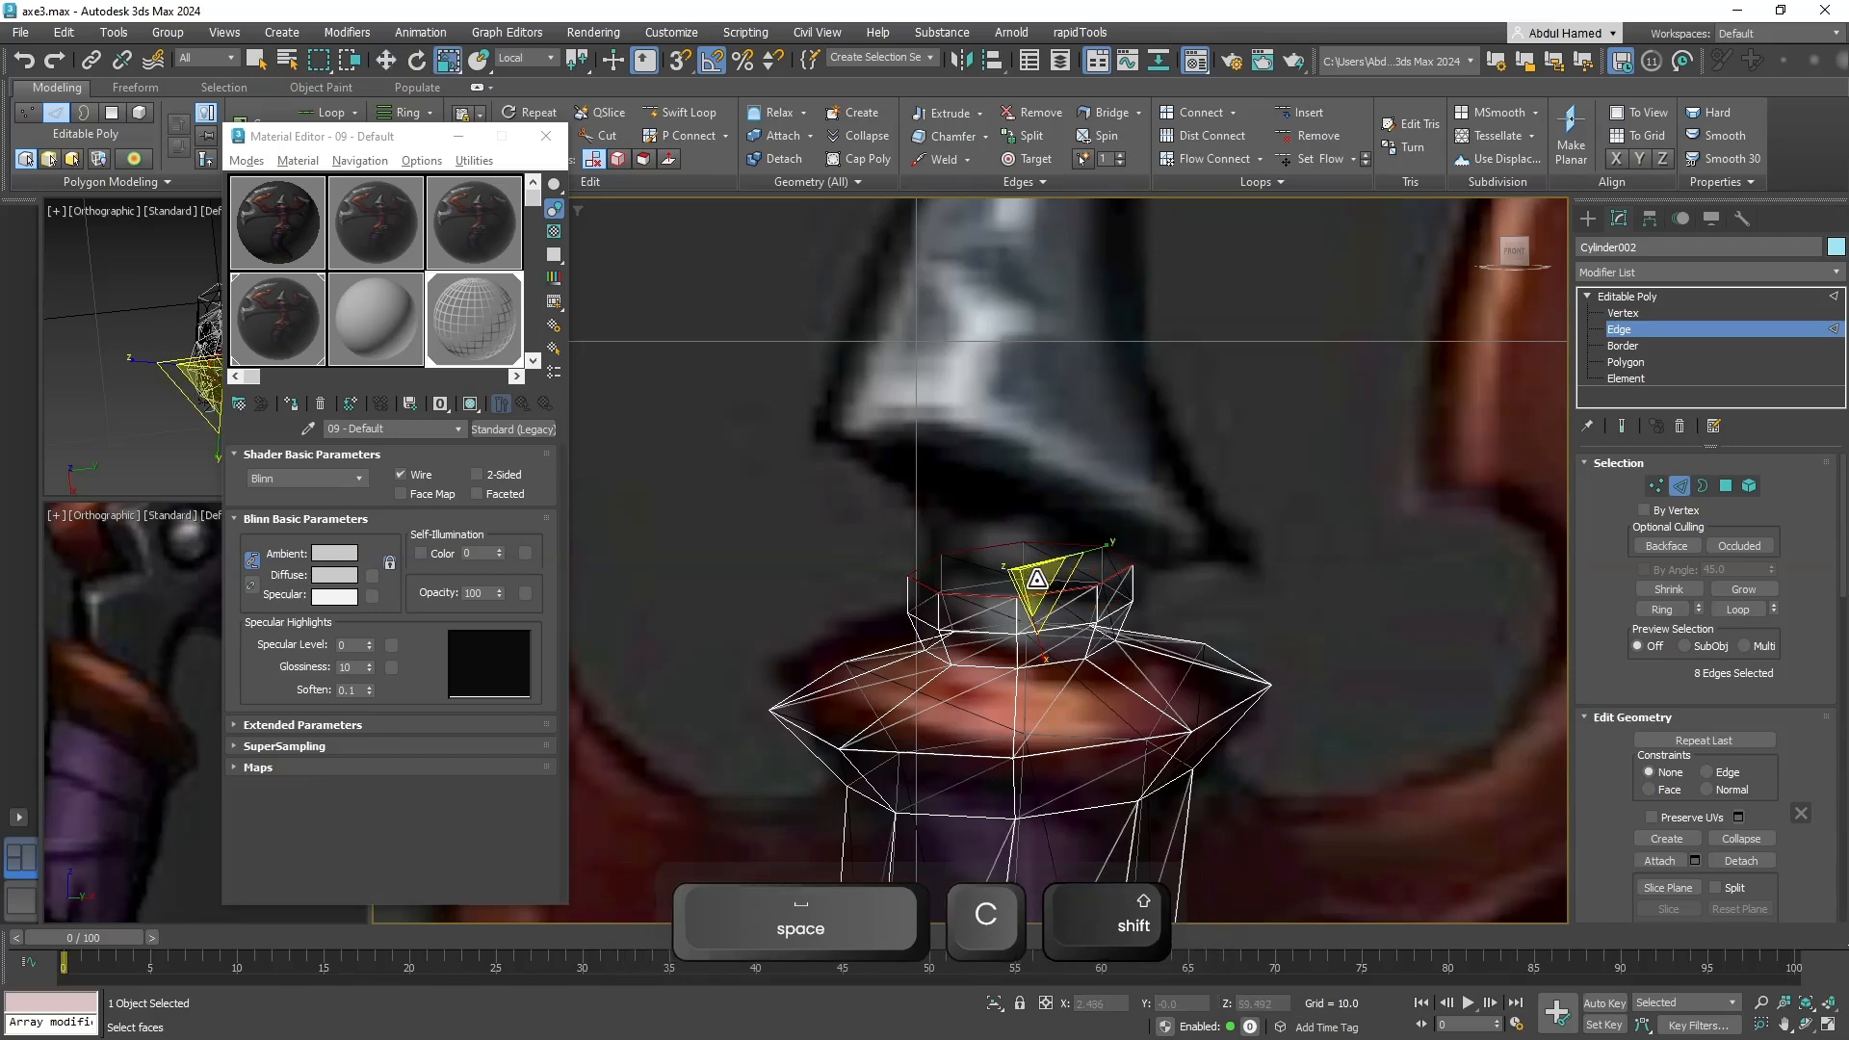
# Extend the bulge's top edge loop upward as a straight neck into the spike's base and rotate the loop level.
pyautogui.press('w')
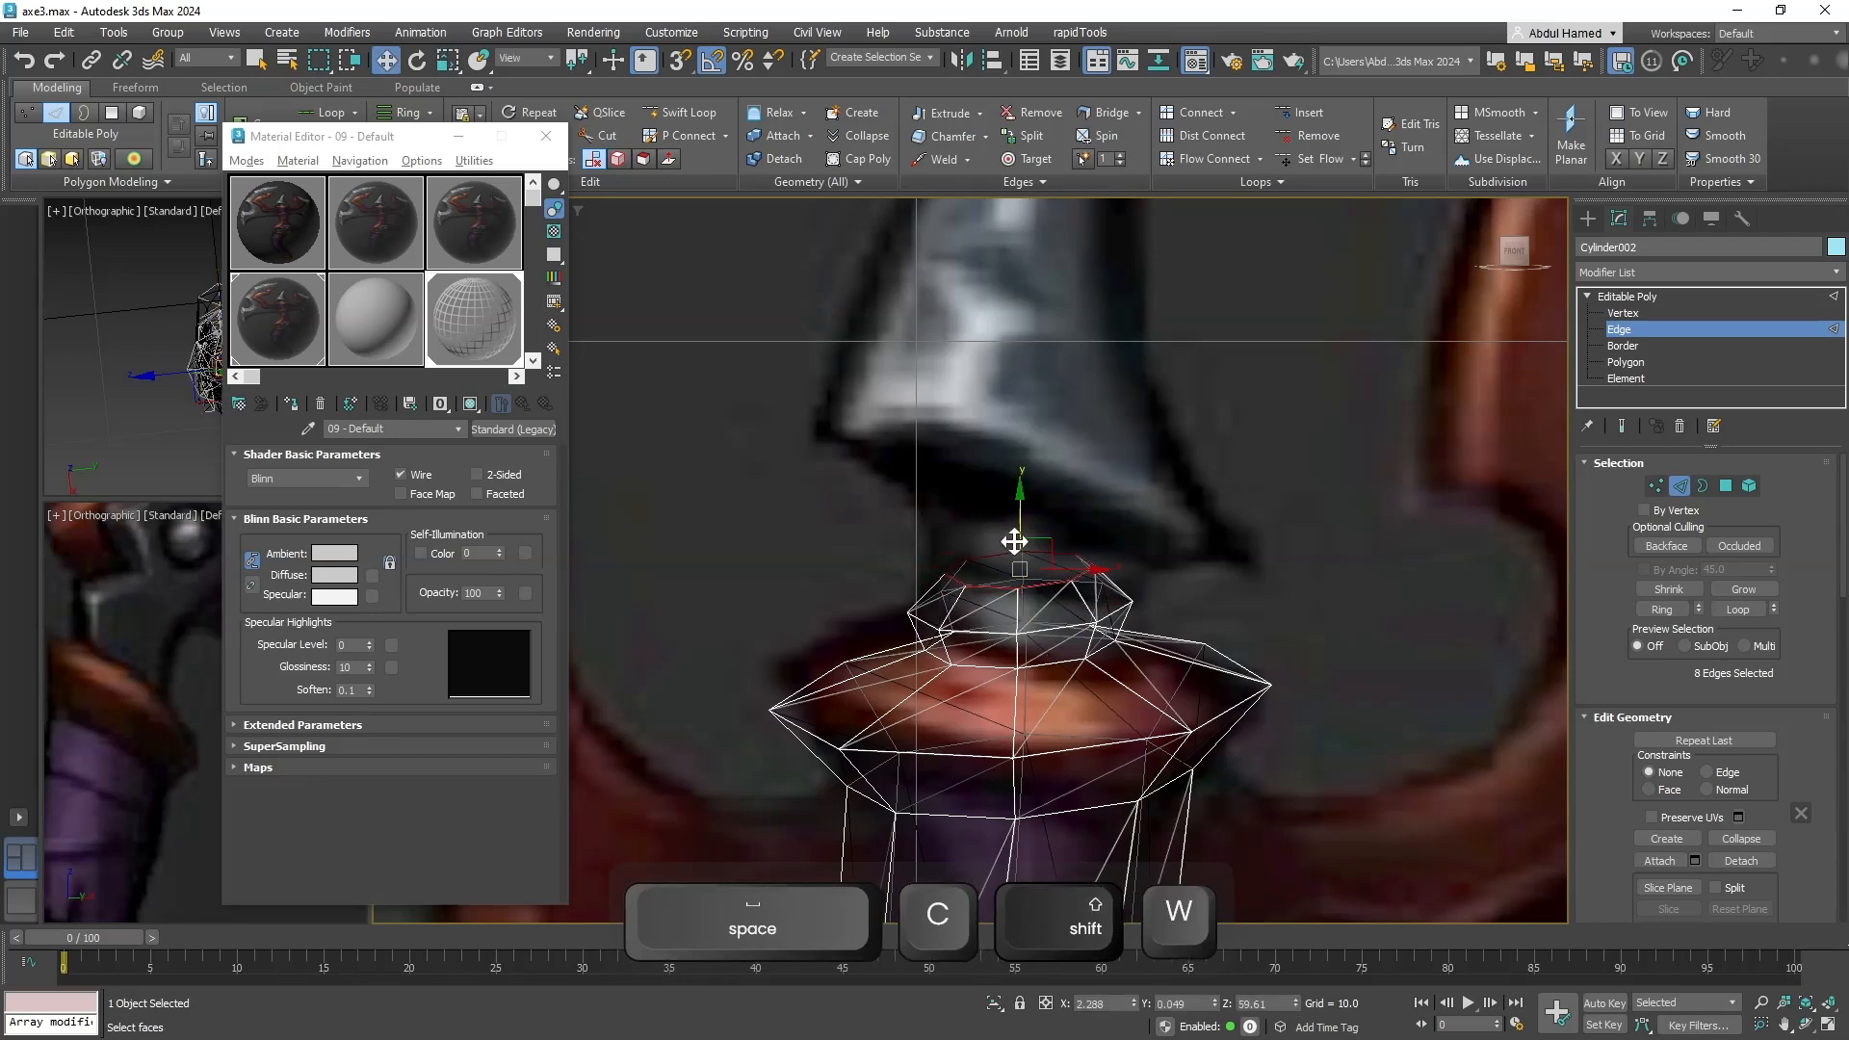
pyautogui.moveTo(1022, 530)
pyautogui.keyDown('shift'); pyautogui.mouseDown()
pyautogui.moveTo(1048, 462)
pyautogui.moveTo(1050, 506)
pyautogui.moveTo(1030, 499)
pyautogui.mouseUp(); pyautogui.keyUp('shift')
pyautogui.press('e')
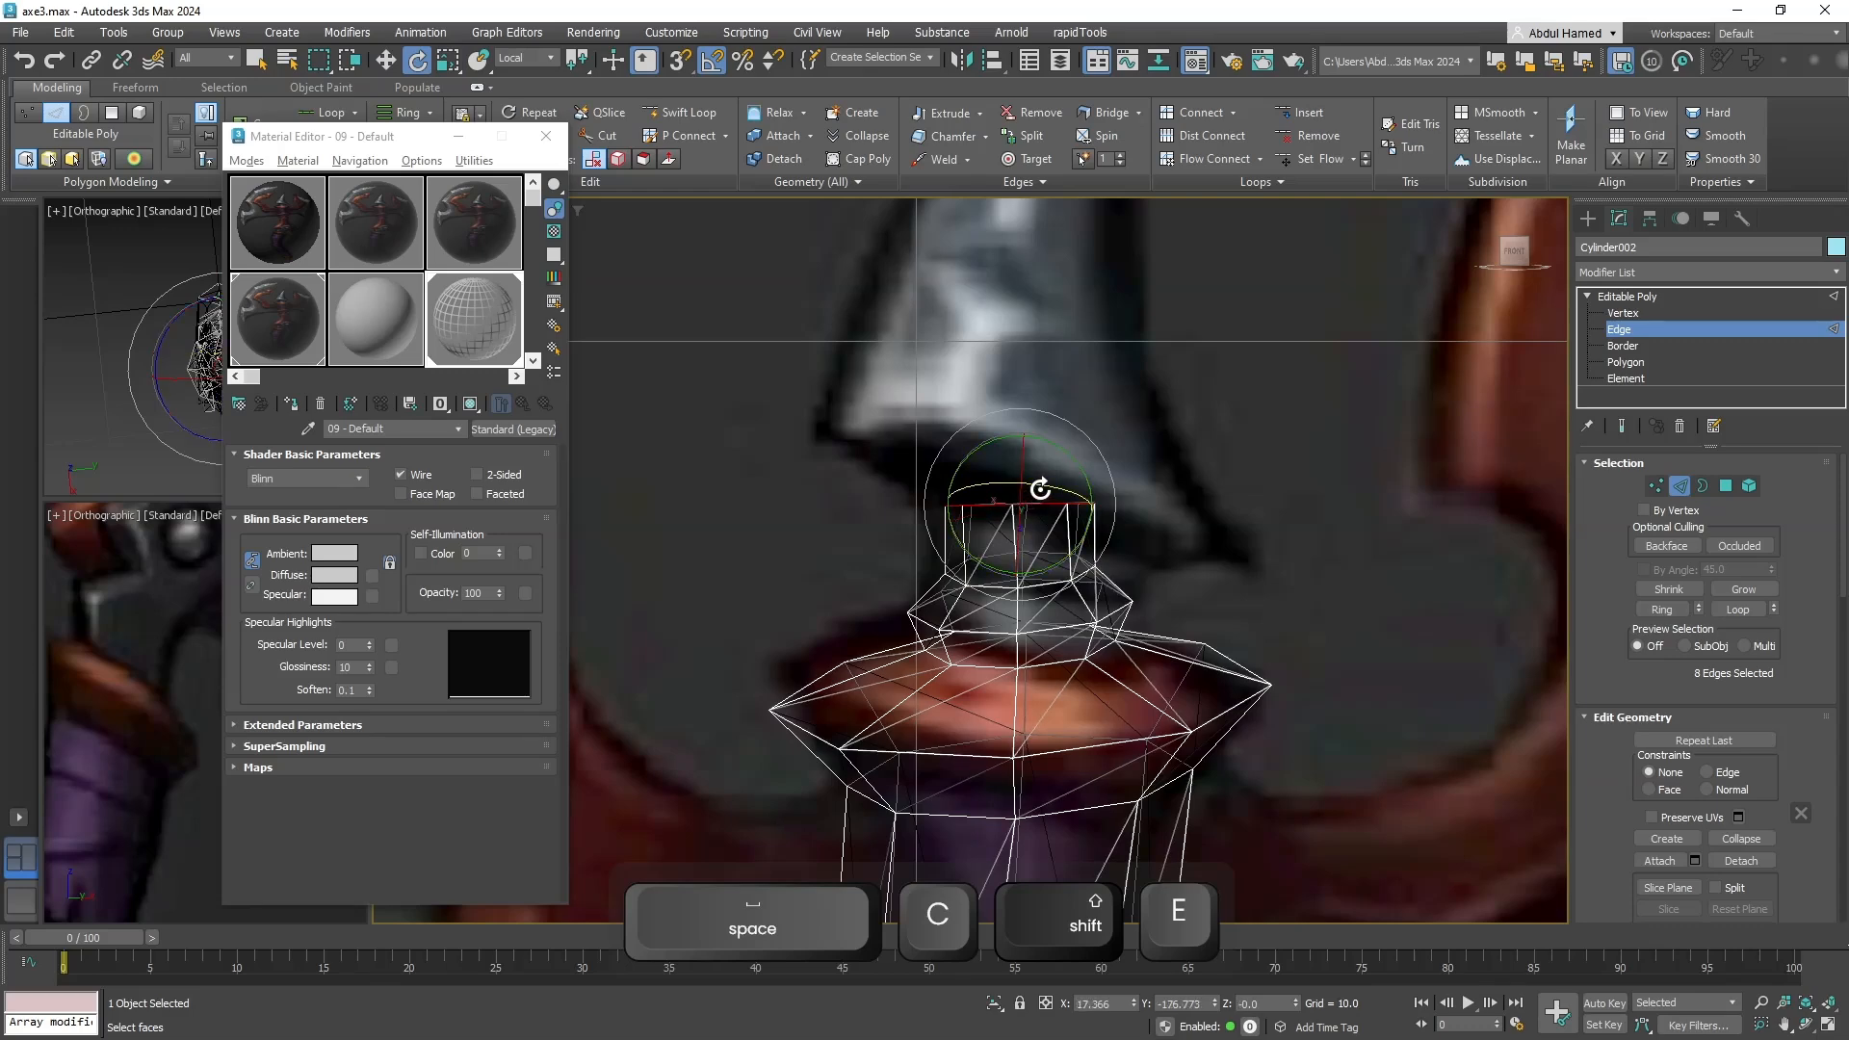
# Select the ring of polygons around the neck's top section and extrude it outward by 0.544.
pyautogui.moveTo(1057, 569); pyautogui.dragTo(1058, 590, button='middle')
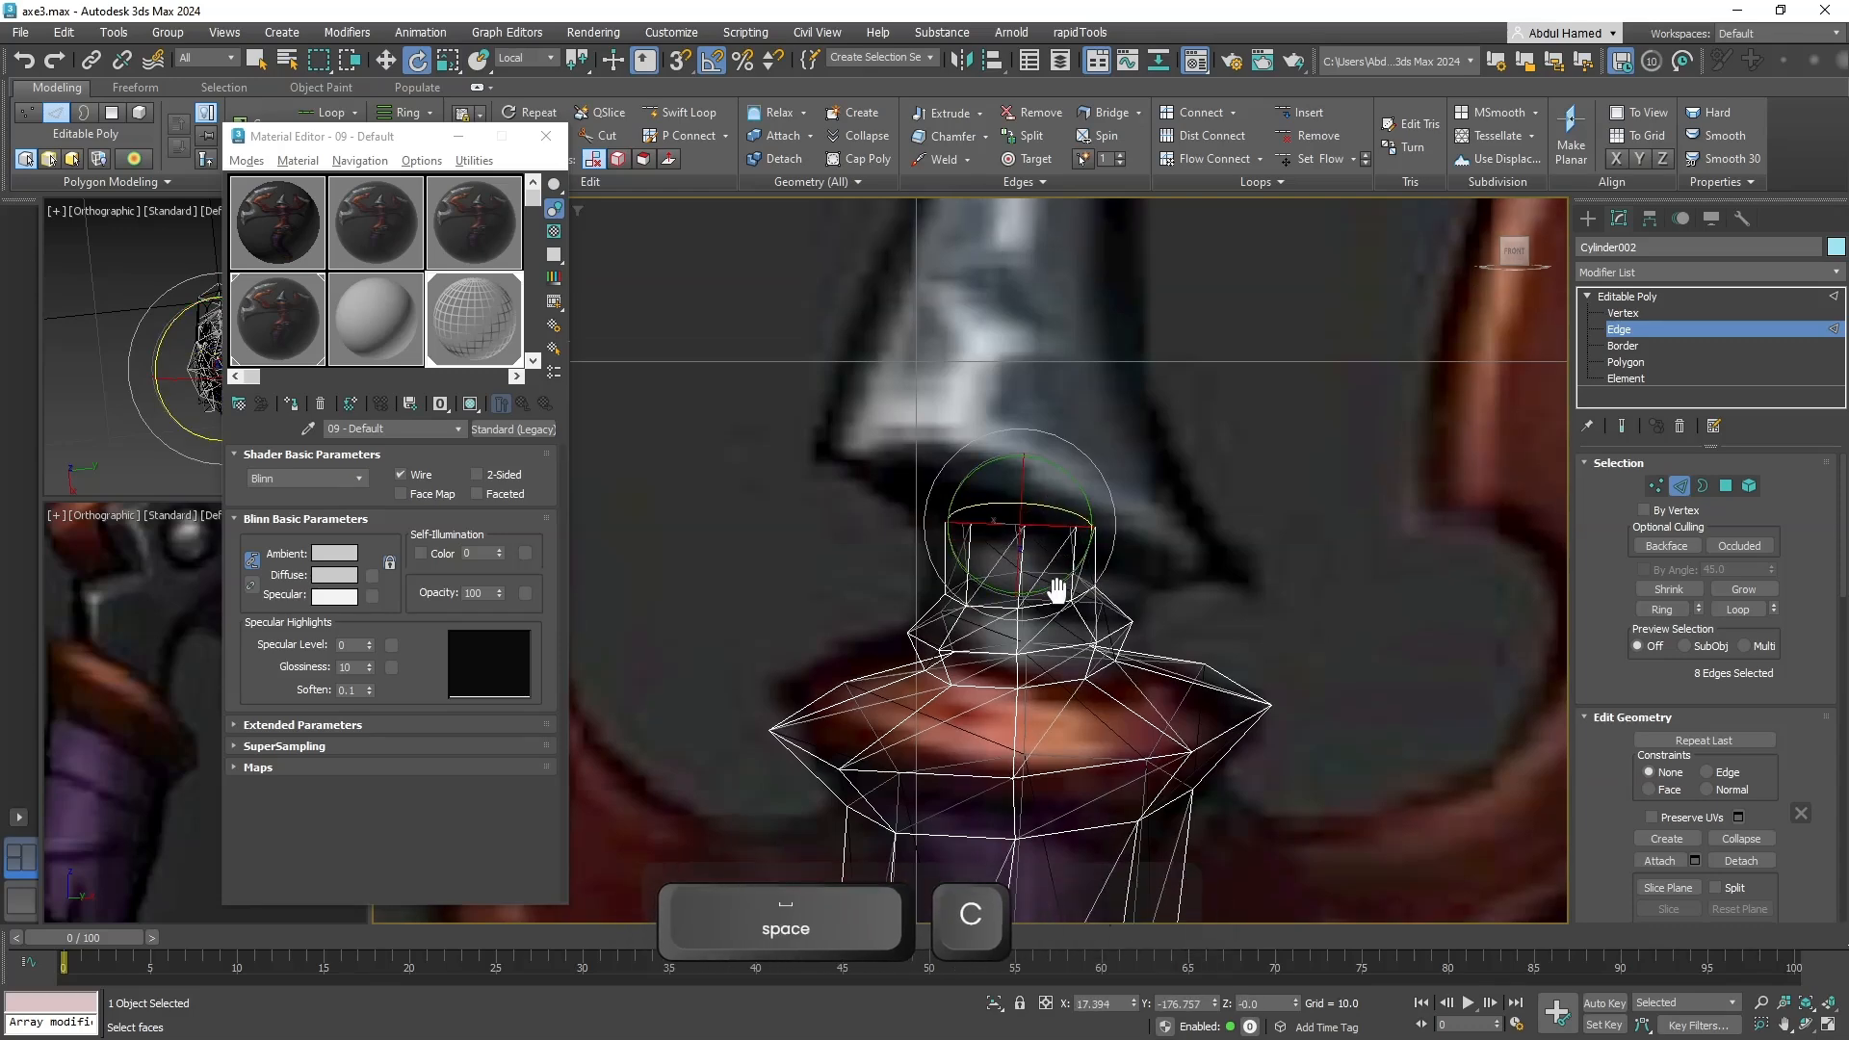
pyautogui.scroll(-8, 1057, 589)
pyautogui.press('w')
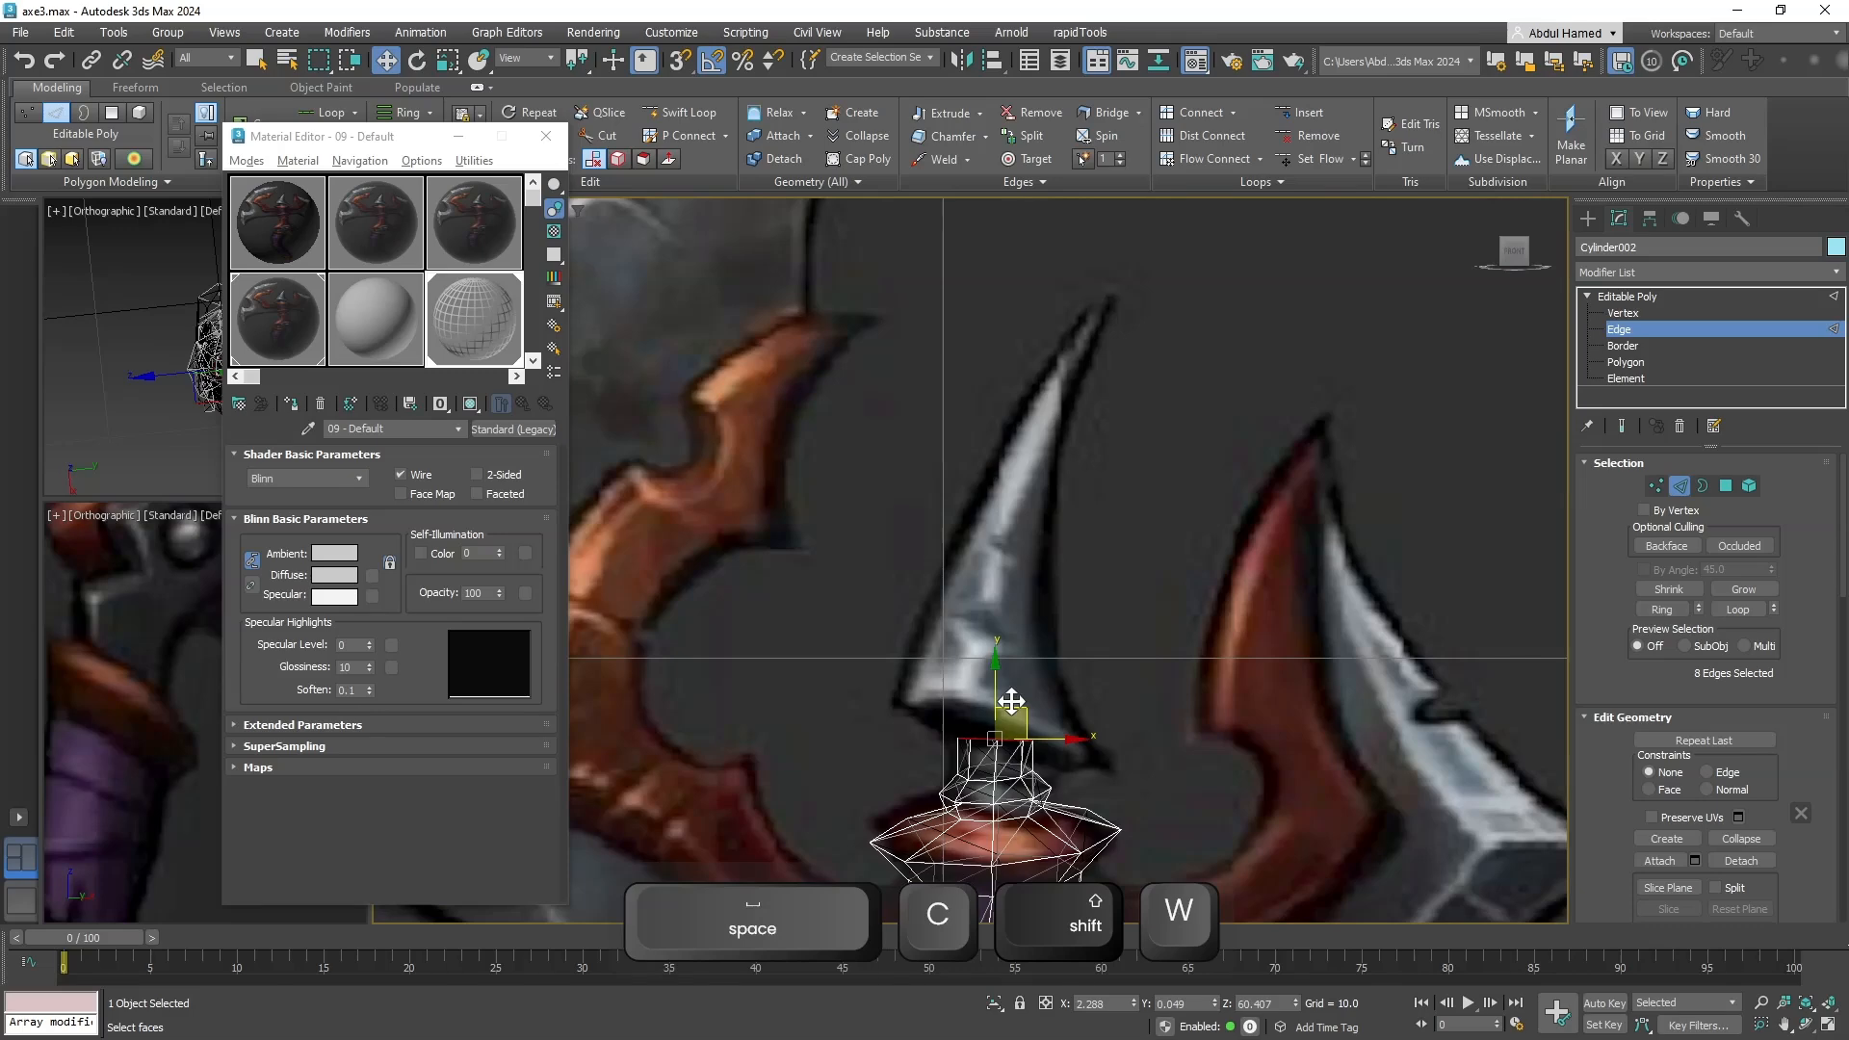
pyautogui.scroll(4, 1011, 700)
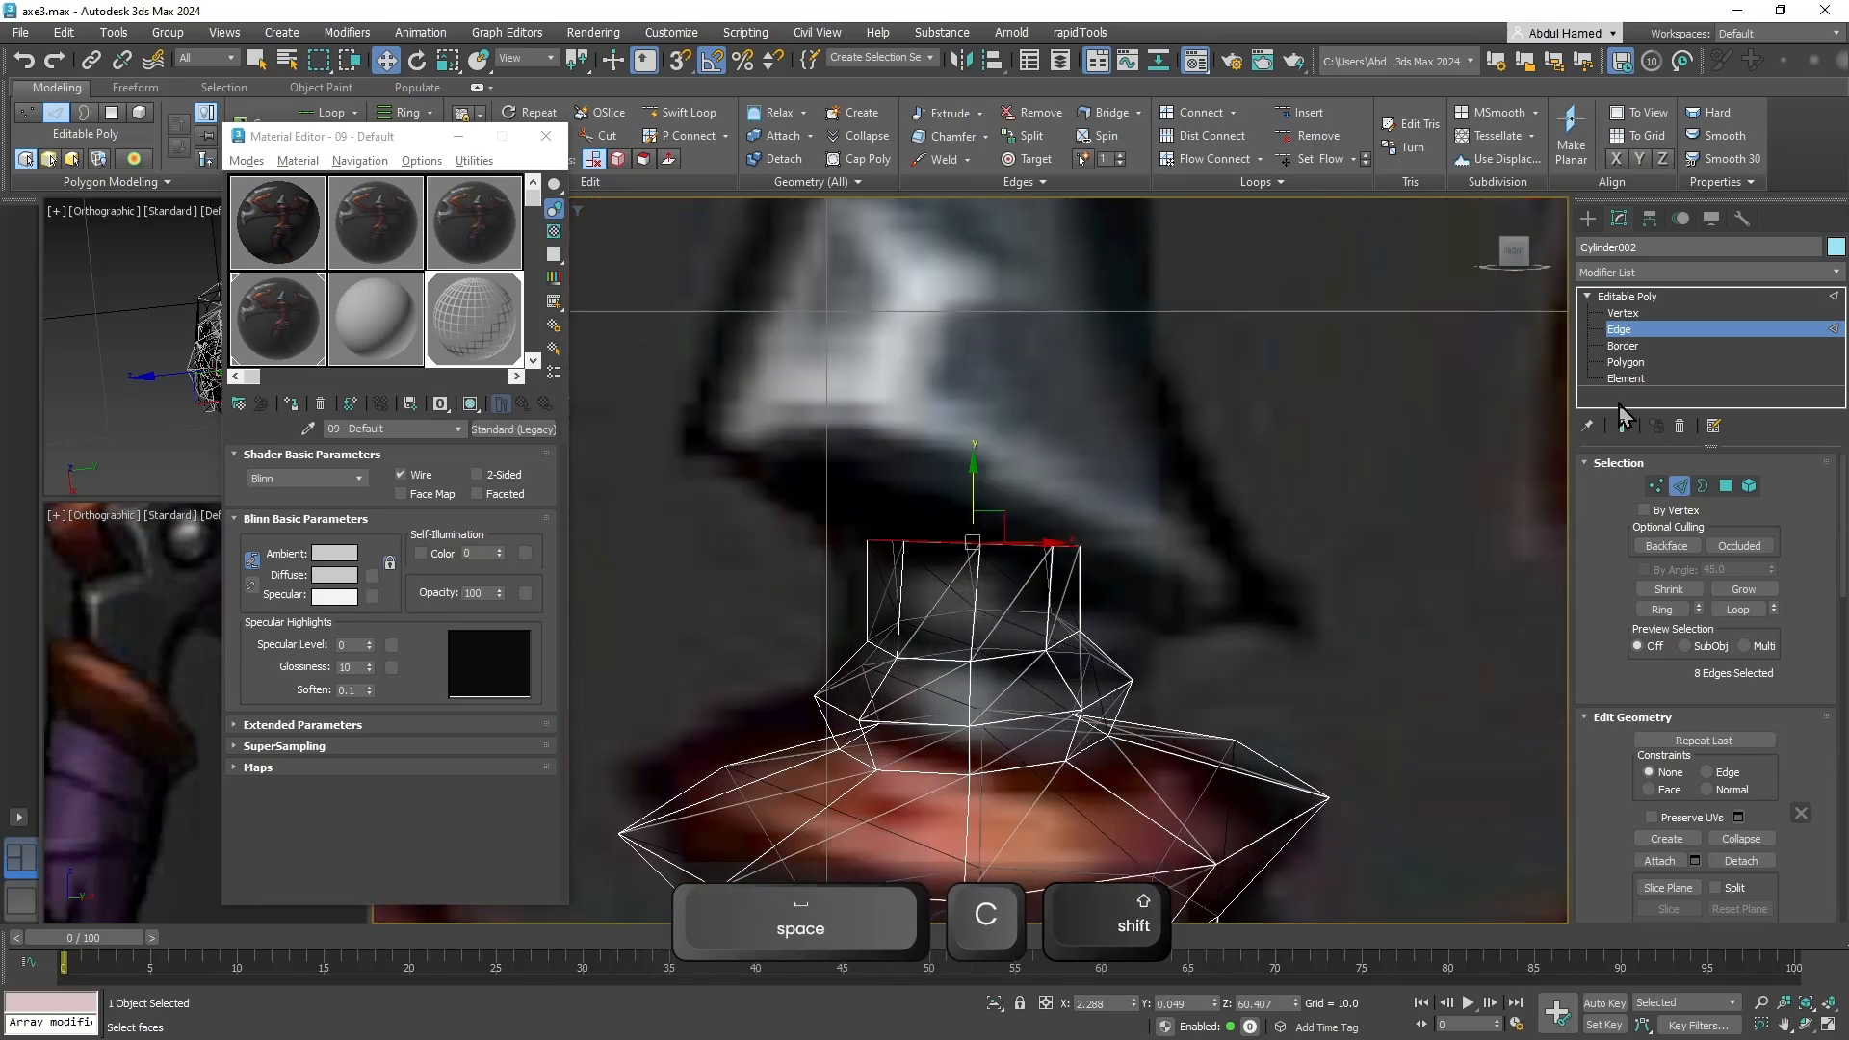
pyautogui.click(1634, 363)
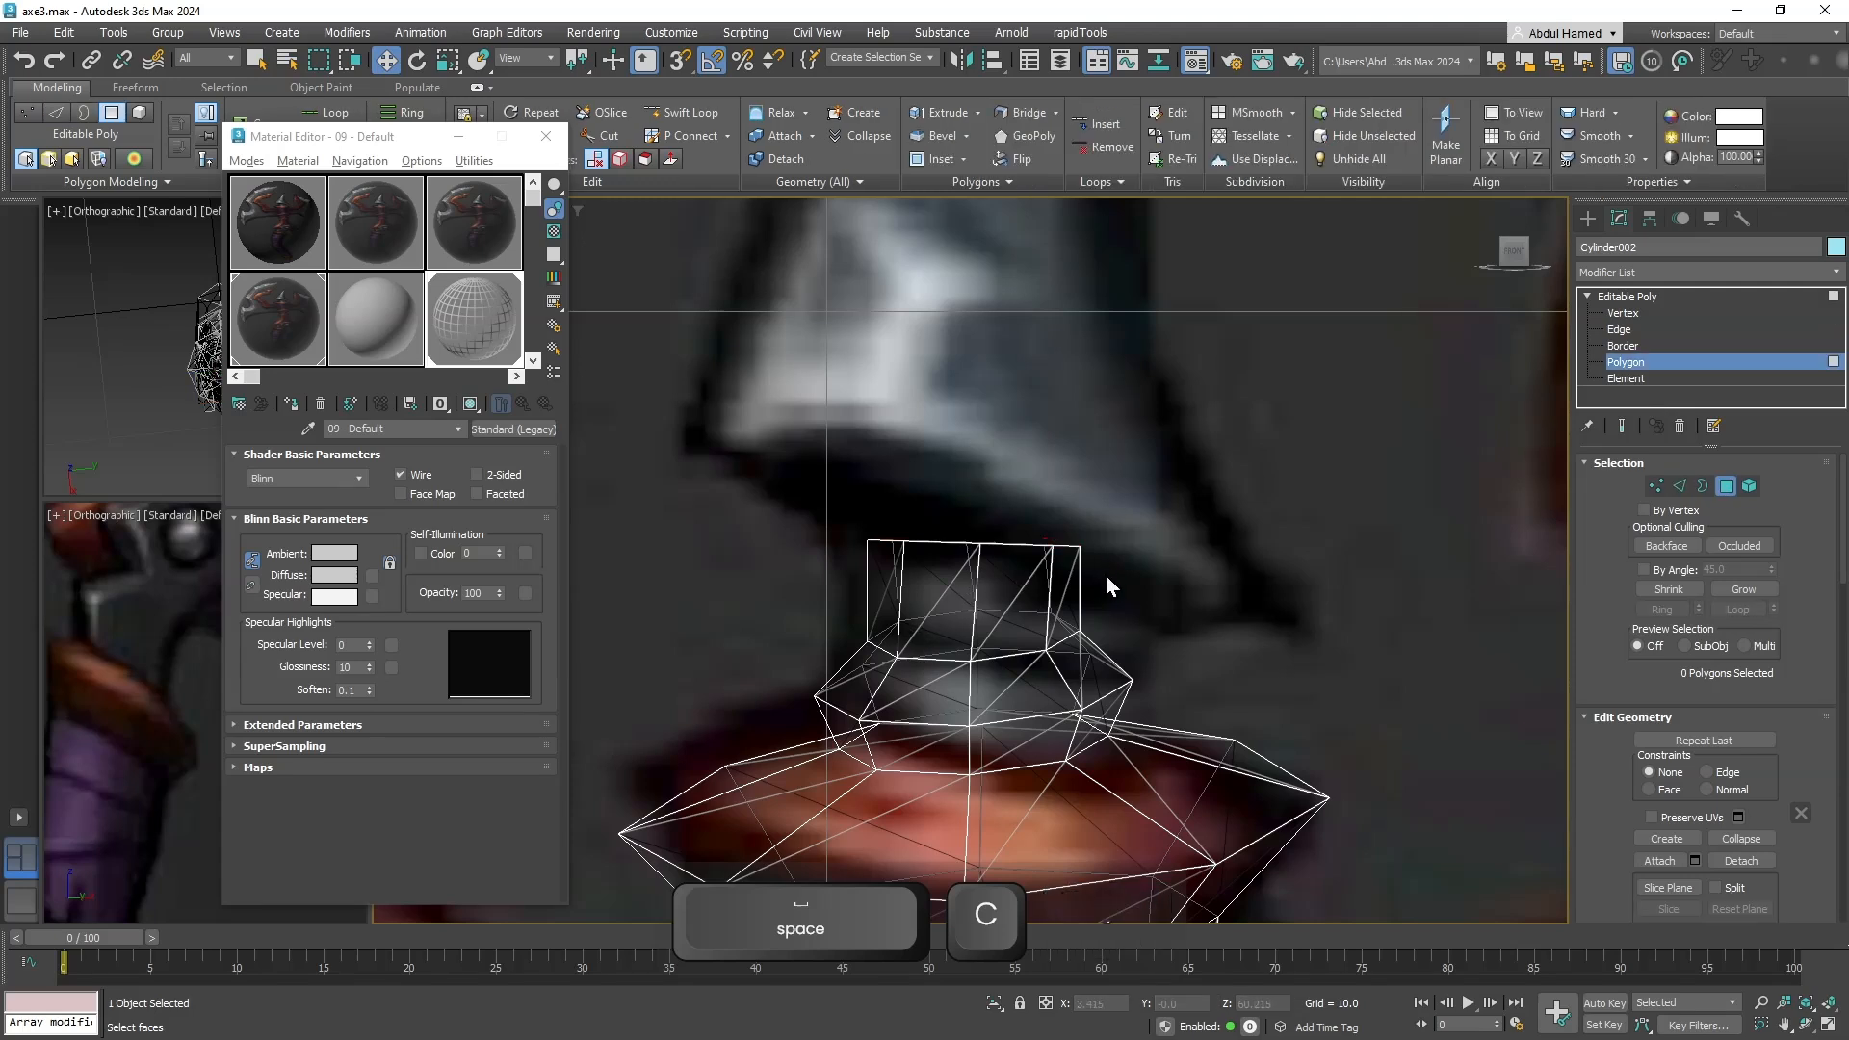
pyautogui.moveTo(820, 601); pyautogui.dragTo(821, 601)
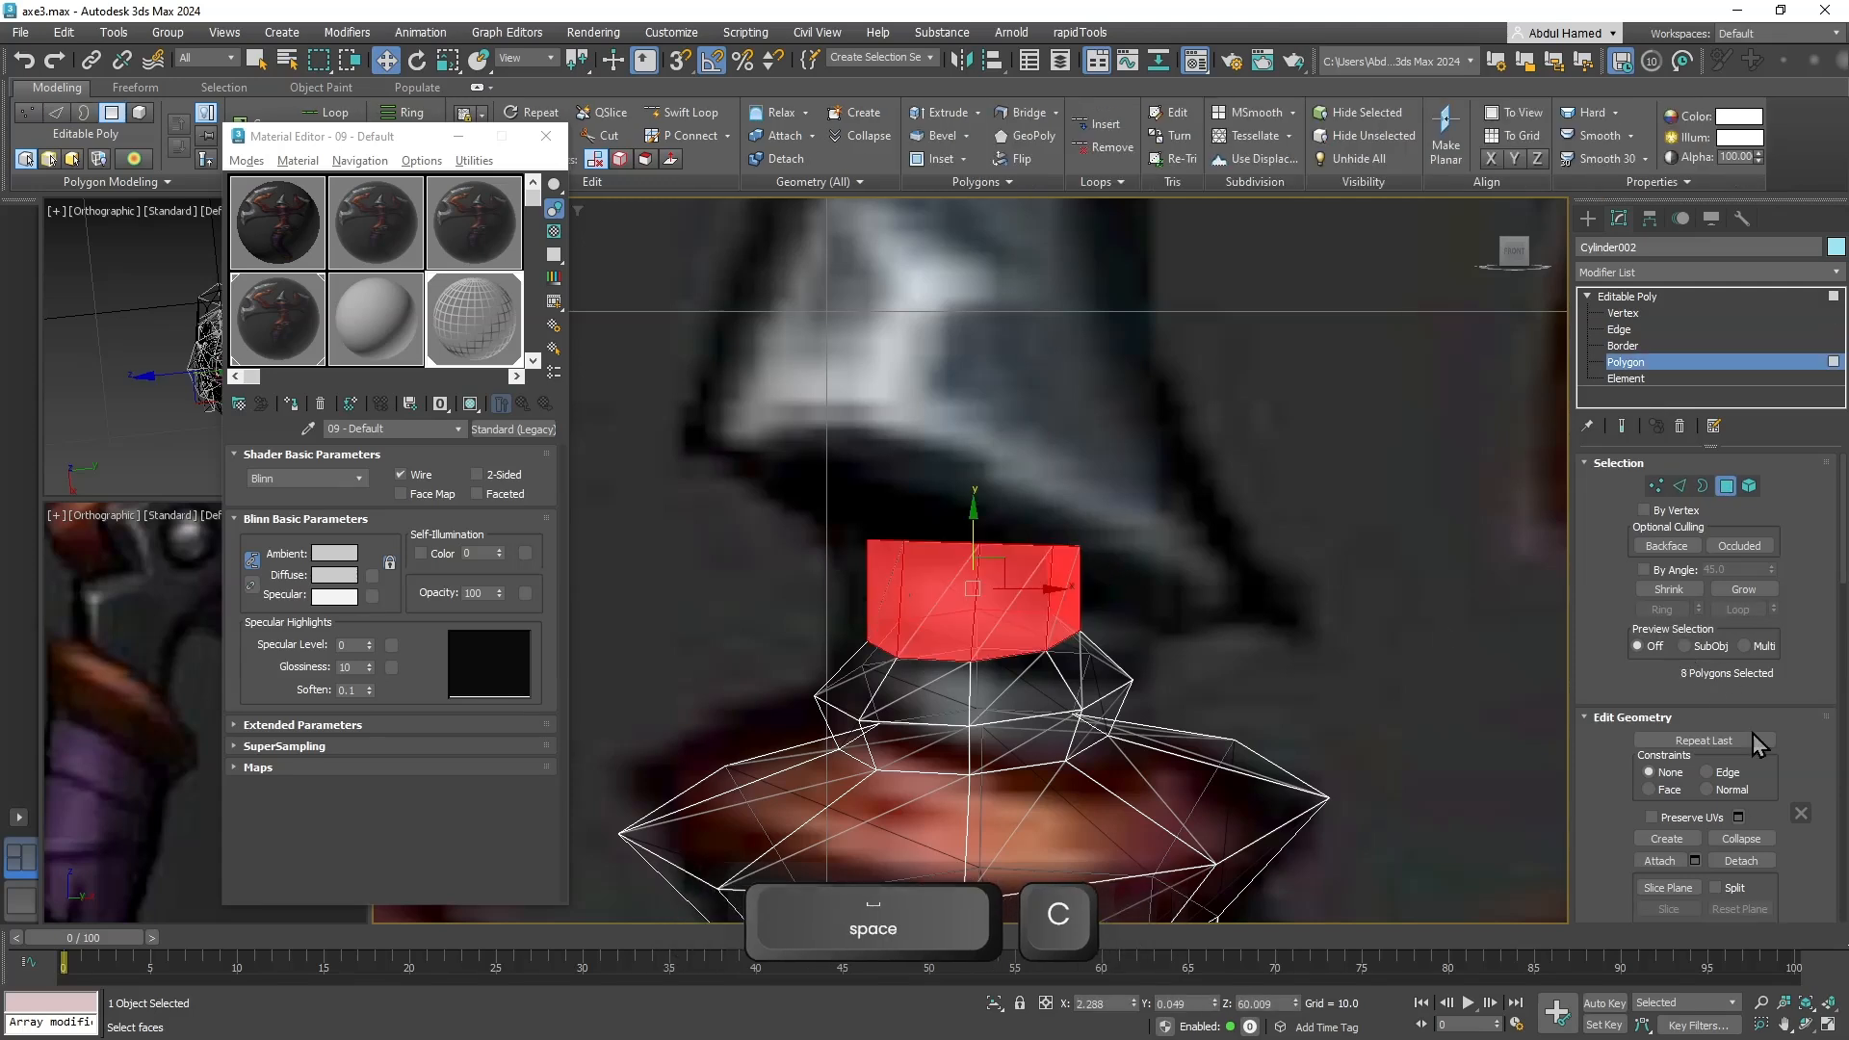
pyautogui.scroll(-5, 1695, 868)
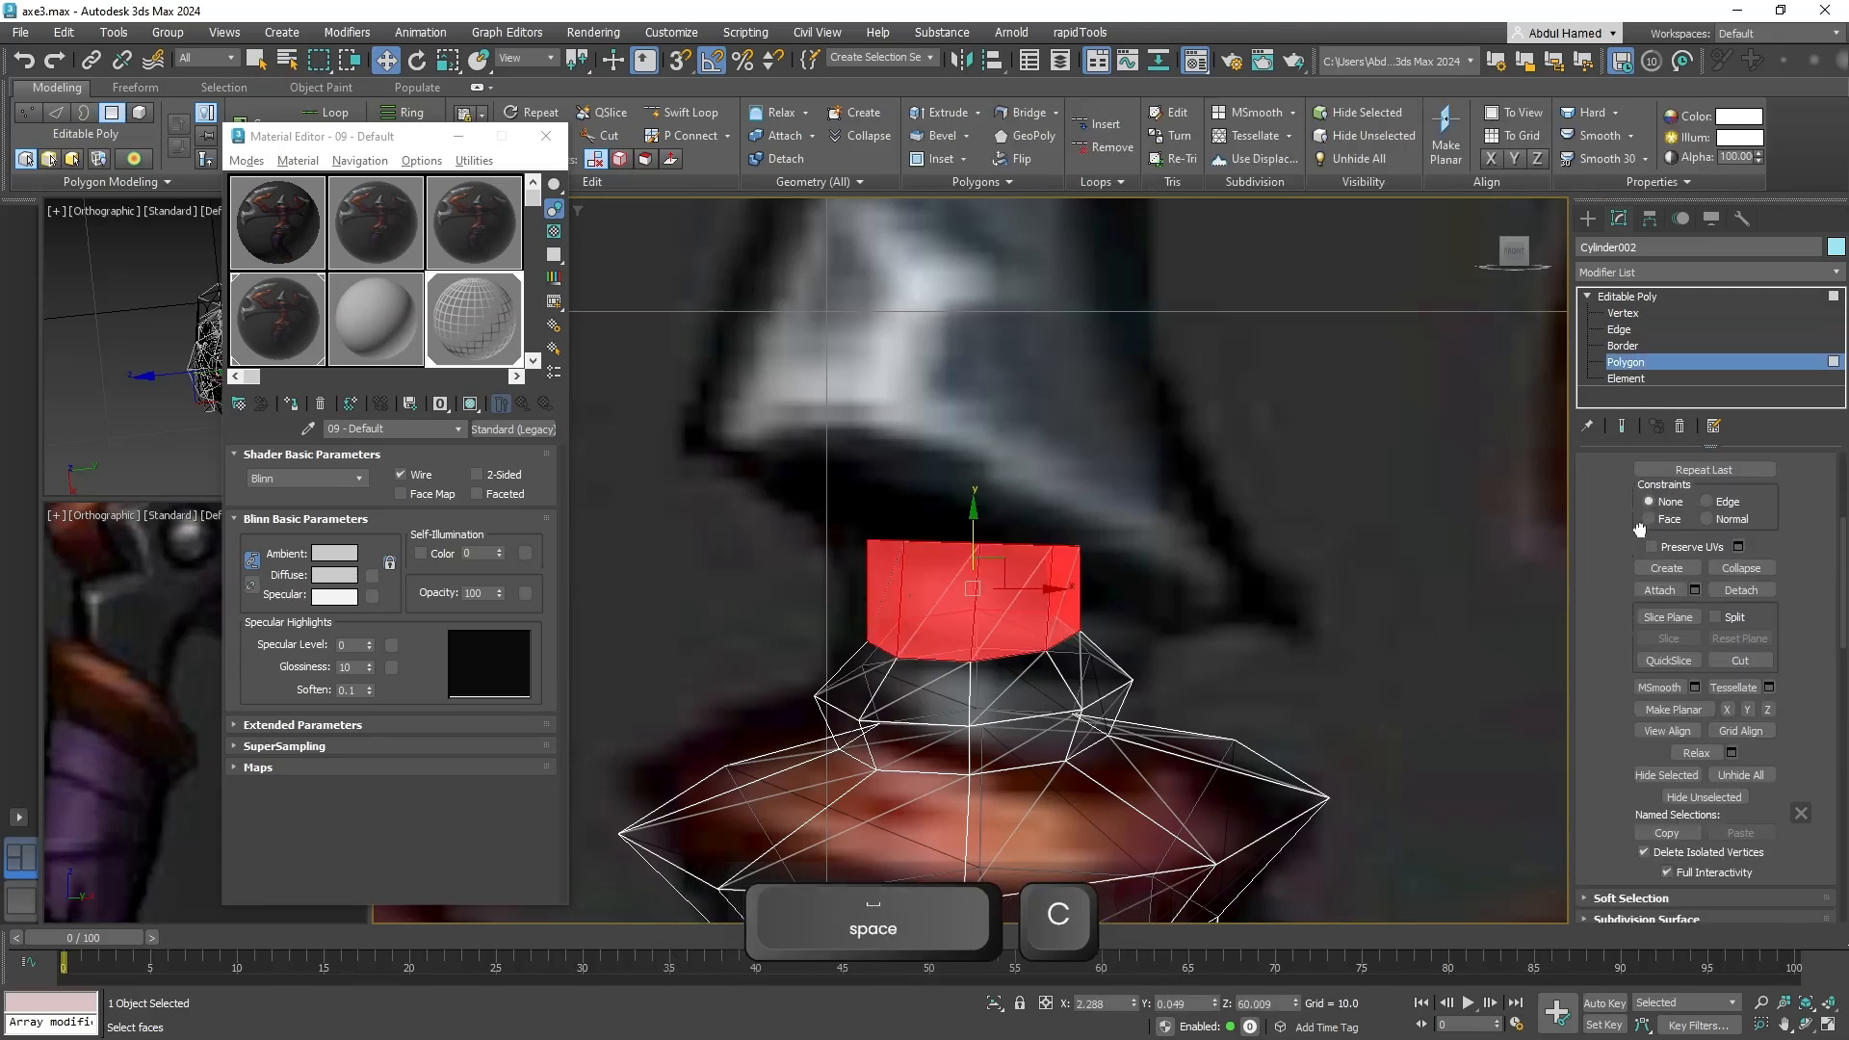
pyautogui.moveTo(1712, 736); pyautogui.dragTo(1786, 437)
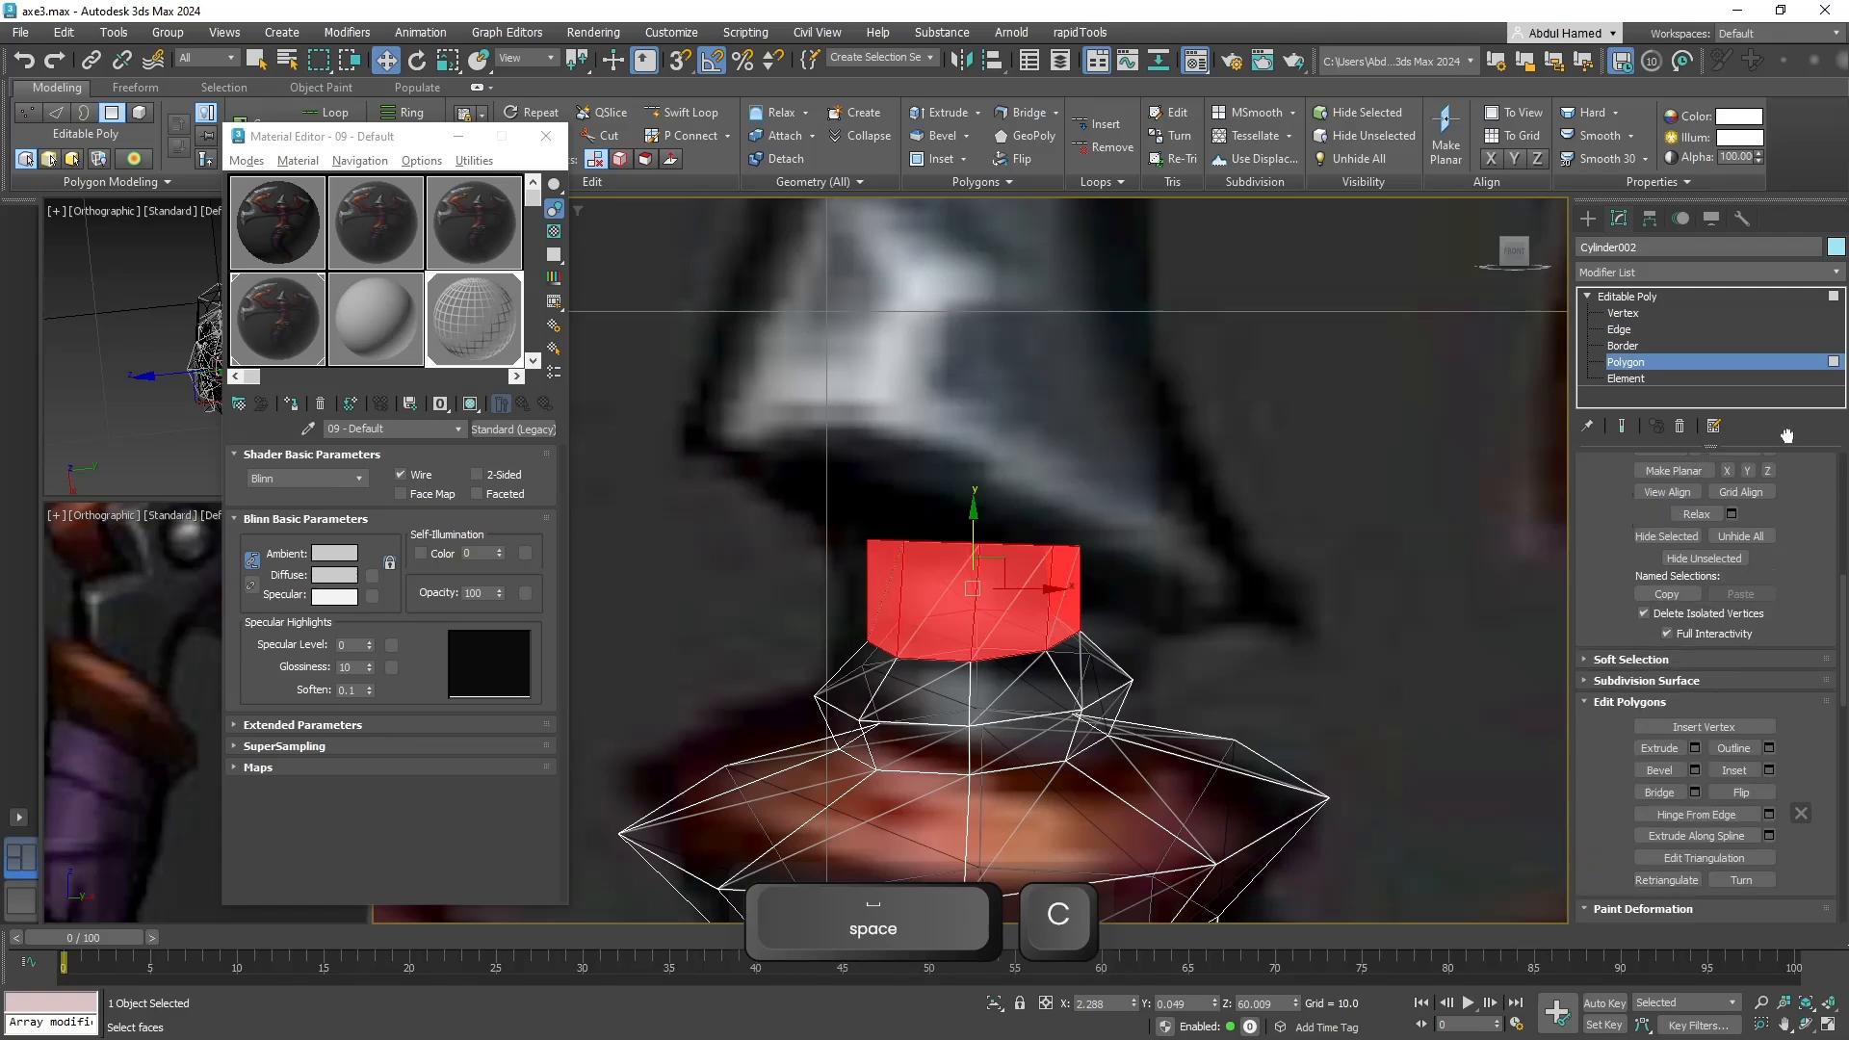
pyautogui.scroll(1, 1733, 654)
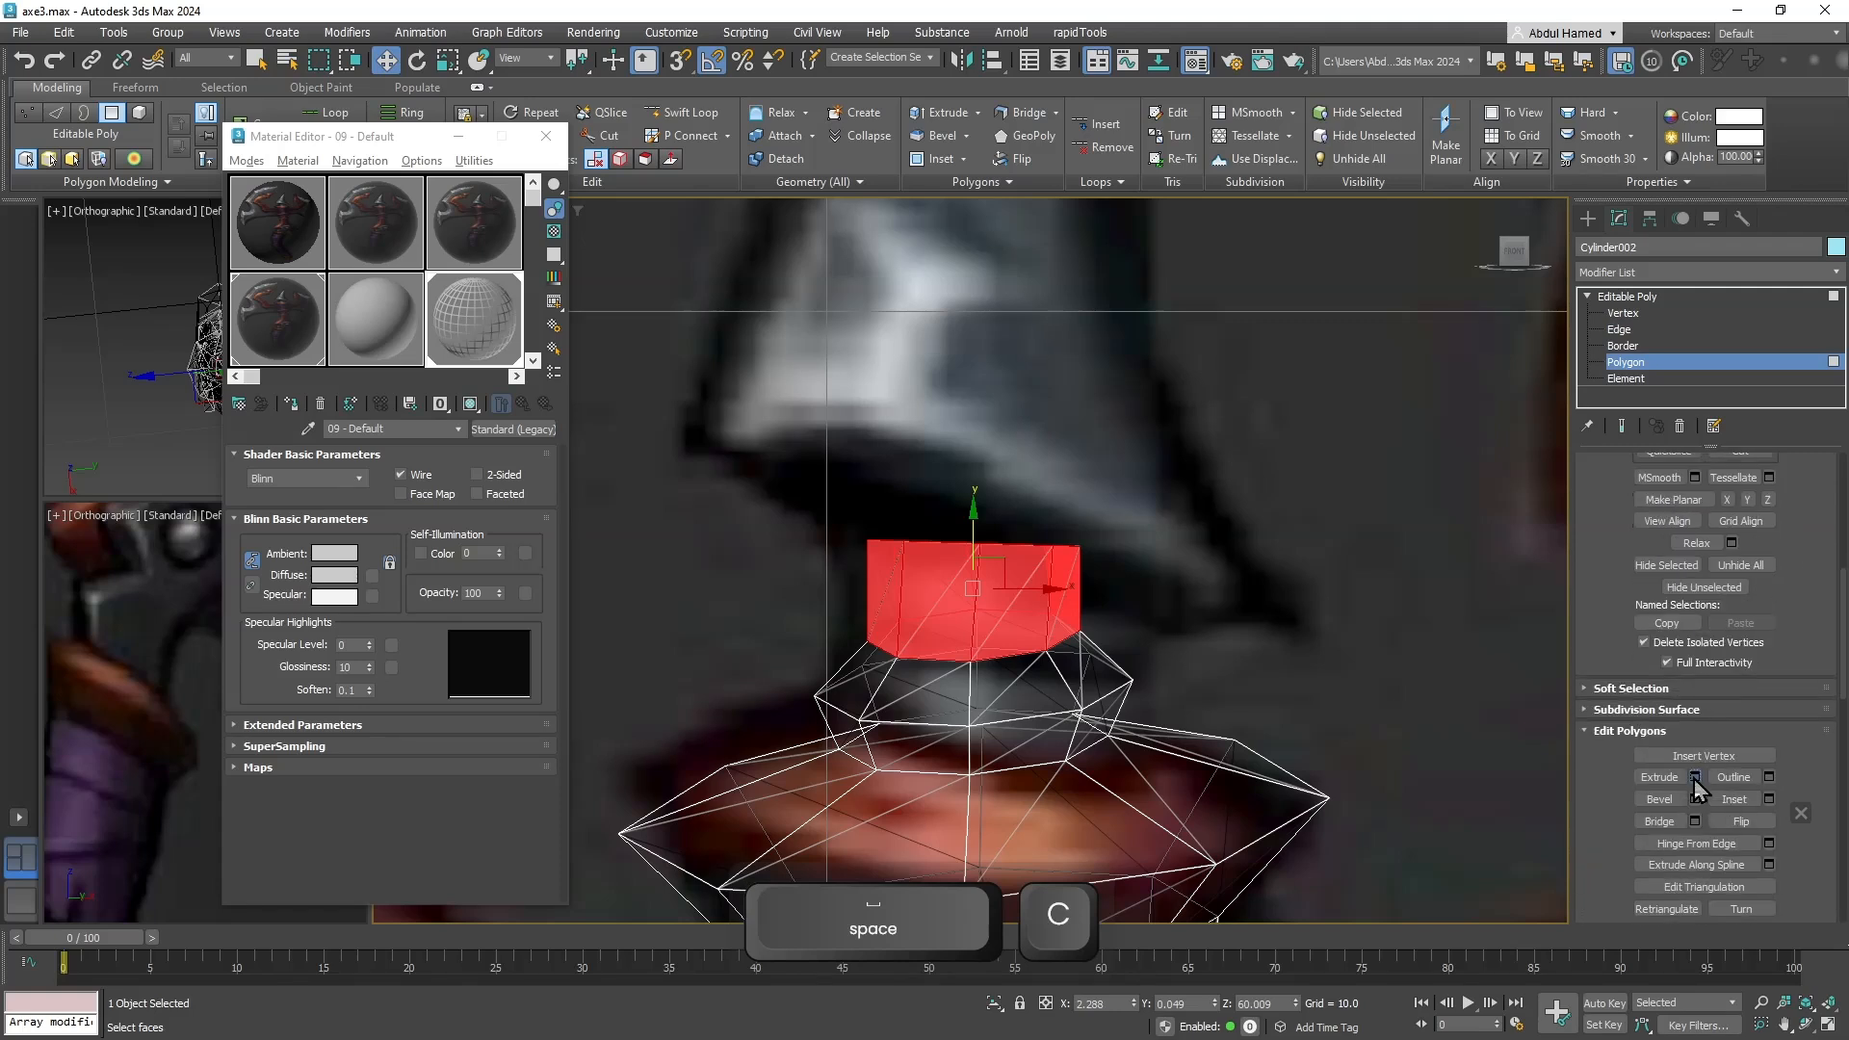
pyautogui.click(1694, 778)
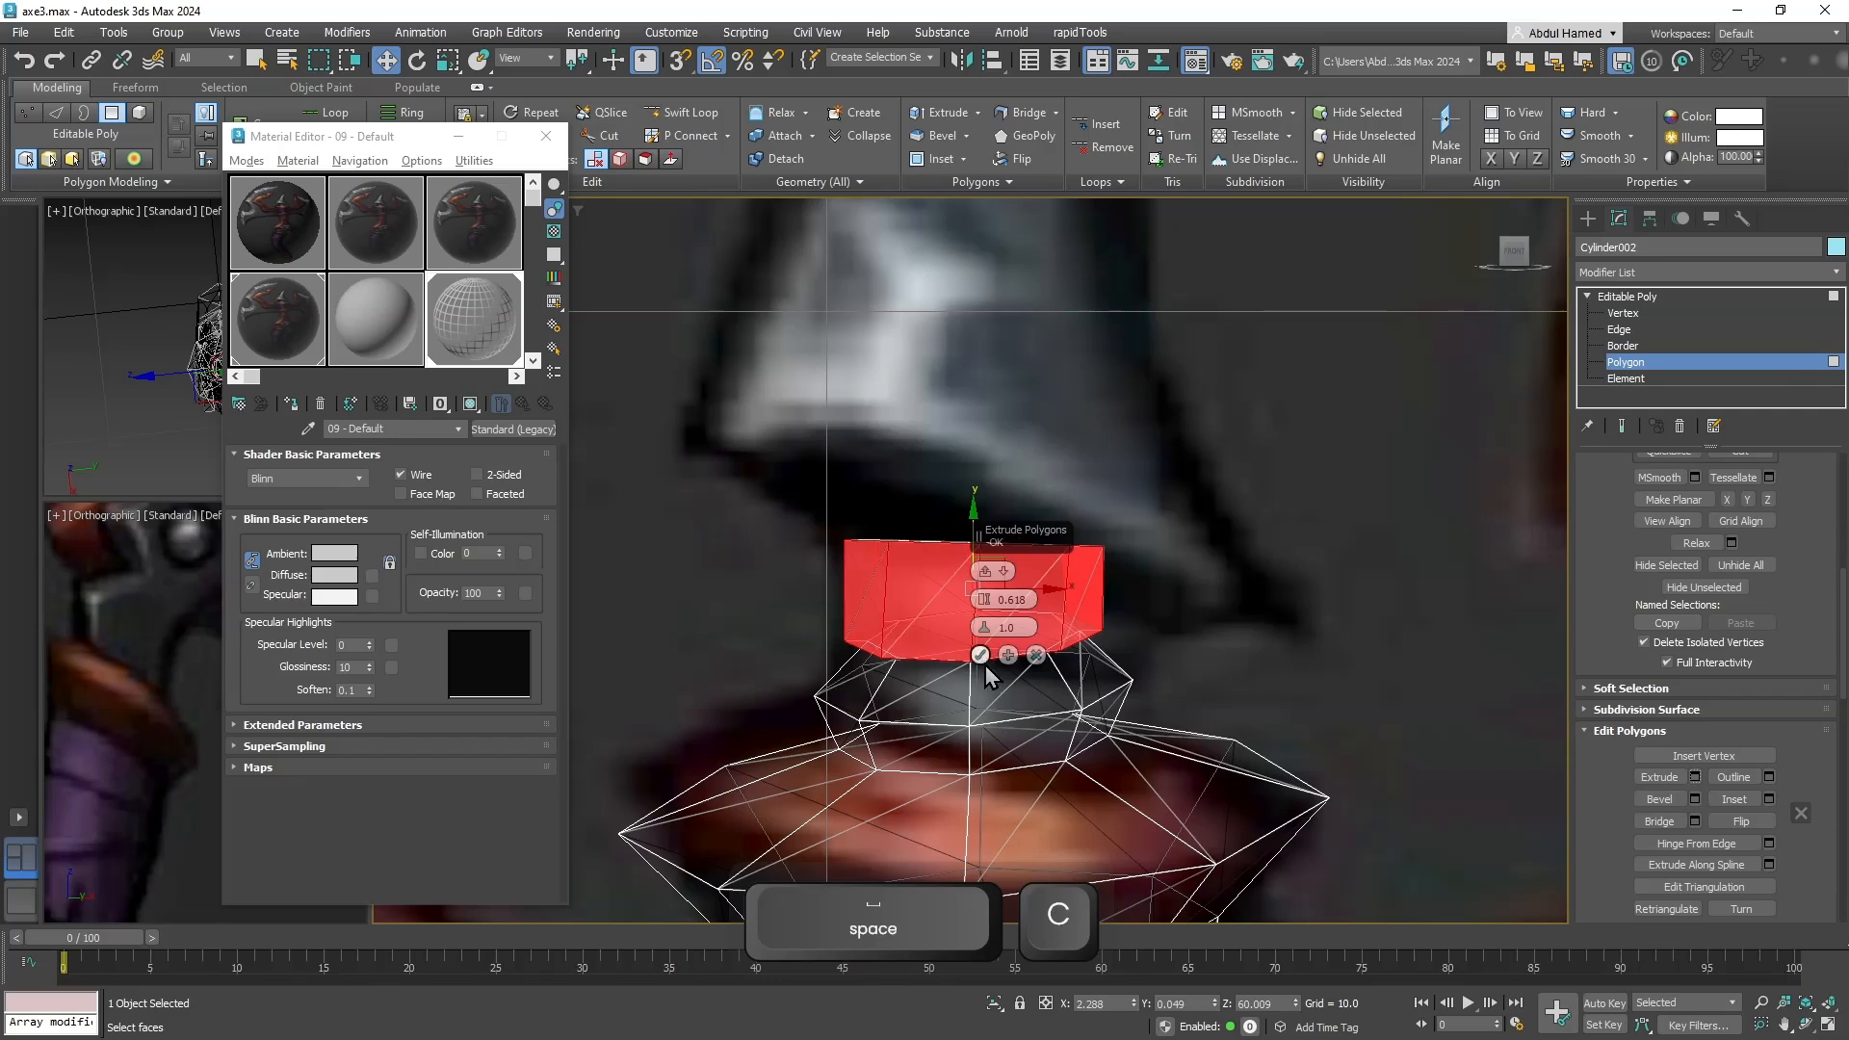
pyautogui.moveTo(984, 611); pyautogui.dragTo(984, 622)
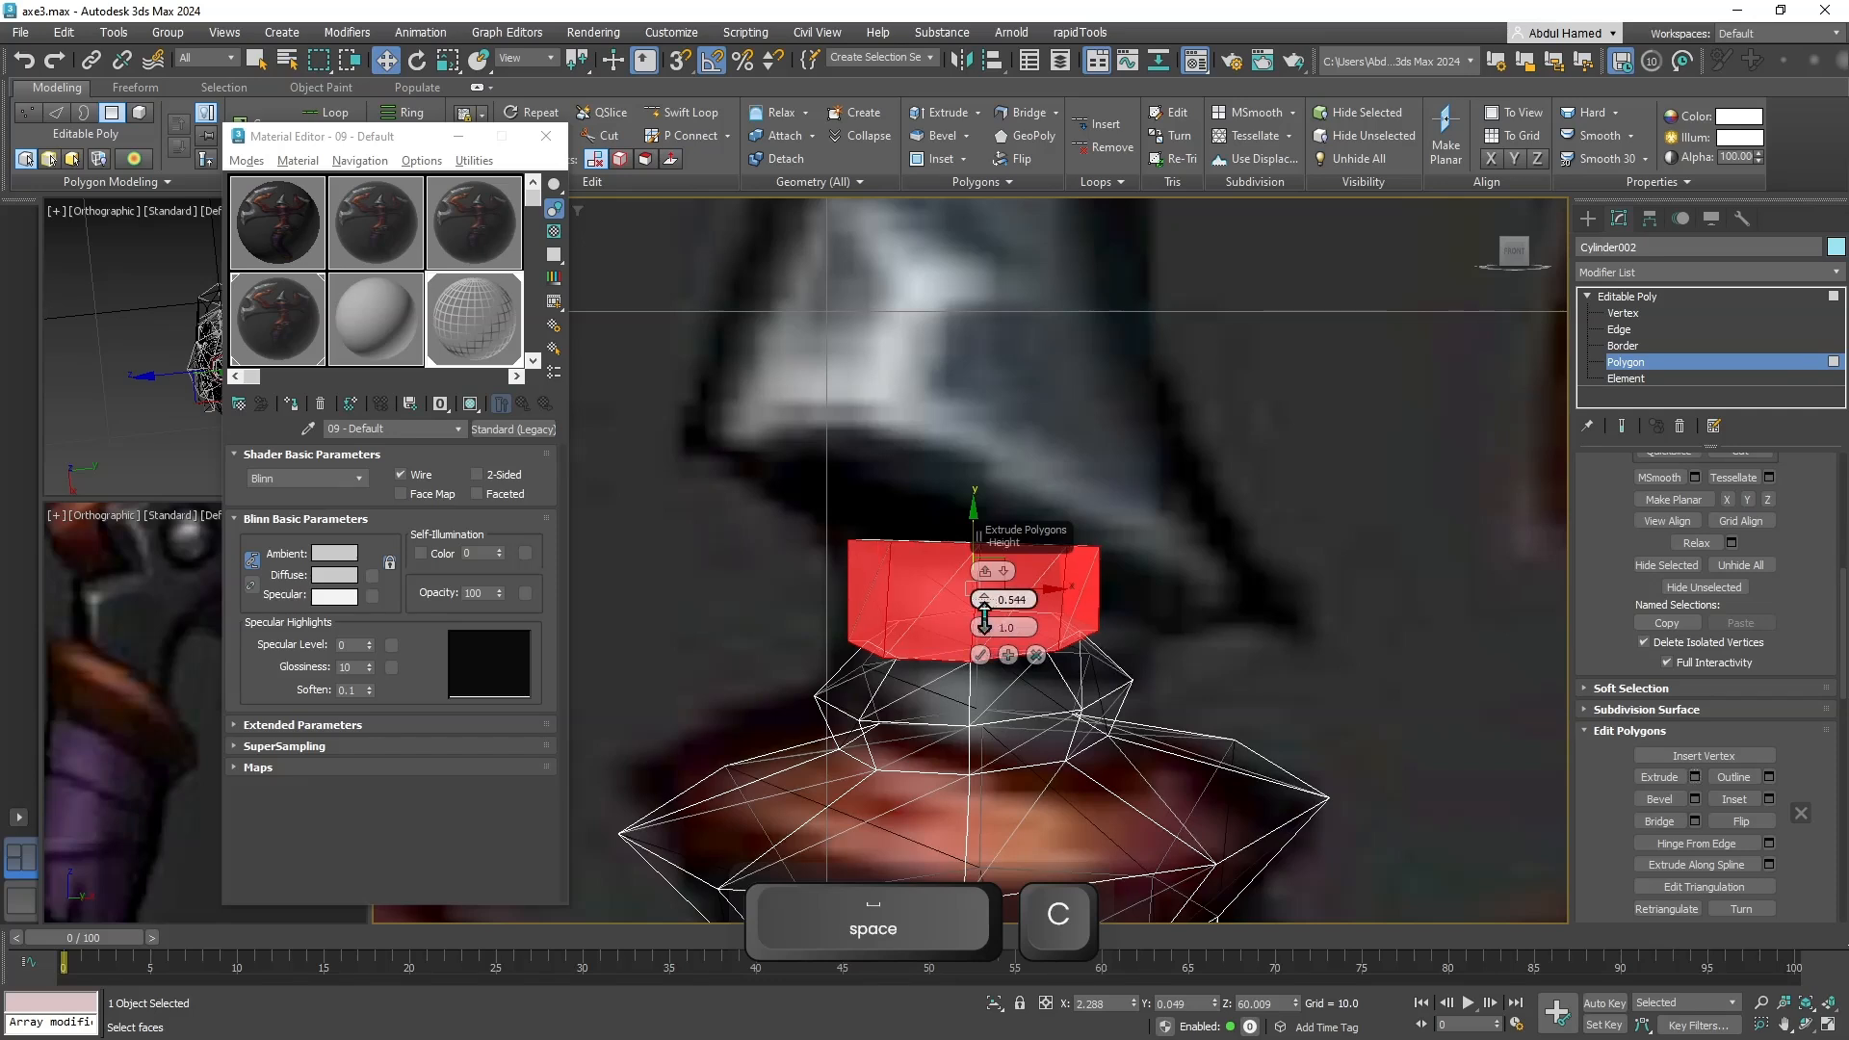
pyautogui.click(981, 654)
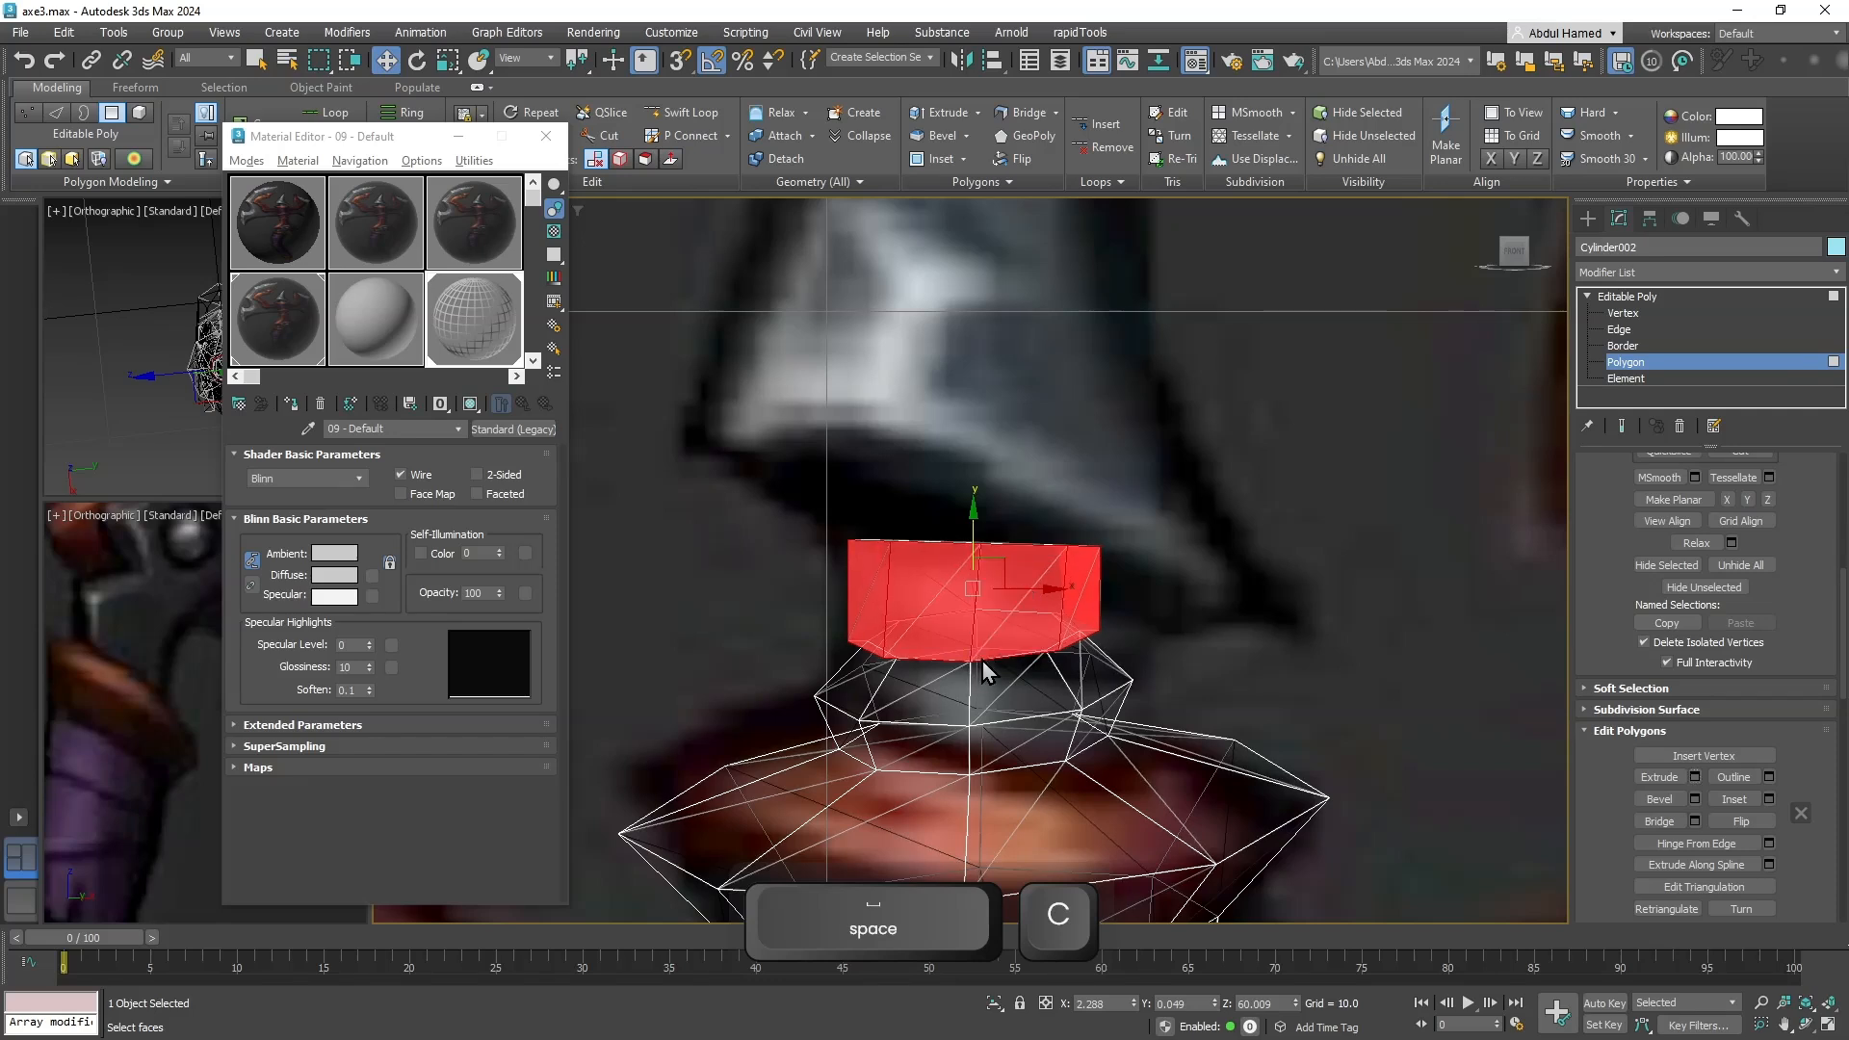
# Return to the neck's open top edge loop and extend it upward in front view into the spike's base.
pyautogui.keyDown('alt'); pyautogui.moveTo(1042, 594); pyautogui.dragTo(1041, 602, button='middle'); pyautogui.keyUp('alt')
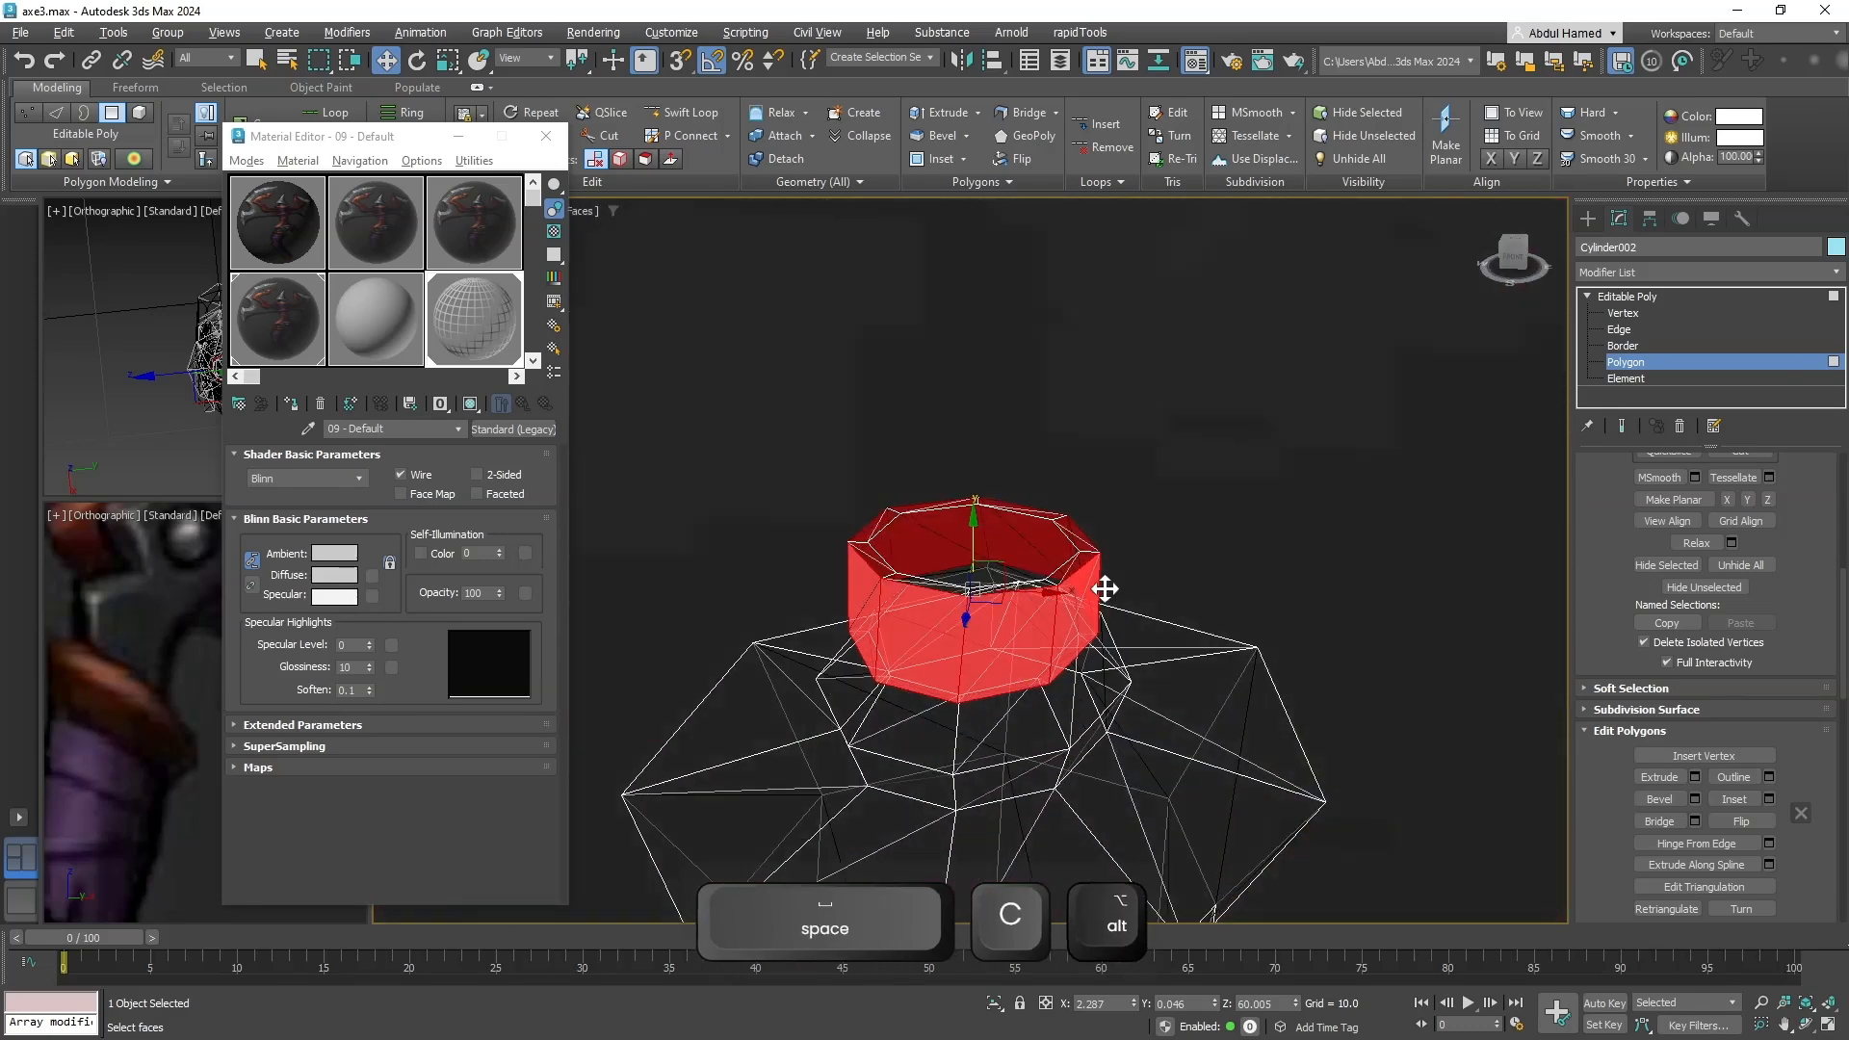
pyautogui.click(1624, 329)
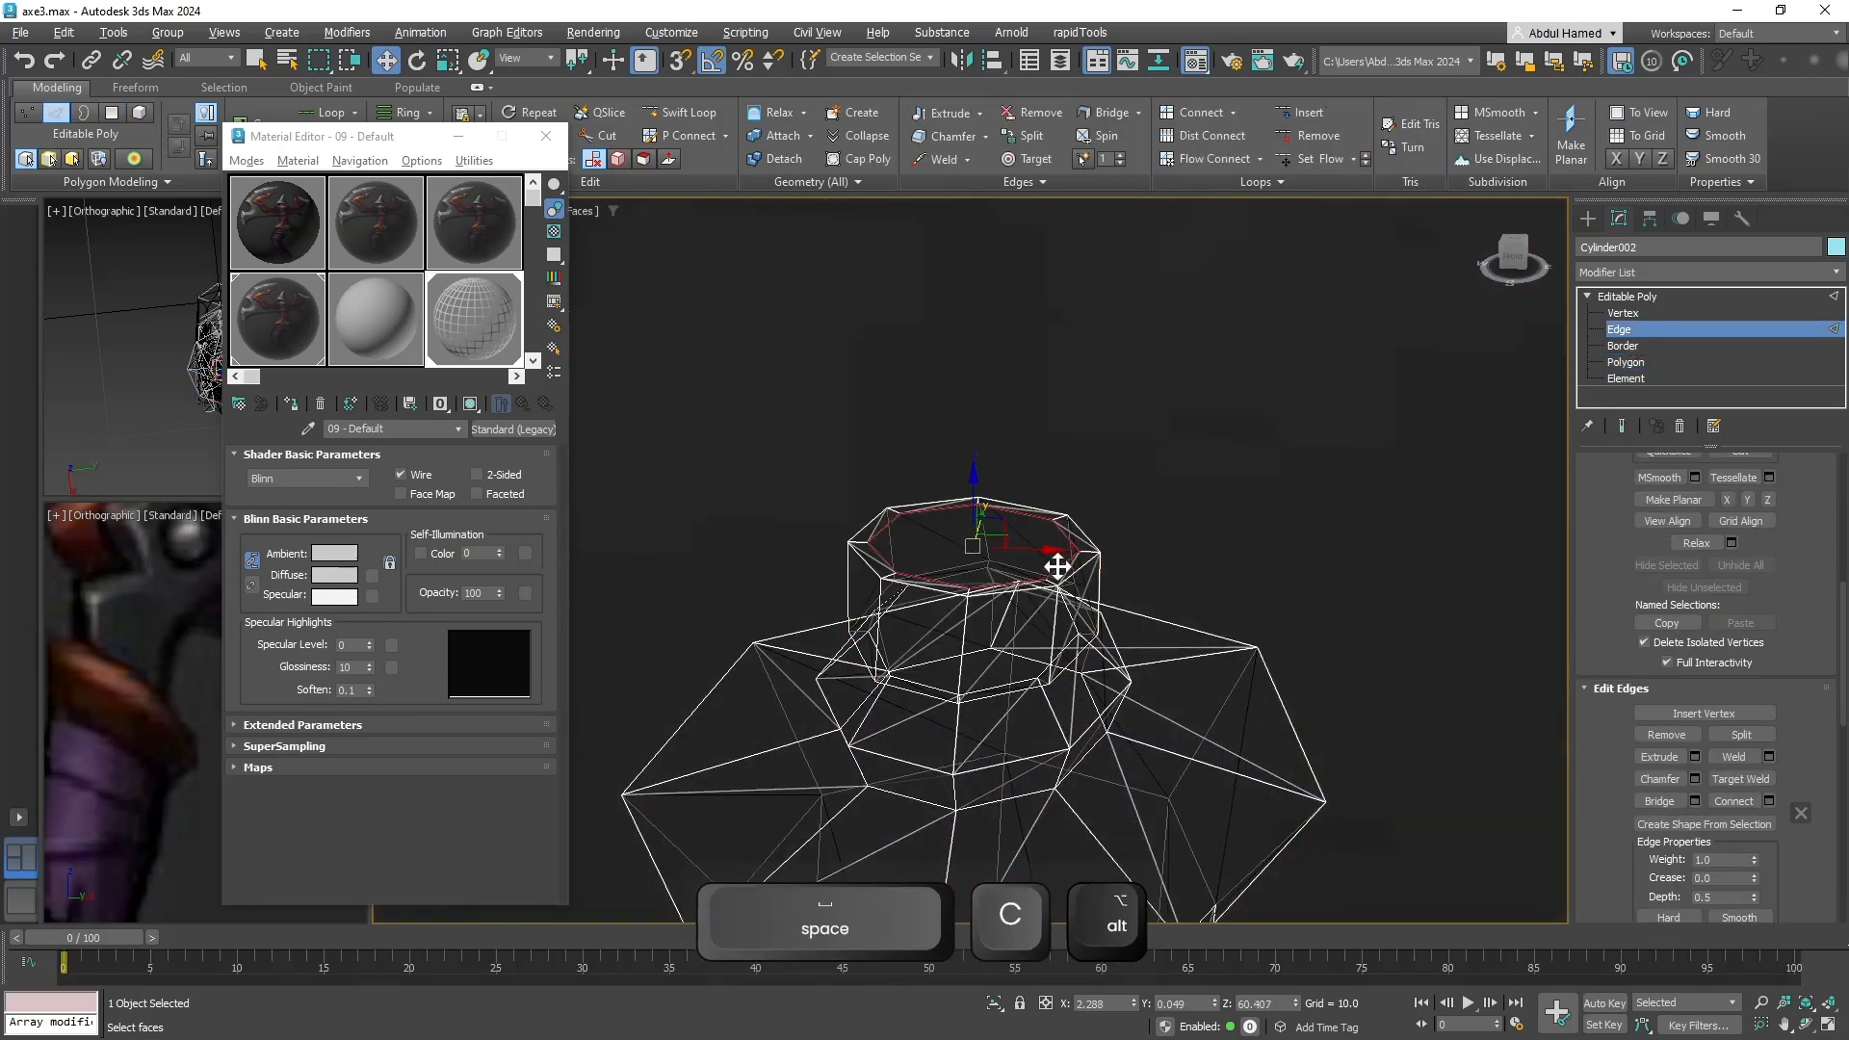
pyautogui.press('f')
pyautogui.press('z')
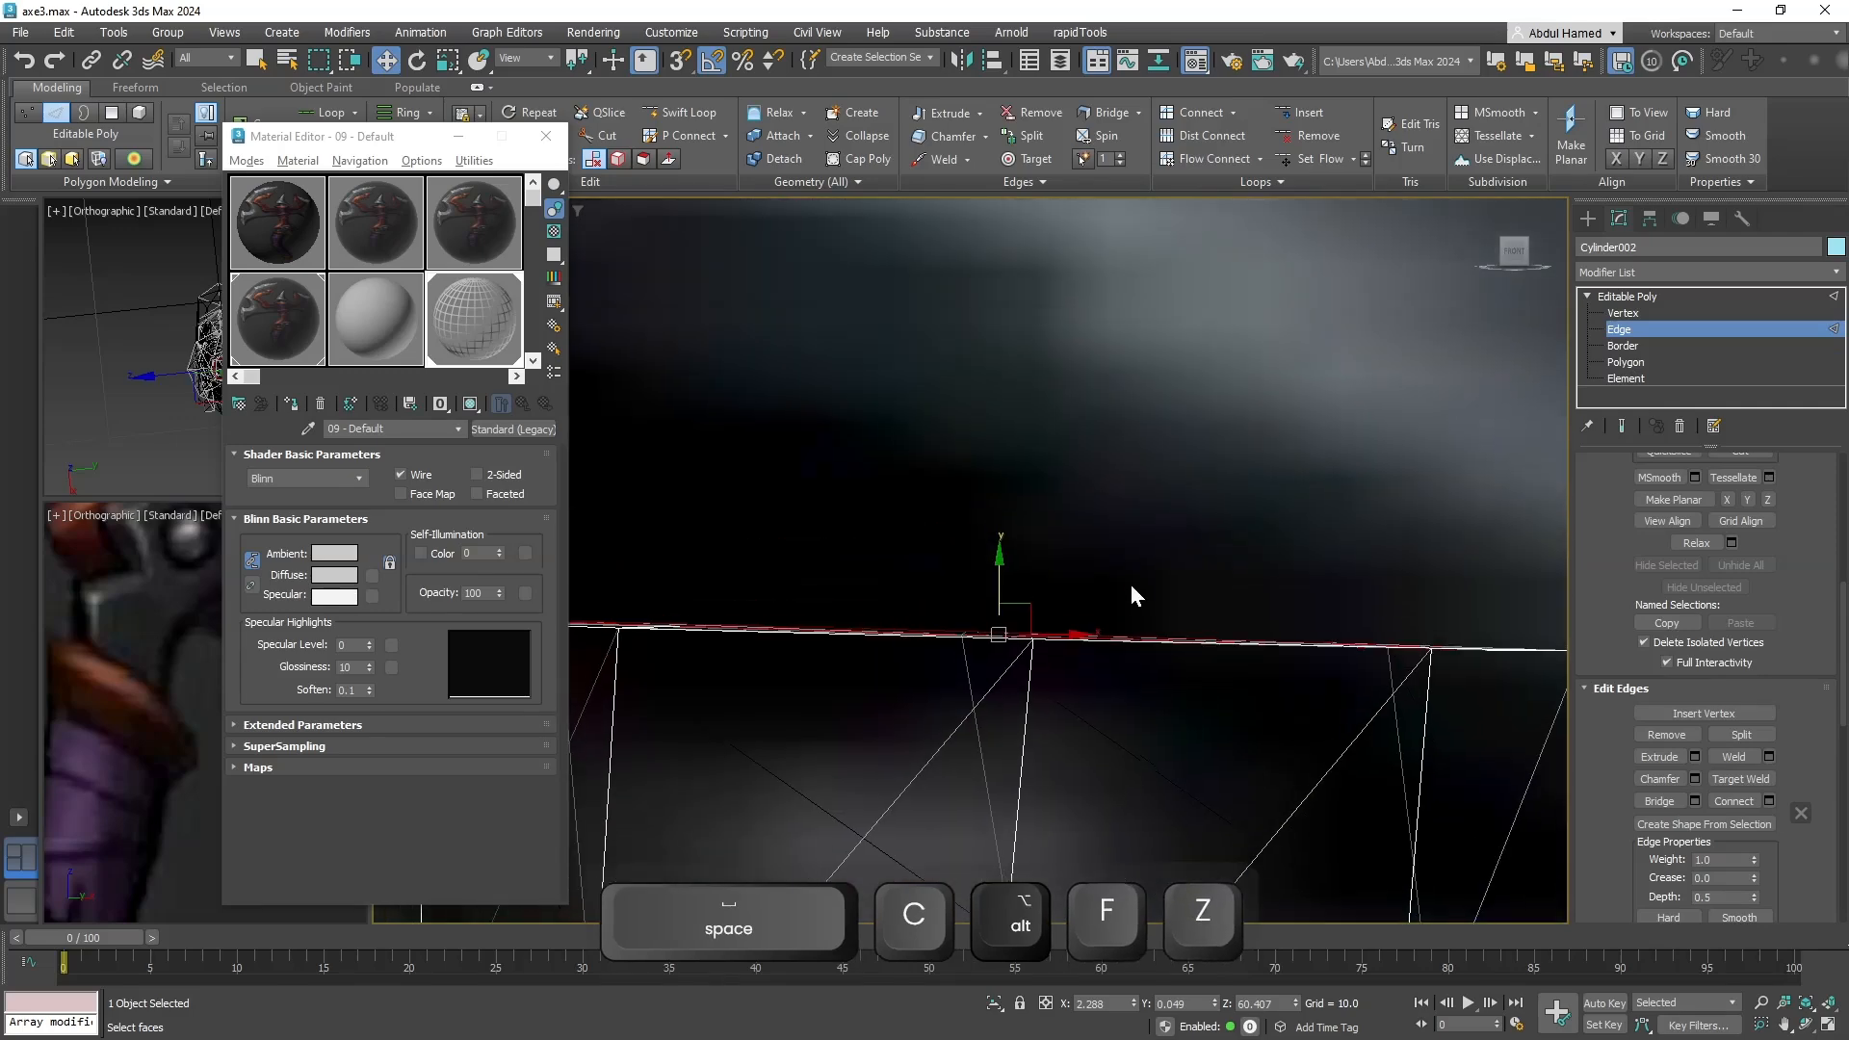
pyautogui.scroll(-3, 1126, 593)
pyautogui.press('w')
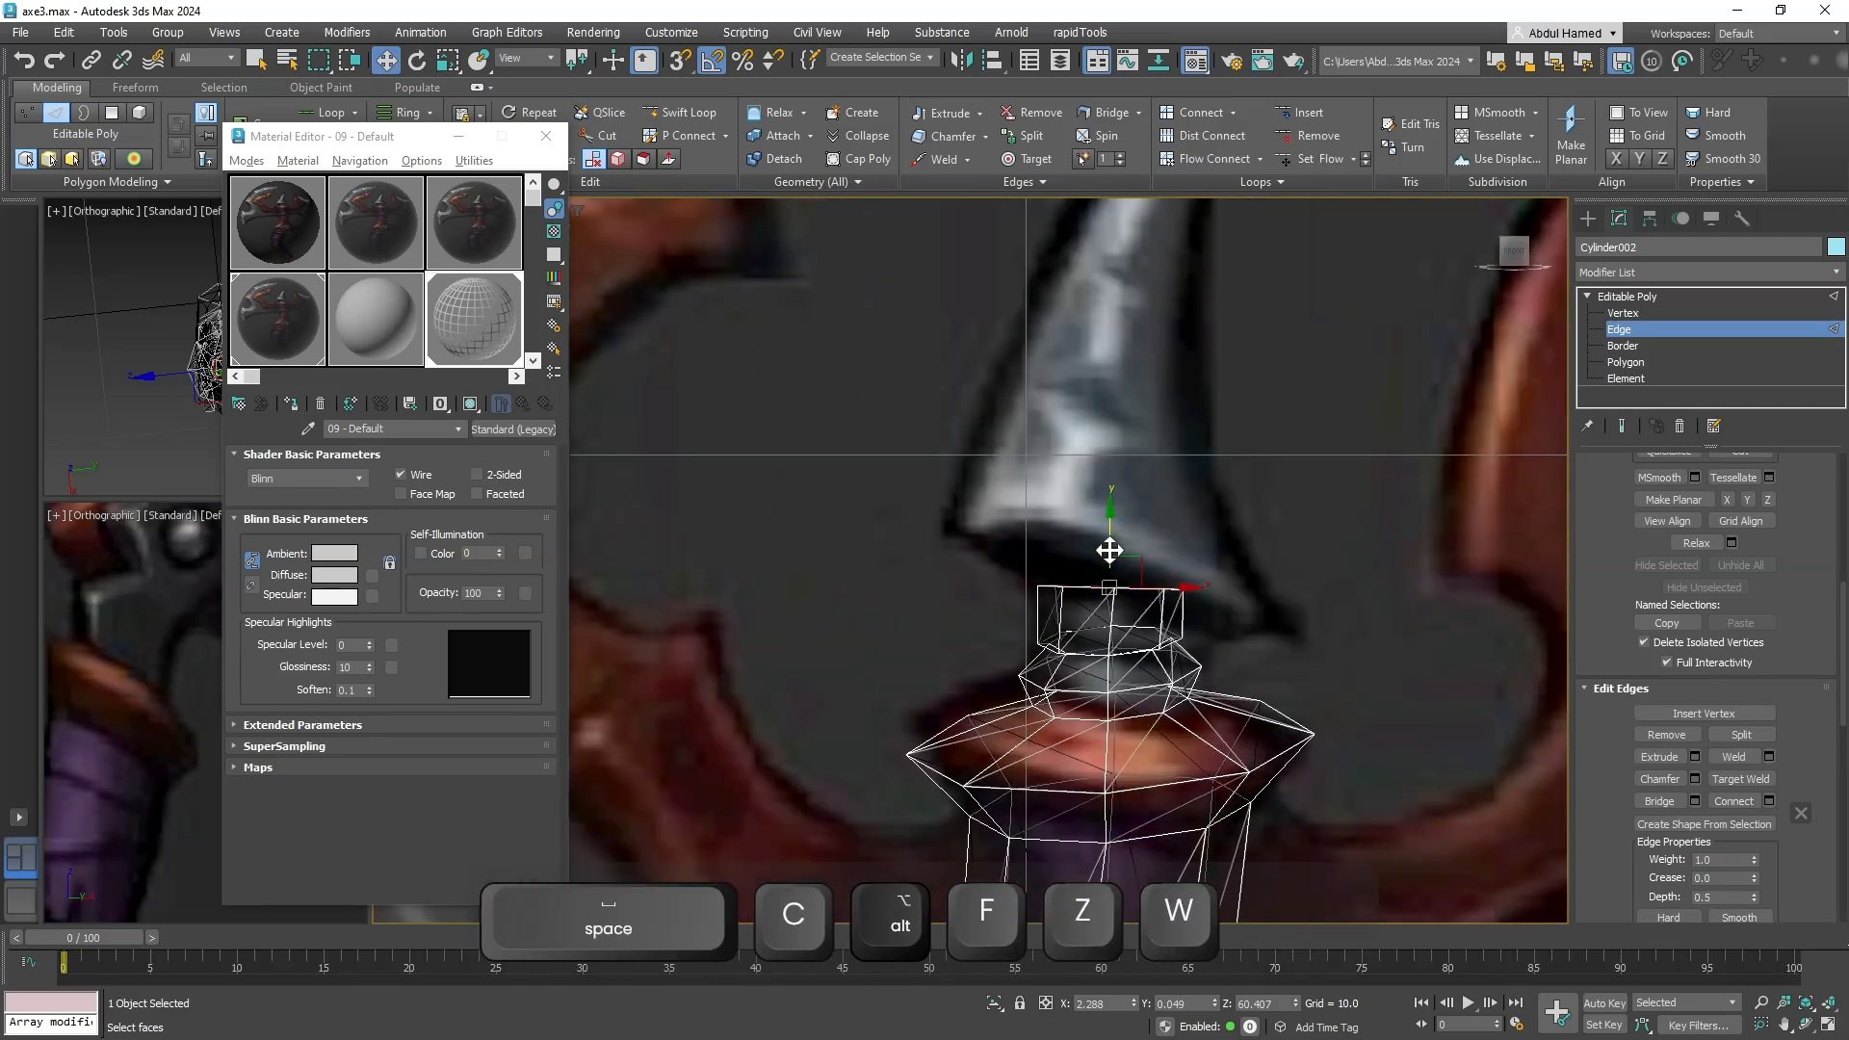
pyautogui.keyDown('shift'); pyautogui.moveTo(1108, 545); pyautogui.dragTo(1117, 498); pyautogui.keyUp('shift')
pyautogui.press('e')
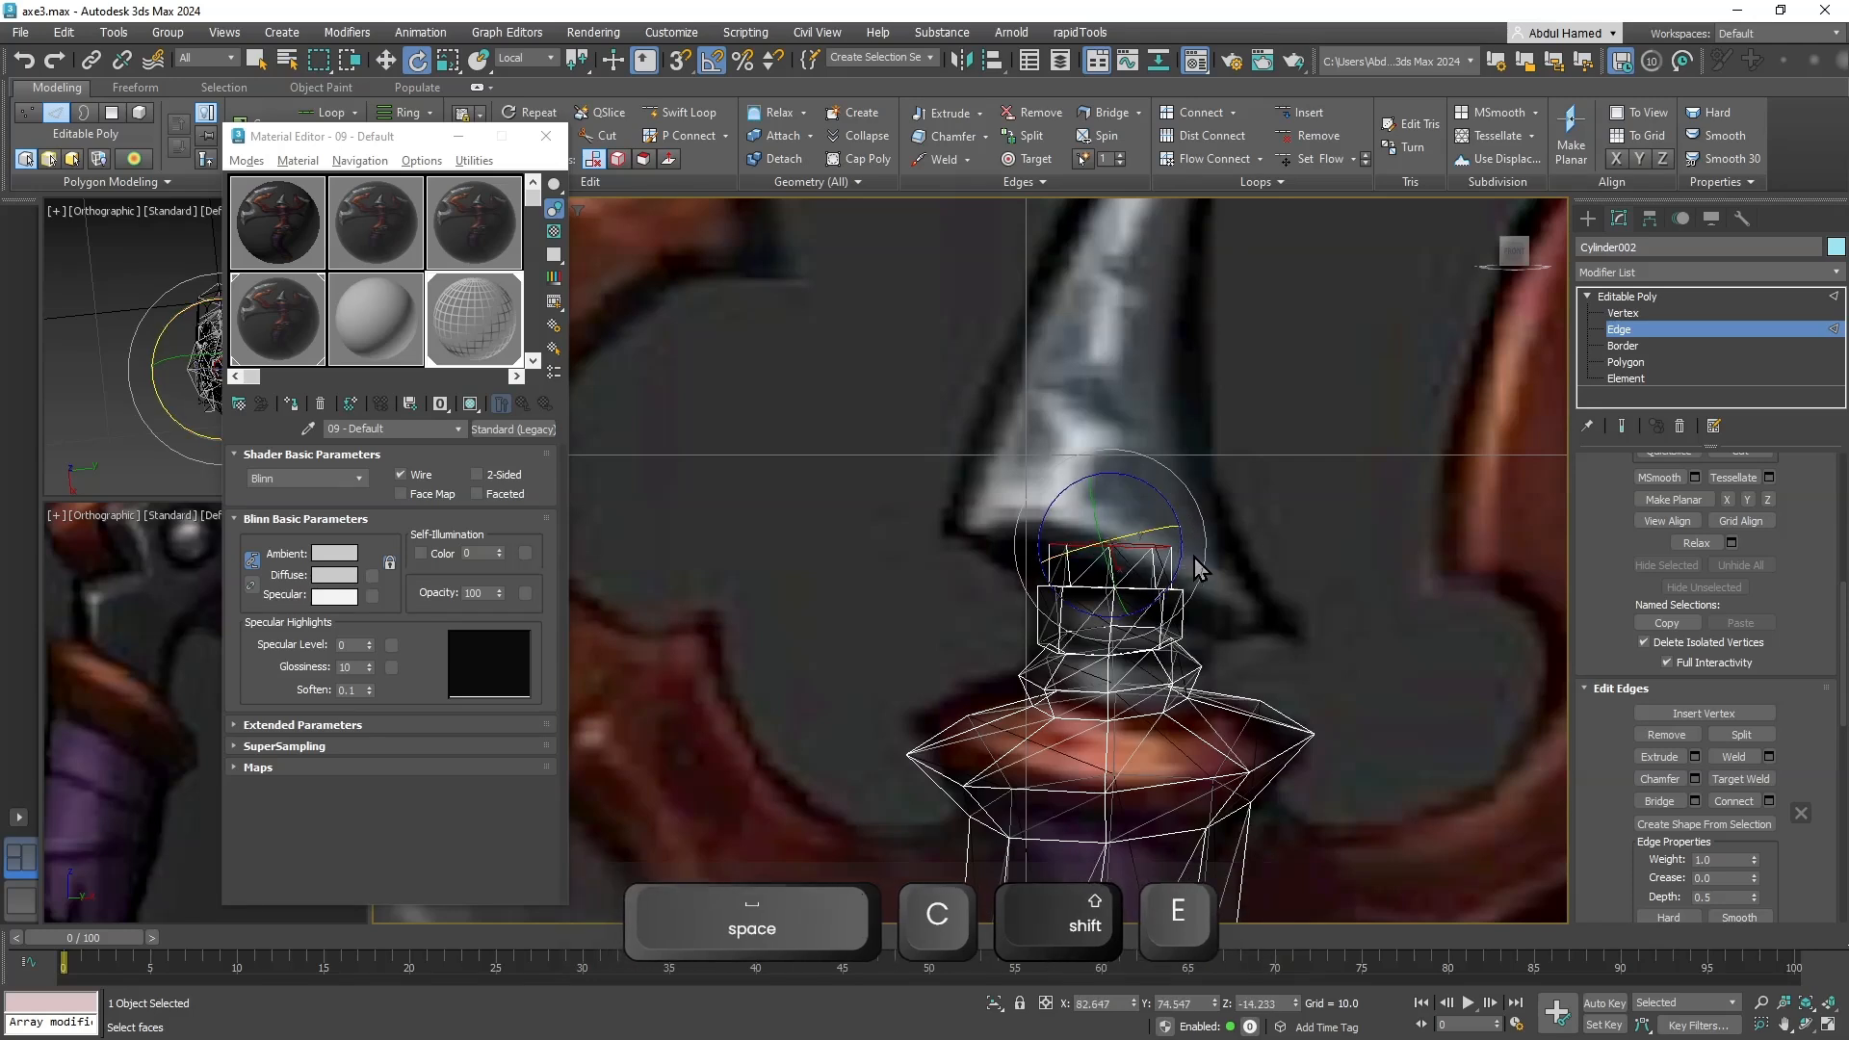
# Widen the new edge loop and tilt it to match the slanted base of the spike in the reference.
pyautogui.hotkey('ctrl', 'z')
pyautogui.moveTo(1163, 495); pyautogui.dragTo(1317, 372)
pyautogui.press('r')
pyautogui.press('e')
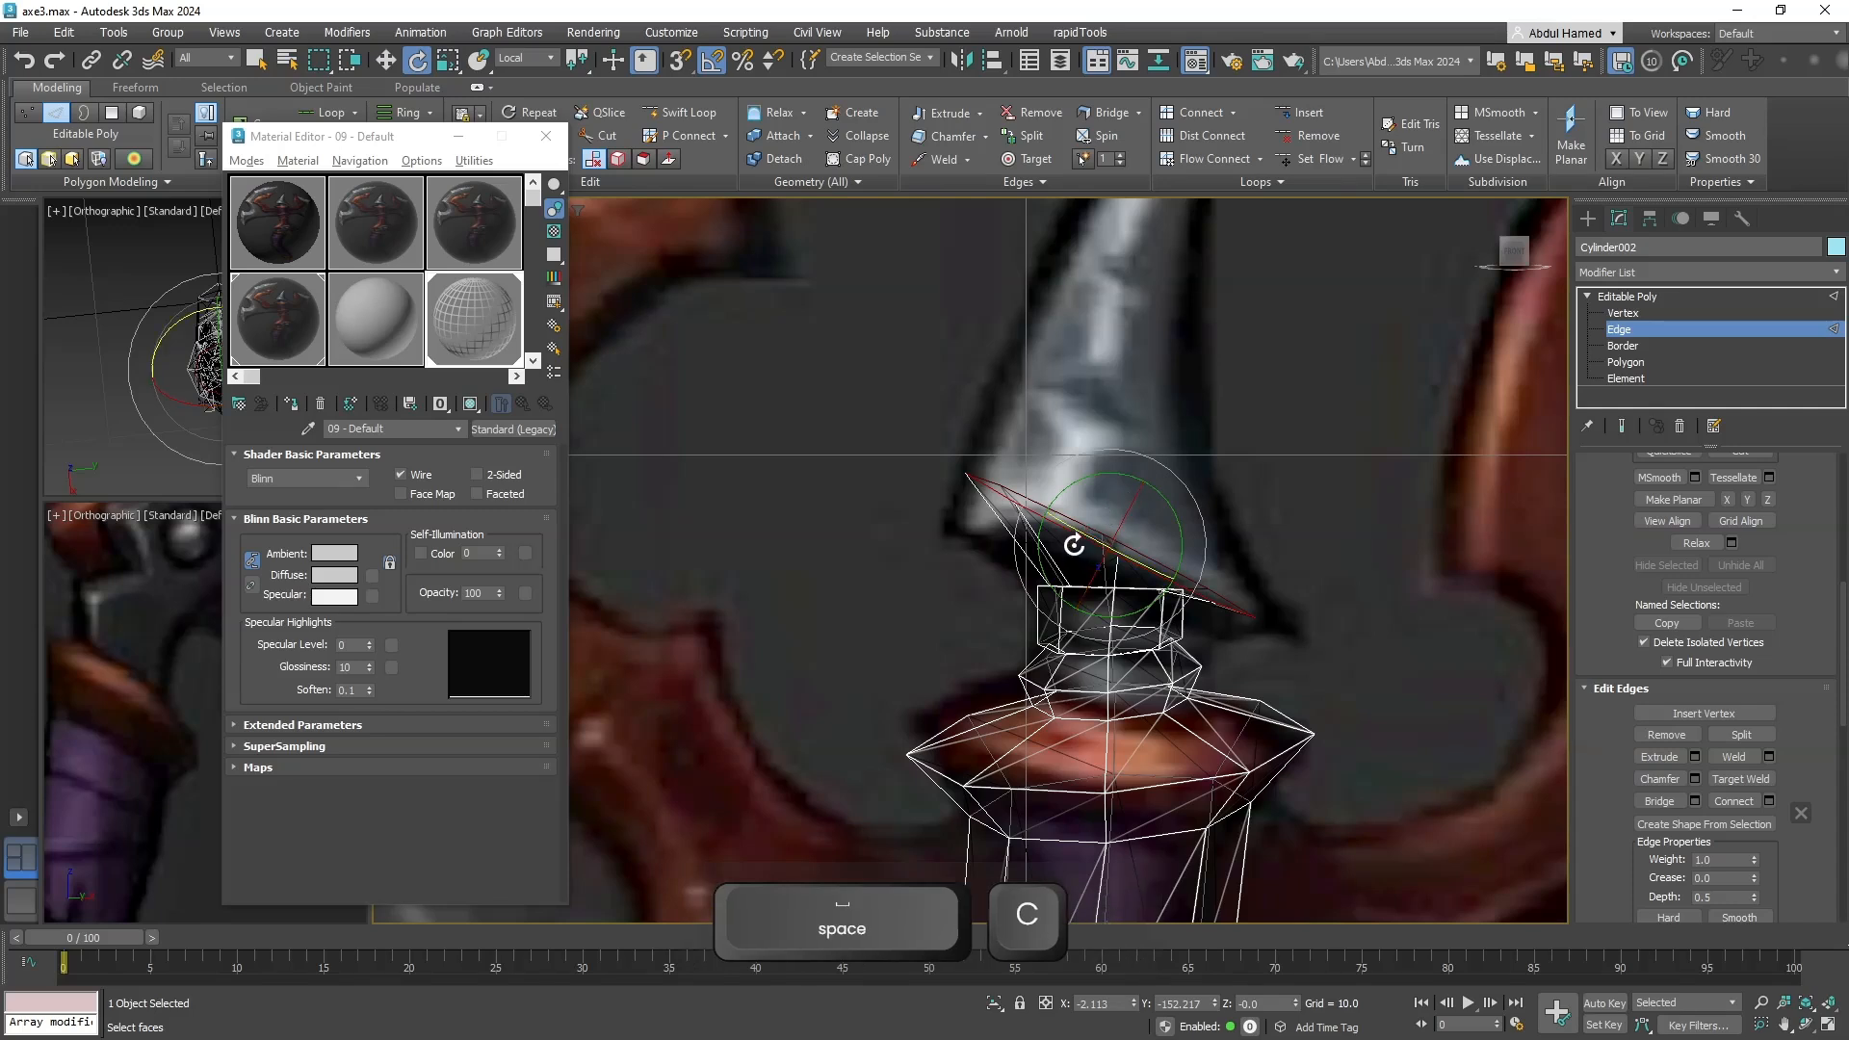
pyautogui.moveTo(1124, 520); pyautogui.dragTo(1124, 510)
# Extend the tilted edge loop upward into the spike's lower body and scale it inward to the reference width.
pyautogui.moveTo(1089, 677); pyautogui.dragTo(1042, 829, button='middle')
pyautogui.press('w')
pyautogui.press('w')
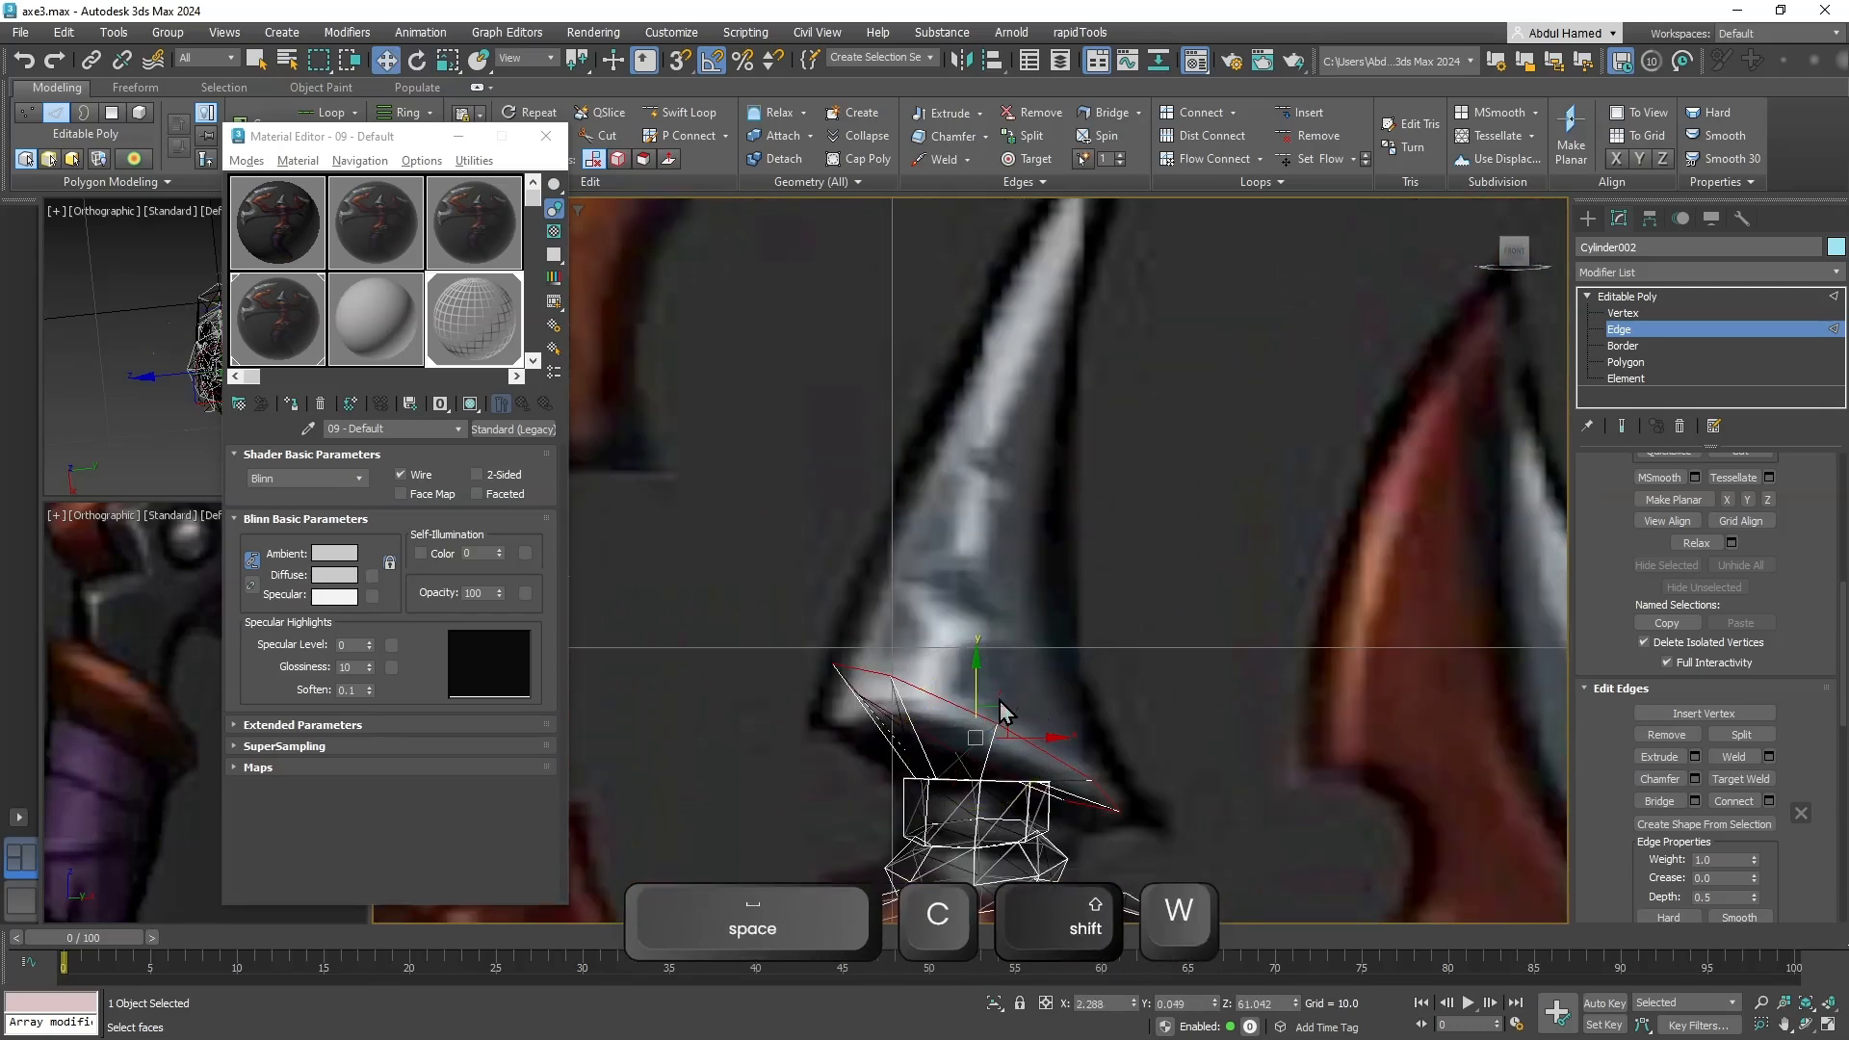
pyautogui.keyDown('shift'); pyautogui.moveTo(998, 706); pyautogui.dragTo(998, 584); pyautogui.keyUp('shift')
pyautogui.press('r')
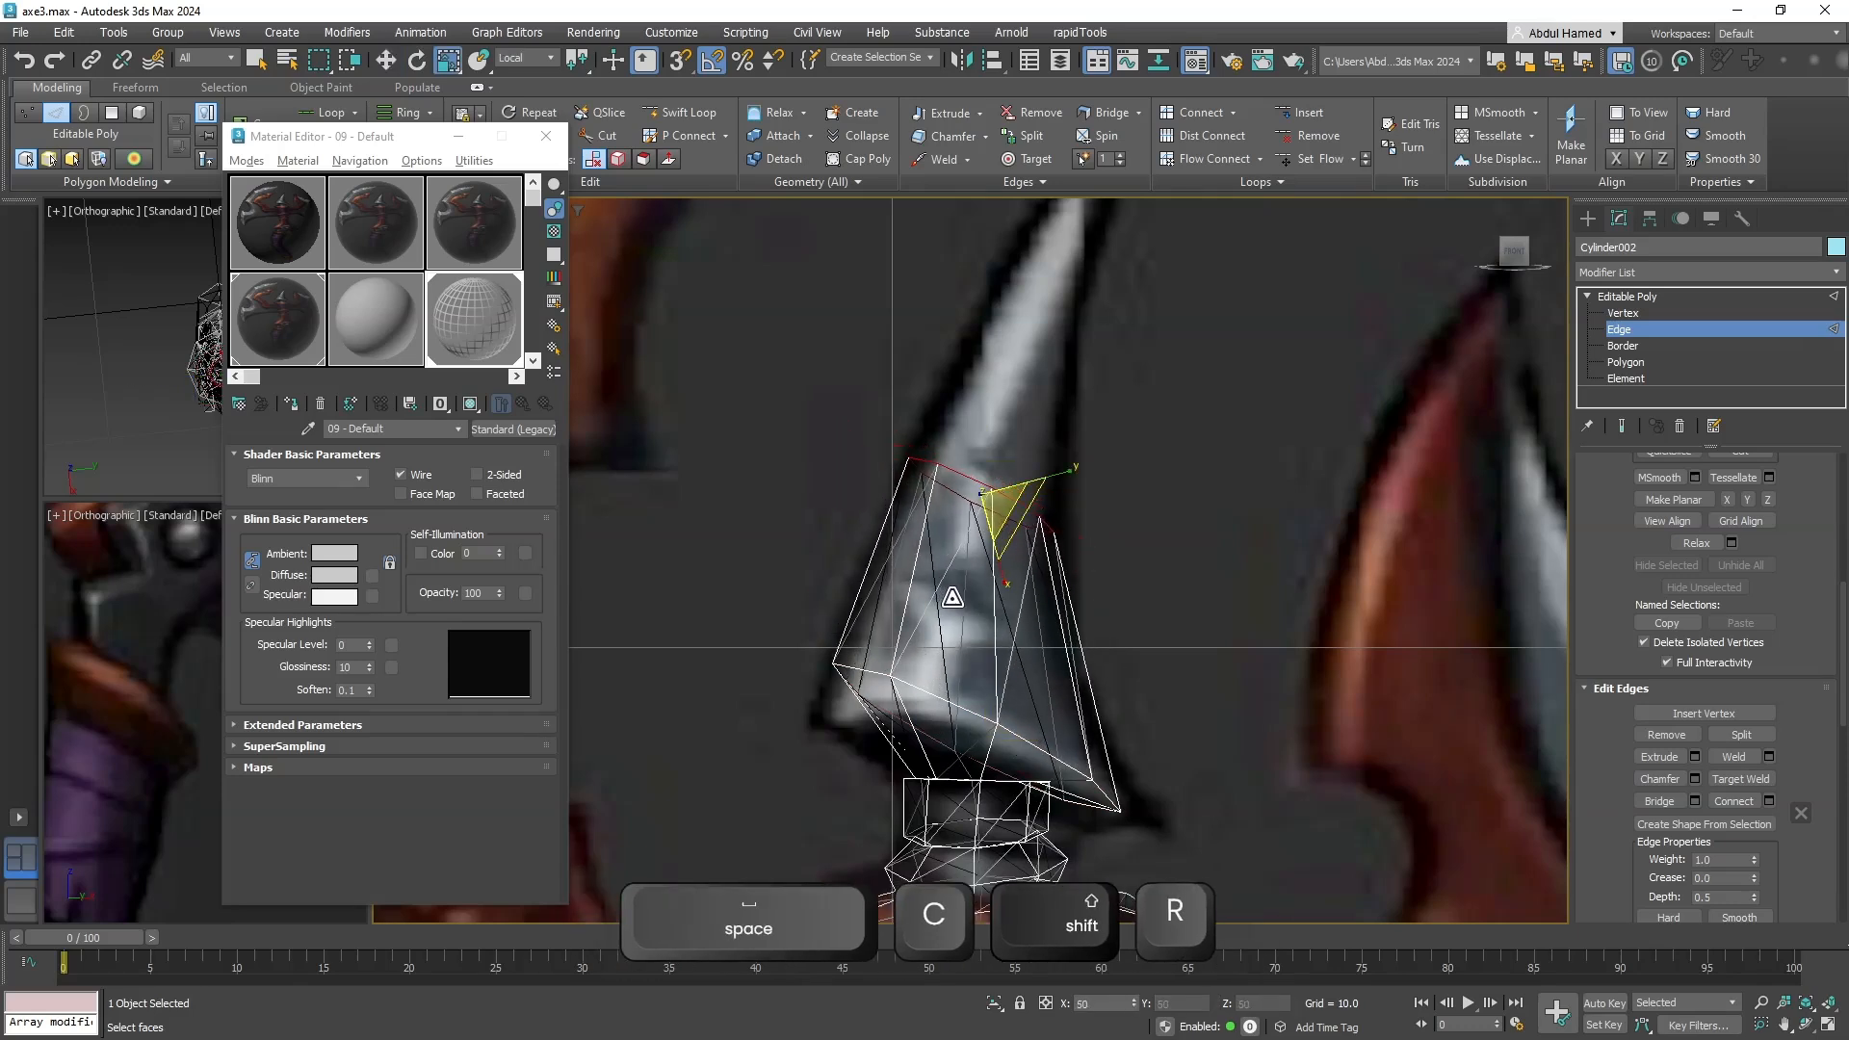
# Extend the spike's open edge loop up along the reference curve and narrow it to the upper body's width.
pyautogui.moveTo(998, 583); pyautogui.dragTo(998, 722, button='middle')
pyautogui.press('w')
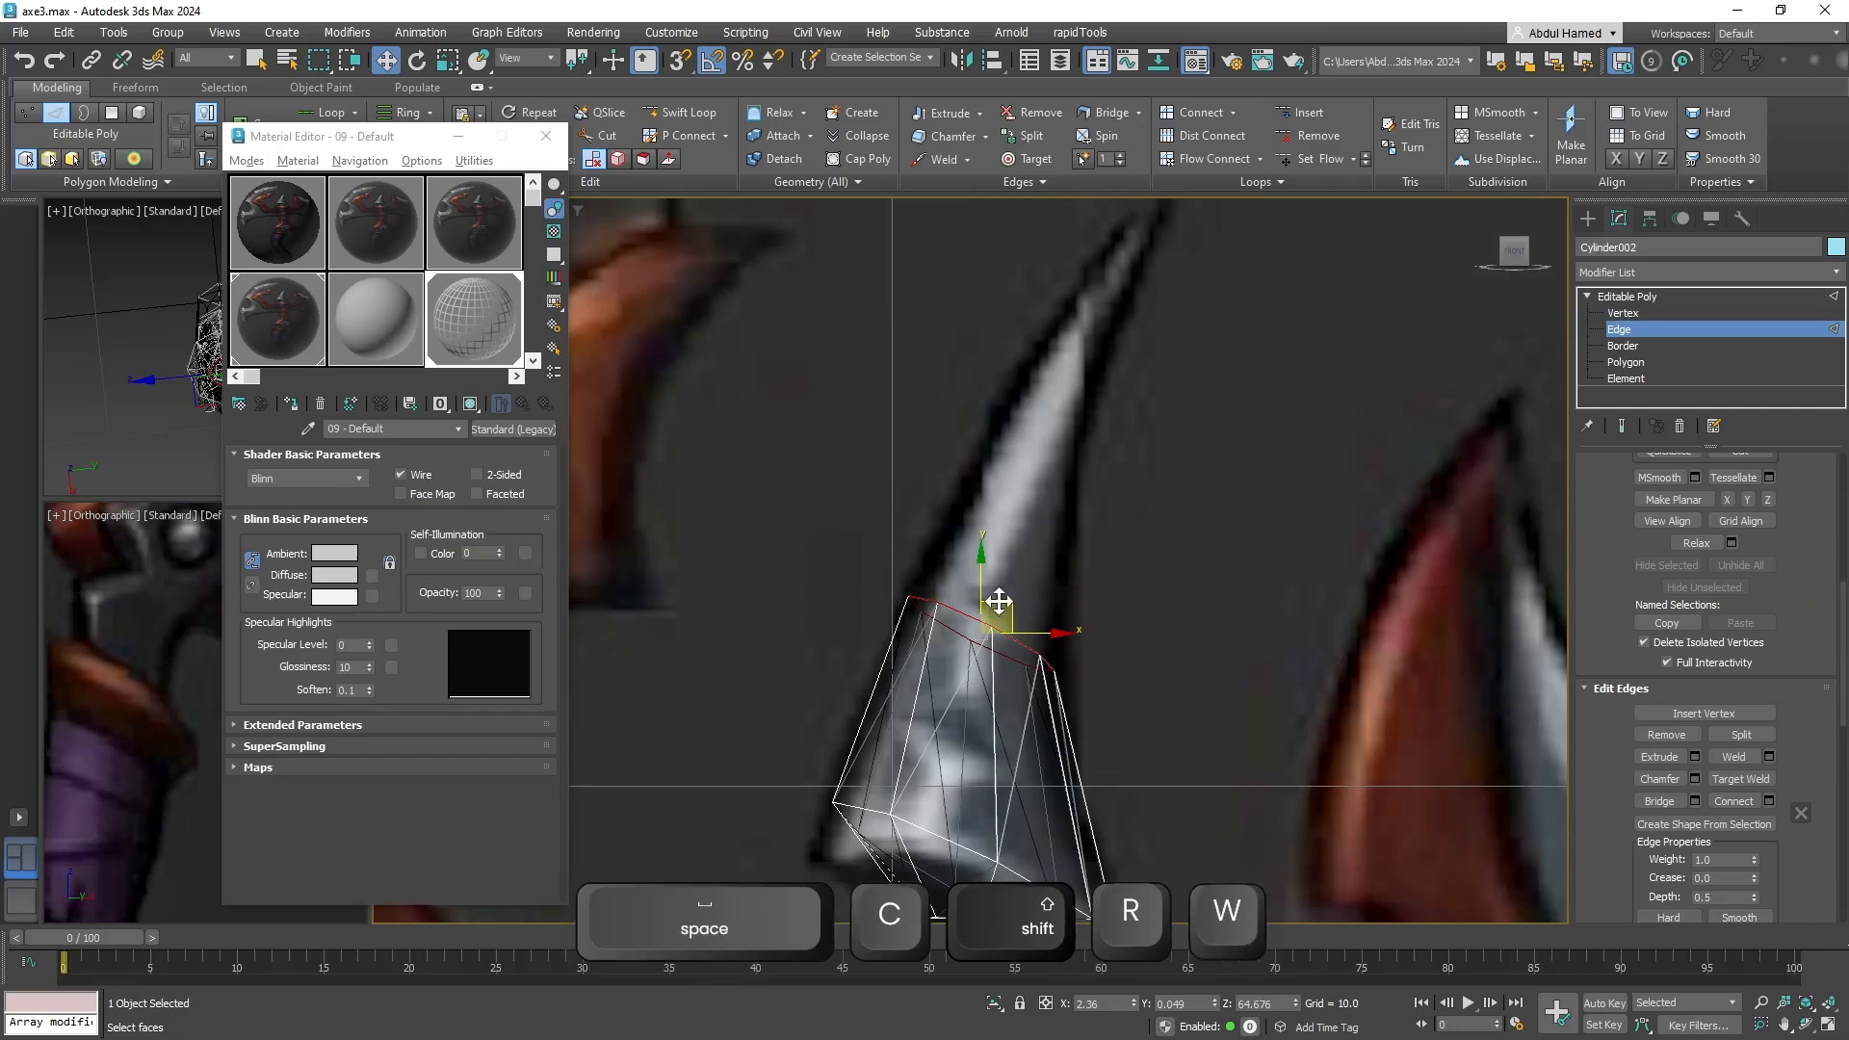
pyautogui.keyDown('shift'); pyautogui.moveTo(1002, 611); pyautogui.dragTo(1069, 386); pyautogui.keyUp('shift')
pyautogui.press('r')
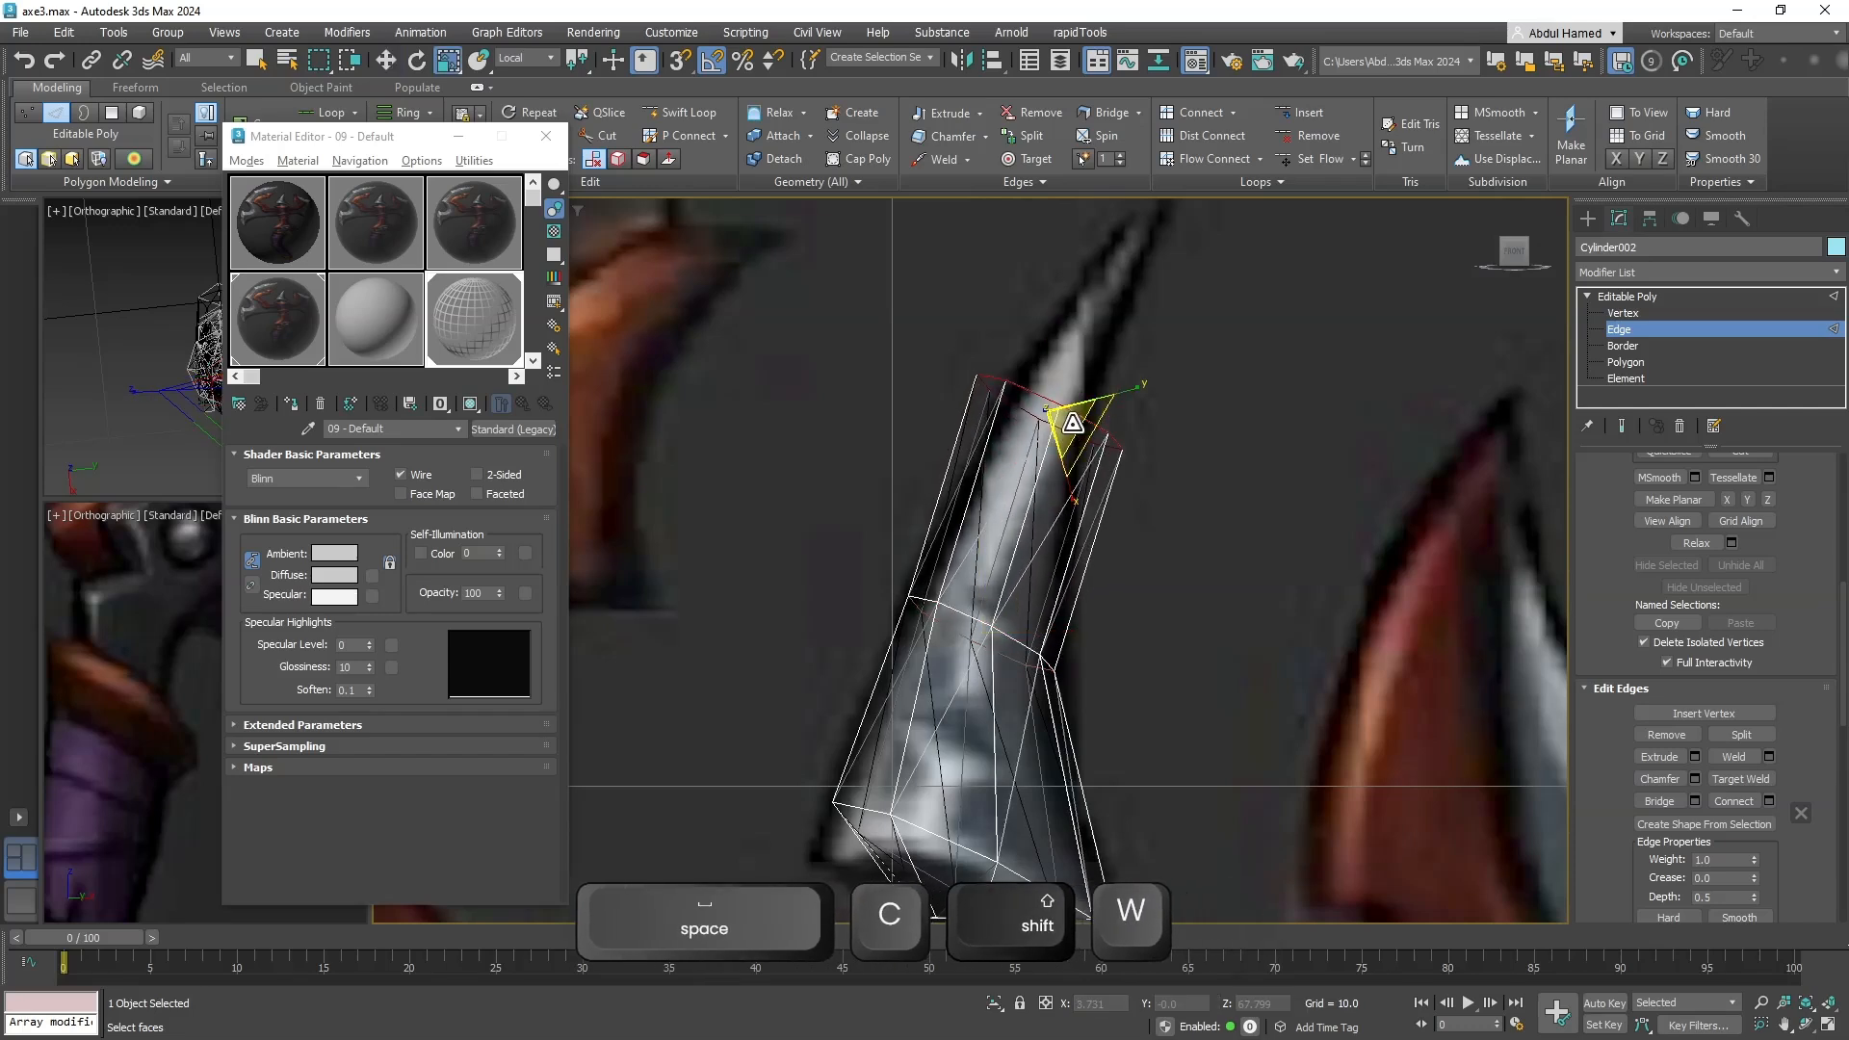
pyautogui.moveTo(1036, 465); pyautogui.dragTo(1038, 488)
# Extend the spike's edge loop toward the thin upper end and scale it down to follow the taper.
pyautogui.moveTo(1107, 682); pyautogui.dragTo(1027, 684, button='middle')
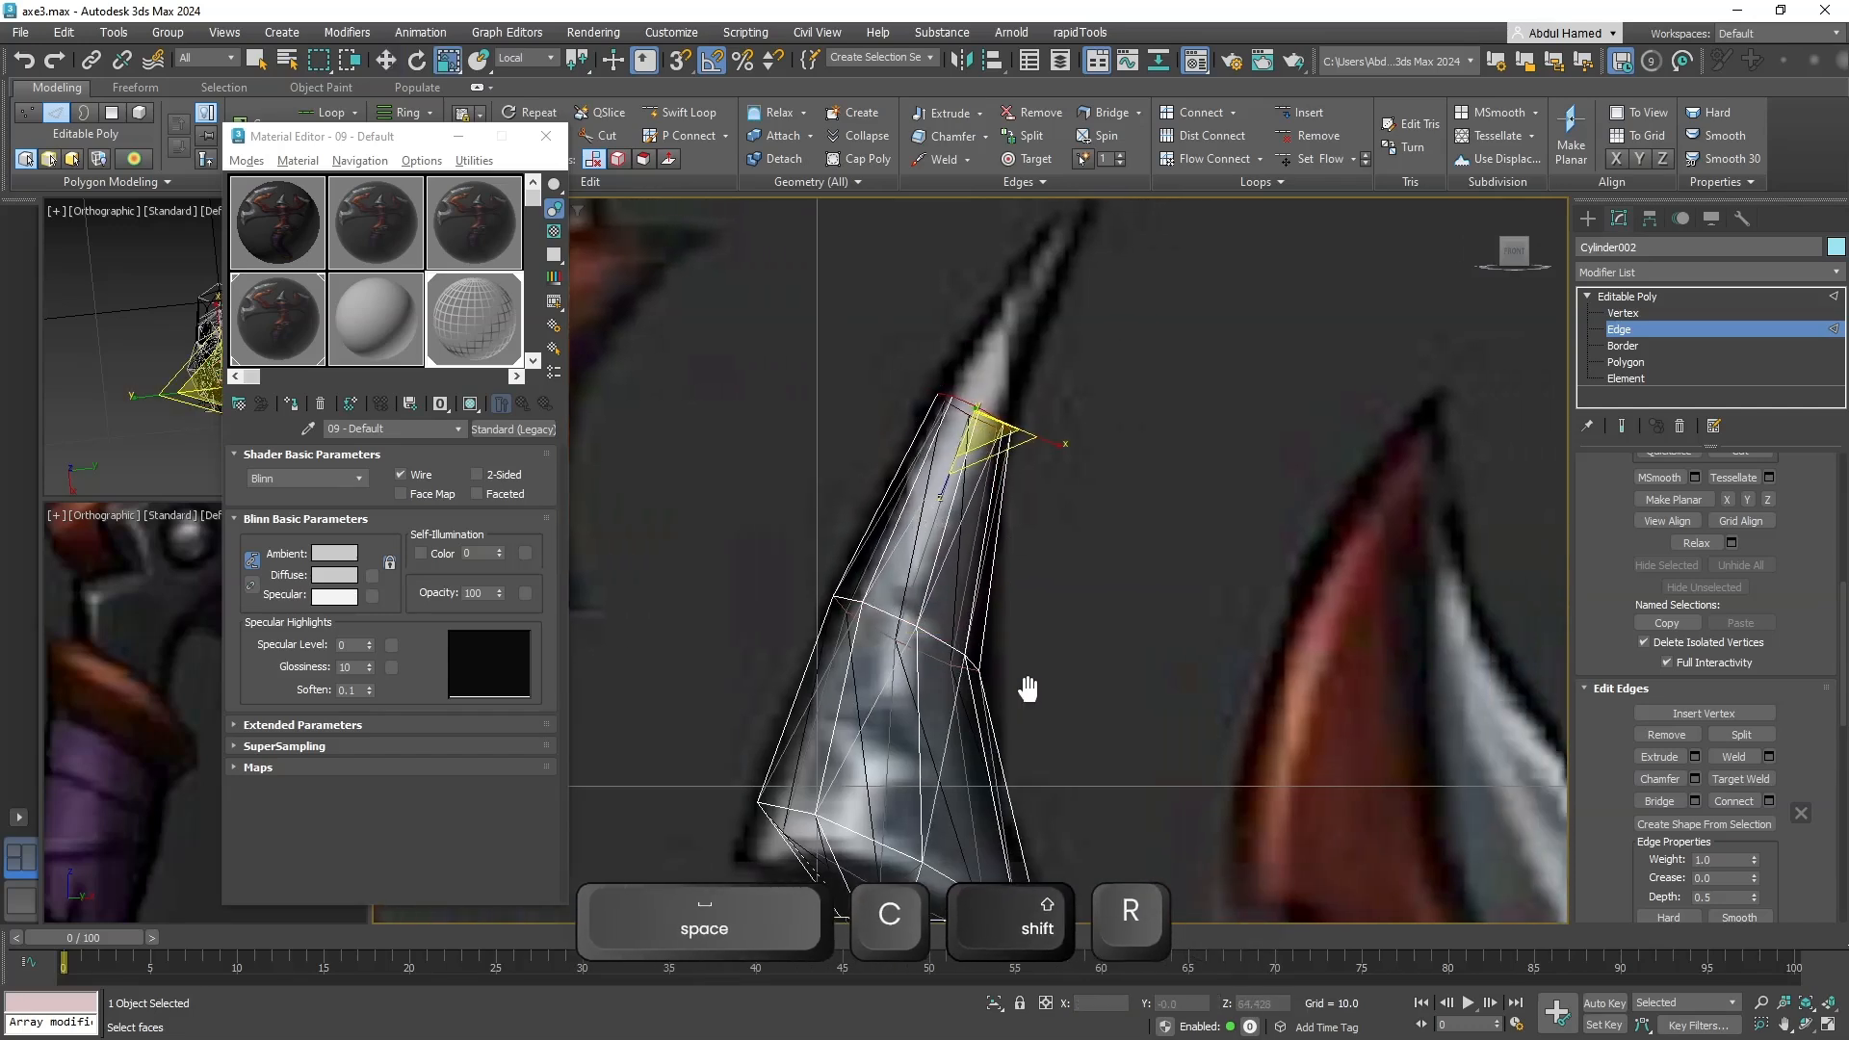
pyautogui.moveTo(1062, 571); pyautogui.dragTo(1057, 724, button='middle')
pyautogui.scroll(2, 1053, 656)
pyautogui.press('w')
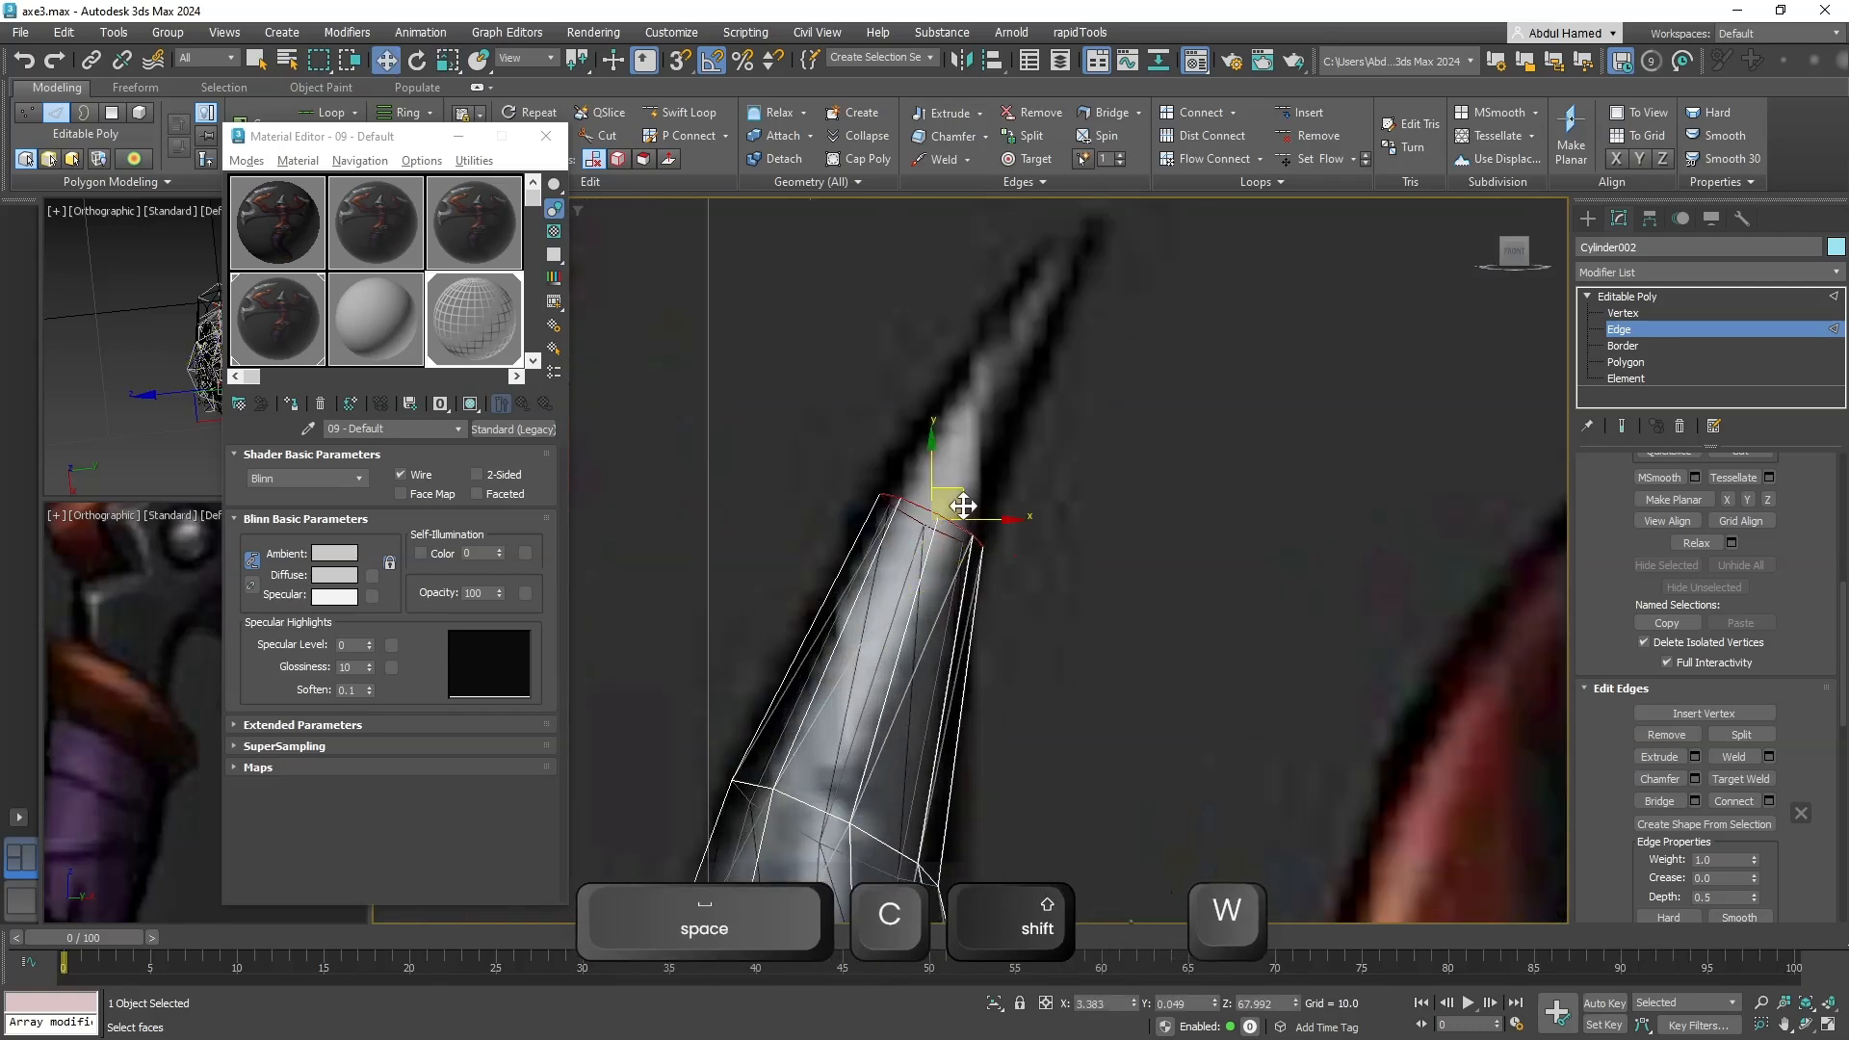
pyautogui.moveTo(962, 505)
pyautogui.keyDown('shift'); pyautogui.mouseDown()
pyautogui.moveTo(1056, 292)
pyautogui.moveTo(974, 495)
pyautogui.mouseUp(); pyautogui.keyUp('shift')
pyautogui.press('r')
pyautogui.press('w')
# Extend the small open edge loop one more segment up to the spike's tip in the reference.
pyautogui.moveTo(1040, 350); pyautogui.dragTo(982, 611, button='middle')
pyautogui.scroll(2, 978, 528)
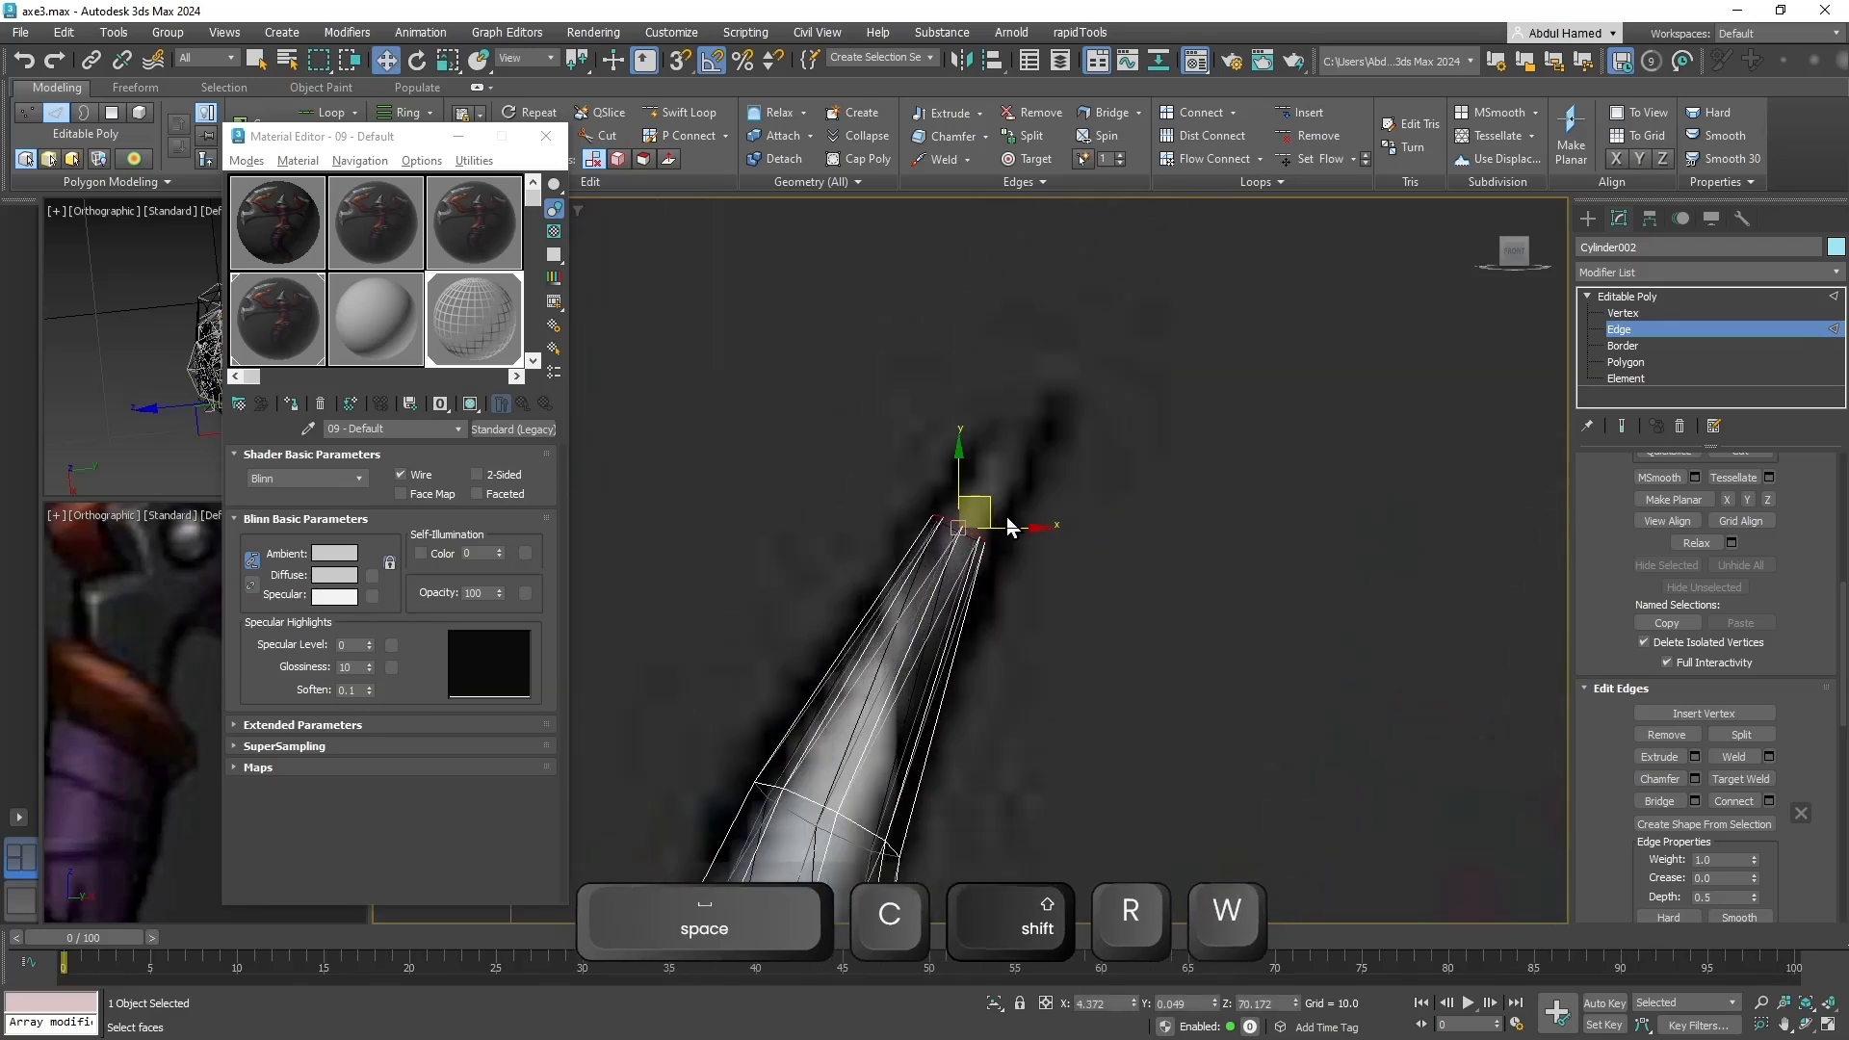
pyautogui.moveTo(991, 502); pyautogui.dragTo(1066, 381)
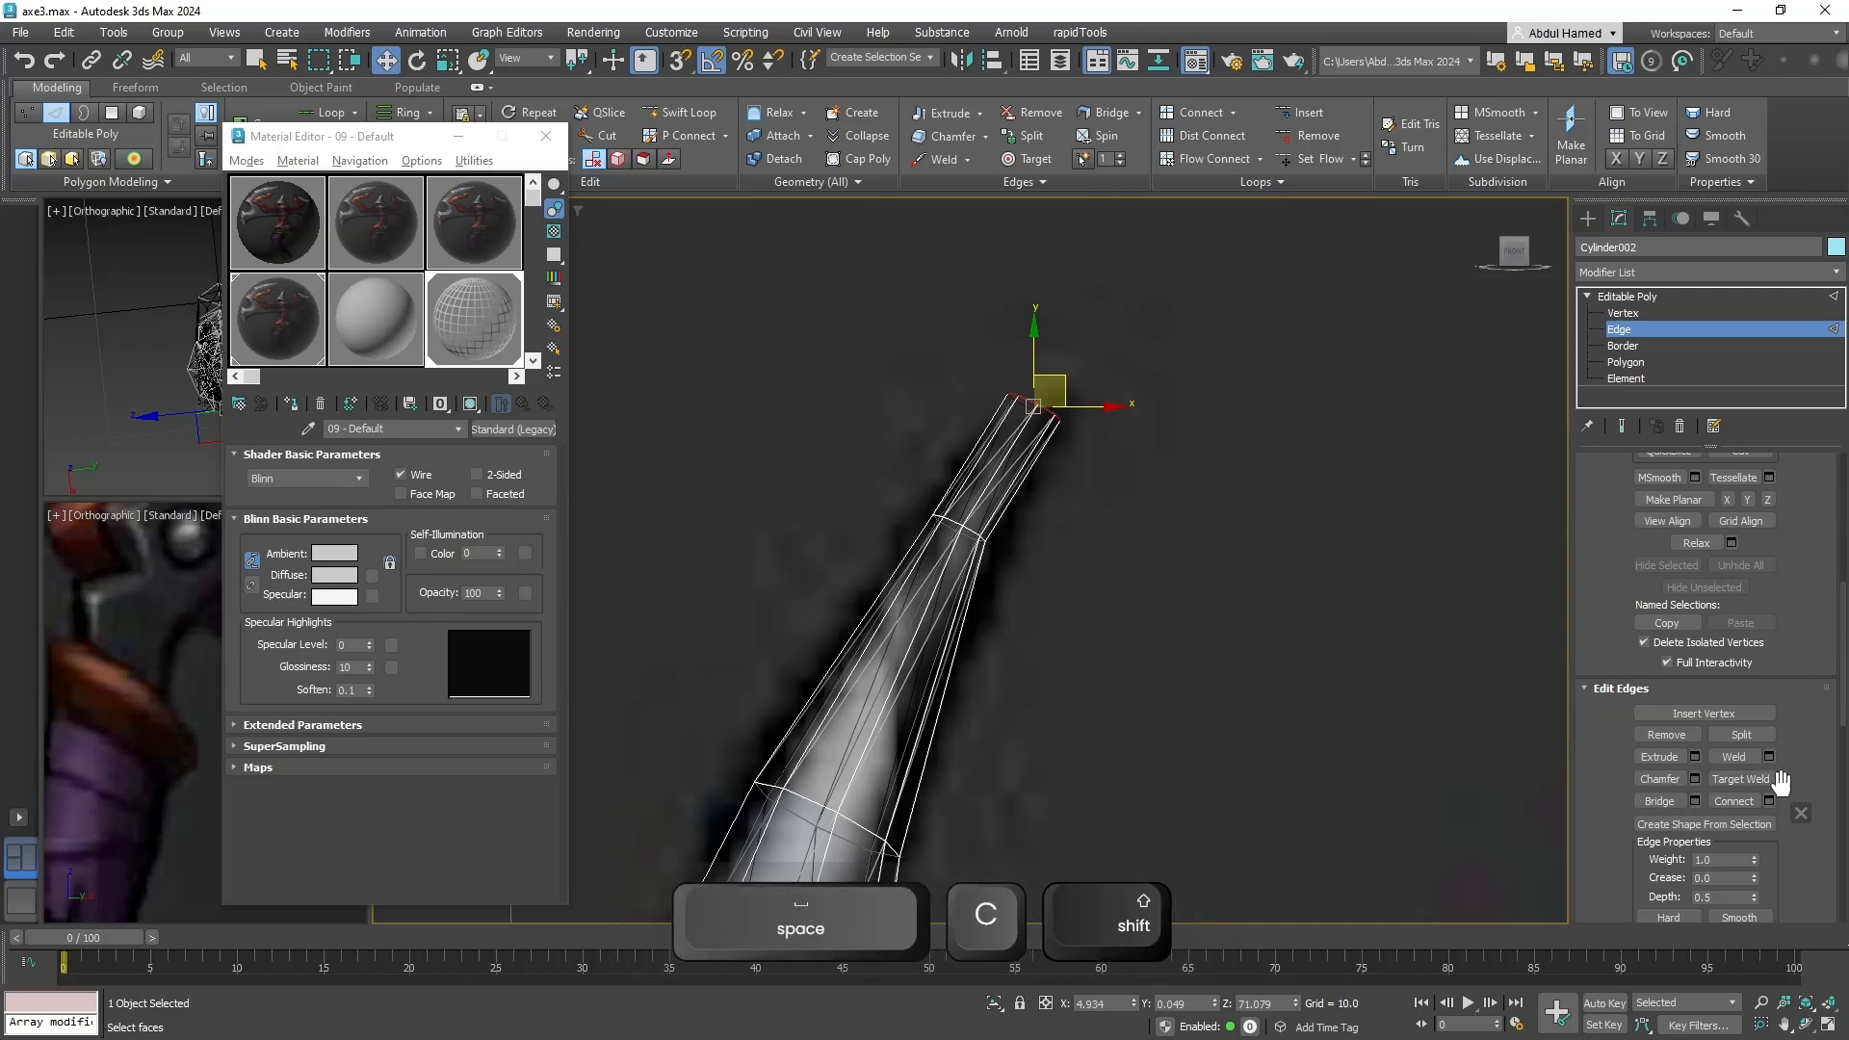
# Collapse the eight edges of the open end loop into a single point to close the spike's tip.
pyautogui.scroll(-5, 1795, 788)
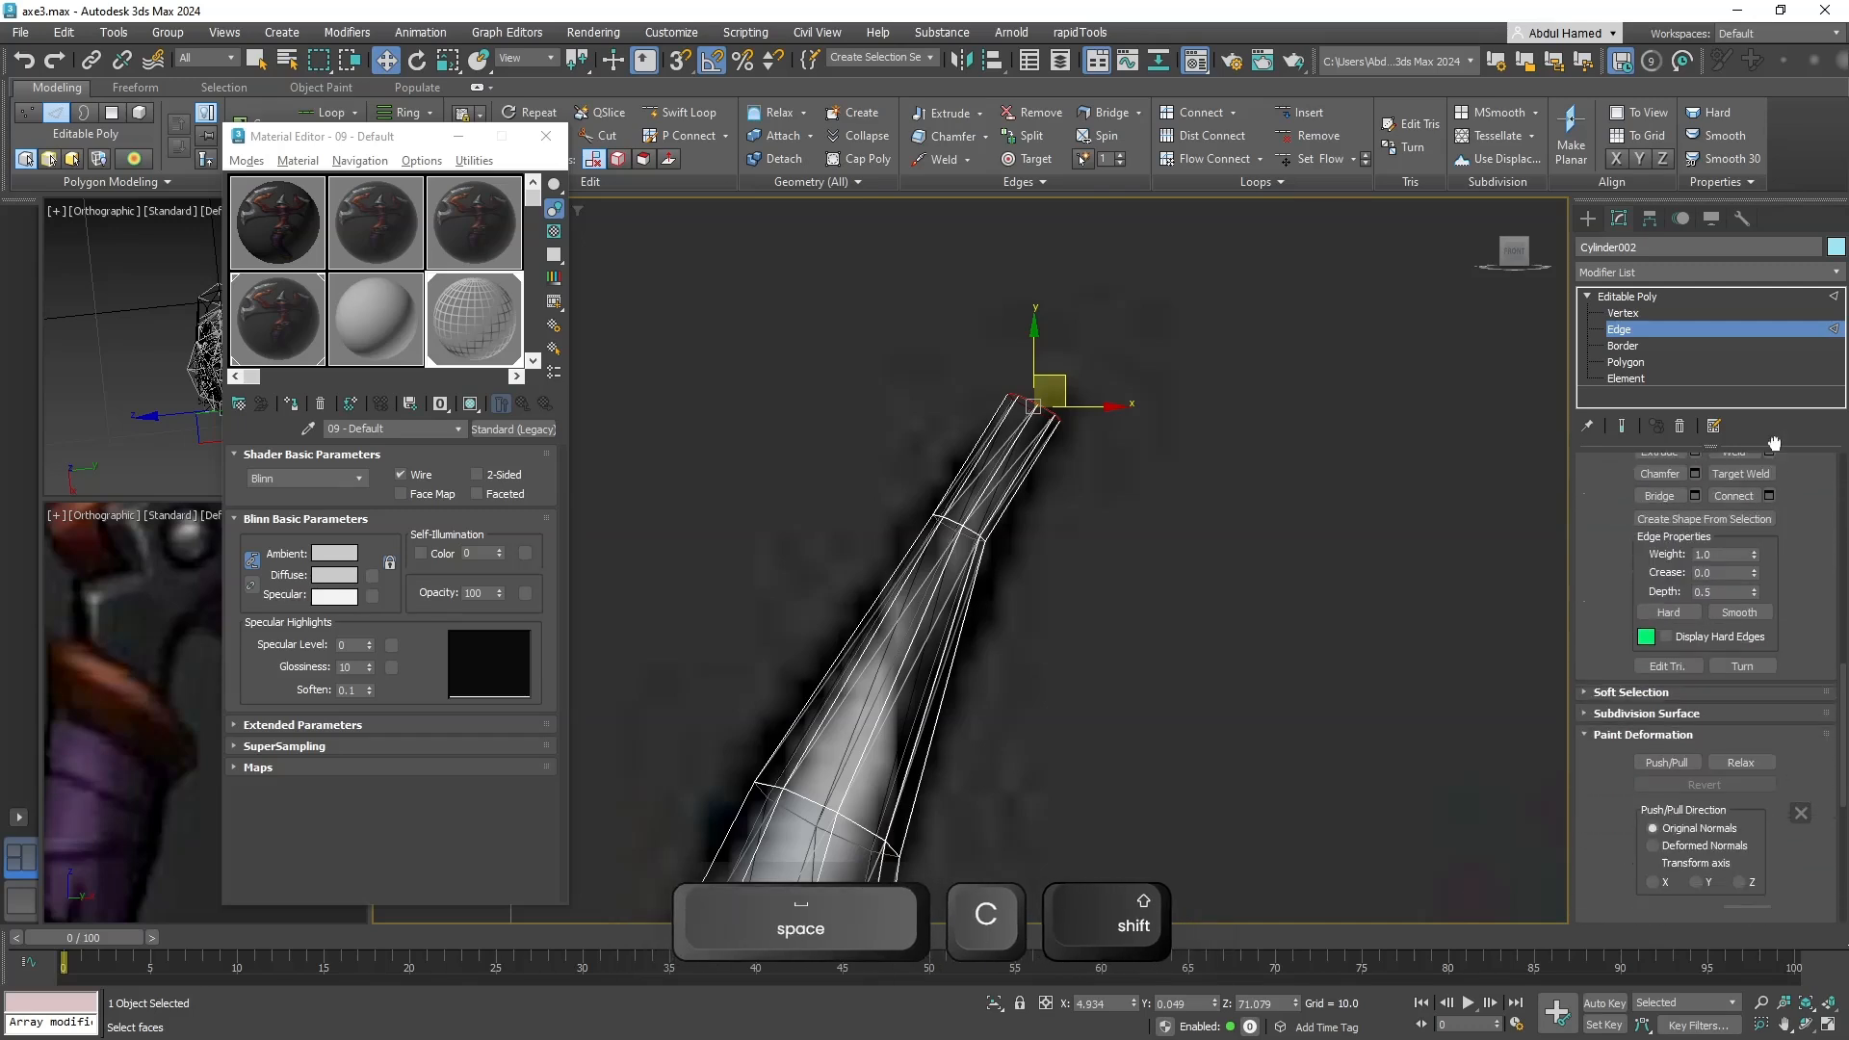
pyautogui.scroll(-2, 1794, 712)
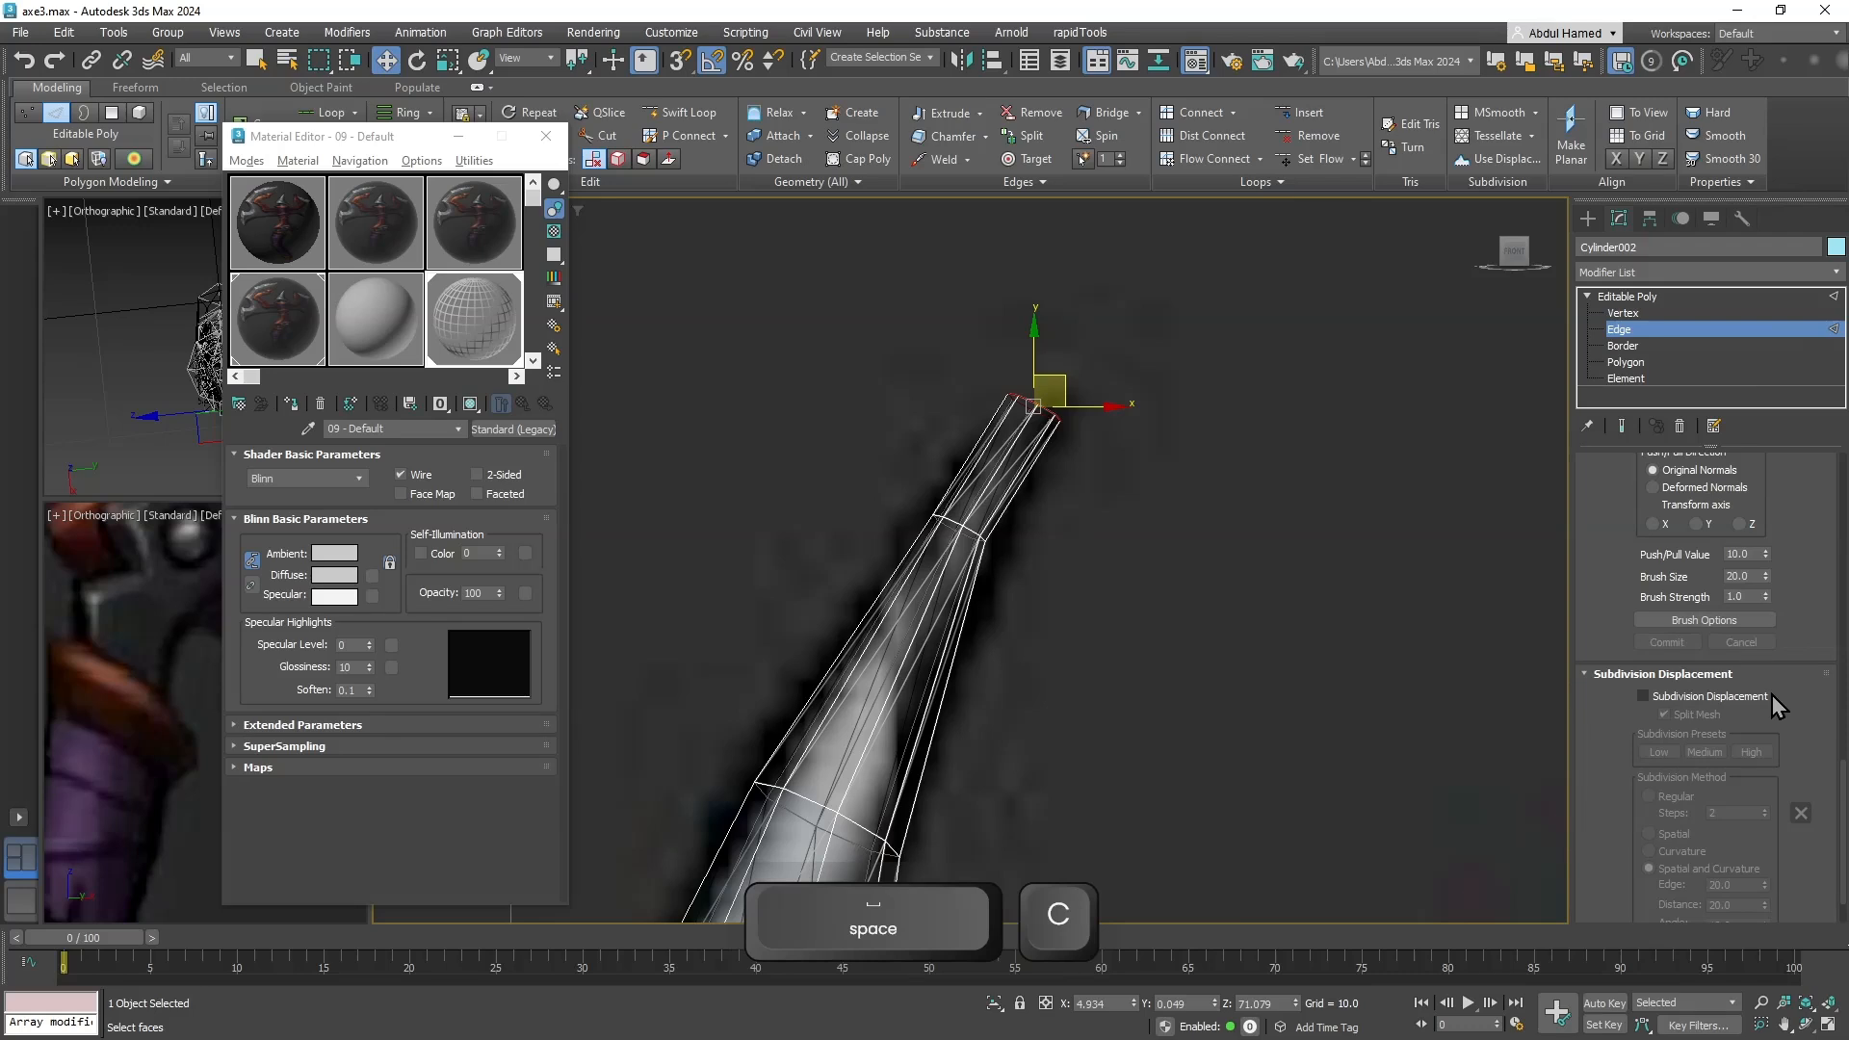
pyautogui.scroll(5, 1772, 696)
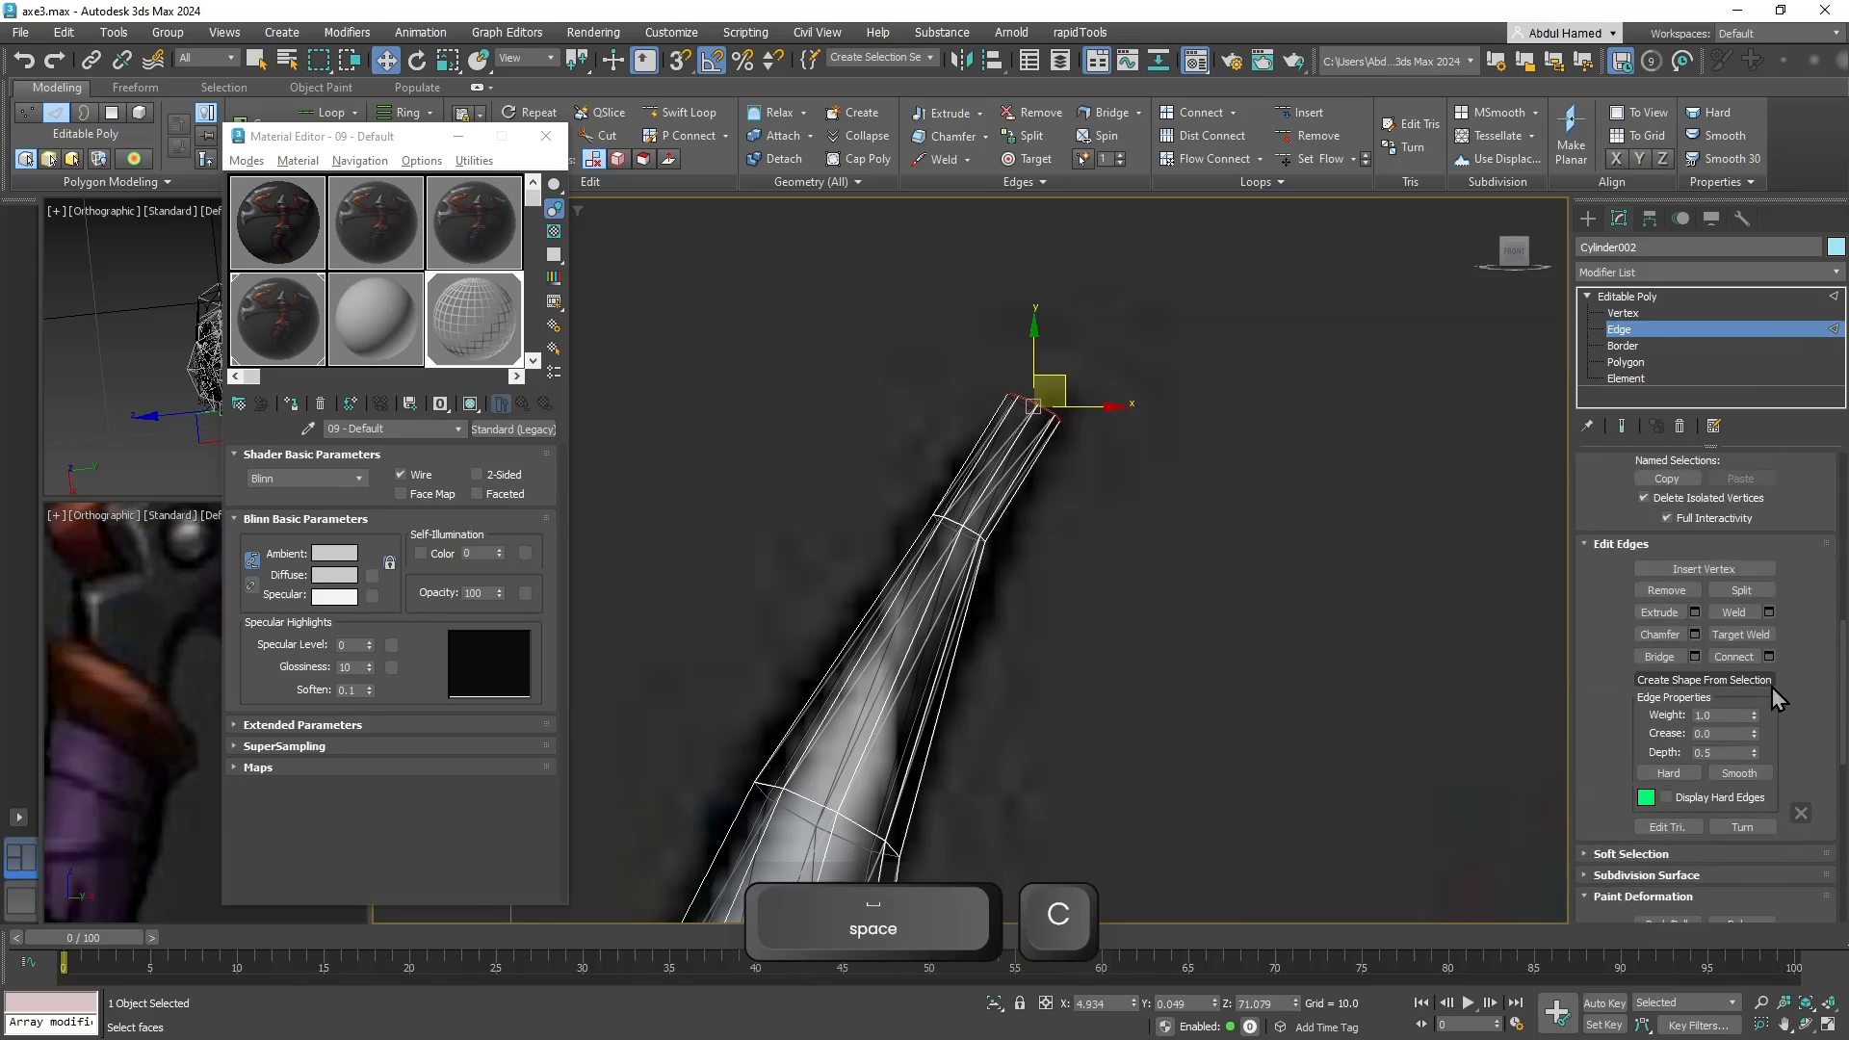
pyautogui.scroll(4, 1771, 685)
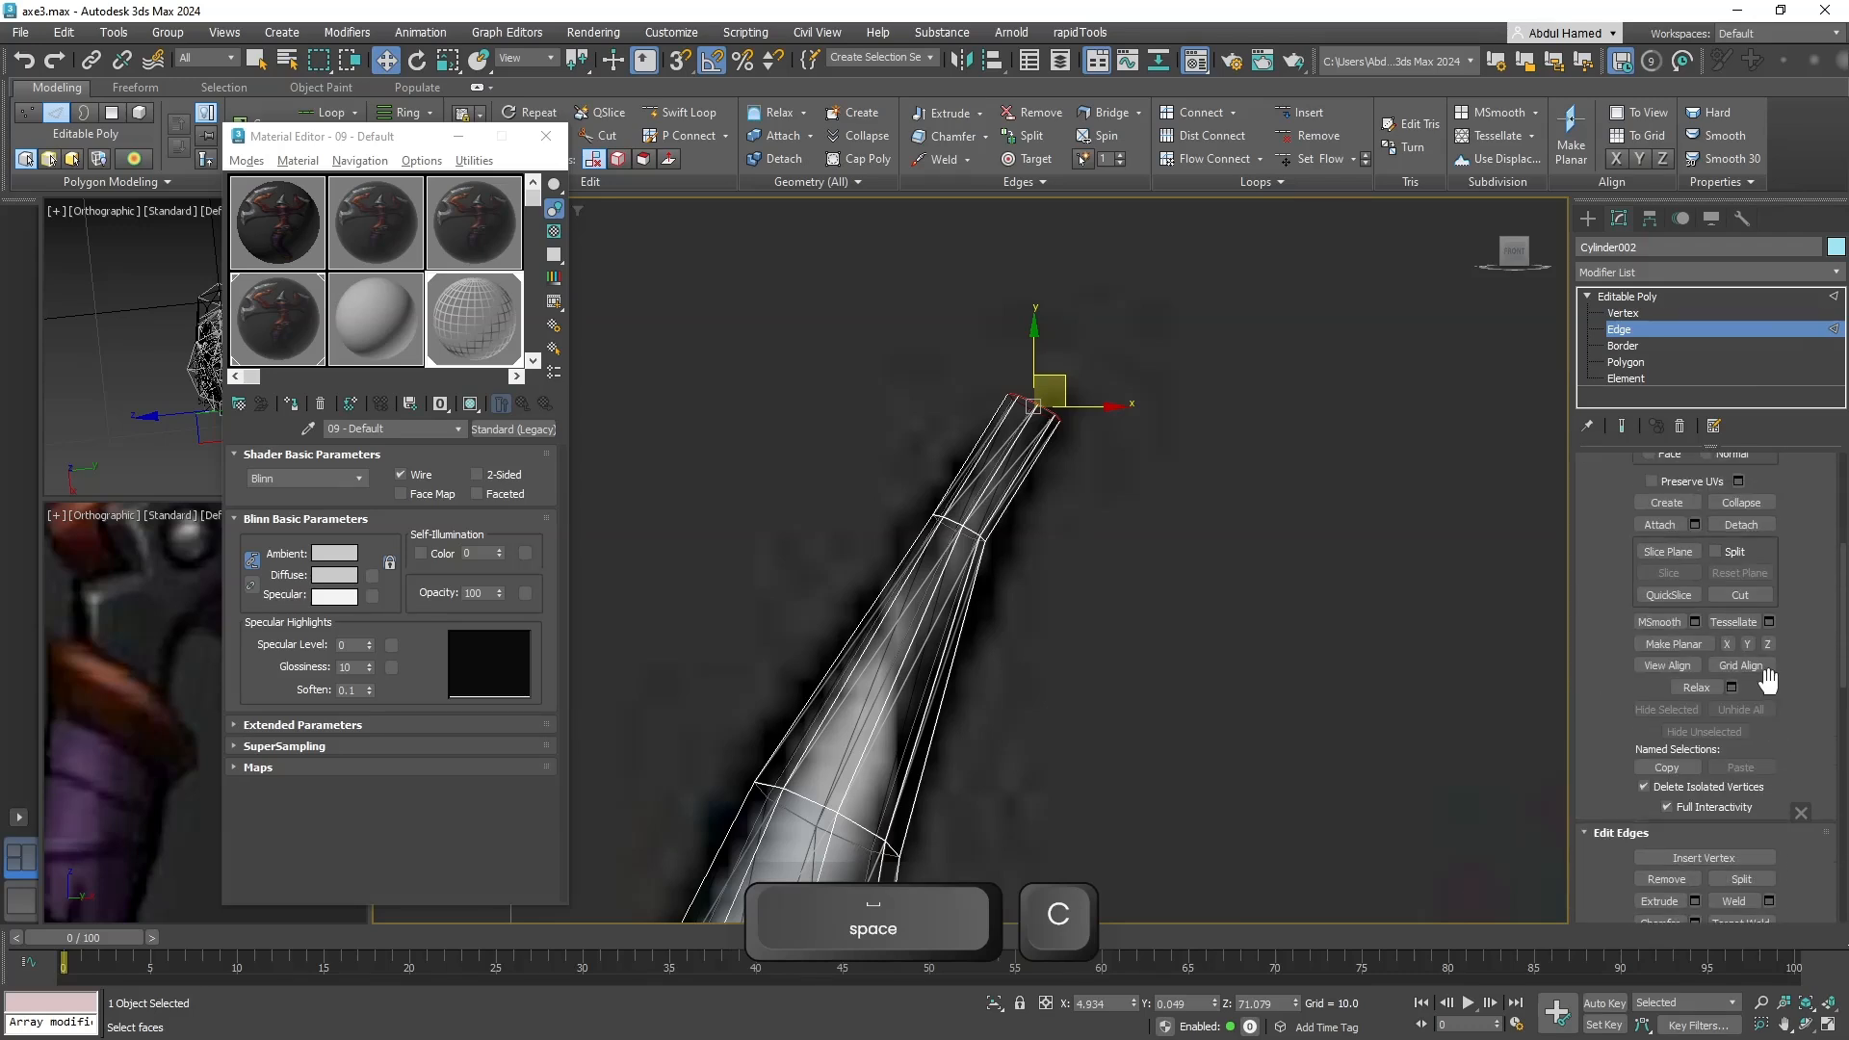
pyautogui.scroll(1, 1771, 685)
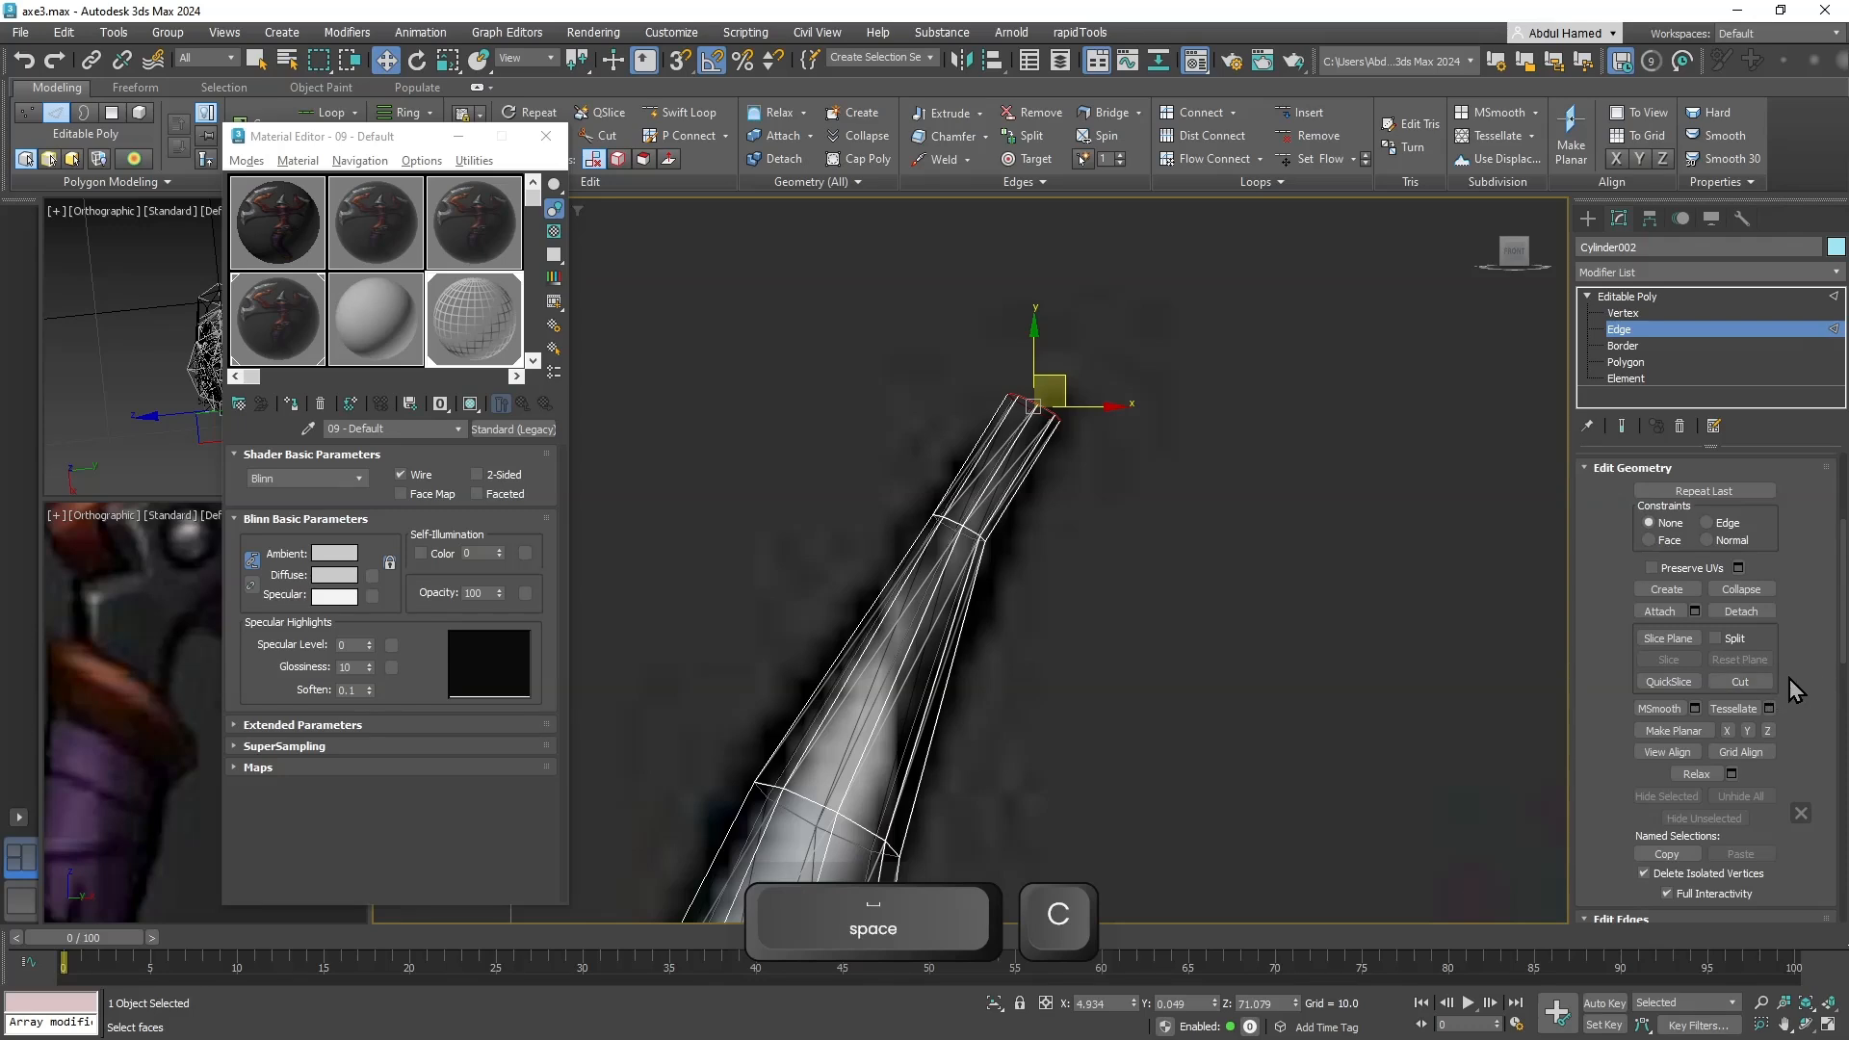
pyautogui.scroll(3, 1789, 678)
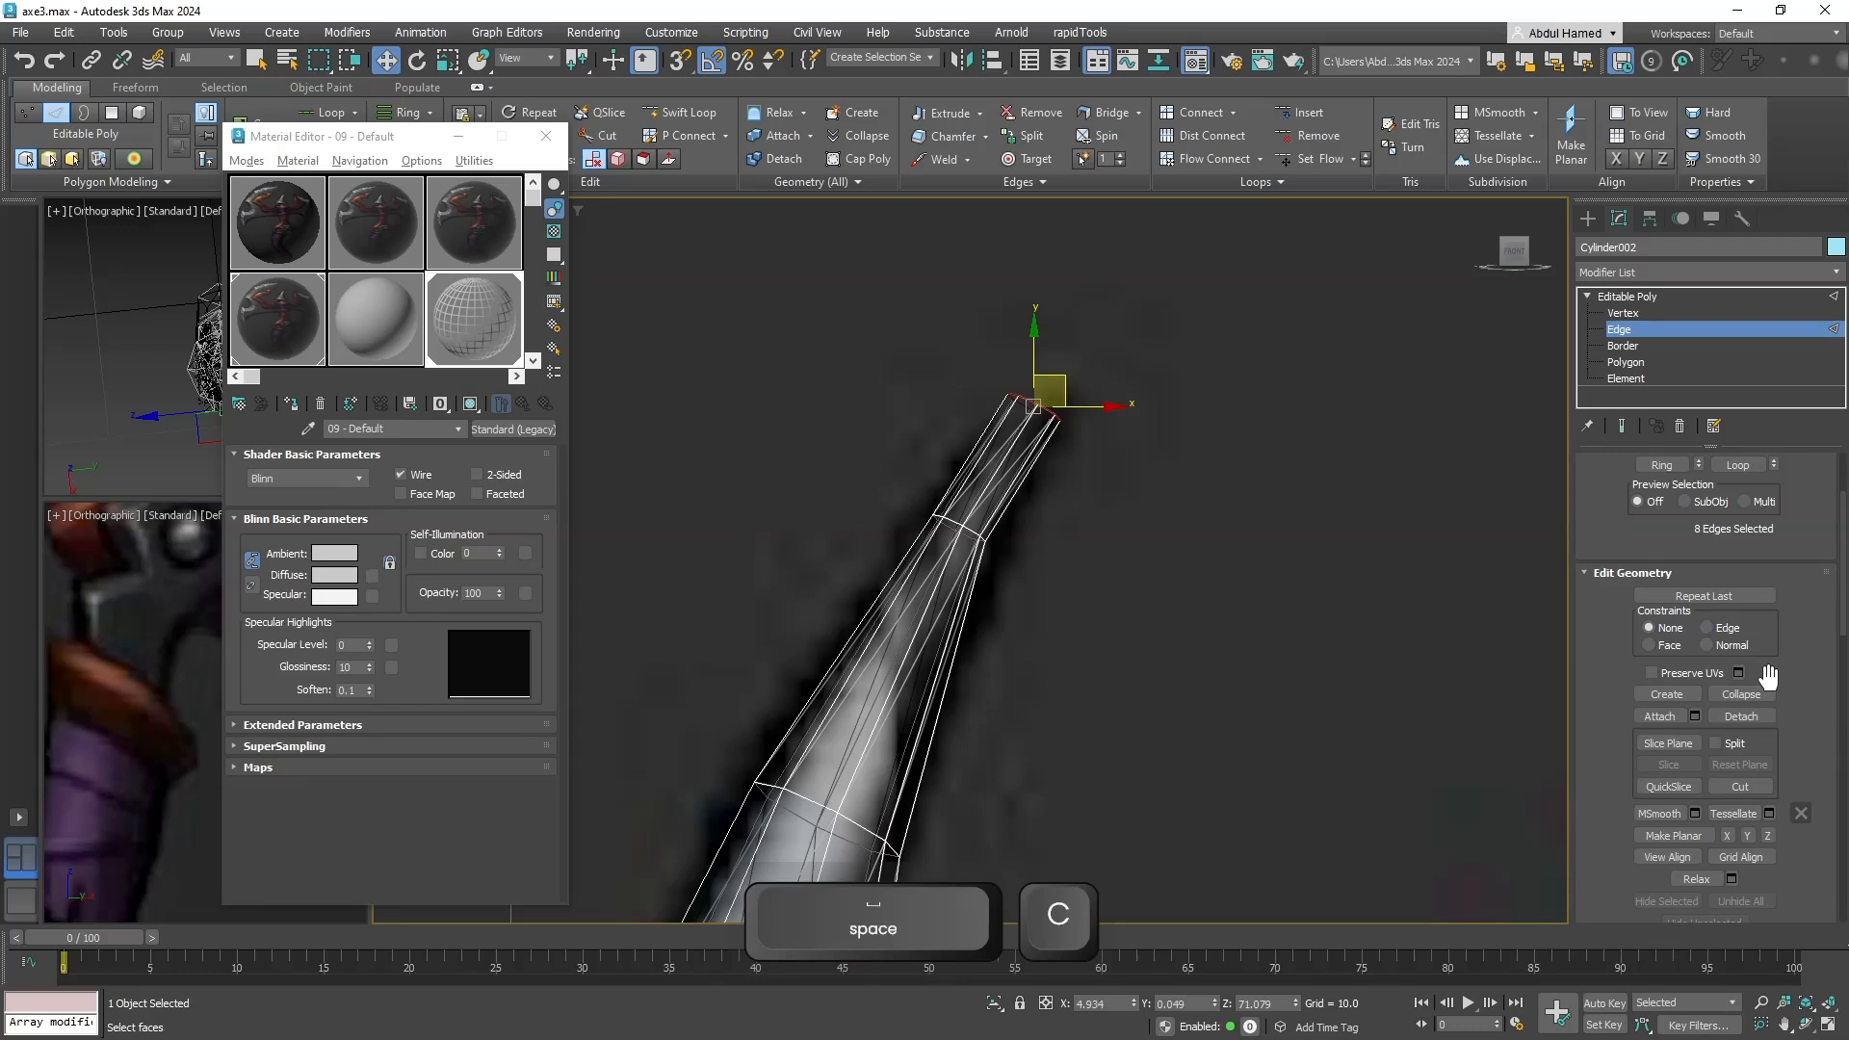
pyautogui.scroll(-3, 1768, 679)
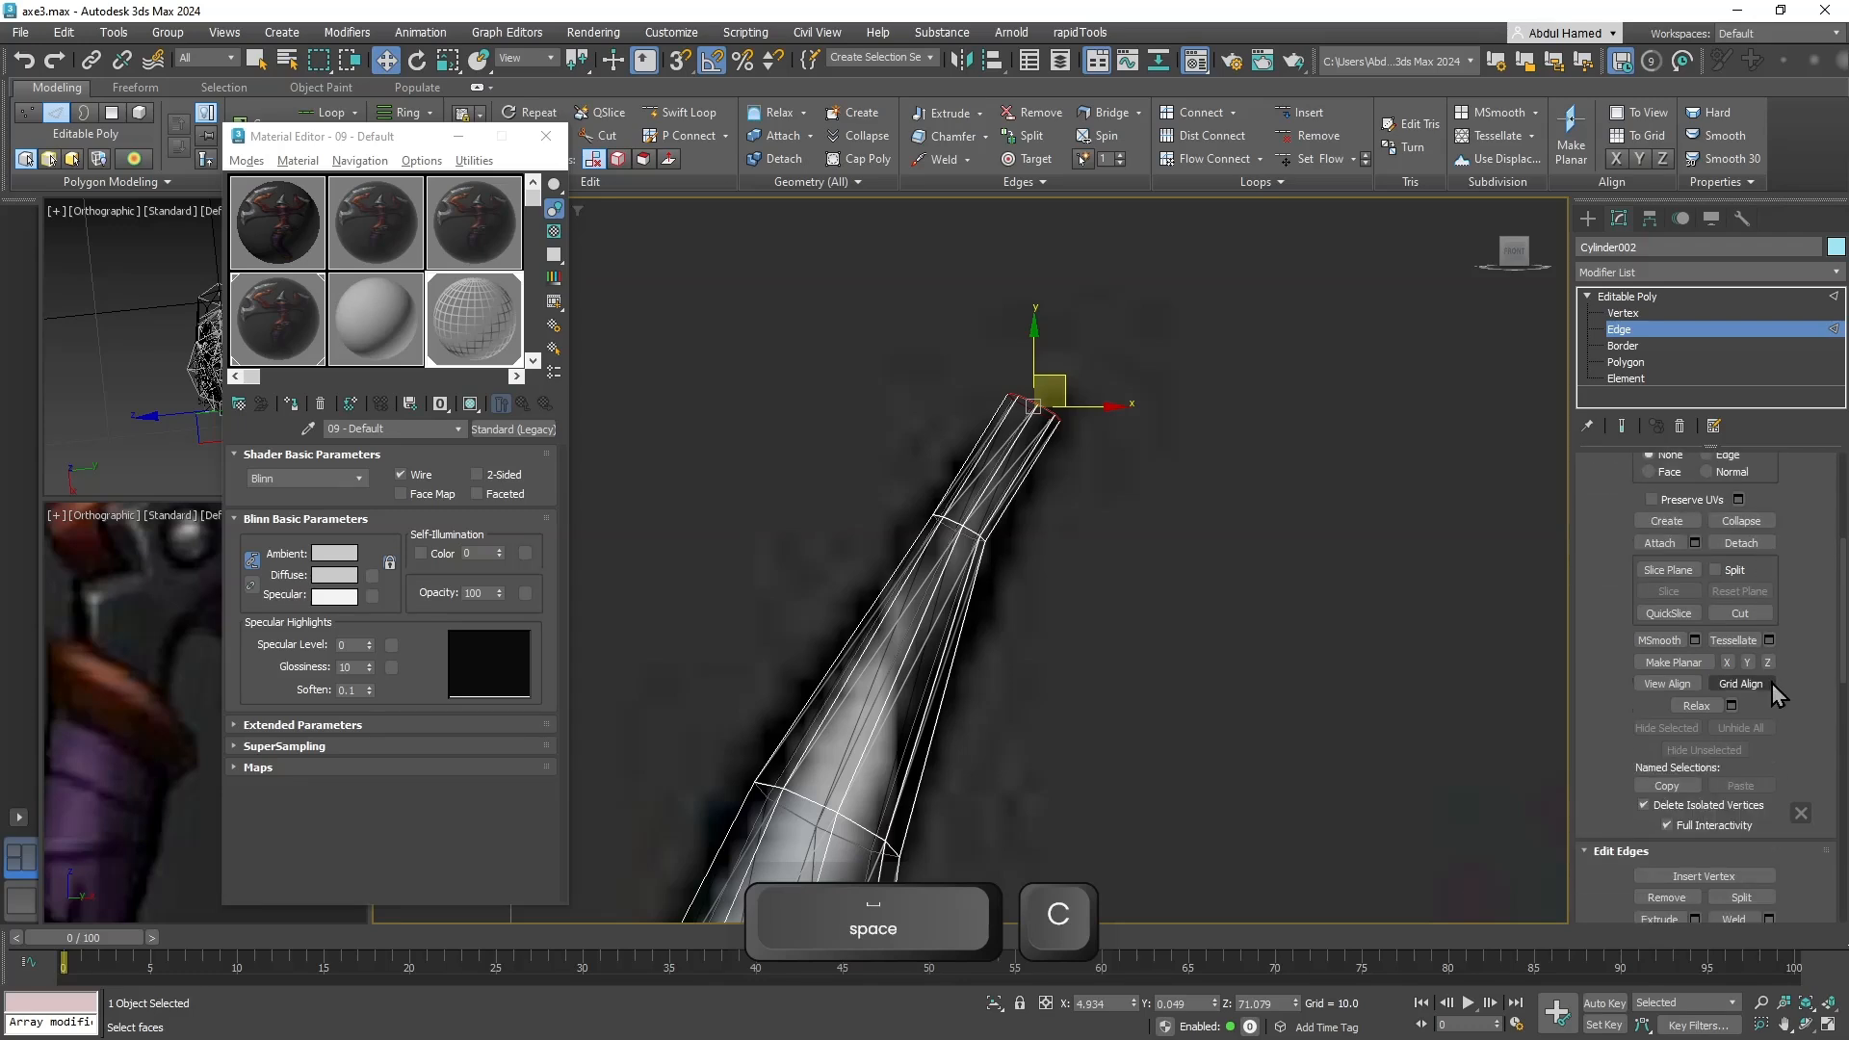
pyautogui.scroll(-2, 1772, 684)
pyautogui.rightClick(1028, 410)
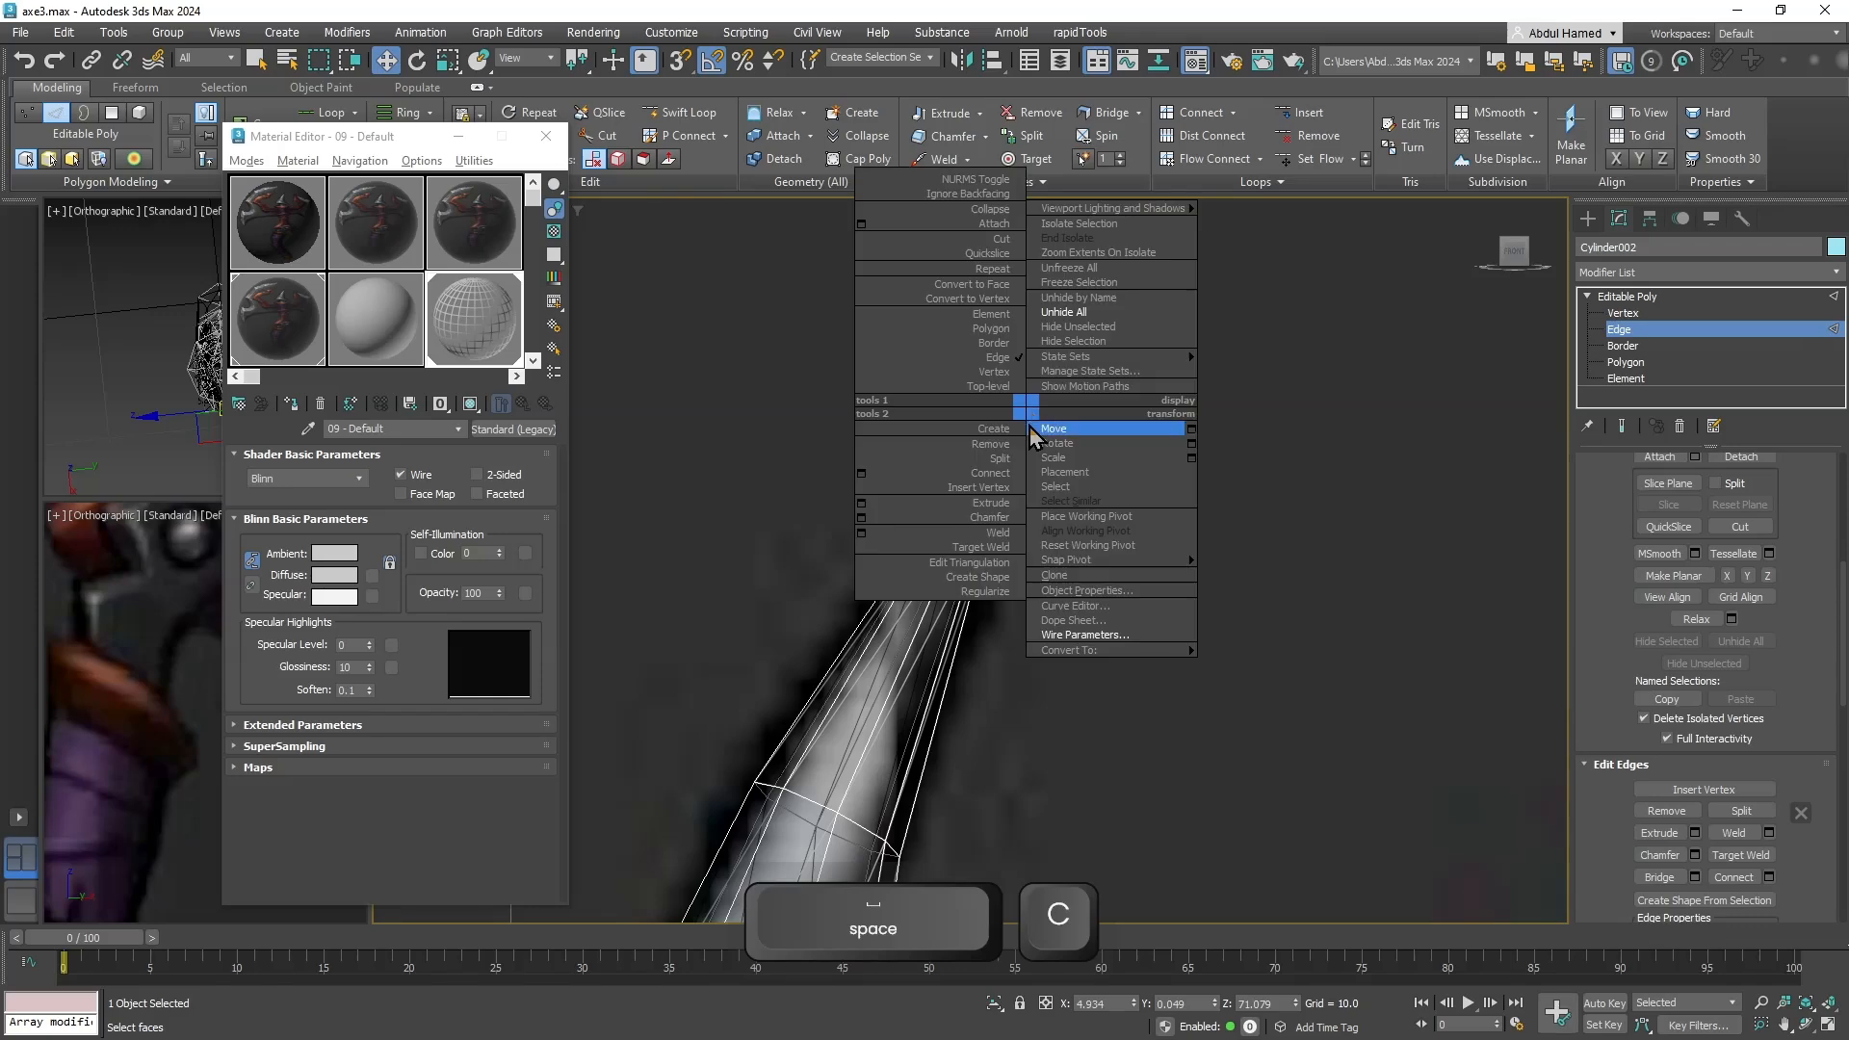
pyautogui.click(992, 209)
# Toggle the cylinder's see-through display and view the finished spike and collar from an angle.
pyautogui.scroll(-10, 1040, 430)
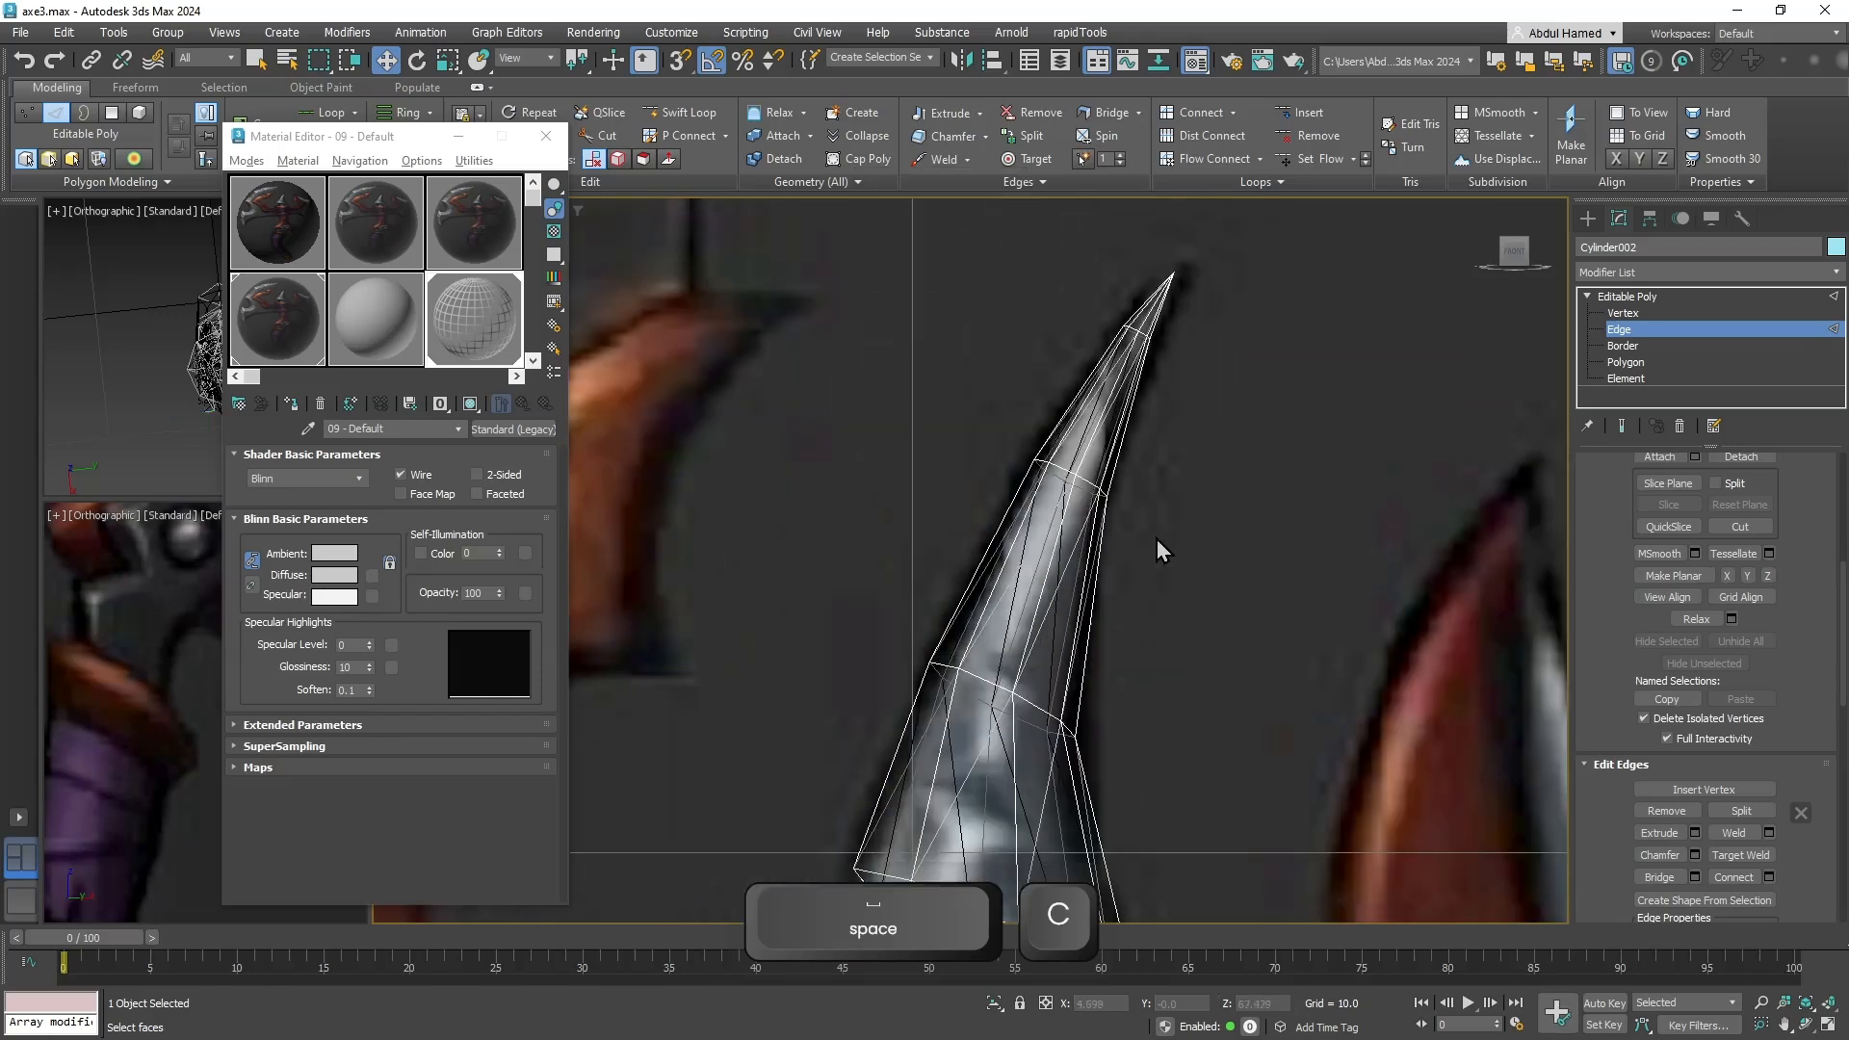
pyautogui.keyDown('alt'); pyautogui.moveTo(1197, 472); pyautogui.dragTo(1334, 457, button='middle'); pyautogui.keyUp('alt')
pyautogui.moveTo(1163, 510)
pyautogui.keyDown('alt'); pyautogui.mouseDown(button='middle')
pyautogui.moveTo(1197, 495)
pyautogui.moveTo(1258, 558)
pyautogui.moveTo(1234, 549)
pyautogui.mouseUp(button='middle'); pyautogui.keyUp('alt')
pyautogui.hotkey('alt', 'x')
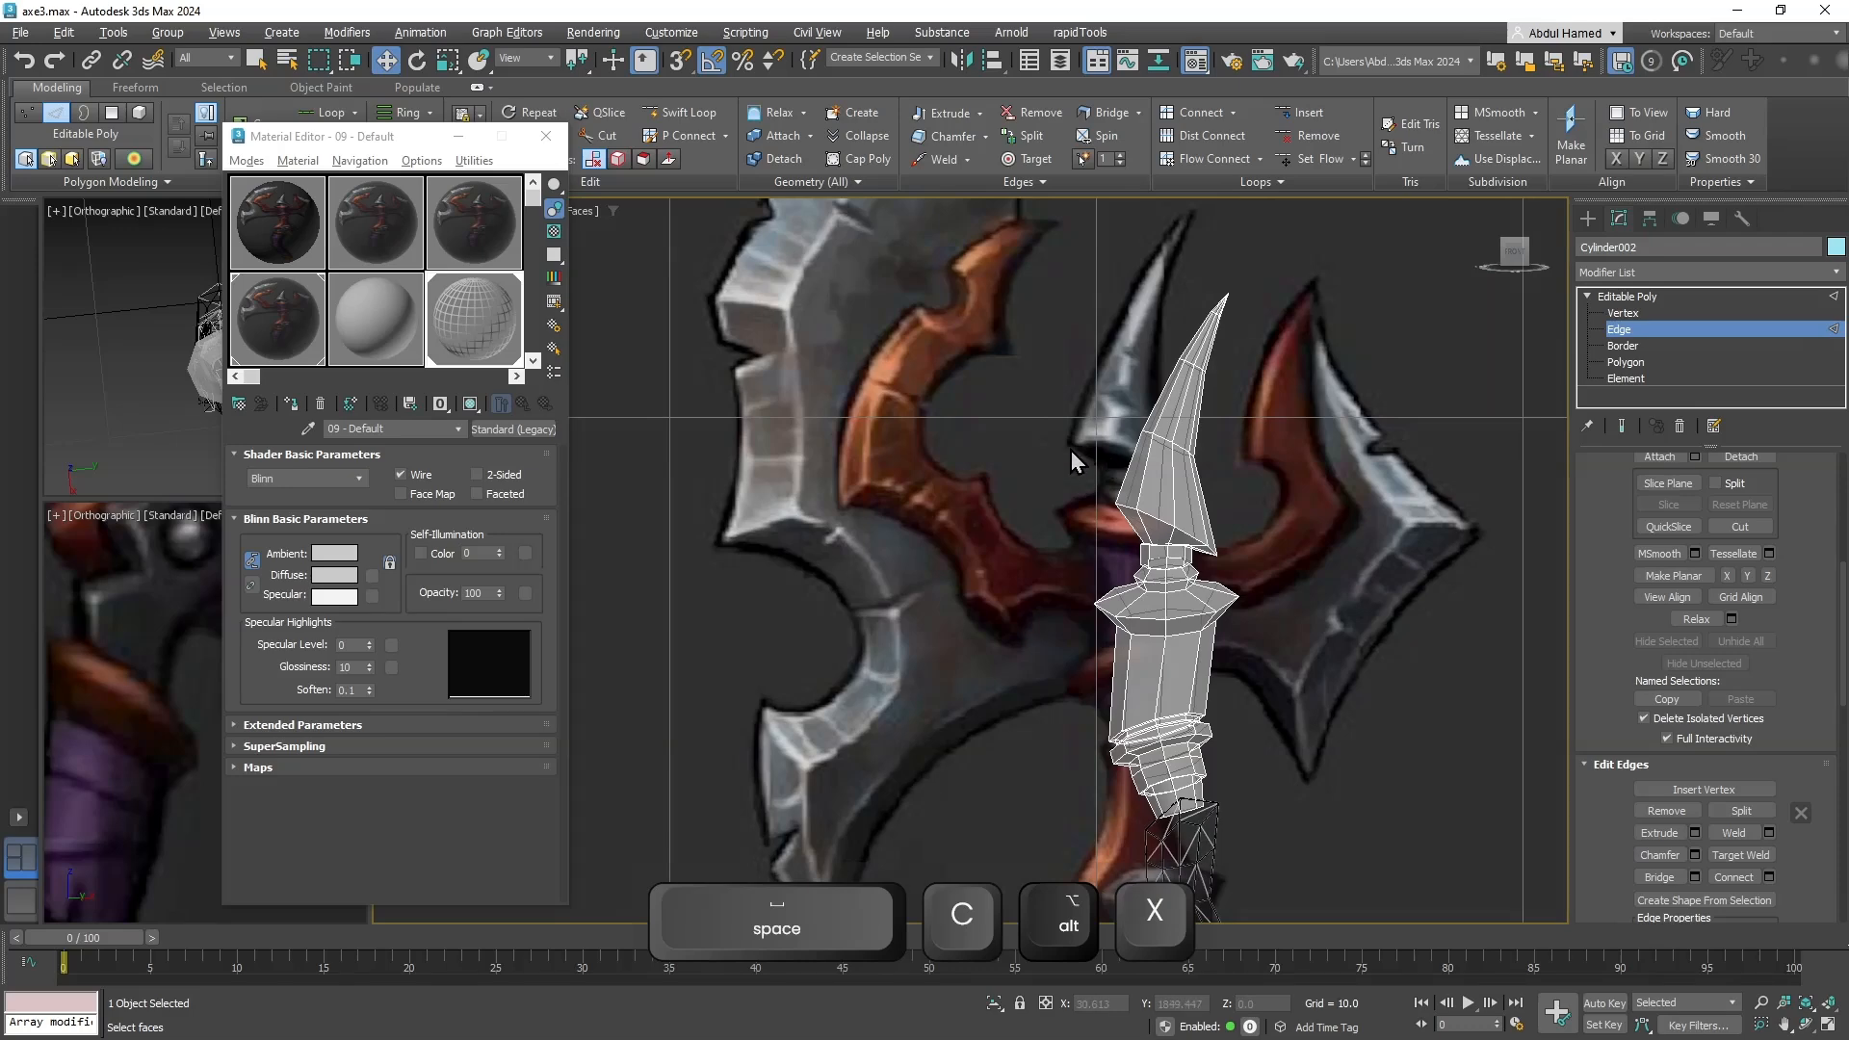
# Turn on see-through display and compare the spike, collars and shaft with the reference image in the front view.
pyautogui.moveTo(1108, 458); pyautogui.dragTo(1111, 540, button='middle')
pyautogui.scroll(5, 1117, 532)
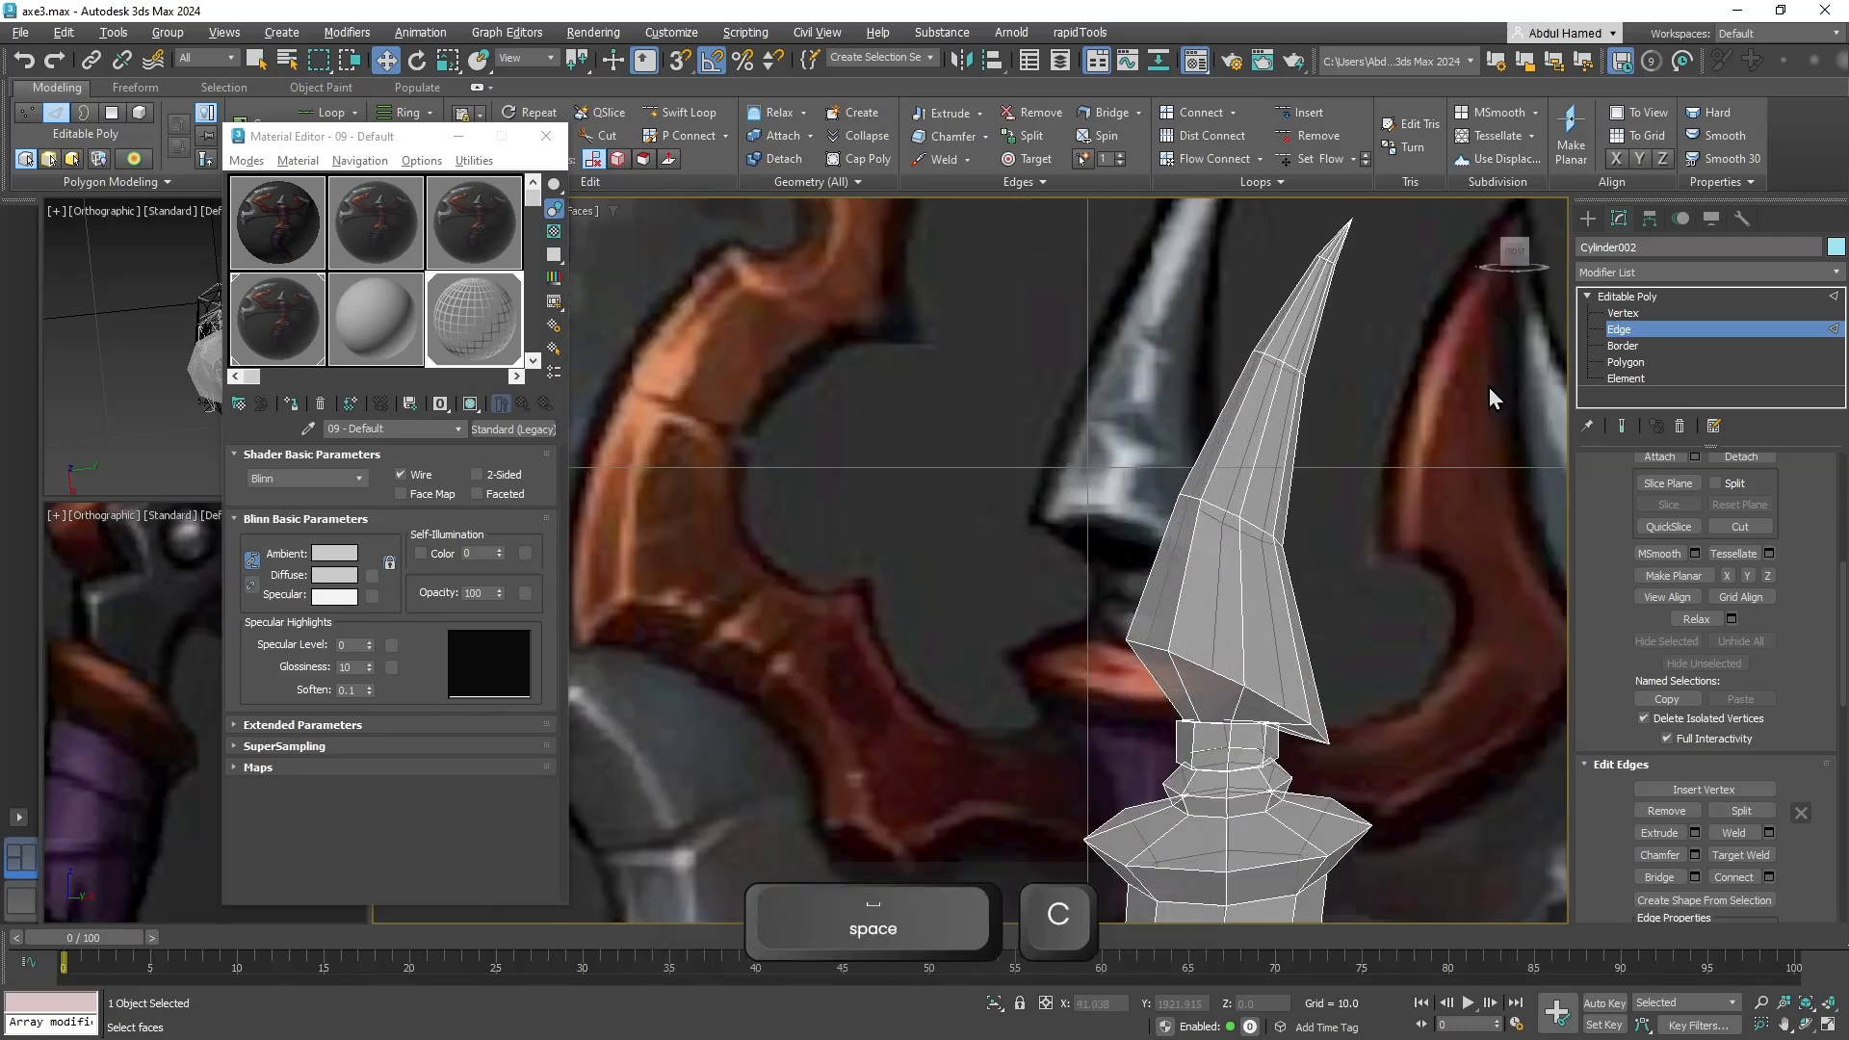
pyautogui.press('f')
pyautogui.press('z')
pyautogui.scroll(8, 1159, 580)
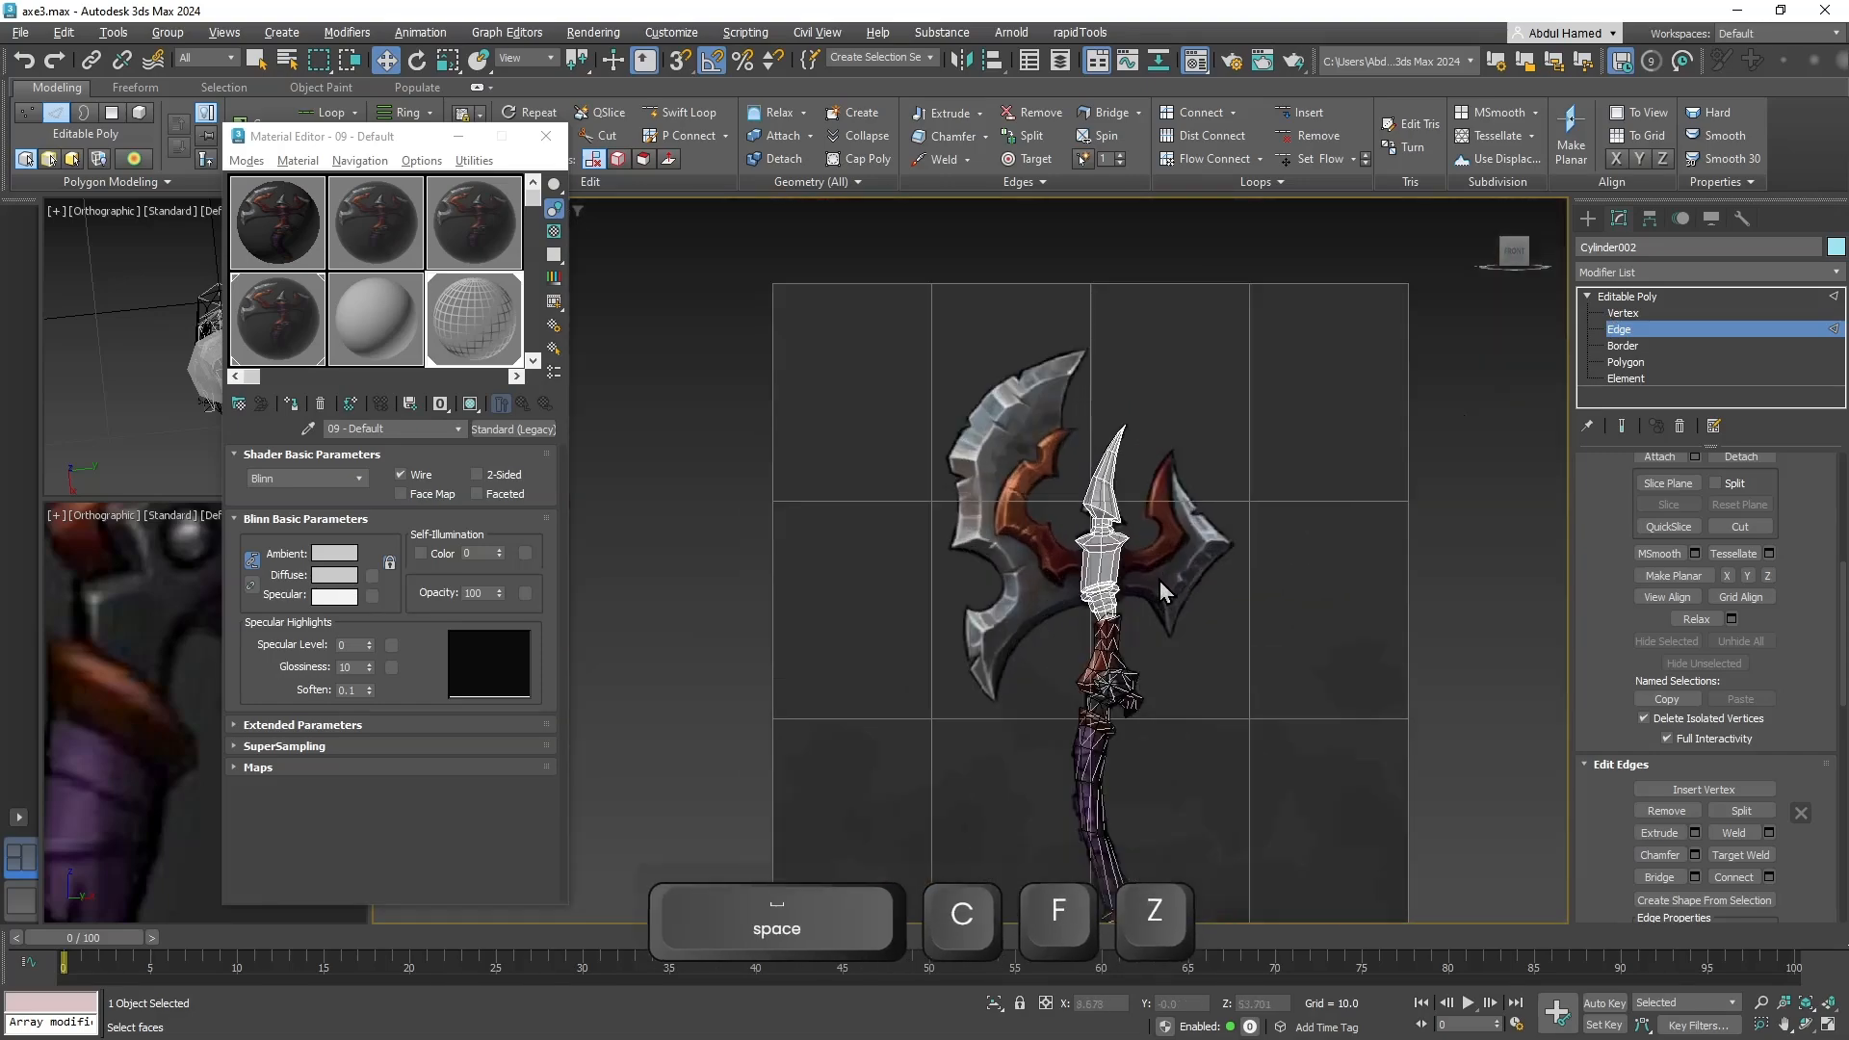
pyautogui.scroll(2, 993, 598)
pyautogui.hotkey('alt', 'x')
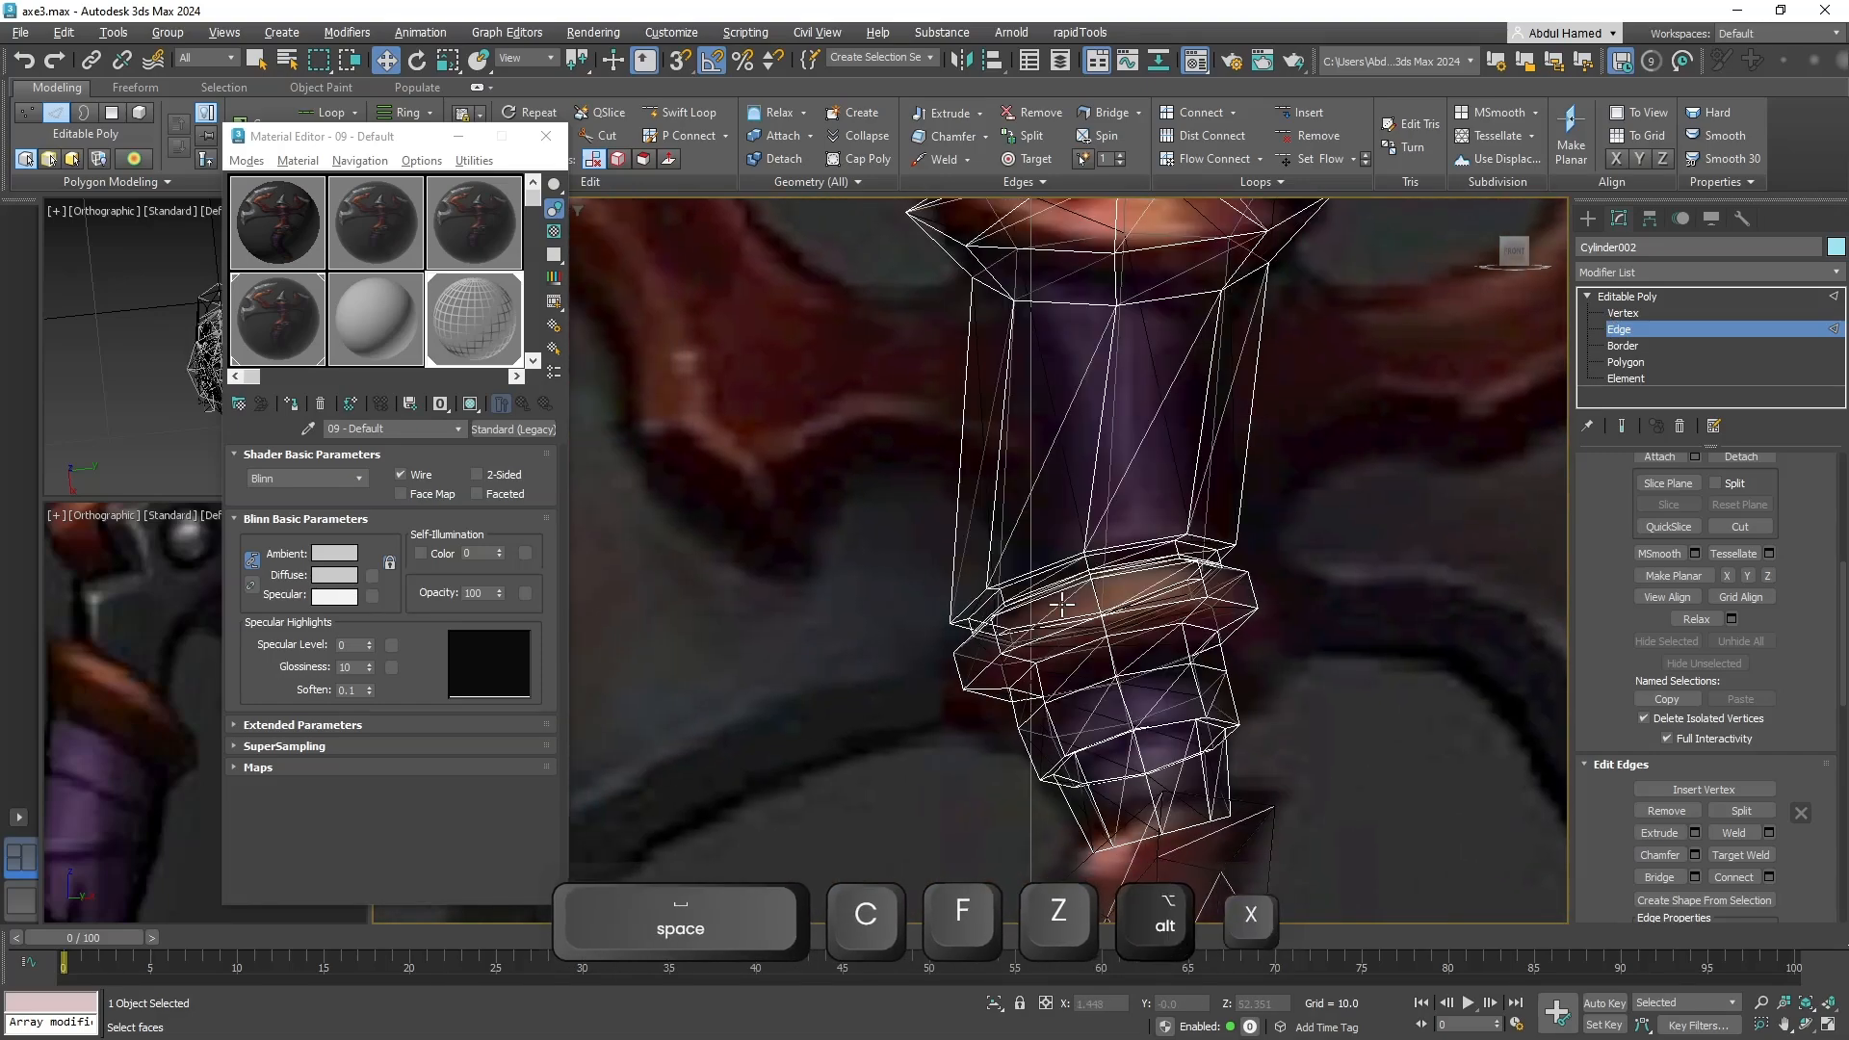
pyautogui.scroll(3, 1063, 616)
pyautogui.scroll(-2, 1061, 606)
pyautogui.moveTo(1033, 554); pyautogui.dragTo(1017, 769, button='middle')
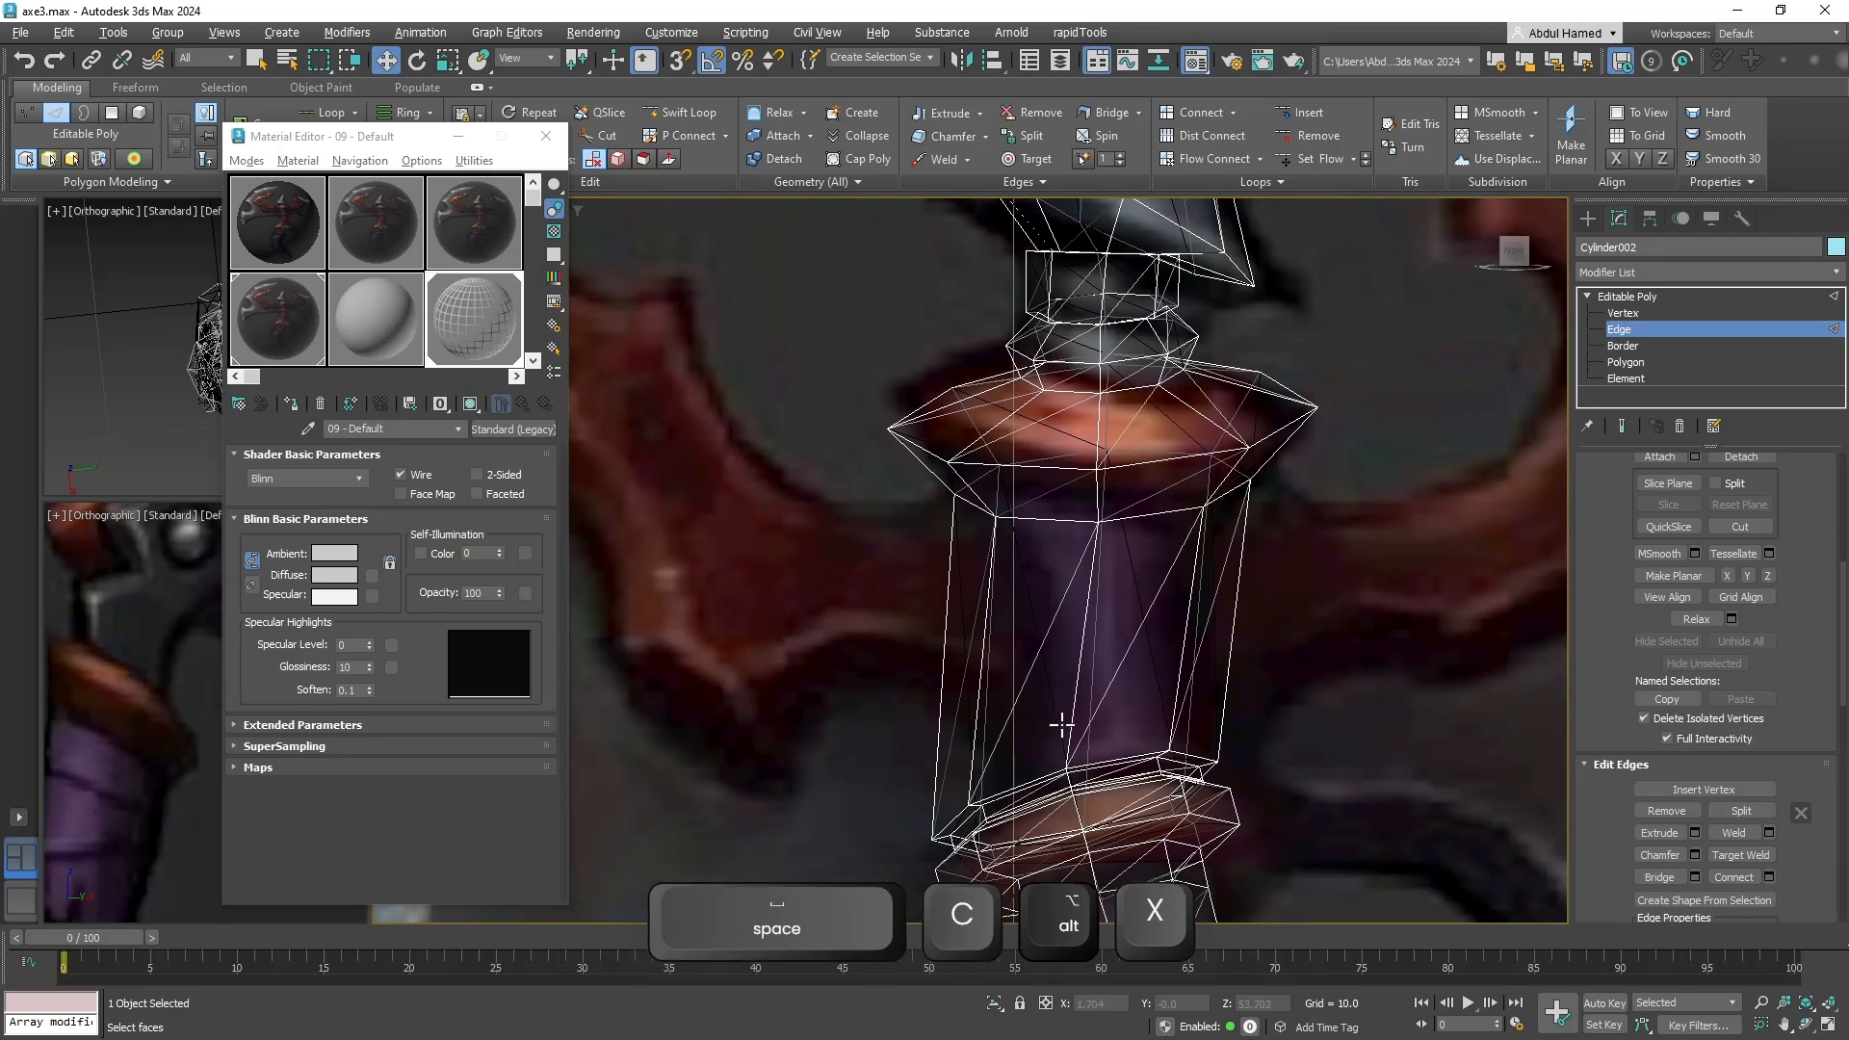
# Scale the ring of shaft faces between the two collars inward to match the purple shaft's width in the reference.
pyautogui.click(1625, 362)
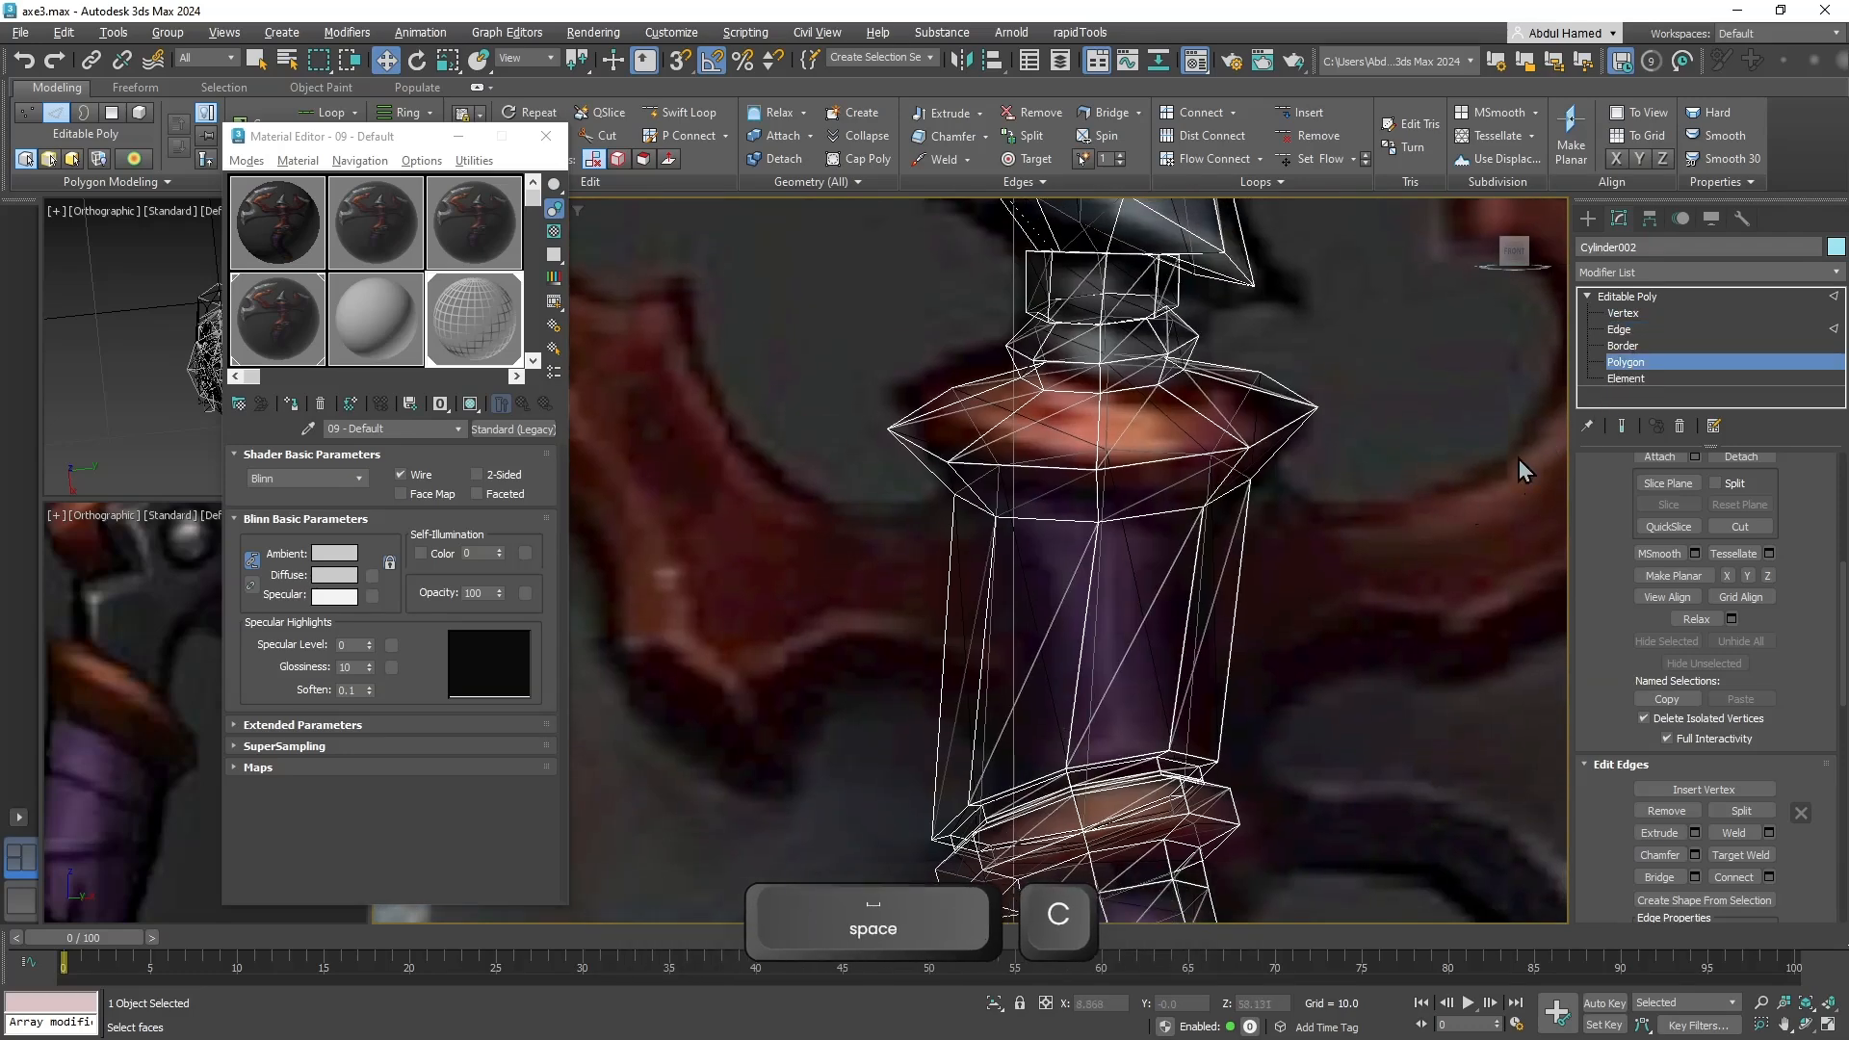
pyautogui.click(889, 653)
pyautogui.press('r')
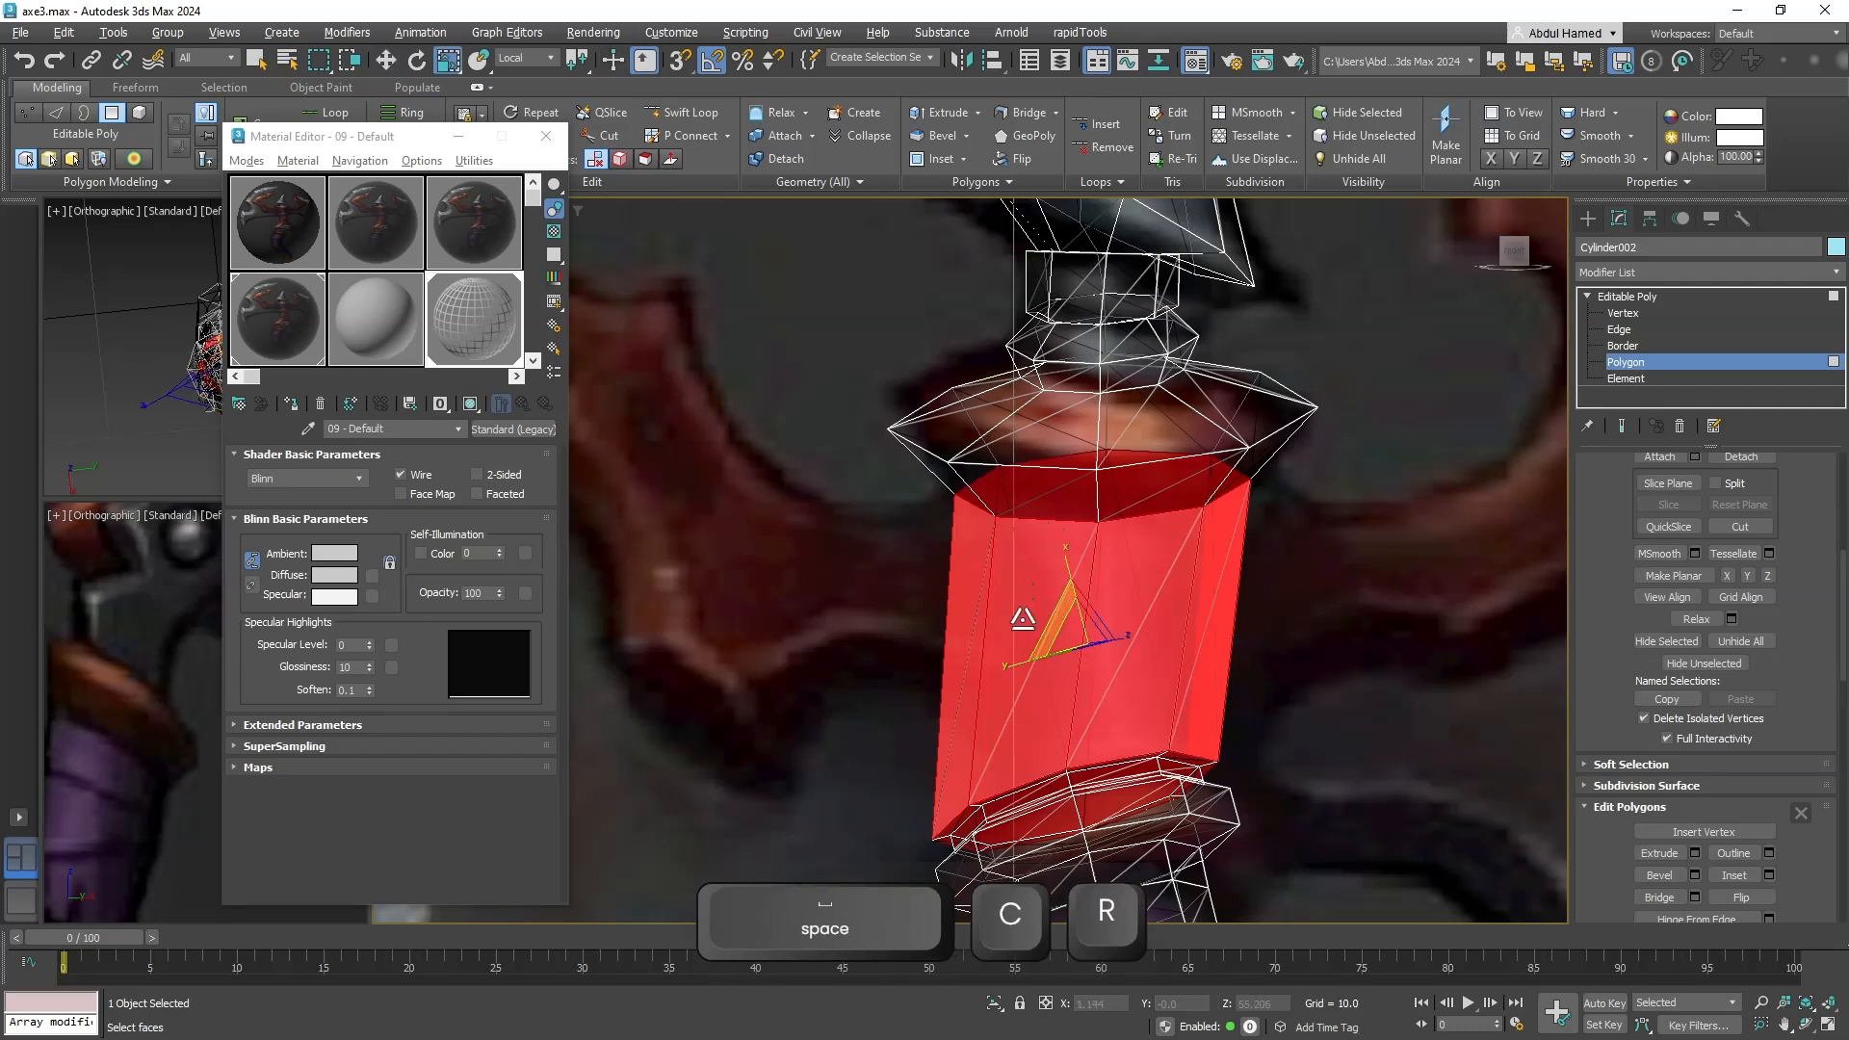
pyautogui.keyDown('alt'); pyautogui.moveTo(1022, 618); pyautogui.dragTo(1082, 582, button='middle'); pyautogui.keyUp('alt')
pyautogui.press('f')
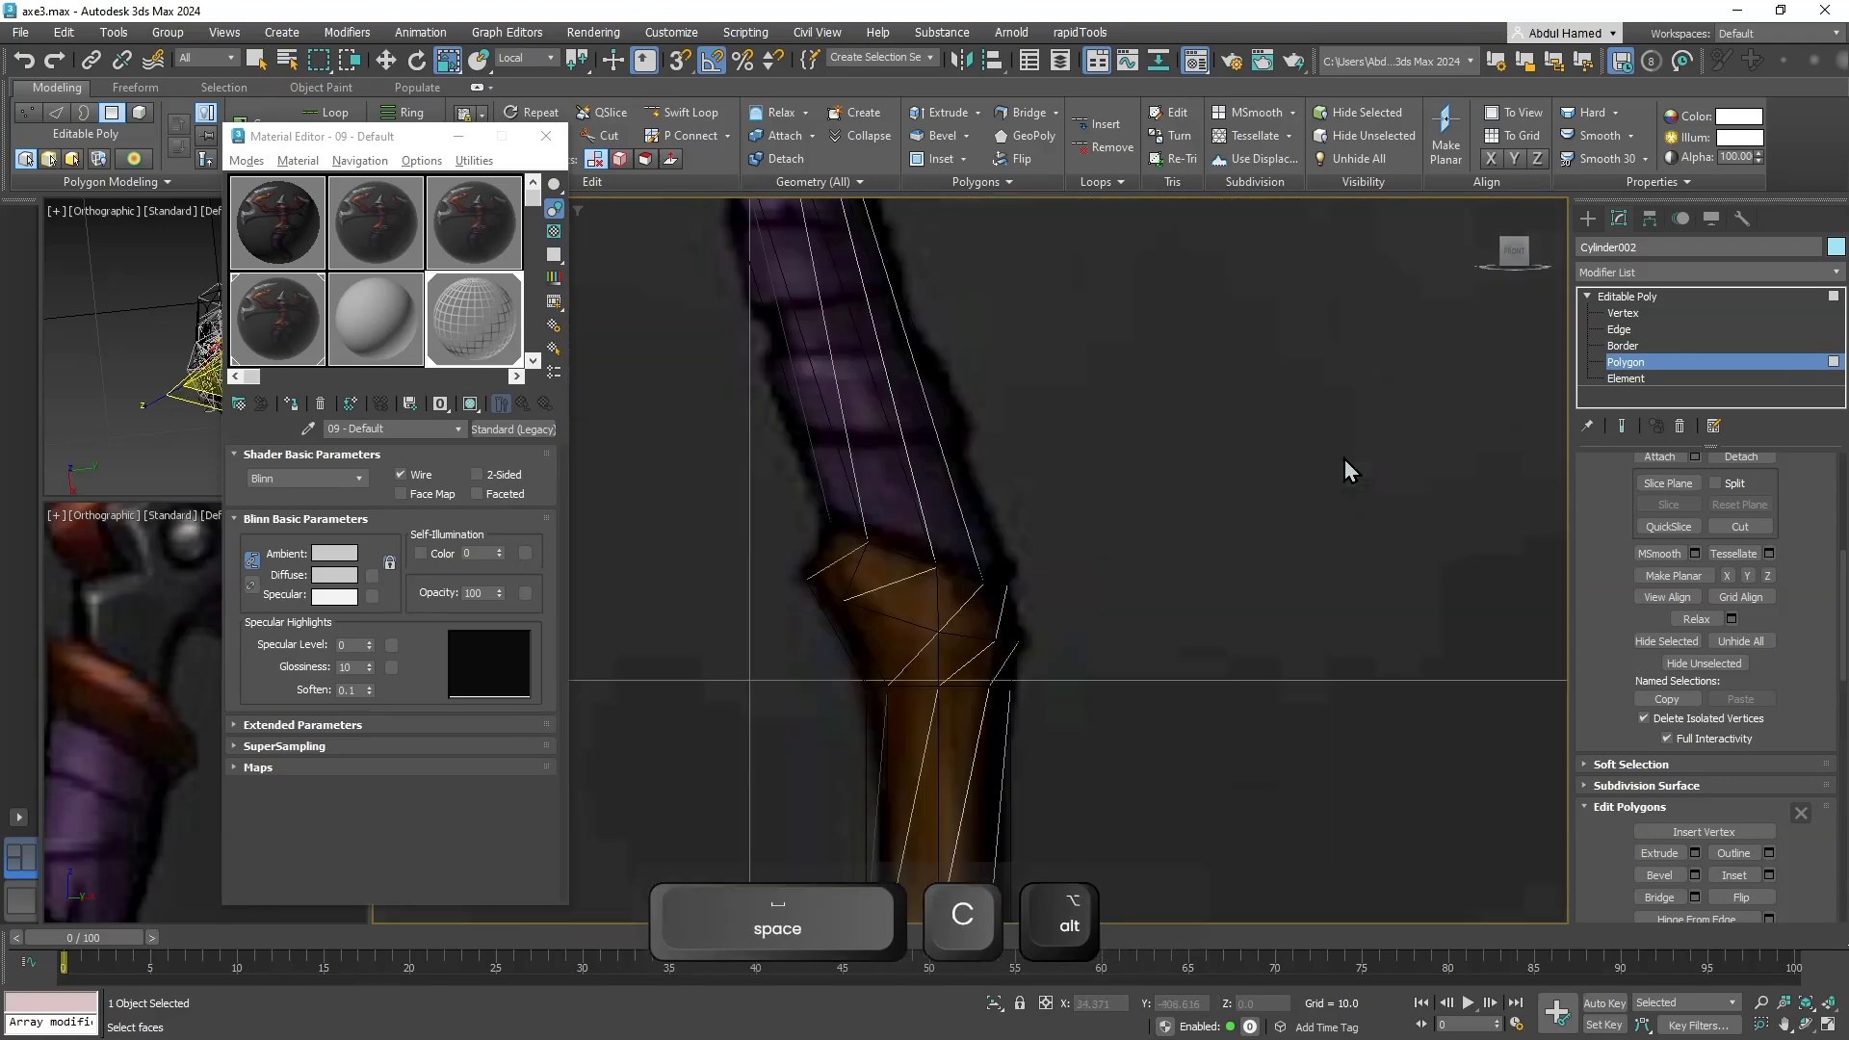
pyautogui.press('f')
pyautogui.press('z')
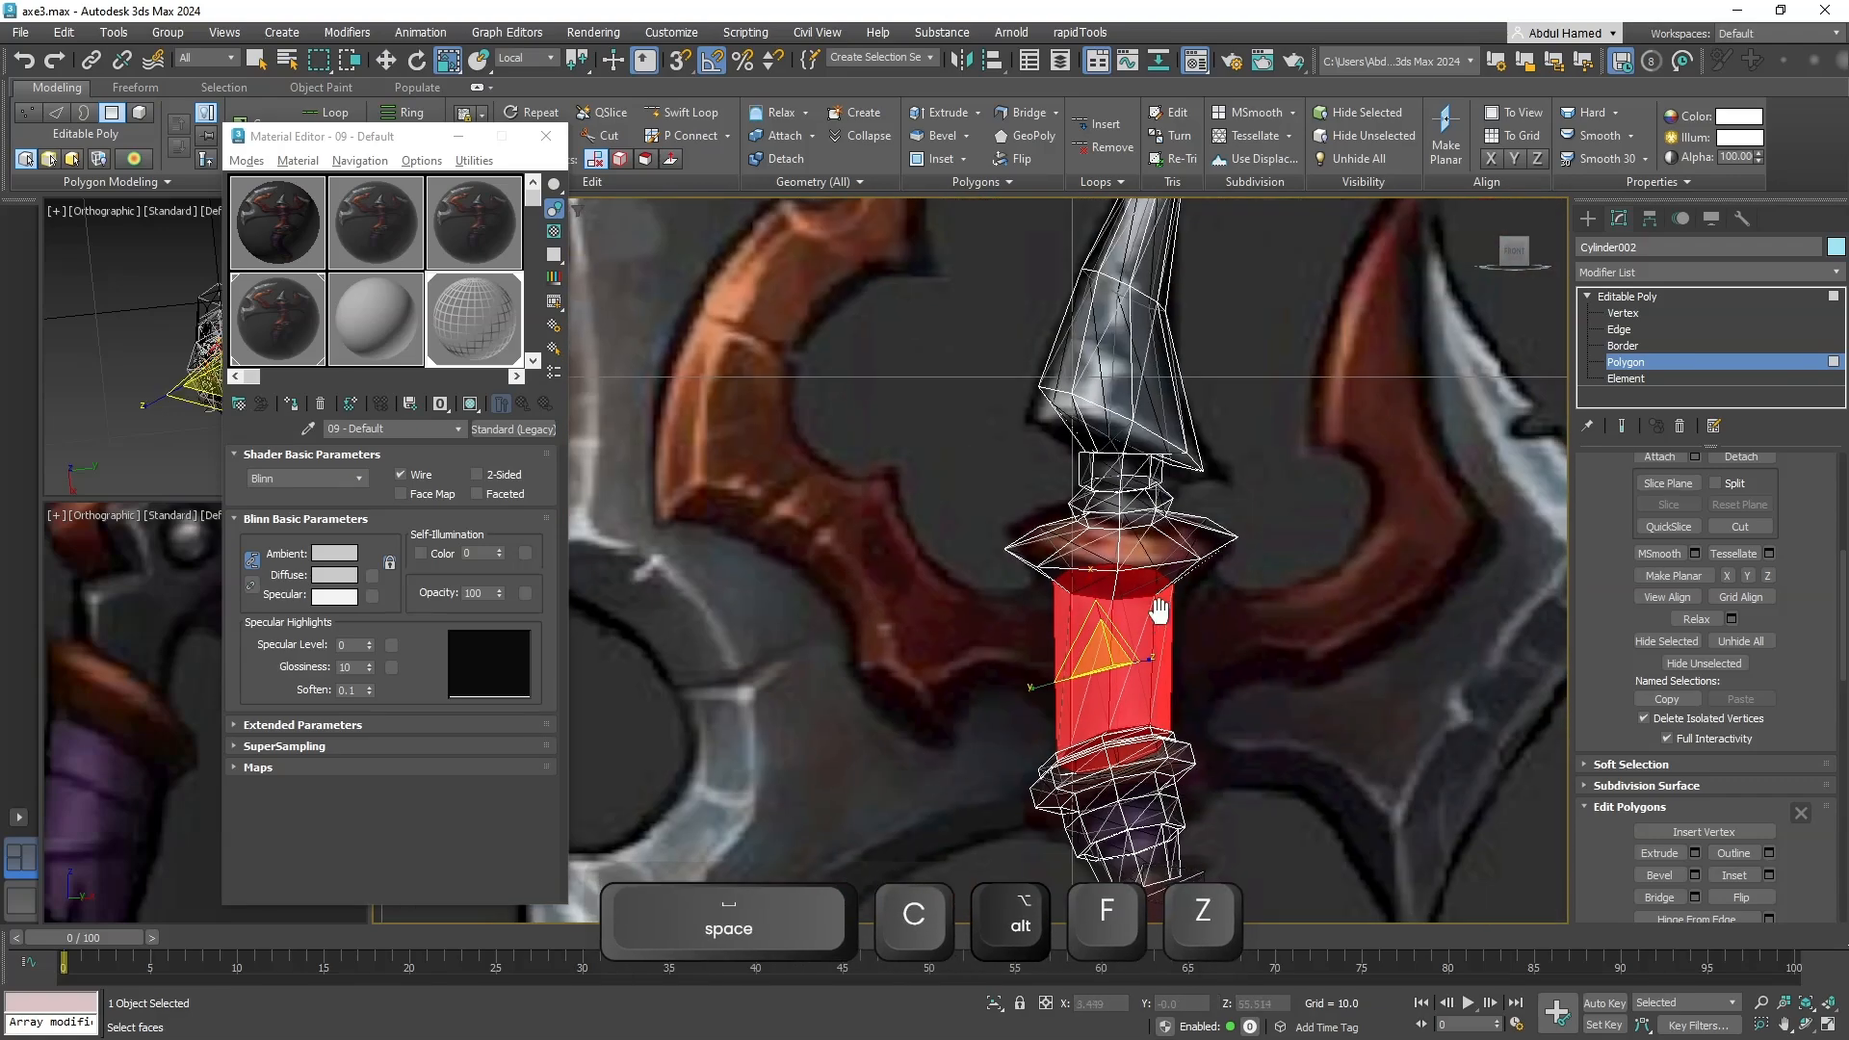
# Move the vertices at both lower corners of the spike outward and down to match the reference's flared base.
pyautogui.moveTo(1159, 610); pyautogui.dragTo(1138, 815, button='middle')
pyautogui.scroll(3, 1113, 465)
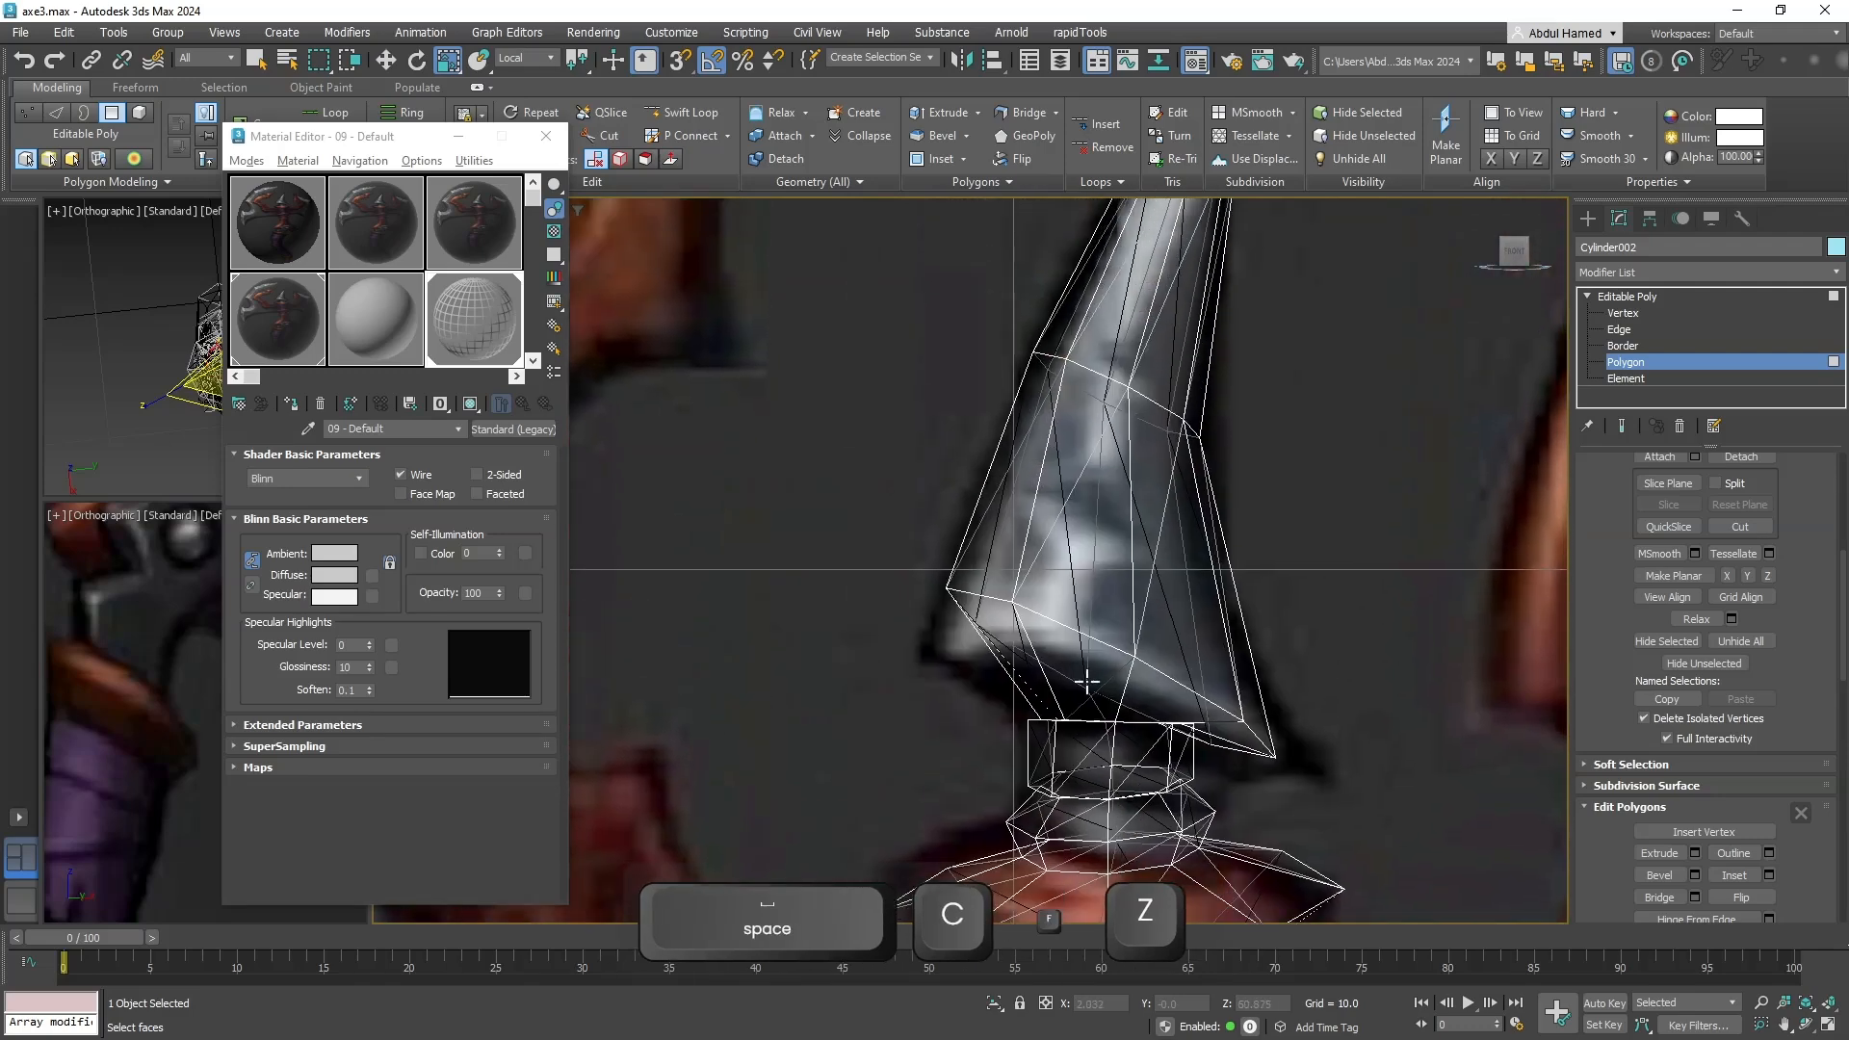
pyautogui.click(1654, 314)
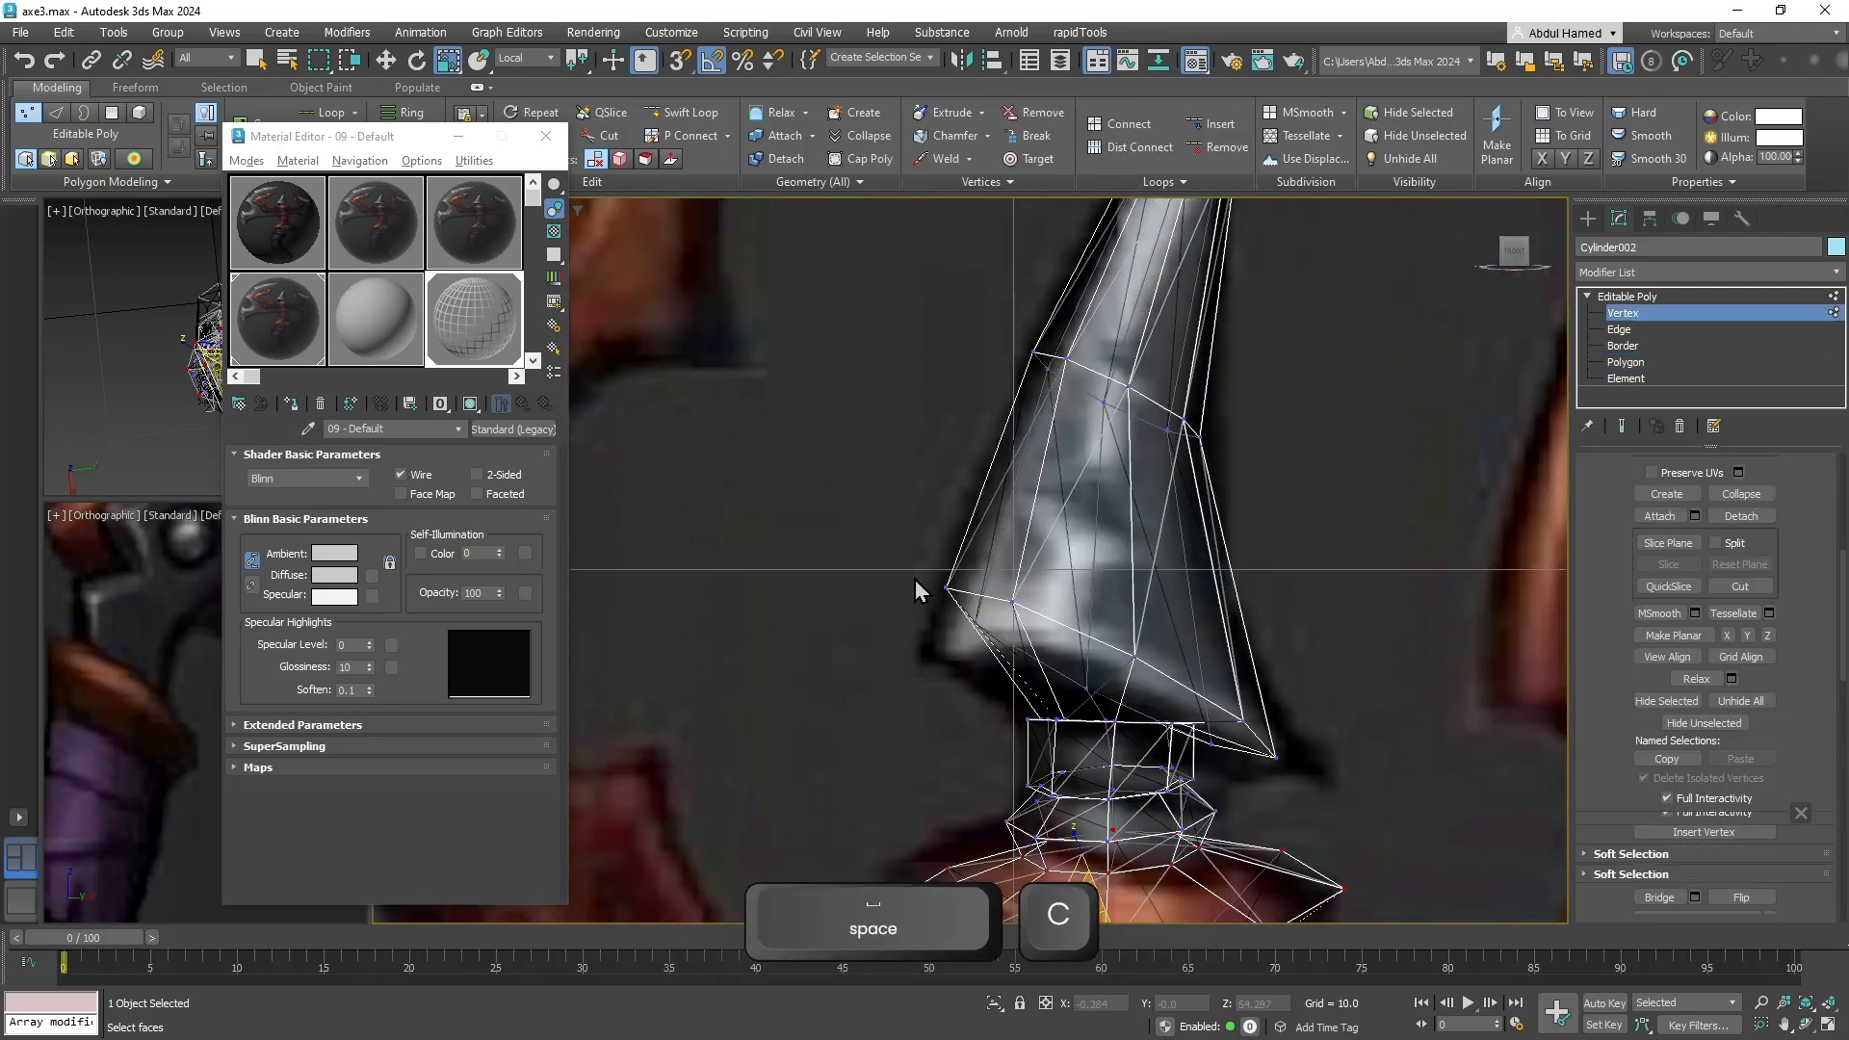
pyautogui.click(1012, 601)
pyautogui.press('w')
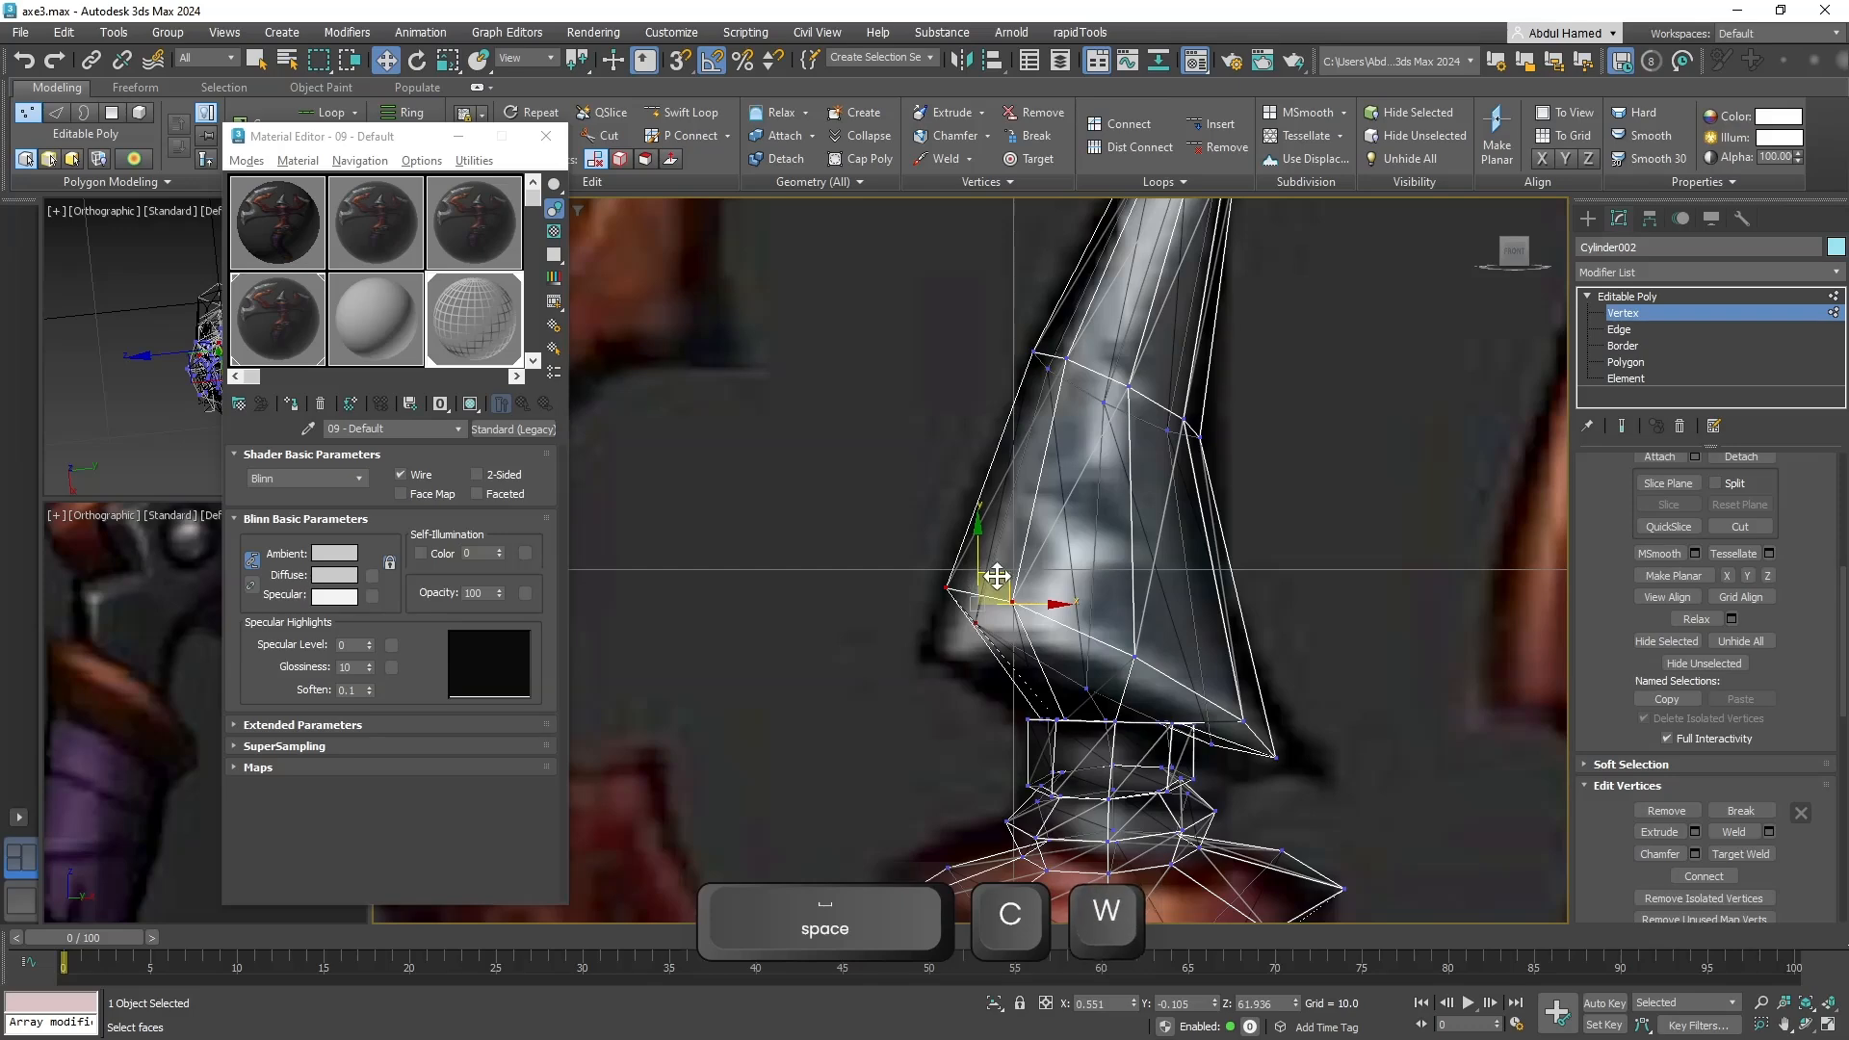
pyautogui.moveTo(996, 576); pyautogui.dragTo(941, 622)
pyautogui.moveTo(1251, 783); pyautogui.dragTo(1252, 782)
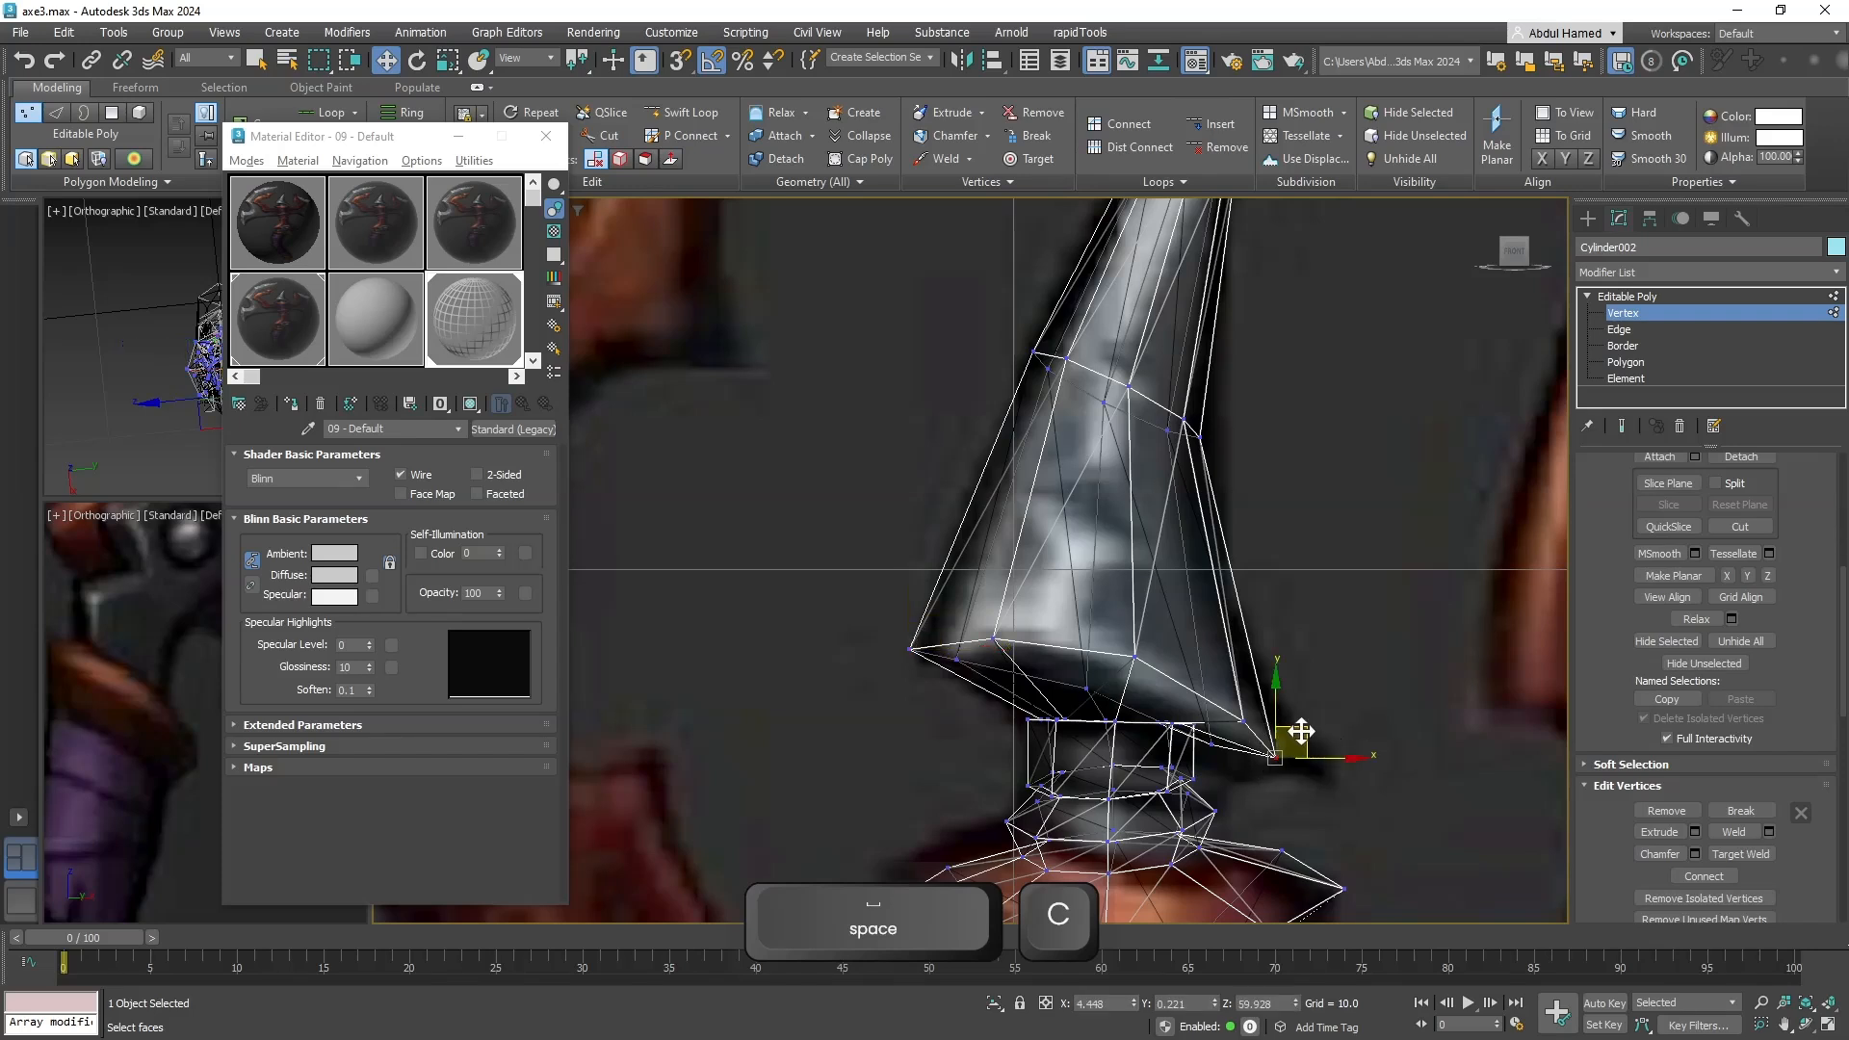
pyautogui.moveTo(1323, 733); pyautogui.dragTo(1349, 739)
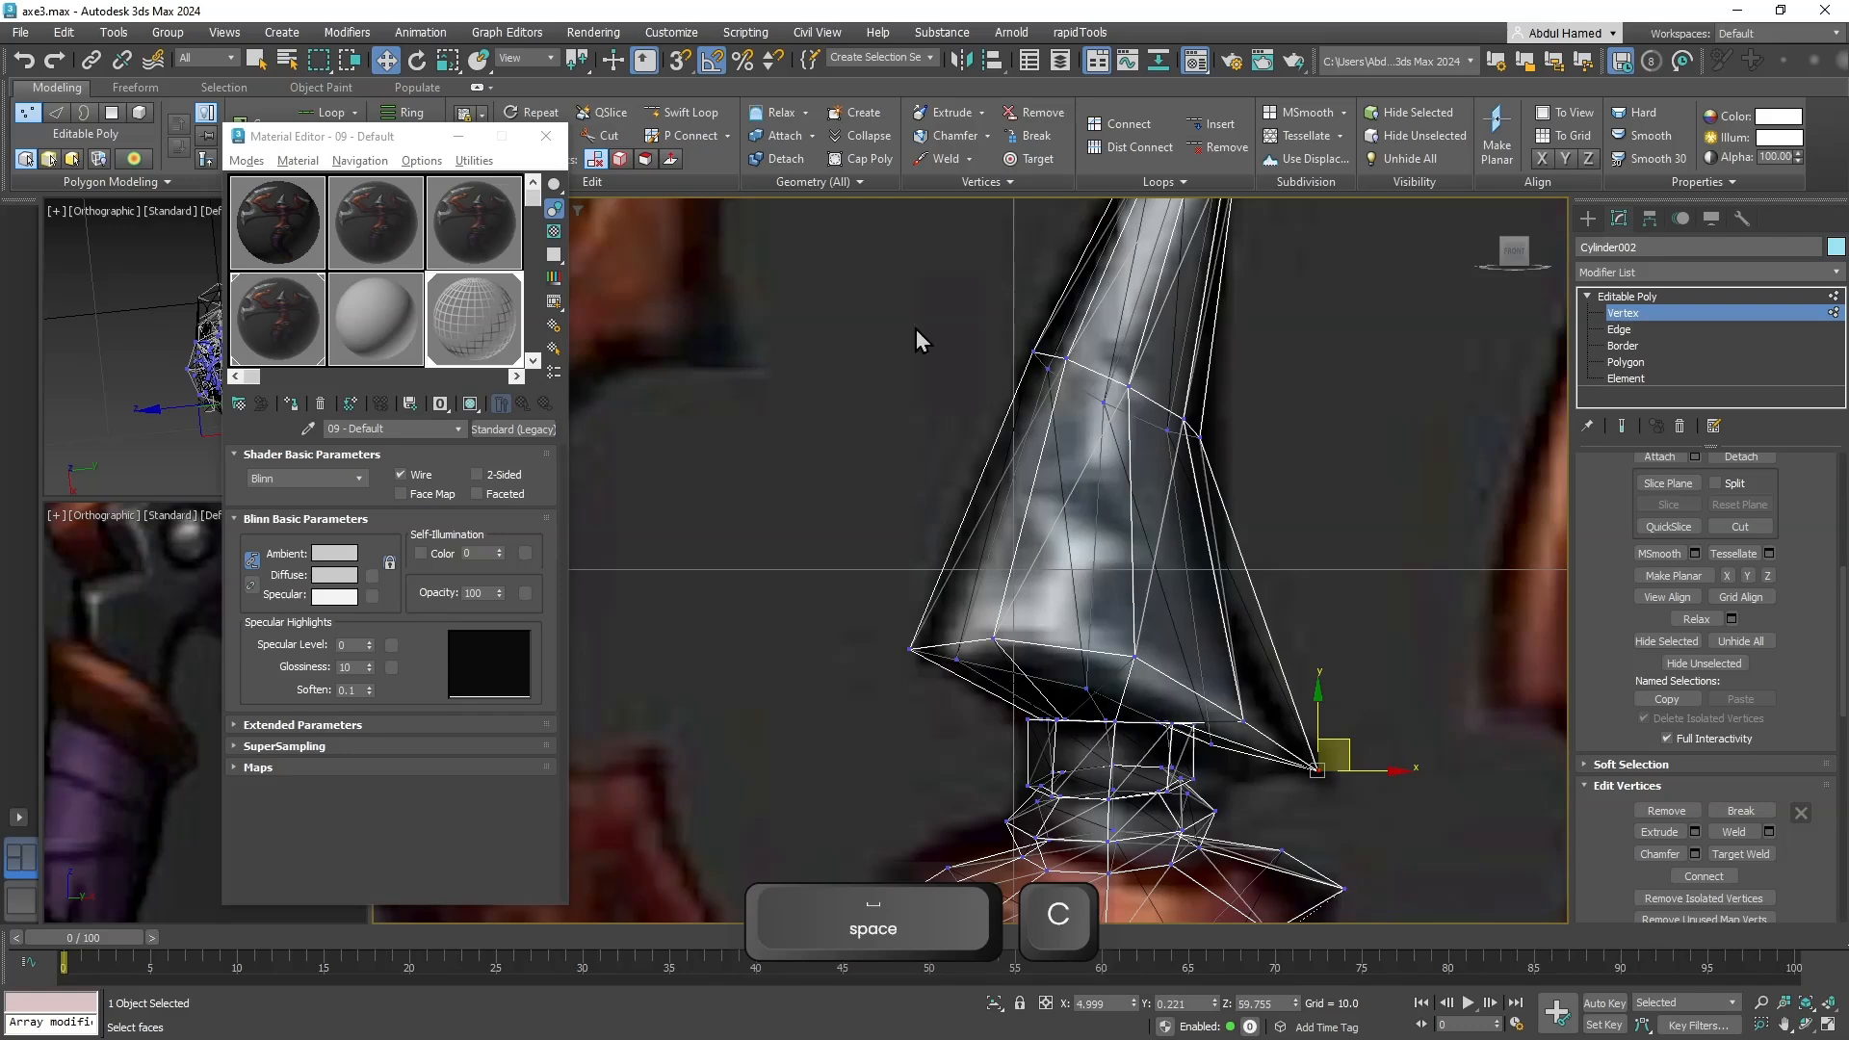
# Insert an edge loop across the spike's lower part and pull its right-side vertices inward along X to curve the profile.
pyautogui.click(1242, 624)
pyautogui.rightClick(1450, 620)
pyautogui.press('q')
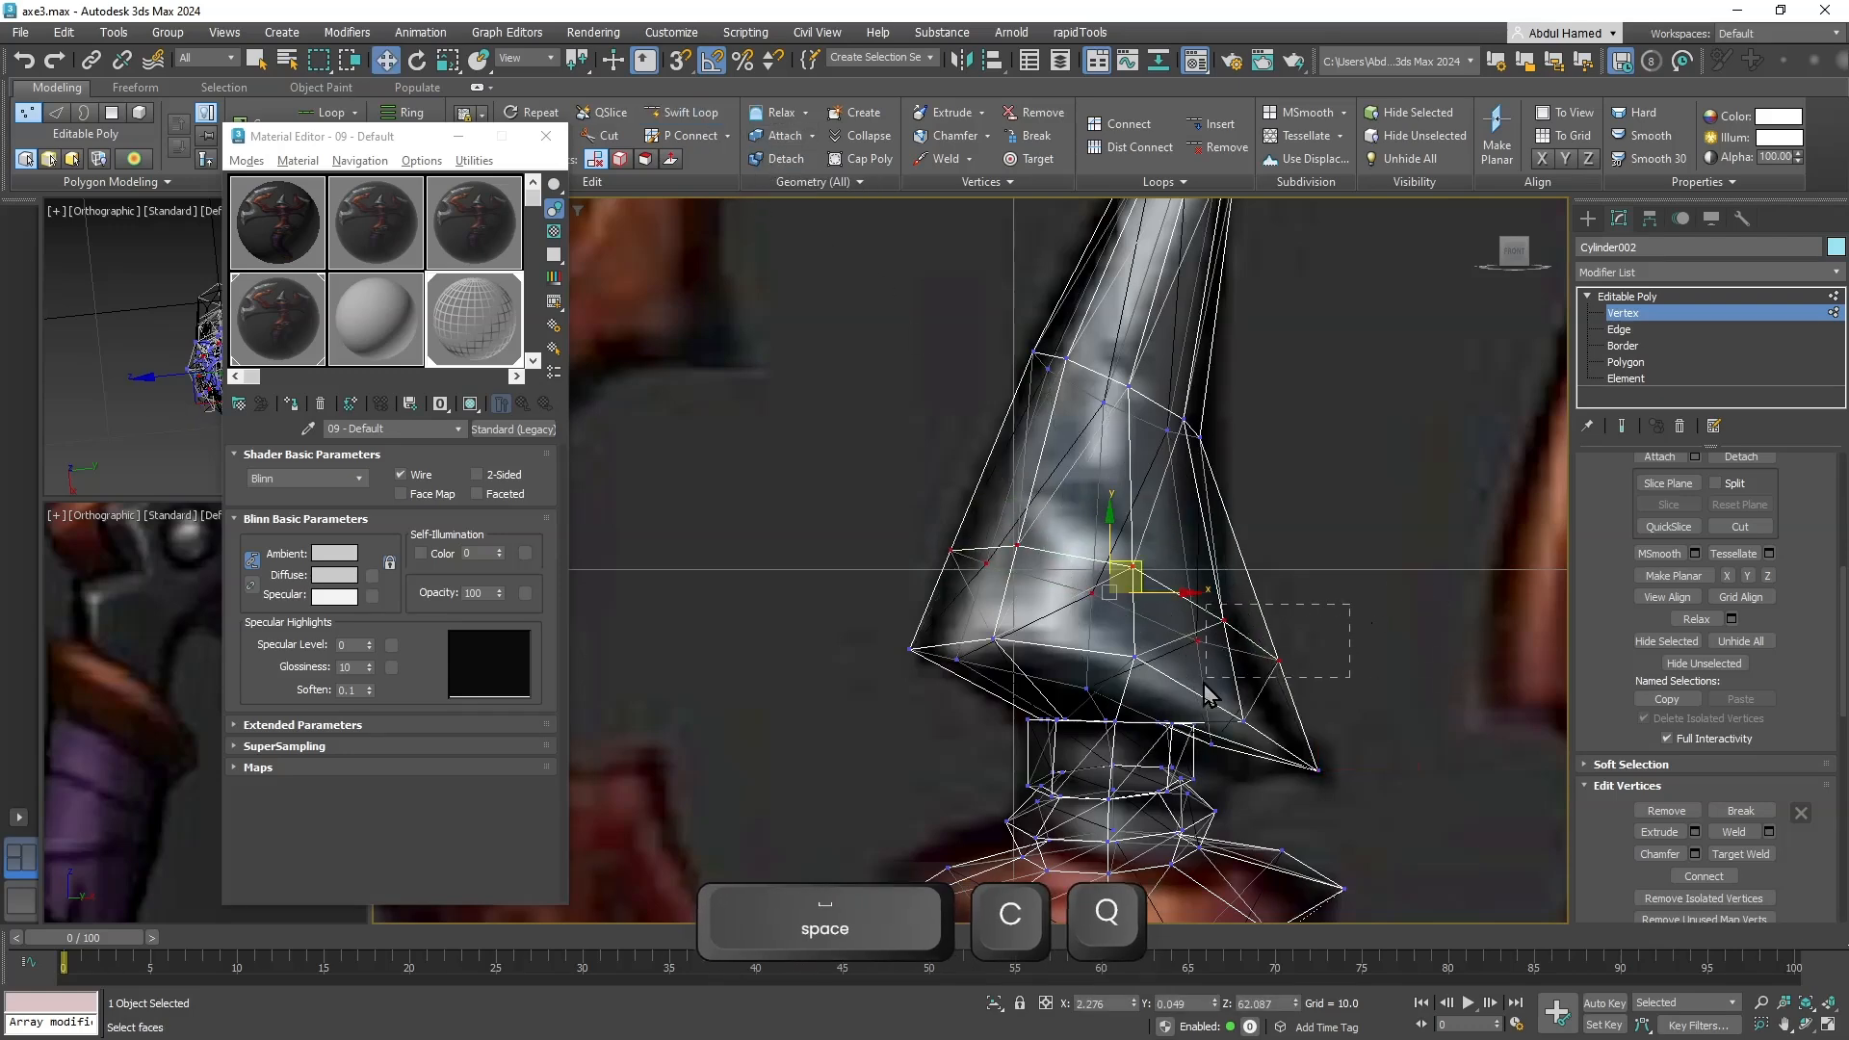
pyautogui.moveTo(1191, 675); pyautogui.dragTo(1190, 674)
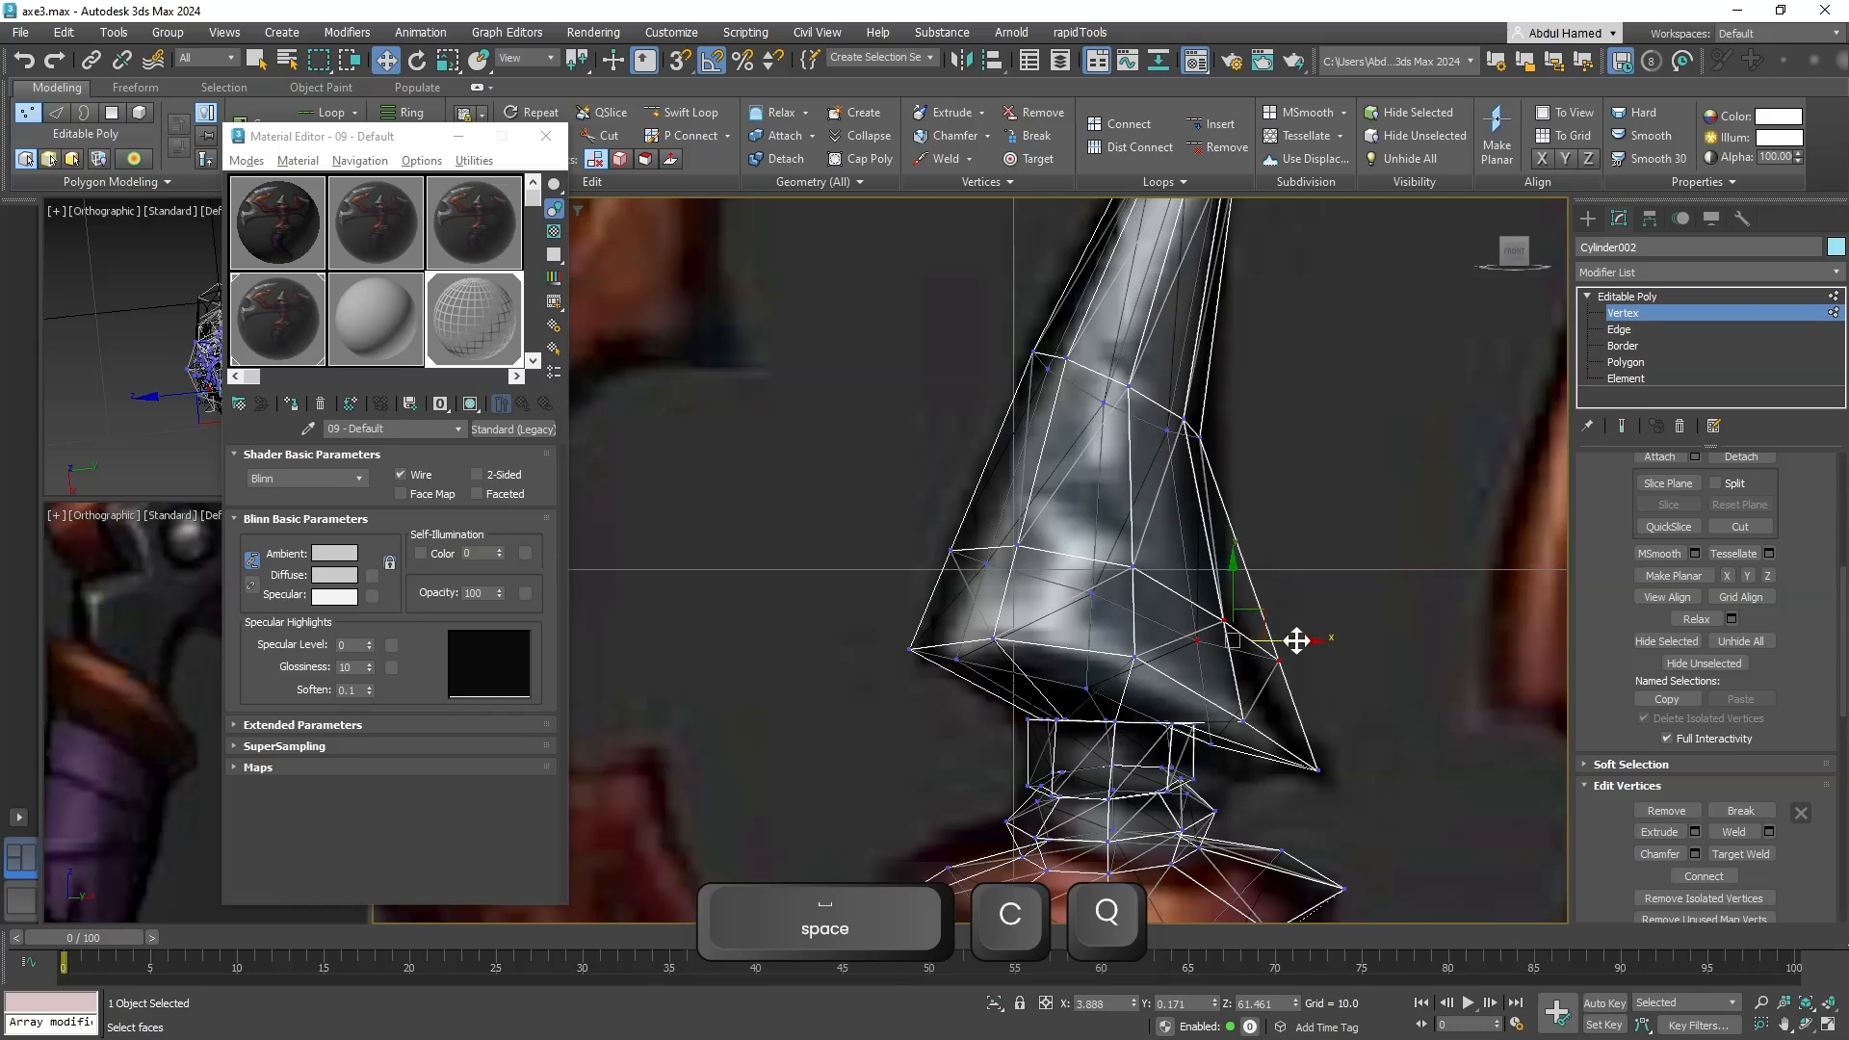
pyautogui.moveTo(1296, 640); pyautogui.dragTo(1276, 642)
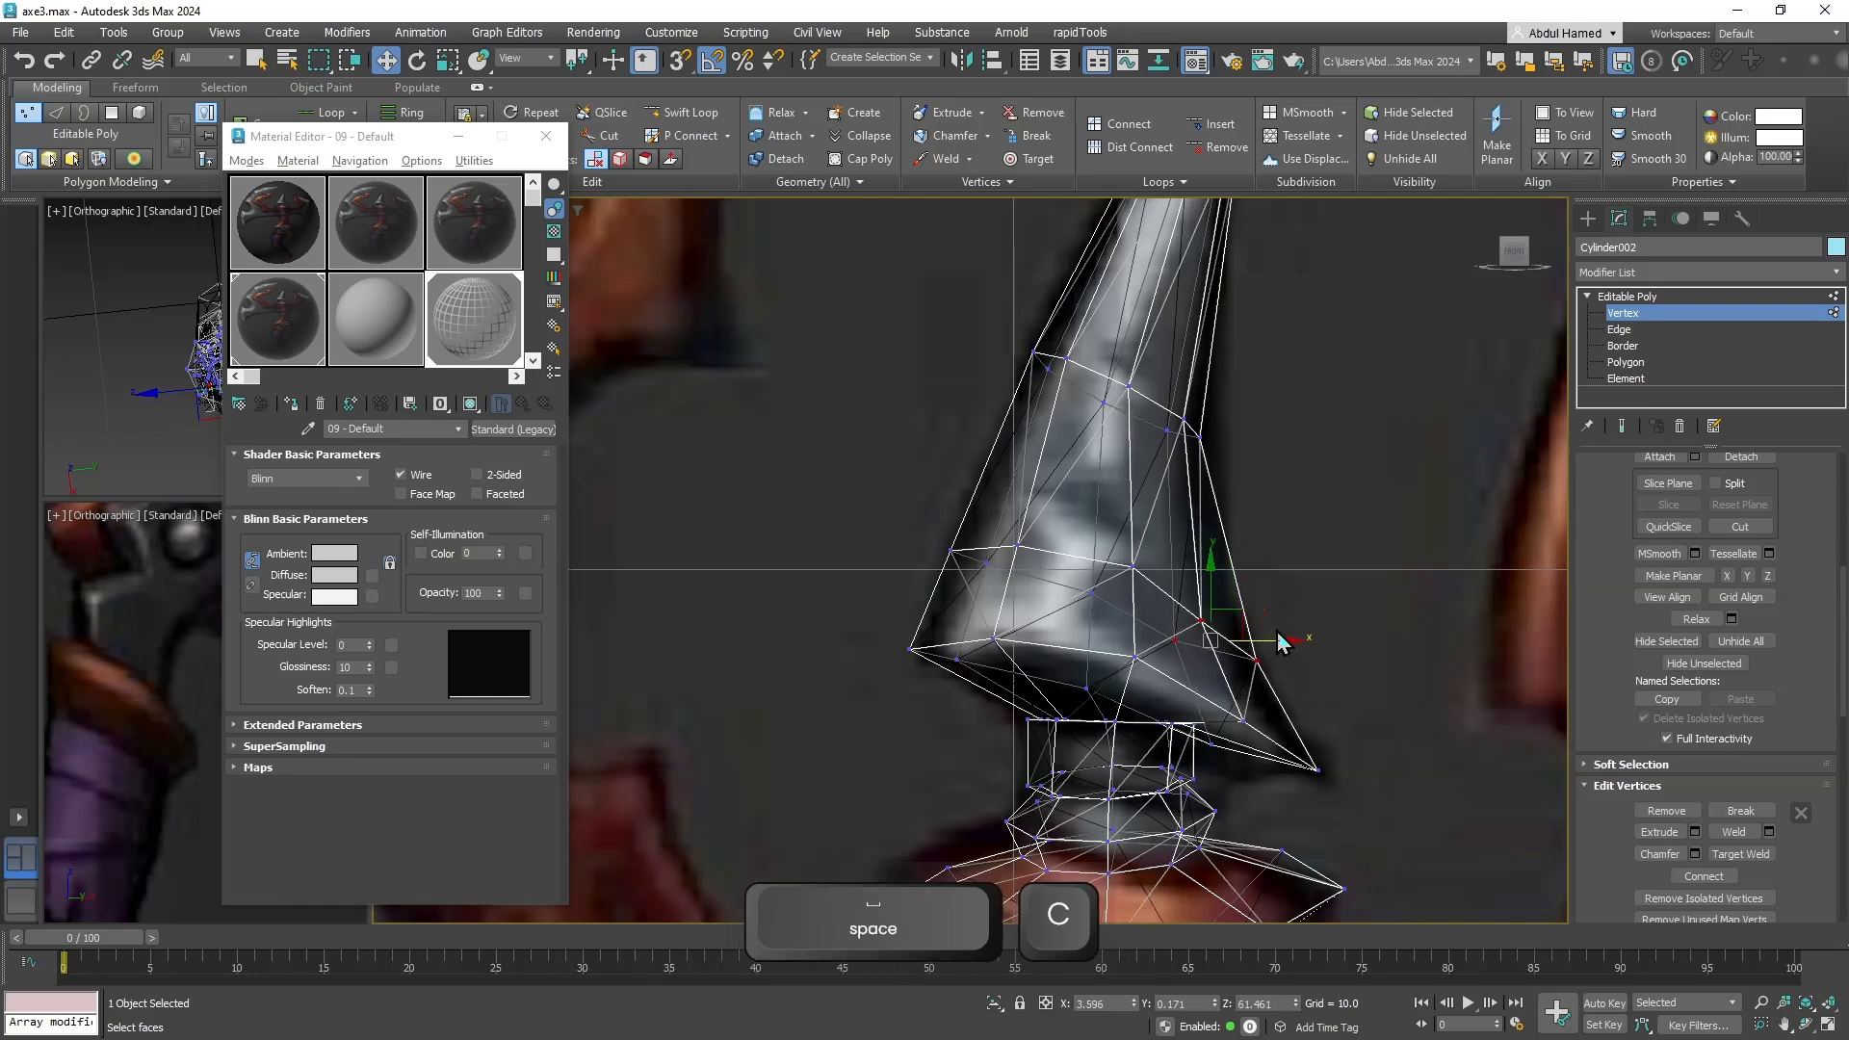
# Shift the right-side vertices of the spike's middle loop slightly outward along X to follow the reference outline.
pyautogui.moveTo(1246, 366); pyautogui.dragTo(1237, 496, button='middle')
pyautogui.moveTo(1182, 609); pyautogui.dragTo(1148, 615)
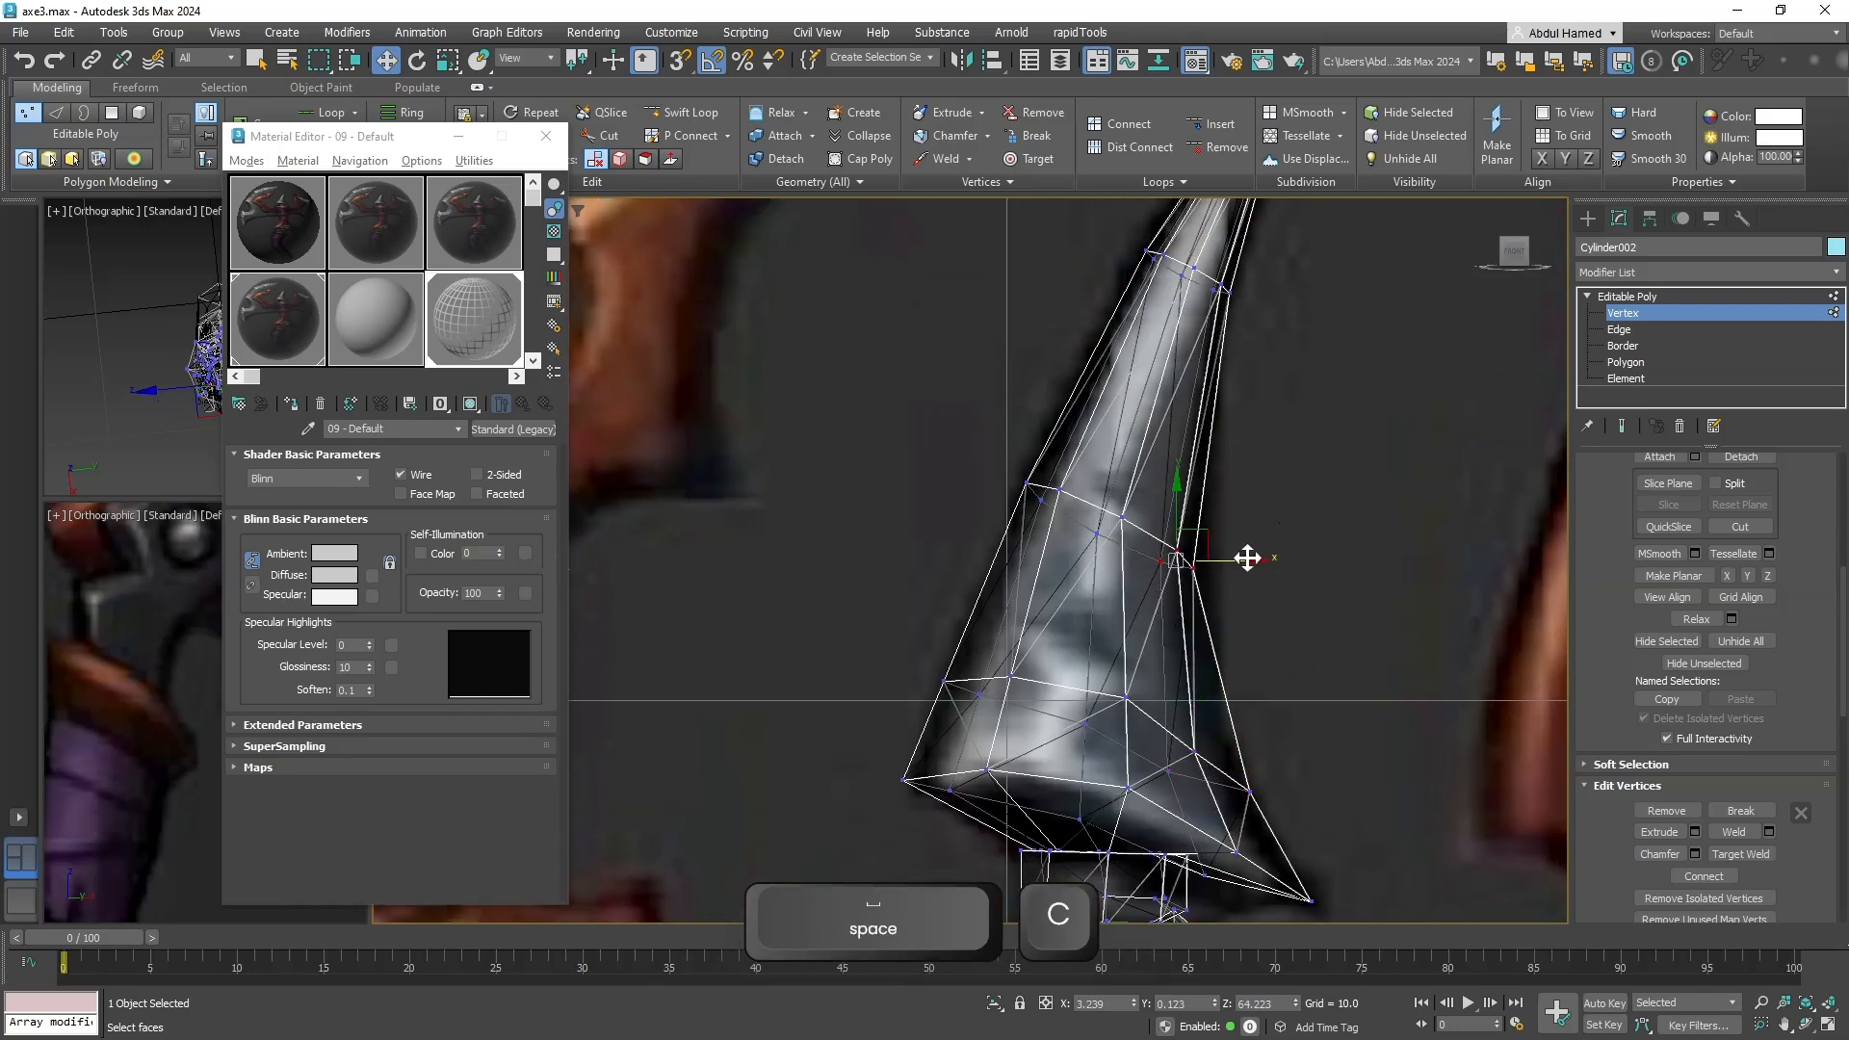
pyautogui.moveTo(1254, 560); pyautogui.dragTo(1264, 559)
pyautogui.moveTo(1314, 430); pyautogui.dragTo(1261, 648, button='middle')
# Turn off see-through display and the material's Wire option, then leave vertex editing and deselect the cylinder.
pyautogui.scroll(-5, 1256, 641)
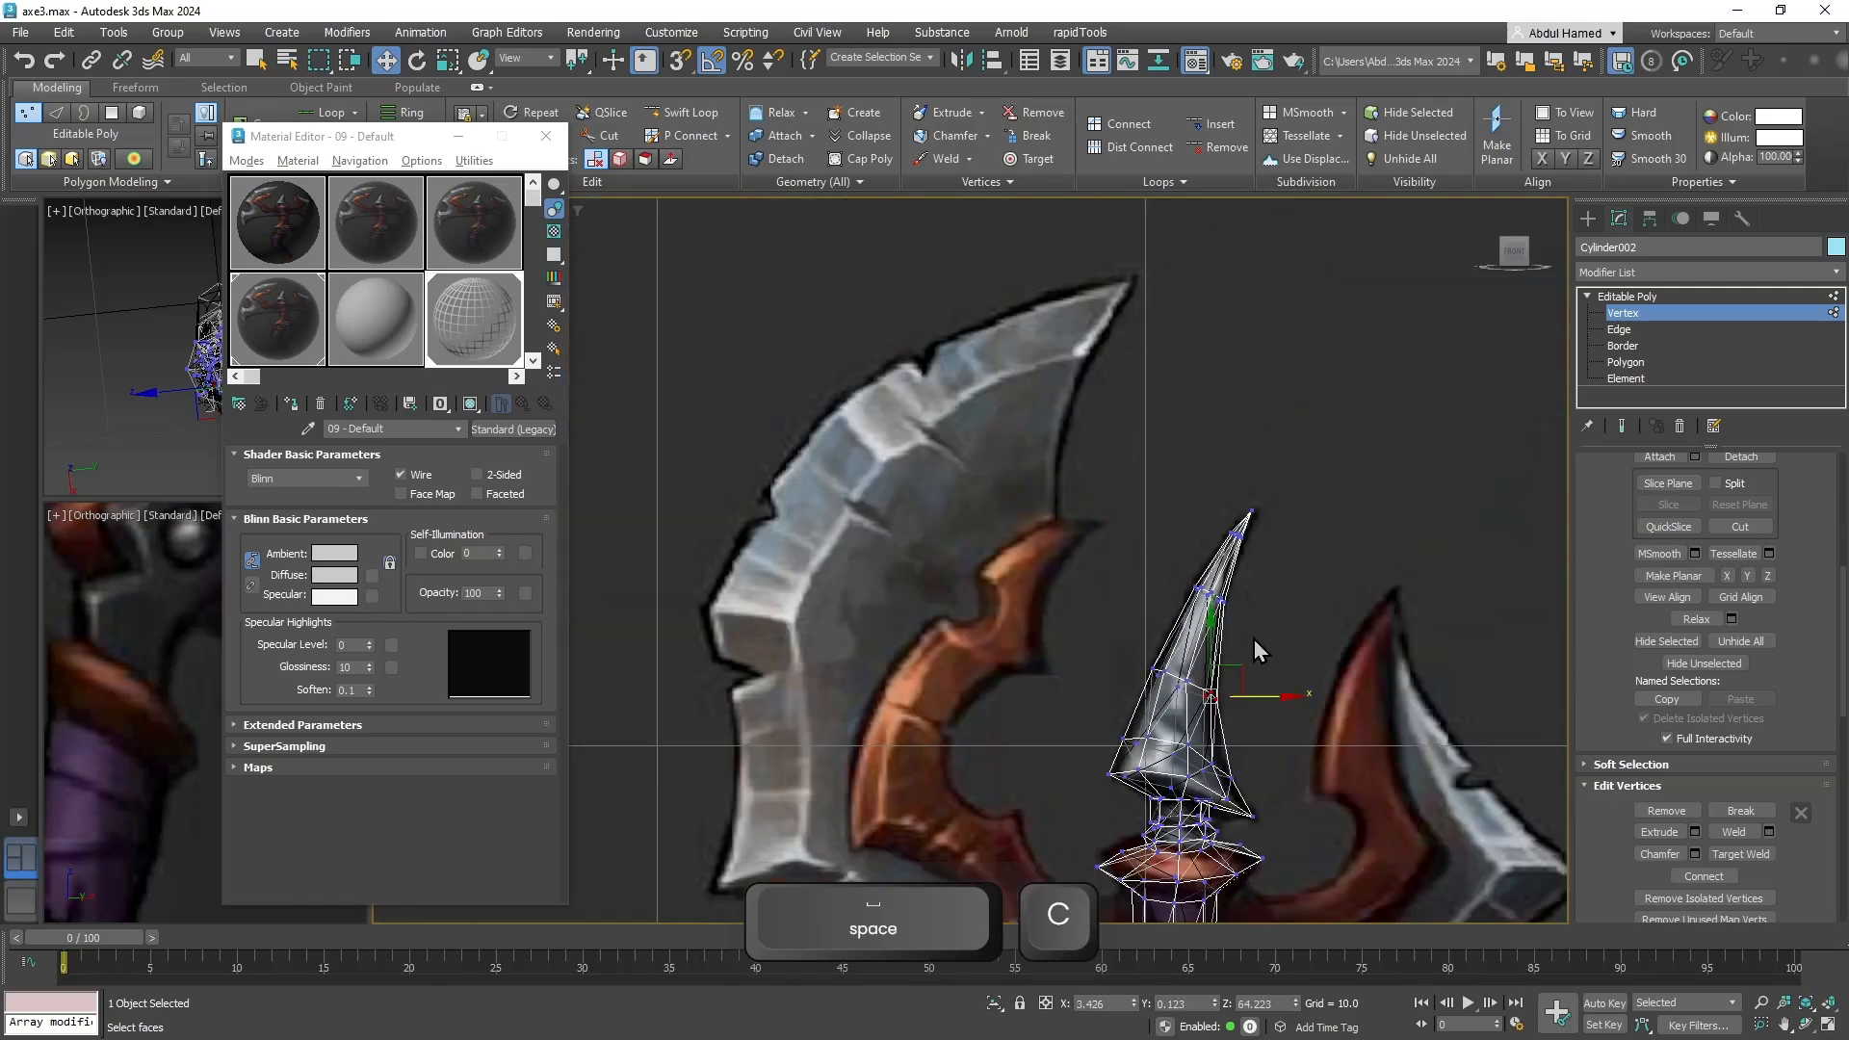
pyautogui.moveTo(1221, 541); pyautogui.dragTo(1142, 295, button='middle')
pyautogui.hotkey('alt', 'x')
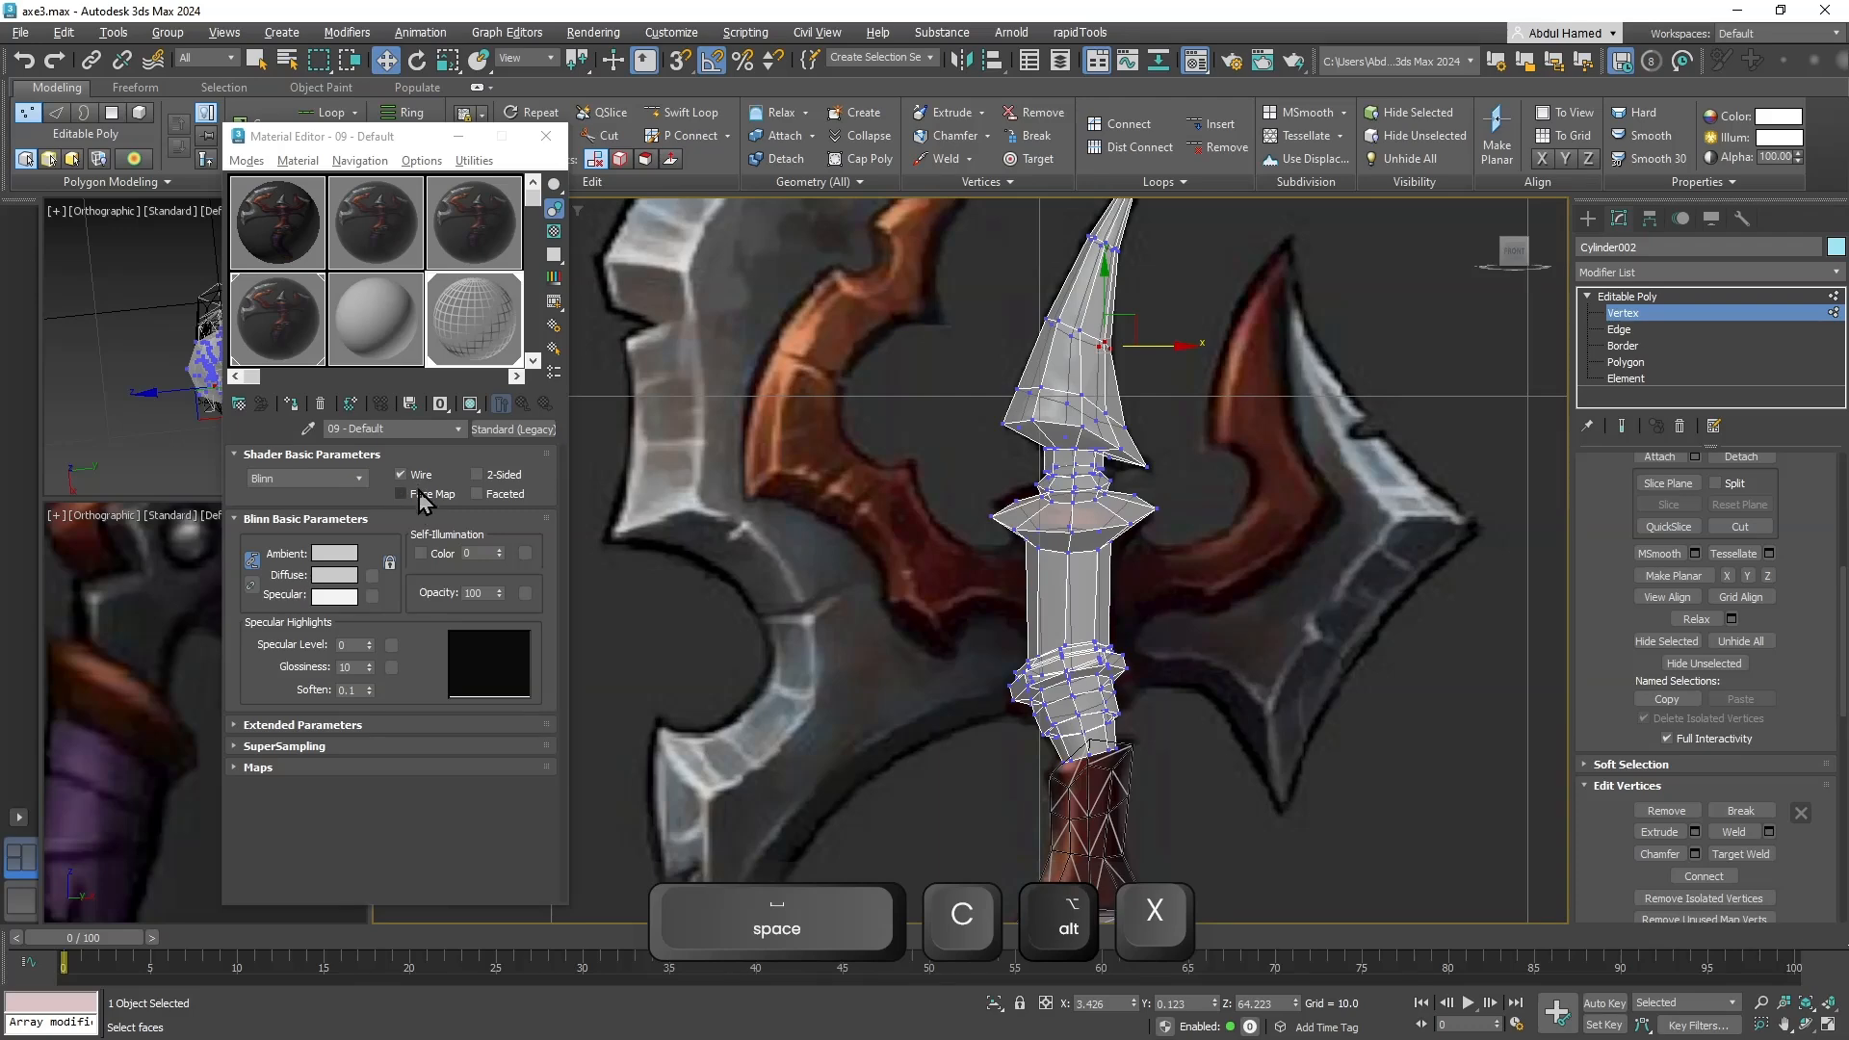
pyautogui.hotkey('alt', 'x')
pyautogui.hotkey('alt', 'x')
pyautogui.click(401, 474)
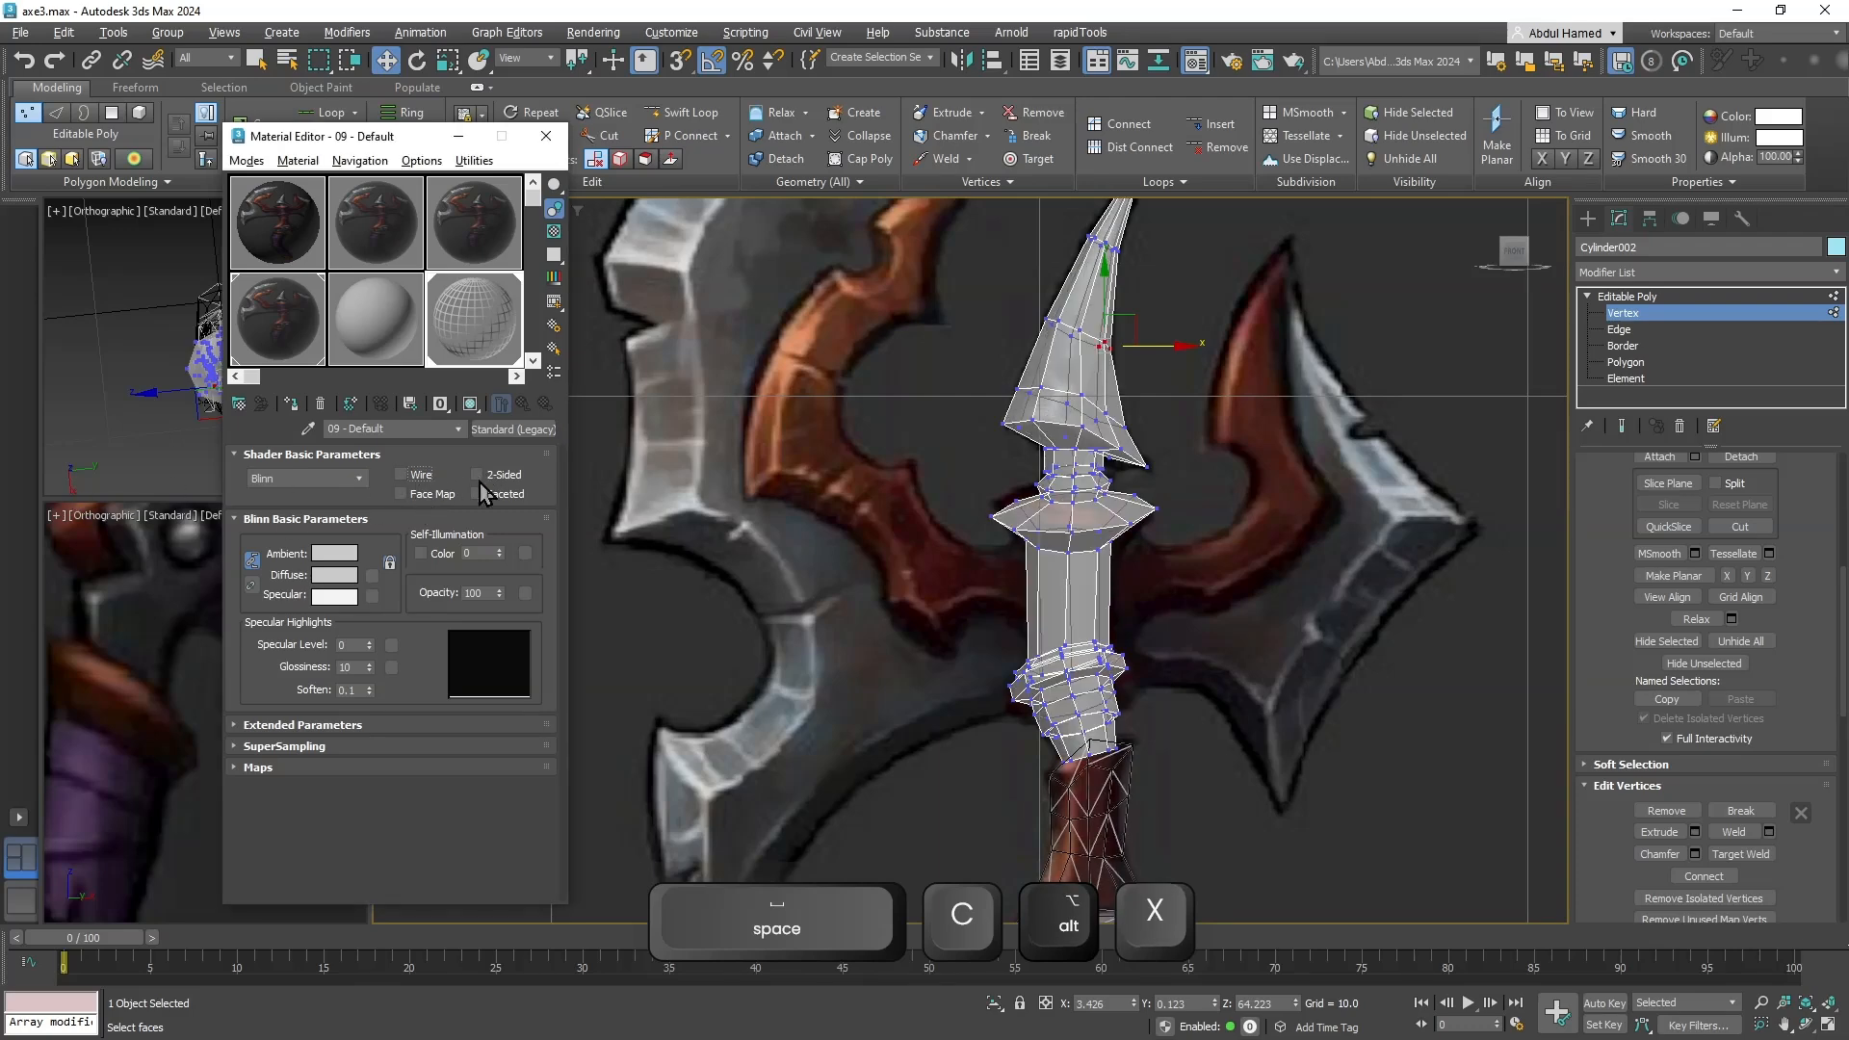
pyautogui.click(1260, 545)
pyautogui.click(1080, 550)
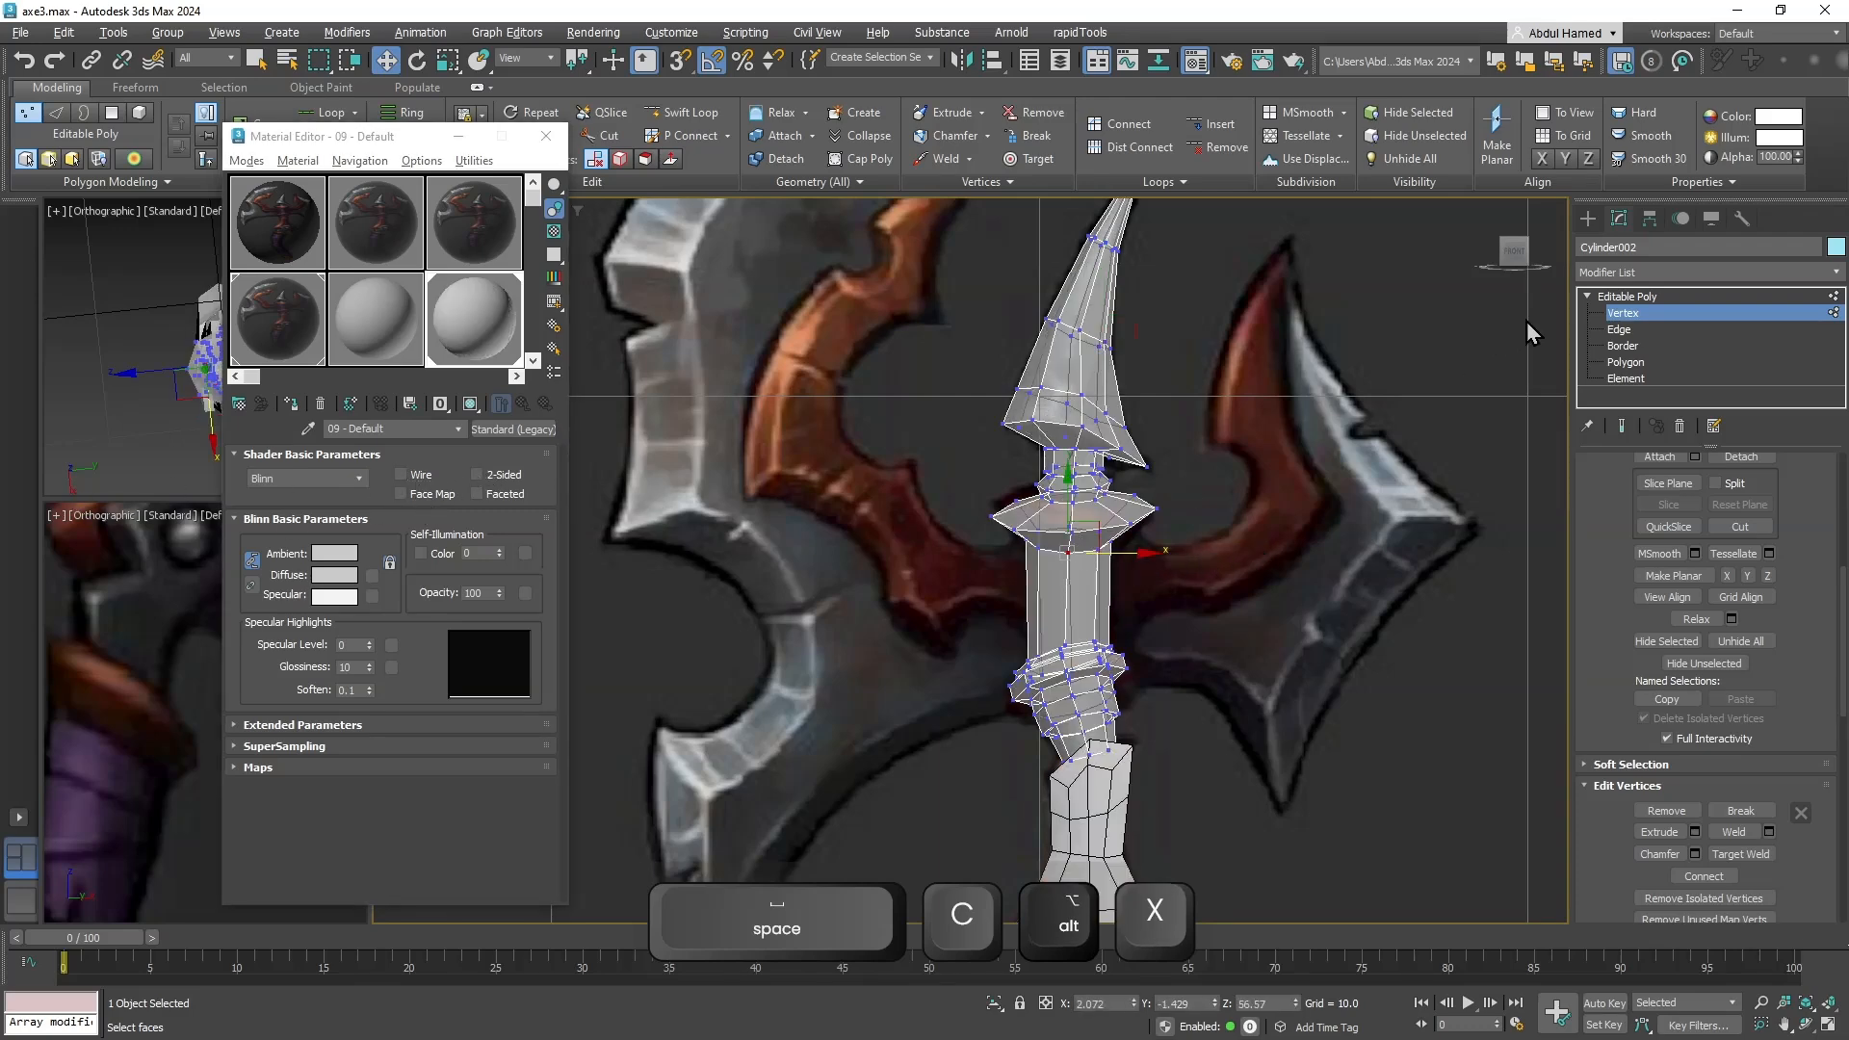
pyautogui.click(1599, 297)
pyautogui.click(1239, 582)
# Inspect the whole axe against the reference and examine the open half pieces above the handle from the side.
pyautogui.moveTo(1242, 678); pyautogui.dragTo(1163, 522, button='middle')
pyautogui.scroll(-5, 1213, 481)
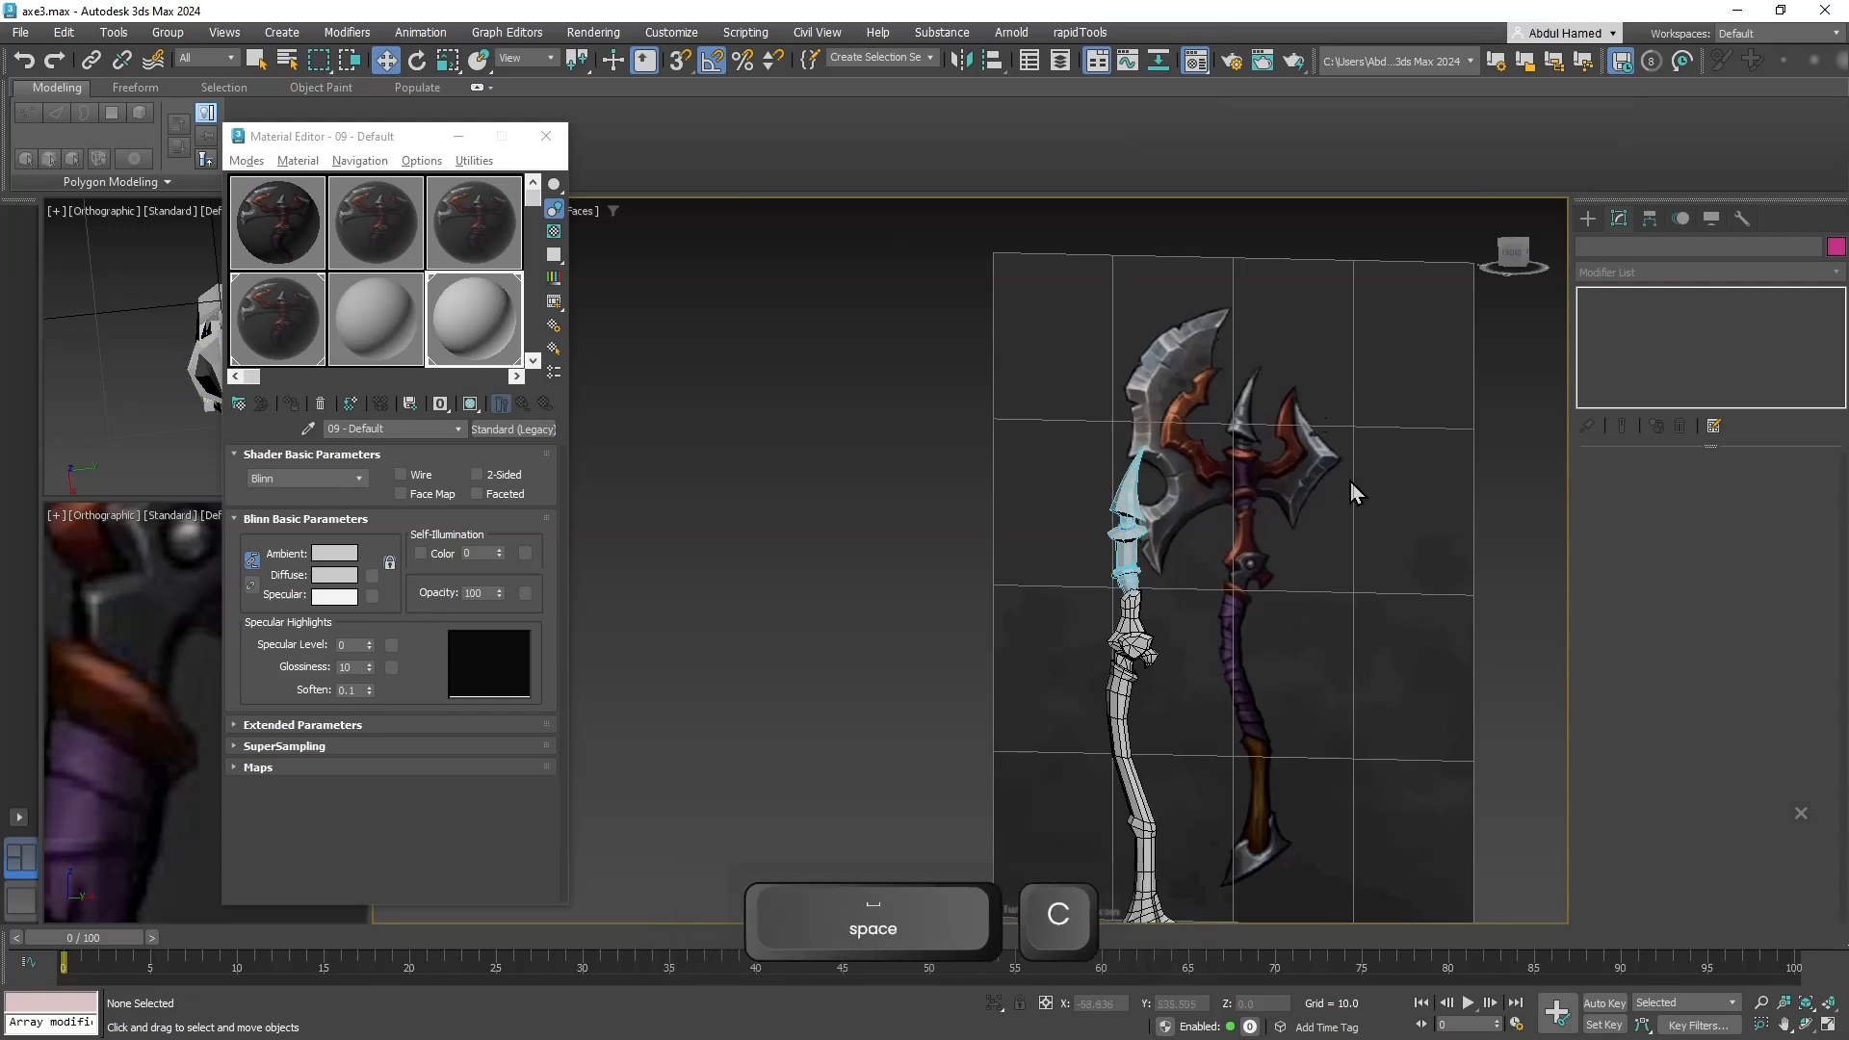
pyautogui.moveTo(1179, 634); pyautogui.dragTo(1221, 587, button='middle')
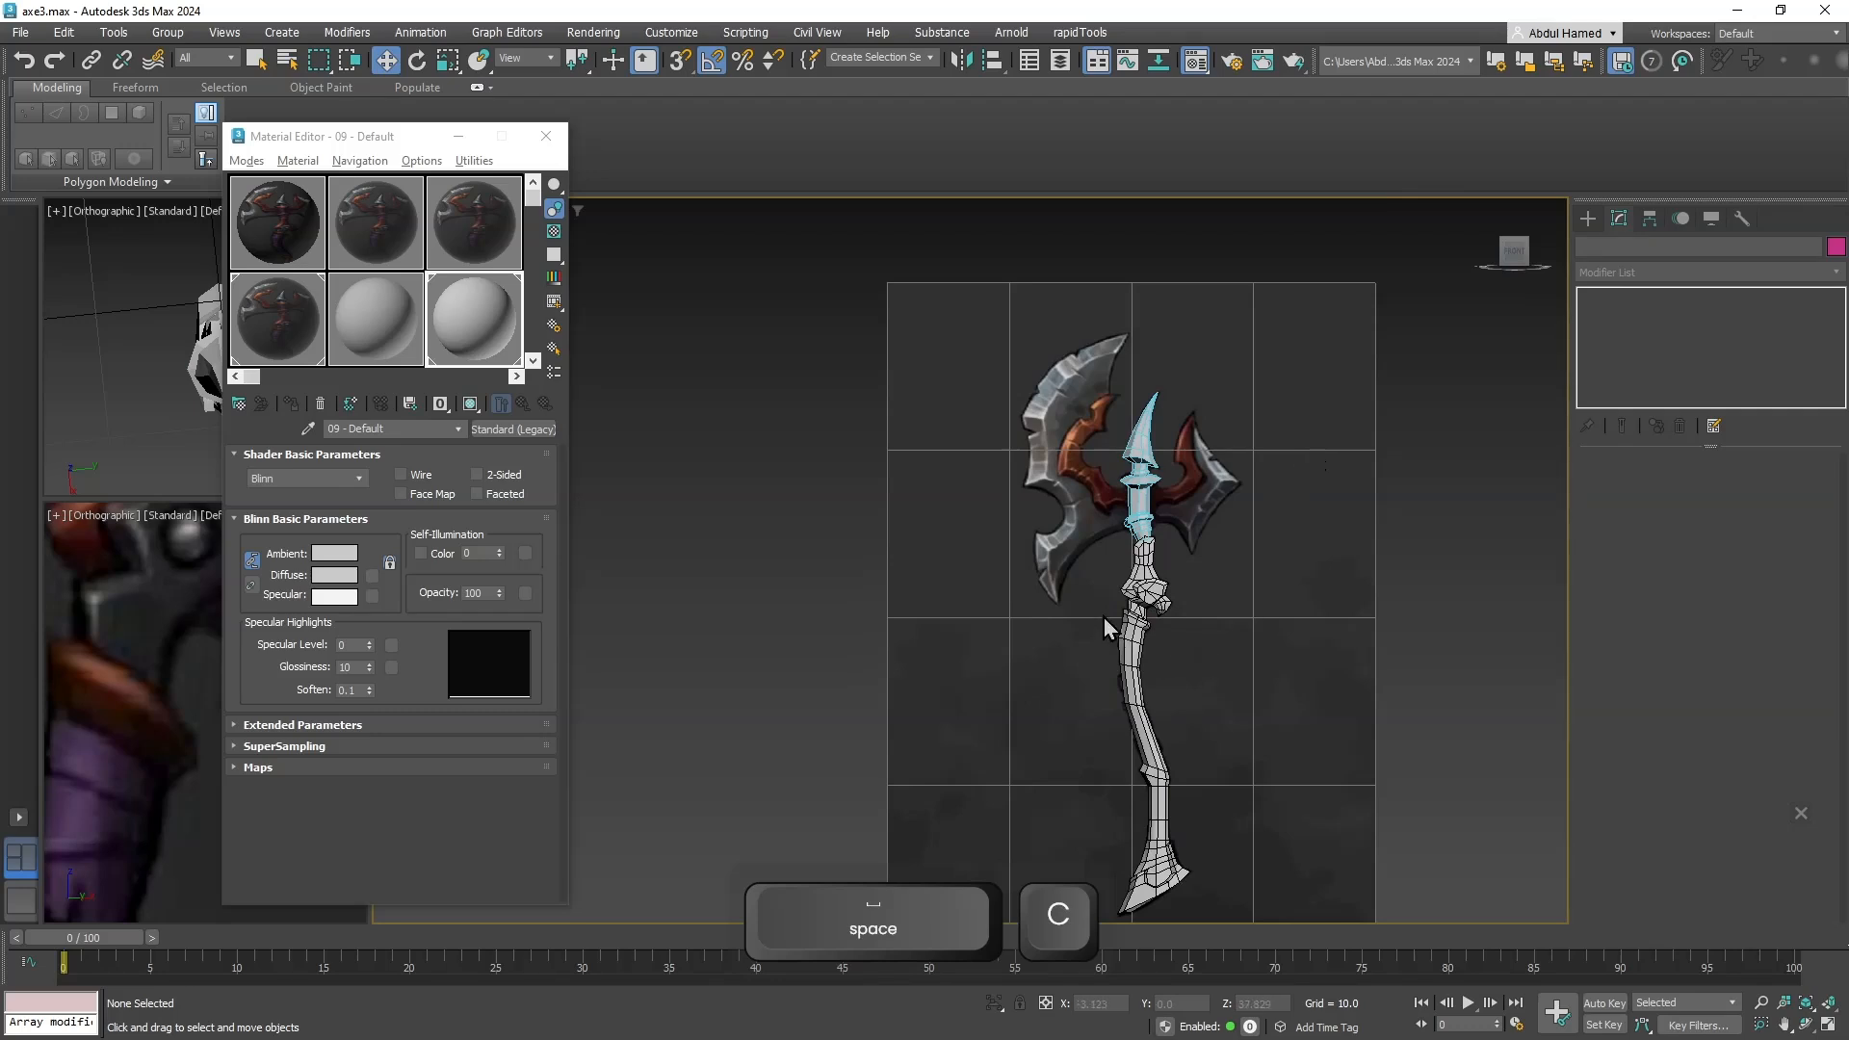
pyautogui.keyDown('alt'); pyautogui.moveTo(1108, 628); pyautogui.dragTo(1160, 574, button='middle'); pyautogui.keyUp('alt')
pyautogui.keyDown('alt'); pyautogui.scroll(5, 1138, 582); pyautogui.keyUp('alt')
pyautogui.press('z')
pyautogui.scroll(4, 1216, 555)
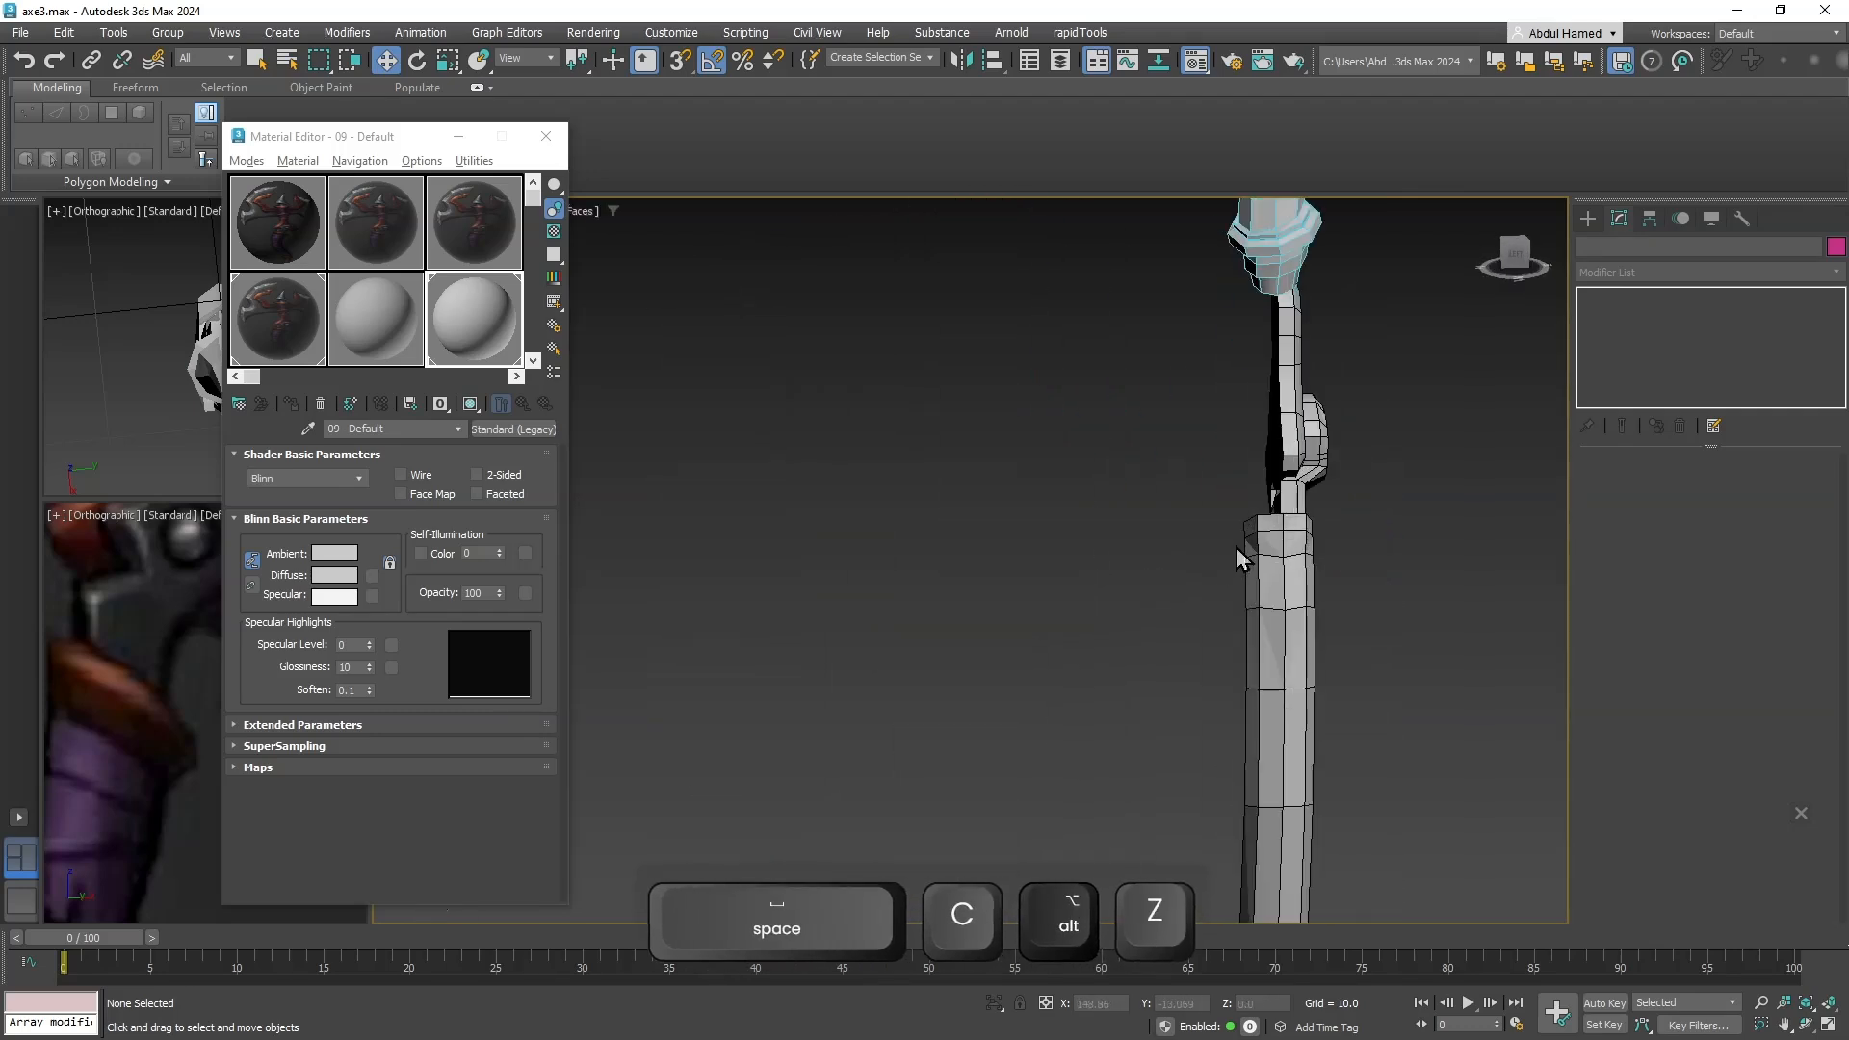
pyautogui.scroll(6, 1284, 520)
pyautogui.moveTo(1289, 520); pyautogui.dragTo(1147, 727, button='middle')
# Apply a Symmetry modifier to both half pieces above the handle and set the mirror axis to Y.
pyautogui.click(1155, 433)
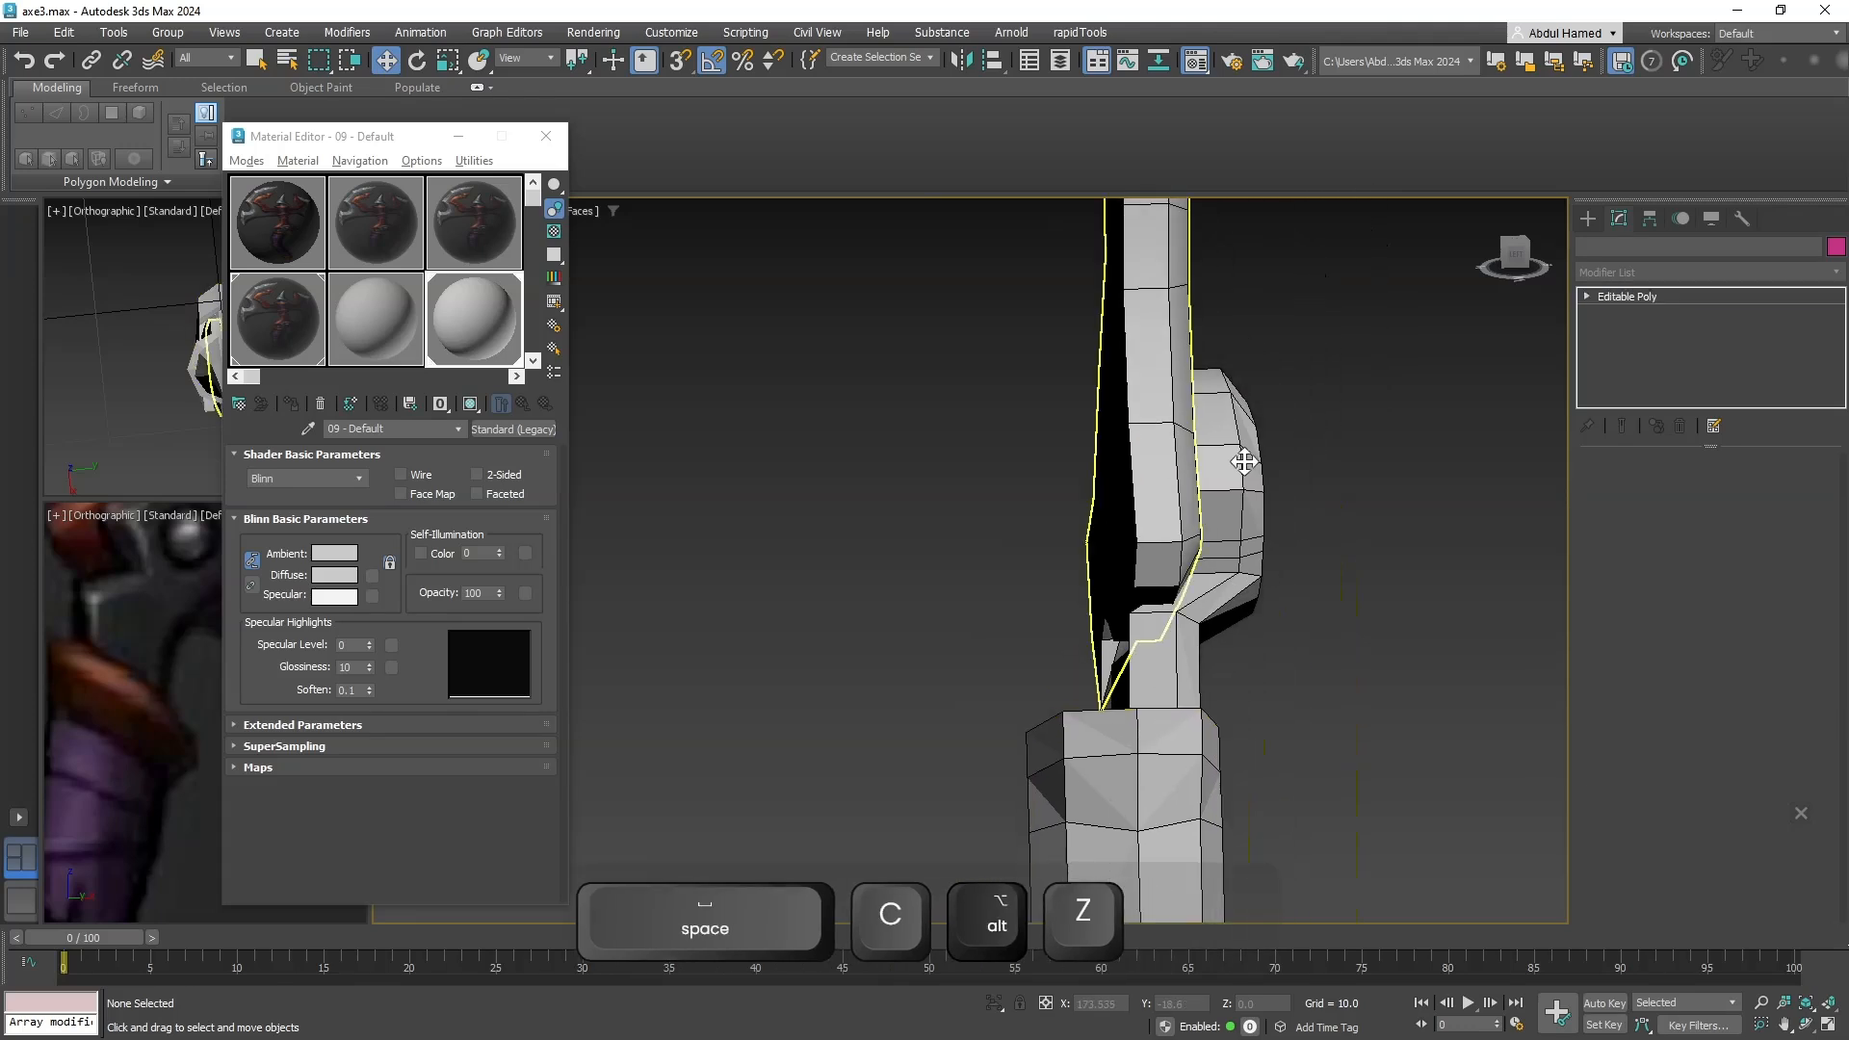
pyautogui.keyDown('ctrl'); pyautogui.click(1244, 462); pyautogui.keyUp('ctrl')
pyautogui.click(1625, 273)
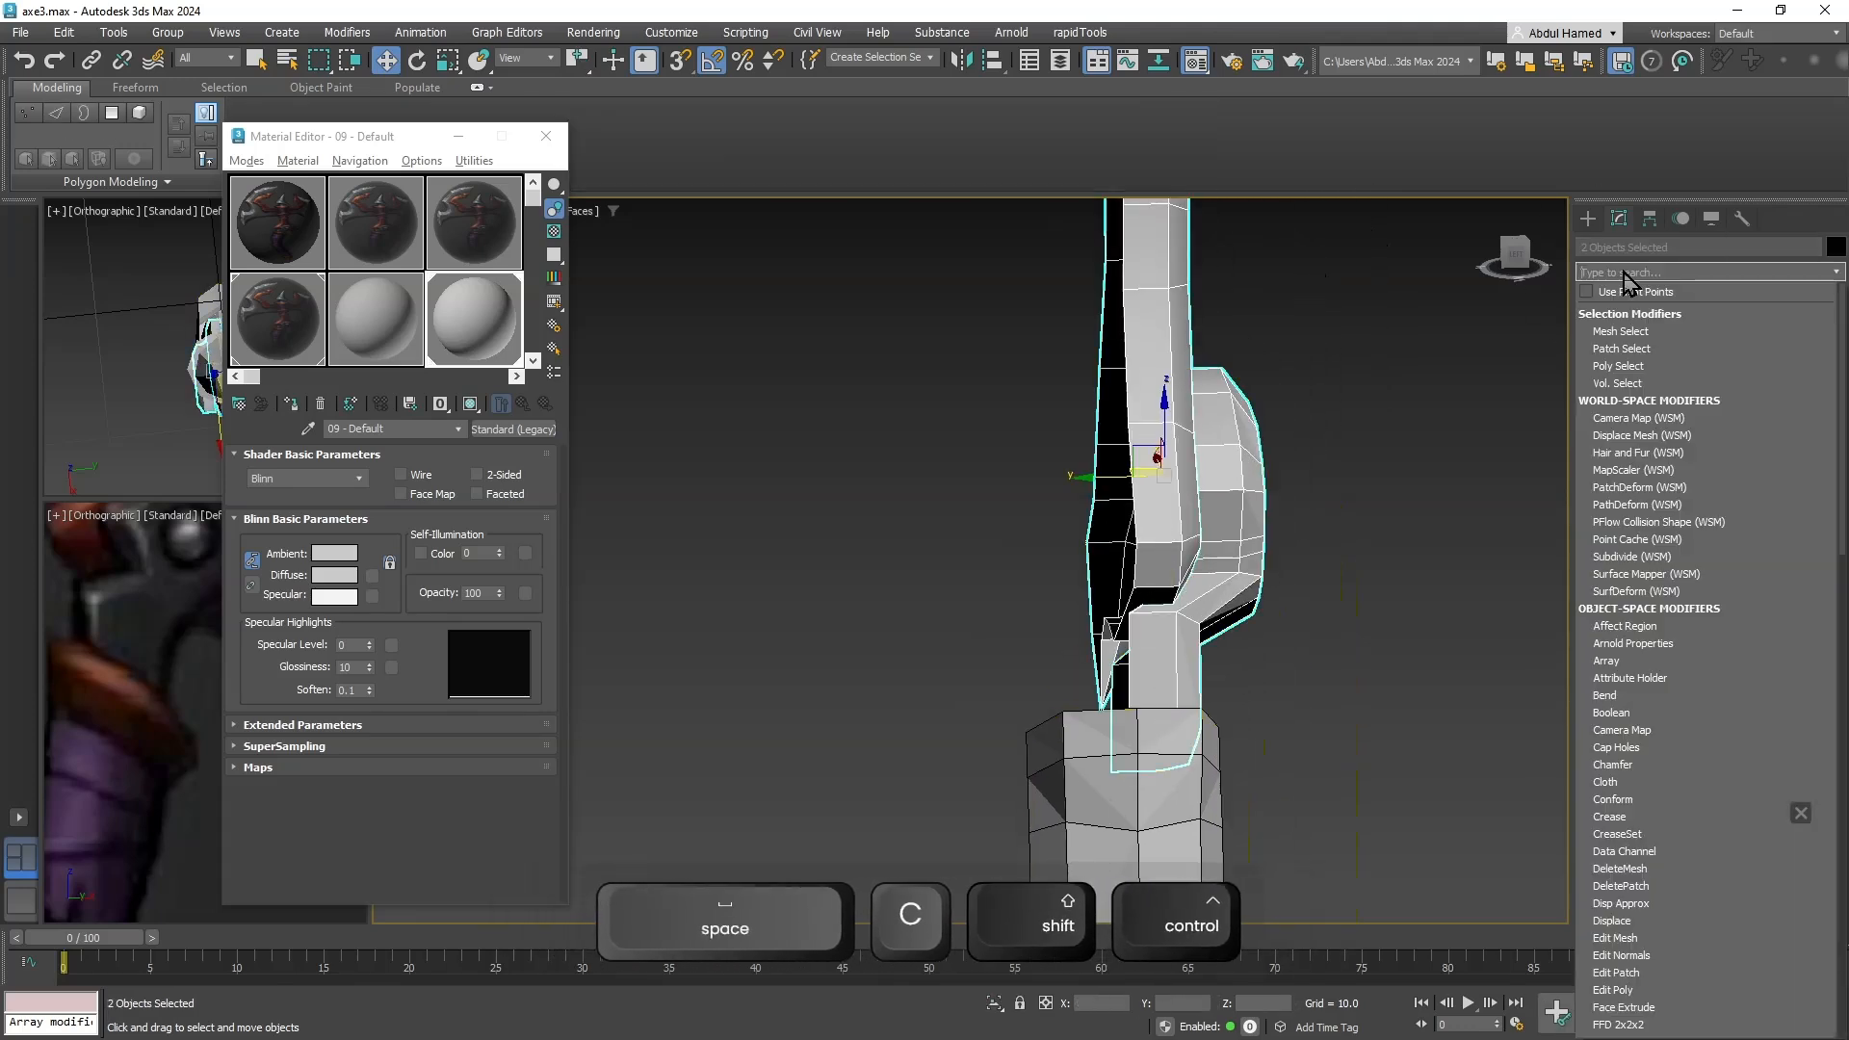
pyautogui.write('sym')
pyautogui.press('Return')
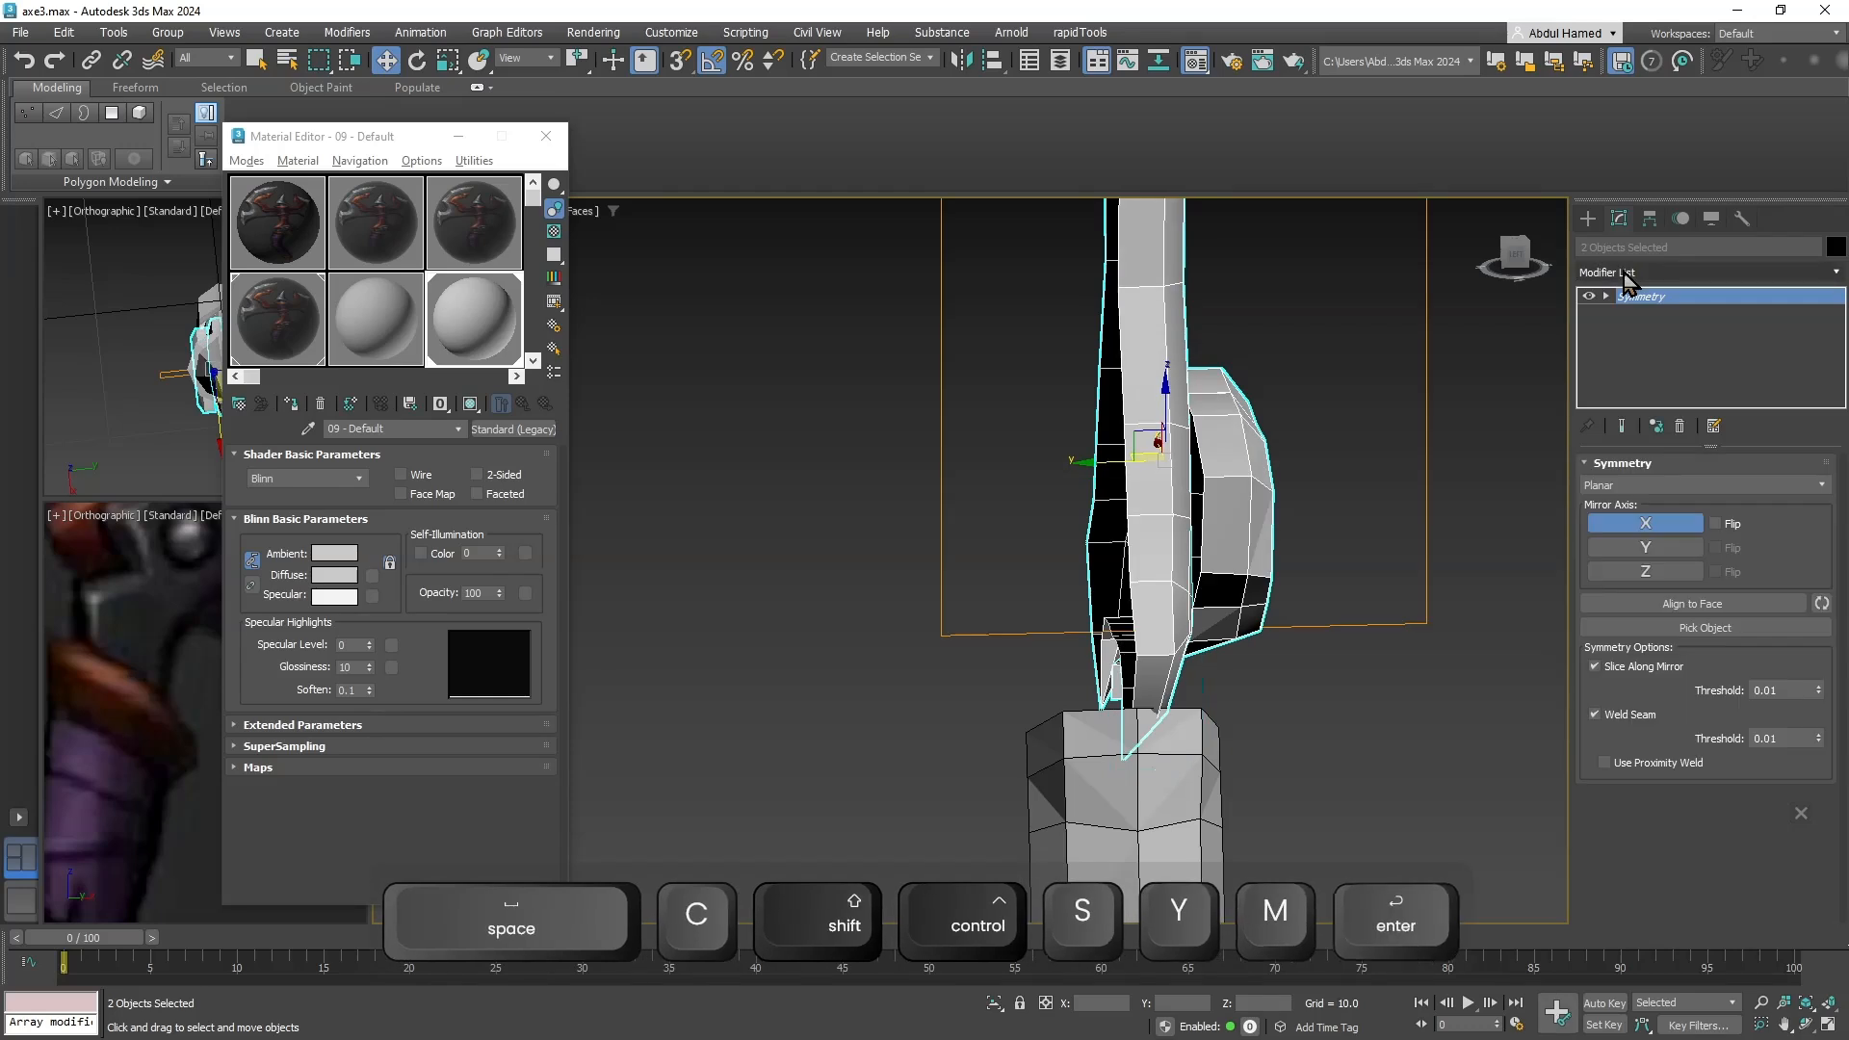
pyautogui.click(1647, 548)
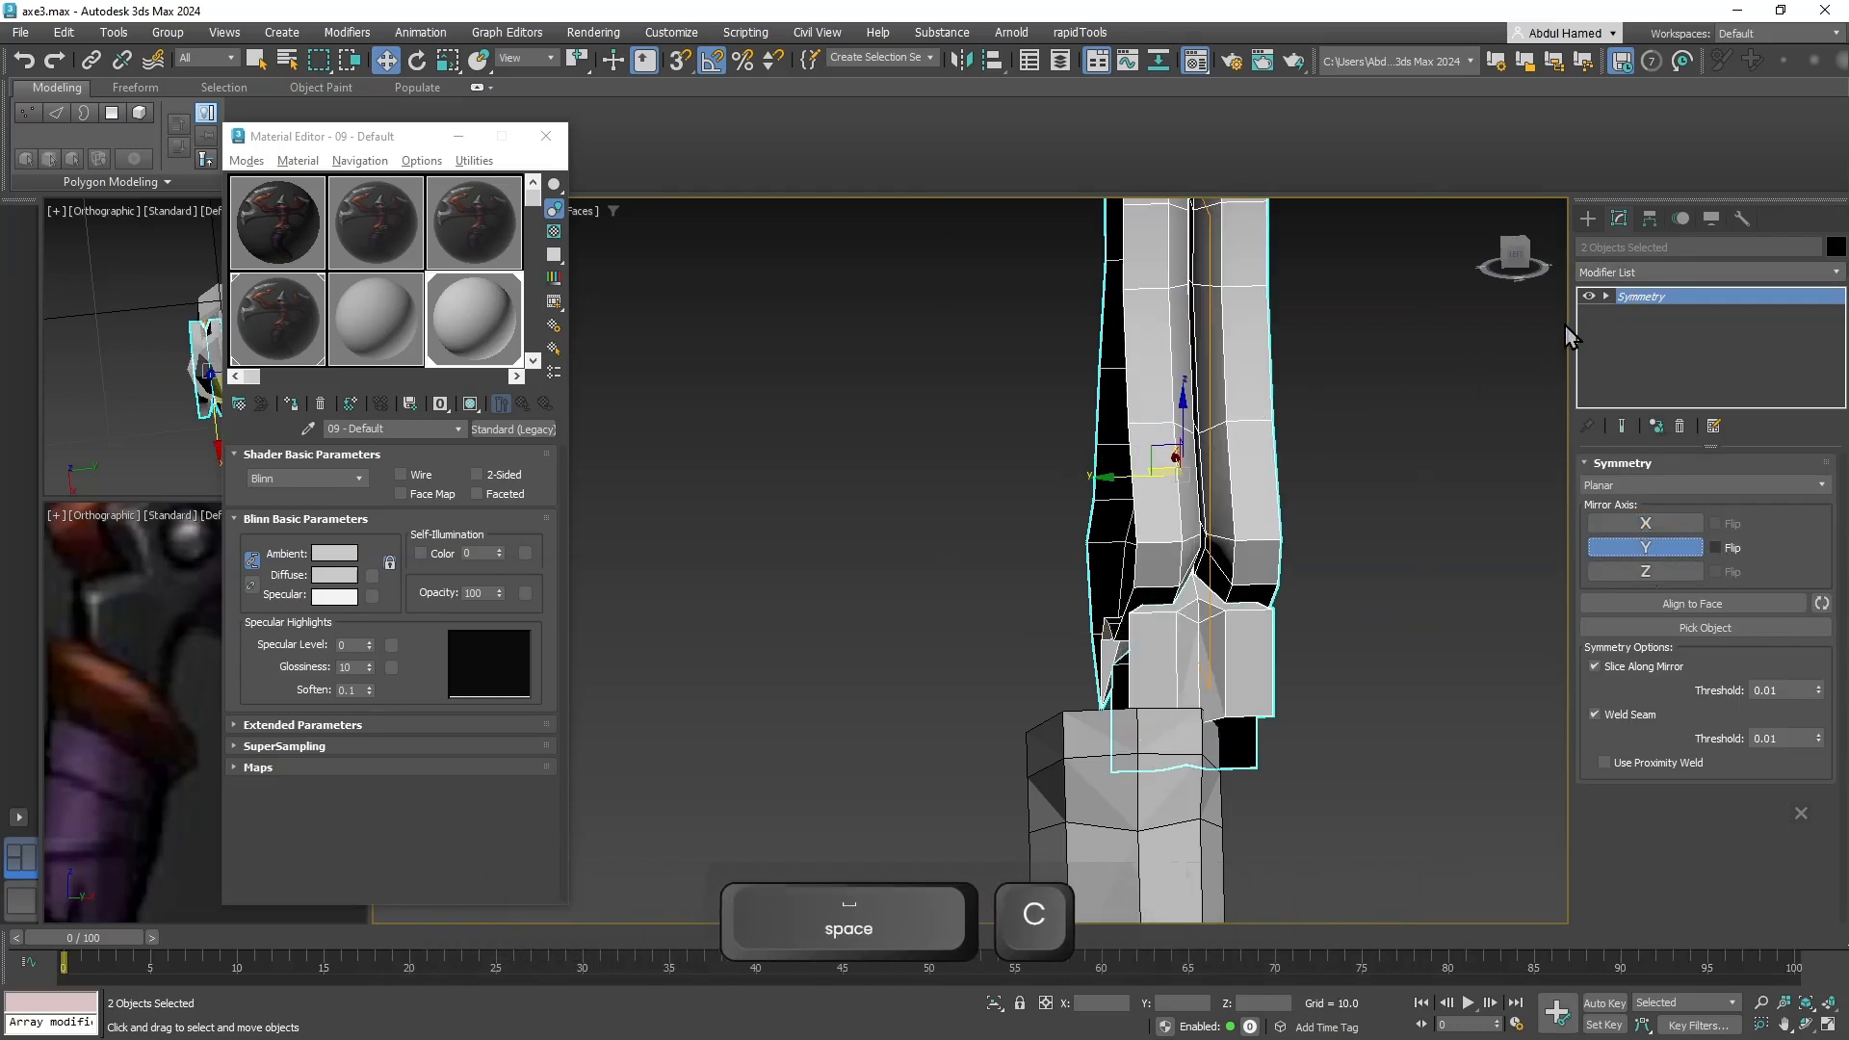
# Move the Symmetry modifier's mirror plane along Y past the half pieces' open side and enable Flip for the Y axis.
pyautogui.click(1605, 295)
pyautogui.click(1627, 313)
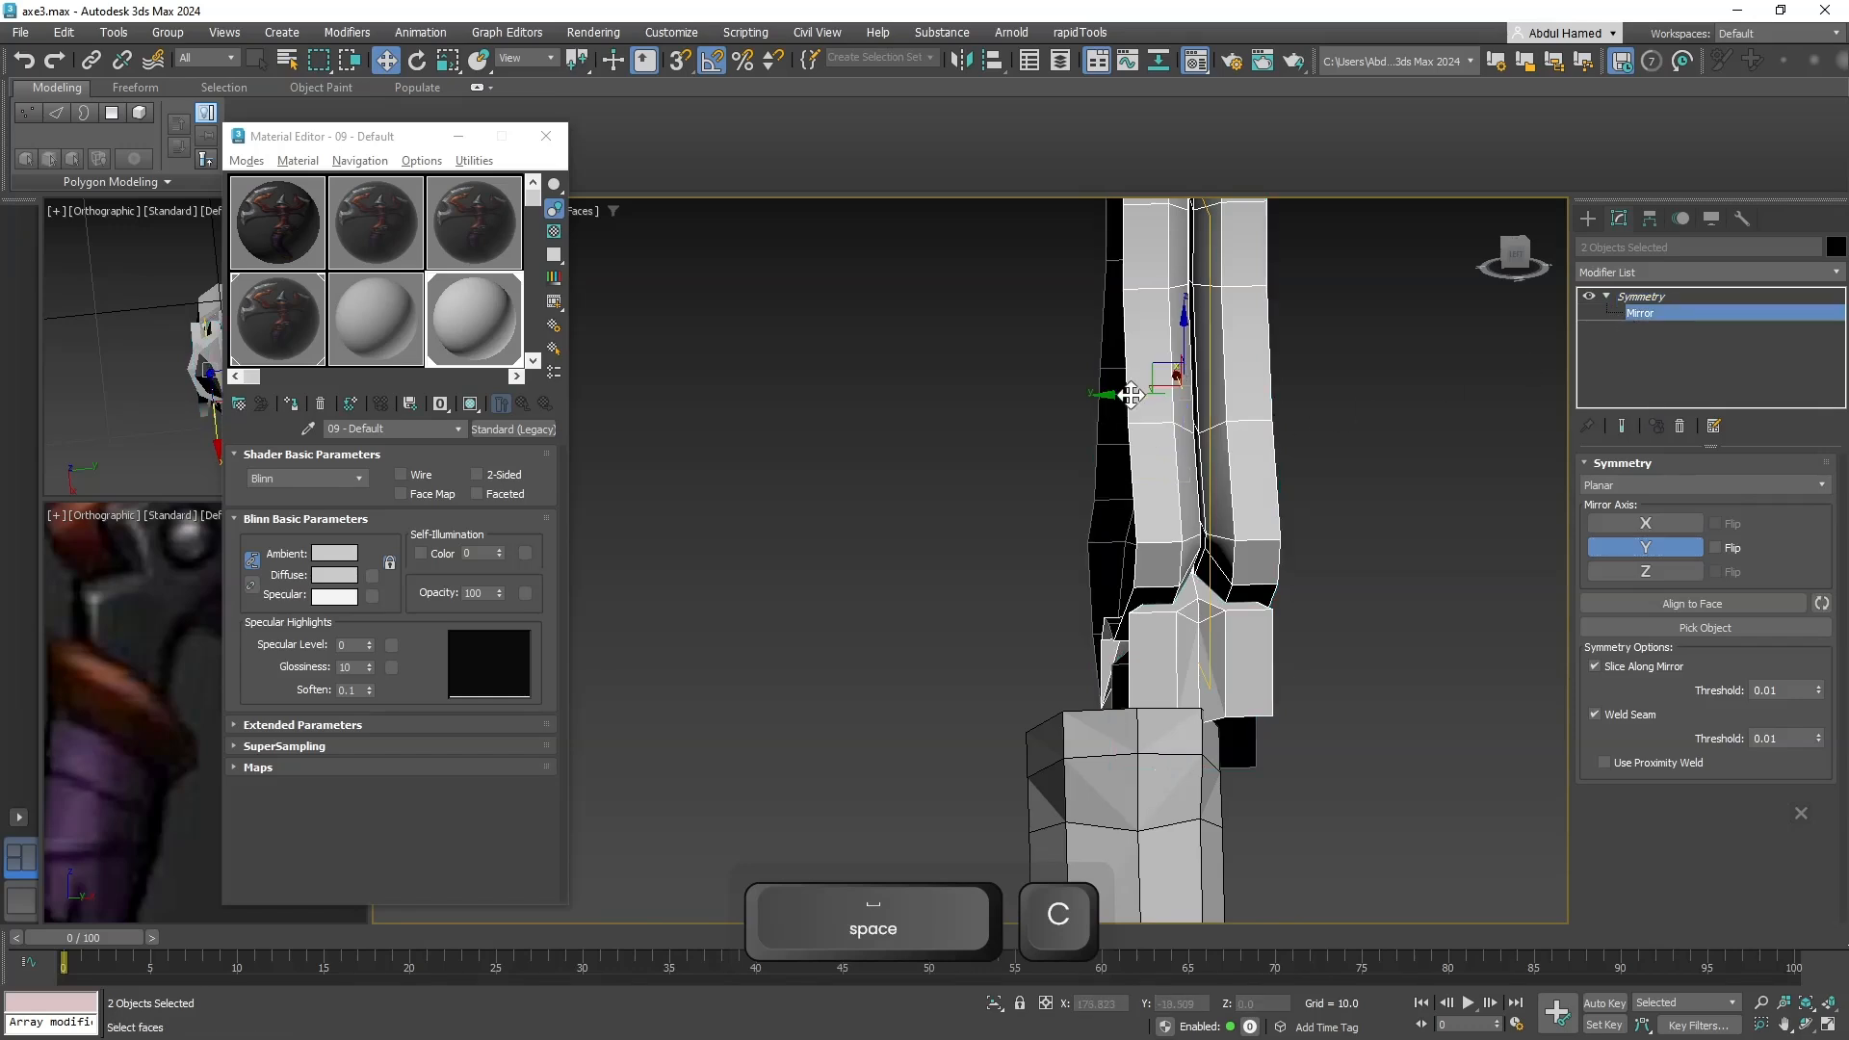
pyautogui.moveTo(1089, 399); pyautogui.dragTo(996, 399)
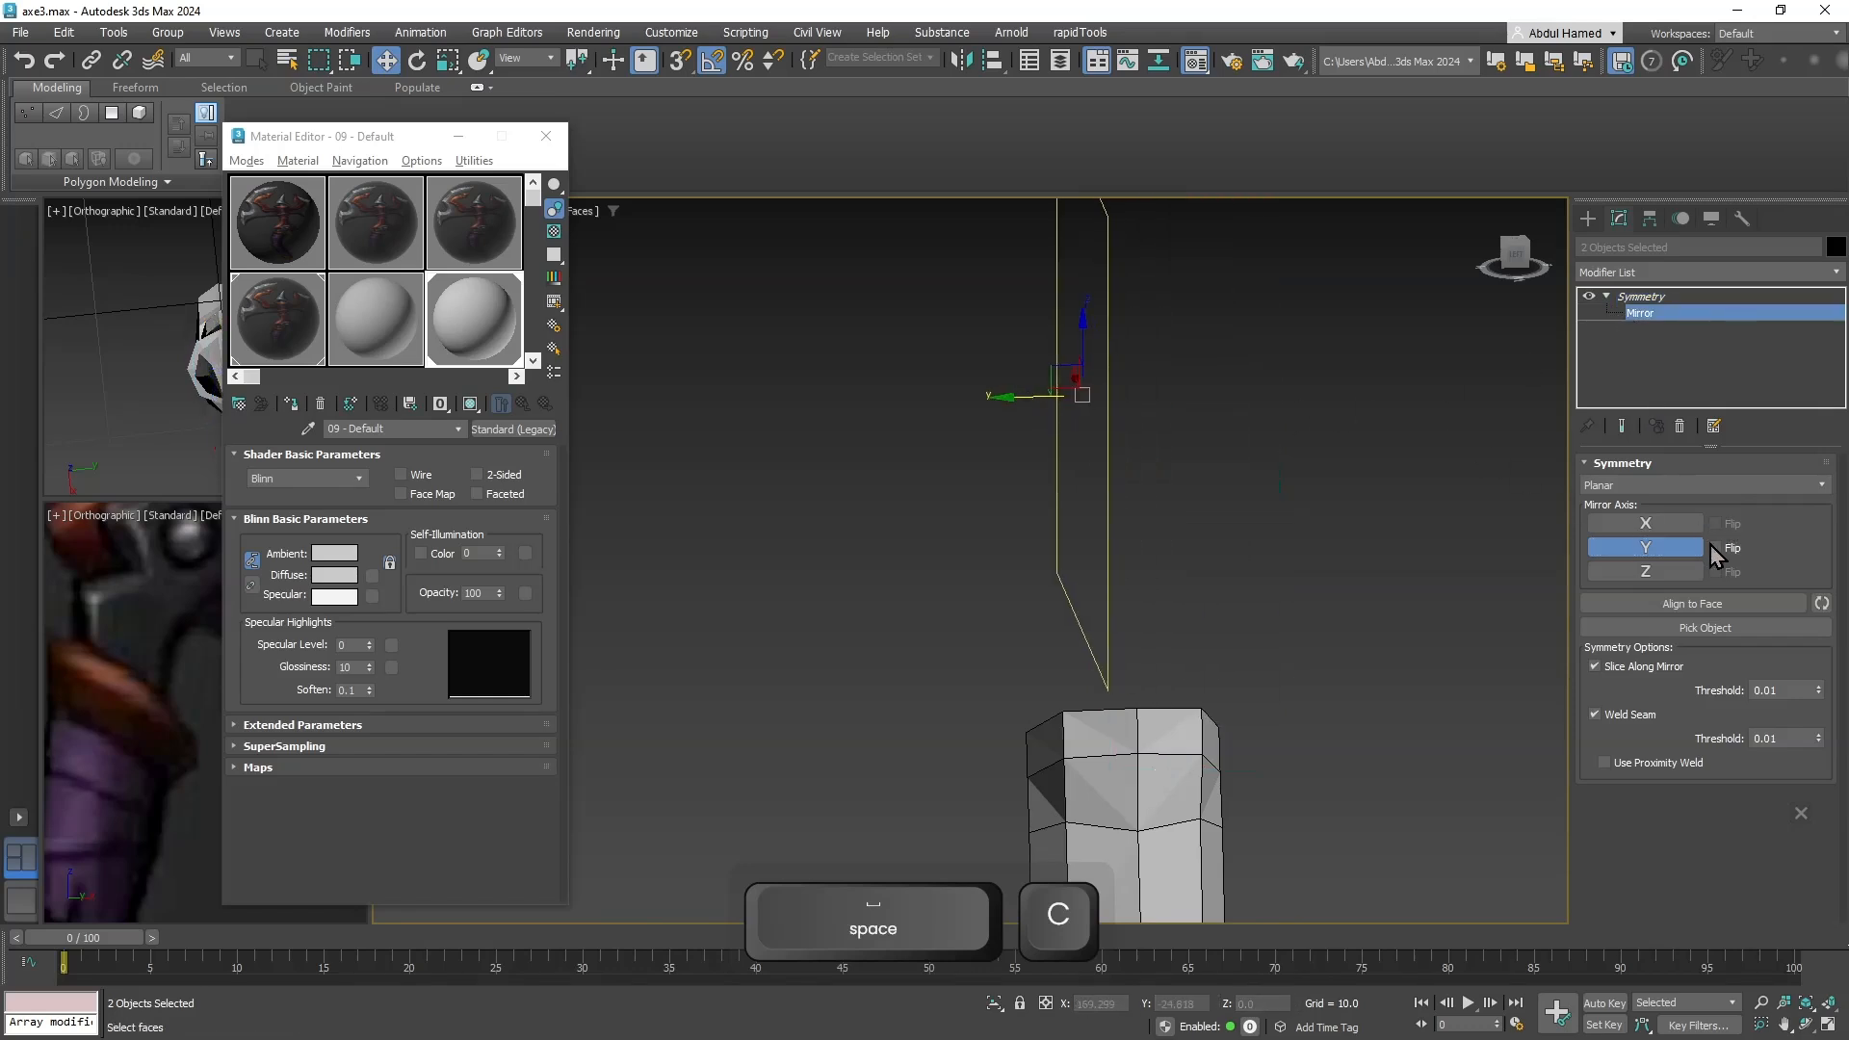
pyautogui.click(1713, 547)
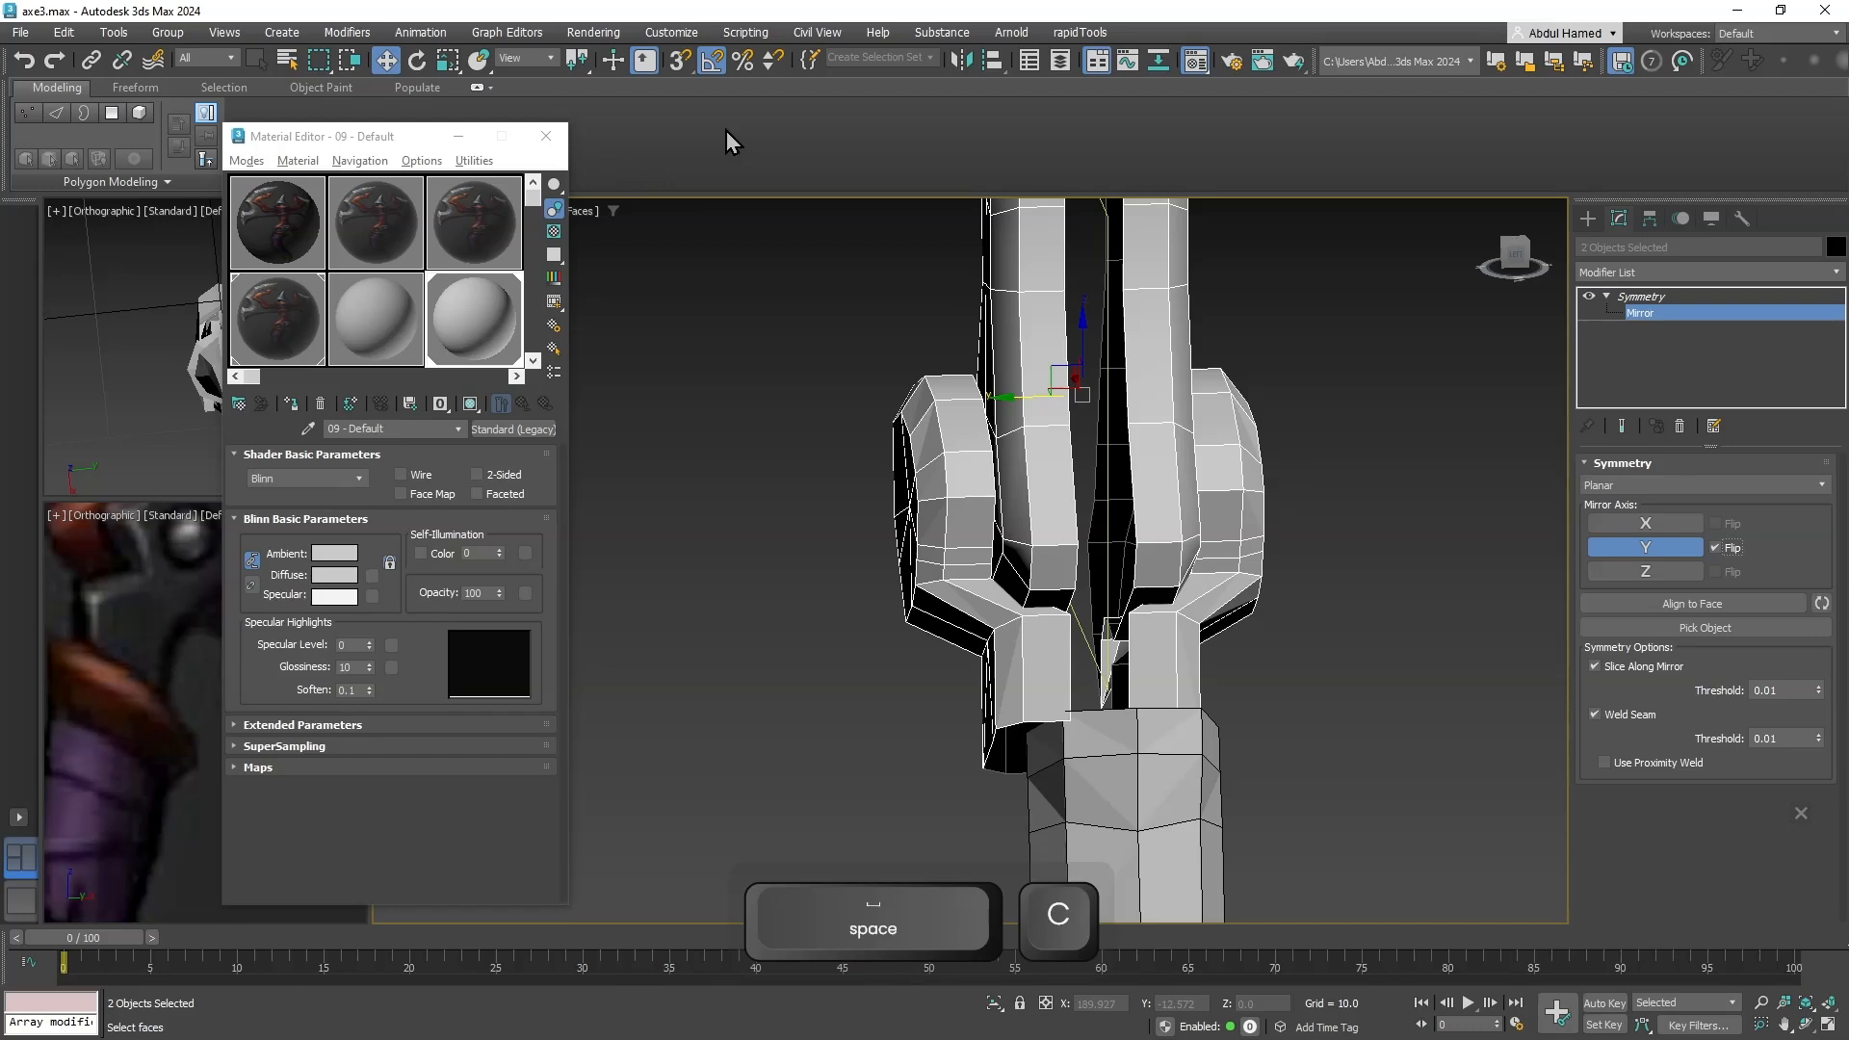
# Enable 3D snapping with Vertex as the snap target and snap the mirror plane along Y to the half pieces' open edge.
pyautogui.press('s')
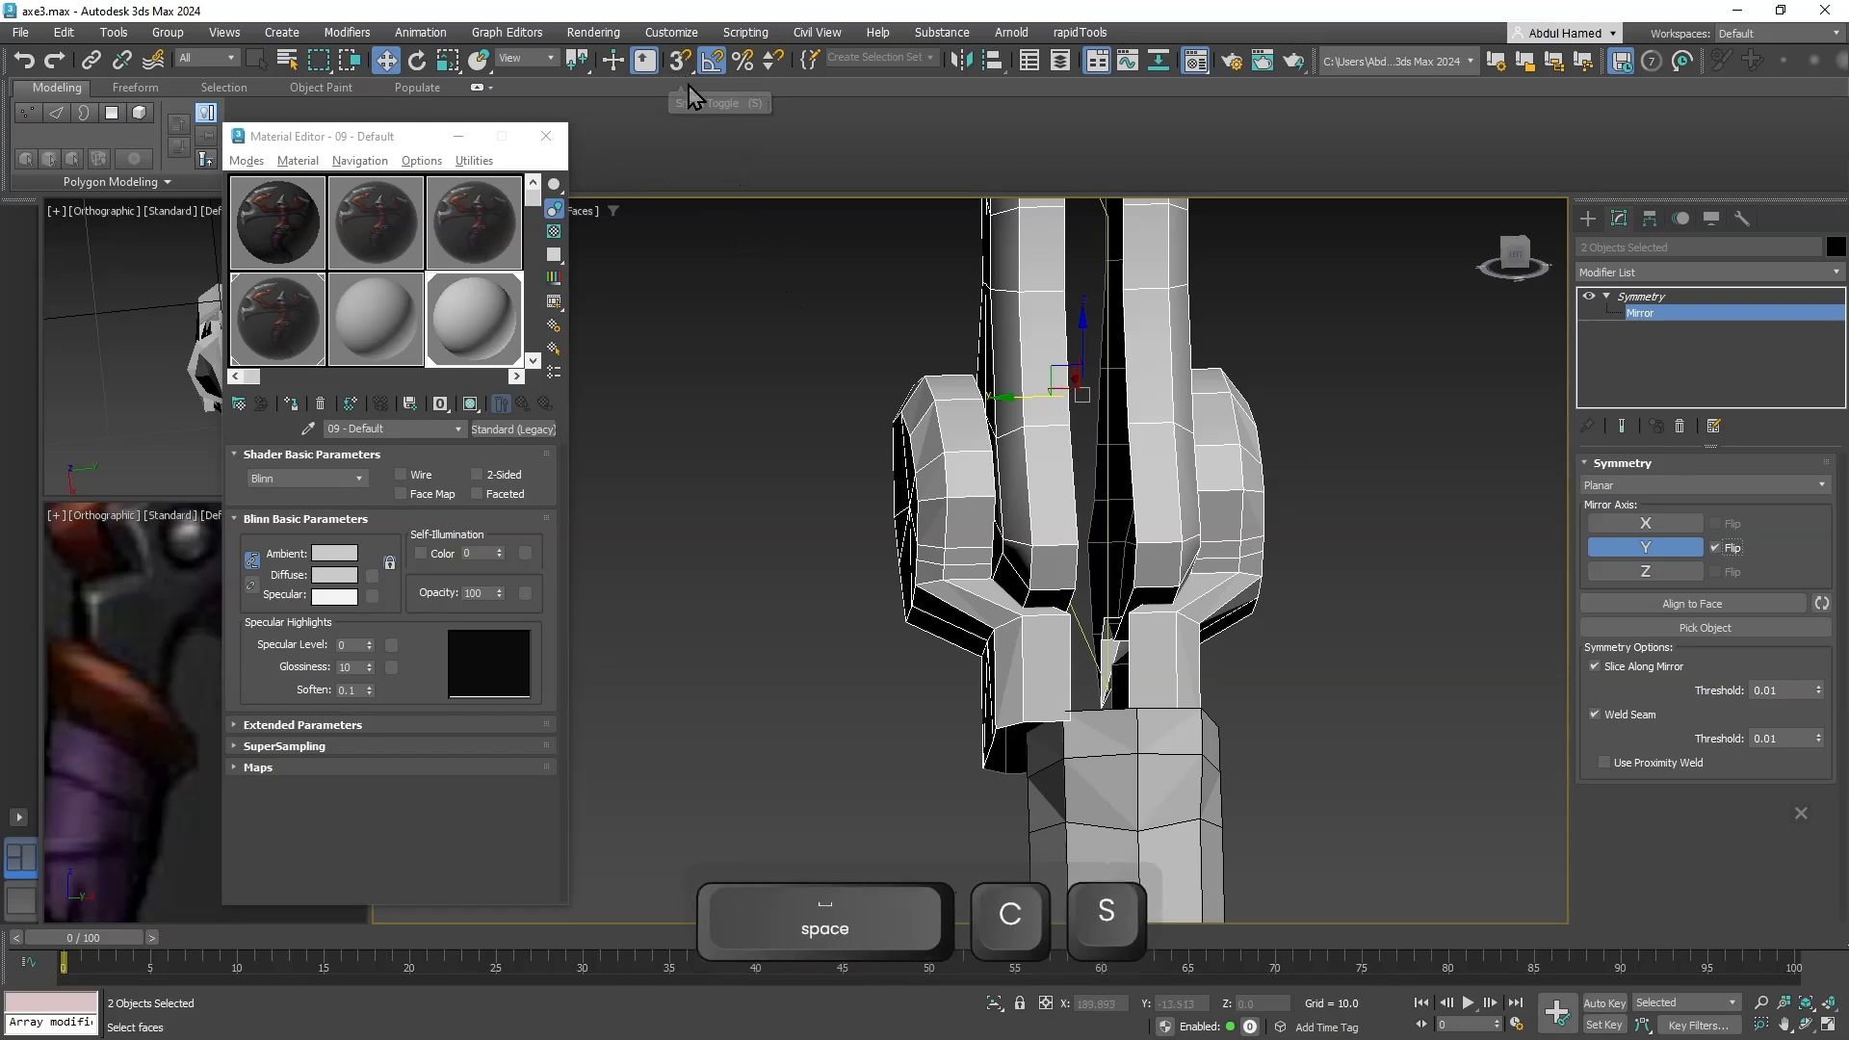
pyautogui.rightClick(689, 72)
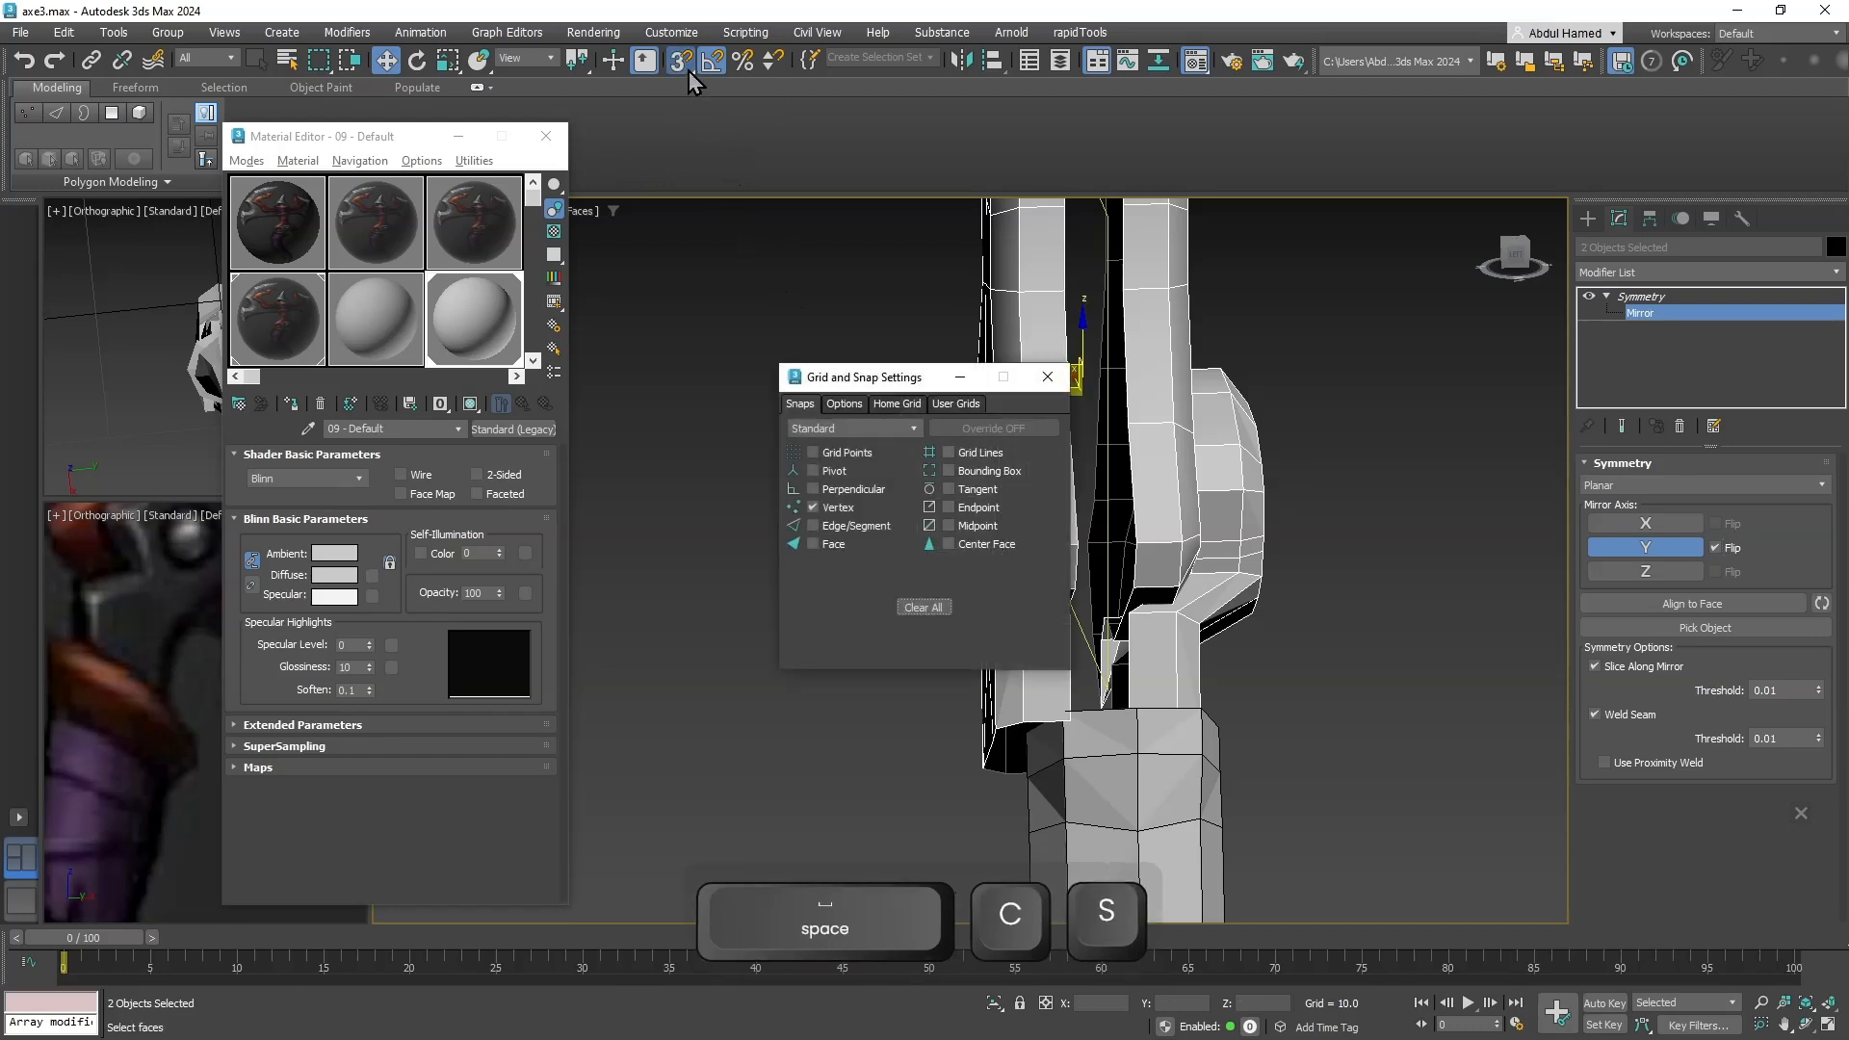
pyautogui.press('Escape')
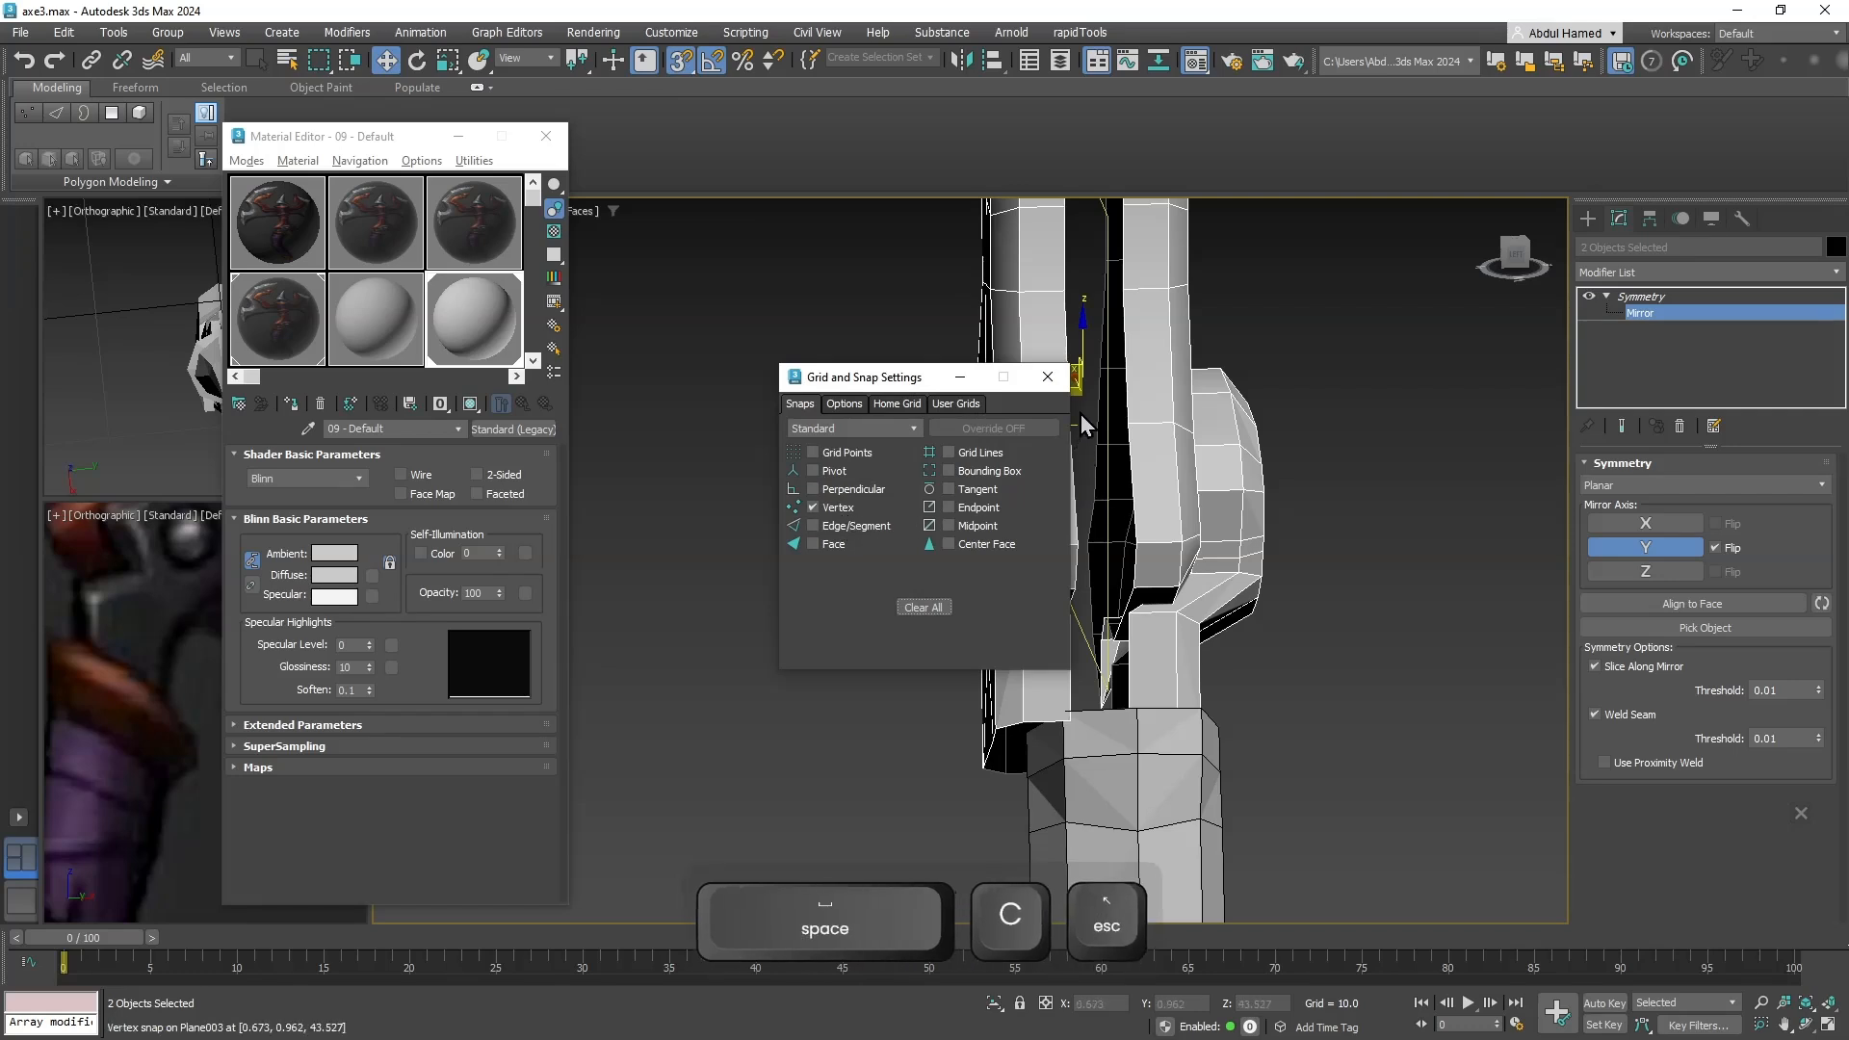
pyautogui.click(1052, 384)
pyautogui.moveTo(1077, 395); pyautogui.dragTo(1115, 396)
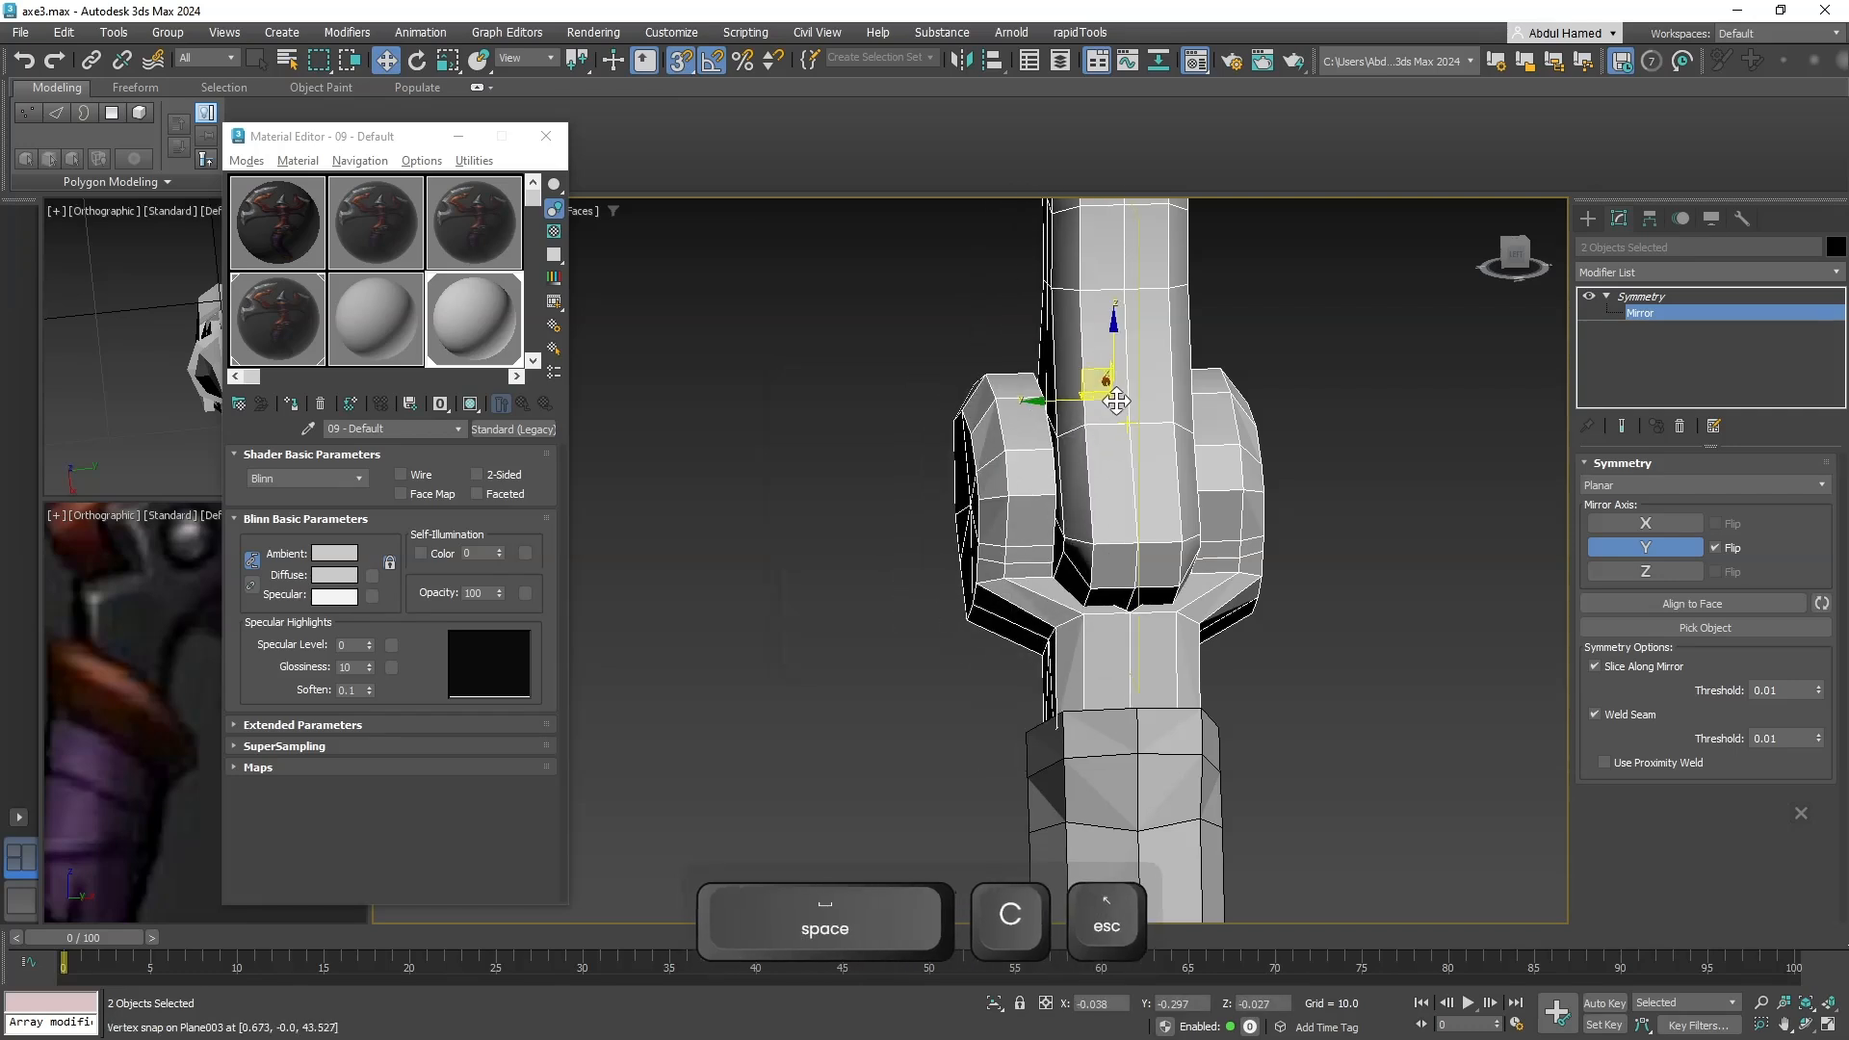
# Leave the mirror plane editing of the Symmetry modifier and deselect the two mirrored pieces above the handle.
pyautogui.moveTo(1233, 397); pyautogui.dragTo(1102, 402, button='middle')
pyautogui.scroll(-5, 1152, 406)
pyautogui.scroll(-5, 1103, 403)
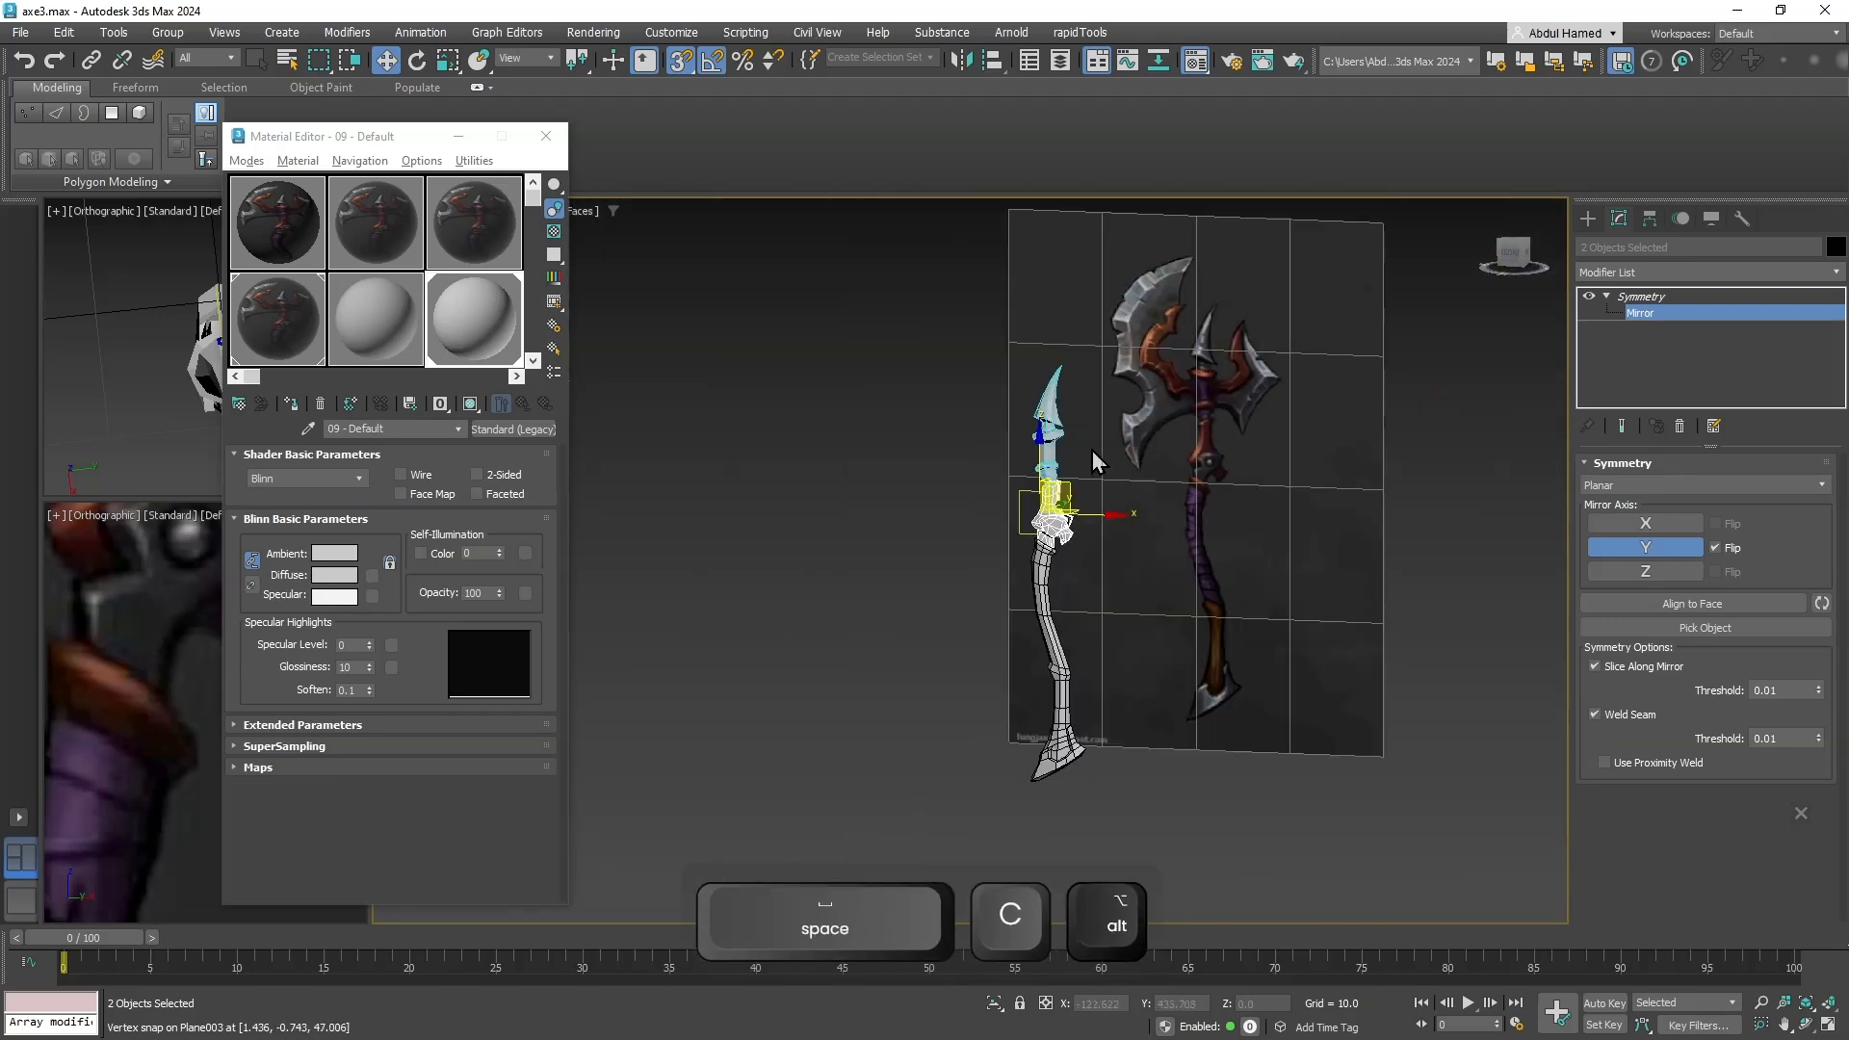
pyautogui.click(1637, 297)
pyautogui.scroll(4, 1160, 621)
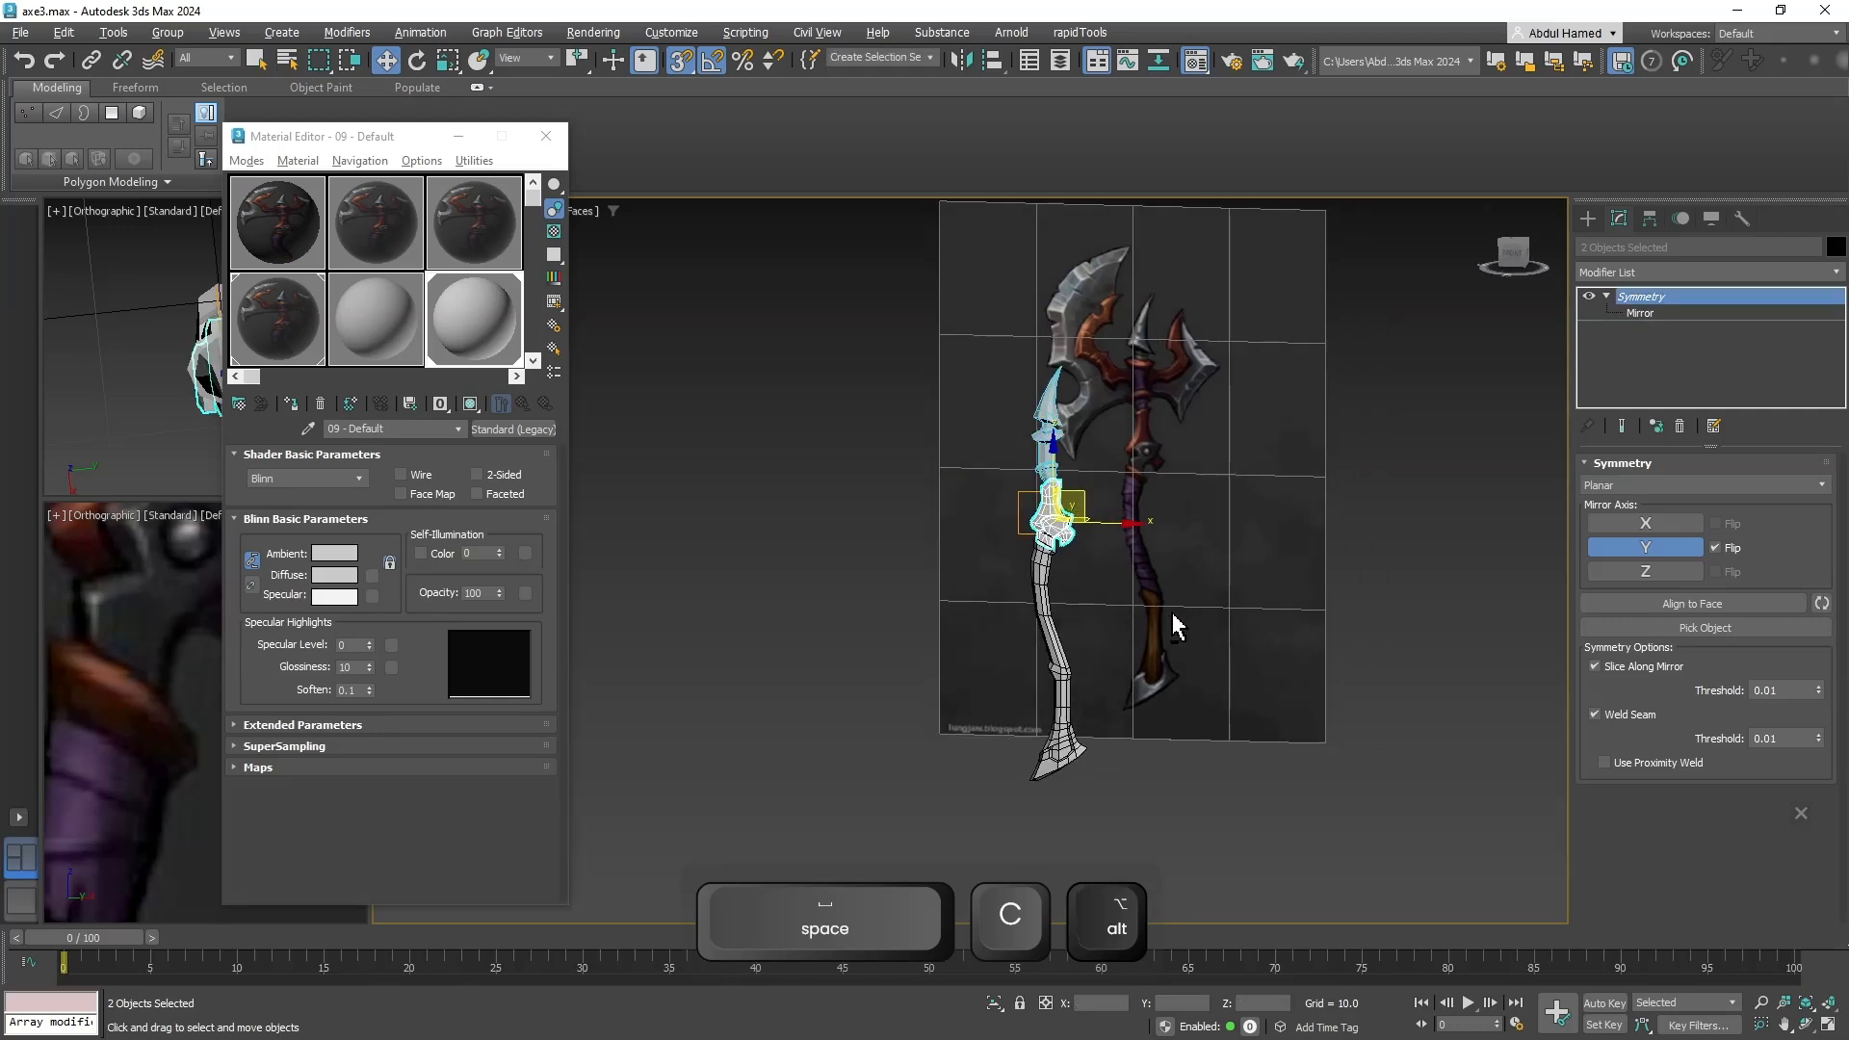
pyautogui.click(1309, 536)
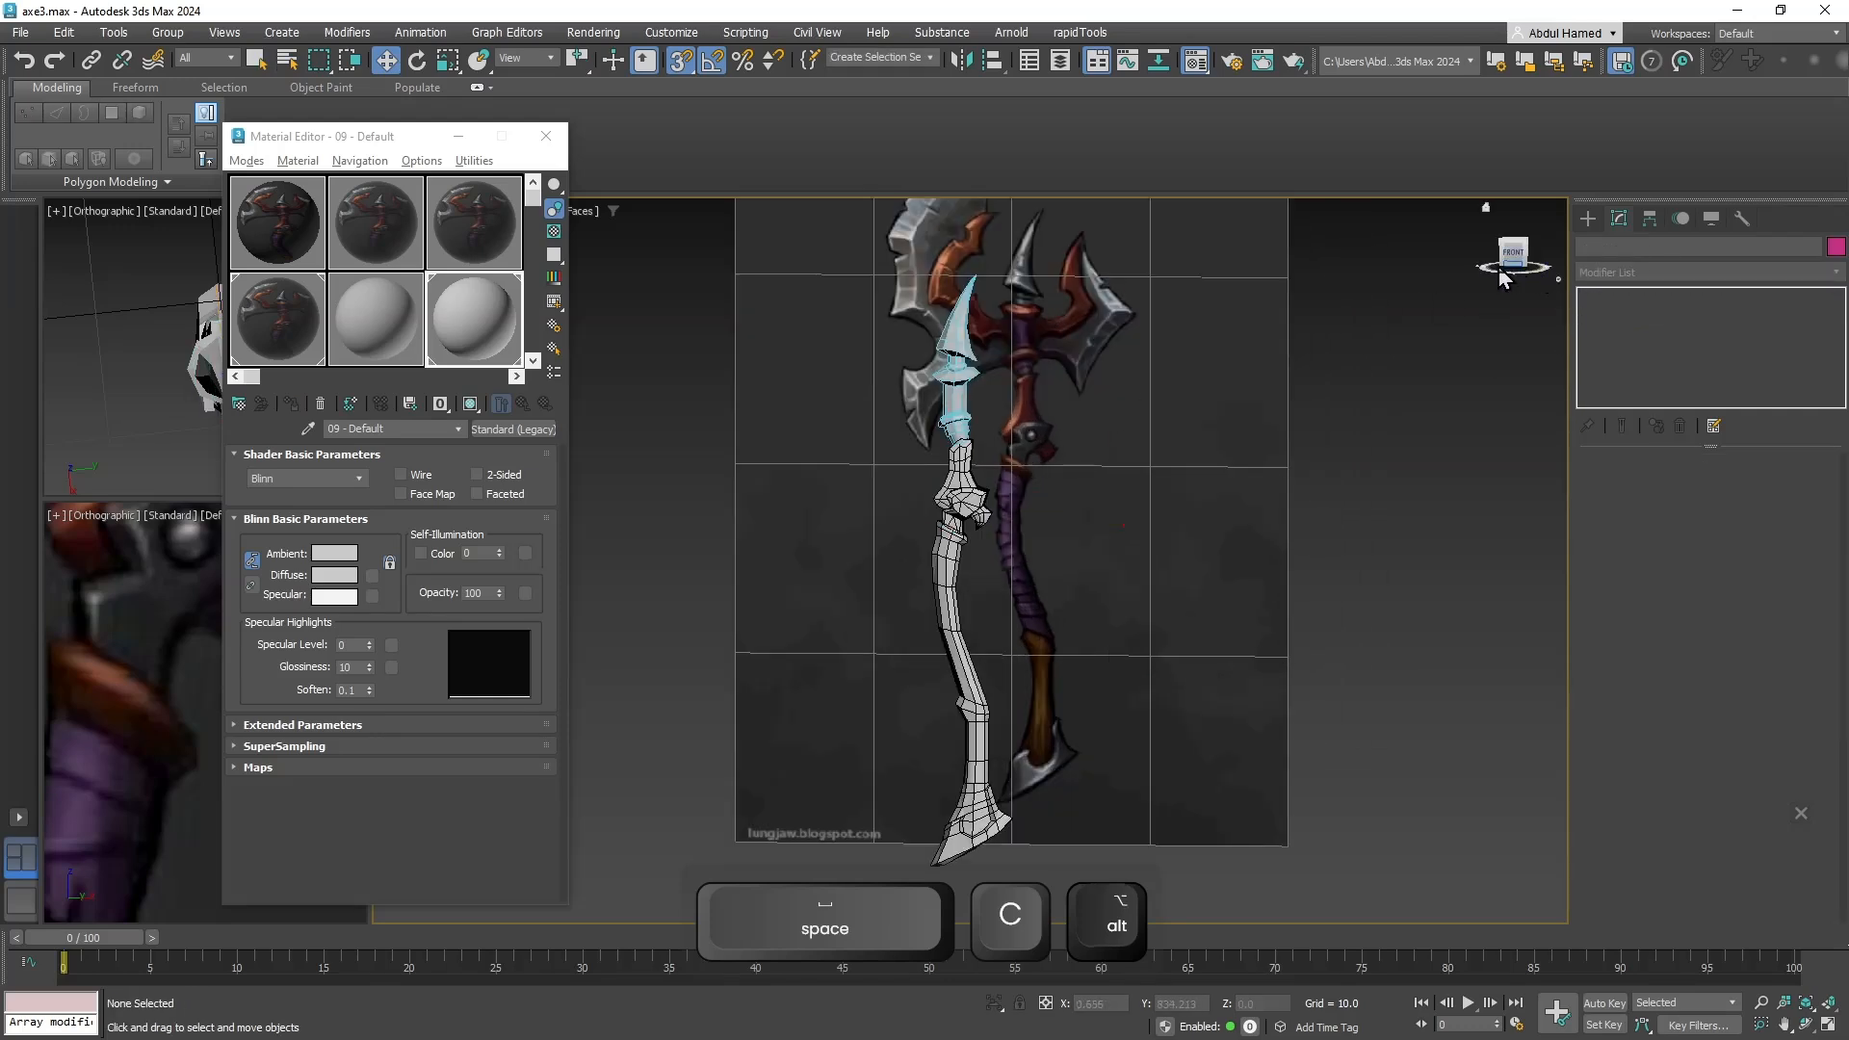
# Examine the axe head in the front view, comparing the modelled spike and shaft with the reference blades and orange guard.
pyautogui.moveTo(1178, 349); pyautogui.dragTo(1223, 423, button='middle')
pyautogui.scroll(5, 972, 385)
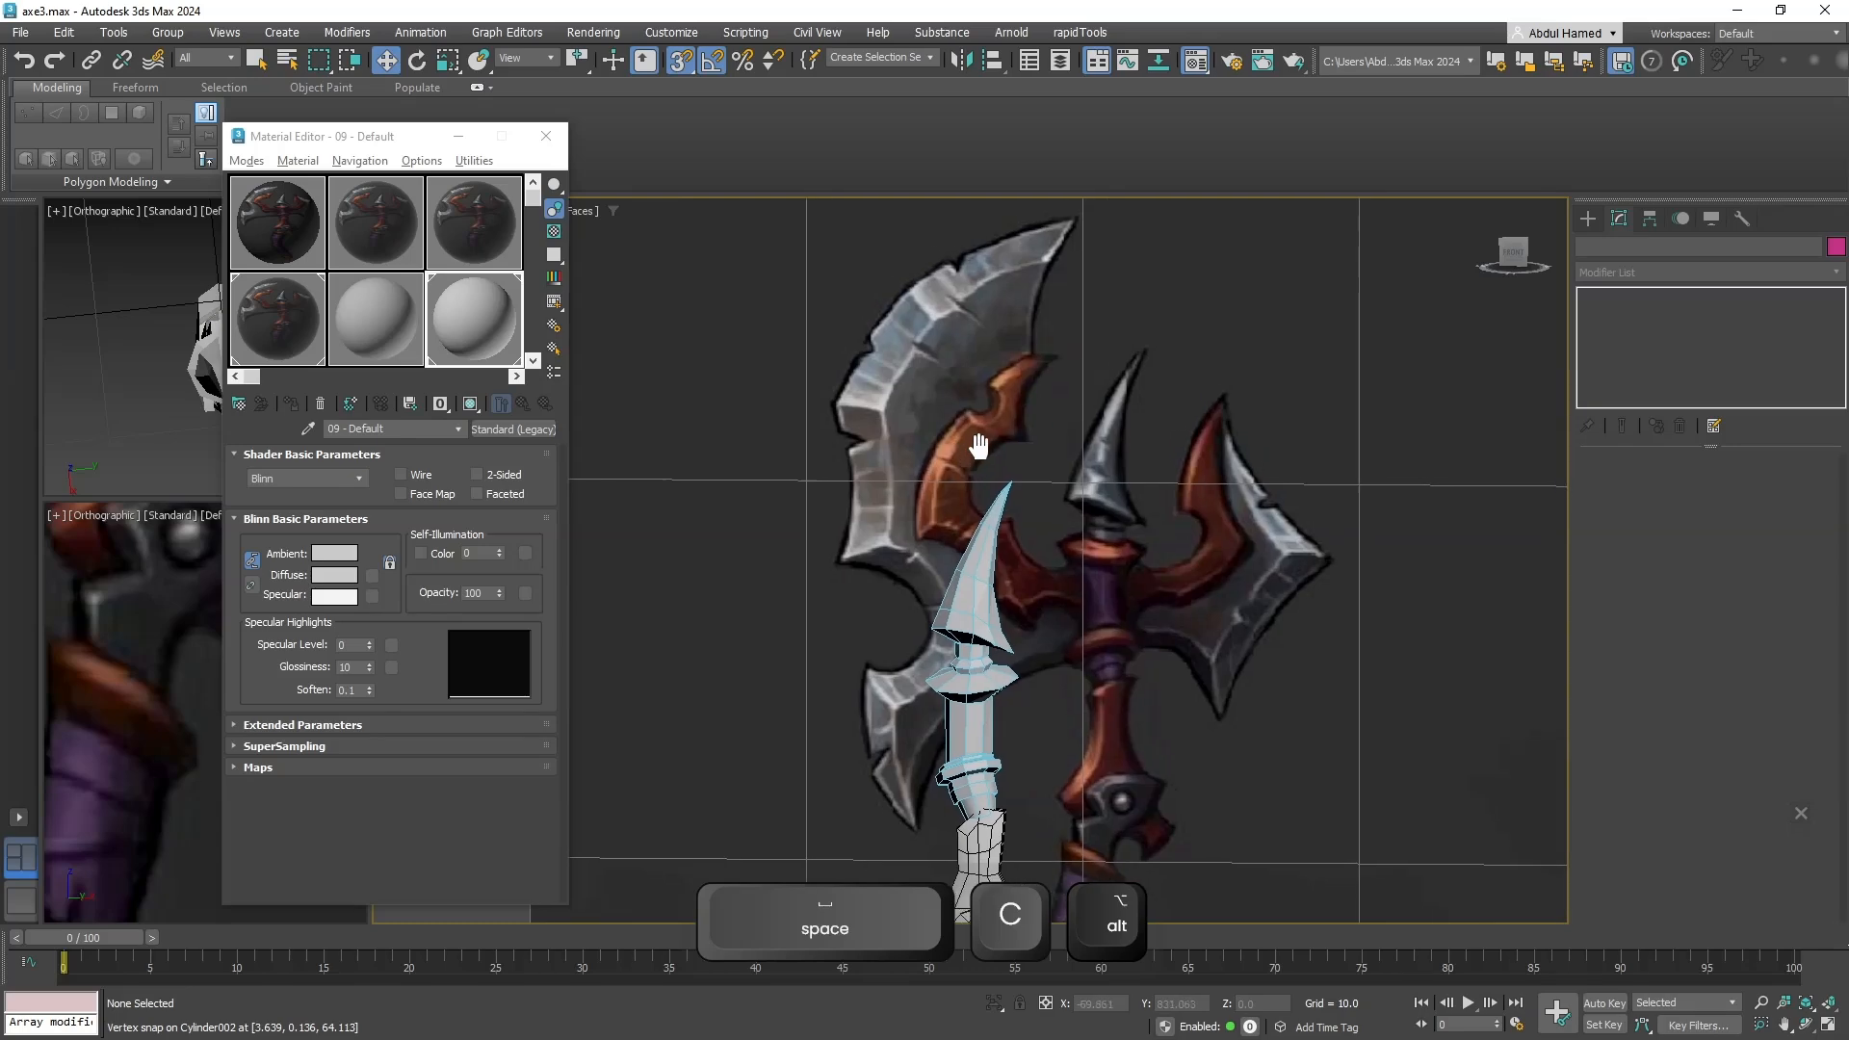
pyautogui.press('f')
pyautogui.press('z')
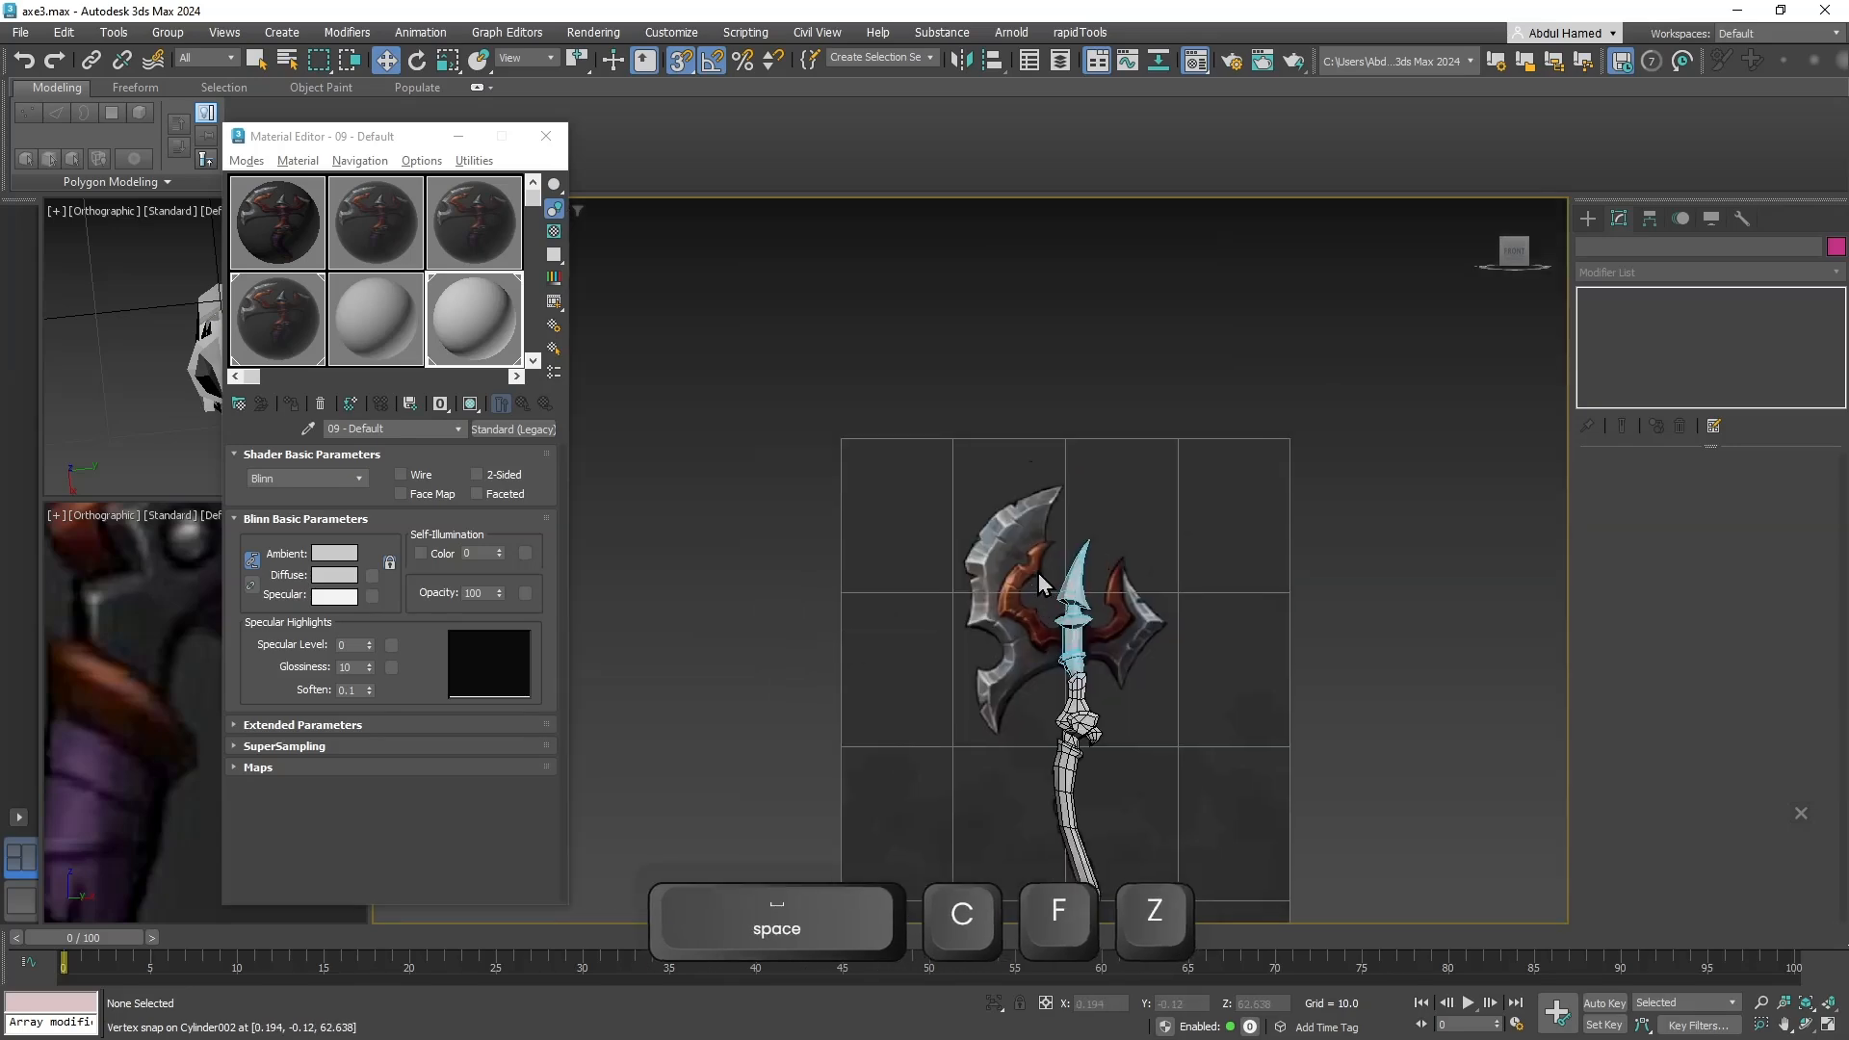
pyautogui.scroll(3, 1045, 575)
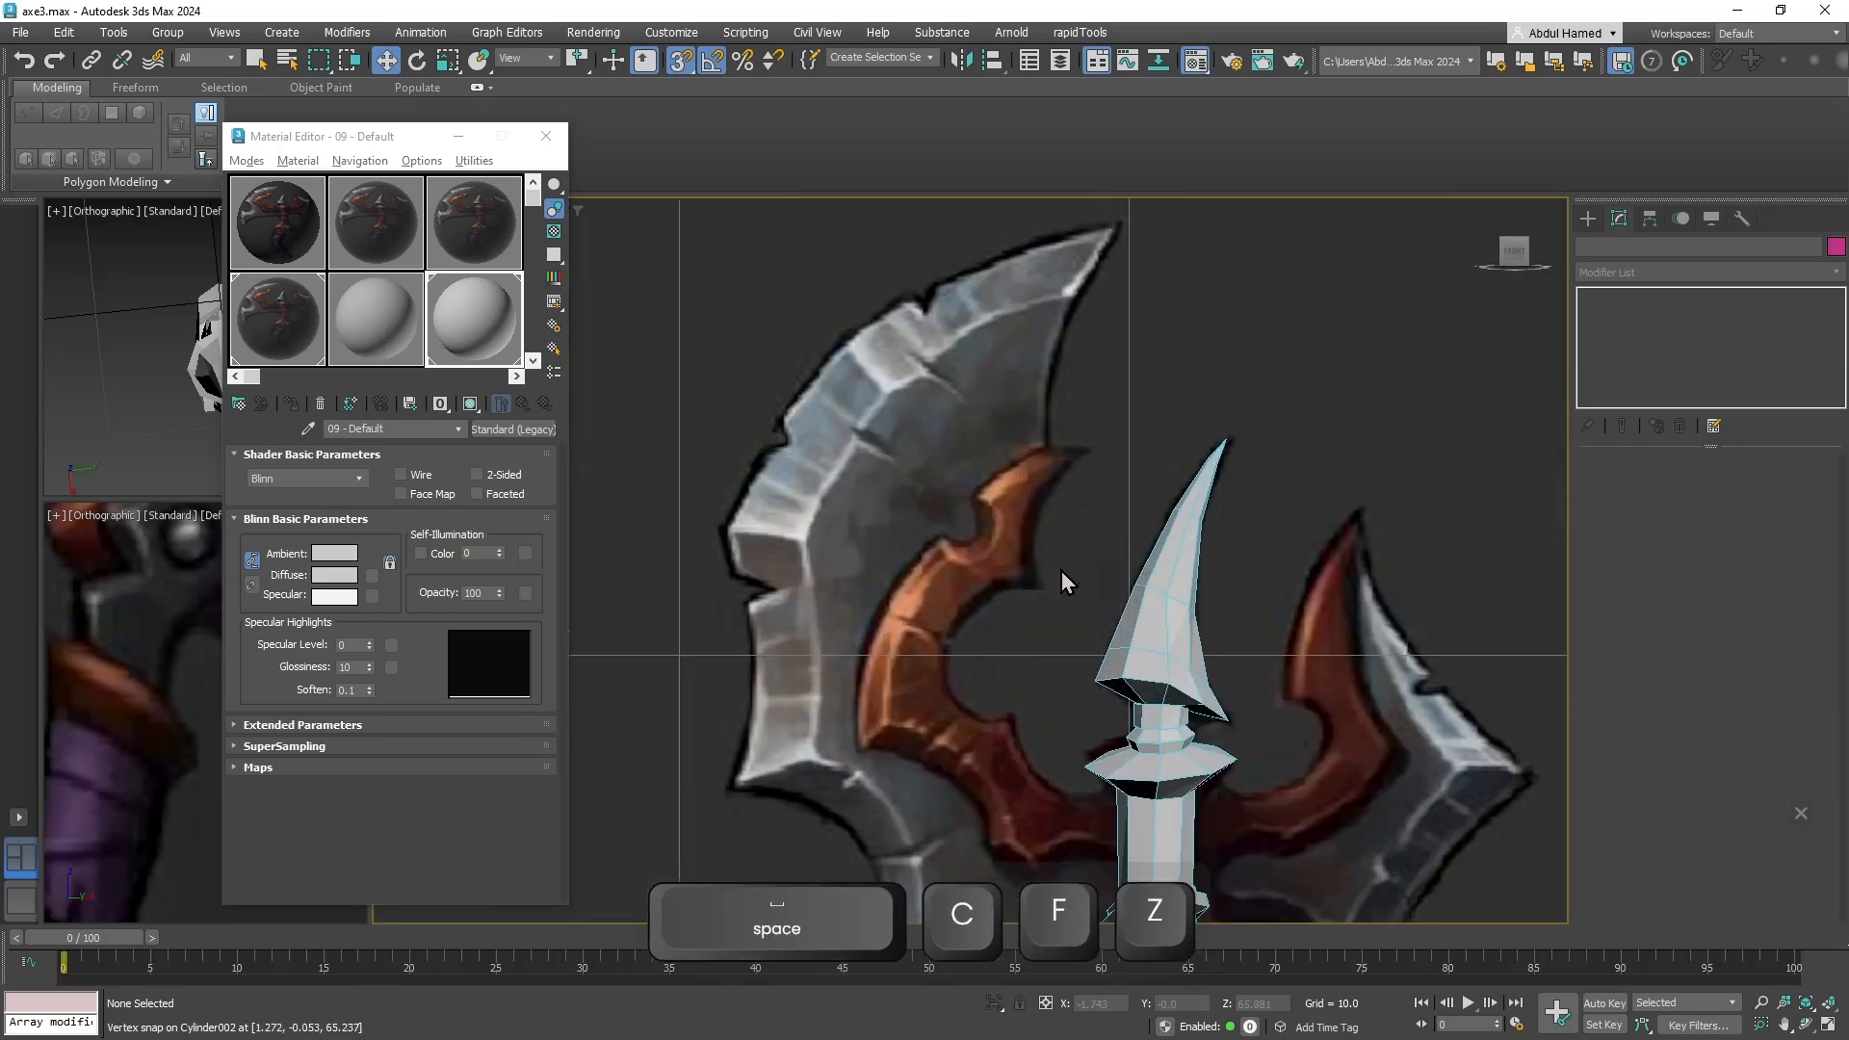
pyautogui.scroll(-2, 1005, 545)
pyautogui.moveTo(1014, 599); pyautogui.dragTo(986, 455, button='middle')
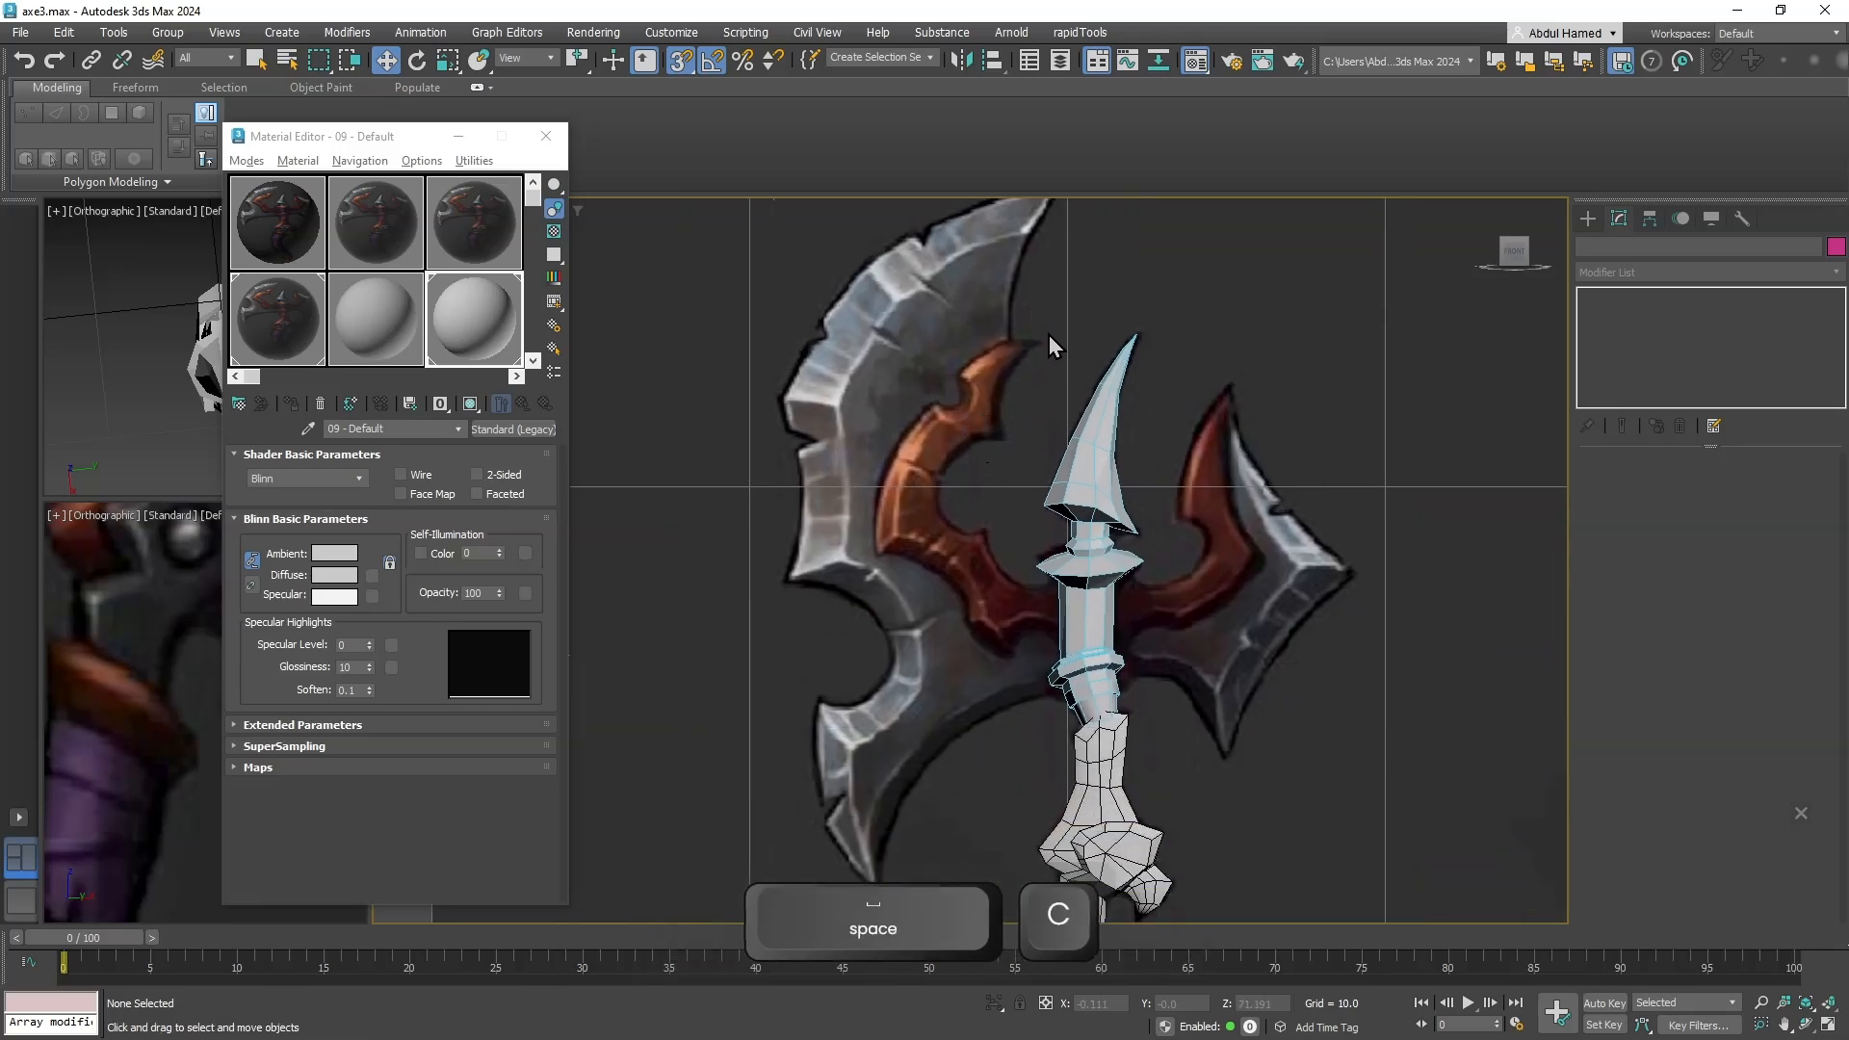
pyautogui.moveTo(1002, 349); pyautogui.dragTo(978, 393, button='middle')
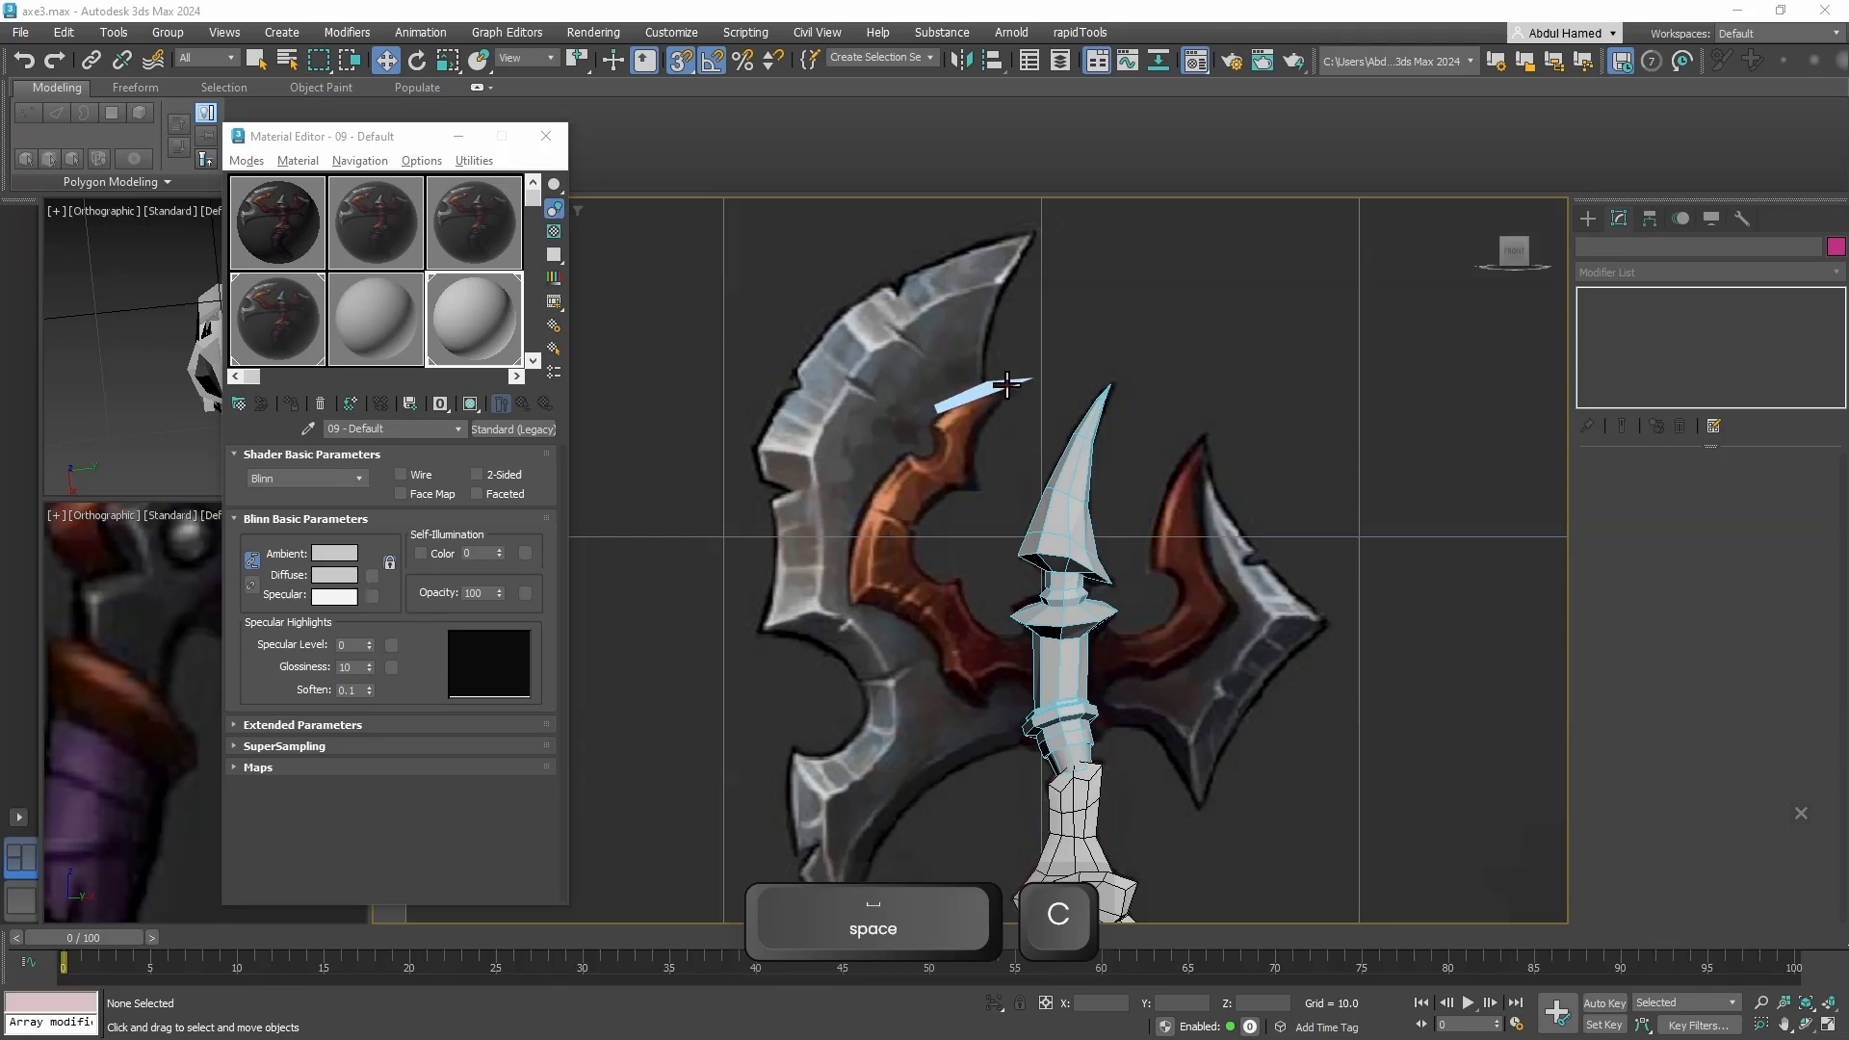
pyautogui.click(1015, 388)
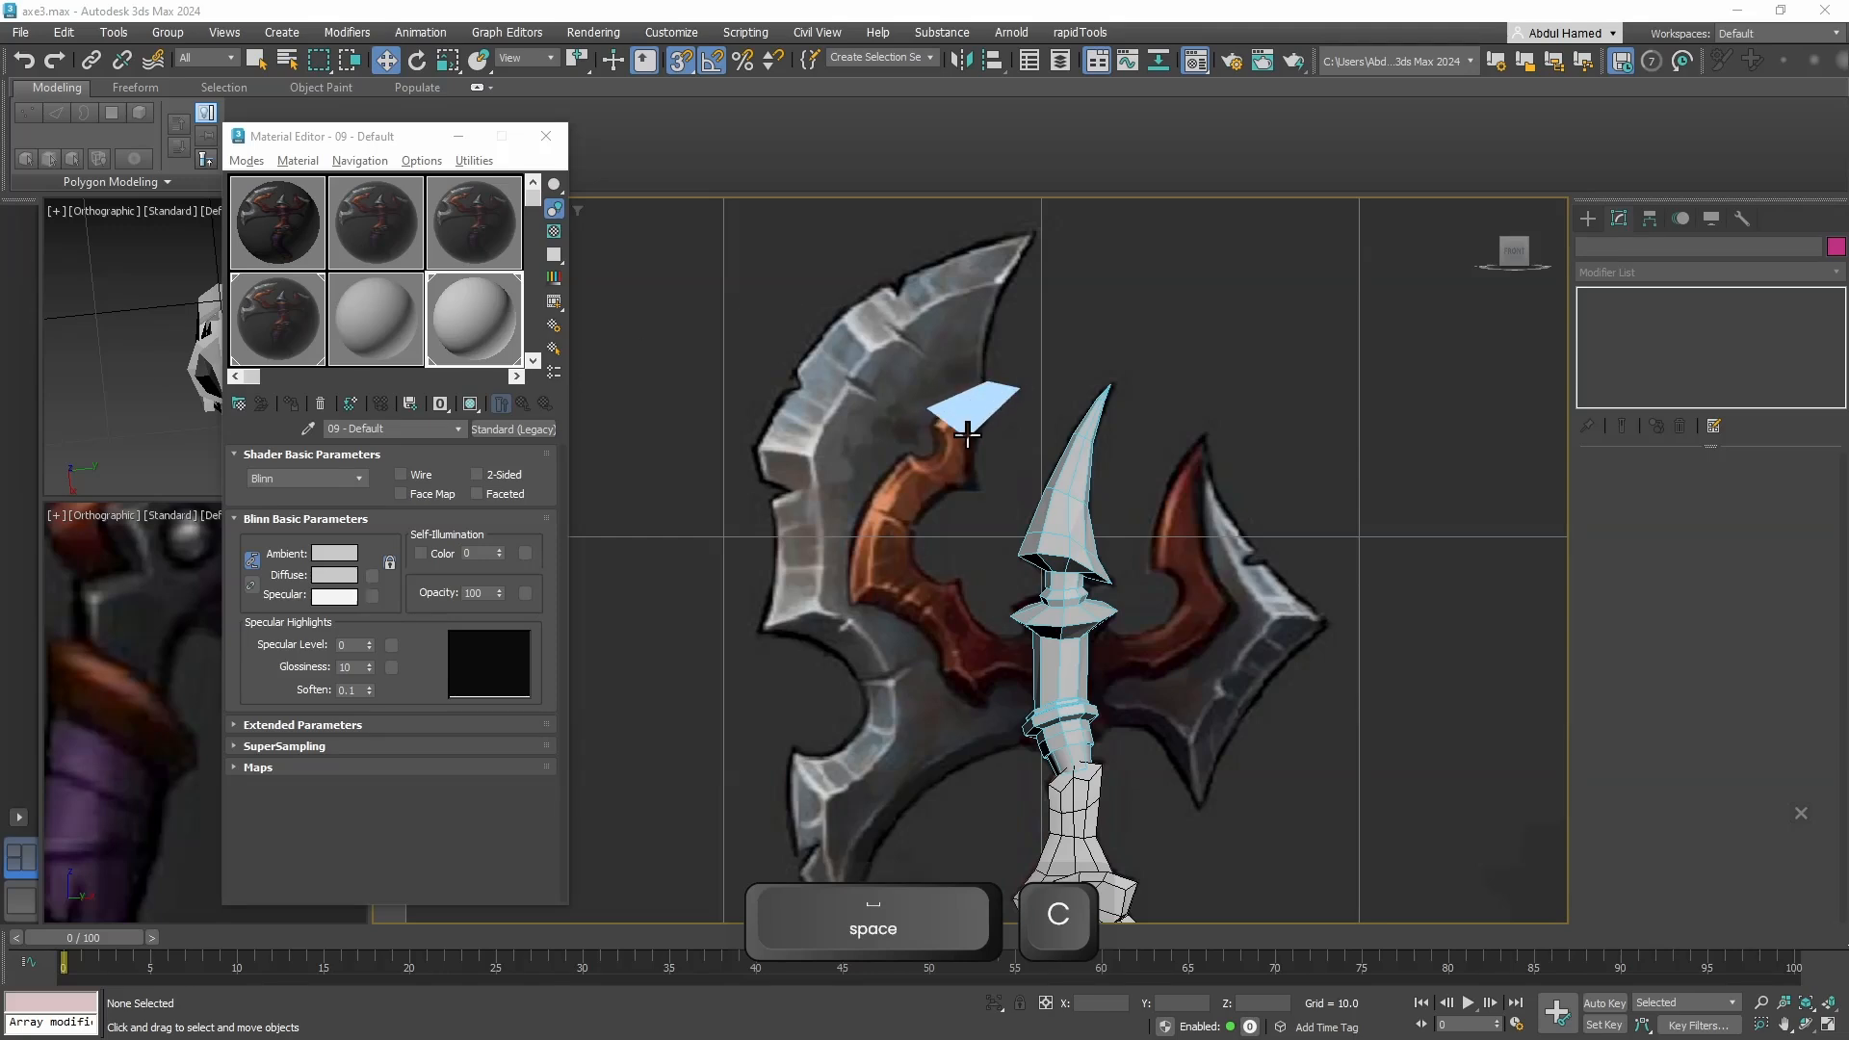
pyautogui.click(916, 495)
pyautogui.click(946, 588)
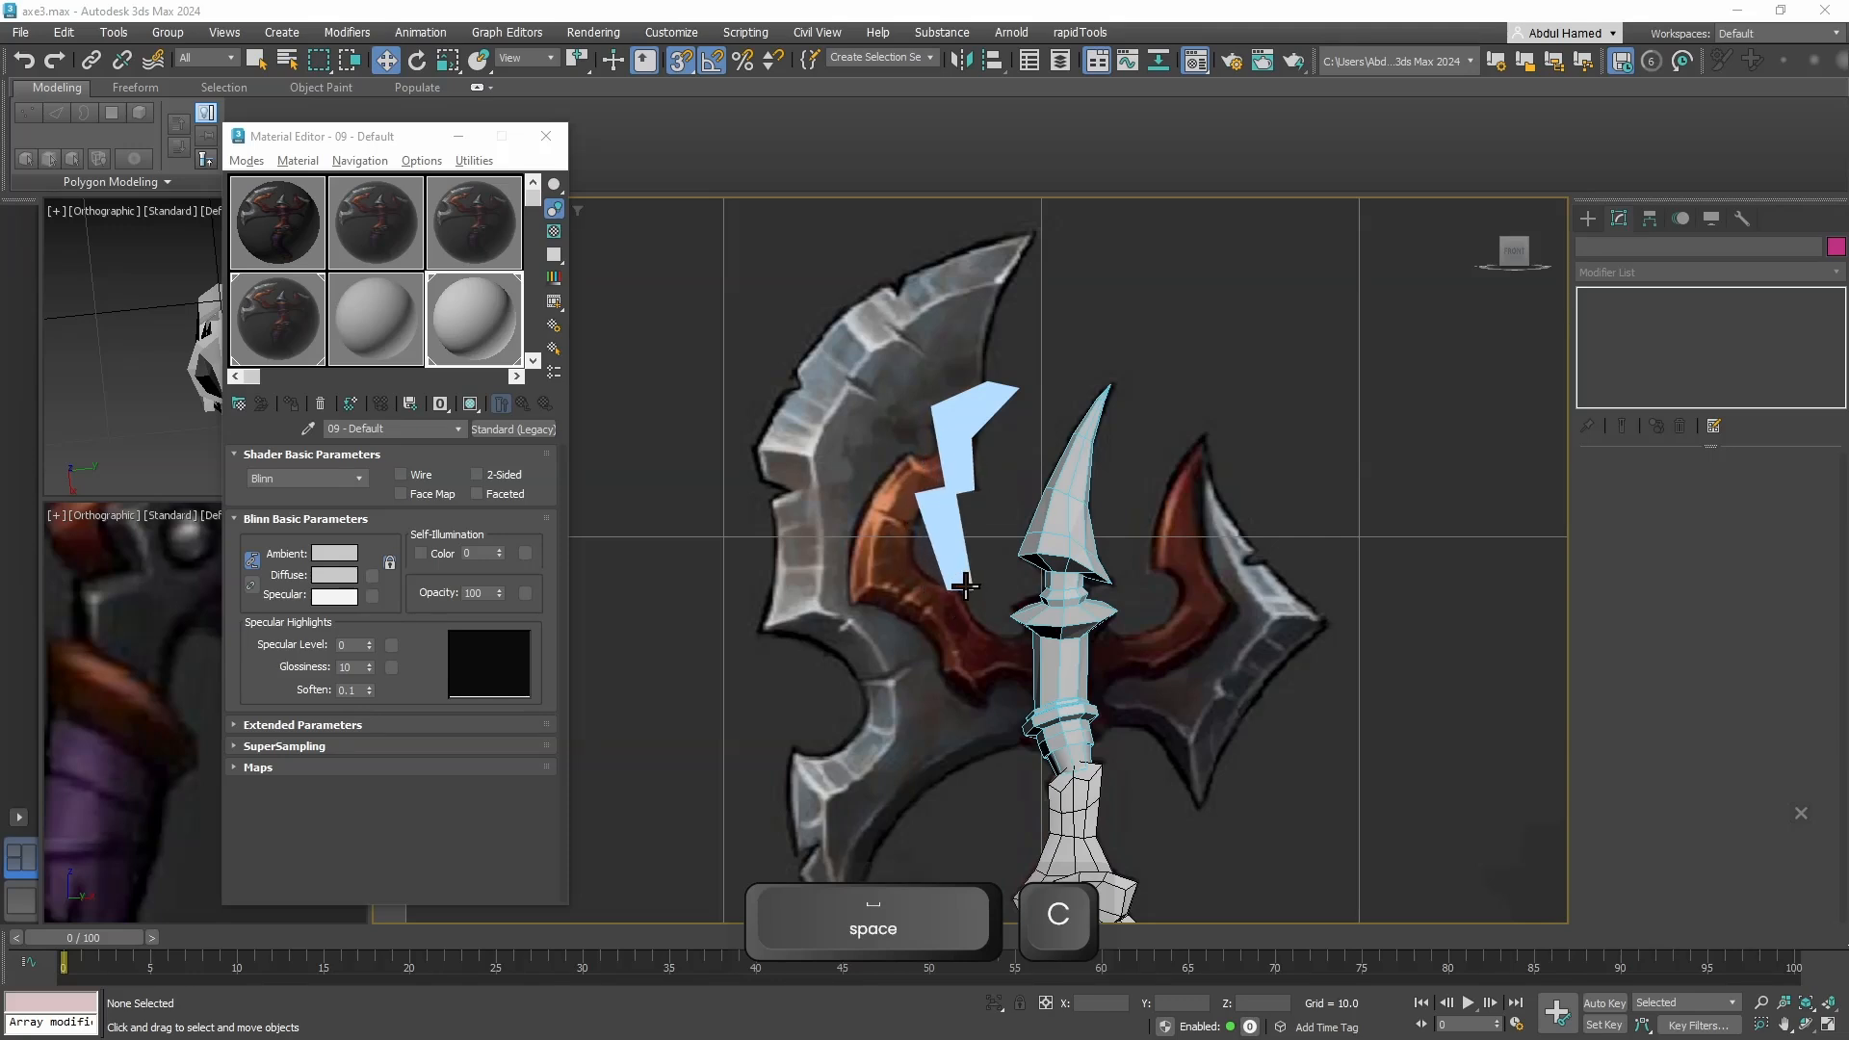
pyautogui.click(987, 654)
pyautogui.click(1036, 629)
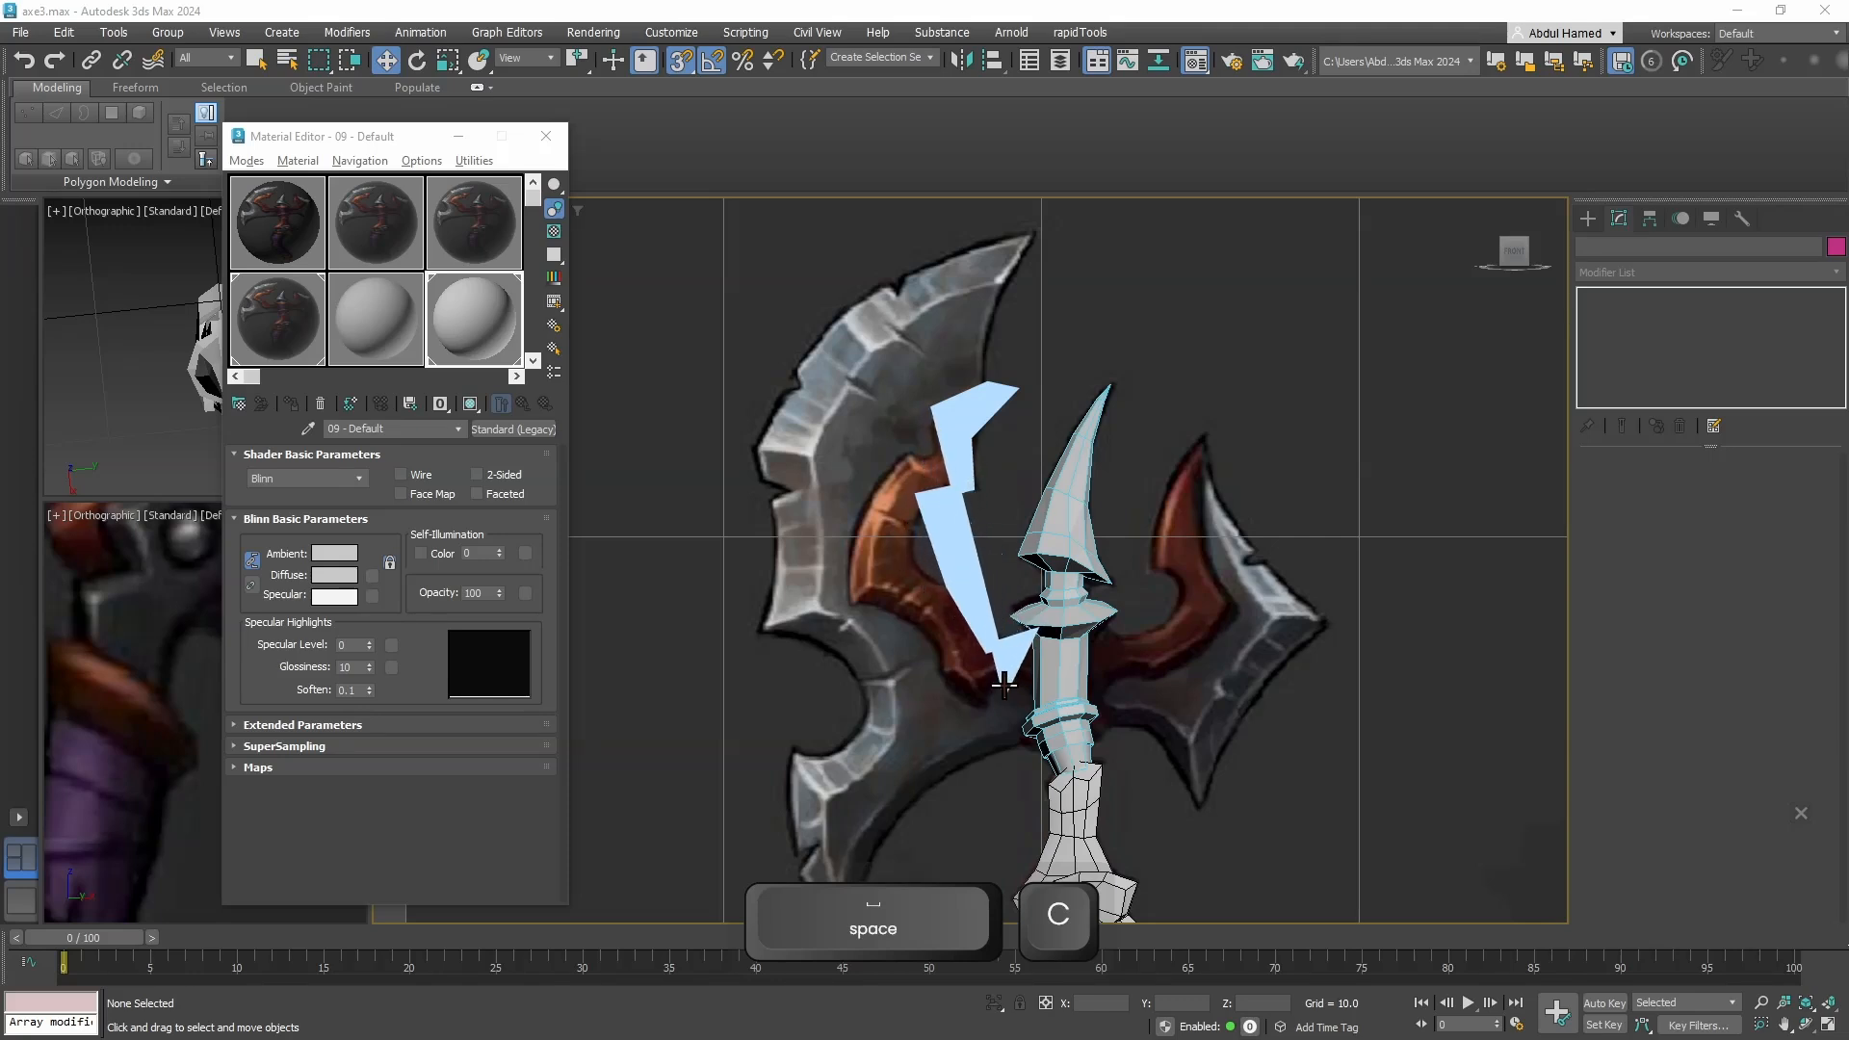
pyautogui.click(959, 694)
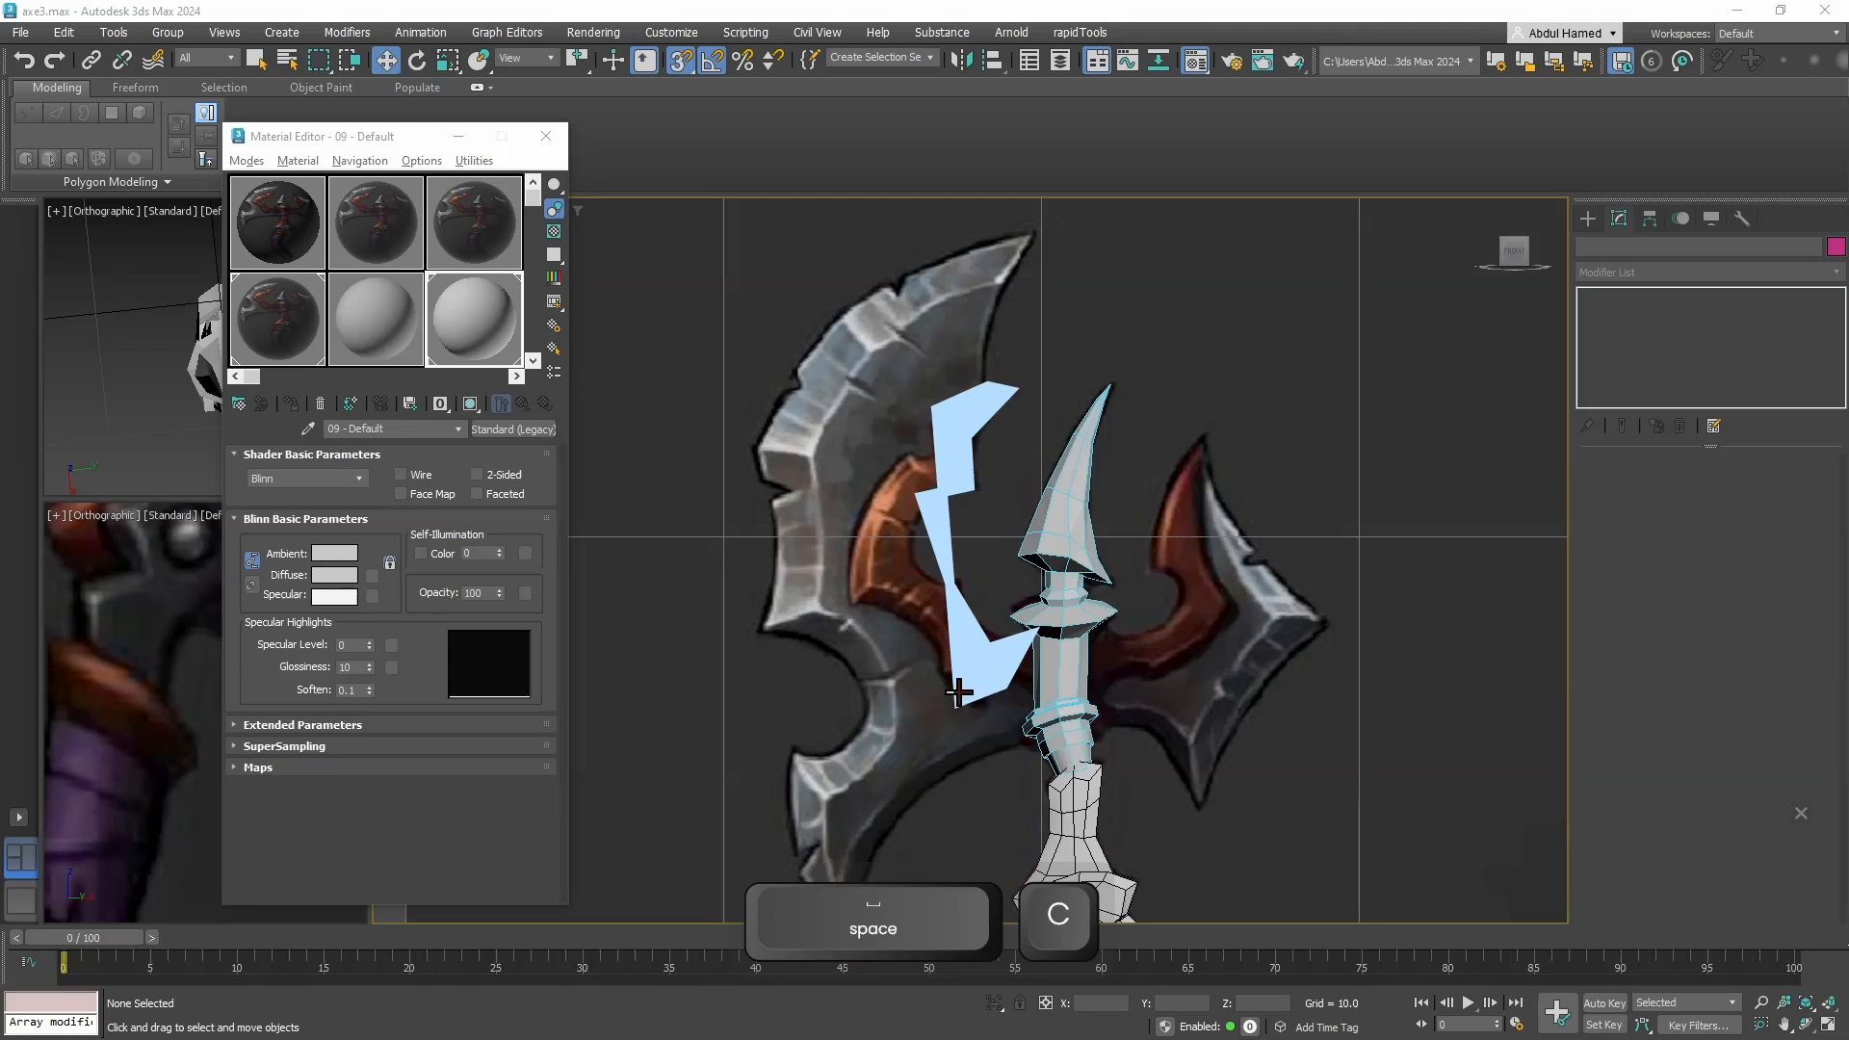
pyautogui.click(839, 568)
pyautogui.click(866, 465)
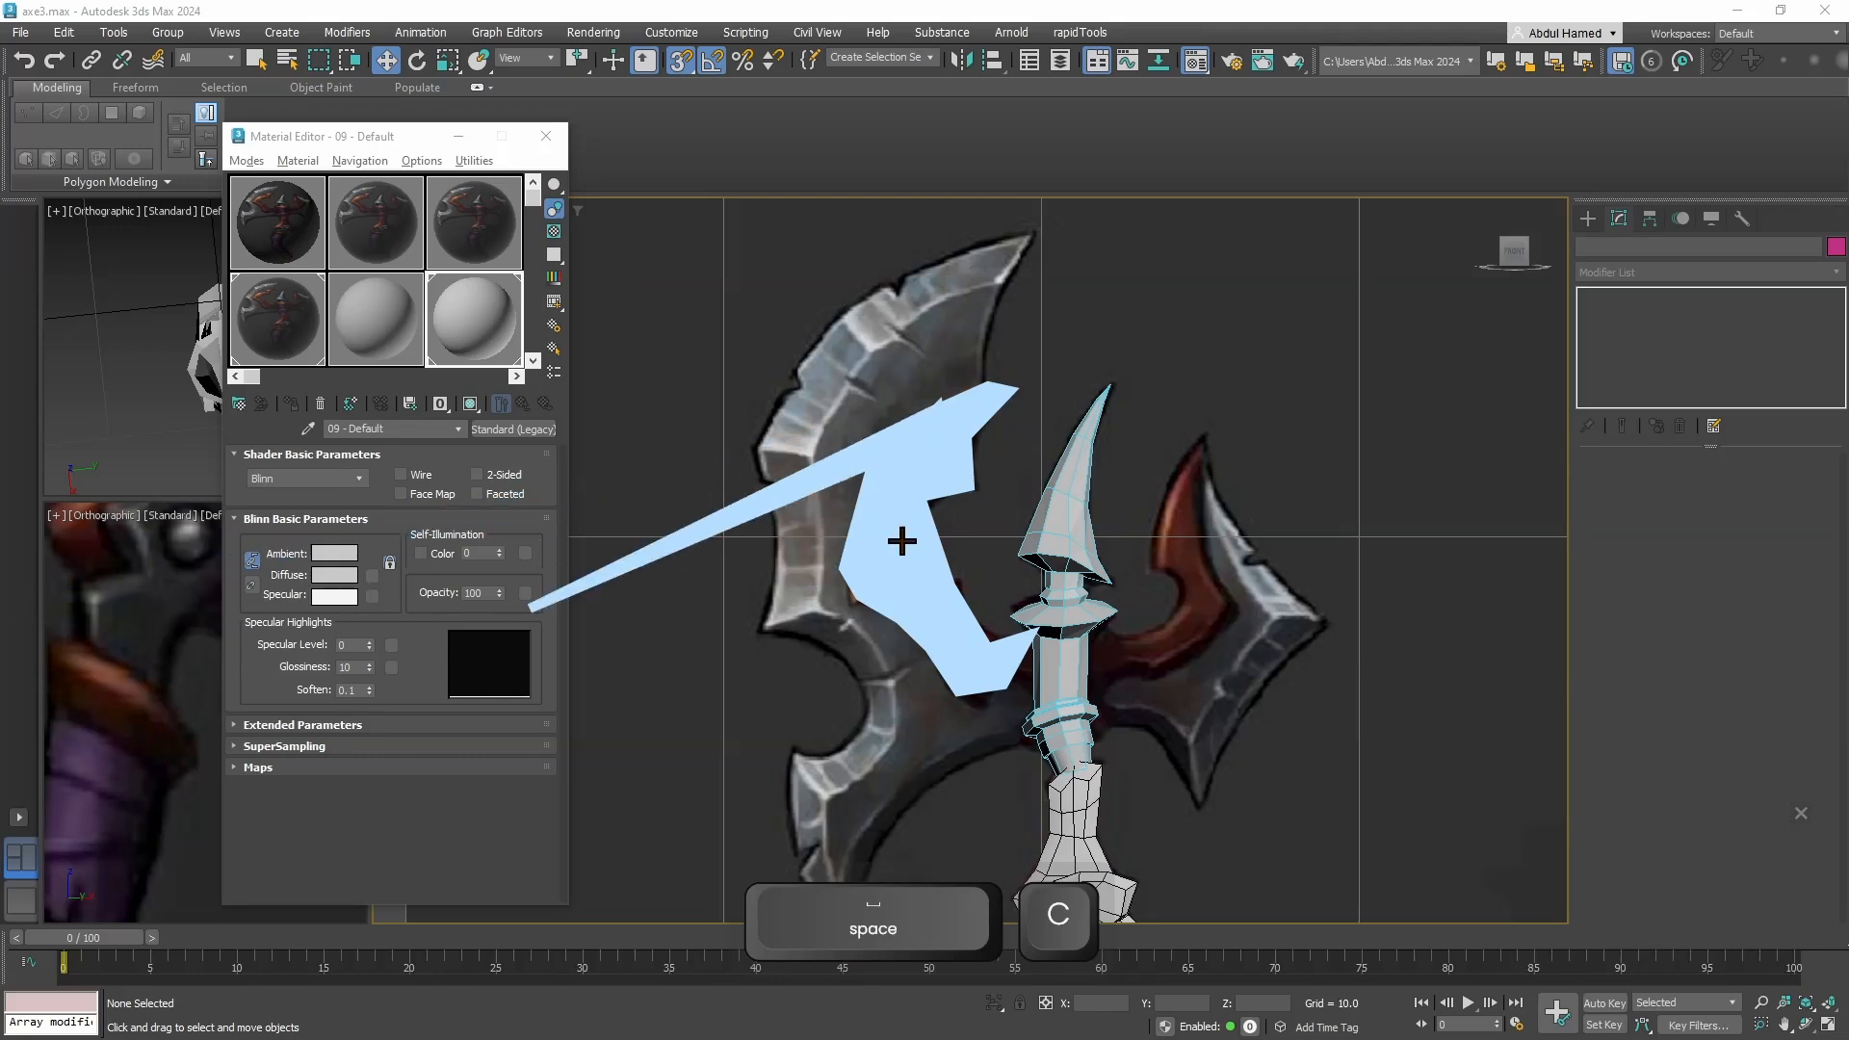
pyautogui.press('Escape')
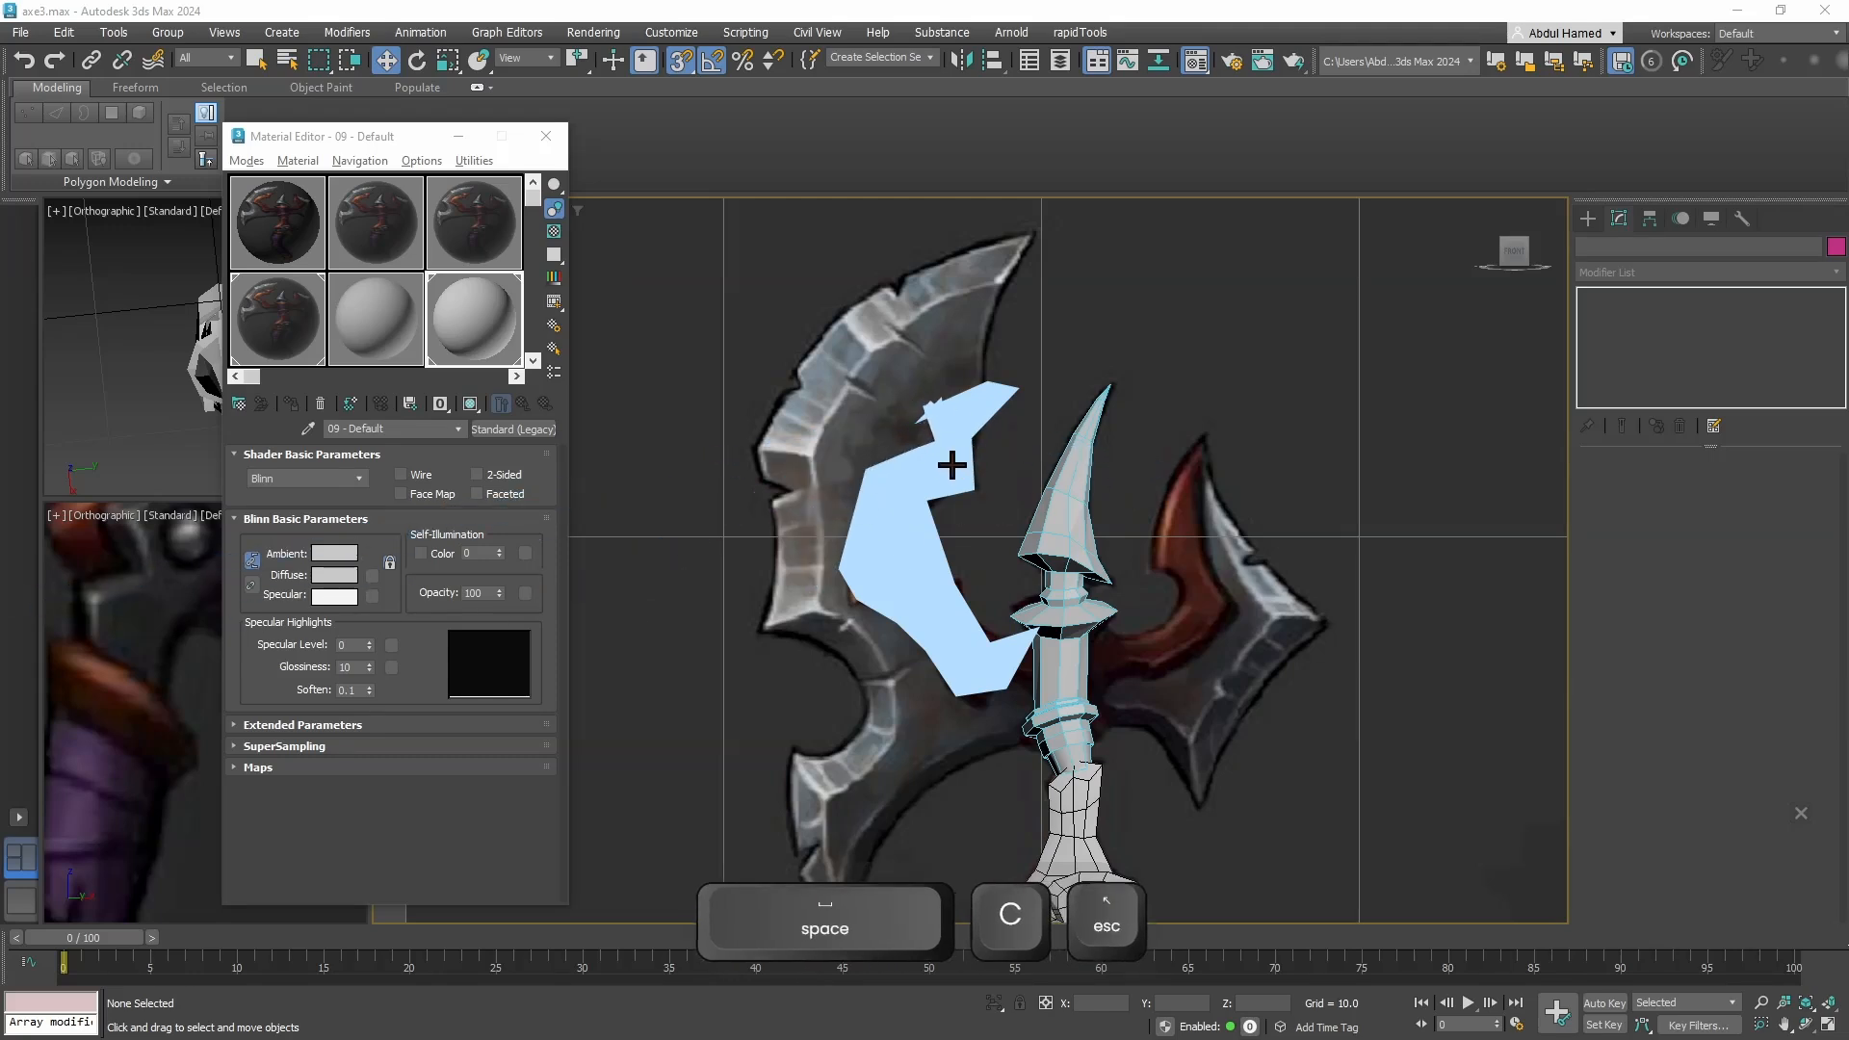
pyautogui.press('Escape')
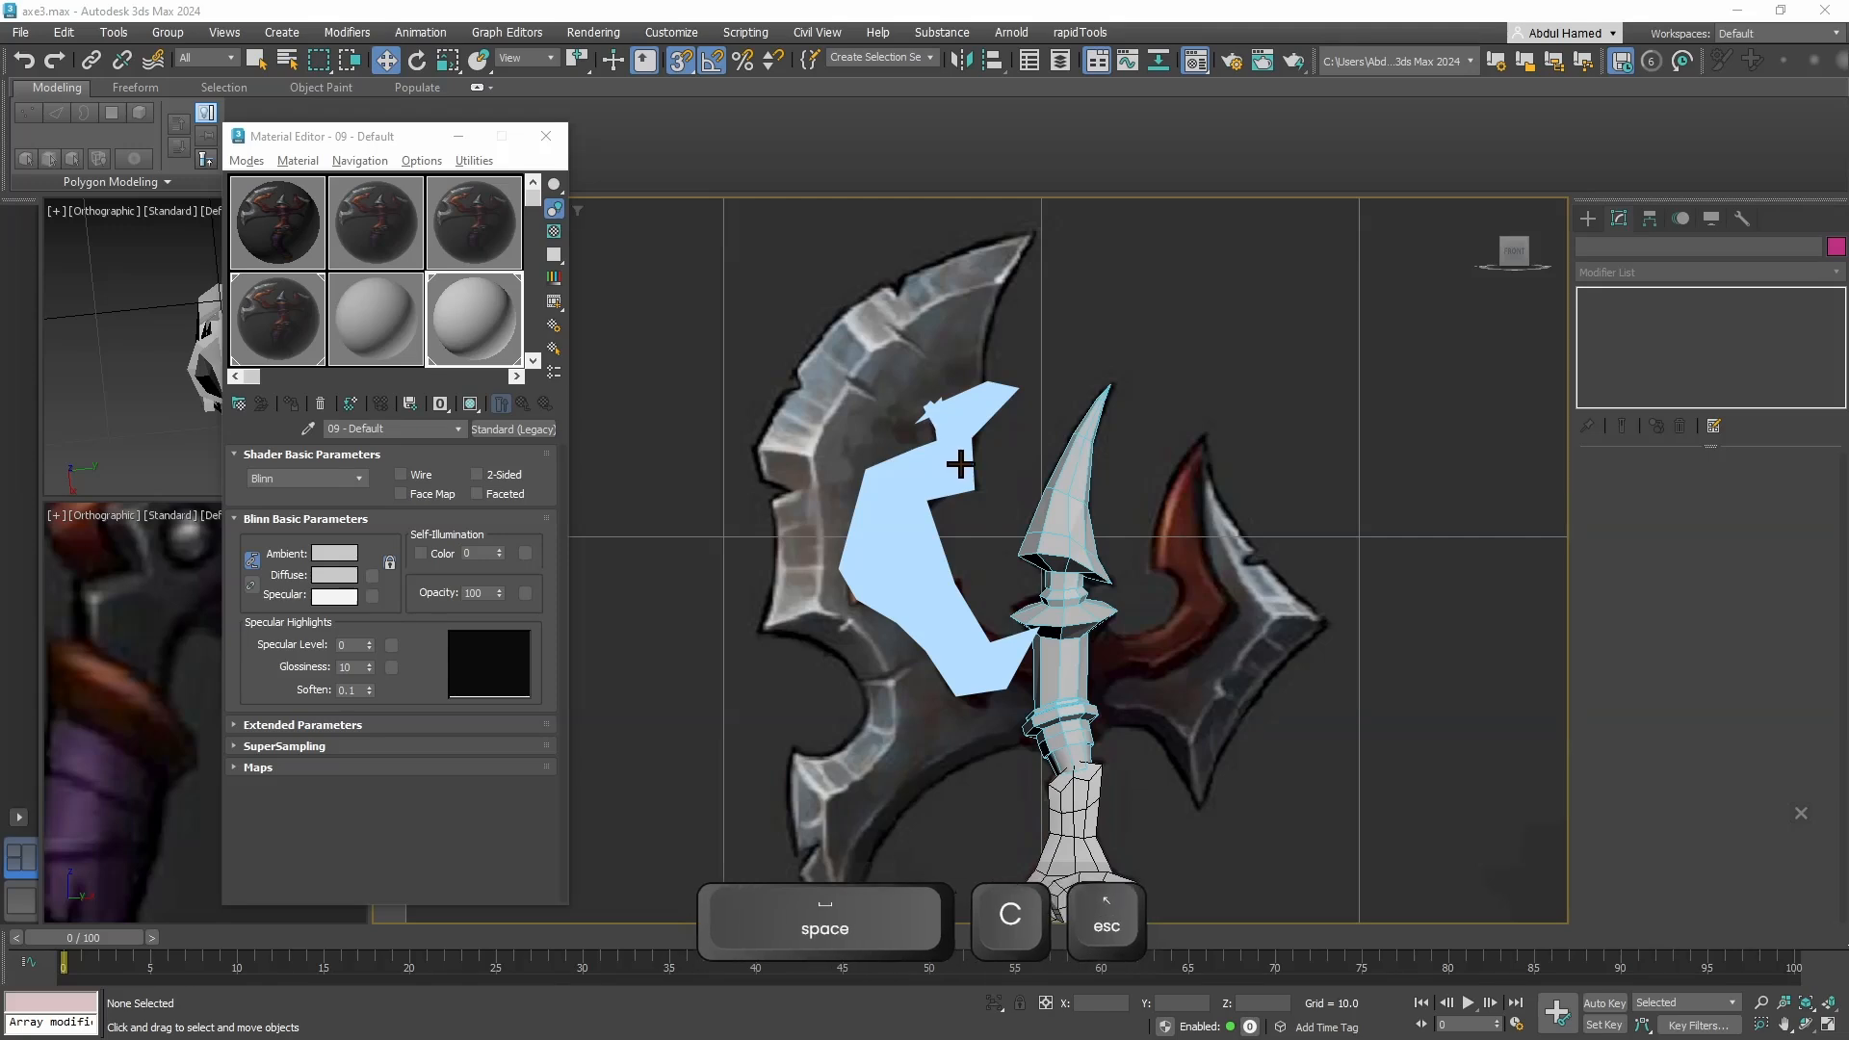
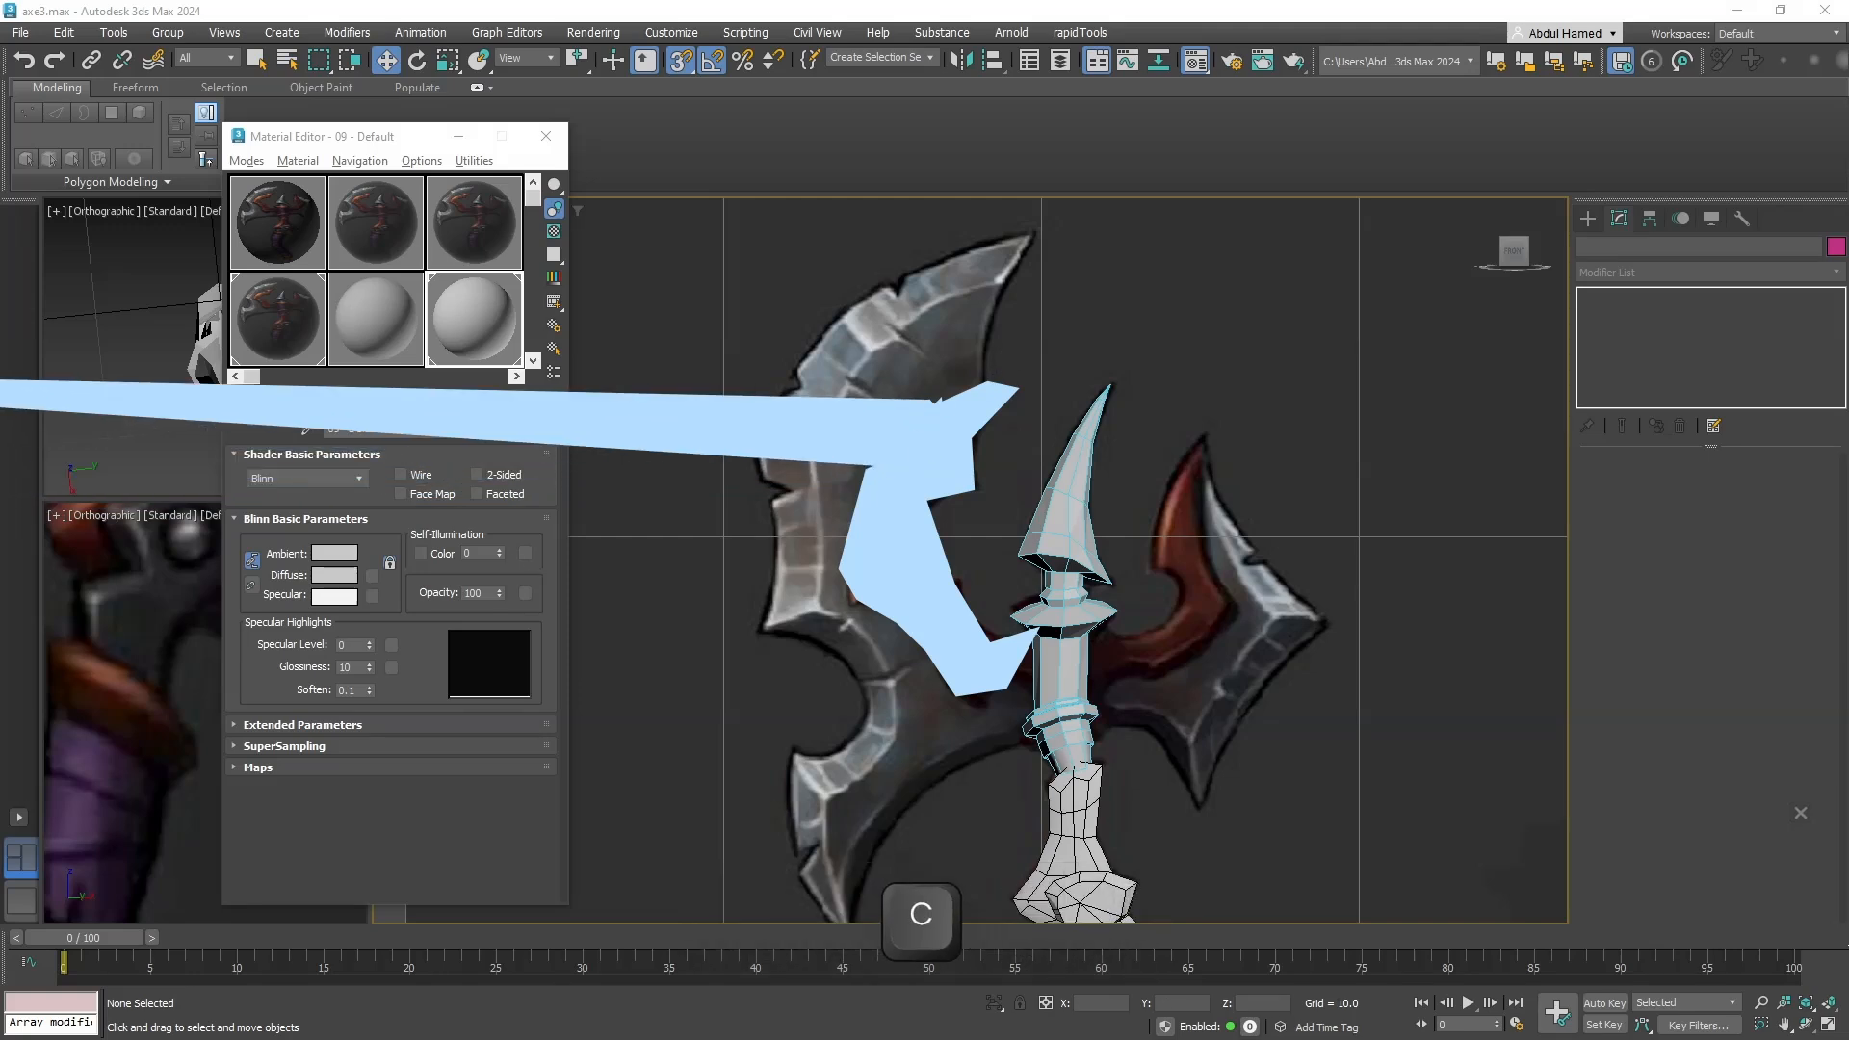
# Create a plane about 3.8 long and 2.7 wide in the front view, over the root of the large reference blade beside the shaft.
pyautogui.moveTo(966, 469); pyautogui.dragTo(932, 395, button='middle')
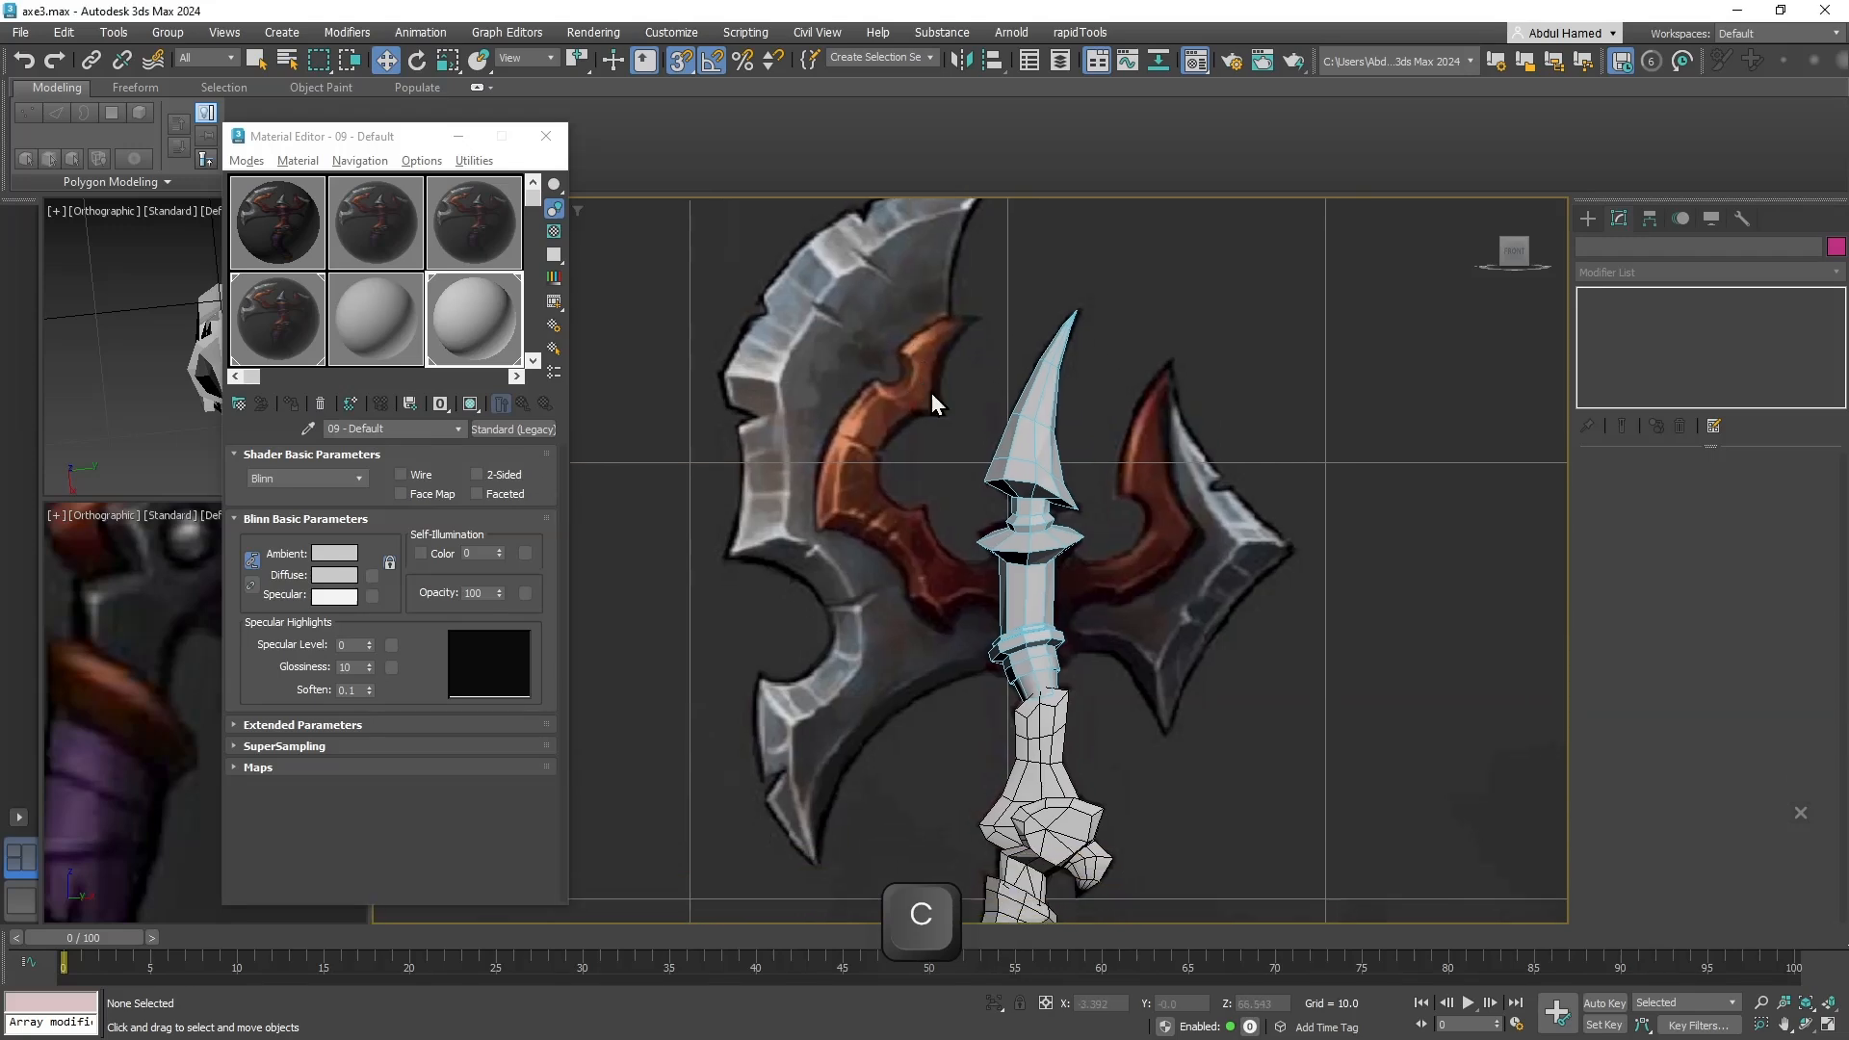
pyautogui.click(1588, 219)
pyautogui.scroll(-2, 1531, 332)
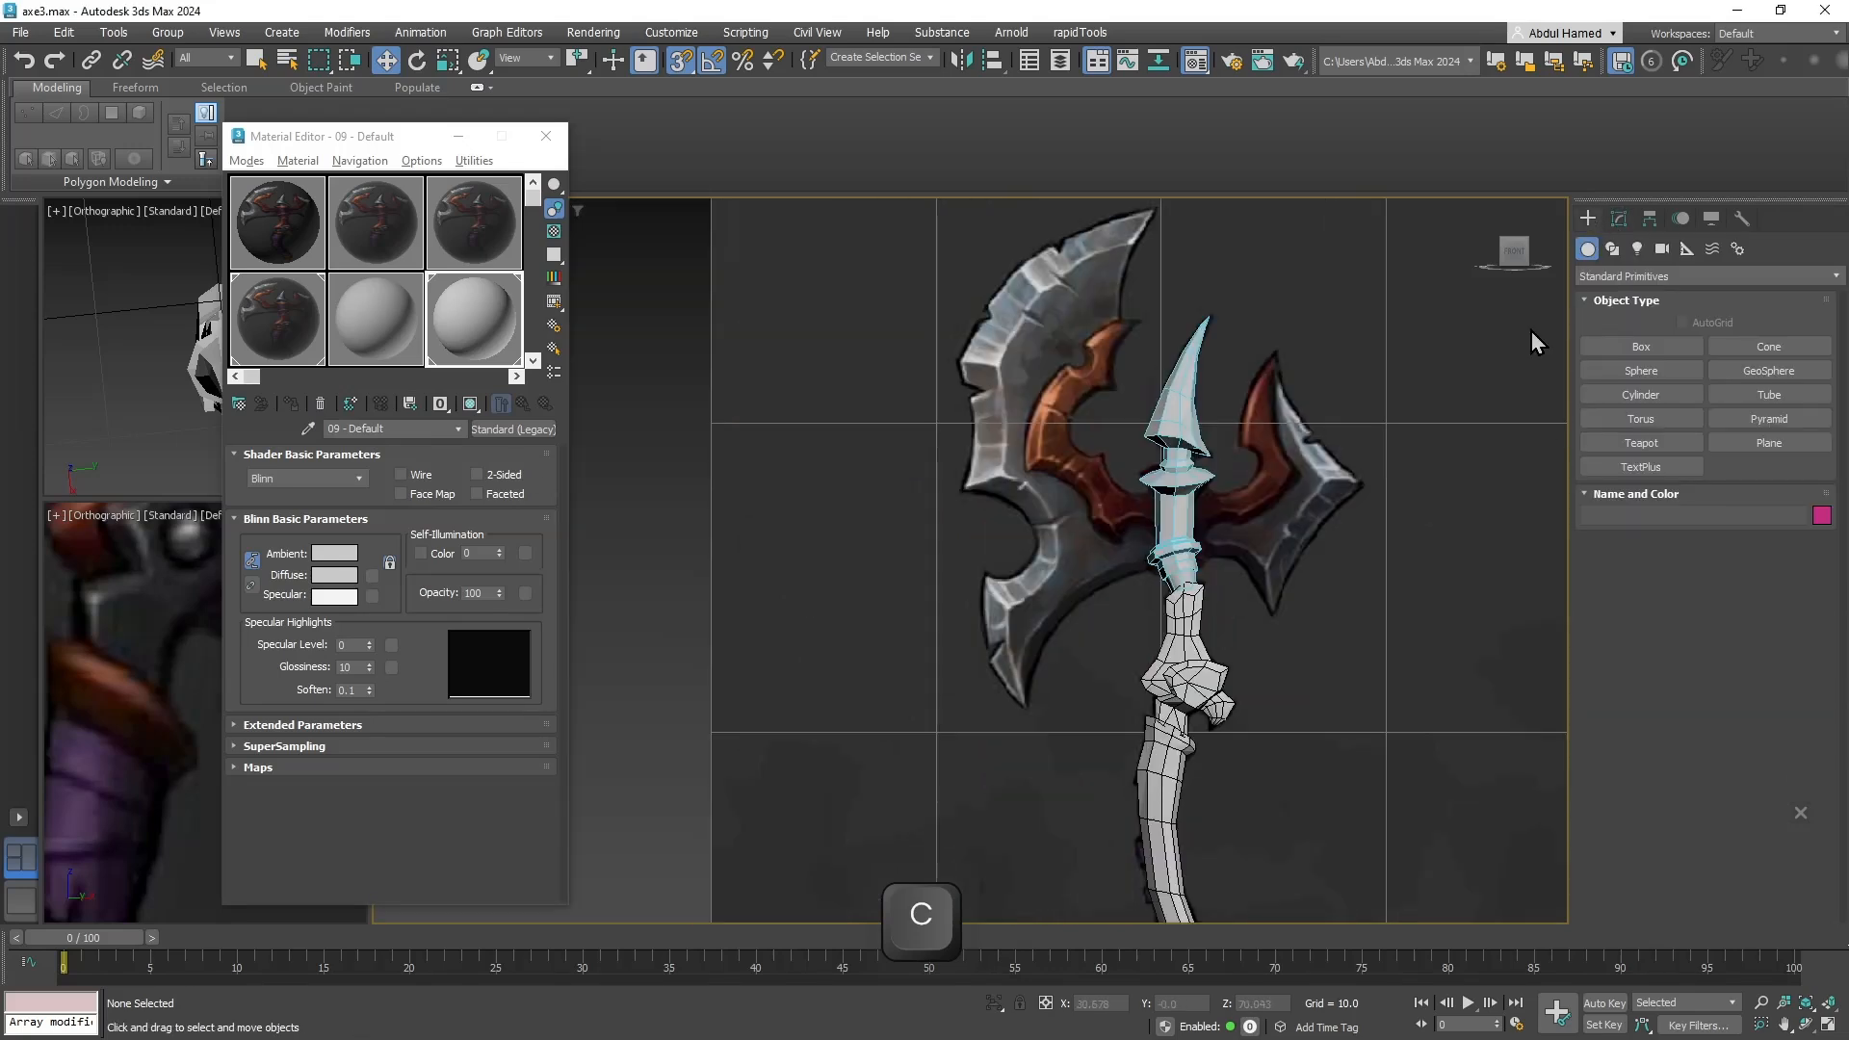
pyautogui.click(1768, 442)
pyautogui.moveTo(979, 510); pyautogui.dragTo(904, 372, button='middle')
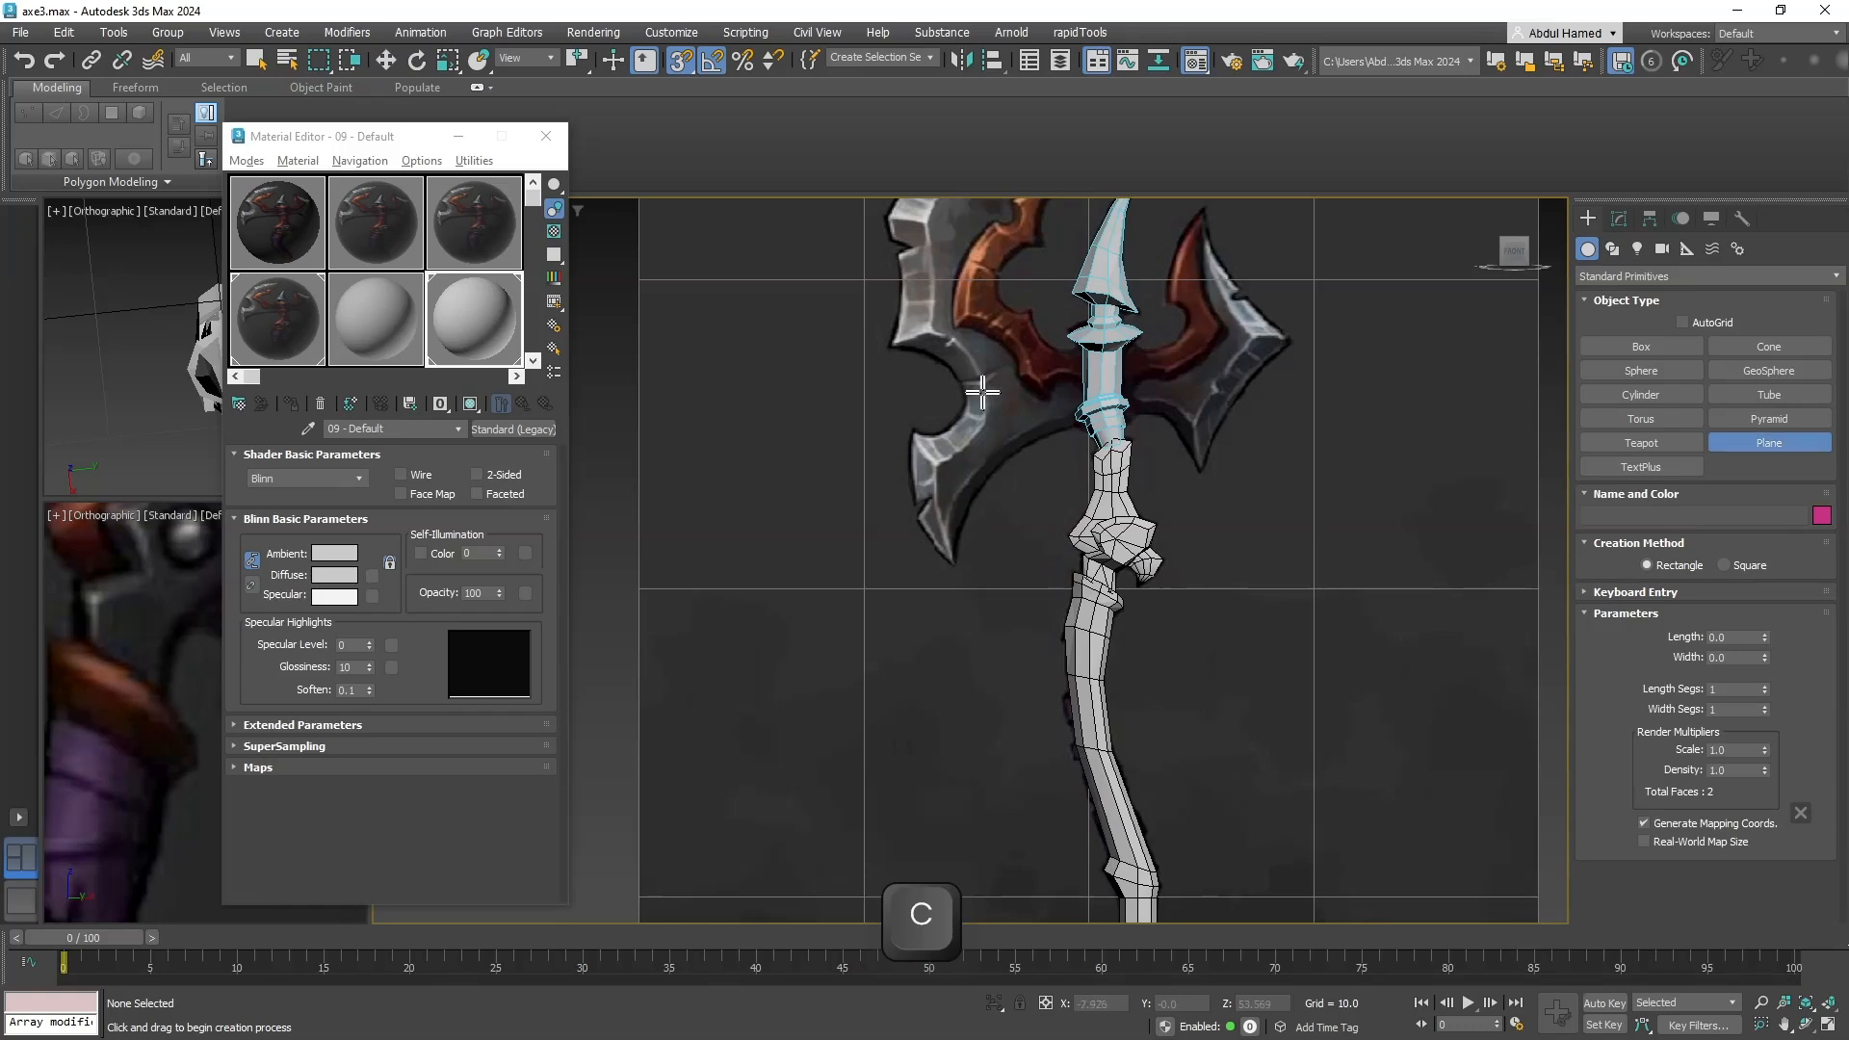
pyautogui.moveTo(1057, 404); pyautogui.dragTo(974, 500, button='middle')
pyautogui.scroll(2, 987, 485)
pyautogui.scroll(2, 987, 486)
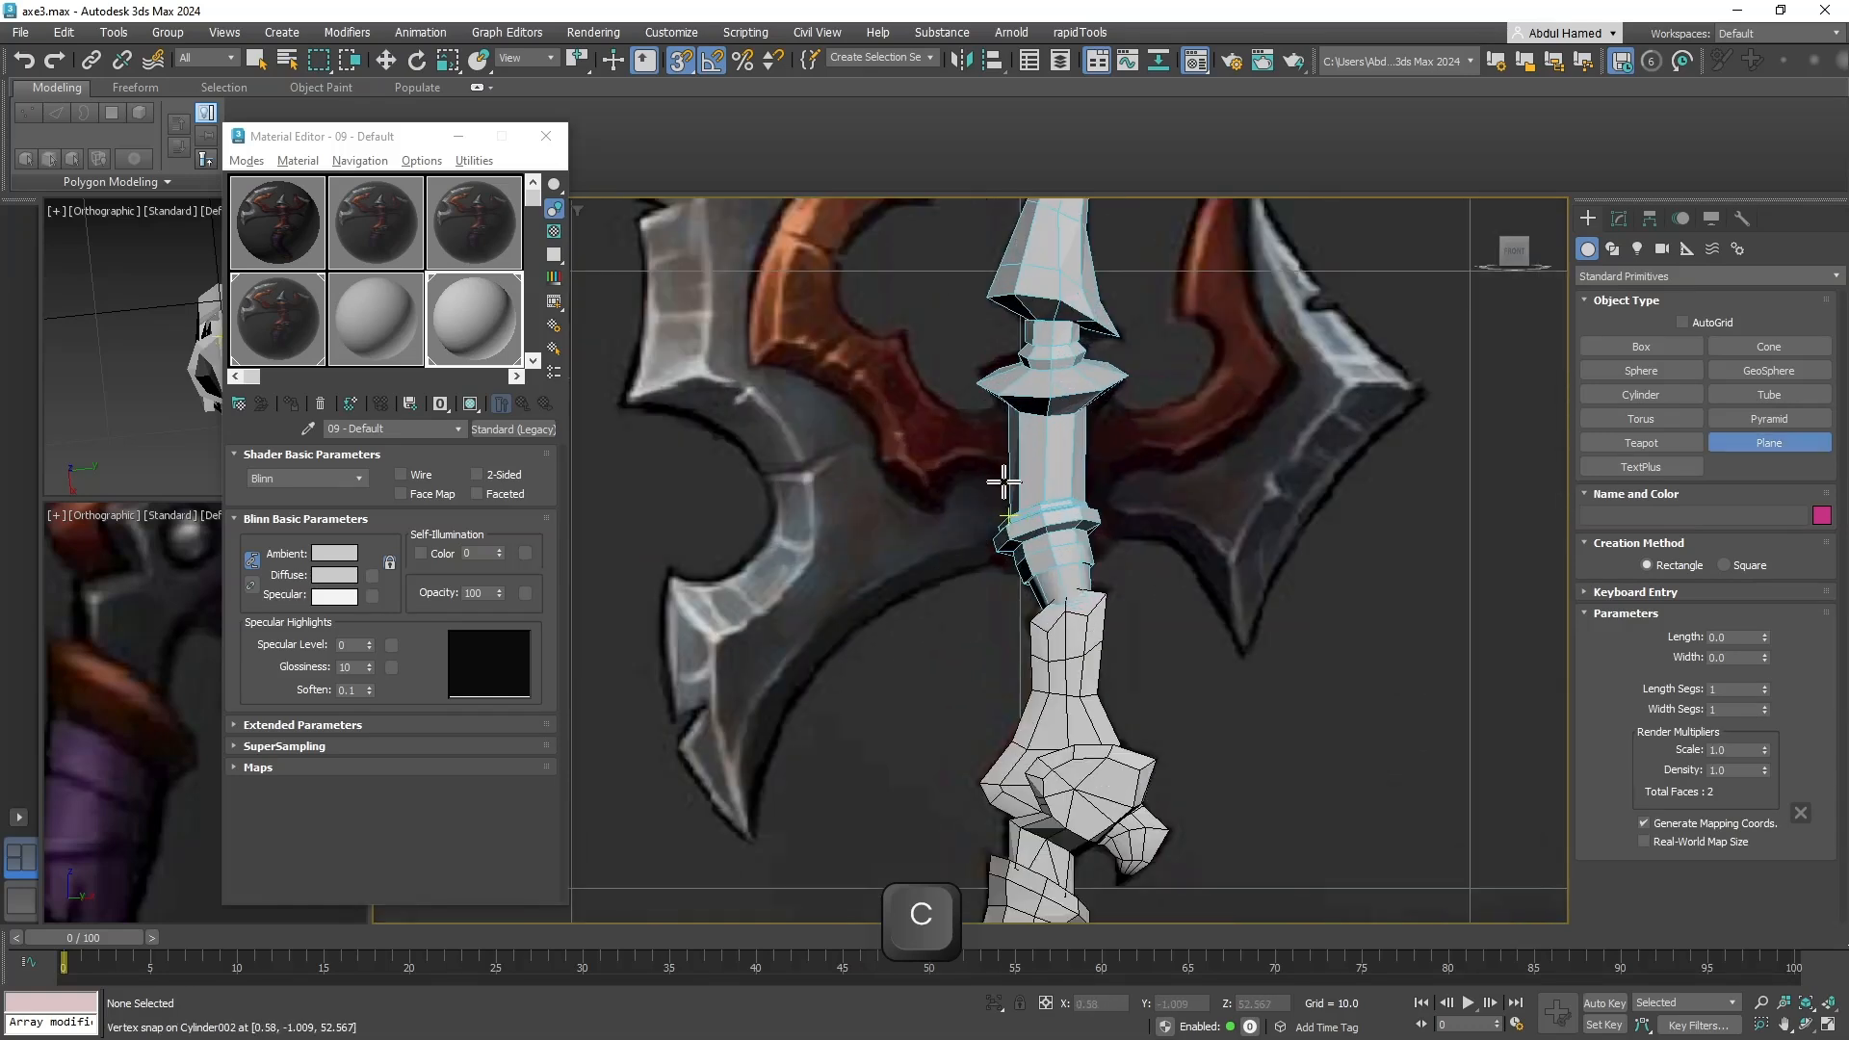
pyautogui.moveTo(1006, 464); pyautogui.dragTo(925, 560)
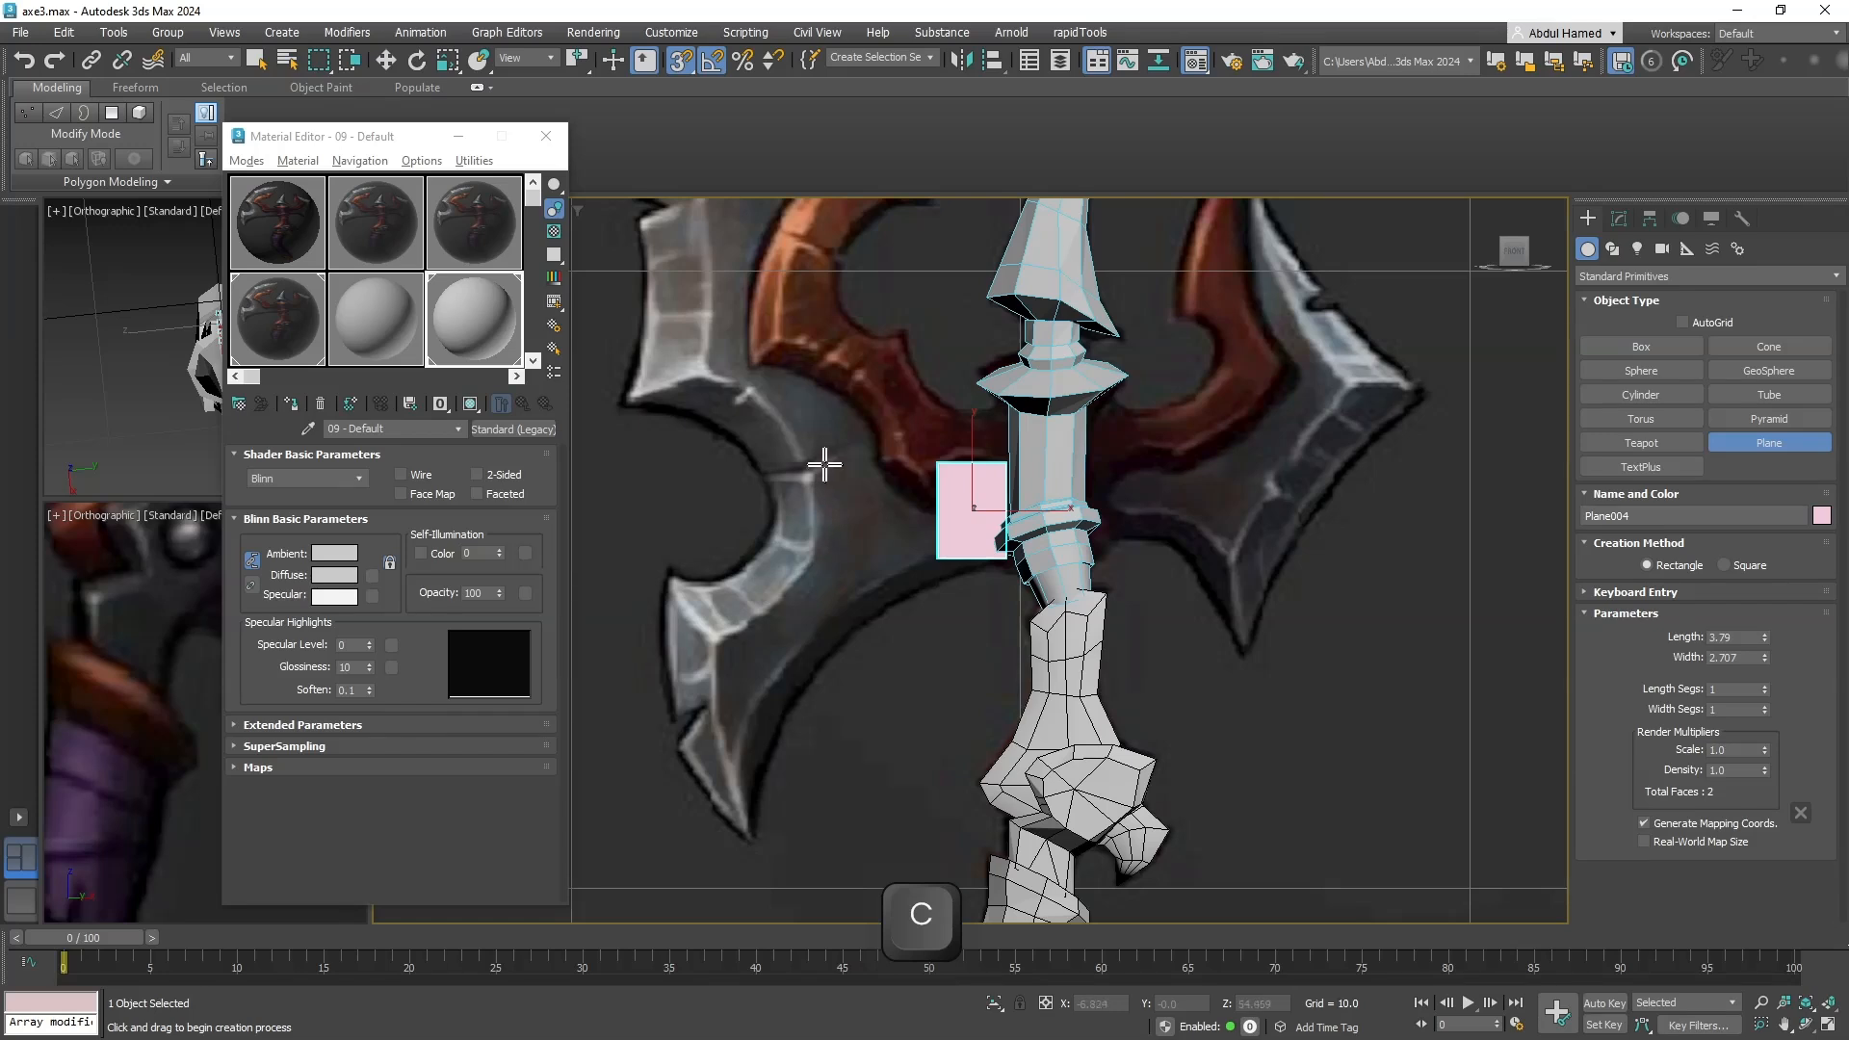
# Apply the 09 - Default material to the new plane and enable Wire on that material so the reference shows through.
pyautogui.moveTo(821, 460); pyautogui.dragTo(814, 533, button='middle')
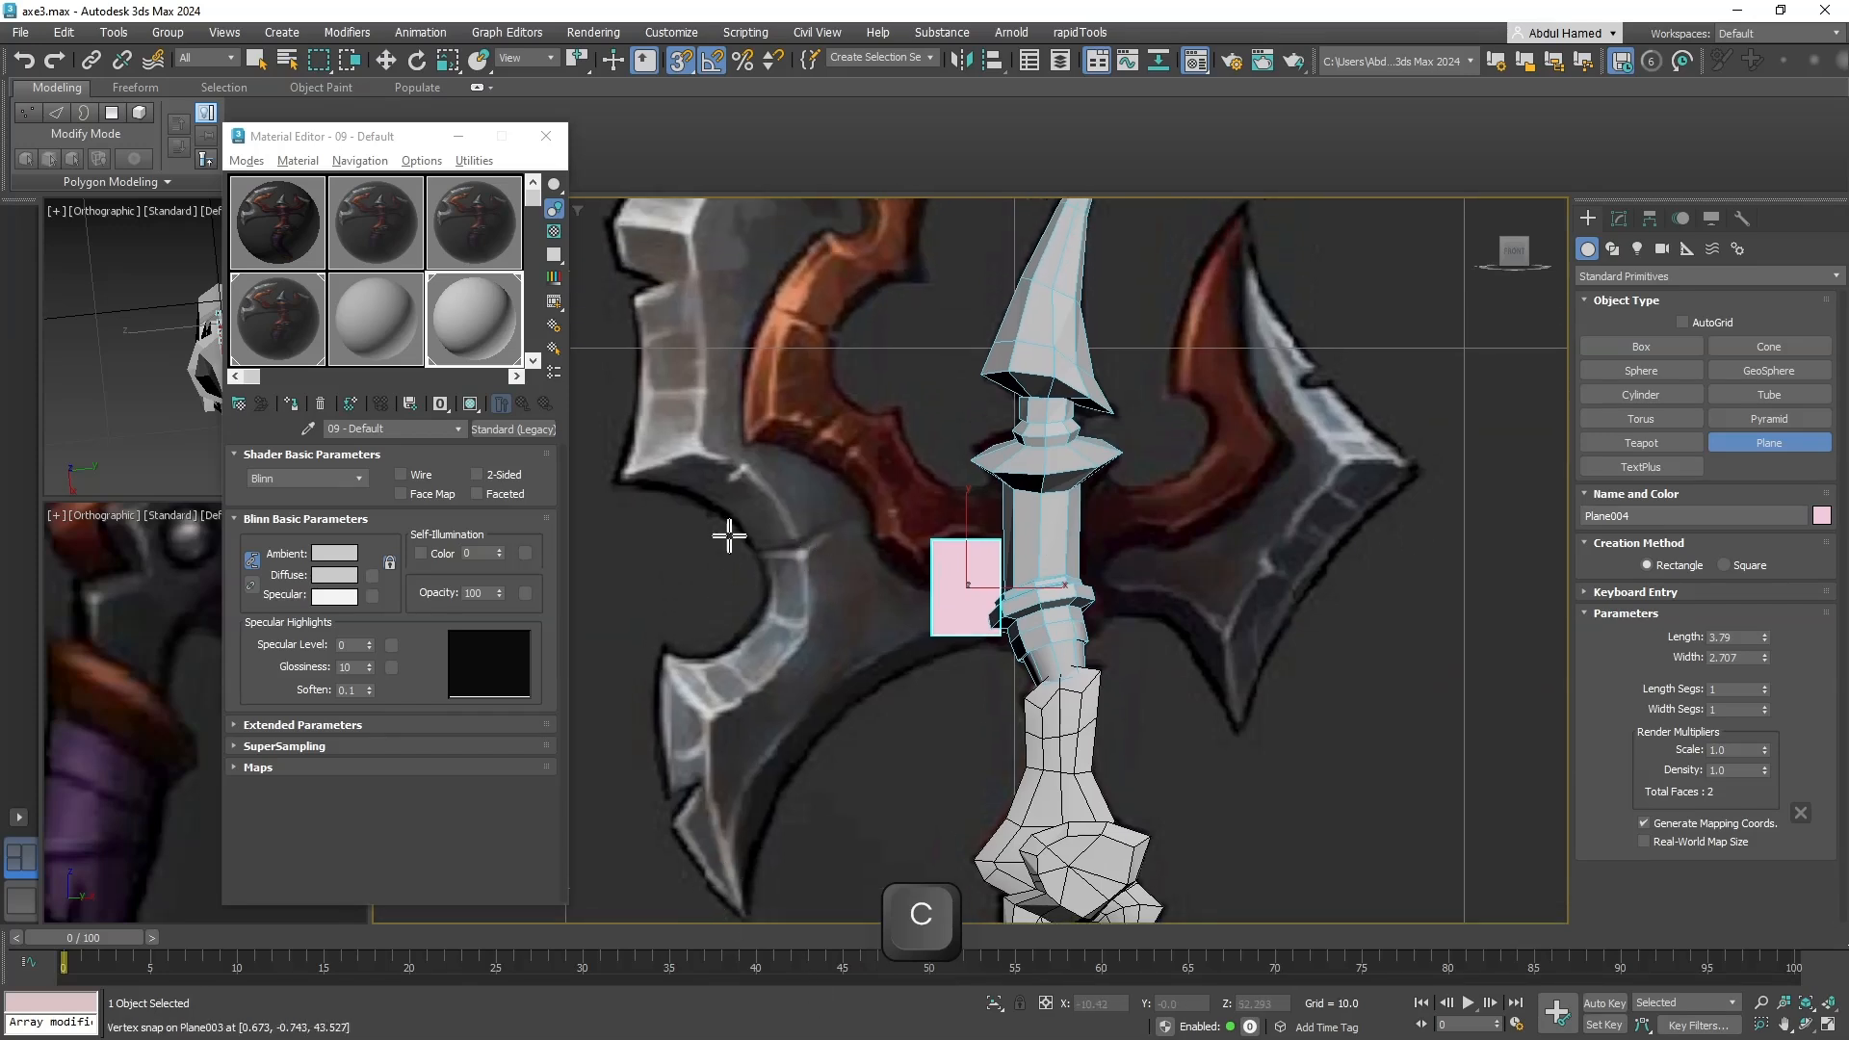
pyautogui.moveTo(728, 536); pyautogui.dragTo(875, 788, button='middle')
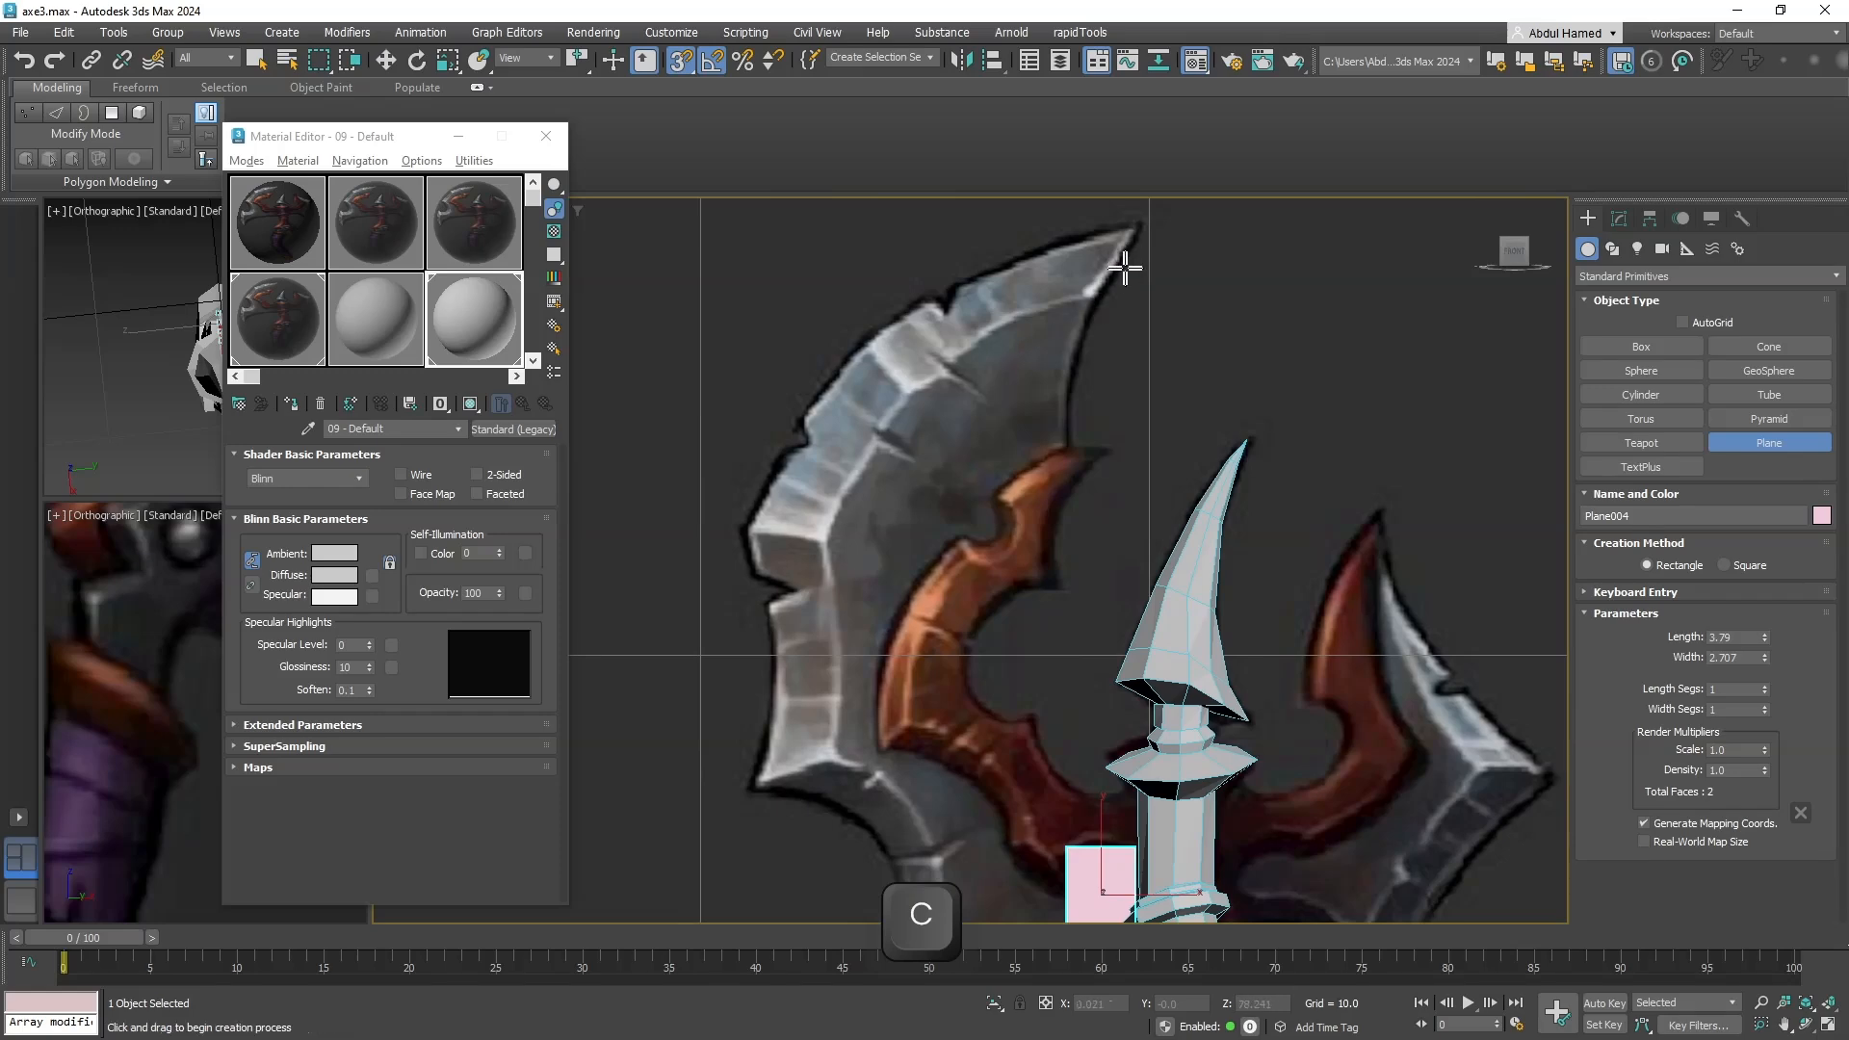
pyautogui.moveTo(1123, 379); pyautogui.dragTo(1135, 161, button='middle')
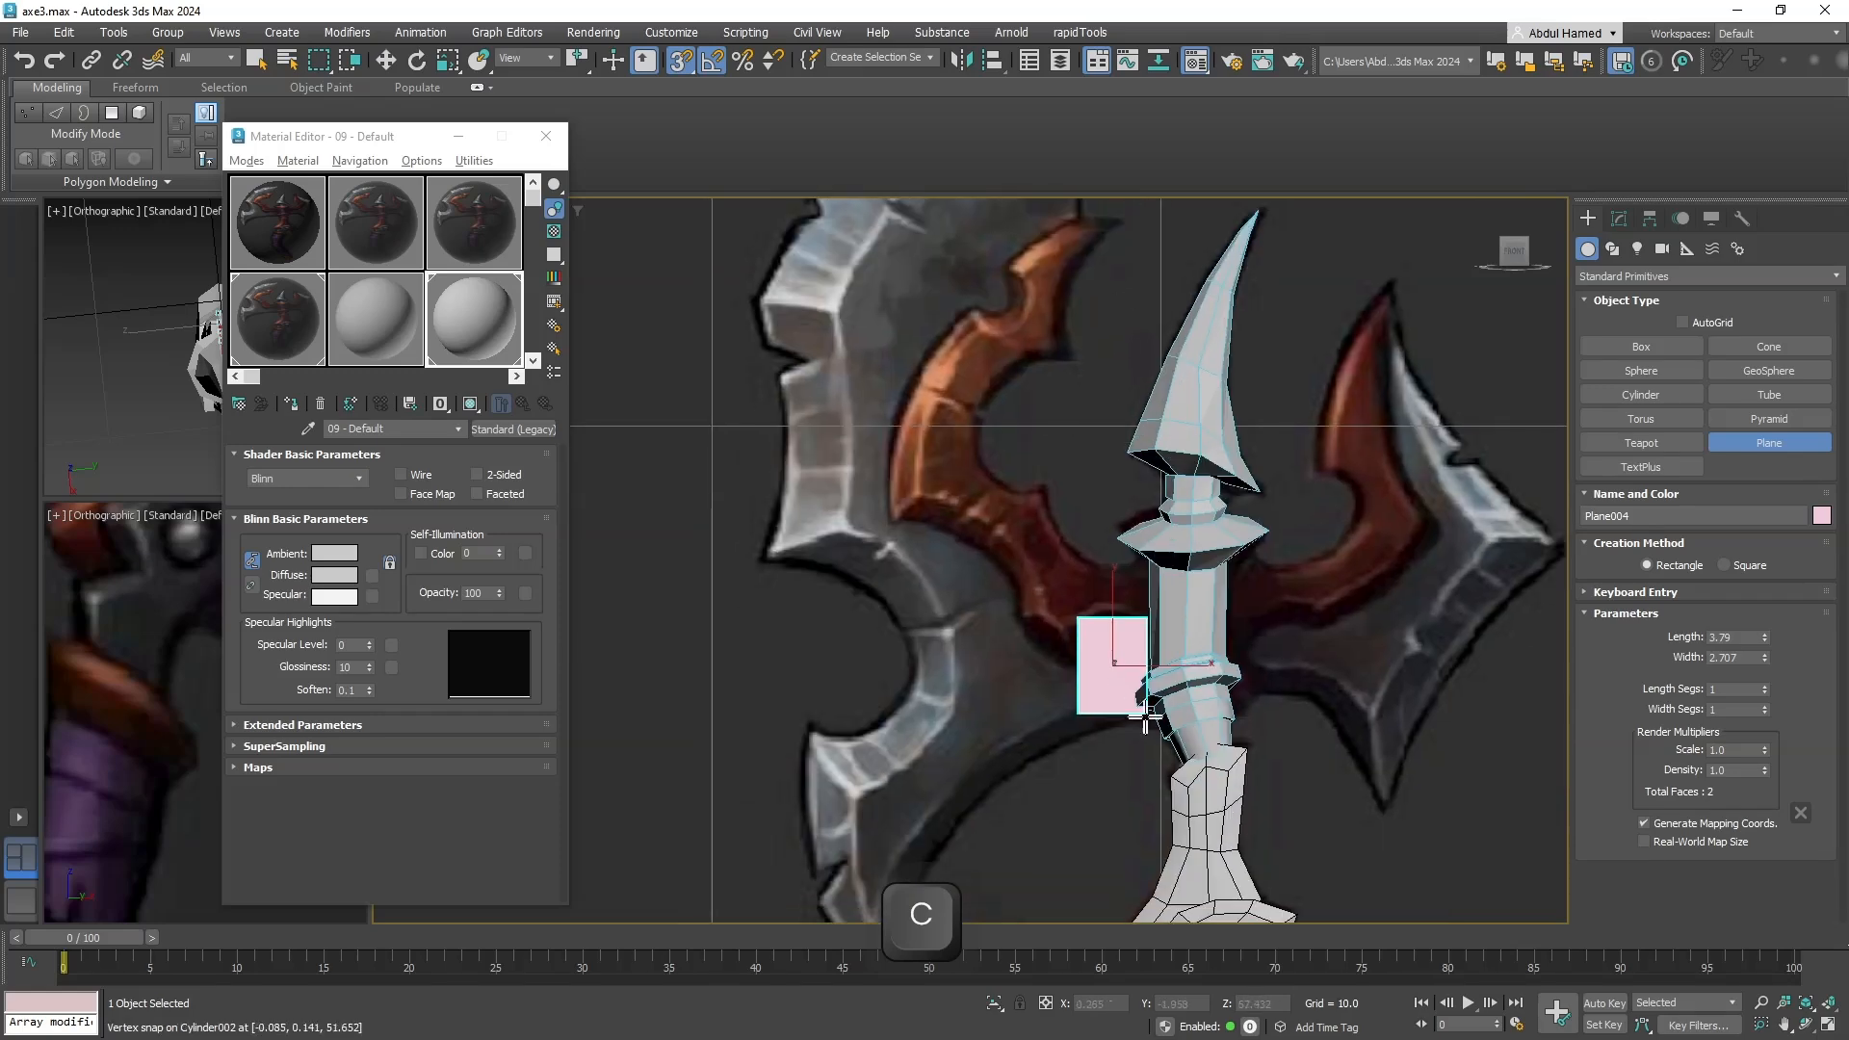
pyautogui.click(1616, 220)
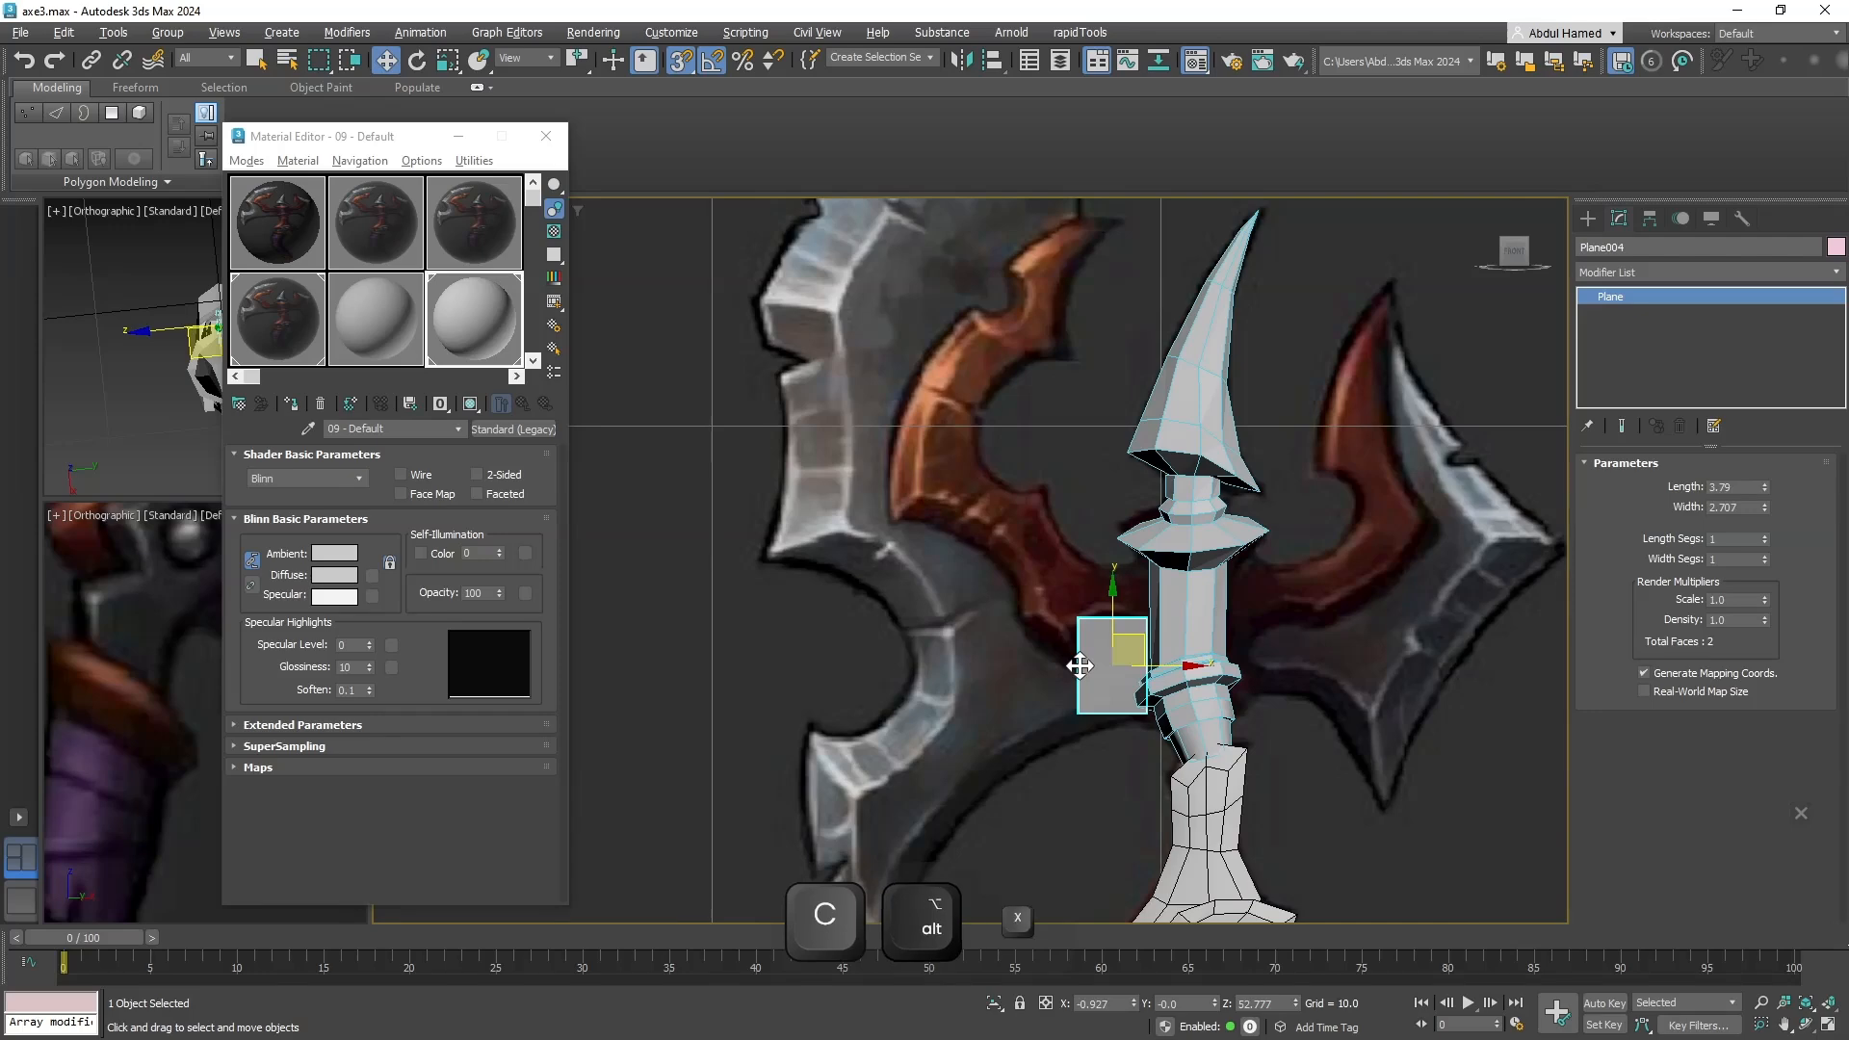
pyautogui.hotkey('alt', 'x')
pyautogui.moveTo(457, 330); pyautogui.dragTo(1091, 671)
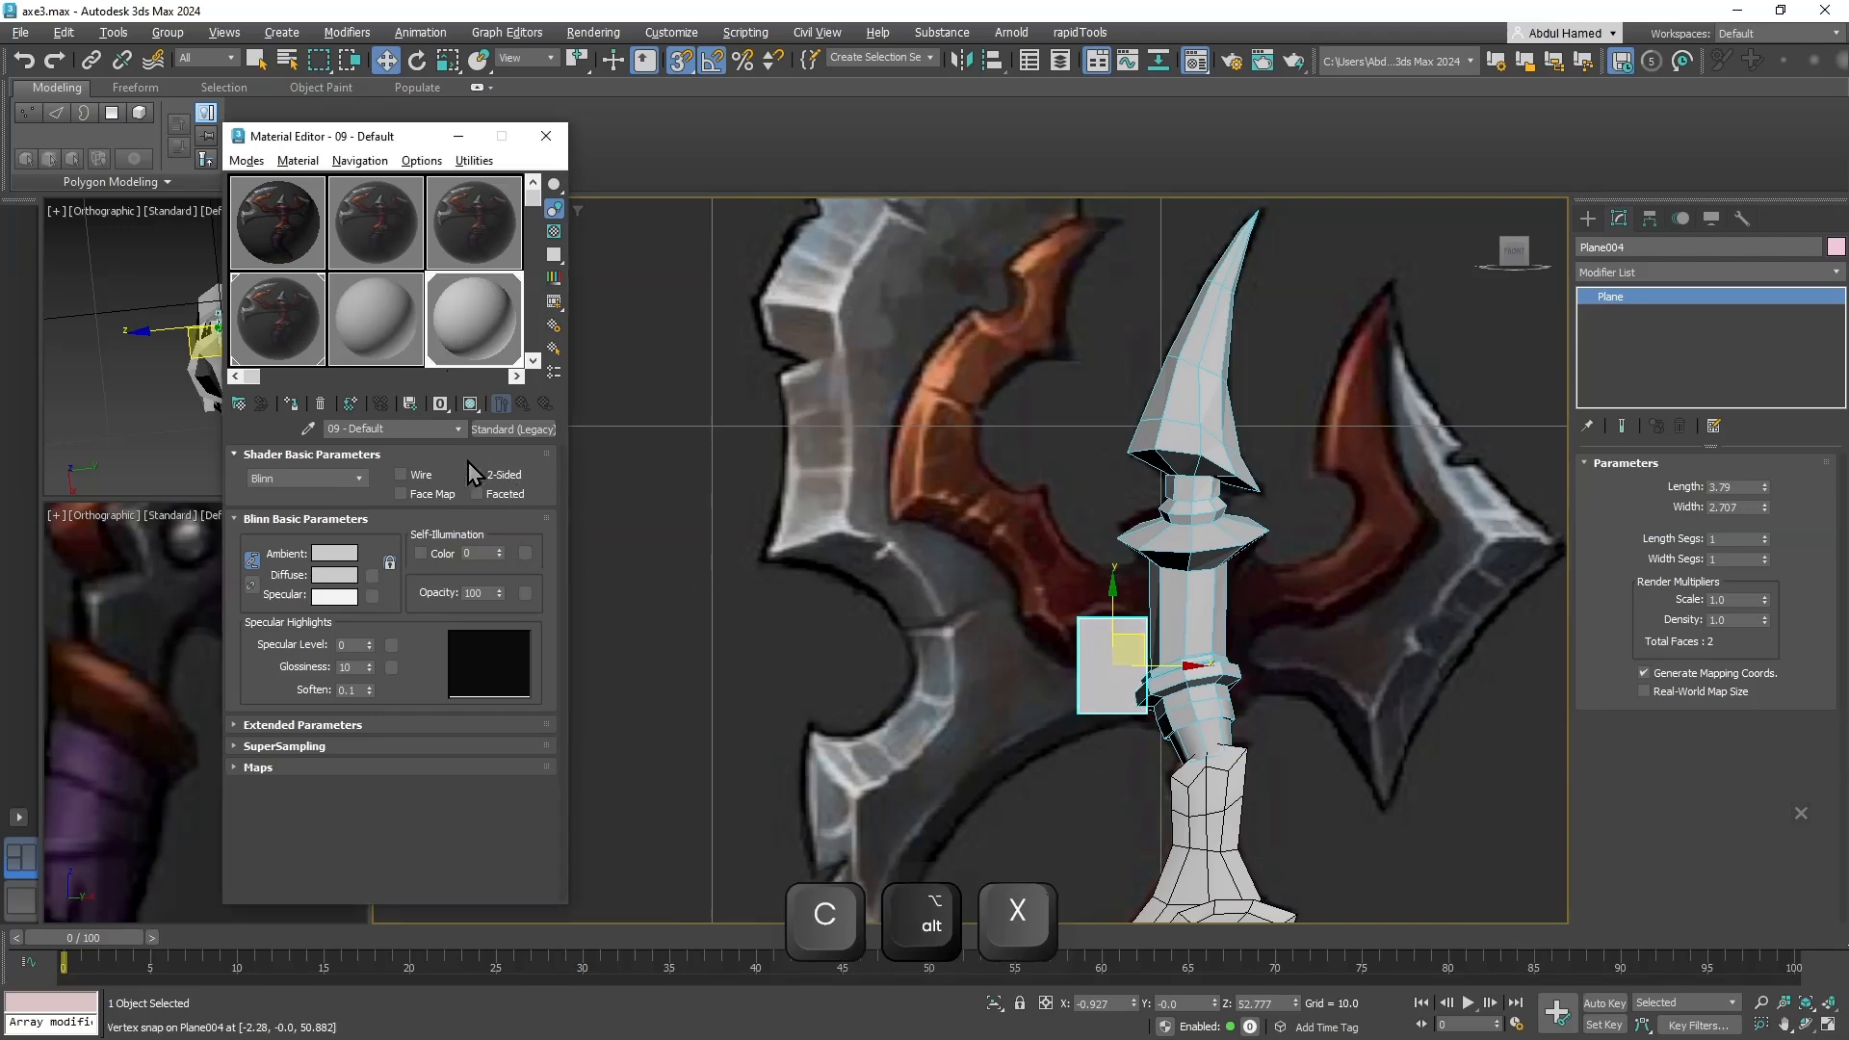
pyautogui.click(424, 477)
pyautogui.moveTo(1248, 712); pyautogui.dragTo(1269, 510, button='middle')
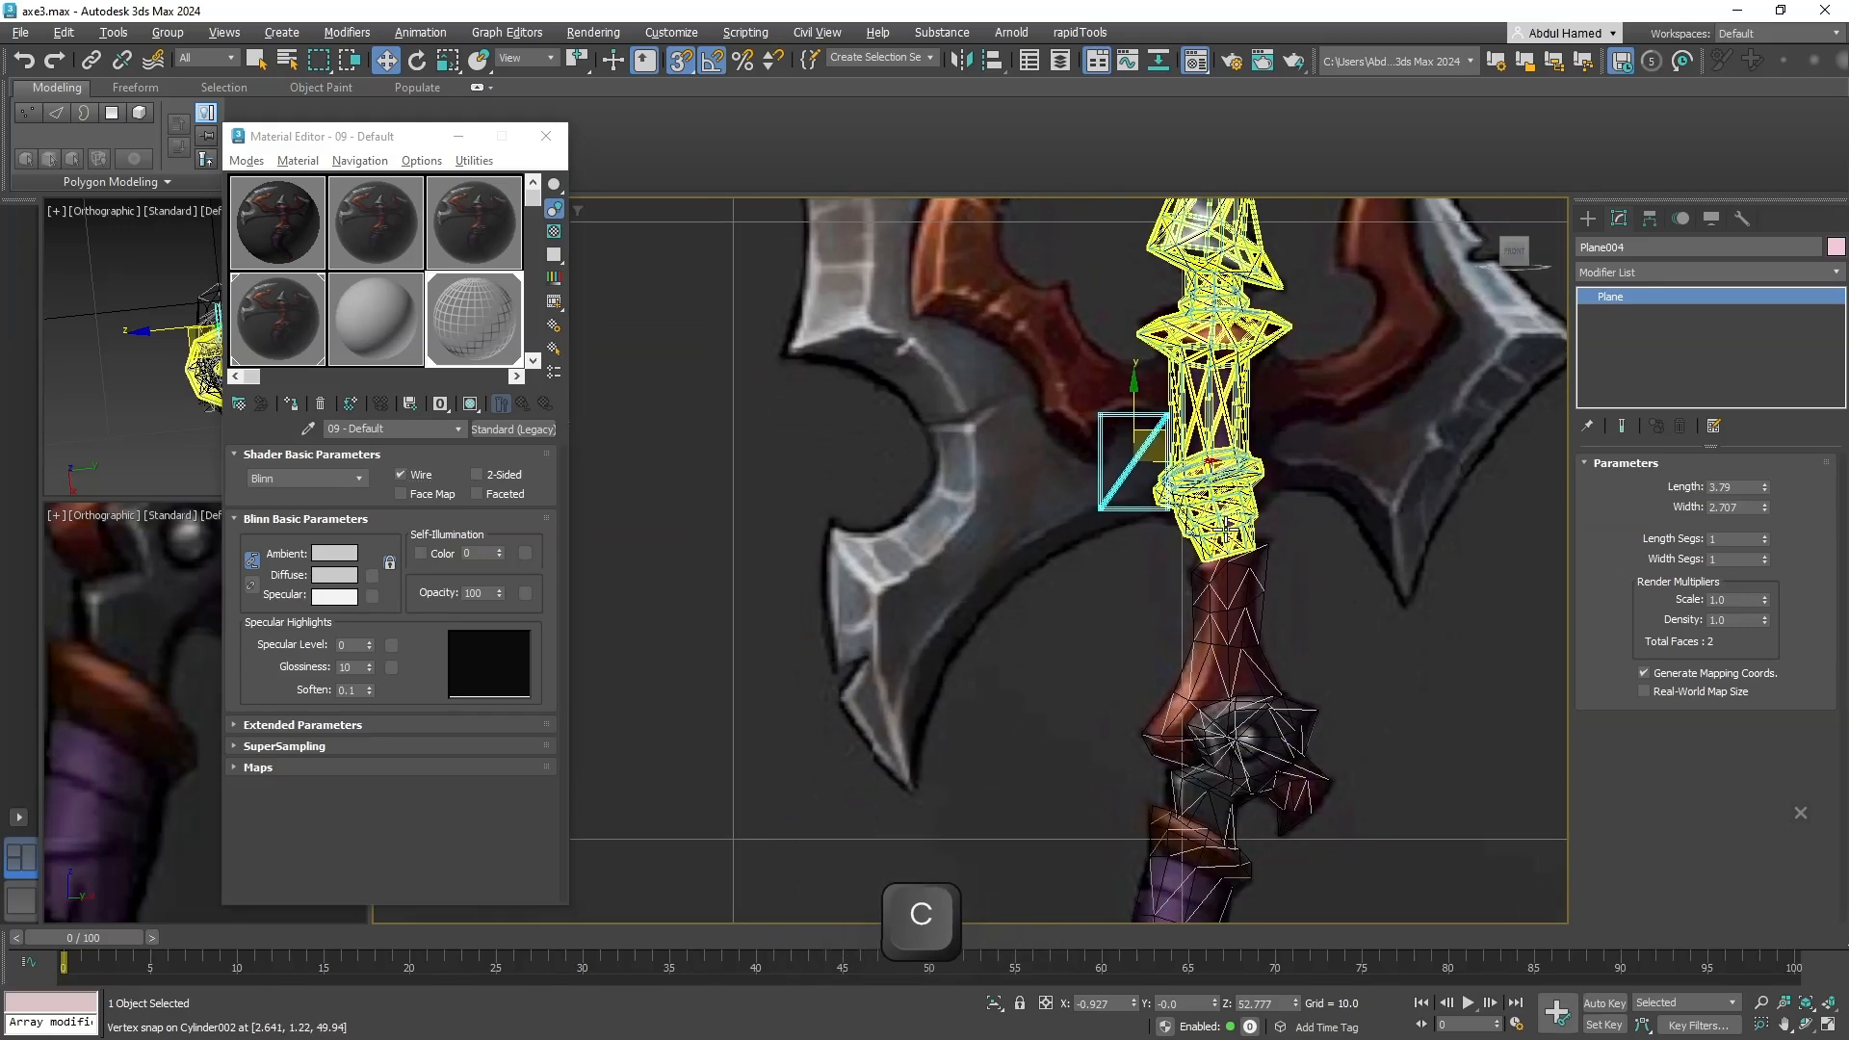
pyautogui.press('alt')
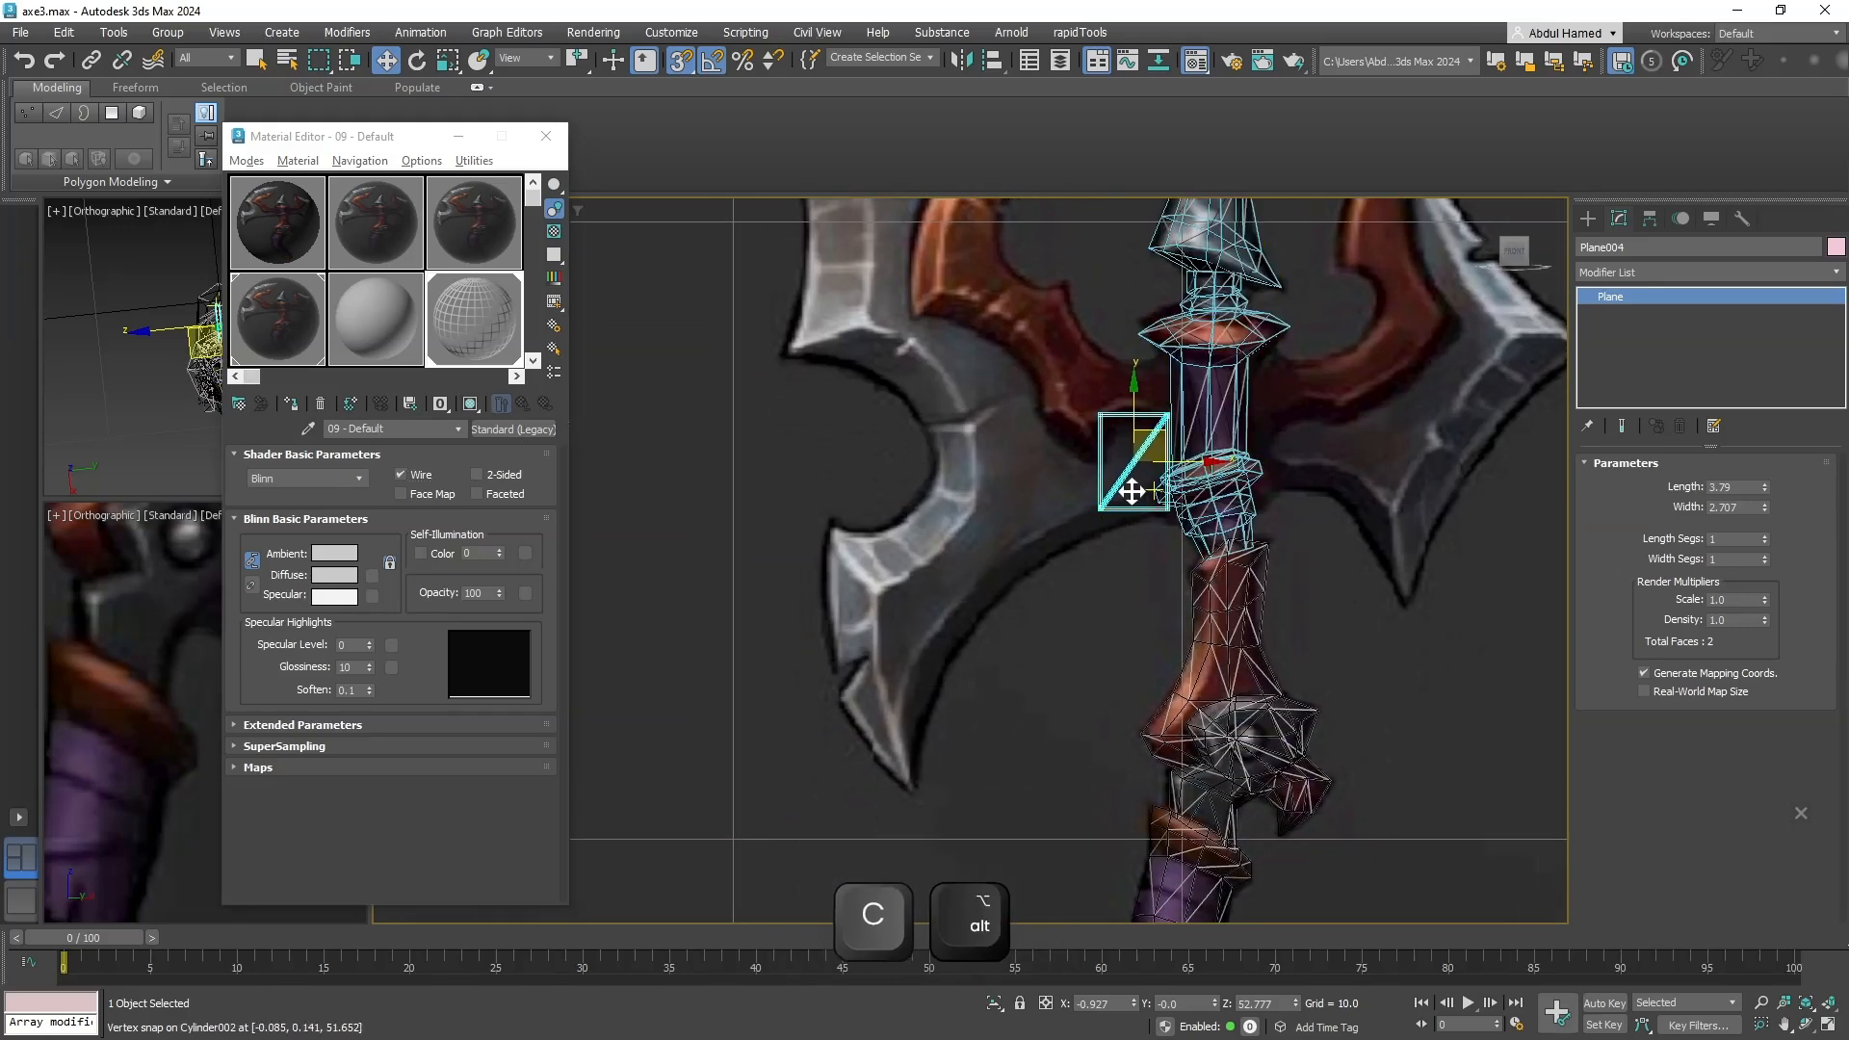
# Convert the new plane to an Editable Poly and expand its sub-object levels.
pyautogui.rightClick(1599, 298)
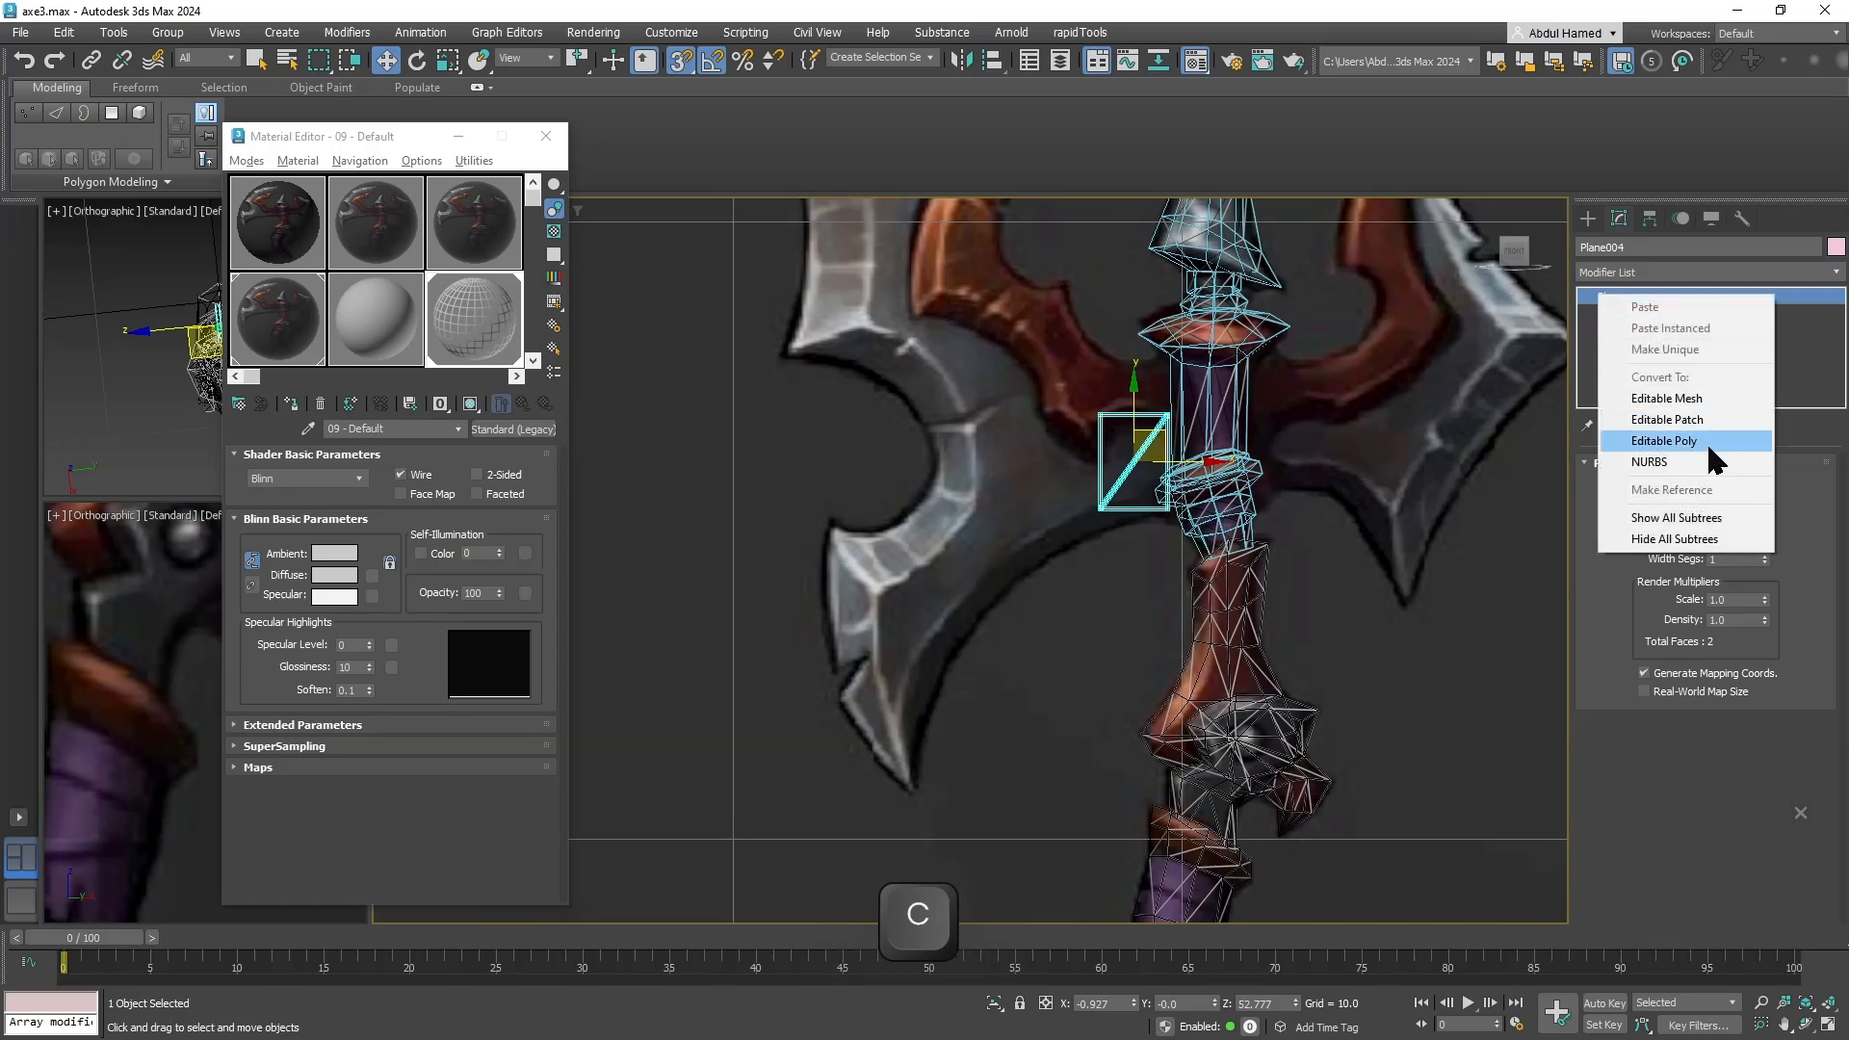
pyautogui.click(1706, 441)
pyautogui.click(1598, 297)
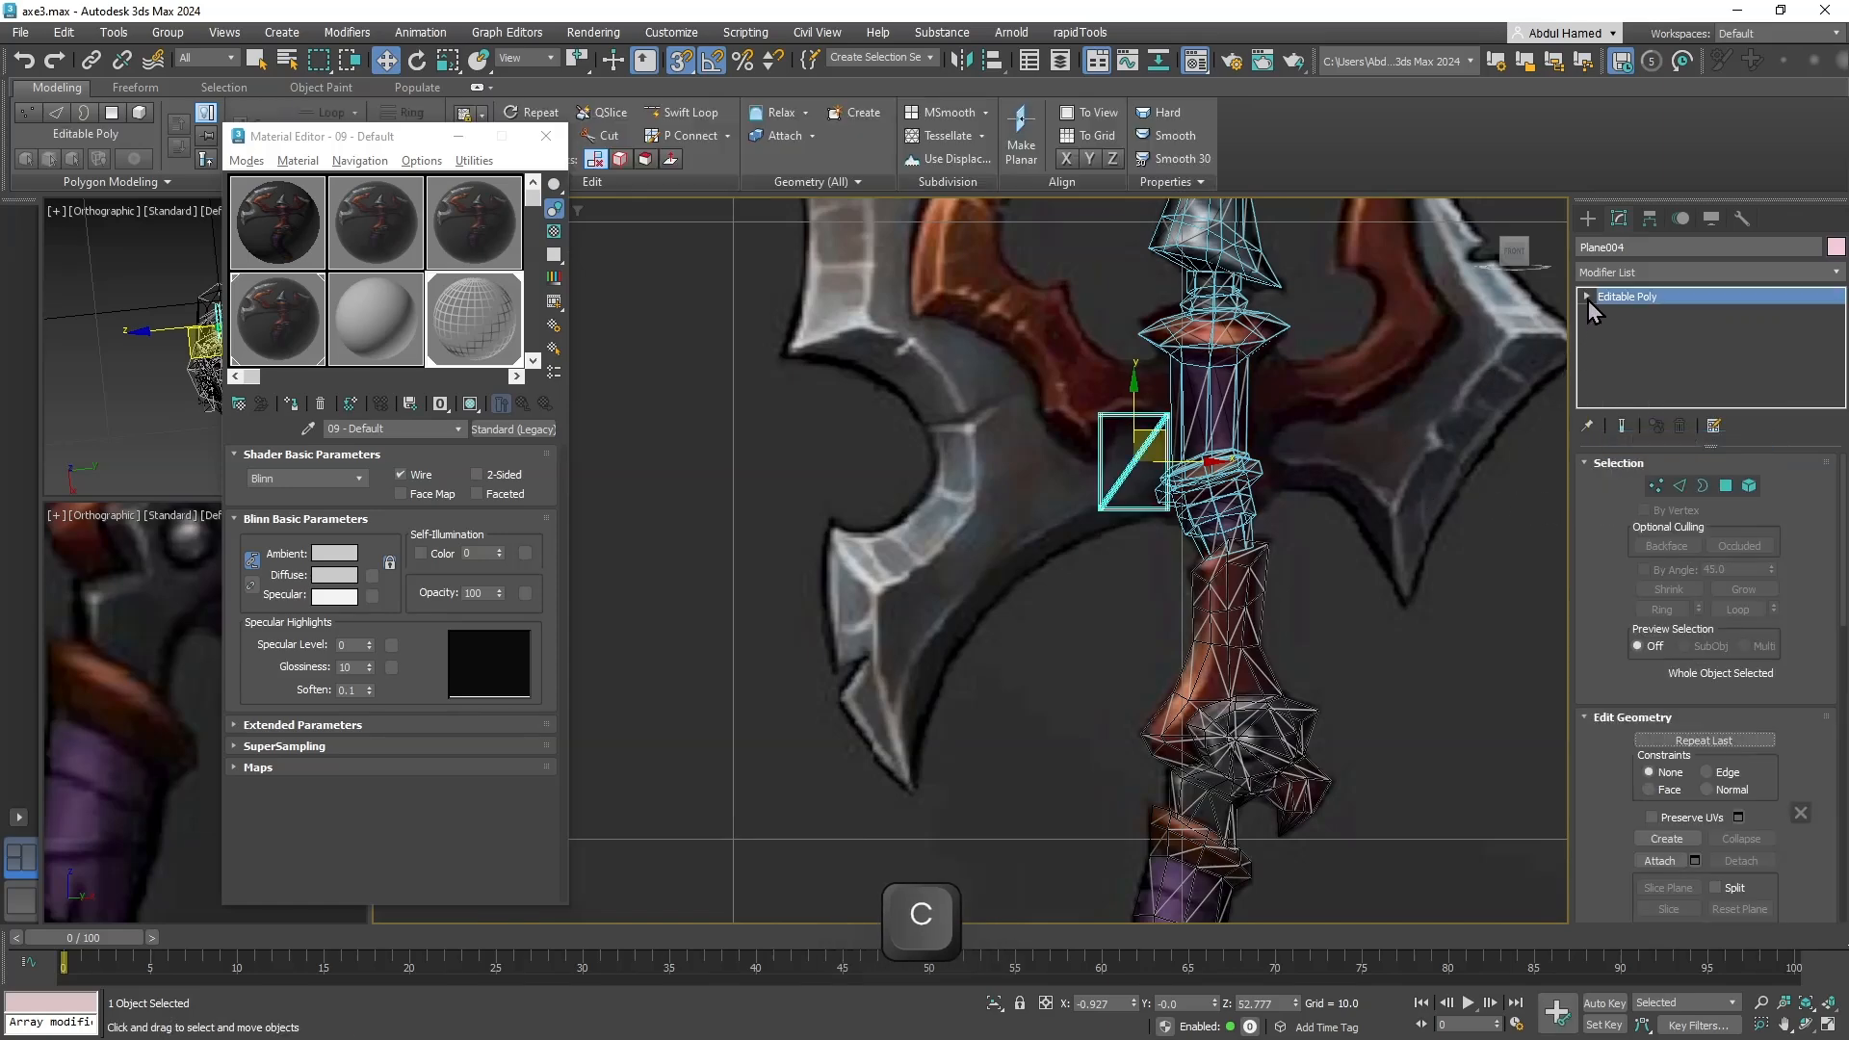
pyautogui.click(1586, 297)
# Lower the plane's bottom outer vertex onto the blade's underside outline and raise its two upper vertices to widen the blade root.
pyautogui.click(1628, 313)
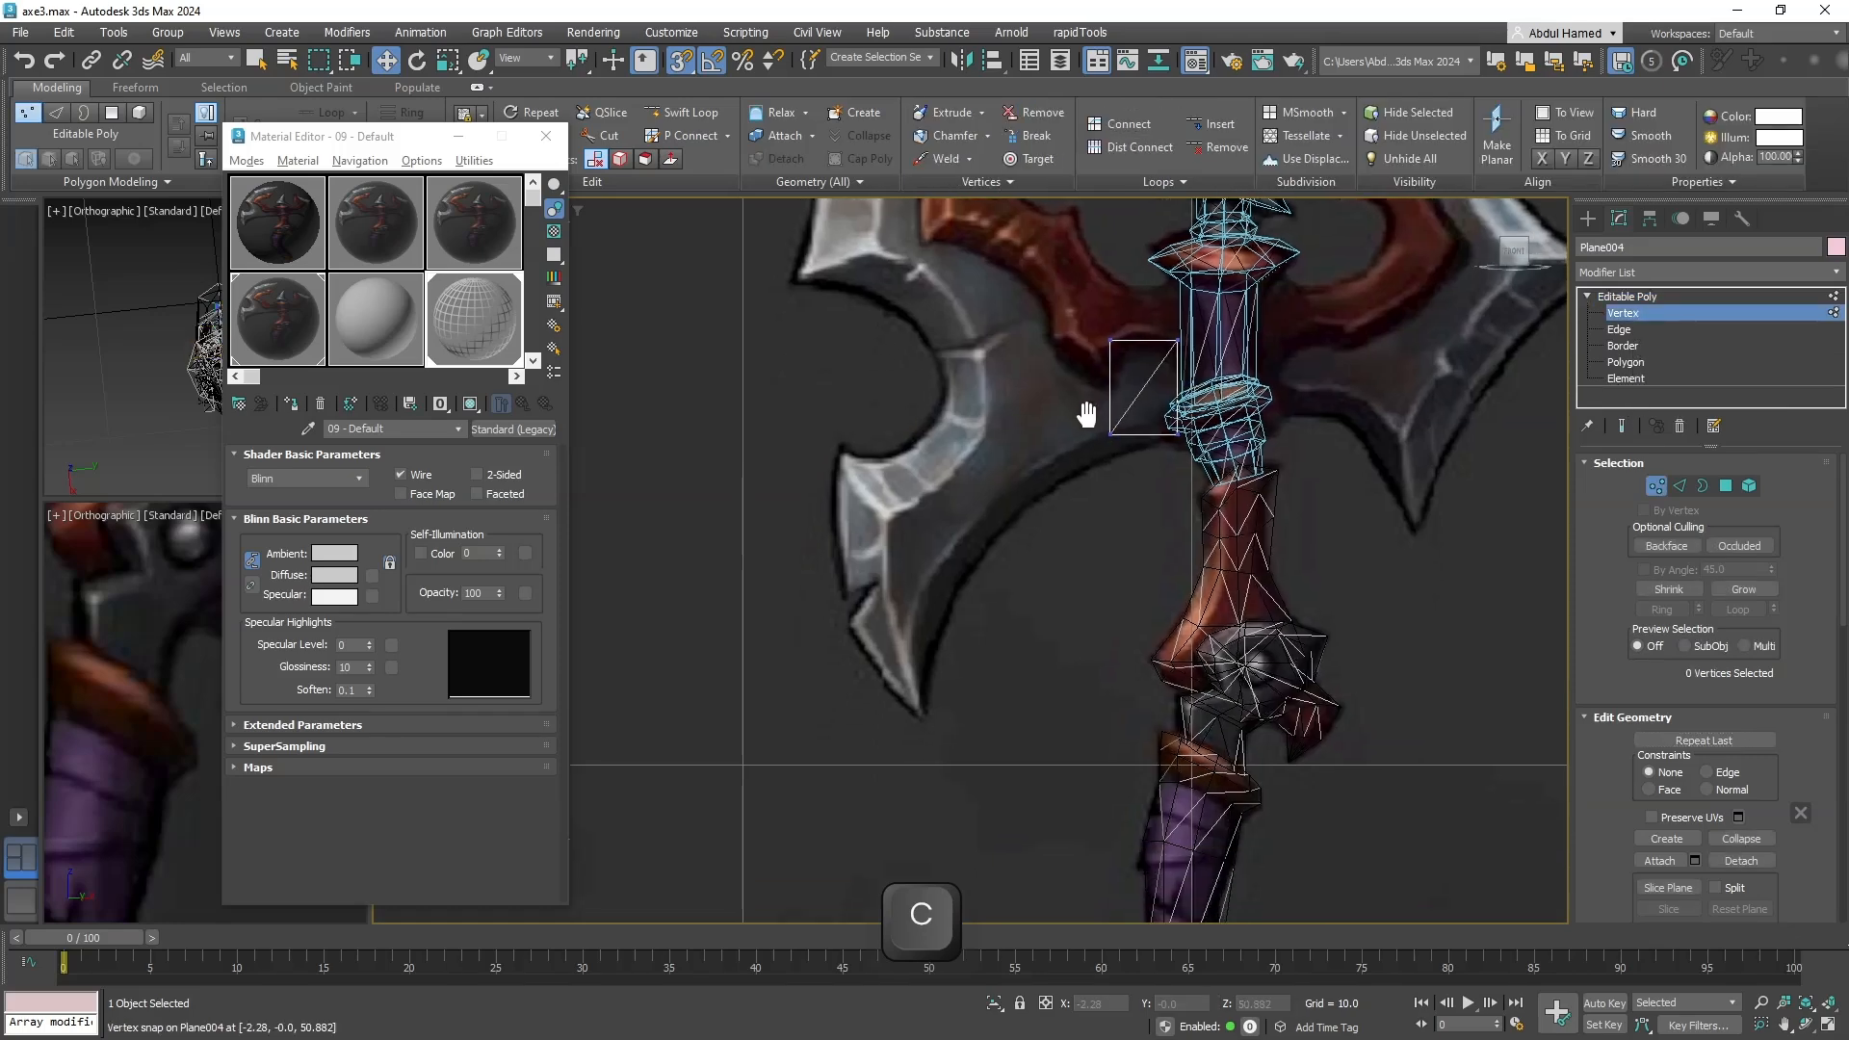
pyautogui.click(1653, 331)
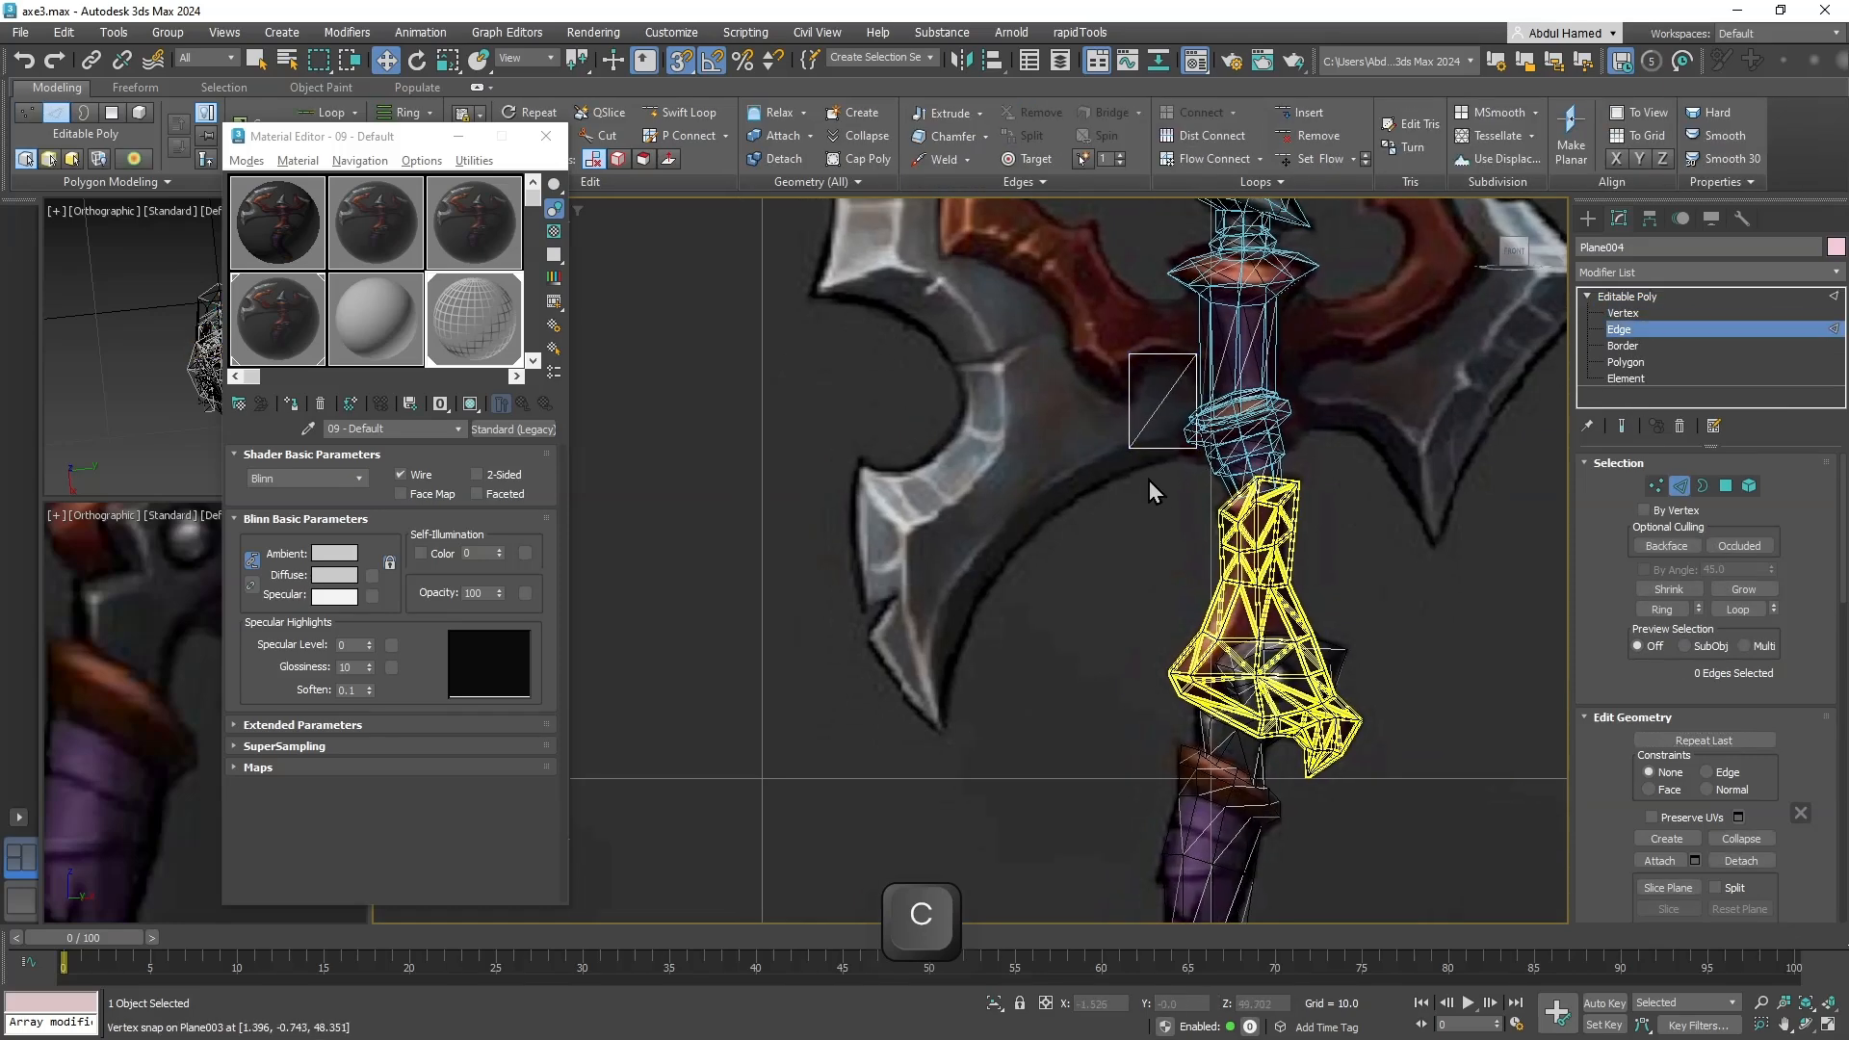
pyautogui.scroll(6, 1147, 481)
pyautogui.press('1')
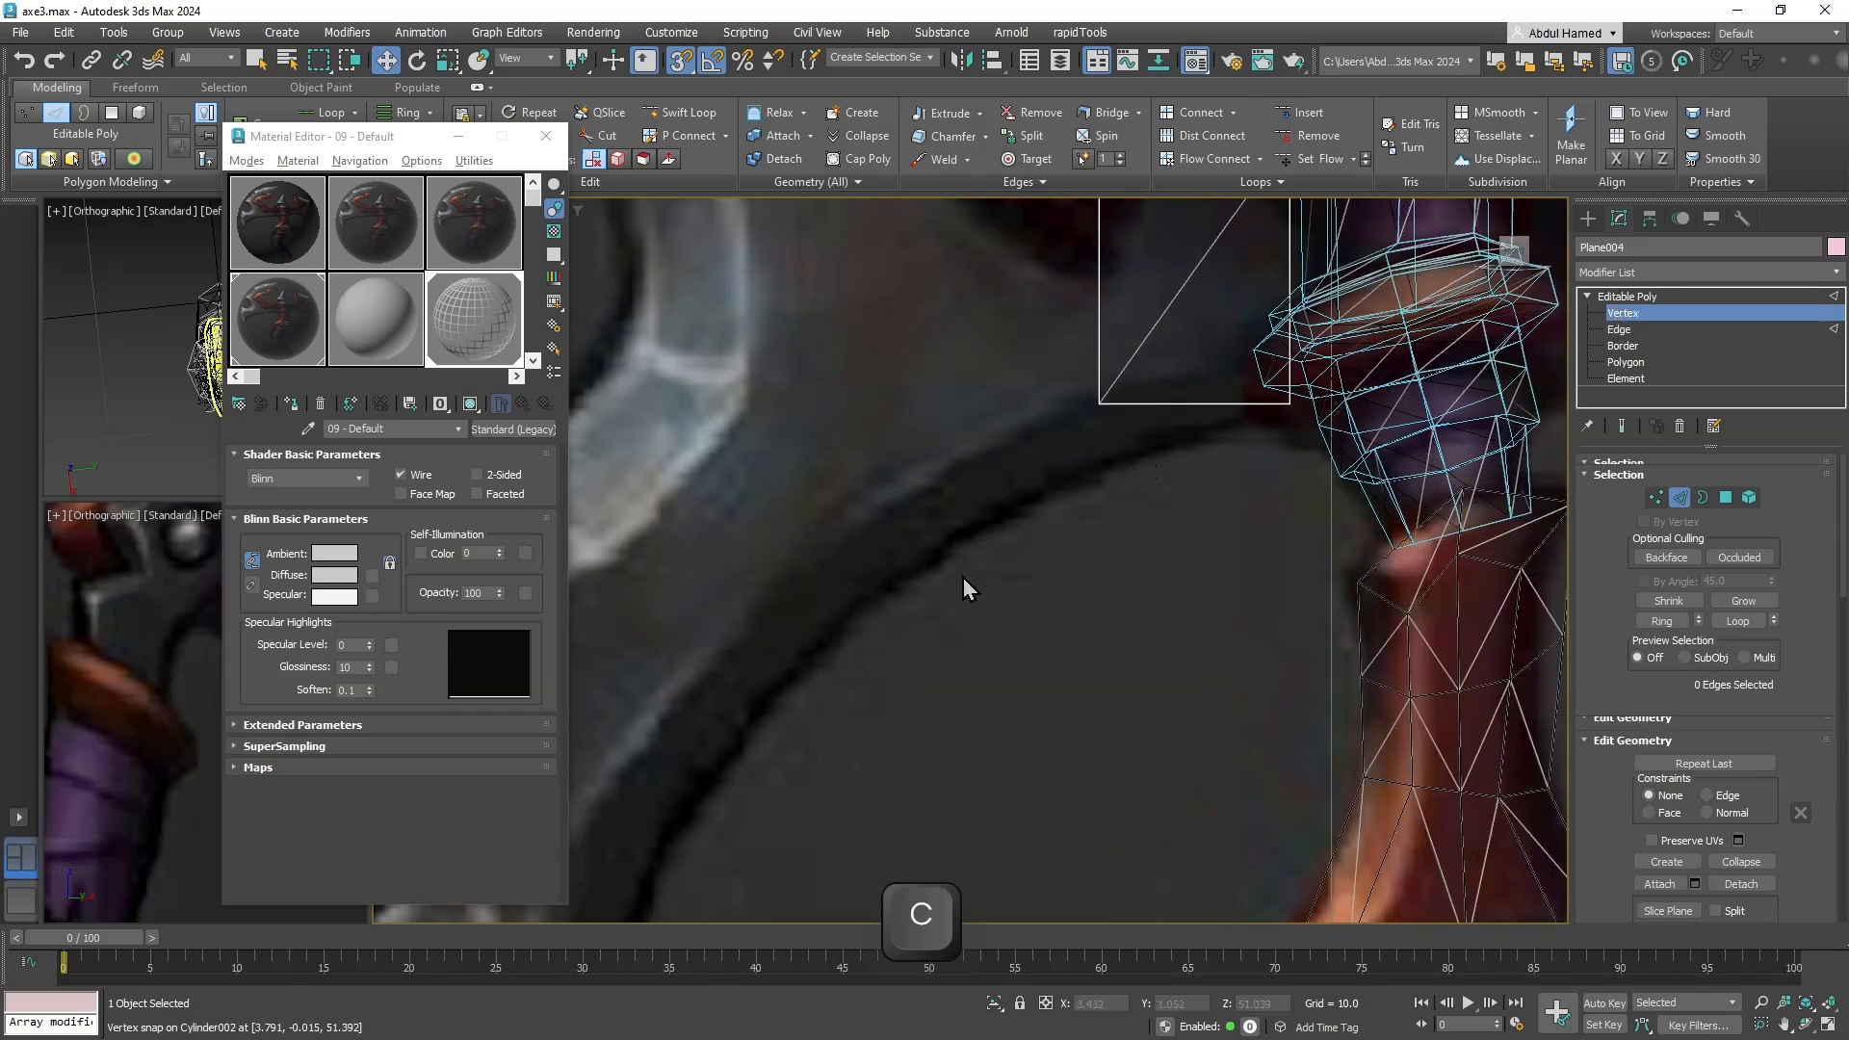
pyautogui.moveTo(1099, 499)
pyautogui.mouseDown()
pyautogui.moveTo(1168, 336)
pyautogui.moveTo(1104, 457)
pyautogui.mouseUp()
pyautogui.press('w')
pyautogui.moveTo(1108, 462); pyautogui.dragTo(1082, 819, button='middle')
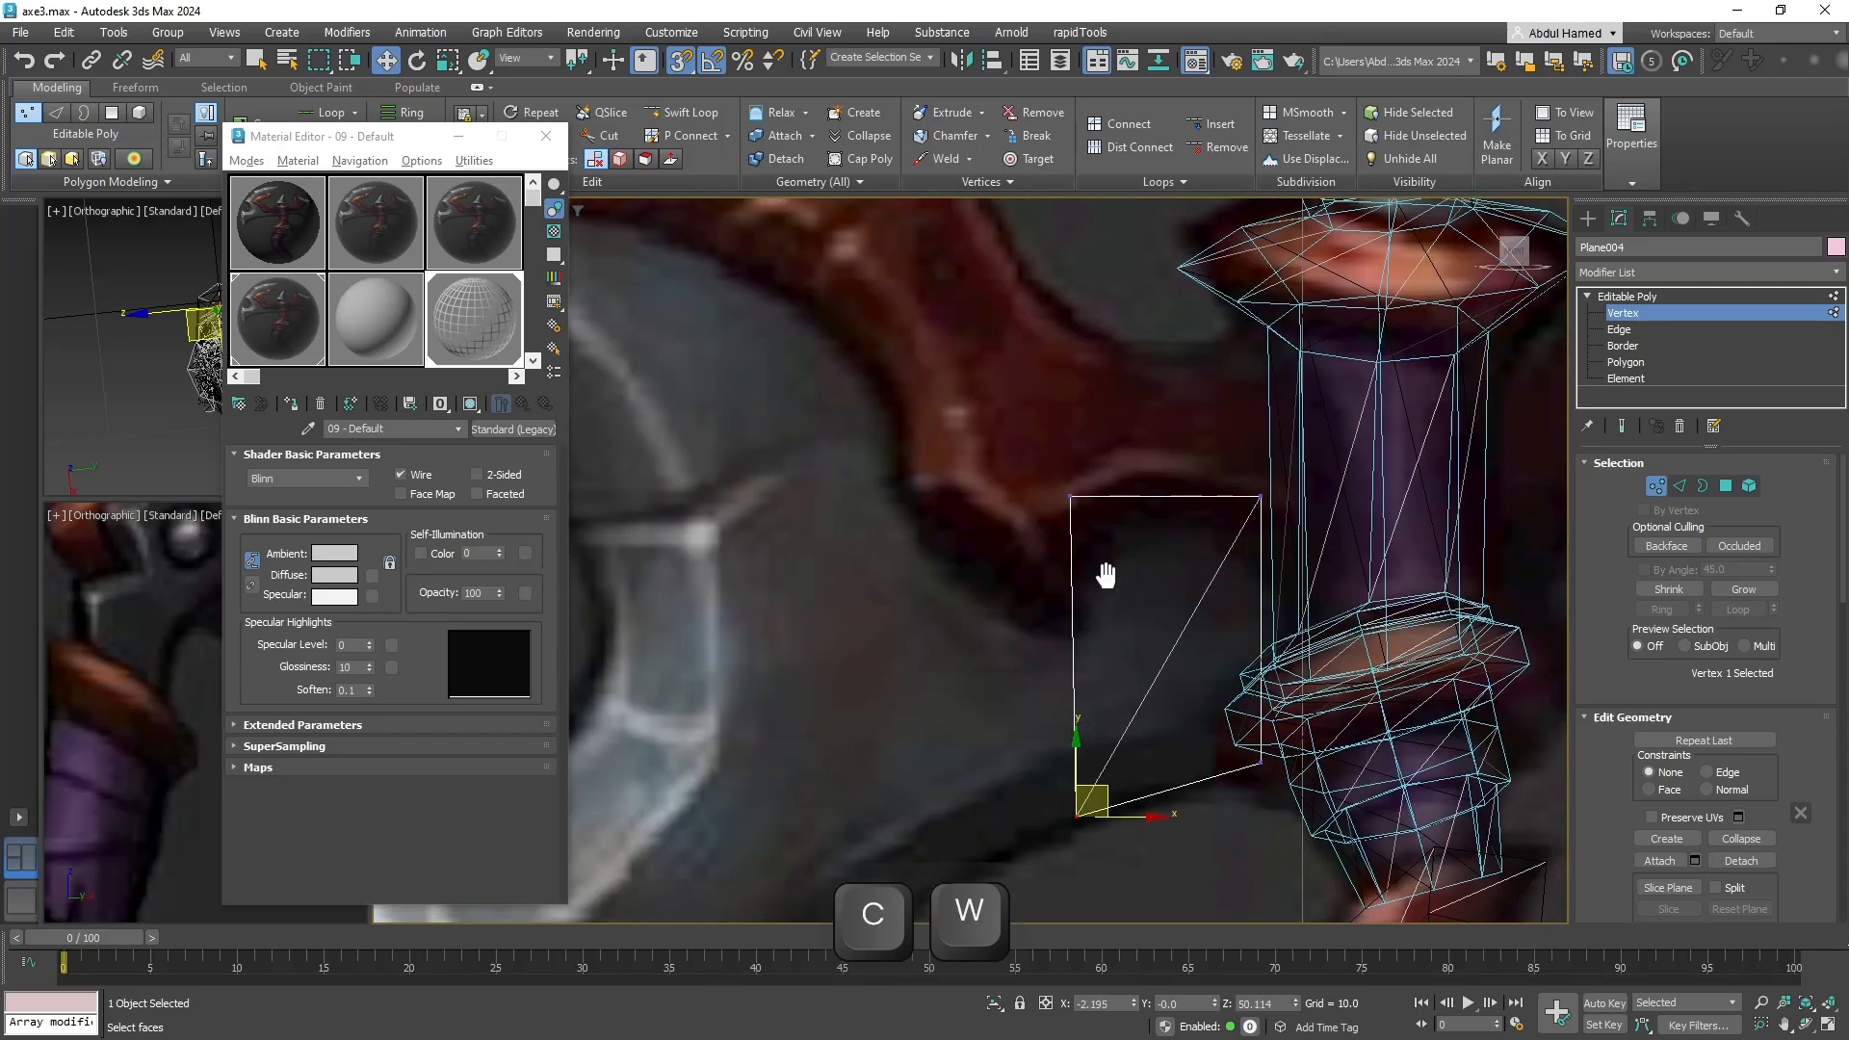
pyautogui.moveTo(1106, 573); pyautogui.dragTo(1097, 607, button='middle')
pyautogui.moveTo(938, 584); pyautogui.dragTo(939, 581)
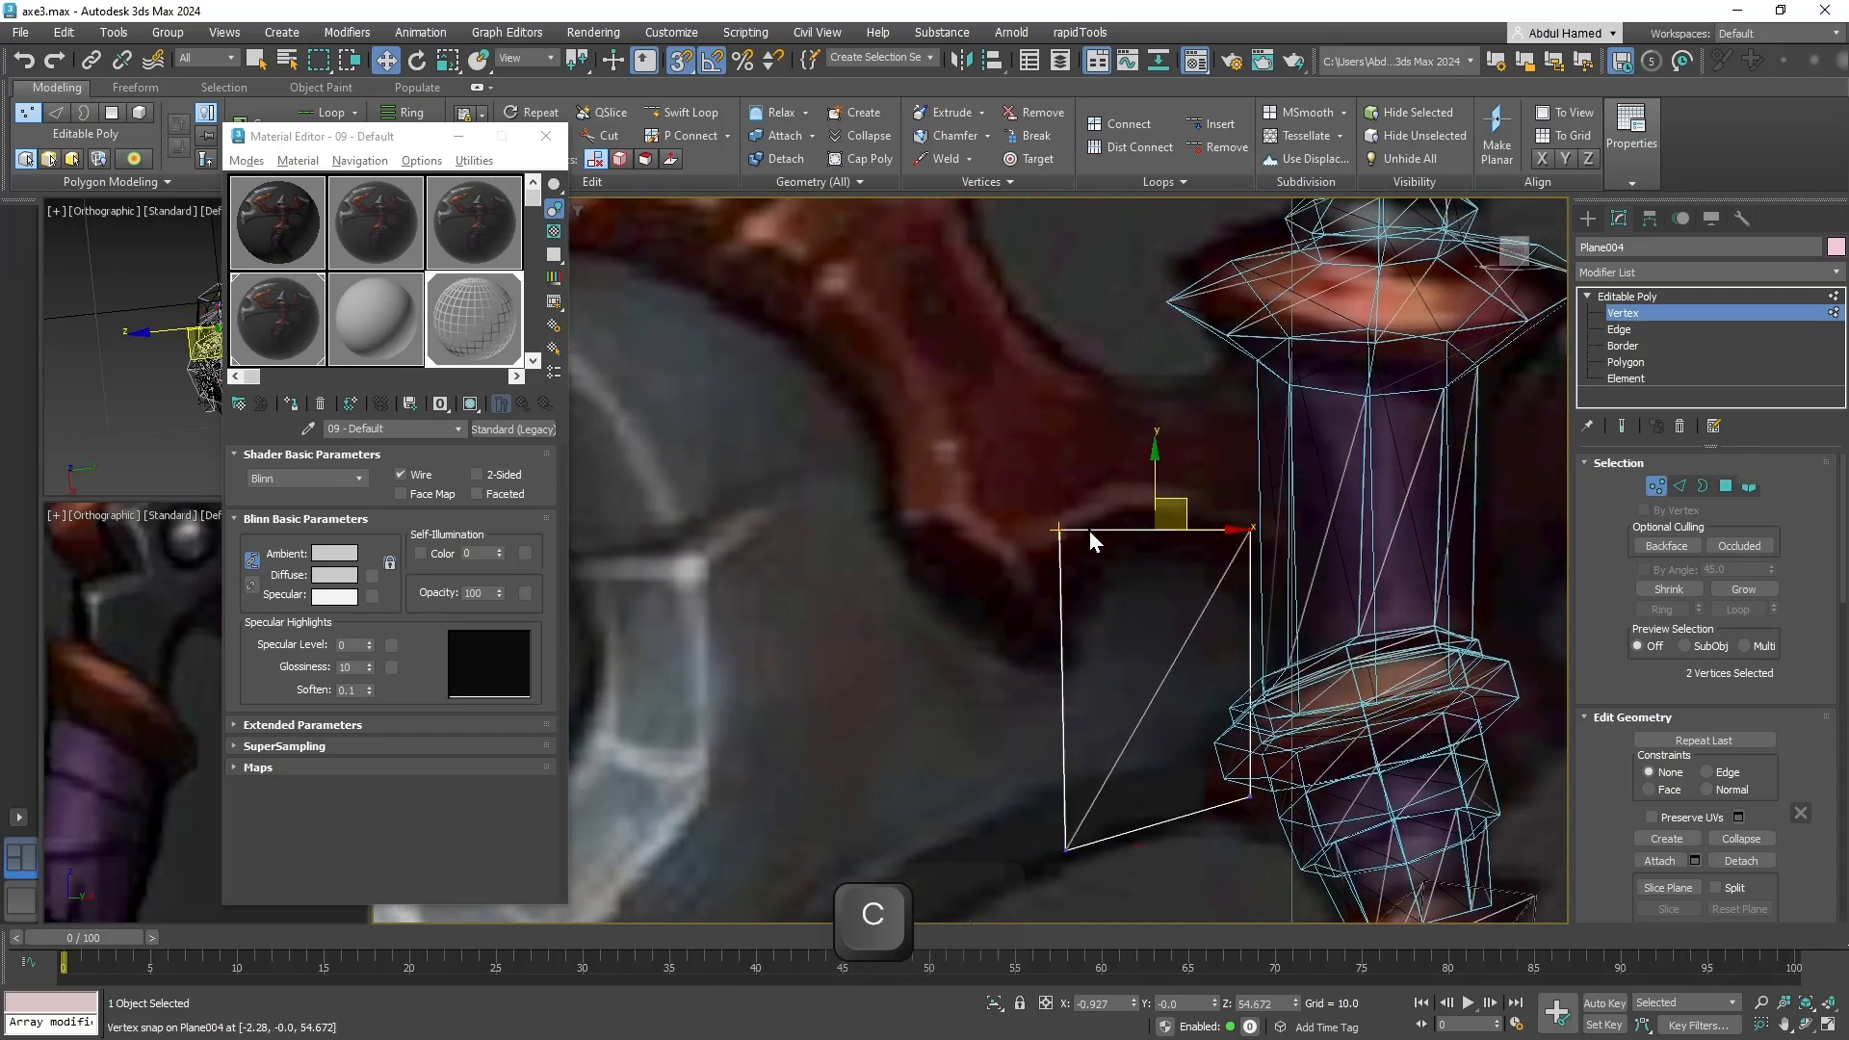
pyautogui.moveTo(1151, 476)
pyautogui.mouseDown()
pyautogui.moveTo(1155, 417)
pyautogui.moveTo(1157, 462)
pyautogui.mouseUp()
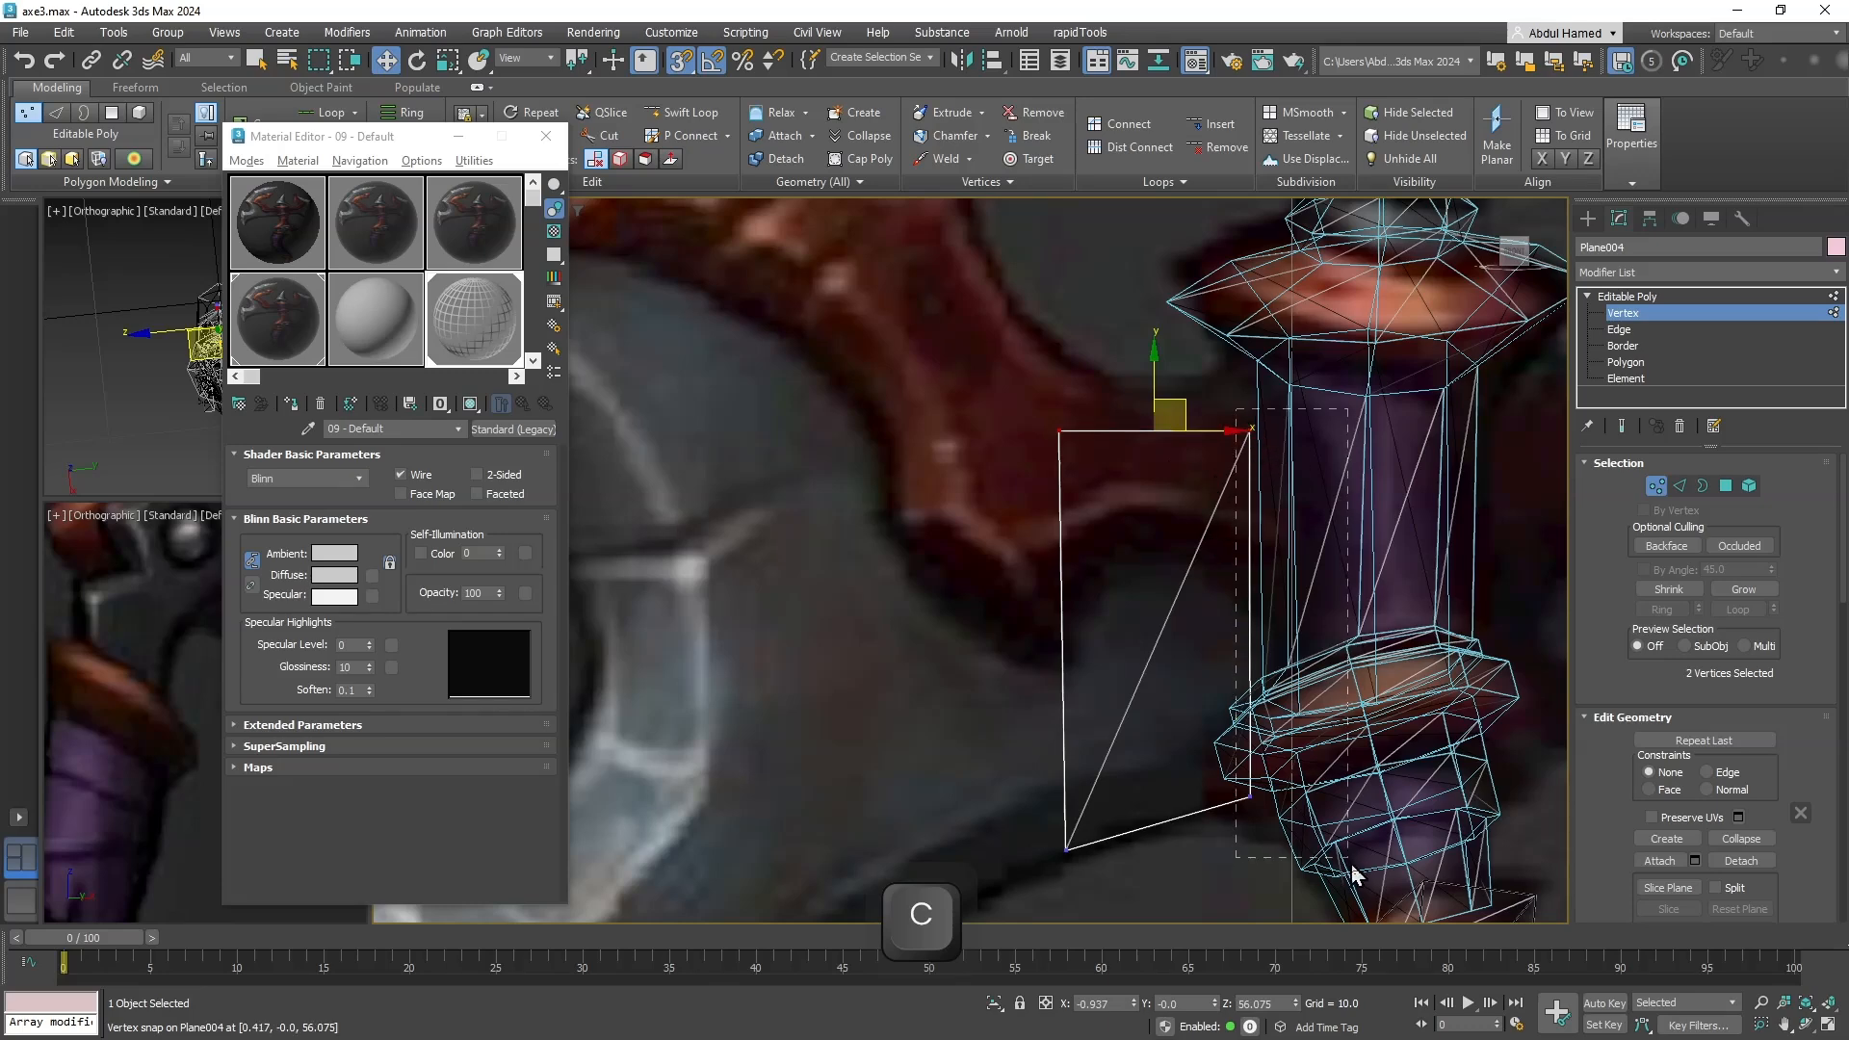
# Turn off snapping and move the plane's two shaft-side vertices horizontally into the shaft.
pyautogui.moveTo(1352, 874); pyautogui.dragTo(1352, 874)
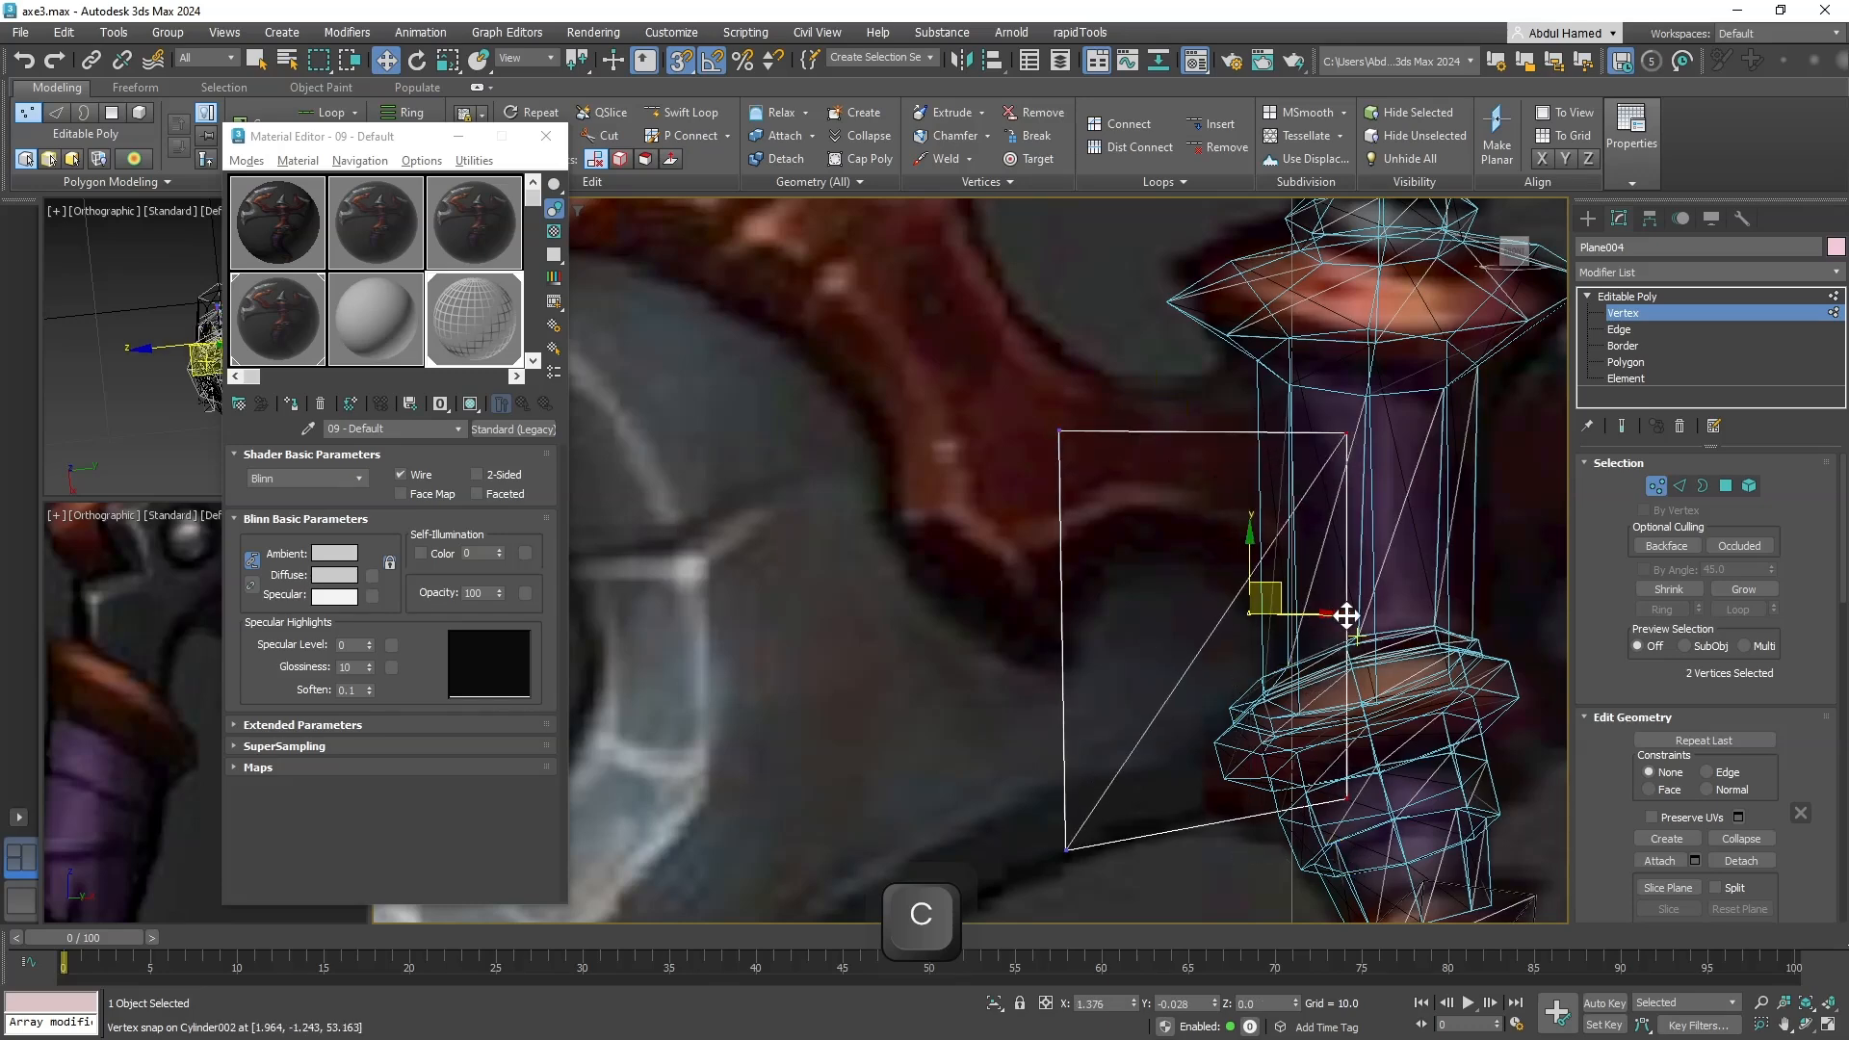
pyautogui.moveTo(1345, 619); pyautogui.dragTo(1370, 616)
pyautogui.moveTo(1236, 674); pyautogui.dragTo(1109, 599, button='middle')
pyautogui.hotkey('ctrl', 'z')
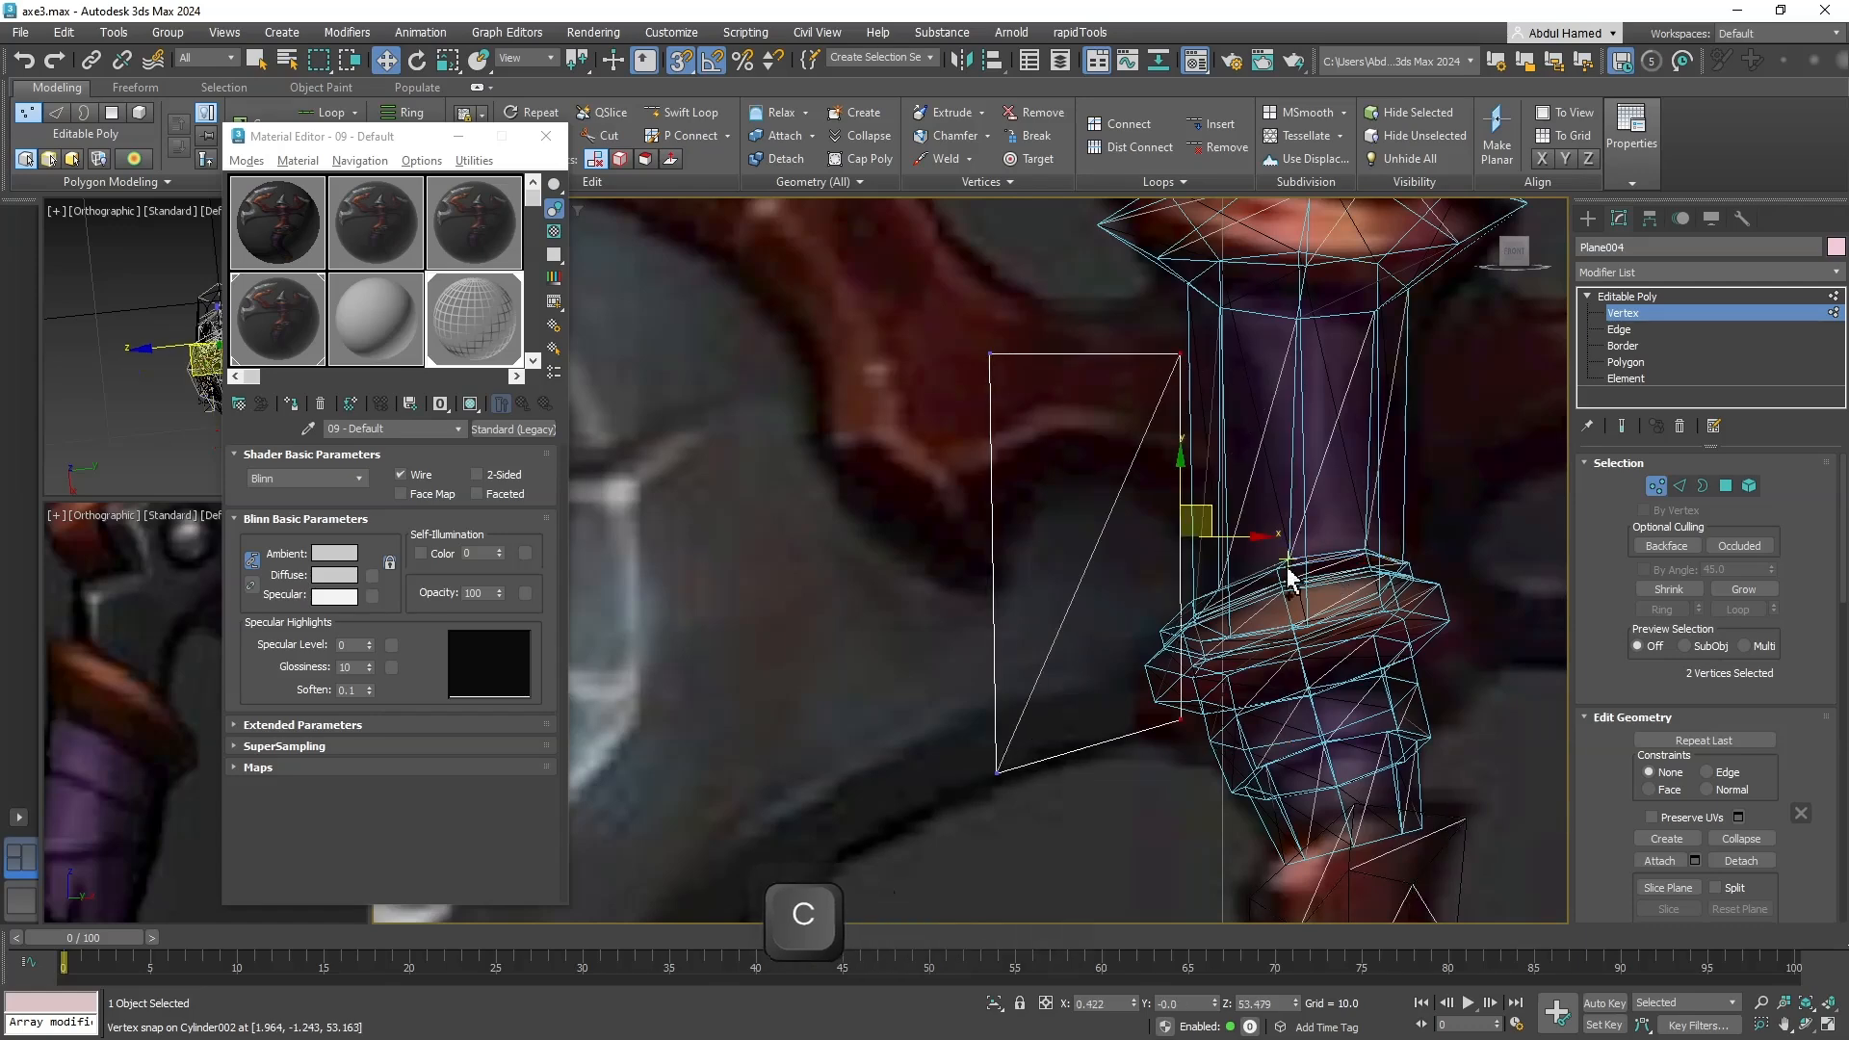
pyautogui.press('s')
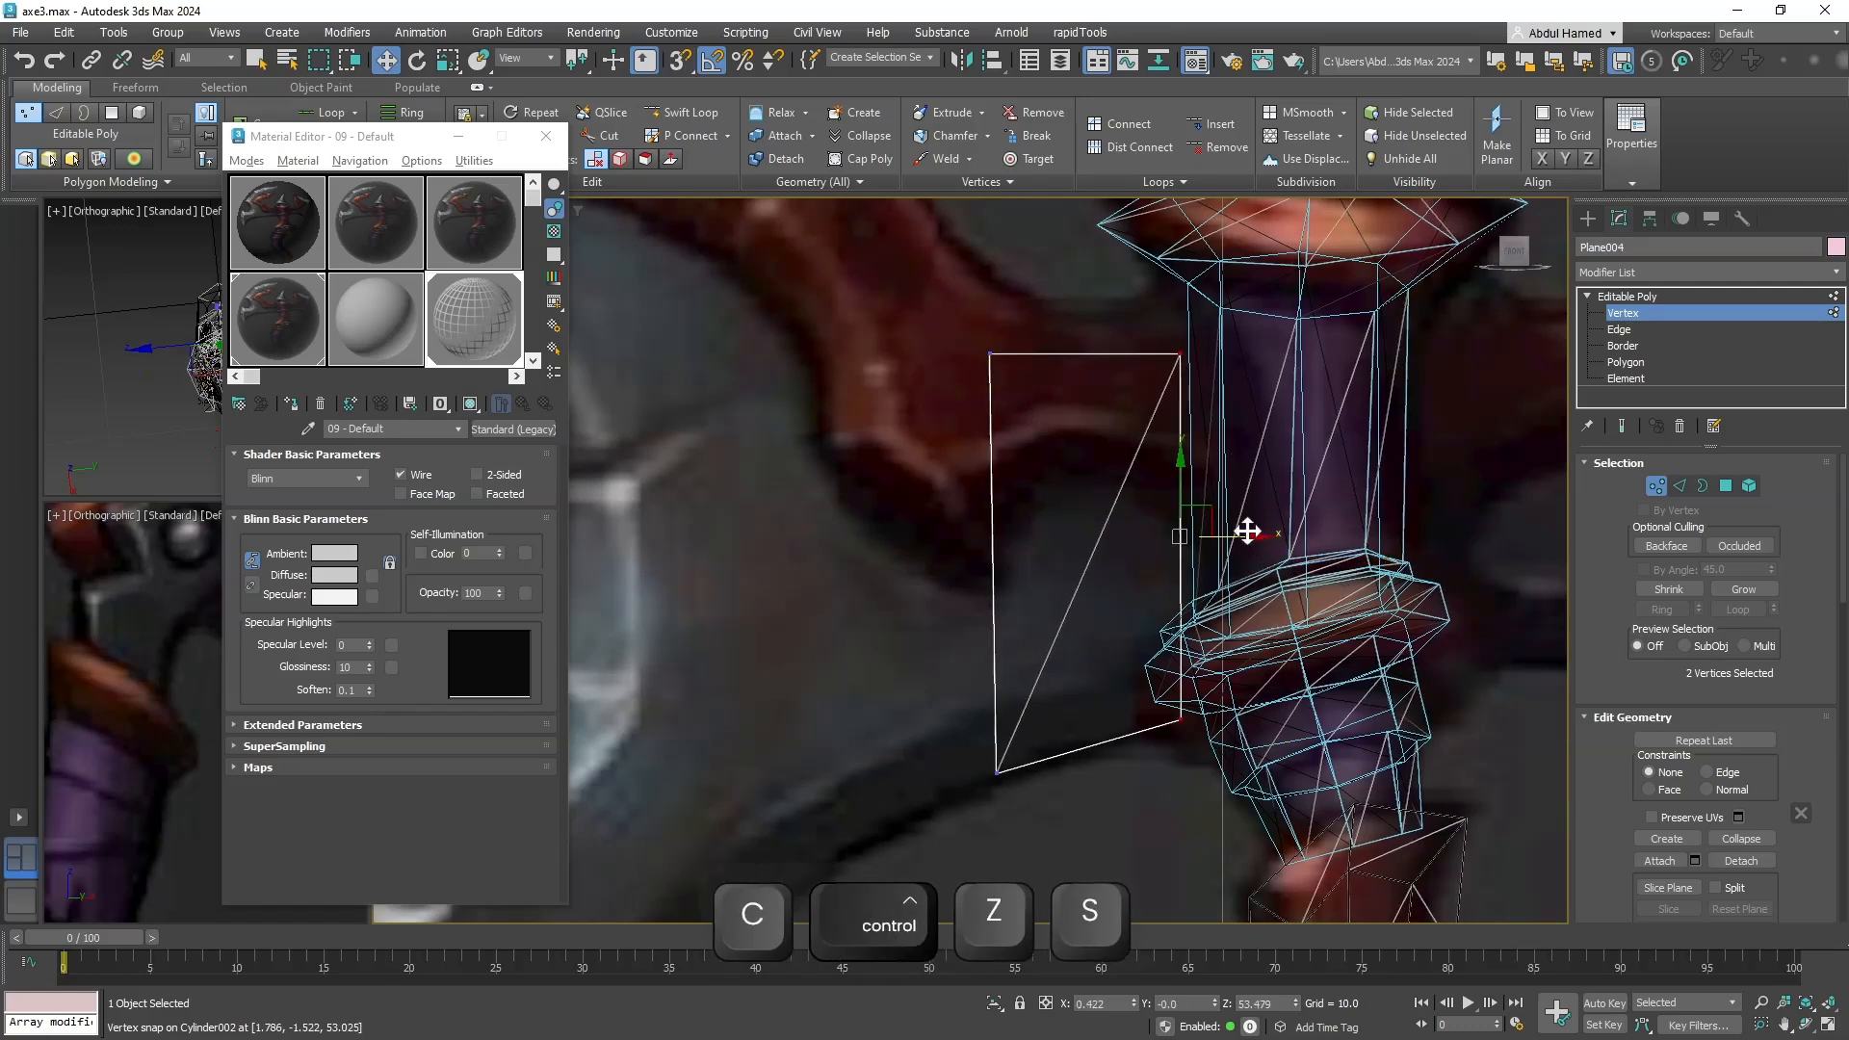
pyautogui.moveTo(1248, 532); pyautogui.dragTo(1296, 529)
pyautogui.moveTo(1156, 591); pyautogui.dragTo(1448, 377, button='middle')
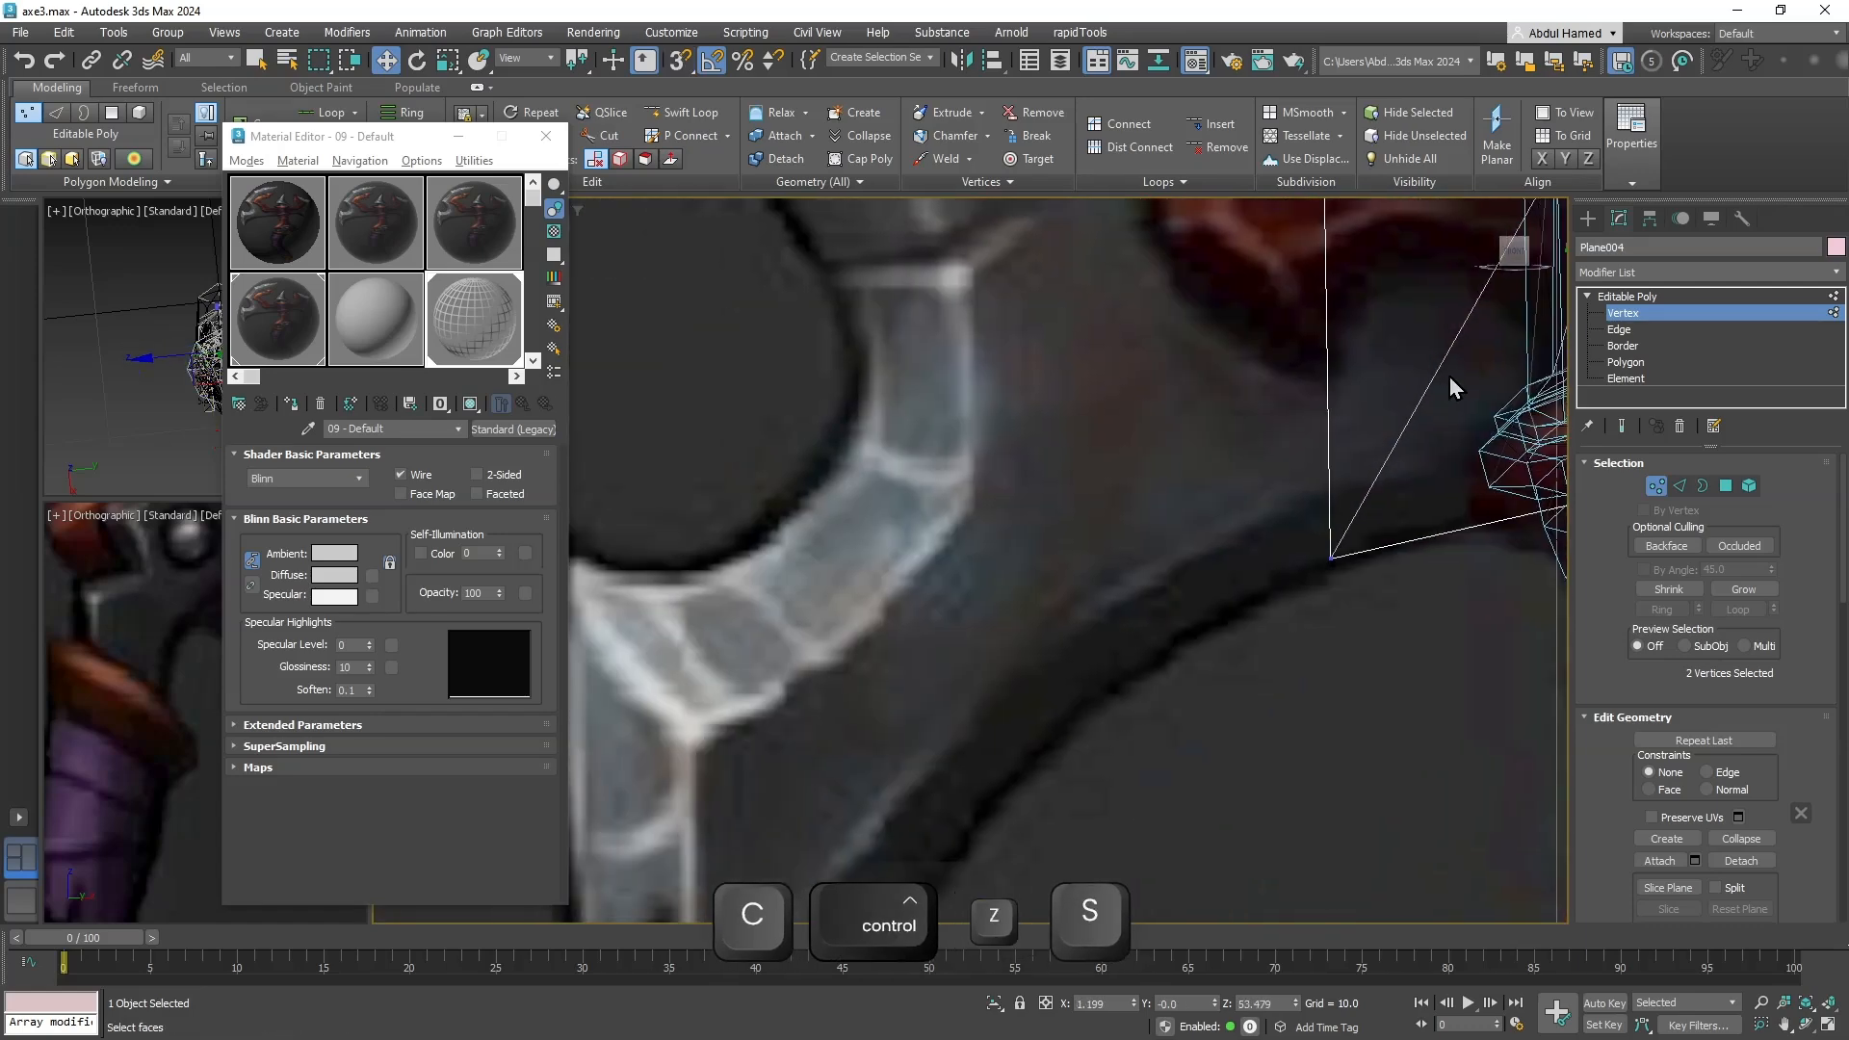
# Extend the plane's outer vertical edge away from the shaft to the blade's inner bevel, forming a second polygon.
pyautogui.click(1621, 329)
pyautogui.scroll(-3, 1080, 576)
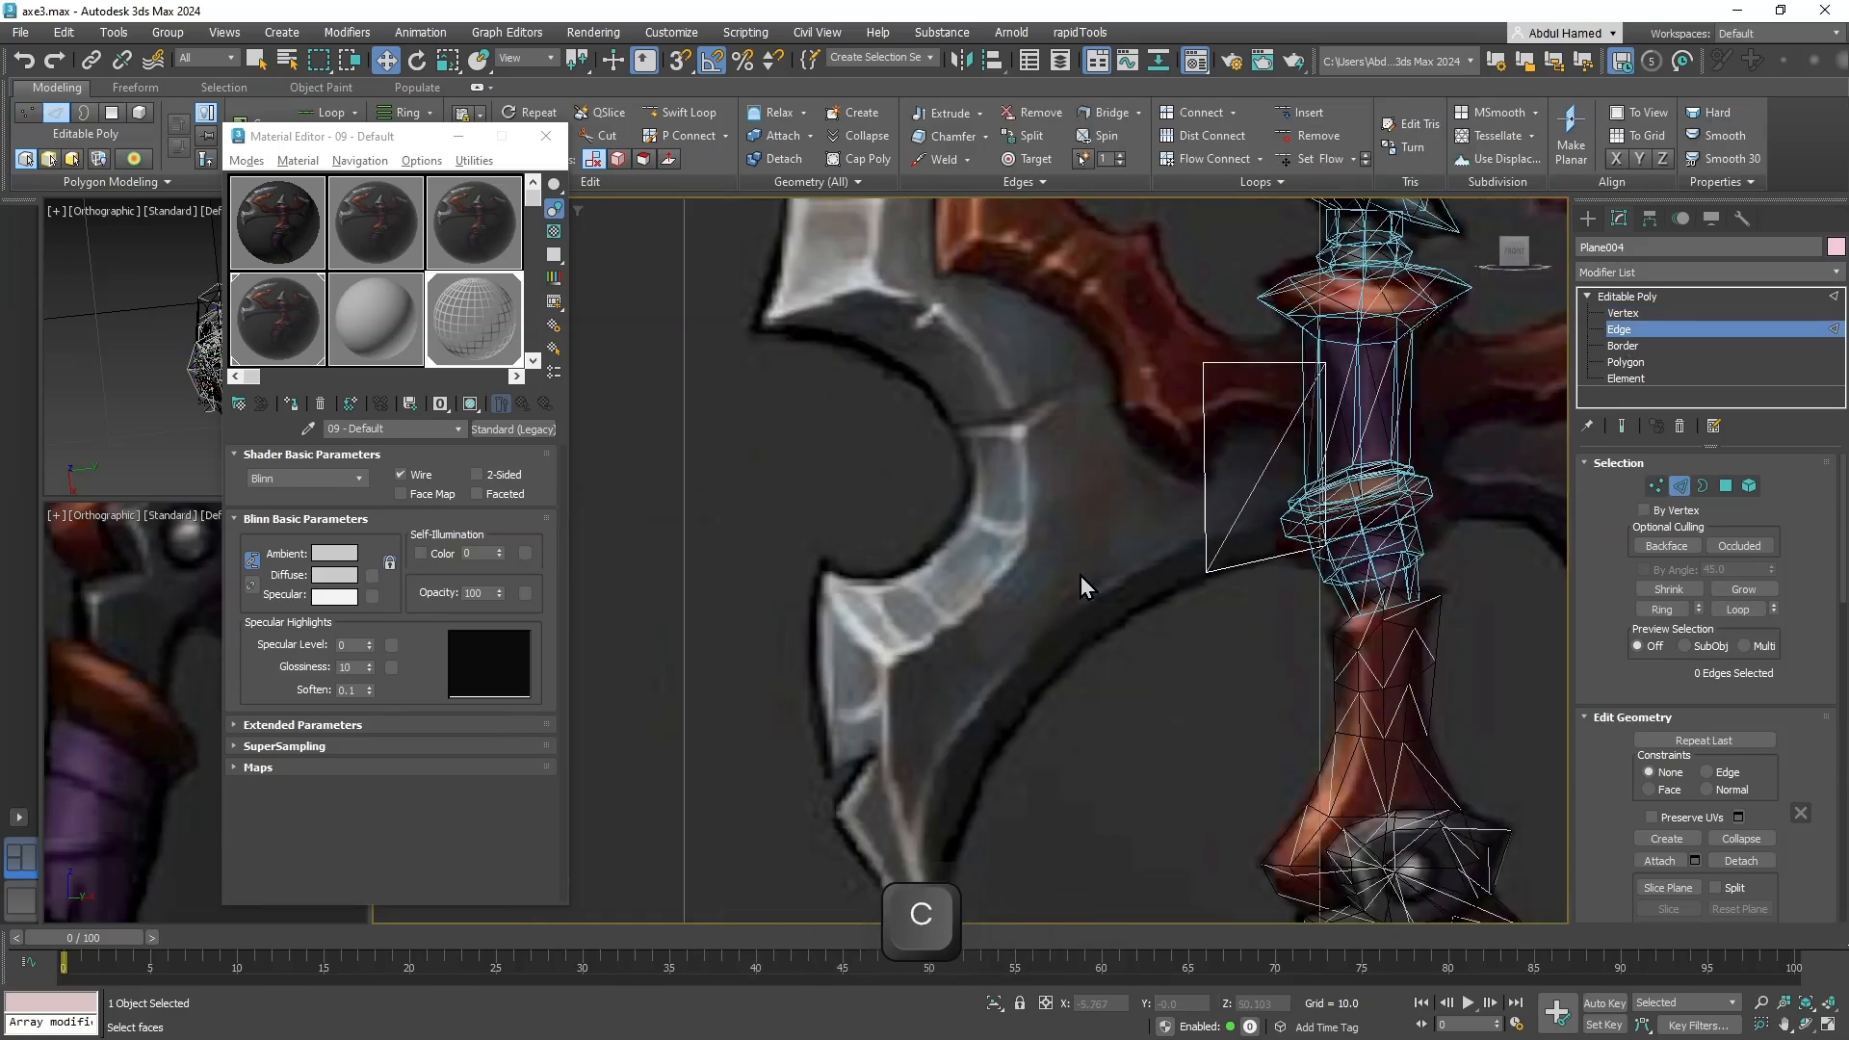
pyautogui.click(1204, 466)
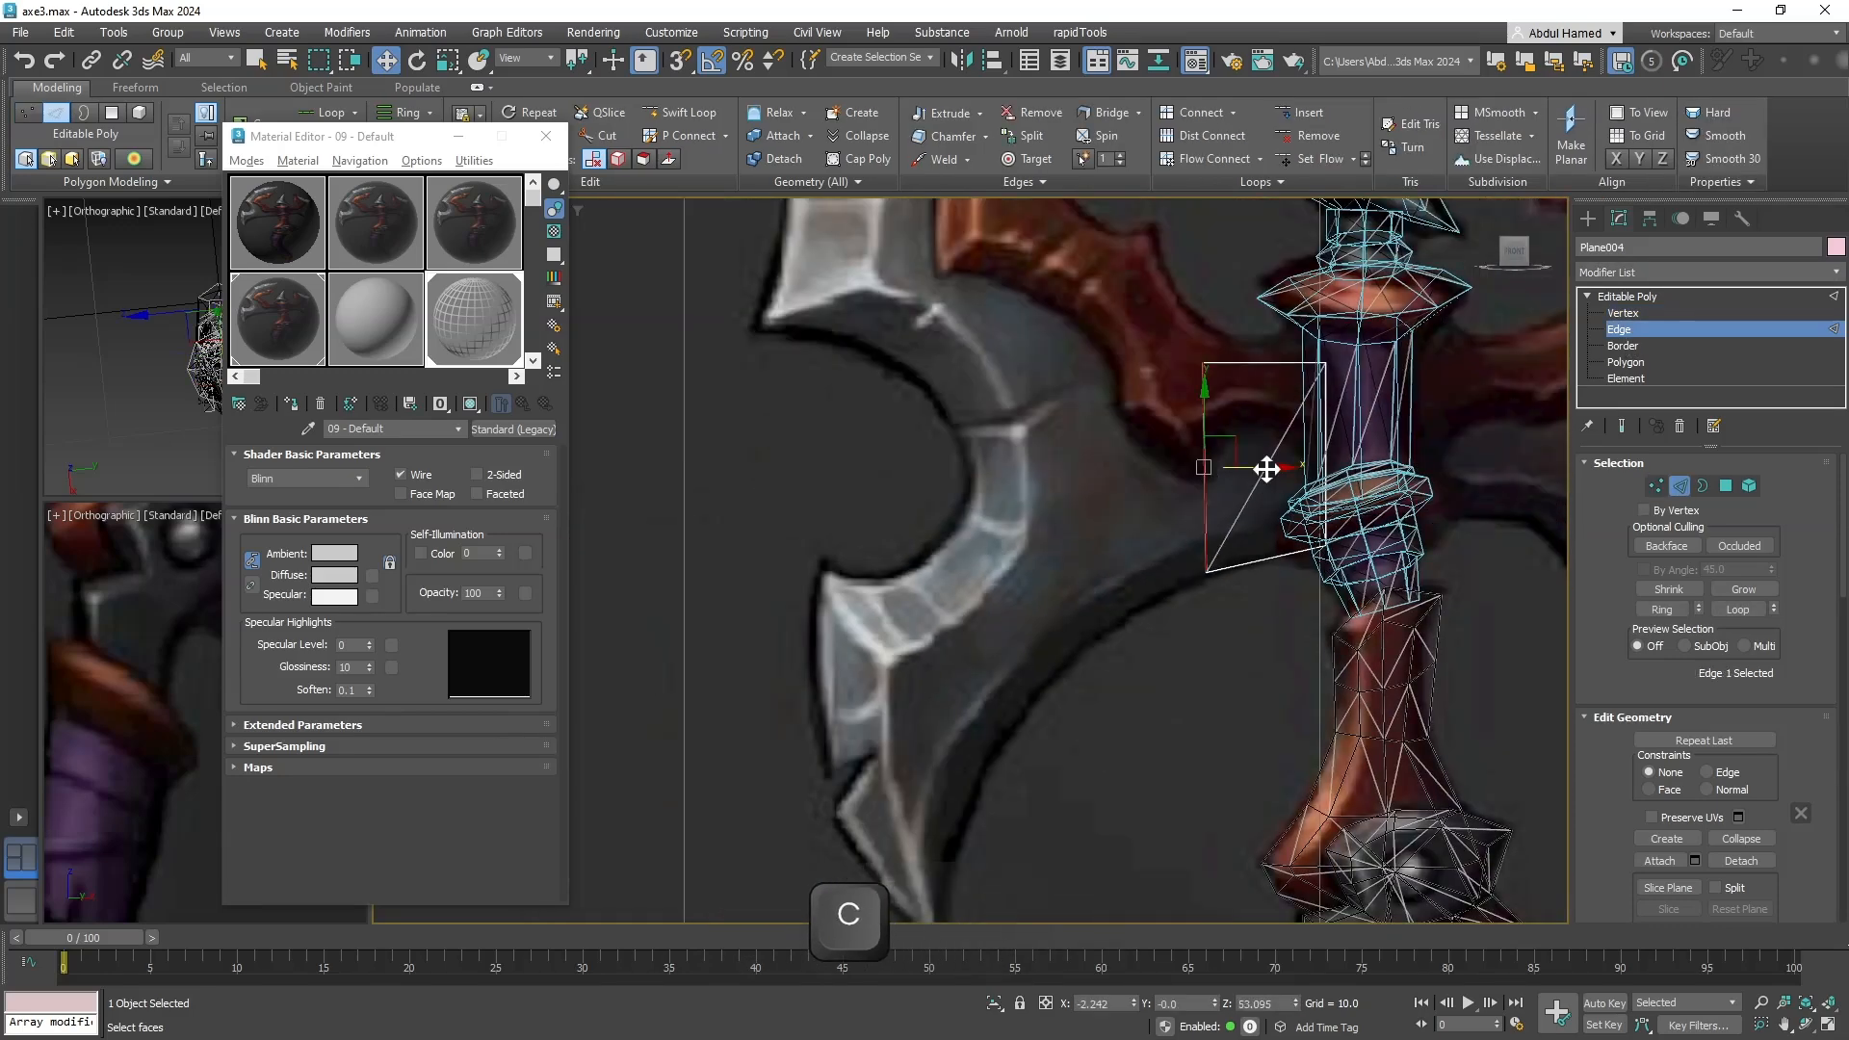
pyautogui.keyDown('shift'); pyautogui.moveTo(1262, 466); pyautogui.dragTo(1081, 494); pyautogui.keyUp('shift')
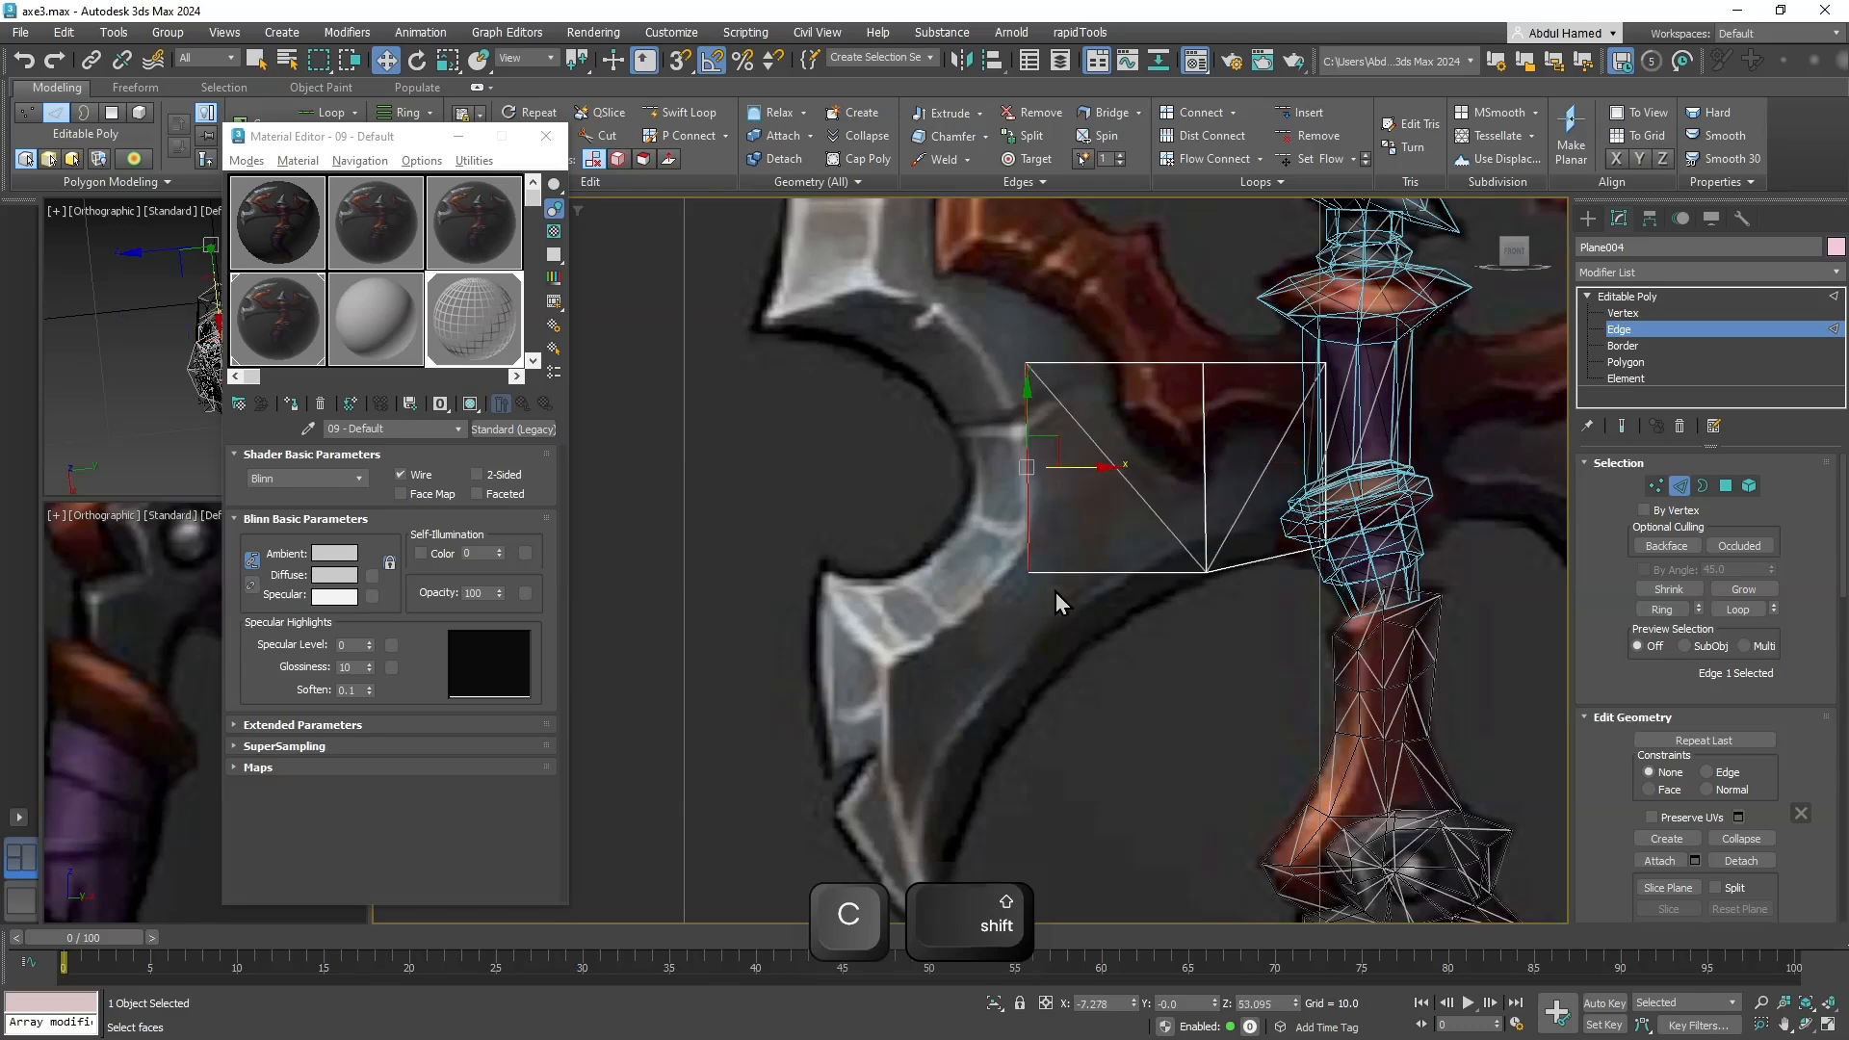
# Move the new polygon's lower outer vertex down onto the blade's curved underside.
pyautogui.rightClick(1125, 502)
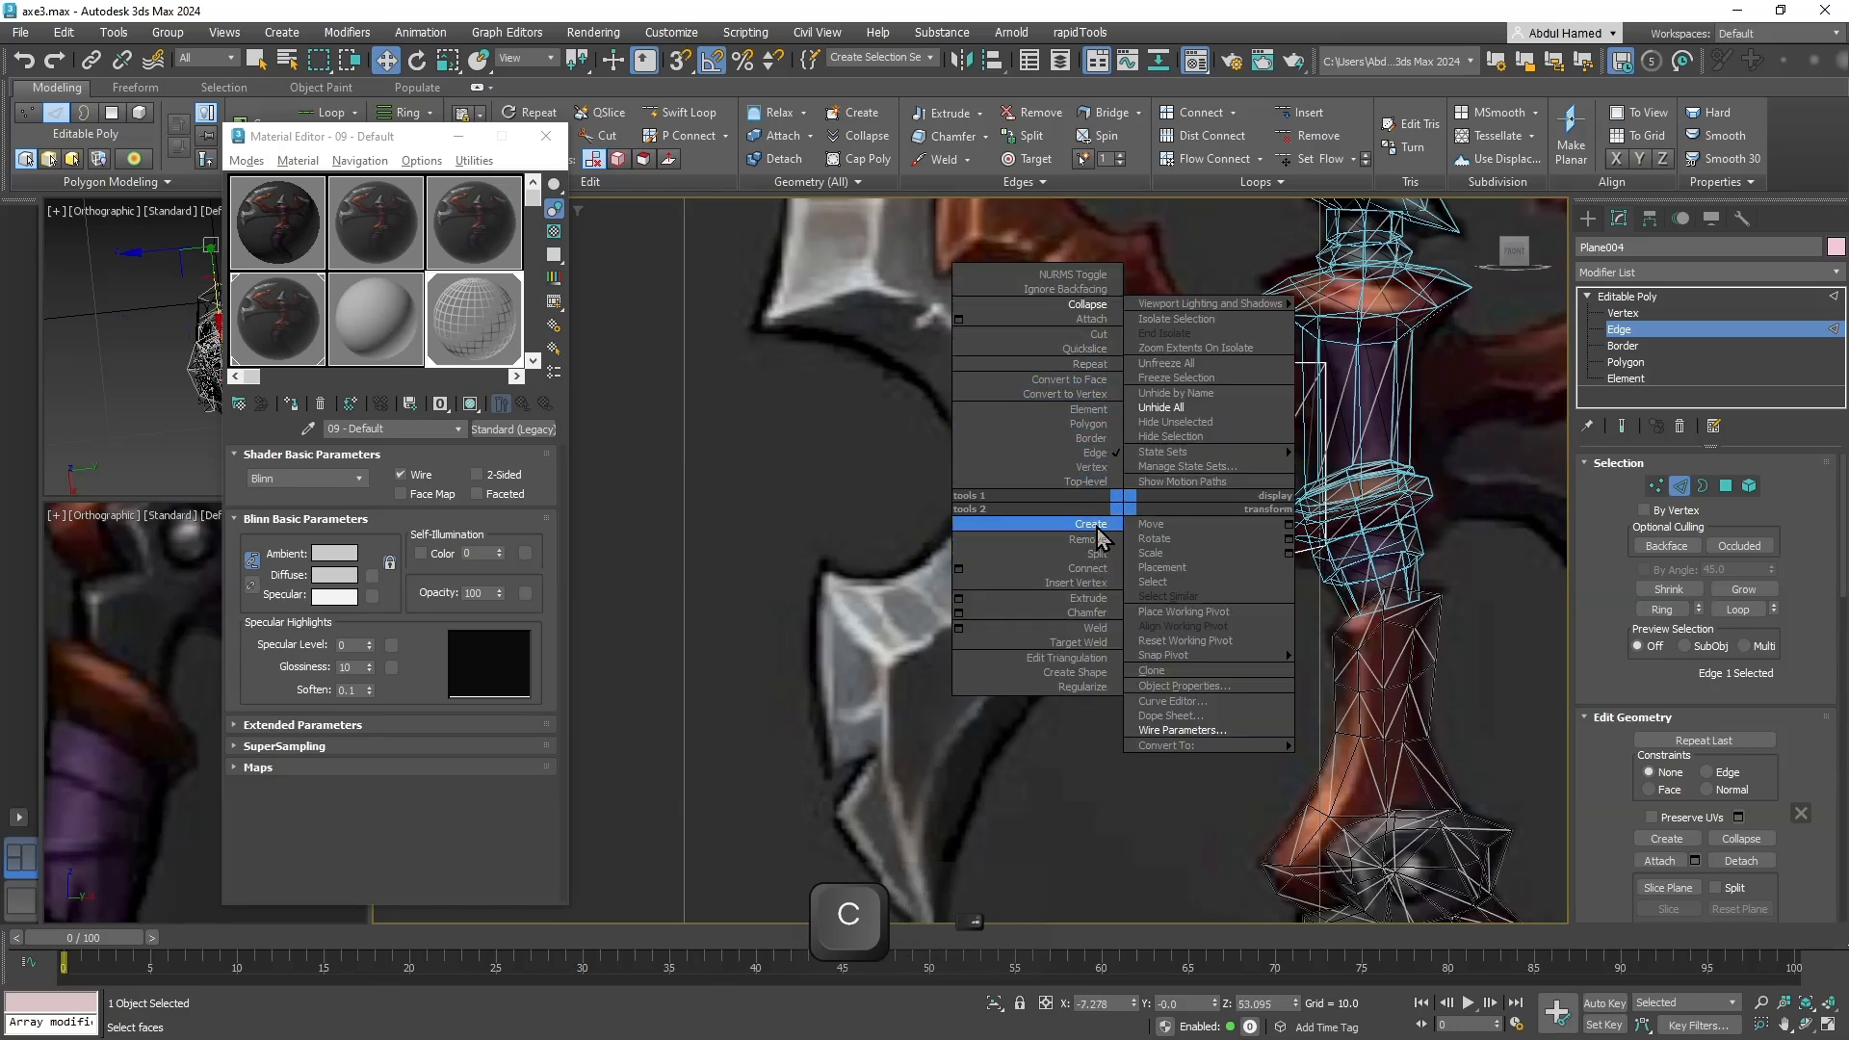
pyautogui.click(1093, 467)
pyautogui.click(1029, 571)
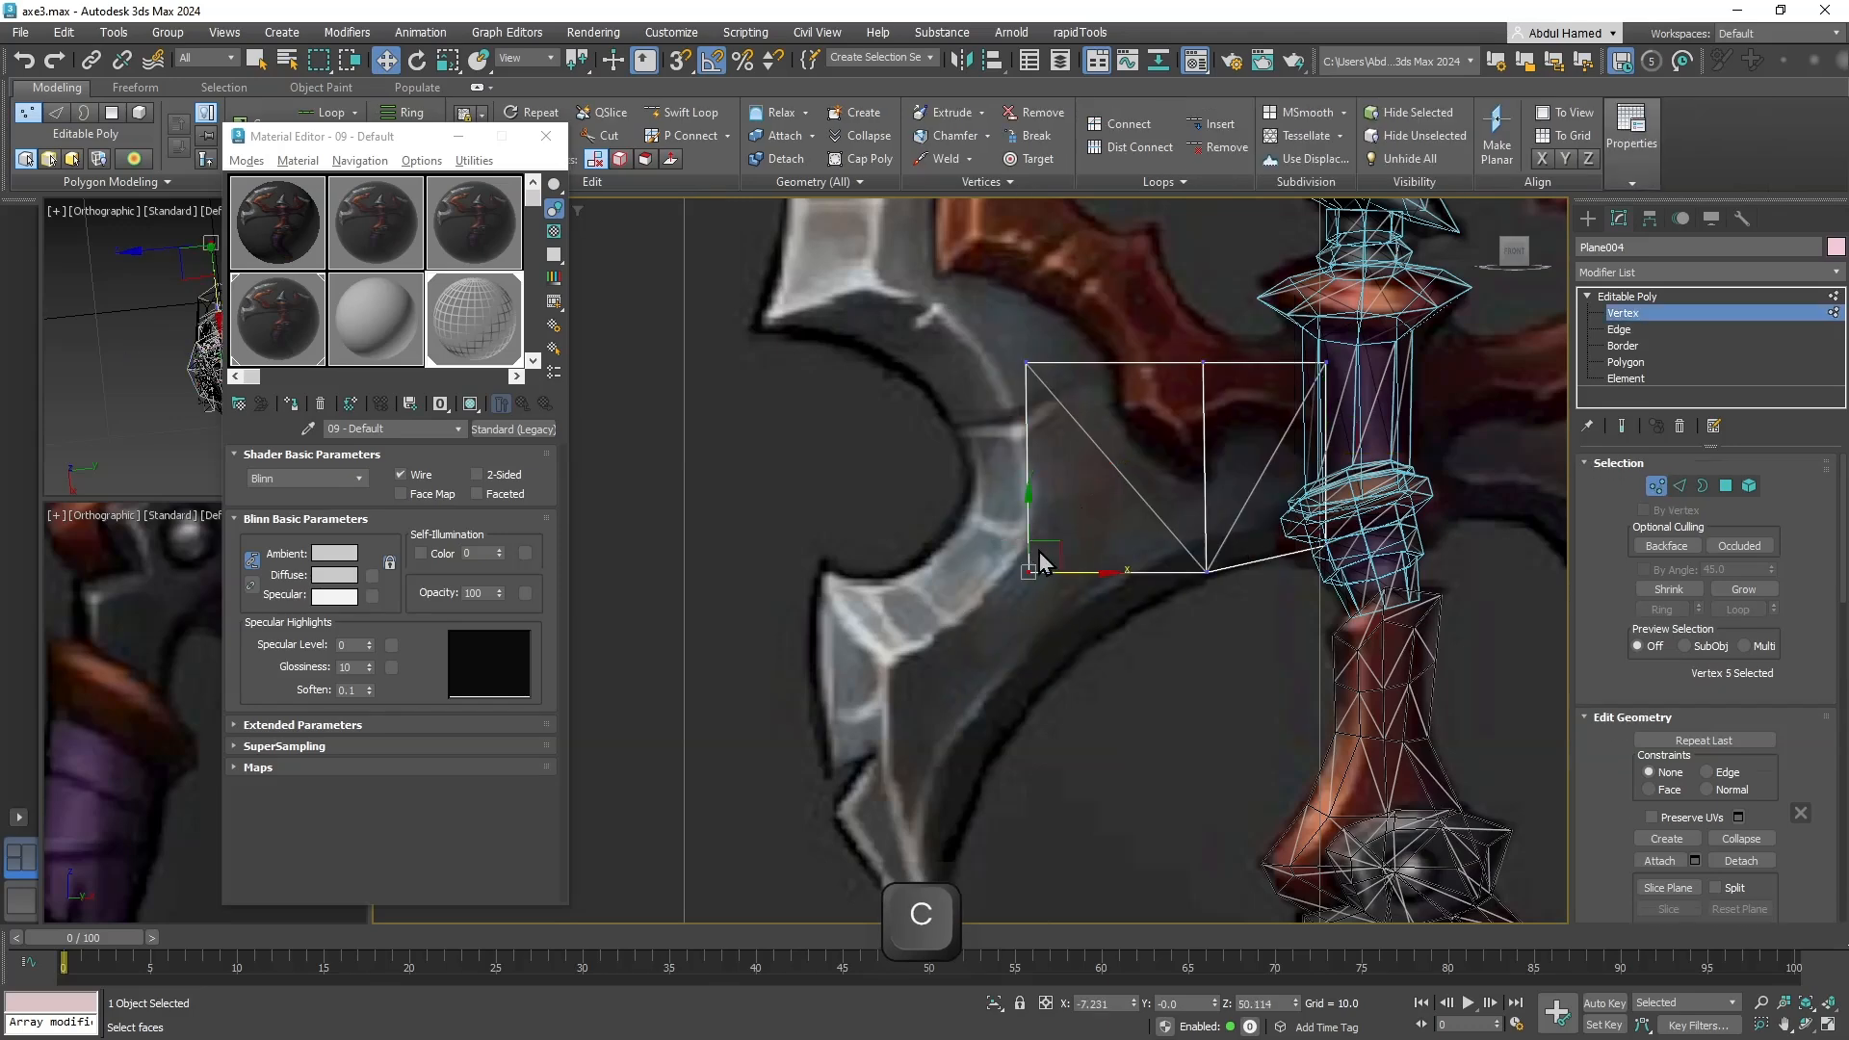
pyautogui.press('w')
pyautogui.moveTo(1044, 568); pyautogui.dragTo(1081, 624)
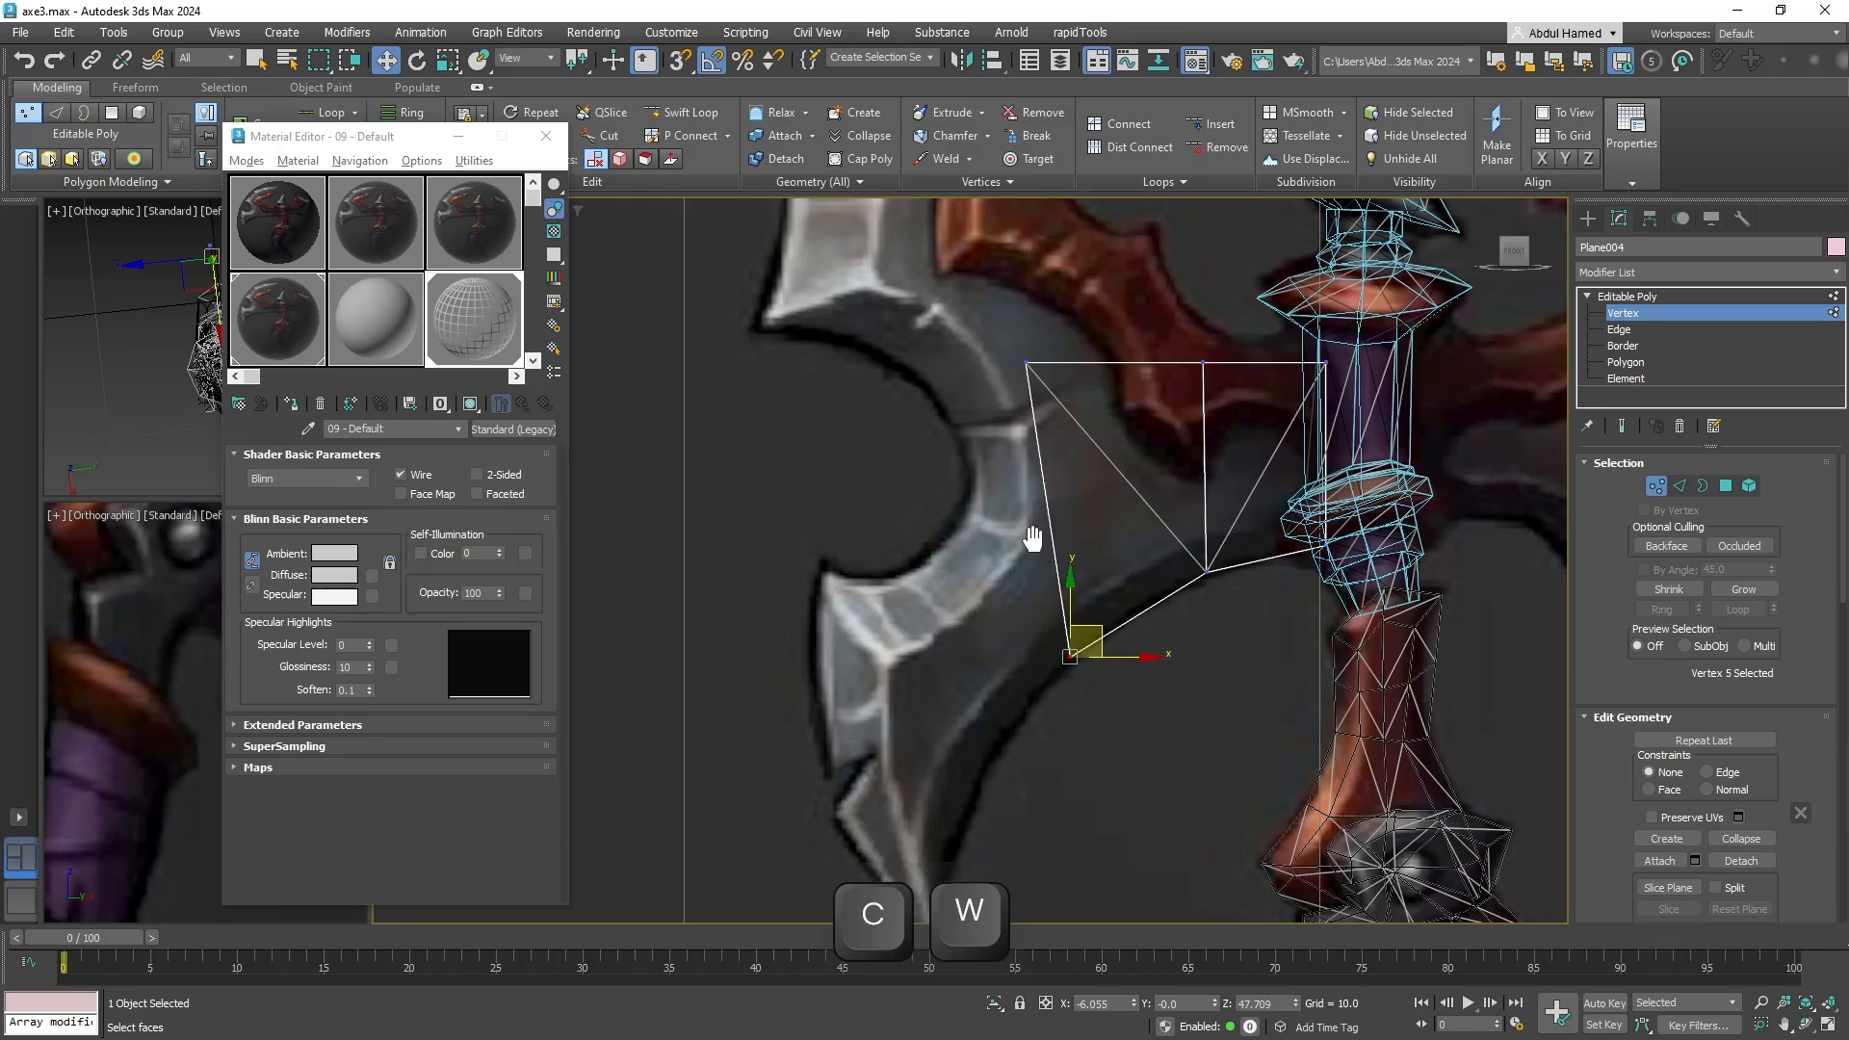
pyautogui.moveTo(1032, 539); pyautogui.dragTo(1038, 476, button='middle')
# Insert a horizontal edge loop with Swift Loop across both blade polygons, near mid-height.
pyautogui.click(1637, 330)
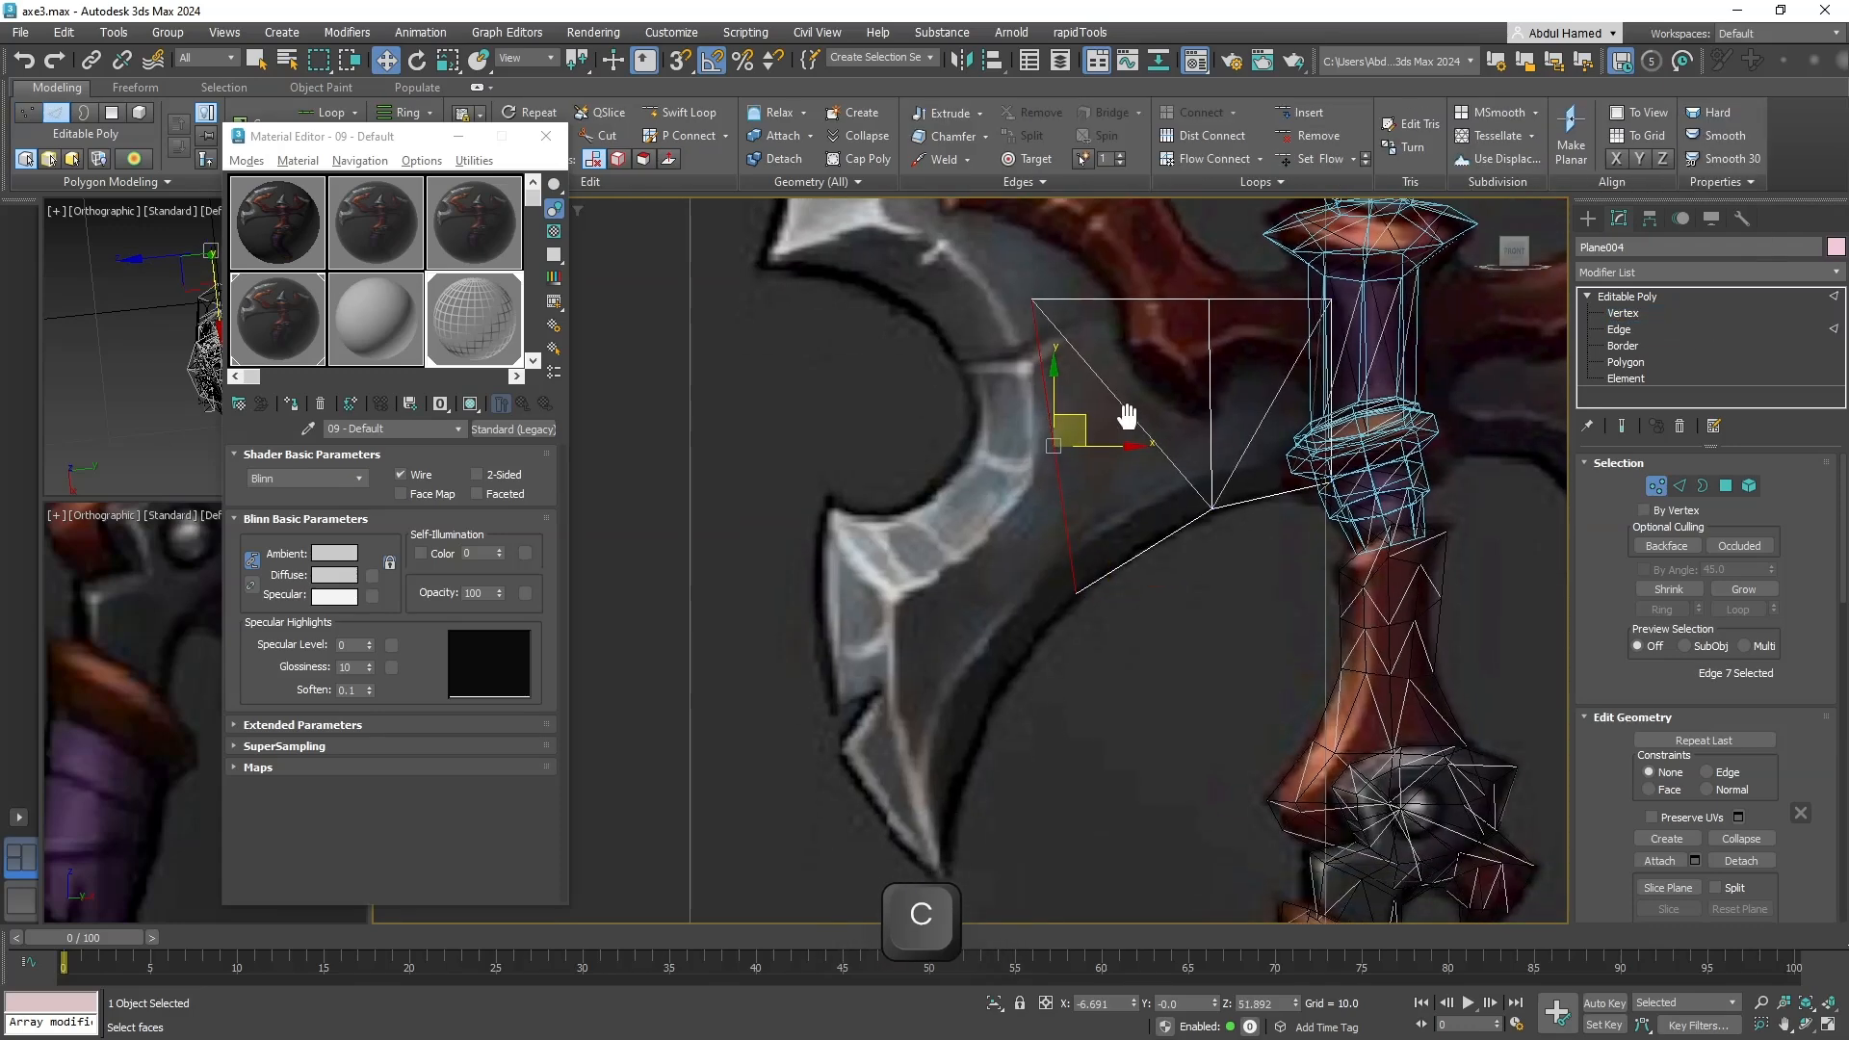
pyautogui.moveTo(1126, 416); pyautogui.dragTo(1099, 692, button='middle')
pyautogui.moveTo(1155, 613); pyautogui.dragTo(1155, 616)
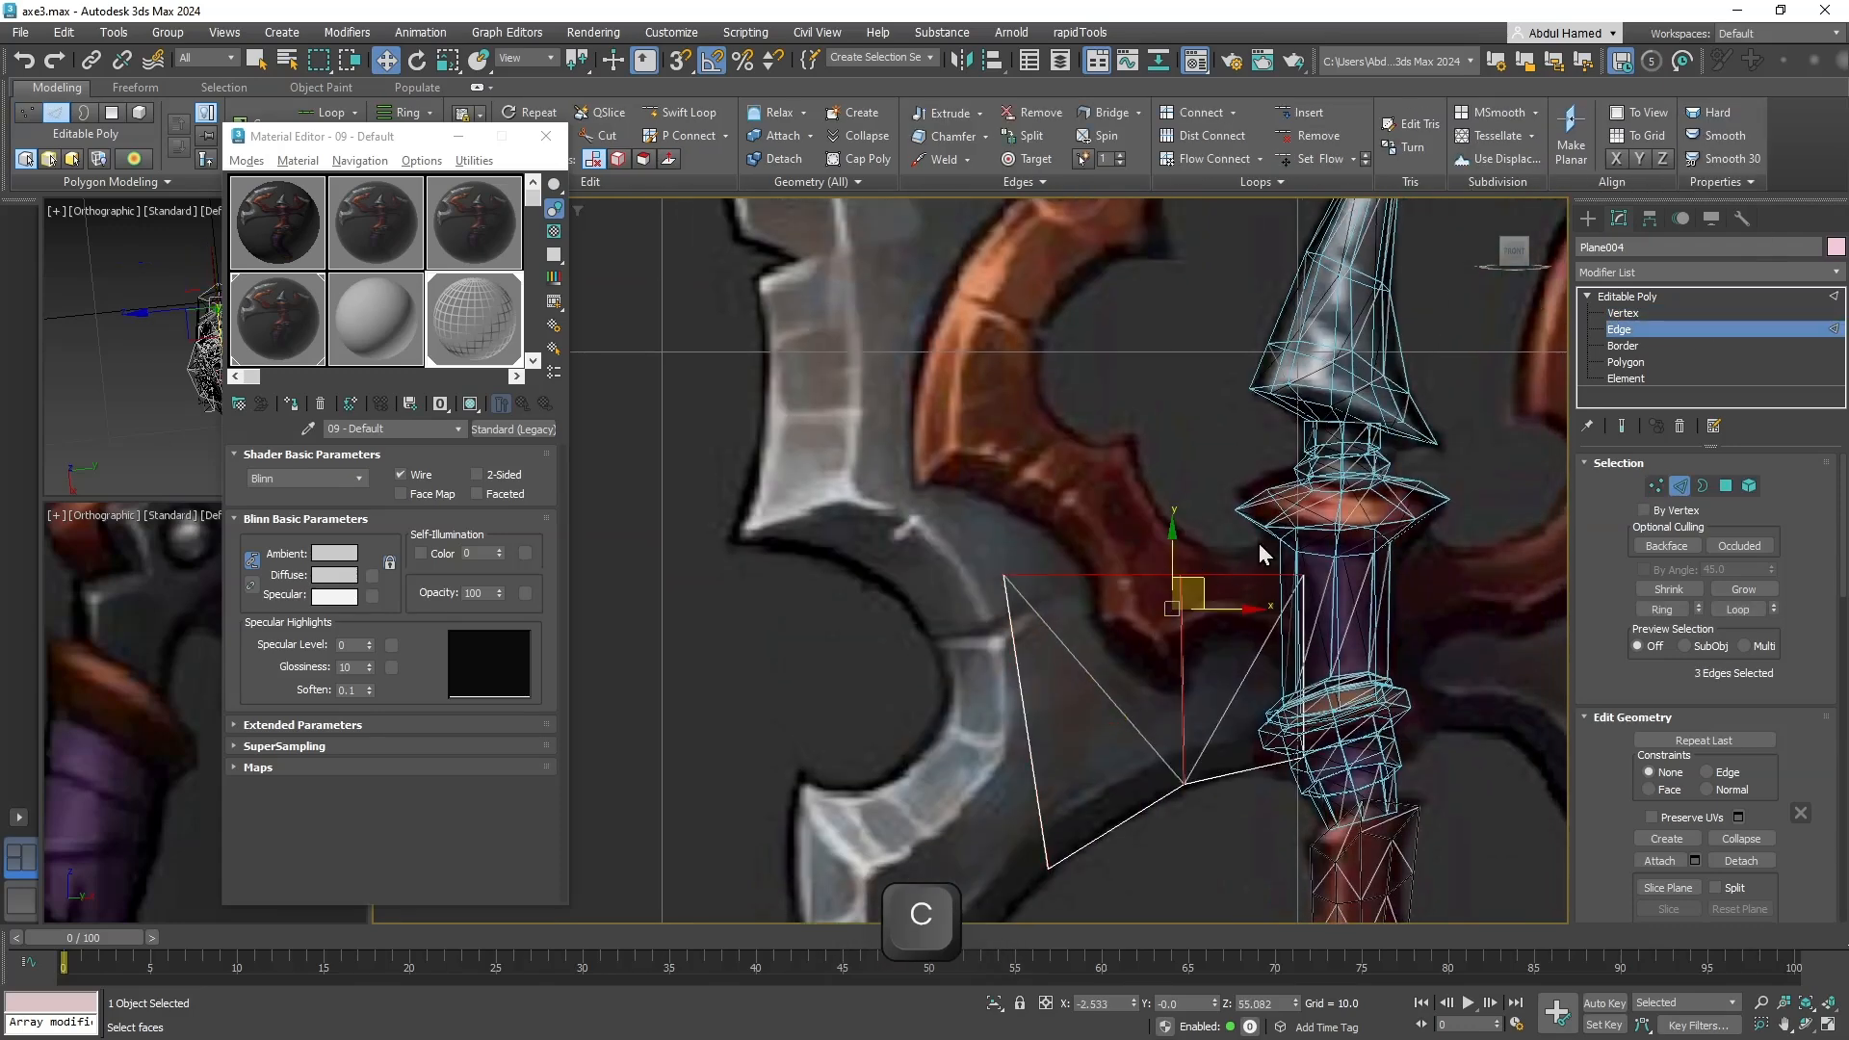
pyautogui.click(1013, 661)
pyautogui.moveTo(1062, 721); pyautogui.dragTo(1095, 500, button='middle')
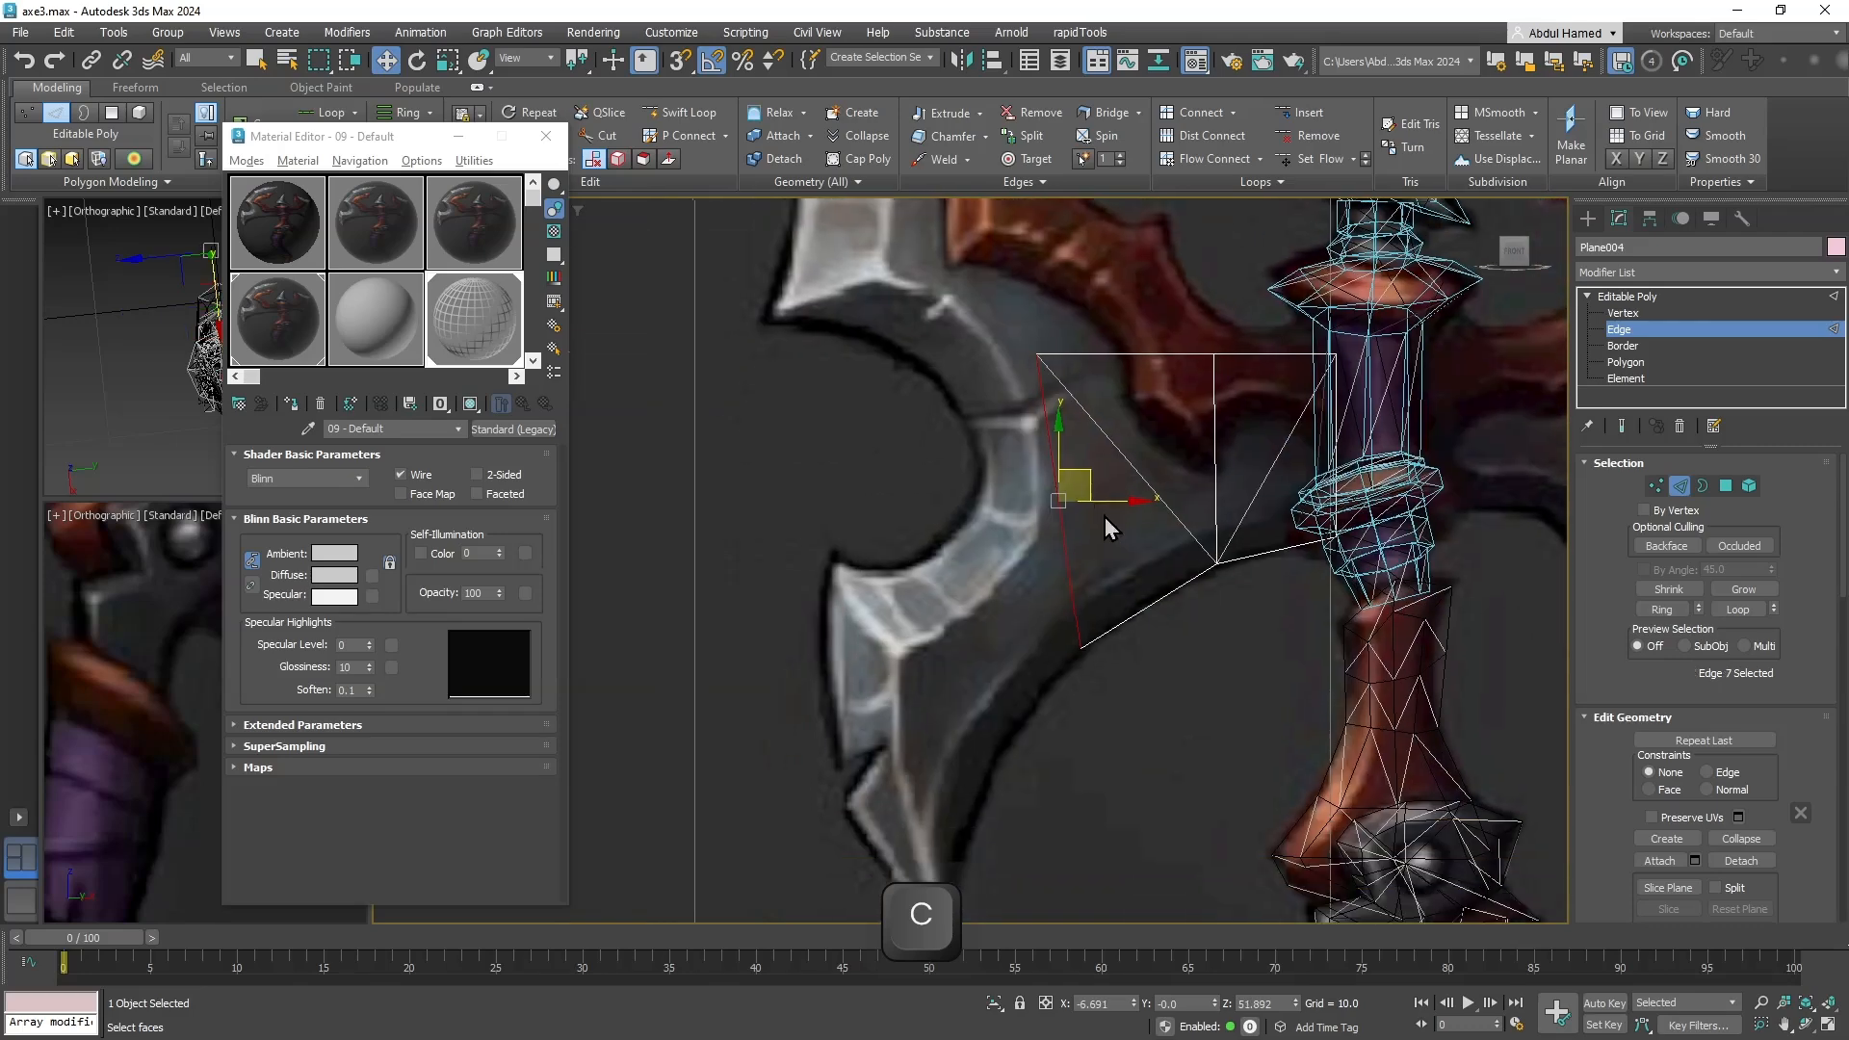
pyautogui.press('w')
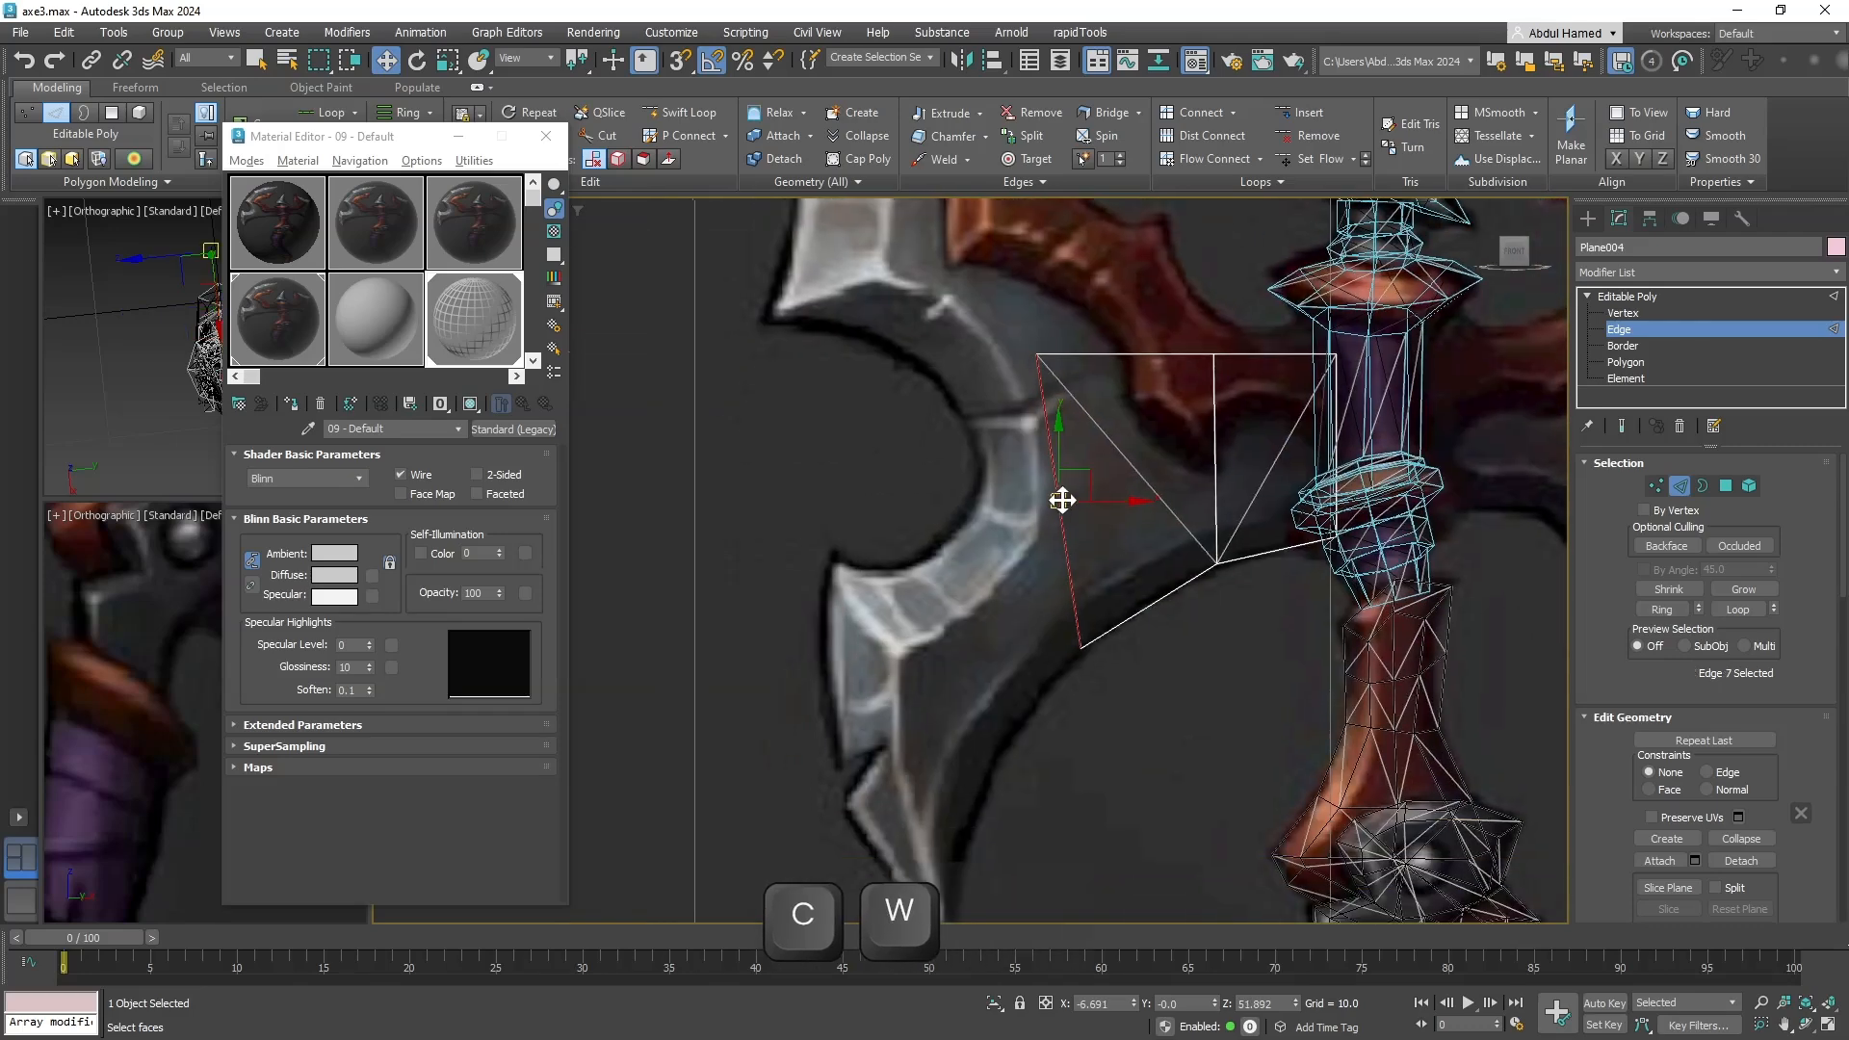
pyautogui.hotkey('ctrl', 'r')
pyautogui.press('Escape')
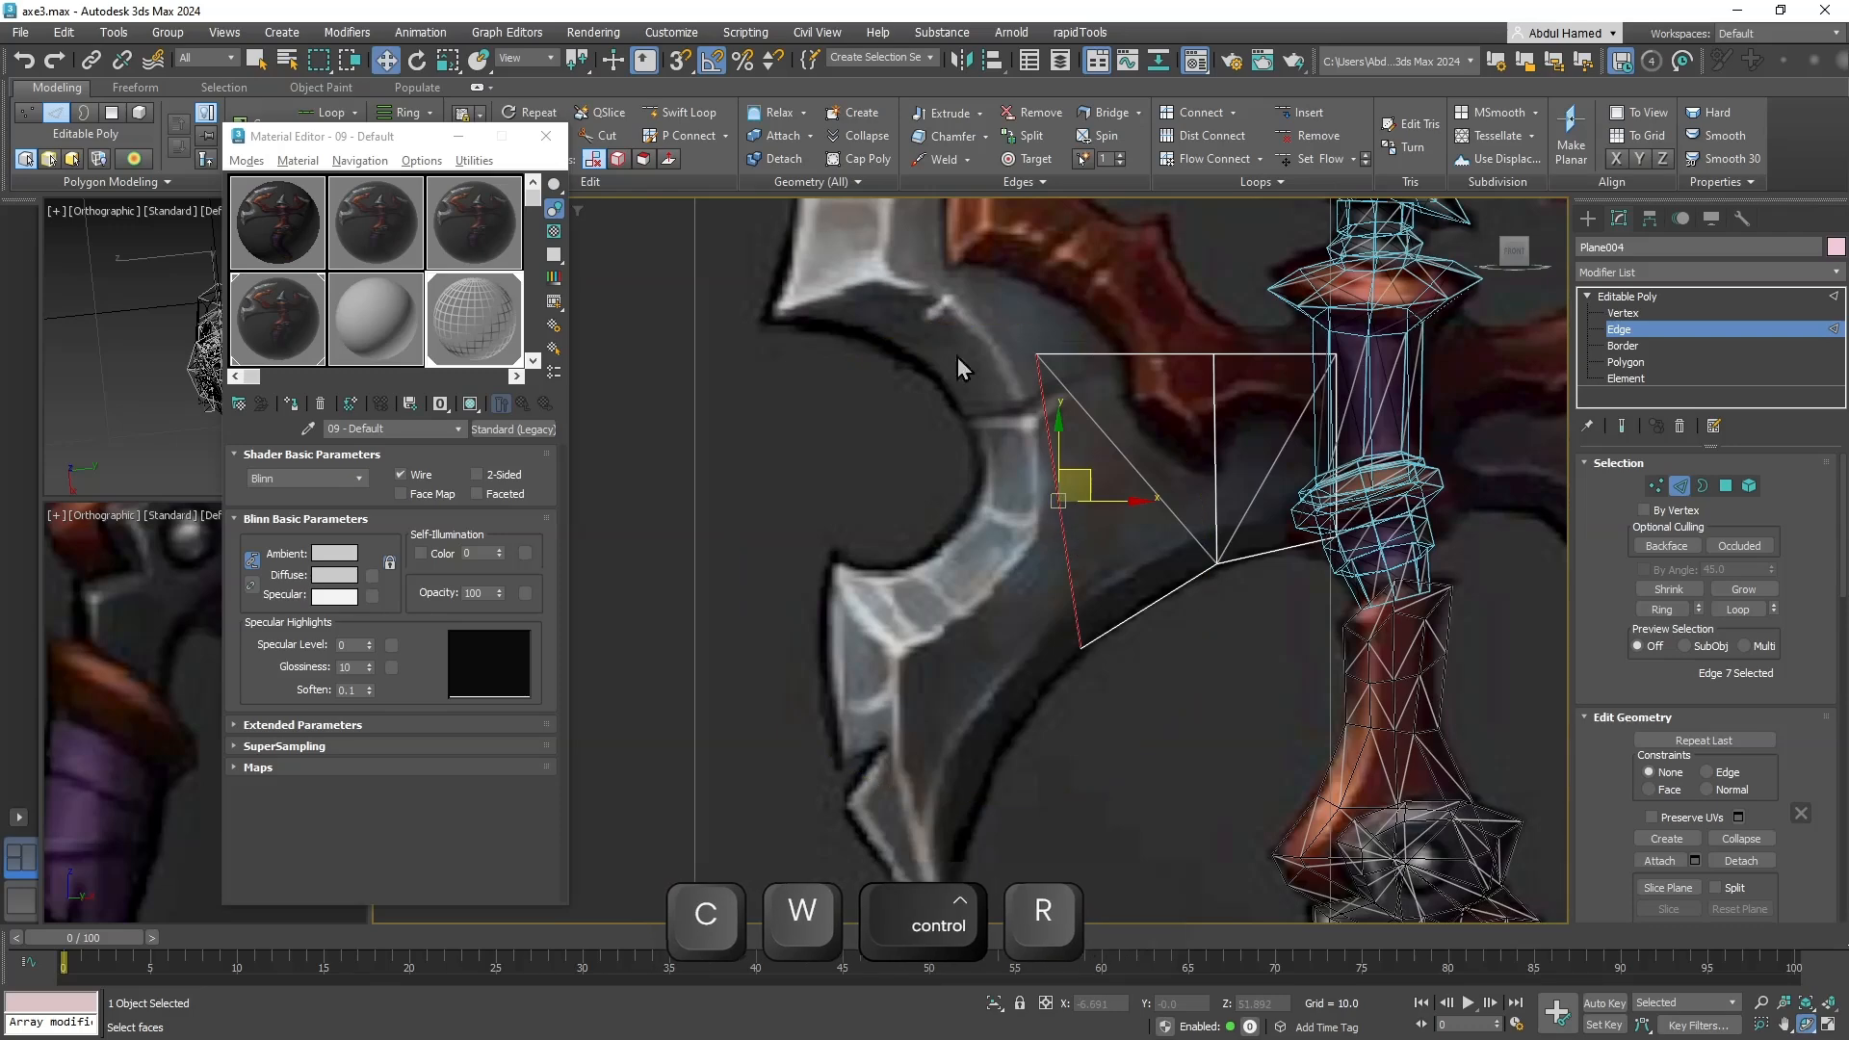
pyautogui.click(691, 121)
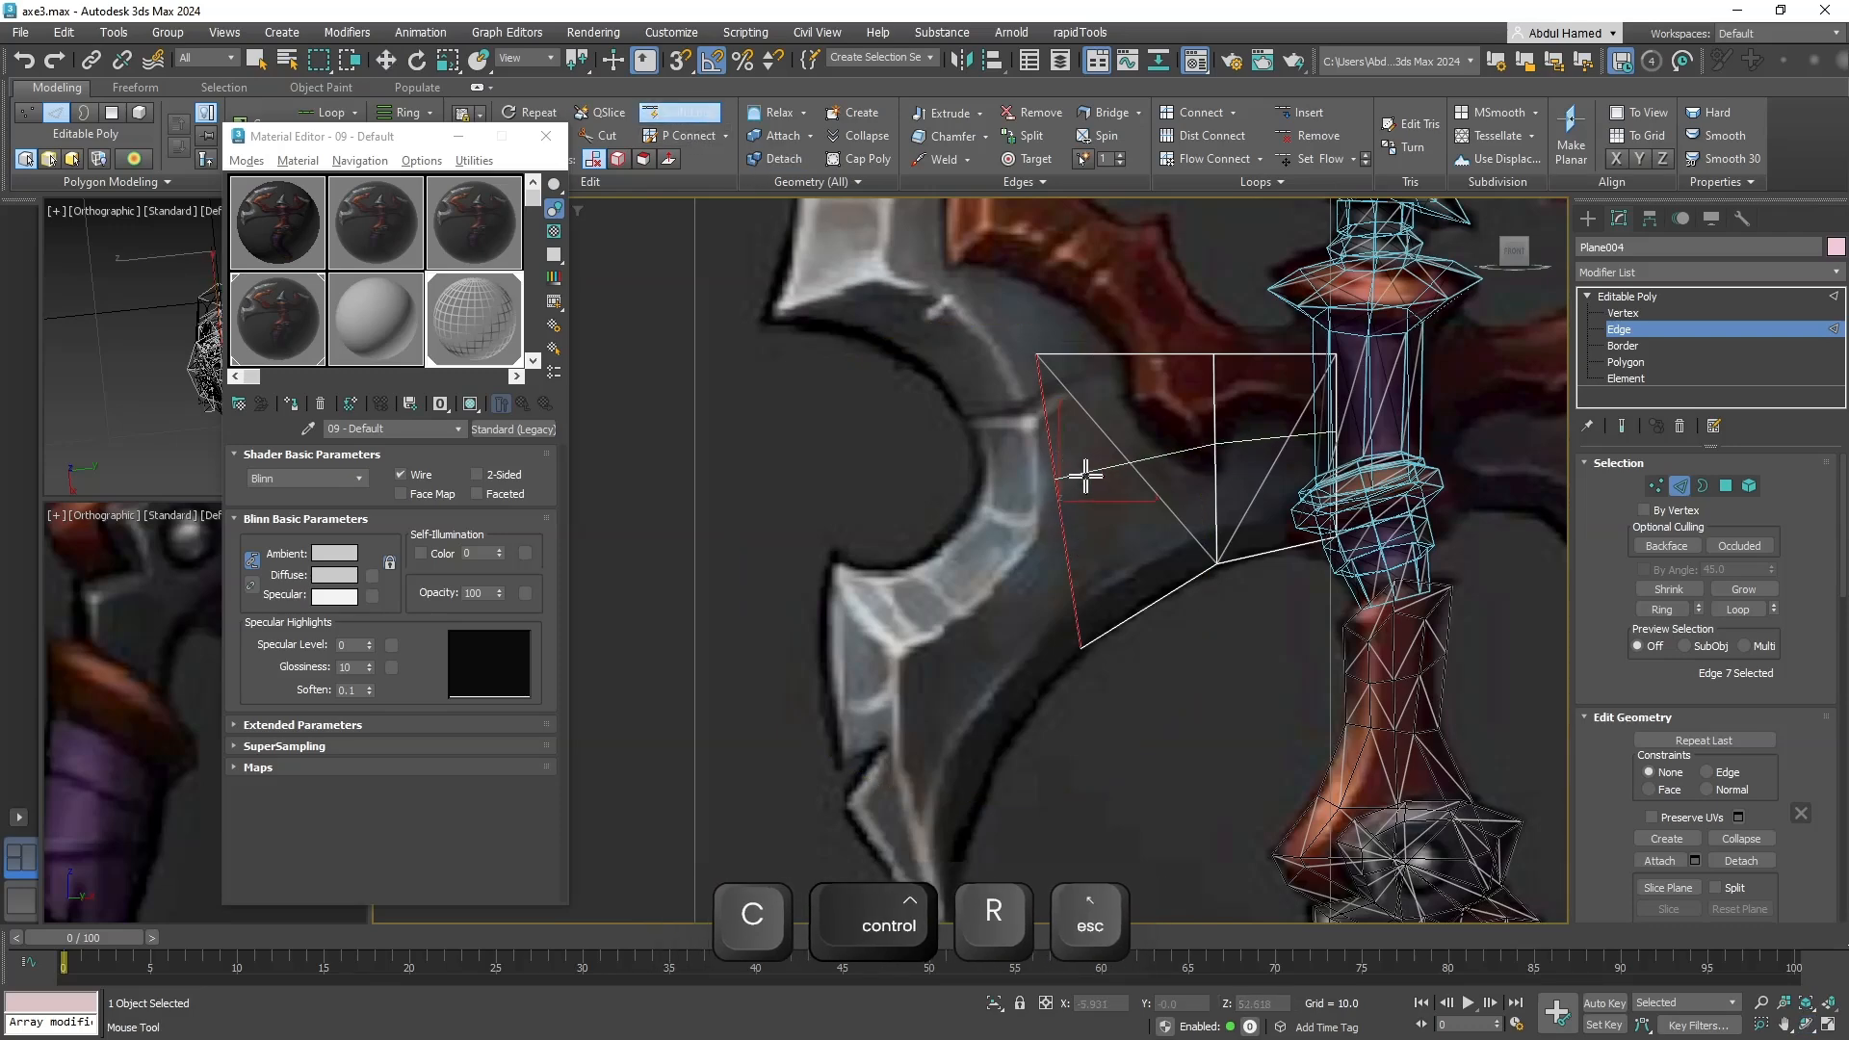
pyautogui.click(1086, 474)
pyautogui.press('Escape')
pyautogui.press('q')
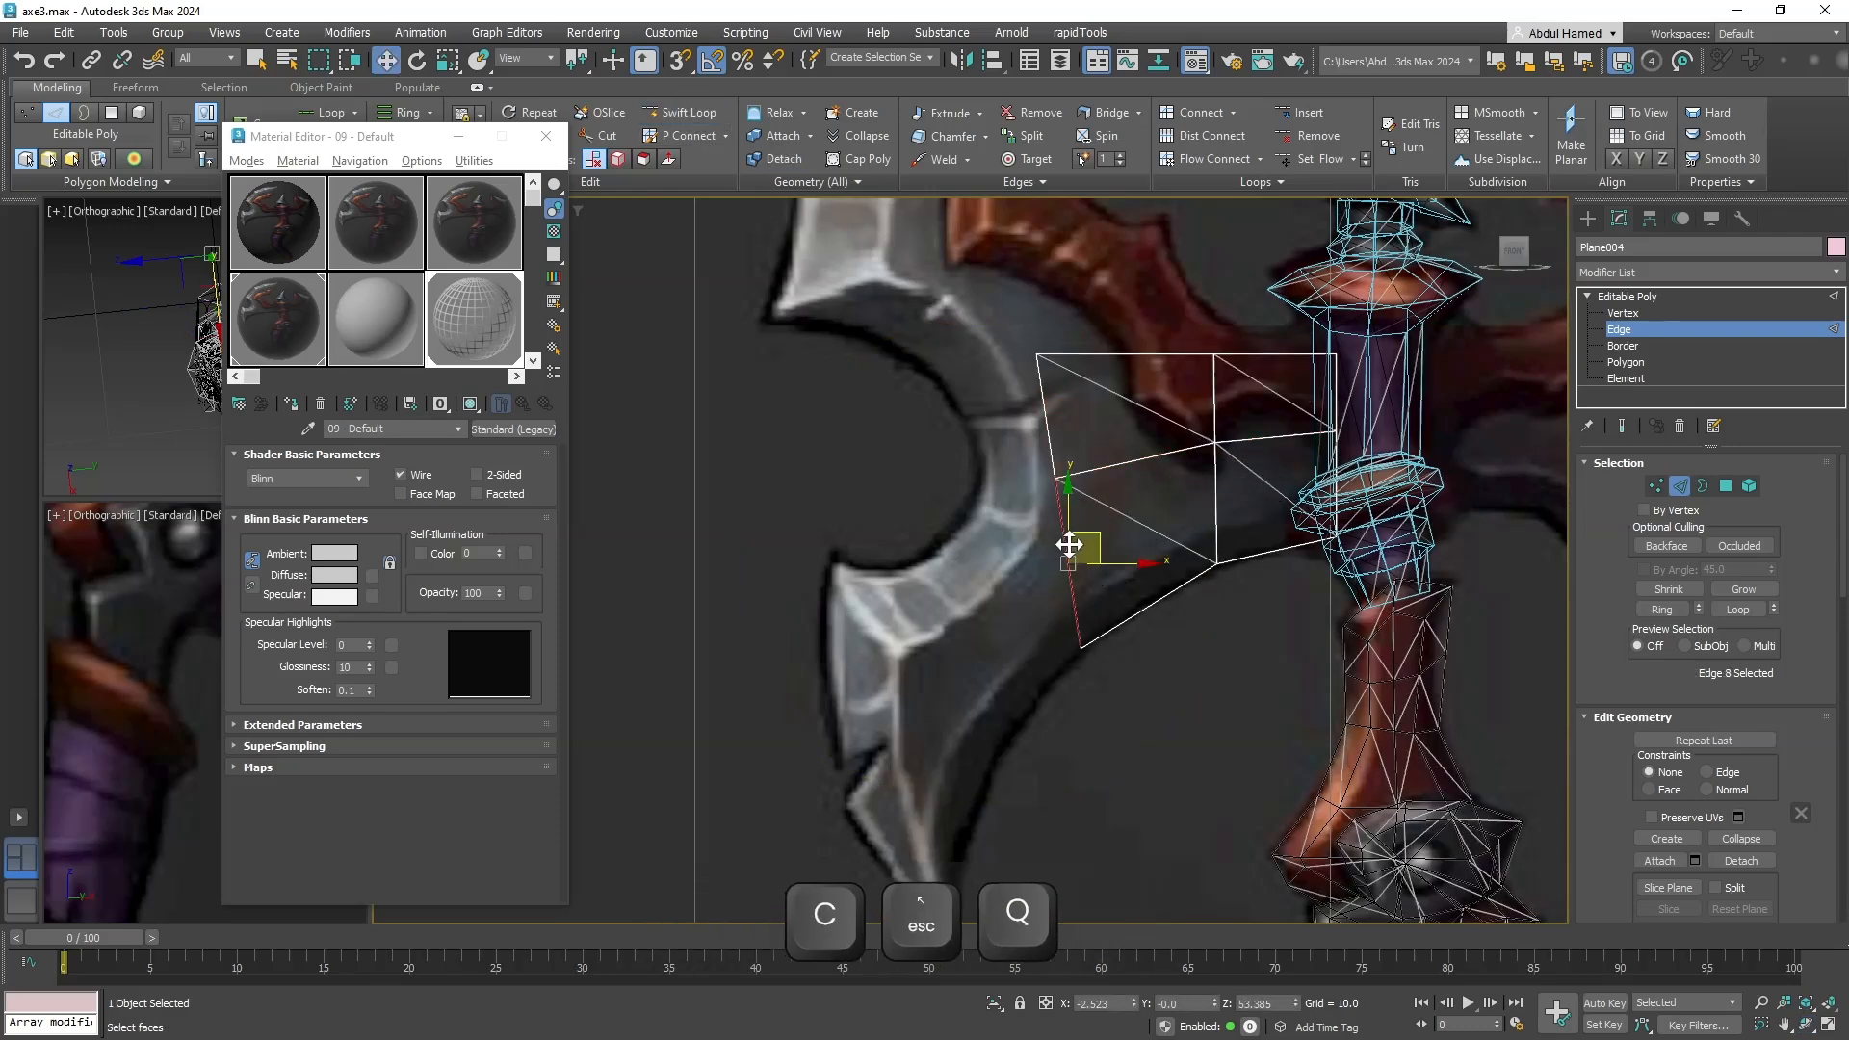
# Extend the lower outer edge to the blade's lower hook and move the new bottom vertex onto the hook's pointed tip.
pyautogui.keyDown('shift'); pyautogui.moveTo(1077, 542); pyautogui.dragTo(875, 611); pyautogui.keyUp('shift')
pyautogui.moveTo(979, 624); pyautogui.dragTo(950, 422, button='middle')
pyautogui.rightClick(893, 502)
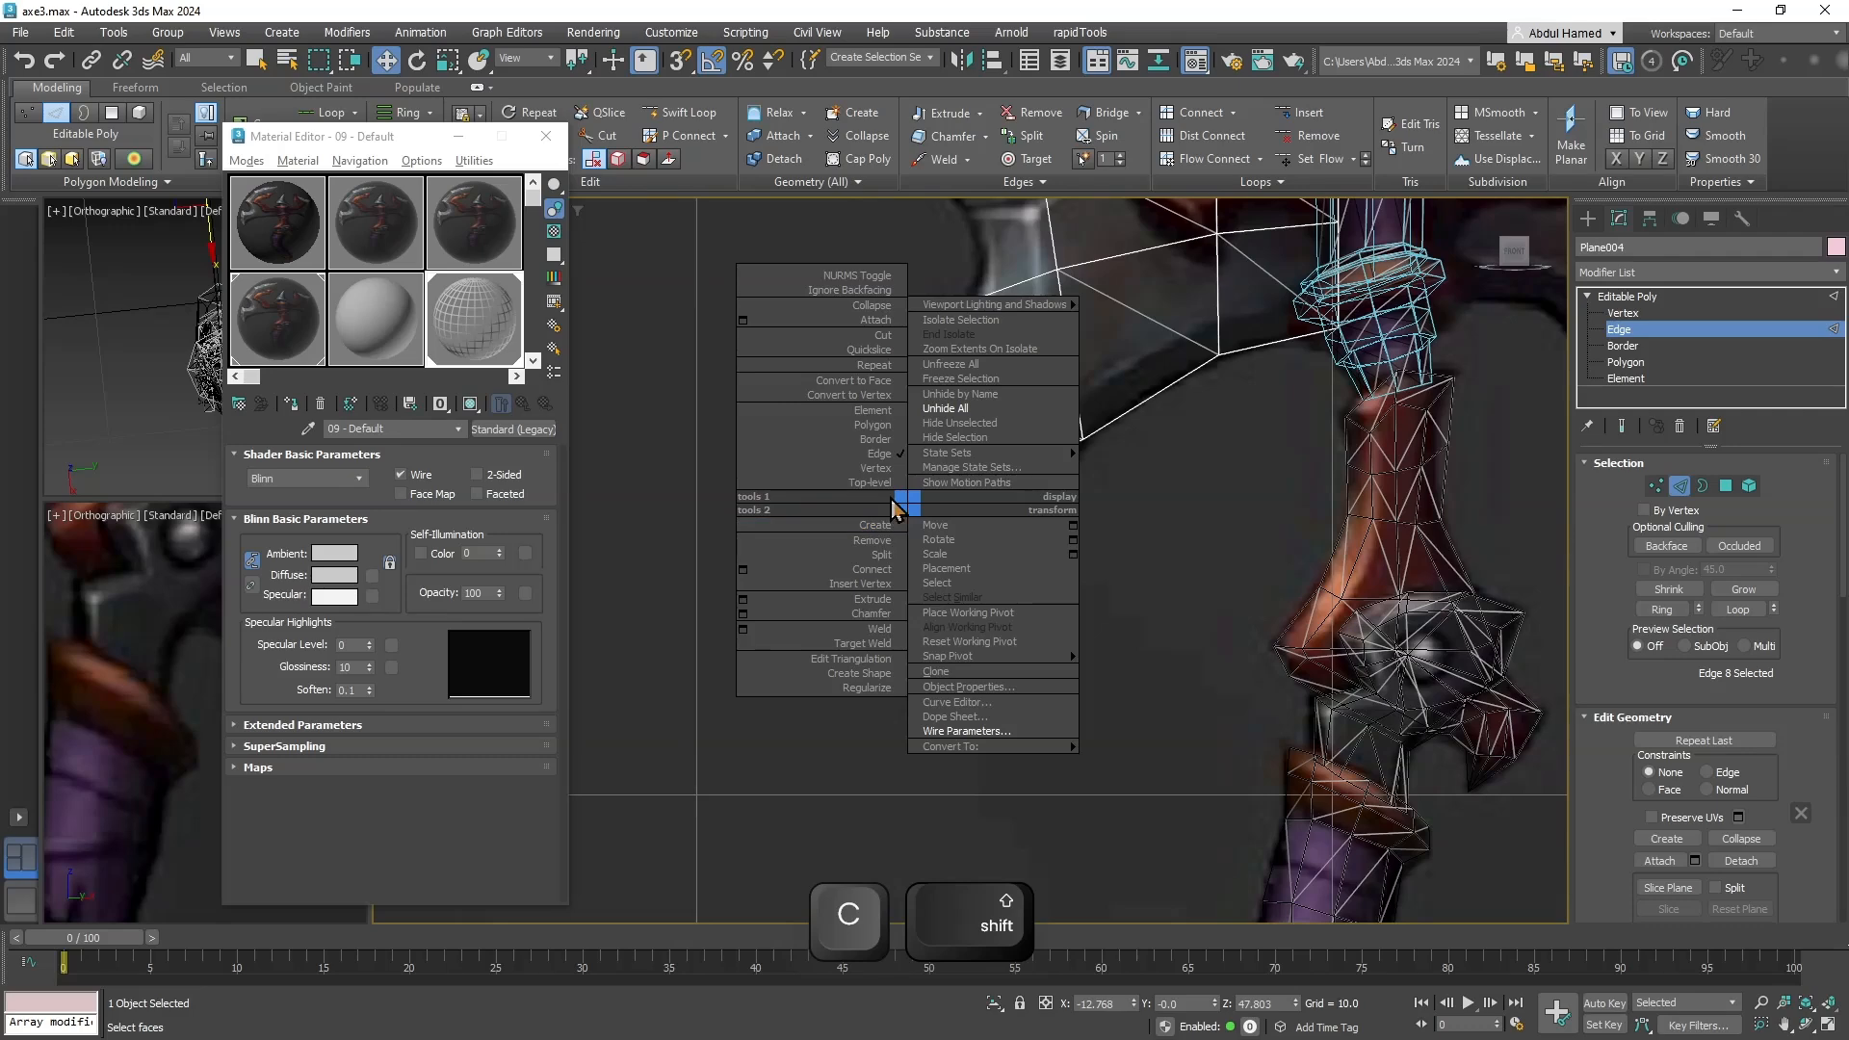
pyautogui.click(871, 482)
pyautogui.rightClick(881, 505)
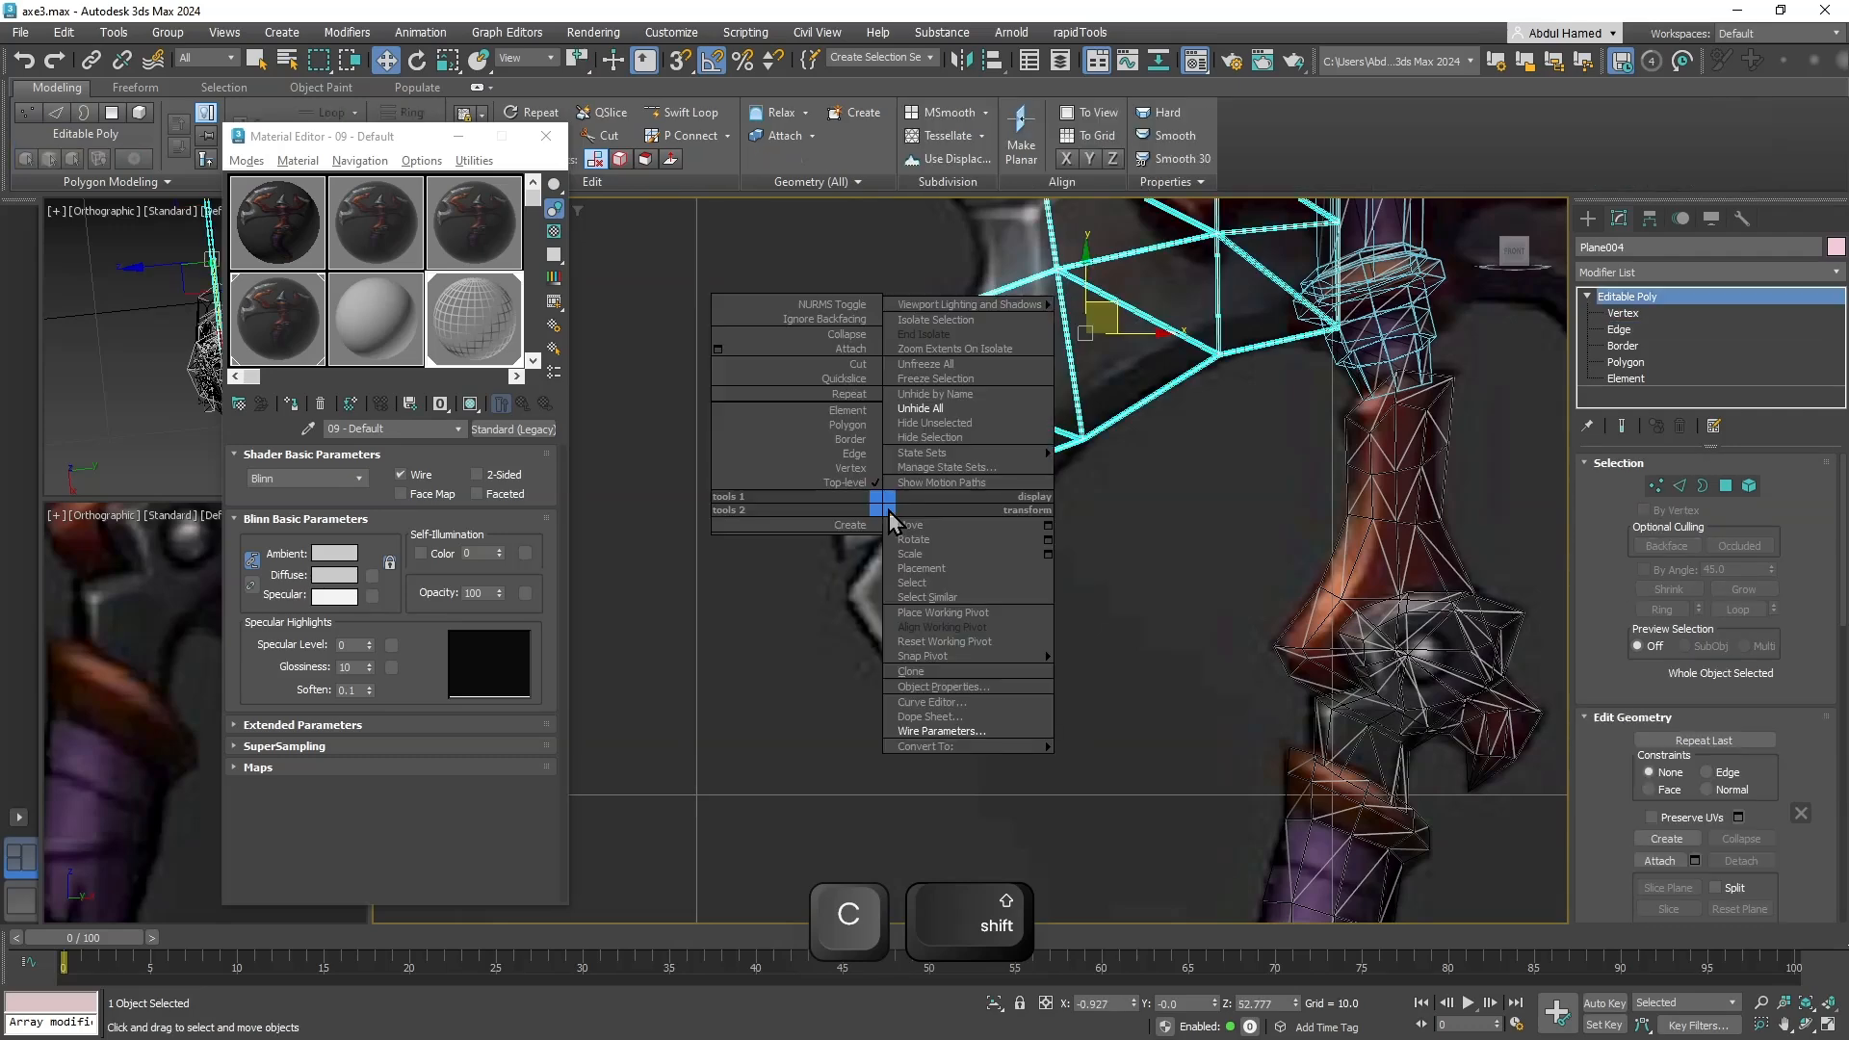
pyautogui.click(860, 467)
pyautogui.click(860, 520)
pyautogui.press('w')
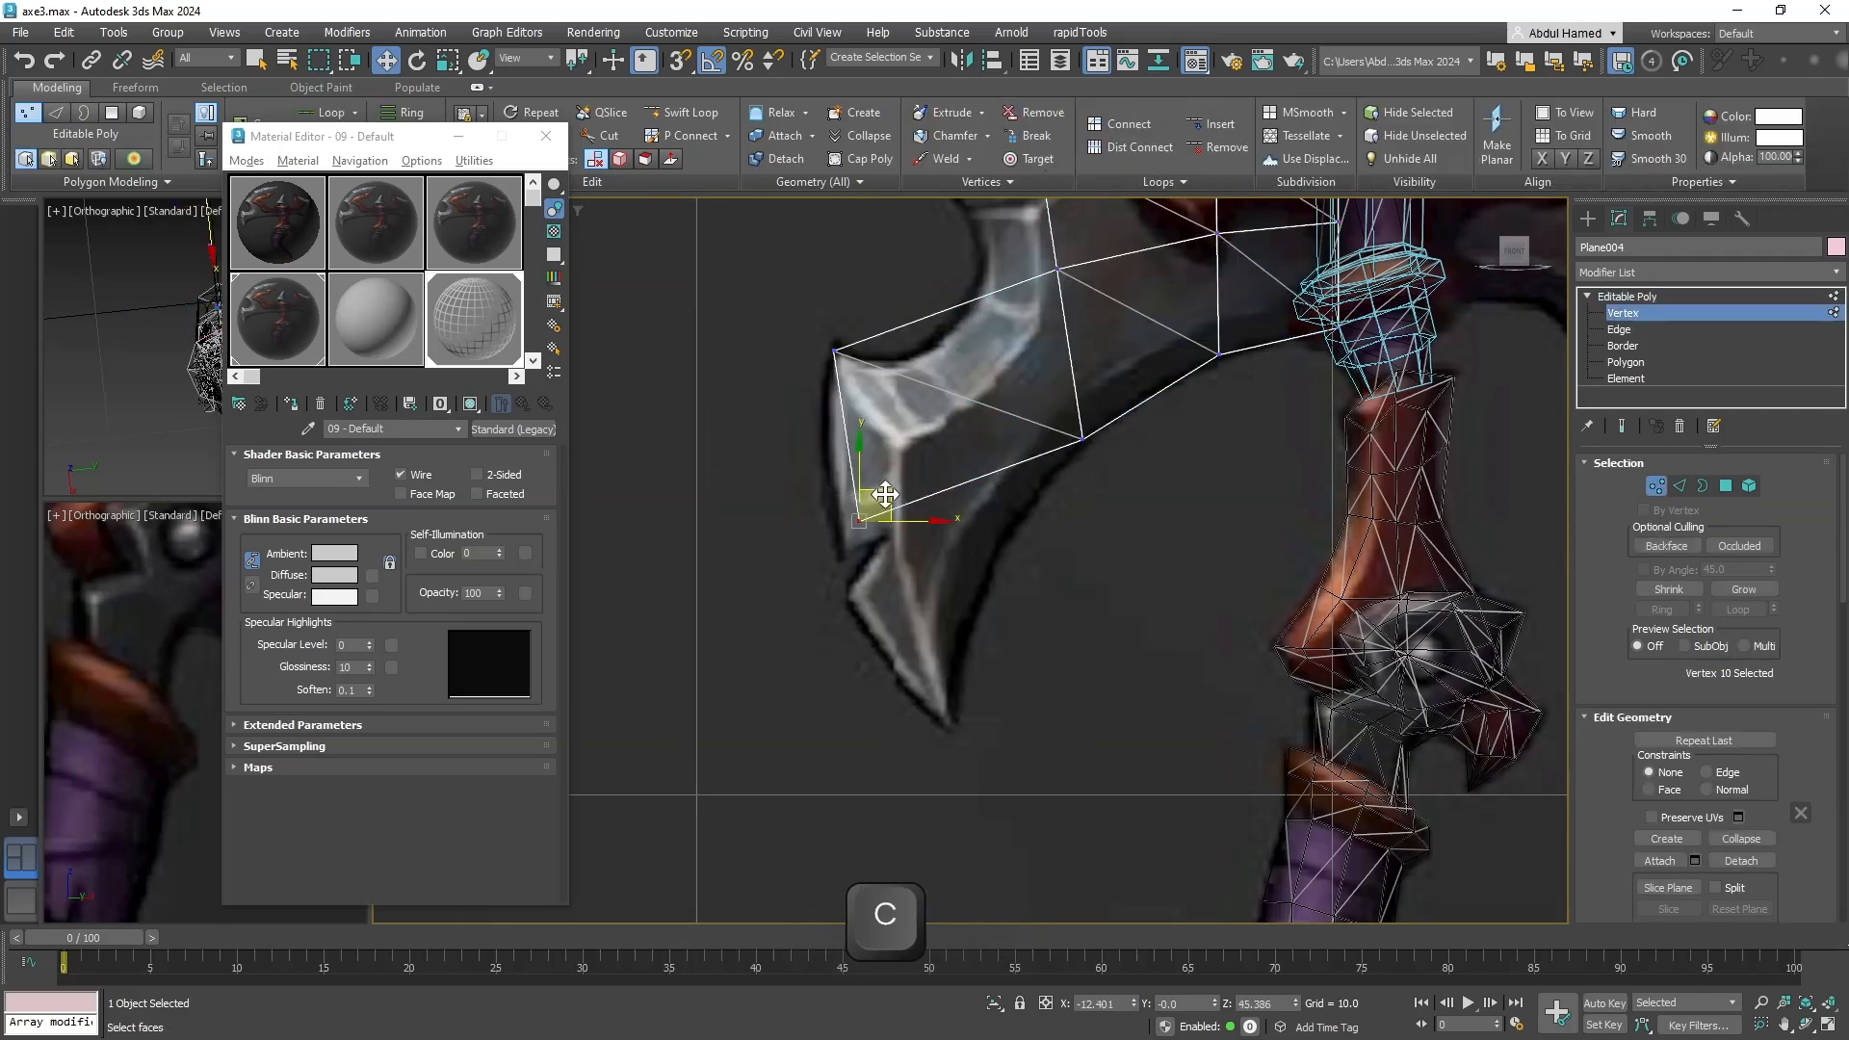
pyautogui.moveTo(923, 602); pyautogui.dragTo(979, 703)
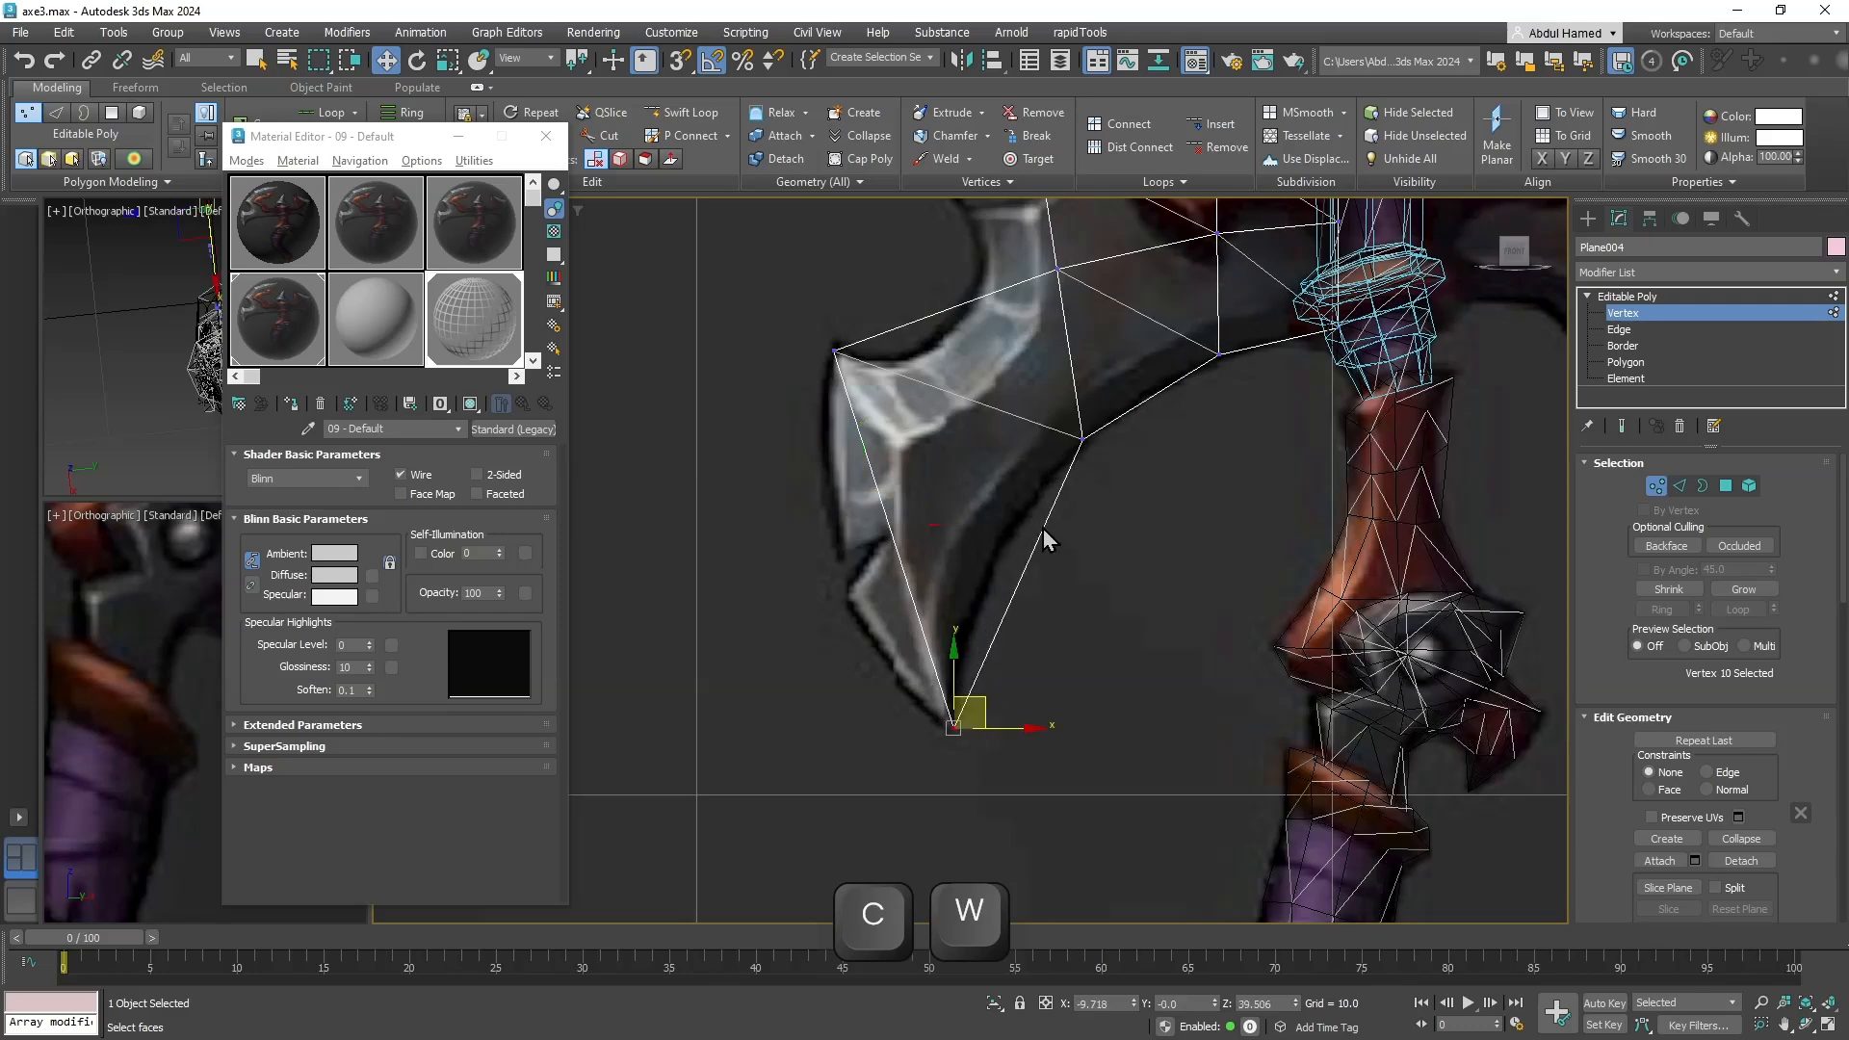
pyautogui.moveTo(1042, 530); pyautogui.dragTo(984, 701, button='middle')
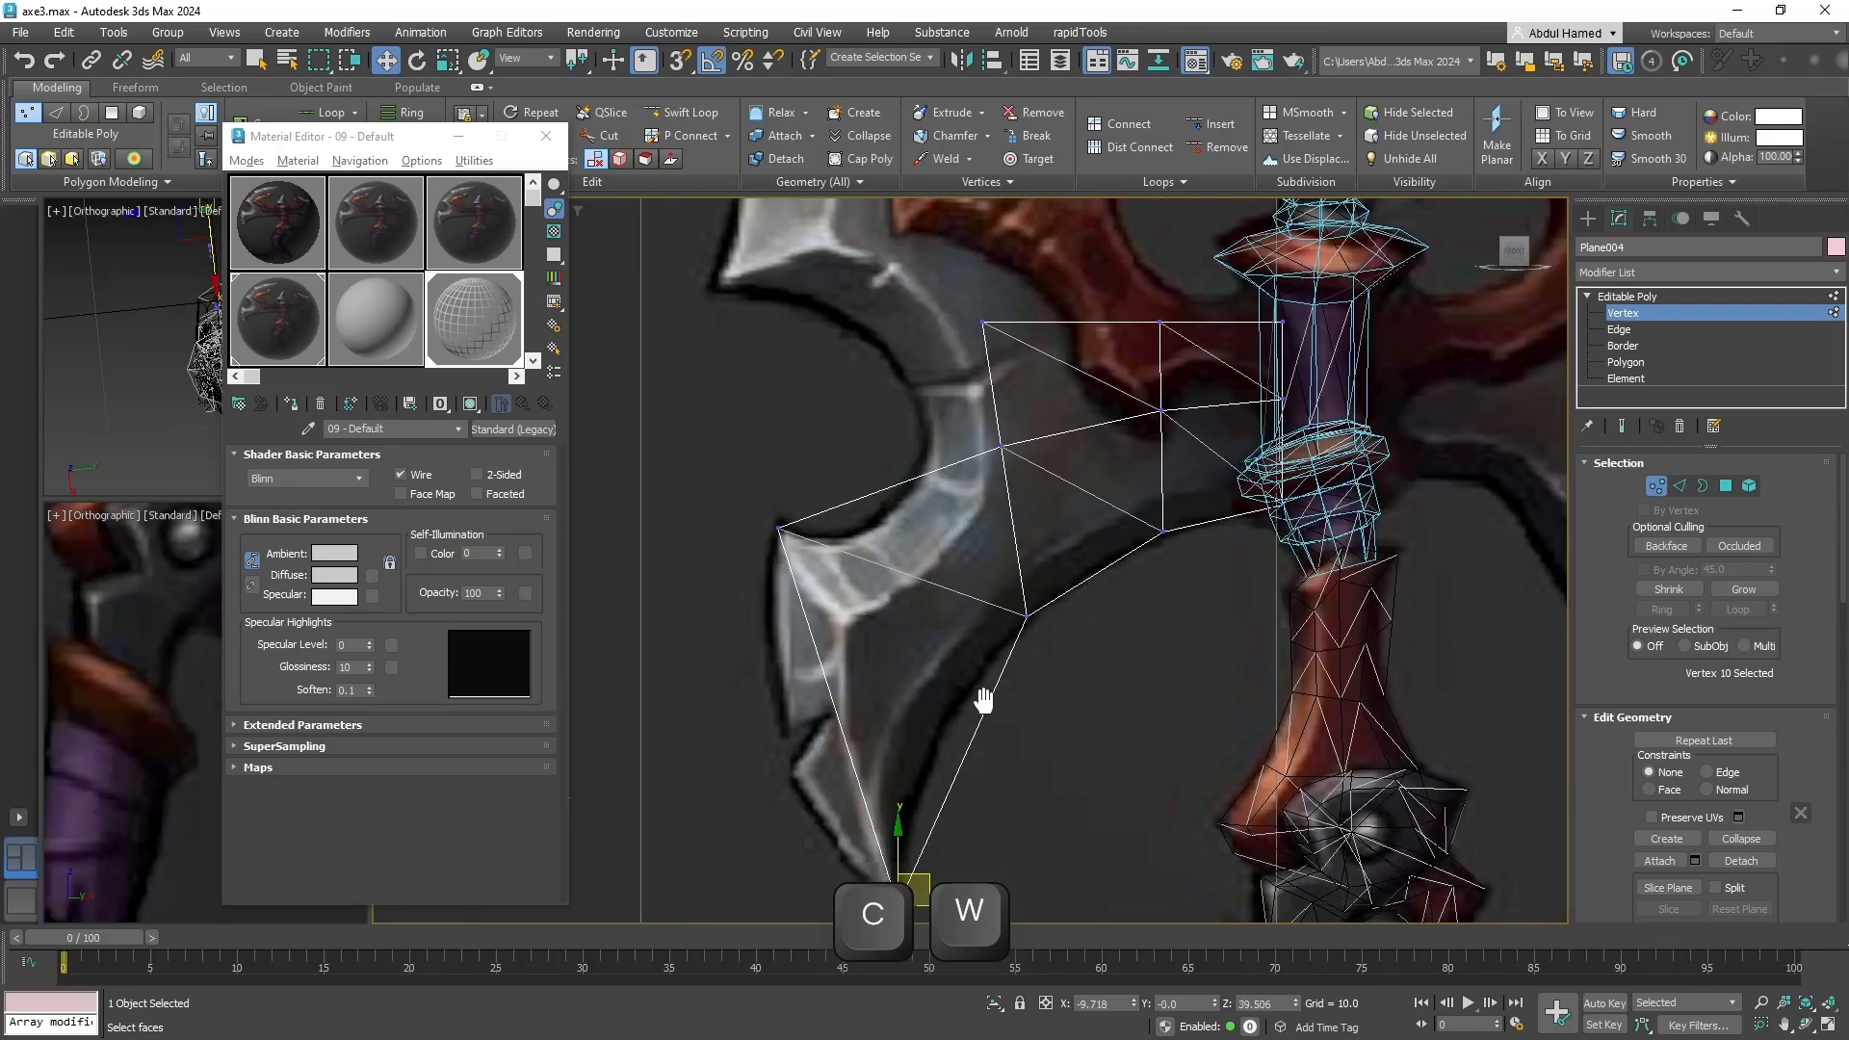
# Close the Material Editor and add a Swift Loop edge across the middle of the lower hook polygon.
pyautogui.click(681, 111)
pyautogui.click(546, 136)
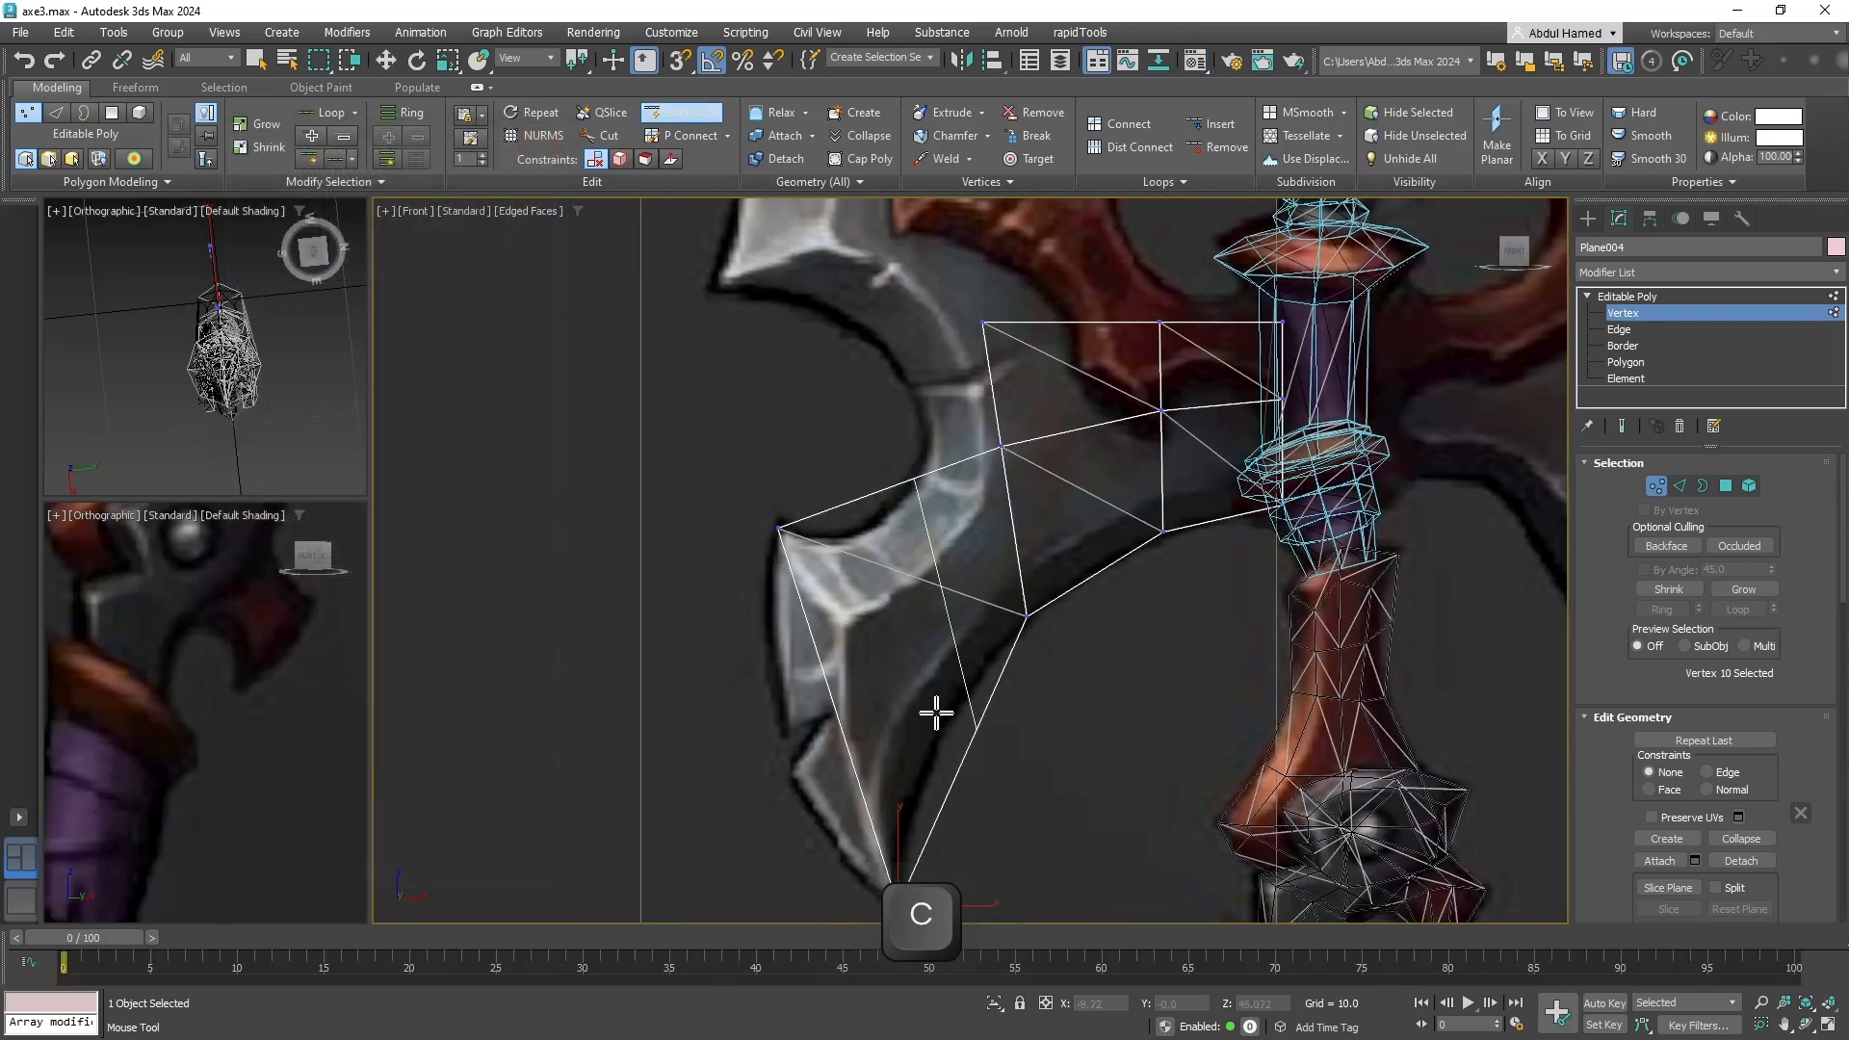
pyautogui.click(948, 785)
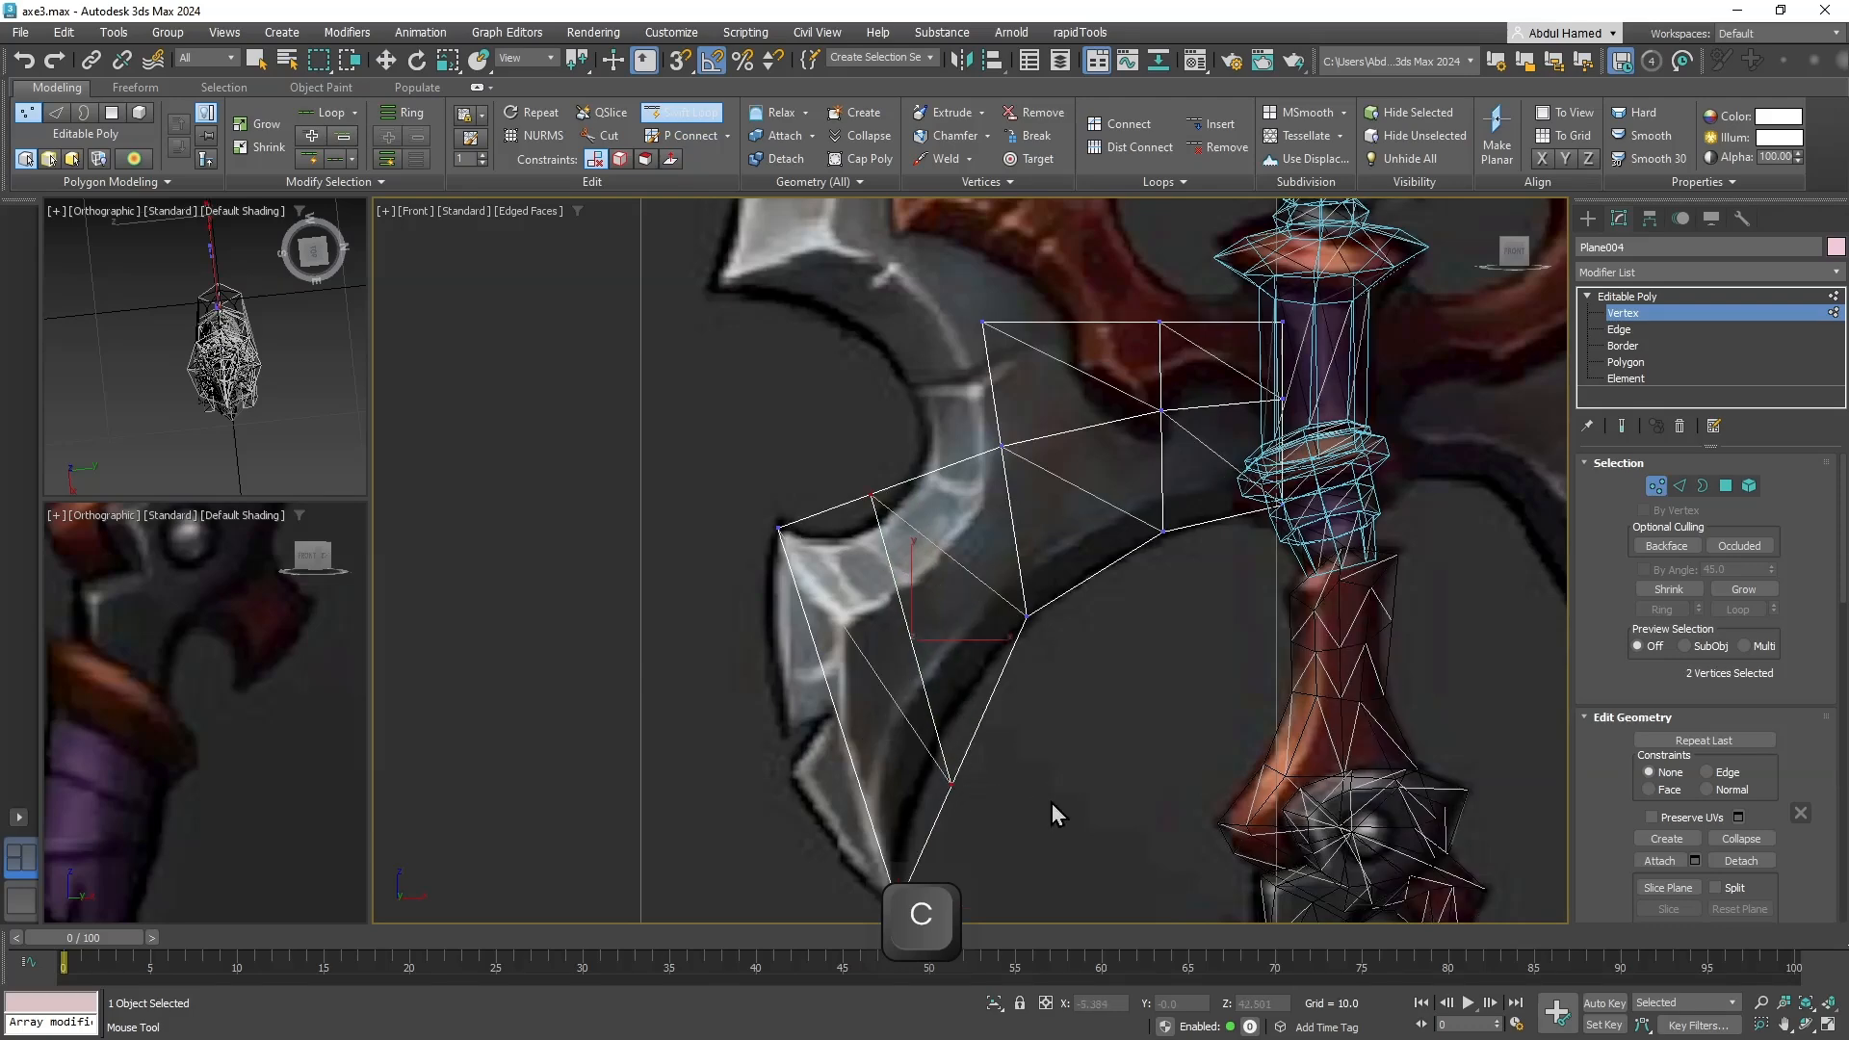
pyautogui.press('q')
pyautogui.press('w')
# Fit the hook loop's lower vertex to the blade's underside and its upper vertex to the inner crescent outline.
pyautogui.moveTo(967, 752); pyautogui.dragTo(943, 722)
pyautogui.moveTo(890, 536); pyautogui.dragTo(891, 535)
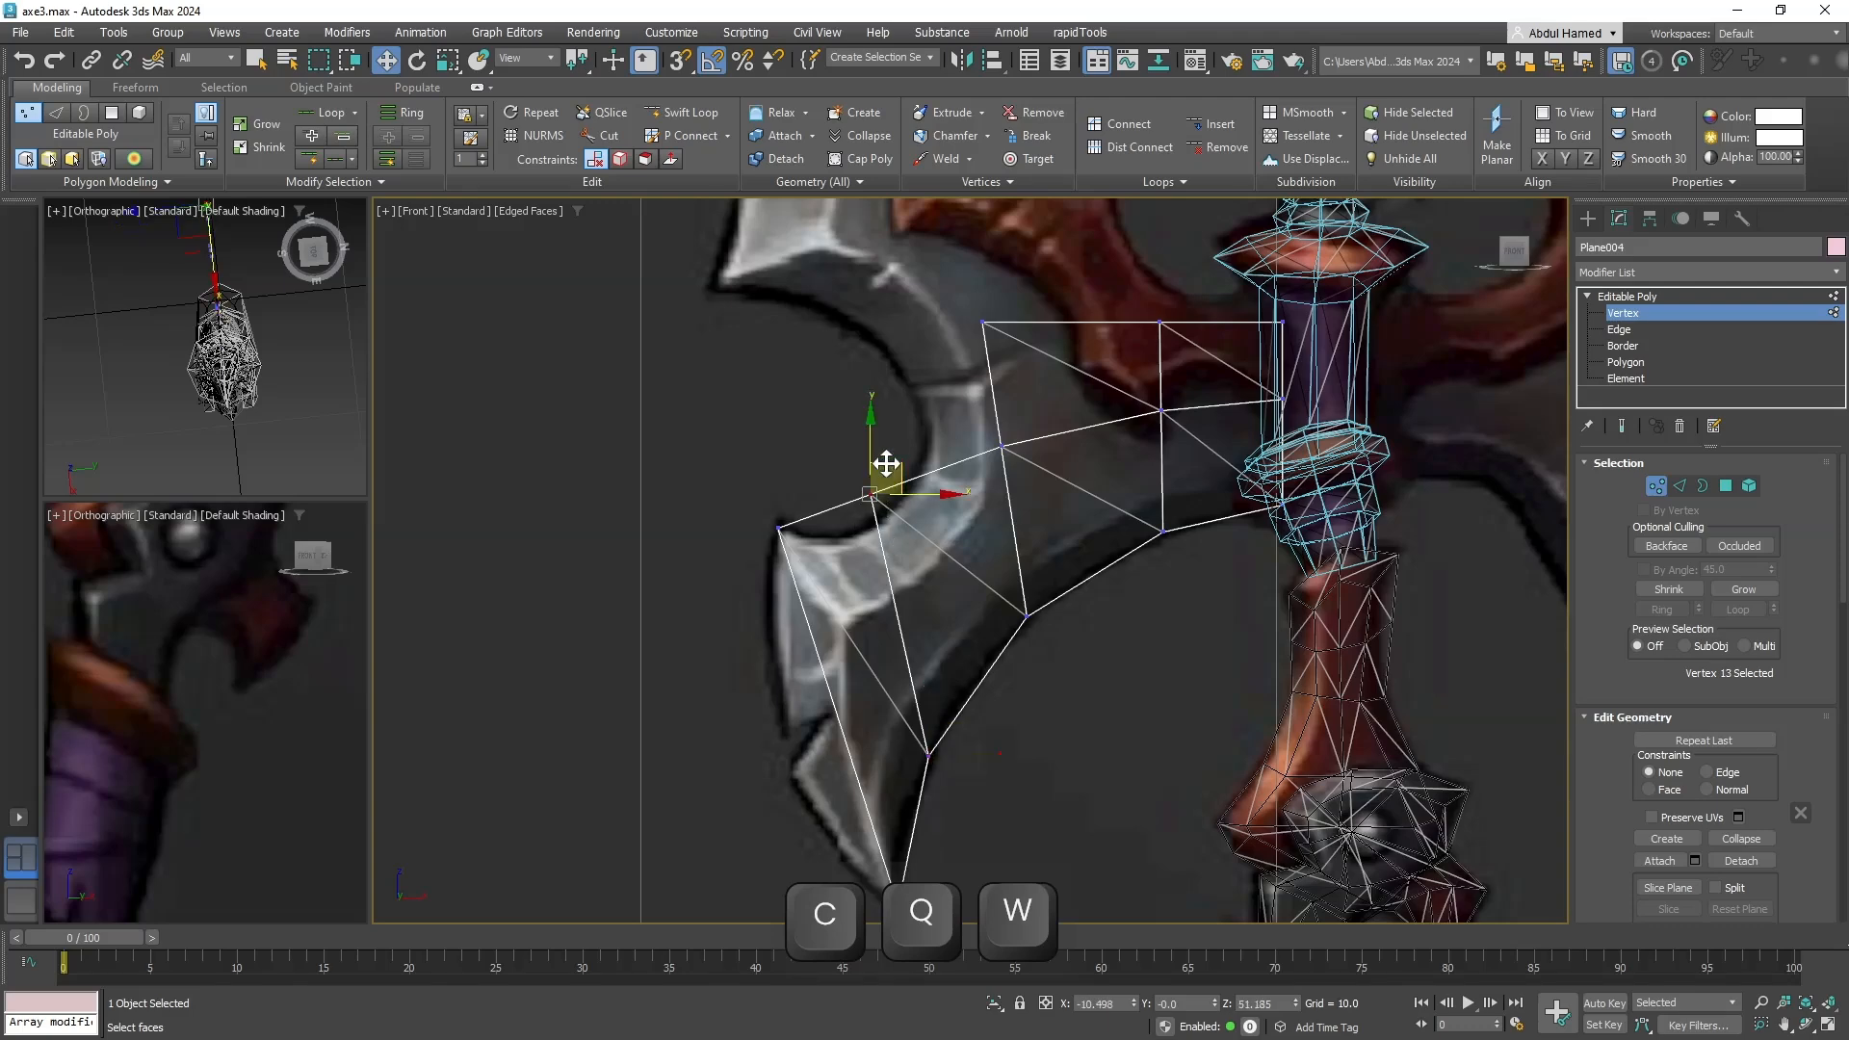
pyautogui.moveTo(884, 473); pyautogui.dragTo(876, 509)
pyautogui.moveTo(959, 509); pyautogui.dragTo(936, 608, button='middle')
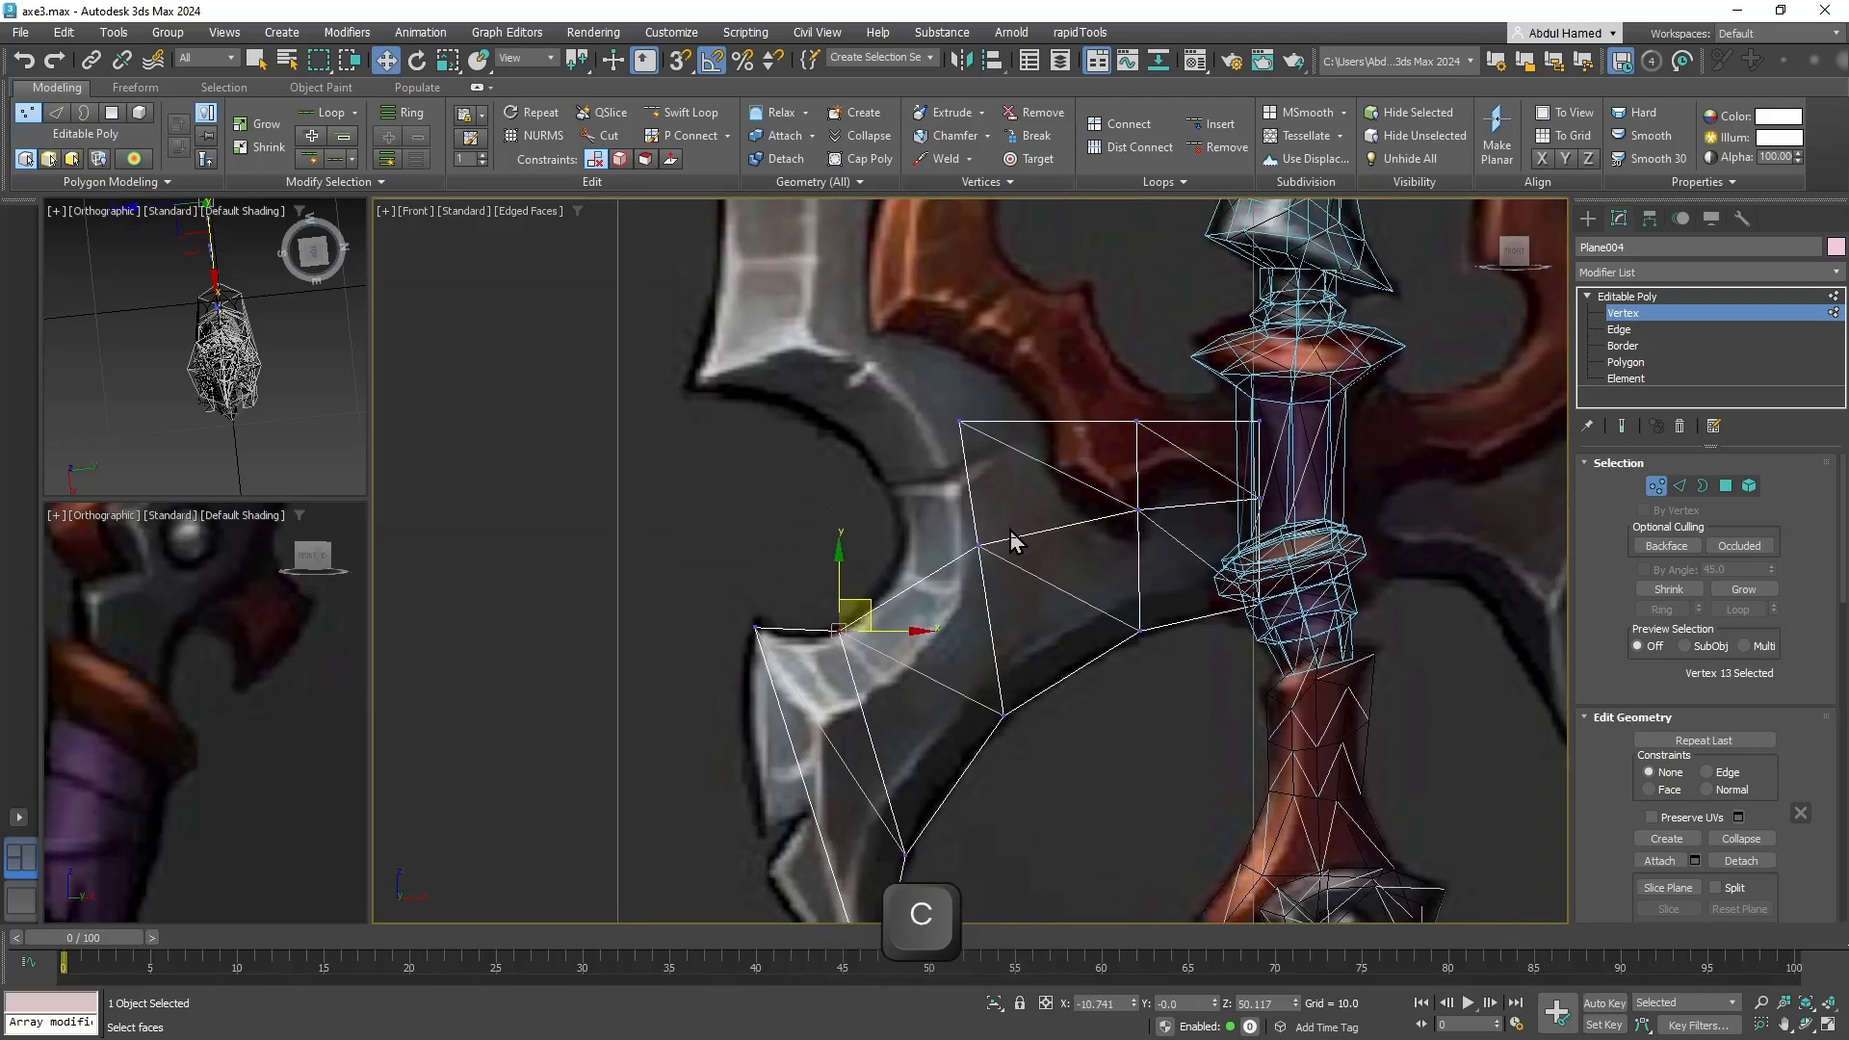
# Move the upper two outer vertices of the blade mesh horizontally onto the inner crescent outline.
pyautogui.moveTo(1006, 515); pyautogui.dragTo(951, 584)
pyautogui.moveTo(1011, 410); pyautogui.dragTo(936, 598)
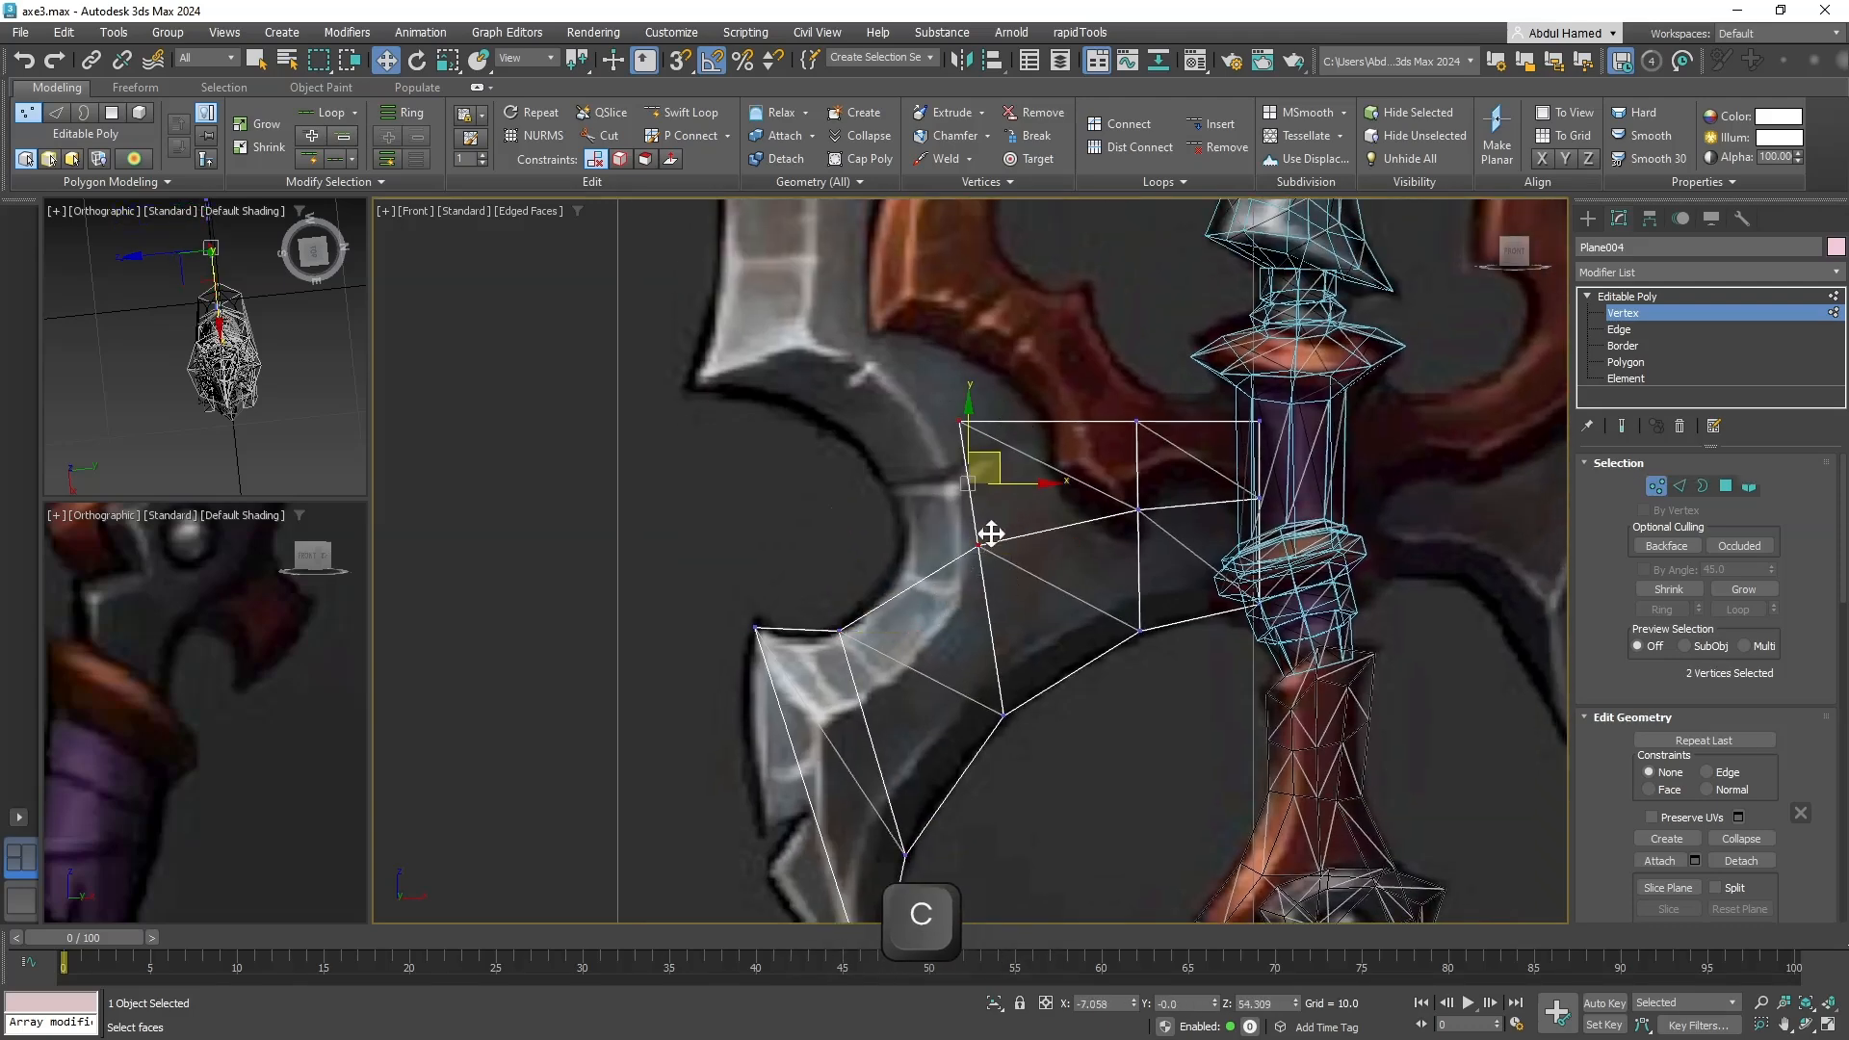
pyautogui.moveTo(1011, 487); pyautogui.dragTo(938, 512)
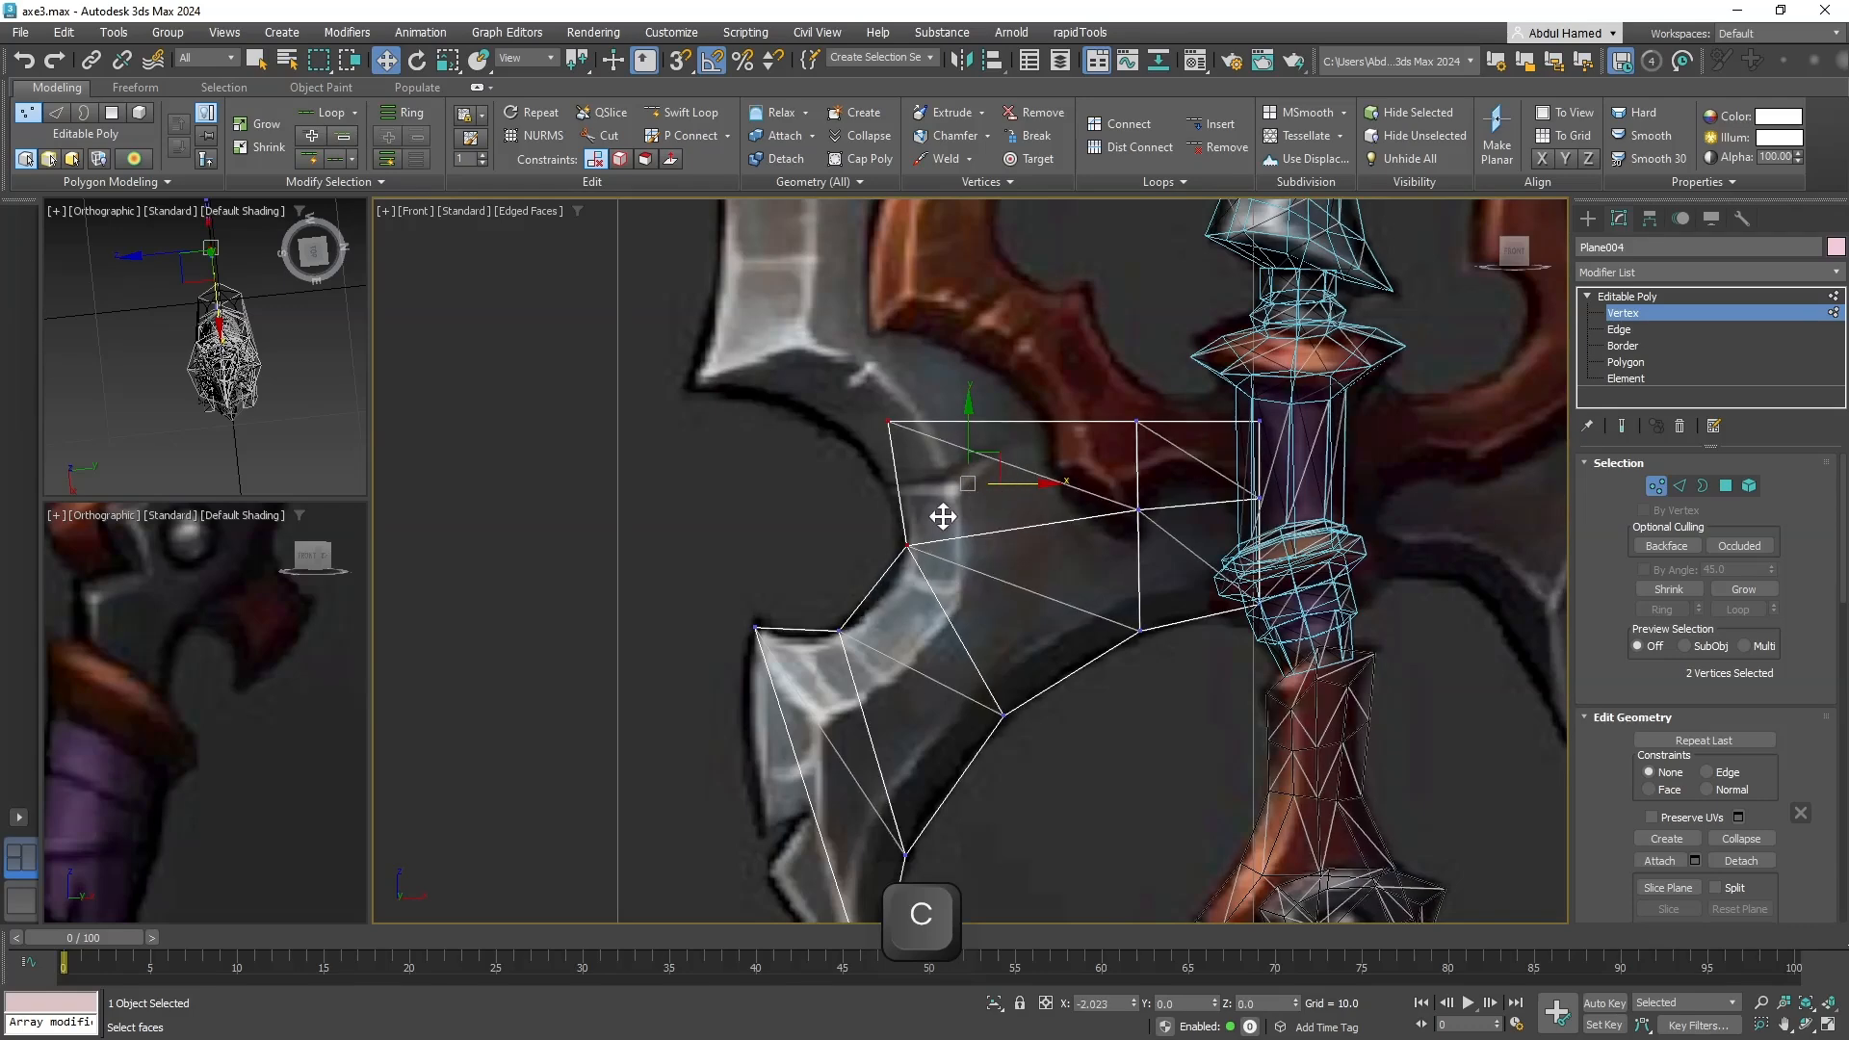
pyautogui.moveTo(954, 579); pyautogui.dragTo(983, 777, button='middle')
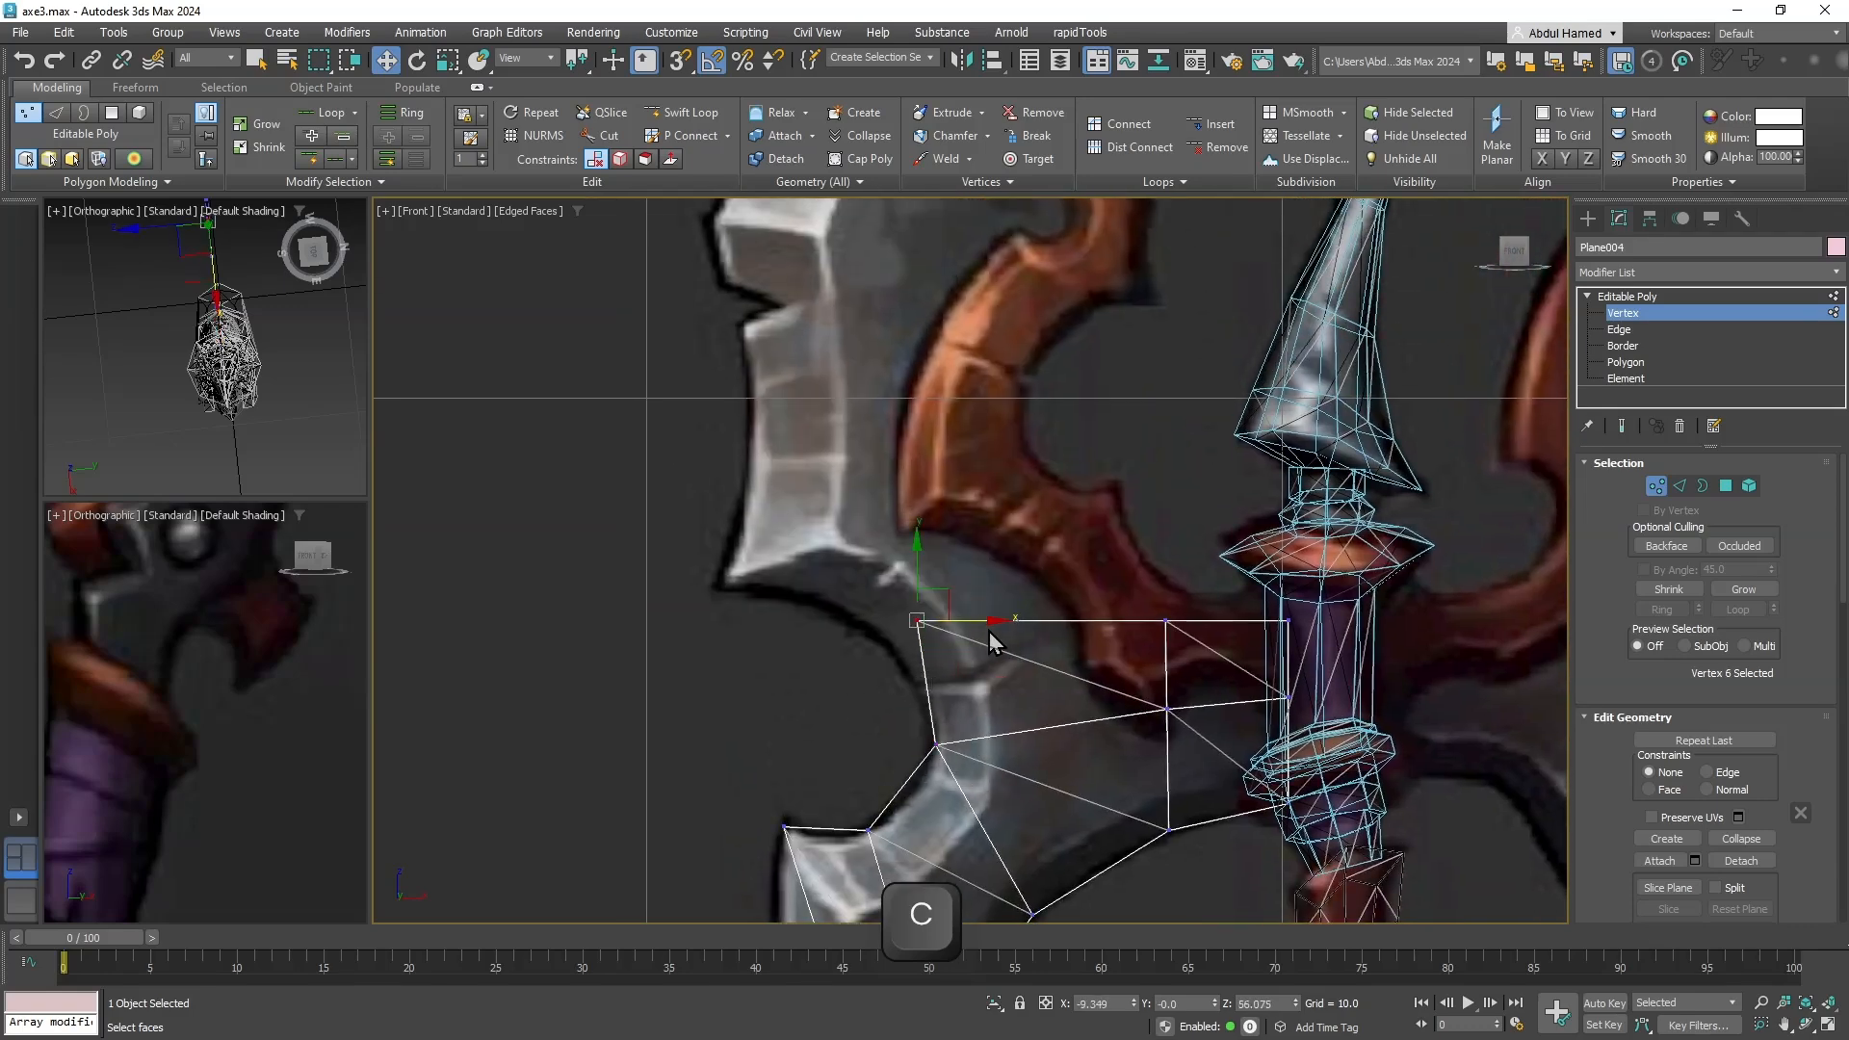
# Fit the blade's upper outer vertex to the inner crescent outline, then extend its top edge up toward the barb corner of the upper blade.
pyautogui.moveTo(980, 625); pyautogui.dragTo(944, 635)
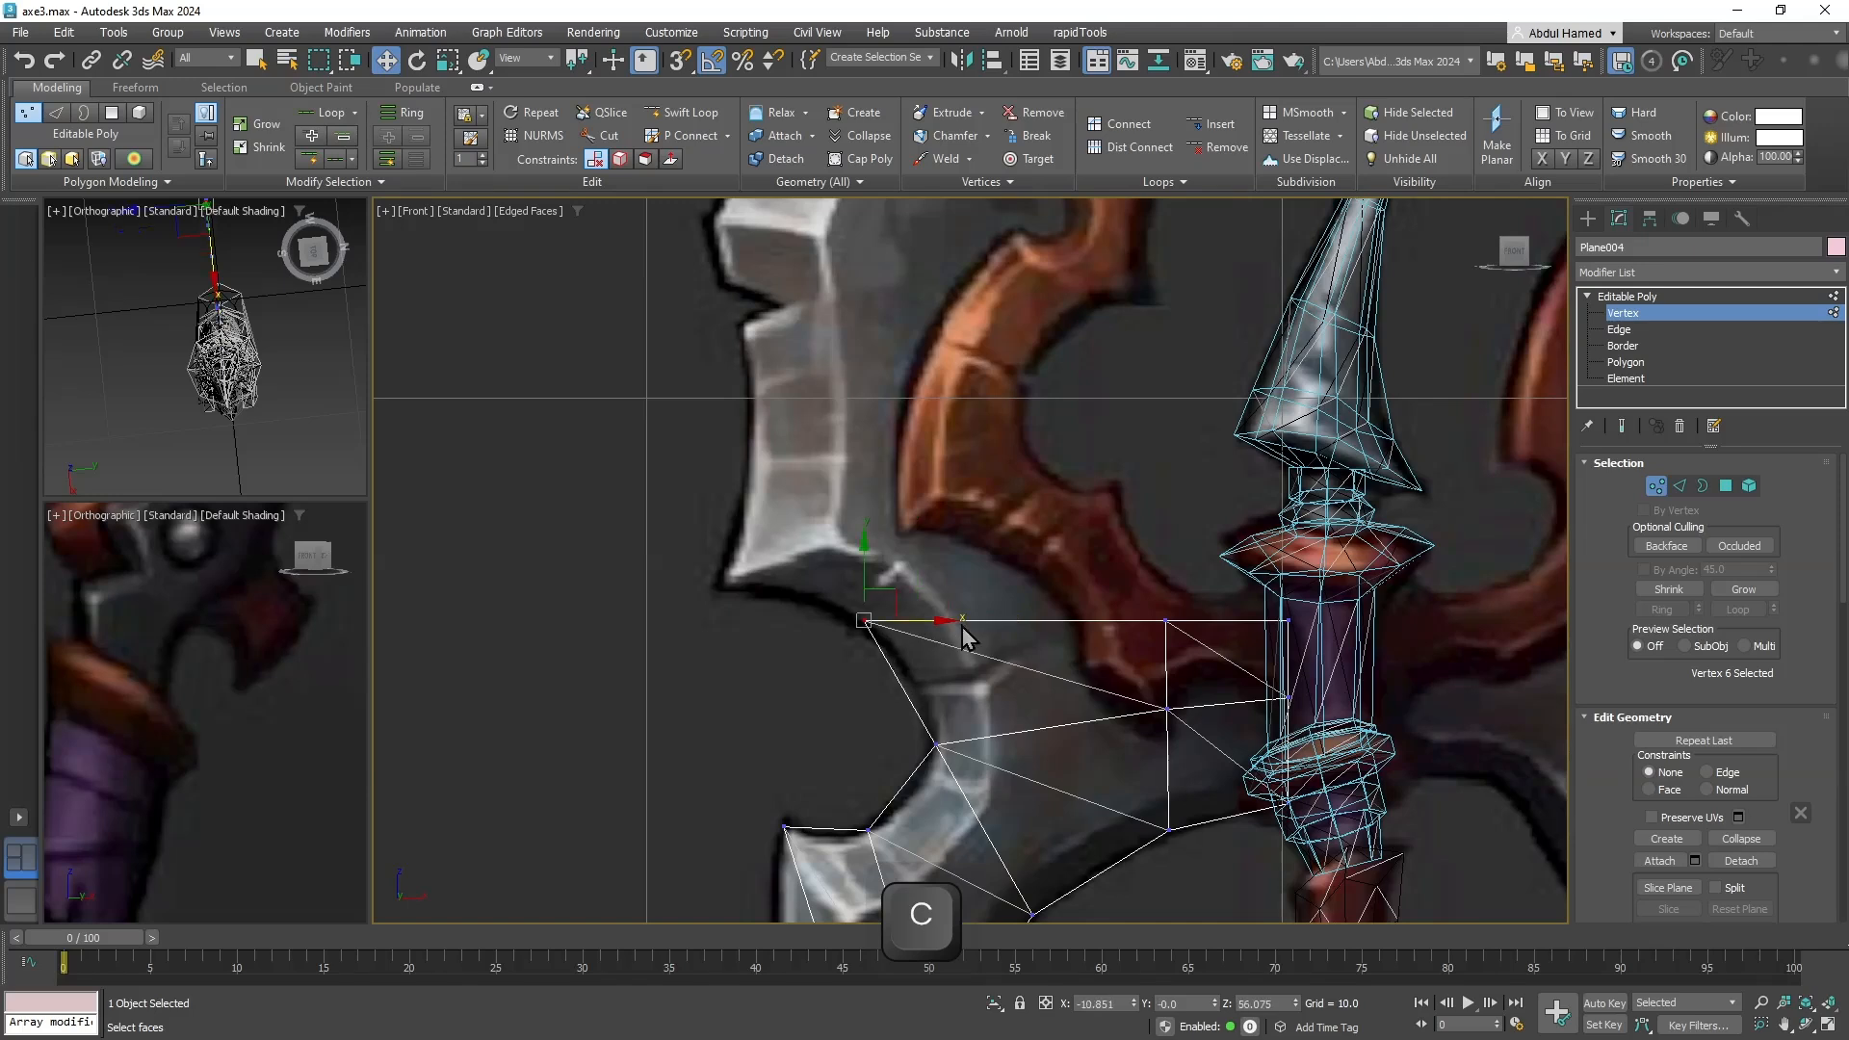
pyautogui.moveTo(966, 635); pyautogui.dragTo(967, 708, button='middle')
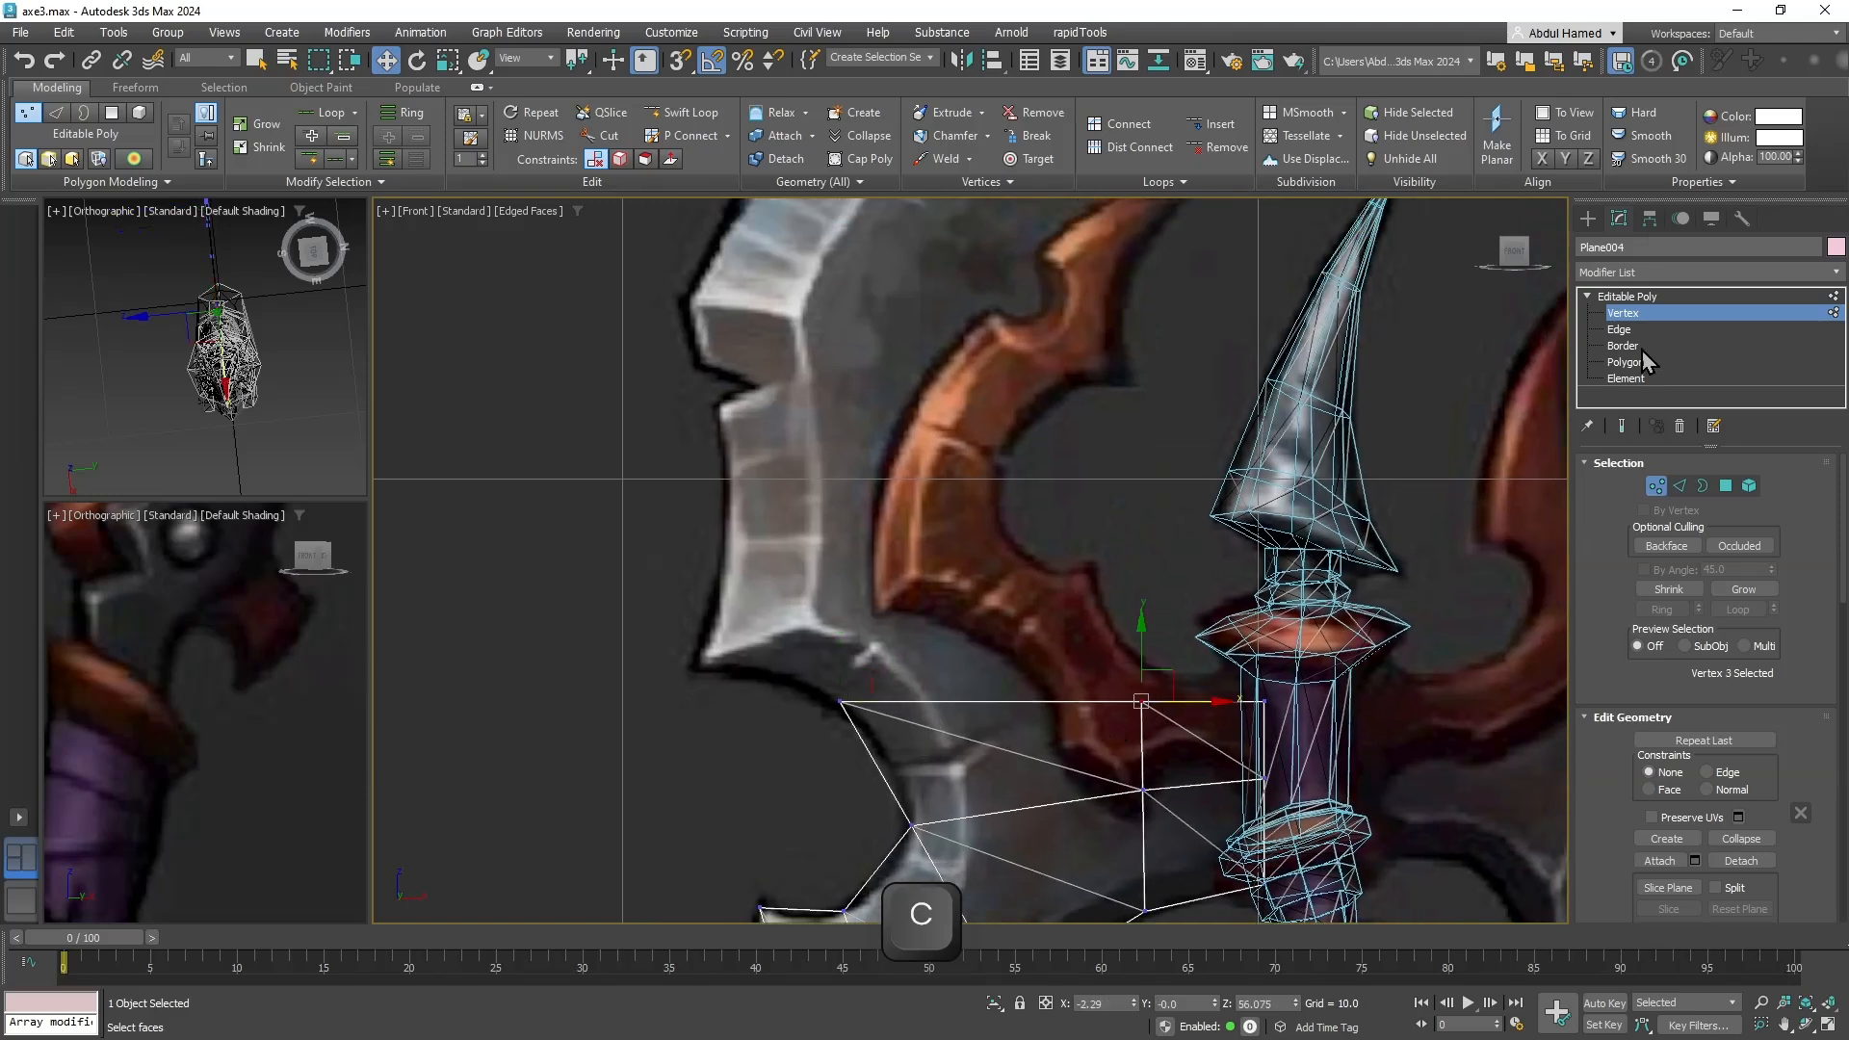
pyautogui.click(1625, 329)
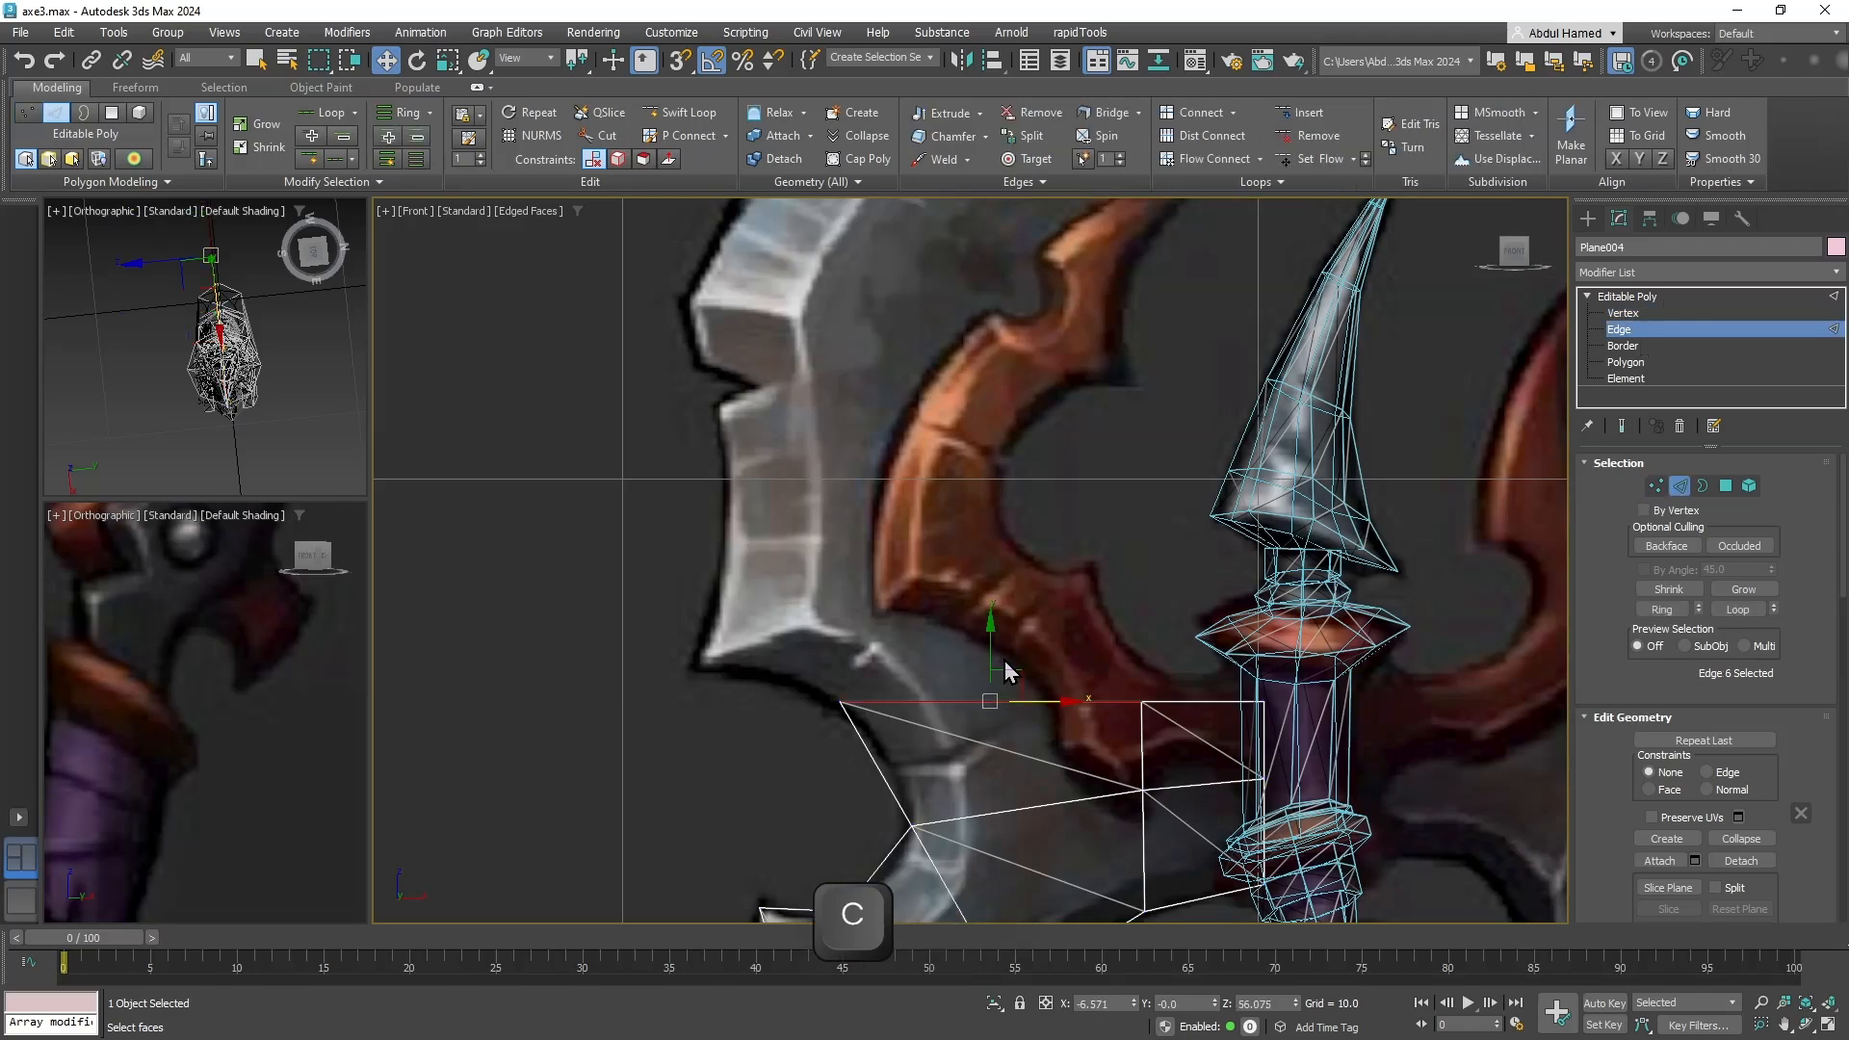
pyautogui.press('shift')
pyautogui.moveTo(1005, 666)
pyautogui.keyDown('shift'); pyautogui.mouseDown()
pyautogui.moveTo(875, 610)
pyautogui.moveTo(863, 631)
pyautogui.mouseUp(); pyautogui.keyUp('shift')
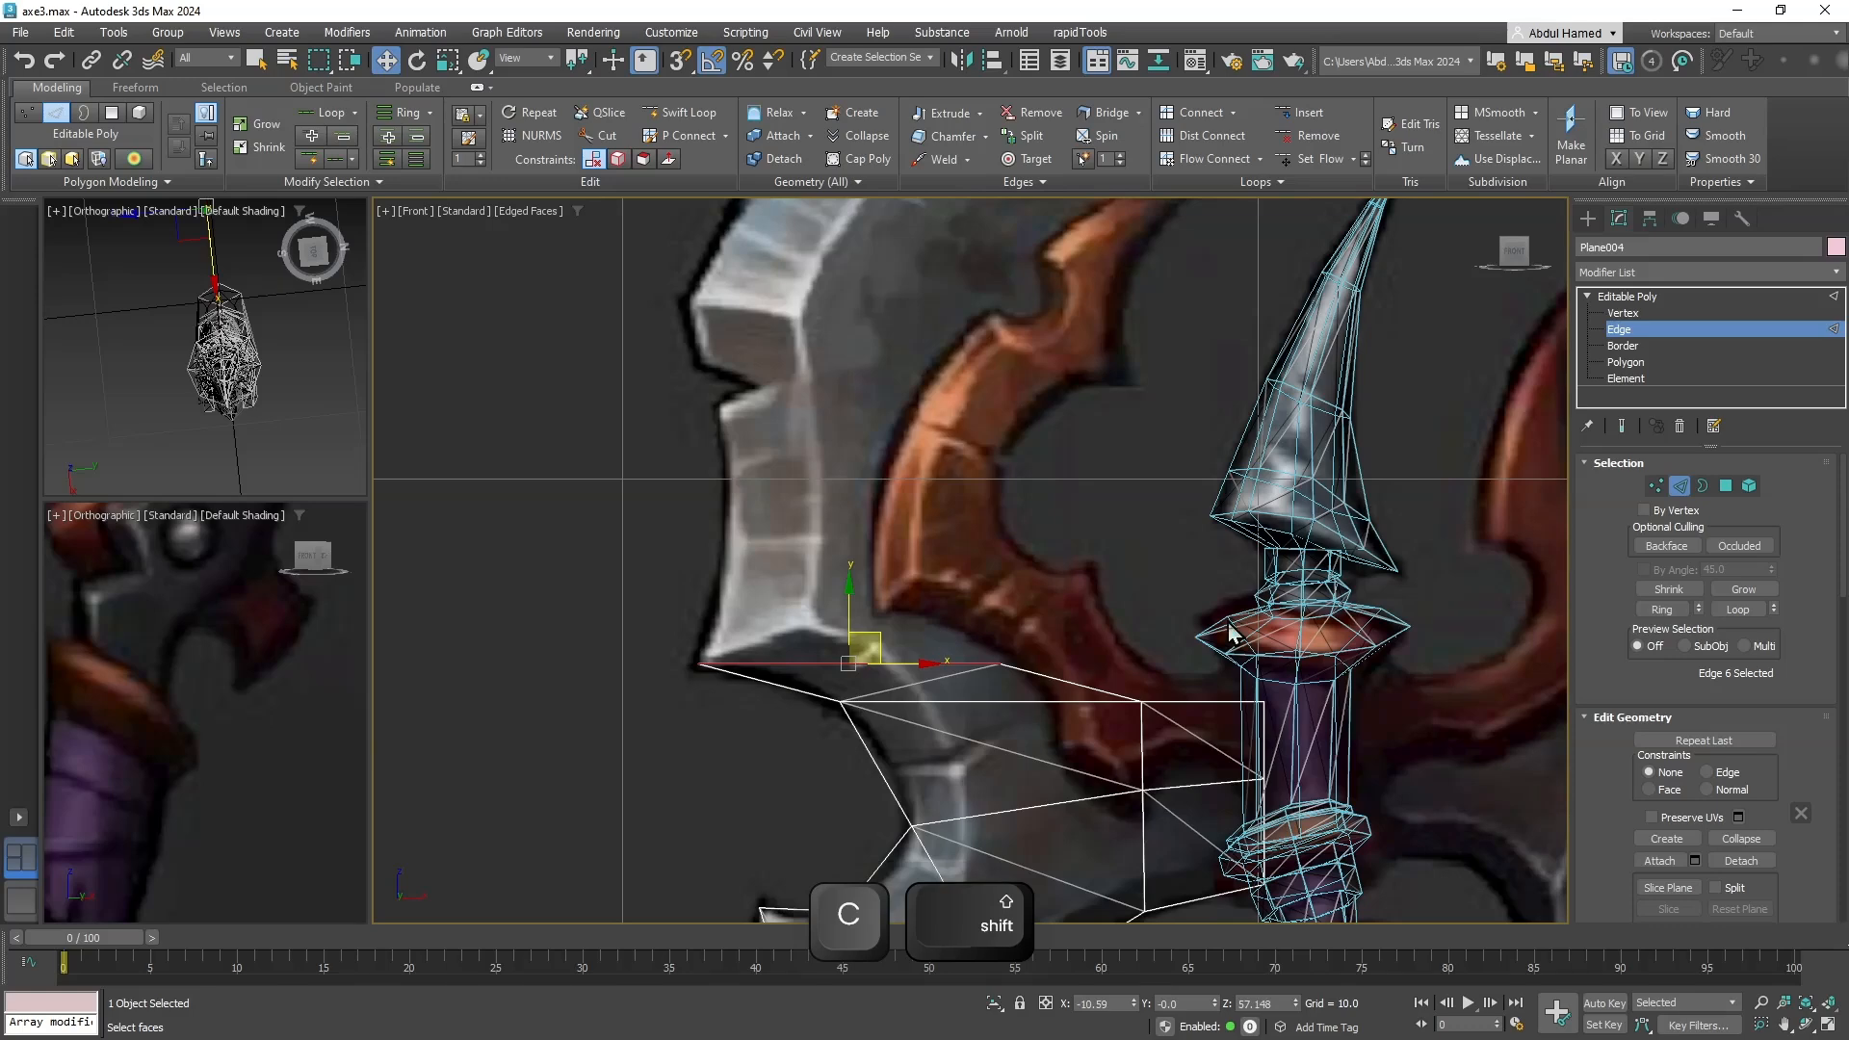
# Move the inner vertex of the newly extended edge up onto the inner curve of the orange horn.
pyautogui.click(1622, 313)
pyautogui.click(1002, 663)
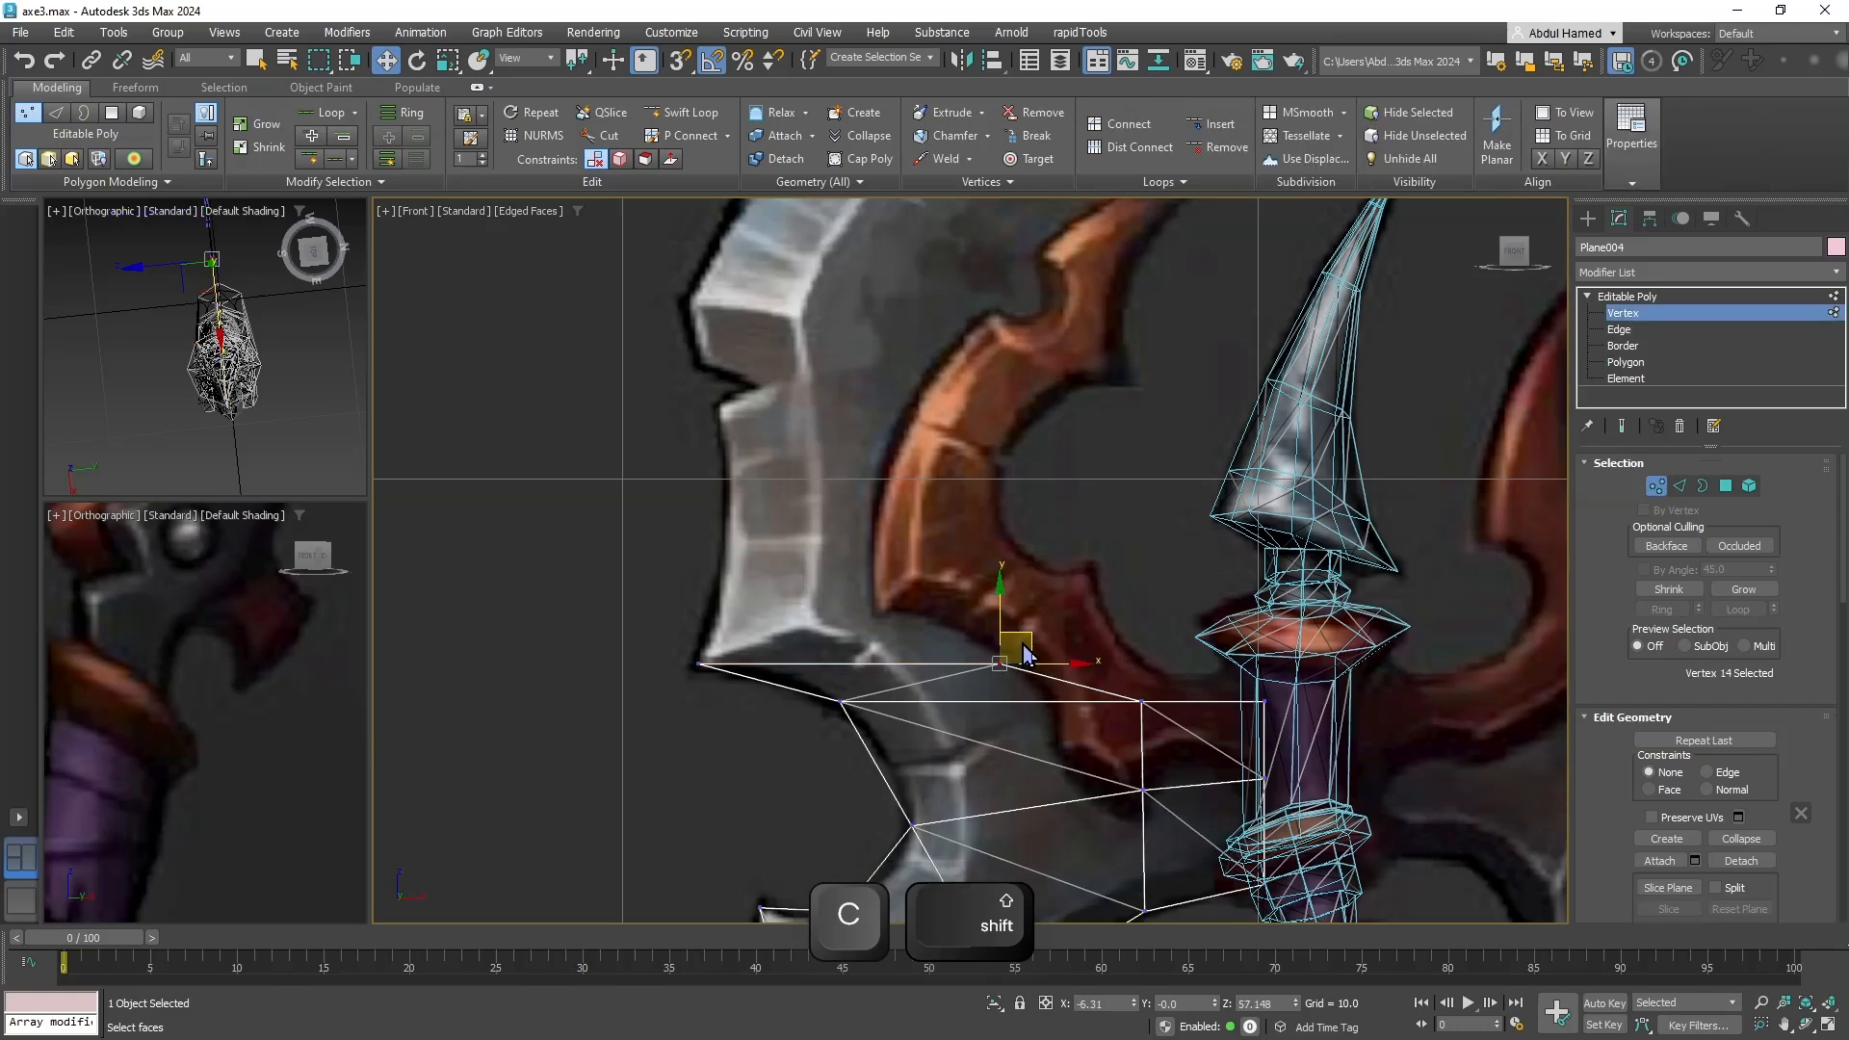
pyautogui.moveTo(1022, 634); pyautogui.dragTo(1040, 521)
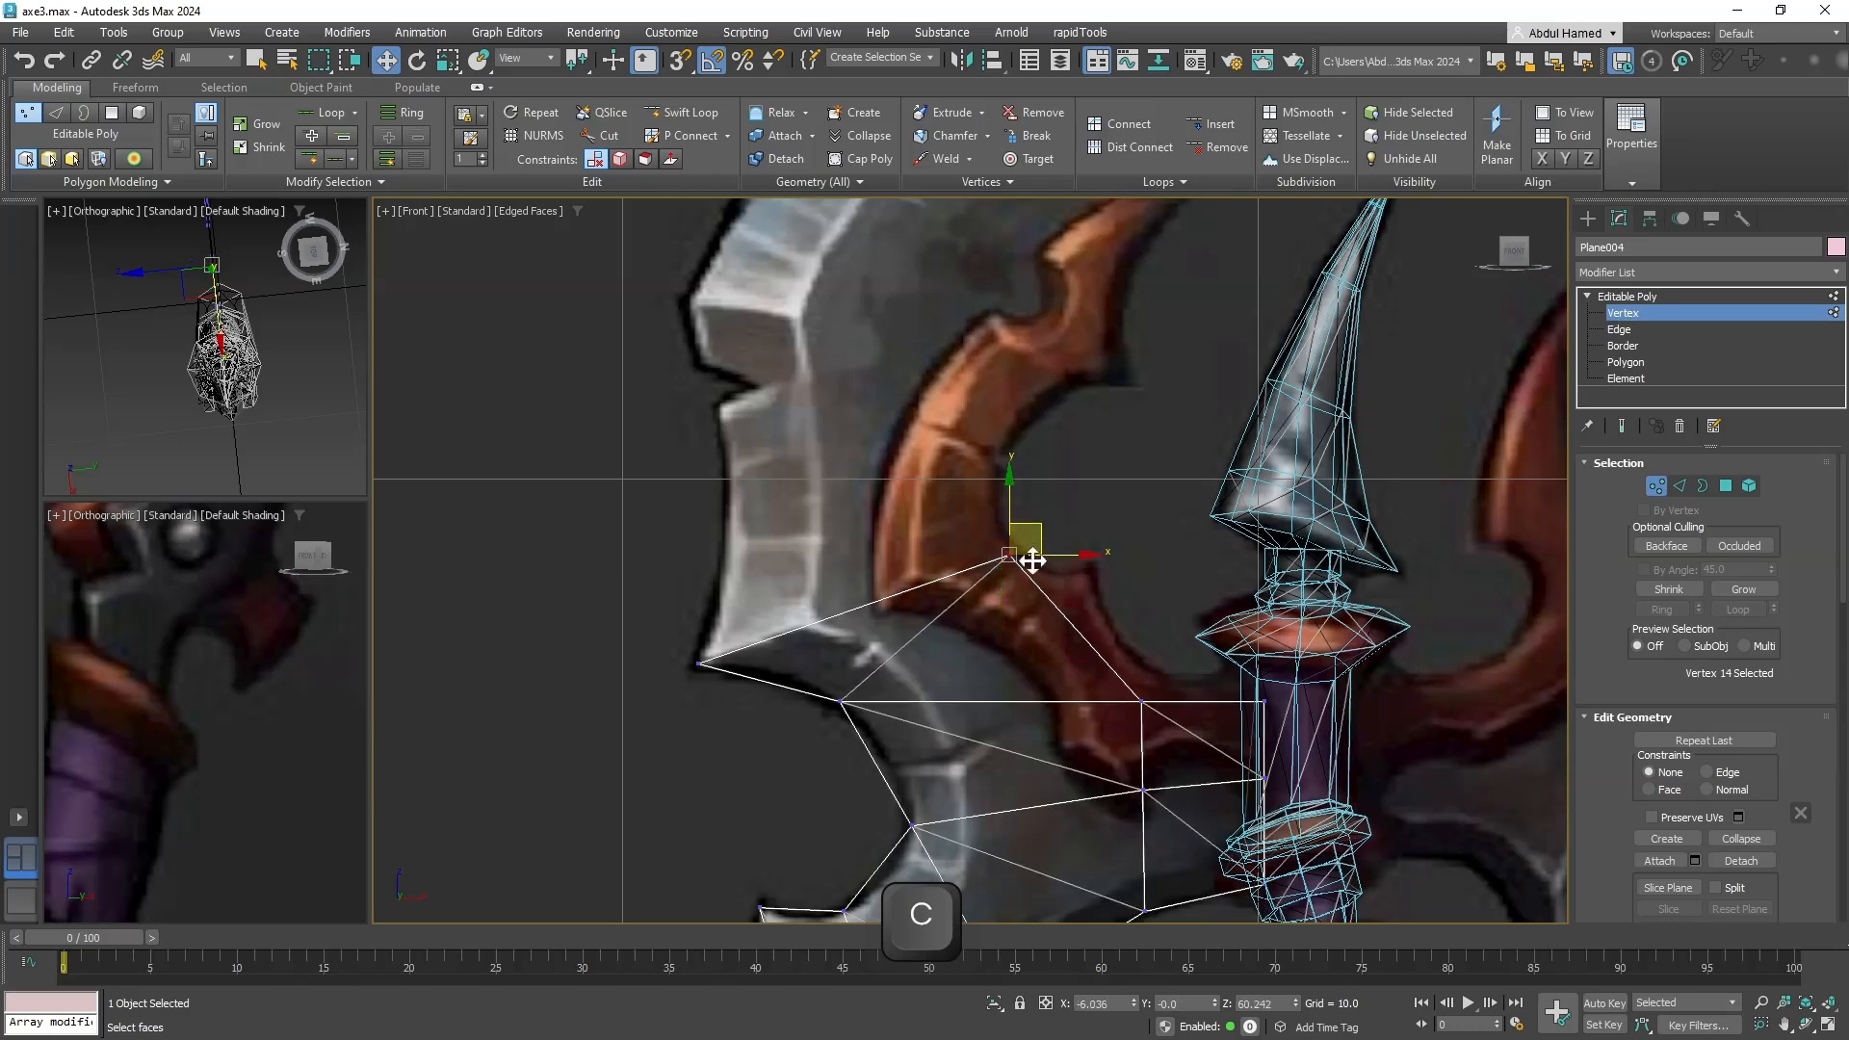
# Extend the slanted top edge of the blade mesh upward to the outline corner above the outer notch.
pyautogui.rightClick(874, 599)
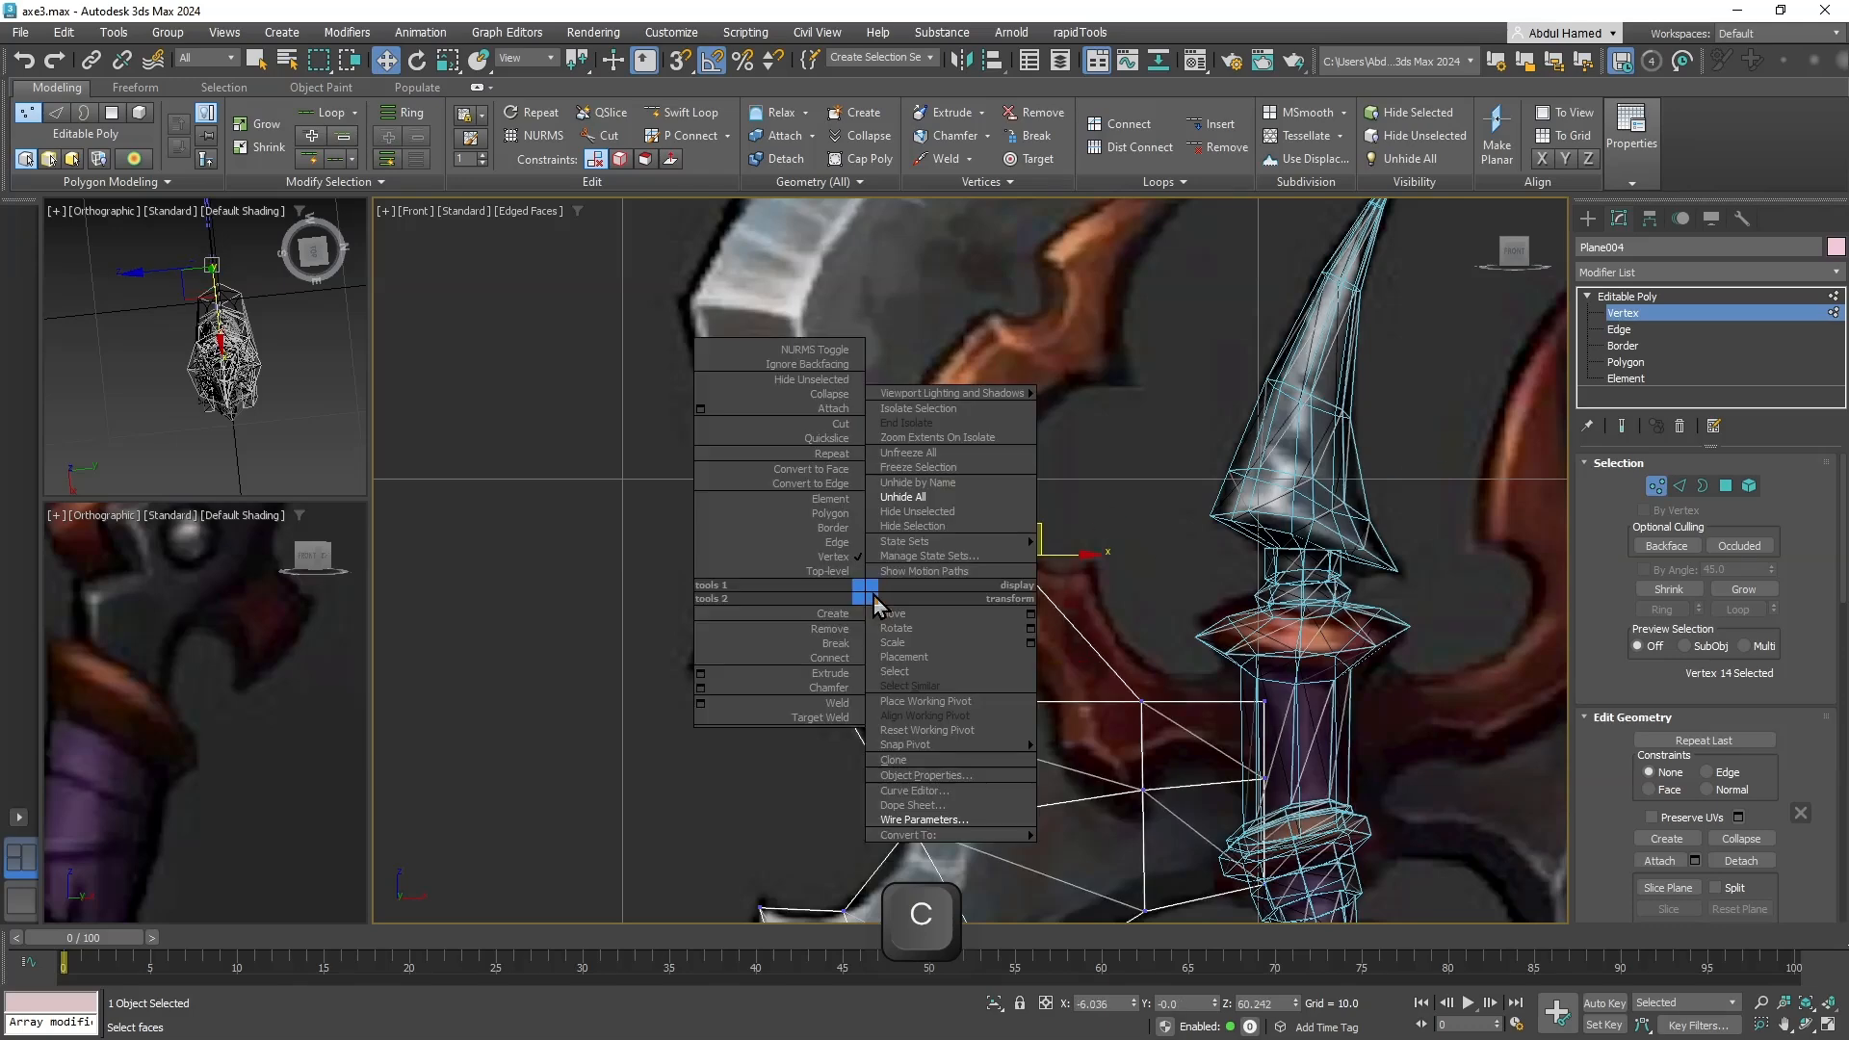
pyautogui.click(844, 545)
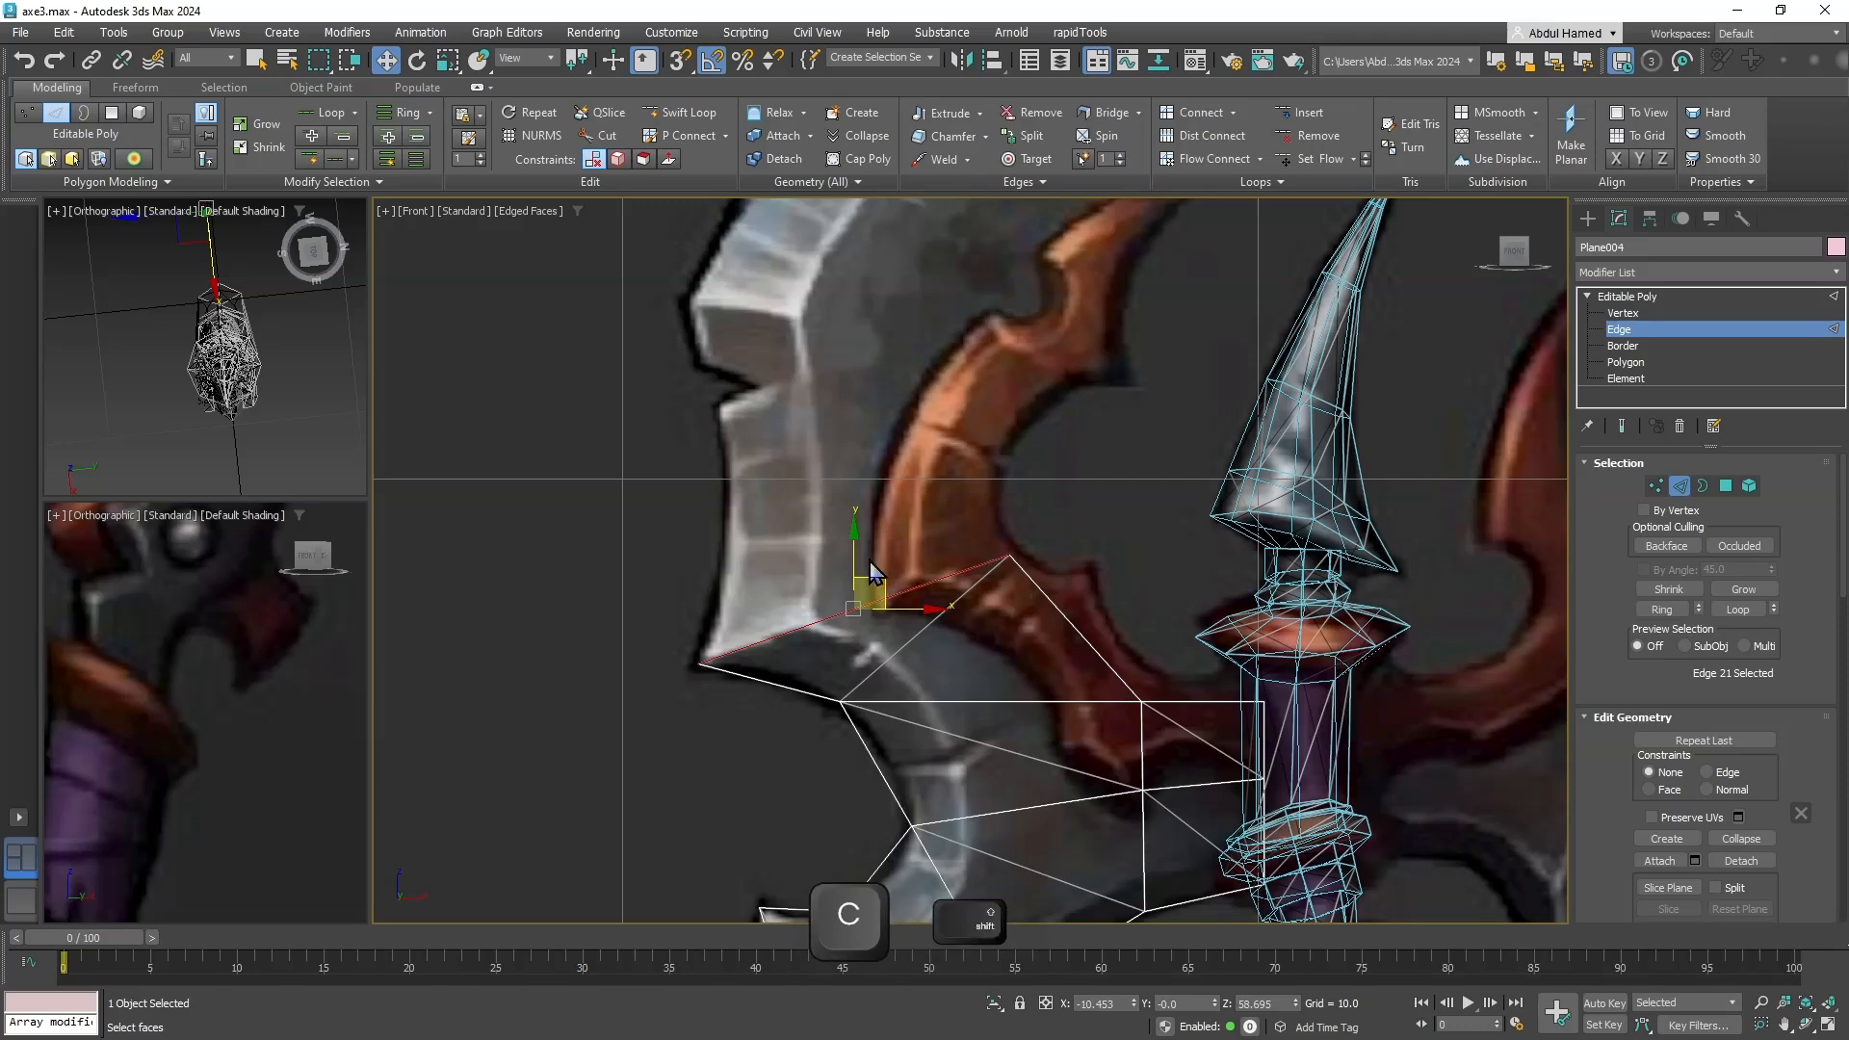
pyautogui.keyDown('shift'); pyautogui.moveTo(872, 568); pyautogui.dragTo(872, 497); pyautogui.keyUp('shift')
pyautogui.keyDown('shift'); pyautogui.moveTo(872, 576); pyautogui.dragTo(866, 206); pyautogui.keyUp('shift')
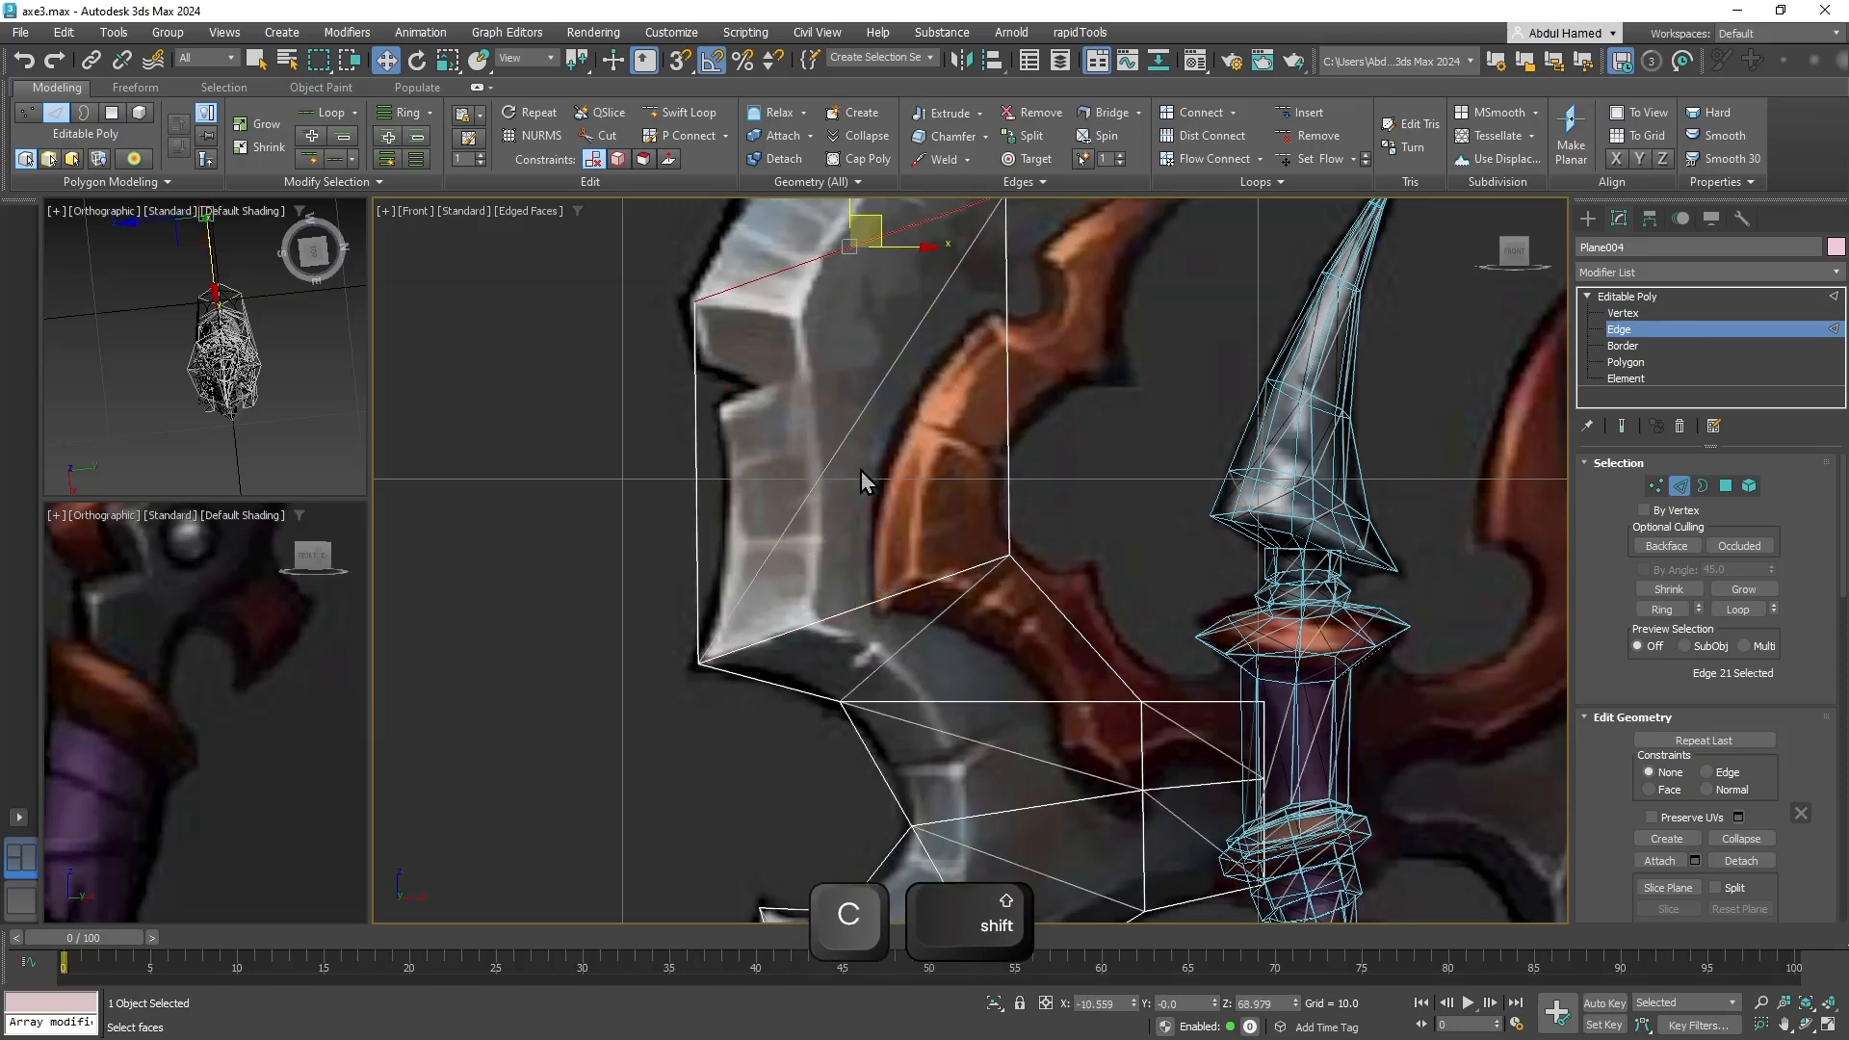
# Lower the inner vertex of the new upper edge onto the upper part of the orange horn.
pyautogui.moveTo(861, 469); pyautogui.dragTo(934, 707, button='middle')
pyautogui.rightClick(942, 506)
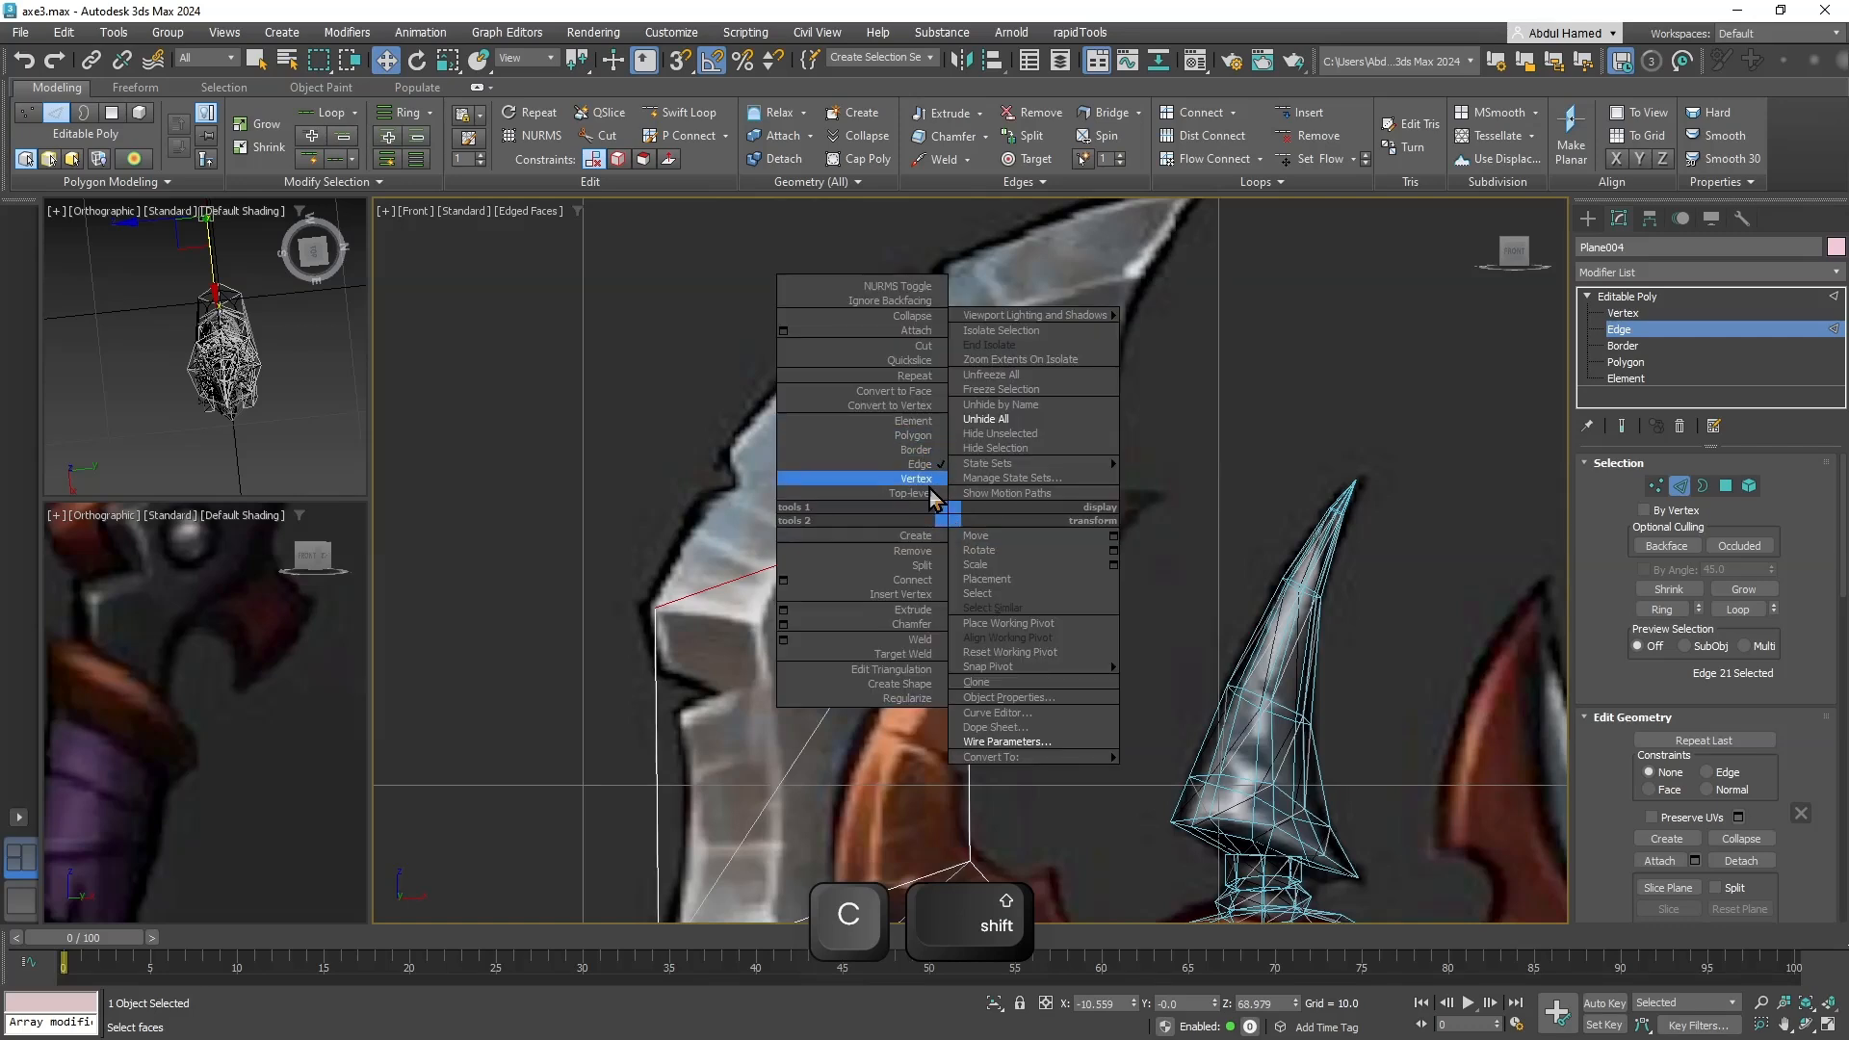
pyautogui.click(872, 475)
pyautogui.click(971, 496)
pyautogui.press('w')
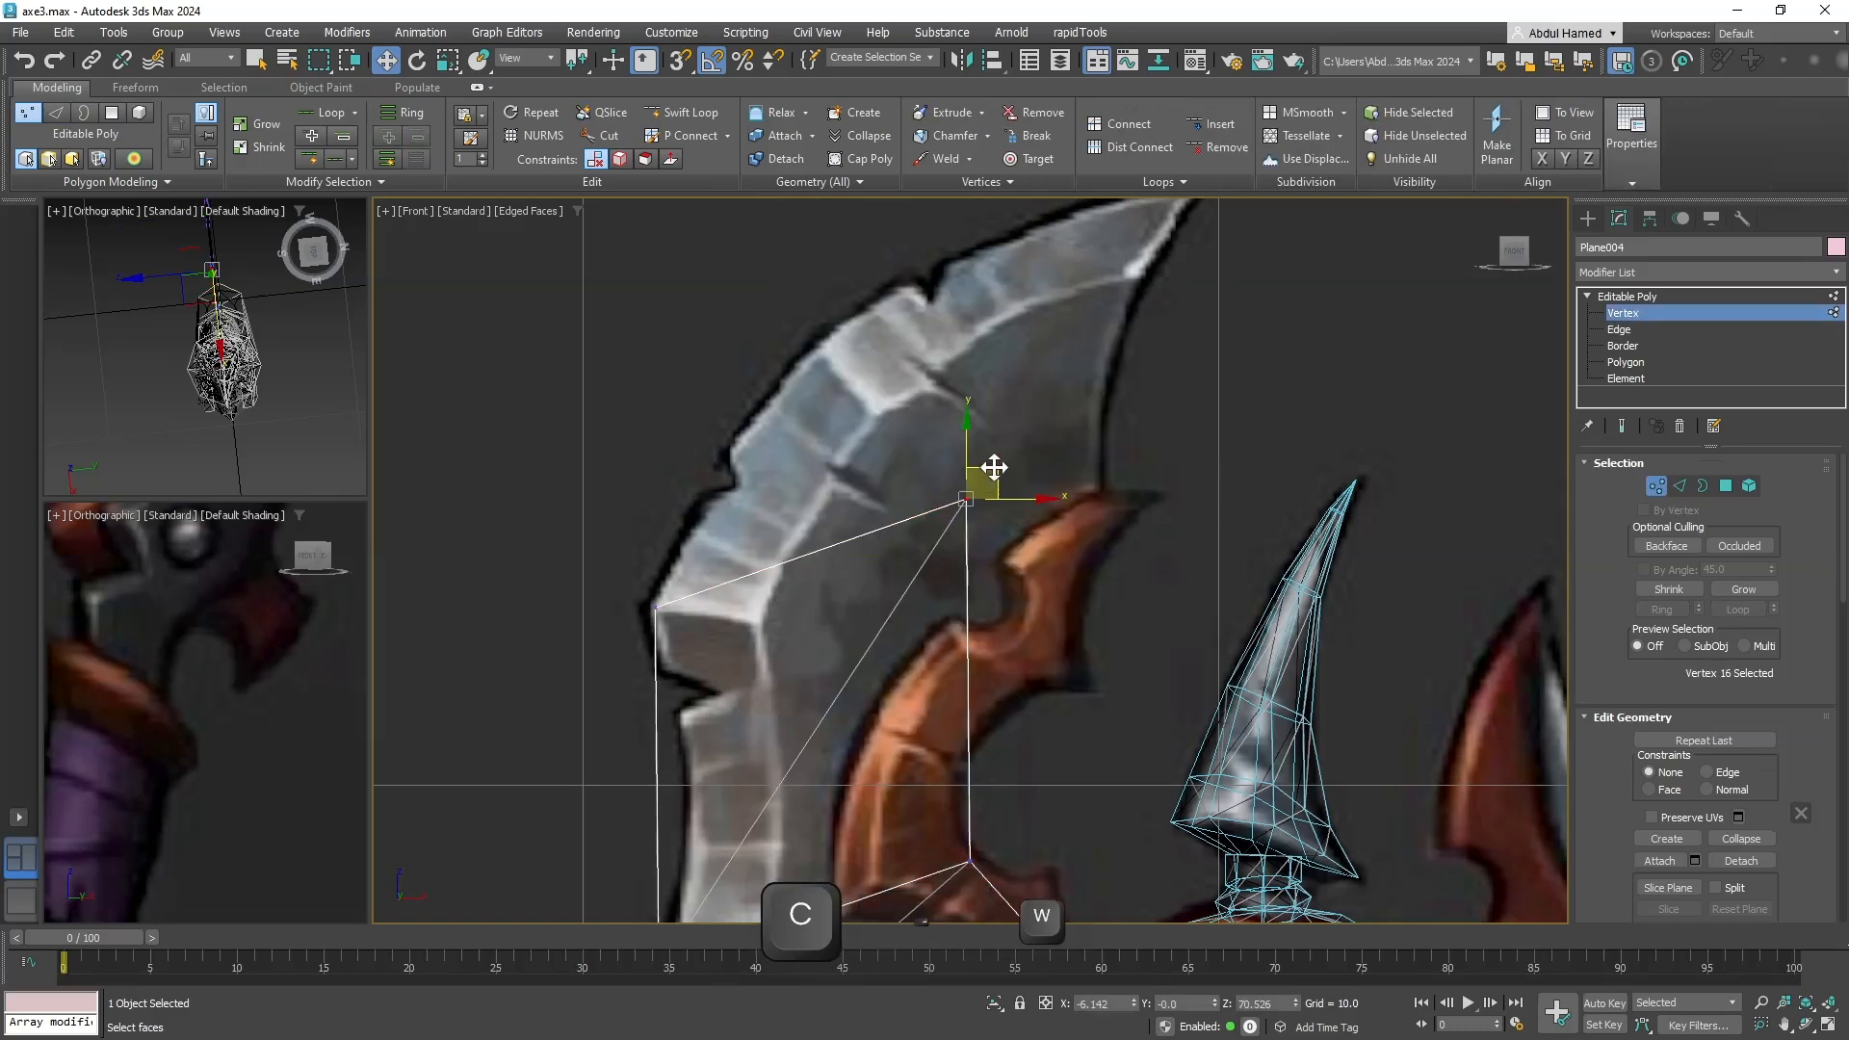
pyautogui.moveTo(987, 476); pyautogui.dragTo(1011, 590)
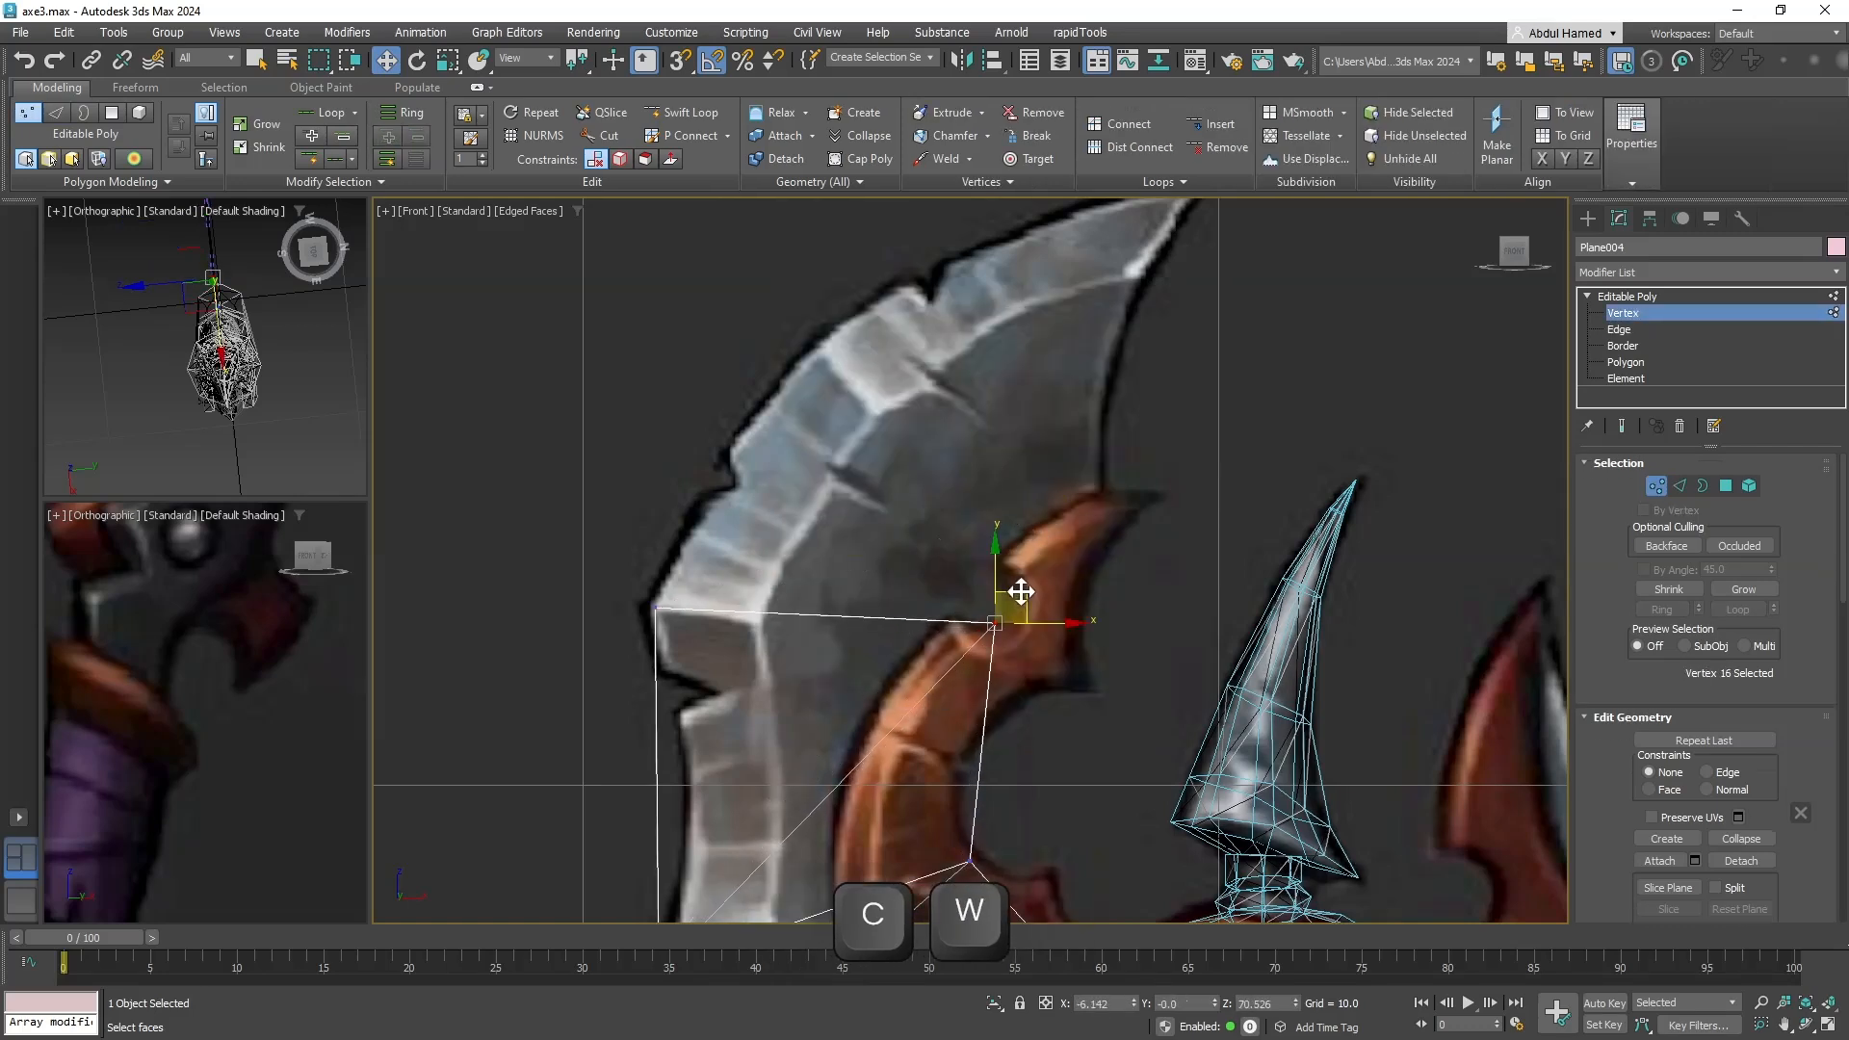
# Extend the blade's top edge diagonally upward along the curved outer cutting outline.
pyautogui.rightClick(889, 607)
pyautogui.click(869, 563)
pyautogui.click(872, 617)
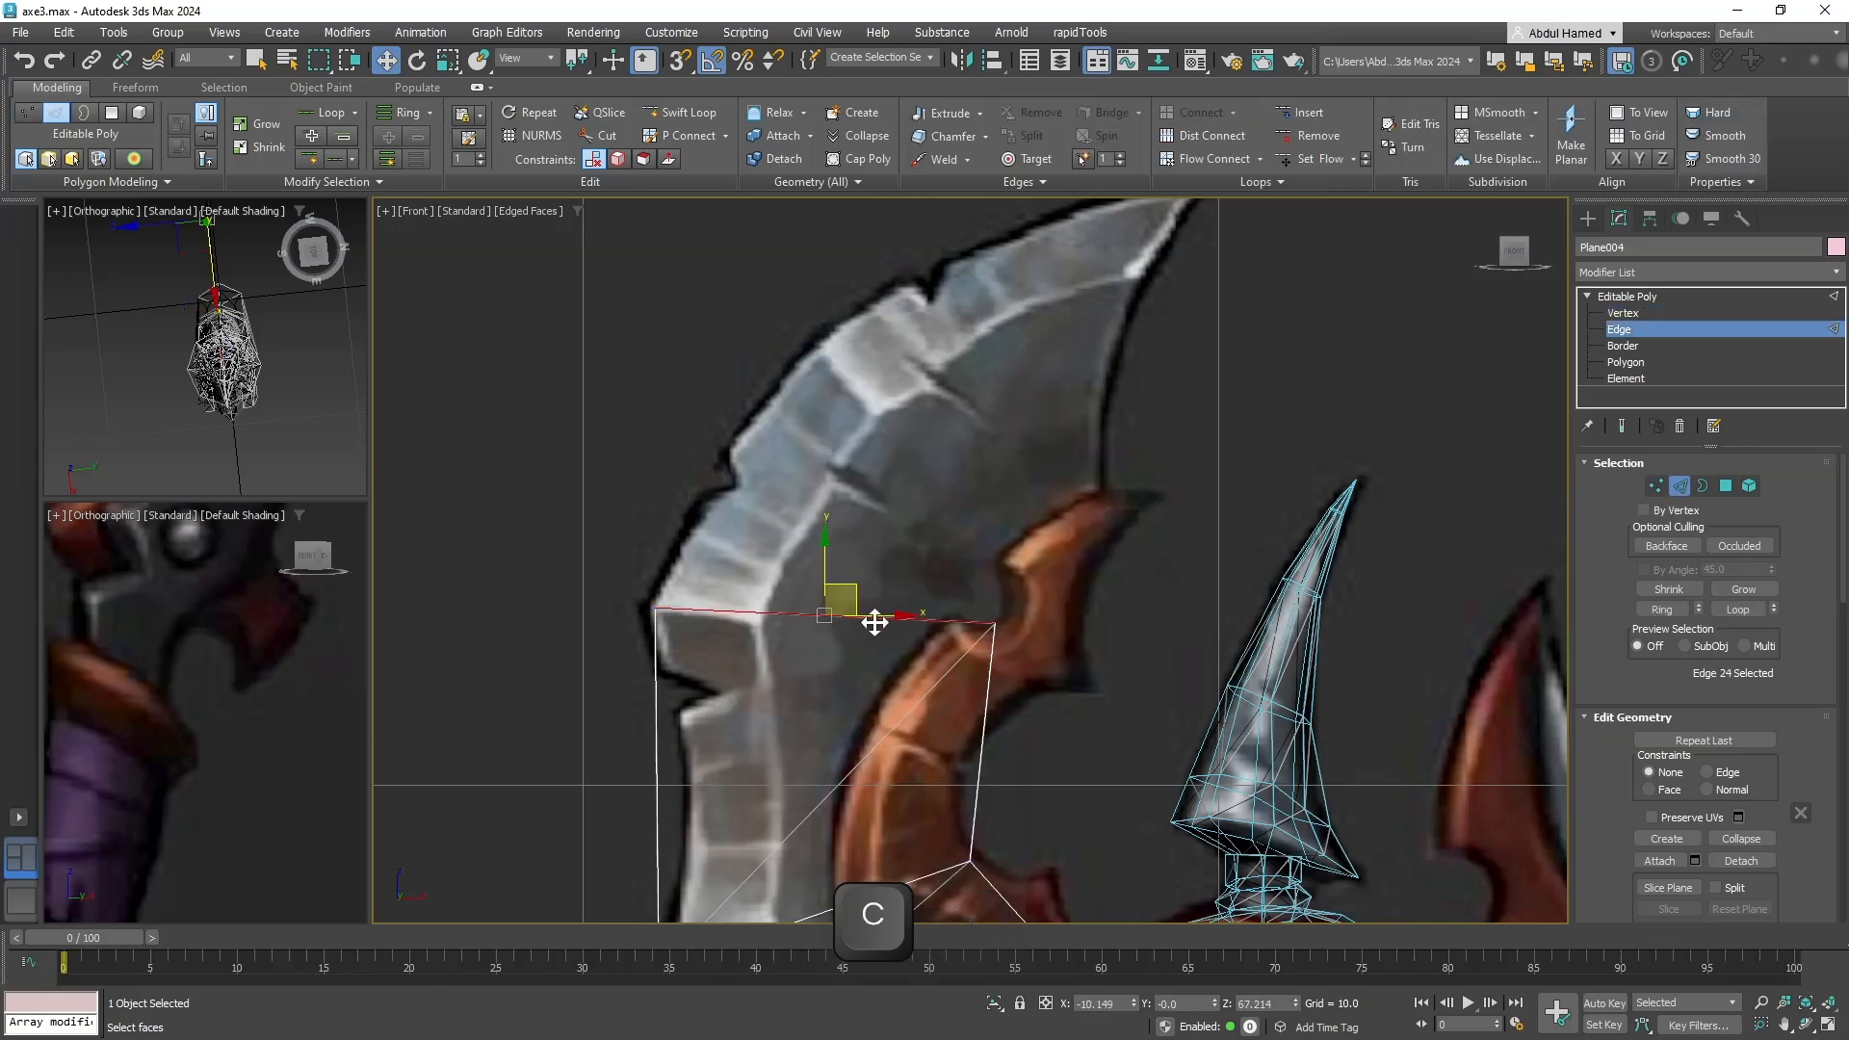
pyautogui.keyDown('shift'); pyautogui.moveTo(853, 583); pyautogui.dragTo(978, 318); pyautogui.keyUp('shift')
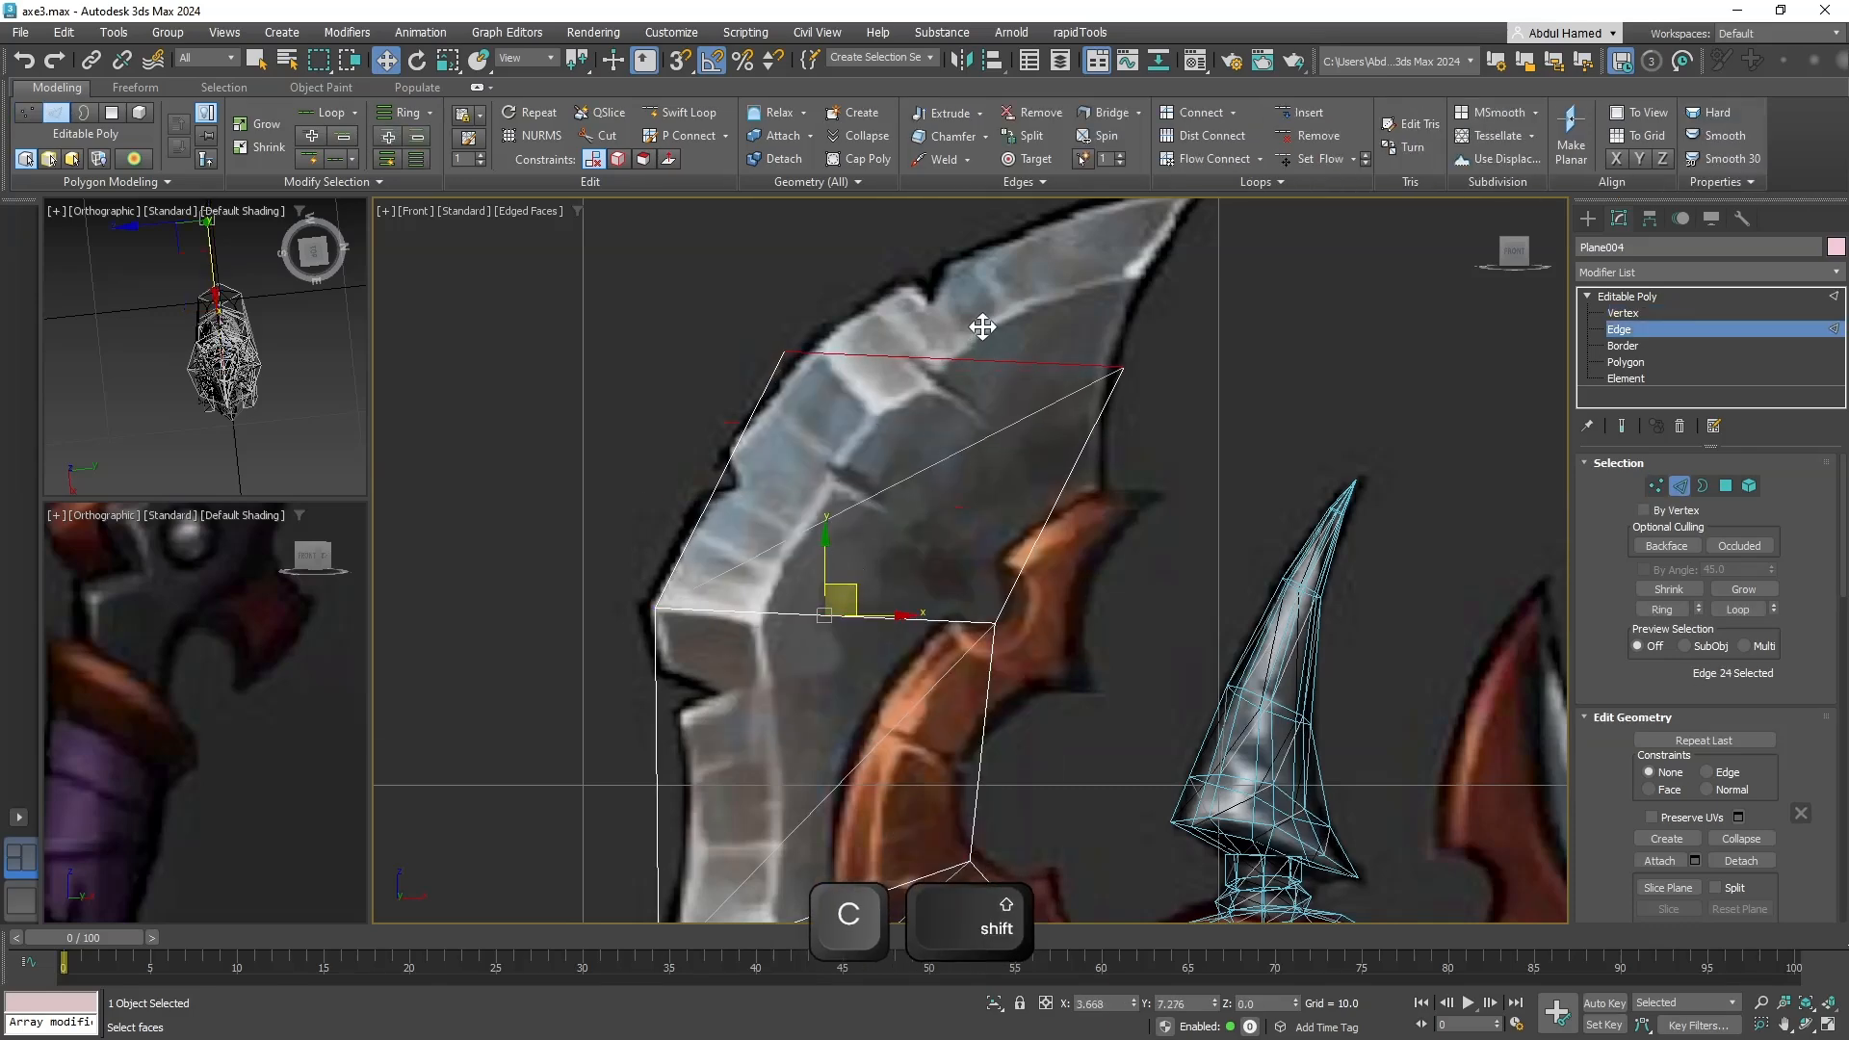
# Move the new inner vertex down to the orange horn's tip and fit the new outer vertex to the cutting outline.
pyautogui.moveTo(978, 318); pyautogui.dragTo(924, 534, button='middle')
pyautogui.rightClick(1054, 575)
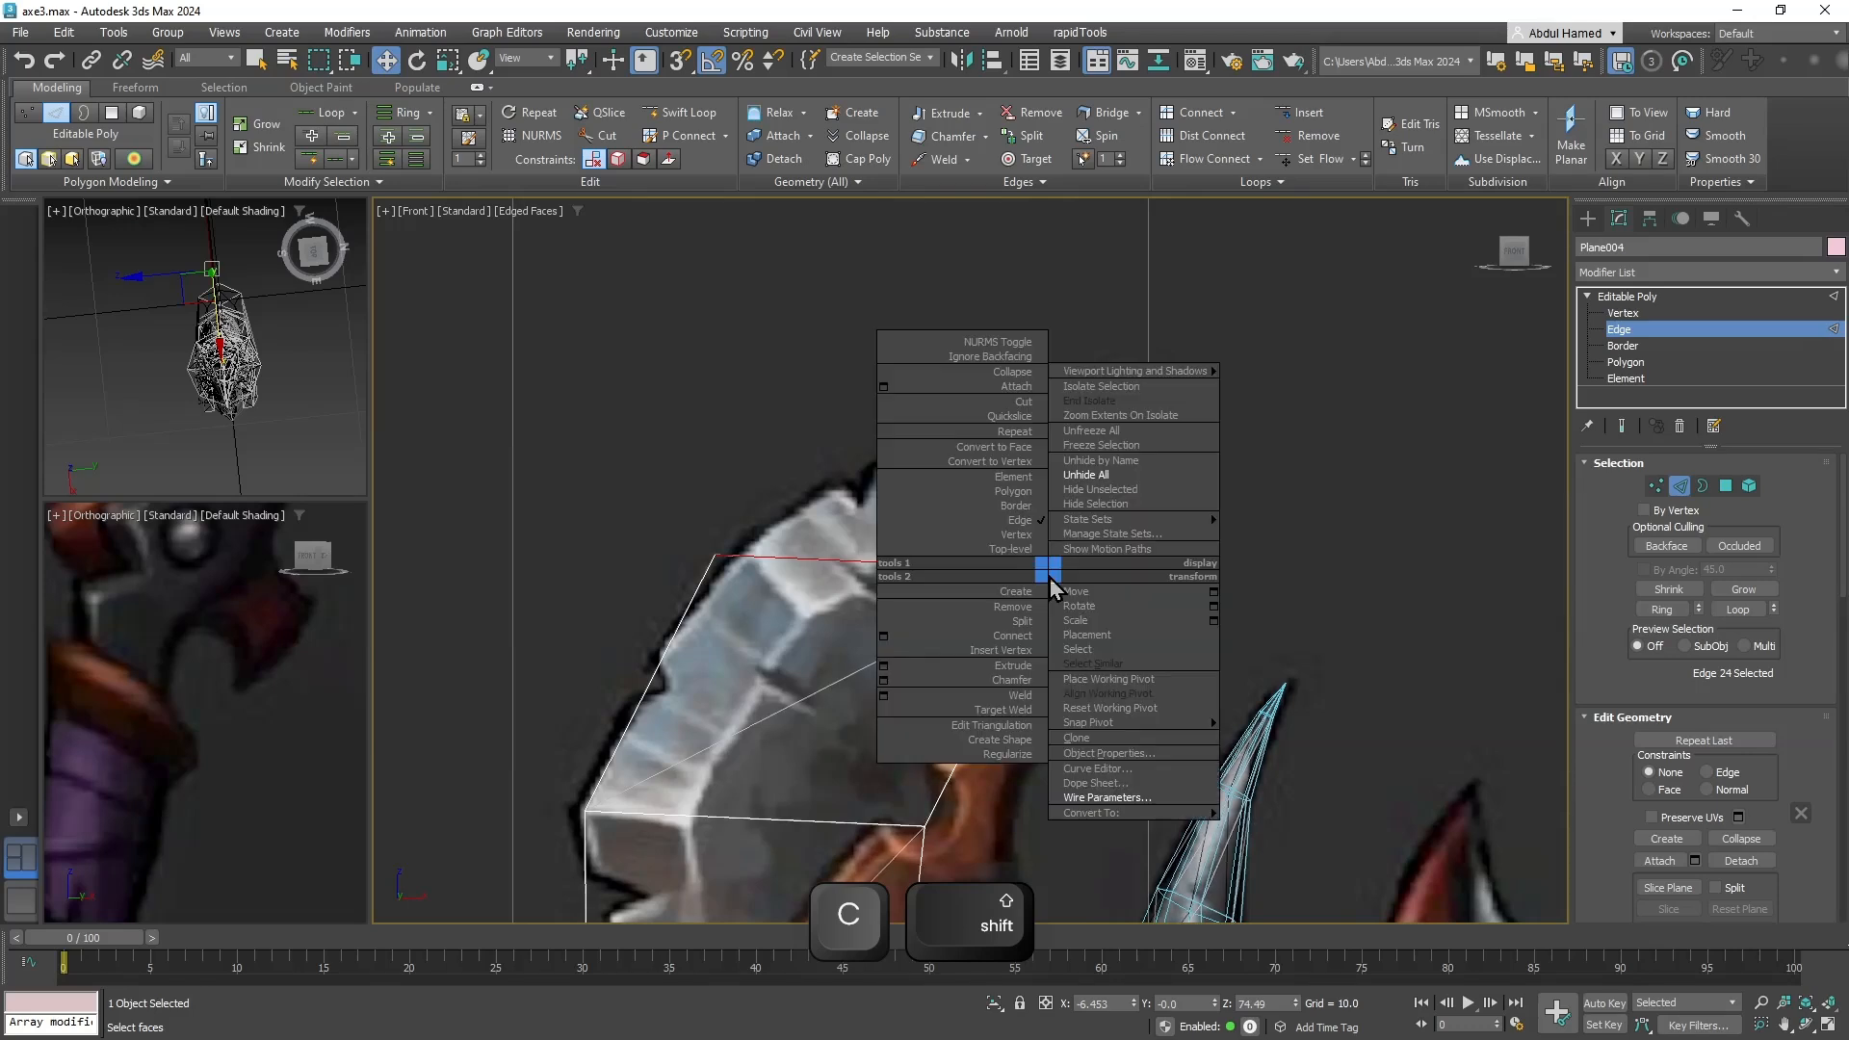
pyautogui.click(1023, 547)
pyautogui.moveTo(1083, 564); pyautogui.dragTo(1031, 626)
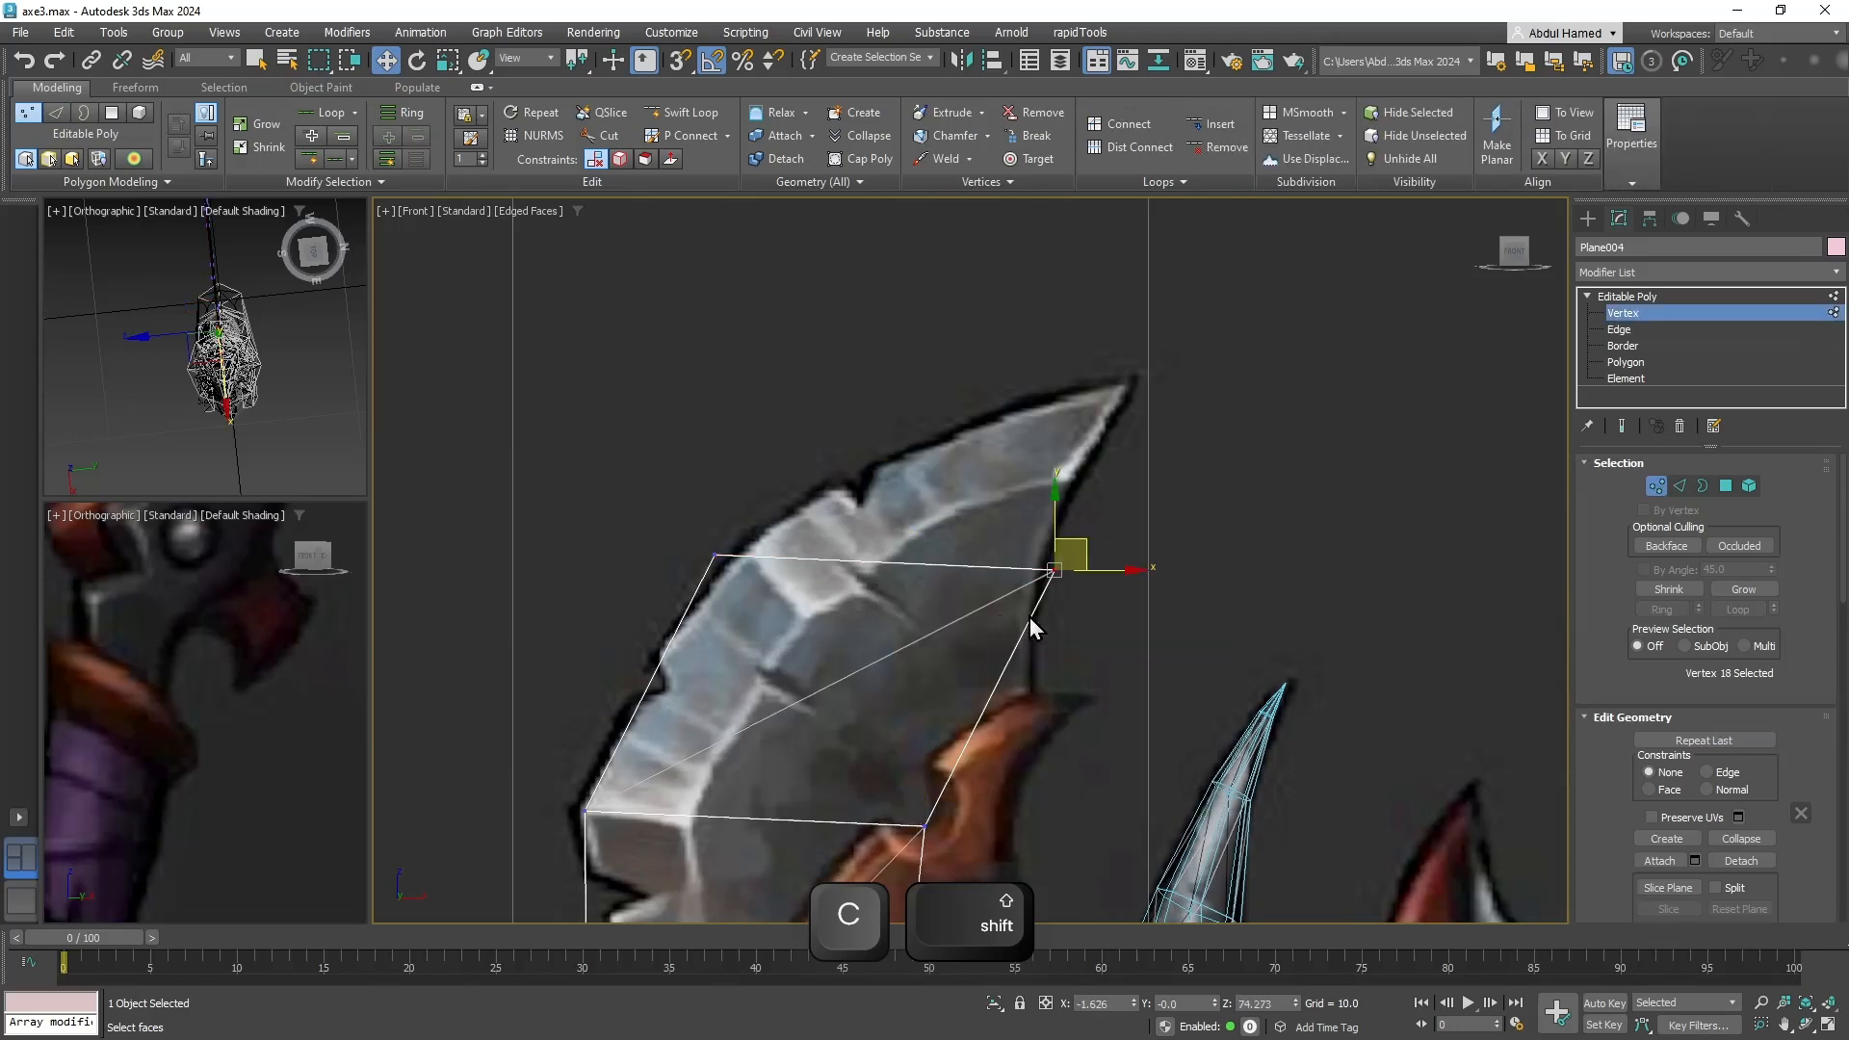
pyautogui.moveTo(1085, 542); pyautogui.dragTo(1063, 664)
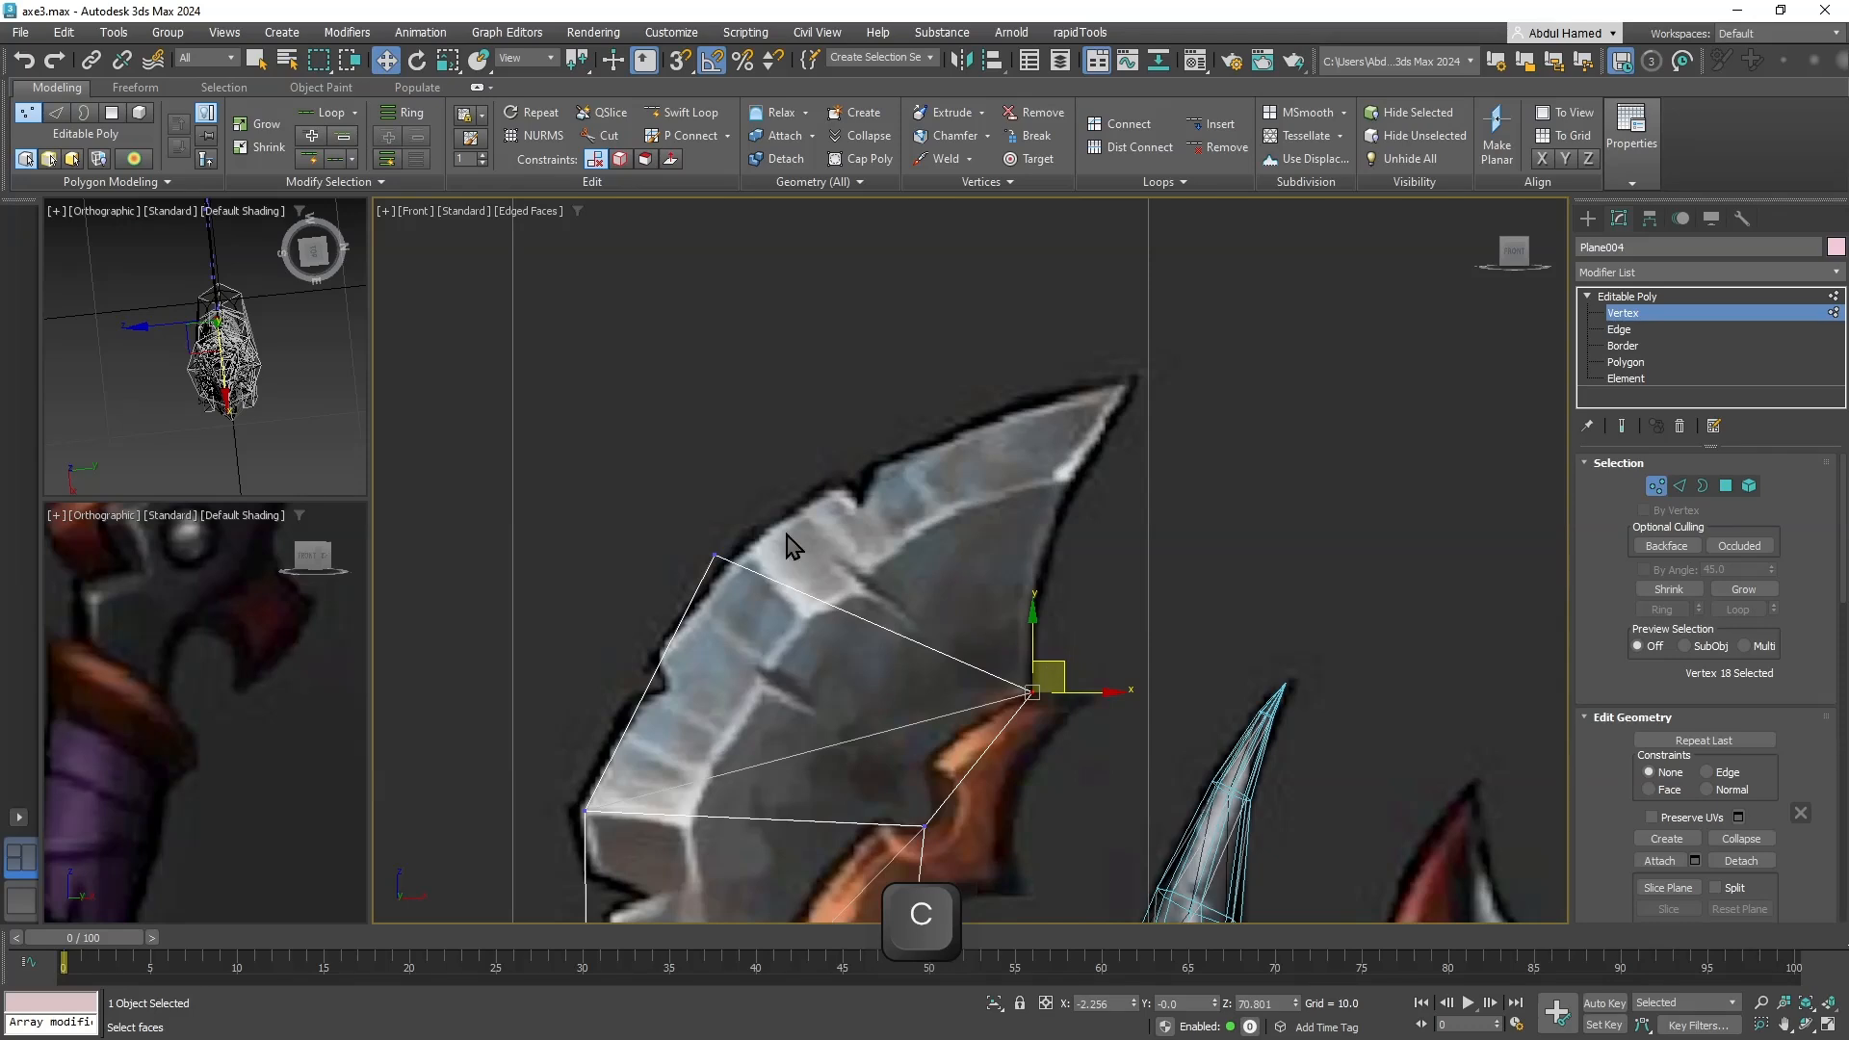
pyautogui.click(716, 556)
pyautogui.moveTo(740, 527); pyautogui.dragTo(757, 526)
# Extend the top edge beyond the blade's upper end and collapse it into a single tip point.
pyautogui.rightClick(847, 610)
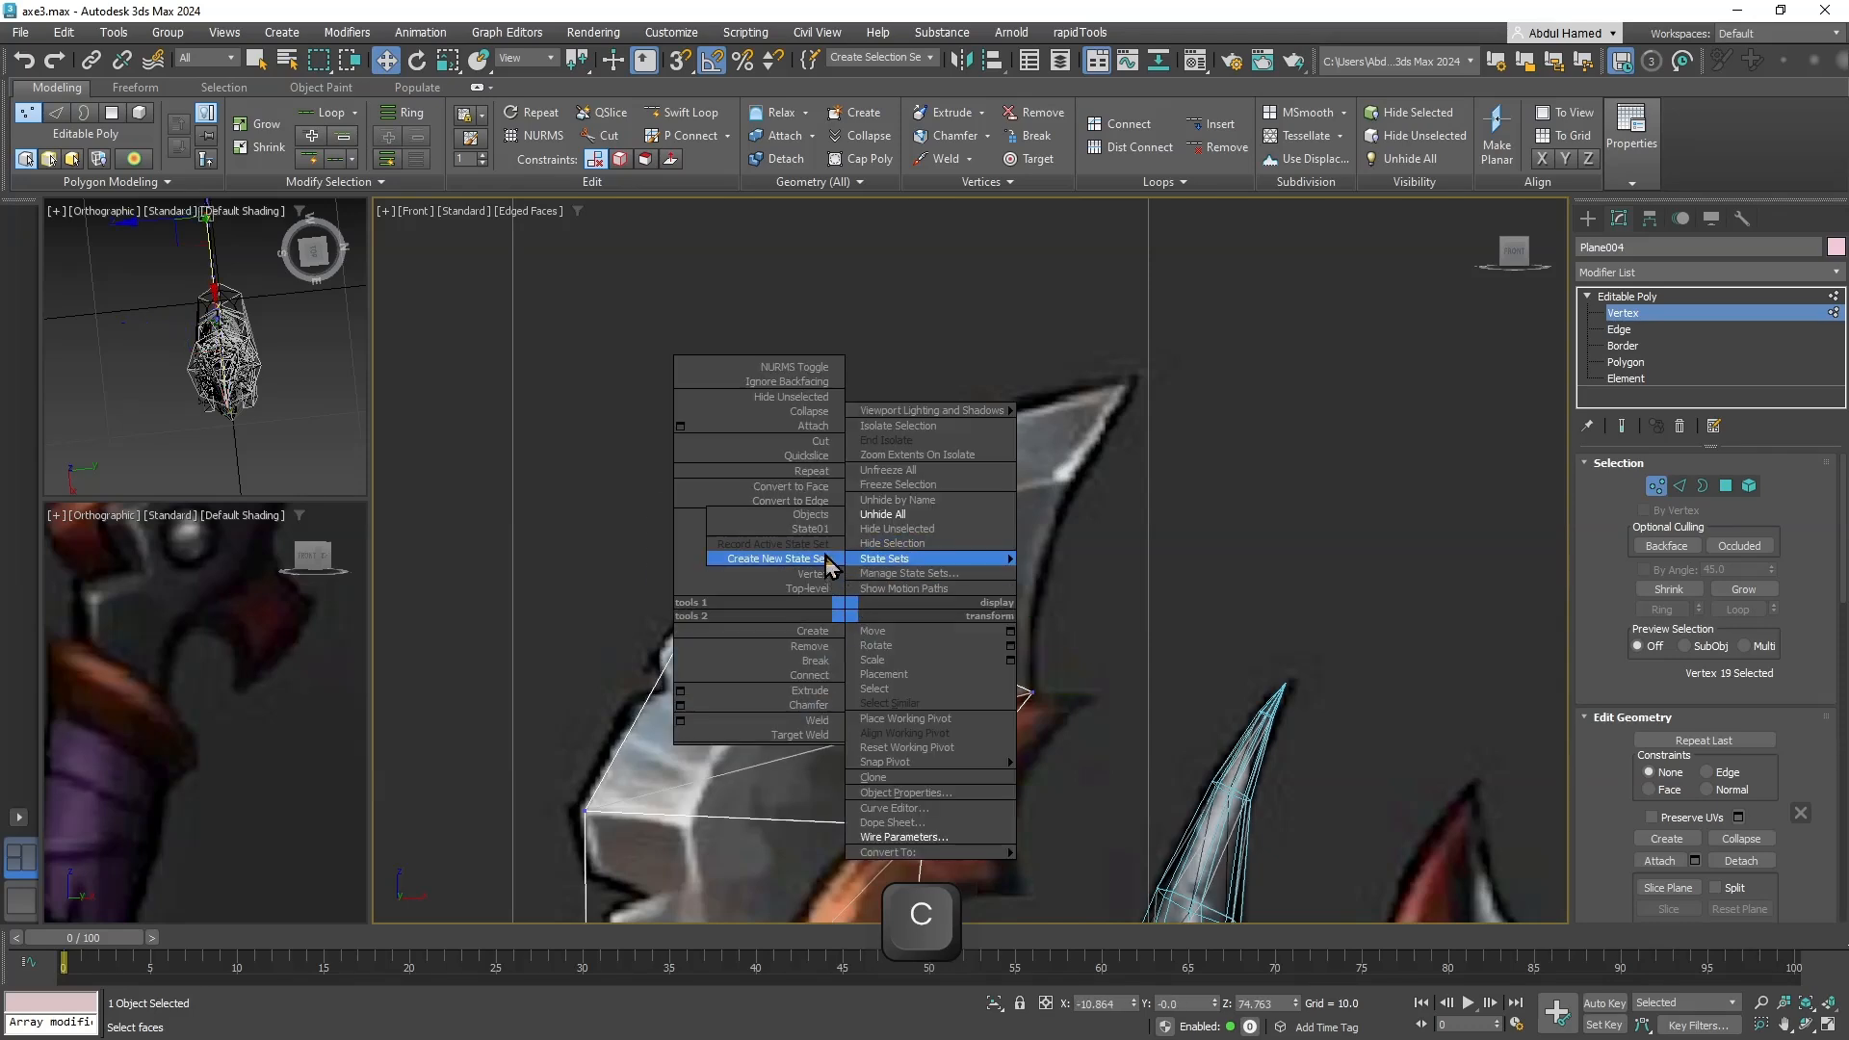
pyautogui.click(809, 559)
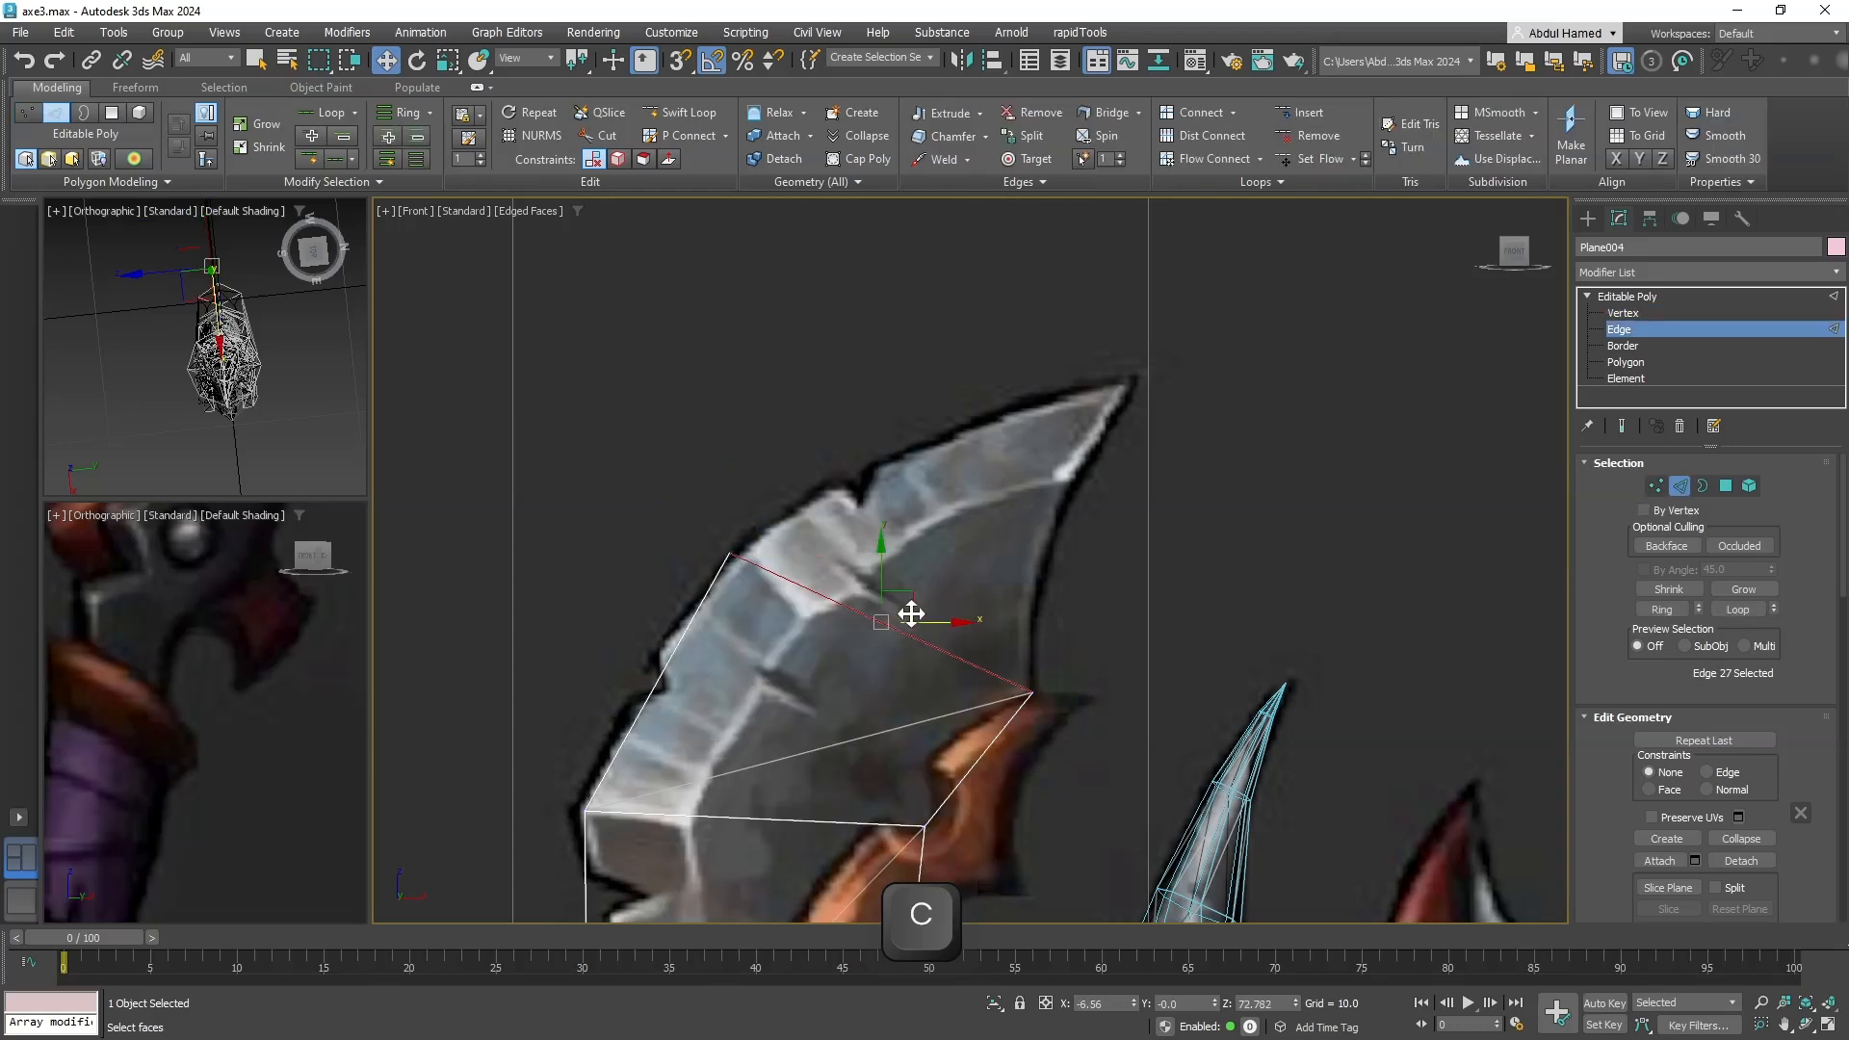
pyautogui.keyDown('shift'); pyautogui.moveTo(908, 598); pyautogui.dragTo(1258, 433); pyautogui.keyUp('shift')
pyautogui.rightClick(1259, 434)
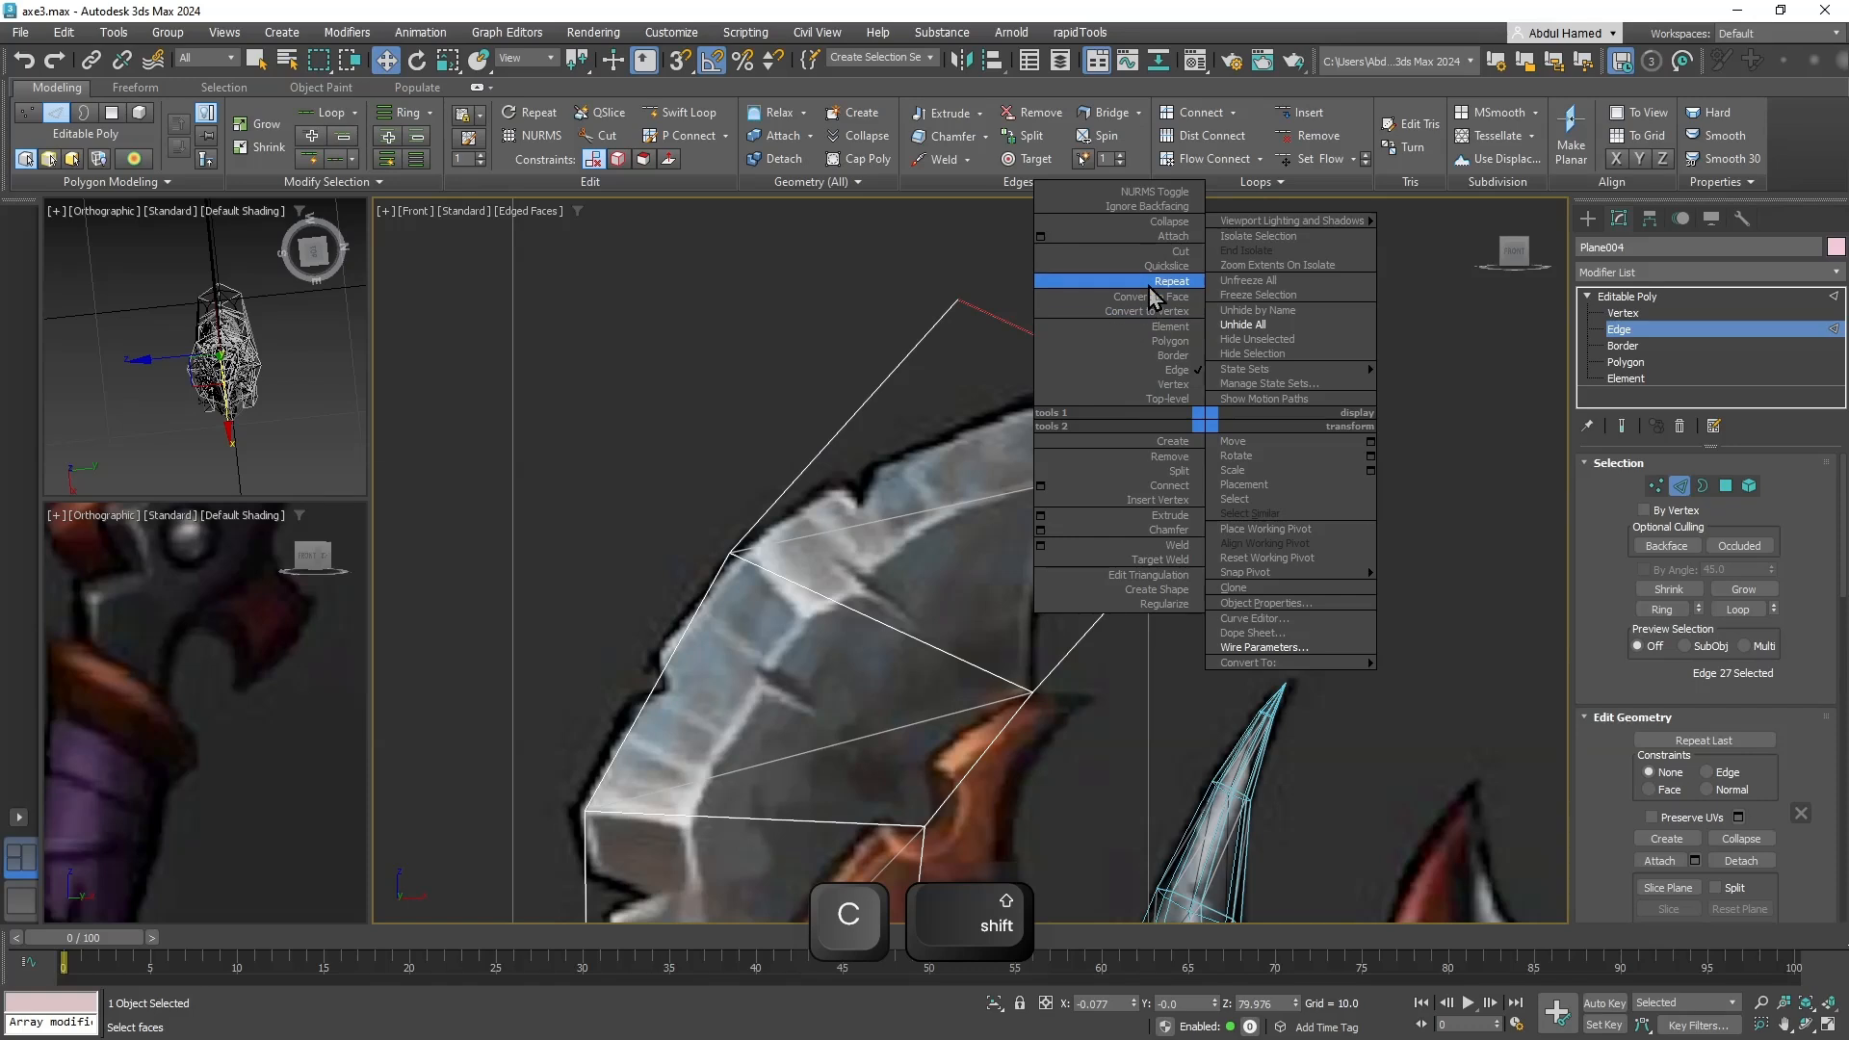
pyautogui.click(1151, 221)
# Move the collapsed tip vertex onto the upper point of the large blade.
pyautogui.moveTo(1071, 559); pyautogui.dragTo(1083, 460, button='middle')
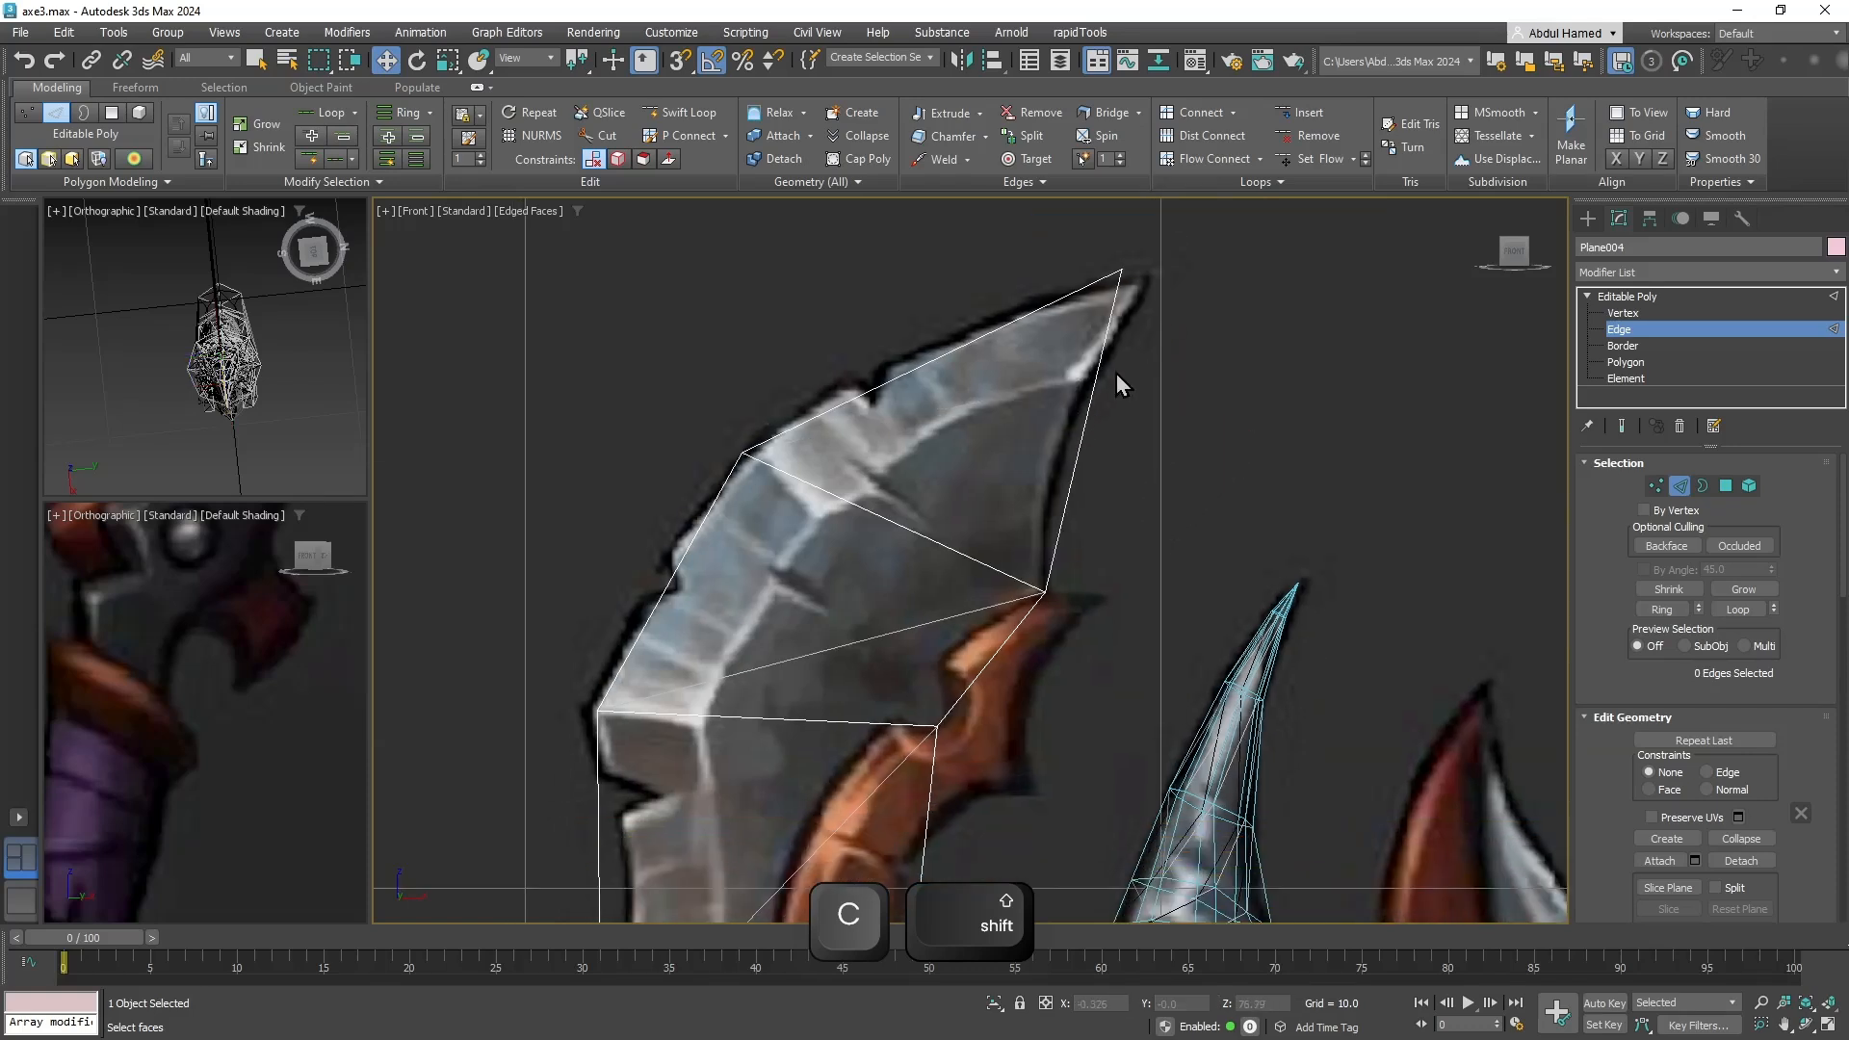
pyautogui.rightClick(1117, 263)
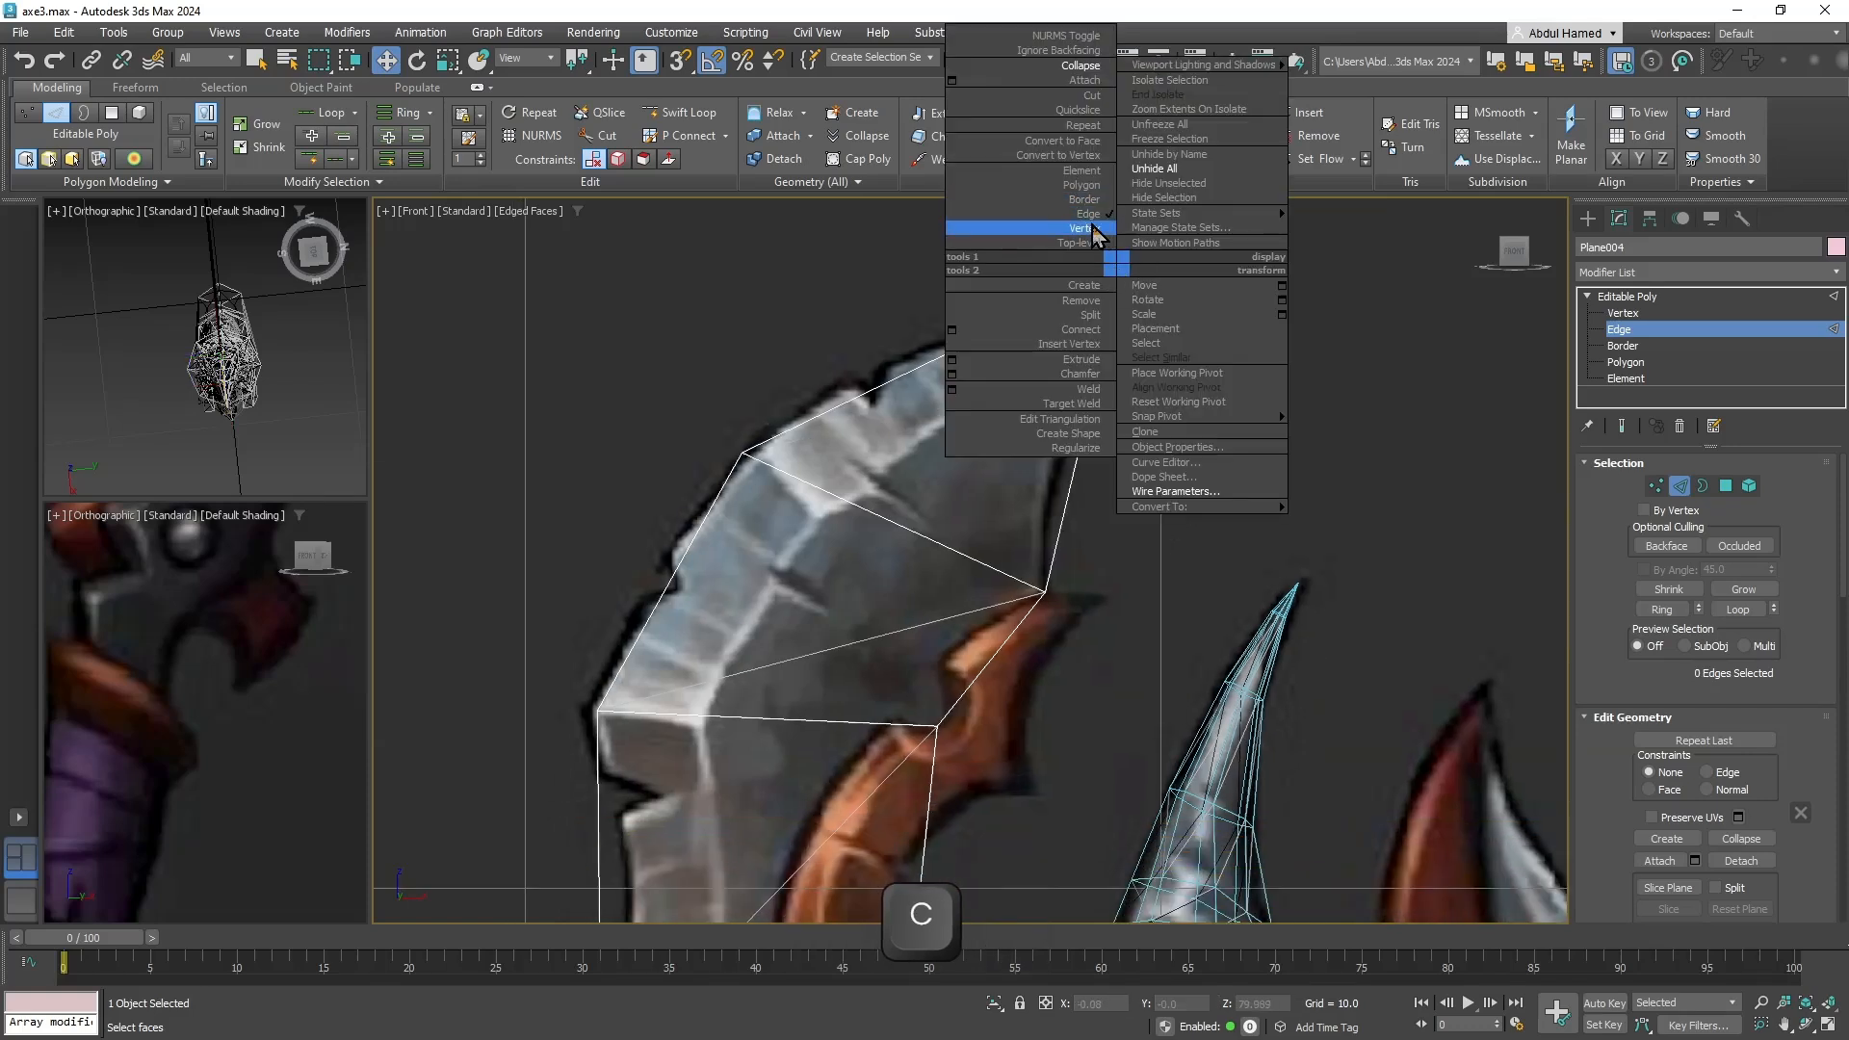
pyautogui.click(1088, 228)
pyautogui.click(1121, 270)
pyautogui.press('w')
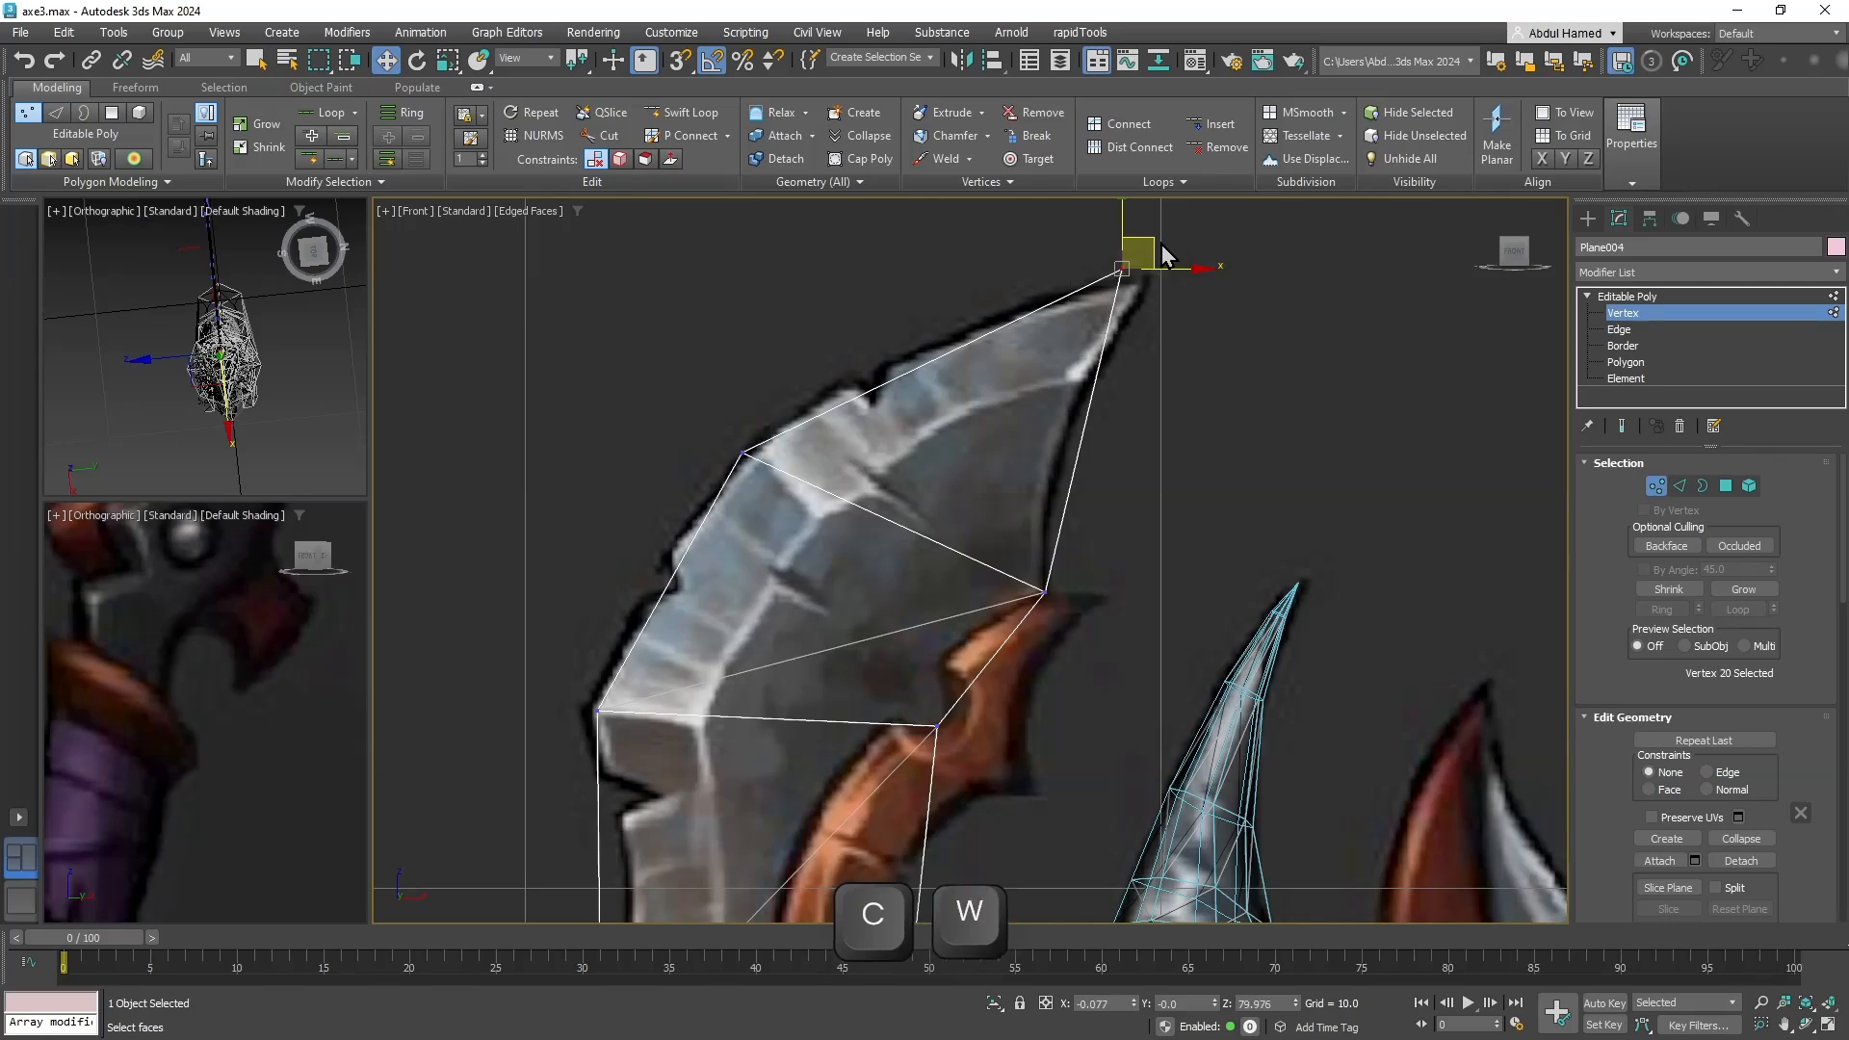
pyautogui.click(1082, 310)
pyautogui.click(1120, 269)
pyautogui.moveTo(1141, 244); pyautogui.dragTo(1169, 239)
# Add Swift Loop edges across the tall blade section, along the arm joining the handle, and across the lower hook.
pyautogui.moveTo(1073, 435); pyautogui.dragTo(1105, 355, button='middle')
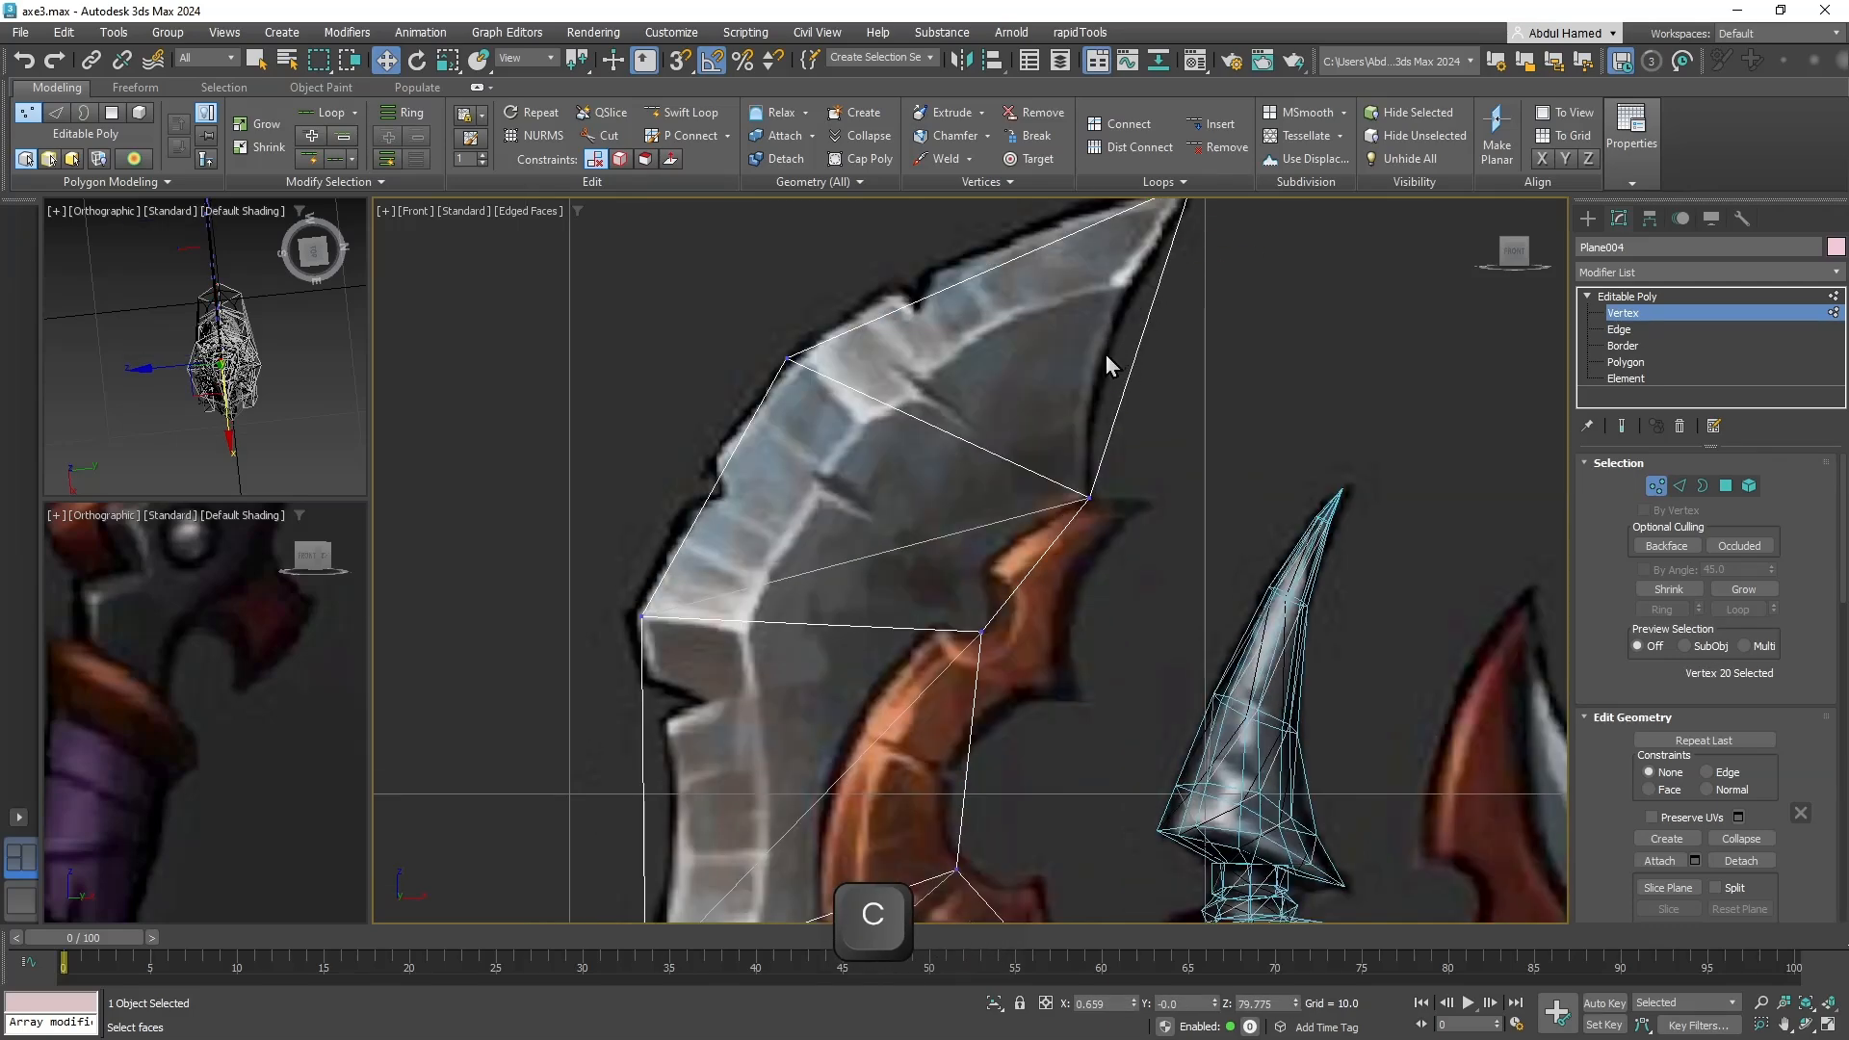
pyautogui.scroll(-5, 1016, 458)
pyautogui.moveTo(1013, 446); pyautogui.dragTo(1024, 382, button='middle')
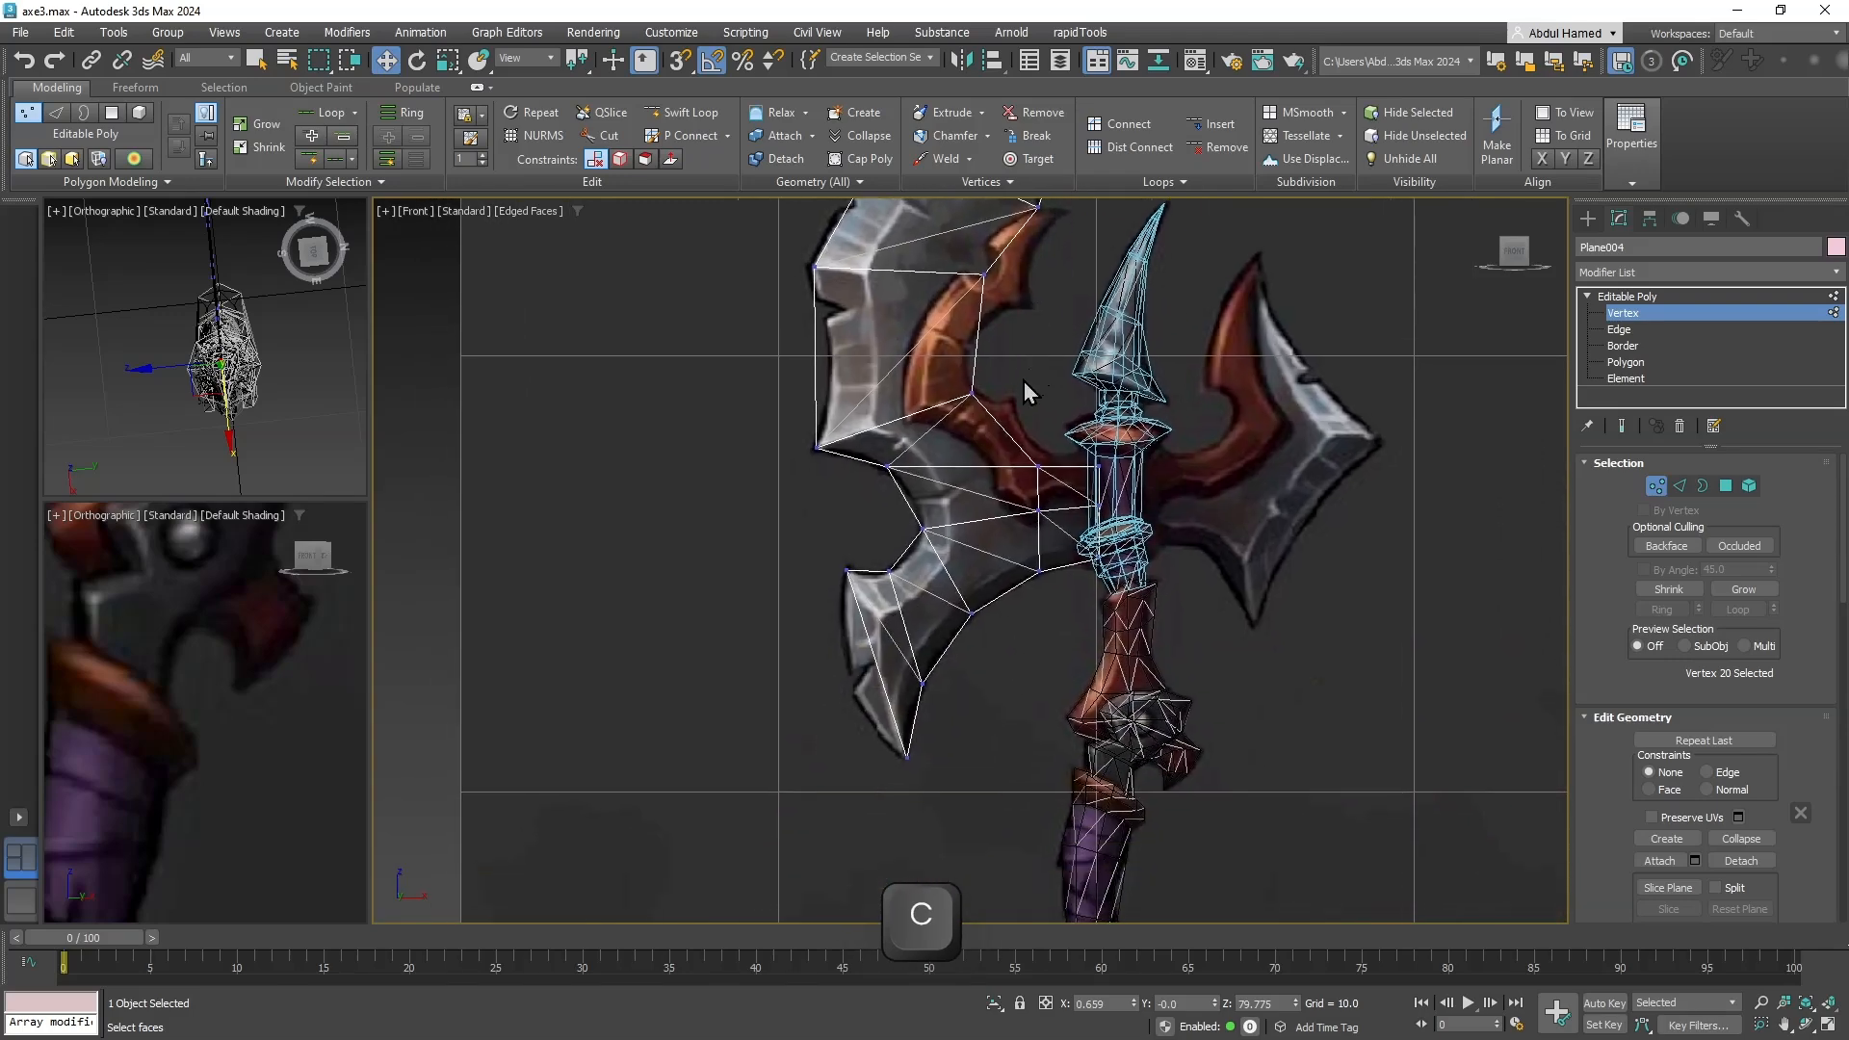
pyautogui.click(685, 112)
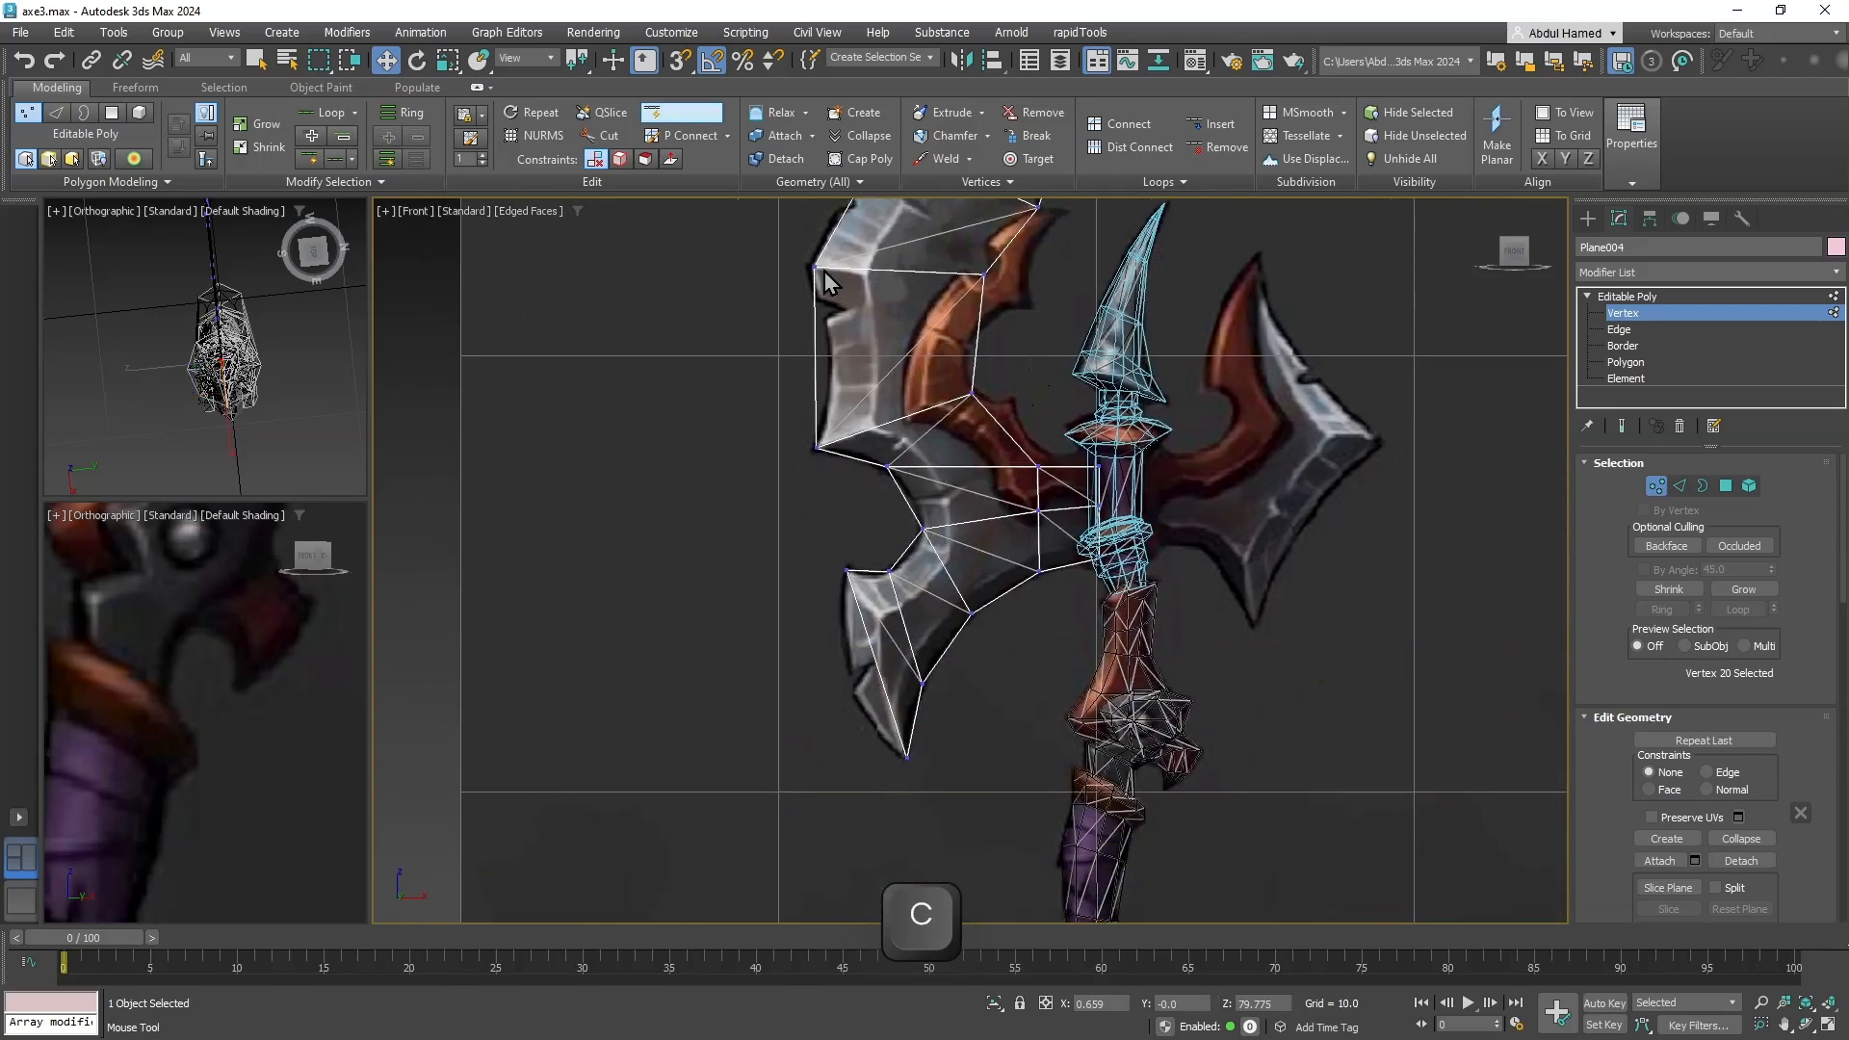
pyautogui.click(977, 329)
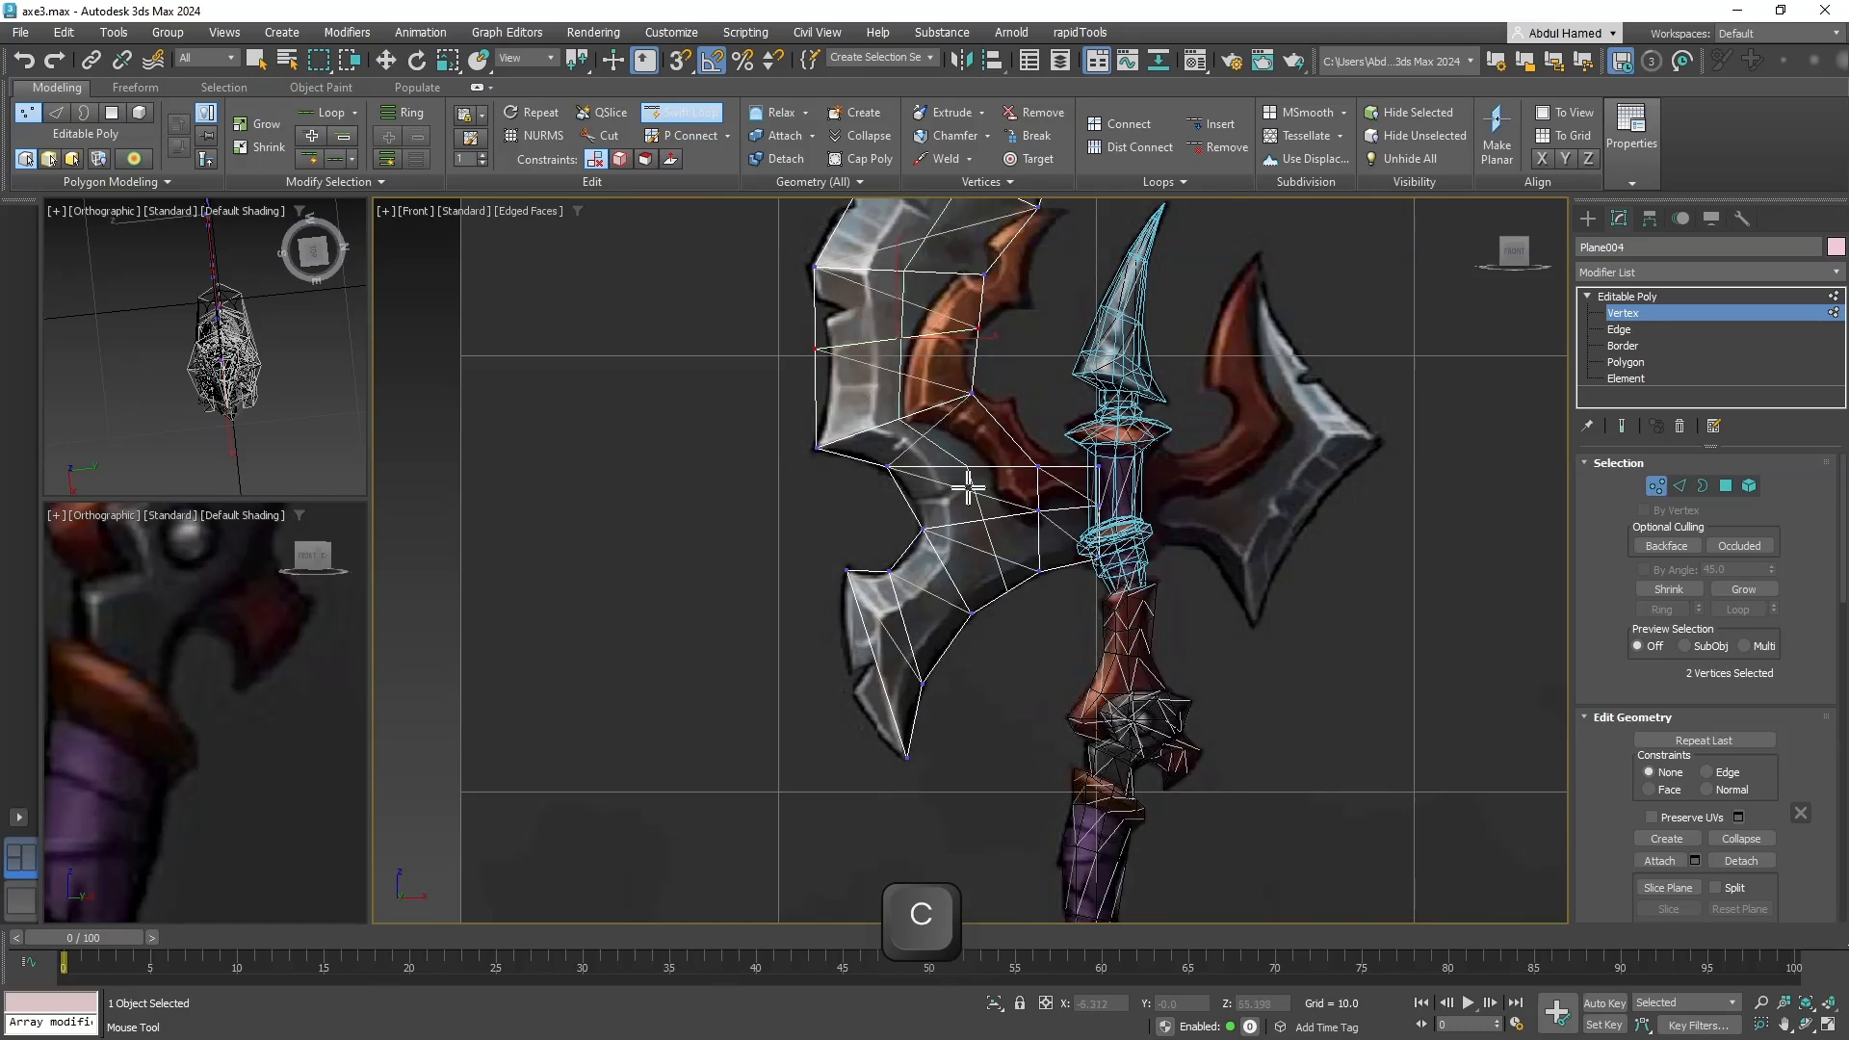
pyautogui.click(920, 496)
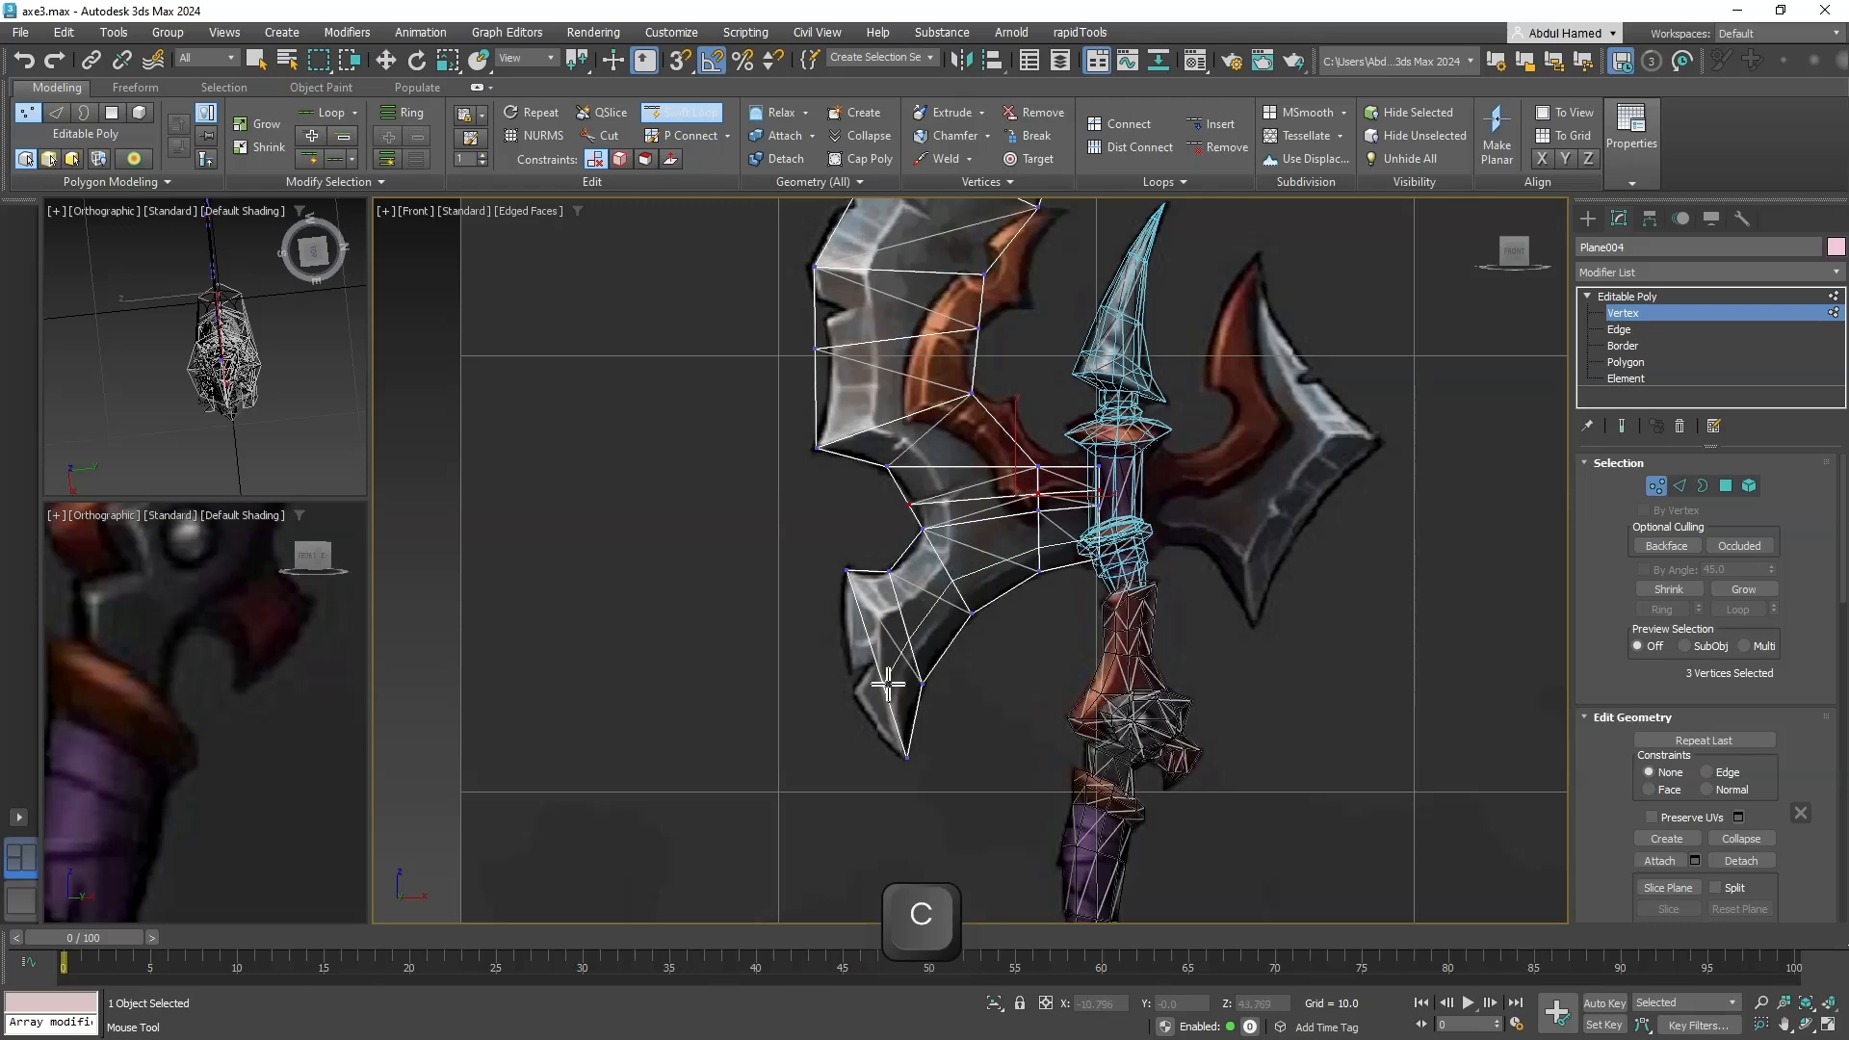
pyautogui.click(886, 683)
pyautogui.click(869, 627)
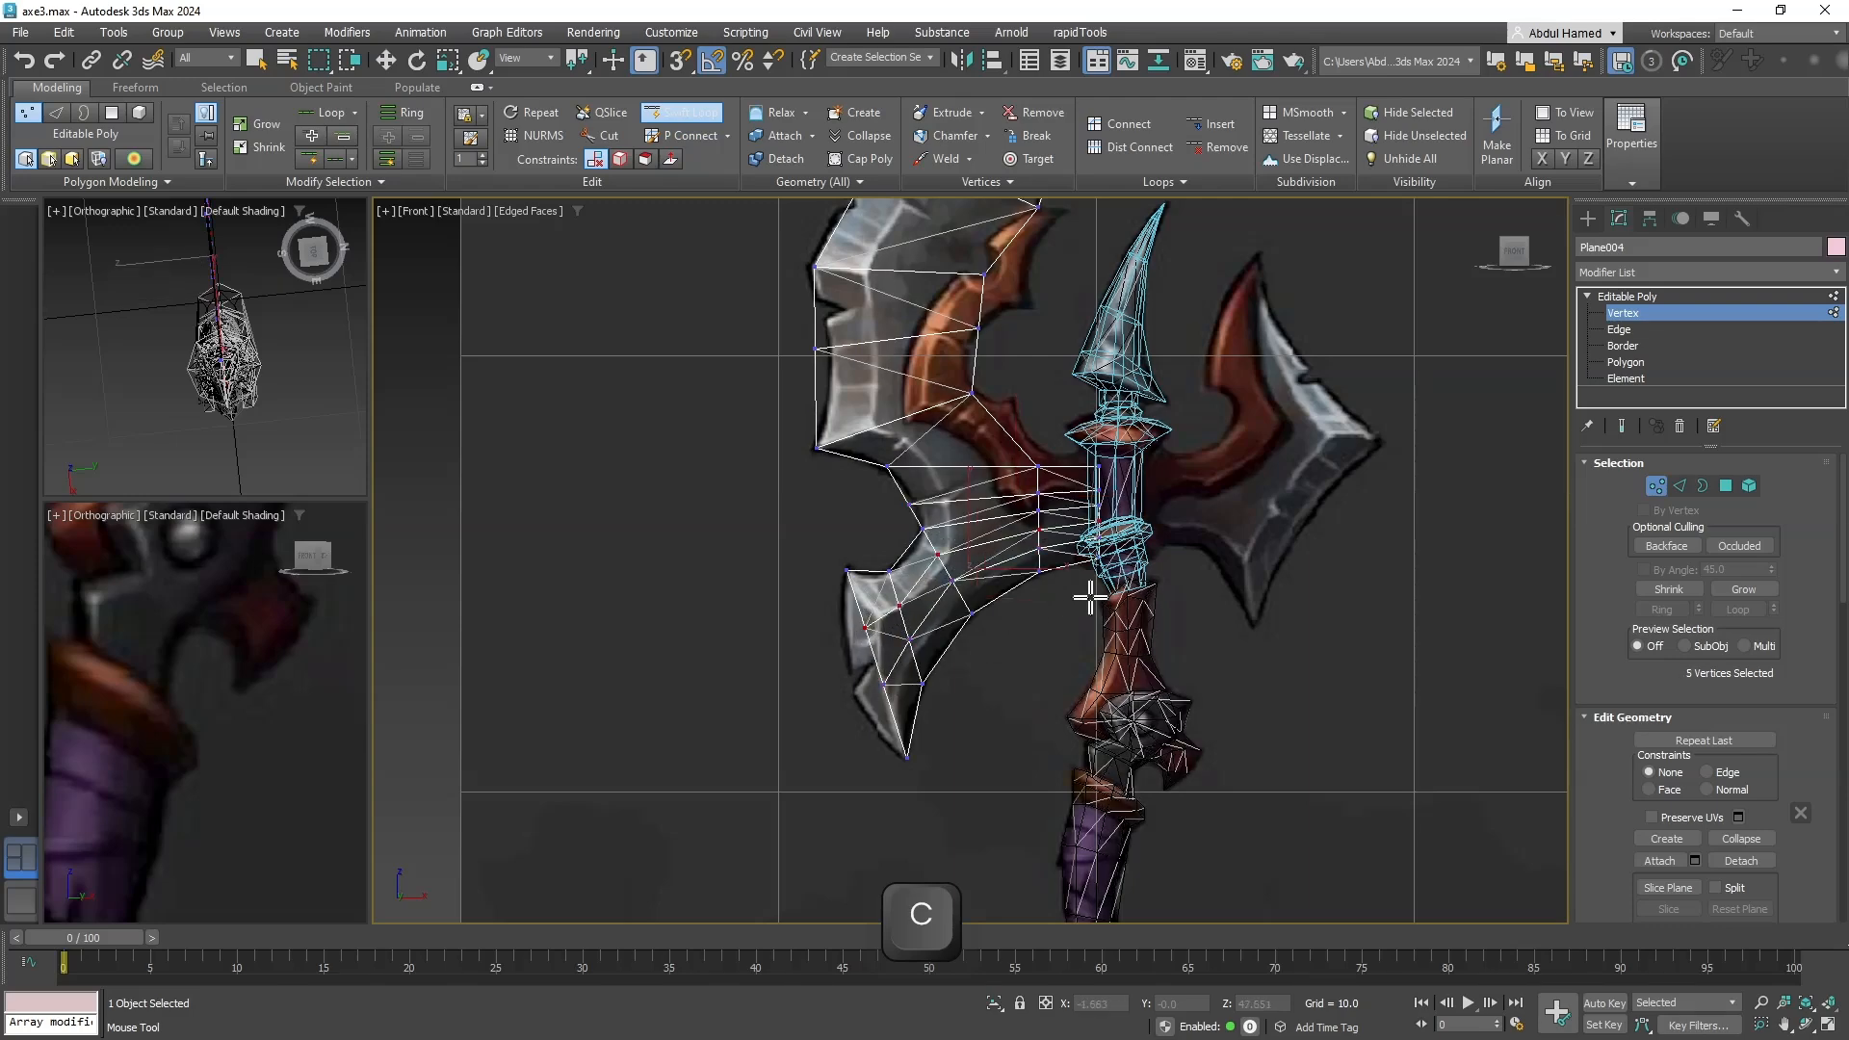
# Move the new loop's outer vertex on the tall blade section inward onto the outline below the notch.
pyautogui.moveTo(1048, 608); pyautogui.dragTo(972, 778, button='middle')
pyautogui.press('q')
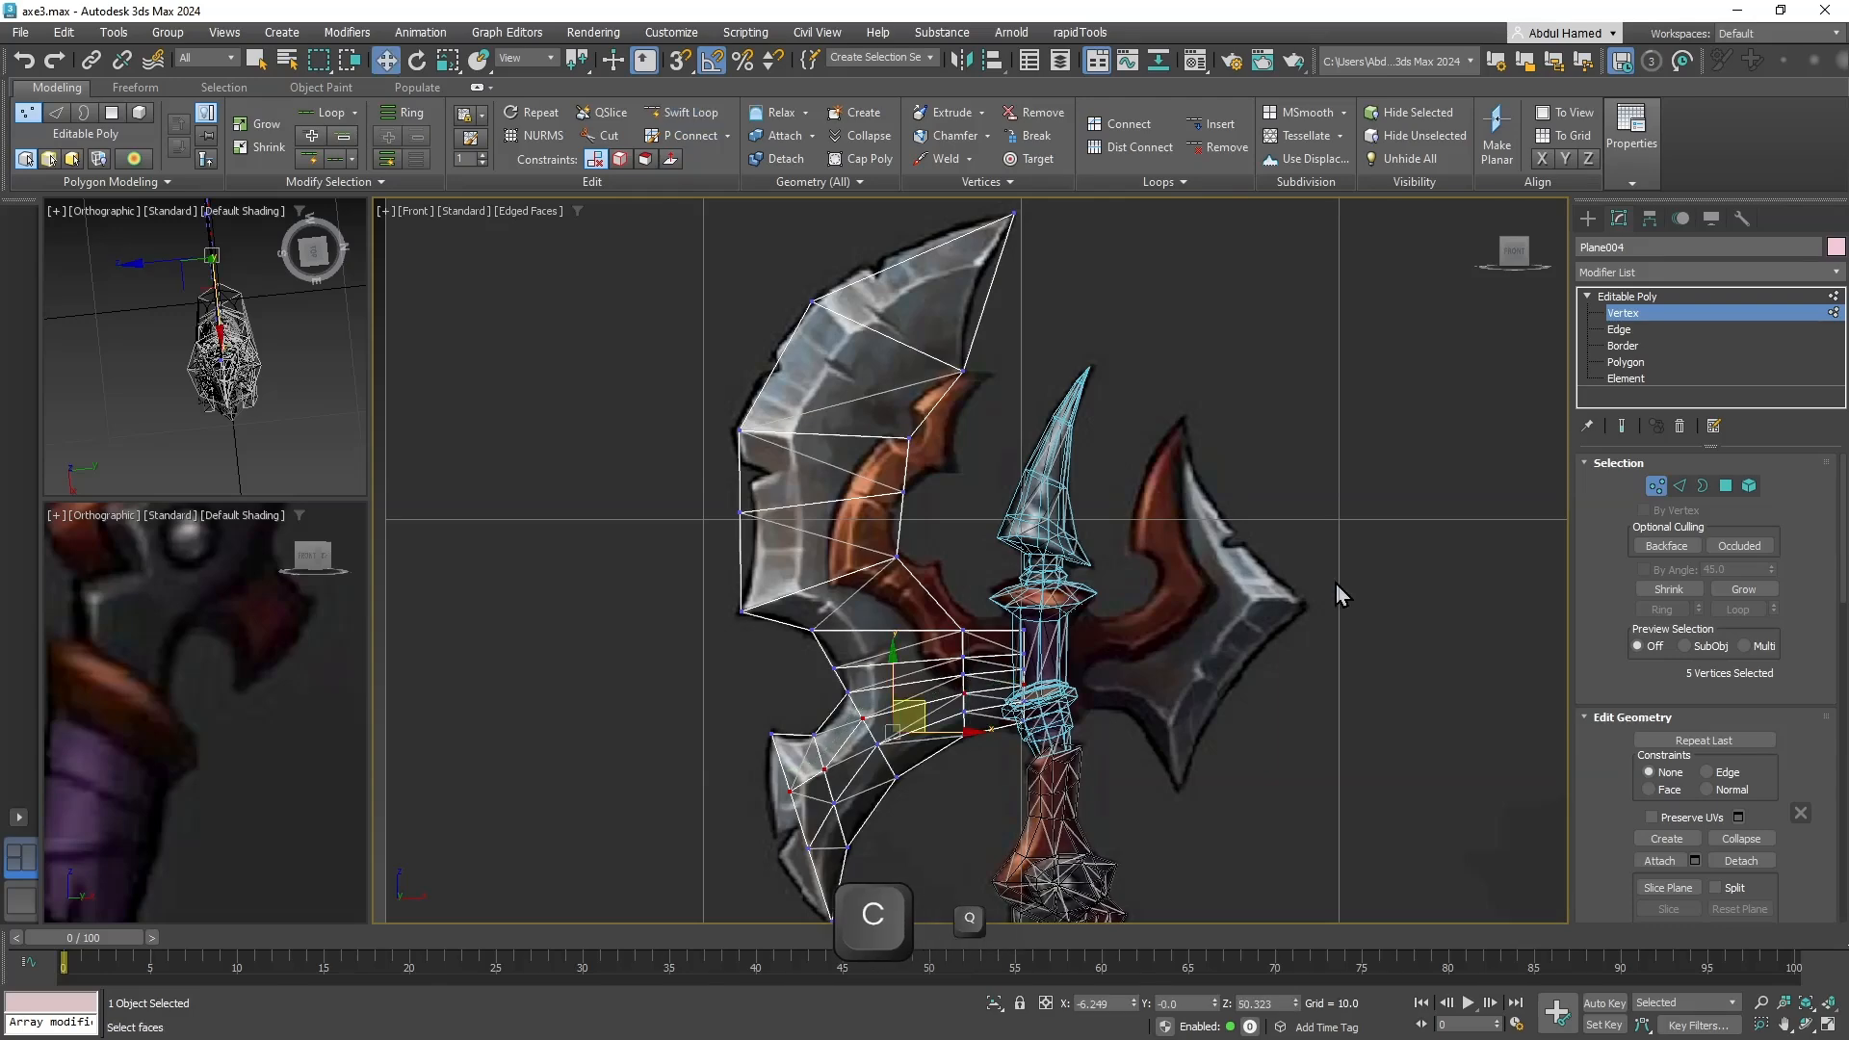
pyautogui.moveTo(1280, 587); pyautogui.dragTo(1304, 481, button='middle')
pyautogui.moveTo(888, 345); pyautogui.dragTo(915, 510, button='middle')
pyautogui.scroll(4, 835, 522)
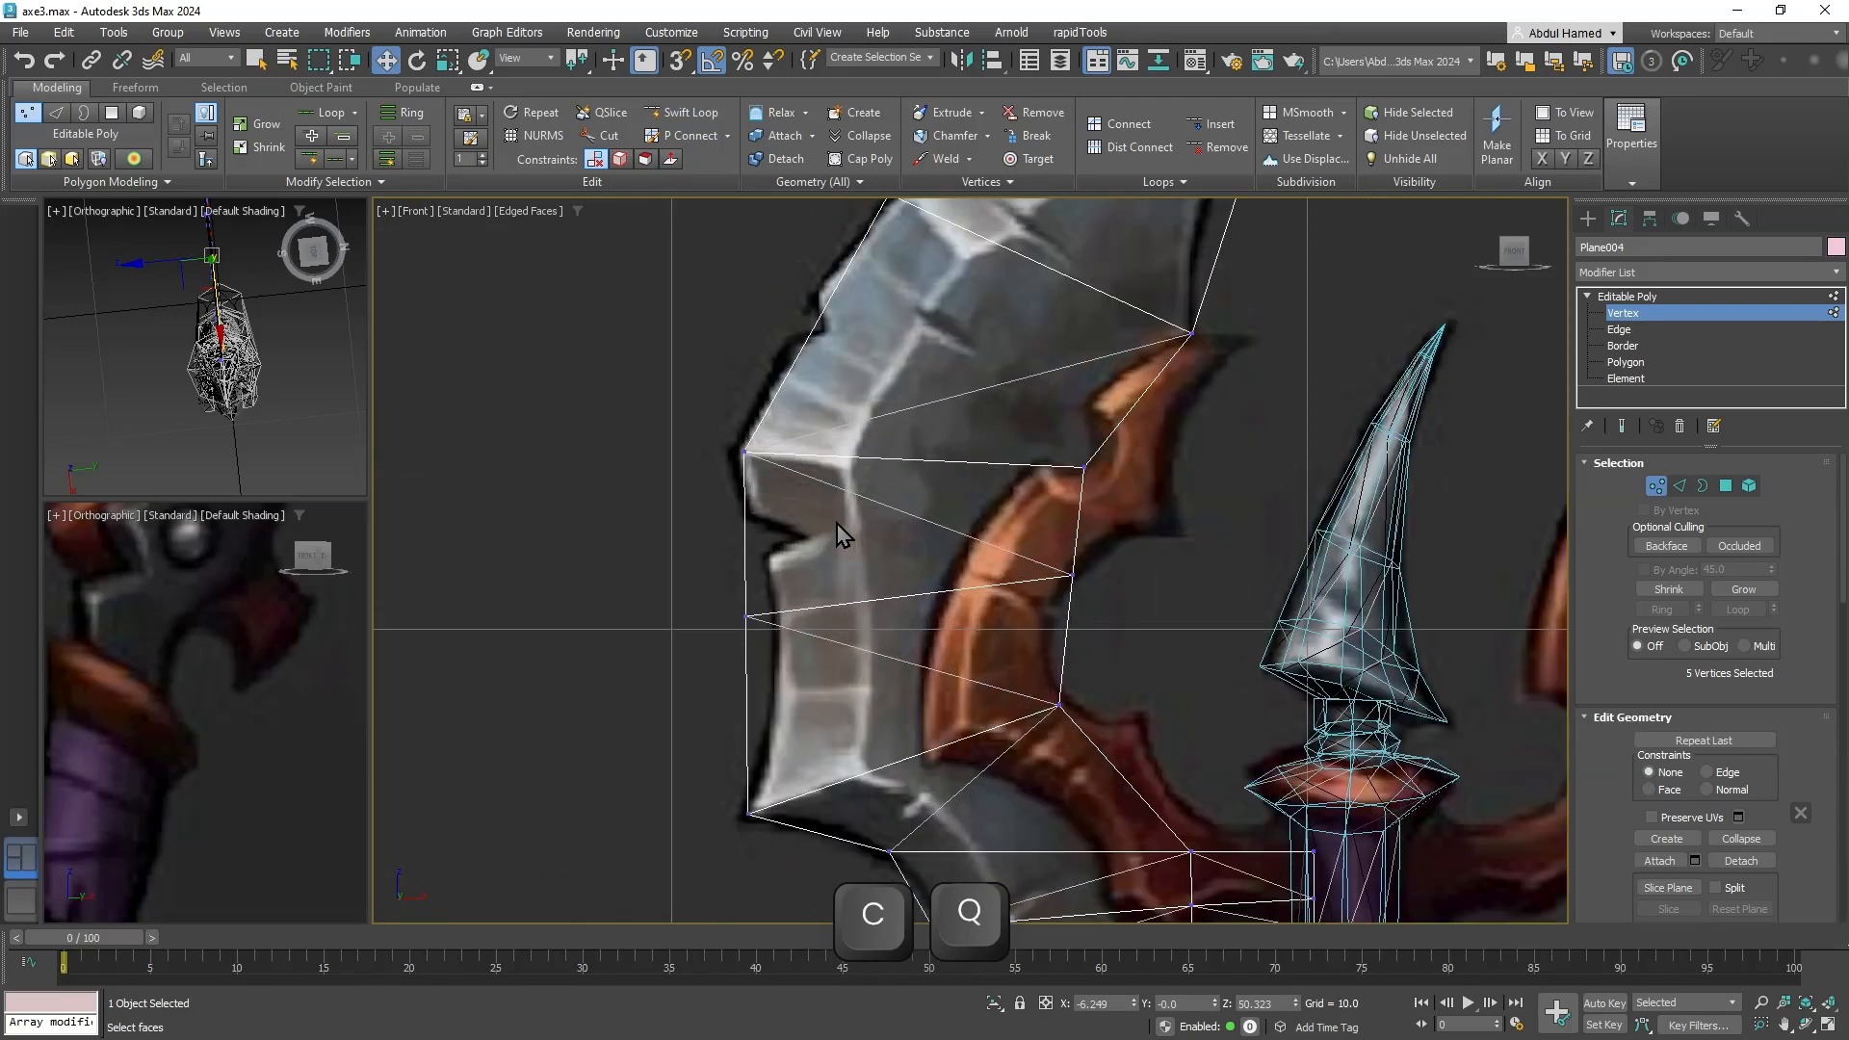
pyautogui.press('q')
pyautogui.moveTo(724, 592); pyautogui.dragTo(821, 622)
pyautogui.press('w')
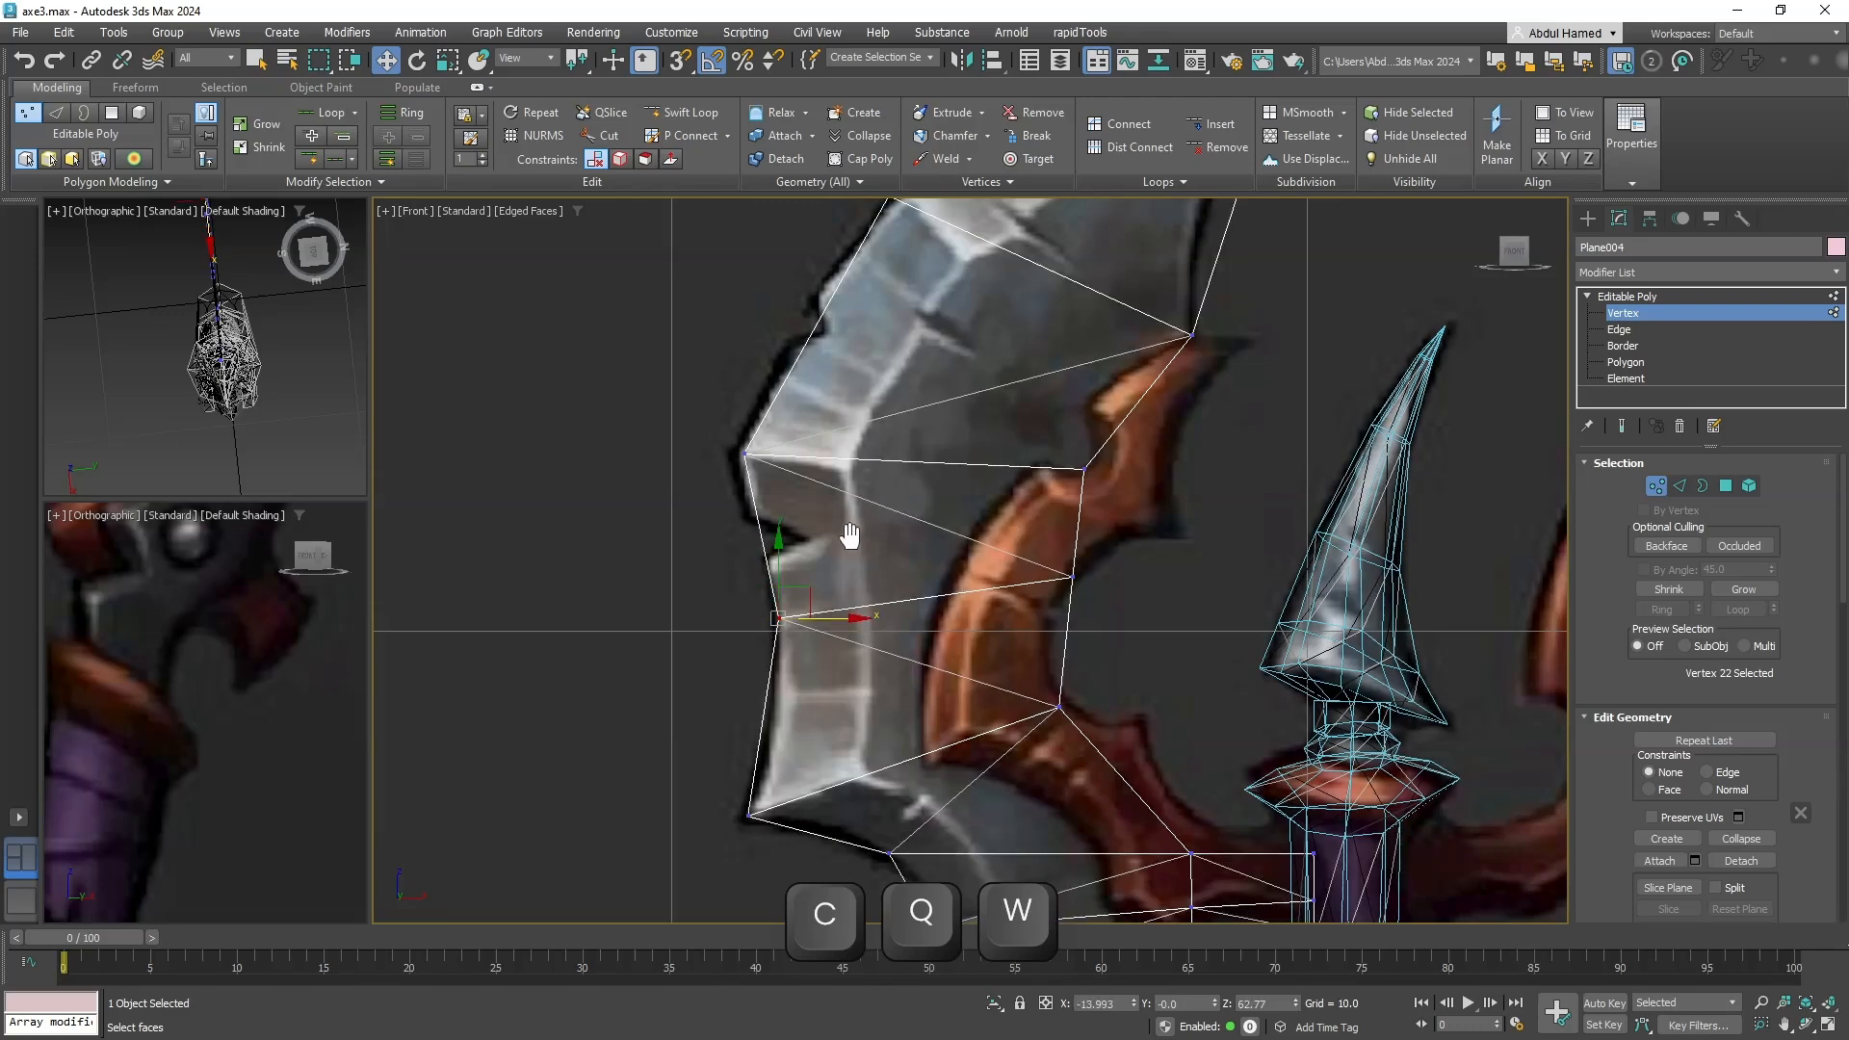
# Cut a new edge across the blade's tip triangle from the outer cutting edge to the inner edge.
pyautogui.moveTo(886, 477); pyautogui.dragTo(840, 766, button='middle')
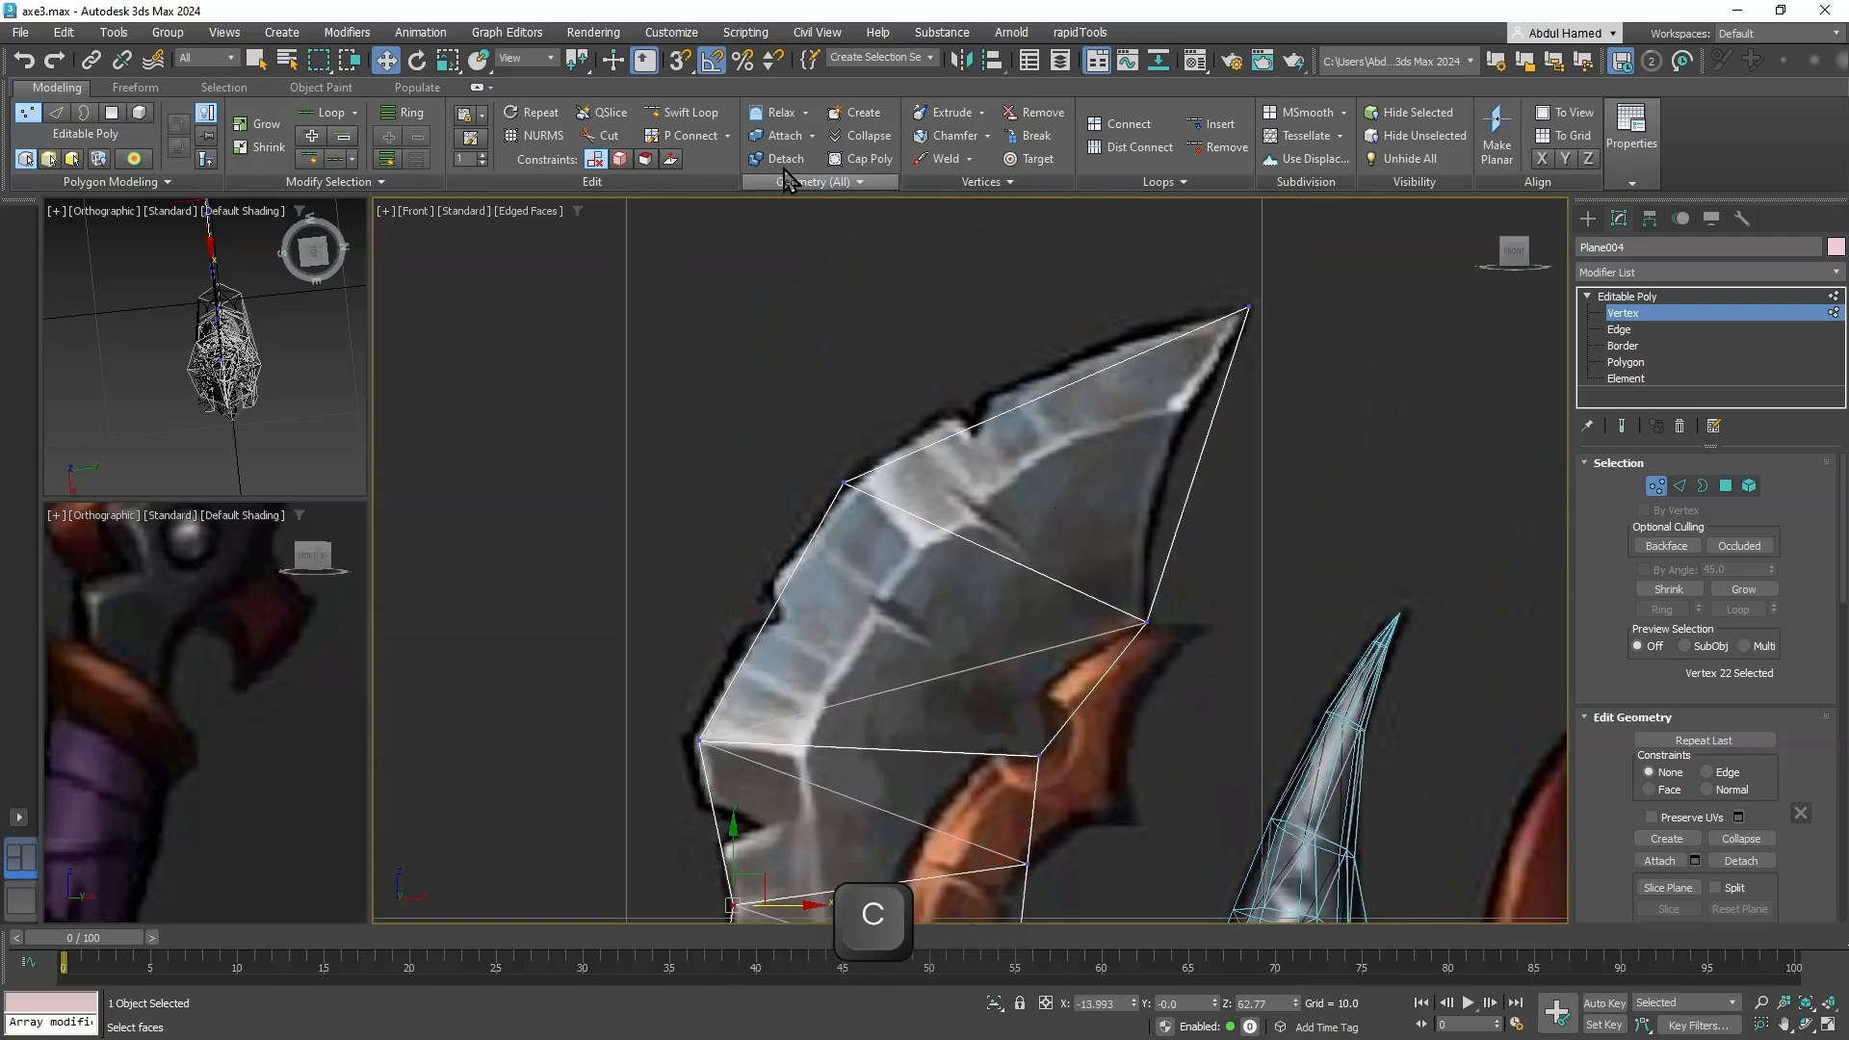
pyautogui.click(608, 140)
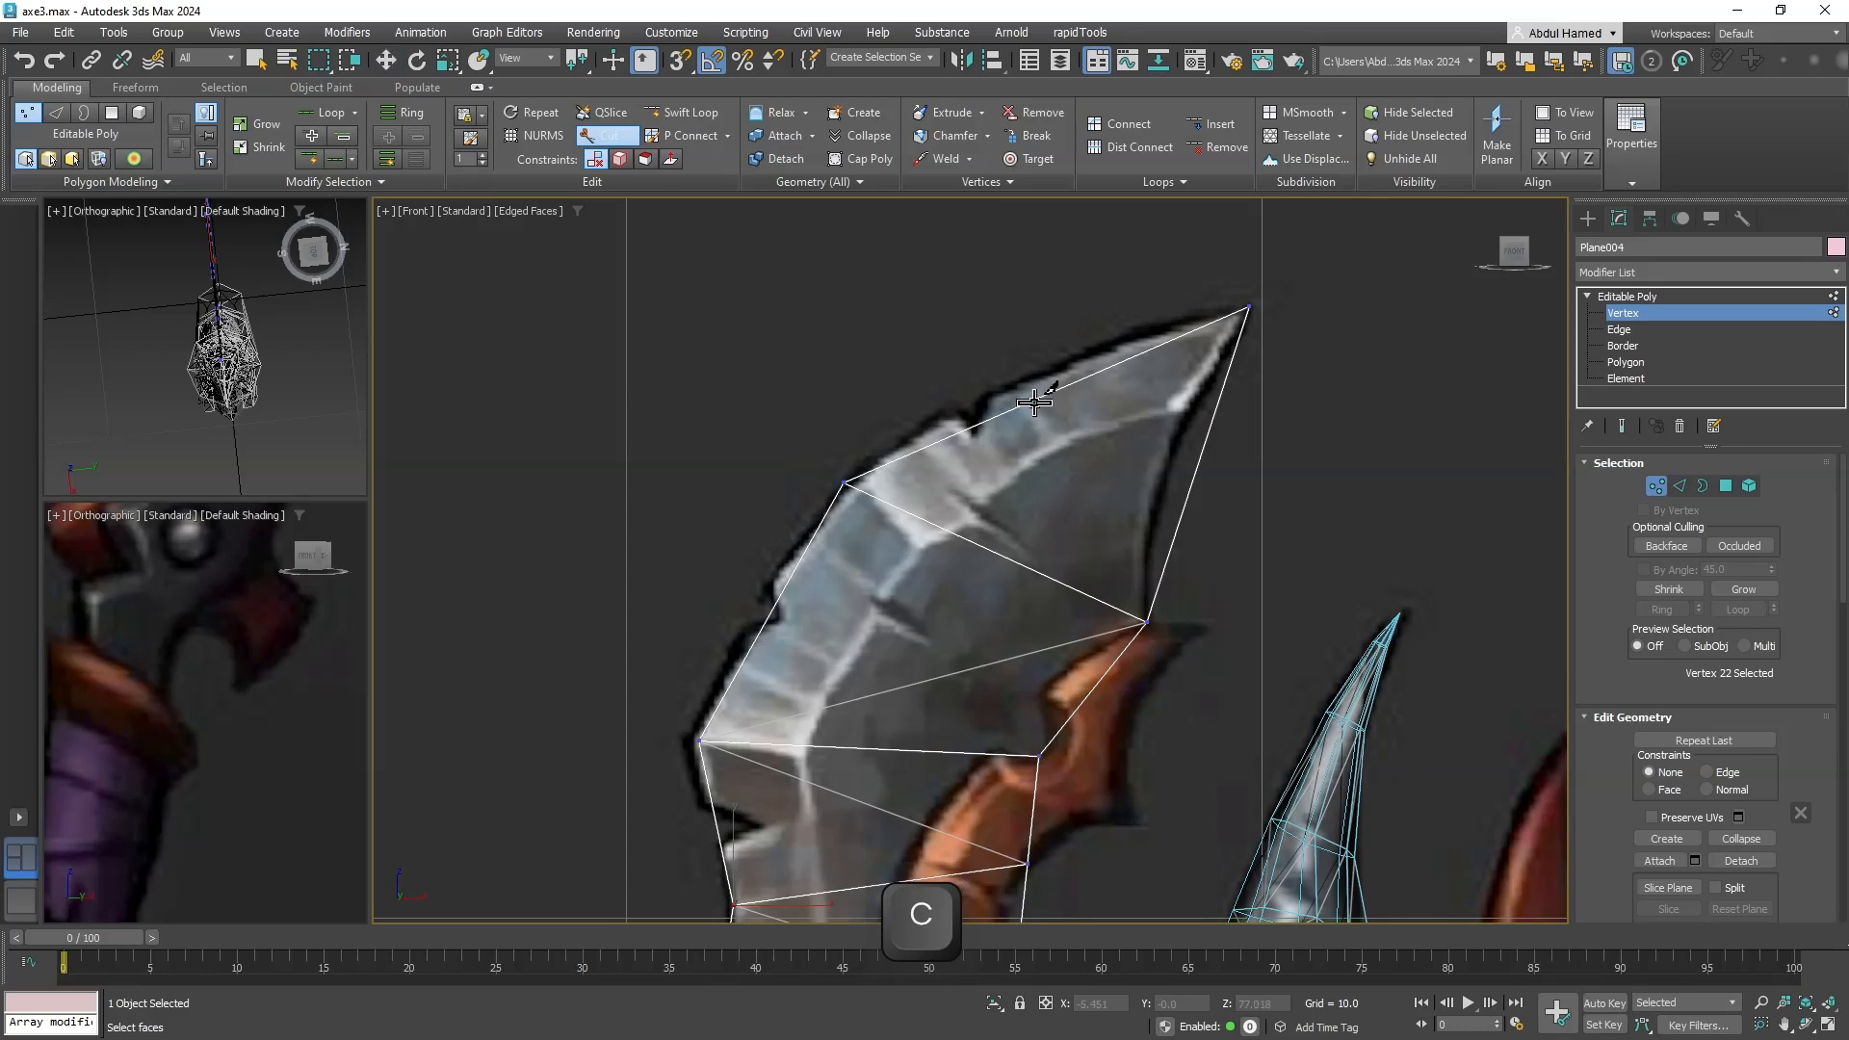
pyautogui.click(1034, 402)
pyautogui.click(1182, 487)
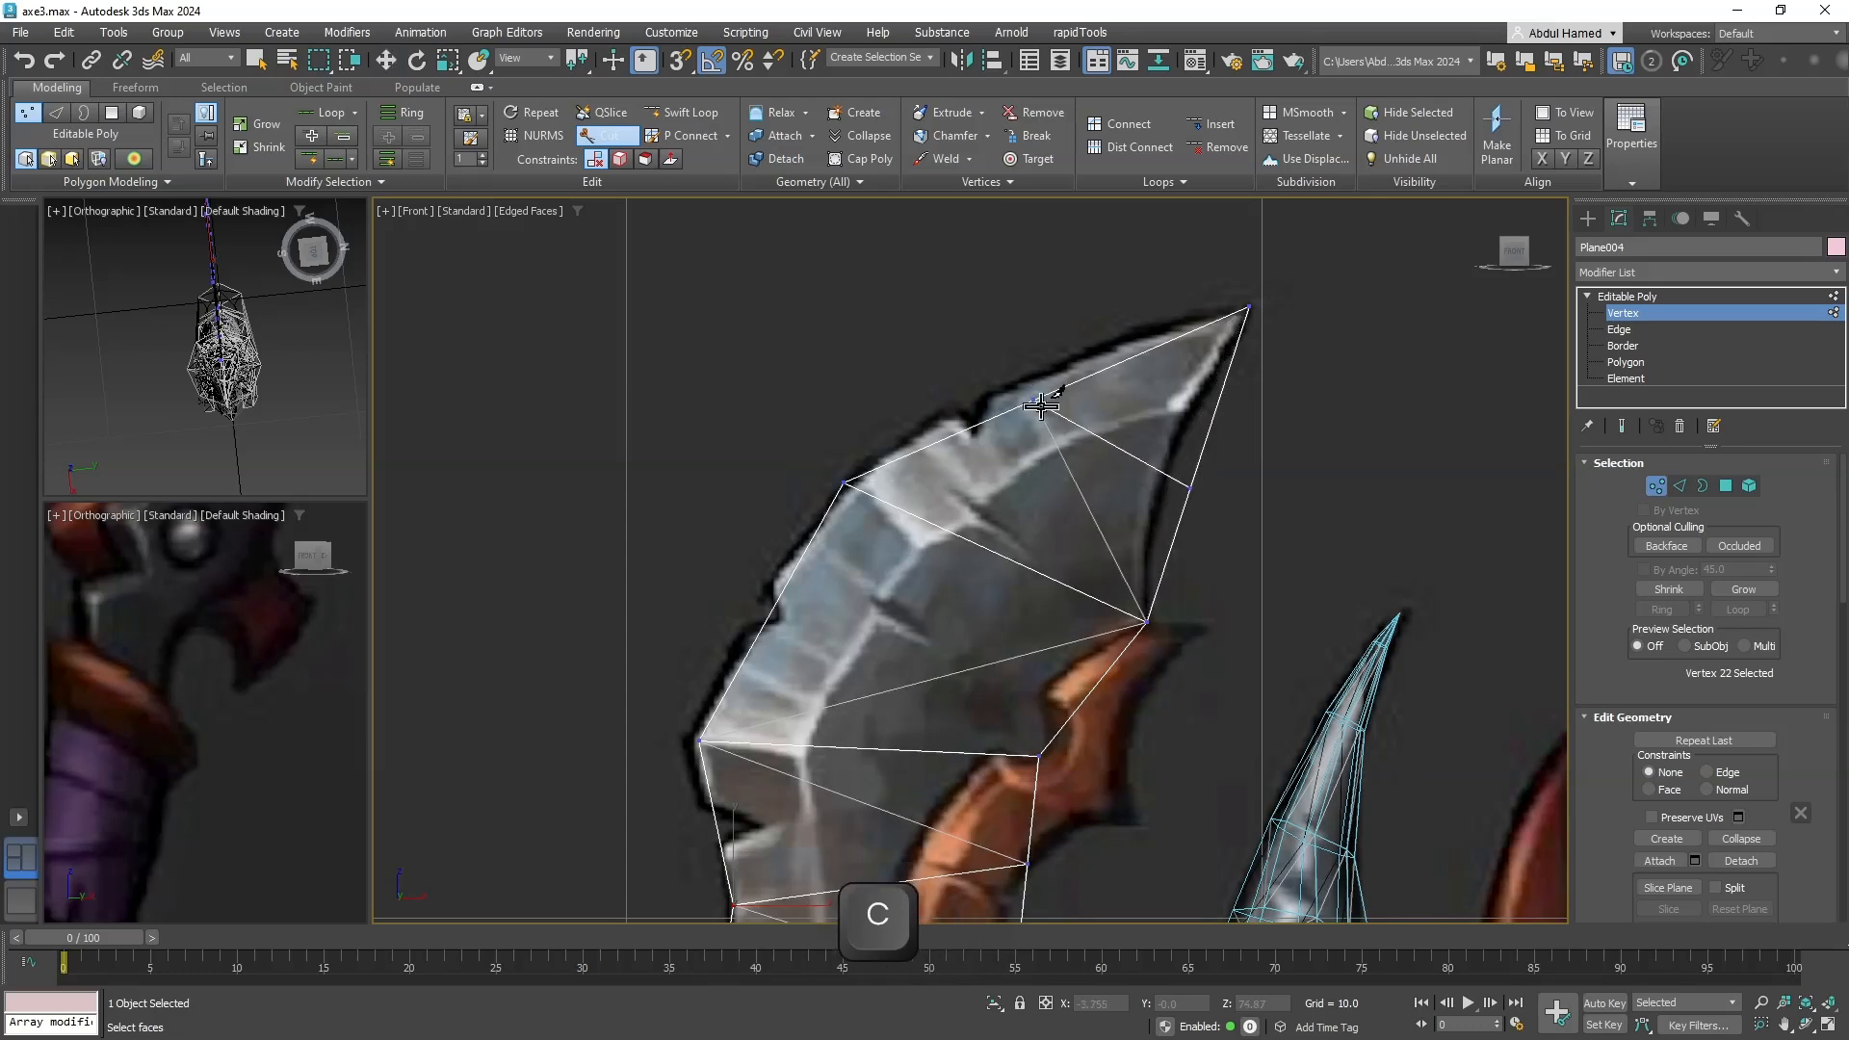
# Move the two end vertices of the new tip cut onto the blade's outer and inner outlines.
pyautogui.press('q')
pyautogui.click(1034, 401)
pyautogui.press('w')
pyautogui.moveTo(1054, 373); pyautogui.dragTo(1031, 357)
pyautogui.click(1190, 487)
pyautogui.moveTo(1219, 469); pyautogui.dragTo(1192, 451)
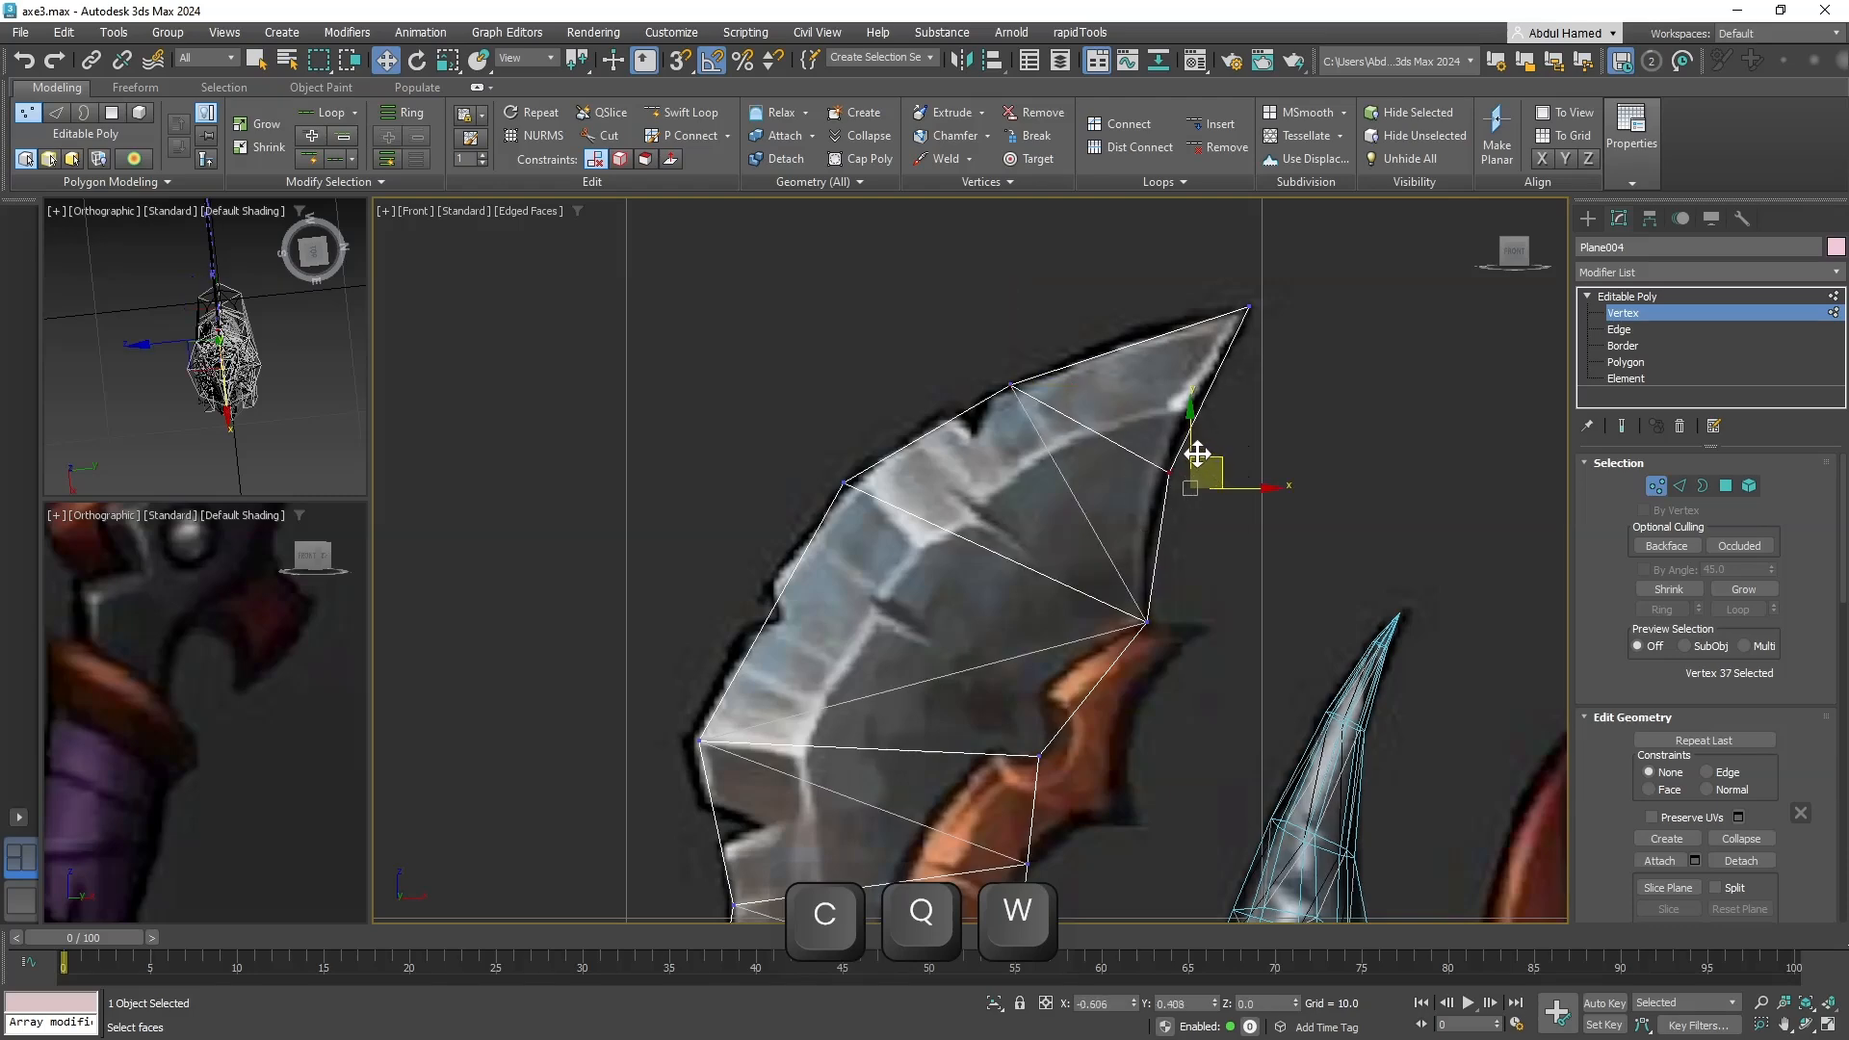
# Reposition the edge vertices of the concave notch between the tall blade section and the lower hook to follow the reference curve.
pyautogui.moveTo(1194, 510); pyautogui.dragTo(1188, 332, button='middle')
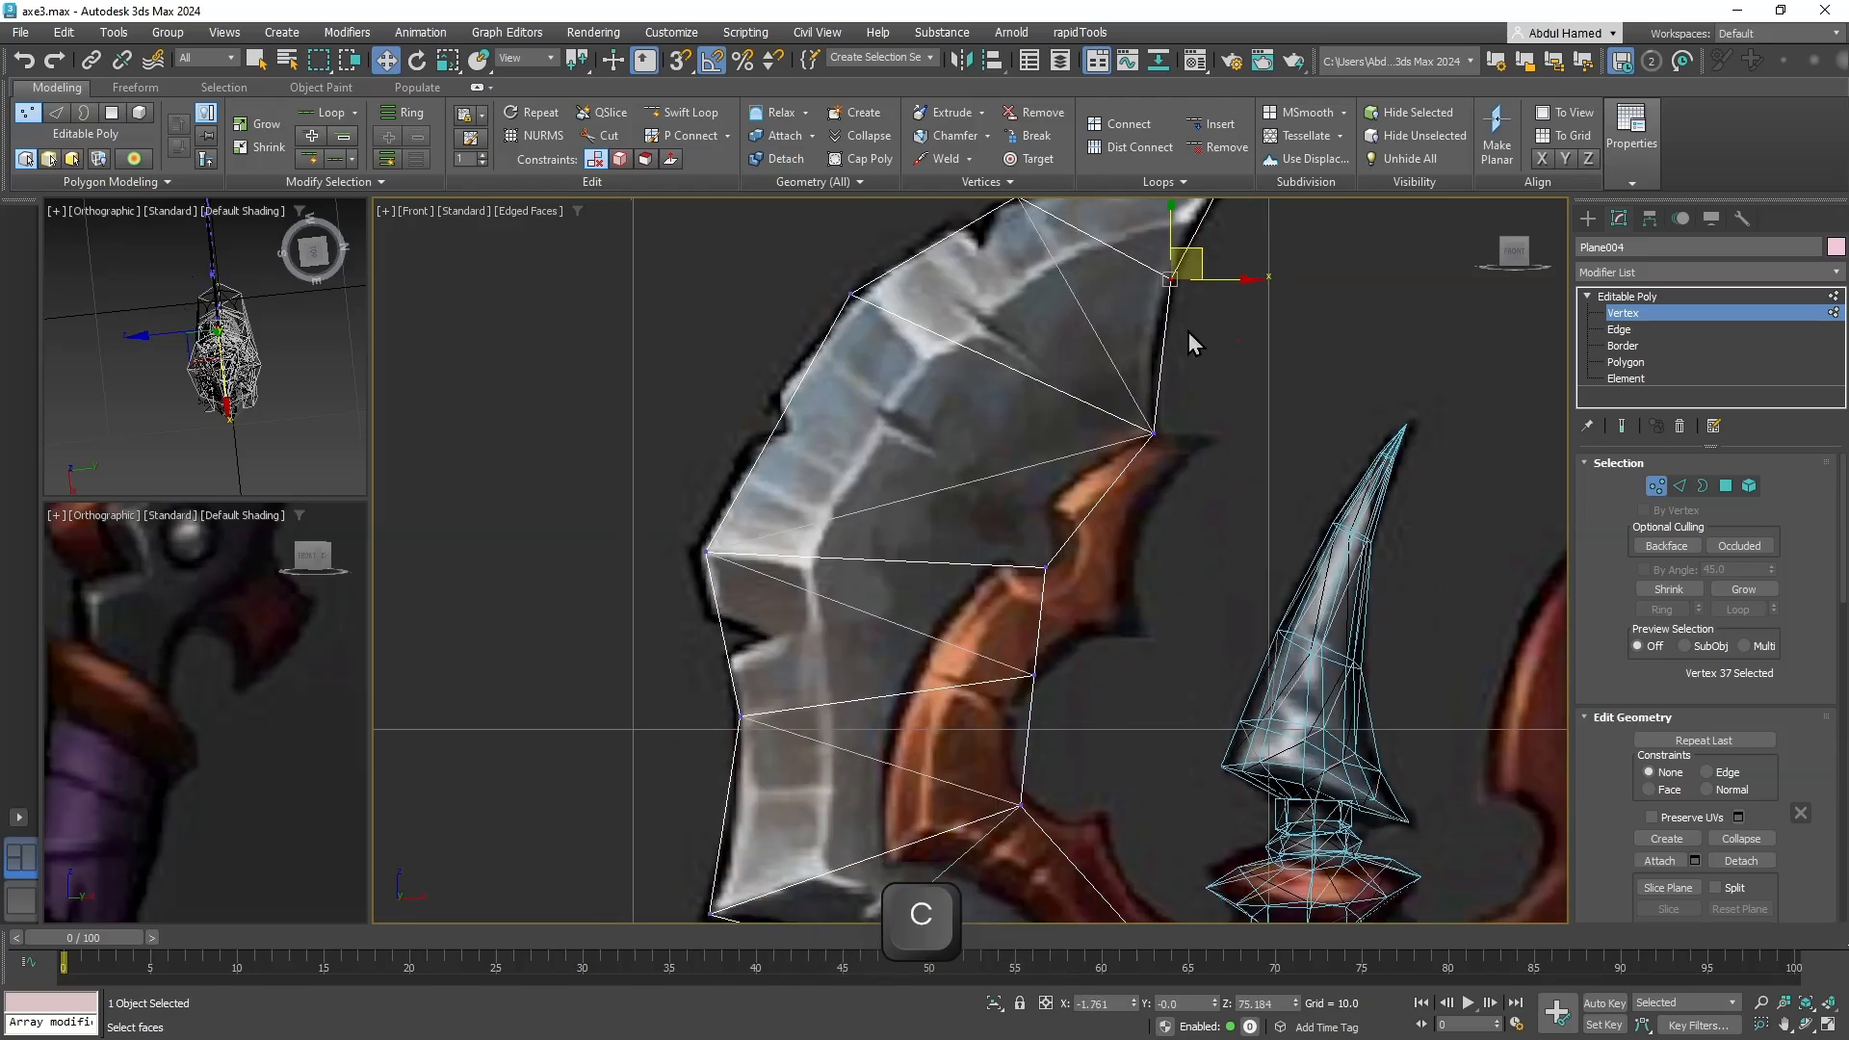
pyautogui.scroll(-4, 1169, 371)
pyautogui.moveTo(1121, 447); pyautogui.dragTo(1060, 296, button='middle')
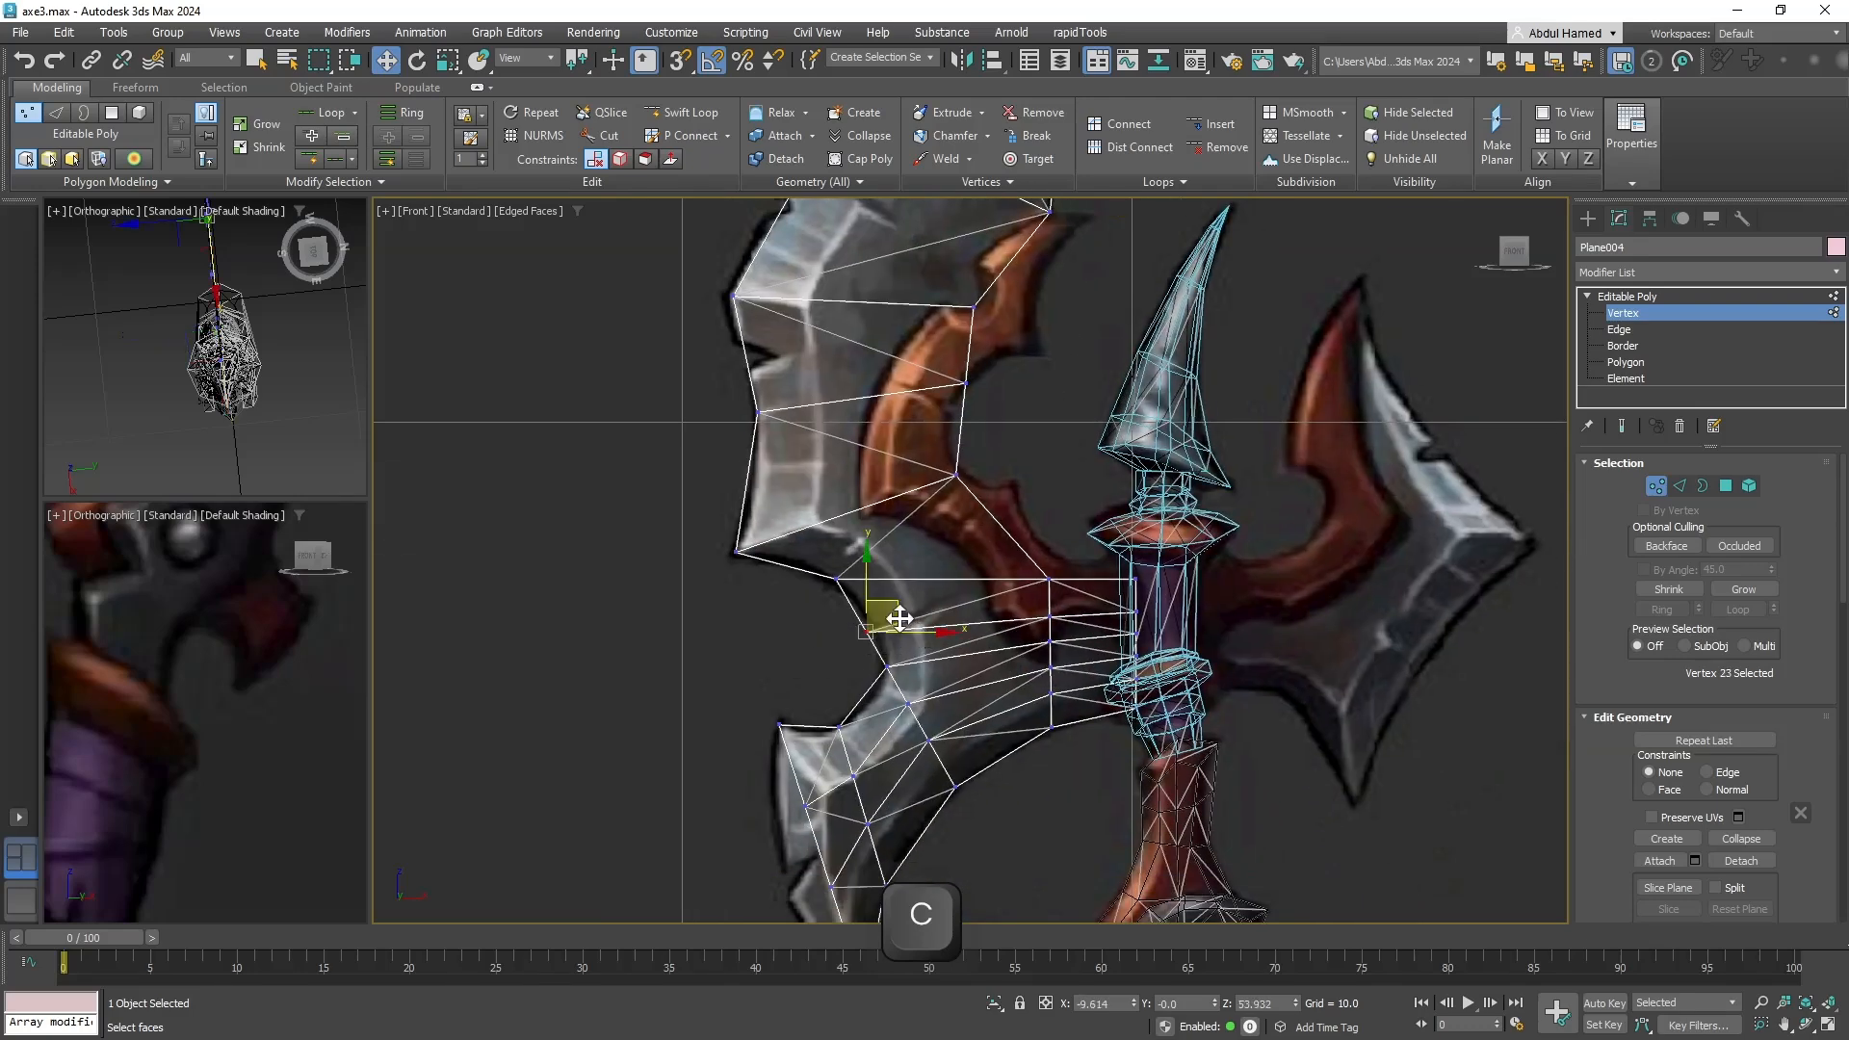
pyautogui.moveTo(900, 618)
pyautogui.mouseDown()
pyautogui.moveTo(908, 605)
pyautogui.moveTo(909, 650)
pyautogui.mouseUp()
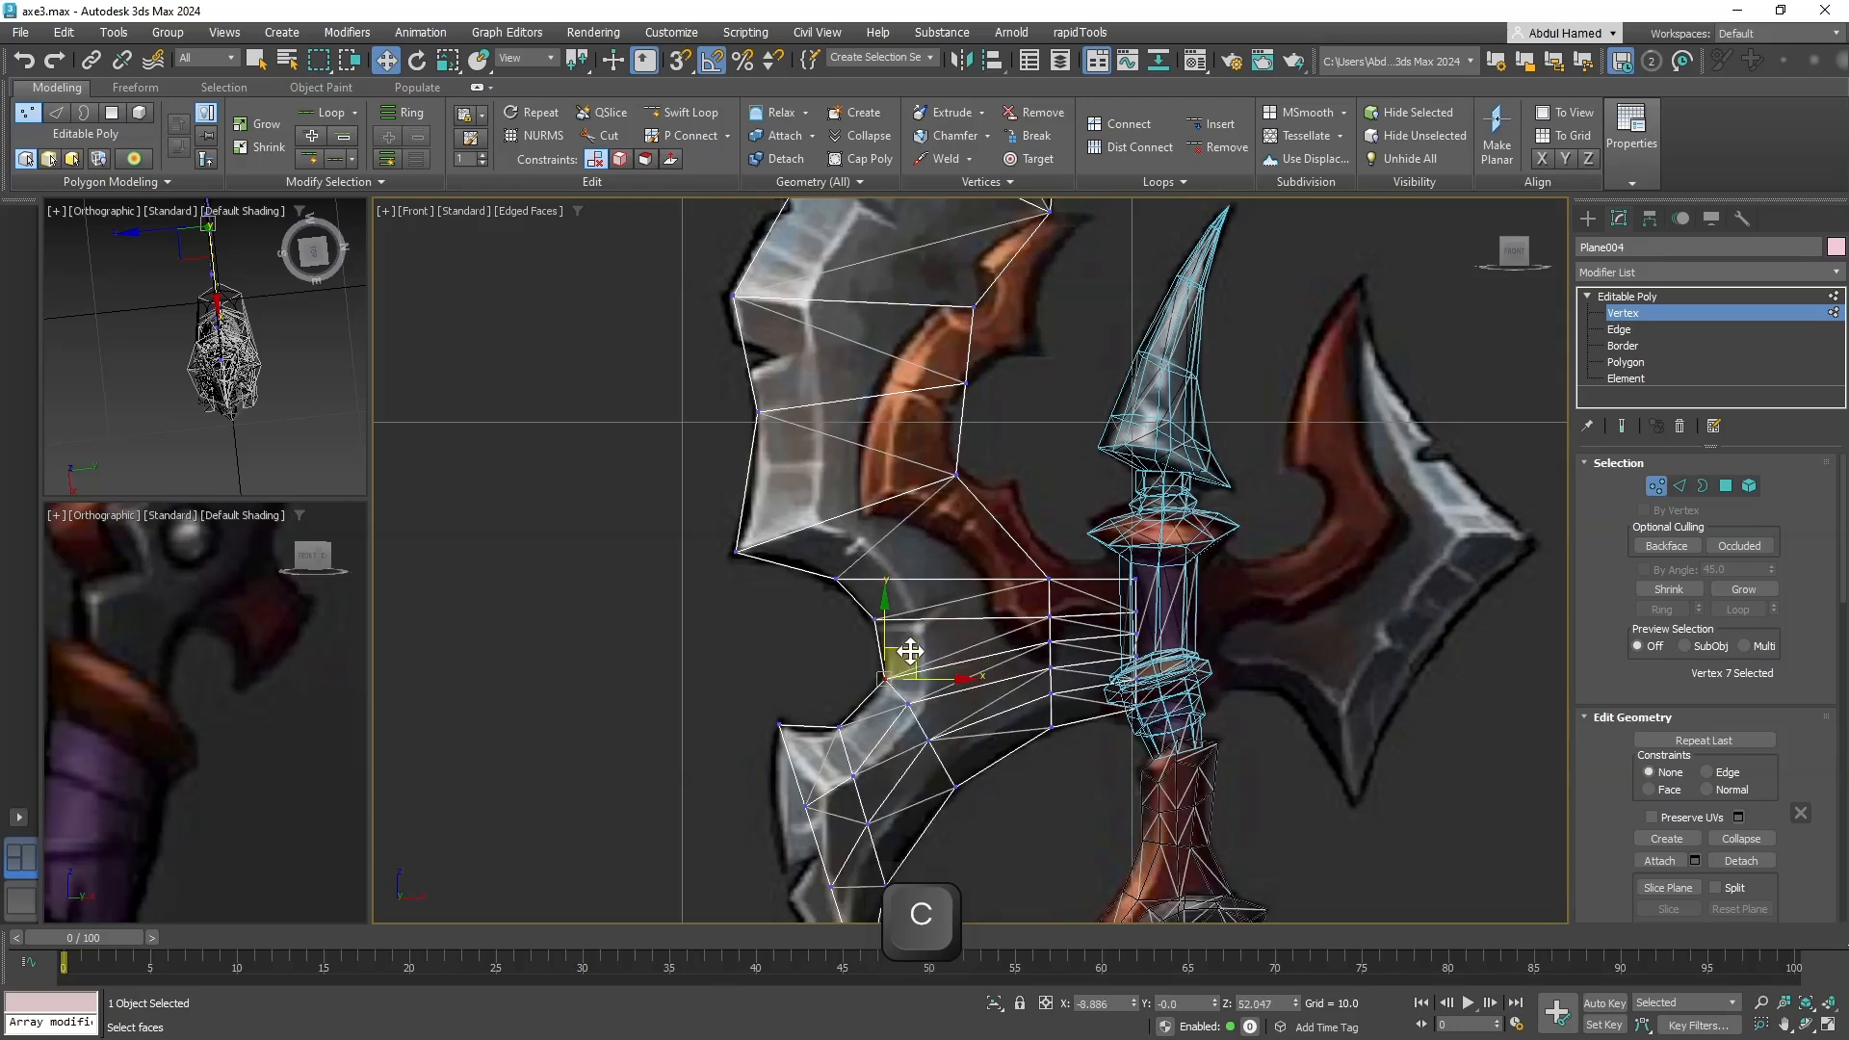
# Cut an edge line along the painted bevel from the tip's inner edge down the tall blade section to its lower corner.
pyautogui.moveTo(732, 554); pyautogui.dragTo(797, 770, button='middle')
pyautogui.moveTo(1019, 438); pyautogui.dragTo(922, 537, button='middle')
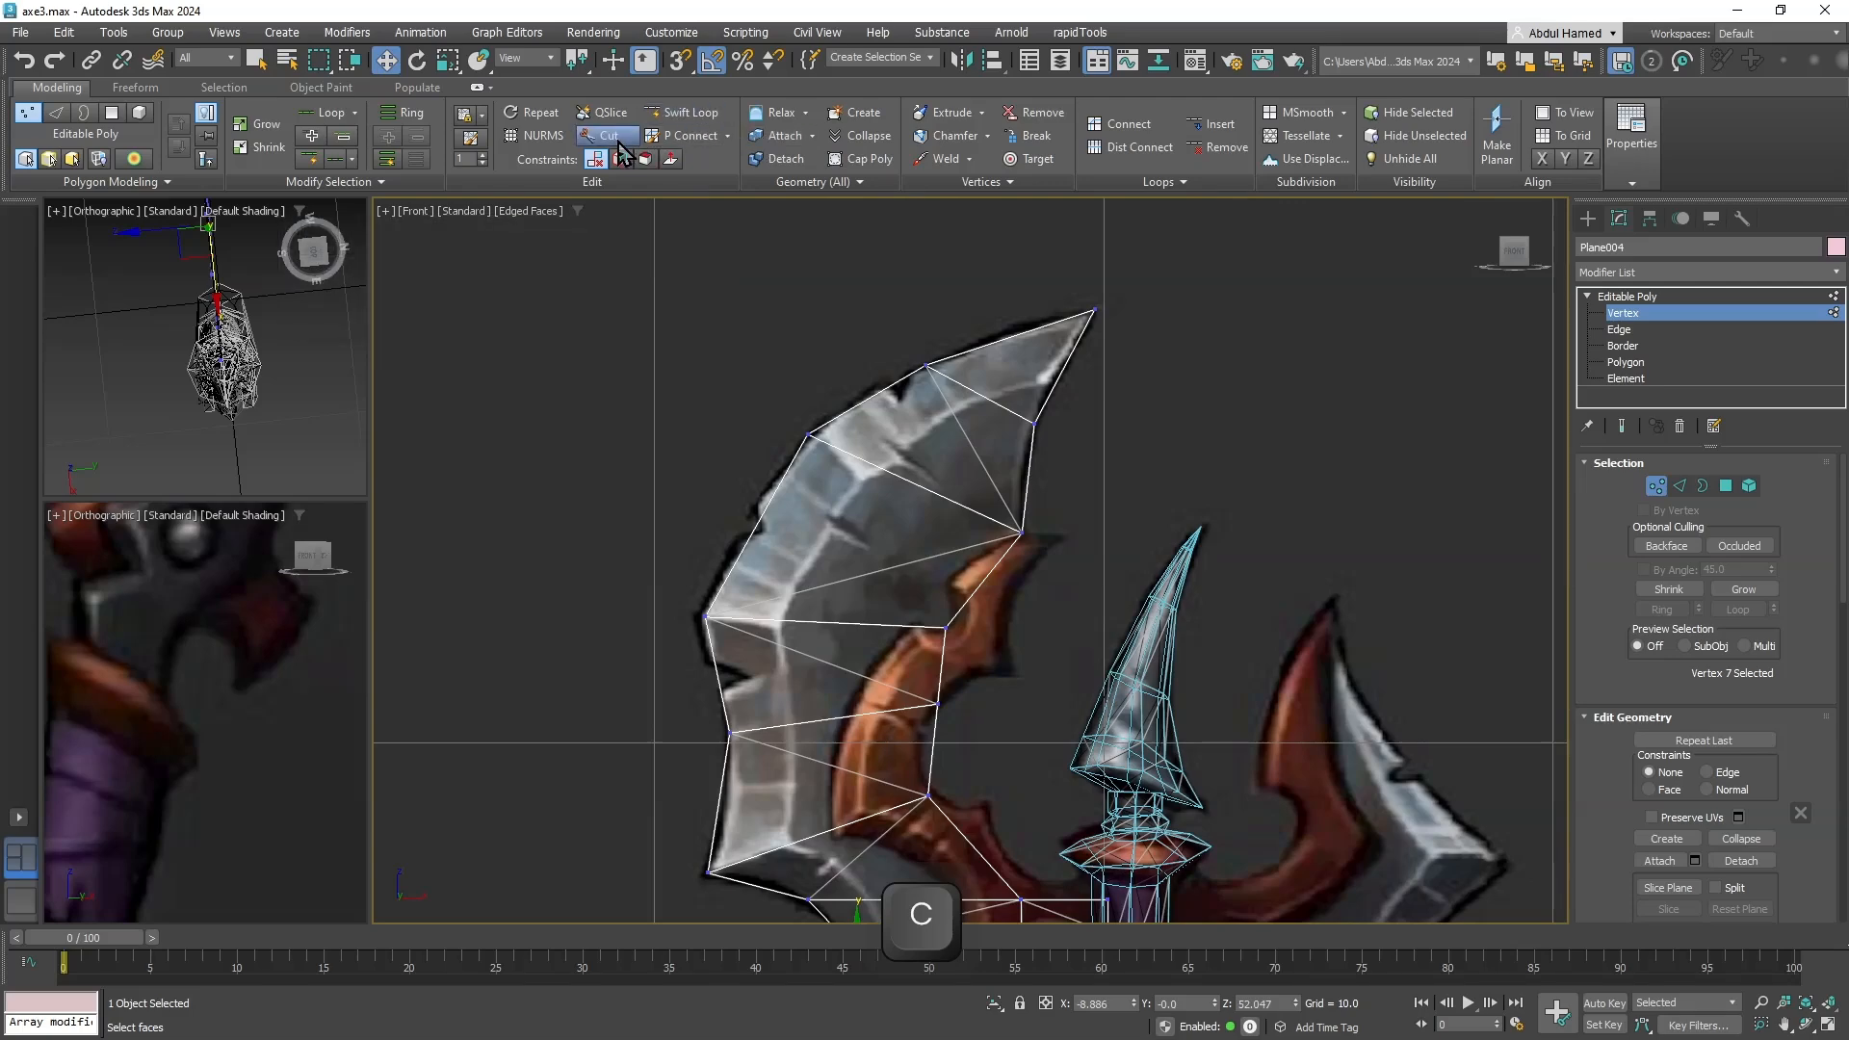
pyautogui.click(615, 137)
pyautogui.scroll(4, 1053, 395)
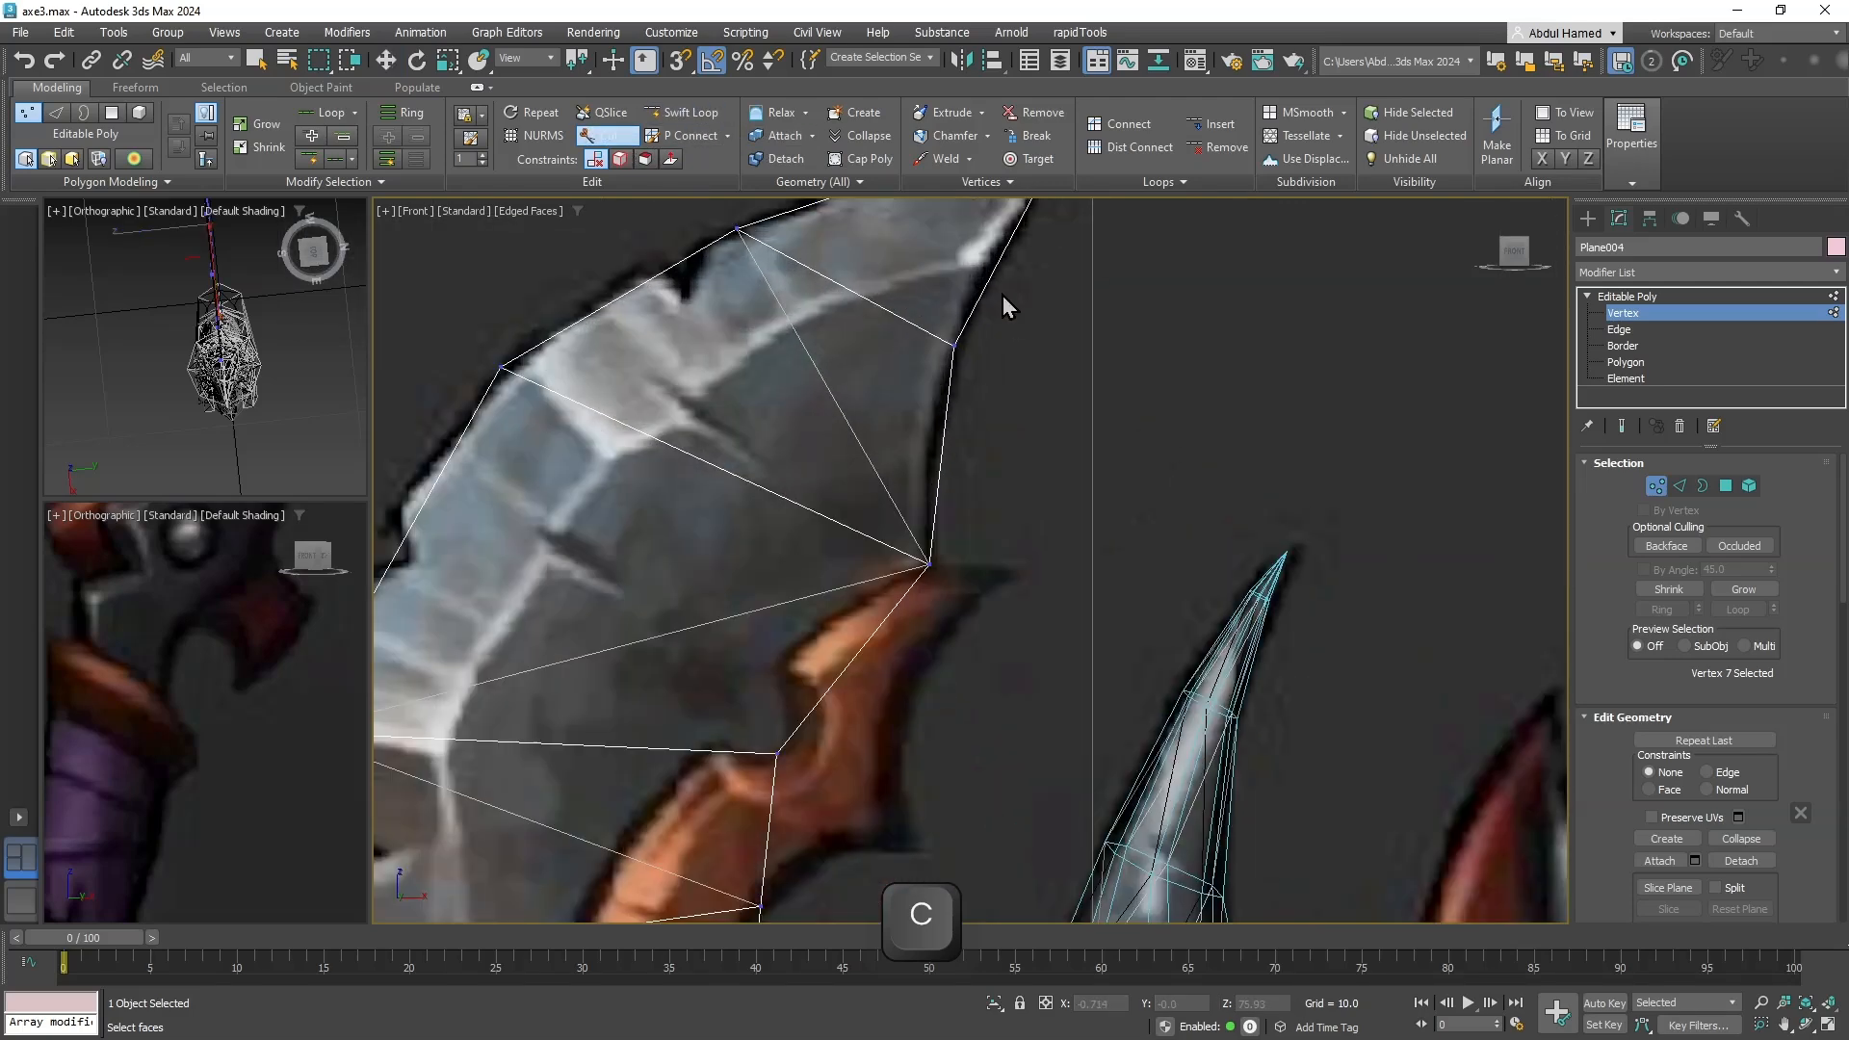
pyautogui.click(991, 262)
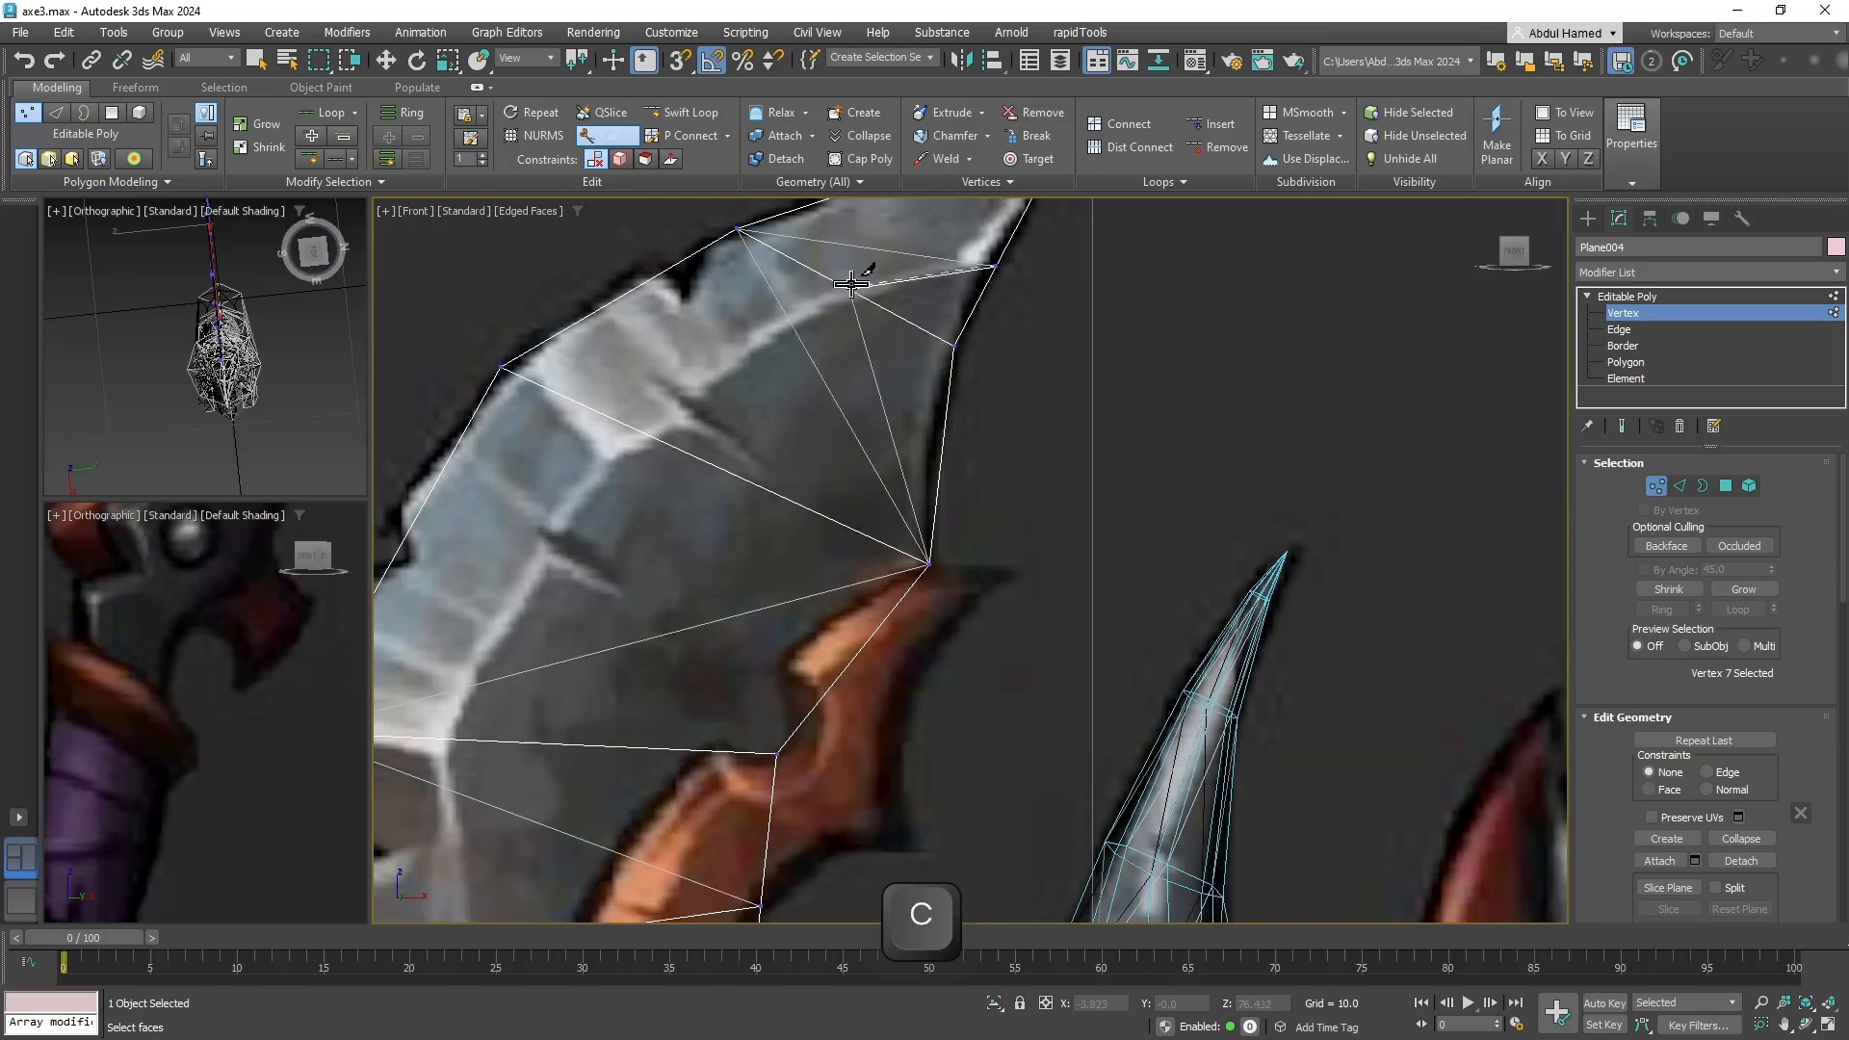
pyautogui.click(667, 515)
pyautogui.moveTo(666, 515); pyautogui.dragTo(917, 220, button='middle')
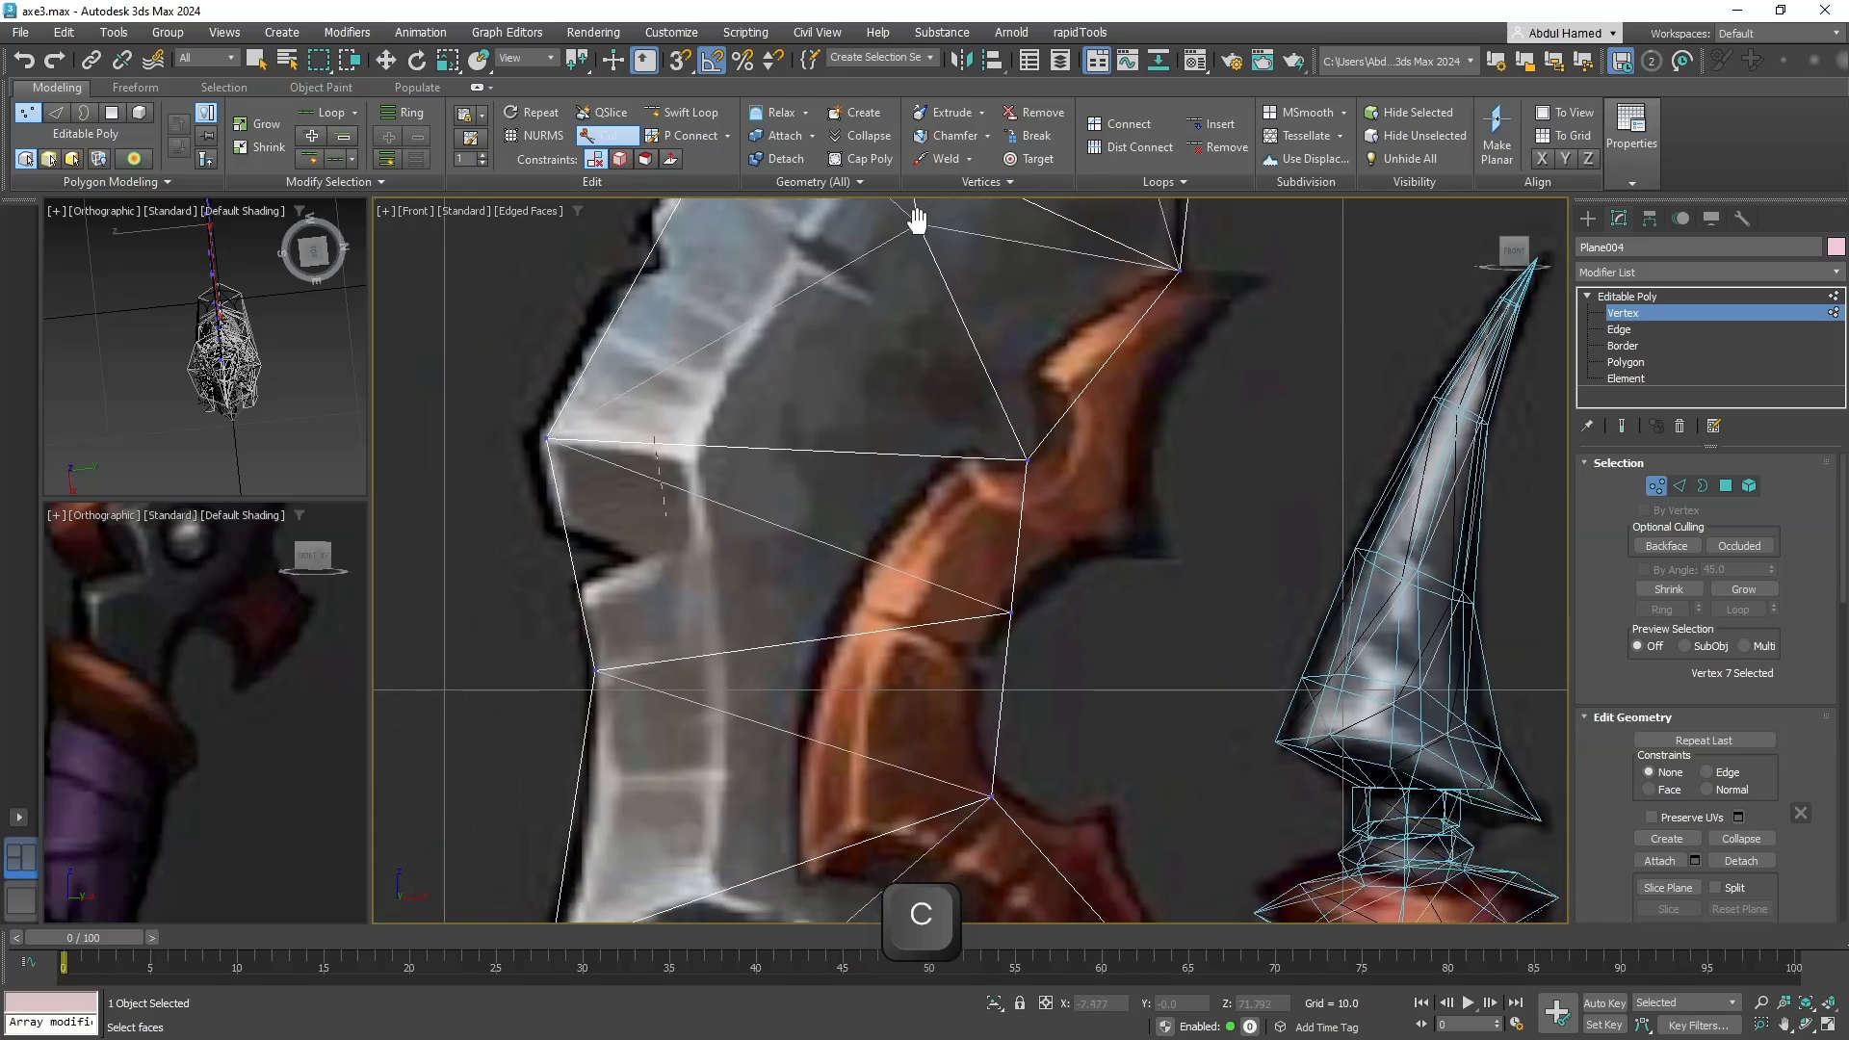
pyautogui.moveTo(756, 546); pyautogui.dragTo(776, 344, button='middle')
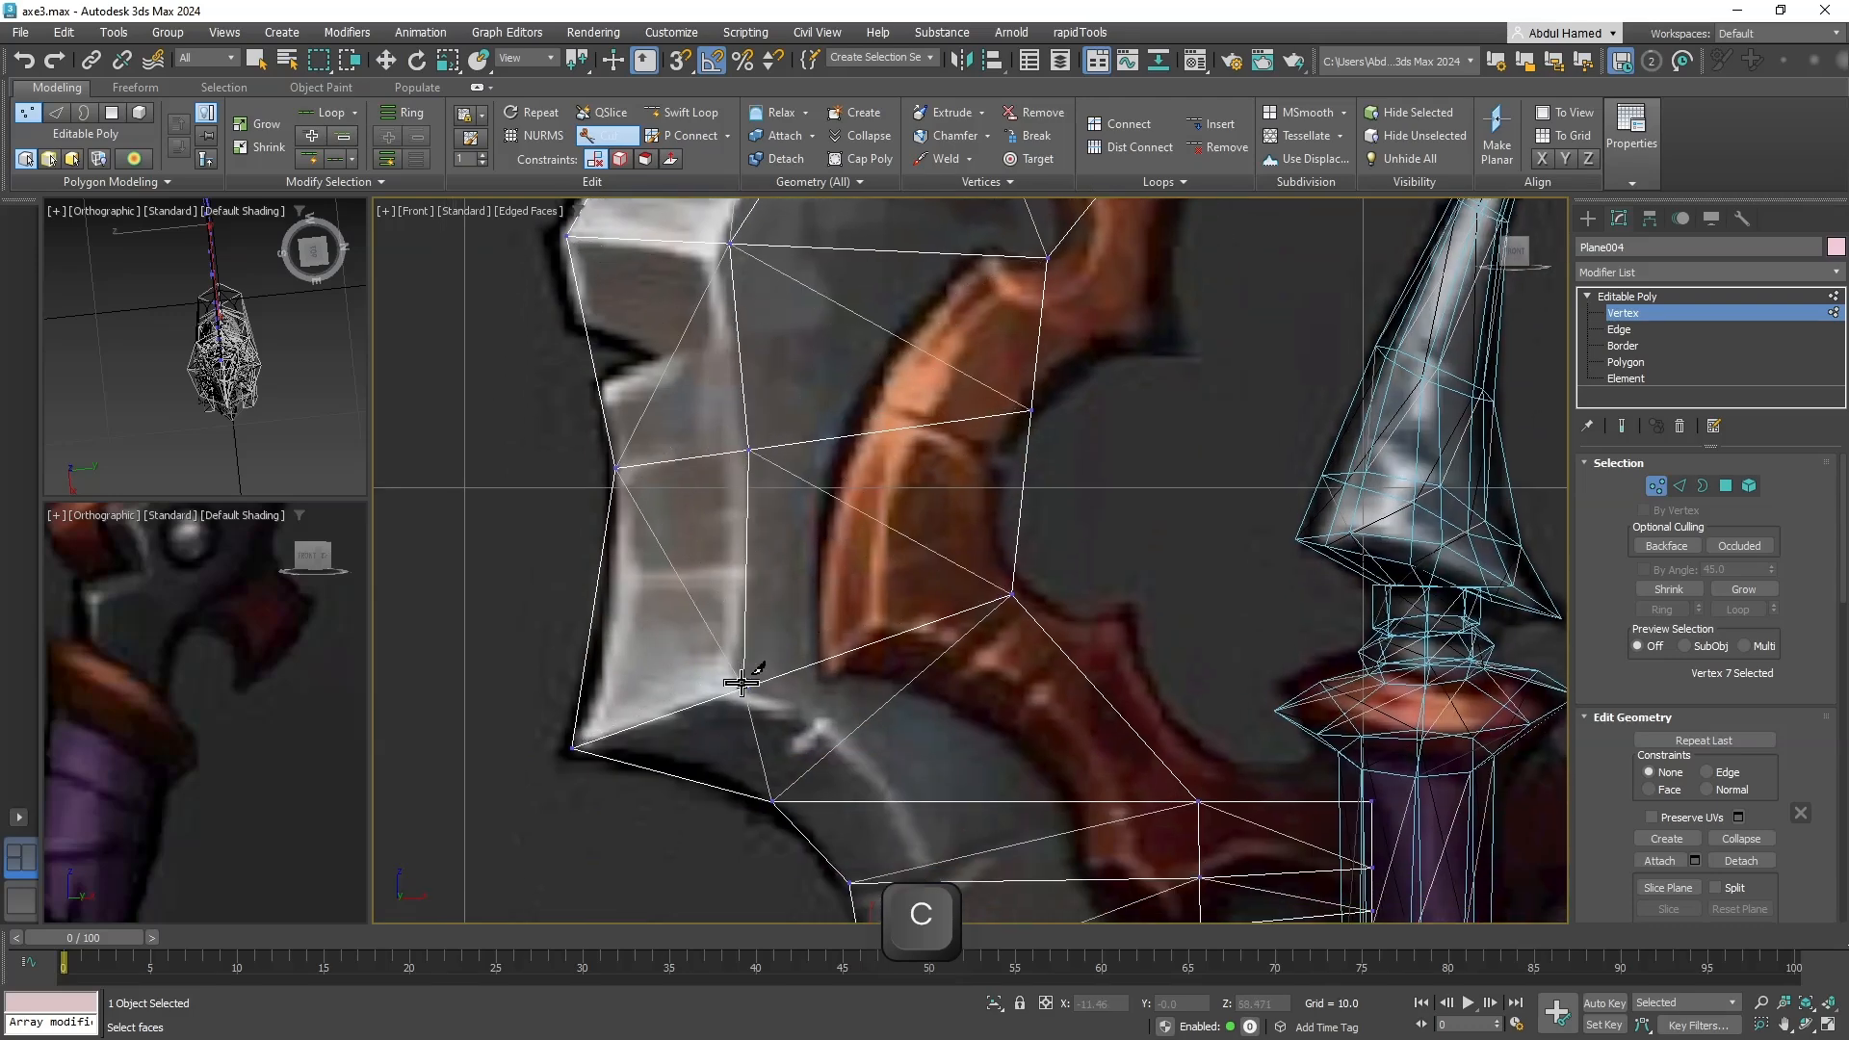
pyautogui.click(745, 687)
# Continue the bevel cut around the concave notch and into the top of the lower hook.
pyautogui.click(842, 748)
pyautogui.click(874, 800)
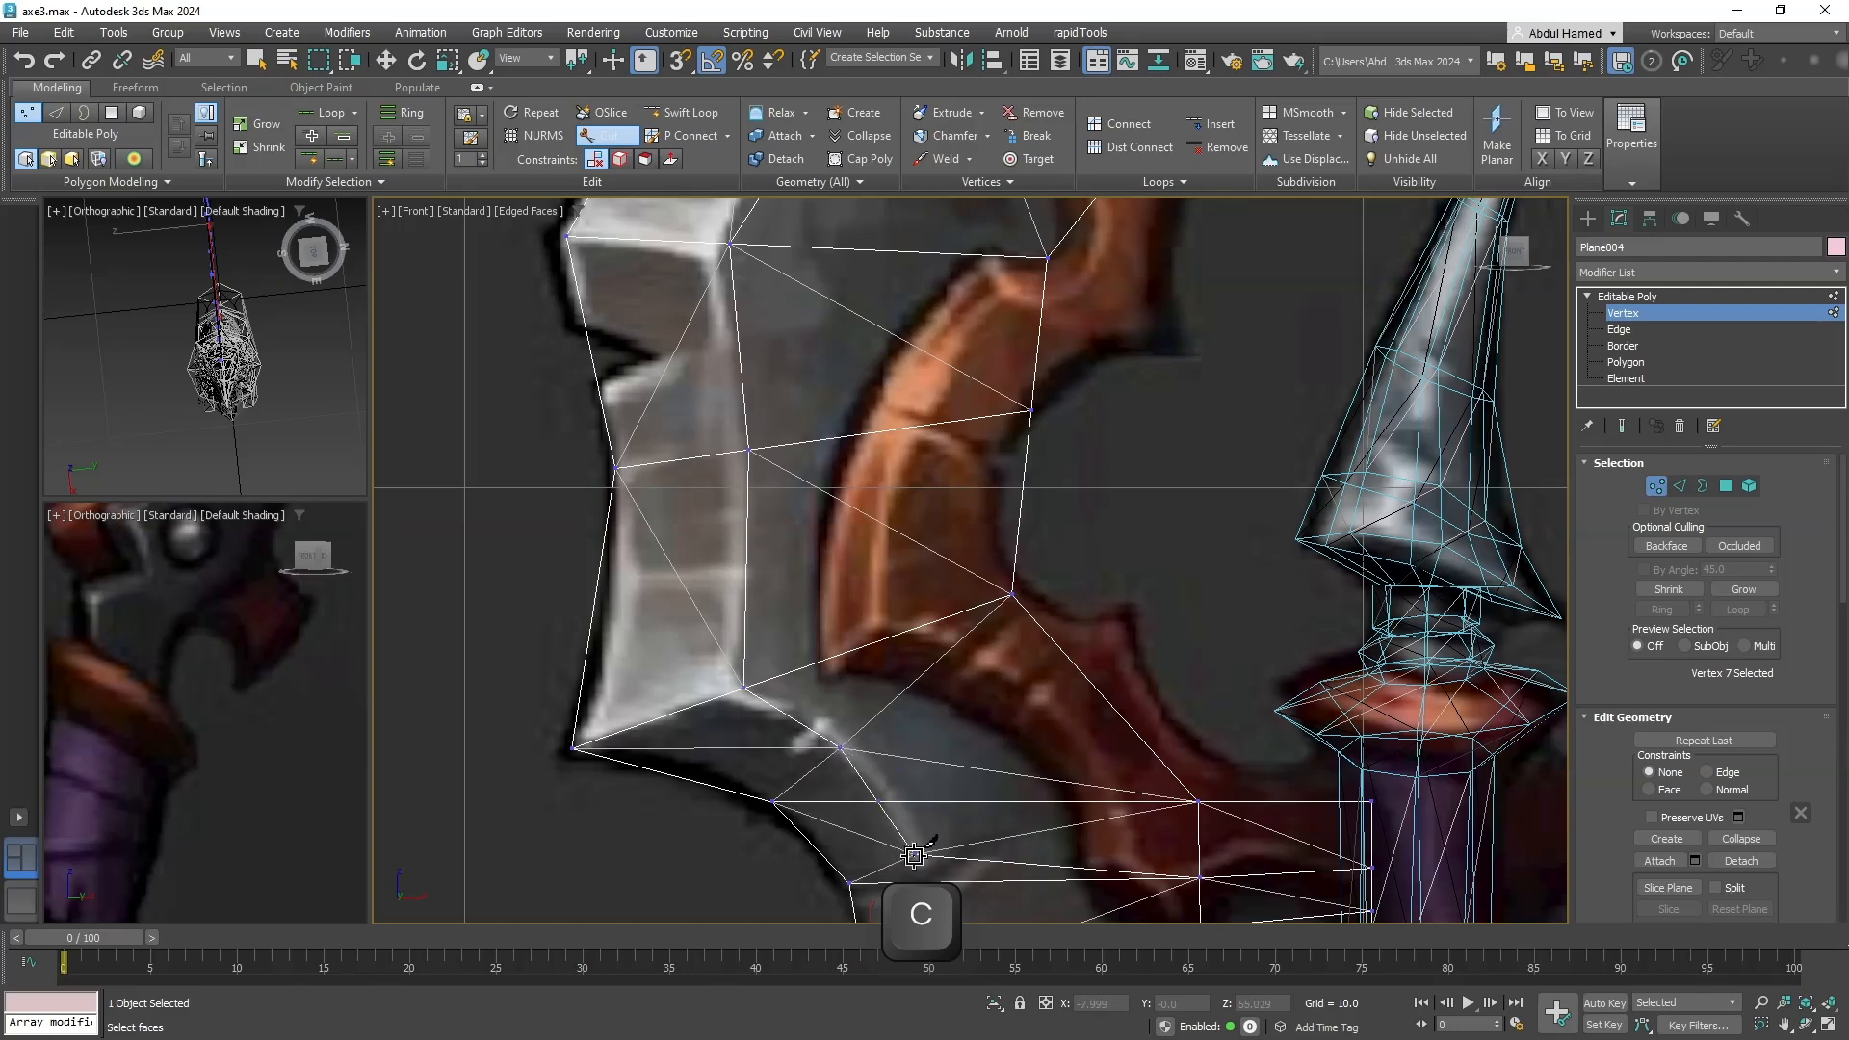
pyautogui.moveTo(897, 813); pyautogui.dragTo(825, 351, button='middle')
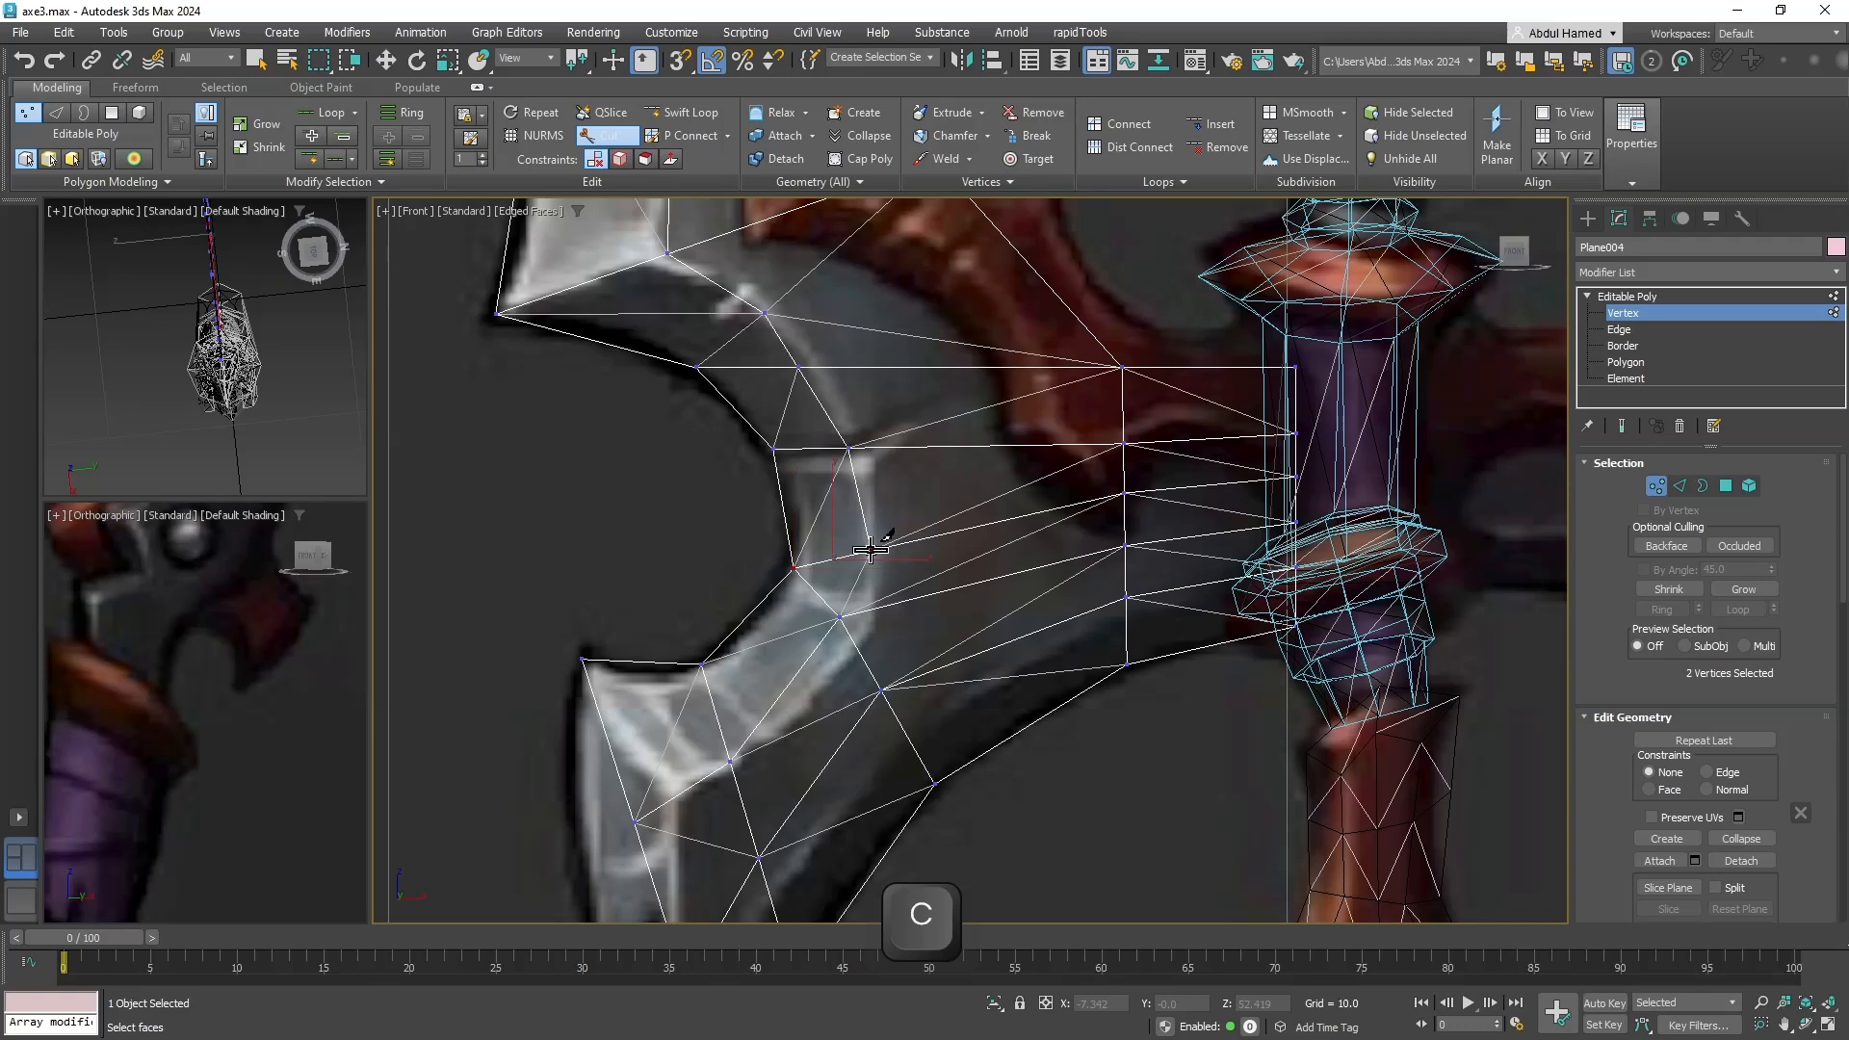
pyautogui.click(862, 613)
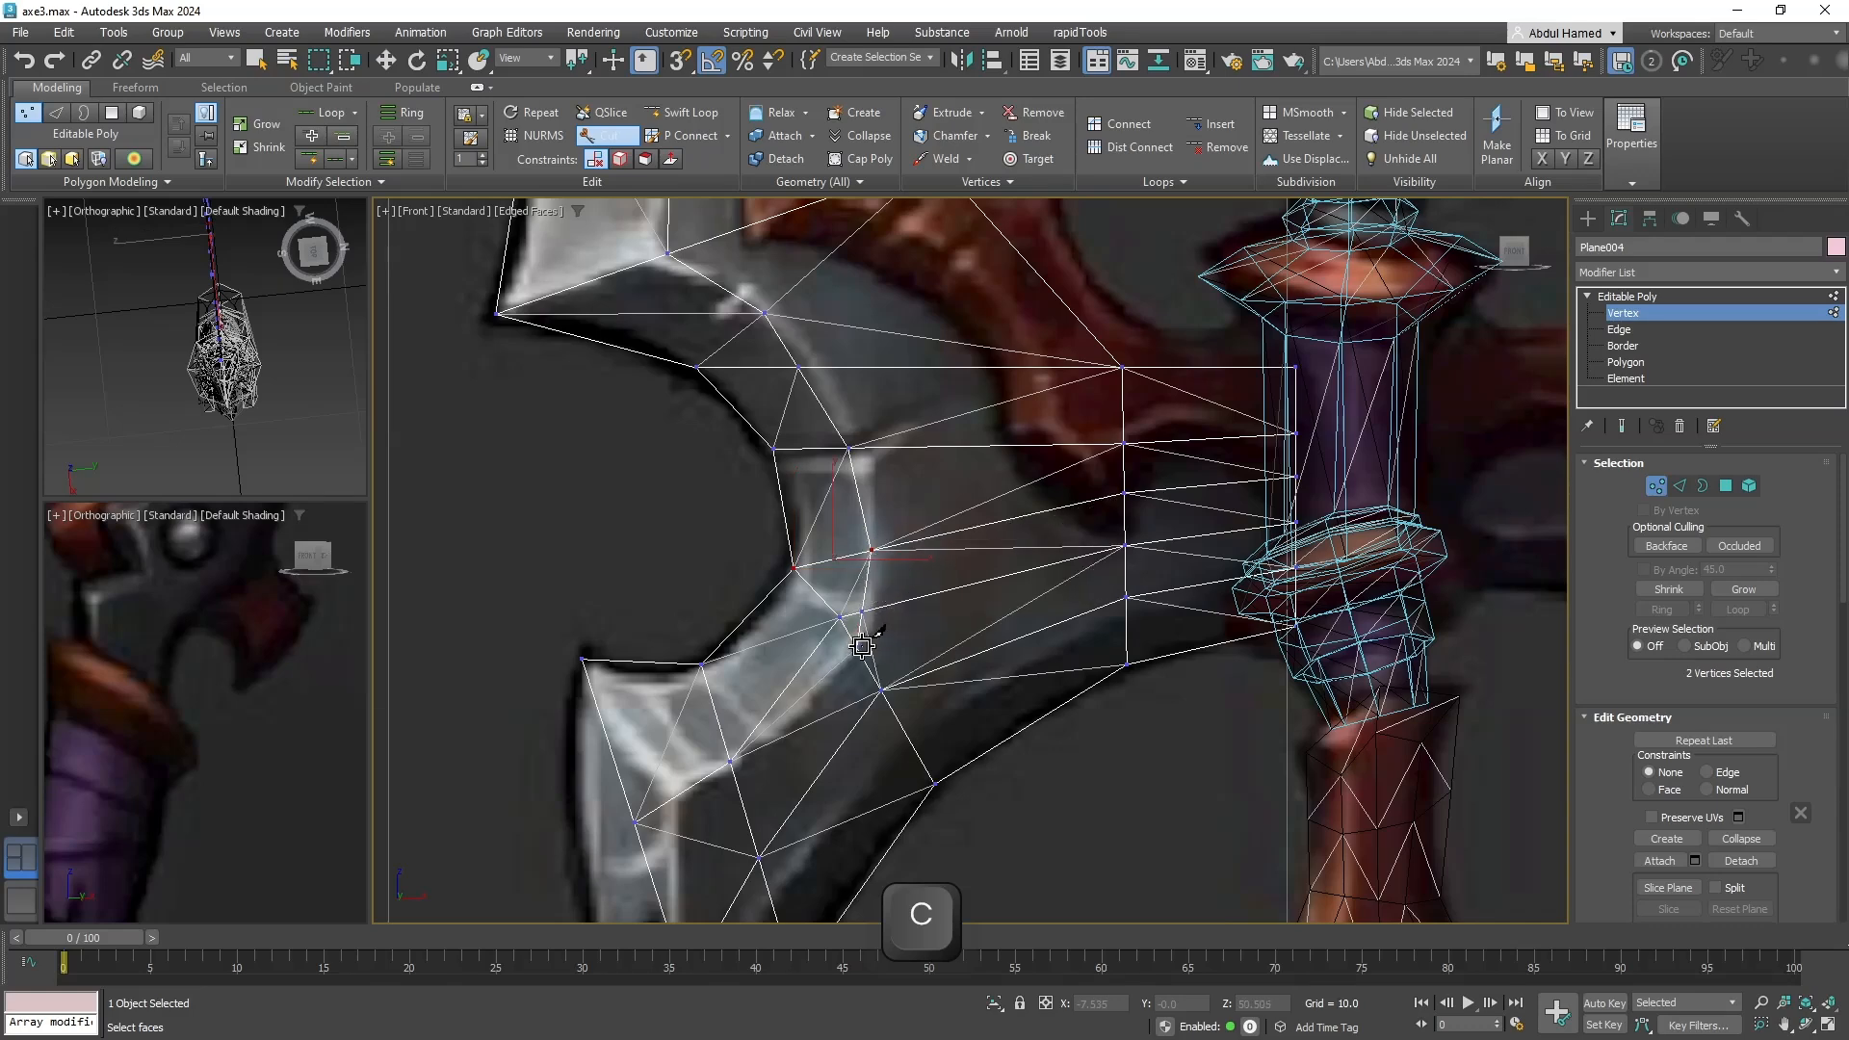
pyautogui.click(778, 739)
pyautogui.press('q')
# Move the lower hook's two outer-edge vertices outward onto the hook's outline in the reference.
pyautogui.moveTo(817, 783); pyautogui.dragTo(968, 462, button='middle')
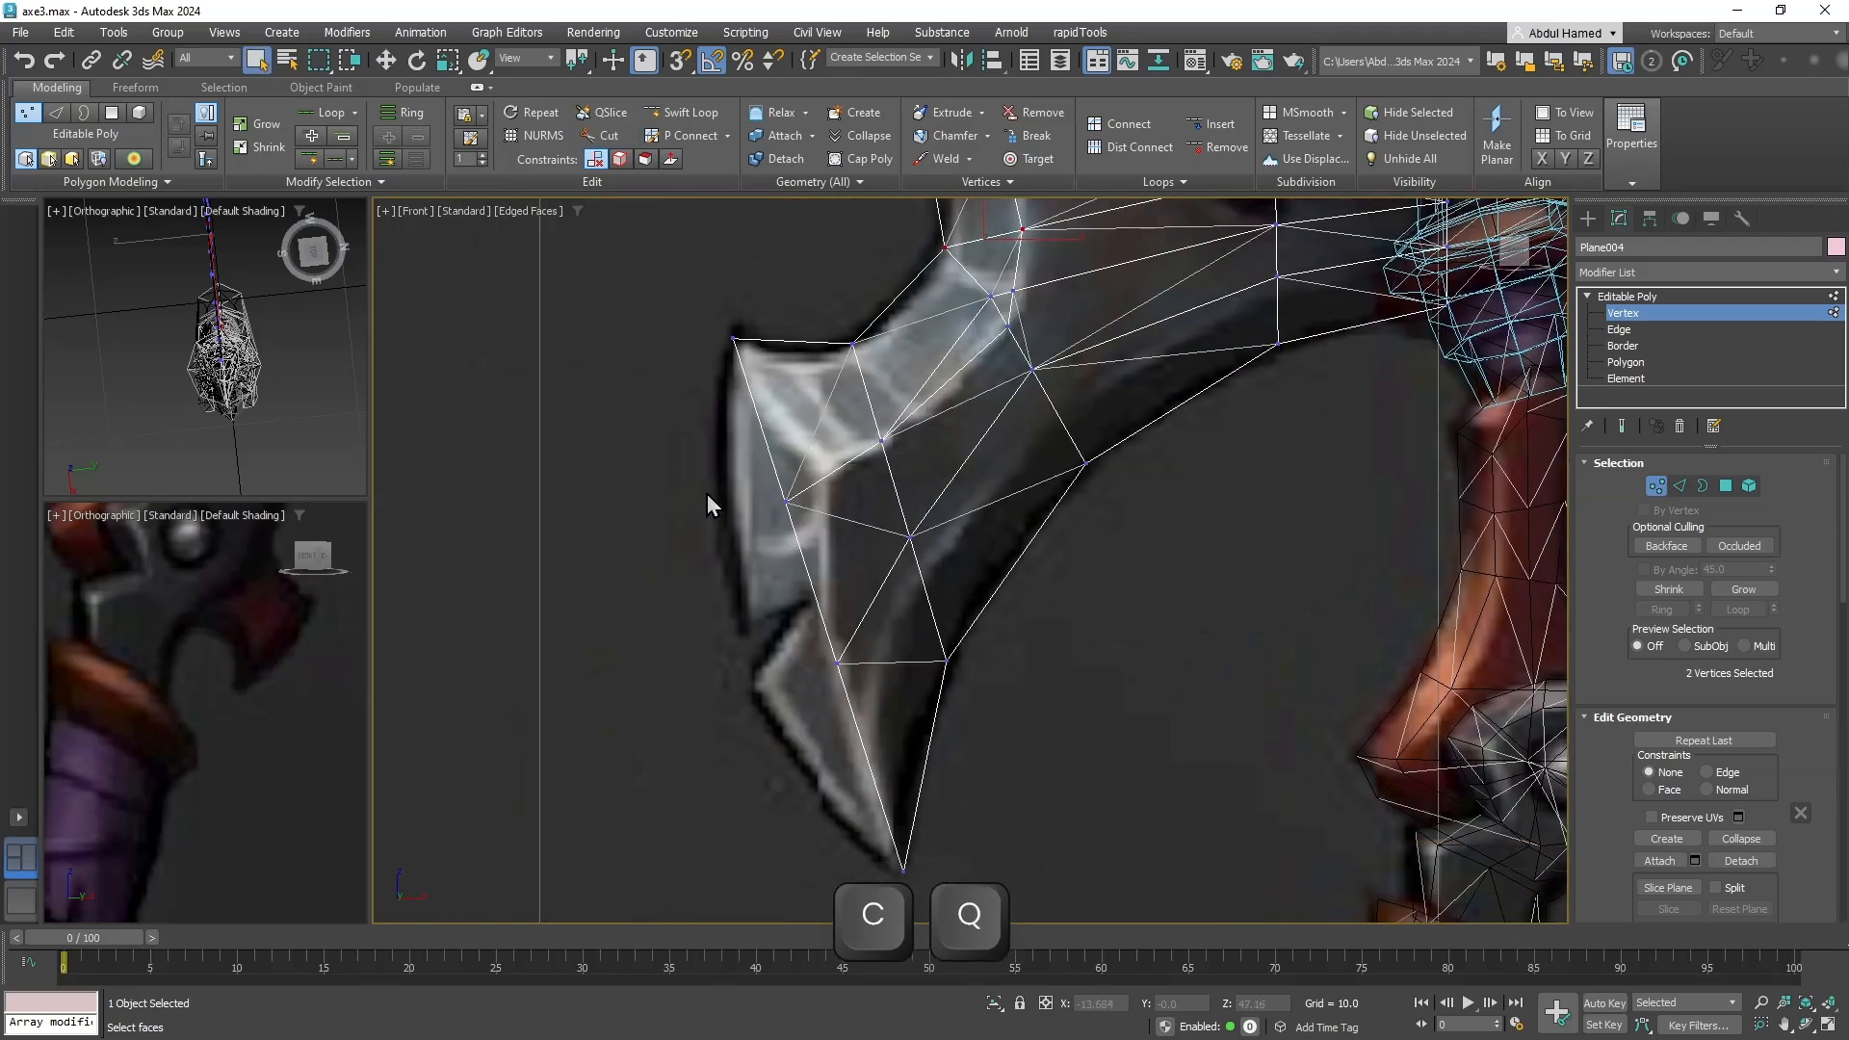
pyautogui.click(787, 500)
pyautogui.press('w')
pyautogui.moveTo(817, 470); pyautogui.dragTo(759, 515)
pyautogui.press('q')
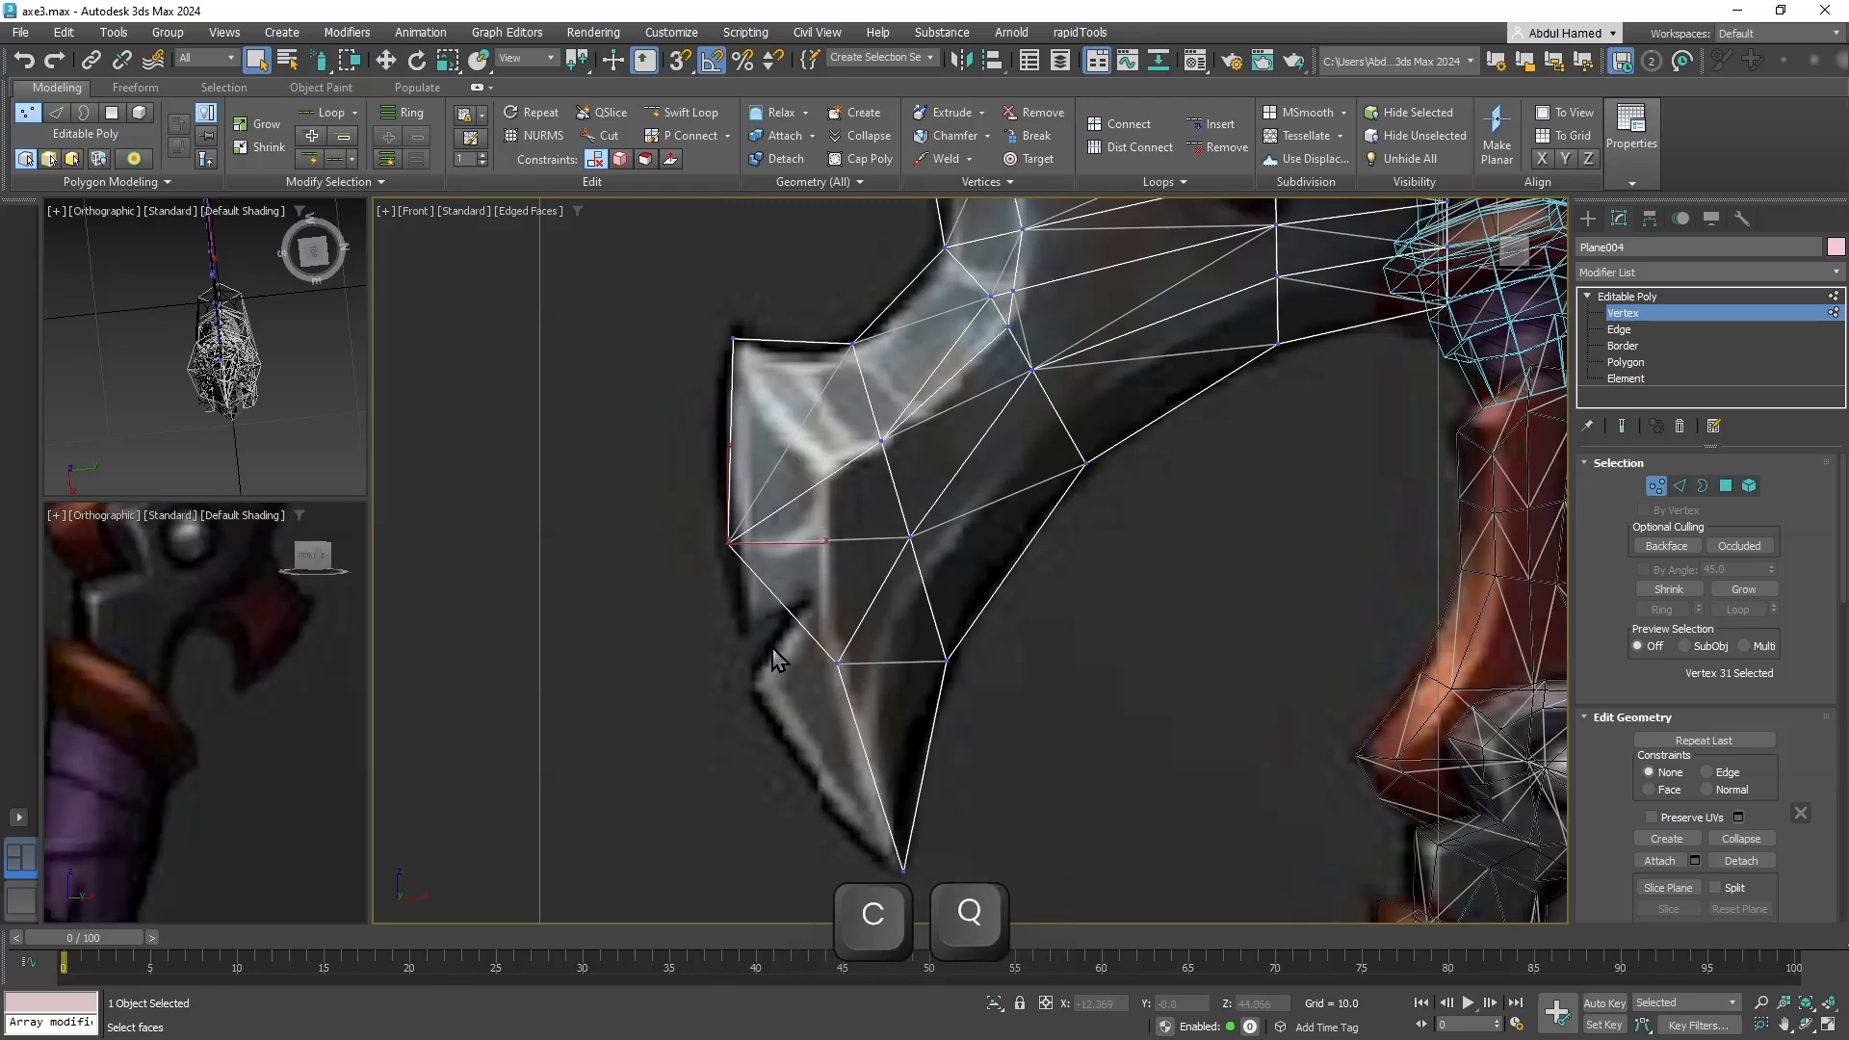
pyautogui.moveTo(771, 644); pyautogui.dragTo(817, 689)
pyautogui.press('w')
pyautogui.moveTo(878, 594)
pyautogui.mouseDown(button='middle')
pyautogui.moveTo(875, 661)
pyautogui.moveTo(879, 627)
pyautogui.mouseUp(button='middle')
# Cut an edge line along the lower hook's painted bevel down to the hook's tip vertex.
pyautogui.moveTo(850, 513); pyautogui.dragTo(766, 386, button='middle')
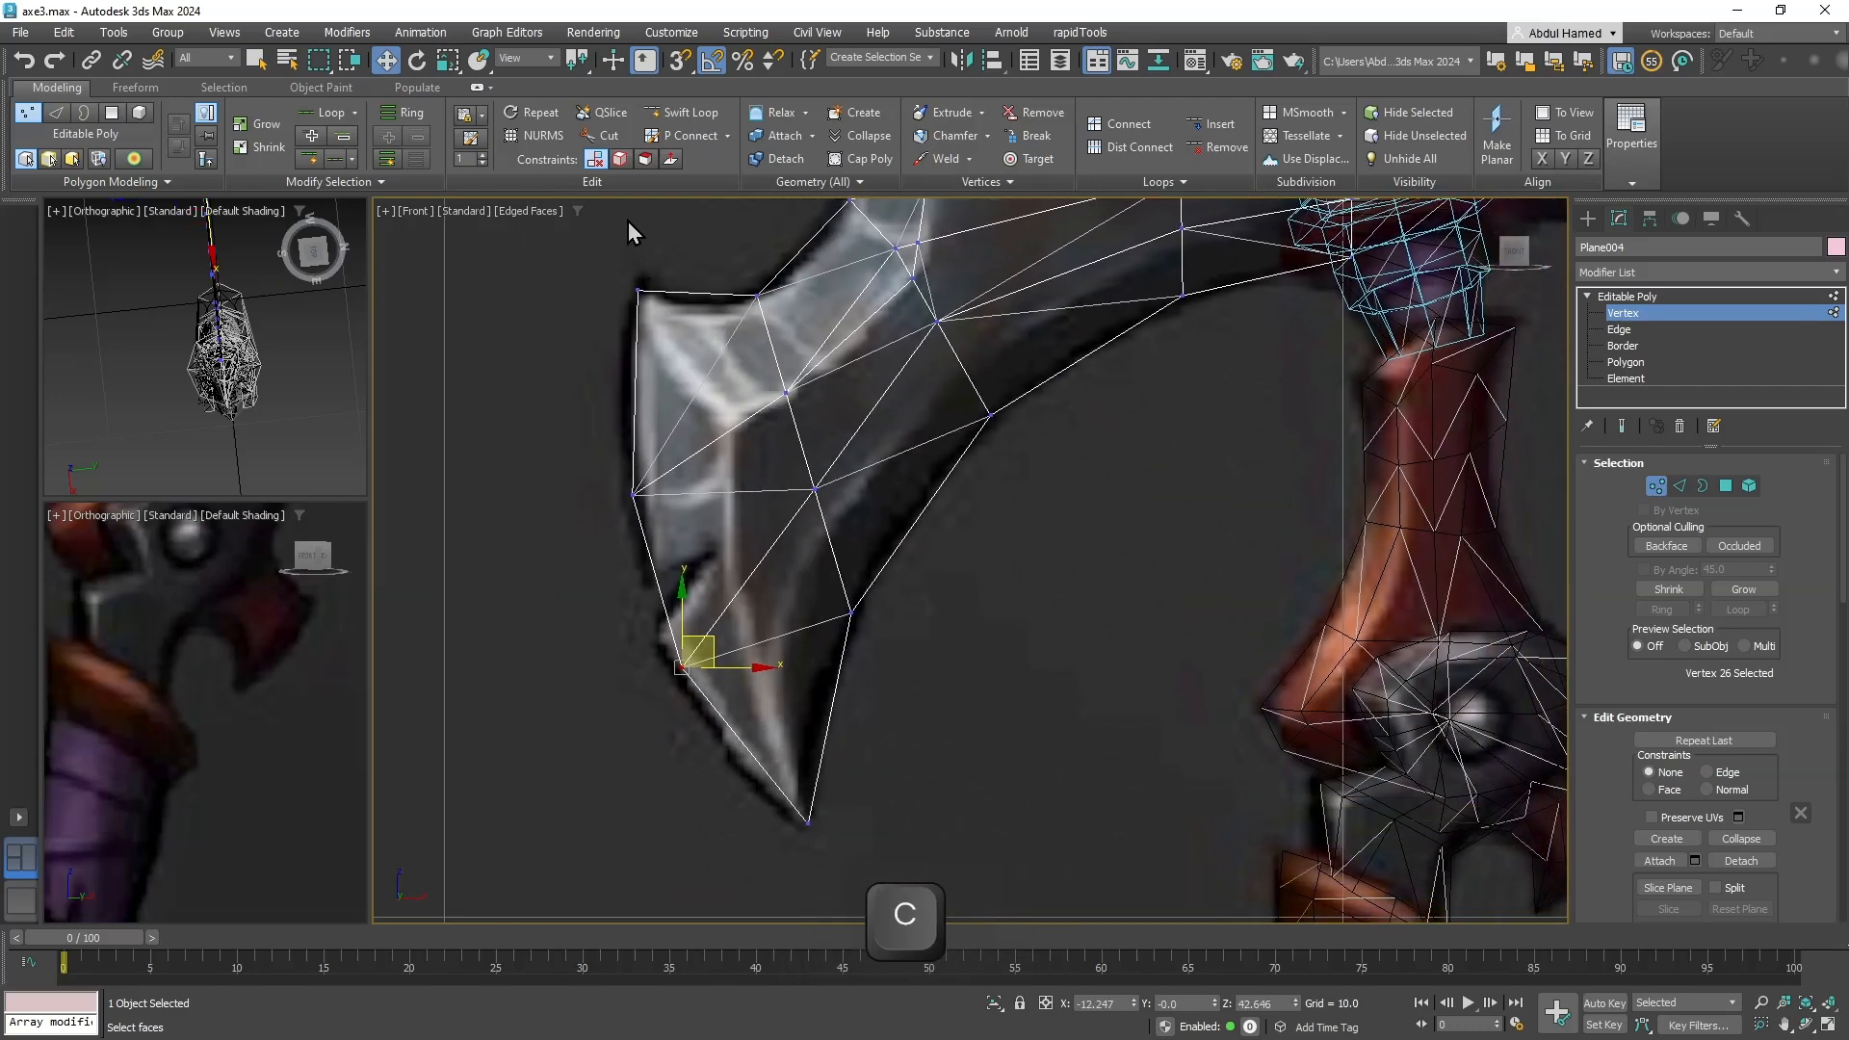
pyautogui.click(619, 142)
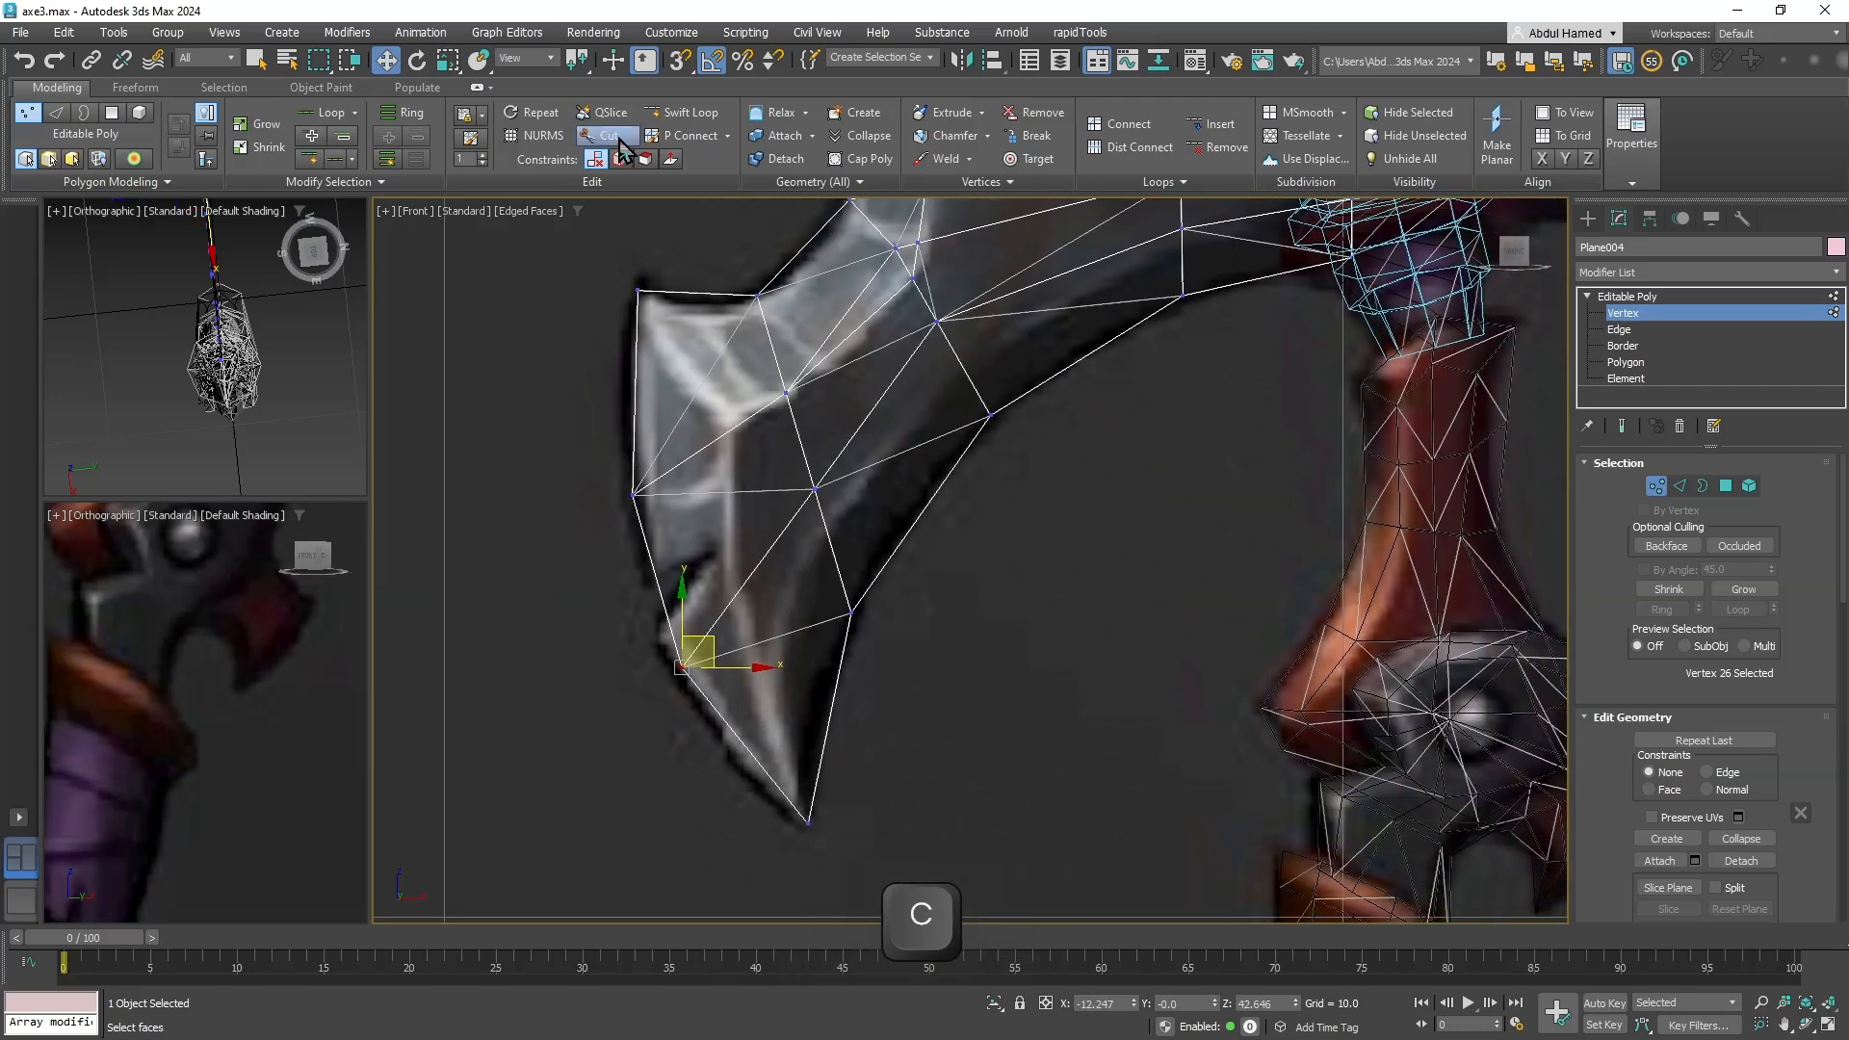
pyautogui.click(738, 421)
pyautogui.click(744, 584)
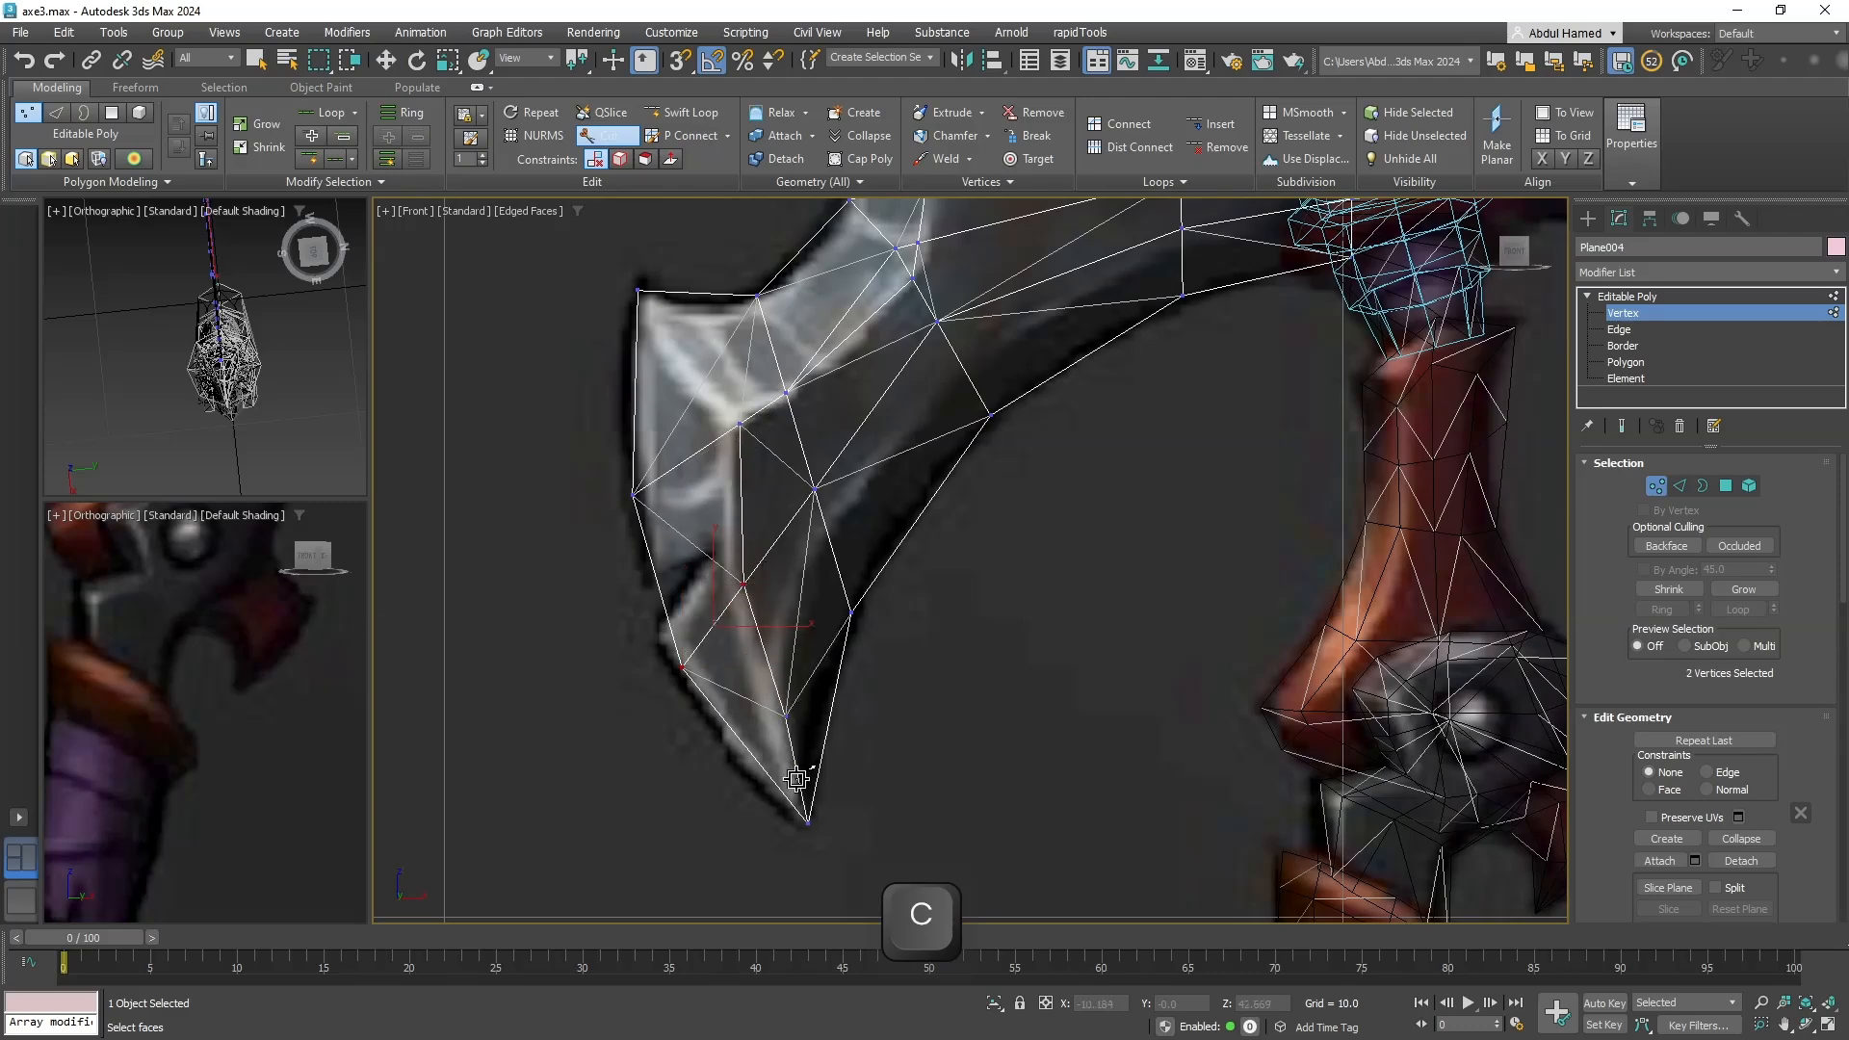
pyautogui.click(801, 818)
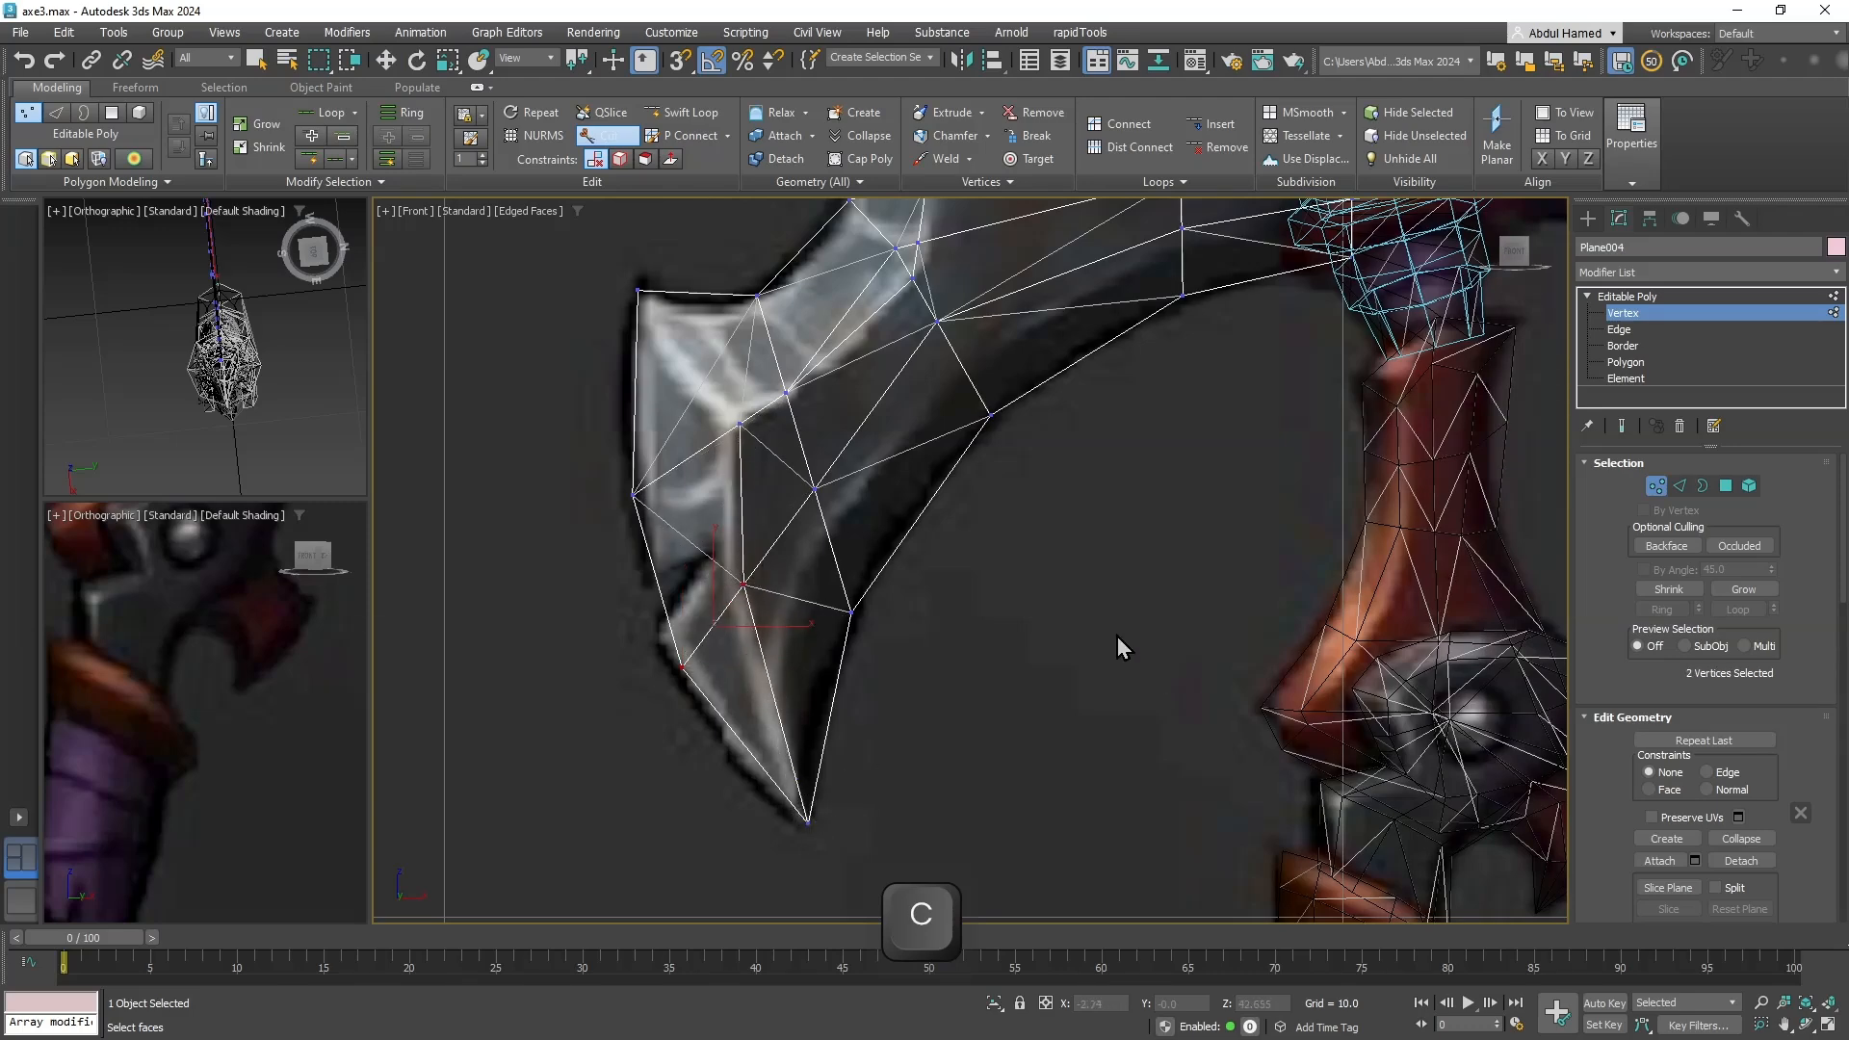
# Turn off the Wire option of the 09 - Default material so the axe meshes display as solid surfaces.
pyautogui.scroll(-4, 1019, 780)
pyautogui.scroll(2, 1000, 730)
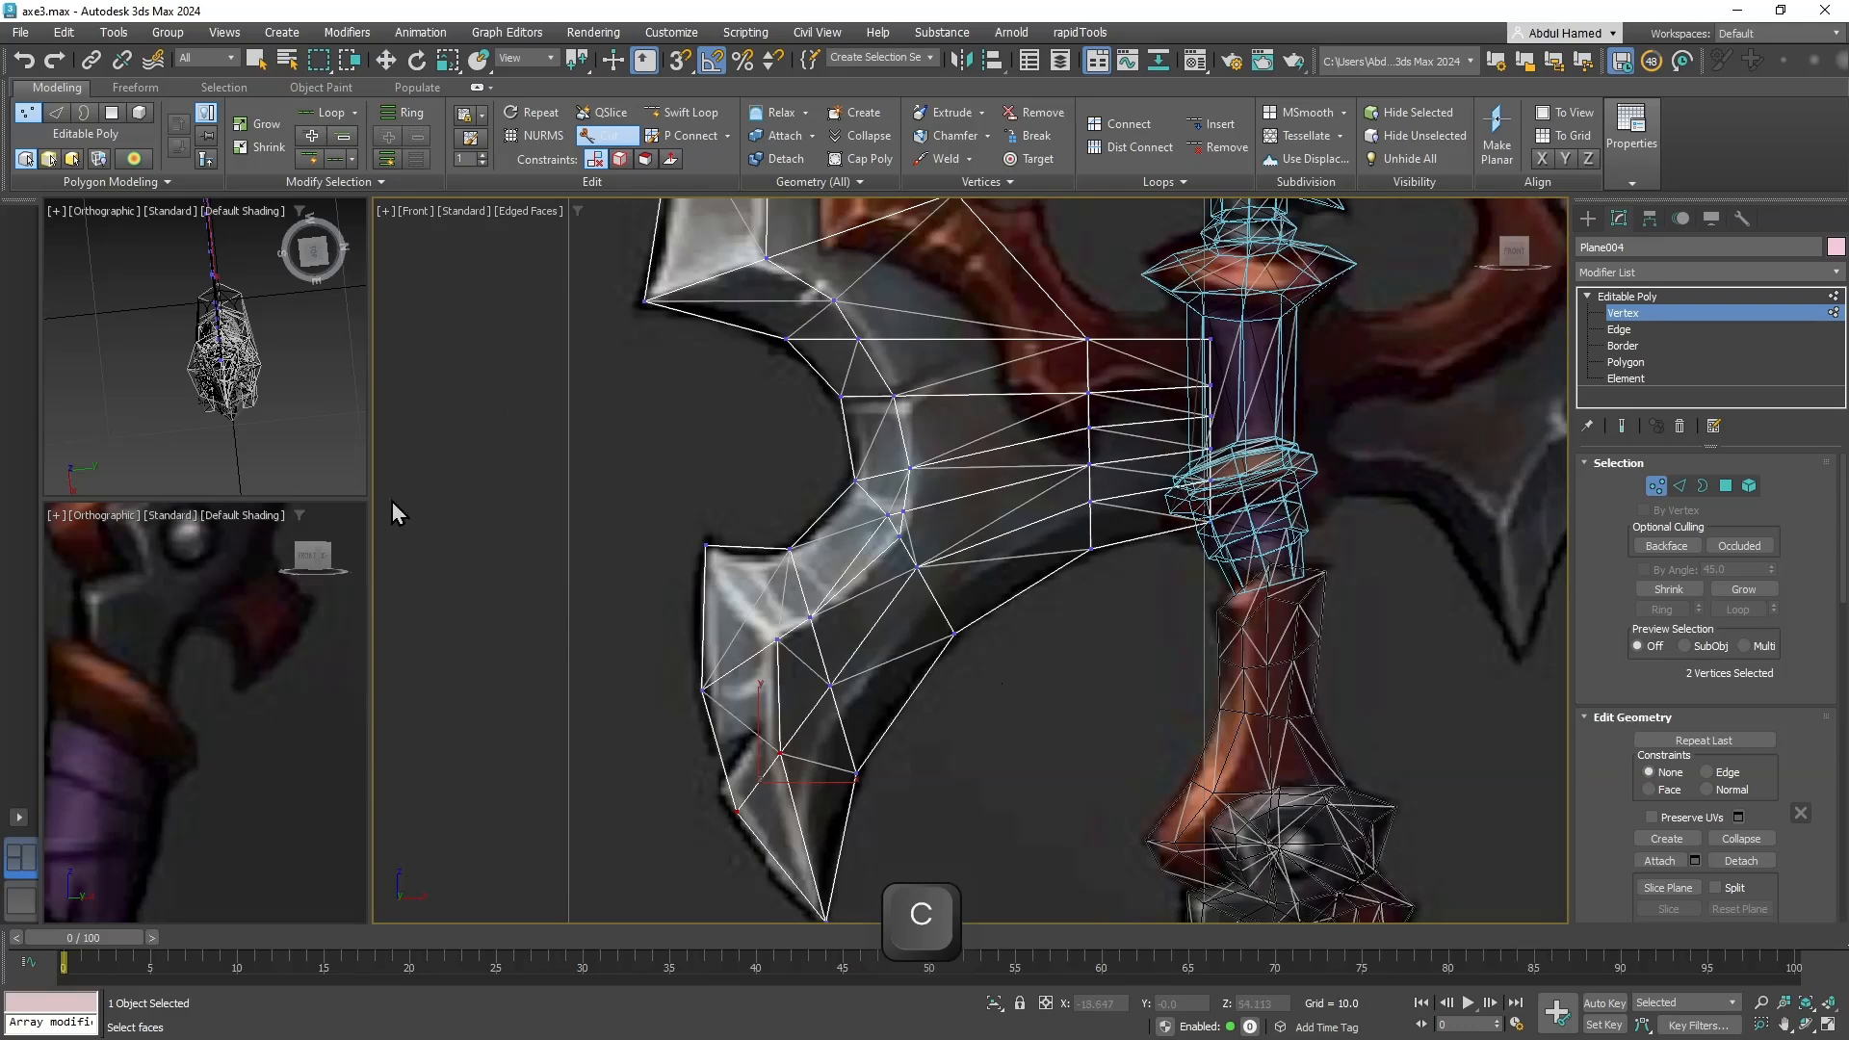
pyautogui.press('m')
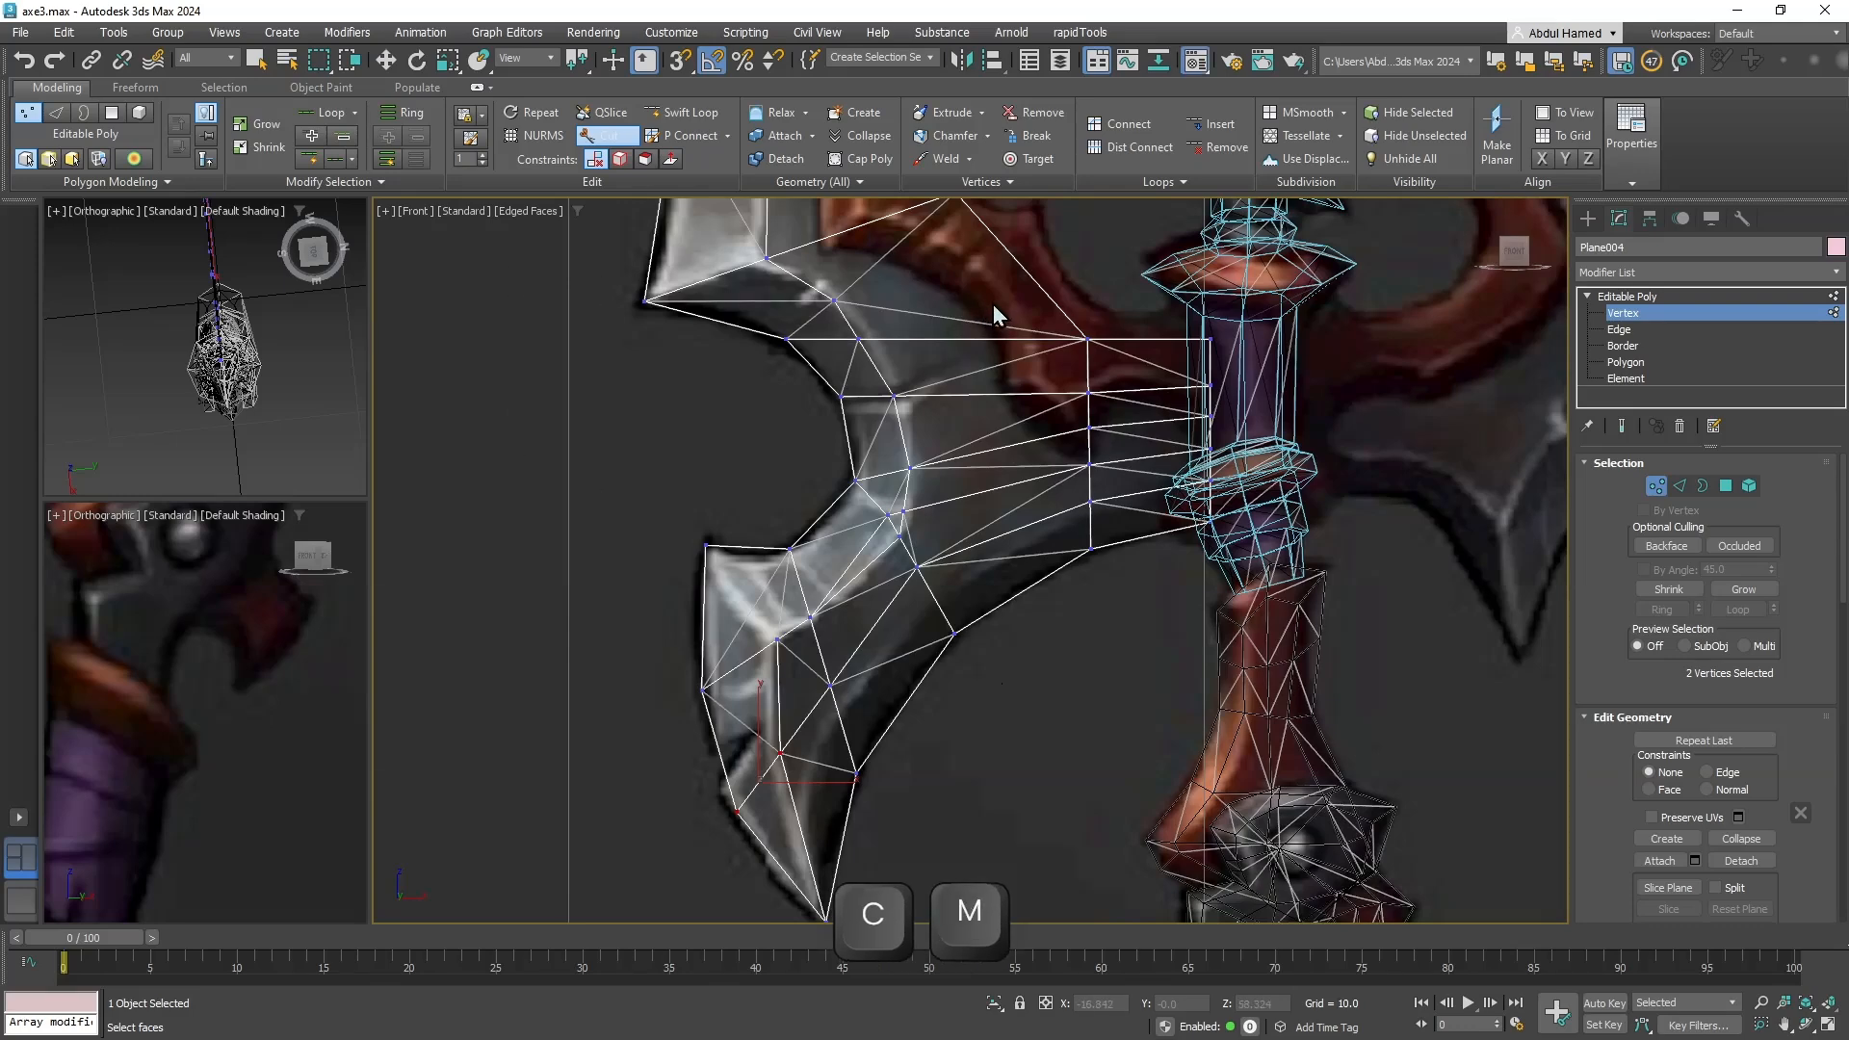
pyautogui.click(420, 478)
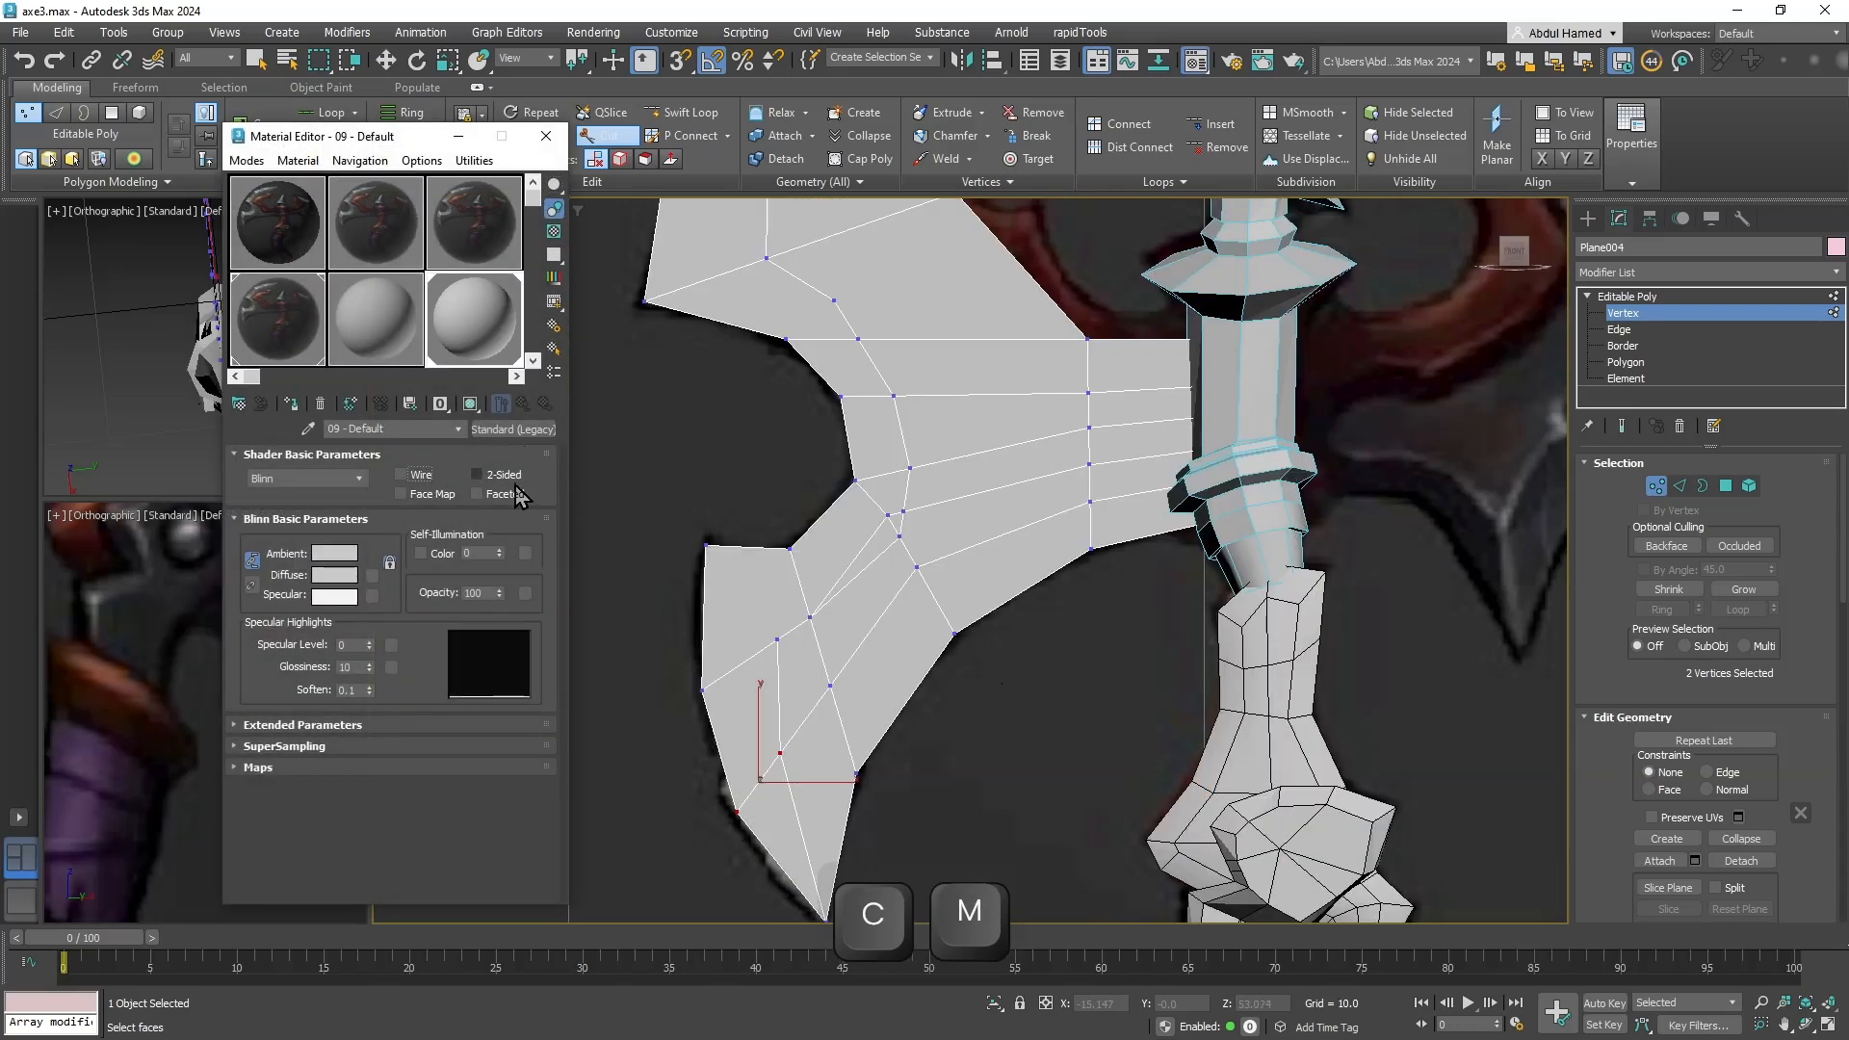
# Select the blade polygons on the inner side of the bevel line, from below the tip down the tall section.
pyautogui.moveTo(995, 482); pyautogui.dragTo(983, 330, button='middle')
pyautogui.scroll(-5, 976, 334)
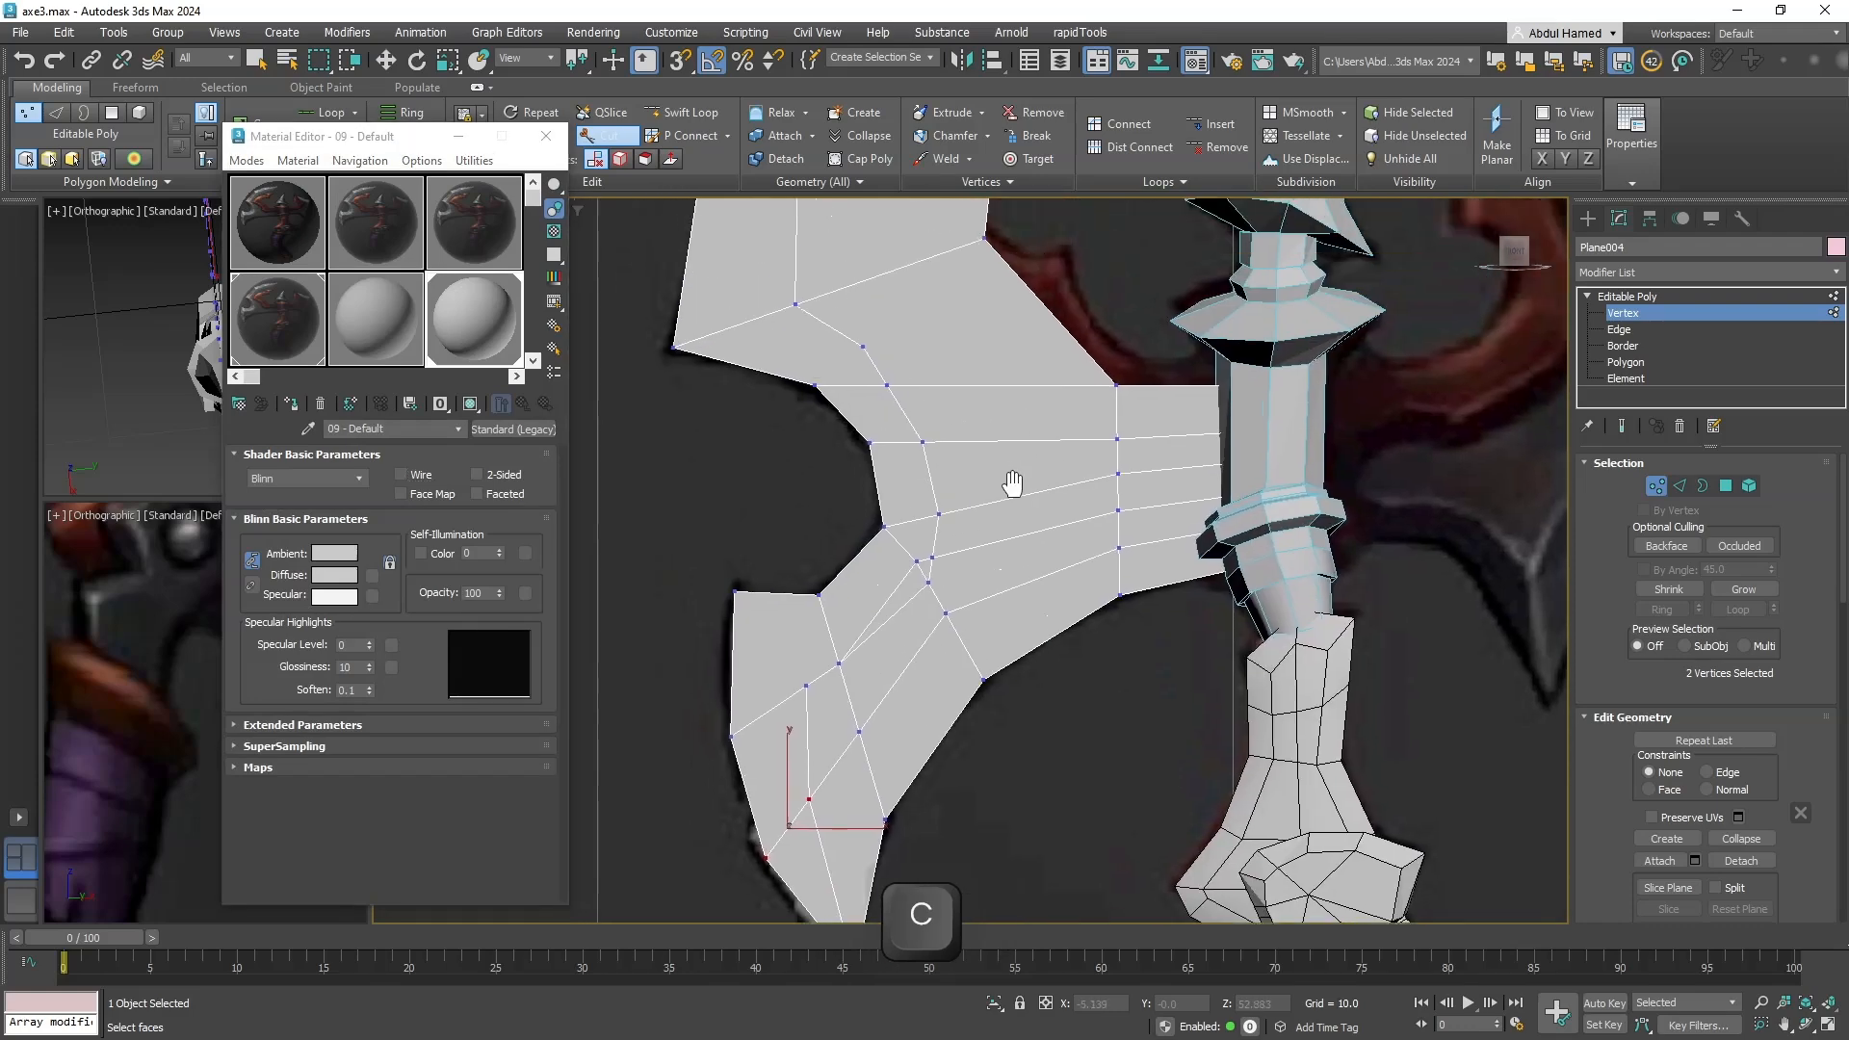
pyautogui.press('q')
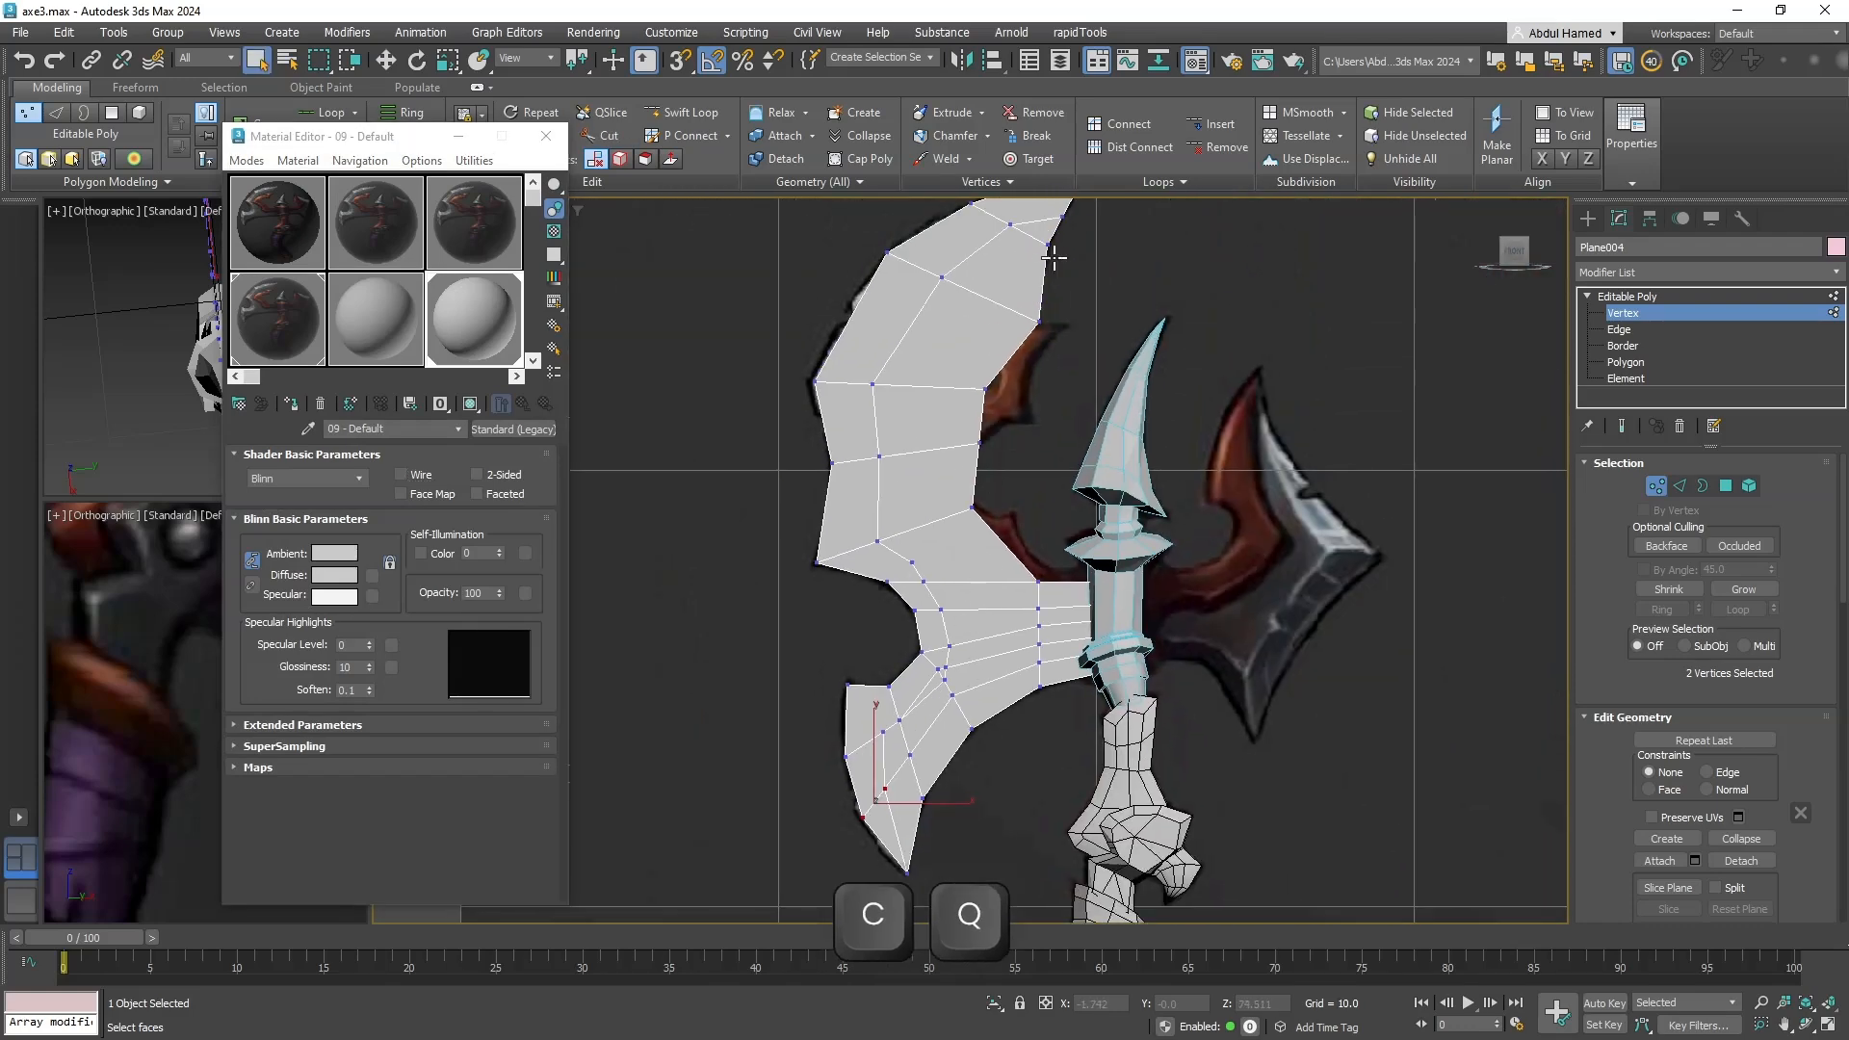
pyautogui.click(1623, 362)
pyautogui.click(1041, 234)
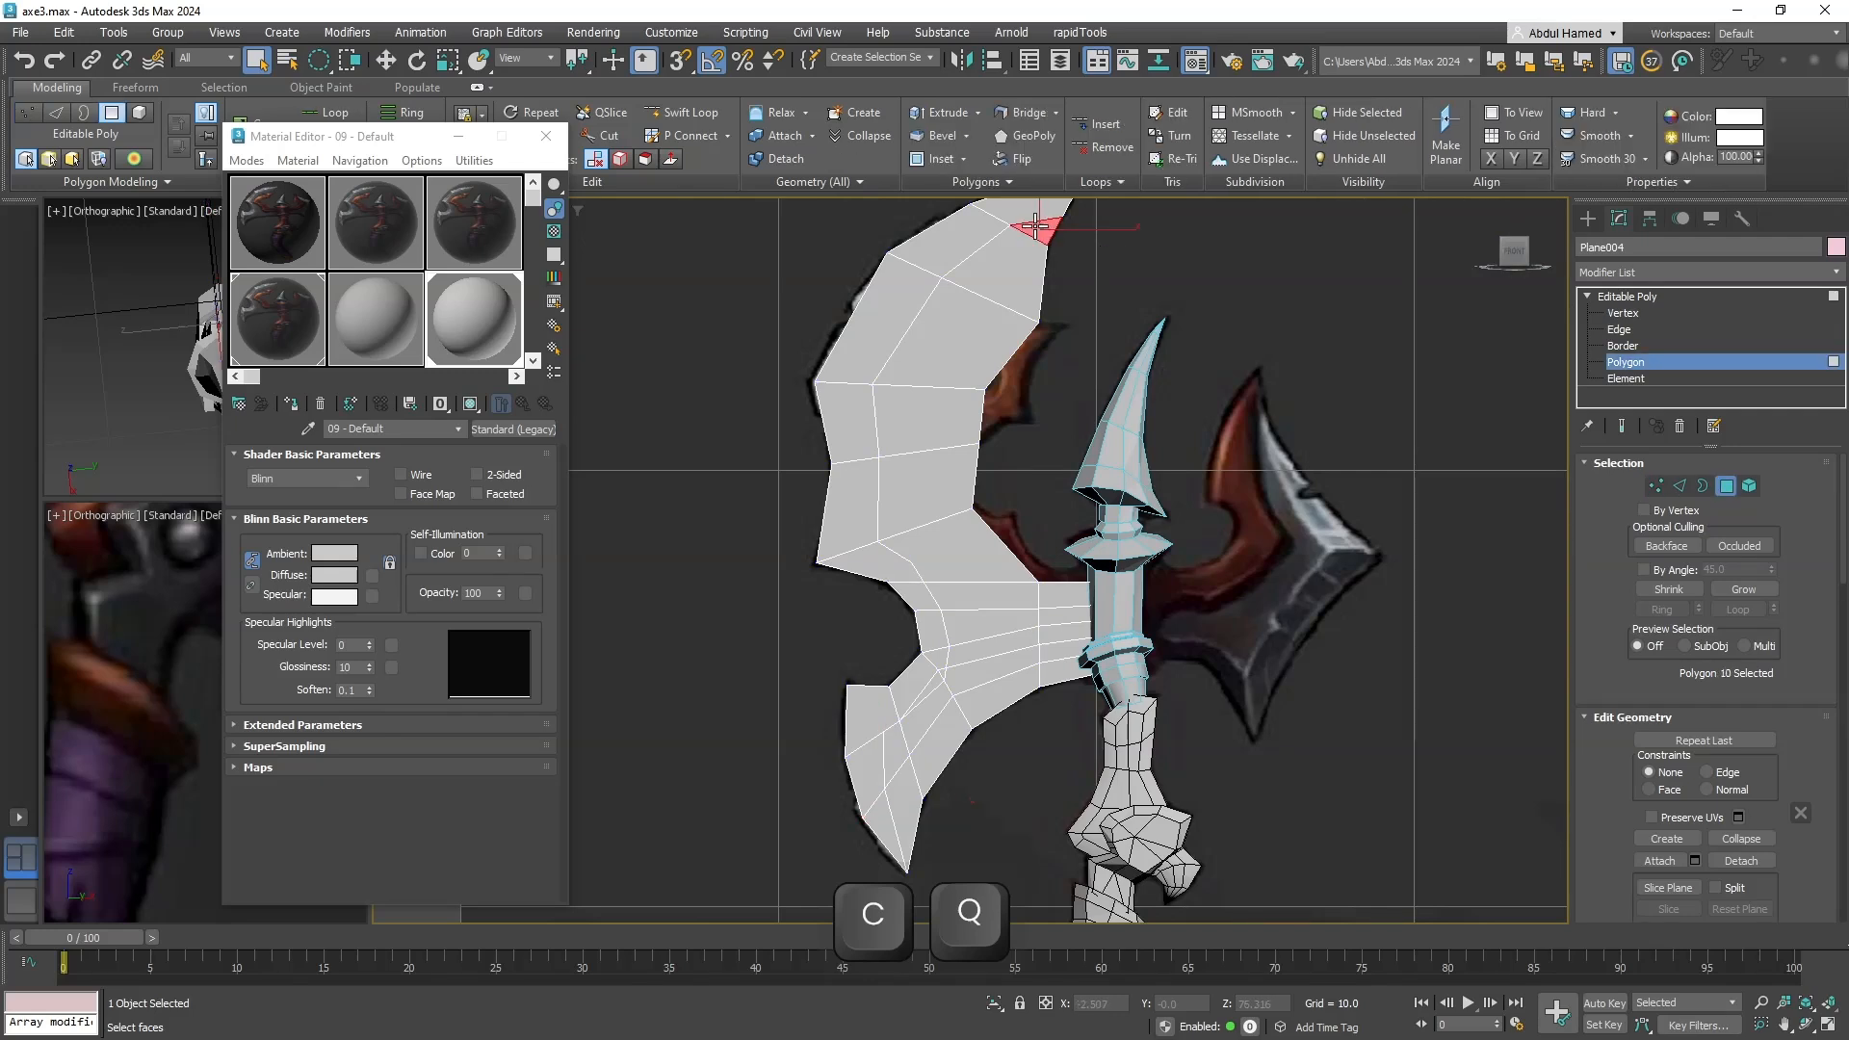
pyautogui.keyDown('ctrl'); pyautogui.click(1018, 294); pyautogui.keyUp('ctrl')
pyautogui.keyDown('ctrl'); pyautogui.click(1001, 337); pyautogui.keyUp('ctrl')
pyautogui.keyDown('ctrl'); pyautogui.click(936, 354); pyautogui.keyUp('ctrl')
pyautogui.keyDown('ctrl'); pyautogui.click(939, 421); pyautogui.keyUp('ctrl')
pyautogui.keyDown('ctrl'); pyautogui.click(930, 493); pyautogui.keyUp('ctrl')
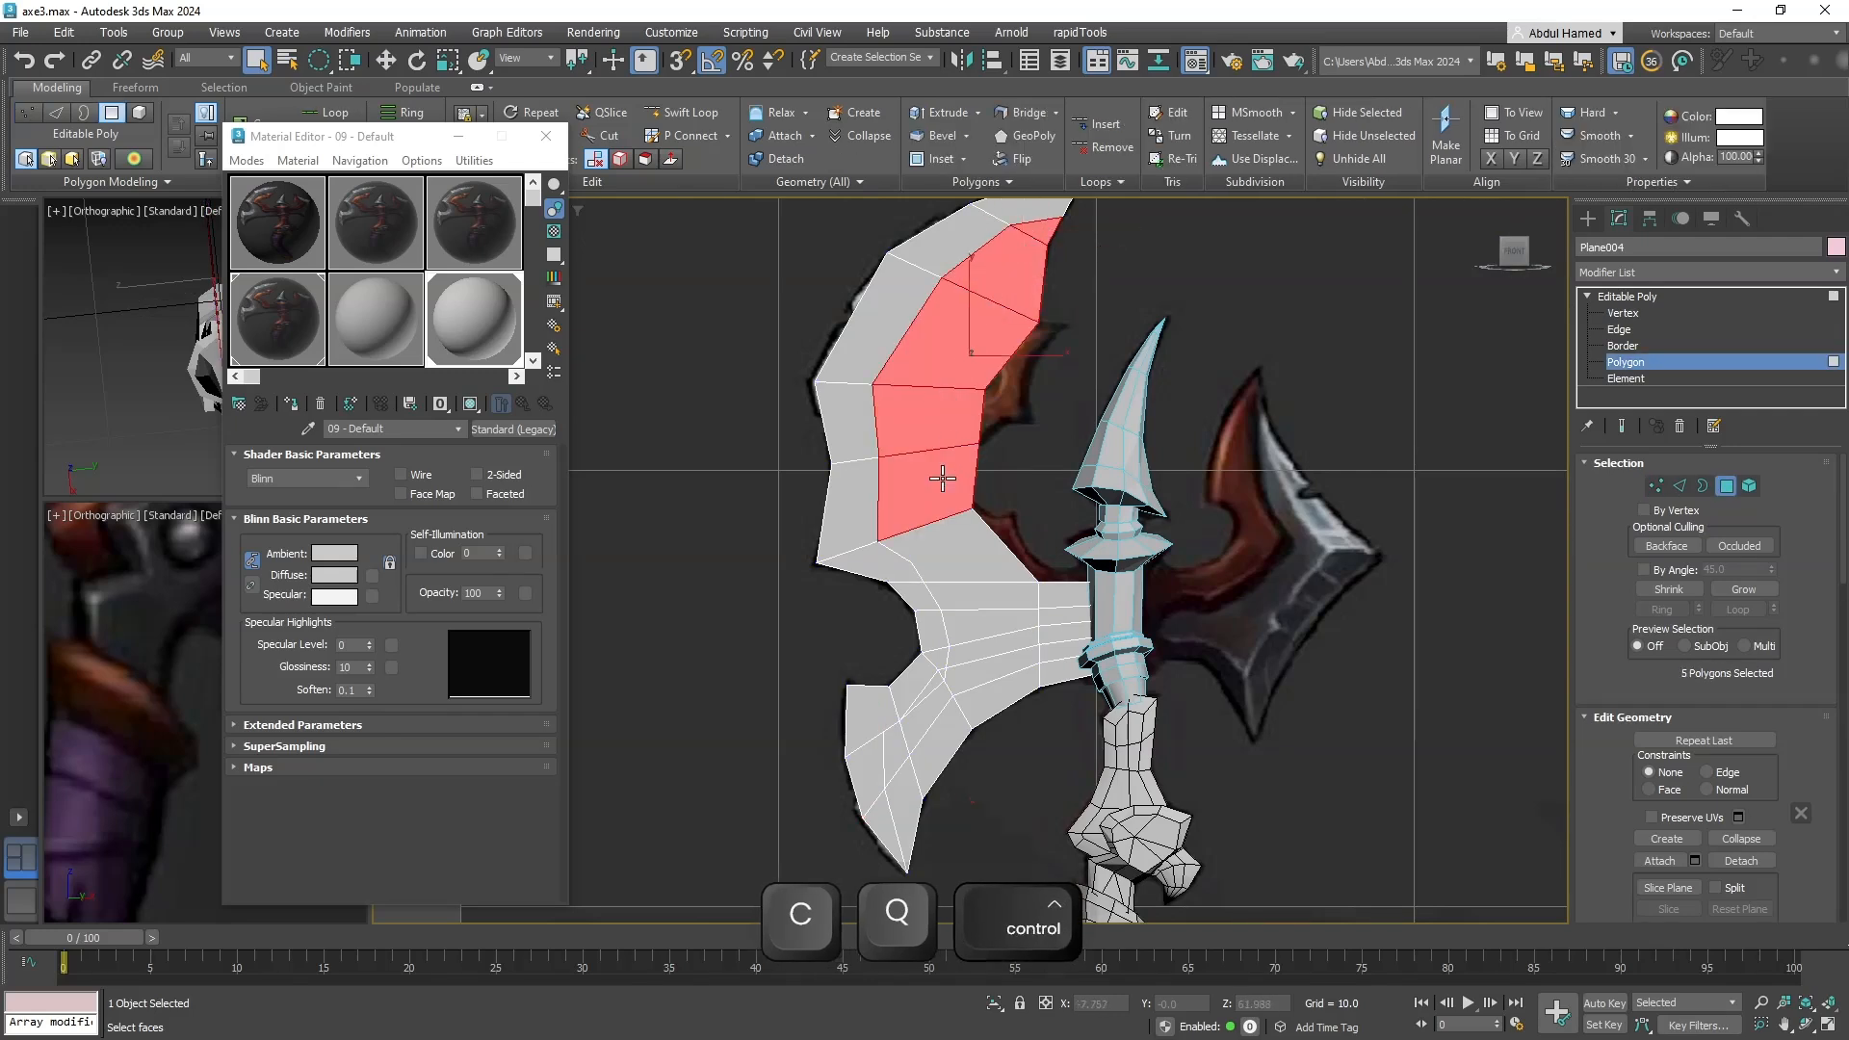
# Extend the polygon selection over the blade's inner faces, down the lower horn and across the neck to the handle.
pyautogui.keyDown('ctrl'); pyautogui.click(972, 596); pyautogui.keyUp('ctrl')
pyautogui.keyDown('ctrl'); pyautogui.click(979, 621); pyautogui.keyUp('ctrl')
pyautogui.keyDown('ctrl'); pyautogui.click(986, 644); pyautogui.keyUp('ctrl')
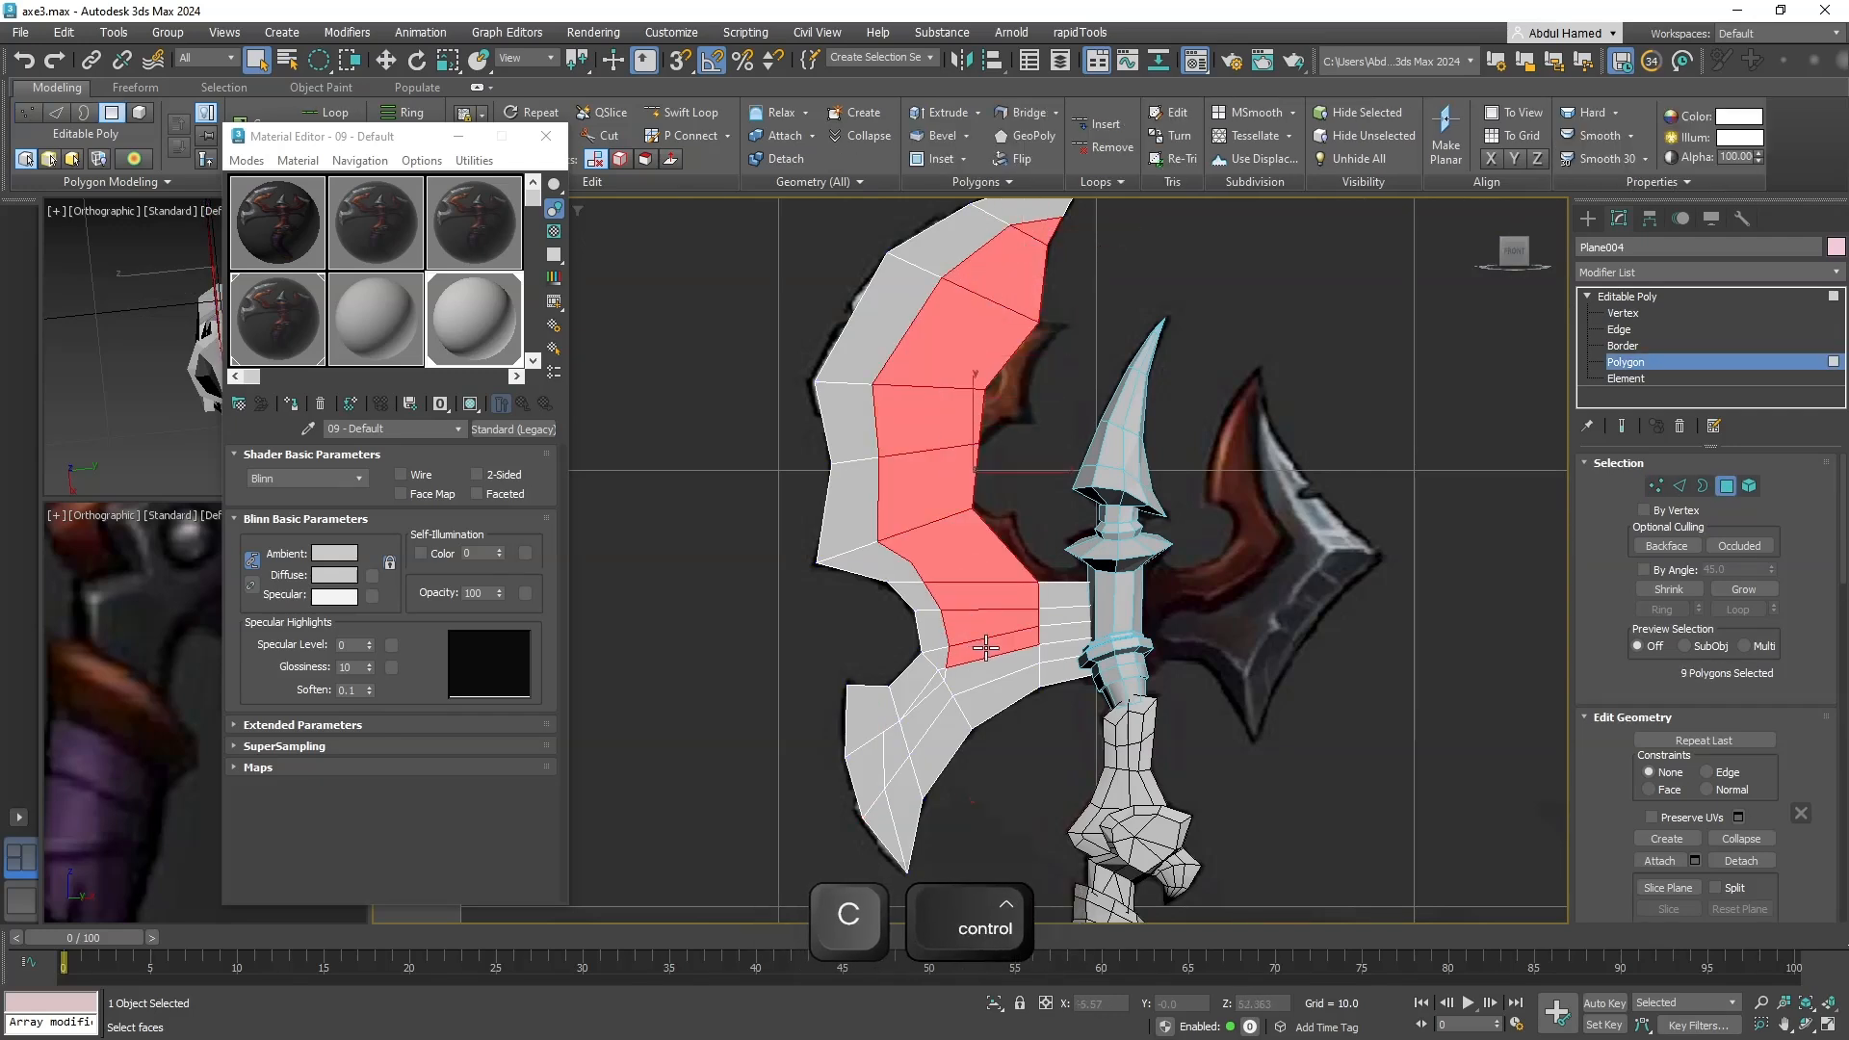
pyautogui.keyDown('ctrl'); pyautogui.click(993, 669); pyautogui.keyUp('ctrl')
pyautogui.keyDown('ctrl'); pyautogui.click(992, 691); pyautogui.keyUp('ctrl')
pyautogui.keyDown('ctrl'); pyautogui.click(947, 737); pyautogui.keyUp('ctrl')
pyautogui.keyDown('ctrl'); pyautogui.click(923, 727); pyautogui.keyUp('ctrl')
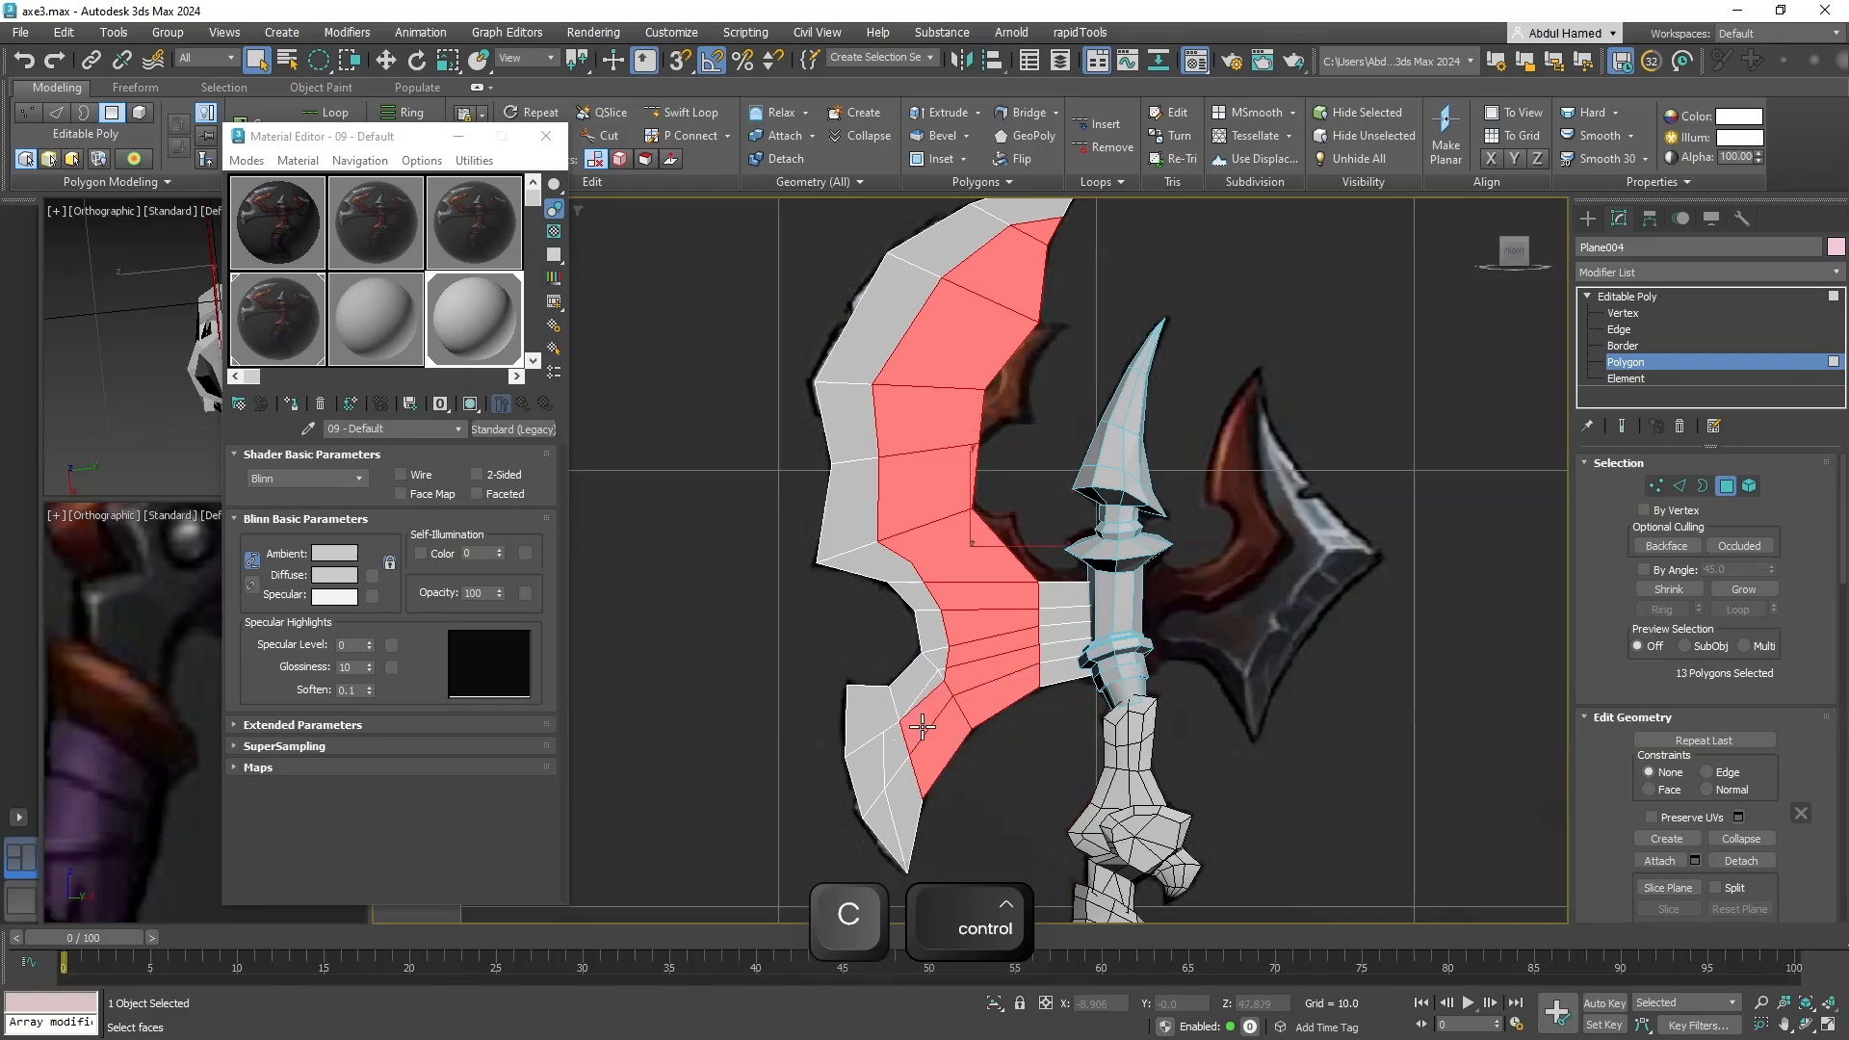
pyautogui.keyDown('ctrl'); pyautogui.click(896, 757); pyautogui.keyUp('ctrl')
pyautogui.keyDown('ctrl'); pyautogui.click(903, 797); pyautogui.keyUp('ctrl')
pyautogui.keyDown('ctrl'); pyautogui.click(1058, 670); pyautogui.keyUp('ctrl')
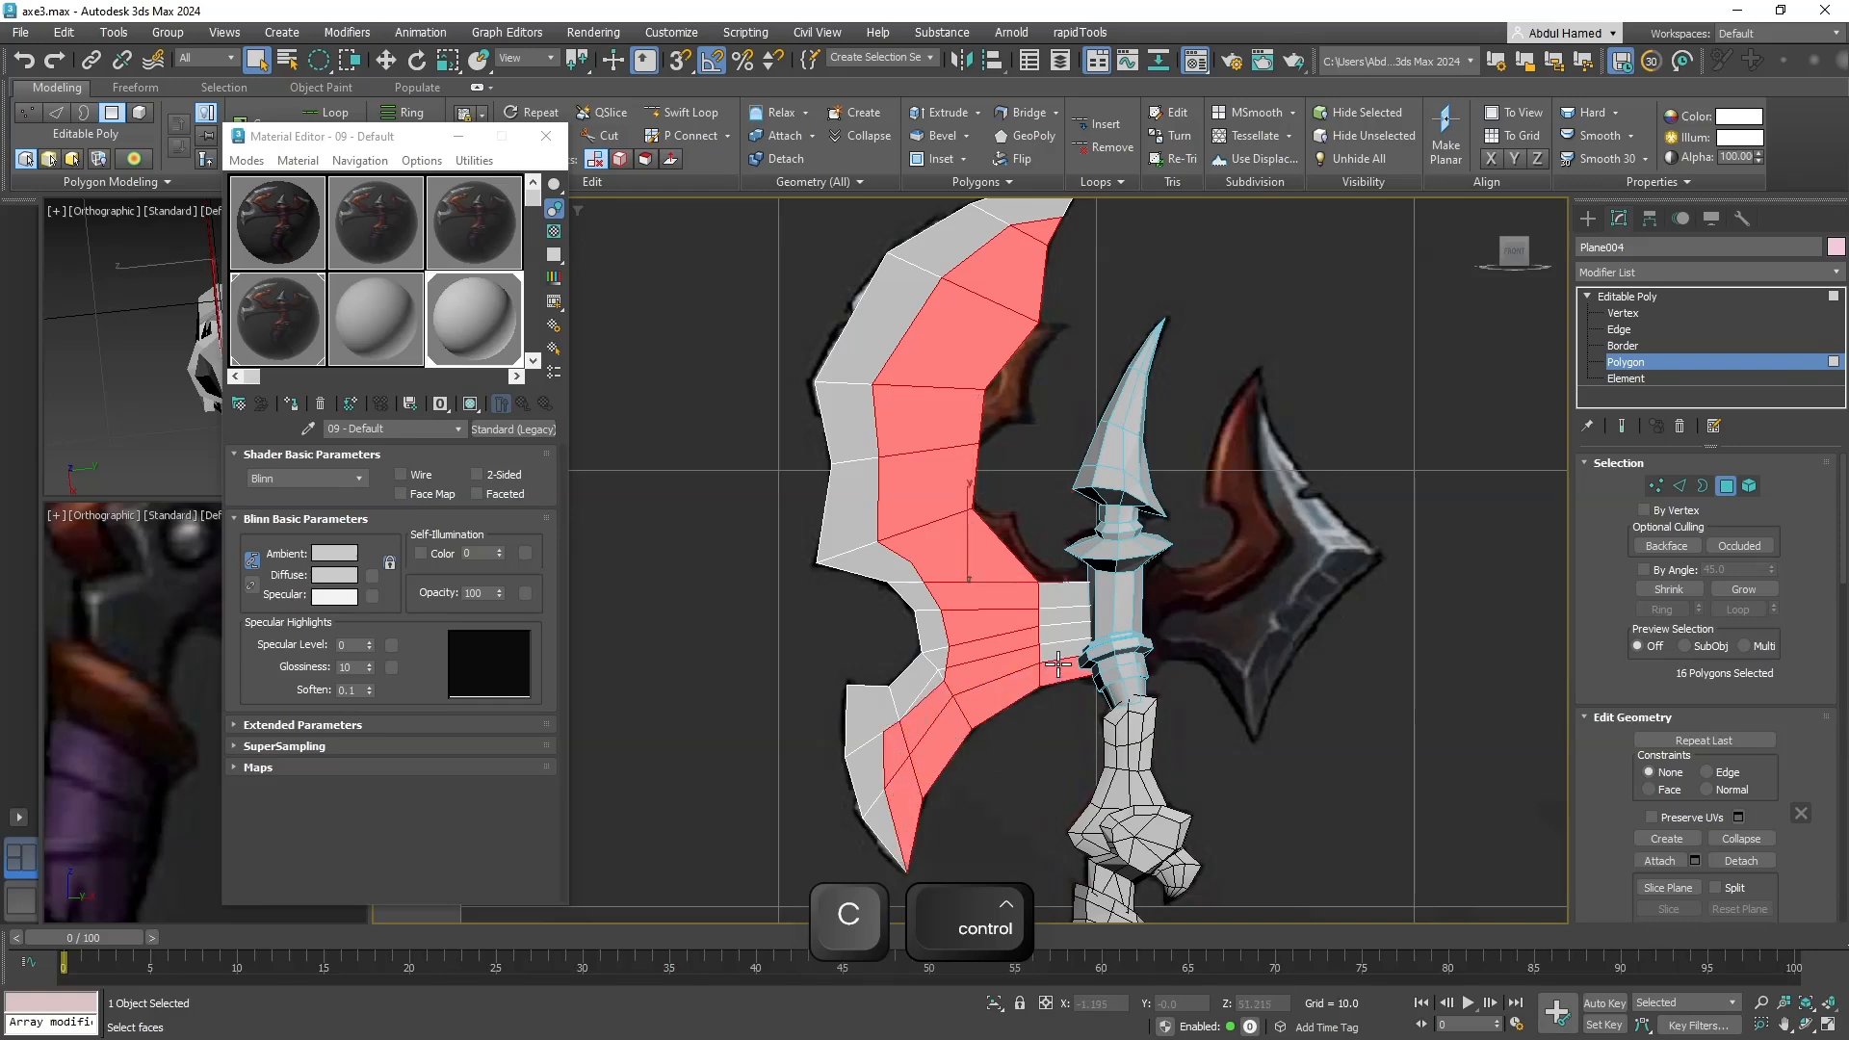
pyautogui.keyDown('ctrl'); pyautogui.click(1056, 634); pyautogui.keyUp('ctrl')
pyautogui.keyDown('ctrl'); pyautogui.click(1060, 604); pyautogui.keyUp('ctrl')
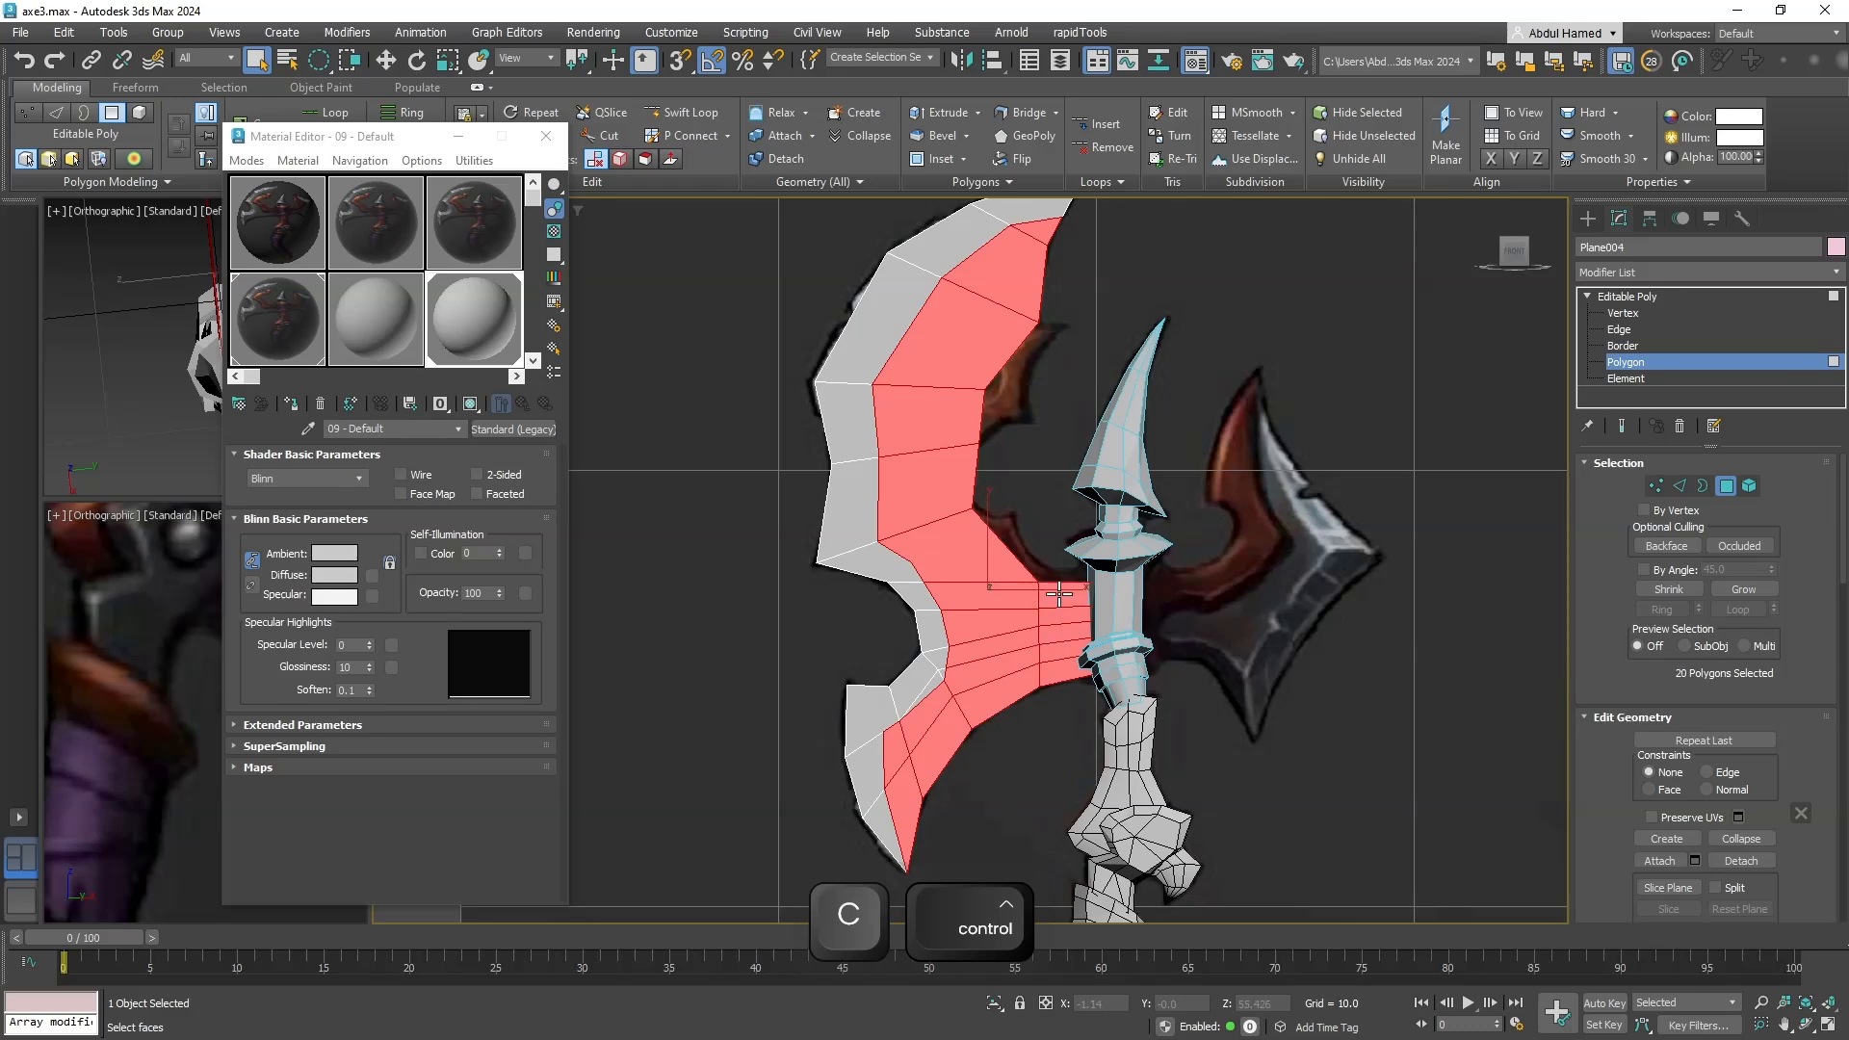
# Move the selected inner blade polygons by -1.957 along the Y axis to give the blade thickness.
pyautogui.scroll(2, 953, 688)
pyautogui.hotkey('alt', 'x')
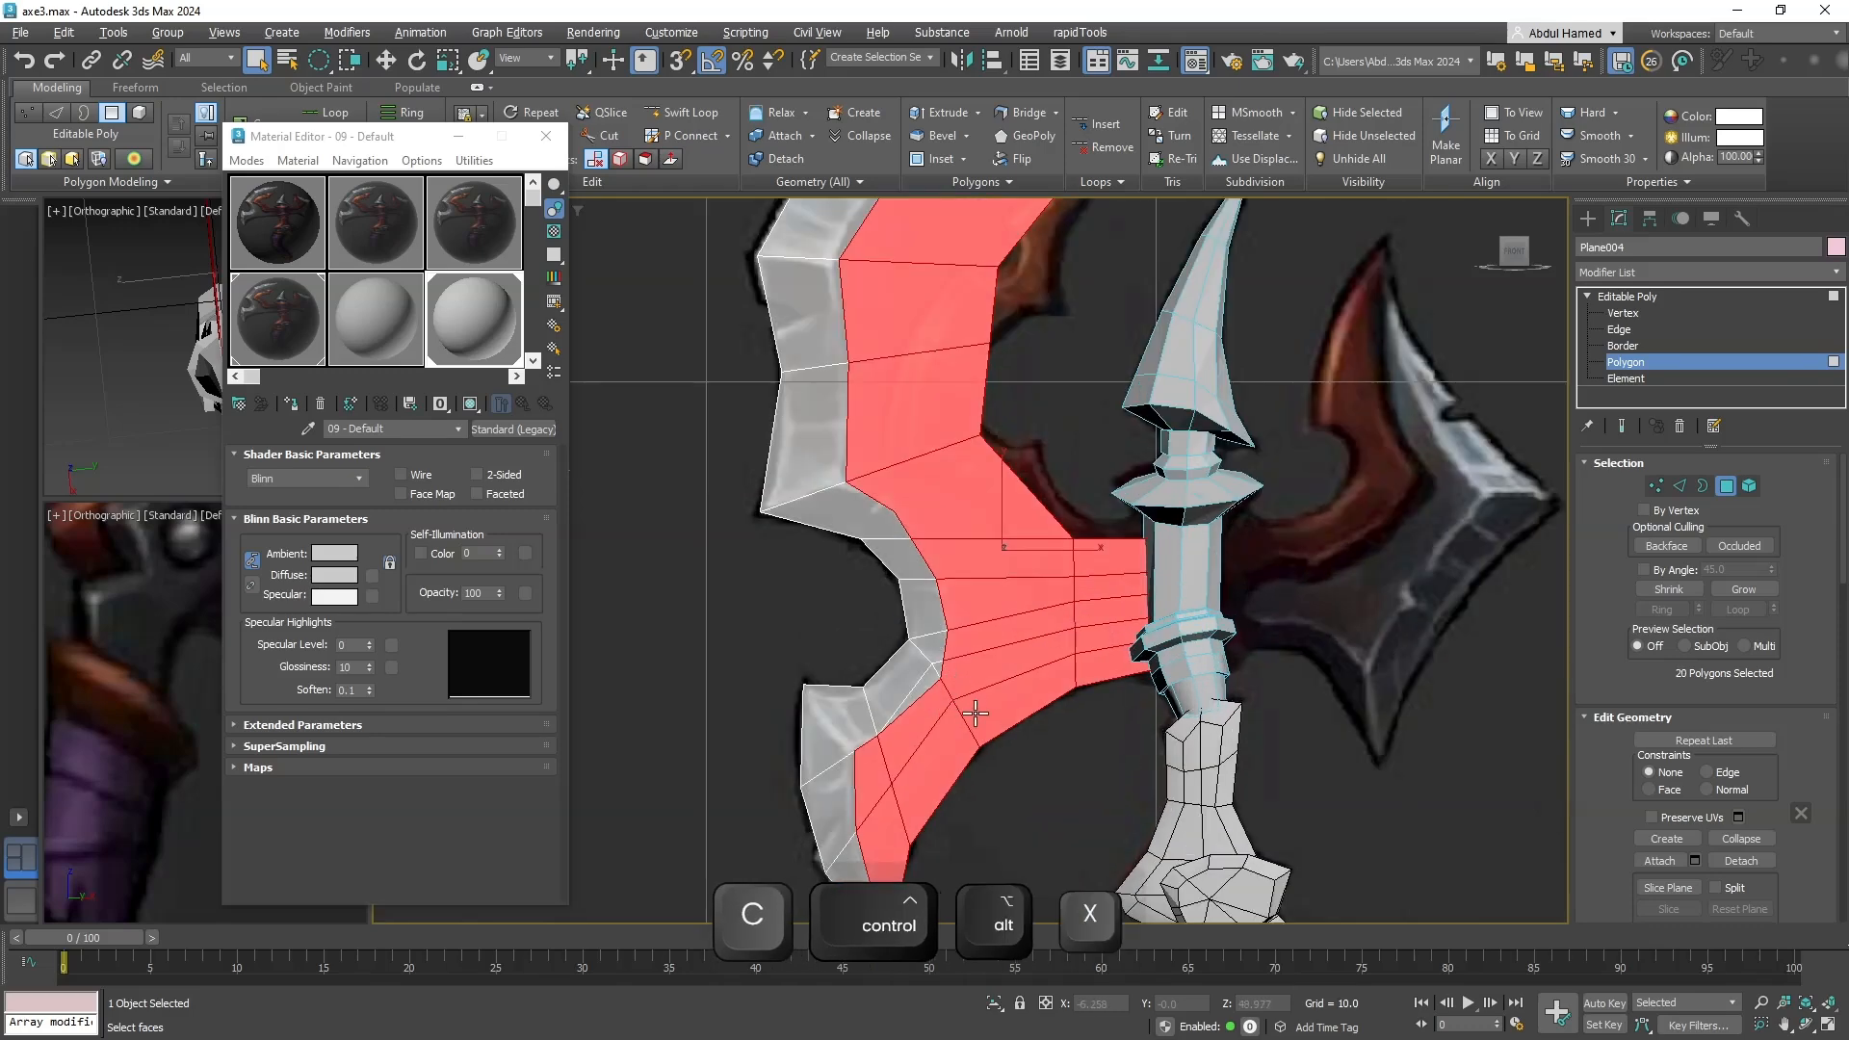
pyautogui.scroll(5, 962, 694)
pyautogui.scroll(-7, 964, 697)
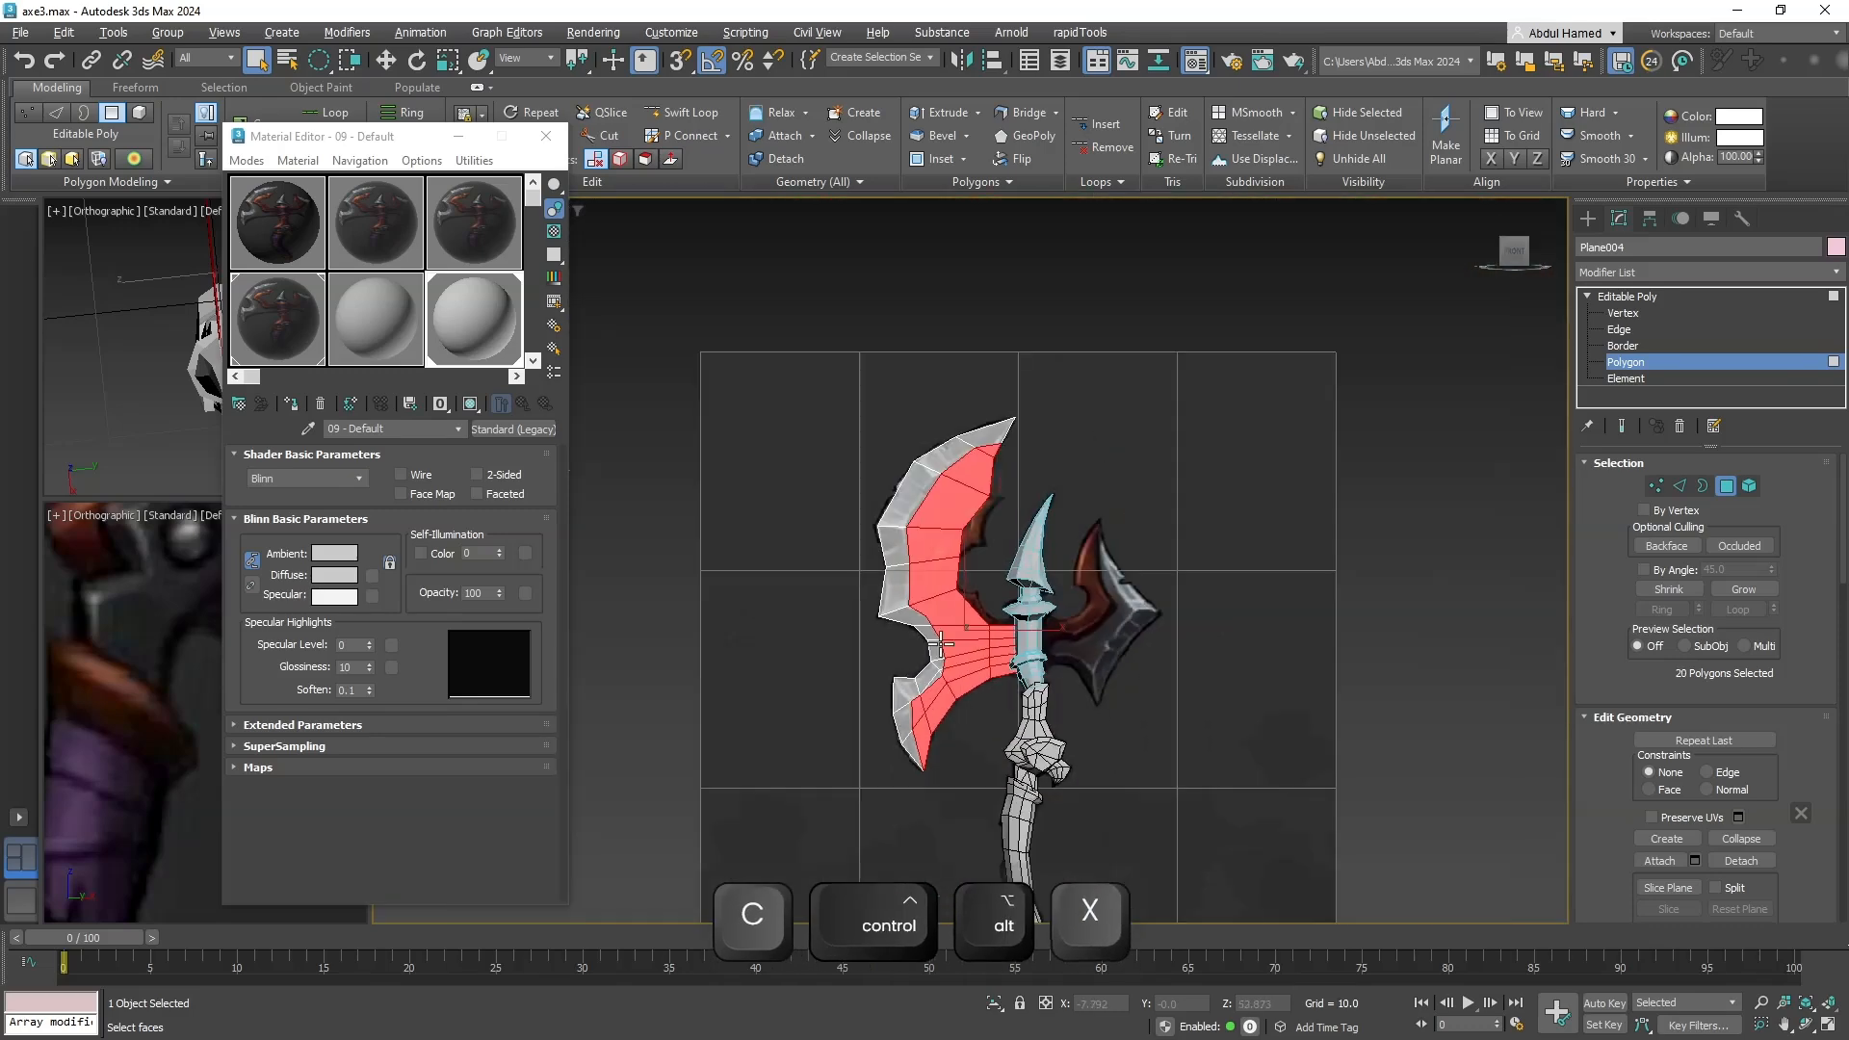
pyautogui.scroll(2, 966, 664)
pyautogui.hotkey('alt', 'x')
pyautogui.press('w')
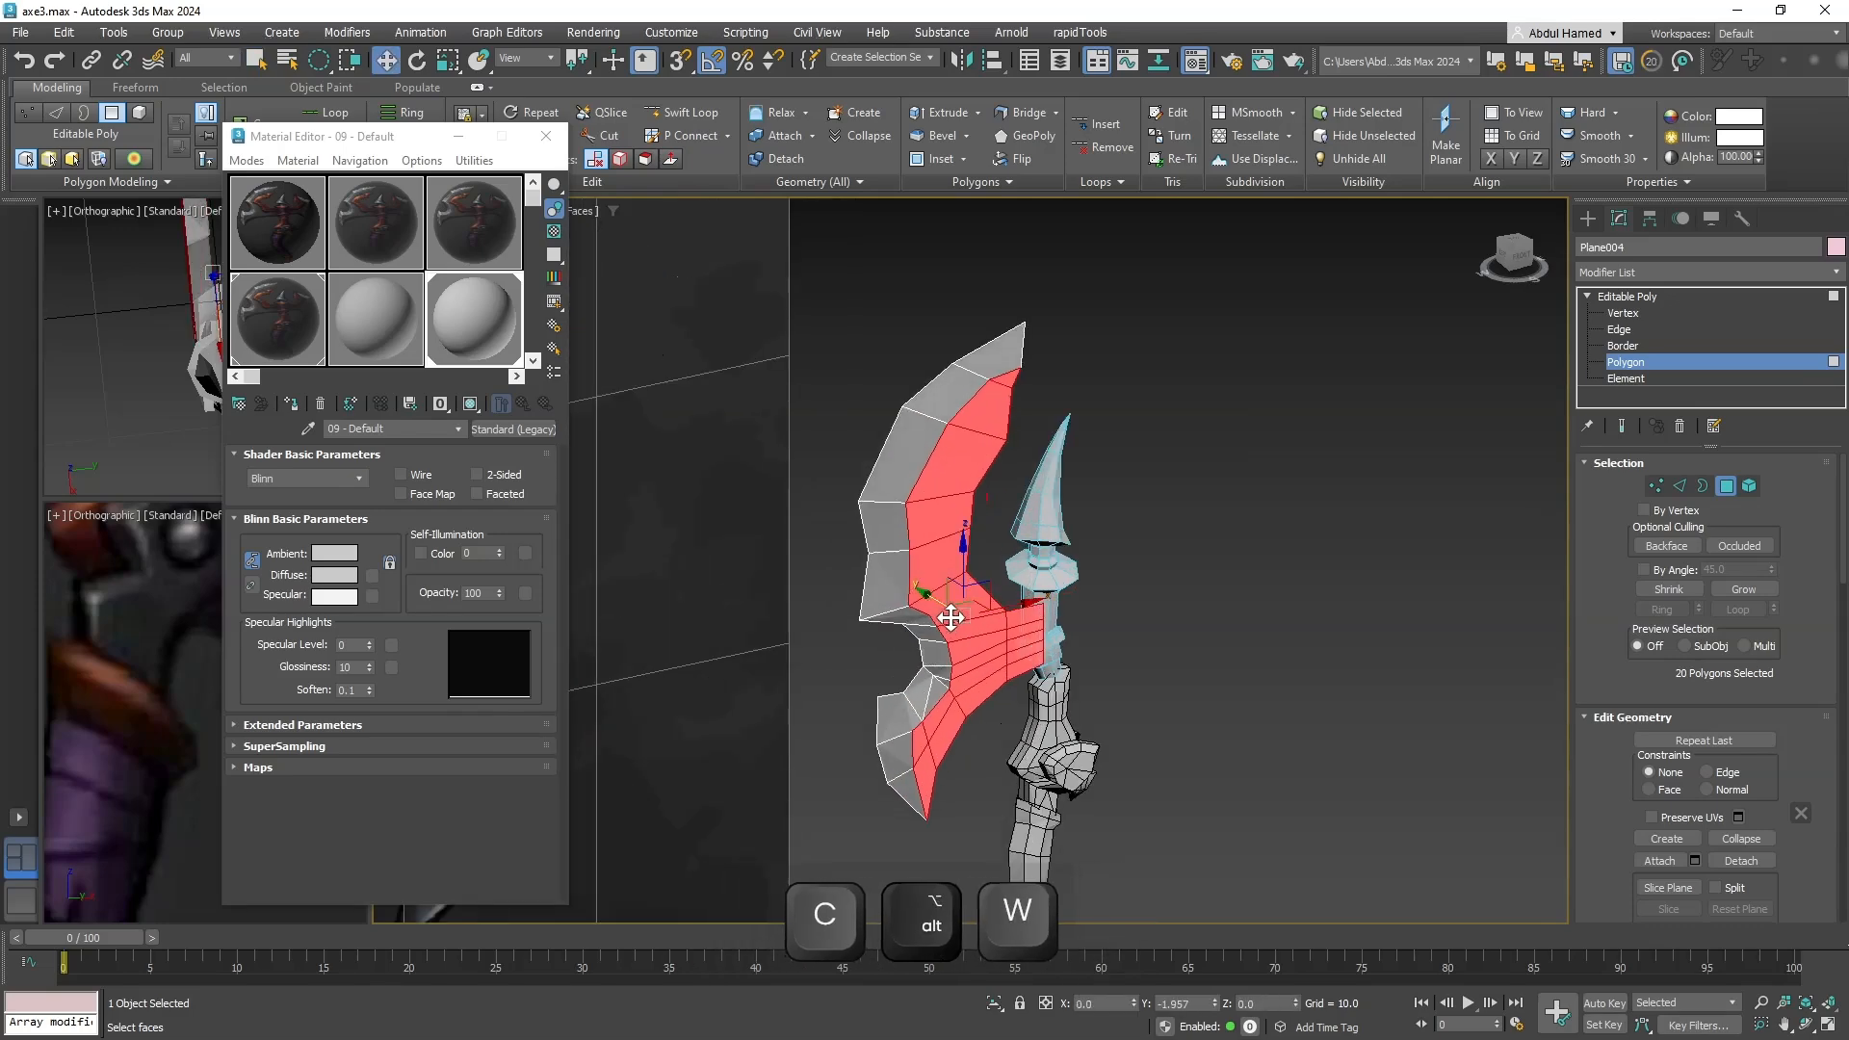
pyautogui.keyDown('alt'); pyautogui.moveTo(951, 617); pyautogui.dragTo(914, 652, button='middle'); pyautogui.keyUp('alt')
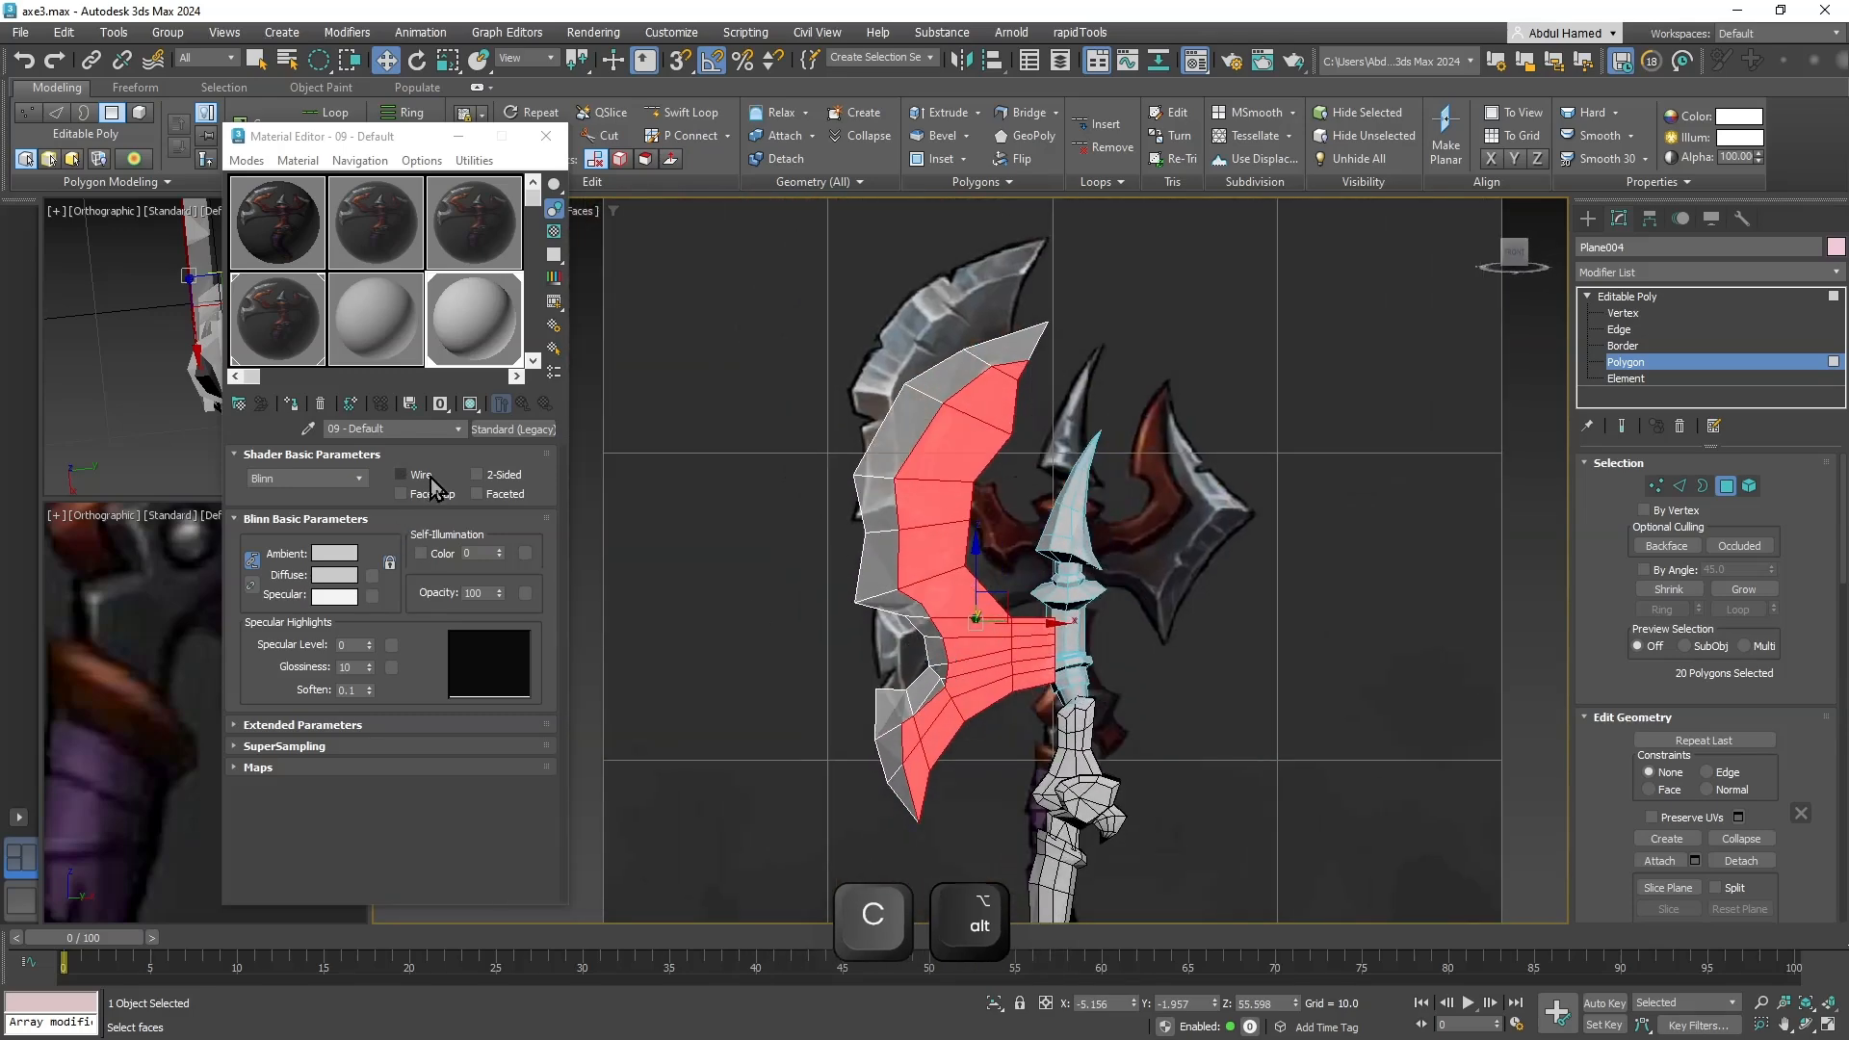
# Enable wireframe display on the 09 - Default material so the reference shows through the mesh in front view.
pyautogui.click(429, 475)
pyautogui.press('f')
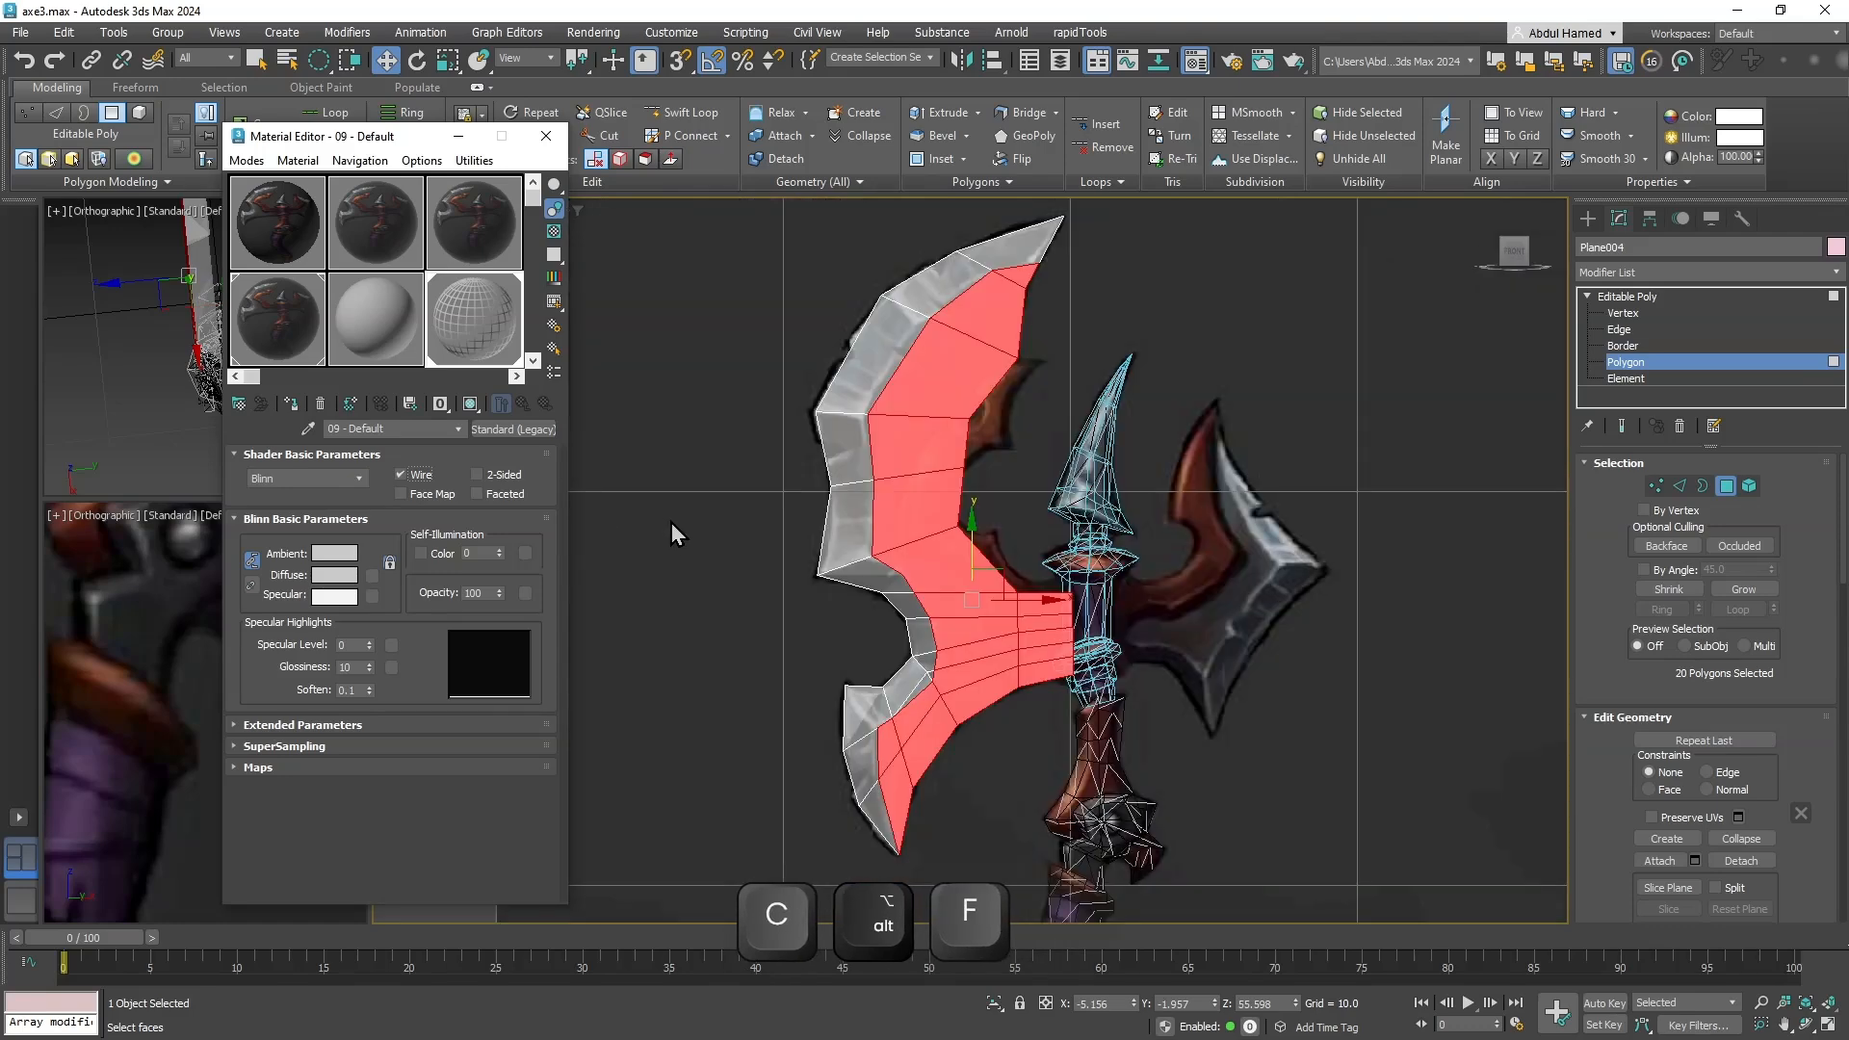
pyautogui.press('z')
pyautogui.press('x')
pyautogui.scroll(8, 926, 592)
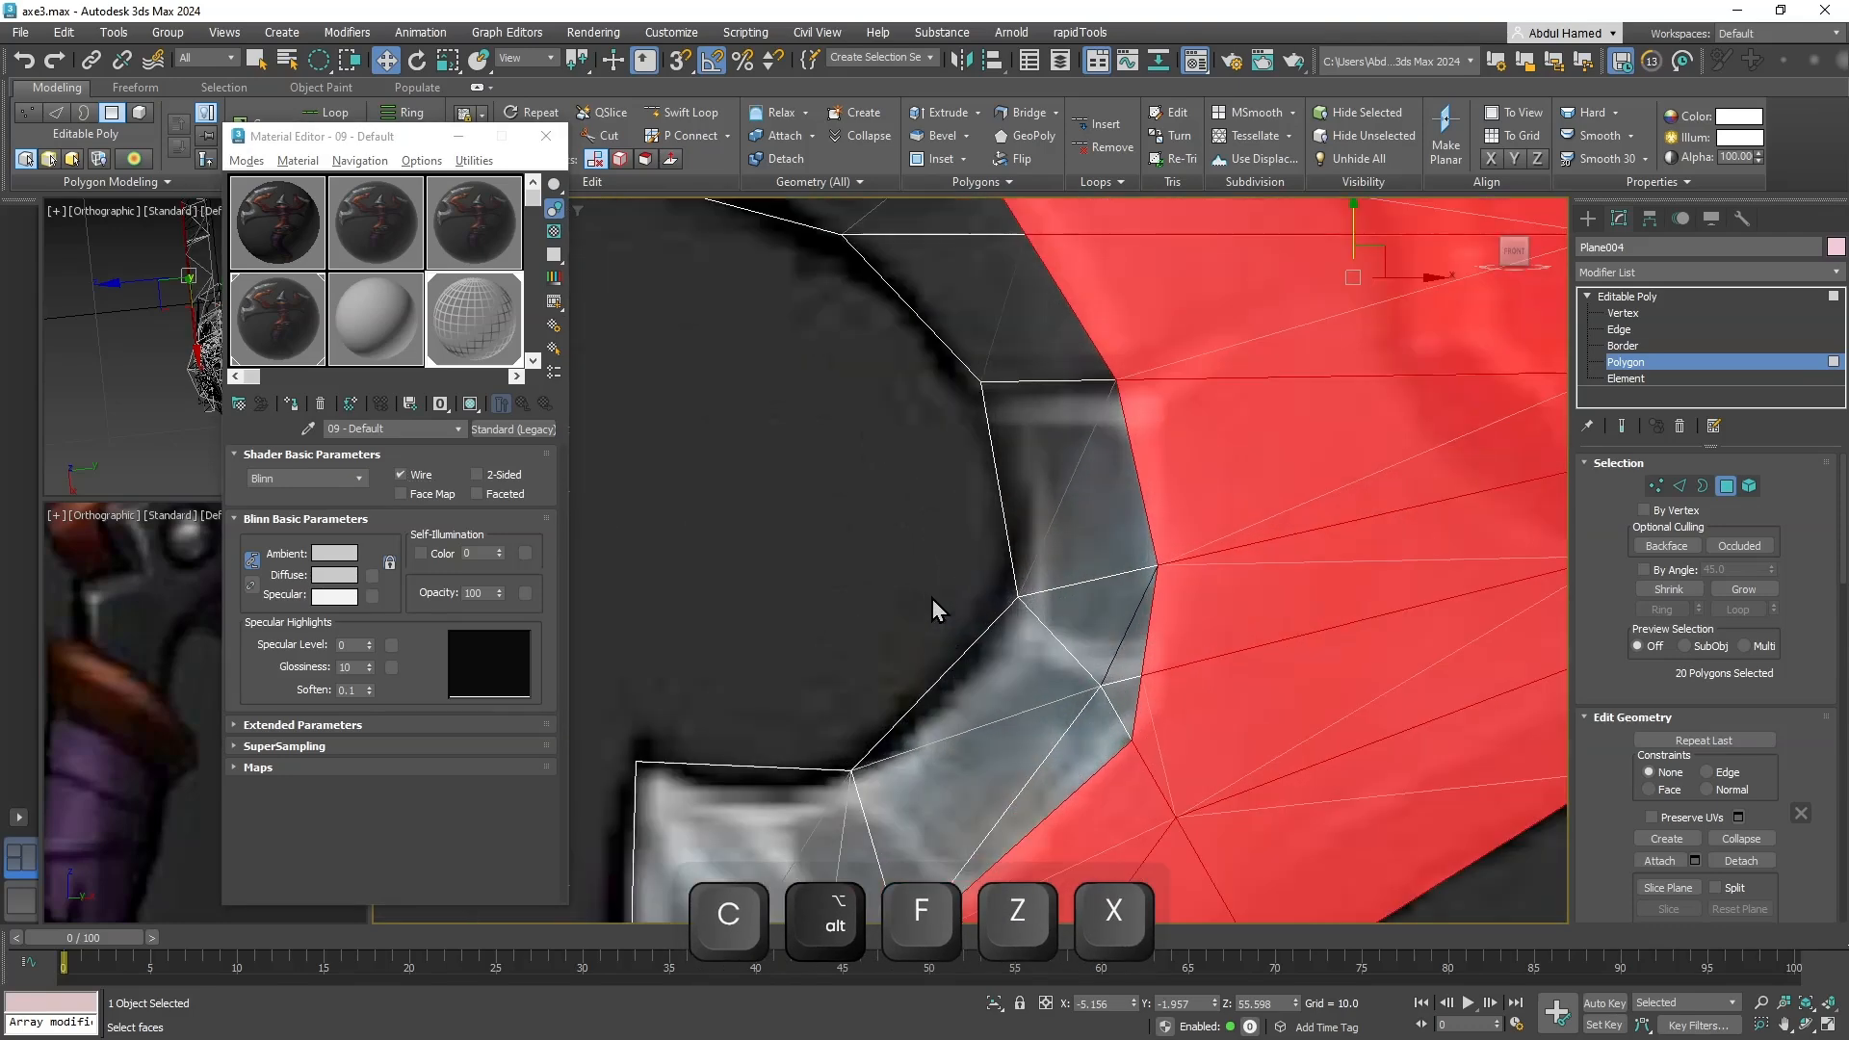
pyautogui.scroll(-5, 932, 599)
pyautogui.scroll(3, 1291, 661)
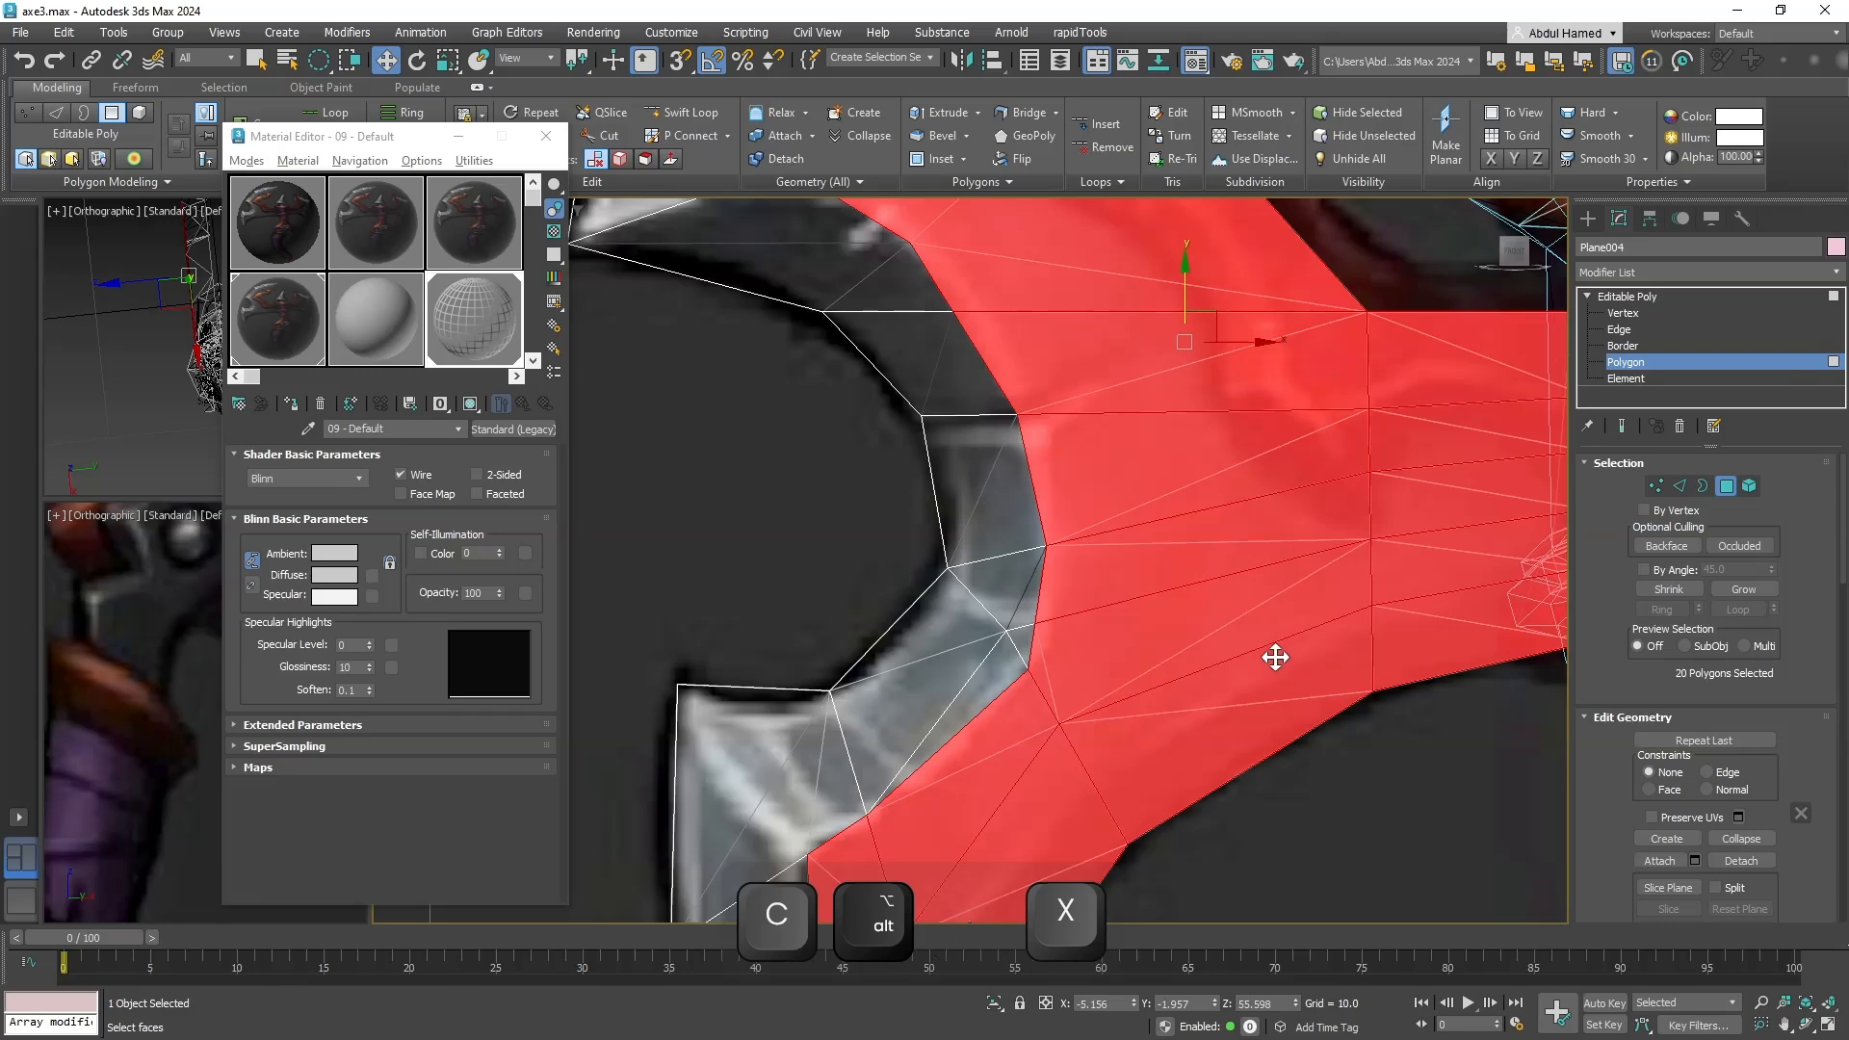
# Target-weld the two extra vertices beside the blade's inner notch to the ridge vertex just below them.
pyautogui.click(1627, 315)
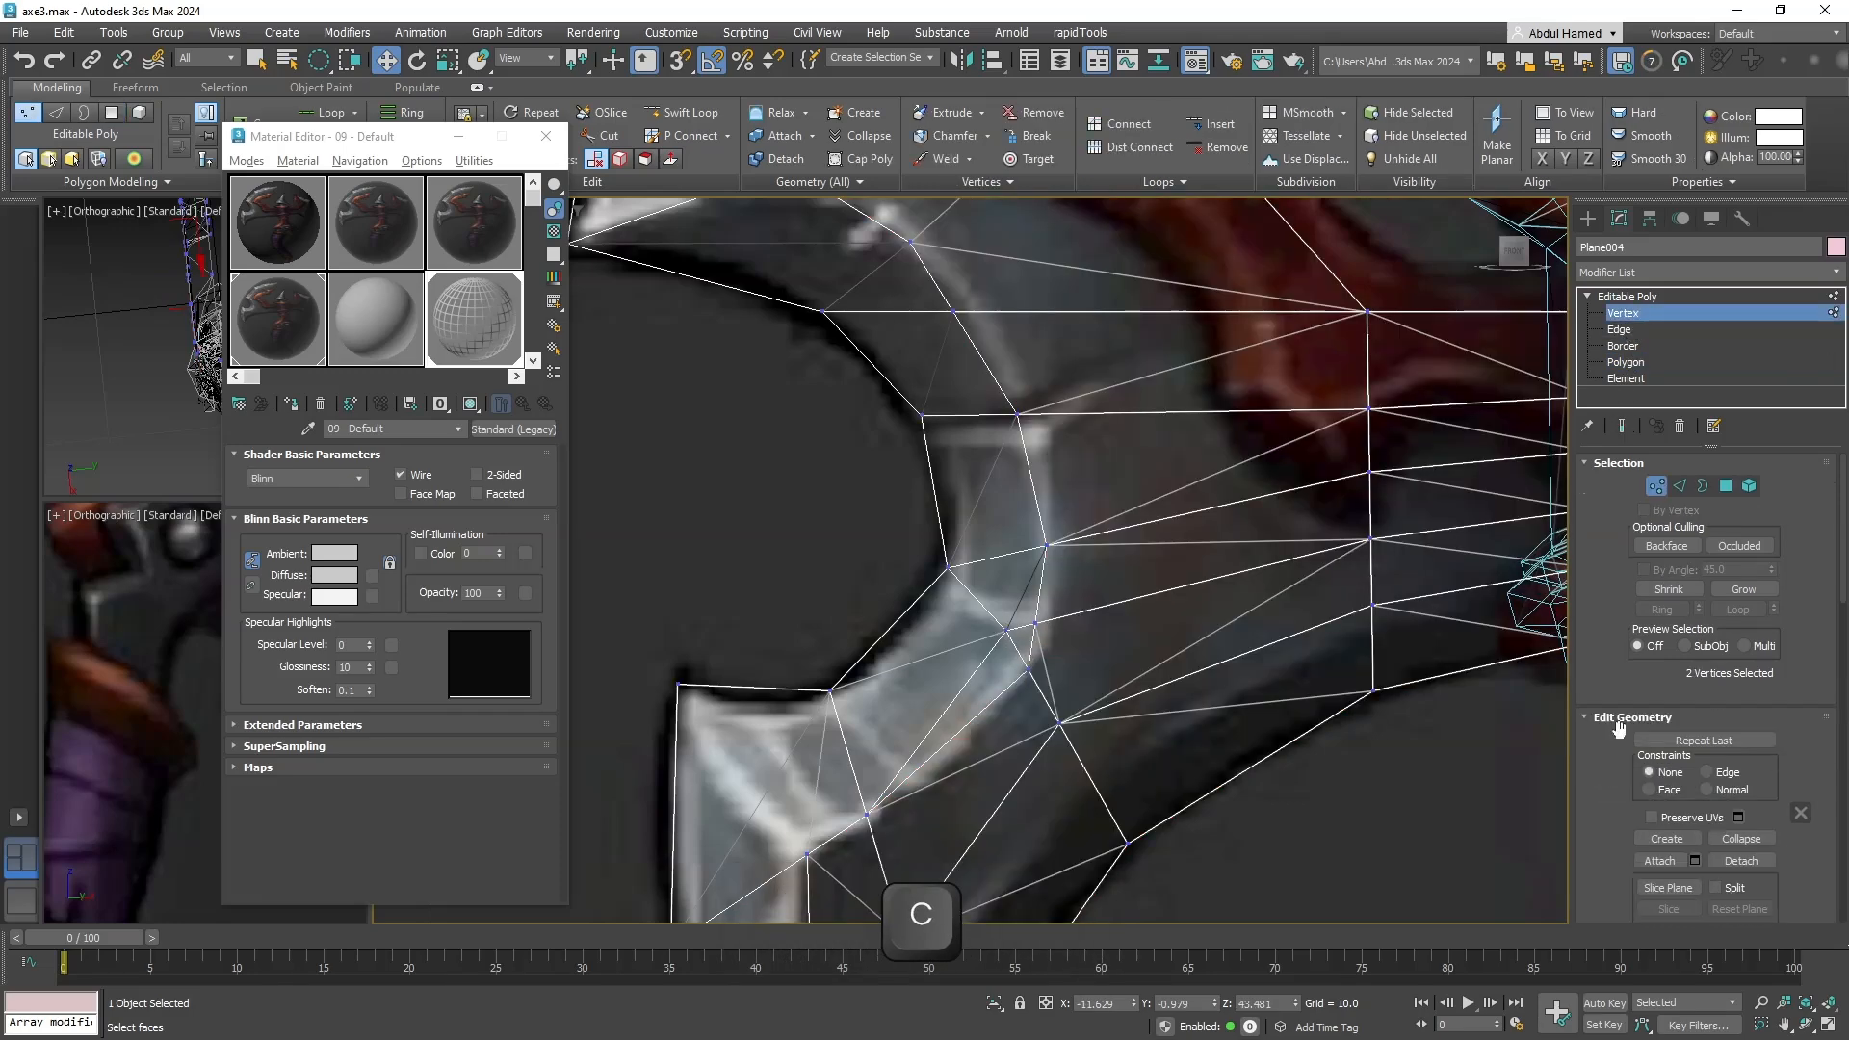
pyautogui.moveTo(1789, 833); pyautogui.dragTo(1754, 419)
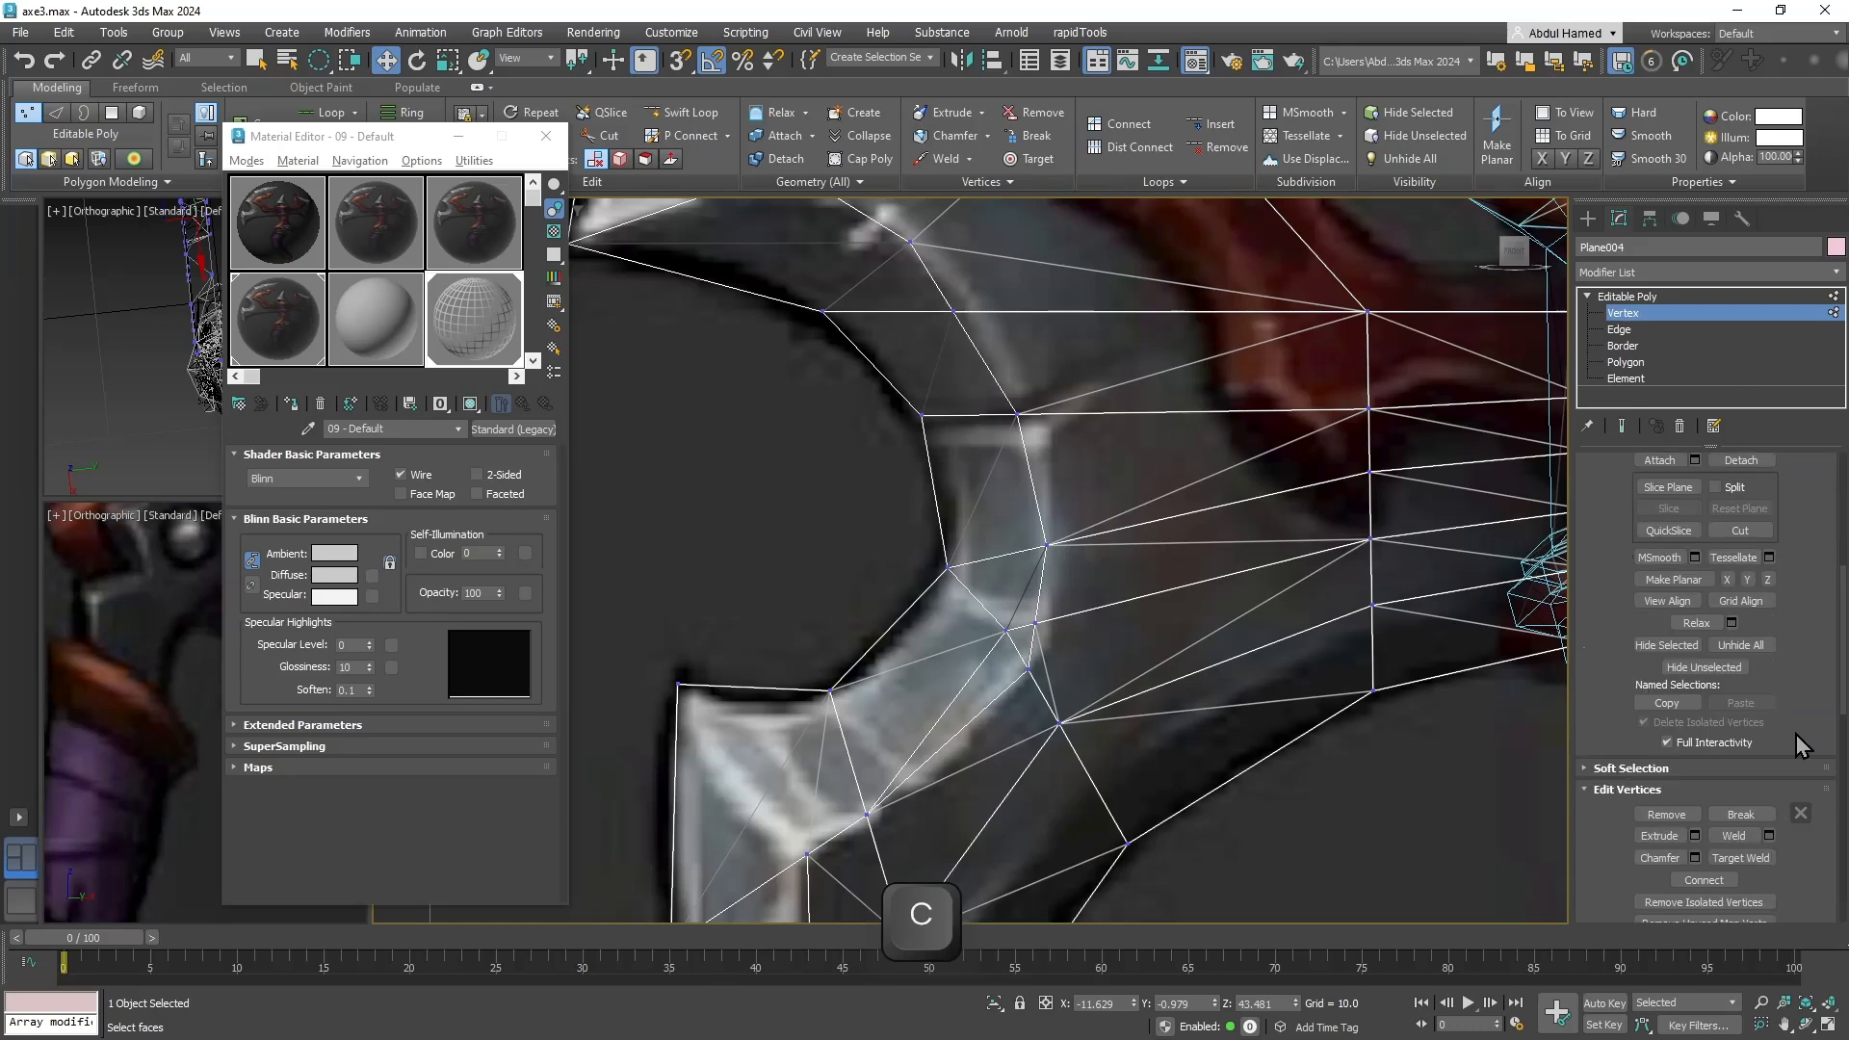
pyautogui.scroll(-2, 1797, 741)
pyautogui.click(1740, 800)
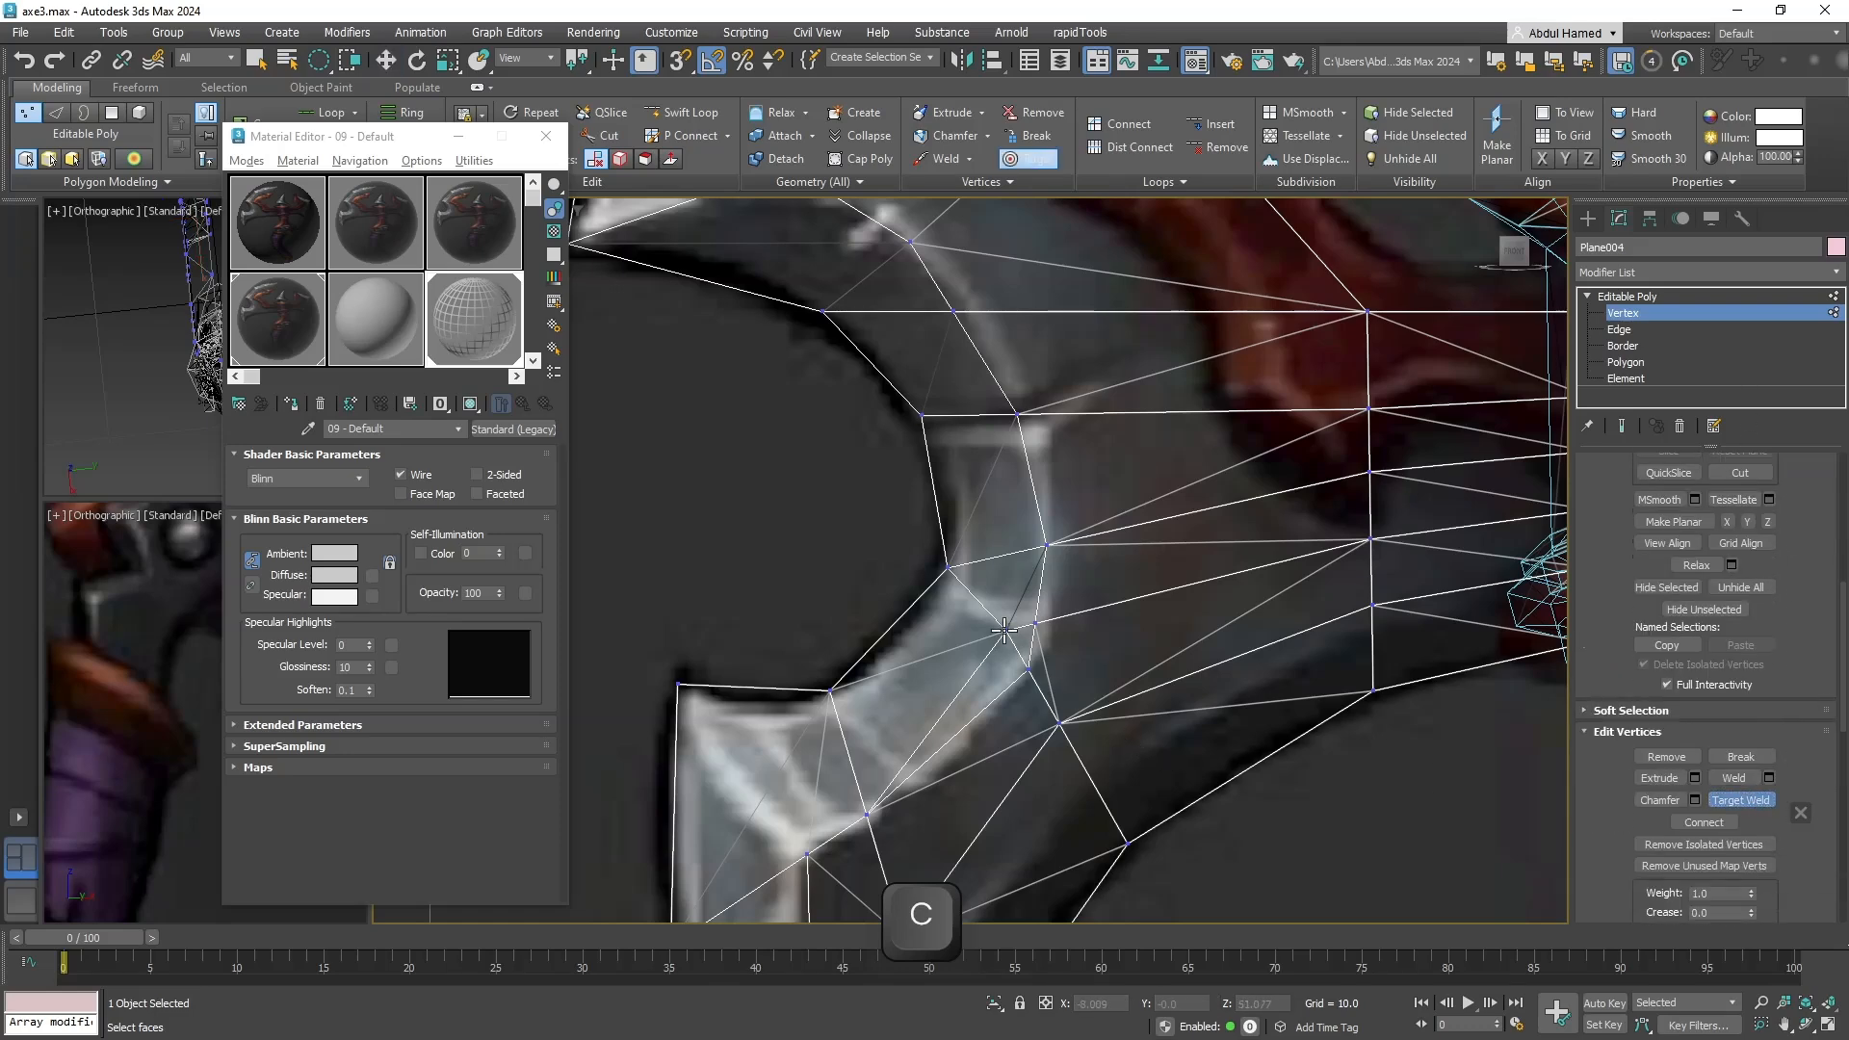
pyautogui.click(1030, 669)
pyautogui.moveTo(1063, 718); pyautogui.dragTo(1058, 612, button='middle')
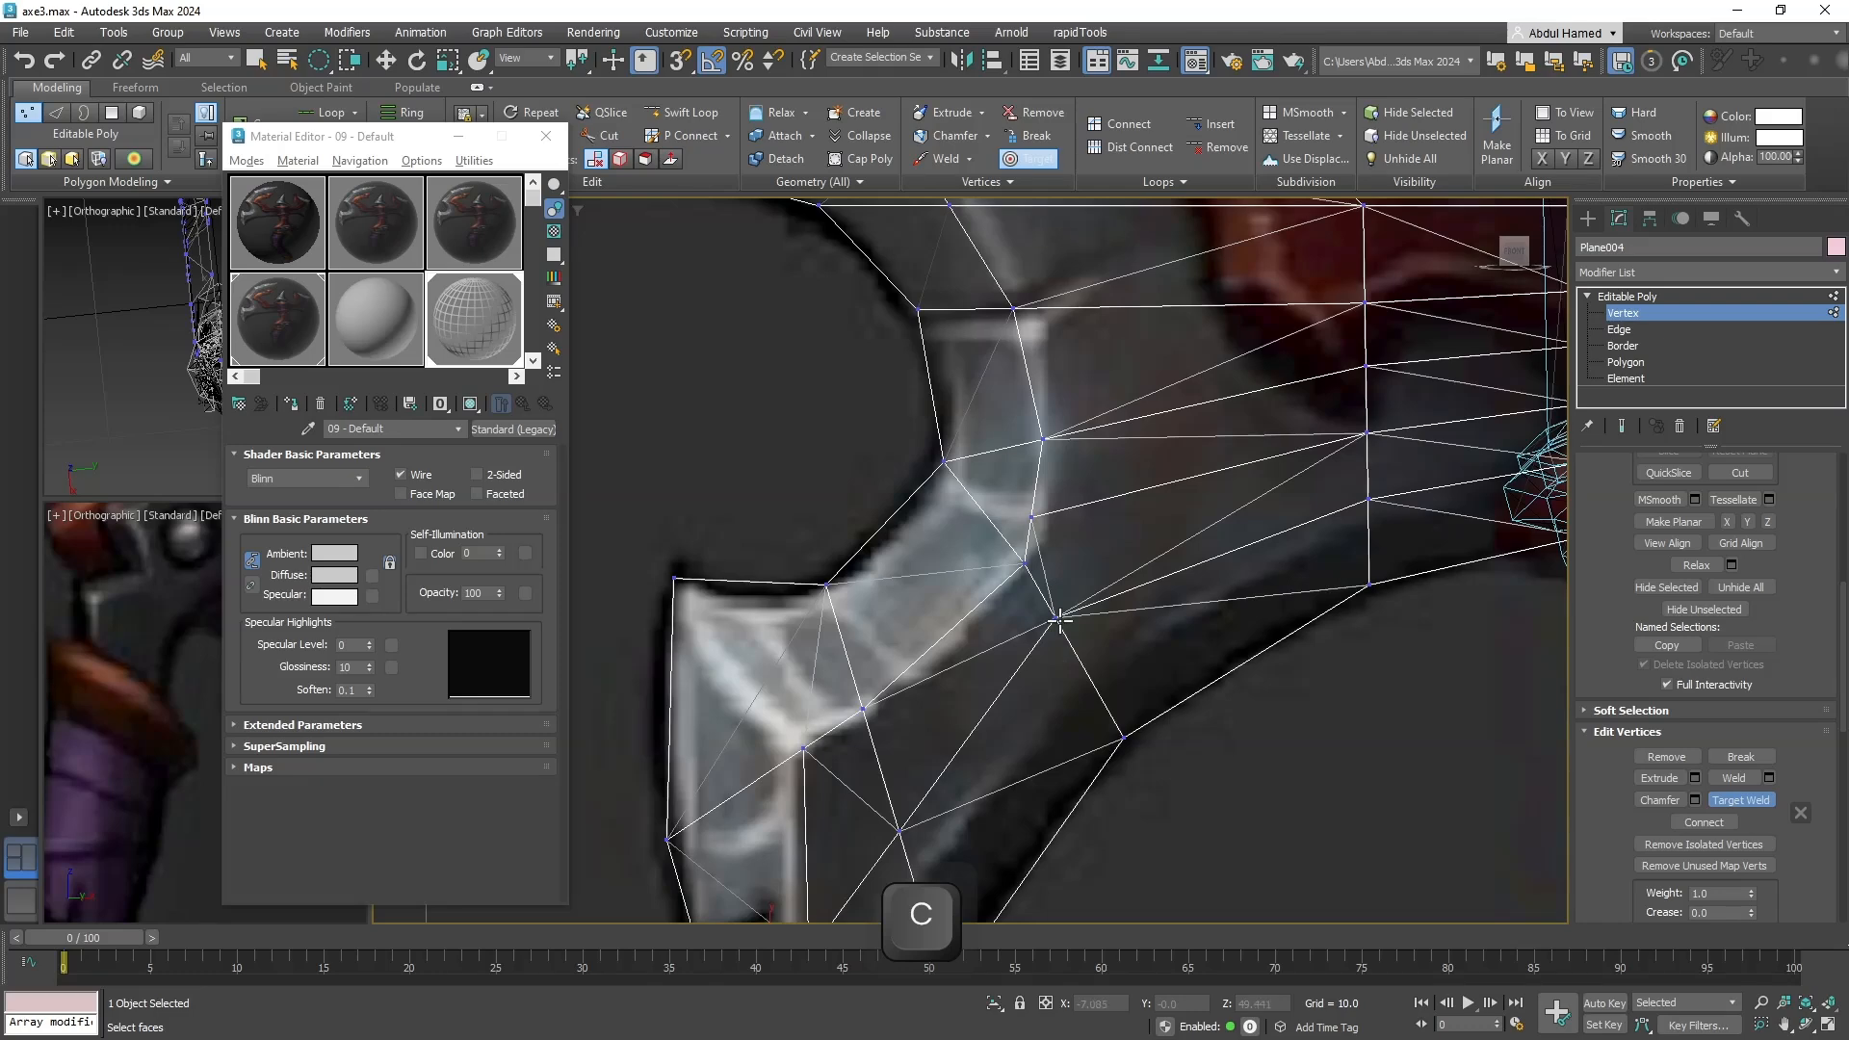
pyautogui.click(1030, 517)
pyautogui.click(1026, 564)
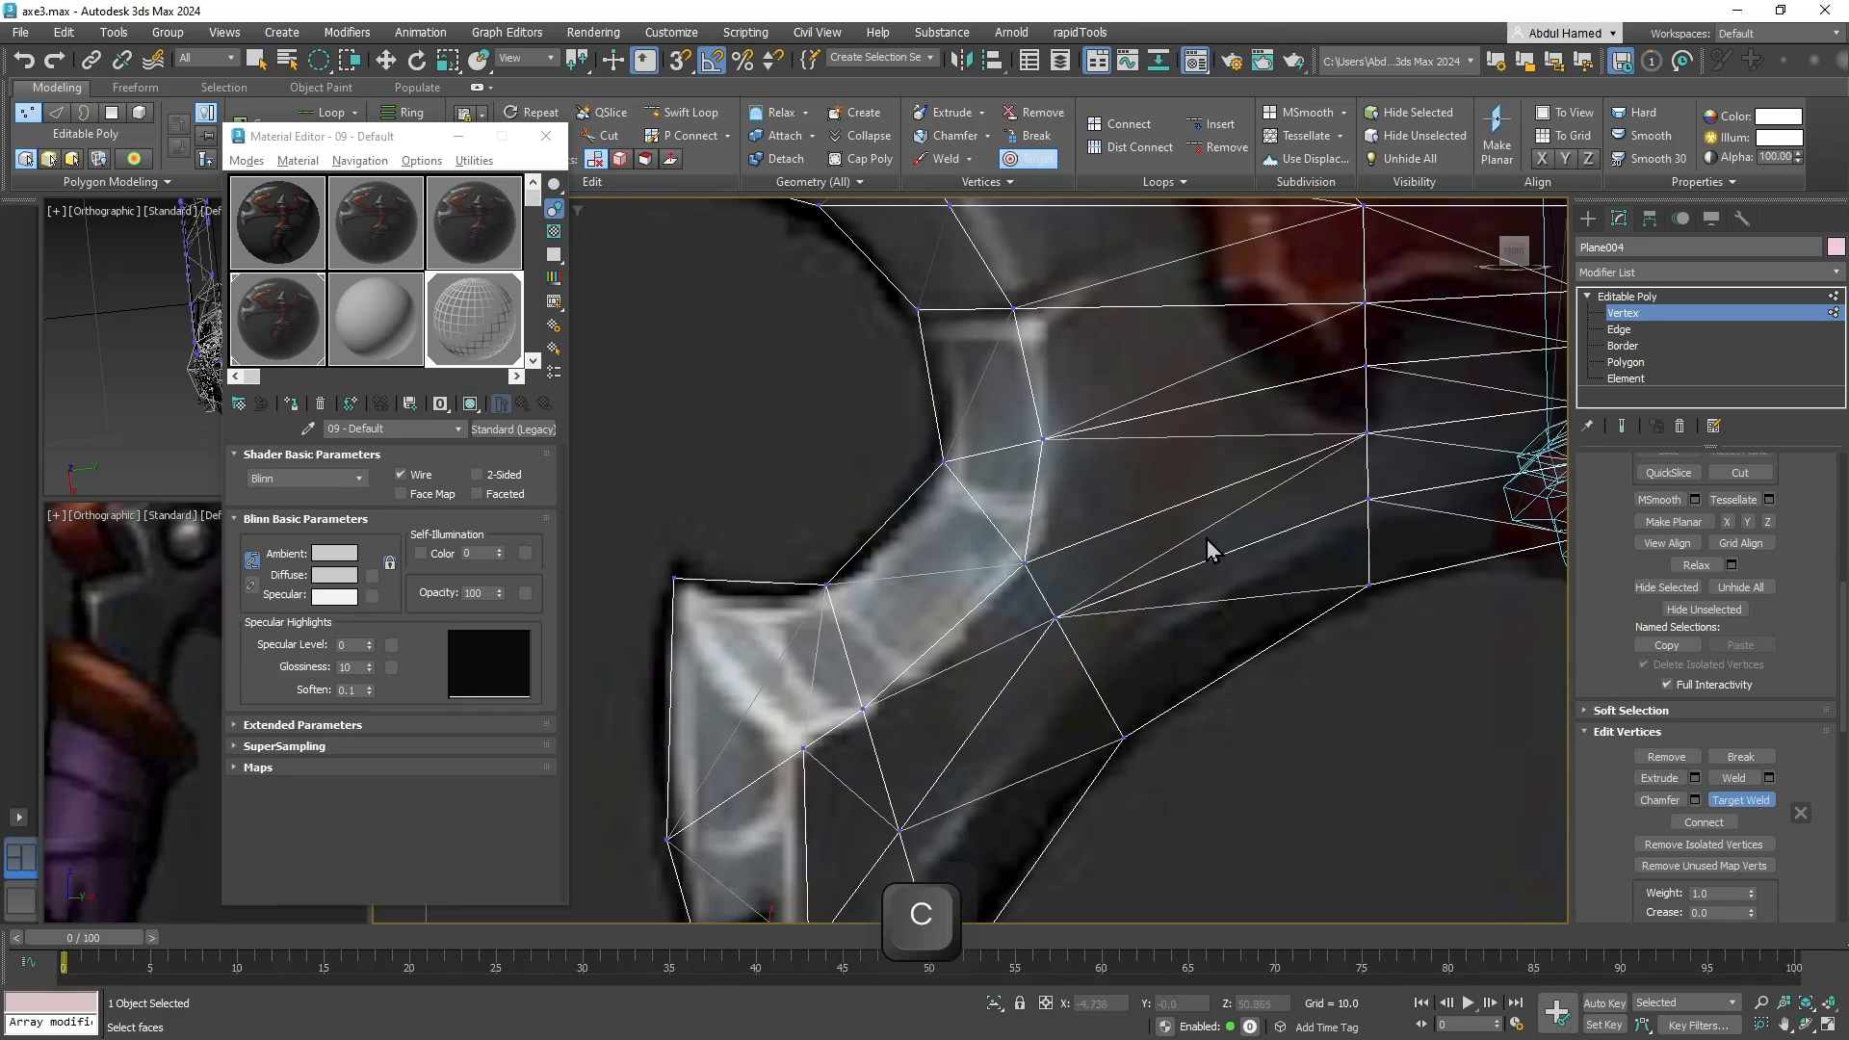
# Turn off wireframe display on the 09 - Default material.
pyautogui.moveTo(1210, 549); pyautogui.dragTo(1086, 660, button='middle')
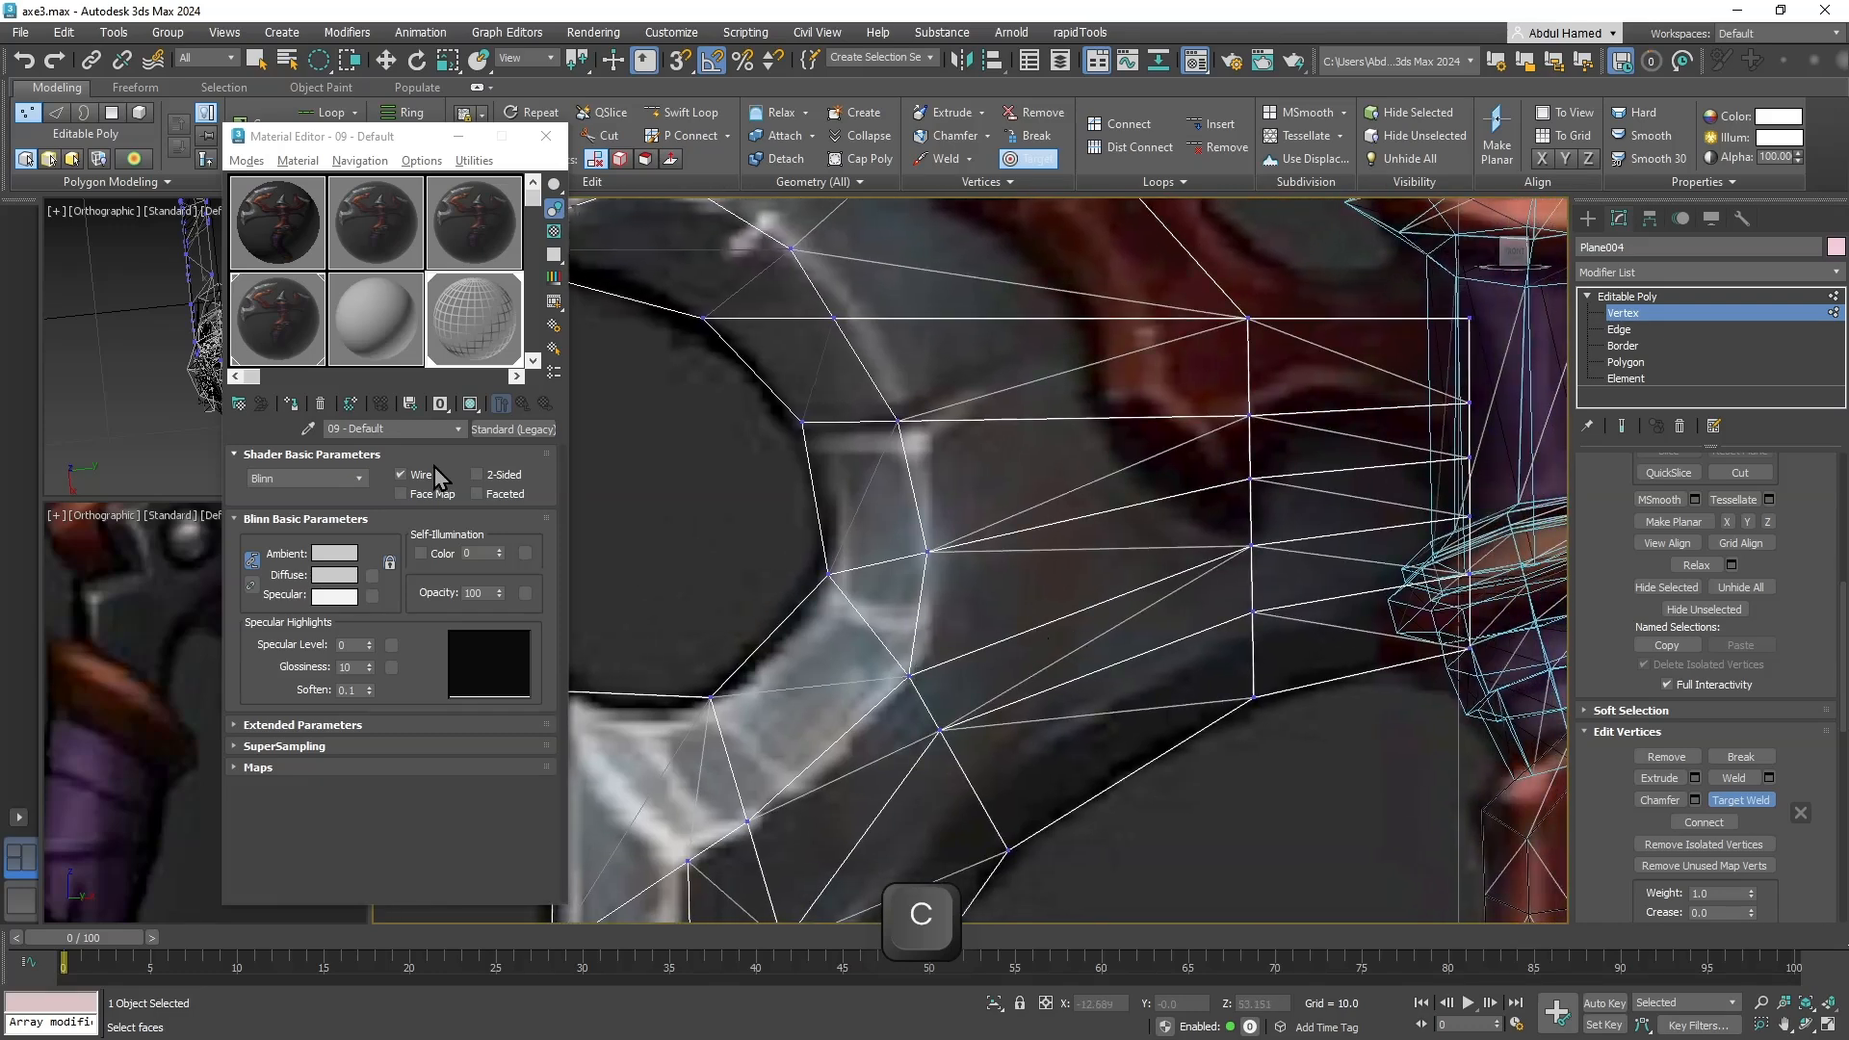
pyautogui.click(401, 475)
pyautogui.scroll(-4, 1159, 530)
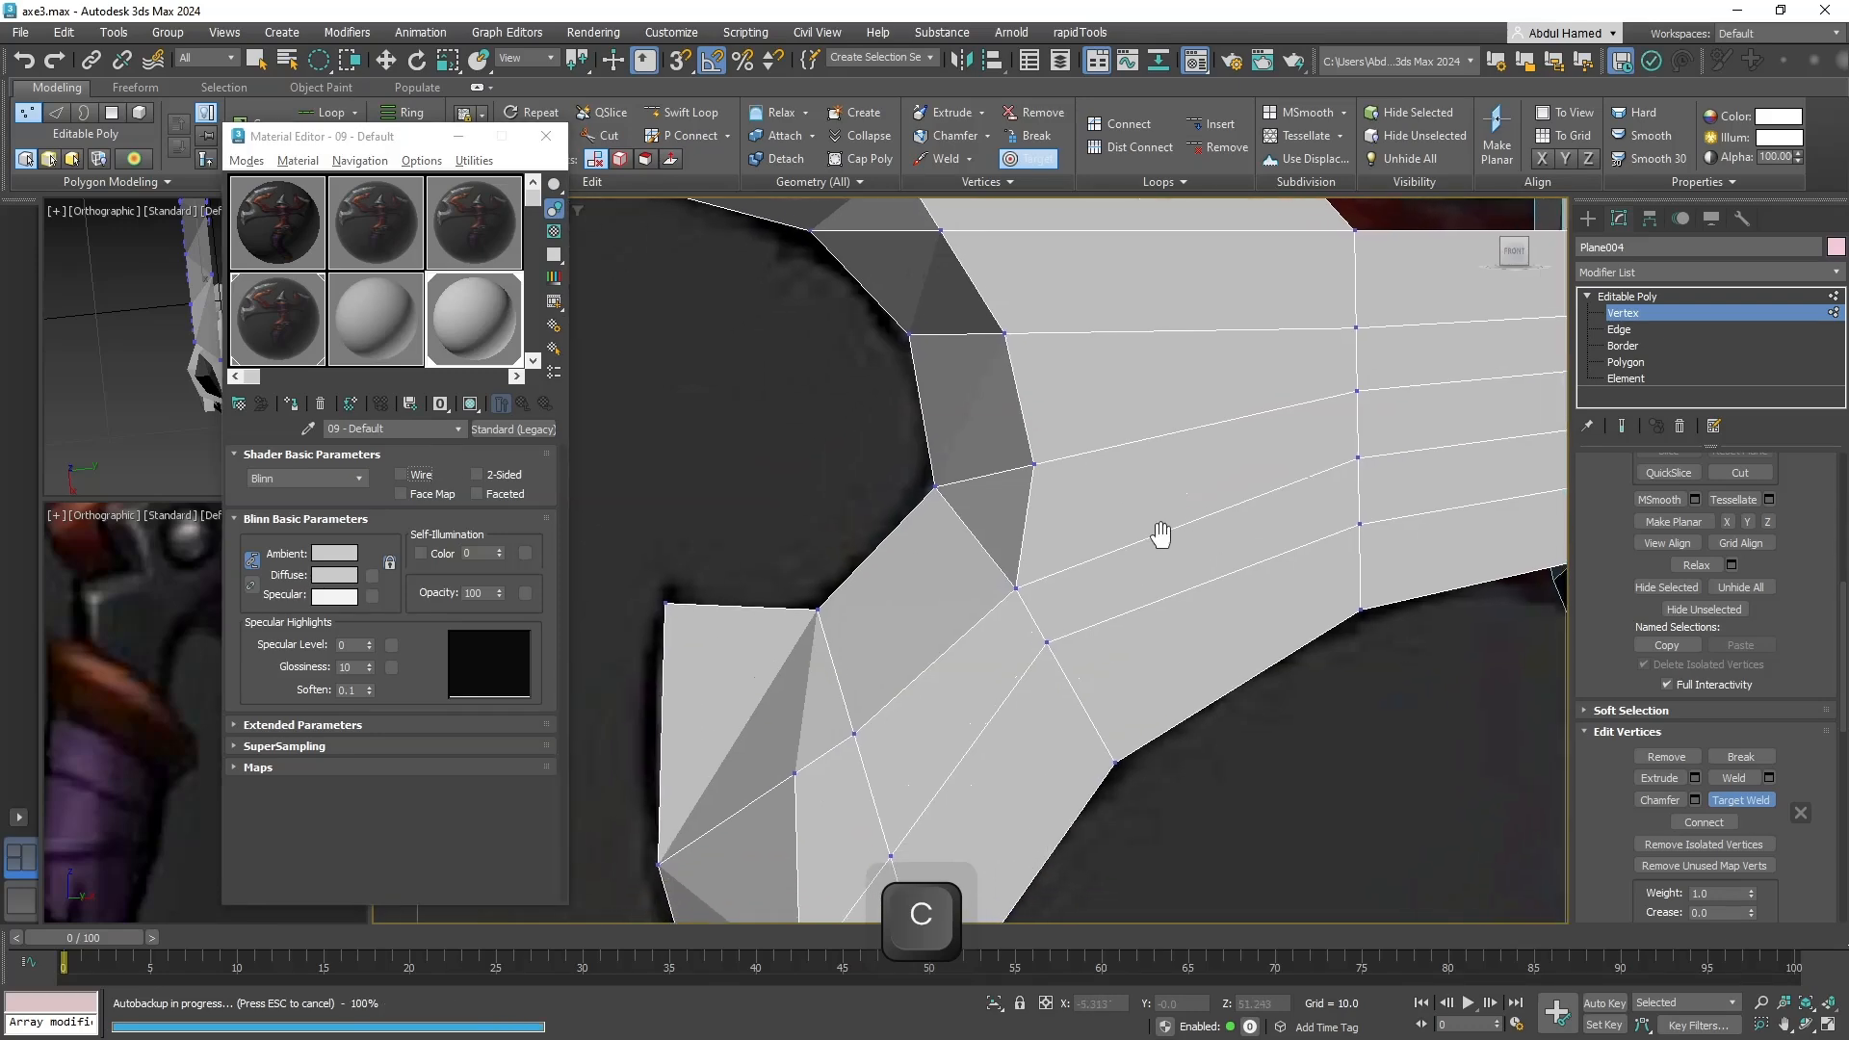
pyautogui.moveTo(1159, 529); pyautogui.dragTo(1161, 792, button='middle')
pyautogui.moveTo(1098, 503); pyautogui.dragTo(1029, 757, button='middle')
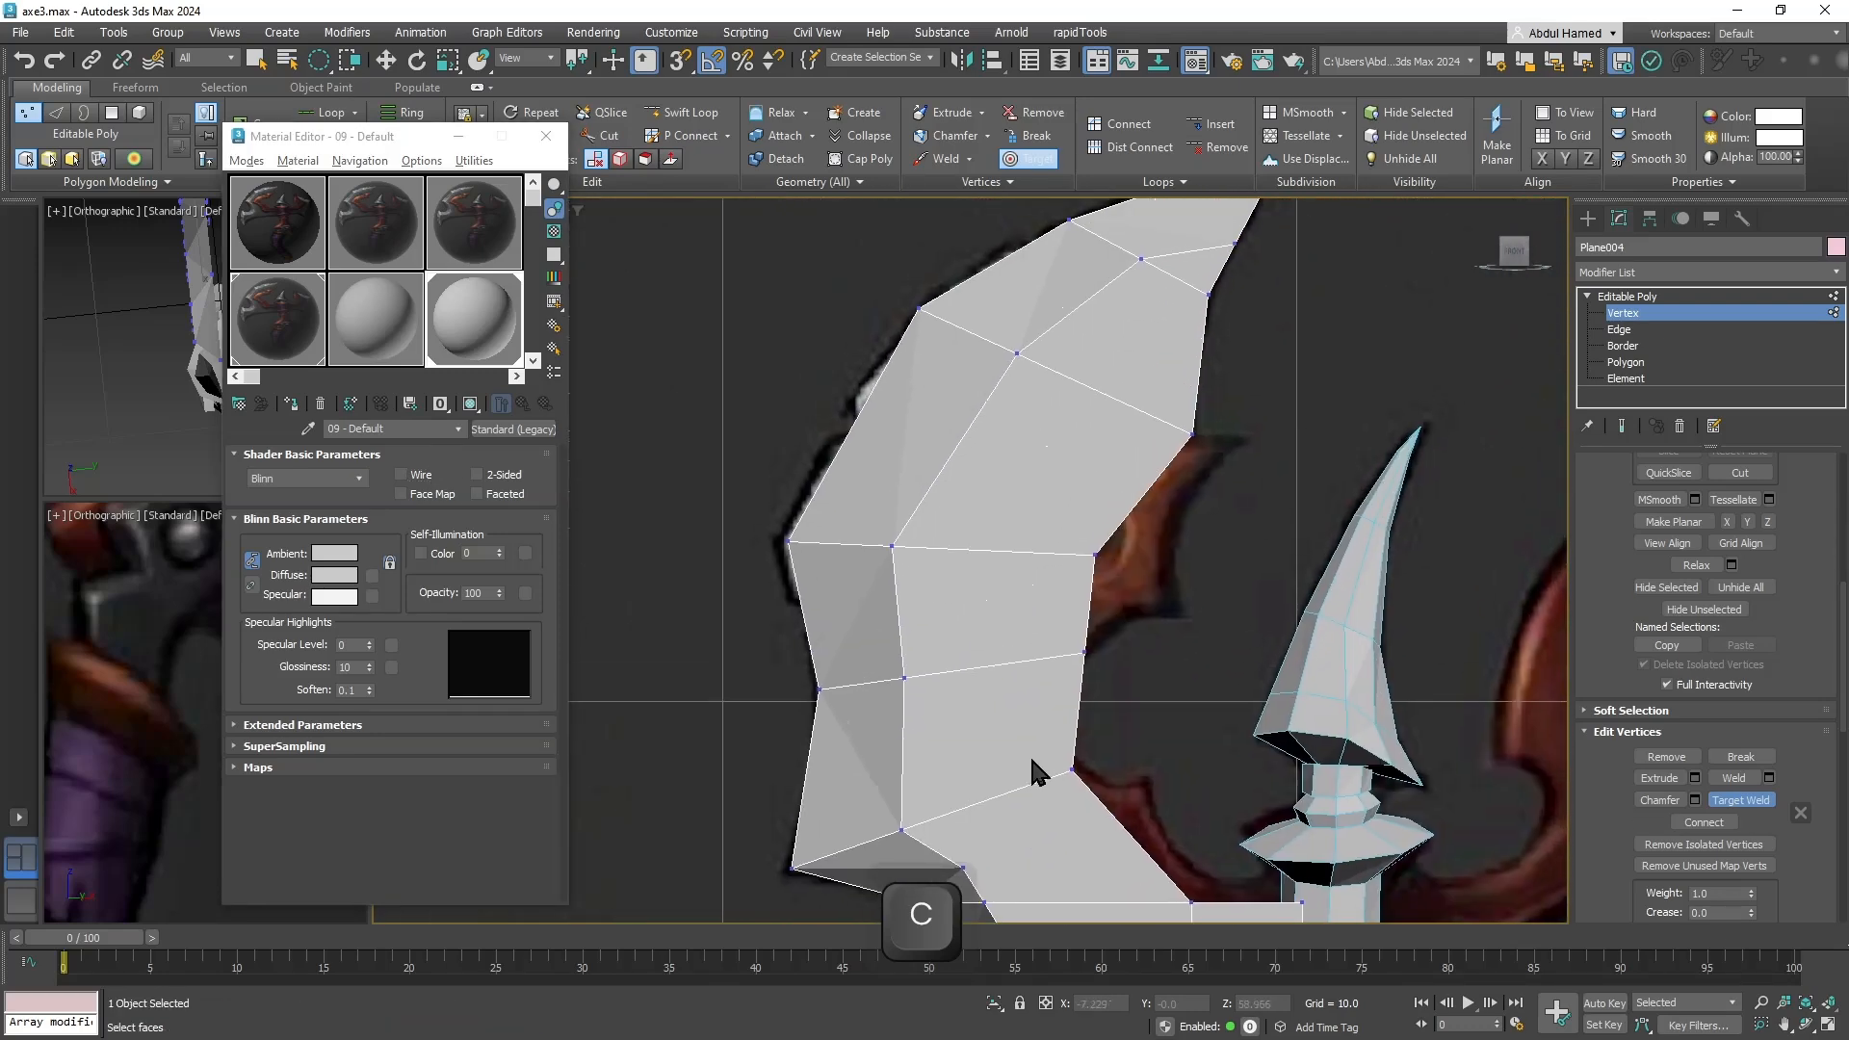
pyautogui.moveTo(1030, 519); pyautogui.dragTo(1013, 656, button='middle')
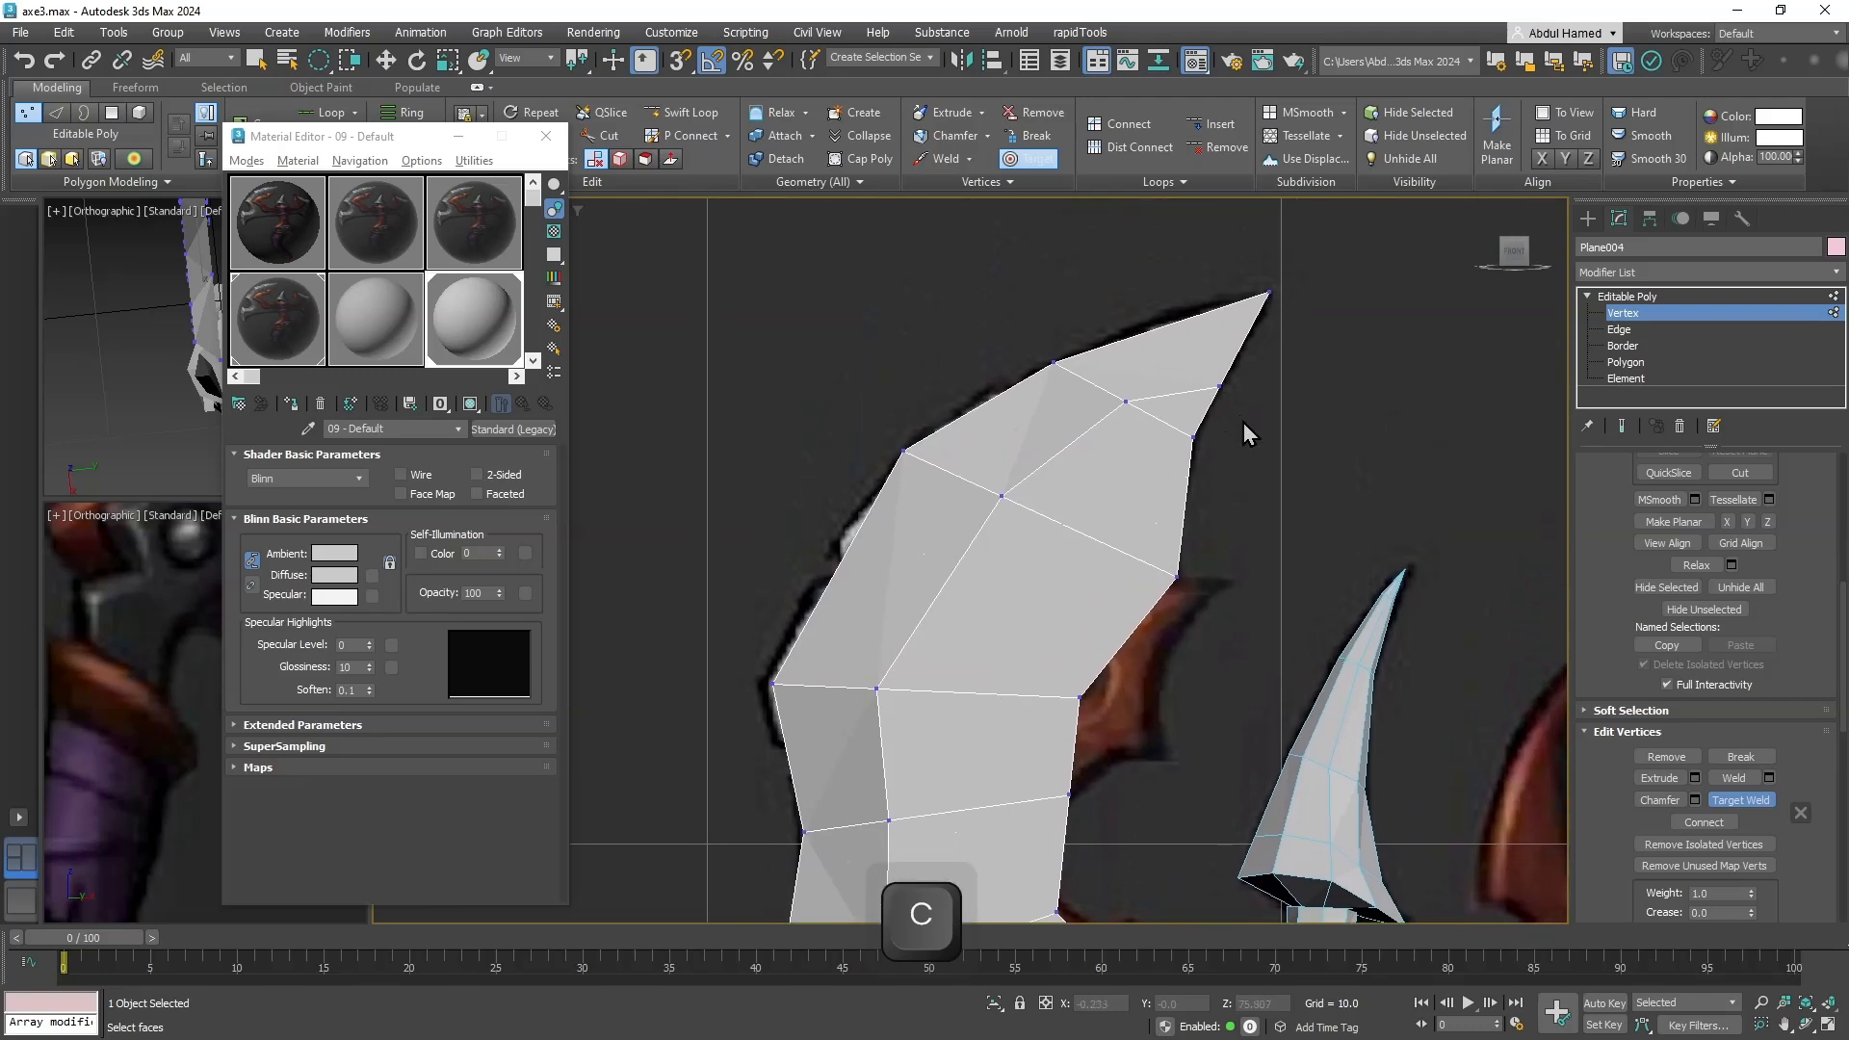
# Try welding the back-edge vertex below the blade's upper tip to its neighbour, and undo the weld.
pyautogui.keyDown('alt'); pyautogui.moveTo(1244, 424); pyautogui.dragTo(1239, 484, button='middle'); pyautogui.keyUp('alt')
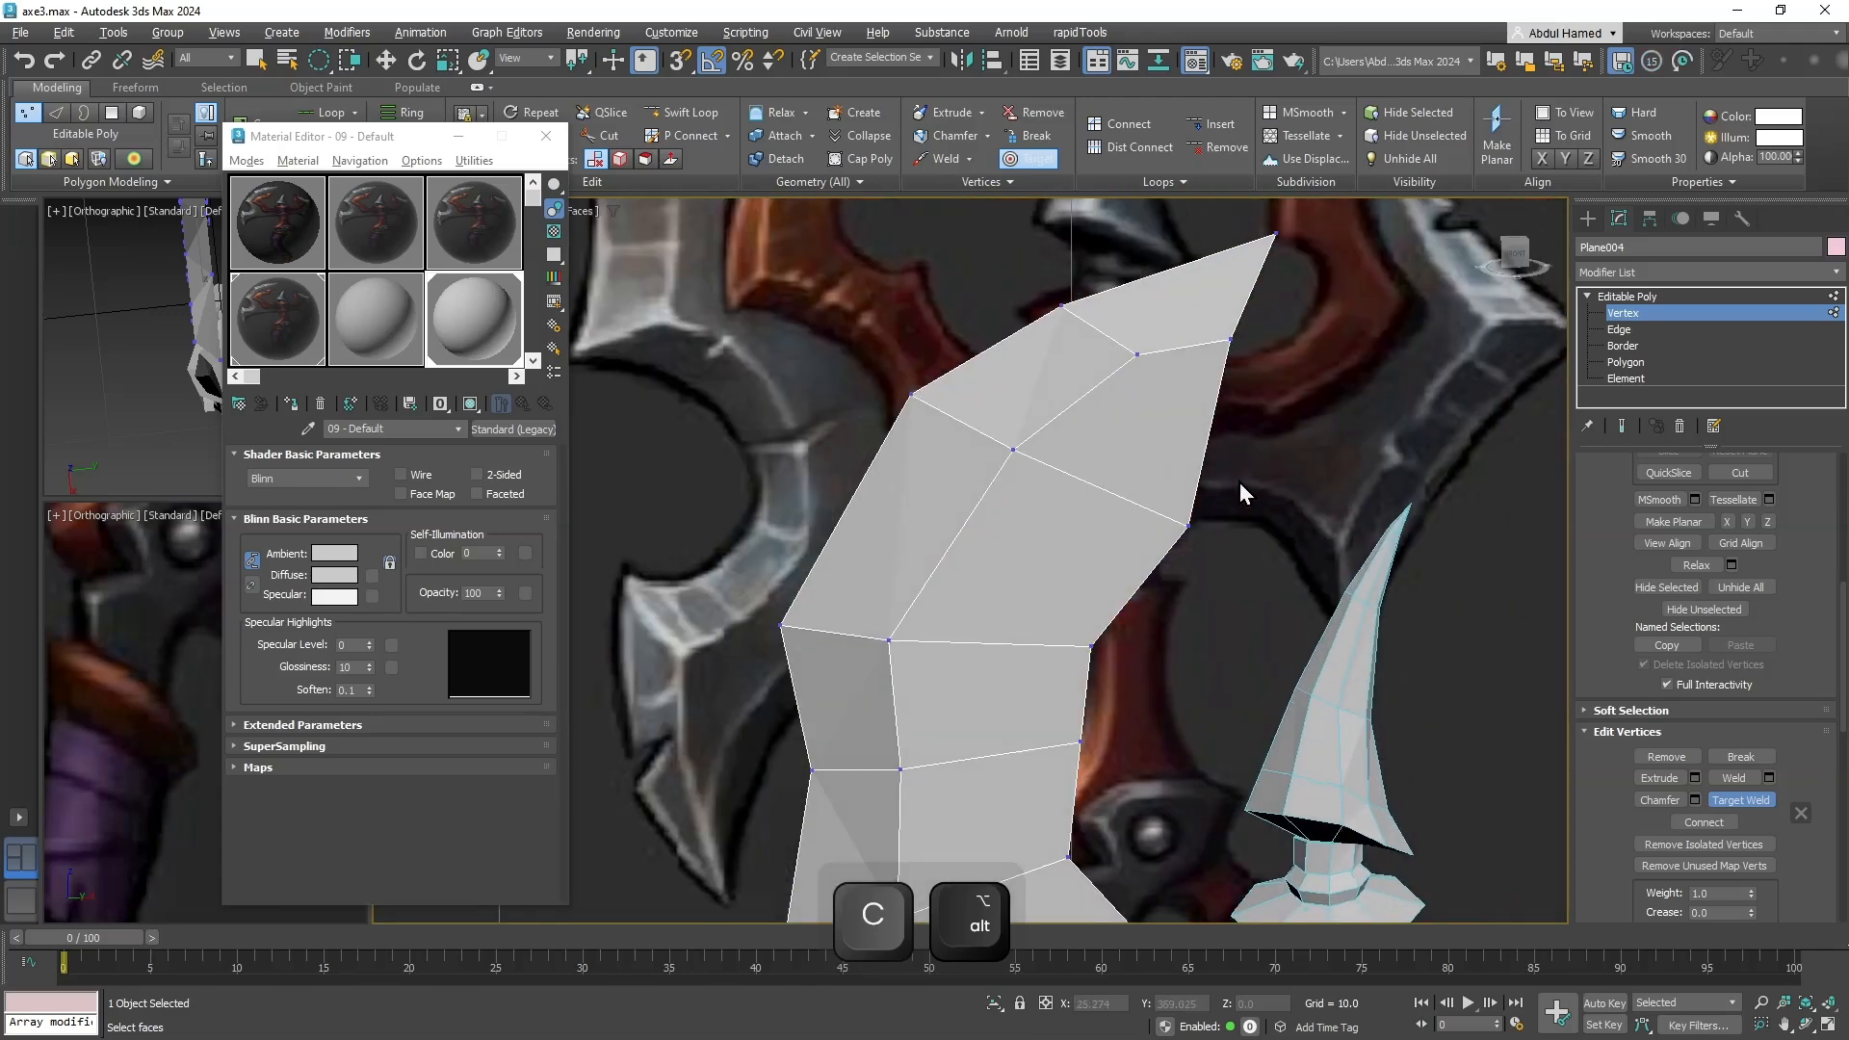
pyautogui.hotkey('ctrl', 'z')
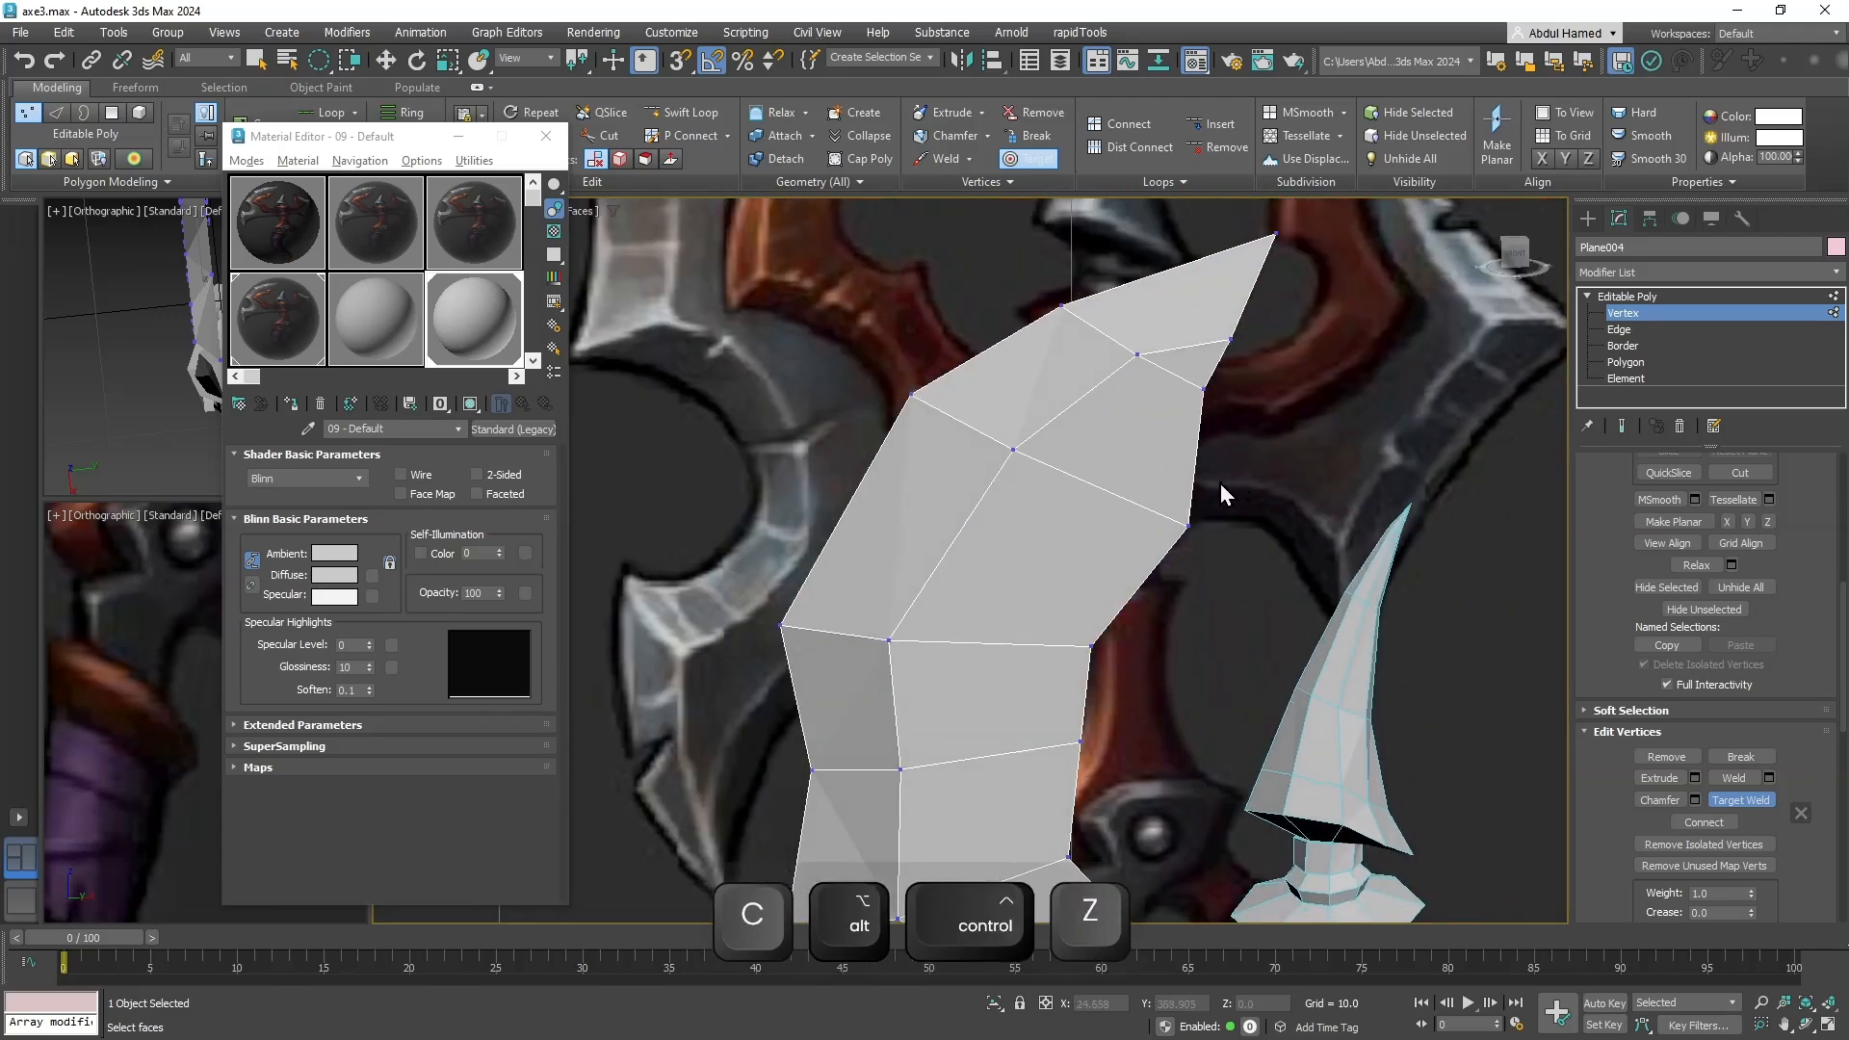
pyautogui.scroll(-3, 1194, 438)
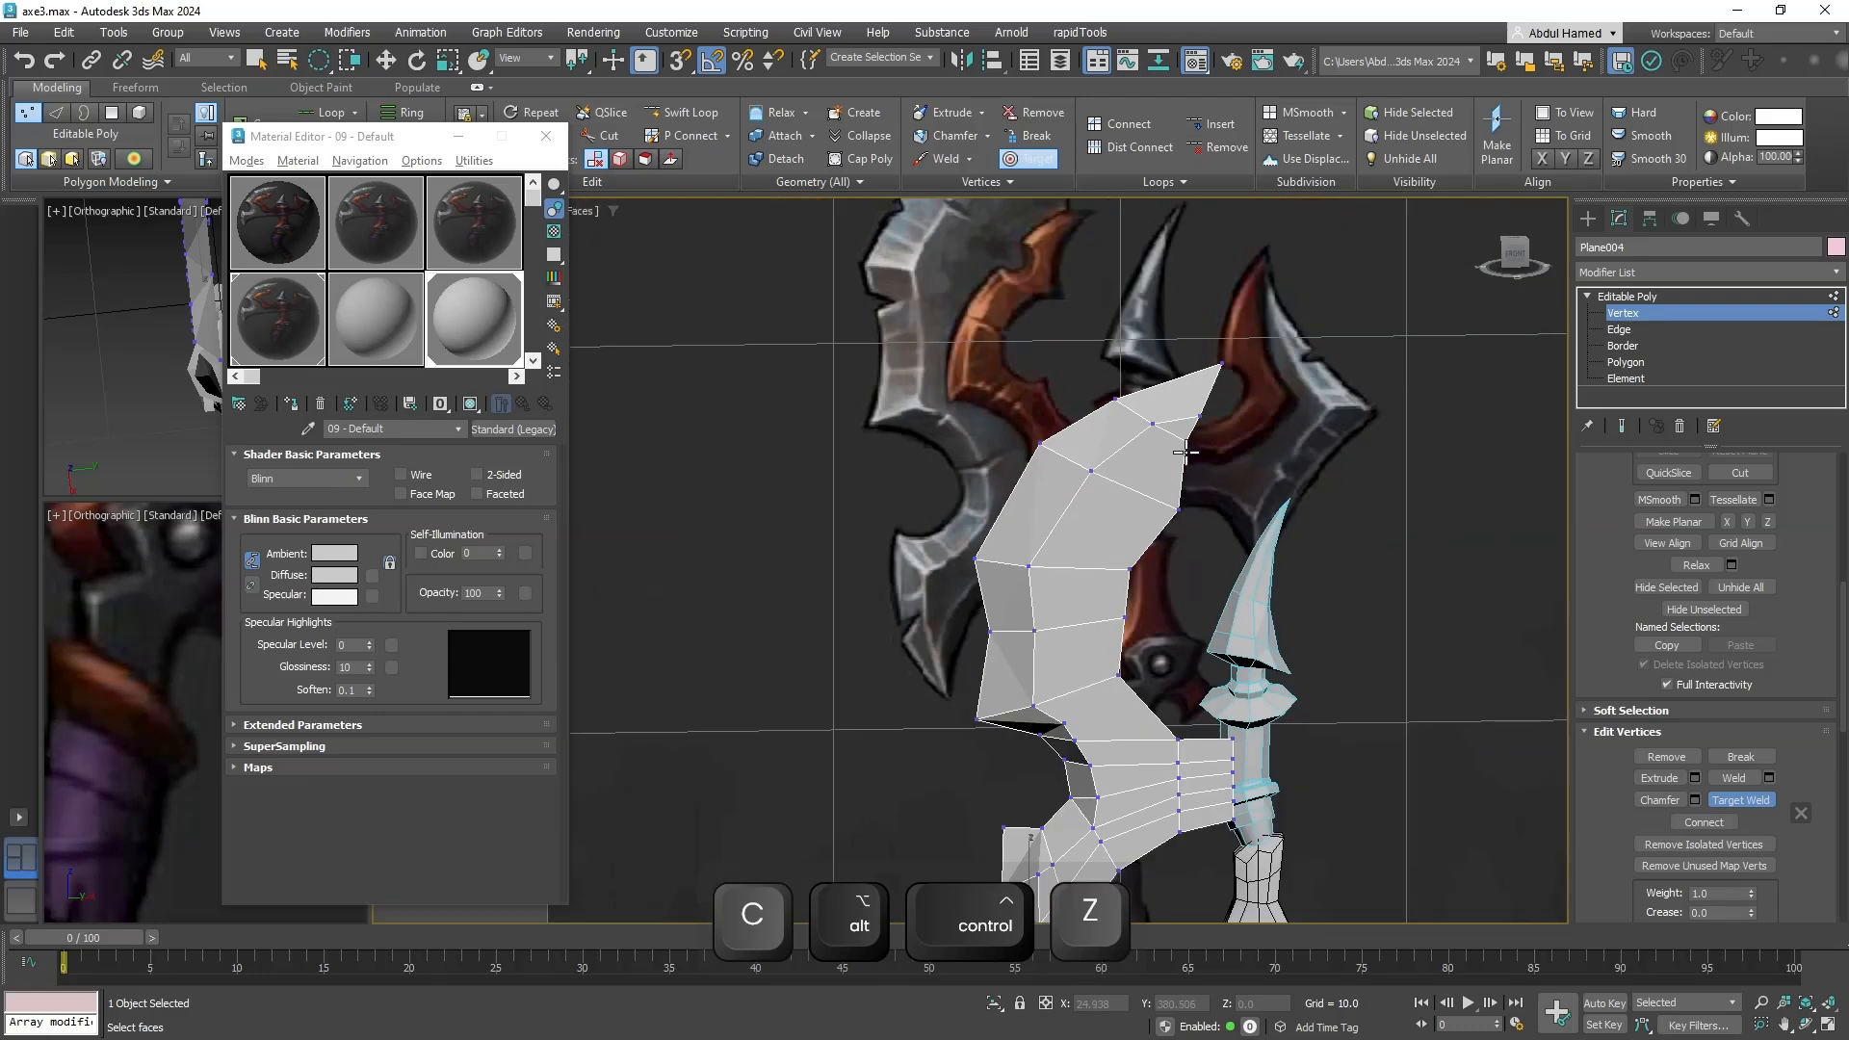
# Make the blade see-through and cut an edge on the lower horn from the ridge vertex to the upper outer corner.
pyautogui.press('z')
pyautogui.press('f')
pyautogui.scroll(-8, 1163, 466)
pyautogui.moveTo(1128, 486); pyautogui.dragTo(1071, 576, button='middle')
pyautogui.moveTo(1194, 564); pyautogui.dragTo(1155, 636, button='middle')
pyautogui.scroll(4, 1089, 552)
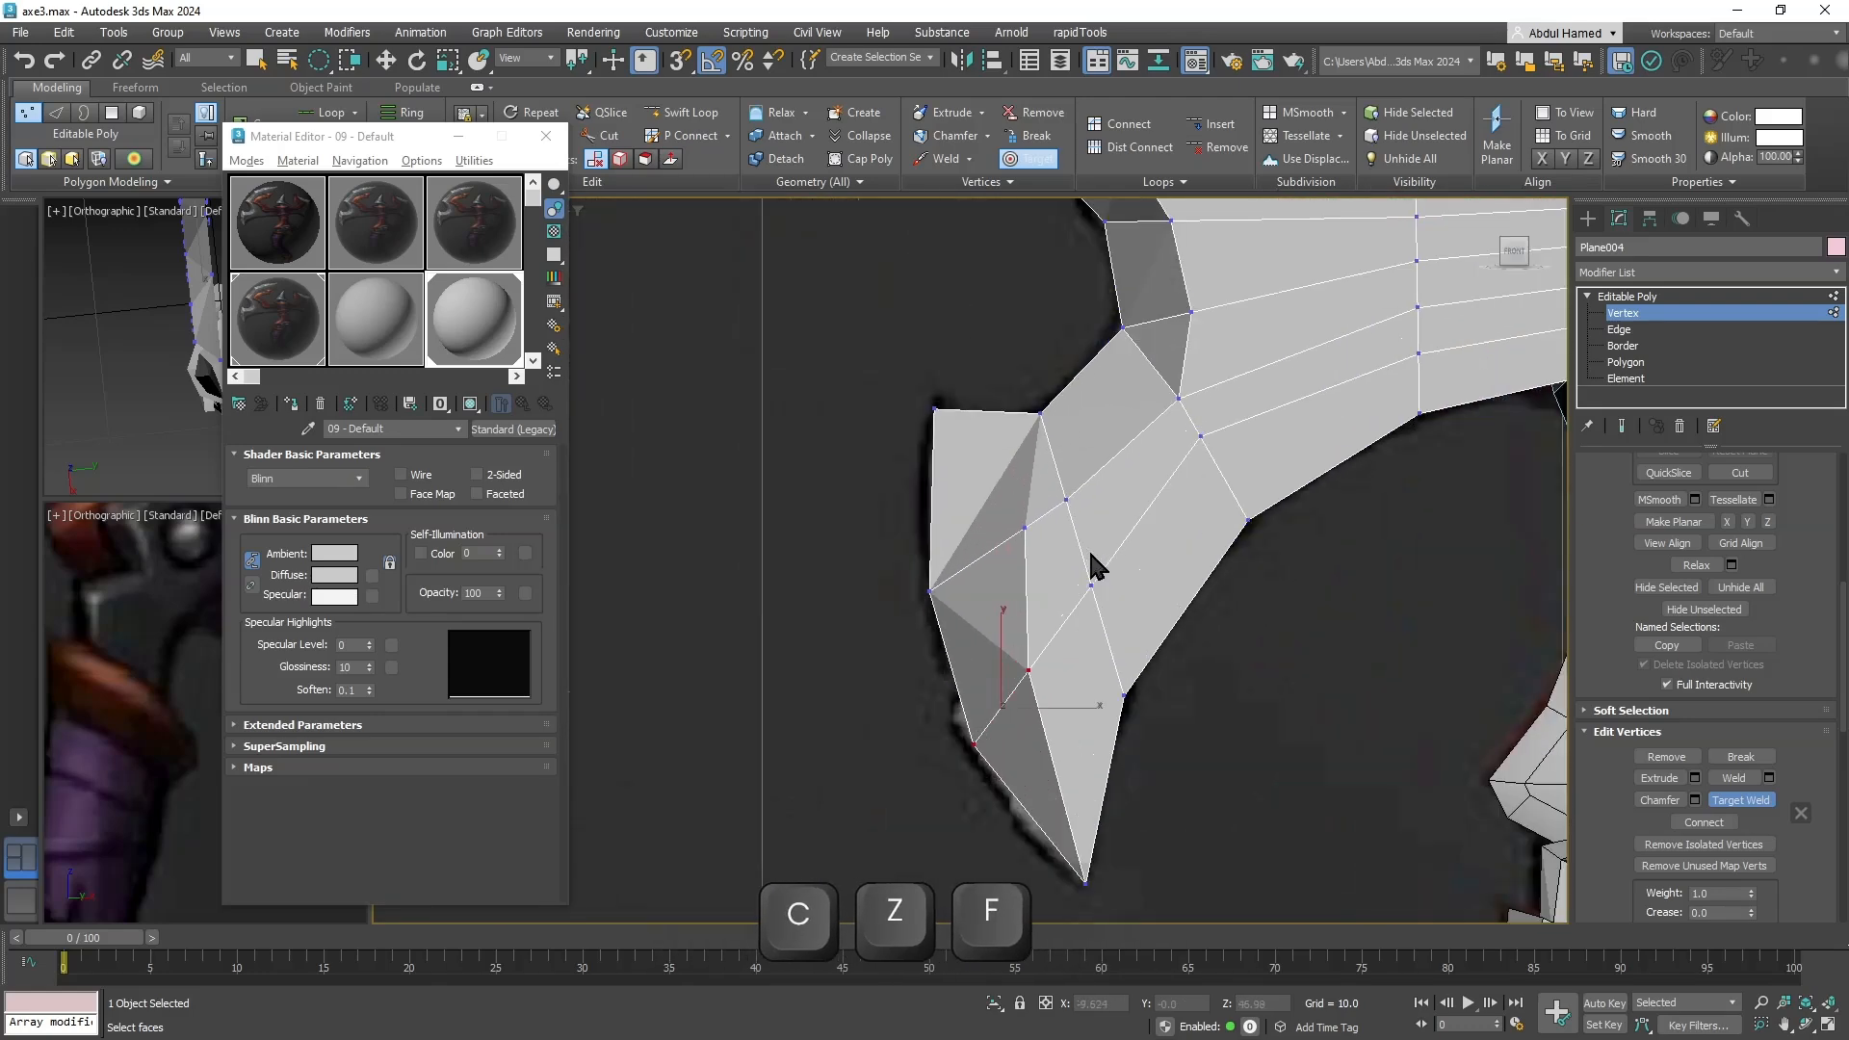
pyautogui.hotkey('alt', 'x')
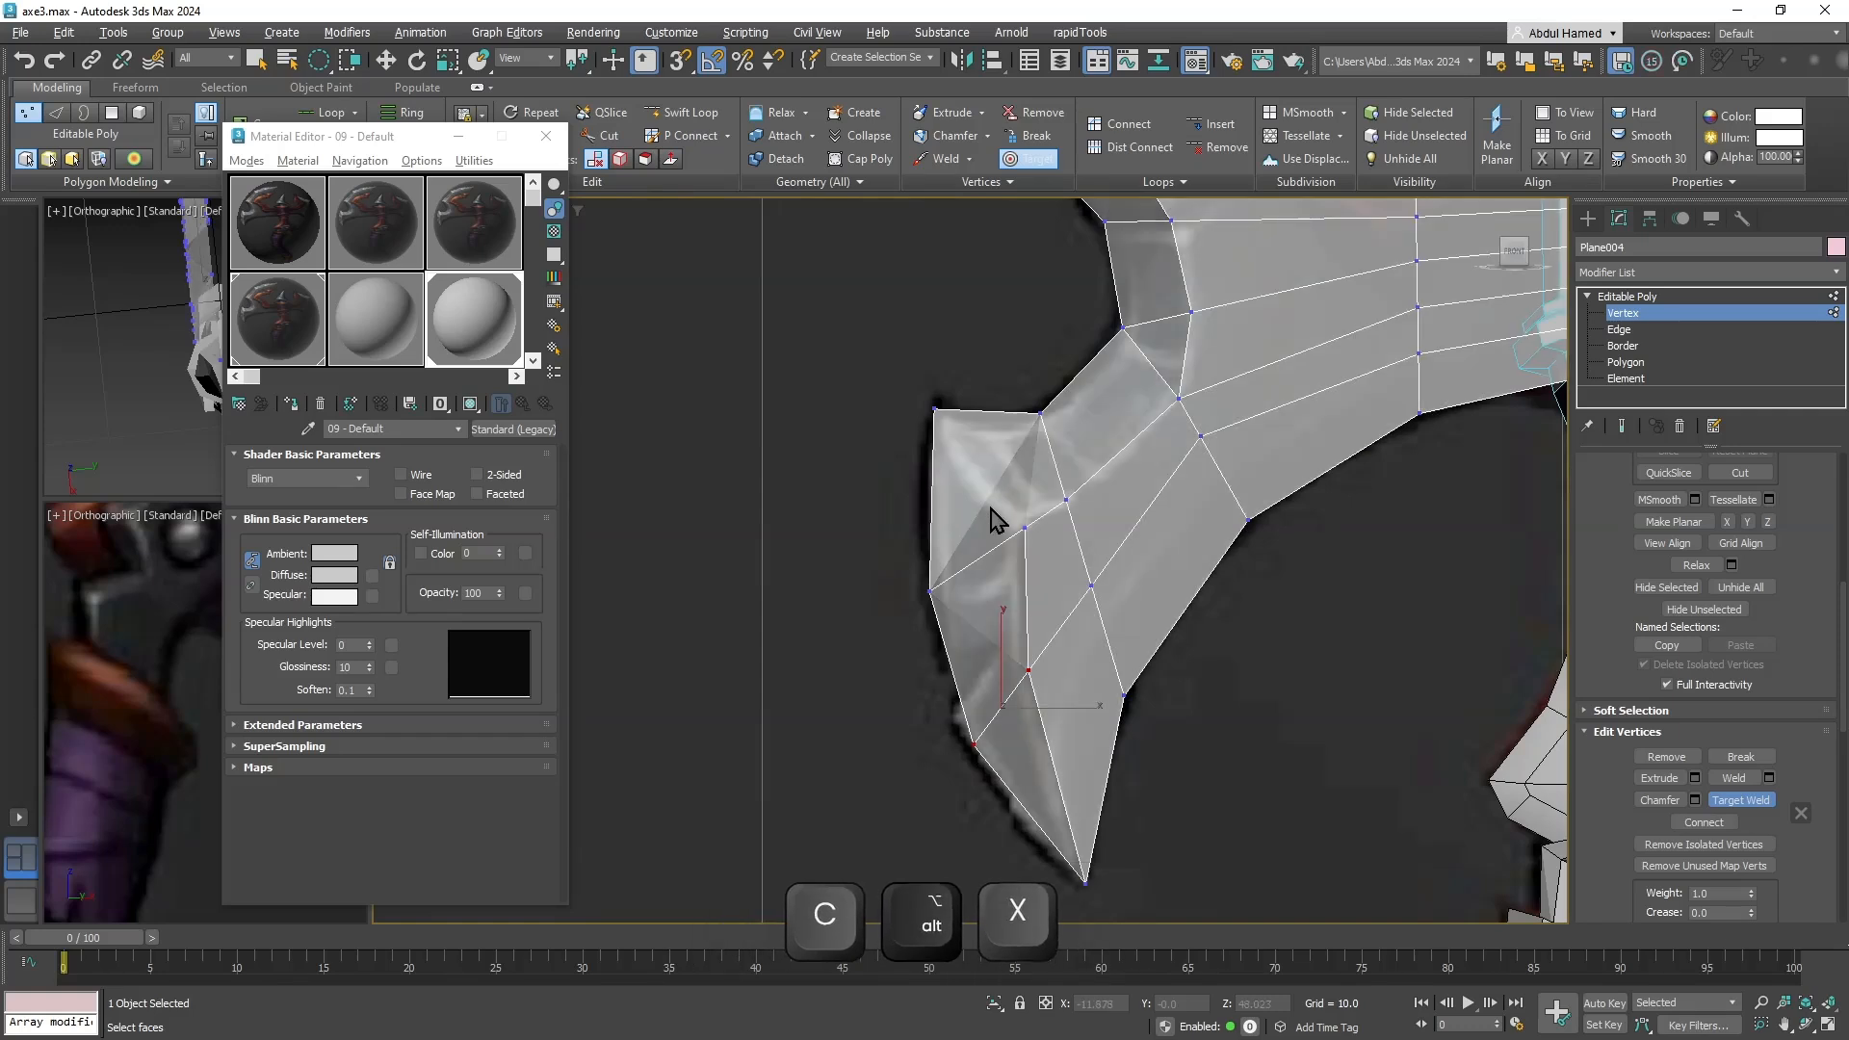
pyautogui.hotkey('alt', 'c')
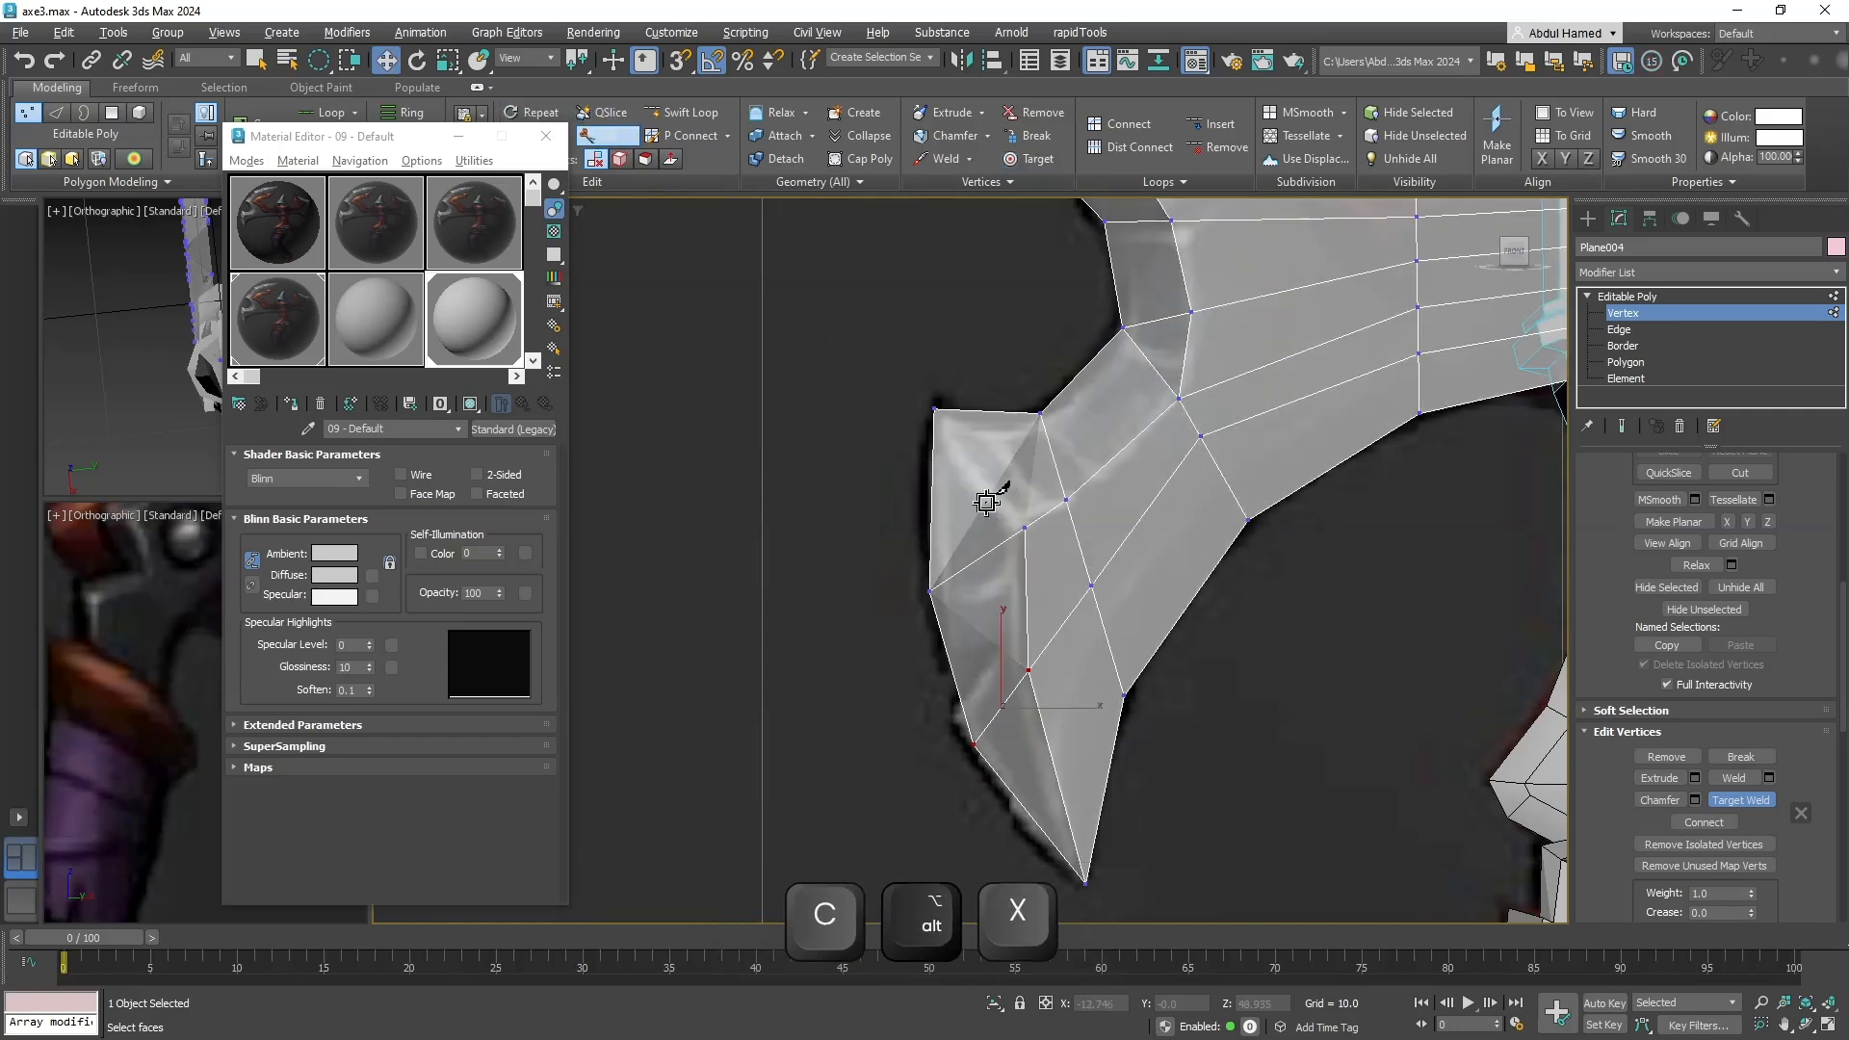
pyautogui.click(1023, 528)
pyautogui.click(938, 409)
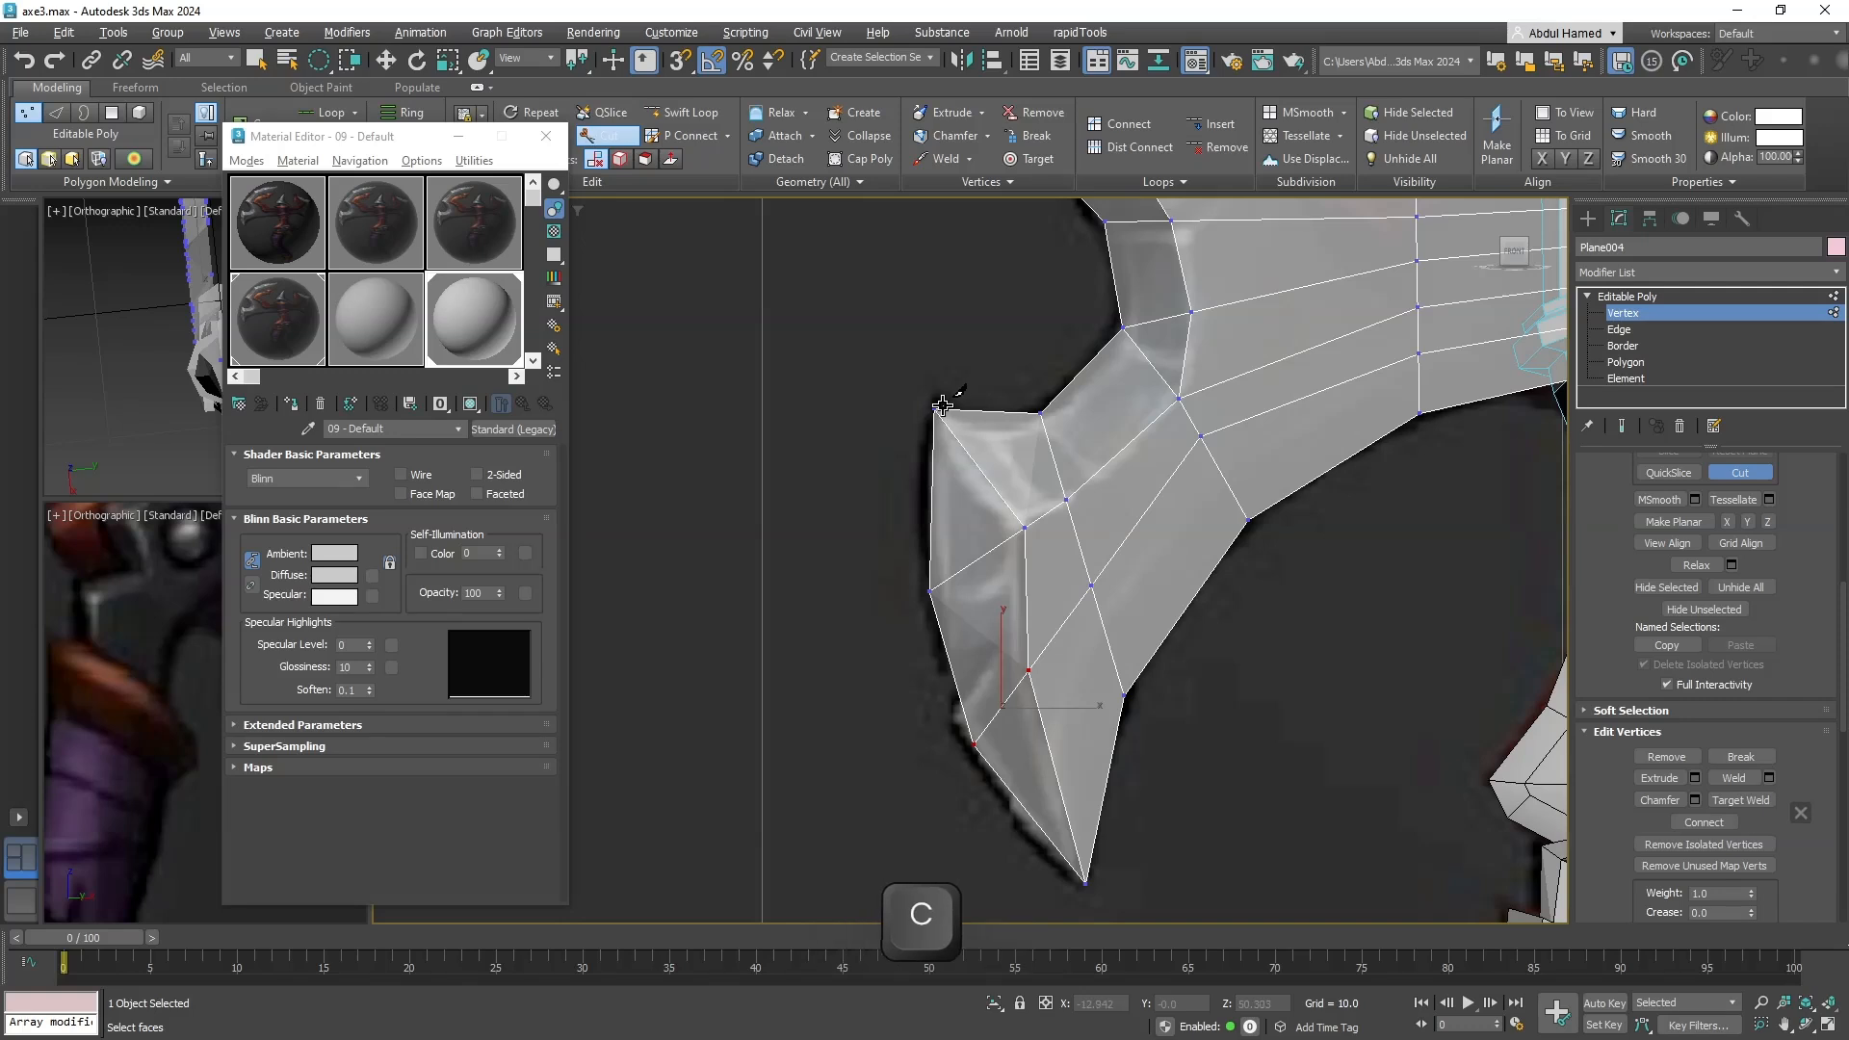
pyautogui.press('q')
# Insert a Swift Loop across the lower horn's bevel between notch and corner, and nudge its end vertex on the diagonal edge.
pyautogui.moveTo(1165, 409); pyautogui.dragTo(1130, 536, button='middle')
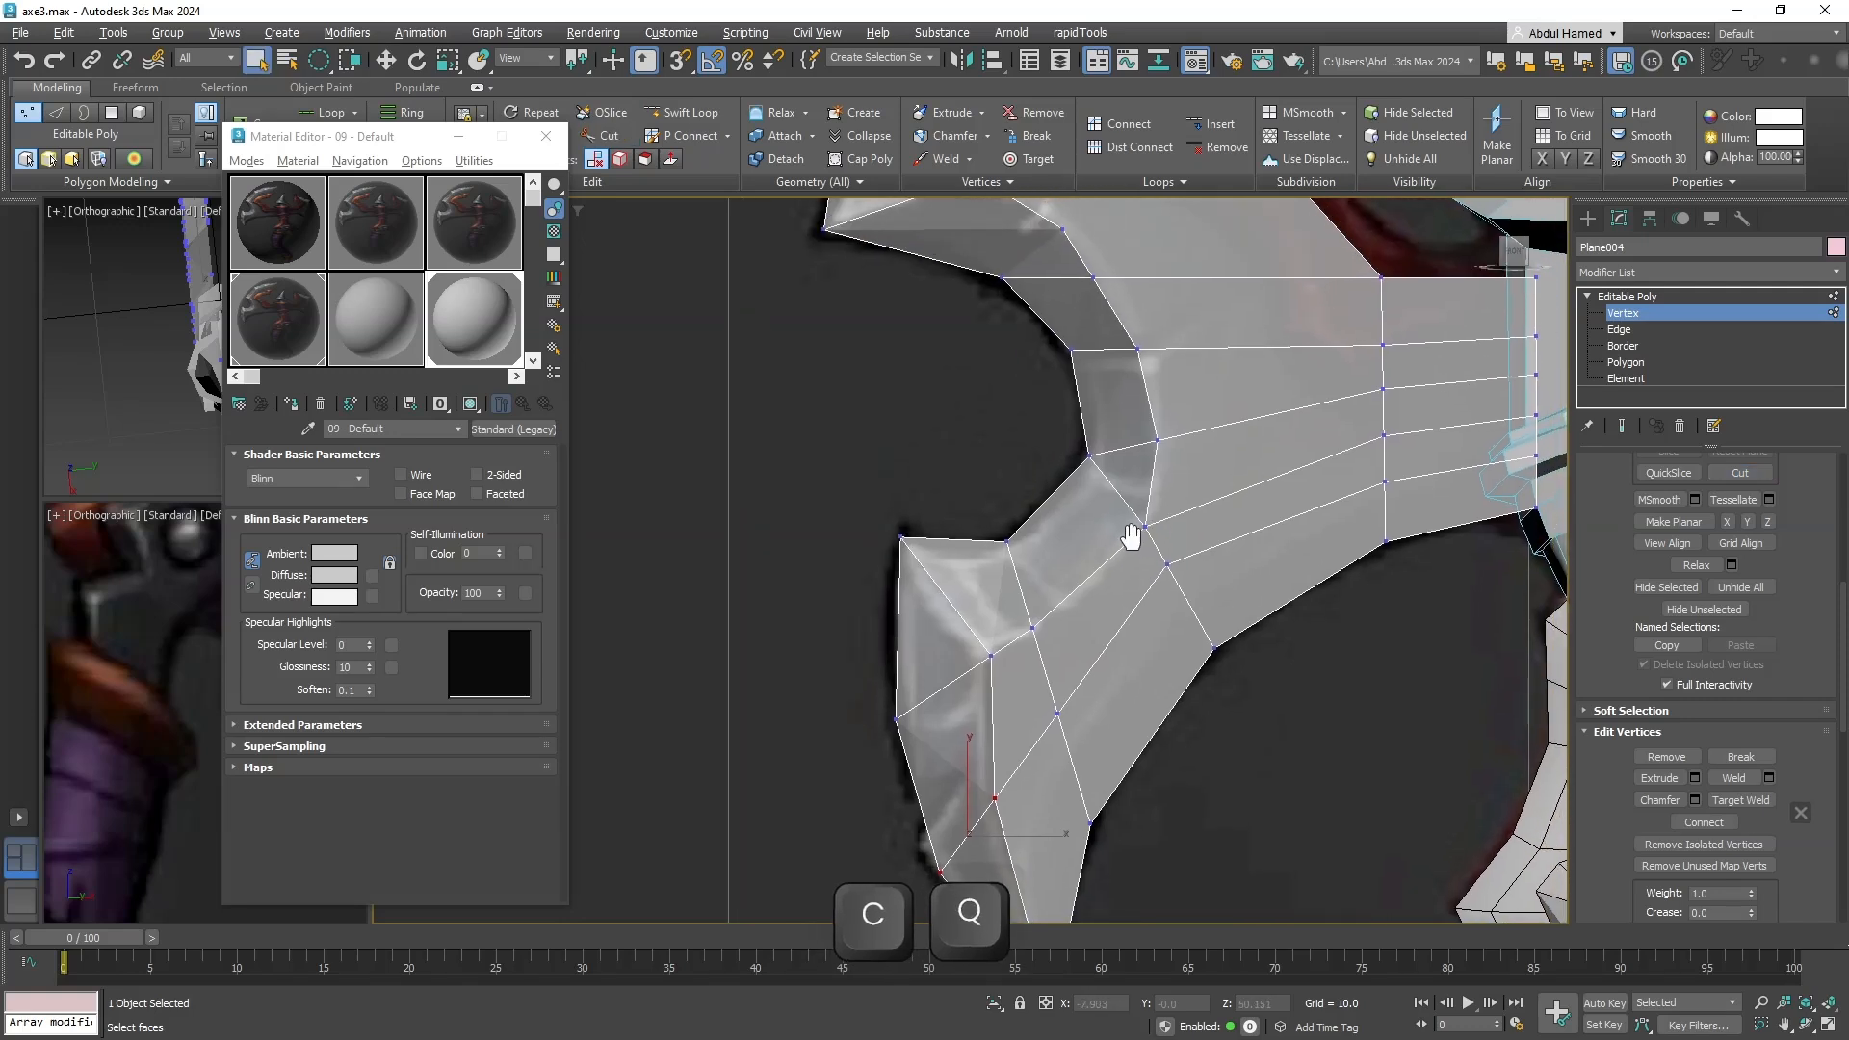
pyautogui.click(681, 111)
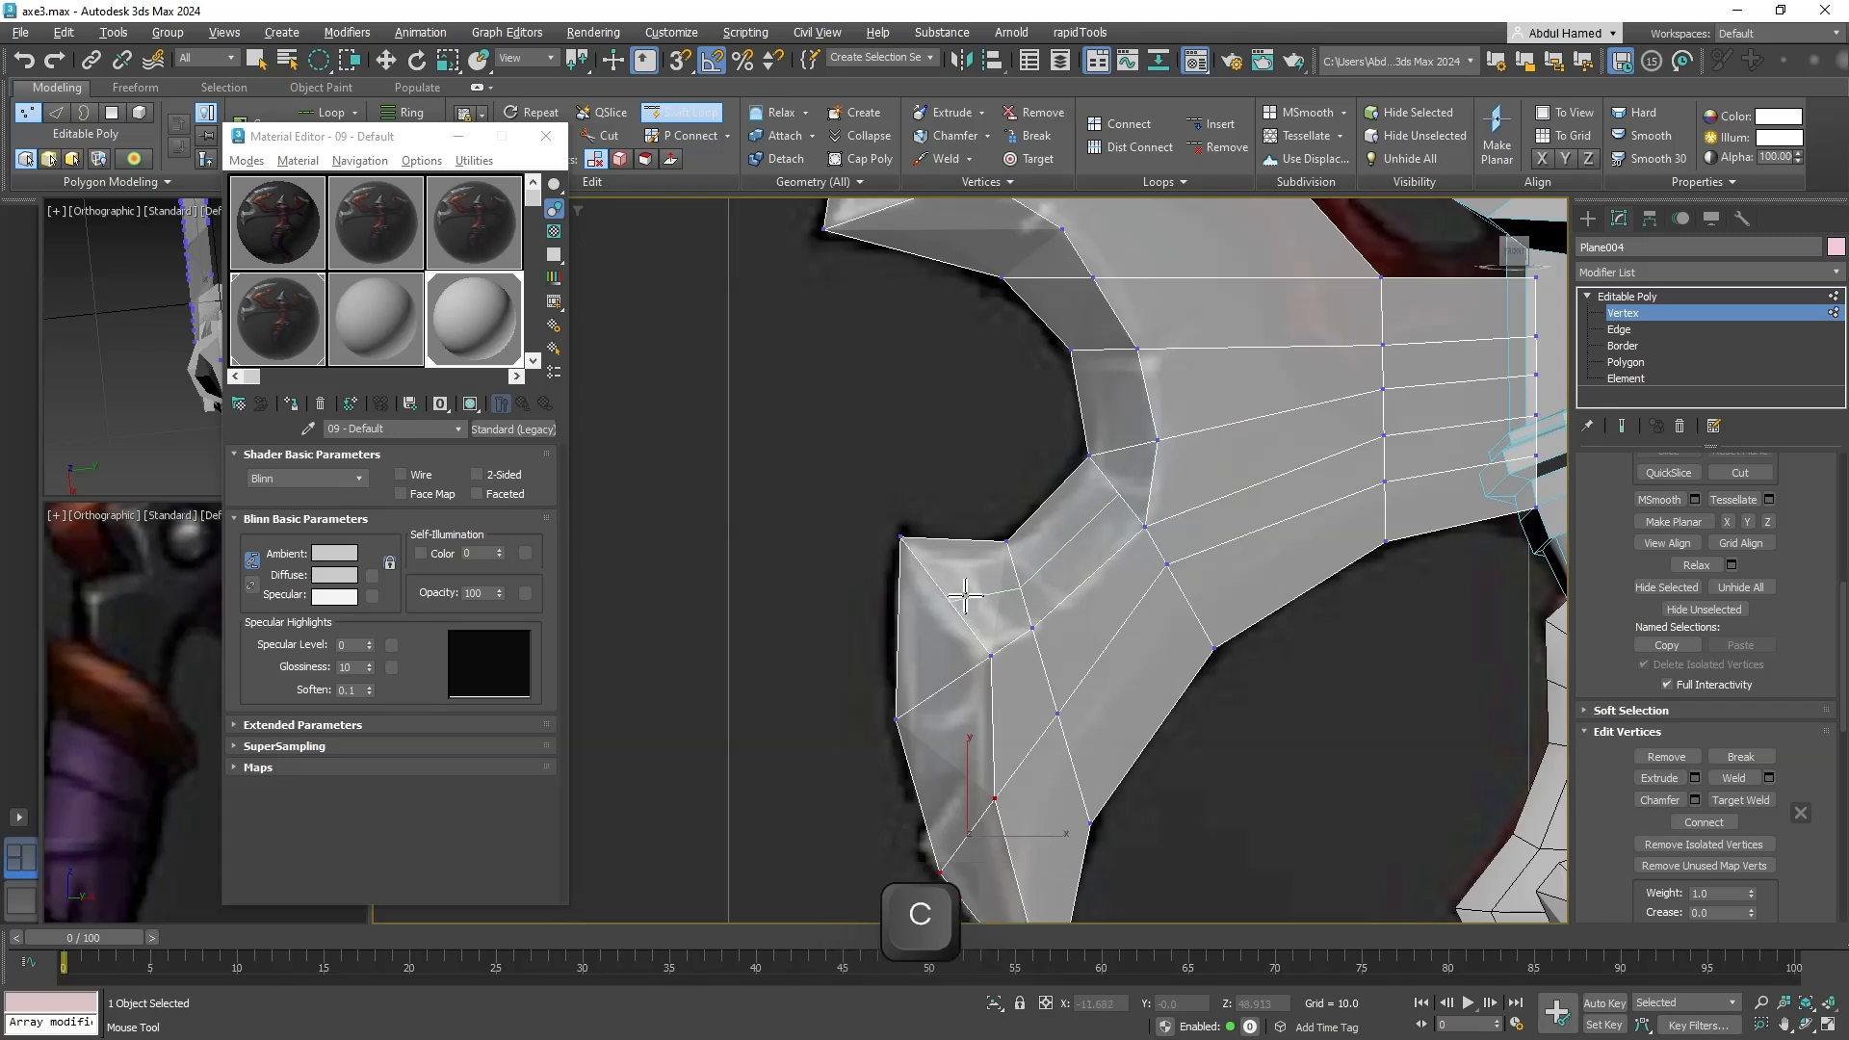
pyautogui.click(964, 597)
pyautogui.press('q')
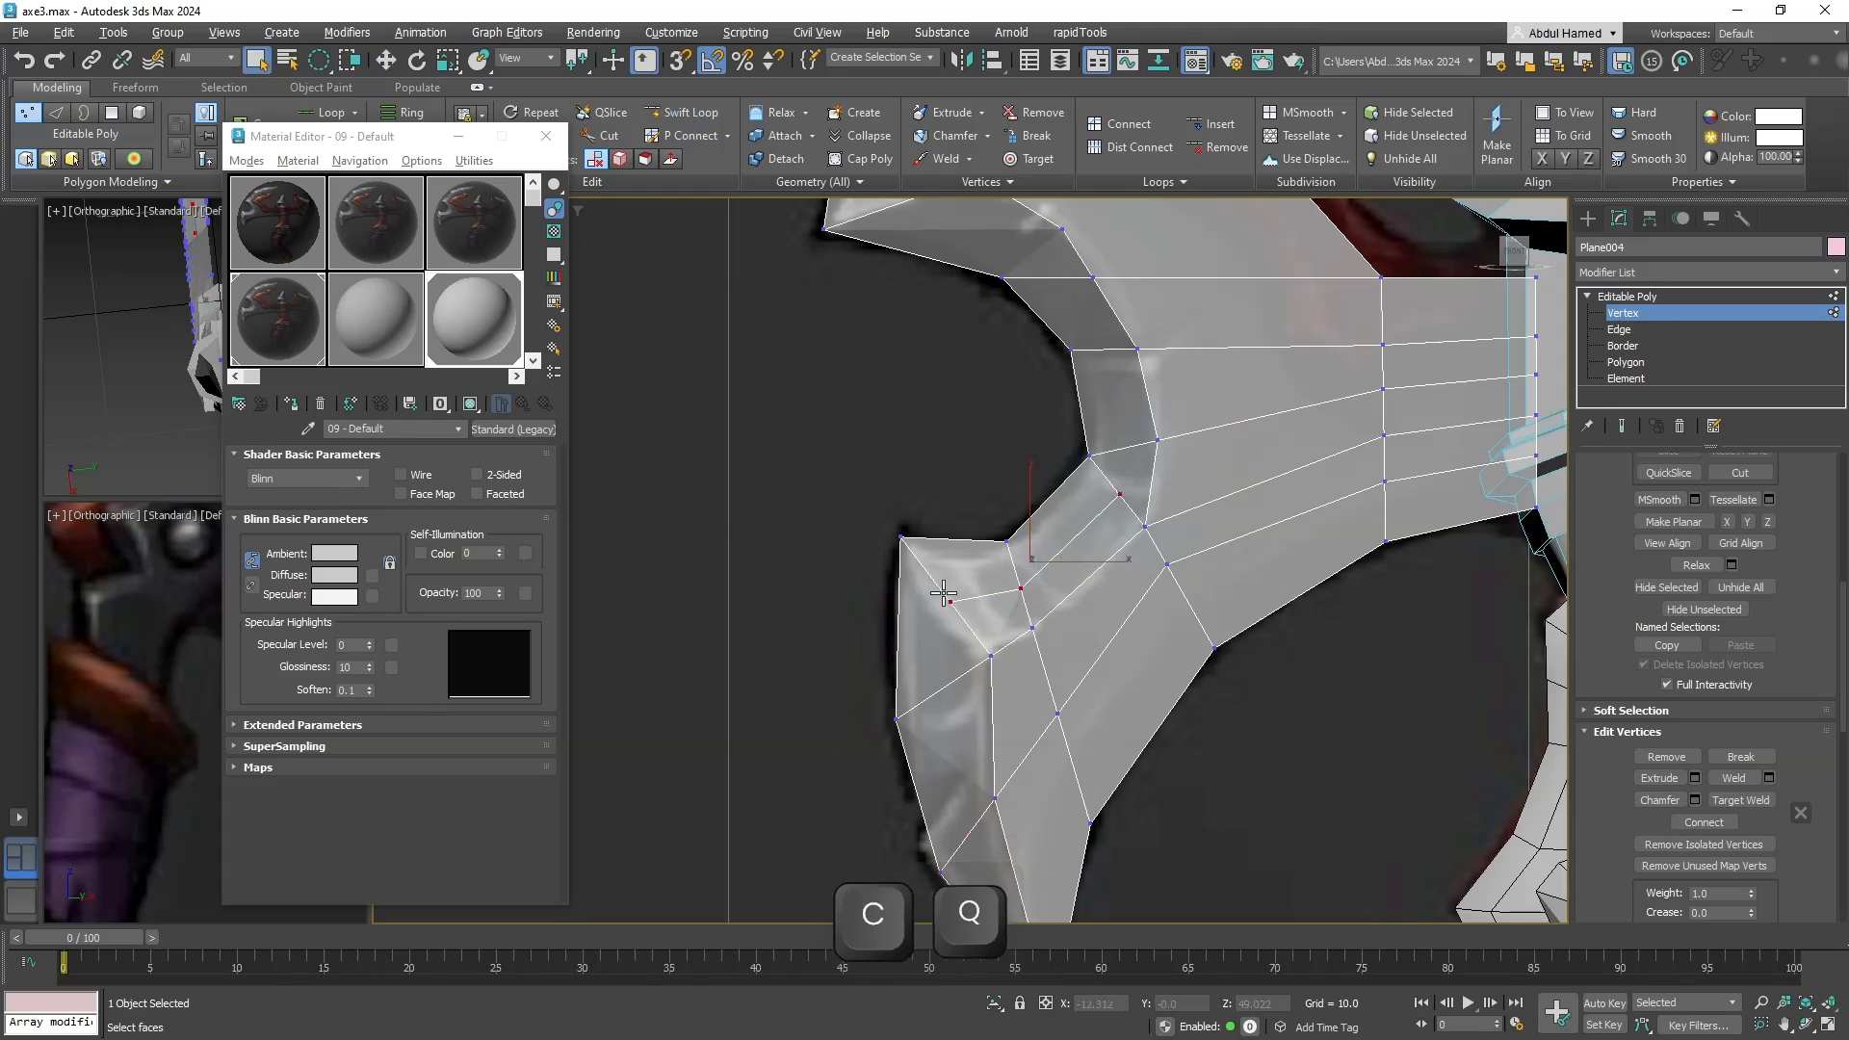
pyautogui.press('w')
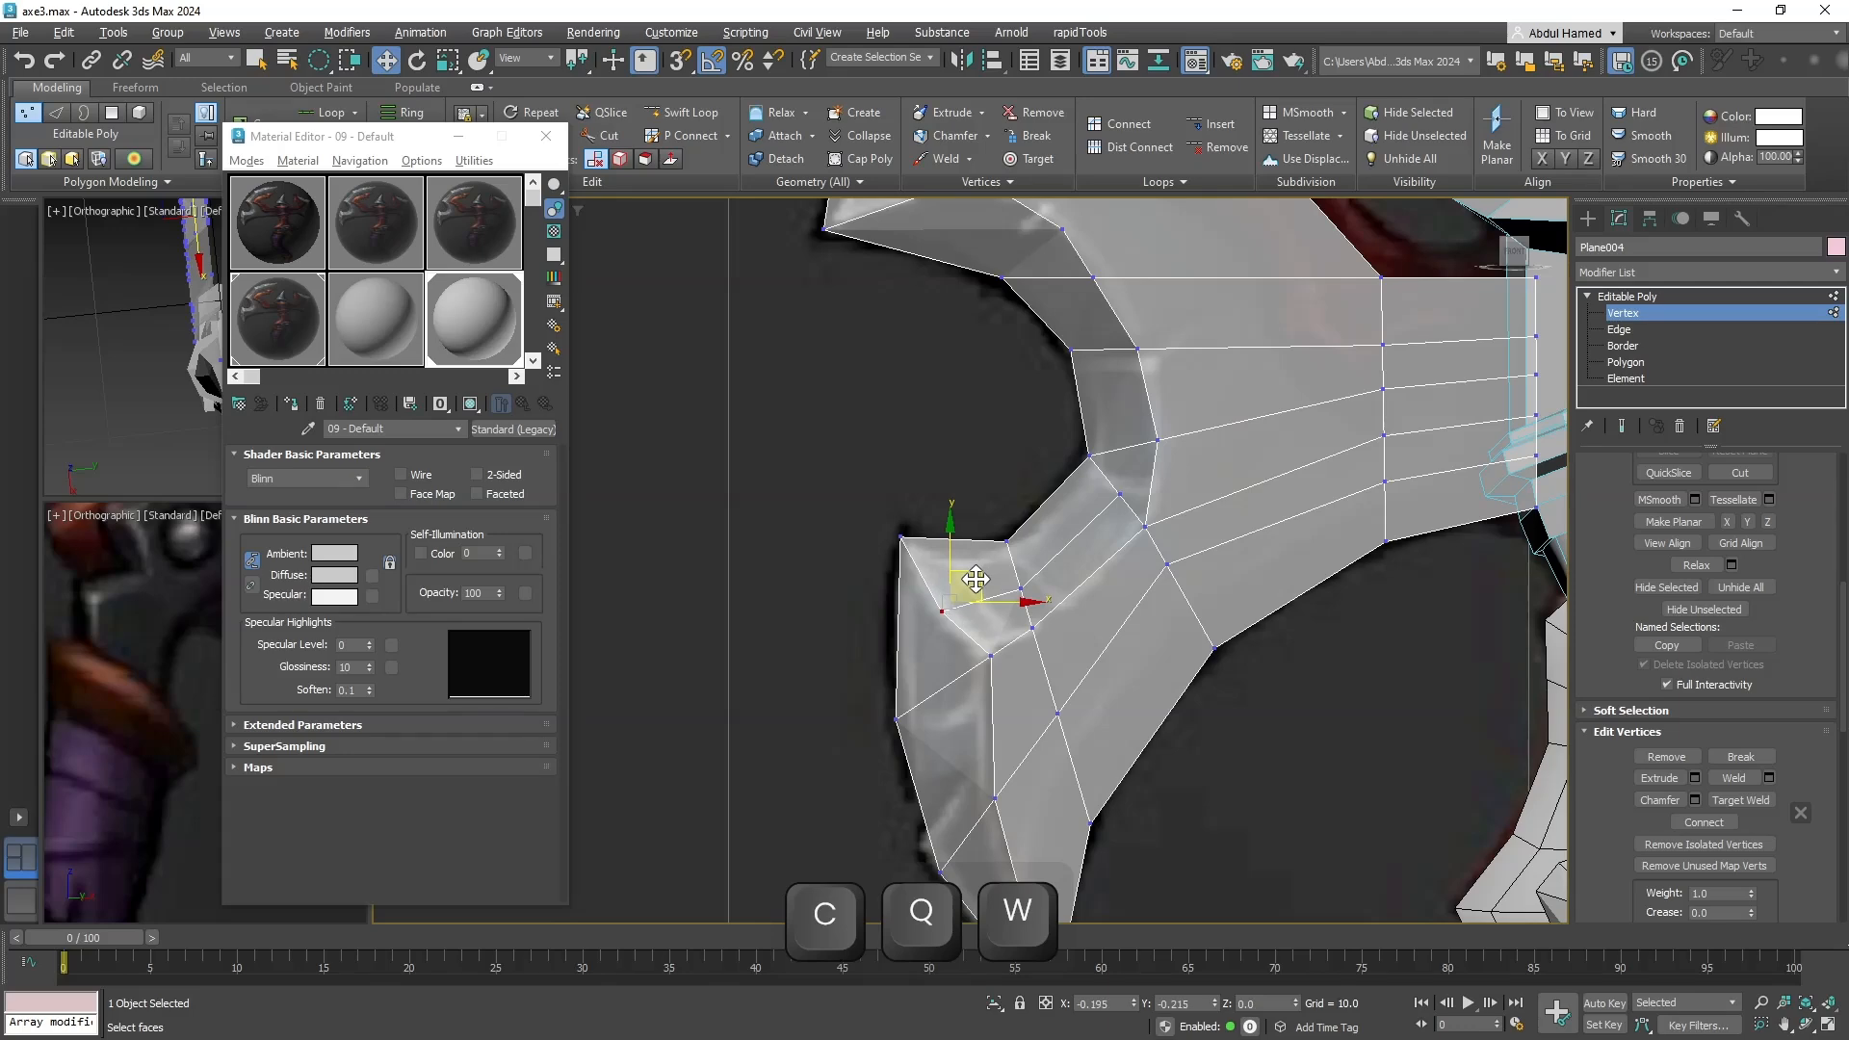
pyautogui.scroll(-5, 992, 577)
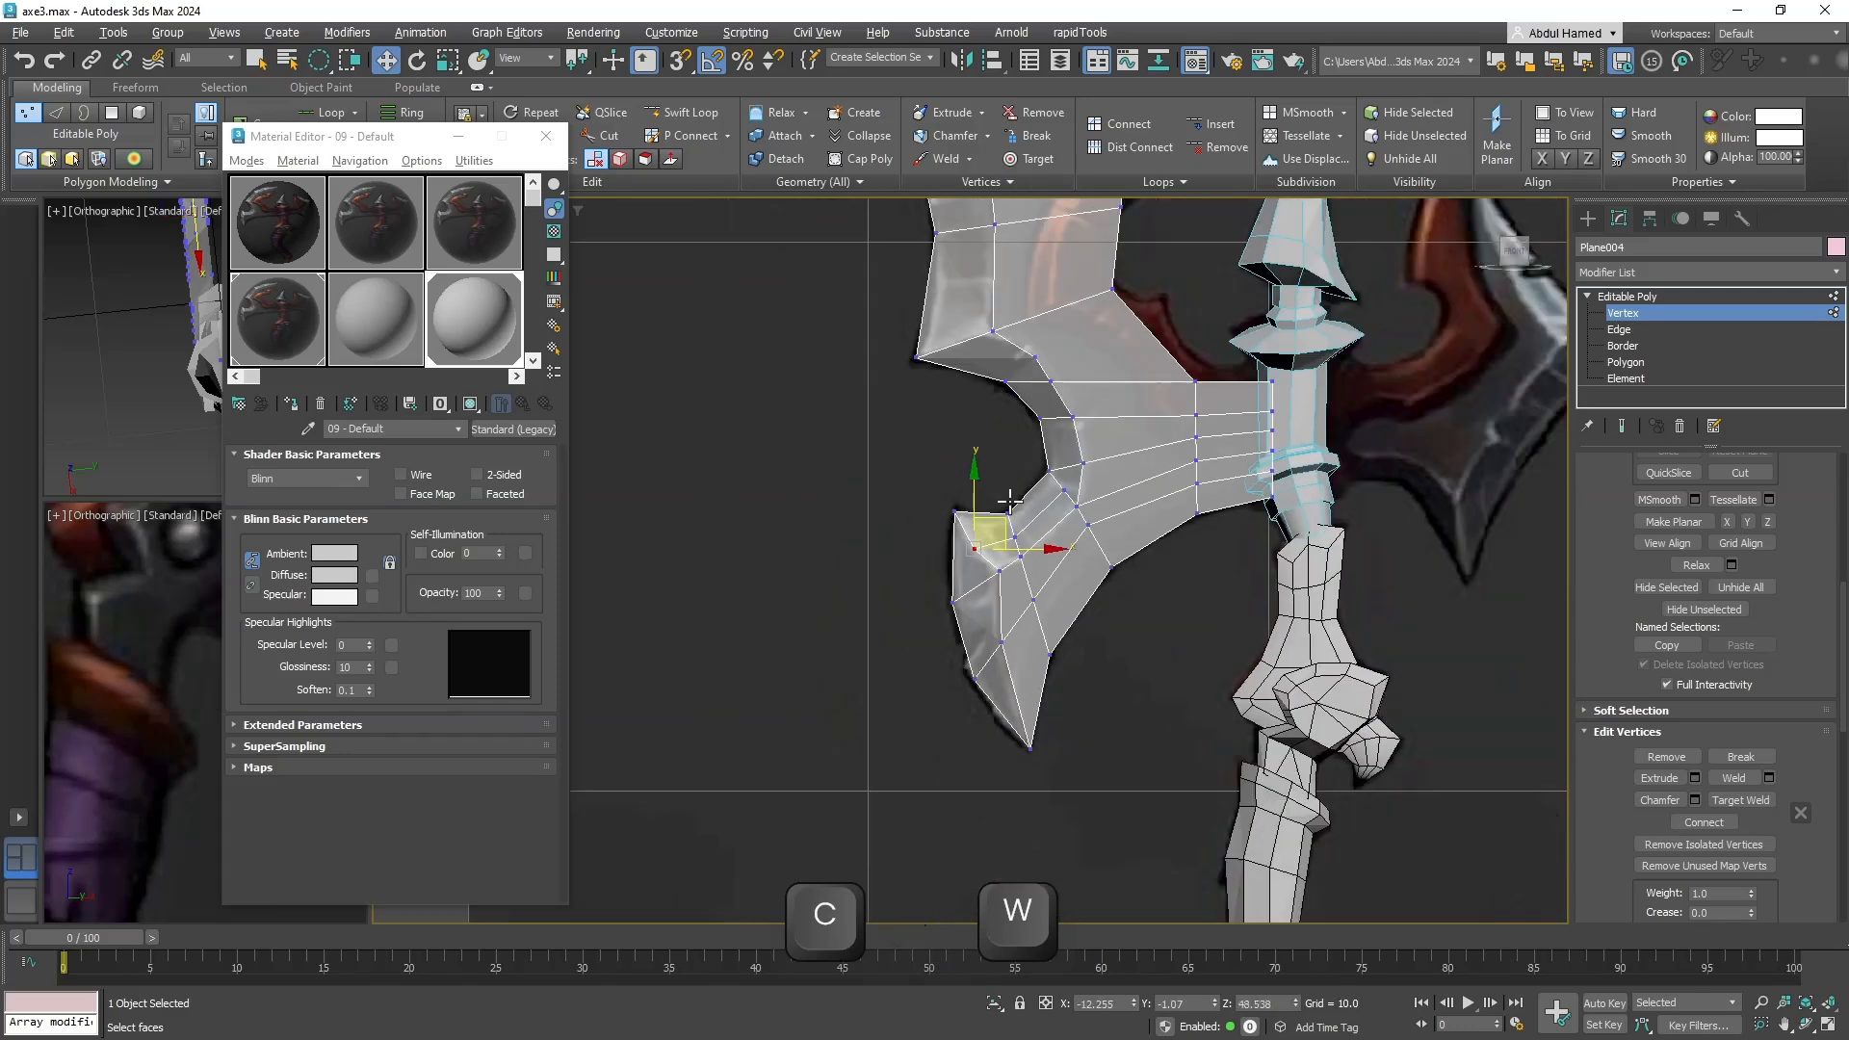
# Close the Material Editor and bring the blade's upper tip into close view.
pyautogui.moveTo(1014, 576); pyautogui.dragTo(1038, 731, button='middle')
pyautogui.moveTo(957, 425); pyautogui.dragTo(953, 499, button='middle')
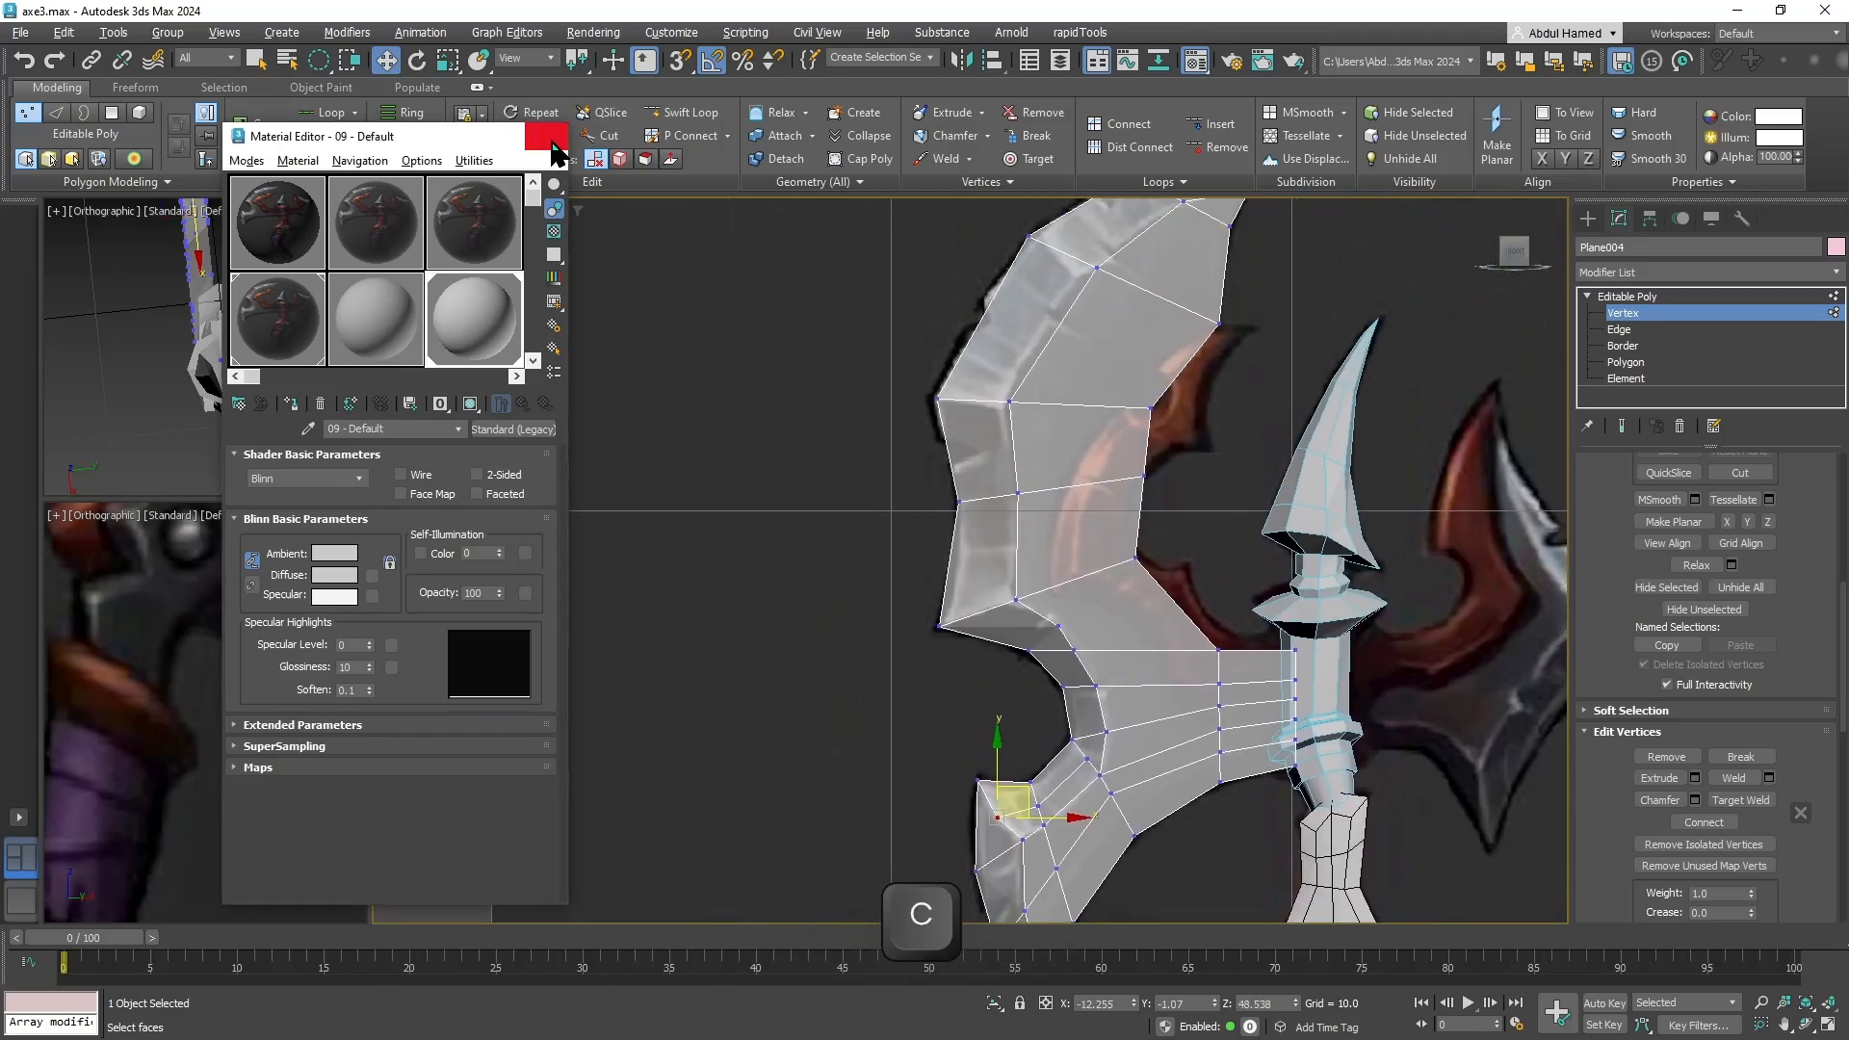
pyautogui.click(545, 136)
pyautogui.moveTo(1037, 451); pyautogui.dragTo(849, 574, button='middle')
pyautogui.scroll(4, 869, 492)
pyautogui.scroll(-4, 867, 484)
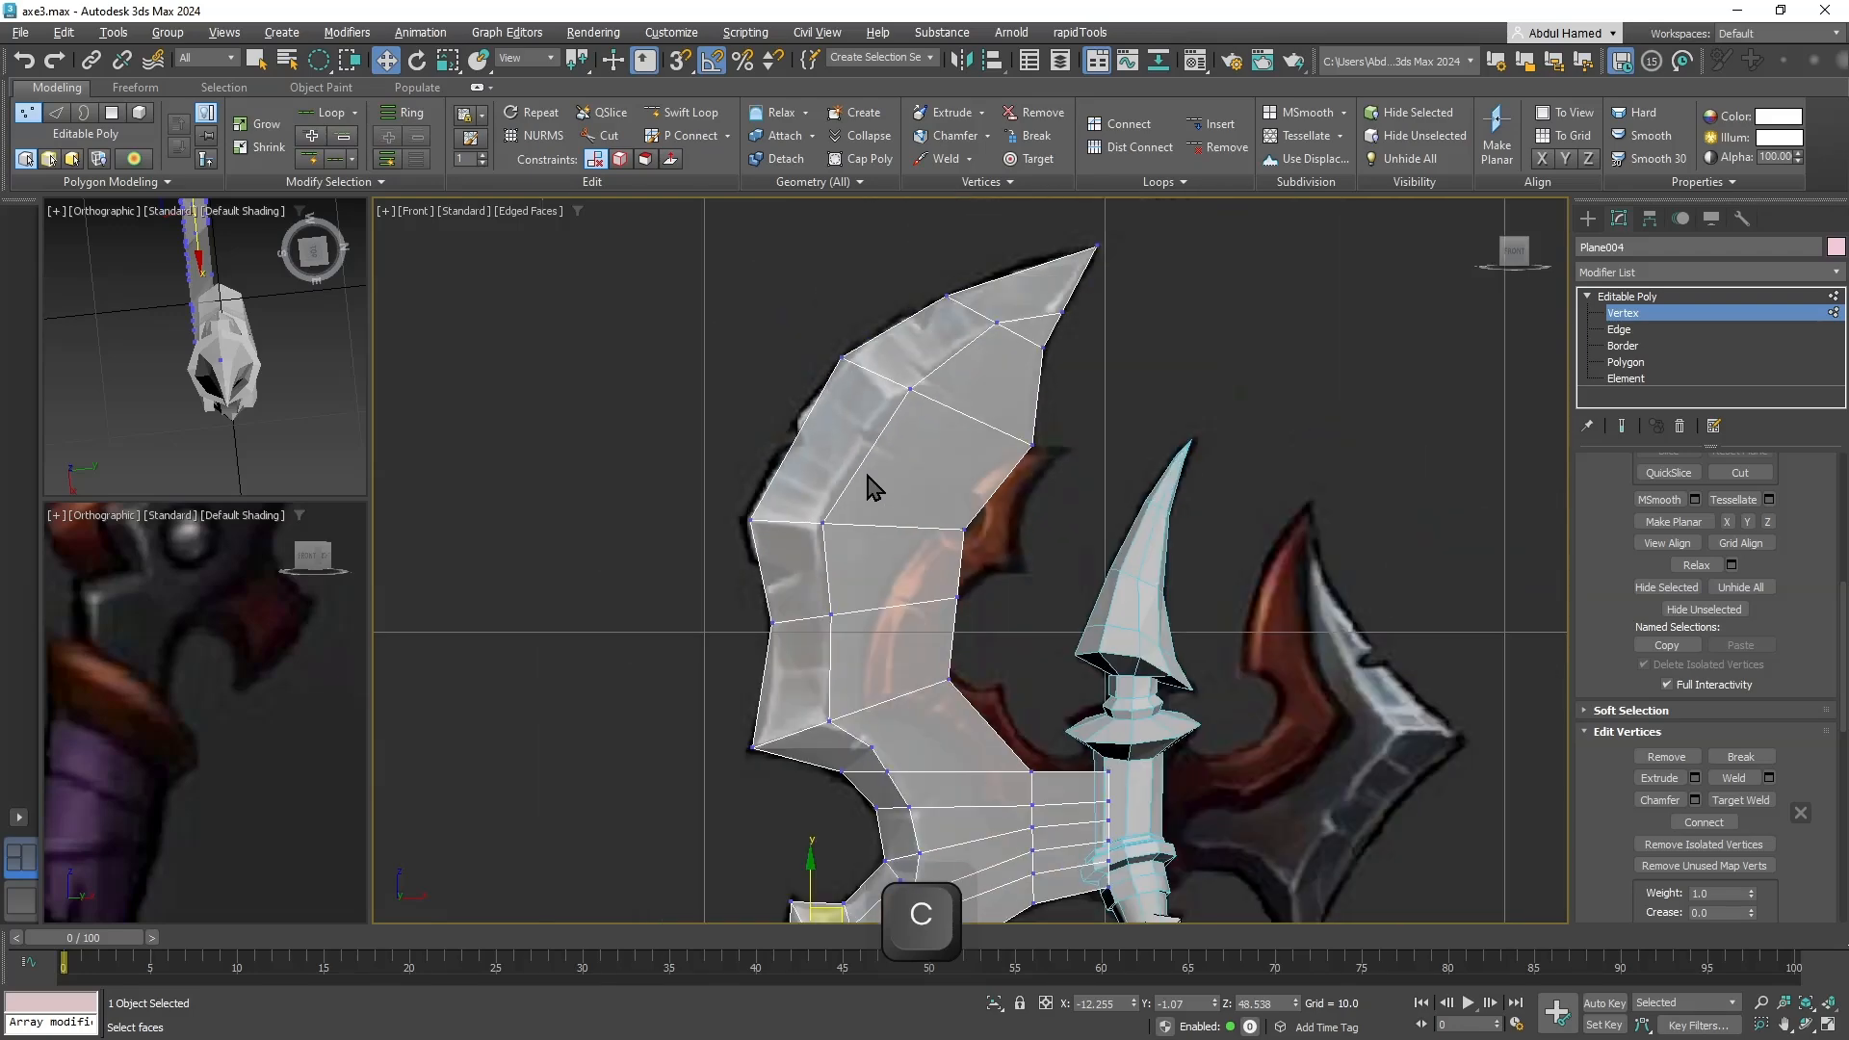
pyautogui.moveTo(910, 472); pyautogui.dragTo(886, 529, button='middle')
pyautogui.scroll(6, 909, 410)
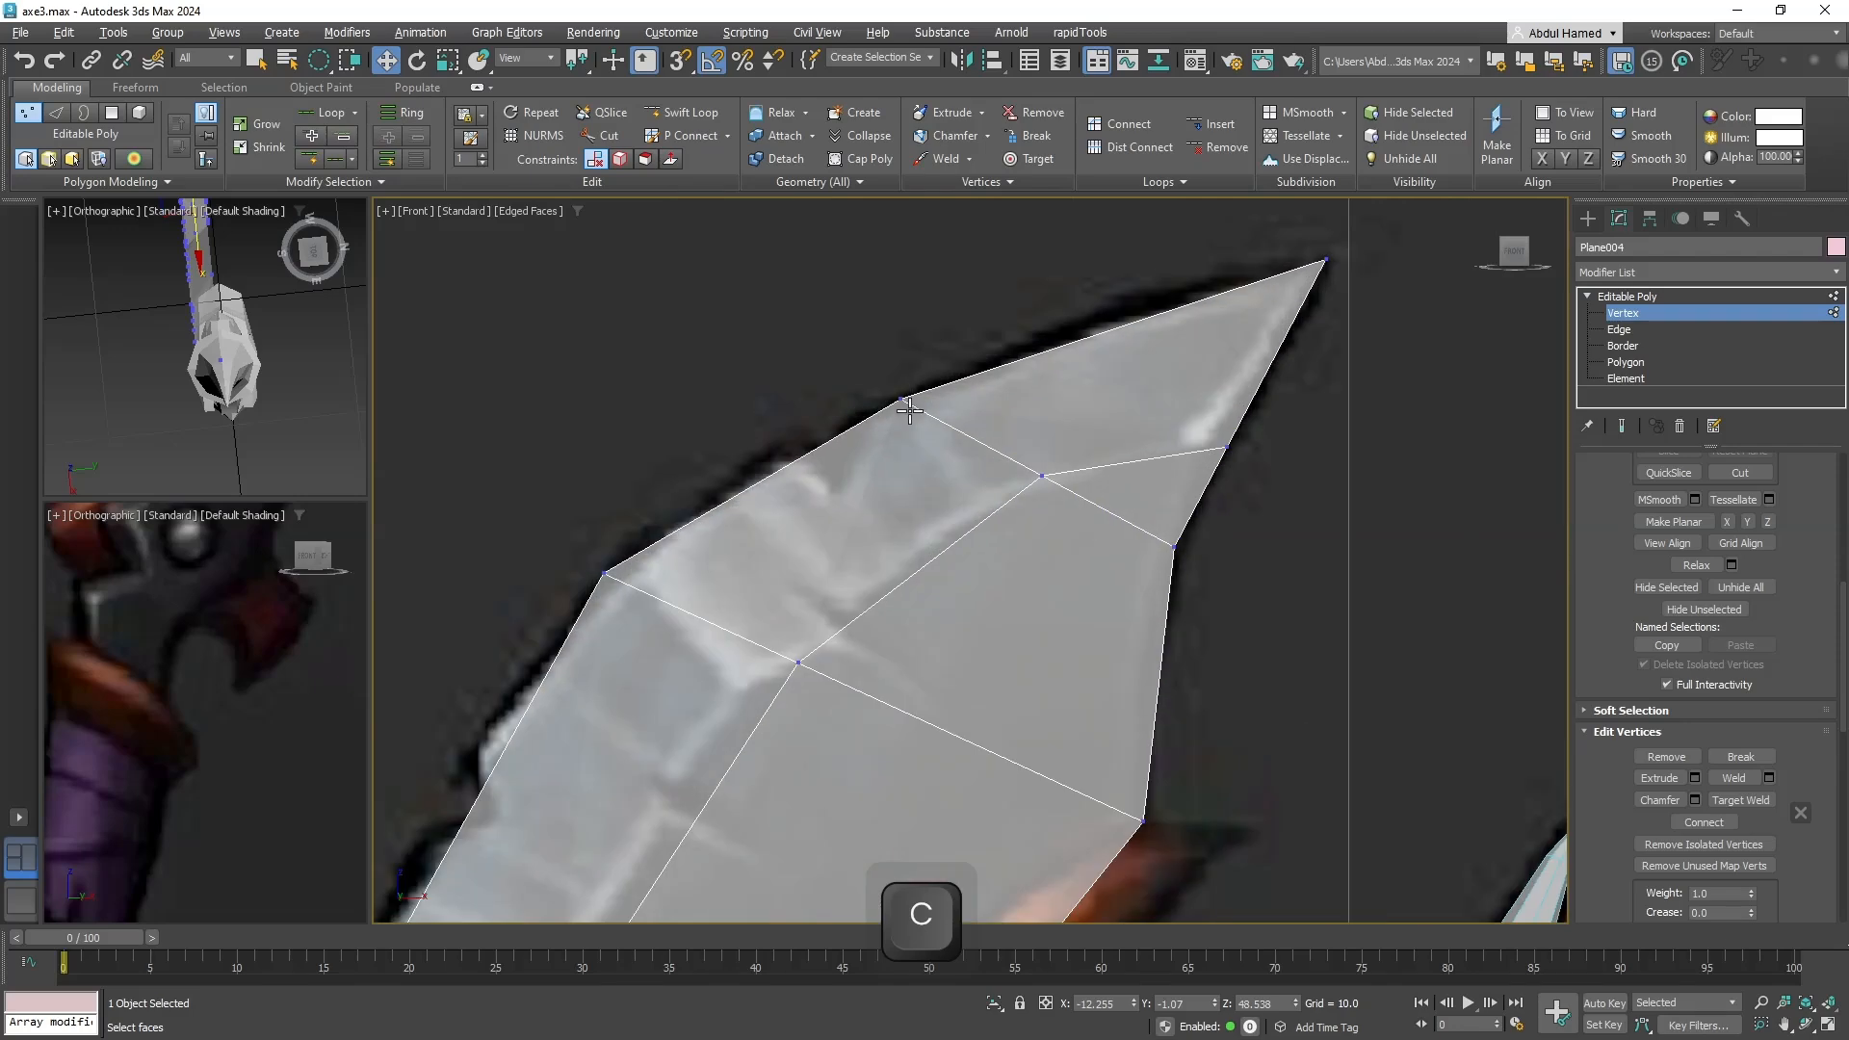
# Cut a small triangular notch into the blade's outer edge just below its upper tip.
pyautogui.scroll(3, 909, 411)
pyautogui.click(605, 135)
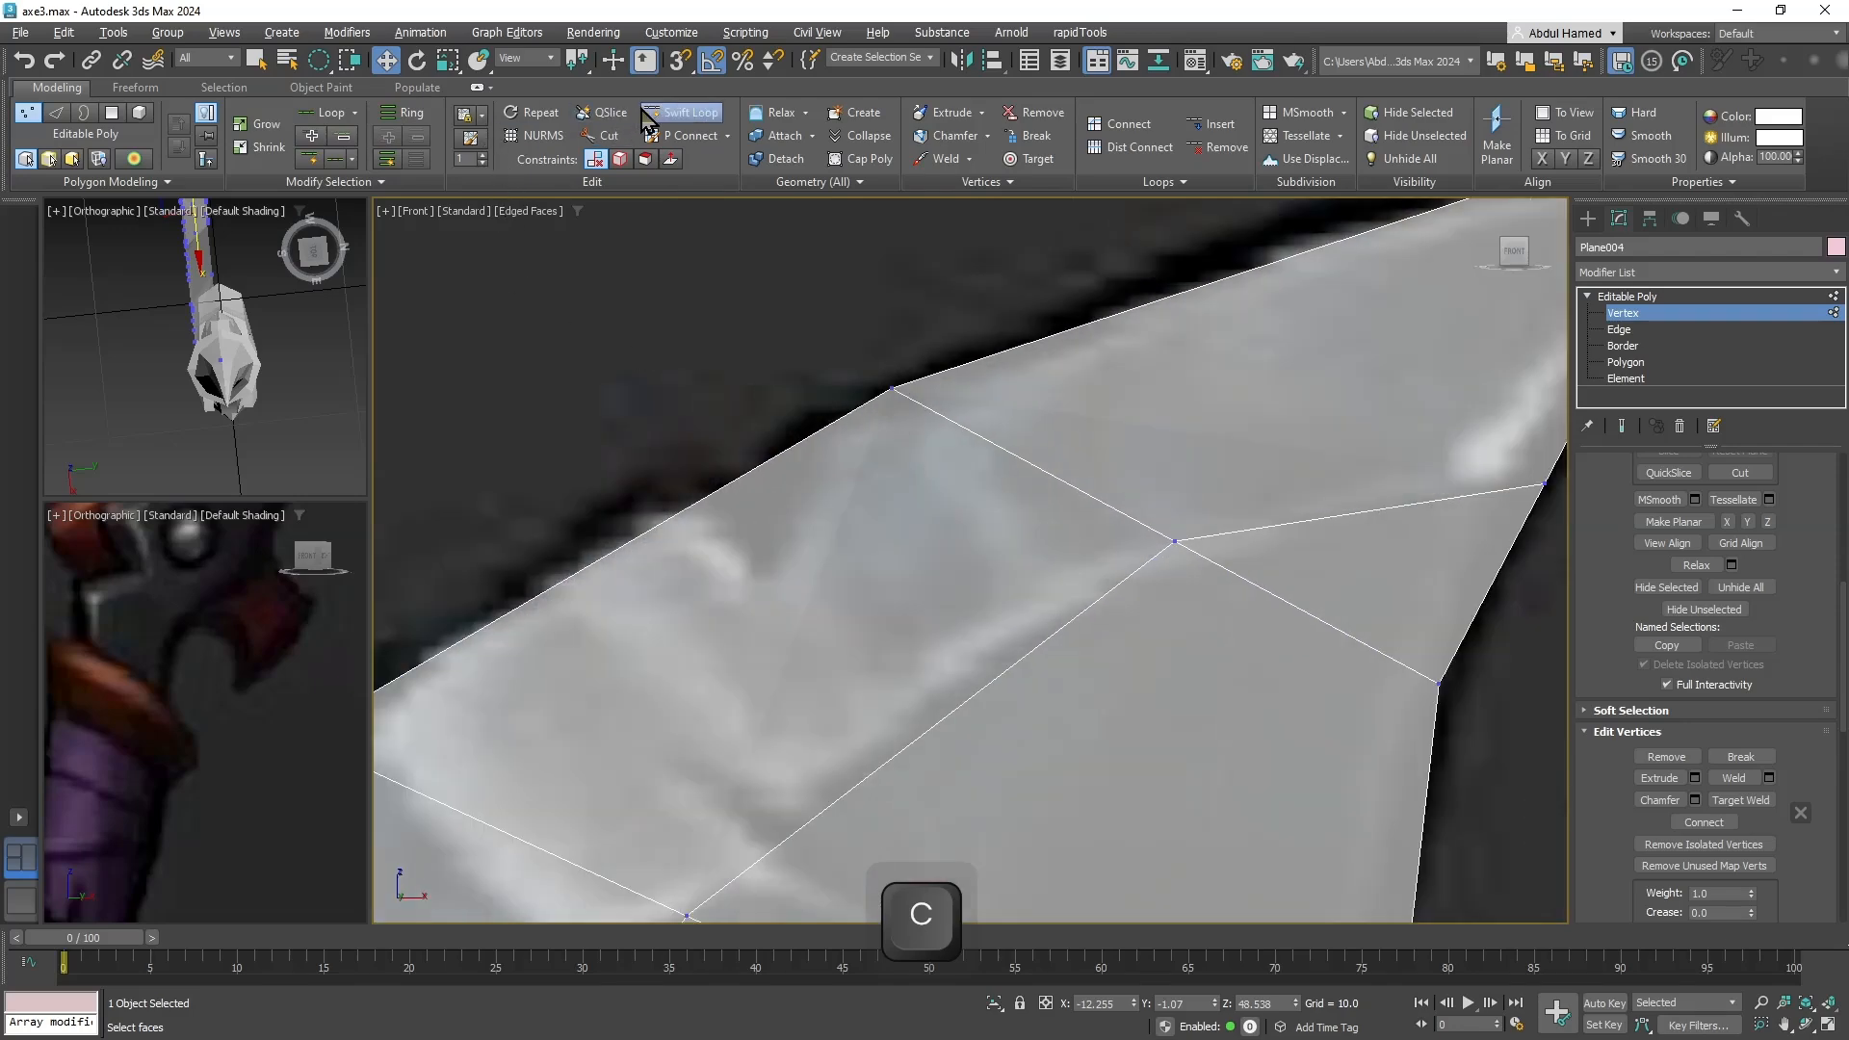
pyautogui.click(767, 579)
pyautogui.moveTo(997, 424); pyautogui.dragTo(1079, 287, button='middle')
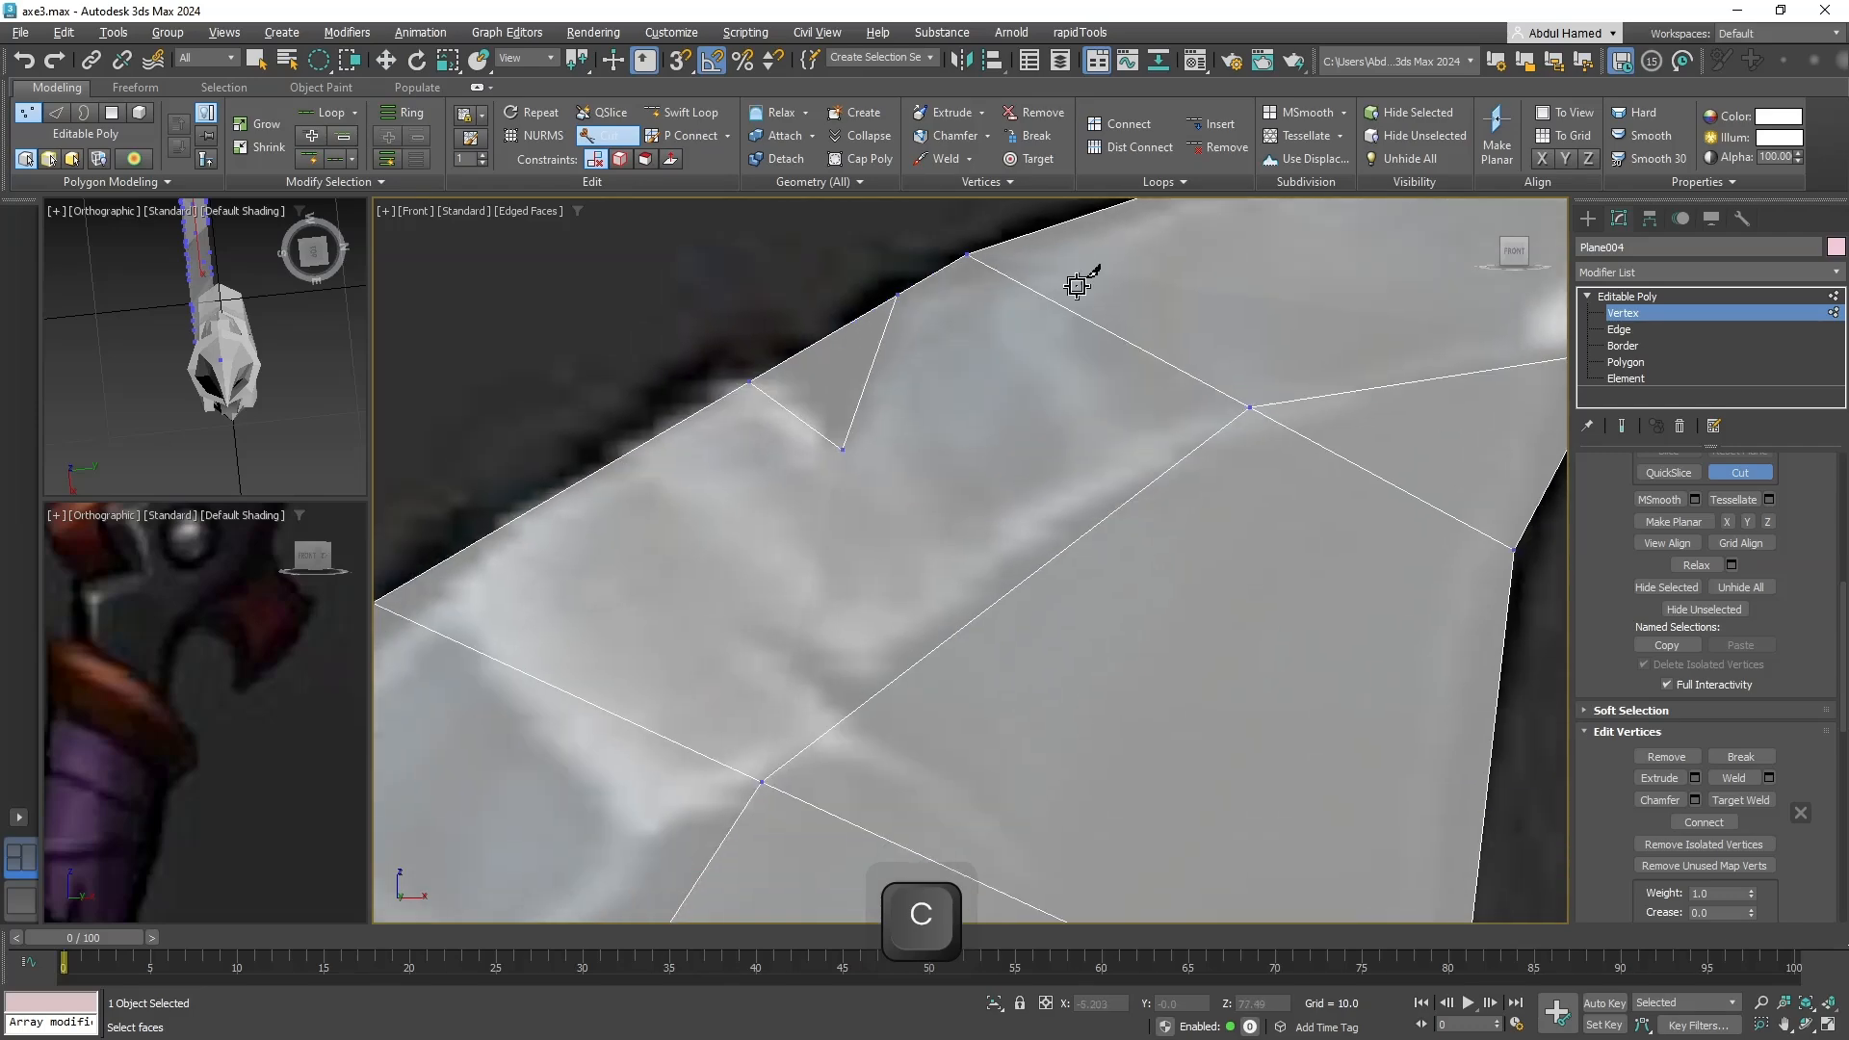
# Cut two more triangular notches into the blade's outer edge, one above and one below the upper bevel's outermost corner.
pyautogui.scroll(-5, 953, 545)
pyautogui.scroll(1, 801, 612)
pyautogui.moveTo(801, 613); pyautogui.dragTo(875, 413, button='middle')
pyautogui.scroll(1, 888, 447)
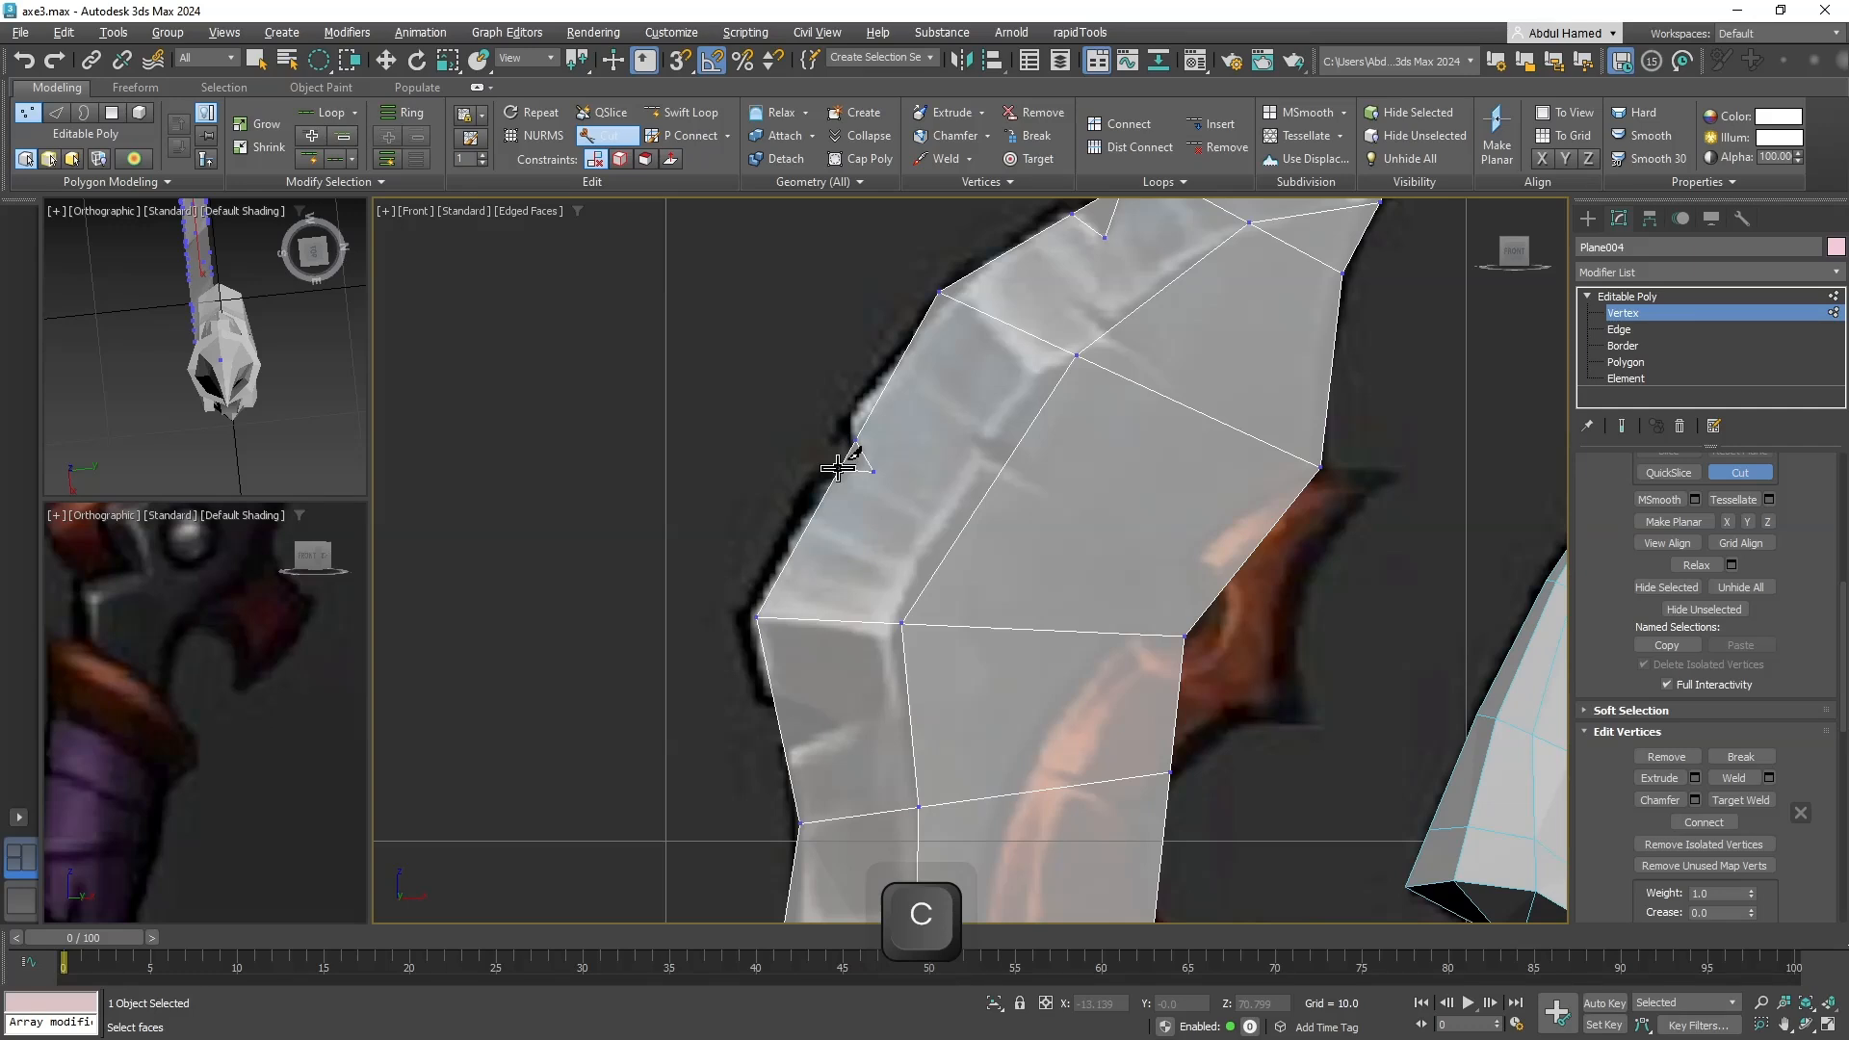
pyautogui.moveTo(984, 394); pyautogui.dragTo(1020, 161, button='middle')
pyautogui.moveTo(945, 551); pyautogui.dragTo(914, 458, button='middle')
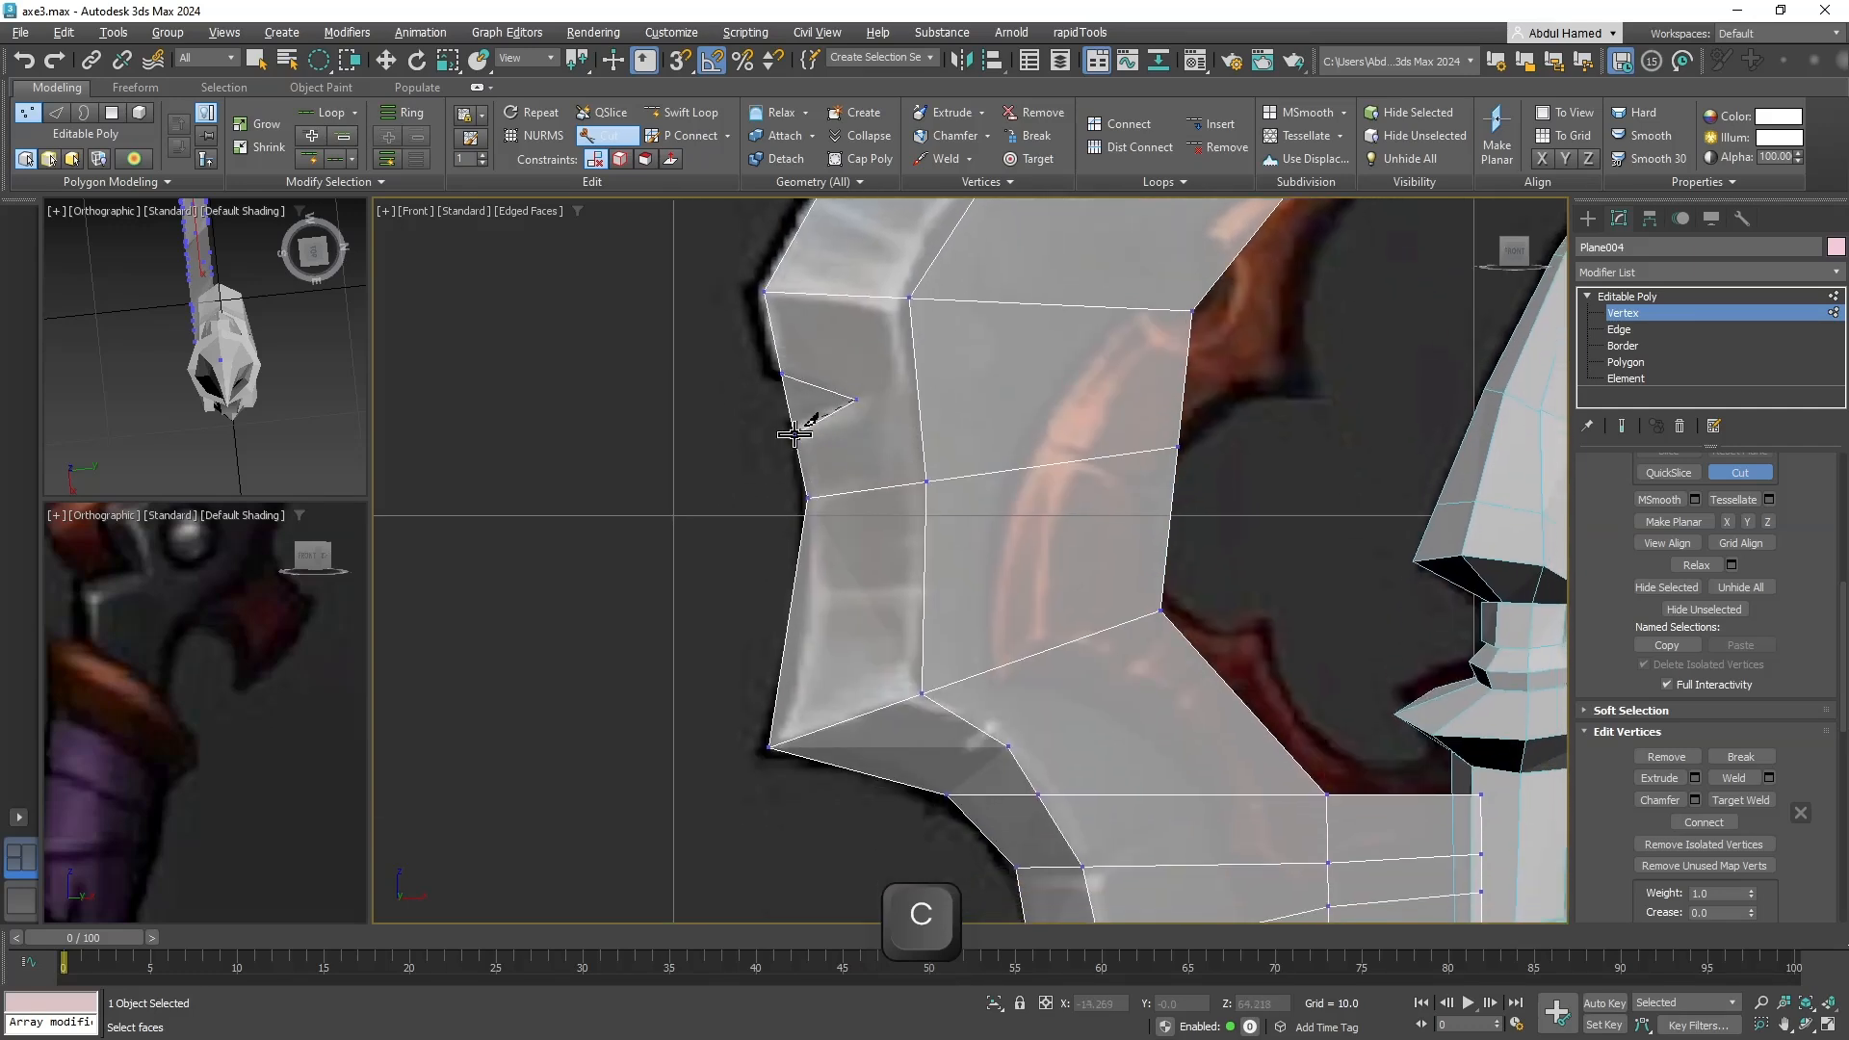
# Cut a triangular notch into the outer edge of the blade's lower horn.
pyautogui.moveTo(922, 551); pyautogui.dragTo(860, 256, button='middle')
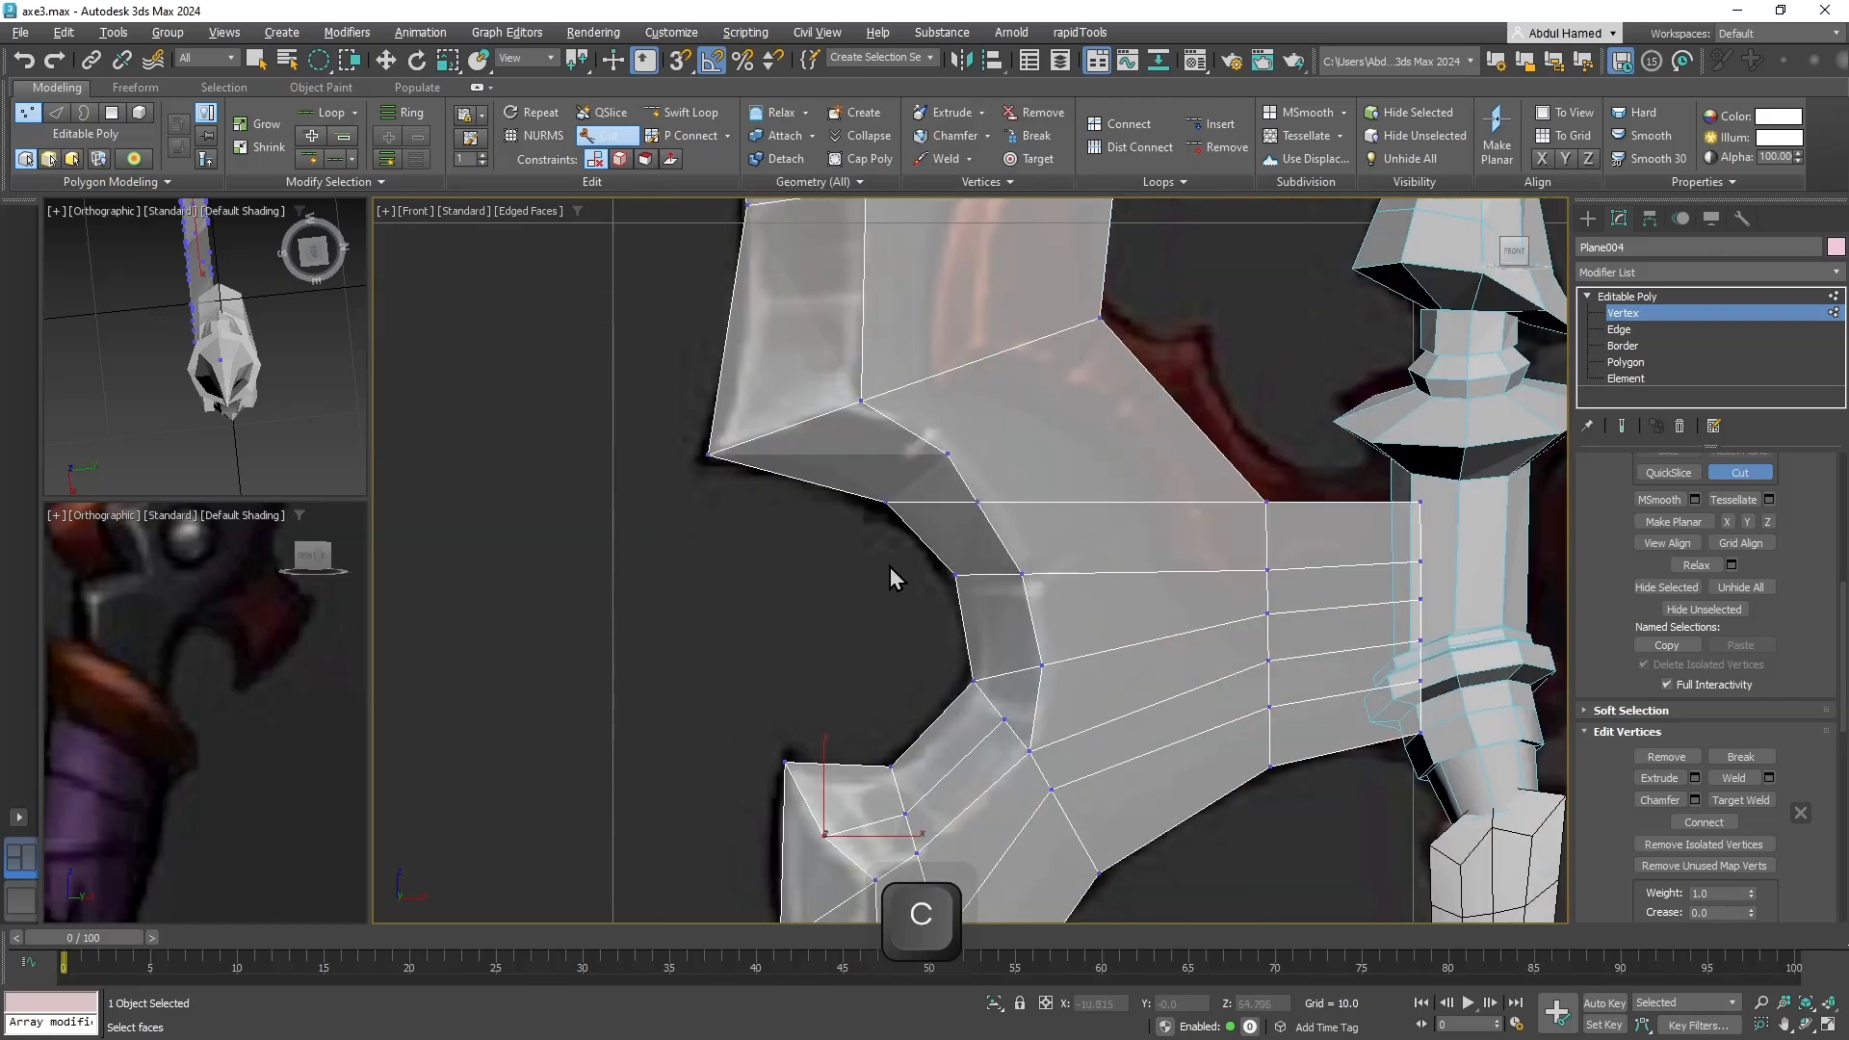
pyautogui.moveTo(890, 569); pyautogui.dragTo(885, 392, button='middle')
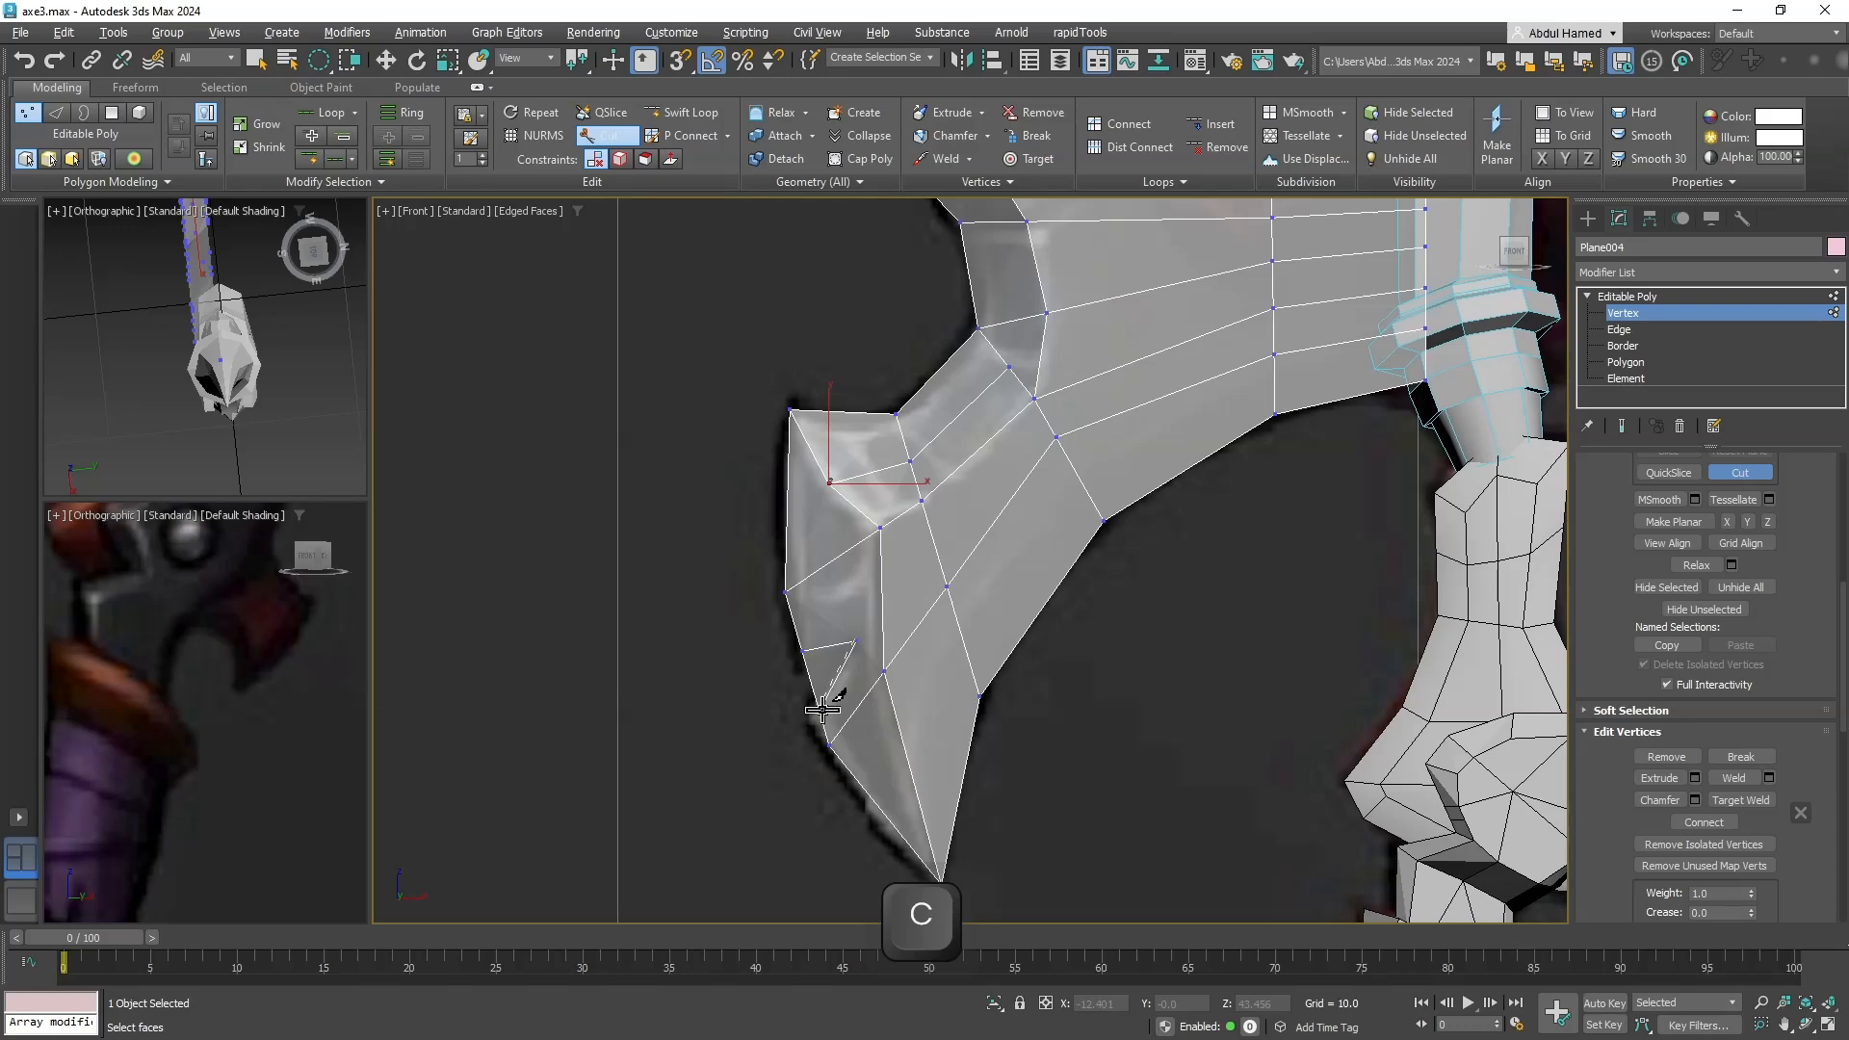
pyautogui.moveTo(1182, 639); pyautogui.dragTo(1118, 651, button='middle')
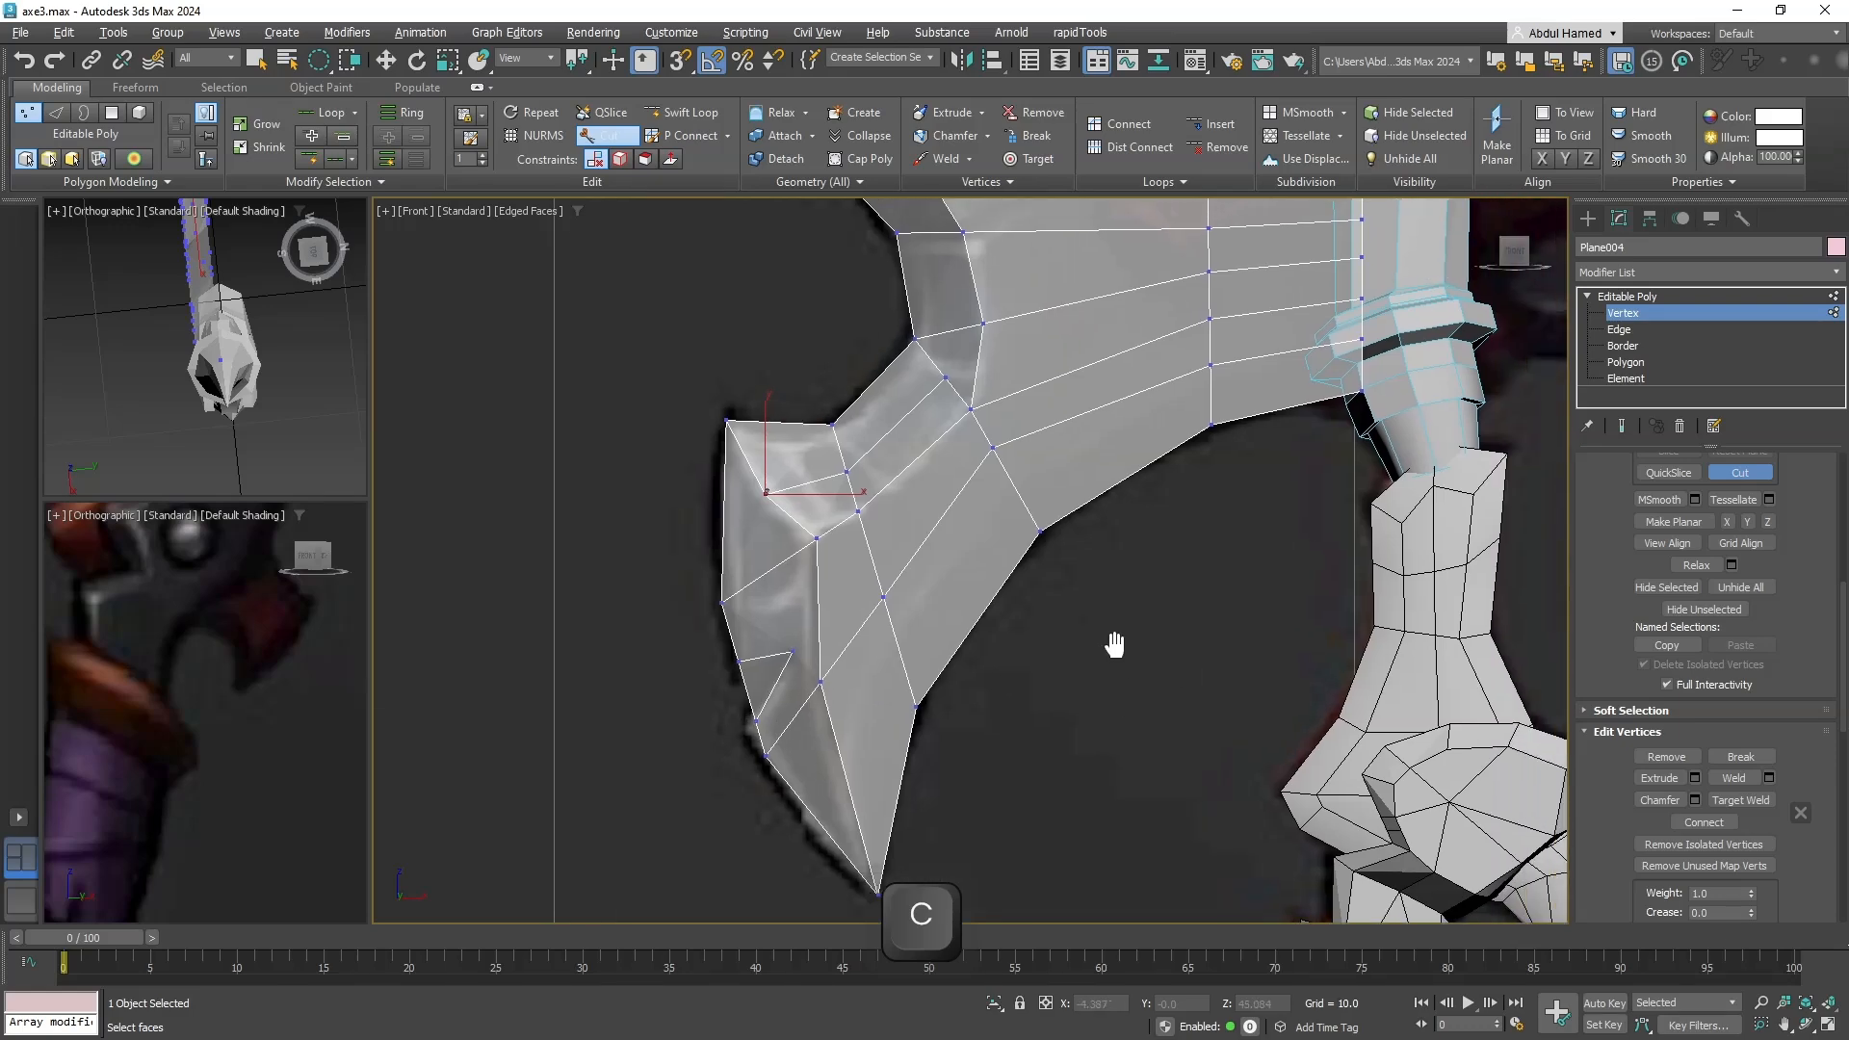
pyautogui.press('q')
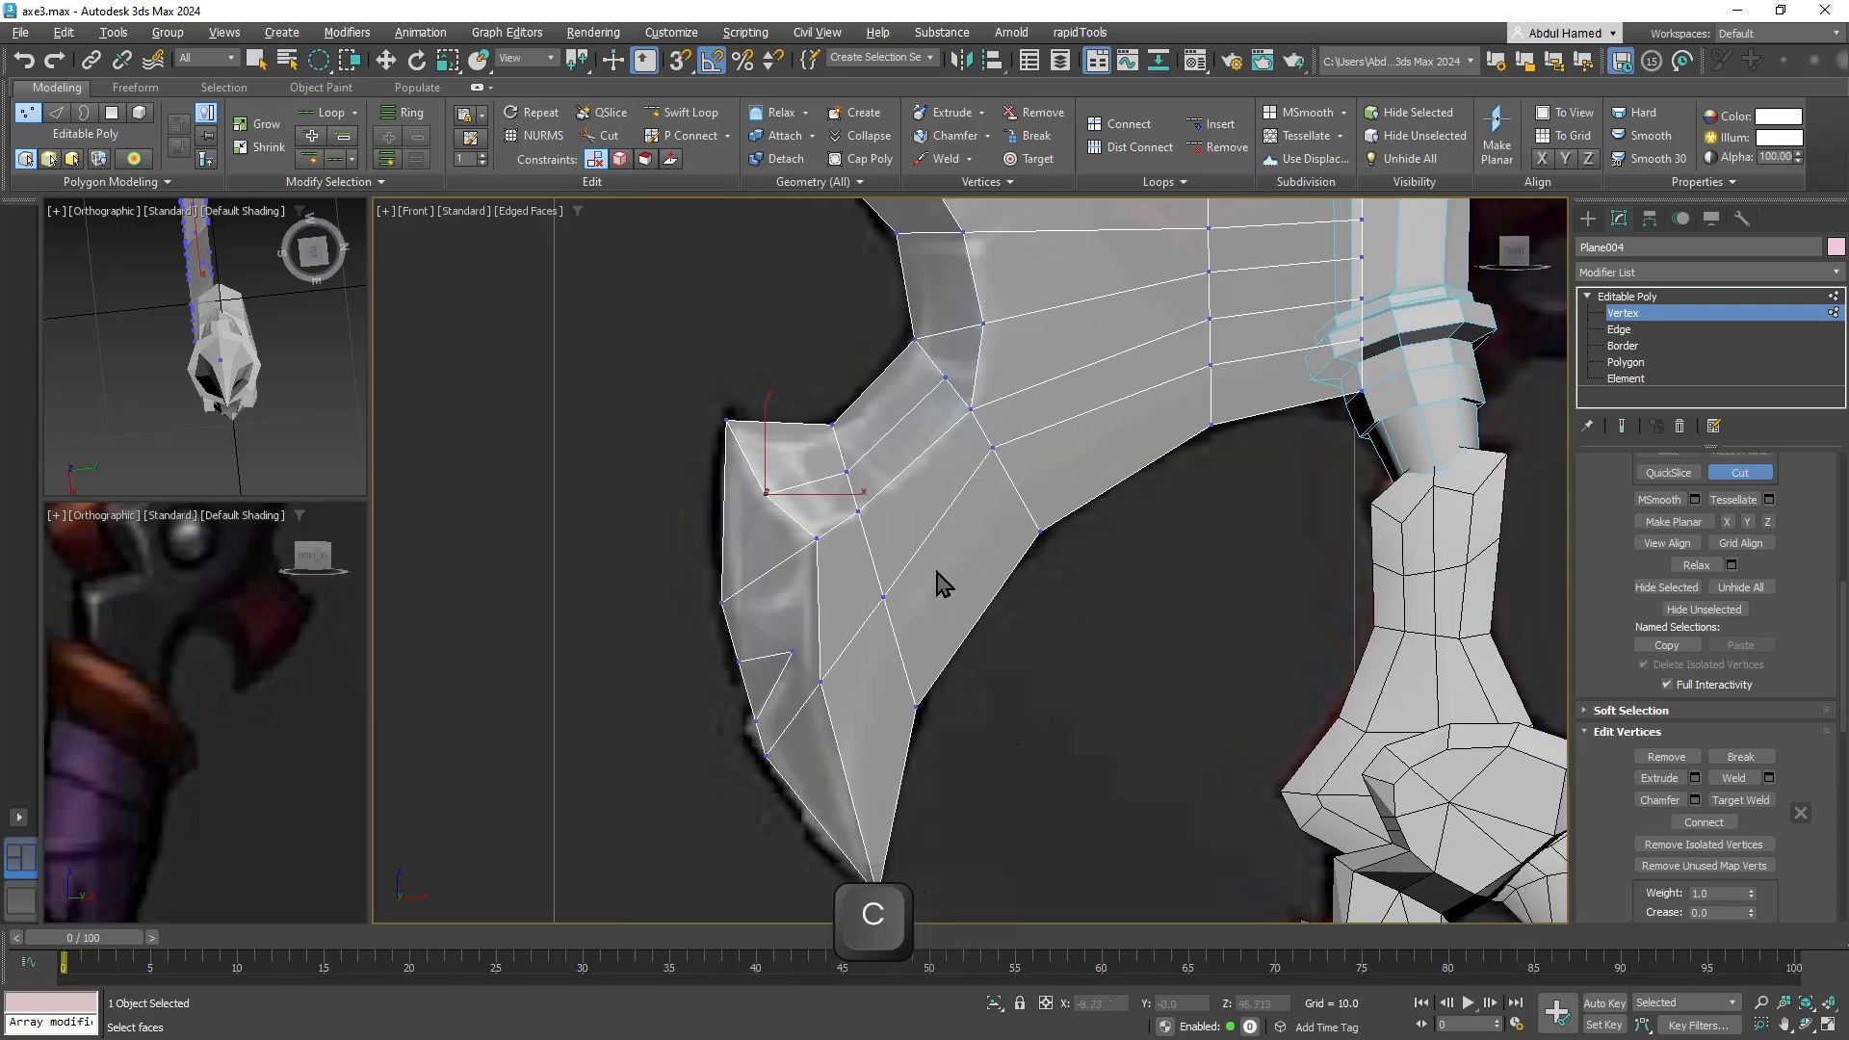
# Delete the notch polygons on the lower horn and on both sides of the upper bevel's outermost corner.
pyautogui.moveTo(942, 529); pyautogui.dragTo(906, 738, button='middle')
pyautogui.scroll(-2, 906, 737)
pyautogui.click(1637, 363)
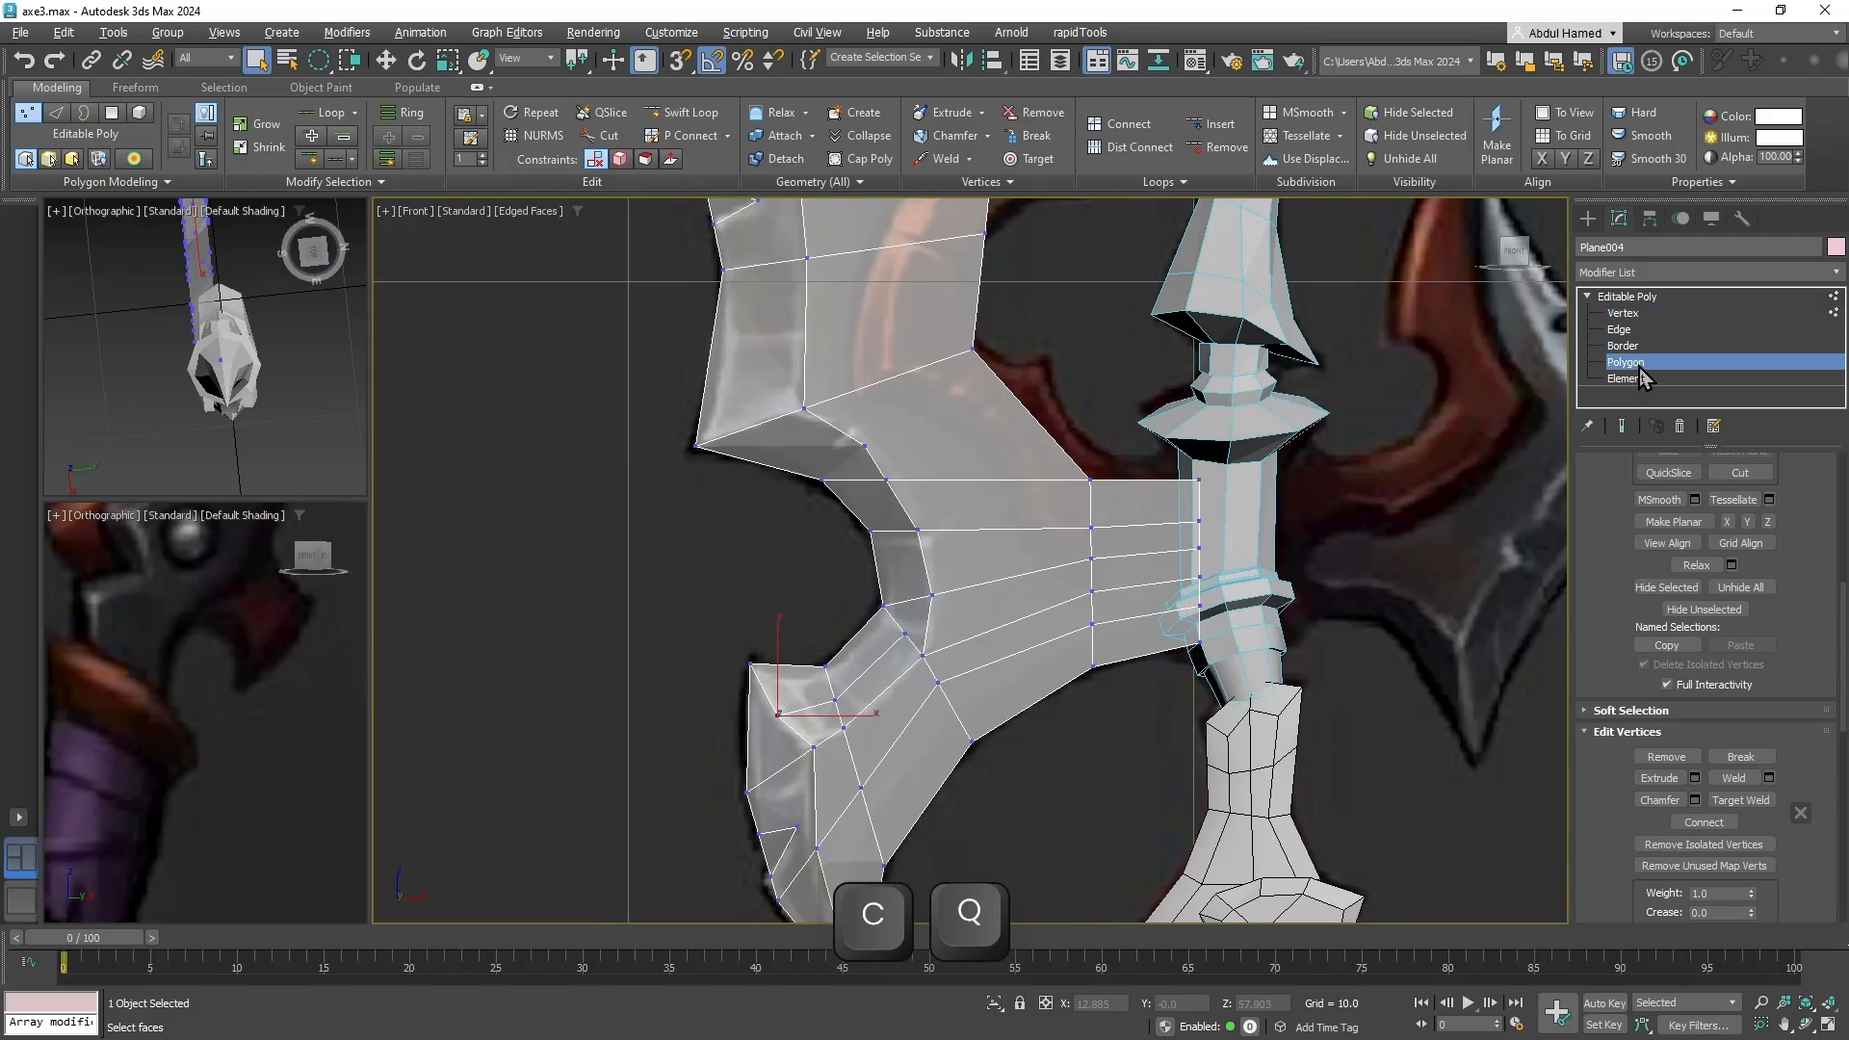
pyautogui.click(715, 712)
pyautogui.moveTo(652, 566); pyautogui.dragTo(678, 869, button='middle')
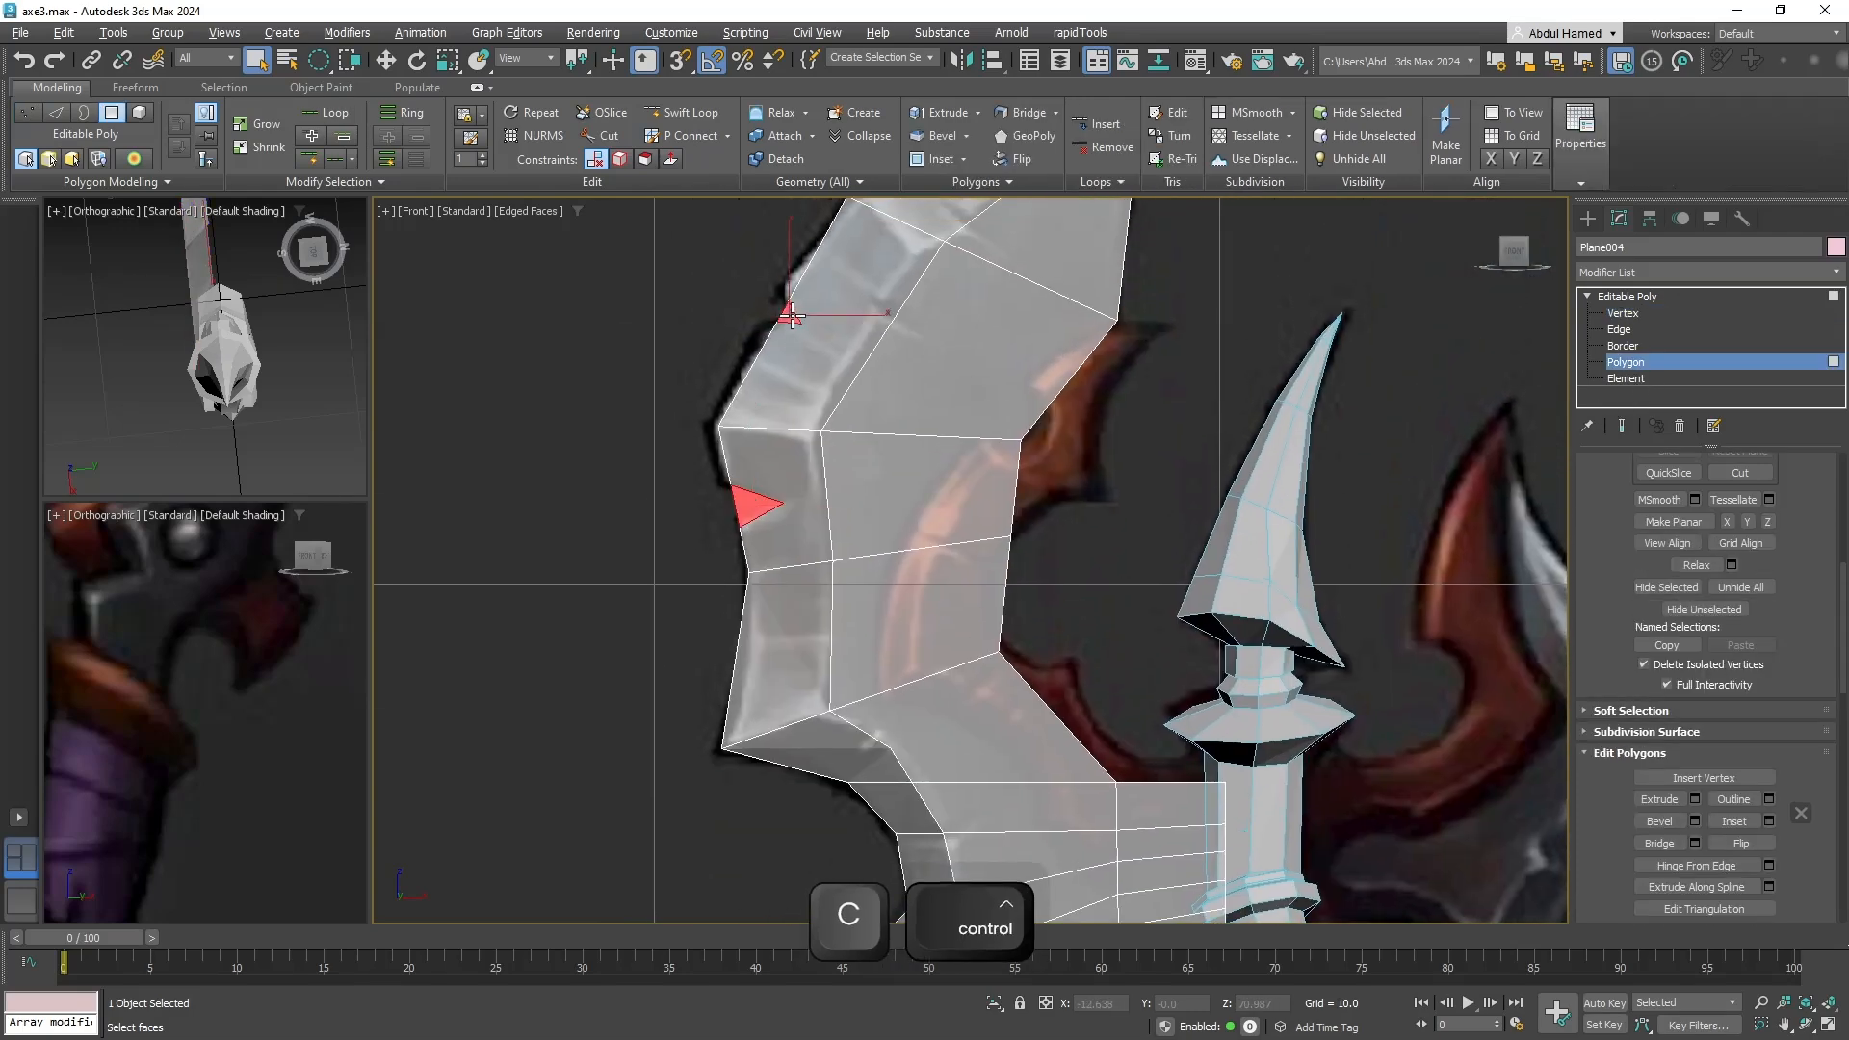
pyautogui.press('Delete')
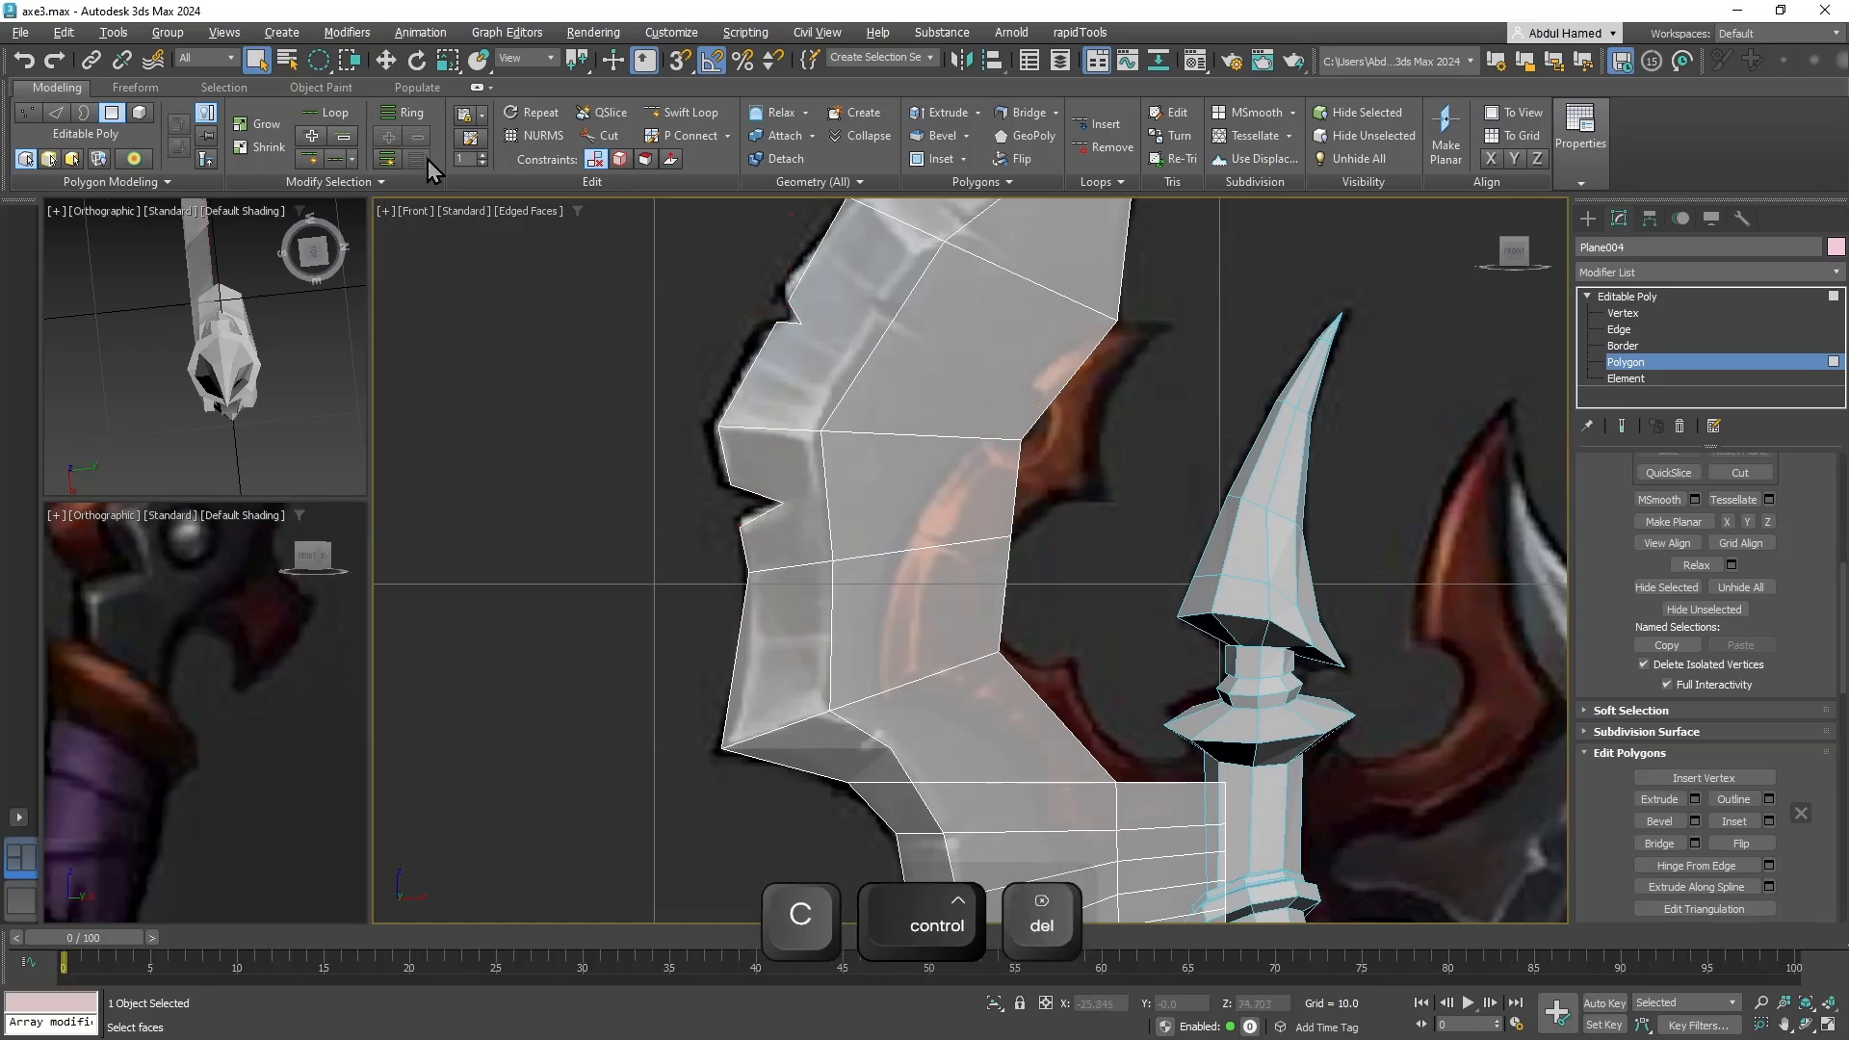
# Cut edges from the inner vertices of the three opened notches to the neighbouring ridge vertices.
pyautogui.click(621, 140)
pyautogui.click(791, 321)
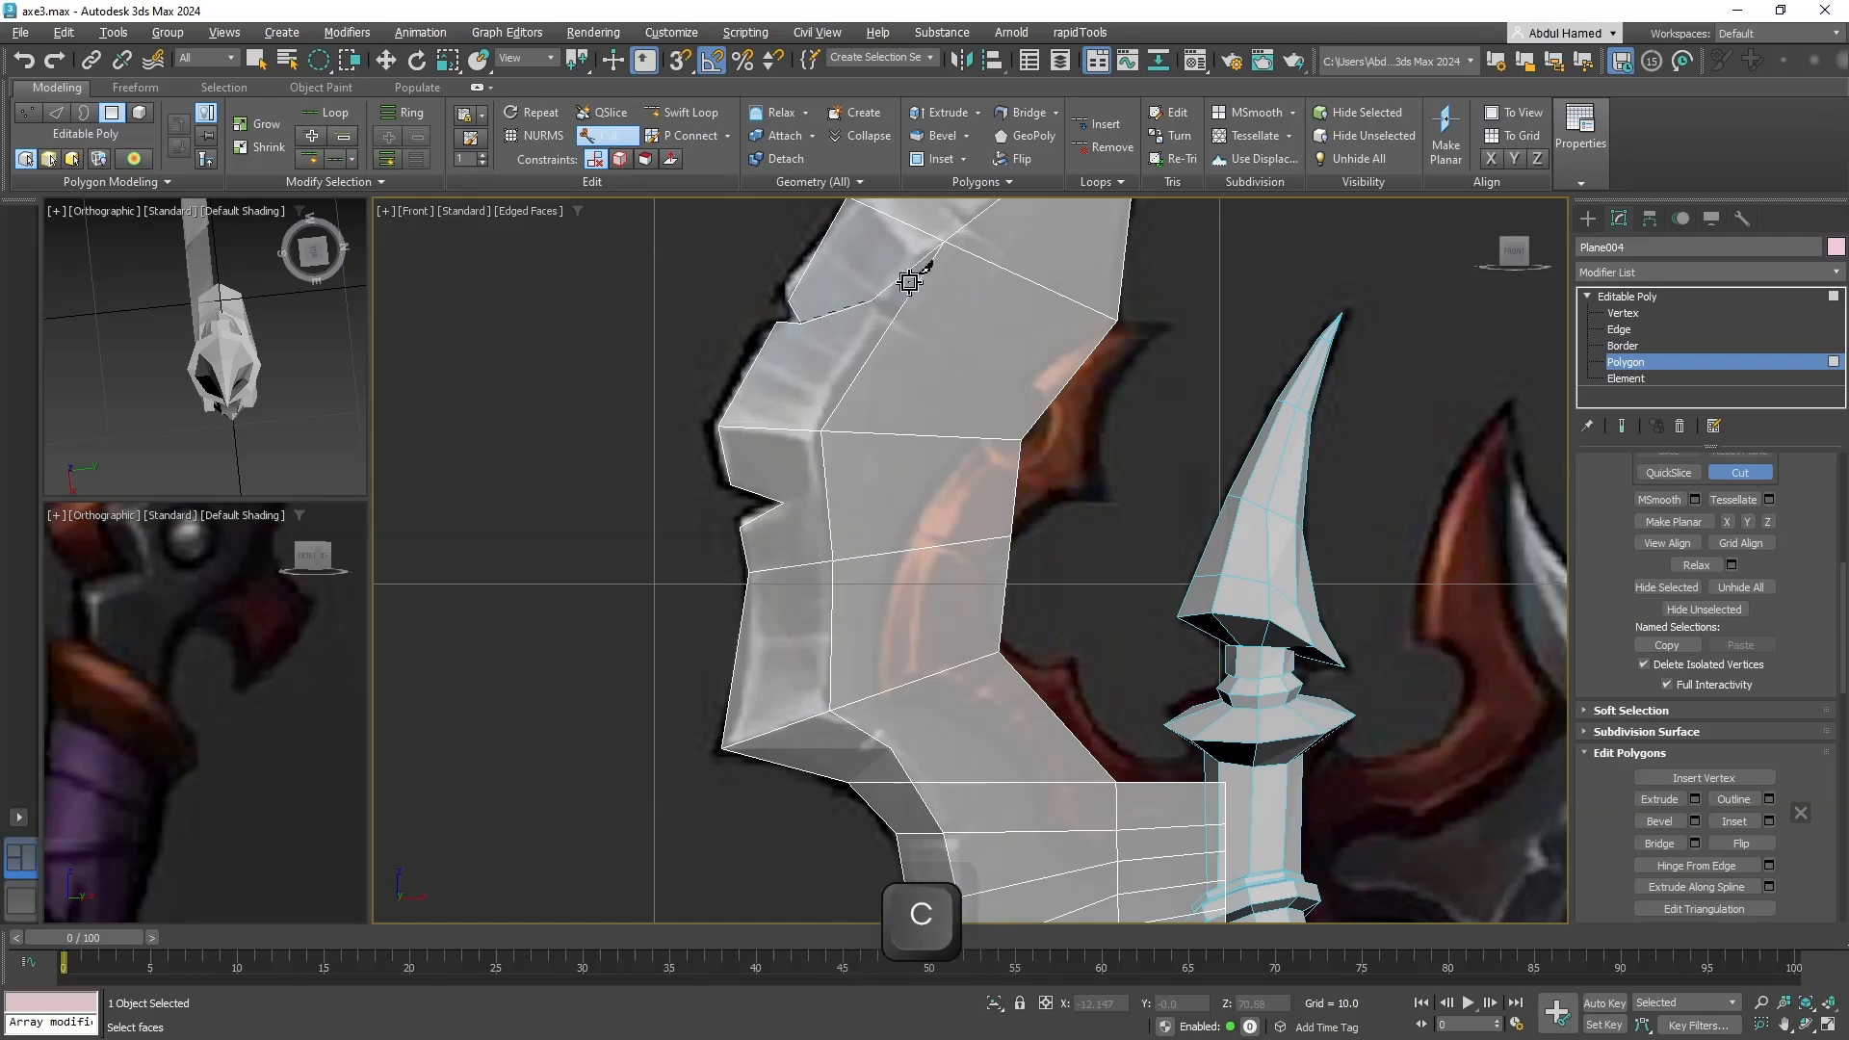
pyautogui.click(947, 242)
pyautogui.moveTo(818, 623); pyautogui.dragTo(815, 533, button='middle')
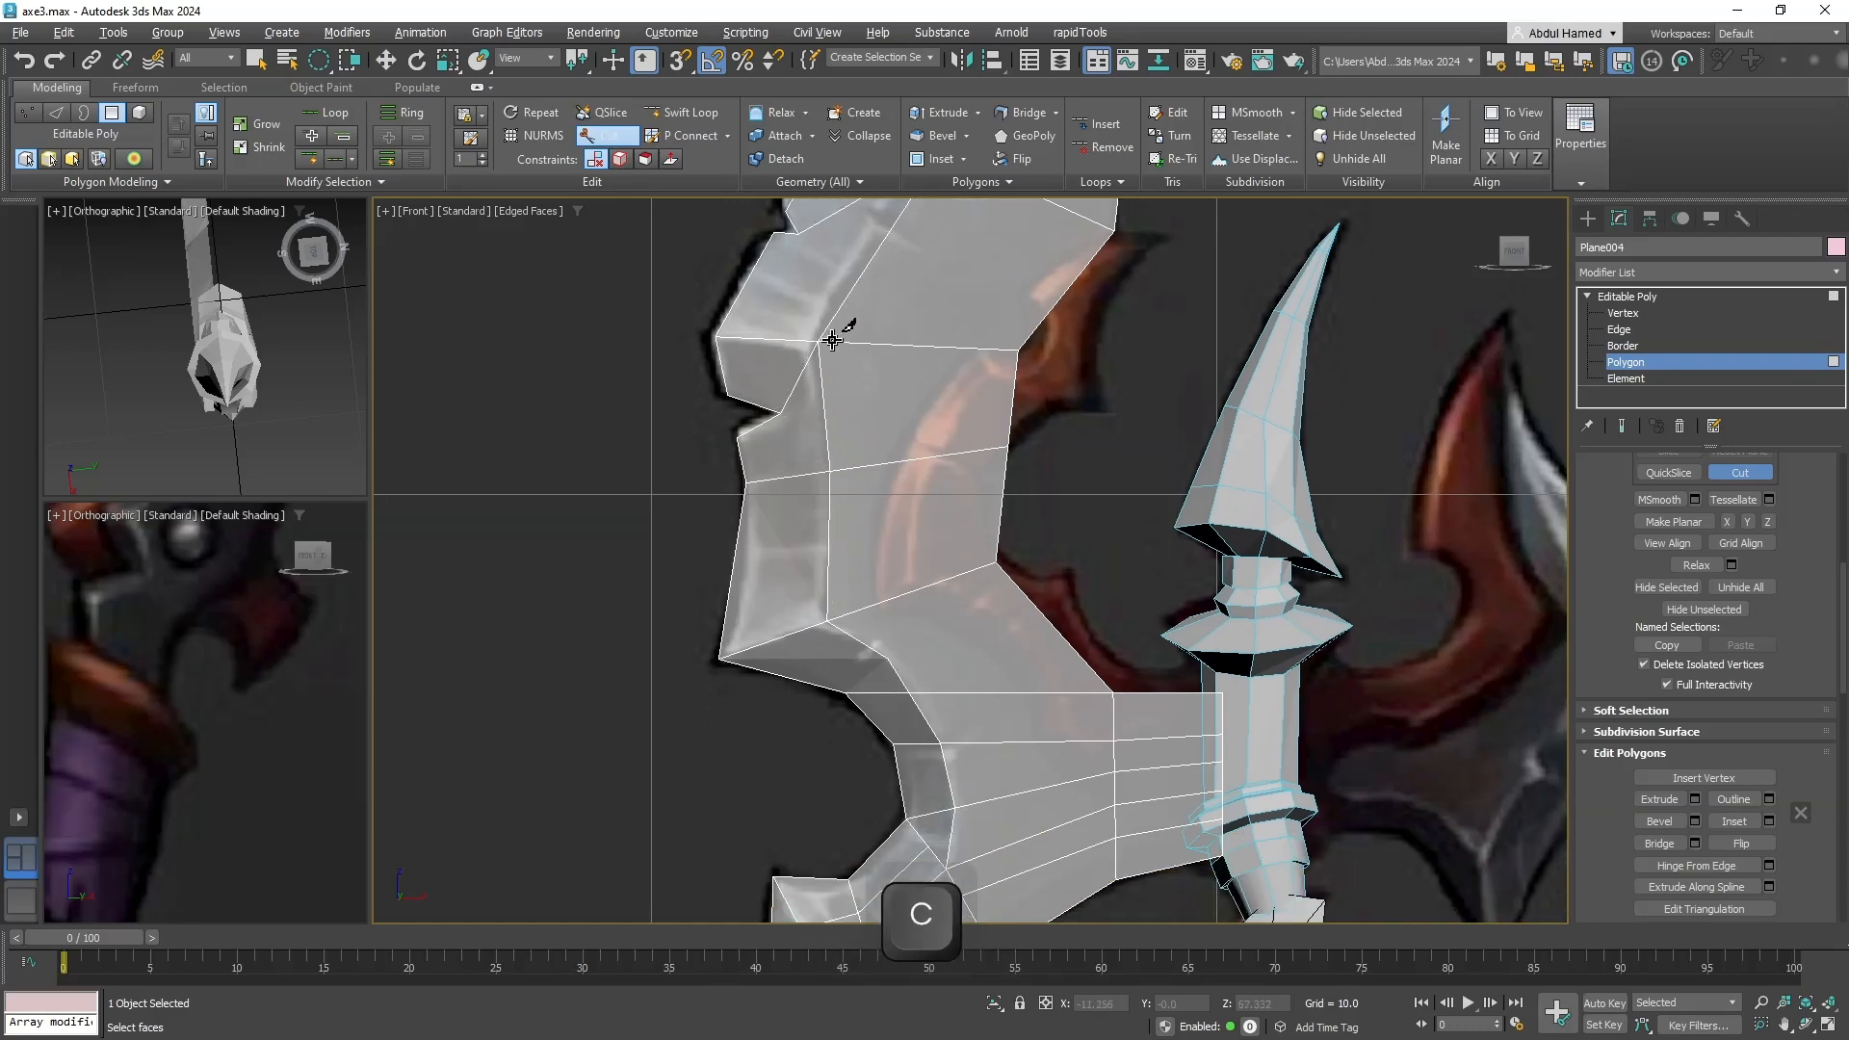
pyautogui.moveTo(894, 454); pyautogui.dragTo(885, 366, button='middle')
pyautogui.moveTo(871, 624); pyautogui.dragTo(862, 311, button='middle')
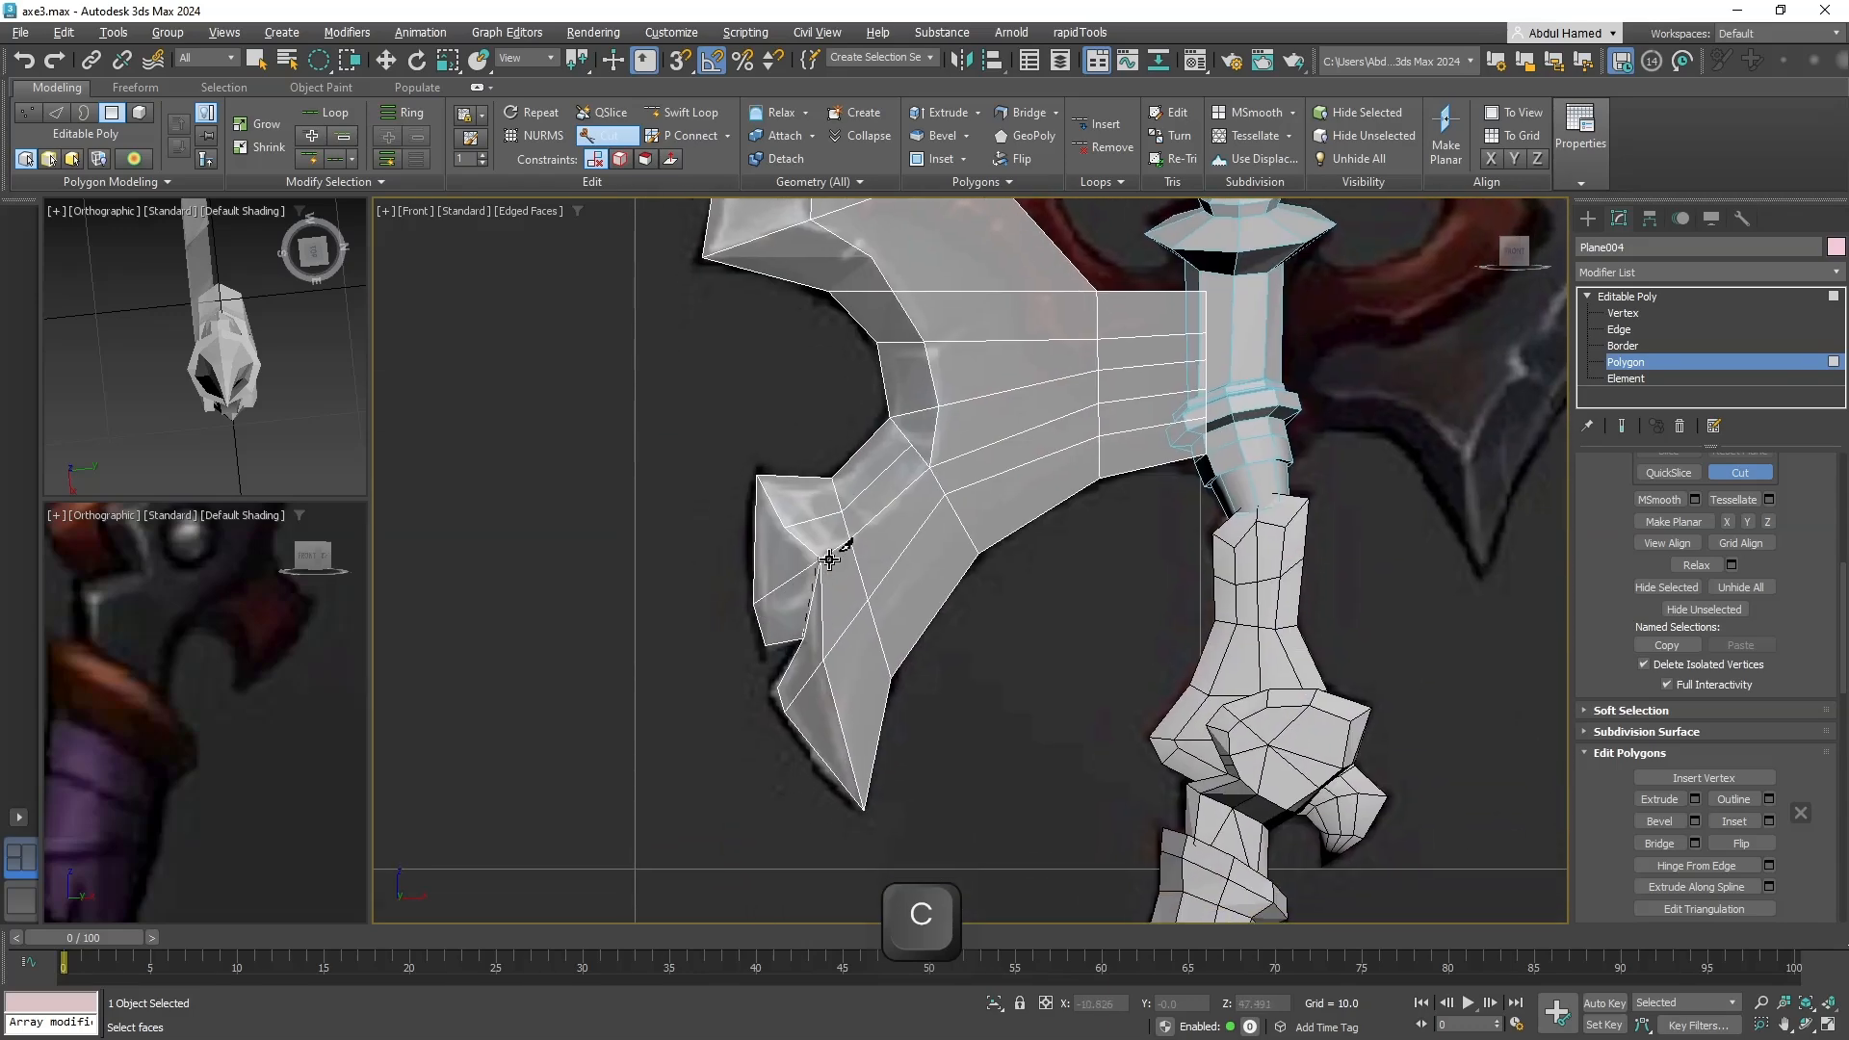
pyautogui.moveTo(891, 666); pyautogui.dragTo(843, 743, button='middle')
# Delete the remaining triangular notch polygon just below the blade's upper tip.
pyautogui.scroll(-3, 832, 618)
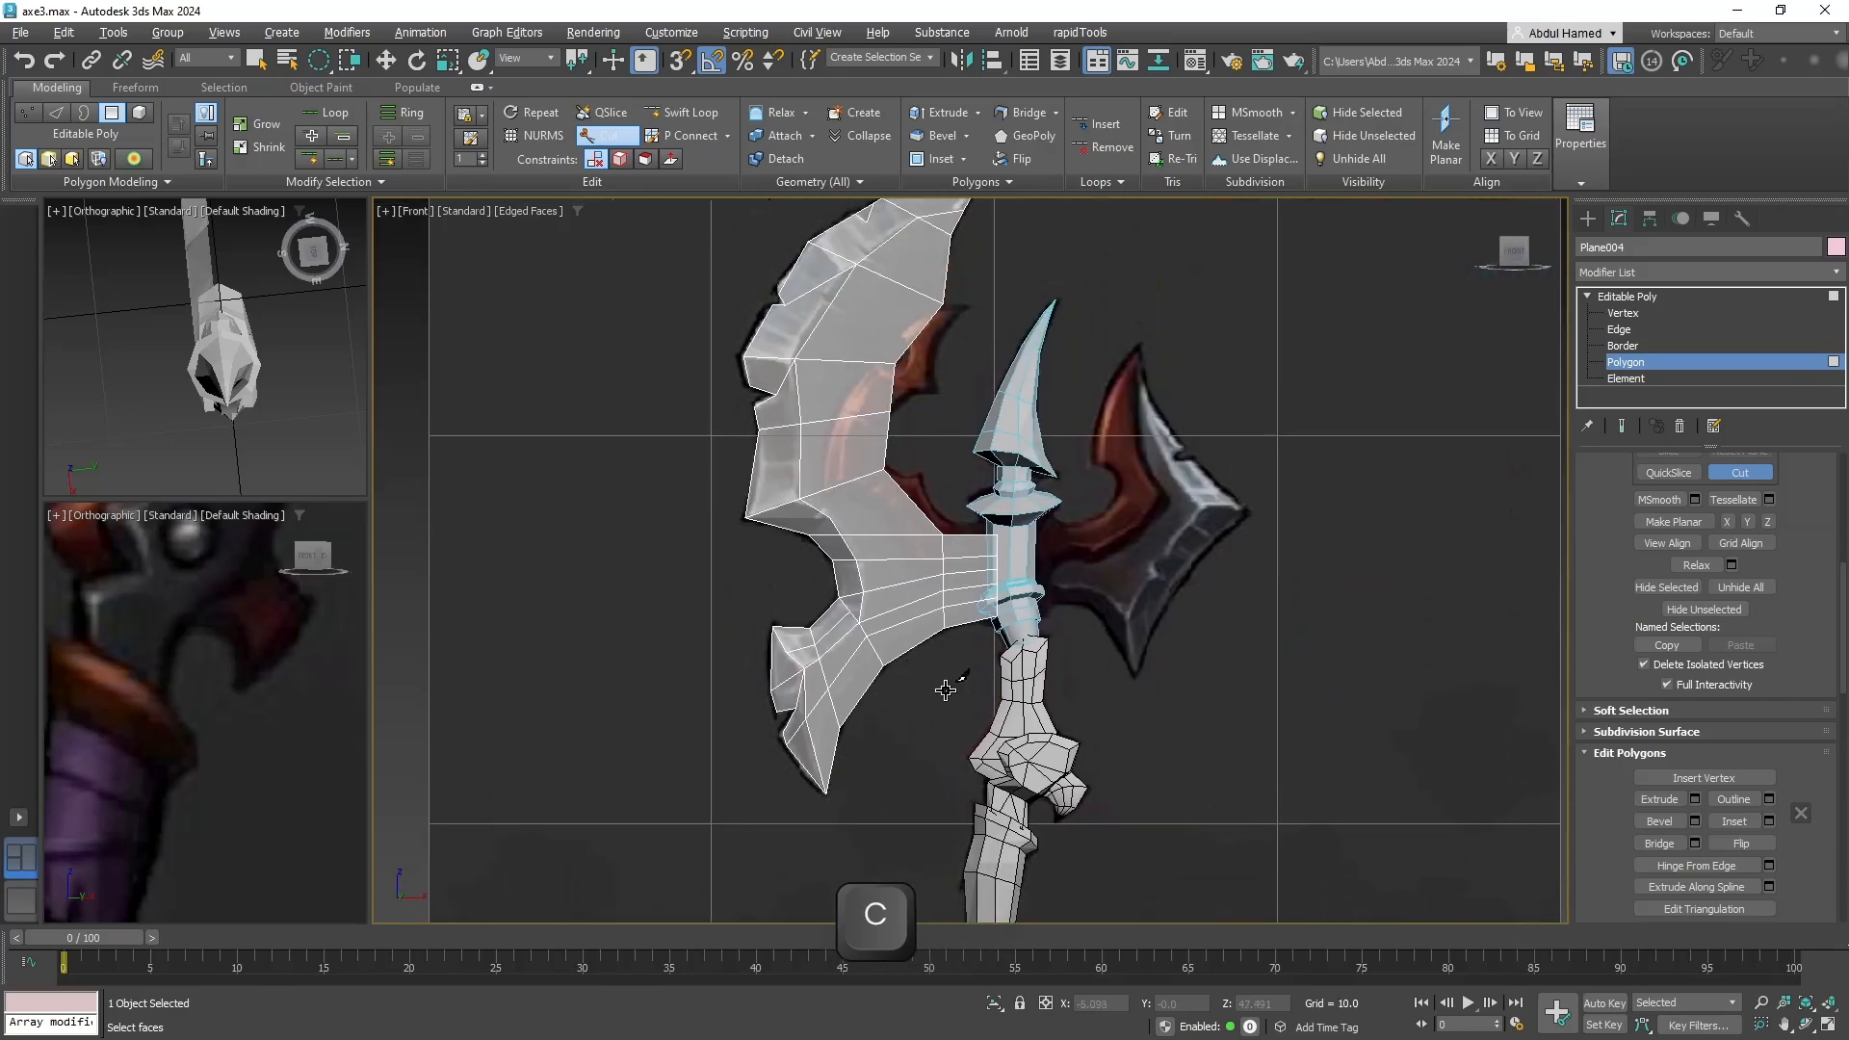
pyautogui.keyDown('alt'); pyautogui.moveTo(945, 689); pyautogui.dragTo(992, 761, button='middle'); pyautogui.keyUp('alt')
pyautogui.moveTo(879, 446); pyautogui.dragTo(870, 673, button='middle')
pyautogui.scroll(2, 870, 645)
pyautogui.press('q')
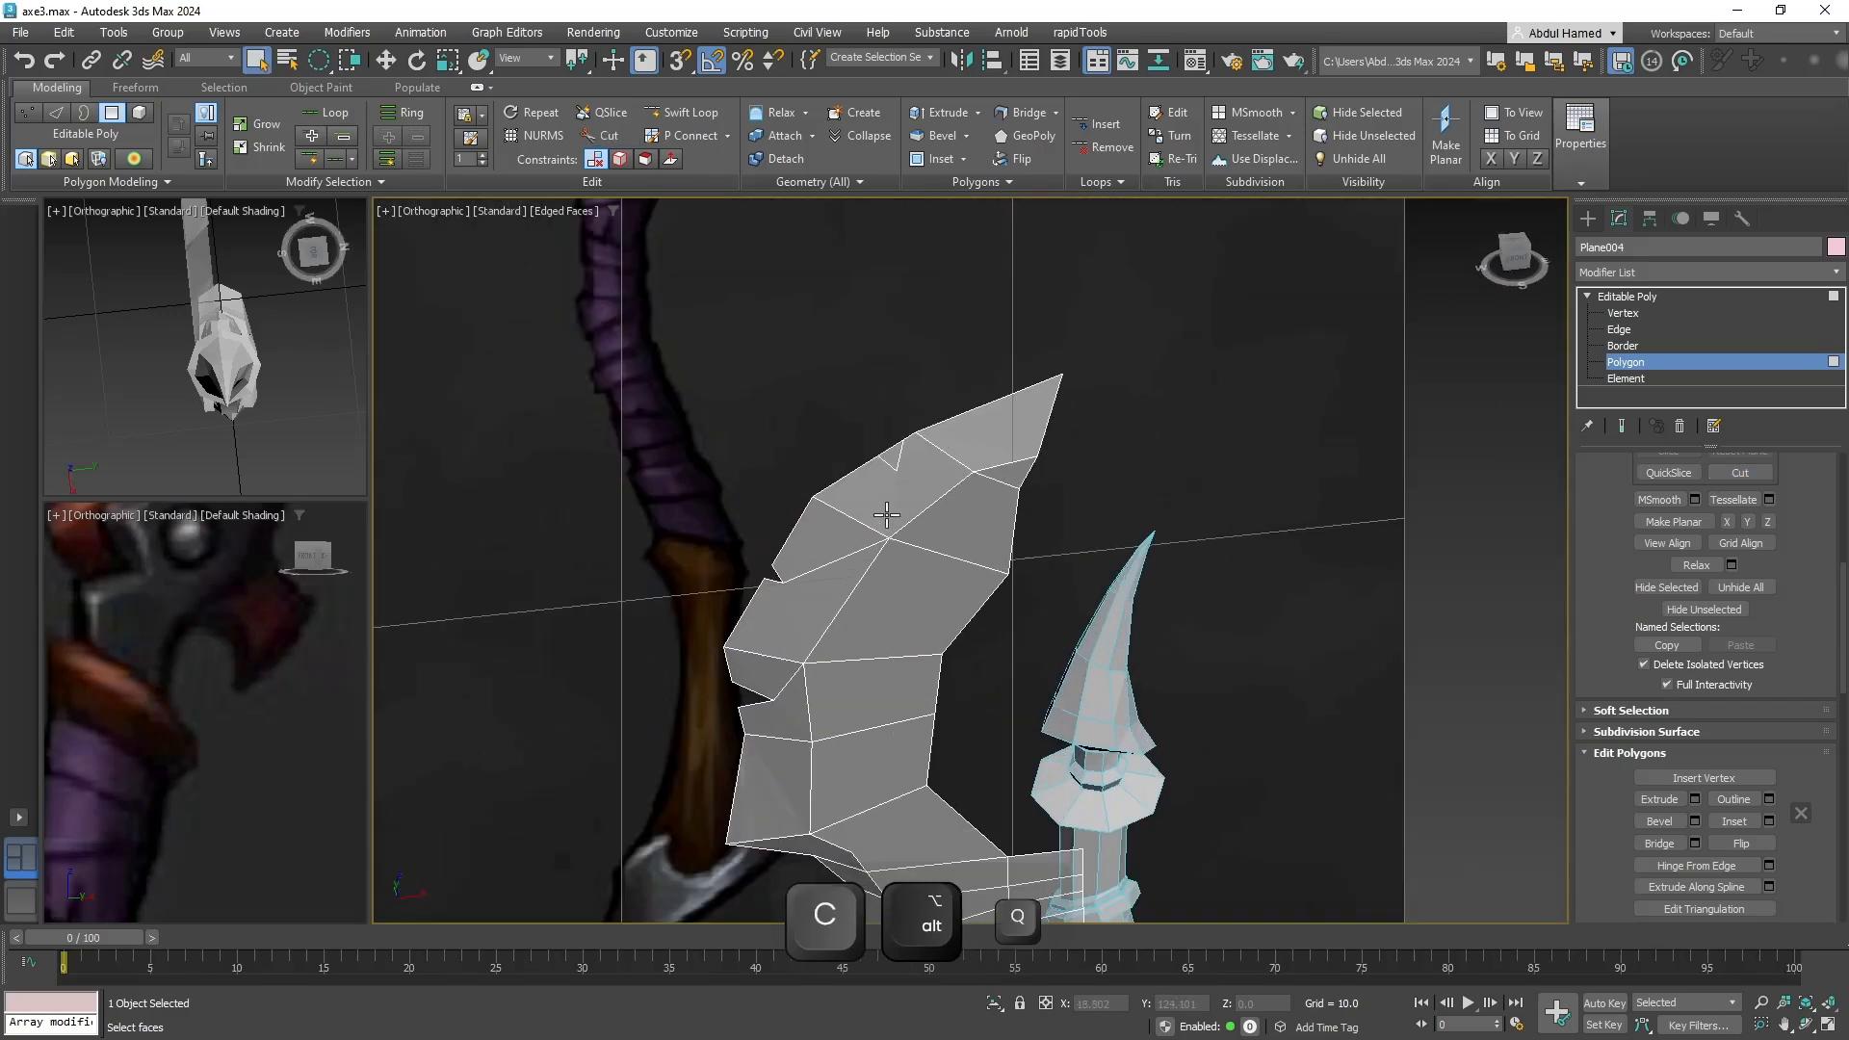
pyautogui.press('Delete')
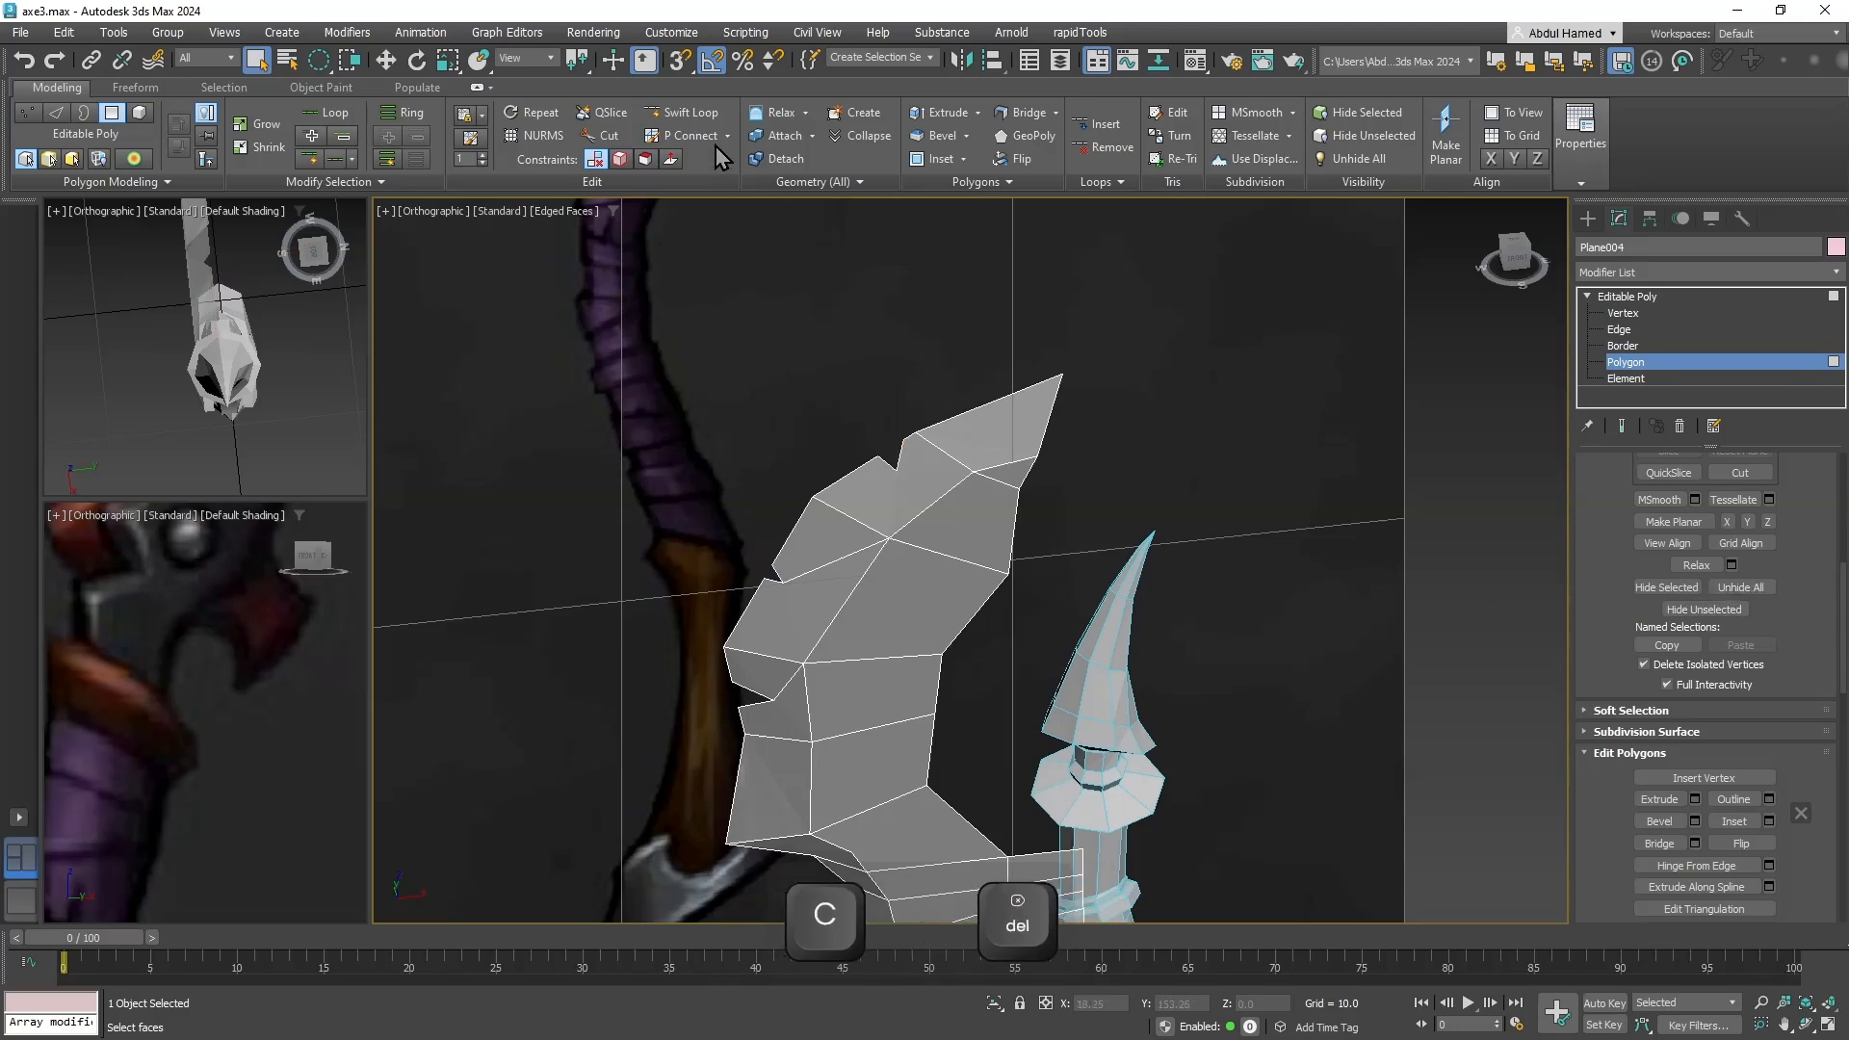
# Cut an edge from the topmost notch's inner vertex to the nearby ridge vertex, and return to the front view.
pyautogui.press('c')
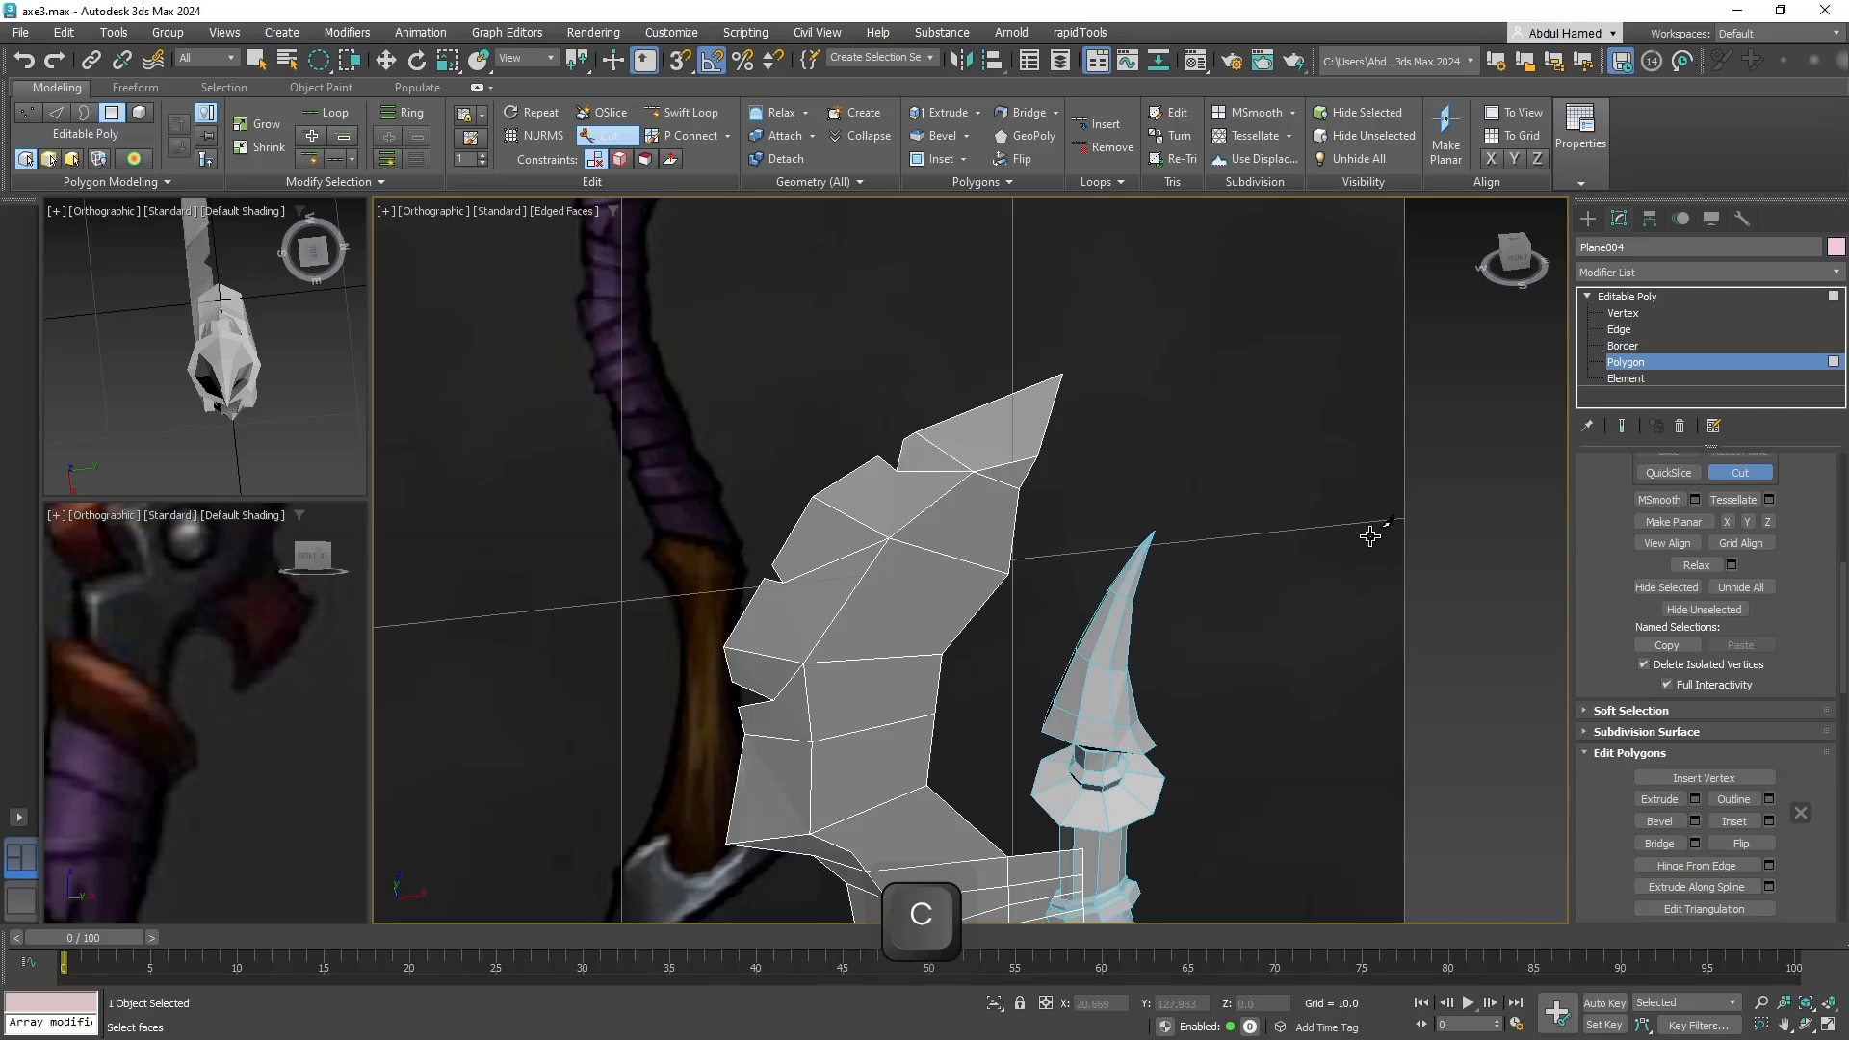
pyautogui.keyDown('alt'); pyautogui.moveTo(1150, 598); pyautogui.dragTo(1027, 529, button='middle'); pyautogui.keyUp('alt')
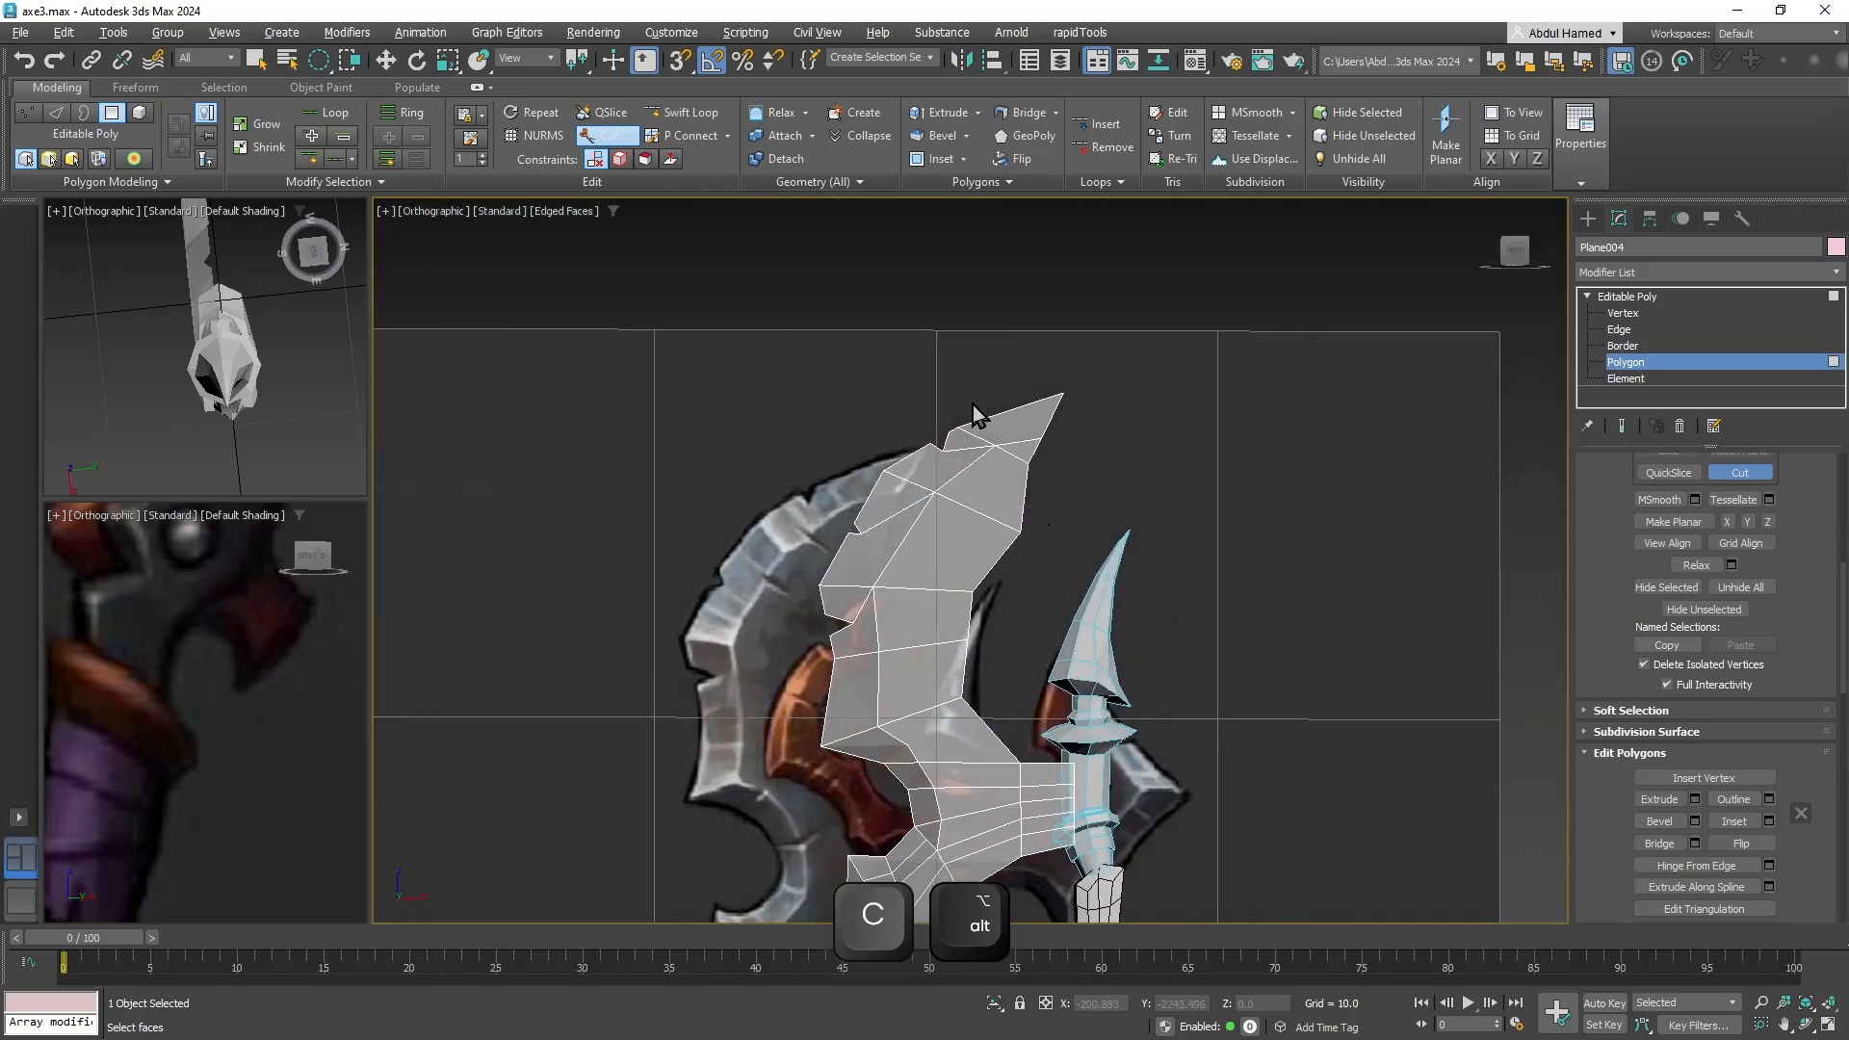
pyautogui.moveTo(983, 454); pyautogui.dragTo(926, 249, button='middle')
pyautogui.scroll(2, 945, 389)
pyautogui.keyDown('alt'); pyautogui.moveTo(960, 435); pyautogui.dragTo(912, 441, button='middle'); pyautogui.keyUp('alt')
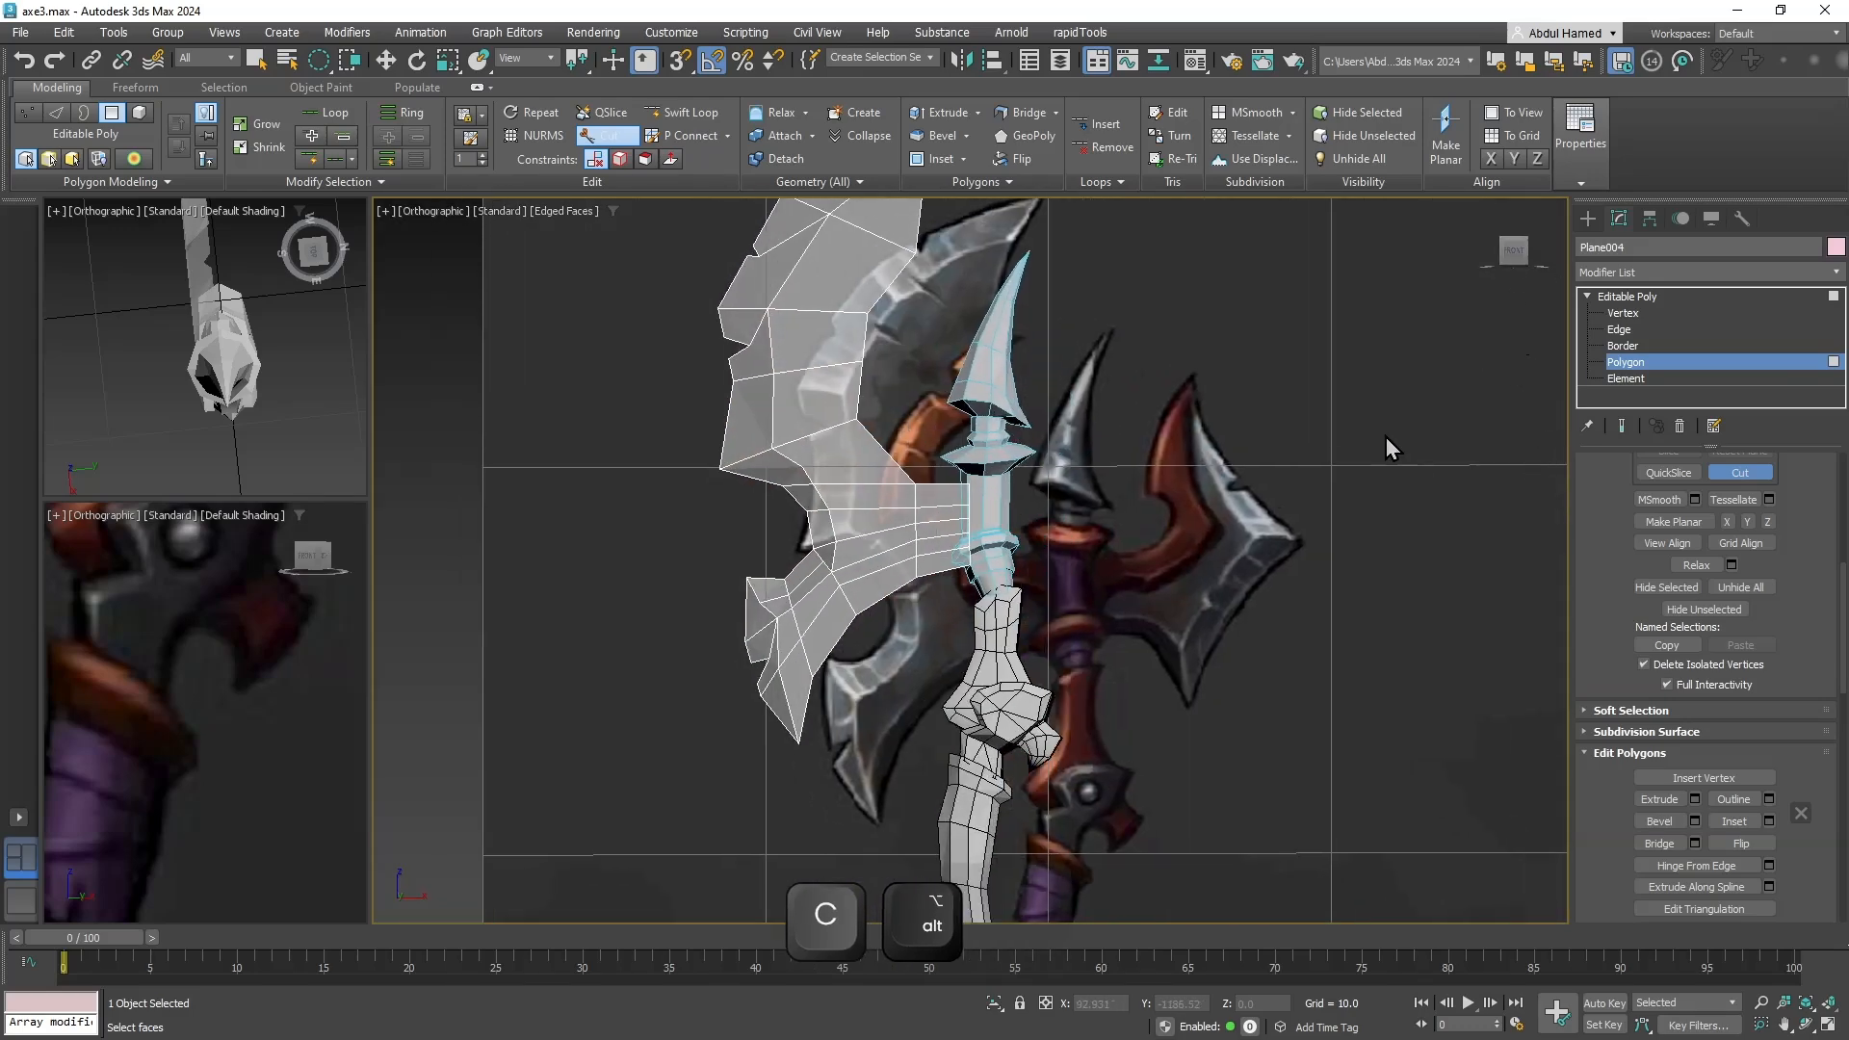
pyautogui.press('f')
pyautogui.press('z')
pyautogui.scroll(6, 1098, 506)
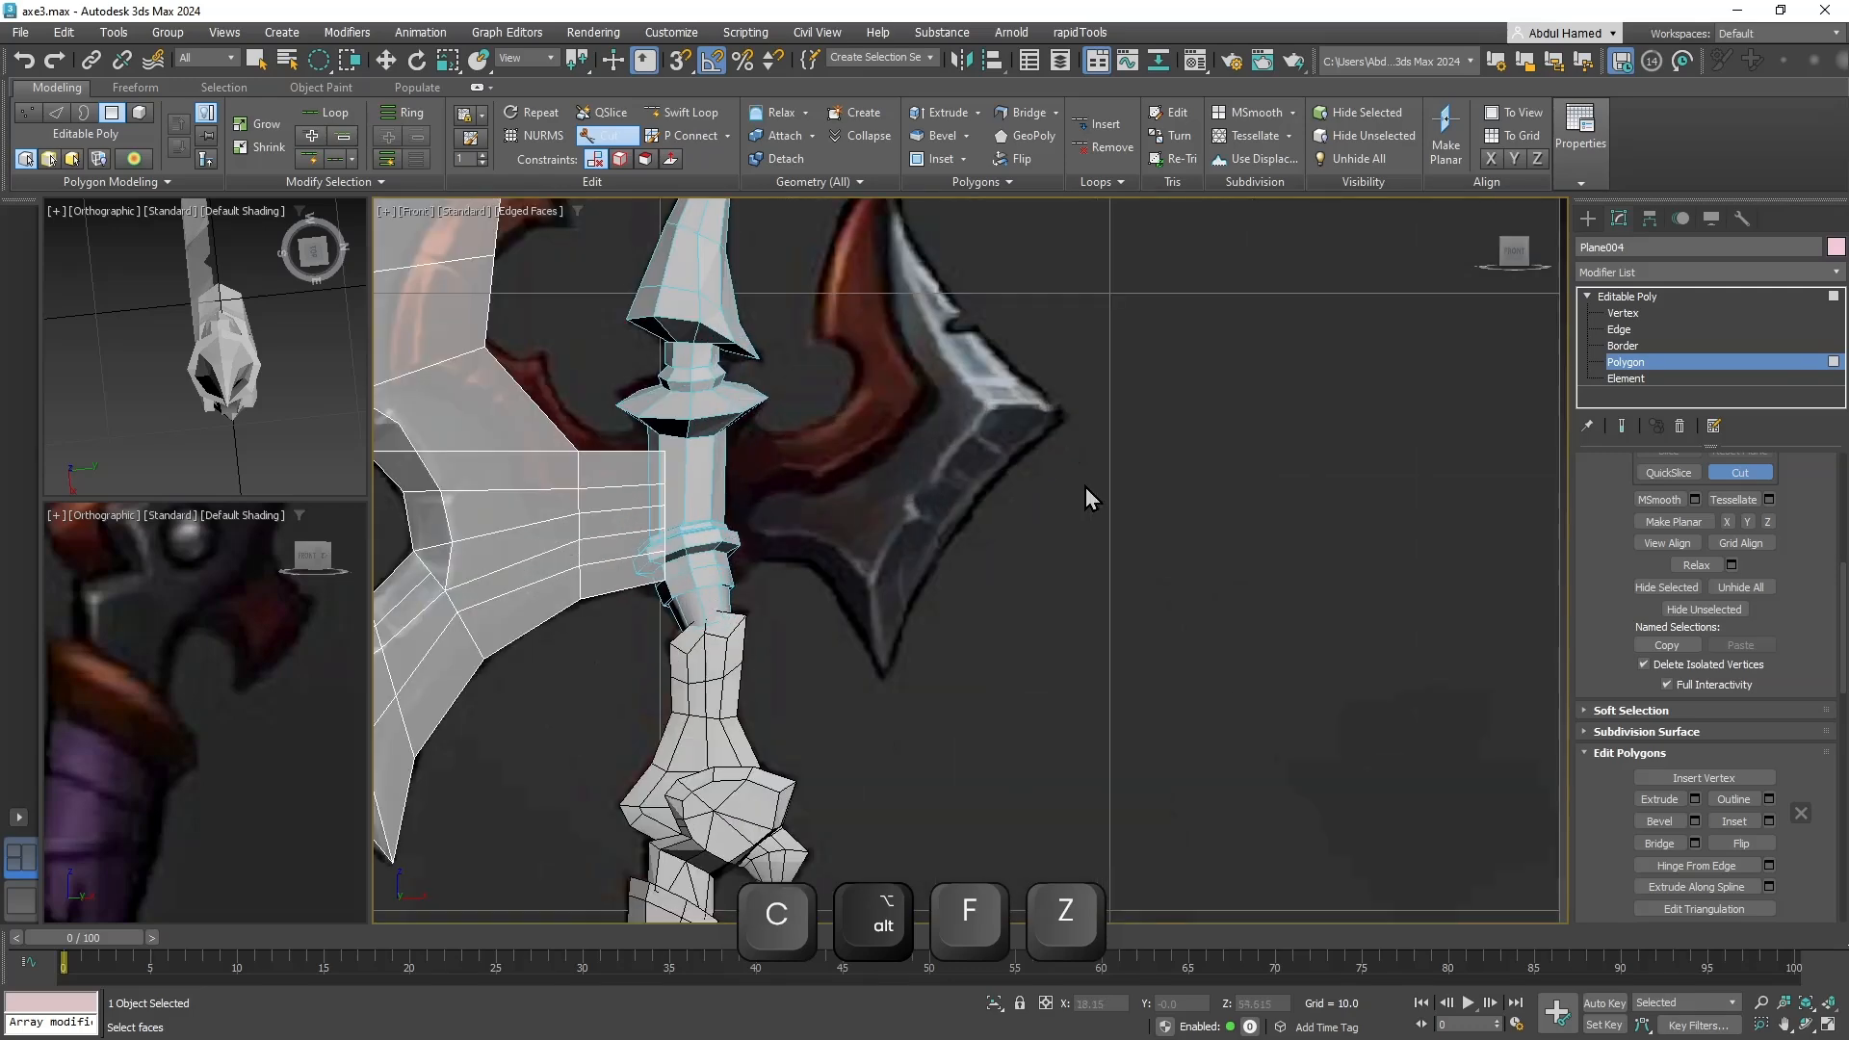
# Leave polygon editing, deselect the blade, and draw a plane about 3.25 by 3.33 over the base of the small rear blade.
pyautogui.press('q')
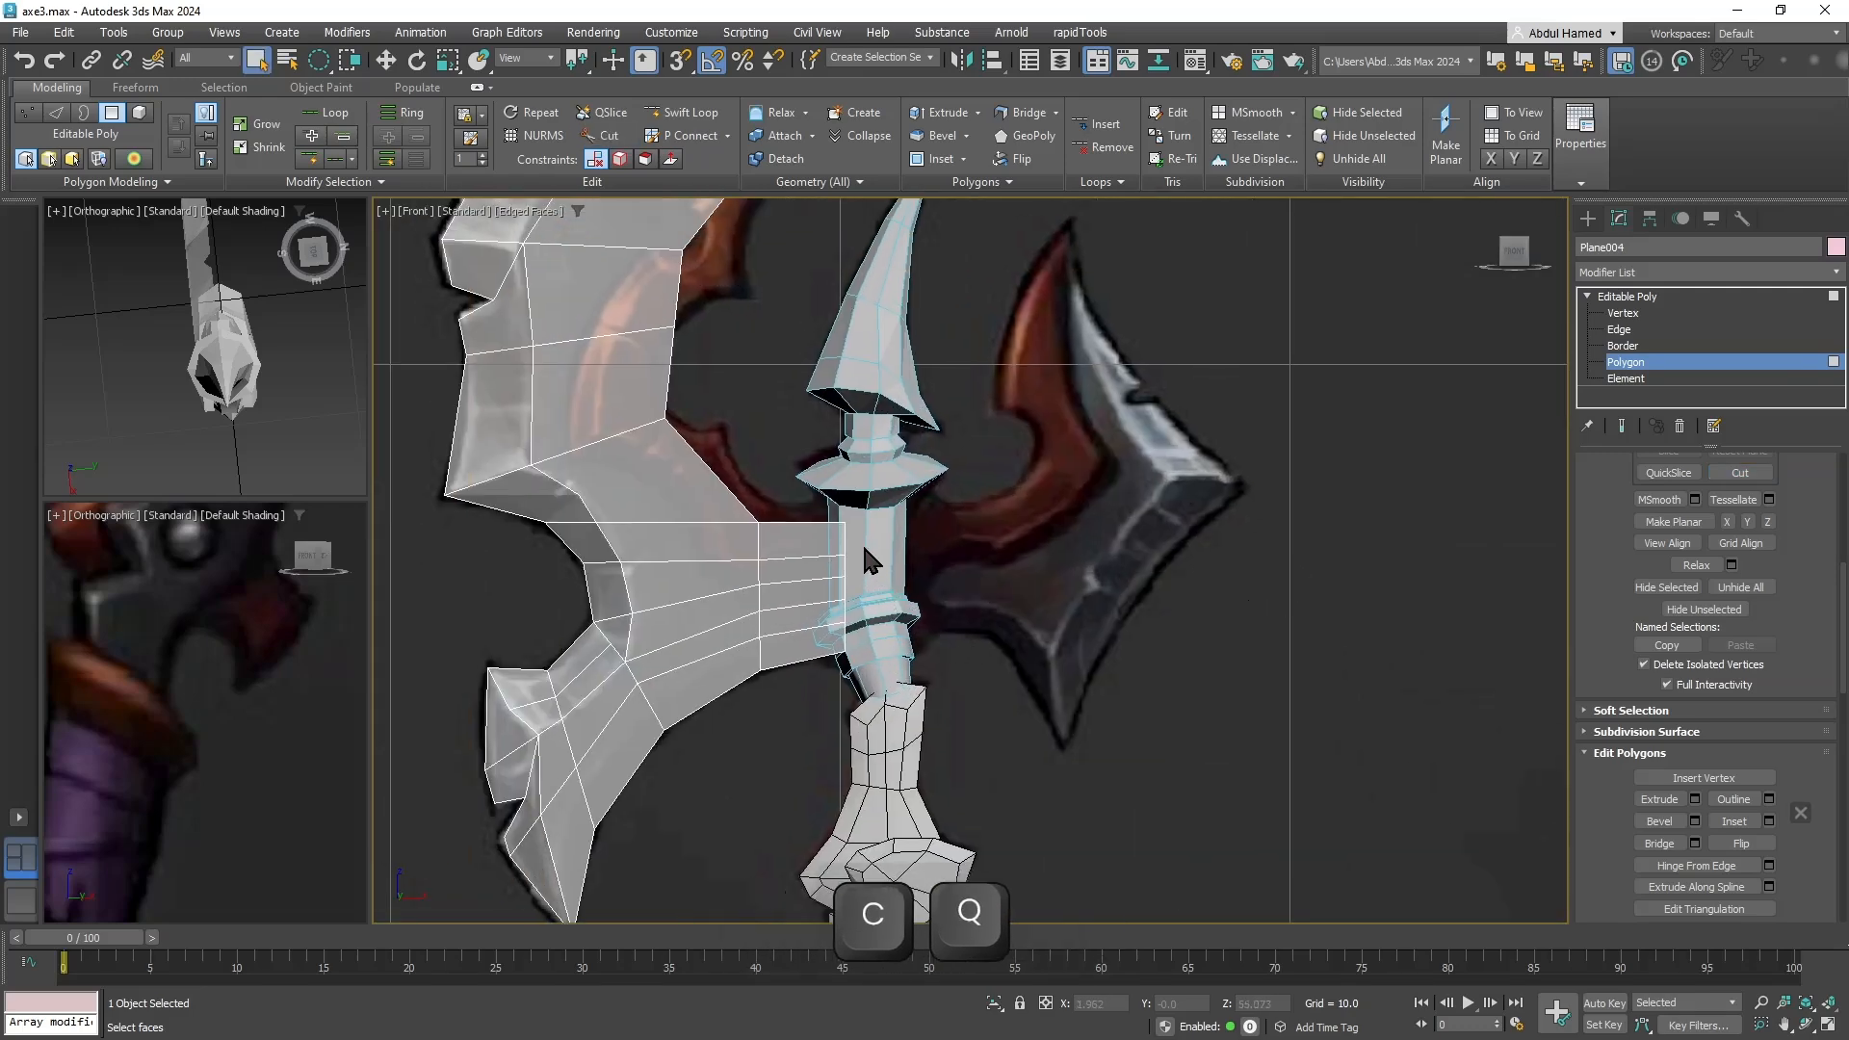
pyautogui.click(1636, 297)
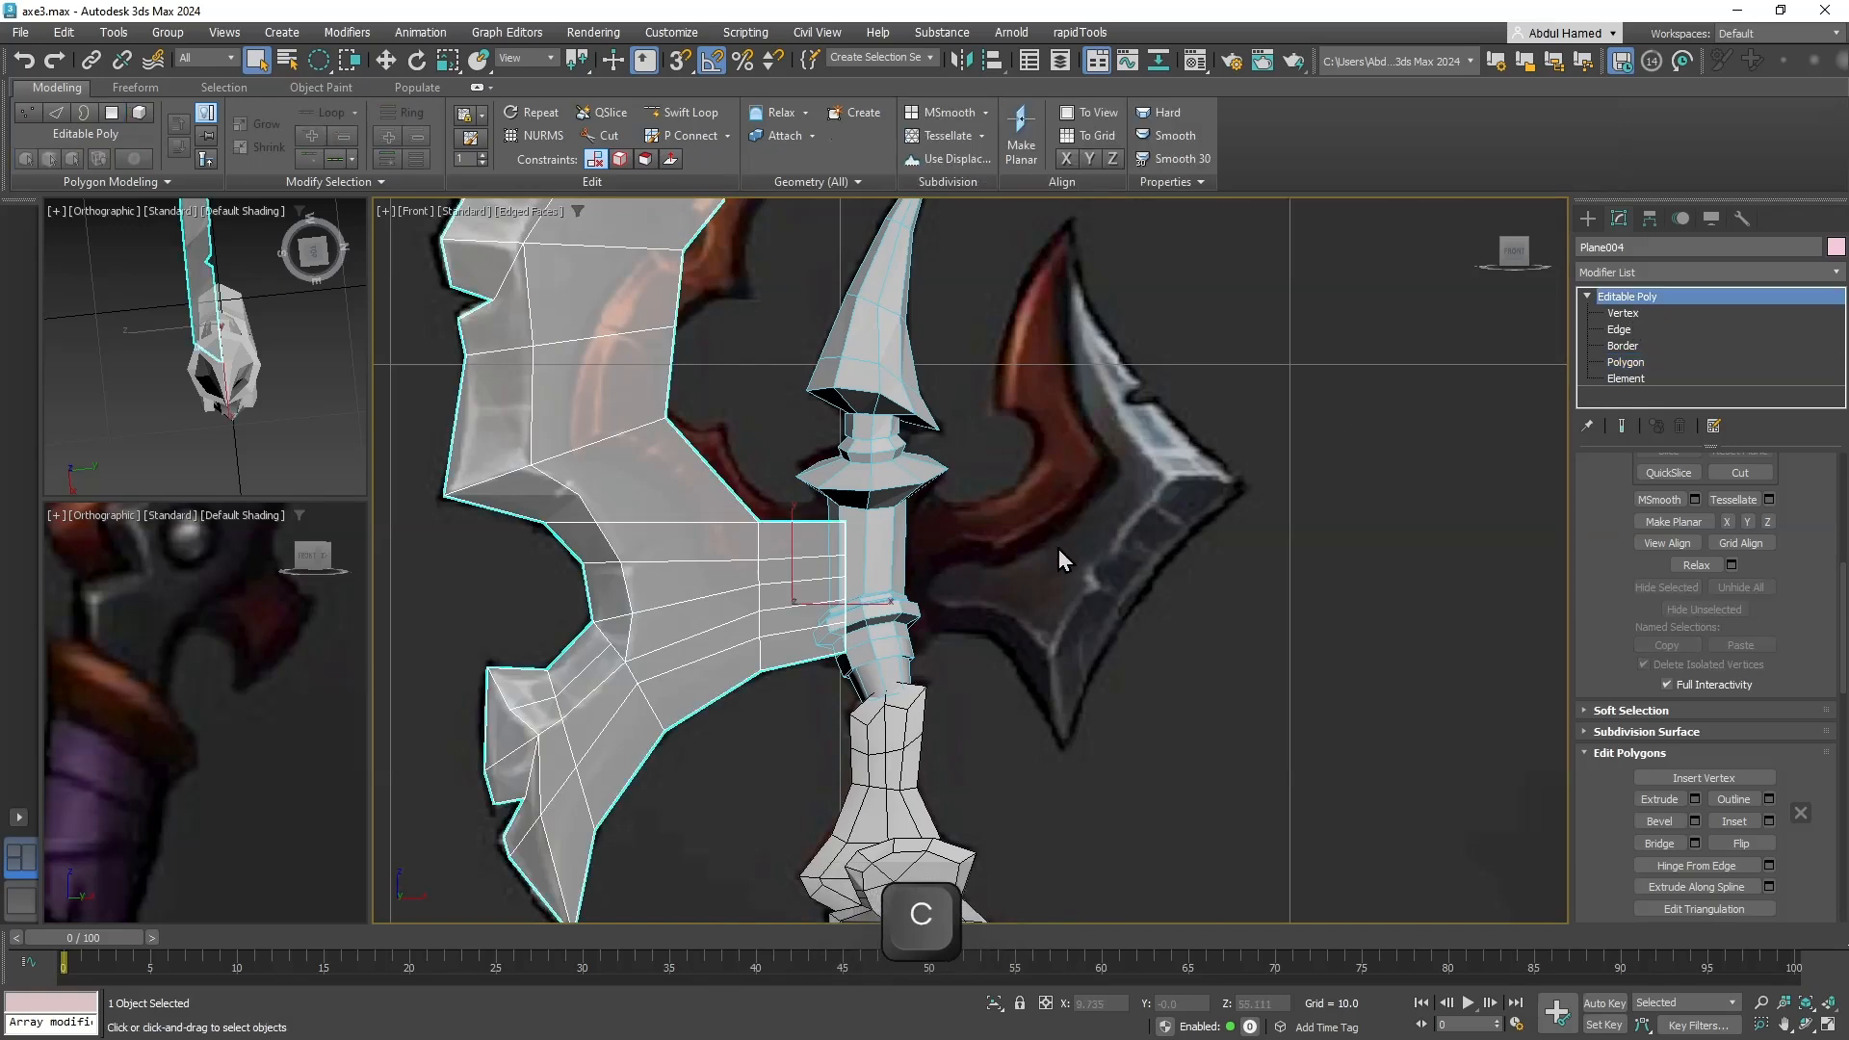
pyautogui.click(1059, 549)
pyautogui.rightClick(1059, 549)
pyautogui.click(1411, 468)
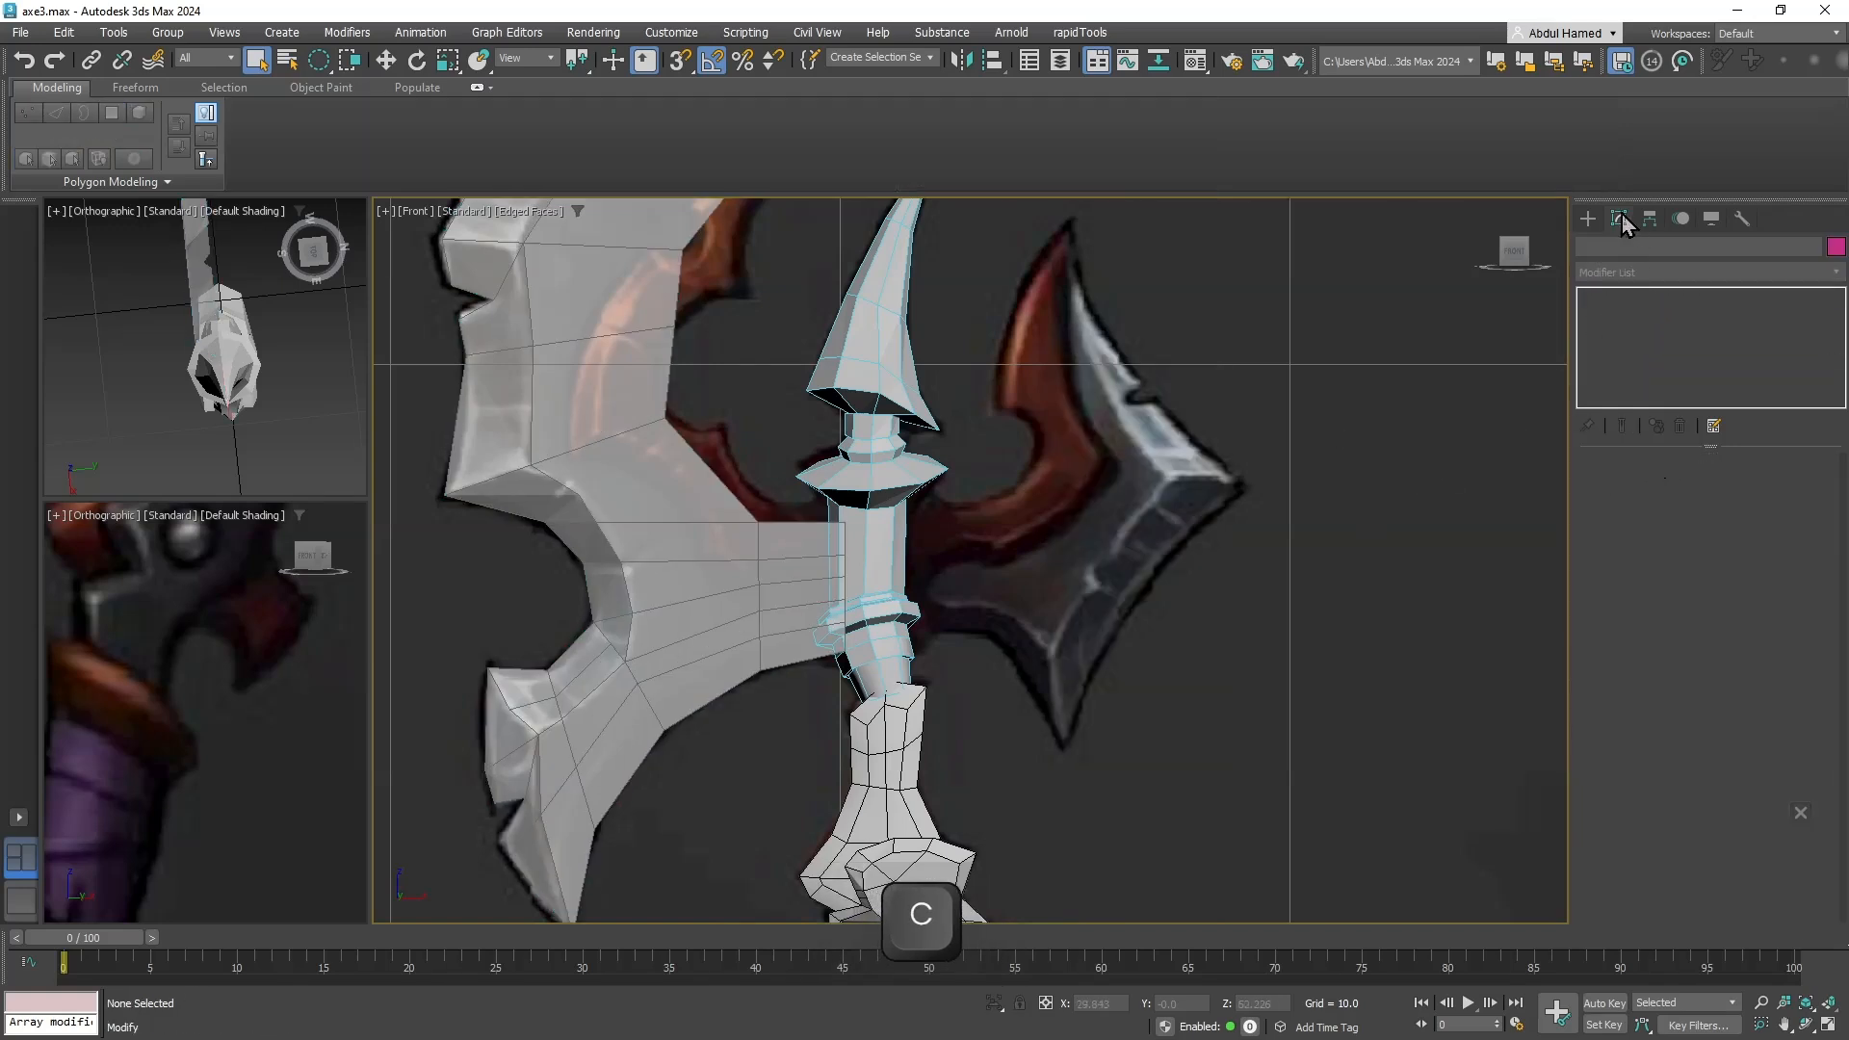
pyautogui.click(1588, 218)
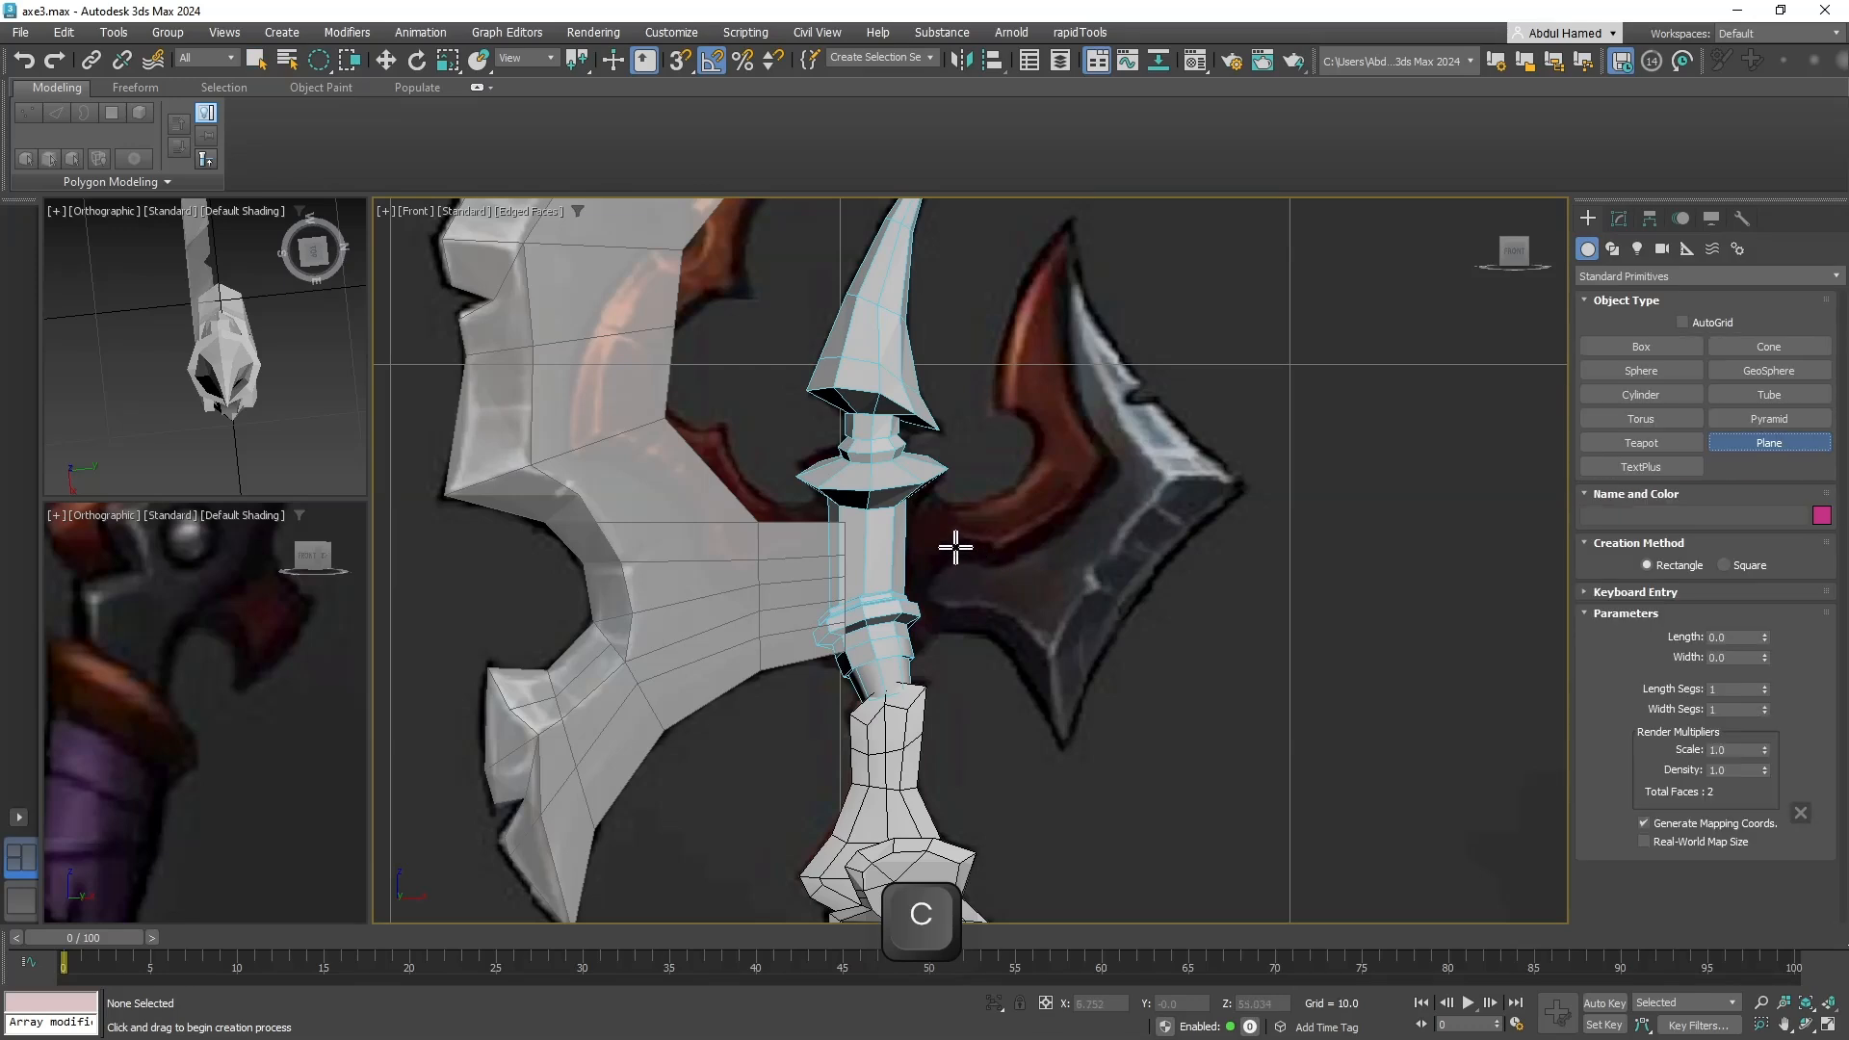
pyautogui.moveTo(923, 521); pyautogui.dragTo(1009, 607)
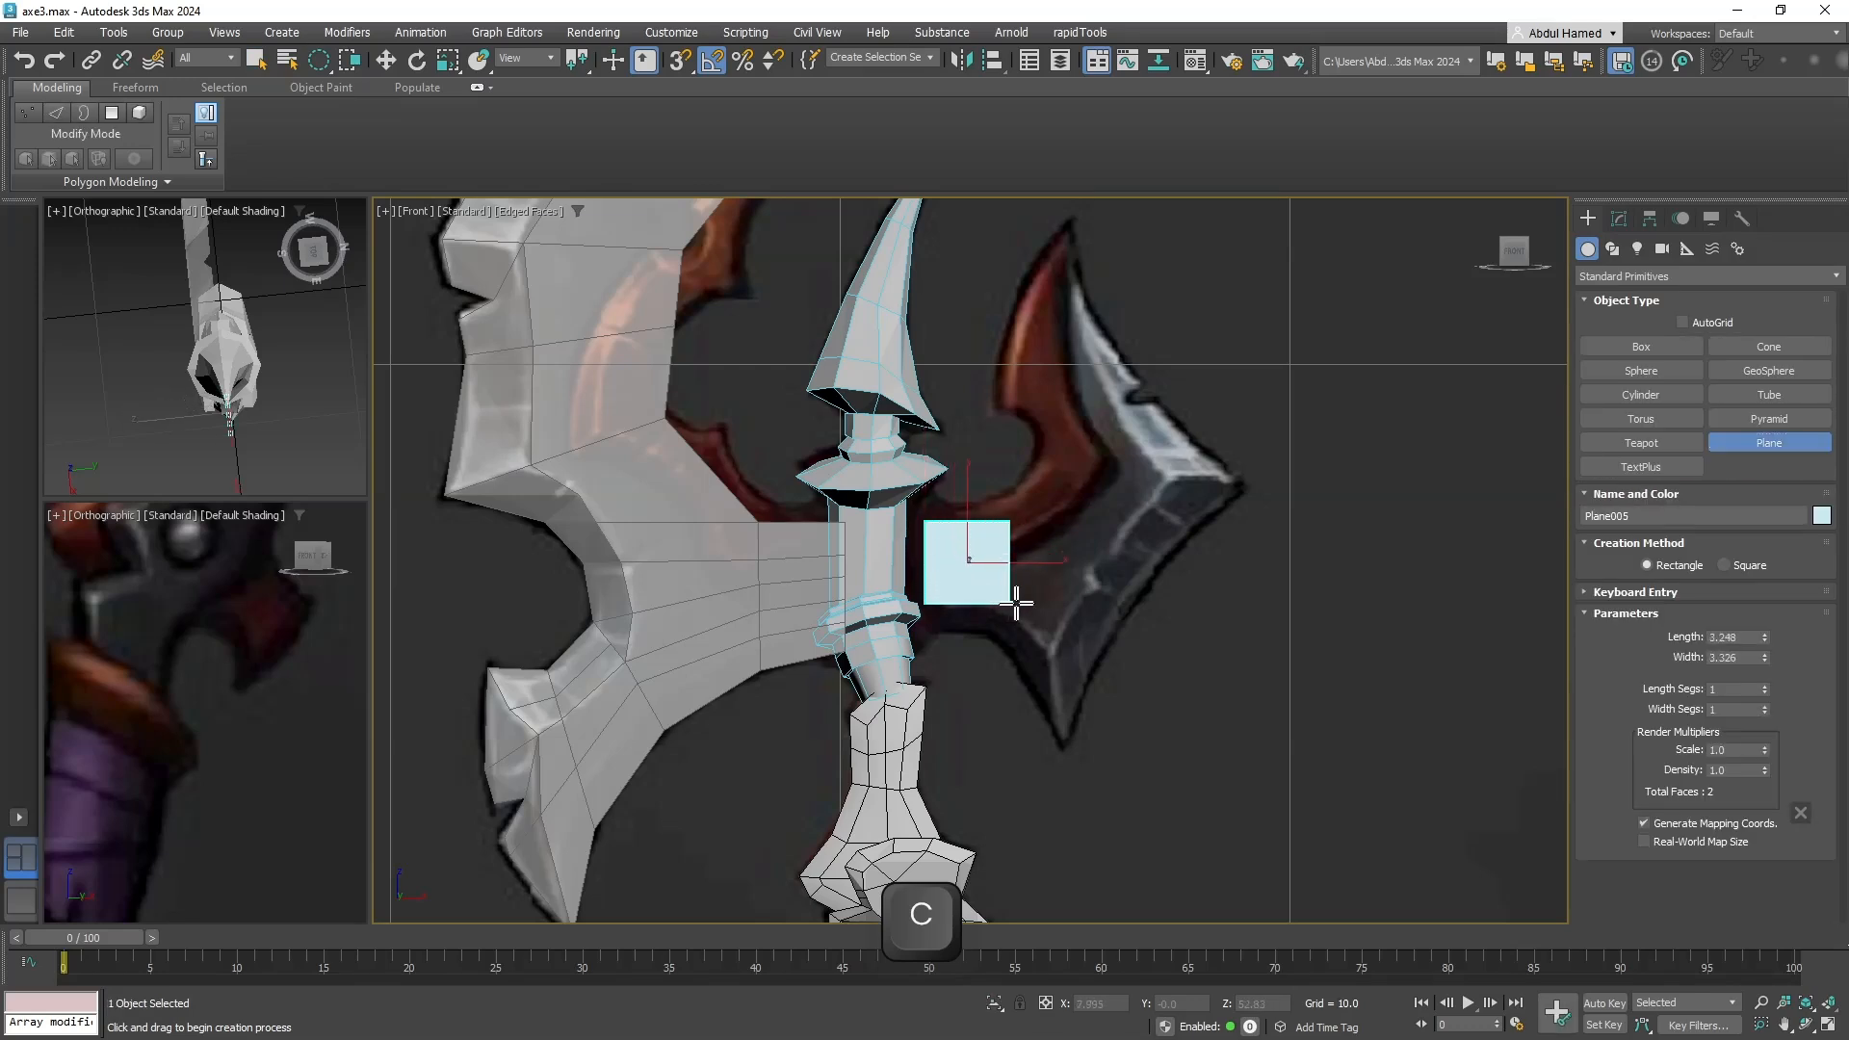
pyautogui.moveTo(1023, 602); pyautogui.dragTo(1073, 586, button='middle')
# Enable Wire on the 09 - Default material, apply it to the new plane, and close the Material Editor.
pyautogui.hotkey('alt', 'x')
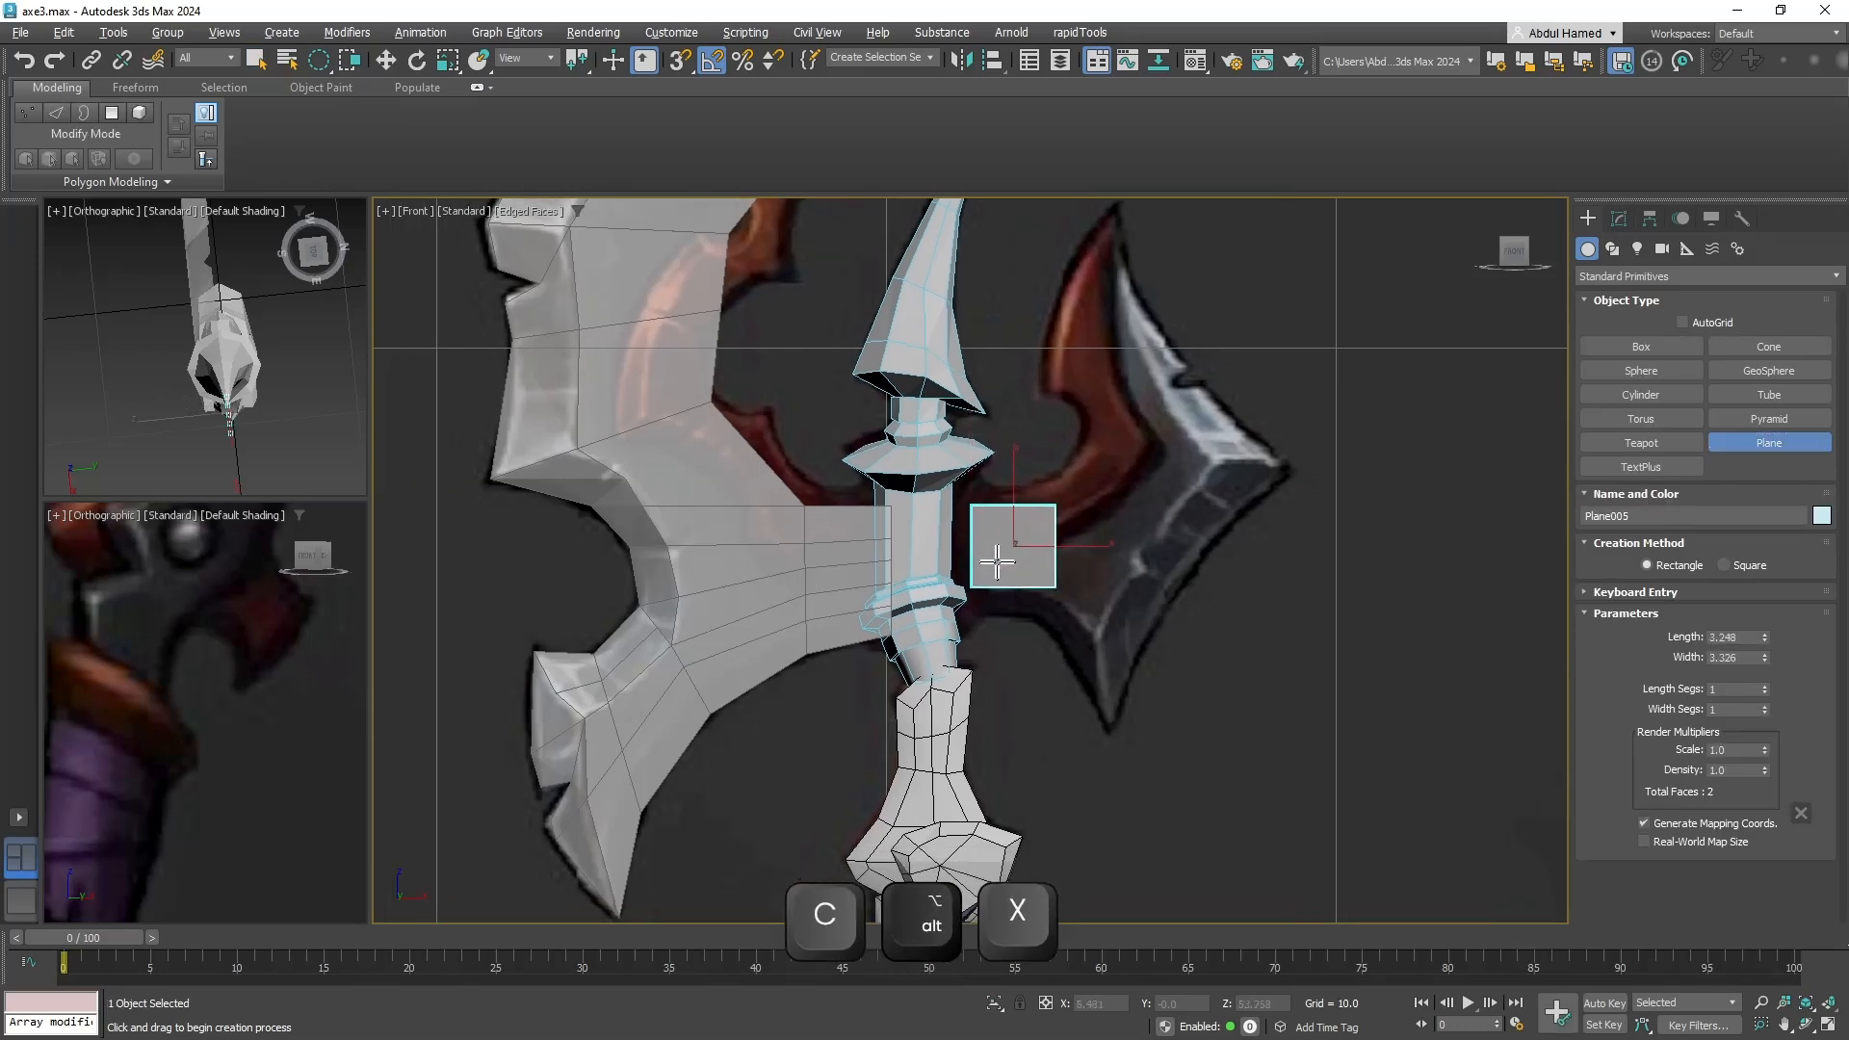
pyautogui.press('m')
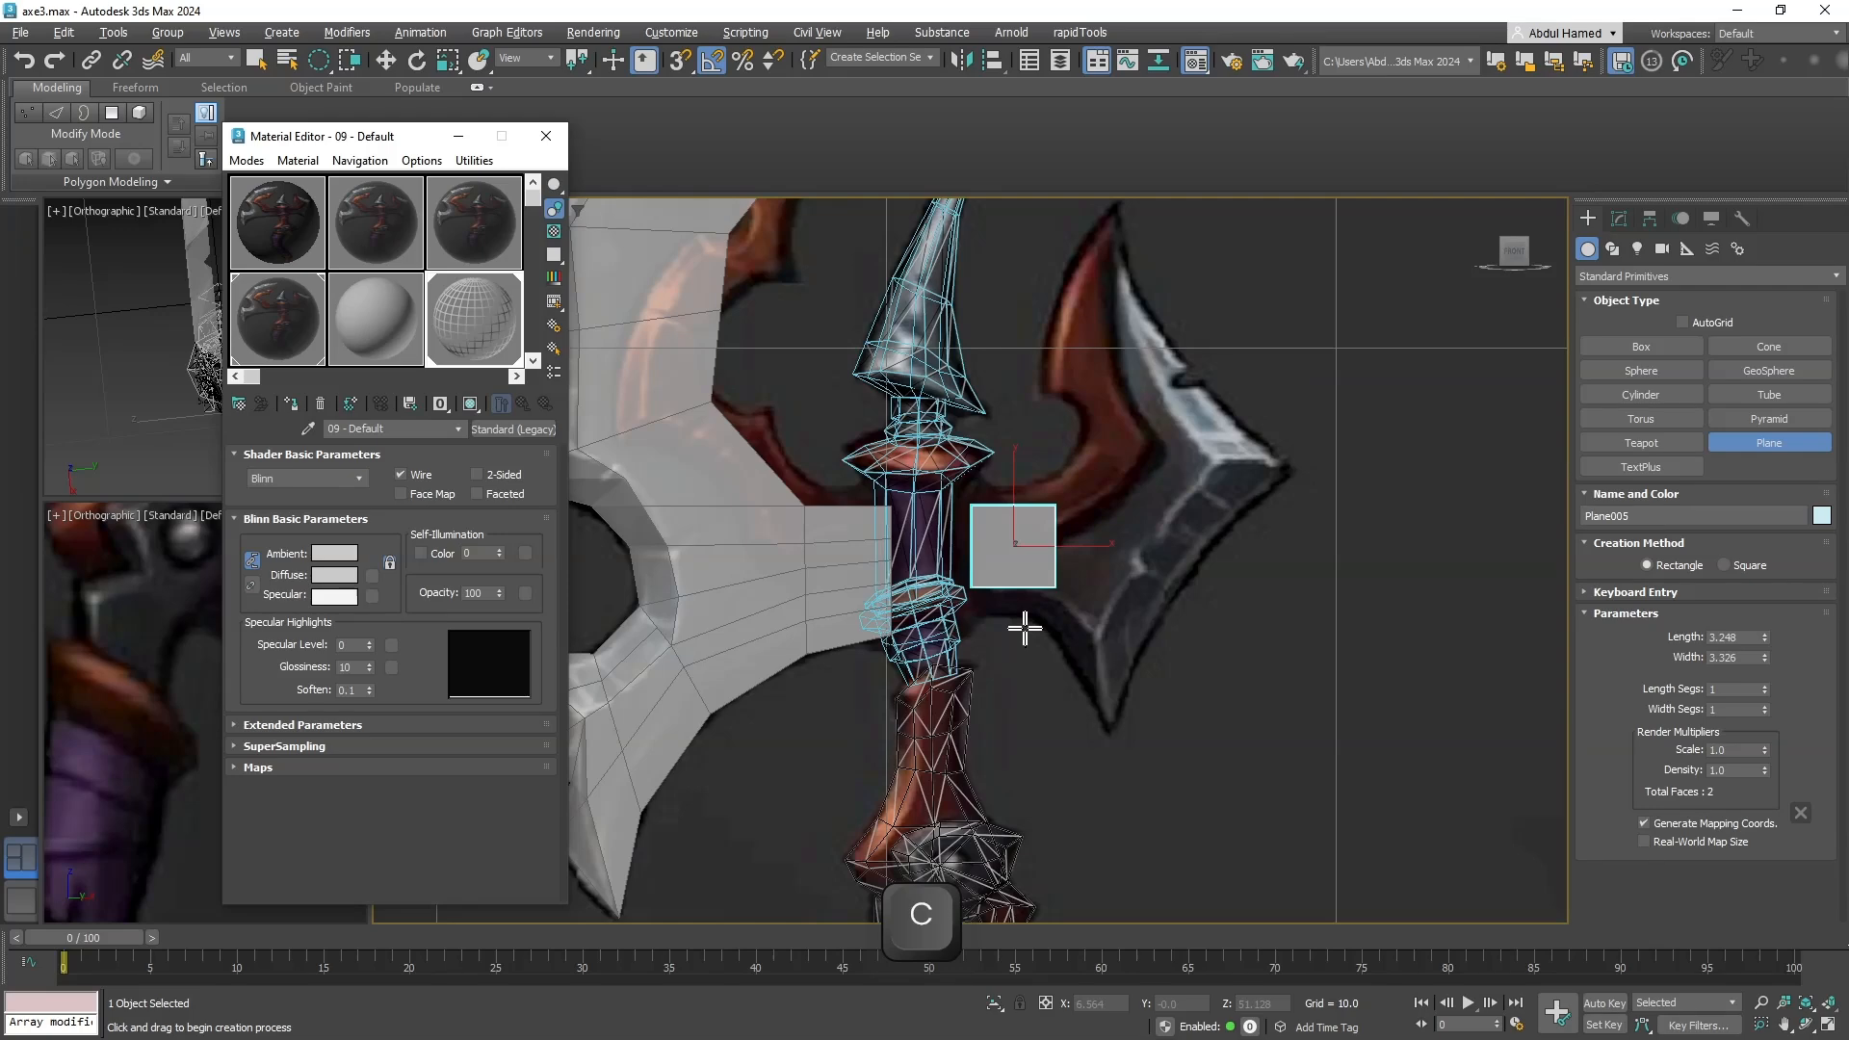
pyautogui.moveTo(1019, 623); pyautogui.dragTo(957, 627, button='middle')
pyautogui.hotkey('alt', 'x')
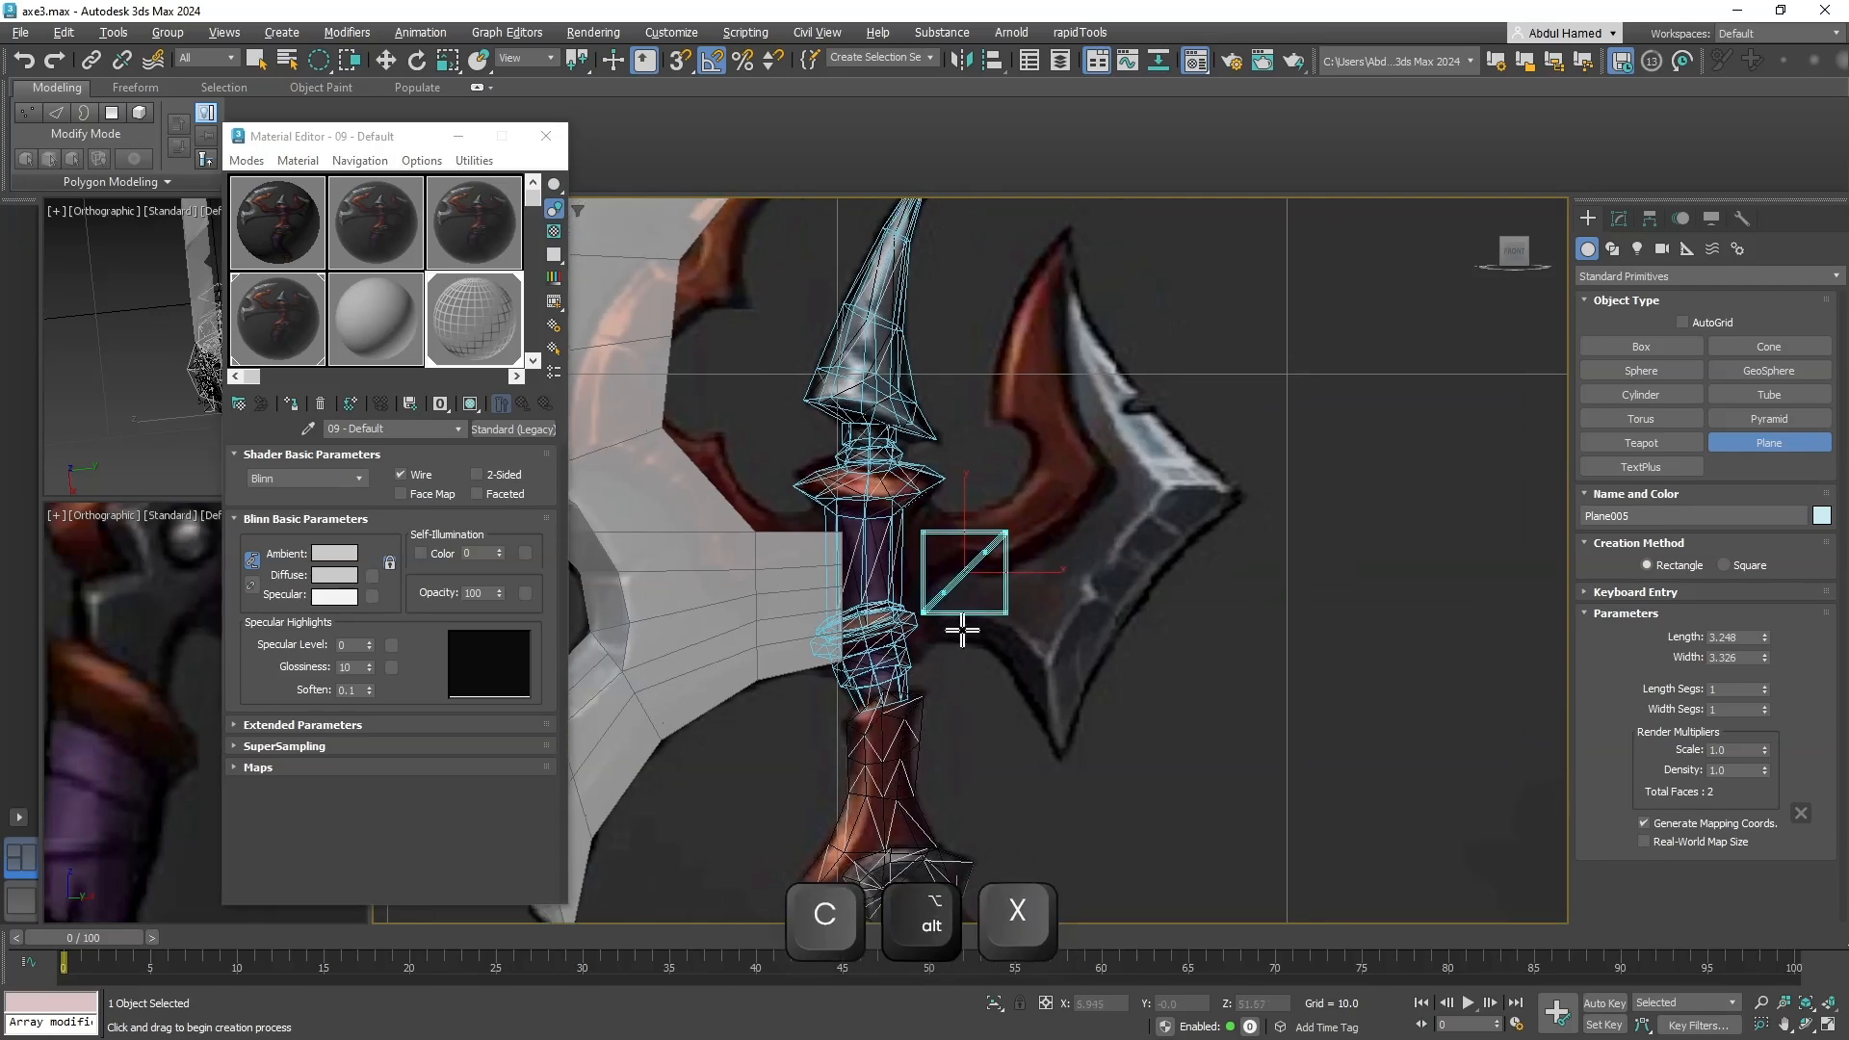
pyautogui.click(546, 136)
pyautogui.moveTo(934, 535); pyautogui.dragTo(915, 481, button='middle')
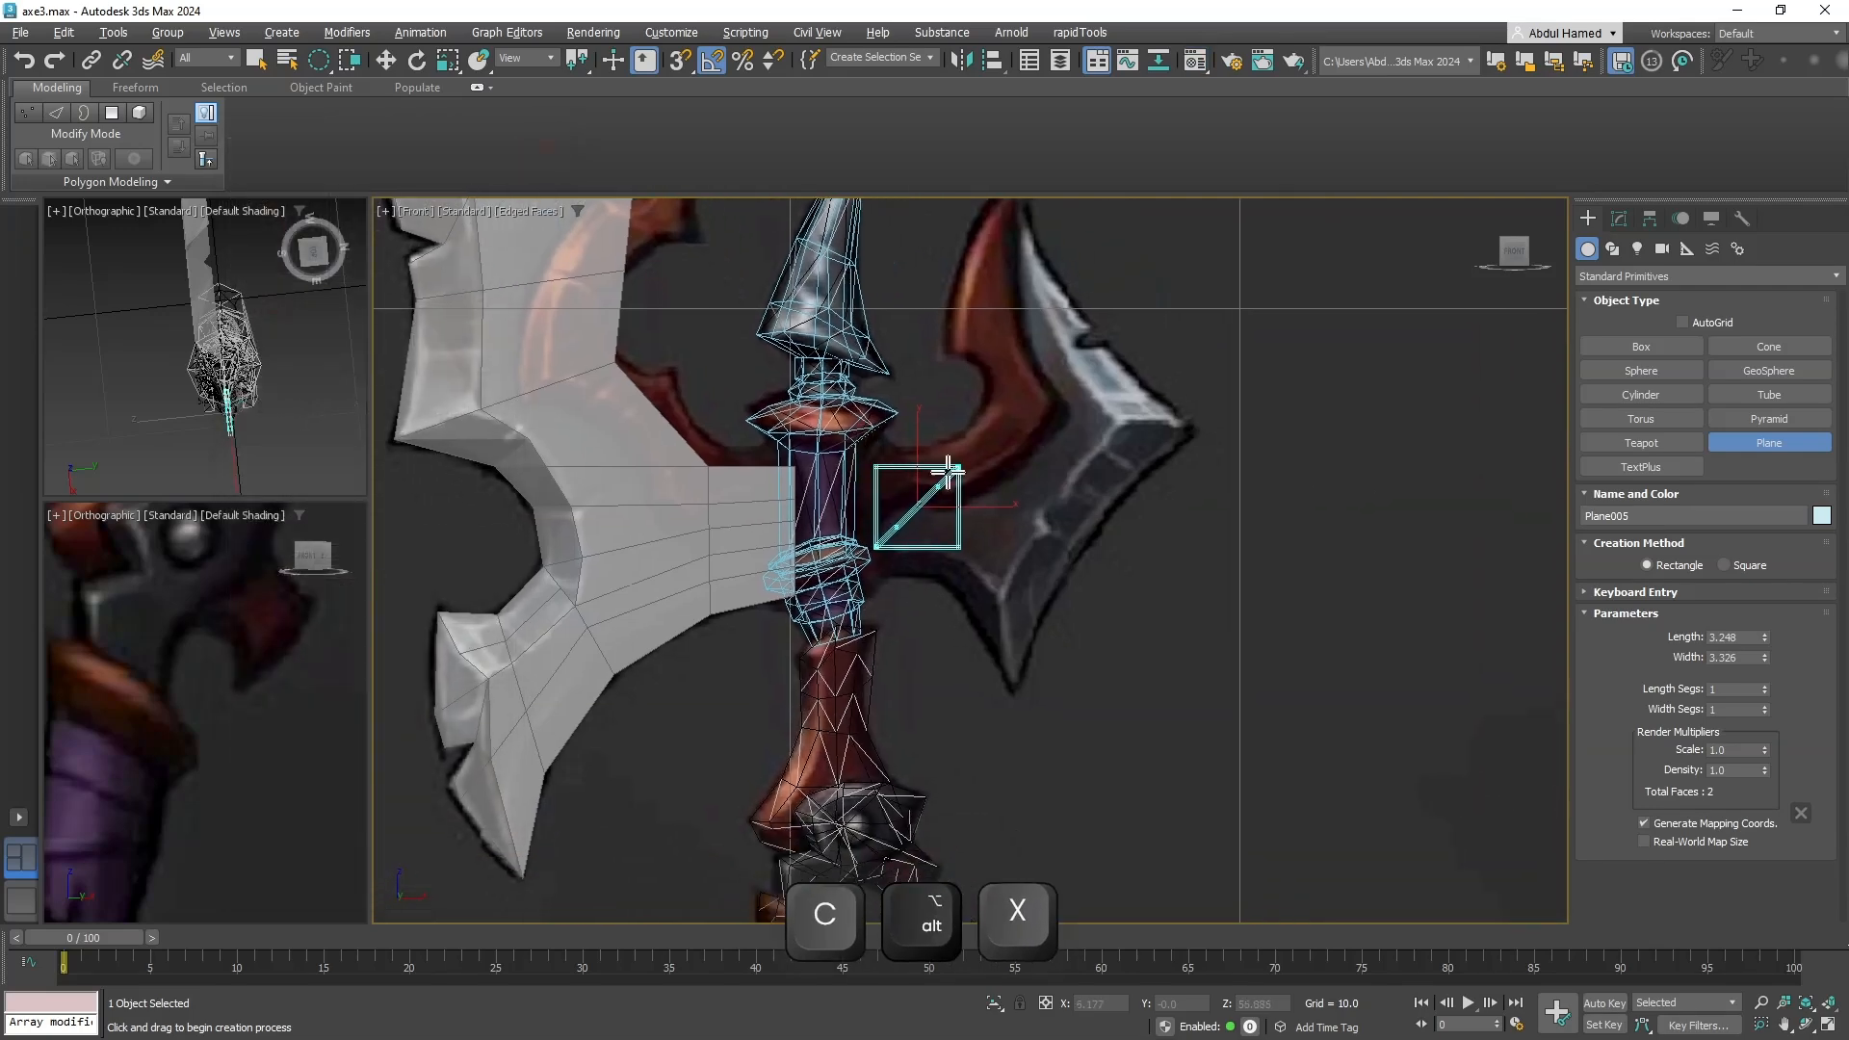
# Convert the new plane to an Editable Poly and switch to vertex editing.
pyautogui.click(1619, 219)
pyautogui.rightClick(1650, 297)
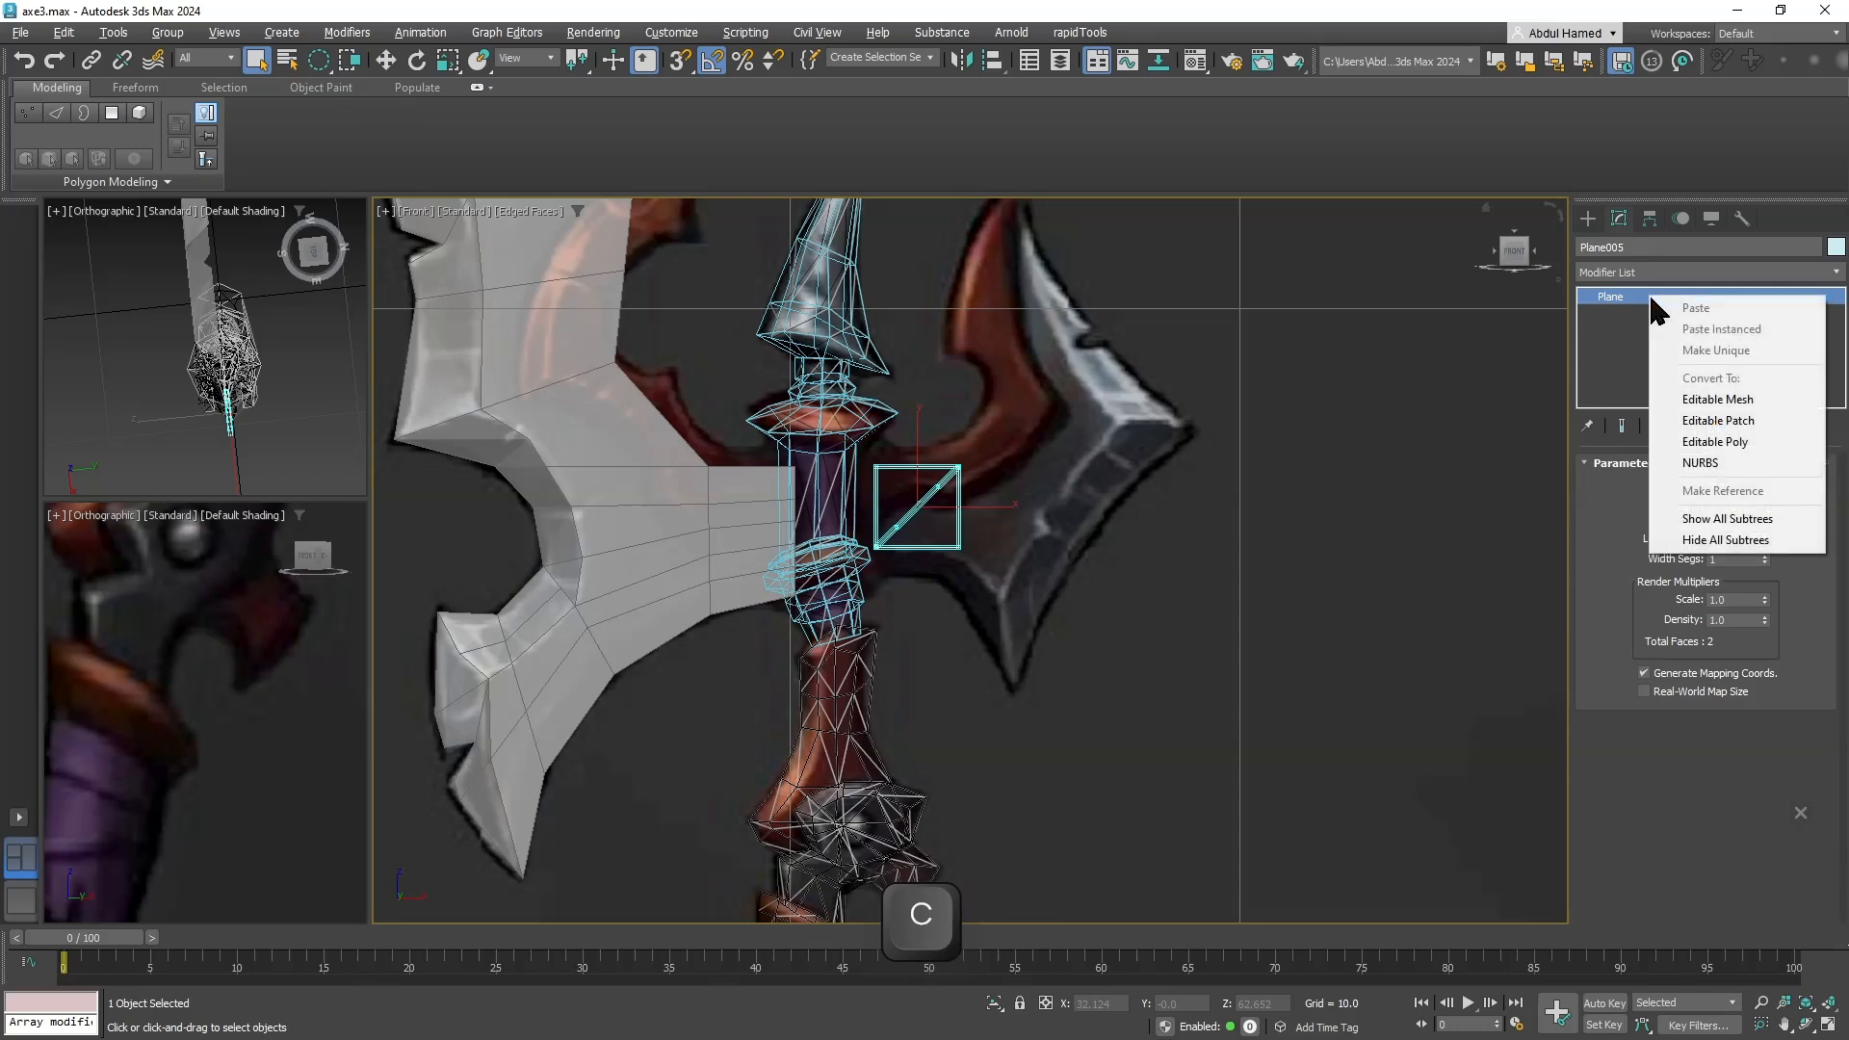
pyautogui.click(1703, 441)
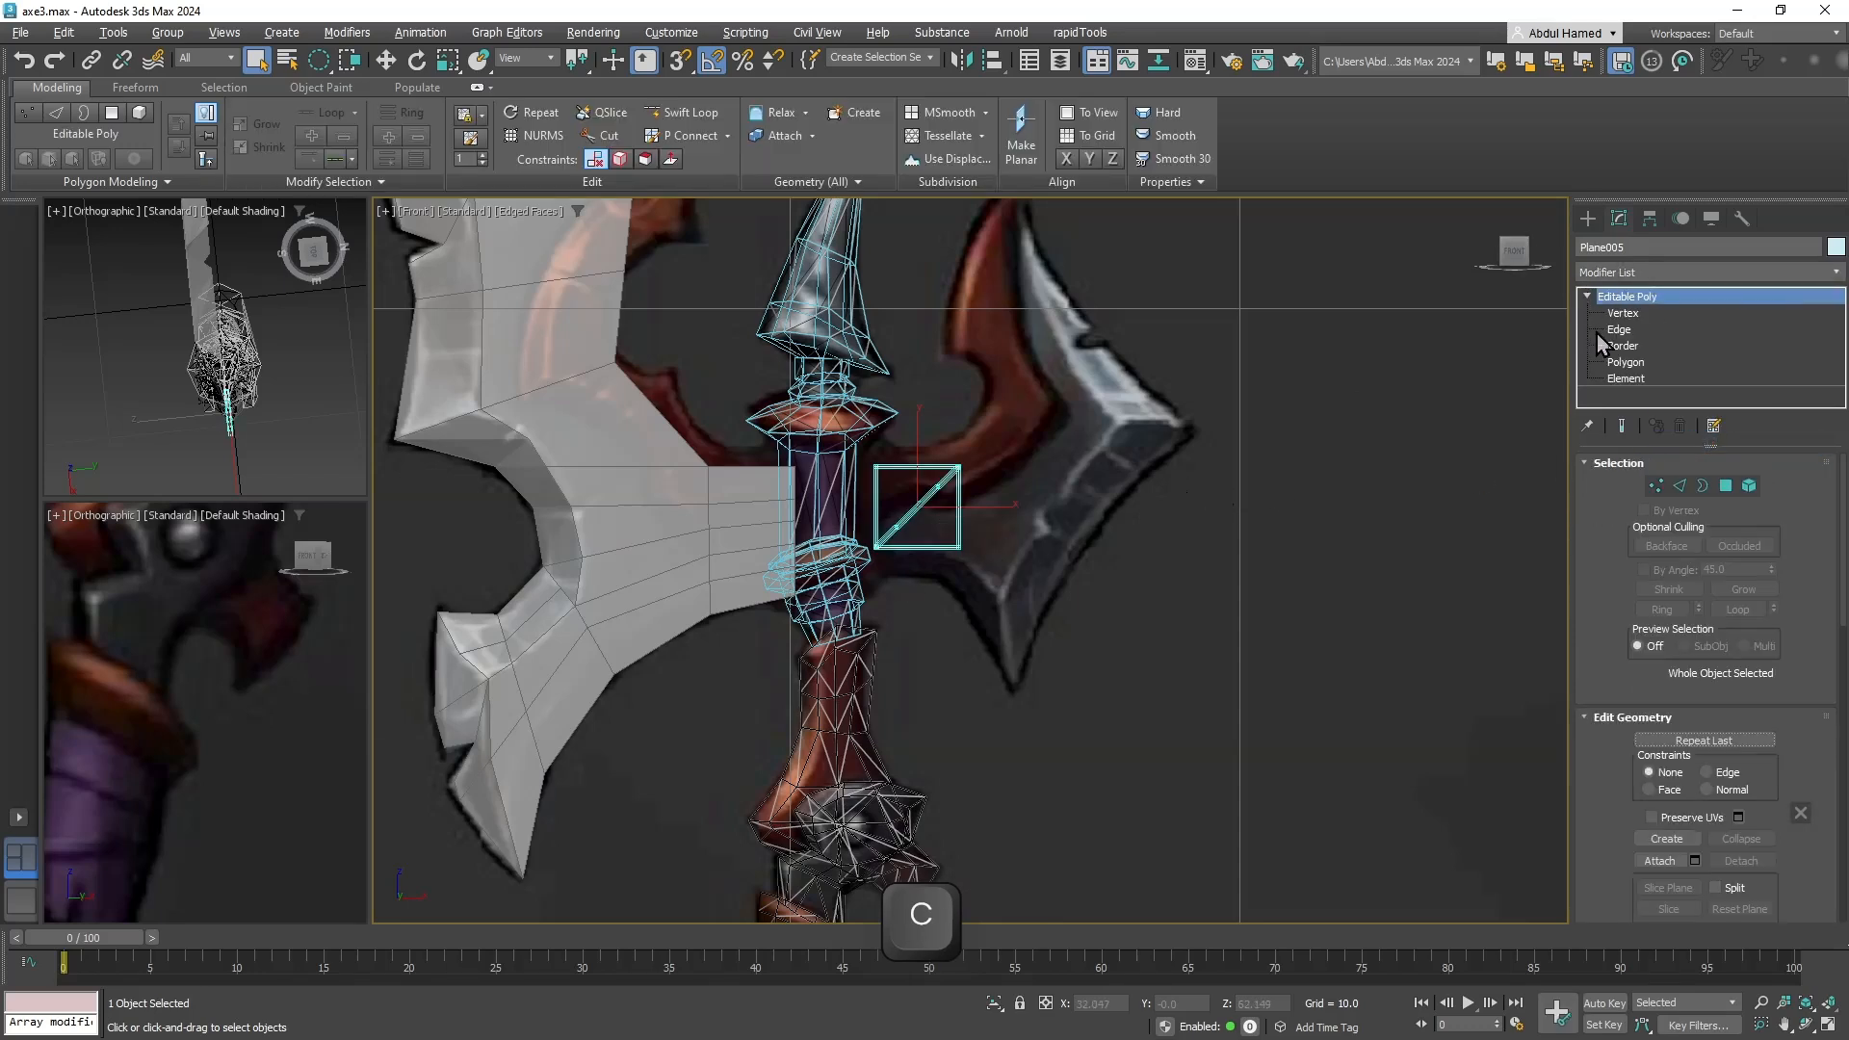
pyautogui.click(1622, 313)
pyautogui.scroll(5, 1108, 462)
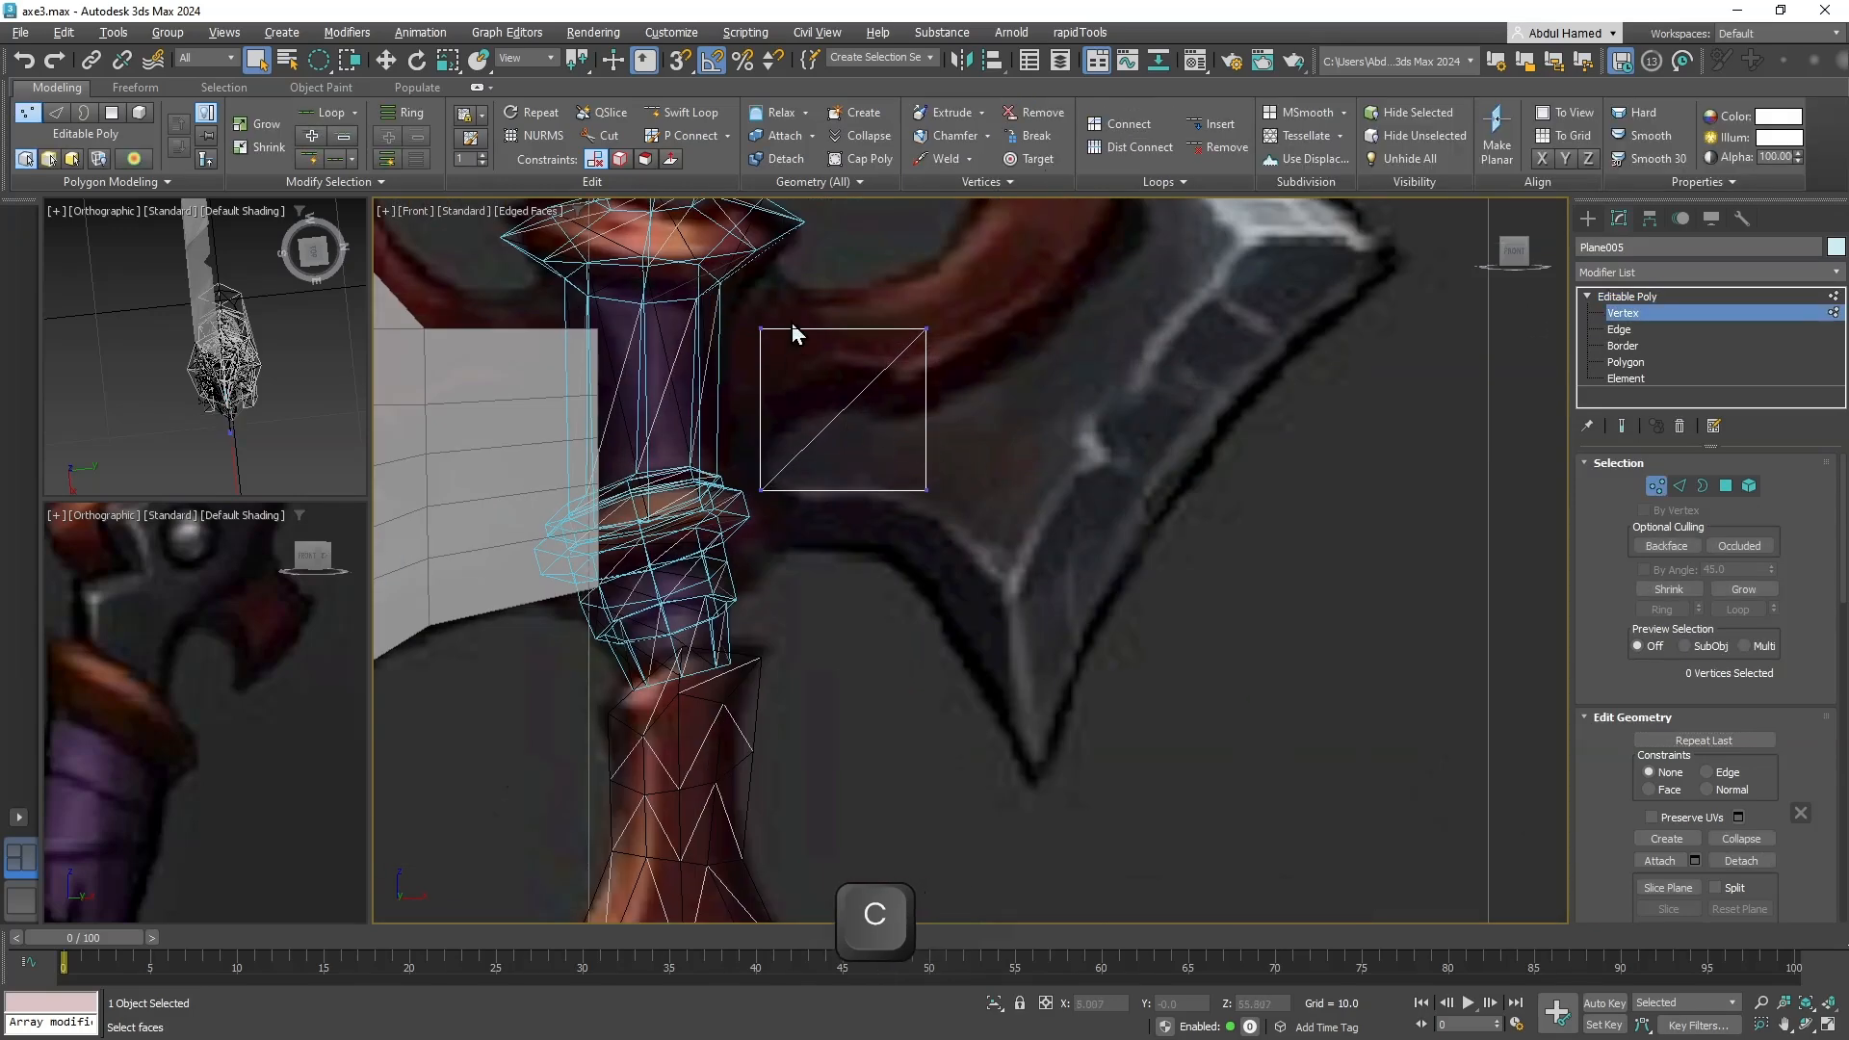
pyautogui.press('q')
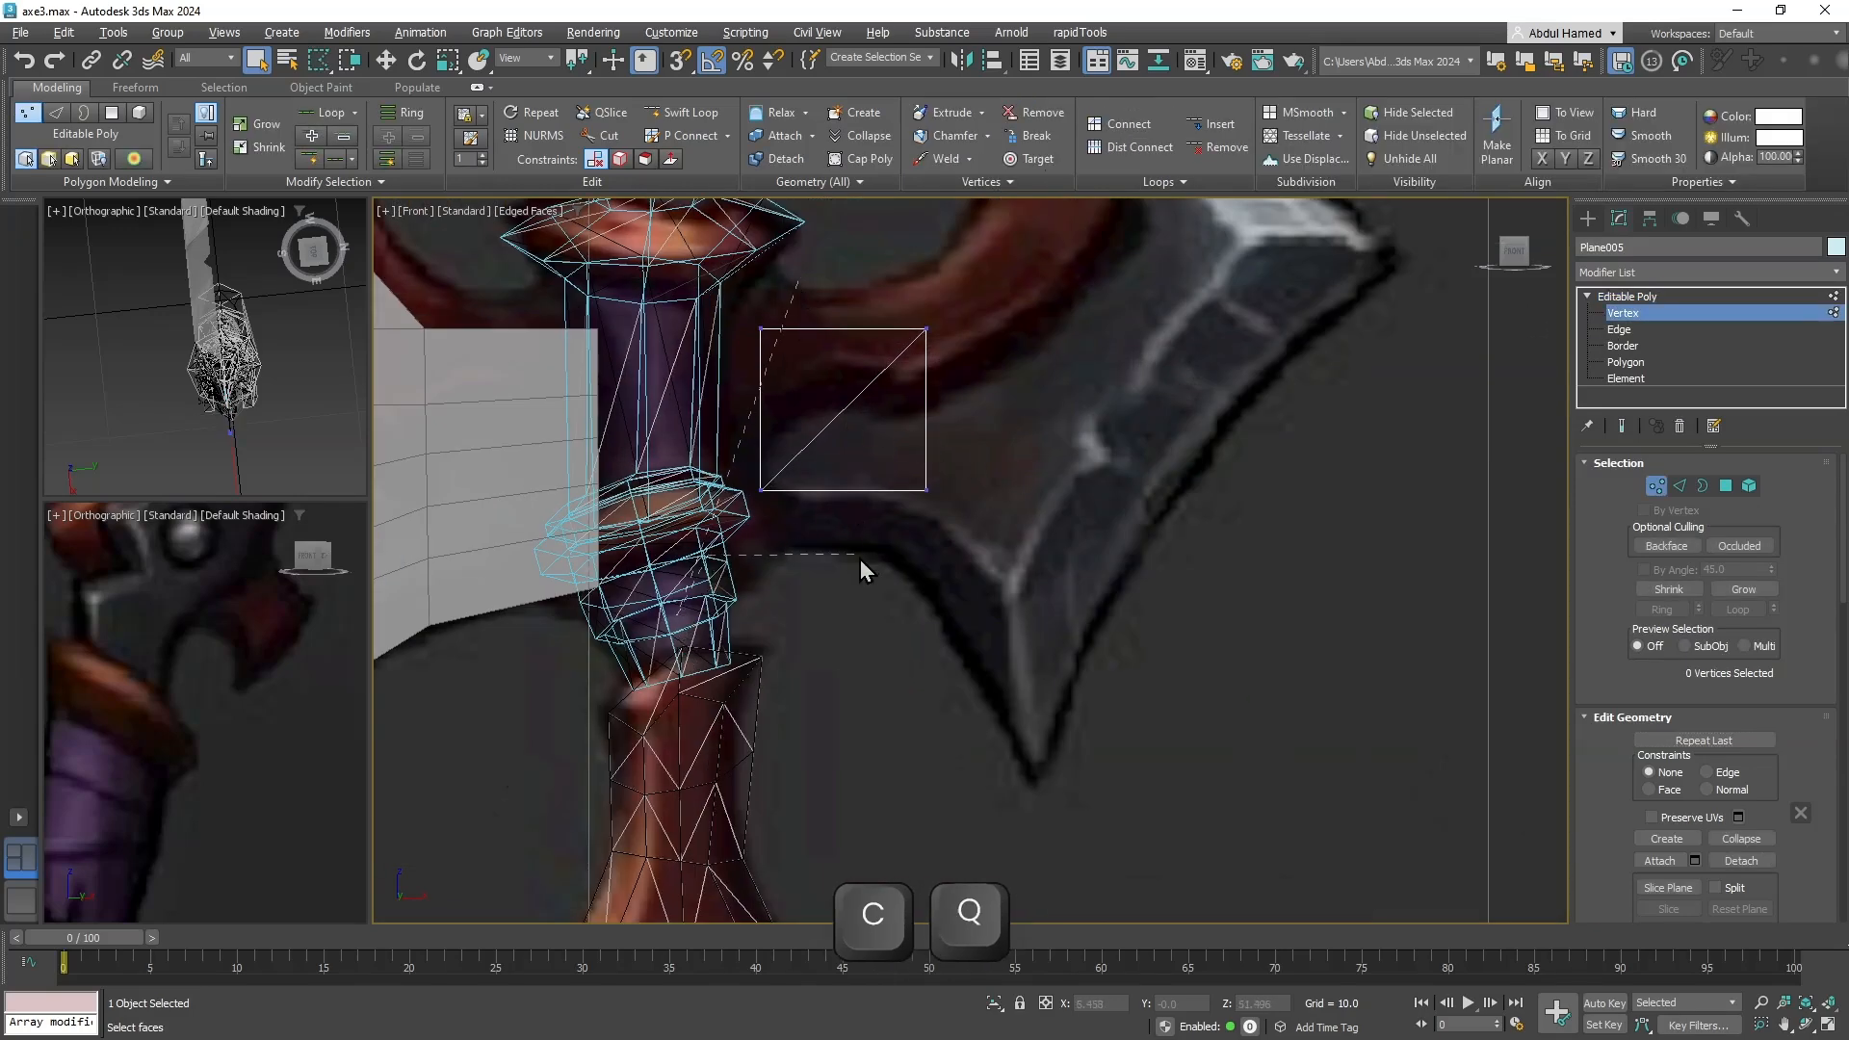
pyautogui.press('Escape')
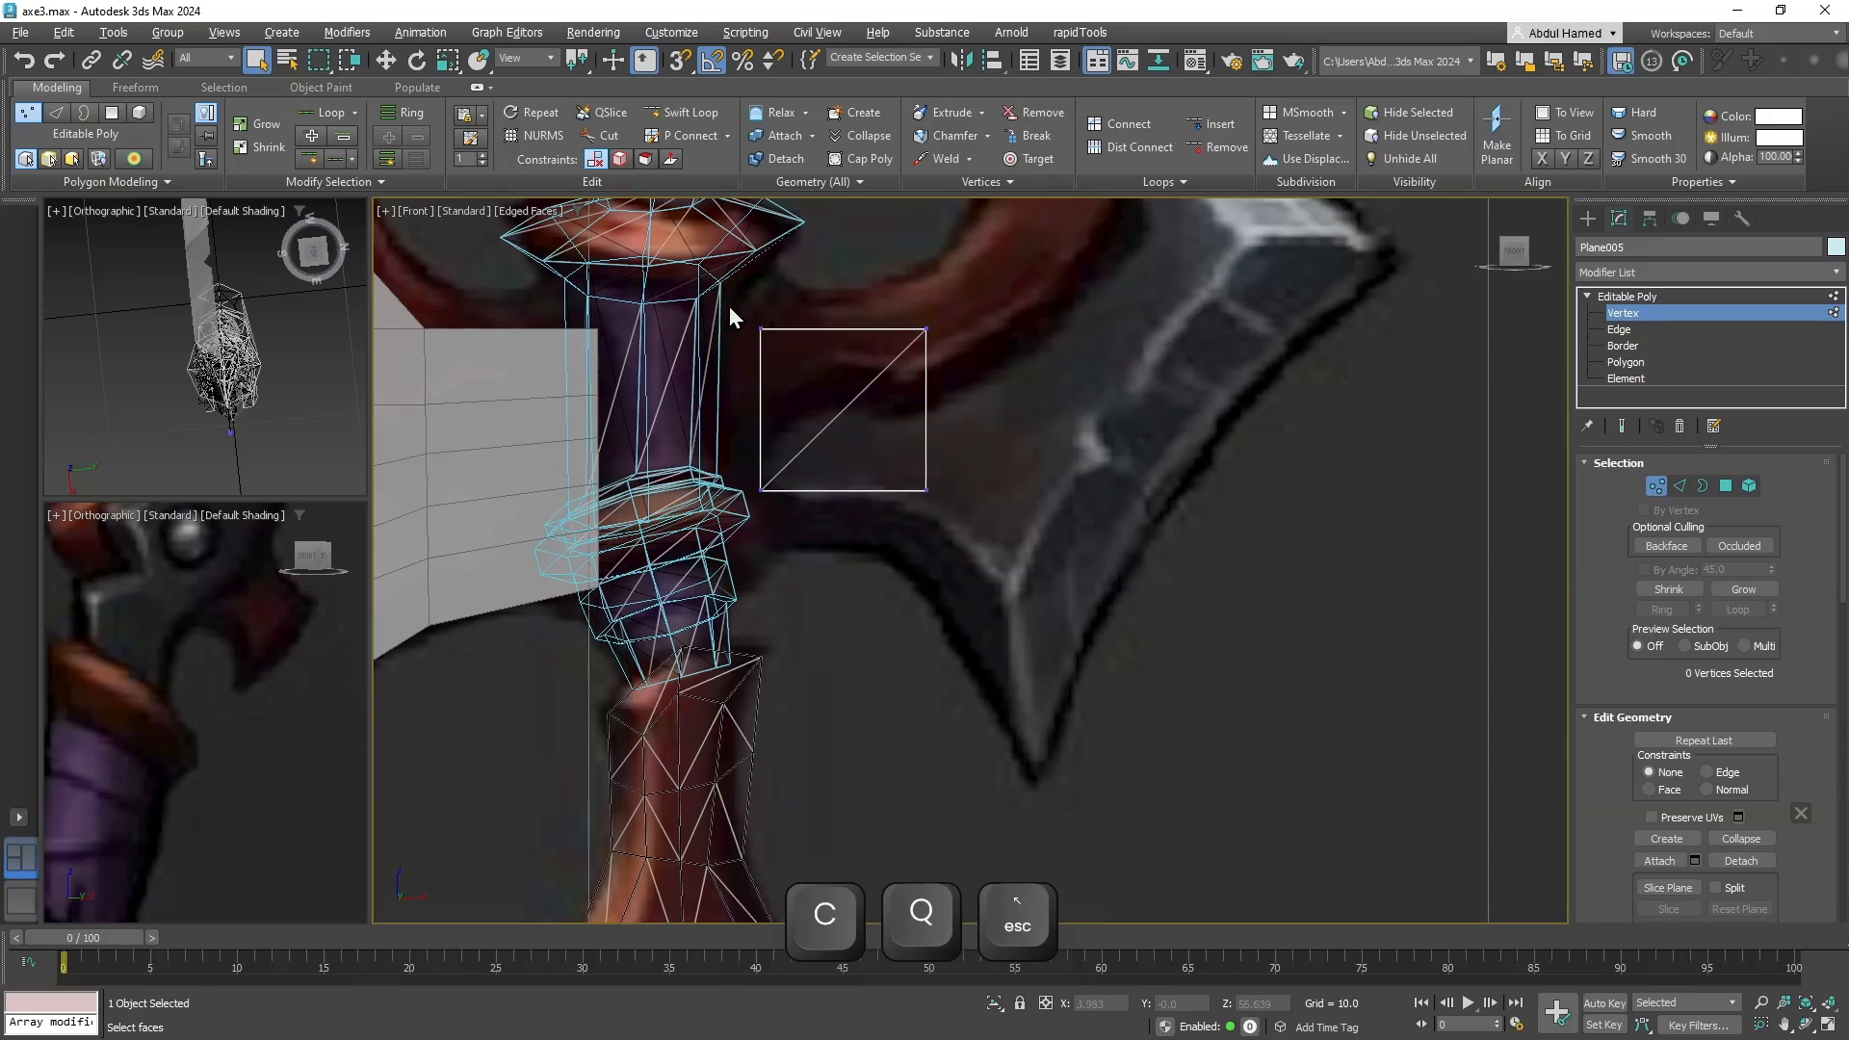
# Fit the plane to the small blade's neck: move its inner vertices to the handle, lower vertices down, and outer vertices slightly inward.
pyautogui.moveTo(731, 308); pyautogui.dragTo(855, 605)
pyautogui.press('w')
pyautogui.moveTo(826, 409); pyautogui.dragTo(769, 414)
pyautogui.moveTo(1005, 442); pyautogui.dragTo(645, 545)
pyautogui.moveTo(815, 402); pyautogui.dragTo(812, 462)
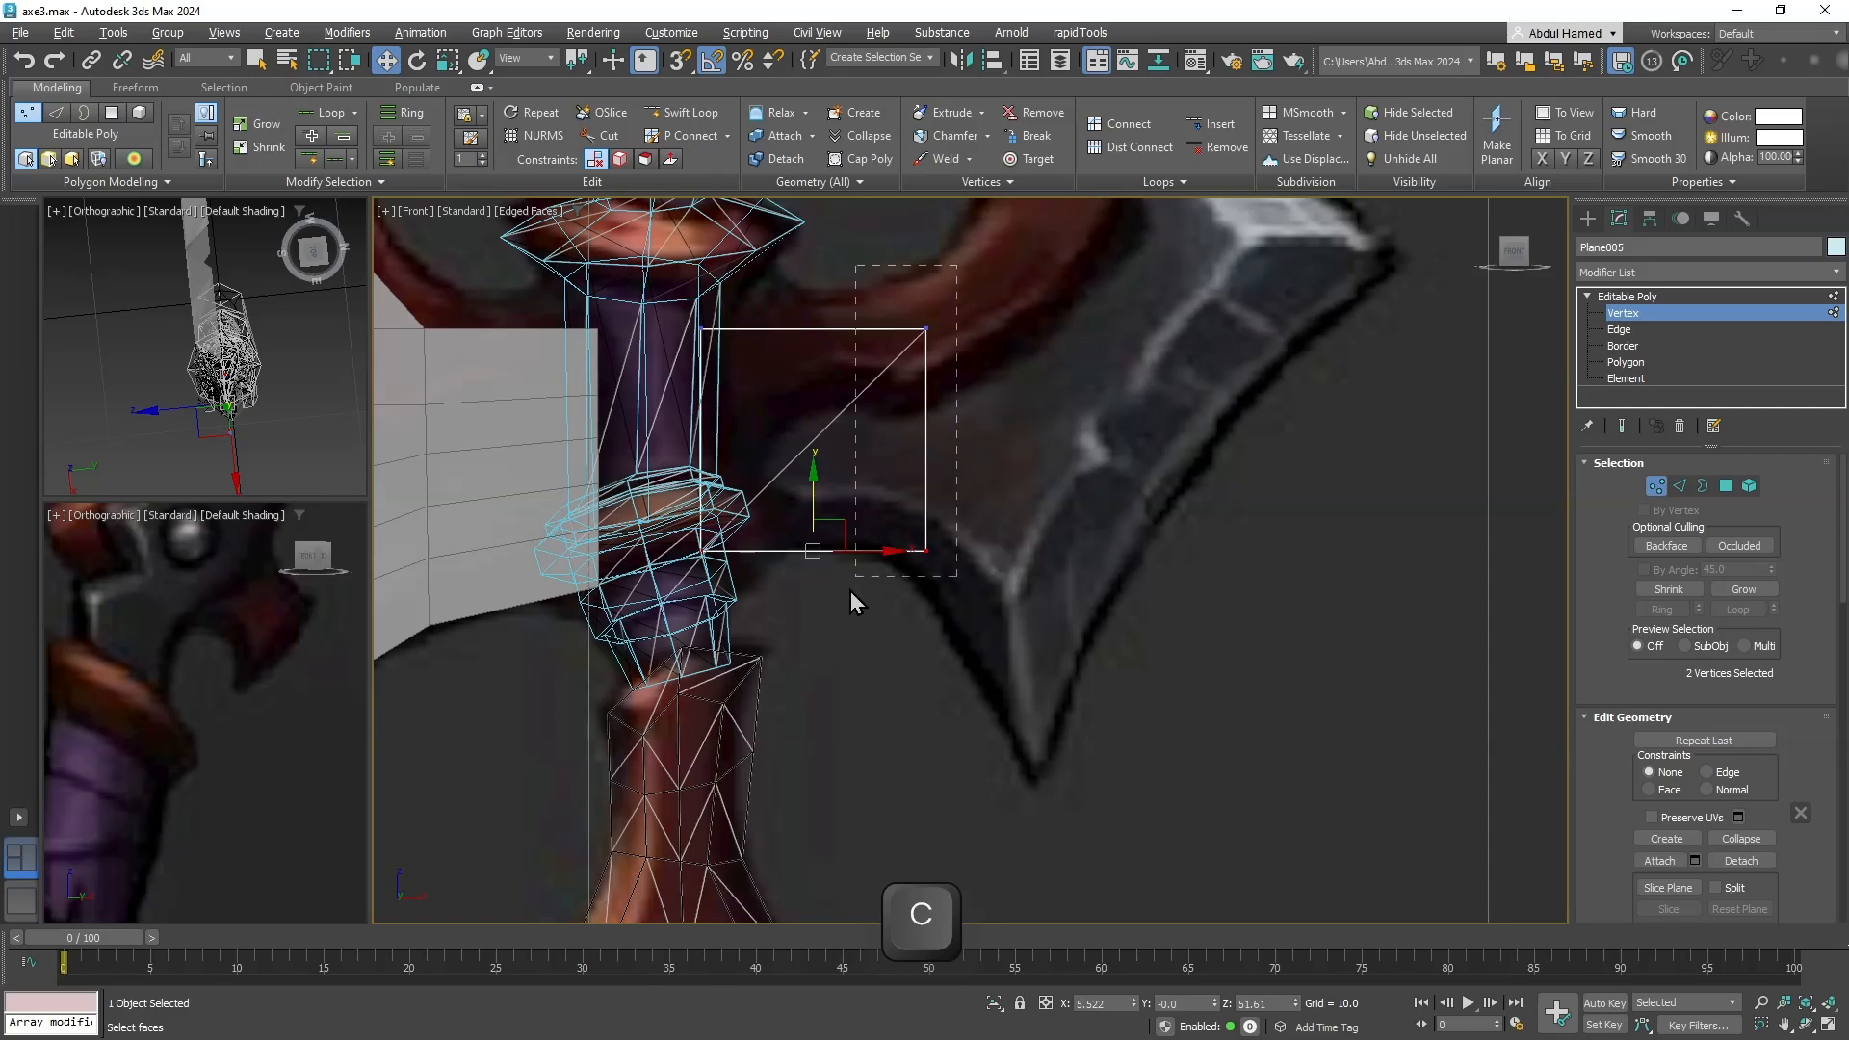
pyautogui.moveTo(973, 438); pyautogui.dragTo(938, 439)
# Extend the plane's outer edge outward by about 2.6 as a new polygon, and move its lower vertex to the blade's bottom tip.
pyautogui.moveTo(956, 498); pyautogui.dragTo(875, 511, button='middle')
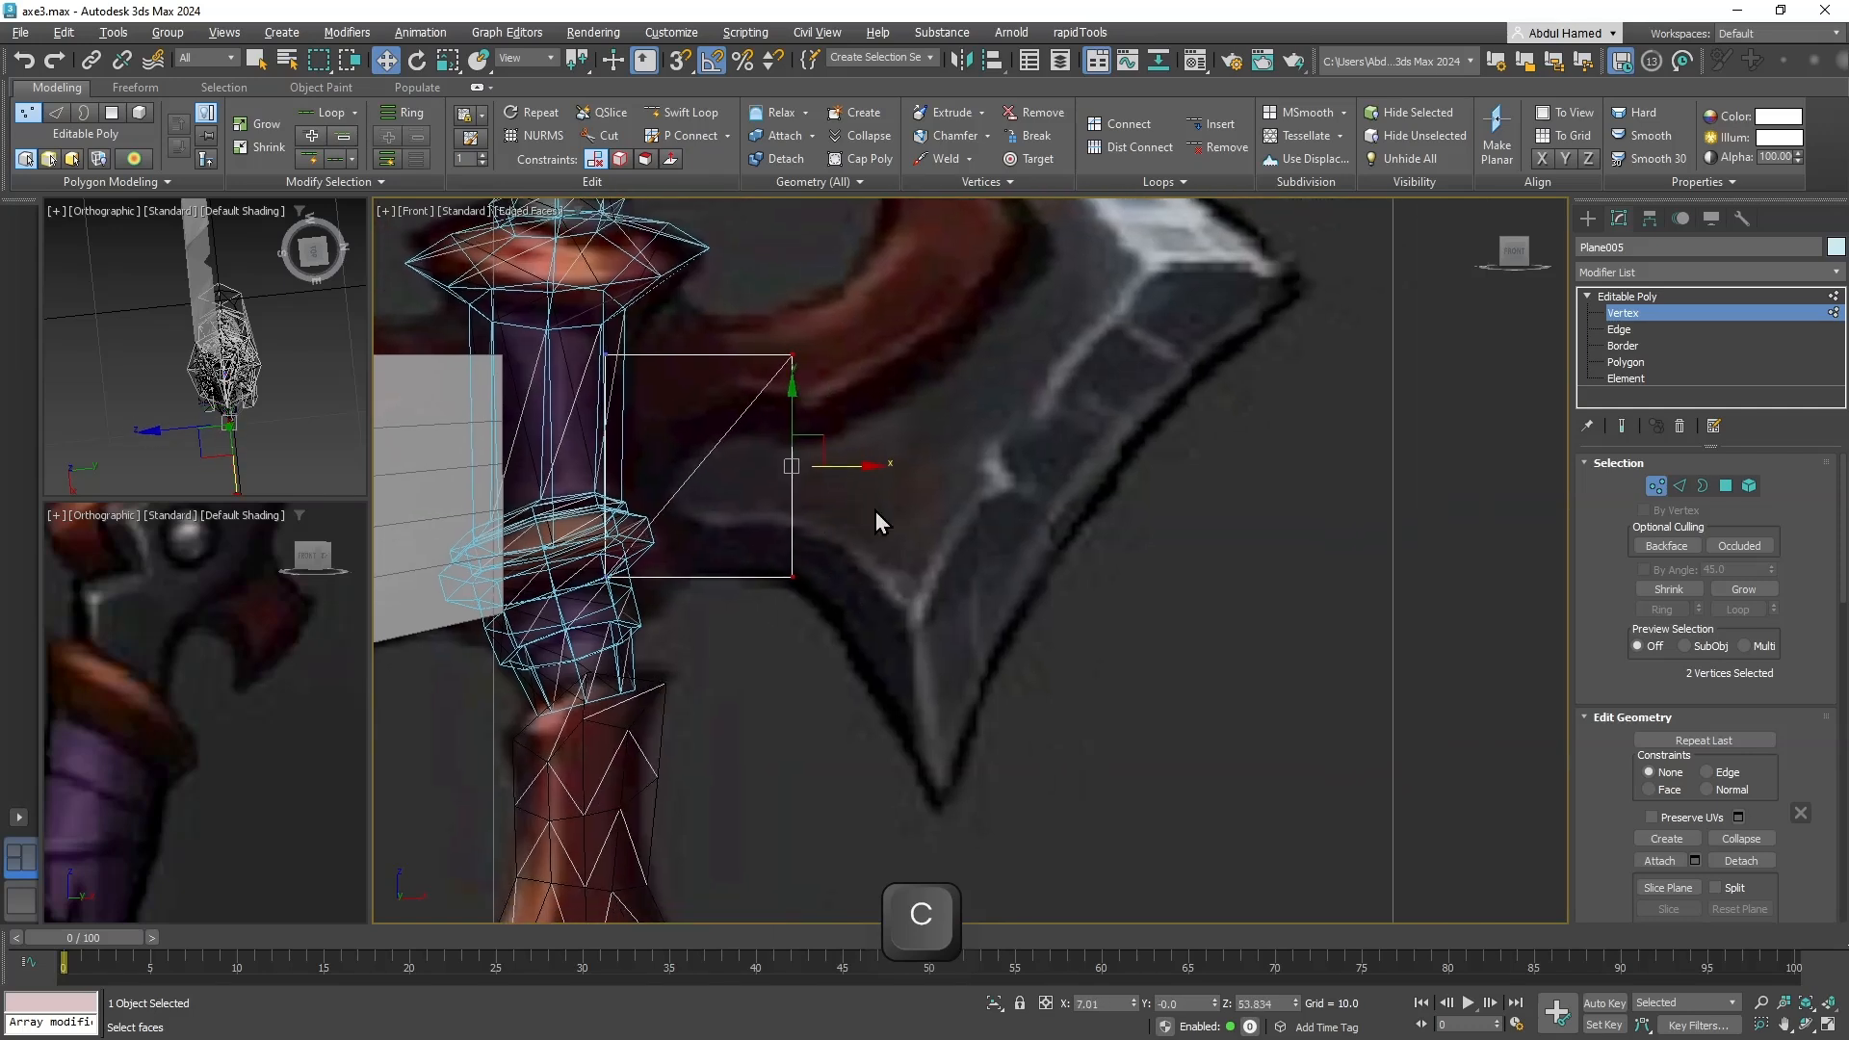
pyautogui.click(1645, 331)
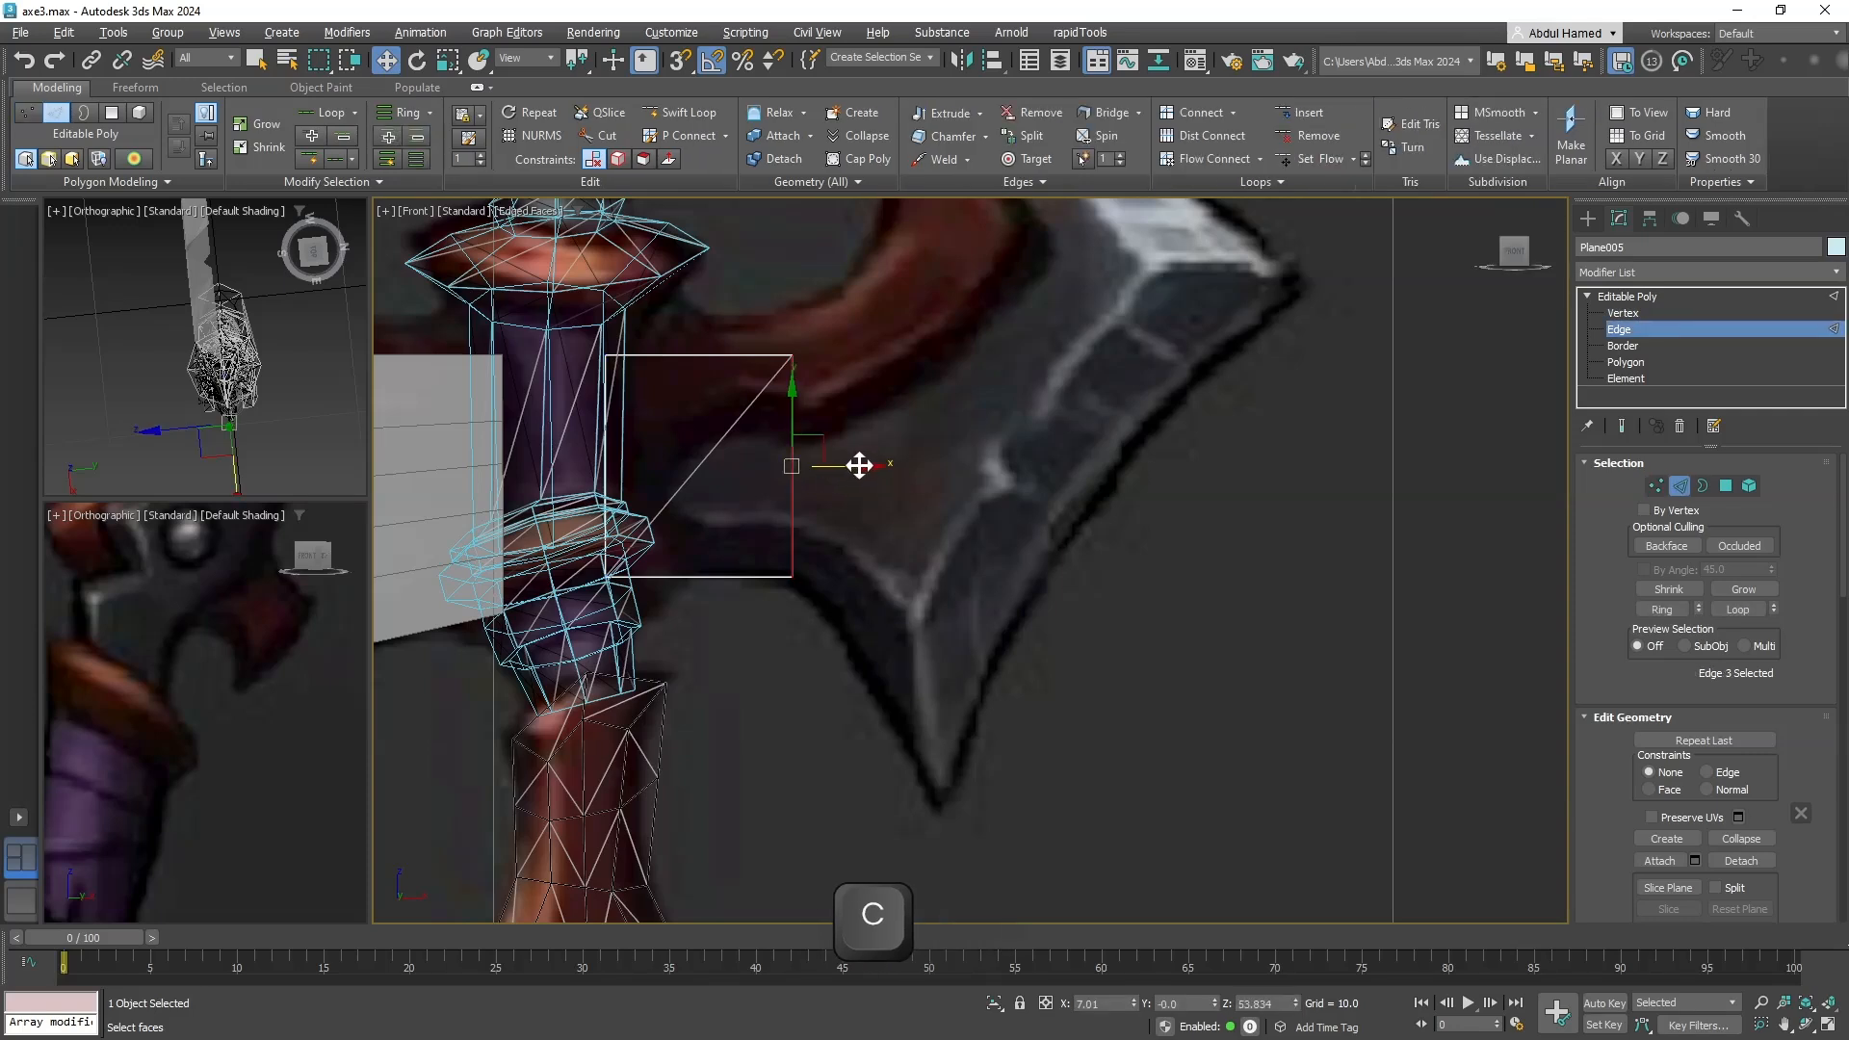
pyautogui.moveTo(859, 465)
pyautogui.keyDown('shift'); pyautogui.mouseDown()
pyautogui.moveTo(991, 474)
pyautogui.moveTo(887, 621)
pyautogui.mouseUp(); pyautogui.keyUp('shift')
pyautogui.click(1623, 313)
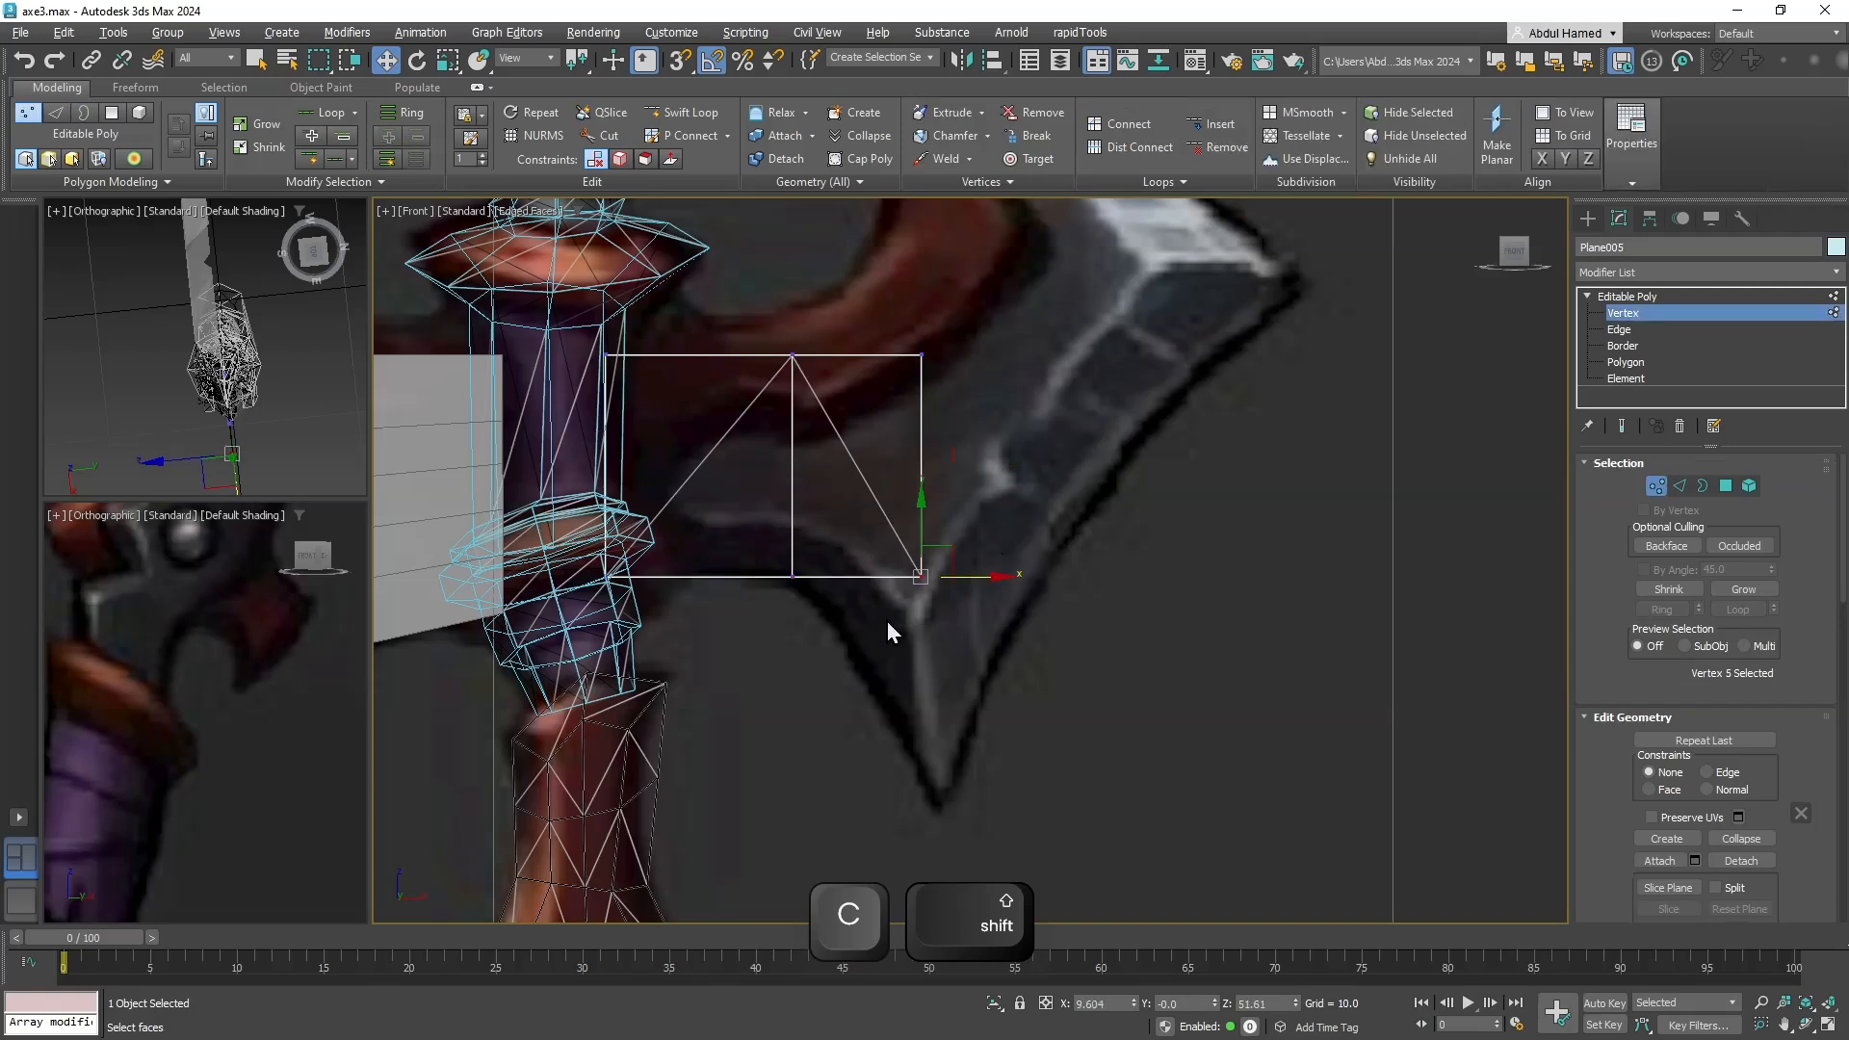
pyautogui.press('w')
pyautogui.moveTo(924, 520); pyautogui.dragTo(975, 799)
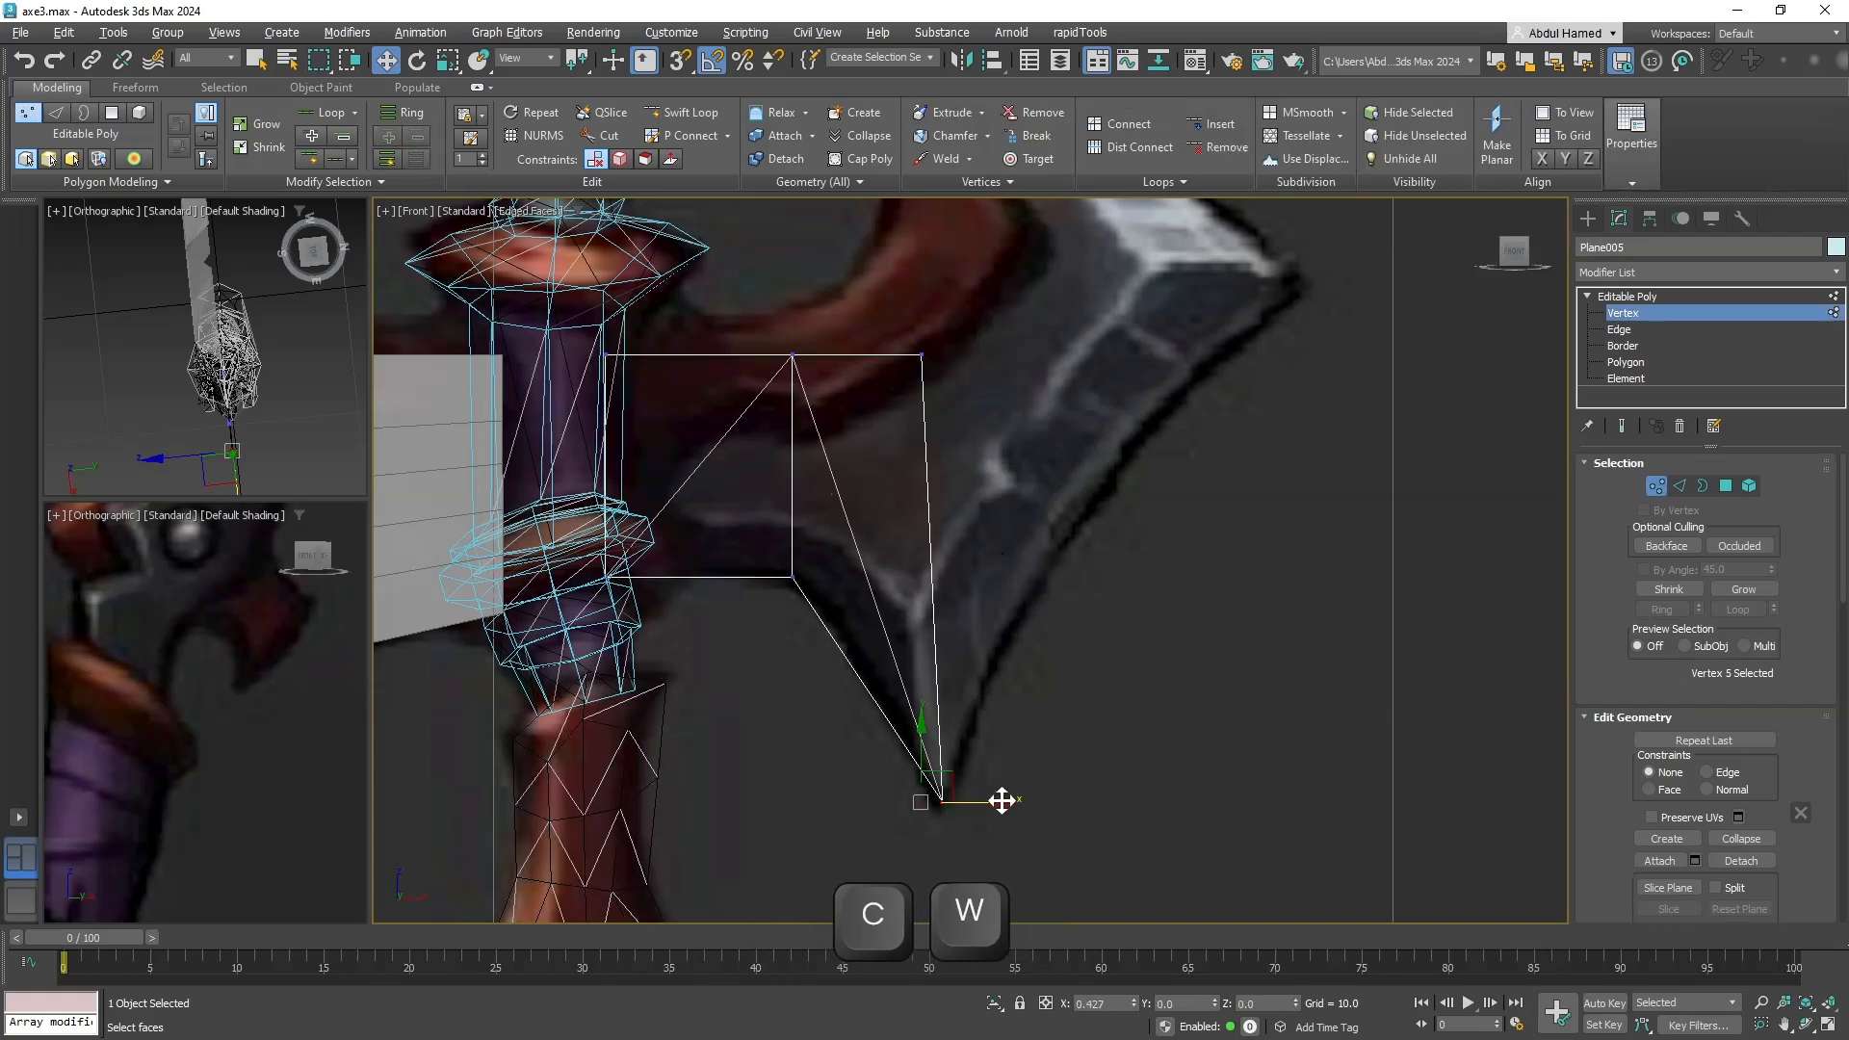
# Move the new polygon's upper outer vertex up and slightly outward onto the base of the red hook.
pyautogui.moveTo(944, 520); pyautogui.dragTo(941, 686, button='middle')
pyautogui.moveTo(946, 553); pyautogui.dragTo(868, 637)
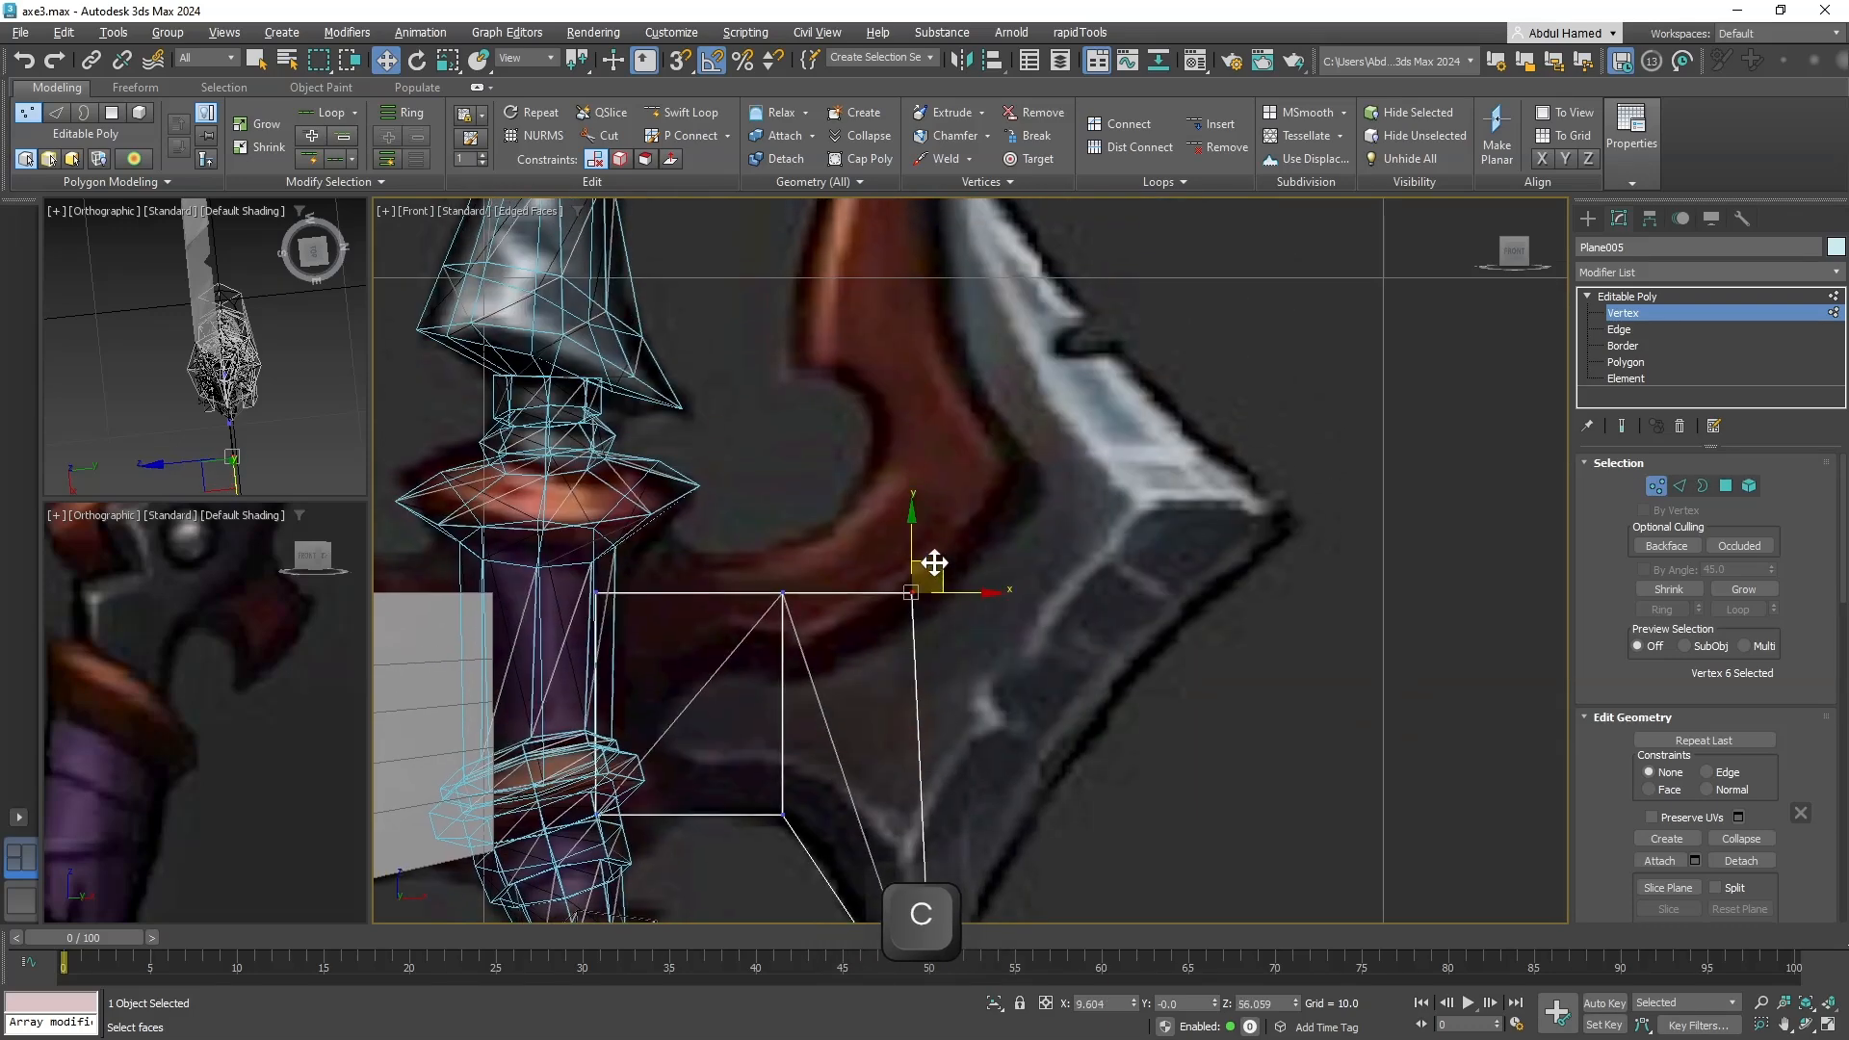
pyautogui.moveTo(928, 540); pyautogui.dragTo(933, 495)
pyautogui.moveTo(933, 495); pyautogui.dragTo(931, 576, button='middle')
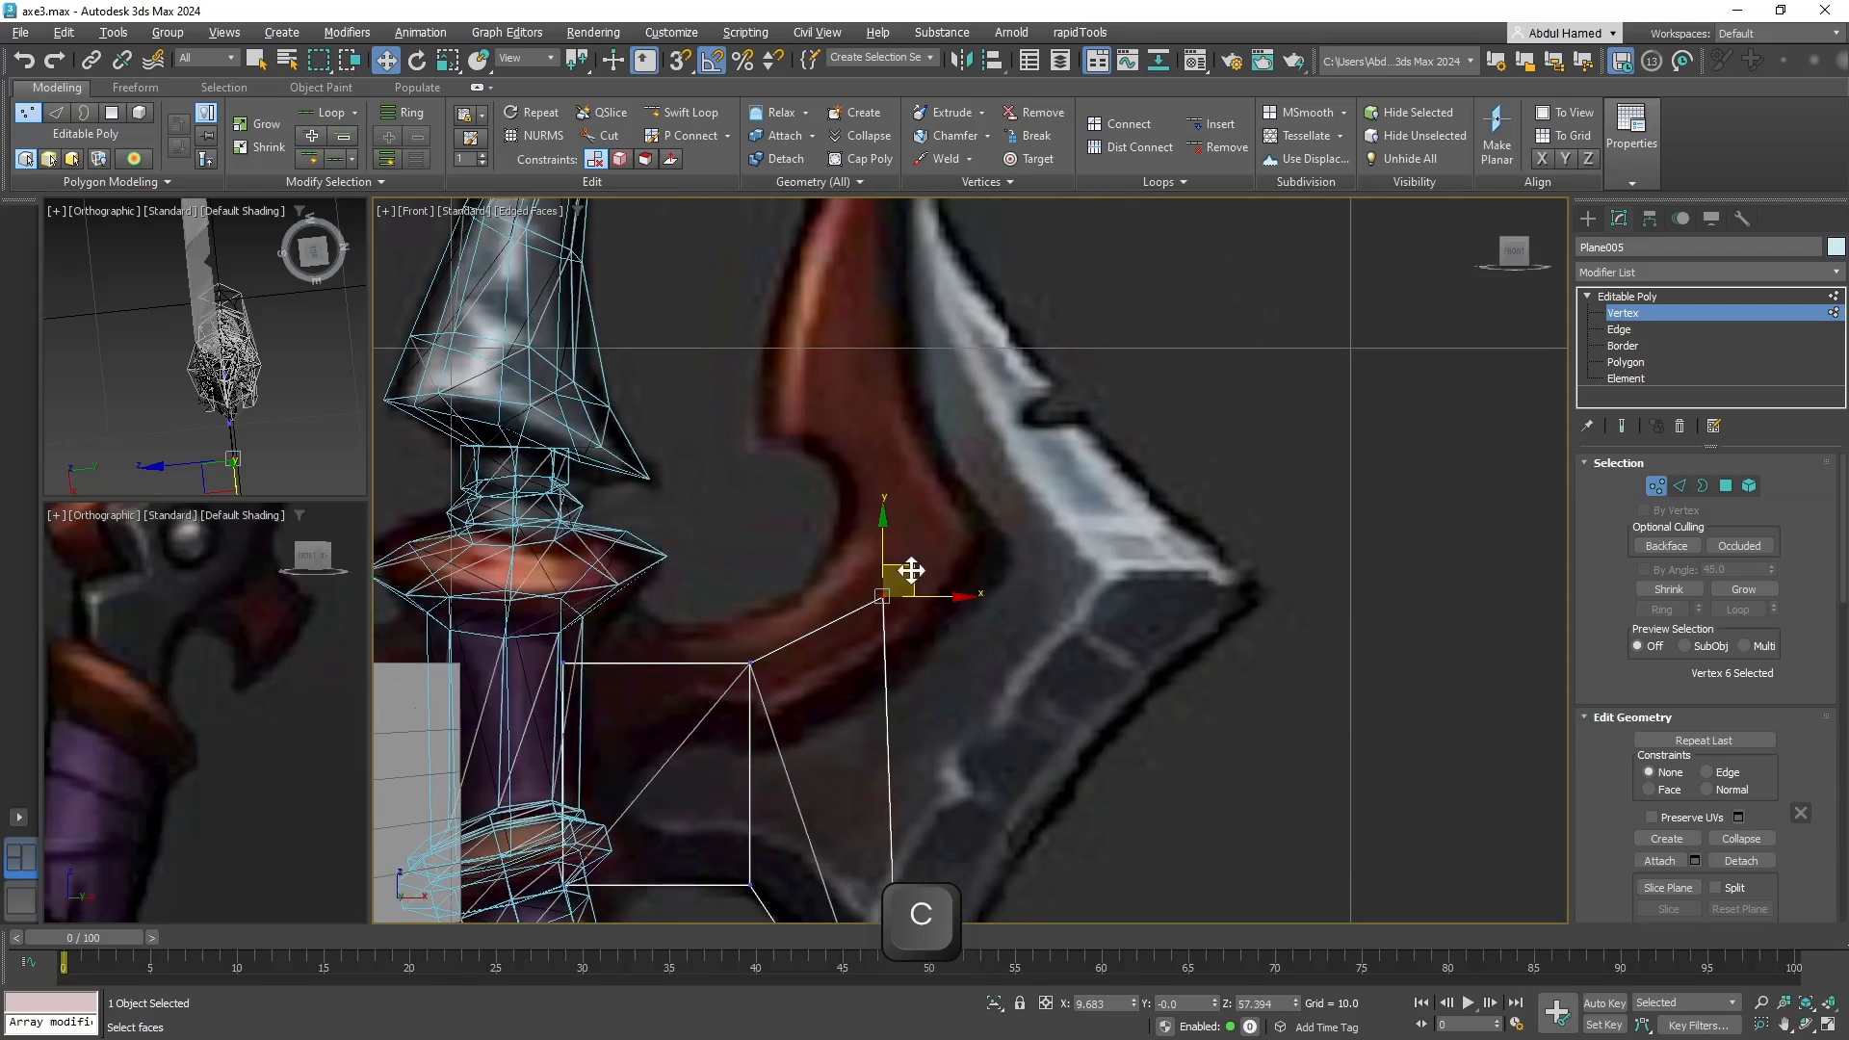
pyautogui.moveTo(911, 570)
pyautogui.mouseDown()
pyautogui.moveTo(900, 529)
pyautogui.moveTo(936, 548)
pyautogui.mouseUp()
# Extend the long outer edge outward by about 5.6 as another polygon over the steel part of the blade.
pyautogui.scroll(2, 984, 674)
pyautogui.moveTo(984, 674); pyautogui.dragTo(1061, 559, button='middle')
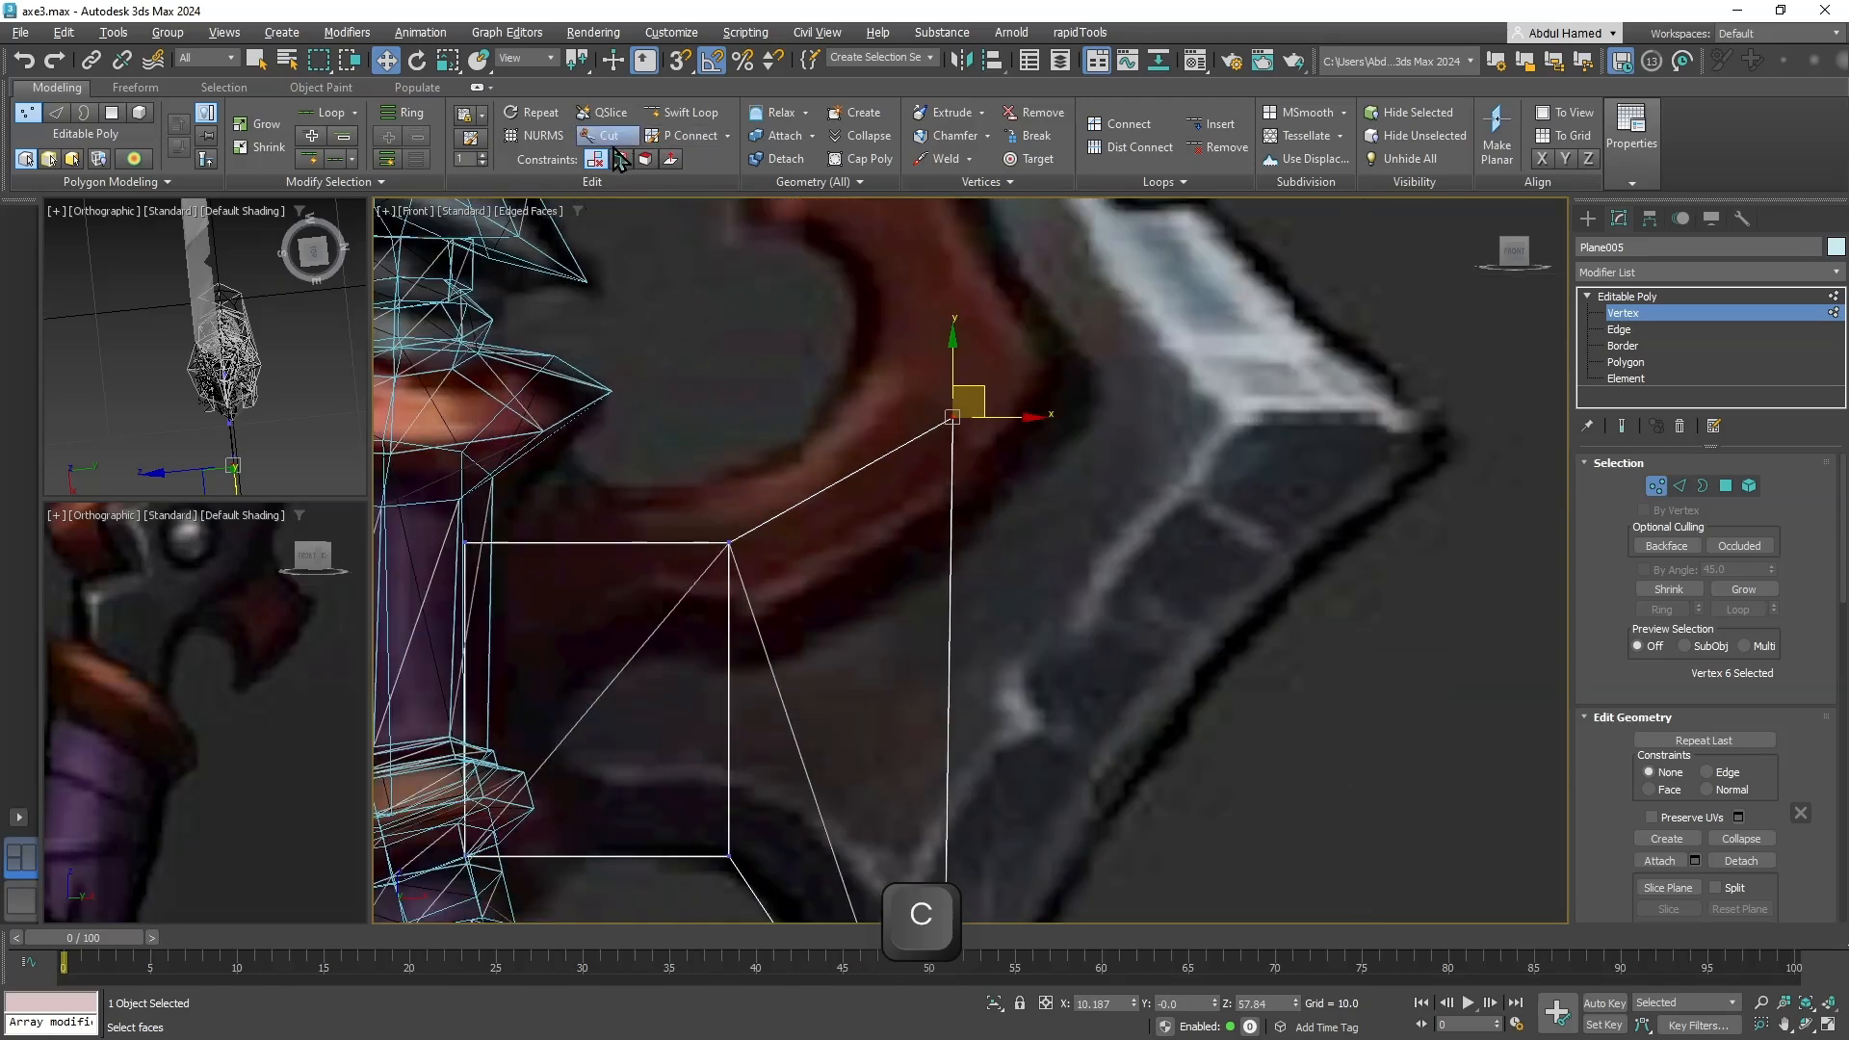
pyautogui.click(1634, 329)
pyautogui.click(939, 622)
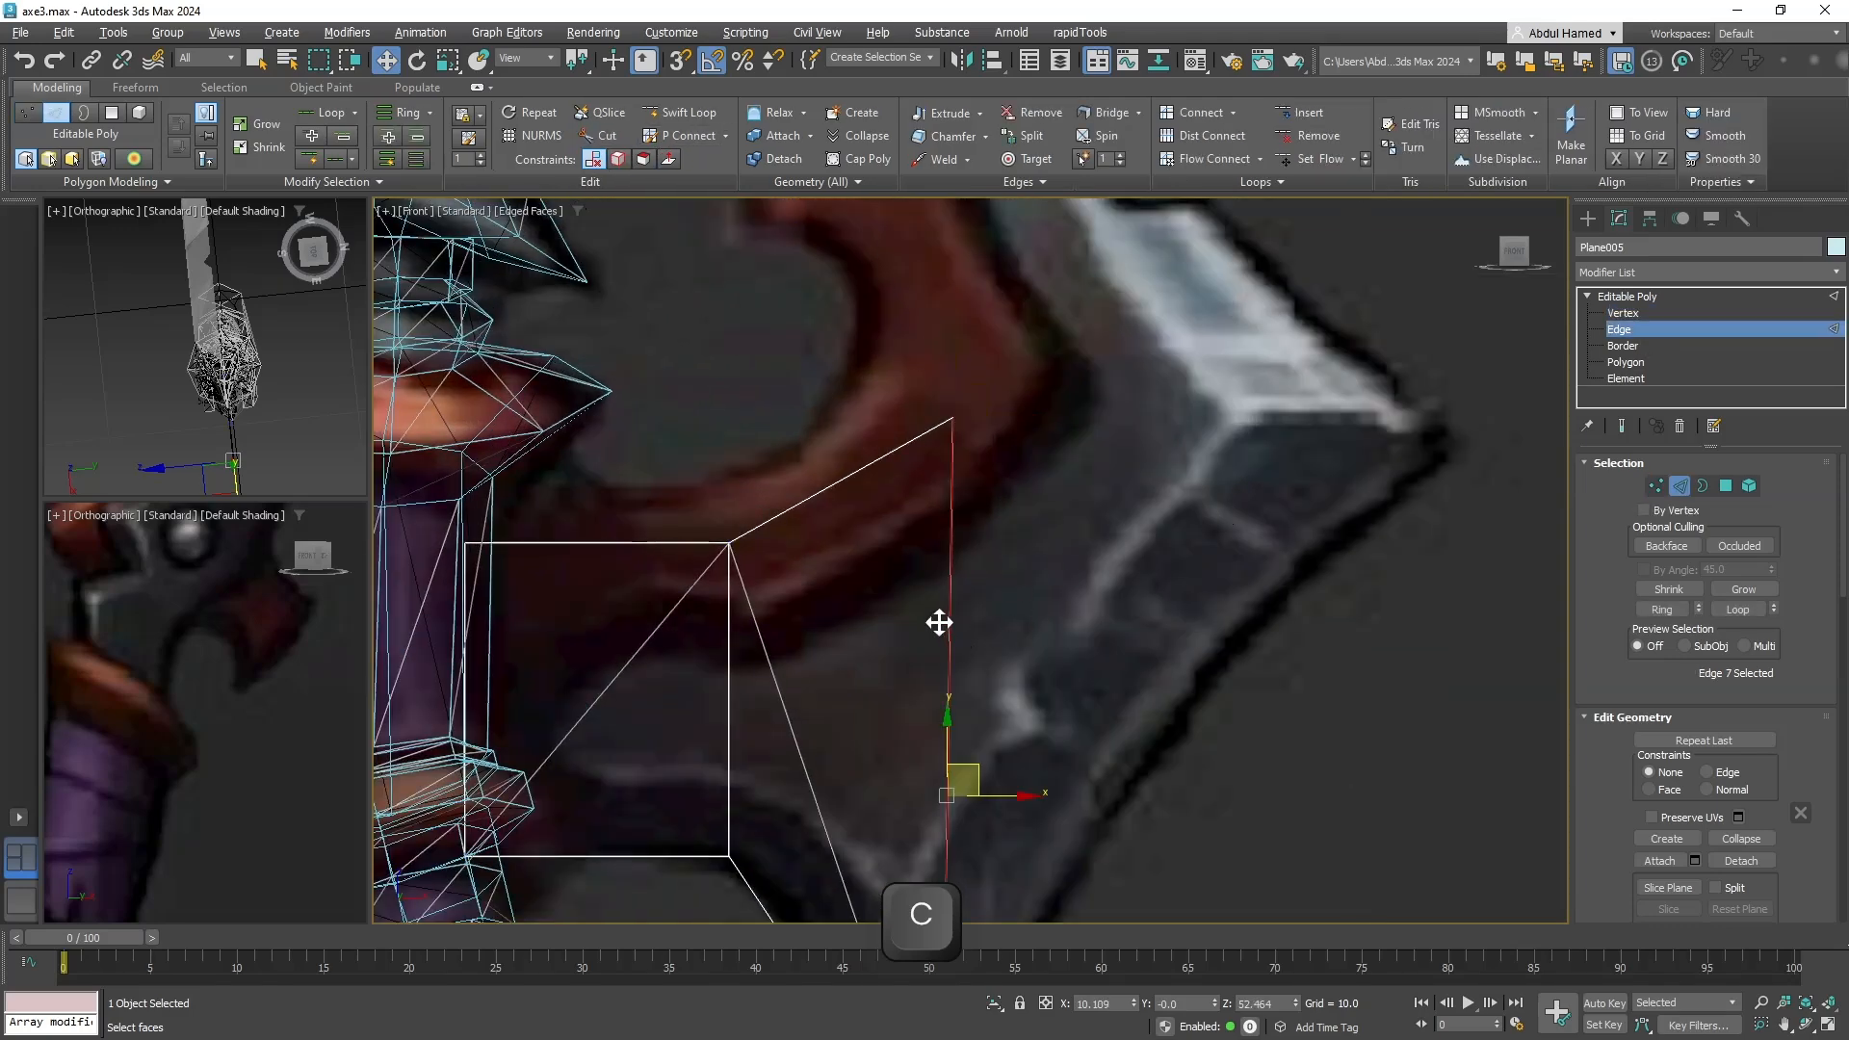
pyautogui.moveTo(952, 621); pyautogui.dragTo(1009, 578, button='middle')
pyautogui.scroll(-2, 1053, 491)
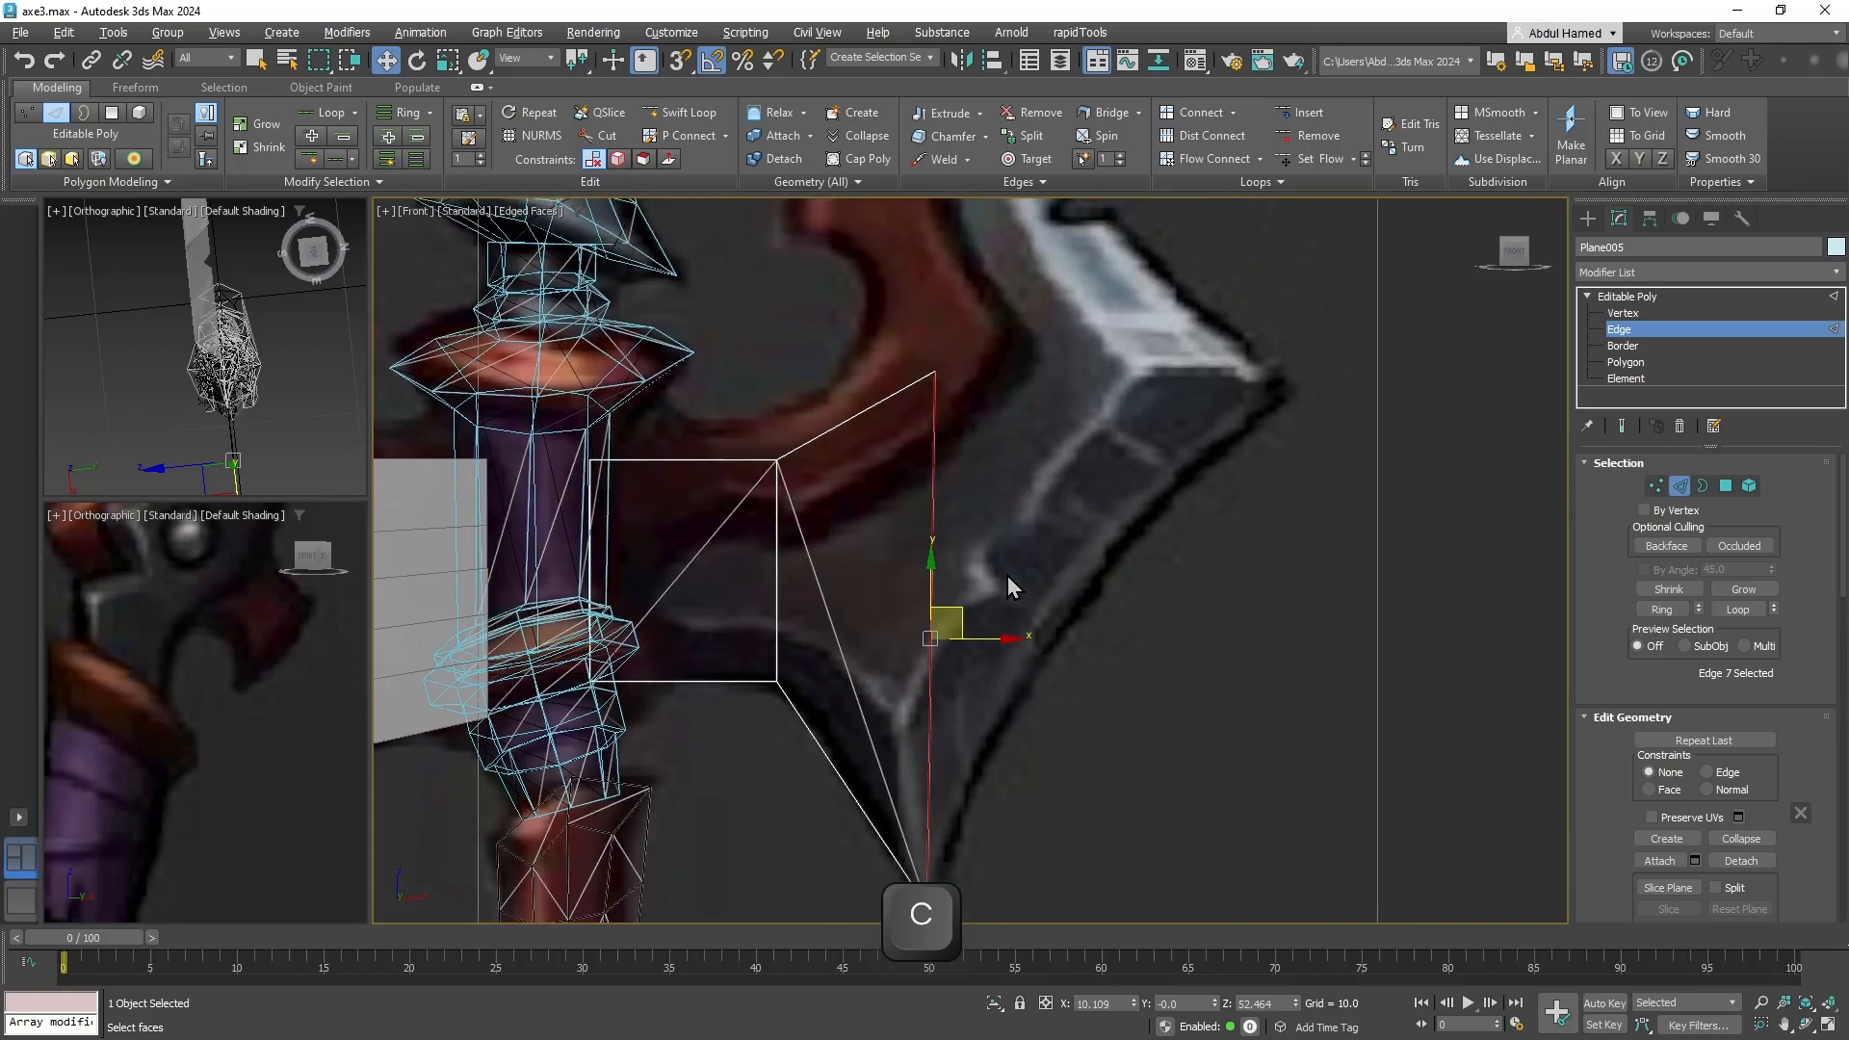
pyautogui.moveTo(1007, 574); pyautogui.dragTo(923, 774, button='middle')
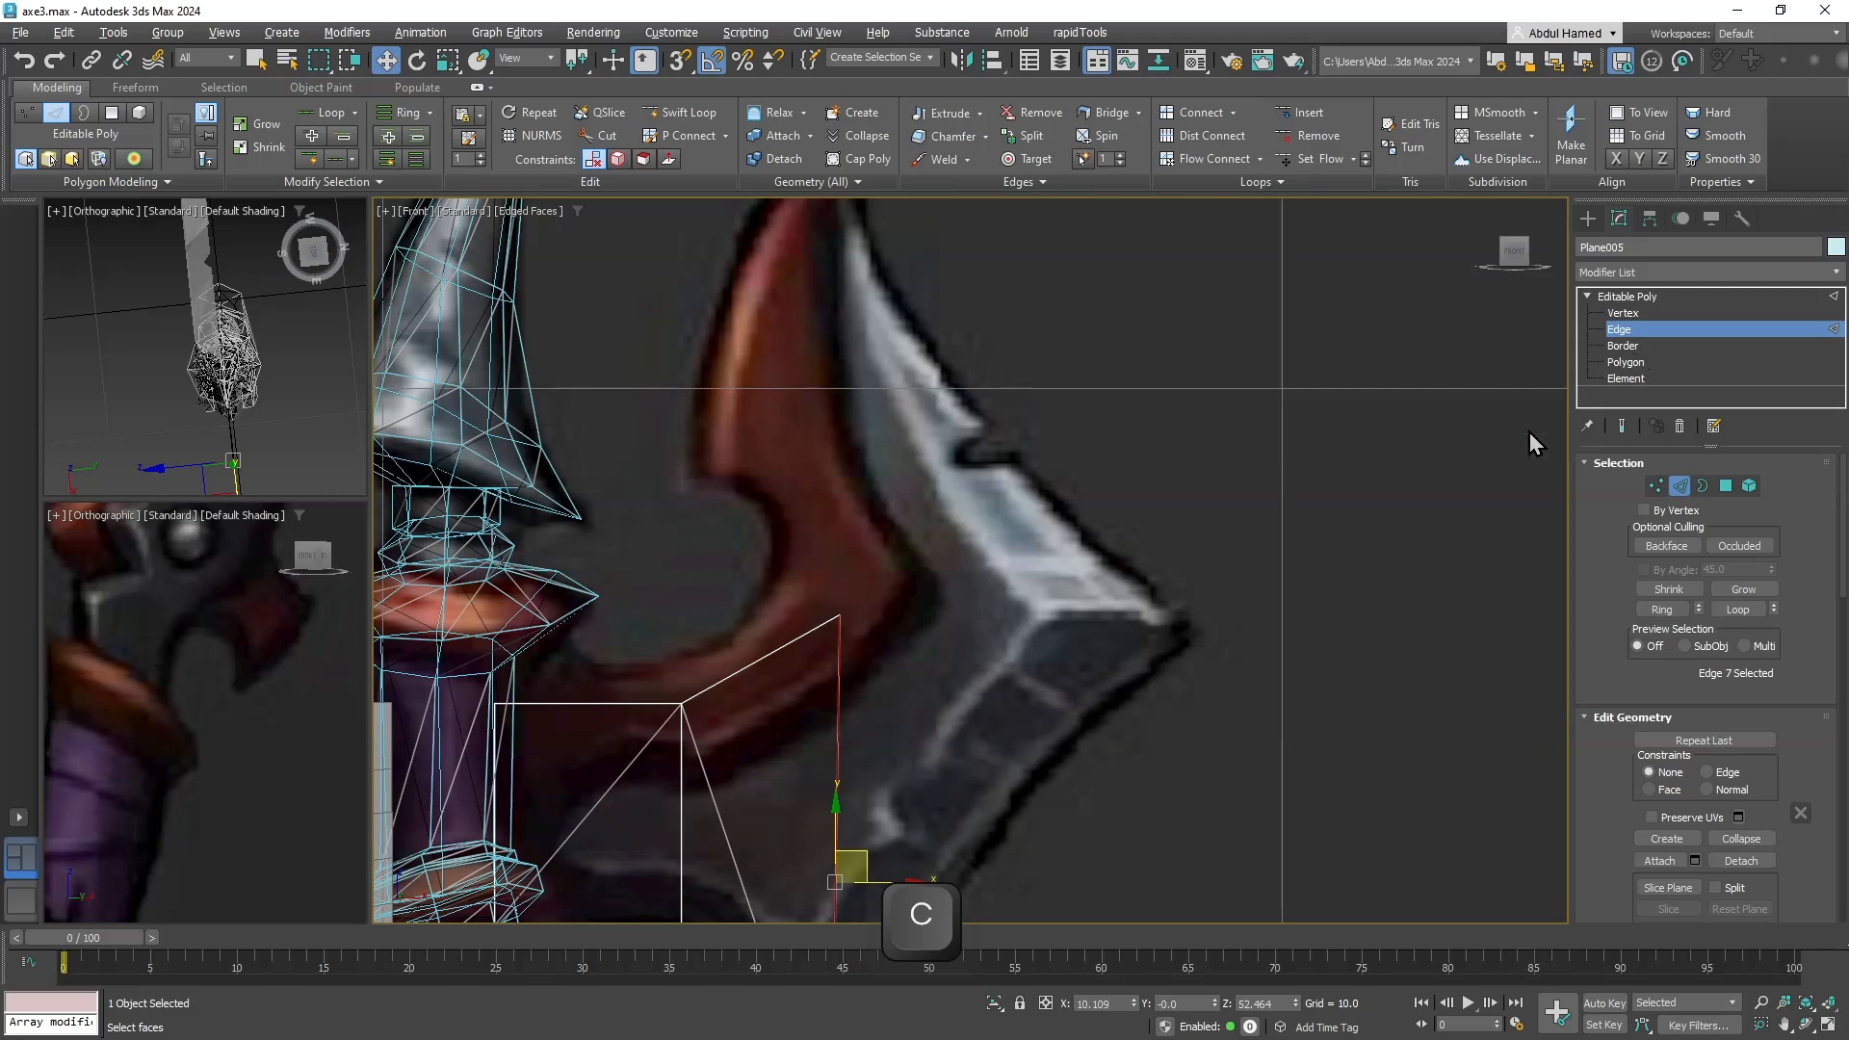
pyautogui.moveTo(991, 826); pyautogui.dragTo(1060, 565, button='middle')
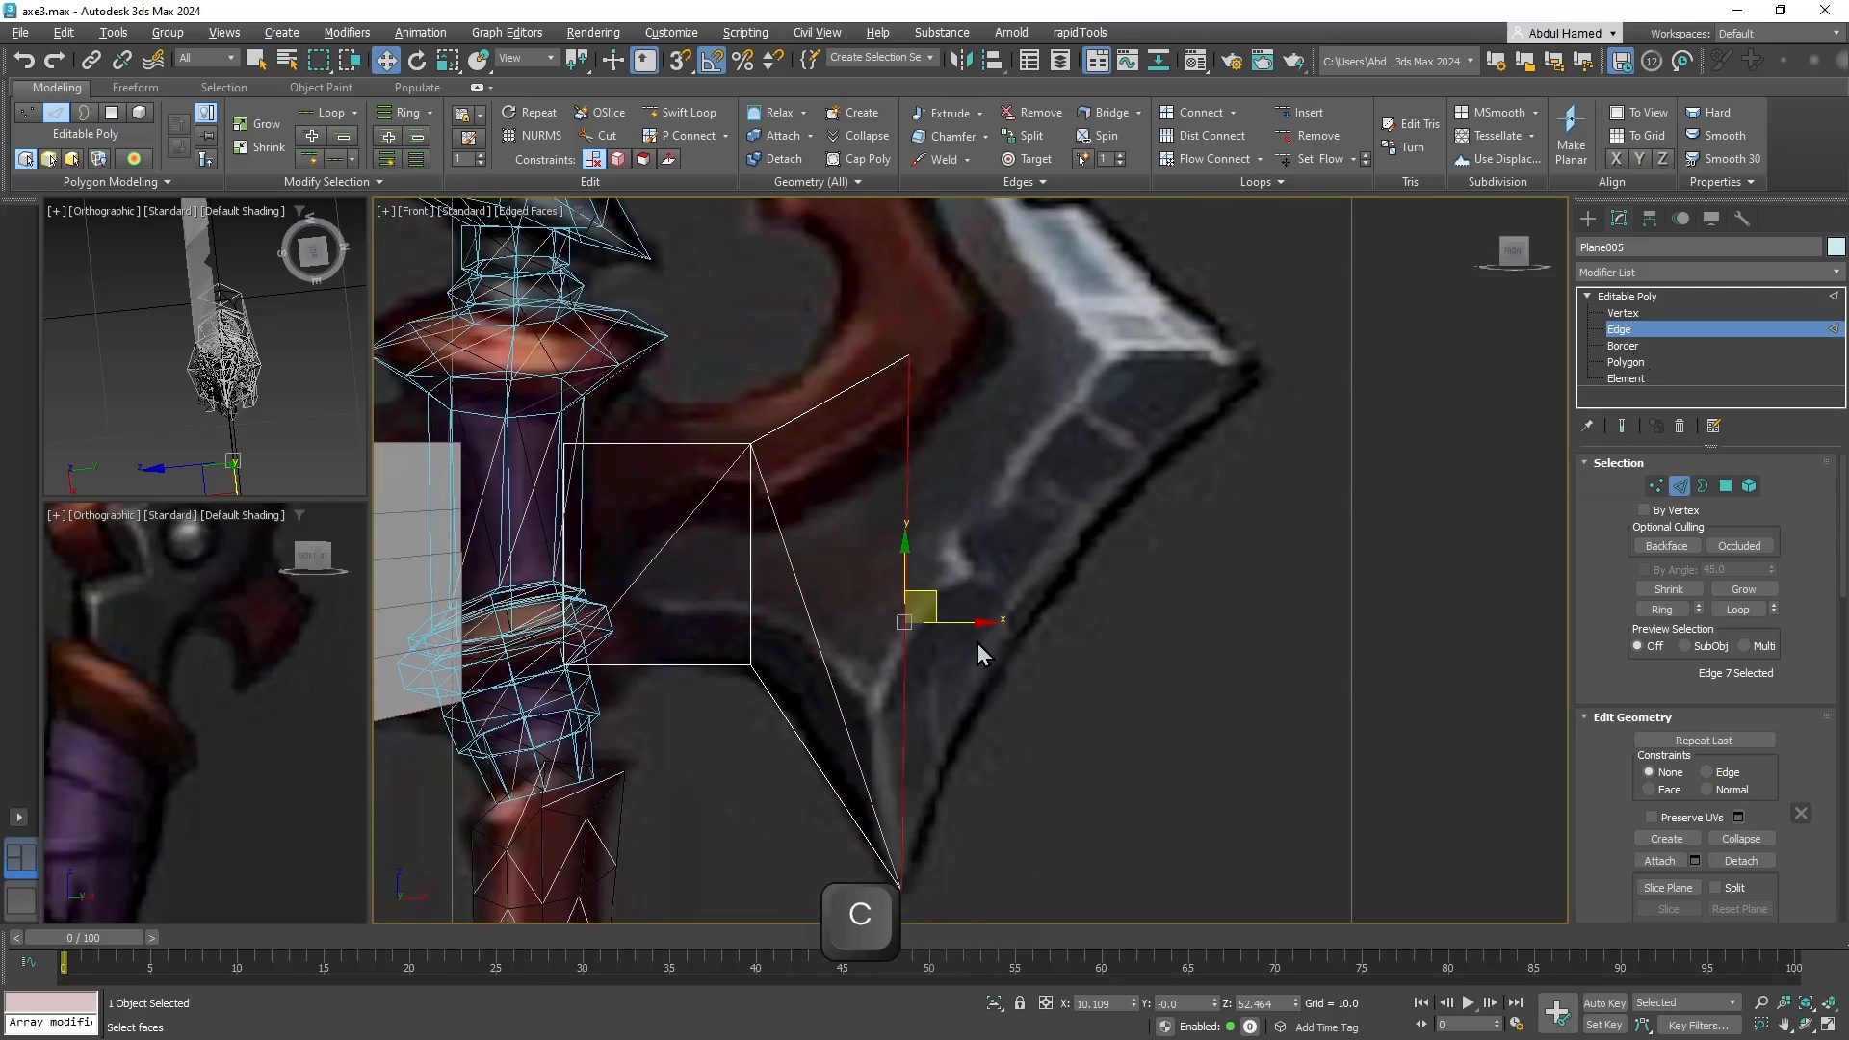
pyautogui.keyDown('shift'); pyautogui.moveTo(970, 626); pyautogui.dragTo(1246, 652); pyautogui.keyUp('shift')
# Move the new polygon's lower vertex onto the cutting edge near the bottom tip, and its upper vertex to the blade's outer corner.
pyautogui.click(1637, 312)
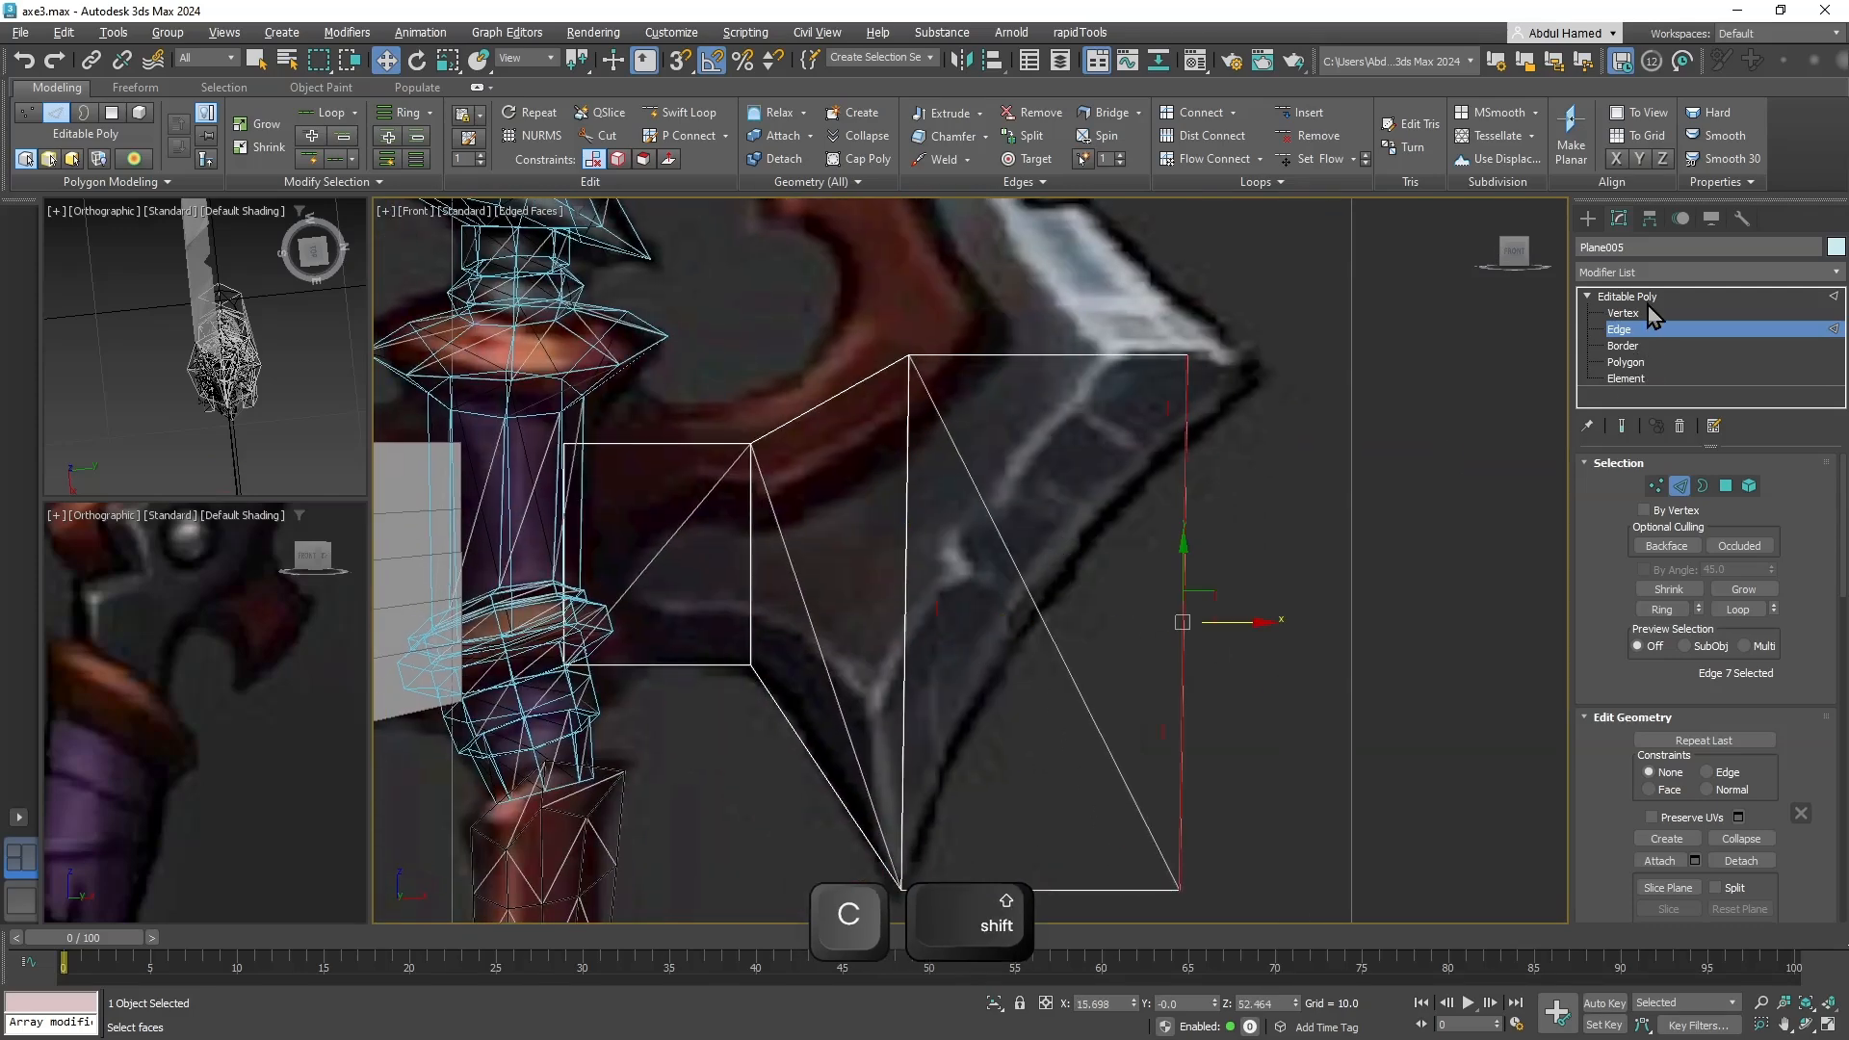
pyautogui.moveTo(1281, 771); pyautogui.dragTo(1119, 927)
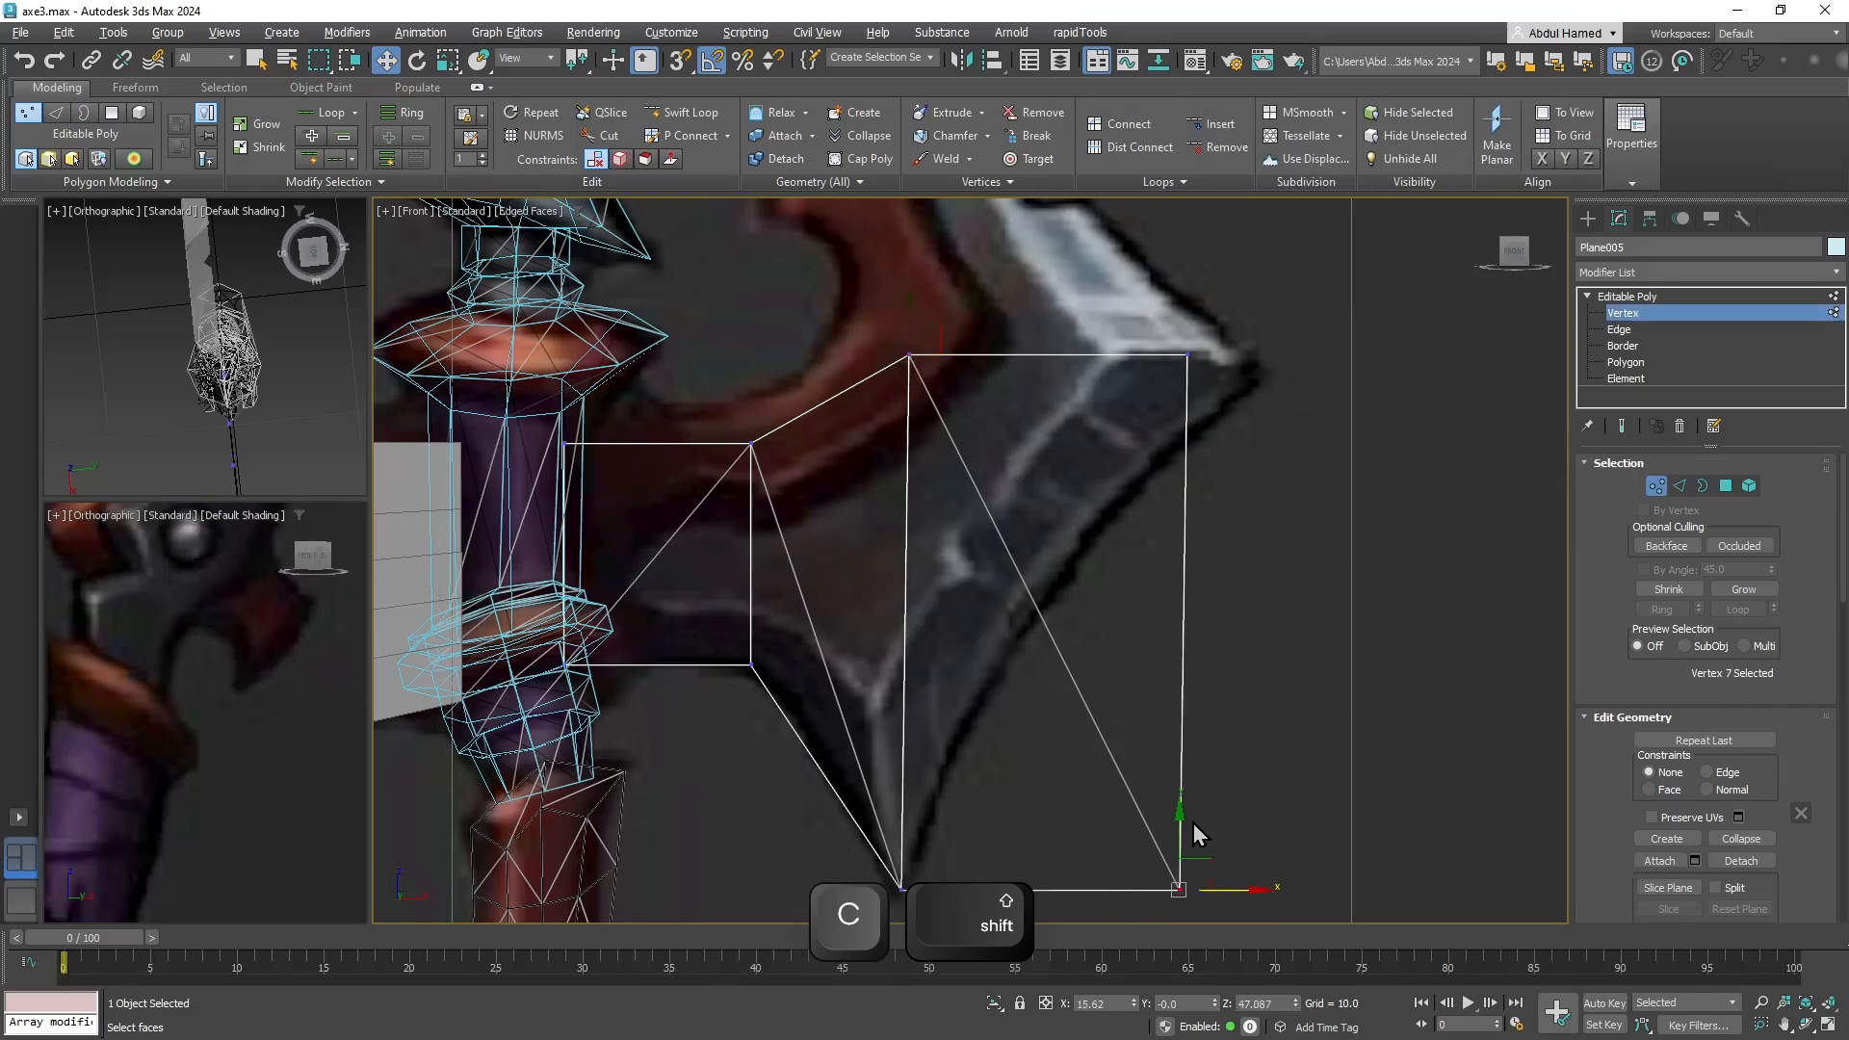
pyautogui.moveTo(1194, 857); pyautogui.dragTo(960, 732)
pyautogui.moveTo(1176, 494); pyautogui.dragTo(1070, 666, button='middle')
pyautogui.scroll(2, 1100, 563)
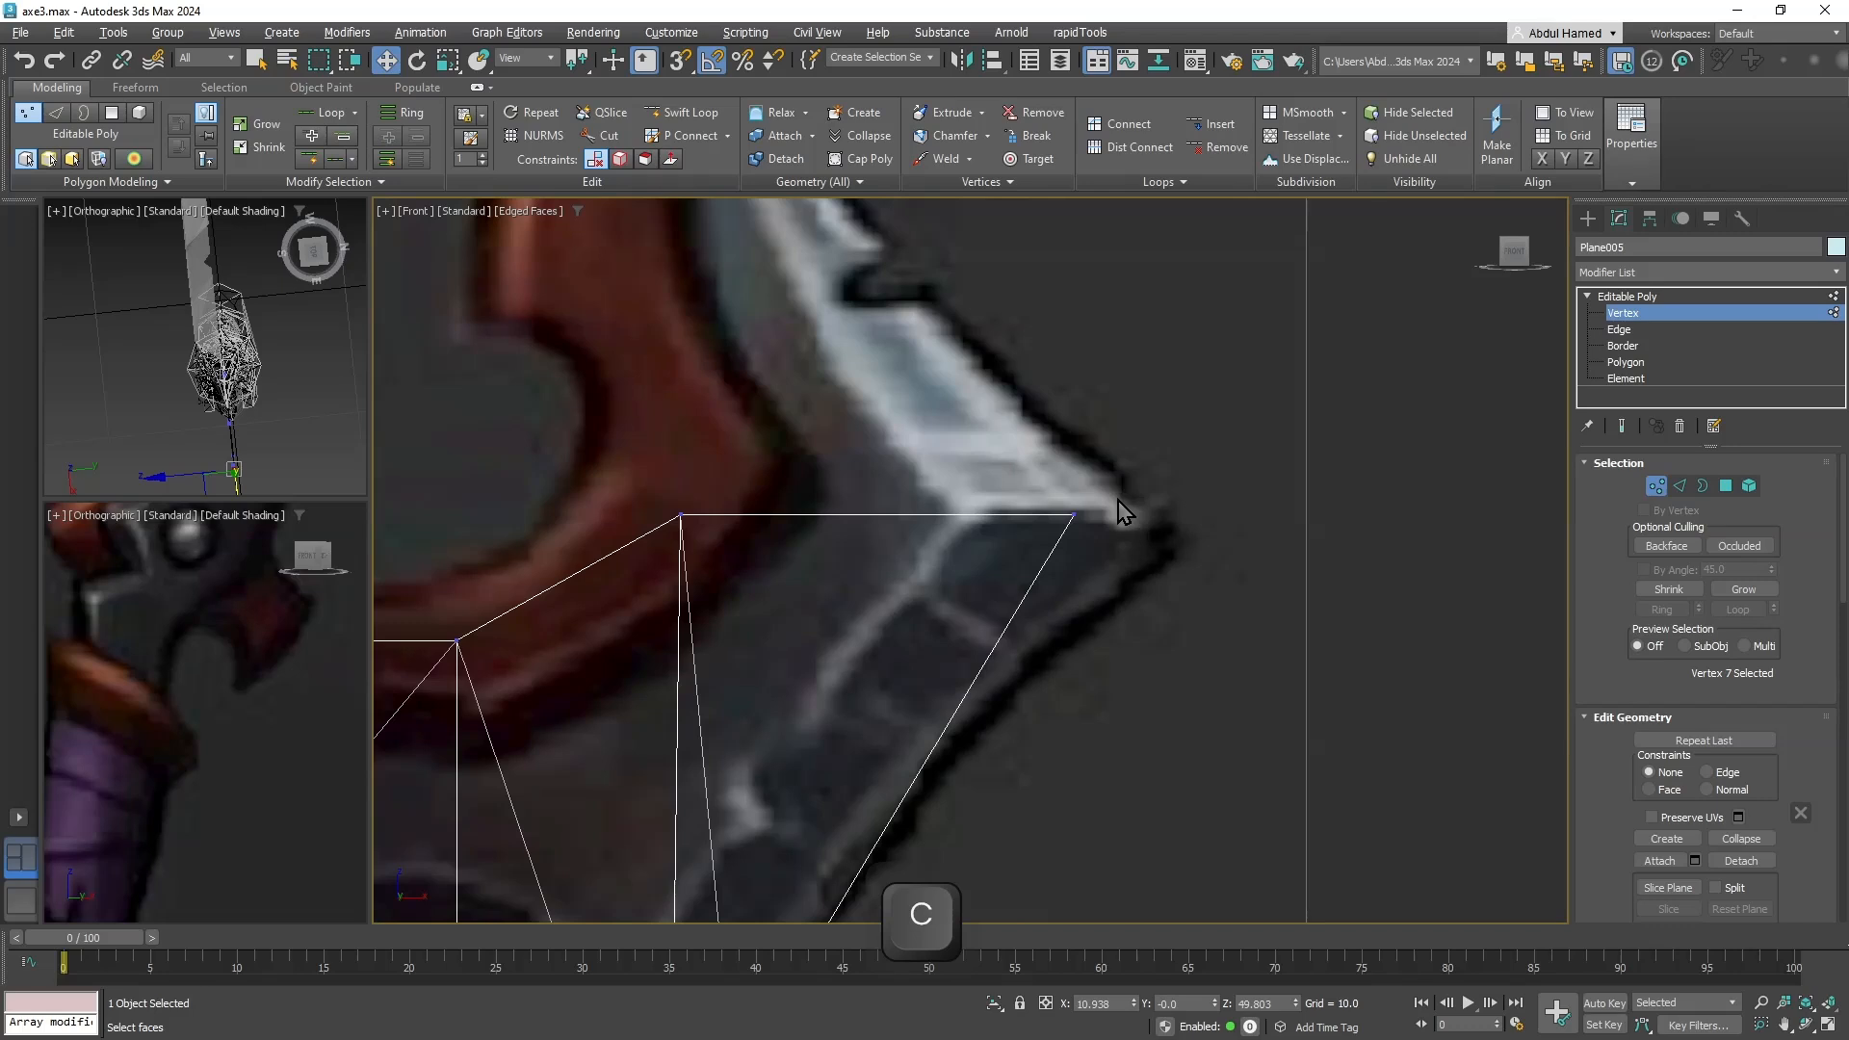
pyautogui.click(1074, 515)
pyautogui.moveTo(1108, 507); pyautogui.dragTo(1210, 520)
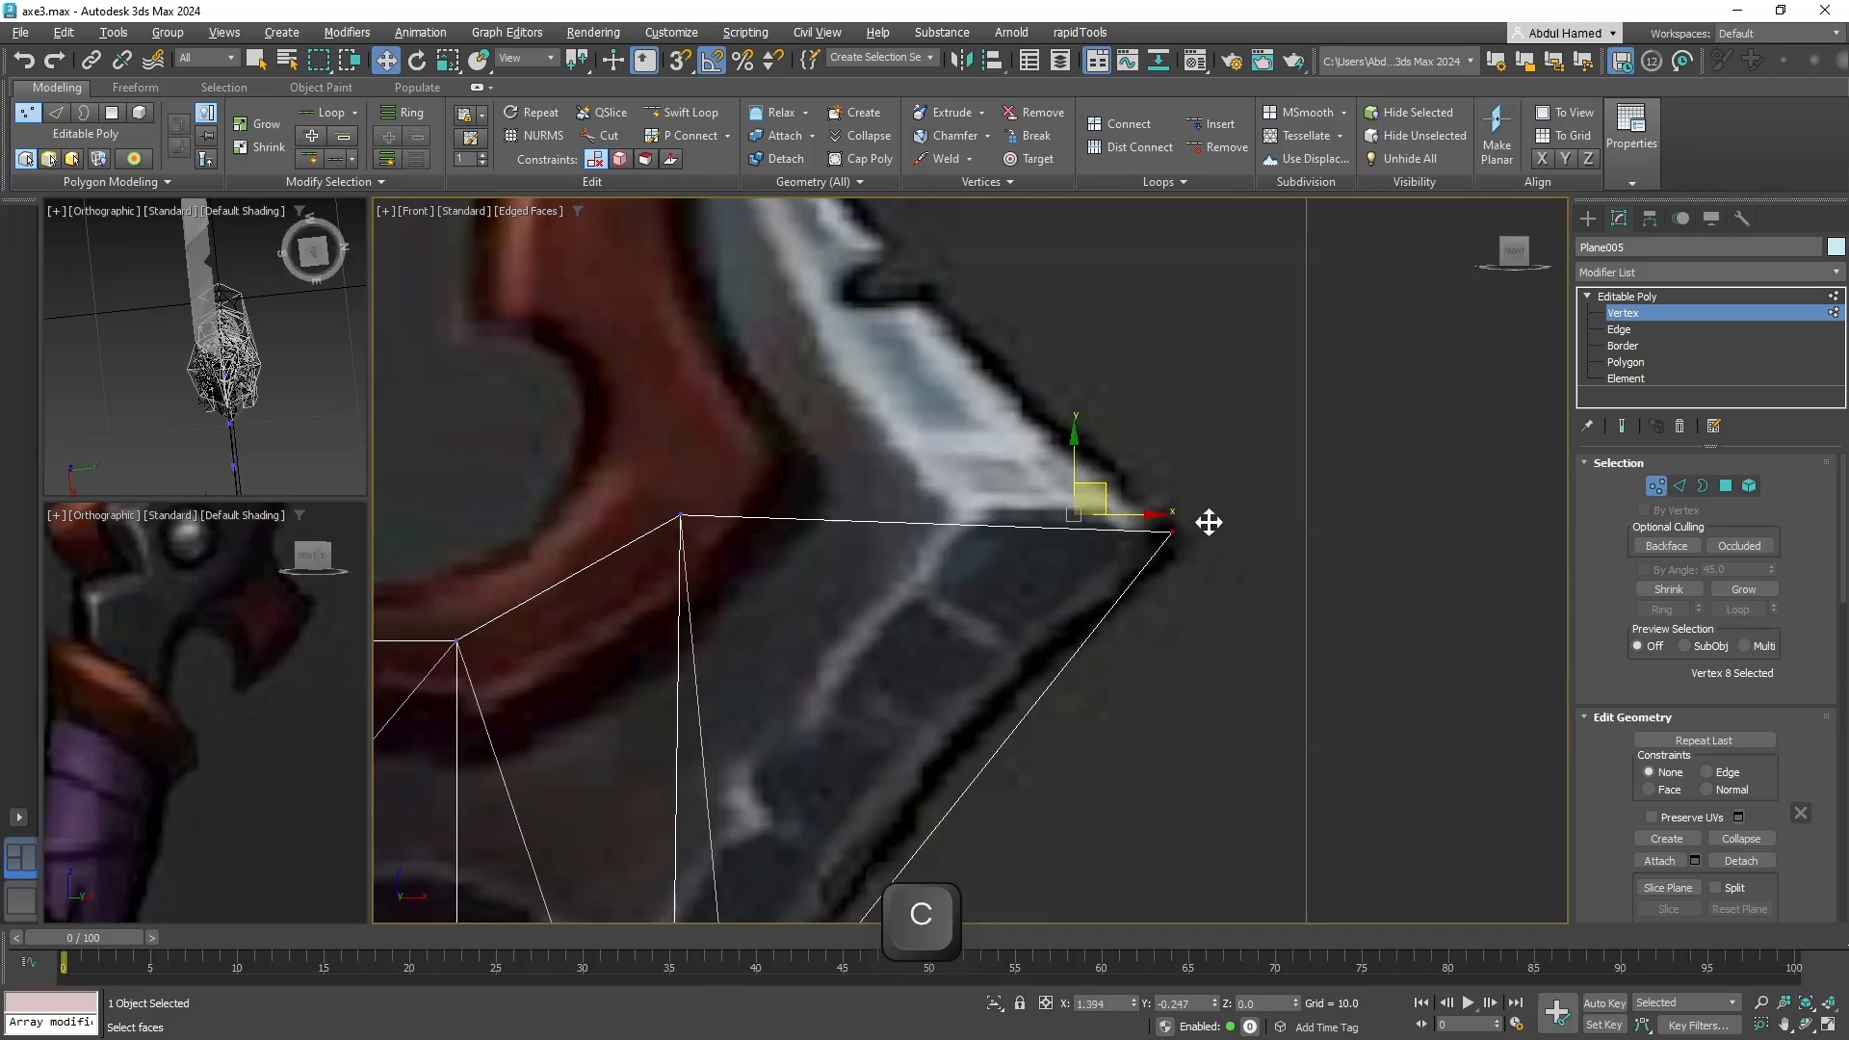
# Extend the outermost polygon's upper edge toward the blade's upper tip, scale it narrower, and collapse it into a single vertex.
pyautogui.moveTo(1147, 507); pyautogui.dragTo(1381, 670, button='middle')
pyautogui.press('2')
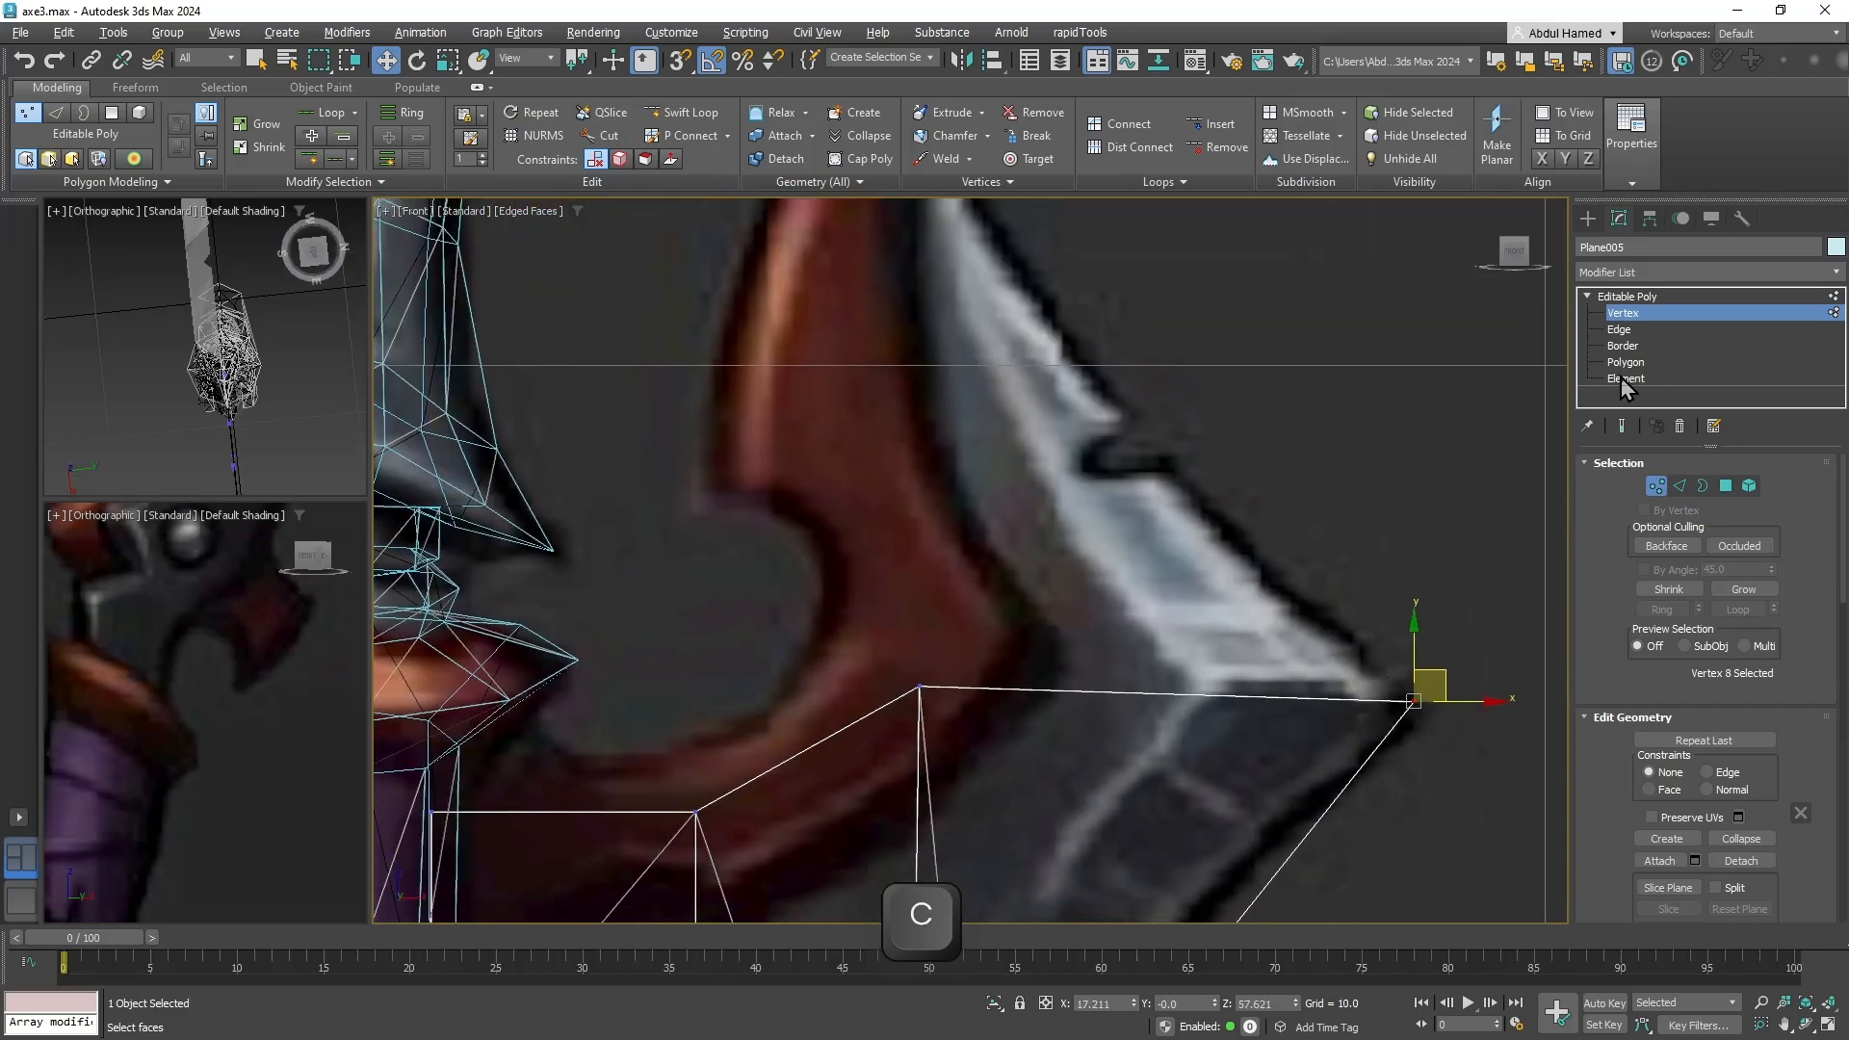
pyautogui.click(1189, 695)
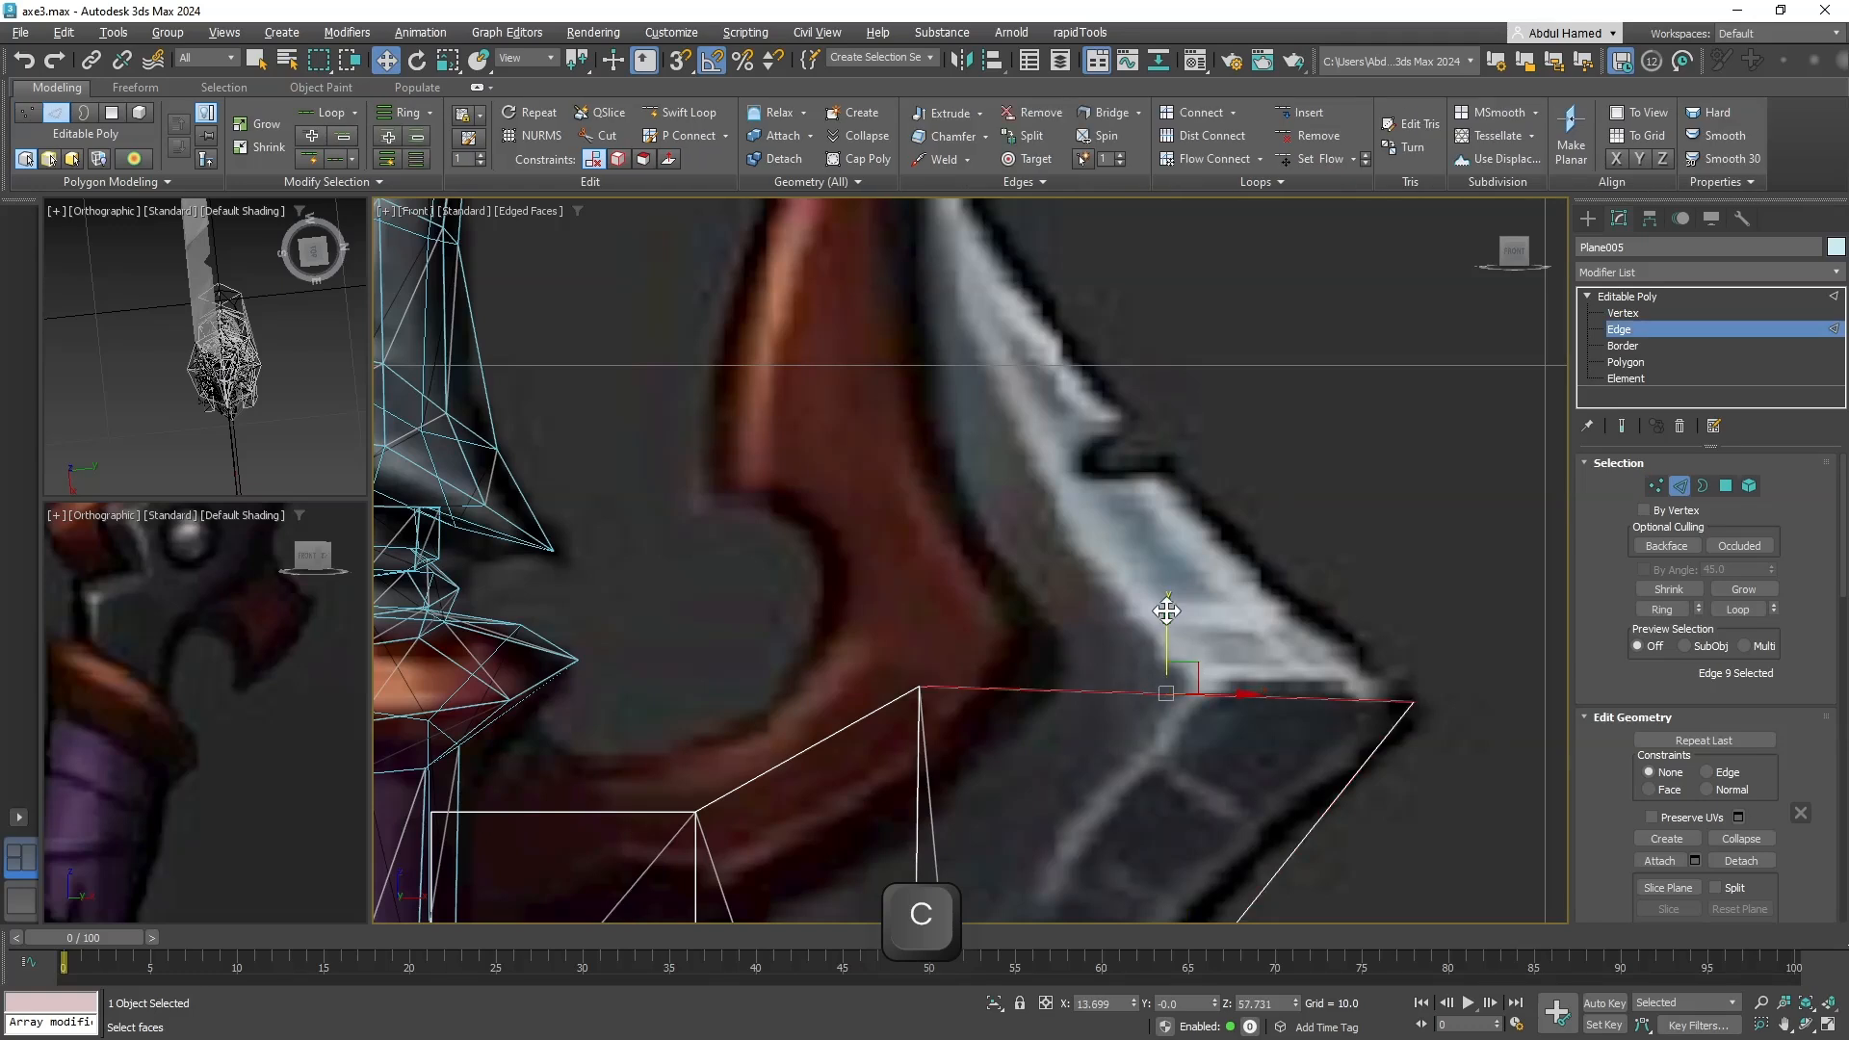
pyautogui.moveTo(1189, 665); pyautogui.dragTo(1200, 778, button='middle')
pyautogui.press('w')
pyautogui.keyDown('shift'); pyautogui.moveTo(1195, 770); pyautogui.dragTo(914, 262); pyautogui.keyUp('shift')
pyautogui.moveTo(997, 293); pyautogui.dragTo(1045, 534, button='middle')
pyautogui.press('r')
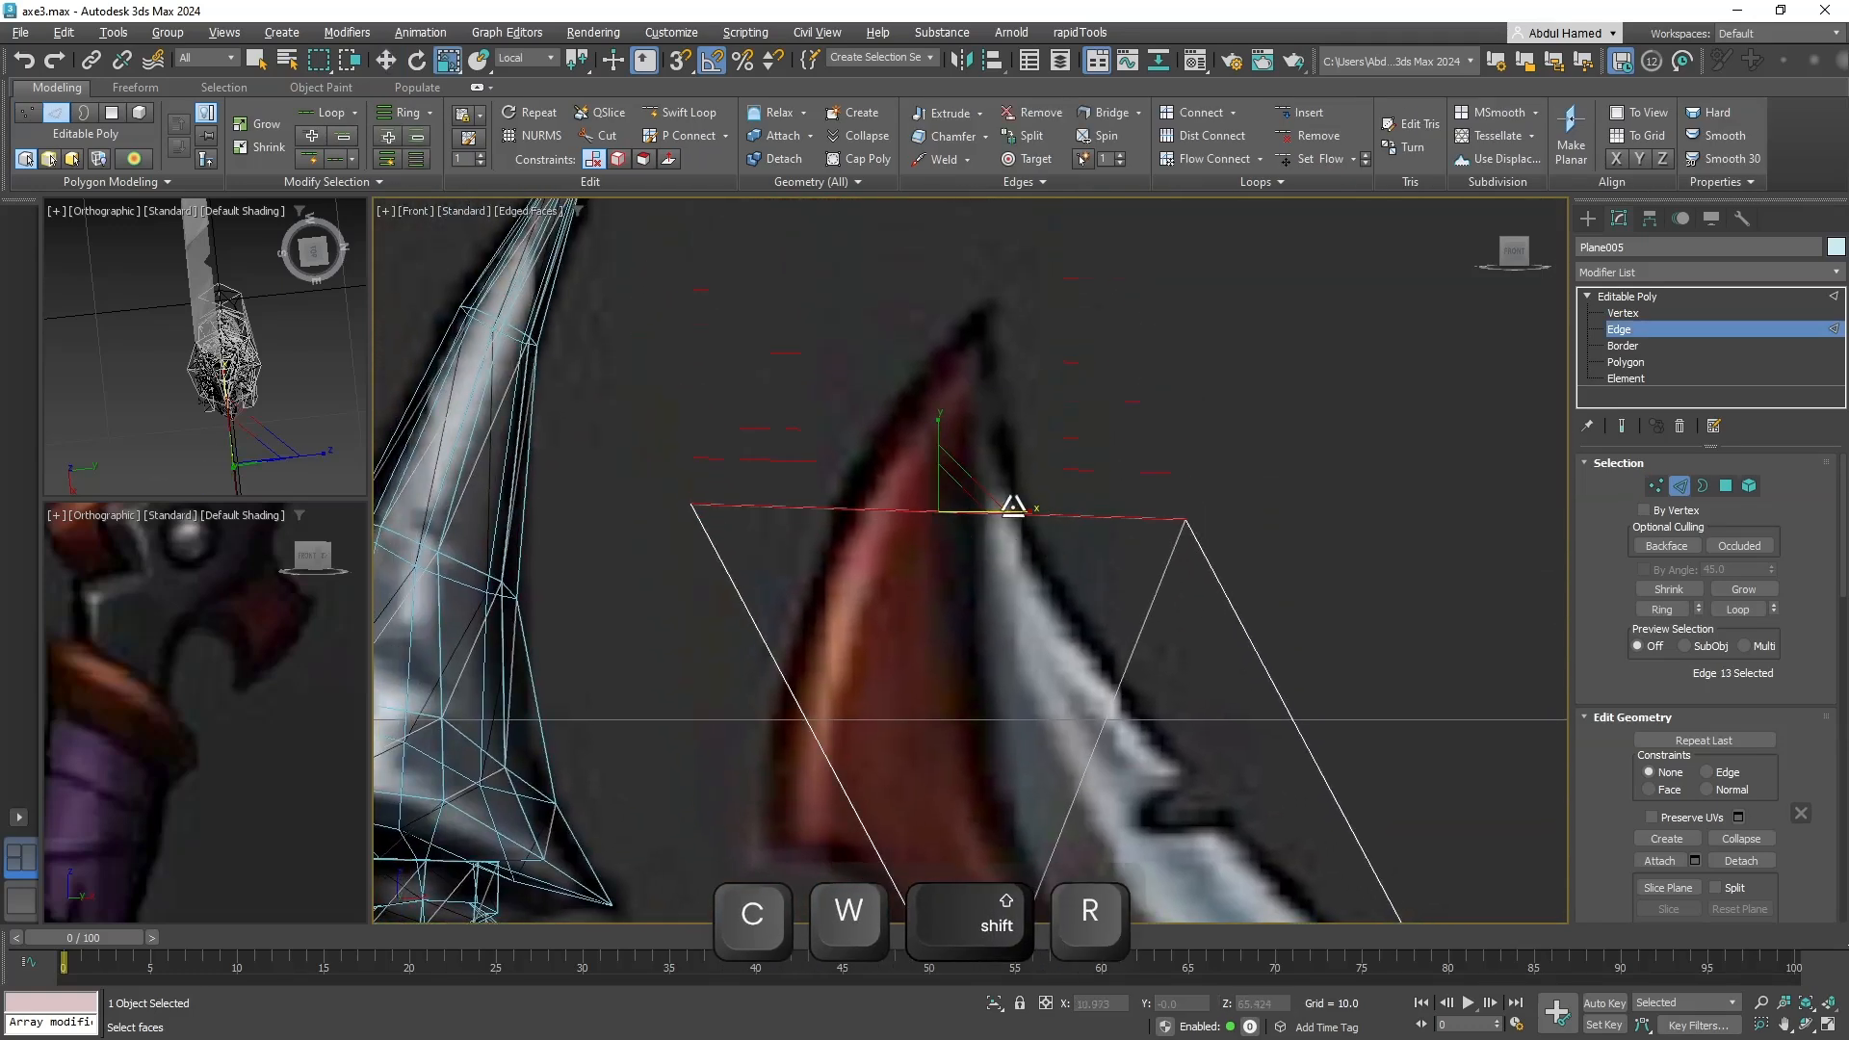
pyautogui.moveTo(1011, 503); pyautogui.dragTo(934, 508)
pyautogui.rightClick(934, 508)
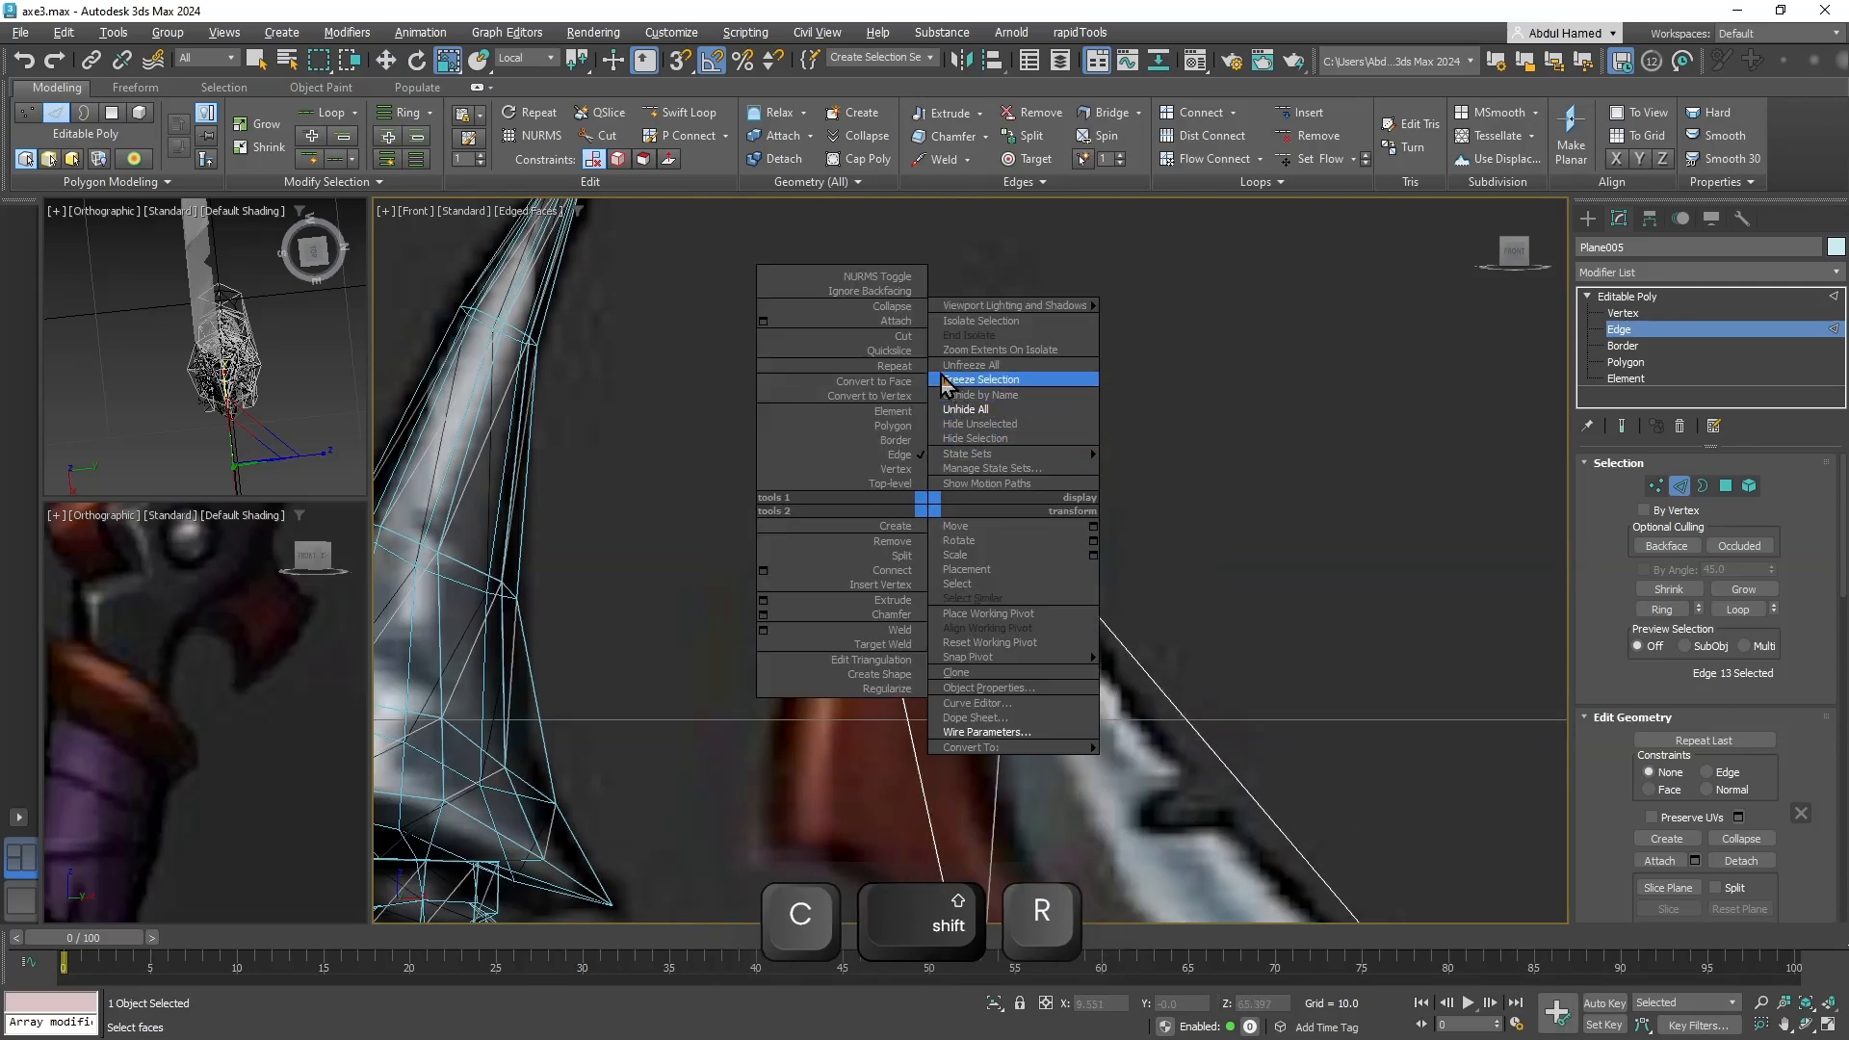
pyautogui.click(907, 302)
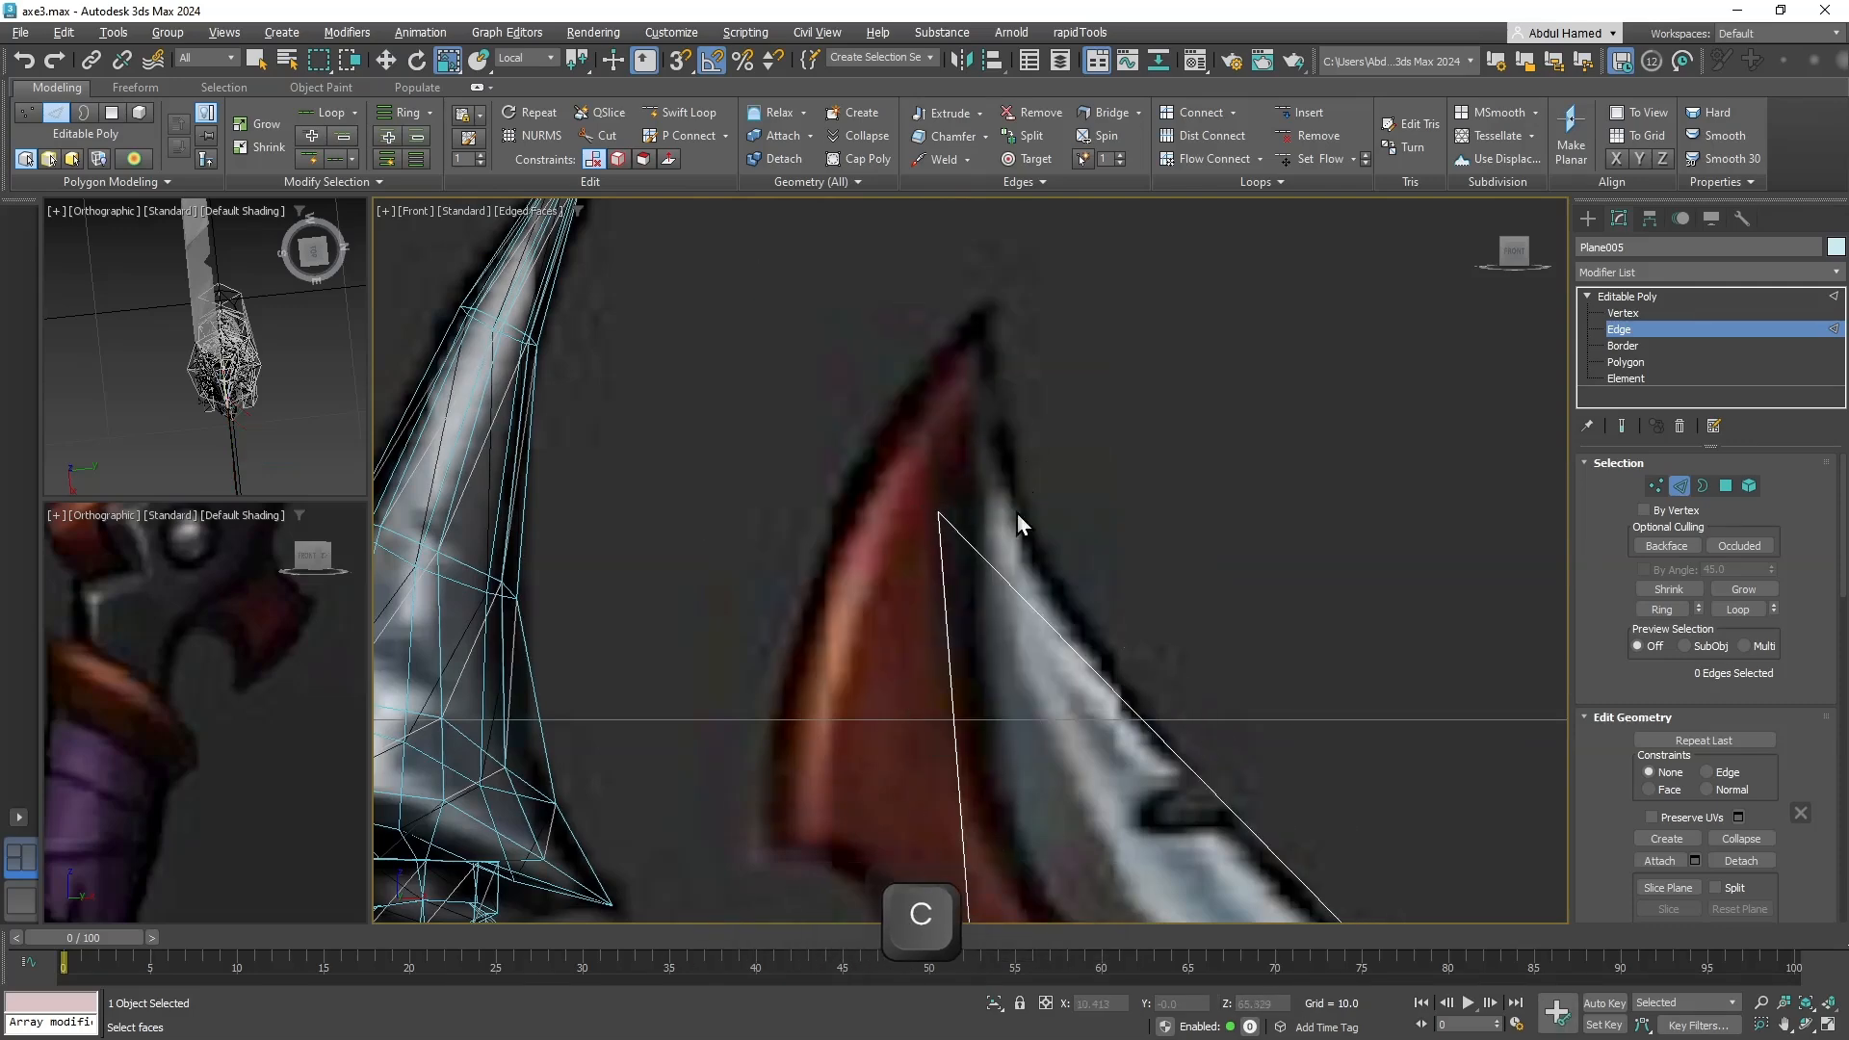
# Switch to vertex editing and move the collapsed vertex up to the upper tip of the small blade.
pyautogui.click(1623, 313)
pyautogui.click(939, 513)
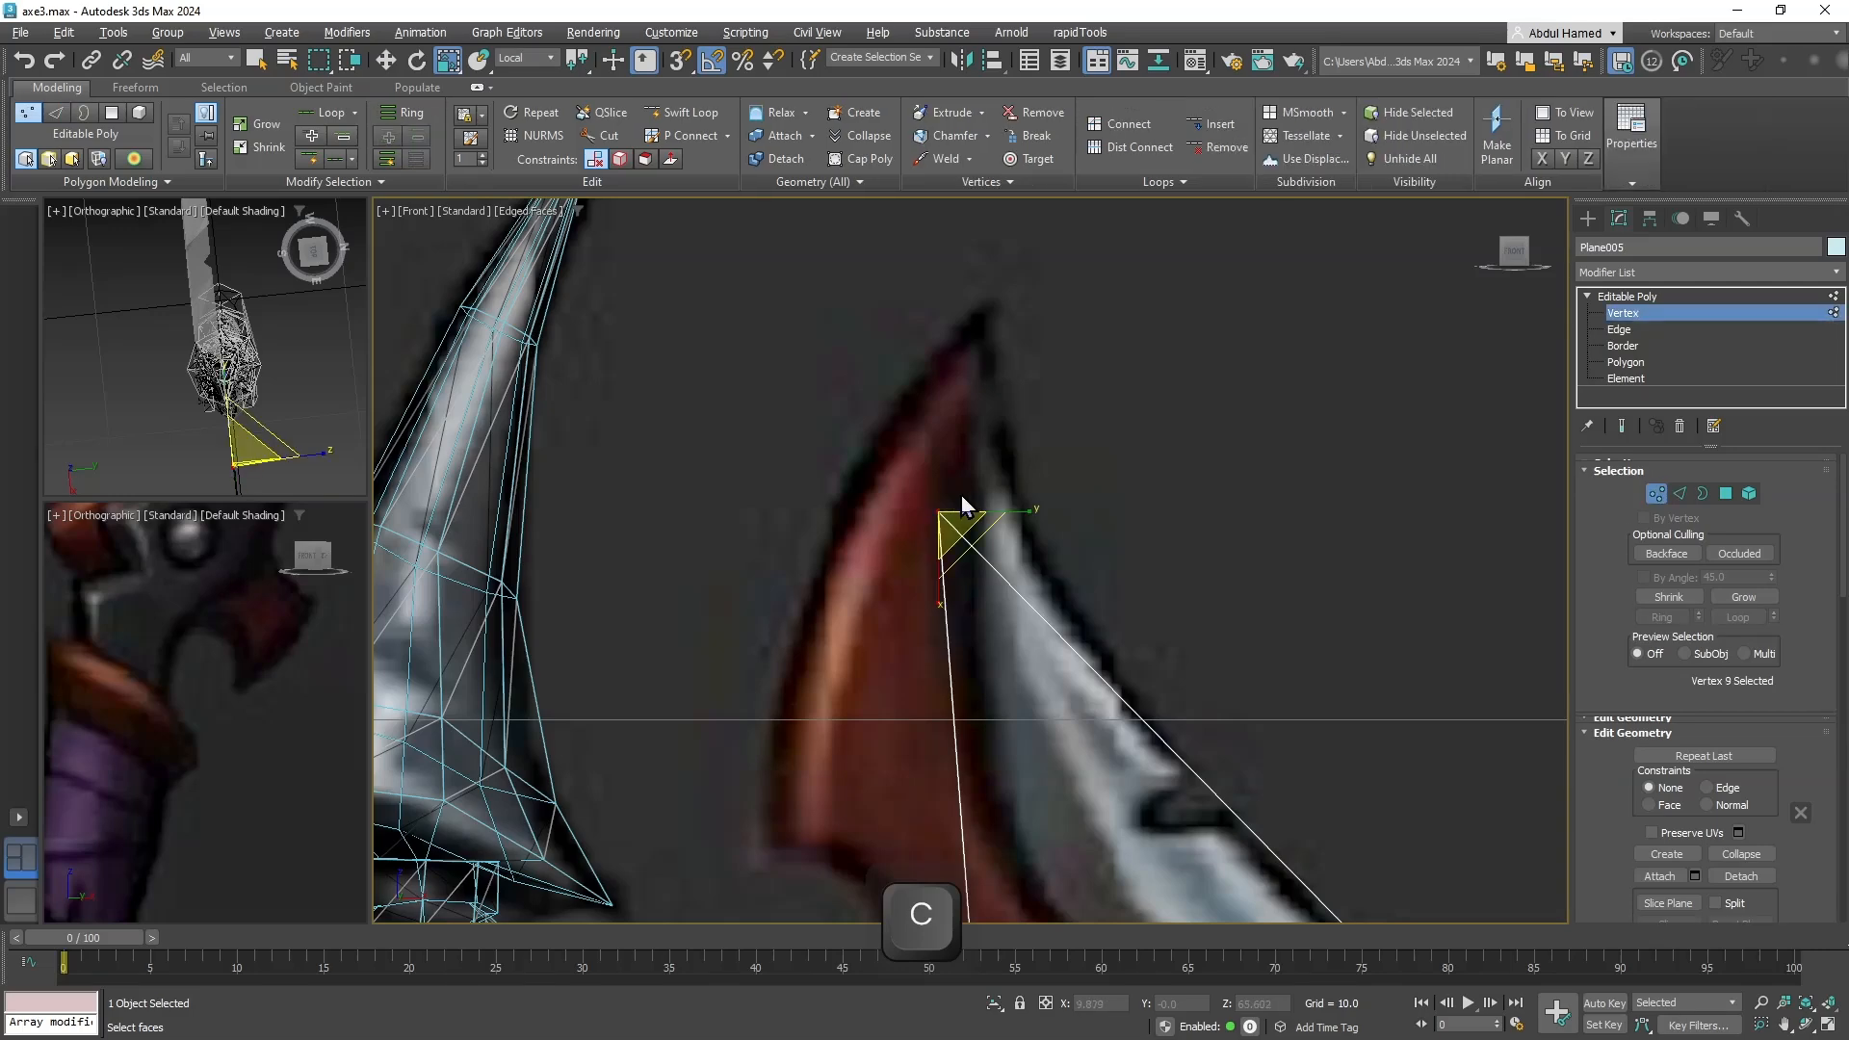
pyautogui.press('w')
pyautogui.press('w')
pyautogui.moveTo(940, 511); pyautogui.dragTo(983, 306)
# Try to cut an edge across the blade's upper triangle near the notch, and undo the last changes.
pyautogui.moveTo(1098, 553); pyautogui.dragTo(1217, 487, button='middle')
pyautogui.scroll(-3, 1059, 451)
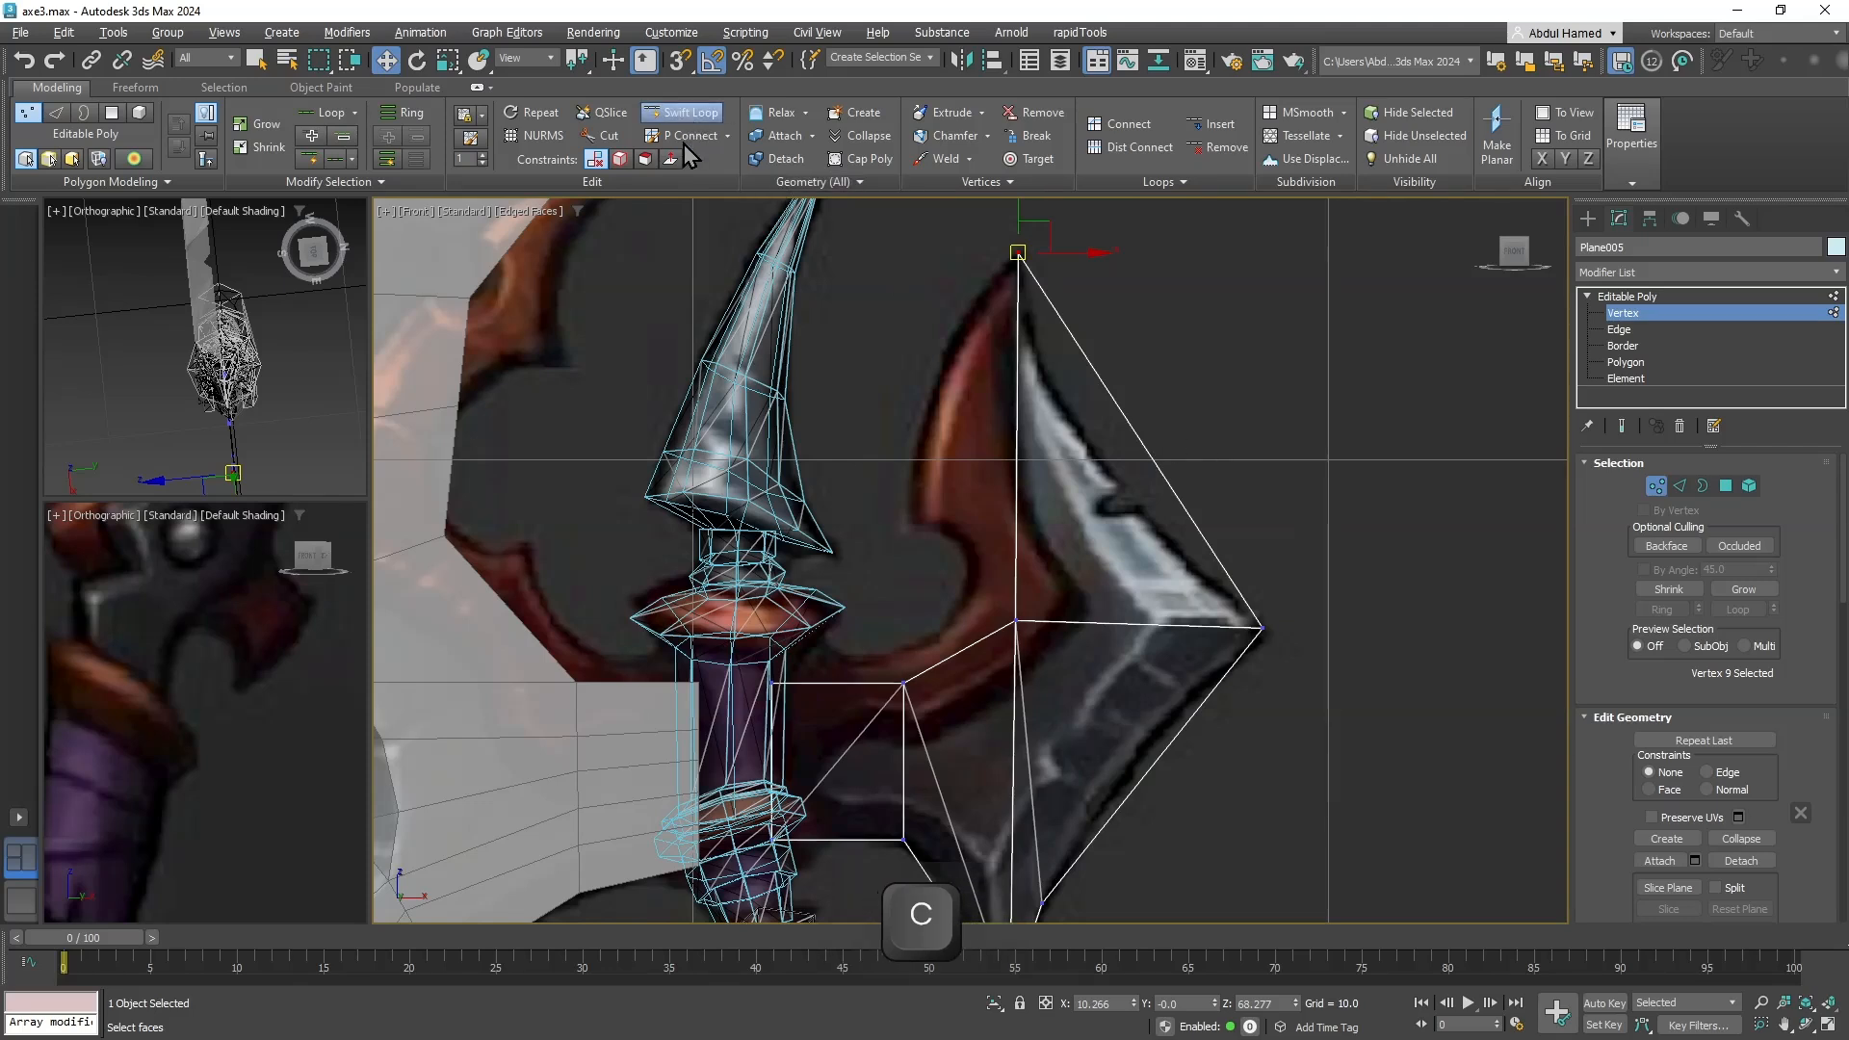
pyautogui.click(601, 138)
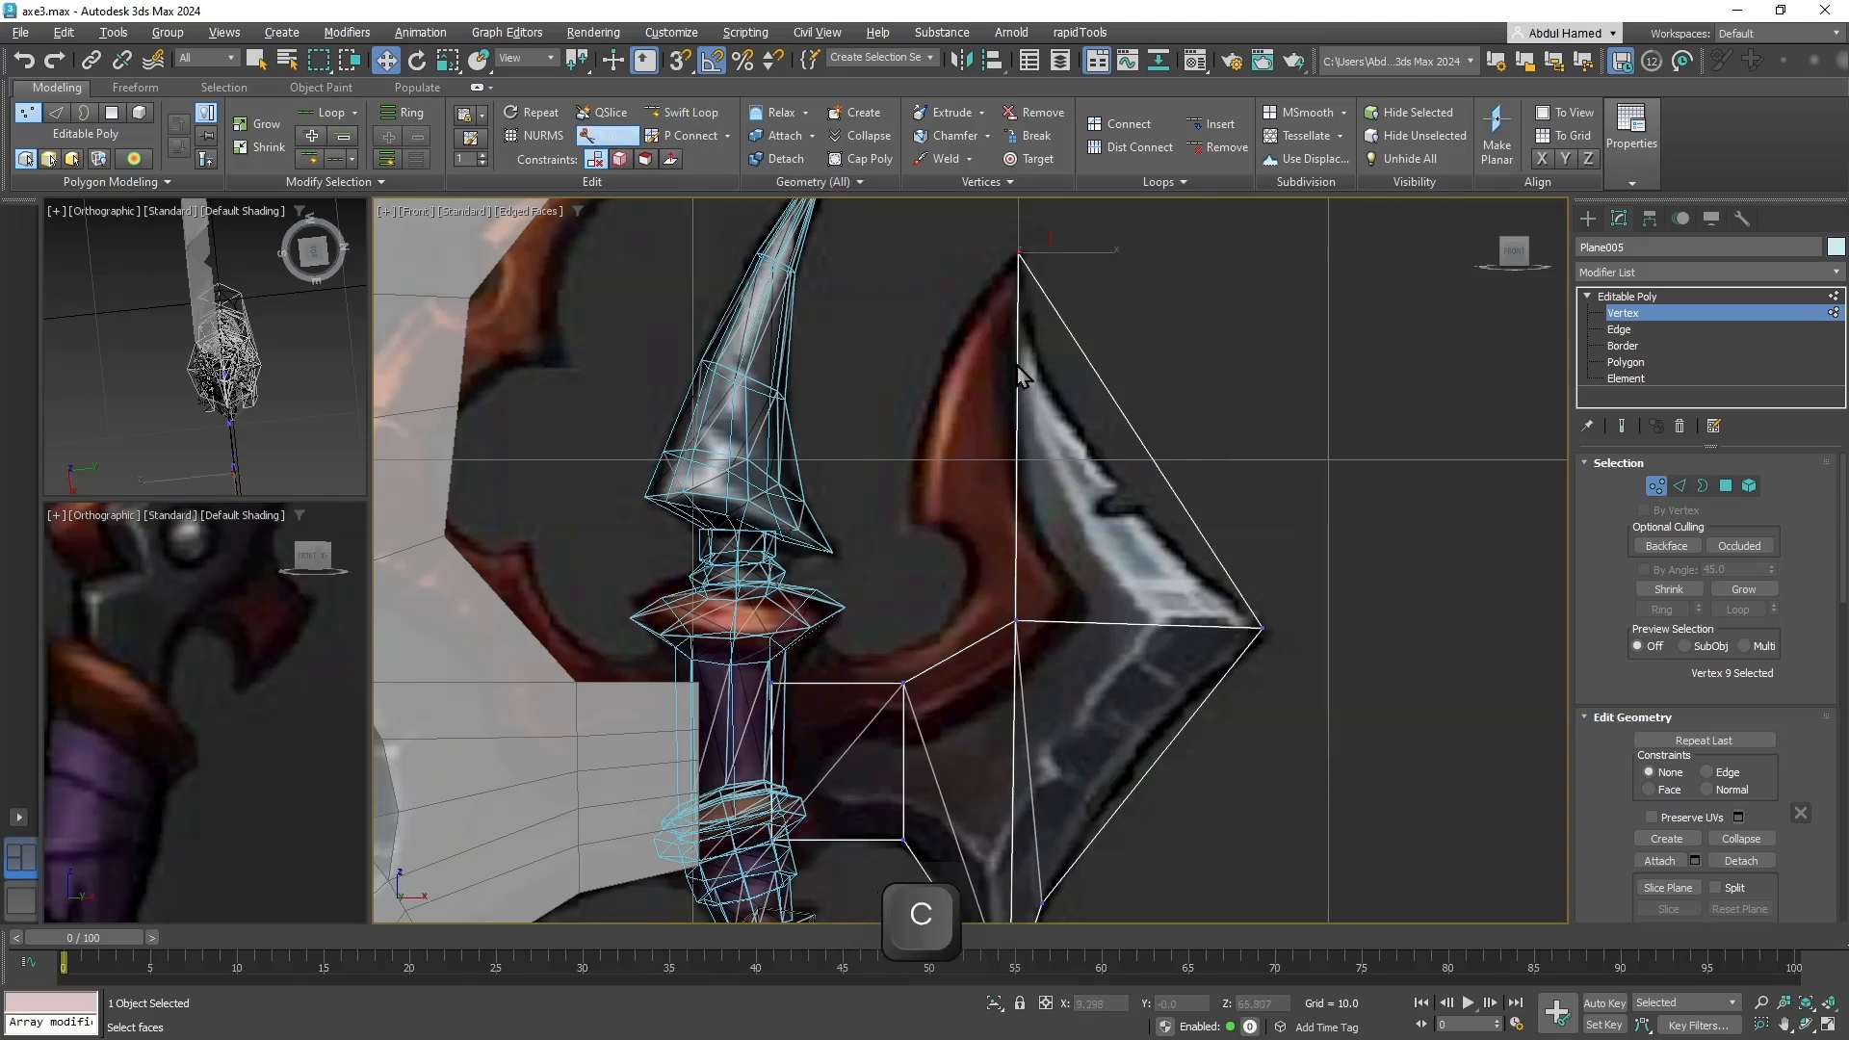
pyautogui.click(1145, 447)
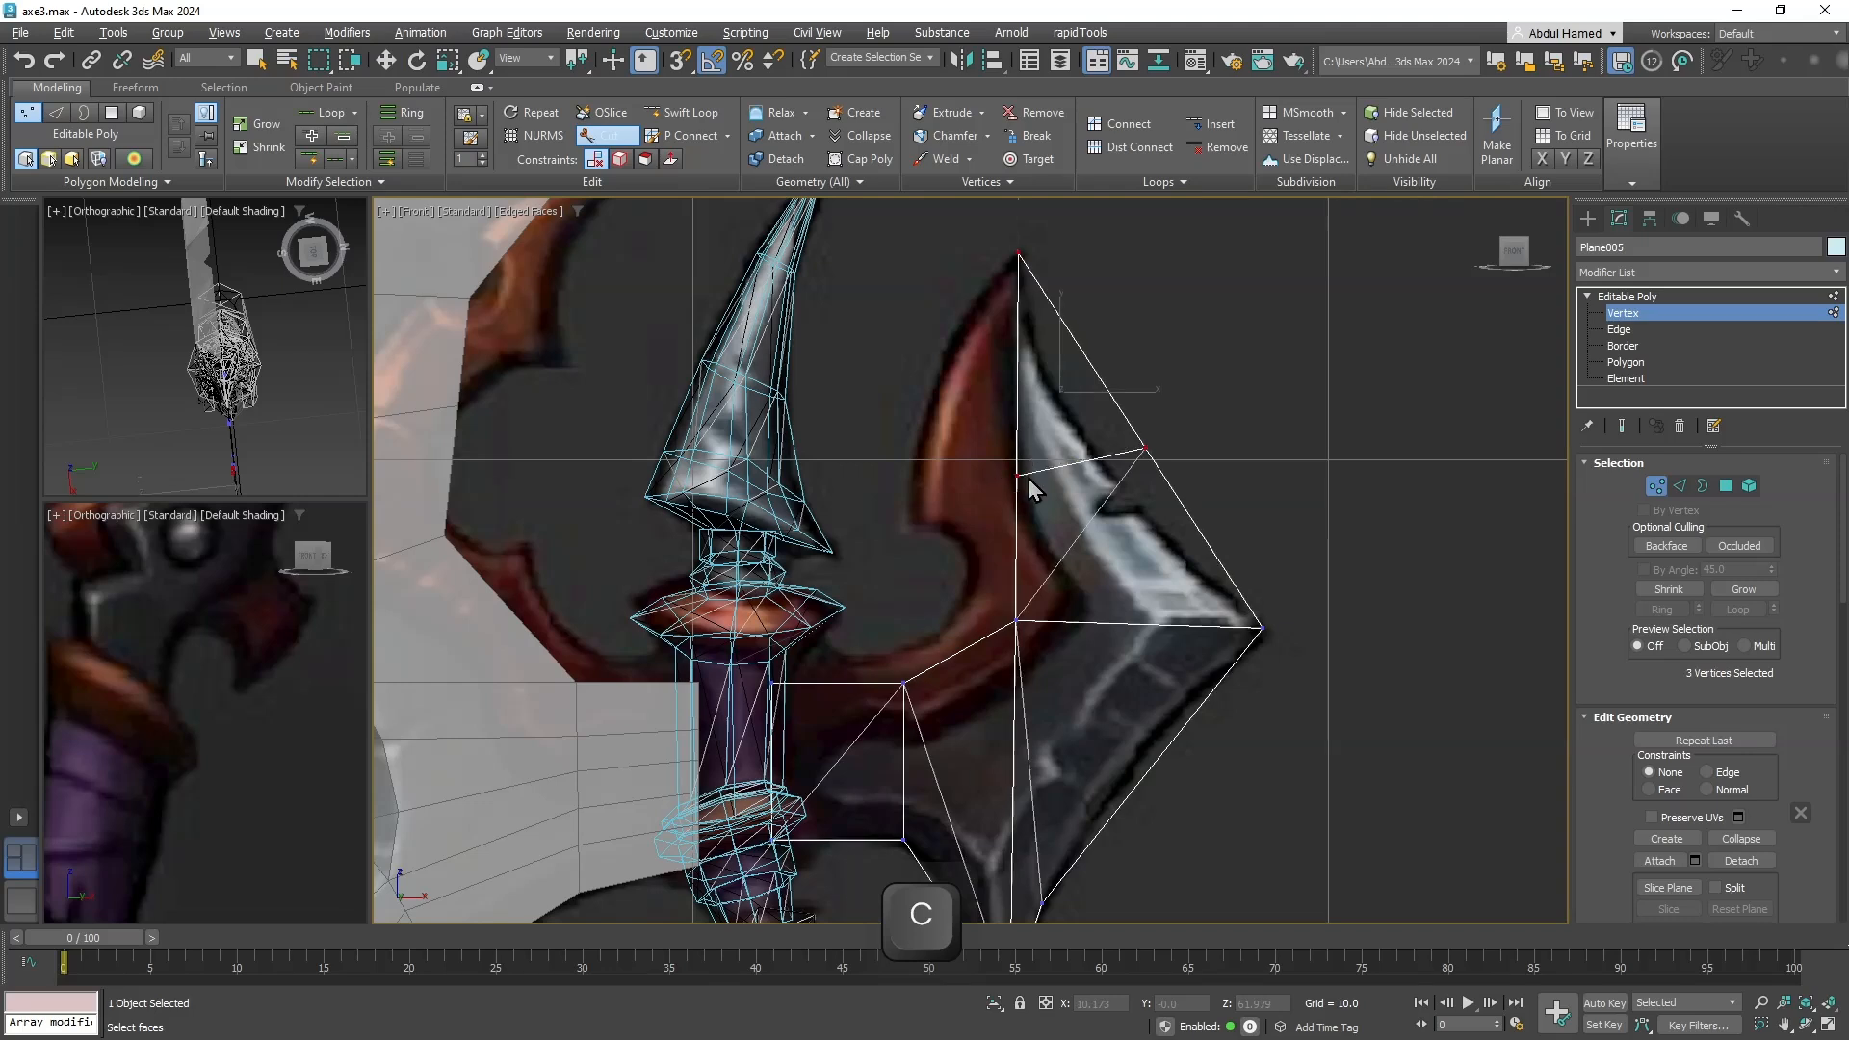
pyautogui.press('q')
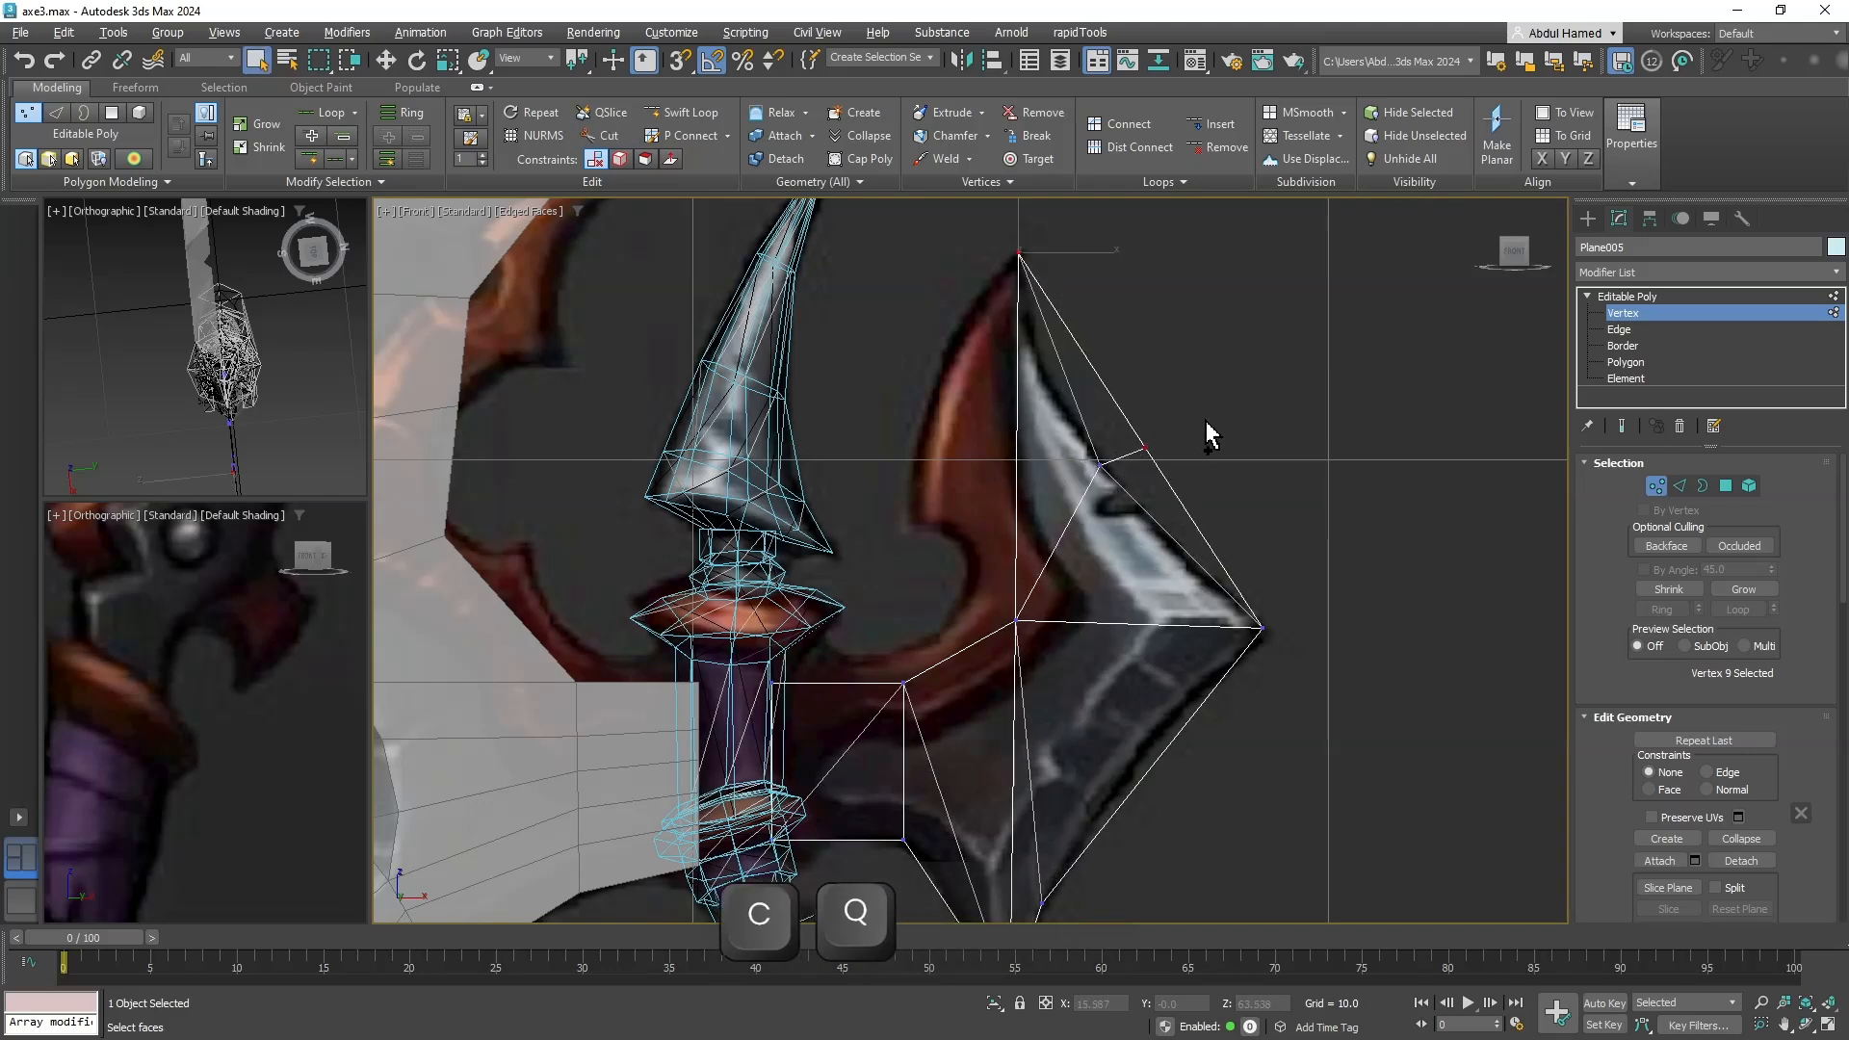
pyautogui.hotkey('ctrl', 'z')
pyautogui.hotkey('ctrl', 'z')
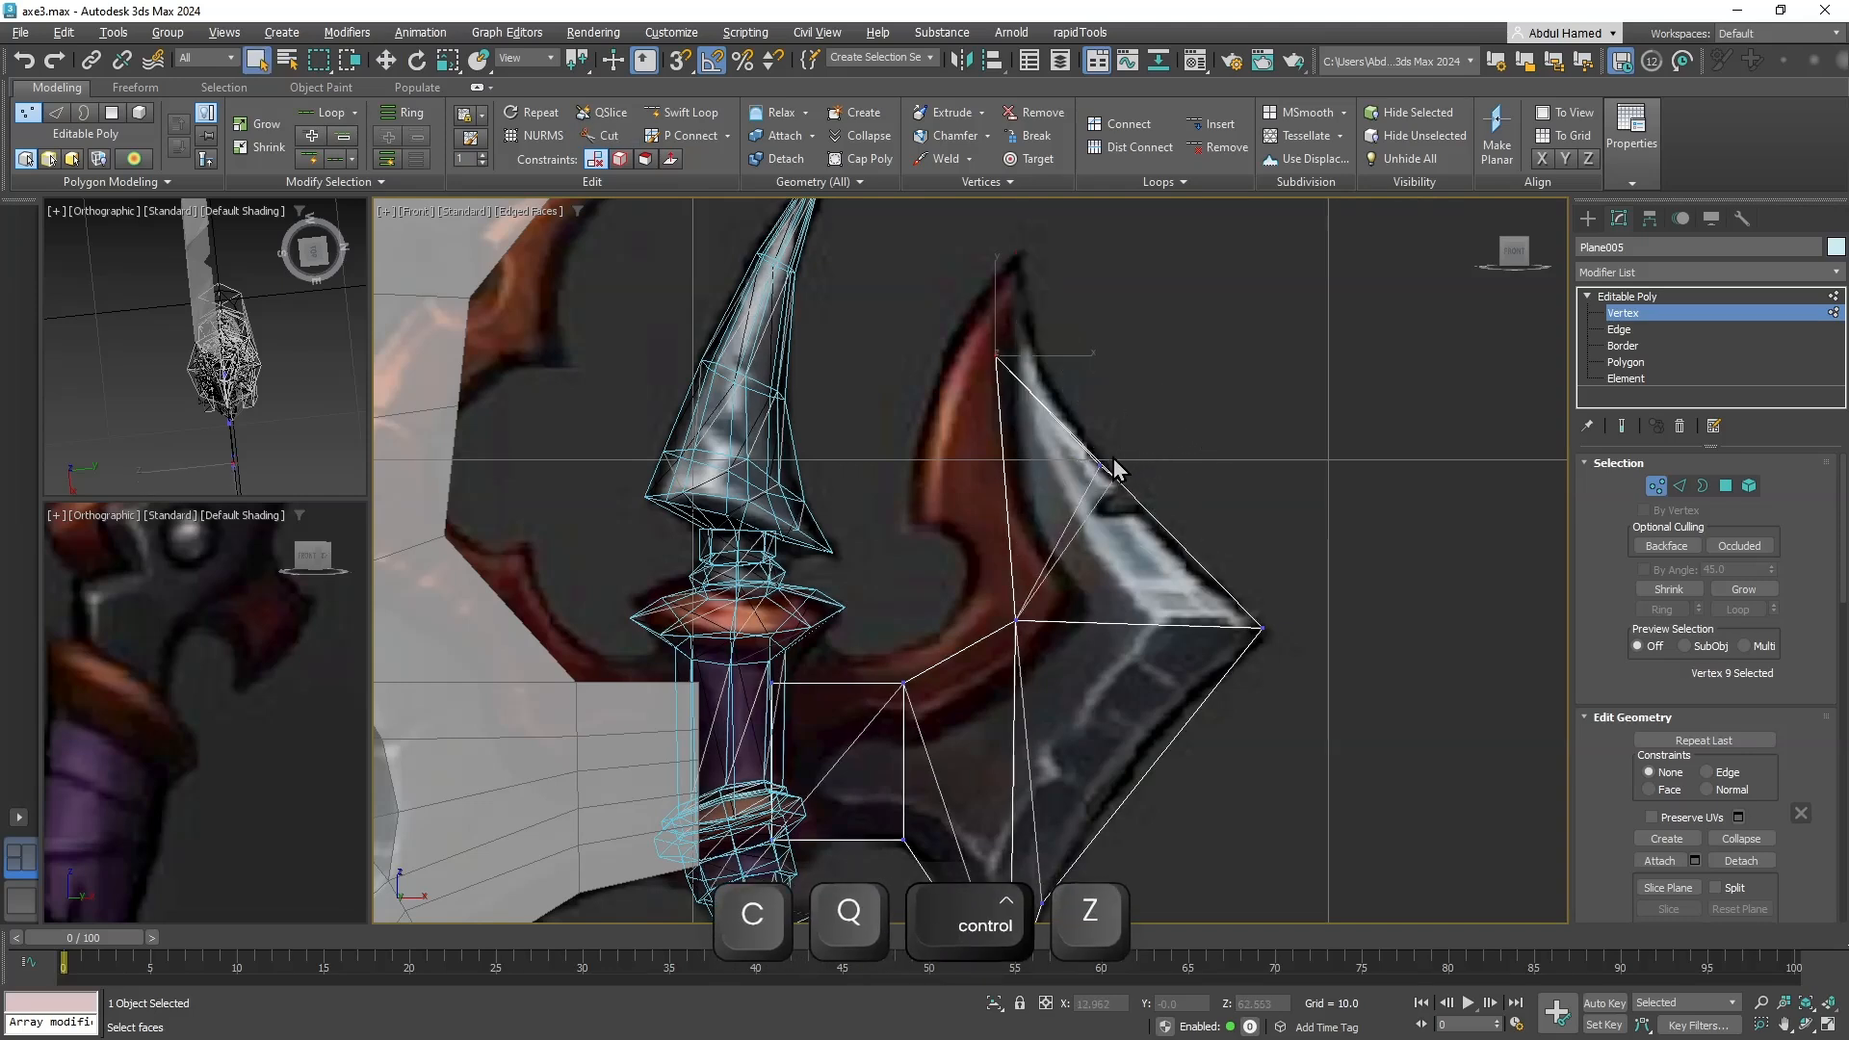
# Reposition the upper vertex at the tip of the red hook and clear the vertex selection.
pyautogui.press('w')
pyautogui.moveTo(999, 356); pyautogui.dragTo(1011, 256)
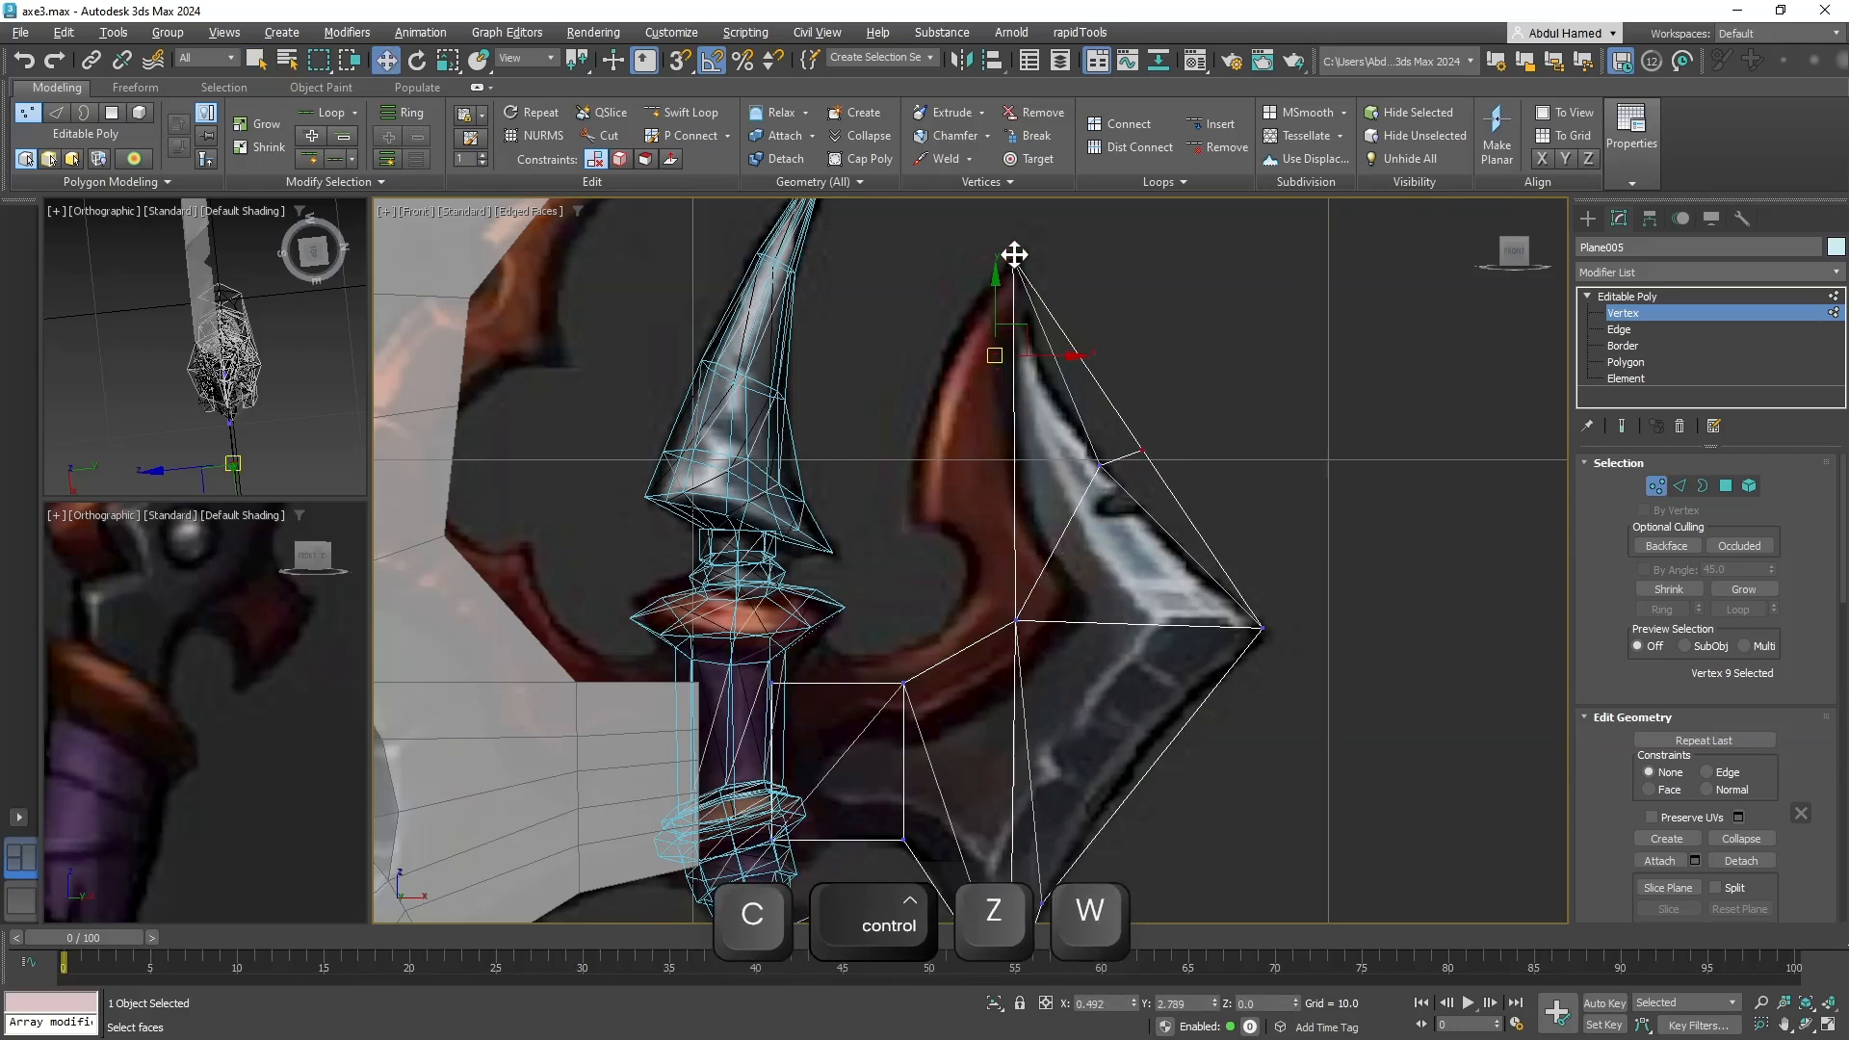
pyautogui.click(1063, 506)
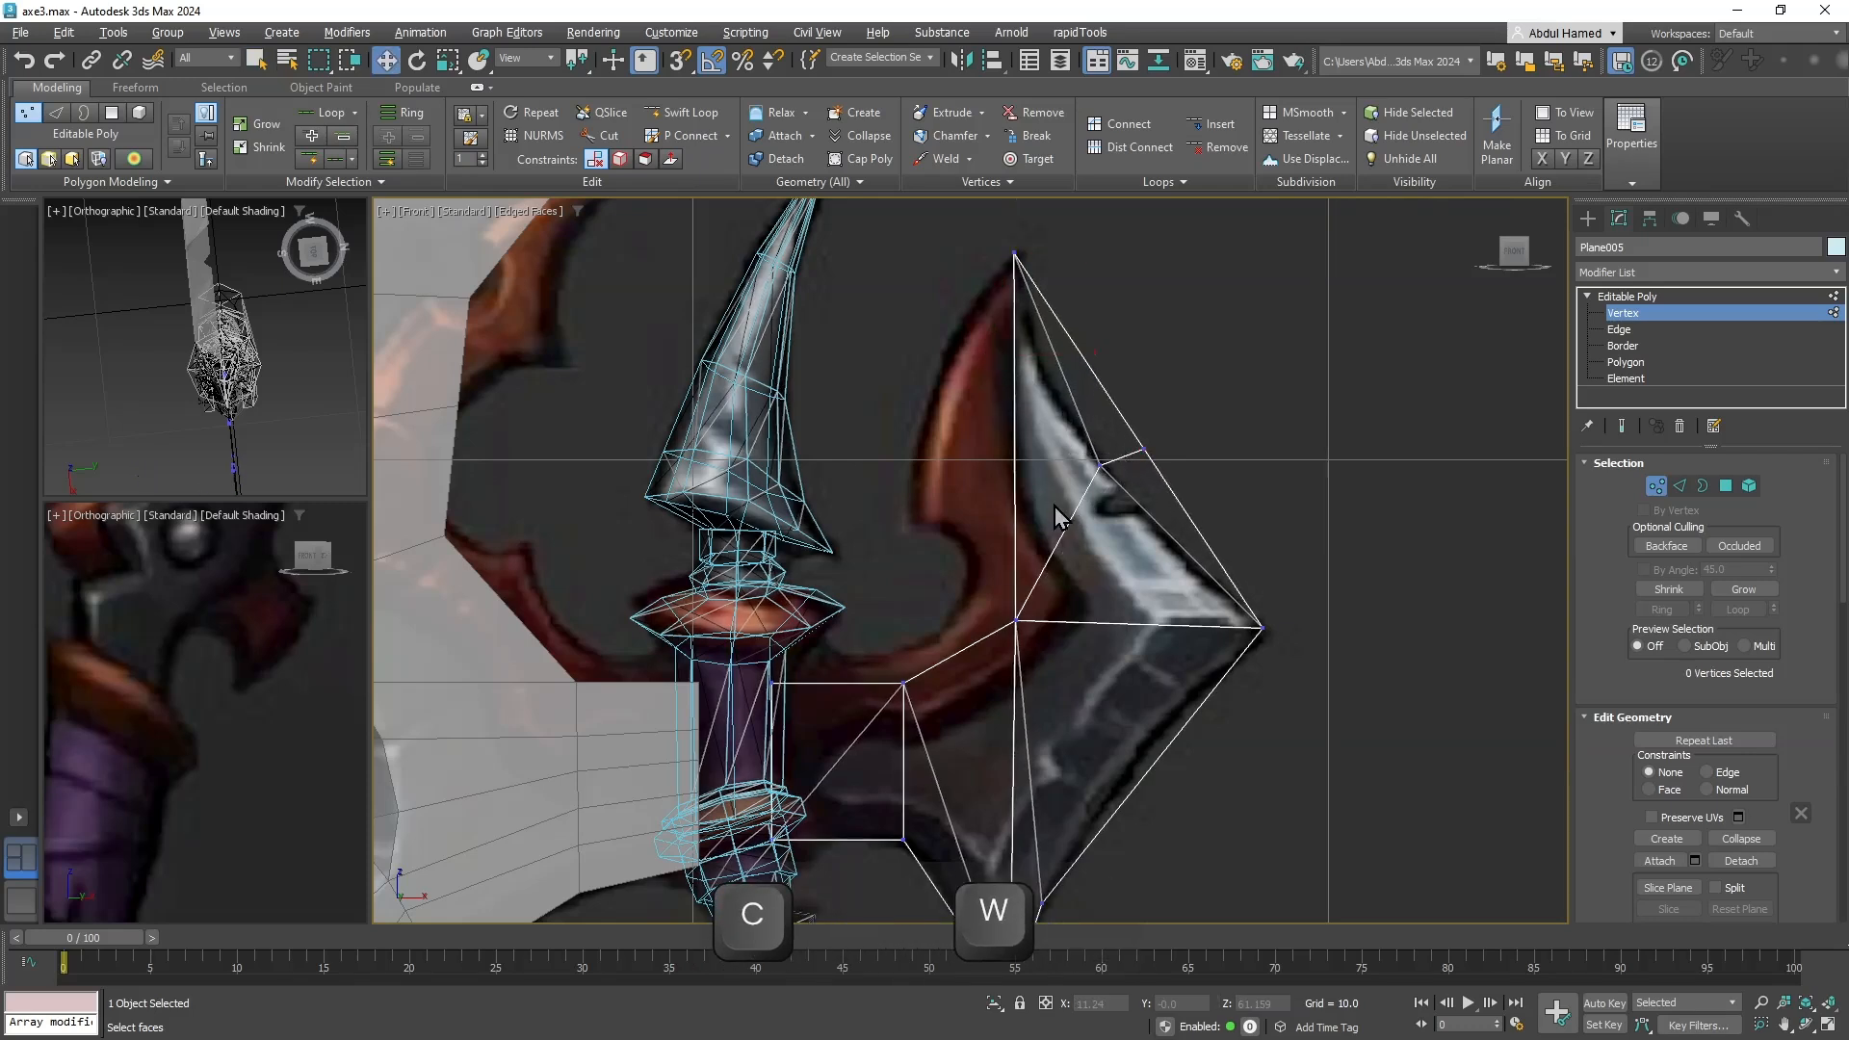
# Cut an edge across the upper triangle from its outer edge near the notch to its inner edge.
pyautogui.rightClick(1135, 435)
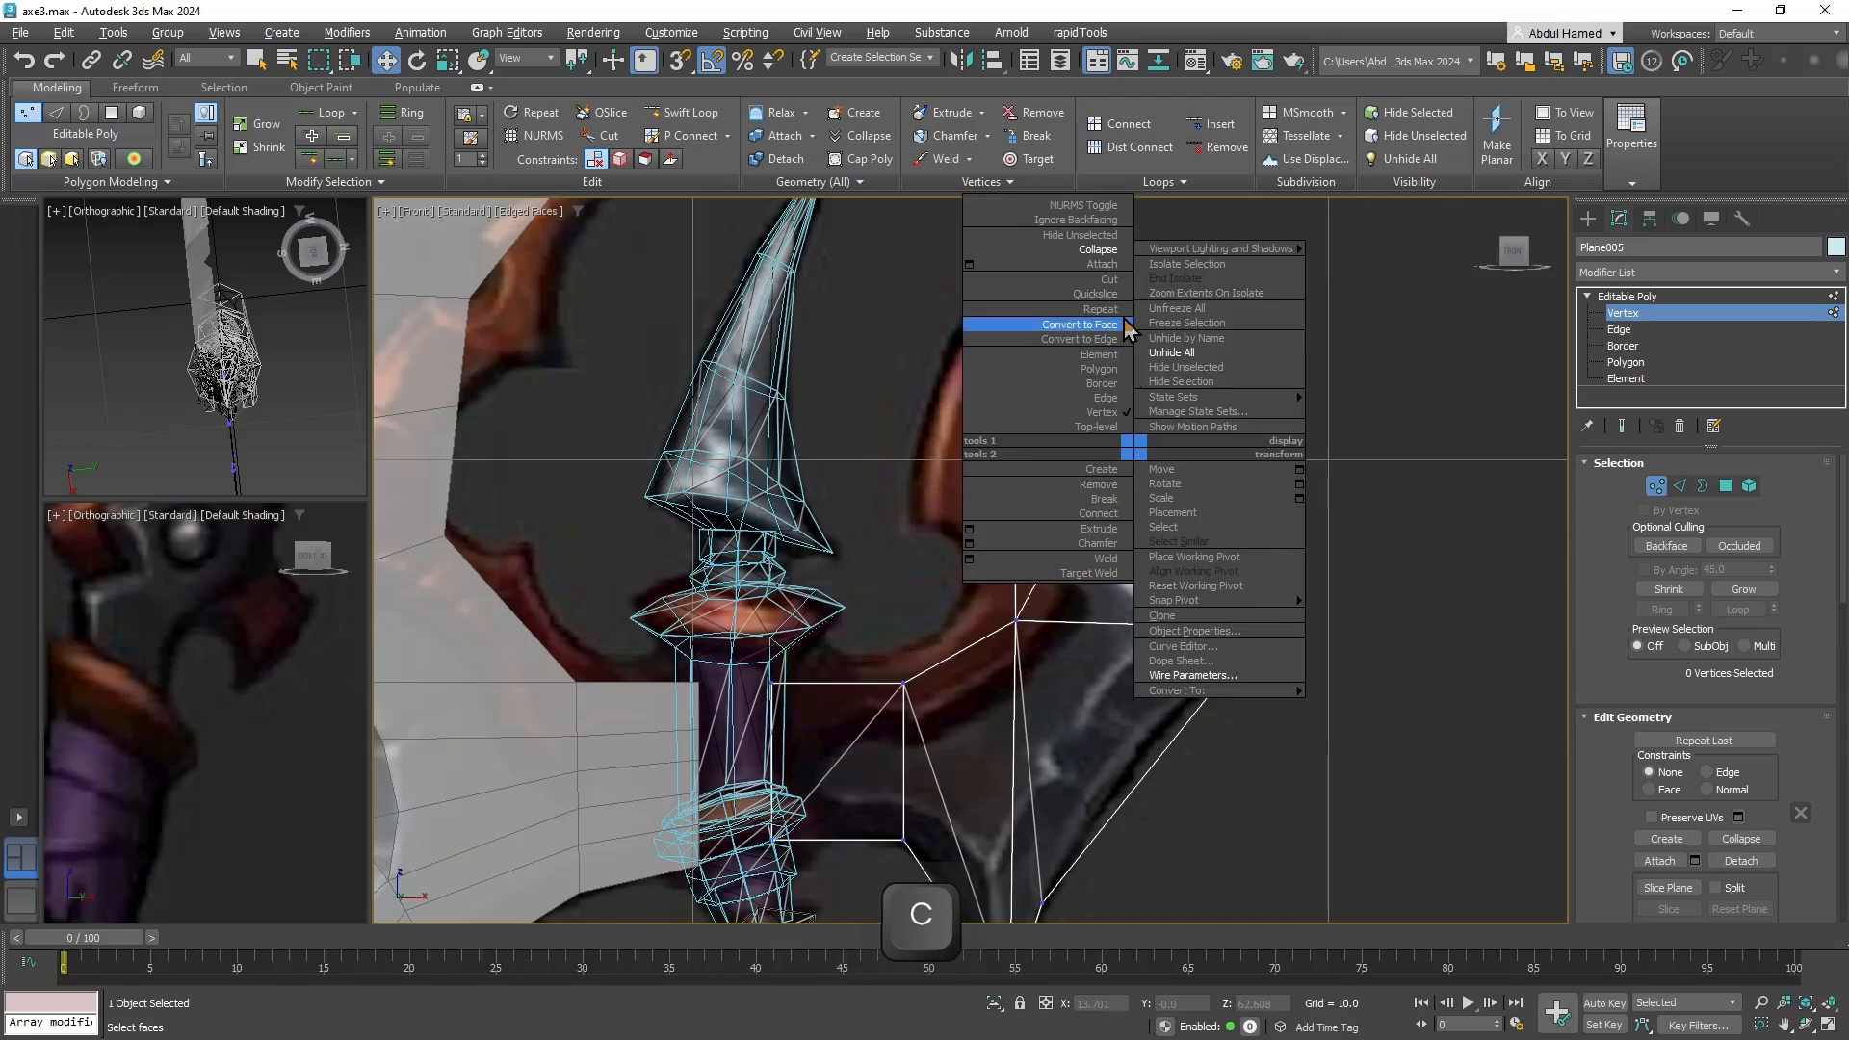
pyautogui.click(1120, 295)
pyautogui.click(1147, 456)
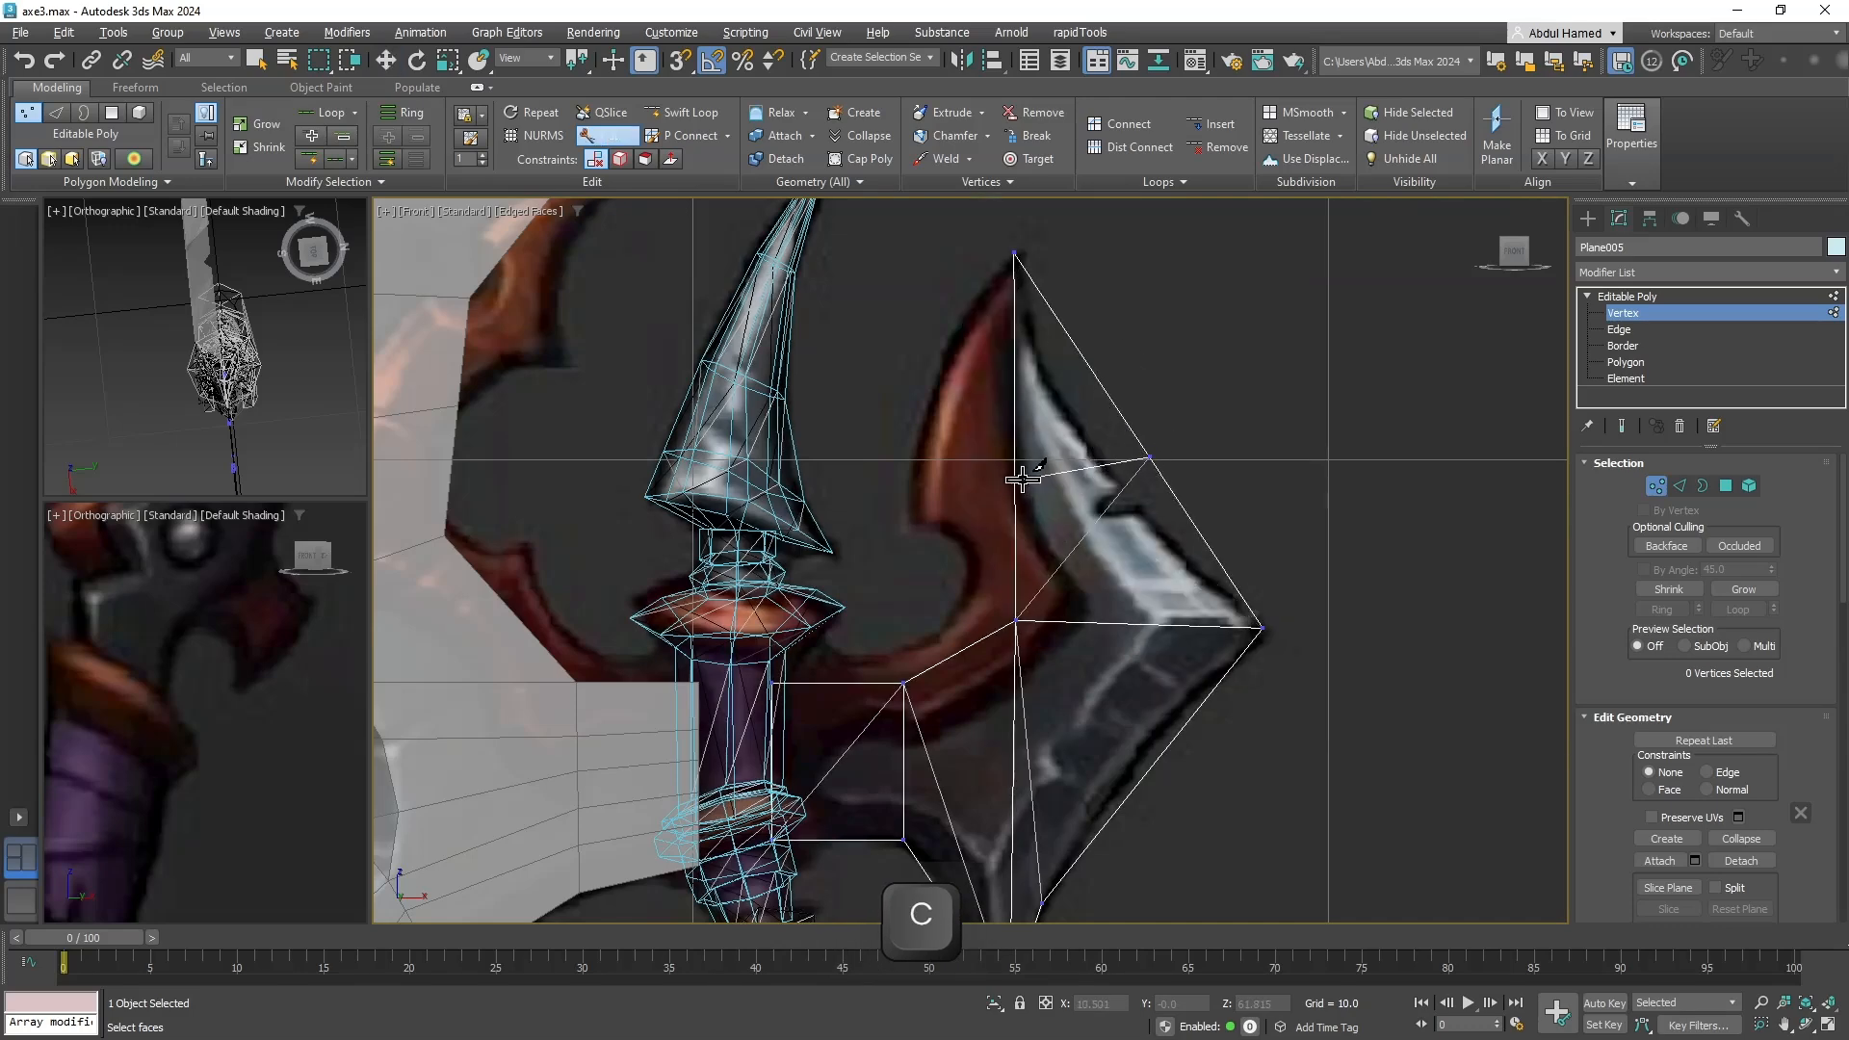
pyautogui.press('q')
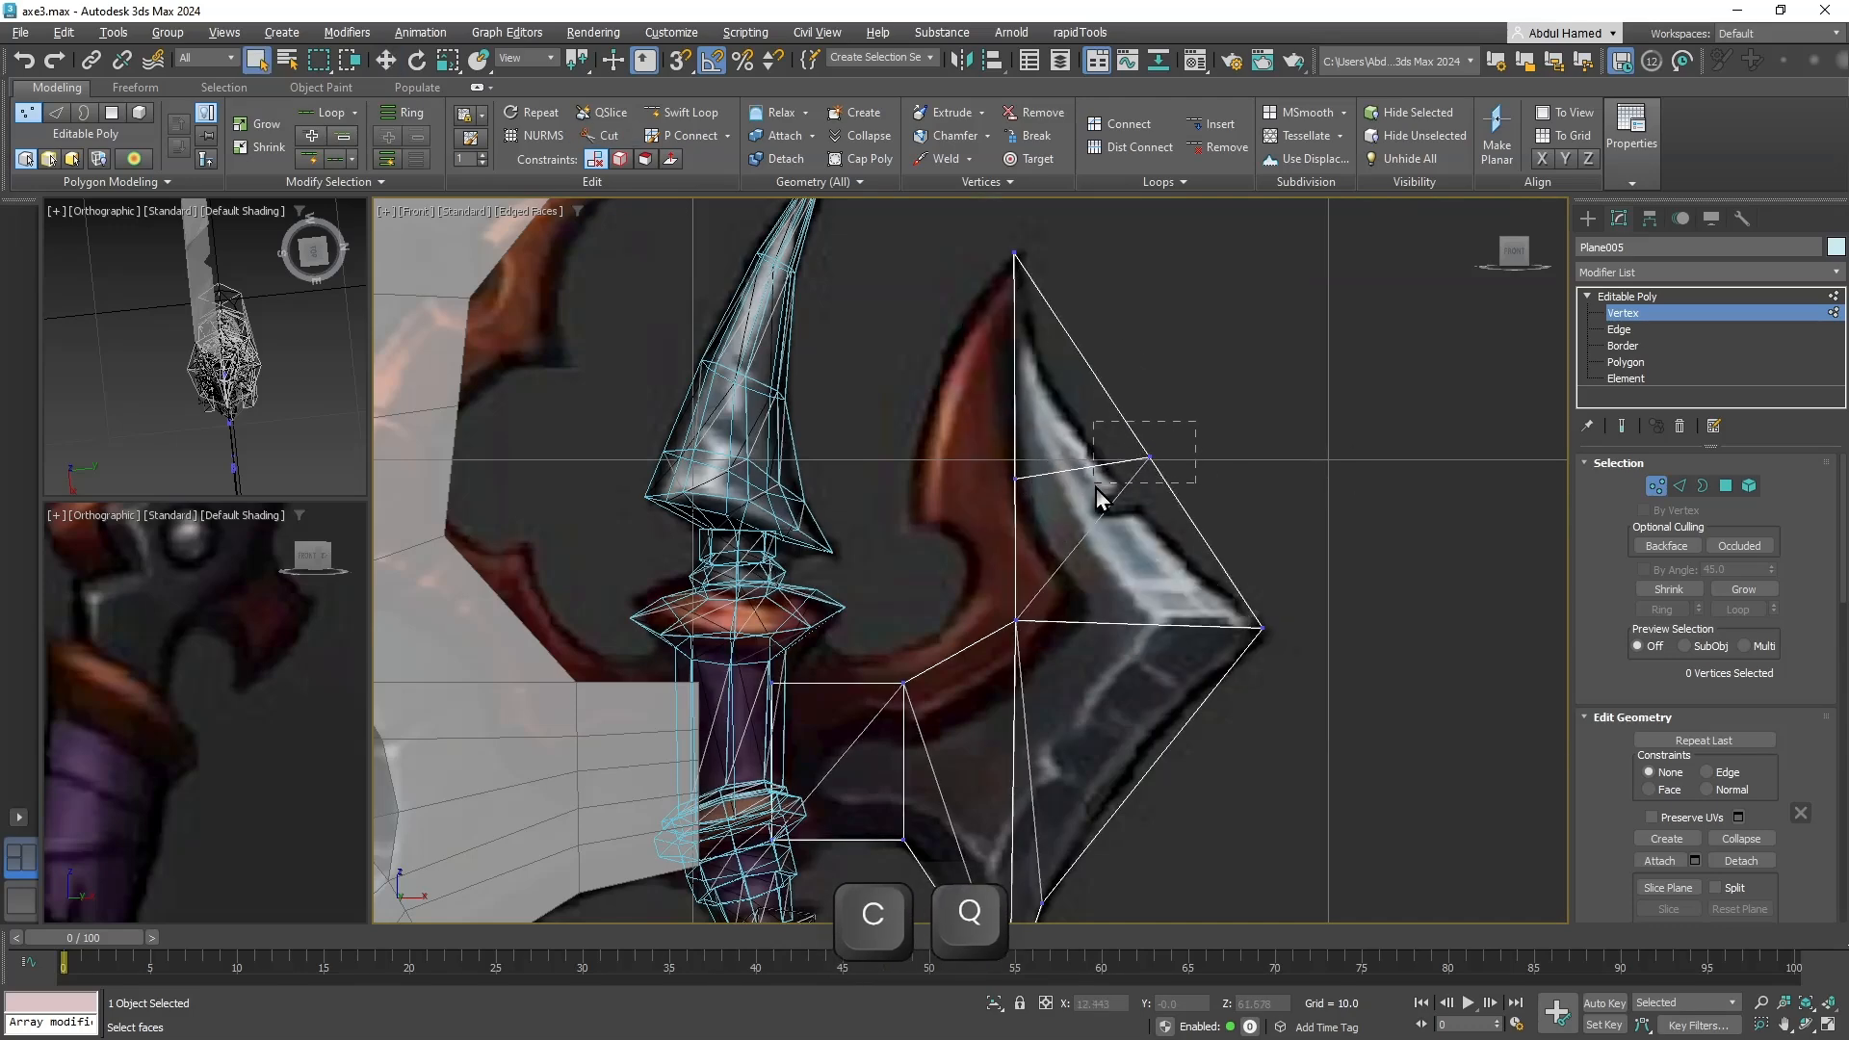
# Move the cut's outer vertex in to the notch on the blade's edge, and its inner vertex onto the red hook's inner outline.
pyautogui.click(1150, 455)
pyautogui.press('w')
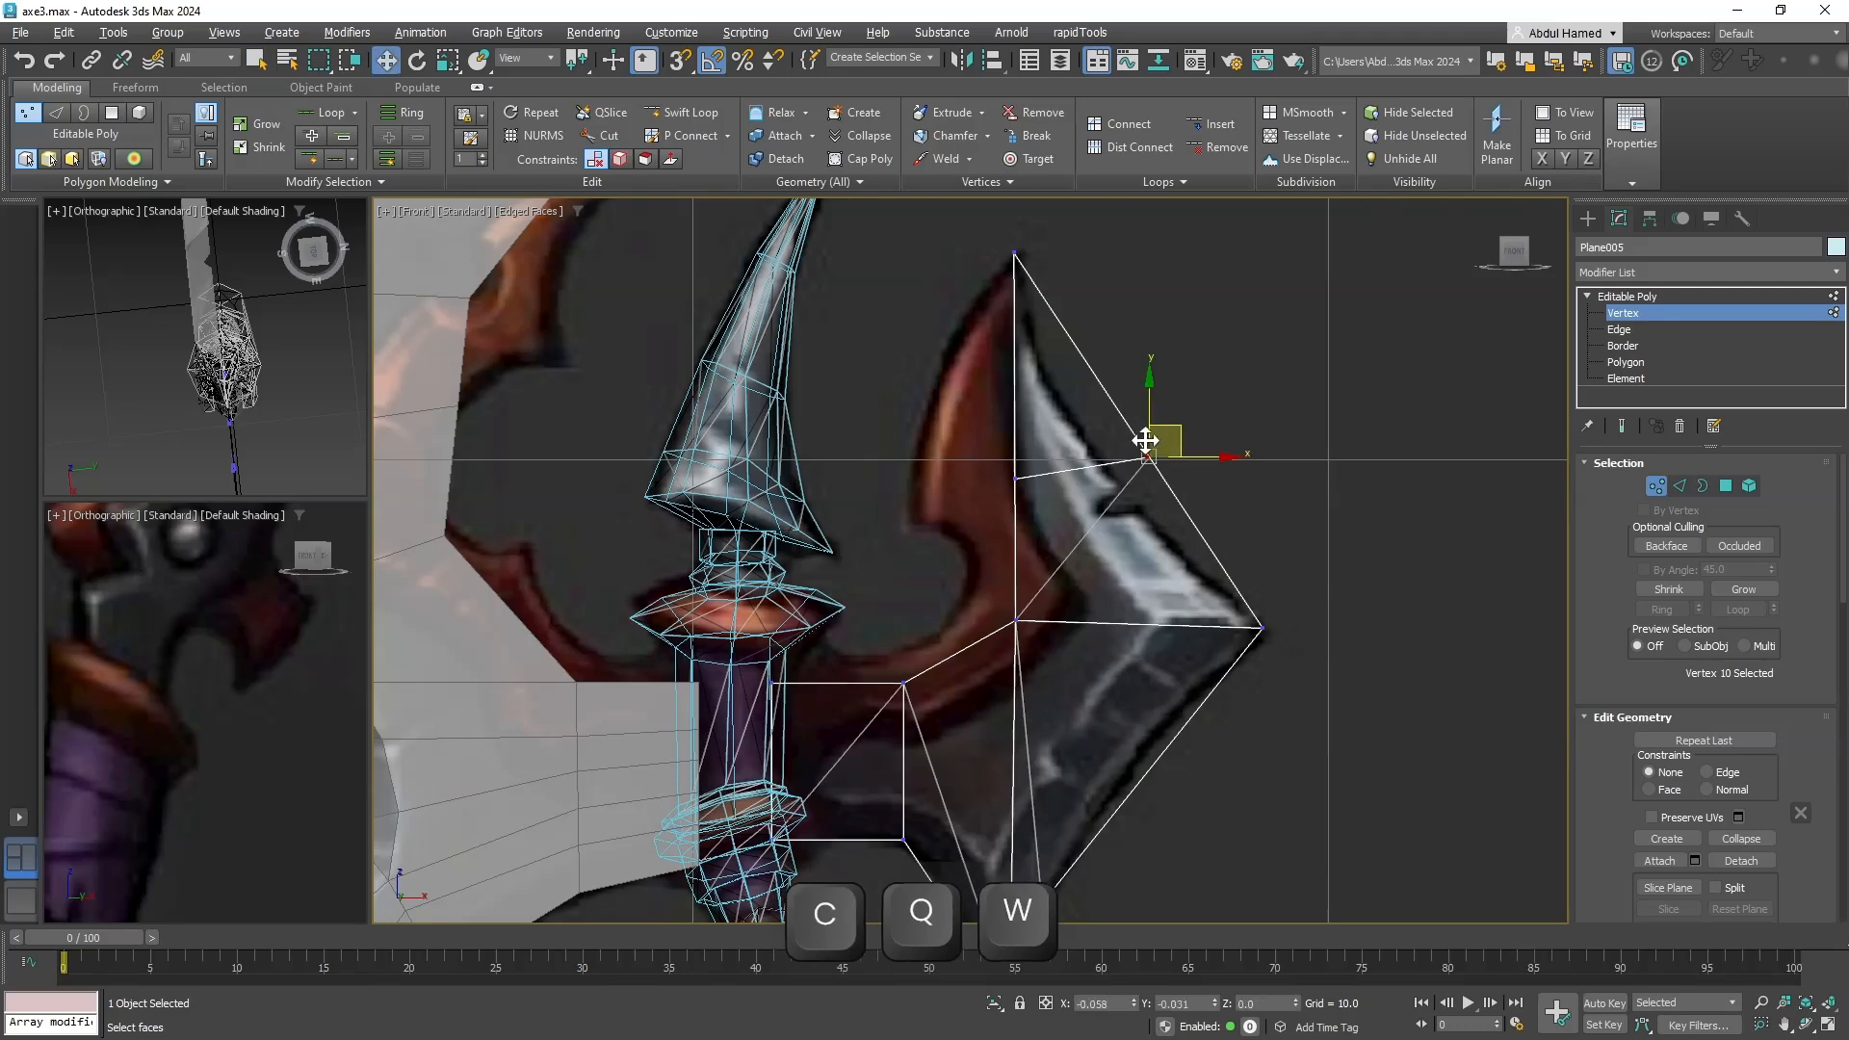
pyautogui.moveTo(1145, 440); pyautogui.dragTo(1117, 451)
pyautogui.moveTo(963, 497); pyautogui.dragTo(964, 497)
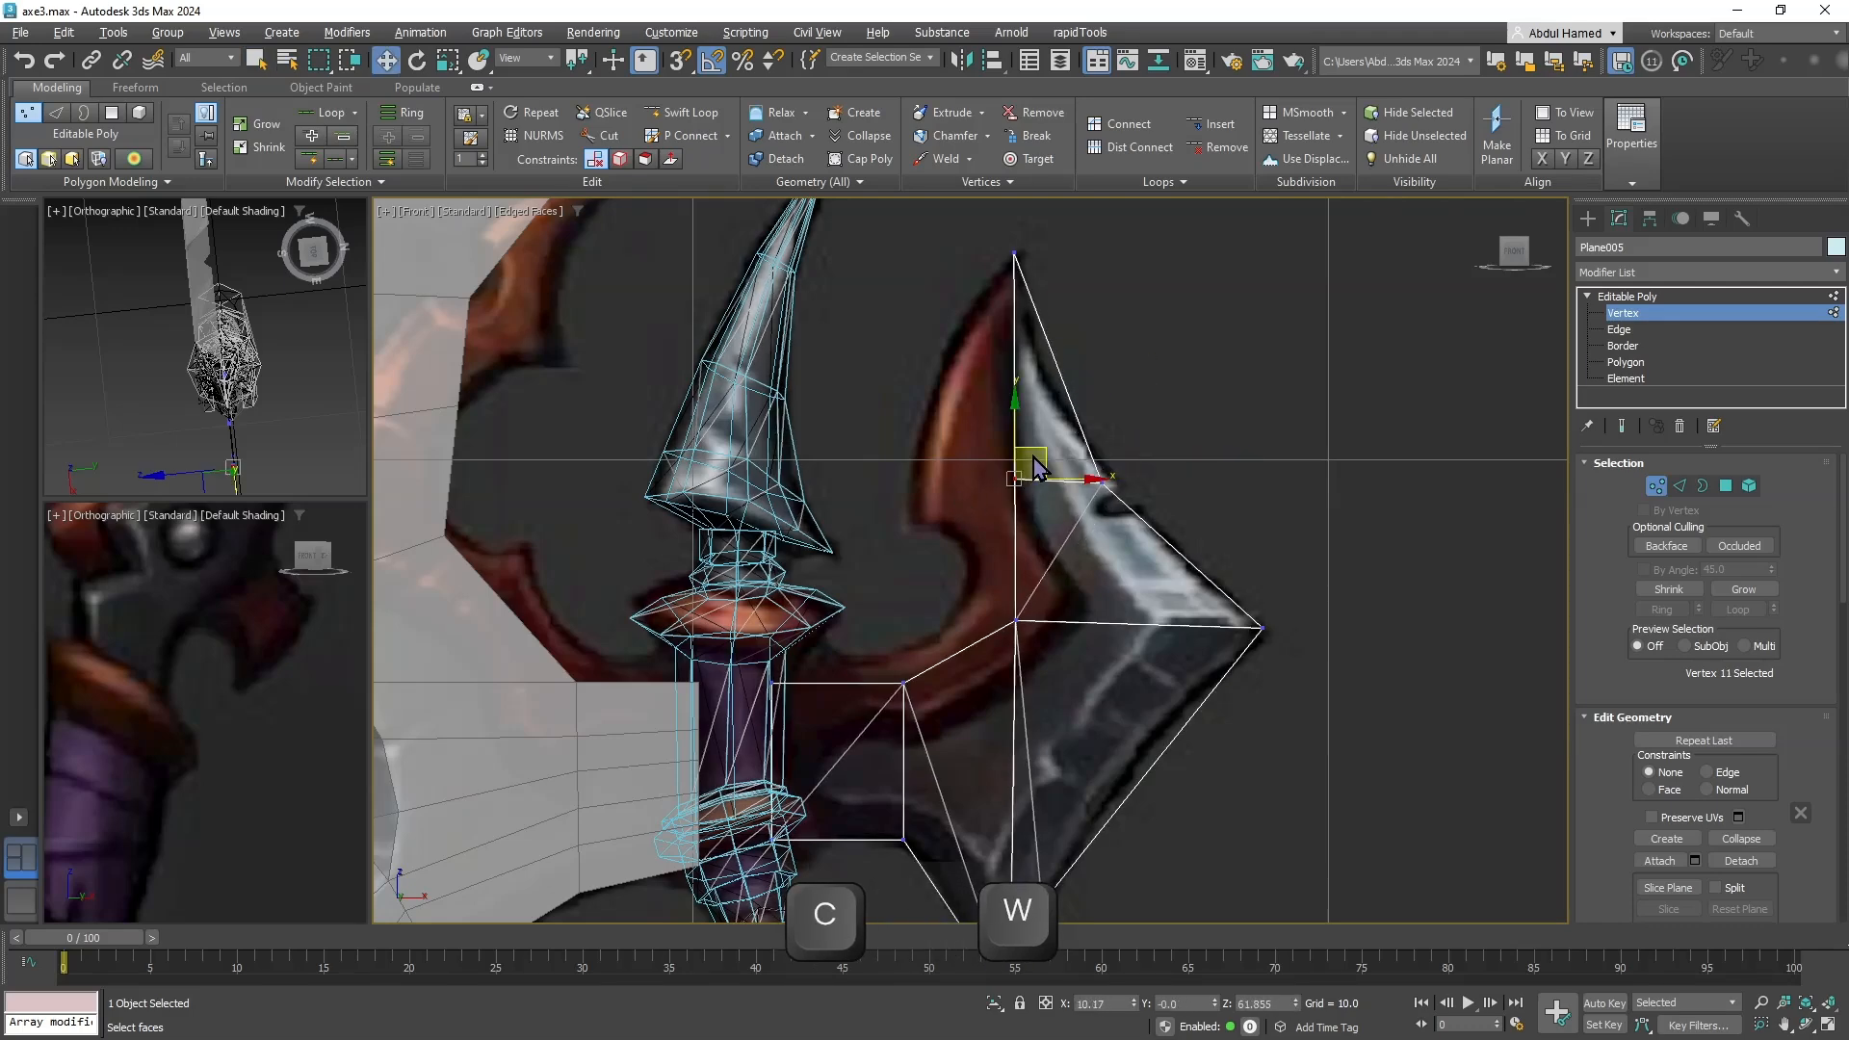
pyautogui.moveTo(1036, 447); pyautogui.dragTo(979, 416)
# Cut an edge from the blade's inner outline beside the central vertex across to the middle of the lower outer edge.
pyautogui.moveTo(1089, 498); pyautogui.dragTo(1038, 413, button='middle')
pyautogui.moveTo(1236, 518); pyautogui.dragTo(1167, 599)
pyautogui.moveTo(1167, 599); pyautogui.dragTo(1106, 632, button='middle')
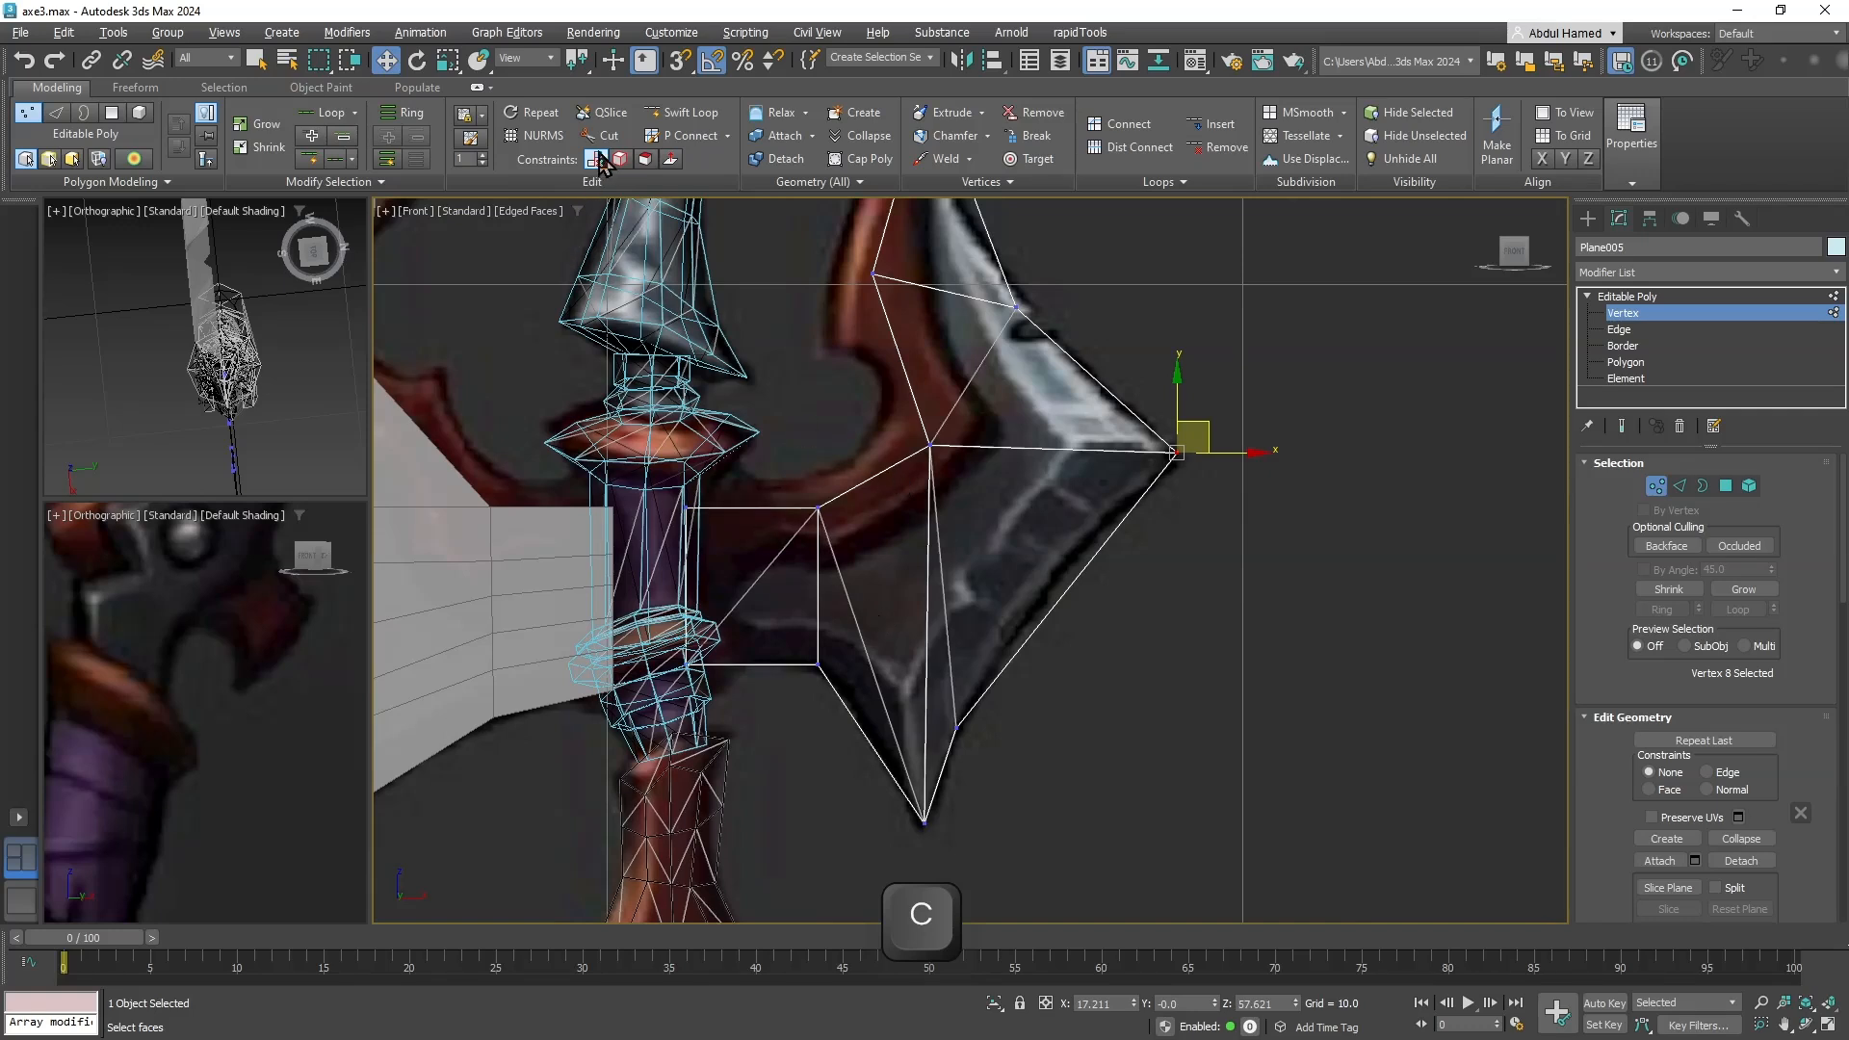
pyautogui.click(606, 135)
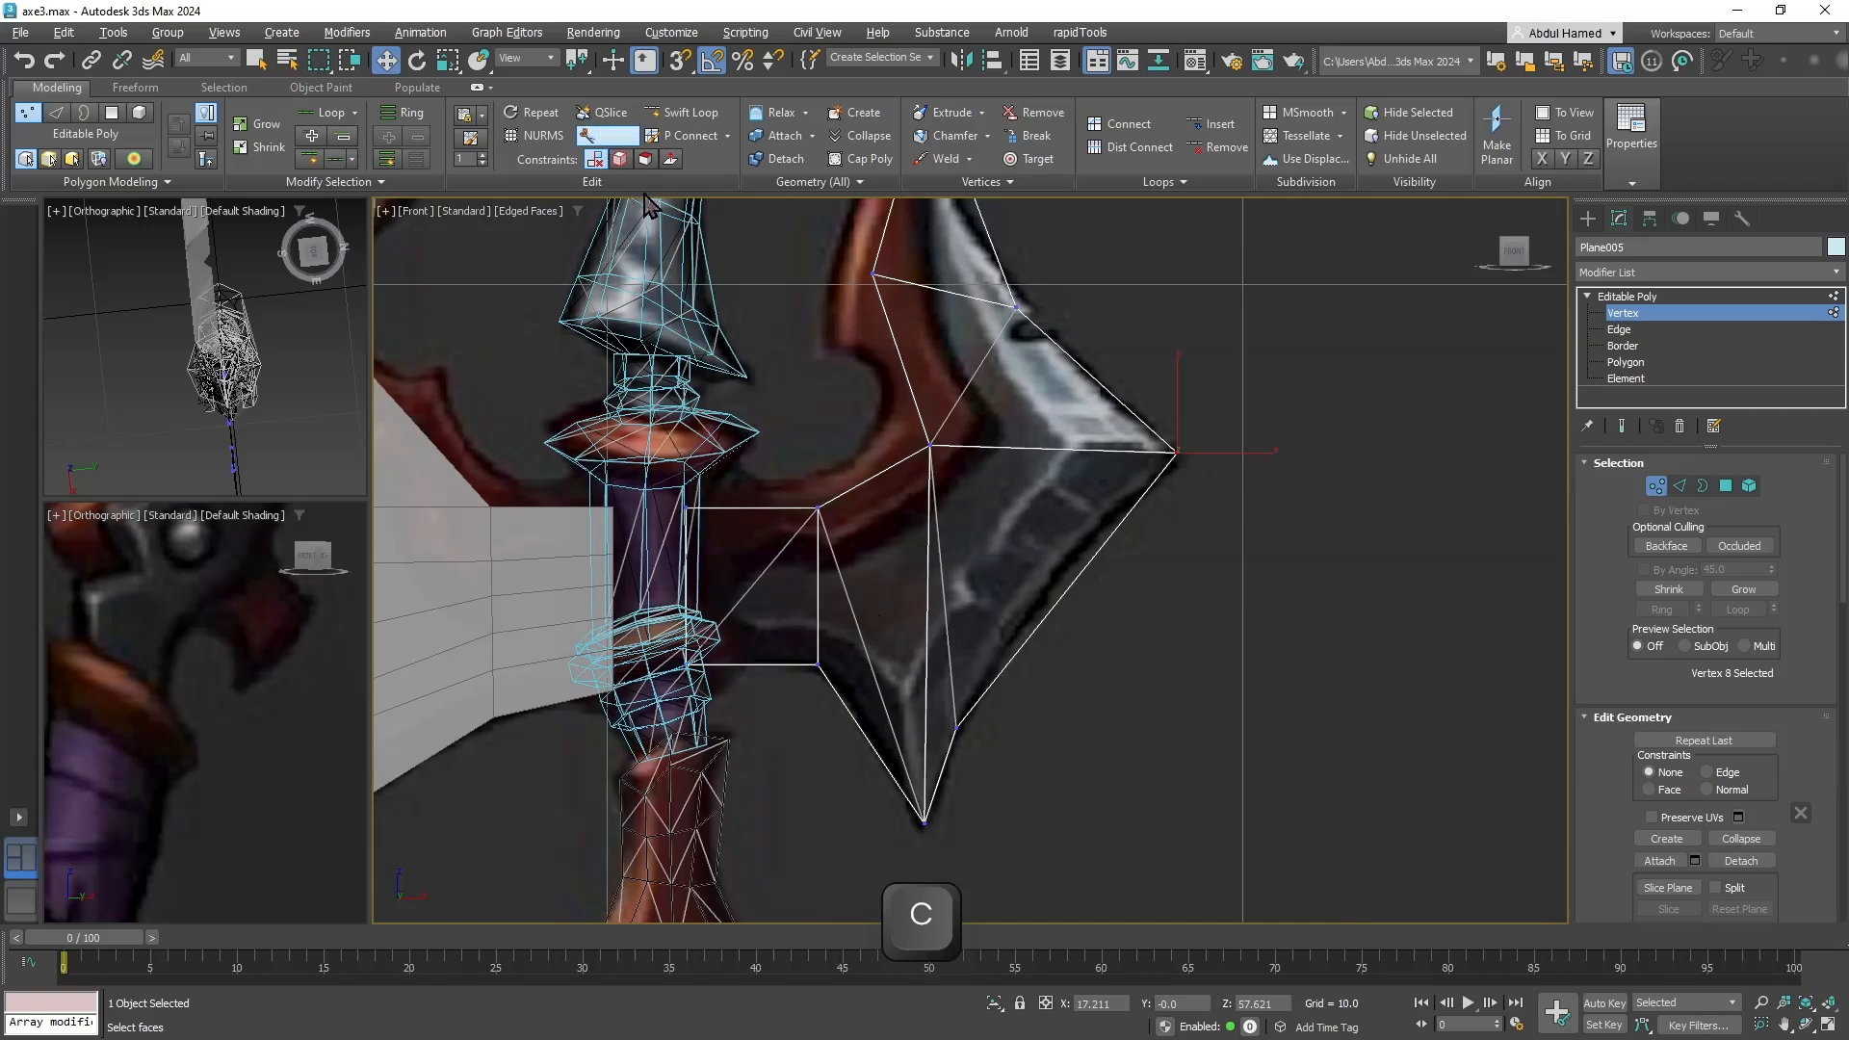
pyautogui.click(892, 467)
pyautogui.click(1066, 592)
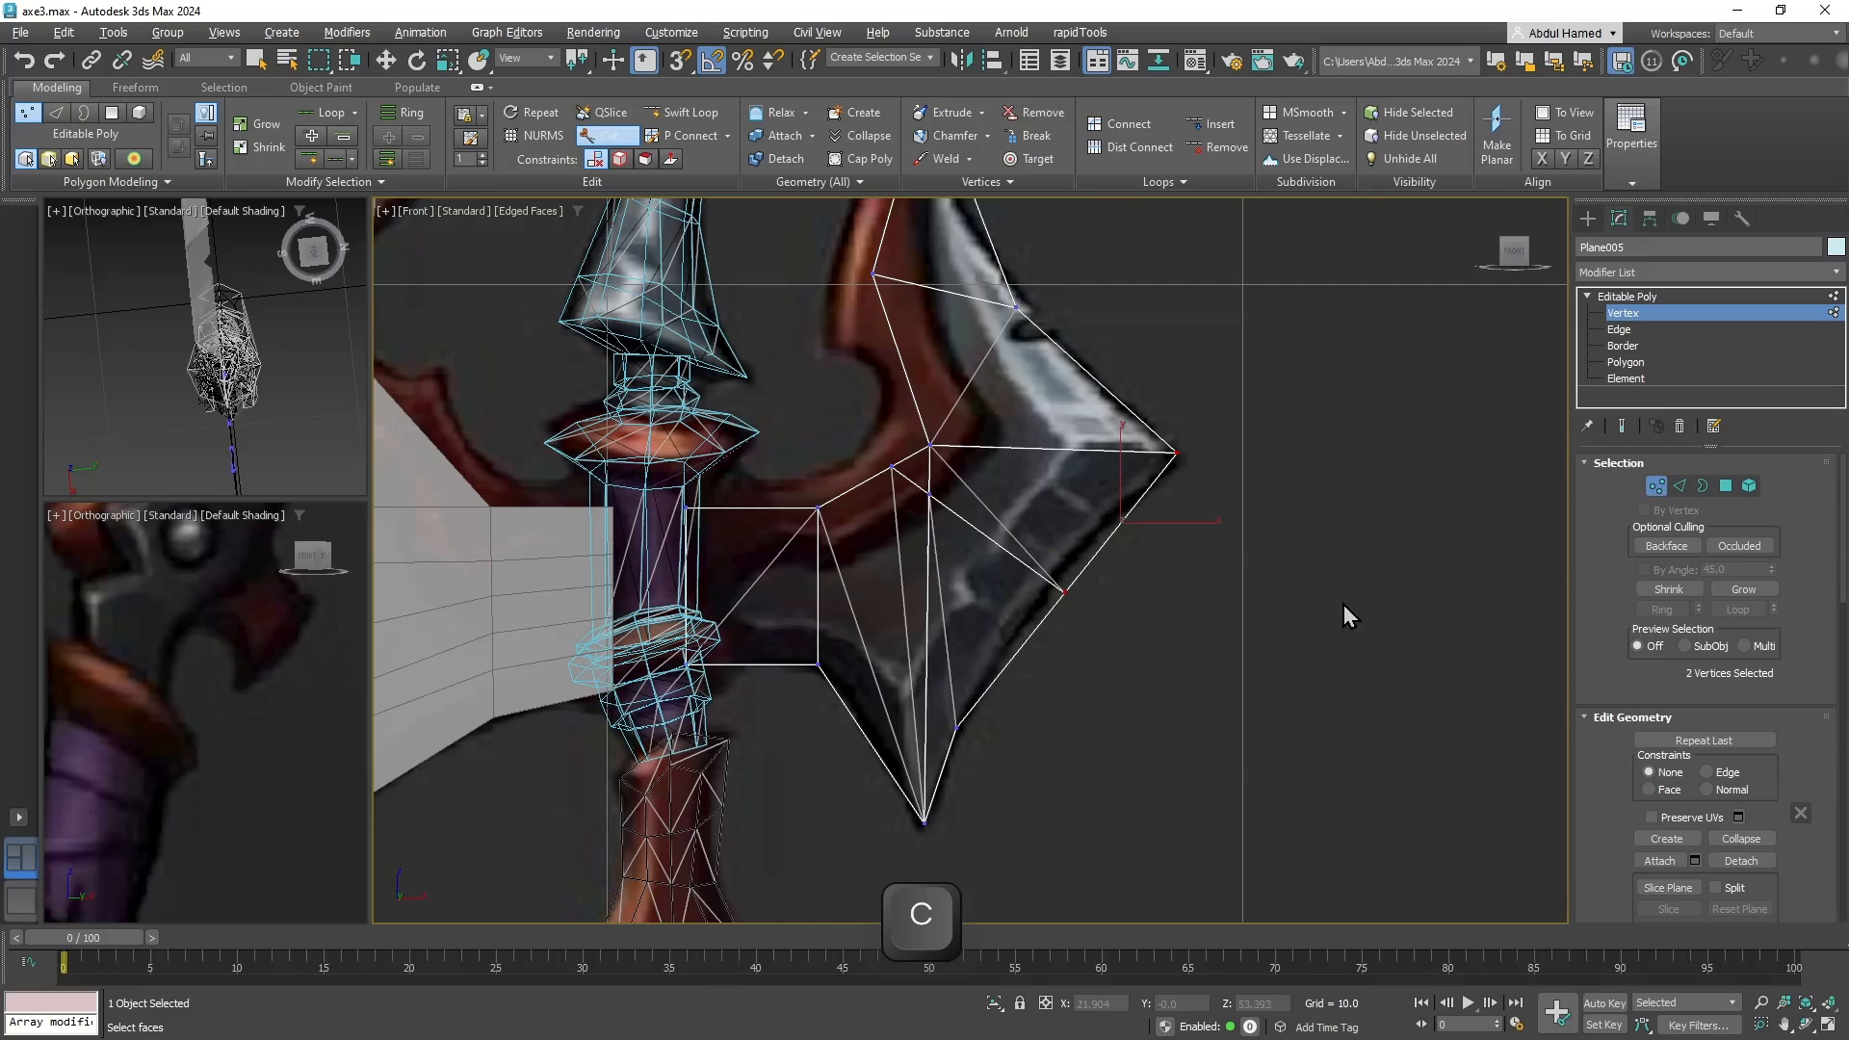
pyautogui.press('q')
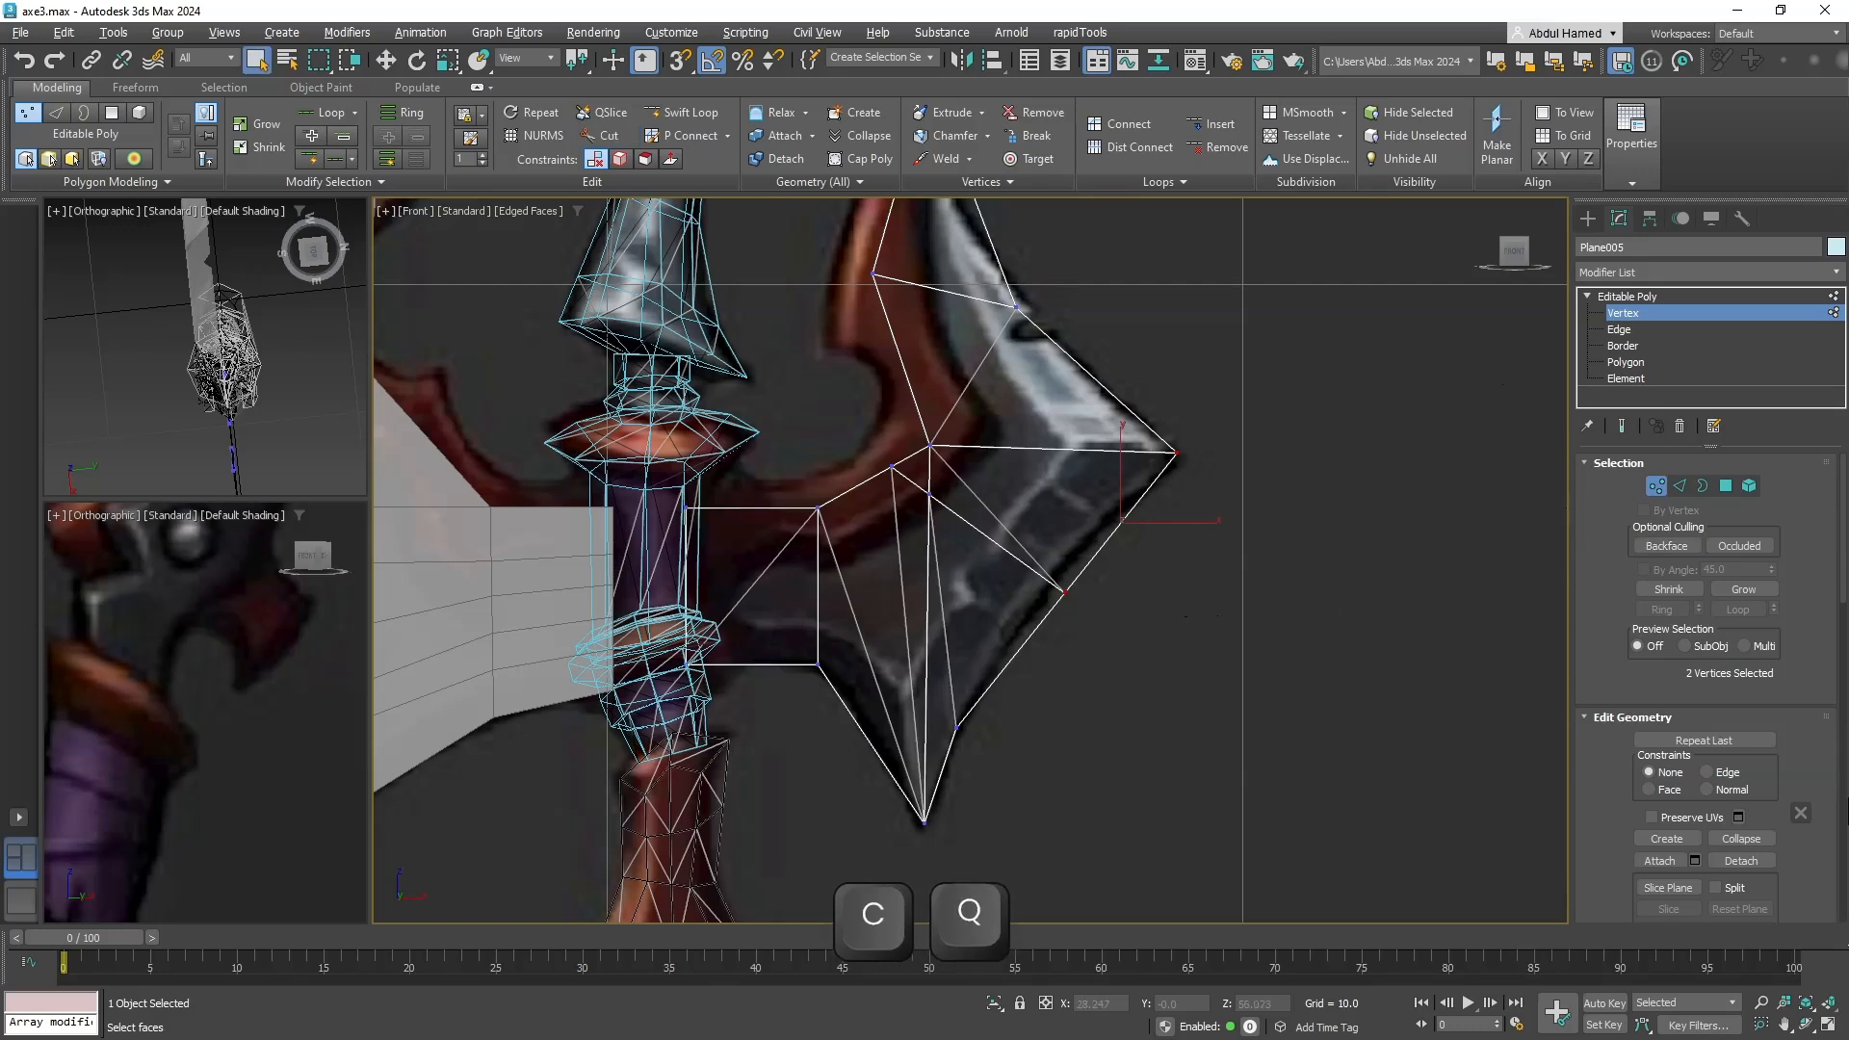
# Target weld the vertex where the new cut crosses the central edge onto the cut's inner end vertex, and check the faces unobscured.
pyautogui.scroll(-5, 1803, 839)
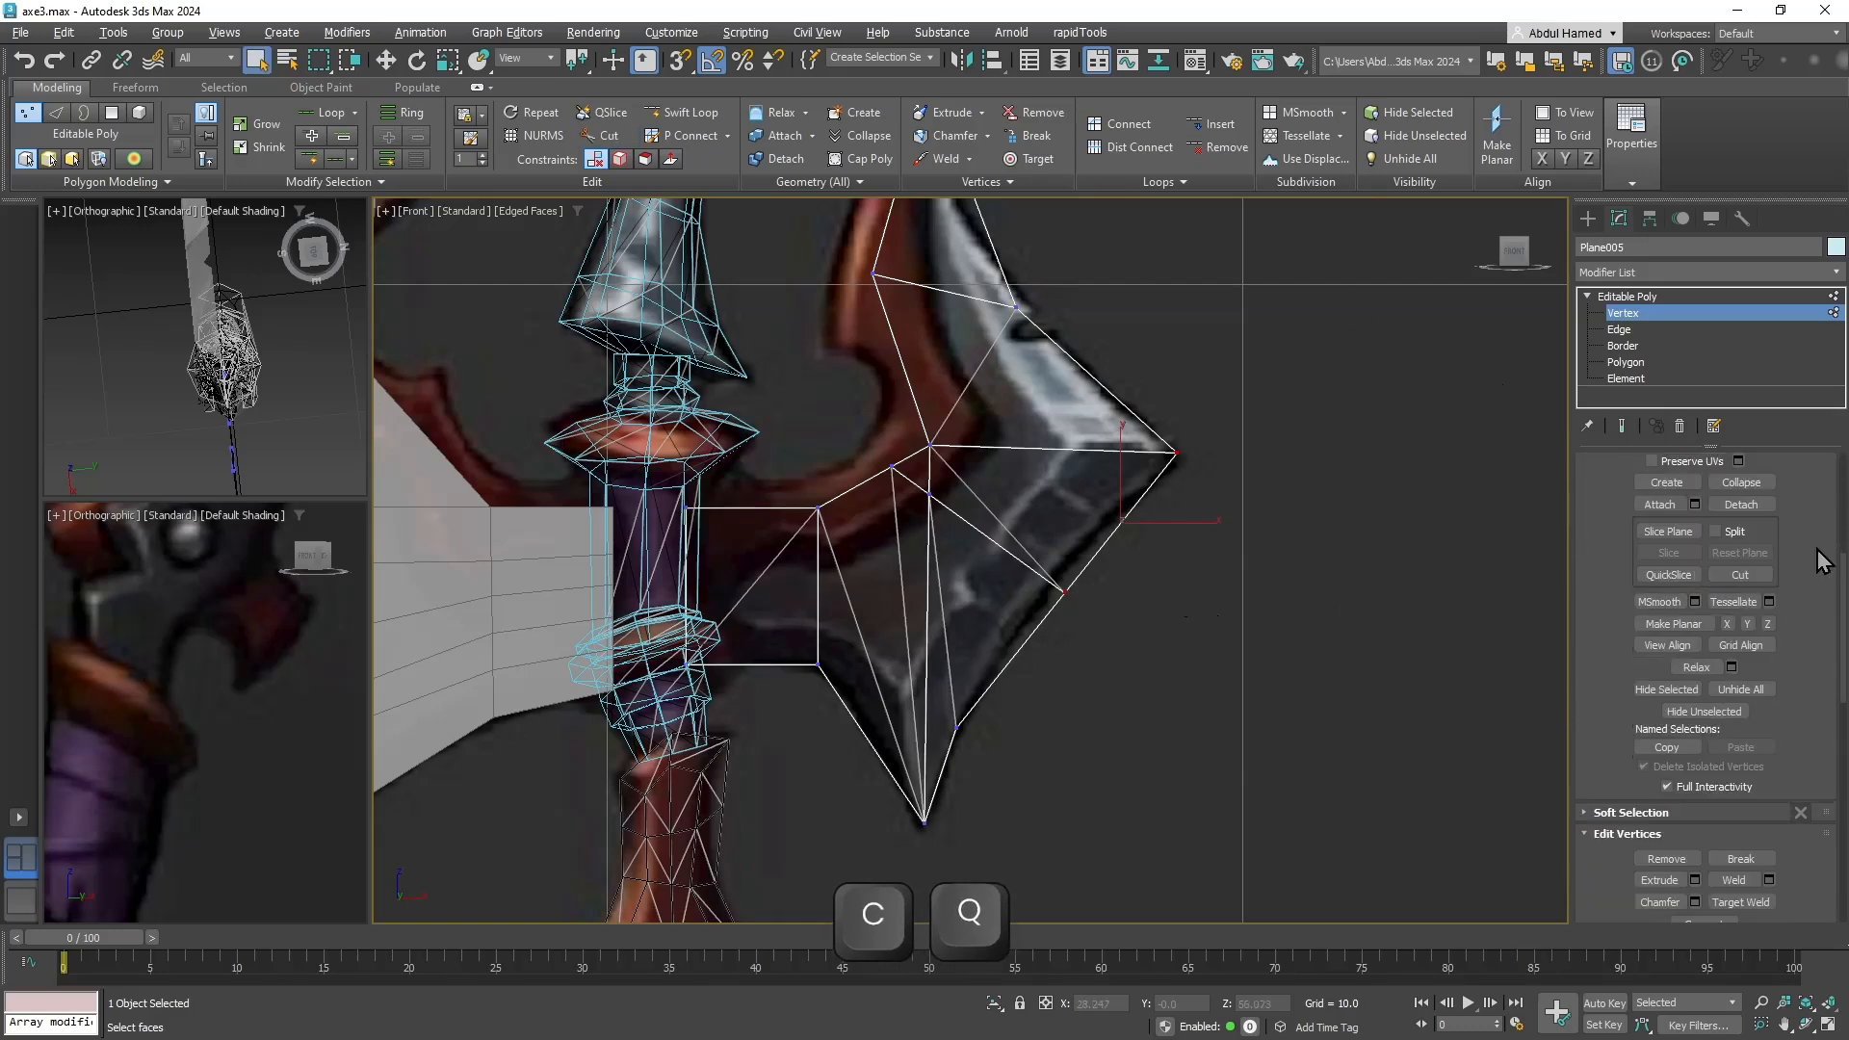
pyautogui.moveTo(1801, 643); pyautogui.dragTo(1804, 453)
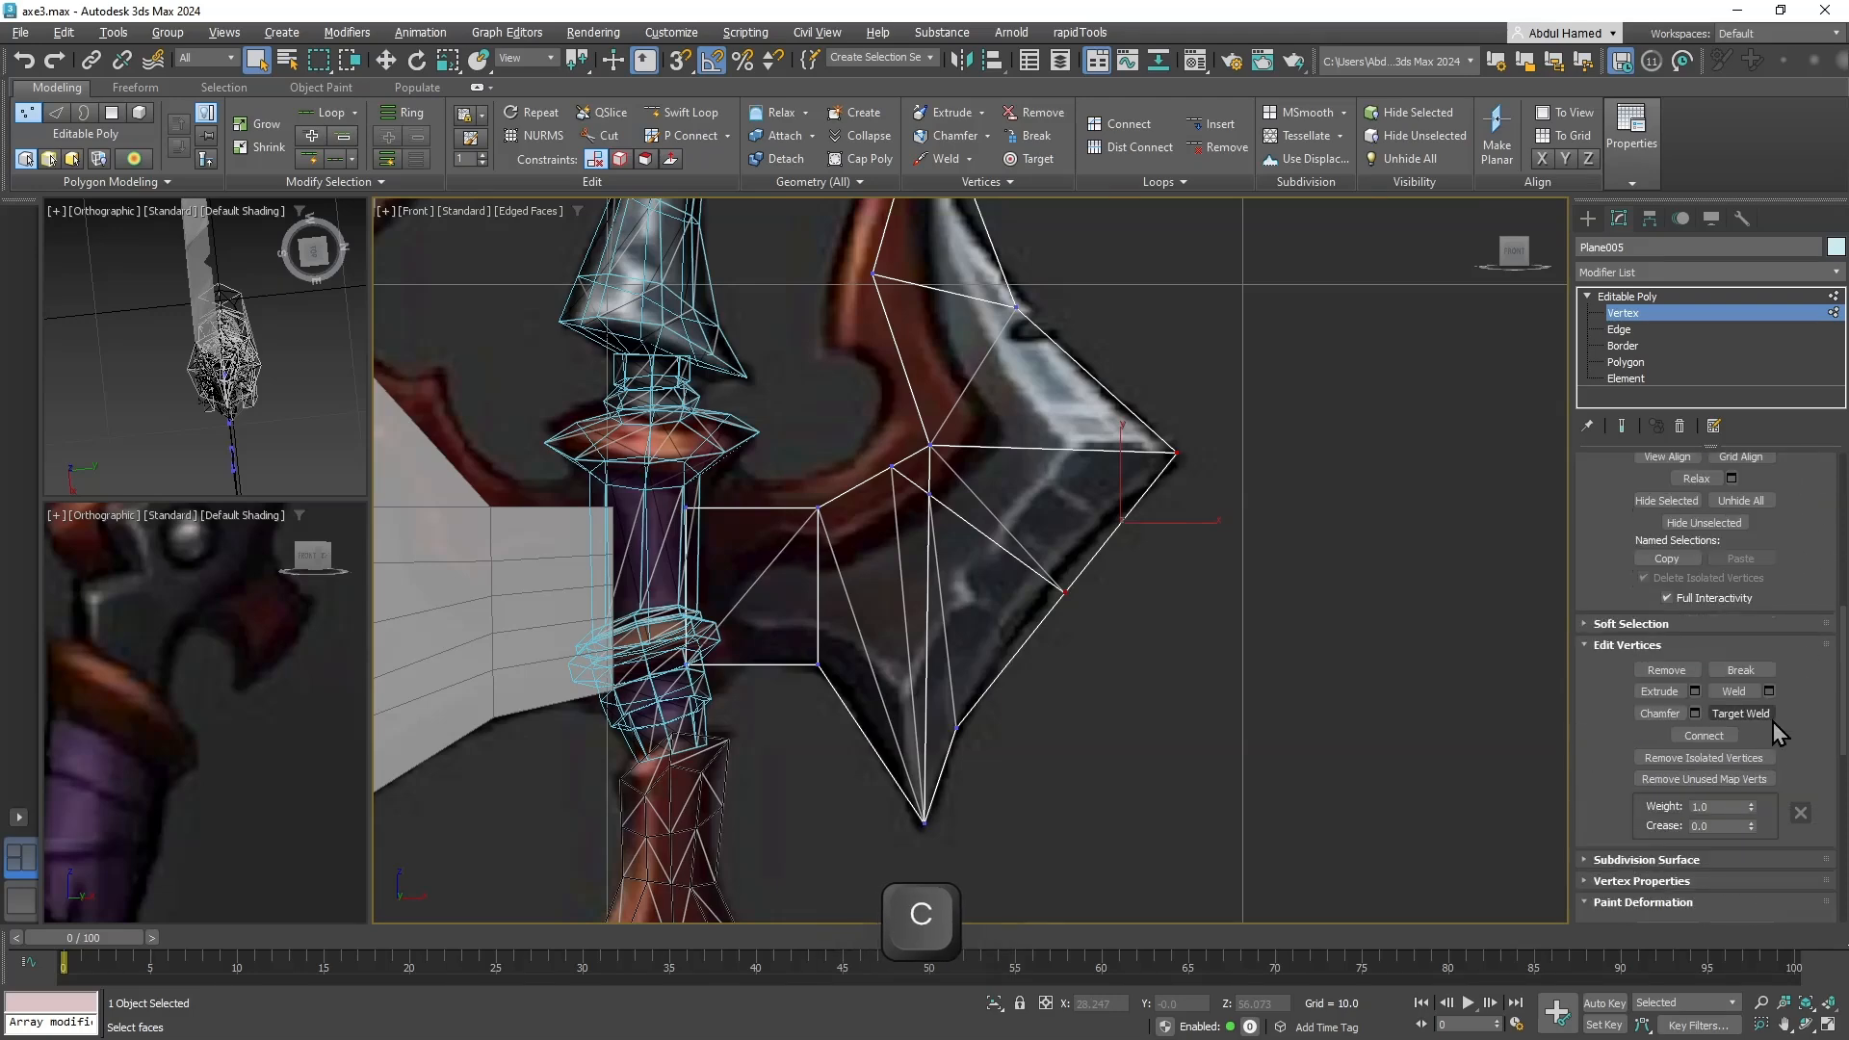
pyautogui.click(891, 466)
pyautogui.moveTo(1280, 628); pyautogui.dragTo(1298, 587, button='middle')
pyautogui.hotkey('alt', 'x')
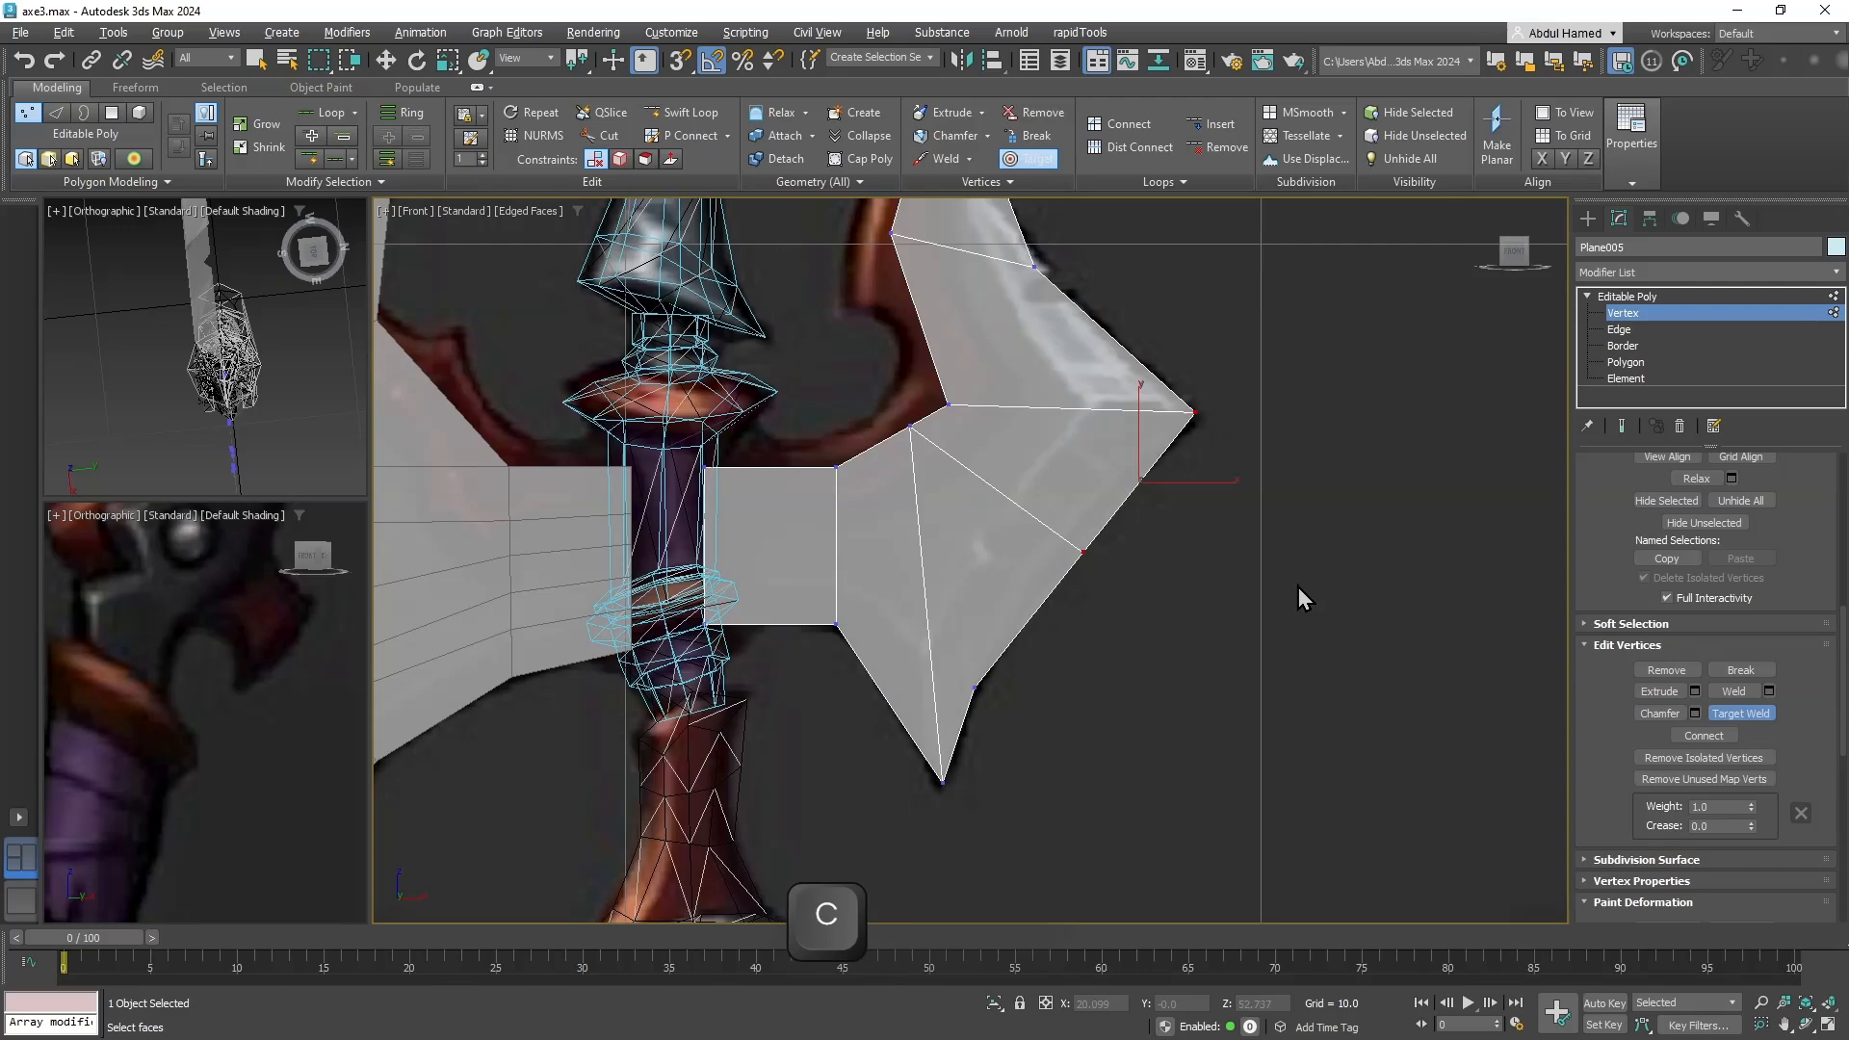
pyautogui.hotkey('alt', 'x')
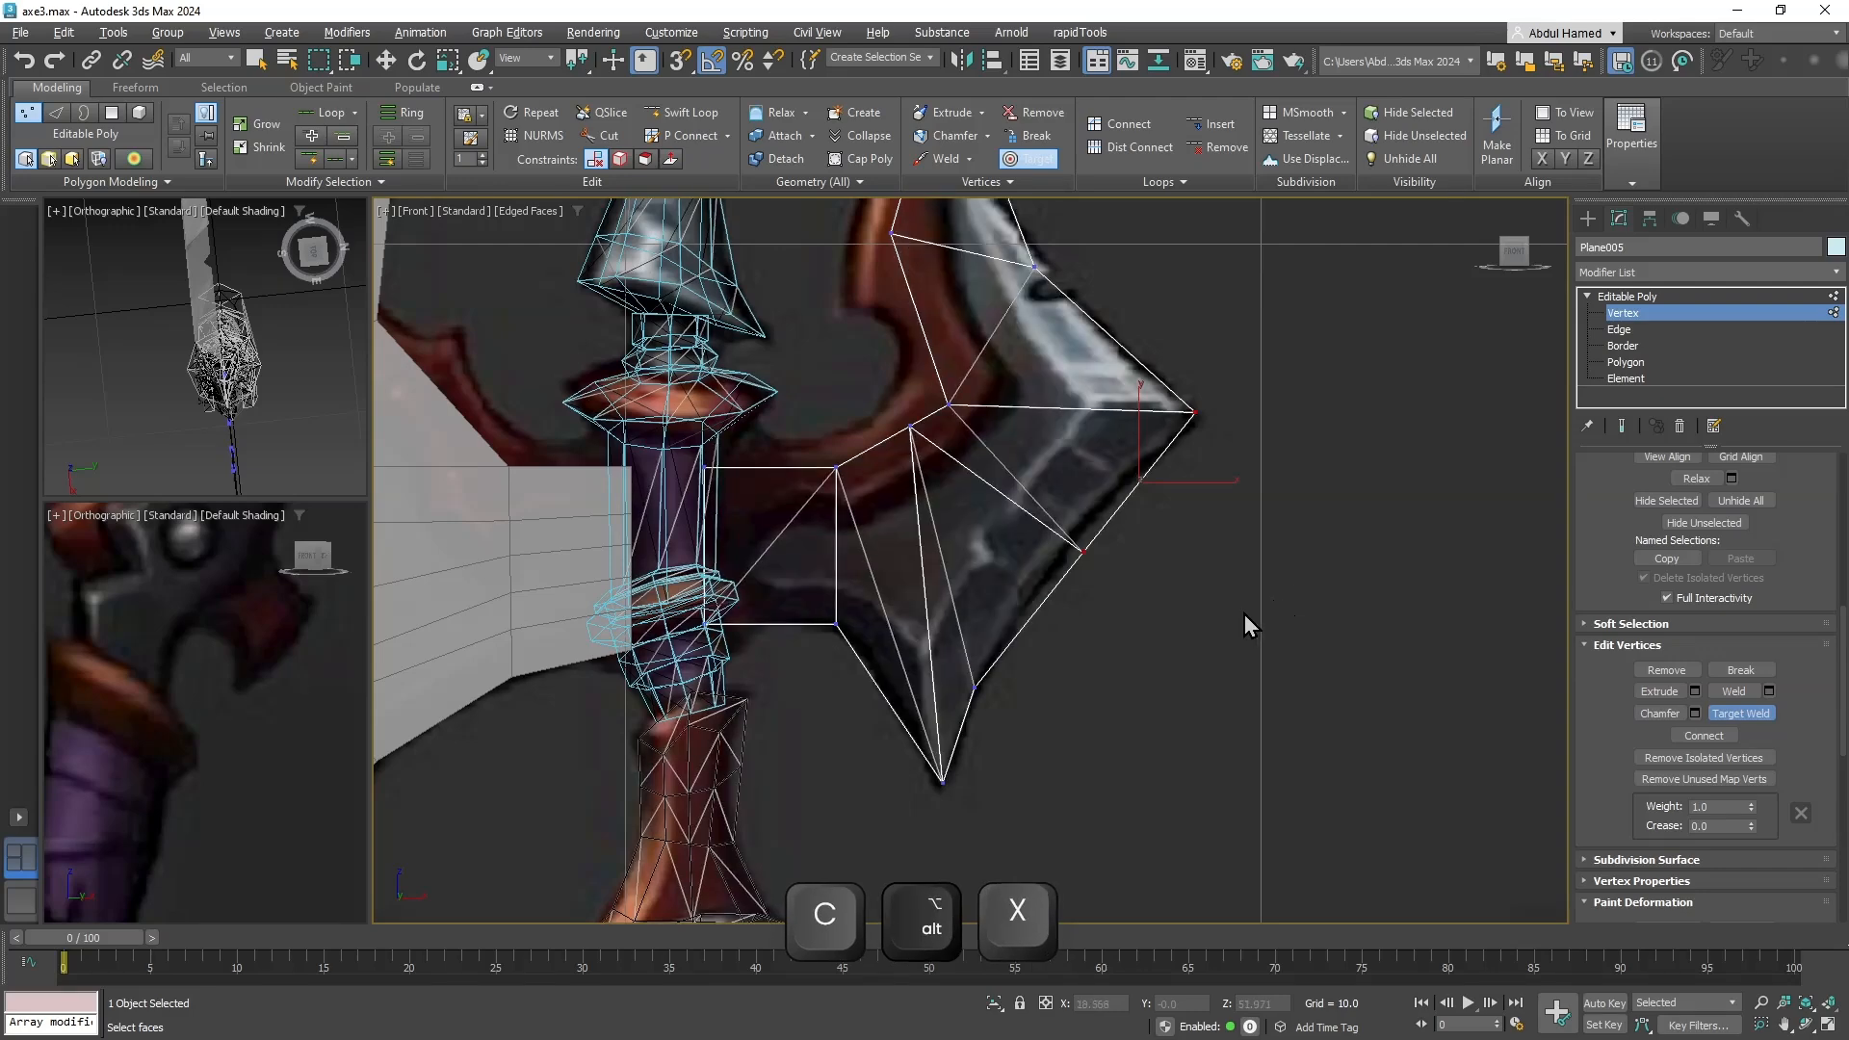
pyautogui.hotkey('alt', 'x')
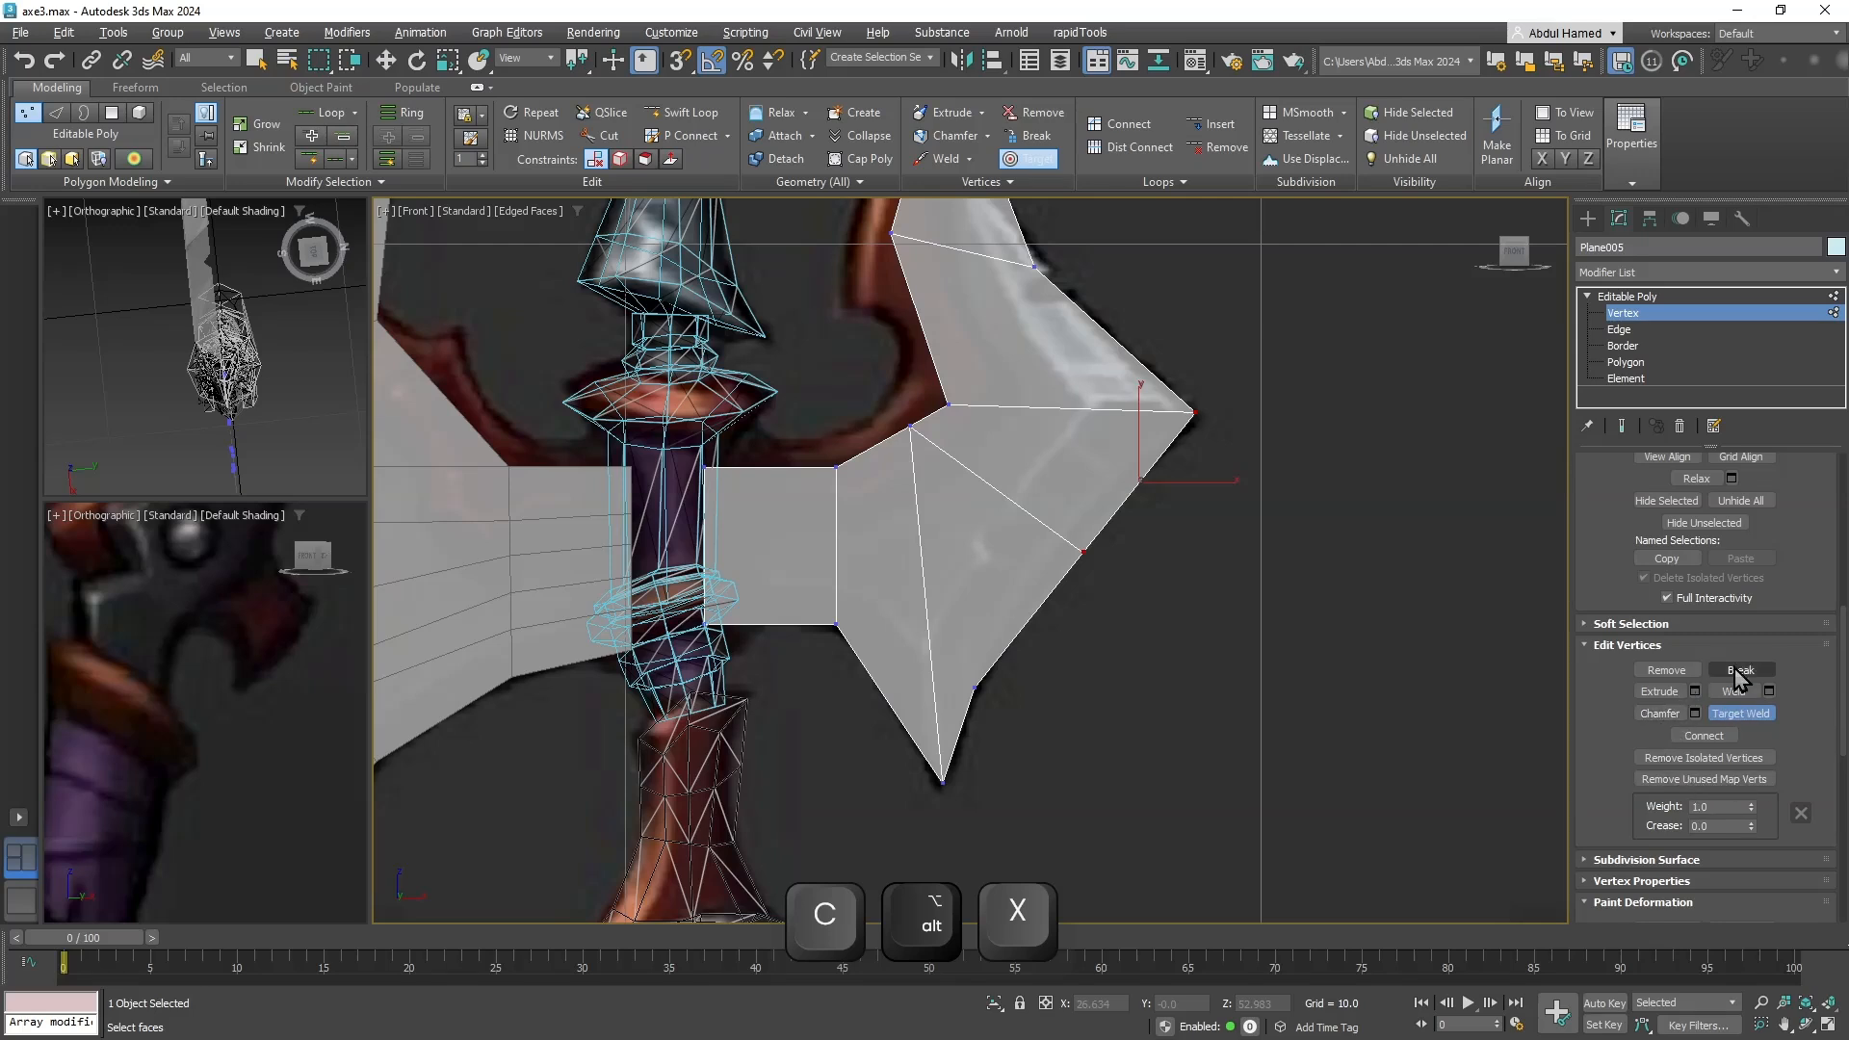
# Cut edges from the blade's inner outline to the lower outer vertex and the bottom tip, and remove the old edge between them.
pyautogui.hotkey('alt', 'c')
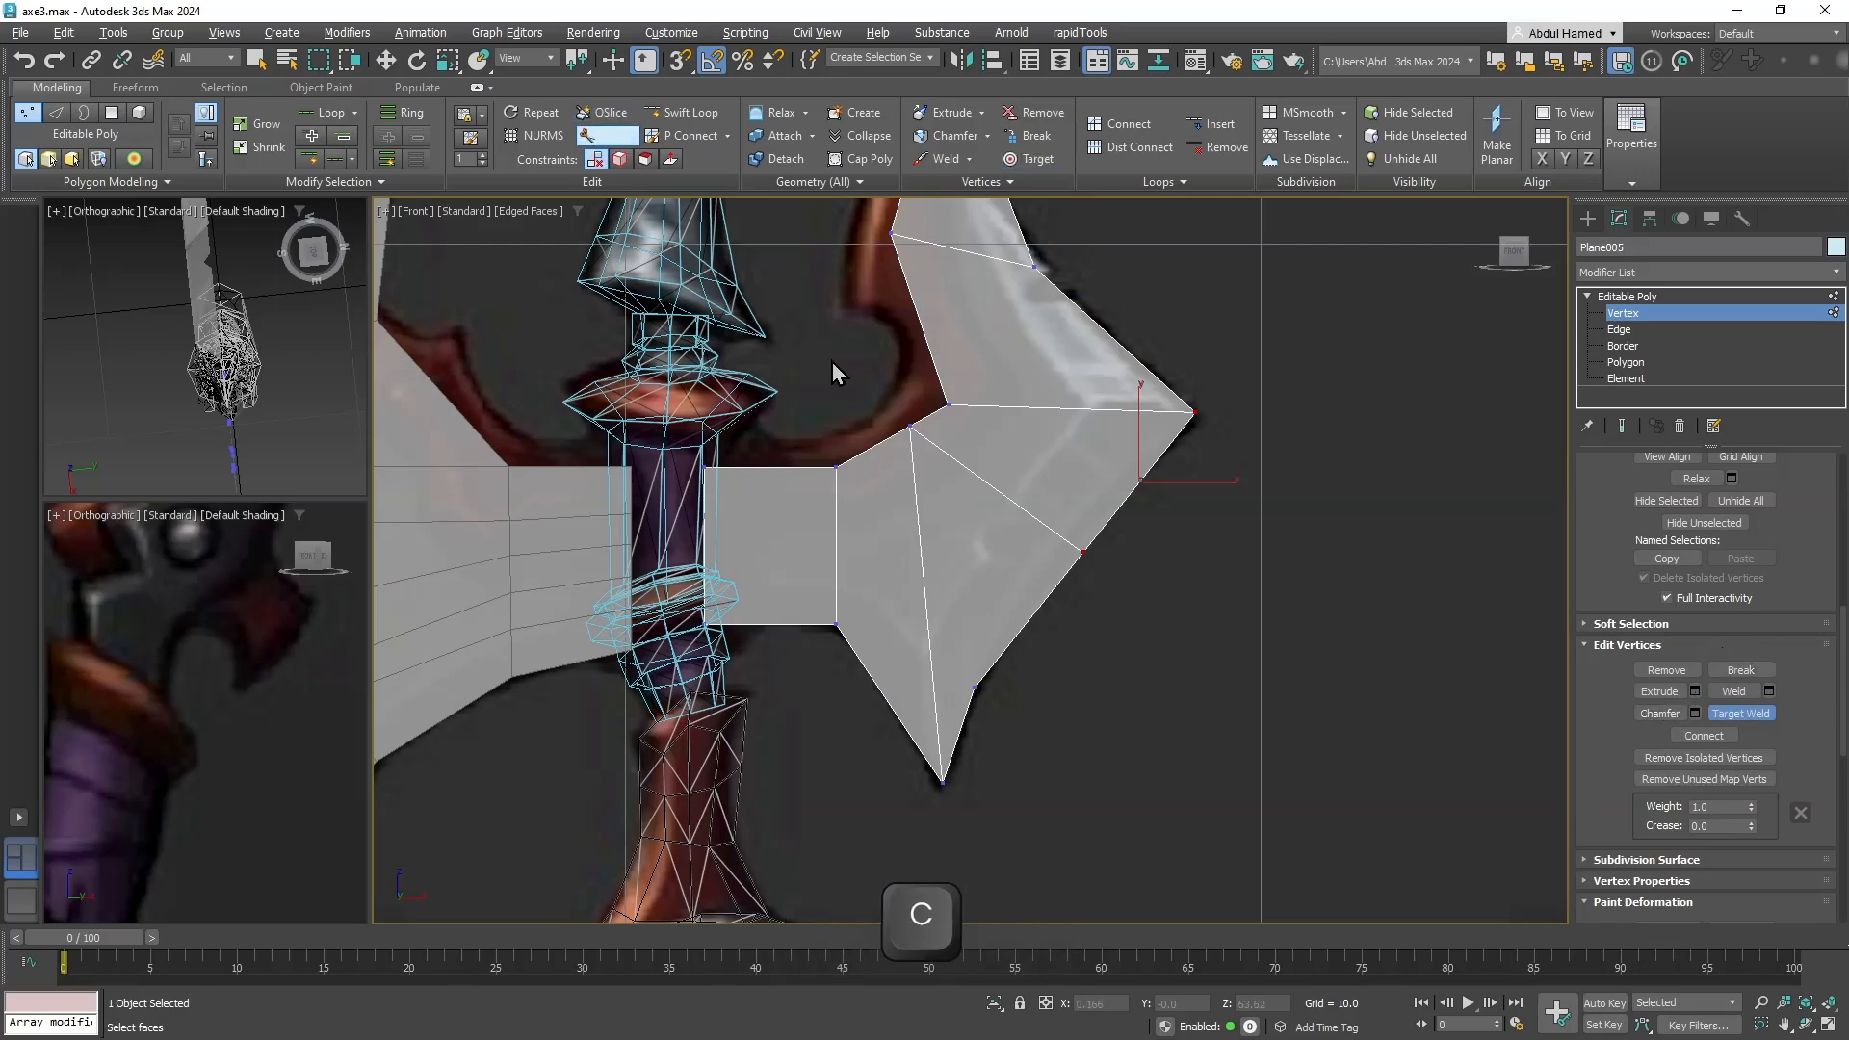
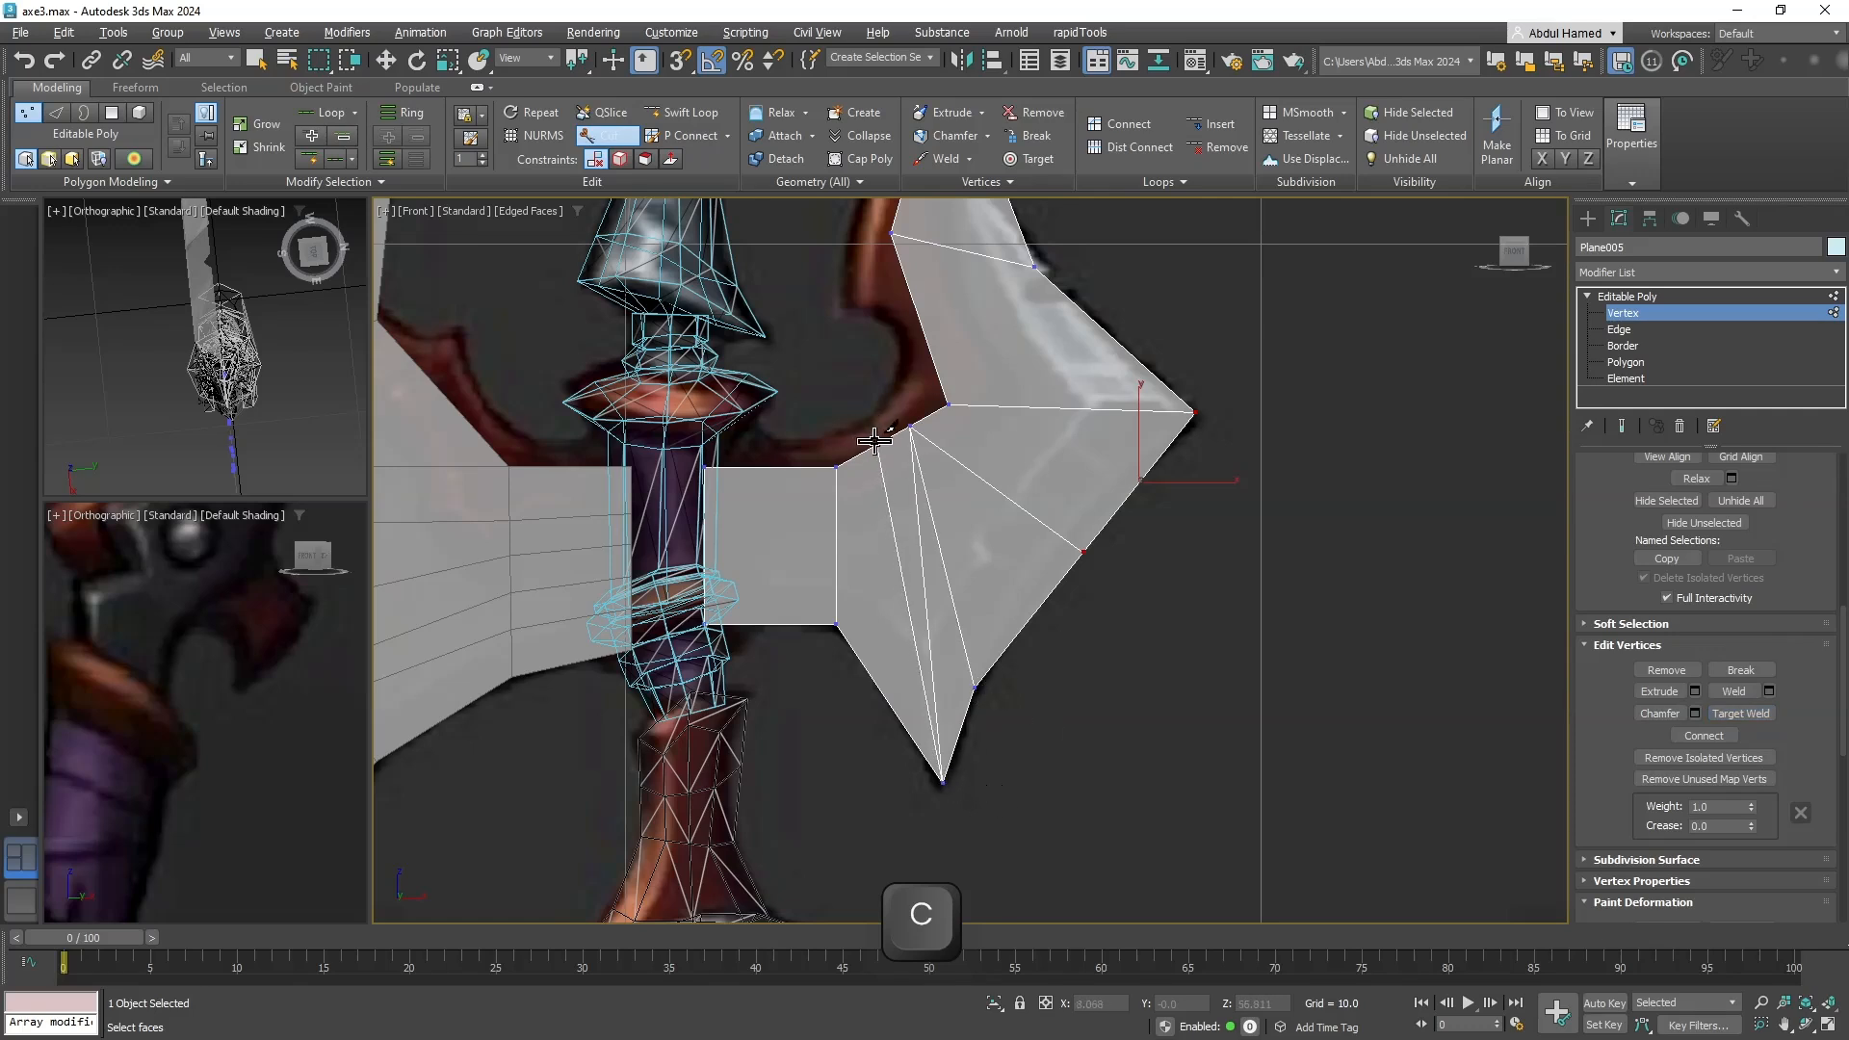
pyautogui.press('q')
pyautogui.press('2')
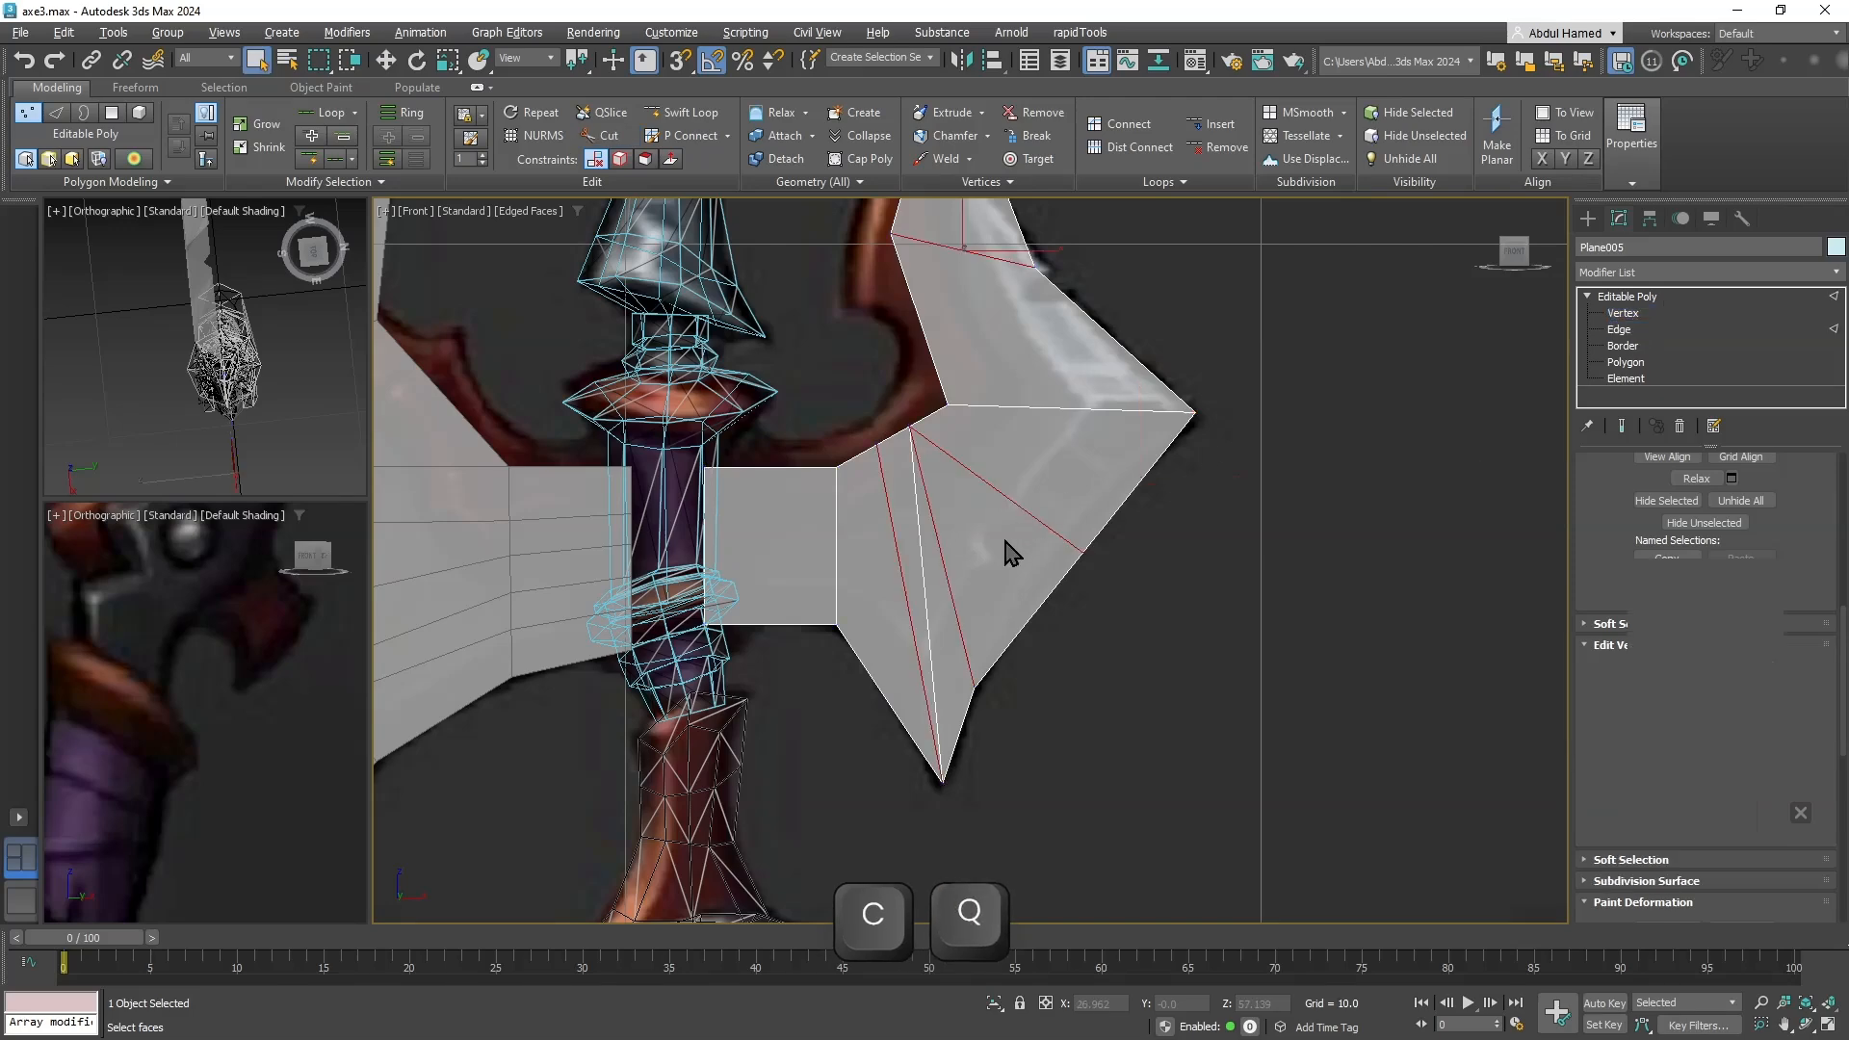
pyautogui.click(925, 563)
pyautogui.press('BackSpace')
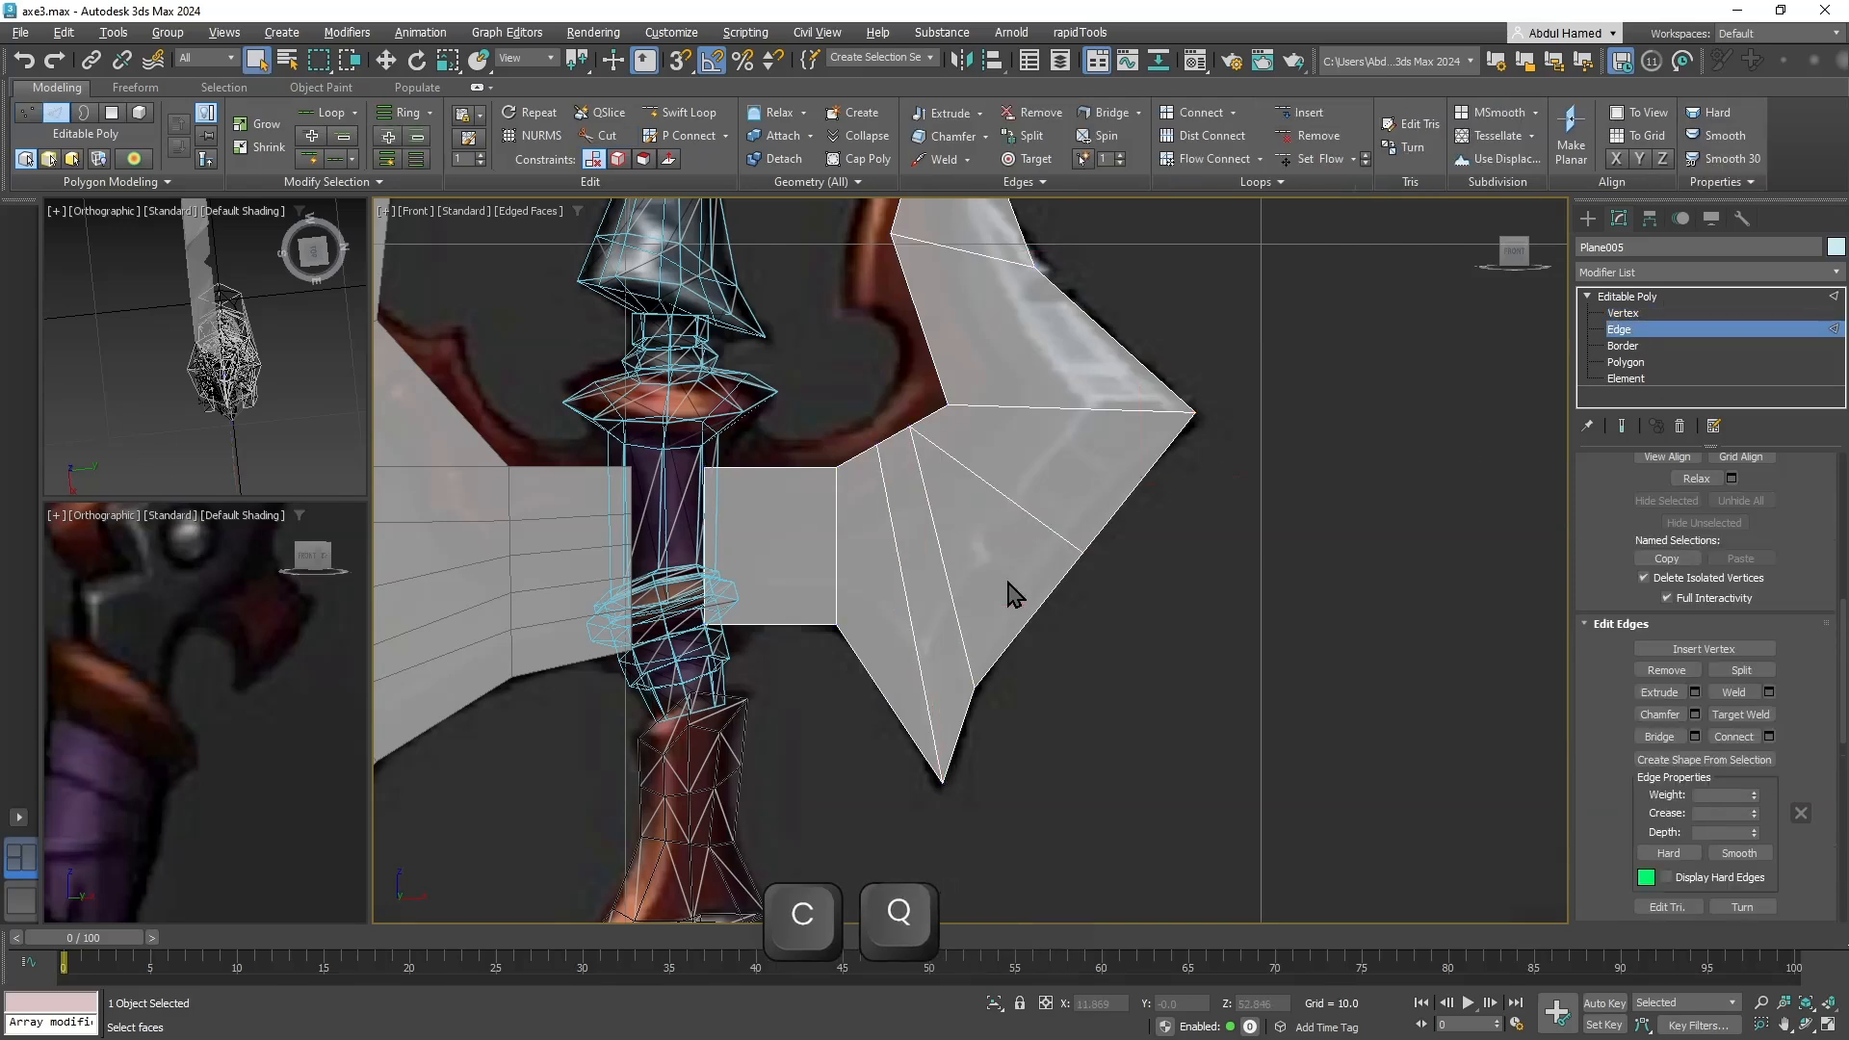
# Move the new vertex on the blade's lower outer edge slightly inward to match the reference outline with the model see-through.
pyautogui.hotkey('alt', 'x')
pyautogui.moveTo(1164, 532); pyautogui.dragTo(1139, 578, button='middle')
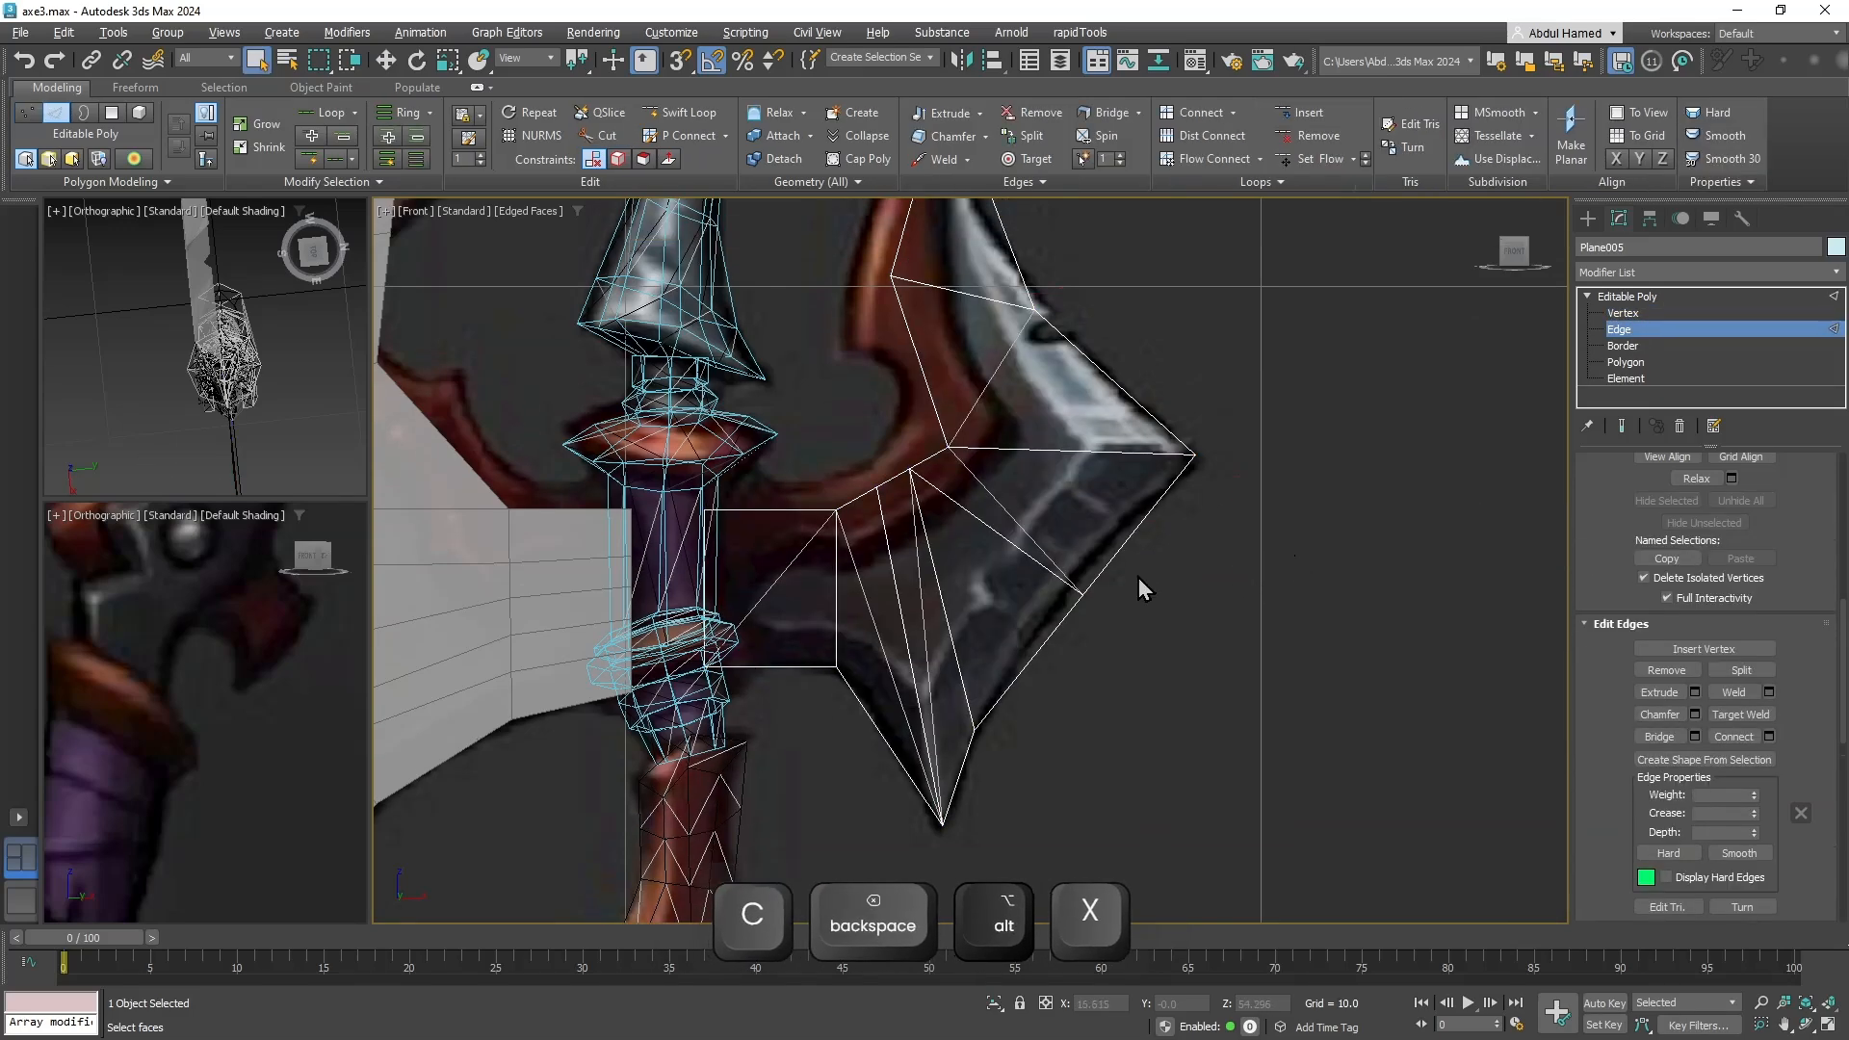
pyautogui.press('1')
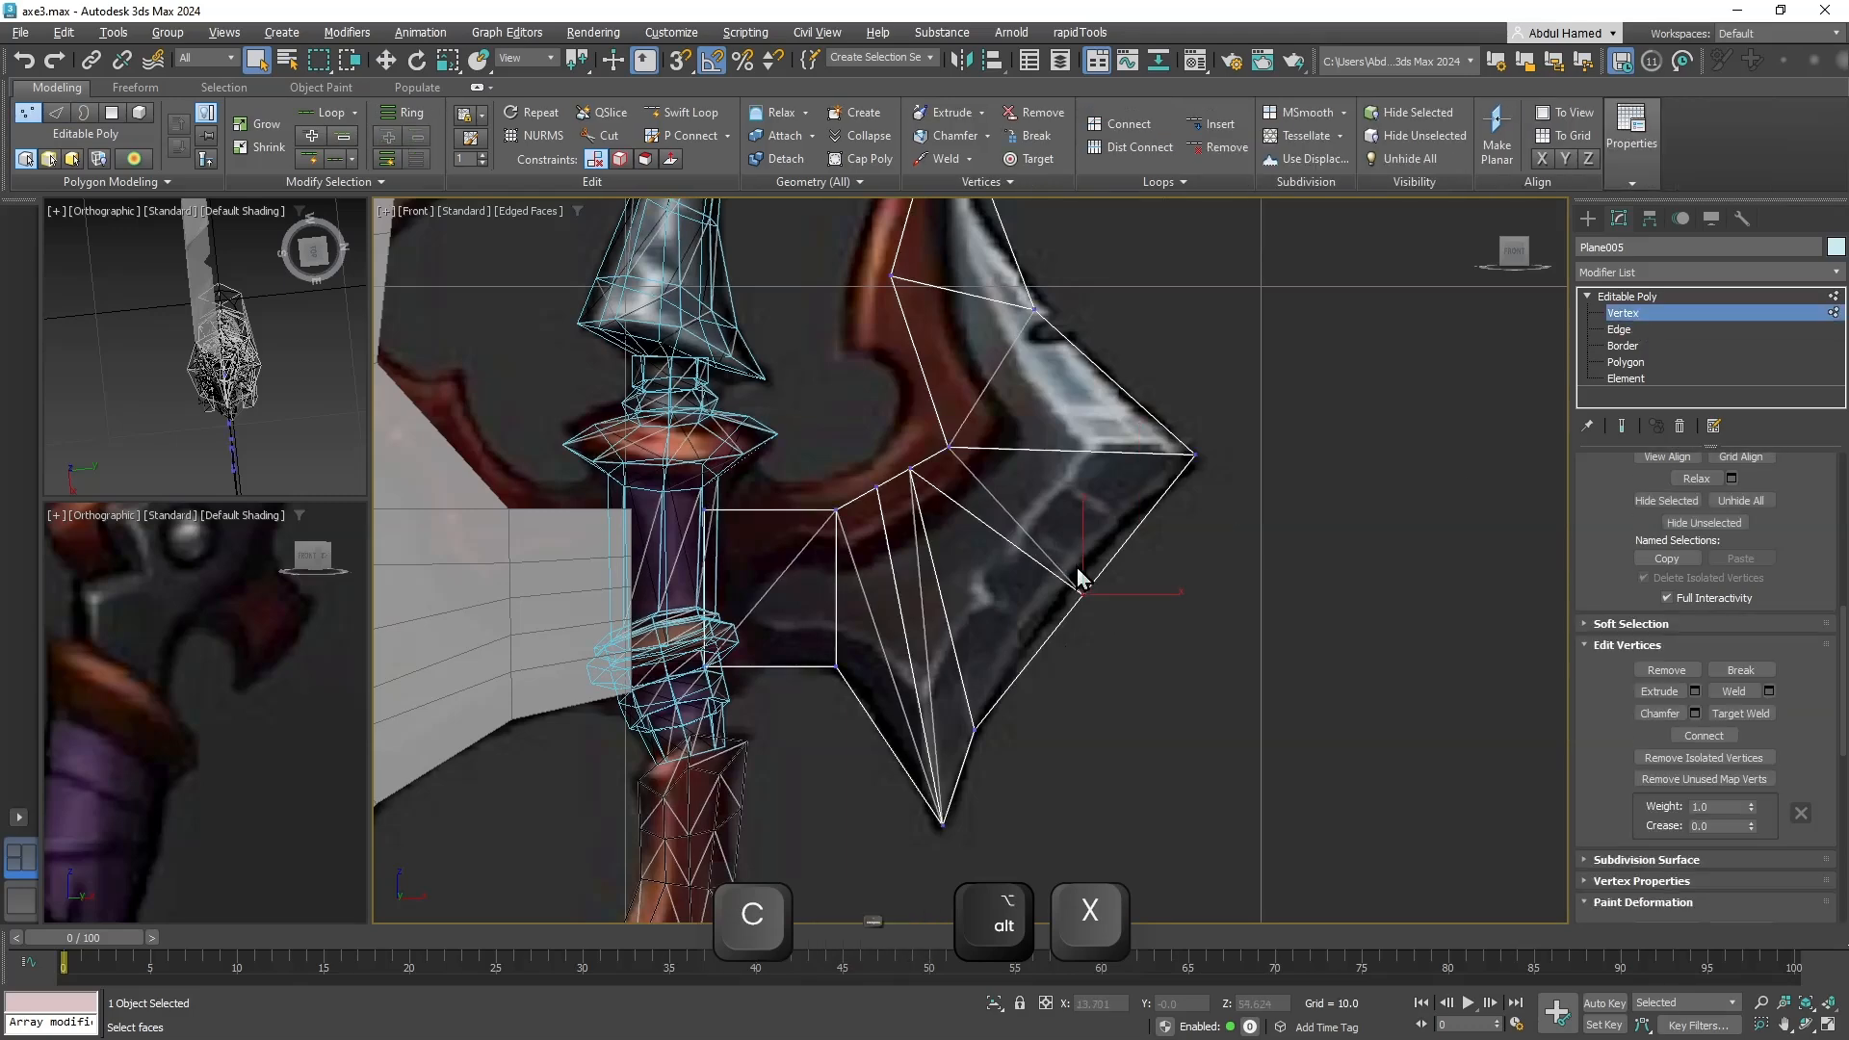
pyautogui.press('w')
pyautogui.moveTo(1105, 558); pyautogui.dragTo(1089, 542)
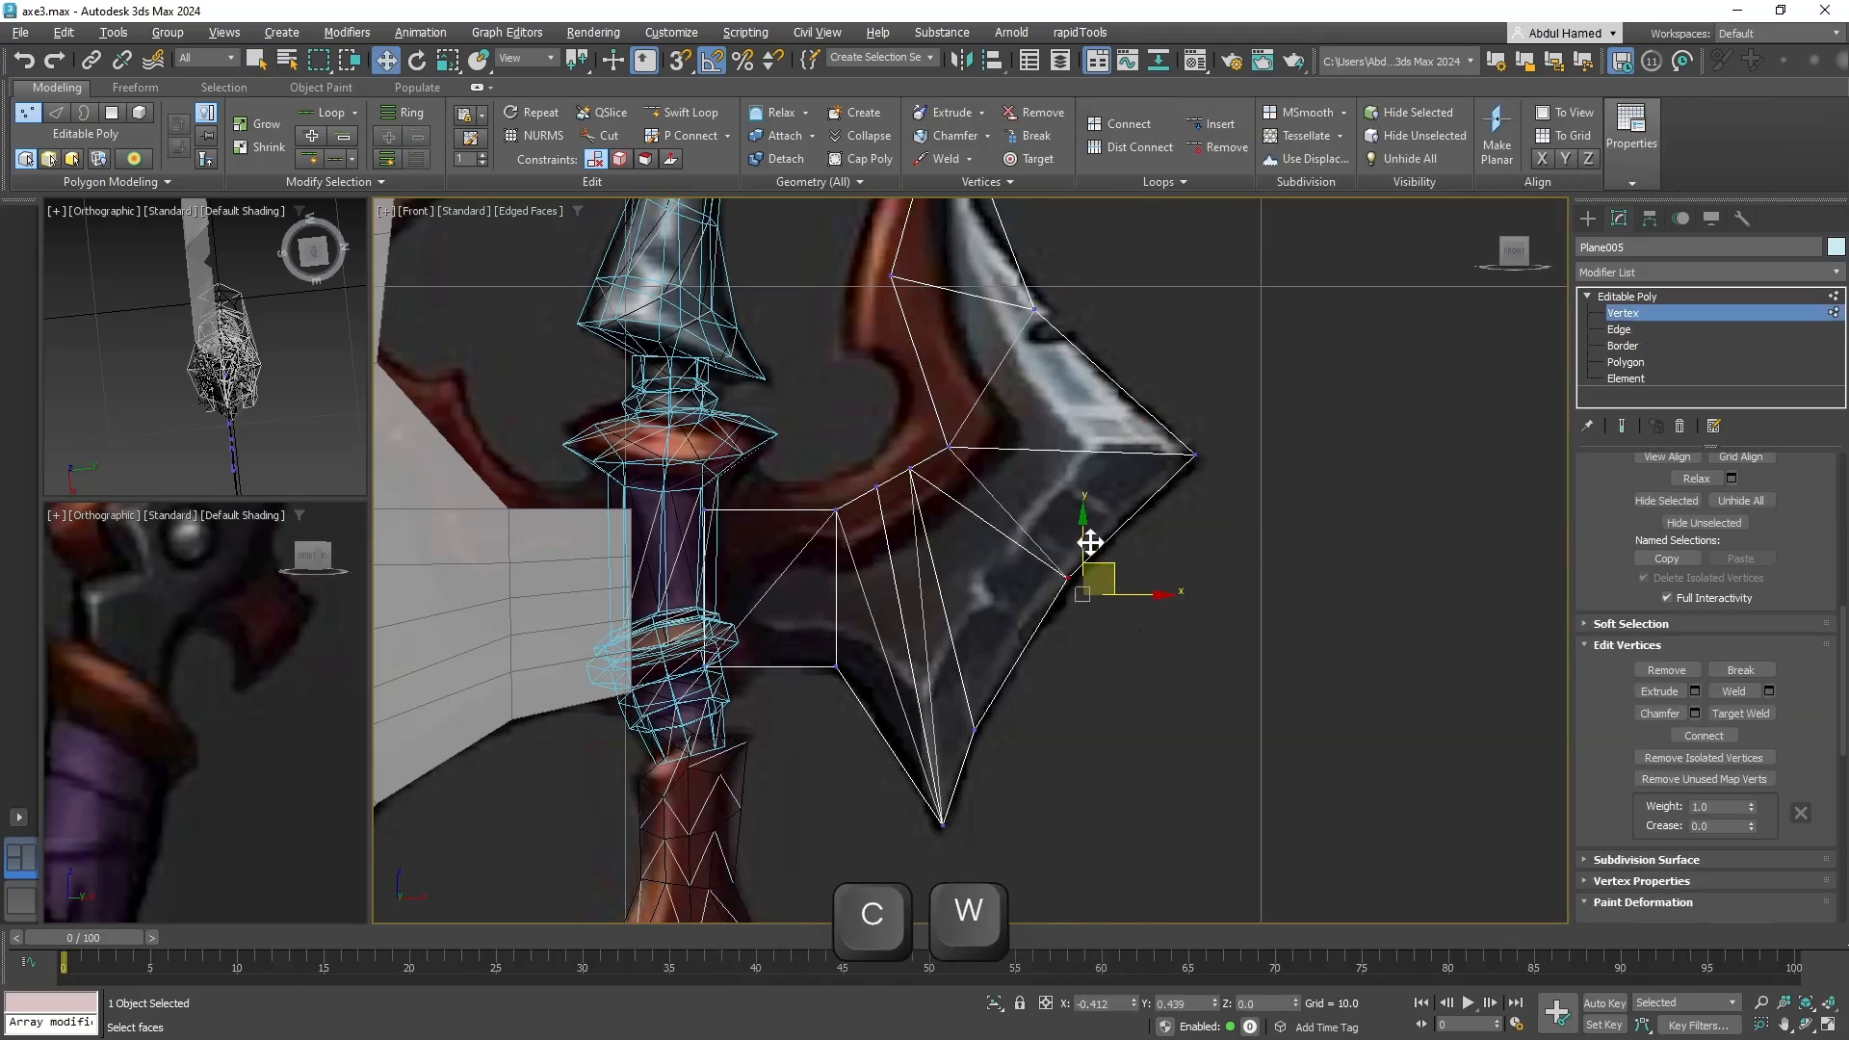
# Cut an edge across the blade's upper spike, from its inner edge to its outer edge between the notch and the tip.
pyautogui.moveTo(1084, 448); pyautogui.dragTo(1104, 678, button='middle')
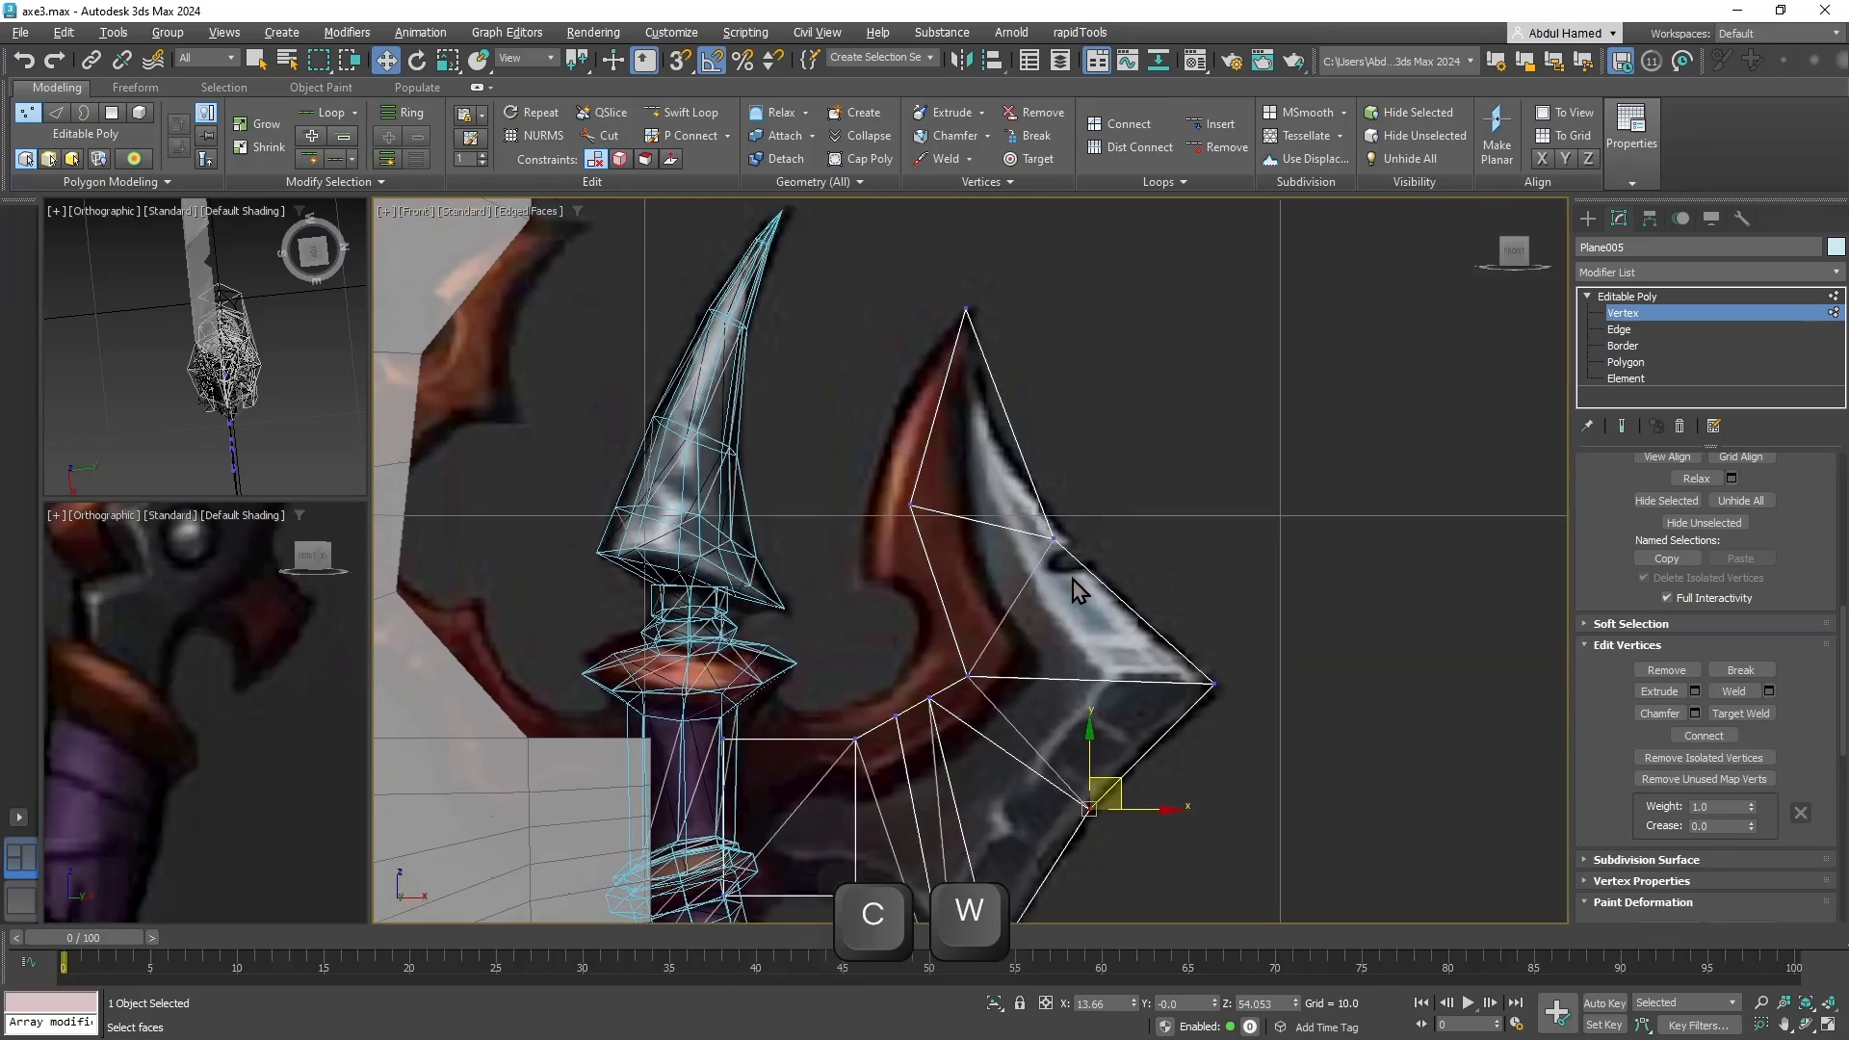
pyautogui.hotkey('alt', 'c')
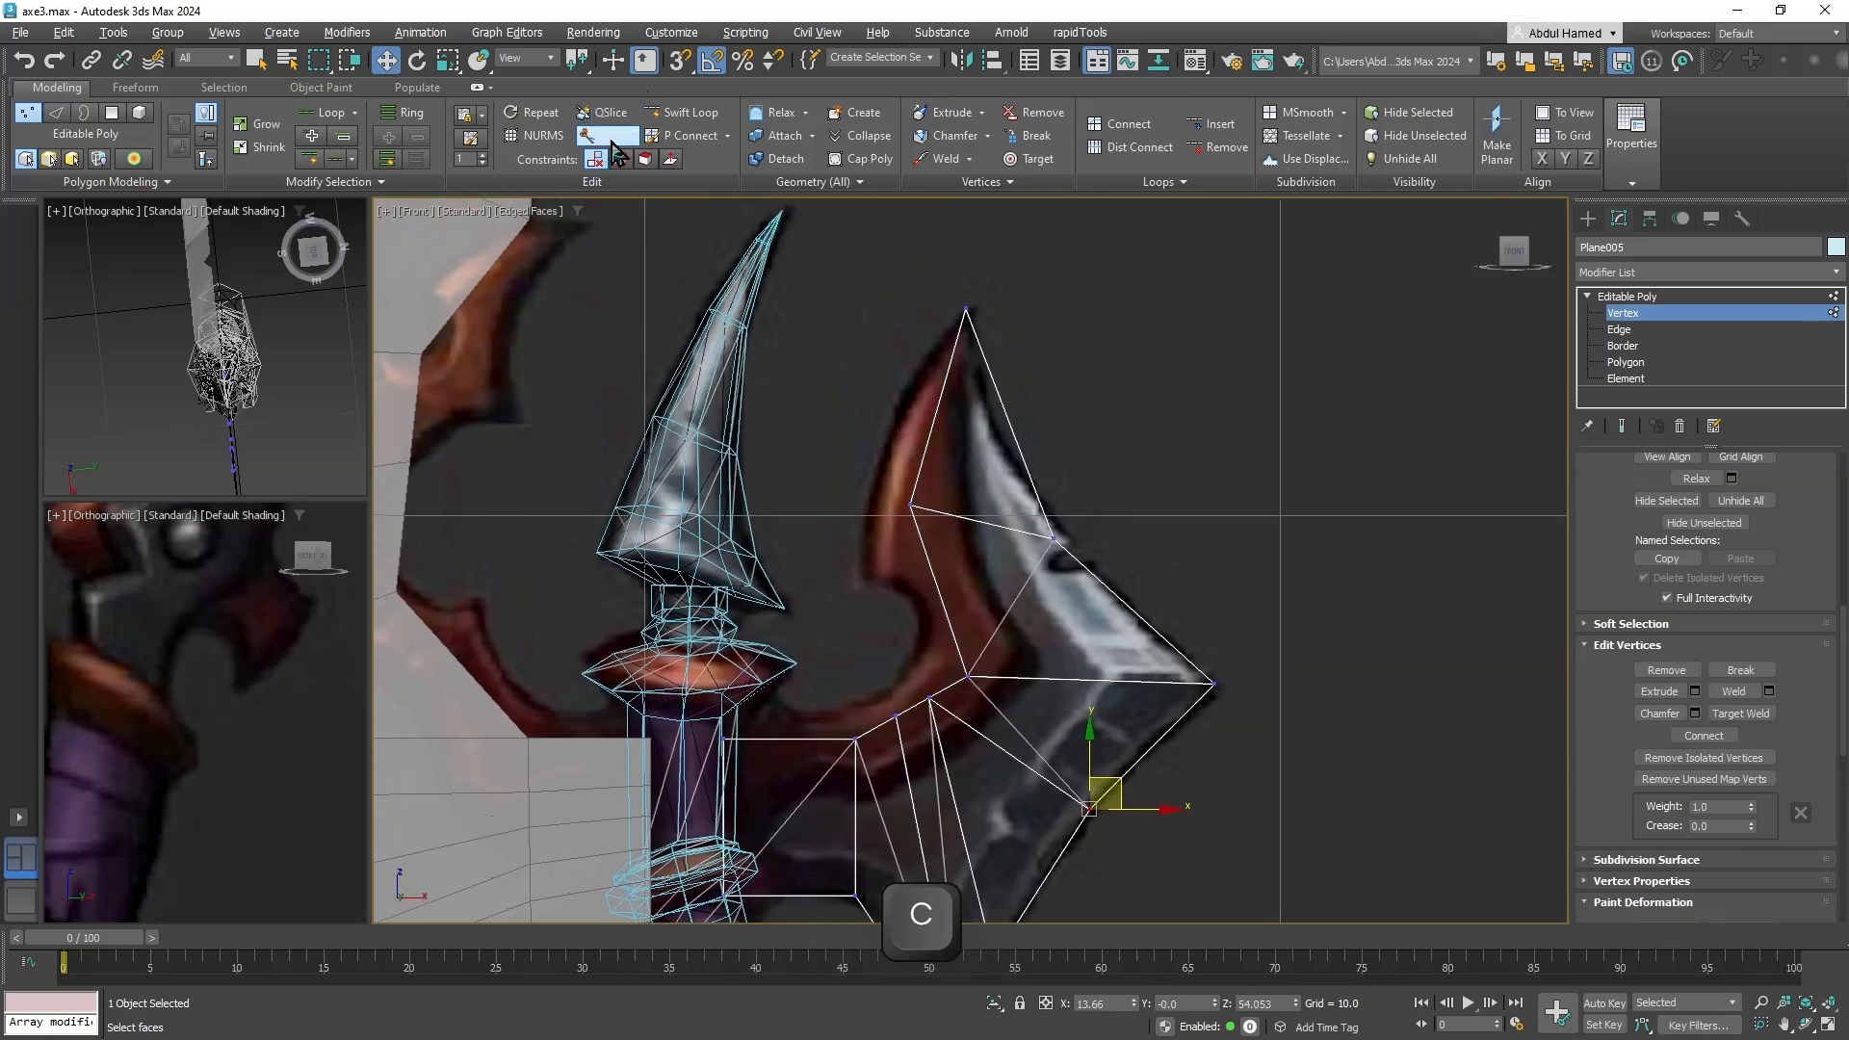
pyautogui.click(936, 416)
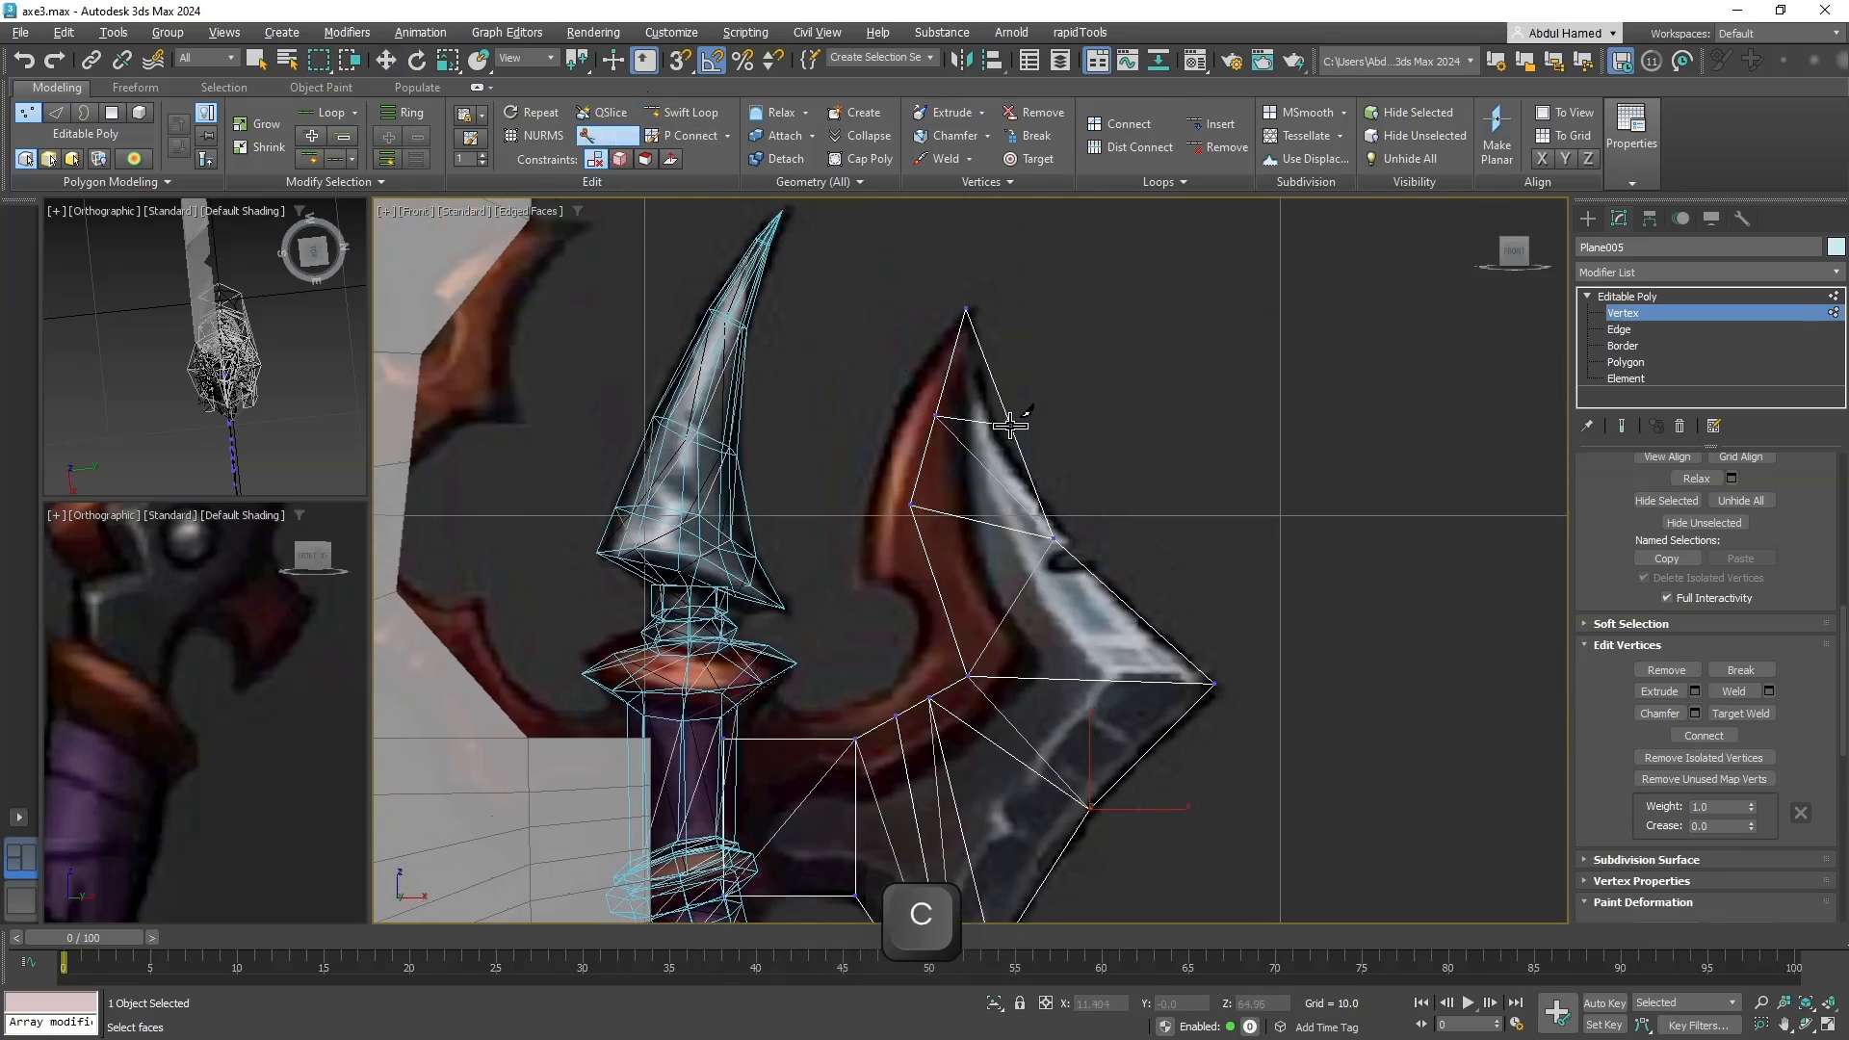
pyautogui.click(1010, 426)
pyautogui.rightClick(1010, 426)
# Move the outer vertex of the upper spike's cut inward along X onto the reference blade's outline.
pyautogui.press('q')
pyautogui.moveTo(1097, 395); pyautogui.dragTo(1049, 424)
pyautogui.press('w')
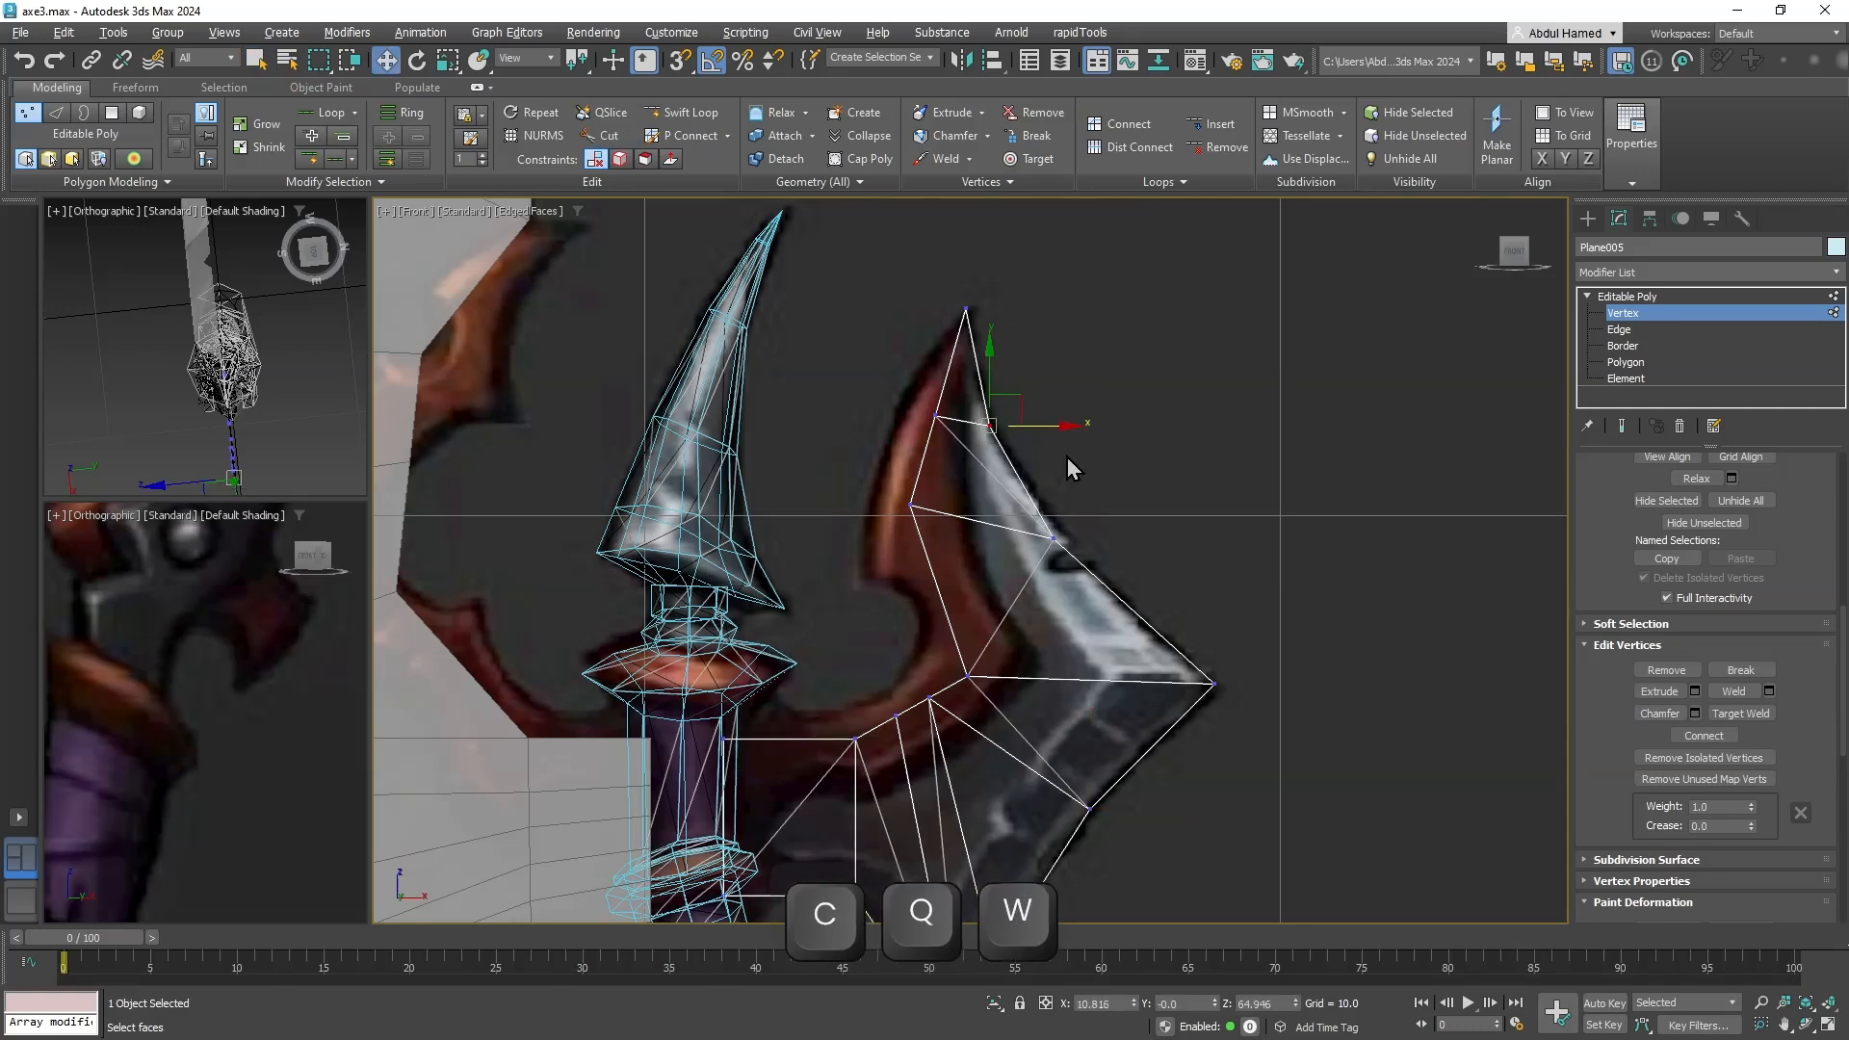
# Cut a continuous edge line along the reference's bevel, from the handle-side edge through the lower blade and up to the upper tip.
pyautogui.moveTo(1136, 571); pyautogui.dragTo(1110, 380, button='middle')
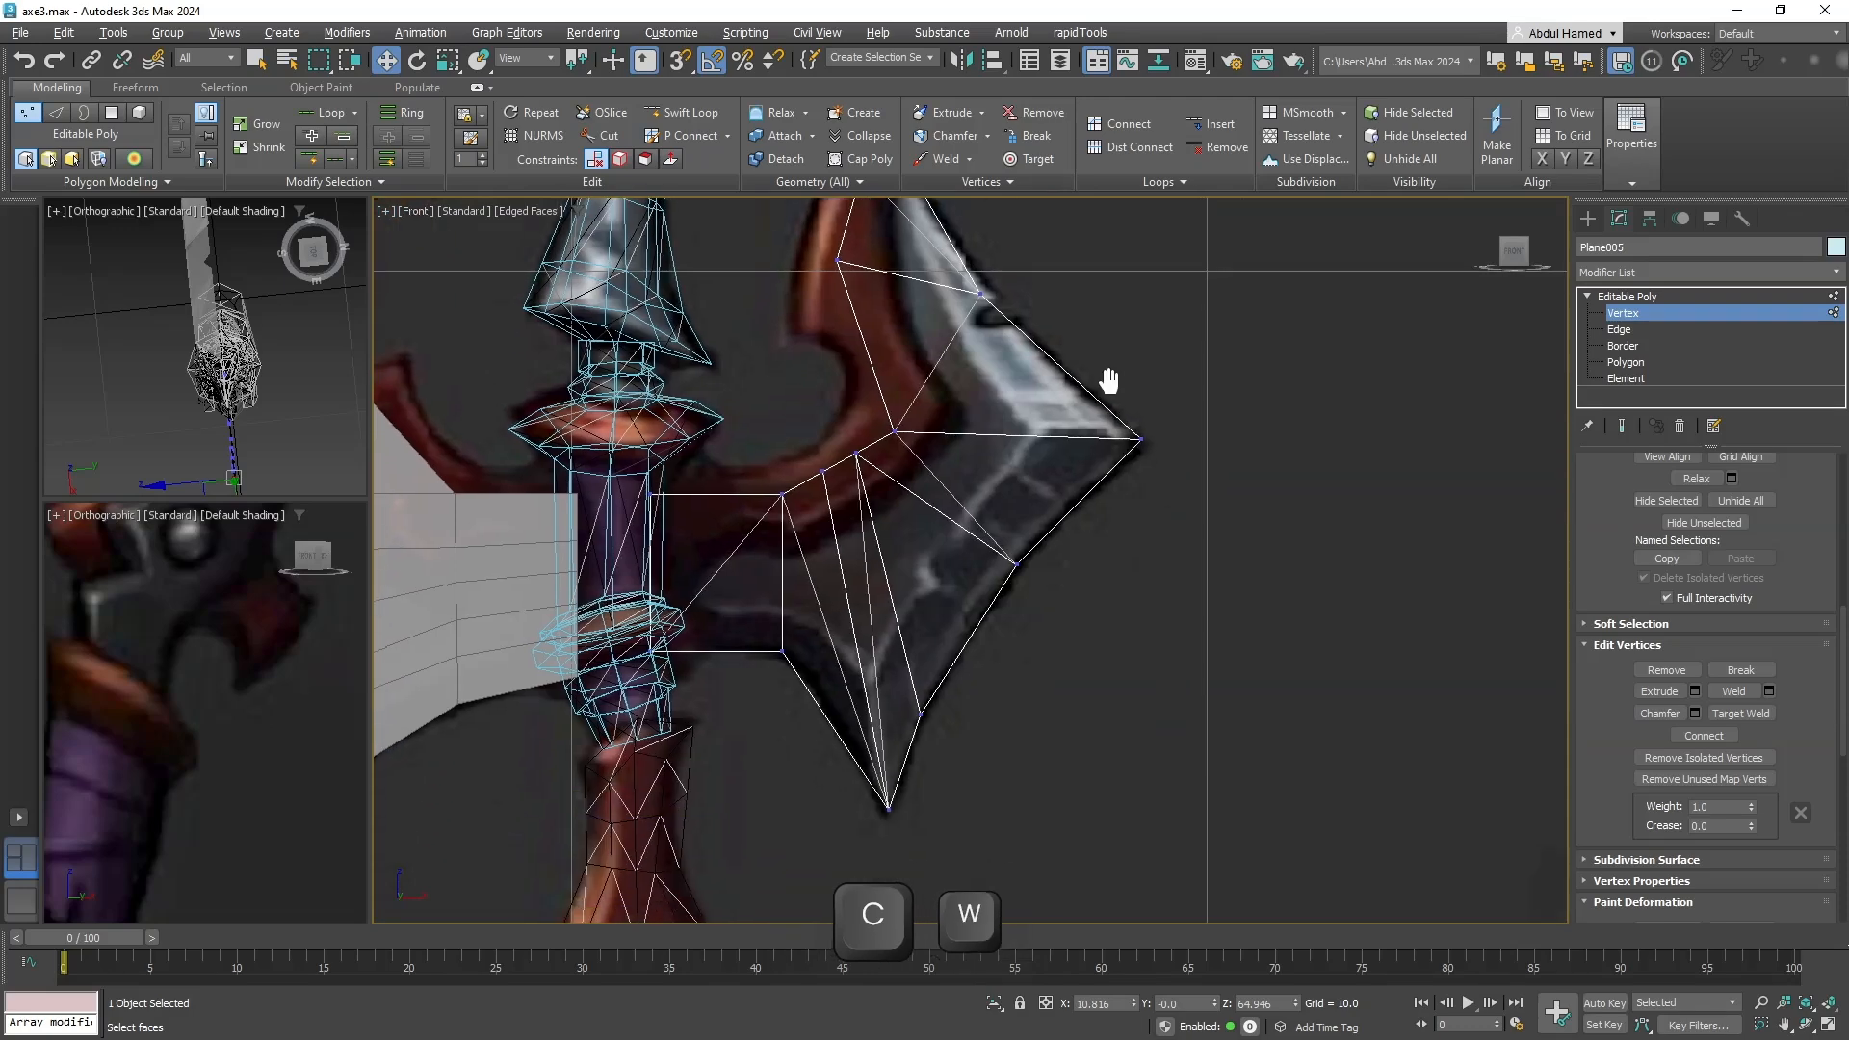
pyautogui.press('c')
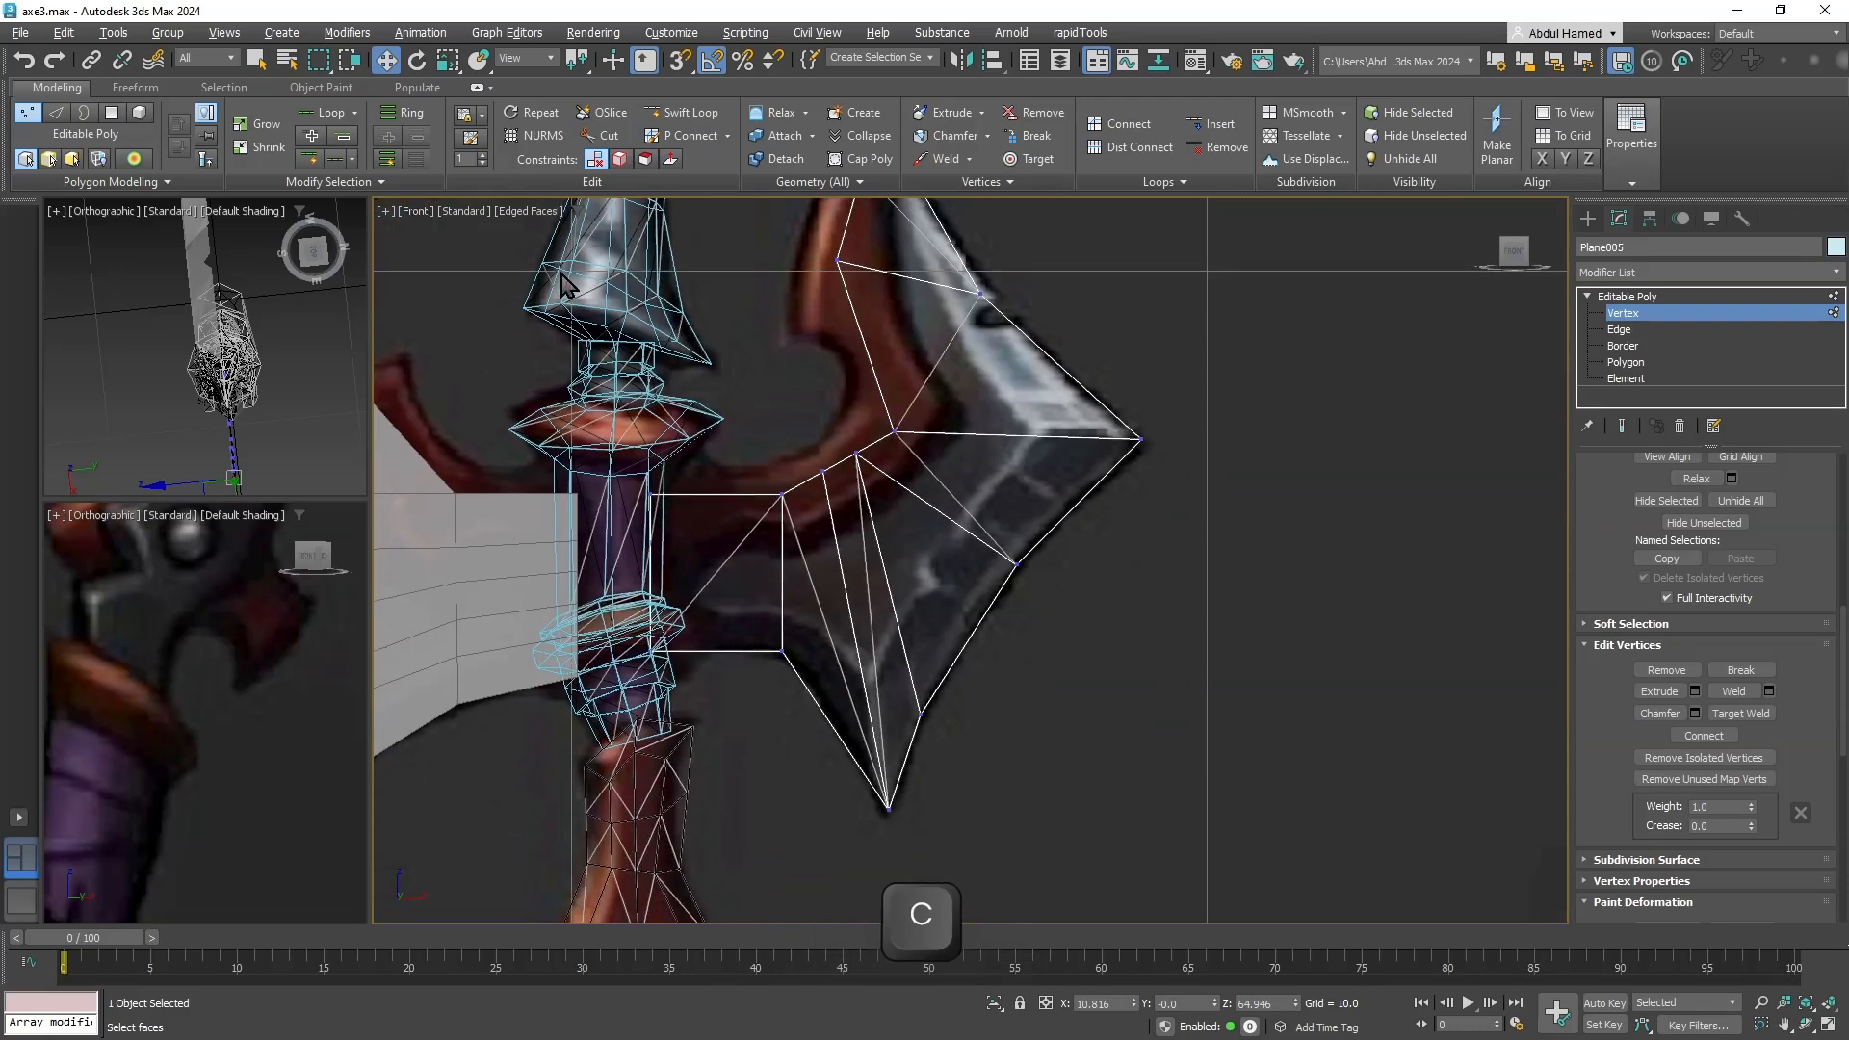
pyautogui.click(617, 137)
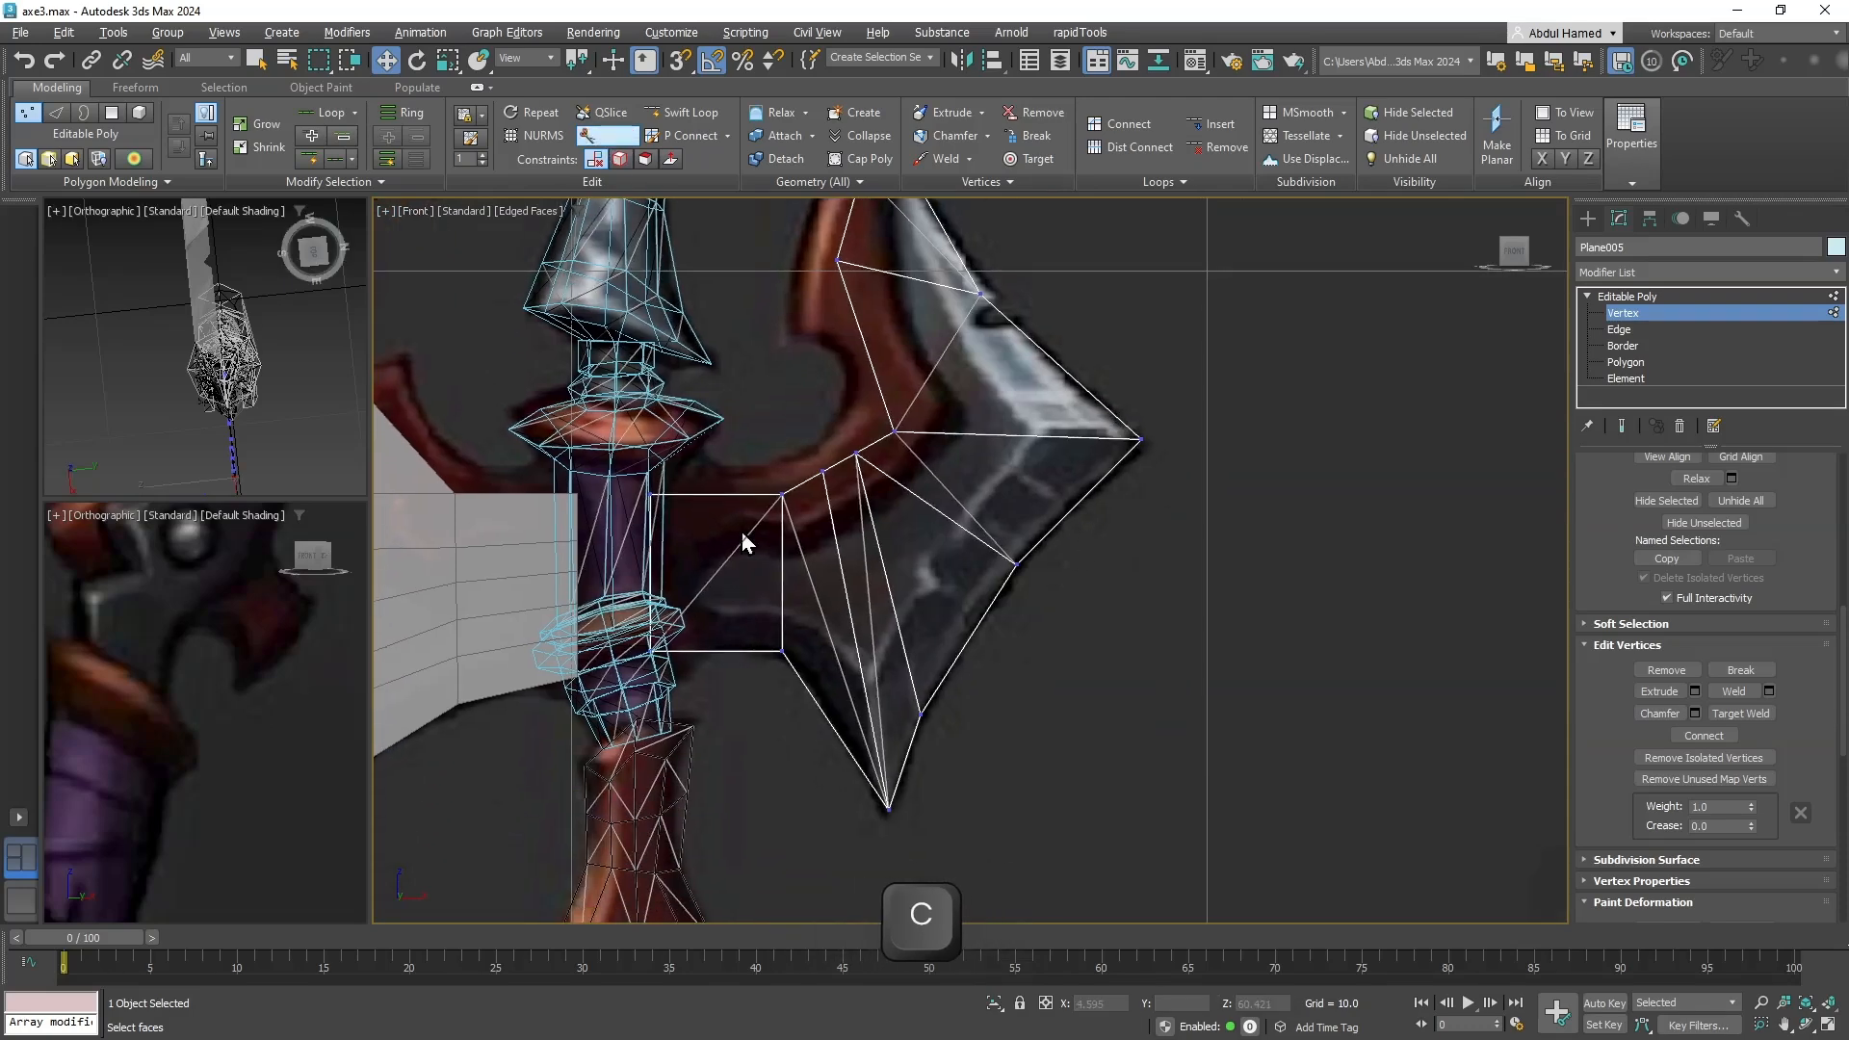
pyautogui.click(654, 599)
pyautogui.click(781, 607)
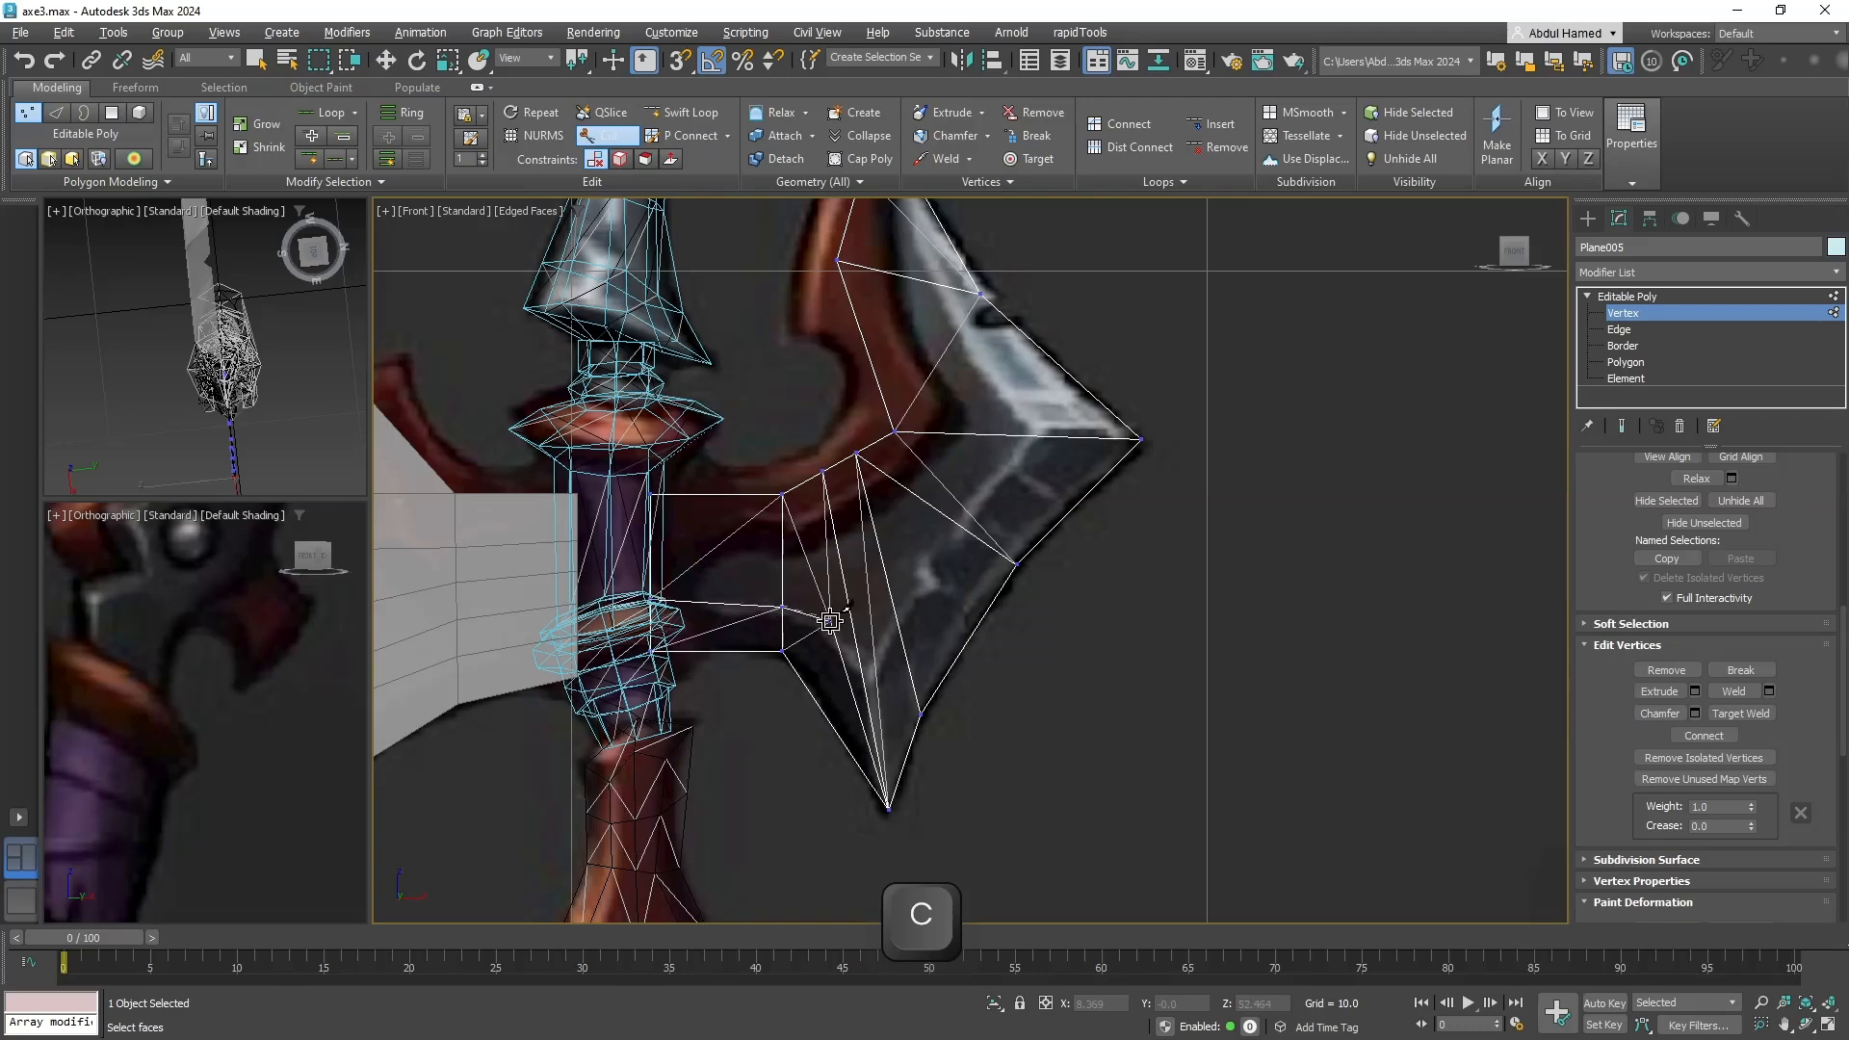
pyautogui.click(864, 677)
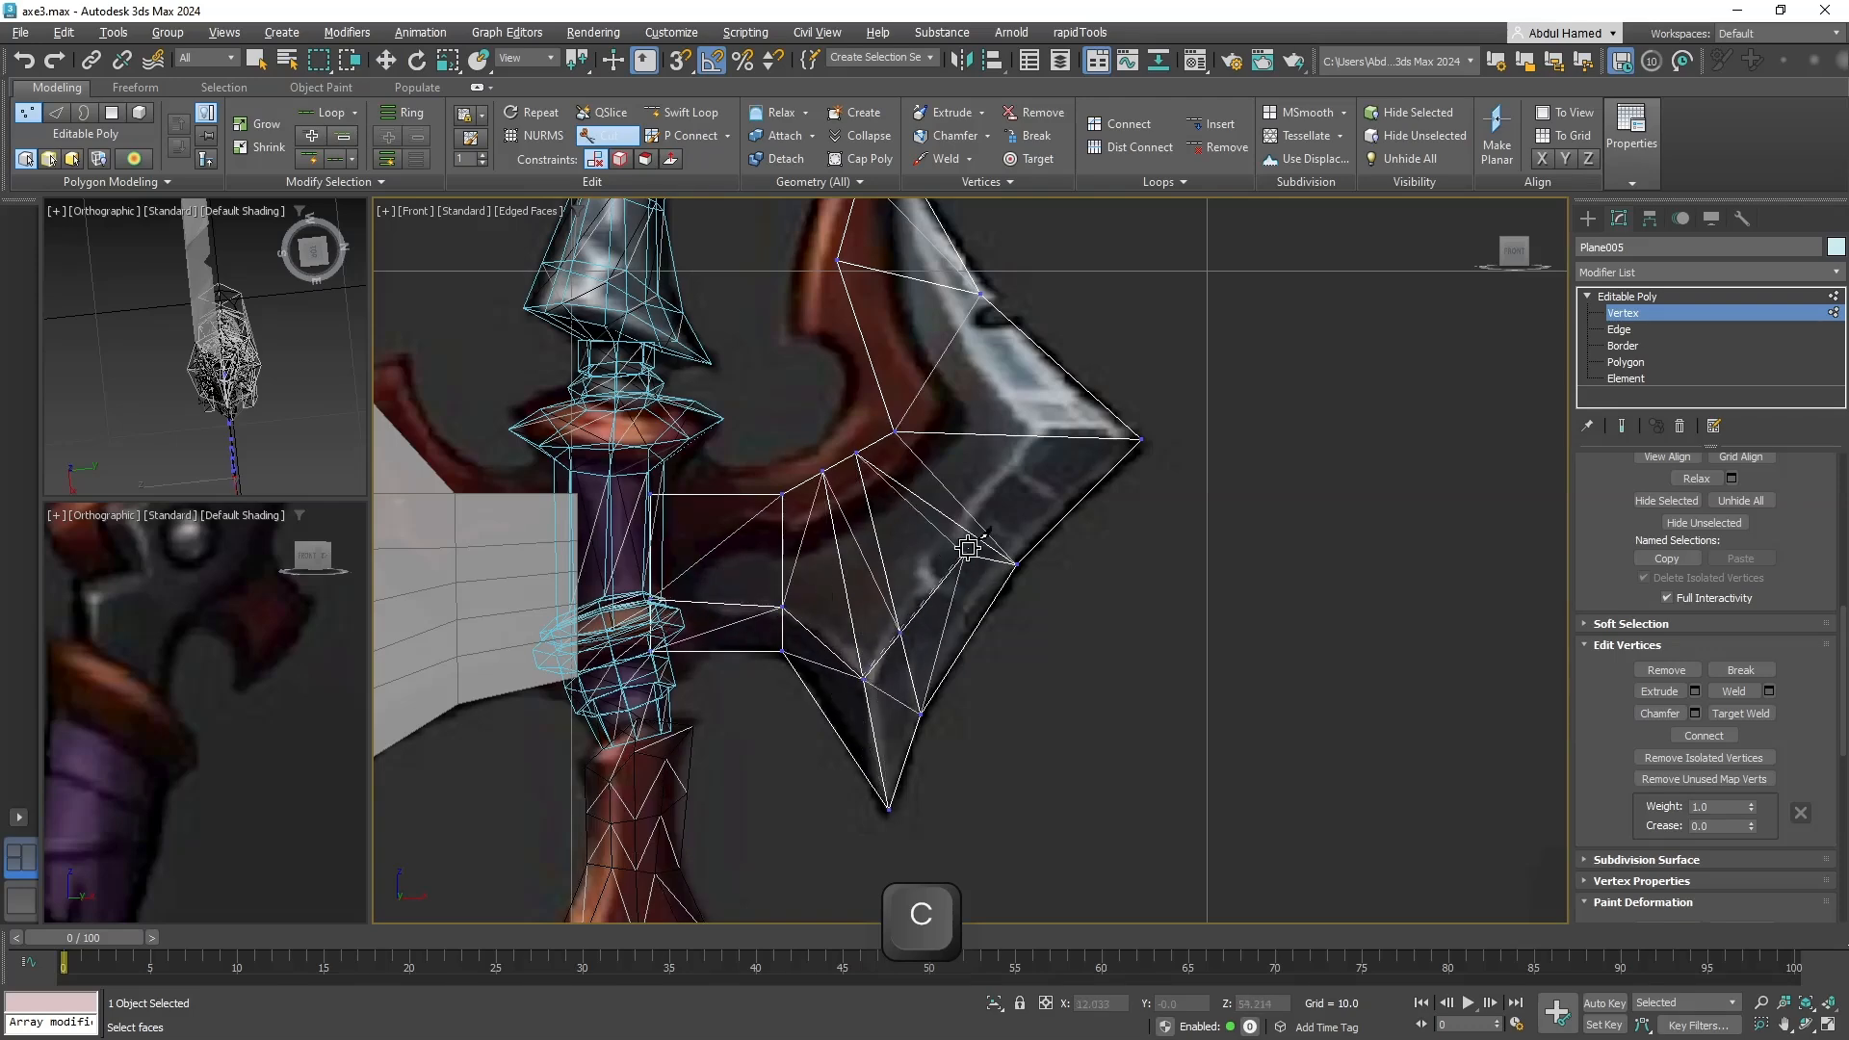
pyautogui.click(1035, 434)
pyautogui.moveTo(1035, 436); pyautogui.dragTo(966, 611, button='middle')
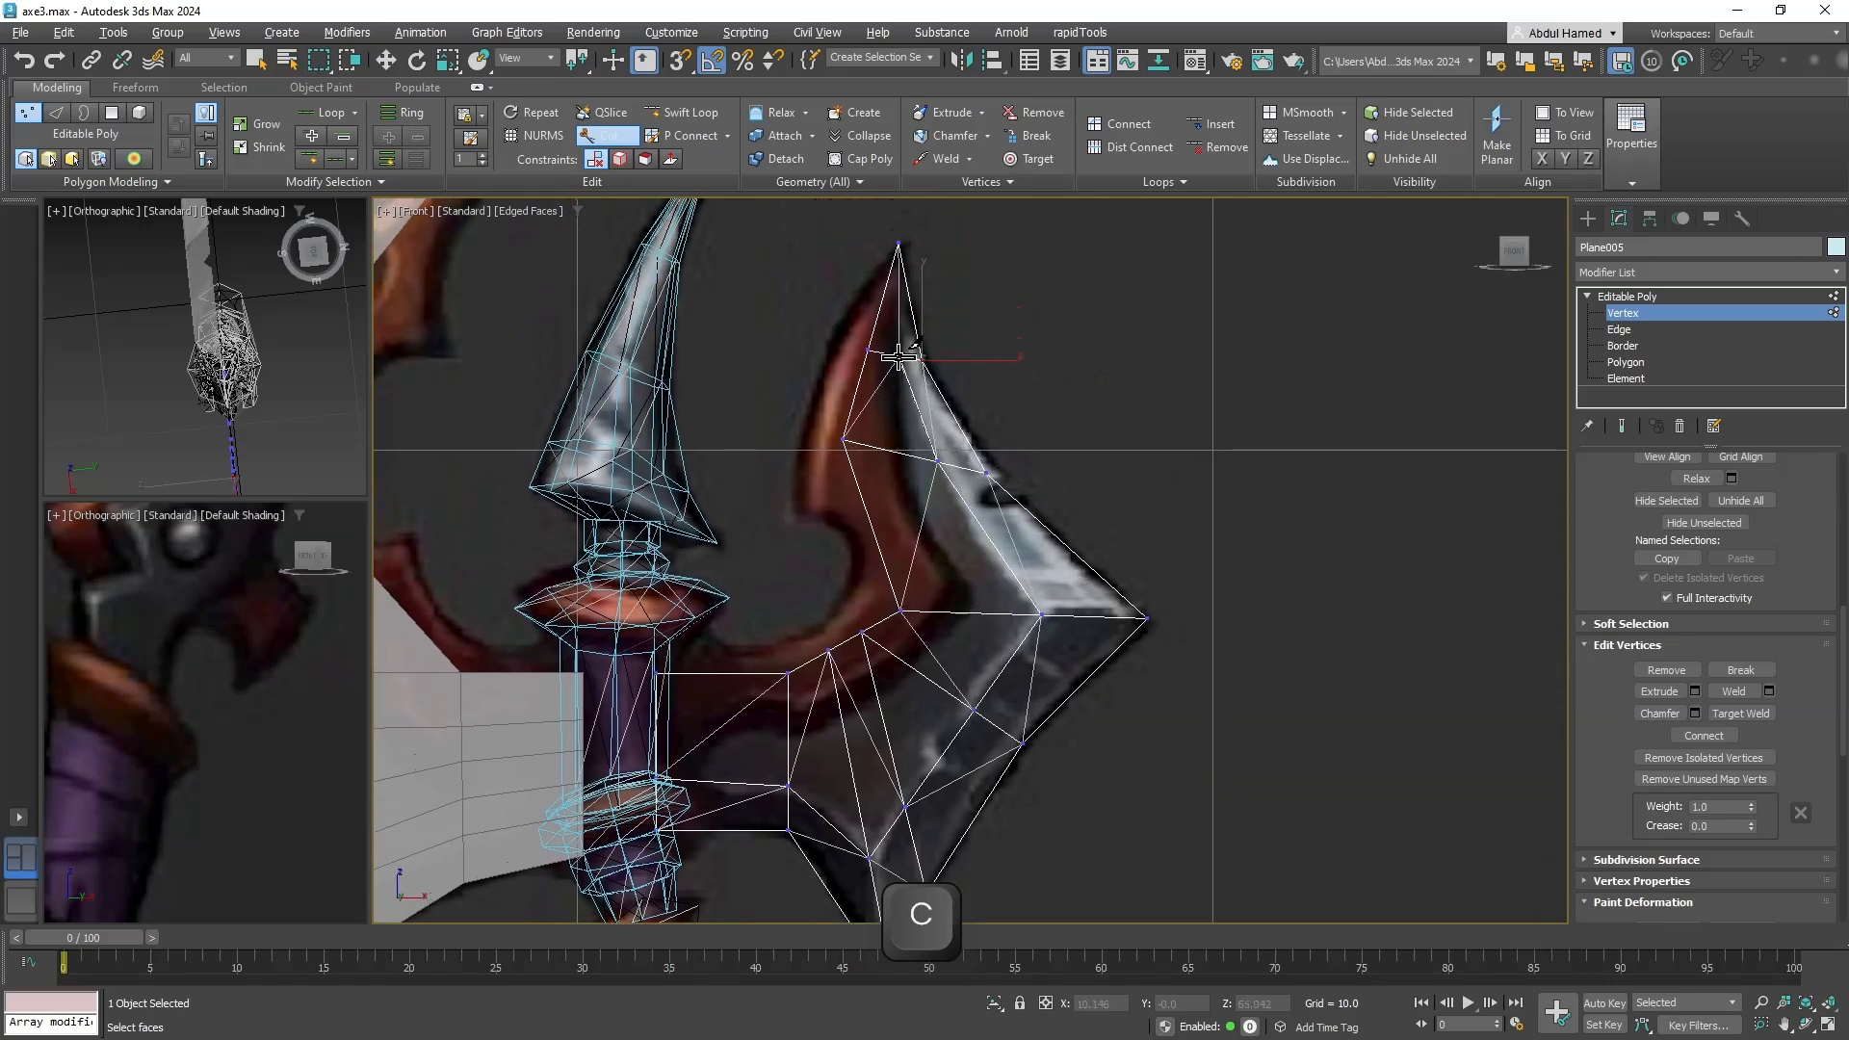
pyautogui.click(896, 241)
pyautogui.rightClick(897, 240)
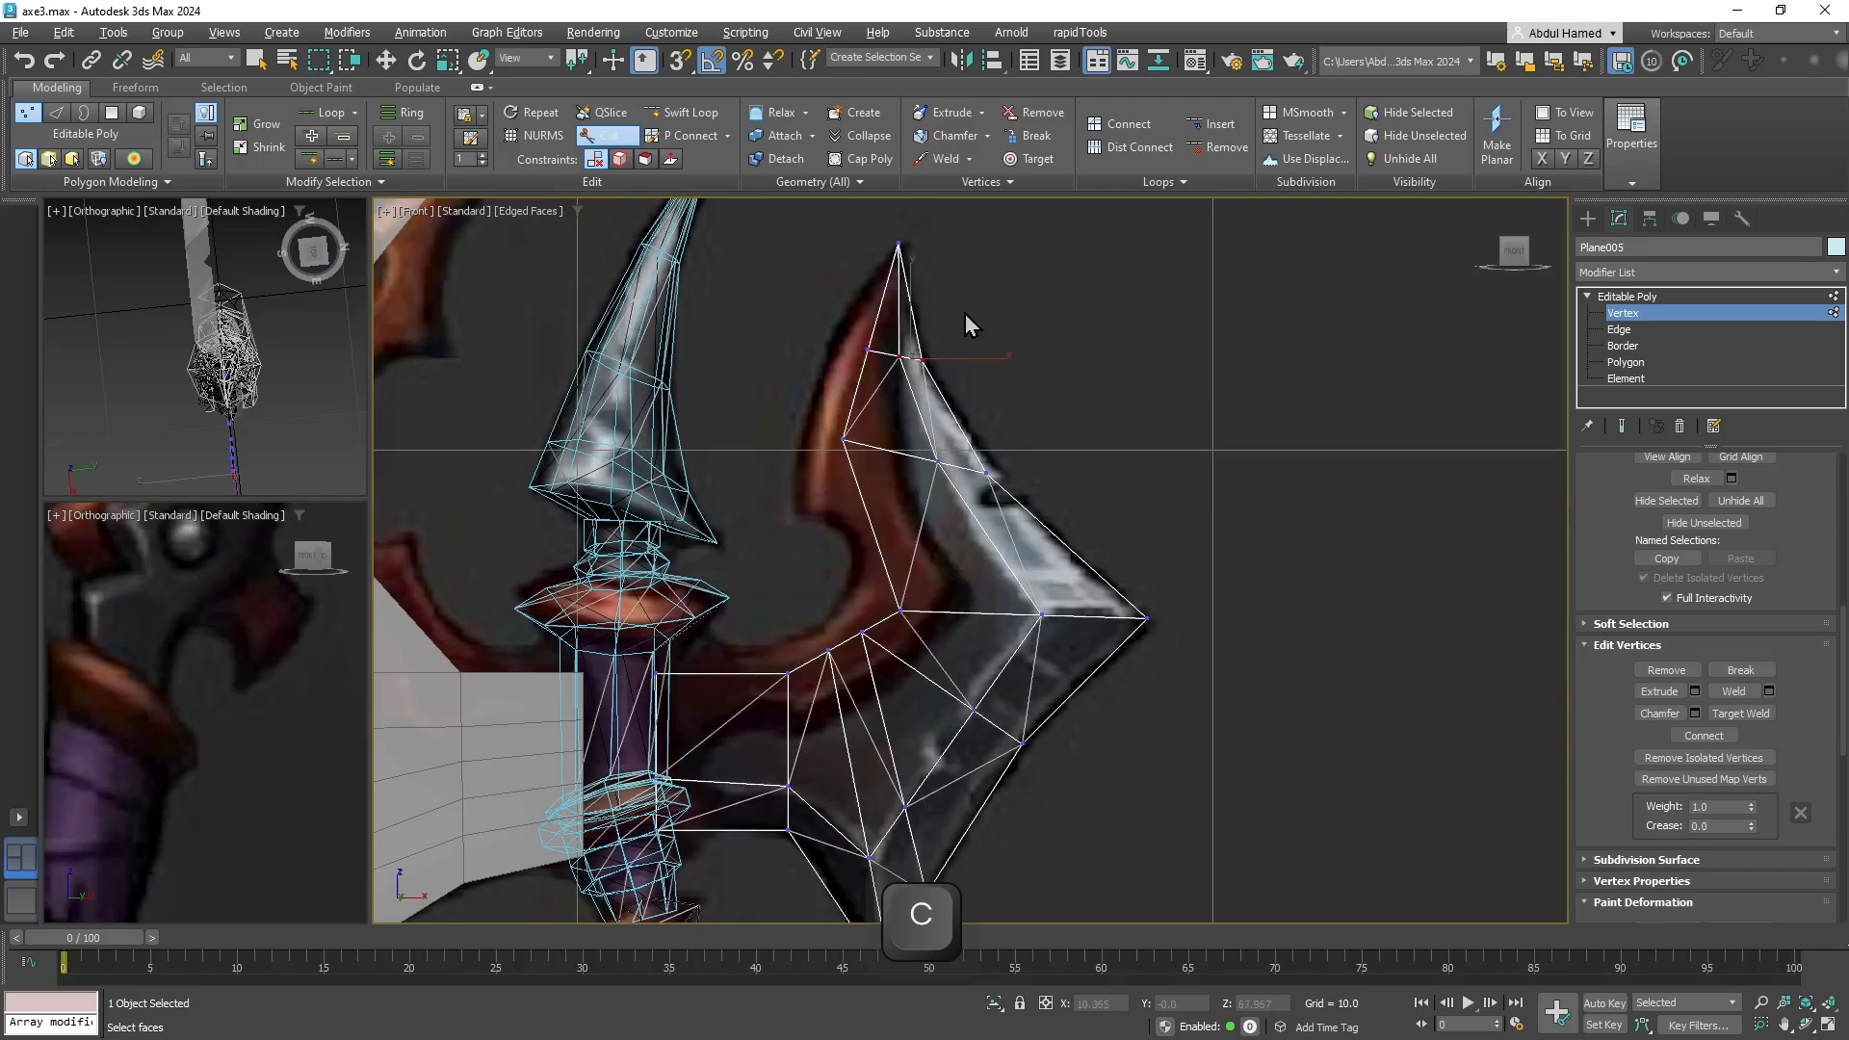
# Turn off see-through and select all polygons on the inner side of the bevel cut, from the handle side to the upper tip.
pyautogui.hotkey('alt', 'x')
pyautogui.moveTo(1107, 635); pyautogui.dragTo(1119, 393, button='middle')
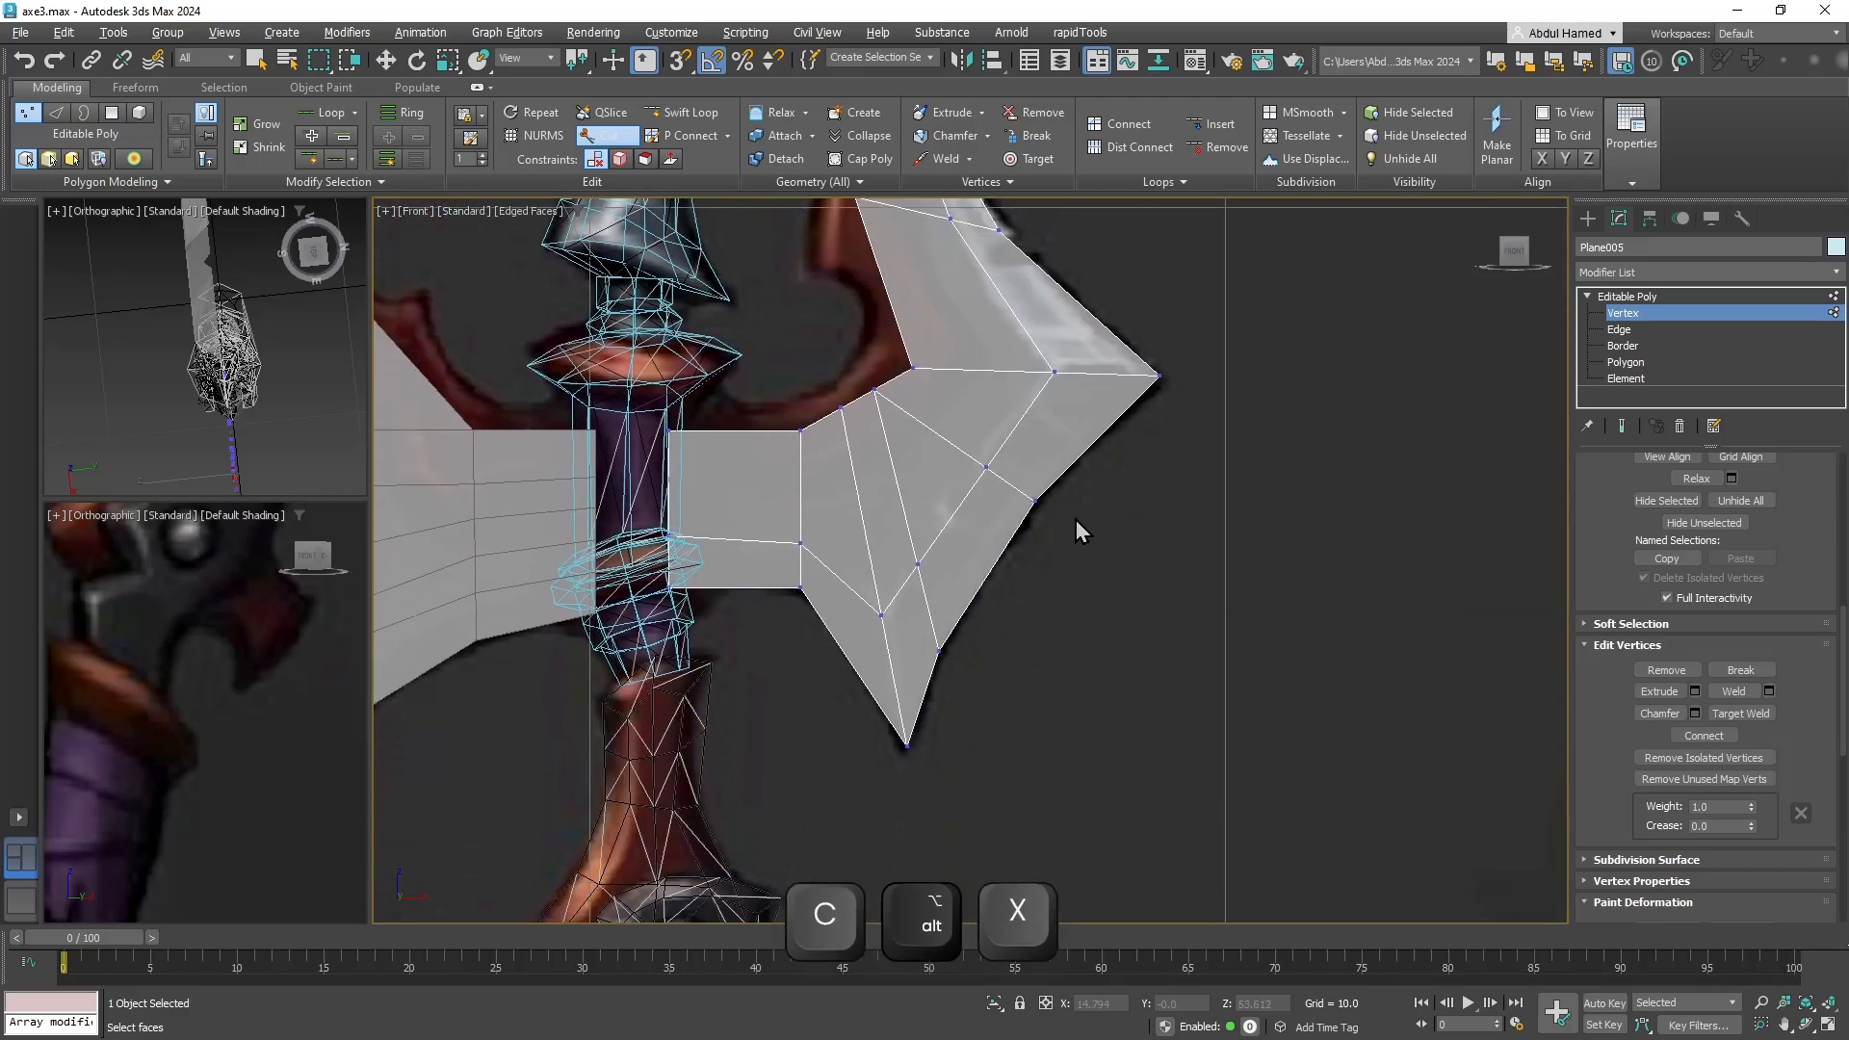
pyautogui.press('q')
pyautogui.click(1626, 363)
pyautogui.click(770, 487)
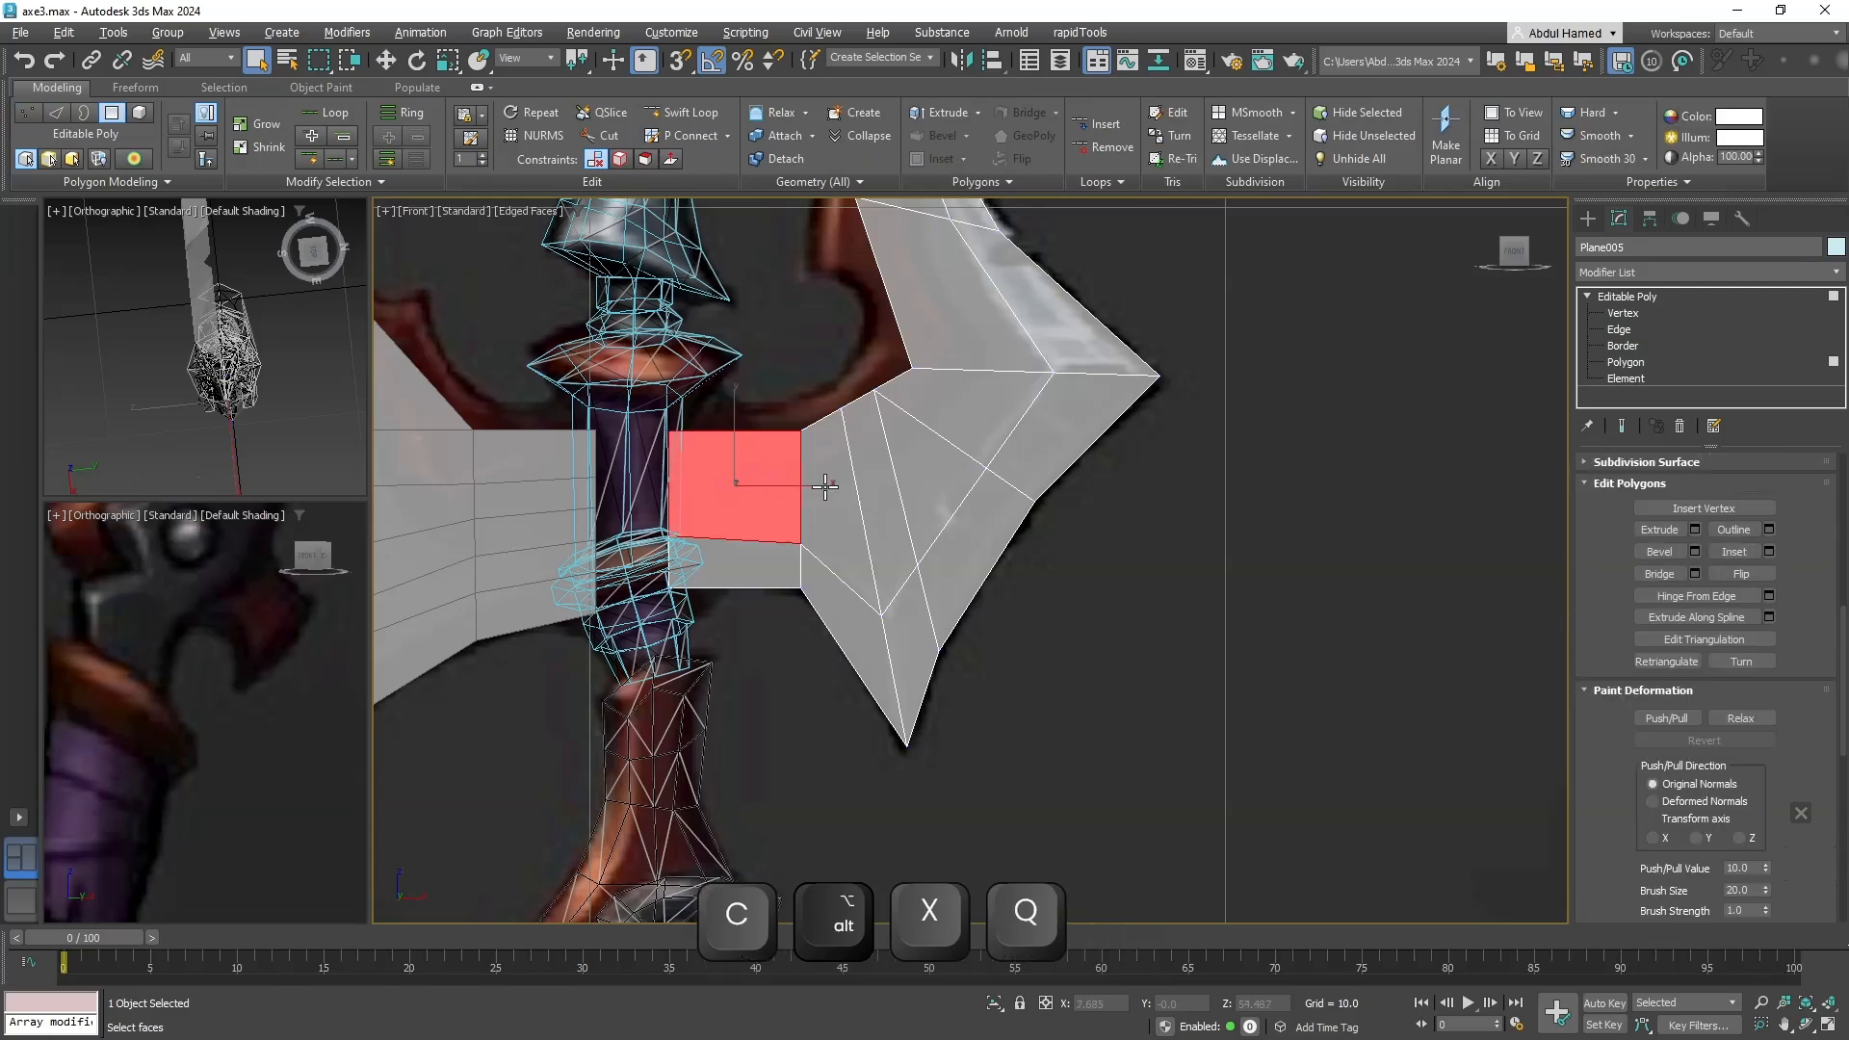
pyautogui.keyDown('ctrl'); pyautogui.click(828, 486); pyautogui.keyUp('ctrl')
pyautogui.keyDown('ctrl'); pyautogui.click(877, 481); pyautogui.keyUp('ctrl')
pyautogui.keyDown('ctrl'); pyautogui.click(953, 332); pyautogui.keyUp('ctrl')
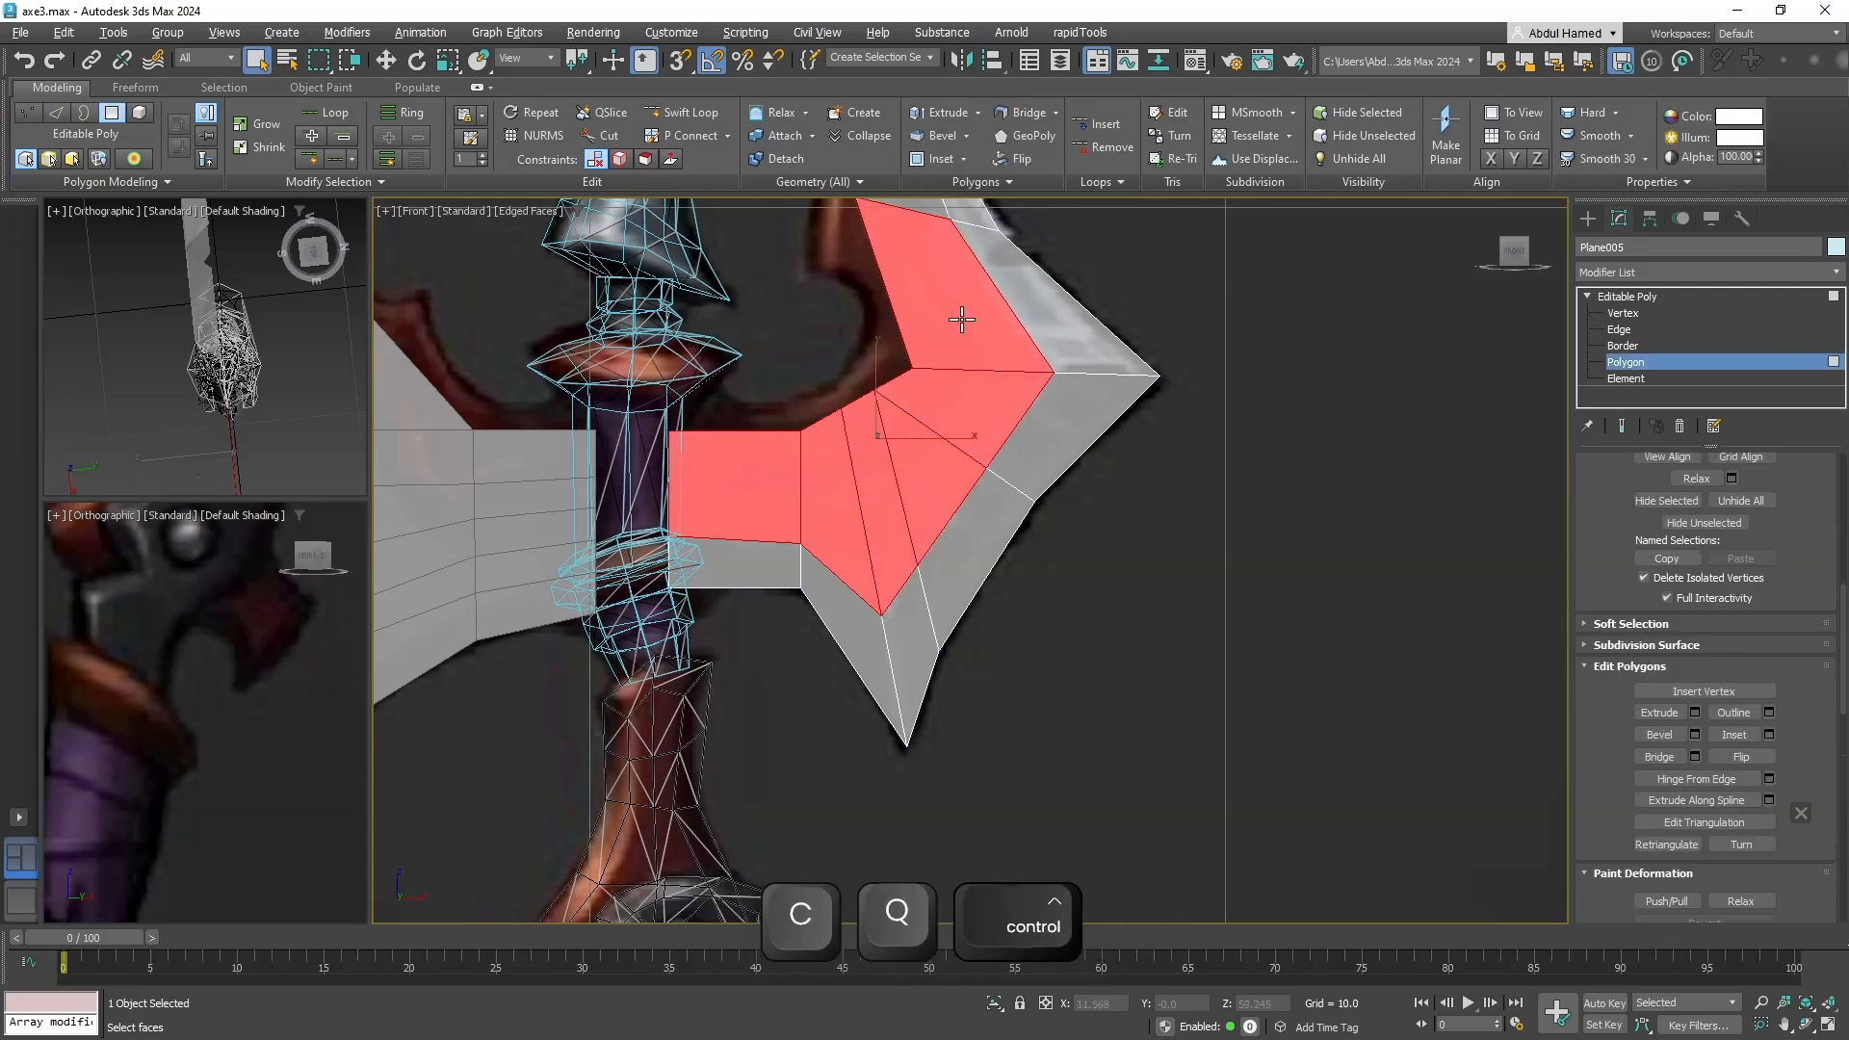
pyautogui.moveTo(957, 309); pyautogui.dragTo(938, 662, button='middle')
pyautogui.keyDown('ctrl'); pyautogui.click(877, 440); pyautogui.keyUp('ctrl')
# Move the selected inner polygons about -1.75 along Y to give the blade thickness, and inspect the shape against the reference.
pyautogui.keyDown('alt'); pyautogui.moveTo(876, 440); pyautogui.dragTo(962, 532, button='middle'); pyautogui.keyUp('alt')
pyautogui.press('w')
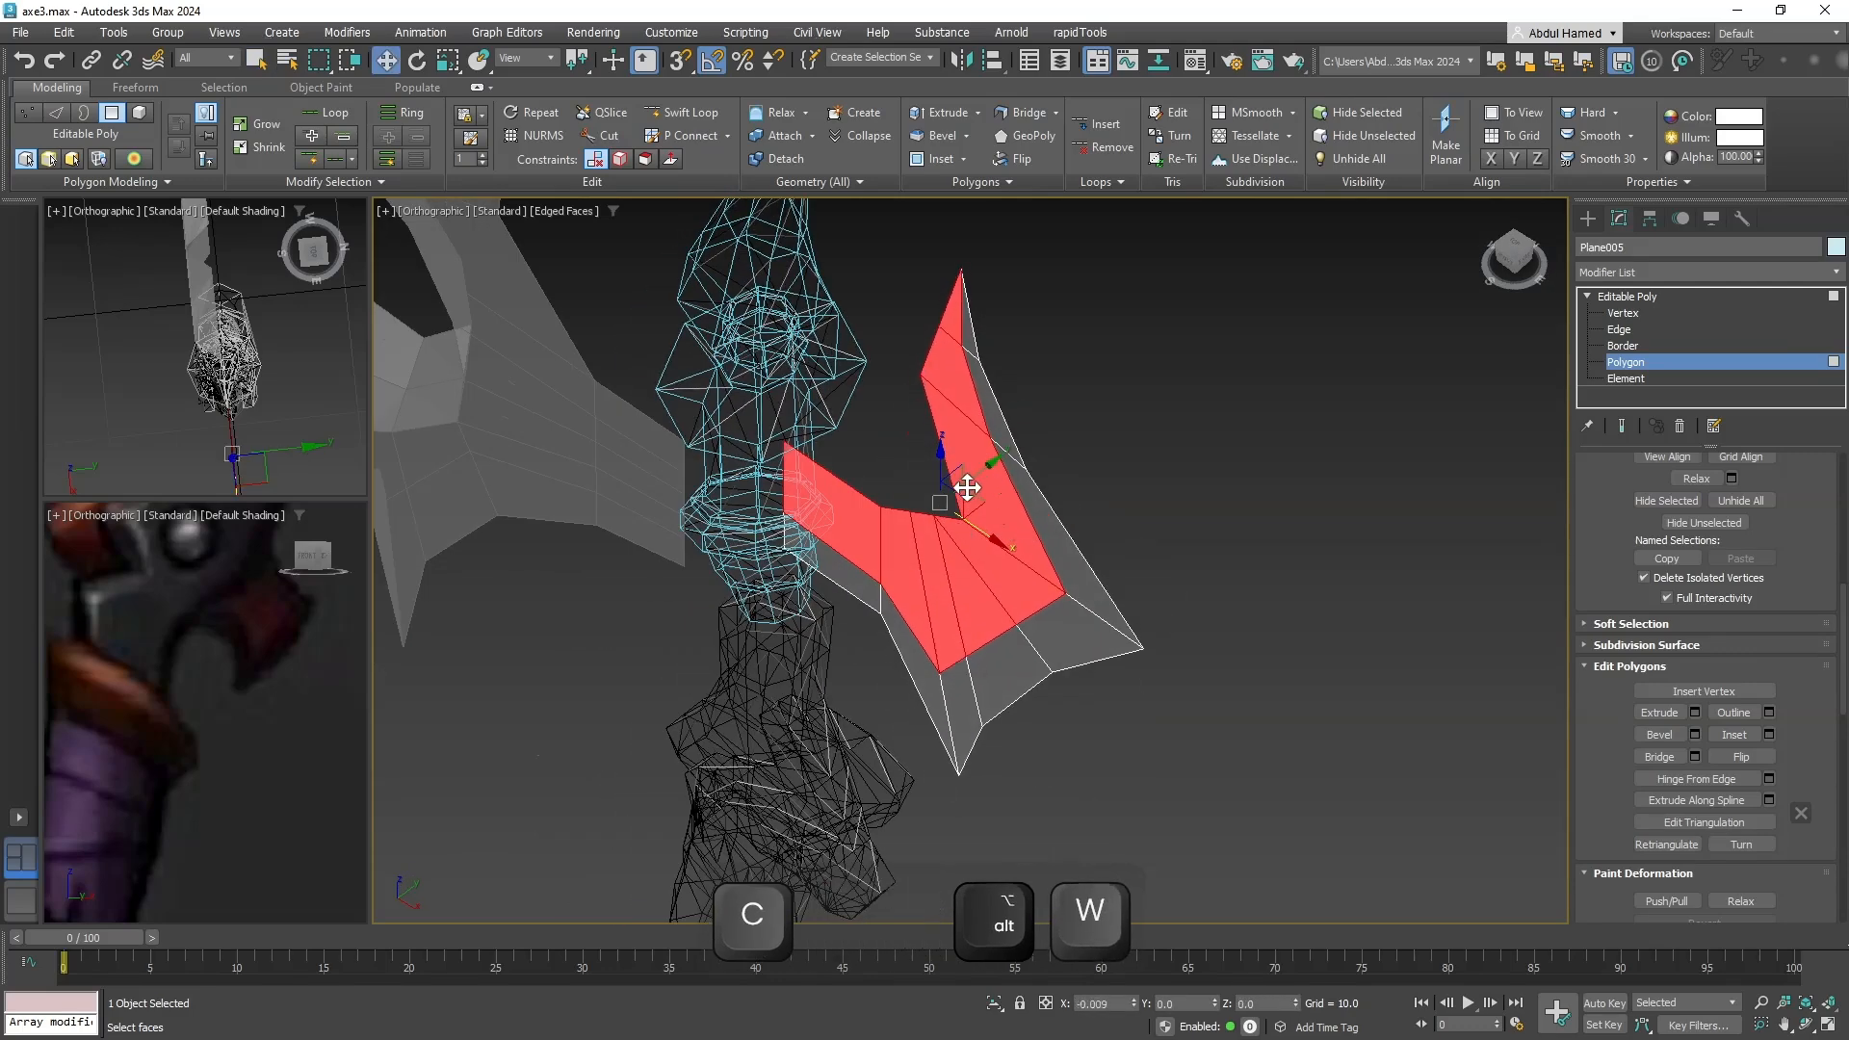
pyautogui.hotkey('ctrl', 'z')
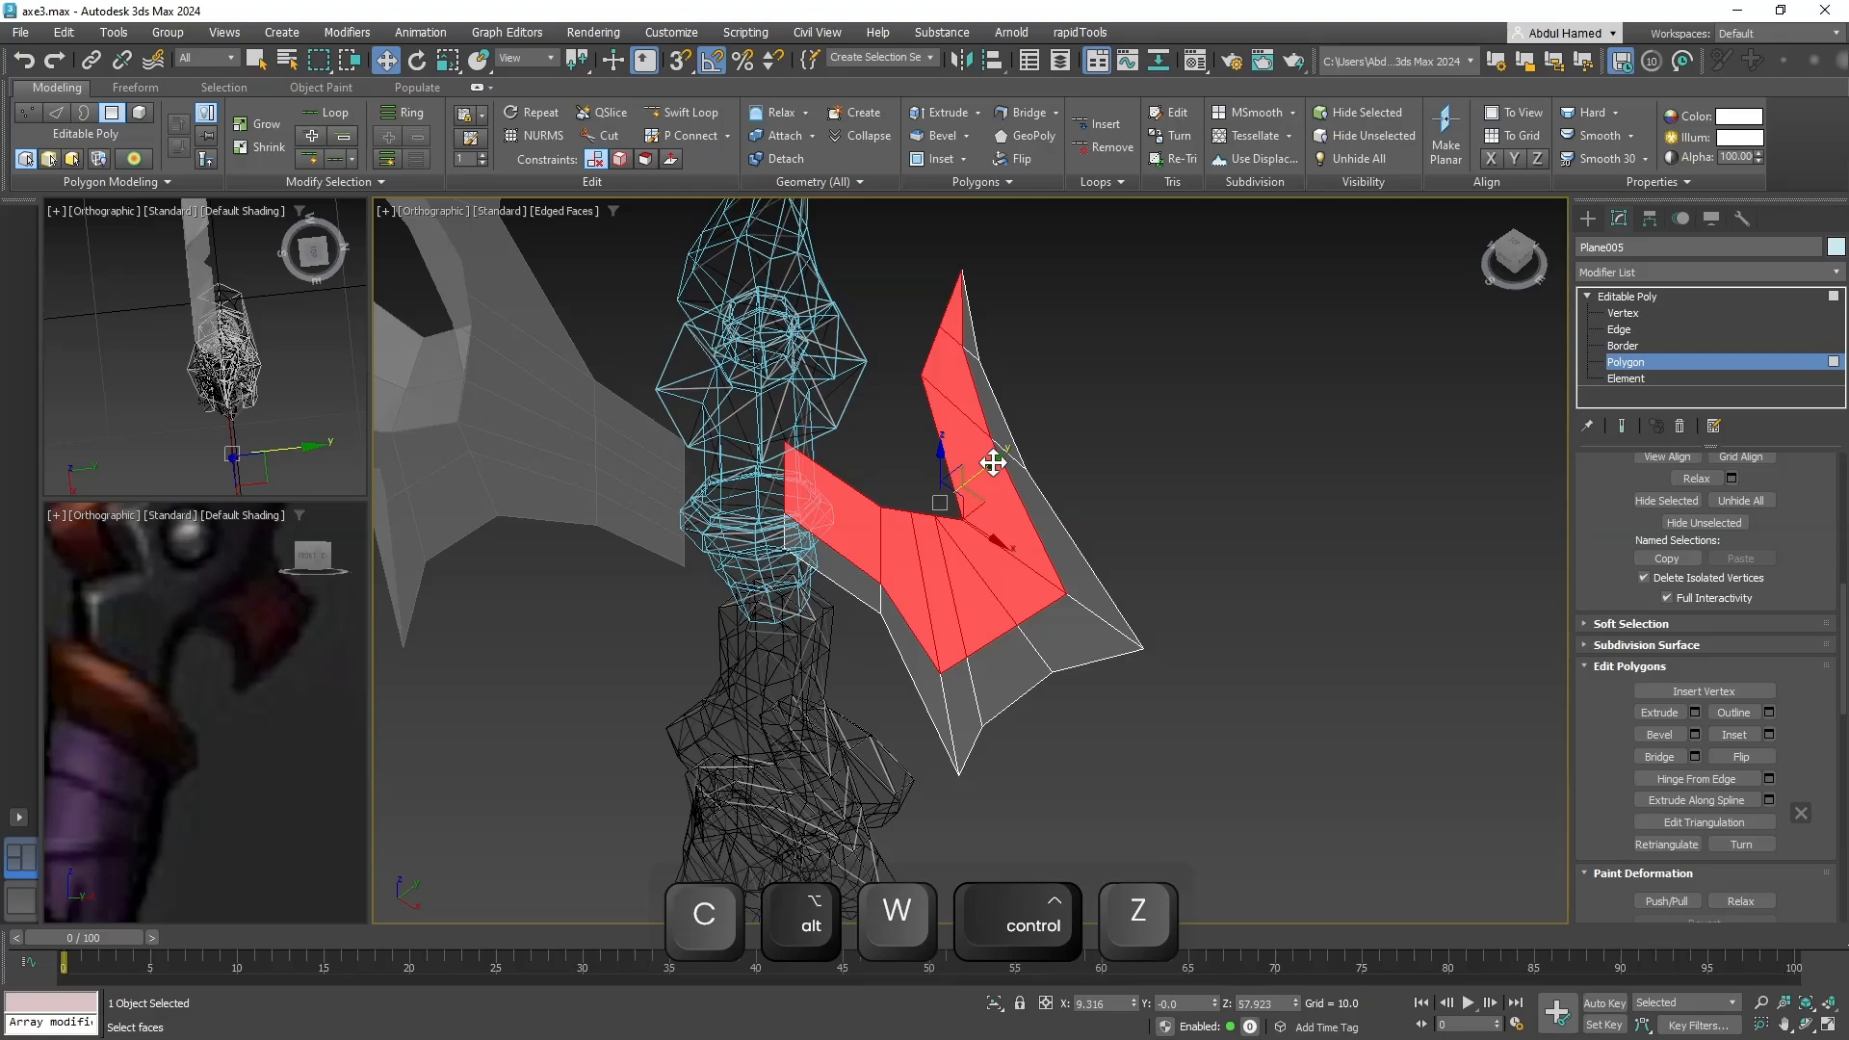
pyautogui.moveTo(993, 464); pyautogui.dragTo(951, 495)
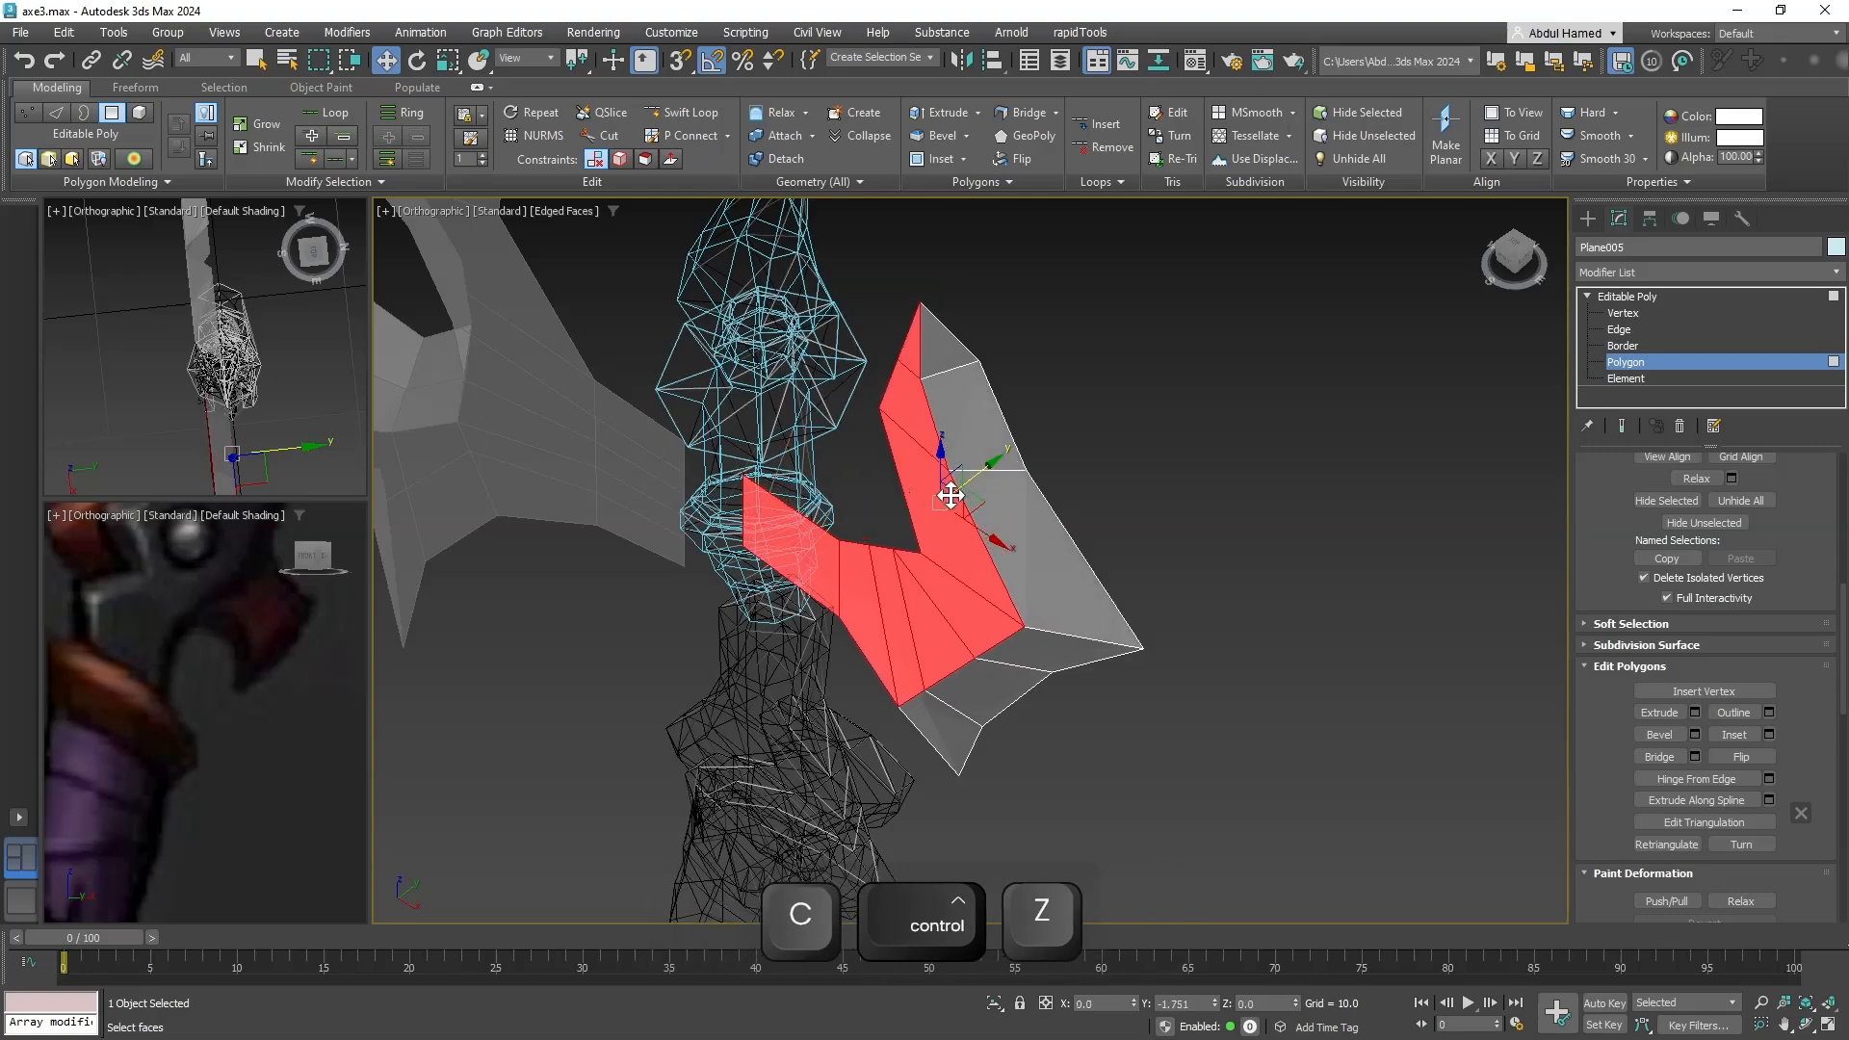
pyautogui.keyDown('alt'); pyautogui.moveTo(951, 495); pyautogui.dragTo(1057, 389, button='middle'); pyautogui.keyUp('alt')
pyautogui.scroll(-3, 1055, 416)
pyautogui.keyDown('alt'); pyautogui.moveTo(1052, 468); pyautogui.dragTo(1063, 593, button='middle'); pyautogui.keyUp('alt')
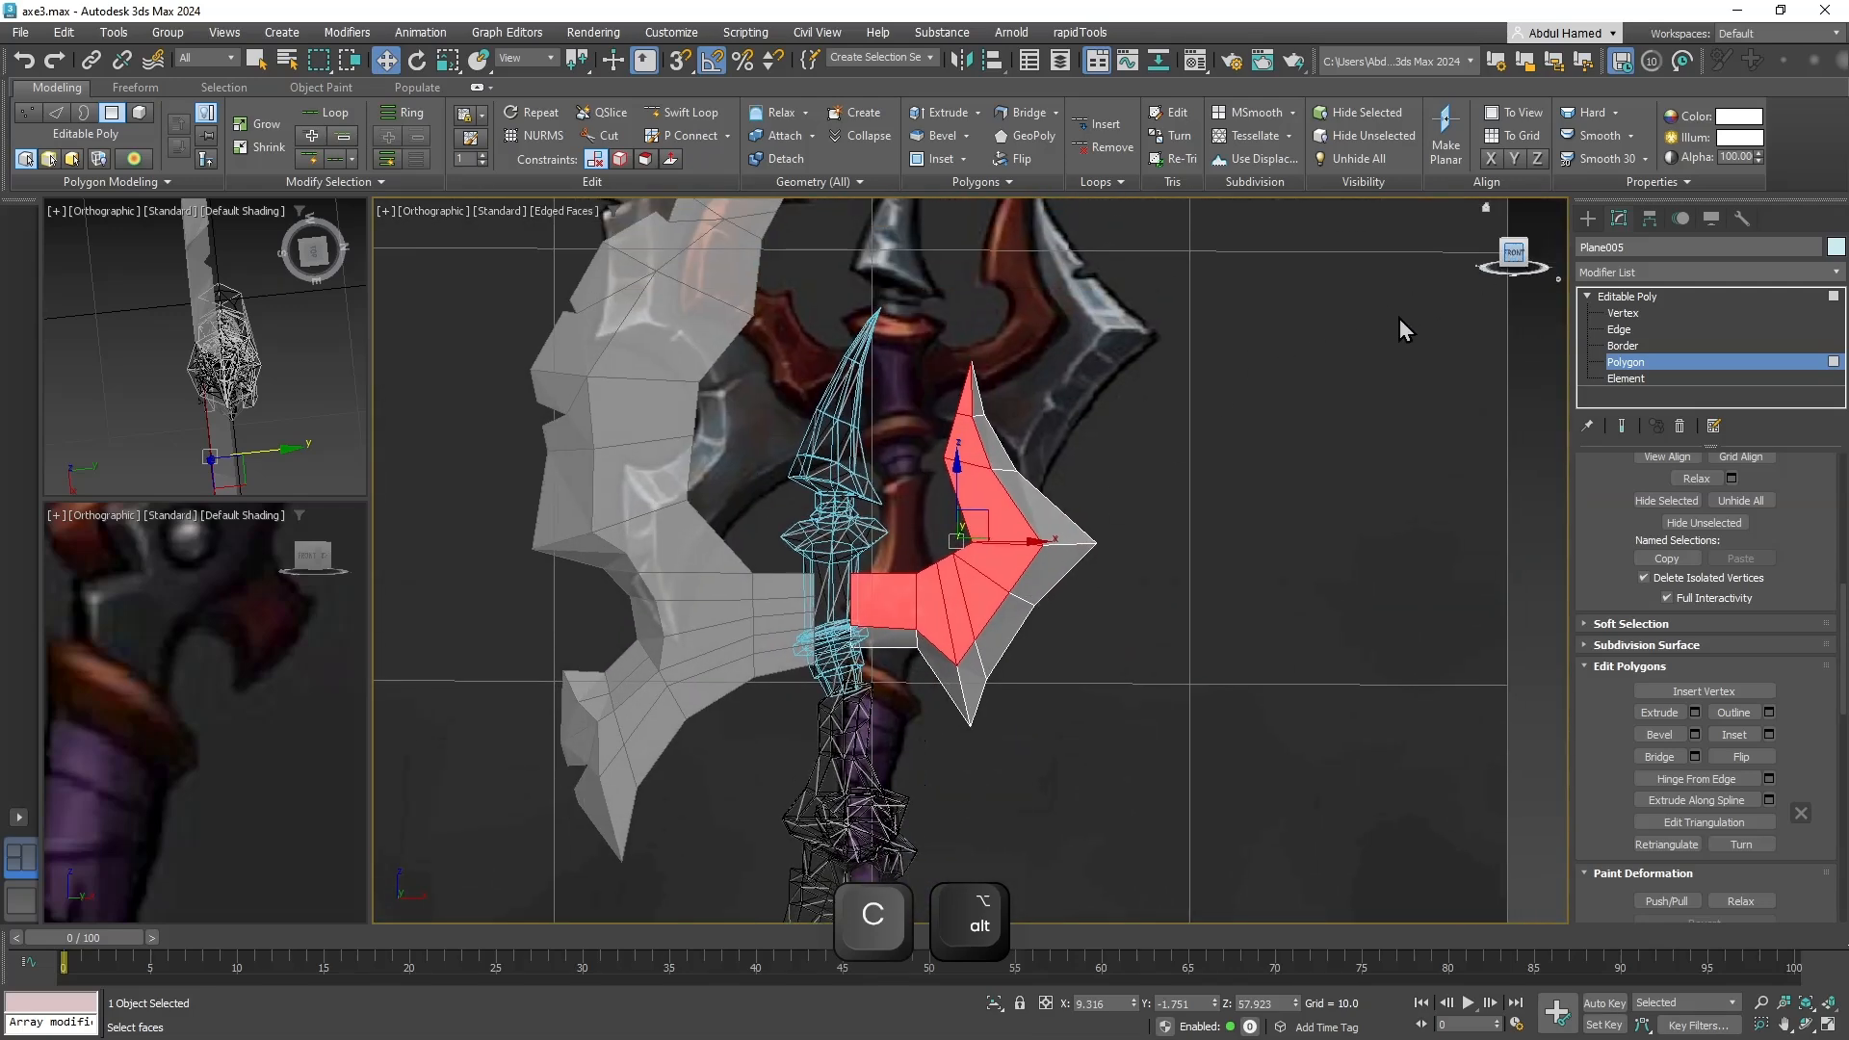
pyautogui.scroll(6, 1063, 493)
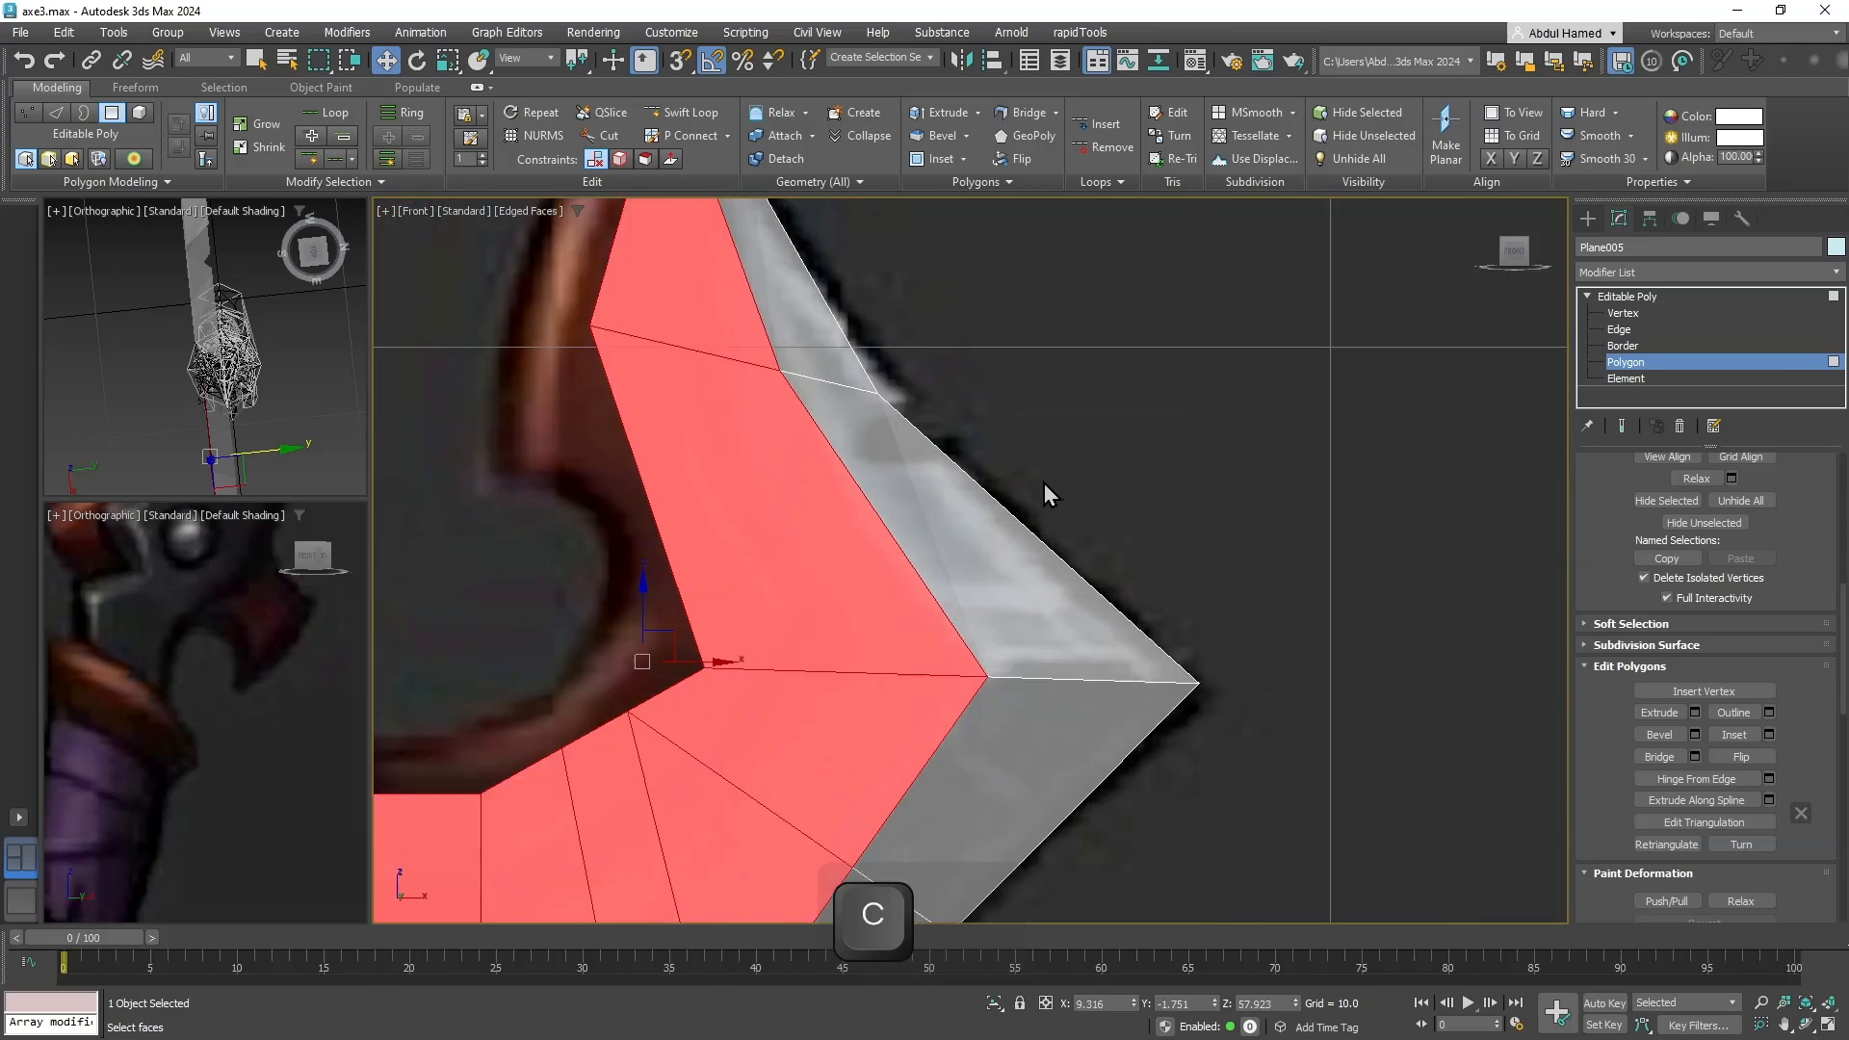
# Cut a small triangle into the rear blade's outer bevel, just below the bend above its side point, for the notch.
pyautogui.moveTo(1000, 483); pyautogui.dragTo(1008, 568, button='middle')
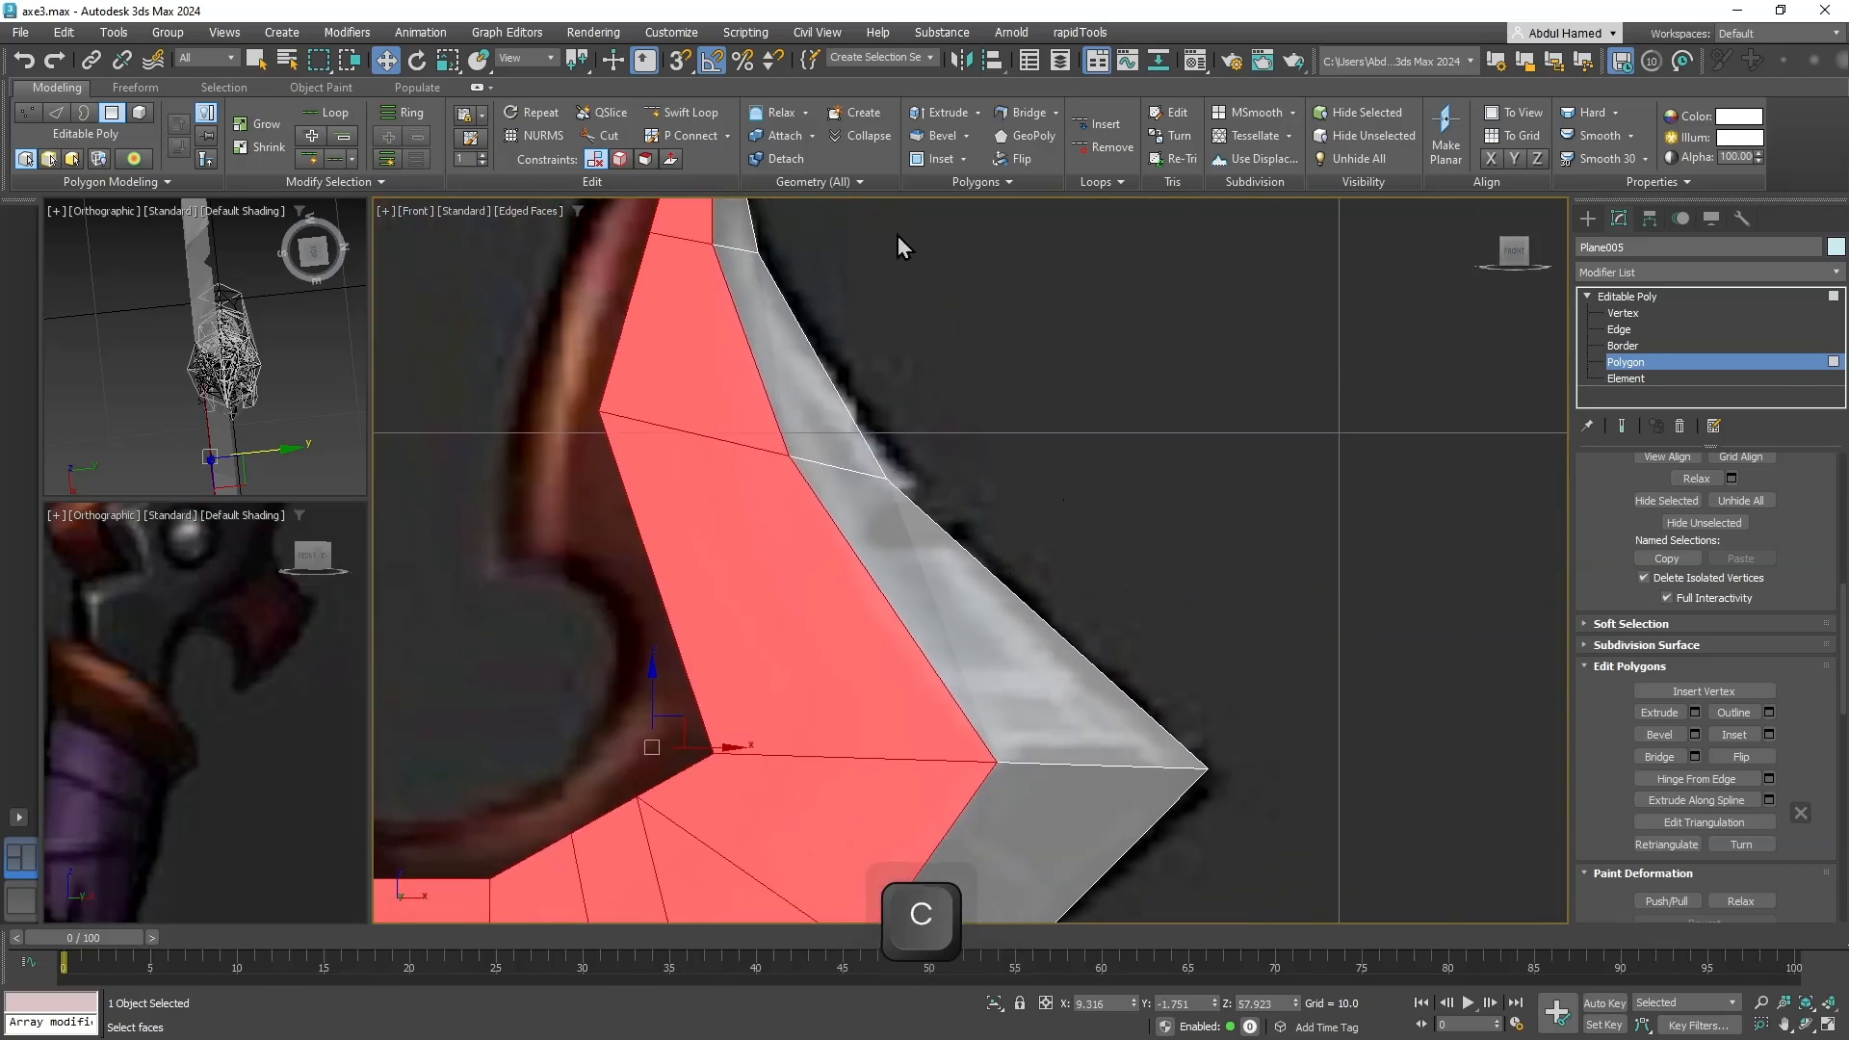
pyautogui.hotkey('alt', 'c')
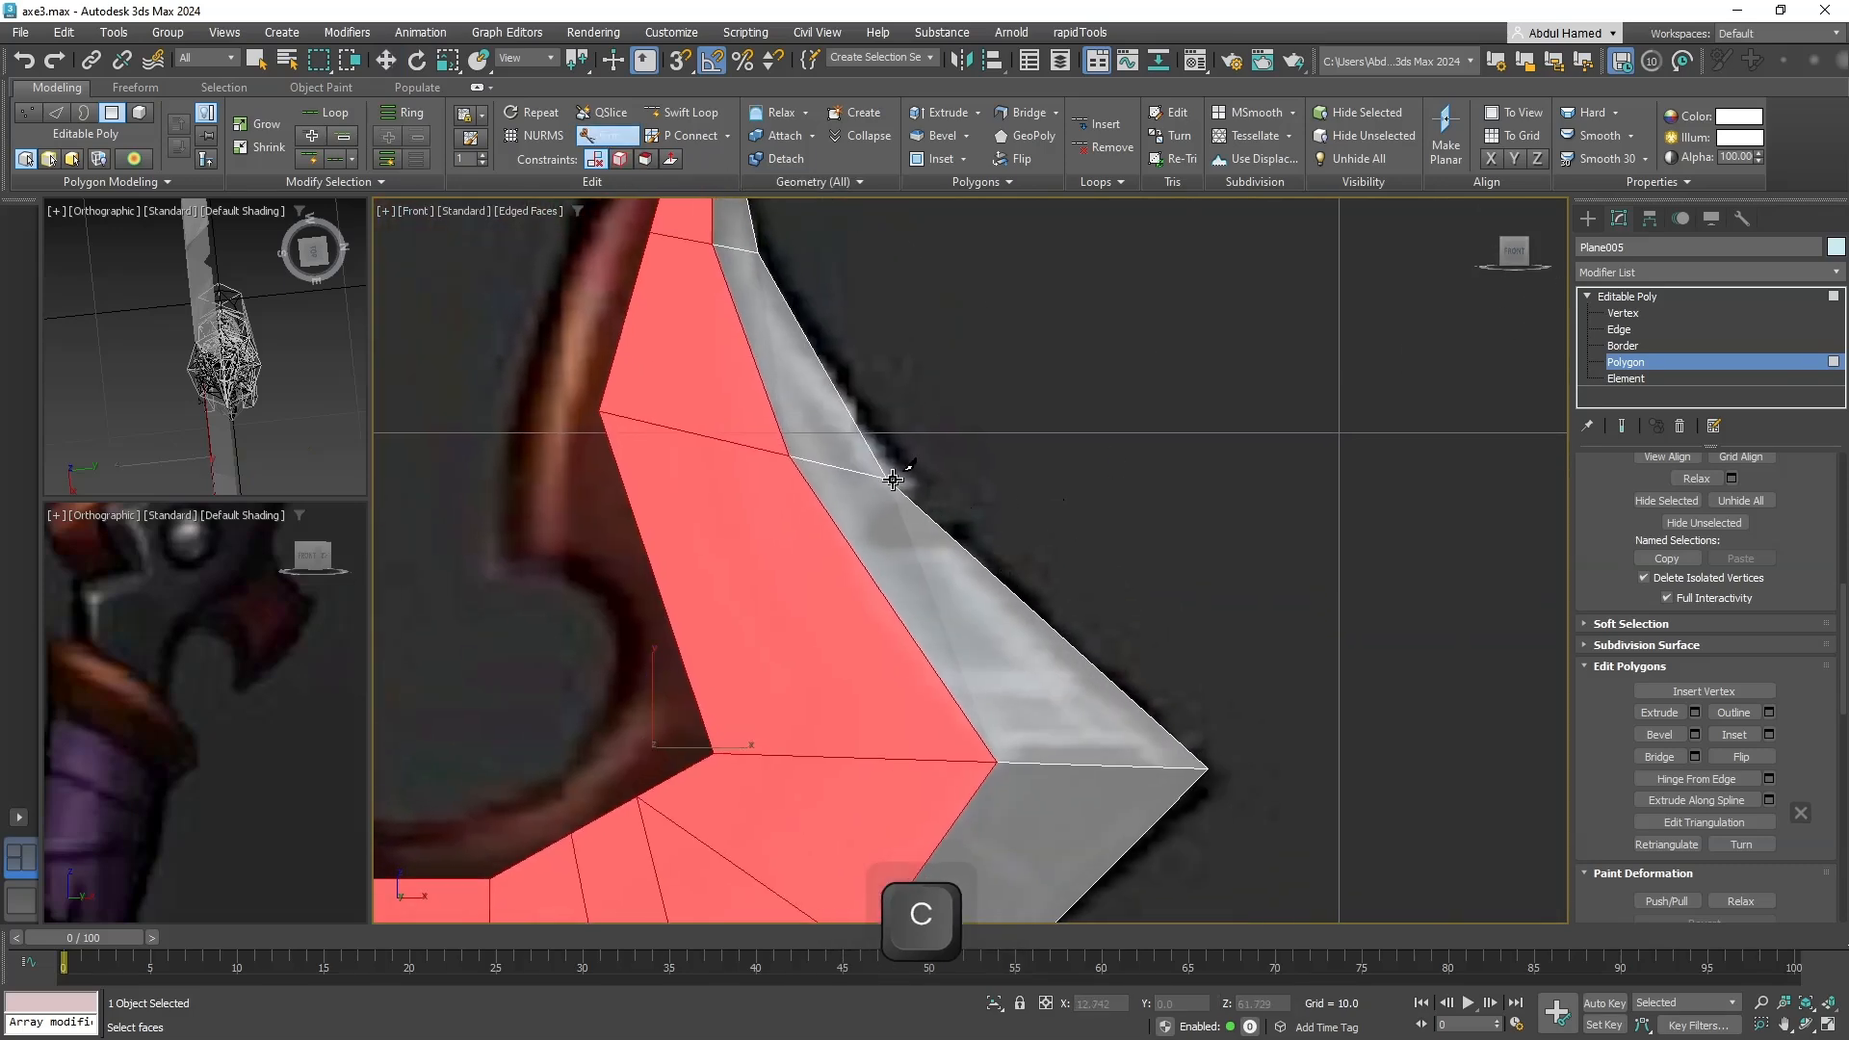
pyautogui.click(851, 541)
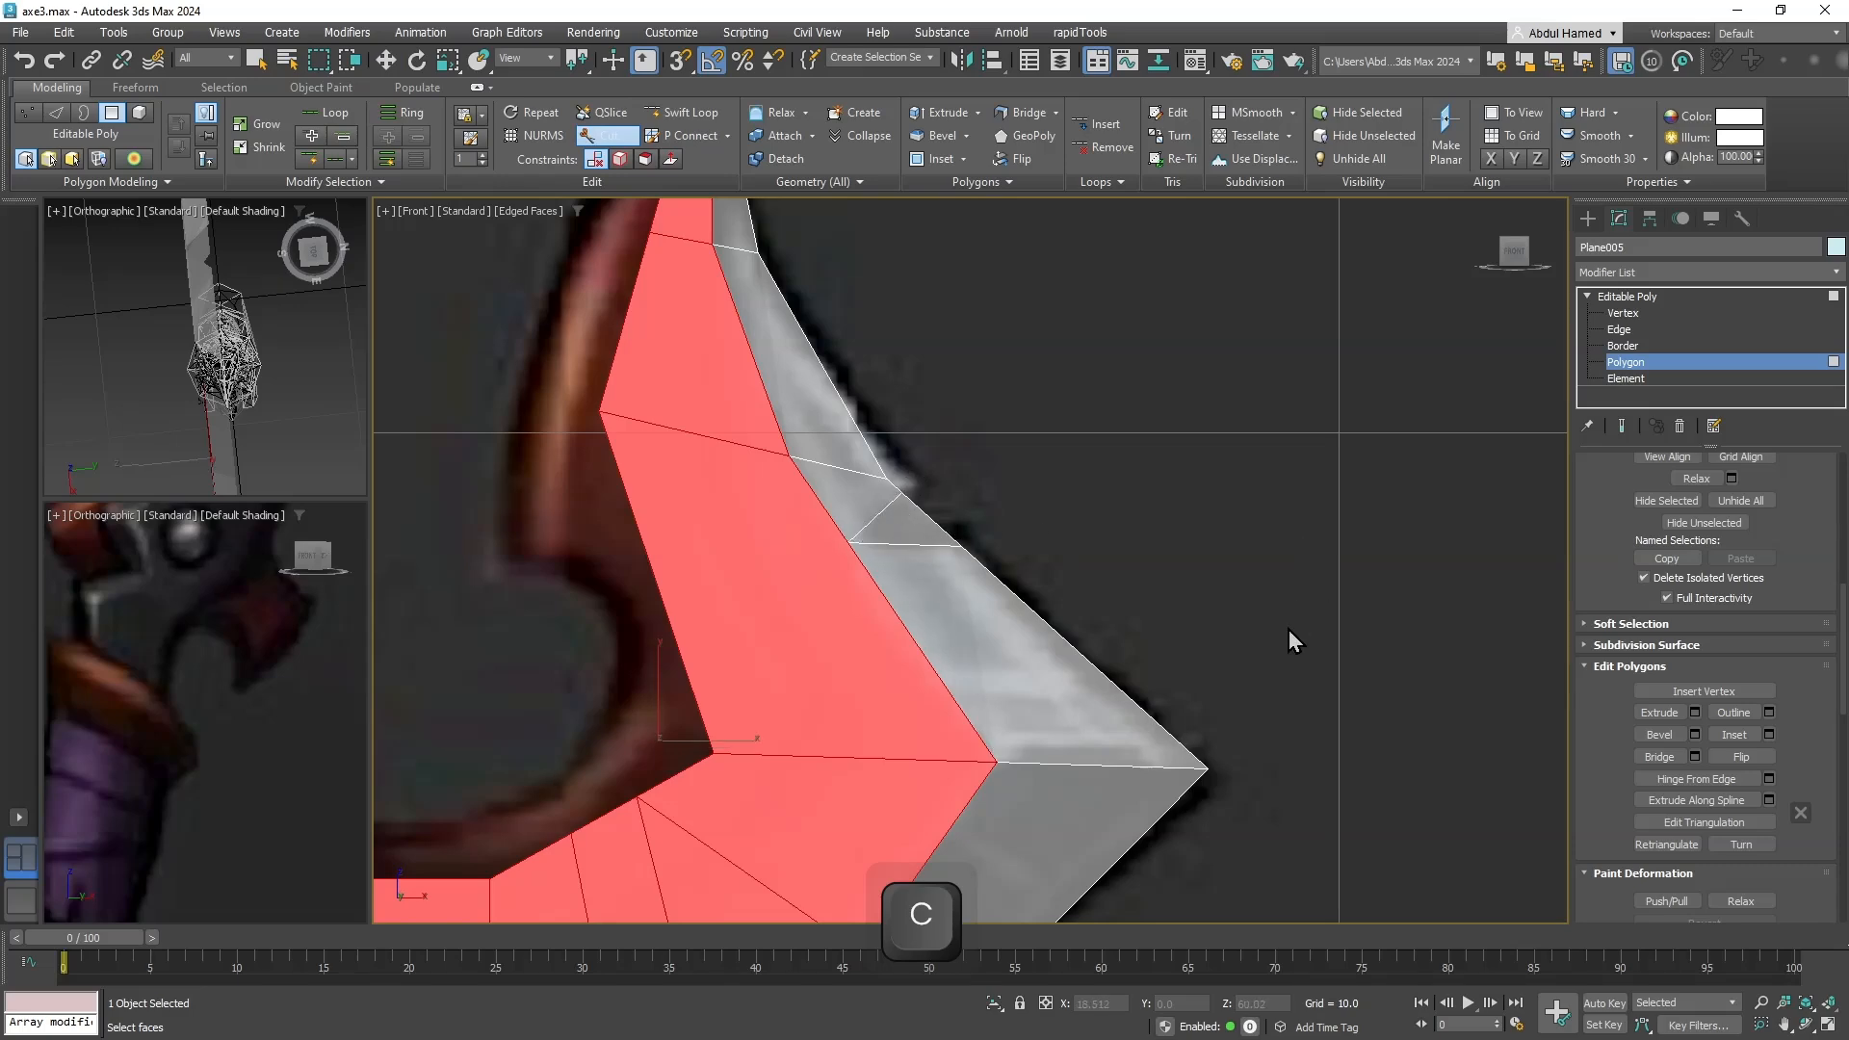
pyautogui.moveTo(1288, 629); pyautogui.dragTo(1436, 302, button='middle')
pyautogui.scroll(-2, 1167, 558)
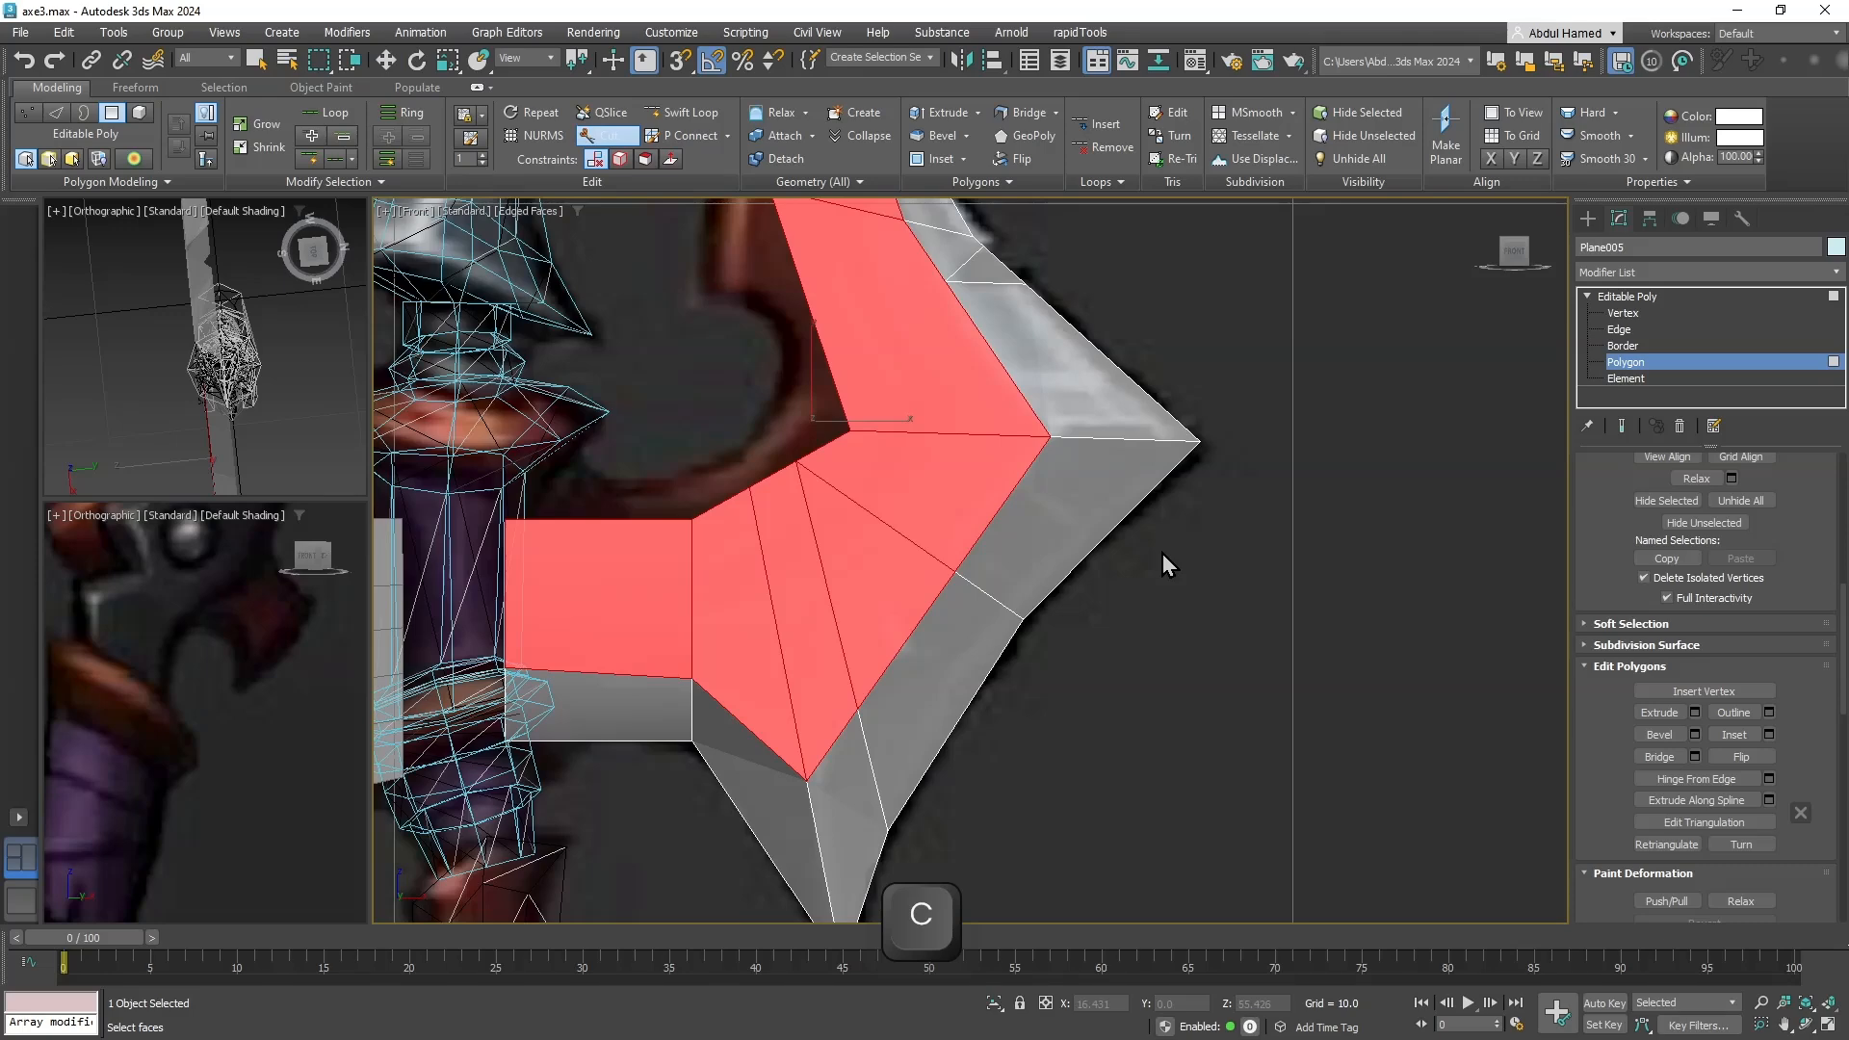
# Compare the cut with the reference in see-through mode, then delete the small triangular polygon to open the notch.
pyautogui.hotkey('alt', 'x')
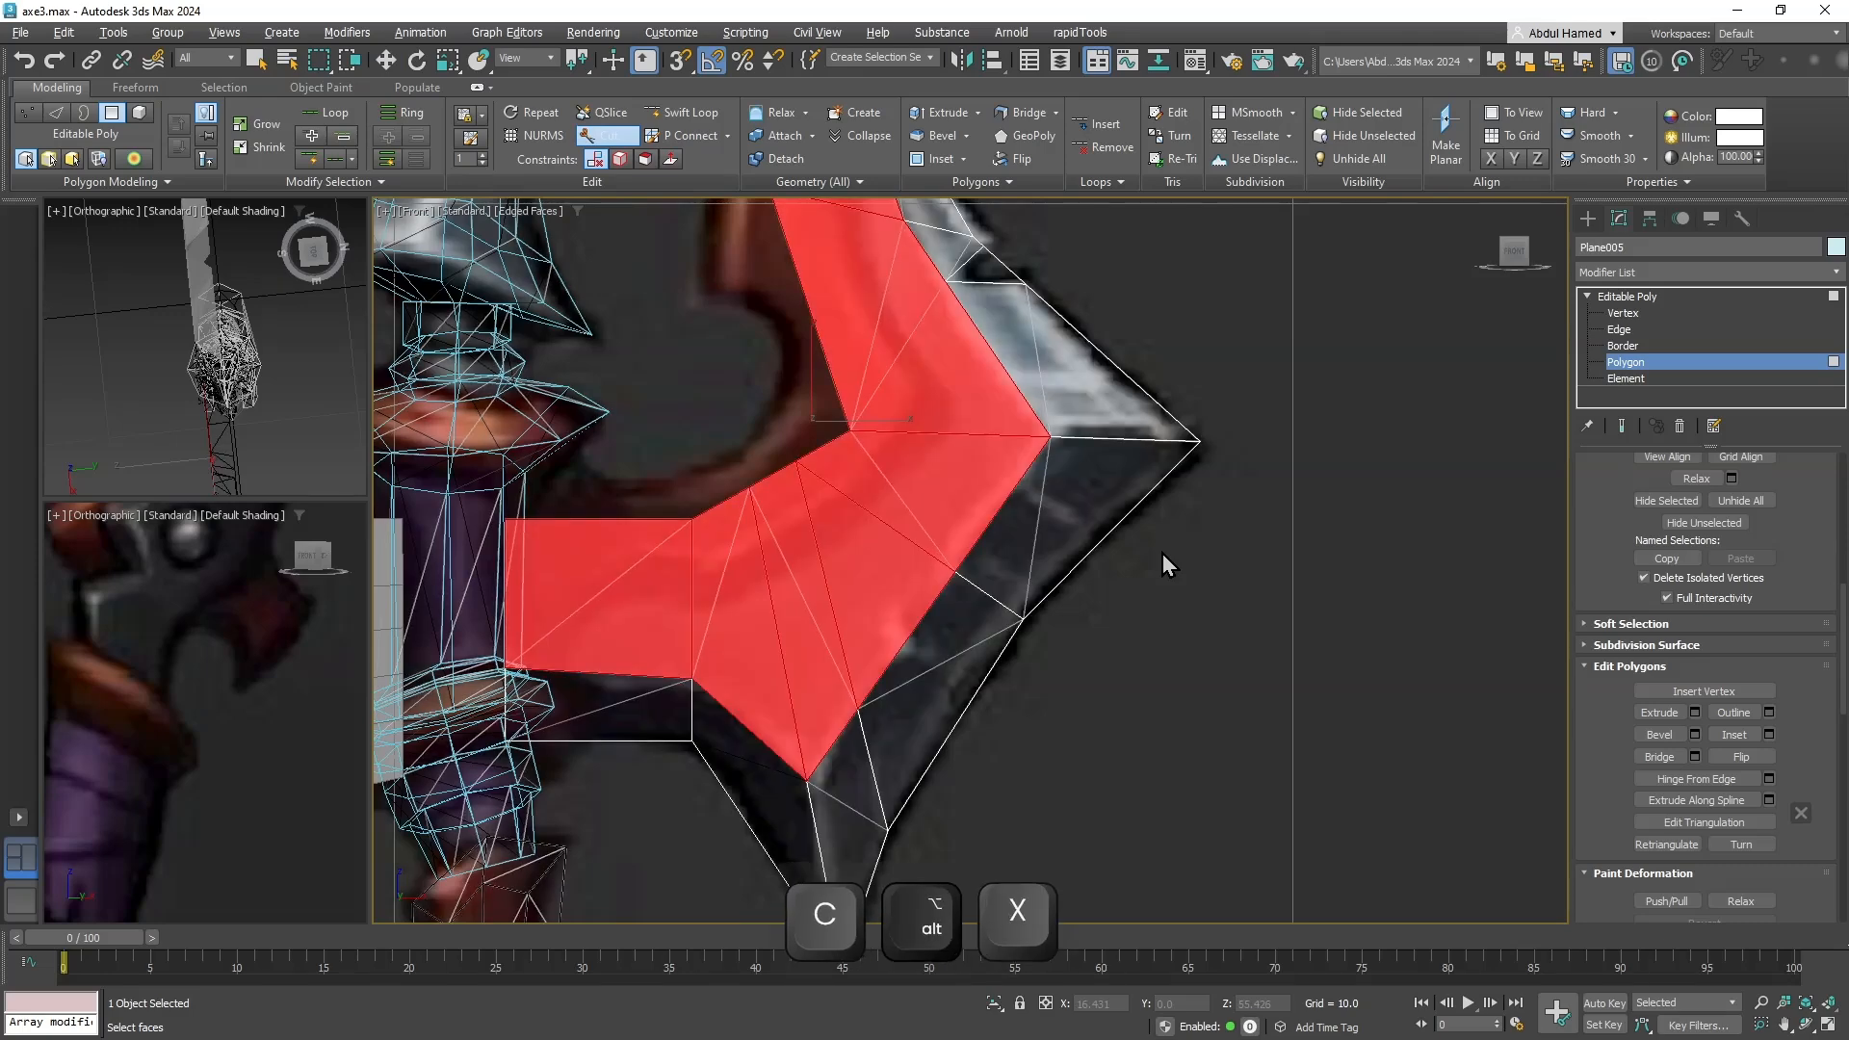
pyautogui.hotkey('alt', 'x')
pyautogui.moveTo(1163, 544); pyautogui.dragTo(1165, 613, button='middle')
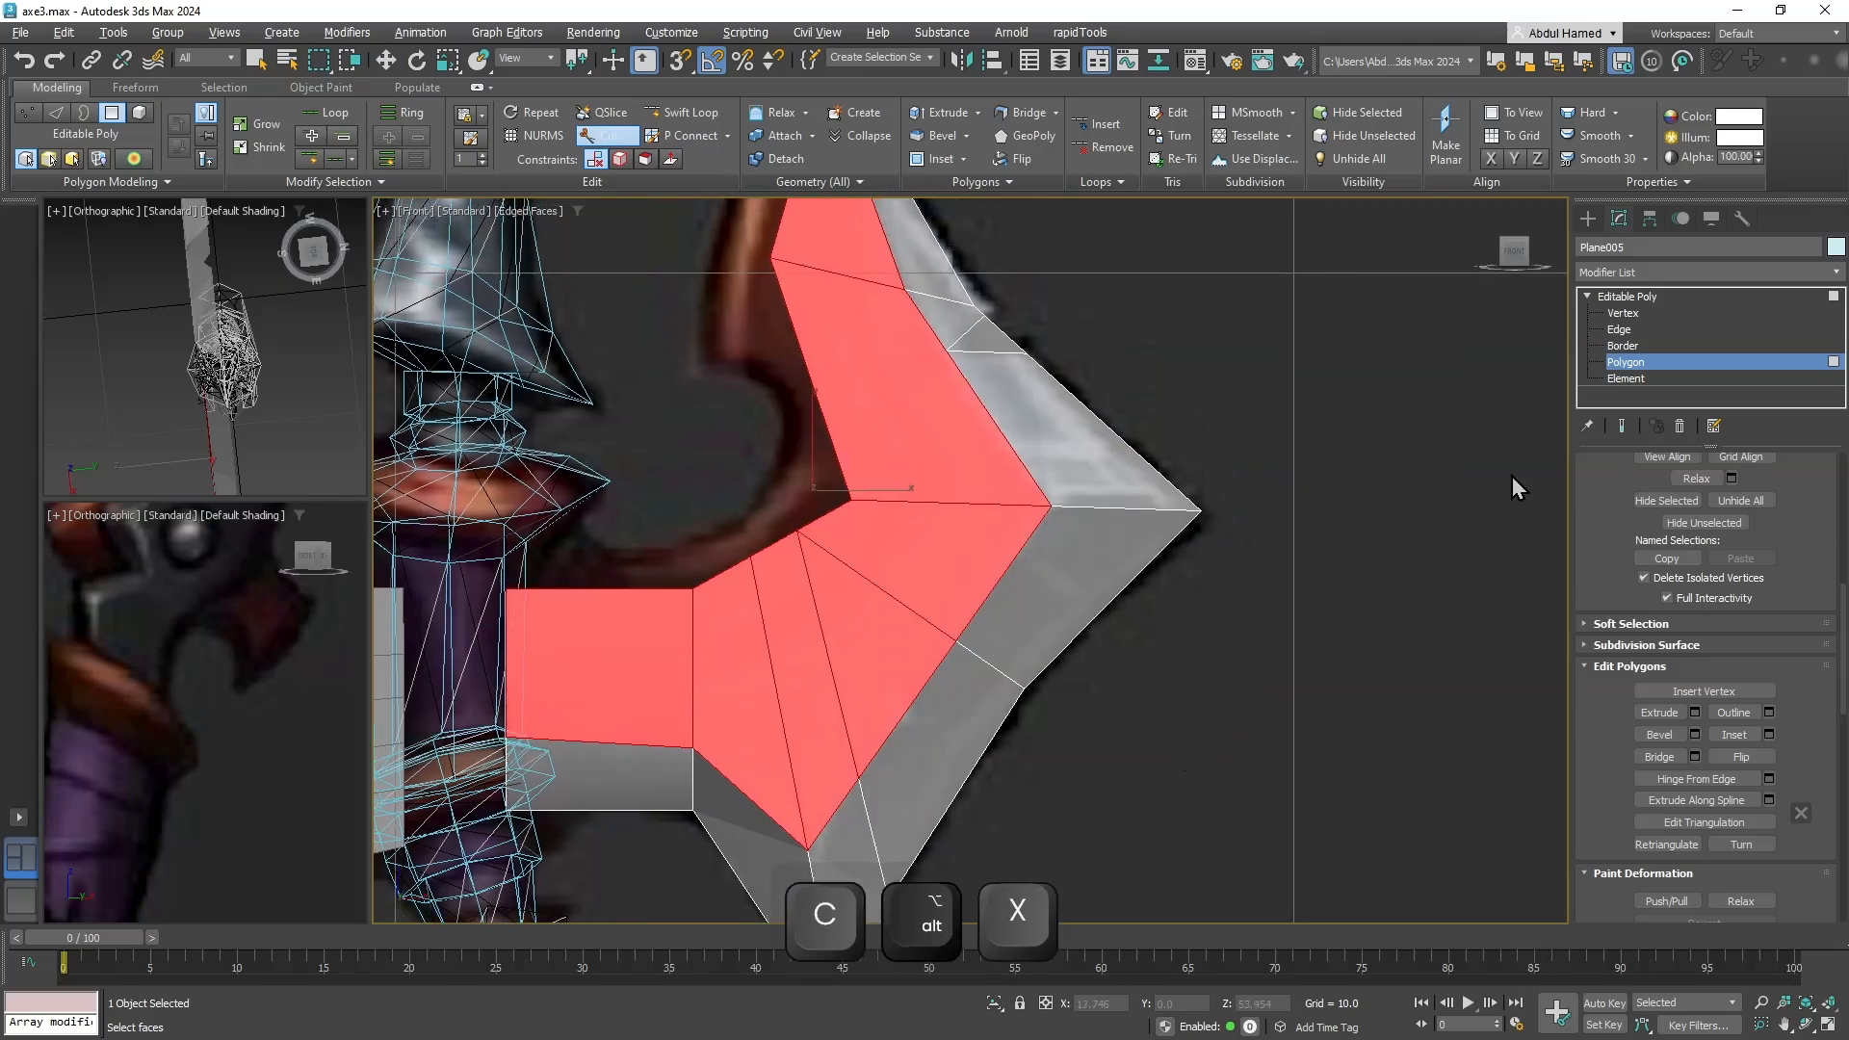
pyautogui.press('q')
pyautogui.click(966, 332)
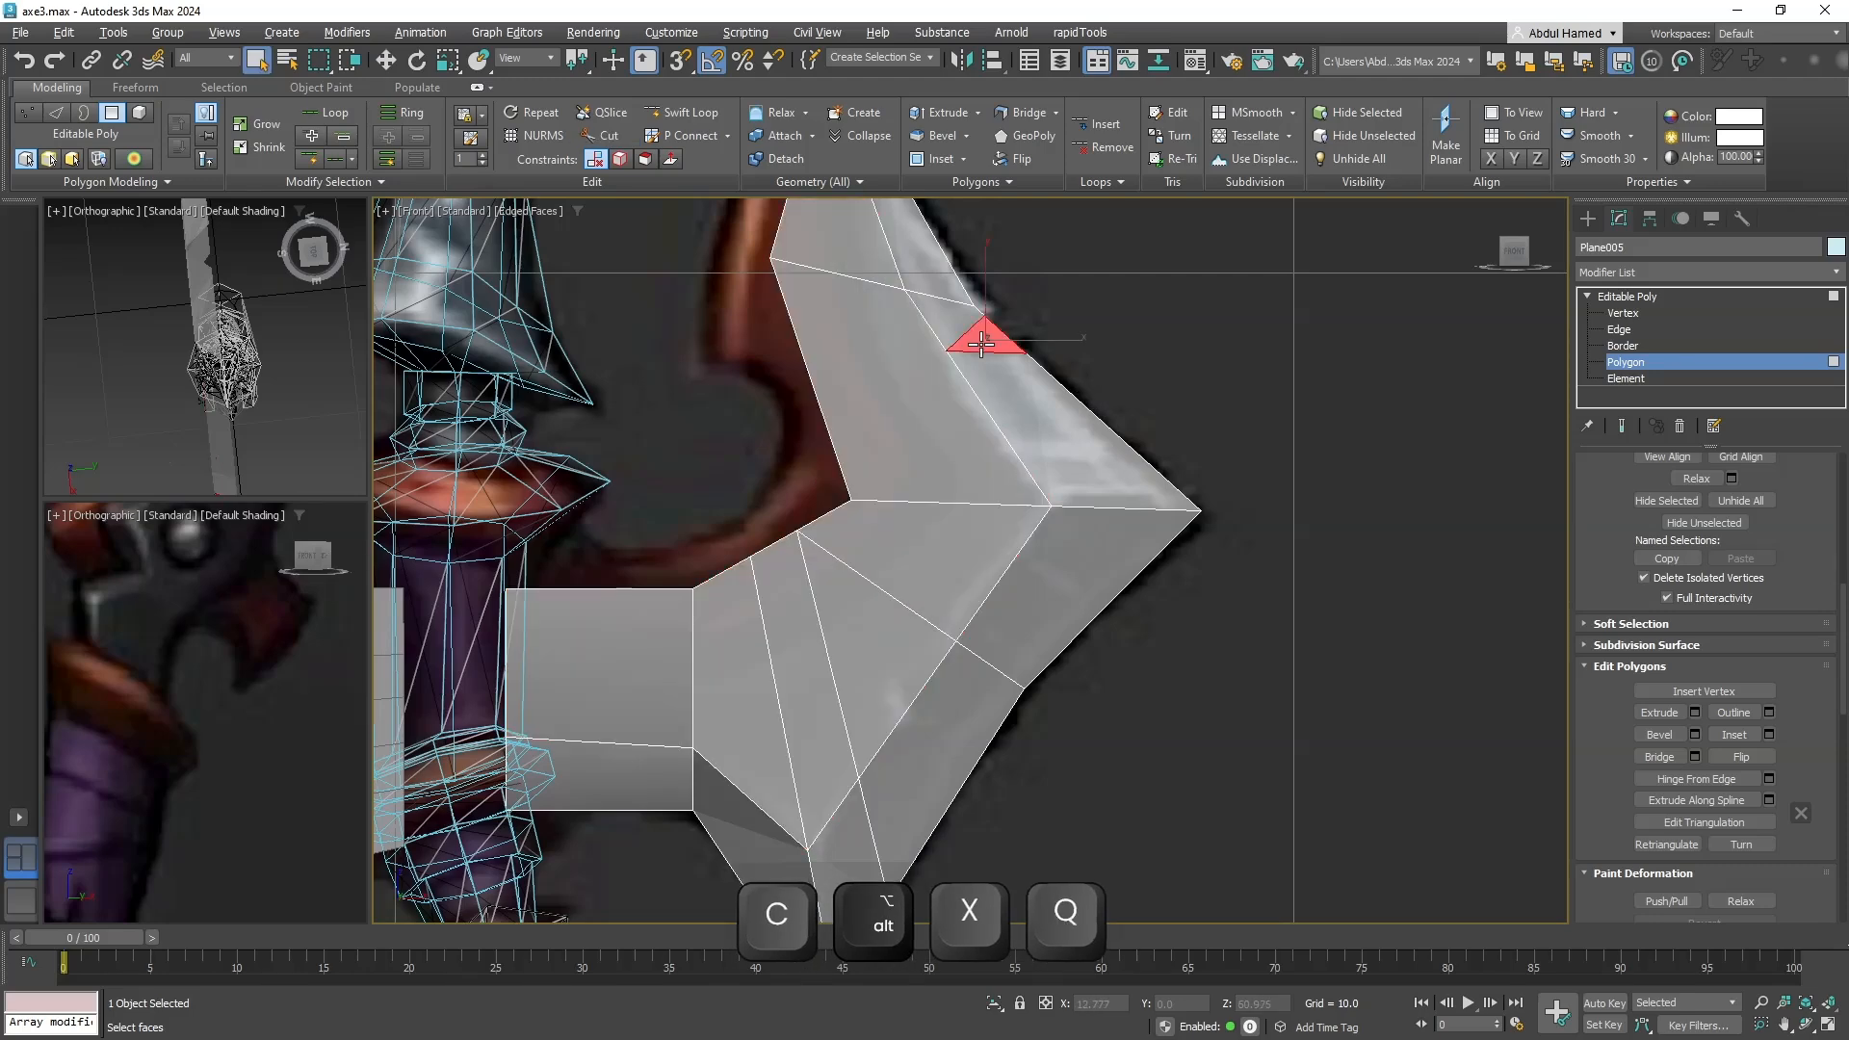
pyautogui.press('Delete')
pyautogui.scroll(-5, 1154, 544)
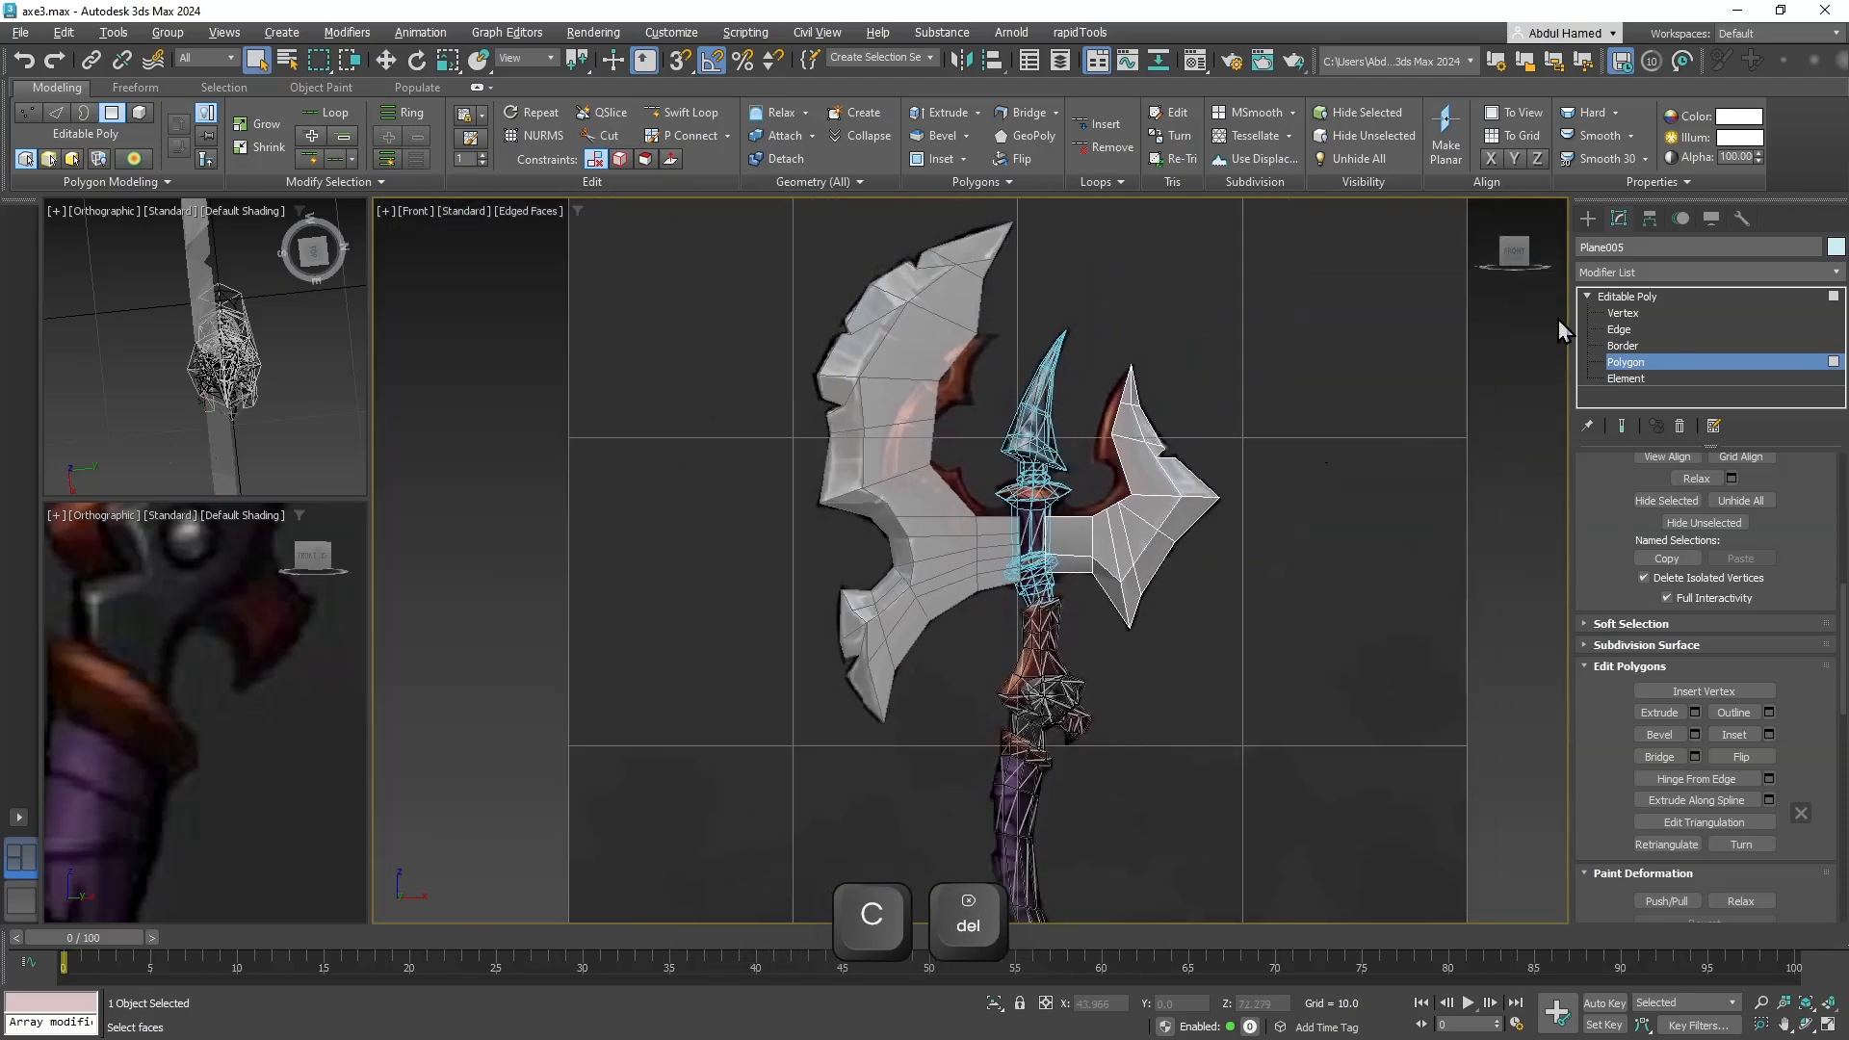
# Exit sub-object editing, select both the large front blade and the small rear blade, and hide them.
pyautogui.click(1621, 313)
pyautogui.click(1610, 296)
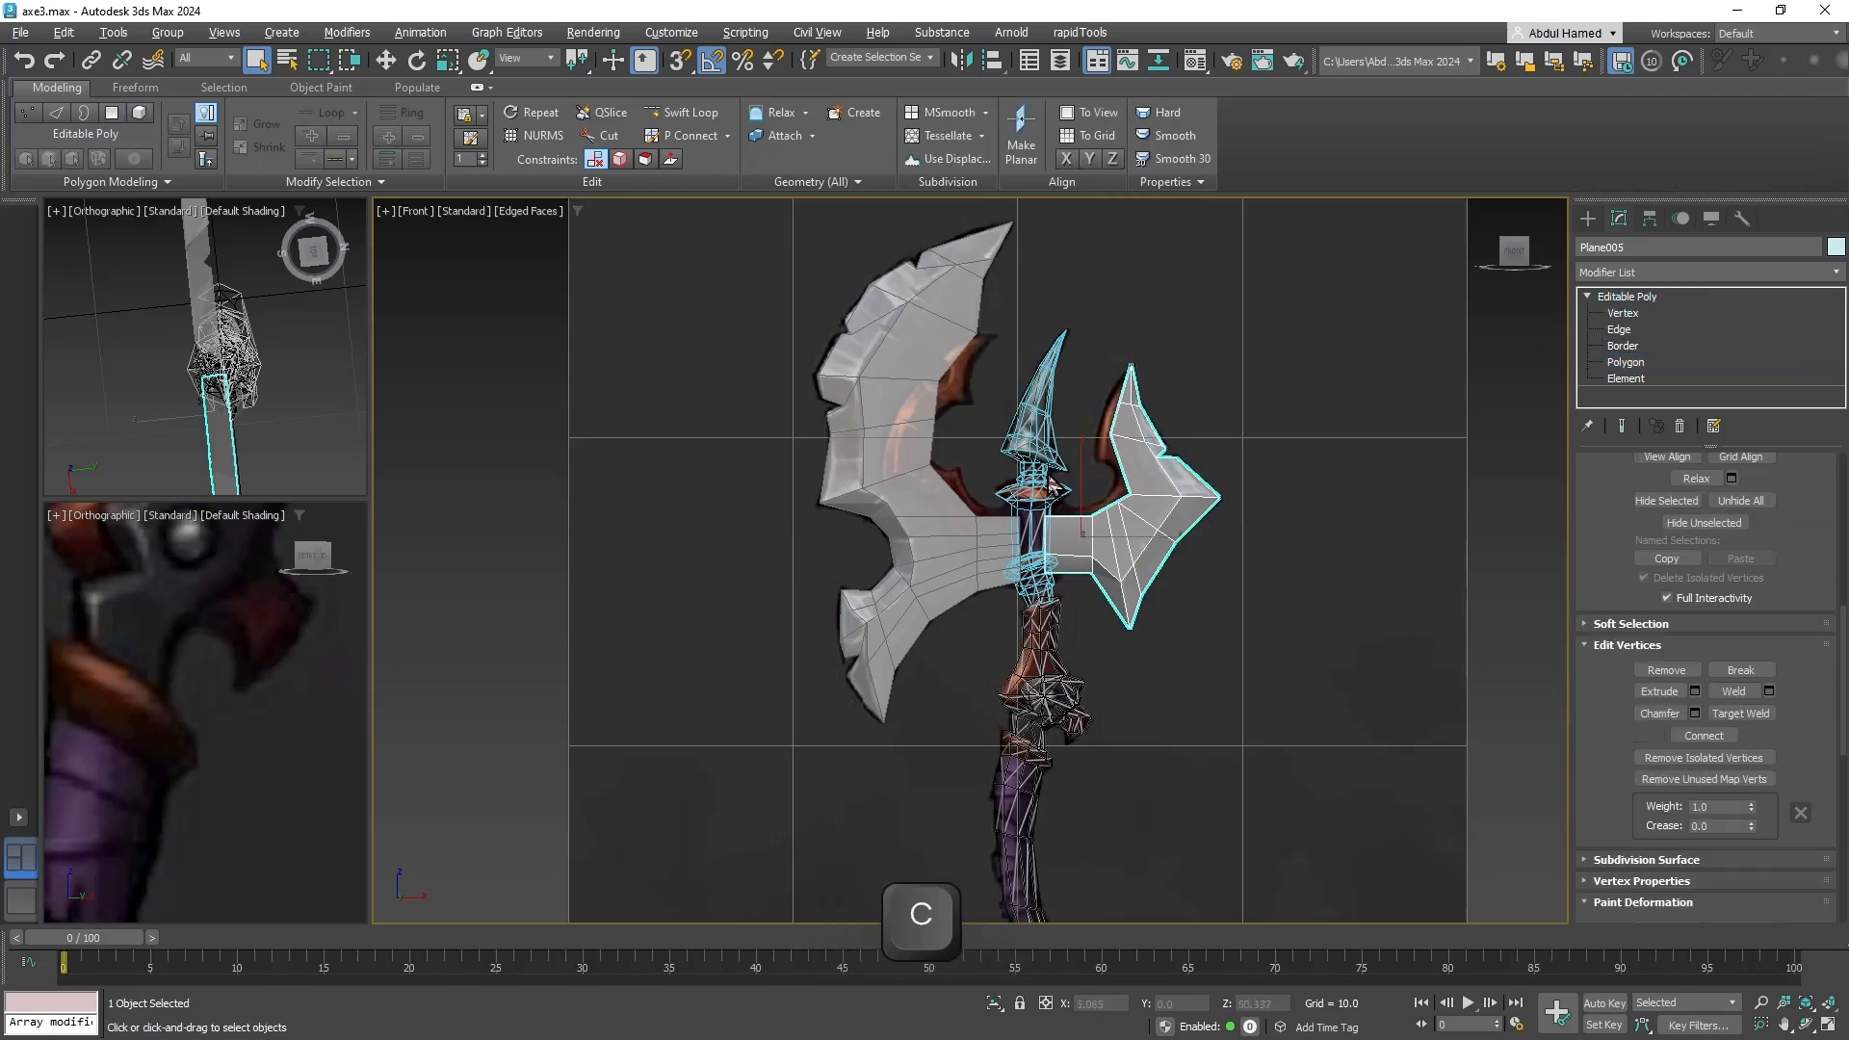
pyautogui.click(941, 504)
pyautogui.keyDown('shift'); pyautogui.click(1156, 519); pyautogui.keyUp('shift')
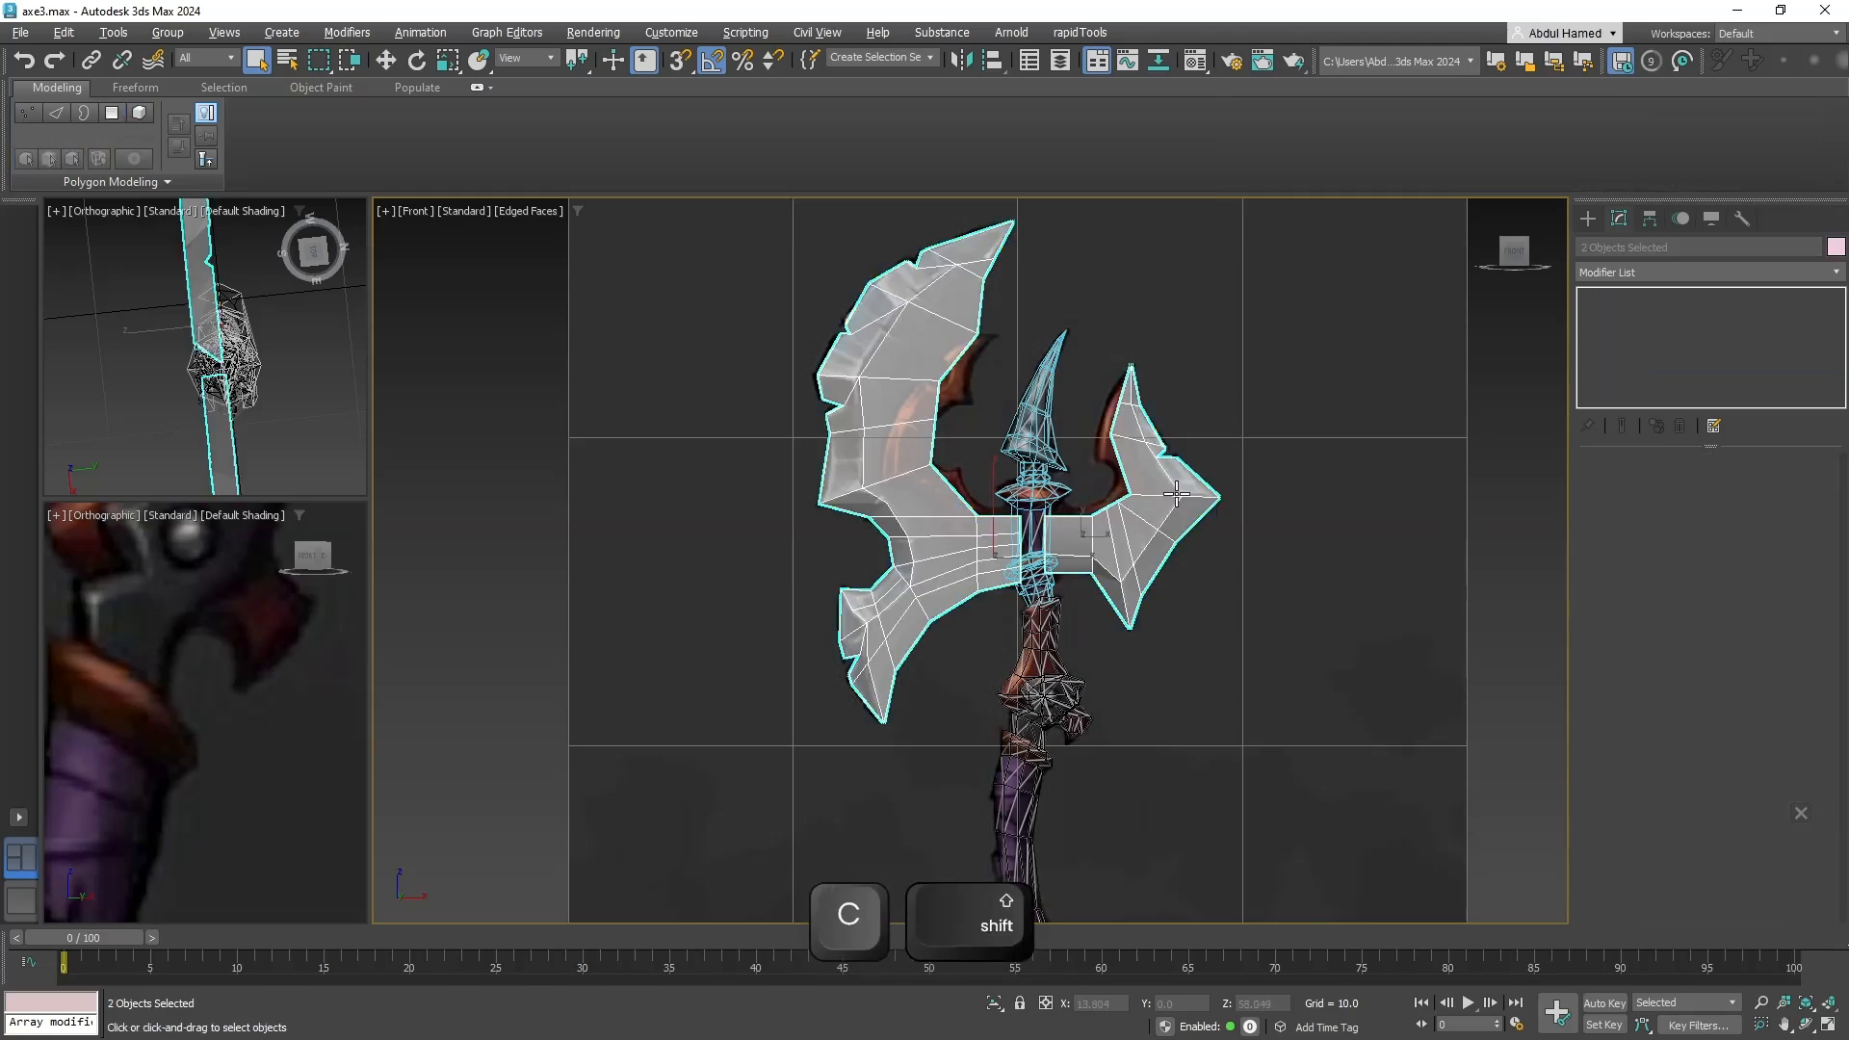
pyautogui.rightClick(1175, 494)
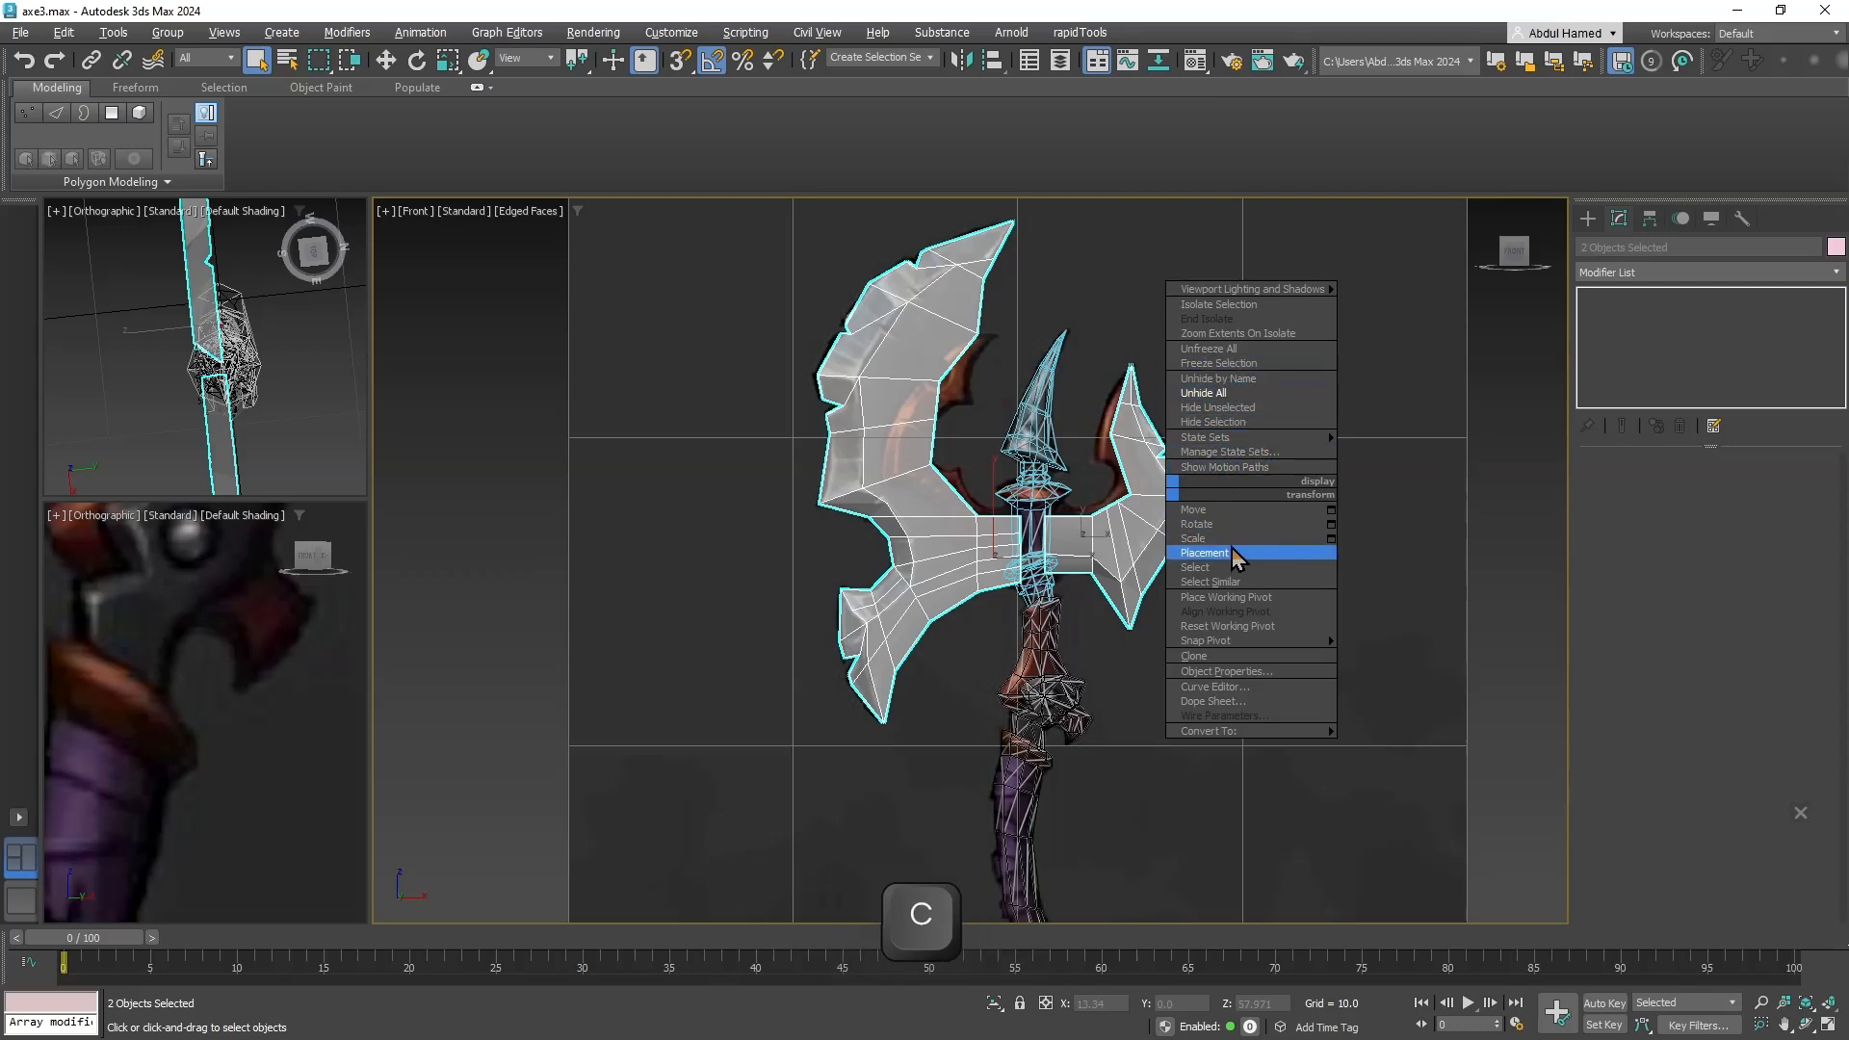
pyautogui.click(1221, 421)
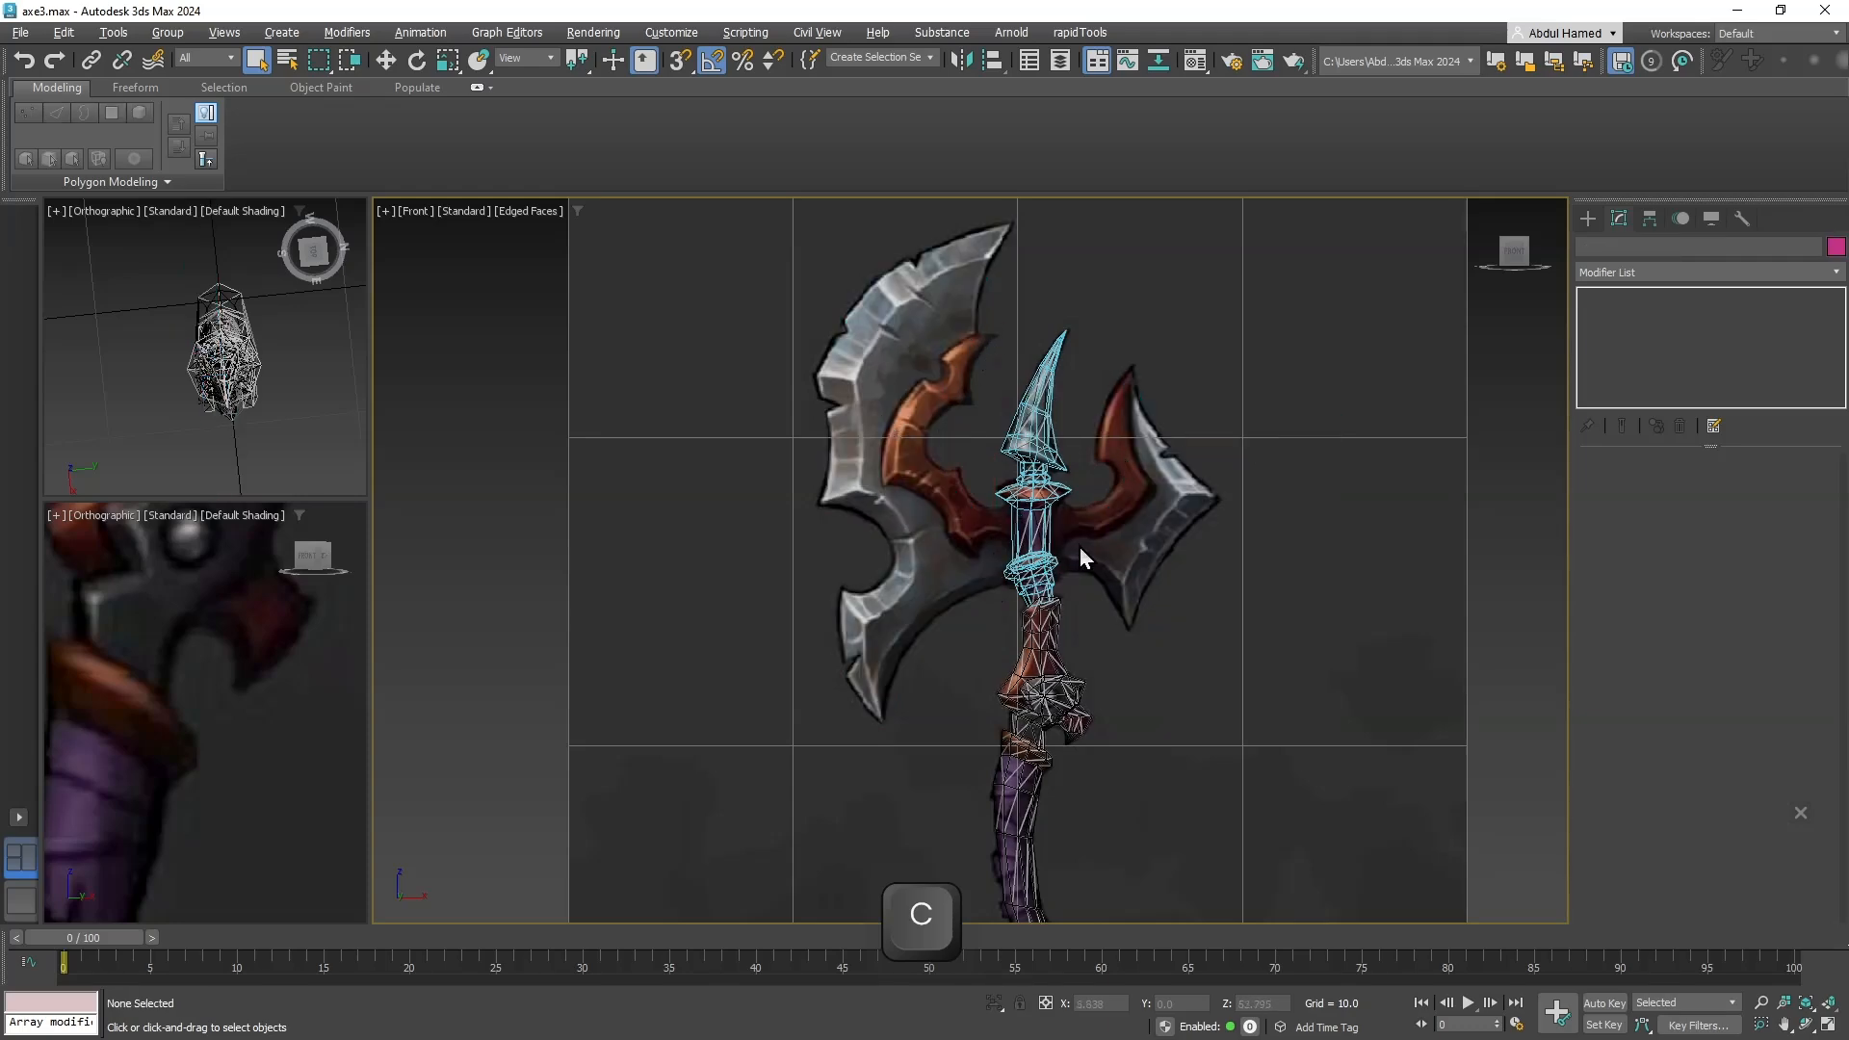
# Create a plane about 2.86 long and 1.74 wide over the upper part of the orange ornament in the front view.
pyautogui.moveTo(1051, 520); pyautogui.dragTo(963, 677, button='middle')
pyautogui.scroll(4, 1032, 568)
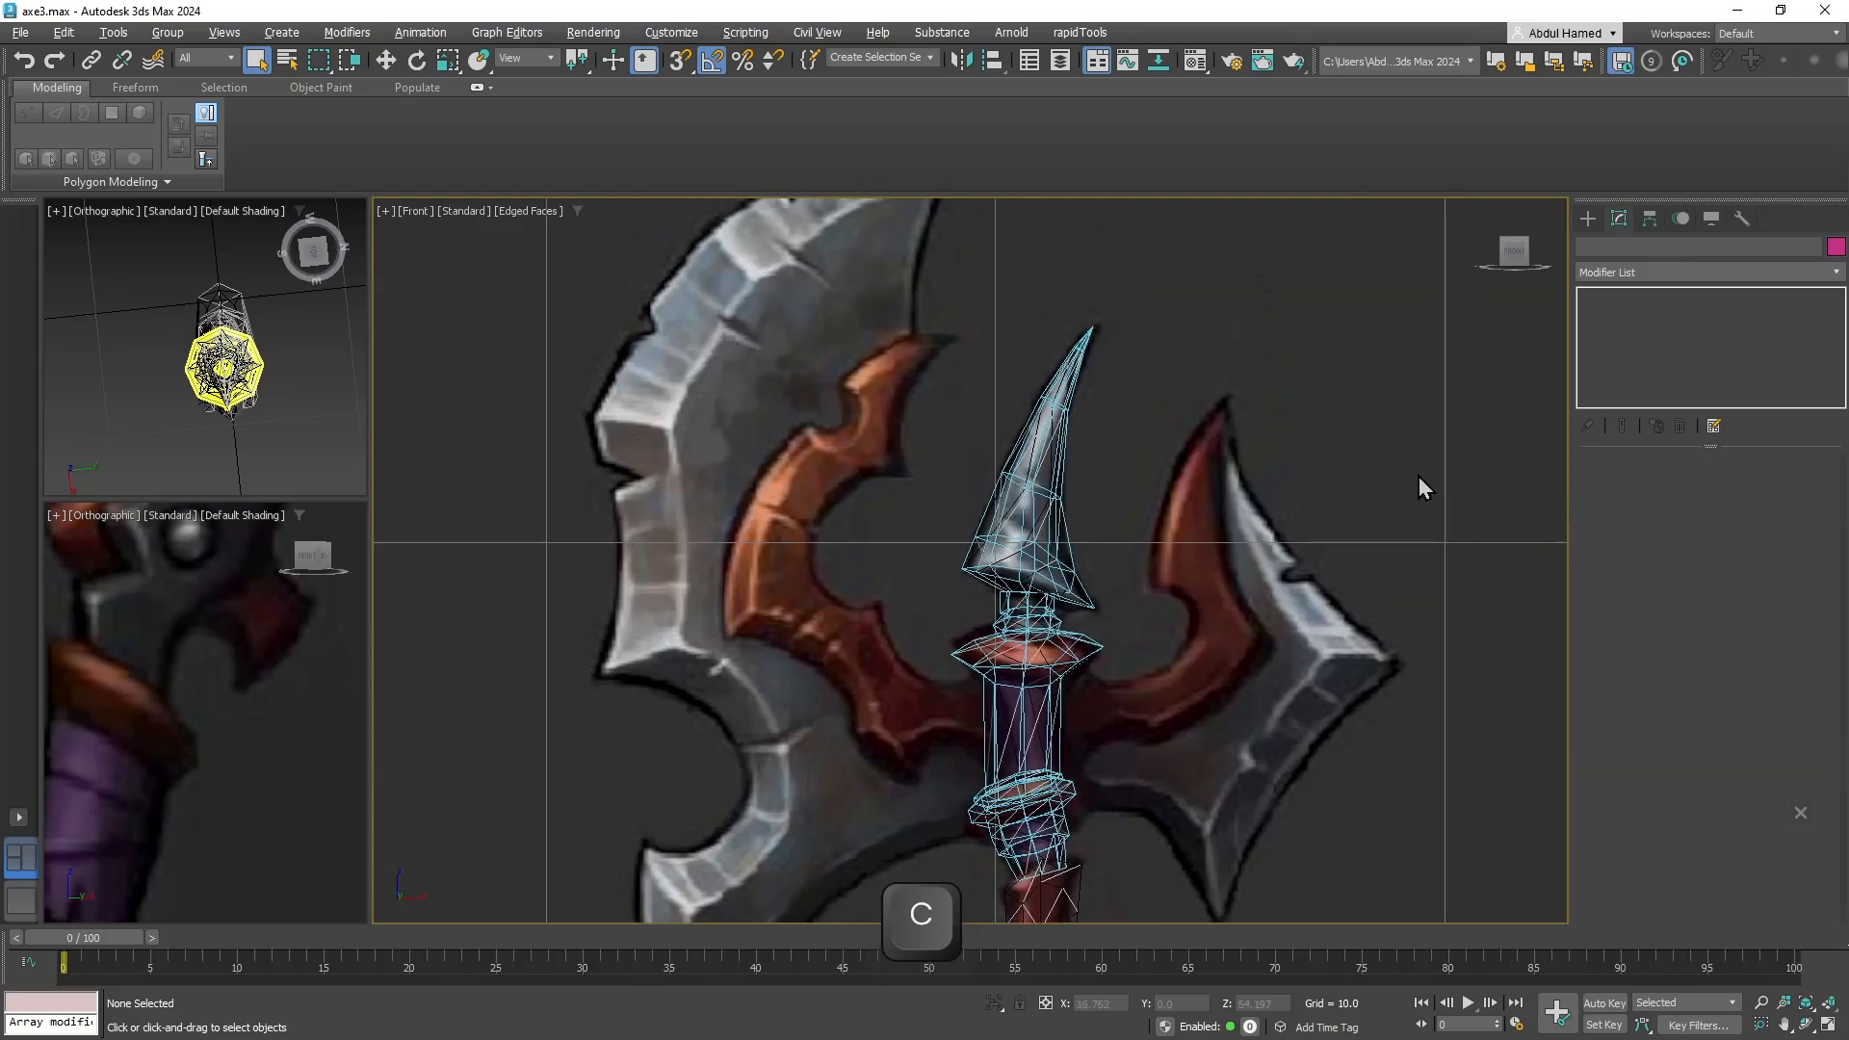
pyautogui.click(1592, 222)
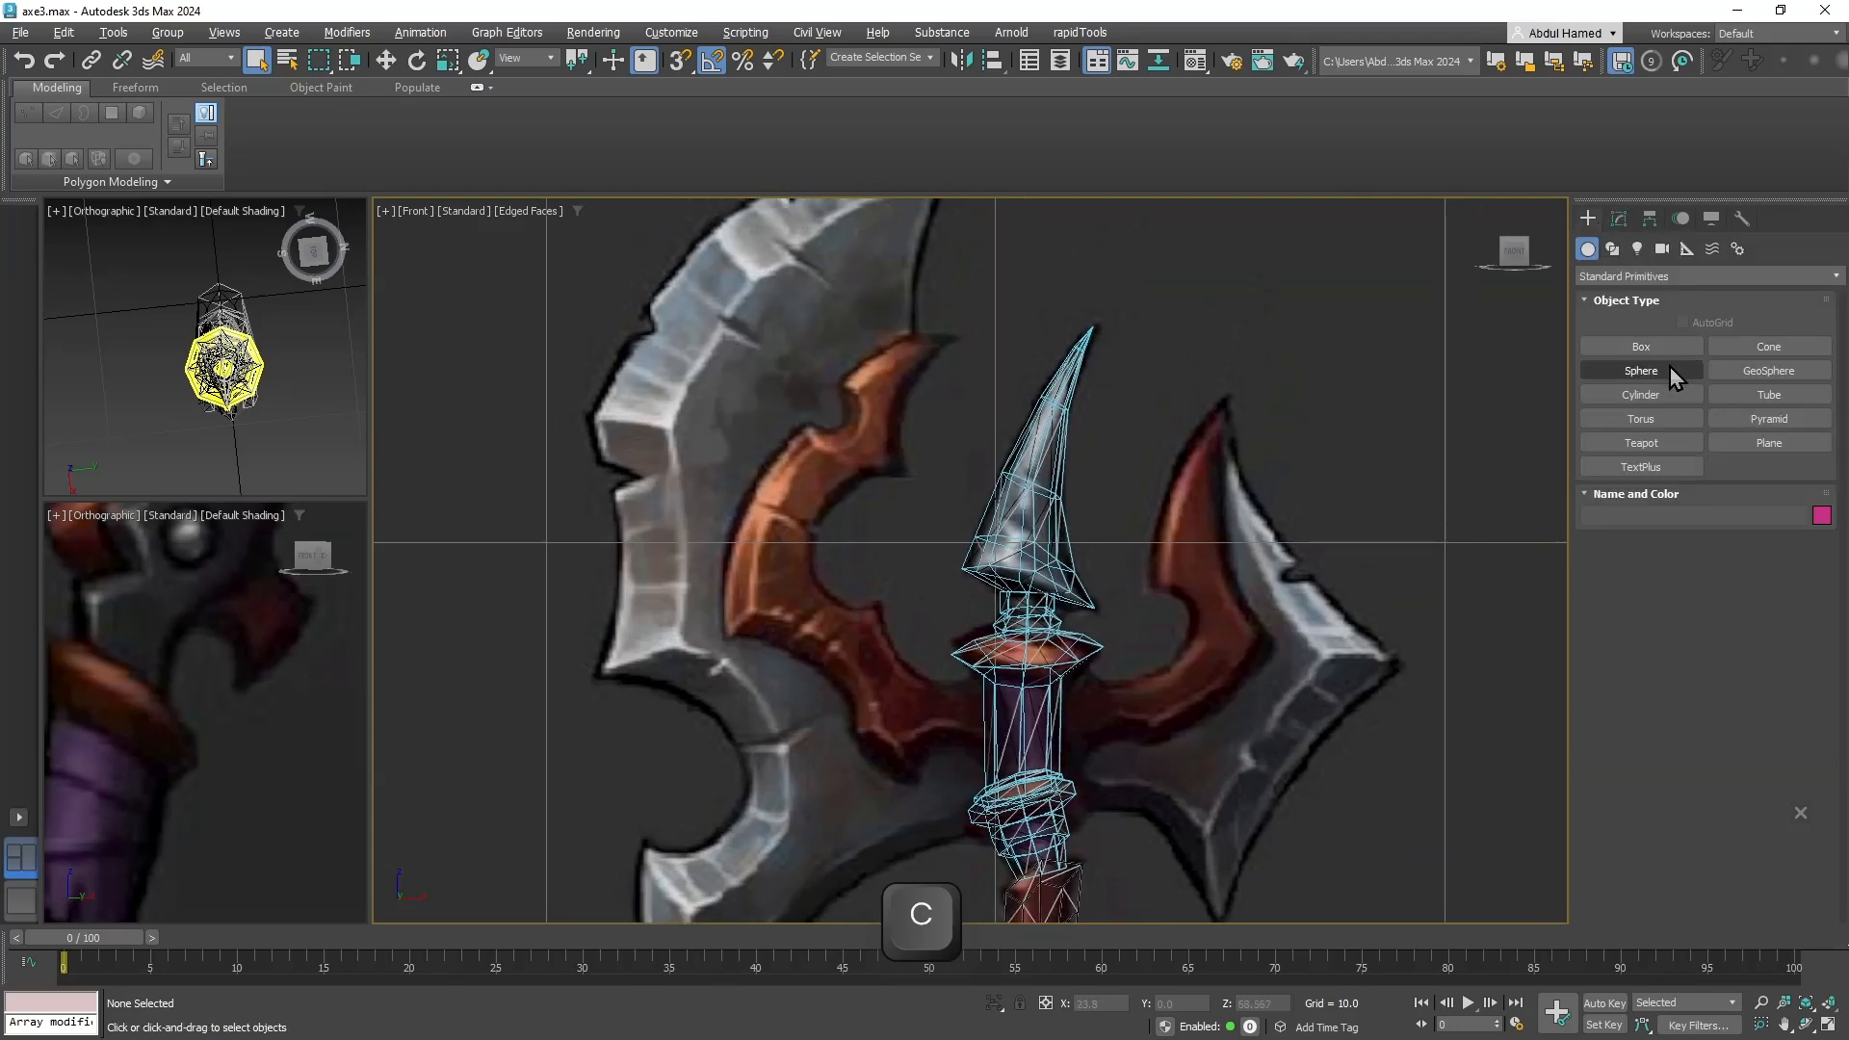
pyautogui.click(1767, 448)
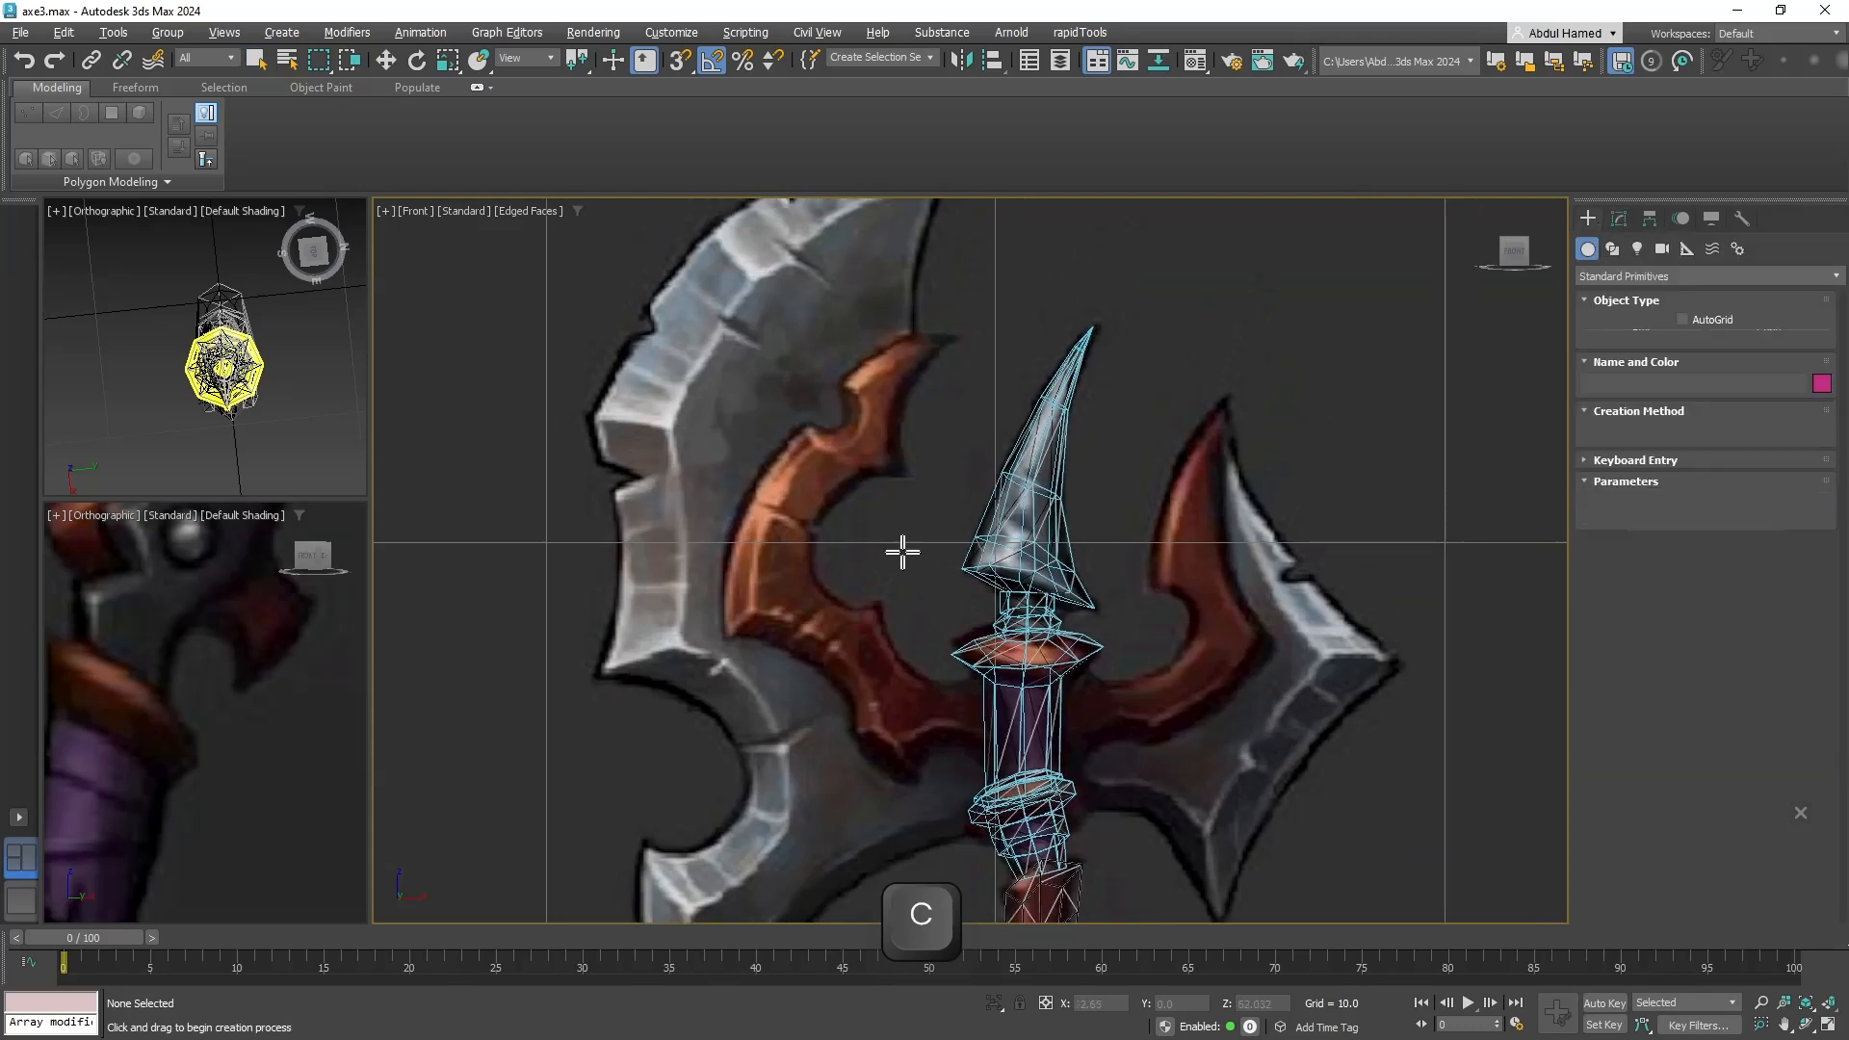
pyautogui.rightClick(861, 459)
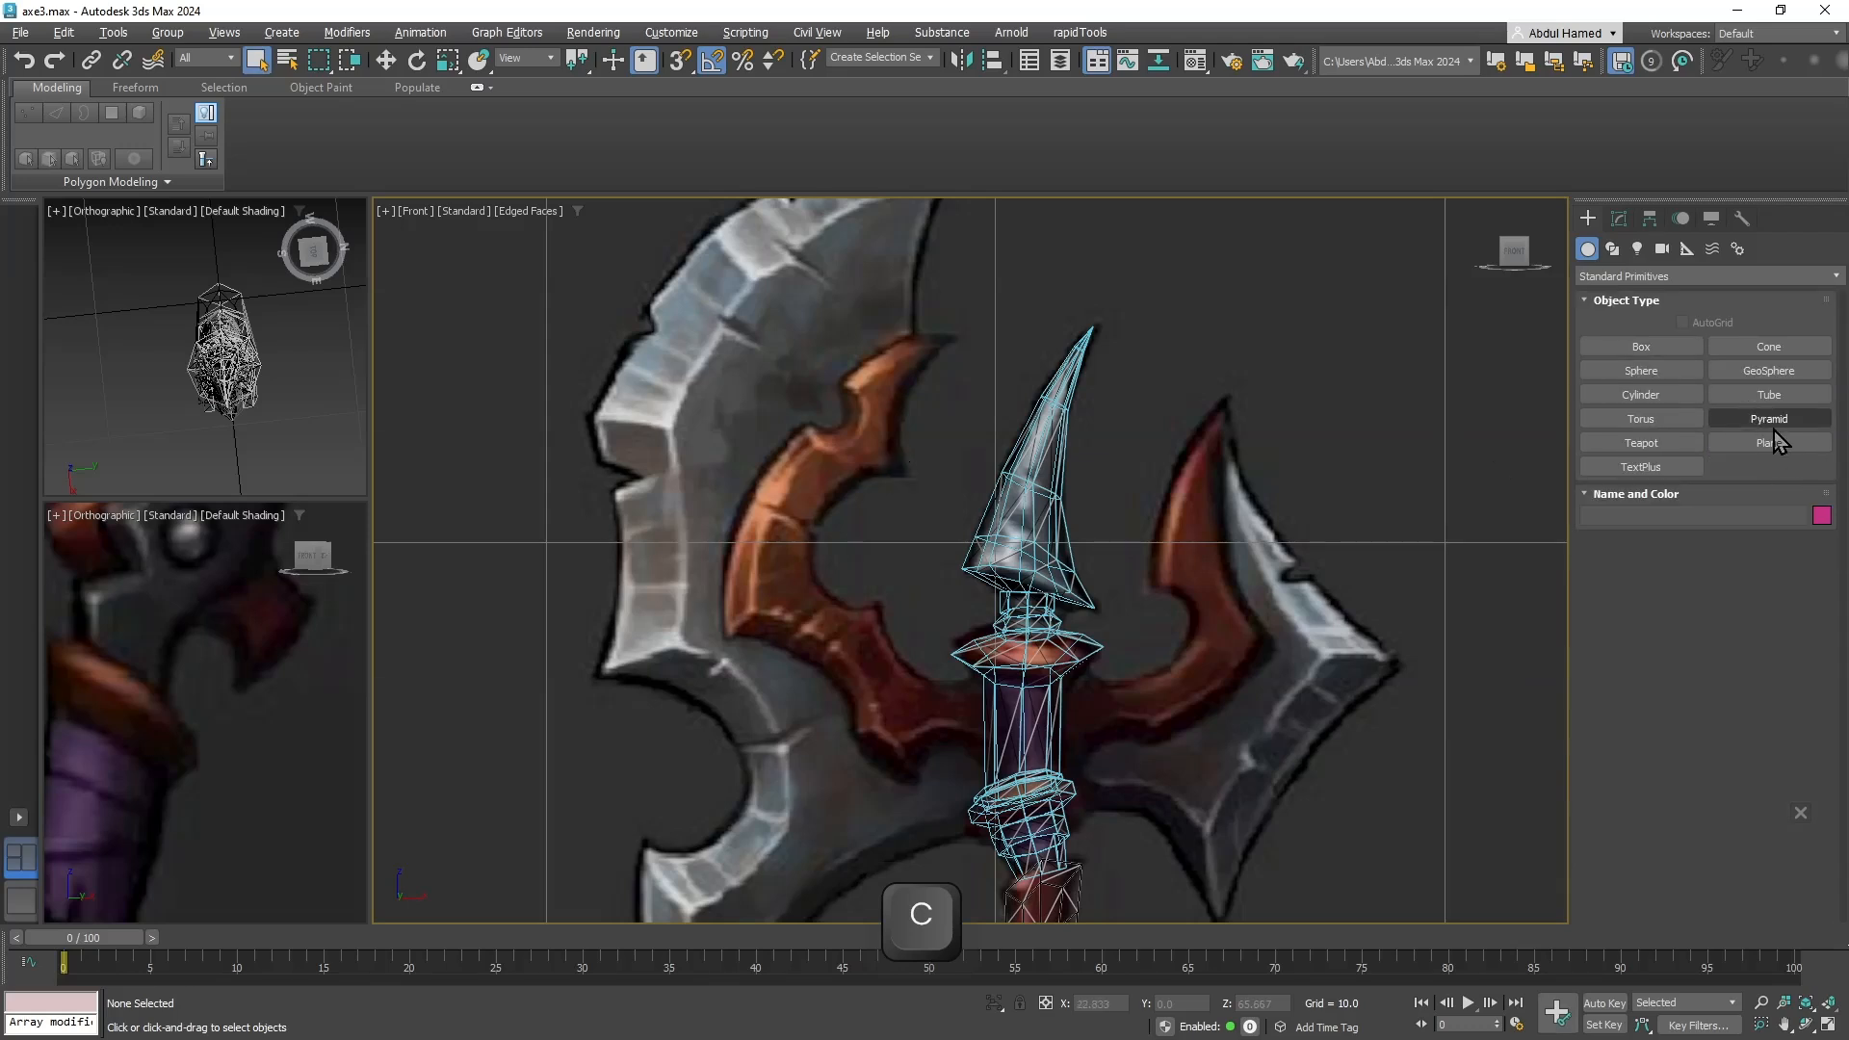
pyautogui.click(1772, 443)
pyautogui.moveTo(883, 420); pyautogui.dragTo(841, 494)
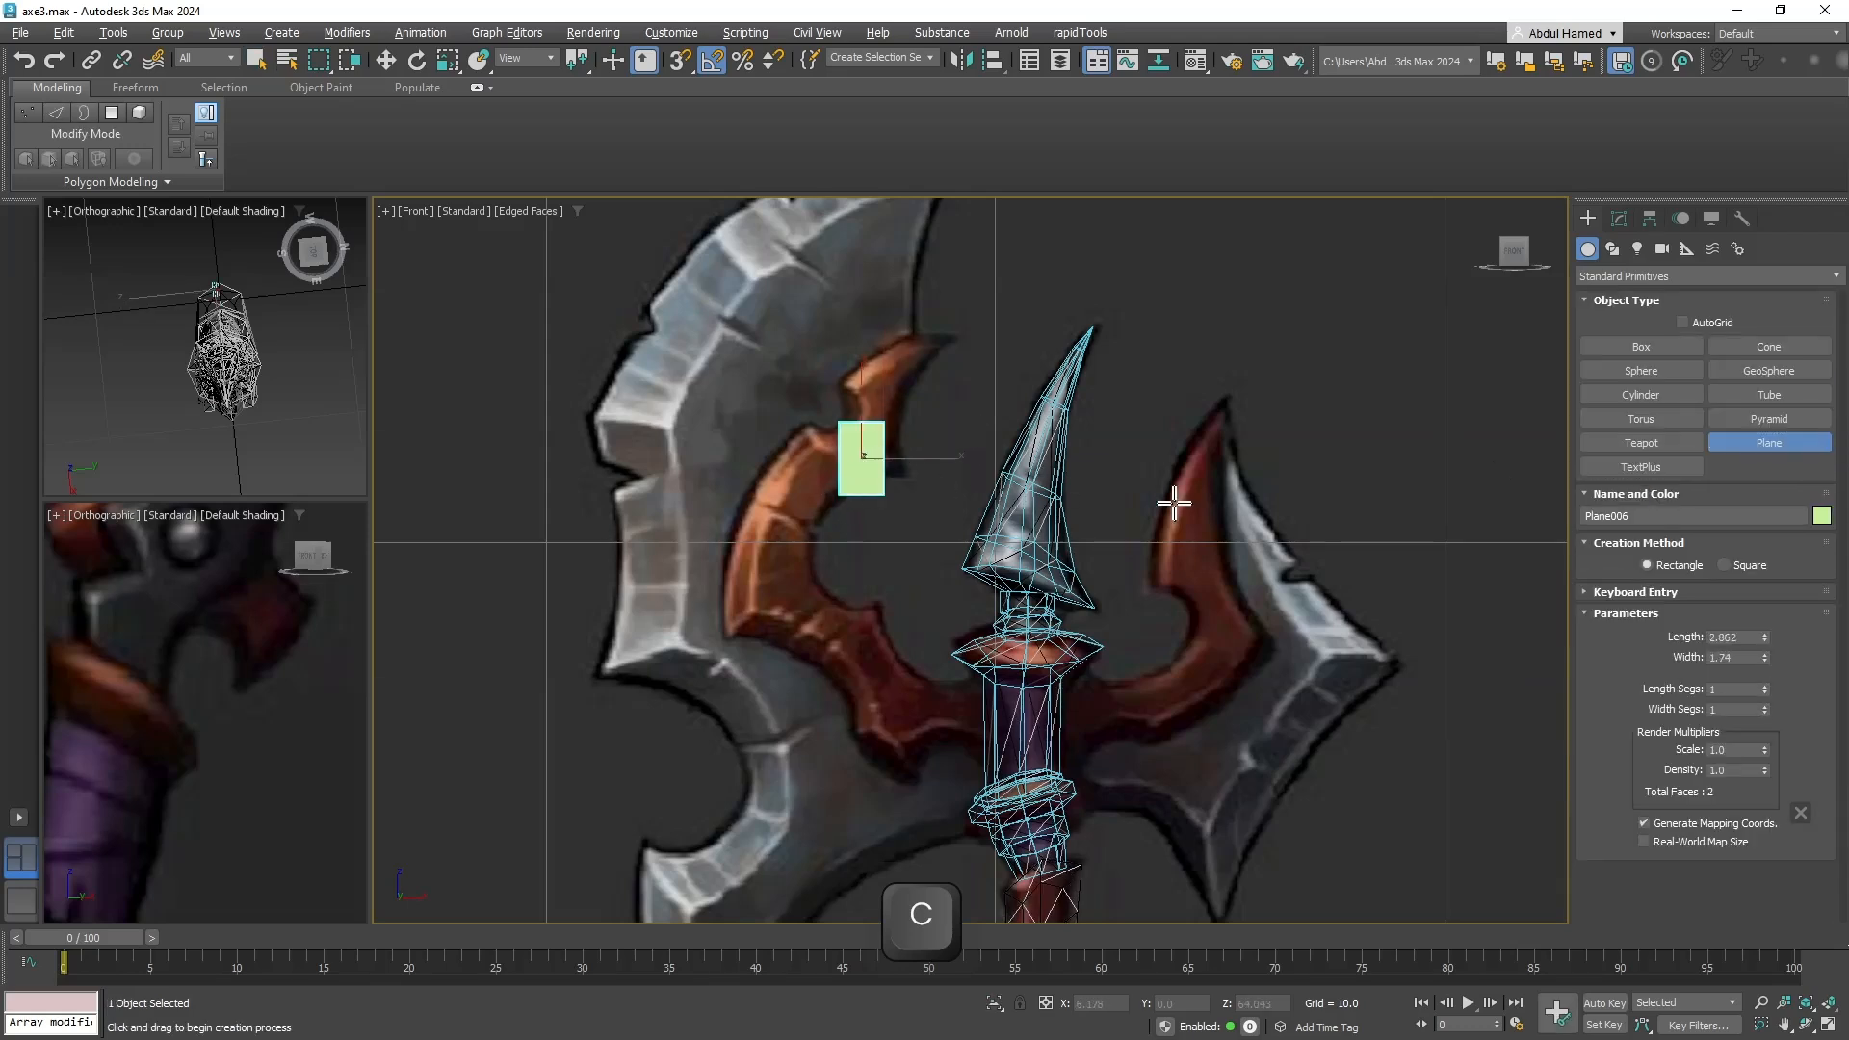
# Assign the wireframe material 09 - Default to the new plane and leave see-through display turned off.
pyautogui.hotkey('alt', 'x')
pyautogui.scroll(4, 970, 483)
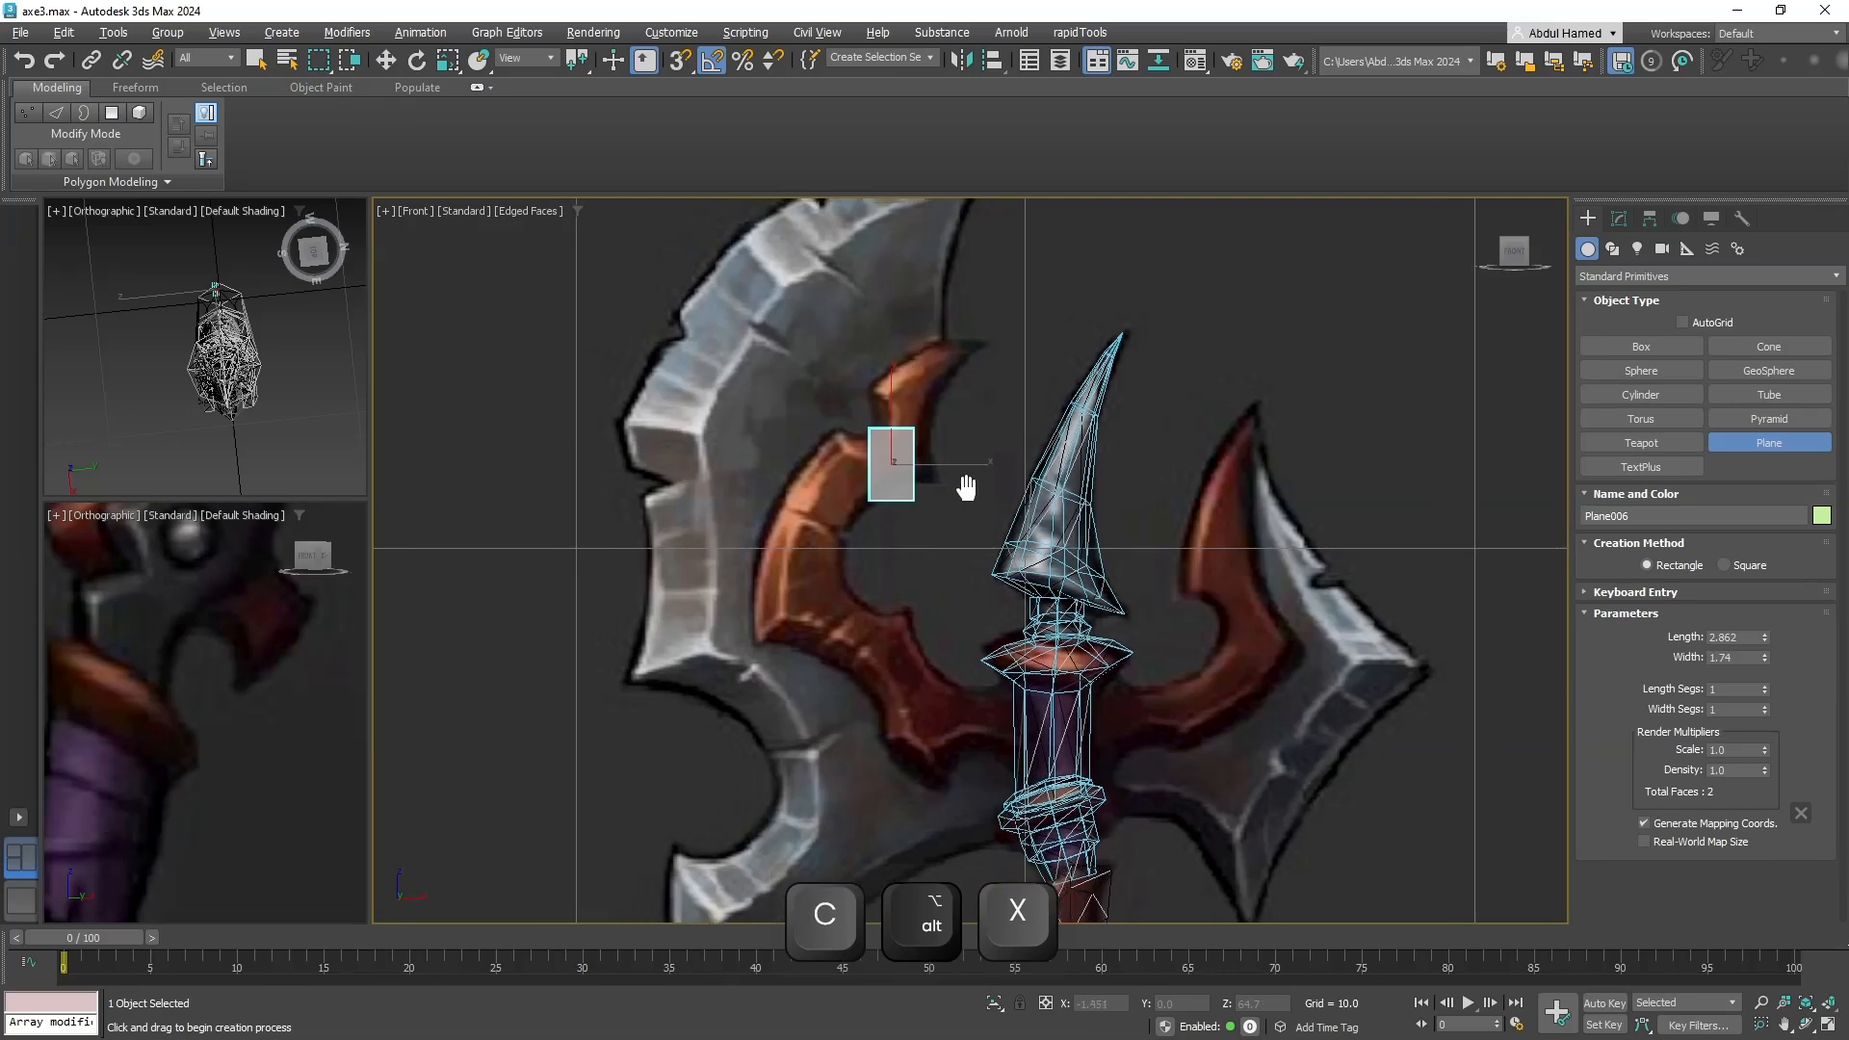
pyautogui.press('m')
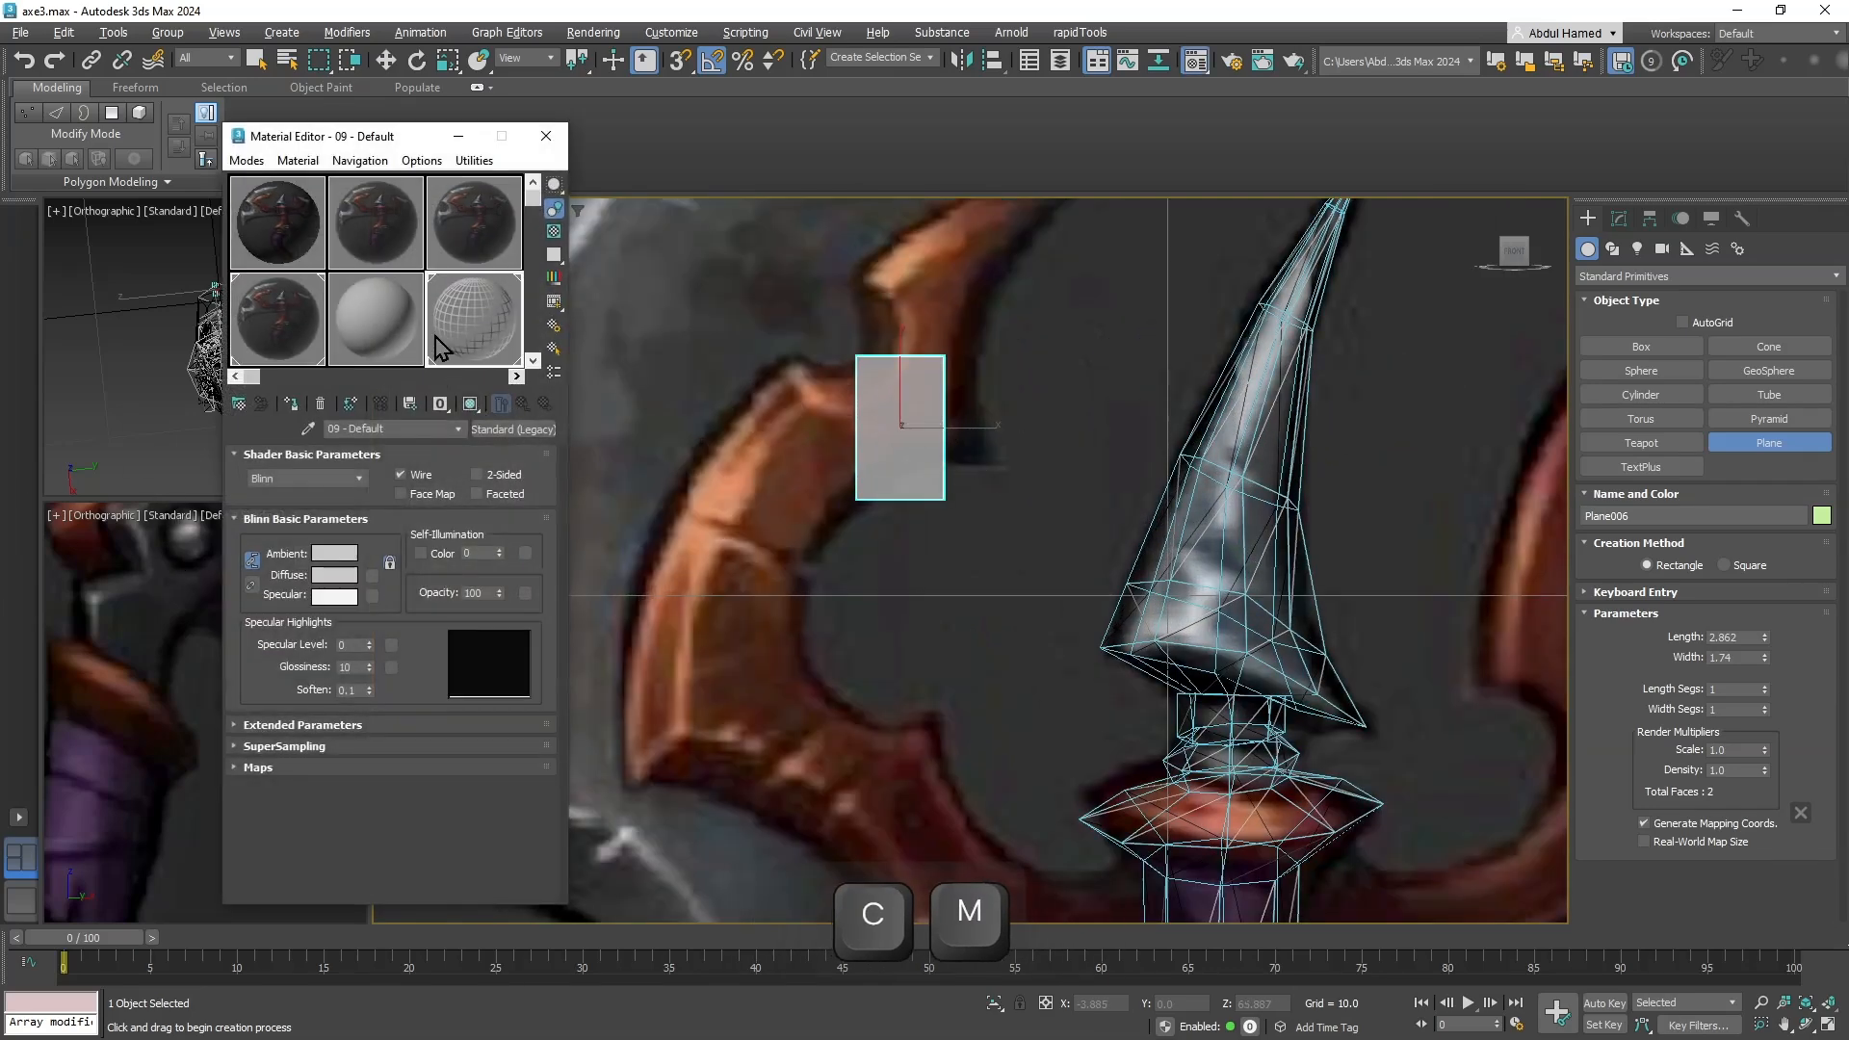
pyautogui.hotkey('alt', 'x')
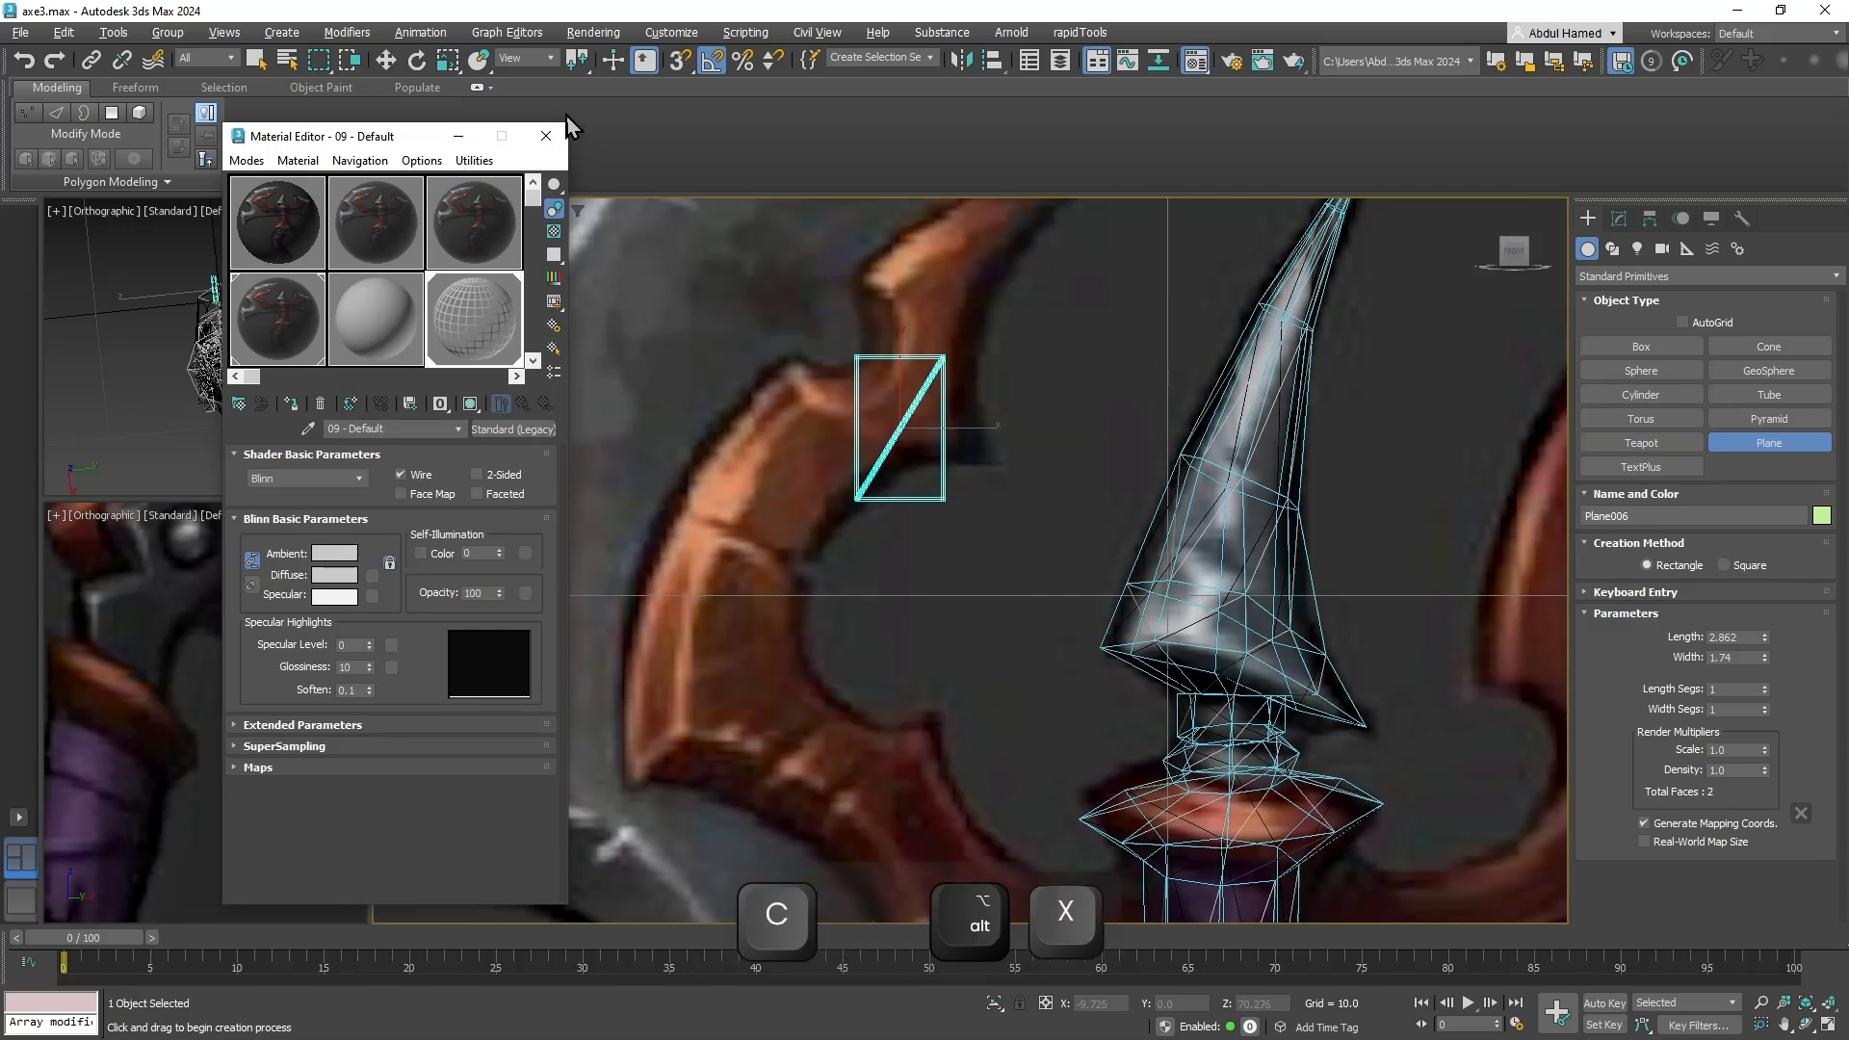
pyautogui.click(546, 136)
# Convert the new plane to an Editable Poly.
pyautogui.click(1619, 219)
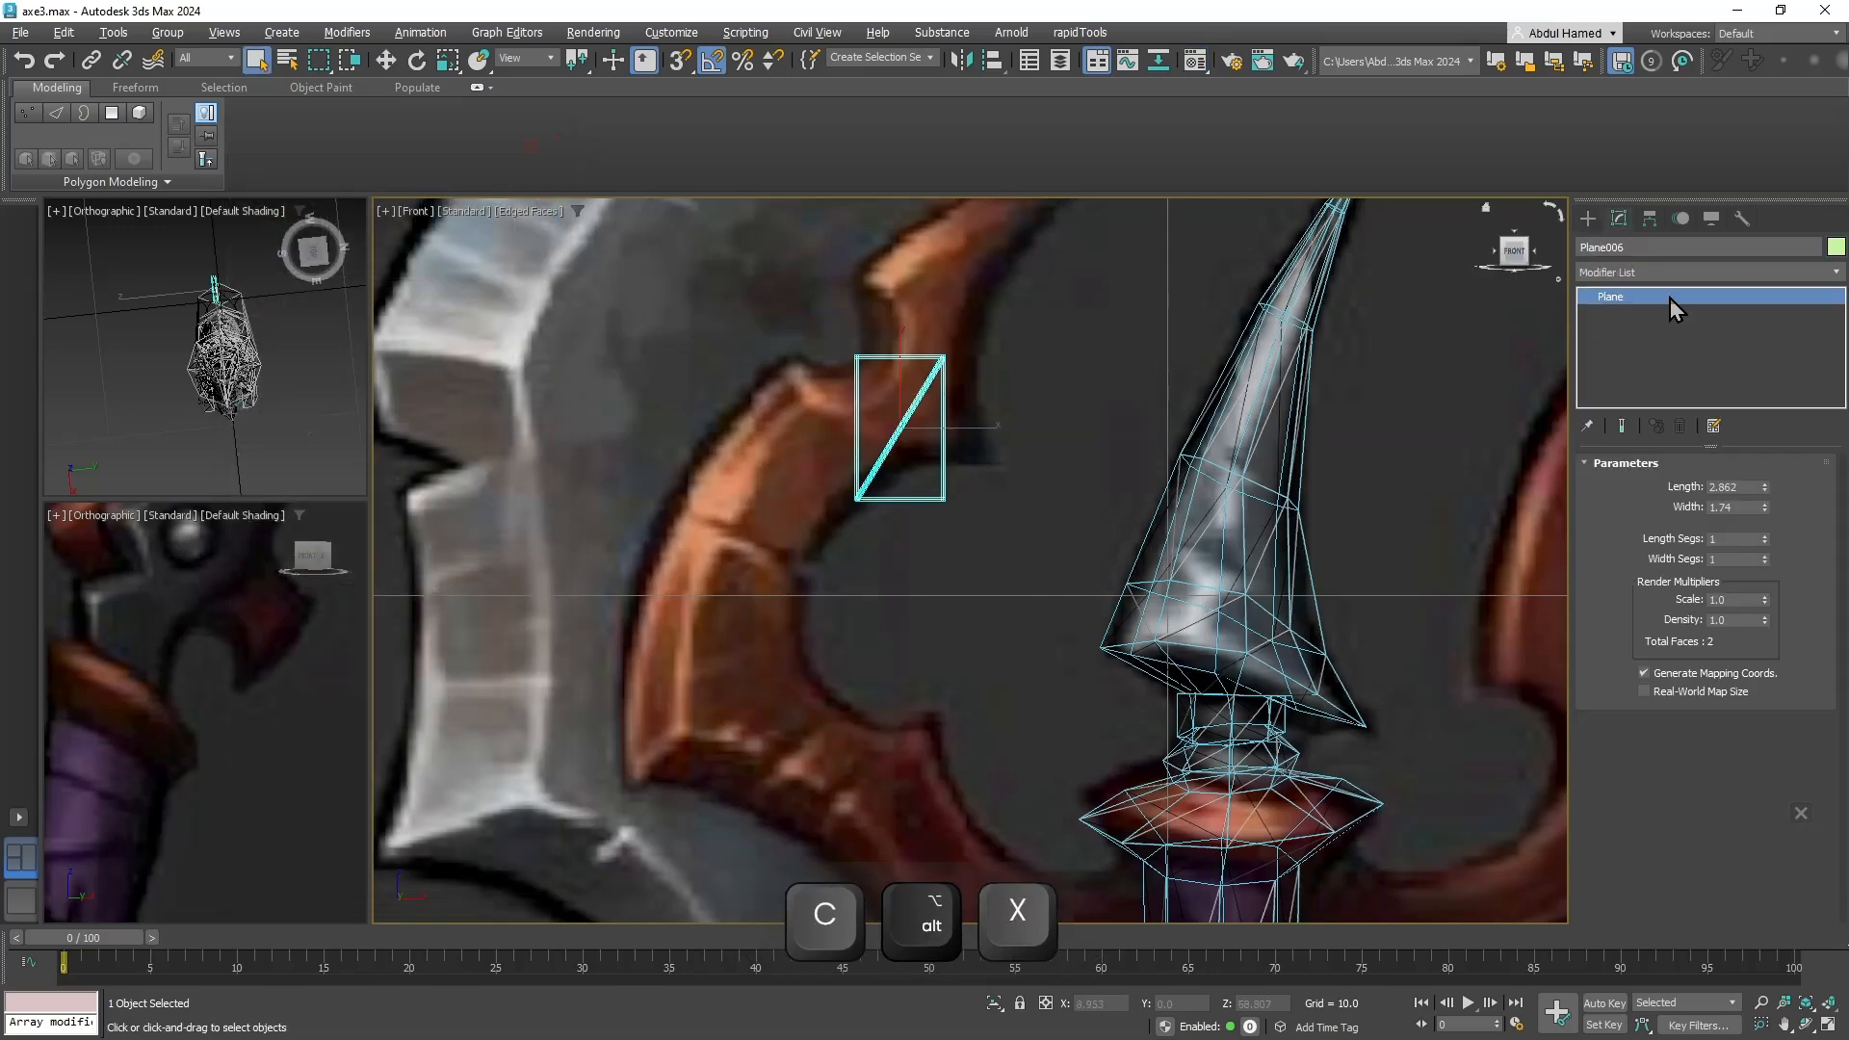
pyautogui.rightClick(1679, 301)
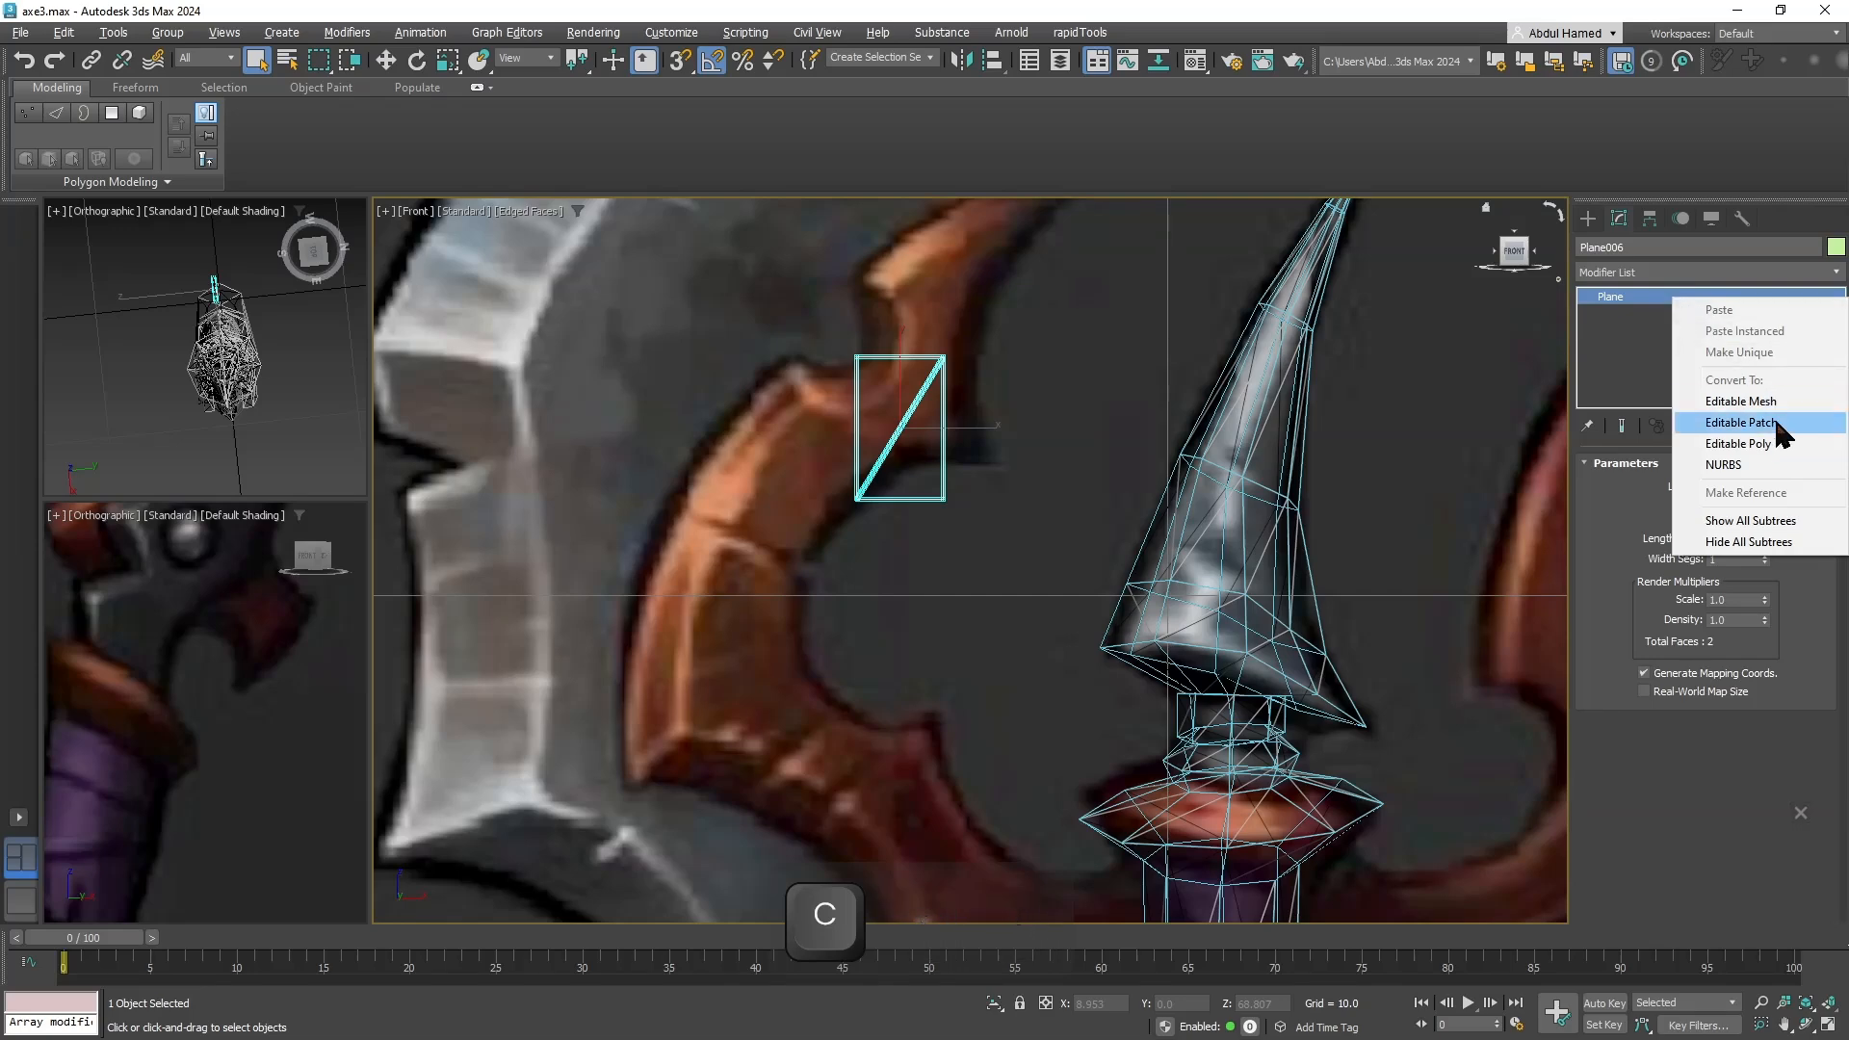
pyautogui.click(1752, 448)
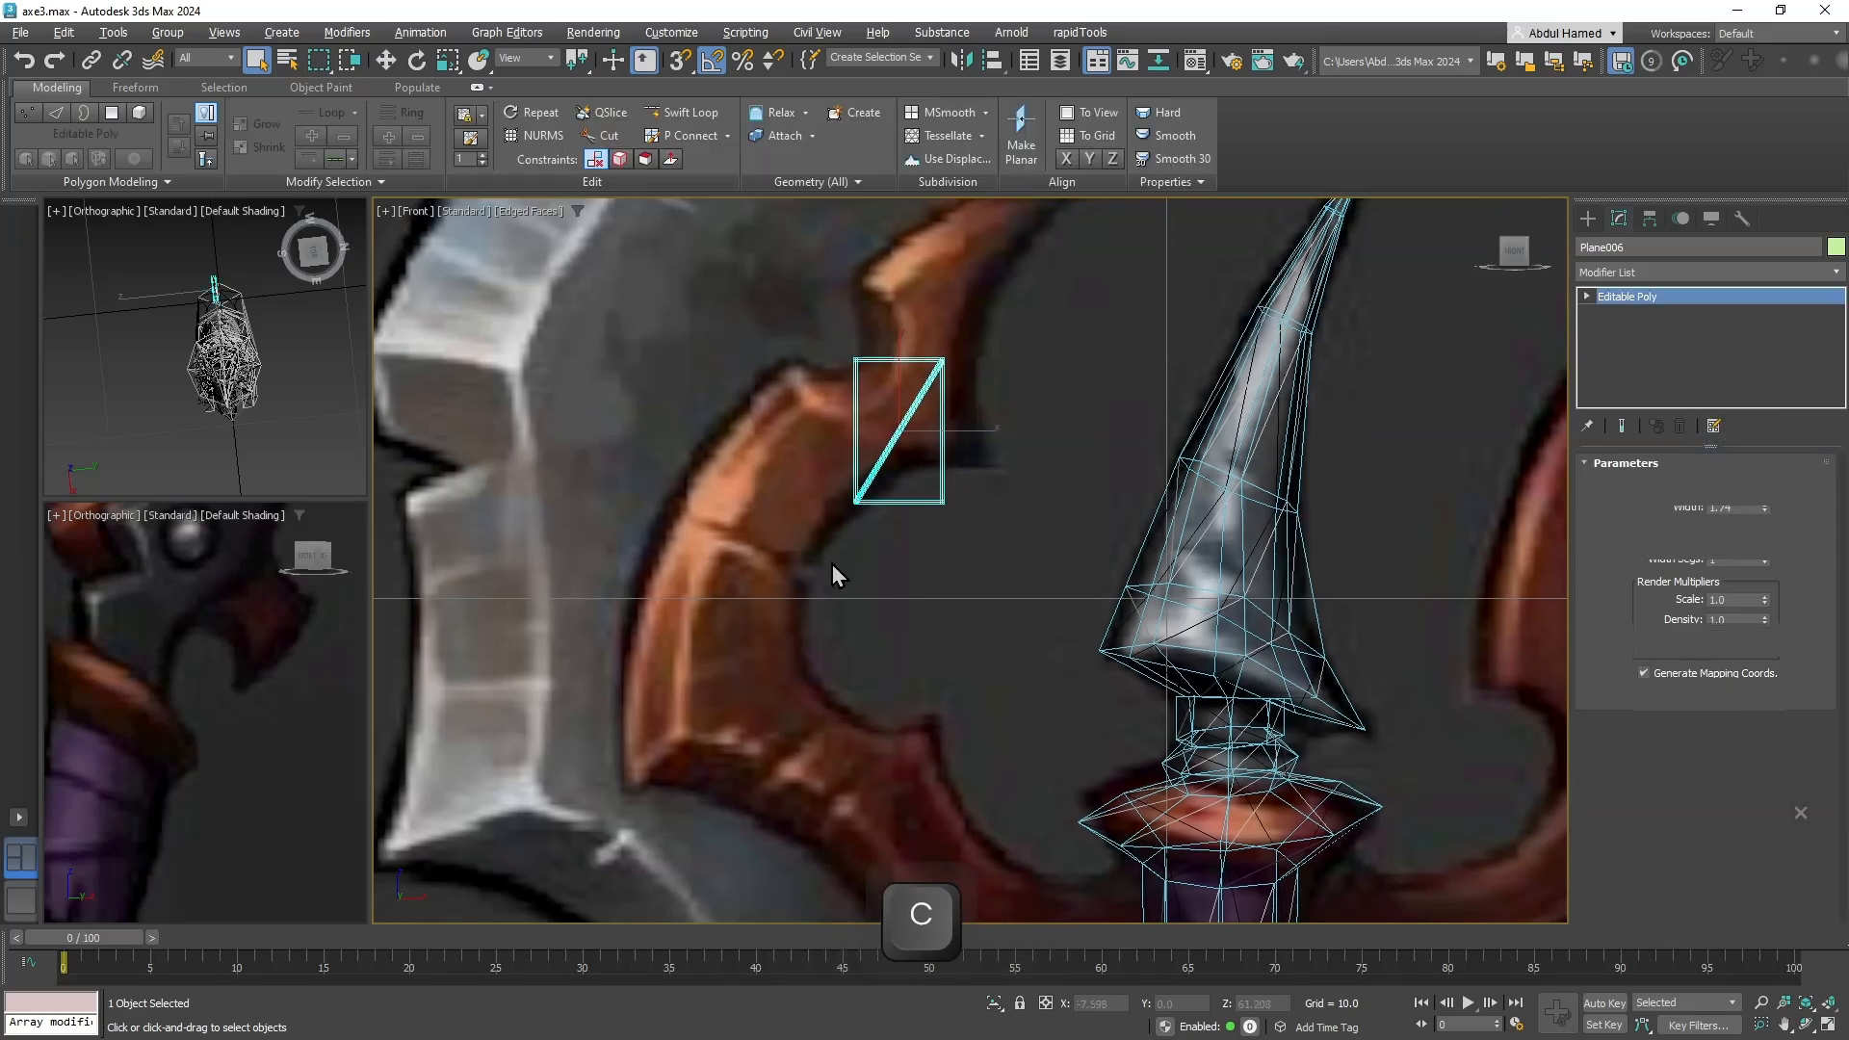
# Move the plane's upper inner vertex out to the pointed upper tip of the orange ornament.
pyautogui.moveTo(832, 565); pyautogui.dragTo(789, 665, button='middle')
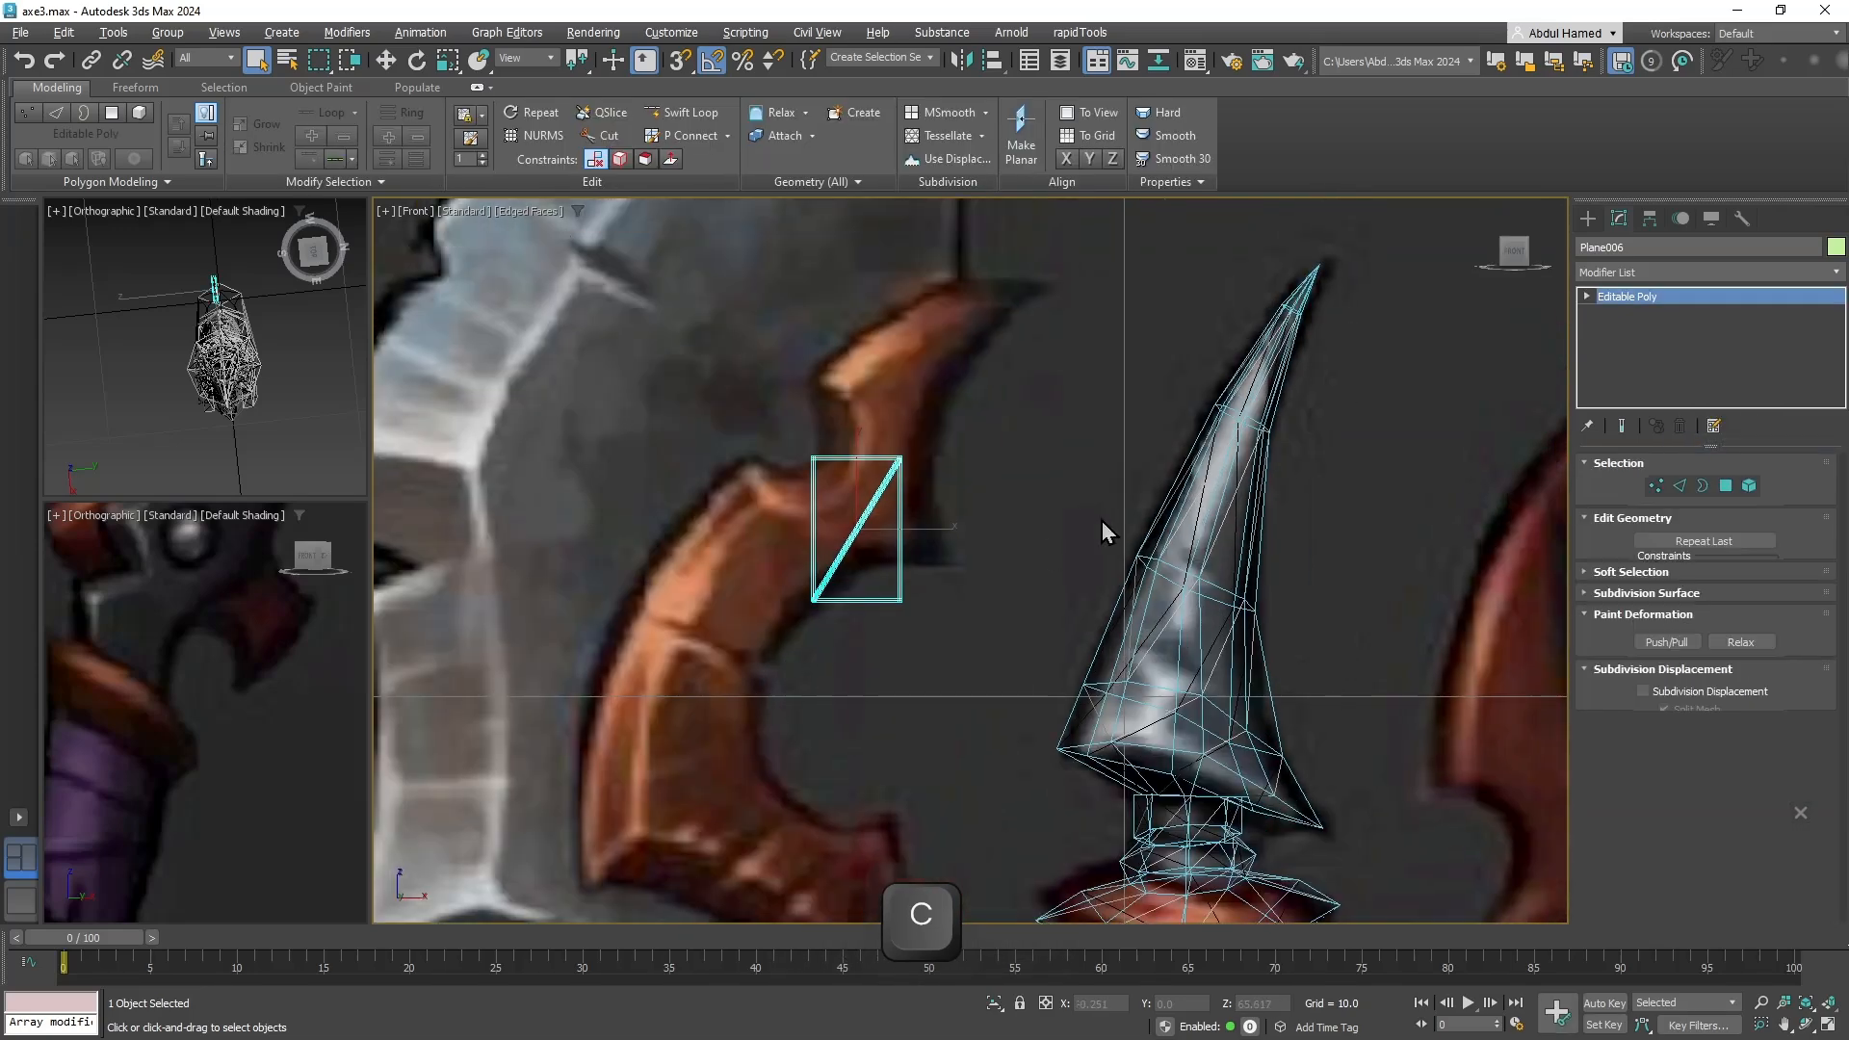
pyautogui.click(1586, 297)
pyautogui.press('q')
pyautogui.moveTo(965, 417); pyautogui.dragTo(854, 511)
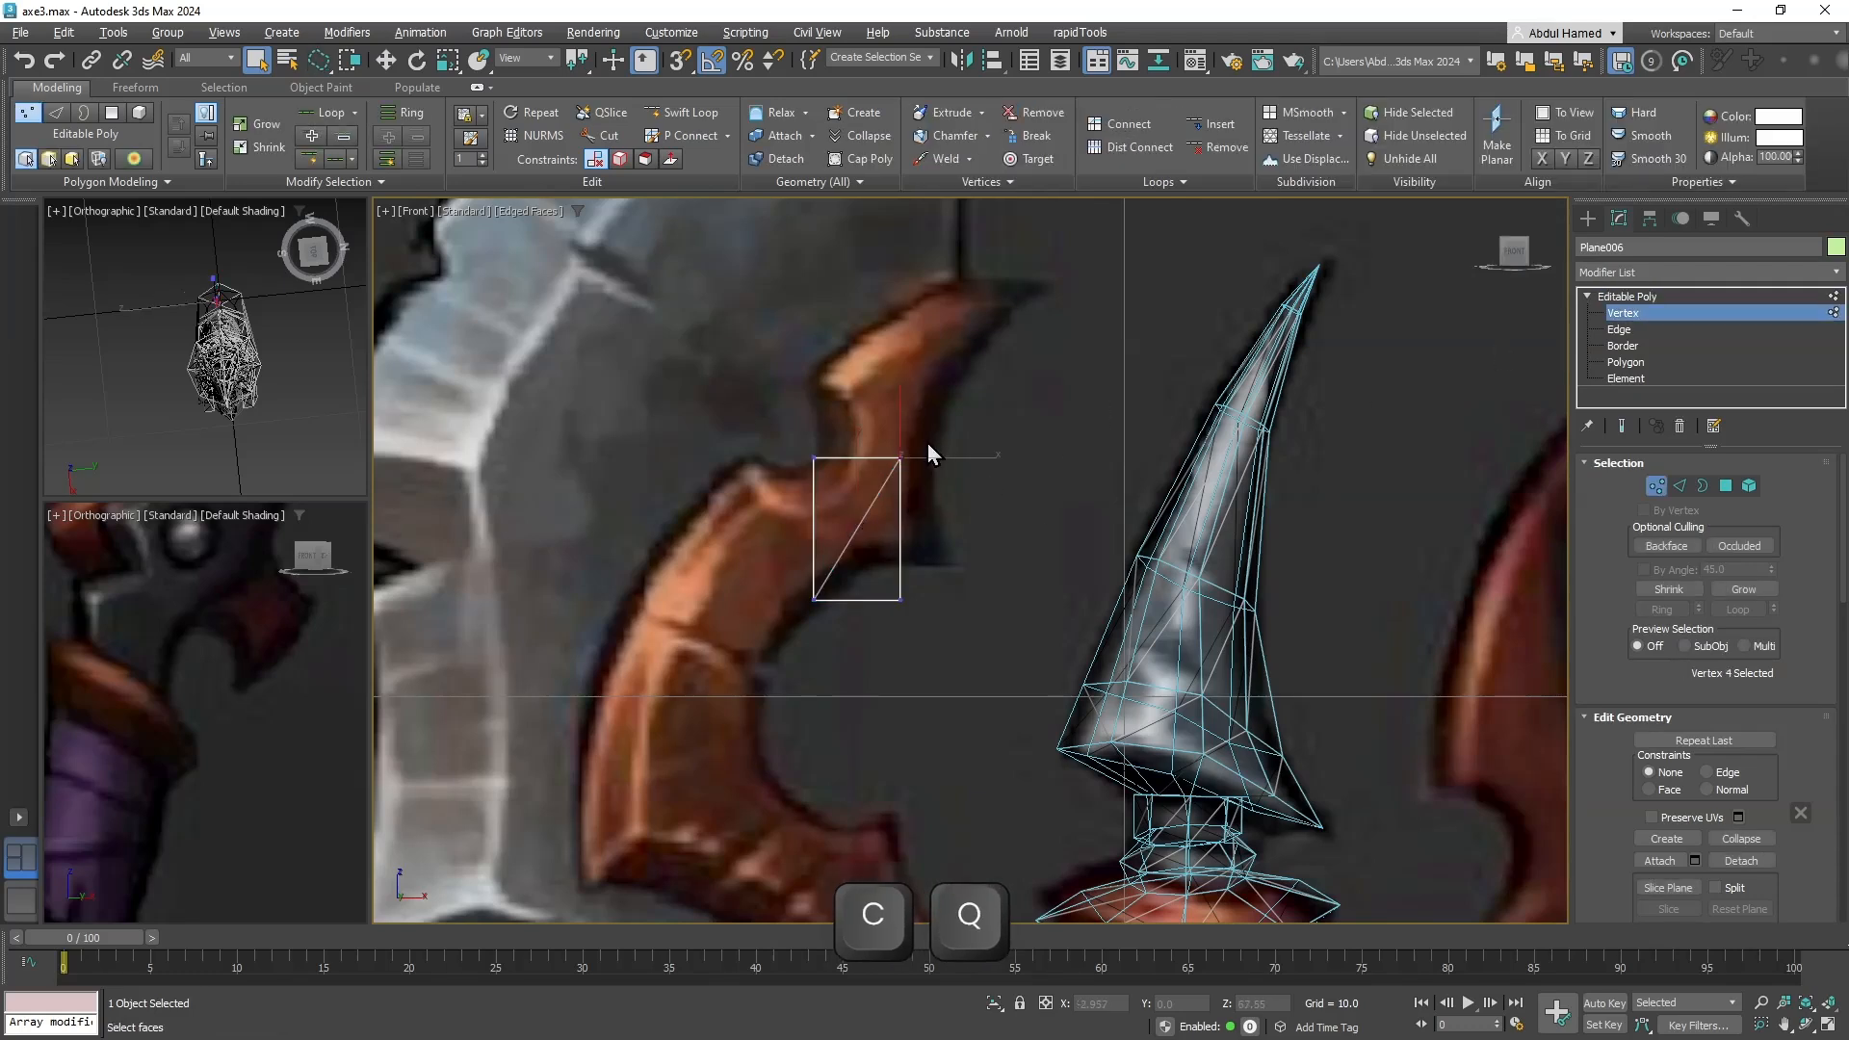
pyautogui.press('w')
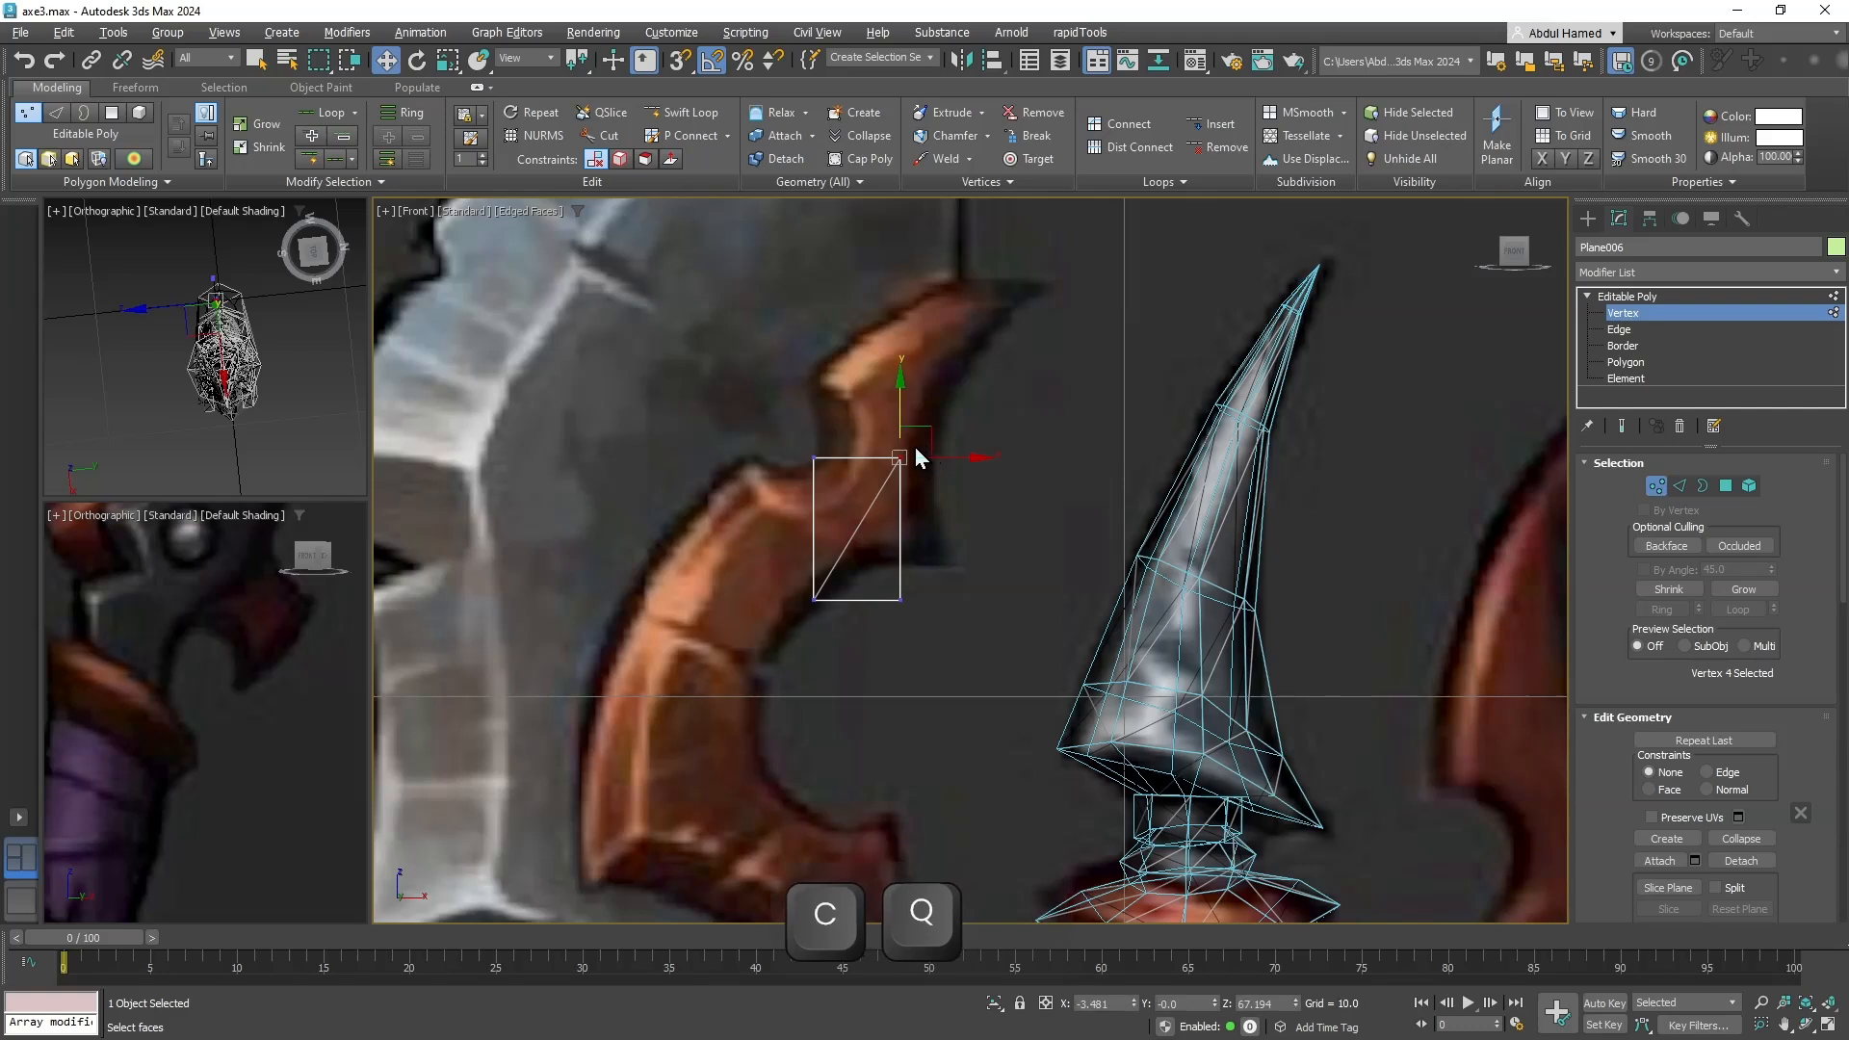
pyautogui.moveTo(952, 330); pyautogui.dragTo(1070, 256)
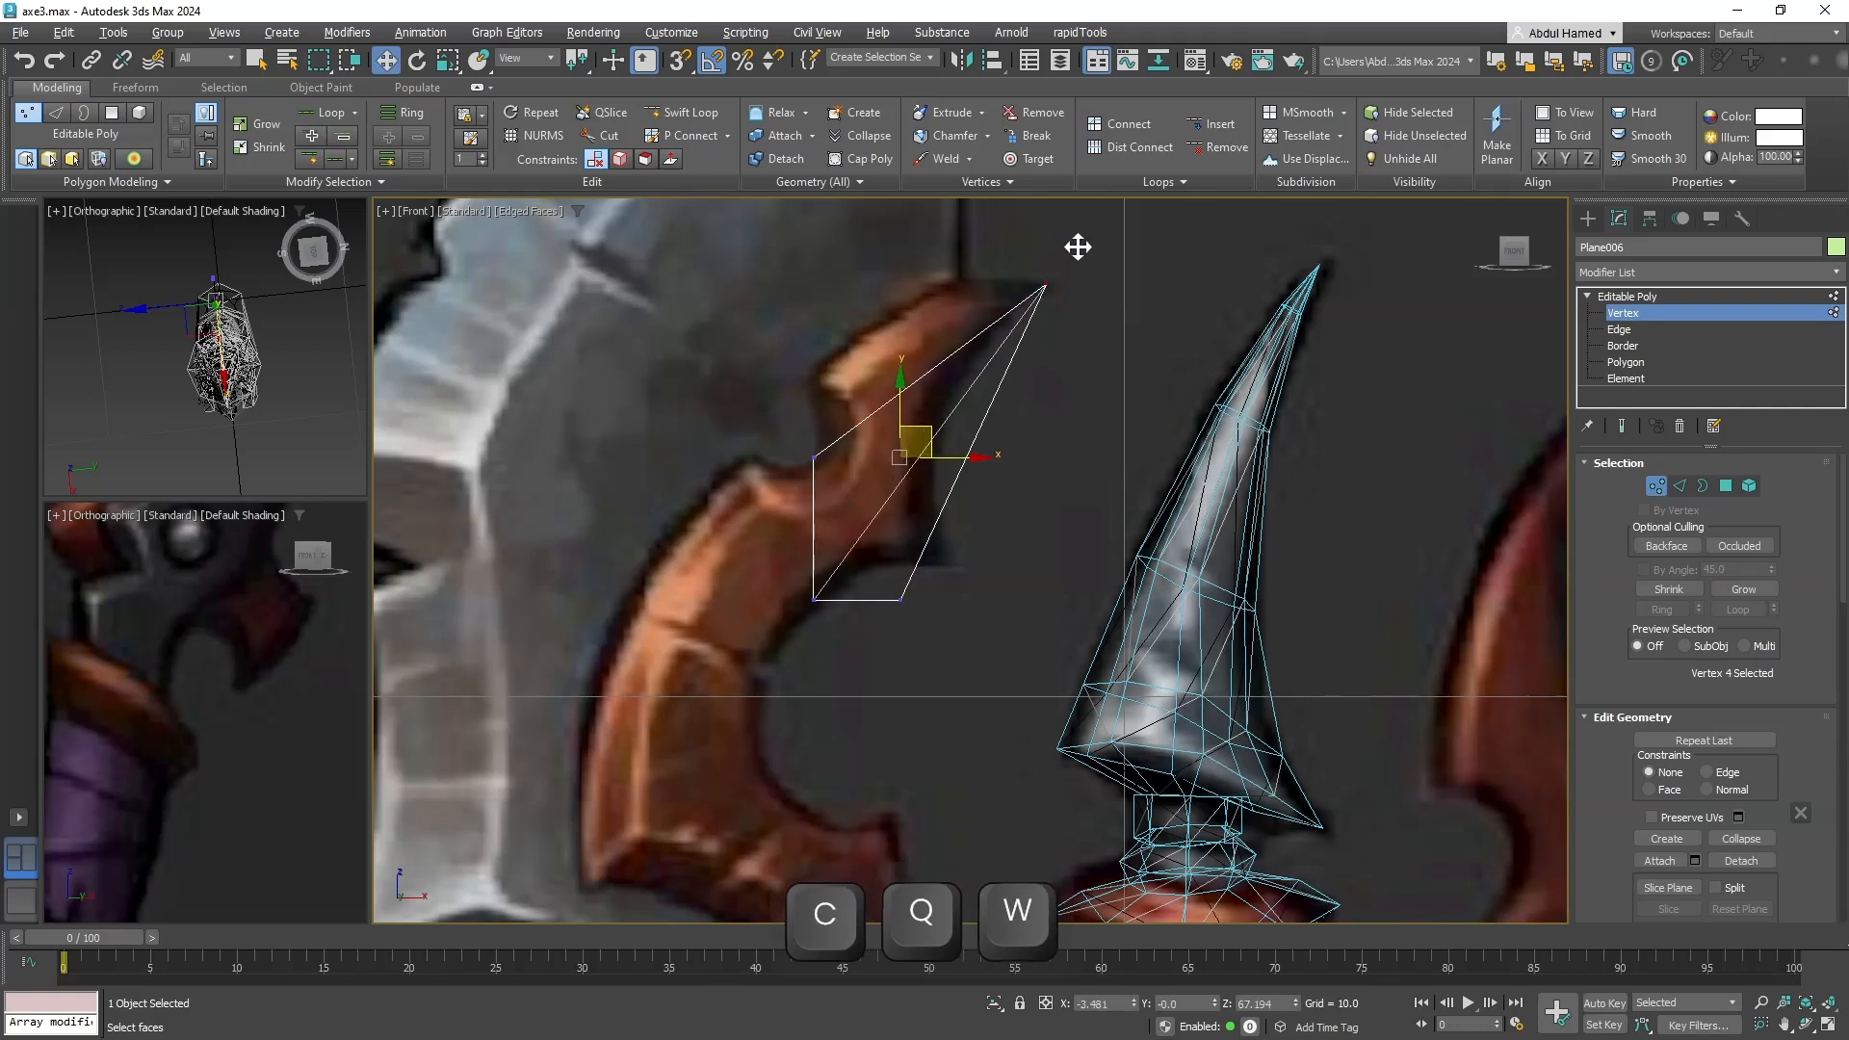
# Fit the plane's other three vertices to the outer and inner outline of the orange ornament's upper hook.
pyautogui.click(818, 461)
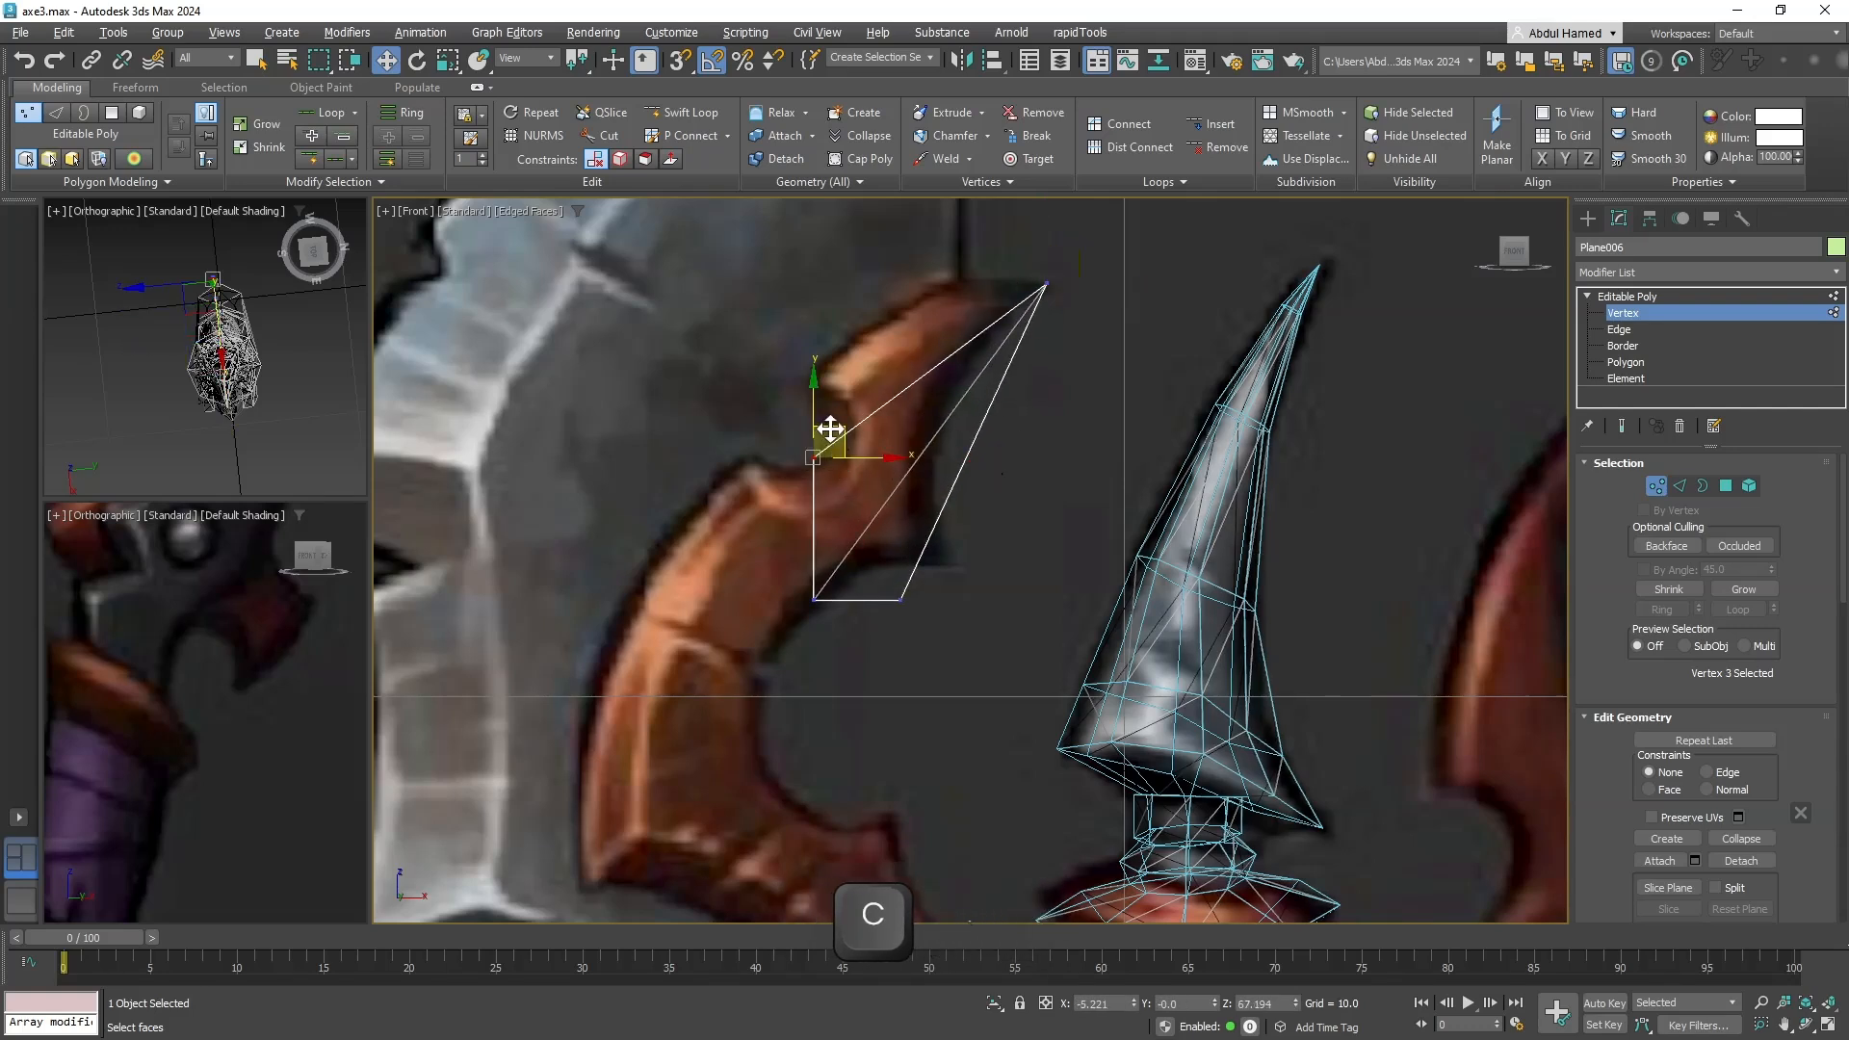
pyautogui.moveTo(830, 429); pyautogui.dragTo(925, 289)
pyautogui.moveTo(847, 556); pyautogui.dragTo(768, 645)
pyautogui.moveTo(830, 568); pyautogui.dragTo(833, 347)
pyautogui.moveTo(941, 549); pyautogui.dragTo(857, 655)
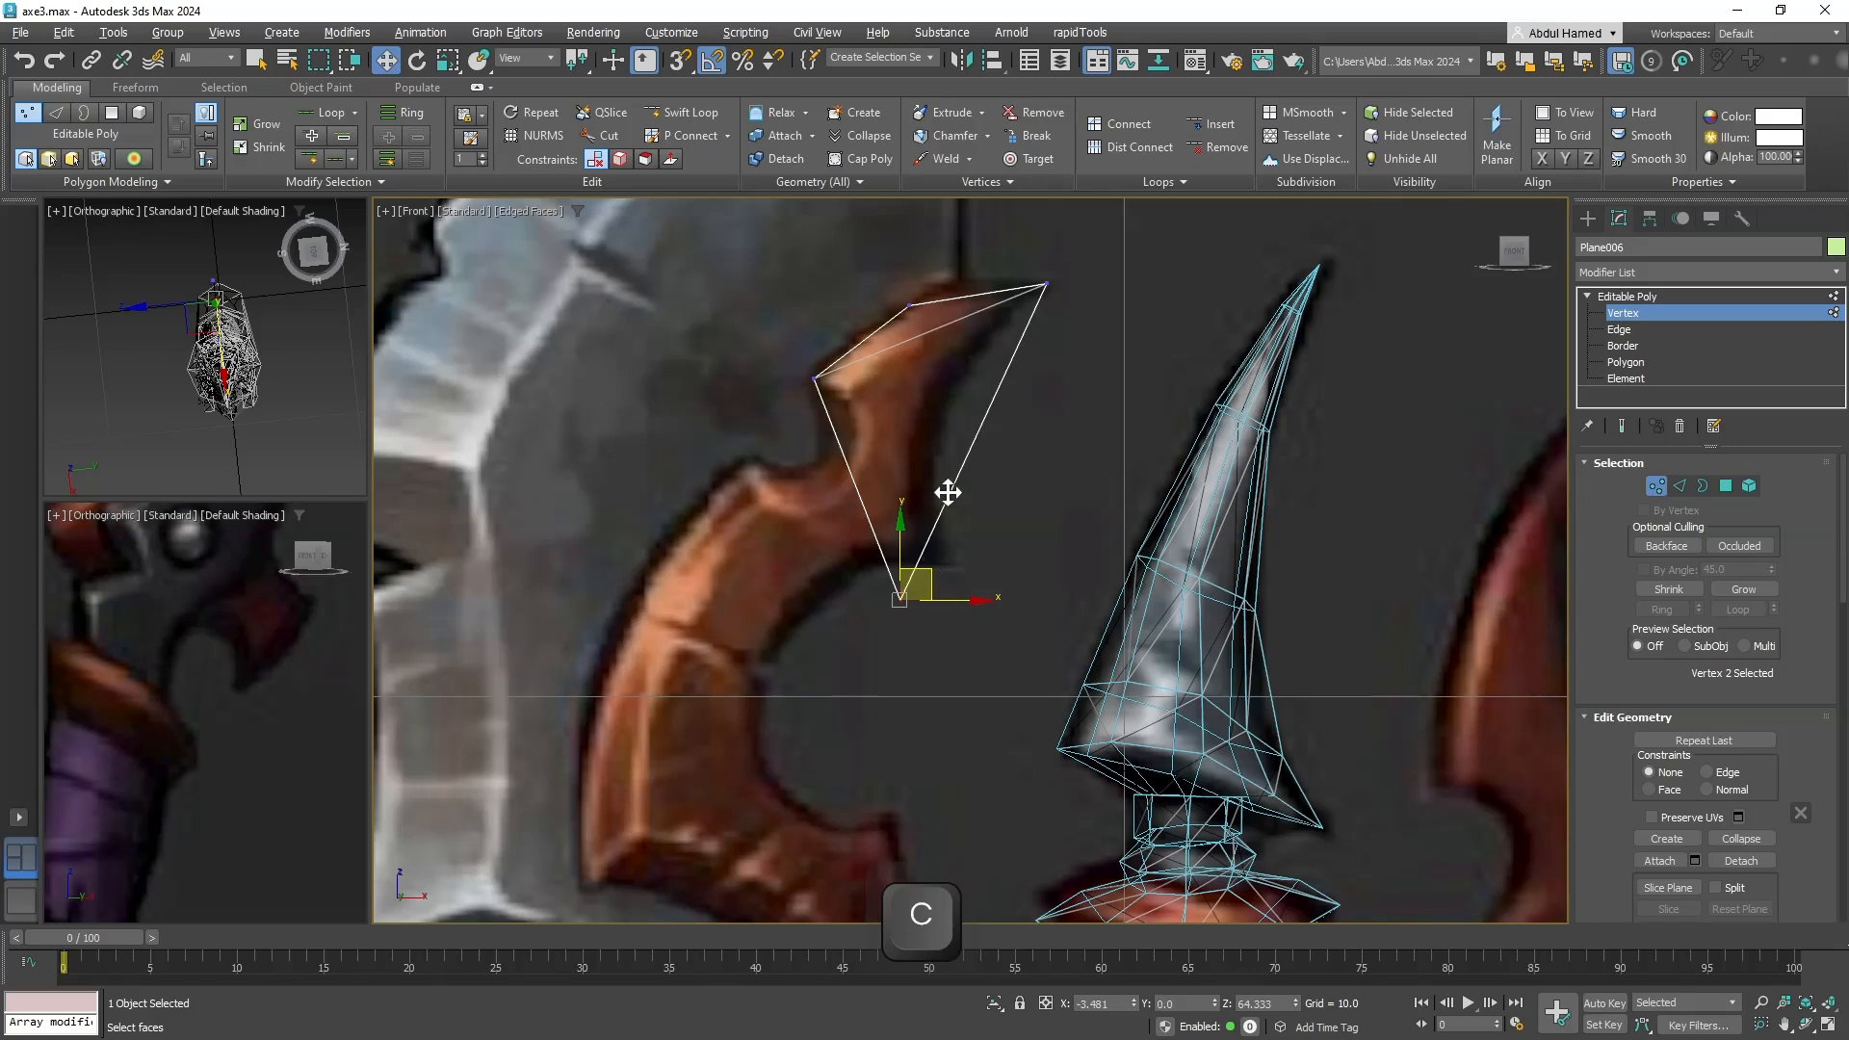
pyautogui.moveTo(947, 492); pyautogui.dragTo(930, 396)
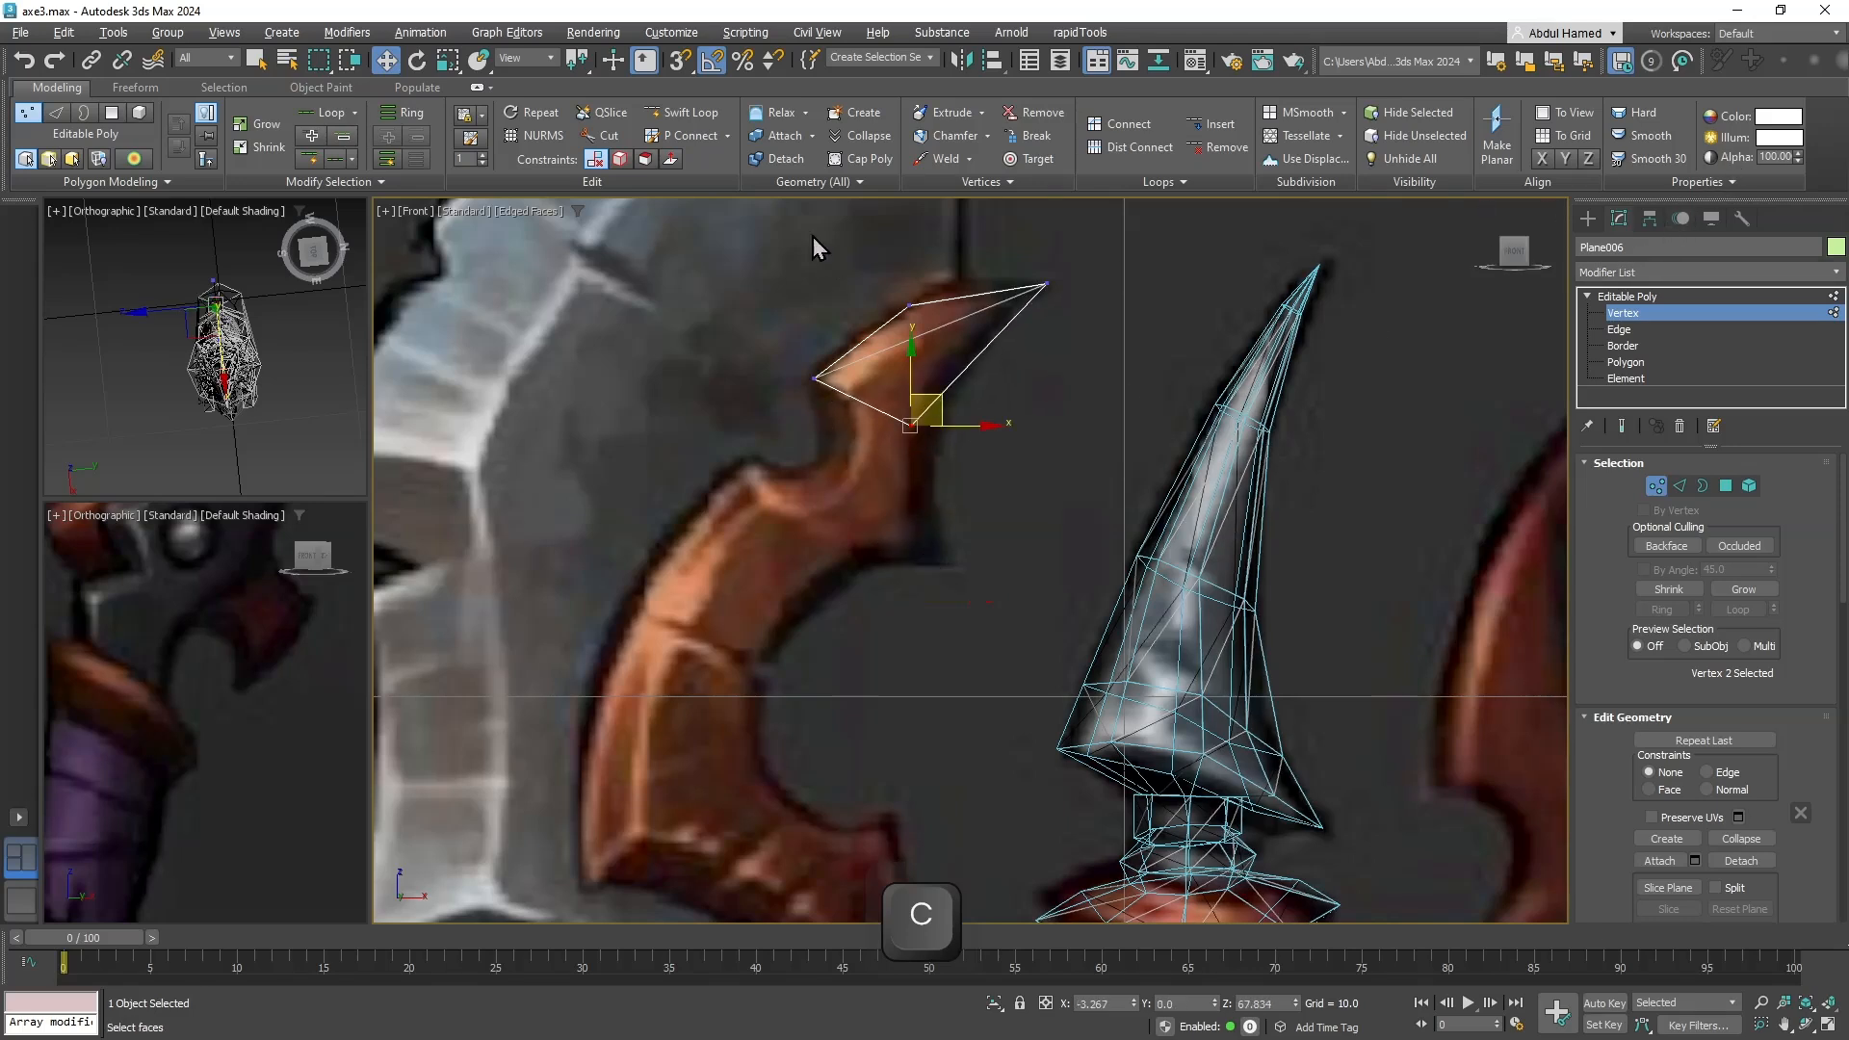
# Extend the plane's lower edge in successive segments down the orange ornament's curve toward its lower outer corner.
pyautogui.click(1623, 329)
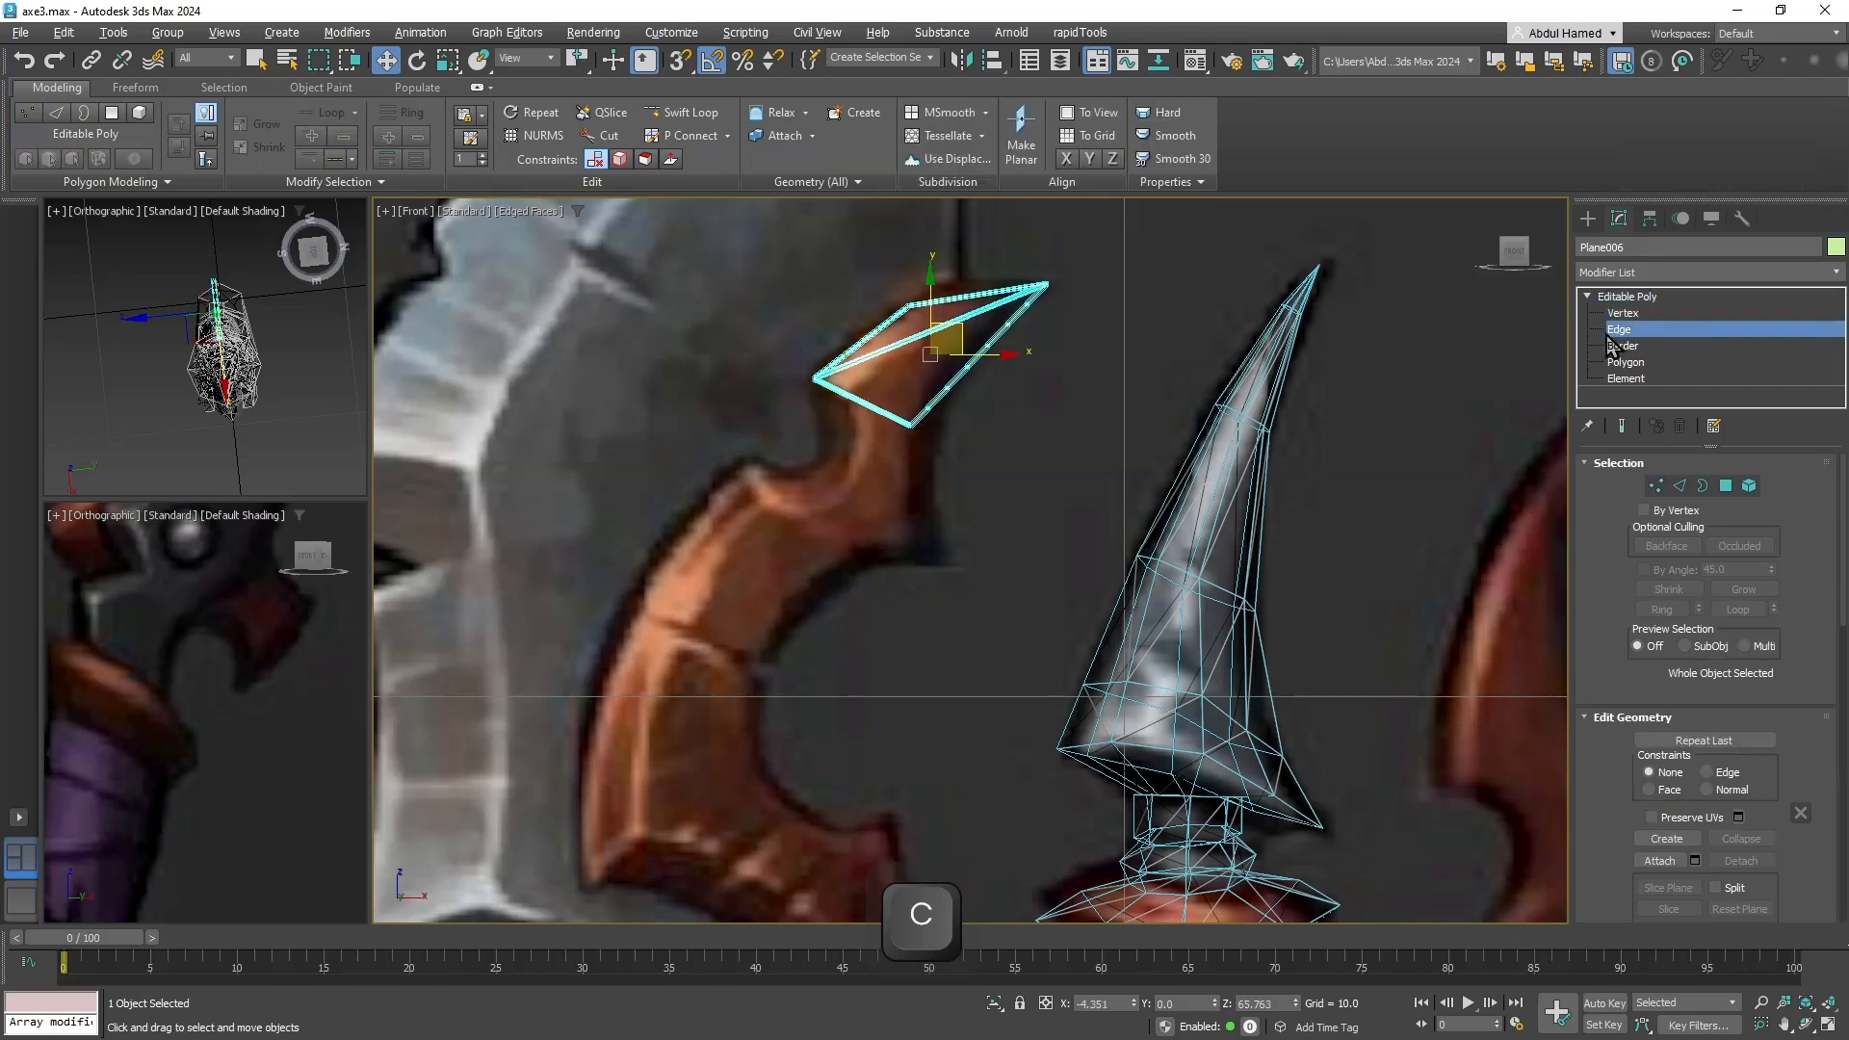
pyautogui.press('w')
pyautogui.keyDown('shift'); pyautogui.moveTo(889, 378); pyautogui.dragTo(915, 505); pyautogui.keyUp('shift')
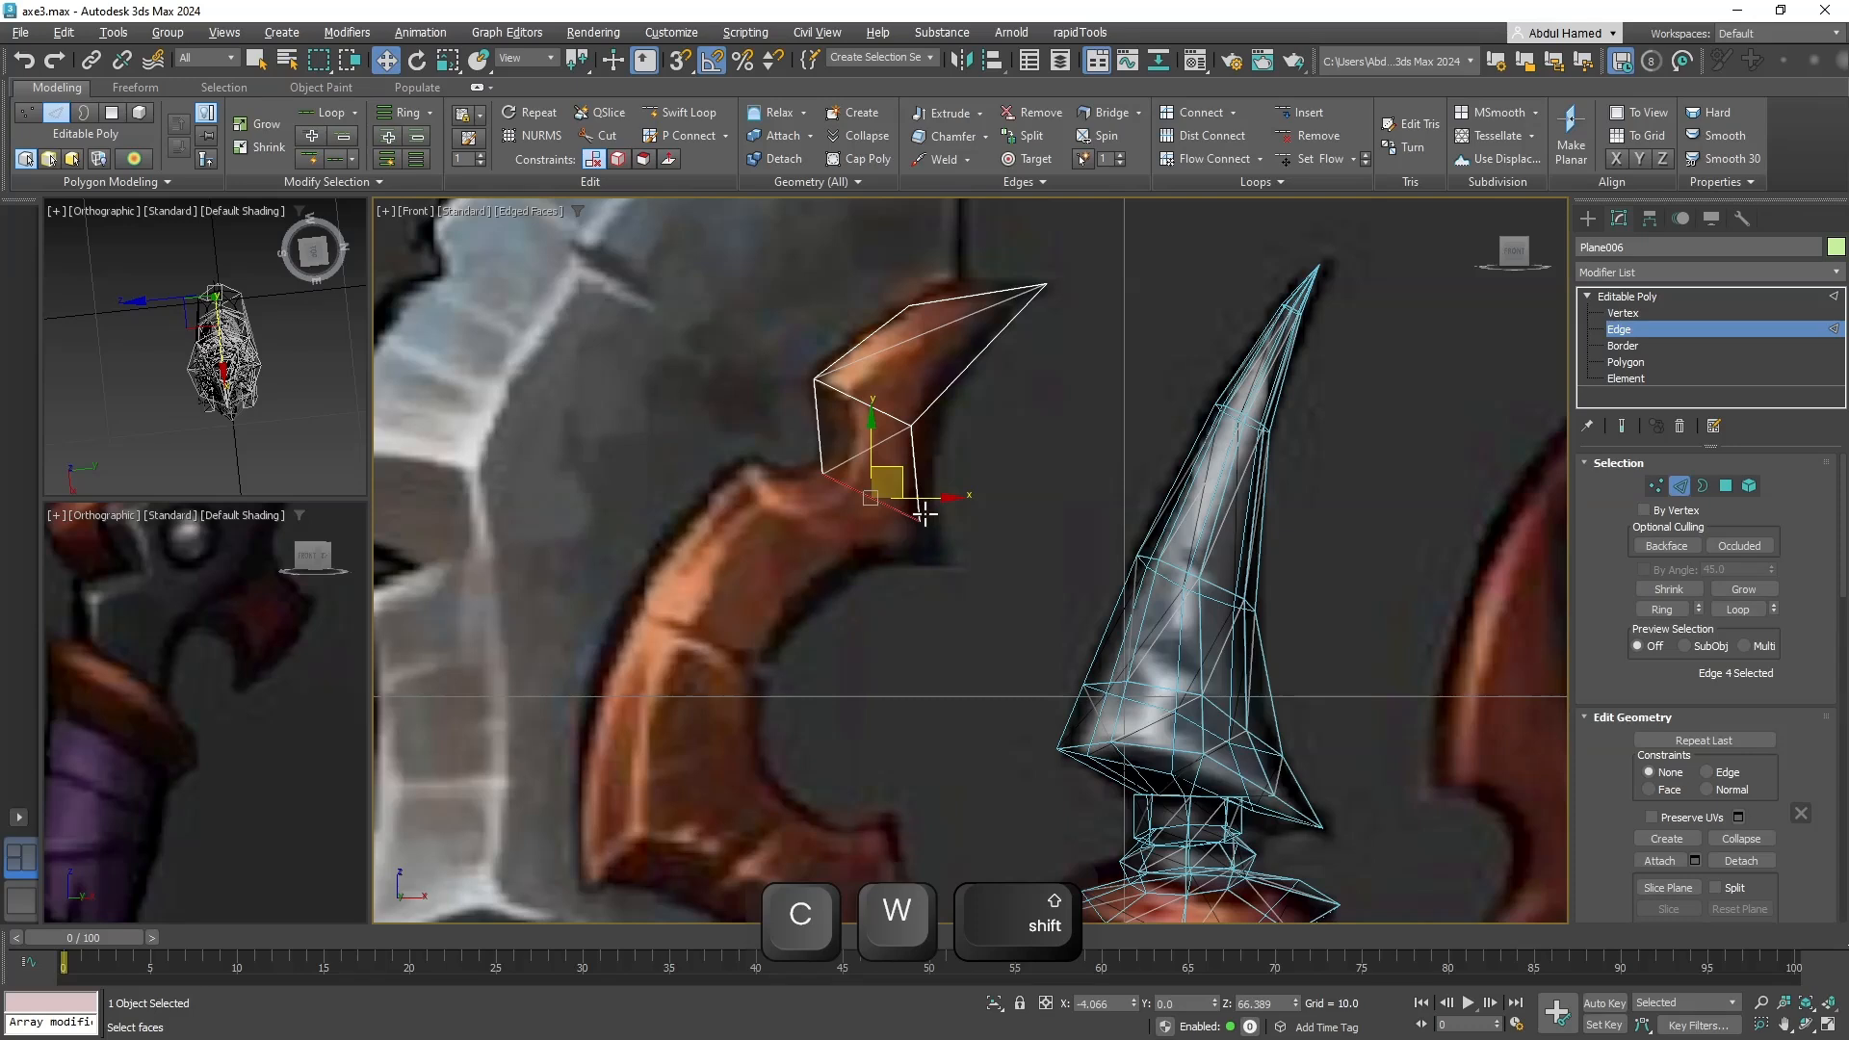
pyautogui.keyDown('shift'); pyautogui.moveTo(892, 466); pyautogui.dragTo(709, 610); pyautogui.keyUp('shift')
pyautogui.moveTo(709, 610); pyautogui.dragTo(692, 360, button='middle')
pyautogui.keyDown('shift'); pyautogui.moveTo(693, 360); pyautogui.dragTo(678, 462); pyautogui.keyUp('shift')
# Rotate and position the plane's newest lower edge at the orange ornament's lower outer corner.
pyautogui.press('e')
pyautogui.press('w')
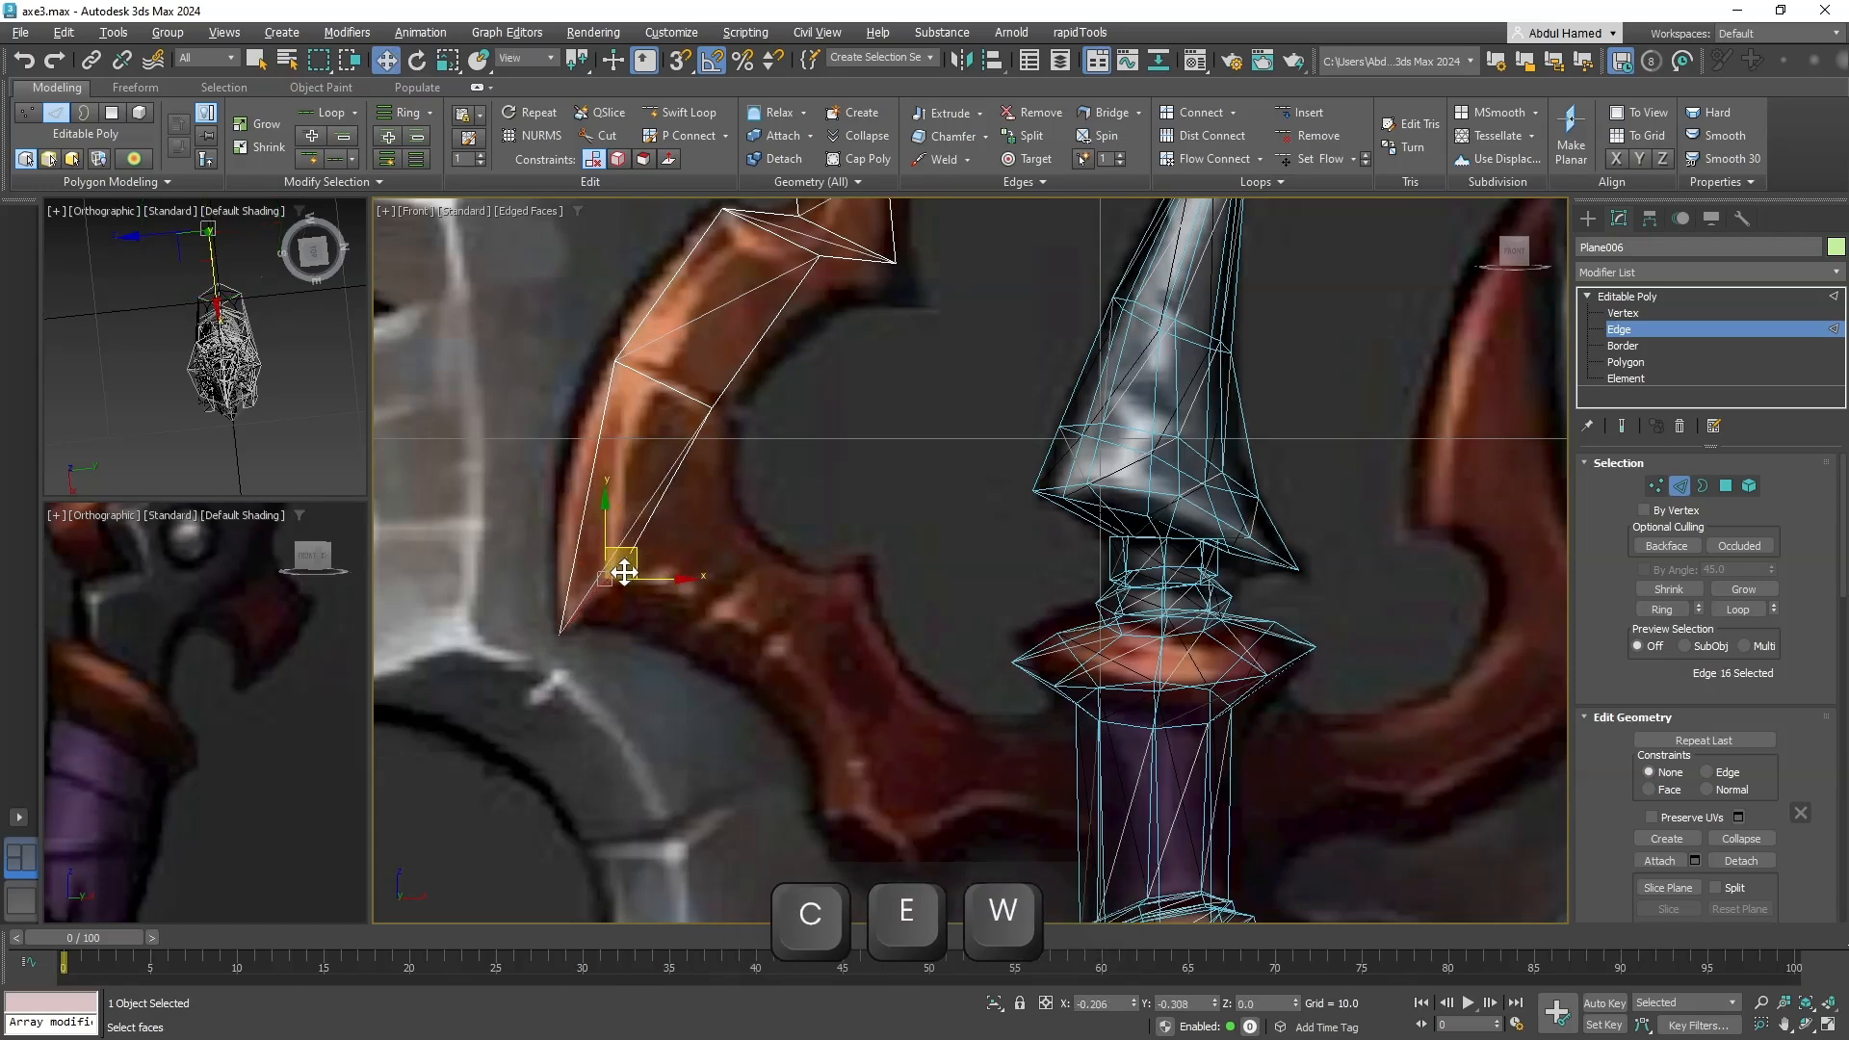
pyautogui.moveTo(627, 570); pyautogui.dragTo(629, 571)
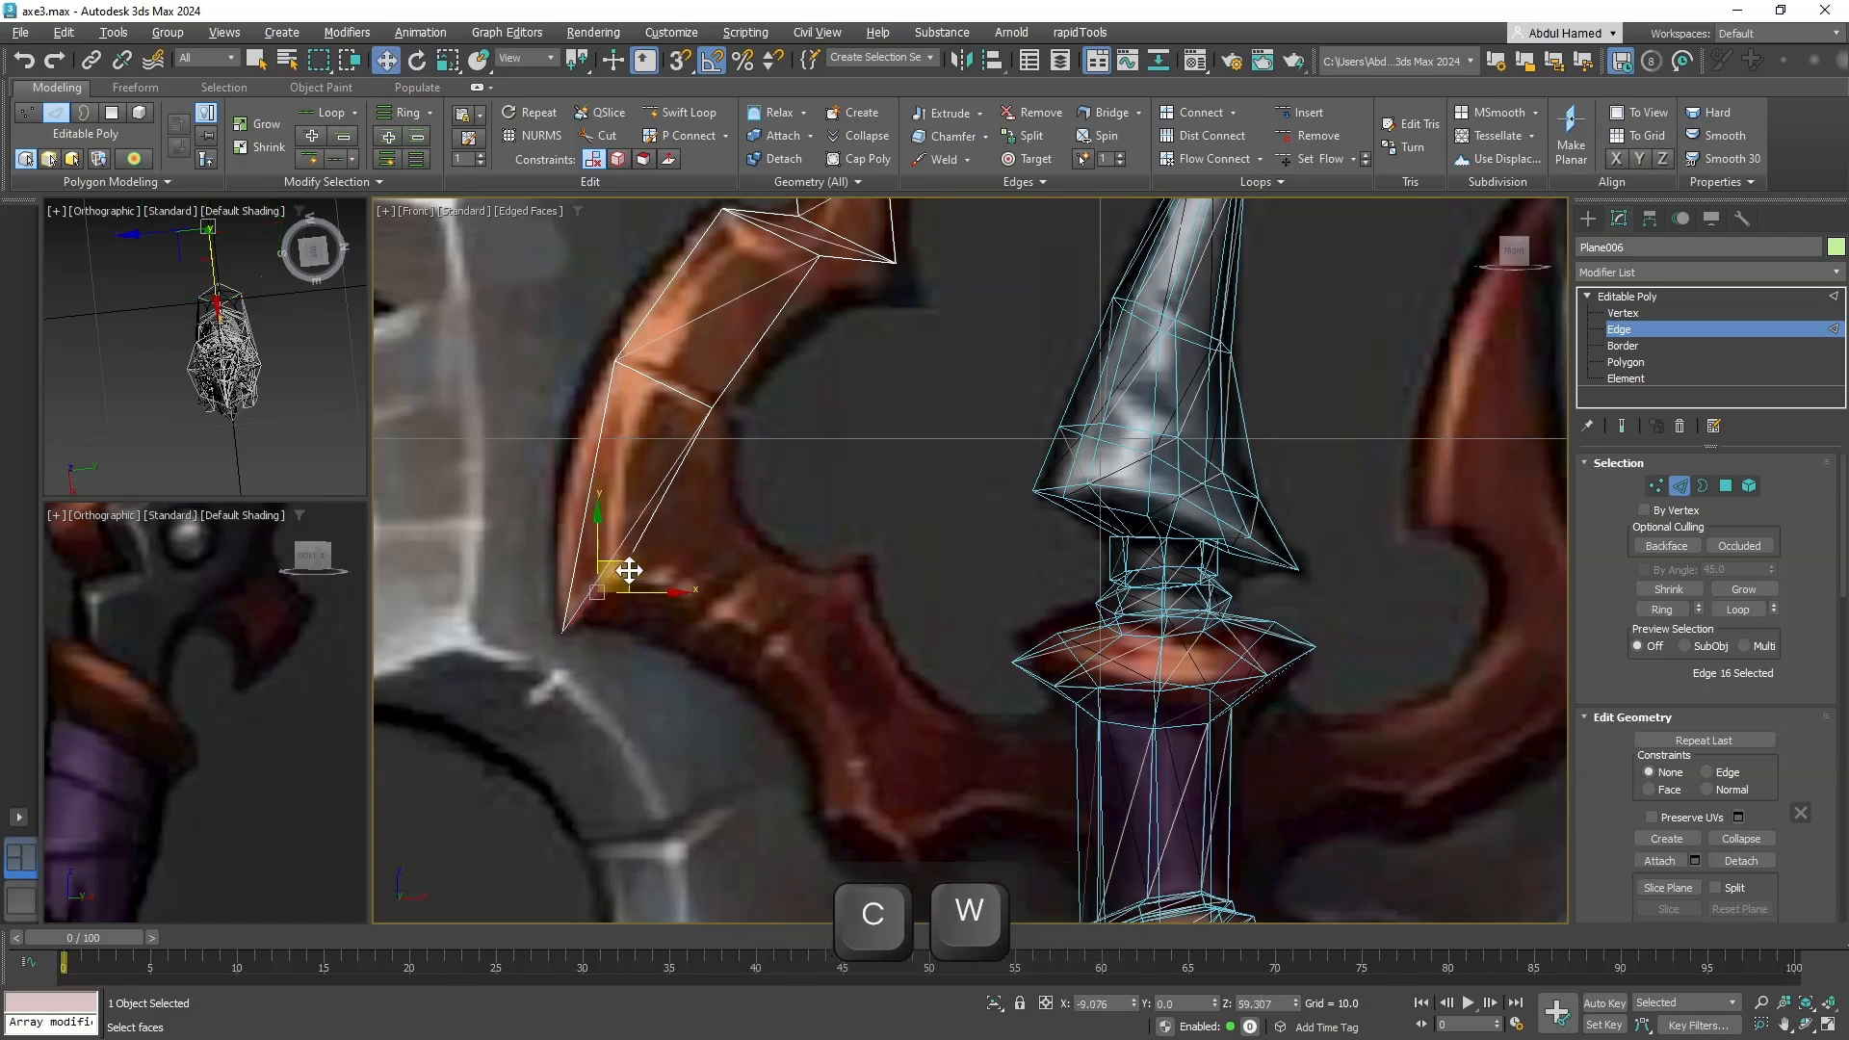
# Move the lowest segments' inner vertices onto the ornament's inner curve and adjust the outer vertex above the corner to the outline.
pyautogui.keyDown('ctrl'); pyautogui.click(1624, 314); pyautogui.keyUp('ctrl')
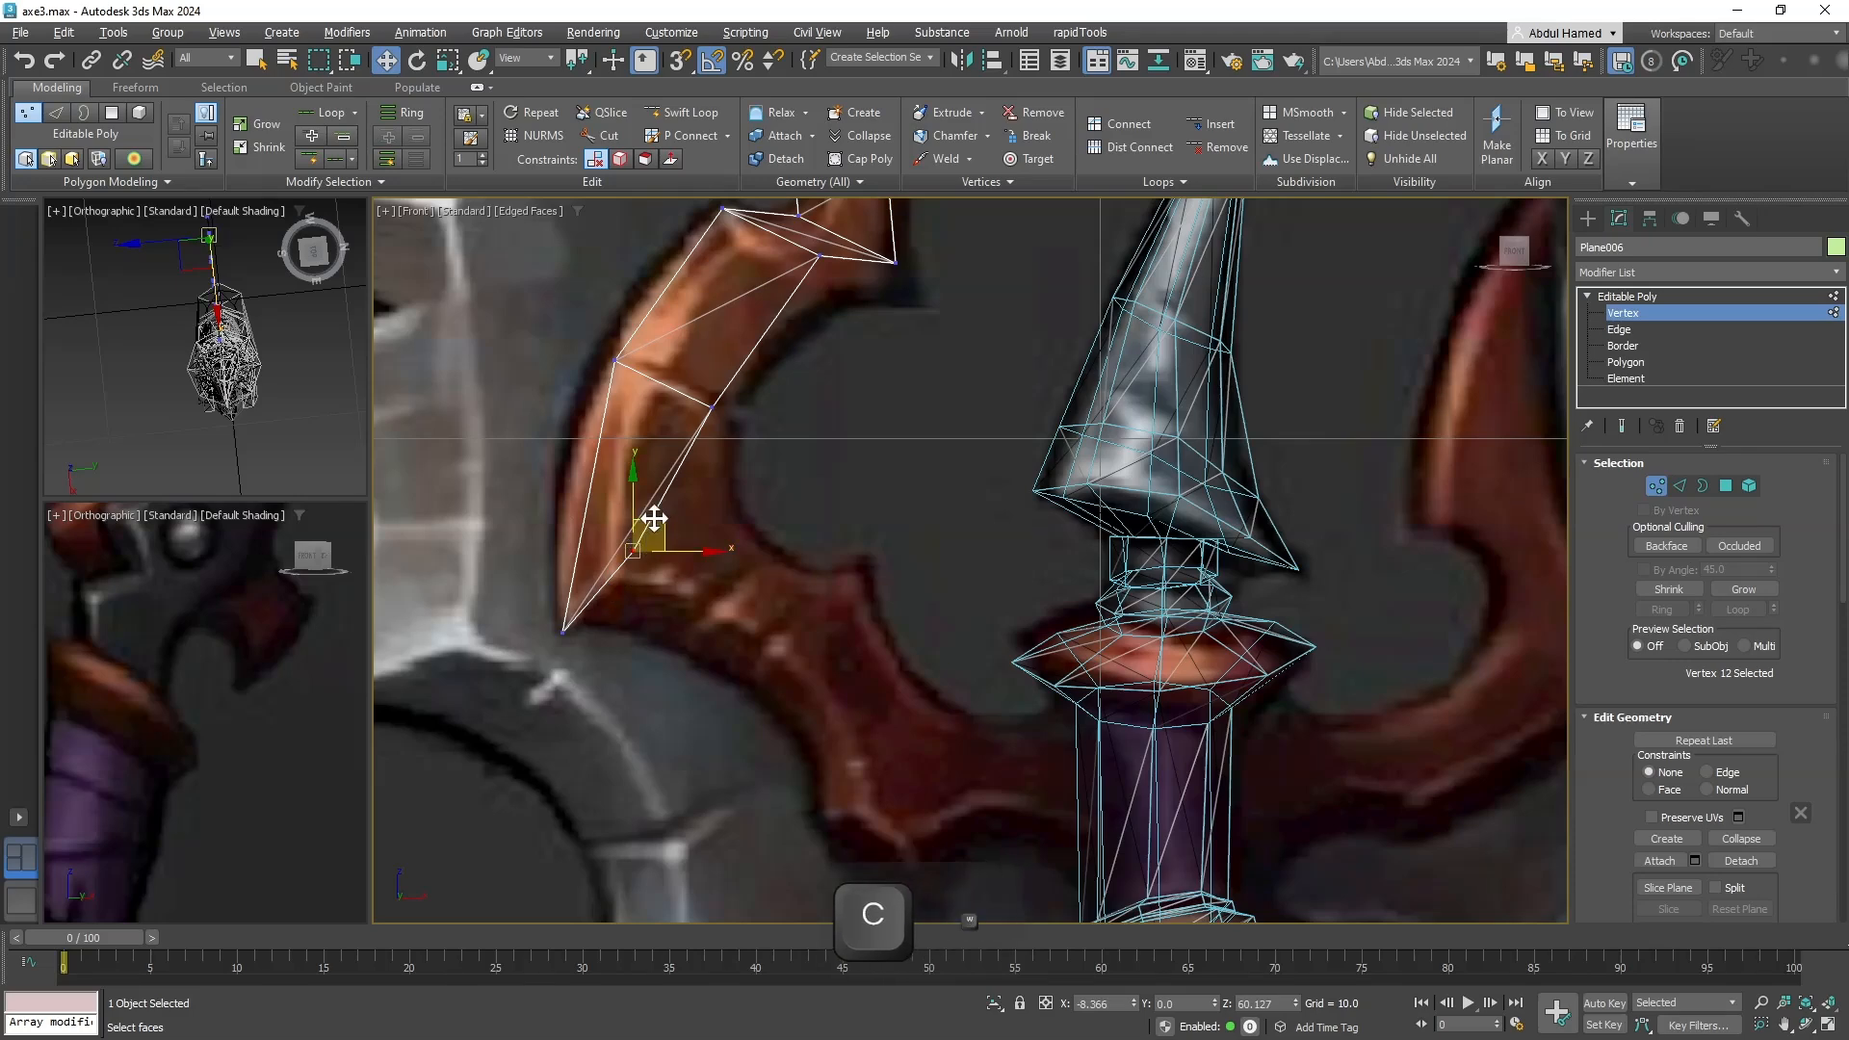
pyautogui.press('w')
pyautogui.moveTo(654, 519); pyautogui.dragTo(765, 384)
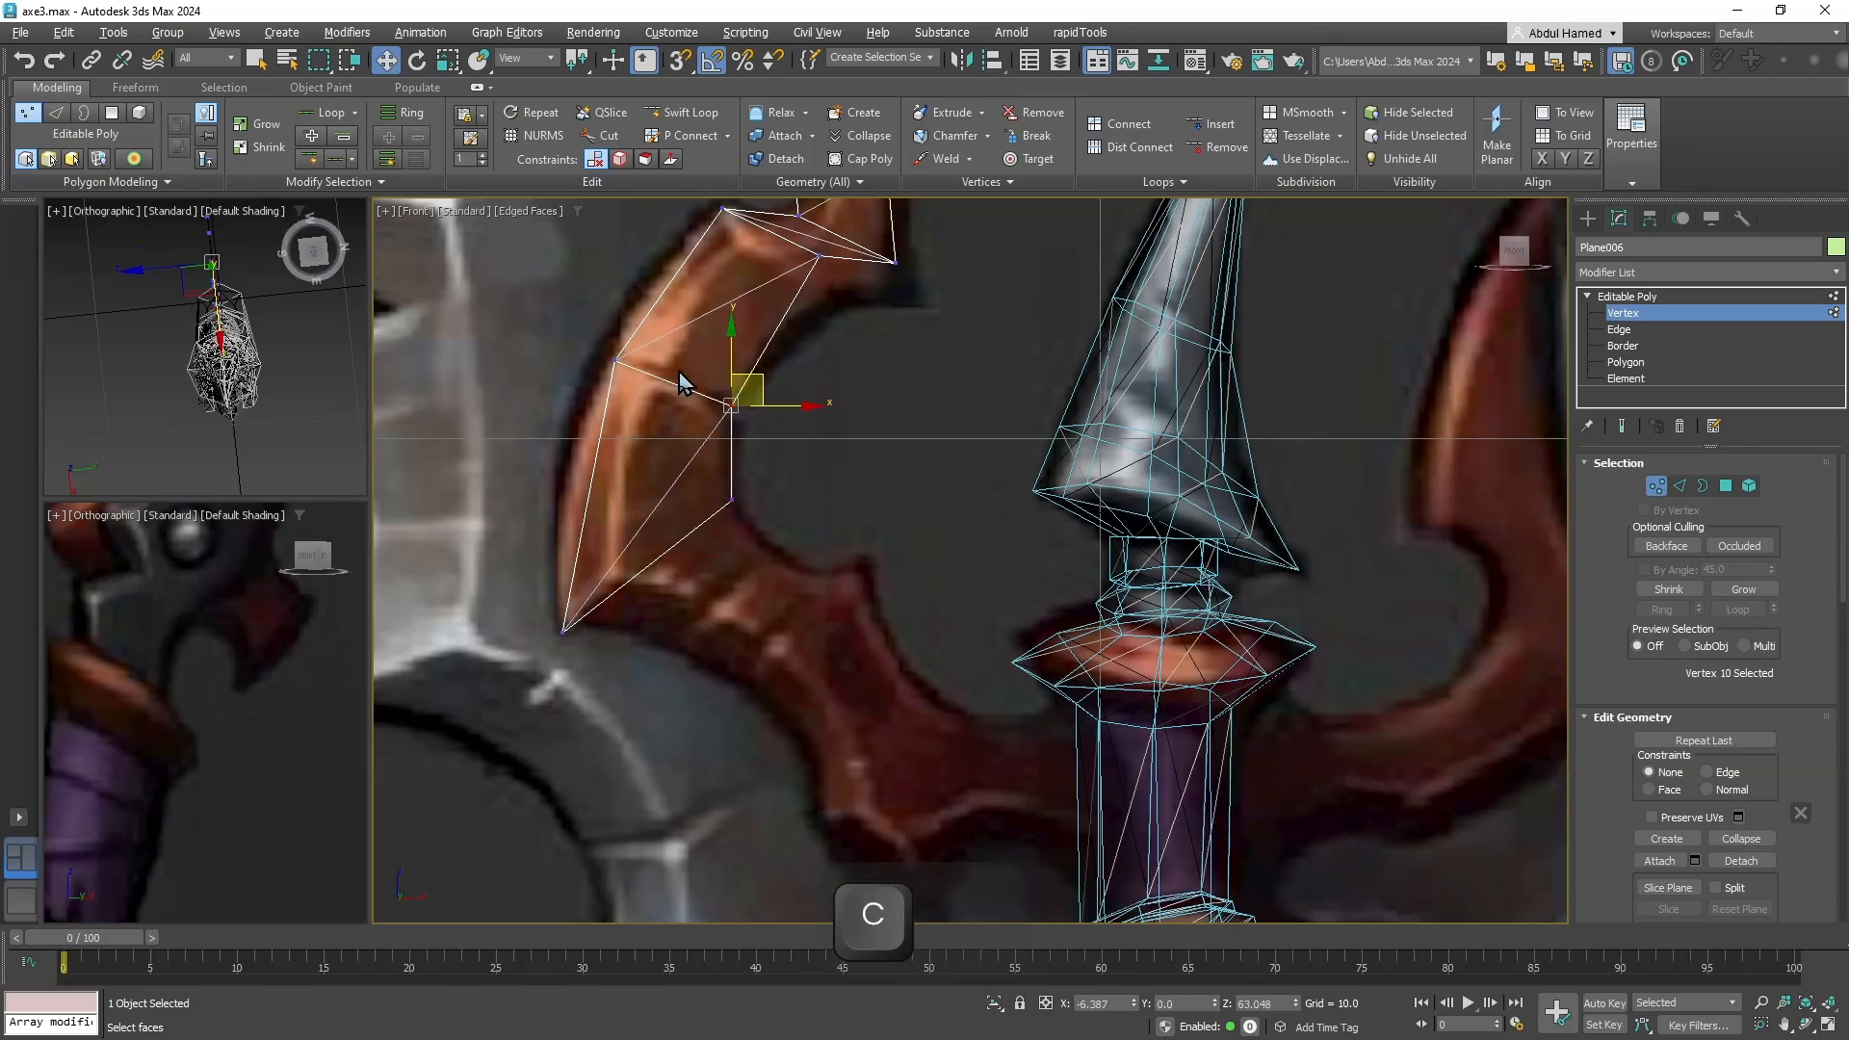
pyautogui.moveTo(549, 314); pyautogui.dragTo(646, 370)
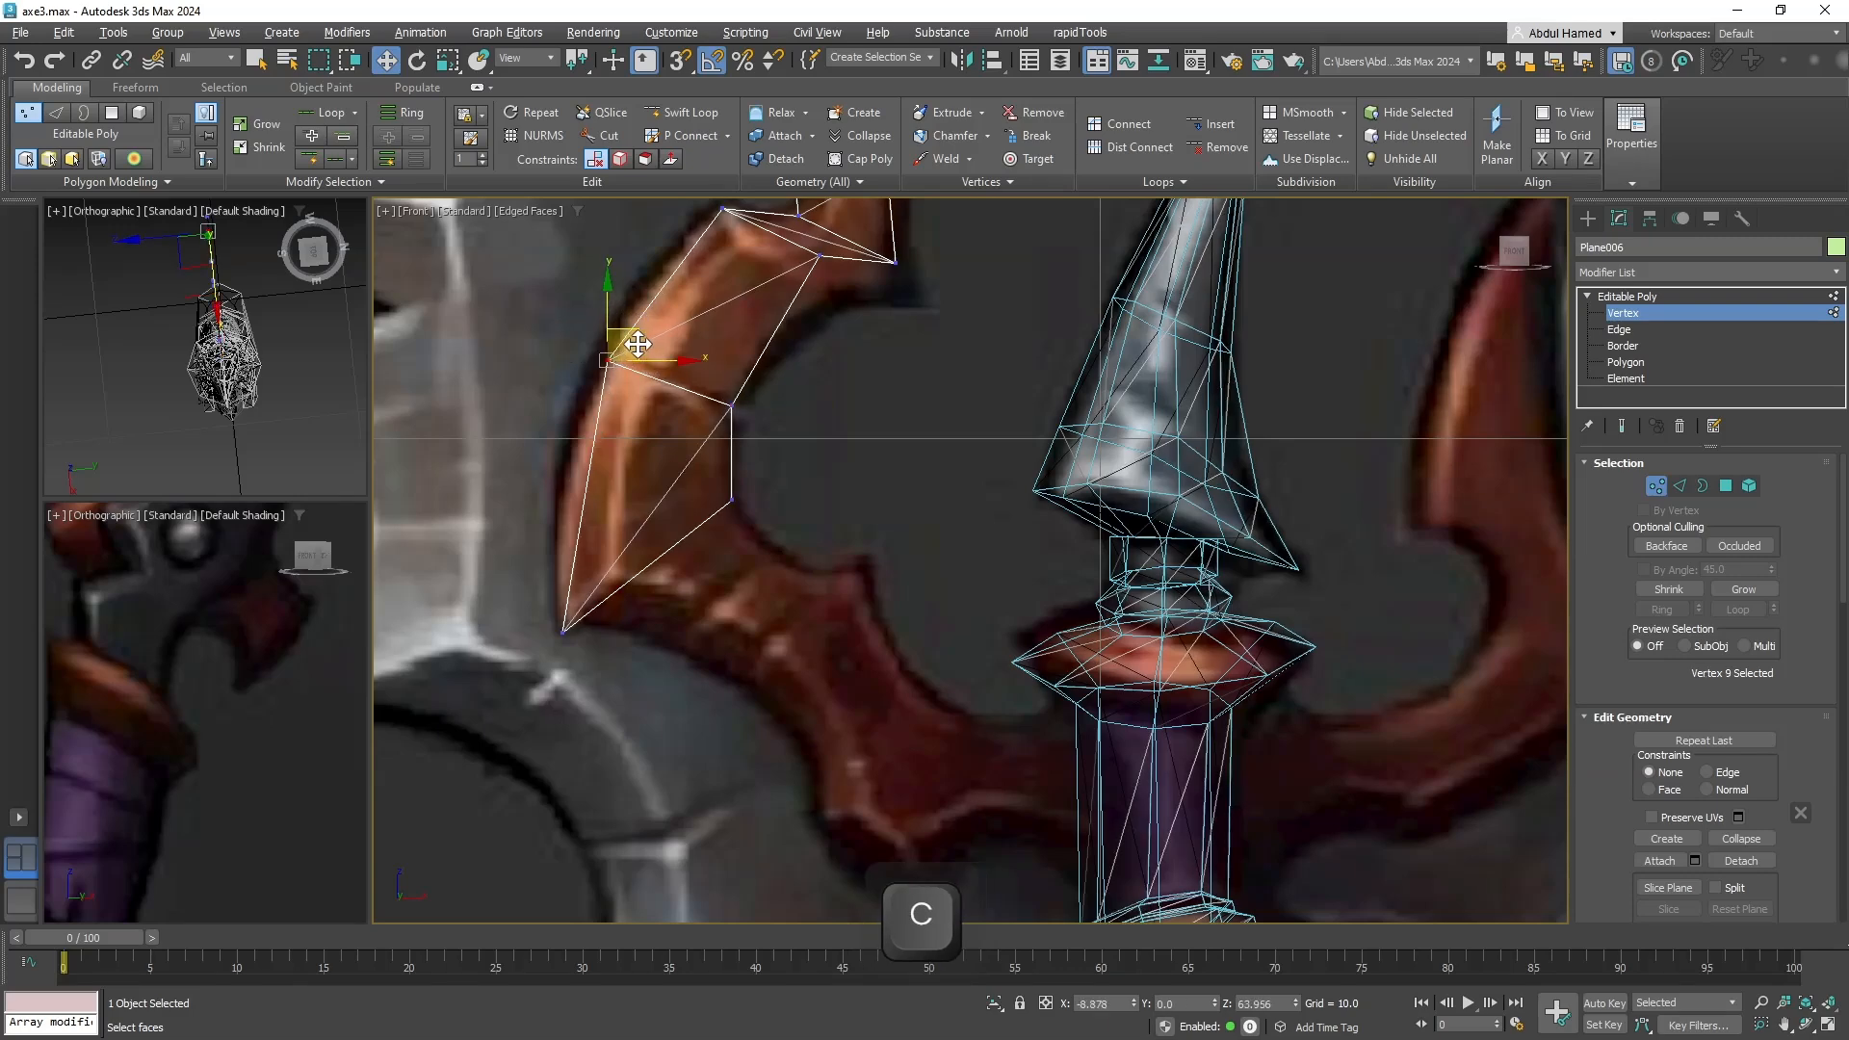
pyautogui.moveTo(638, 344); pyautogui.dragTo(585, 643, button='middle')
# Move the two inner vertices below the upper hook to fit the curve and the tip of the inner barb.
pyautogui.click(769, 533)
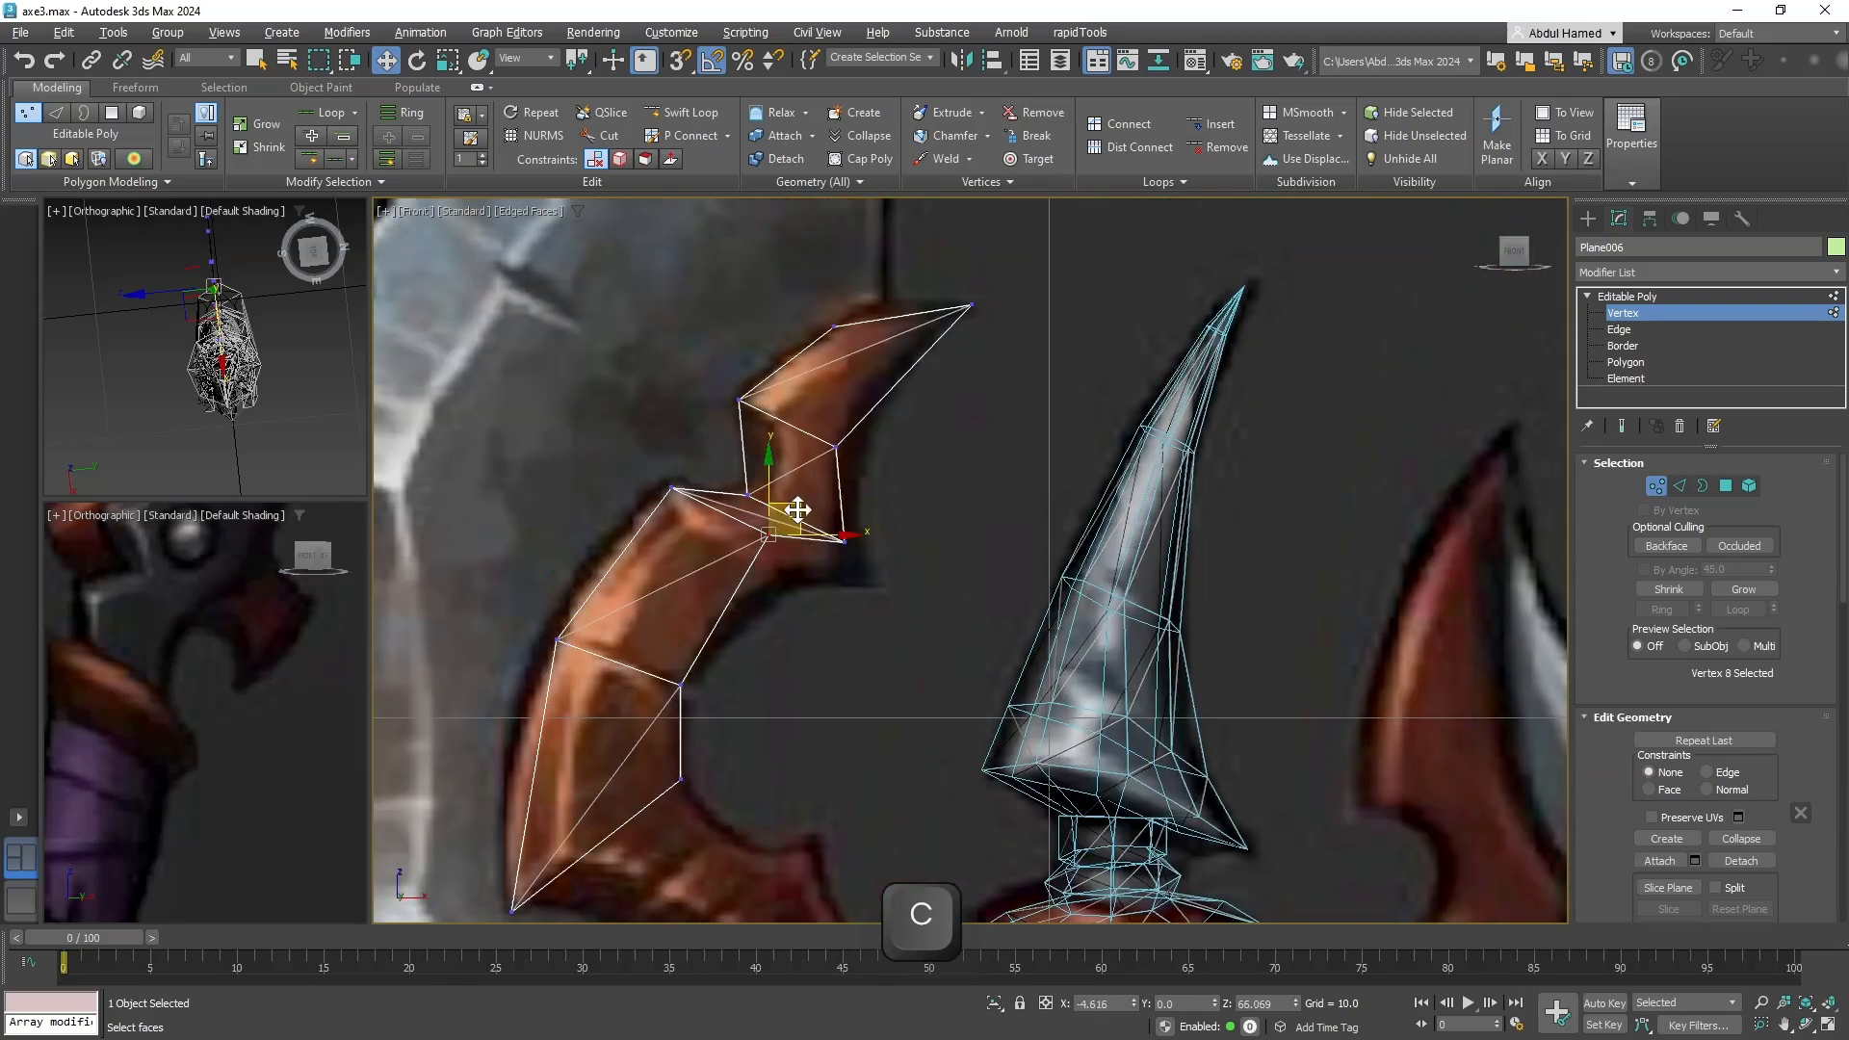
pyautogui.moveTo(788, 562); pyautogui.dragTo(782, 572)
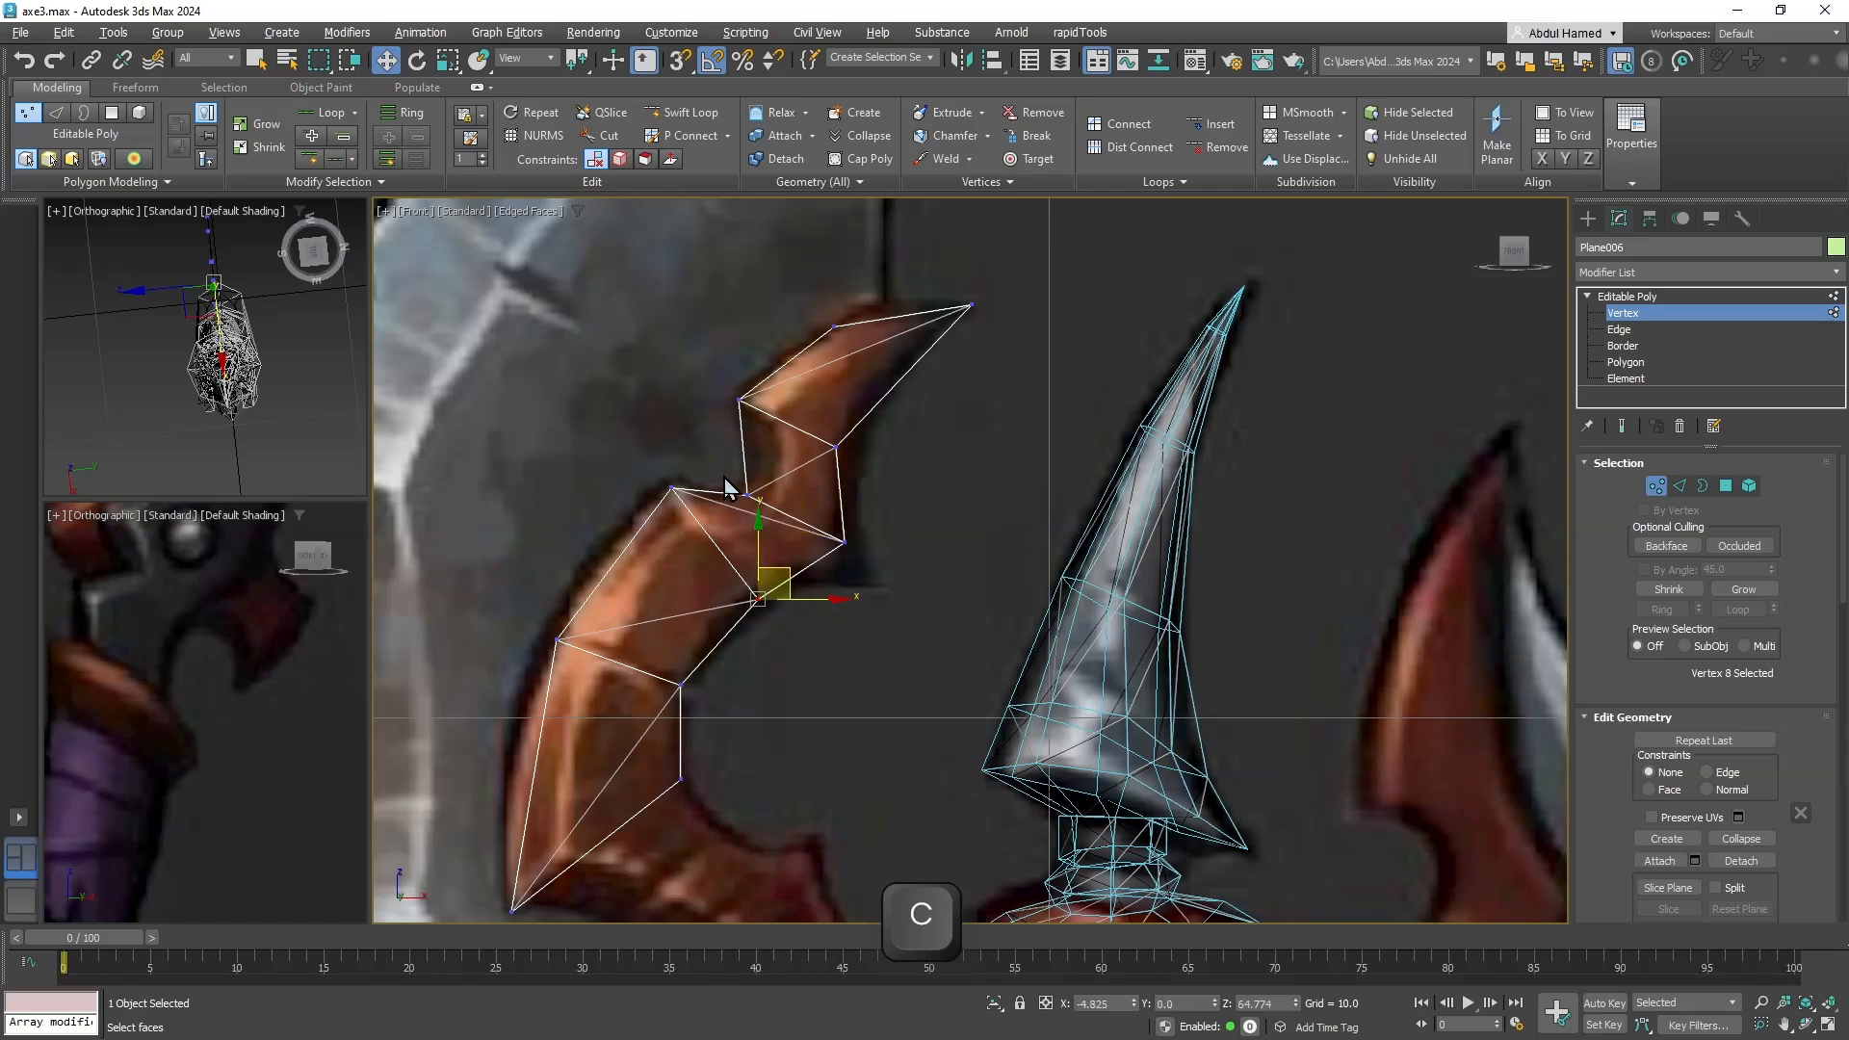
pyautogui.moveTo(760, 488); pyautogui.dragTo(710, 582, button='middle')
pyautogui.click(795, 635)
pyautogui.moveTo(821, 619); pyautogui.dragTo(851, 651)
pyautogui.moveTo(865, 575); pyautogui.dragTo(871, 433, button='middle')
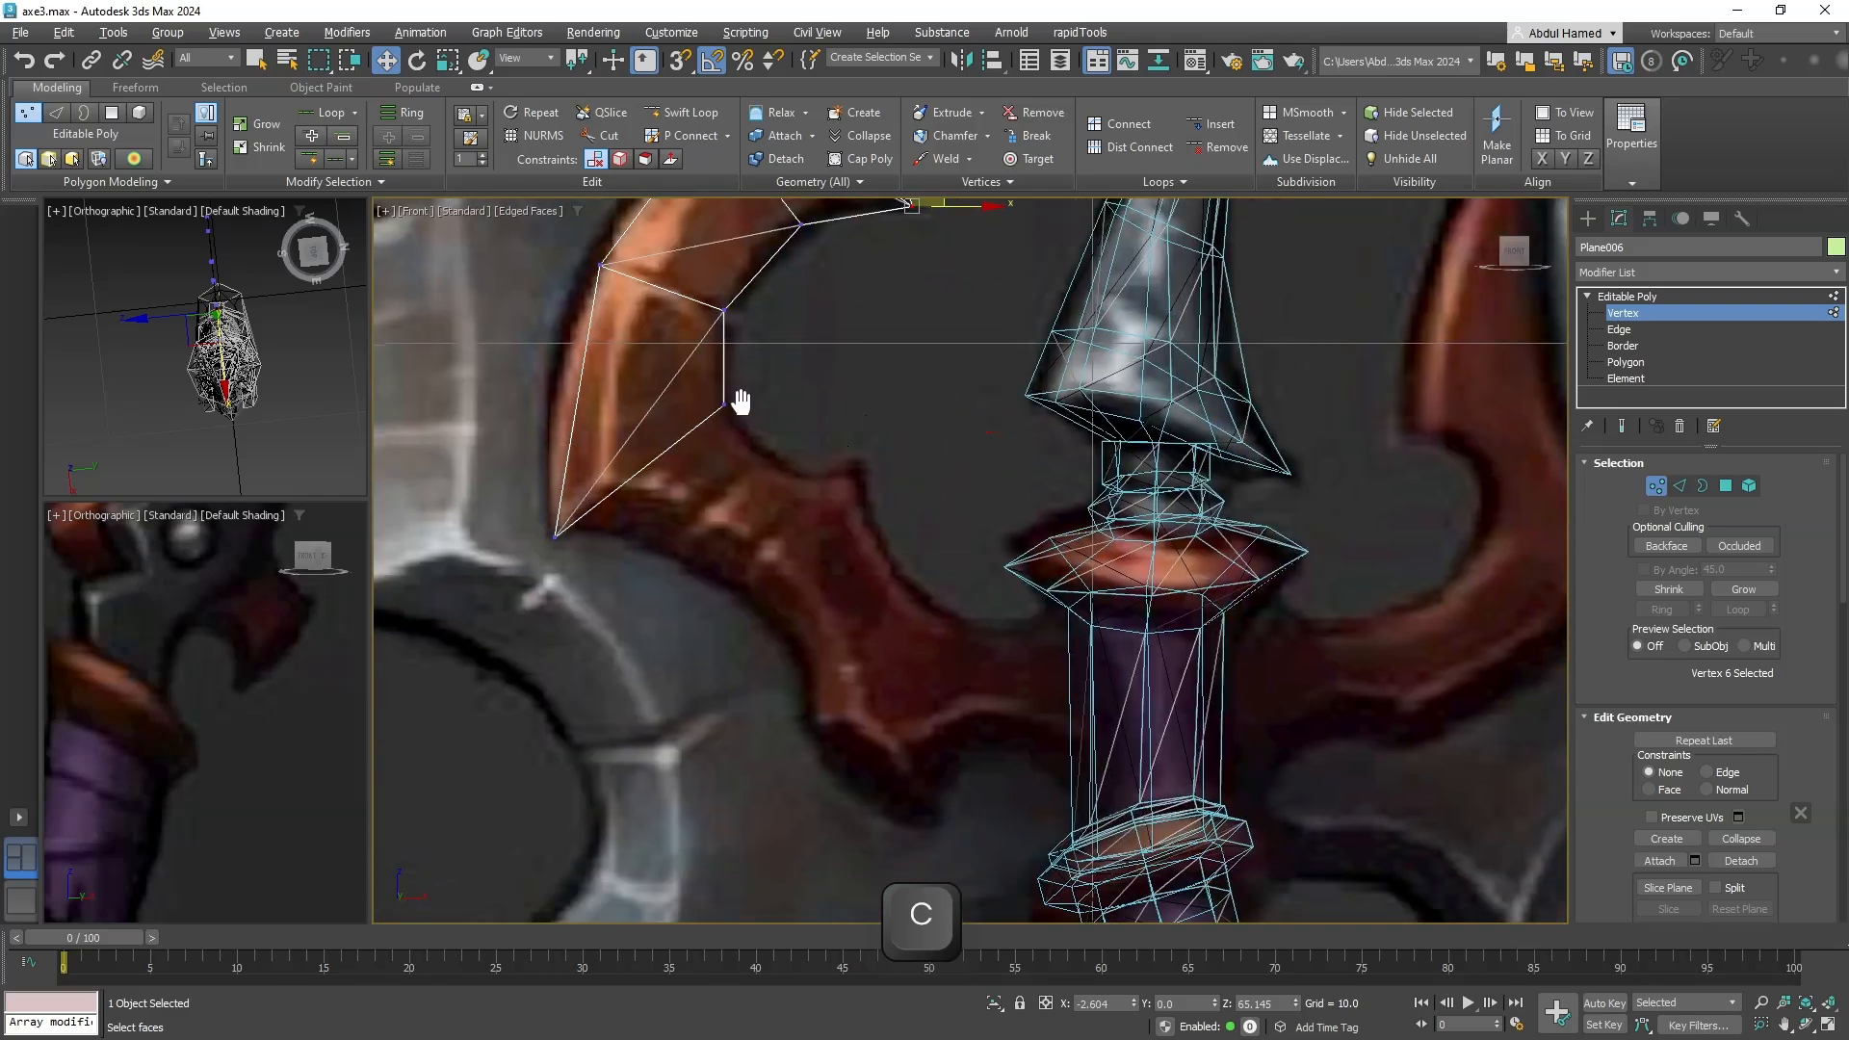
# Extend the lowest edge to the ornament's lower inner barb and move the new outer vertex onto the lower outline.
pyautogui.moveTo(735, 401); pyautogui.dragTo(801, 385, button='middle')
pyautogui.click(1618, 329)
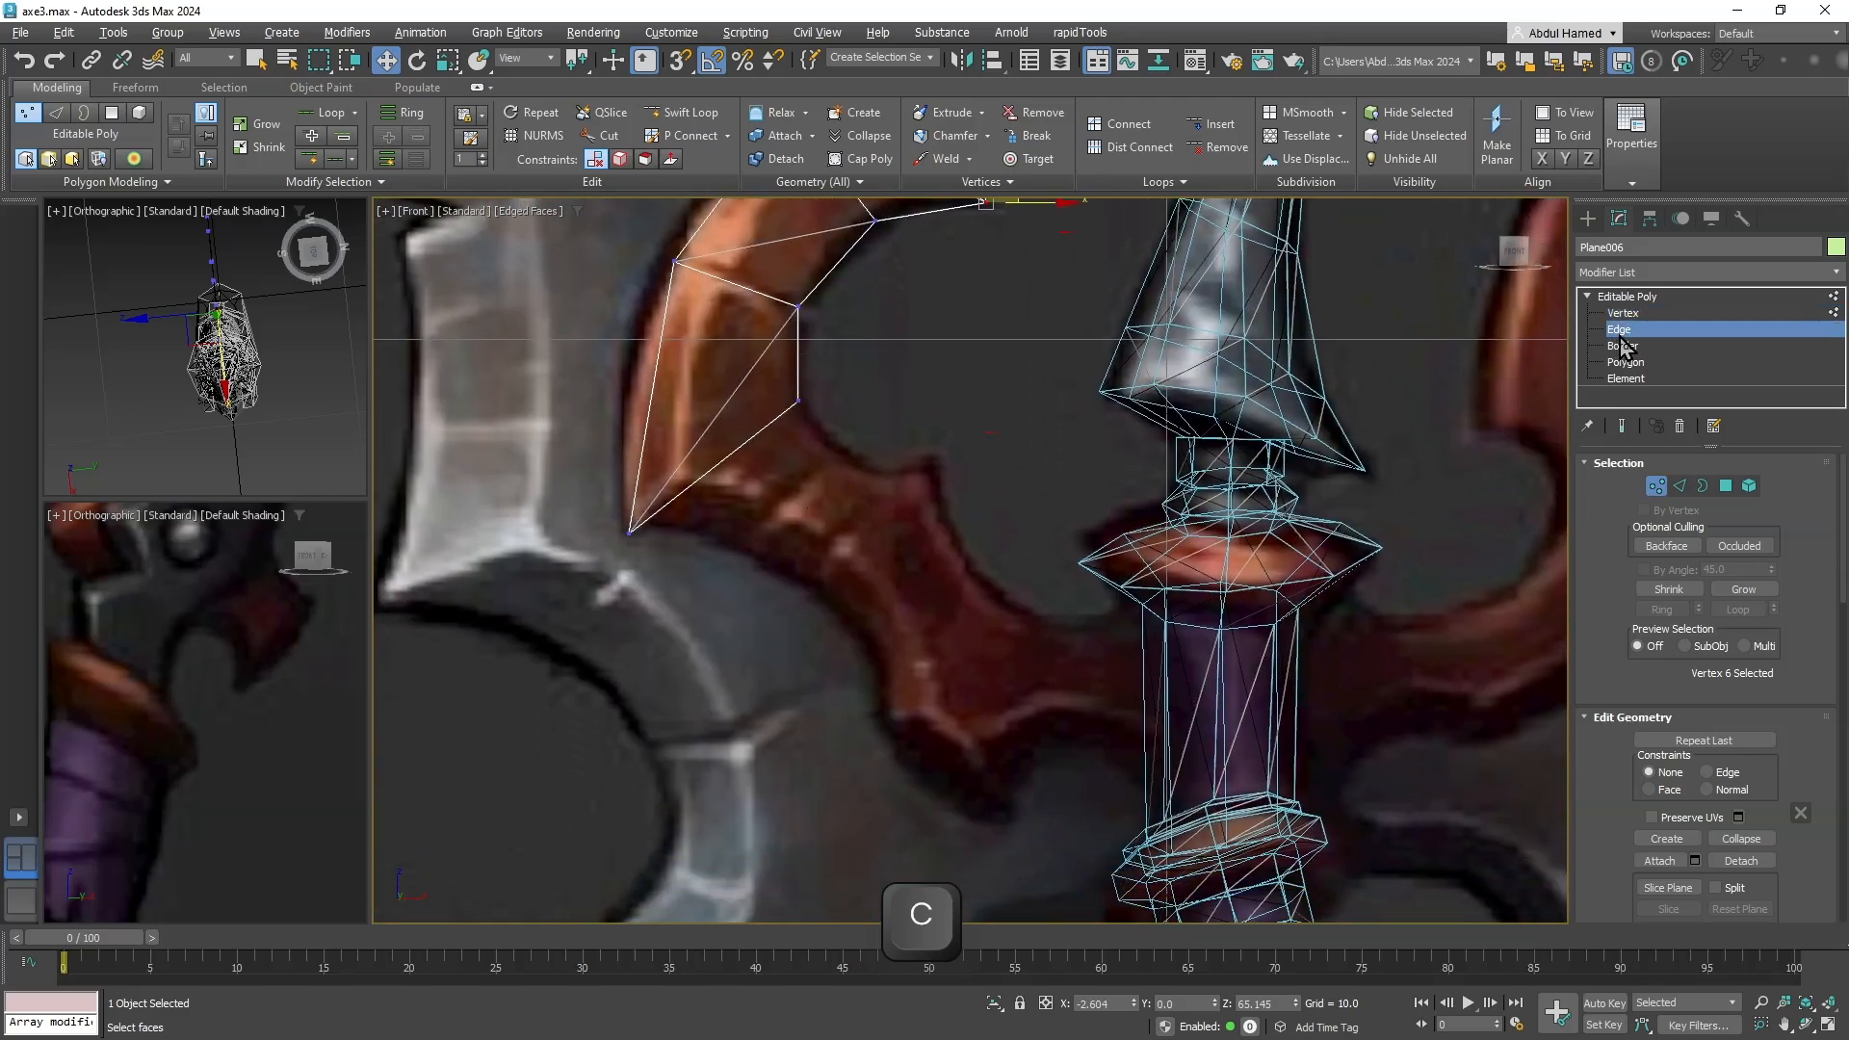
pyautogui.click(741, 445)
pyautogui.keyDown('shift'); pyautogui.moveTo(742, 446); pyautogui.dragTo(893, 505); pyautogui.keyUp('shift')
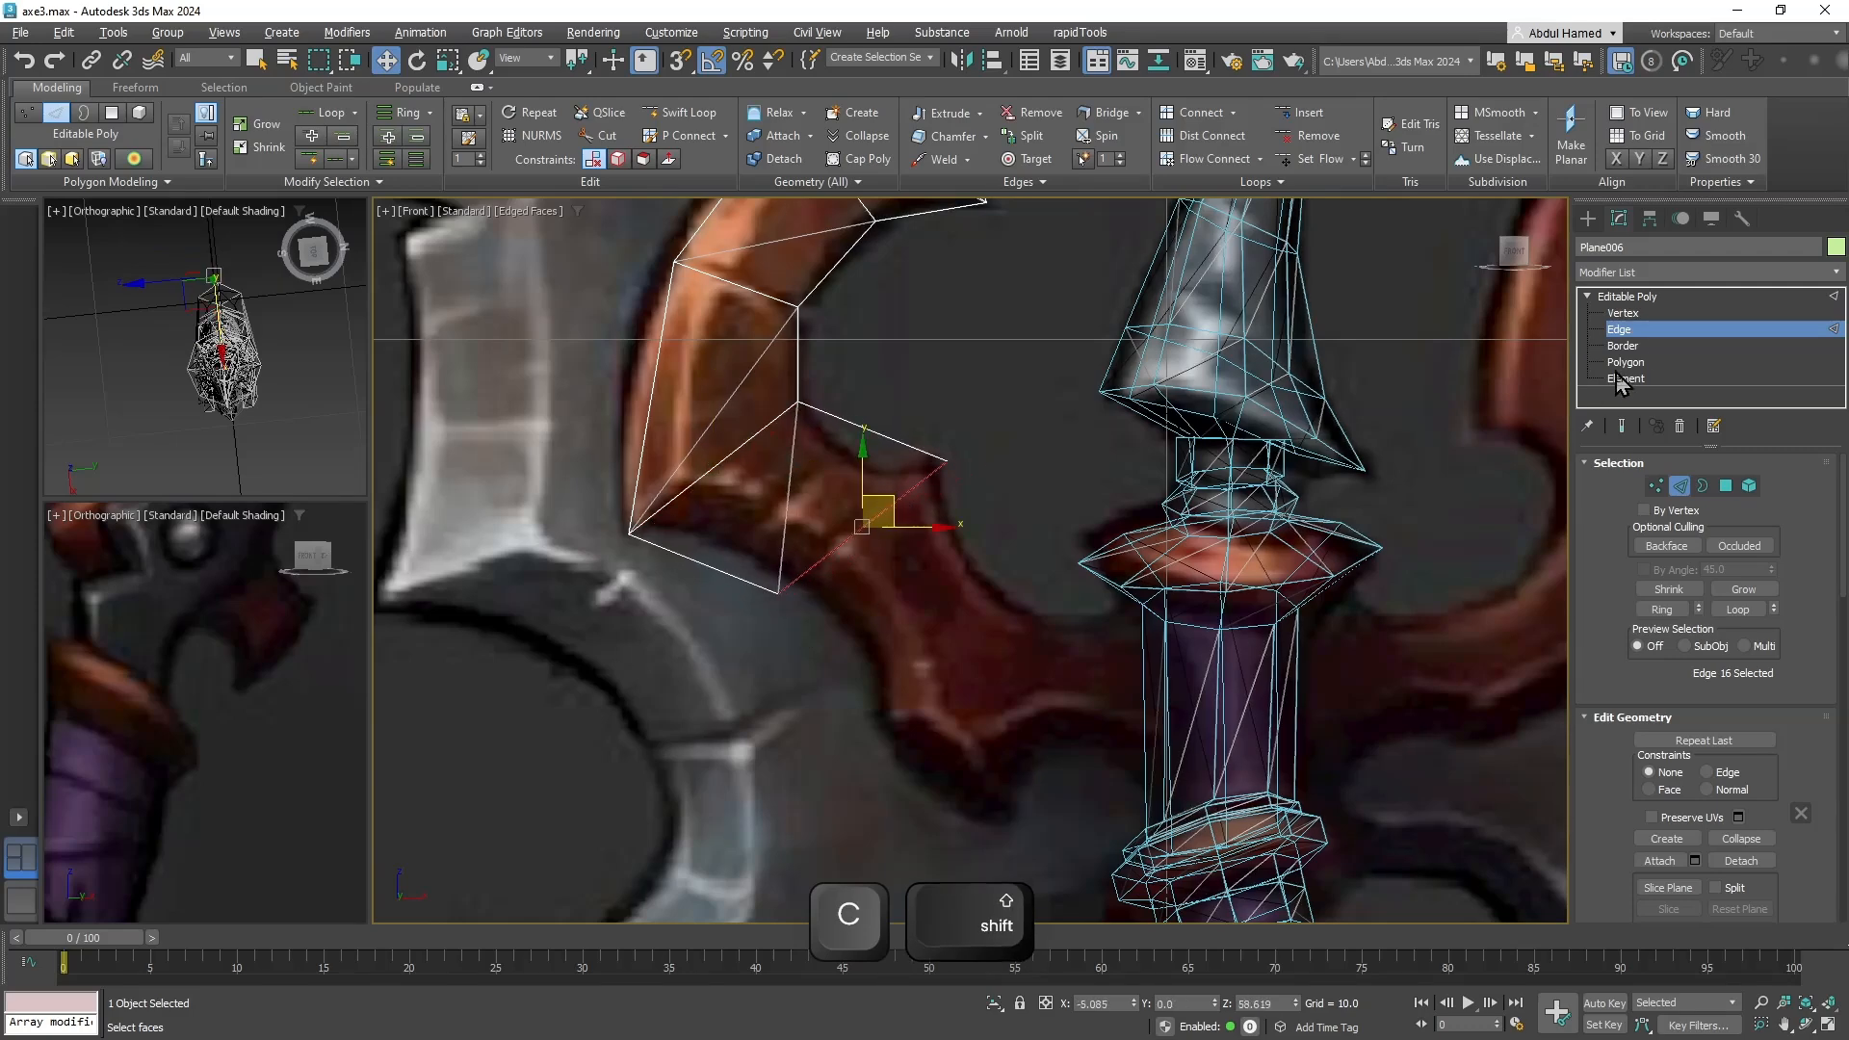
pyautogui.press('1')
pyautogui.click(778, 591)
pyautogui.press('w')
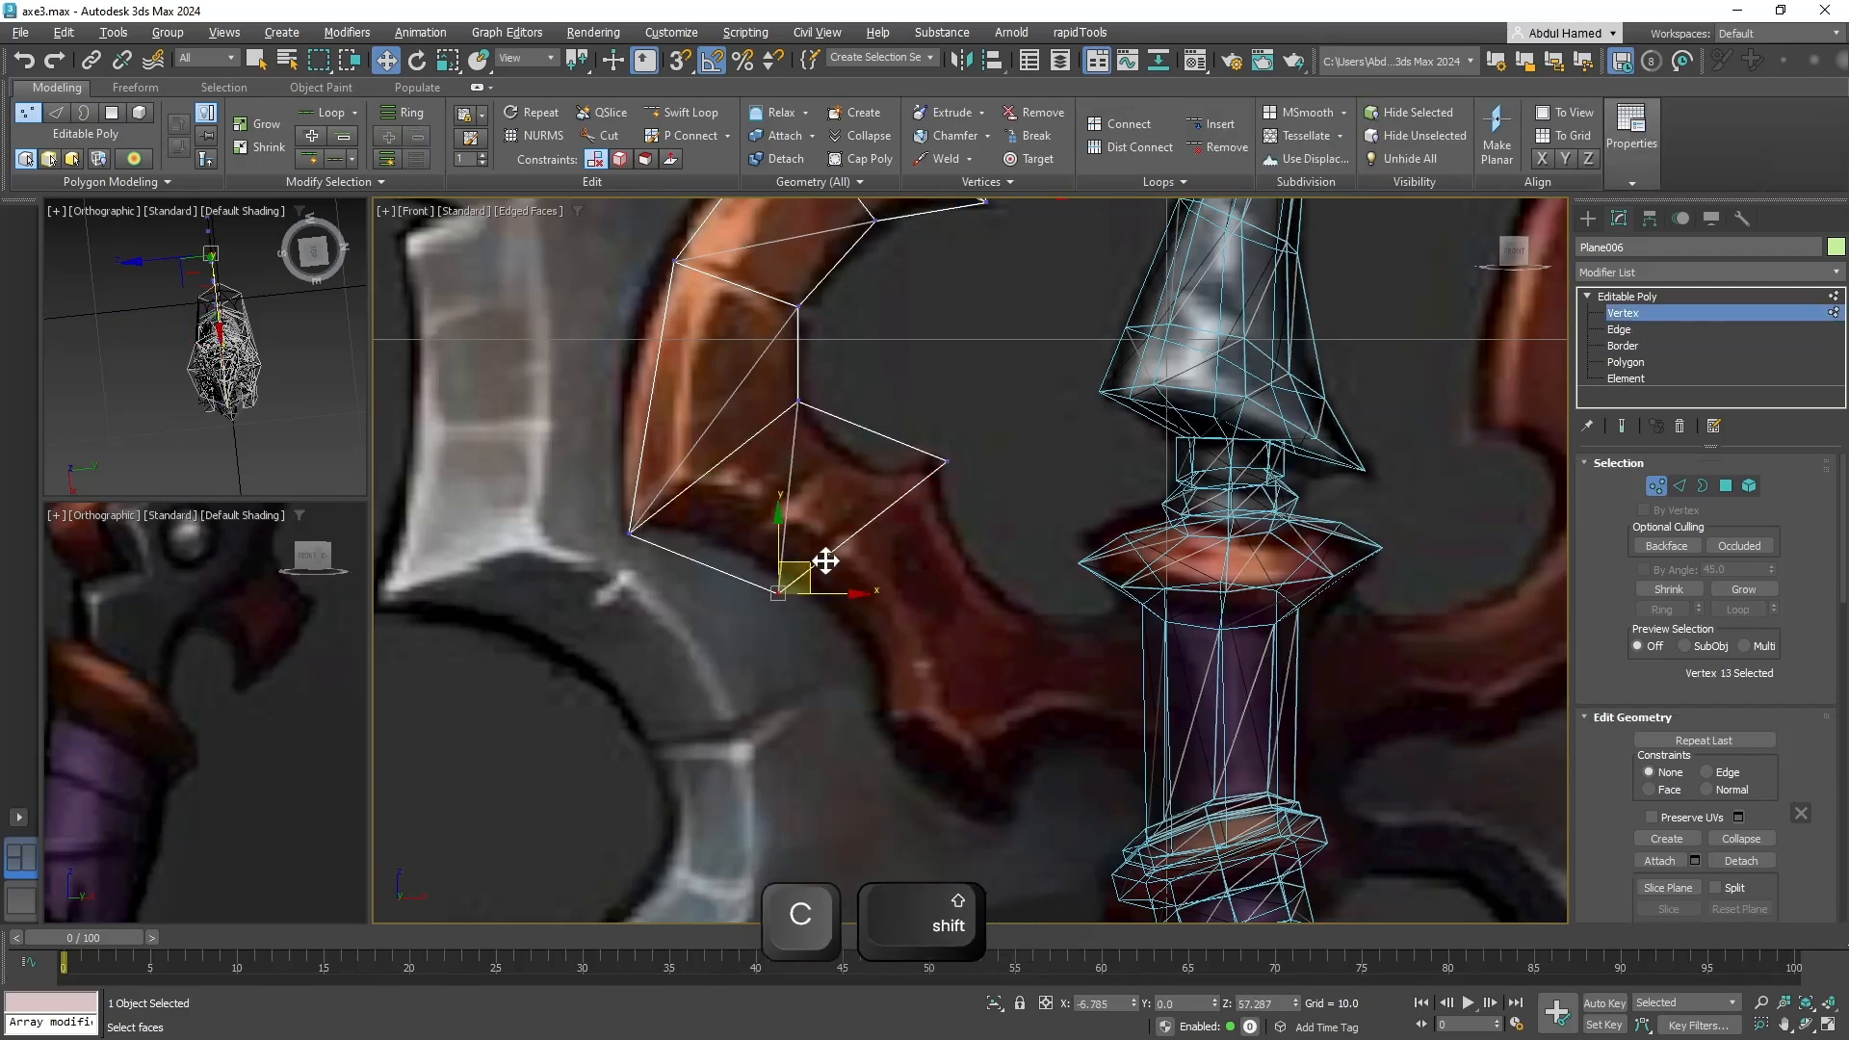
pyautogui.moveTo(826, 556); pyautogui.dragTo(868, 567)
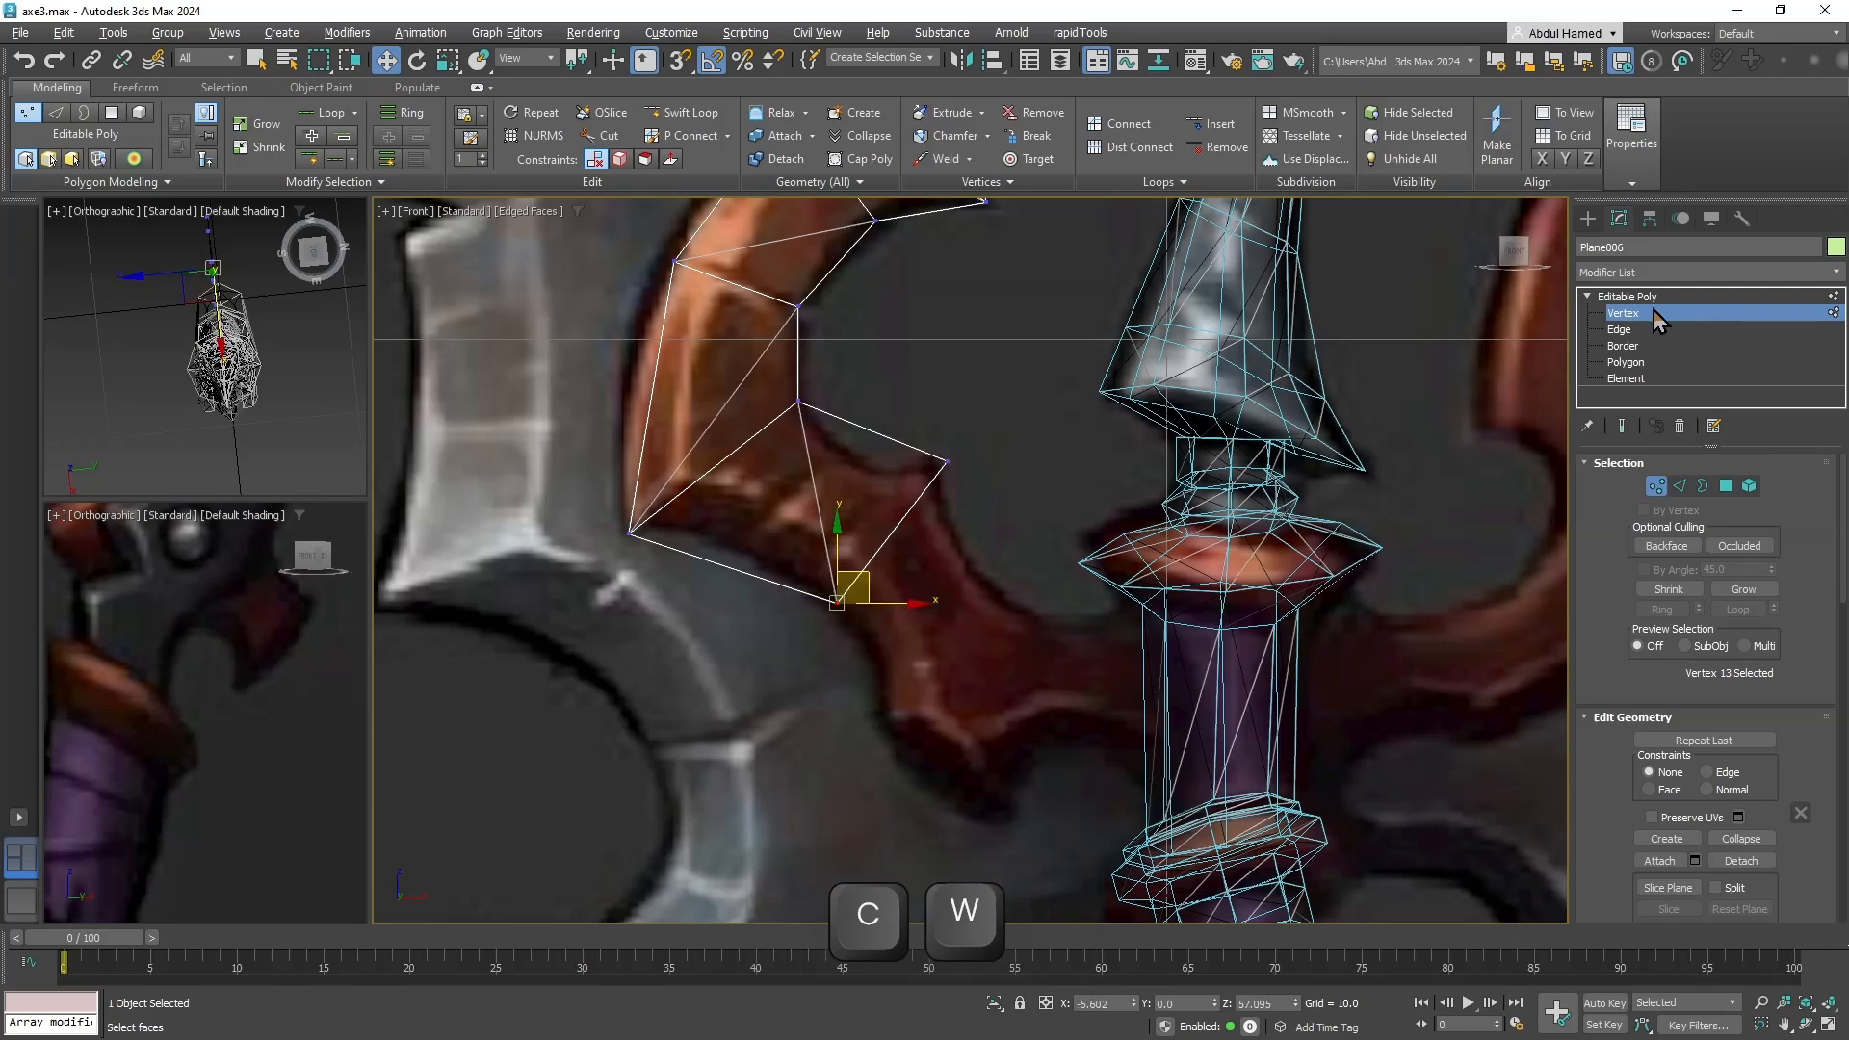
# Extend the end edge in successive segments past the lower barb to the purple shaft, rotating it to follow the ornament.
pyautogui.click(1619, 329)
pyautogui.keyDown('shift'); pyautogui.moveTo(925, 511); pyautogui.dragTo(1106, 626); pyautogui.keyUp('shift')
pyautogui.press('e')
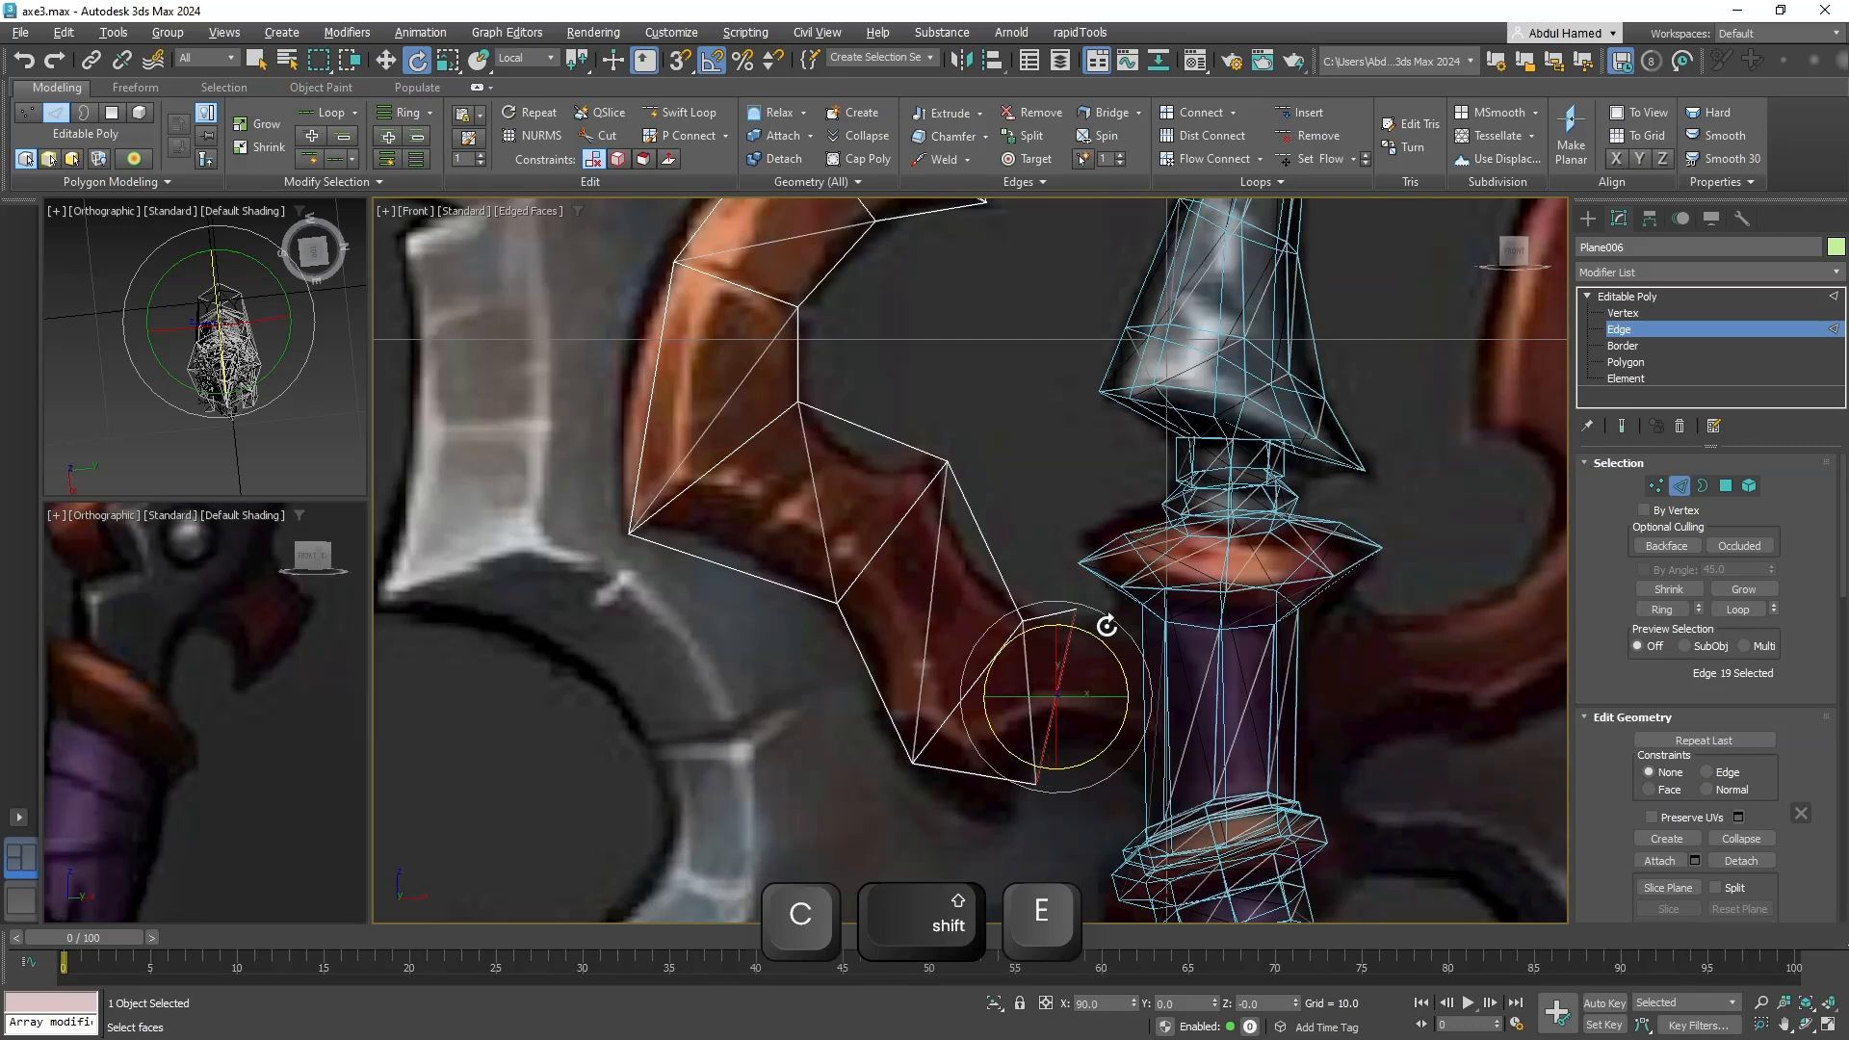
pyautogui.press('w')
pyautogui.moveTo(1098, 700); pyautogui.dragTo(1242, 687)
# Add Swift Loop edges across the segment beside the lower inner barb, the lower curve segment and the upper hook segment.
pyautogui.moveTo(898, 535); pyautogui.dragTo(965, 677, button='middle')
pyautogui.scroll(2, 971, 640)
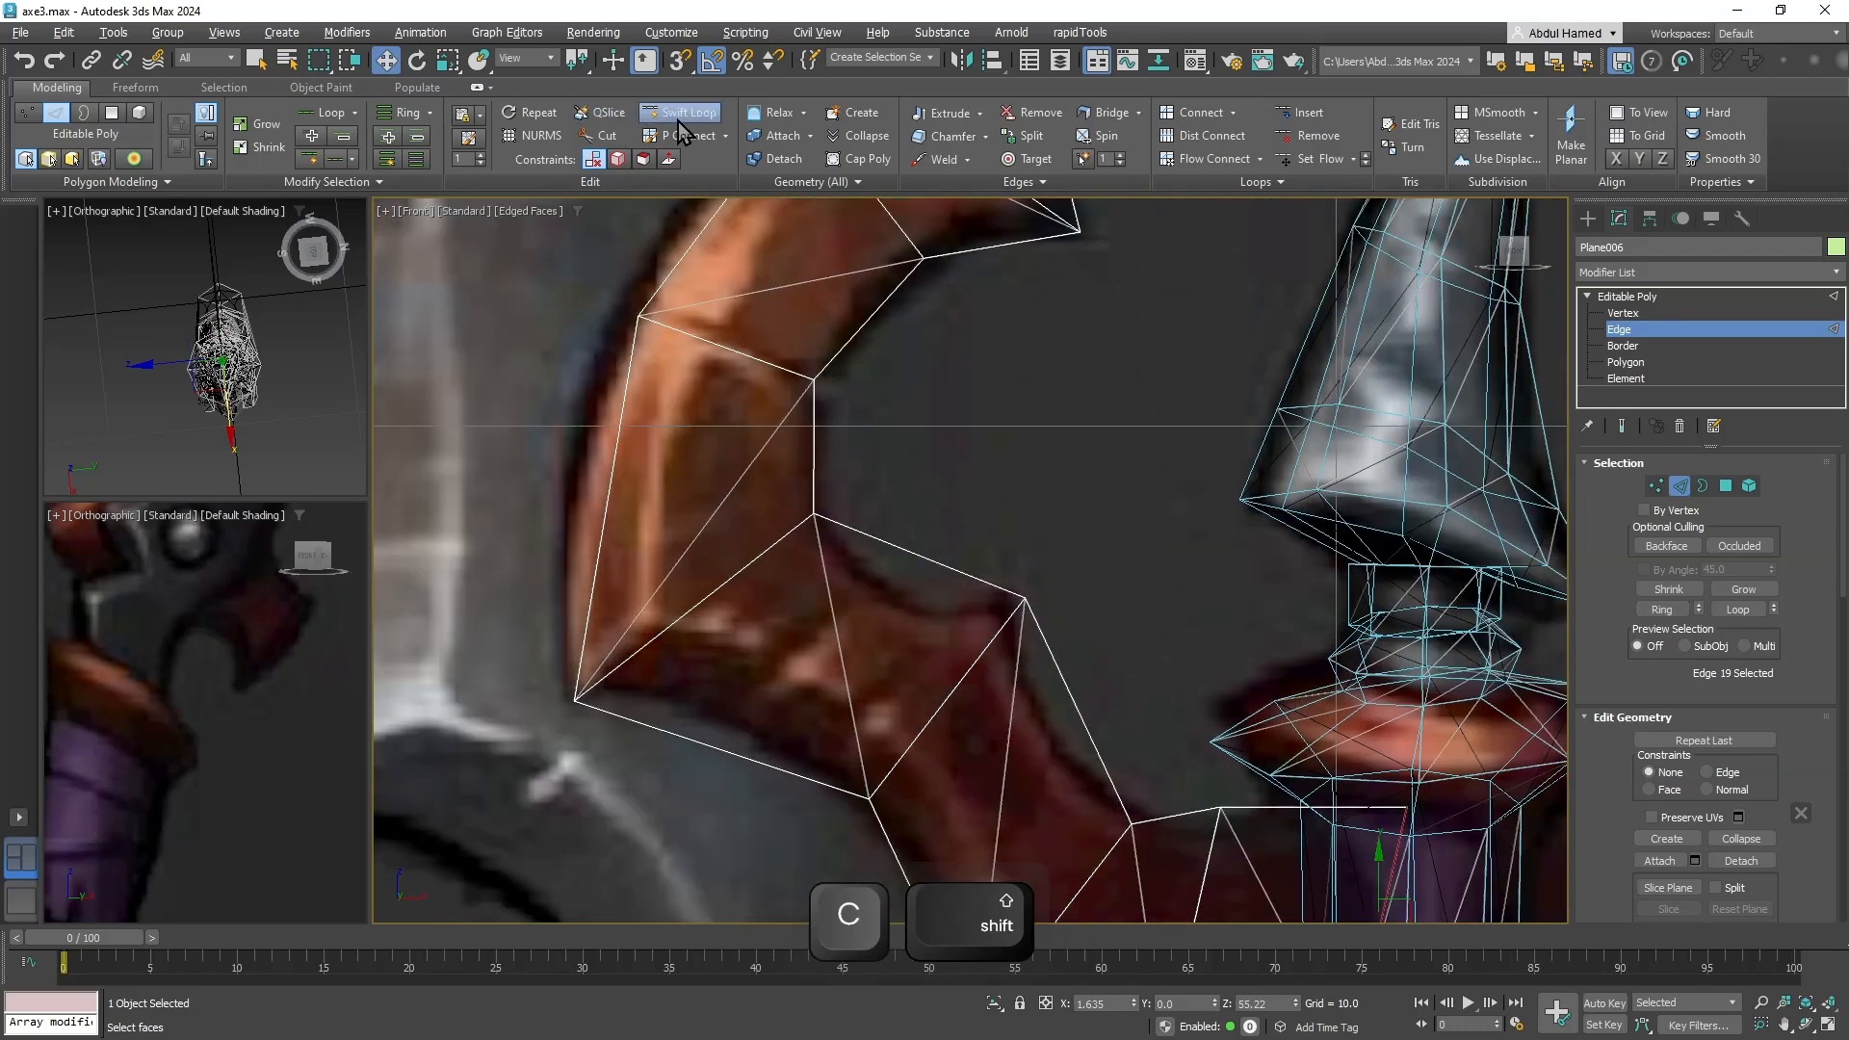
pyautogui.click(681, 130)
pyautogui.click(931, 554)
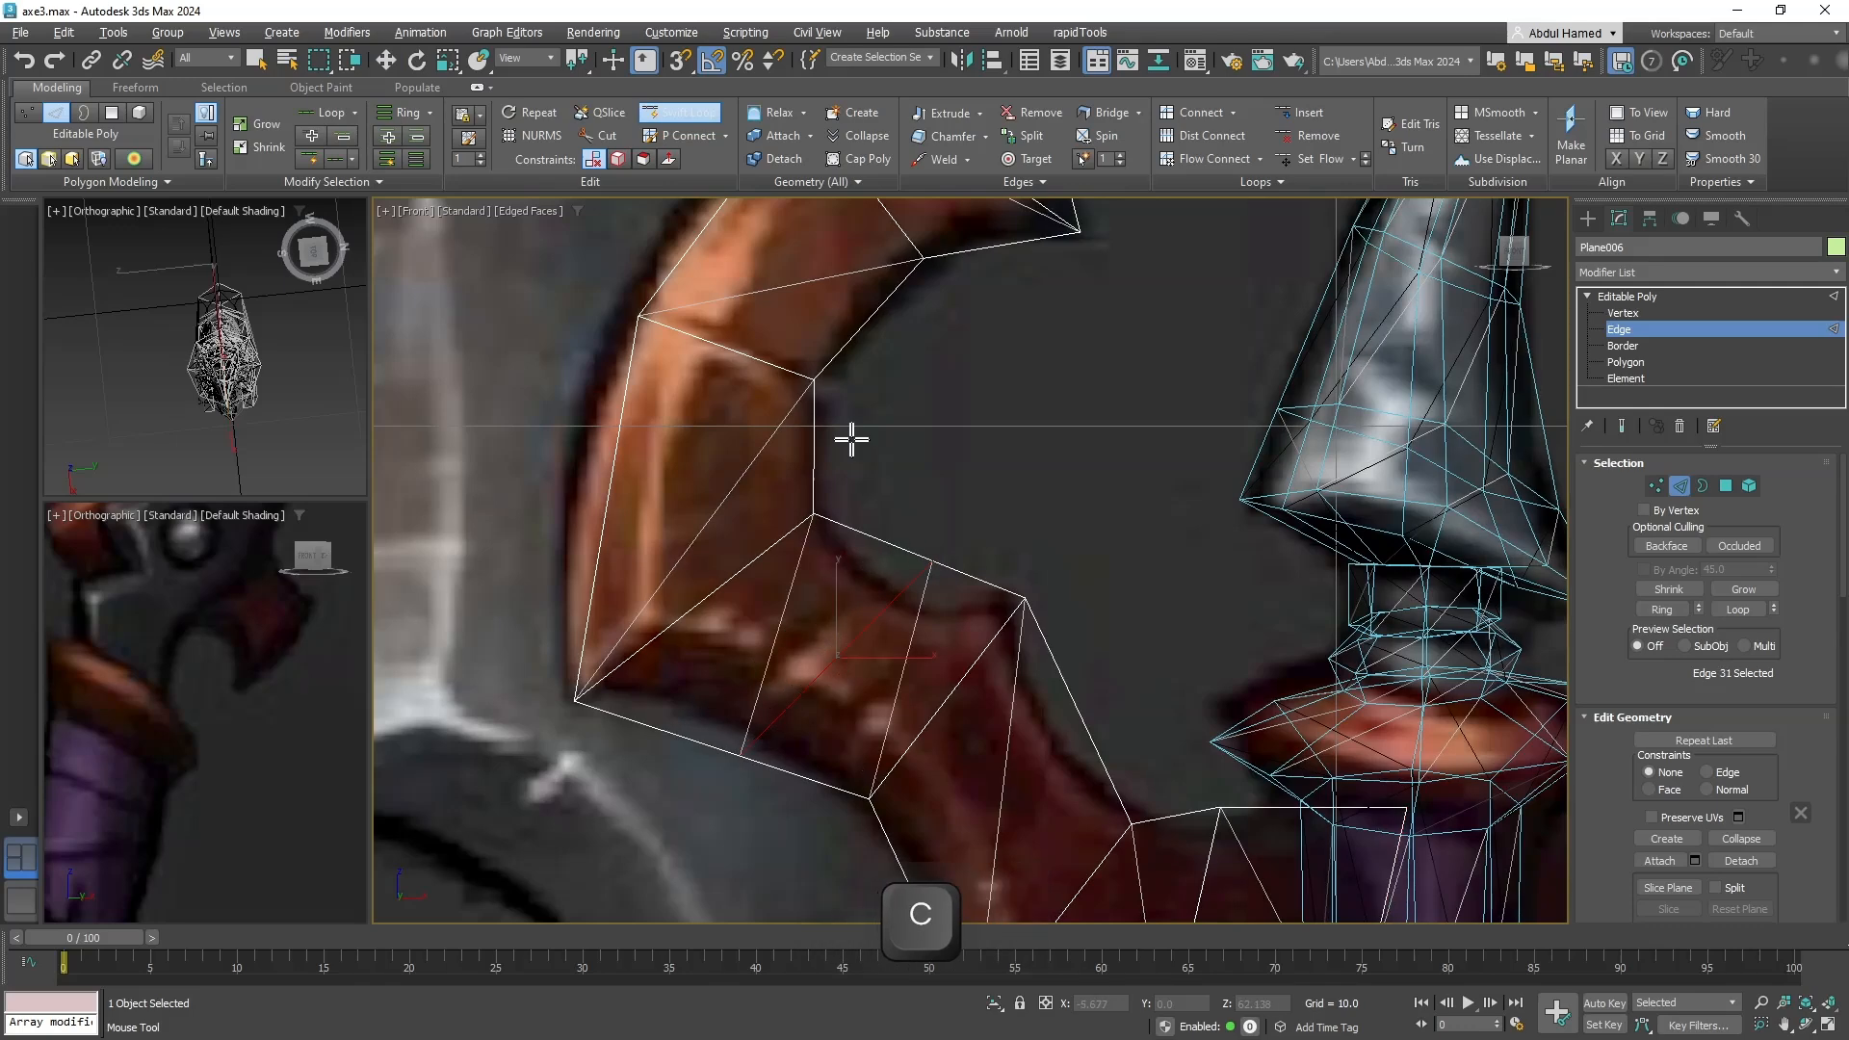
pyautogui.click(811, 438)
pyautogui.moveTo(974, 425); pyautogui.dragTo(938, 780, button='middle')
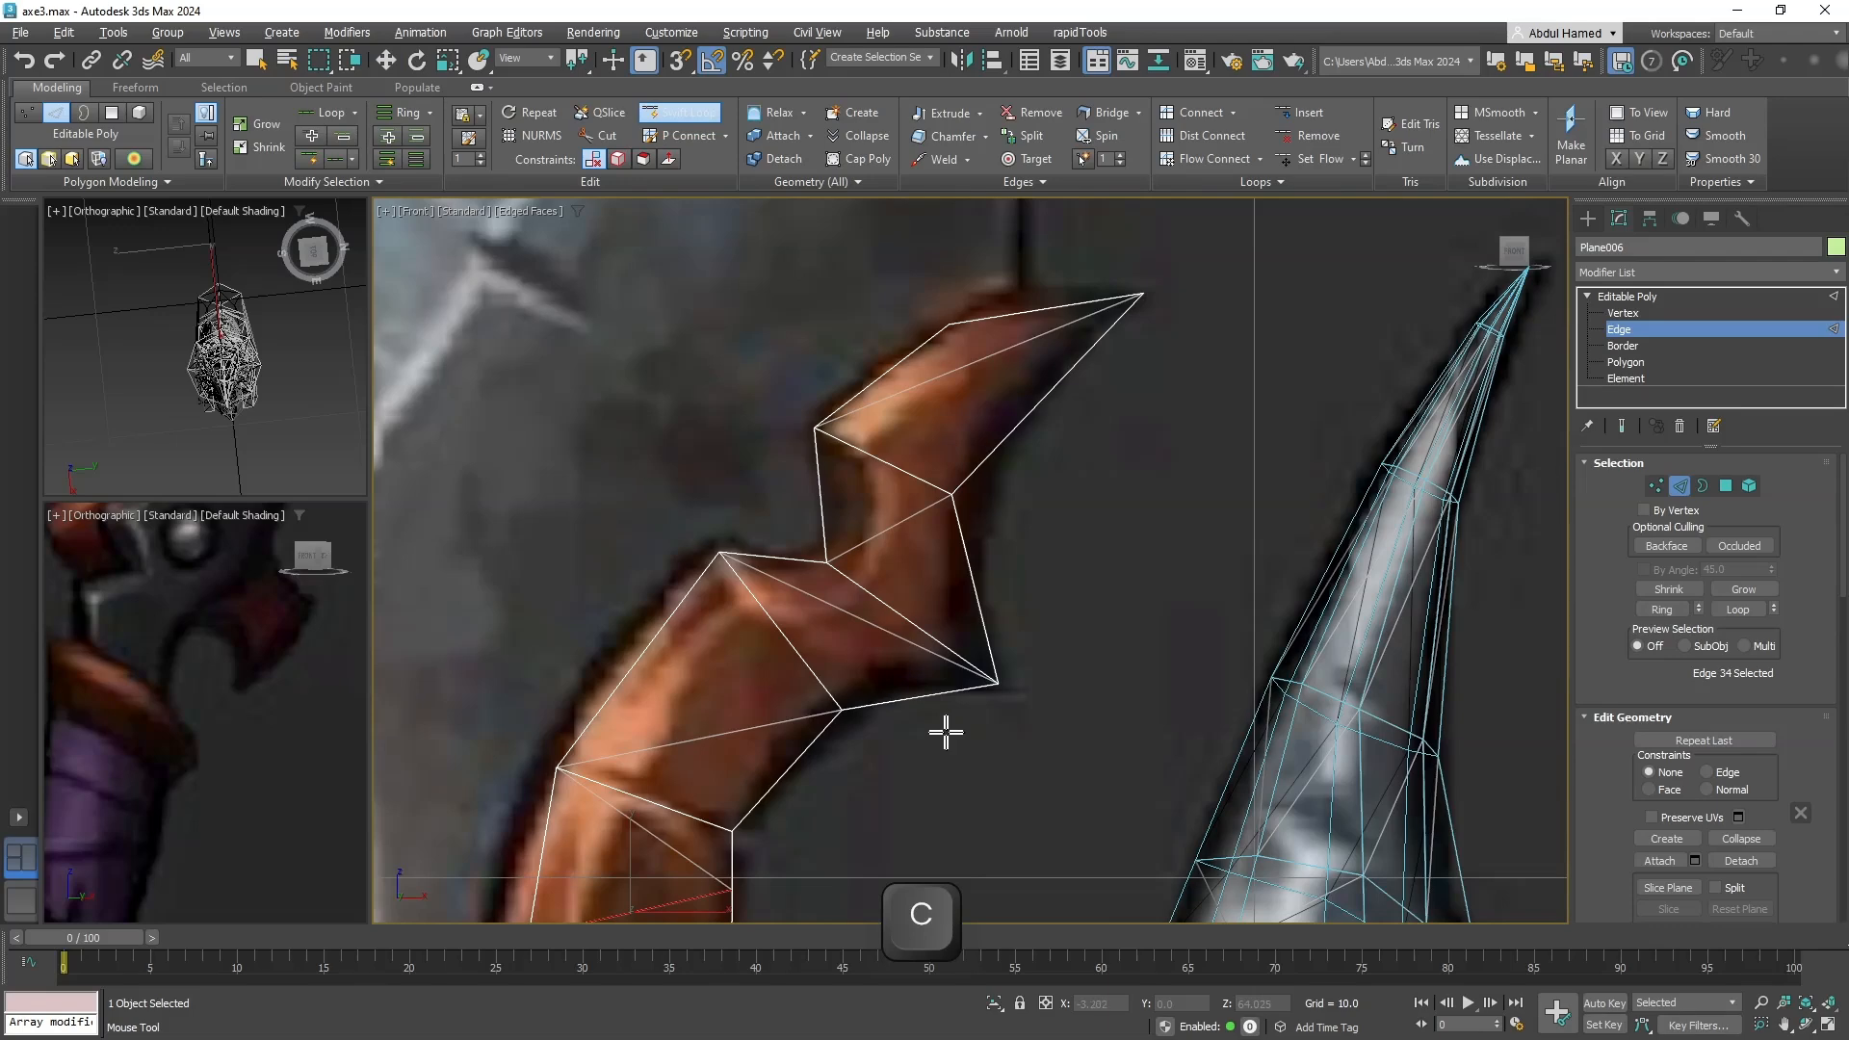
pyautogui.click(956, 554)
pyautogui.moveTo(1031, 734); pyautogui.dragTo(953, 488, button='middle')
pyautogui.press('q')
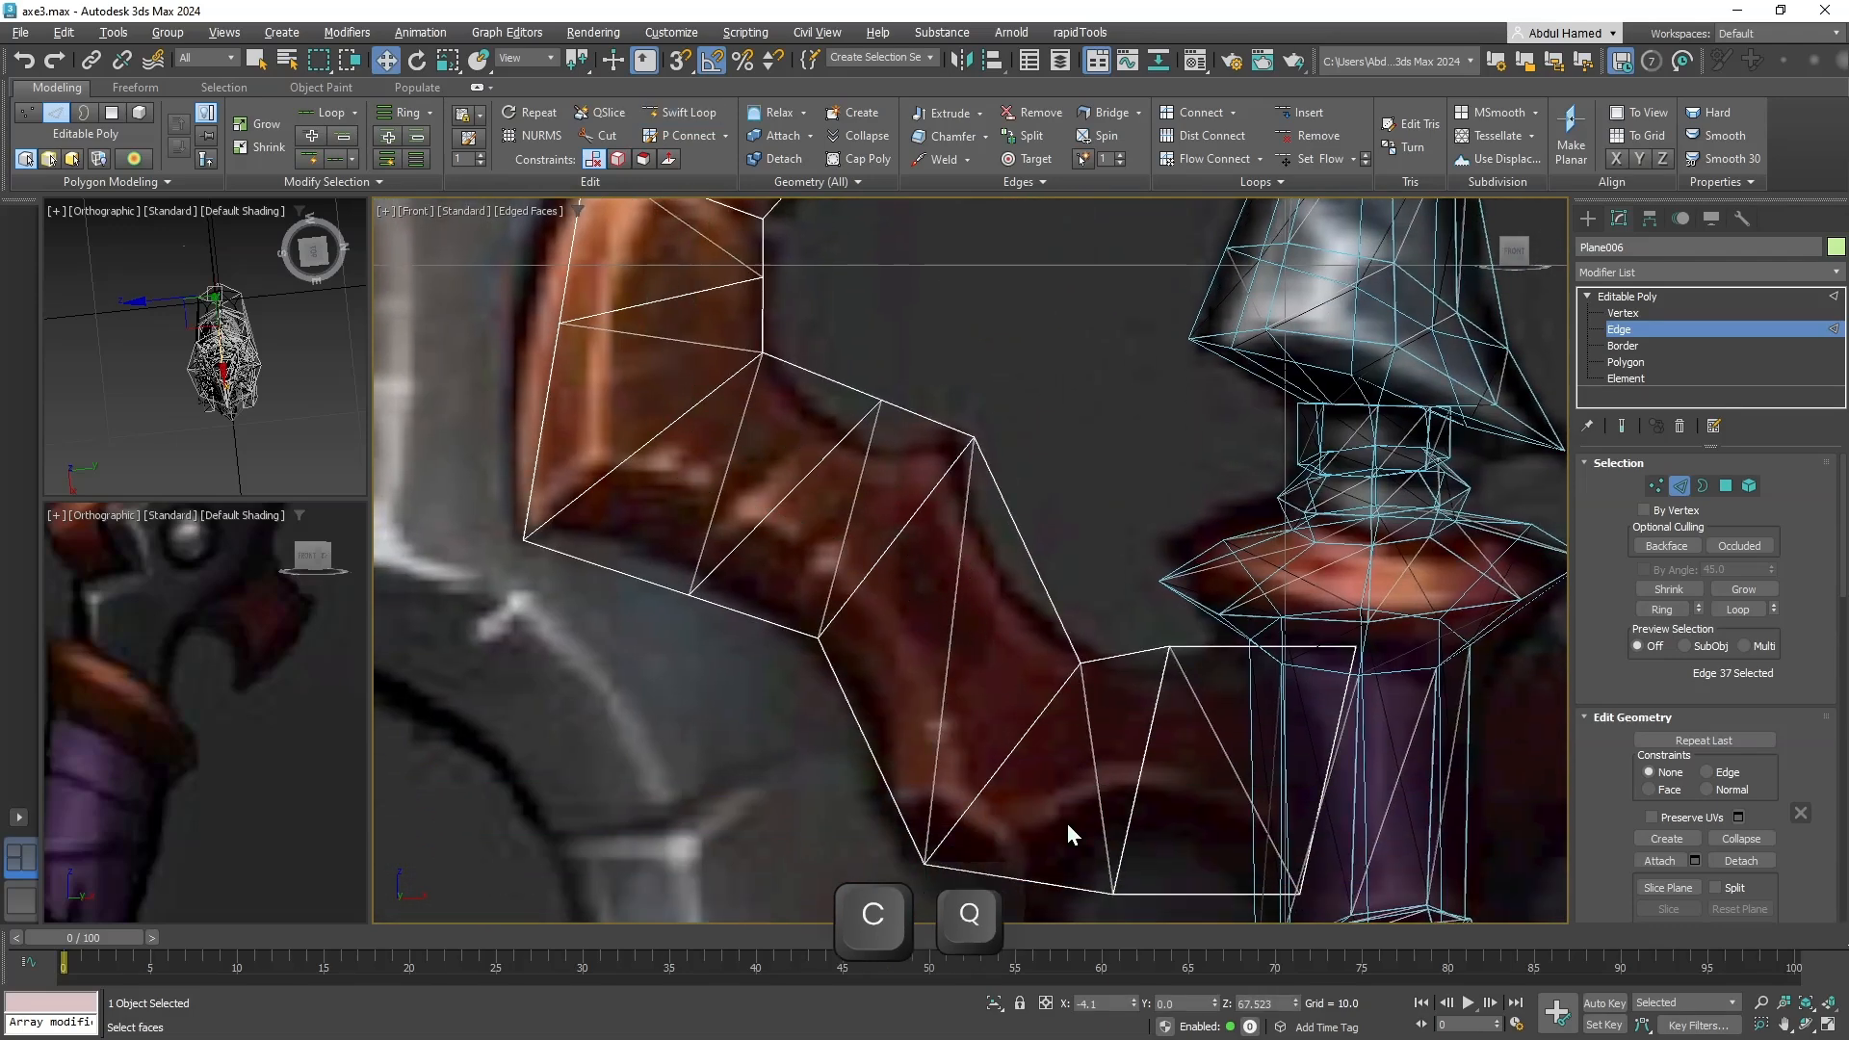
# Move the bottom vertex to the tip of the ornament's lower spike and fit the neighbouring outer vertex to the outline.
pyautogui.moveTo(1123, 846); pyautogui.dragTo(1032, 557, button='middle')
pyautogui.click(1622, 313)
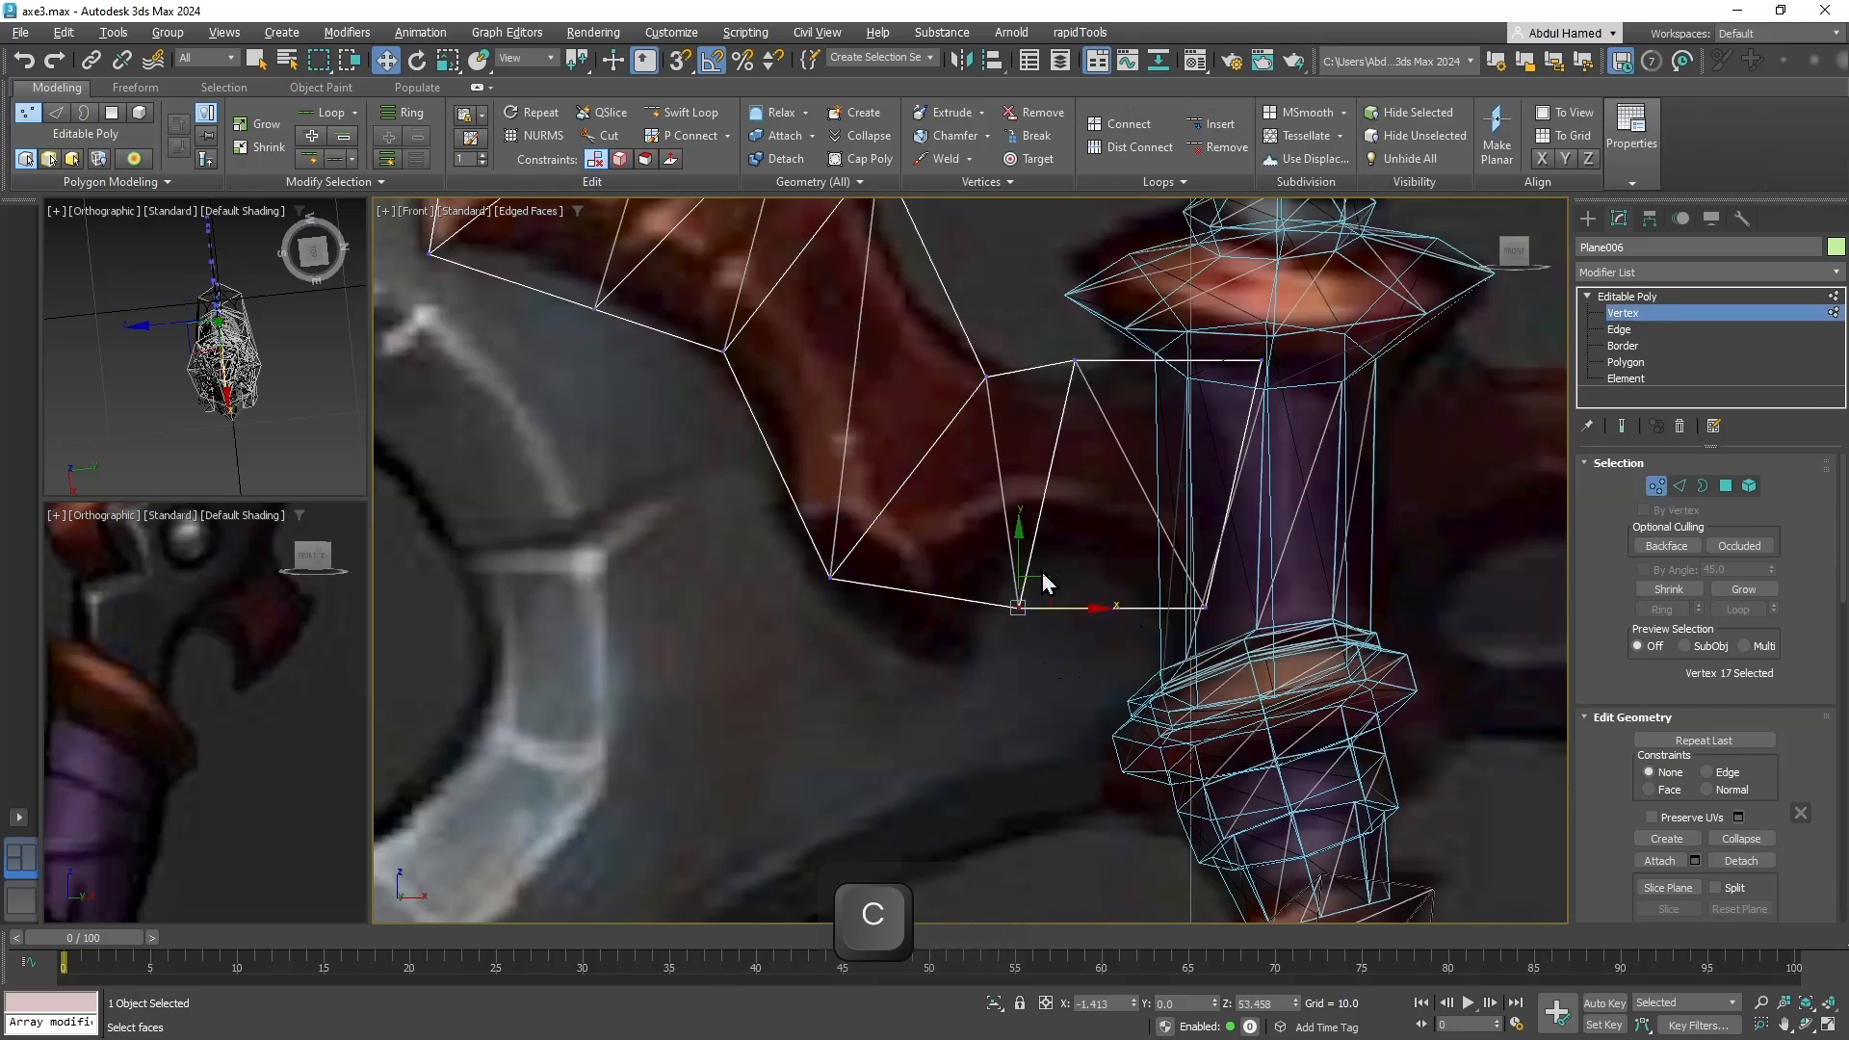
pyautogui.moveTo(1053, 576); pyautogui.dragTo(1002, 637)
pyautogui.moveTo(1002, 637); pyautogui.dragTo(953, 717, button='middle')
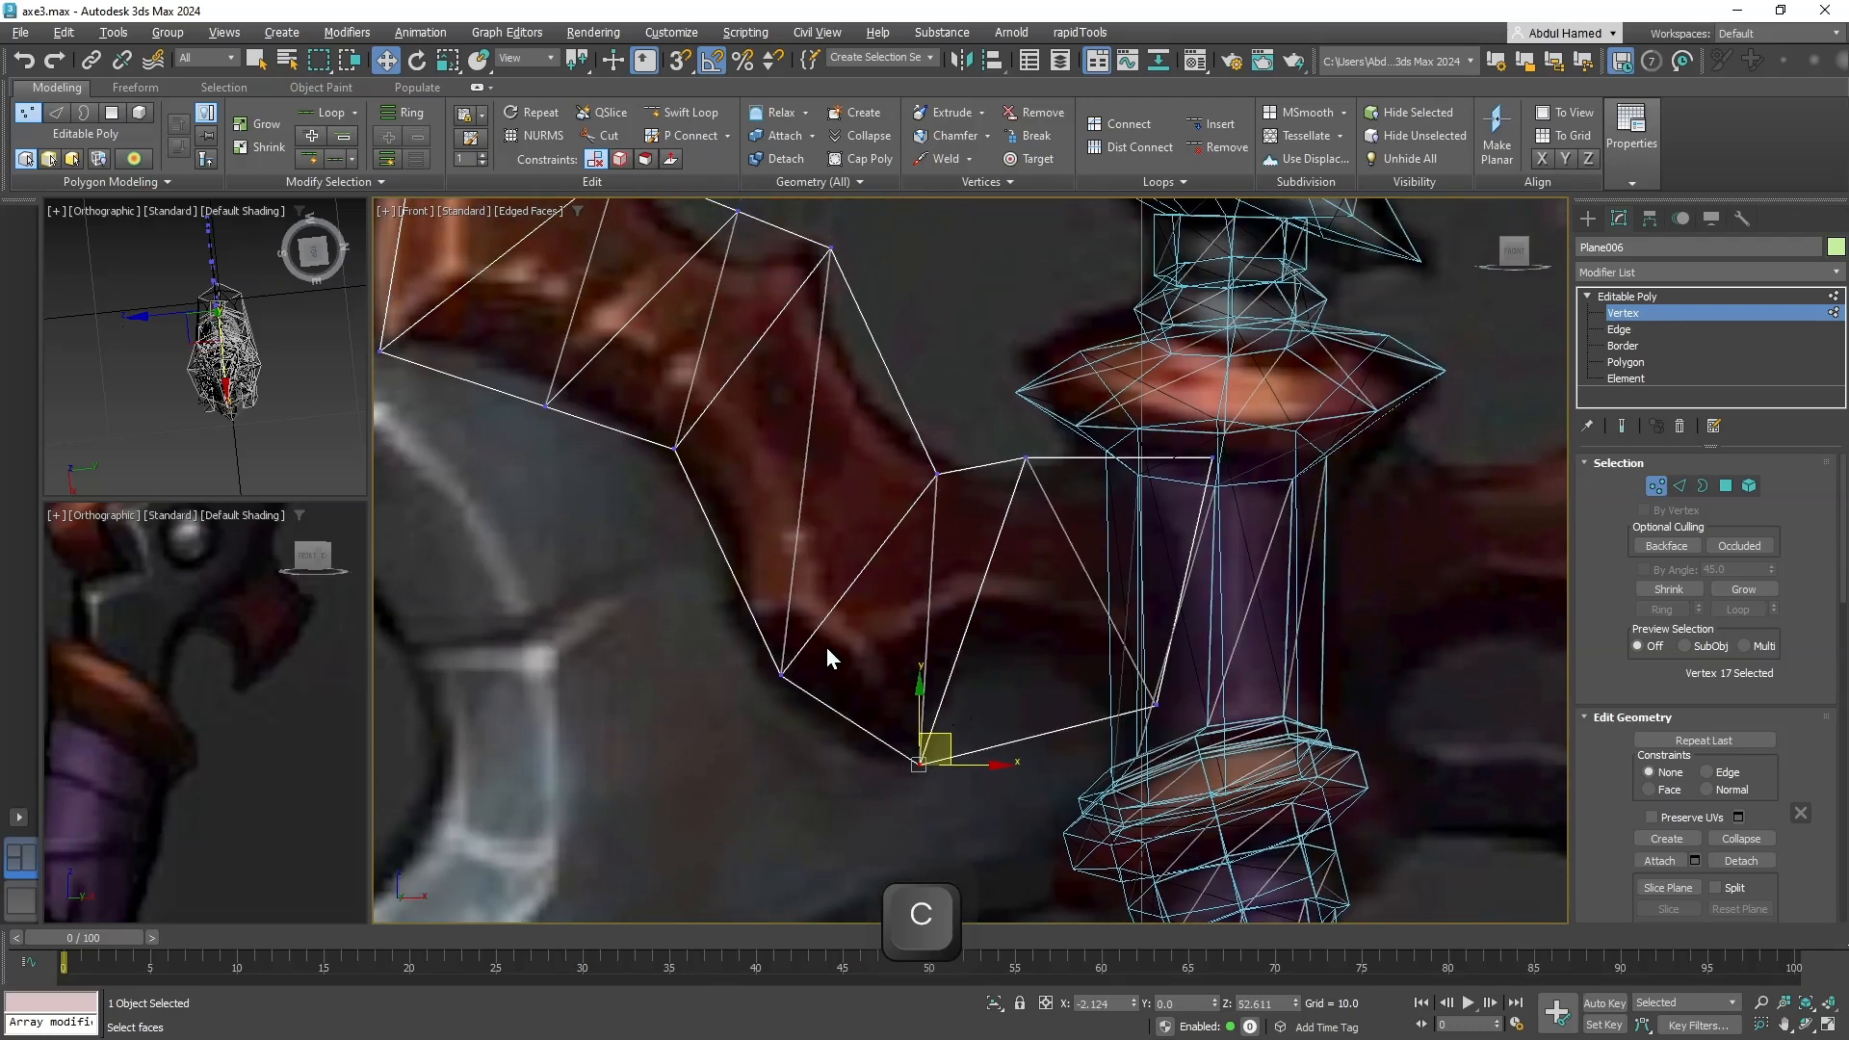
pyautogui.click(782, 672)
pyautogui.moveTo(813, 644); pyautogui.dragTo(774, 585)
# Fit the outer vertices around the lower corner and up the ornament's curve to its outer outline.
pyautogui.moveTo(754, 496); pyautogui.dragTo(954, 736, button='middle')
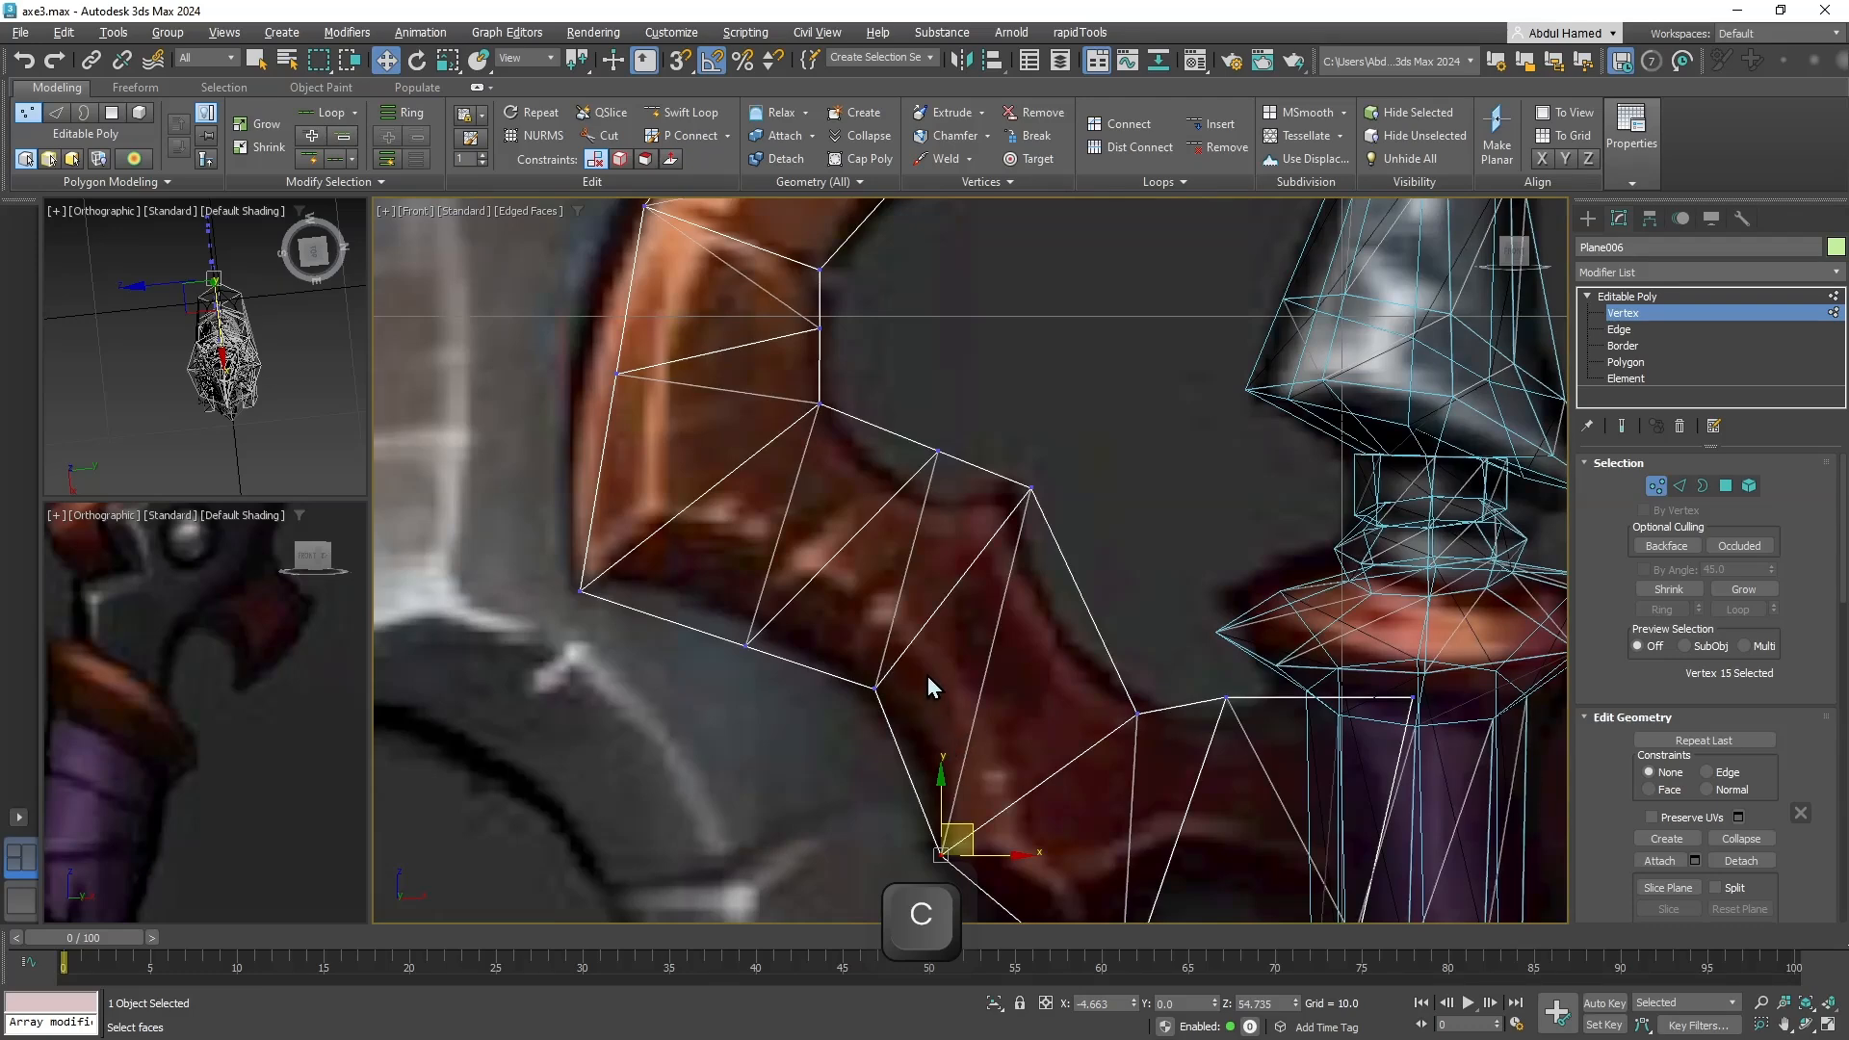
pyautogui.moveTo(722, 568); pyautogui.dragTo(801, 574)
pyautogui.moveTo(685, 452); pyautogui.dragTo(672, 672, button='middle')
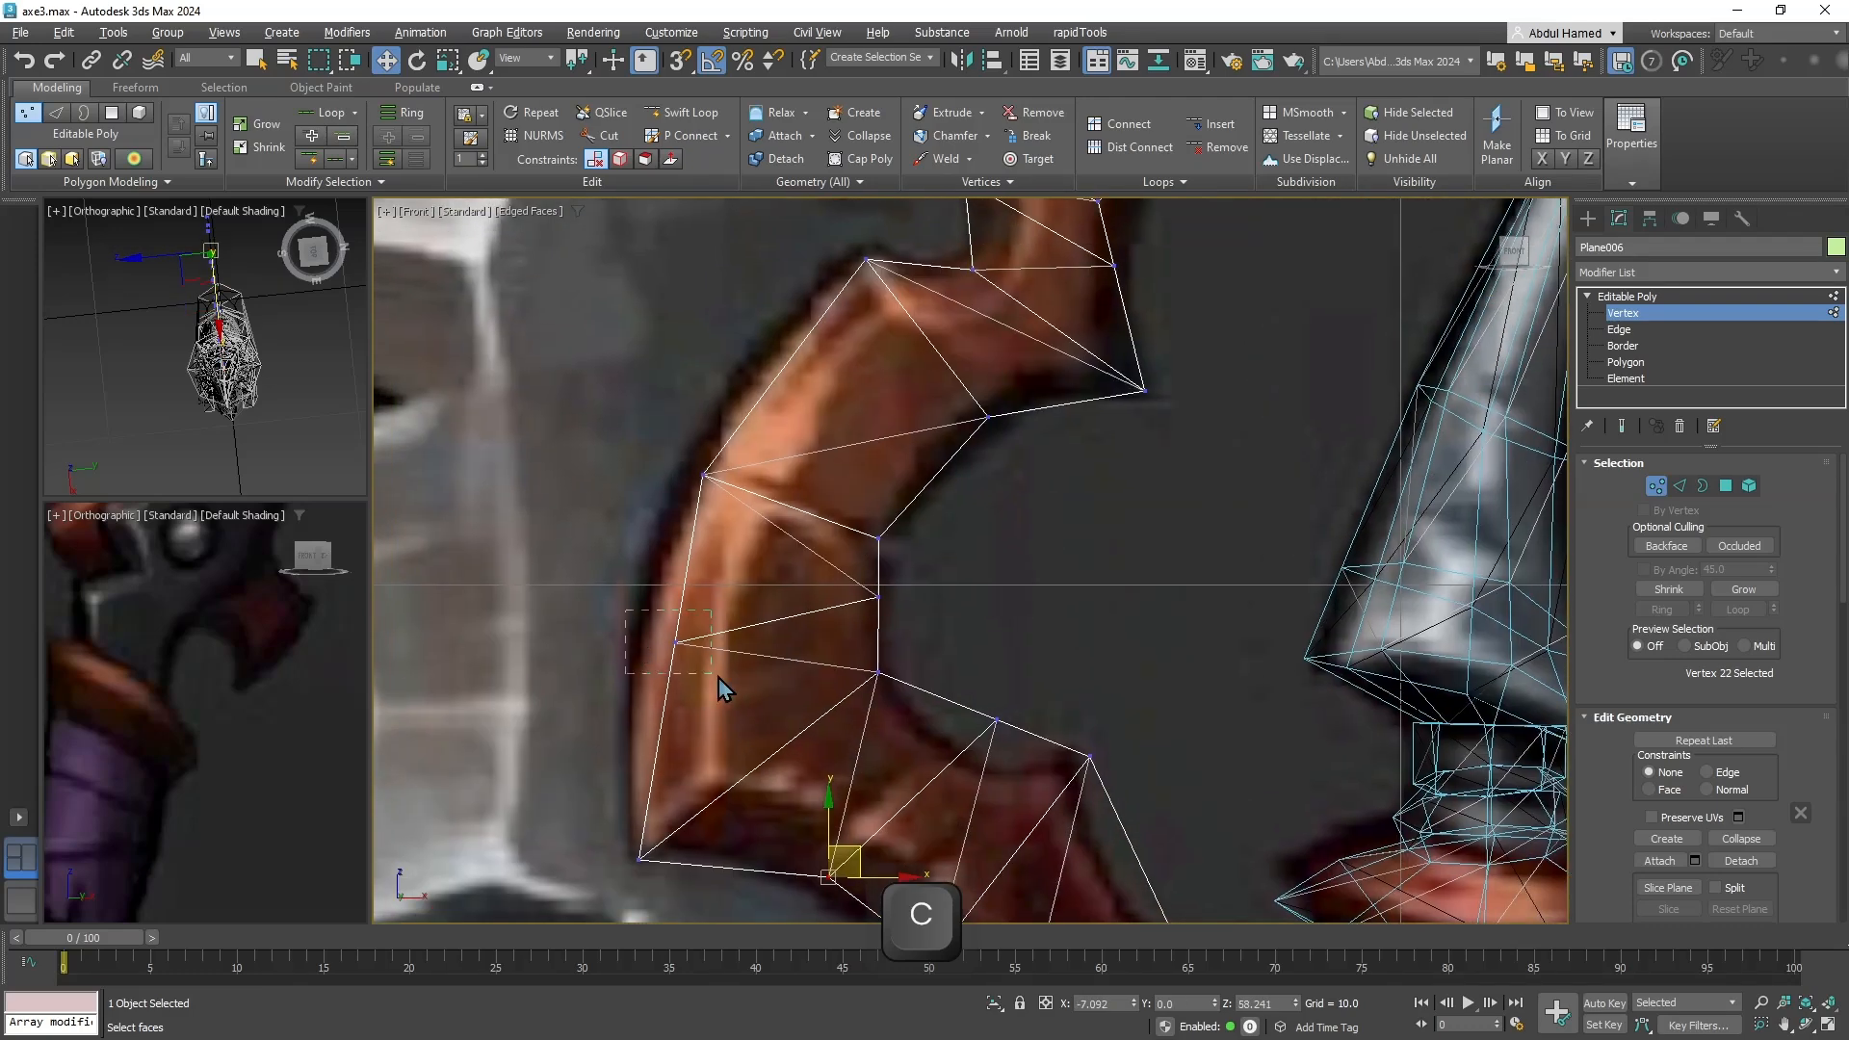
pyautogui.moveTo(718, 678); pyautogui.dragTo(669, 643)
pyautogui.moveTo(727, 588); pyautogui.dragTo(697, 790, button='middle')
pyautogui.moveTo(752, 652); pyautogui.dragTo(689, 639)
pyautogui.moveTo(845, 597); pyautogui.dragTo(710, 809, button='middle')
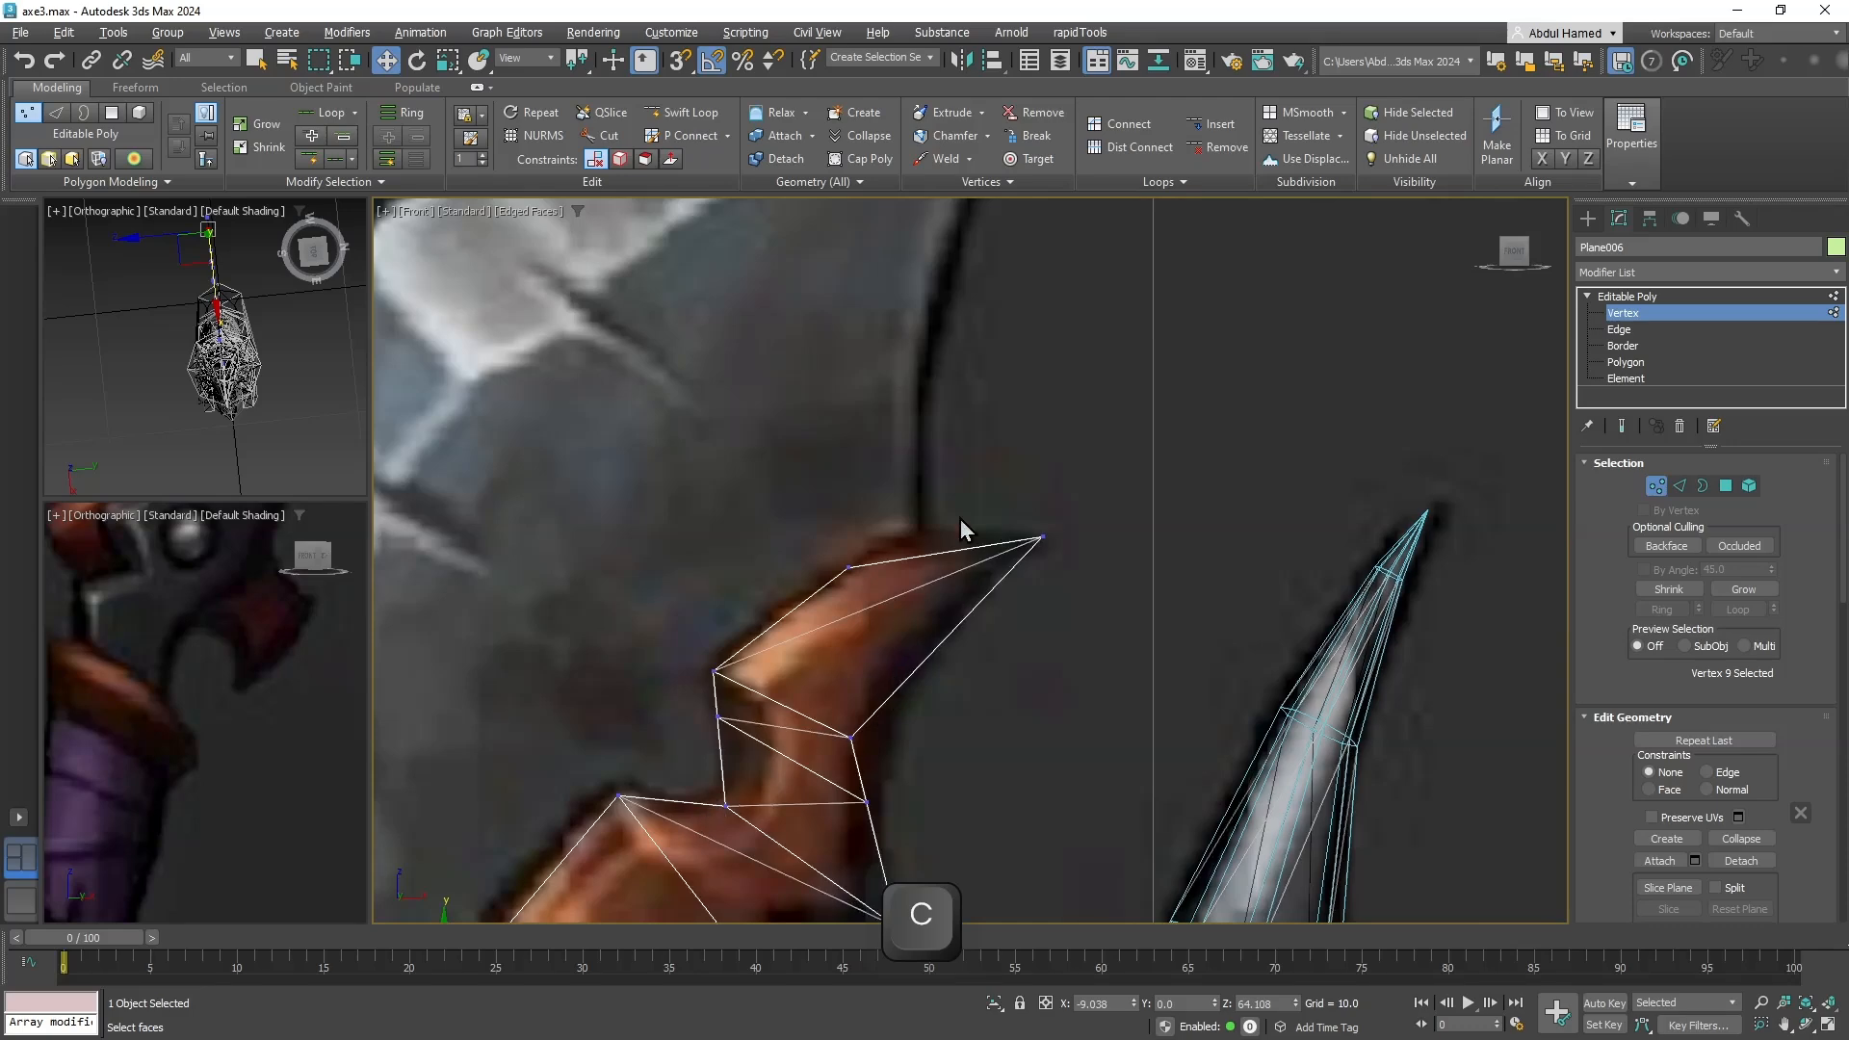
# Cut a ridge line from the upper tip through the middle of the hook to the top of the large curve.
pyautogui.moveTo(961, 518); pyautogui.dragTo(972, 430, button='middle')
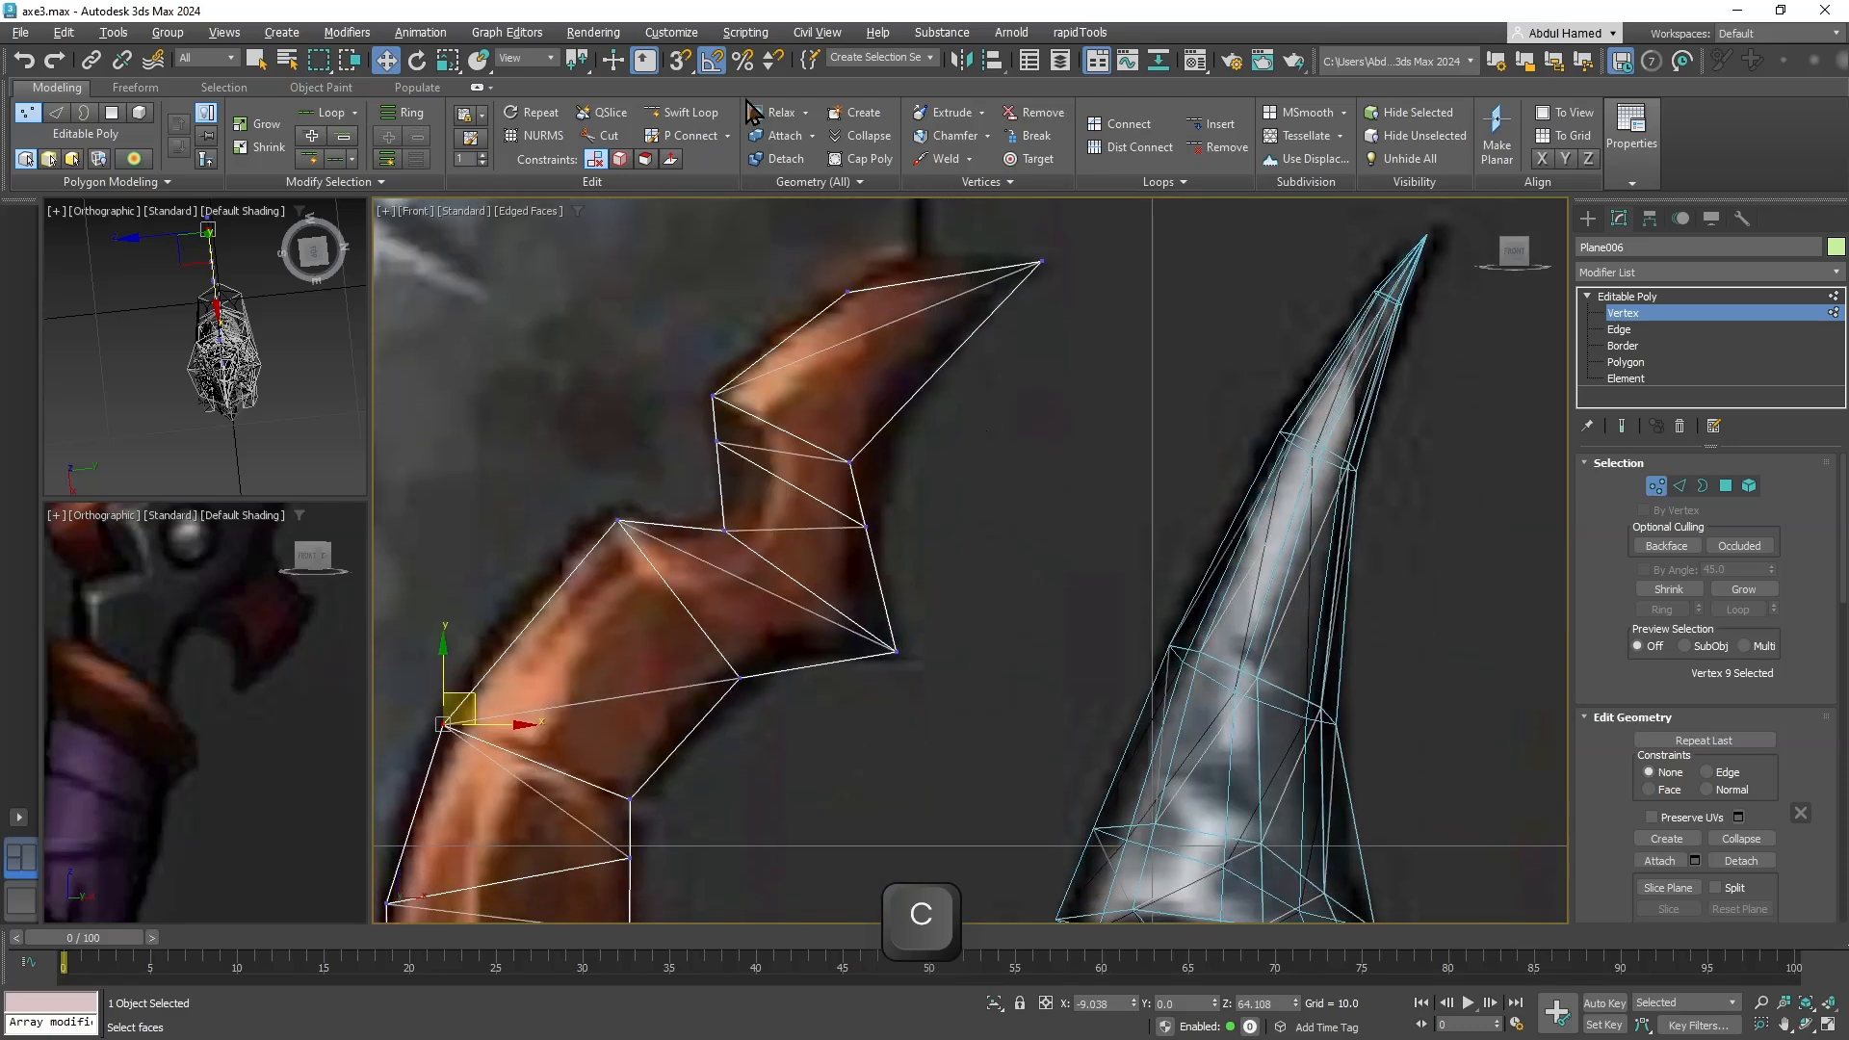
pyautogui.click(605, 135)
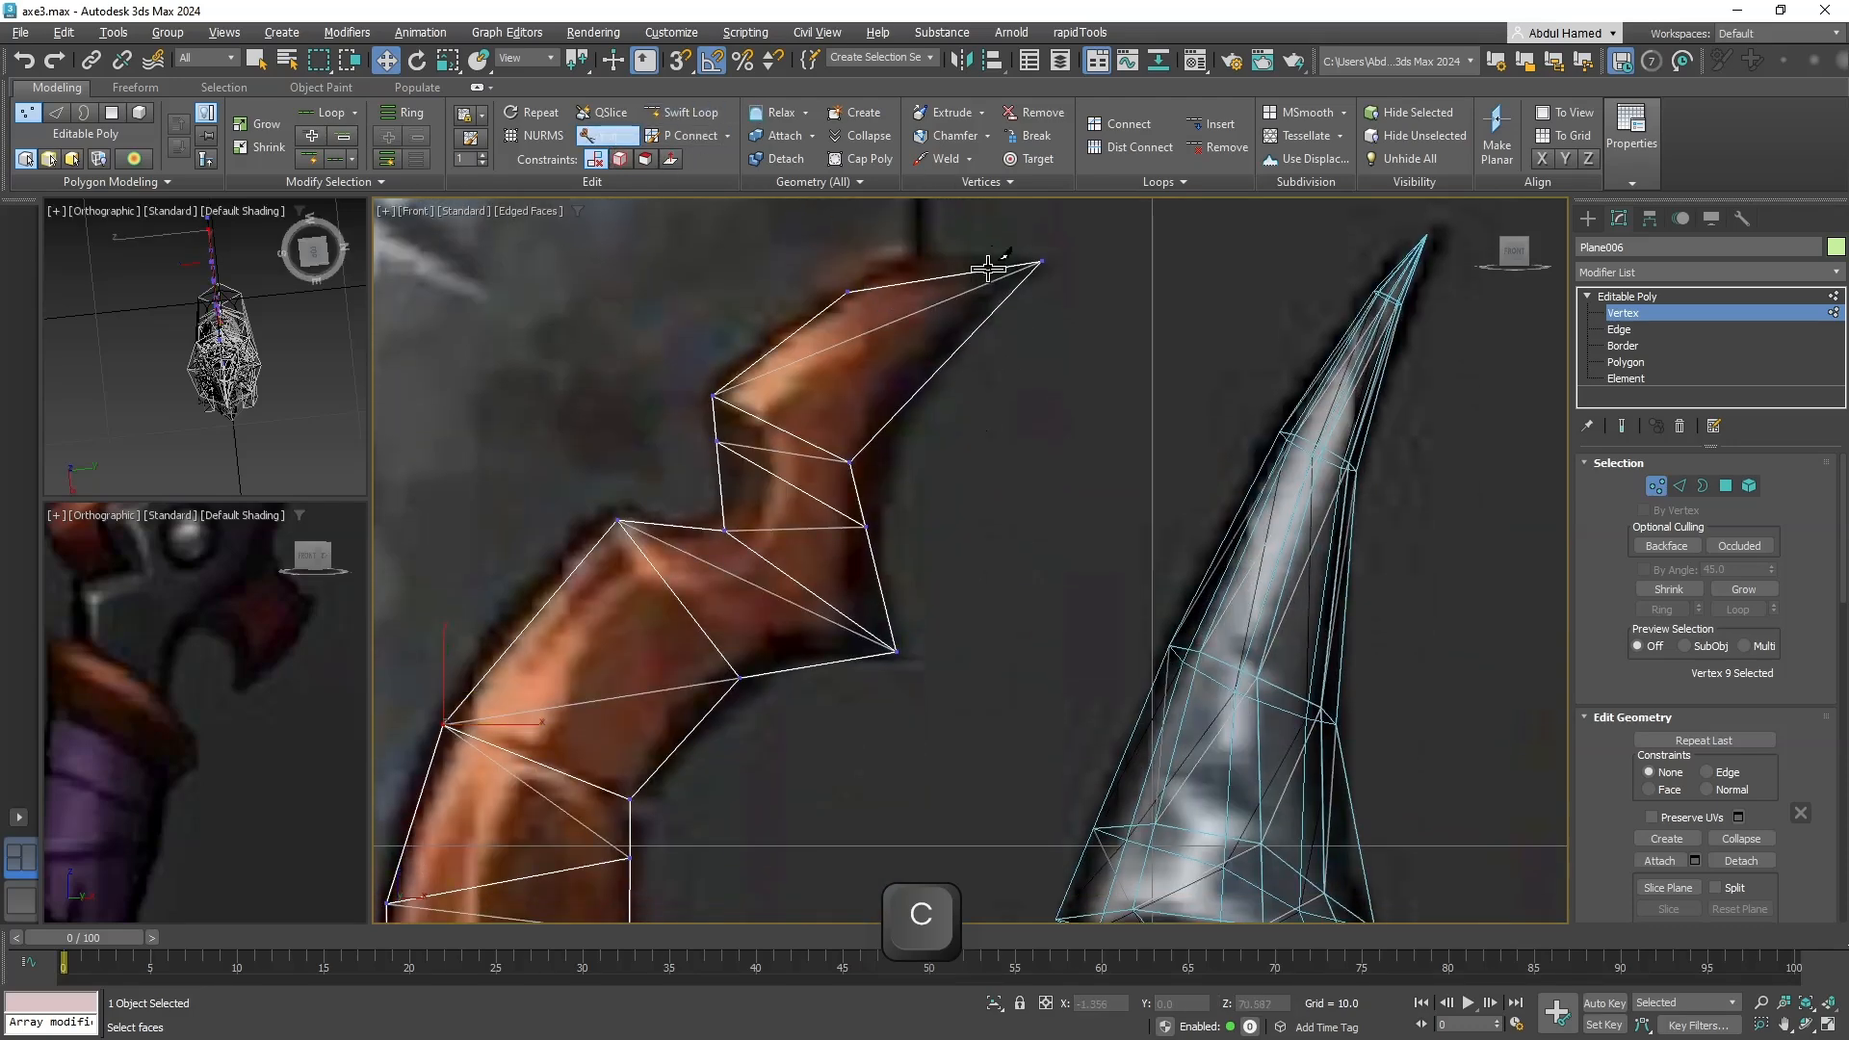
pyautogui.click(1042, 262)
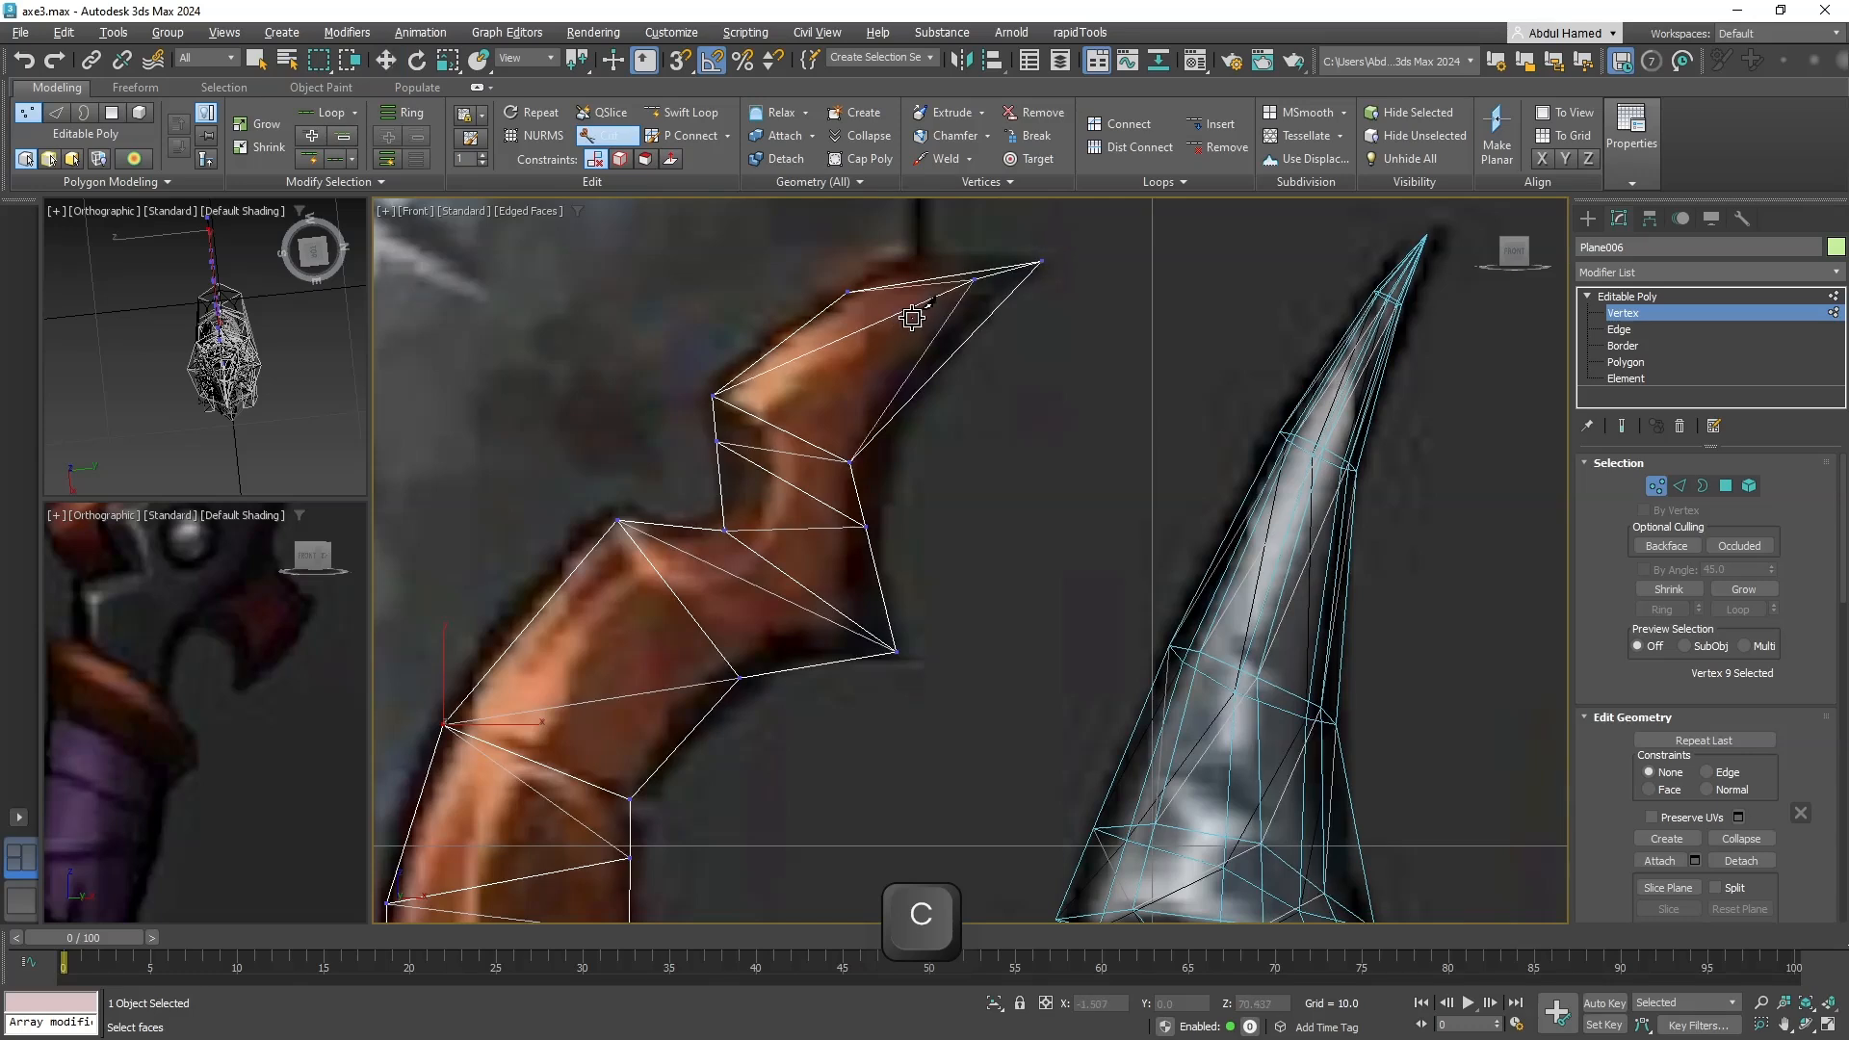
pyautogui.click(793, 485)
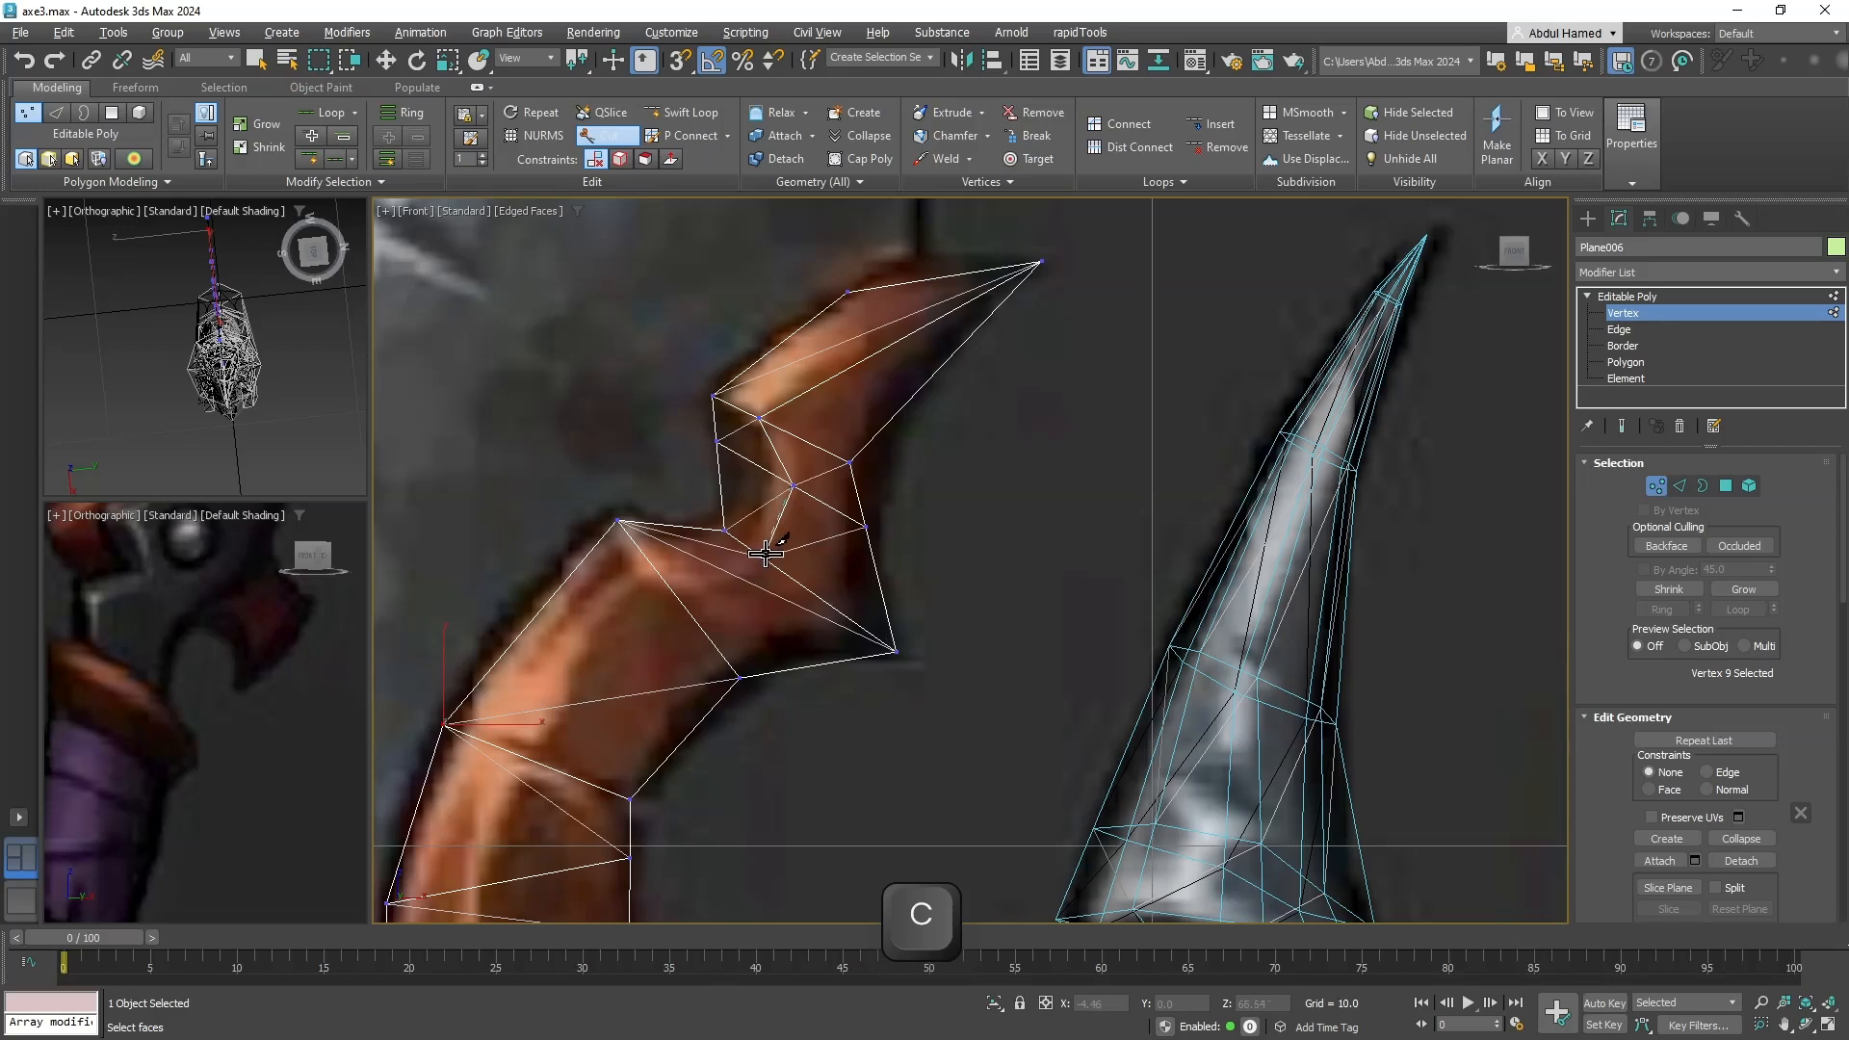
pyautogui.click(765, 556)
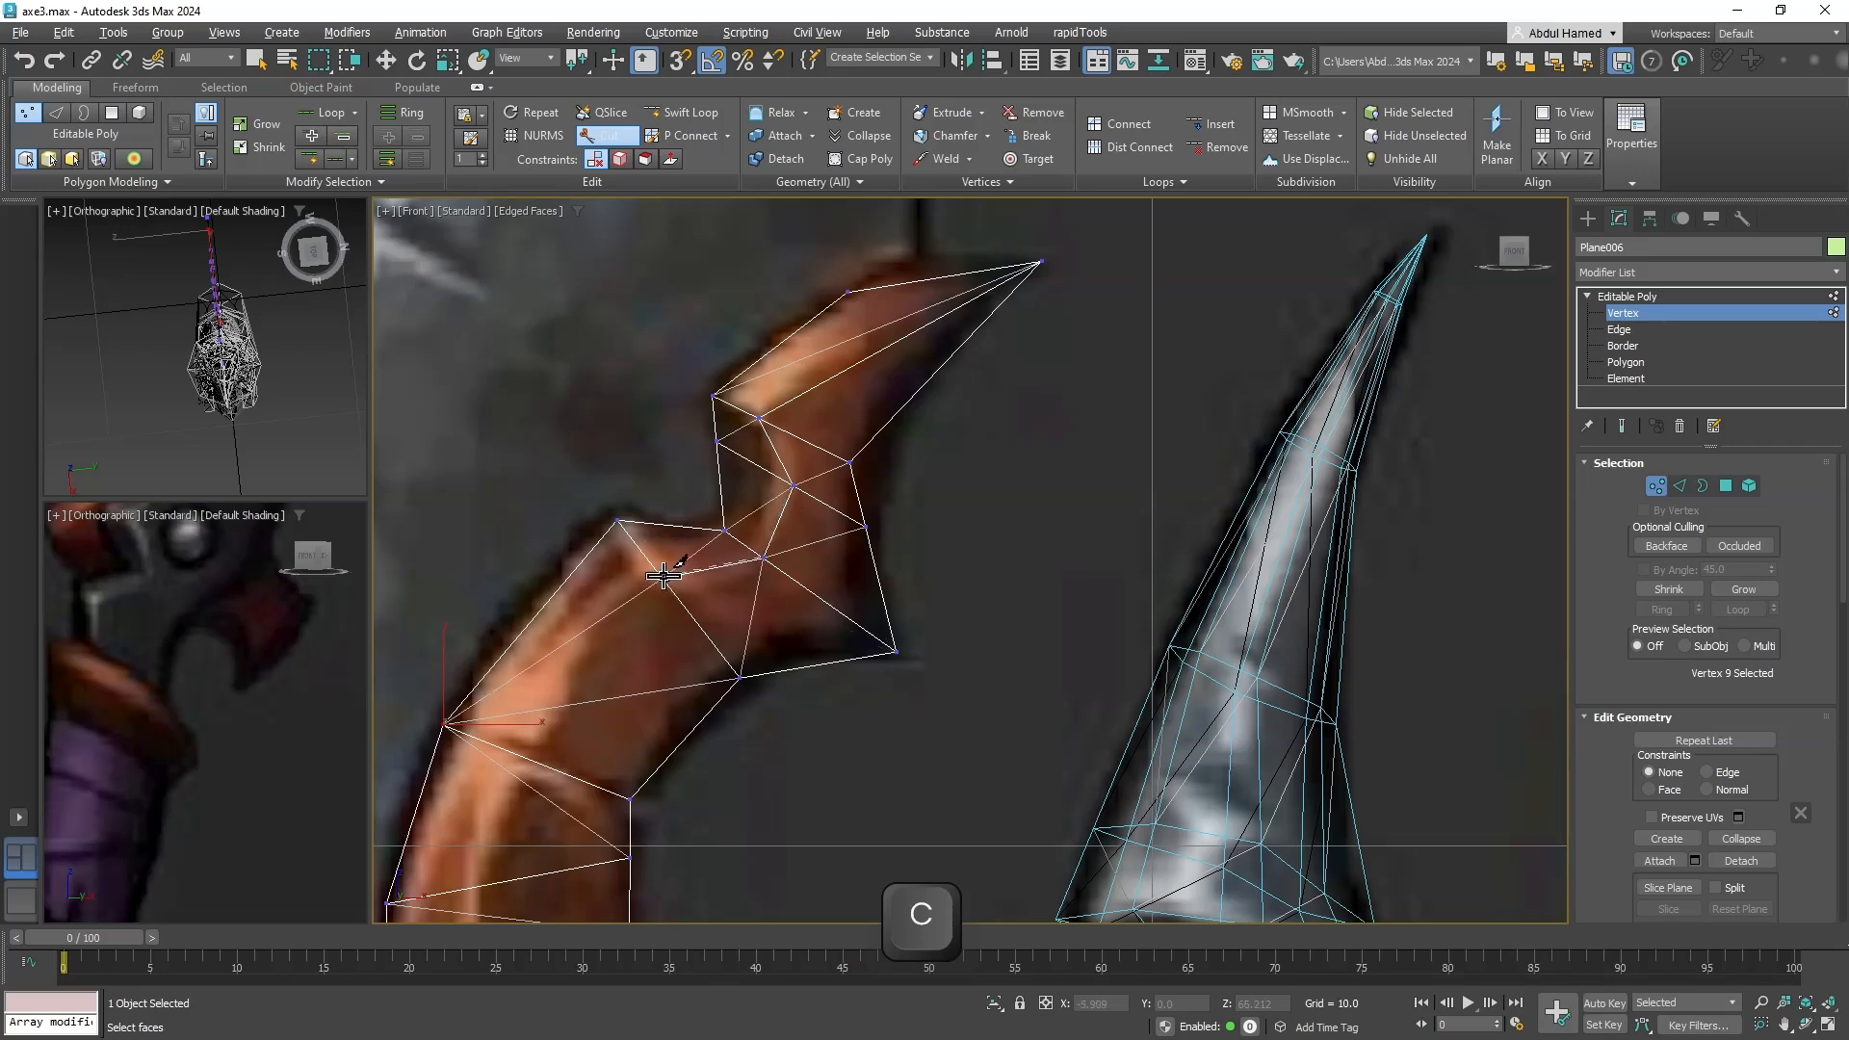
pyautogui.click(664, 576)
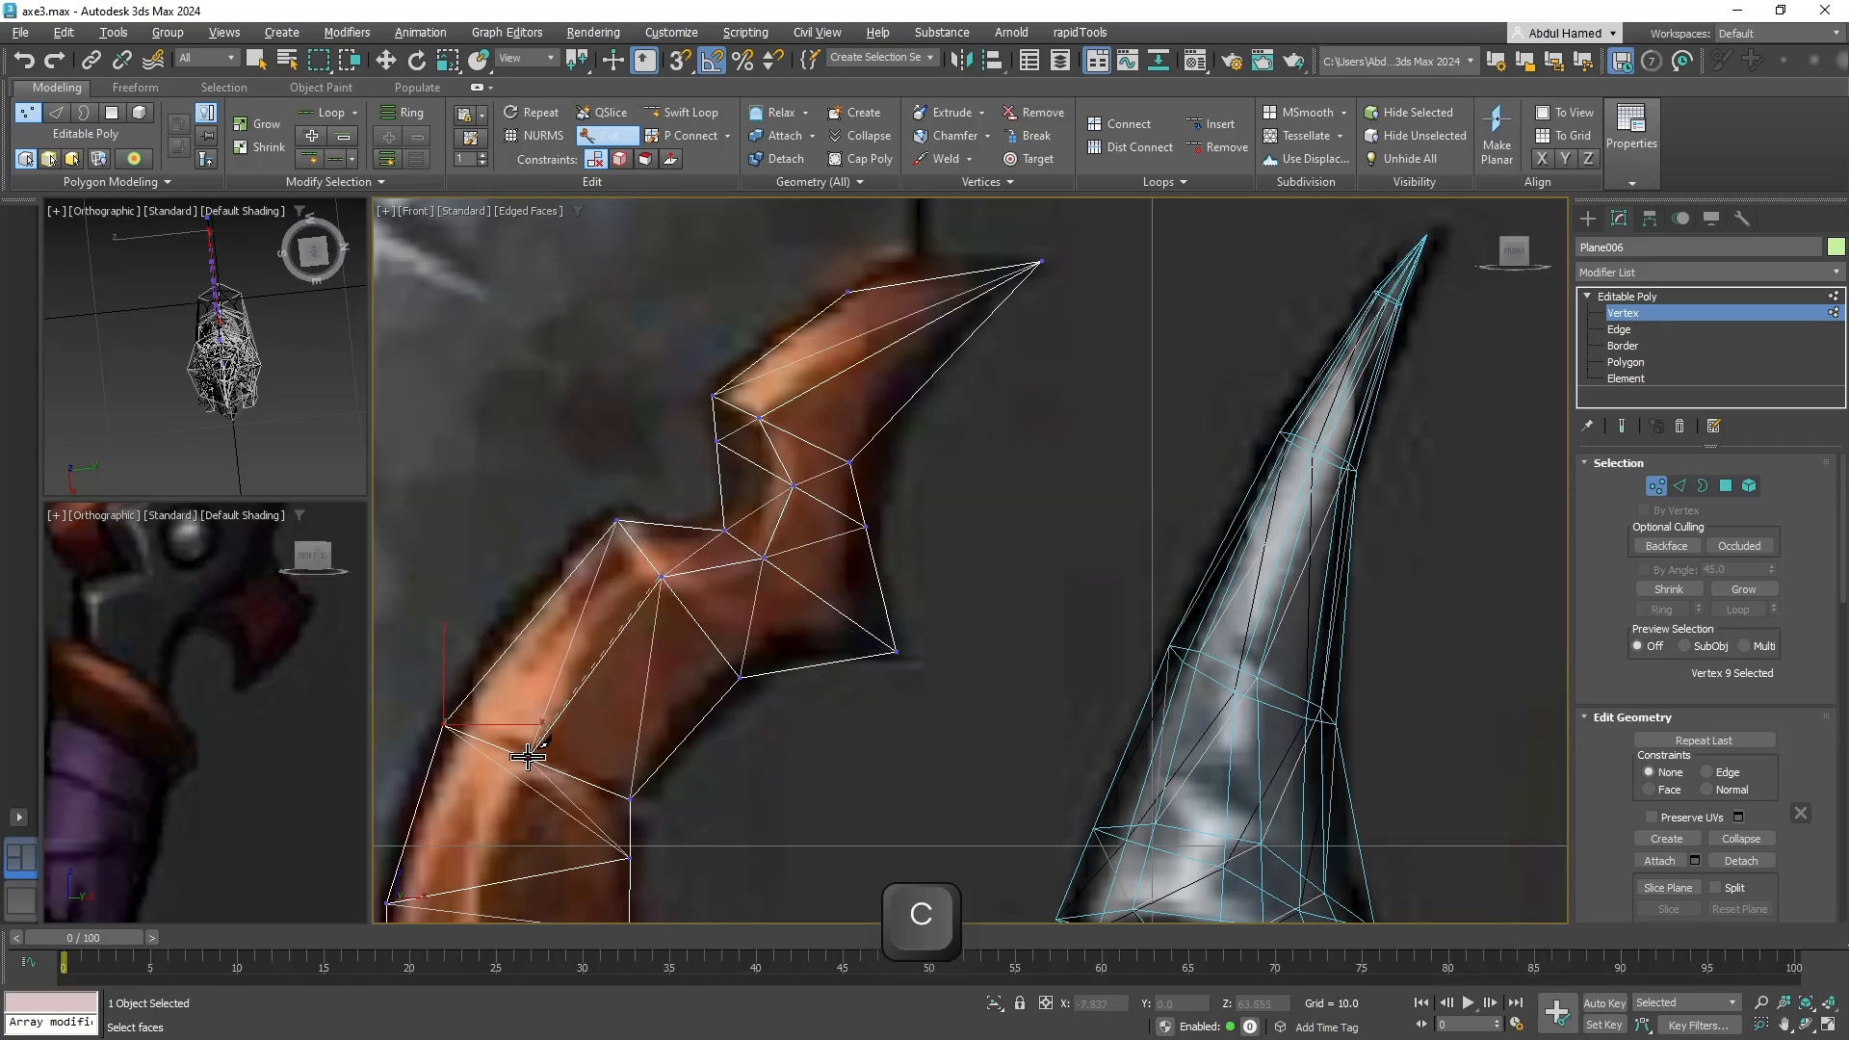
# Continue the ridge cut down the large curve's highlight, around the lower corner and toward the lower spike.
pyautogui.moveTo(528, 756); pyautogui.dragTo(709, 433, button='middle')
pyautogui.scroll(2, 709, 413)
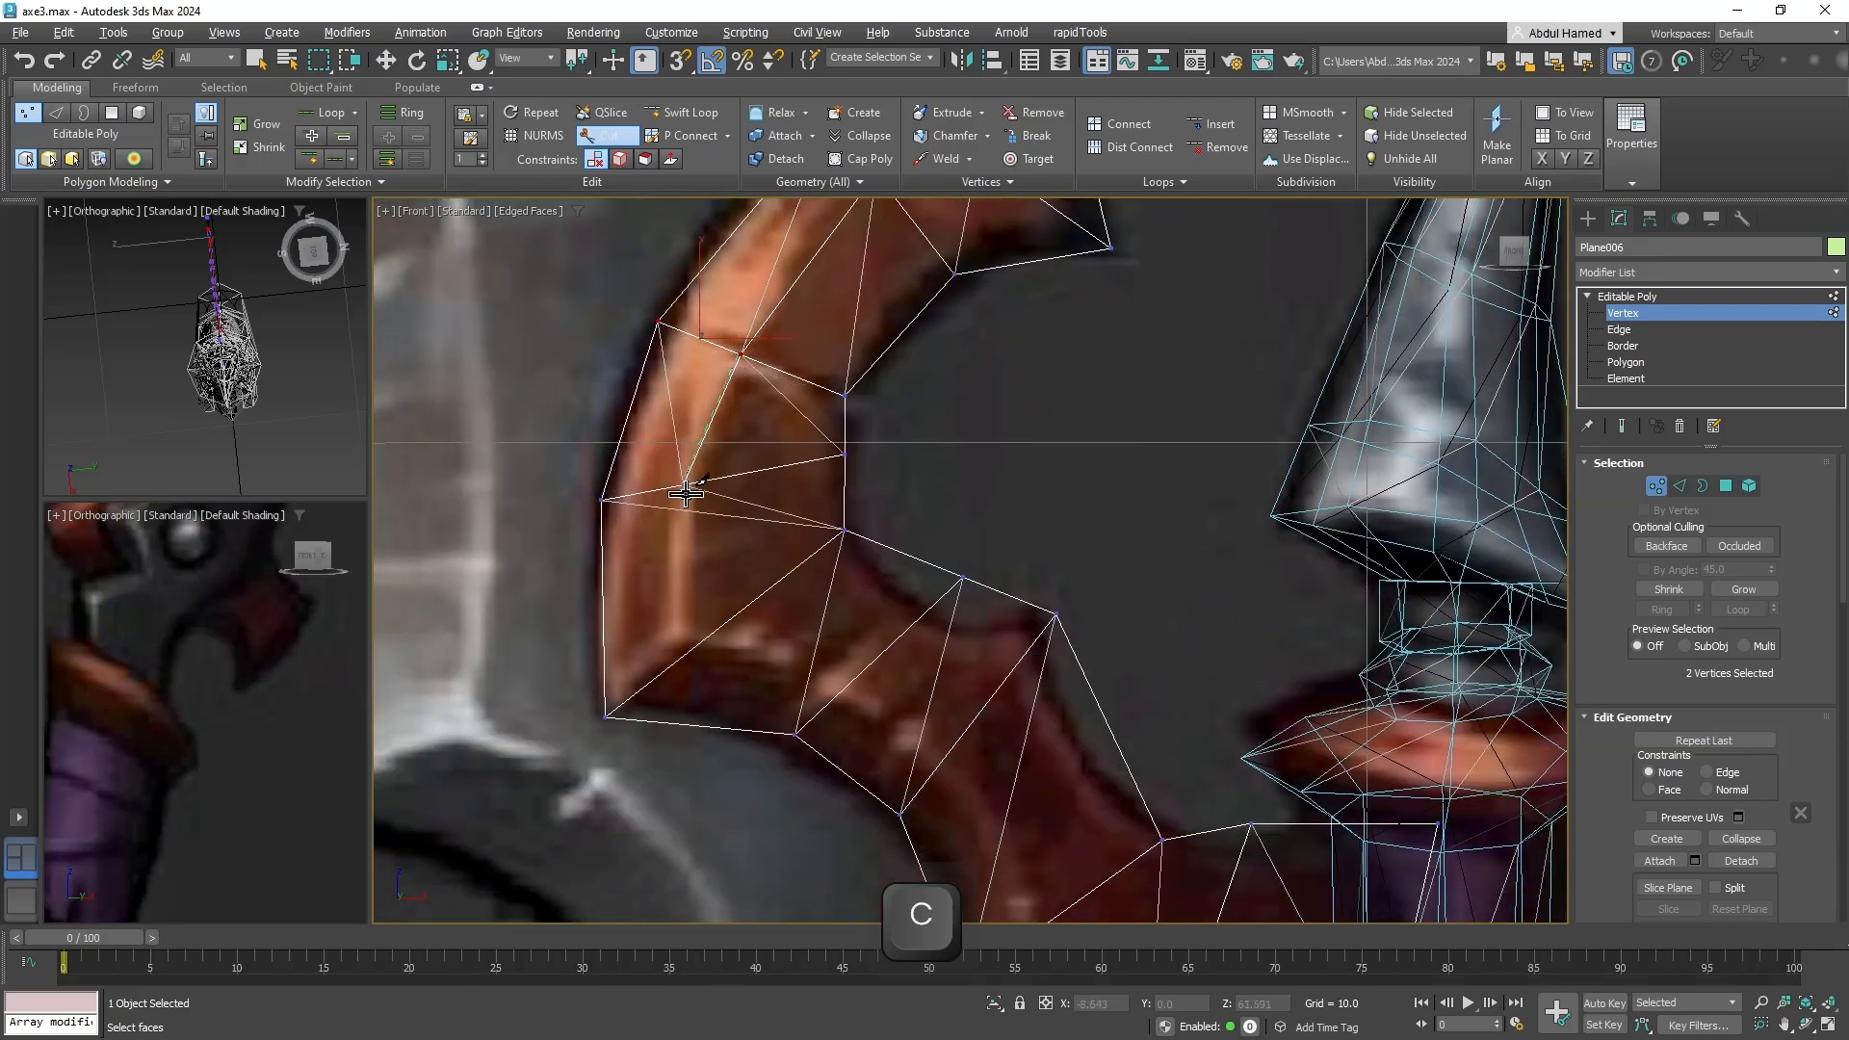
pyautogui.click(685, 484)
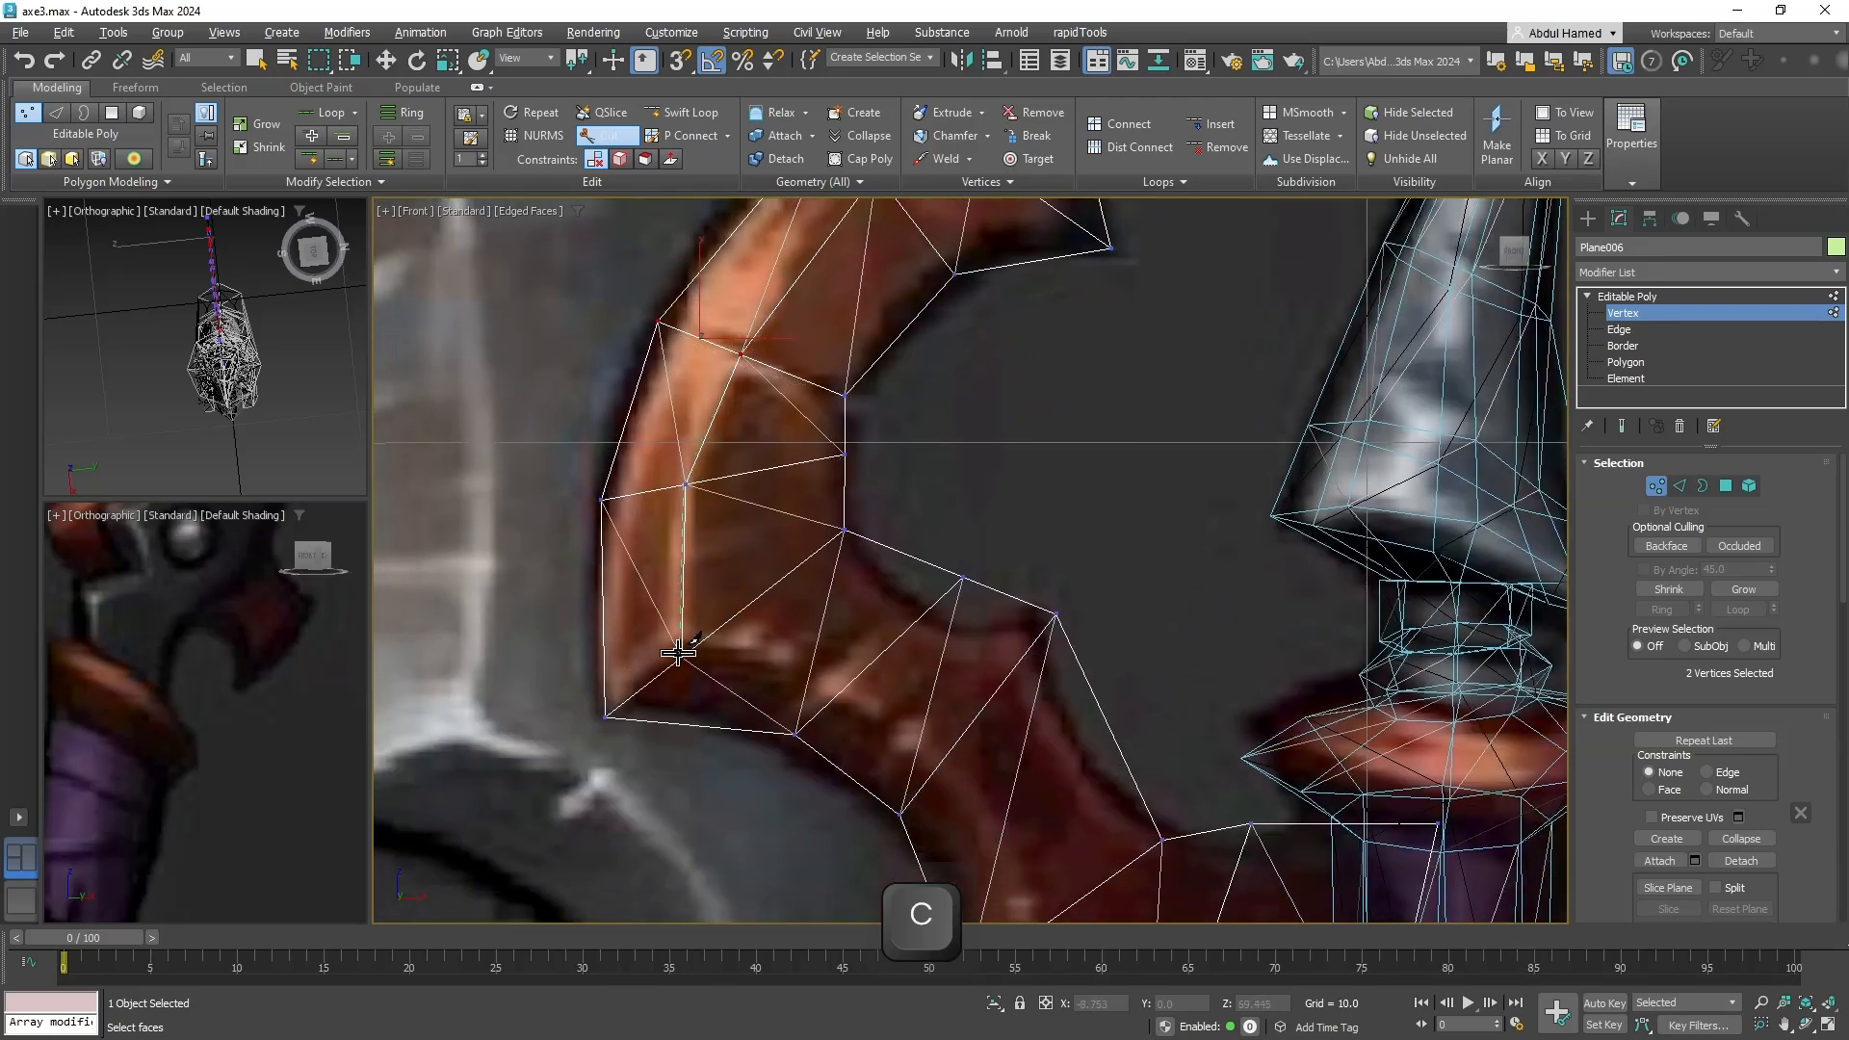
pyautogui.click(682, 658)
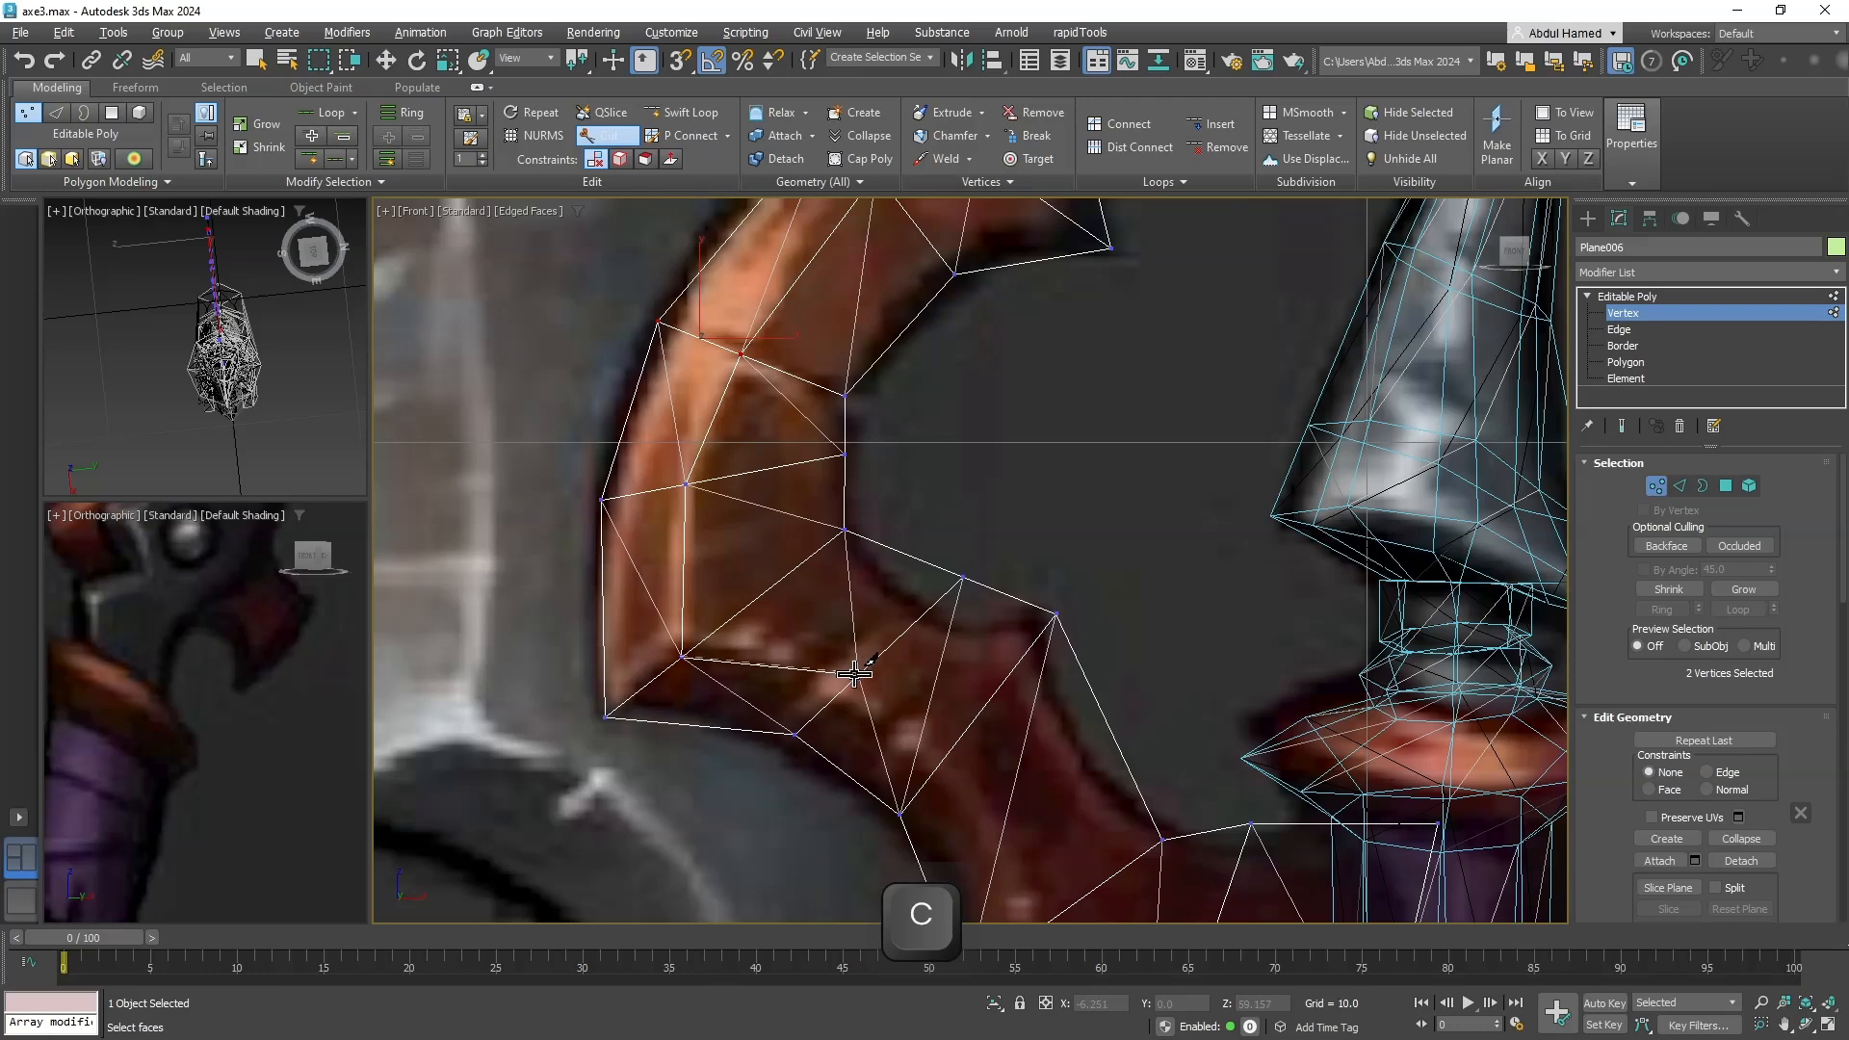
pyautogui.click(936, 767)
# Continue the ridge cut down to the lower spike and across the connecting arm to the end edge at the shaft.
pyautogui.moveTo(1059, 776); pyautogui.dragTo(924, 545, button='middle')
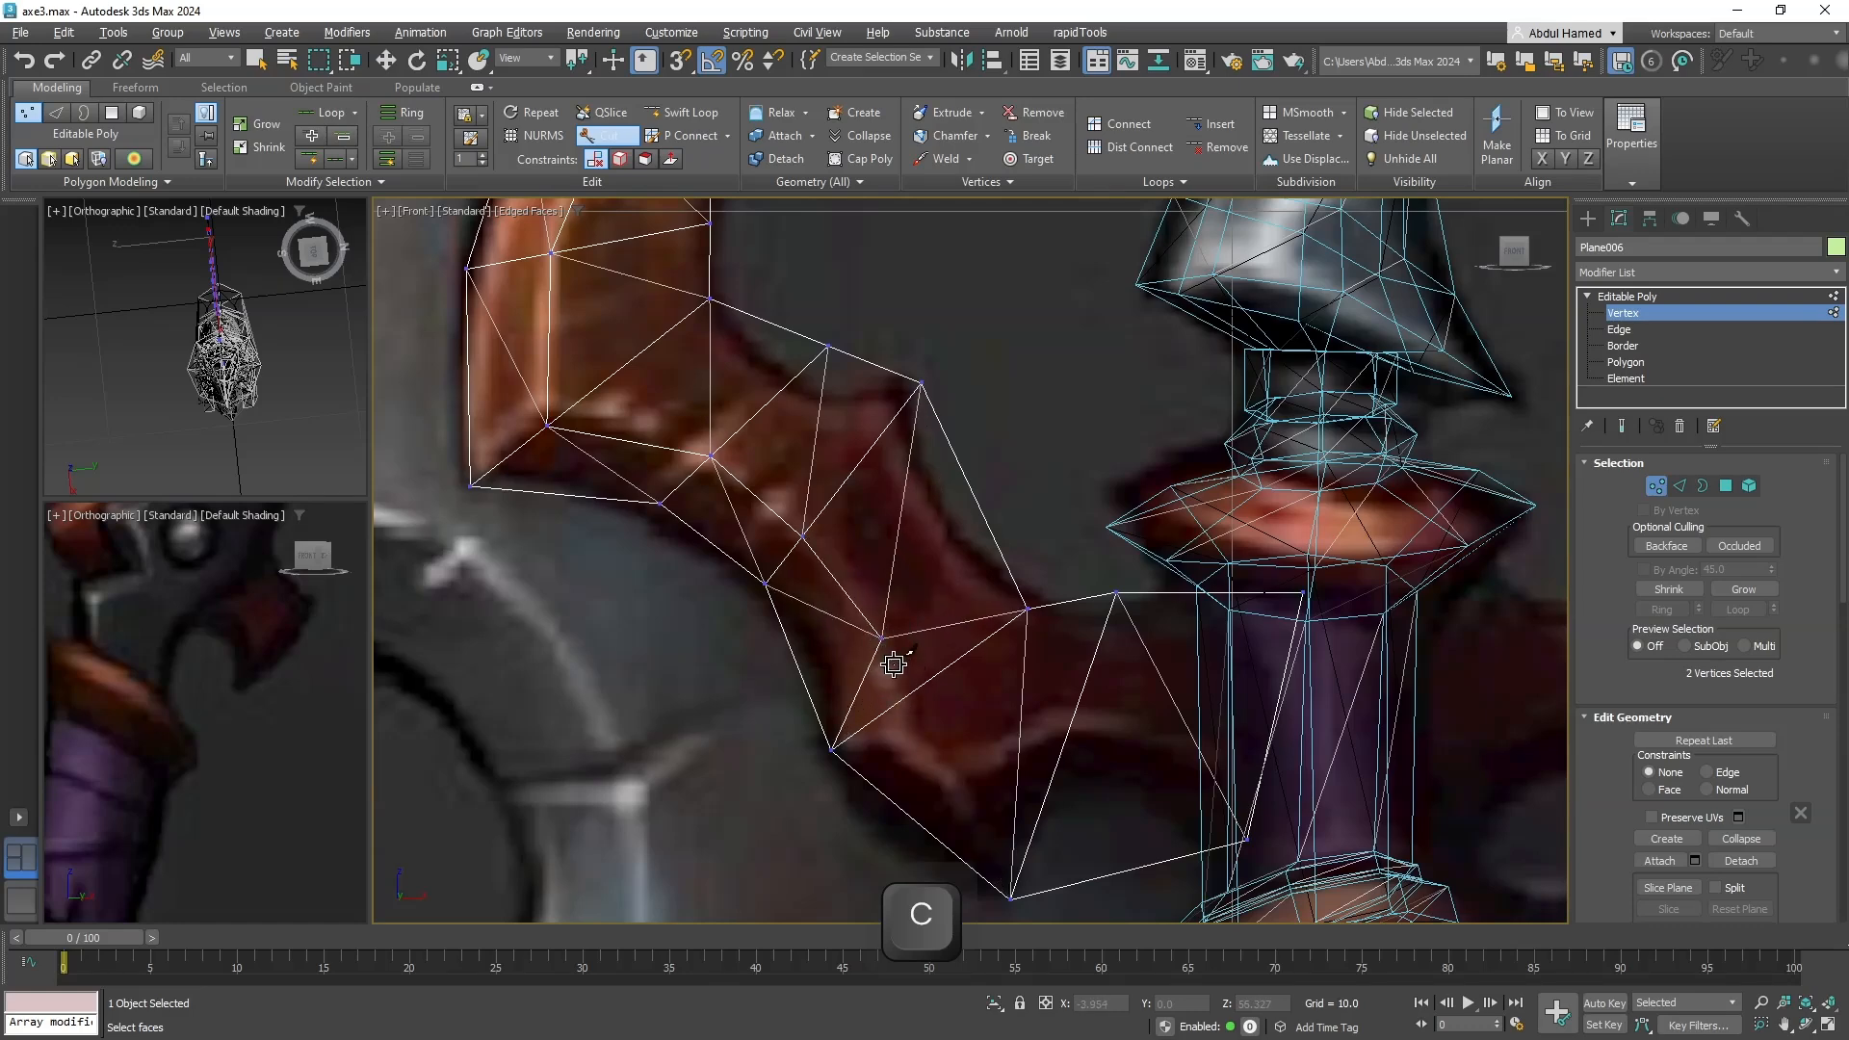
pyautogui.click(886, 709)
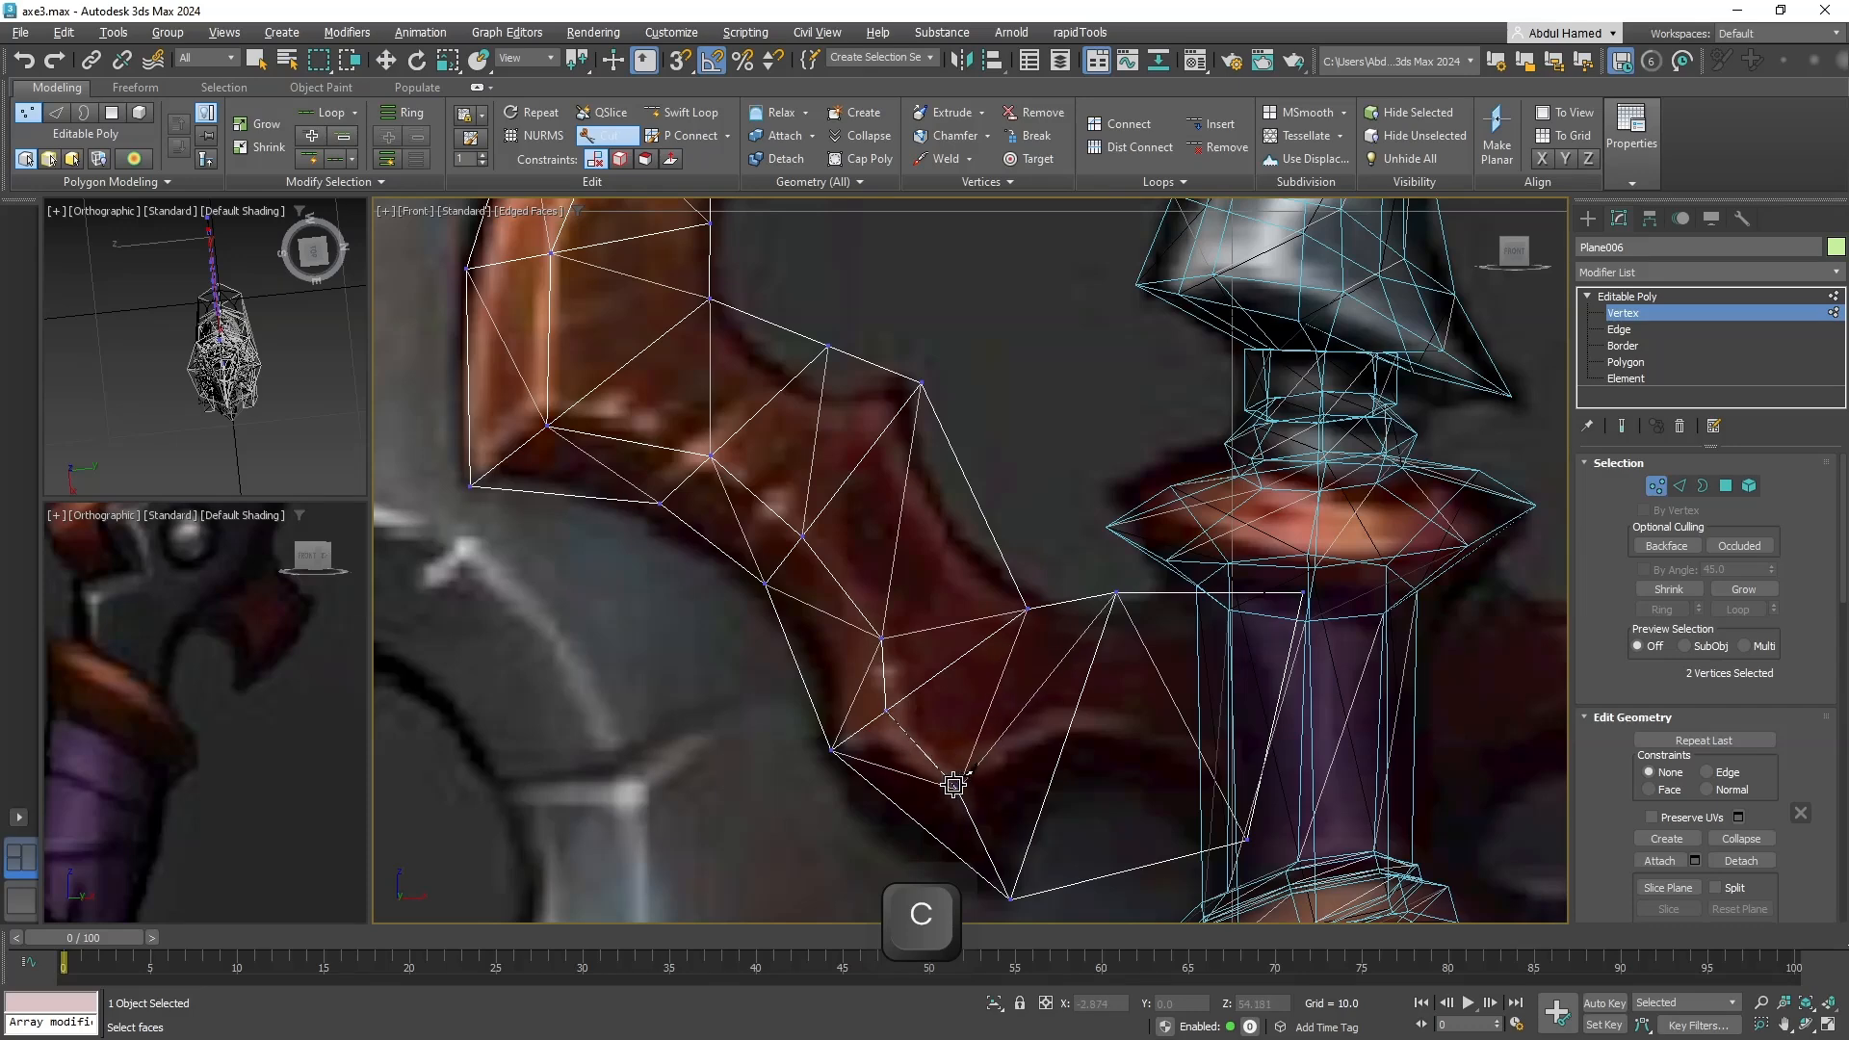
pyautogui.click(956, 782)
pyautogui.click(1064, 739)
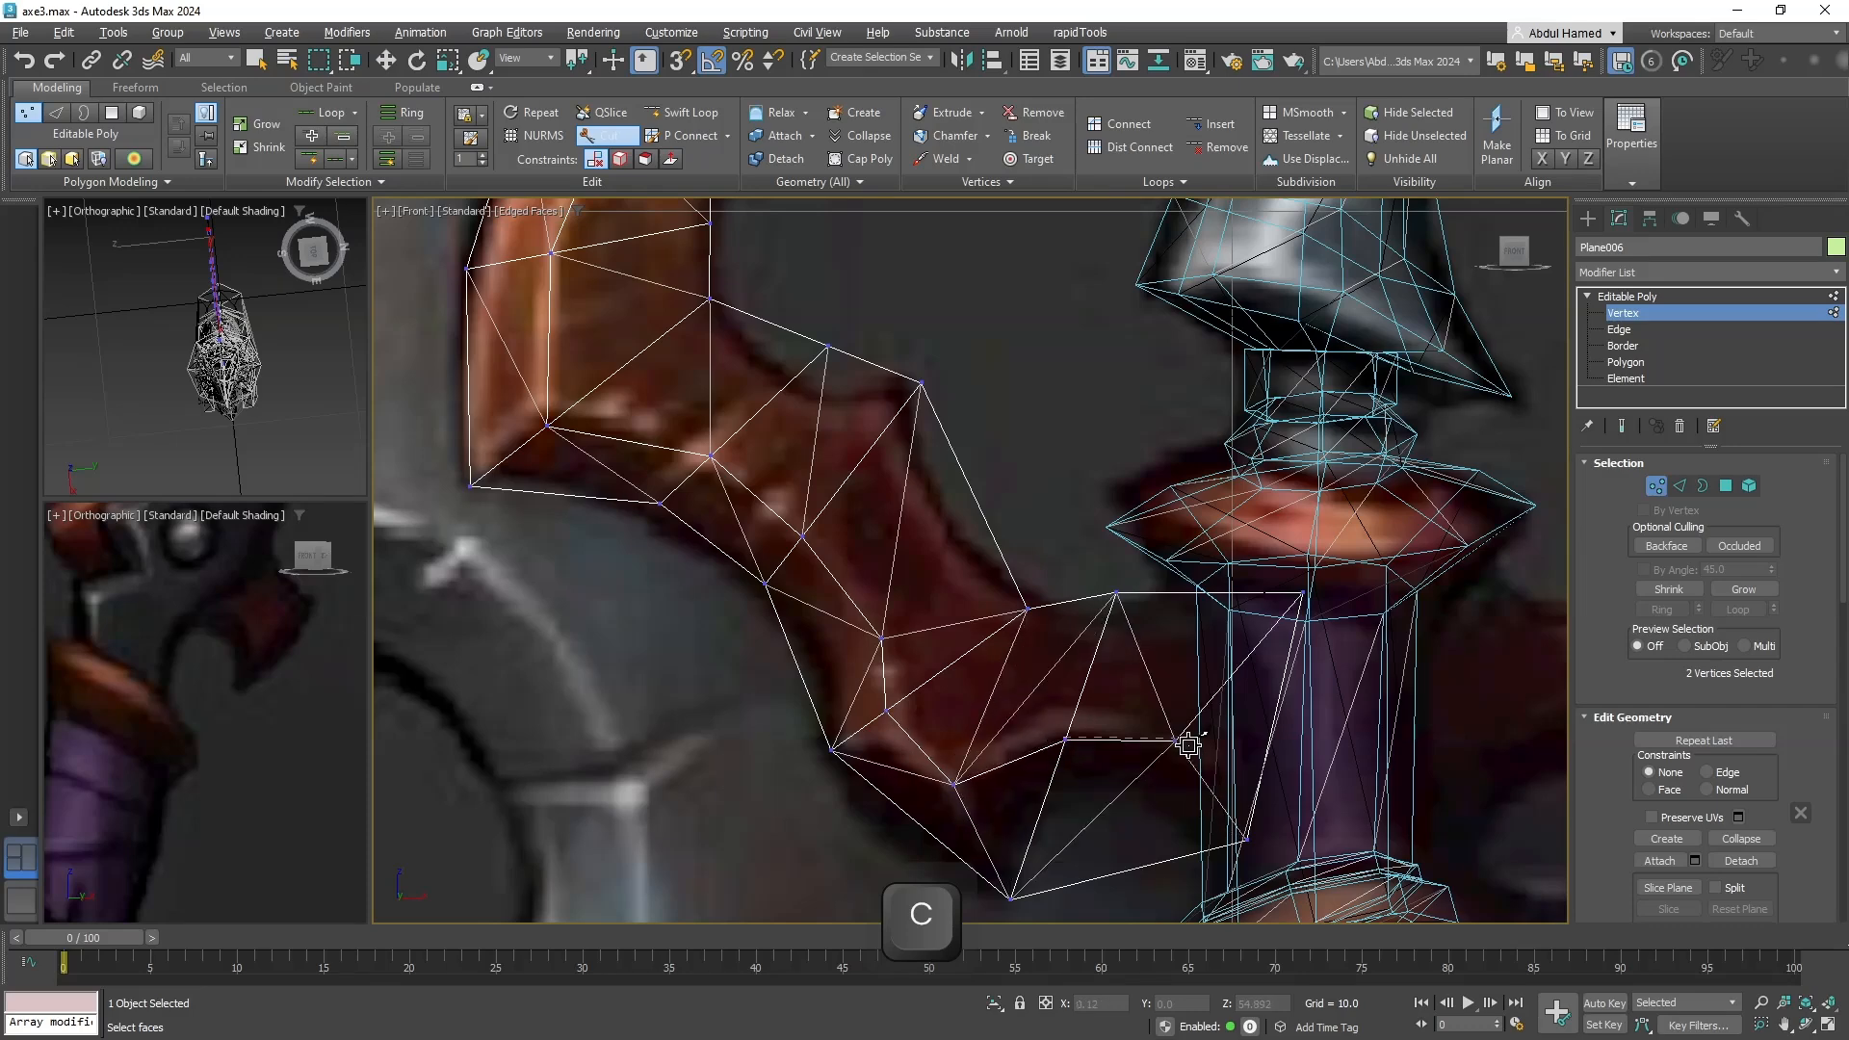
pyautogui.click(1263, 758)
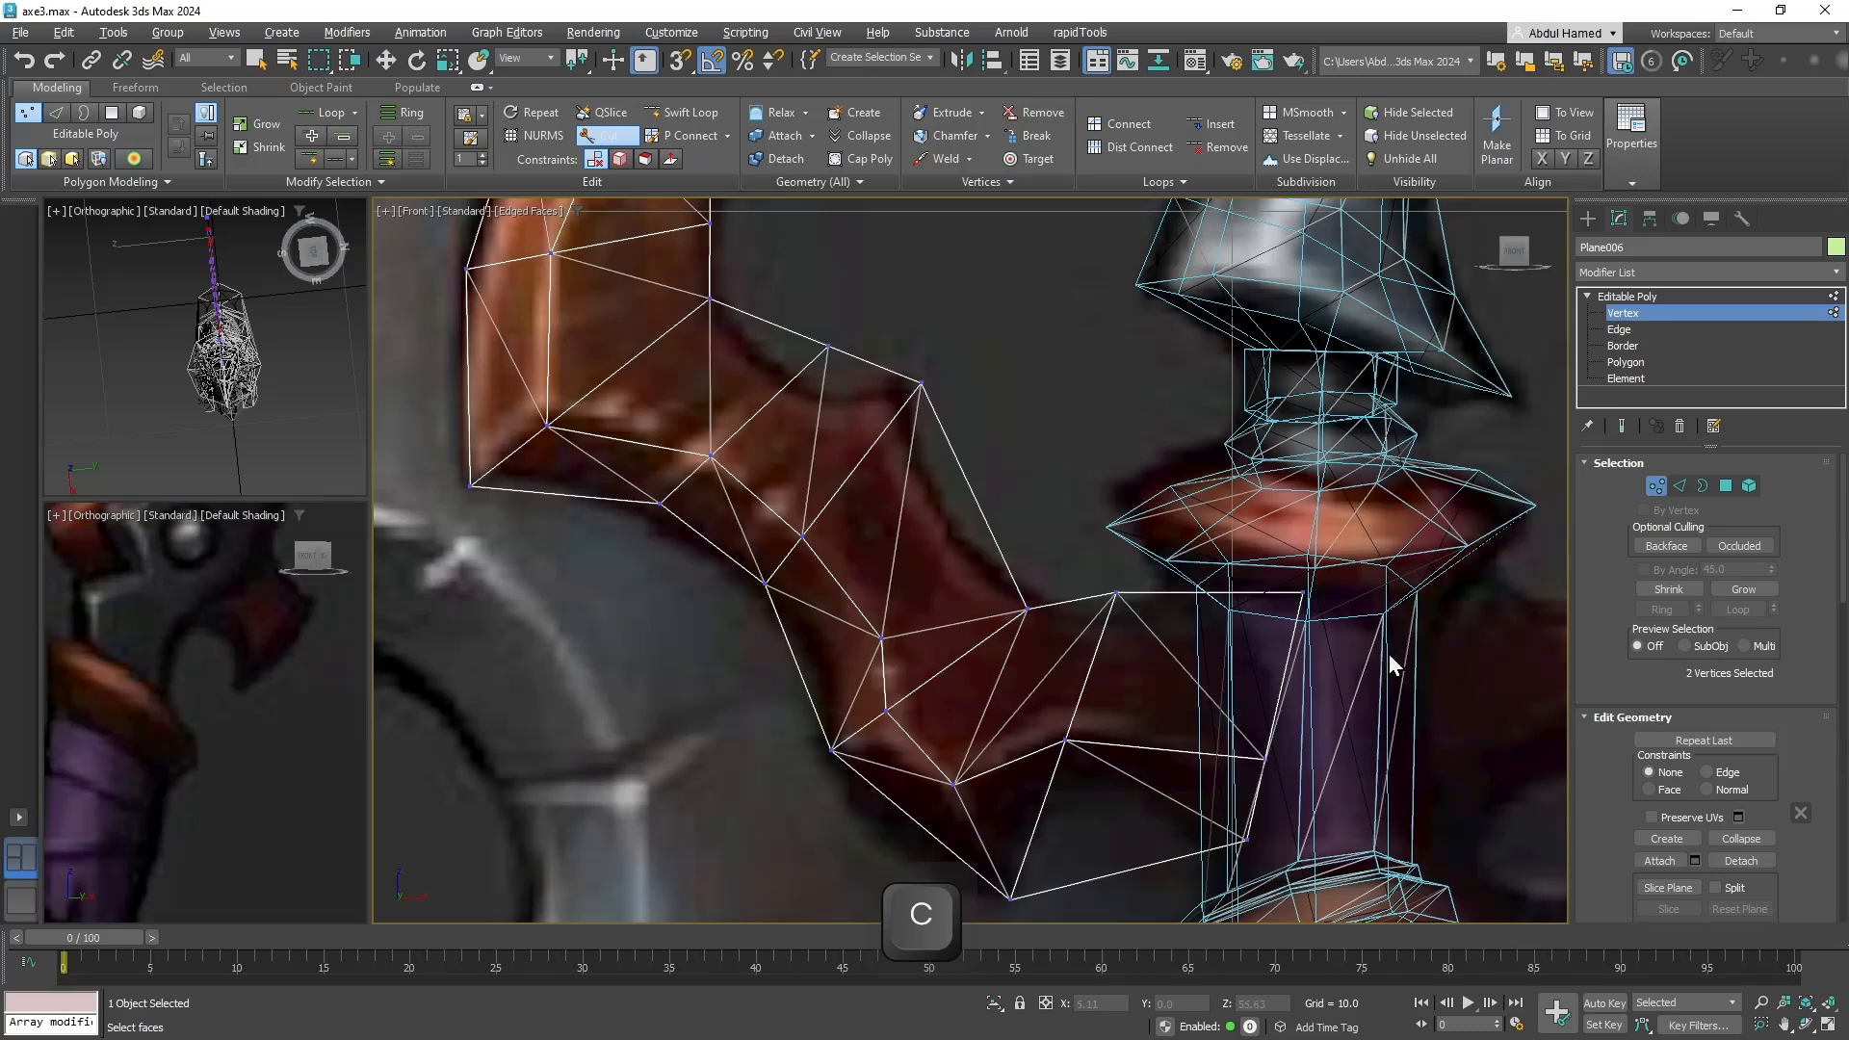
# Insert an edge loop across the ornament's connecting arm just before the shaft.
pyautogui.press('q')
pyautogui.moveTo(1066, 724); pyautogui.dragTo(805, 587, button='middle')
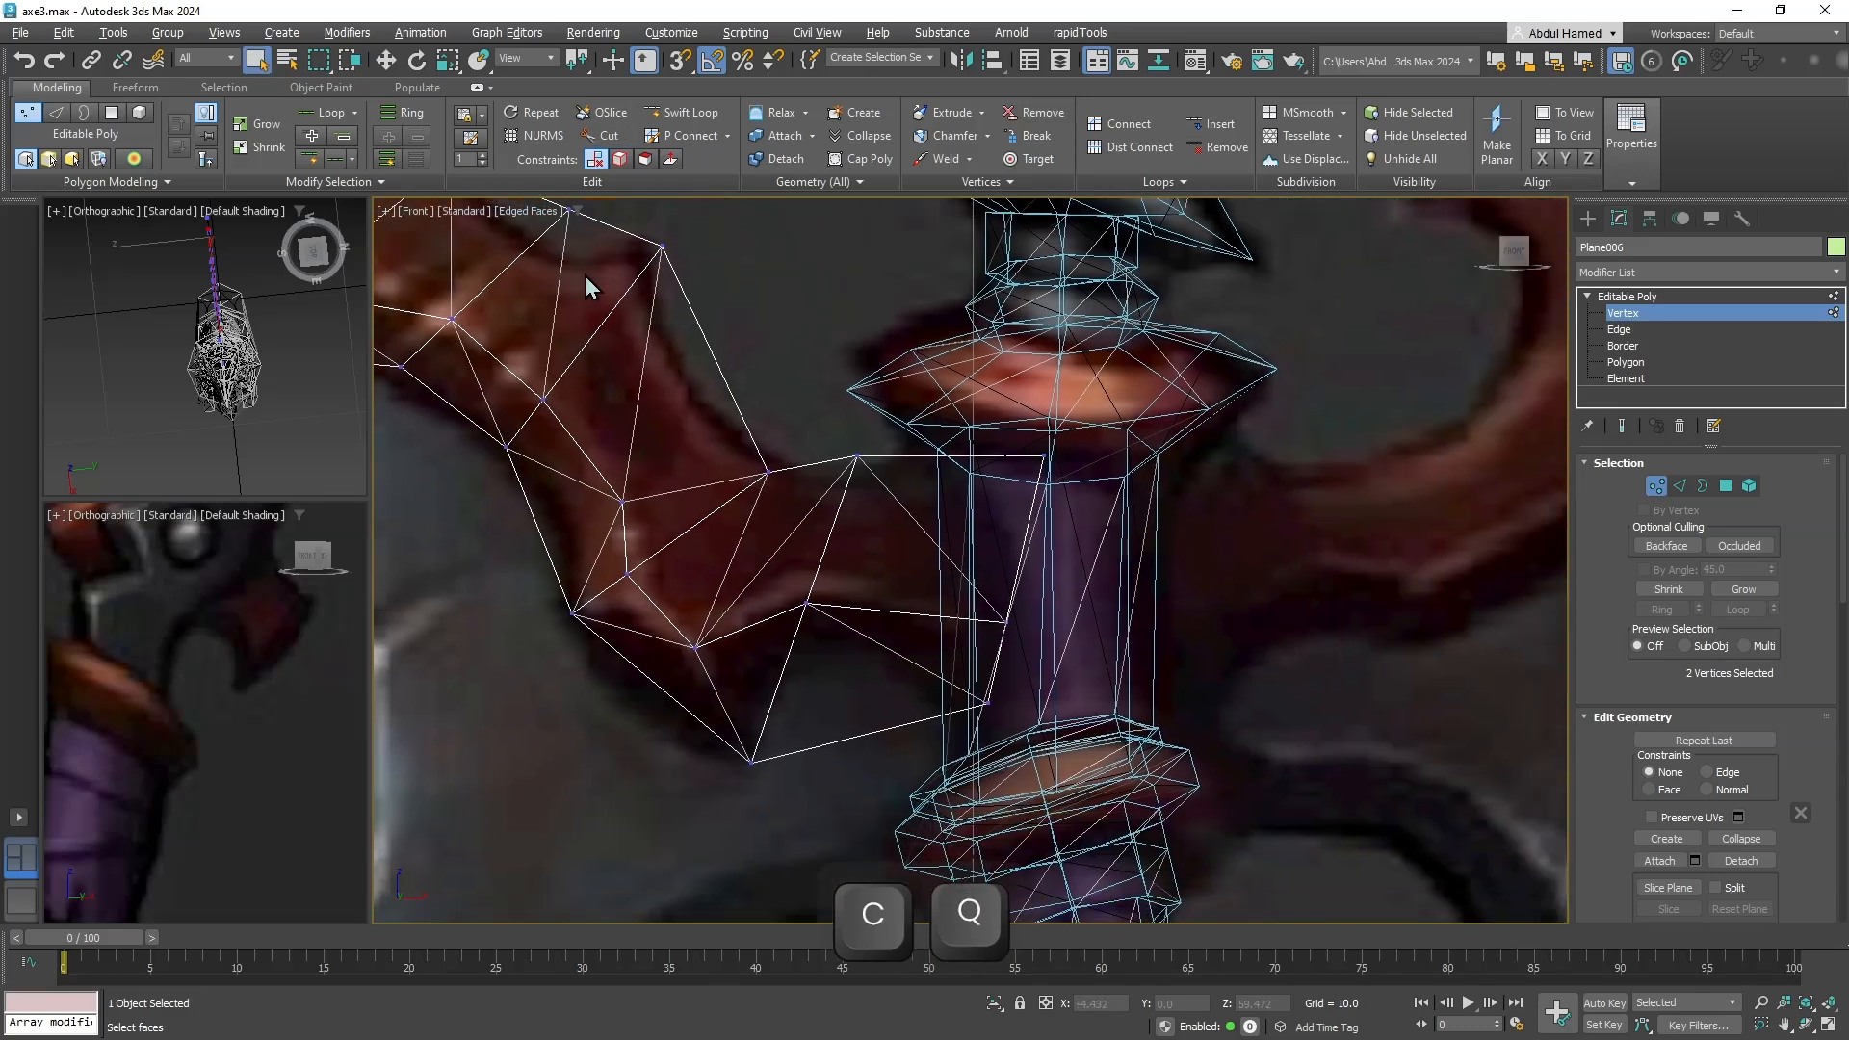
pyautogui.click(884, 626)
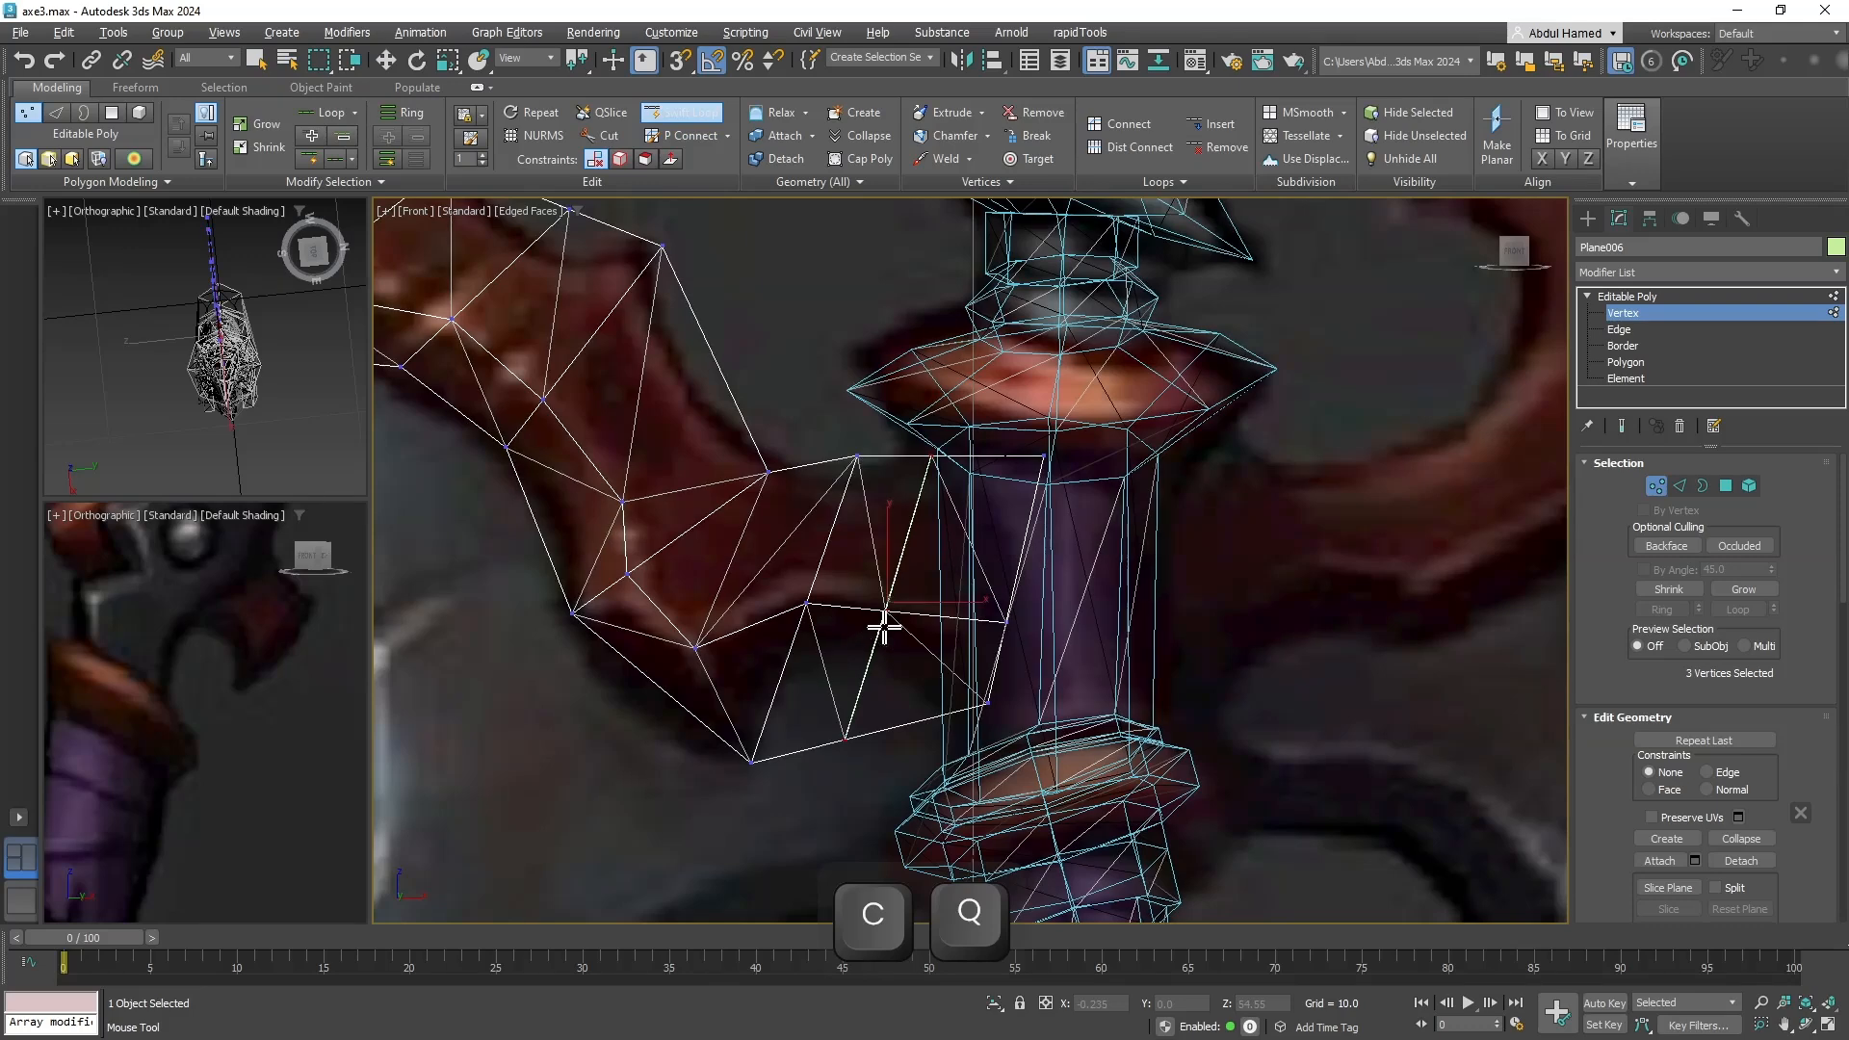
pyautogui.rightClick(1028, 787)
pyautogui.hotkey('alt', 'x')
pyautogui.hotkey('alt', 'x')
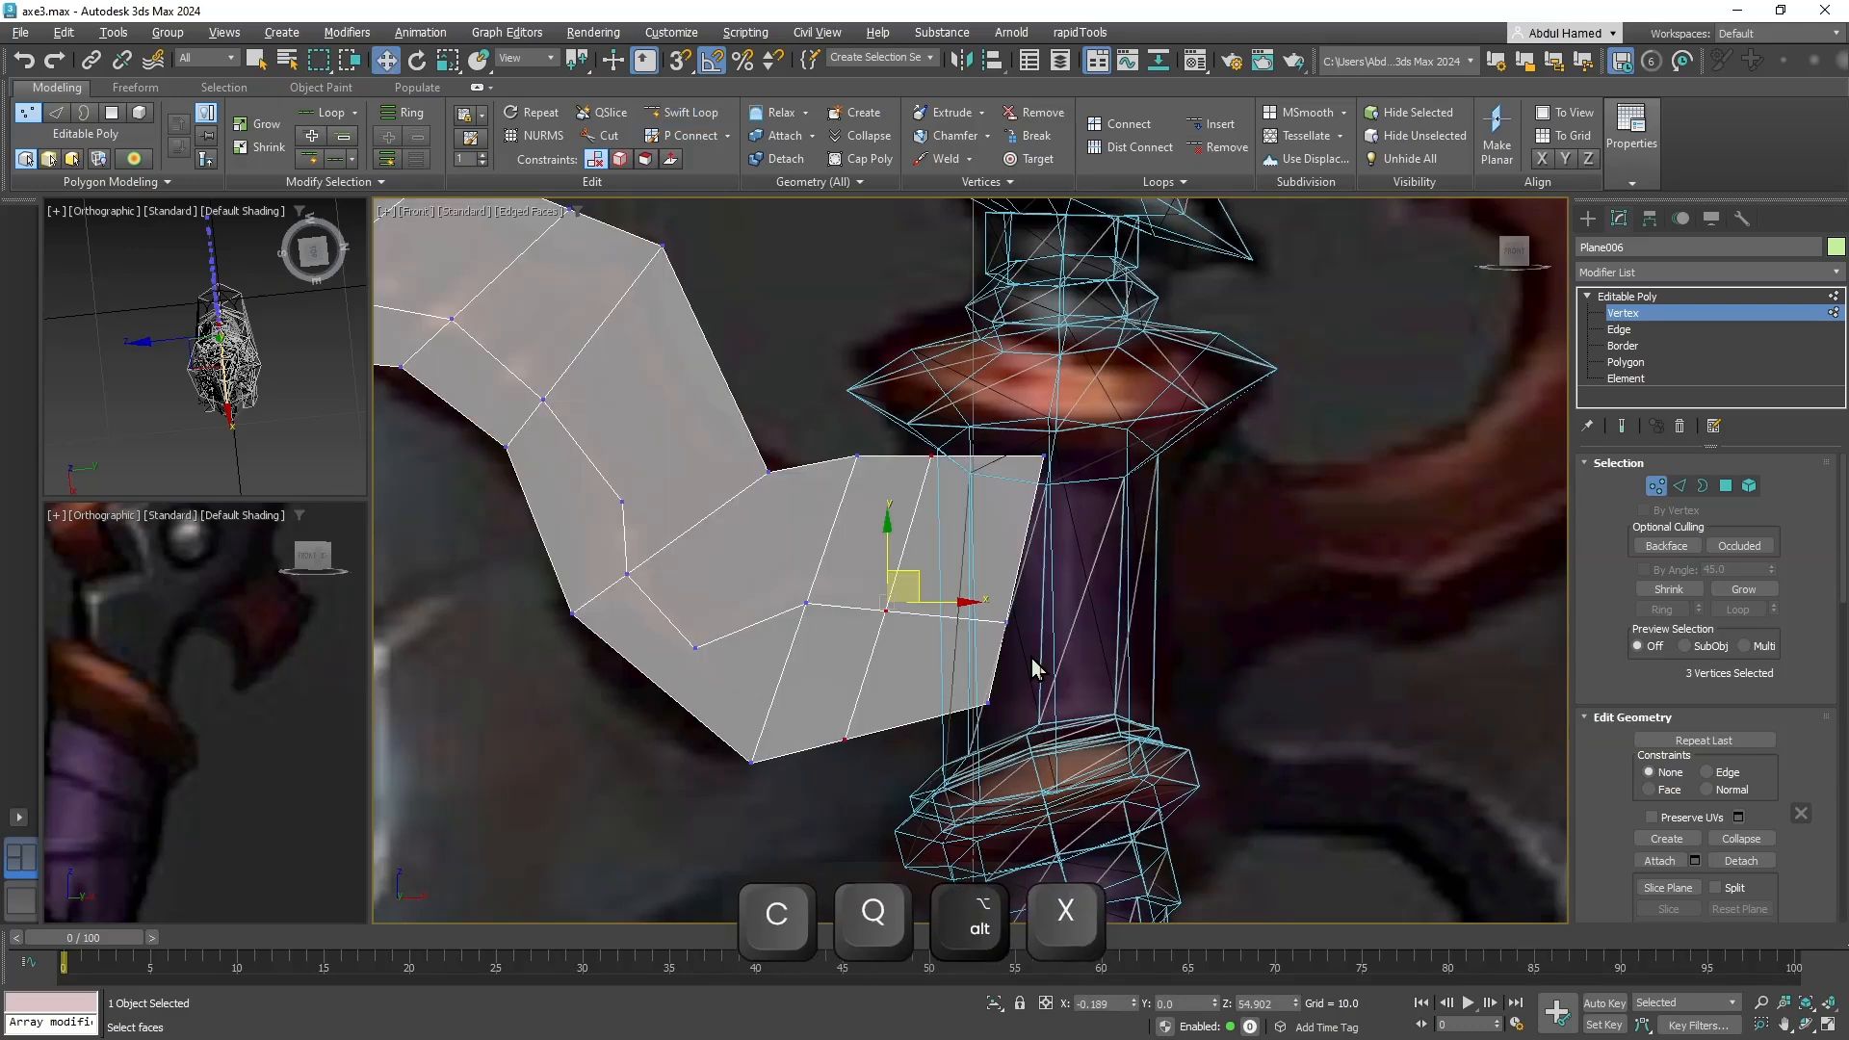
pyautogui.hotkey('alt', 'x')
pyautogui.hotkey('alt', 'x')
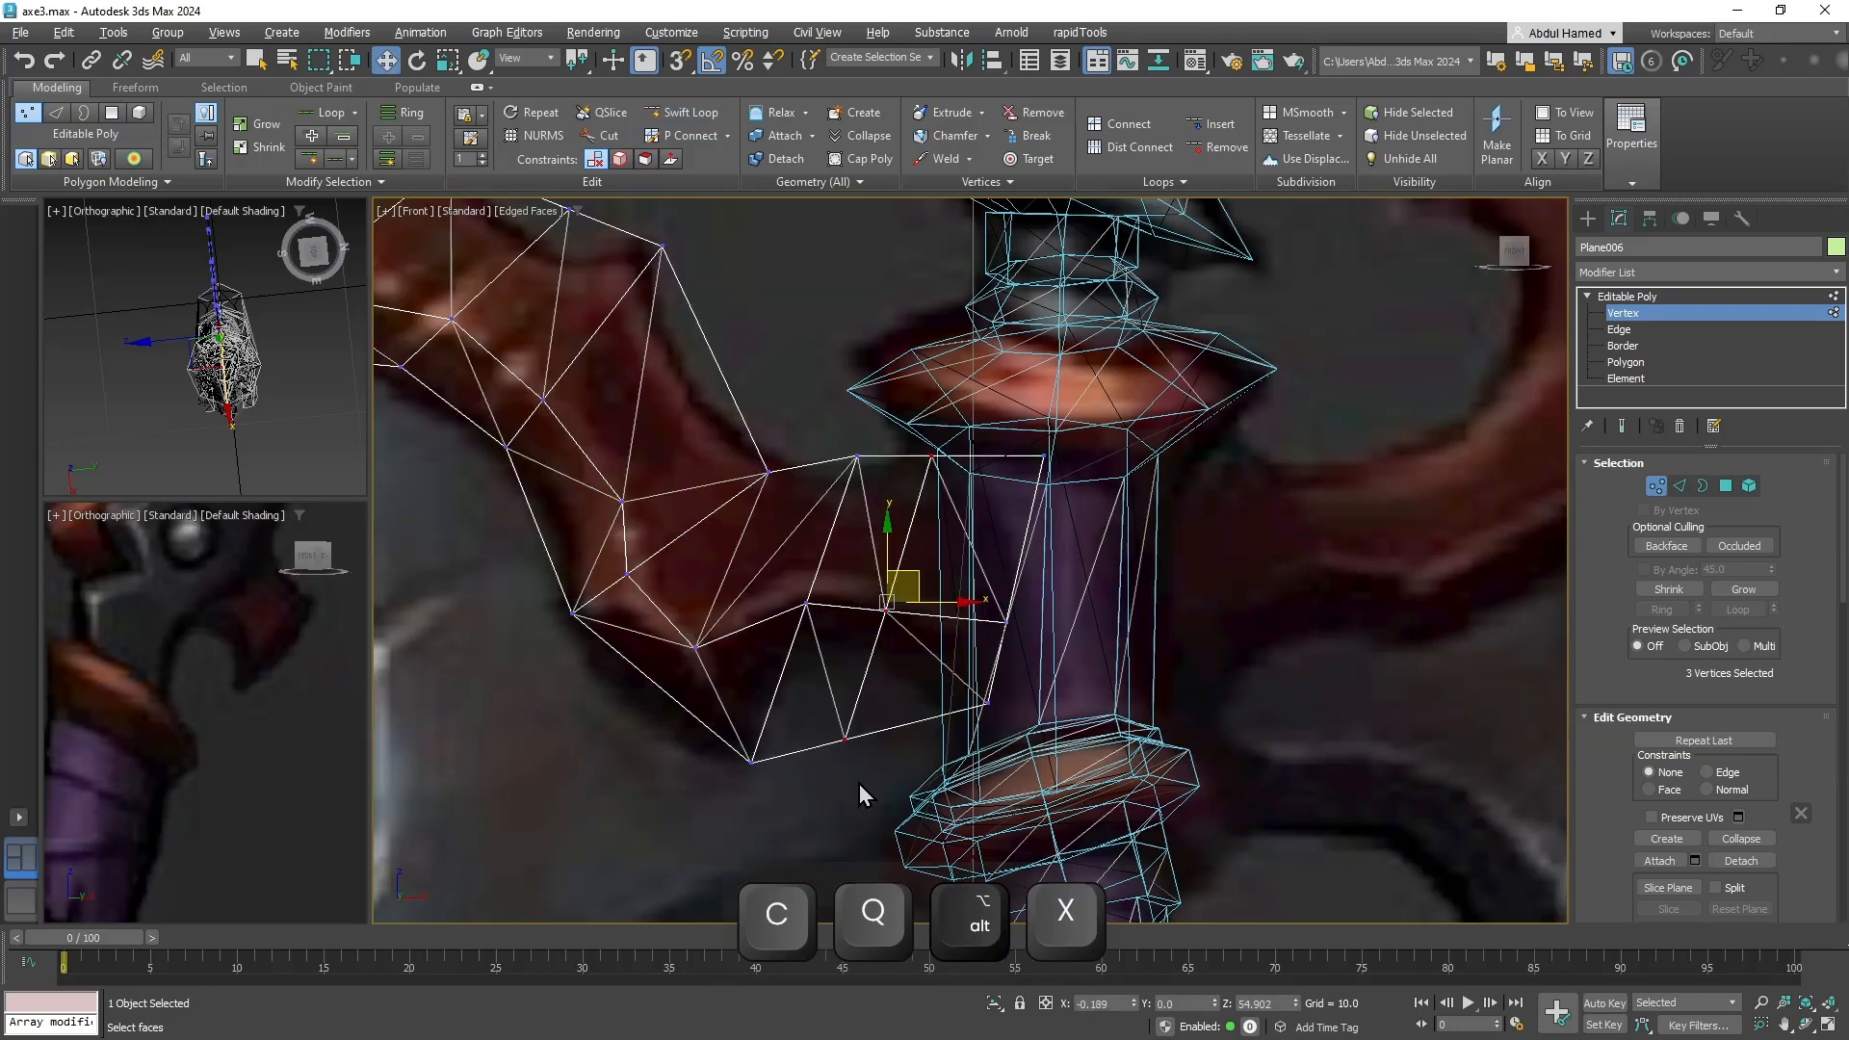
# Move the new loop's lower vertex up to the arm's lower outline in the reference.
pyautogui.click(845, 738)
pyautogui.press('w')
pyautogui.moveTo(890, 656); pyautogui.dragTo(887, 615)
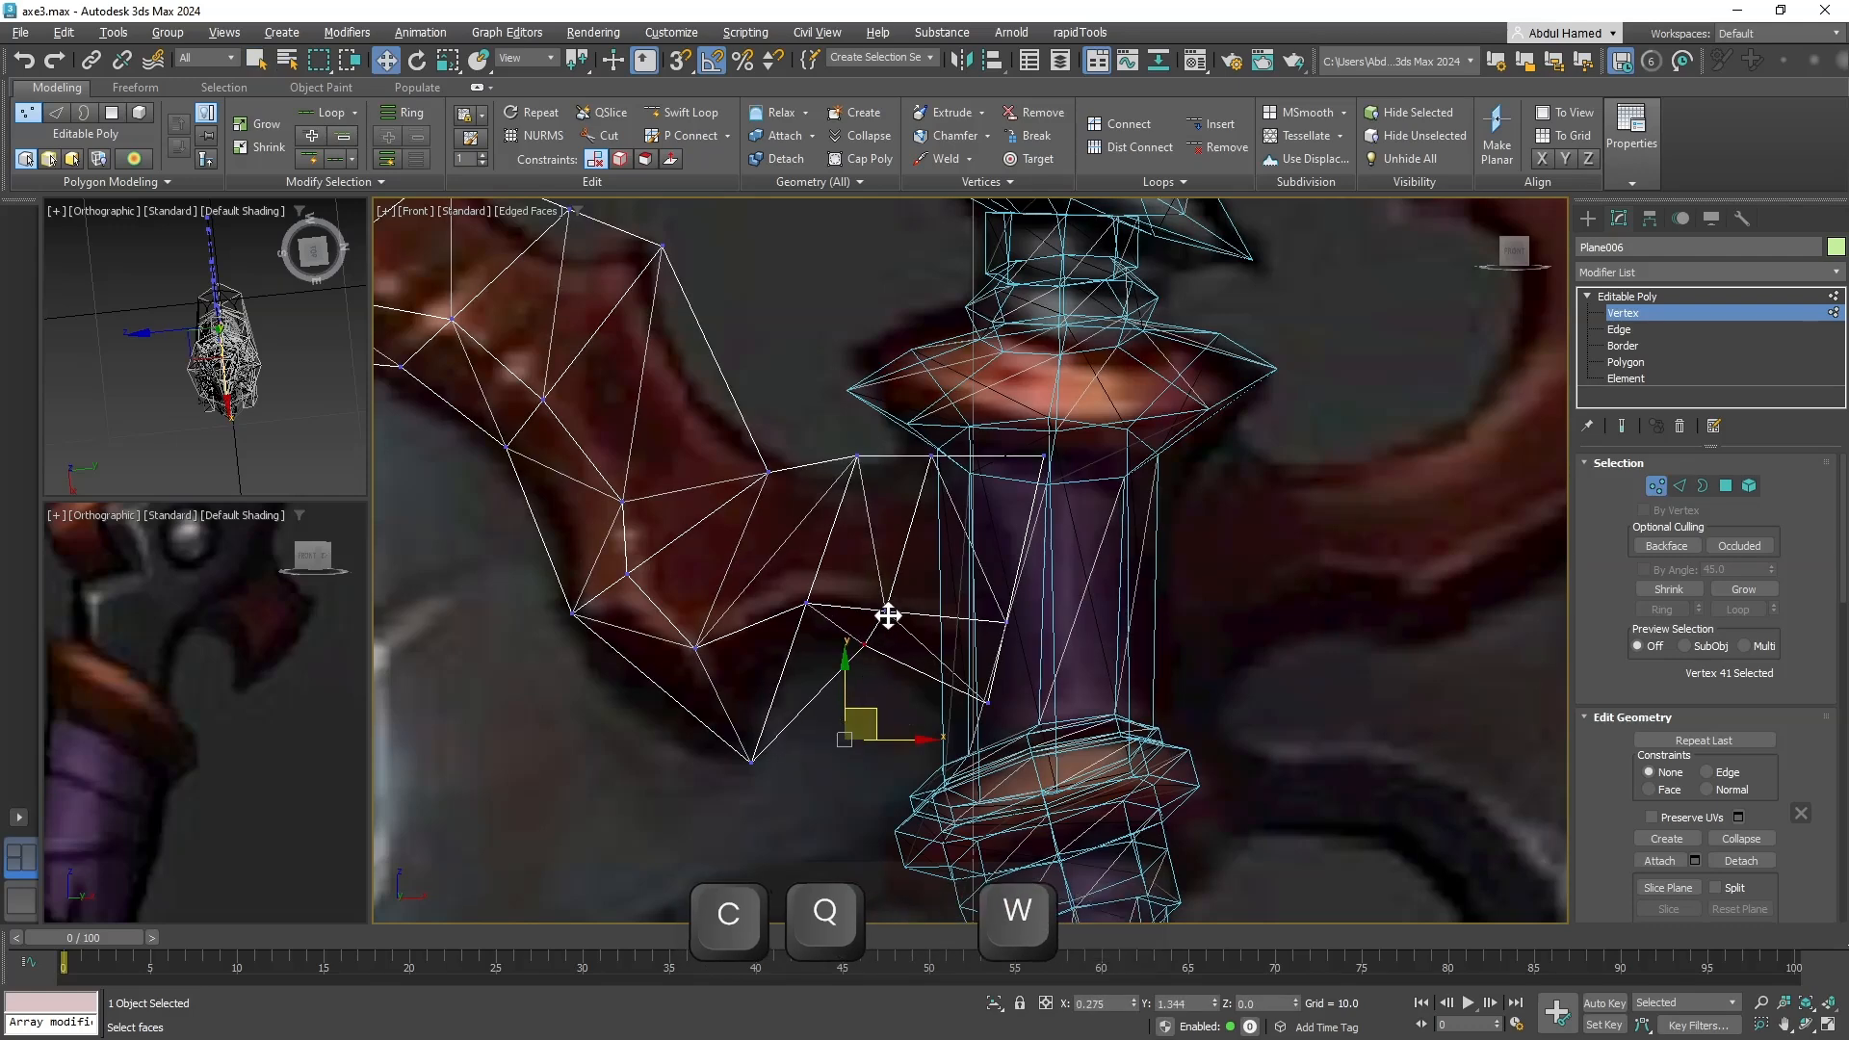
pyautogui.moveTo(806, 720); pyautogui.dragTo(857, 732, button='middle')
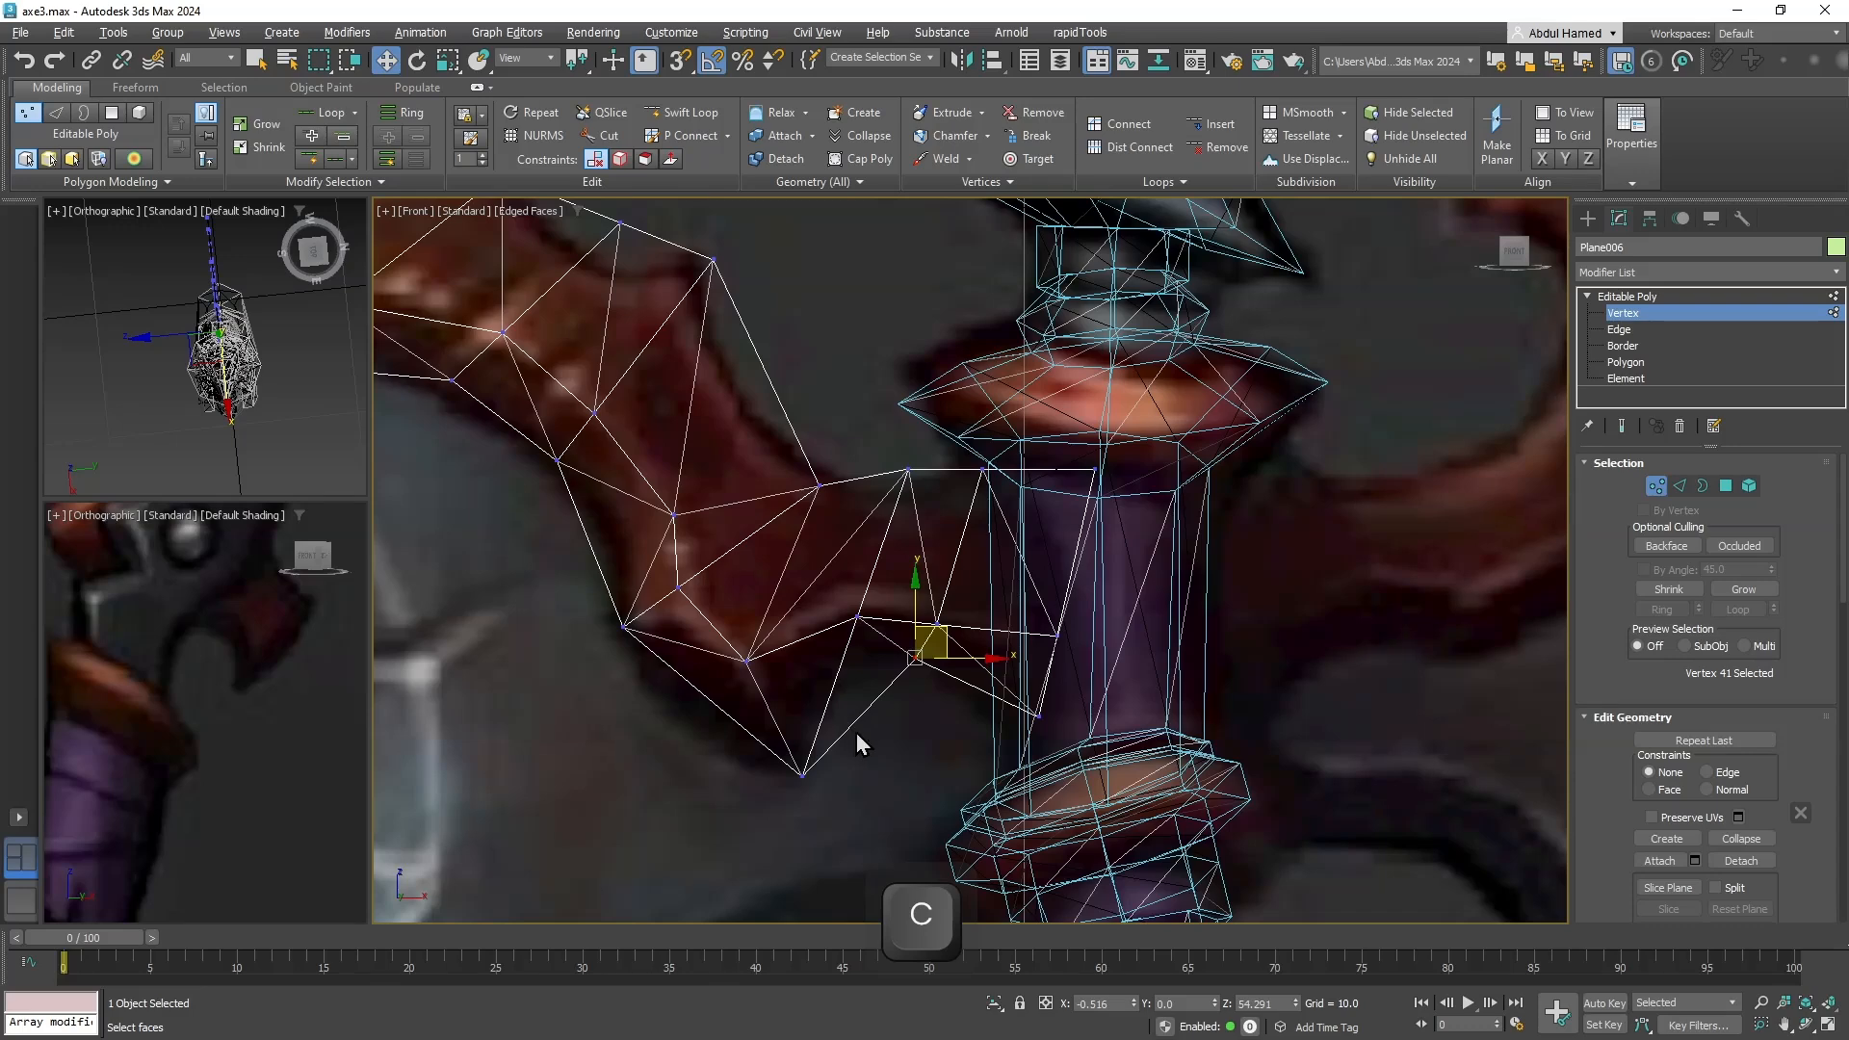
pyautogui.scroll(-5, 876, 761)
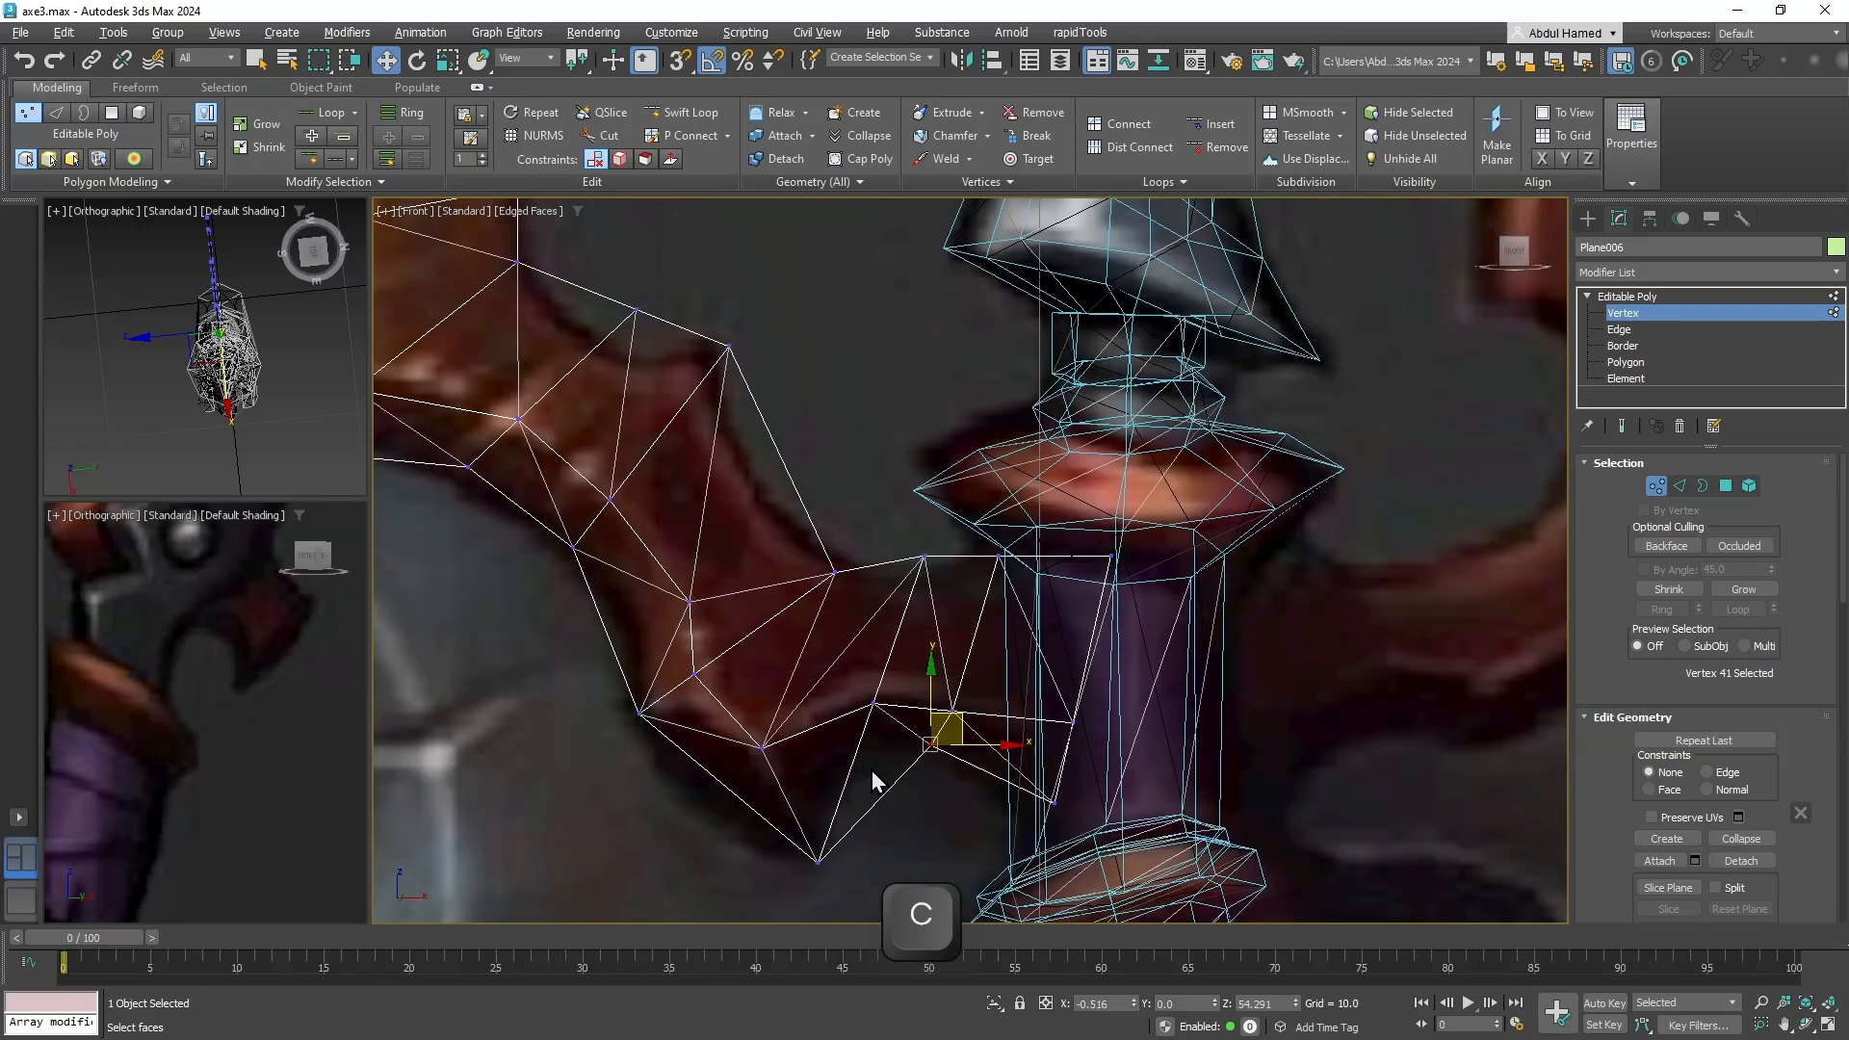
pyautogui.click(1627, 363)
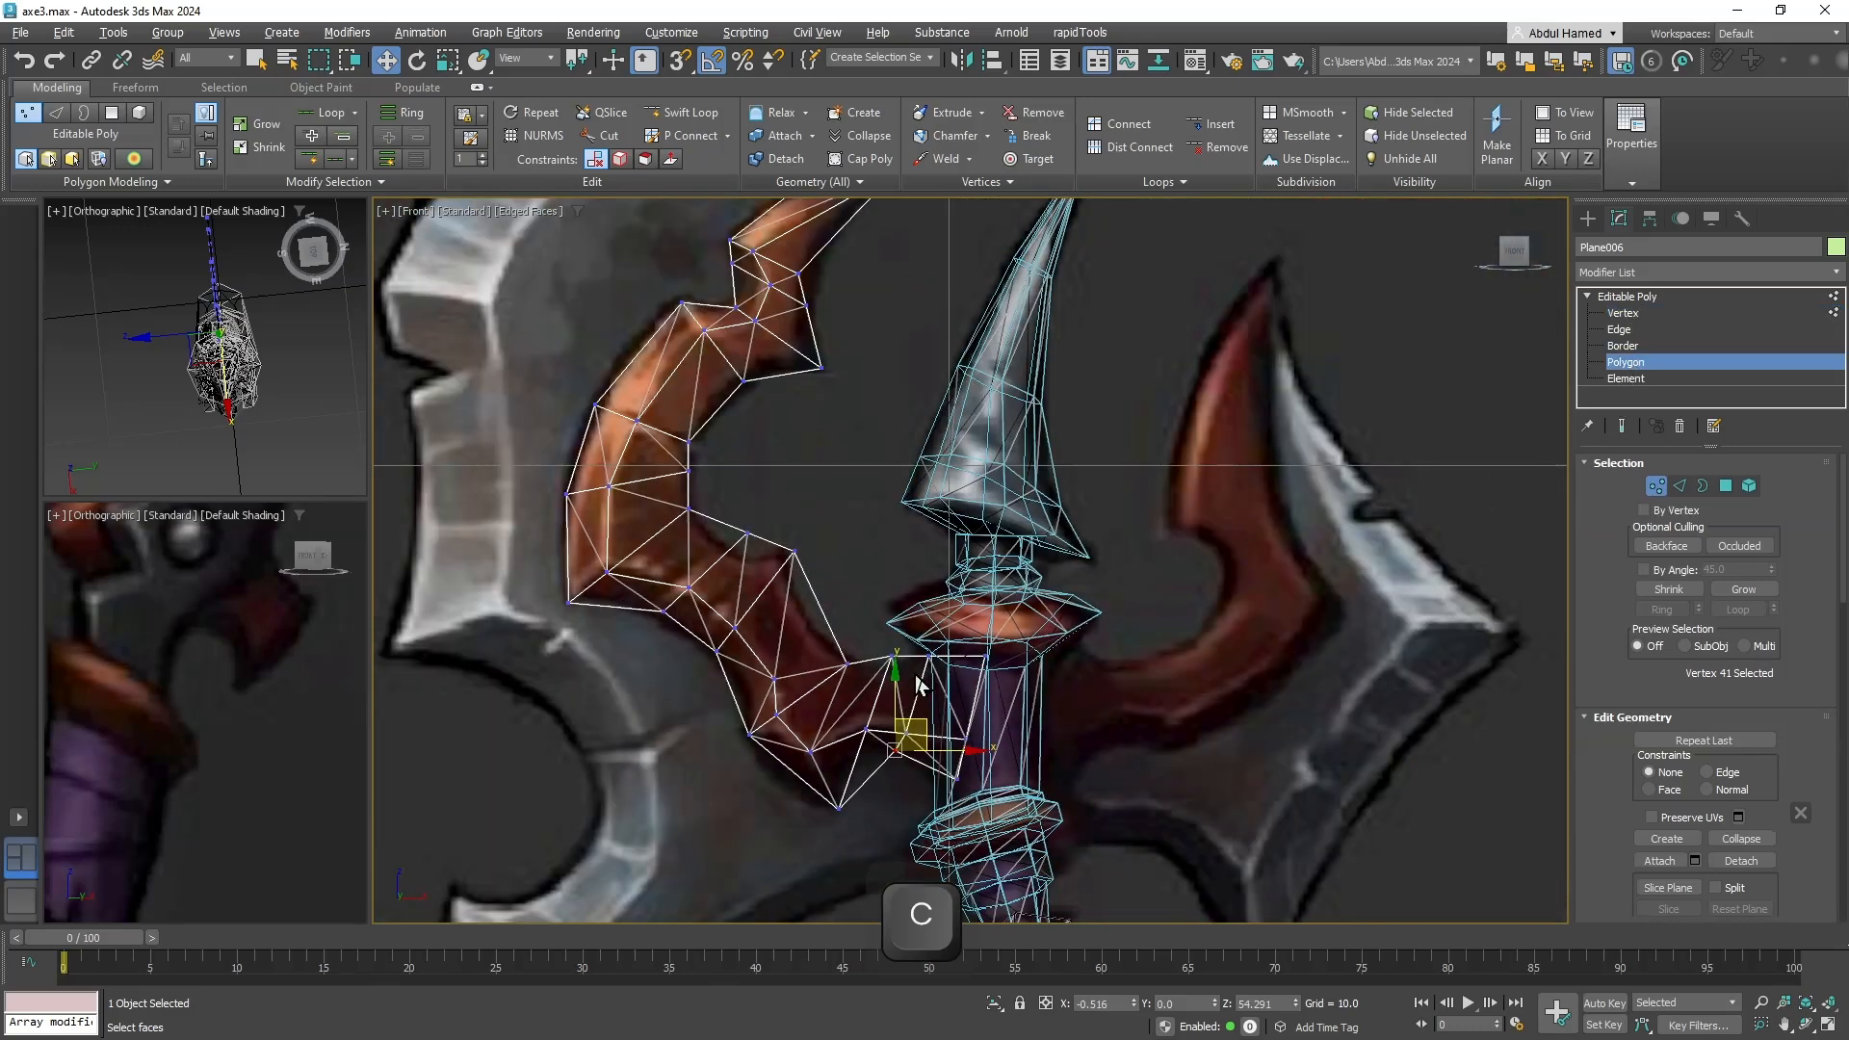
pyautogui.click(900, 689)
pyautogui.keyDown('ctrl'); pyautogui.click(841, 697); pyautogui.keyUp('ctrl')
pyautogui.keyDown('ctrl'); pyautogui.click(802, 664); pyautogui.keyUp('ctrl')
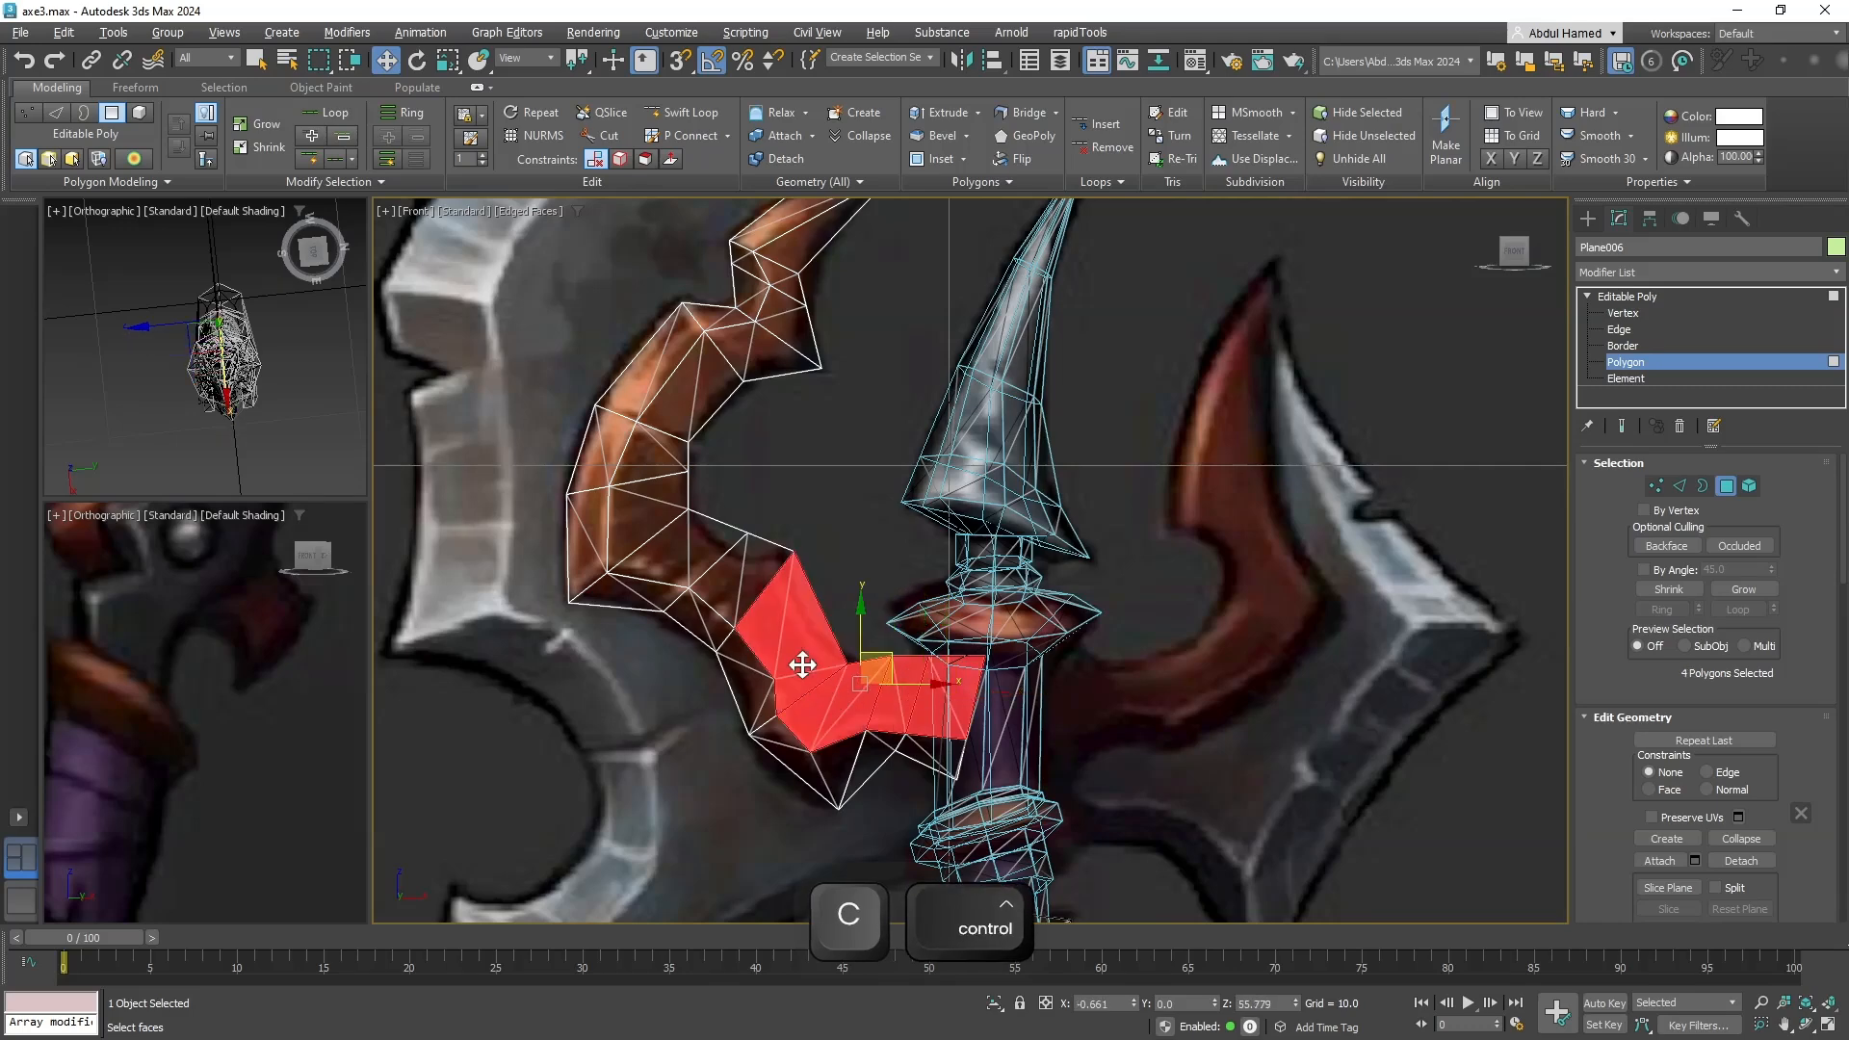
pyautogui.keyDown('ctrl'); pyautogui.click(738, 581); pyautogui.keyUp('ctrl')
pyautogui.keyDown('ctrl'); pyautogui.click(679, 547); pyautogui.keyUp('ctrl')
pyautogui.keyDown('ctrl'); pyautogui.click(651, 493); pyautogui.keyUp('ctrl')
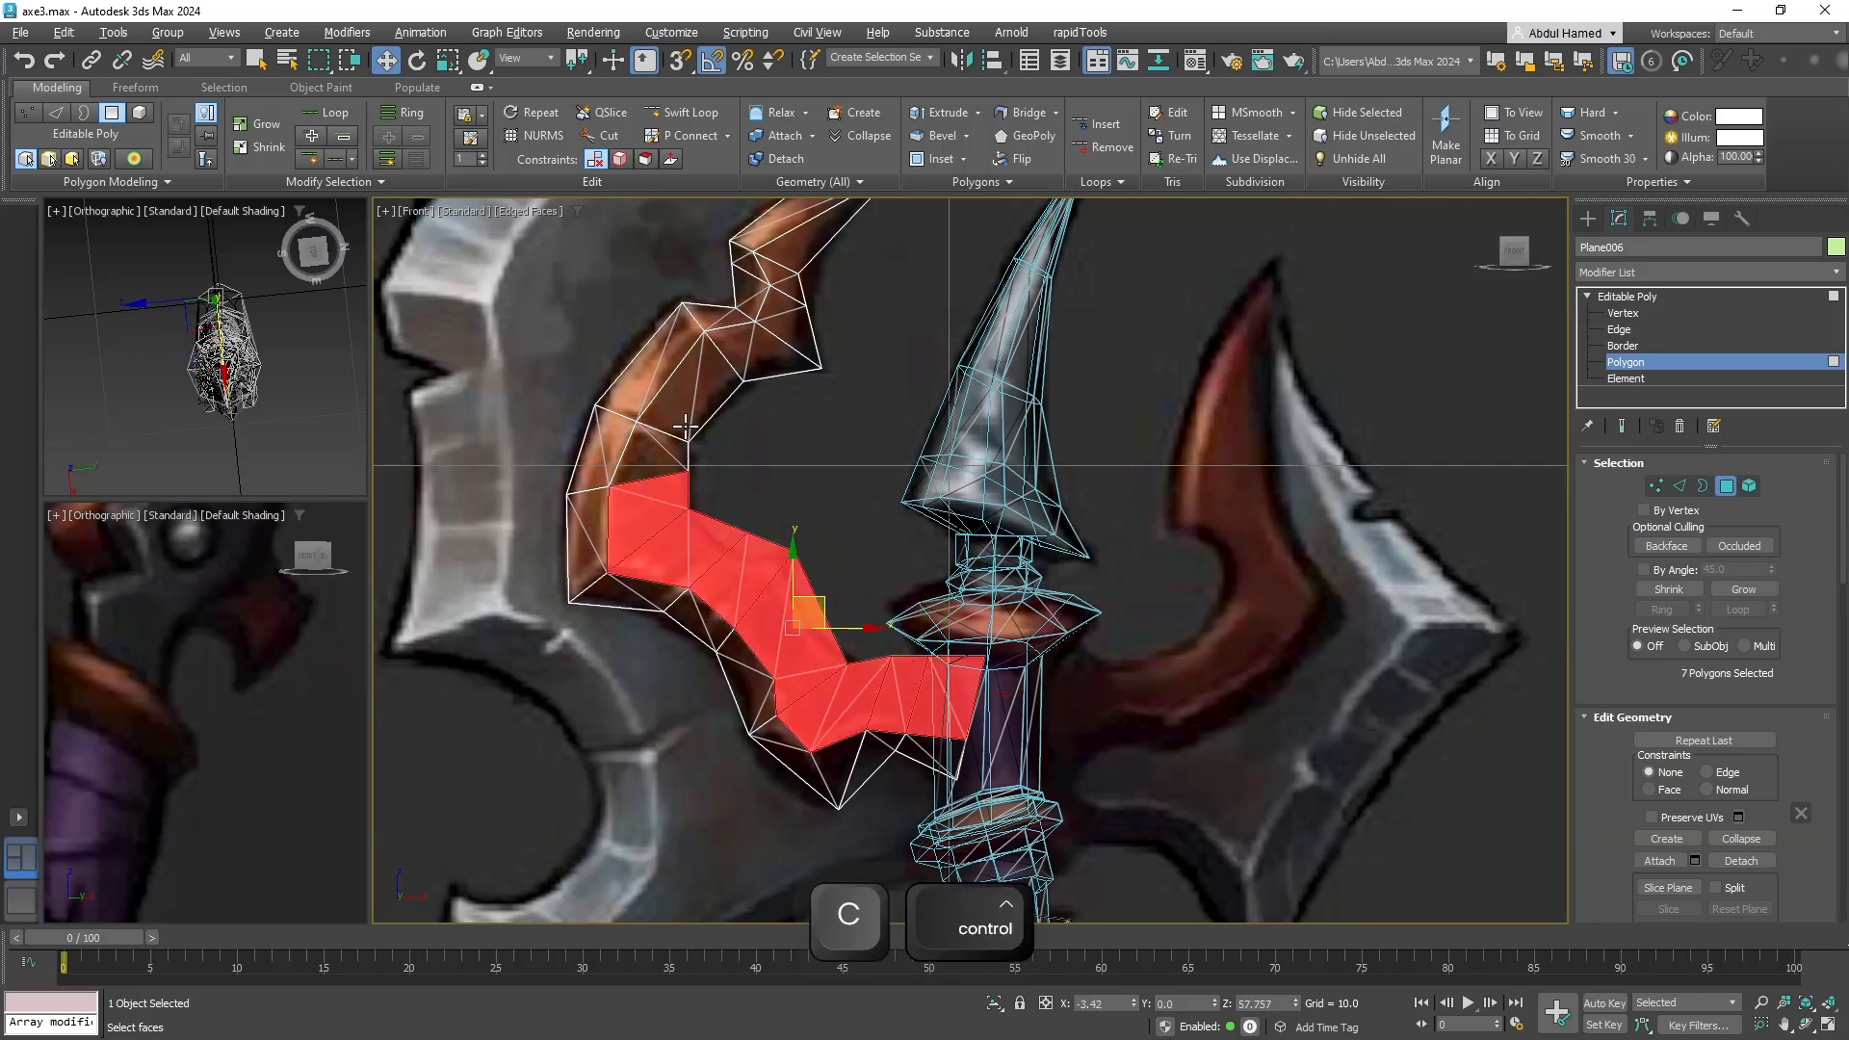
pyautogui.keyDown('ctrl'); pyautogui.click(664, 453); pyautogui.keyUp('ctrl')
pyautogui.keyDown('ctrl'); pyautogui.click(686, 406); pyautogui.keyUp('ctrl')
pyautogui.keyDown('ctrl'); pyautogui.click(760, 352); pyautogui.keyUp('ctrl')
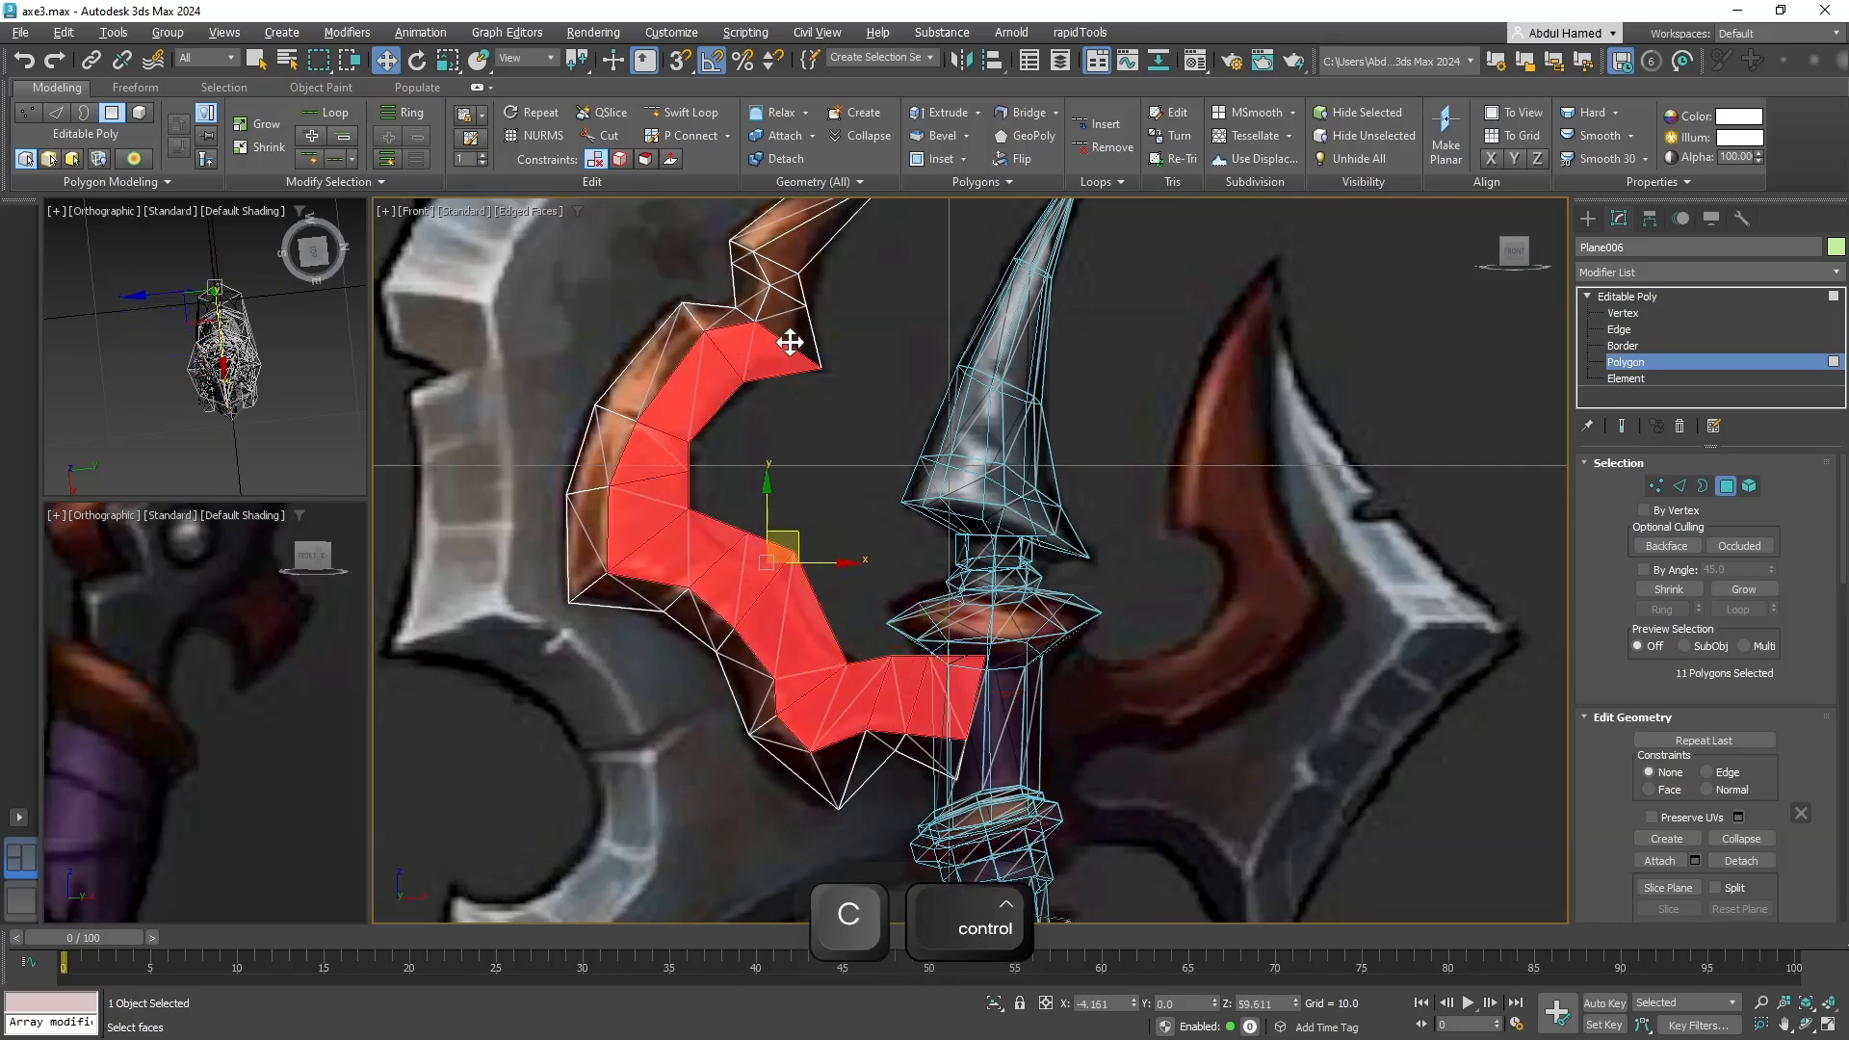
pyautogui.keyDown('ctrl'); pyautogui.click(790, 337); pyautogui.keyUp('ctrl')
pyautogui.keyDown('ctrl'); pyautogui.click(791, 276); pyautogui.keyUp('ctrl')
pyautogui.keyDown('ctrl'); pyautogui.click(804, 254); pyautogui.keyUp('ctrl')
pyautogui.moveTo(891, 366); pyautogui.dragTo(821, 549, button='middle')
pyautogui.press('w')
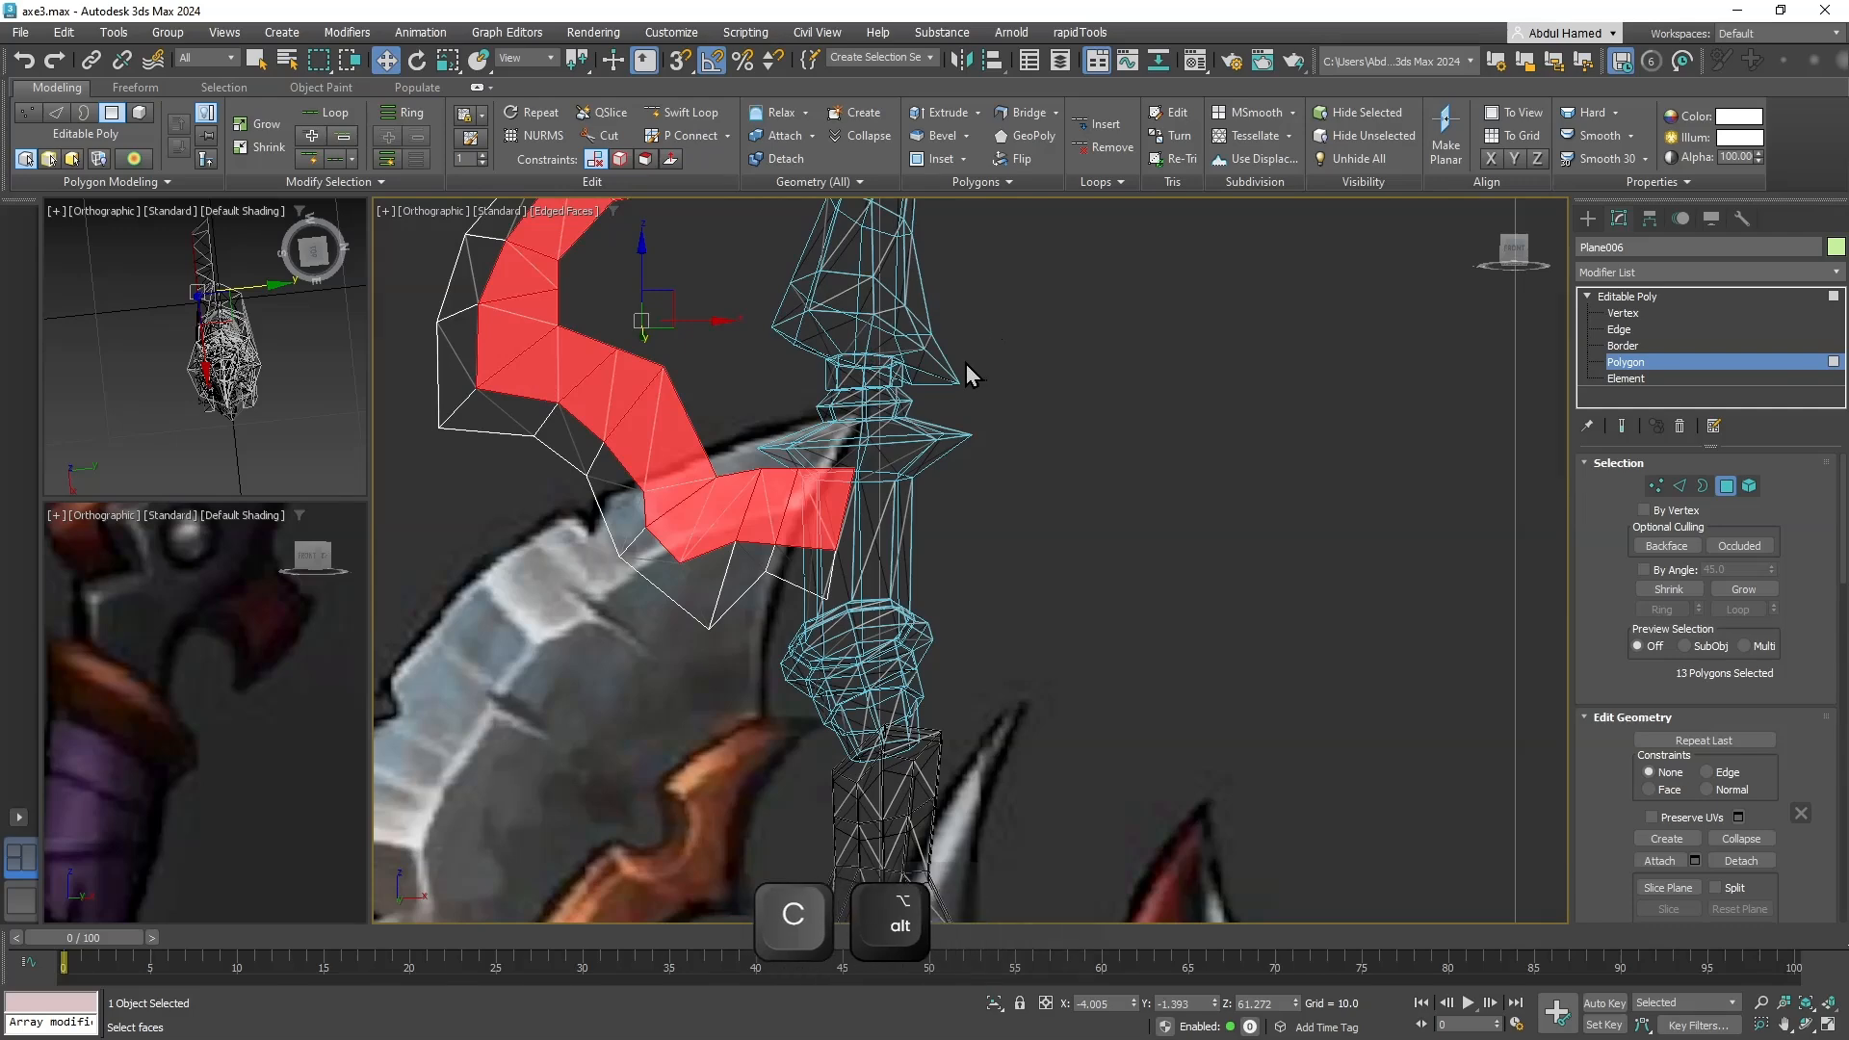
pyautogui.press('f')
pyautogui.press('z')
pyautogui.moveTo(1040, 702); pyautogui.dragTo(916, 593, button='middle')
pyautogui.scroll(4, 905, 592)
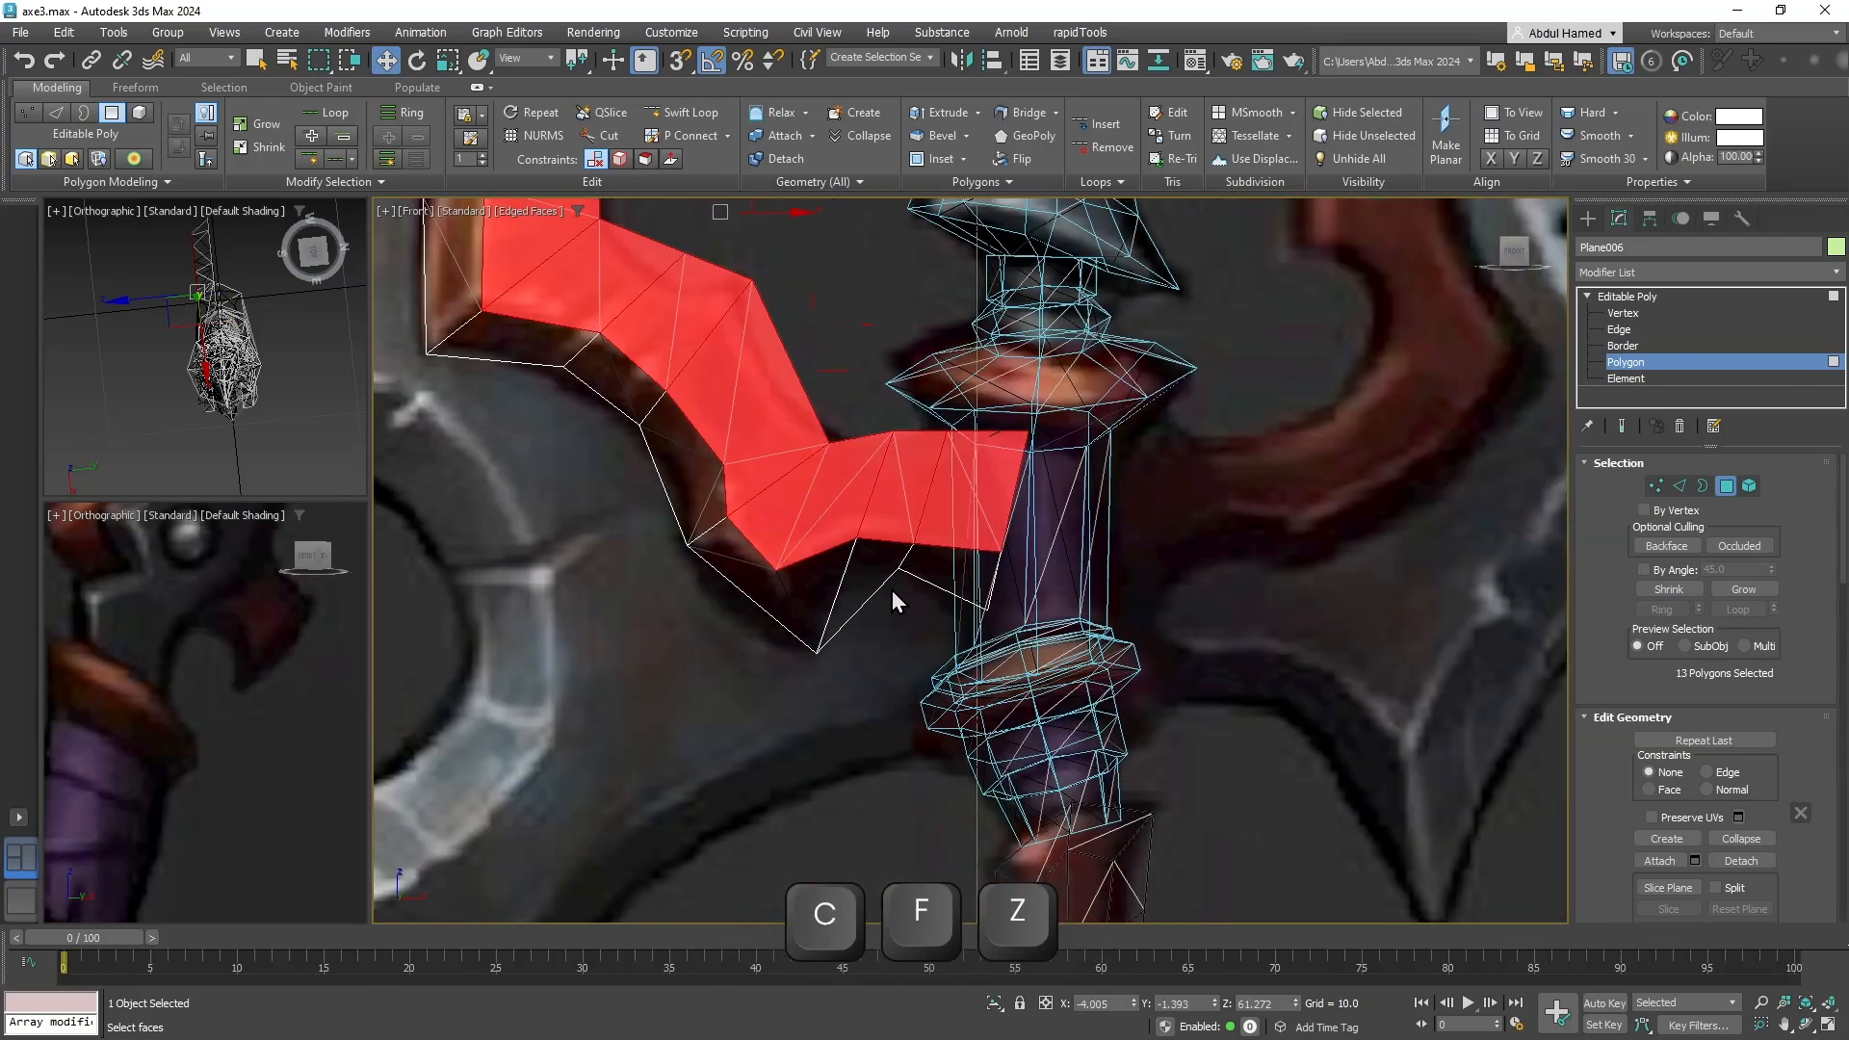
pyautogui.press('q')
pyautogui.click(821, 549)
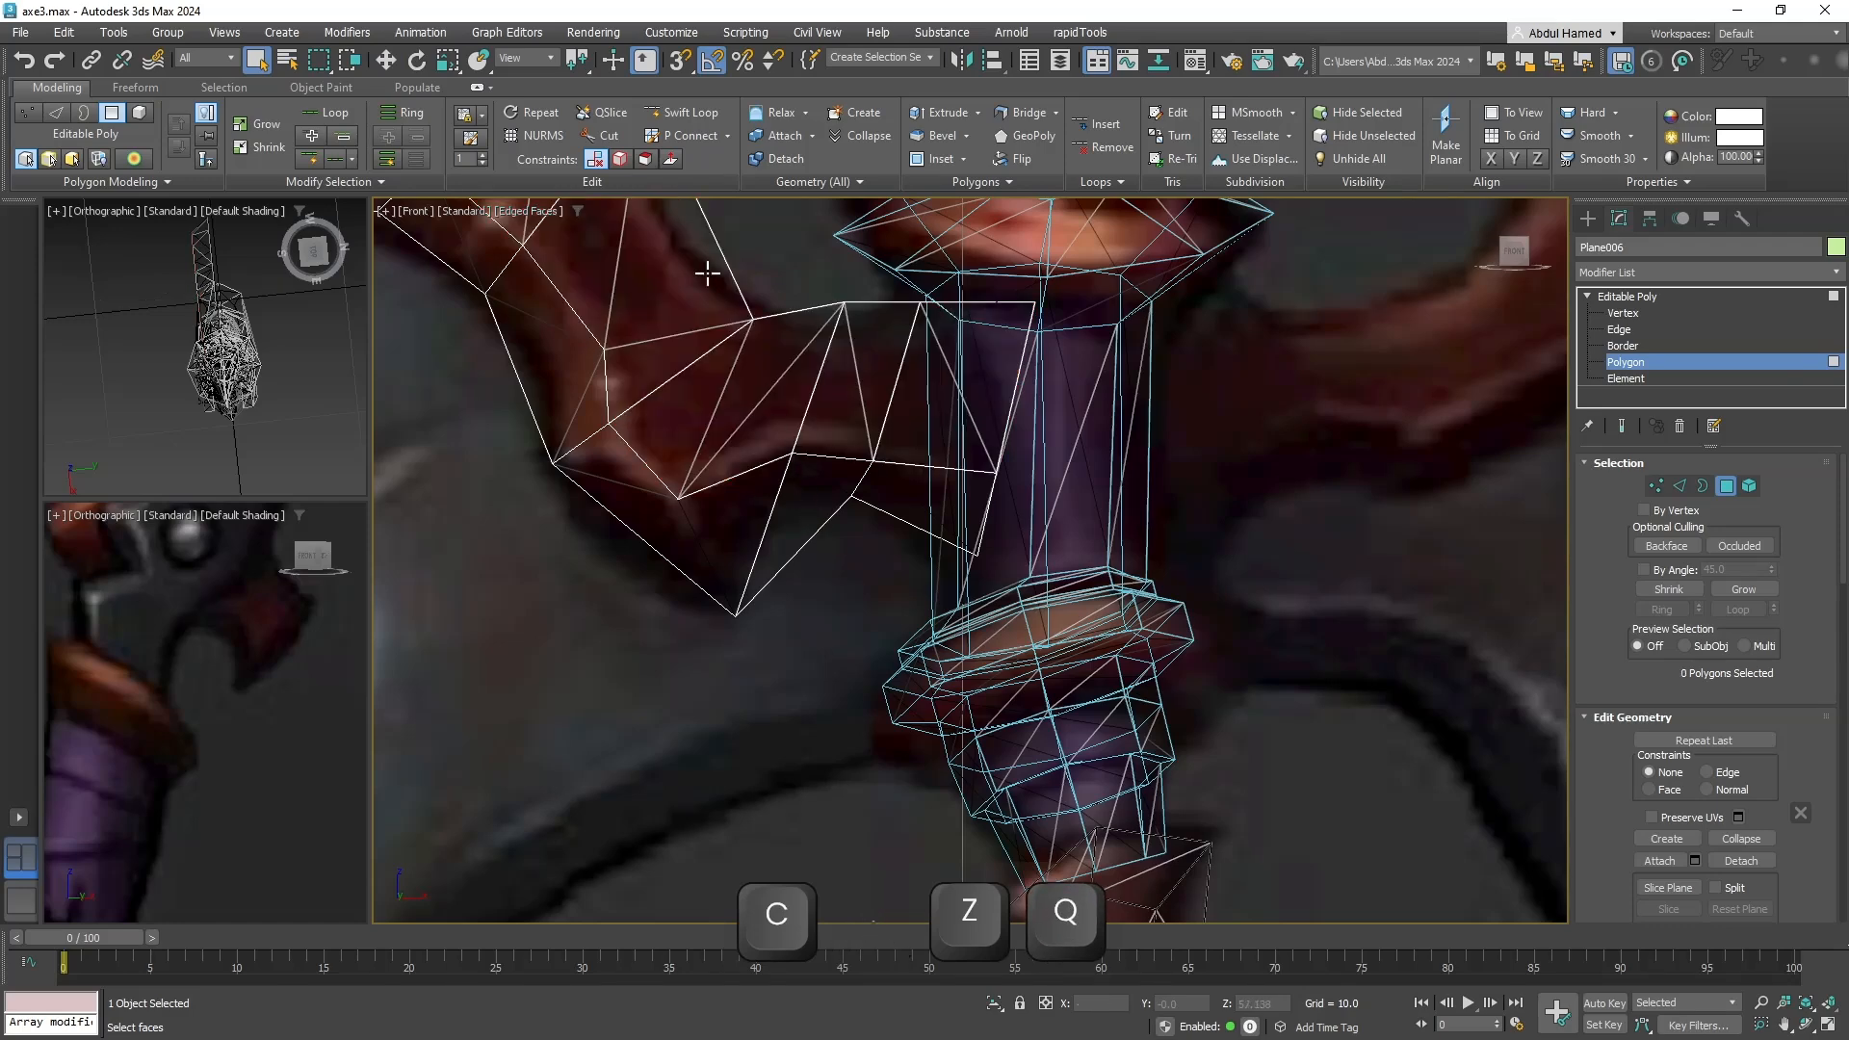
# Cut an edge from the ridge vertex on the connecting arm to the outer edge beside the lower spike.
pyautogui.click(613, 136)
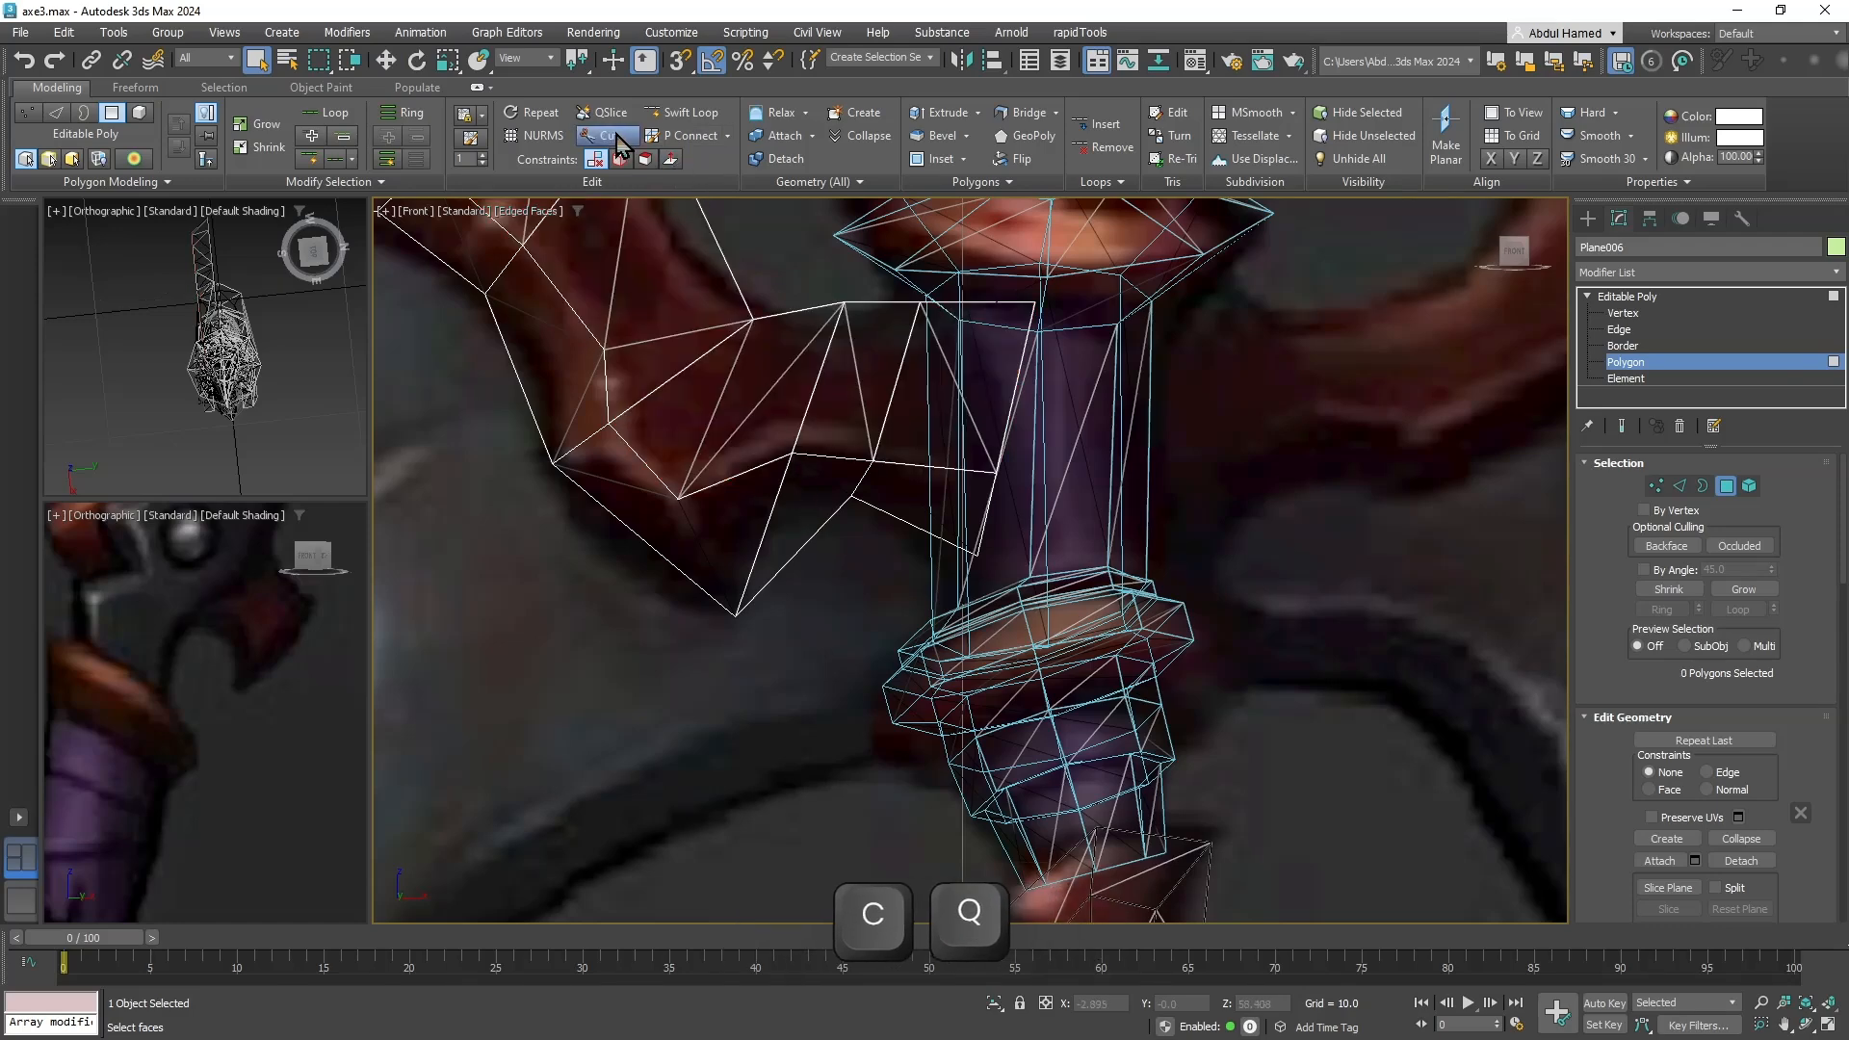
pyautogui.click(795, 456)
pyautogui.click(807, 534)
pyautogui.rightClick(874, 568)
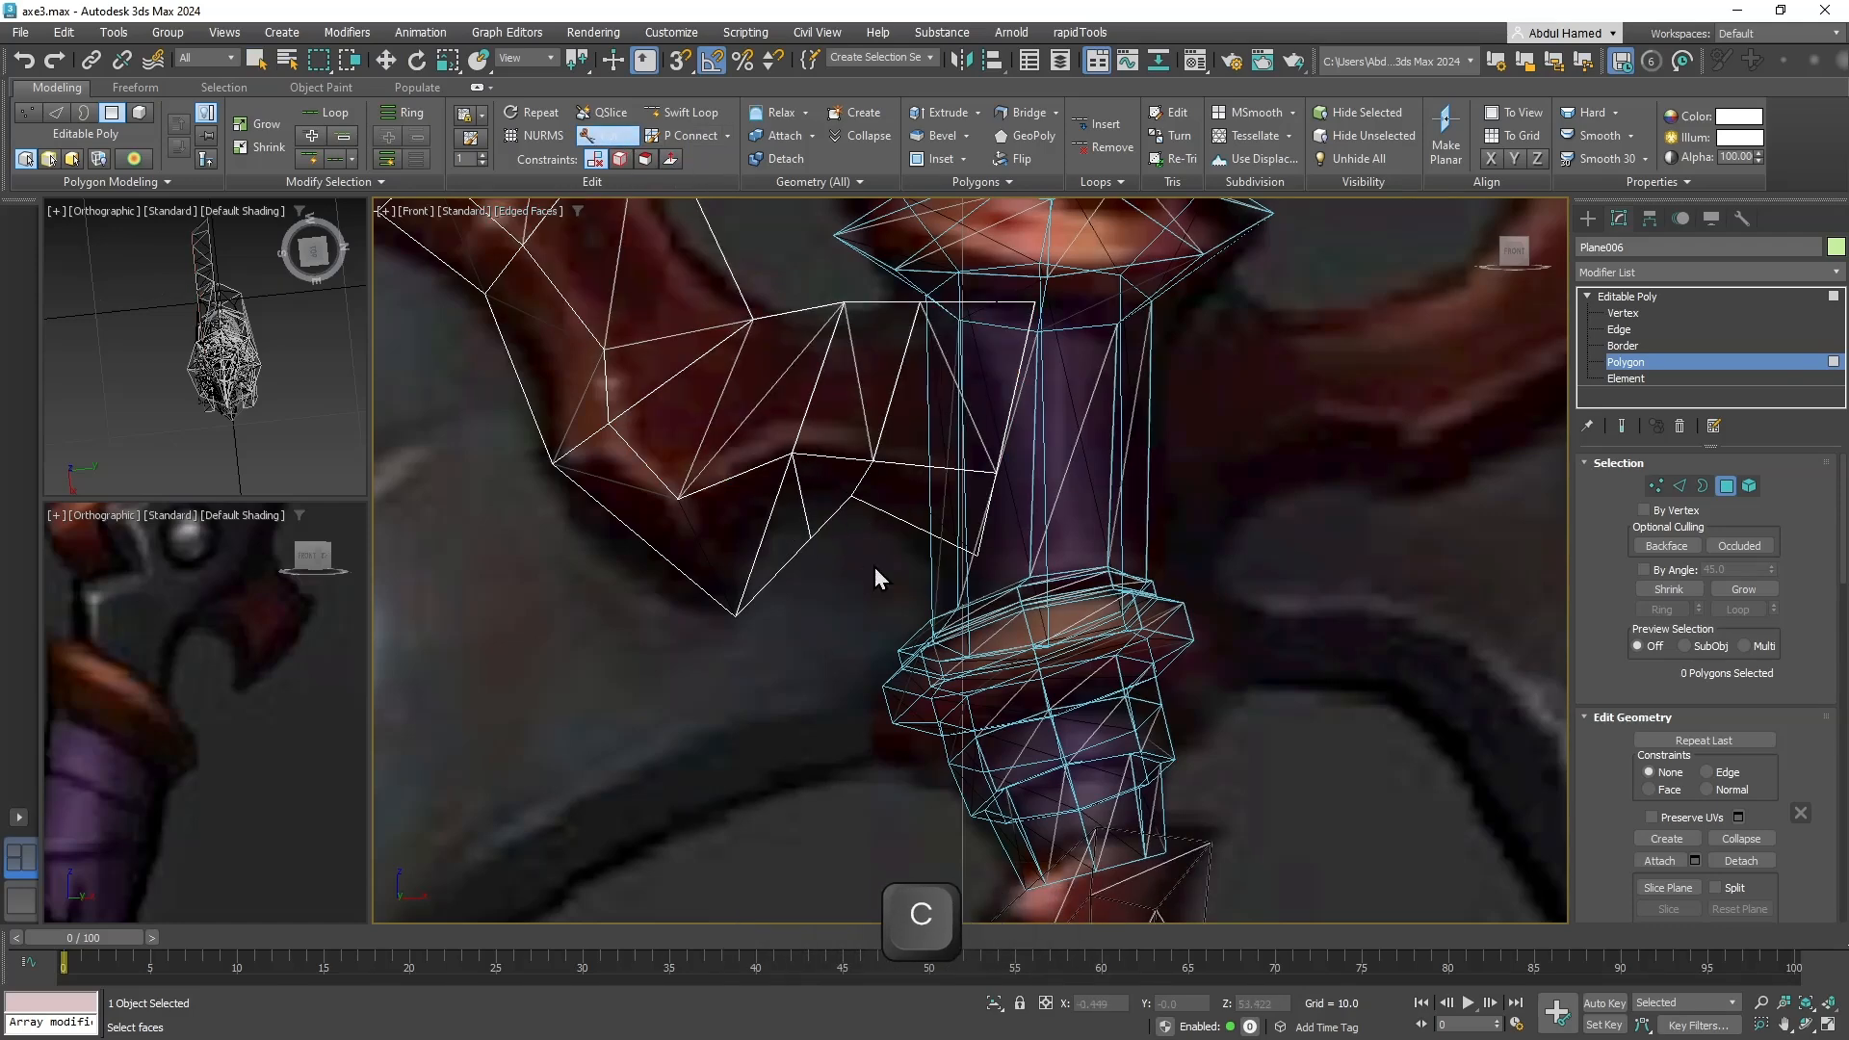
pyautogui.press('w')
pyautogui.press('w')
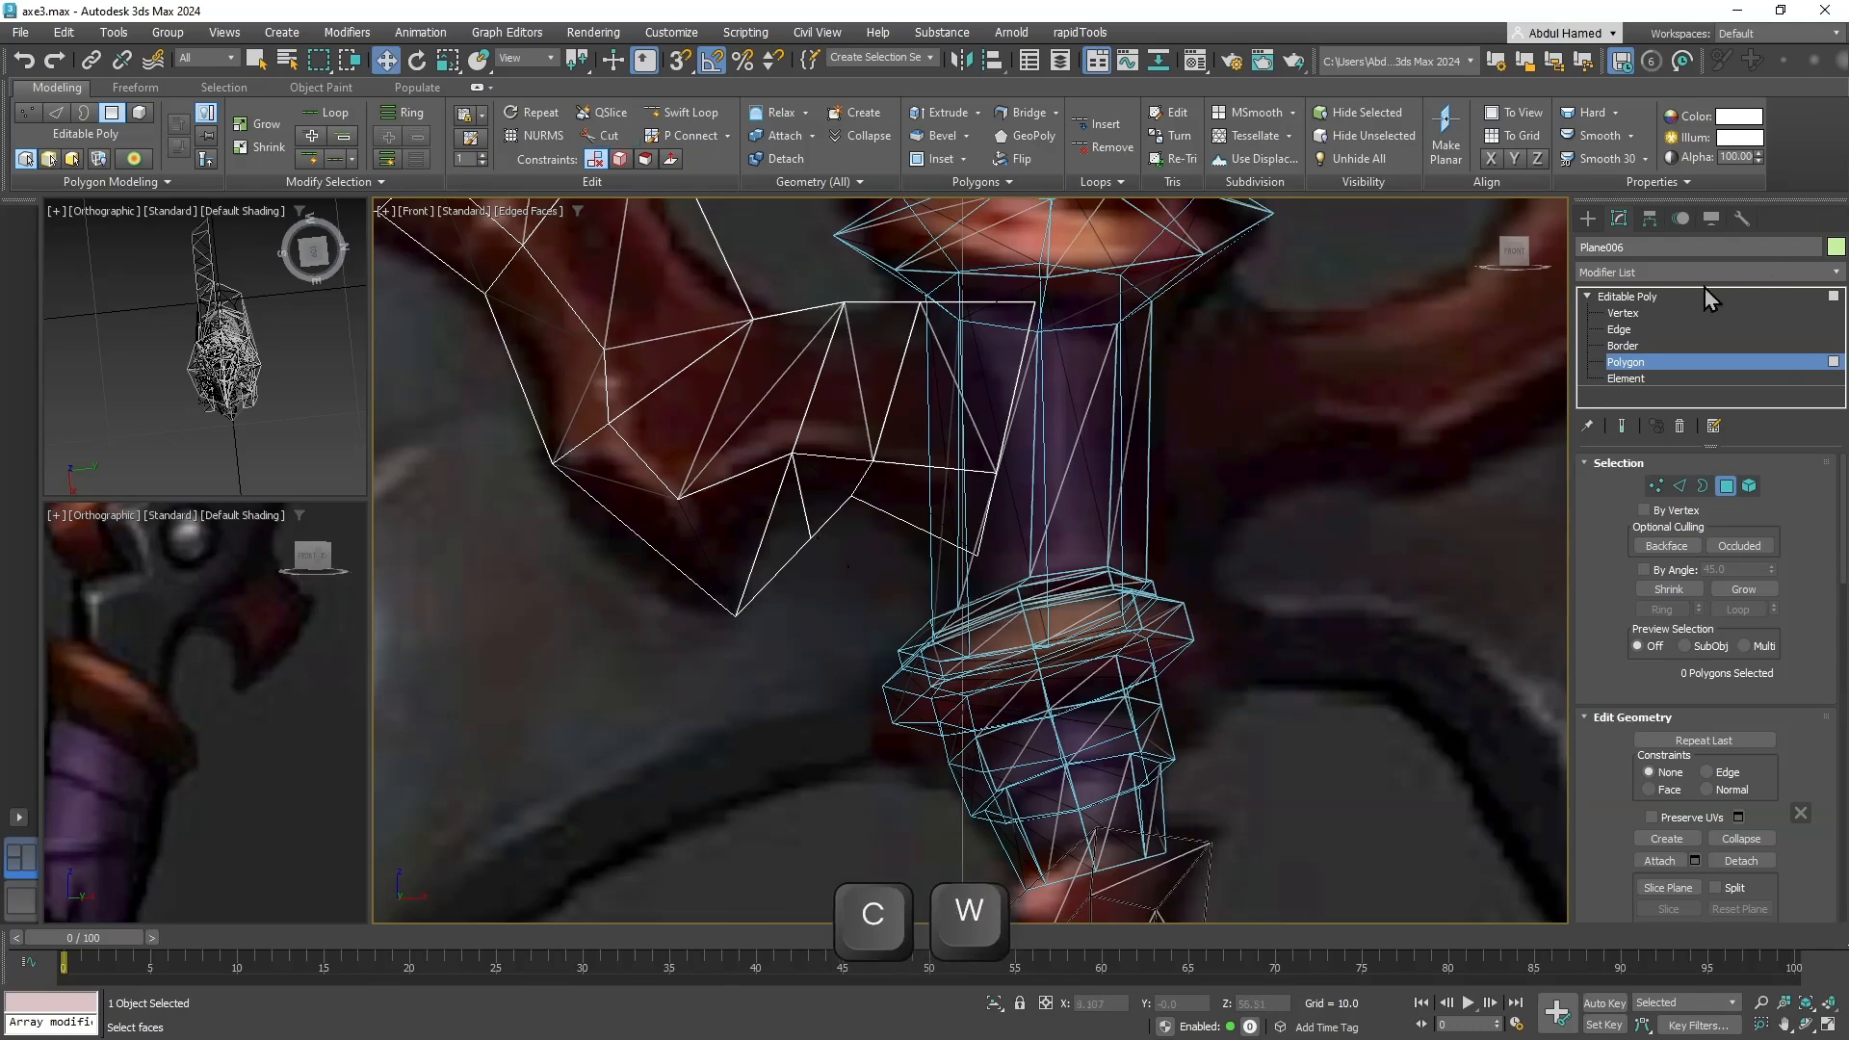
# Move the cut's new outer vertex up toward the ridge to round the notch beside the lower spike.
pyautogui.click(1623, 313)
pyautogui.click(809, 535)
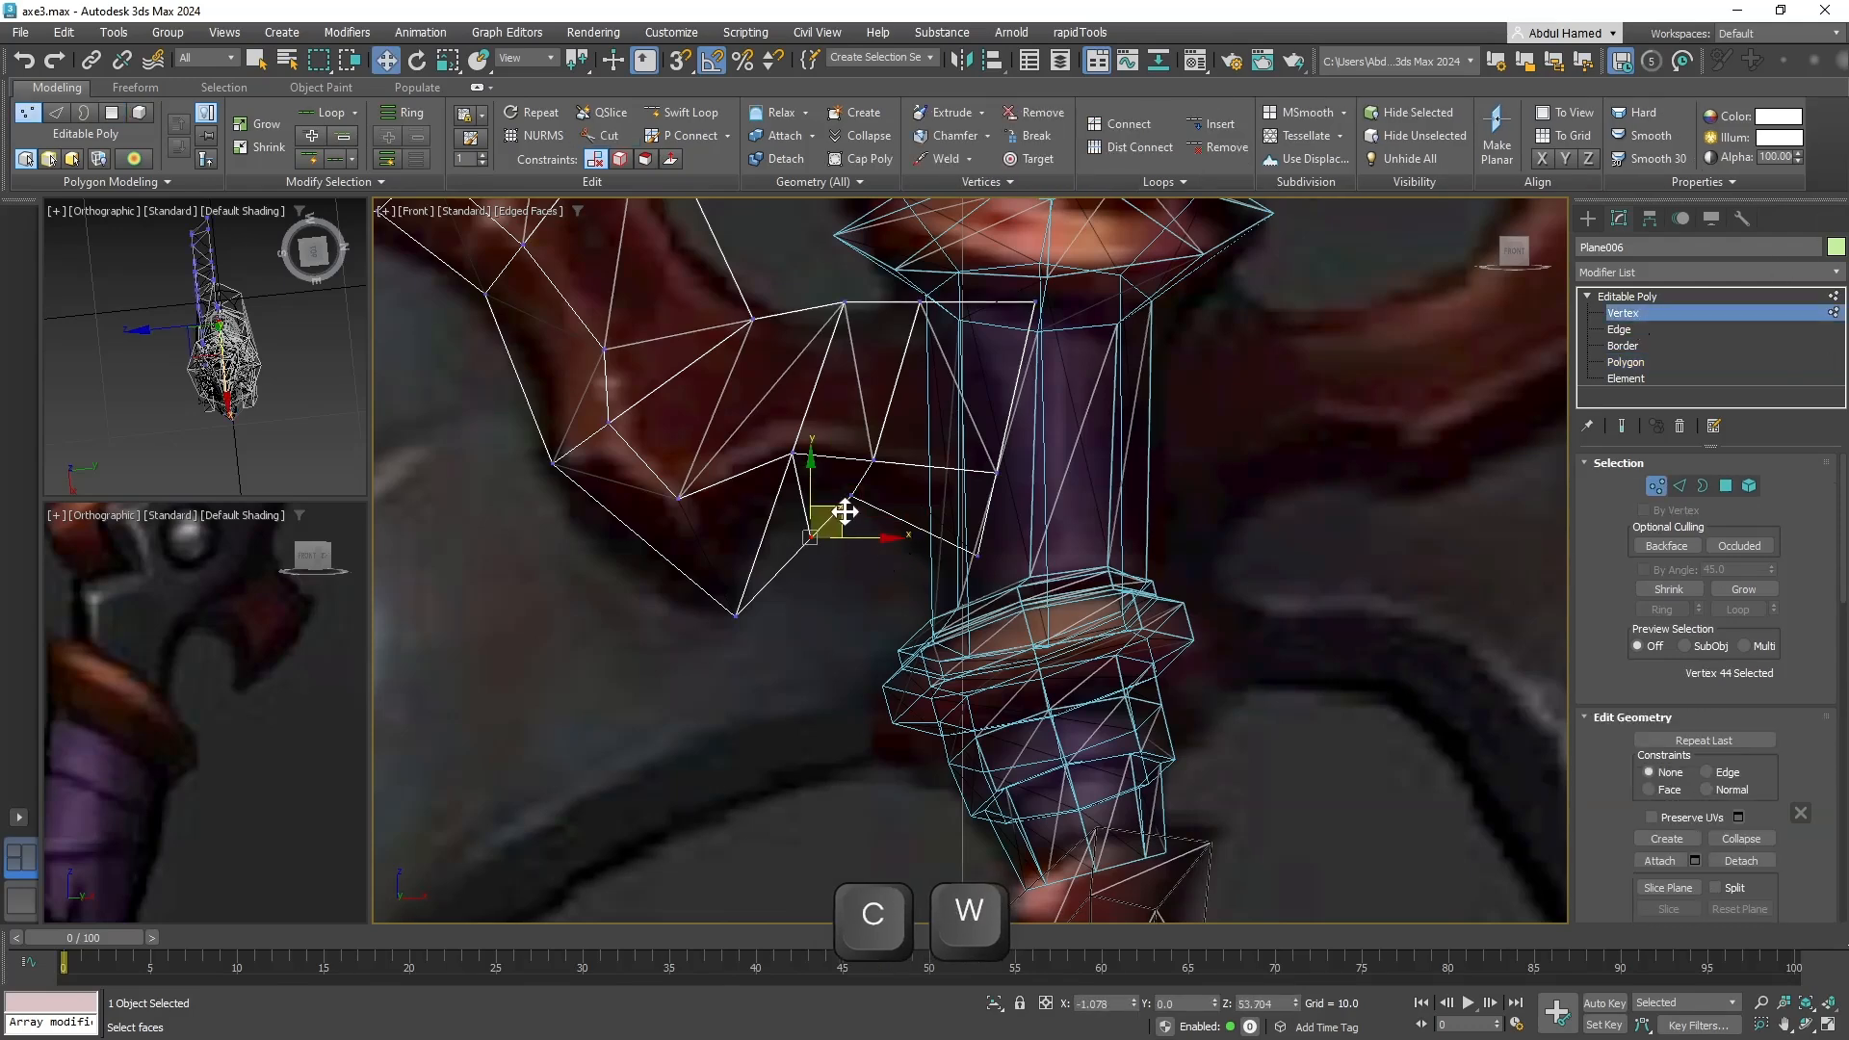
pyautogui.moveTo(845, 513); pyautogui.dragTo(772, 437)
pyautogui.click(790, 455)
pyautogui.moveTo(771, 438); pyautogui.dragTo(939, 474, button='middle')
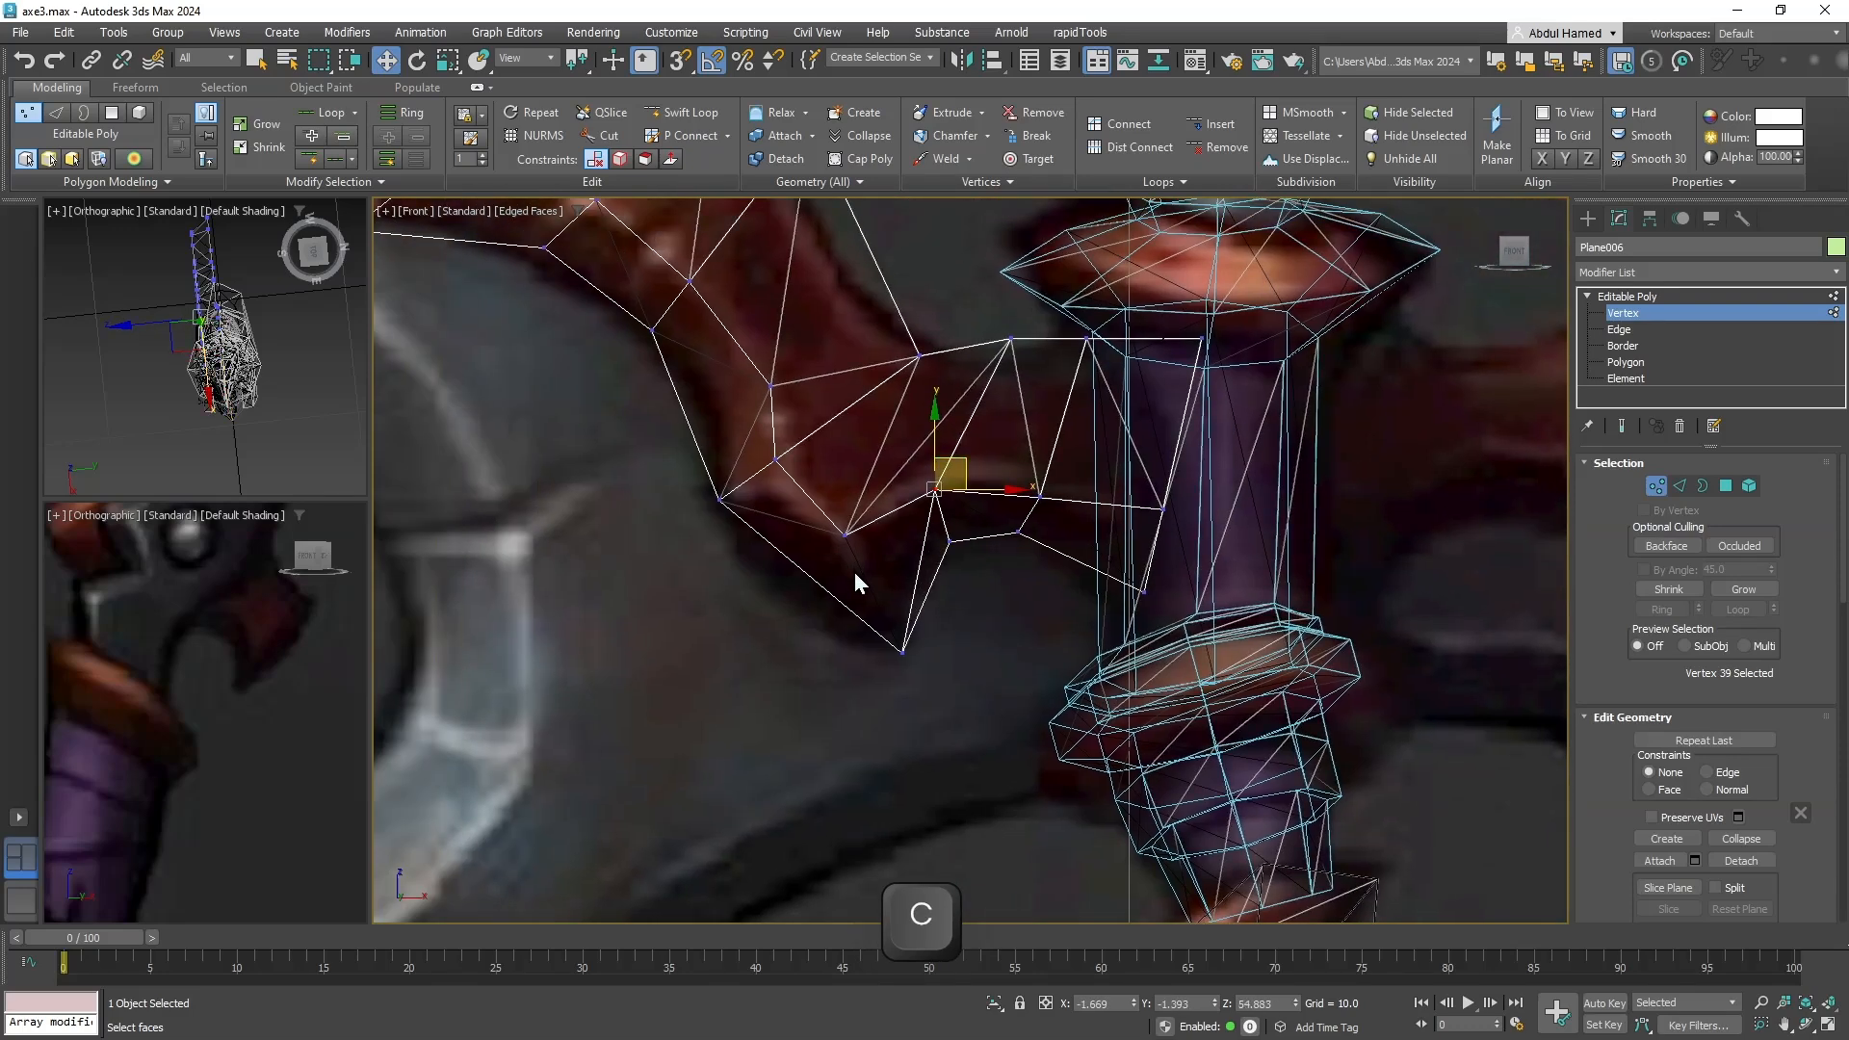
# Cut an edge from the ridge corner above the lower spike to the outer edge and move its new vertex outward.
pyautogui.click(591, 145)
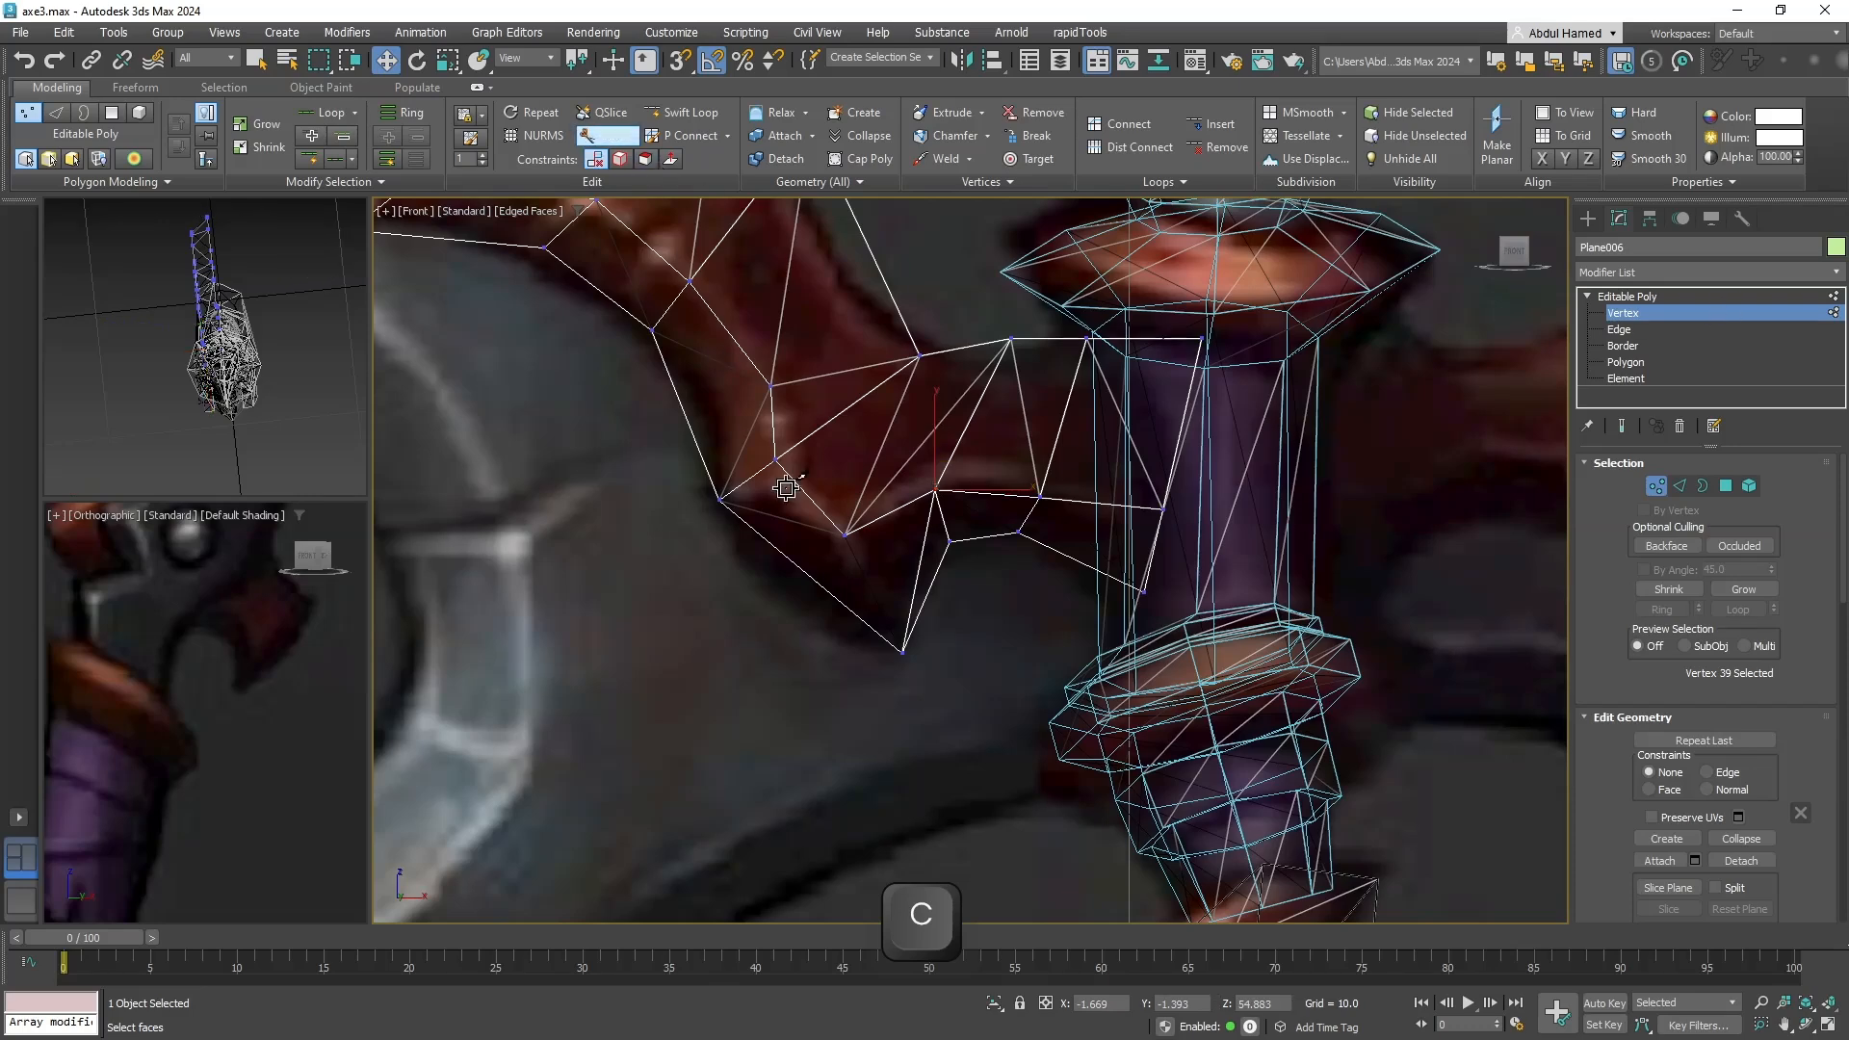
pyautogui.click(811, 572)
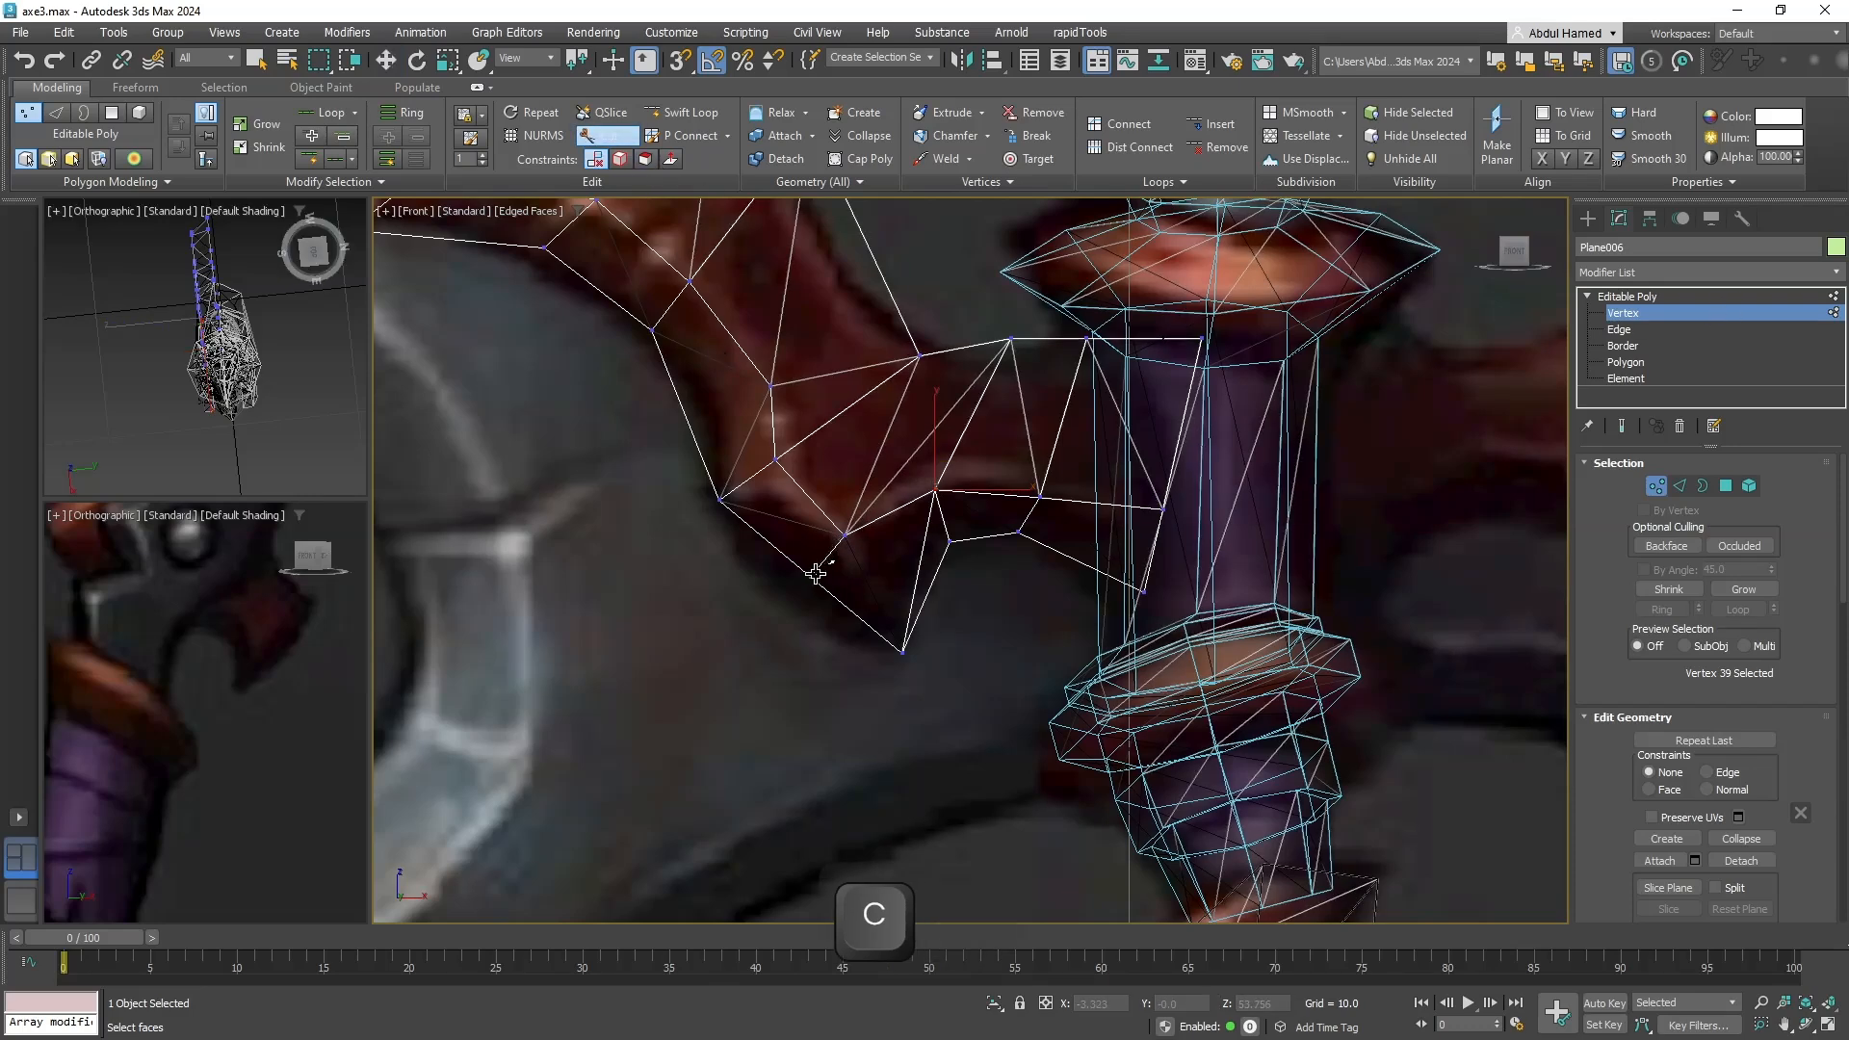
pyautogui.press('q')
pyautogui.press('w')
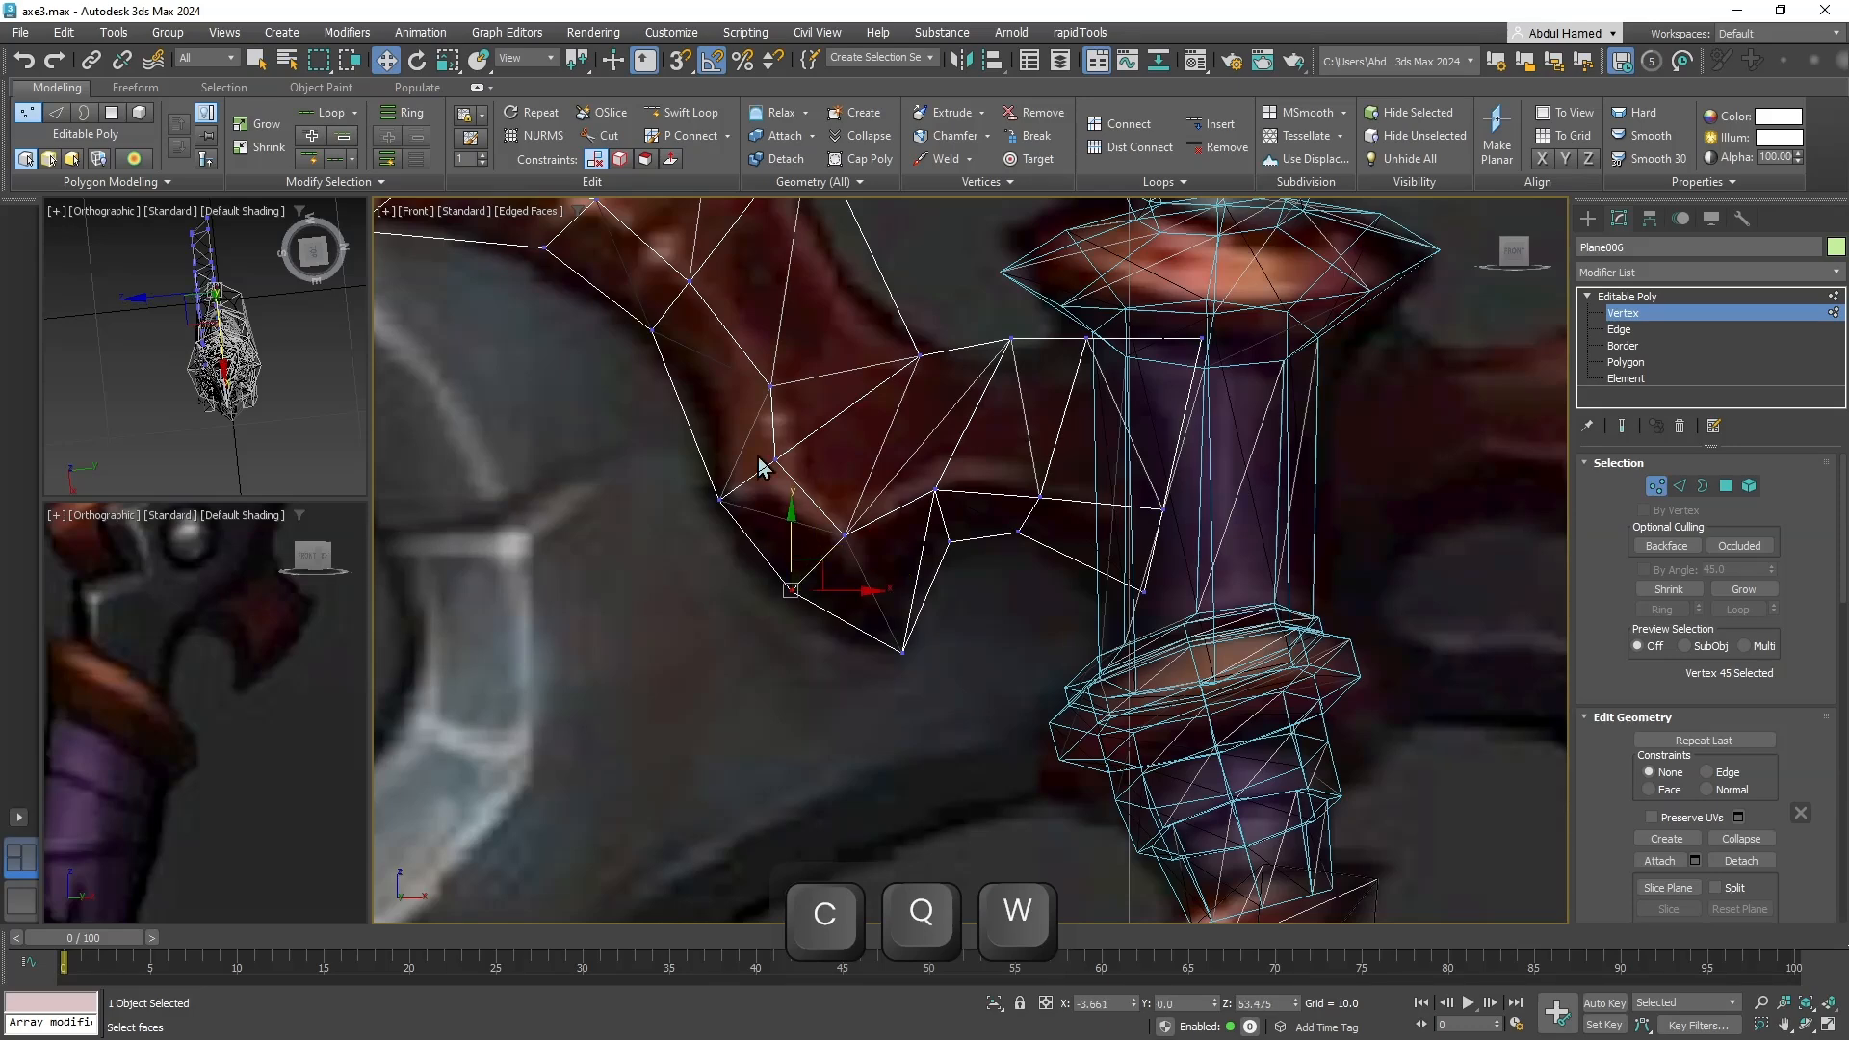
pyautogui.moveTo(755, 462); pyautogui.dragTo(866, 643, button='middle')
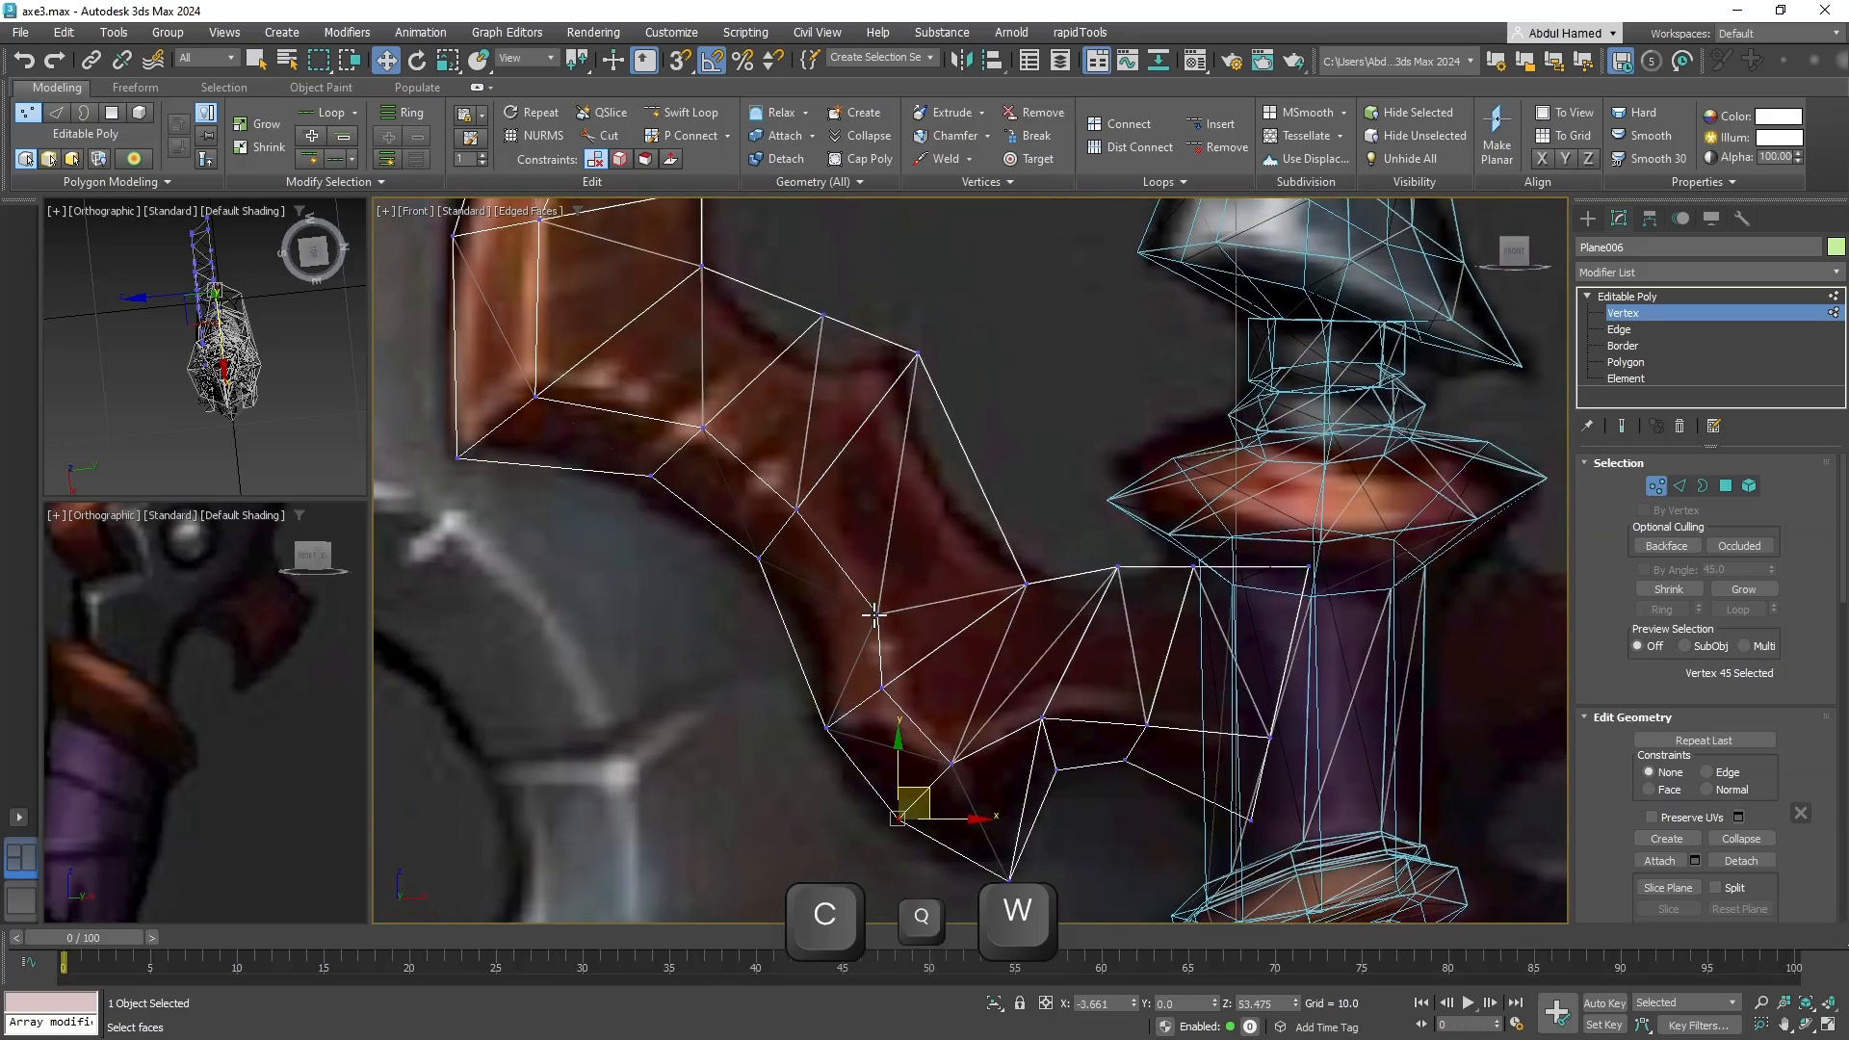
# Cut an edge across the ornament's narrow lower section, from the inner outline through the ridge vertex to the outer outline.
pyautogui.hotkey('alt', 'x')
pyautogui.hotkey('alt', 'x')
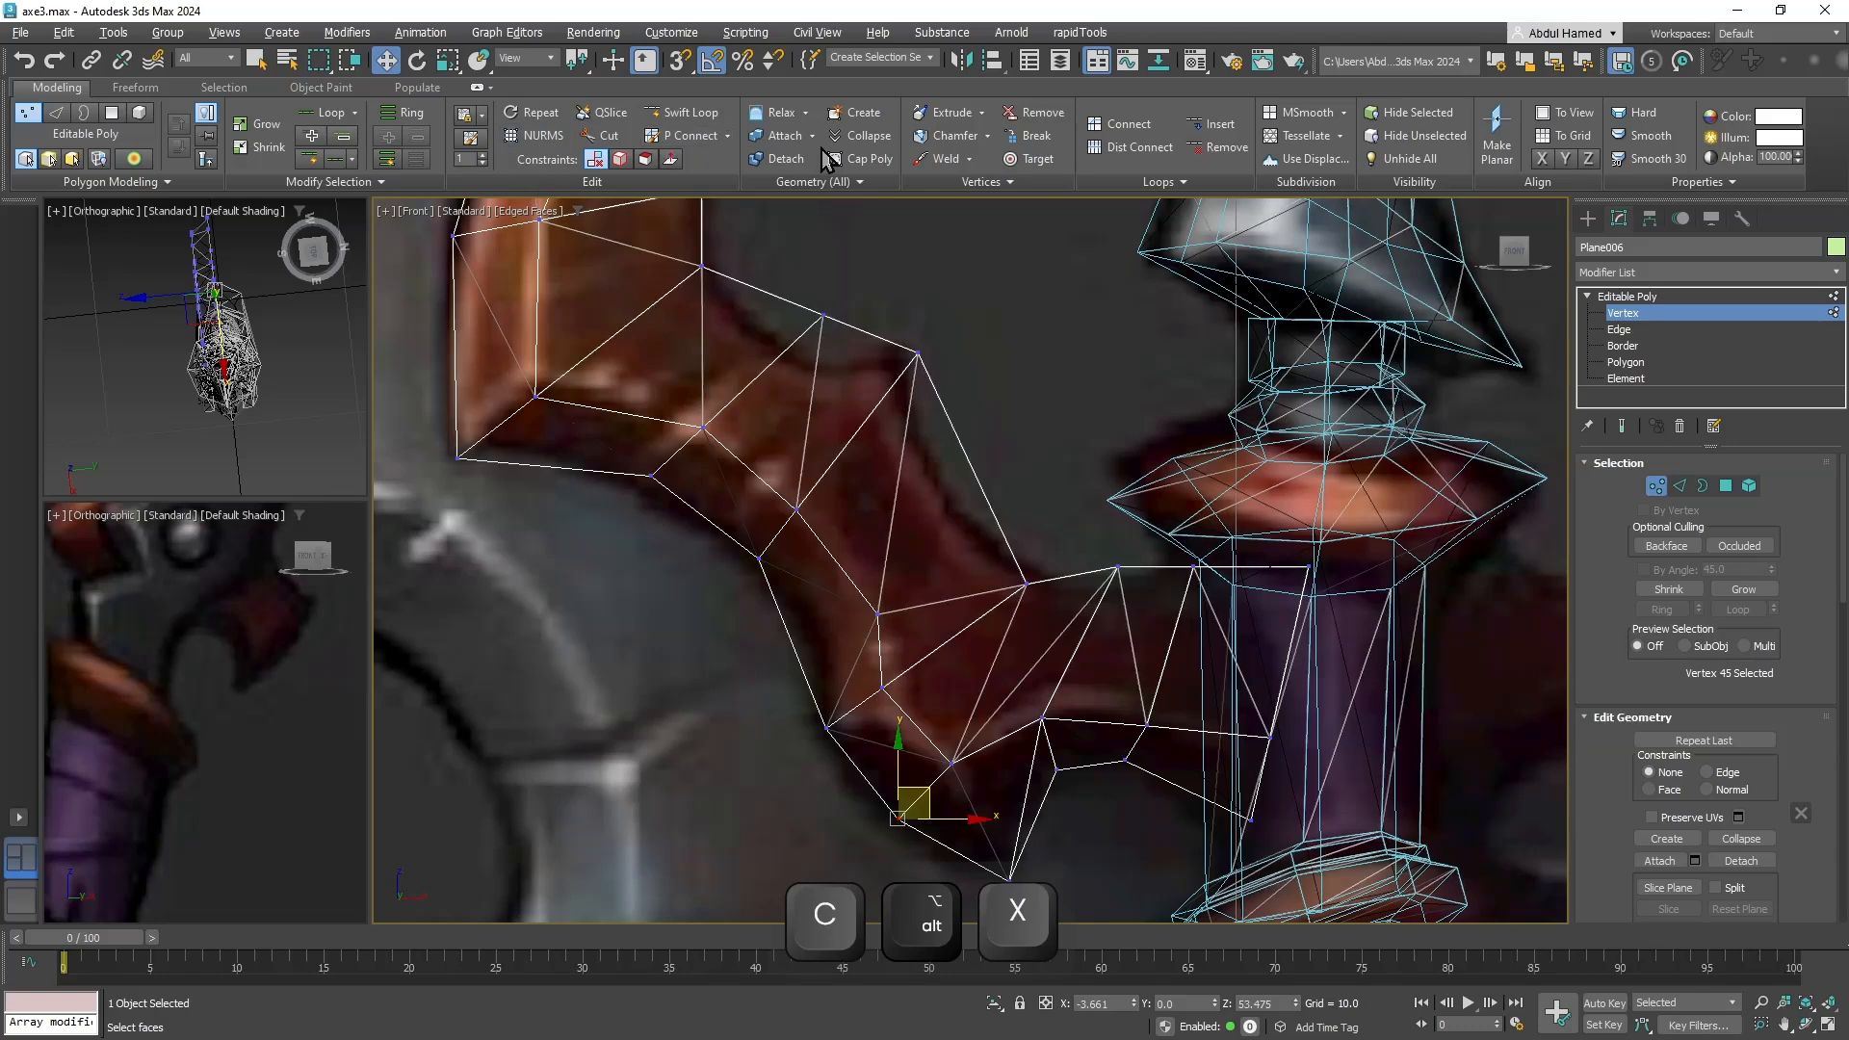
pyautogui.hotkey('alt', 'c')
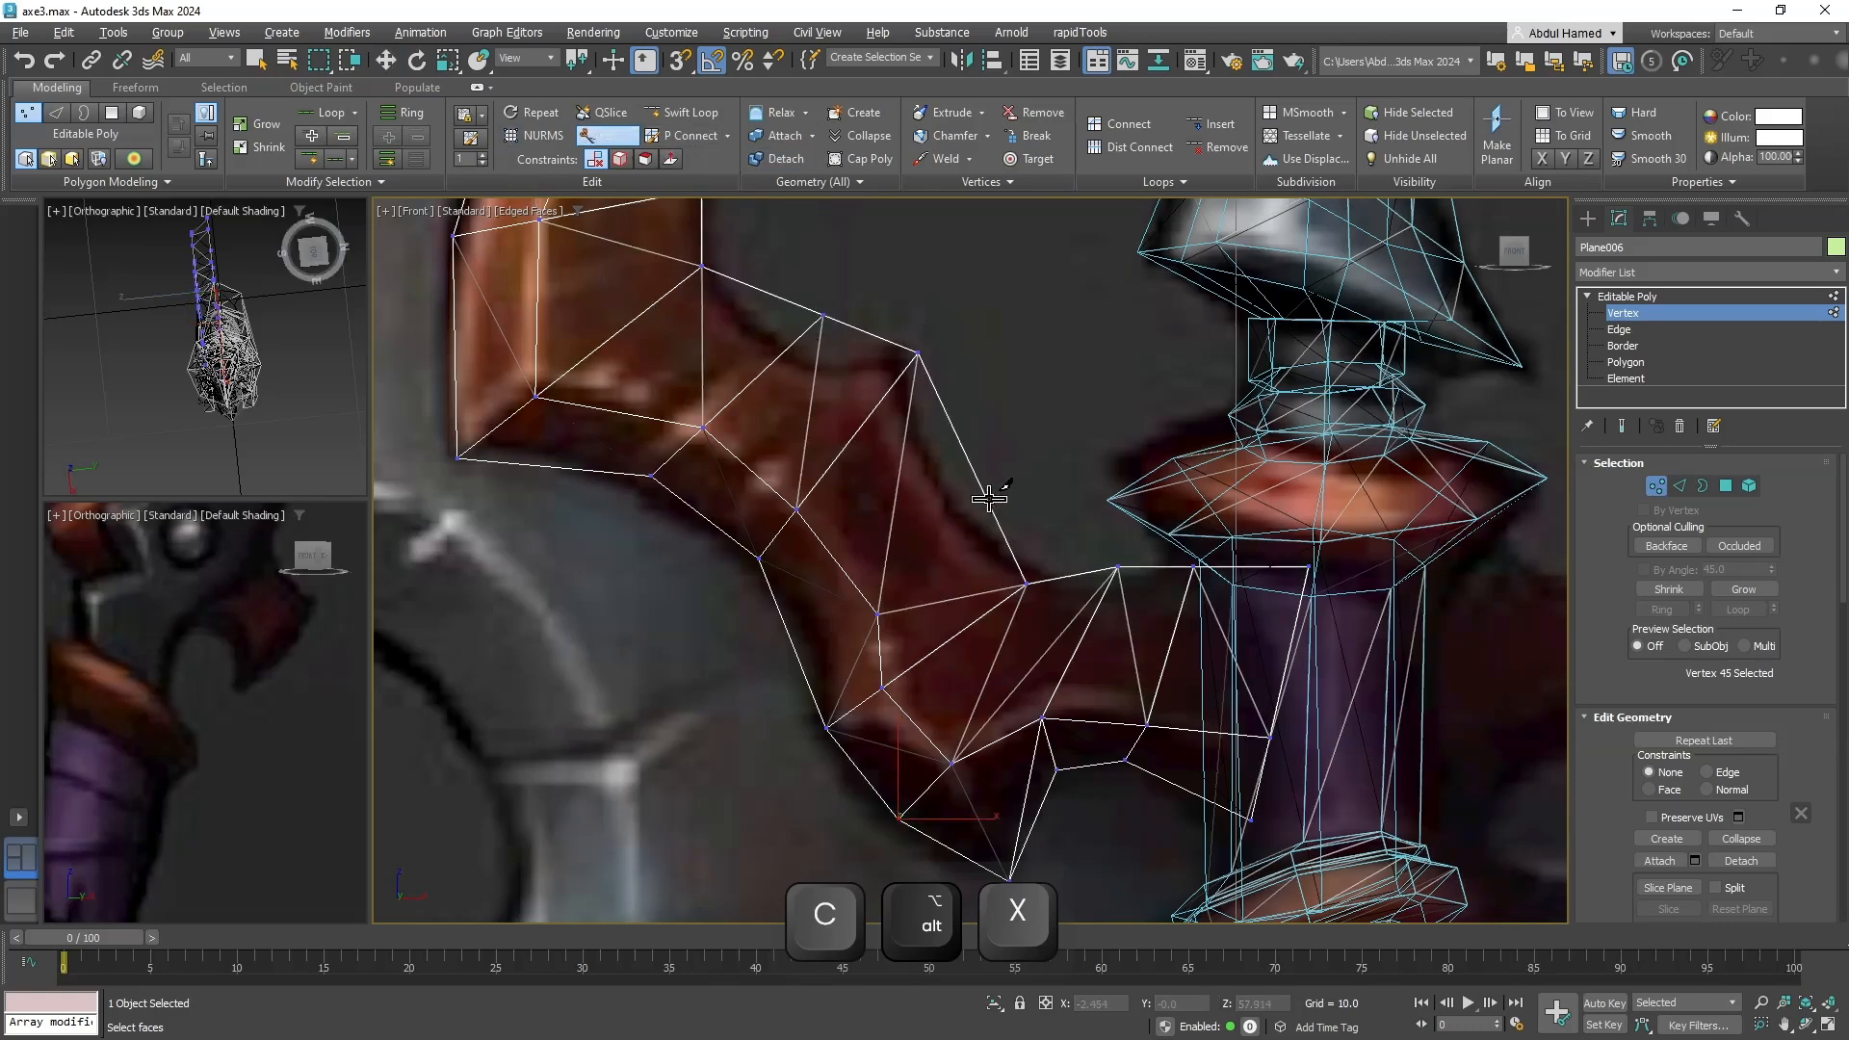
pyautogui.click(988, 498)
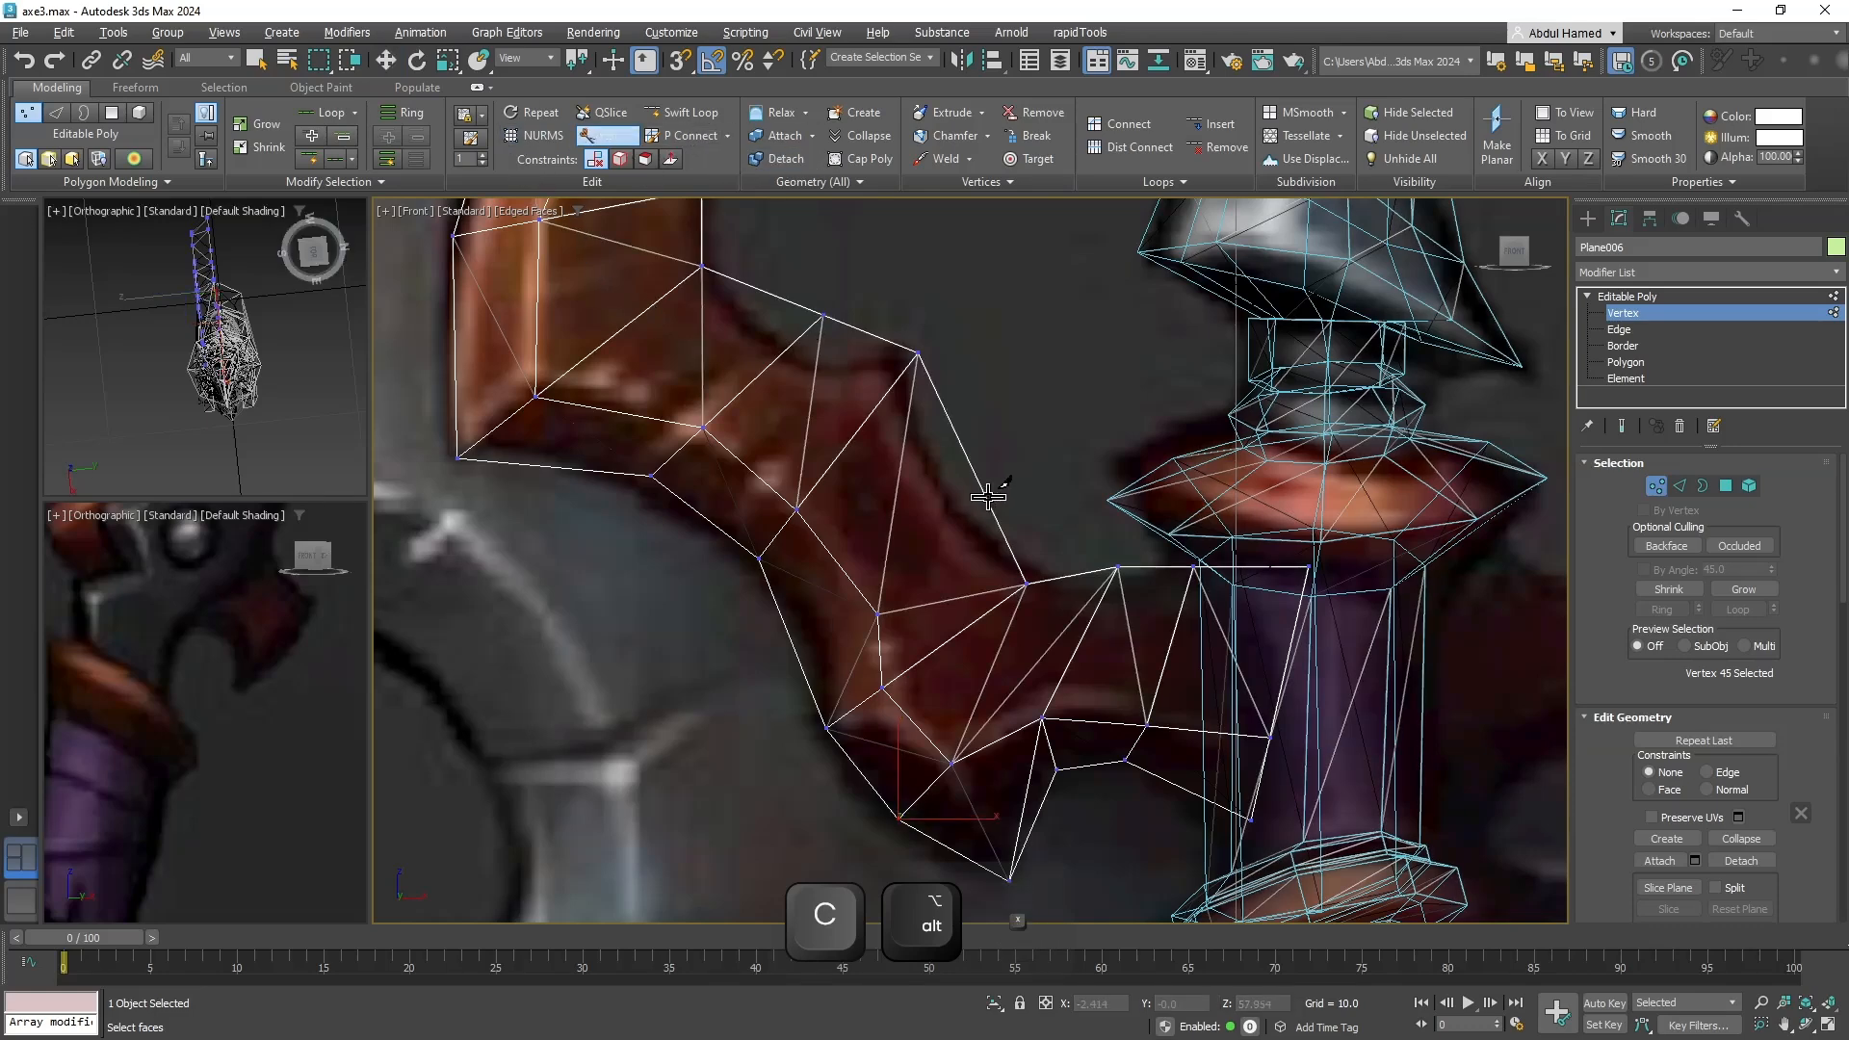
pyautogui.click(797, 652)
pyautogui.press('q')
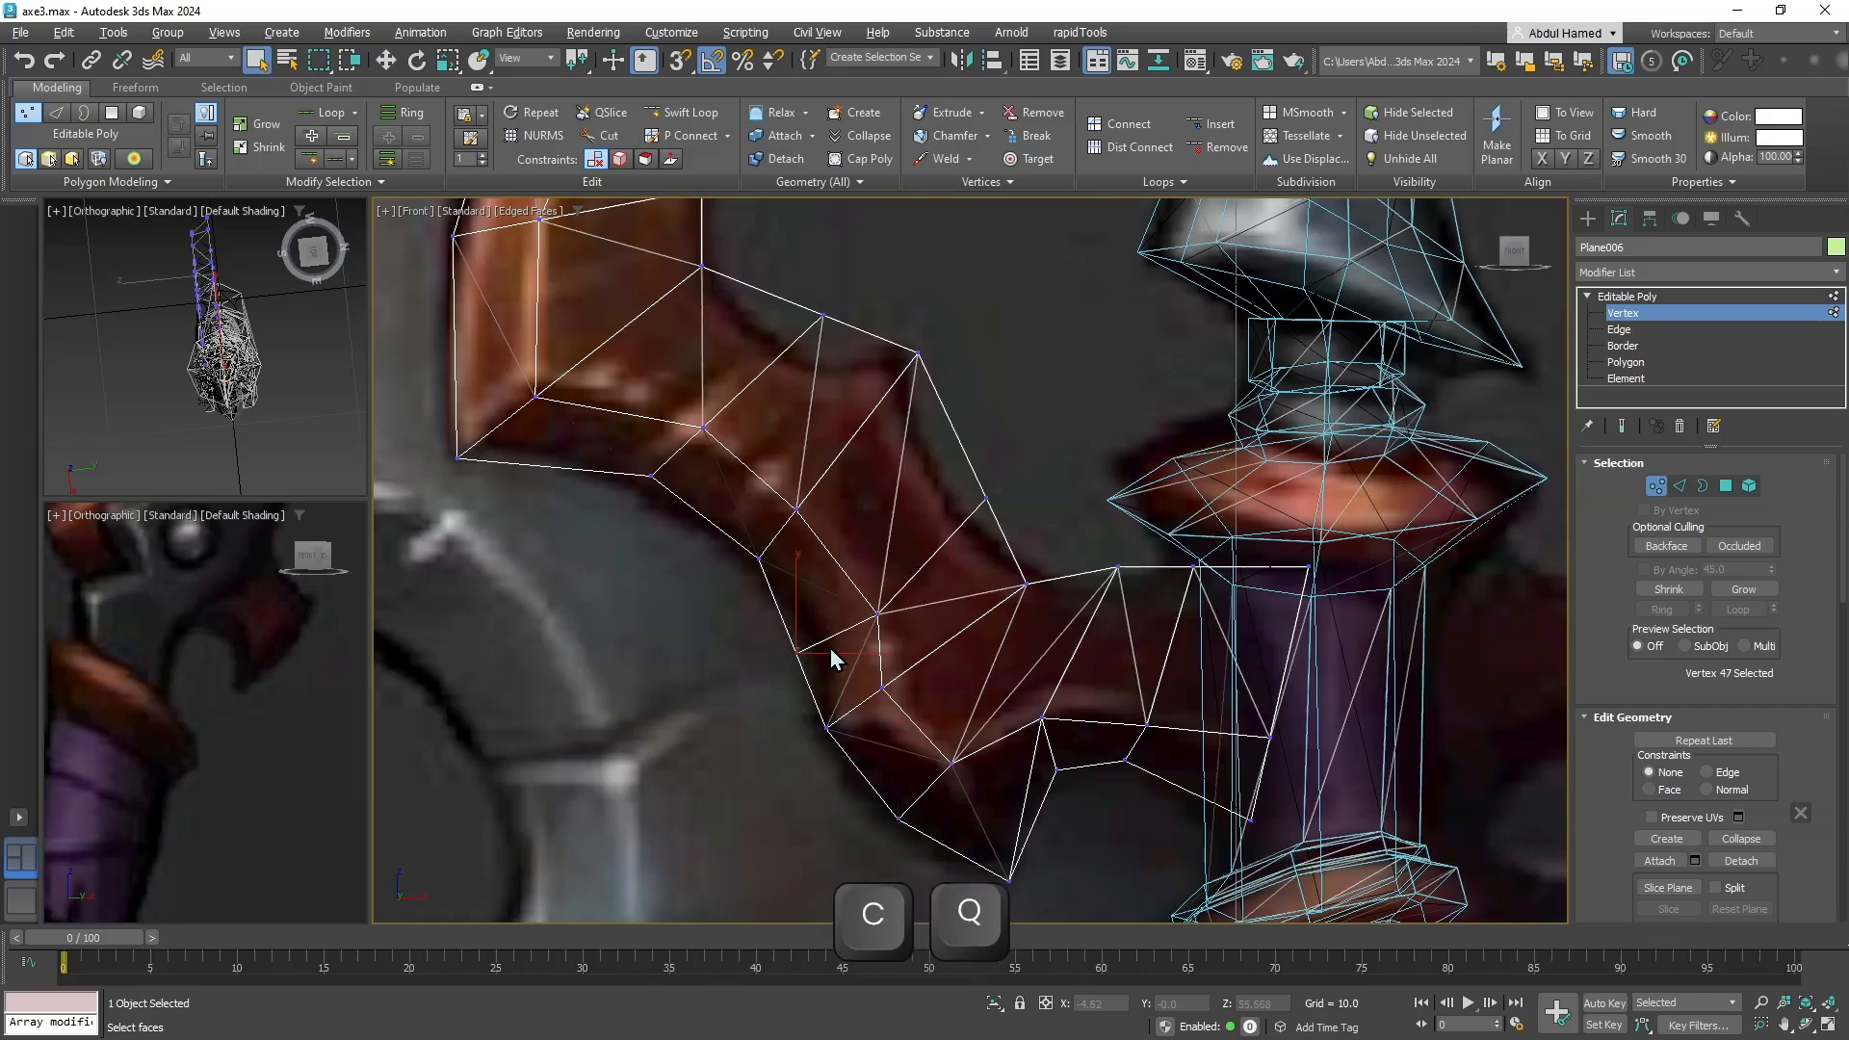
# Fit the new cut's end vertices and the two inner vertices above them to the reference outline.
pyautogui.press('w')
pyautogui.moveTo(827, 623); pyautogui.dragTo(841, 614)
pyautogui.click(986, 498)
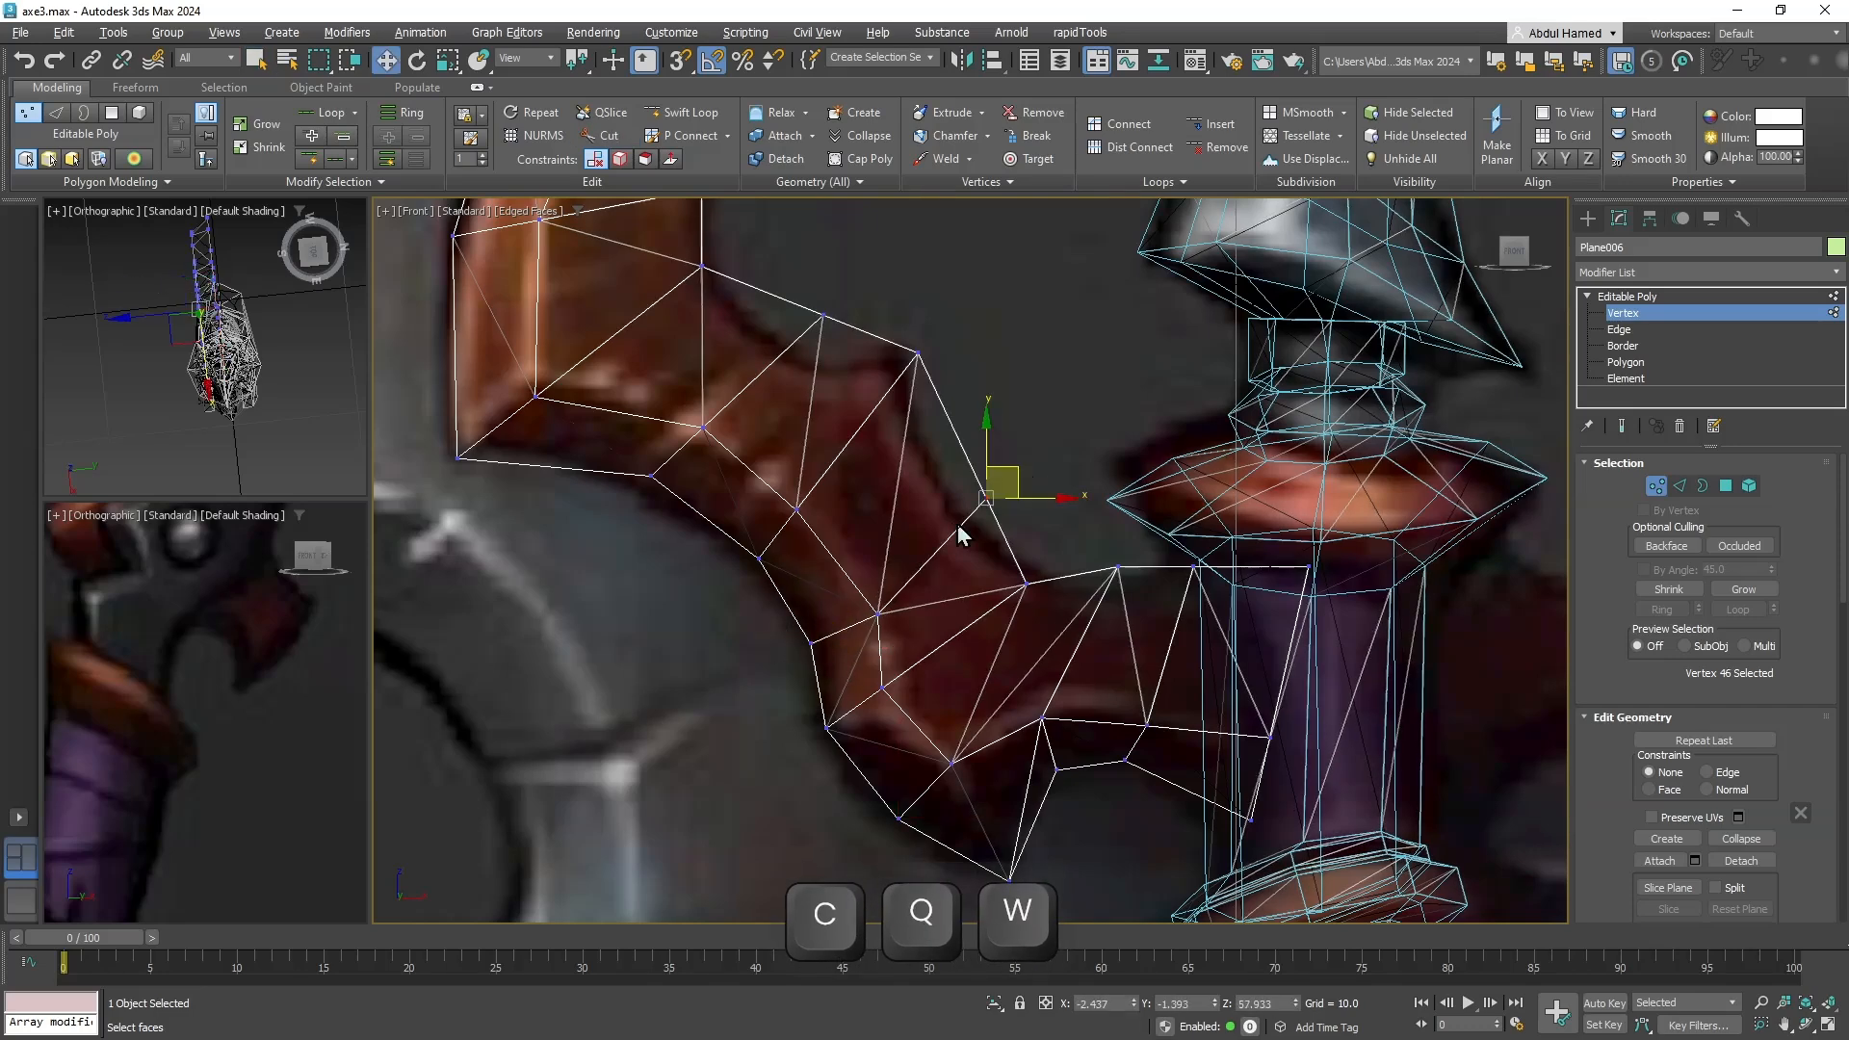
pyautogui.moveTo(1015, 470); pyautogui.dragTo(978, 480)
pyautogui.moveTo(943, 327); pyautogui.dragTo(809, 336)
pyautogui.click(824, 315)
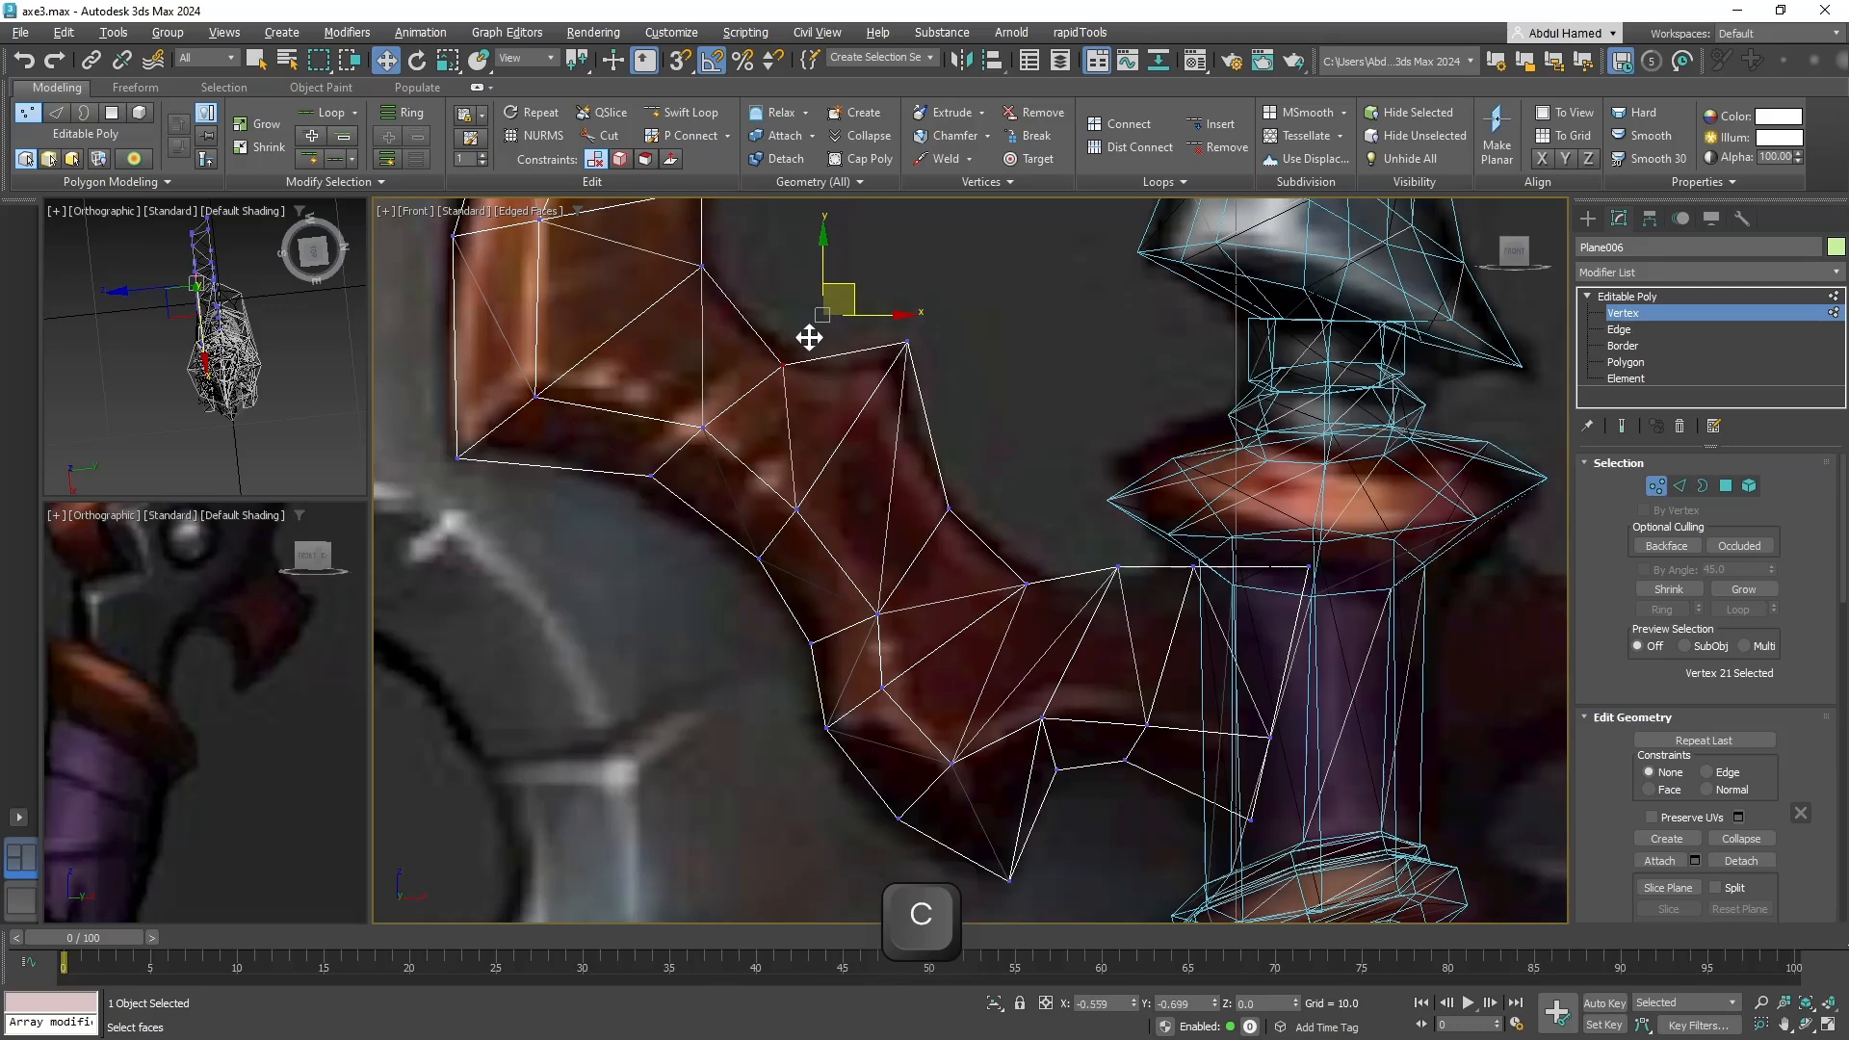
# Nudge the outer vertex beside the large curve's lower corner onto the reference outline.
pyautogui.moveTo(813, 339); pyautogui.dragTo(800, 627, button='middle')
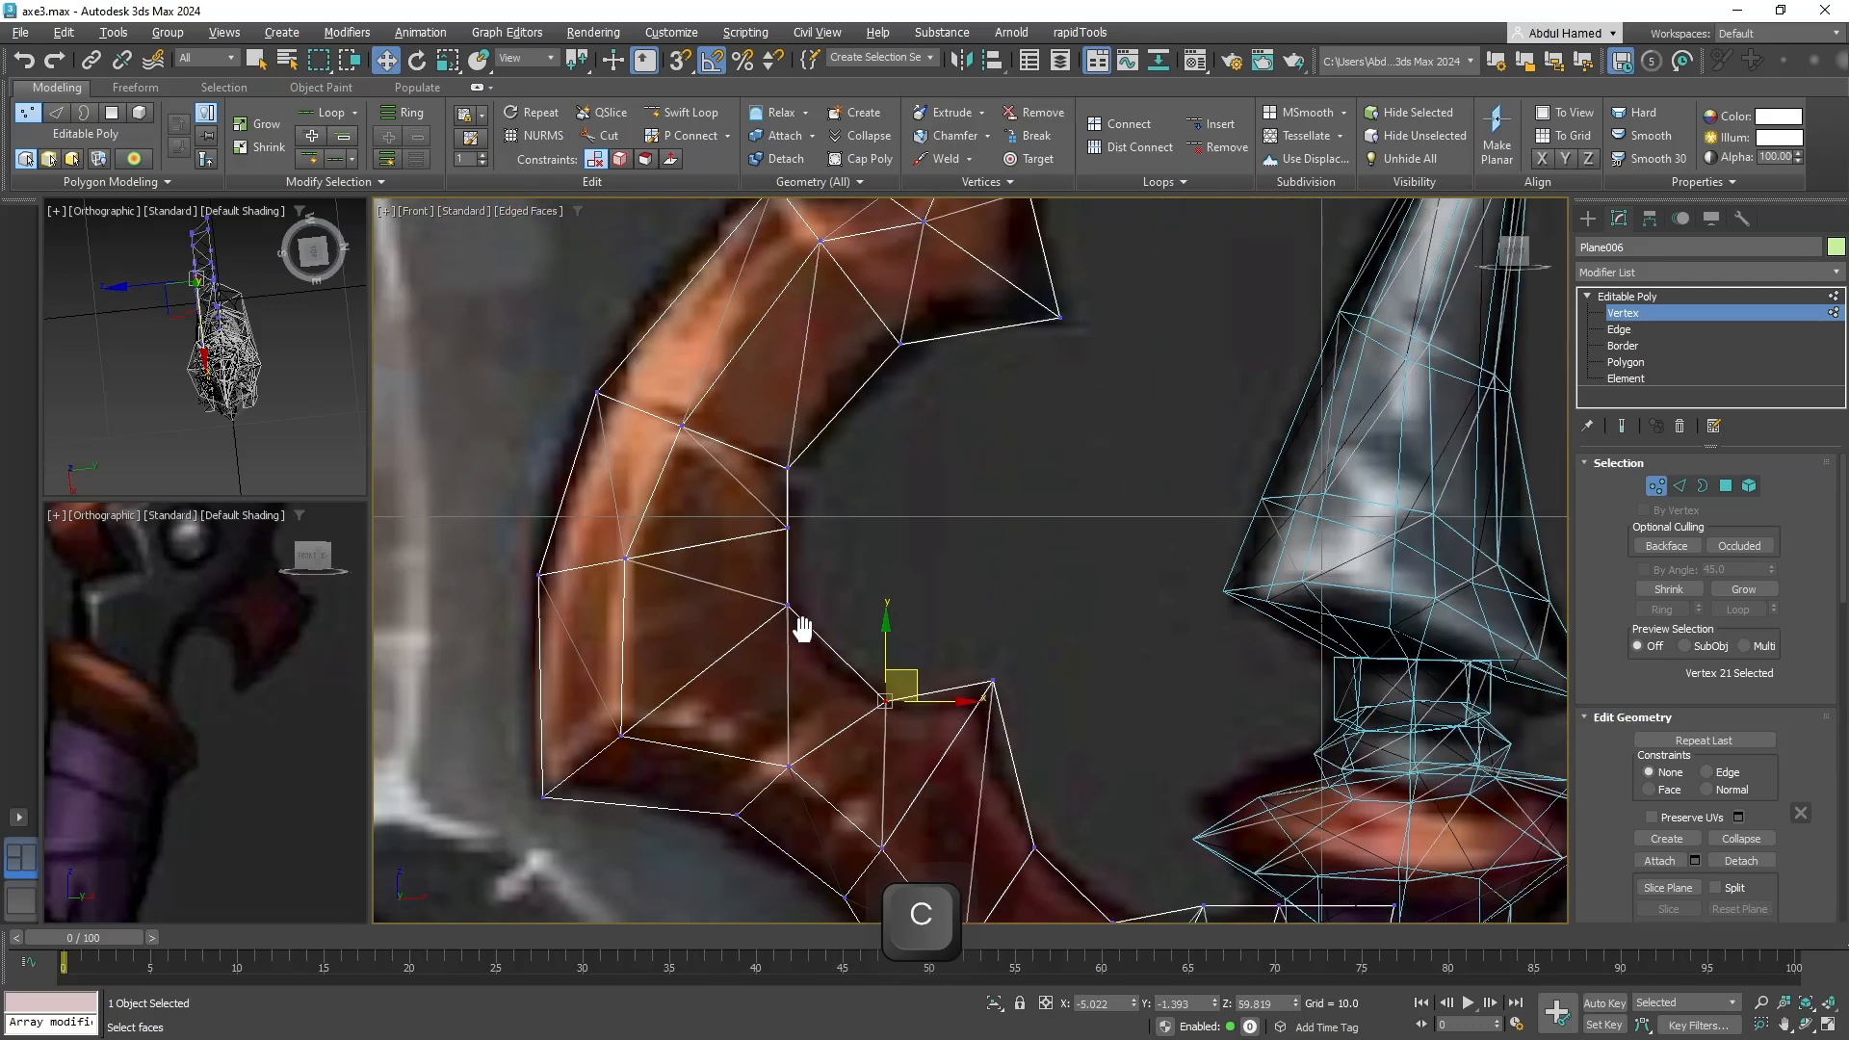
pyautogui.moveTo(770, 767); pyautogui.dragTo(763, 640, button='middle')
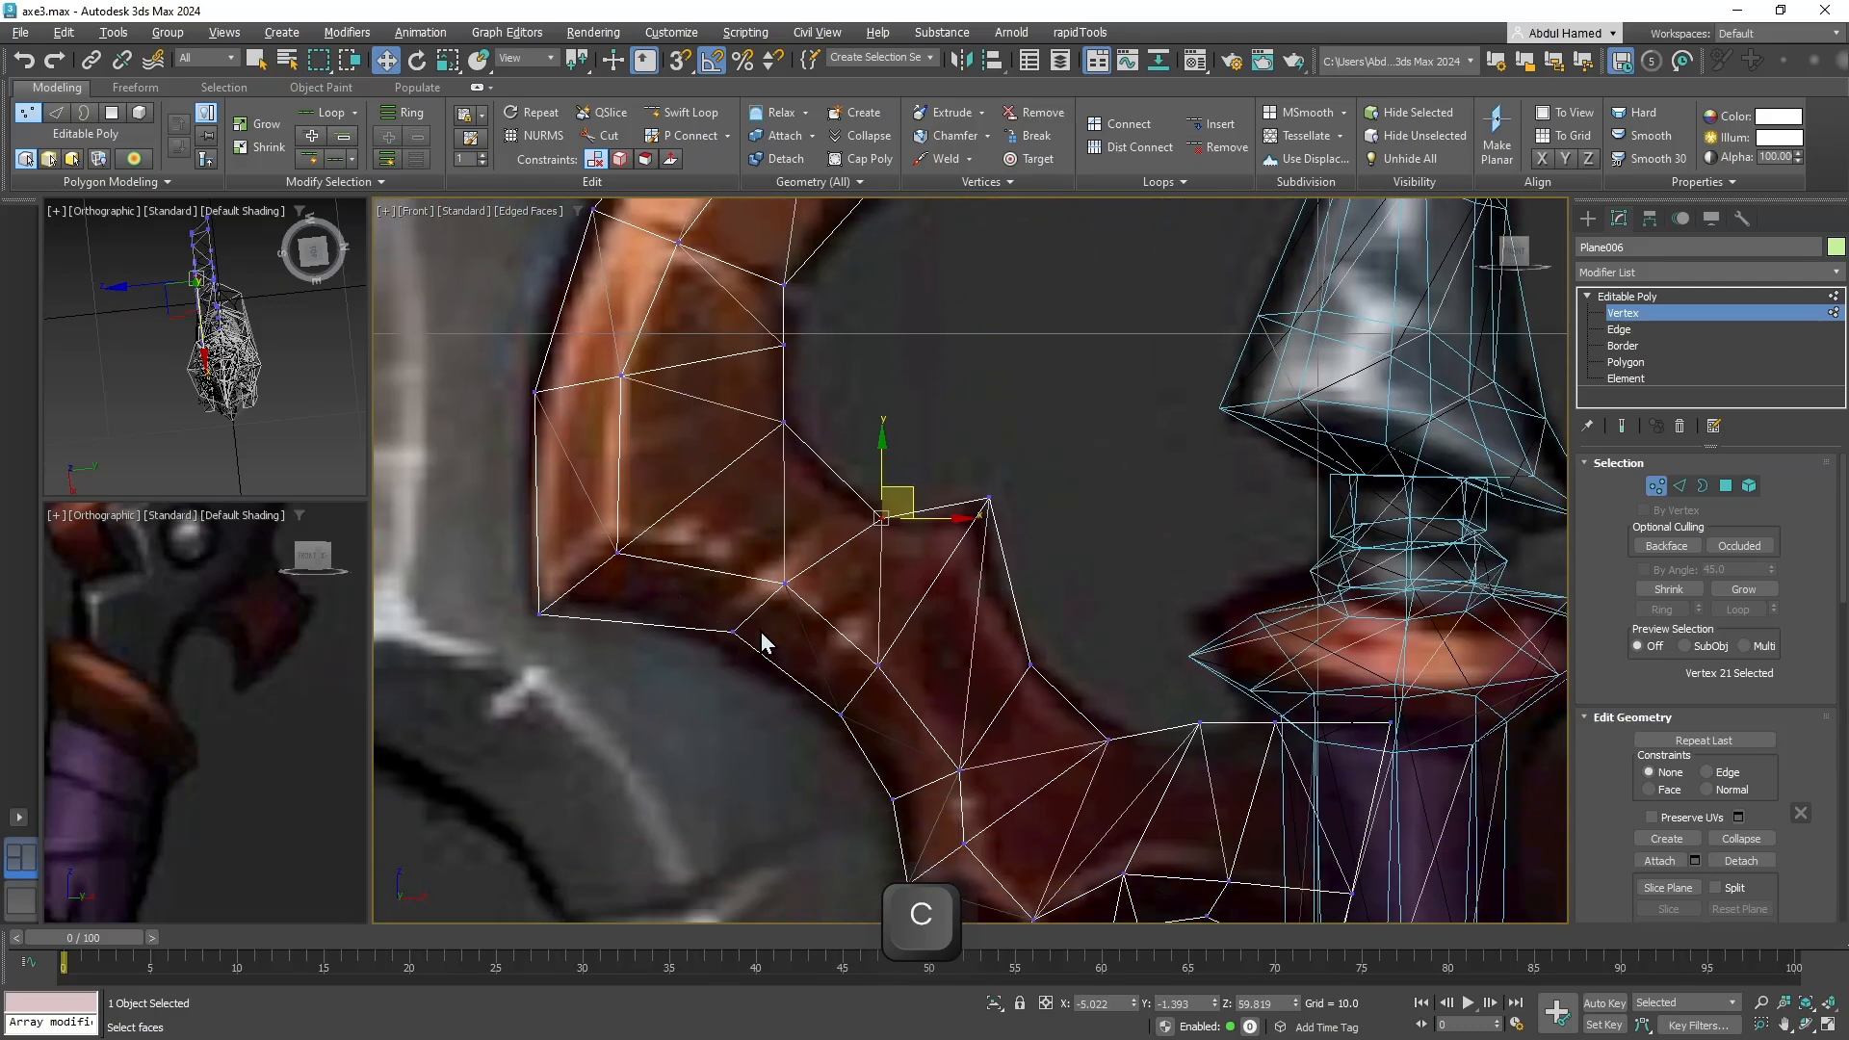
pyautogui.click(734, 632)
pyautogui.moveTo(750, 600); pyautogui.dragTo(743, 604)
pyautogui.moveTo(714, 528); pyautogui.dragTo(816, 594, button='middle')
# Insert an edge loop across the ornament's band just past the large curve's lower corner.
pyautogui.click(681, 112)
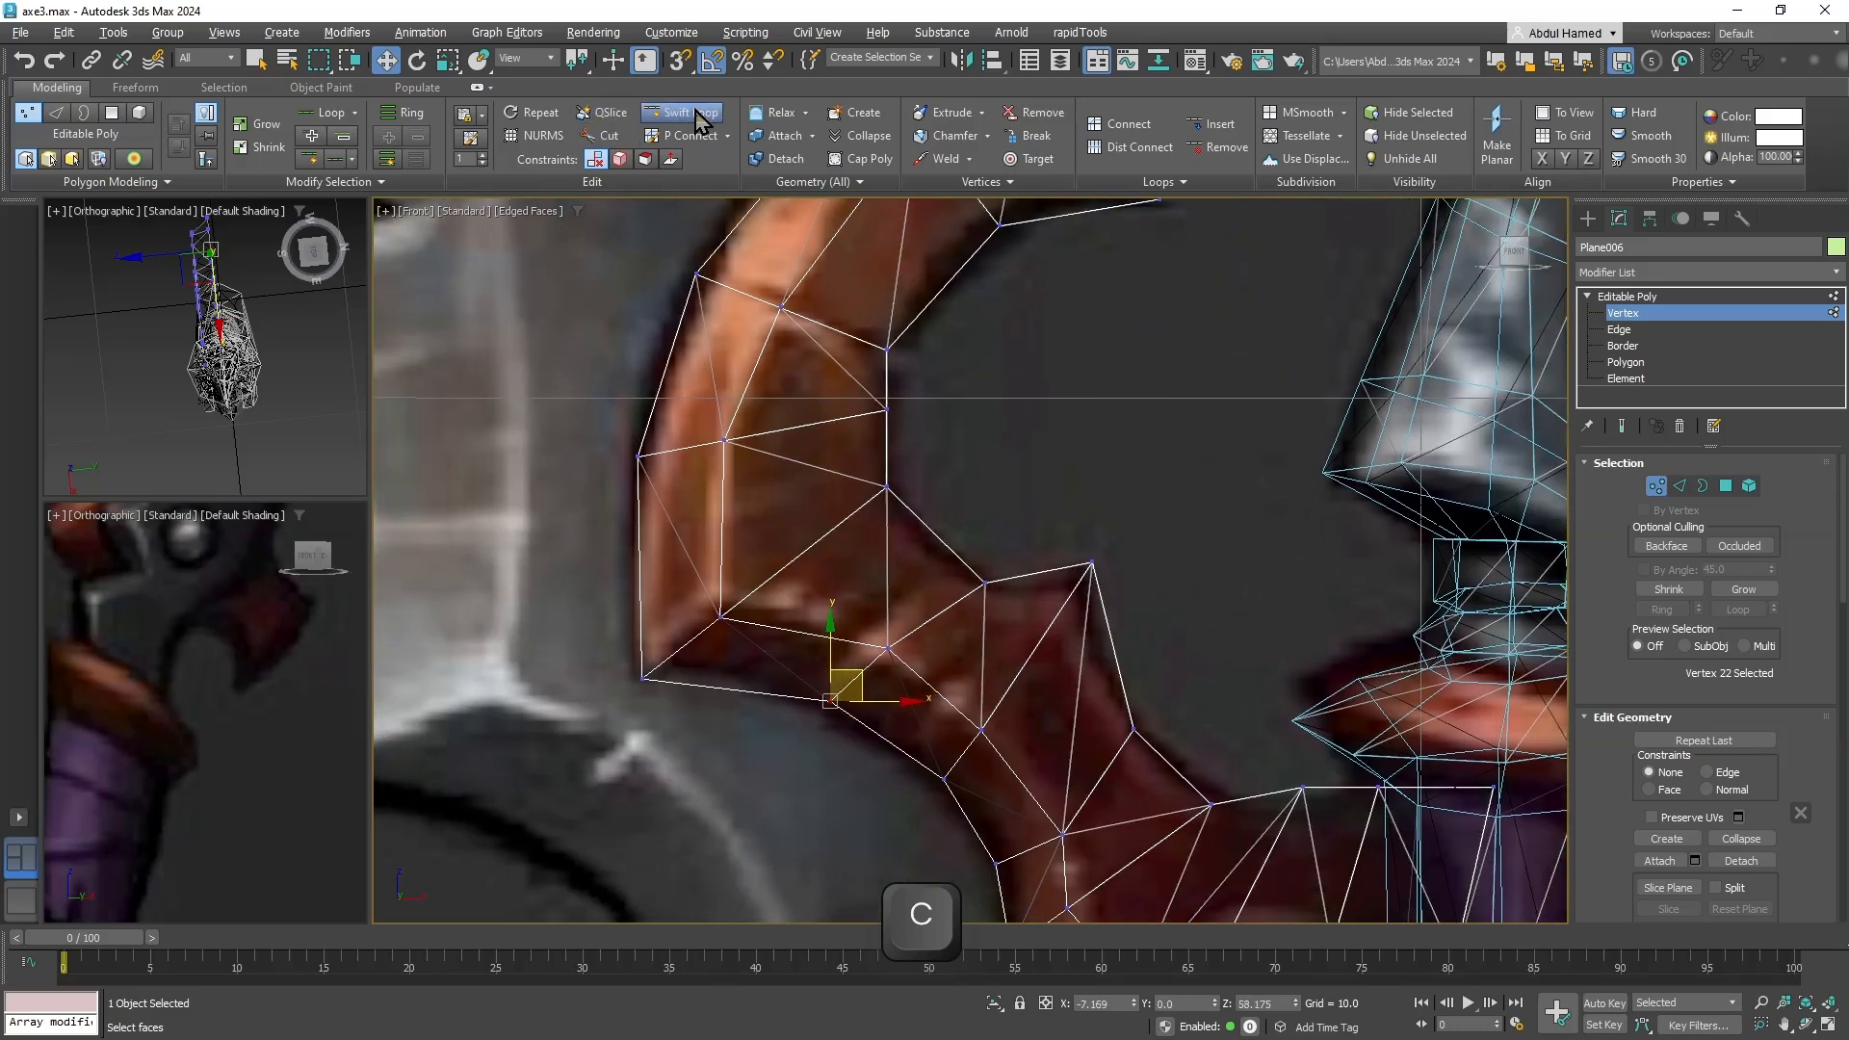
pyautogui.click(800, 637)
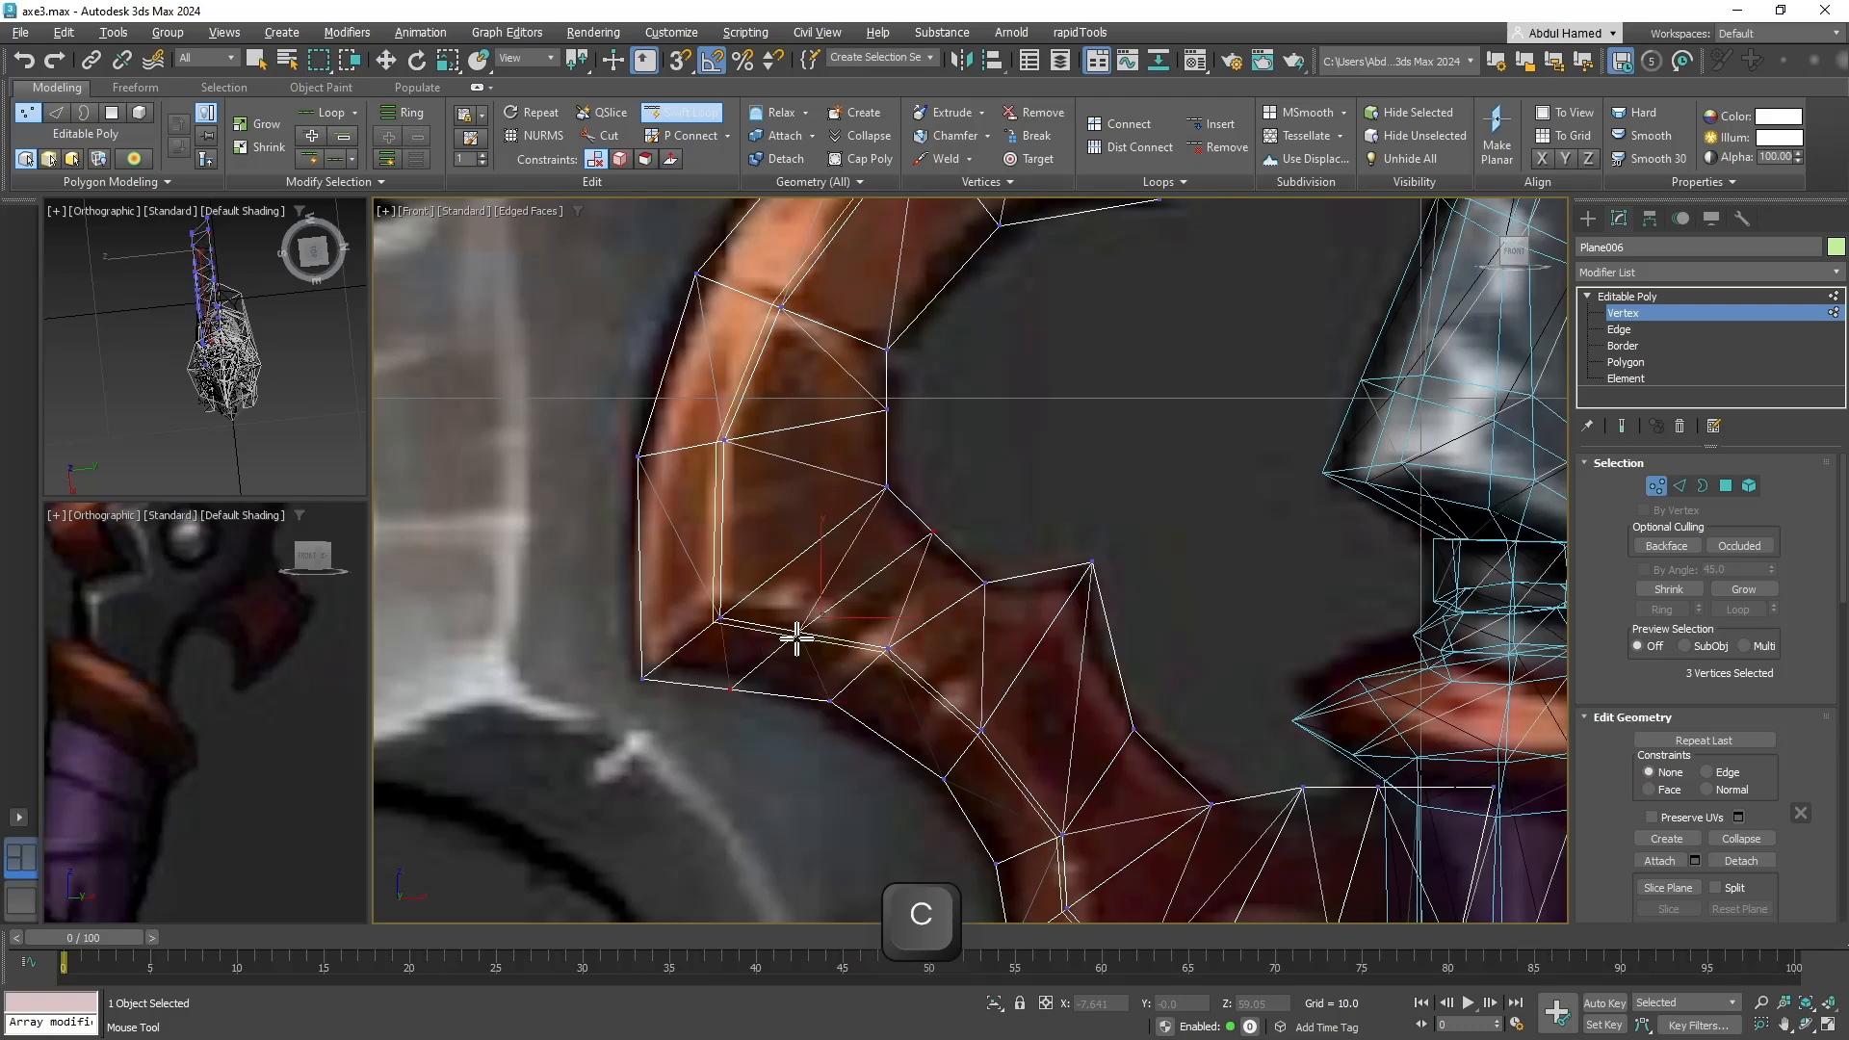
pyautogui.press('q')
pyautogui.press('w')
# Fit the new loop's end vertices and the neighbouring inner vertex of the large curve to the reference outline.
pyautogui.moveTo(758, 682); pyautogui.dragTo(770, 674)
pyautogui.moveTo(894, 556); pyautogui.dragTo(943, 520)
pyautogui.moveTo(984, 396); pyautogui.dragTo(928, 552, button='middle')
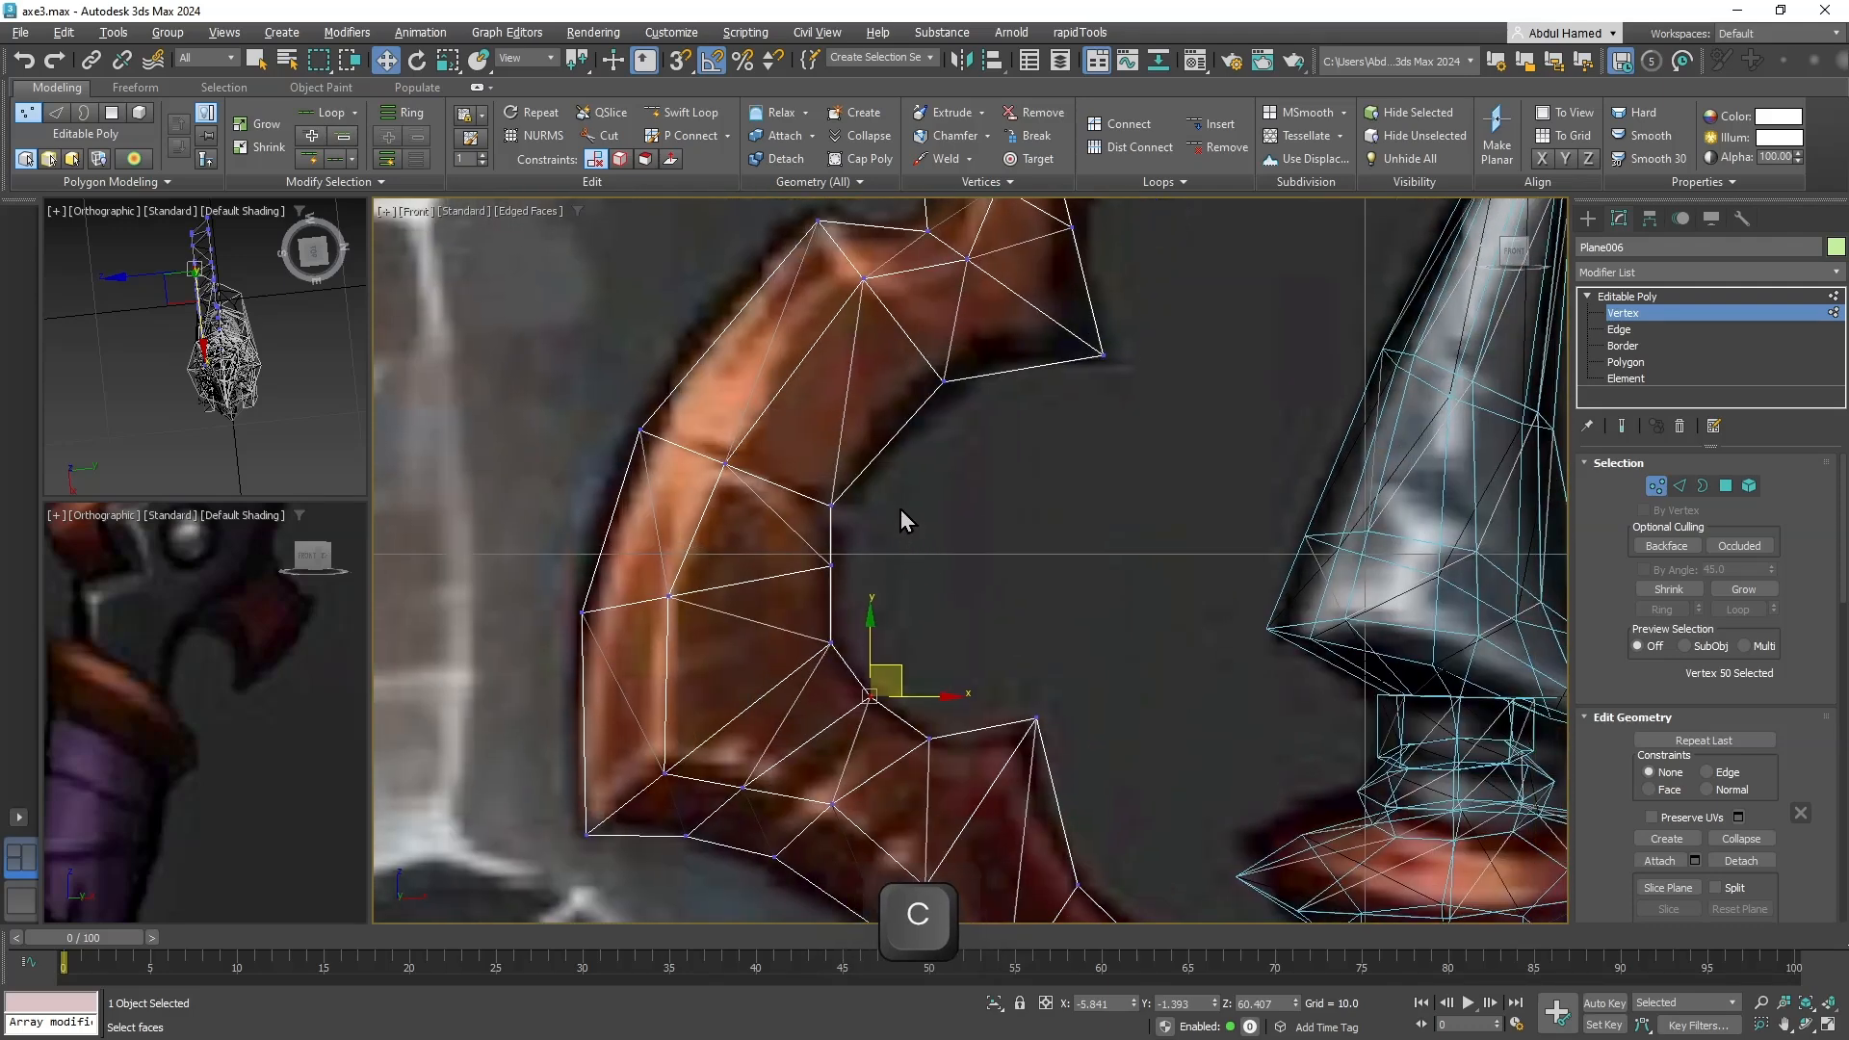
pyautogui.moveTo(822, 487); pyautogui.dragTo(876, 463)
pyautogui.moveTo(868, 555); pyautogui.dragTo(803, 592)
pyautogui.moveTo(950, 516); pyautogui.dragTo(906, 704, button='middle')
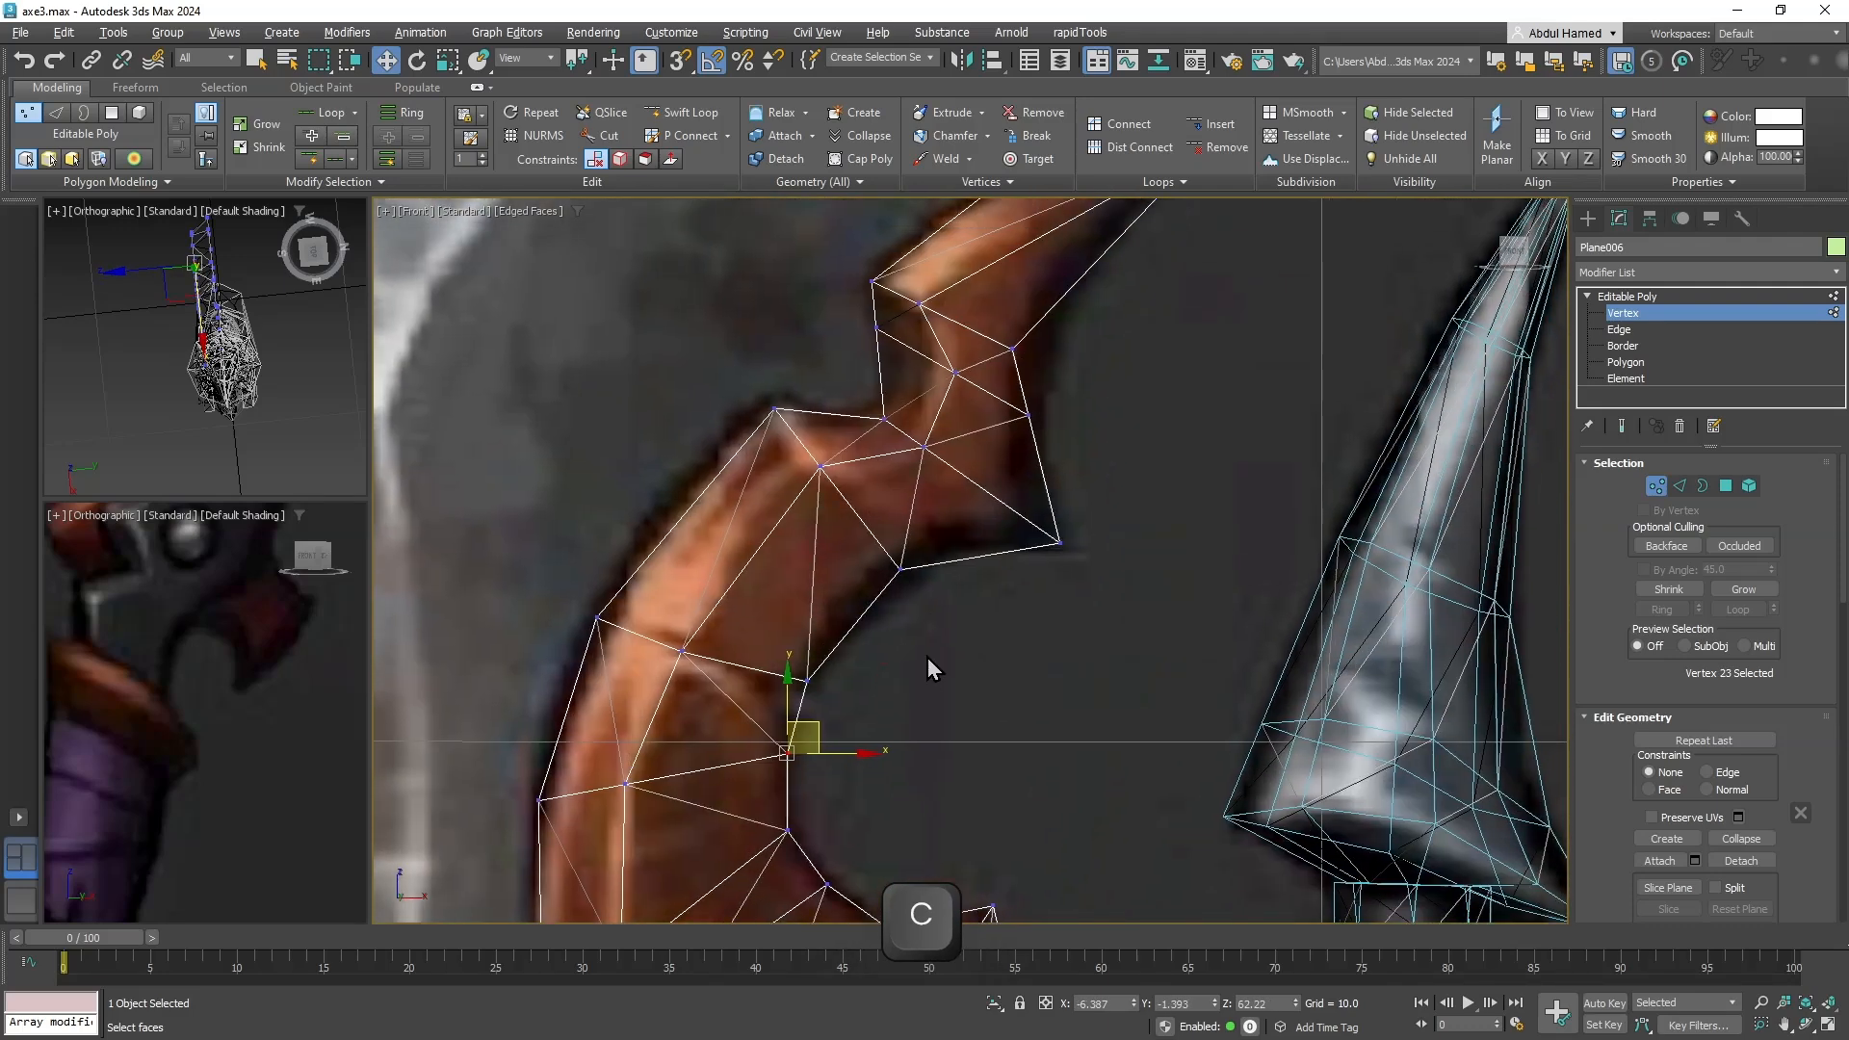
# Fit the inner corner vertex beside the upper spur and the inner vertex above that spur to the reference outline.
pyautogui.moveTo(874, 551); pyautogui.dragTo(957, 510)
pyautogui.moveTo(1073, 496); pyautogui.dragTo(1024, 632, button='middle')
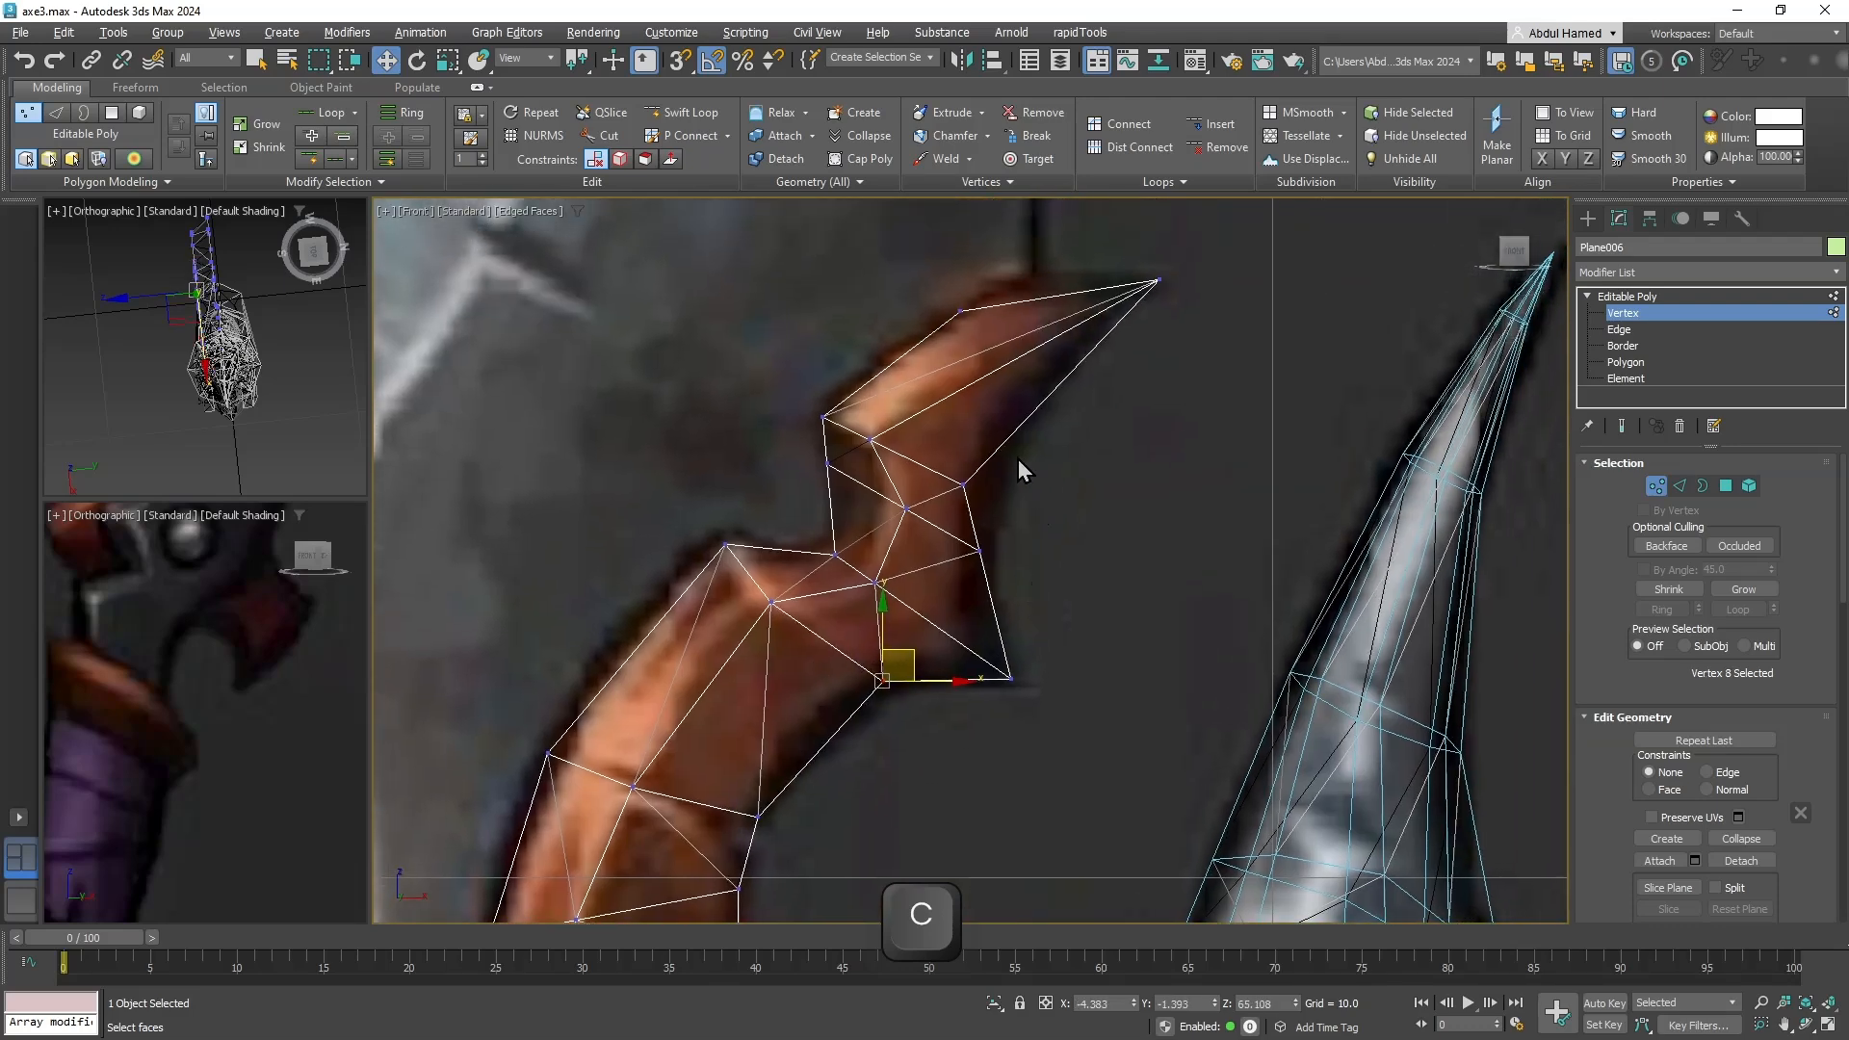
pyautogui.click(966, 484)
pyautogui.moveTo(1003, 461); pyautogui.dragTo(1043, 464)
pyautogui.moveTo(1037, 465); pyautogui.dragTo(1042, 586, button='middle')
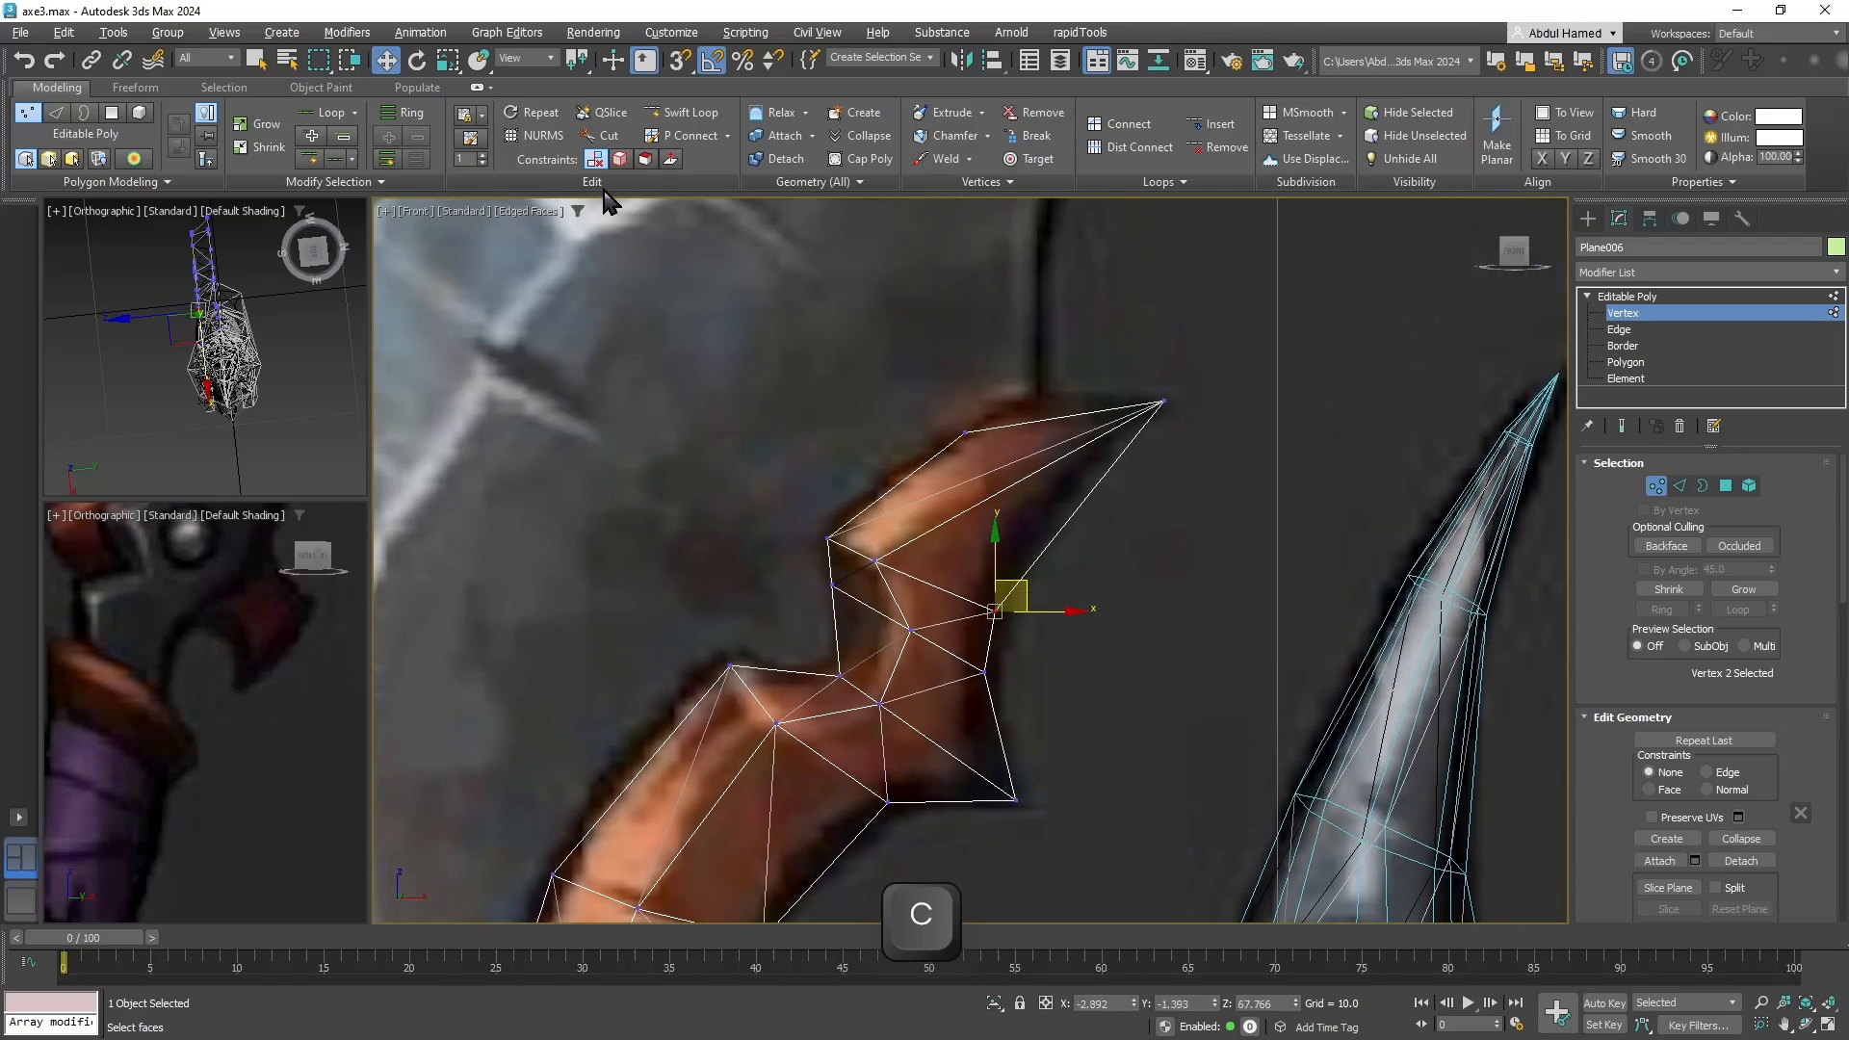
# Insert an edge loop across the ornament's upper tip and cut an edge from its inner vertex to the tip's facing border.
pyautogui.click(685, 118)
pyautogui.click(1022, 509)
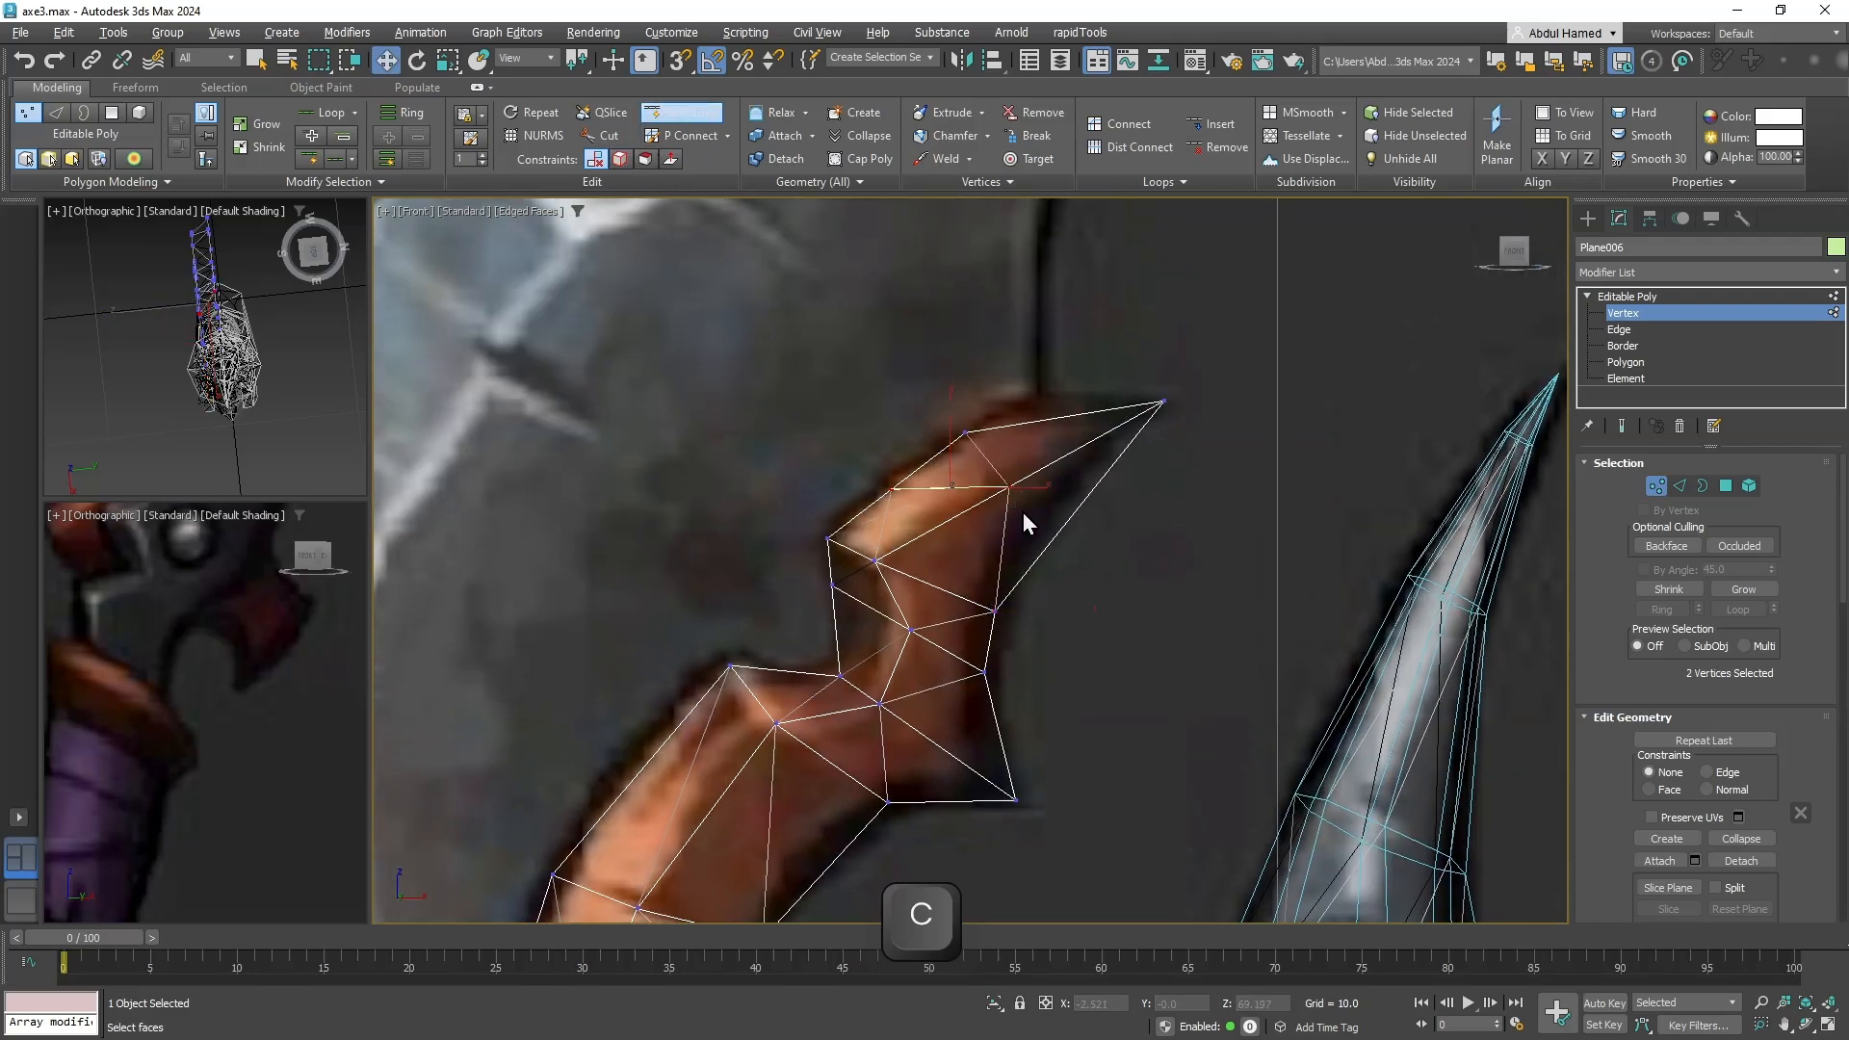
pyautogui.rightClick(1023, 512)
pyautogui.click(605, 145)
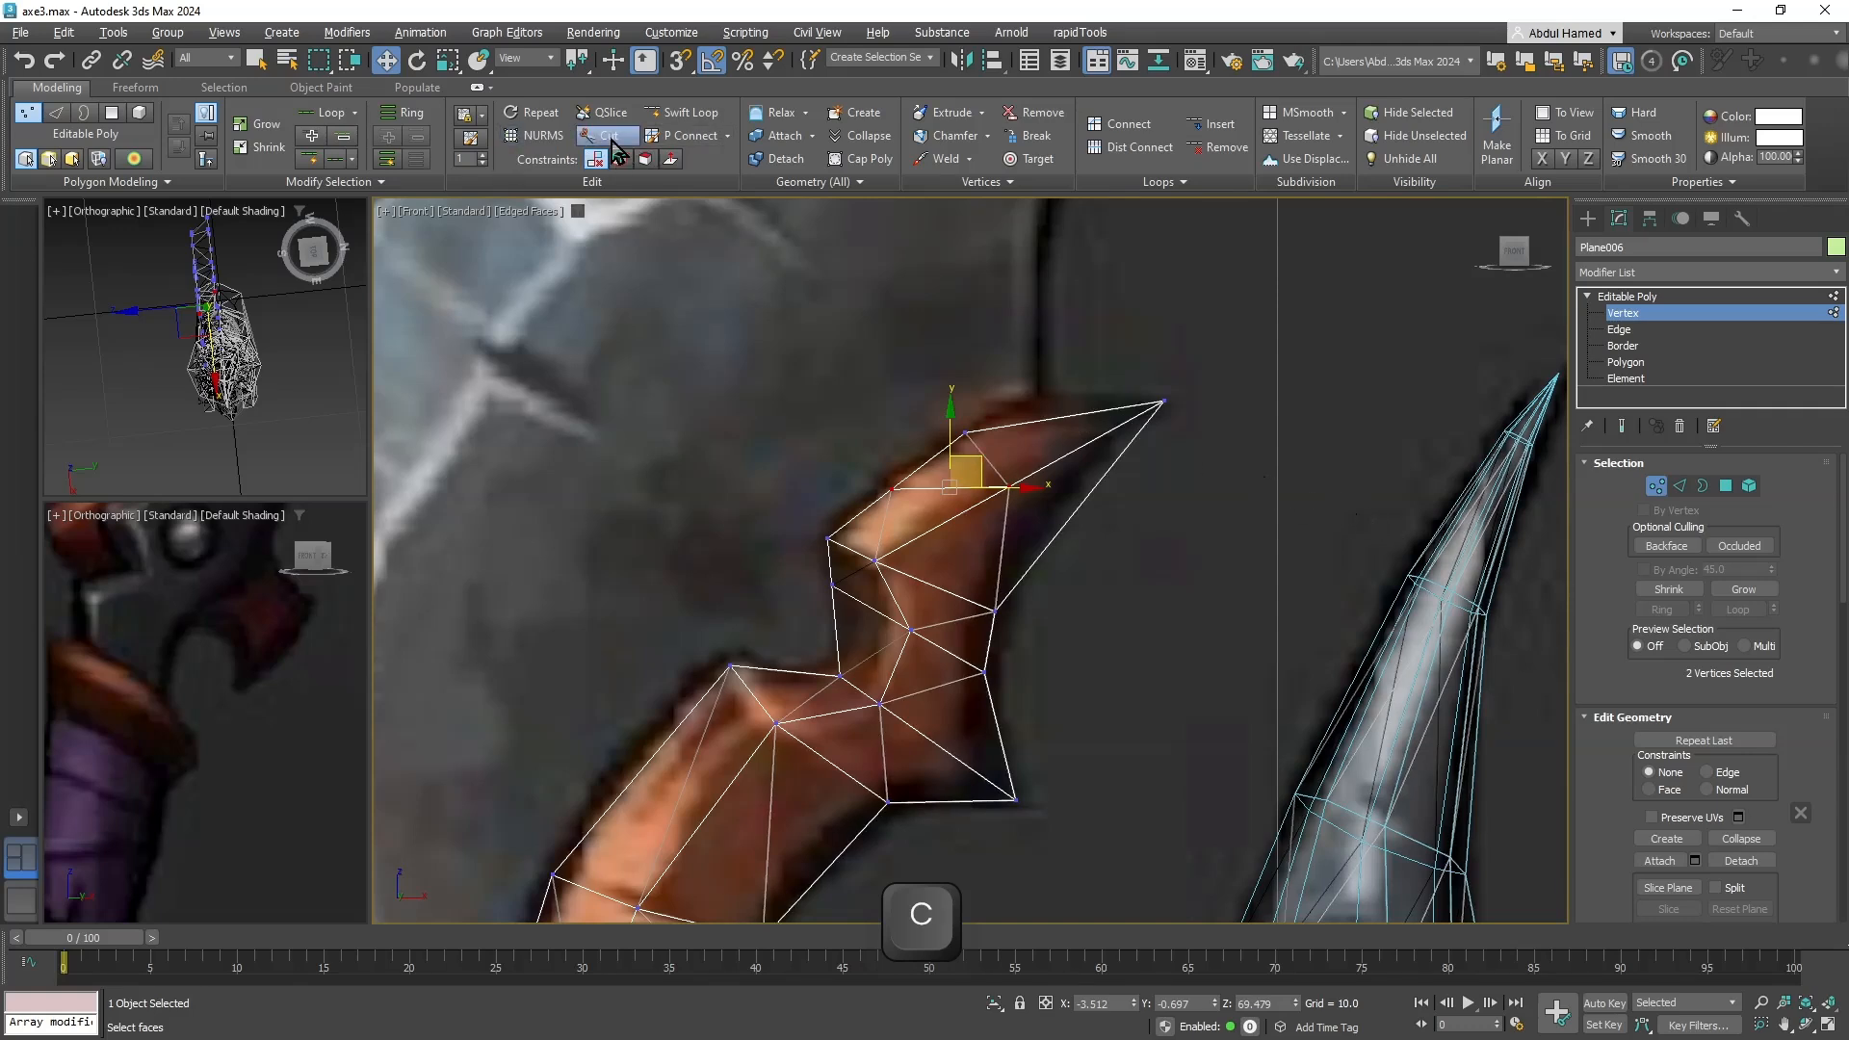
pyautogui.click(1010, 487)
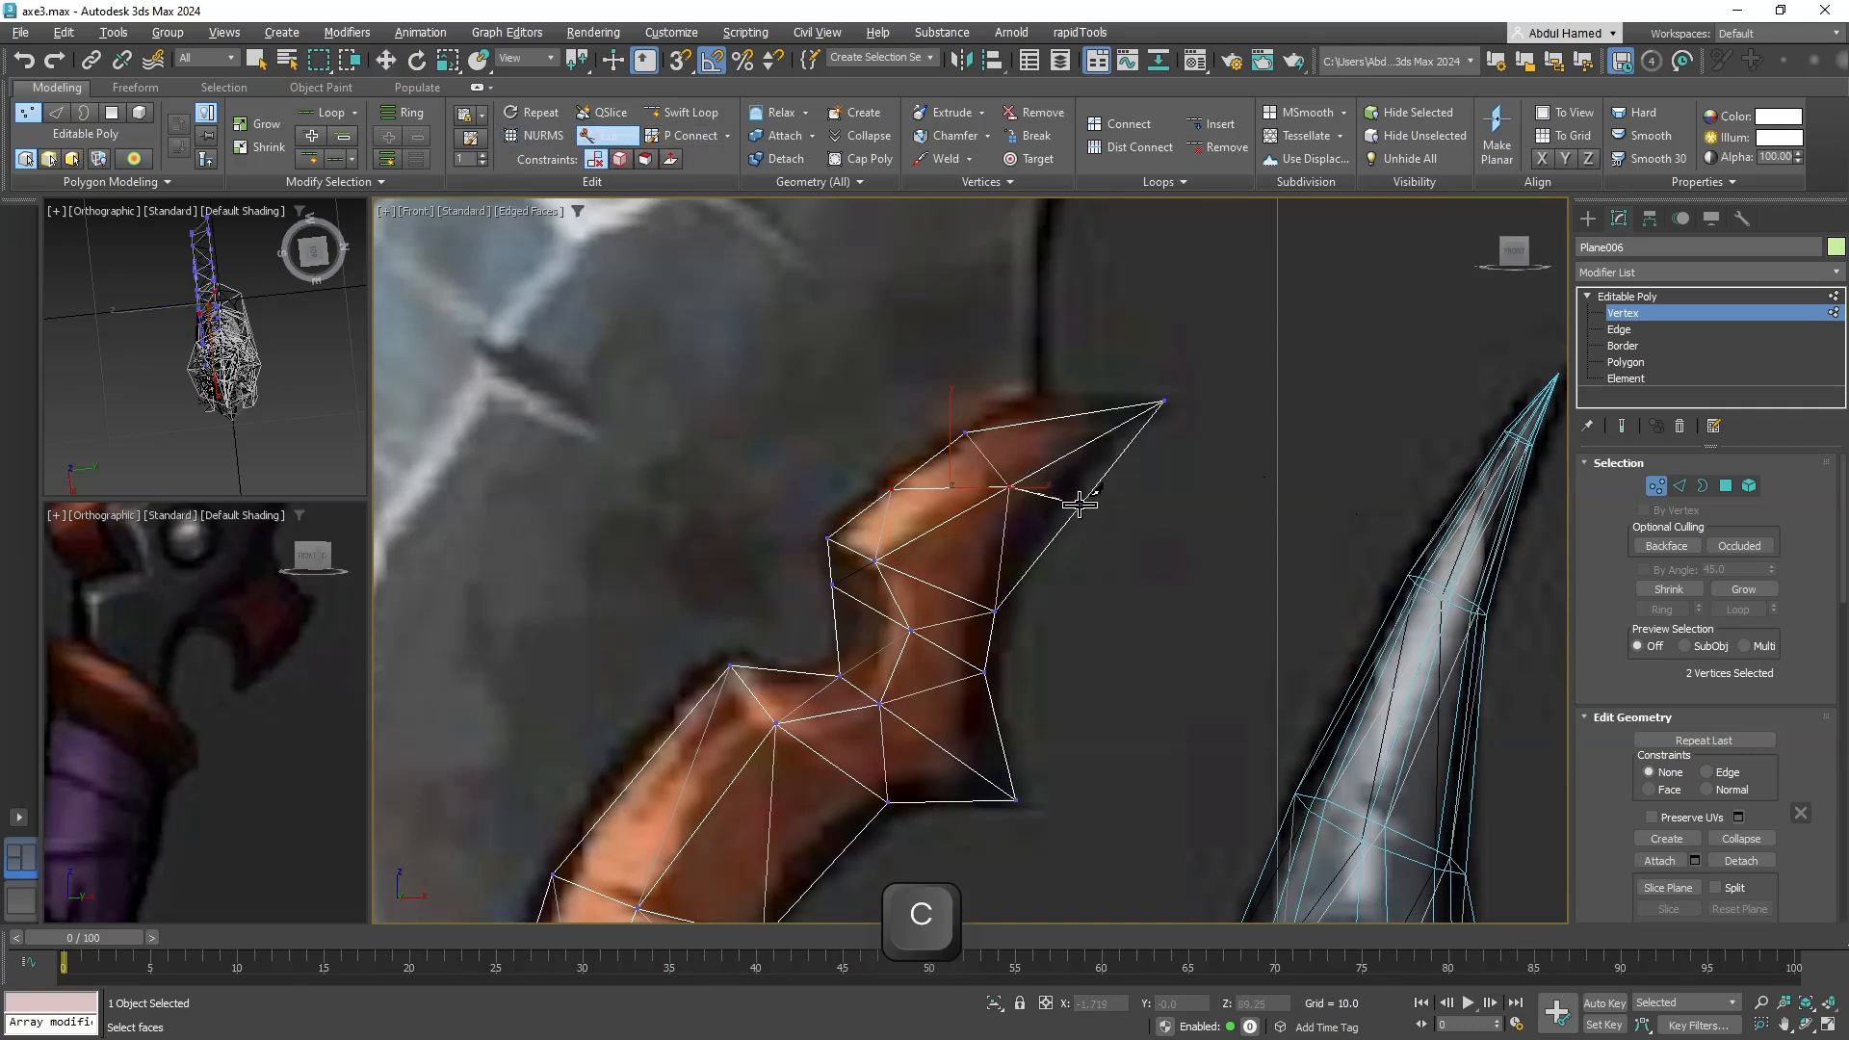
pyautogui.click(1078, 503)
pyautogui.rightClick(1156, 518)
# Fit the new cut's end vertex and the inner vertex just above the spur to the reference outline.
pyautogui.press('q')
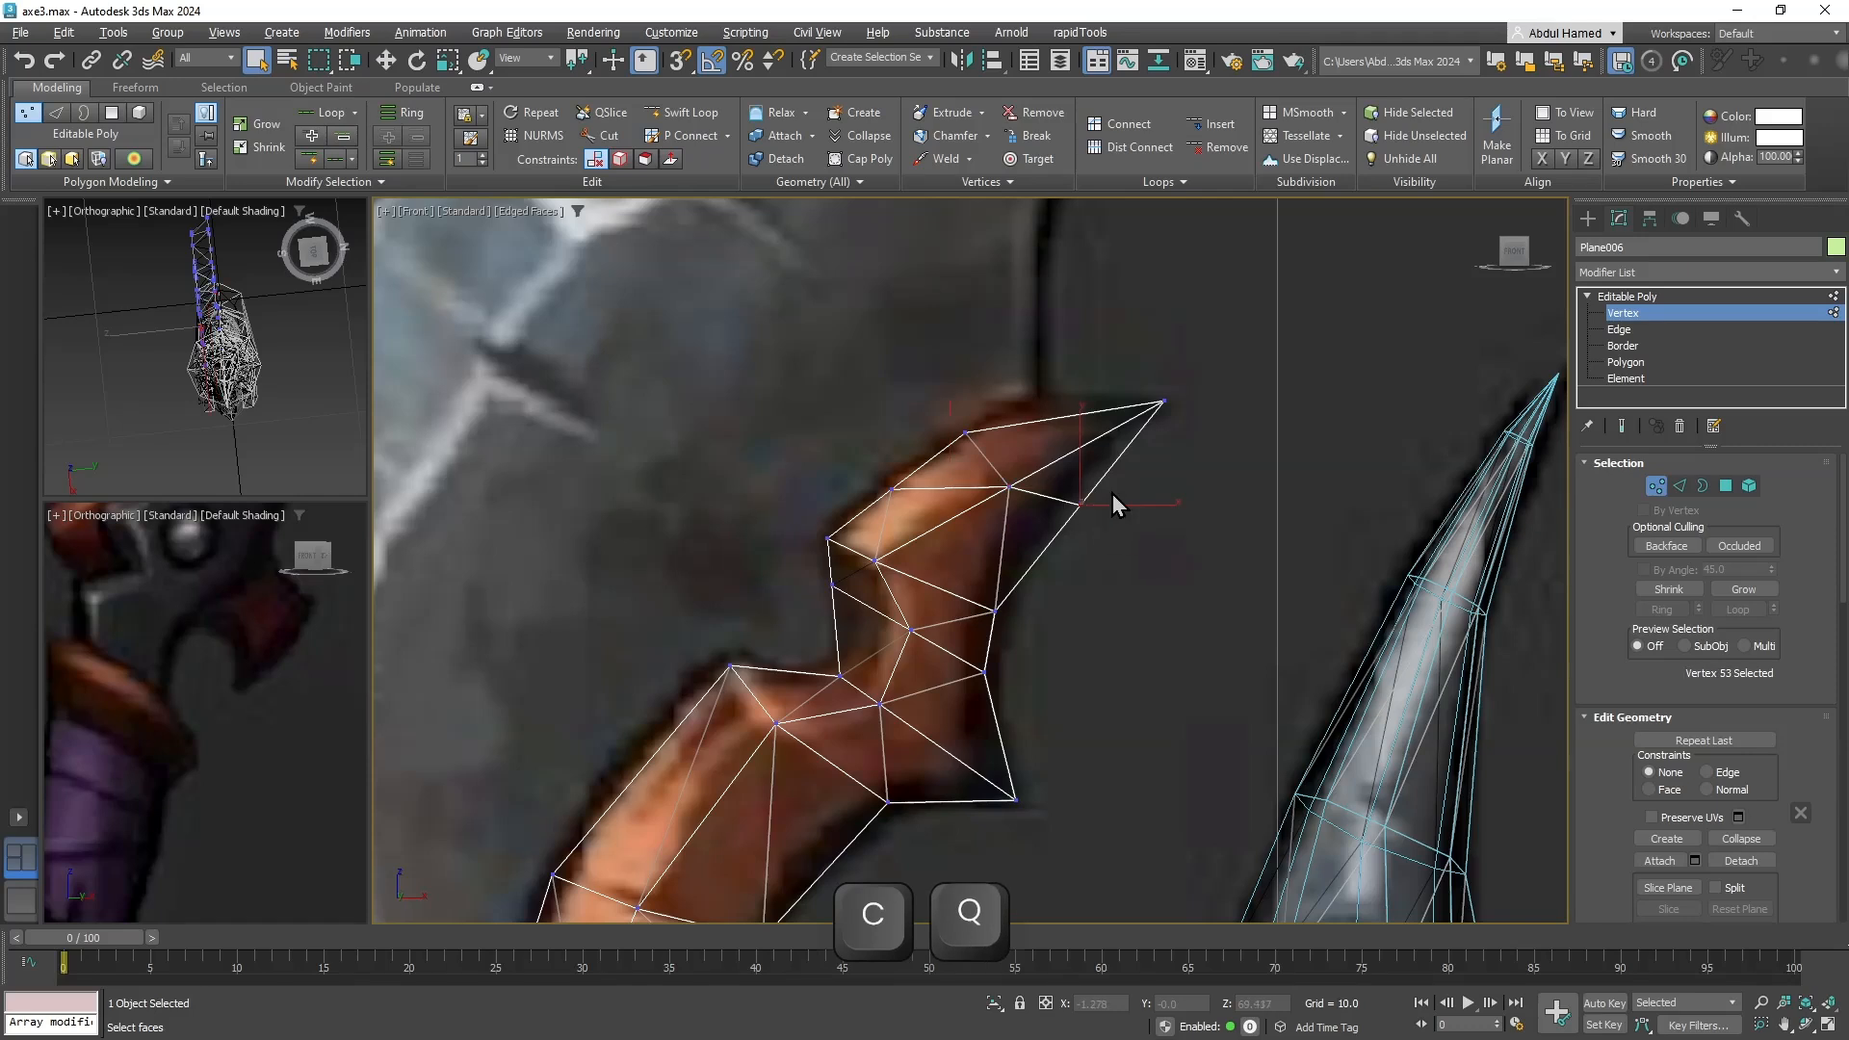
pyautogui.press('w')
pyautogui.moveTo(1093, 474); pyautogui.dragTo(1100, 592, button='middle')
pyautogui.click(956, 554)
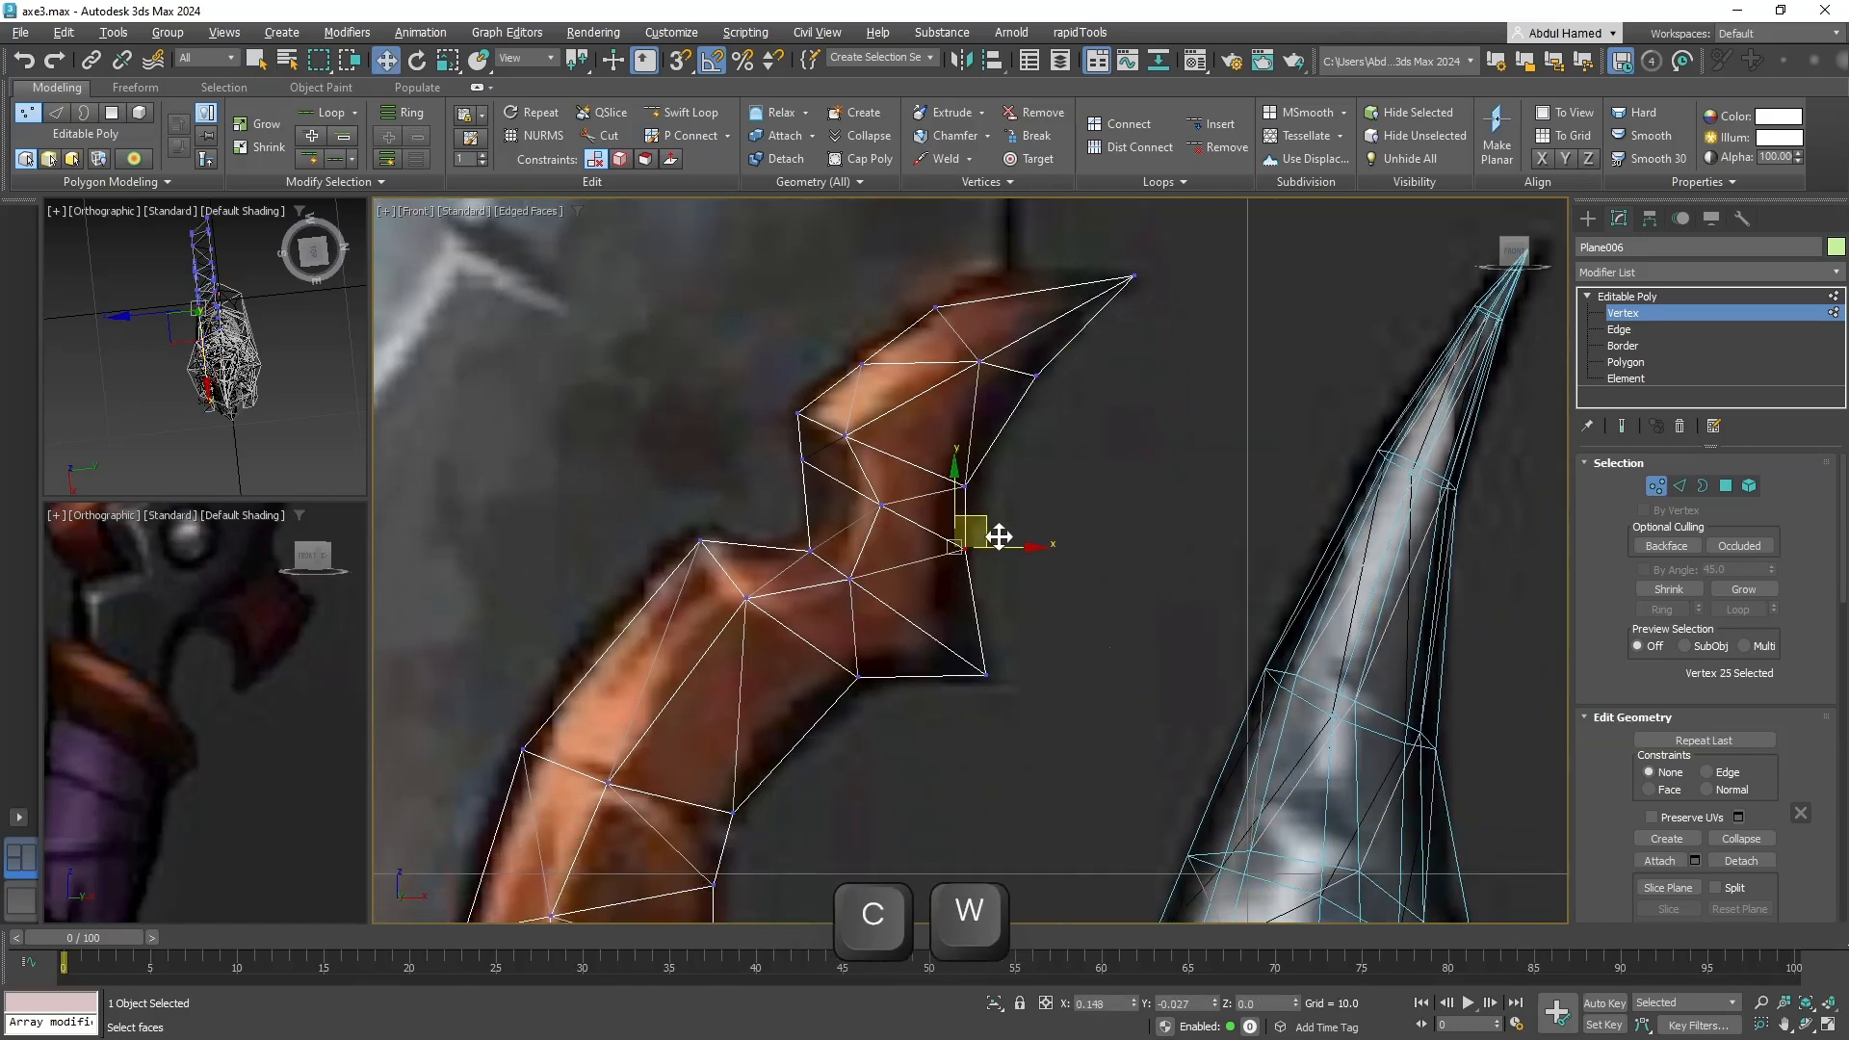
pyautogui.moveTo(999, 536); pyautogui.dragTo(1000, 537)
# Examine the ornament's overall shape against the reference image, in solid and see-through display and from an orbited, zoomed-out view.
pyautogui.scroll(-3, 1054, 730)
pyautogui.moveTo(1054, 730); pyautogui.dragTo(1031, 408, button='middle')
pyautogui.scroll(-2, 1035, 408)
pyautogui.hotkey('alt', 'x')
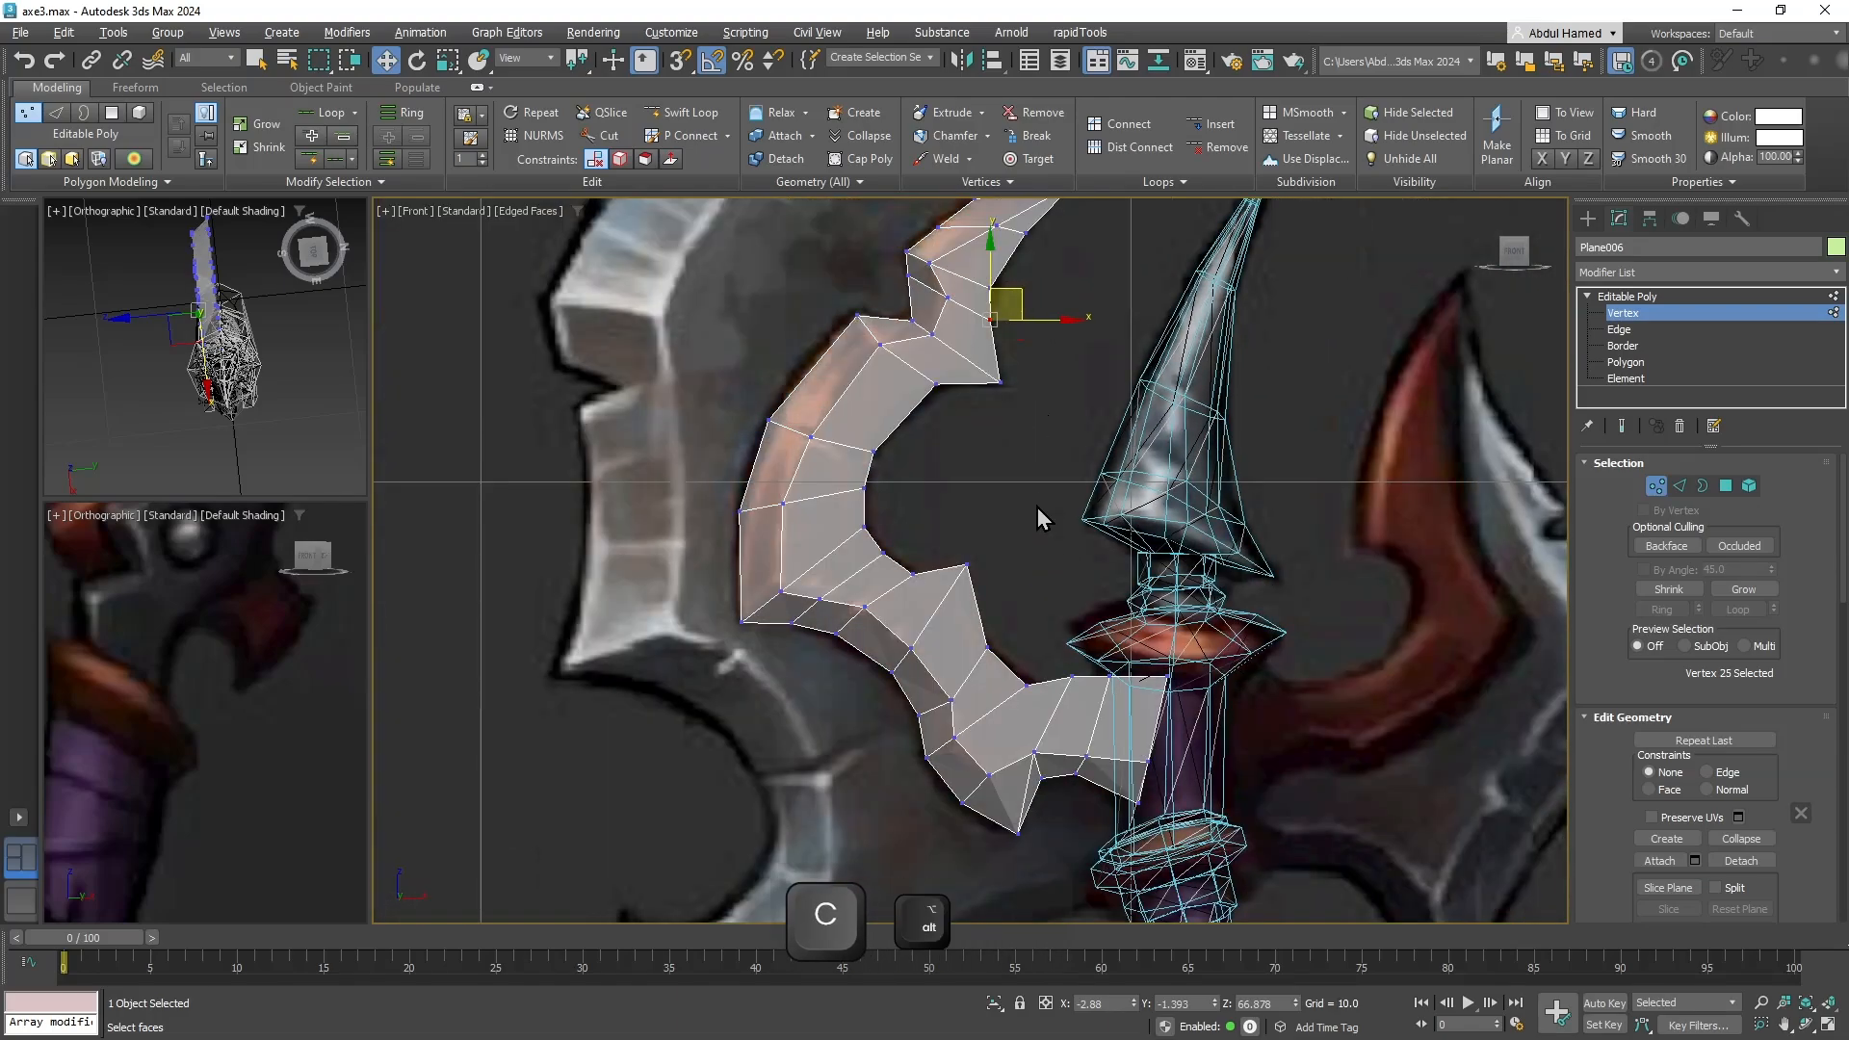
pyautogui.hotkey('alt', 'x')
pyautogui.moveTo(1037, 507)
pyautogui.keyDown('alt'); pyautogui.mouseDown(button='middle')
pyautogui.moveTo(1098, 528)
pyautogui.moveTo(1106, 590)
pyautogui.moveTo(1064, 515)
pyautogui.moveTo(1106, 529)
pyautogui.moveTo(1015, 582)
pyautogui.moveTo(963, 482)
pyautogui.moveTo(899, 471)
pyautogui.moveTo(1057, 435)
pyautogui.mouseUp(button='middle'); pyautogui.keyUp('alt')
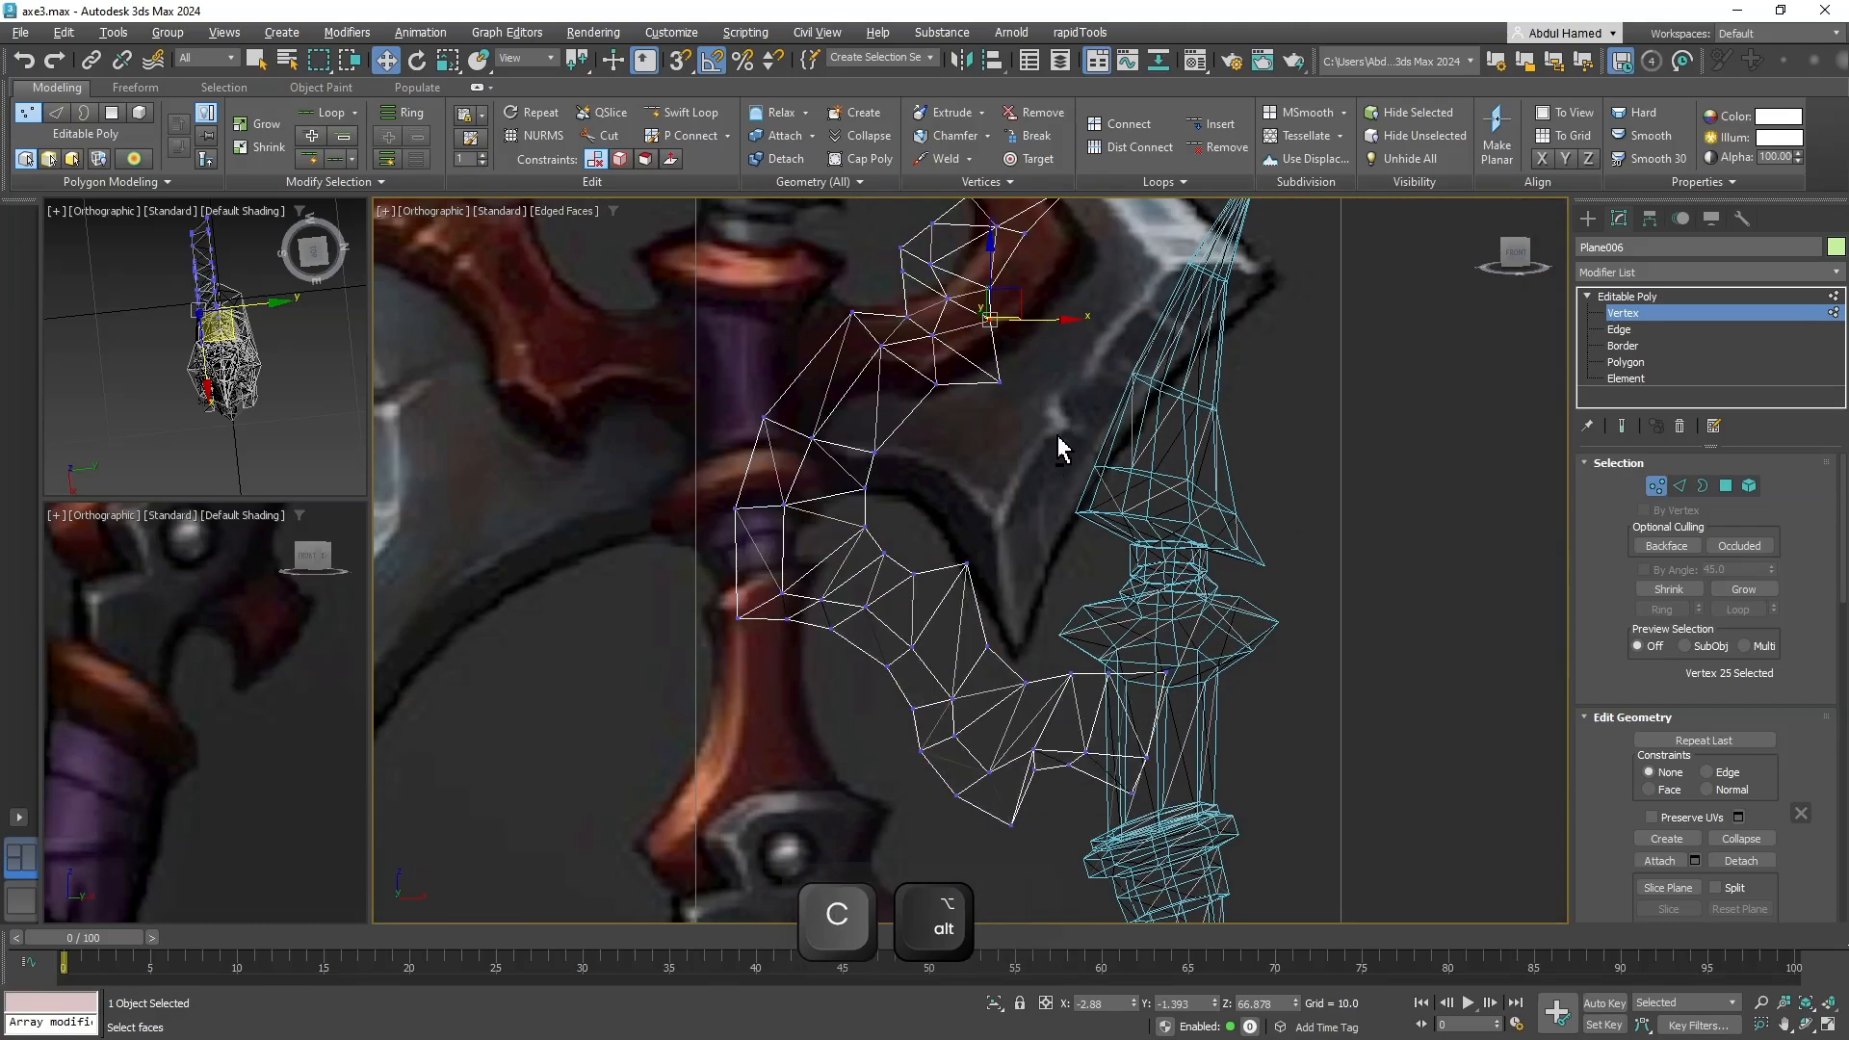
pyautogui.hotkey('alt', 'x')
pyautogui.moveTo(1031, 511); pyautogui.dragTo(991, 620, button='middle')
pyautogui.scroll(-5, 1006, 580)
pyautogui.scroll(-4, 968, 518)
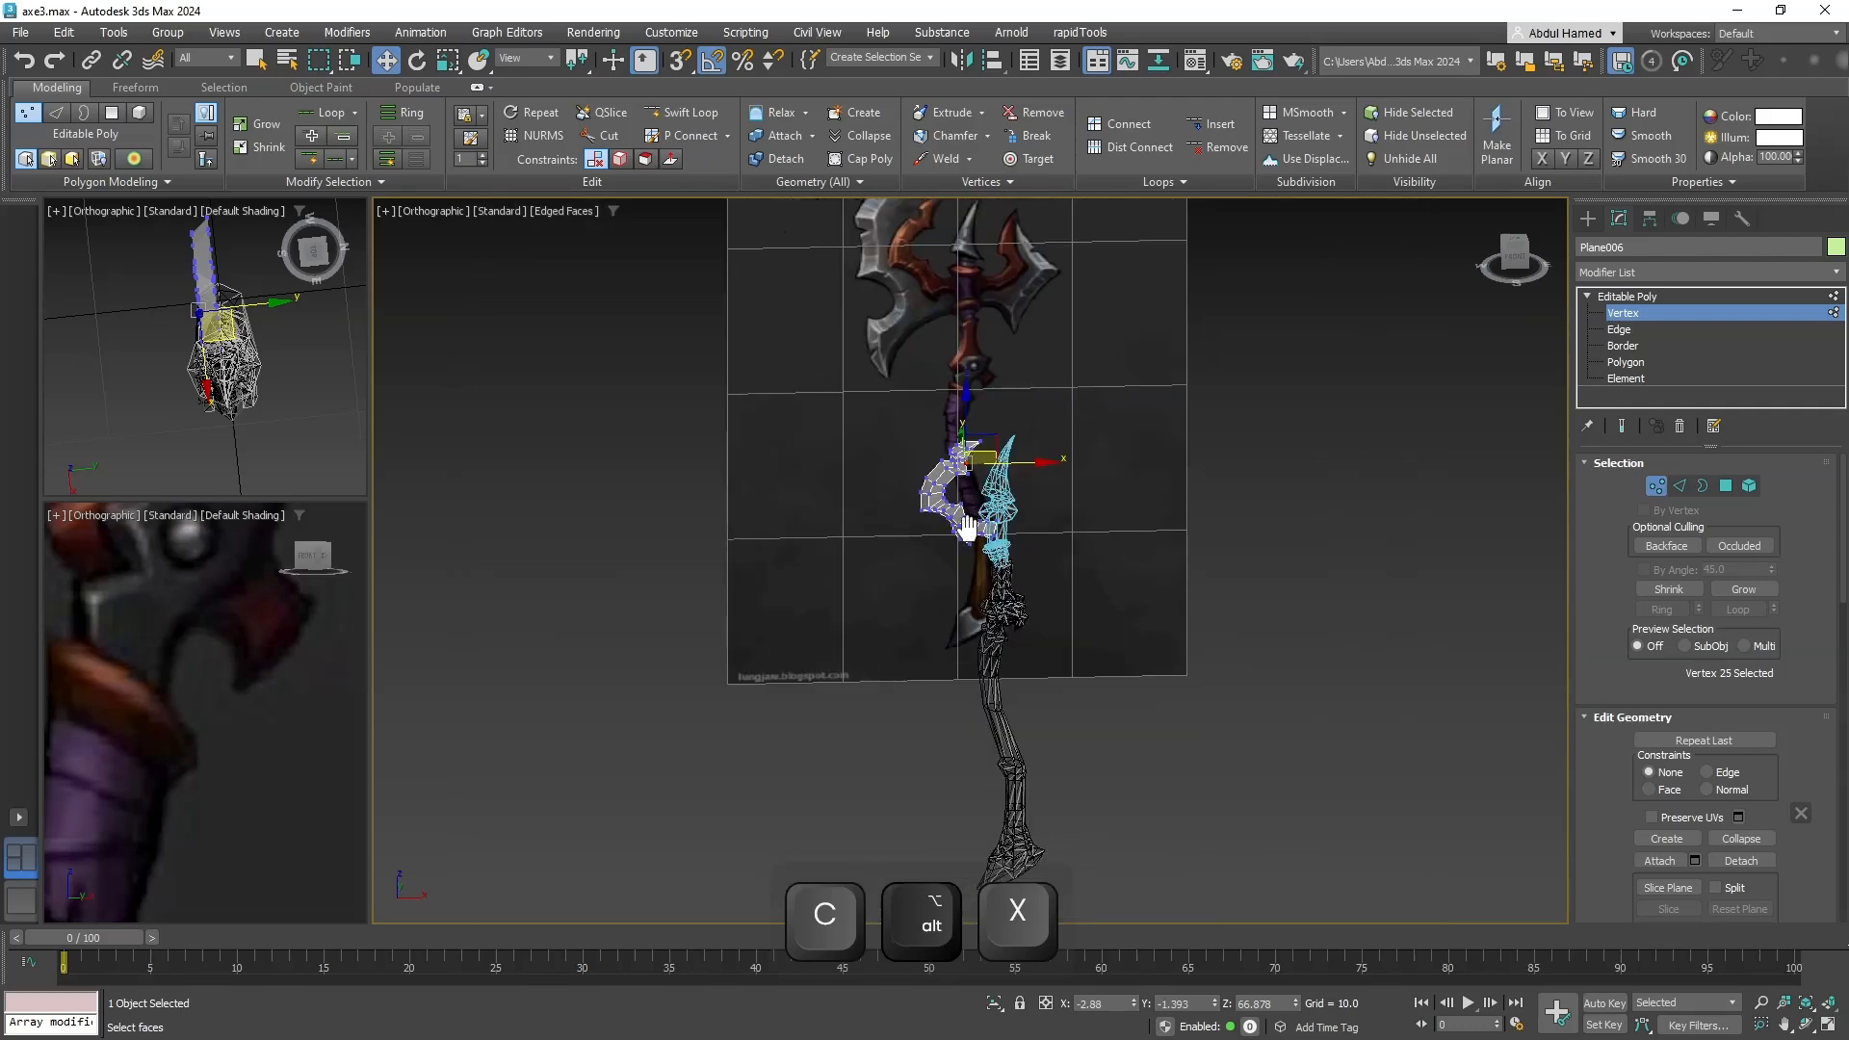
pyautogui.moveTo(966, 525); pyautogui.dragTo(943, 585, button='middle')
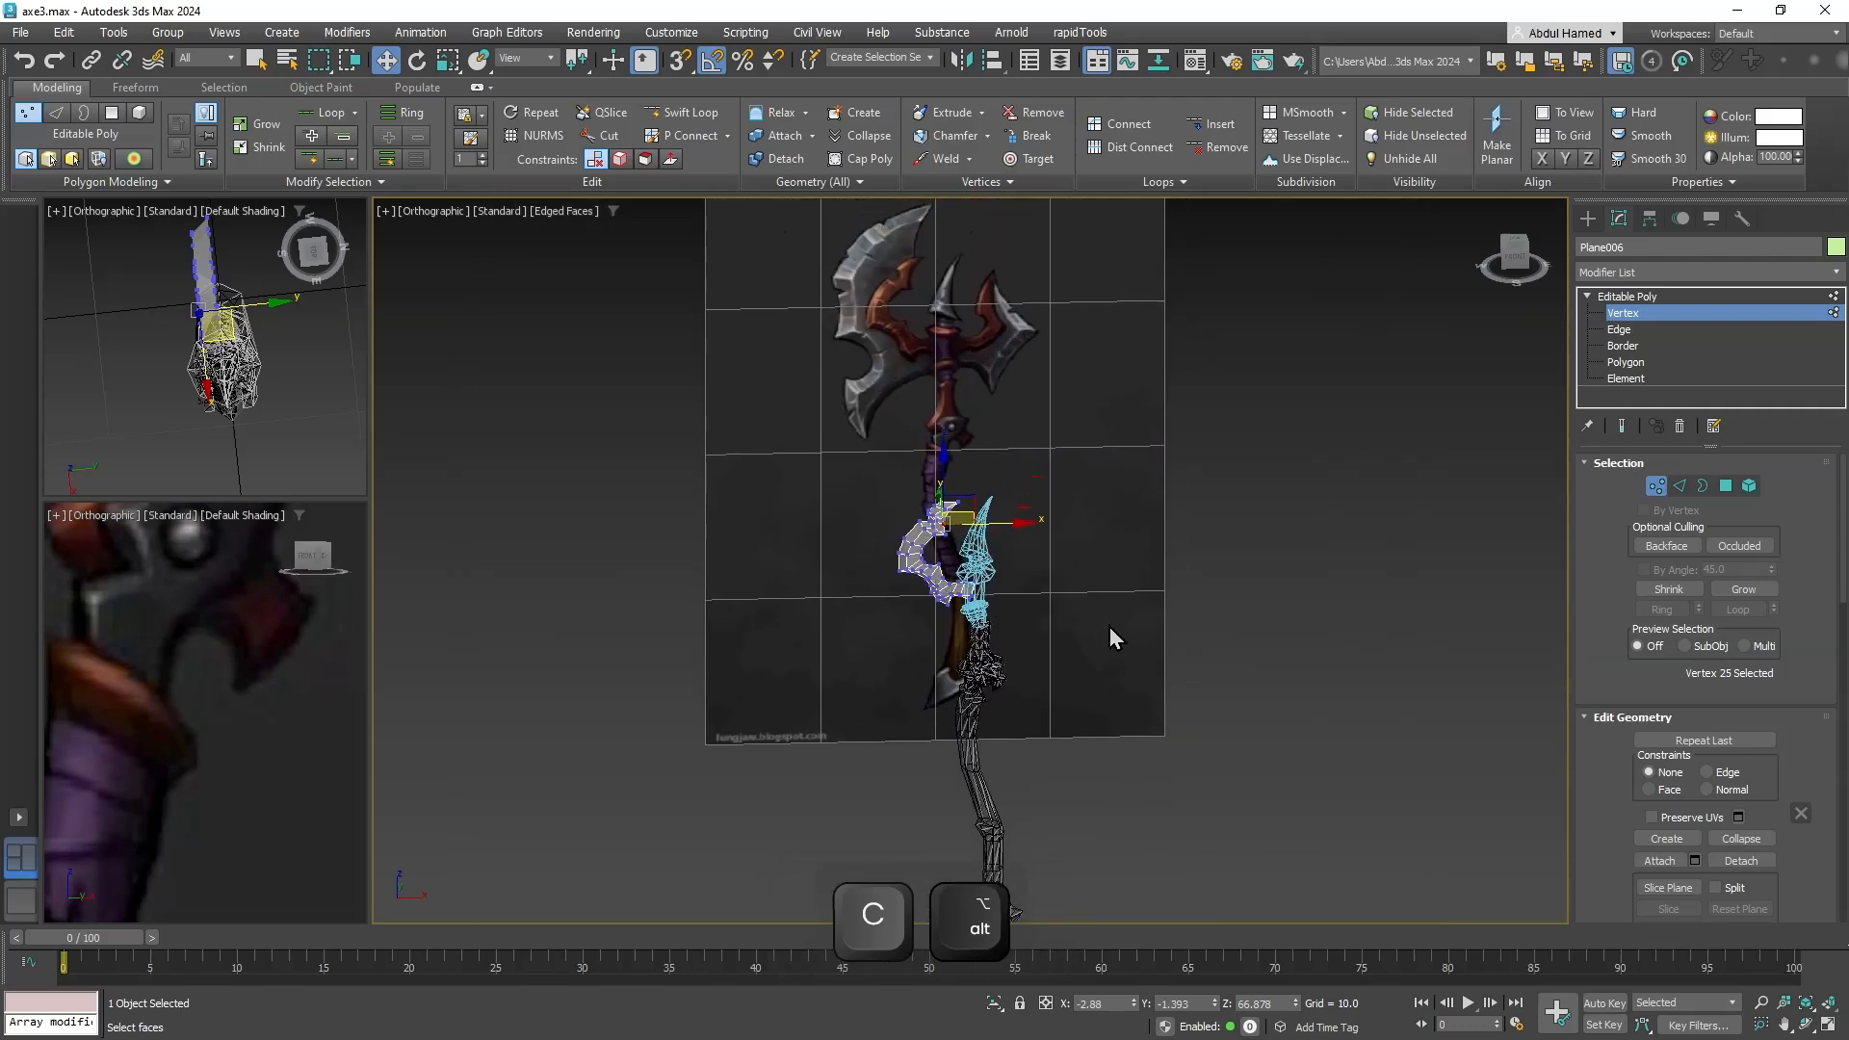
pyautogui.keyDown('alt'); pyautogui.moveTo(1110, 637); pyautogui.dragTo(1090, 600, button='middle'); pyautogui.keyUp('alt')
pyautogui.scroll(5, 1005, 599)
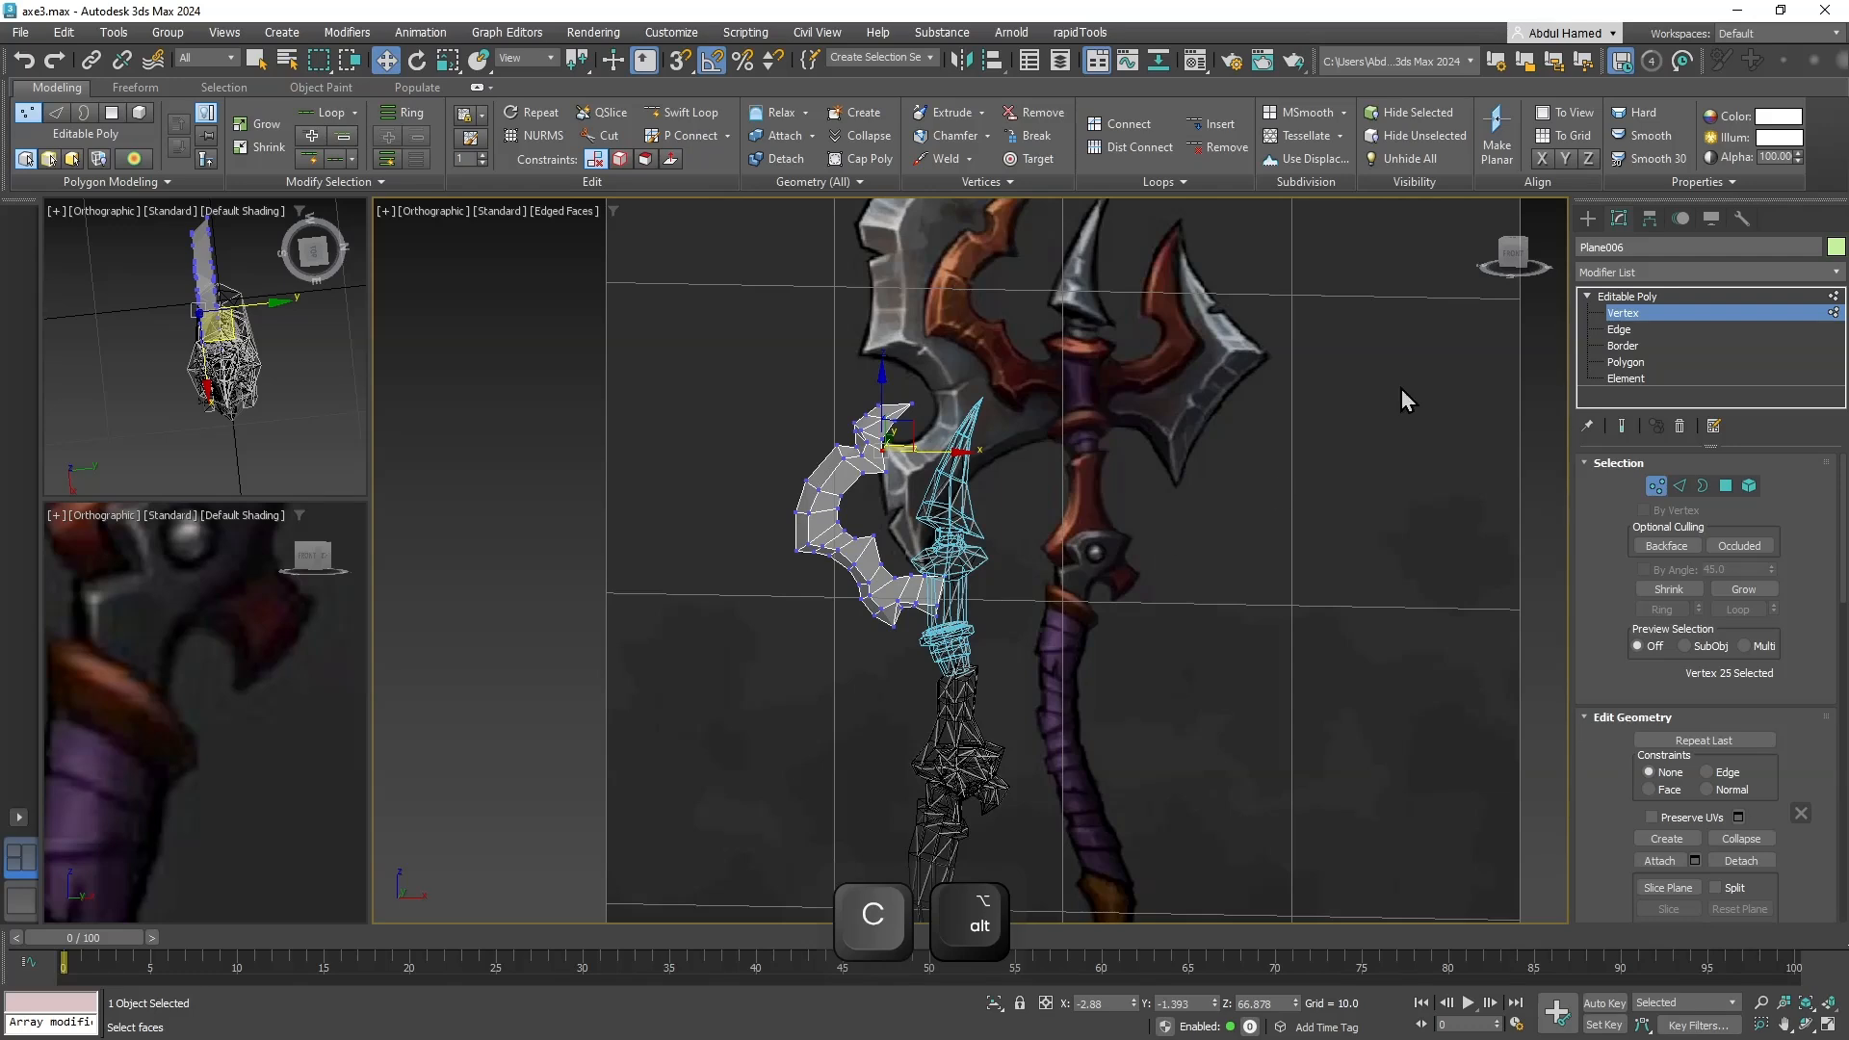
# Leave vertex editing and draw a new plane about 2.1 by 1.9 in the Front view, beside the handle below the orange collar.
pyautogui.click(1618, 297)
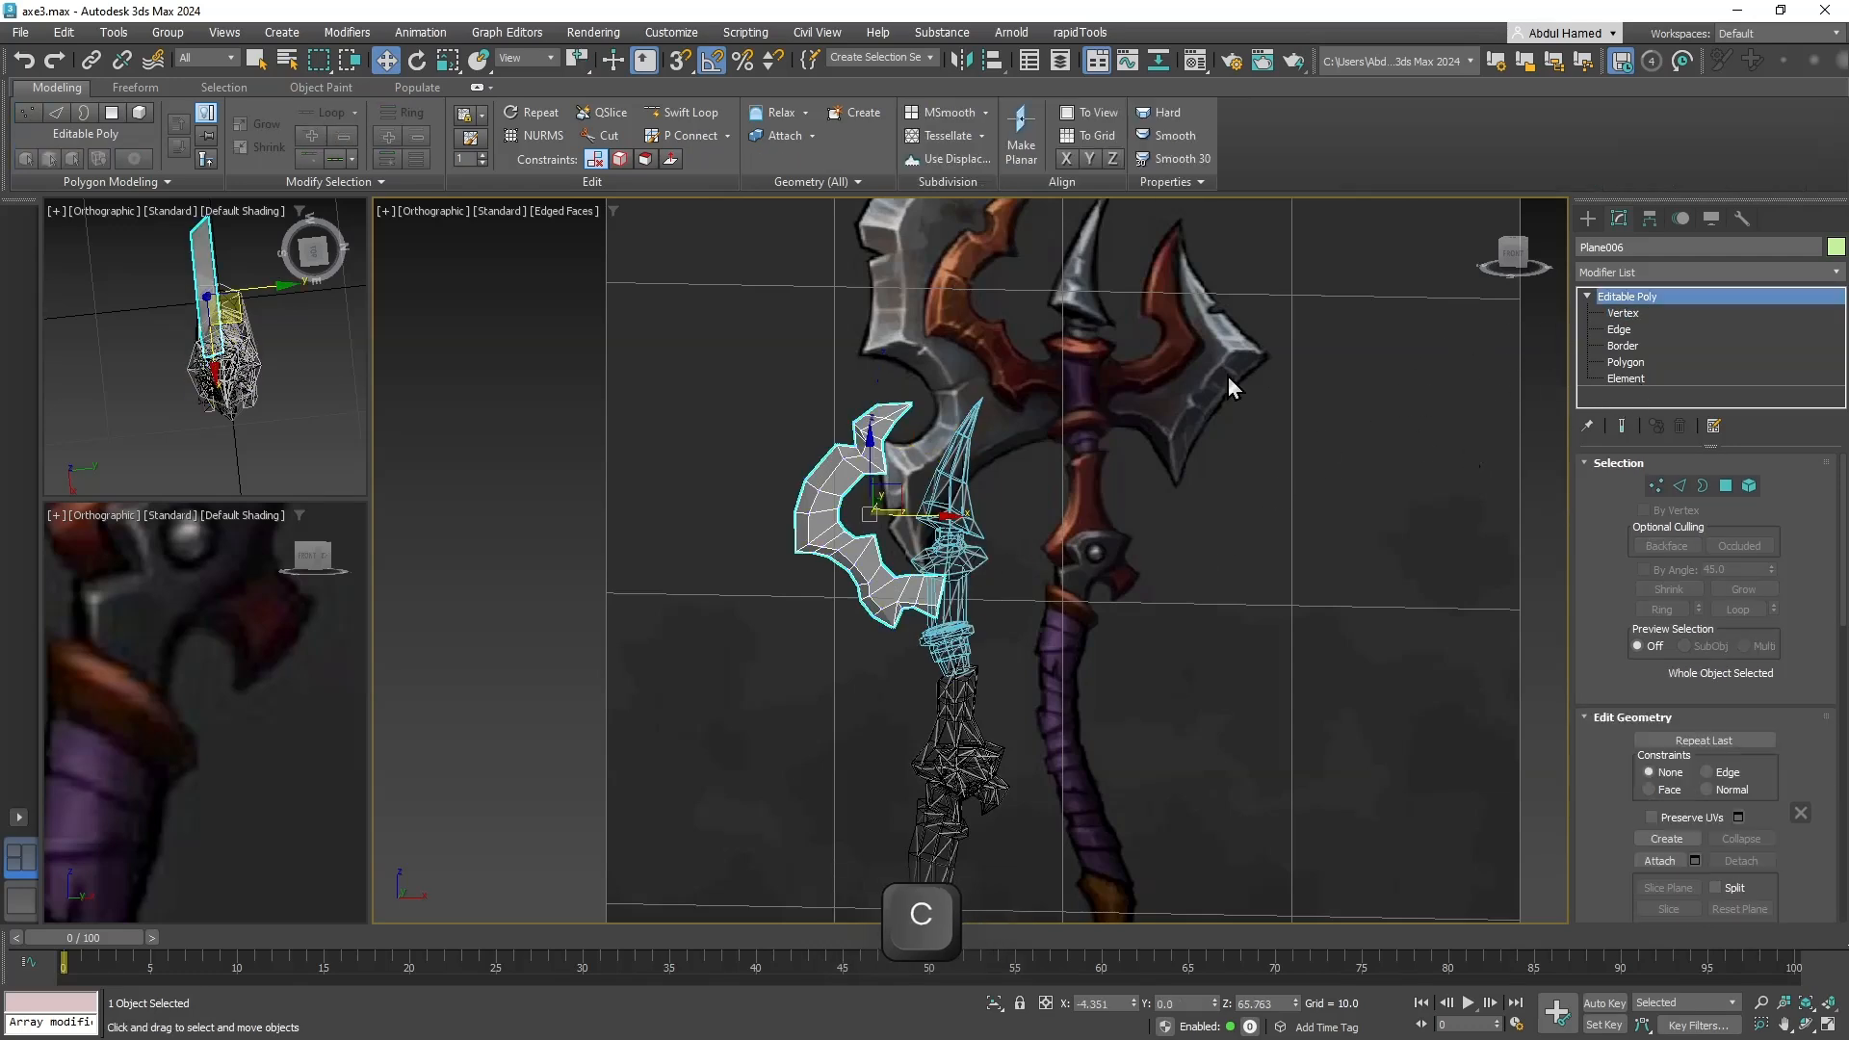
pyautogui.press('f')
pyautogui.press('z')
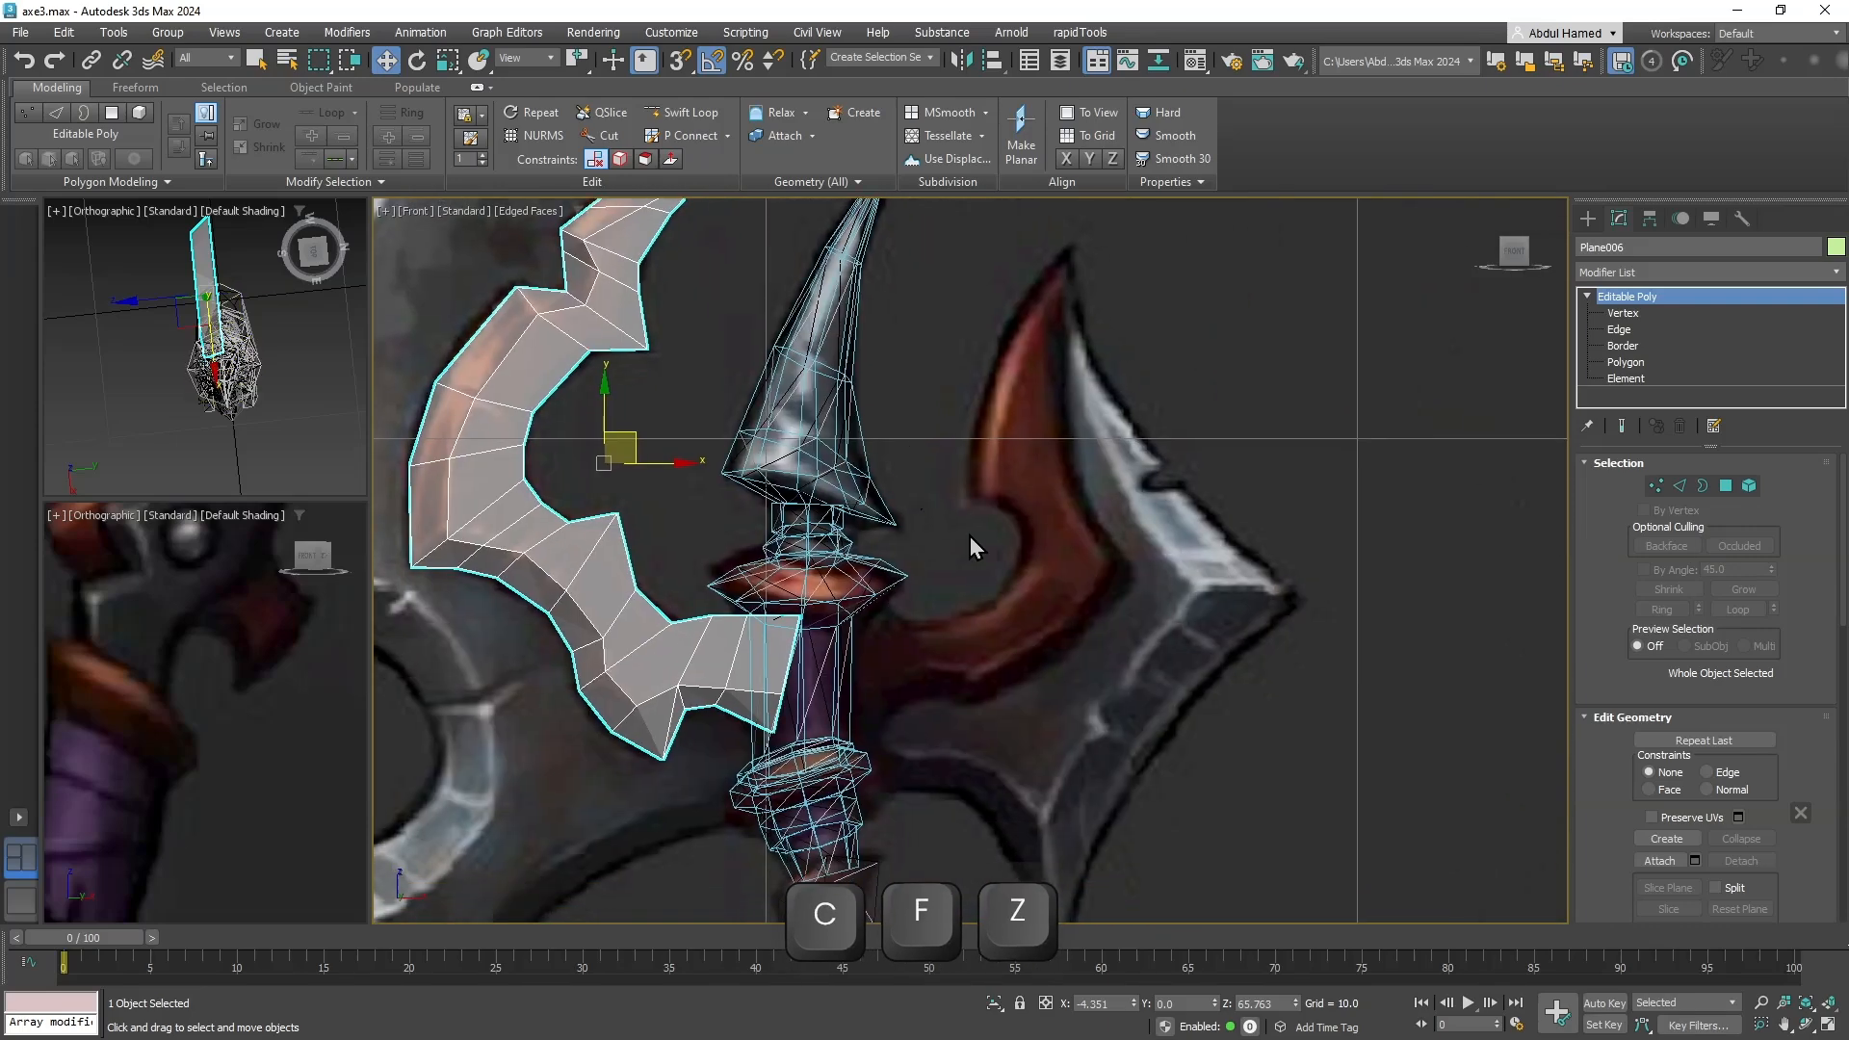
pyautogui.click(1588, 220)
pyautogui.click(1771, 441)
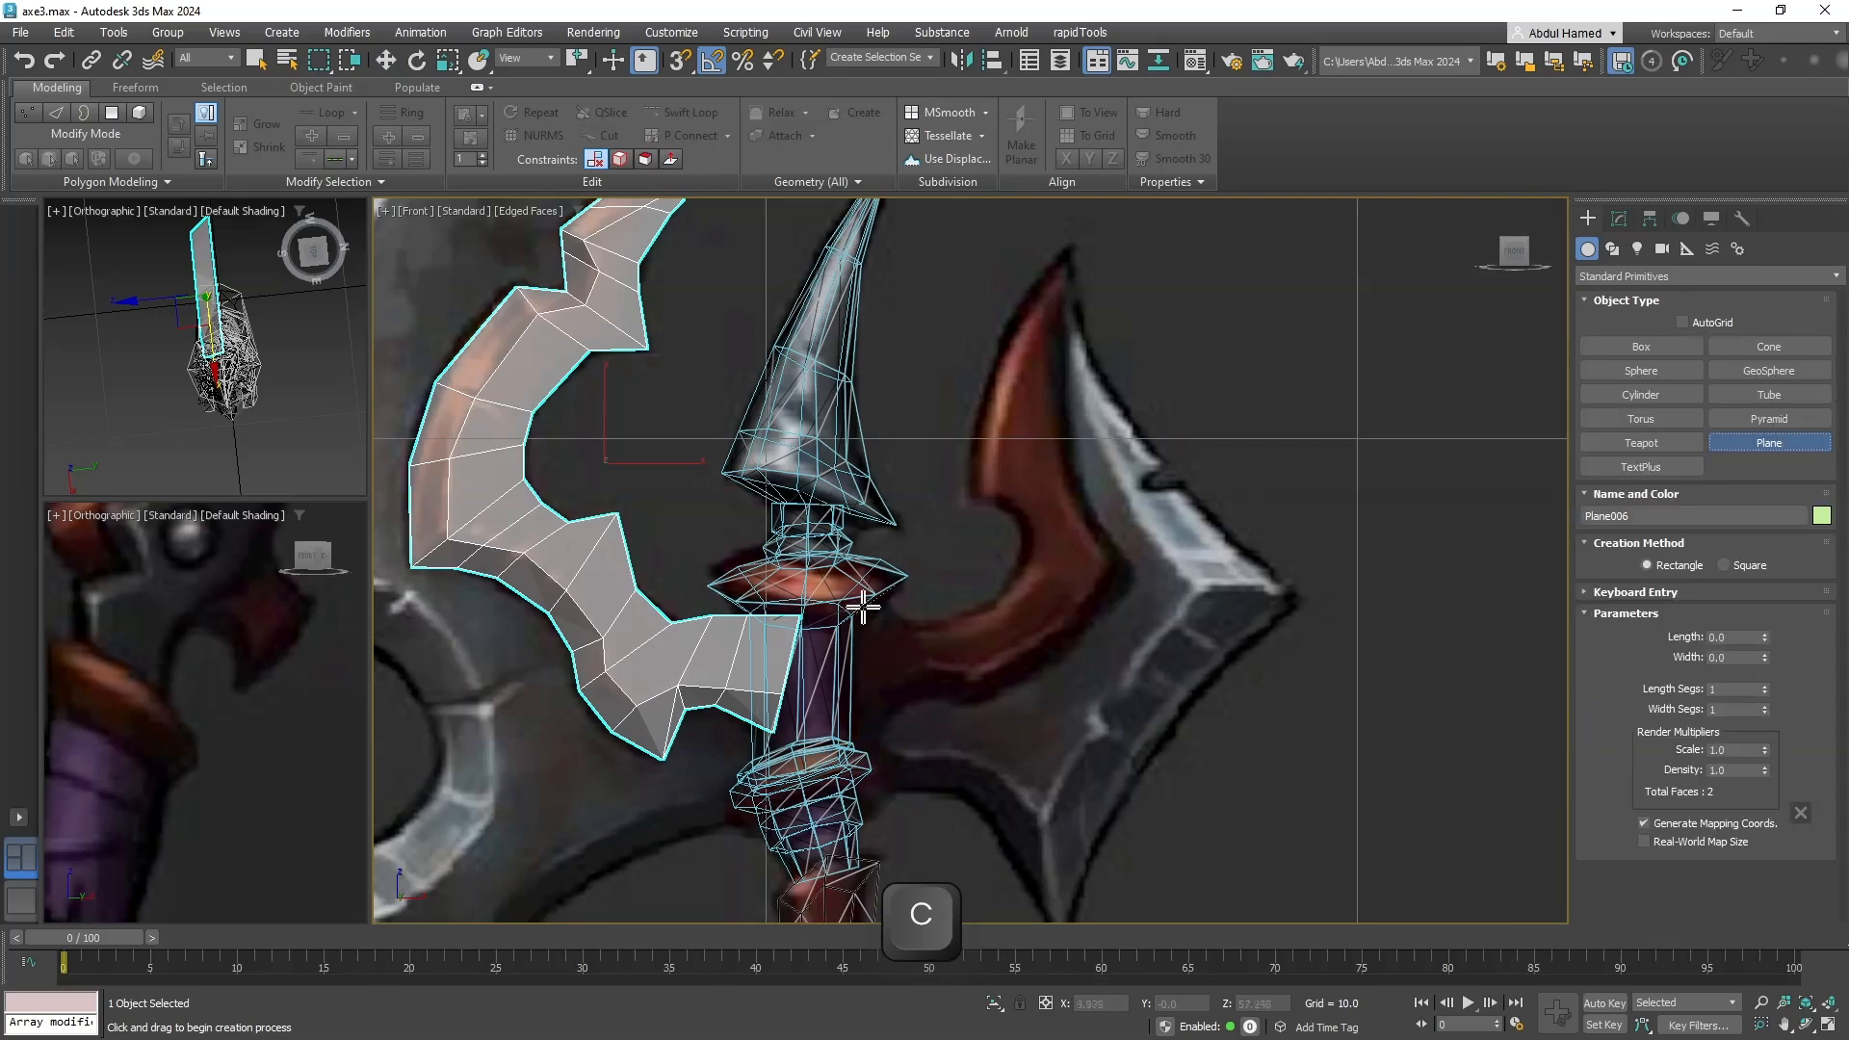
pyautogui.moveTo(863, 607); pyautogui.dragTo(922, 671)
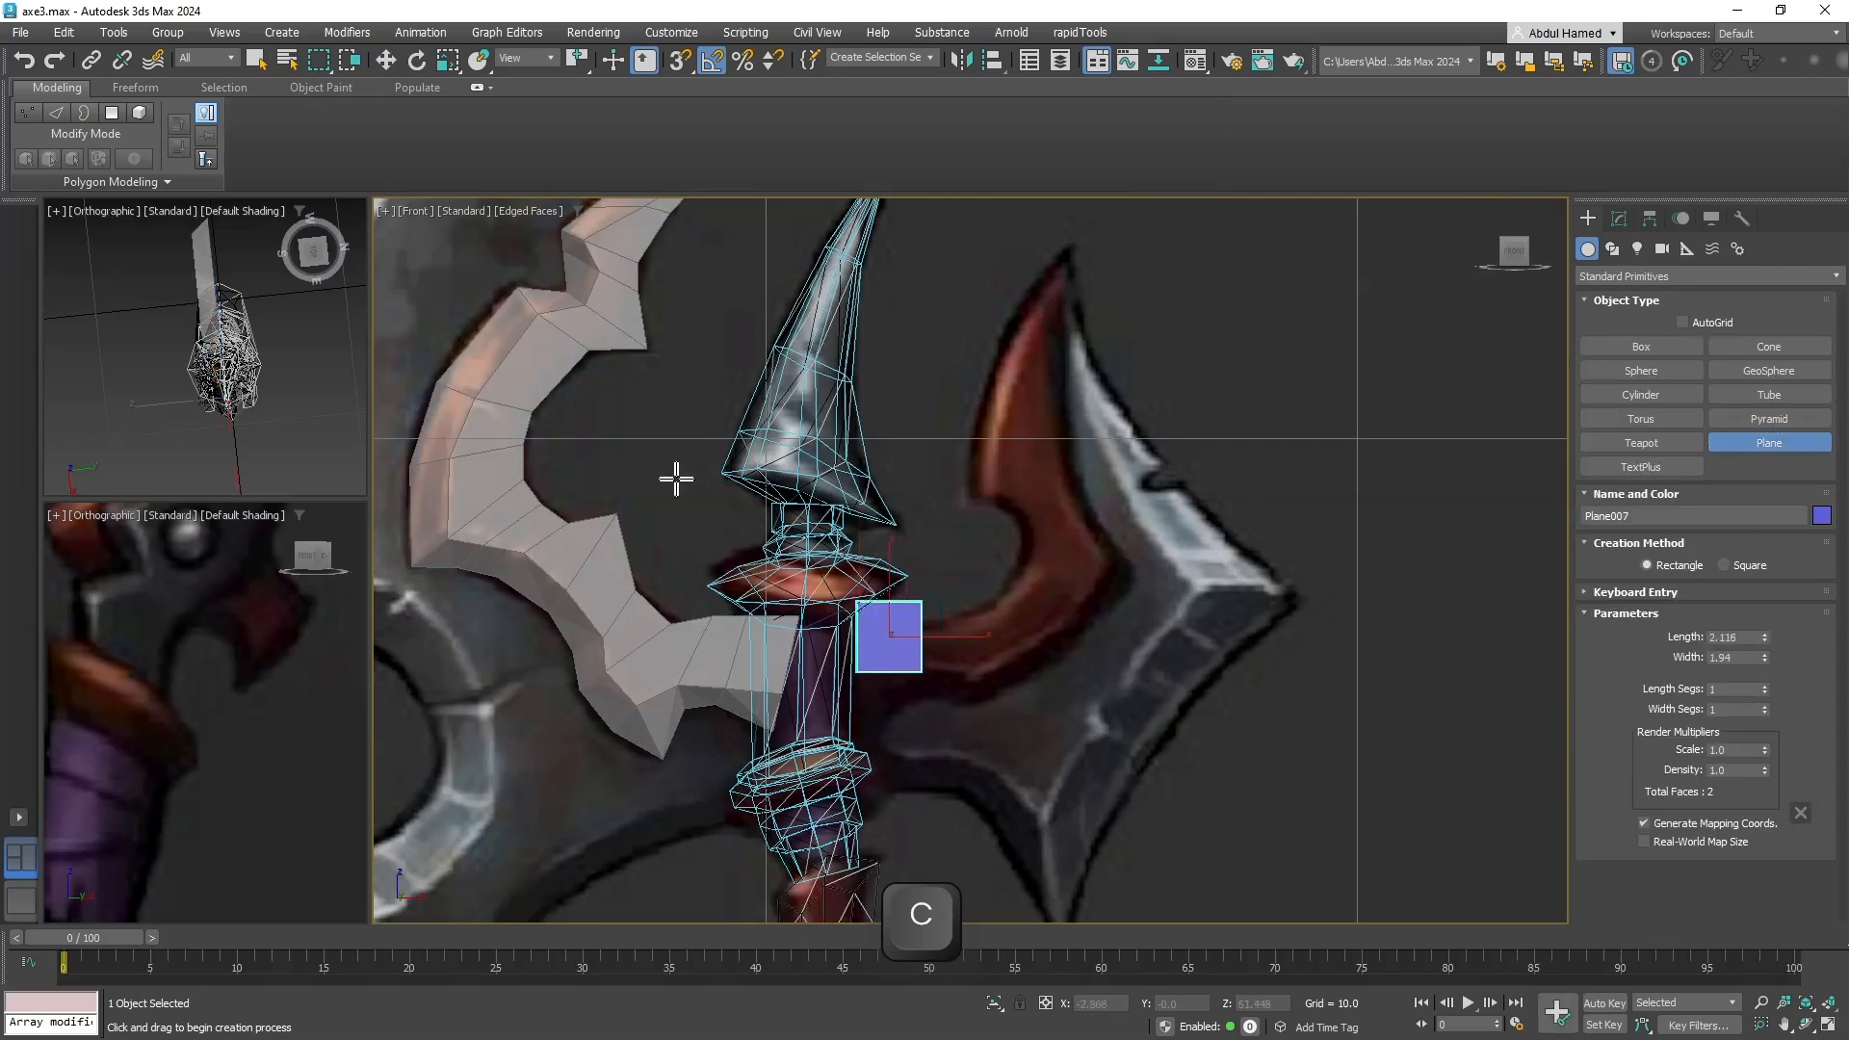
# Assign the wireframe material 09 - Default to the new plane and close the Material Editor.
pyautogui.press('m')
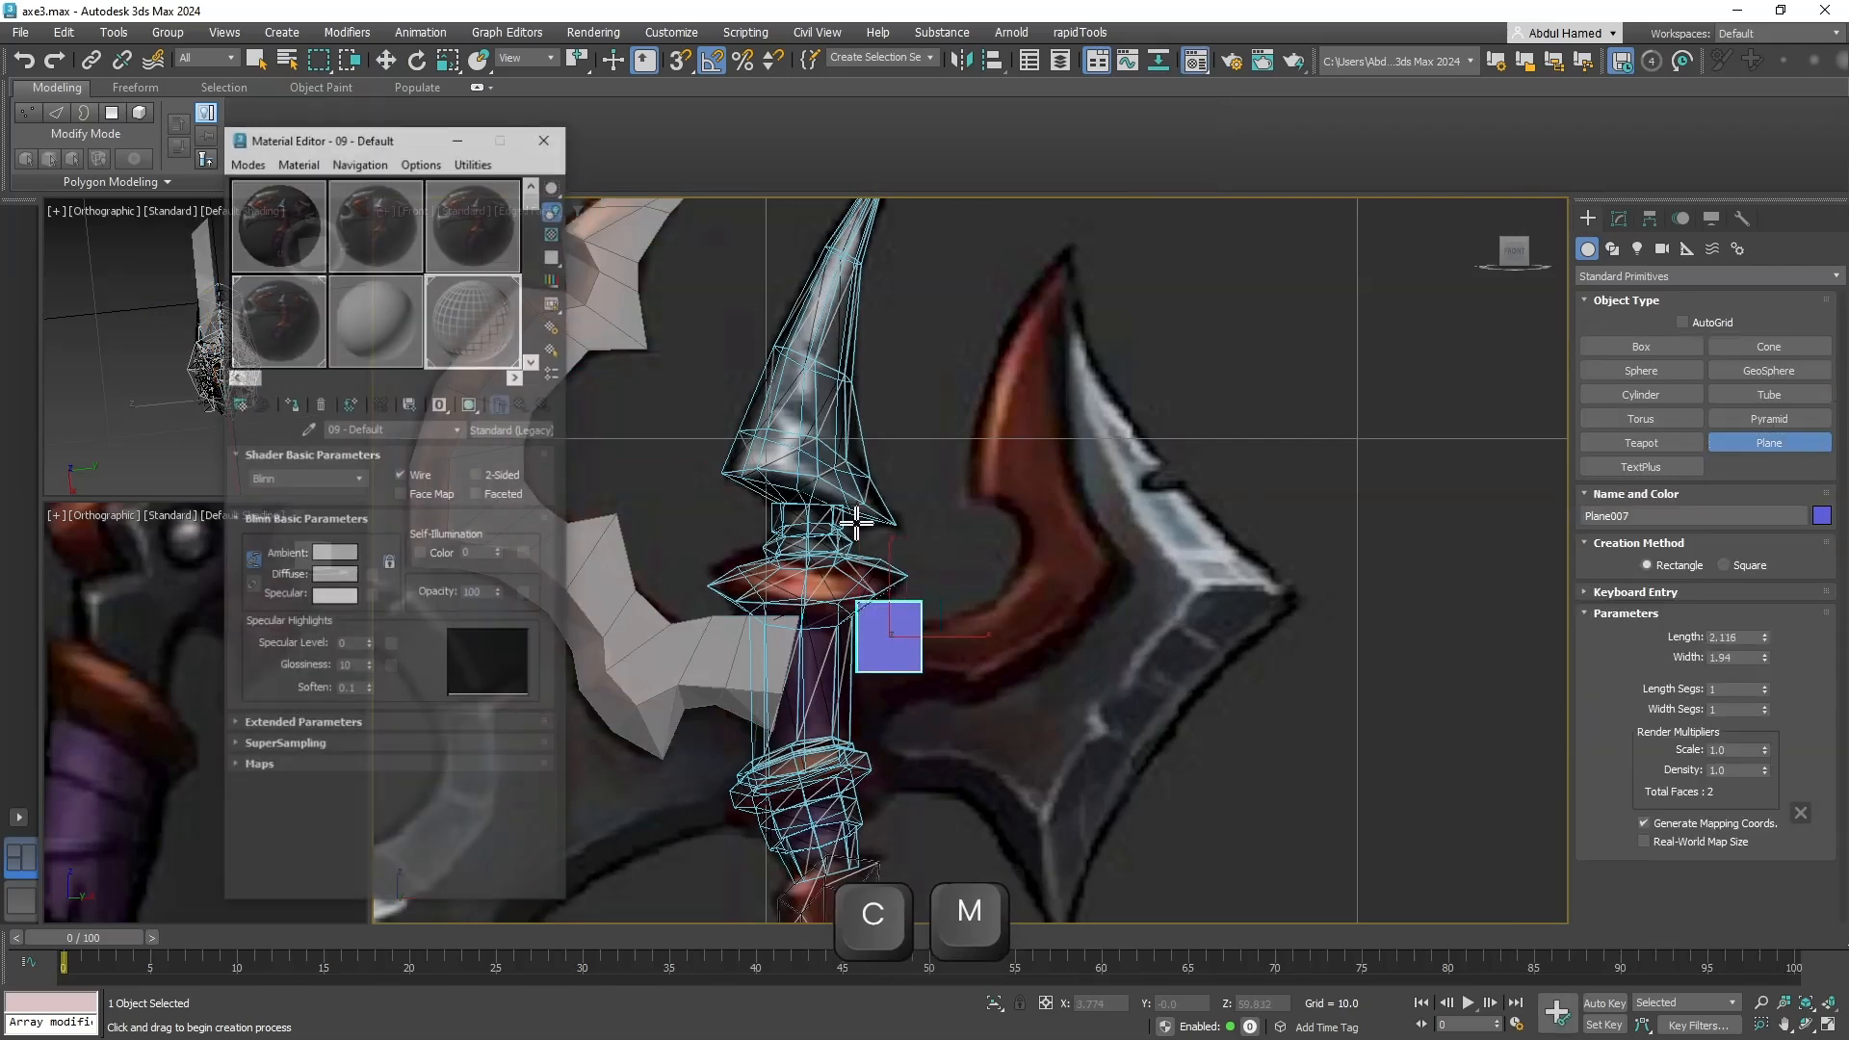
pyautogui.moveTo(496, 350); pyautogui.dragTo(890, 641)
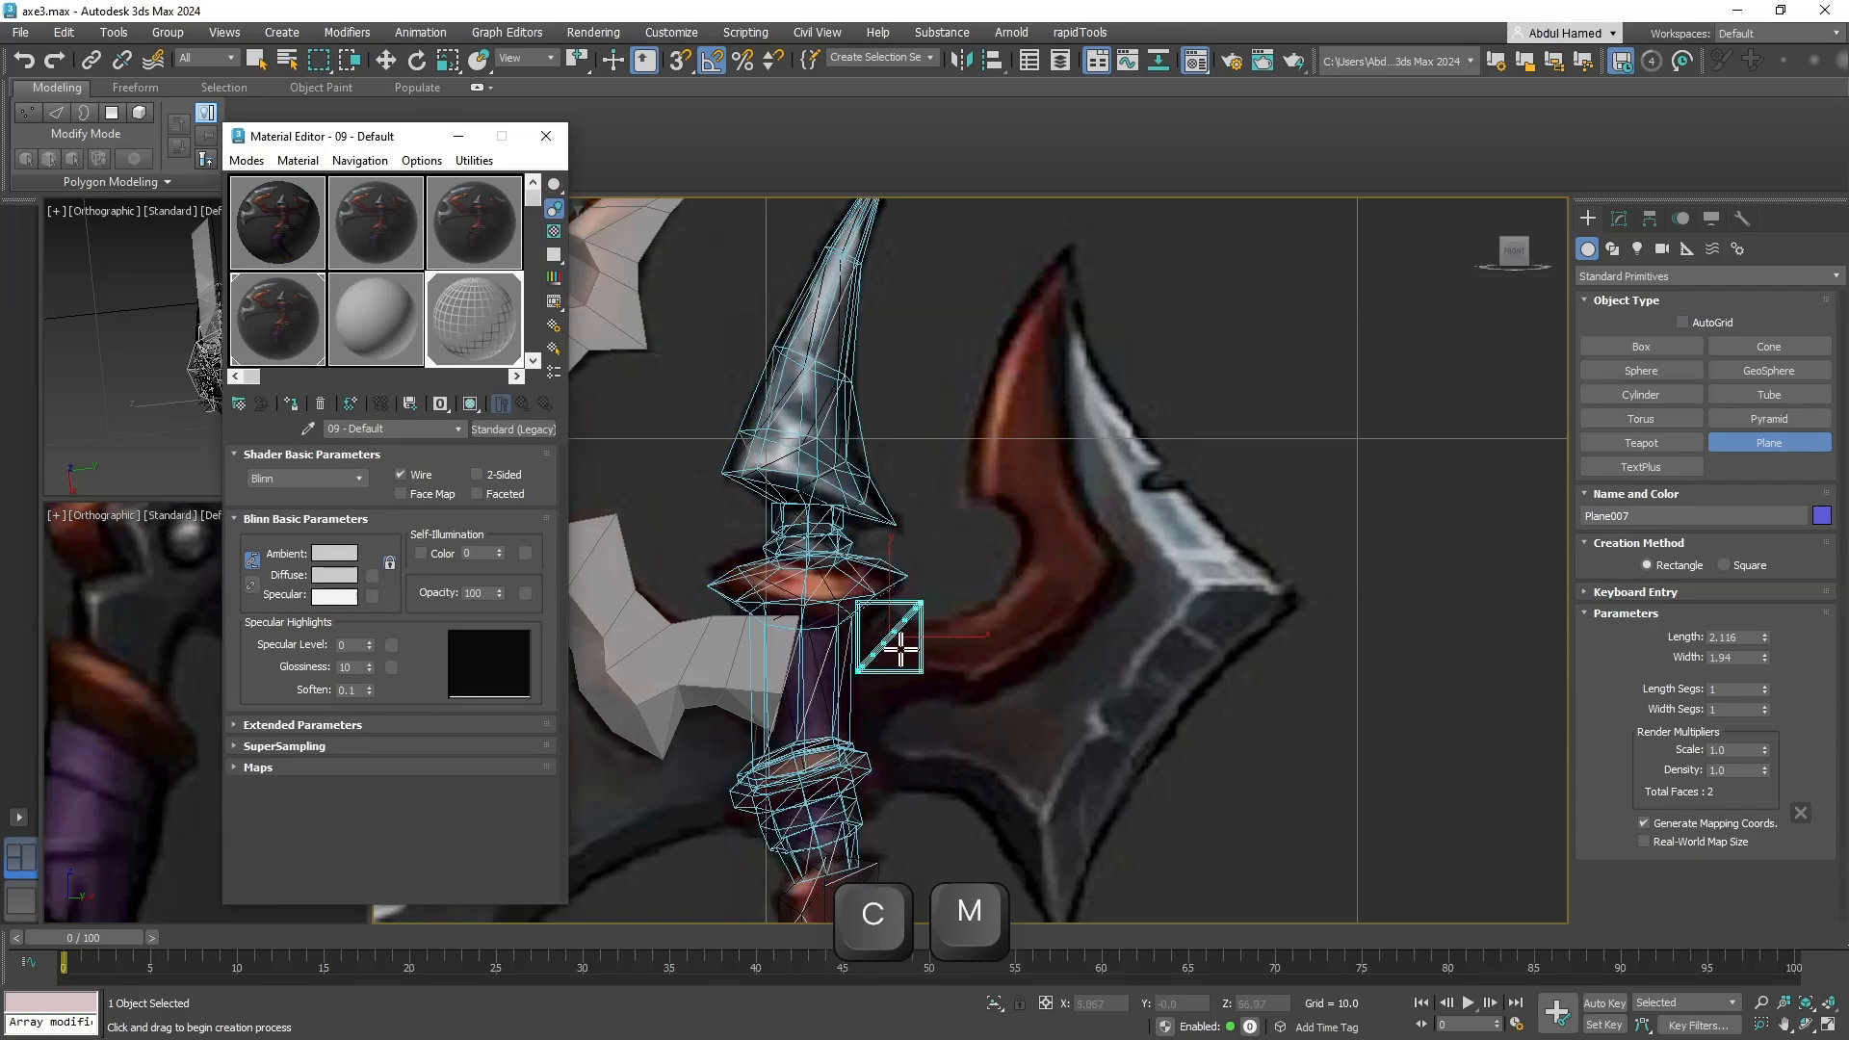
pyautogui.scroll(3, 911, 685)
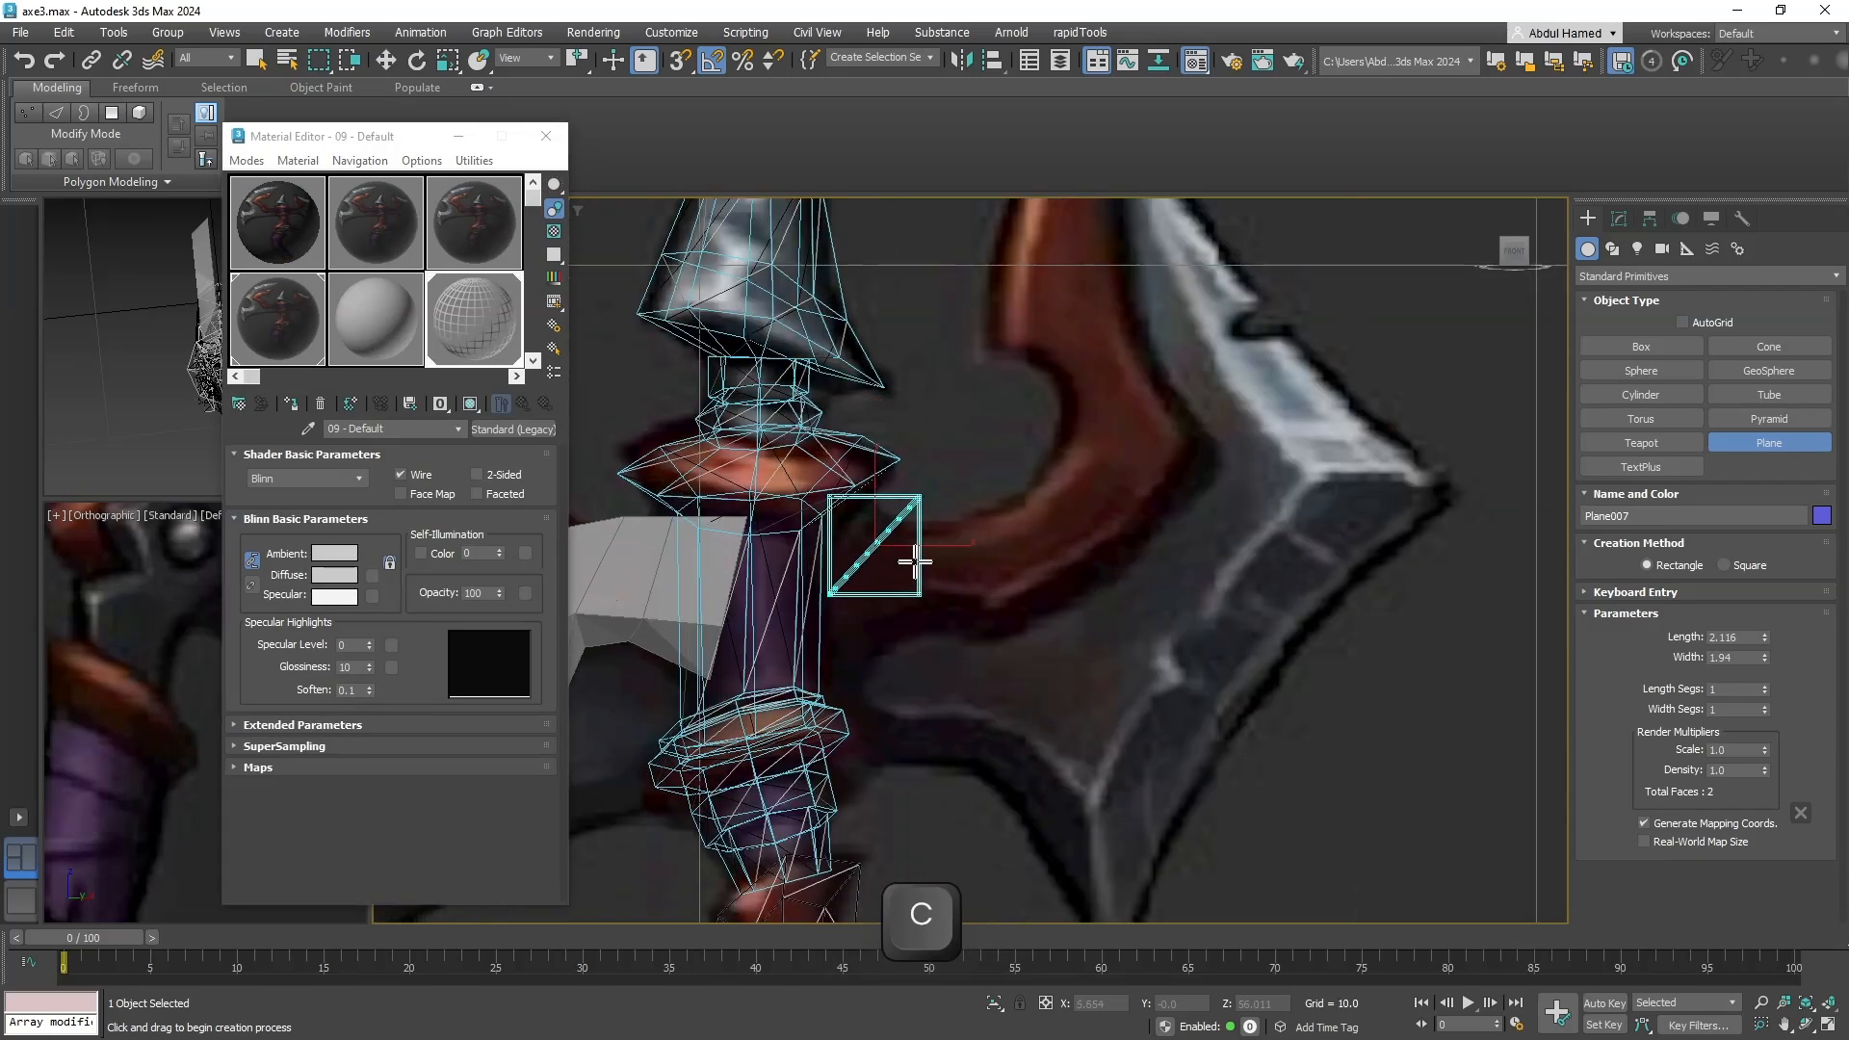
pyautogui.click(546, 136)
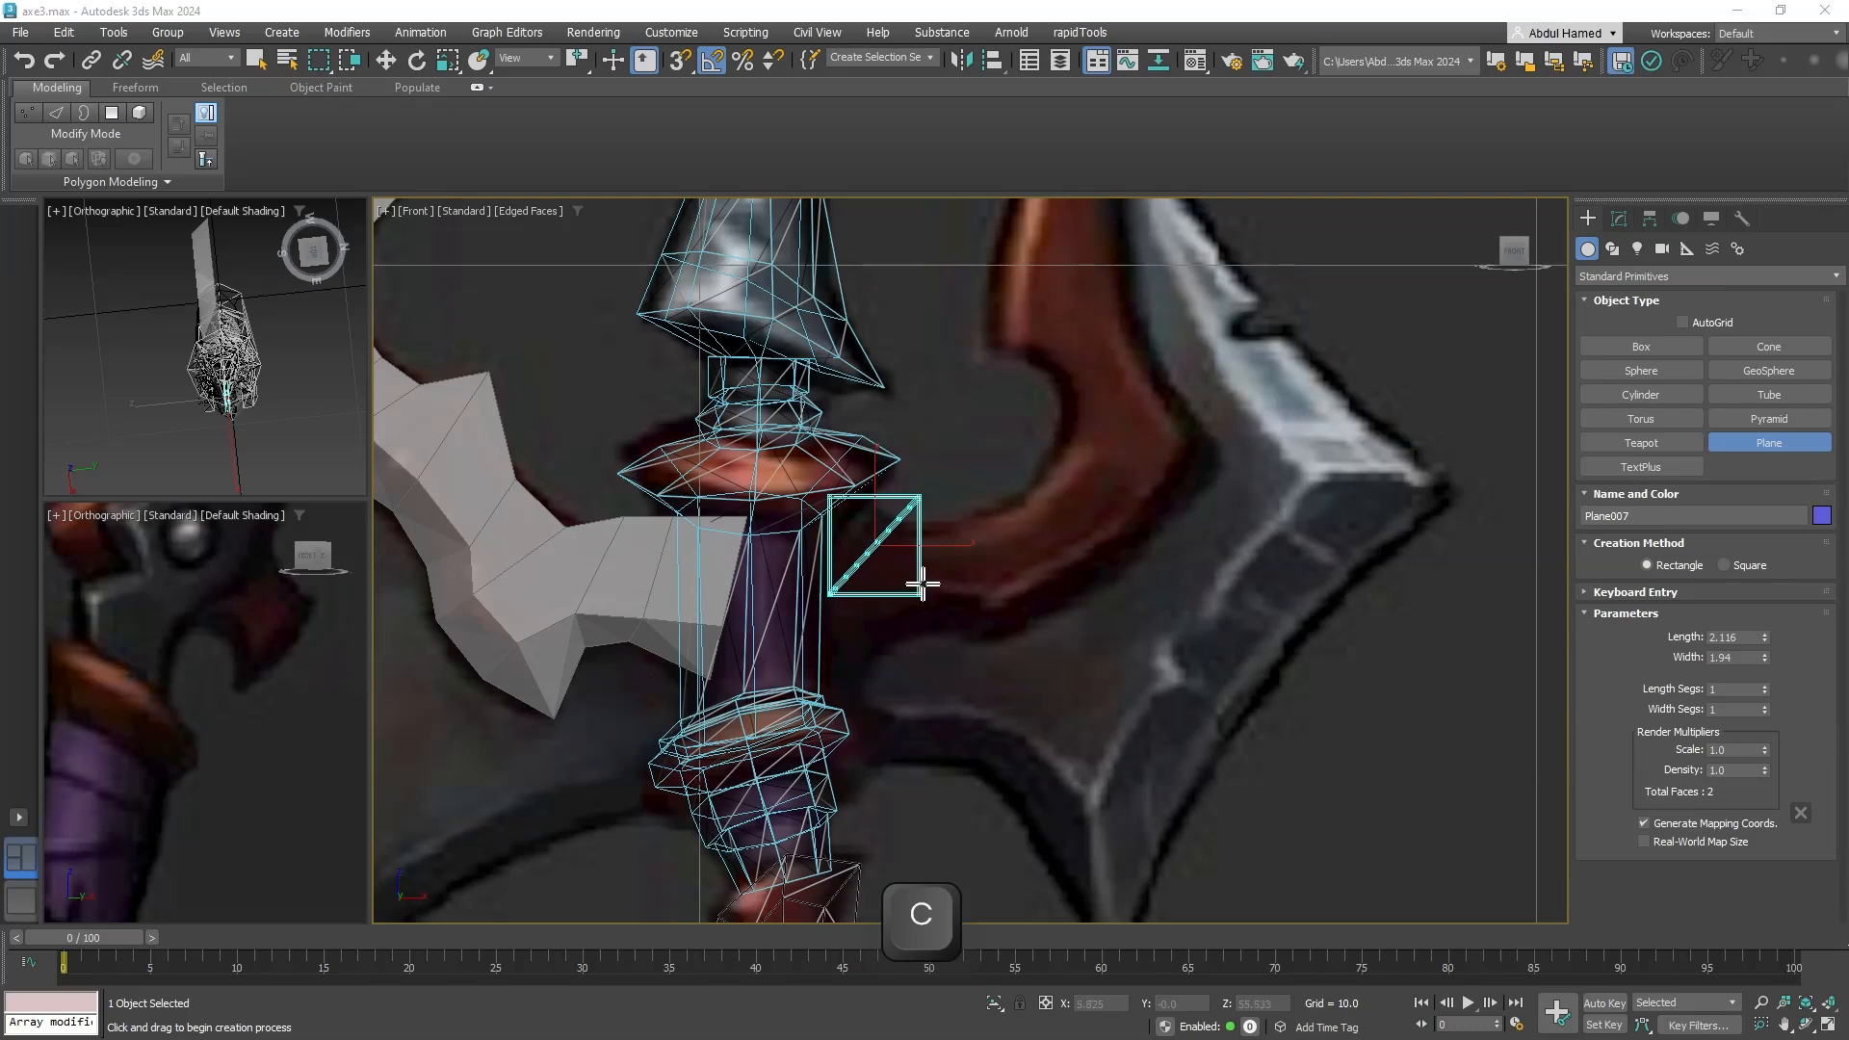
# Convert the new plane to an Editable Poly and enter its Vertex sub-object level.
pyautogui.scroll(6, 976, 593)
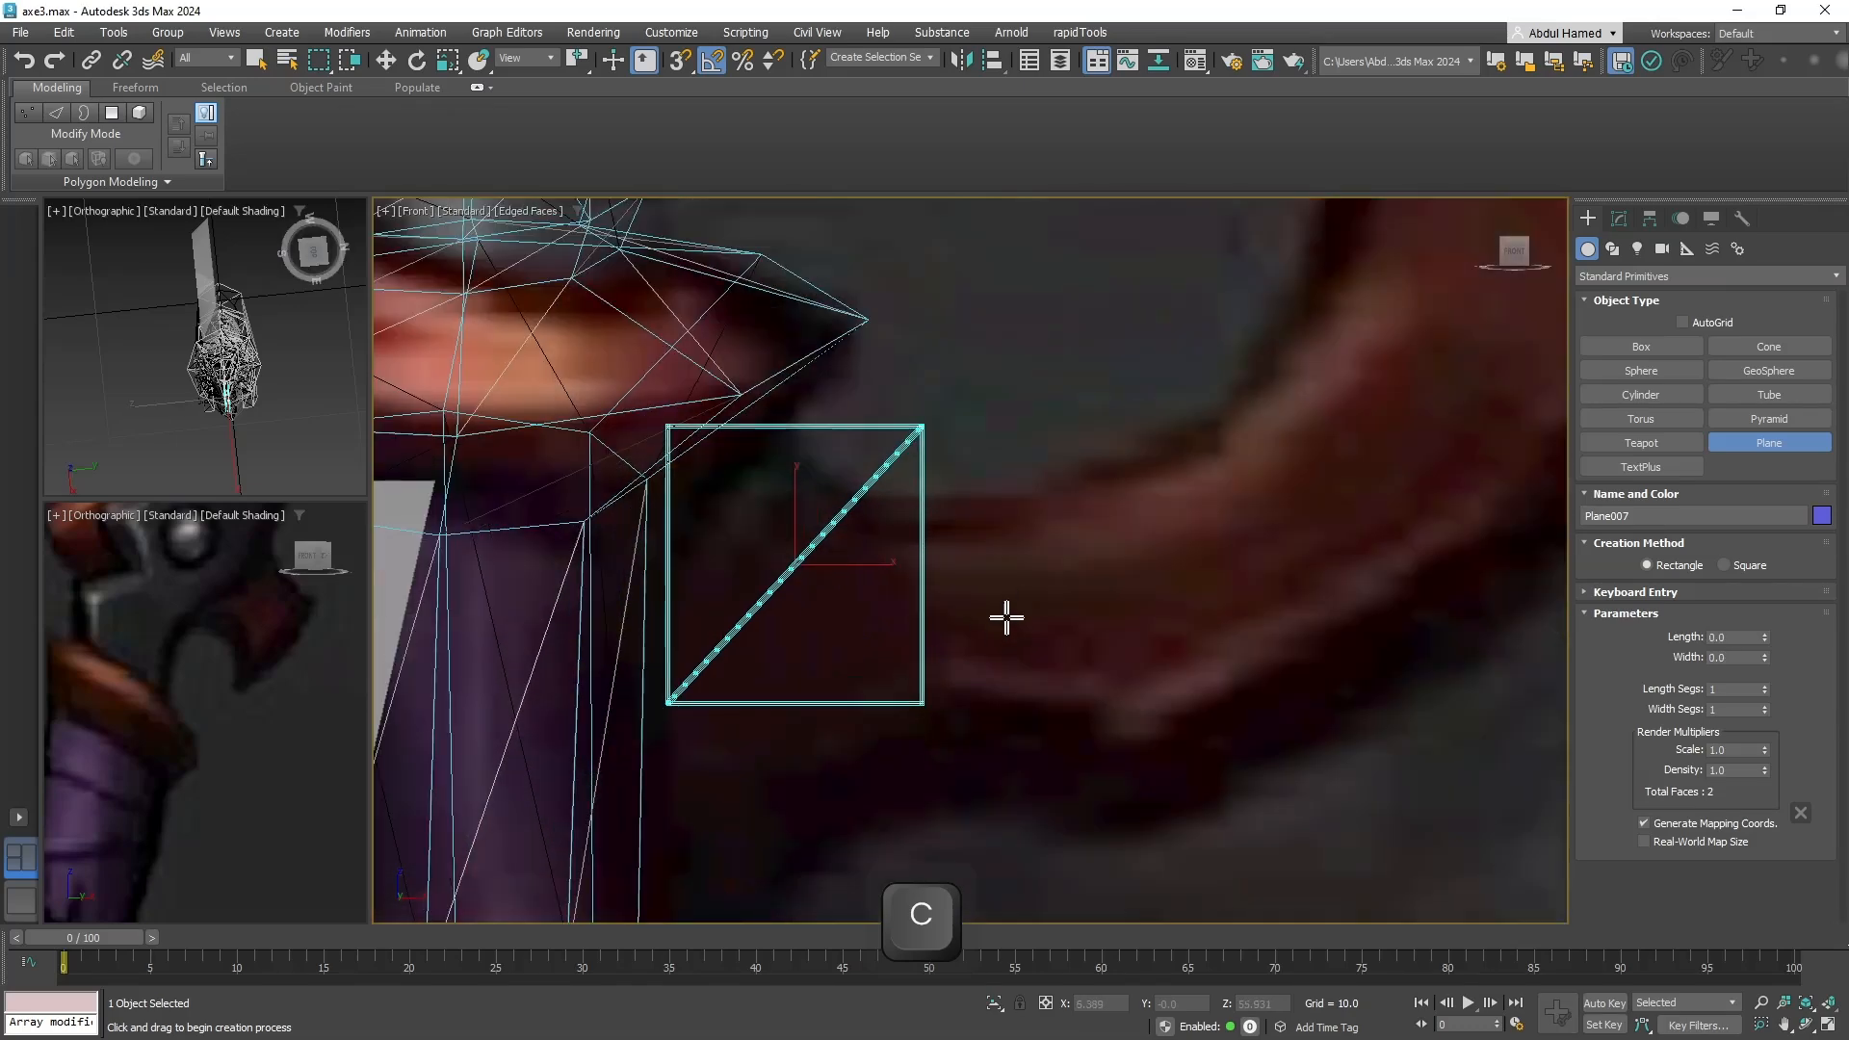
pyautogui.click(1620, 223)
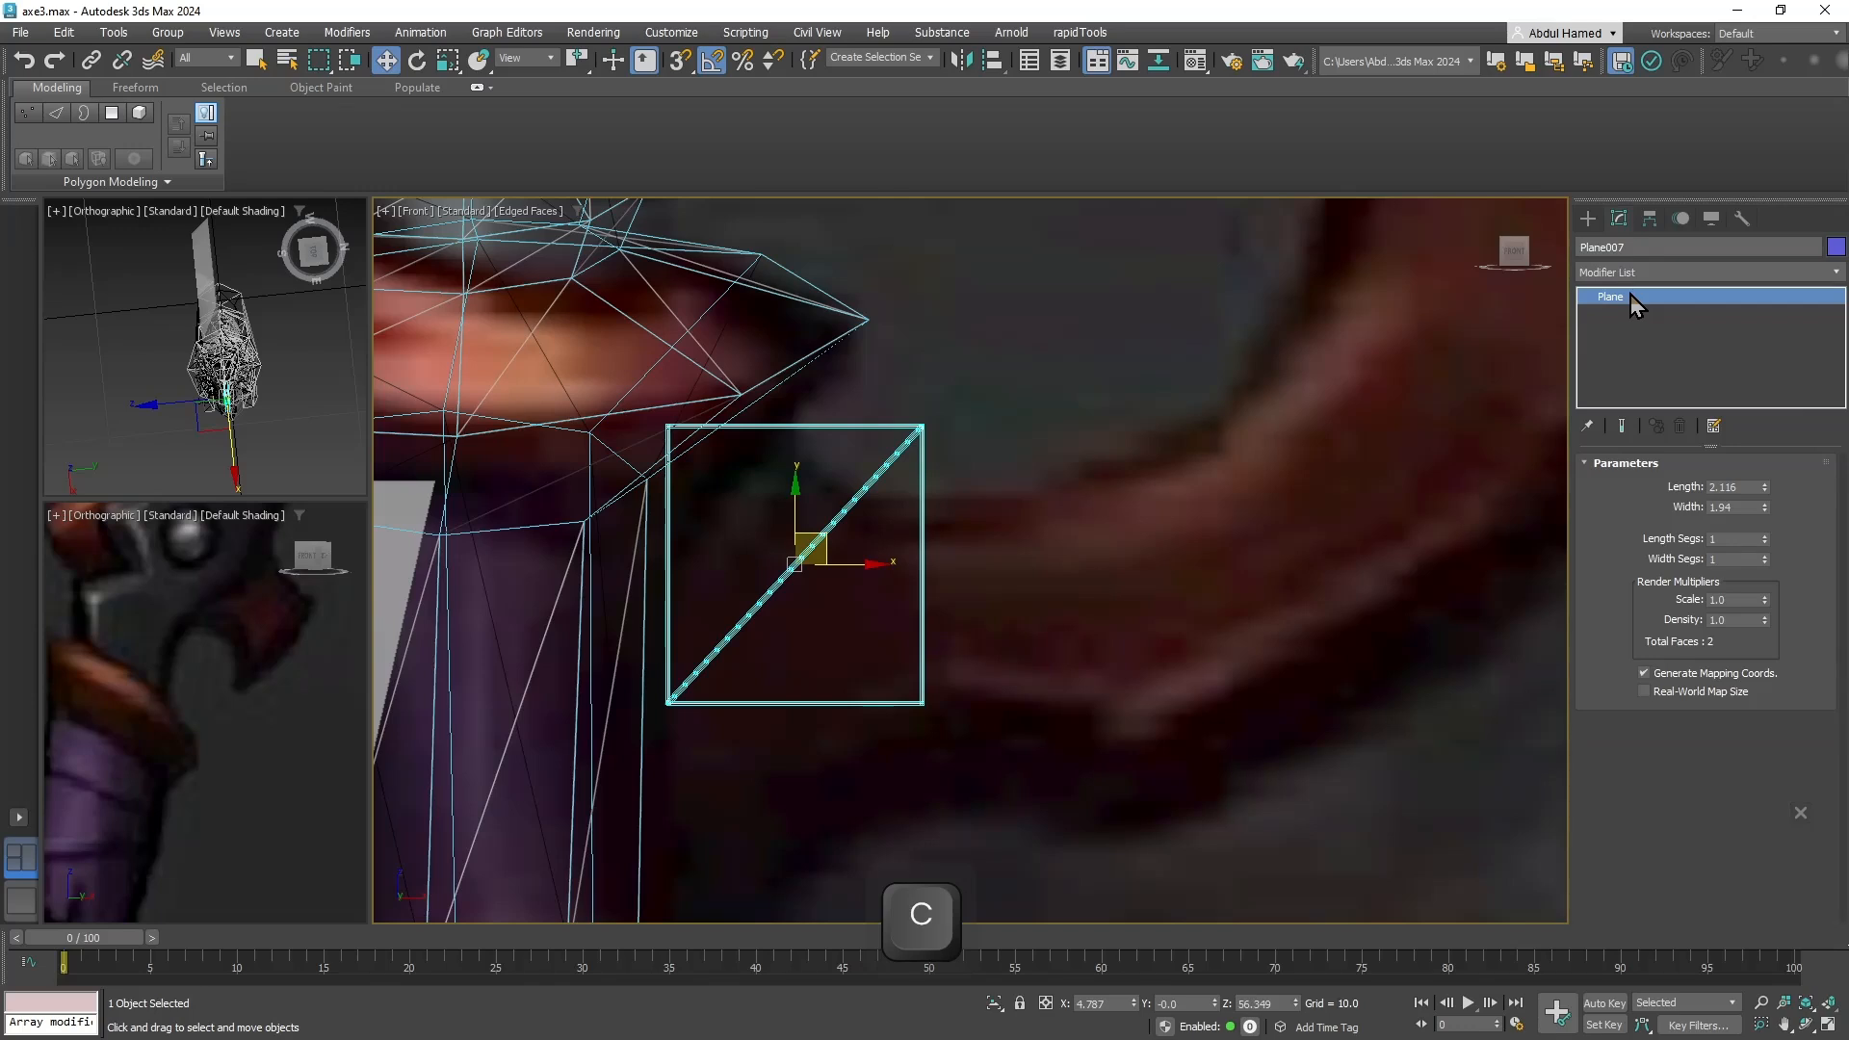
pyautogui.rightClick(1627, 296)
pyautogui.click(1721, 438)
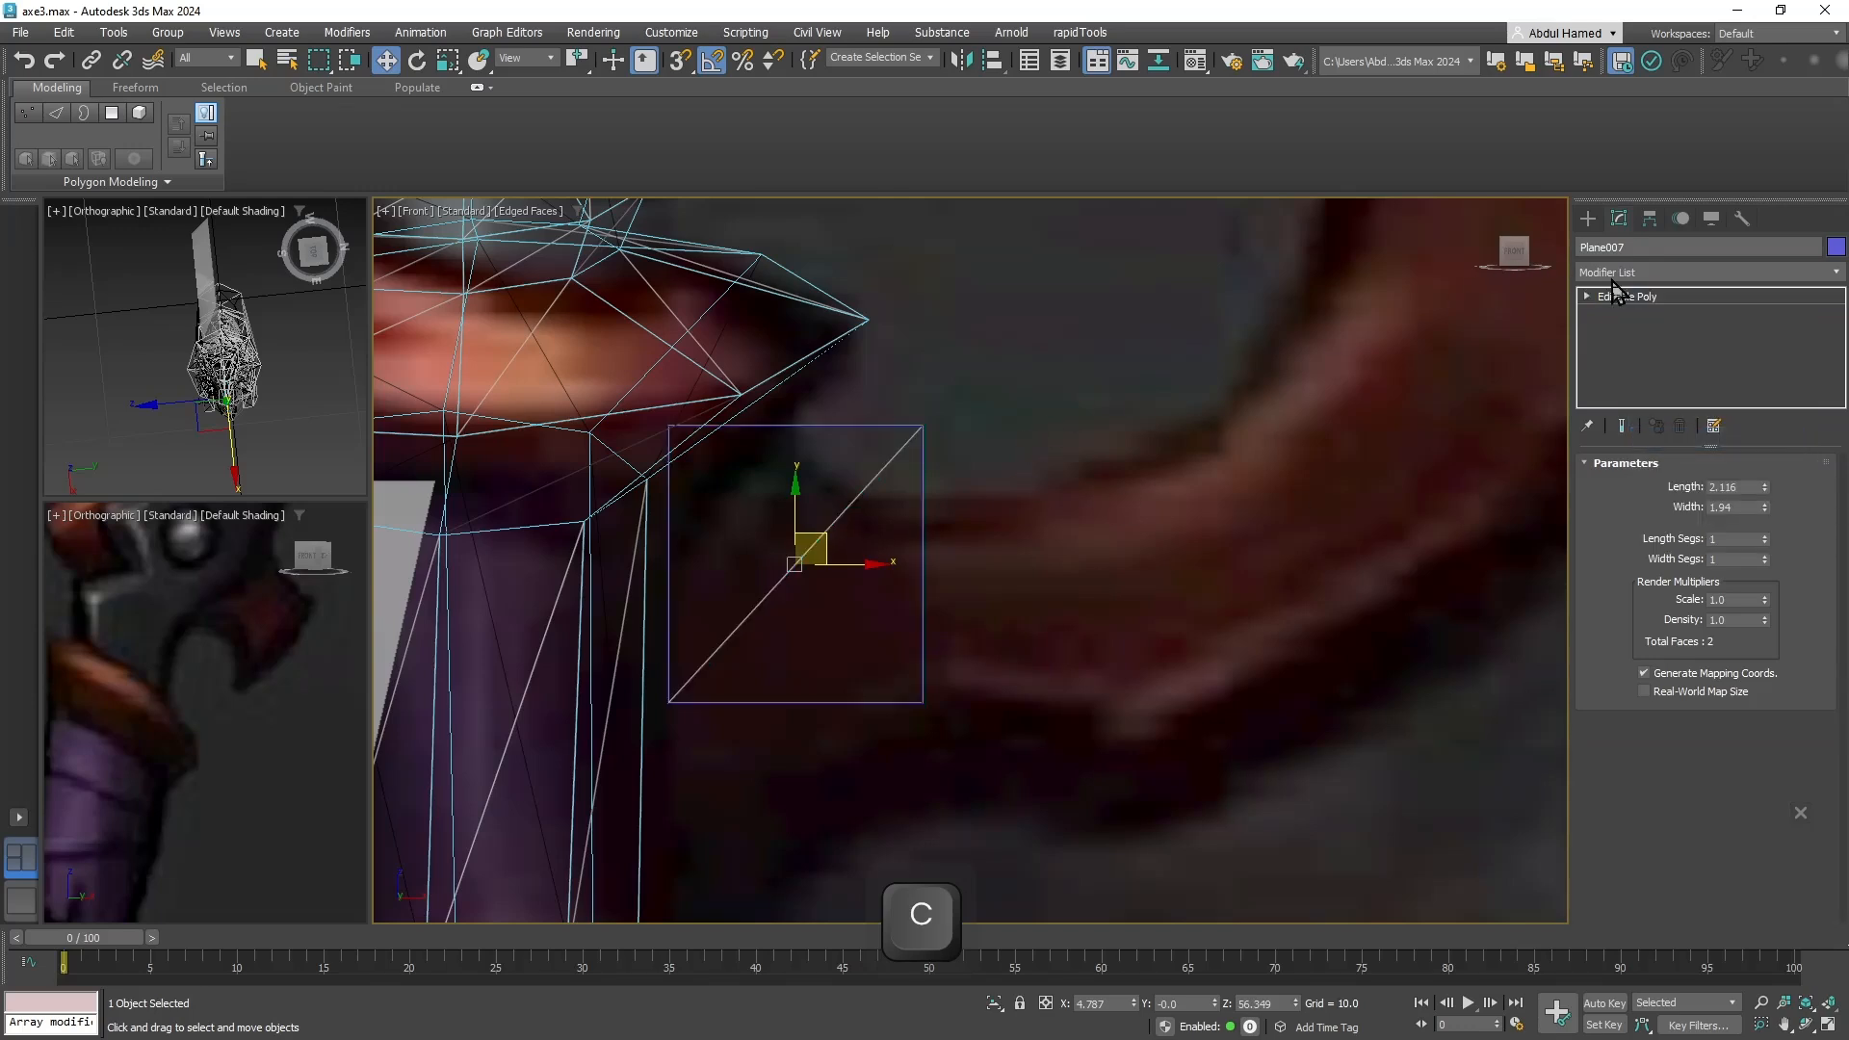
pyautogui.click(1627, 297)
pyautogui.click(1586, 295)
pyautogui.click(1643, 314)
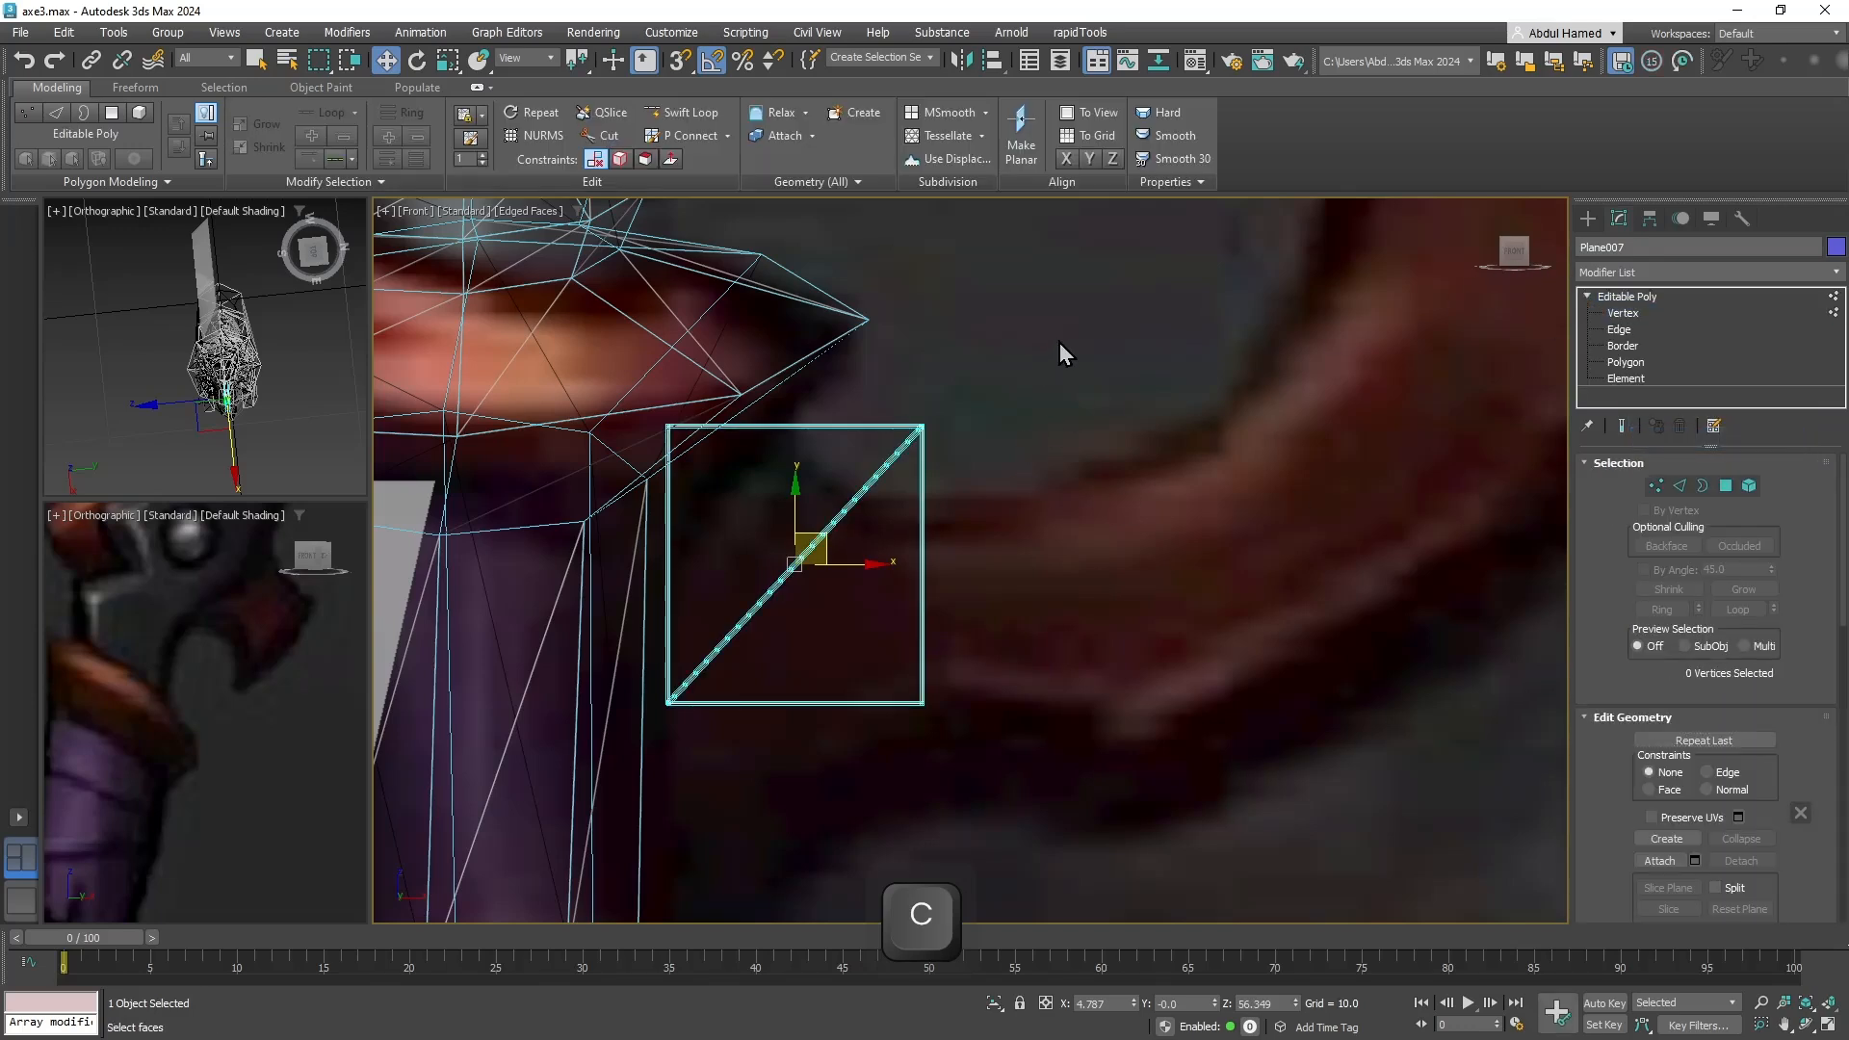
# Move the plane's lower handle-side vertex down to the lower collar on the handle.
pyautogui.click(922, 425)
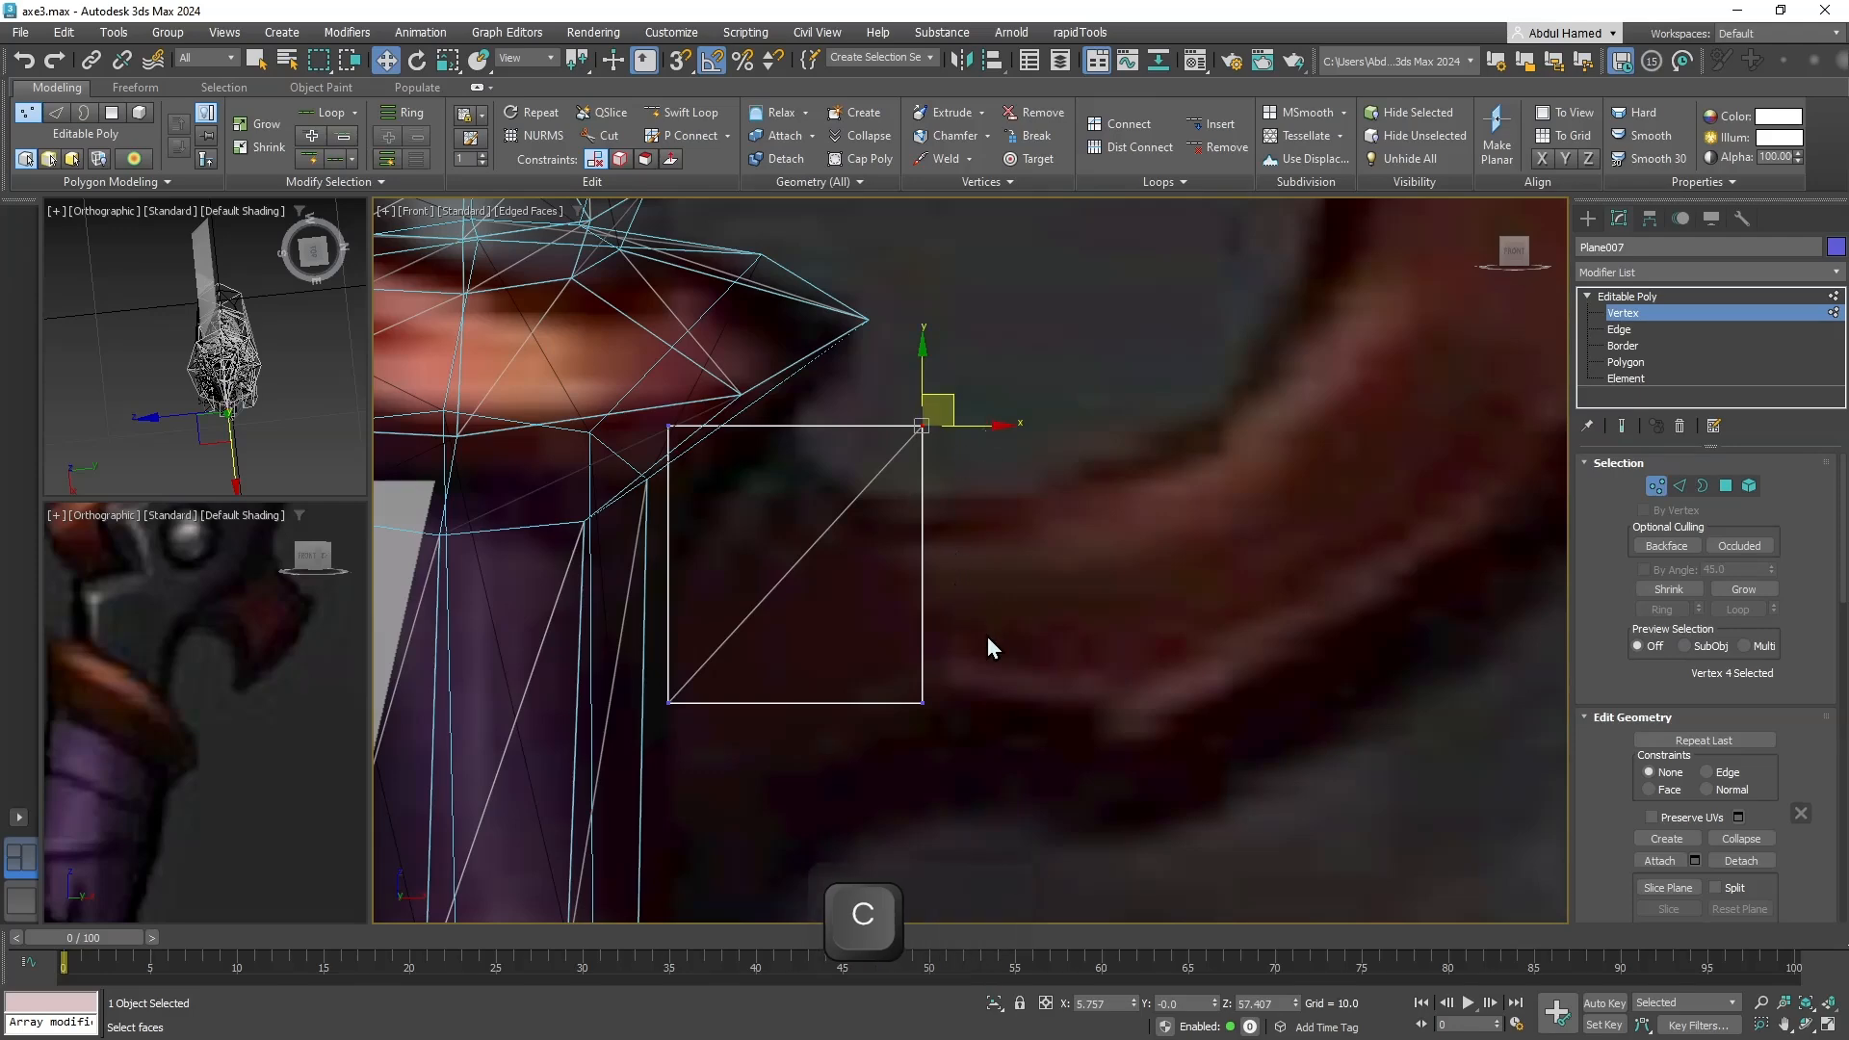
pyautogui.keyDown('ctrl'); pyautogui.moveTo(986, 637); pyautogui.dragTo(879, 763); pyautogui.keyUp('ctrl')
pyautogui.moveTo(883, 746); pyautogui.dragTo(881, 610, button='middle')
pyautogui.scroll(-2, 881, 575)
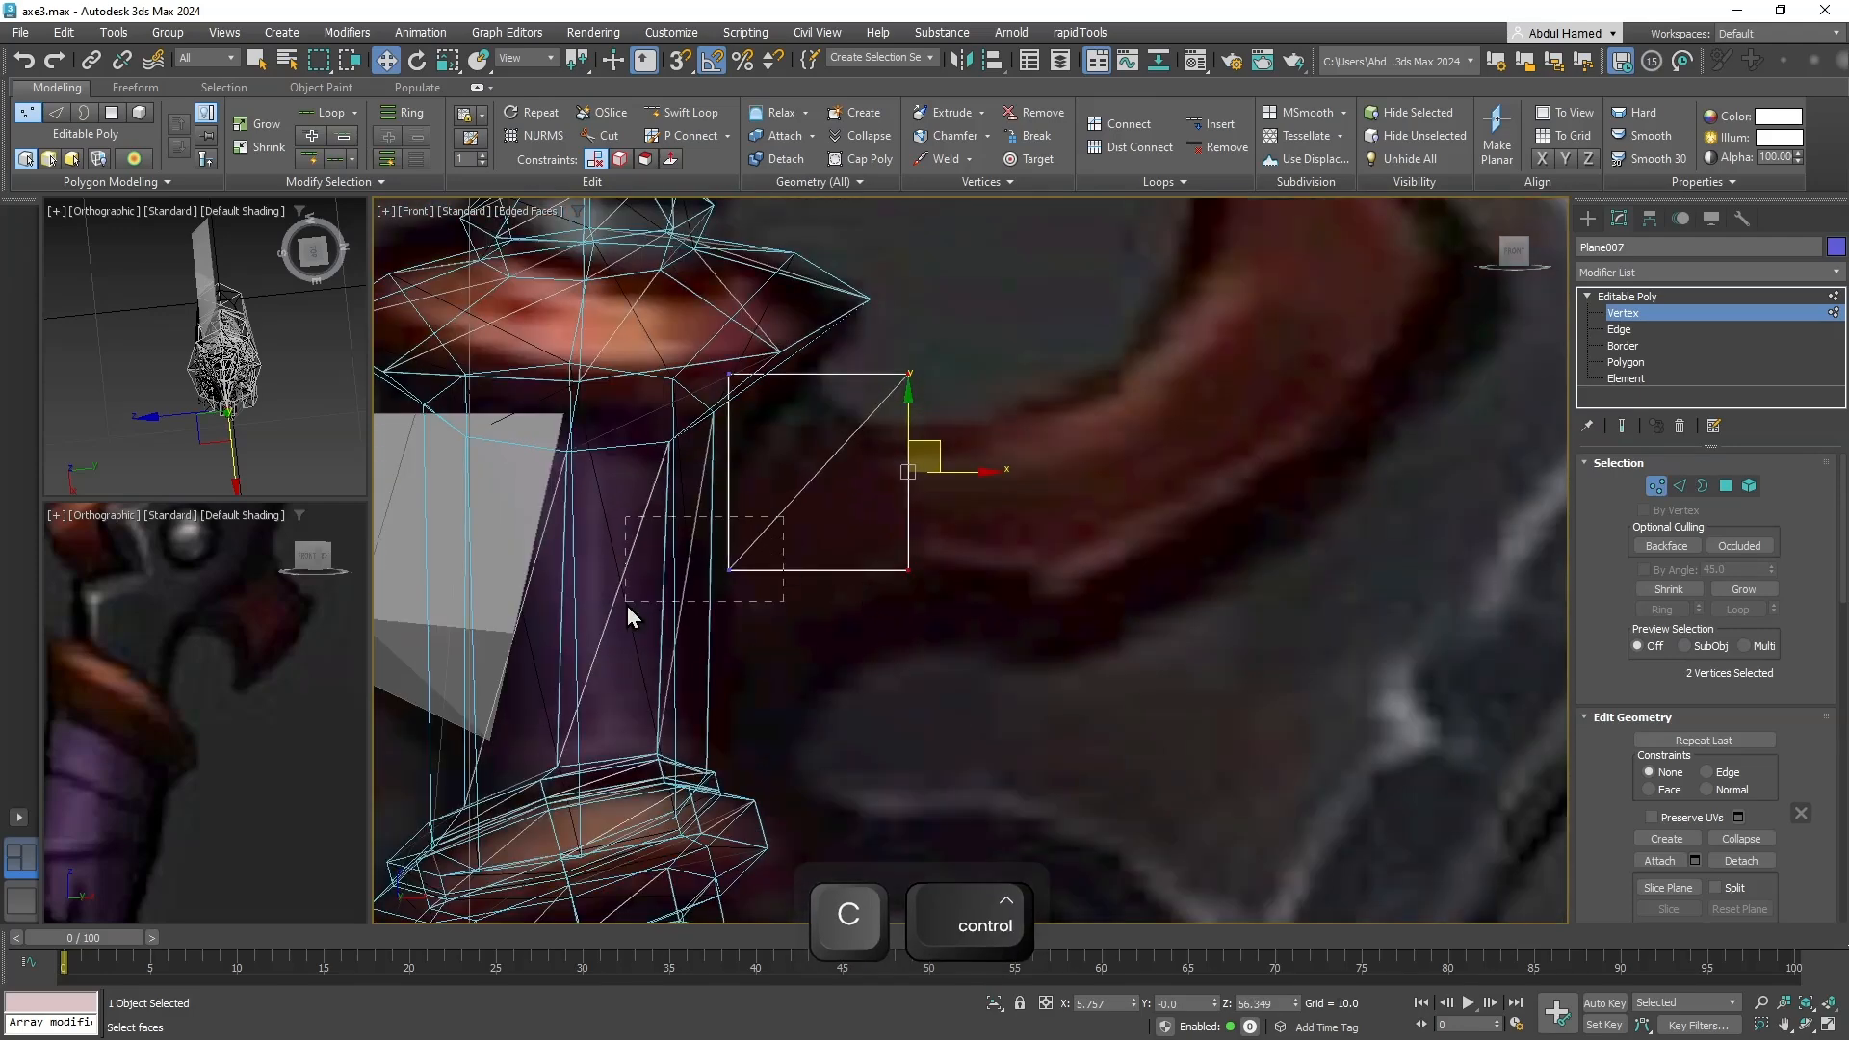
pyautogui.click(729, 568)
pyautogui.press('w')
pyautogui.moveTo(749, 540); pyautogui.dragTo(727, 766)
# Move the plane's lower outer vertex down to the dark blade's lower outline beside the lower collar.
pyautogui.moveTo(949, 540); pyautogui.dragTo(881, 638)
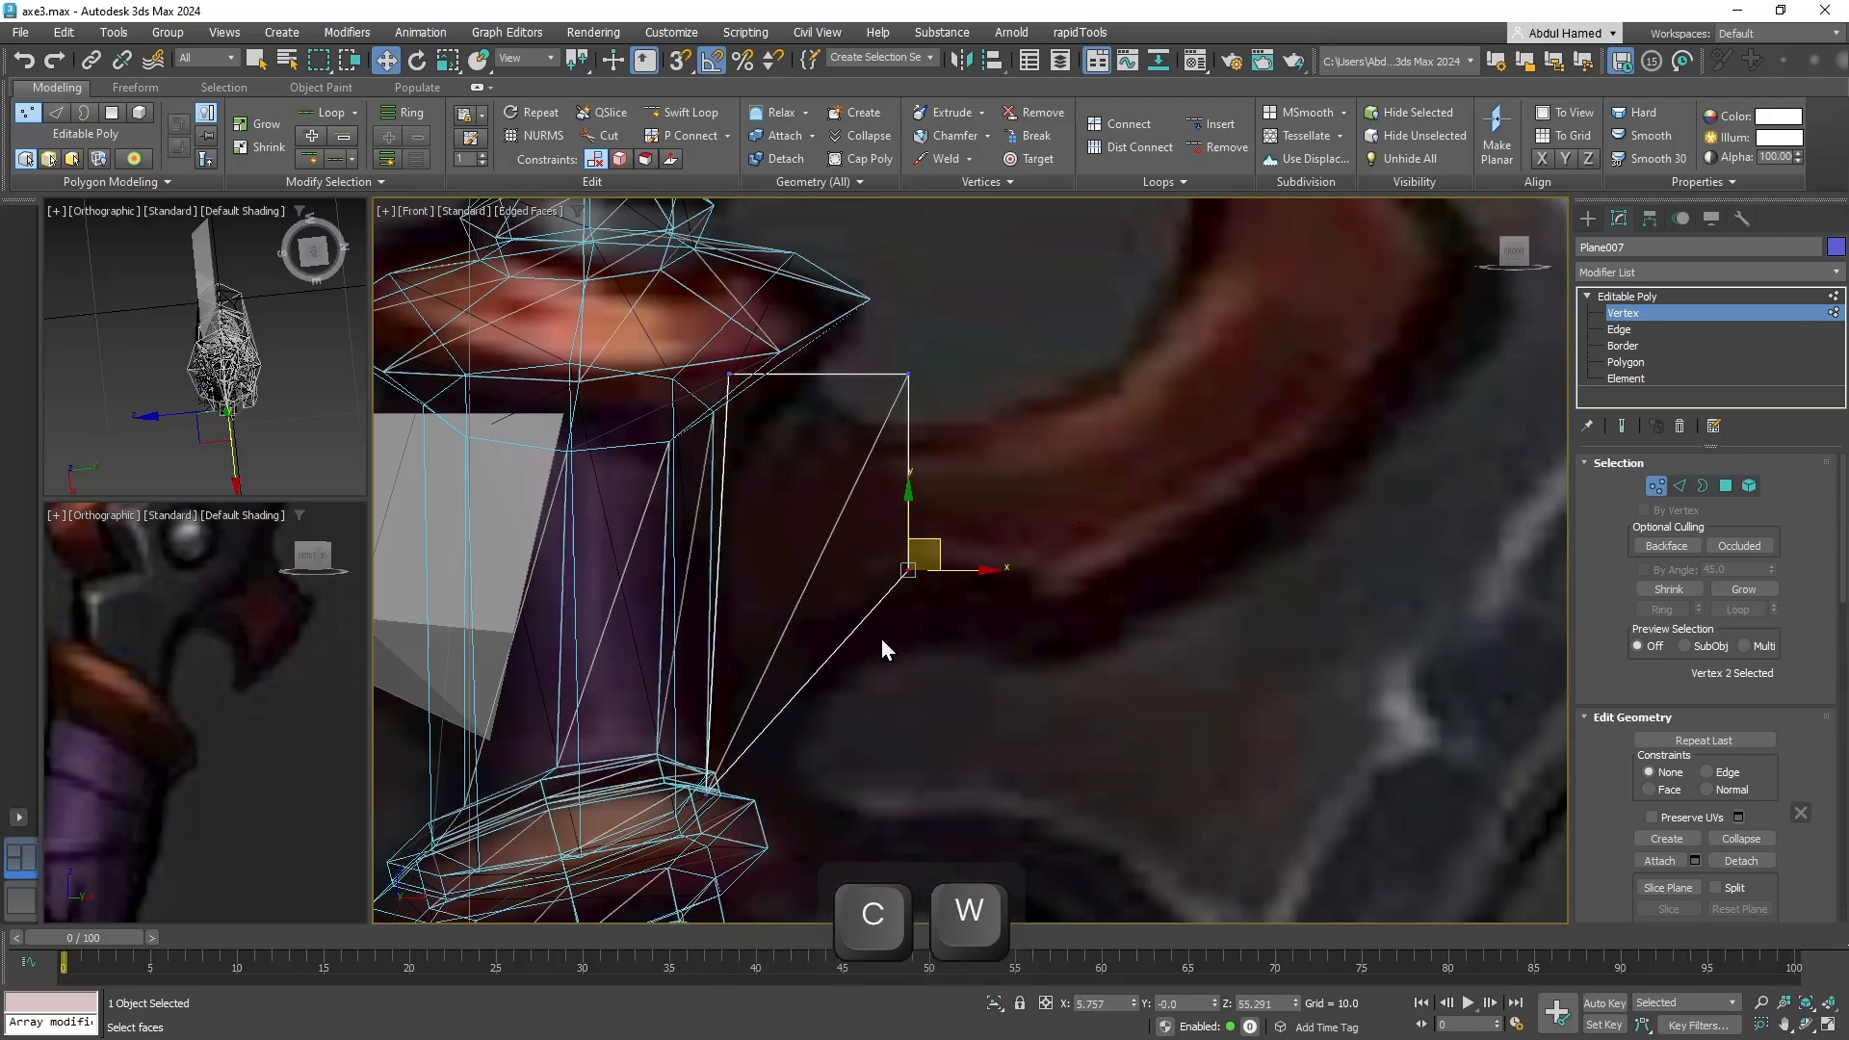
pyautogui.moveTo(941, 540); pyautogui.dragTo(815, 754)
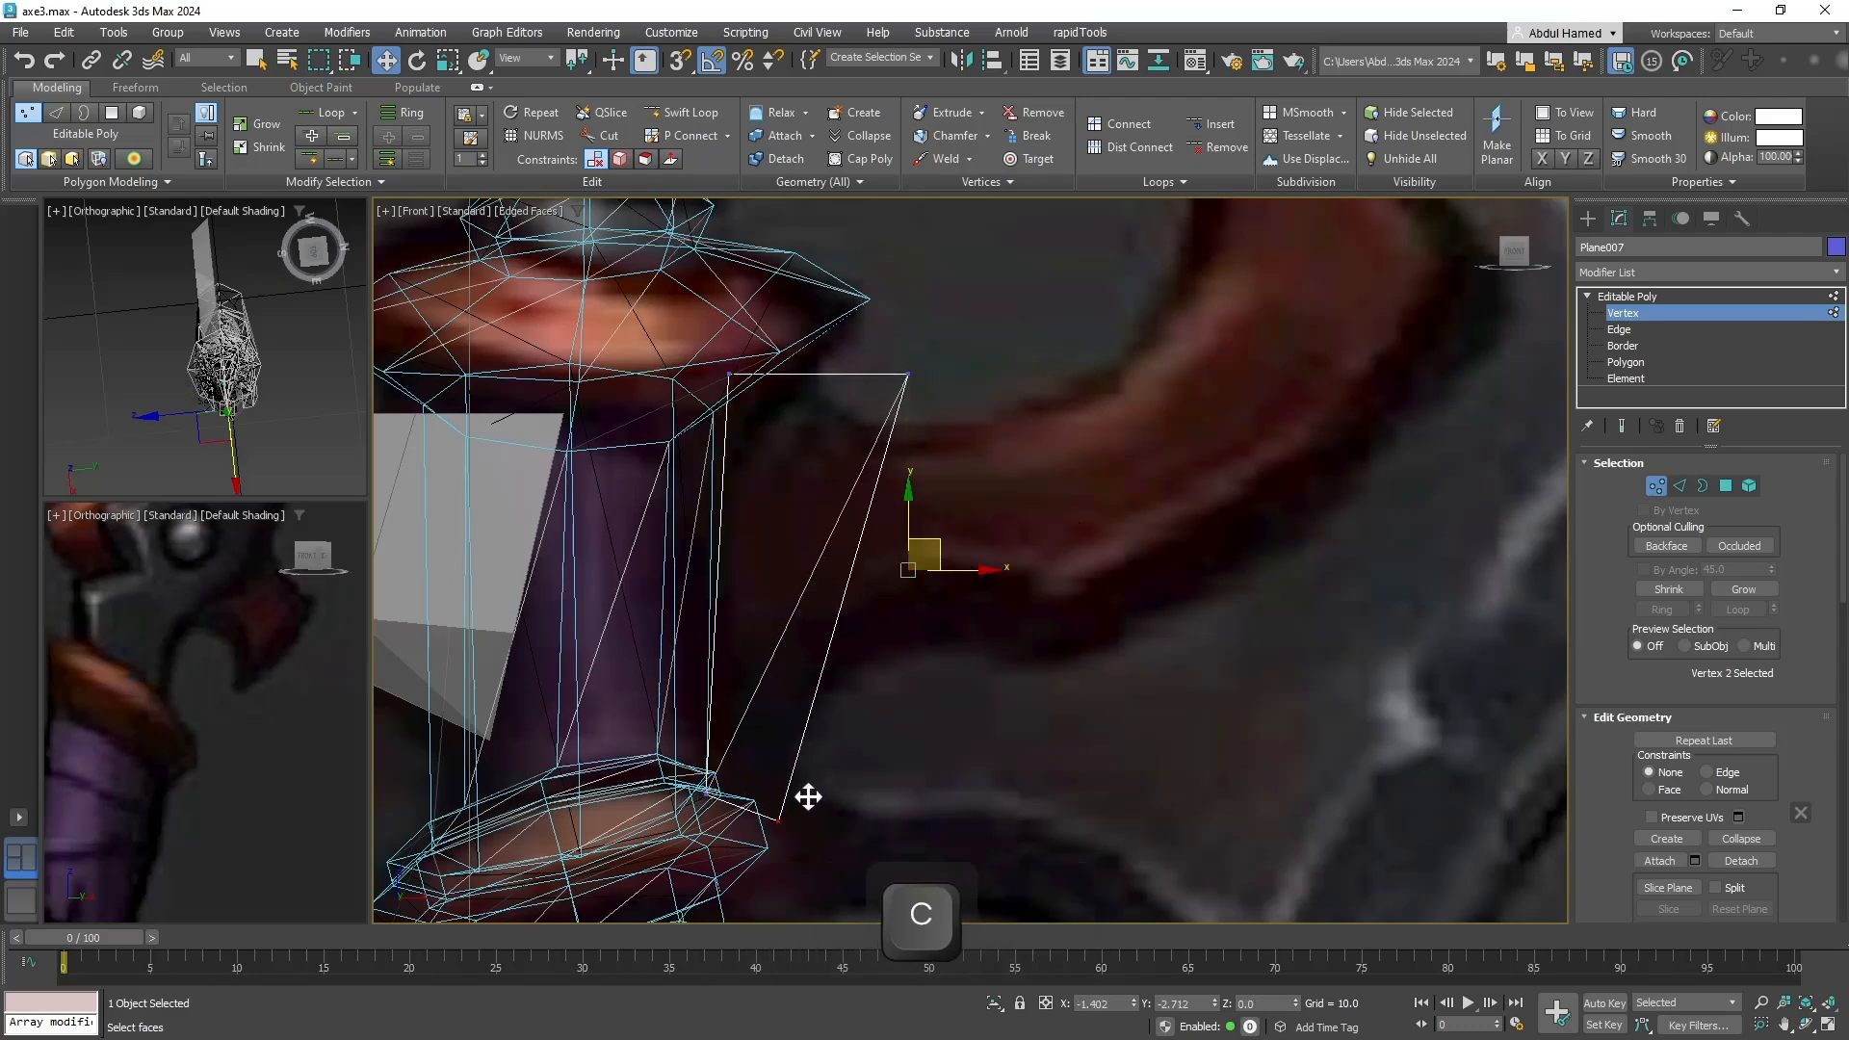
pyautogui.moveTo(817, 822); pyautogui.dragTo(816, 823)
pyautogui.moveTo(816, 822); pyautogui.dragTo(844, 570, button='middle')
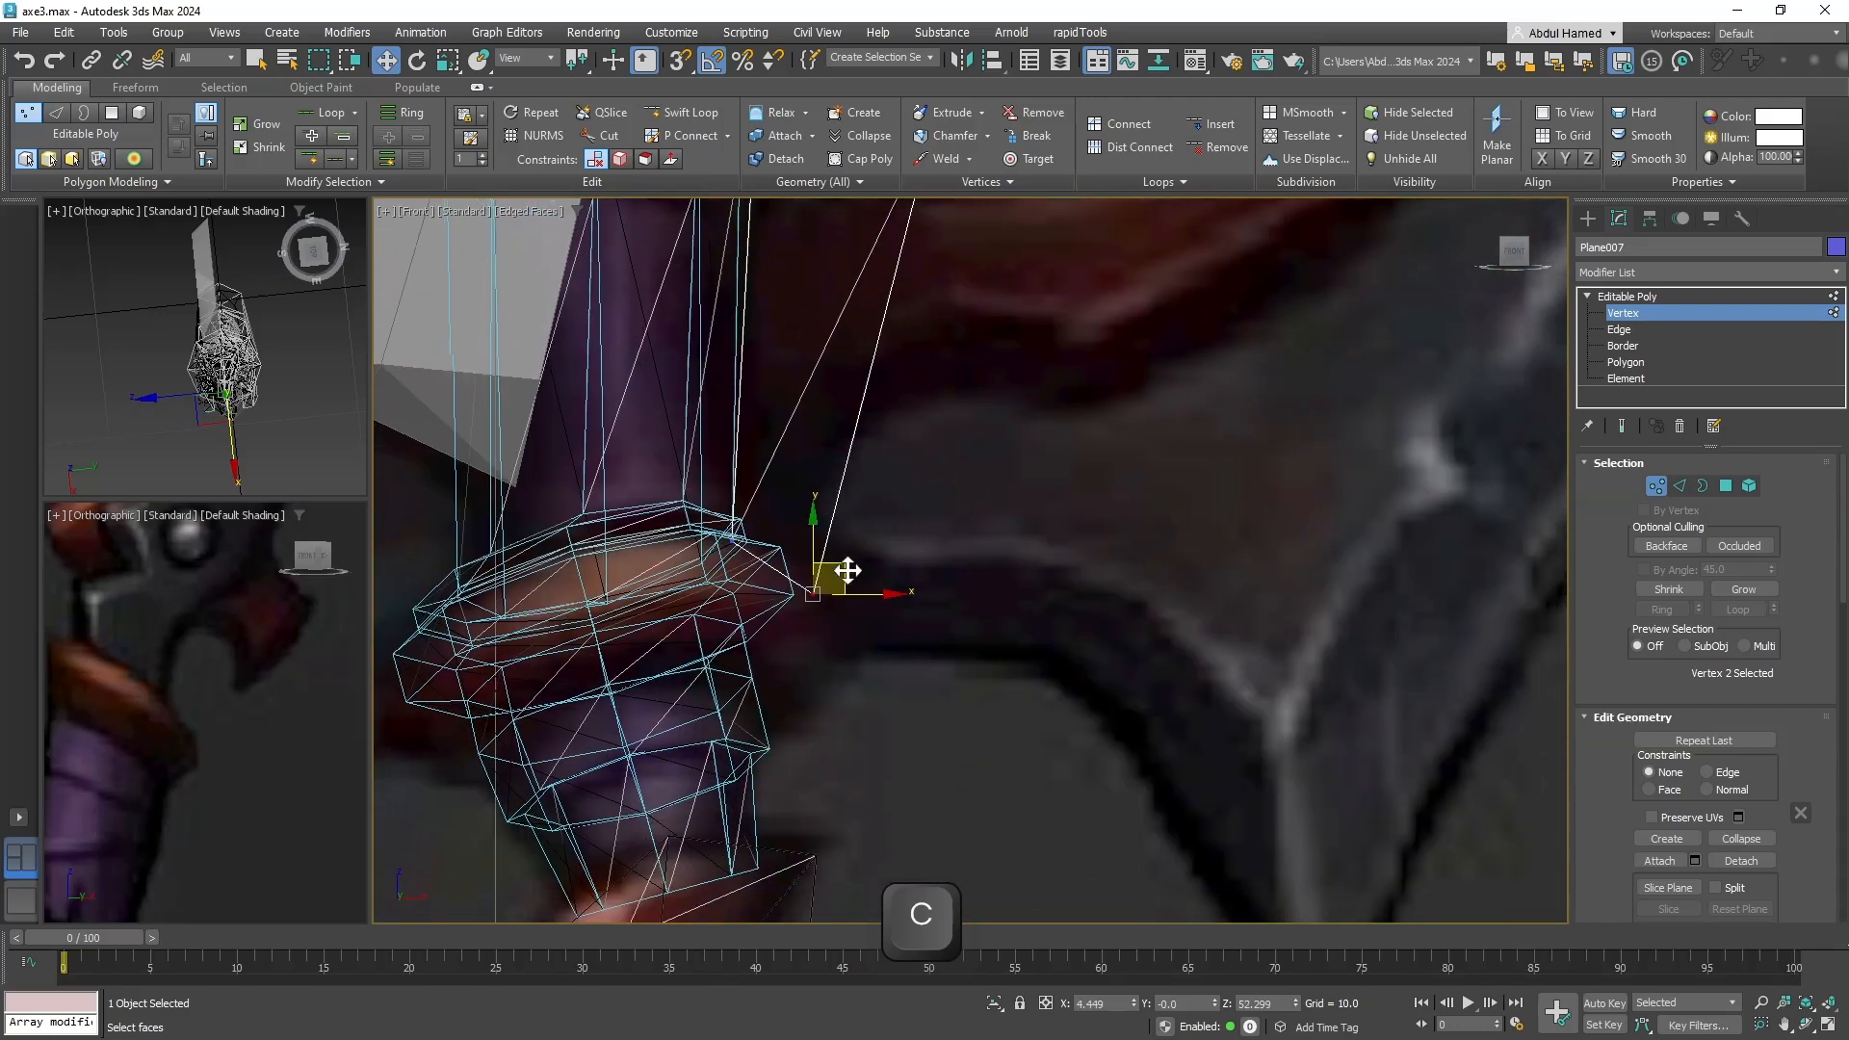
pyautogui.moveTo(845, 562); pyautogui.dragTo(855, 652)
# Move the plane's lower handle-side vertex below the collar and bring its upper outer vertex in toward the handle.
pyautogui.click(751, 530)
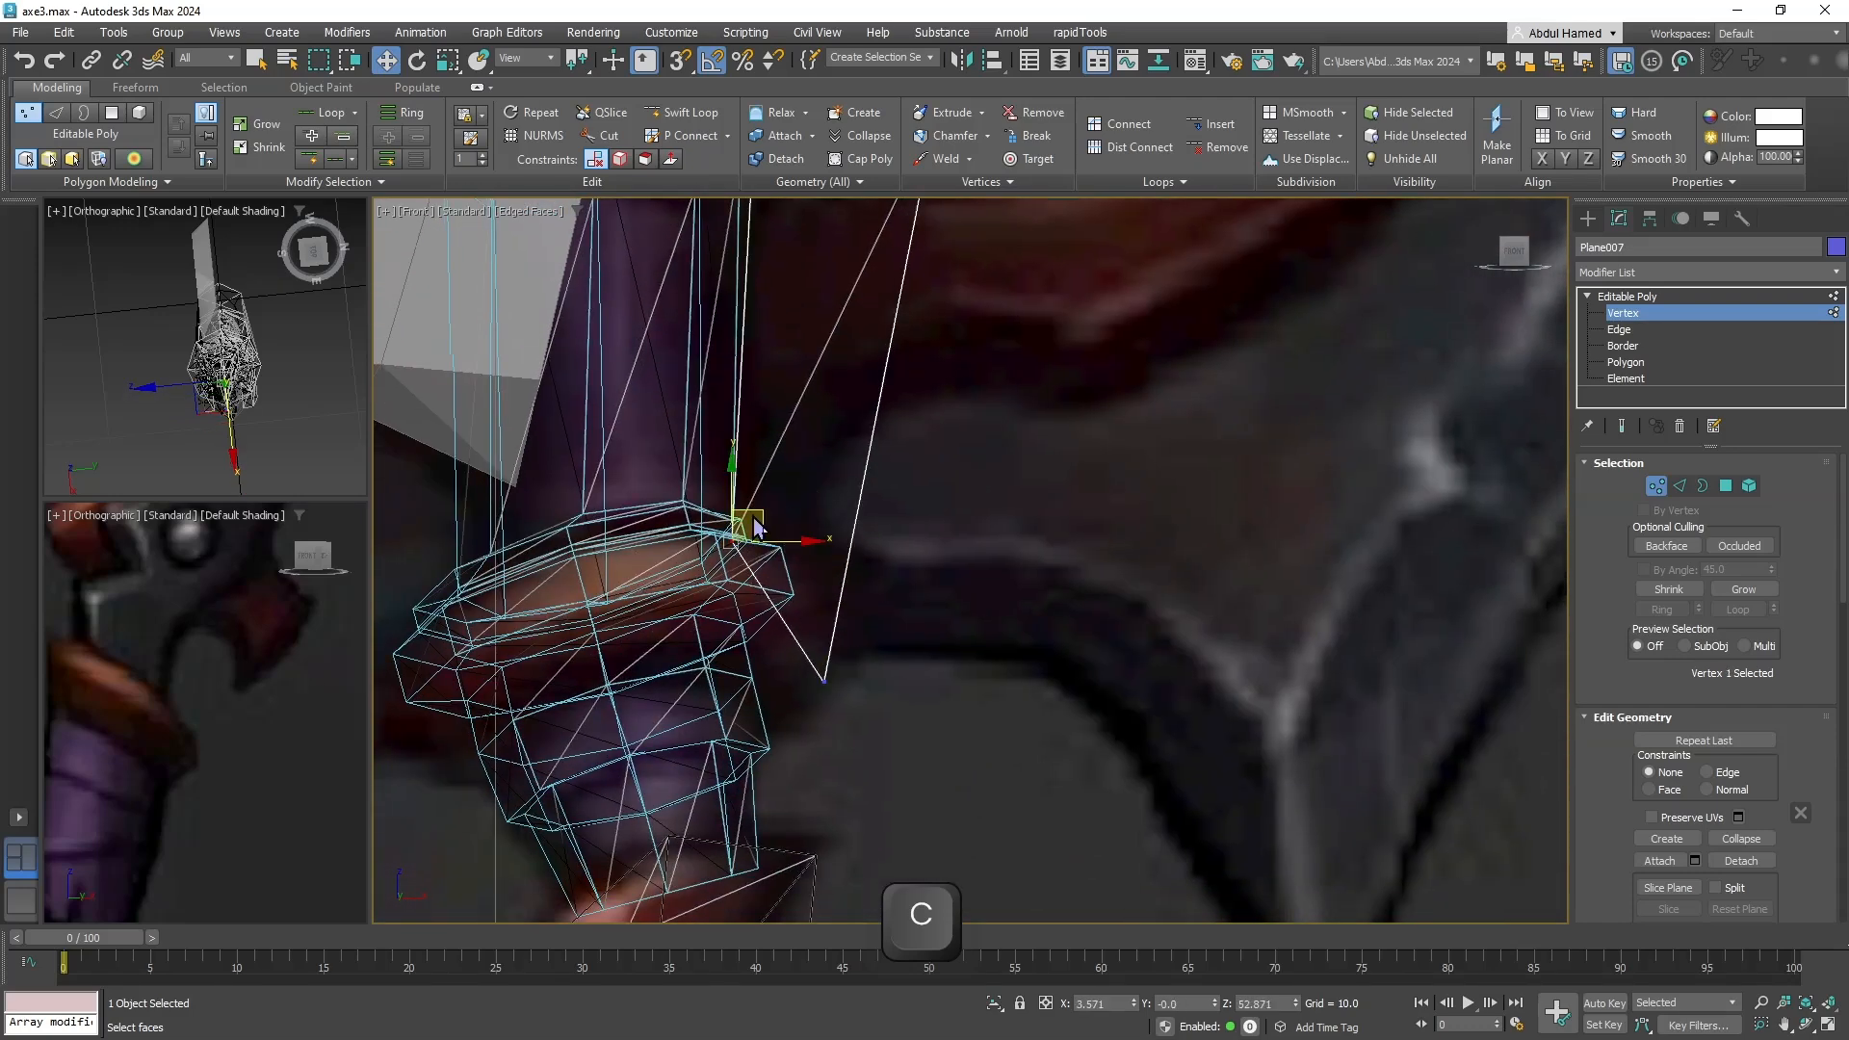
pyautogui.moveTo(720, 548); pyautogui.dragTo(705, 747)
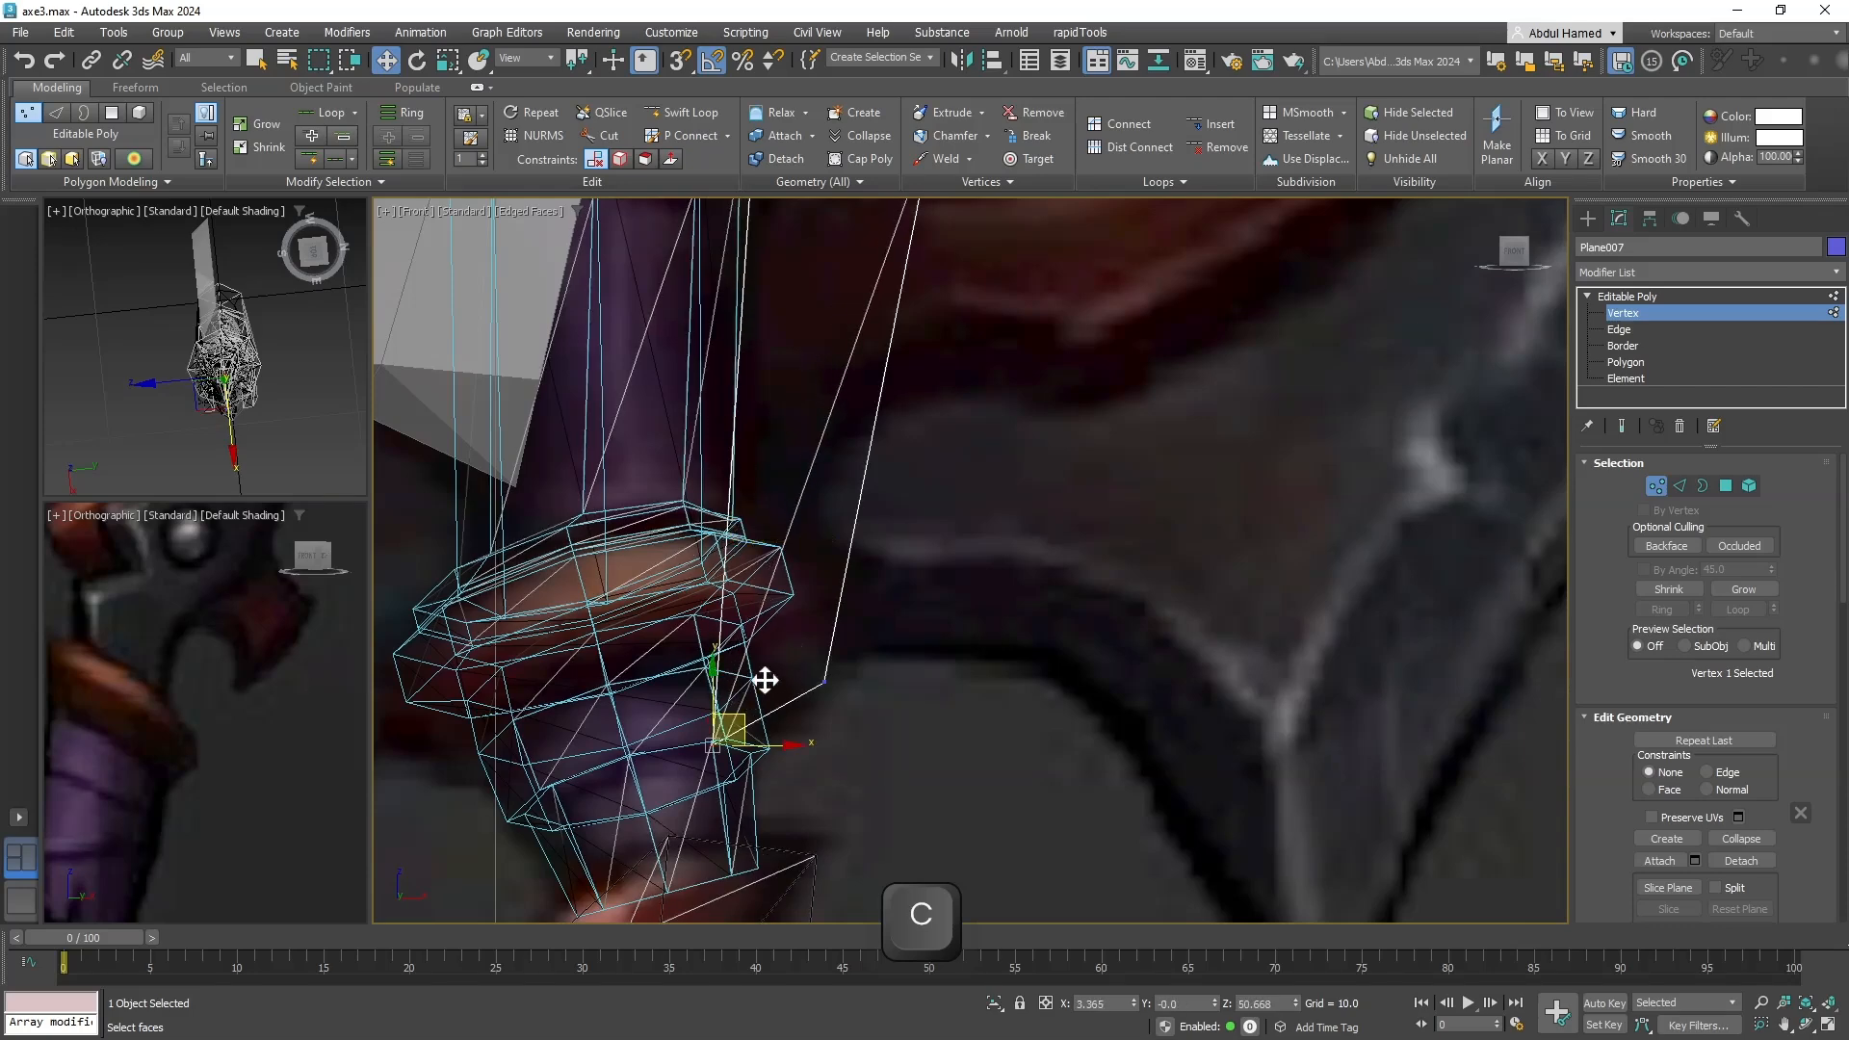
pyautogui.moveTo(881, 507); pyautogui.dragTo(807, 633, button='middle')
pyautogui.moveTo(894, 226); pyautogui.dragTo(857, 291)
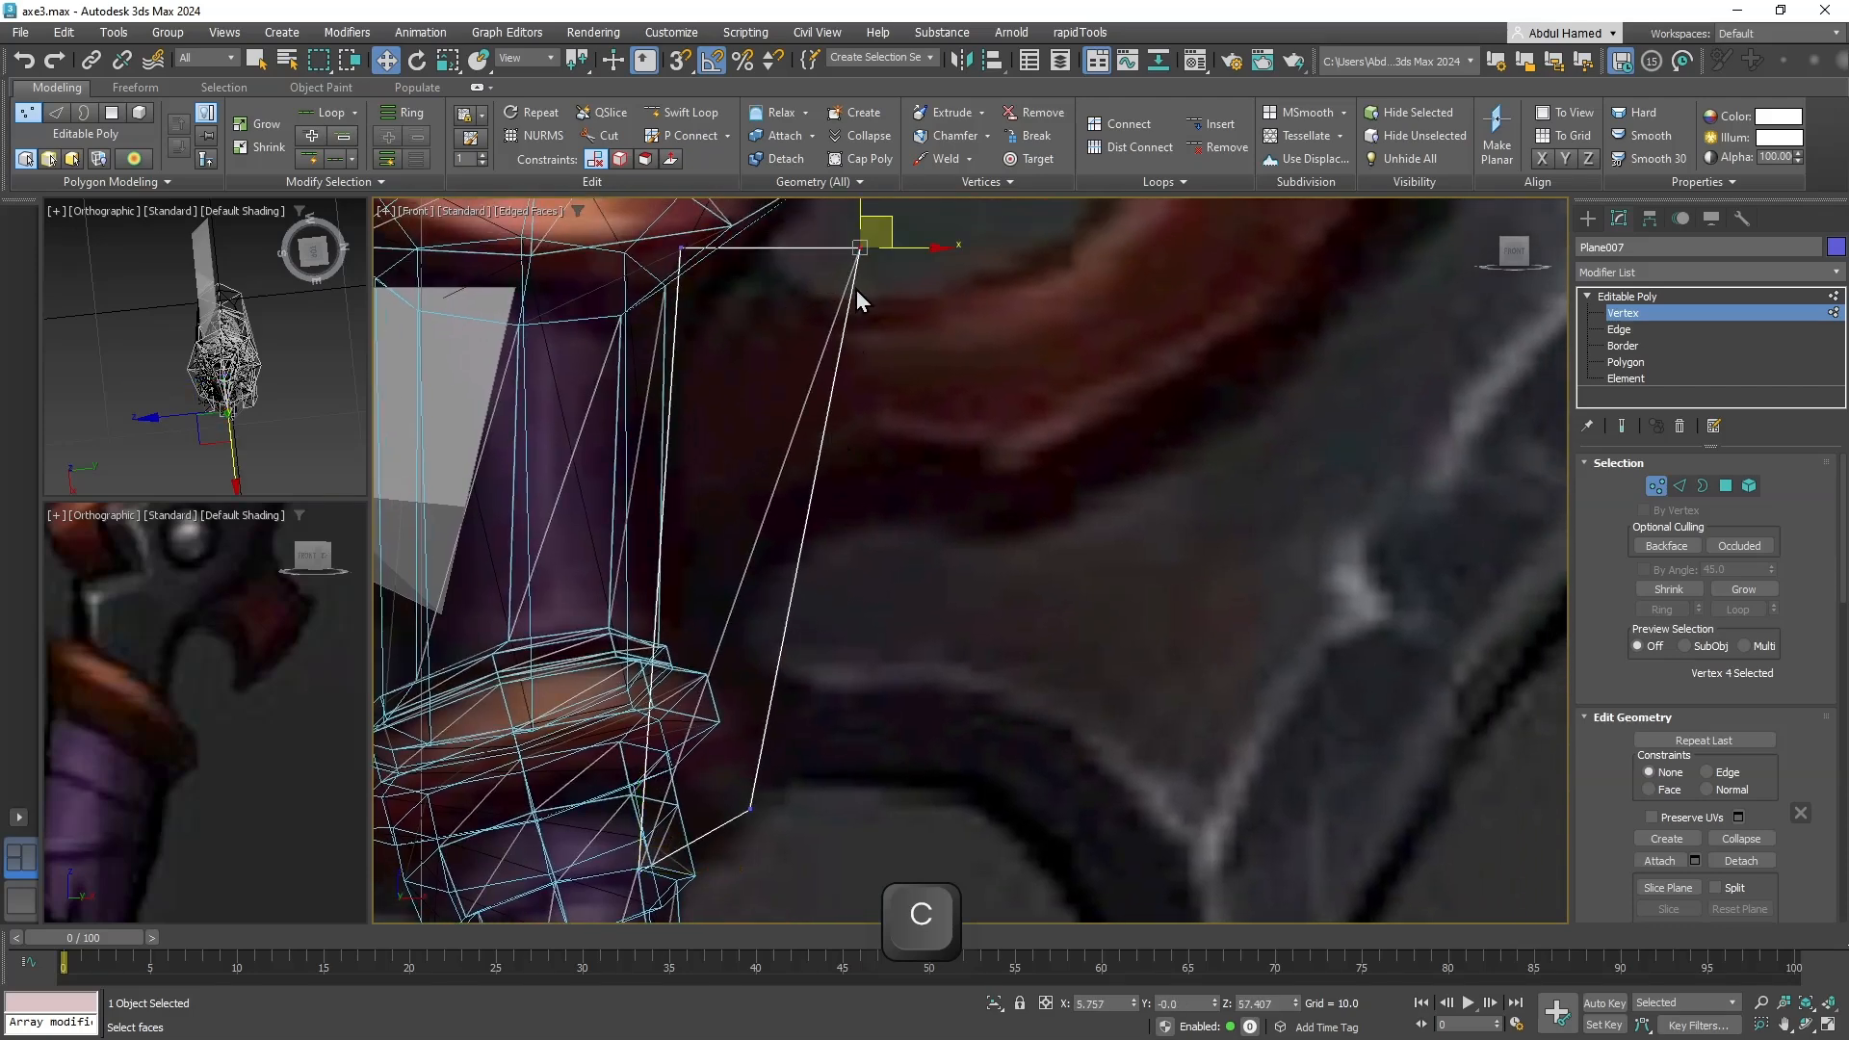
pyautogui.moveTo(857, 291); pyautogui.dragTo(796, 417, button='middle')
pyautogui.moveTo(817, 343); pyautogui.dragTo(737, 347)
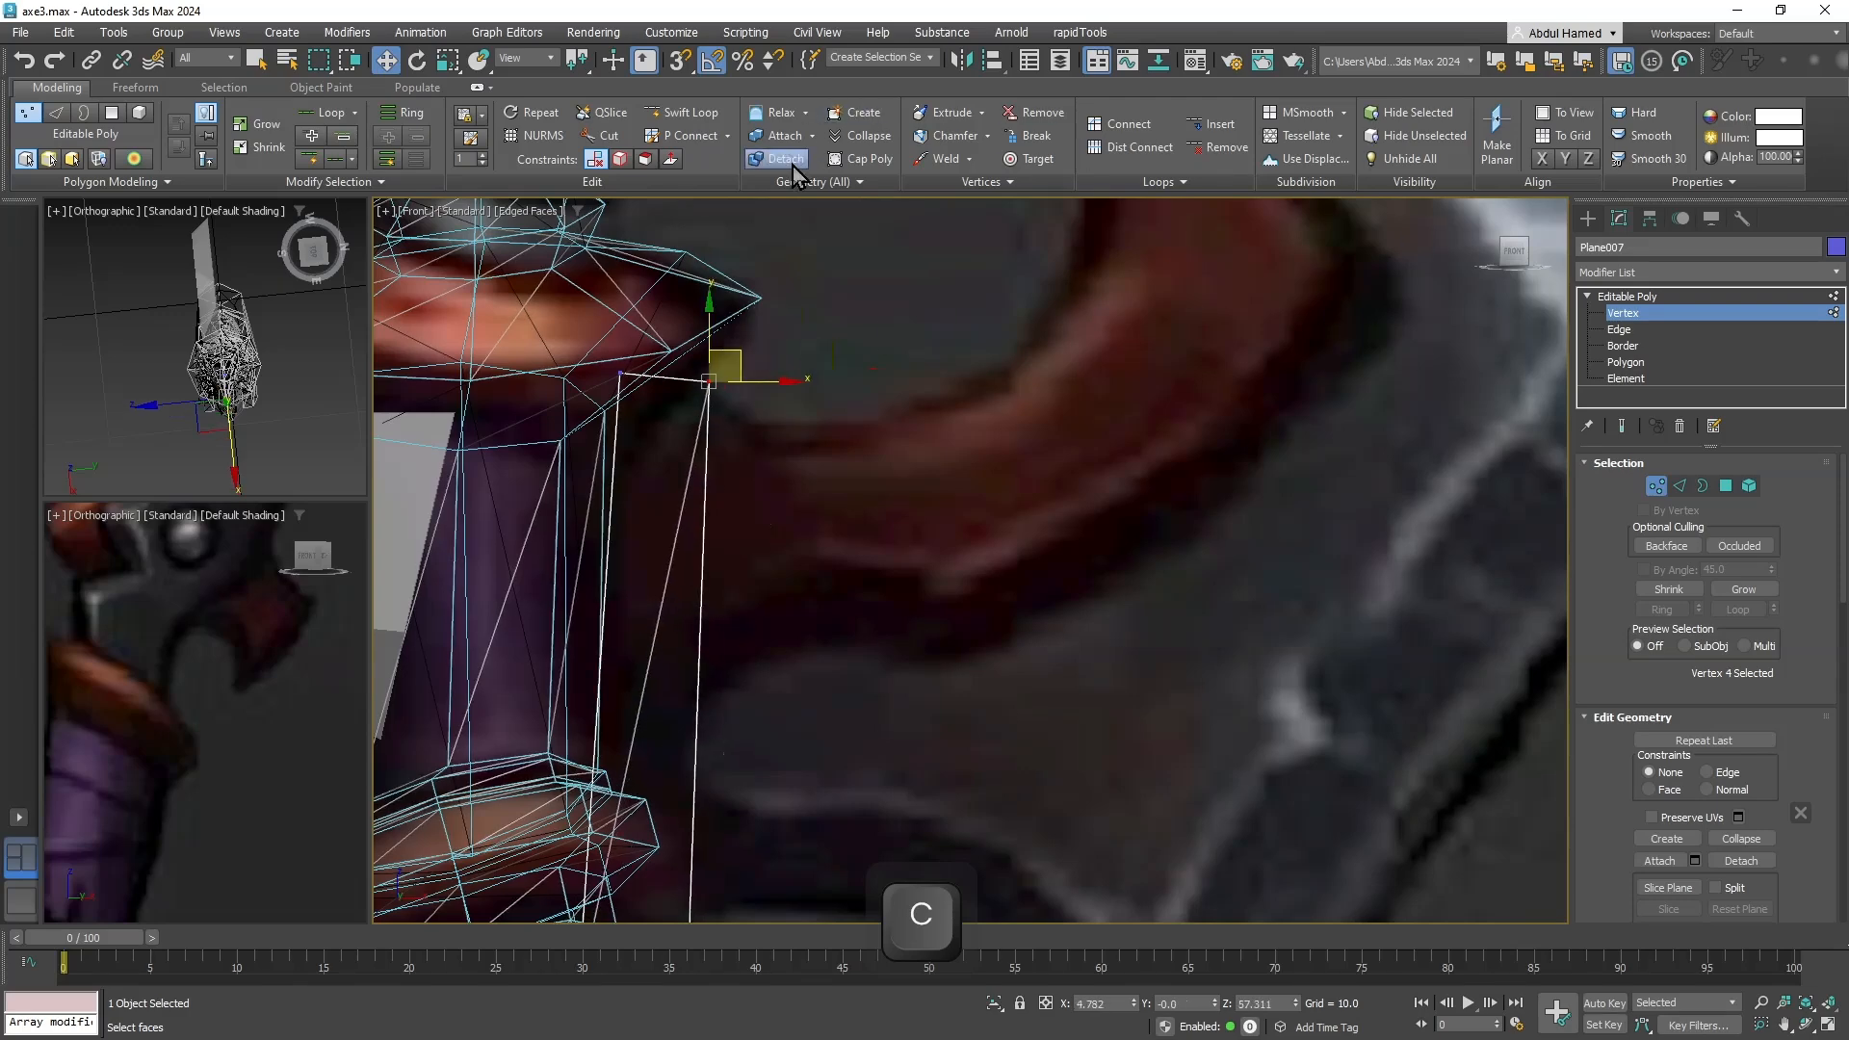
# Insert an edge loop across the stretched plane, level with the top of the lower collar.
pyautogui.click(680, 112)
pyautogui.moveTo(693, 689); pyautogui.dragTo(723, 540, button='middle')
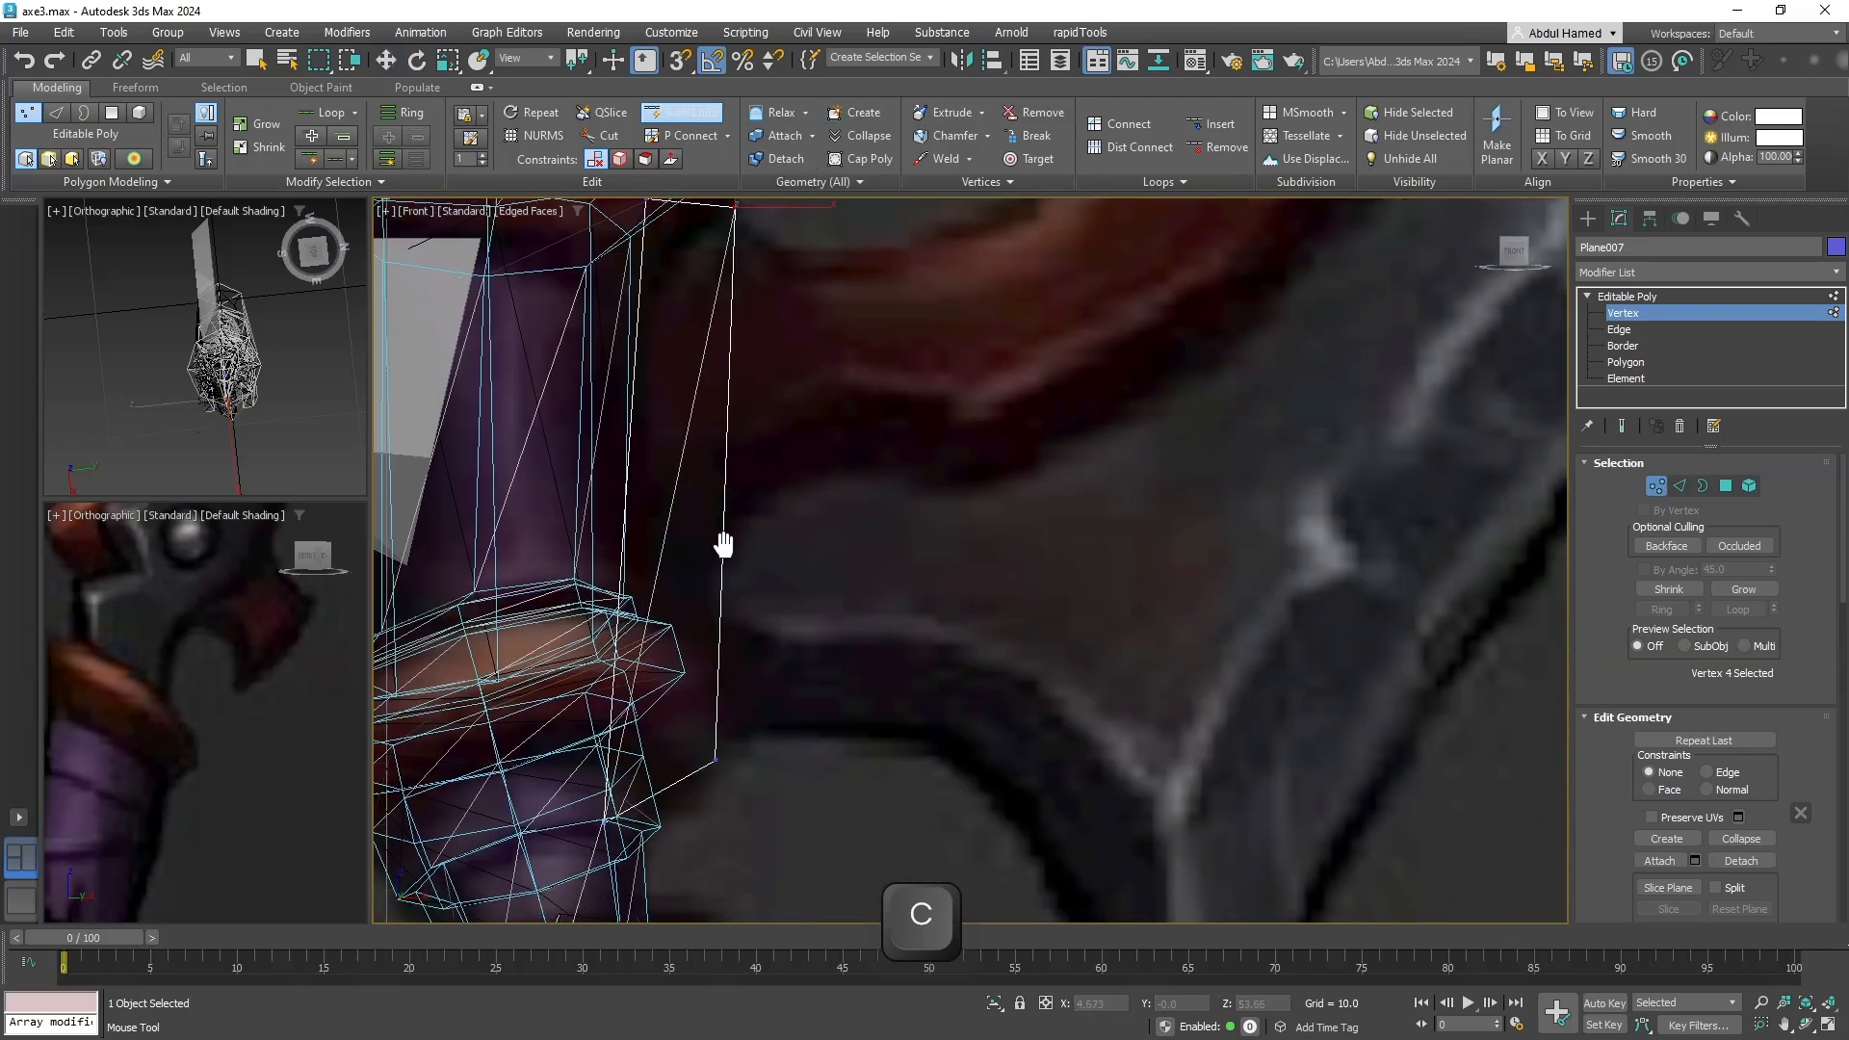
pyautogui.click(701, 563)
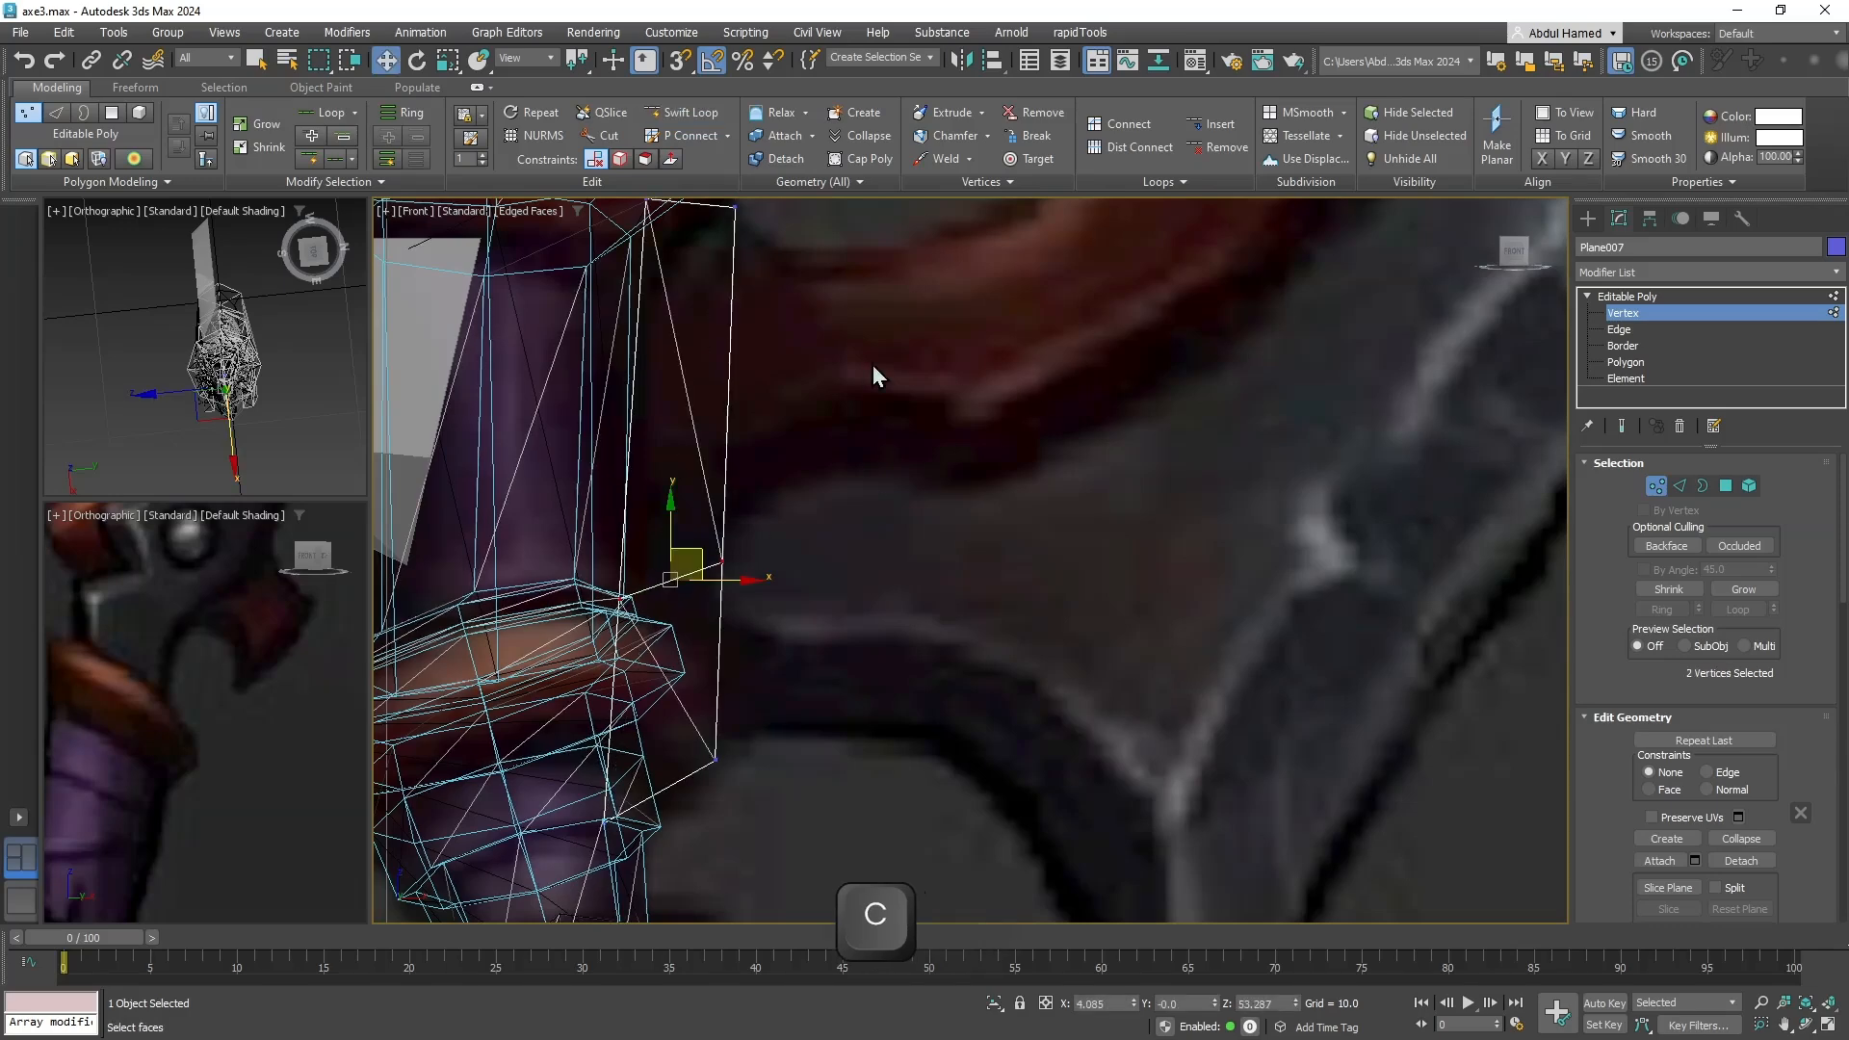
# Extend the plane's upper outer edge outward from the handle into a new face over the red ornament.
pyautogui.press('q')
pyautogui.click(1580, 331)
pyautogui.press('w')
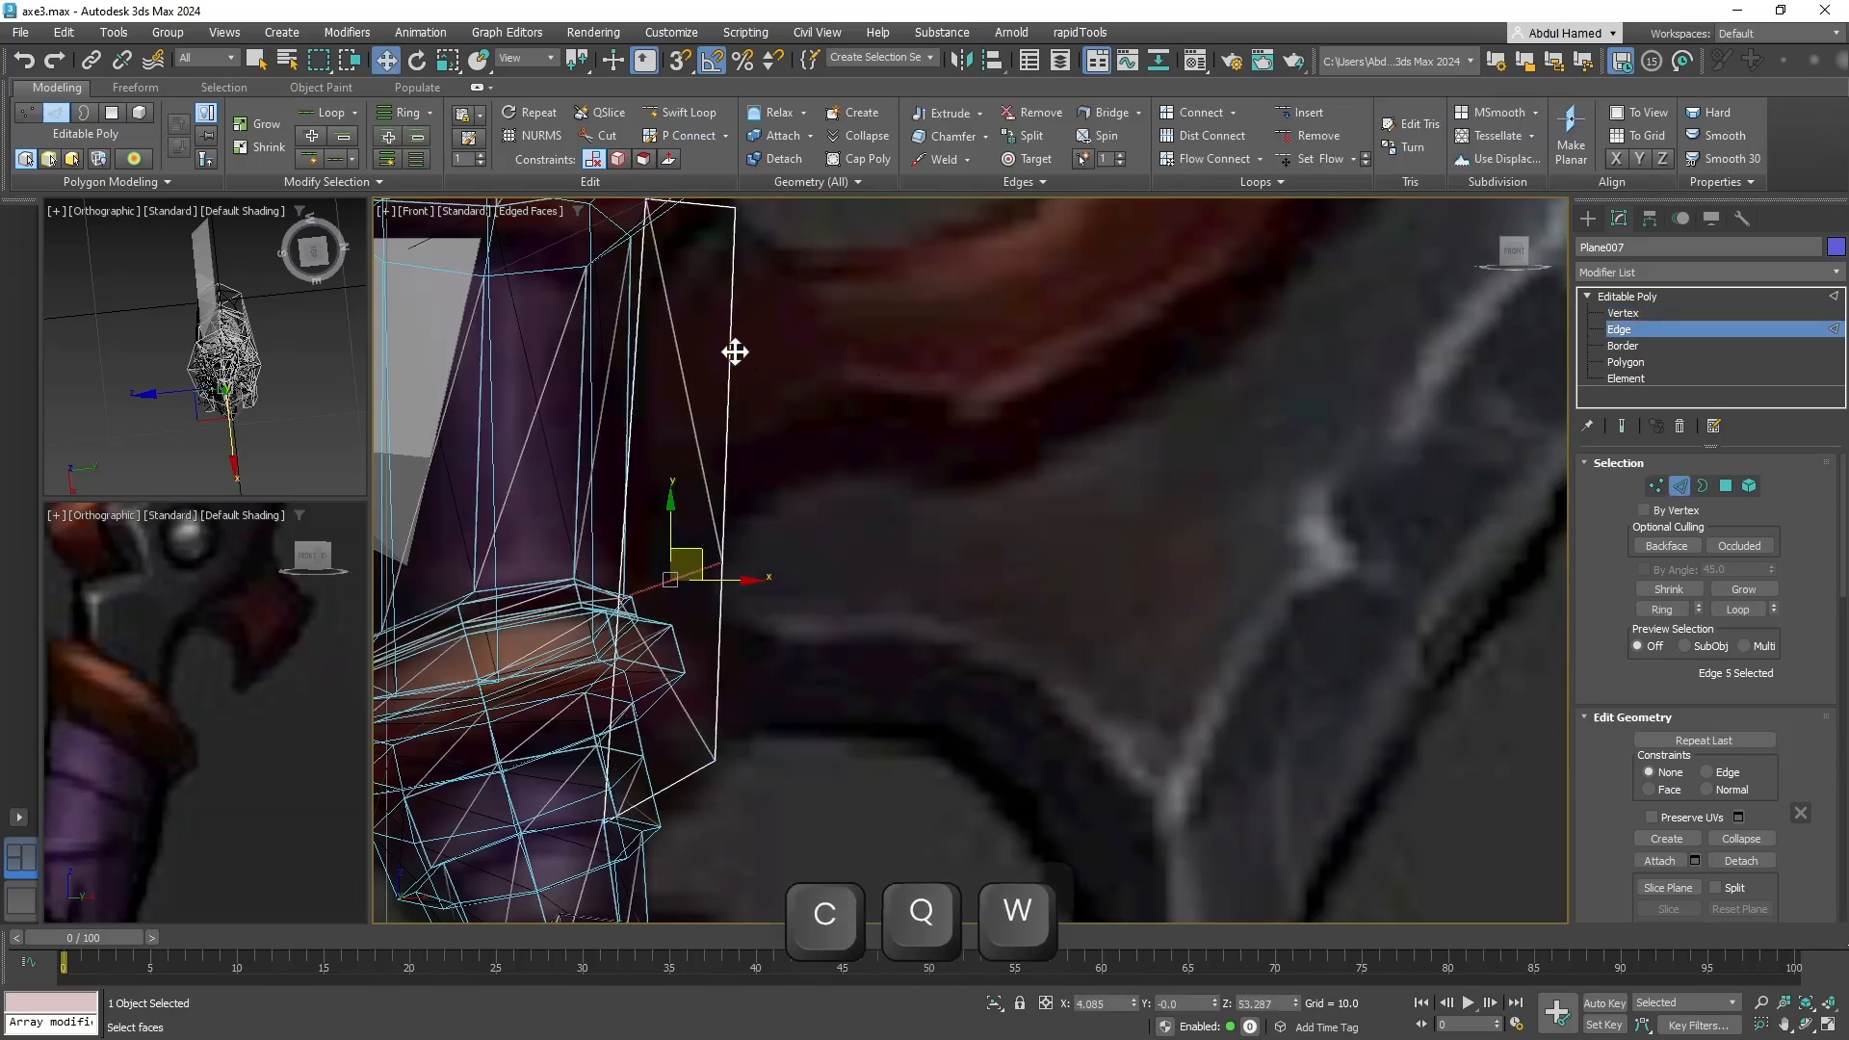
pyautogui.click(735, 351)
pyautogui.keyDown('shift'); pyautogui.moveTo(783, 383); pyautogui.dragTo(998, 391); pyautogui.keyUp('shift')
pyautogui.moveTo(971, 370); pyautogui.dragTo(984, 459, button='middle')
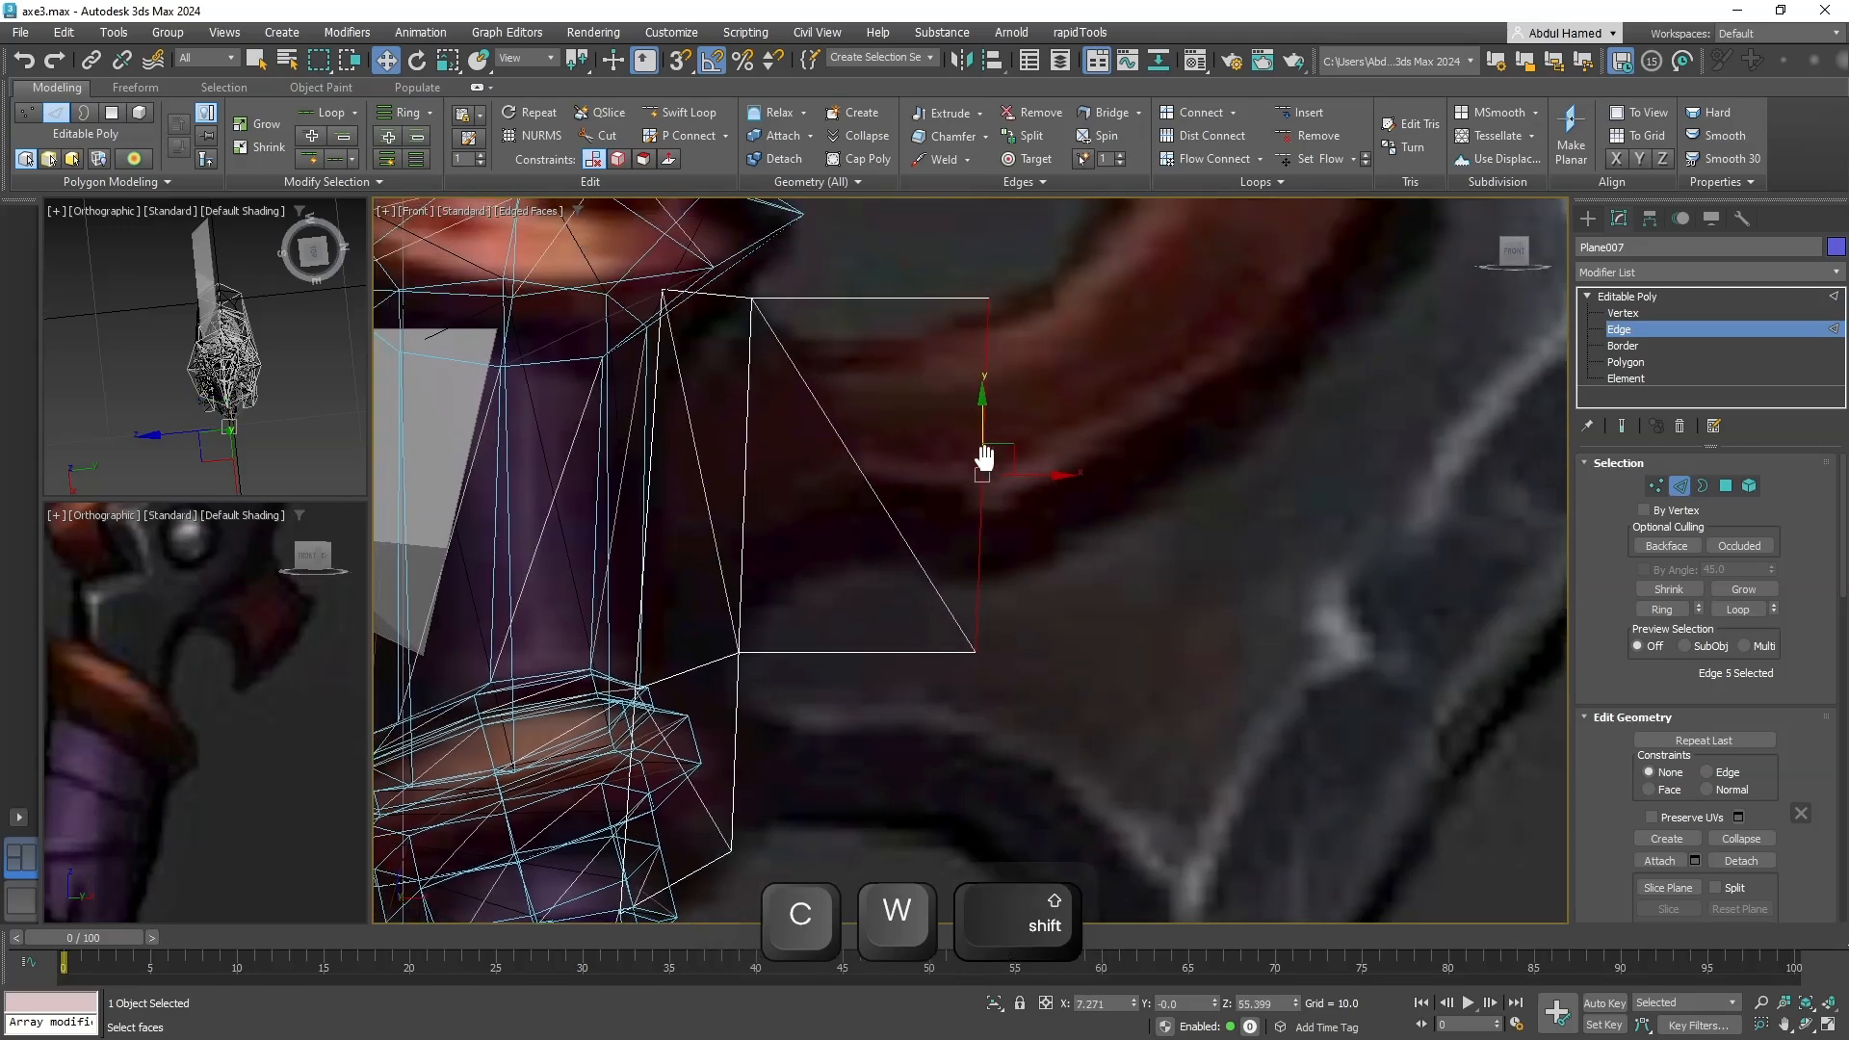
# Insert an edge loop down the middle of the new face and lower its upper vertex to the red ornament's upper outline.
pyautogui.click(688, 113)
pyautogui.click(873, 328)
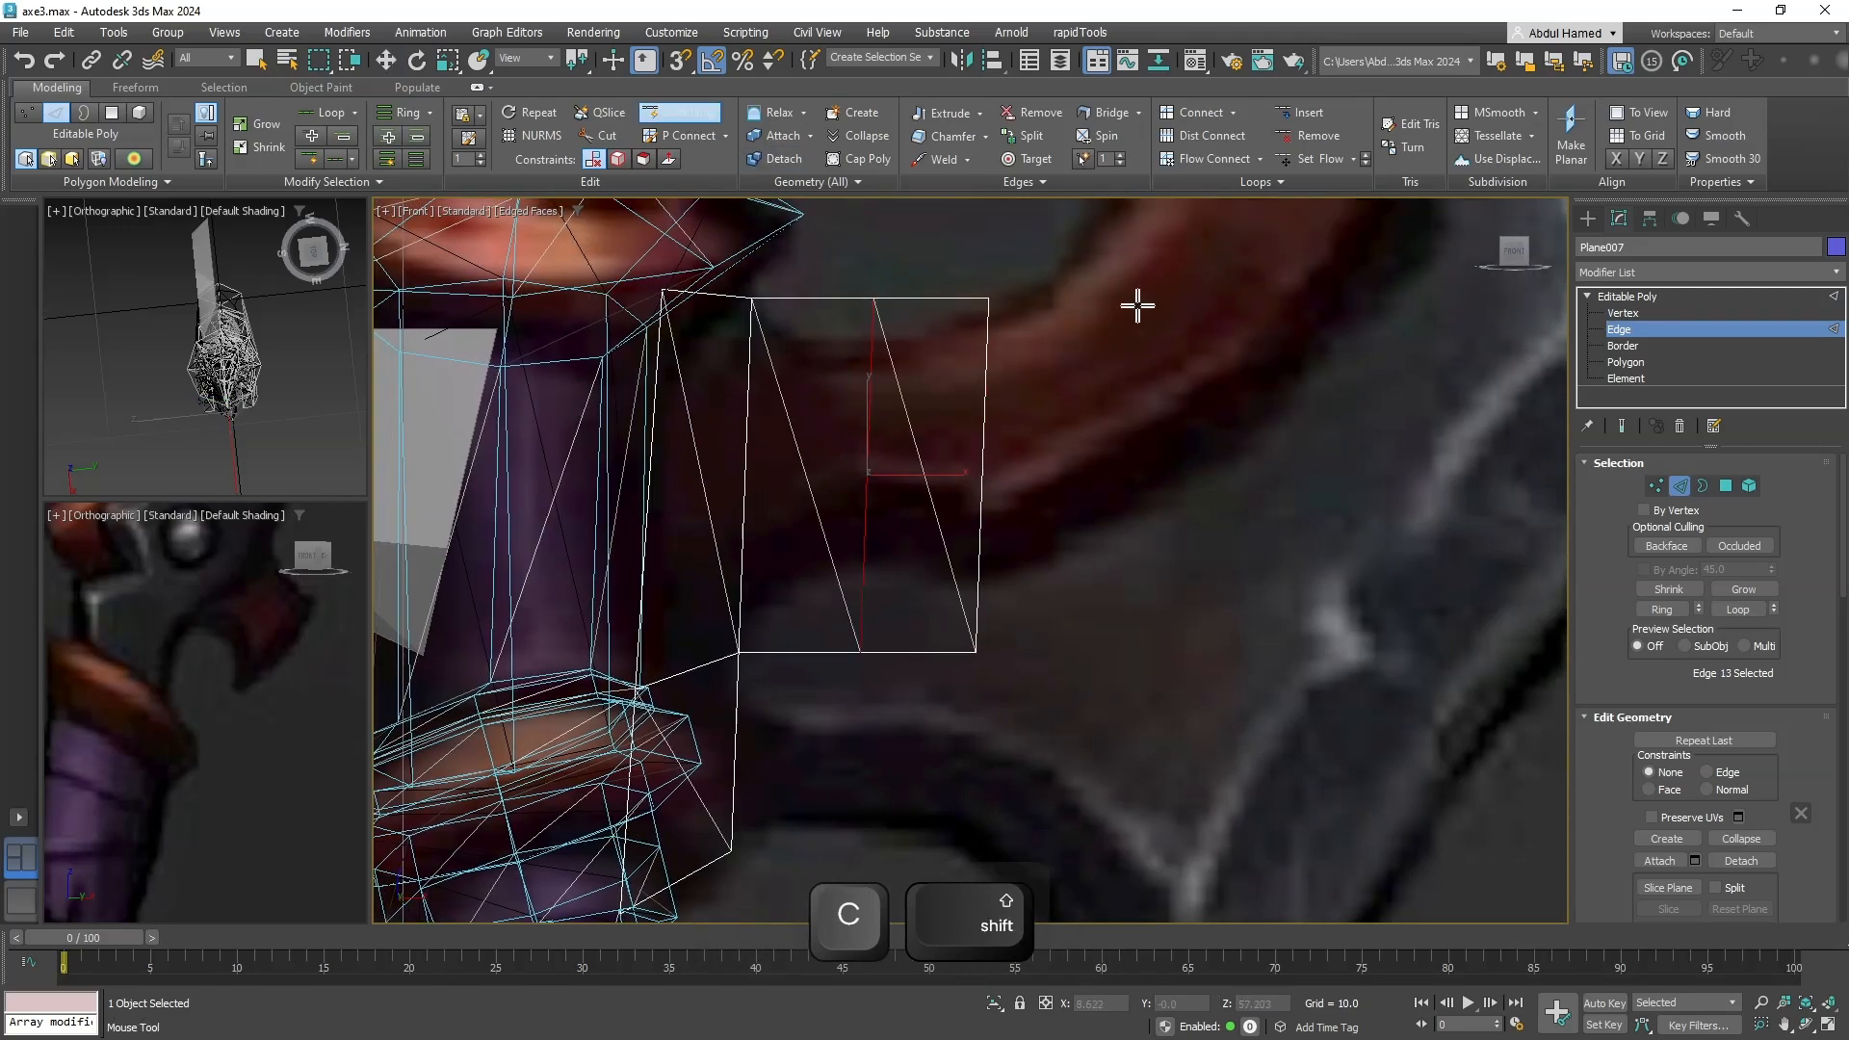
pyautogui.press('q')
pyautogui.click(1635, 314)
pyautogui.moveTo(810, 256); pyautogui.dragTo(964, 362)
pyautogui.press('w')
pyautogui.moveTo(874, 238); pyautogui.dragTo(876, 281)
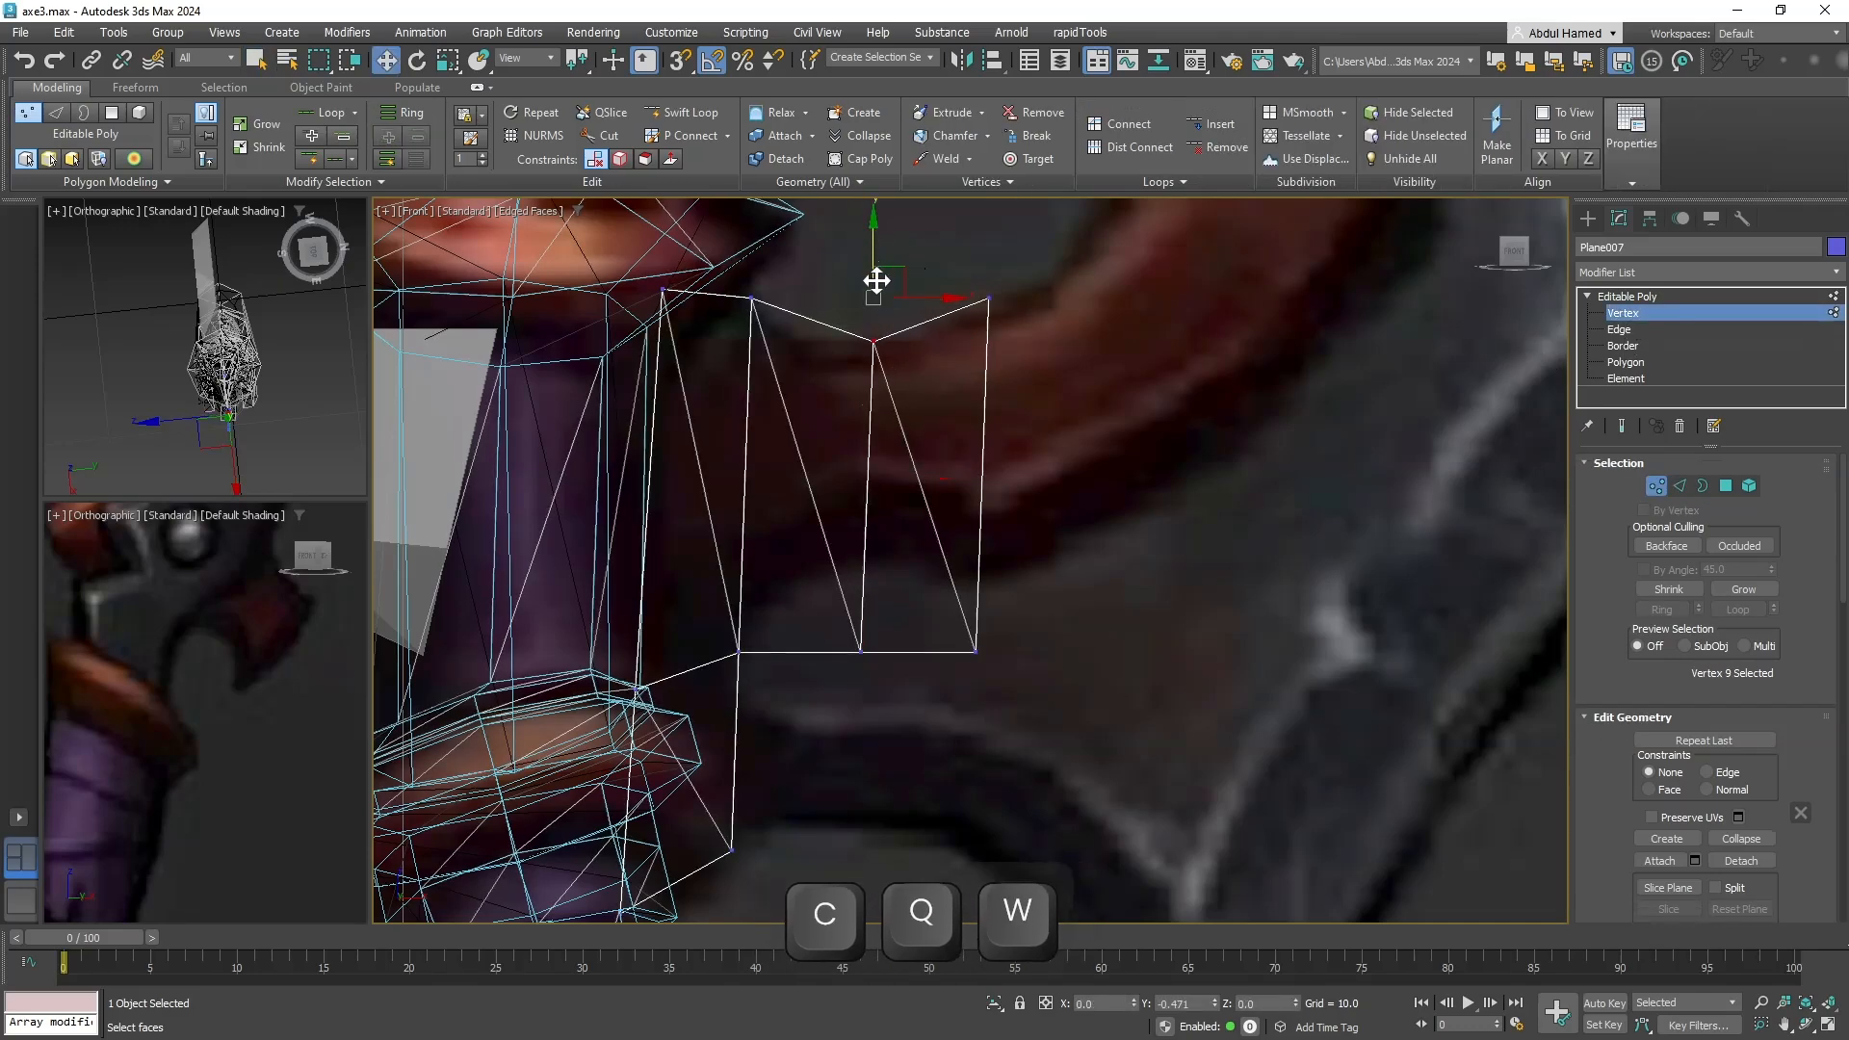
# Raise the new section's lower outer vertex and the loop's lower vertex toward the red ornament's lower outline.
pyautogui.moveTo(910, 697); pyautogui.dragTo(809, 716)
pyautogui.click(938, 574)
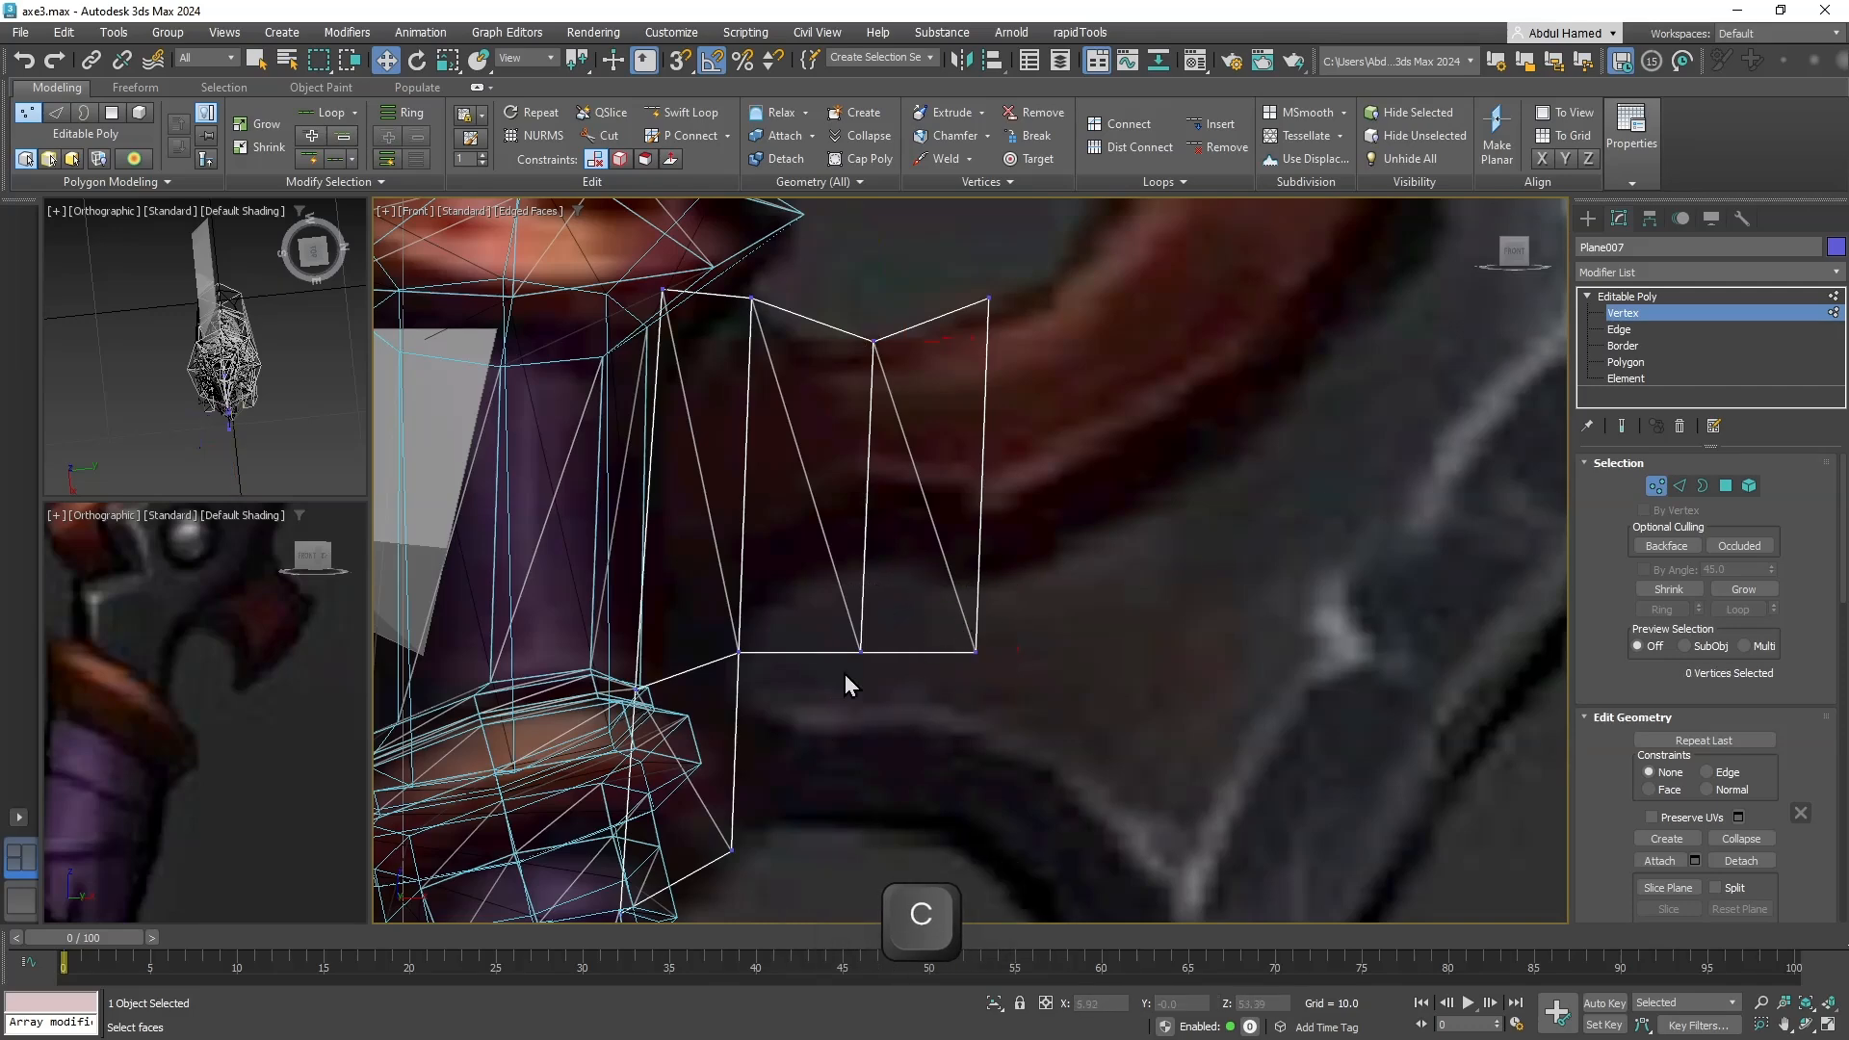
pyautogui.moveTo(923, 596); pyautogui.dragTo(866, 514)
pyautogui.click(860, 574)
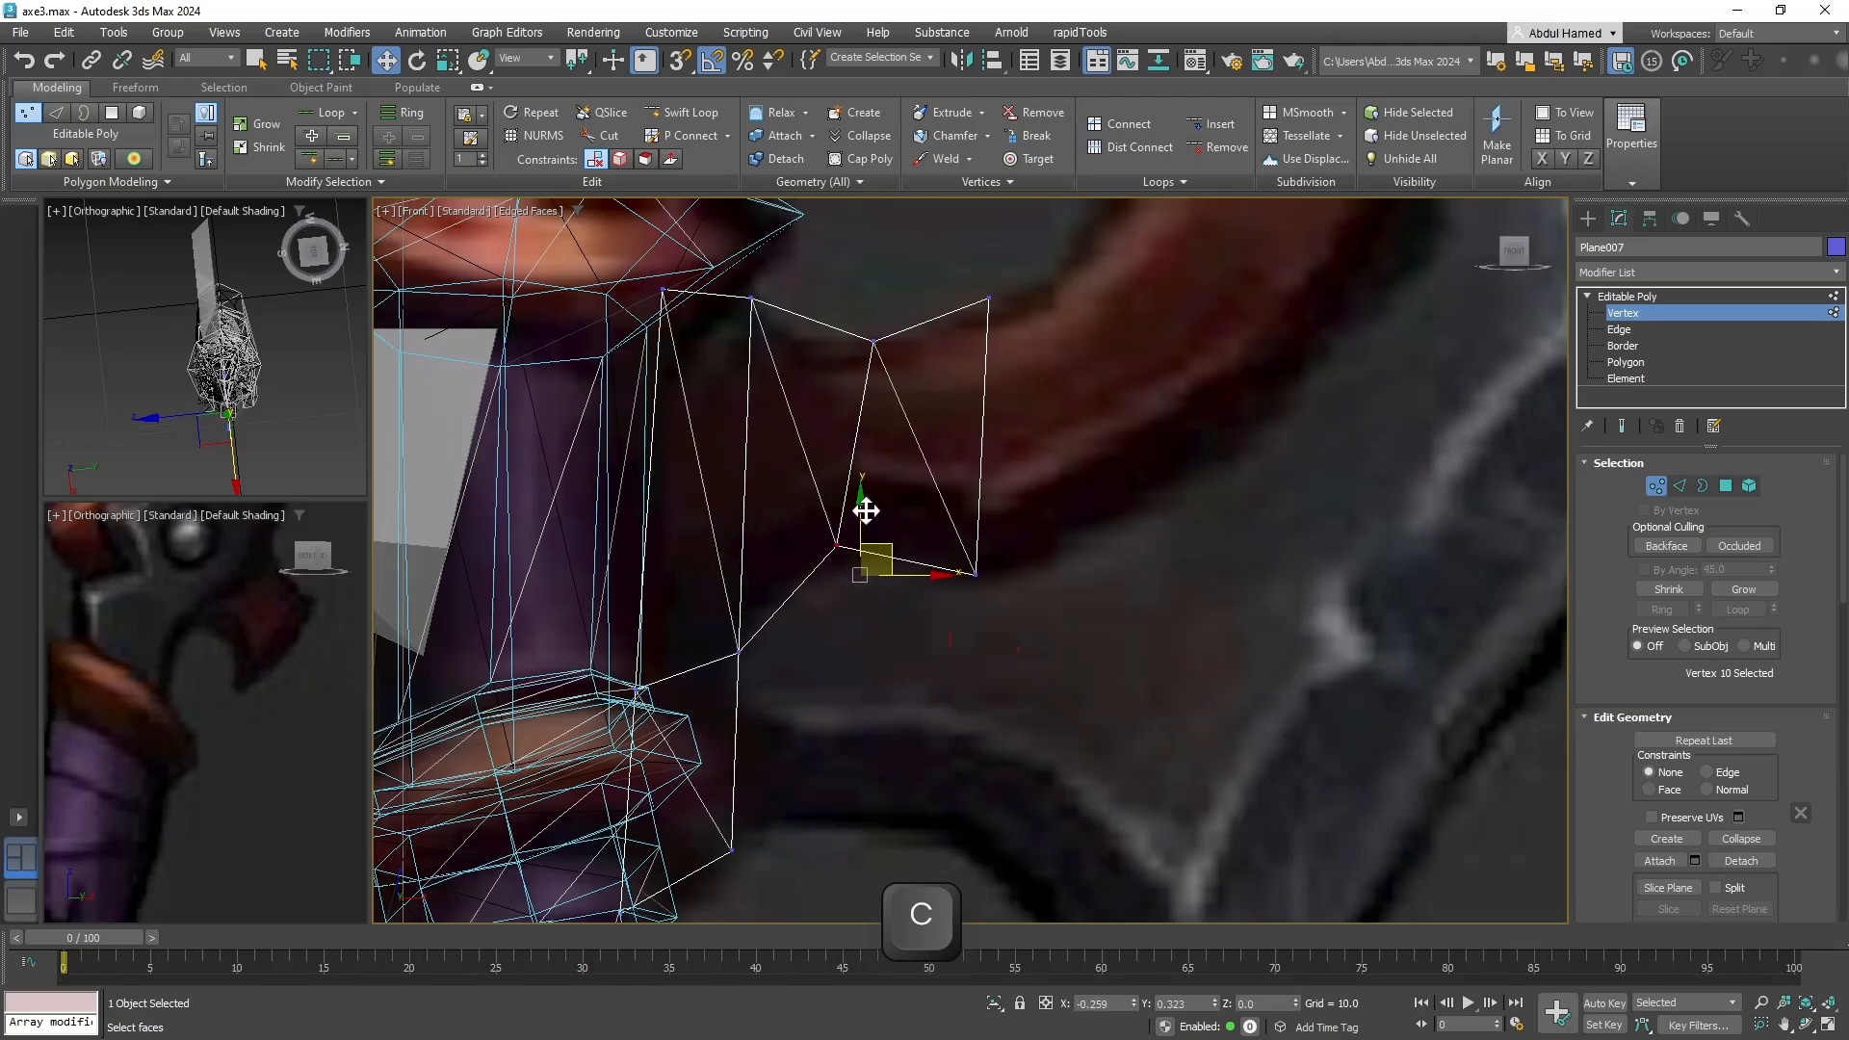
# Move the section's upper outer vertex inward and down onto the ornament's inner curve.
pyautogui.moveTo(901, 545); pyautogui.dragTo(537, 613, button='middle')
pyautogui.moveTo(681, 472); pyautogui.dragTo(707, 601, button='middle')
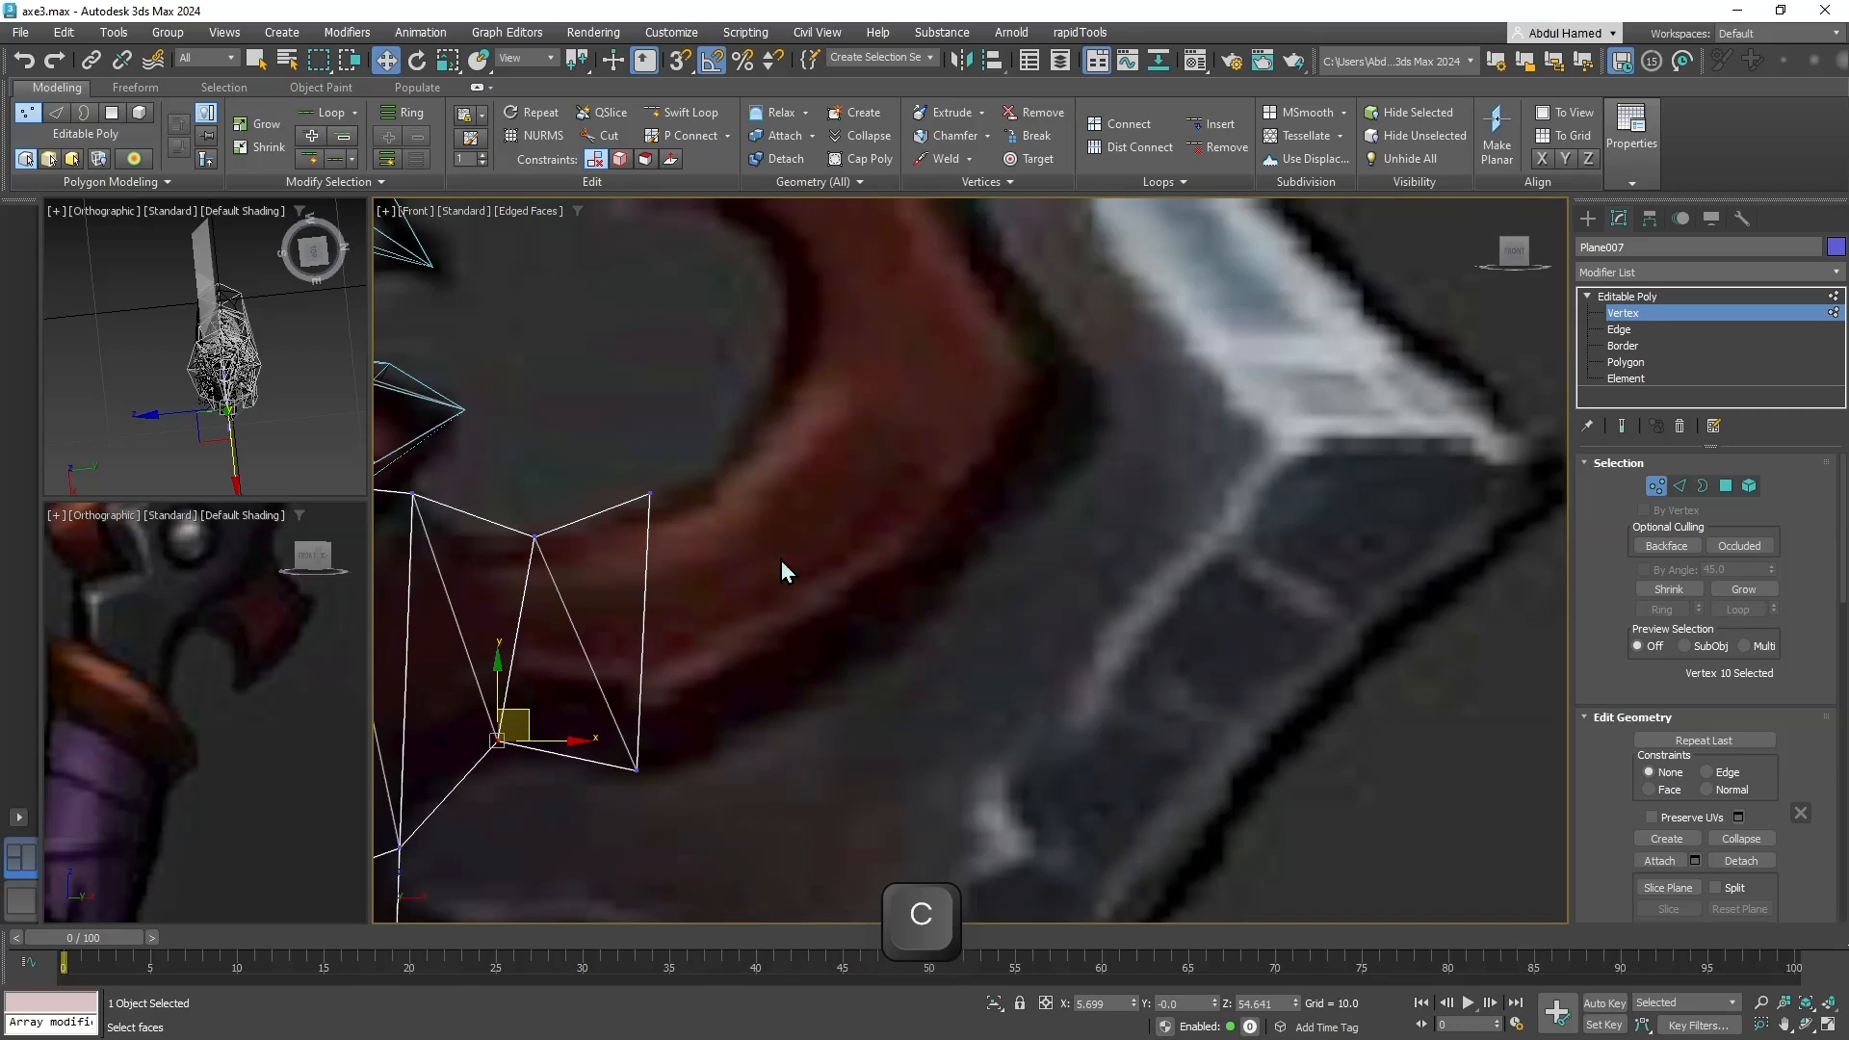
pyautogui.moveTo(570, 812); pyautogui.dragTo(573, 806)
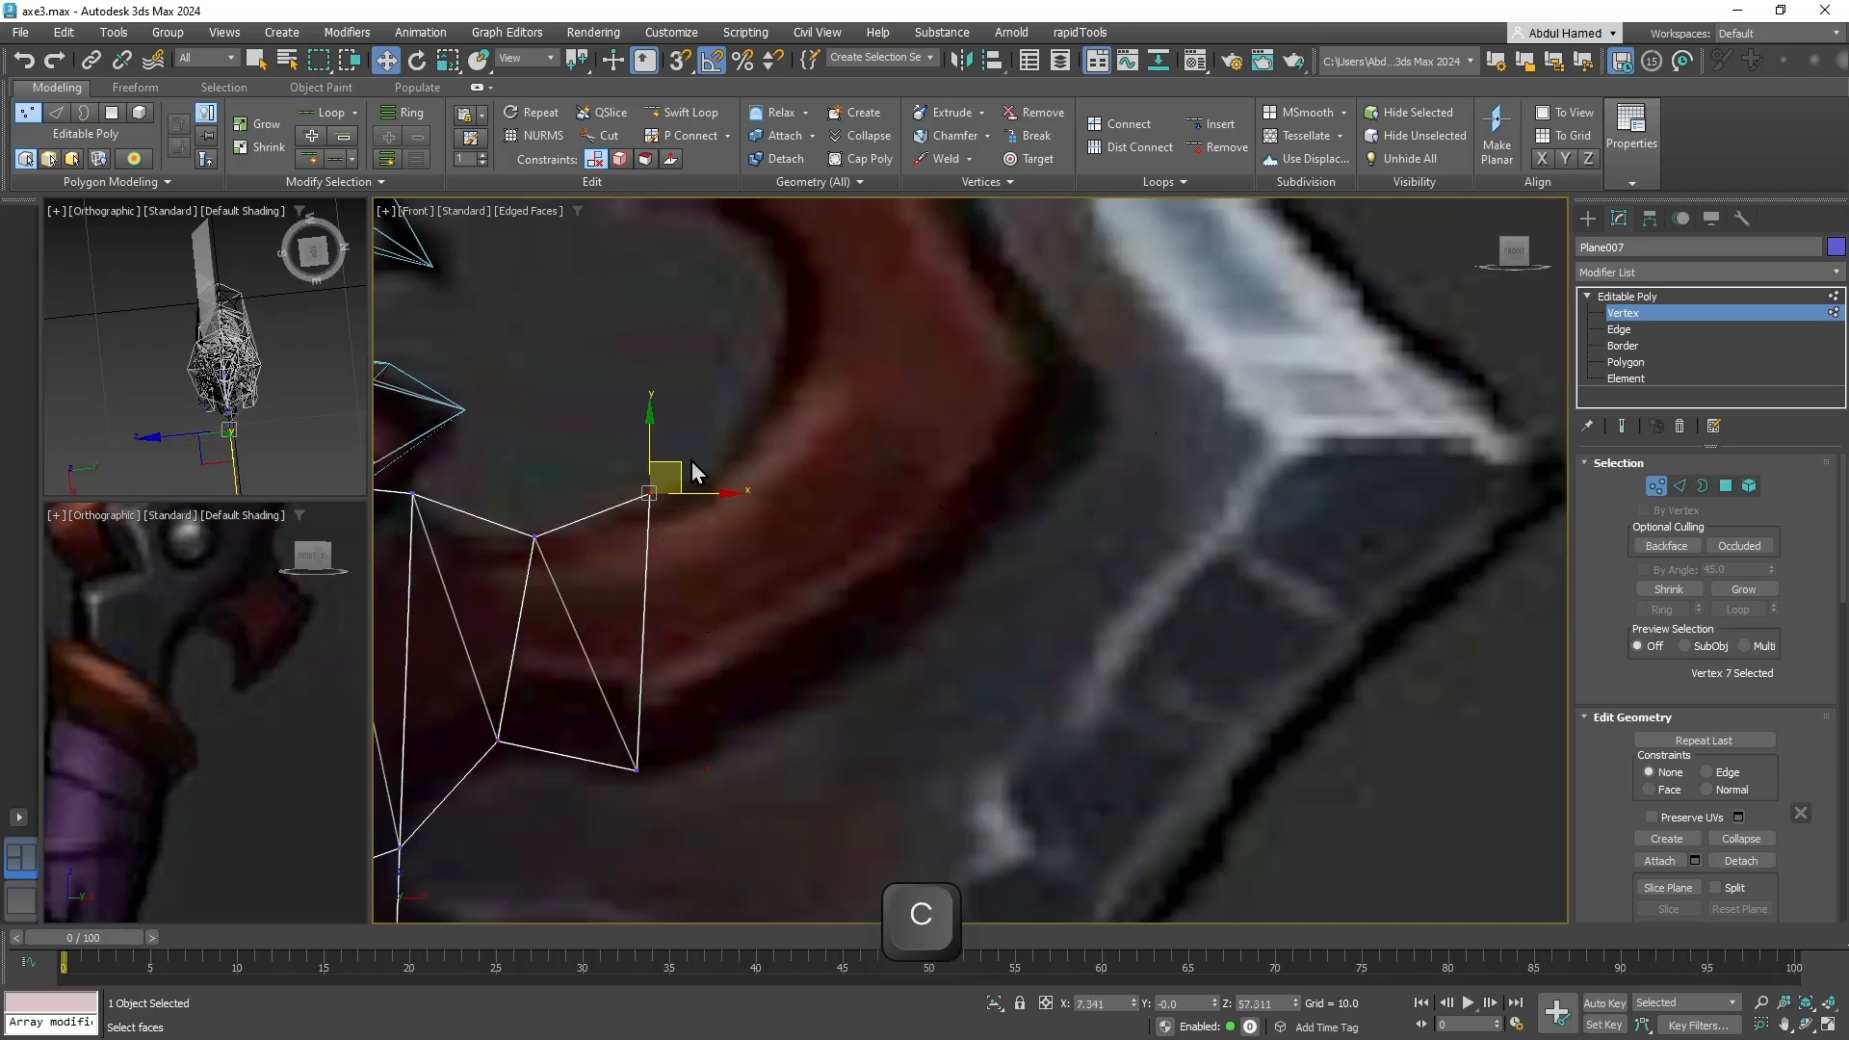
pyautogui.moveTo(645, 486); pyautogui.dragTo(596, 525)
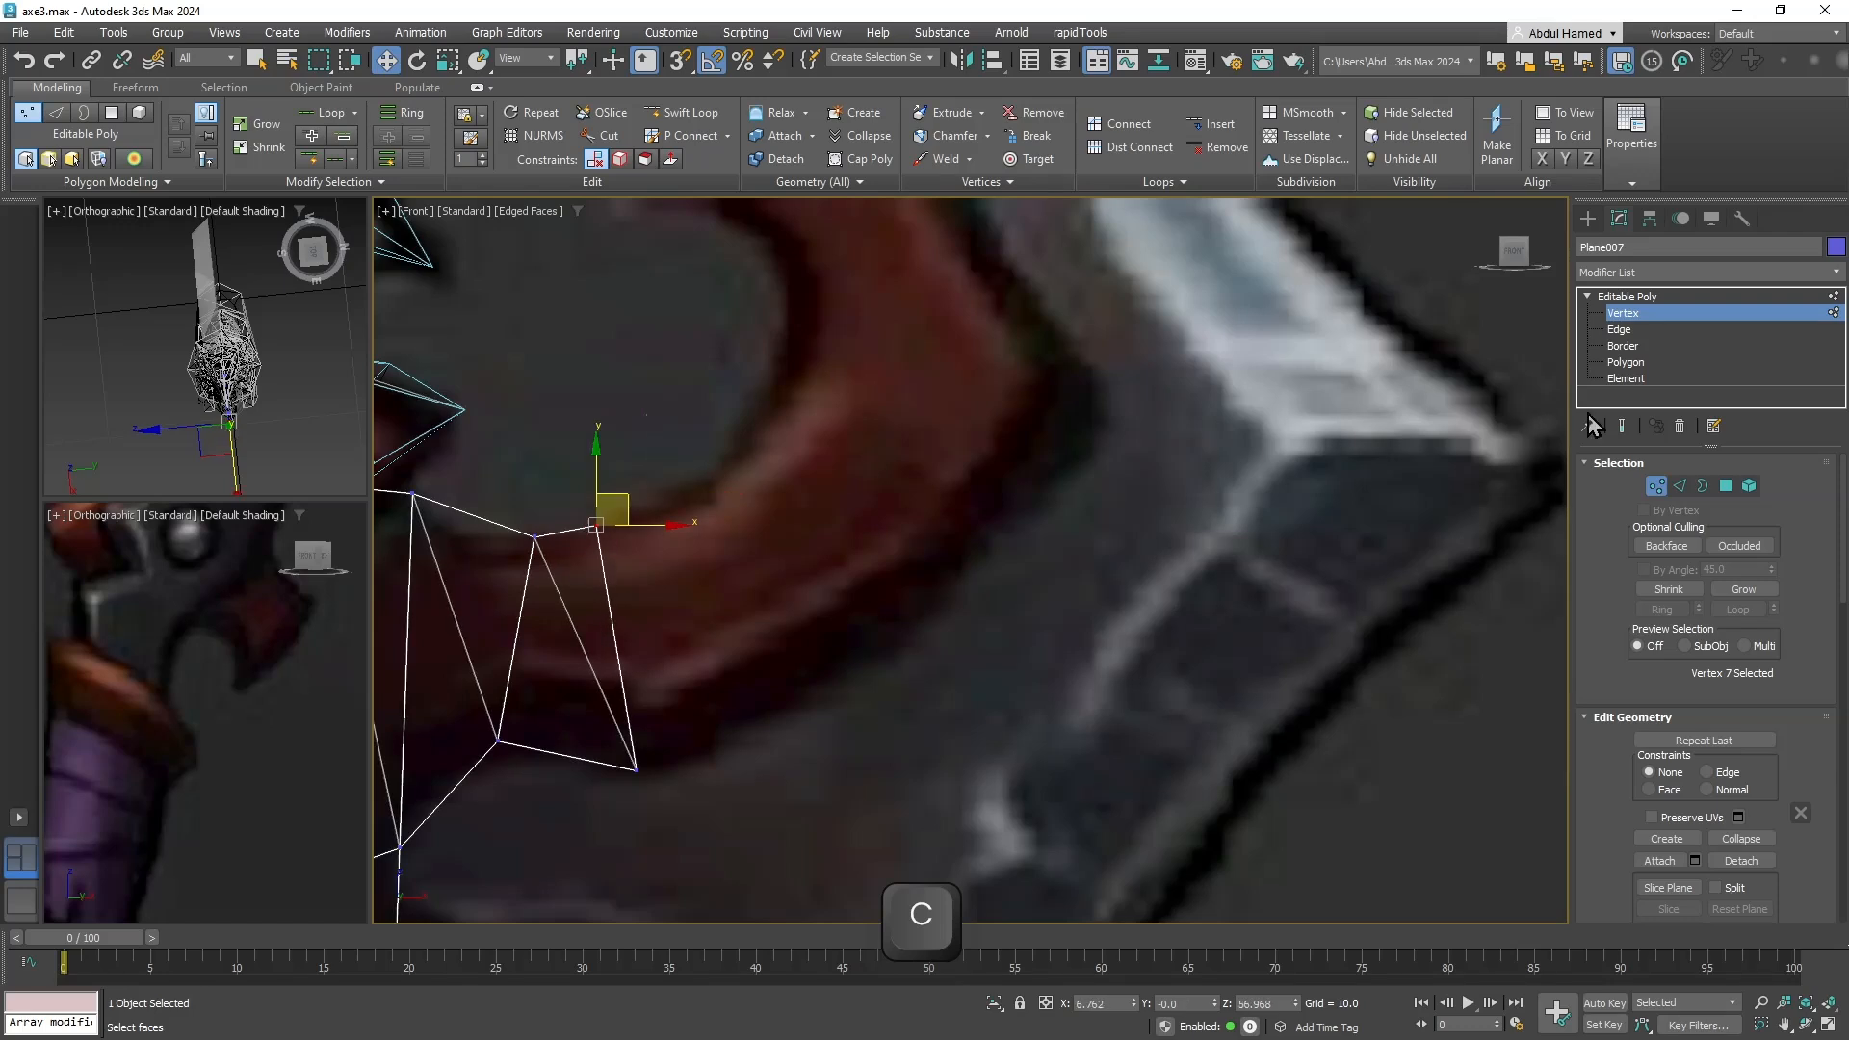
# Extend the section's end edge outward along the curved red ornament as another face.
pyautogui.click(1623, 329)
pyautogui.click(621, 607)
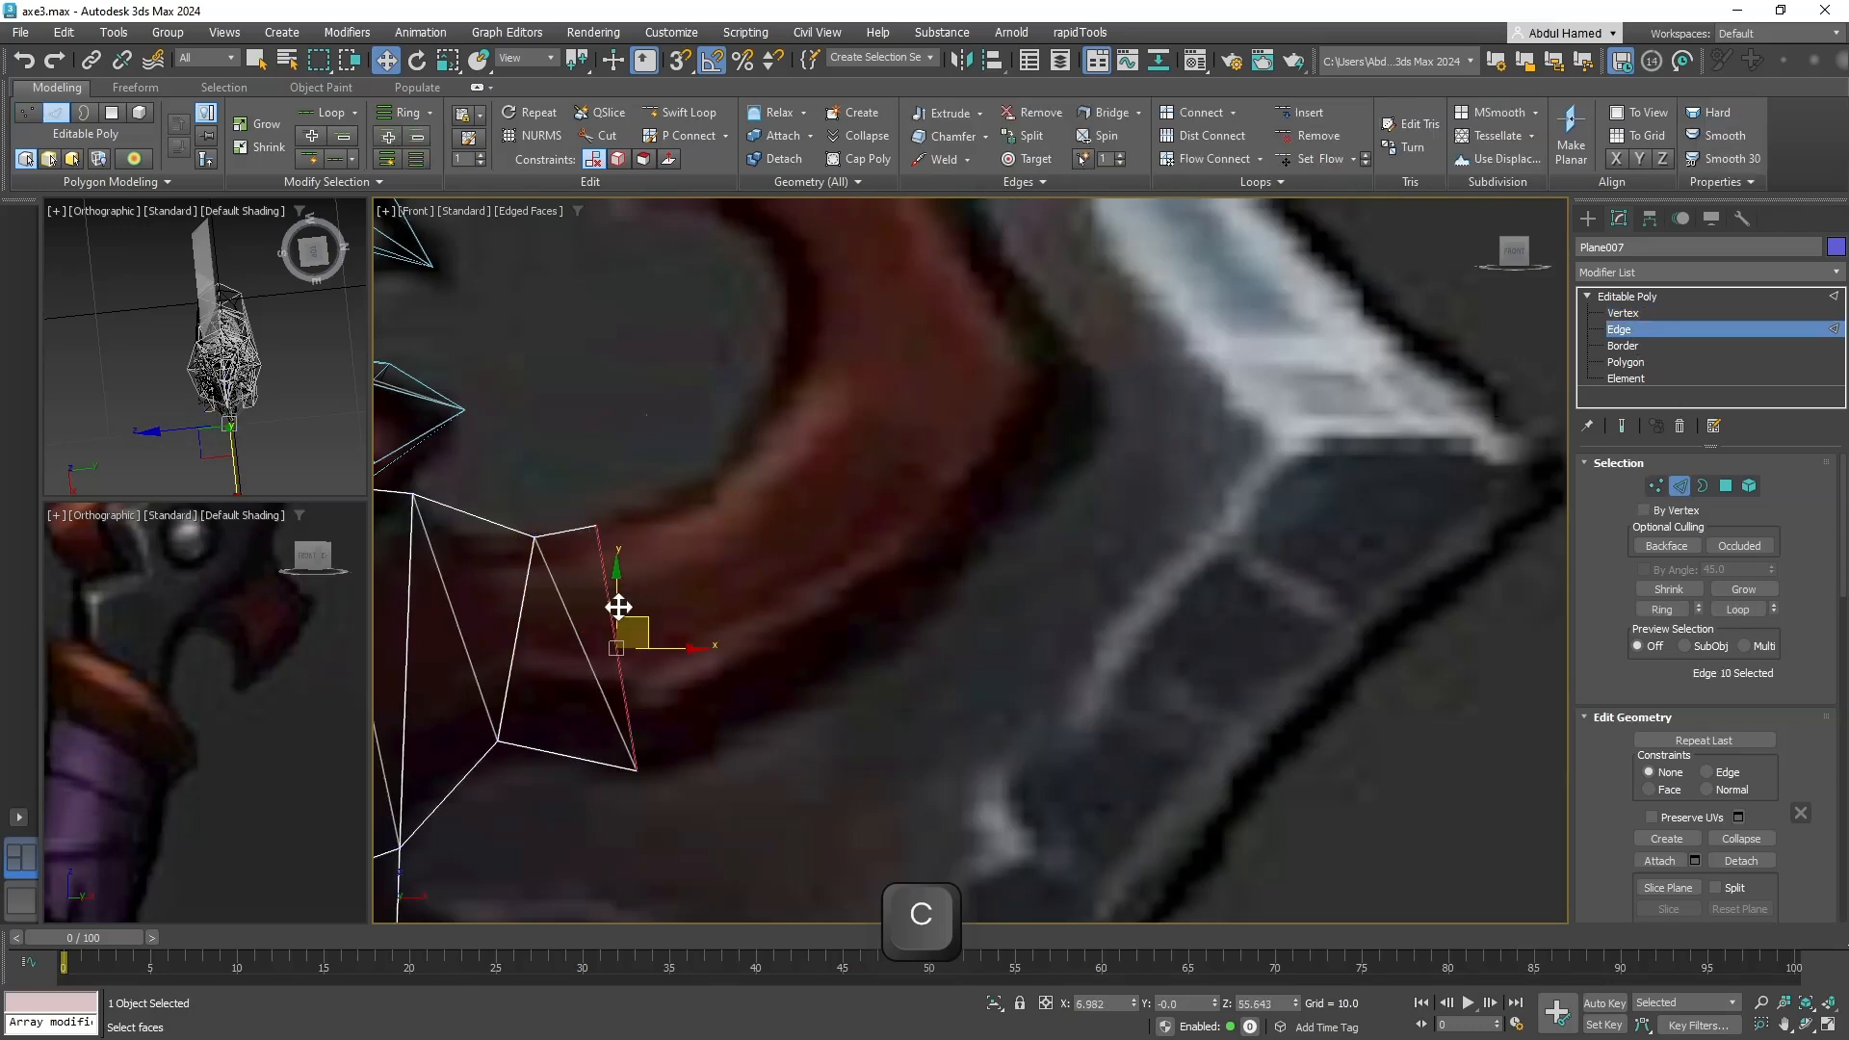
pyautogui.press('w')
pyautogui.keyDown('shift'); pyautogui.moveTo(709, 610); pyautogui.dragTo(809, 654); pyautogui.keyUp('shift')
# Move the new face's lower vertex out to the ornament's outer outline and nudge its upper vertex onto the inner curve.
pyautogui.click(1622, 313)
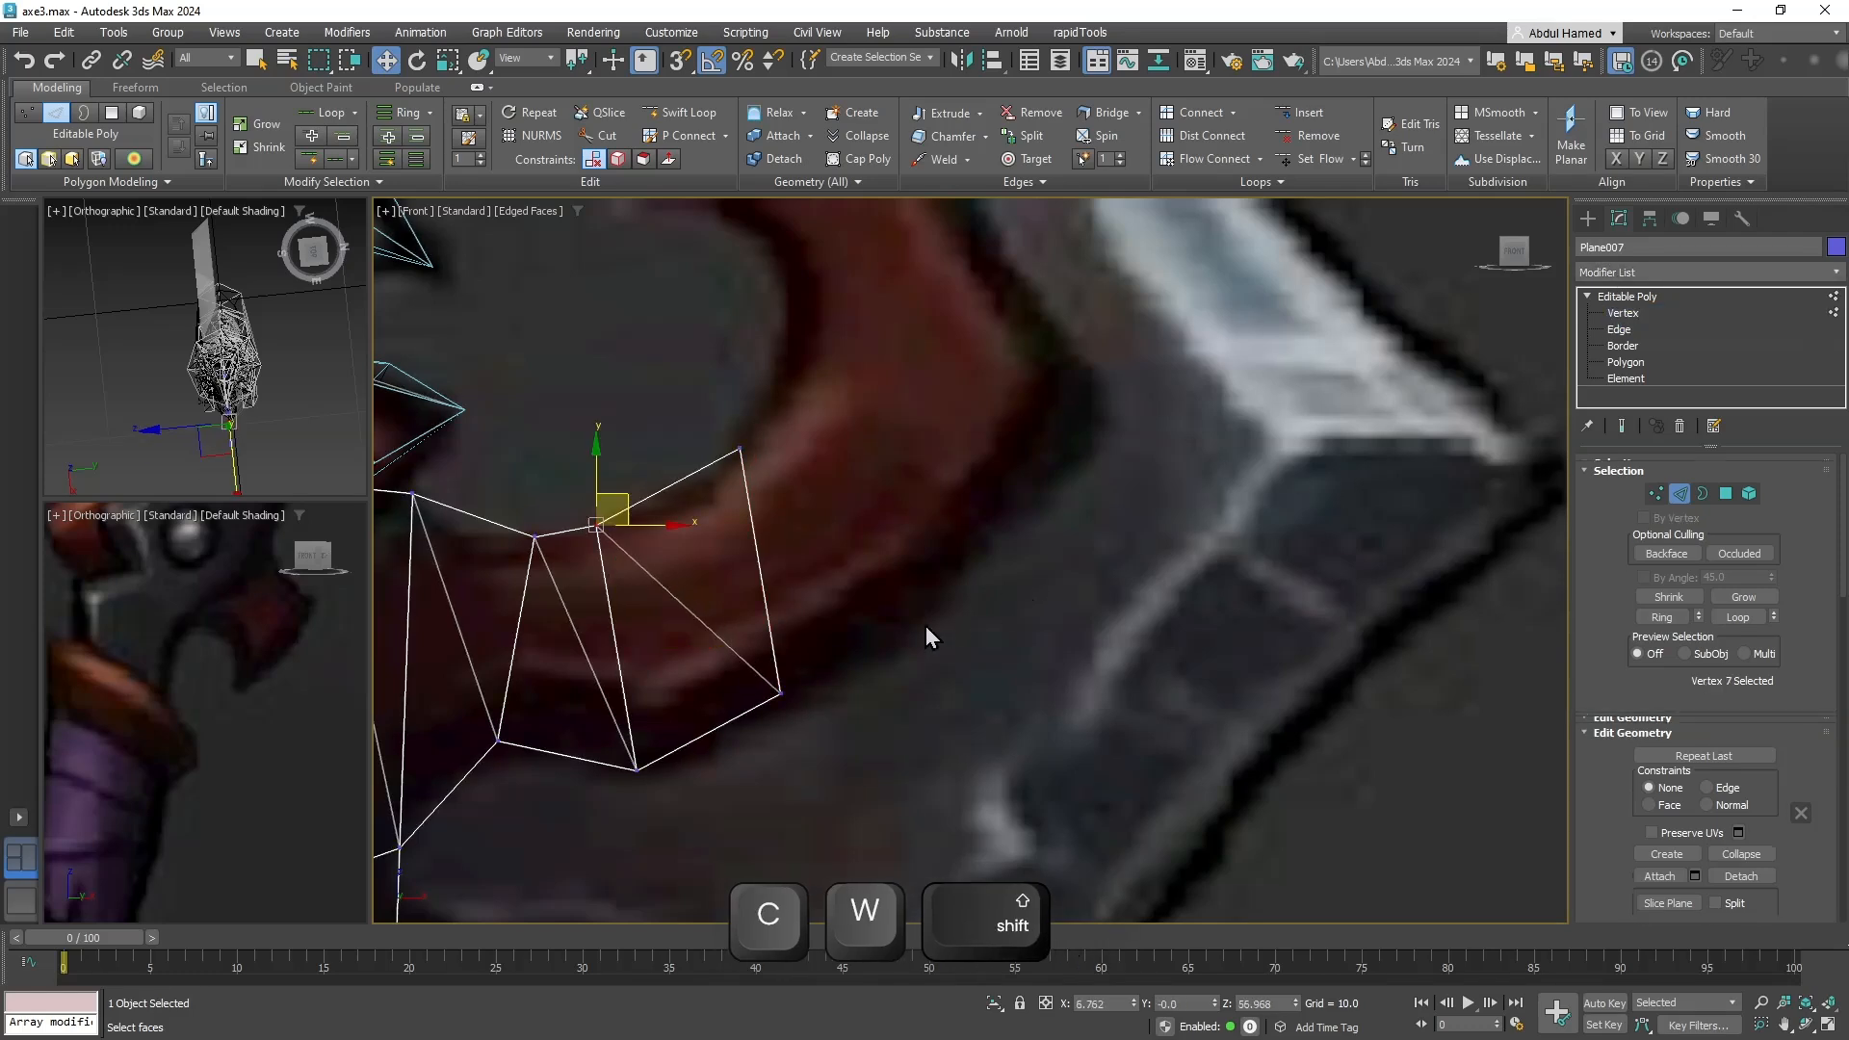
pyautogui.press('q')
pyautogui.click(780, 692)
pyautogui.moveTo(814, 677); pyautogui.dragTo(901, 619)
pyautogui.moveTo(852, 498); pyautogui.dragTo(843, 668, button='middle')
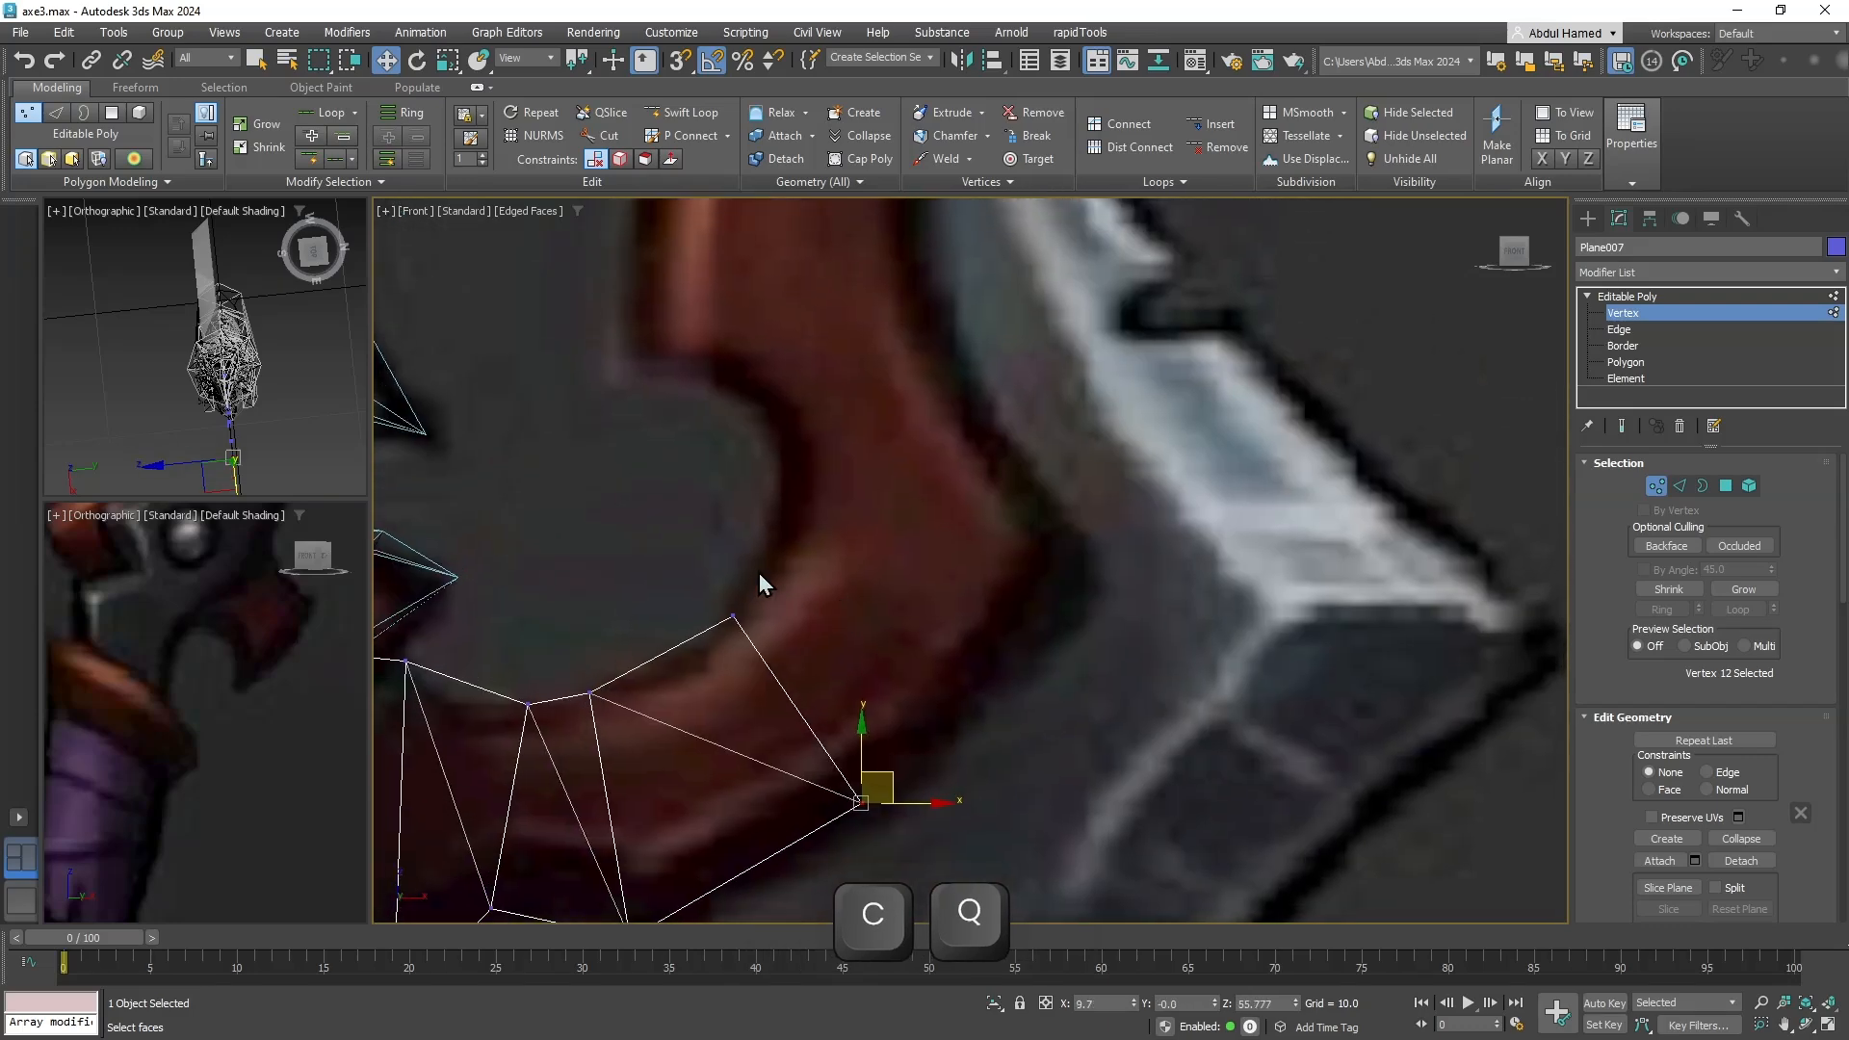
pyautogui.click(733, 615)
pyautogui.moveTo(754, 580); pyautogui.dragTo(754, 587)
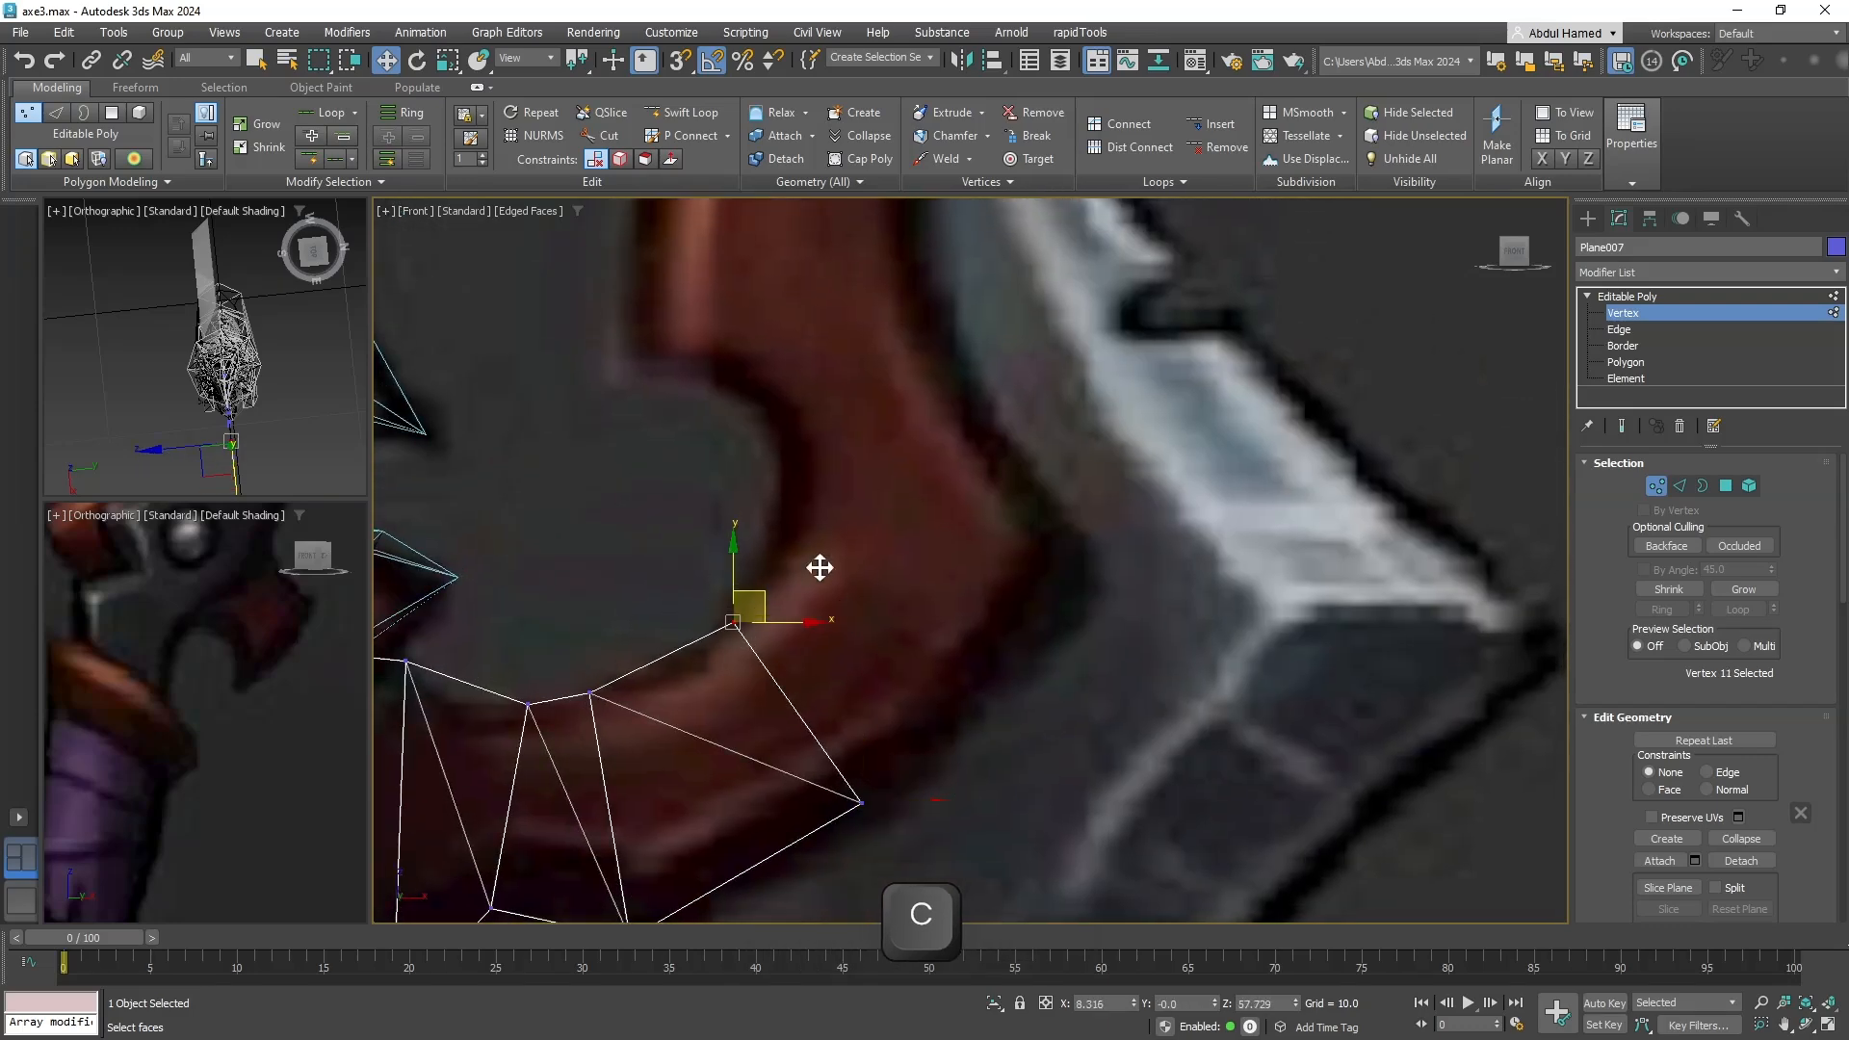
# Extend the end edge upward around the bend of the red ornament as another face.
pyautogui.moveTo(1294, 548); pyautogui.dragTo(1131, 510, button='middle')
pyautogui.rightClick(637, 652)
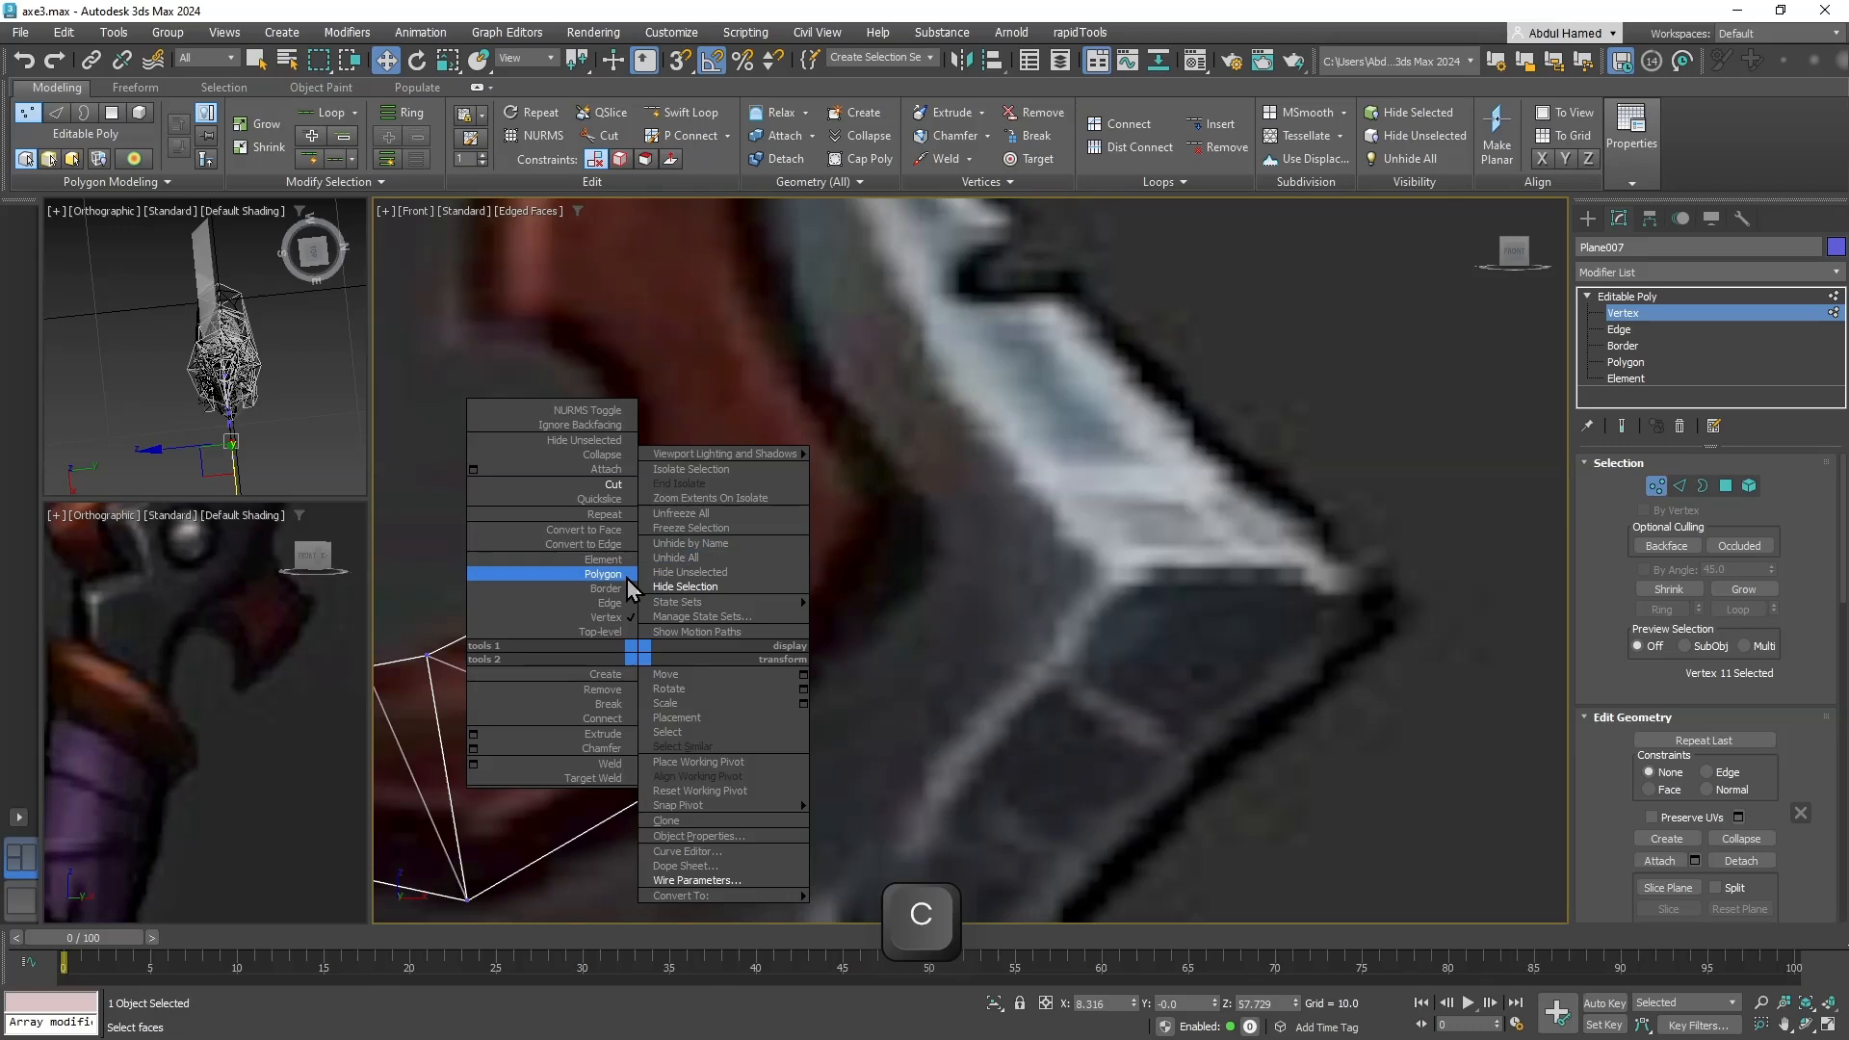
pyautogui.click(611, 602)
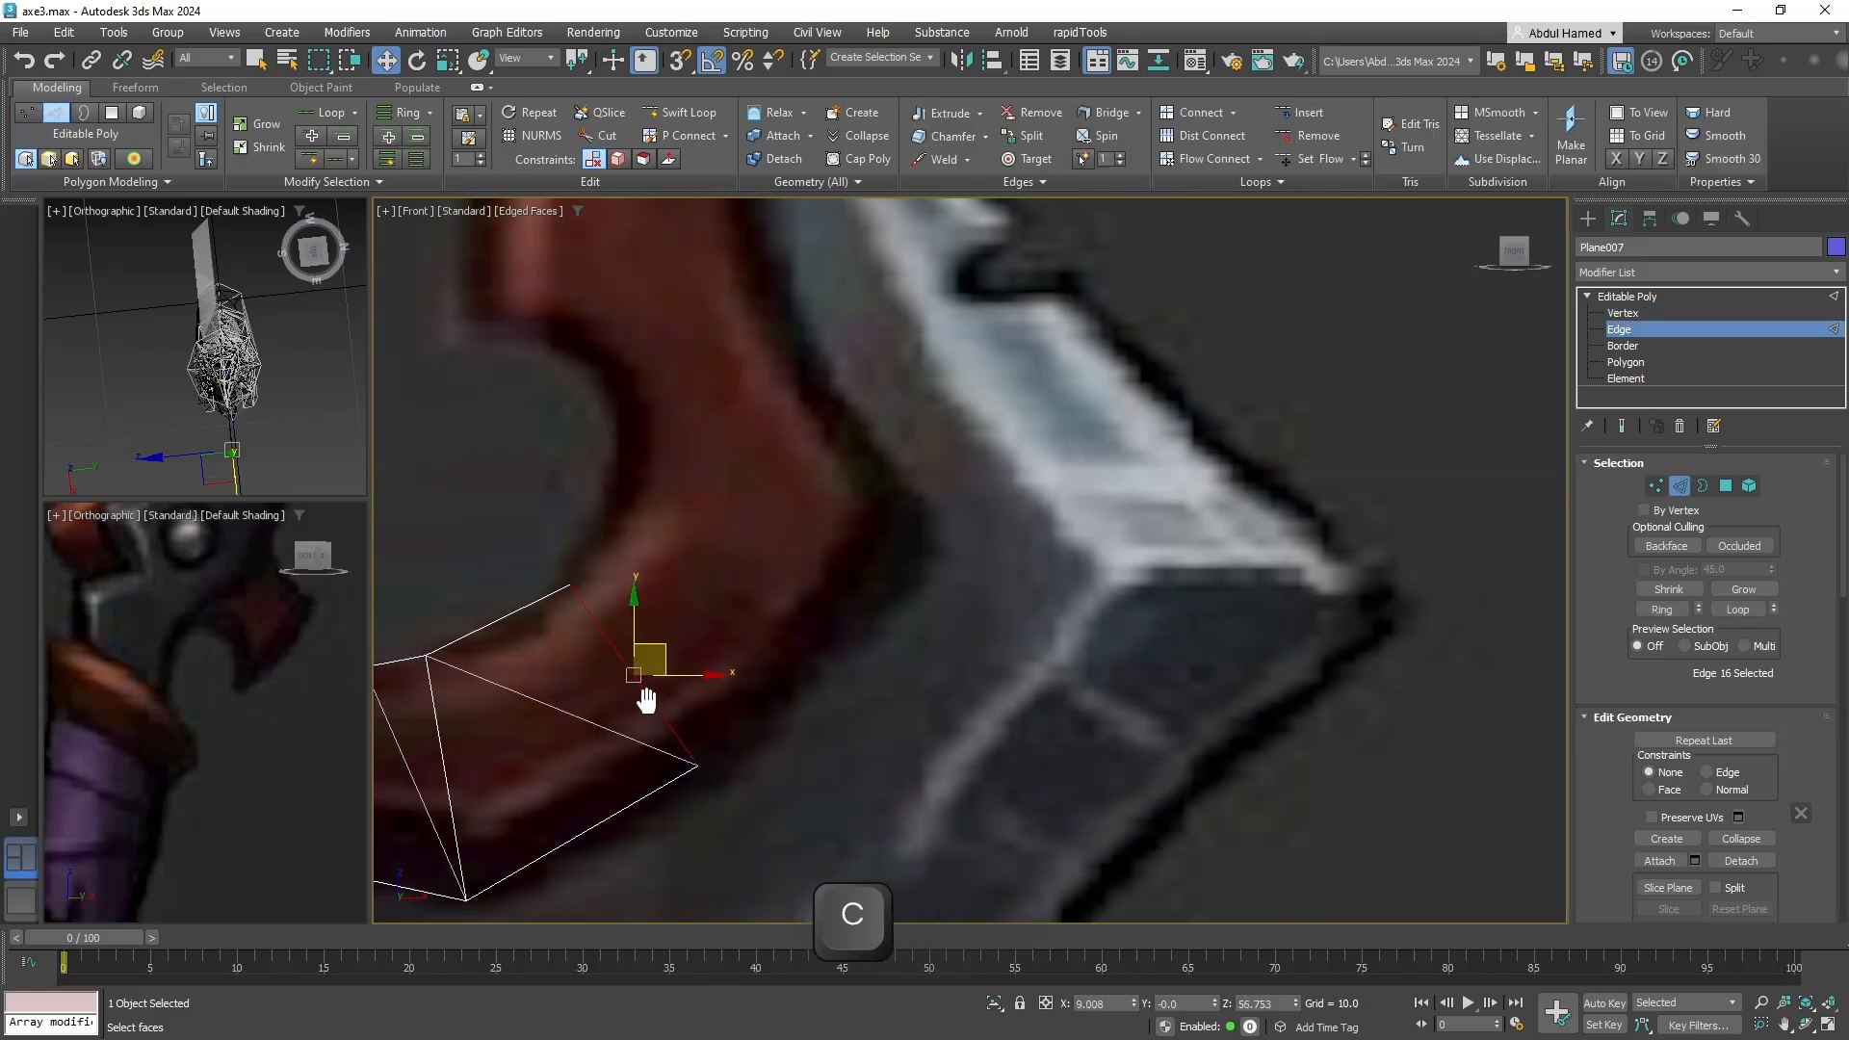
pyautogui.moveTo(698, 744); pyautogui.dragTo(698, 787, button='middle')
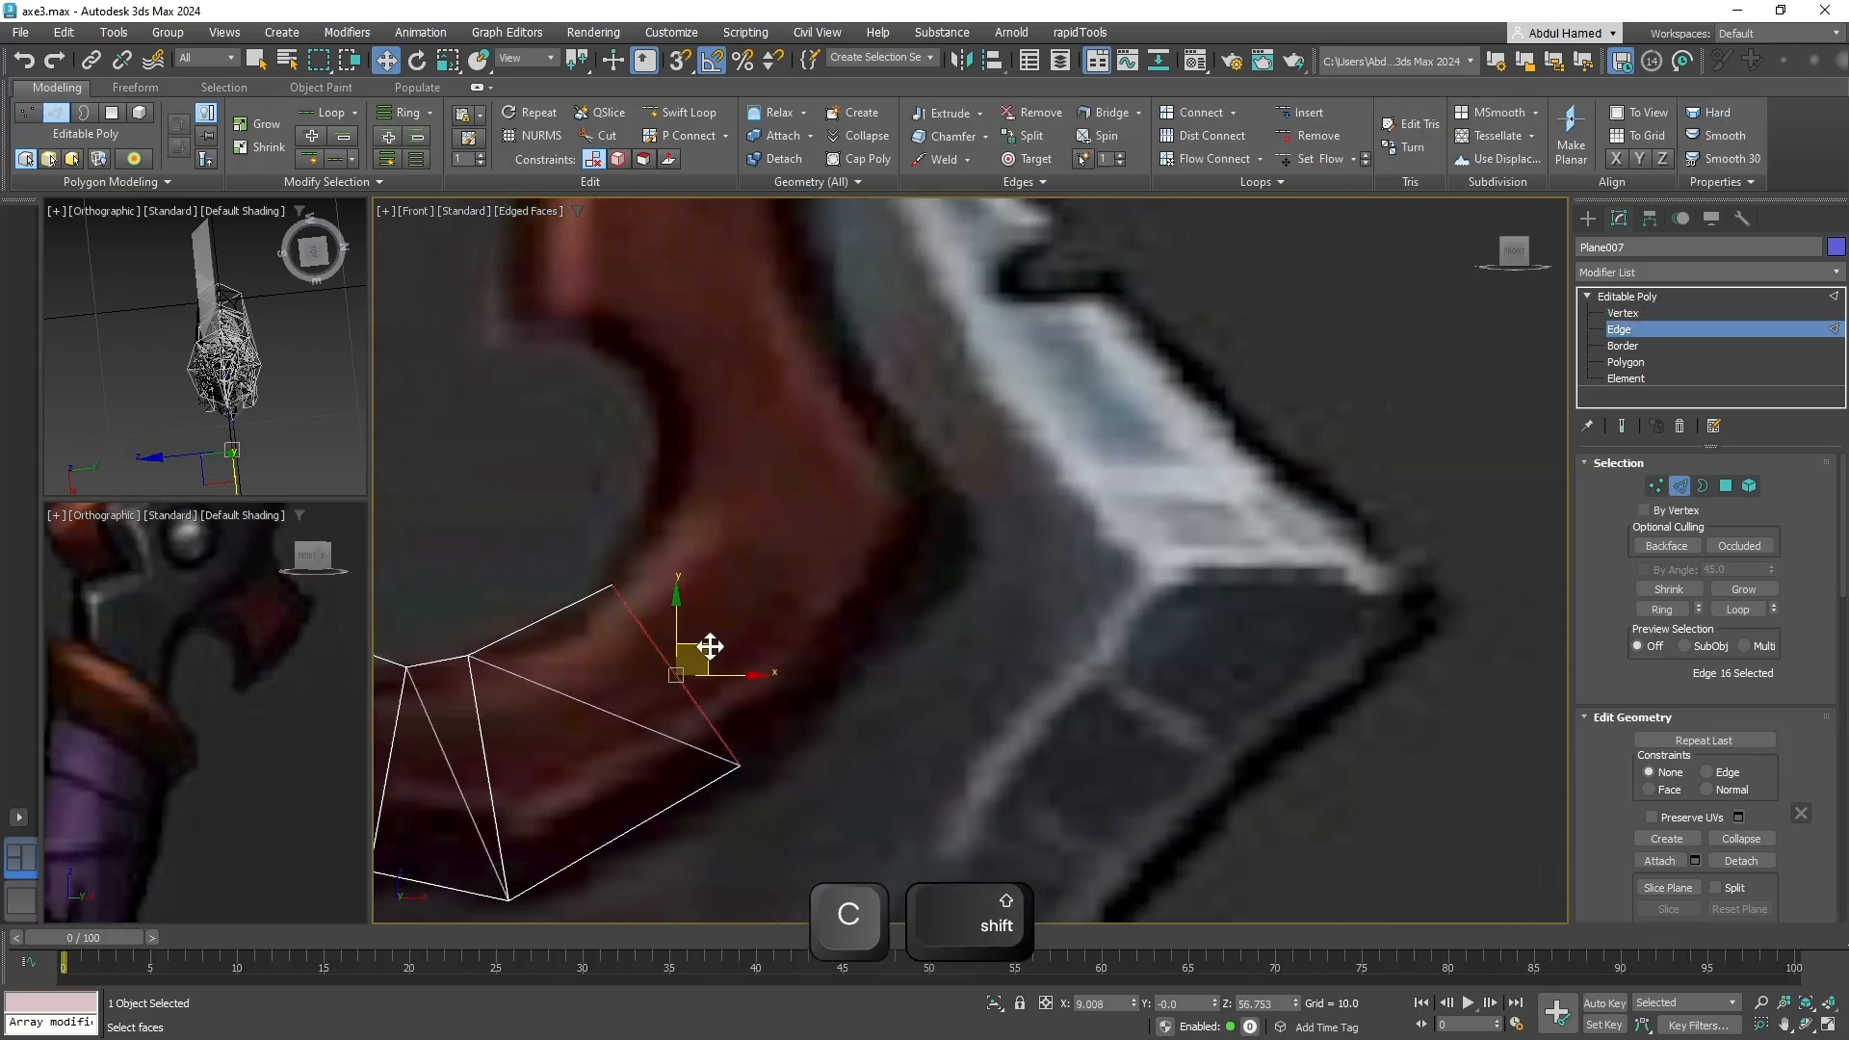
pyautogui.keyDown('shift'); pyautogui.moveTo(710, 646); pyautogui.dragTo(767, 466); pyautogui.keyUp('shift')
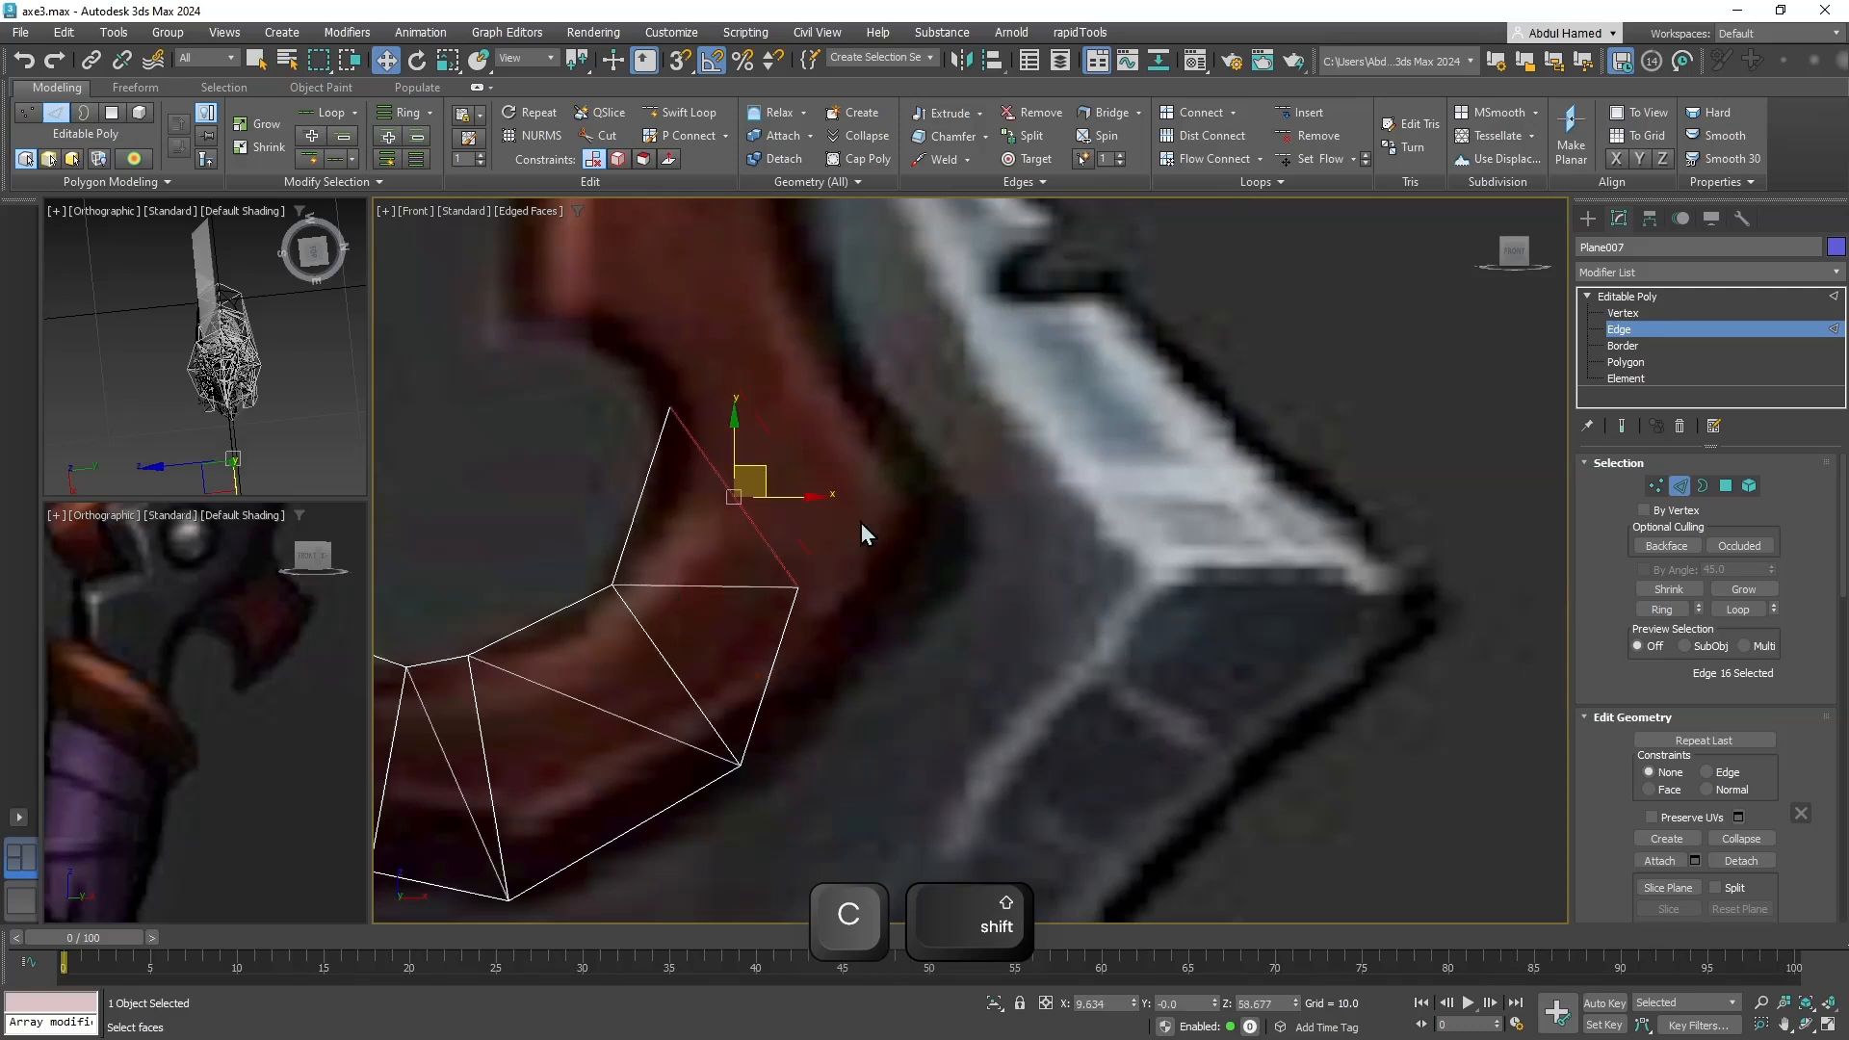
# Move the bend face's outer vertex to the ornament's outer corner and lower its inner vertex along the inner curve.
pyautogui.rightClick(765, 606)
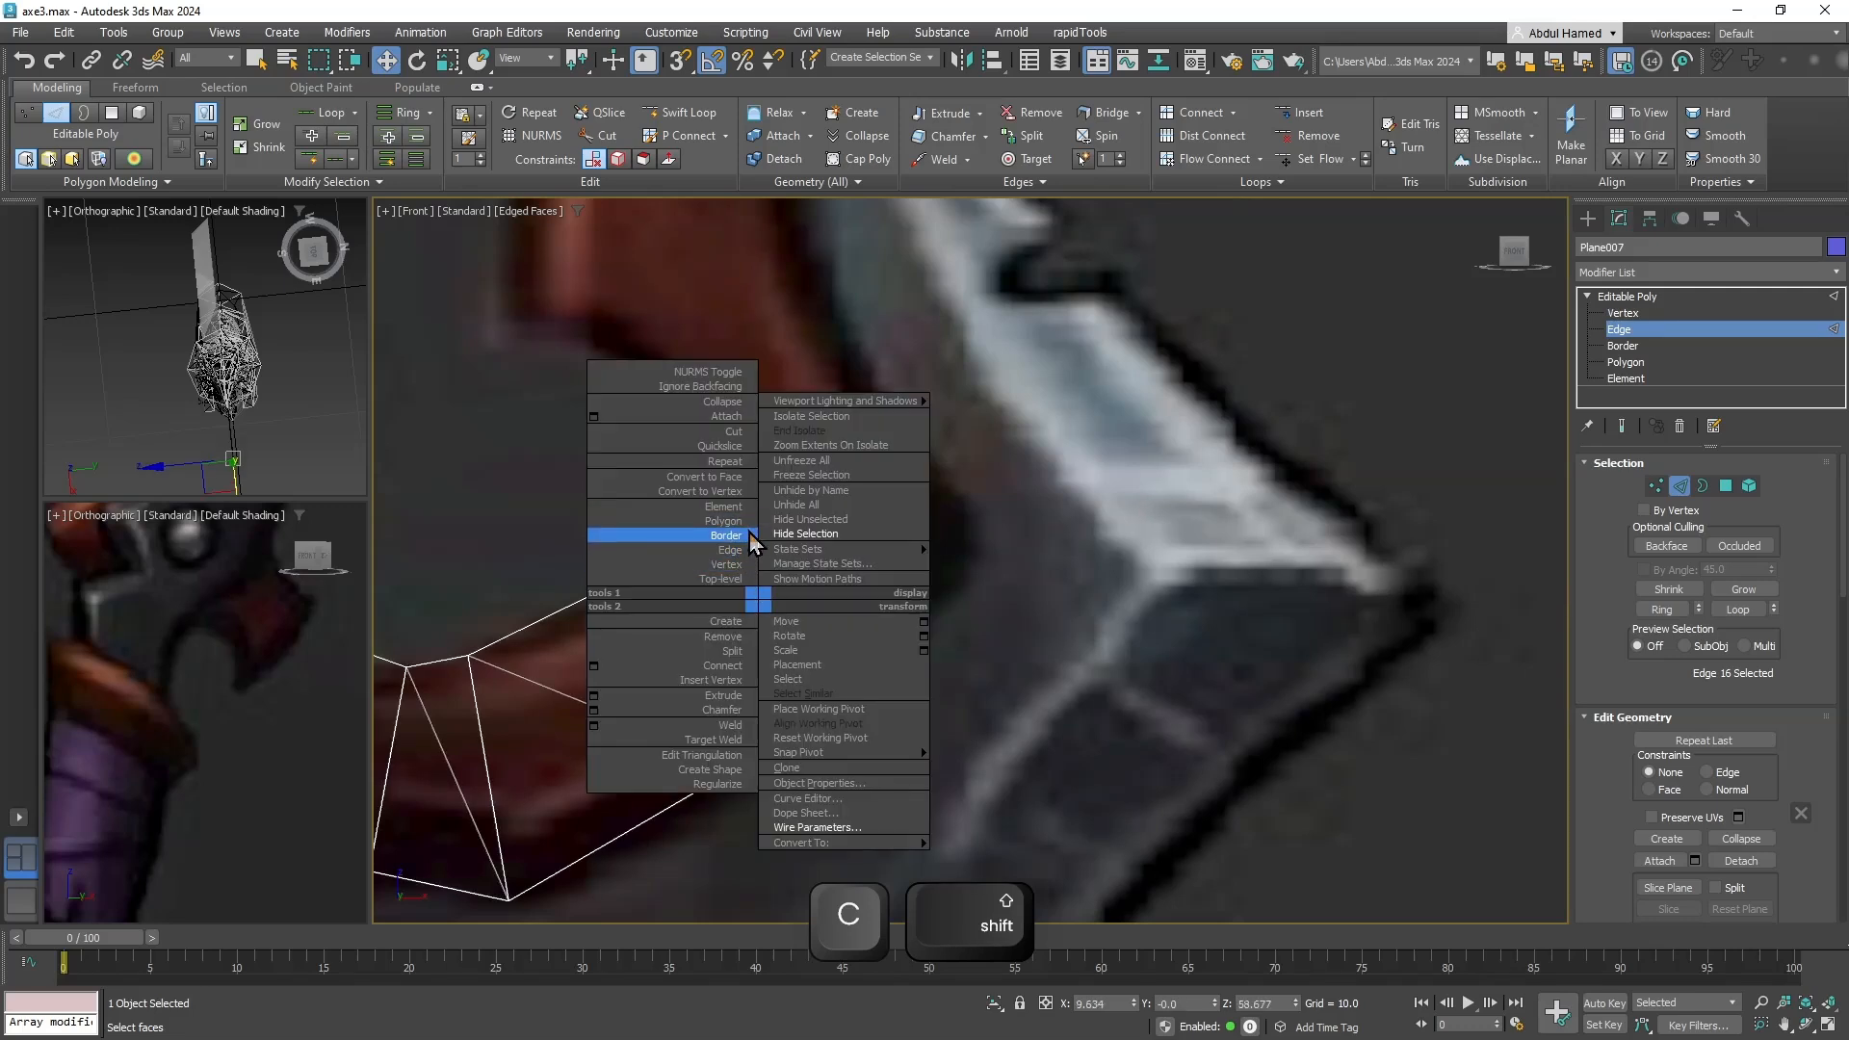
pyautogui.click(732, 564)
pyautogui.moveTo(636, 563); pyautogui.dragTo(949, 497)
pyautogui.press('w')
pyautogui.moveTo(726, 450); pyautogui.dragTo(708, 699, button='middle')
pyautogui.moveTo(817, 637); pyautogui.dragTo(586, 698)
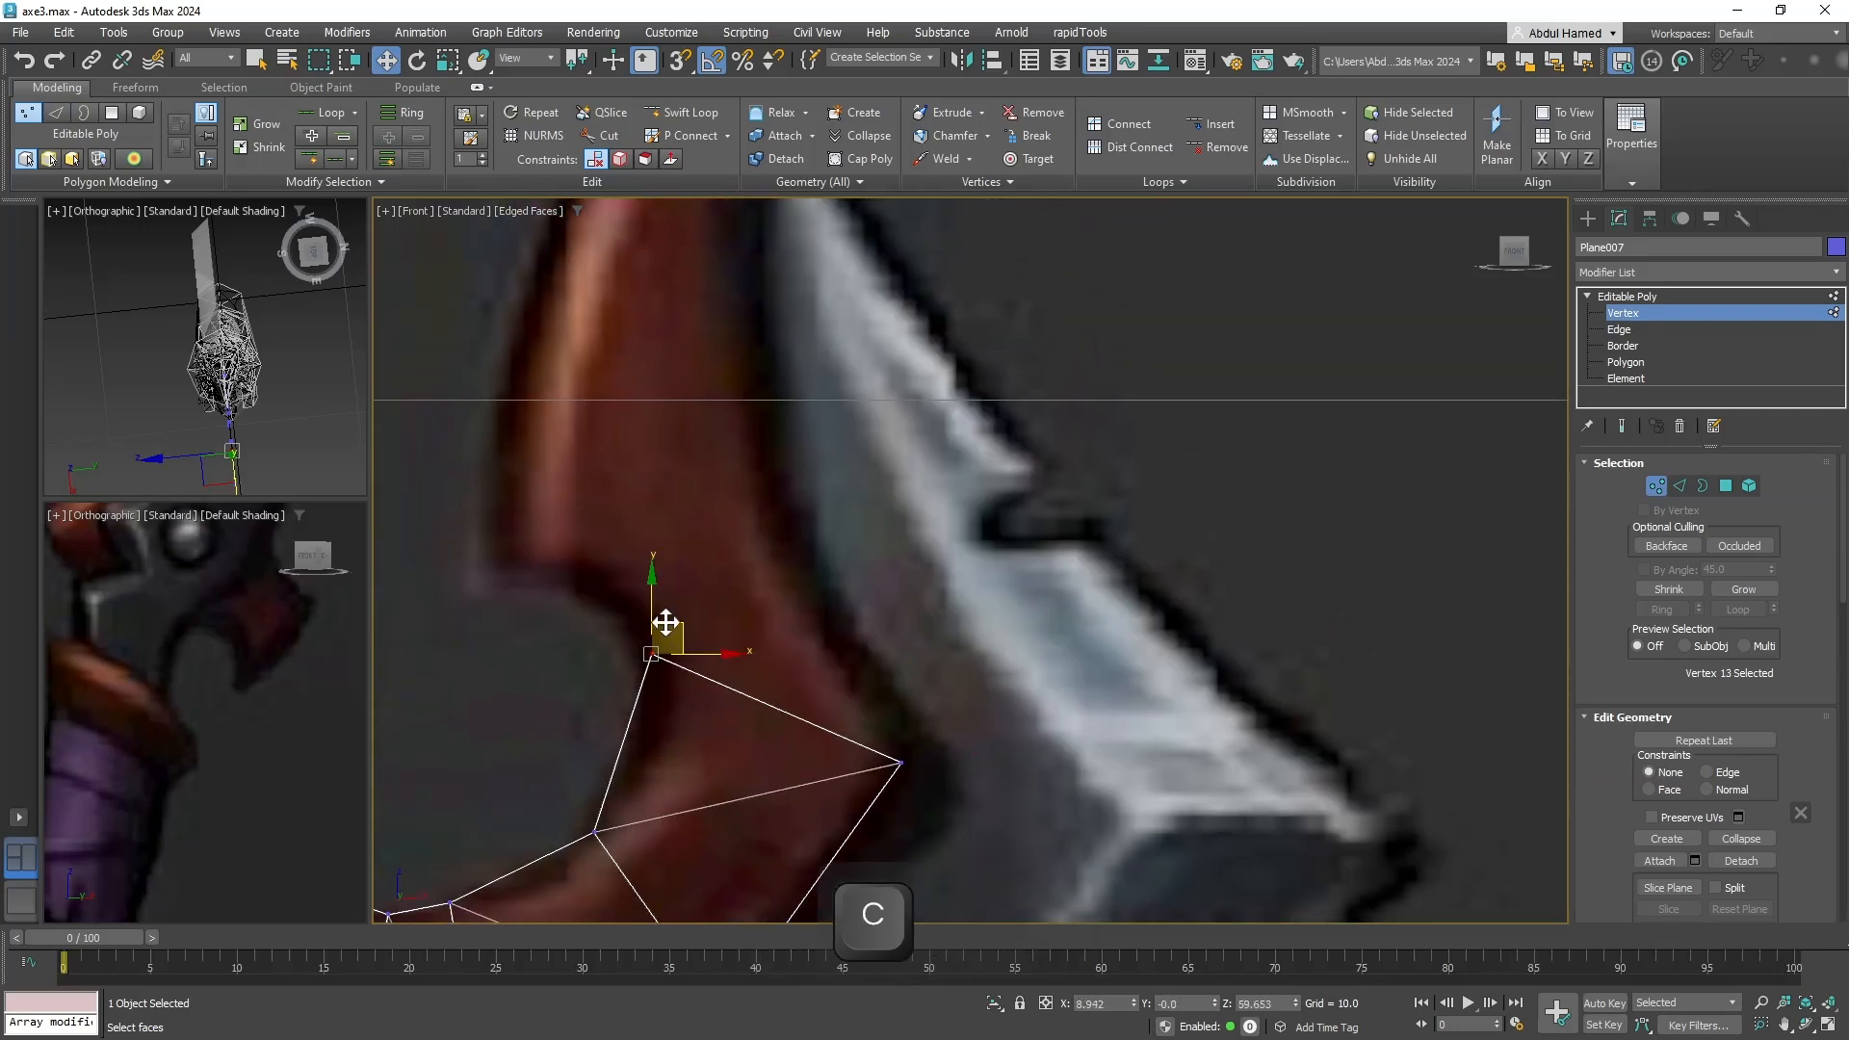
pyautogui.moveTo(666, 624); pyautogui.dragTo(642, 714)
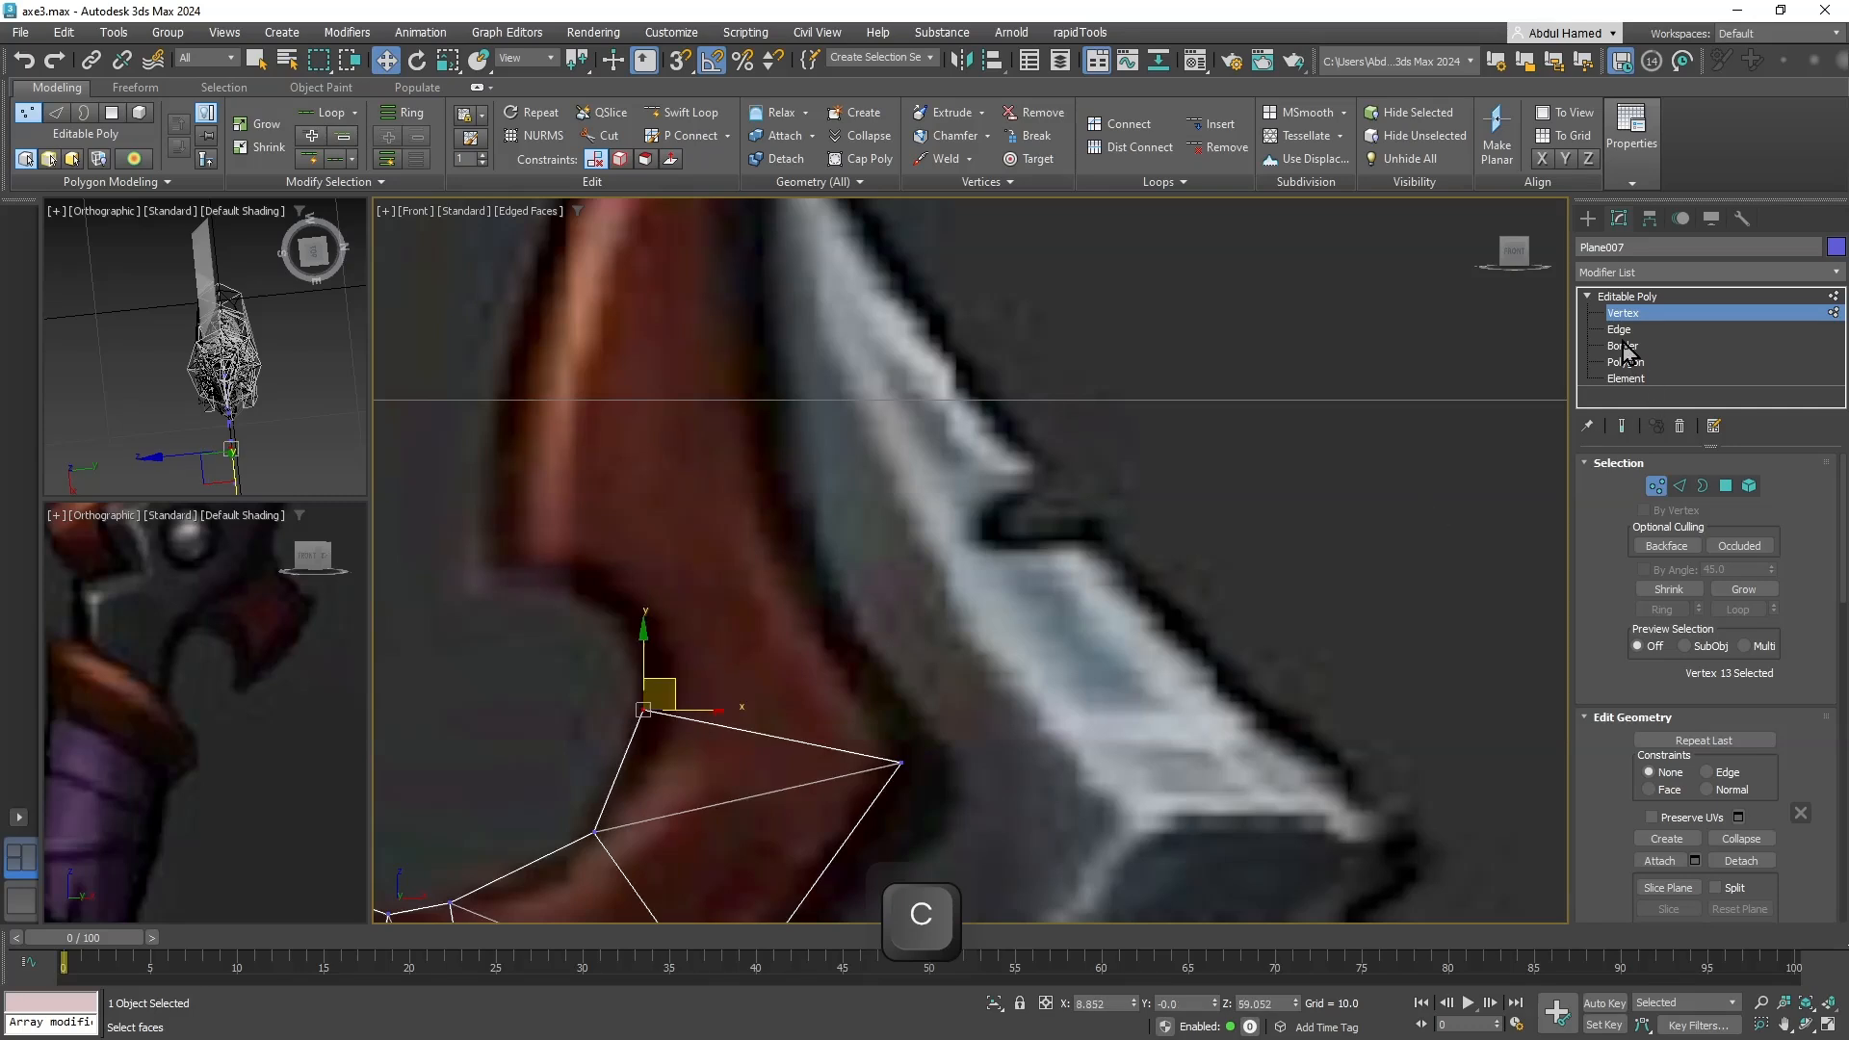
# Extend the end edge up to the ornament's pointed inner notch and raise its outer vertex along the outer outline.
pyautogui.click(1619, 329)
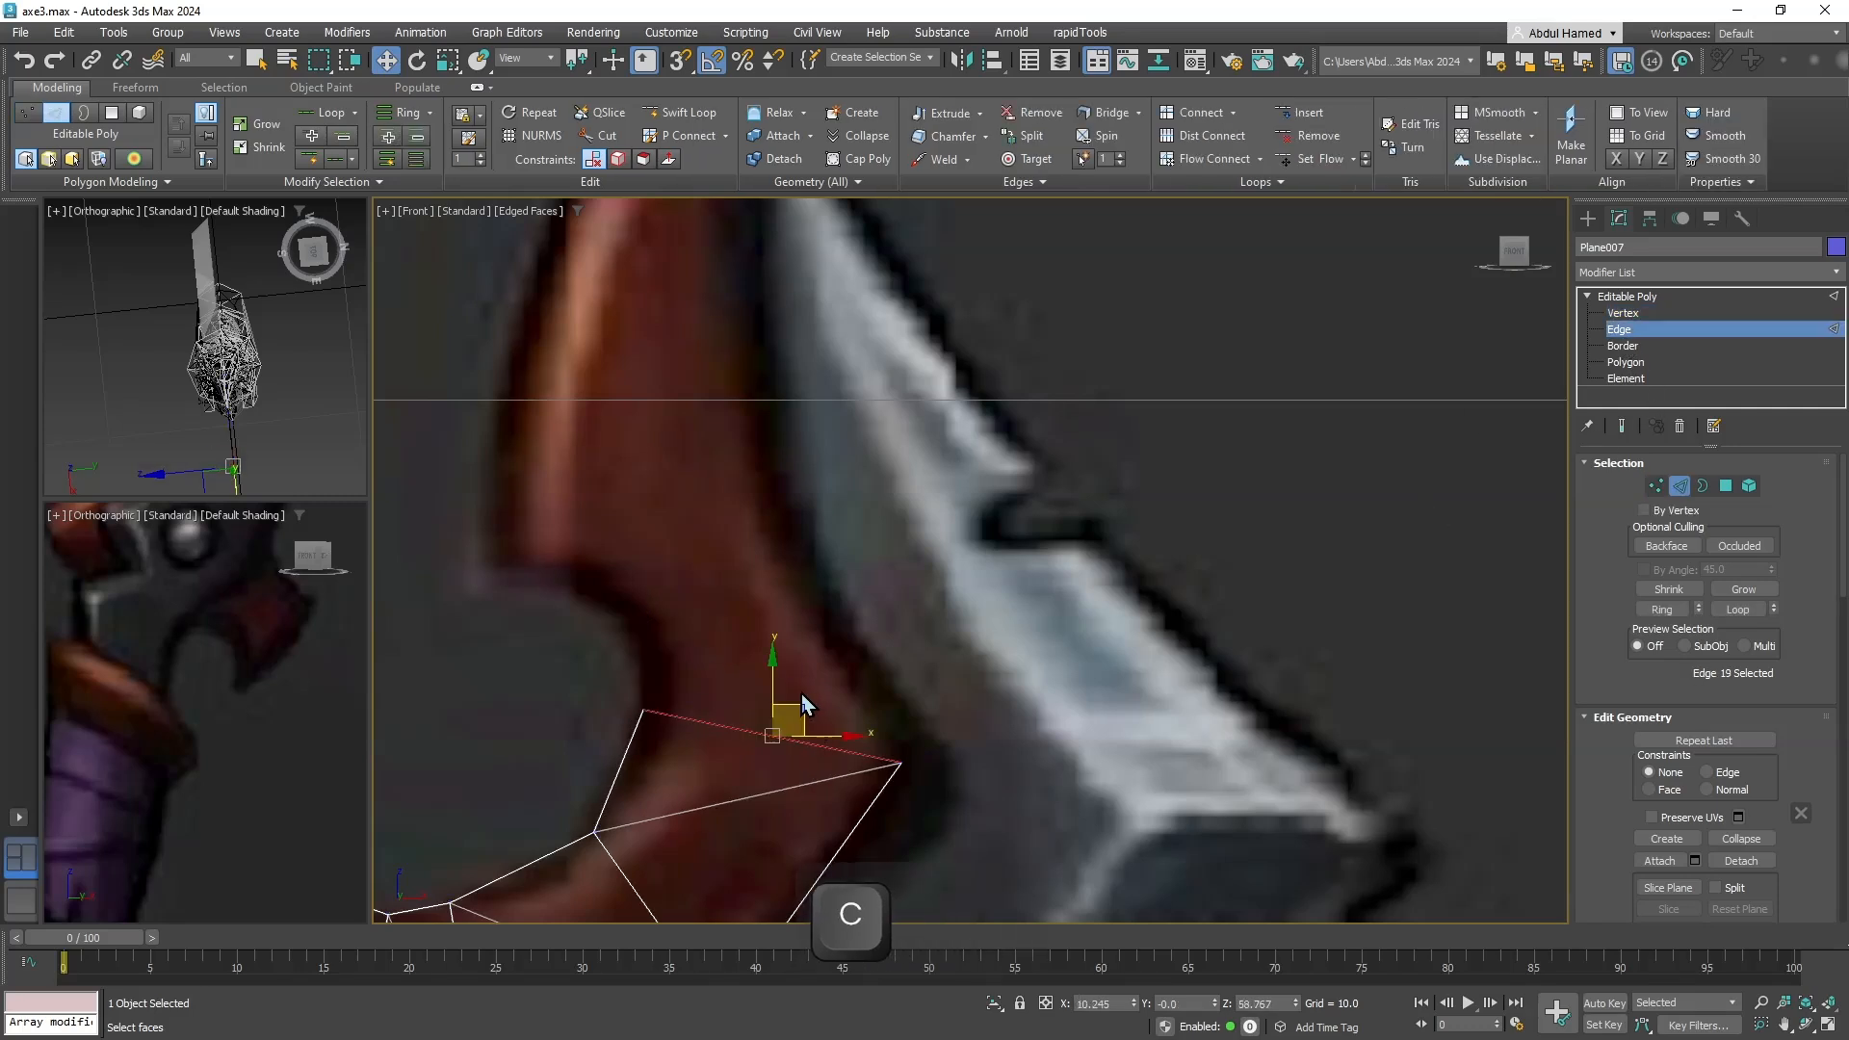
pyautogui.keyDown('shift'); pyautogui.moveTo(794, 718); pyautogui.dragTo(624, 575); pyautogui.keyUp('shift')
pyautogui.click(1623, 313)
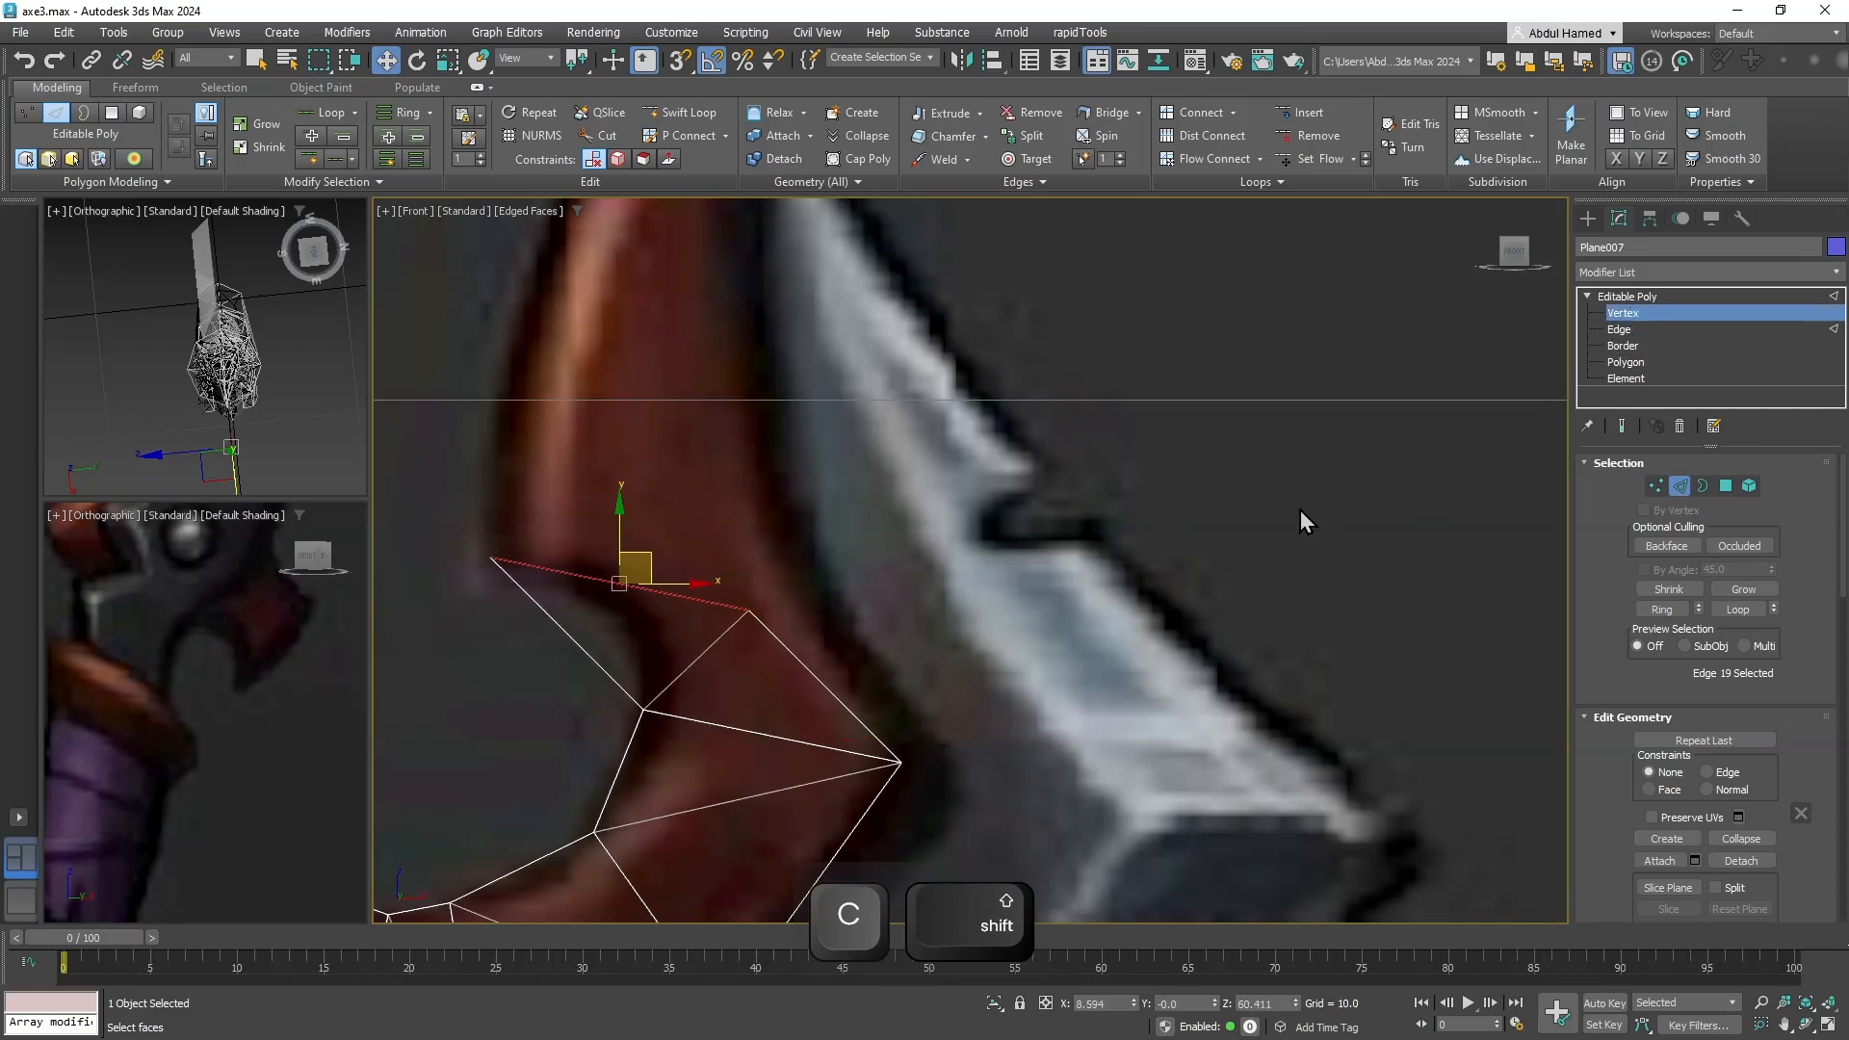
pyautogui.click(748, 609)
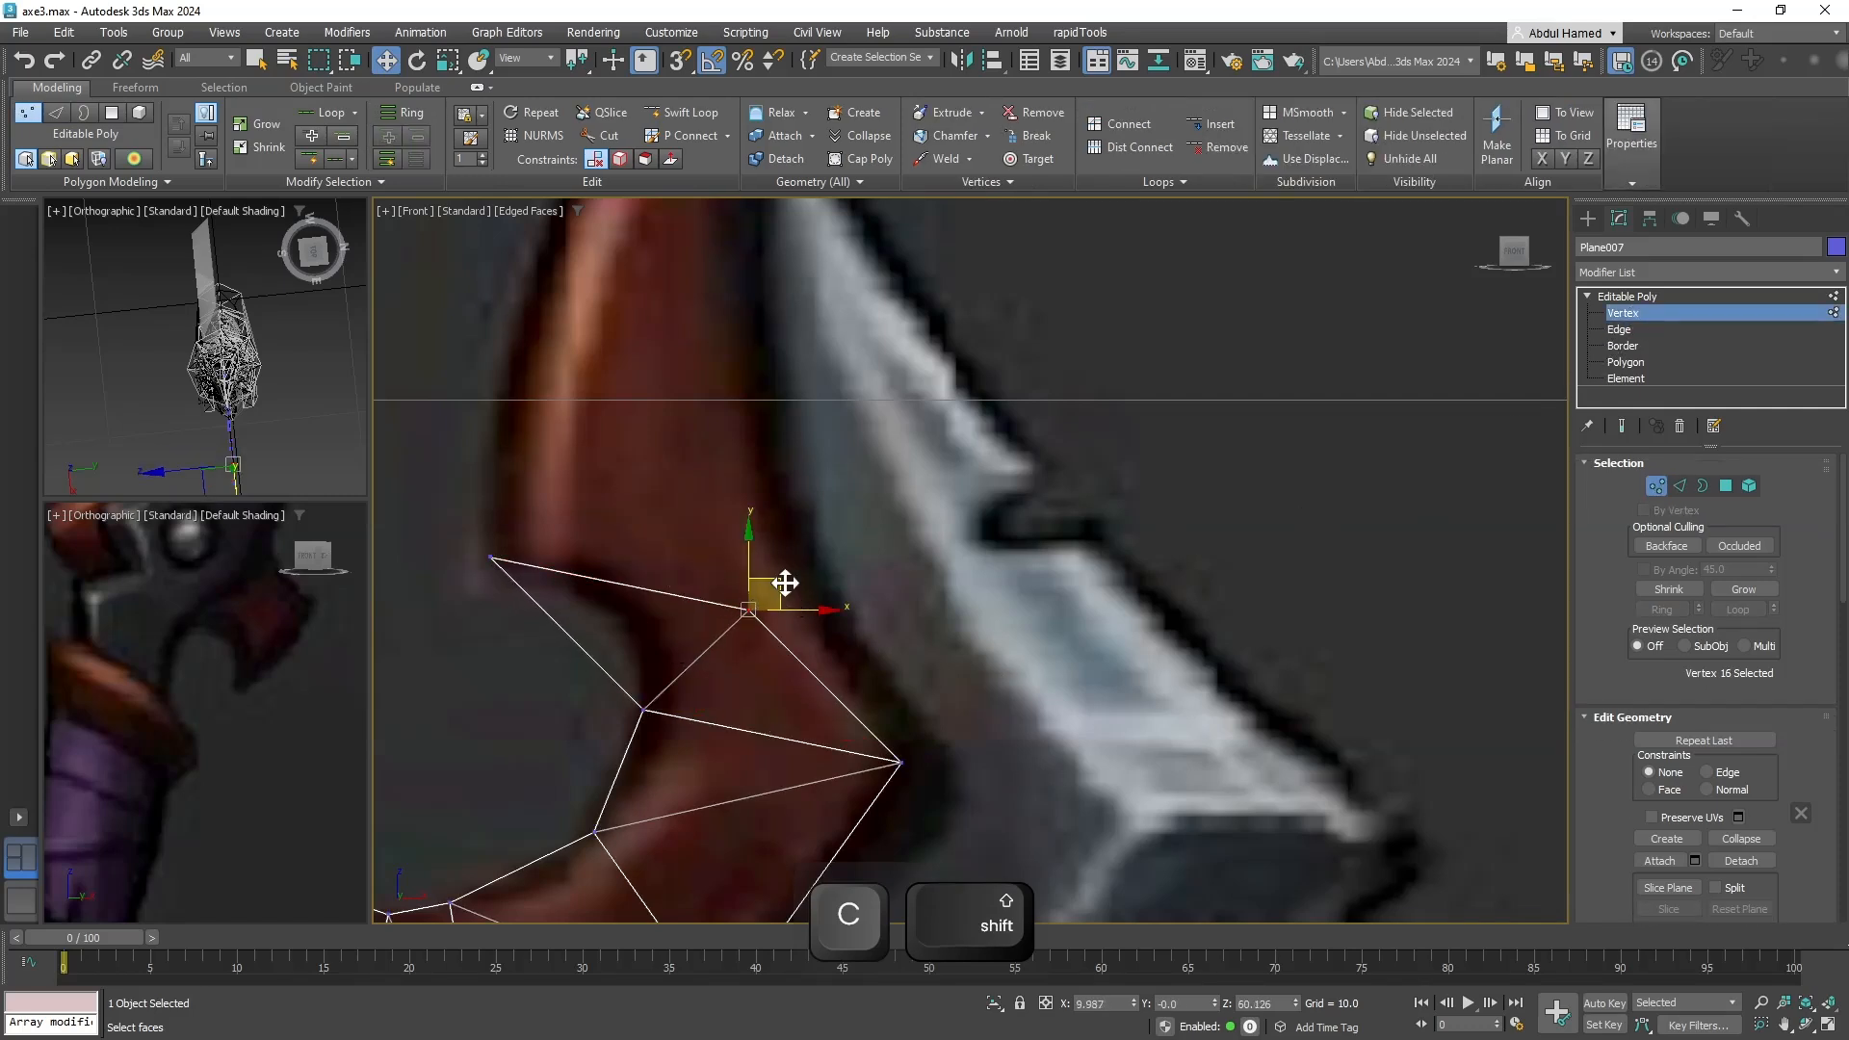
pyautogui.keyDown('shift'); pyautogui.moveTo(785, 582); pyautogui.dragTo(829, 462); pyautogui.keyUp('shift')
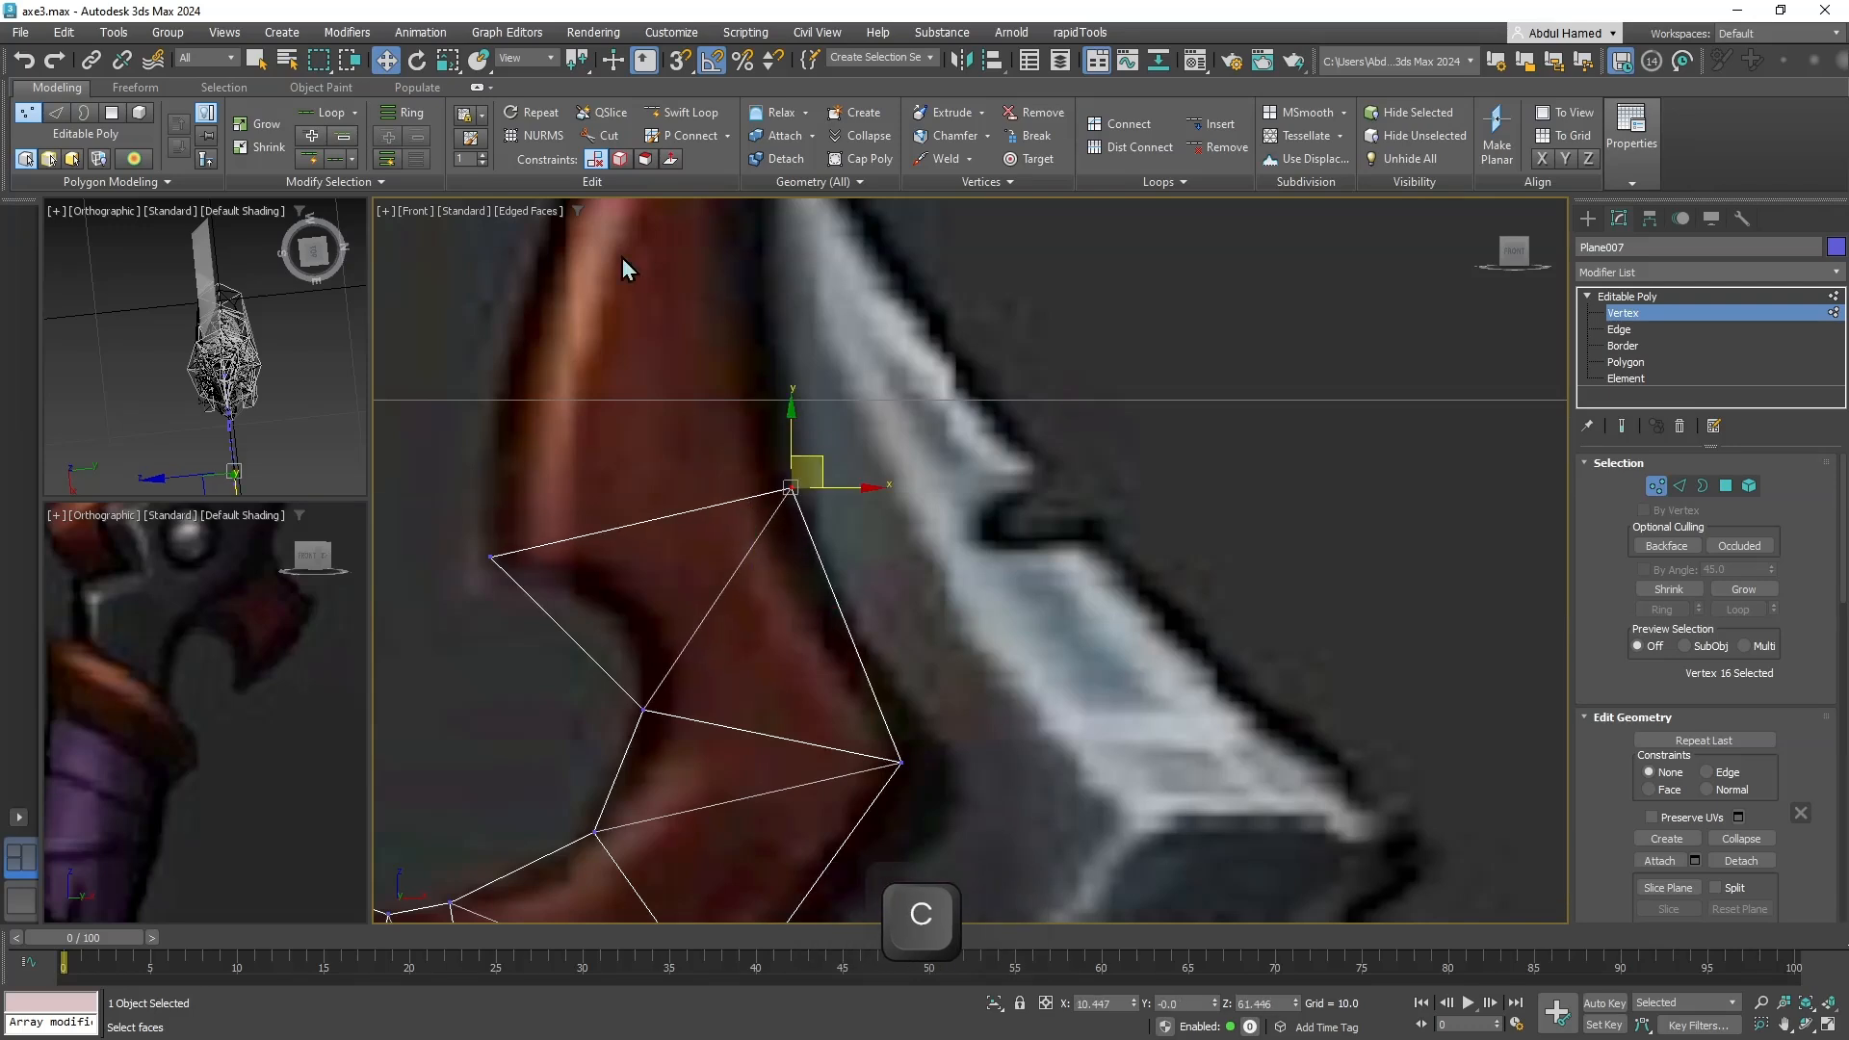
# Insert an edge loop across the notch face and move its inner vertex onto the notch's curved outline.
pyautogui.click(663, 113)
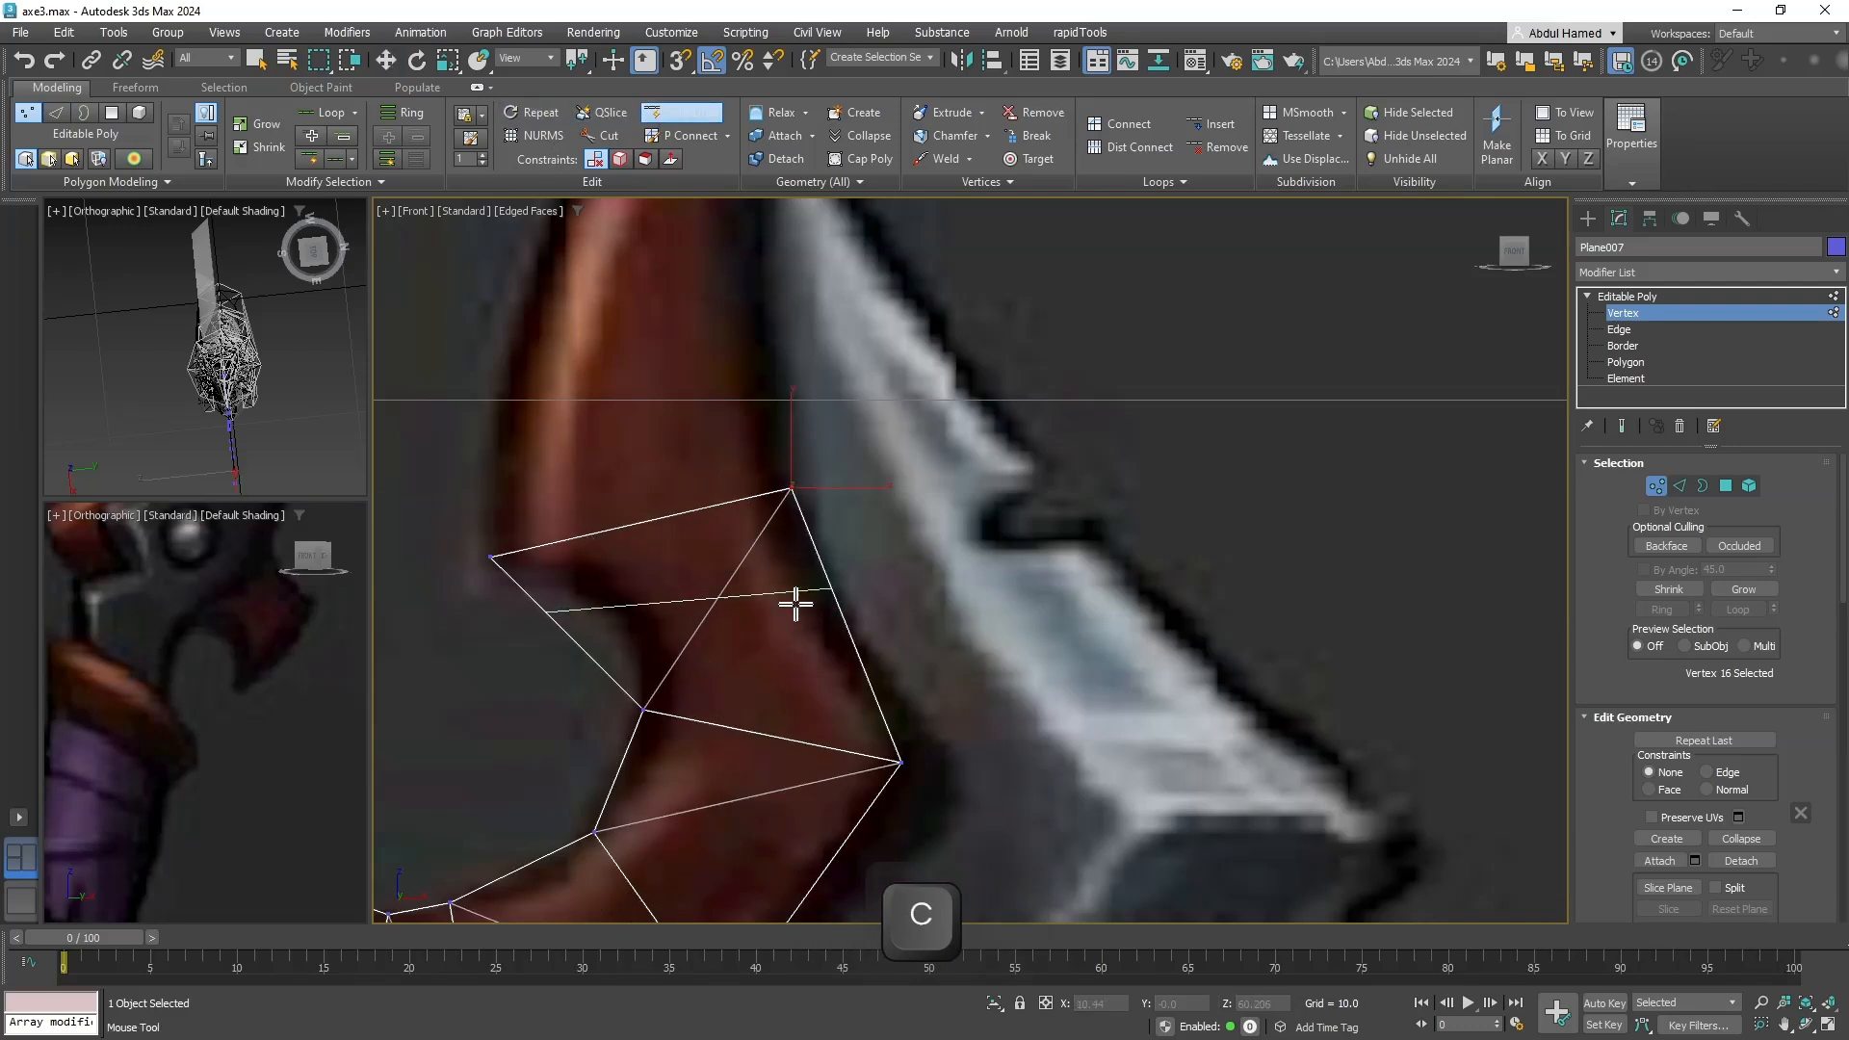
pyautogui.click(833, 624)
pyautogui.press('q')
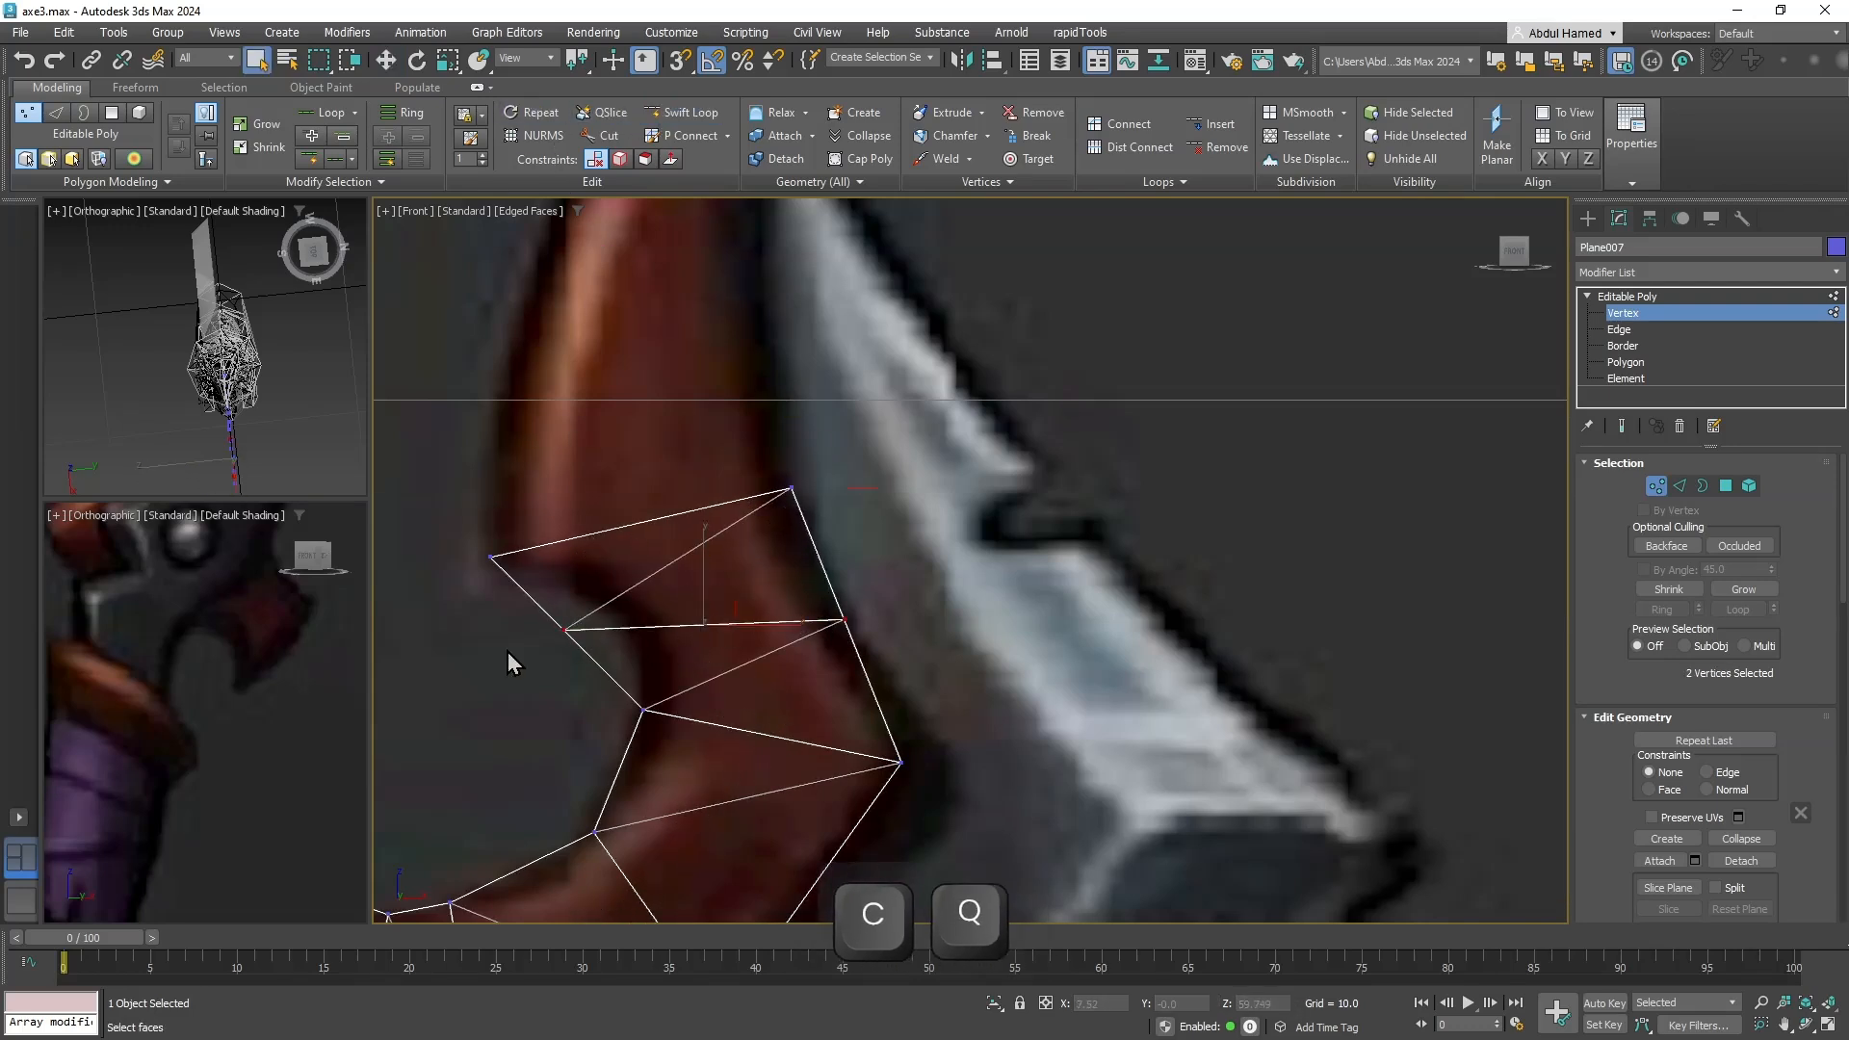
pyautogui.click(564, 629)
pyautogui.press('w')
pyautogui.moveTo(592, 595); pyautogui.dragTo(658, 583)
# Extend the notch face's upper edge up to the tip of the red ornament.
pyautogui.moveTo(673, 562); pyautogui.dragTo(790, 694, button='middle')
pyautogui.scroll(2, 915, 602)
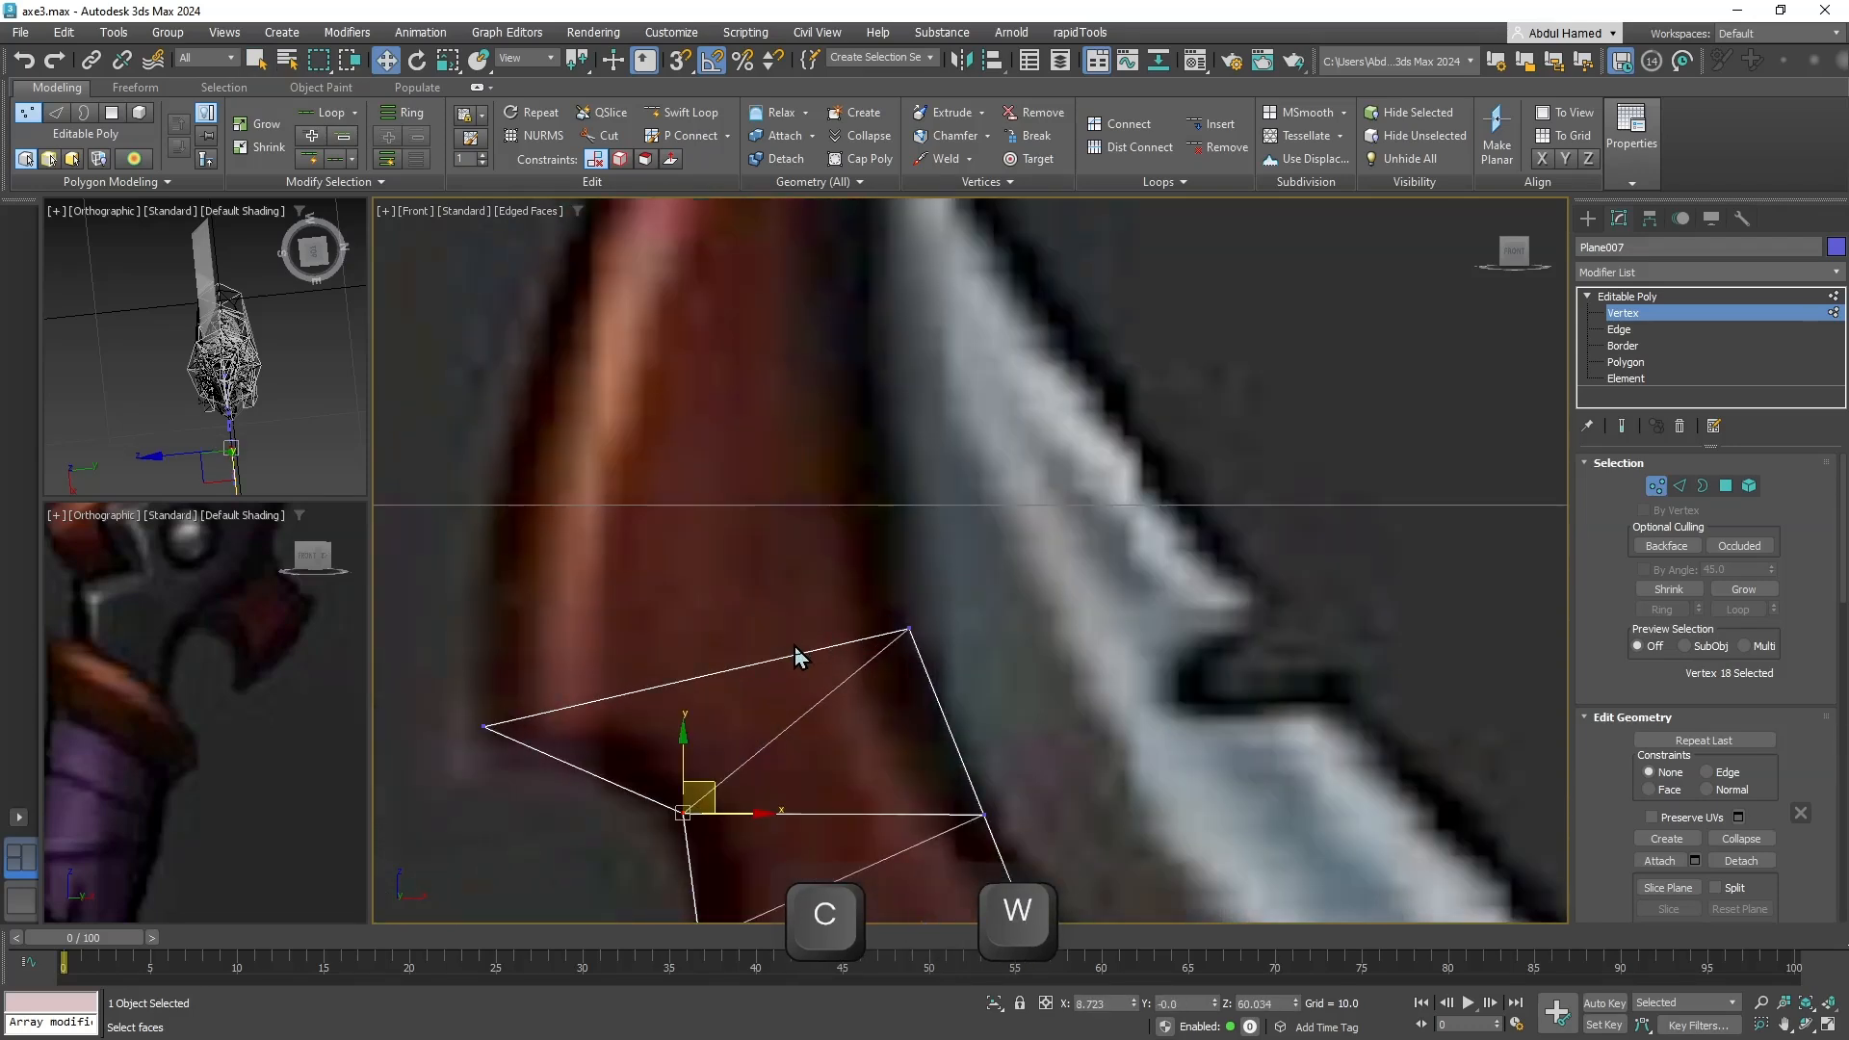
pyautogui.scroll(-2, 789, 651)
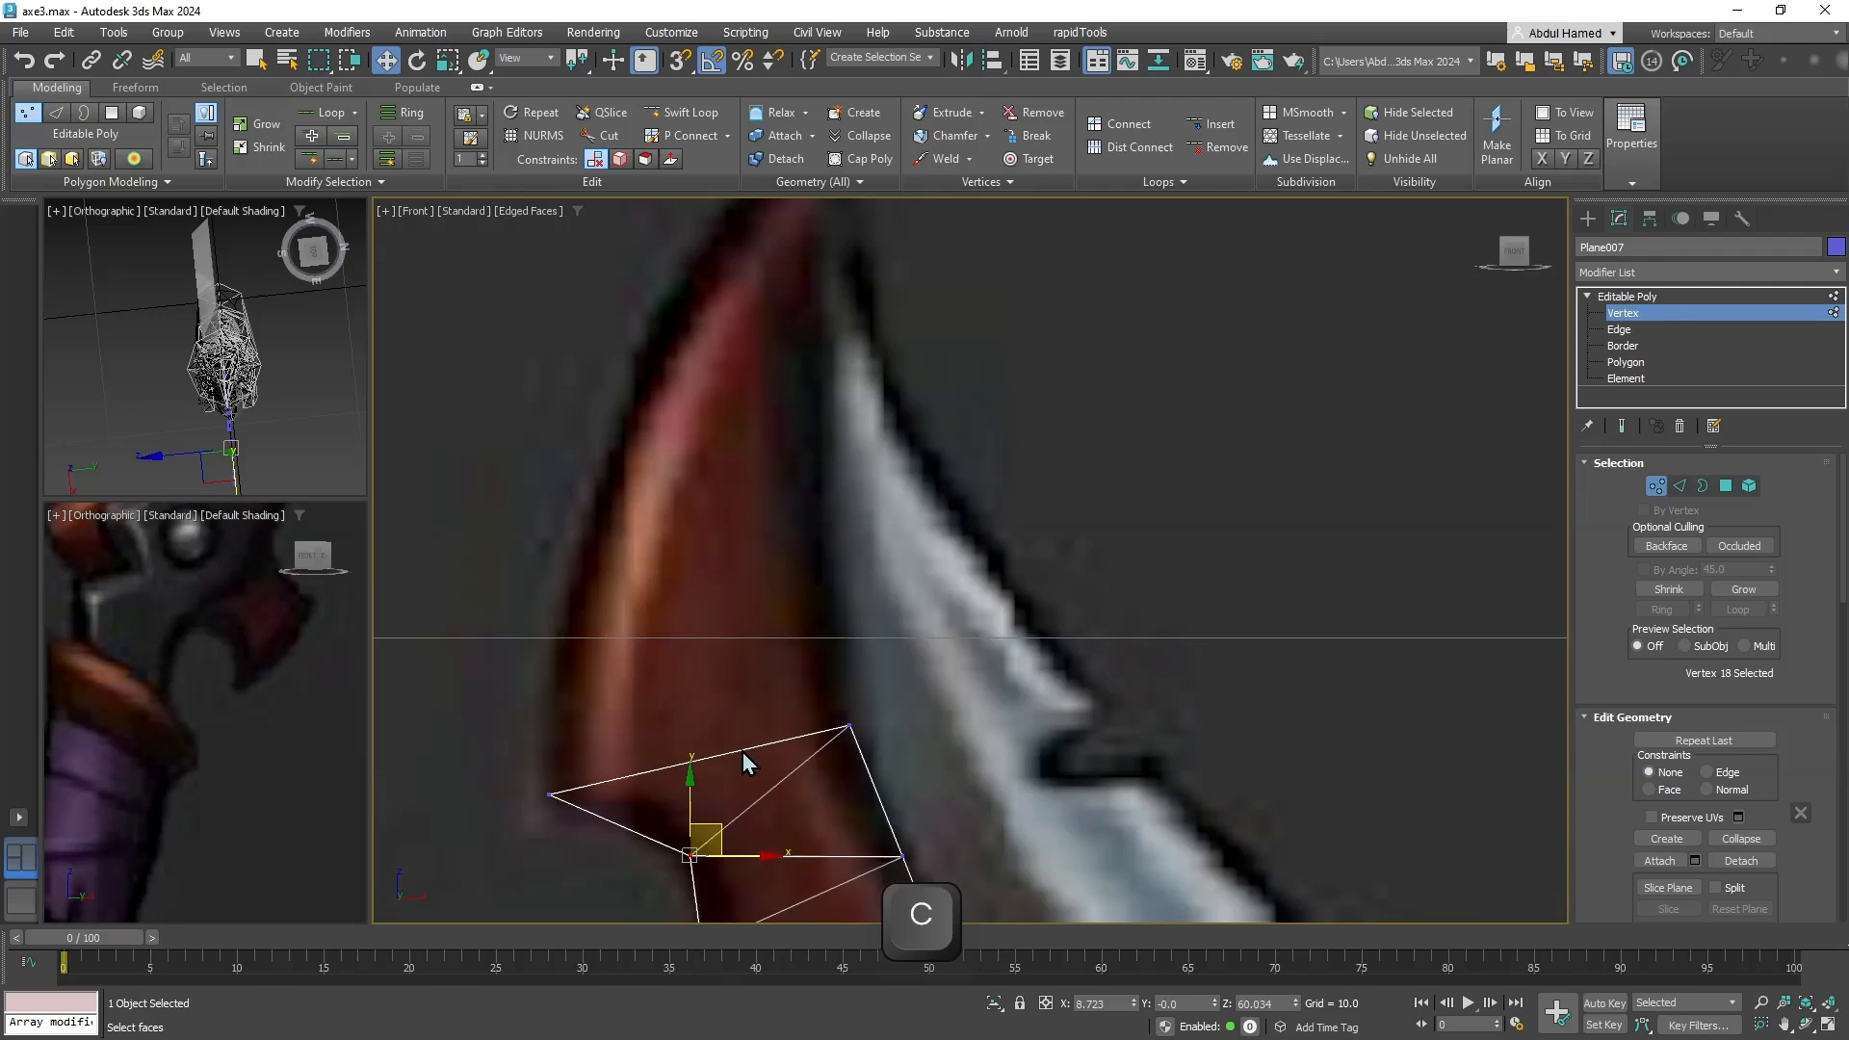
pyautogui.rightClick(742, 753)
pyautogui.click(674, 663)
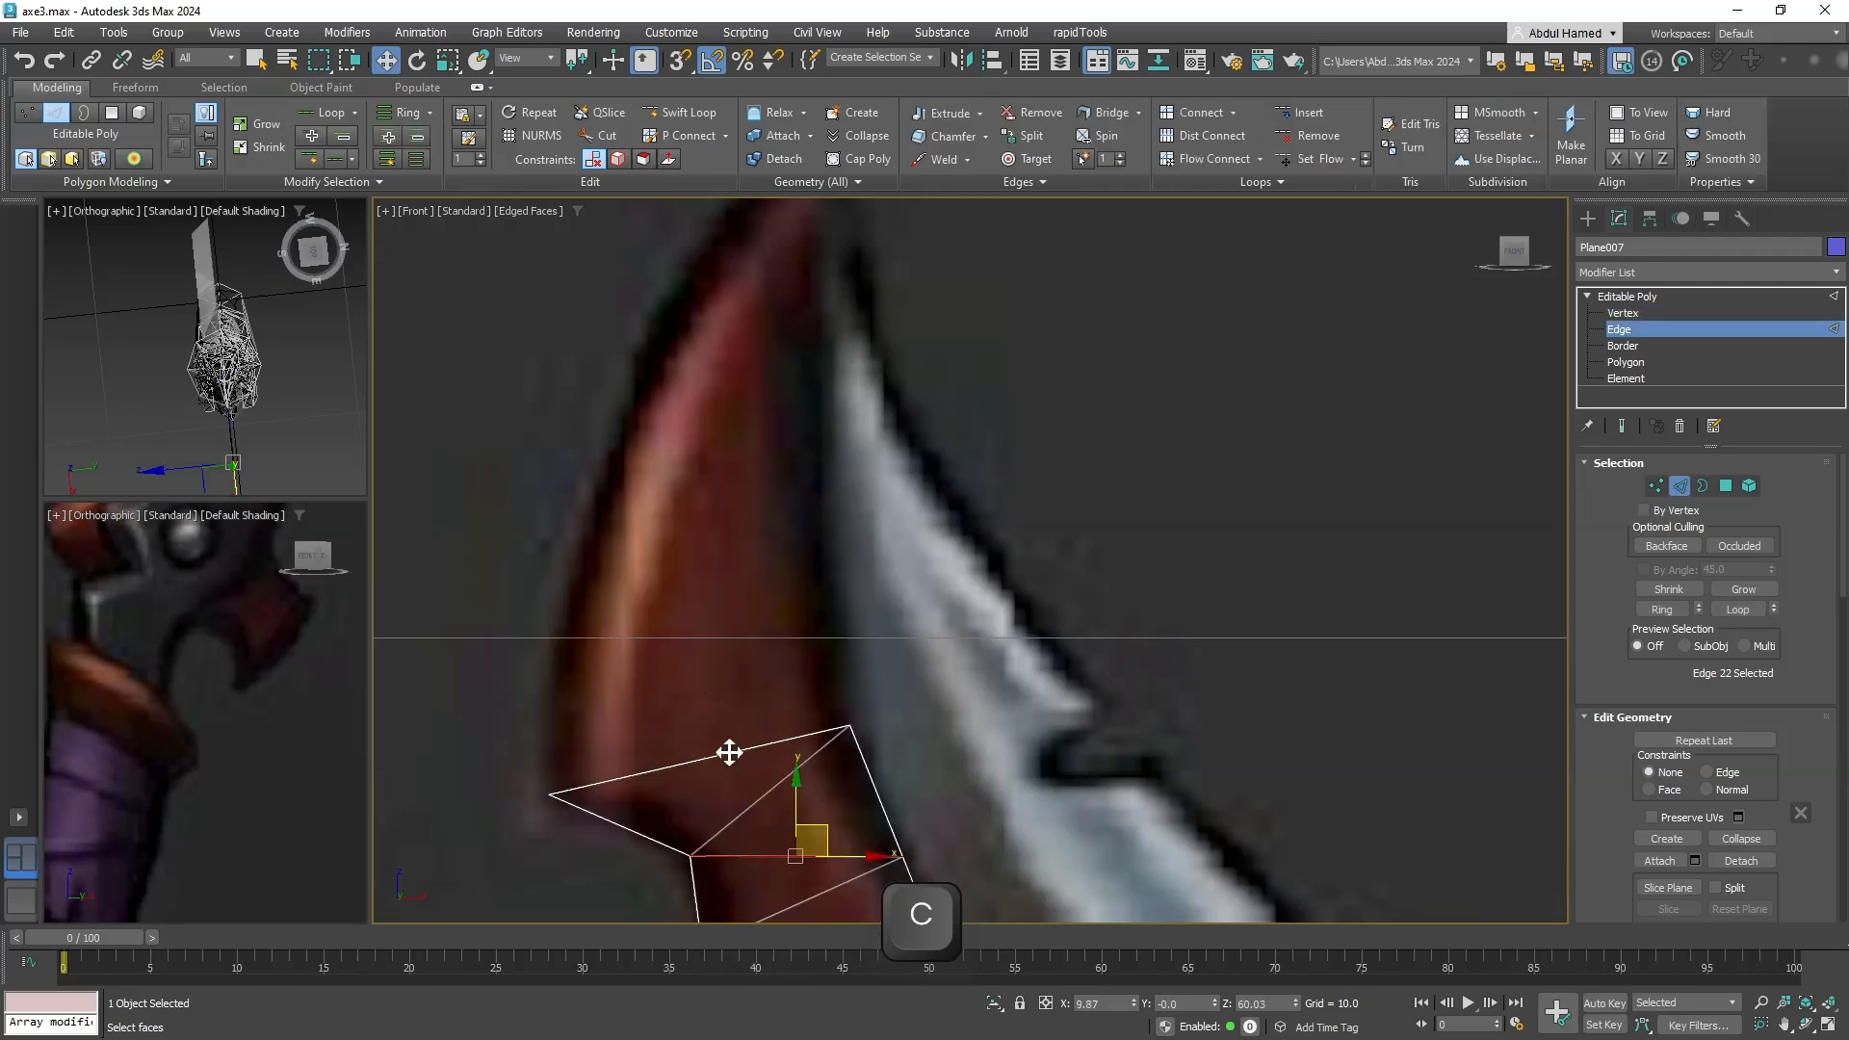
pyautogui.scroll(-3, 729, 752)
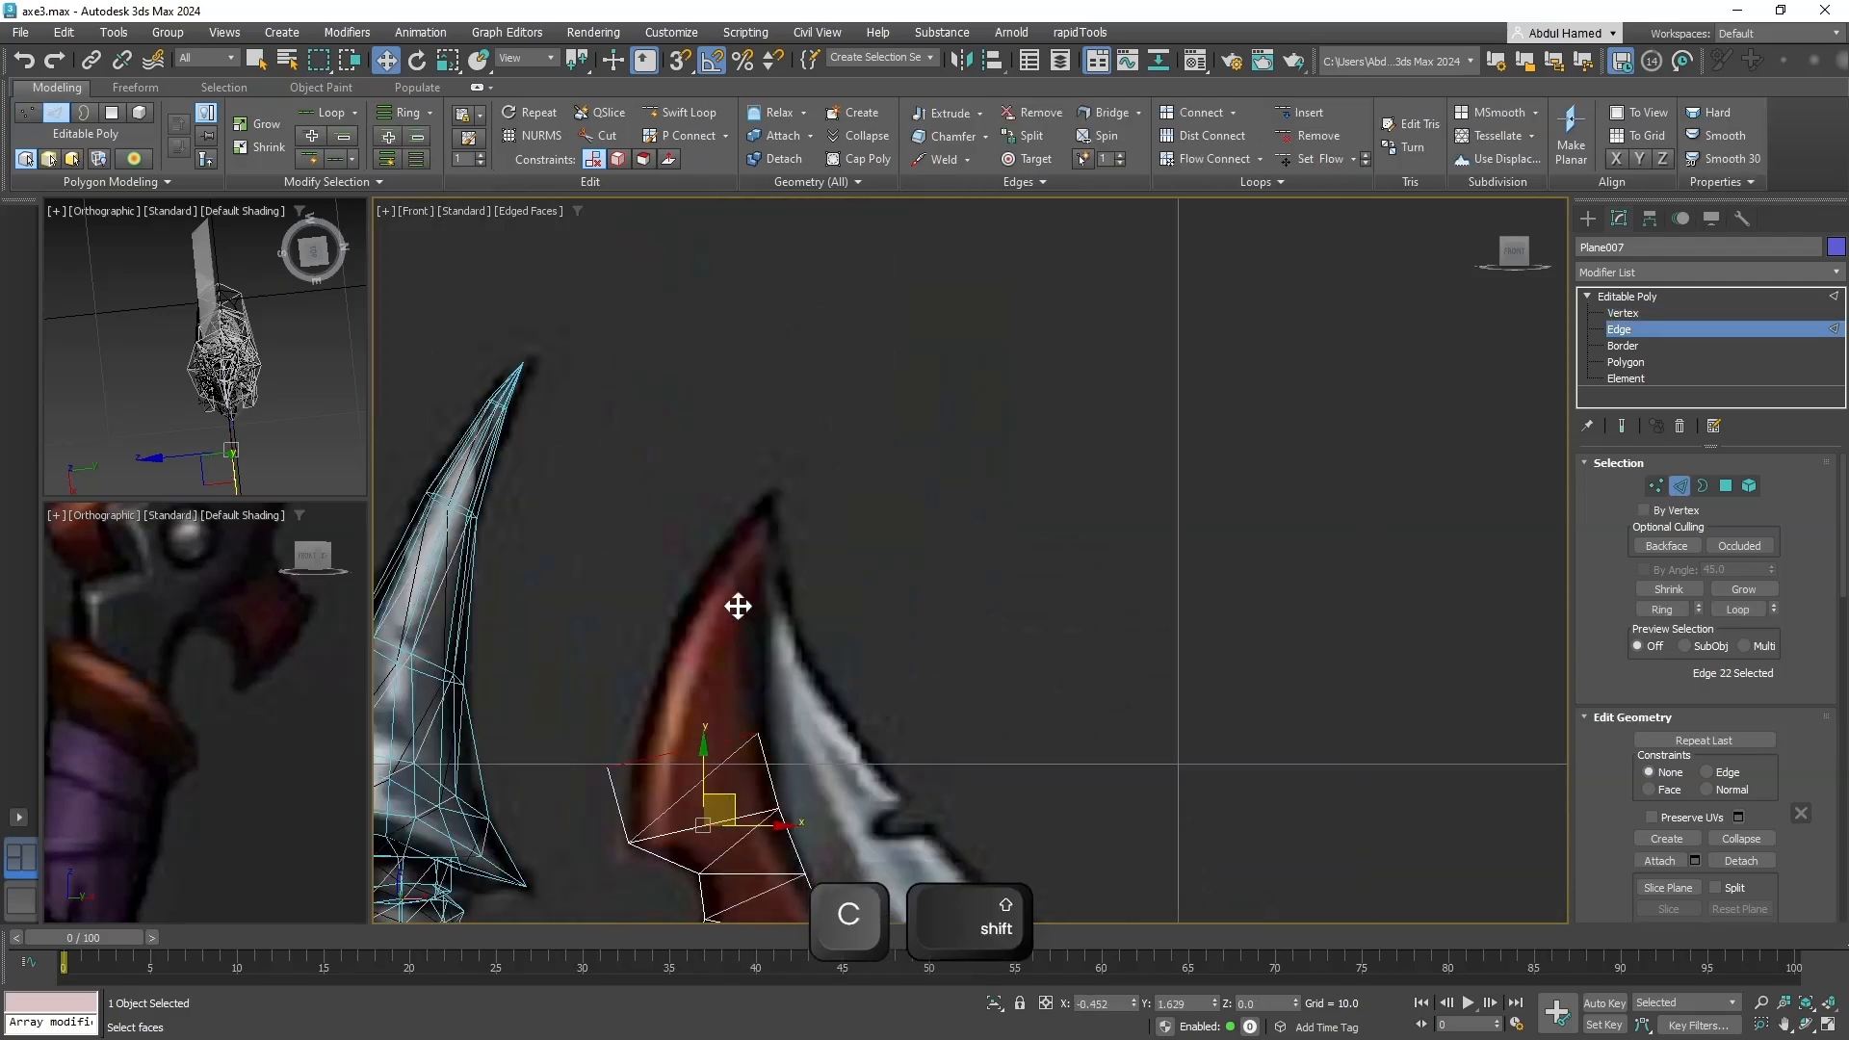
pyautogui.keyDown('shift'); pyautogui.moveTo(737, 606); pyautogui.dragTo(754, 468); pyautogui.keyUp('shift')
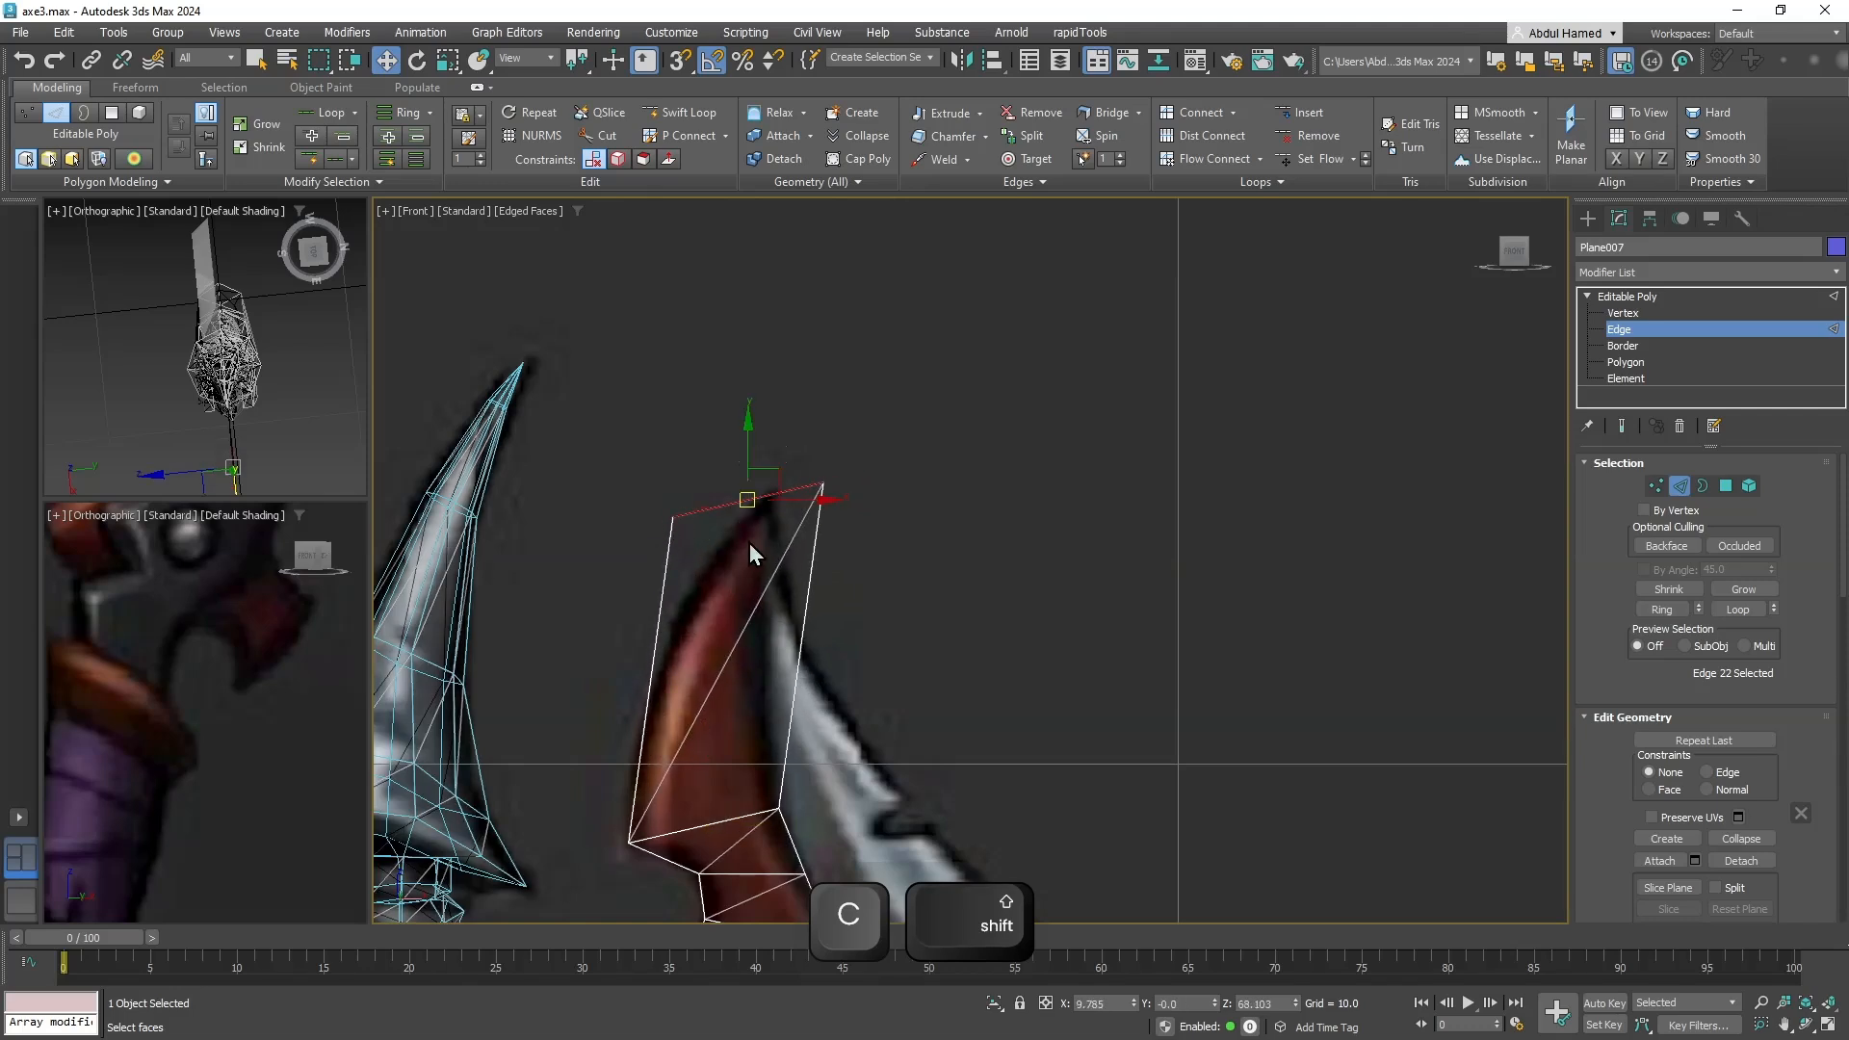
# Insert an edge loop across the tall face below the ornament's tip.
pyautogui.click(706, 122)
pyautogui.click(712, 712)
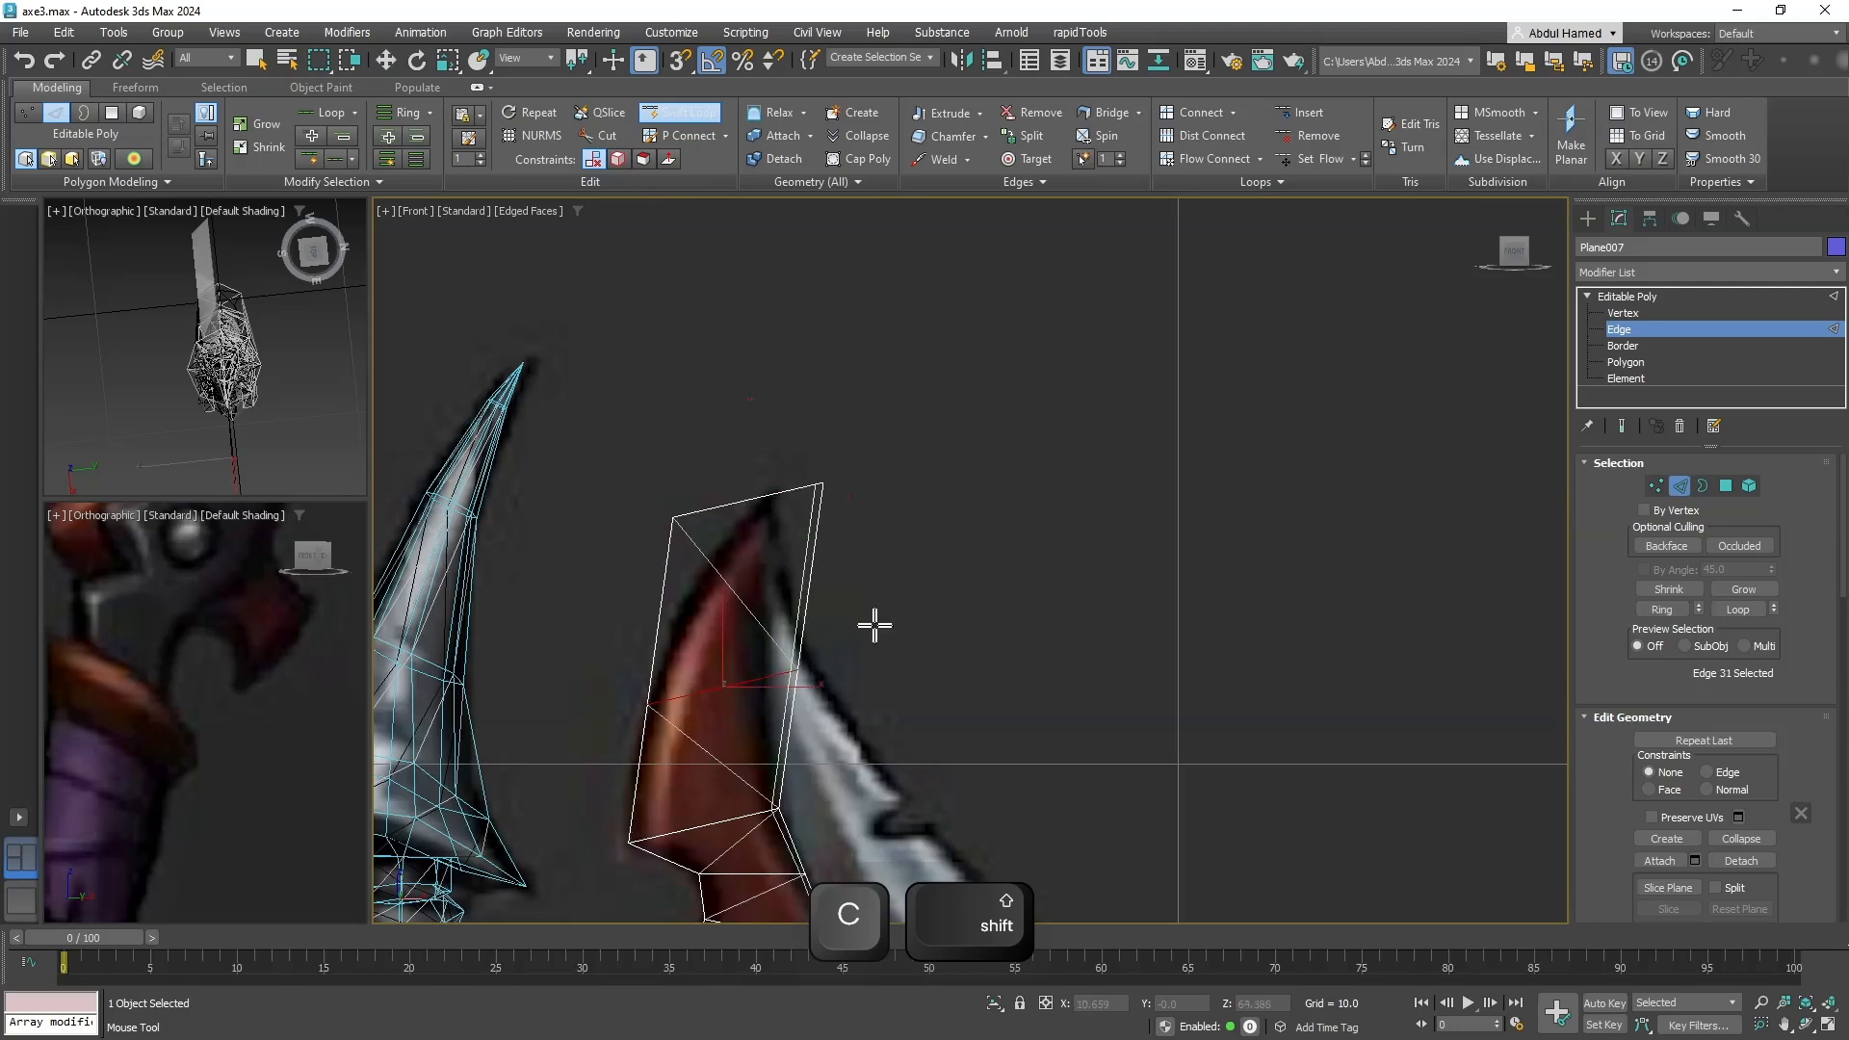
pyautogui.rightClick(886, 481)
pyautogui.press('q')
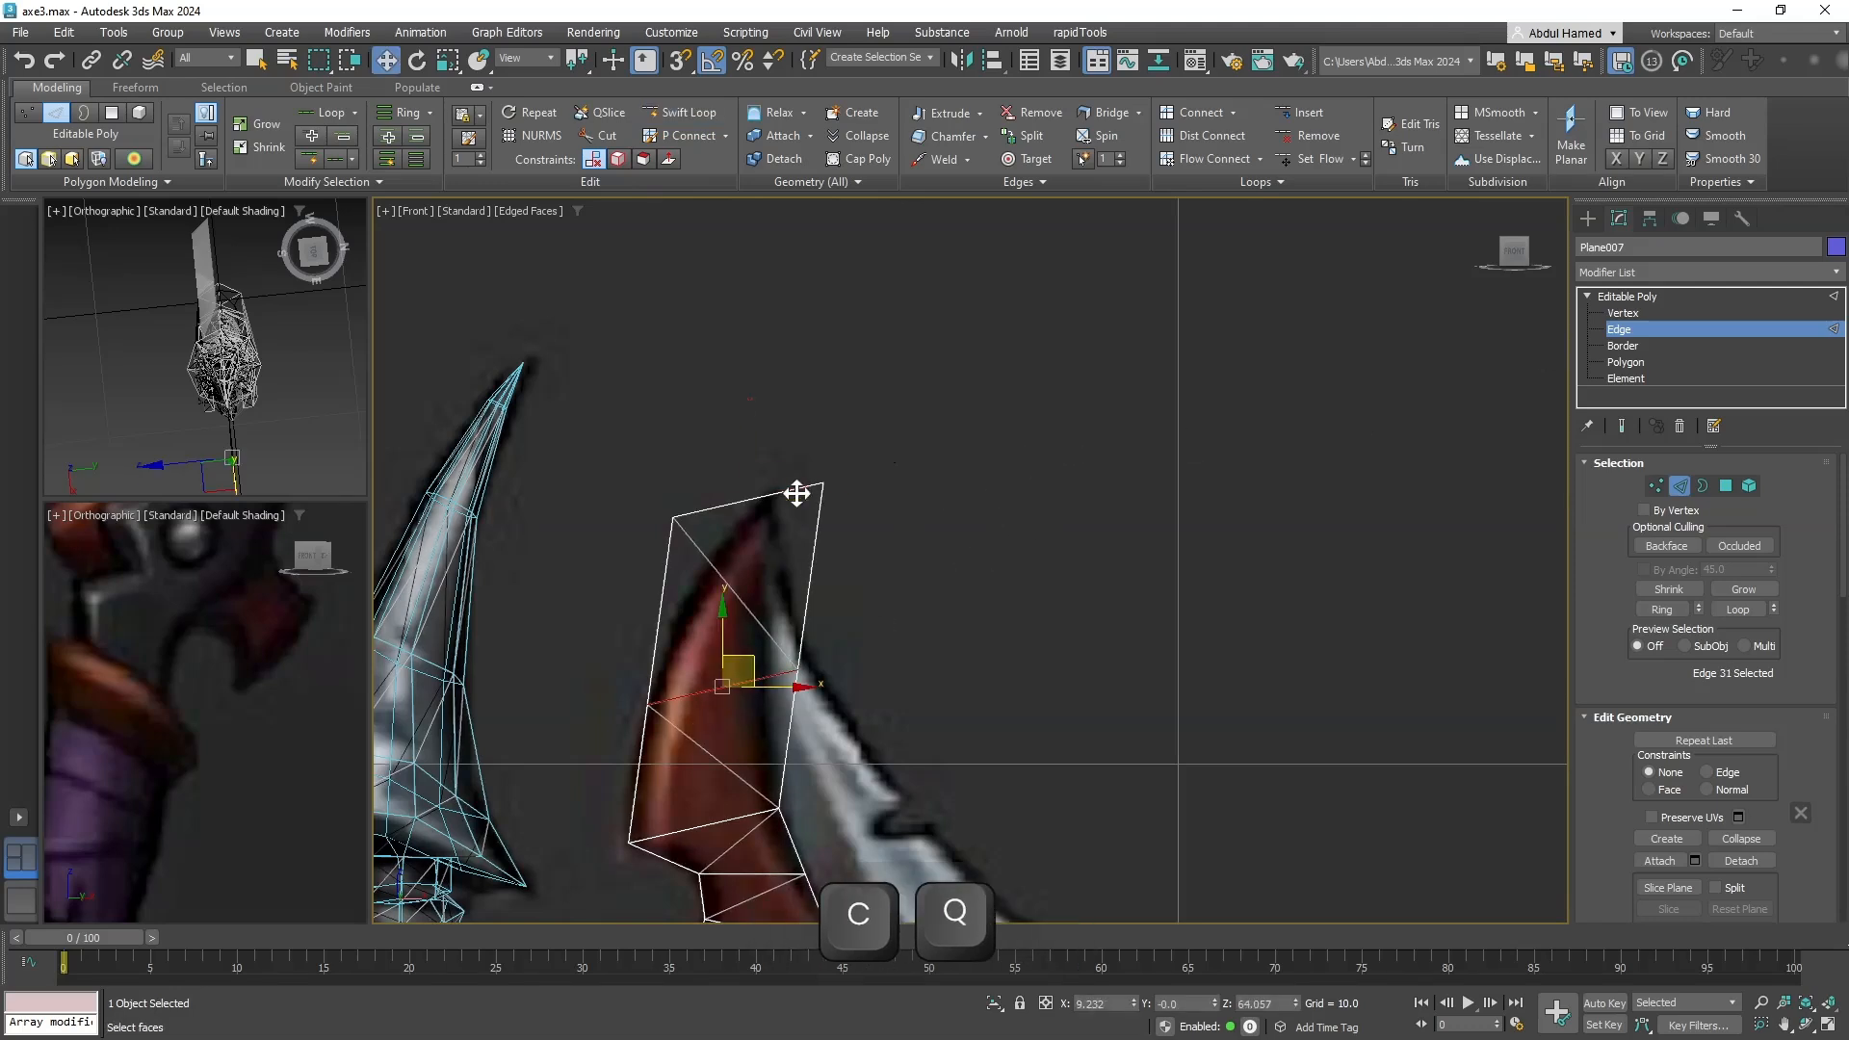
# Collapse the tall face's upper edge into a single point at the ornament's tip.
pyautogui.click(796, 490)
pyautogui.rightClick(797, 491)
pyautogui.click(757, 291)
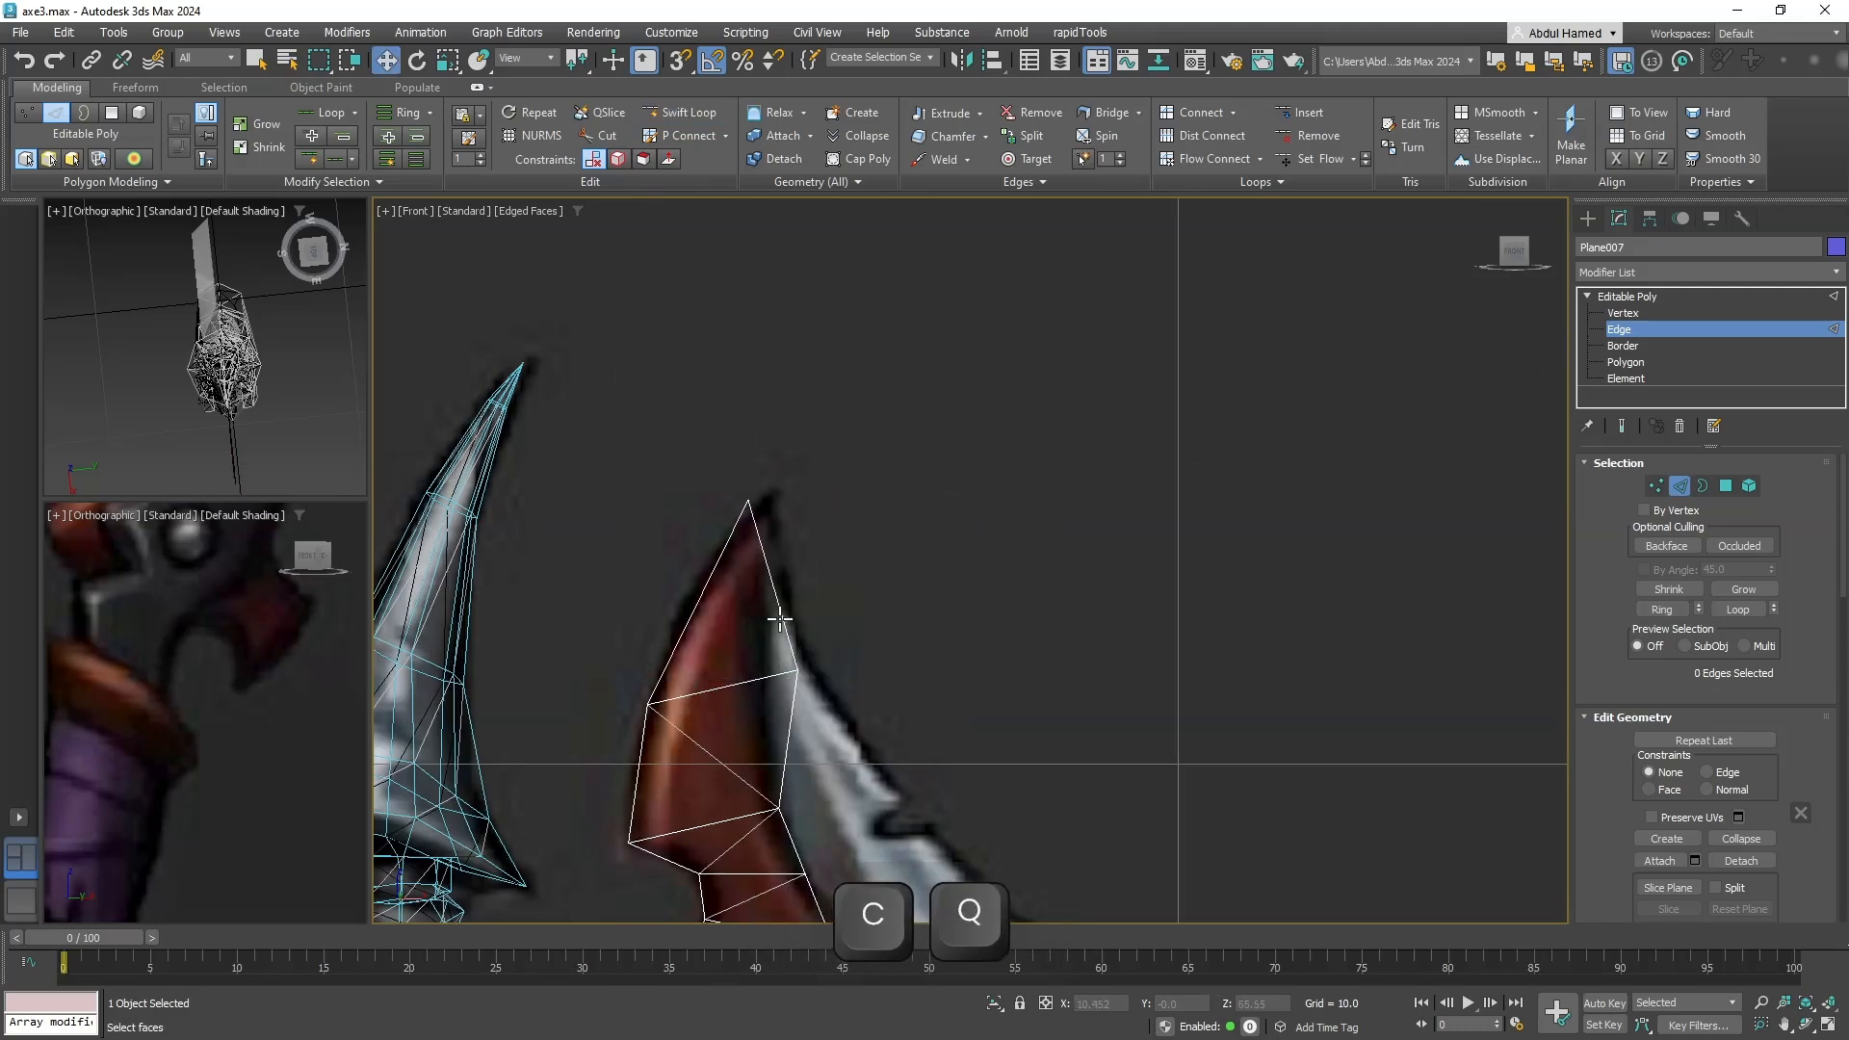
# Move the ornament mesh's top vertex onto the red tip and the vertex on its outer side onto the reference outline.
pyautogui.scroll(3, 848, 412)
pyautogui.rightClick(824, 385)
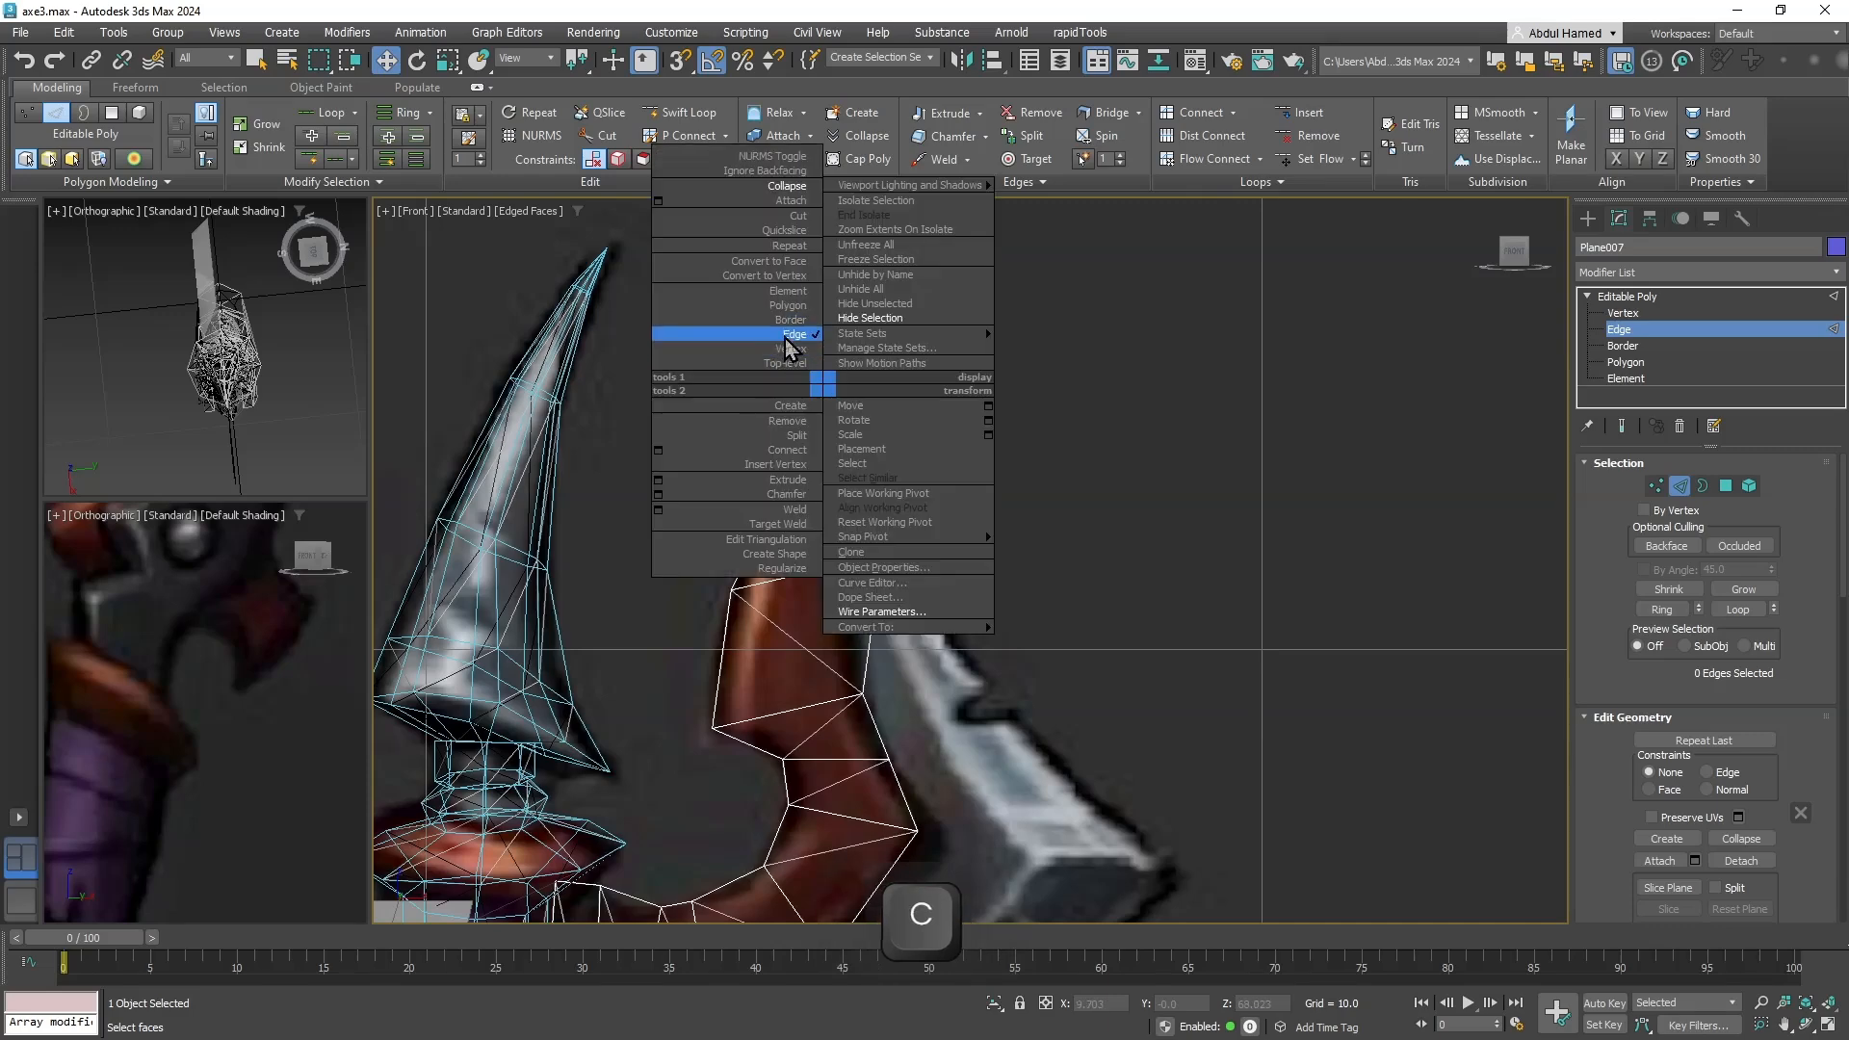
pyautogui.click(791, 348)
pyautogui.press('q')
pyautogui.moveTo(872, 358); pyautogui.dragTo(811, 418)
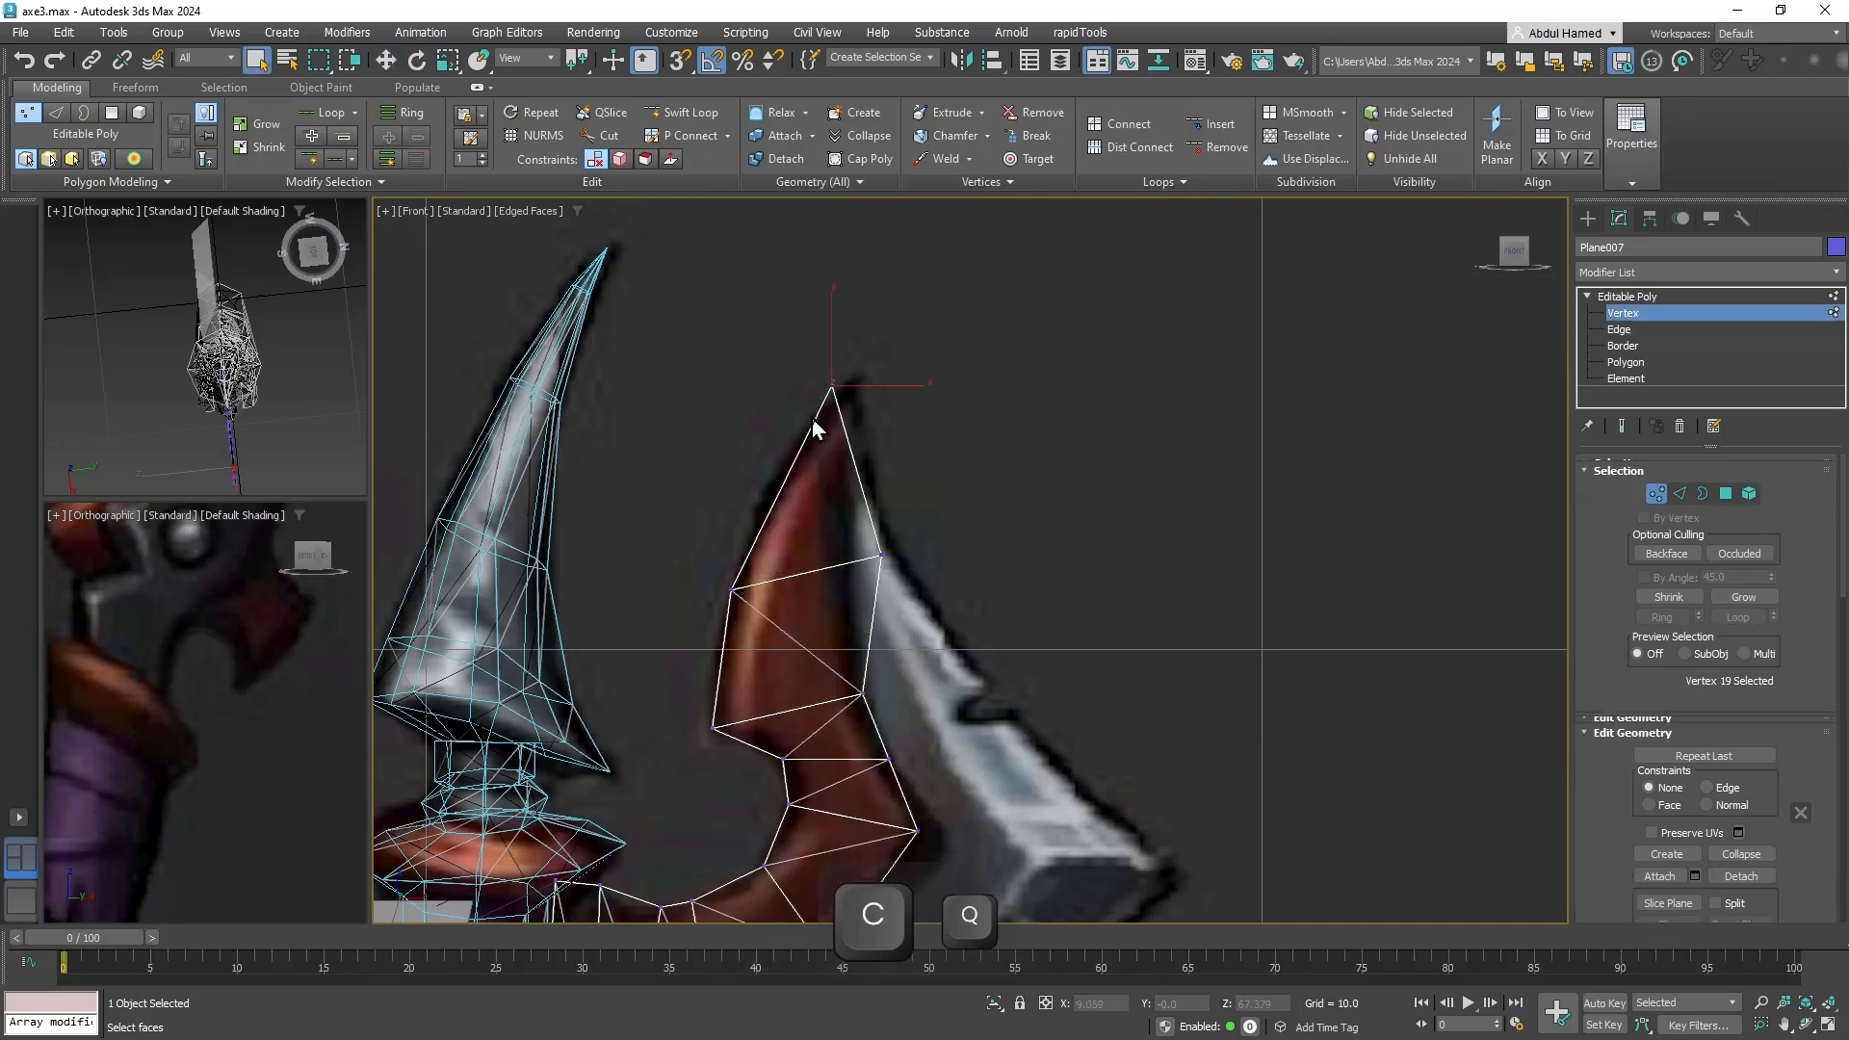
pyautogui.press('w')
pyautogui.moveTo(848, 356); pyautogui.dragTo(875, 343)
pyautogui.moveTo(851, 519); pyautogui.dragTo(892, 401, button='middle')
pyautogui.moveTo(959, 390); pyautogui.dragTo(915, 417)
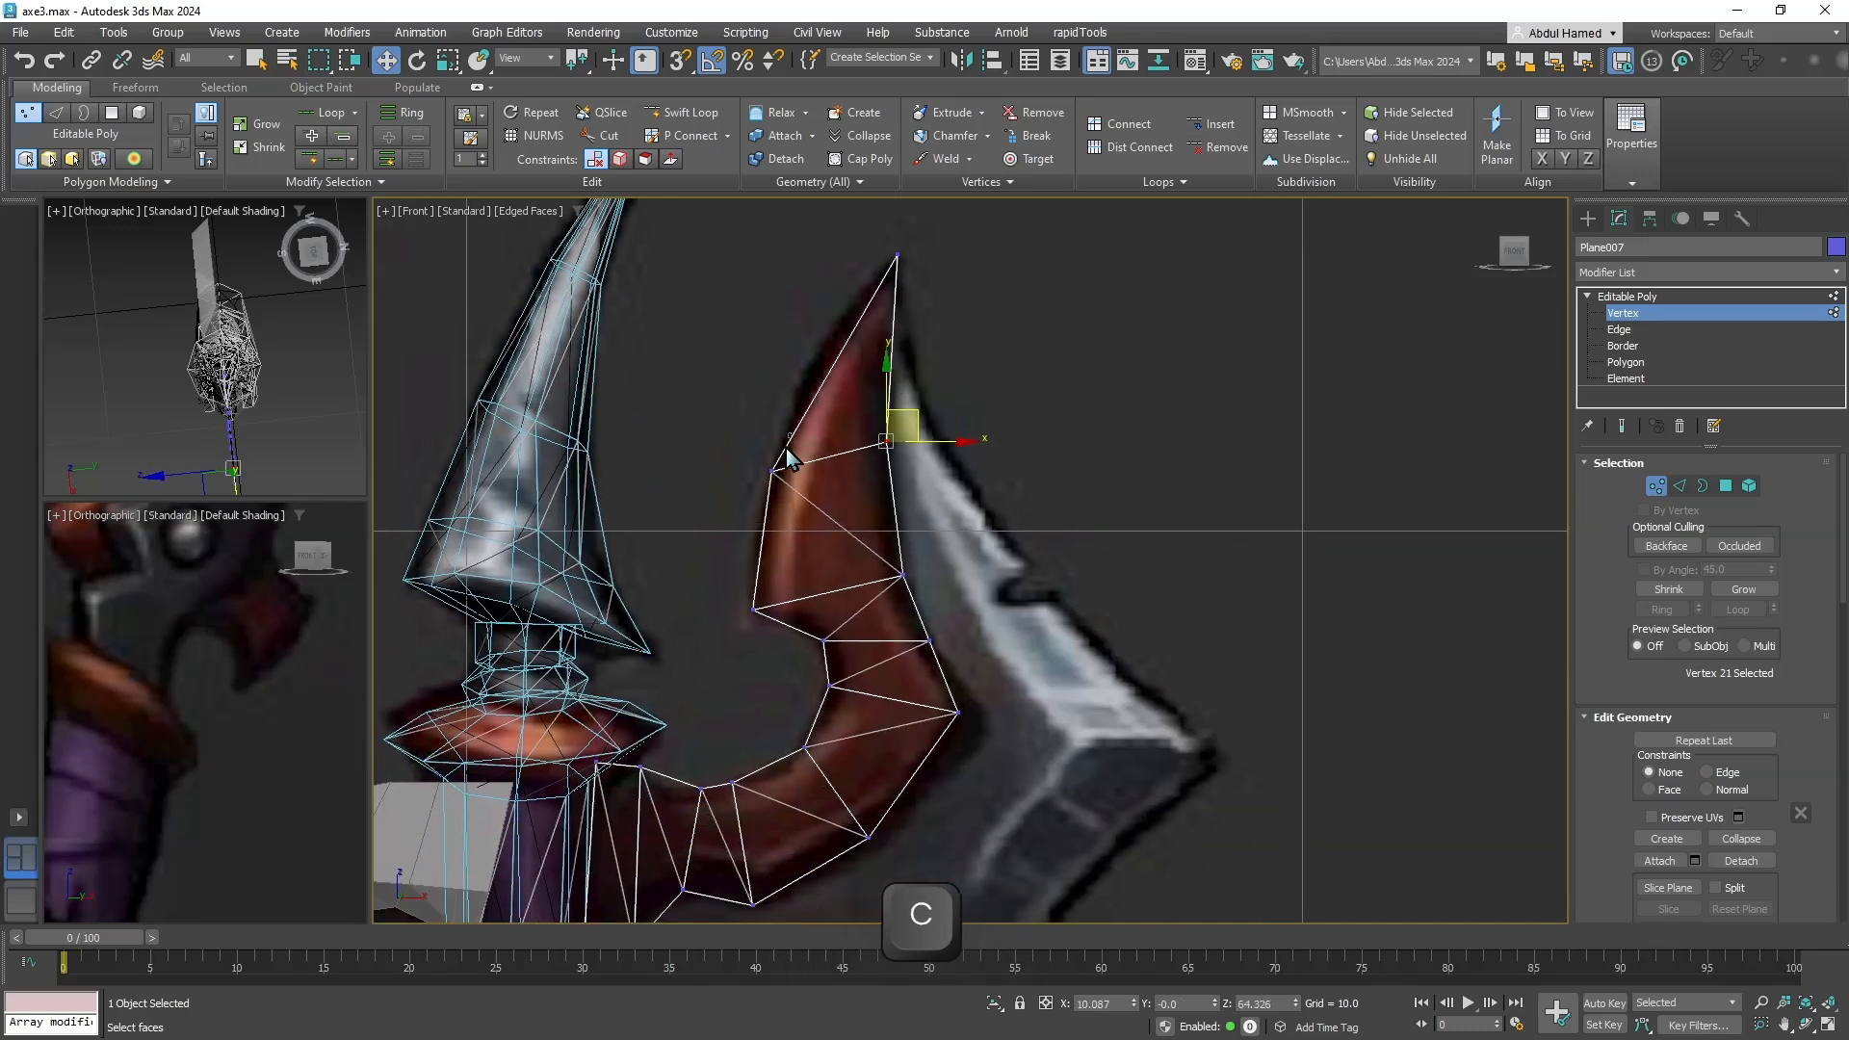
pyautogui.click(773, 470)
# Cut two edges from the inner vertex near the ornament's lower bend to the lower outline, one on either side of the existing edge.
pyautogui.moveTo(797, 549); pyautogui.dragTo(829, 417, button='middle')
pyautogui.scroll(6, 805, 551)
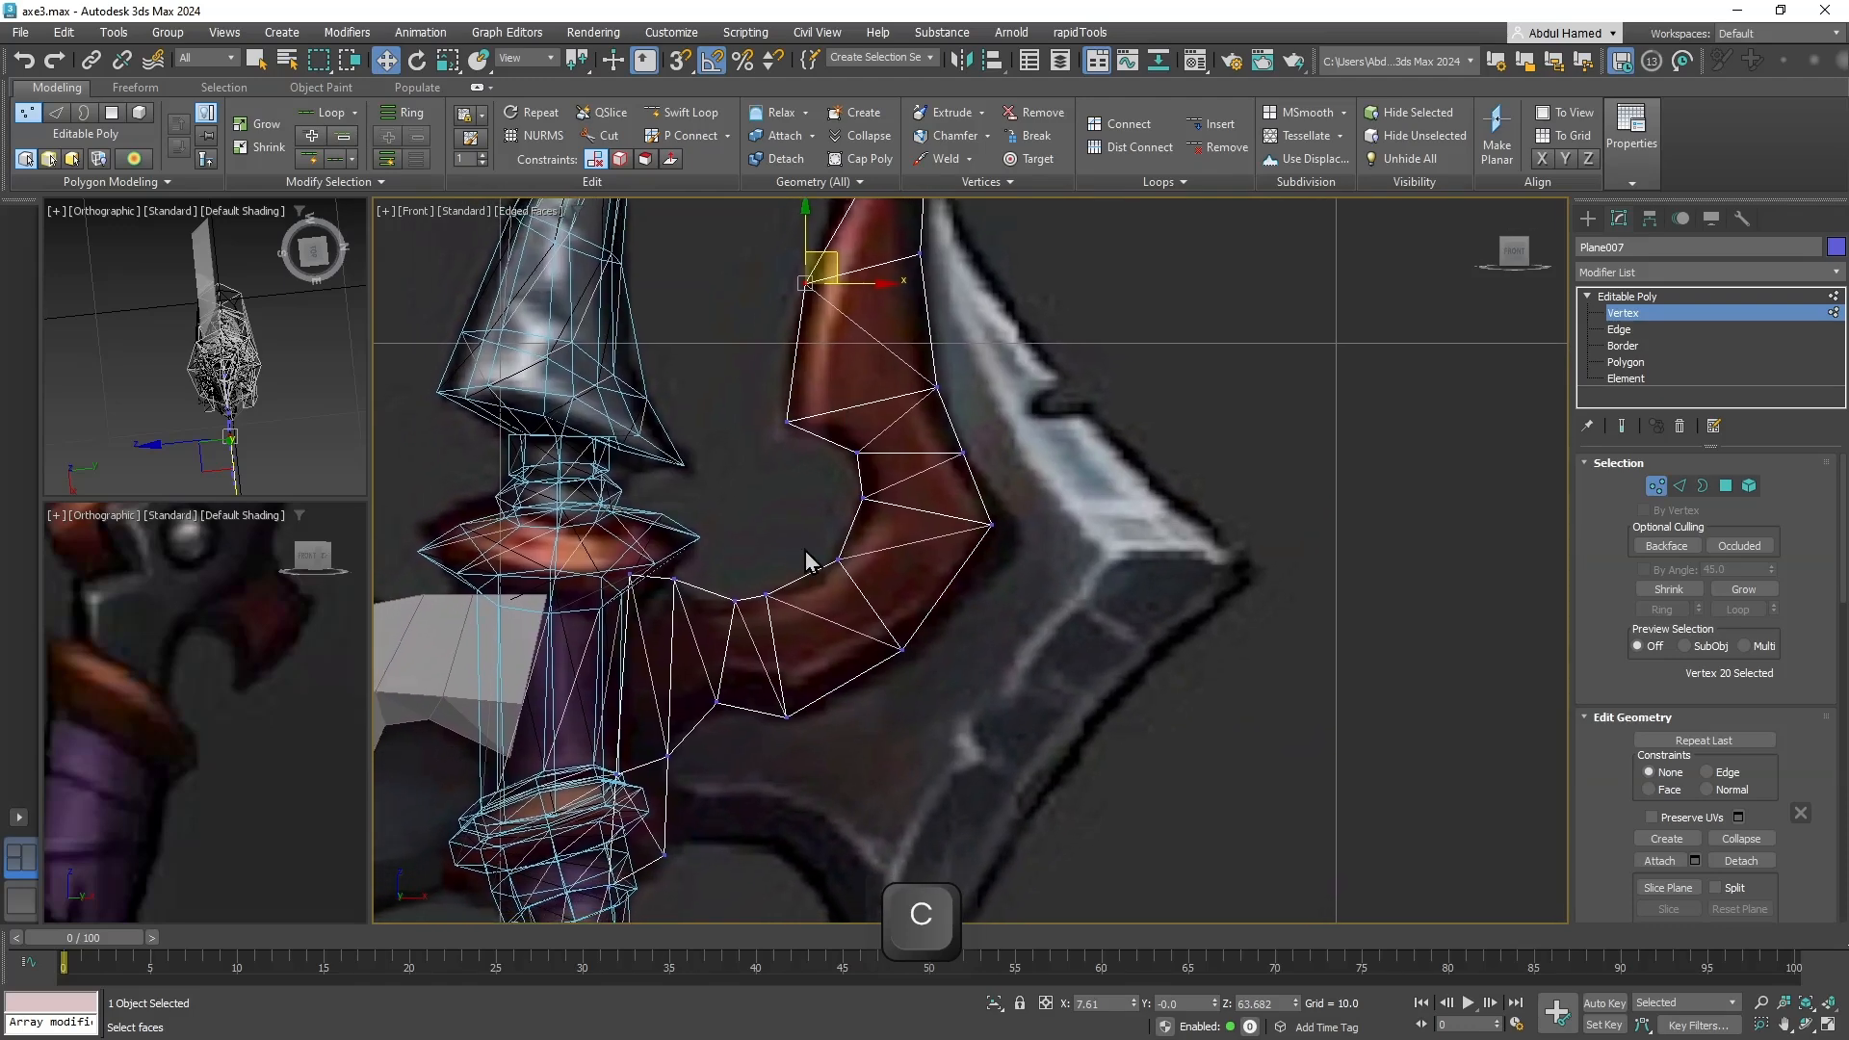
pyautogui.scroll(-2, 807, 669)
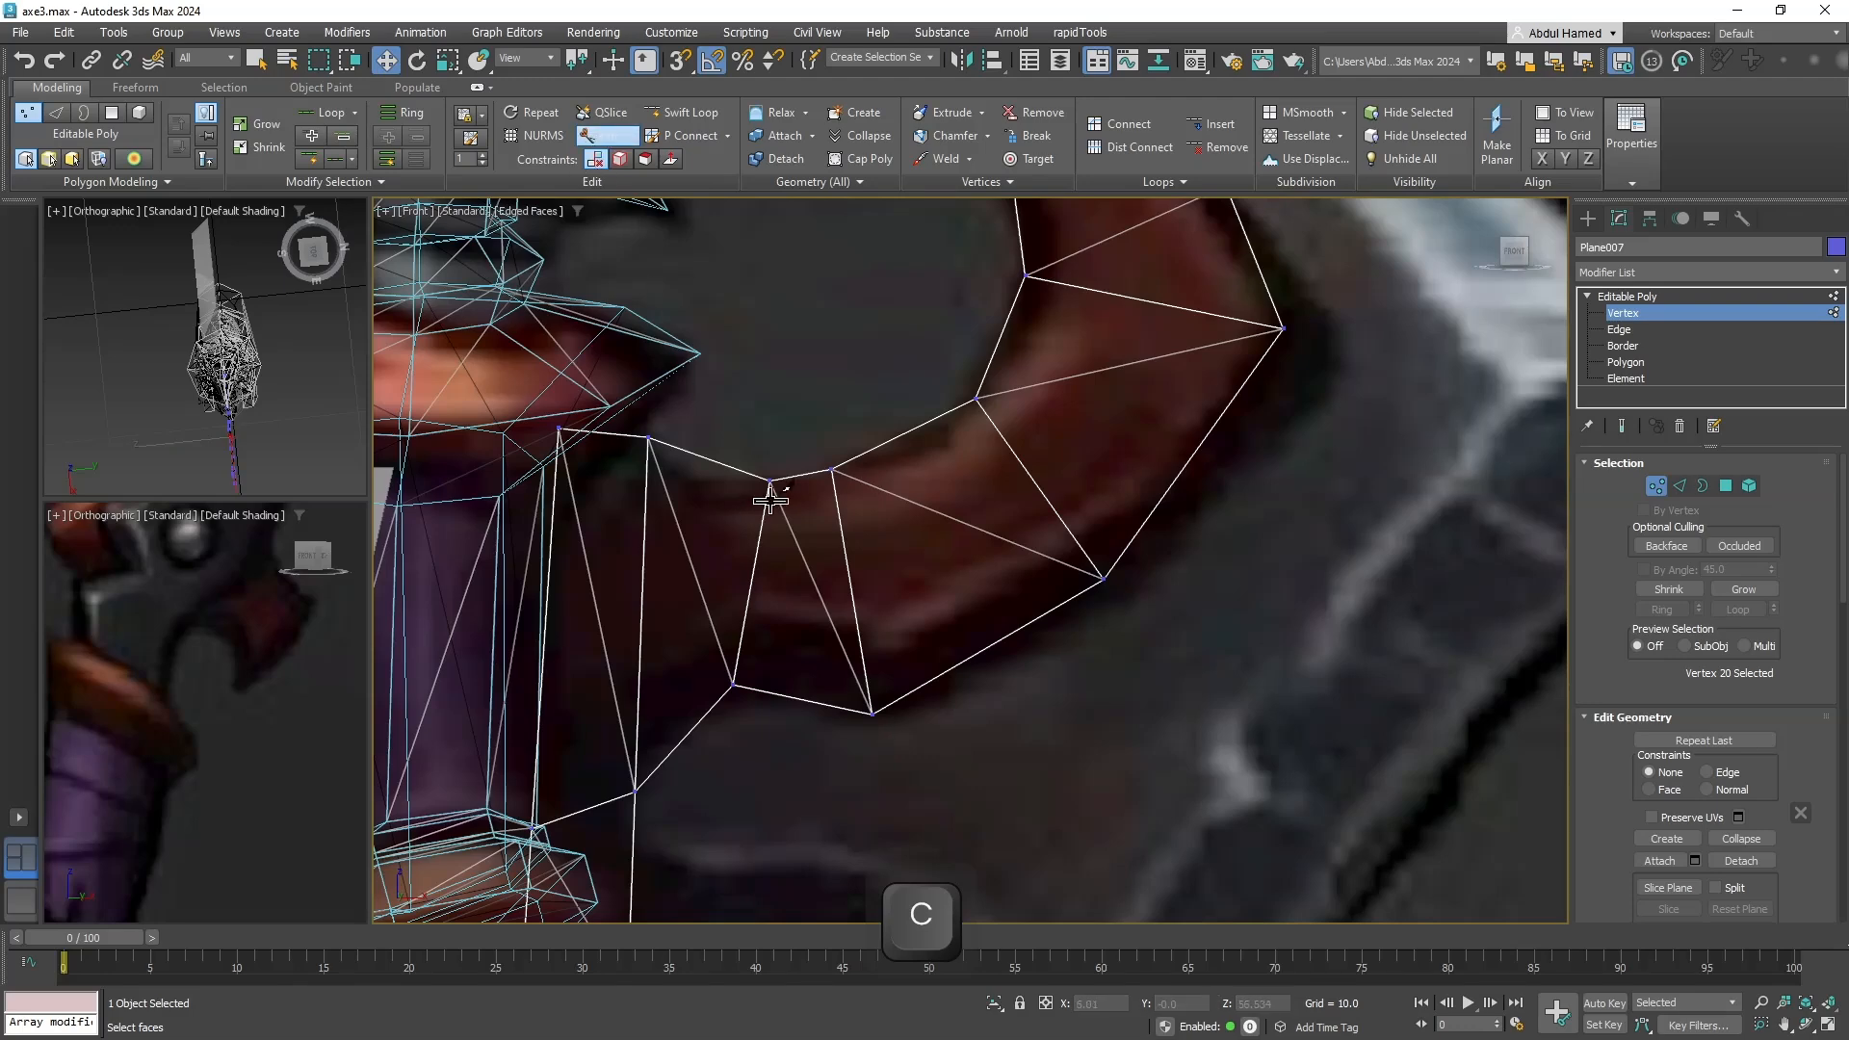
pyautogui.click(772, 481)
pyautogui.click(784, 693)
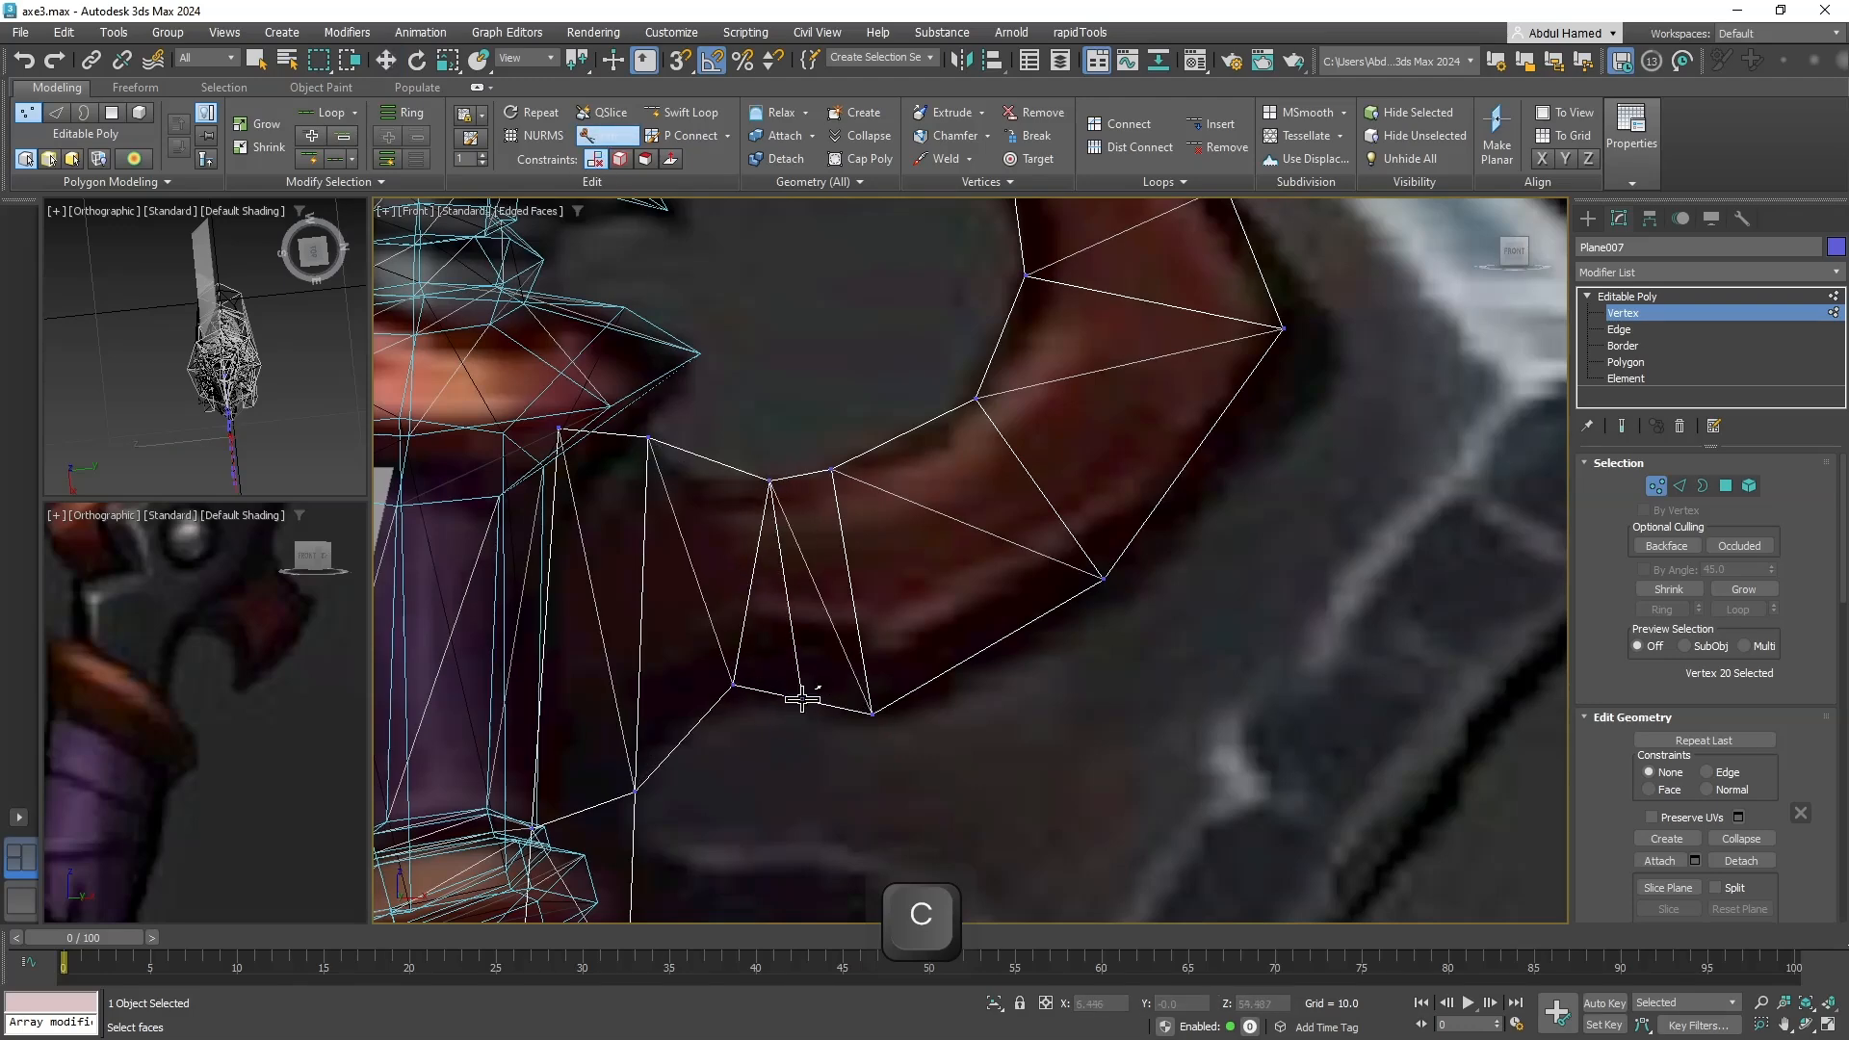
pyautogui.click(801, 698)
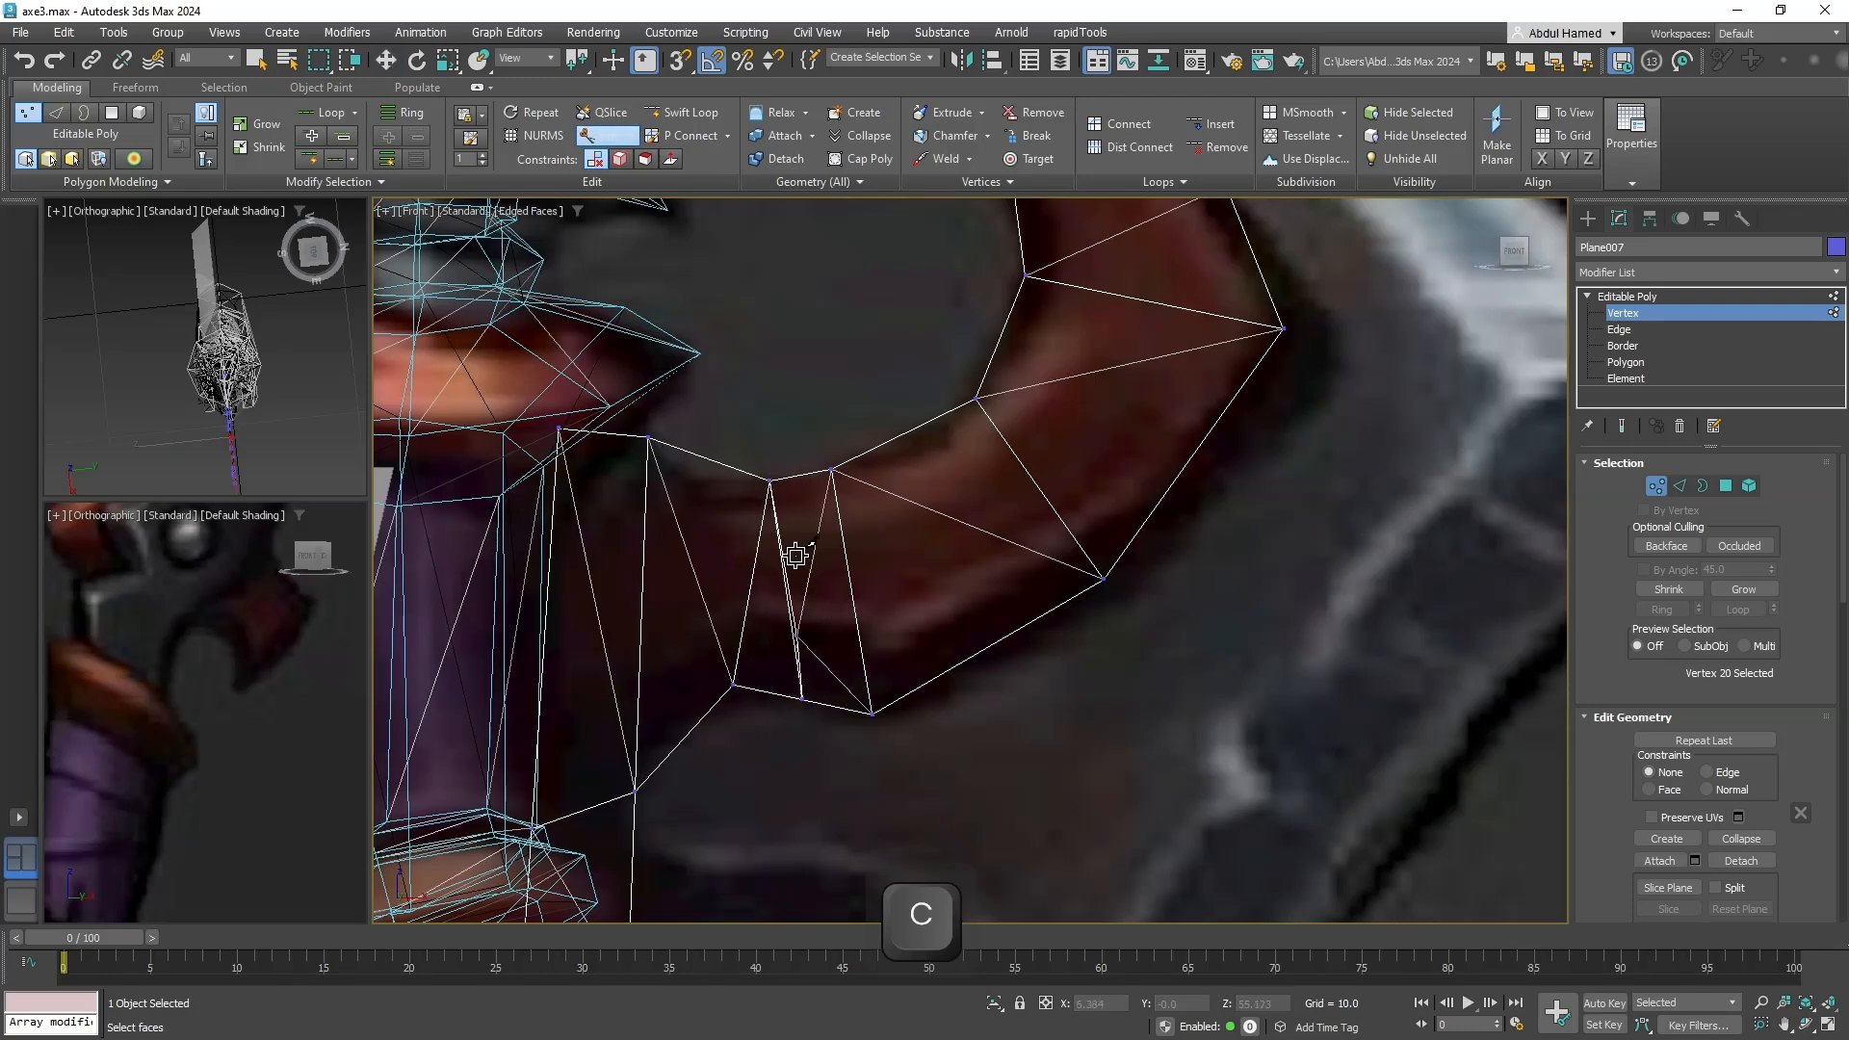
pyautogui.click(771, 480)
pyautogui.click(694, 724)
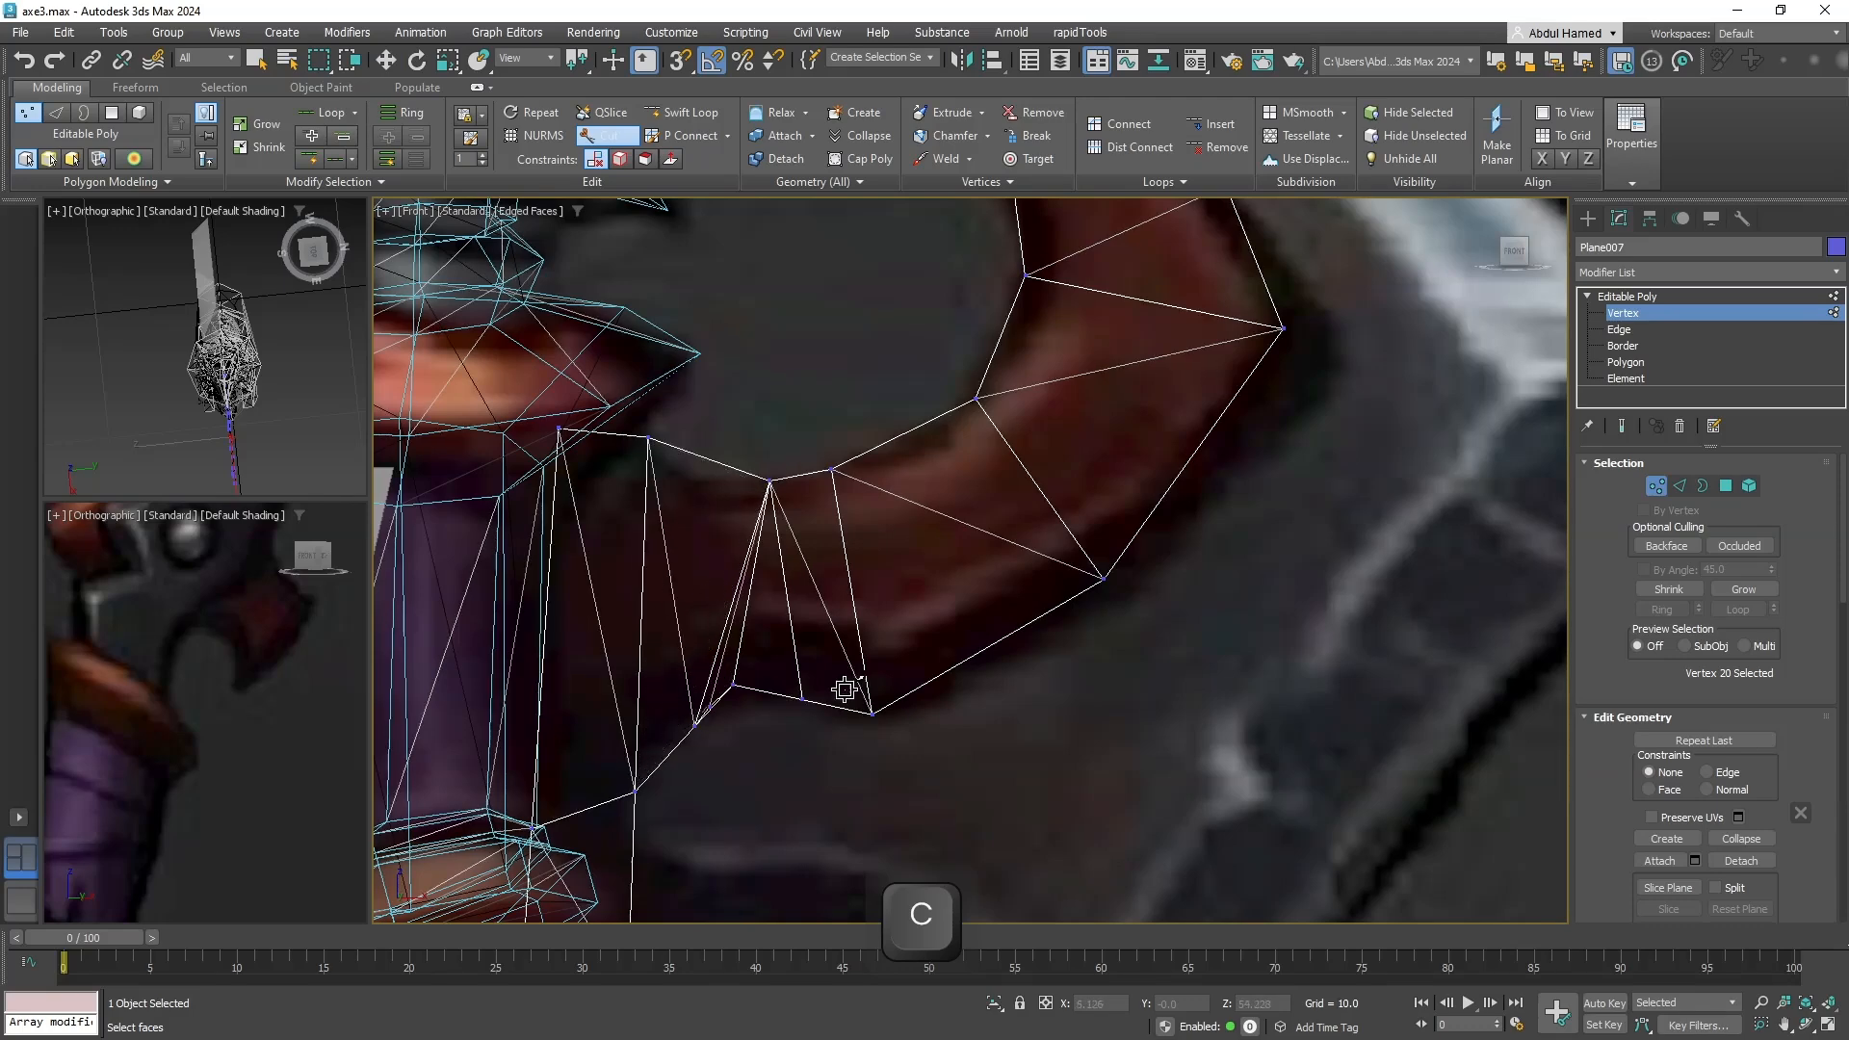
# Reposition the vertices along the lower bend near the handle to follow the ornament's curved outline.
pyautogui.press('q')
pyautogui.press('w')
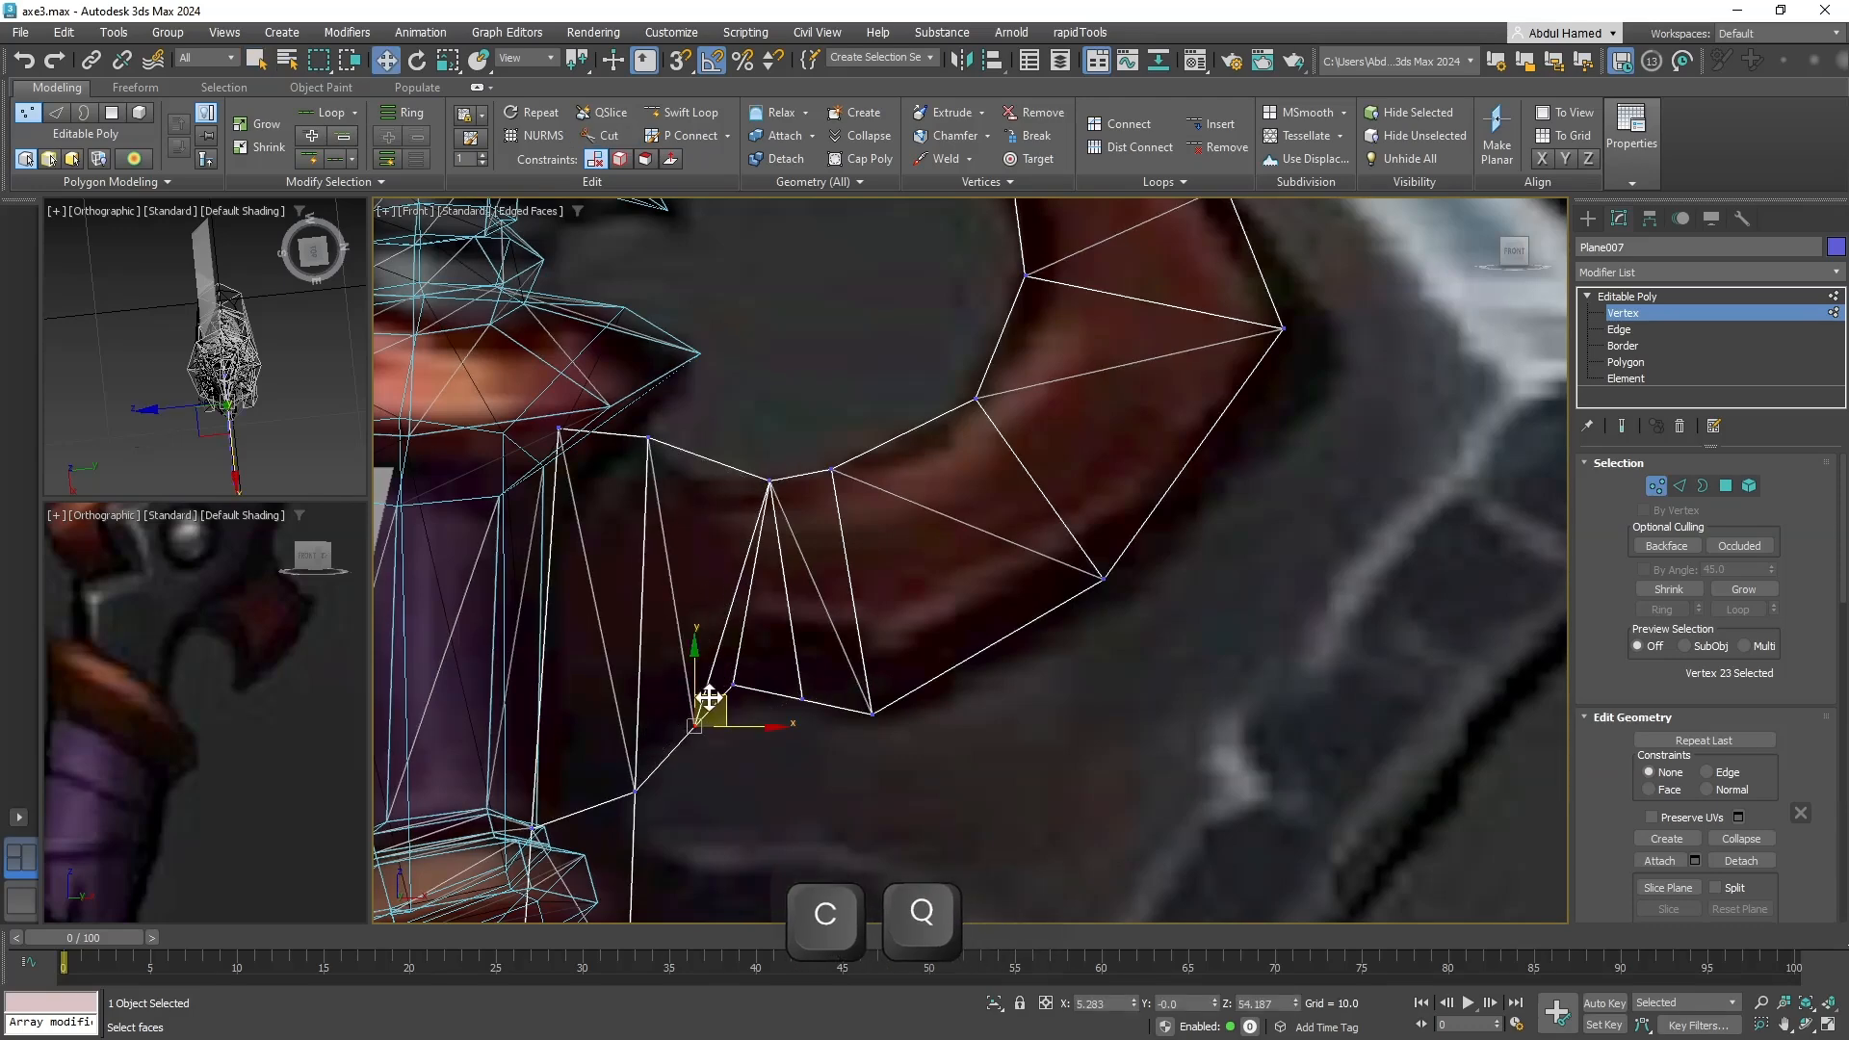
pyautogui.moveTo(713, 708); pyautogui.dragTo(839, 661)
pyautogui.click(741, 681)
# Cut an edge line from the ornament's tip down just inside its outer contour and around the outermost corner.
pyautogui.moveTo(871, 648); pyautogui.dragTo(812, 935, button='middle')
pyautogui.scroll(-2, 933, 541)
pyautogui.scroll(2, 933, 541)
pyautogui.moveTo(930, 542); pyautogui.dragTo(874, 680, button='middle')
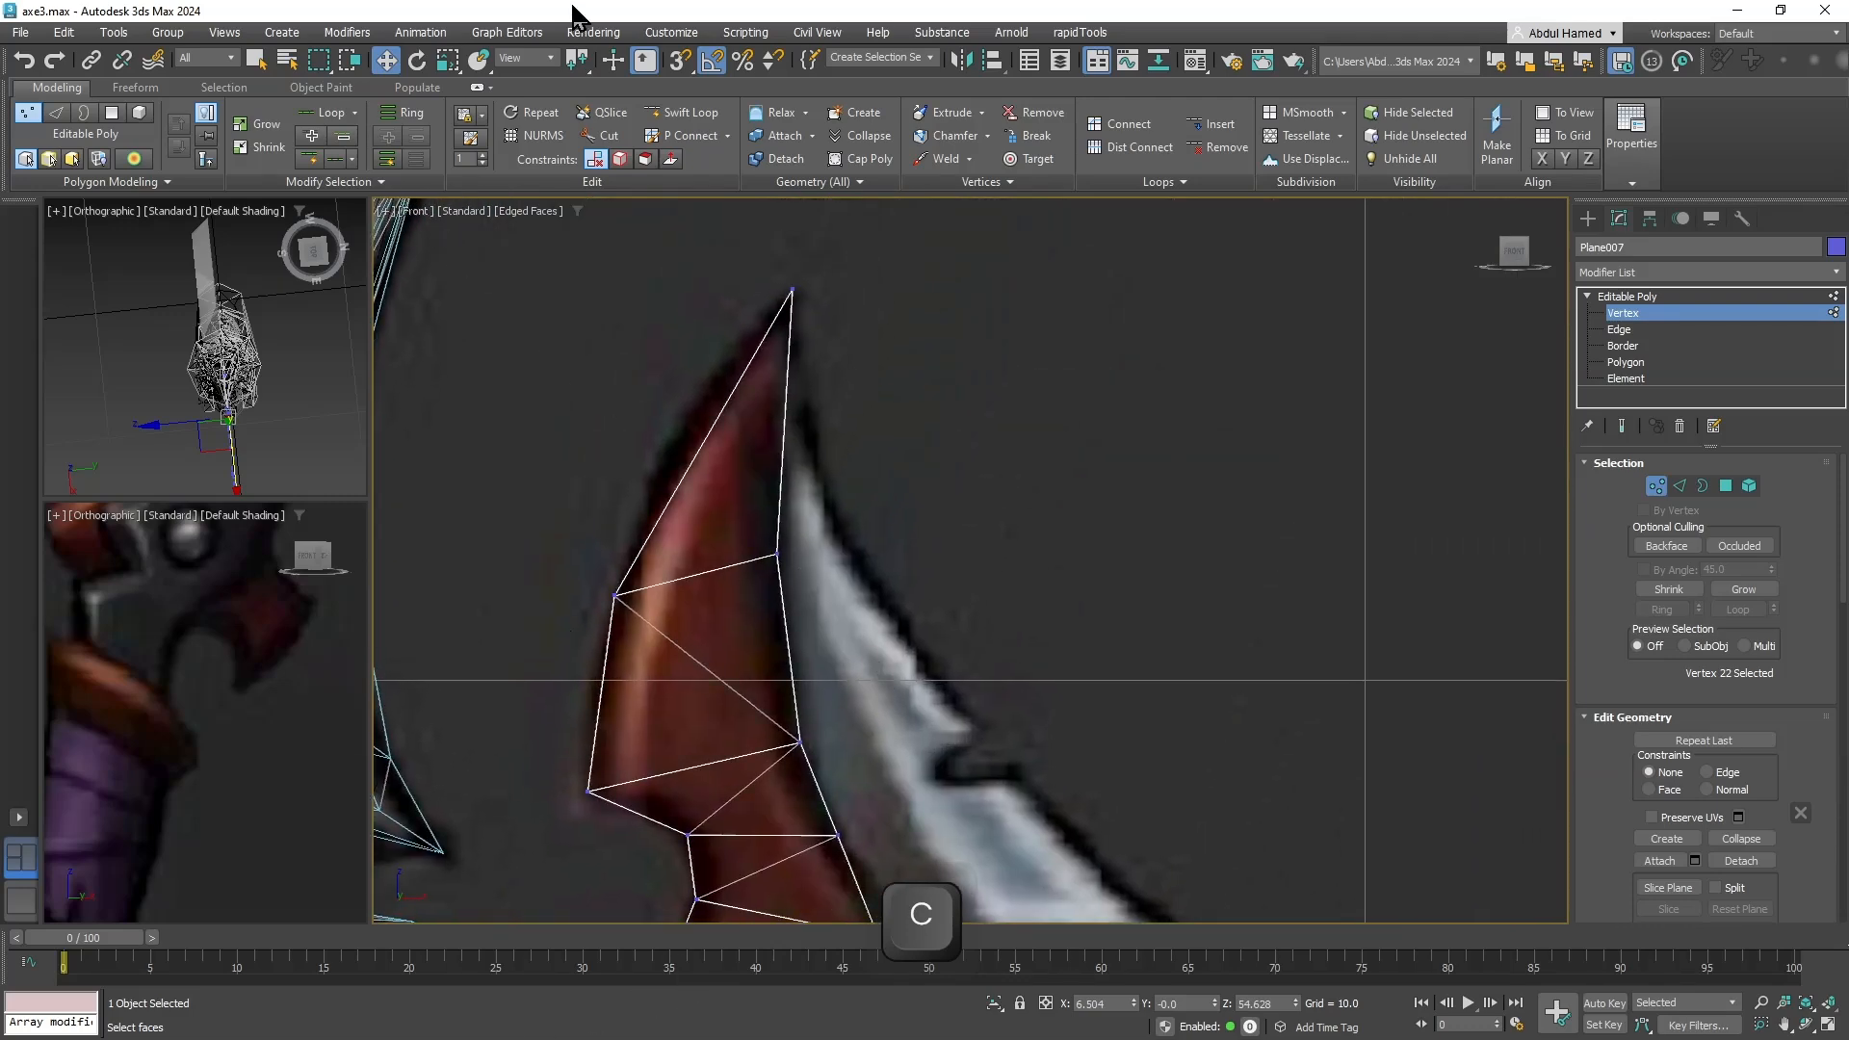
pyautogui.click(612, 140)
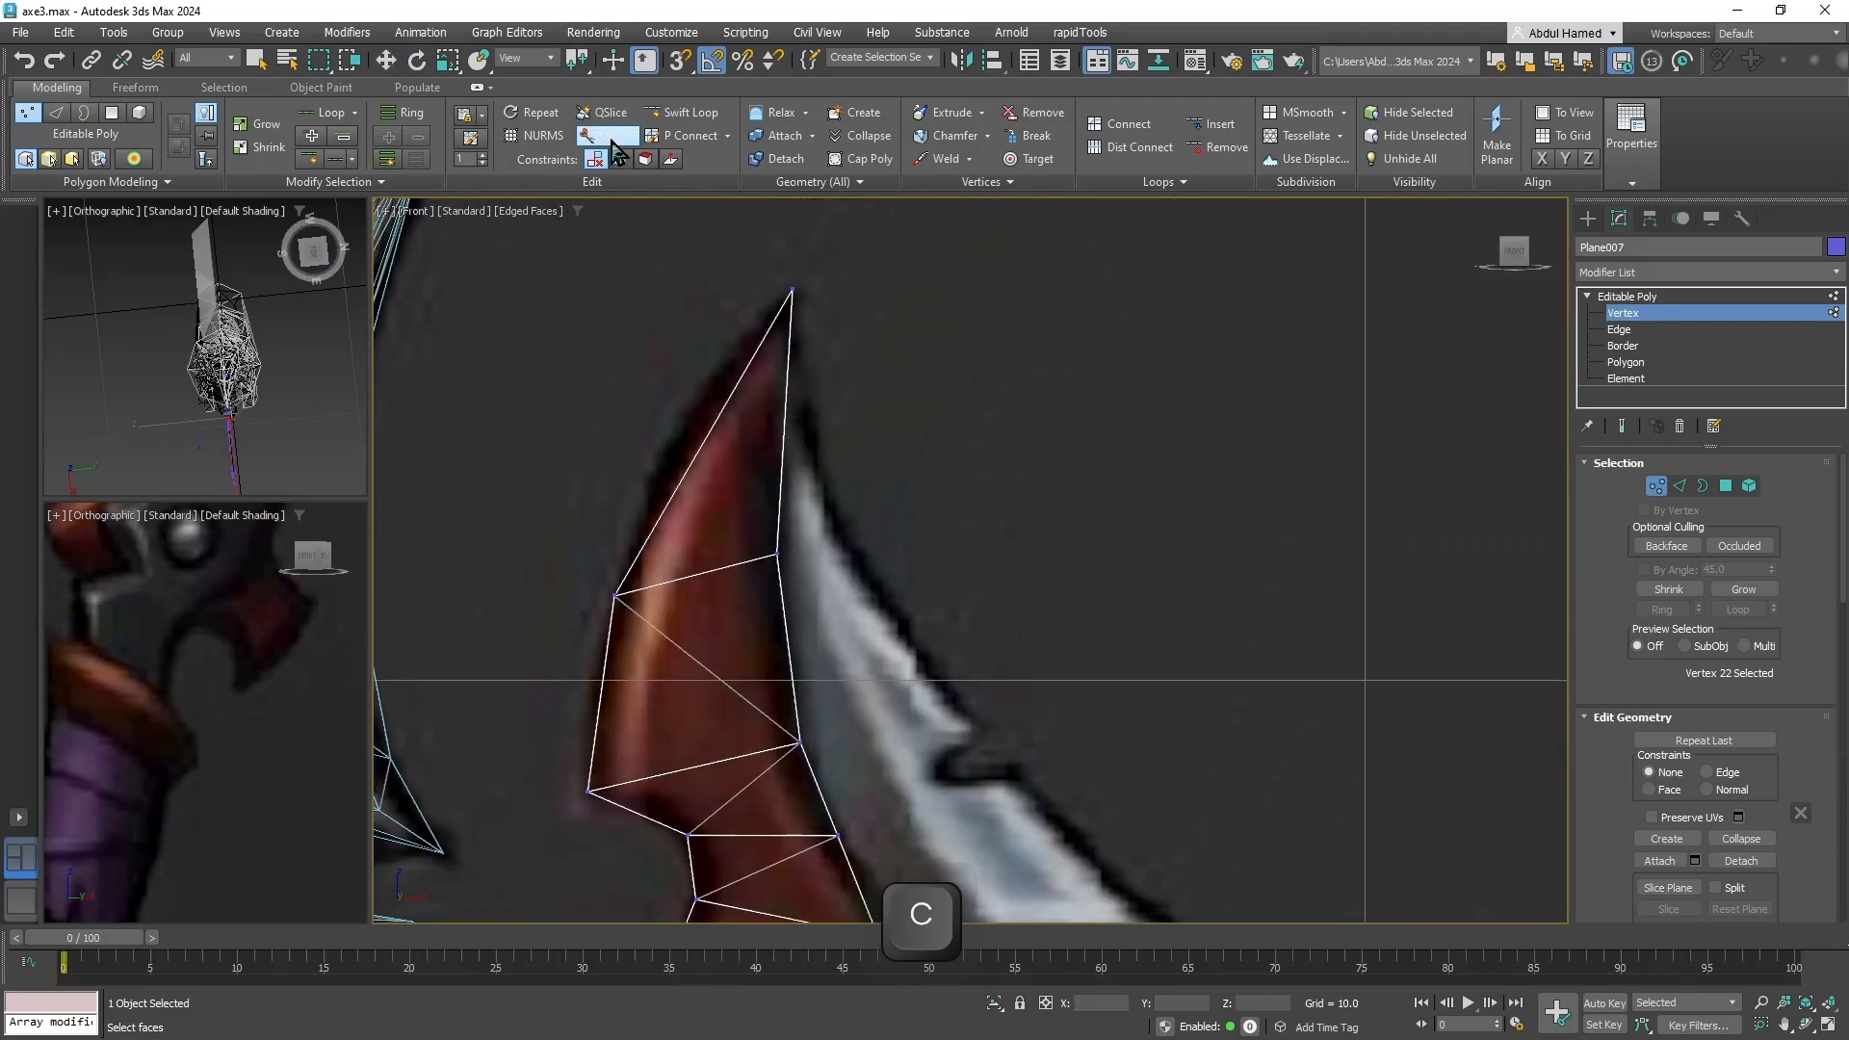
pyautogui.click(790, 290)
pyautogui.click(731, 557)
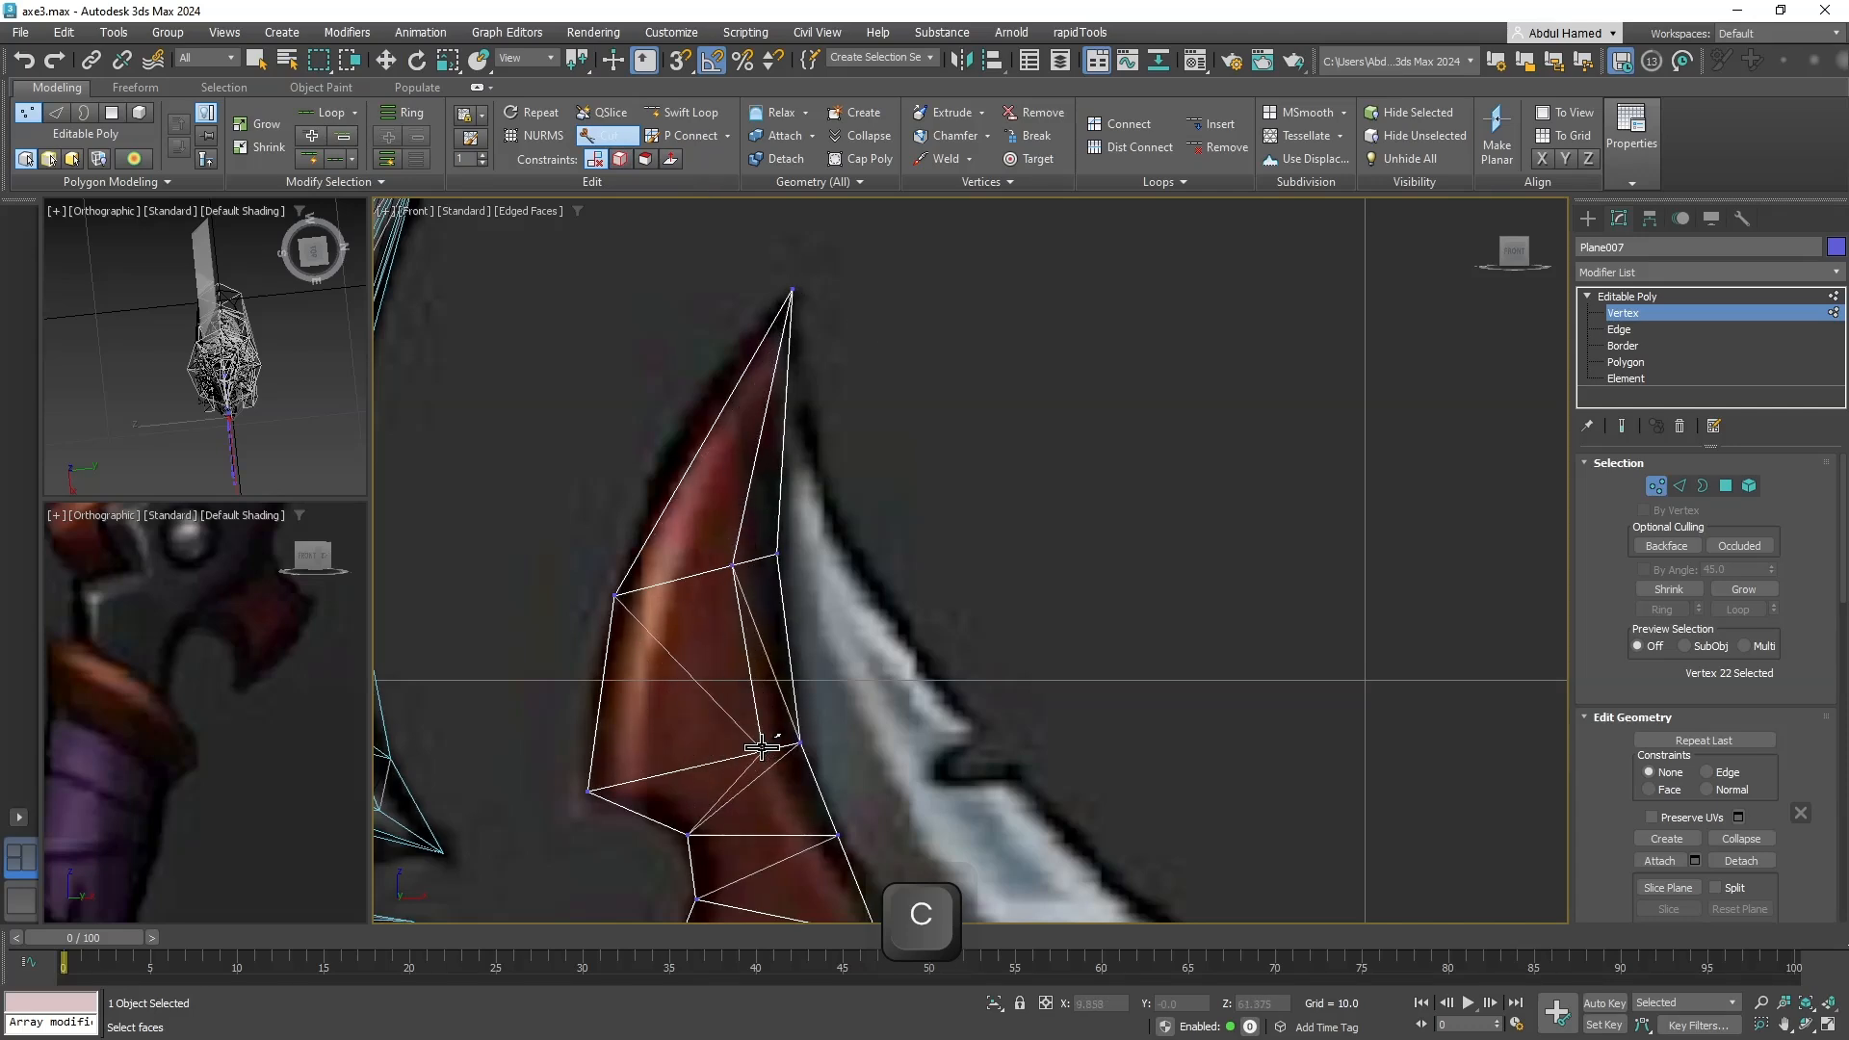
pyautogui.moveTo(767, 846); pyautogui.dragTo(644, 389, button='middle')
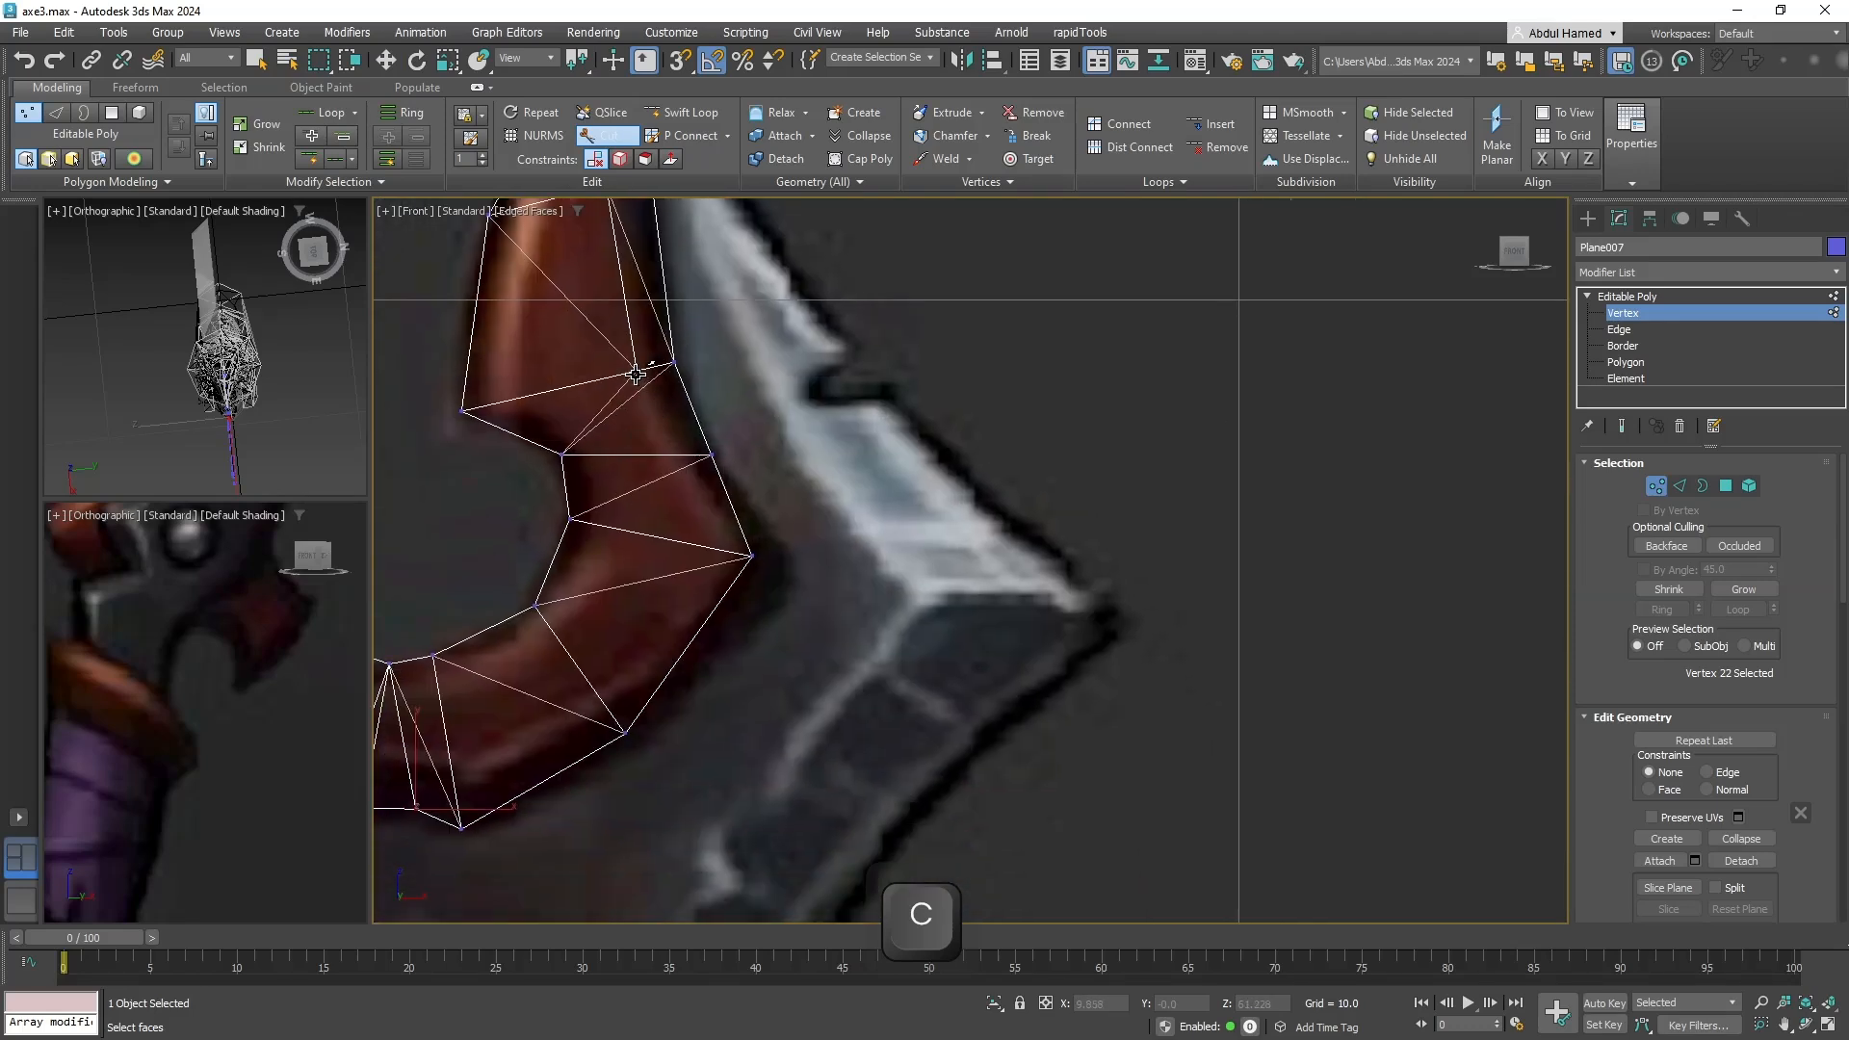
pyautogui.click(635, 373)
pyautogui.click(675, 453)
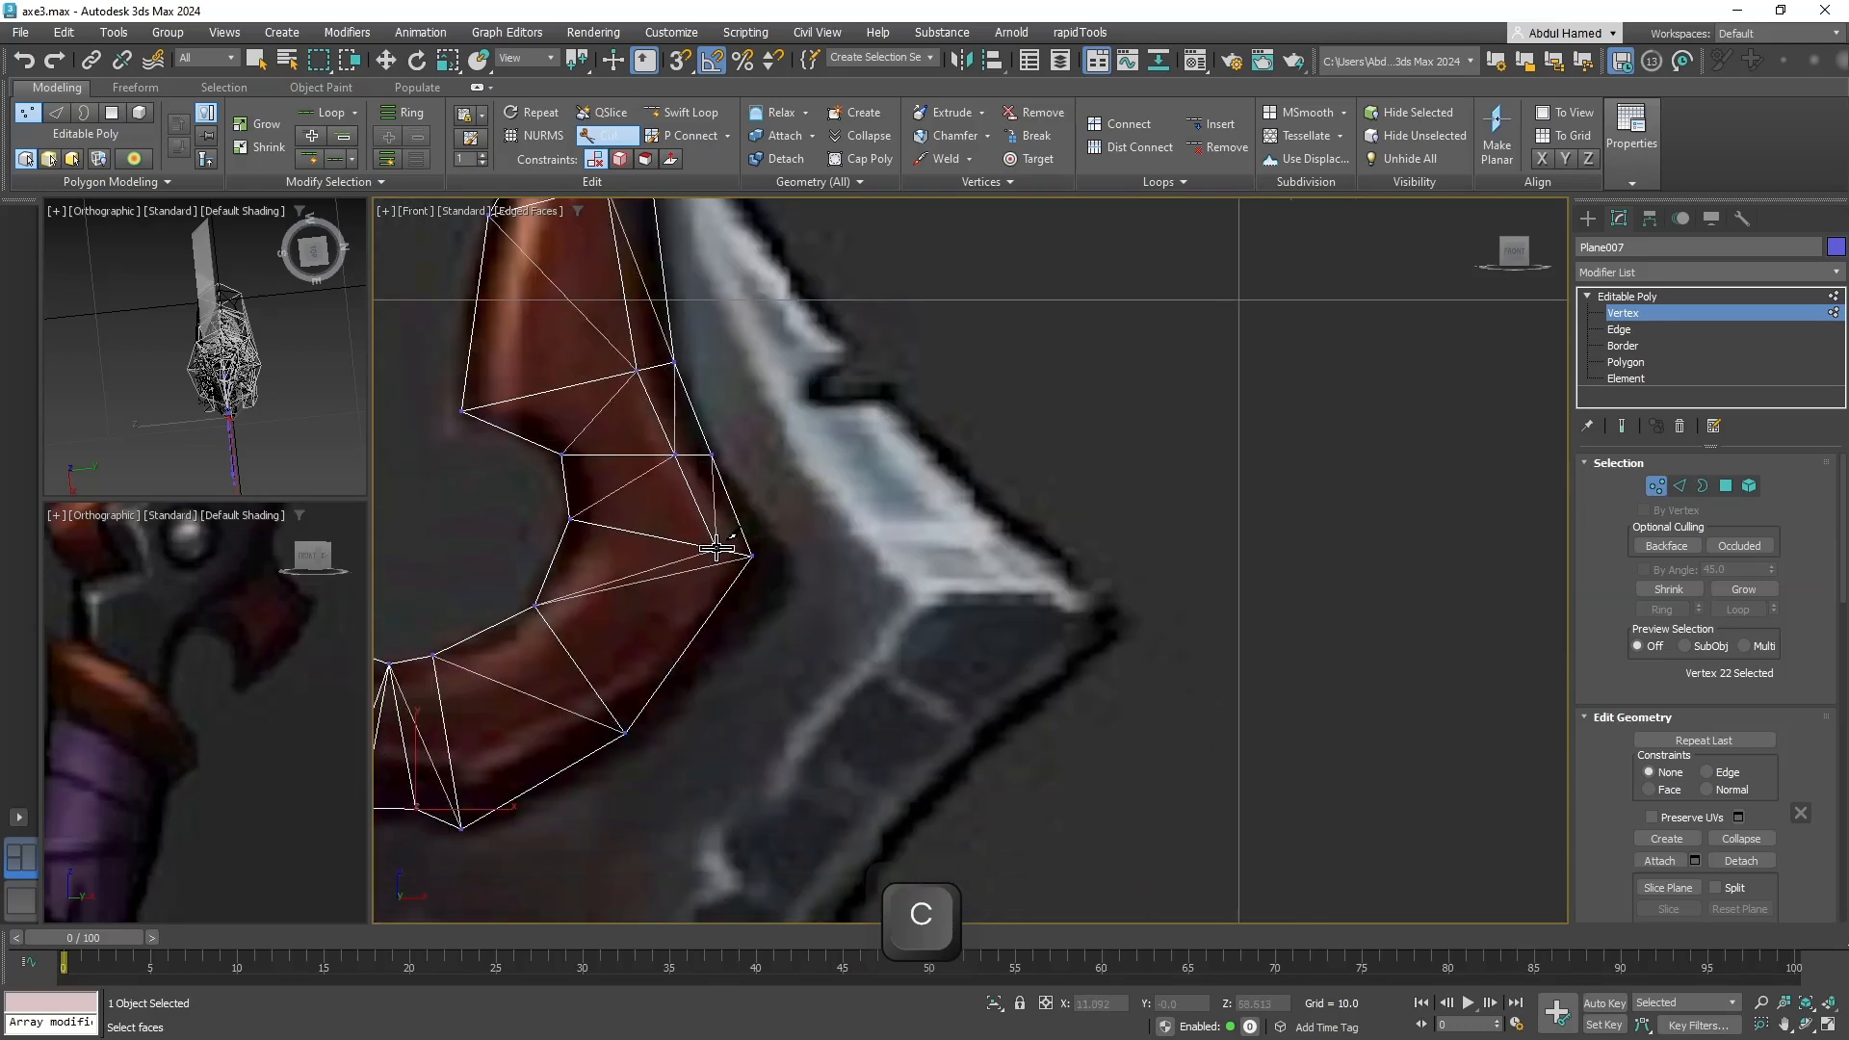
pyautogui.click(717, 547)
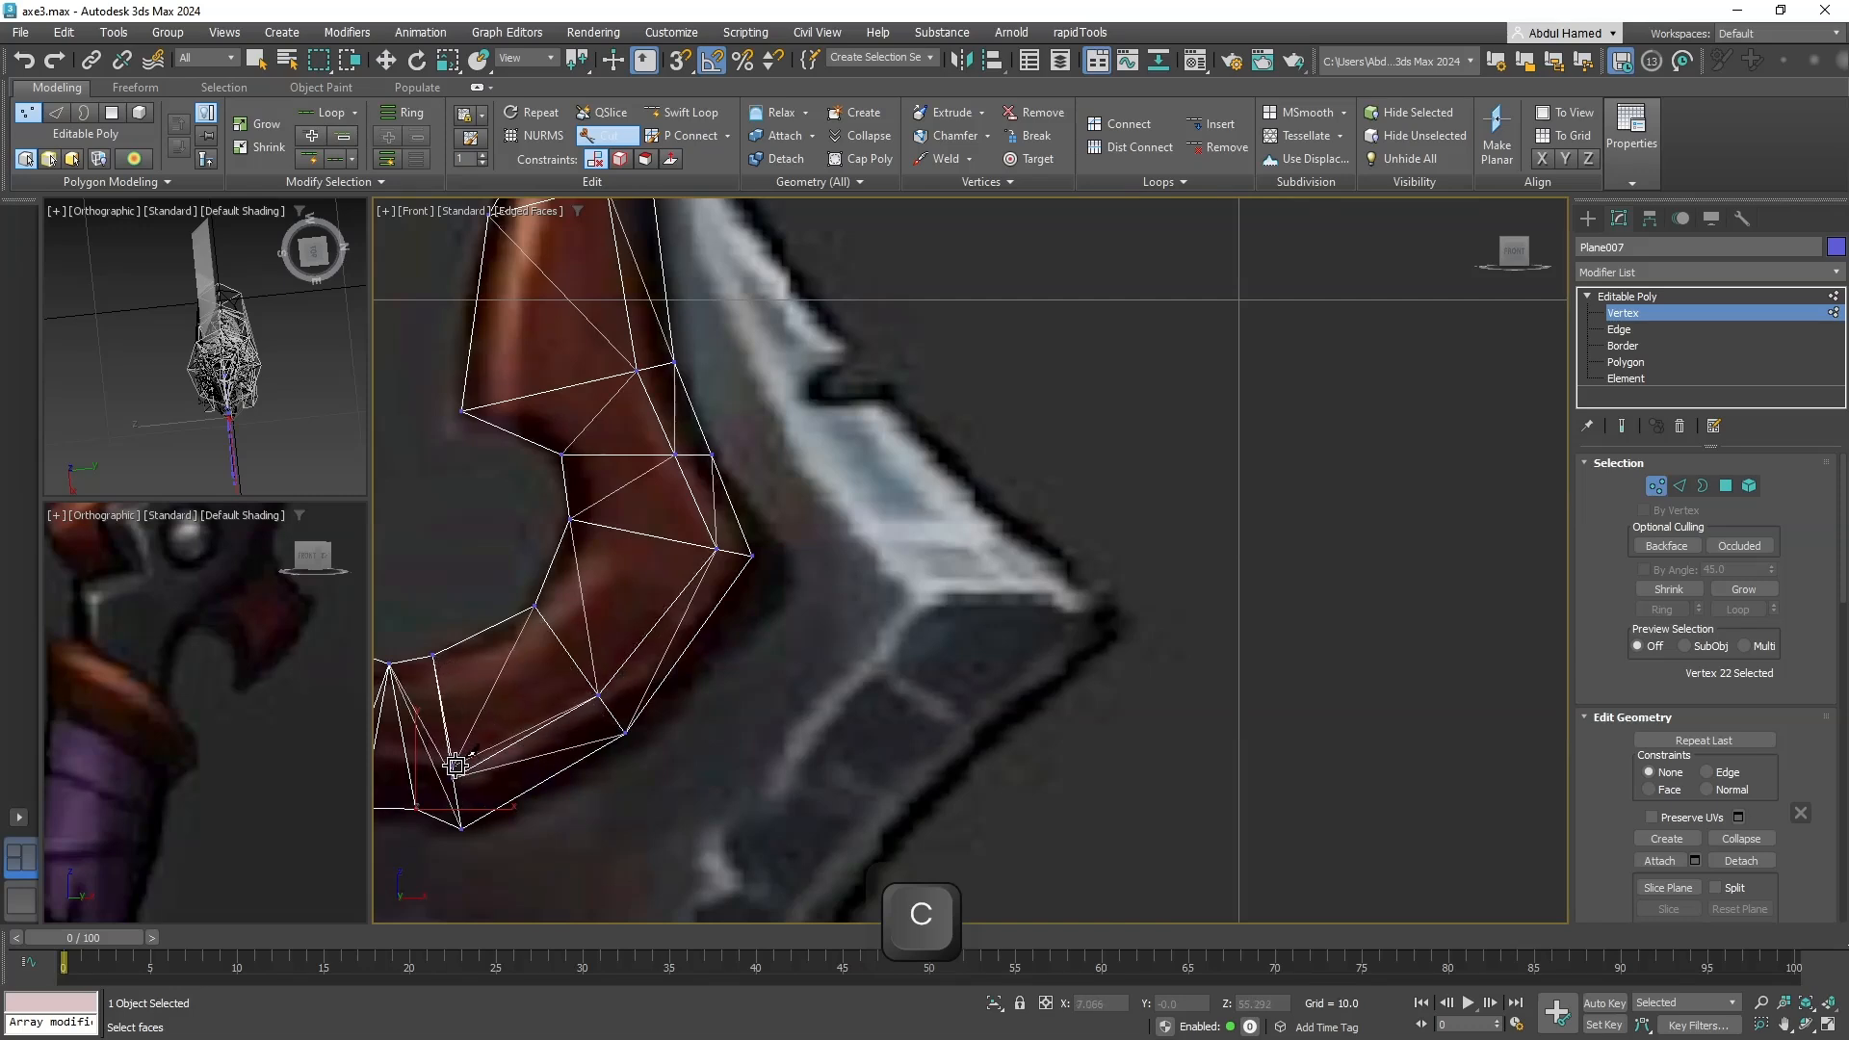
# Continue the inner edge line along the ornament's lower side and end the cut at the handle.
pyautogui.moveTo(457, 765); pyautogui.dragTo(679, 729, button='middle')
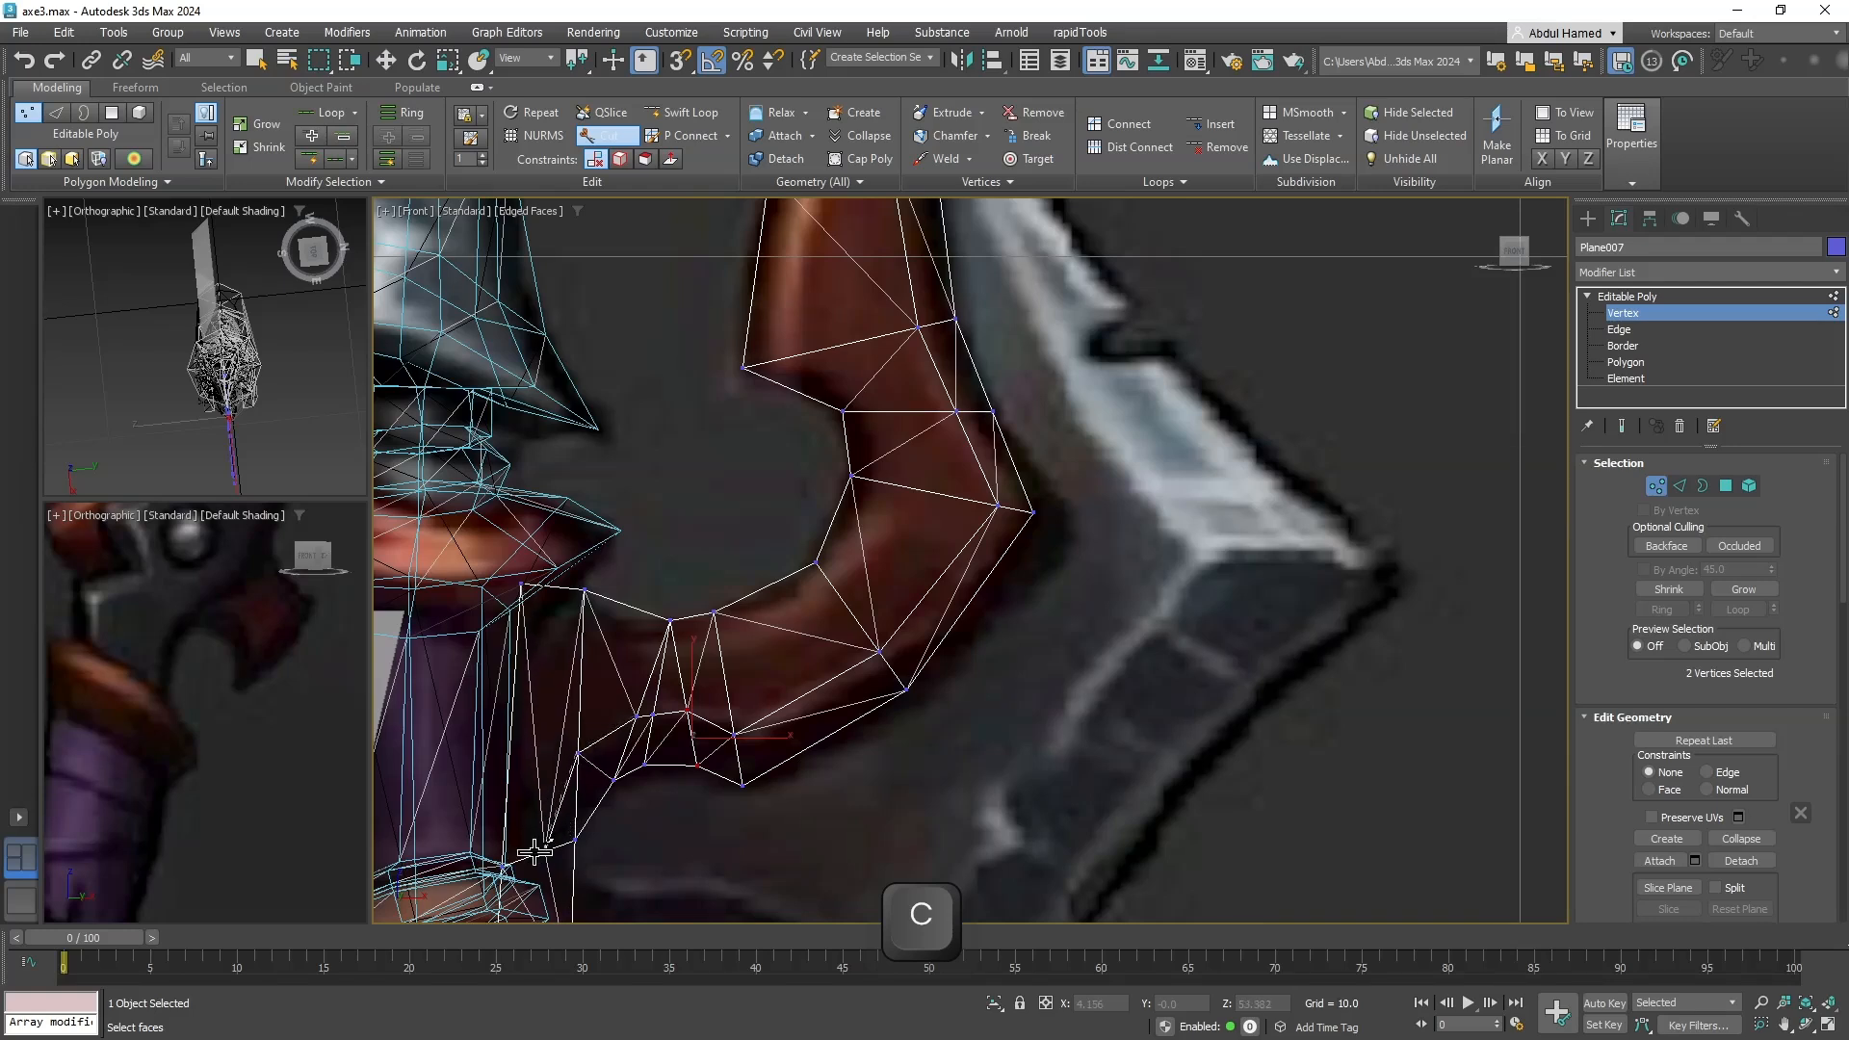
pyautogui.moveTo(535, 851); pyautogui.dragTo(505, 859)
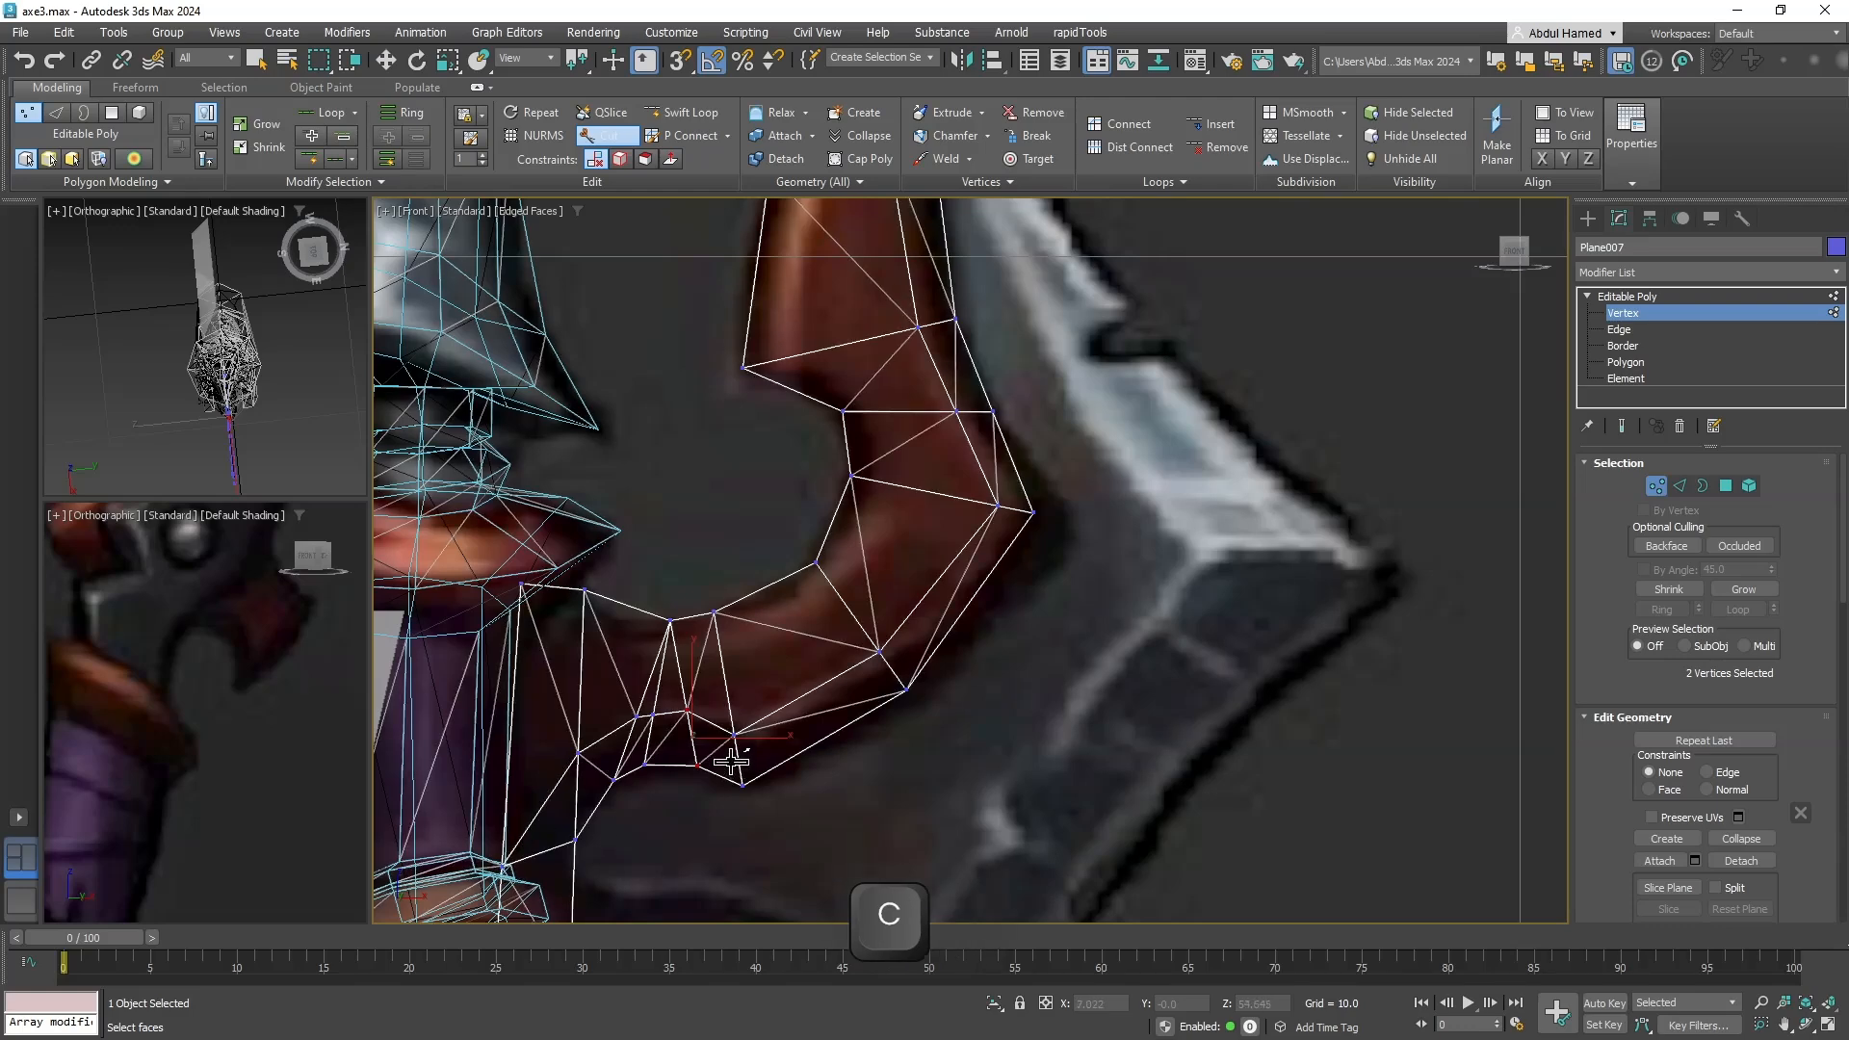
pyautogui.press('q')
# Move the upper outline vertex beside the handle slightly down onto the ornament's contour.
pyautogui.moveTo(719, 722); pyautogui.dragTo(709, 836, button='middle')
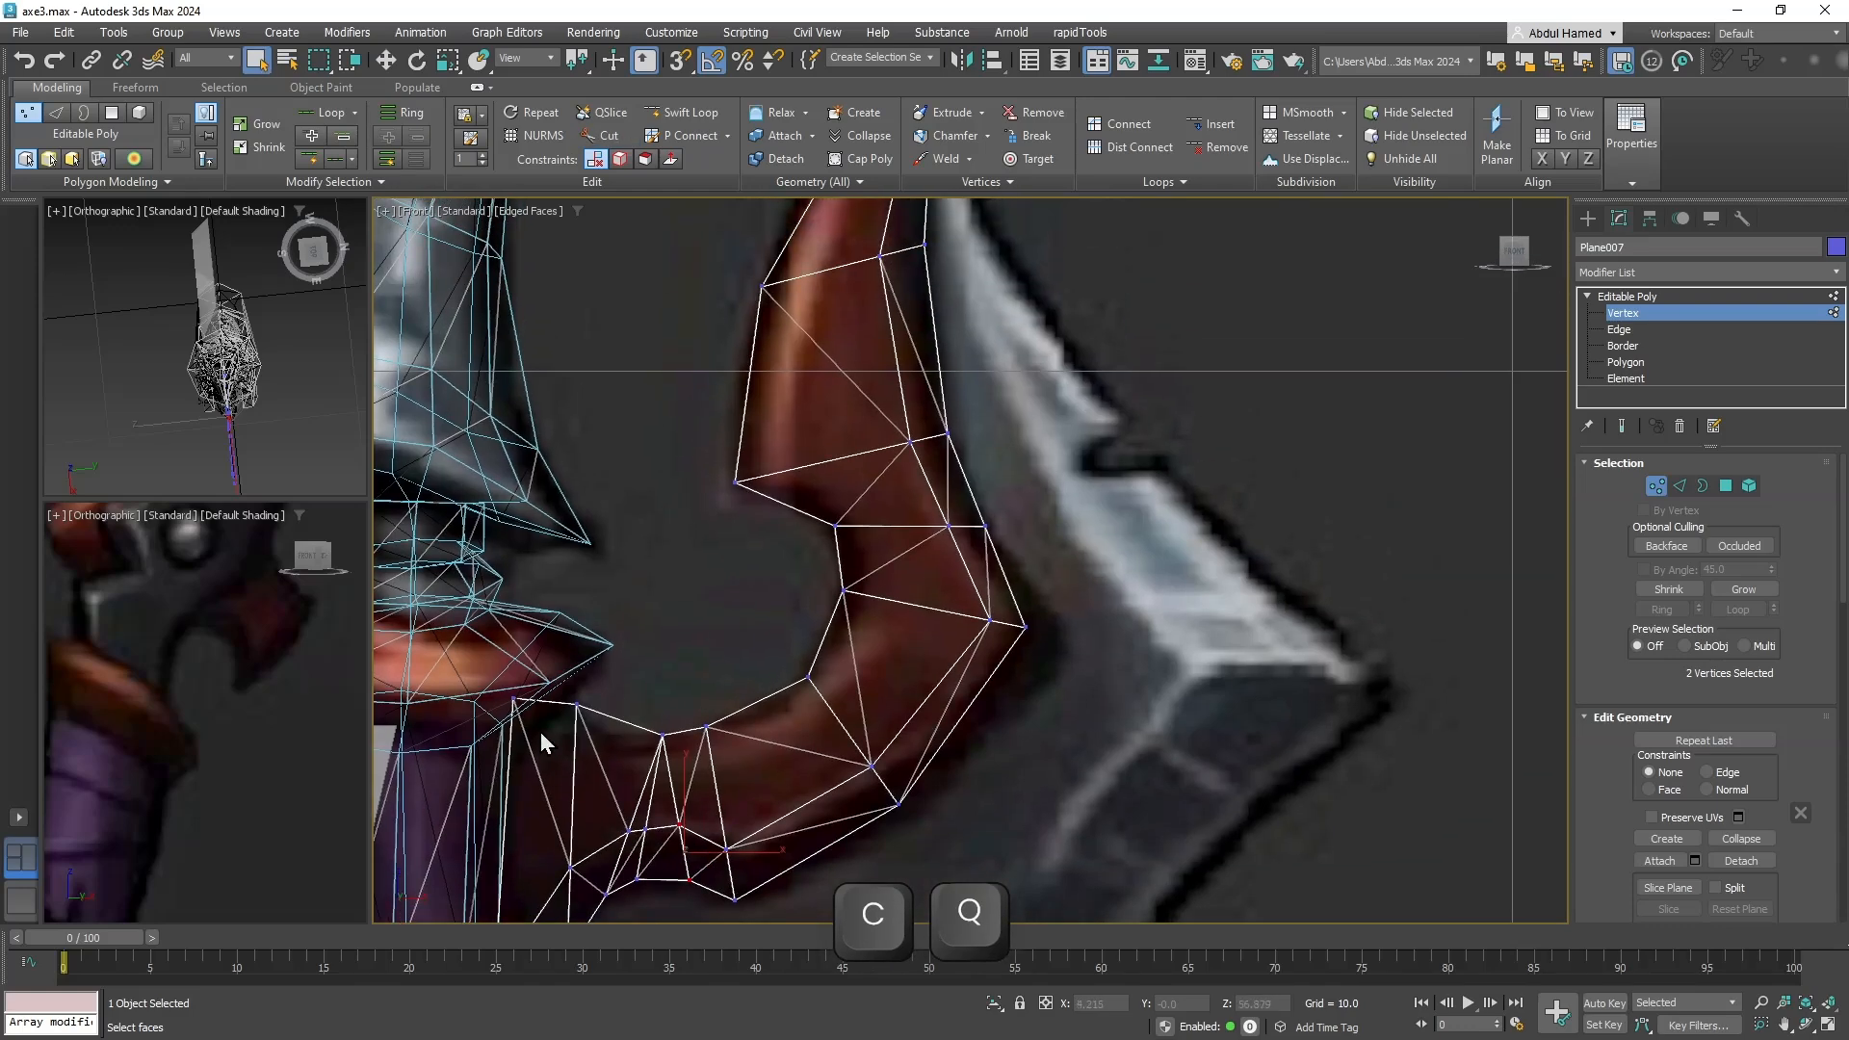
pyautogui.moveTo(558, 747); pyautogui.dragTo(562, 742)
pyautogui.press('w')
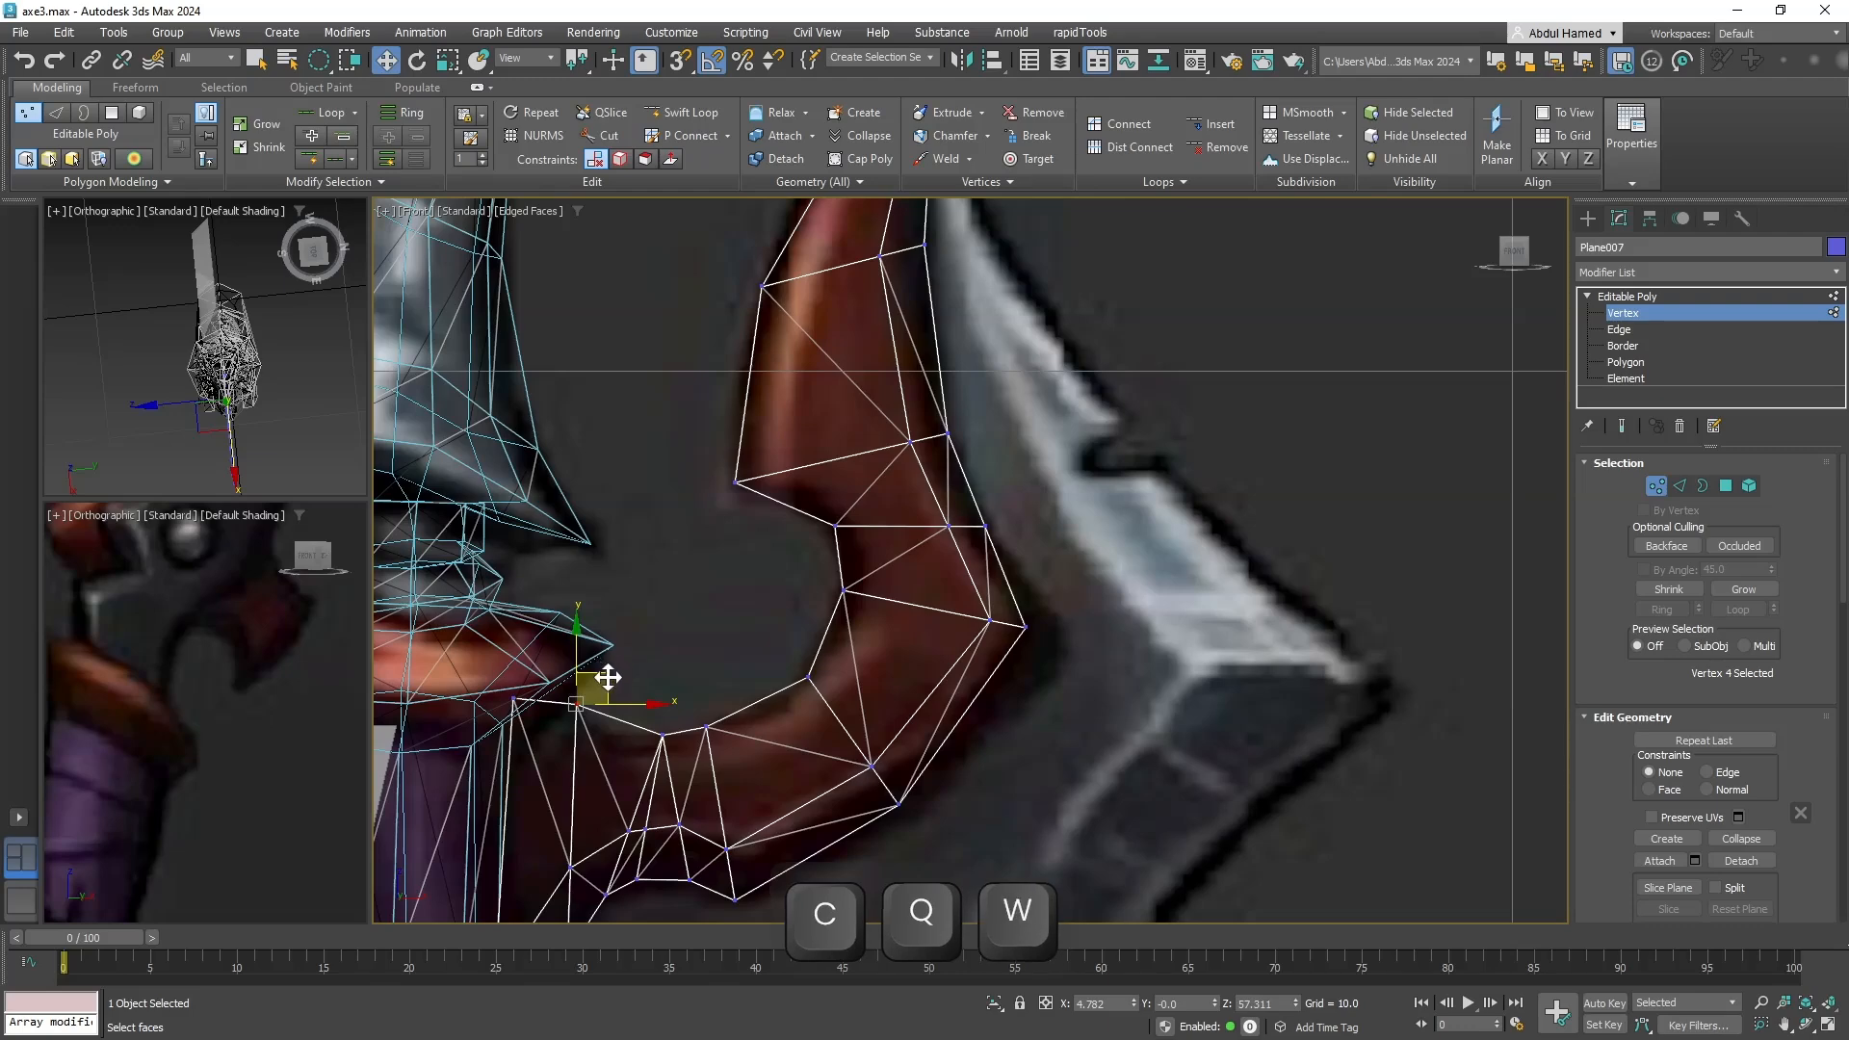
pyautogui.moveTo(618, 698); pyautogui.dragTo(619, 513, button='middle')
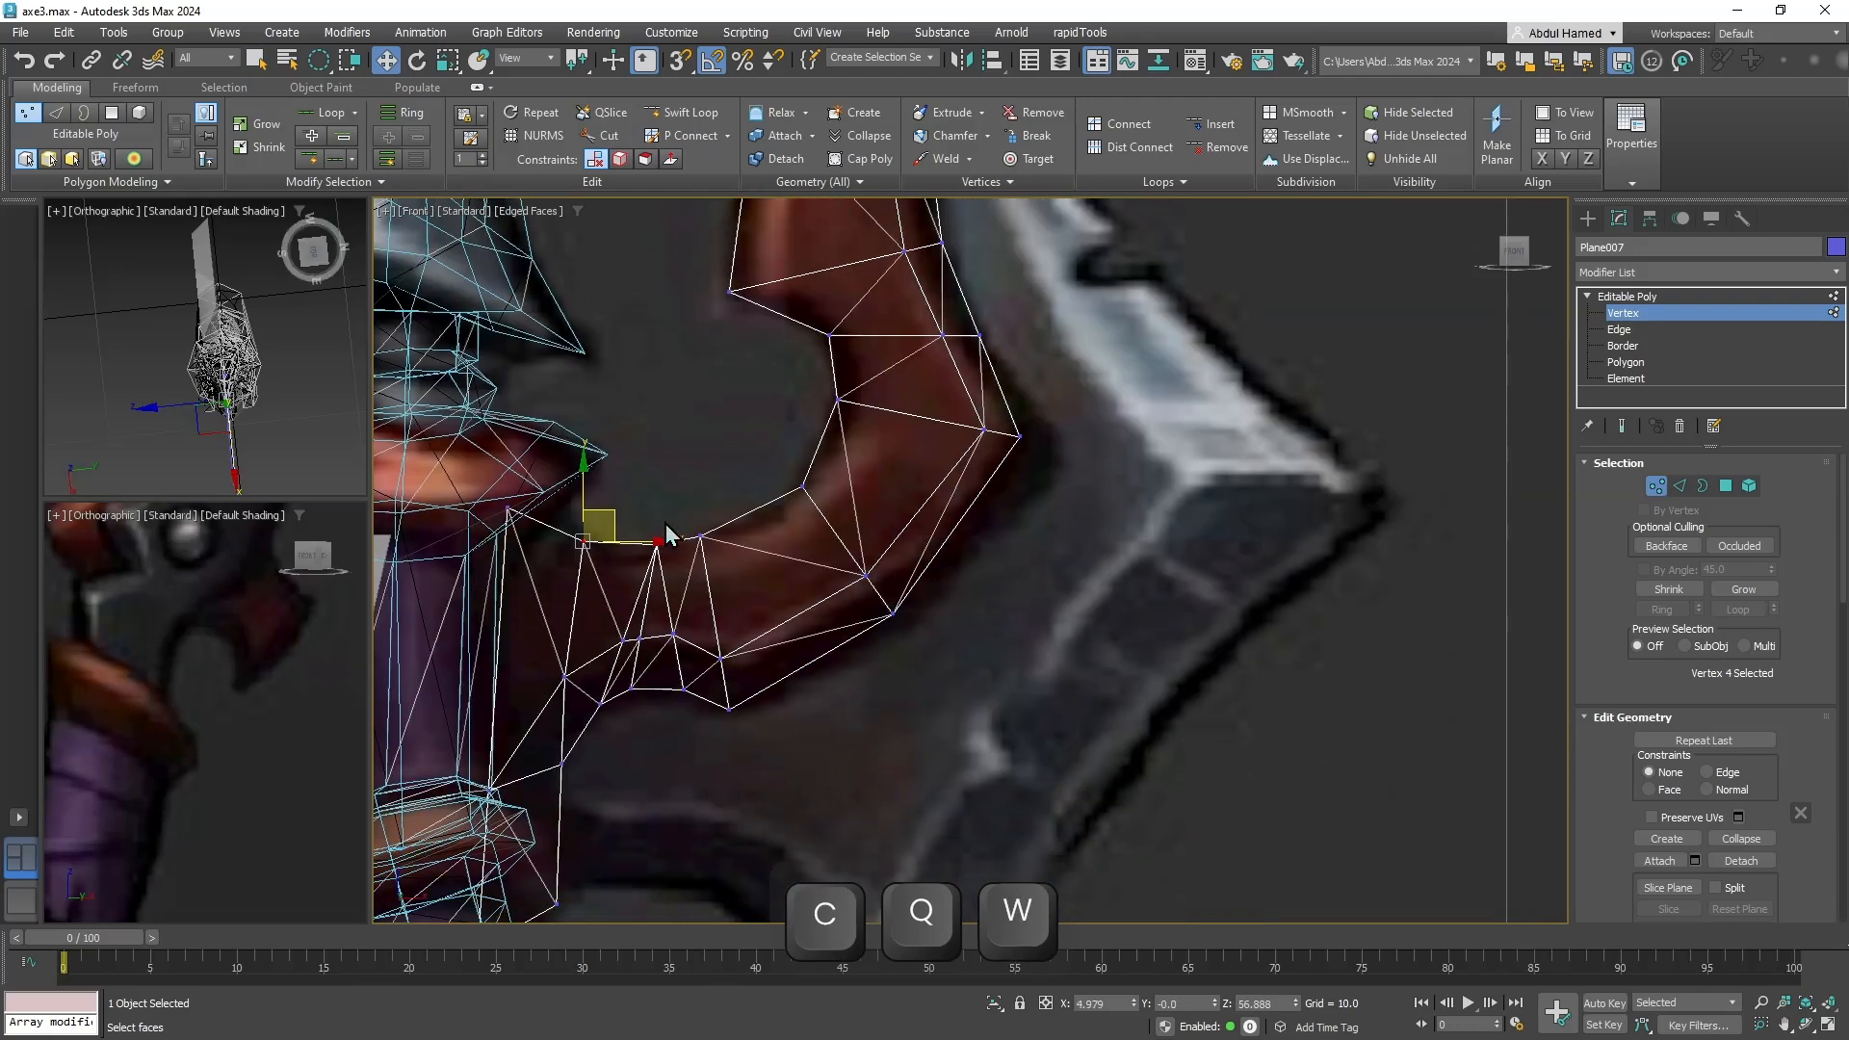
# Cut a second edge line from the ornament's tip just inside its inner contour, past the notch and along to the handle.
pyautogui.moveTo(817, 474); pyautogui.dragTo(756, 783, button='middle')
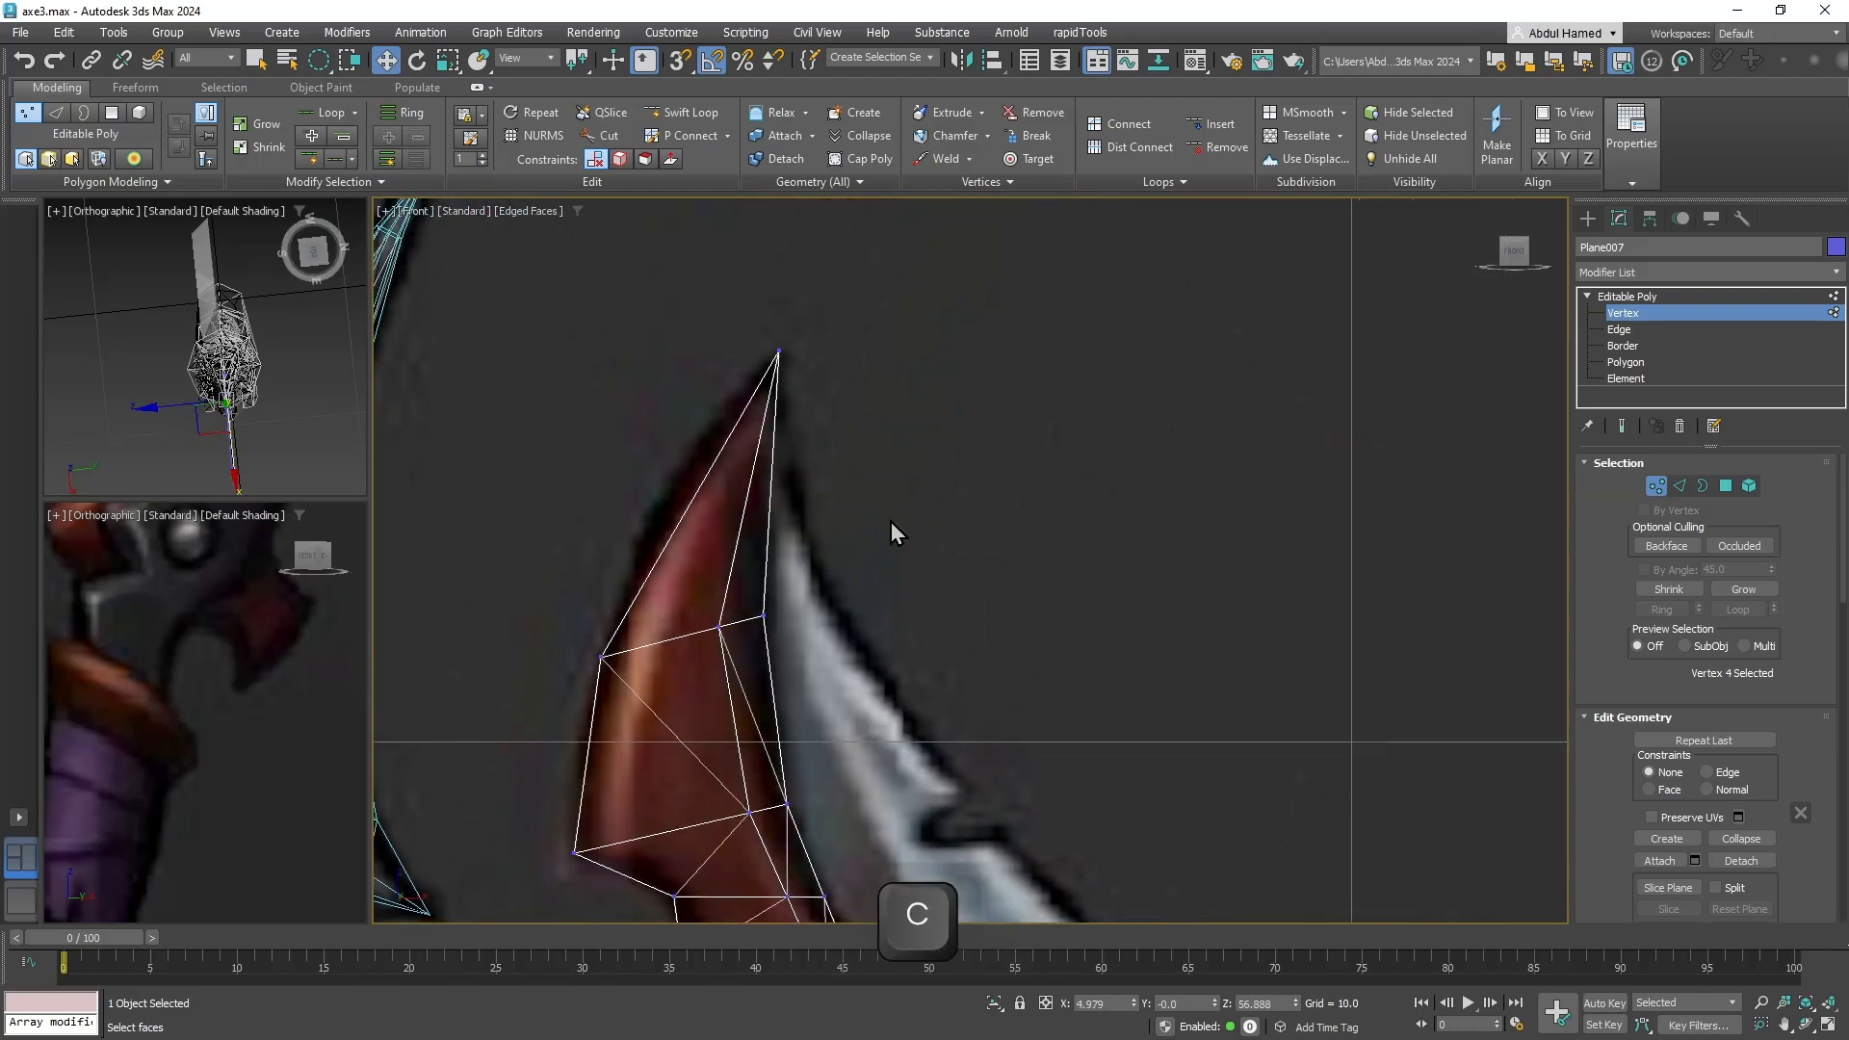
pyautogui.click(619, 137)
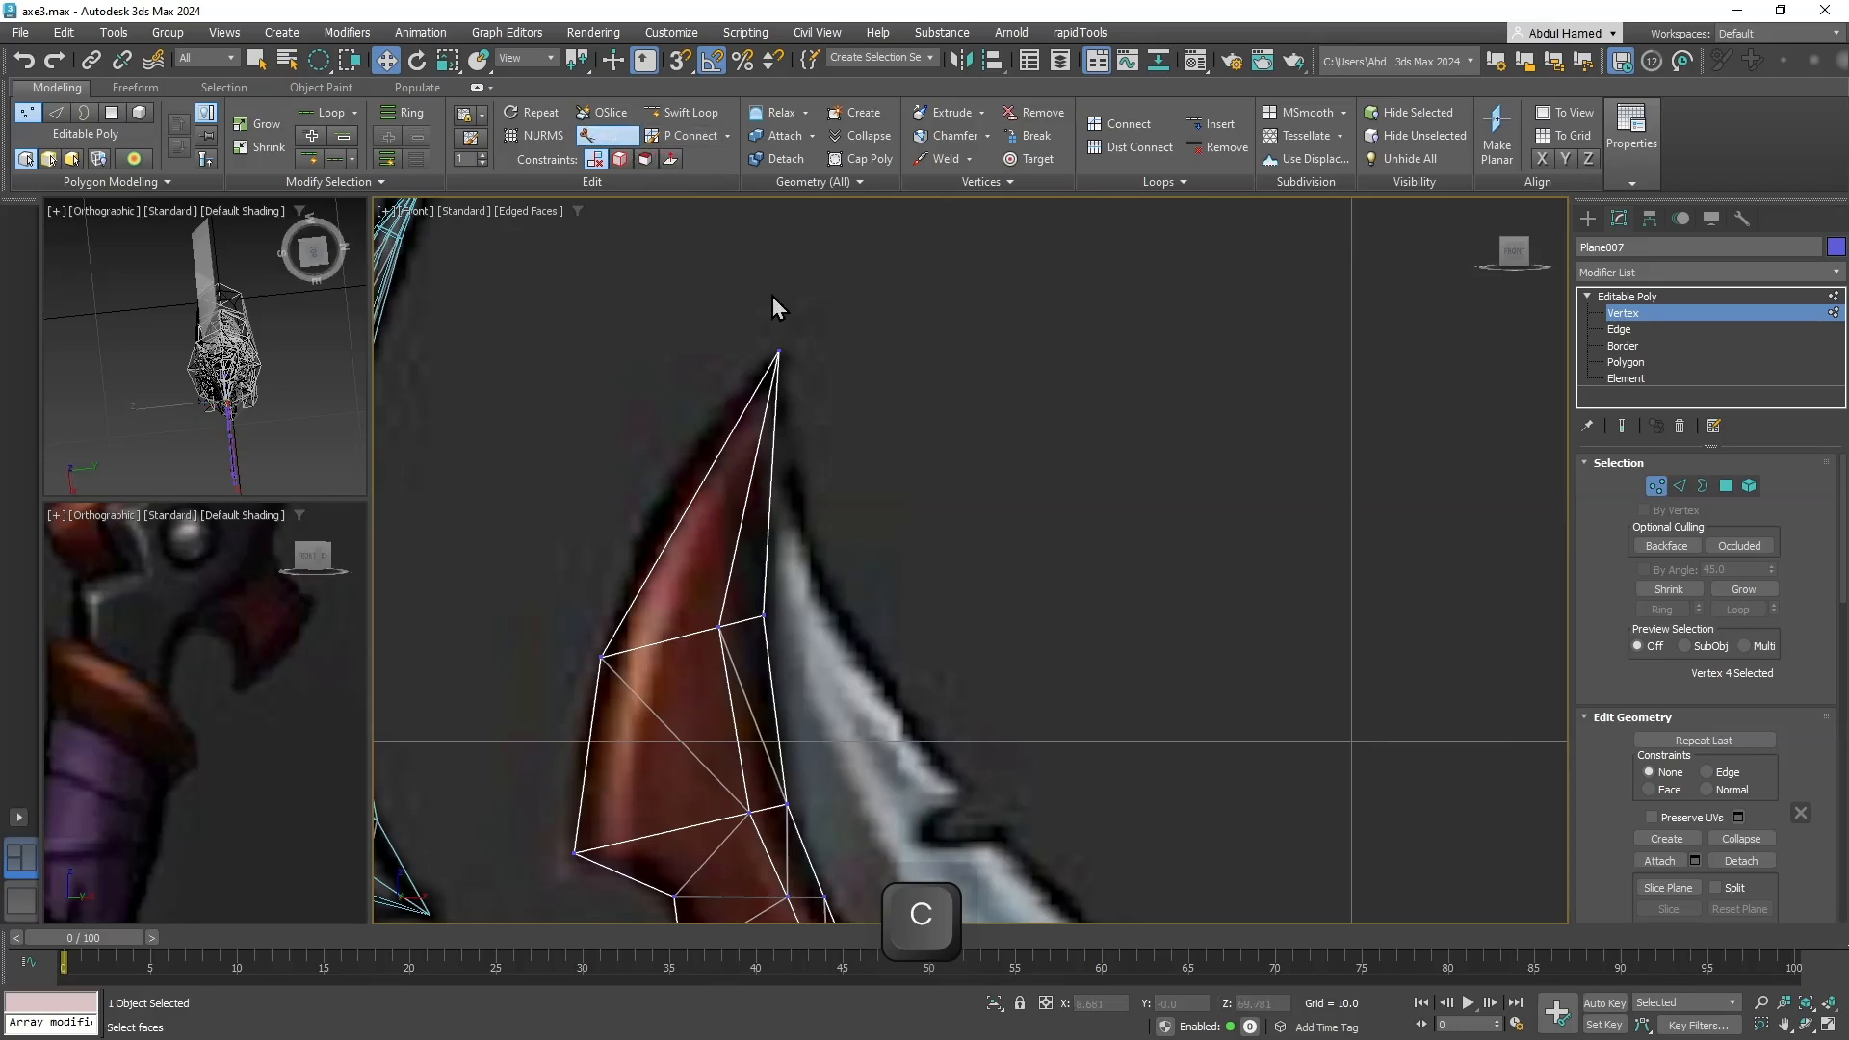
pyautogui.click(765, 362)
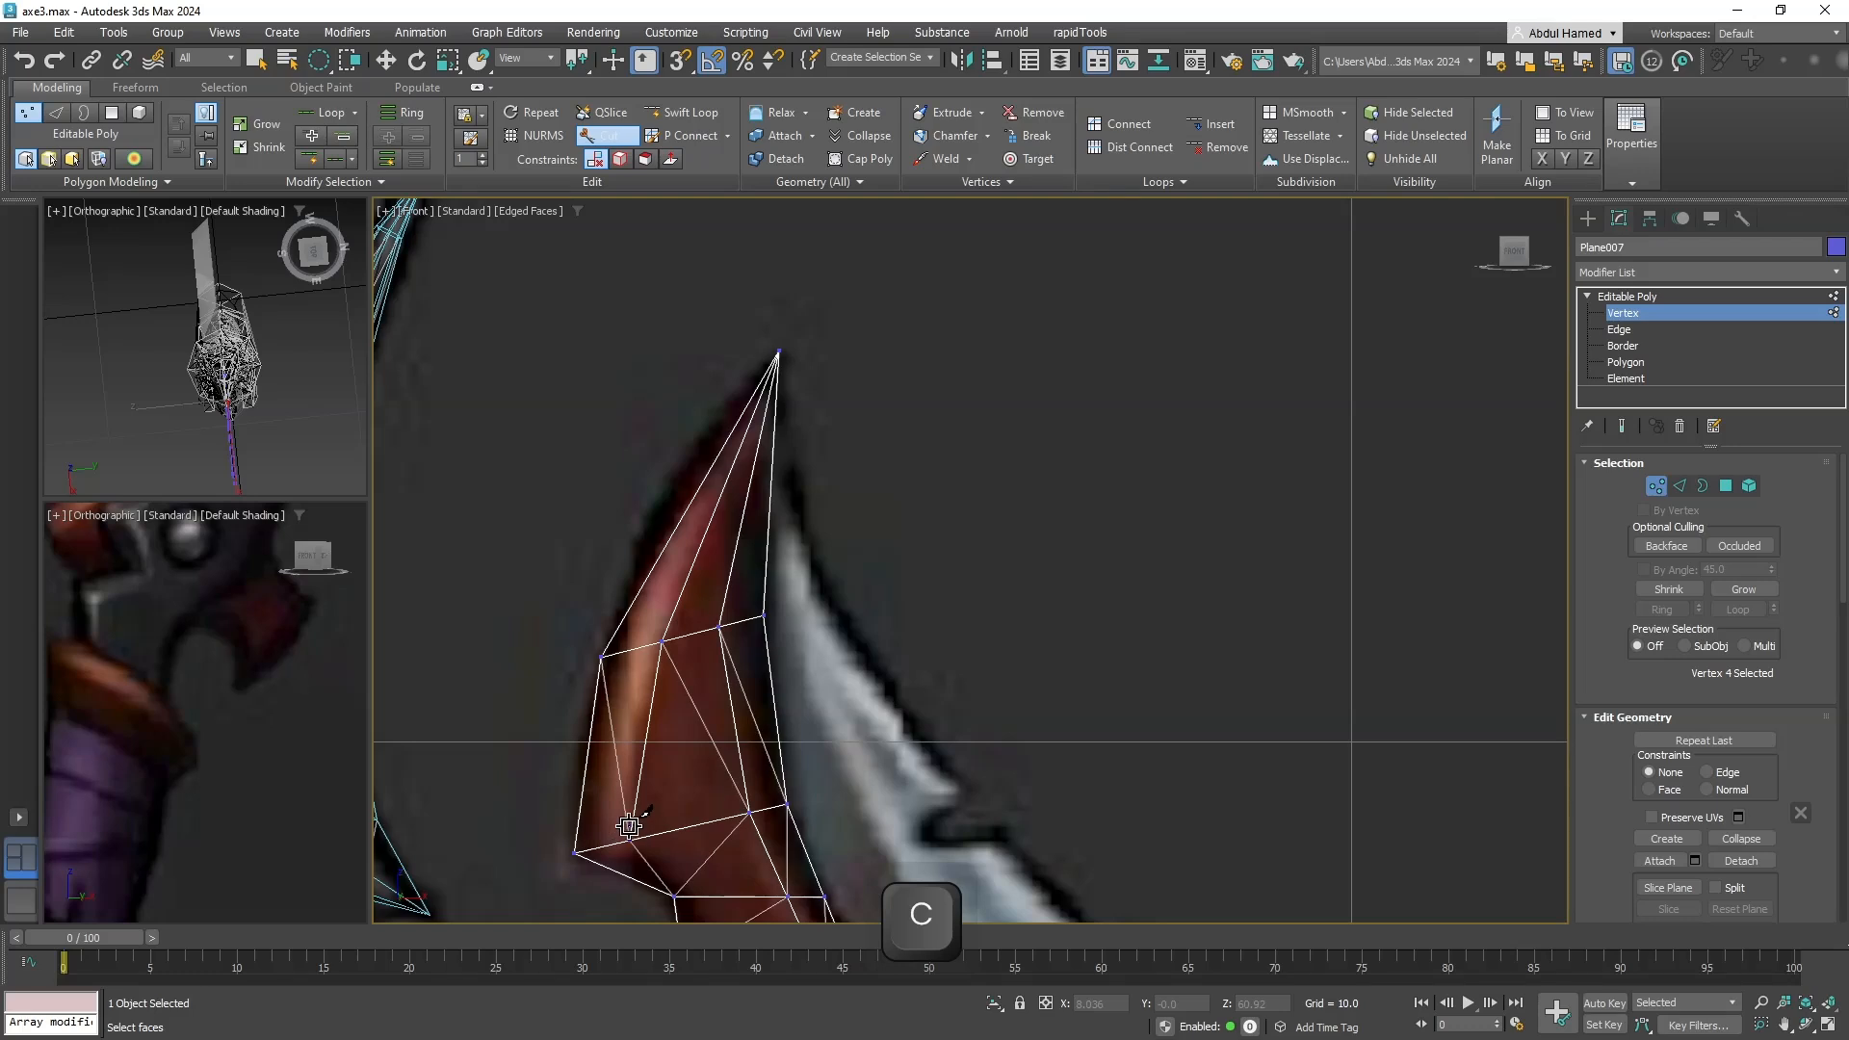
pyautogui.moveTo(628, 840); pyautogui.dragTo(555, 474, button='middle')
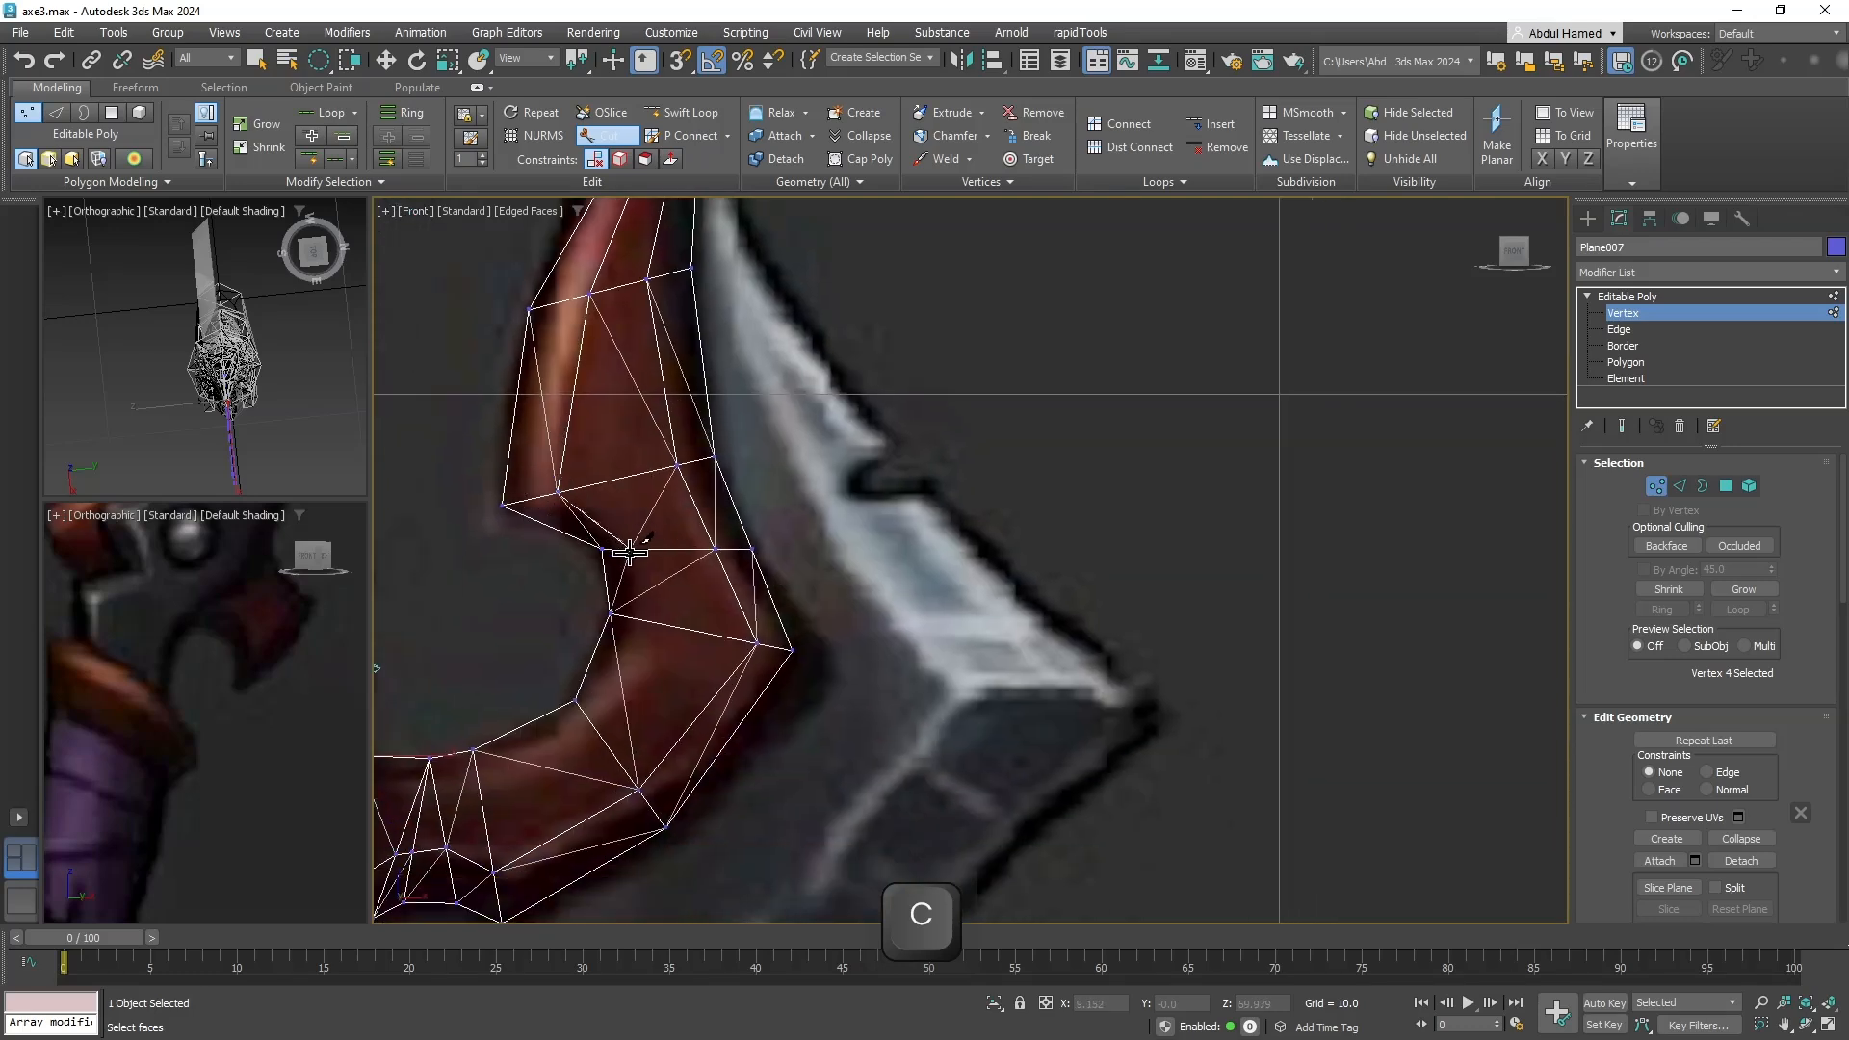
pyautogui.click(634, 620)
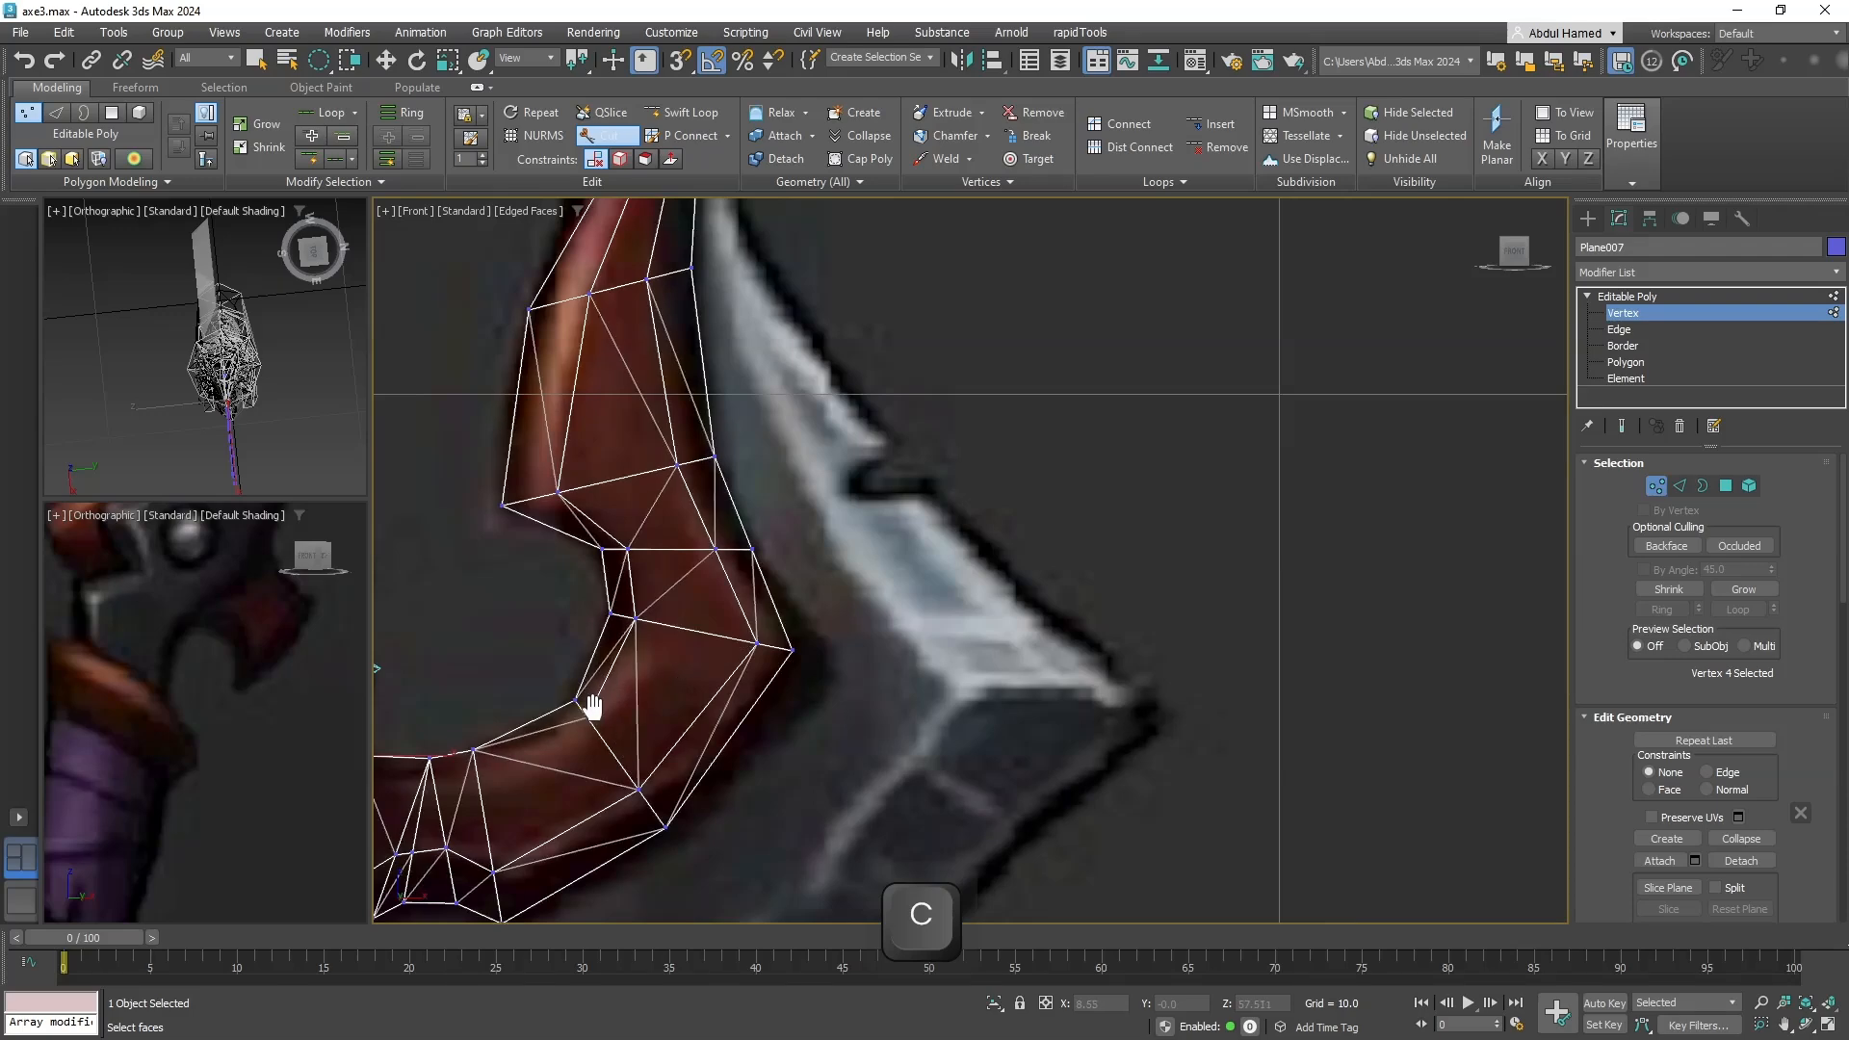
pyautogui.scroll(4, 590, 713)
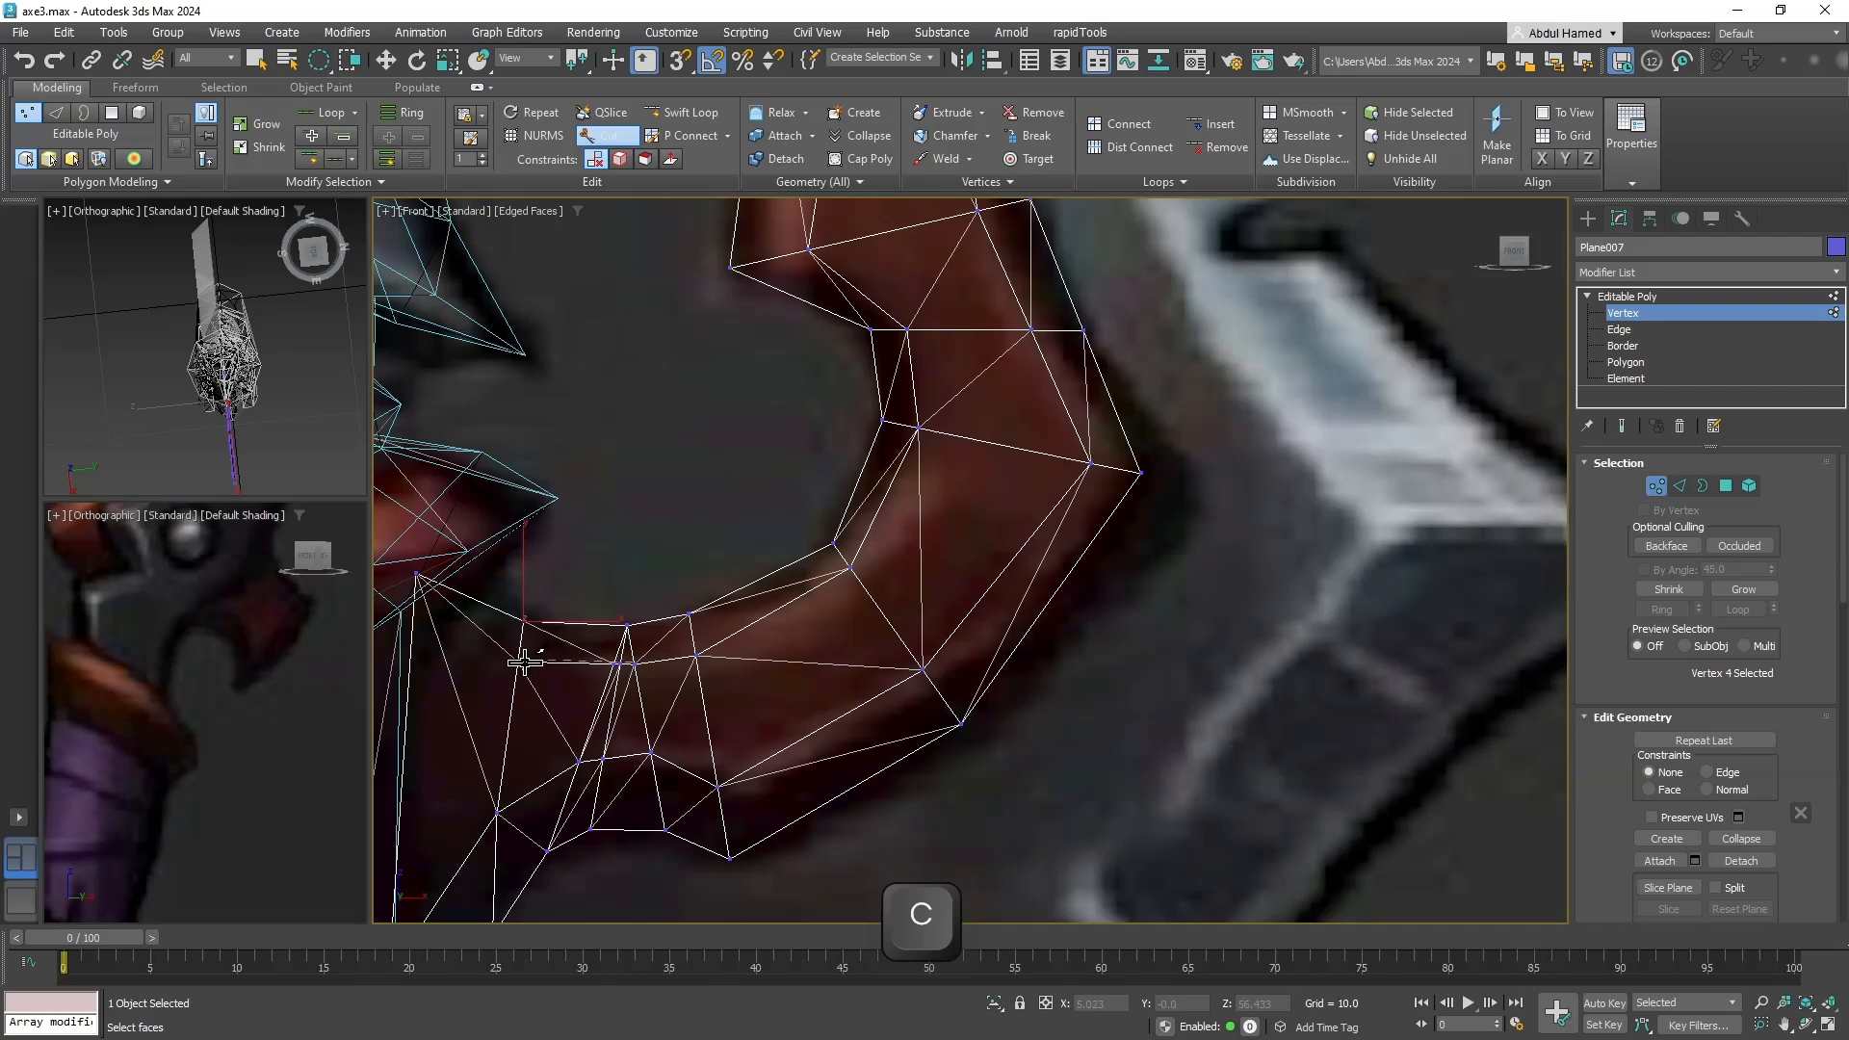
pyautogui.scroll(3, 619, 648)
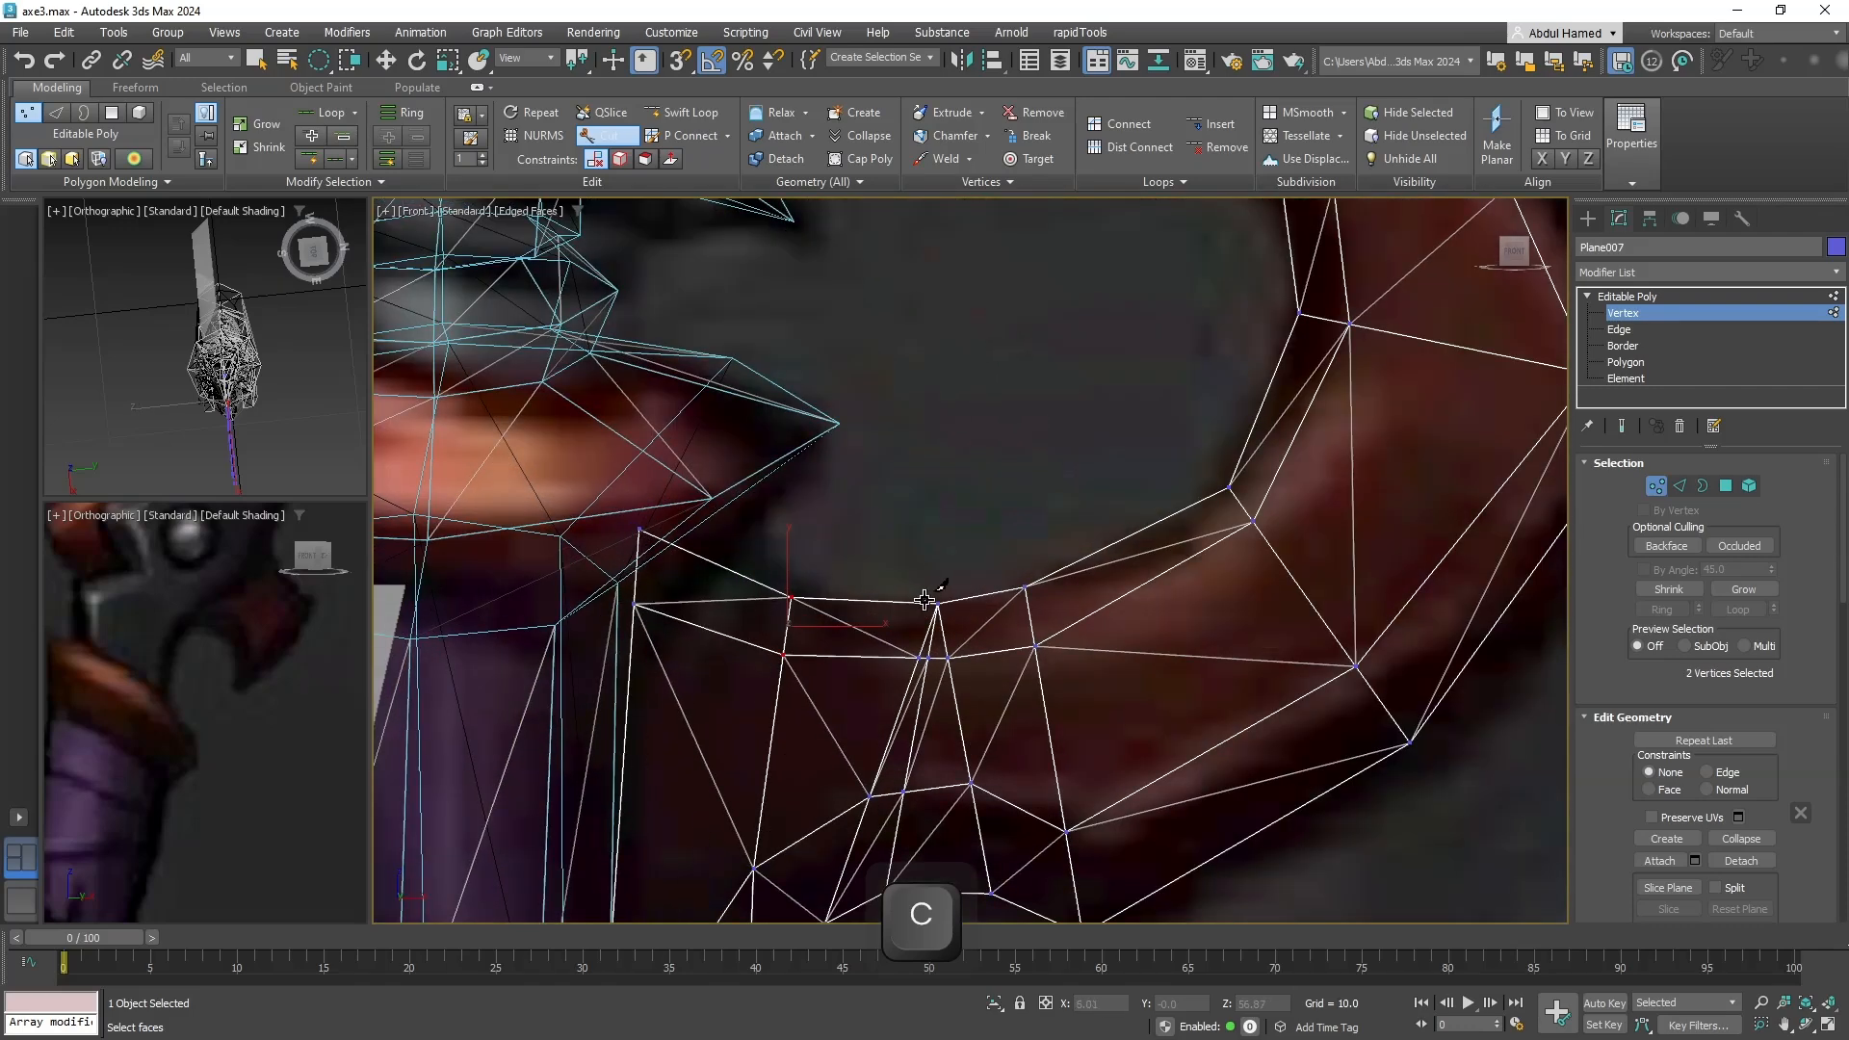
pyautogui.scroll(-8, 924, 599)
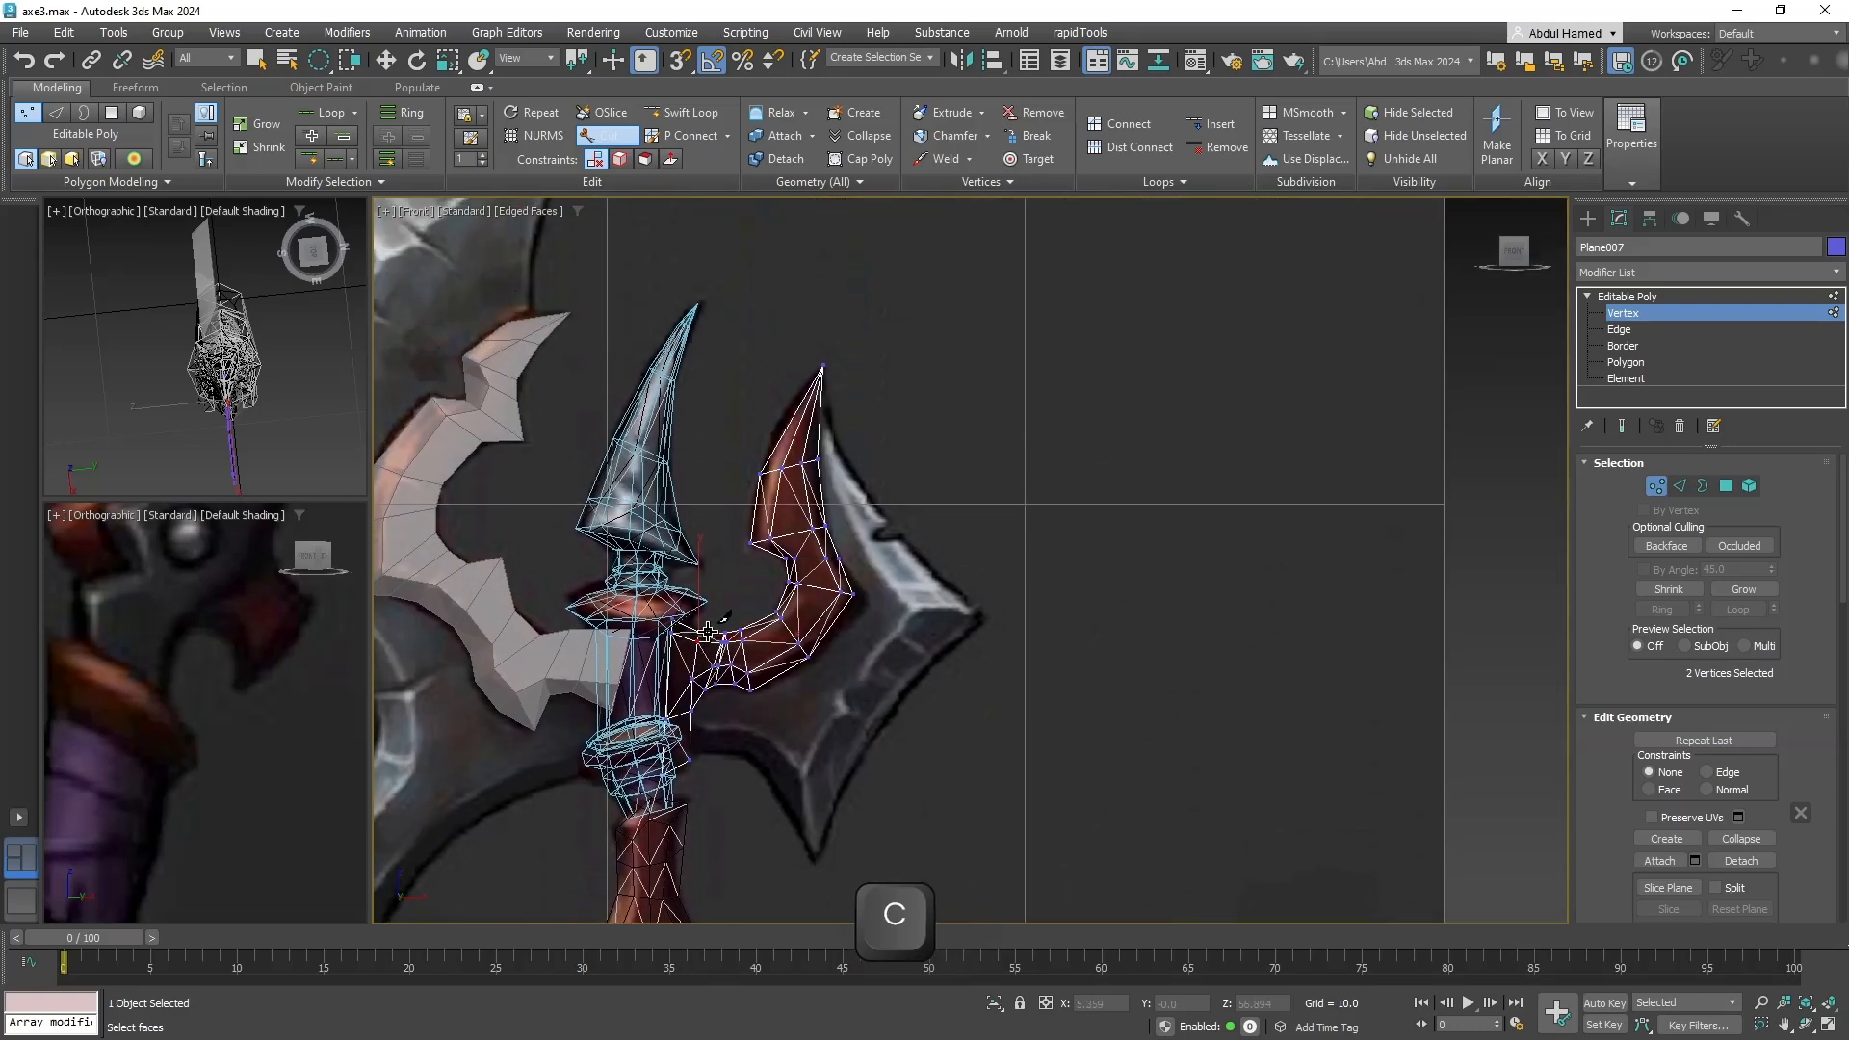
pyautogui.press('q')
# Select the polygons of the ornament's middle band and move them out of the plane along Y to about -1.06.
pyautogui.click(1628, 362)
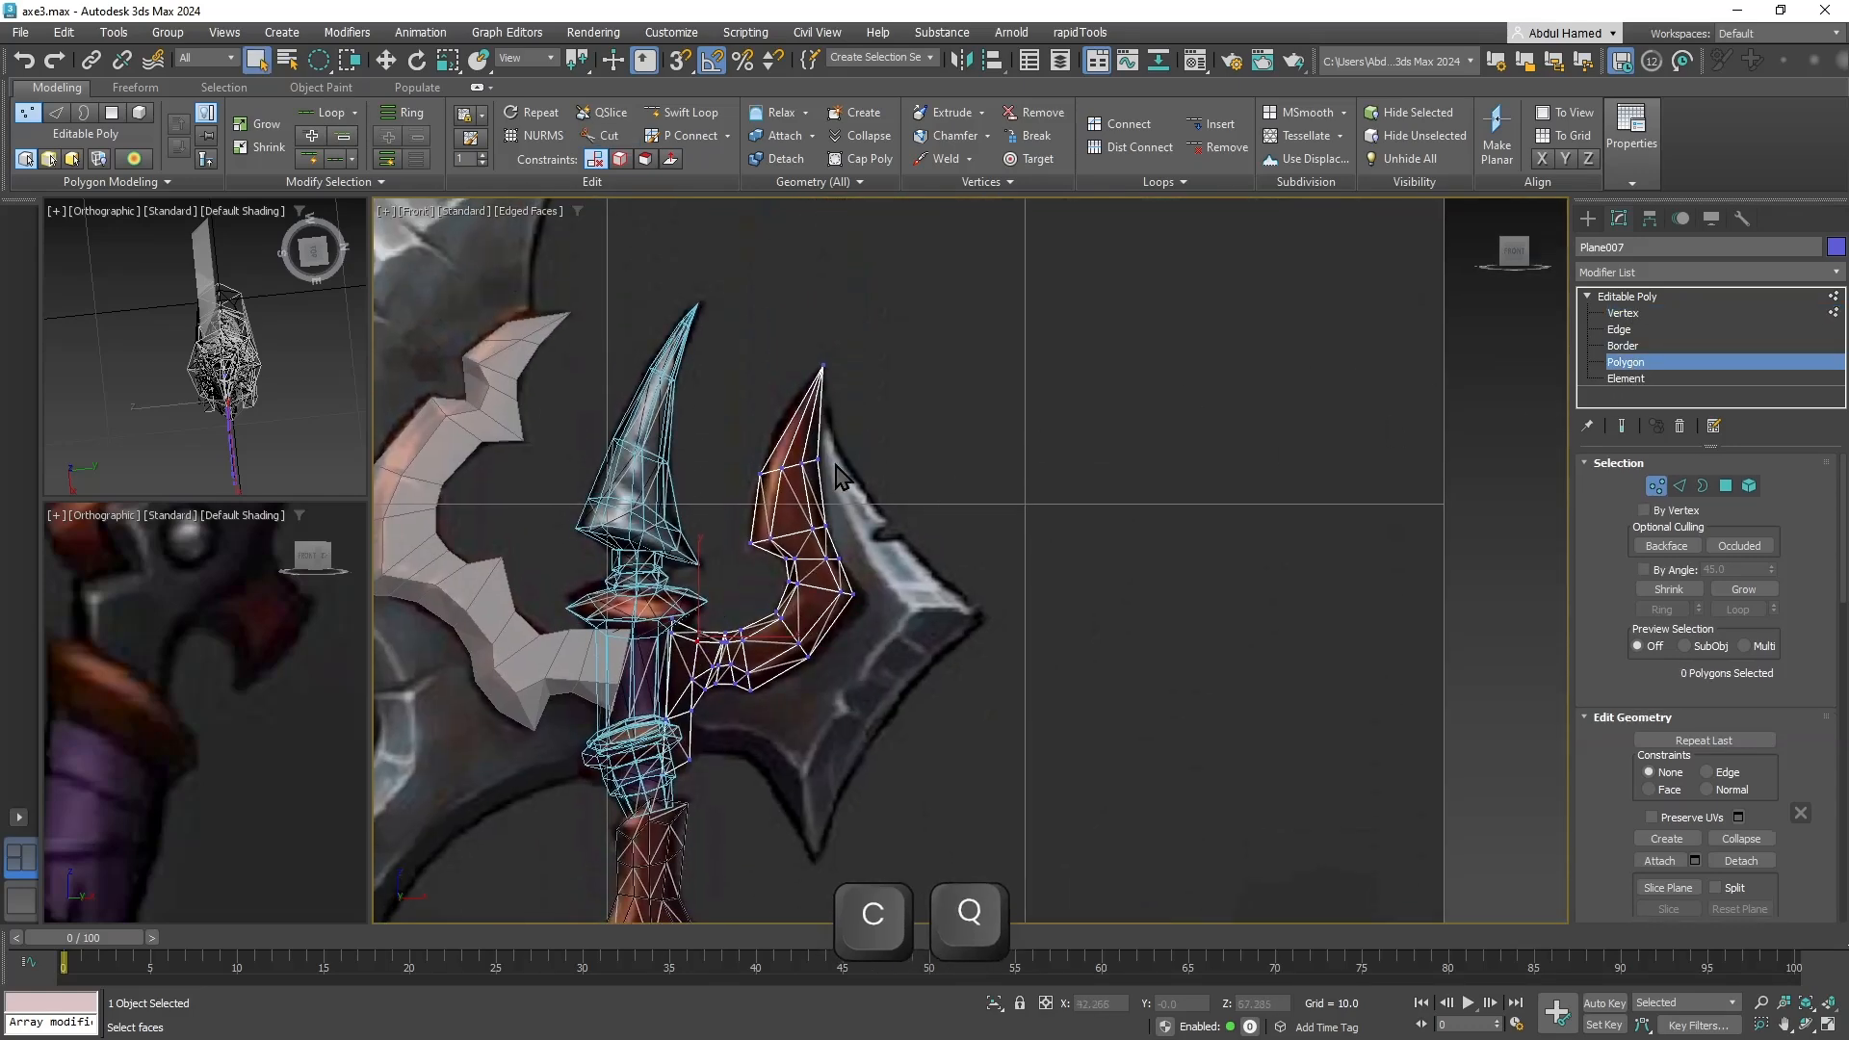
pyautogui.keyDown('ctrl'); pyautogui.click(804, 559); pyautogui.keyUp('ctrl')
pyautogui.keyDown('ctrl'); pyautogui.click(775, 627); pyautogui.keyUp('ctrl')
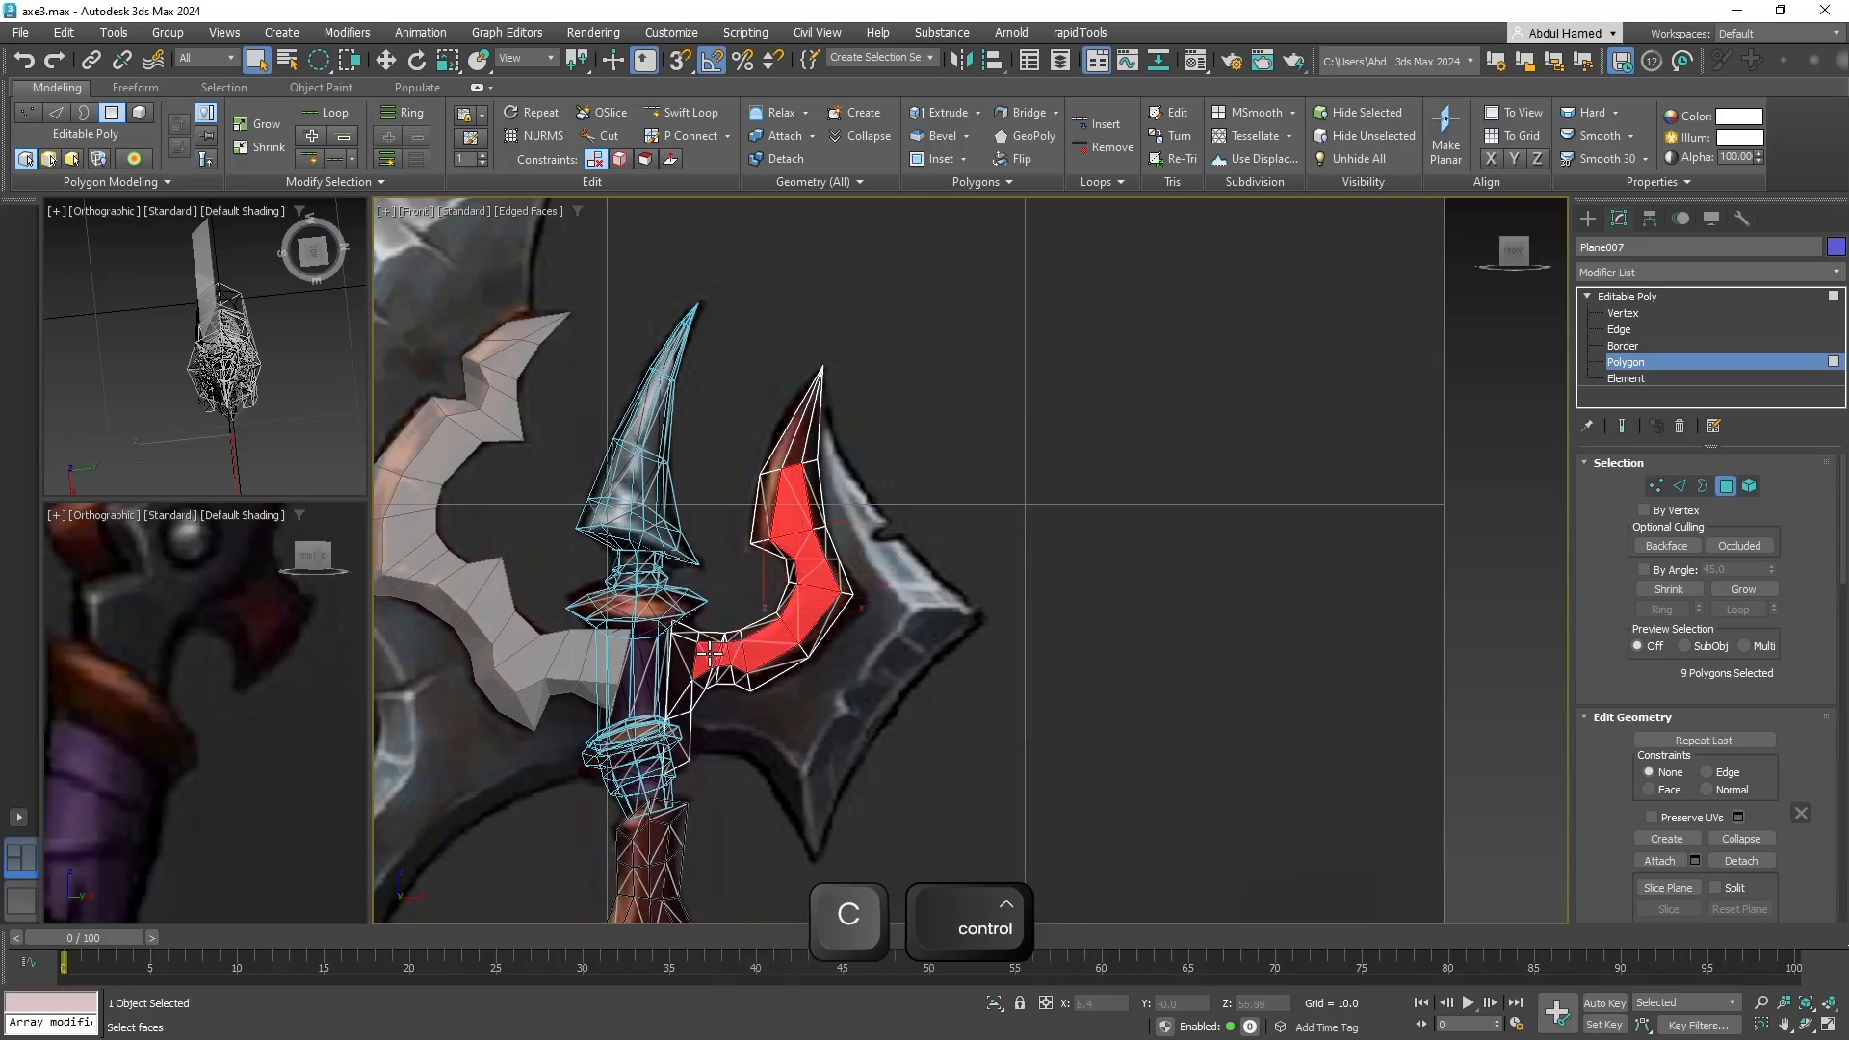
pyautogui.keyDown('alt'); pyautogui.moveTo(819, 527); pyautogui.dragTo(735, 654, button='middle'); pyautogui.keyUp('alt')
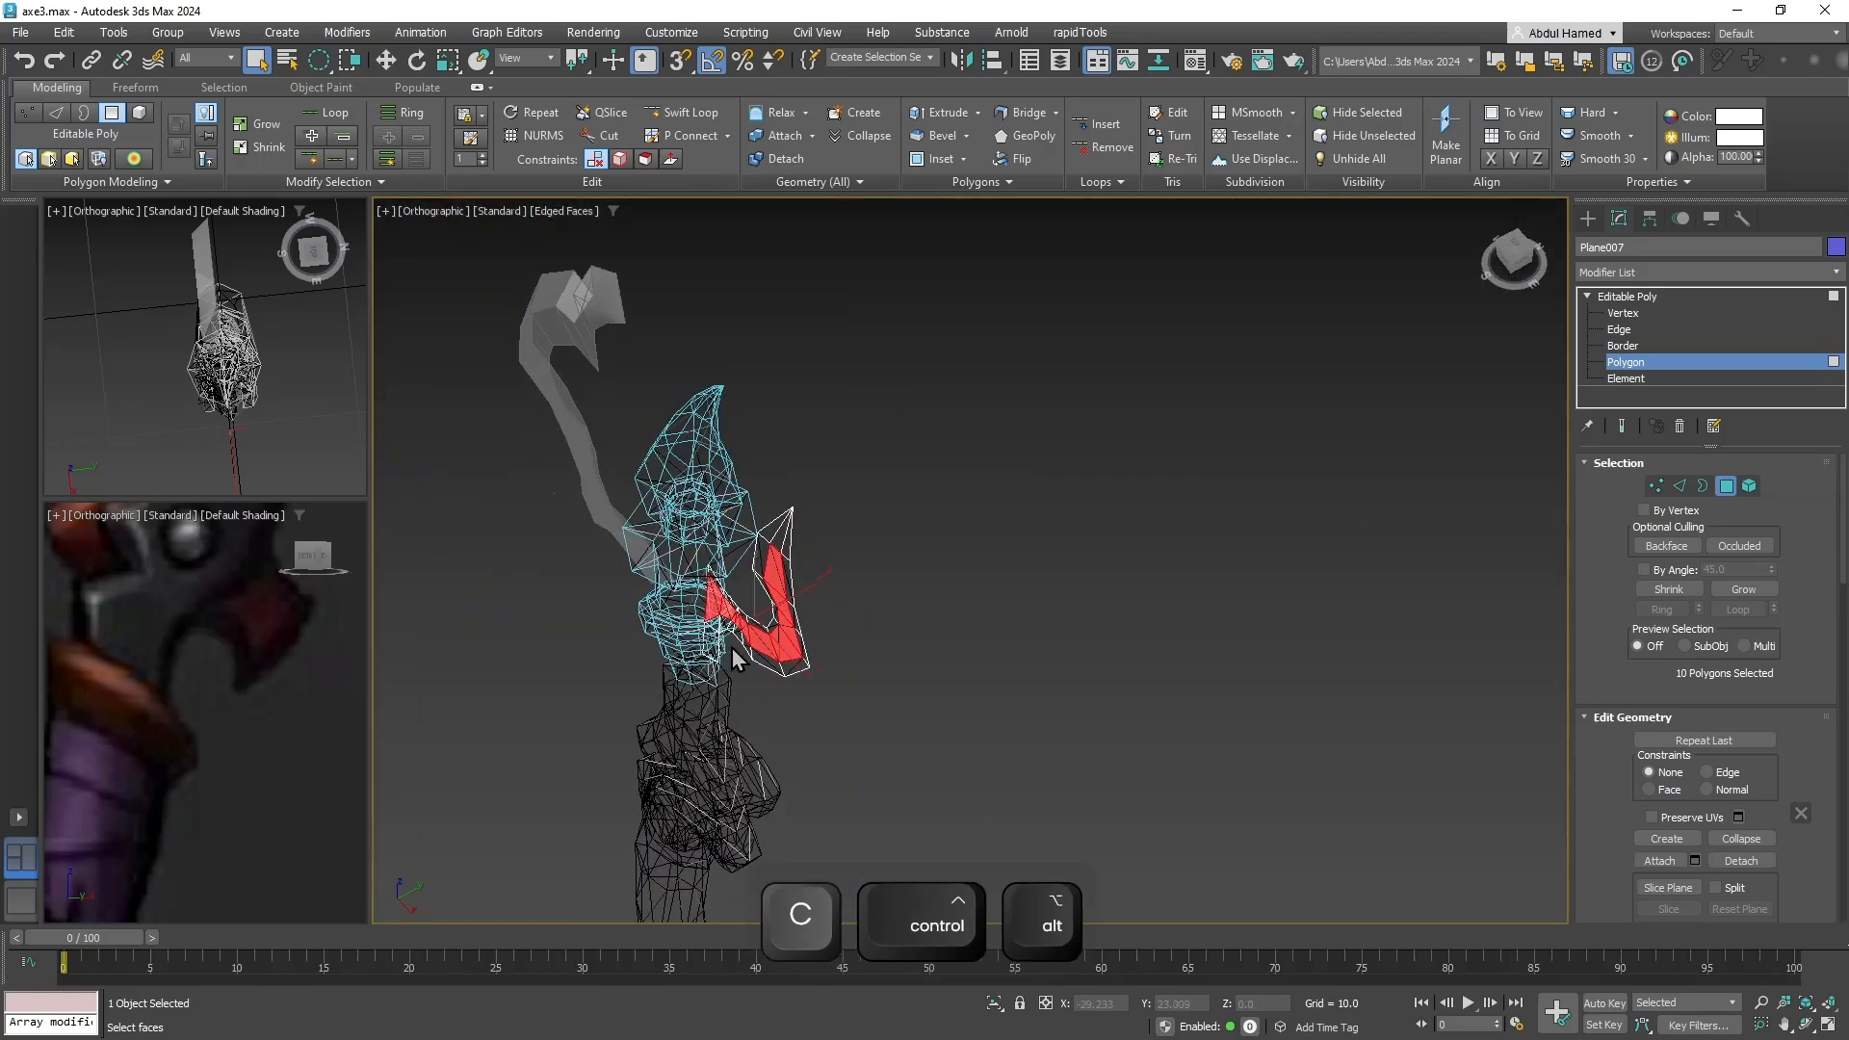
pyautogui.scroll(2, 734, 654)
pyautogui.press('w')
pyautogui.moveTo(830, 573); pyautogui.dragTo(799, 587)
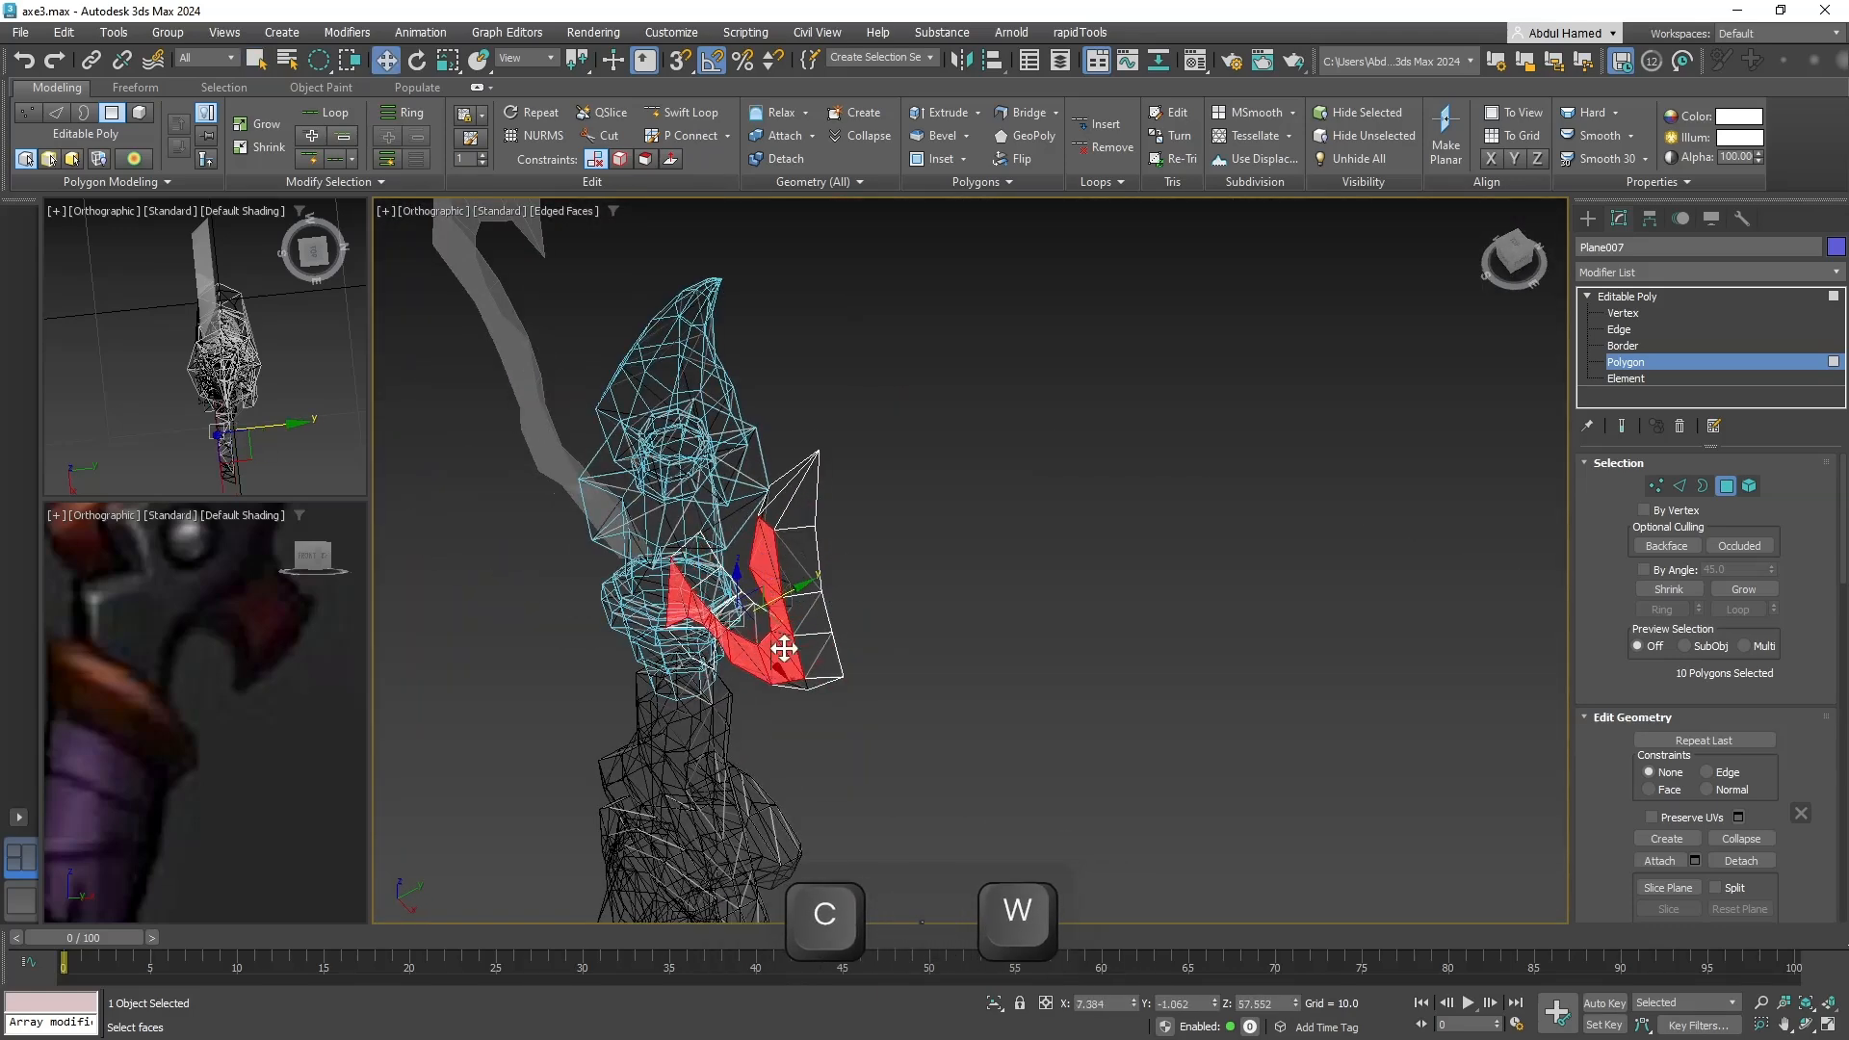
pyautogui.keyDown('alt'); pyautogui.moveTo(784, 648); pyautogui.dragTo(690, 710, button='middle'); pyautogui.keyUp('alt')
pyautogui.scroll(-4, 876, 674)
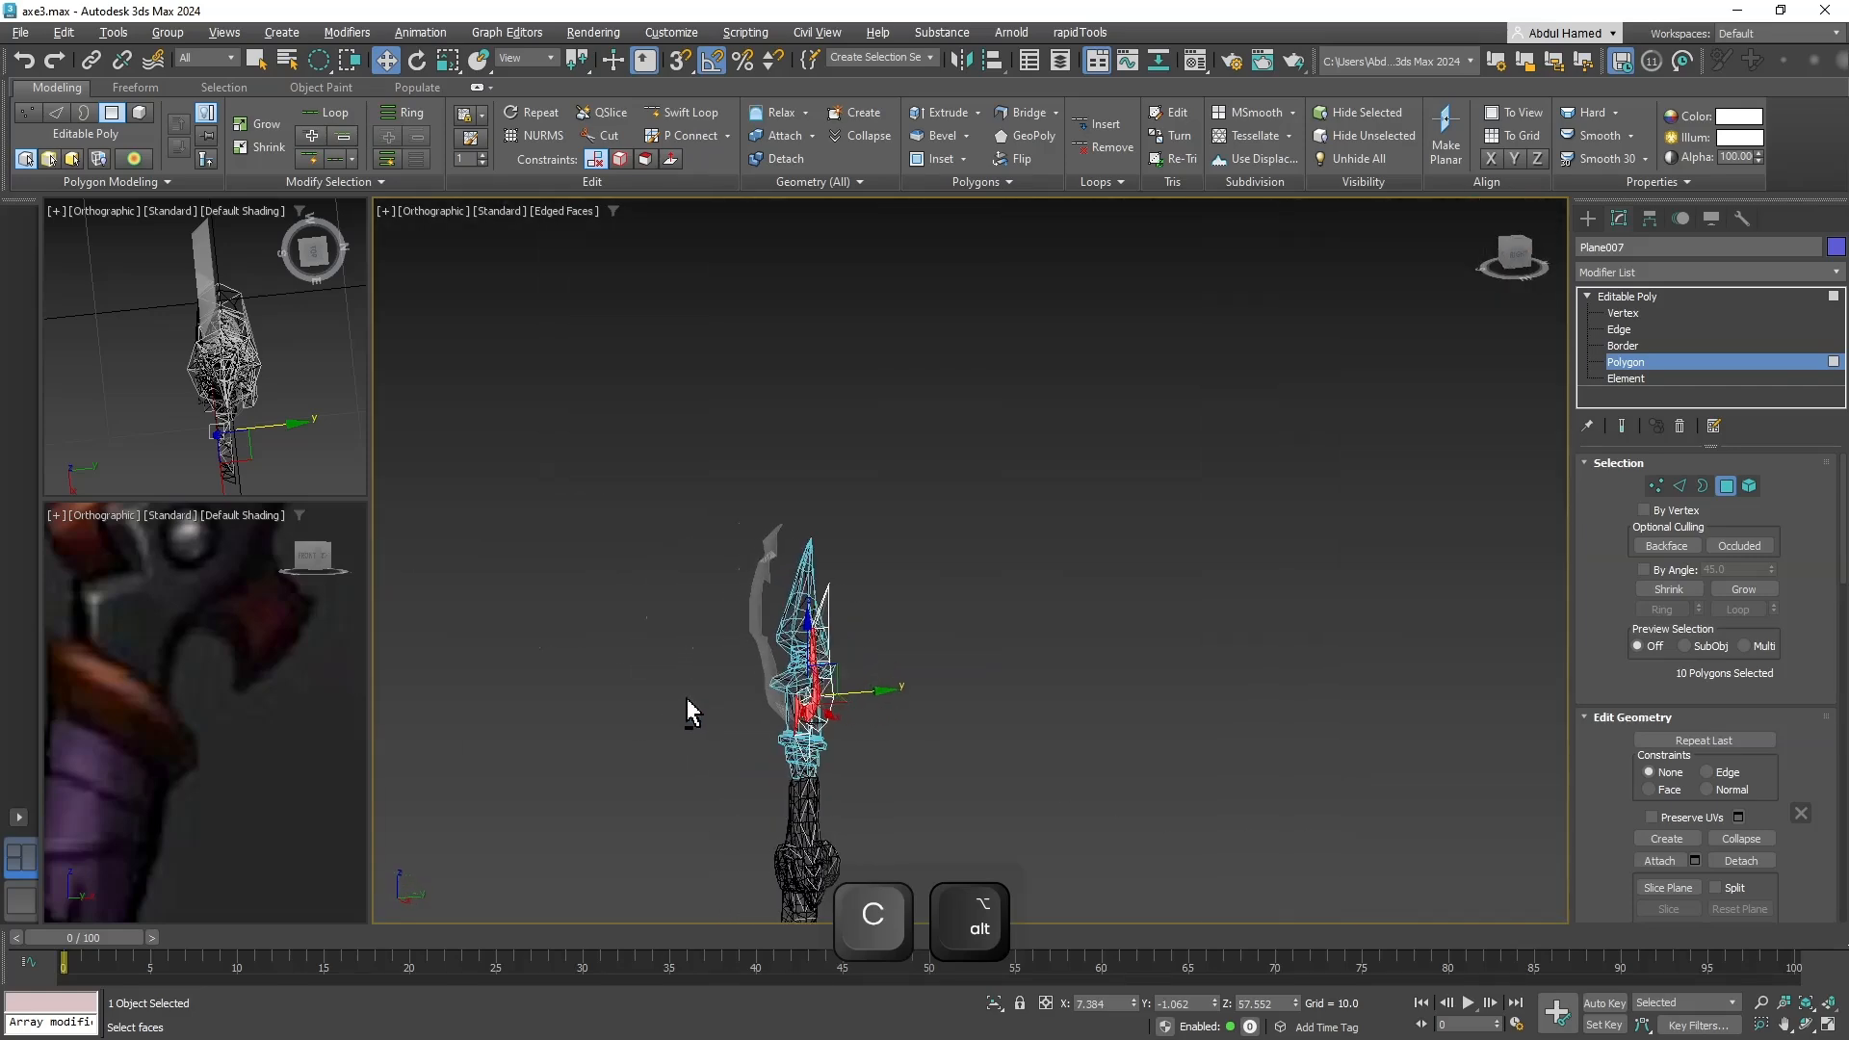
pyautogui.scroll(4, 799, 693)
pyautogui.keyDown('alt'); pyautogui.moveTo(808, 657); pyautogui.dragTo(967, 462, button='middle'); pyautogui.keyUp('alt')
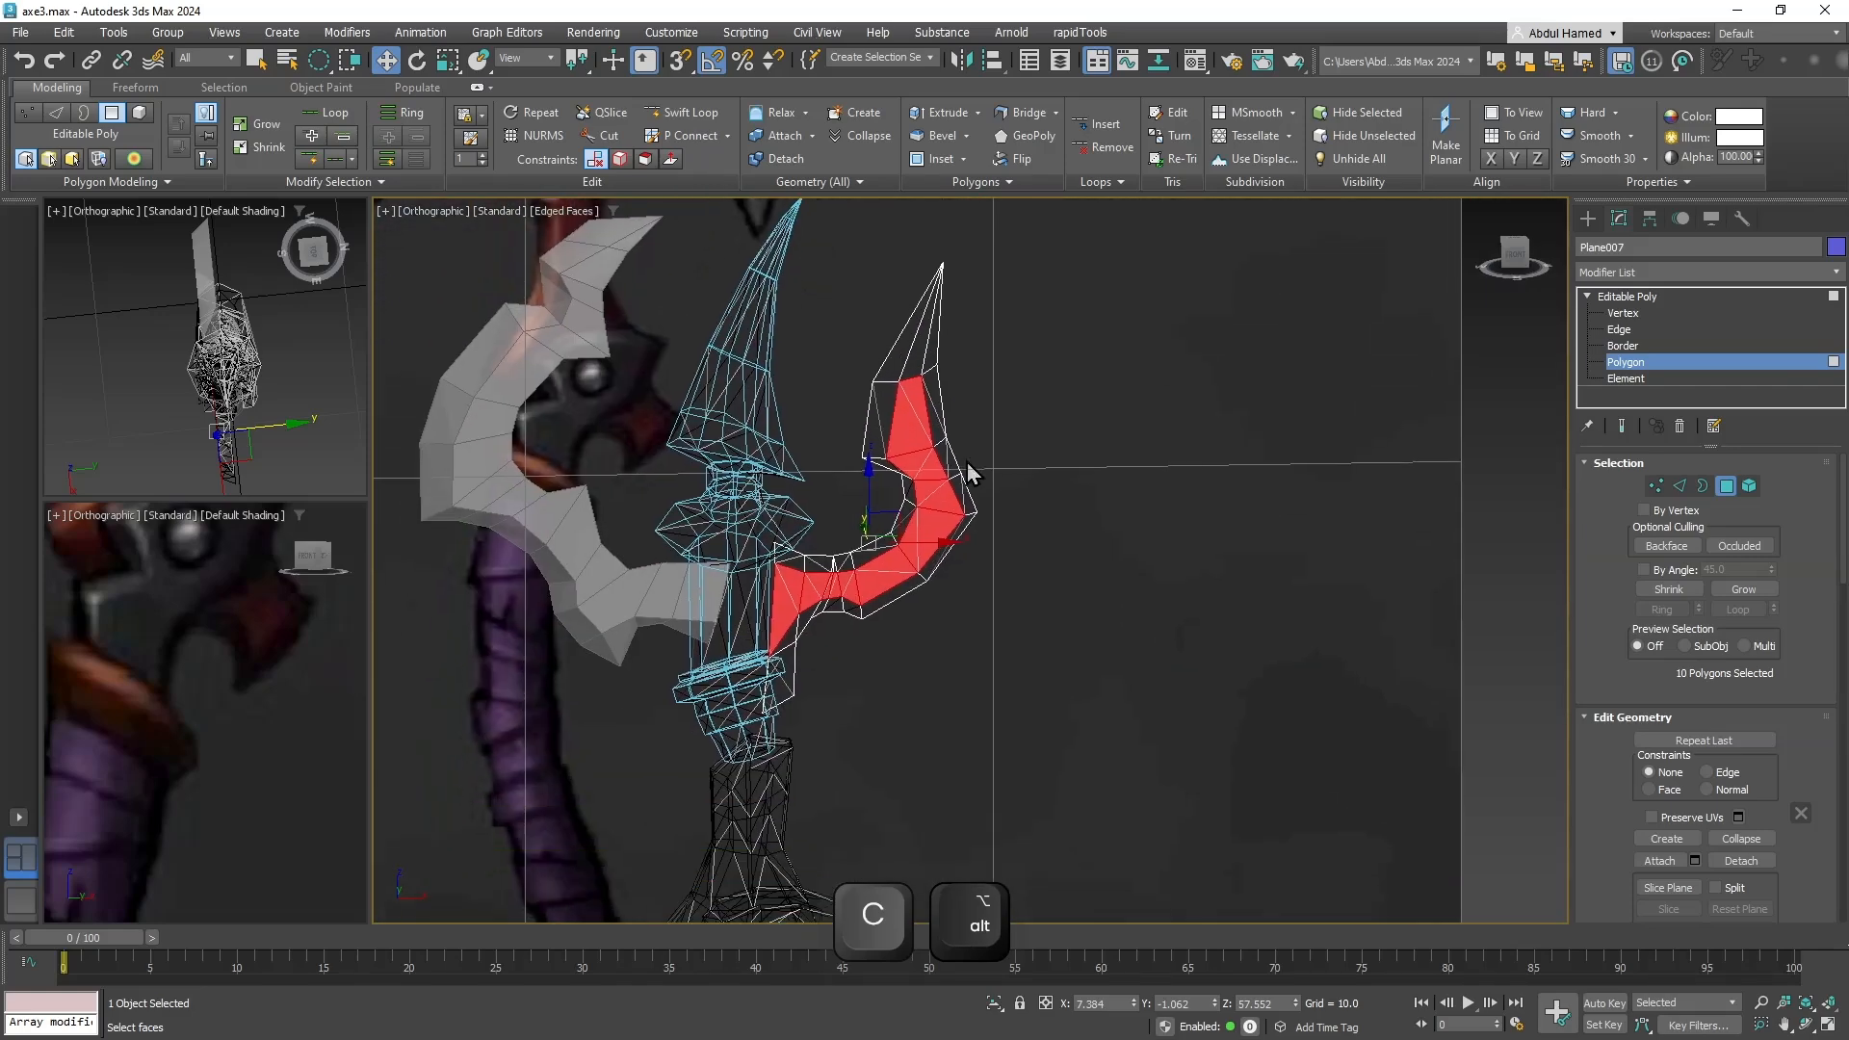
# Unhide all objects and leave polygon editing on the curved ornament.
pyautogui.scroll(3, 967, 462)
pyautogui.rightClick(932, 478)
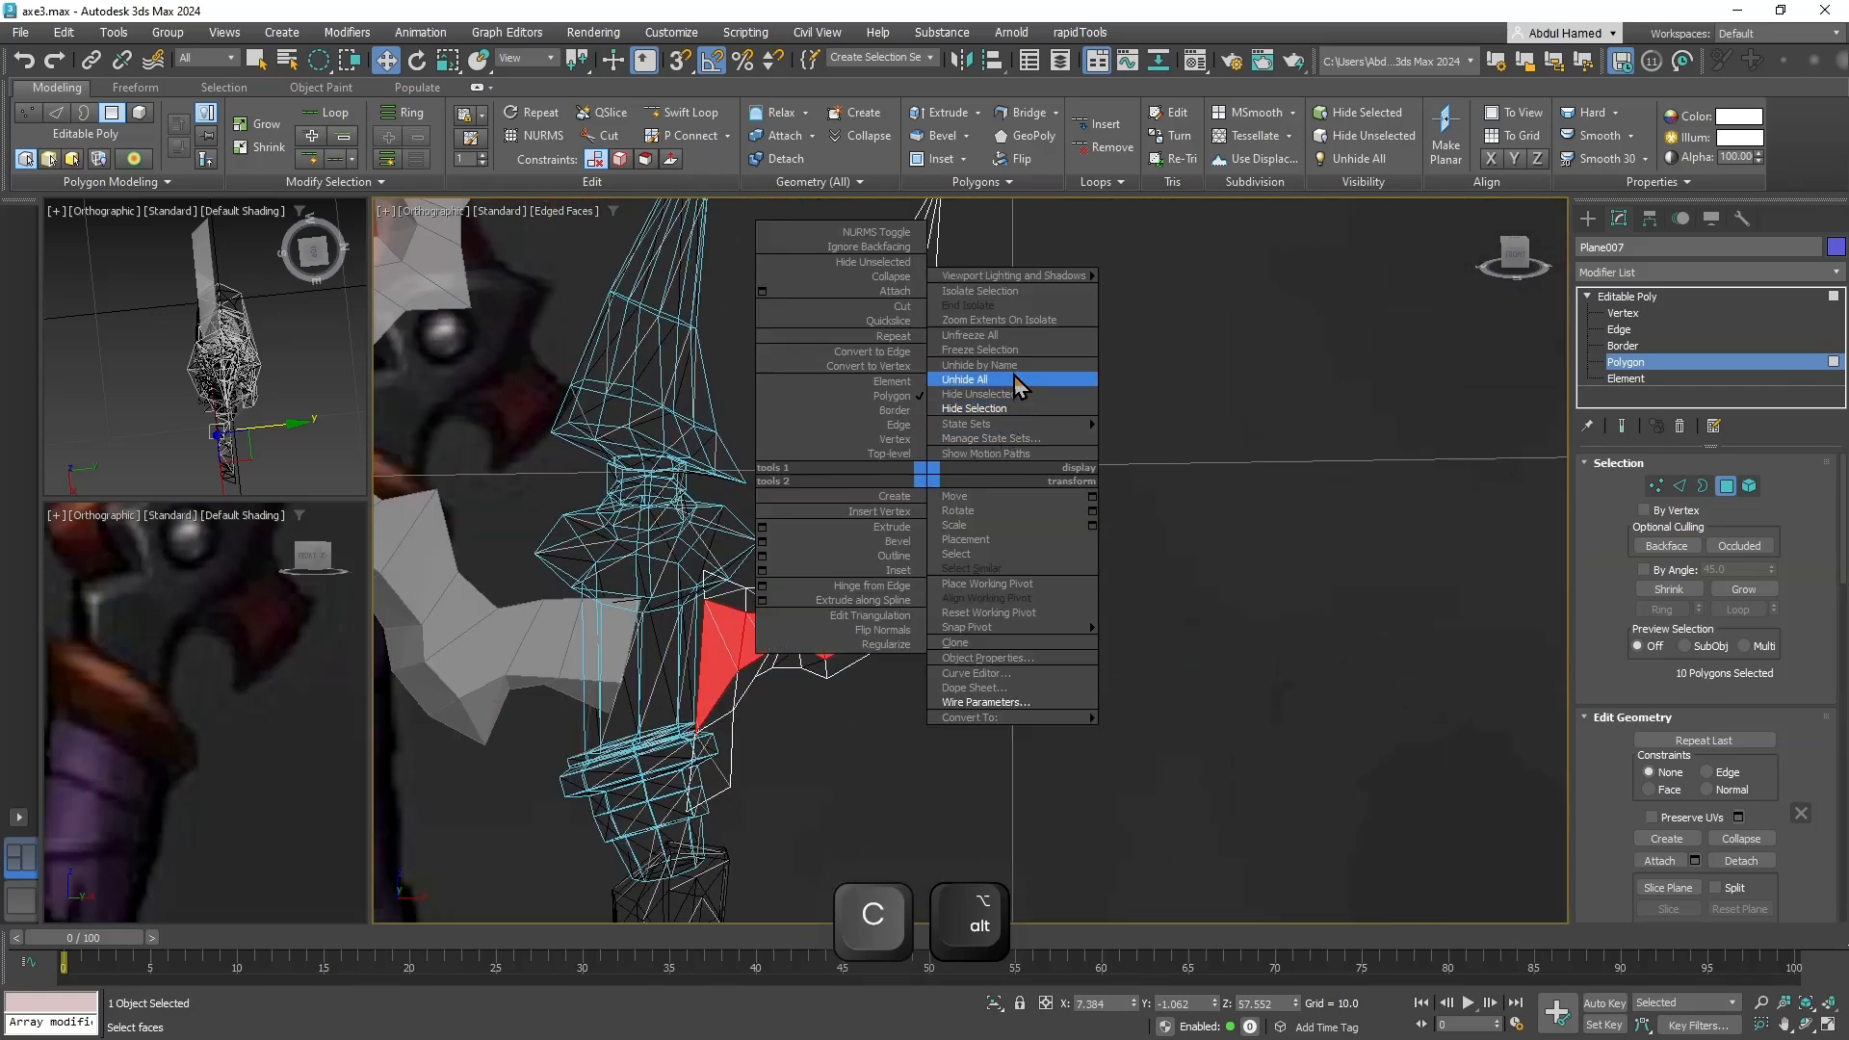
pyautogui.click(966, 379)
pyautogui.keyDown('alt'); pyautogui.moveTo(902, 665); pyautogui.dragTo(894, 603, button='middle'); pyautogui.keyUp('alt')
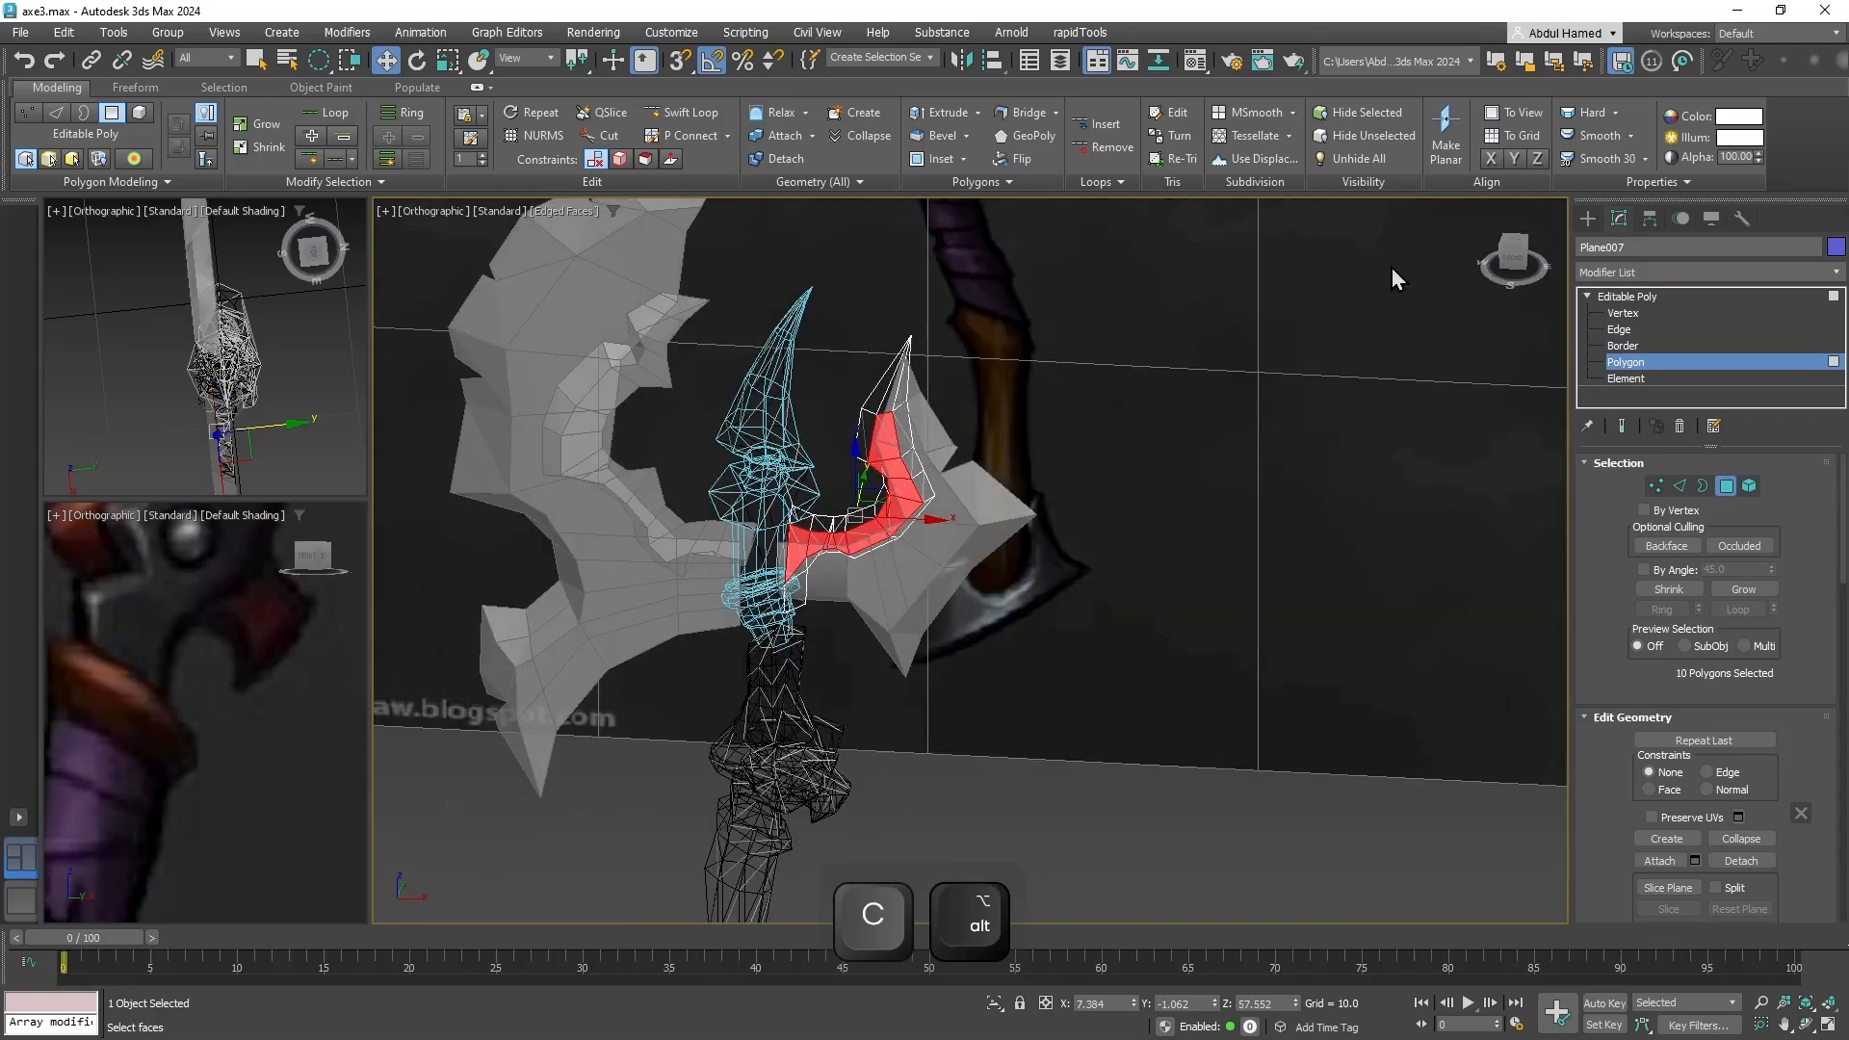
pyautogui.click(1631, 299)
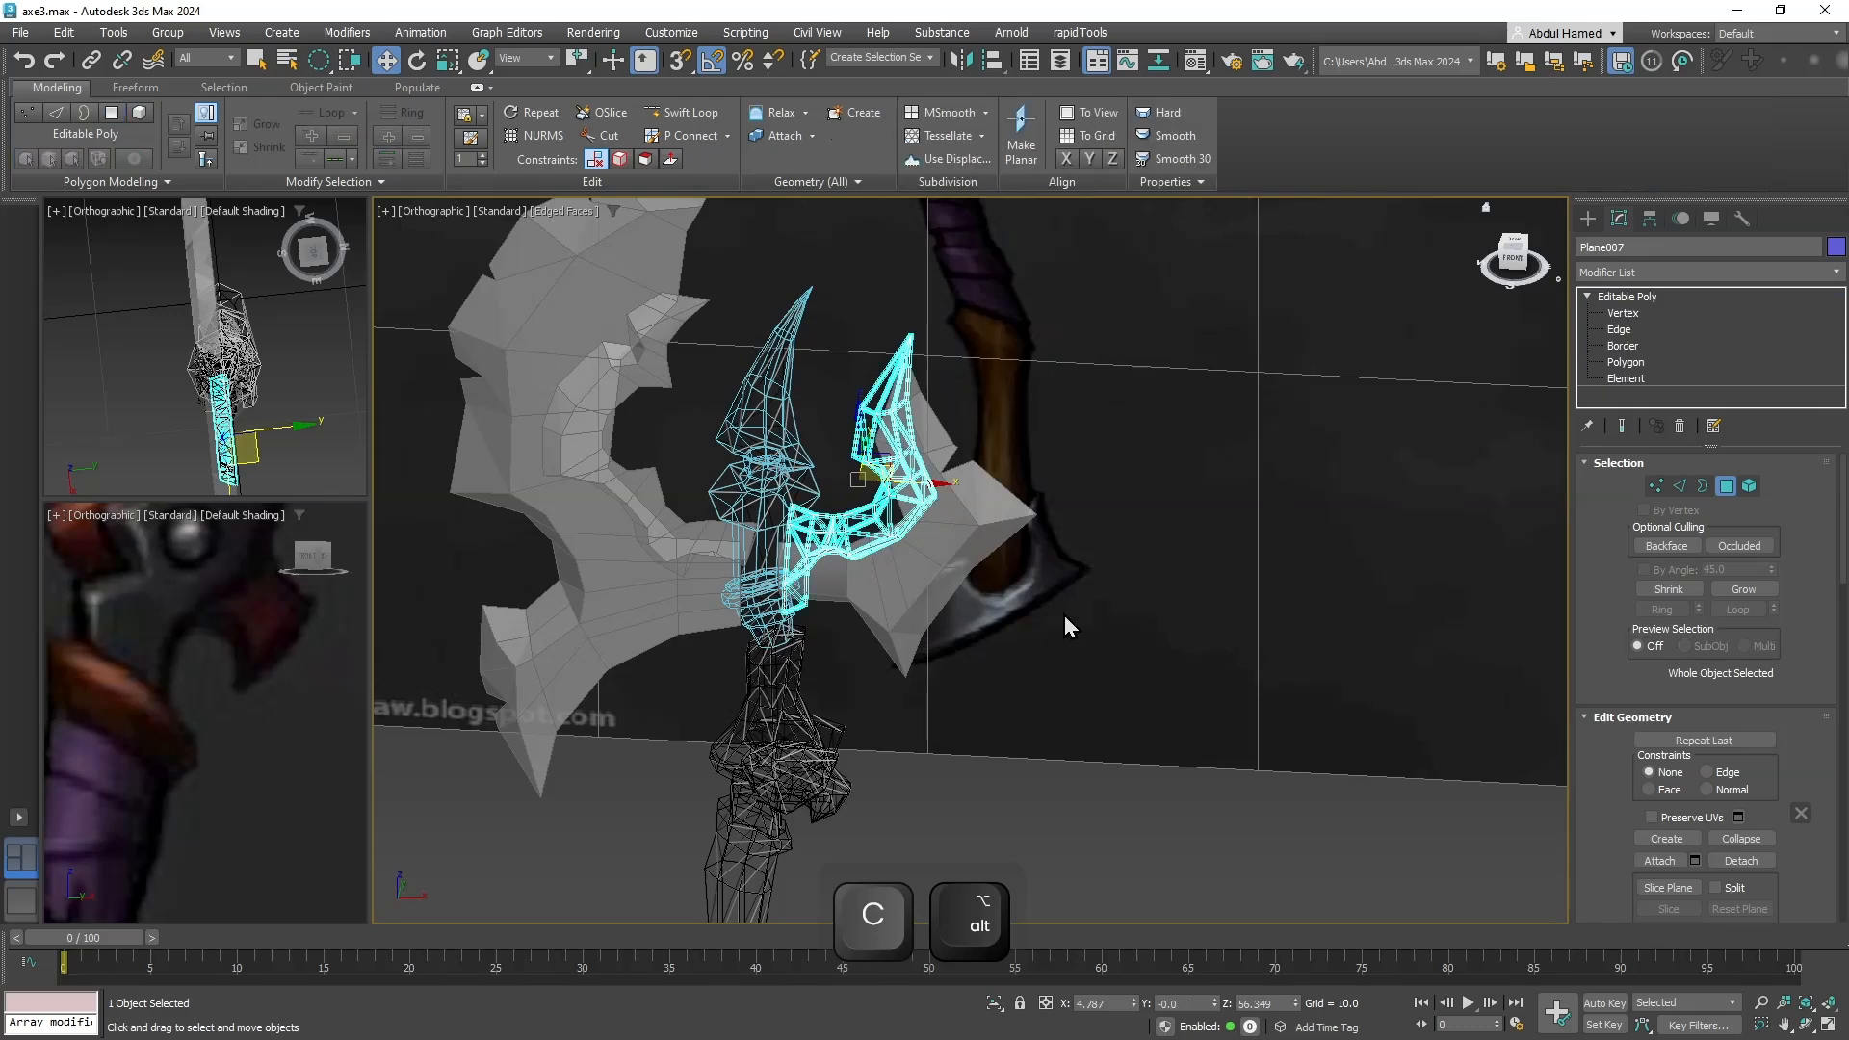
# Turn off see-through display for the blade pieces on both sides of the handle and disable Wire in the 09 - Default material.
pyautogui.keyDown('ctrl'); pyautogui.click(964, 556); pyautogui.keyUp('ctrl')
pyautogui.keyDown('ctrl'); pyautogui.click(612, 609); pyautogui.keyUp('ctrl')
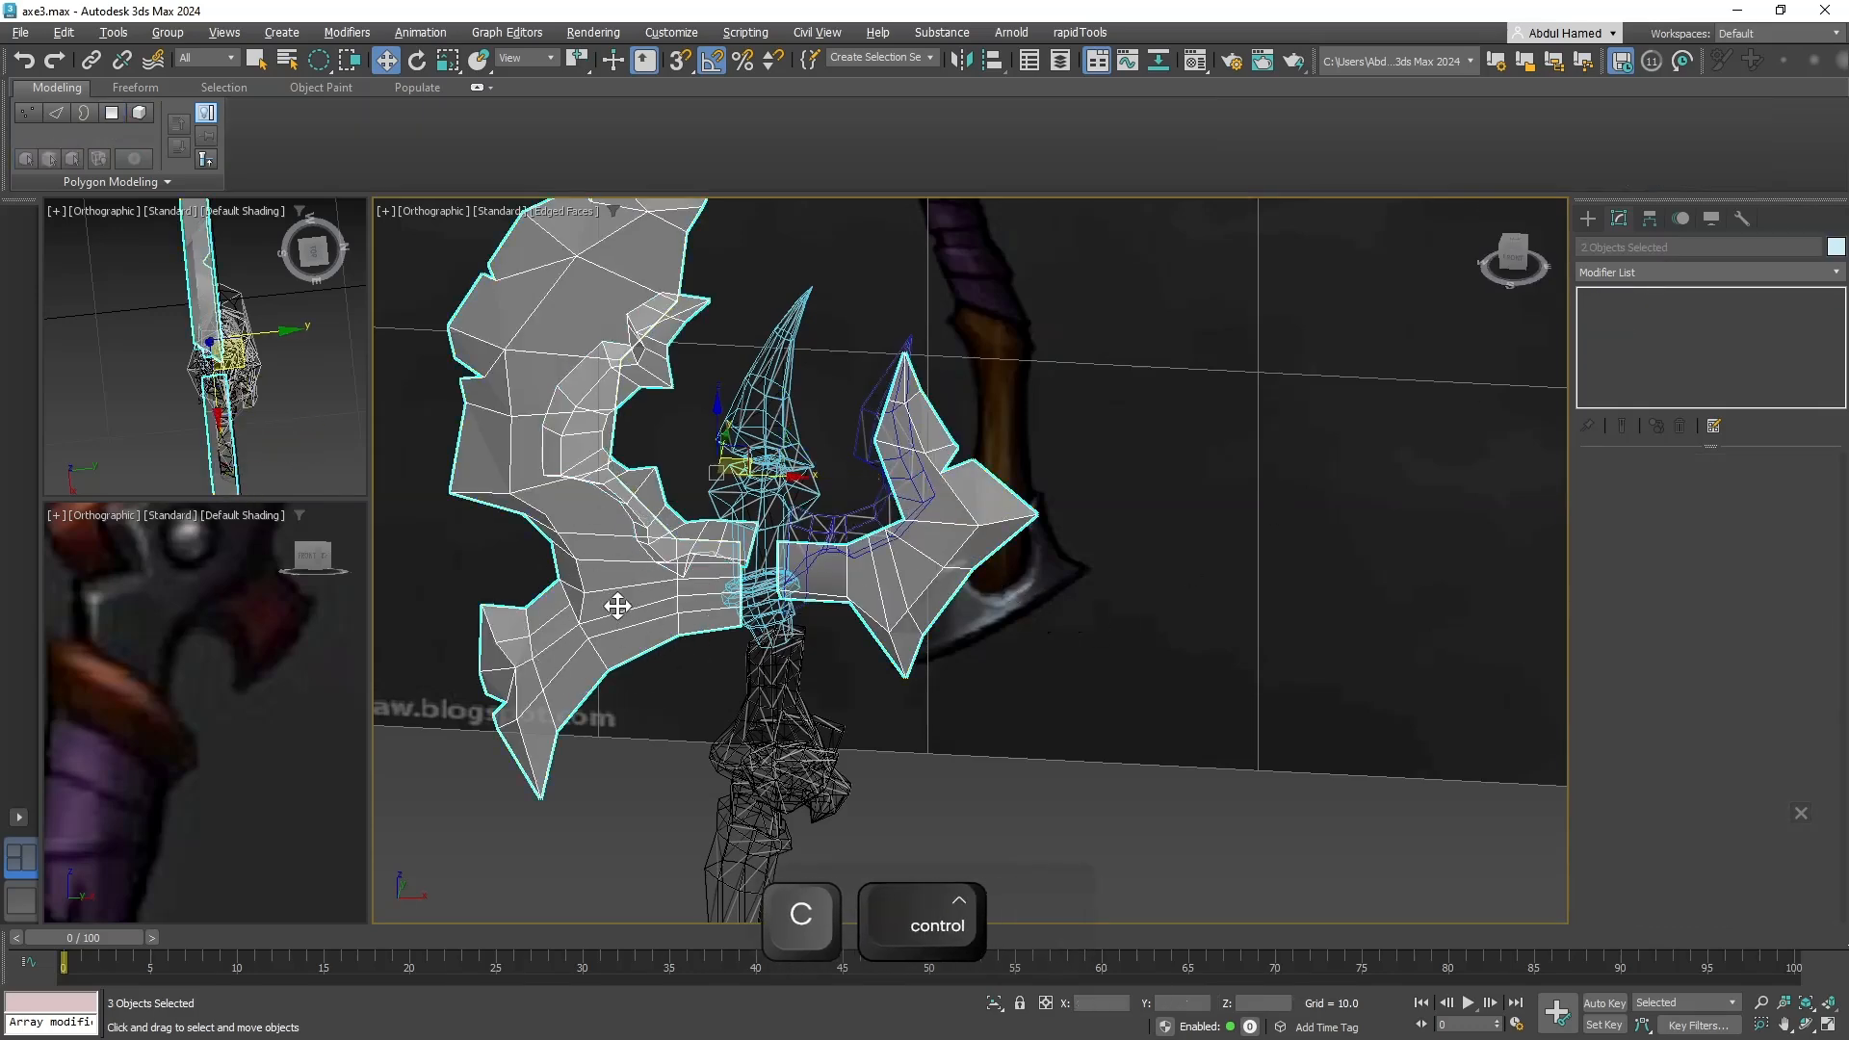
pyautogui.hotkey('alt', 'x')
pyautogui.hotkey('alt', 'x')
pyautogui.hotkey('alt', 'x')
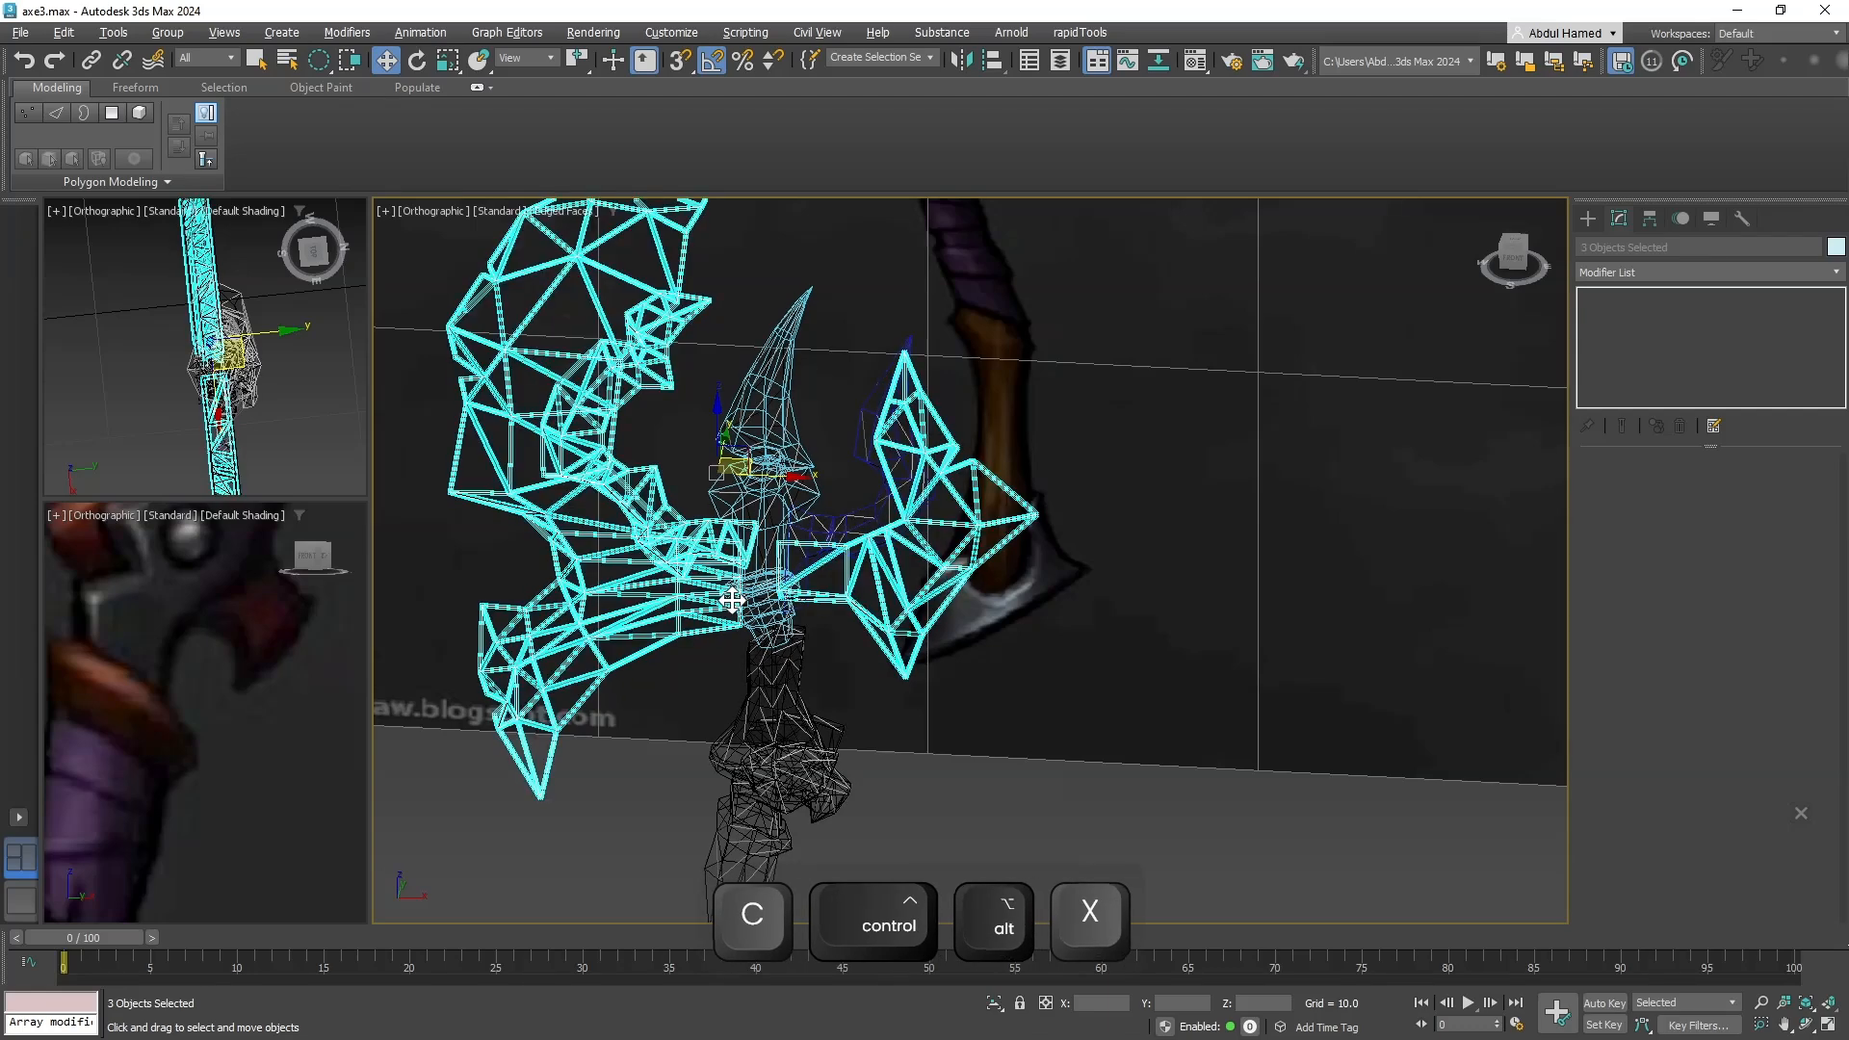
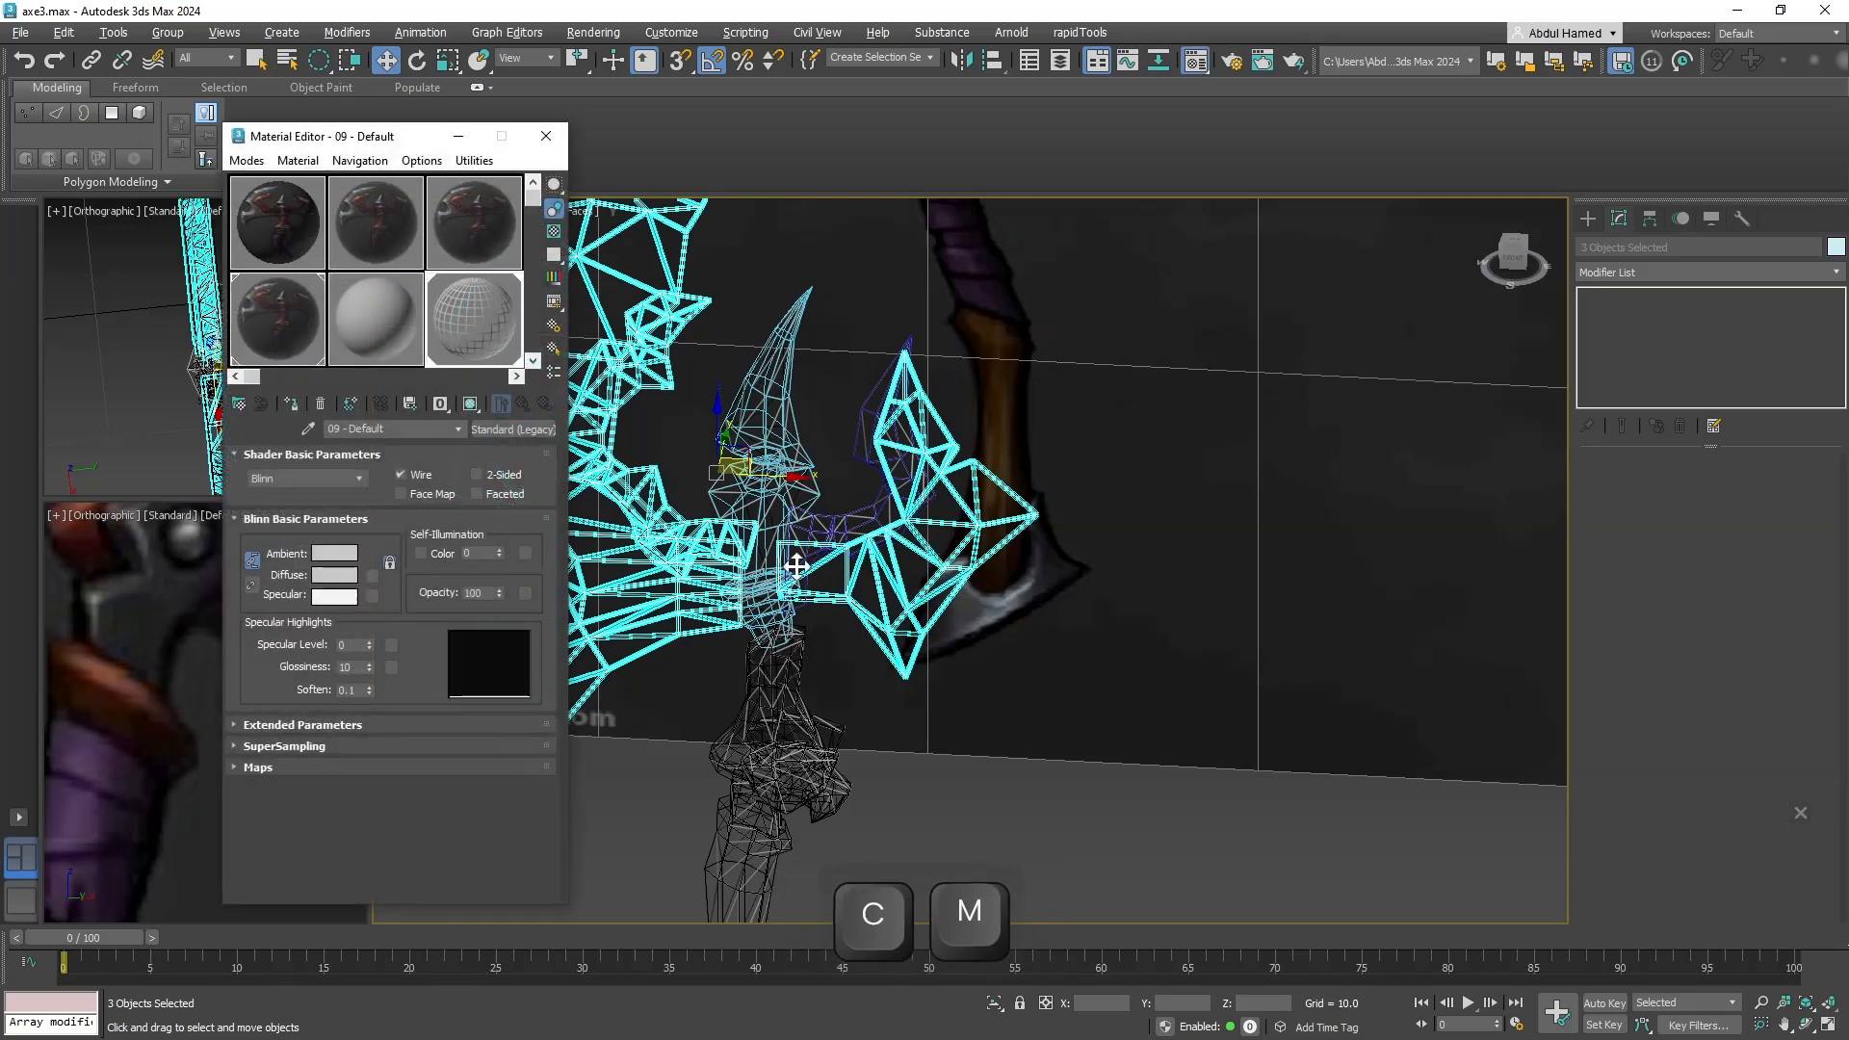
pyautogui.click(423, 478)
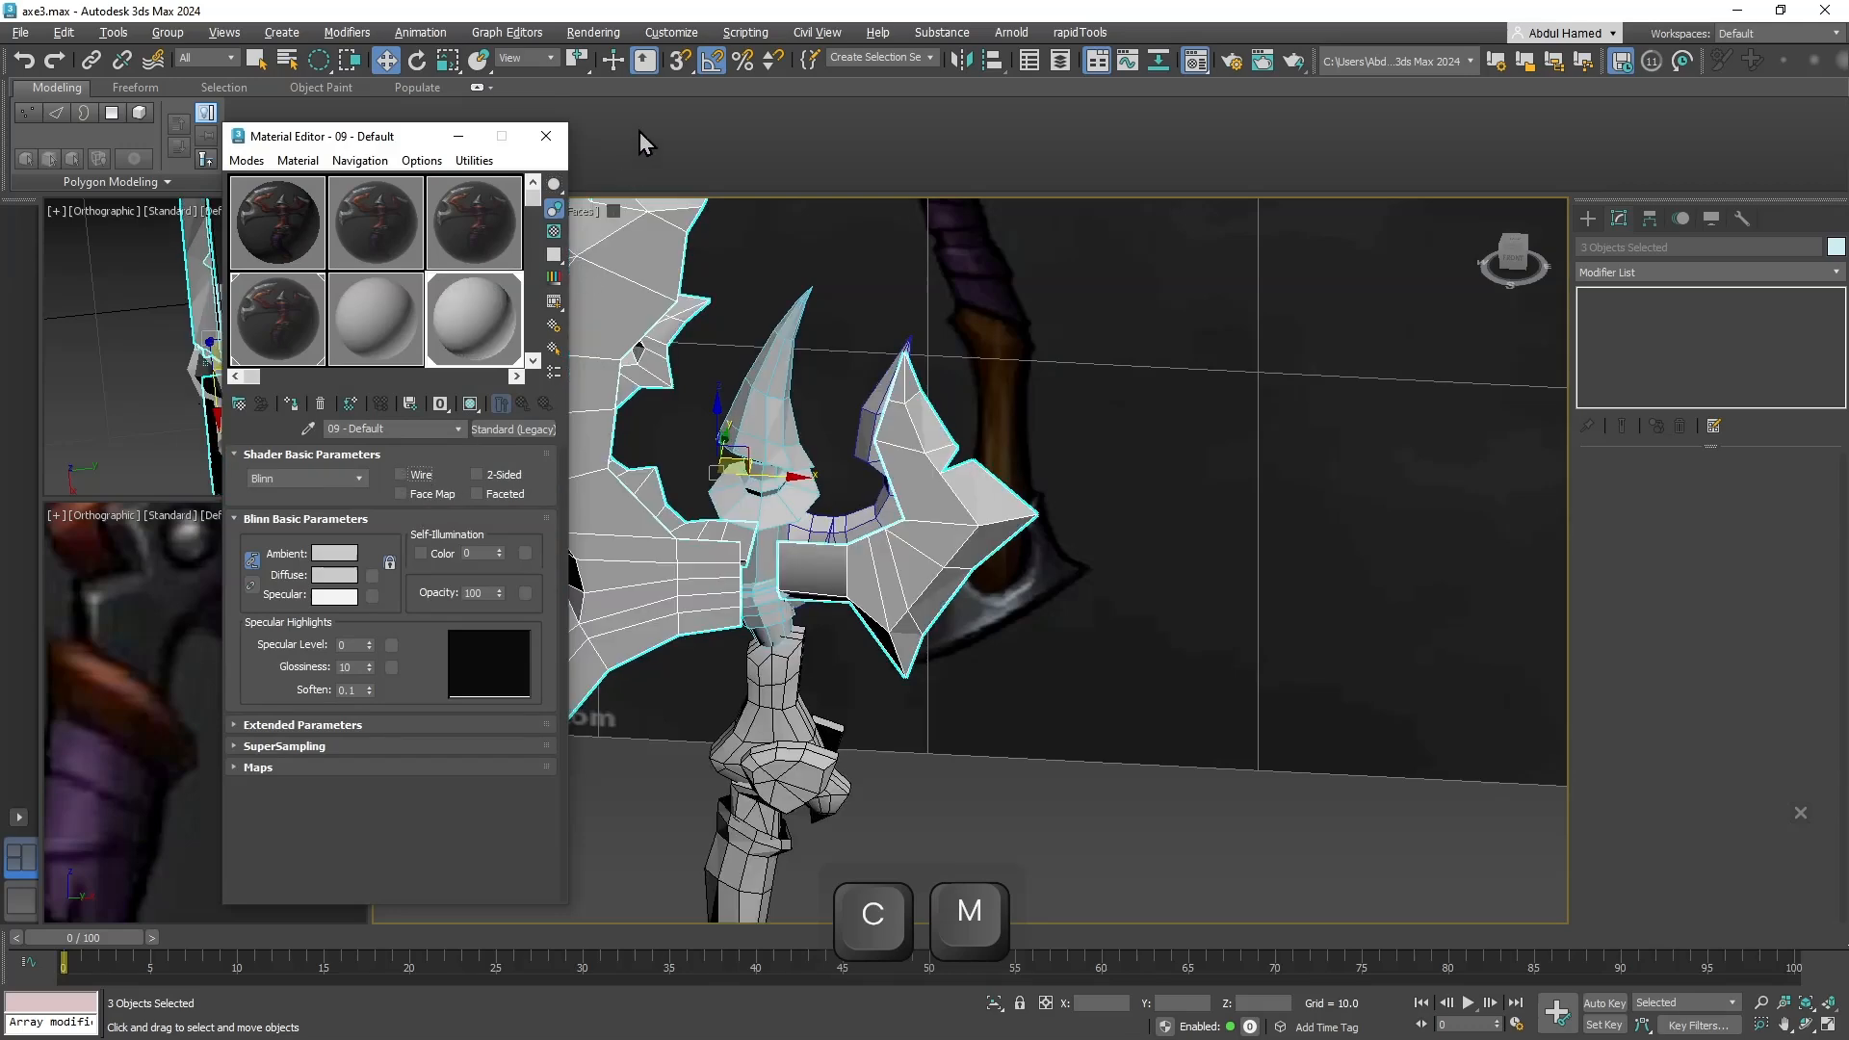
pyautogui.click(545, 136)
# Select the large blade and the spiked blade opposite it and move them together about 2.03 along Y.
pyautogui.keyDown('alt'); pyautogui.moveTo(1066, 509); pyautogui.dragTo(978, 510, button='middle'); pyautogui.keyUp('alt')
pyautogui.click(924, 569)
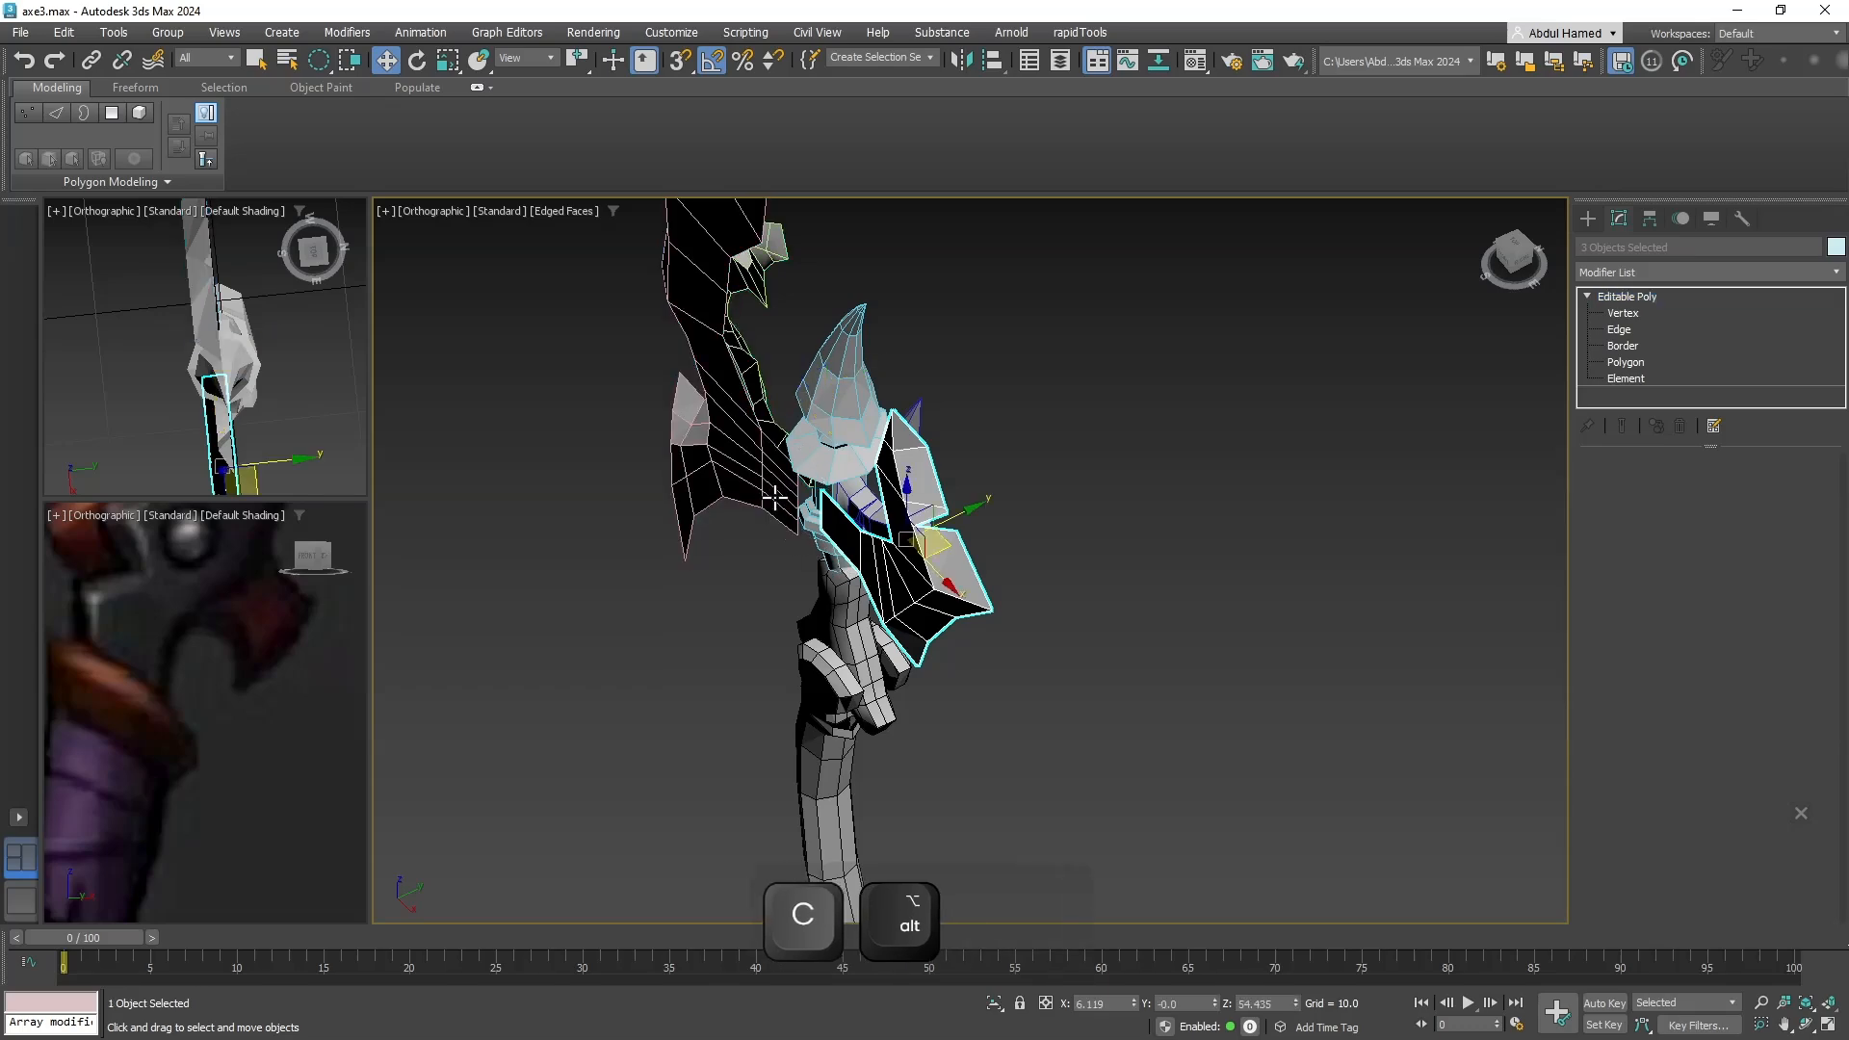
pyautogui.keyDown('ctrl'); pyautogui.click(772, 497); pyautogui.keyUp('ctrl')
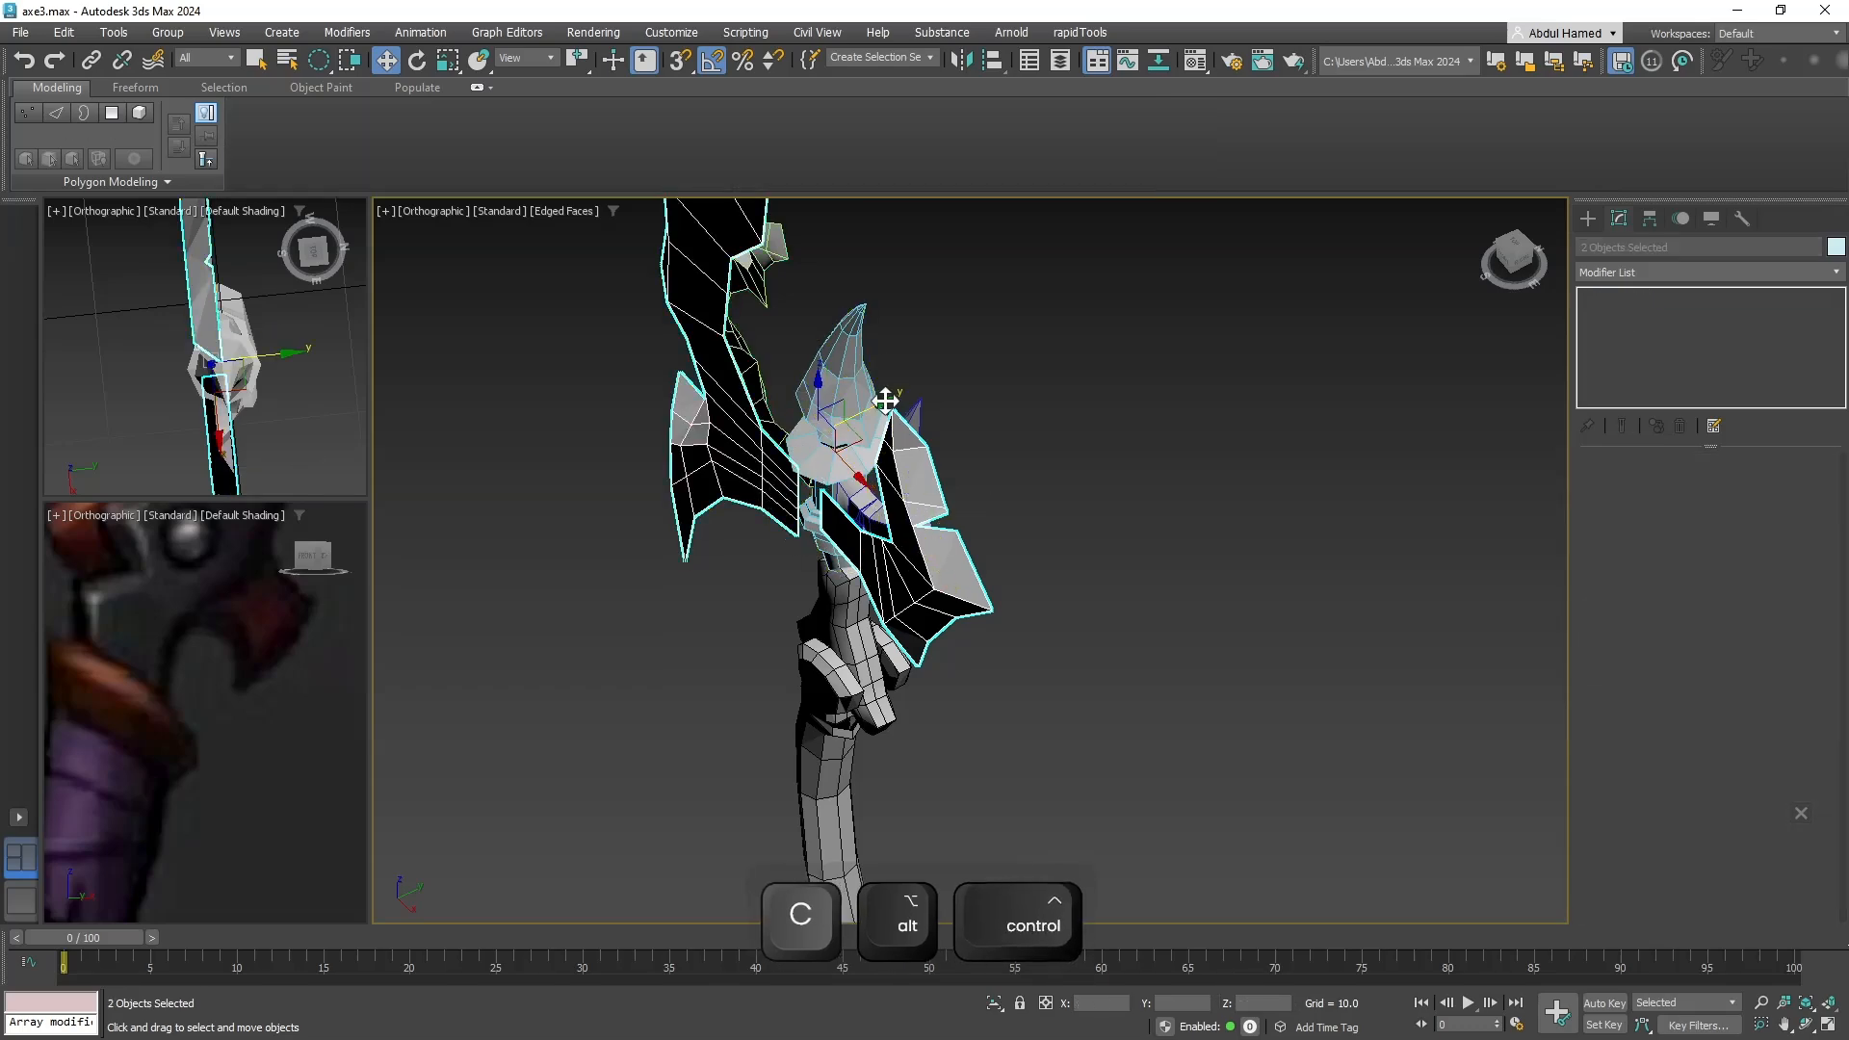
pyautogui.moveTo(885, 401); pyautogui.dragTo(926, 396)
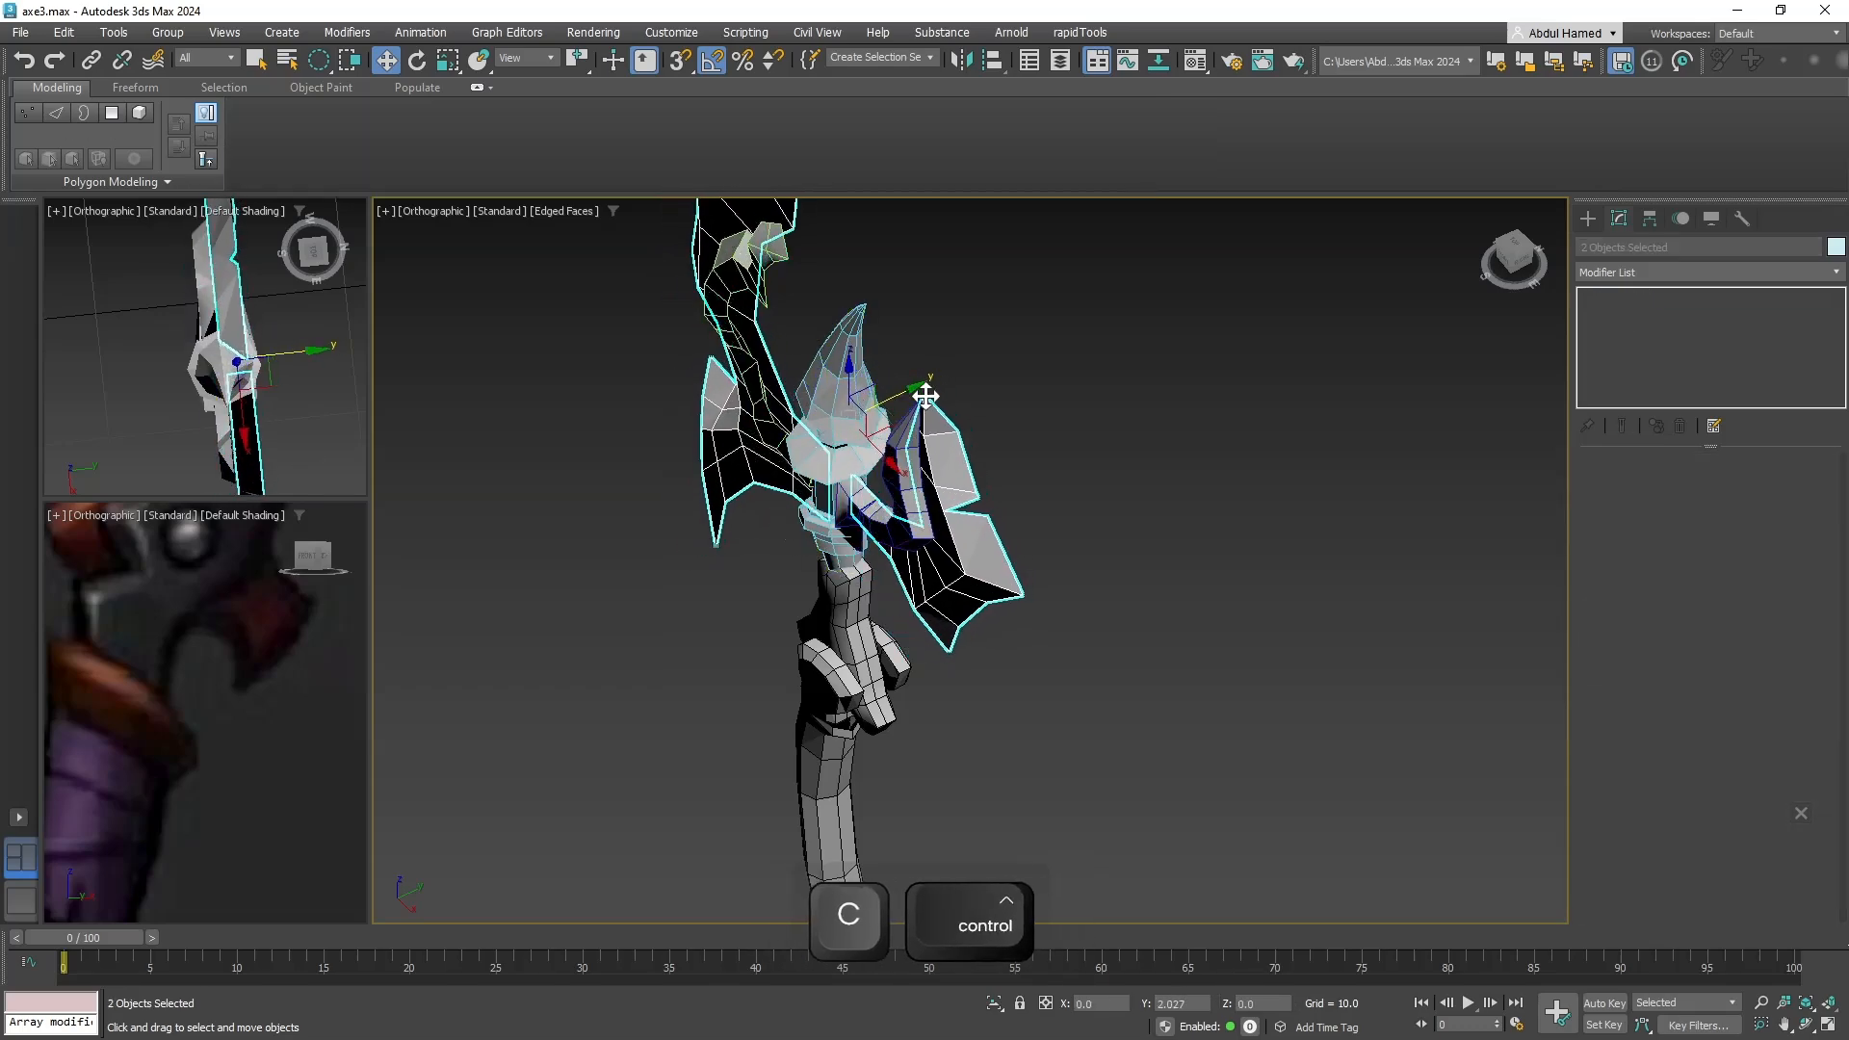
# Nudge the two selected axe blades slightly along the Y axis relative to the handle and deselect them.
pyautogui.keyDown('alt'); pyautogui.moveTo(925, 395); pyautogui.dragTo(821, 471, button='middle'); pyautogui.keyUp('alt')
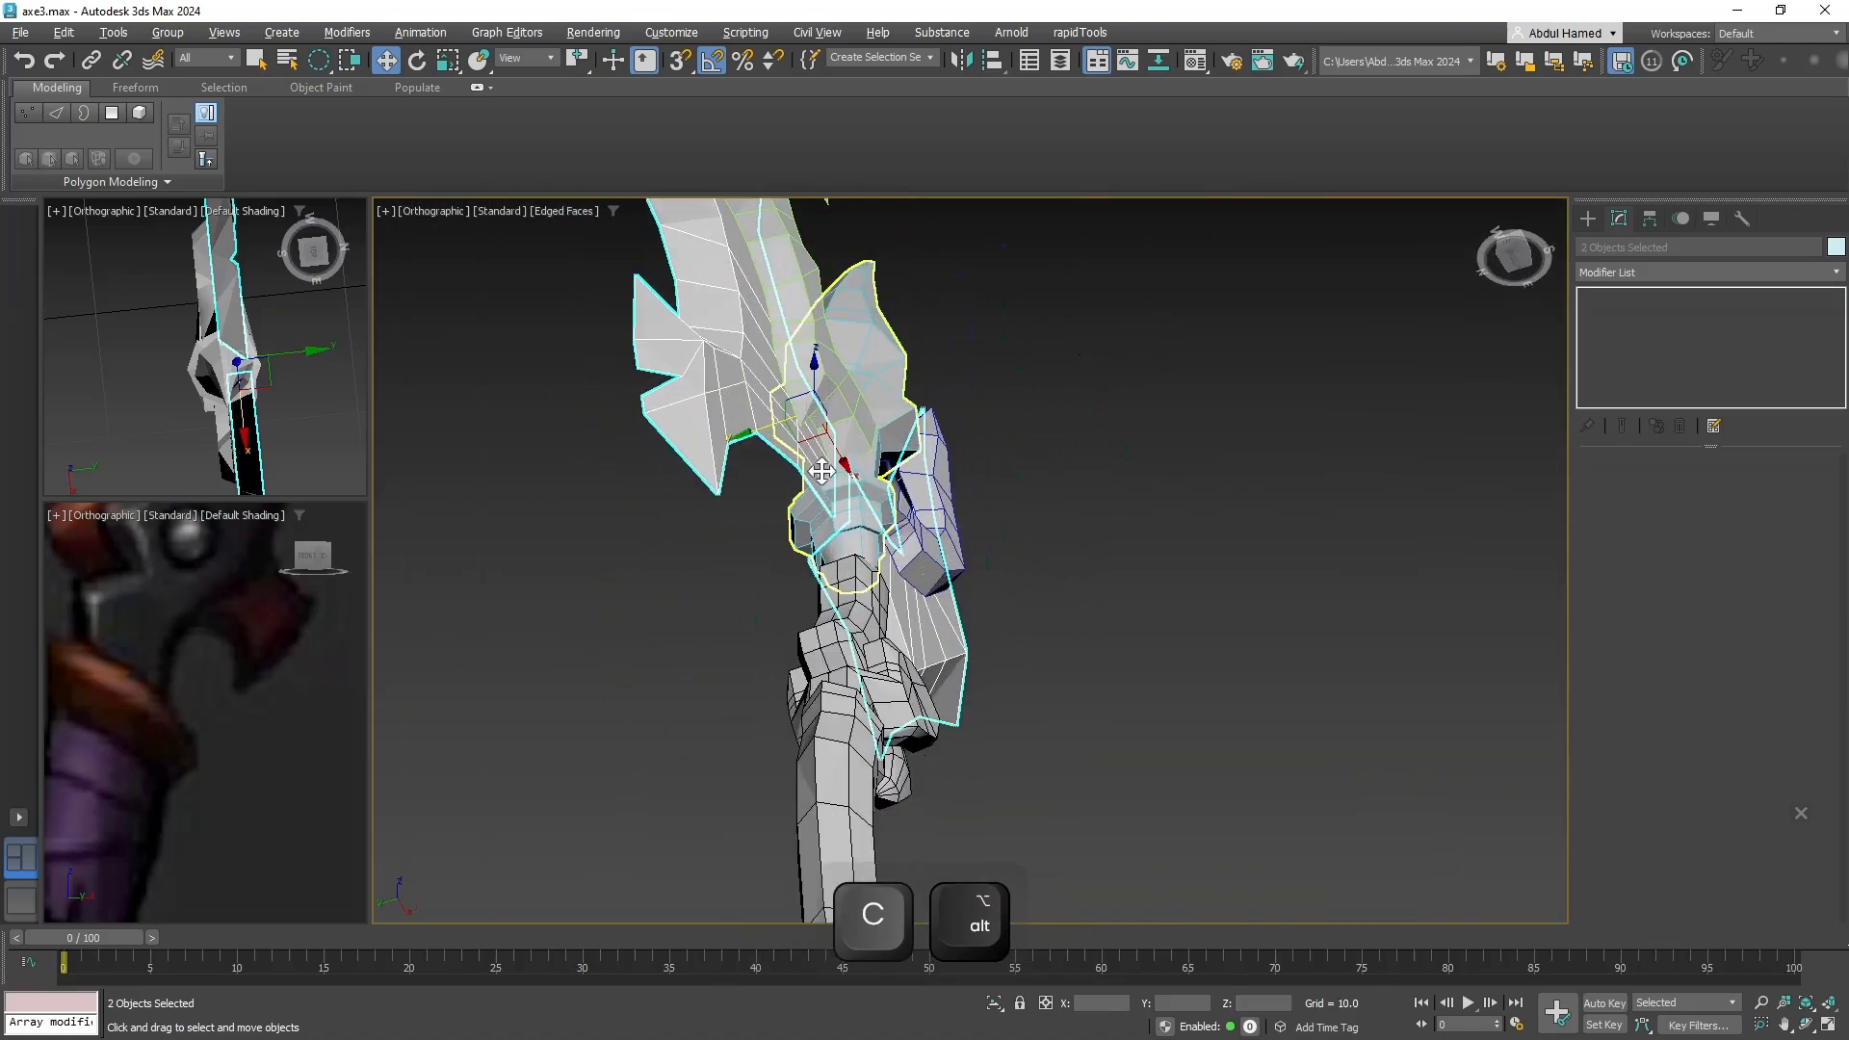
pyautogui.moveTo(768, 436); pyautogui.dragTo(773, 438)
pyautogui.keyDown('alt'); pyautogui.moveTo(771, 437); pyautogui.dragTo(779, 507, button='middle'); pyautogui.keyUp('alt')
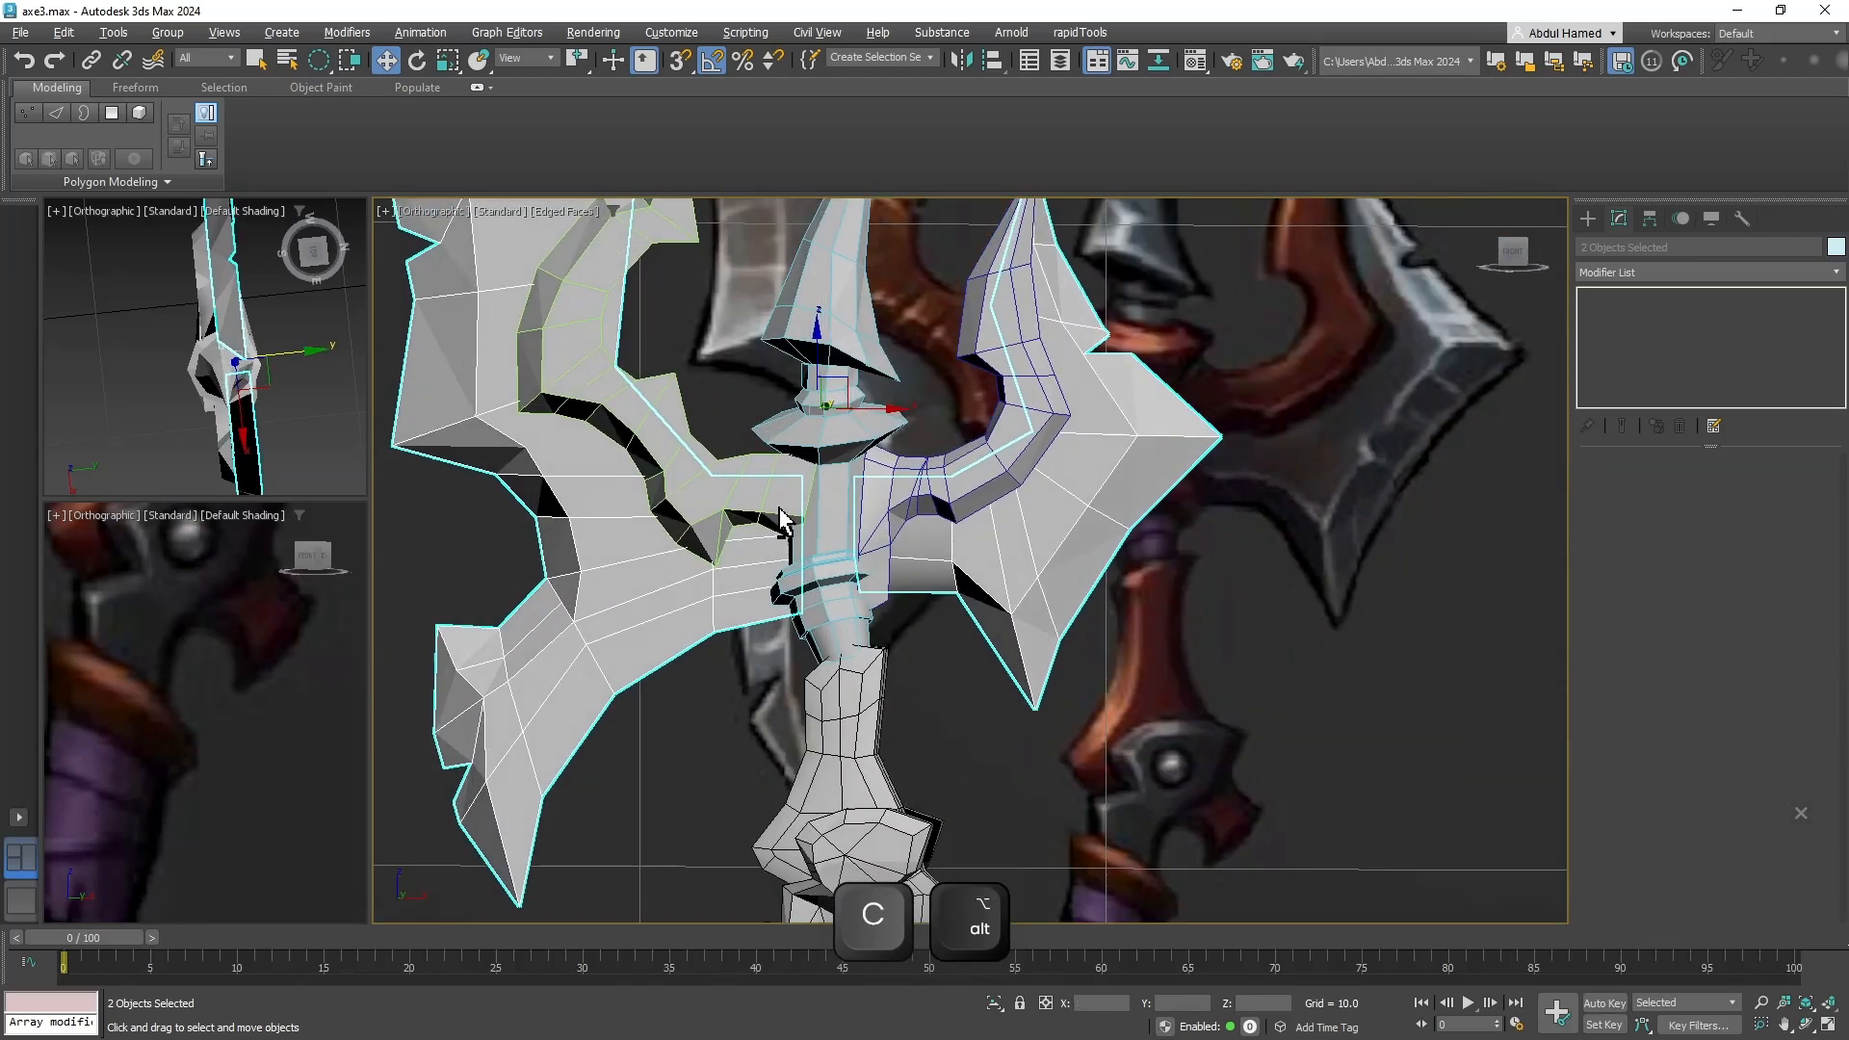
pyautogui.click(605, 789)
# Hide the reference image plane, Plane001, in the layer list of the scene.
pyautogui.scroll(-5, 786, 687)
pyautogui.keyDown('alt'); pyautogui.moveTo(866, 685); pyautogui.dragTo(845, 714, button='middle'); pyautogui.keyUp('alt')
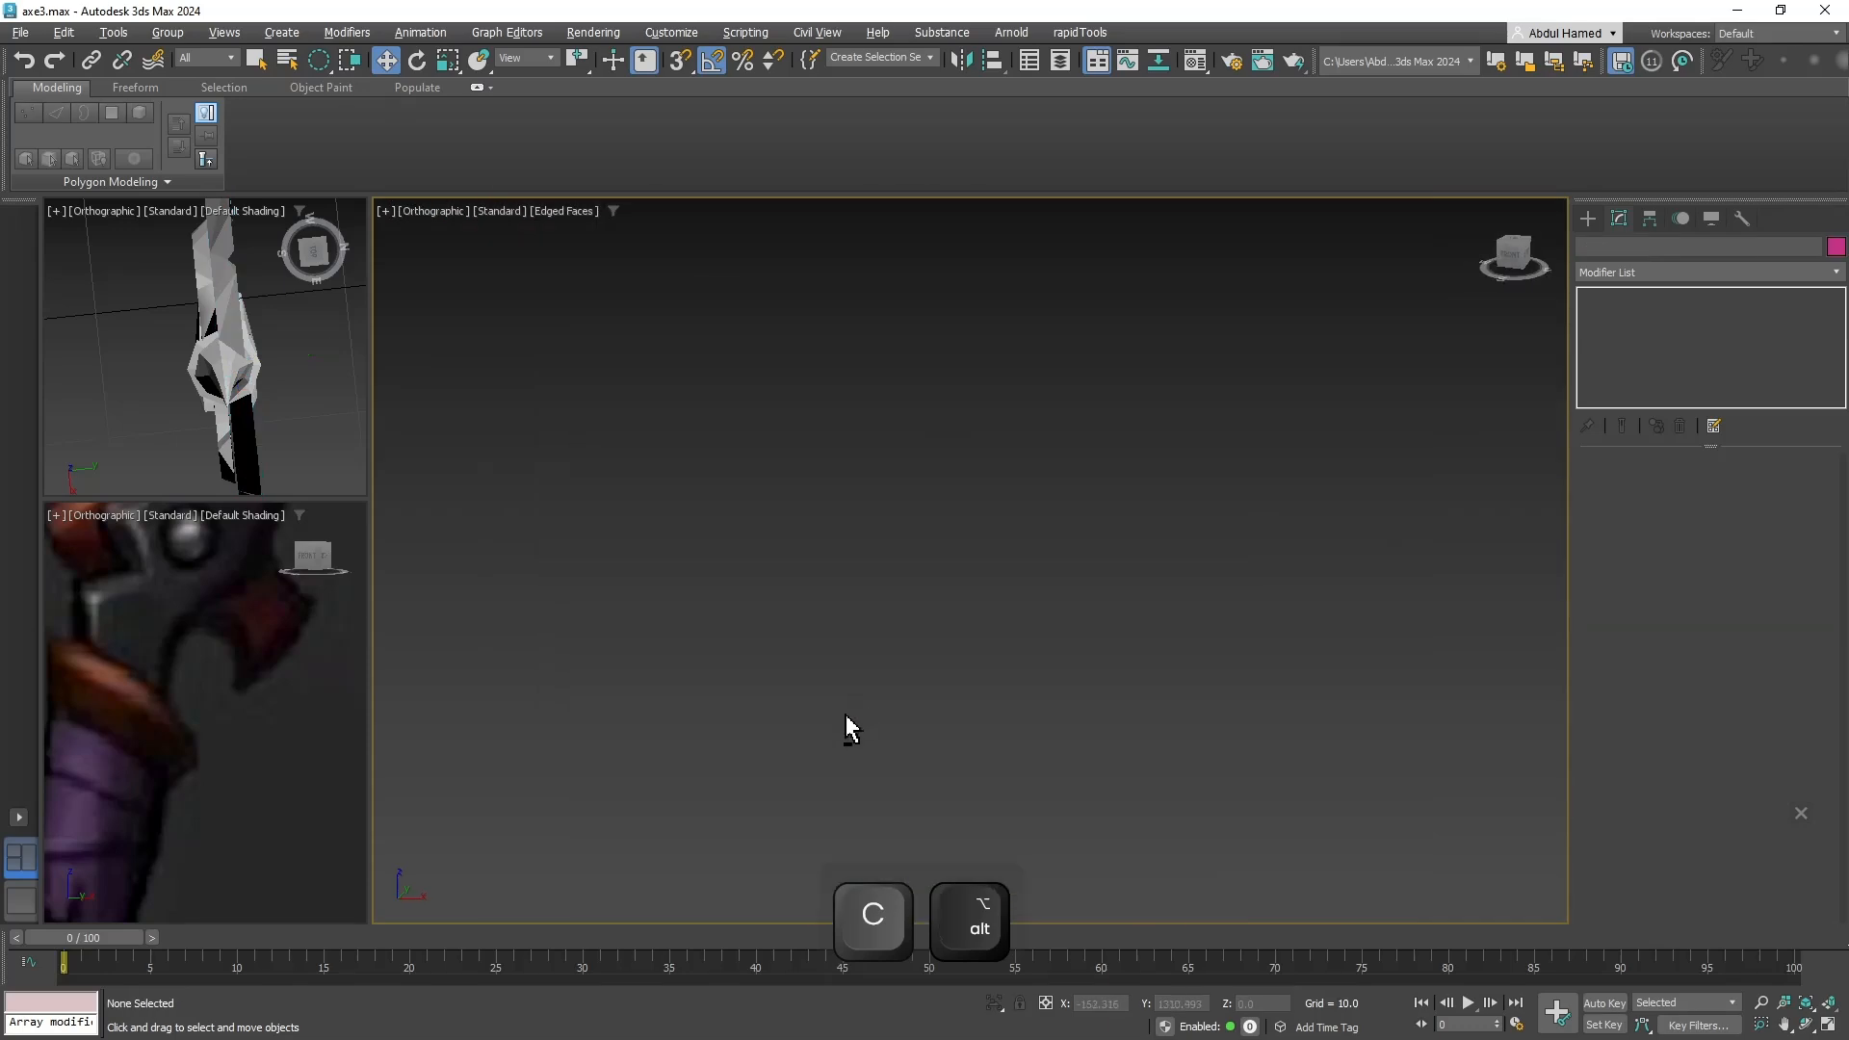
pyautogui.press('z')
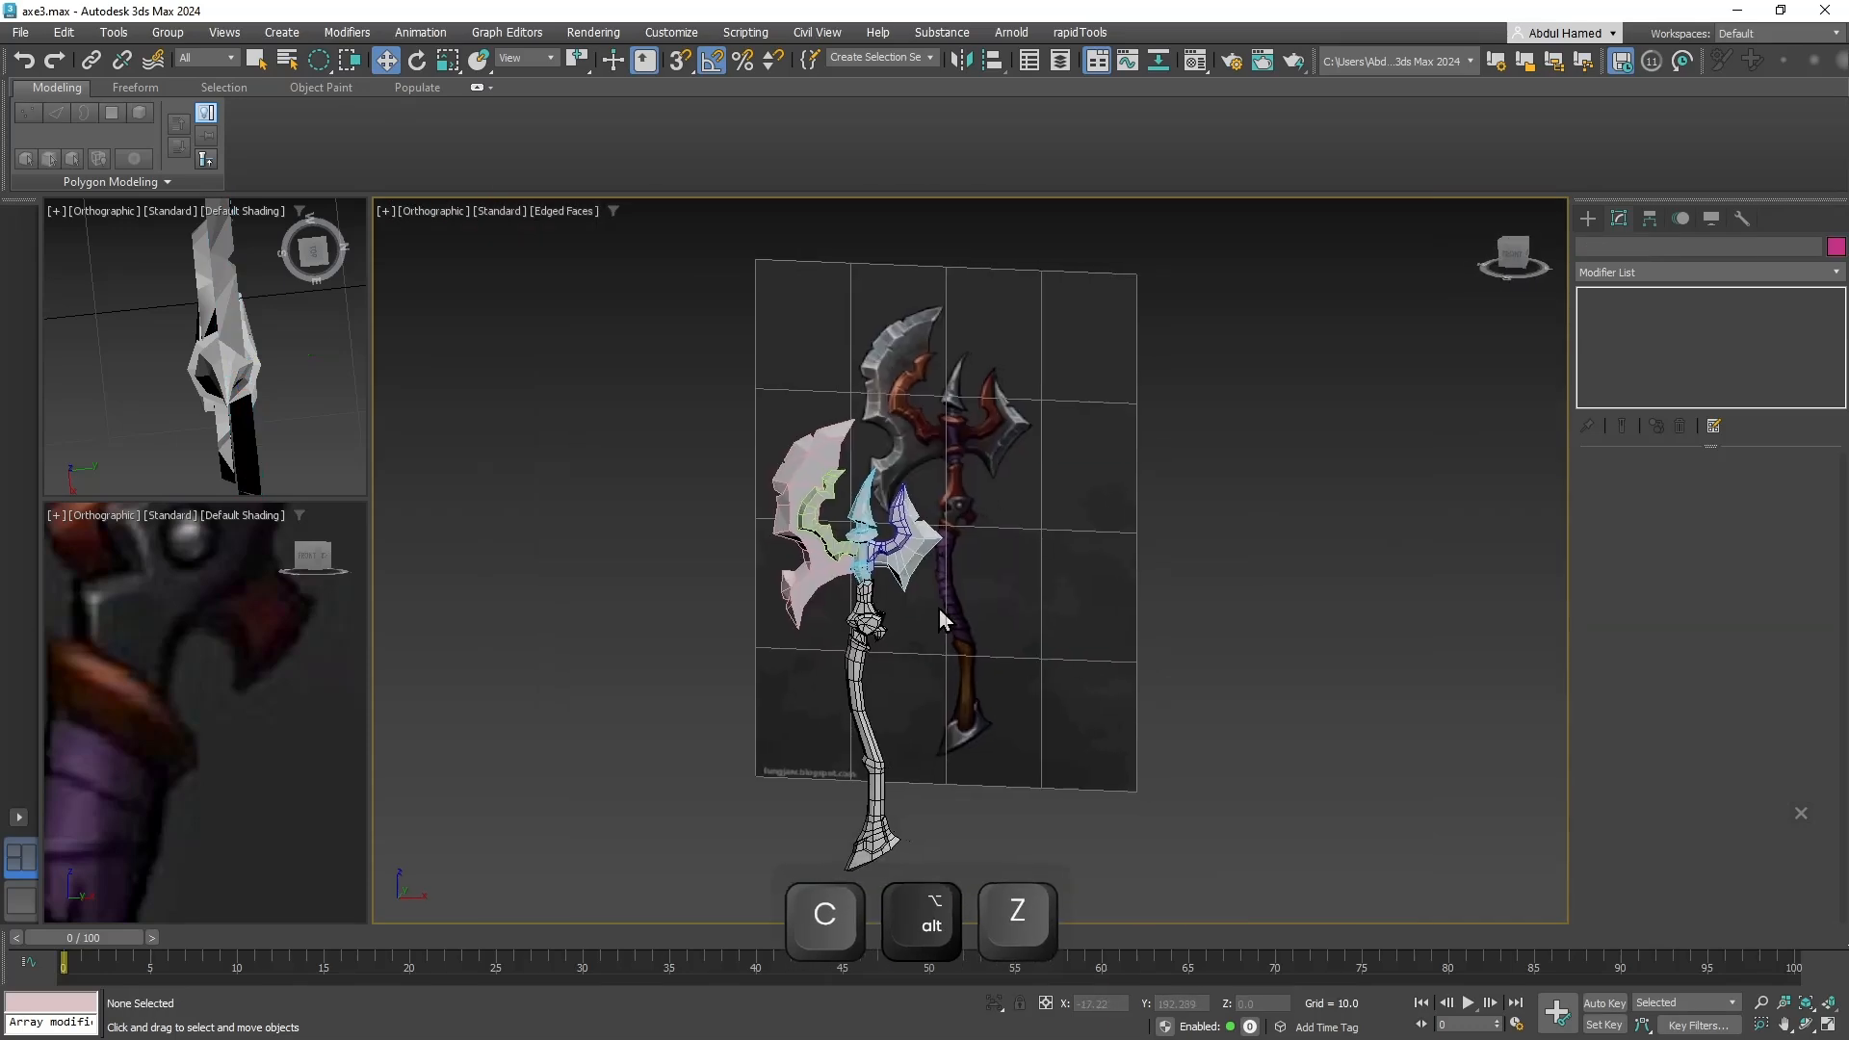
pyautogui.rightClick(941, 287)
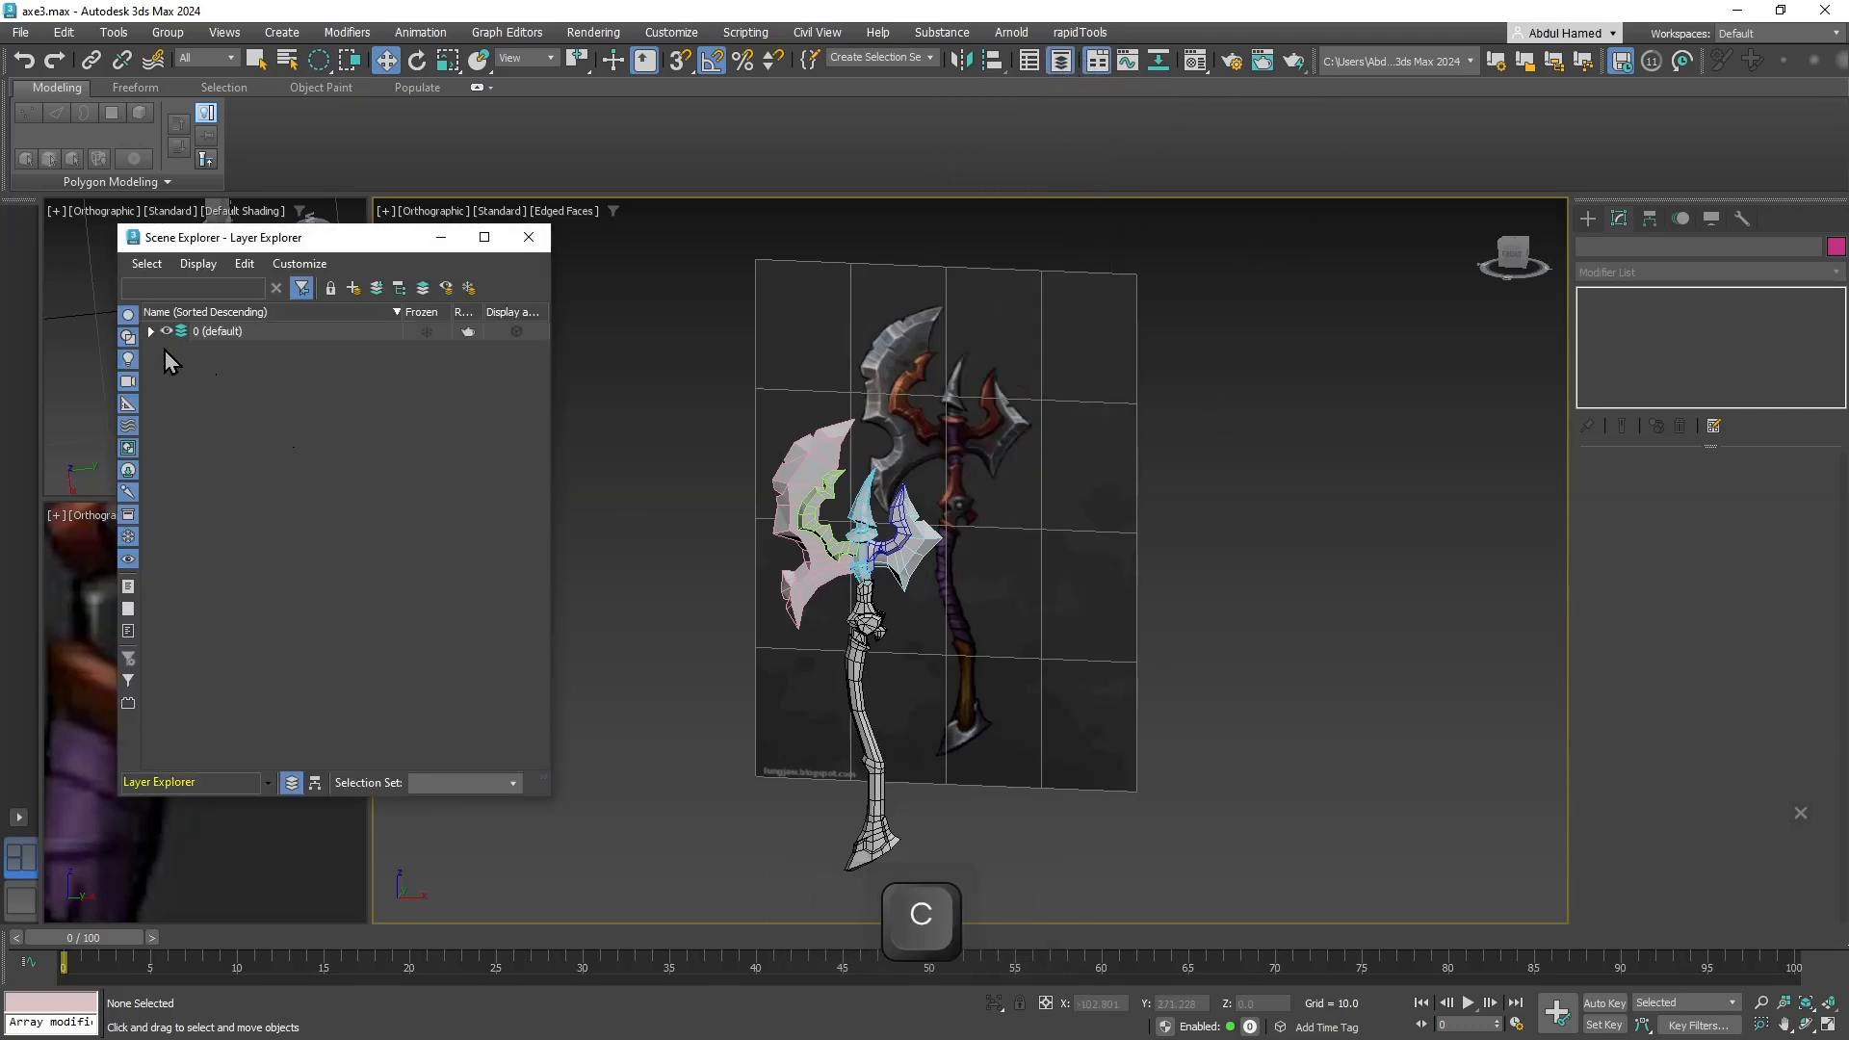
pyautogui.click(150, 332)
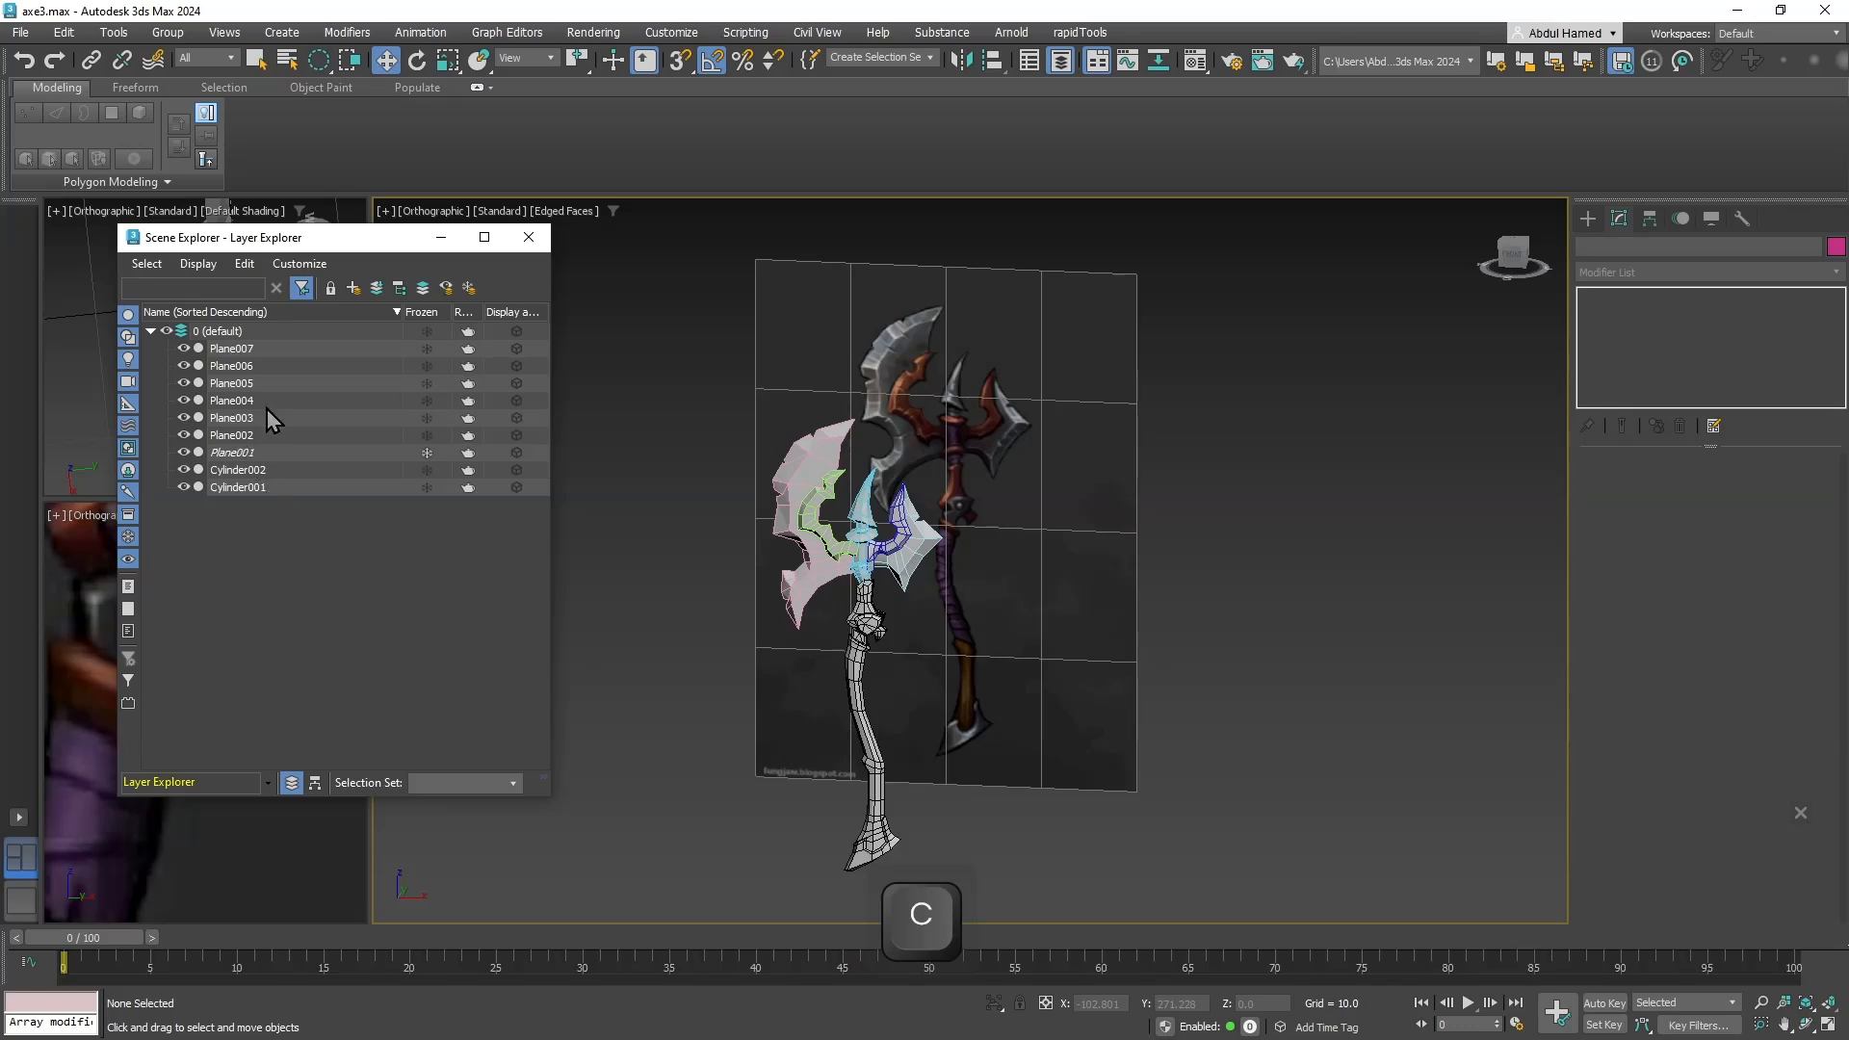
pyautogui.click(358, 452)
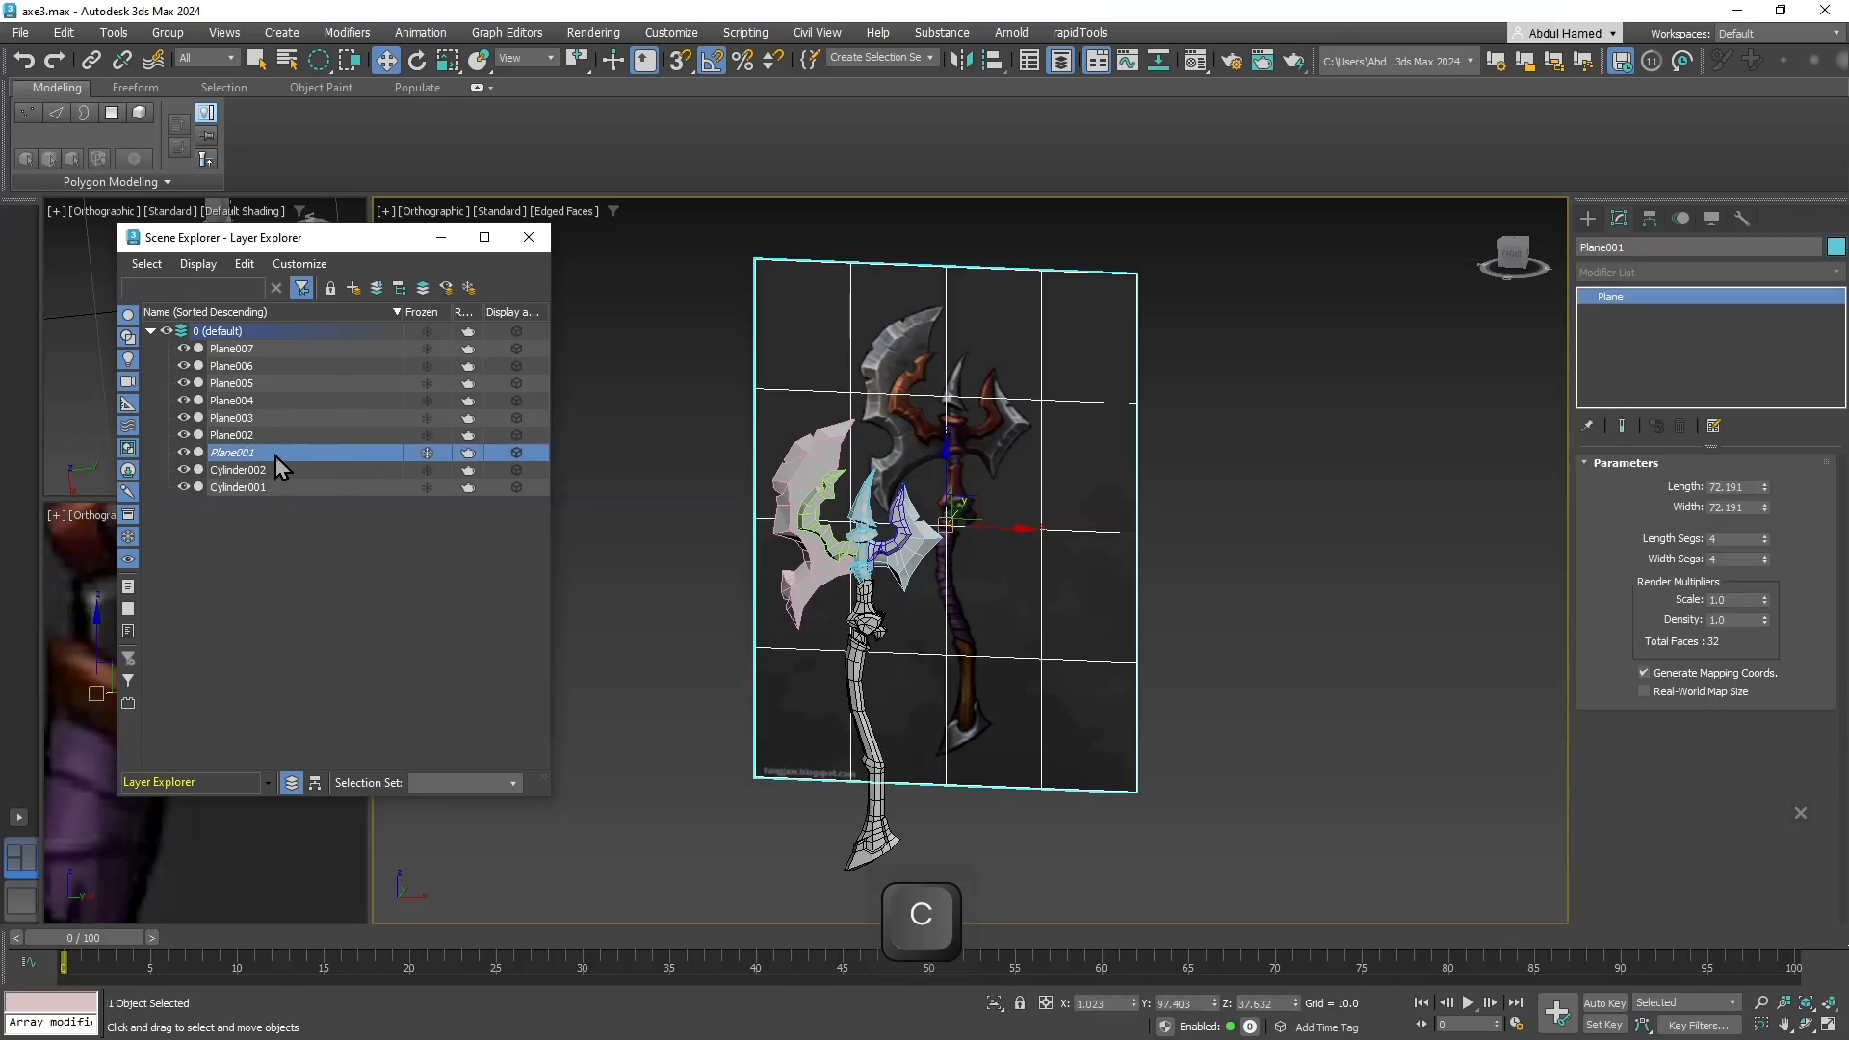
pyautogui.click(183, 452)
pyautogui.click(963, 626)
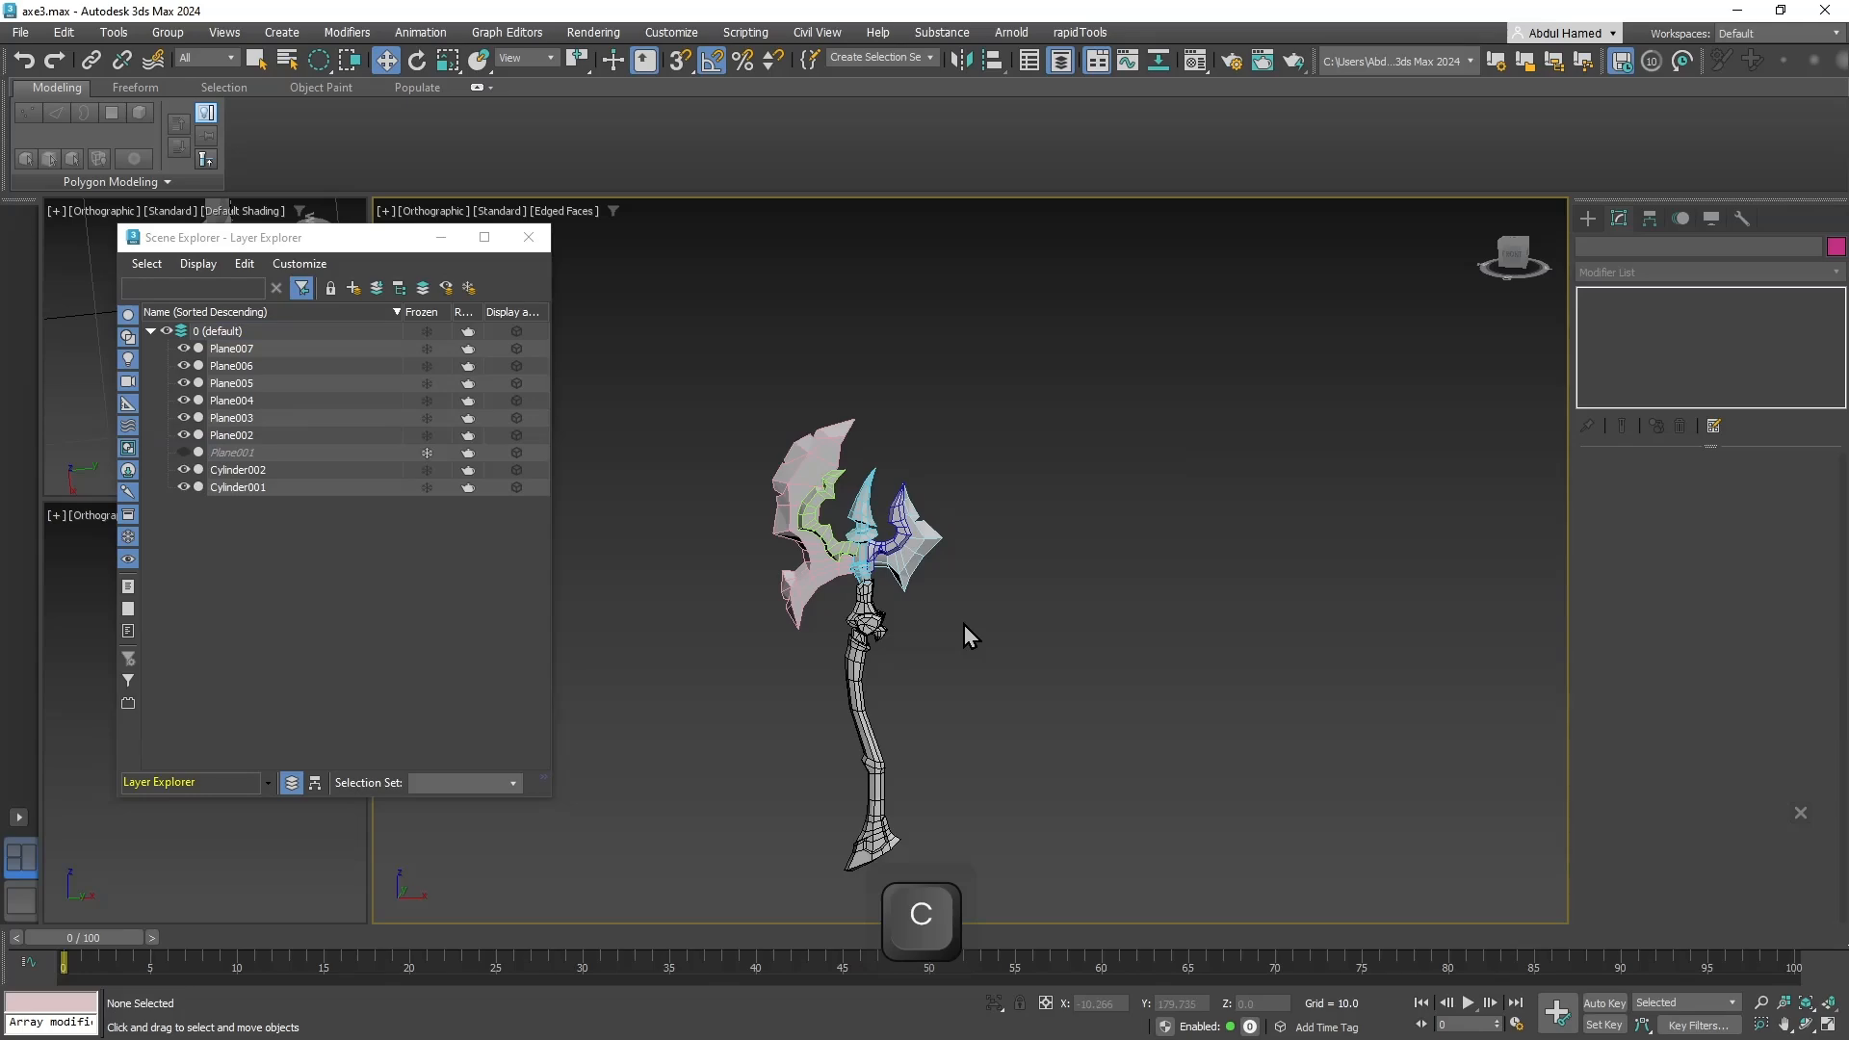
# Examine the axe head from several angles, checking how the large blade, Plane004, and the smaller blade sit against the handle.
pyautogui.moveTo(963, 625); pyautogui.dragTo(1067, 588, button='middle')
pyautogui.scroll(4, 1047, 538)
pyautogui.scroll(4, 1045, 535)
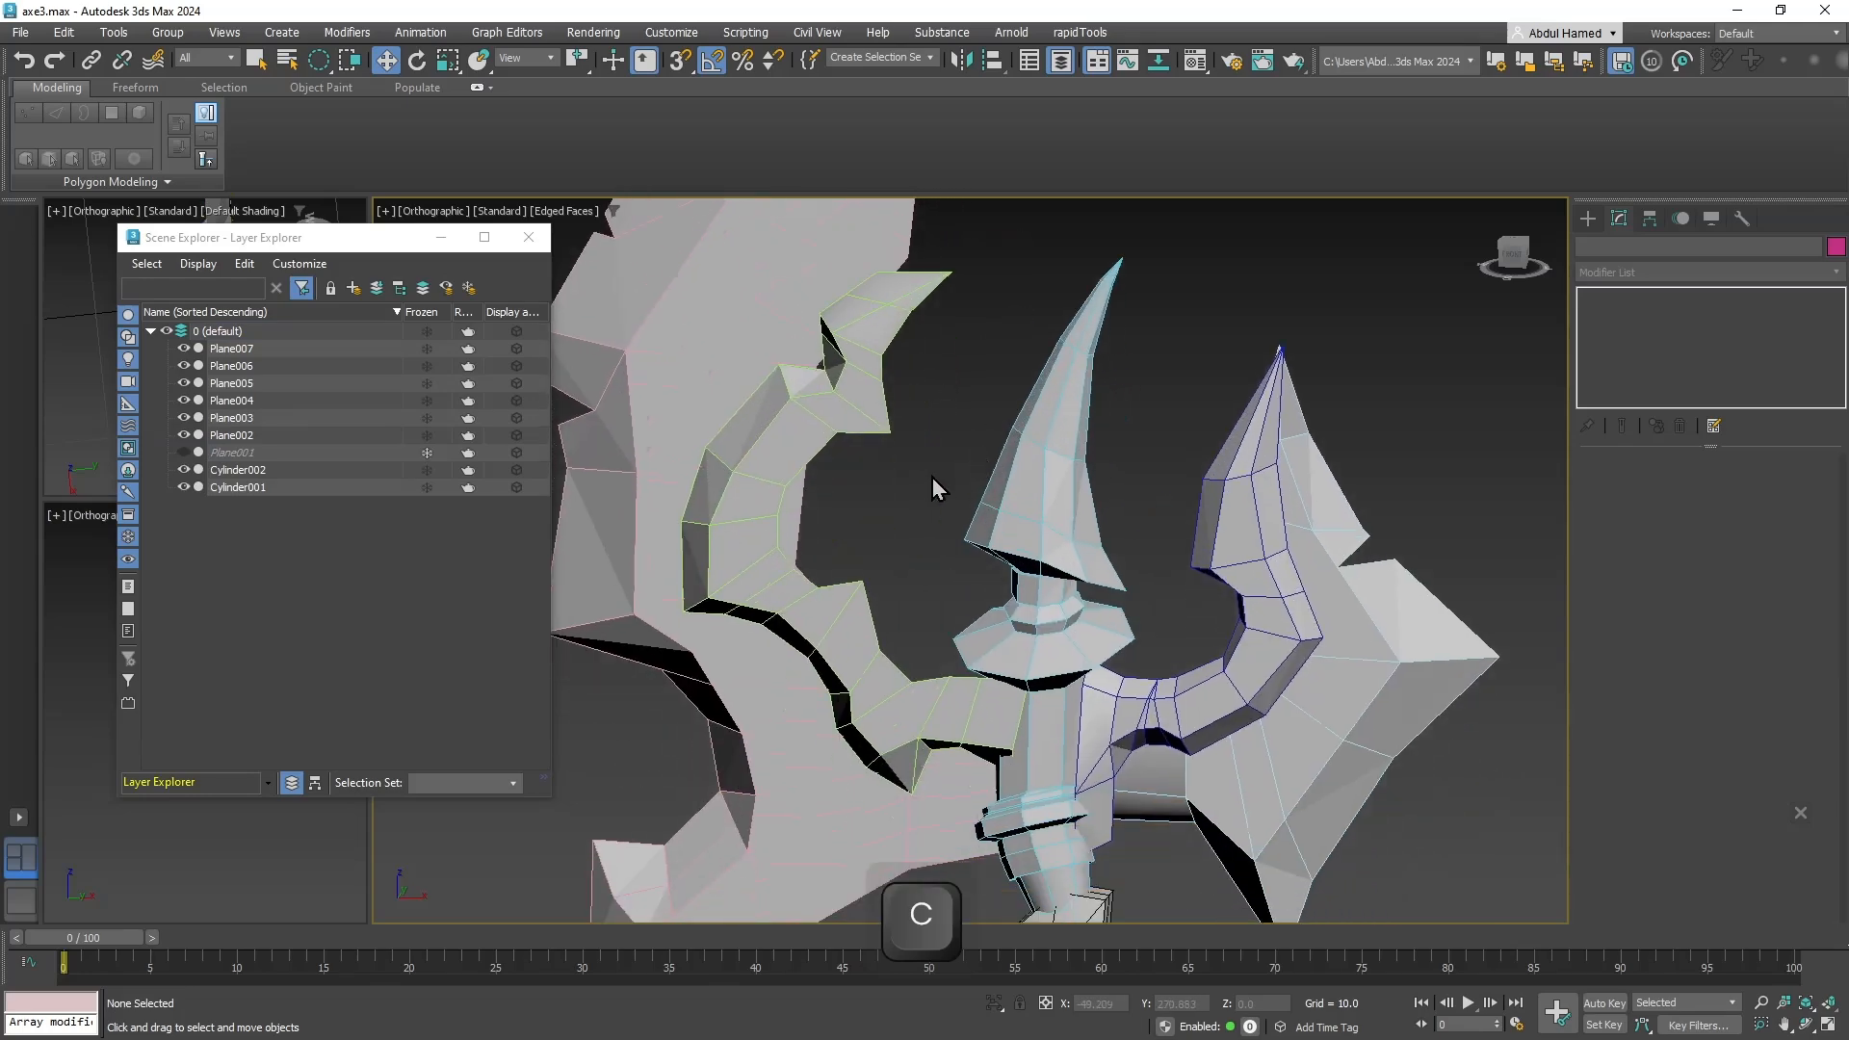
pyautogui.click(641, 436)
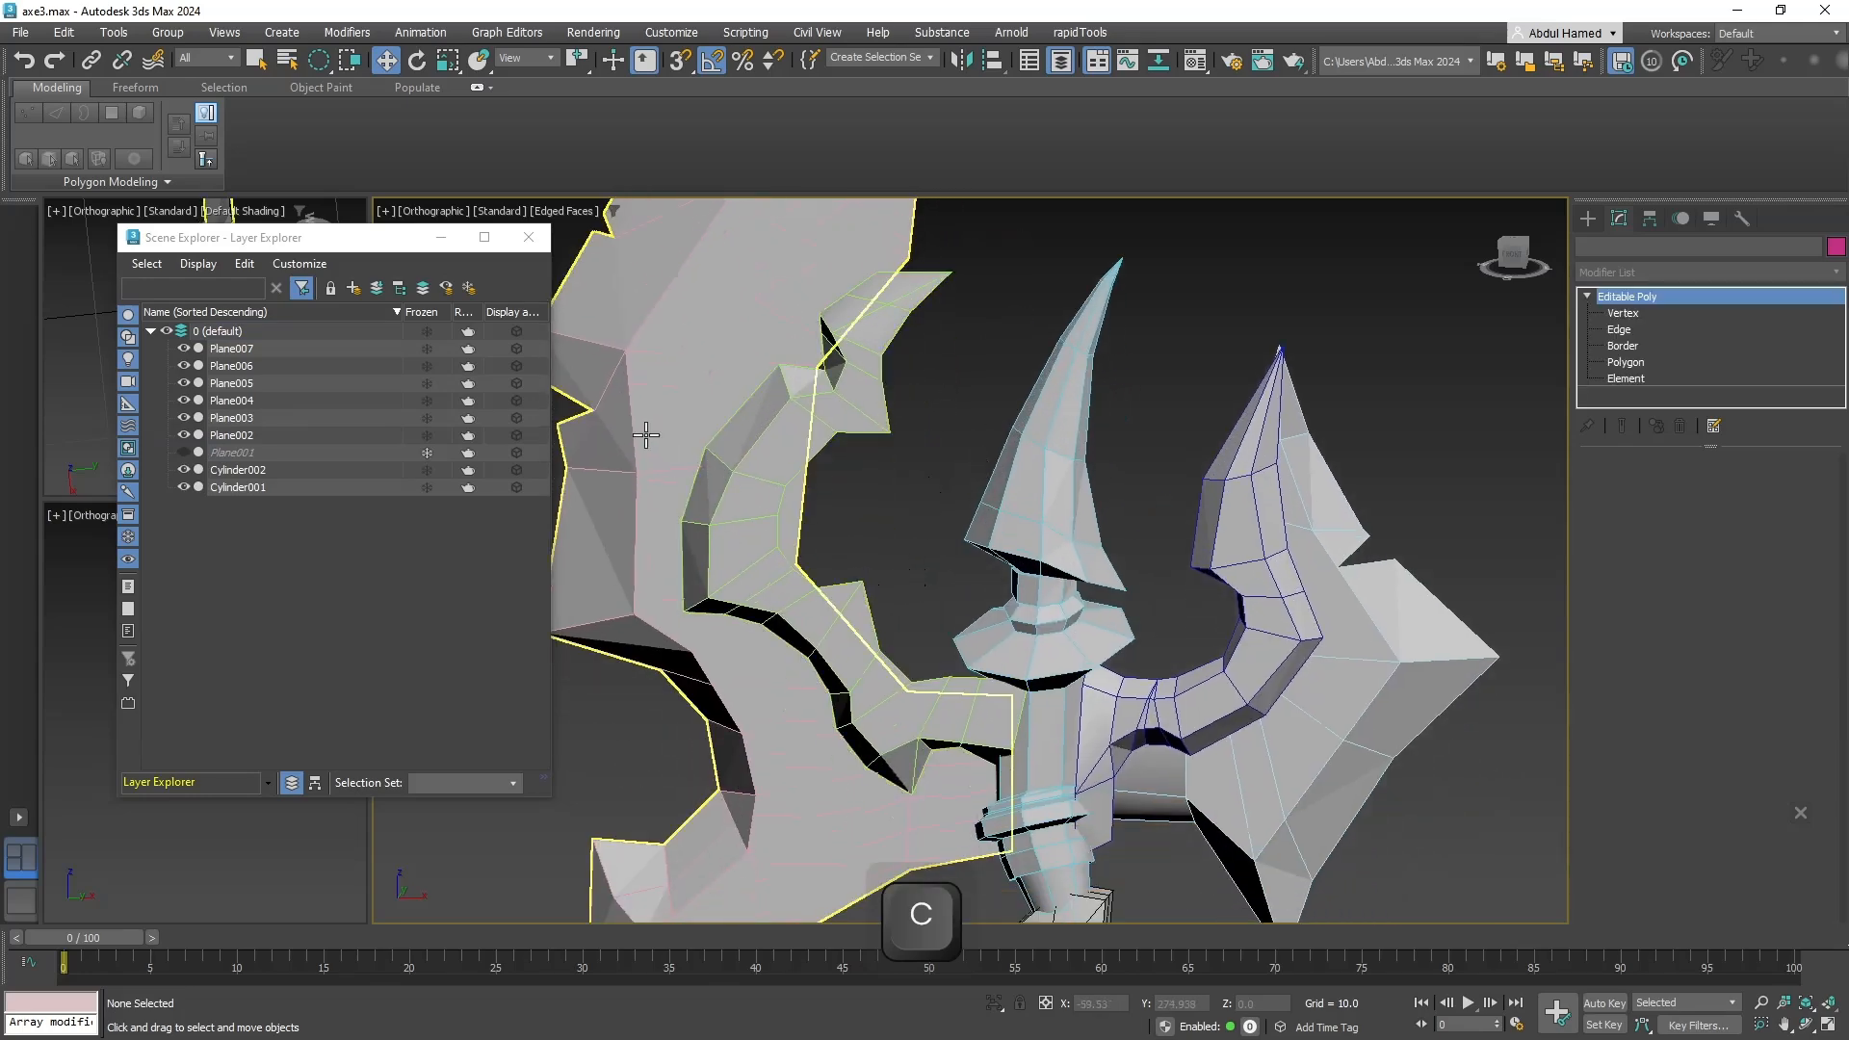
pyautogui.keyDown('alt'); pyautogui.moveTo(776, 486); pyautogui.dragTo(832, 385, button='middle'); pyautogui.keyUp('alt')
pyautogui.scroll(-5, 842, 399)
pyautogui.keyDown('alt'); pyautogui.moveTo(932, 512); pyautogui.dragTo(902, 549, button='middle'); pyautogui.keyUp('alt')
pyautogui.scroll(6, 950, 402)
pyautogui.keyDown('alt'); pyautogui.moveTo(949, 391); pyautogui.dragTo(1098, 453, button='middle'); pyautogui.keyUp('alt')
pyautogui.scroll(-6, 1078, 392)
pyautogui.scroll(5, 1111, 503)
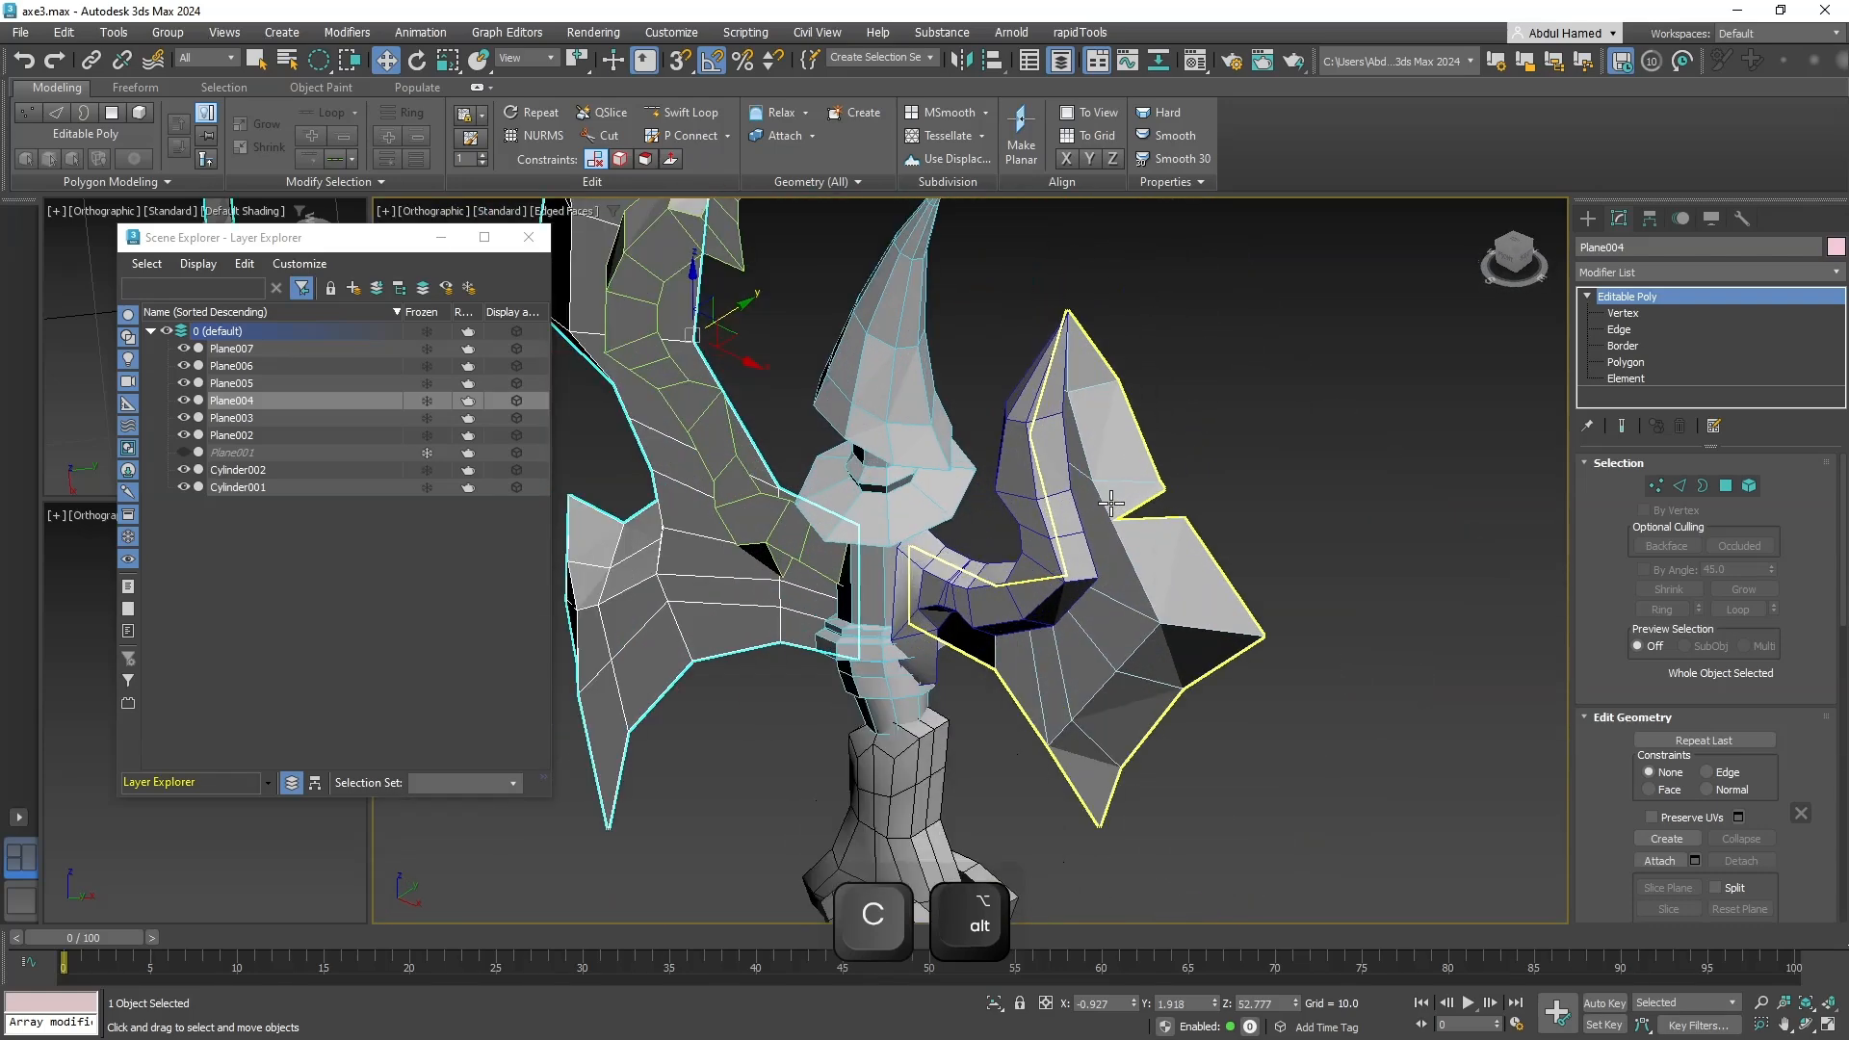
pyautogui.keyDown('alt'); pyautogui.moveTo(1151, 599); pyautogui.dragTo(846, 746, button='middle'); pyautogui.keyUp('alt')
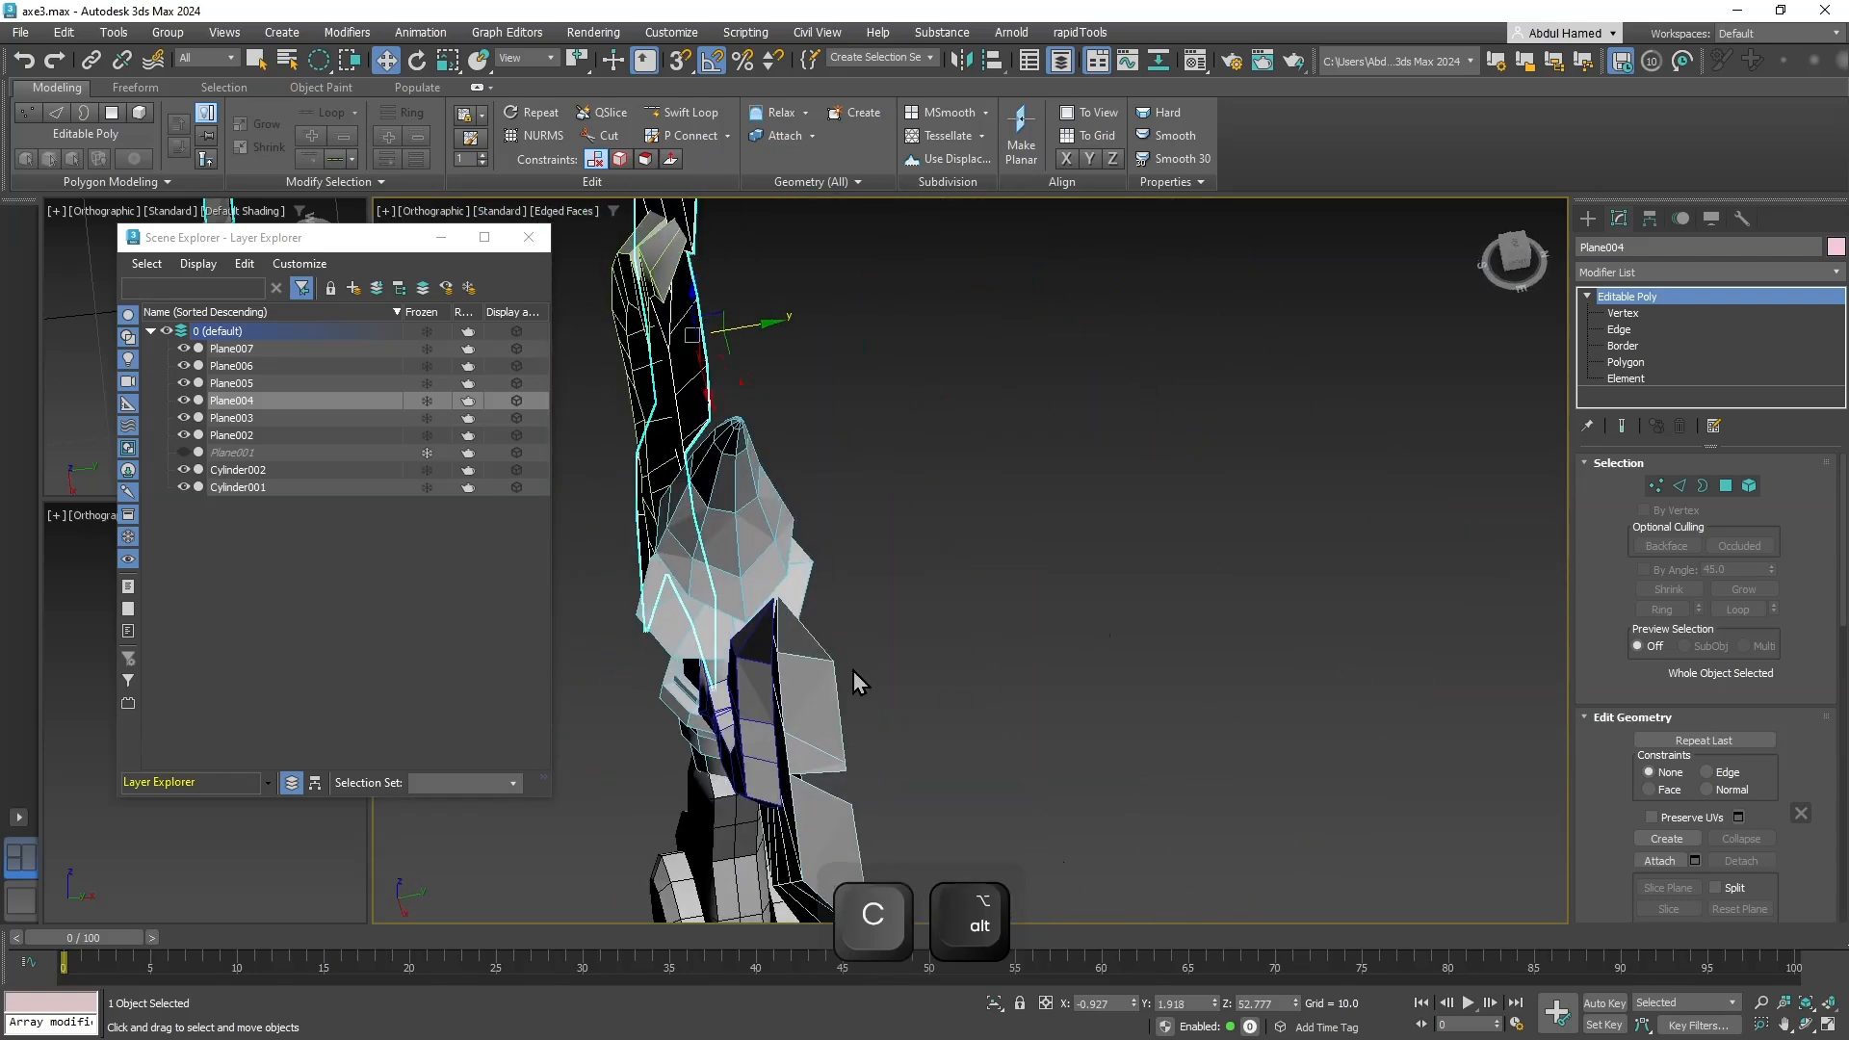
# Frame both axe blades in the top view and select only the smaller blade, Plane005.
pyautogui.moveTo(1079, 571); pyautogui.dragTo(1304, 483, button='middle')
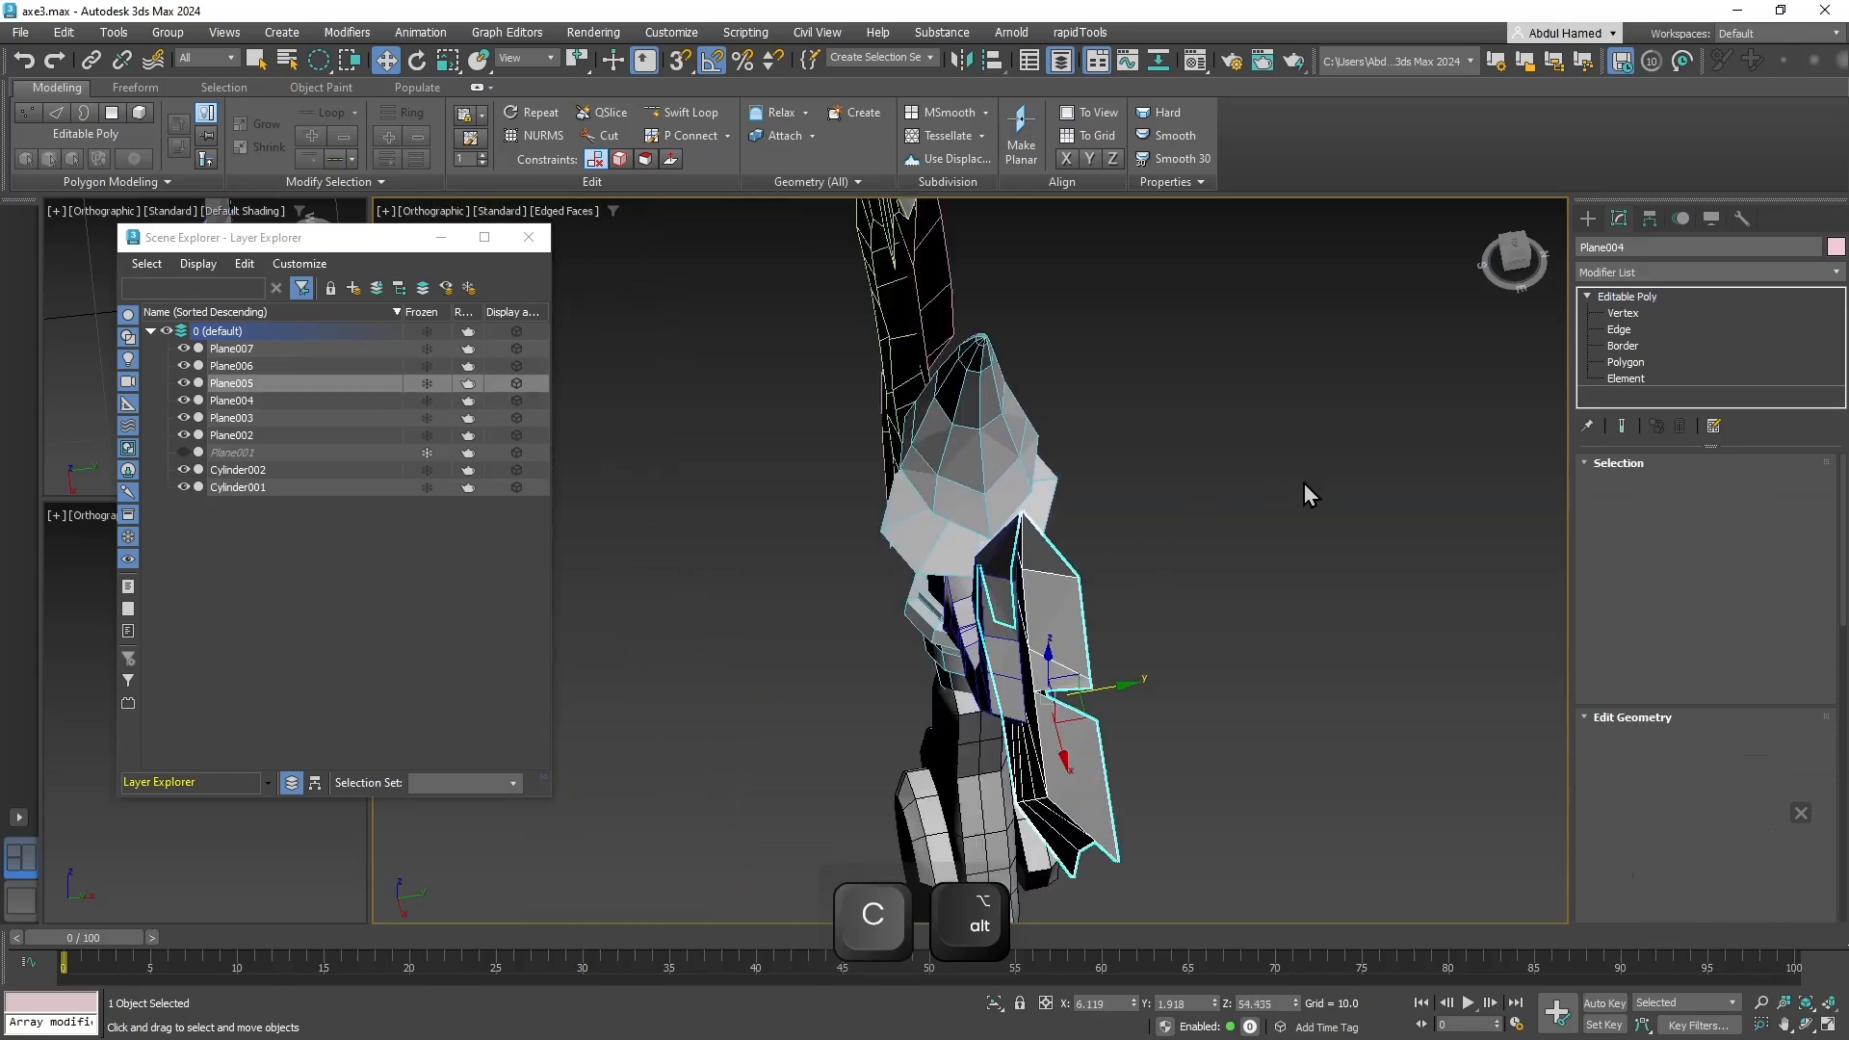
pyautogui.scroll(-3, 1310, 486)
pyautogui.keyDown('ctrl'); pyautogui.click(1045, 227); pyautogui.keyUp('ctrl')
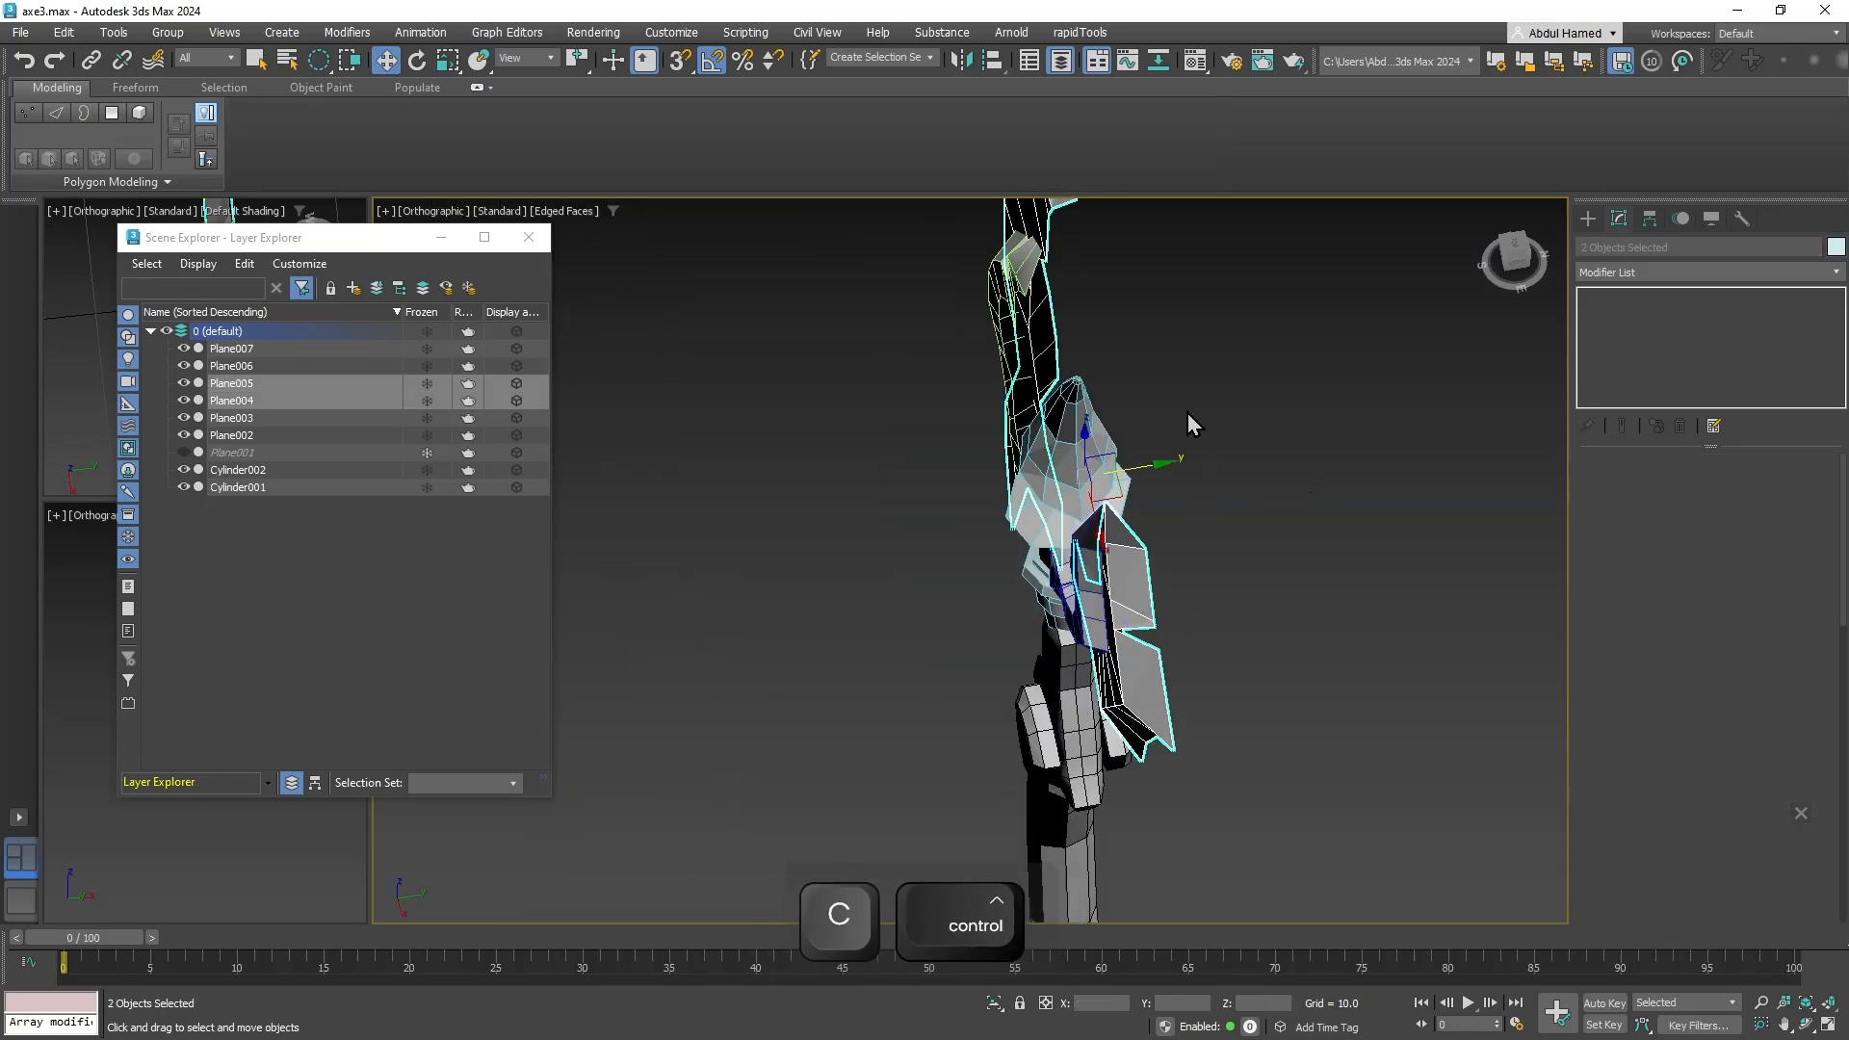
pyautogui.keyDown('alt'); pyautogui.moveTo(1188, 420); pyautogui.dragTo(1146, 462, button='middle'); pyautogui.keyUp('alt')
pyautogui.press('t')
pyautogui.press('z')
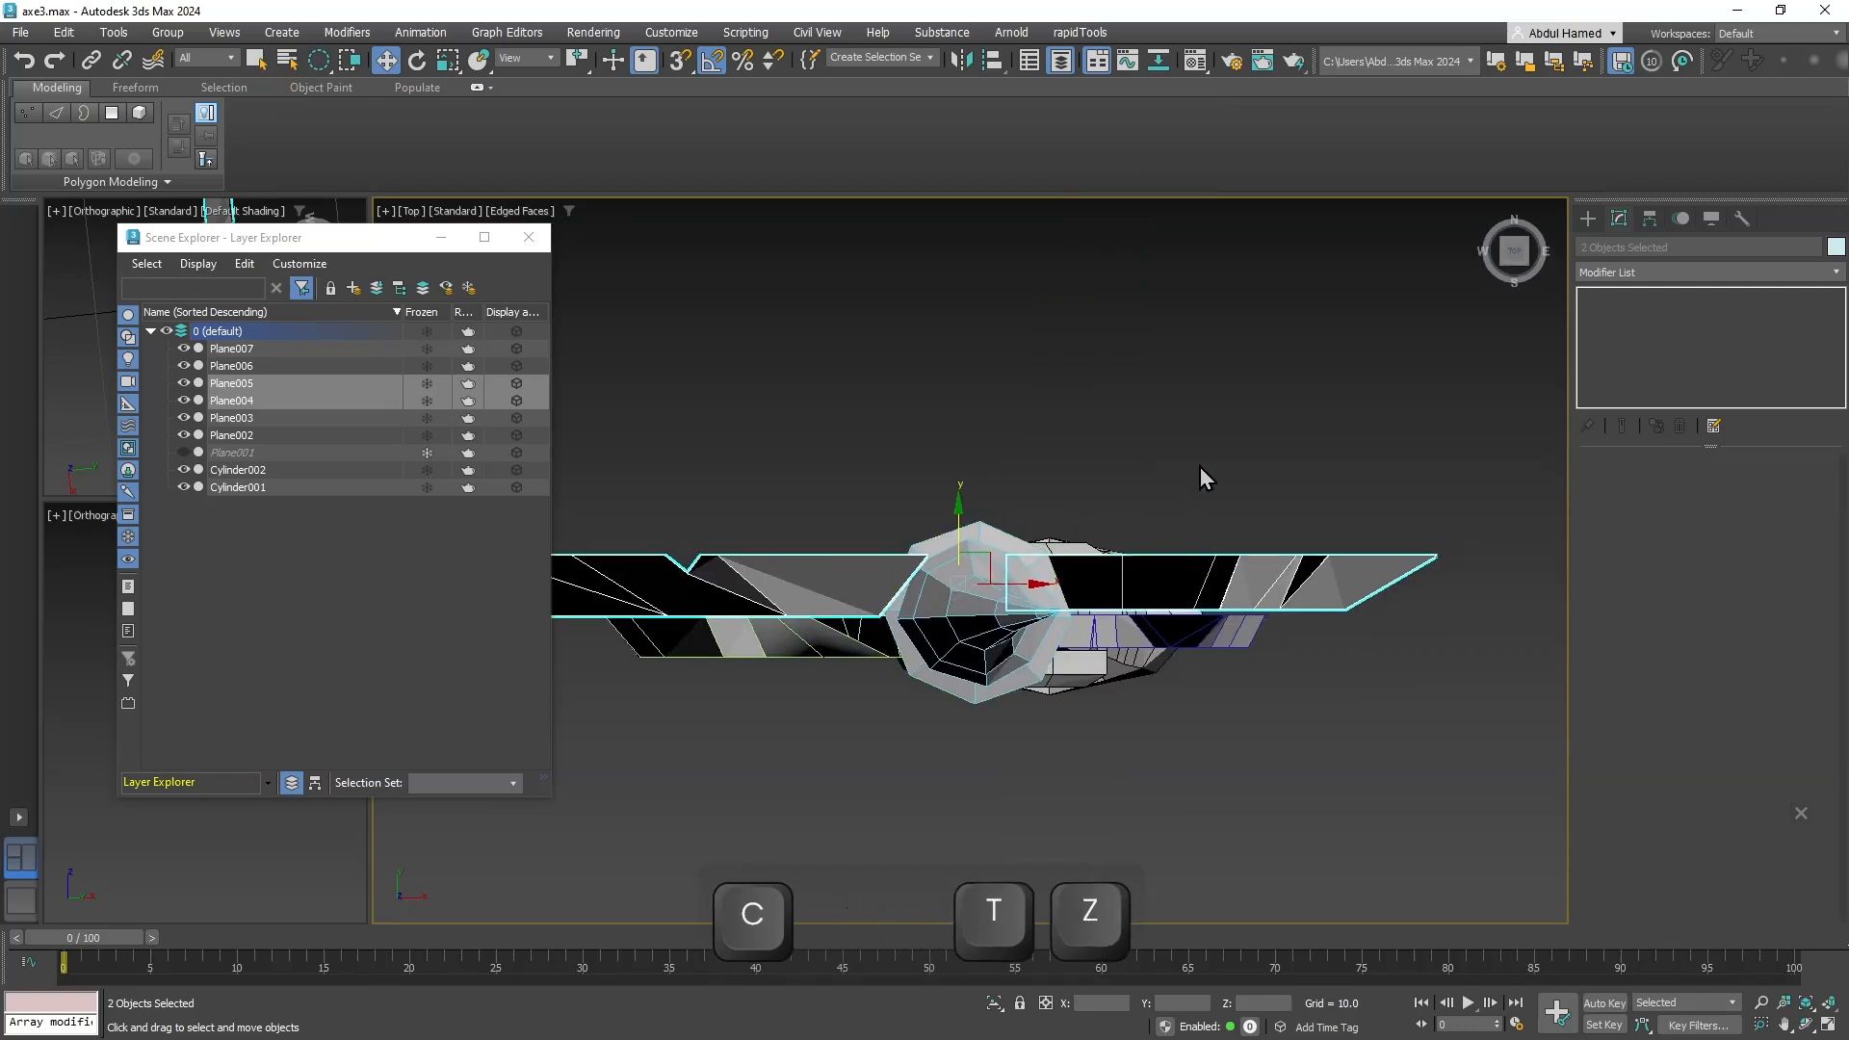
pyautogui.click(1177, 570)
pyautogui.click(1080, 570)
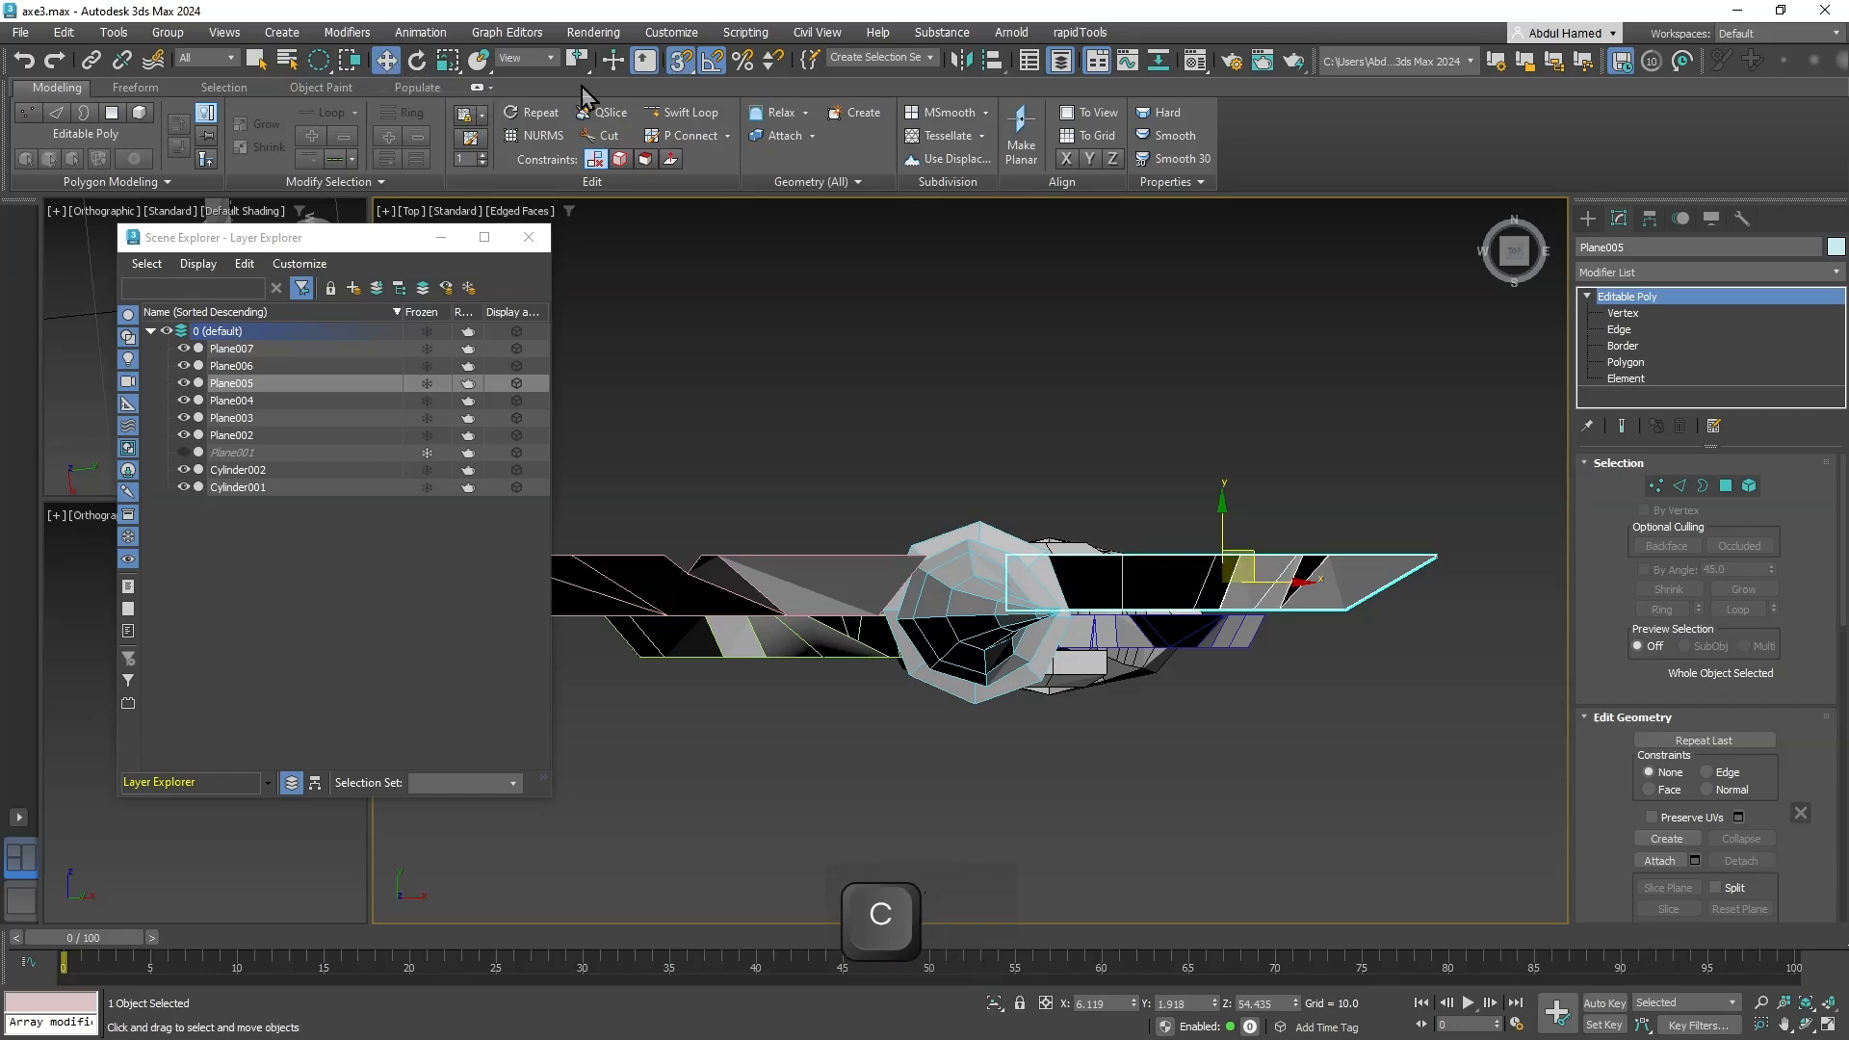
# Review the snap options and try to move Plane005 along the Y axis with snapping, undoing the move.
pyautogui.rightClick(681, 65)
pyautogui.click(843, 404)
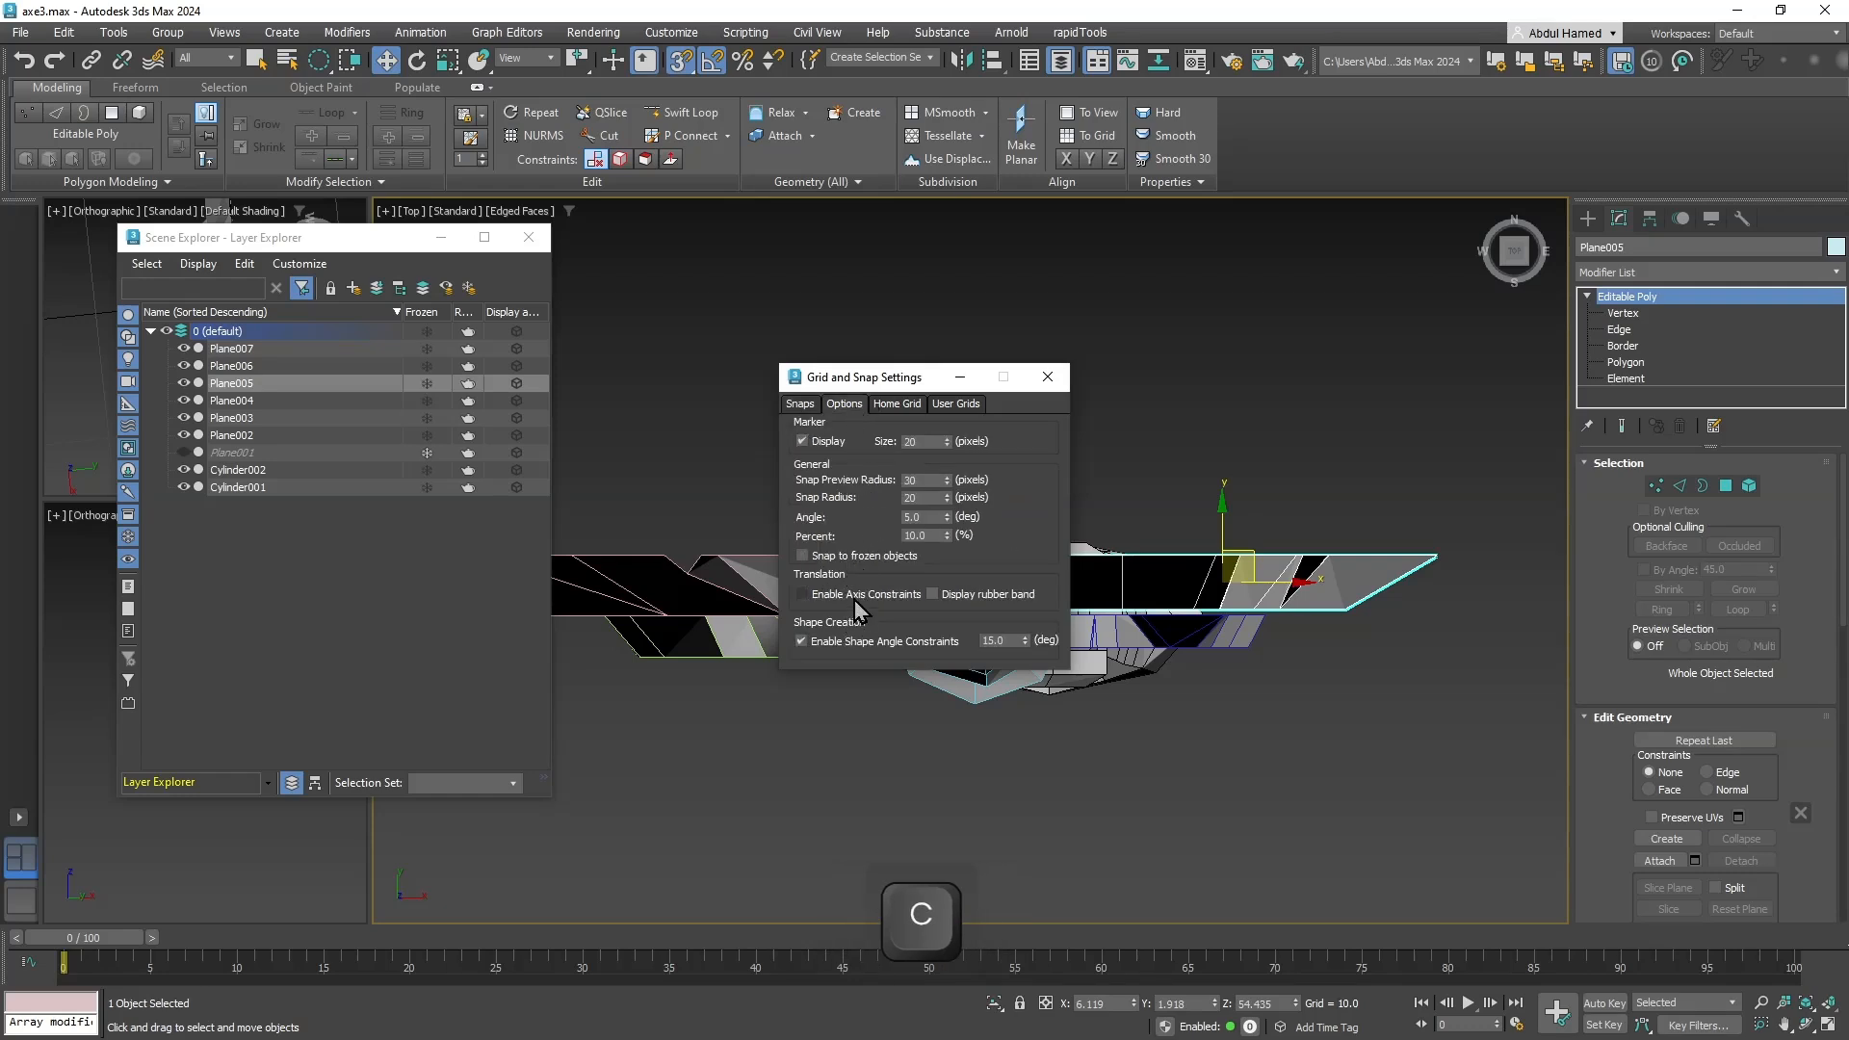
pyautogui.click(1048, 378)
pyautogui.moveTo(1223, 517)
pyautogui.mouseDown()
pyautogui.moveTo(1225, 482)
pyautogui.moveTo(991, 438)
pyautogui.moveTo(927, 561)
pyautogui.moveTo(1188, 529)
pyautogui.moveTo(1235, 548)
pyautogui.mouseUp()
pyautogui.hotkey('ctrl', 'z')
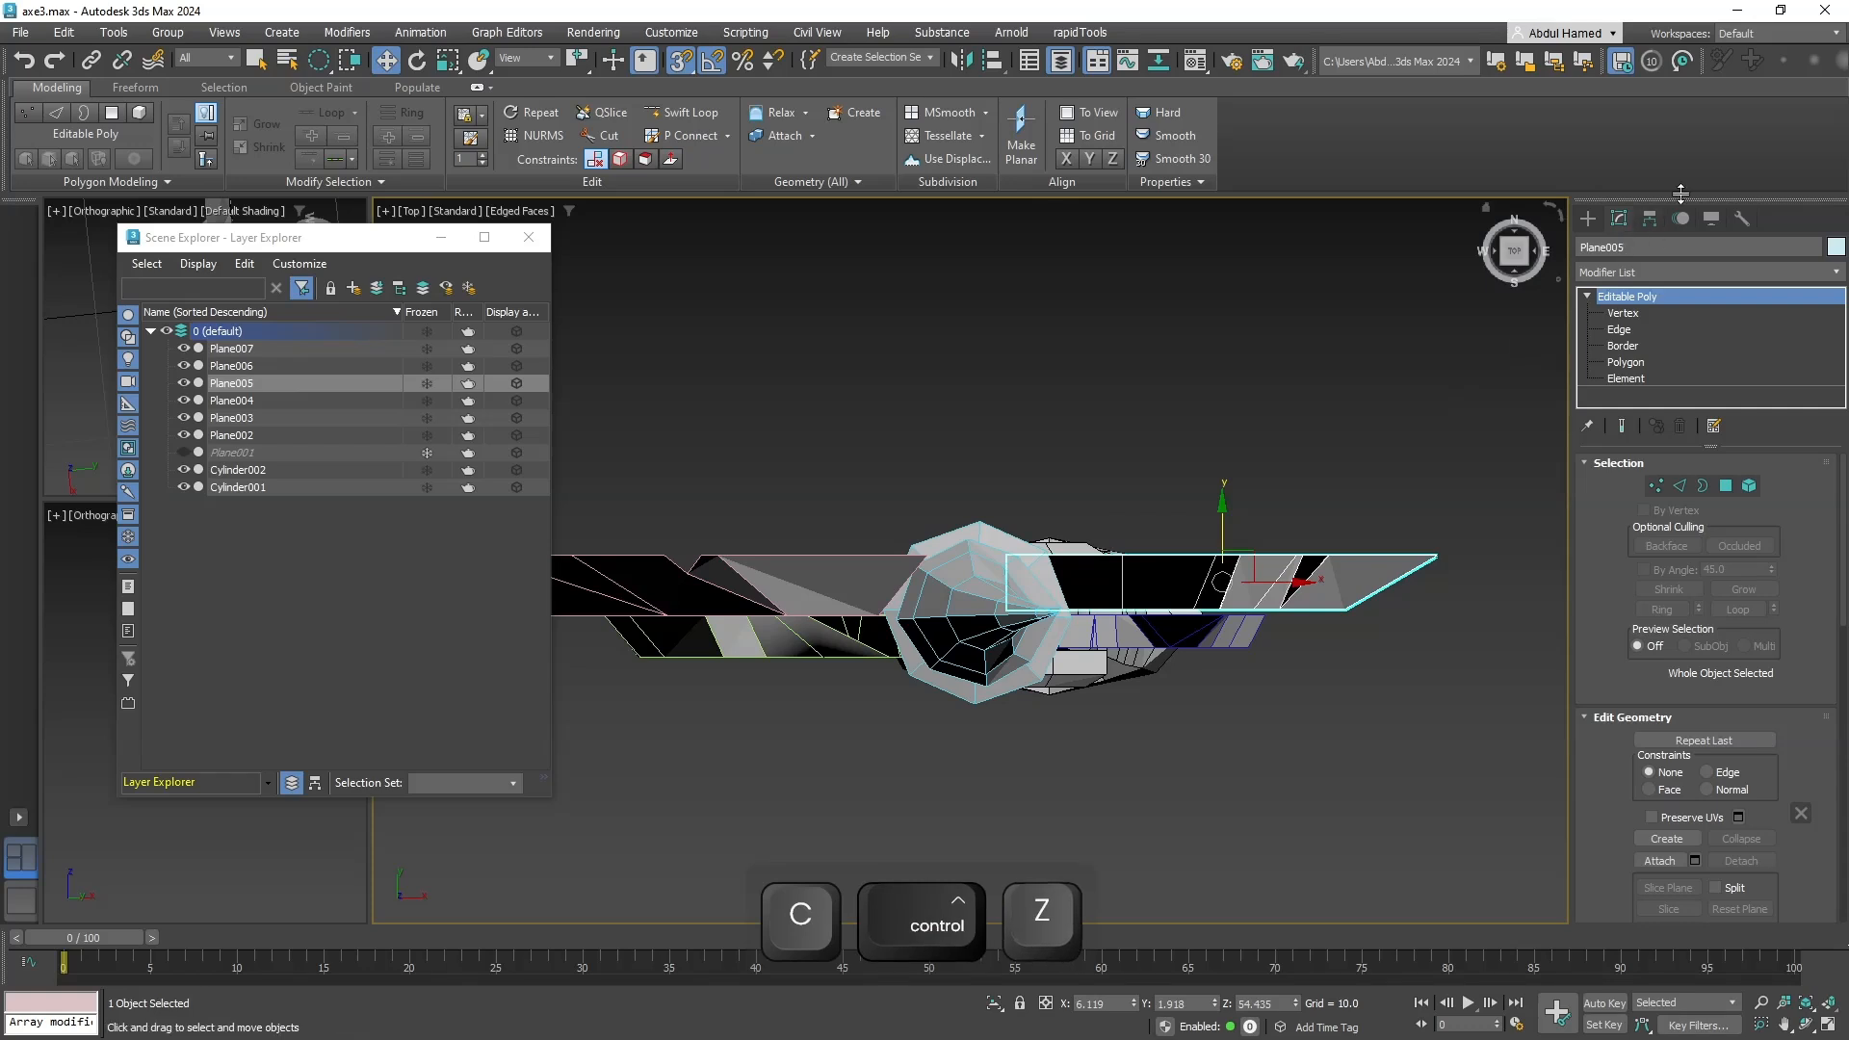
# Center the pivot of Plane005 to the object and snap it to a vertex on the blade's back edge.
pyautogui.click(1654, 220)
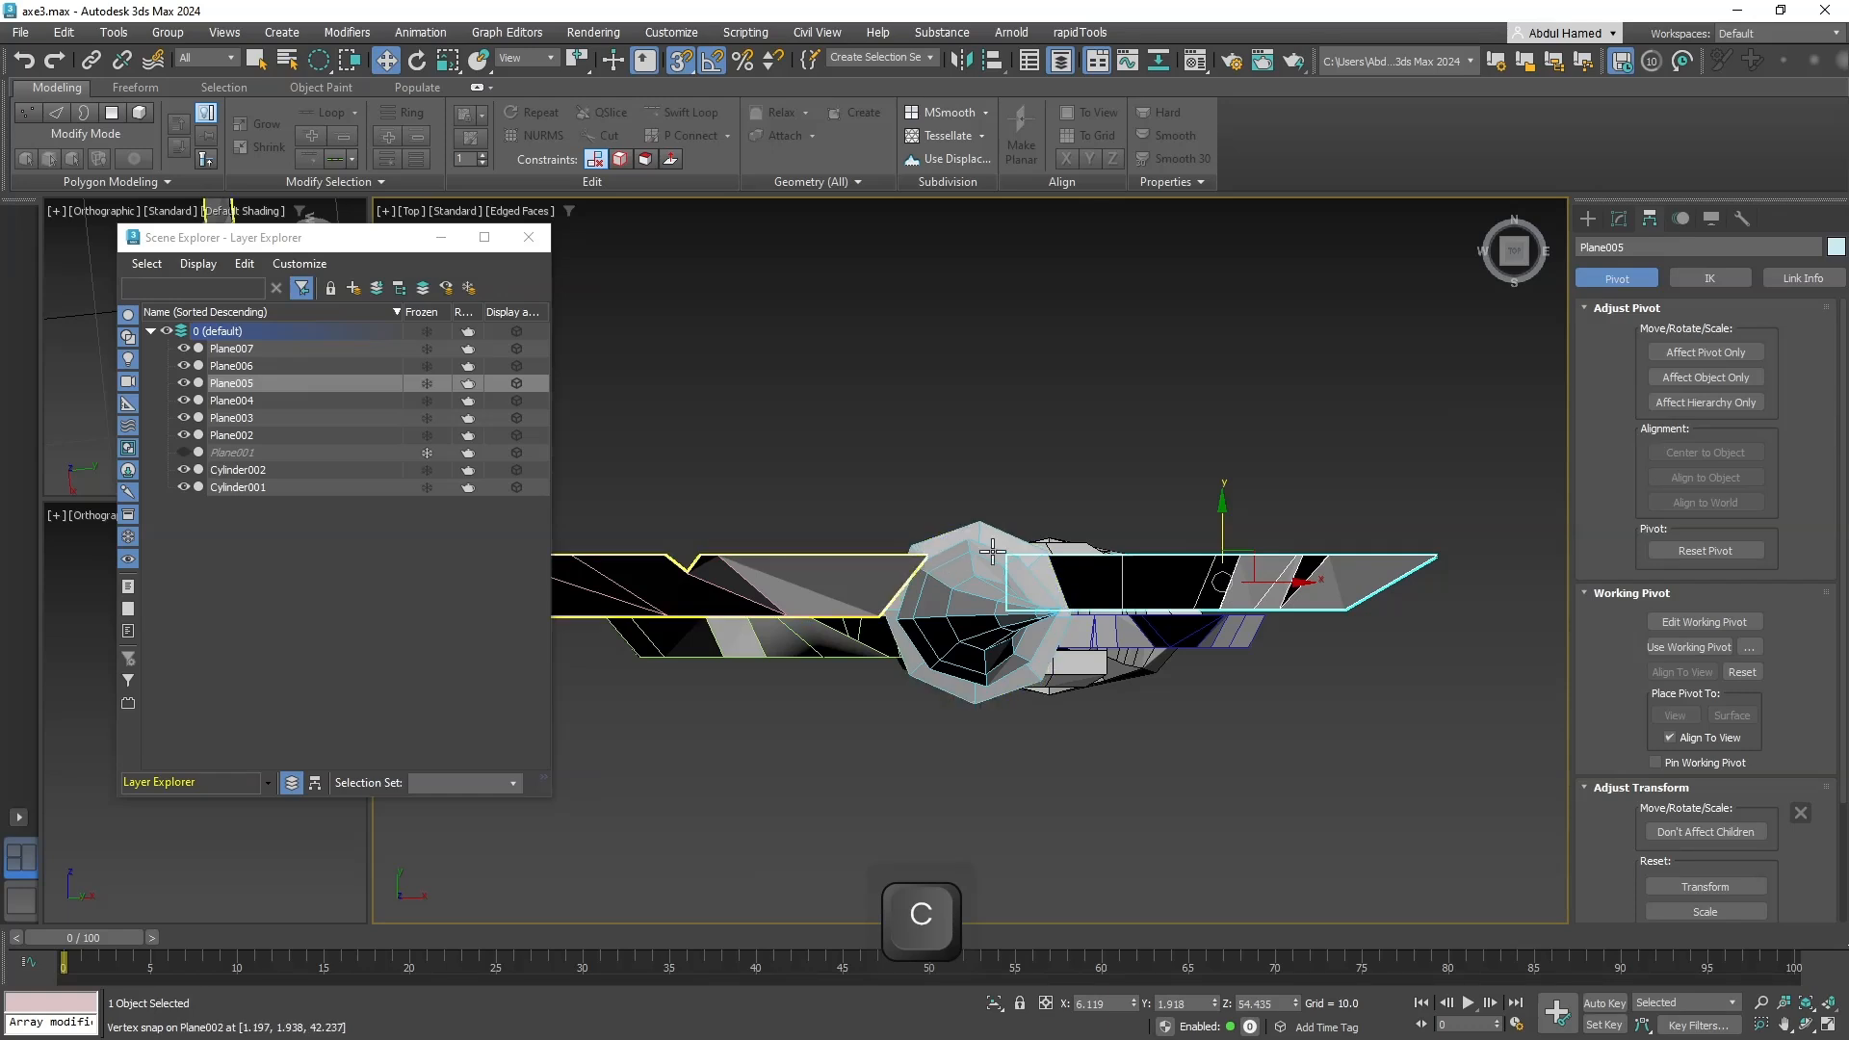
pyautogui.click(1689, 352)
pyautogui.click(1694, 453)
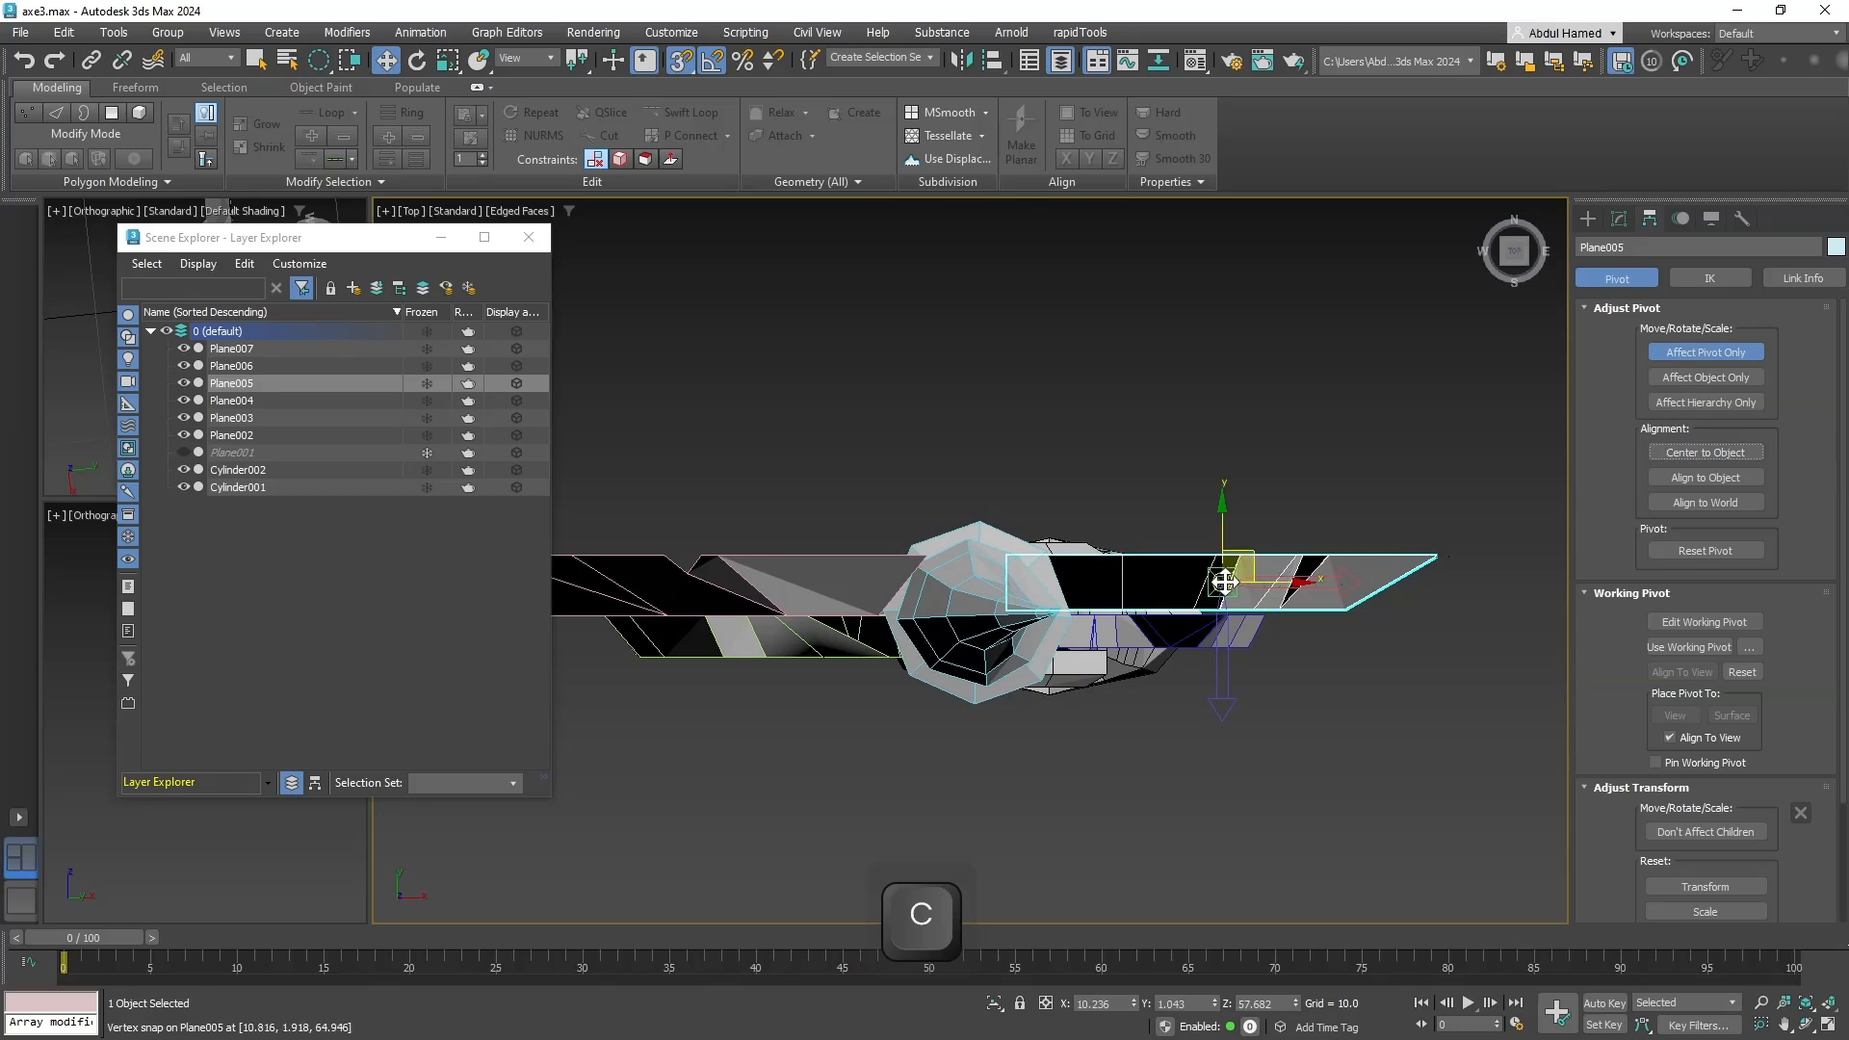
pyautogui.moveTo(1223, 582); pyautogui.dragTo(1124, 551)
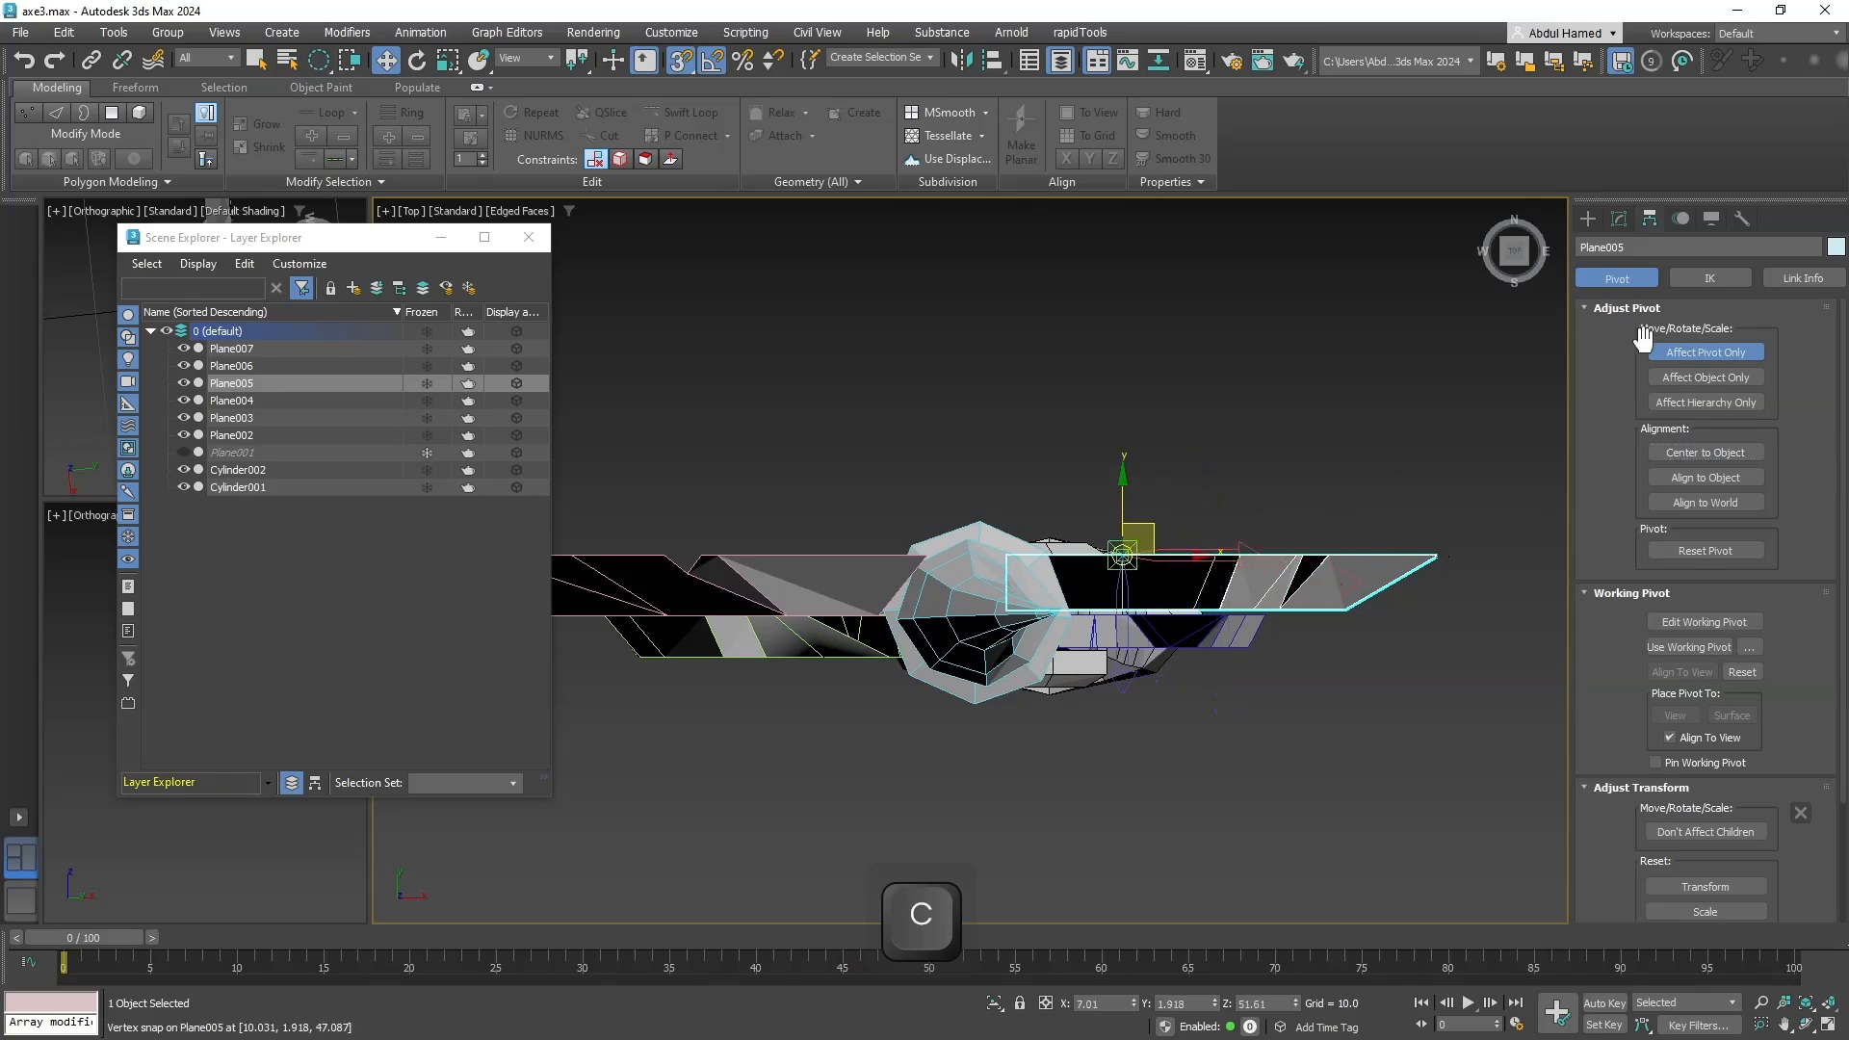
pyautogui.click(1676, 356)
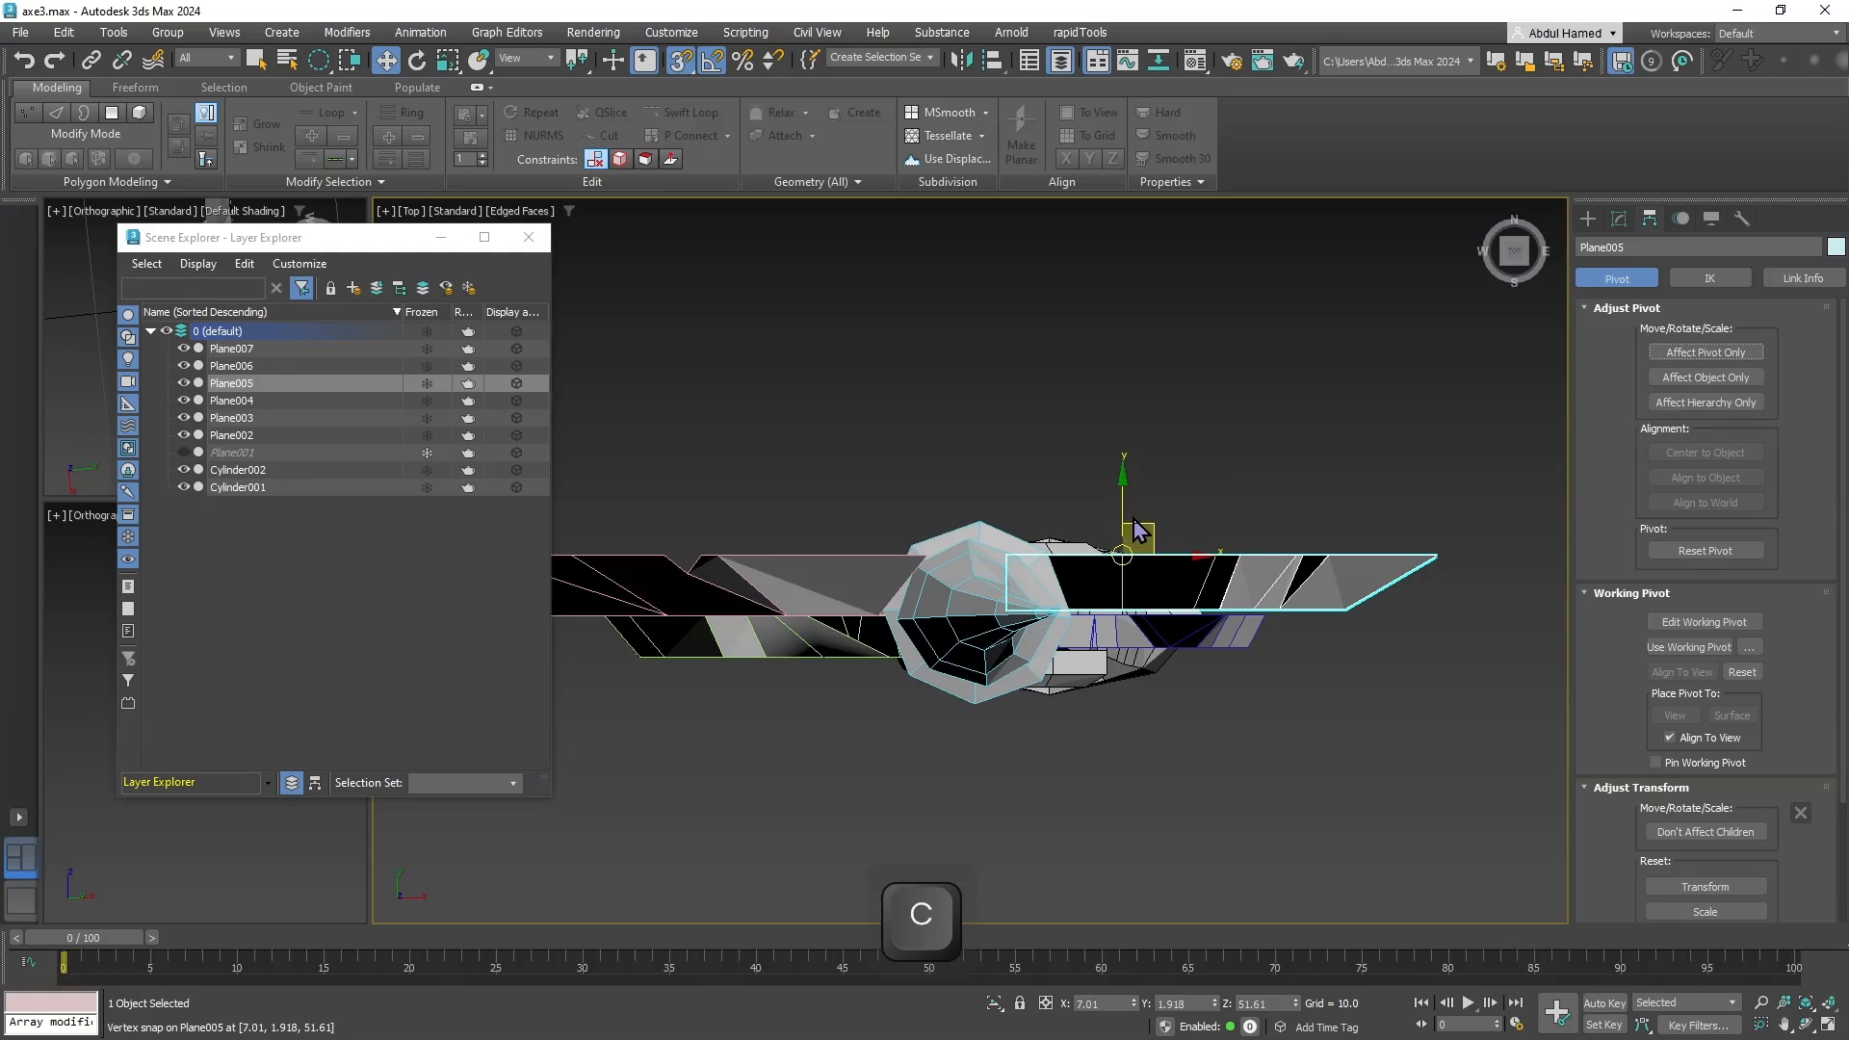
# Snap Plane005 along the Y axis to the large blade's back corner vertex and select both blades for a side check.
pyautogui.moveTo(1124, 506); pyautogui.dragTo(930, 553)
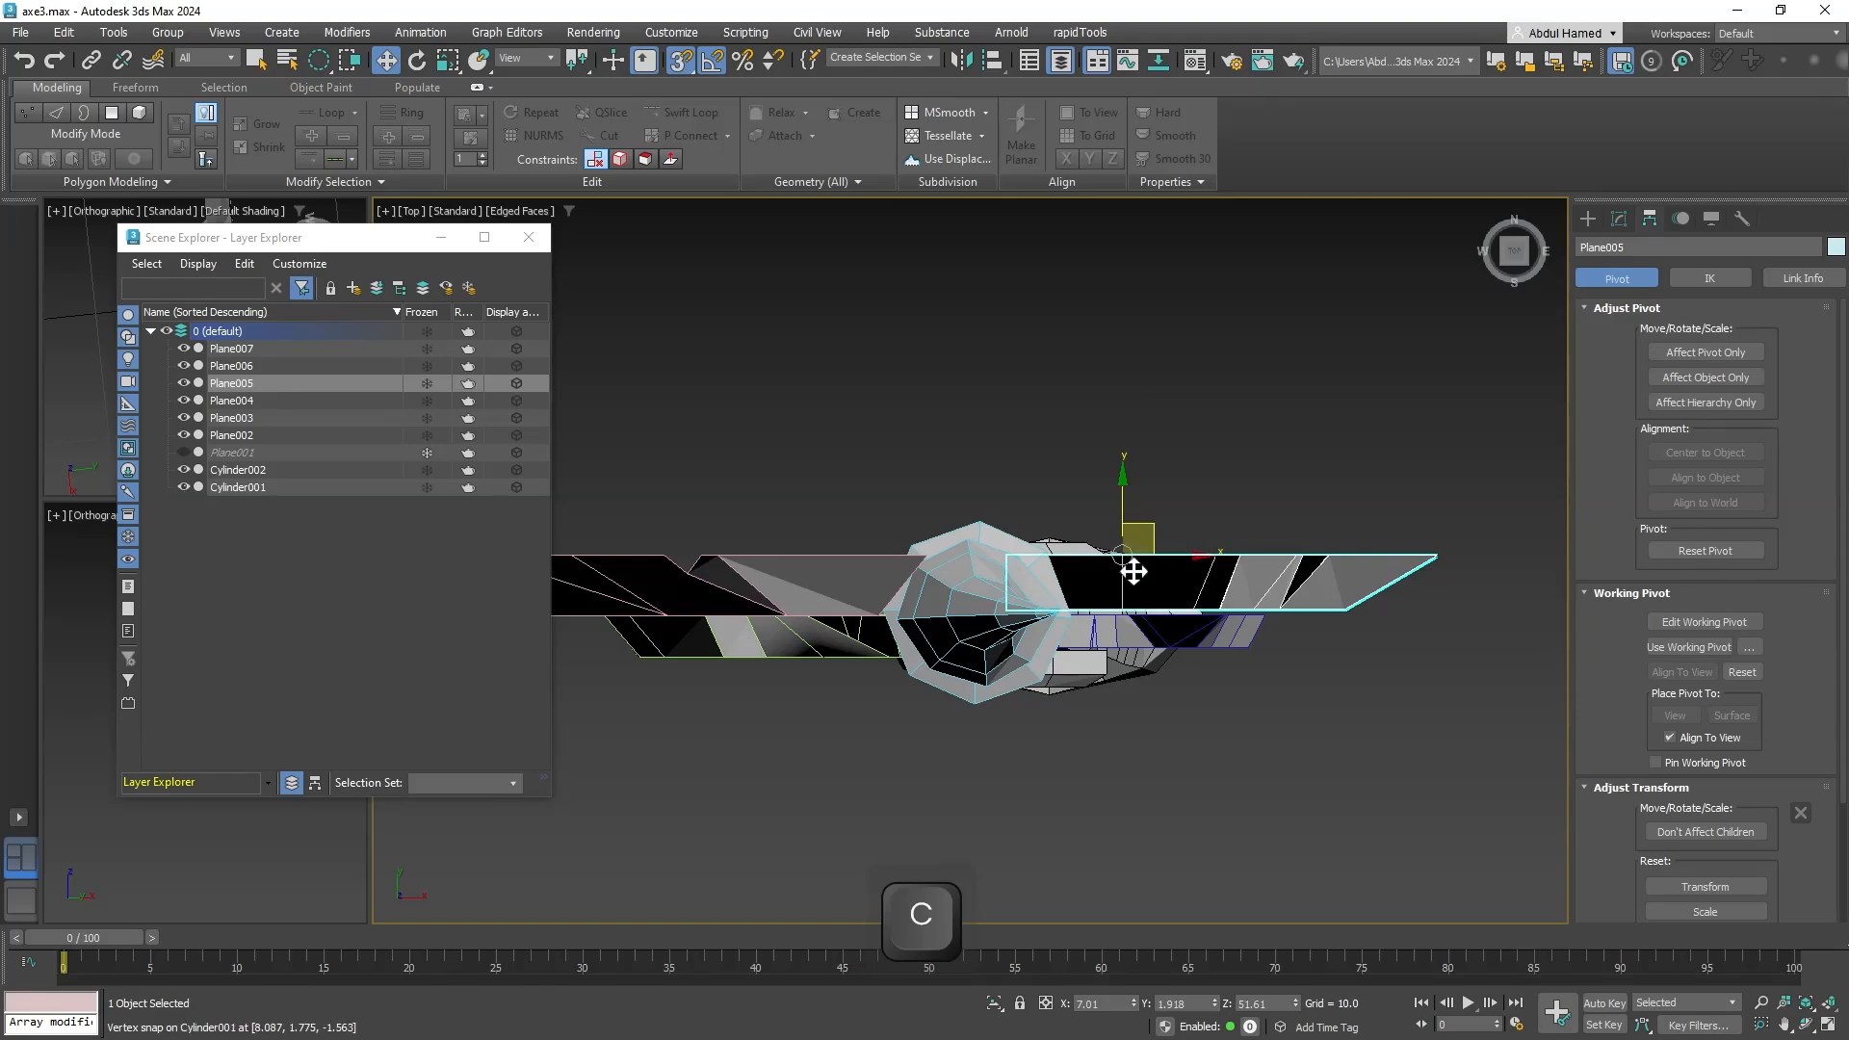
pyautogui.keyDown('alt'); pyautogui.moveTo(1133, 572); pyautogui.dragTo(1695, 214, button='middle'); pyautogui.keyUp('alt')
pyautogui.keyDown('ctrl'); pyautogui.click(732, 424); pyautogui.keyUp('ctrl')
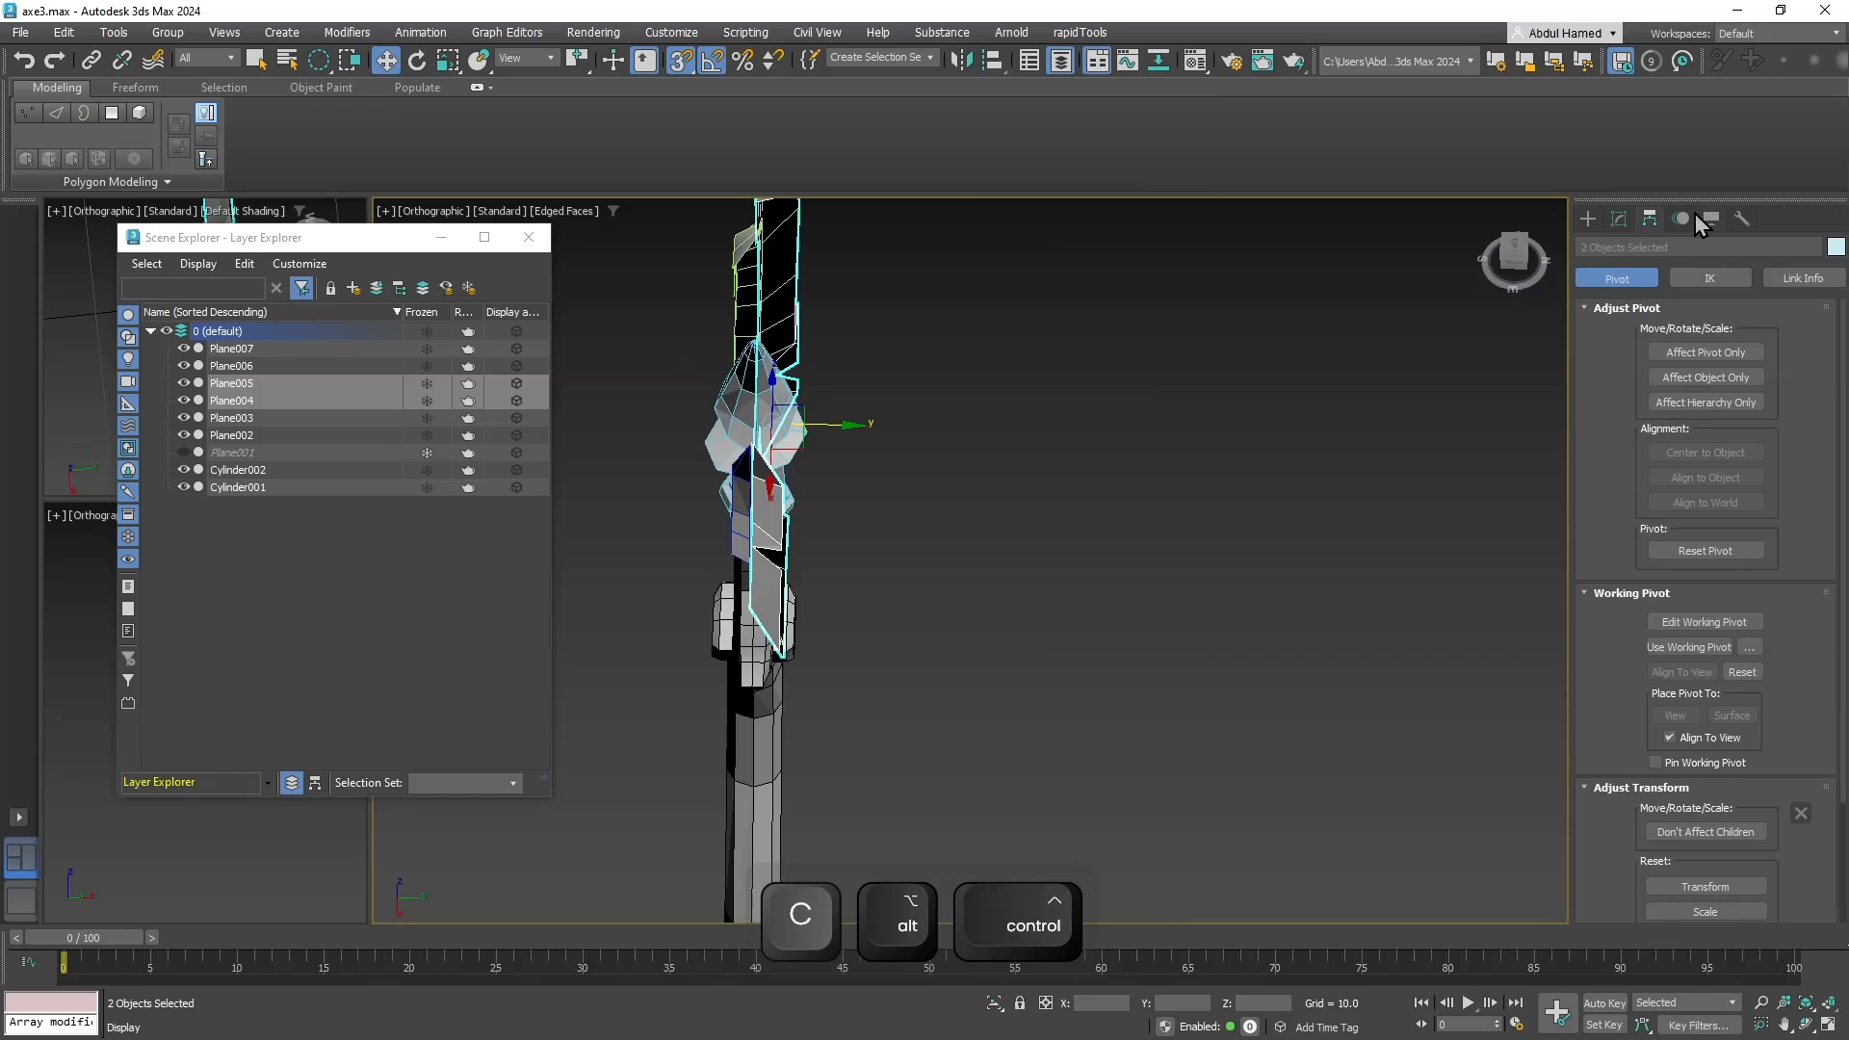
pyautogui.click(1620, 219)
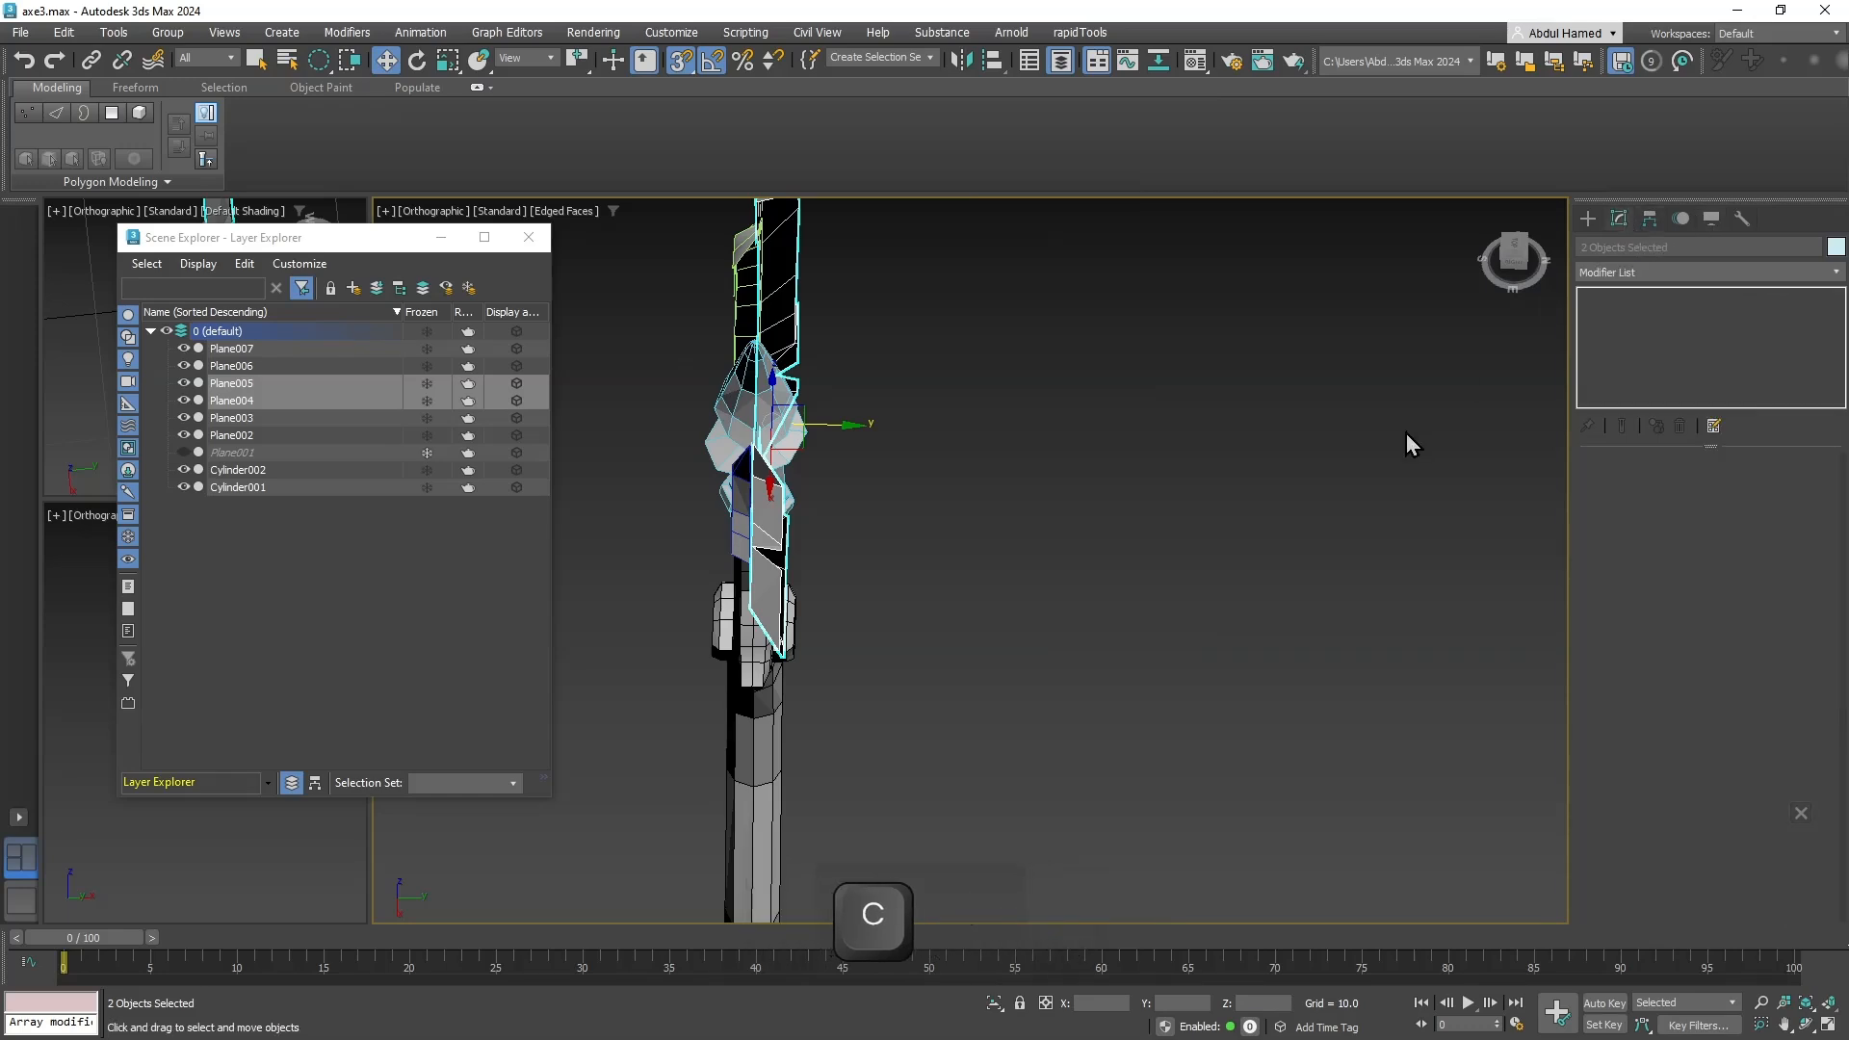
# Select only the large blade, Plane004, and frame it in the top view.
pyautogui.keyDown('alt'); pyautogui.moveTo(724, 347); pyautogui.dragTo(884, 653, button='middle'); pyautogui.keyUp('alt')
pyautogui.click(851, 518)
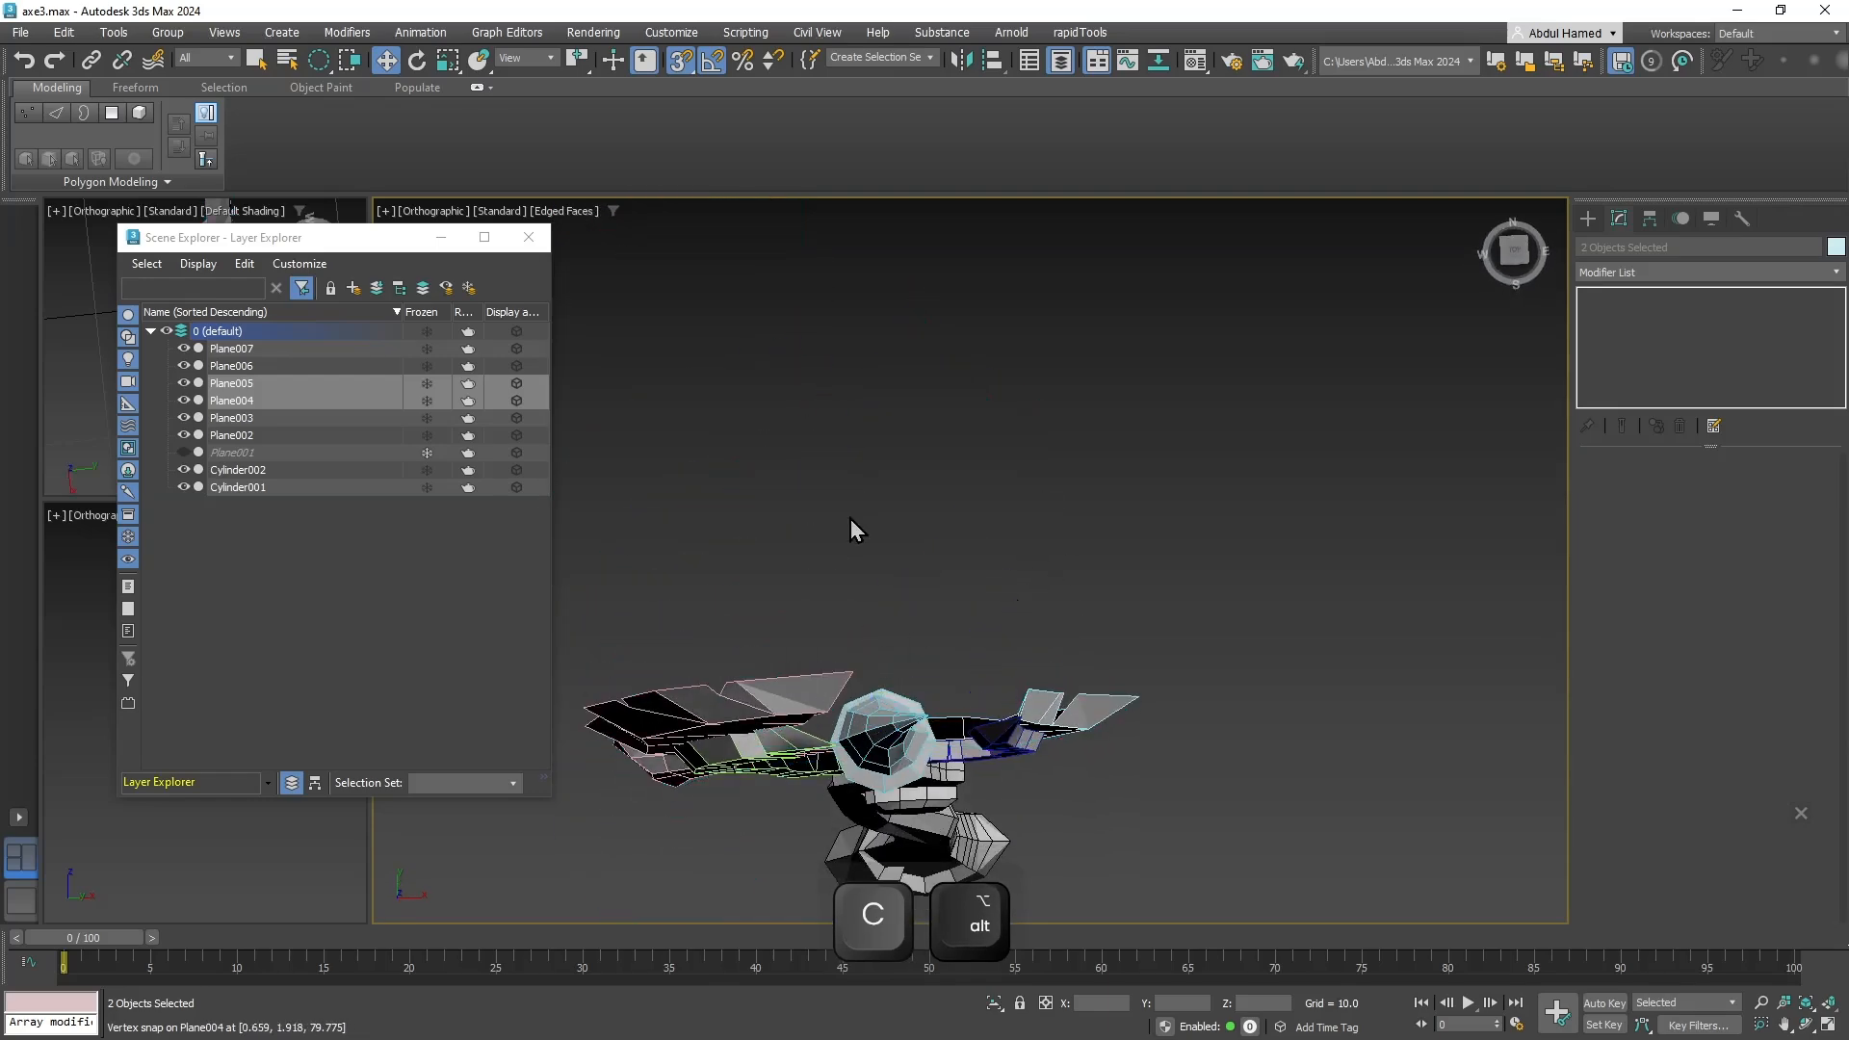
pyautogui.press('t')
pyautogui.click(883, 583)
pyautogui.press('z')
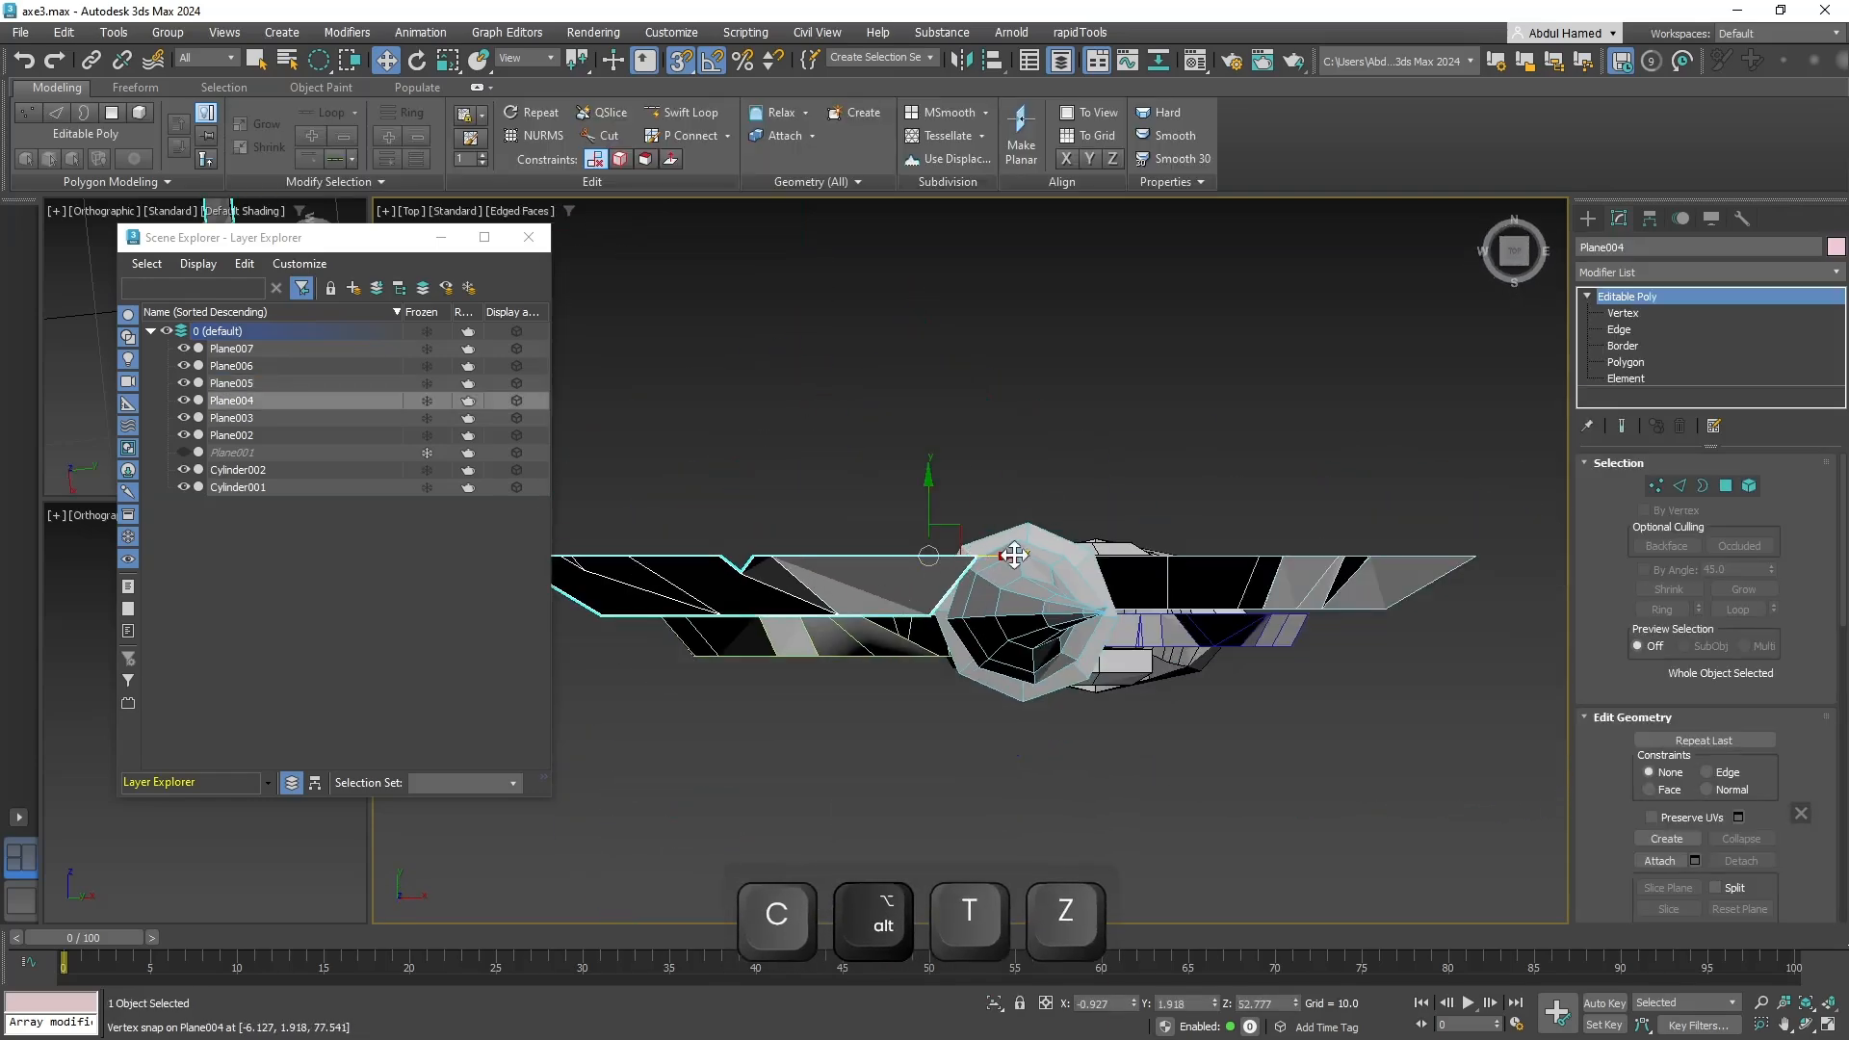
# Snap the pivot of Plane004 to its back corner vertex beside the handle, affecting the pivot only.
pyautogui.scroll(3, 1014, 556)
pyautogui.click(1622, 315)
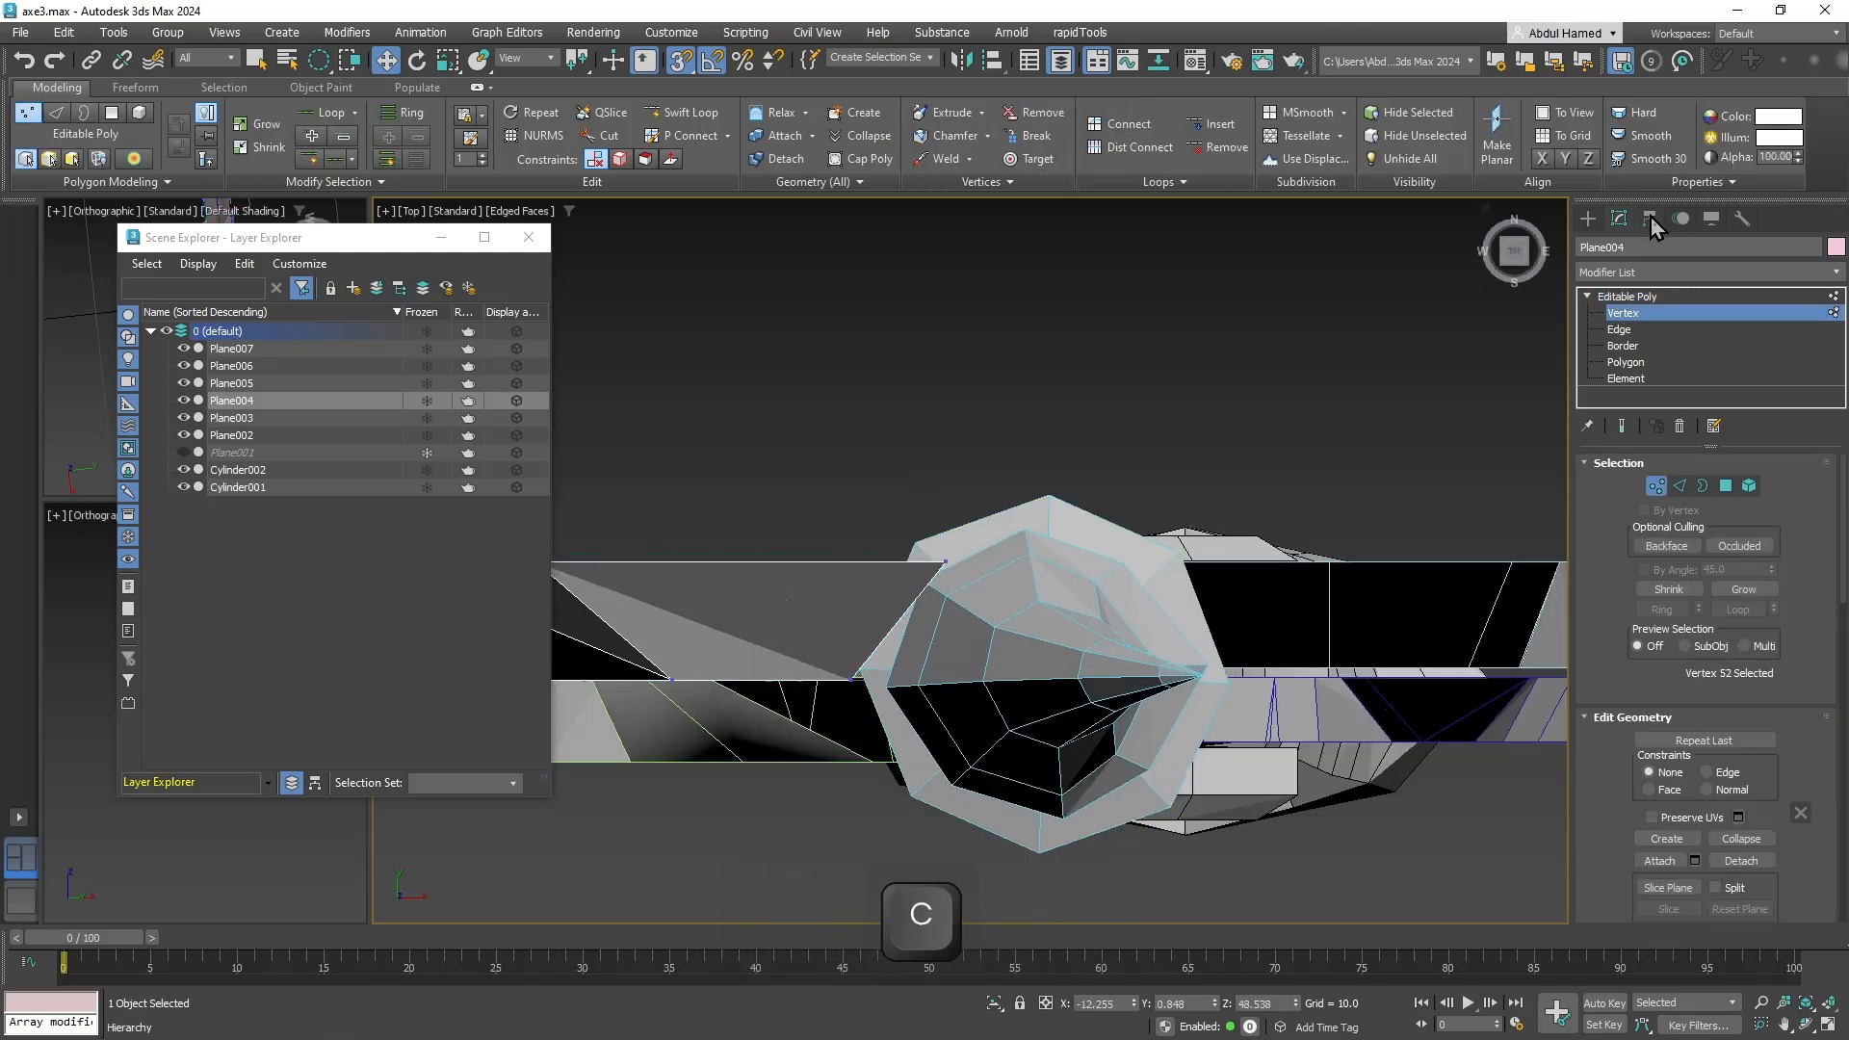
pyautogui.click(1639, 298)
pyautogui.click(1640, 300)
pyautogui.click(1639, 300)
pyautogui.click(1649, 219)
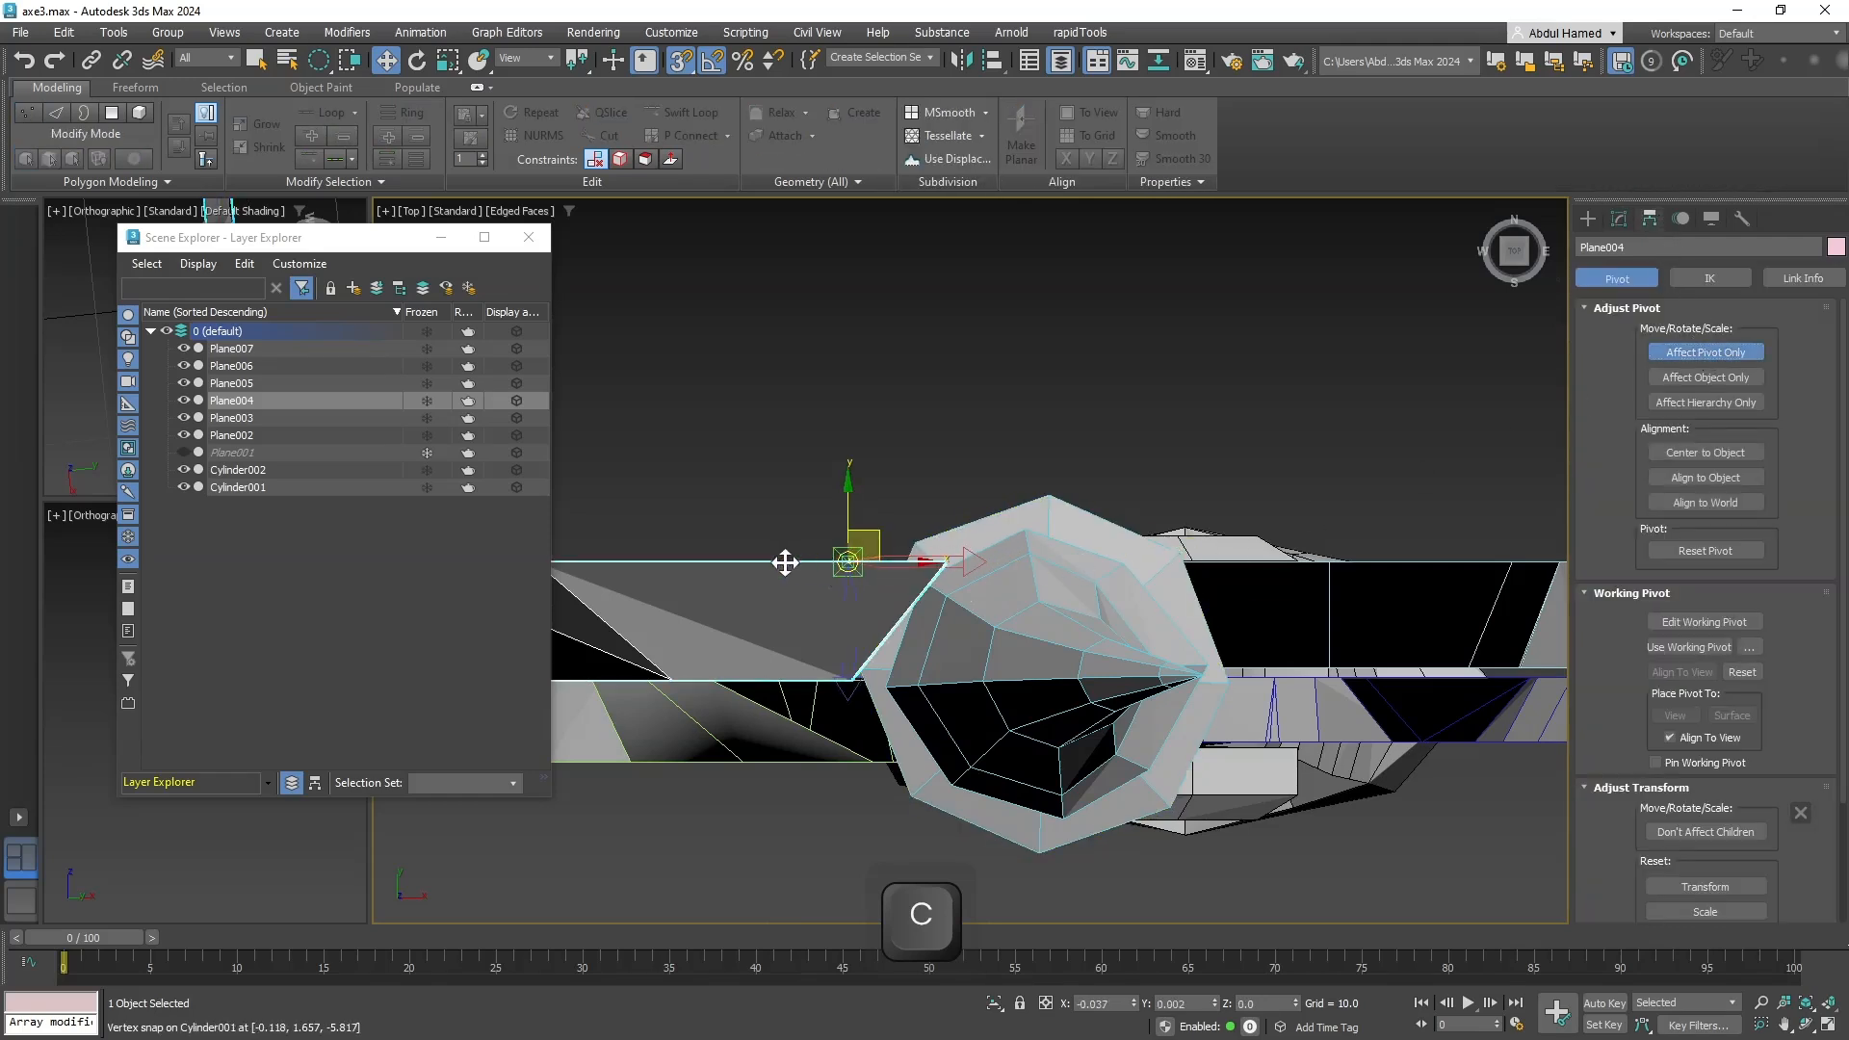
pyautogui.moveTo(785, 562); pyautogui.dragTo(927, 568)
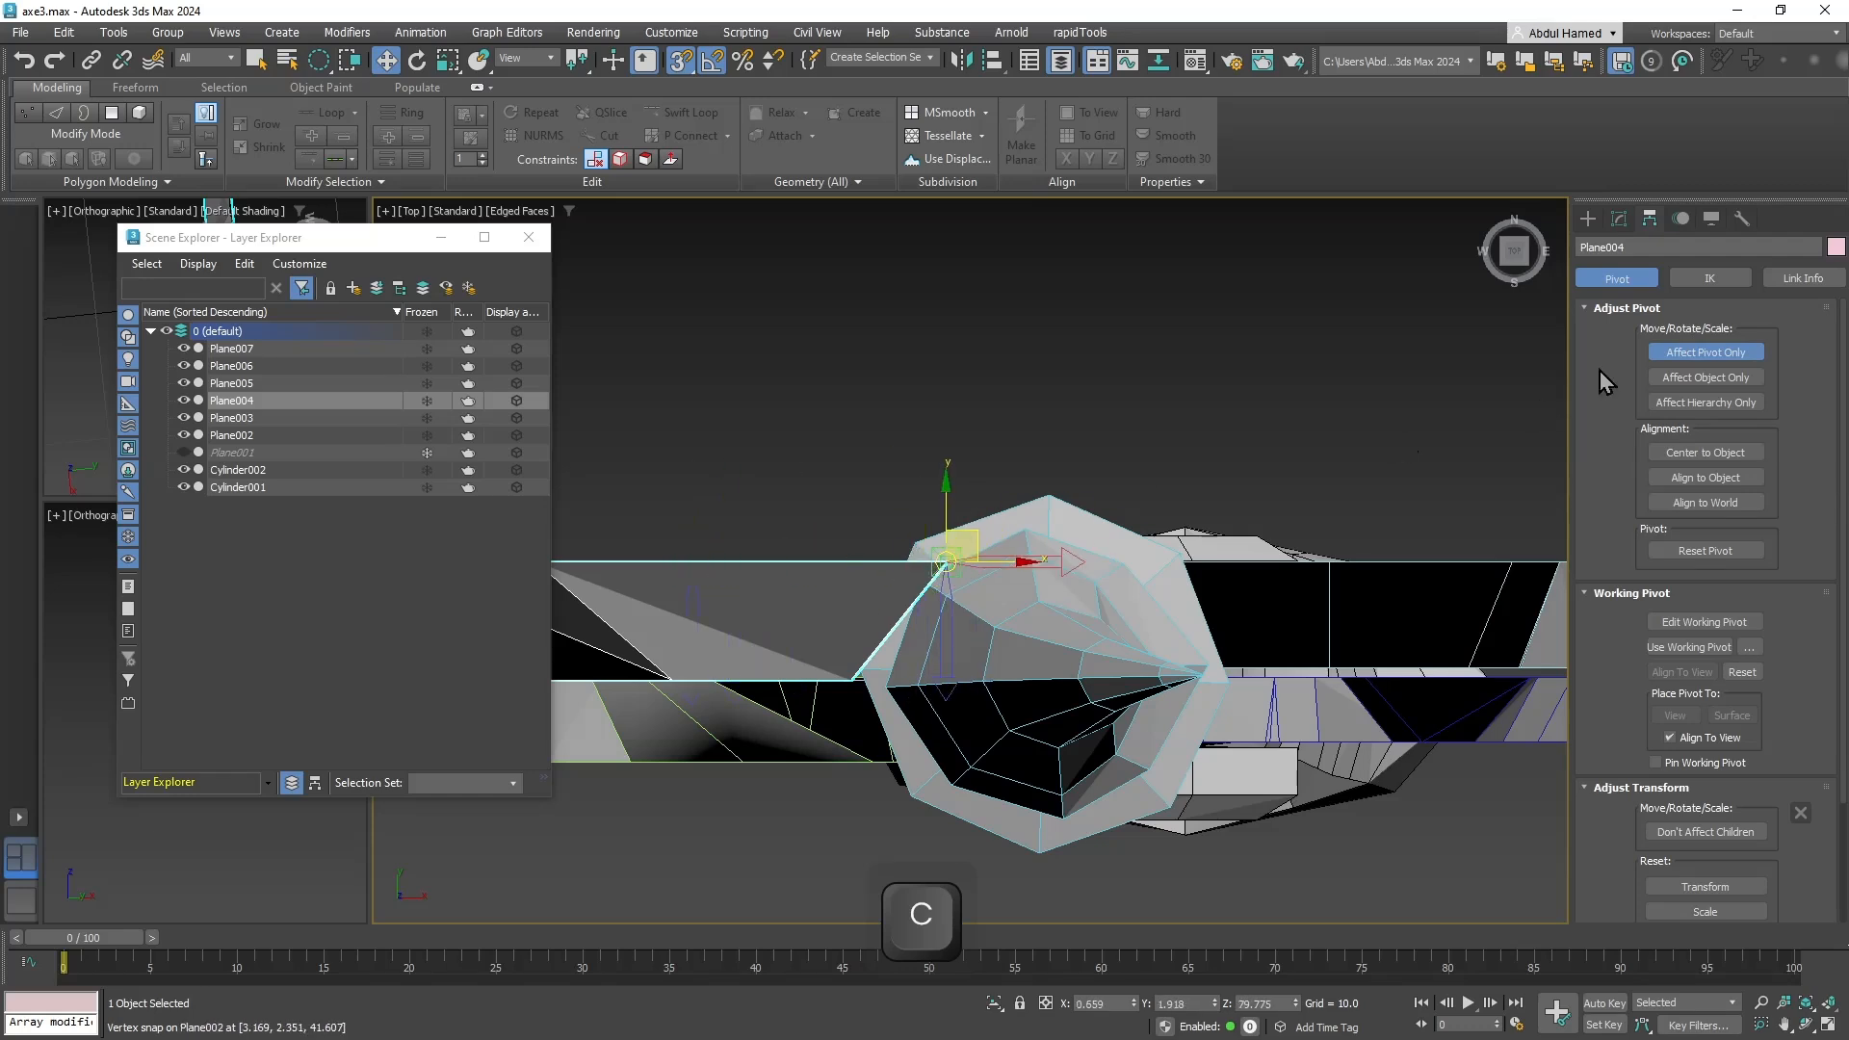
pyautogui.click(1705, 353)
# Select both blades together, frame them in the top view and close the layer list.
pyautogui.scroll(-3, 1217, 380)
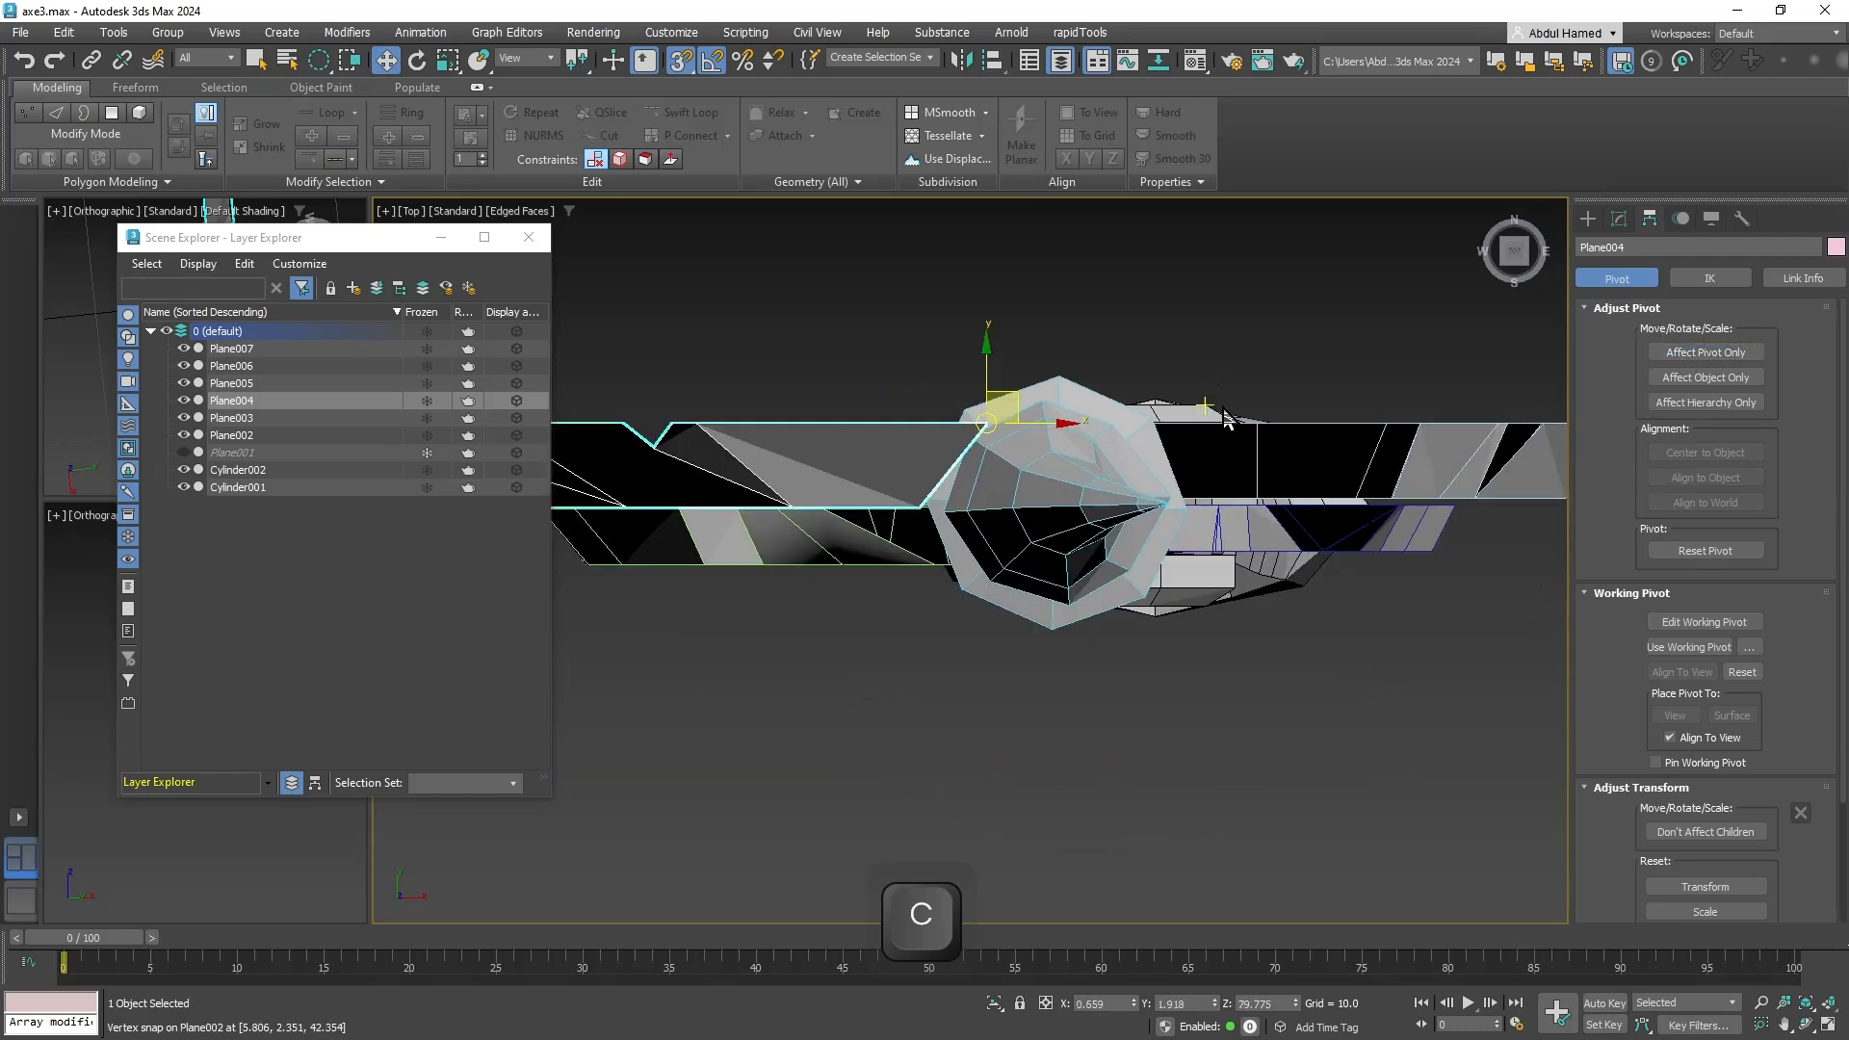
pyautogui.keyDown('ctrl'); pyautogui.click(1361, 426); pyautogui.keyUp('ctrl')
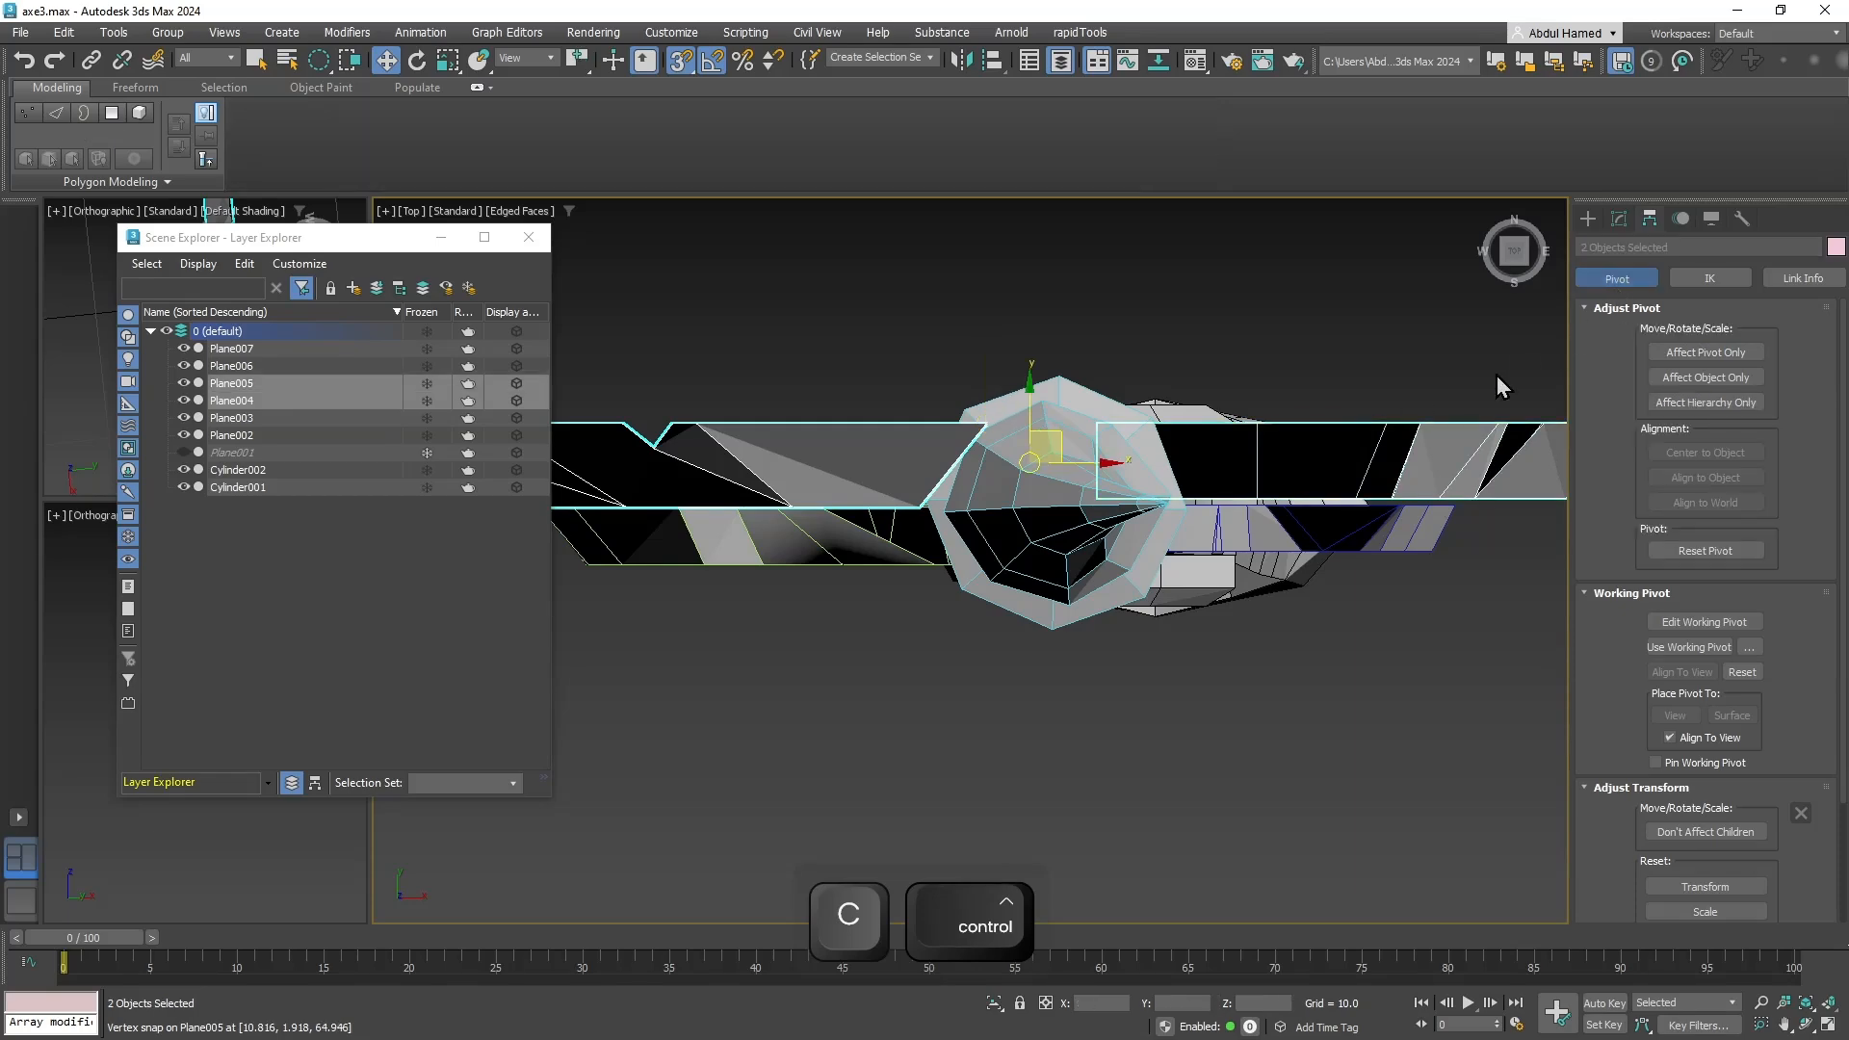
pyautogui.moveTo(1374, 425); pyautogui.dragTo(1150, 386, button='middle')
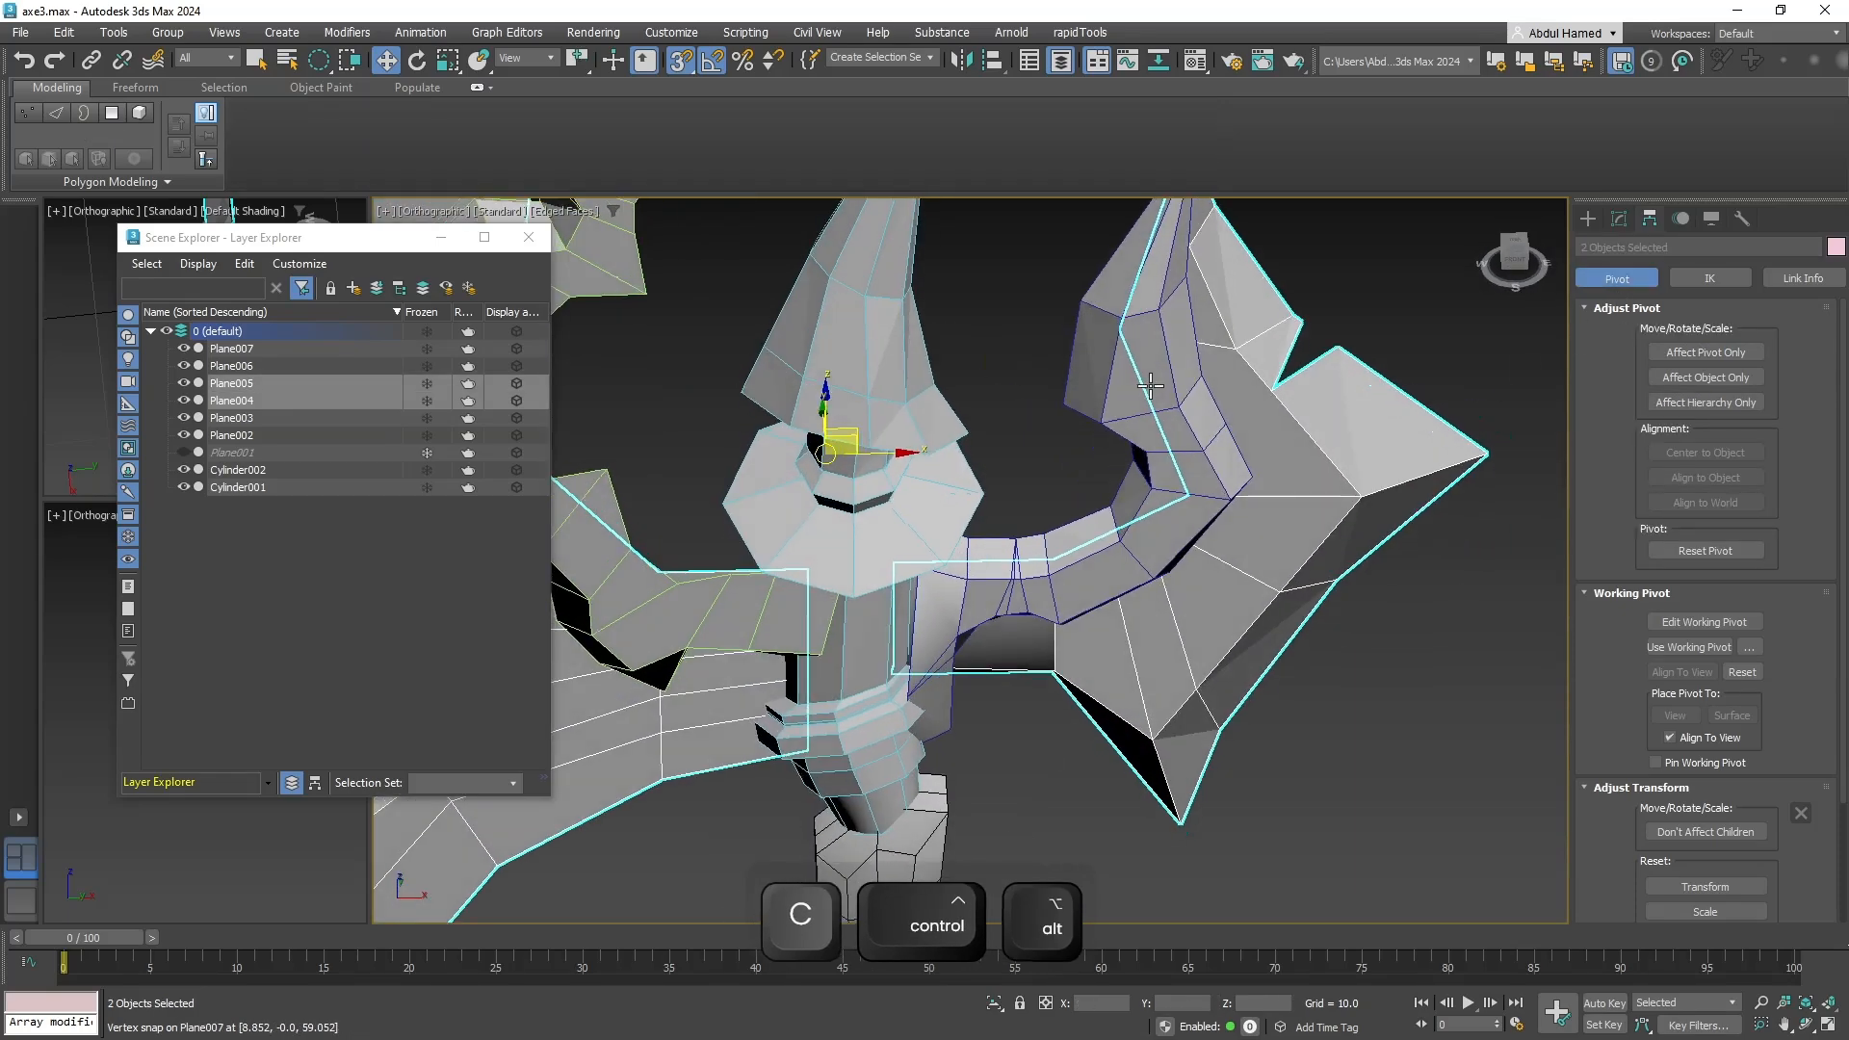
pyautogui.moveTo(1089, 519); pyautogui.dragTo(1280, 482, button='middle')
pyautogui.hotkey('alt', 't')
pyautogui.press('z')
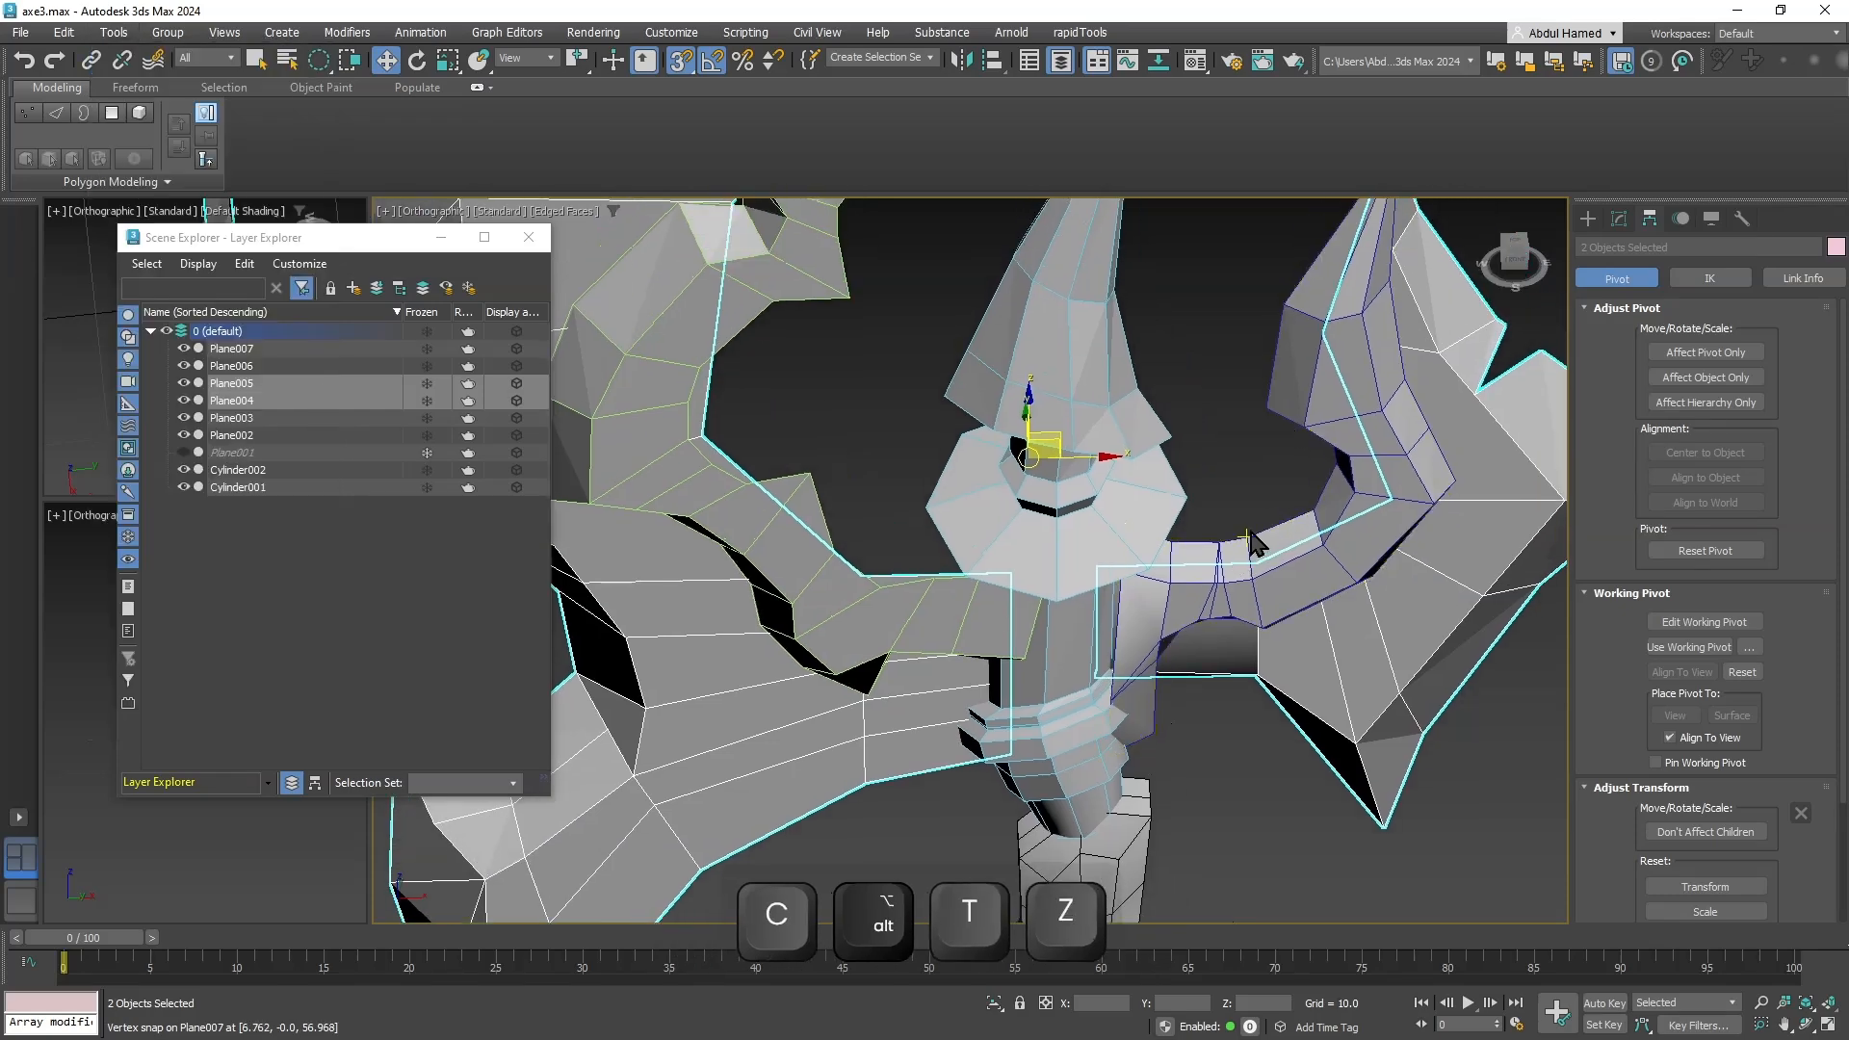
pyautogui.press('t')
pyautogui.click(526, 239)
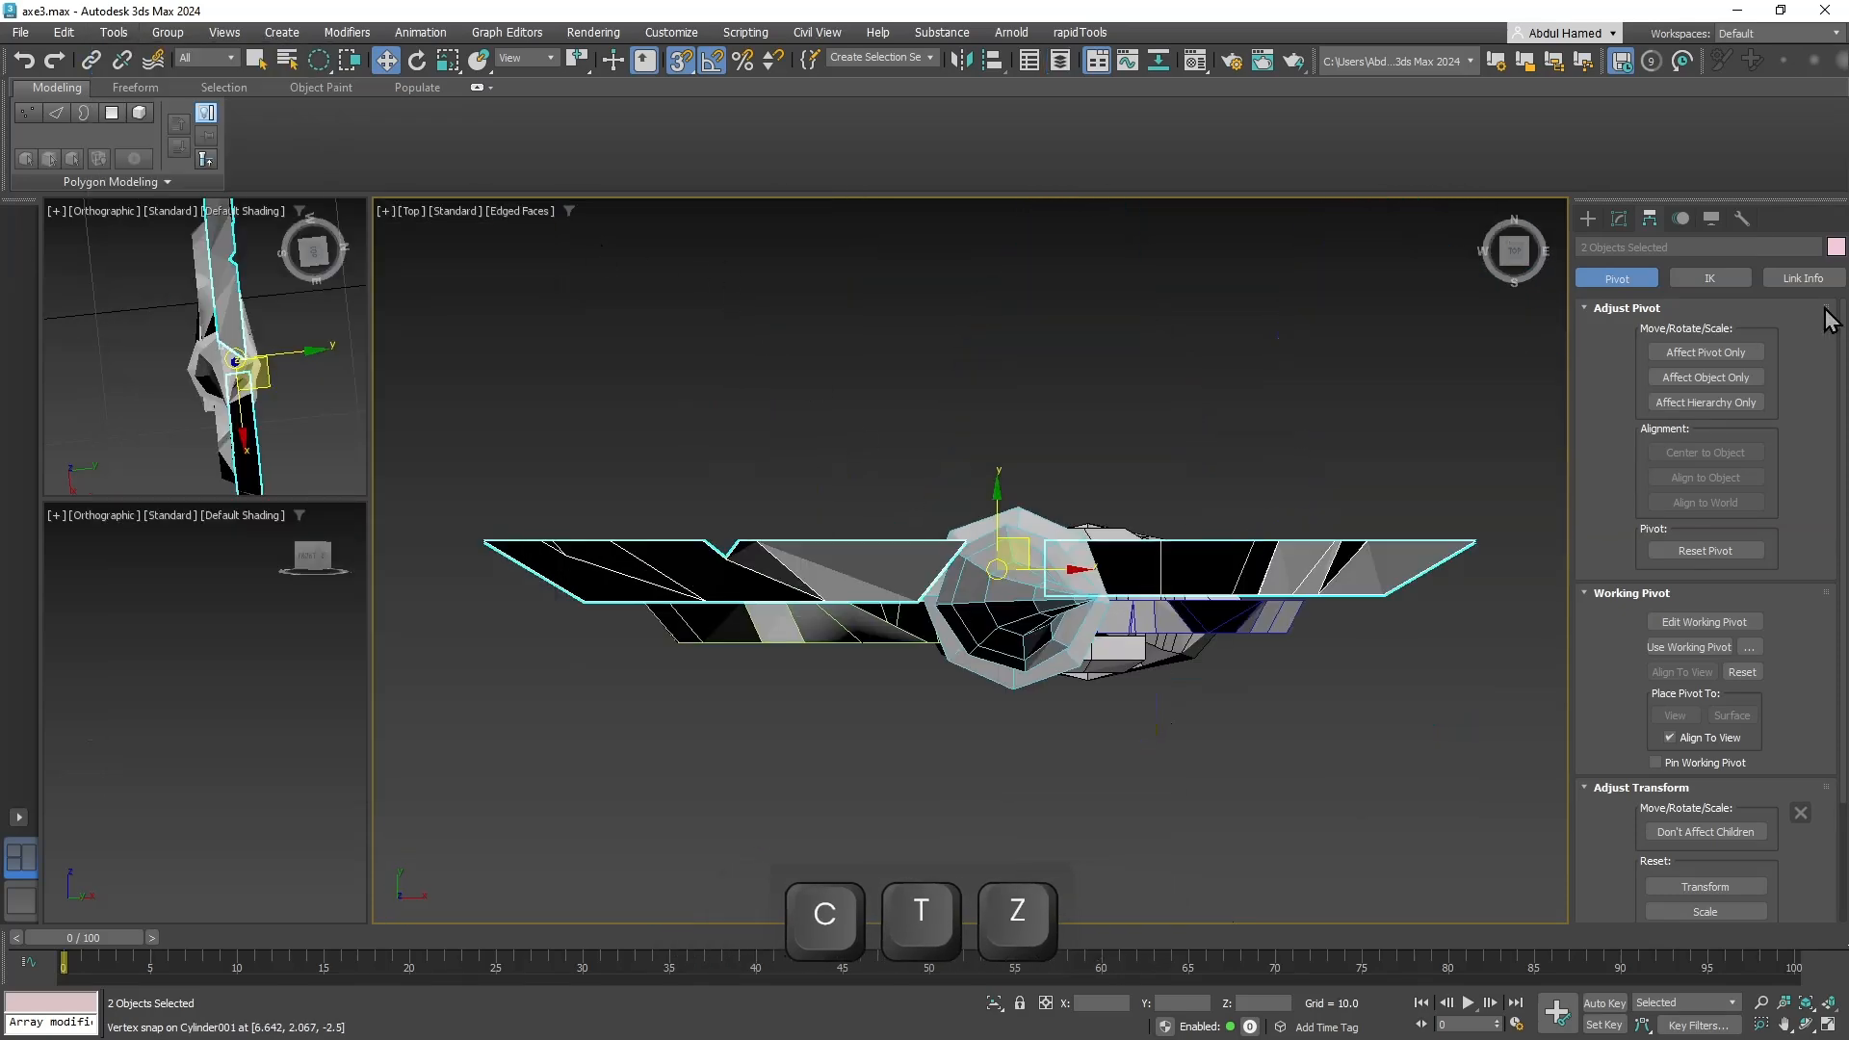
# Apply a Symmetry modifier to both selected blades and mirror them across the Y axis with Flip enabled.
pyautogui.click(1627, 222)
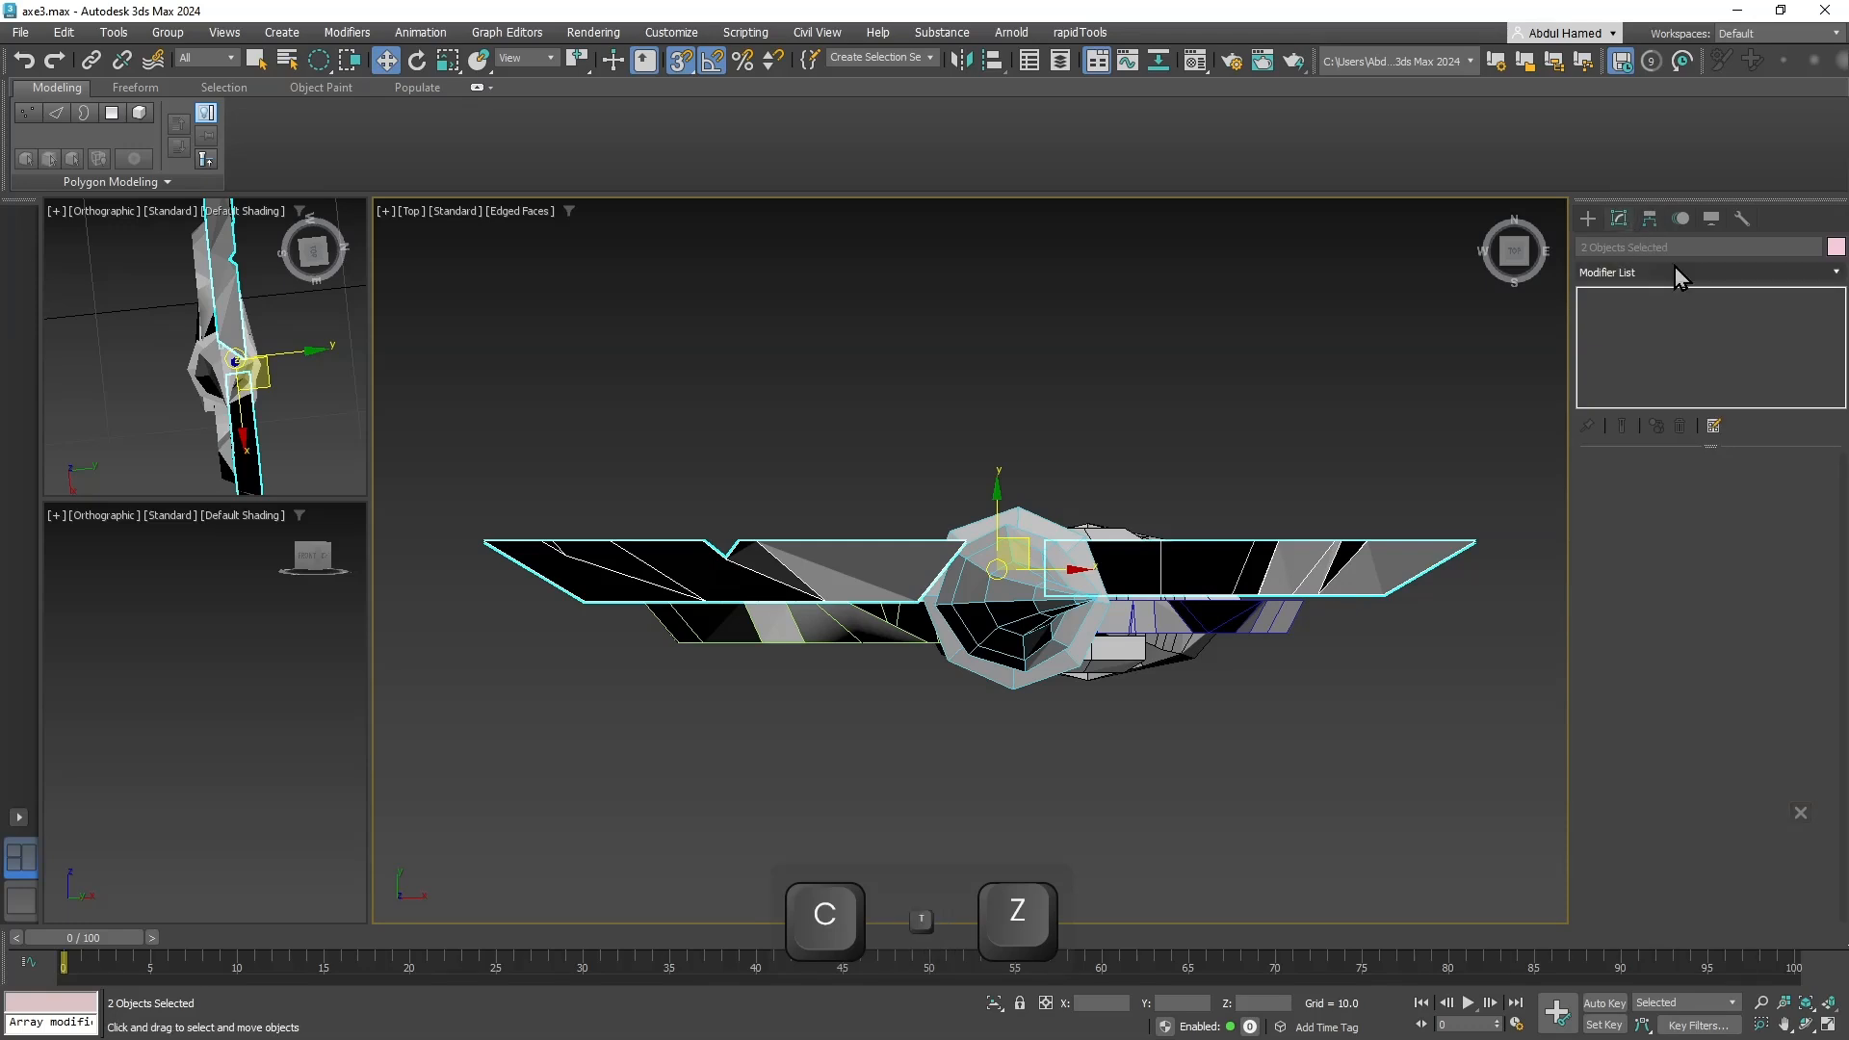
pyautogui.click(1676, 271)
pyautogui.write('csym')
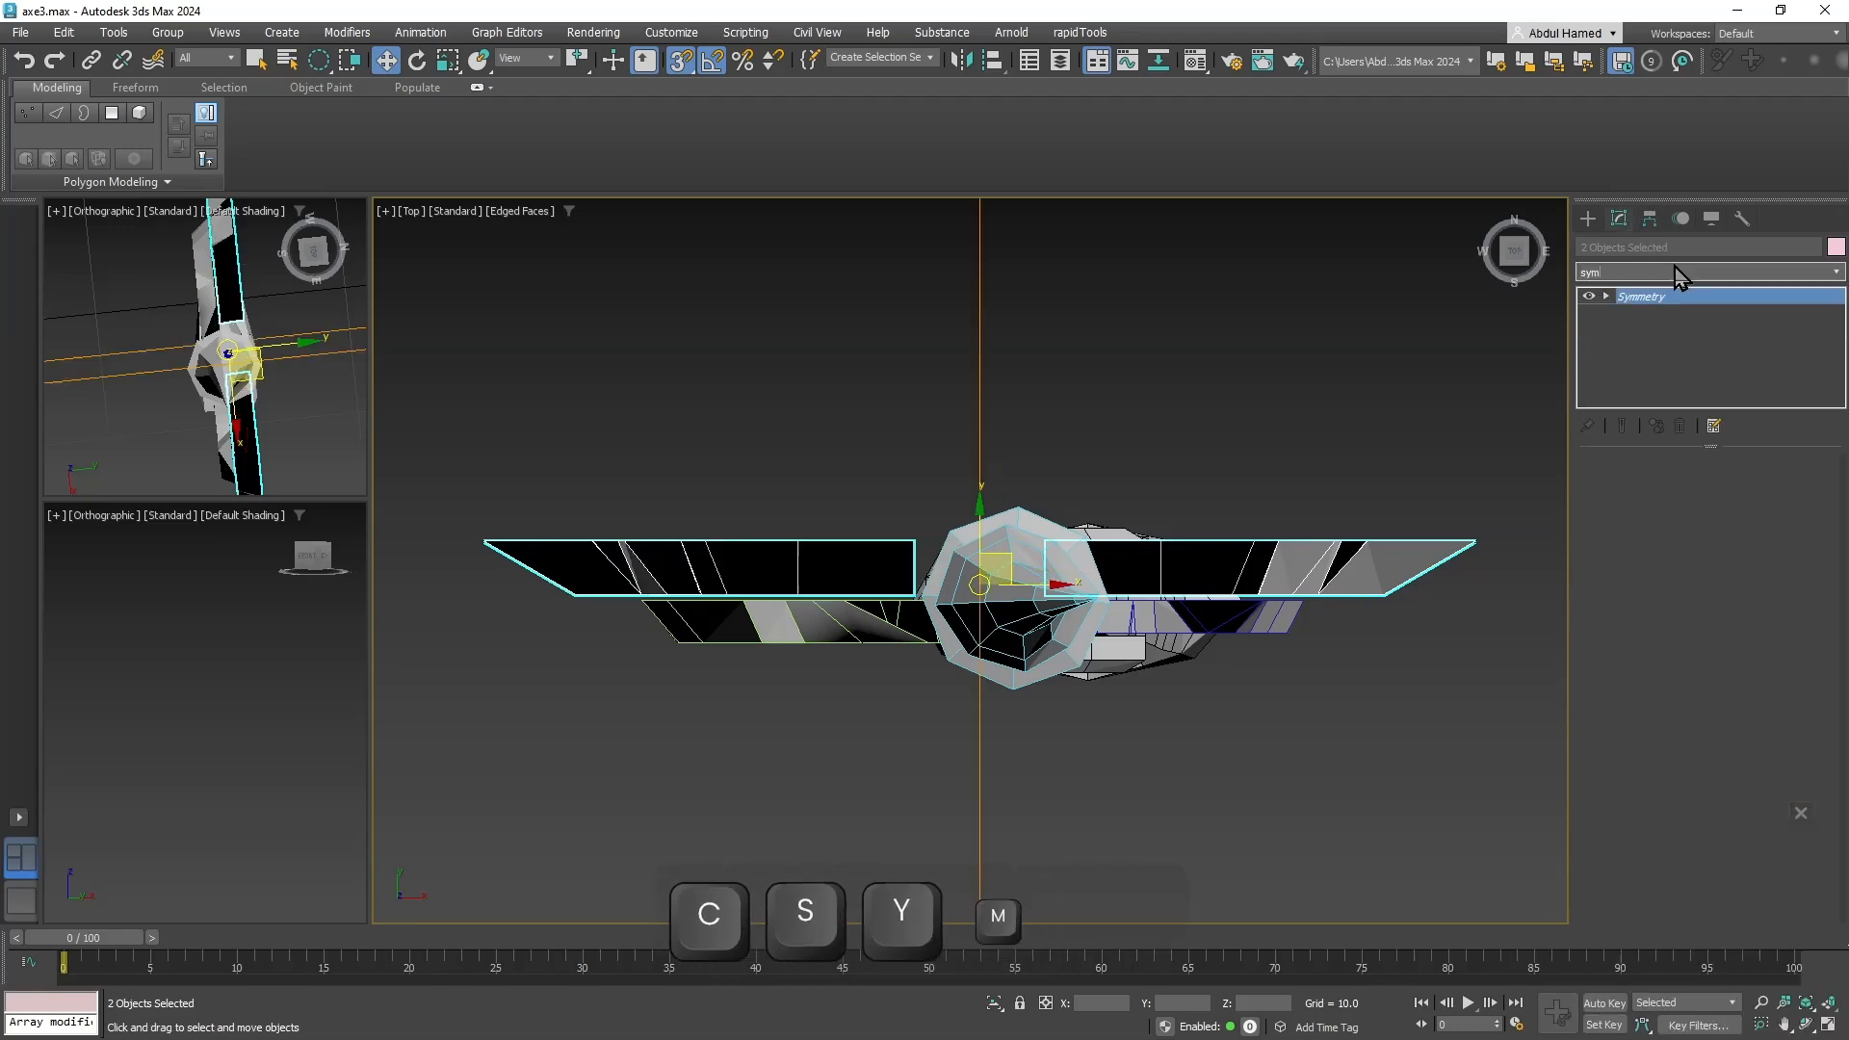
pyautogui.press('Return')
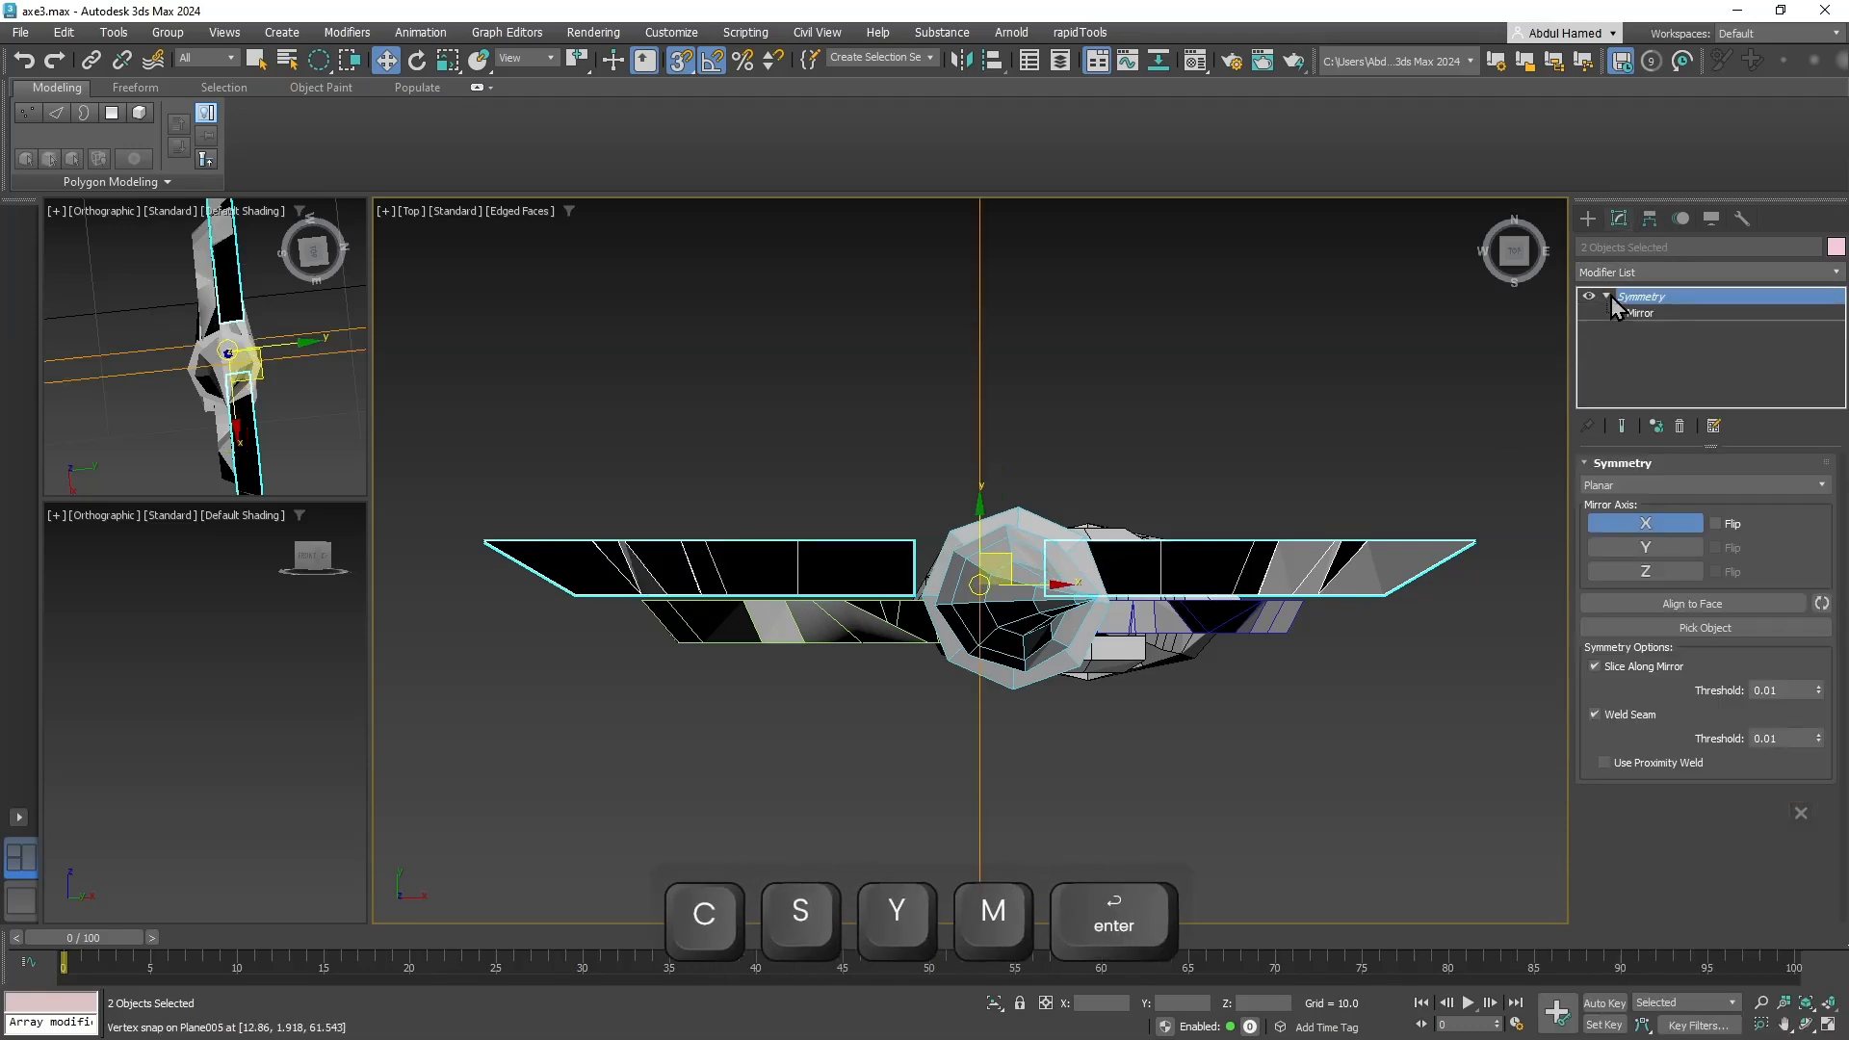
pyautogui.click(1634, 313)
pyautogui.click(1642, 547)
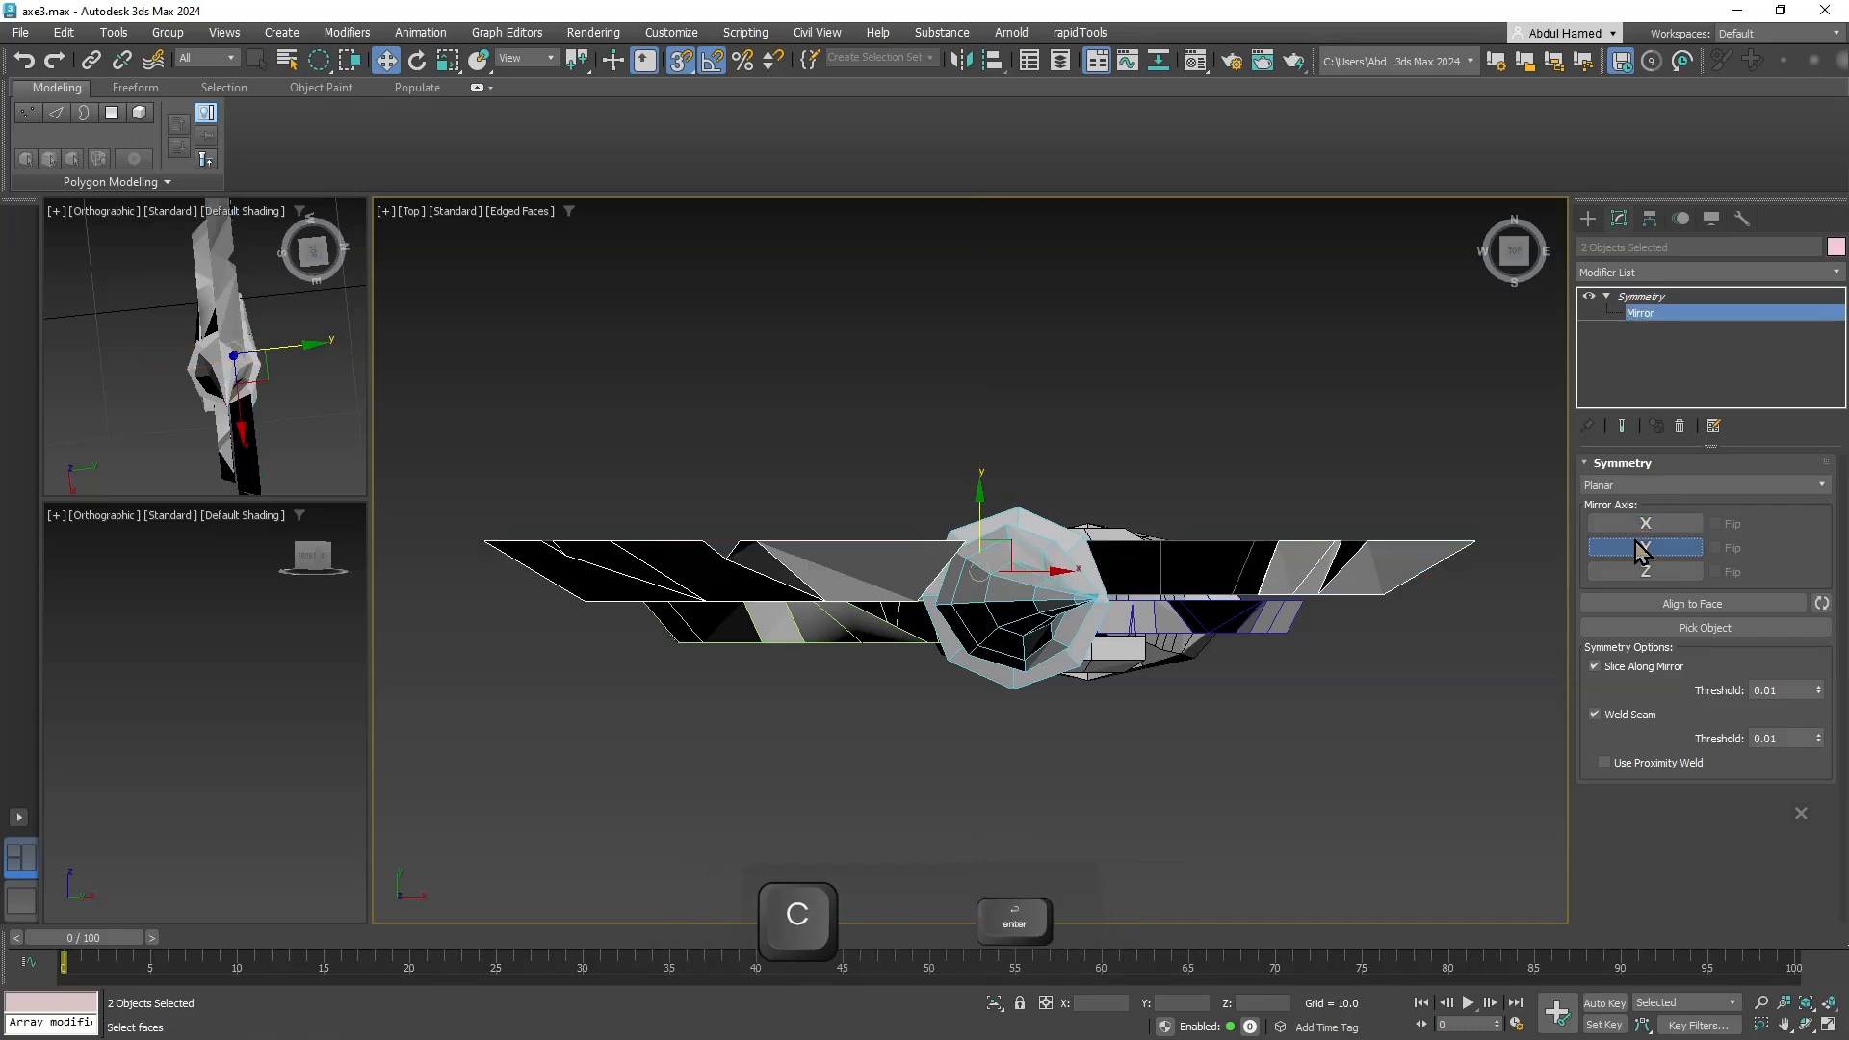
pyautogui.click(1715, 548)
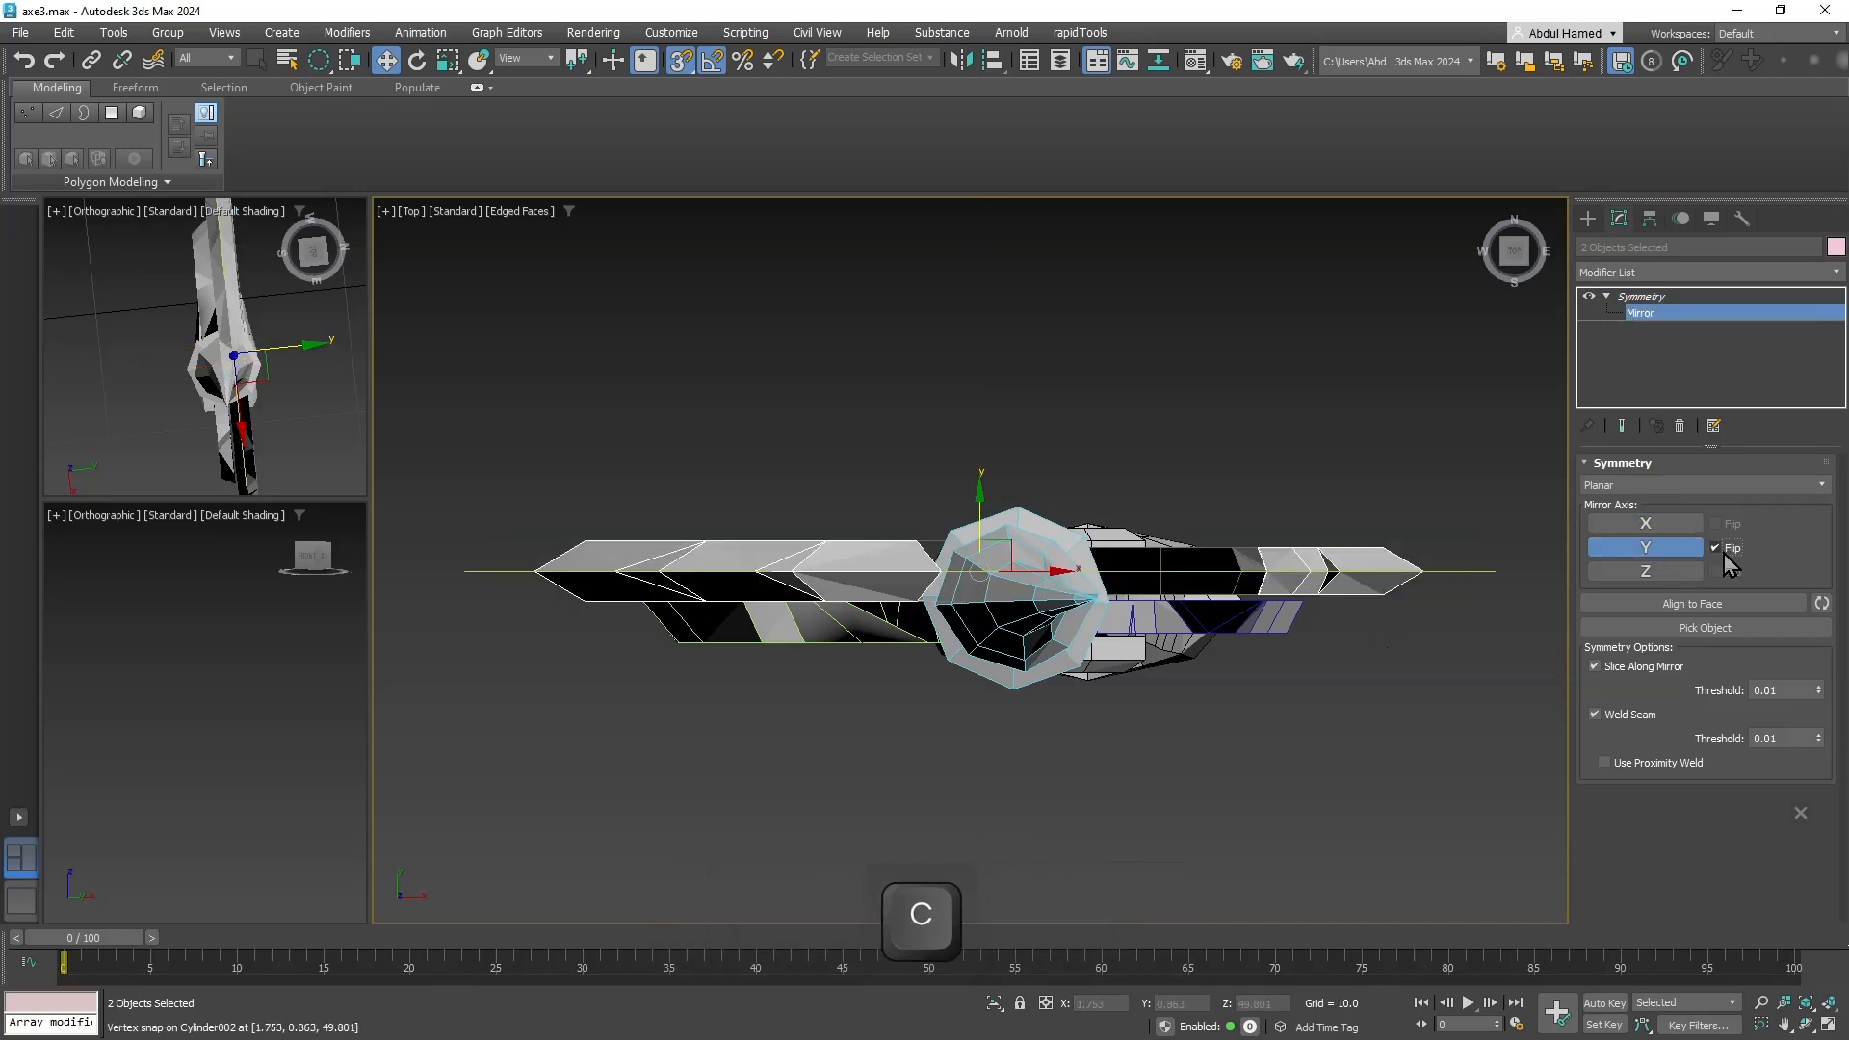
# Try to move the shared Symmetry mirror plane along the Y axis towards the blades' back edge.
pyautogui.moveTo(980, 532)
pyautogui.mouseDown()
pyautogui.moveTo(1098, 458)
pyautogui.moveTo(968, 541)
pyautogui.mouseUp()
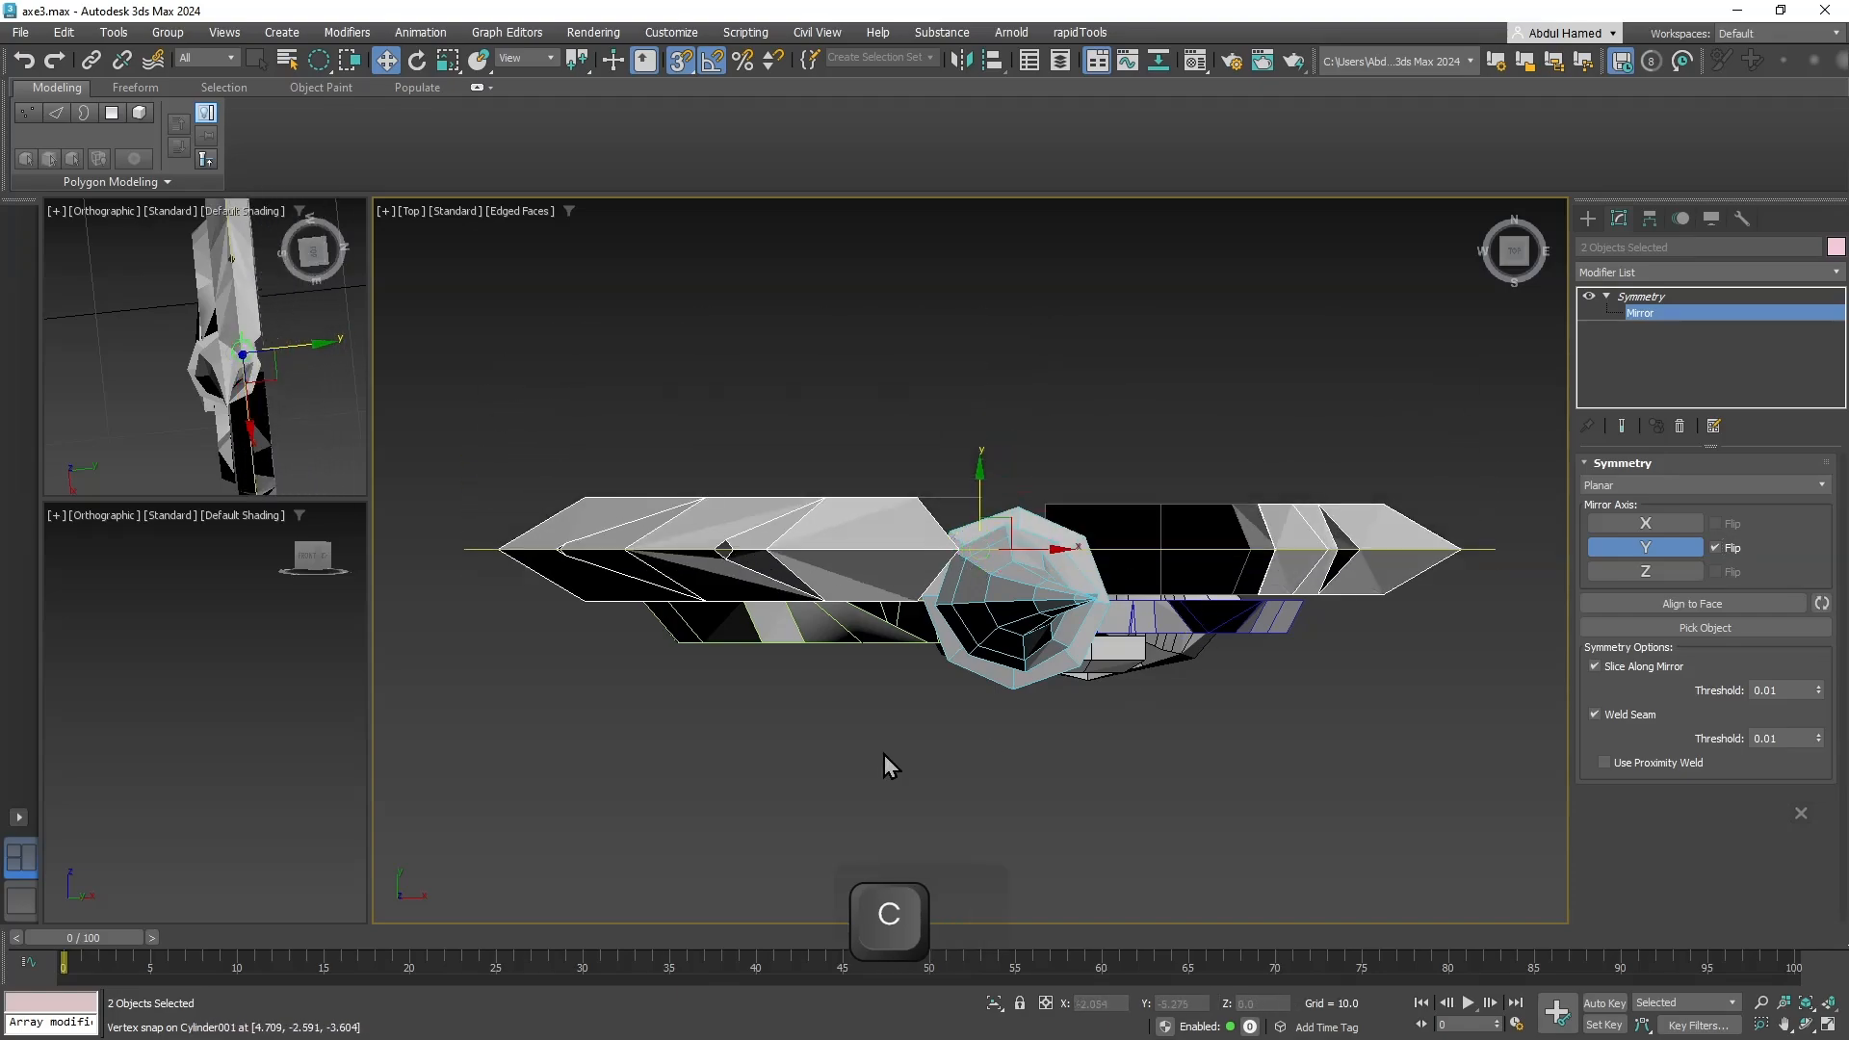
pyautogui.keyDown('alt'); pyautogui.moveTo(887, 768); pyautogui.dragTo(1217, 640, button='middle'); pyautogui.keyUp('alt')
pyautogui.scroll(4, 1112, 395)
pyautogui.keyDown('alt'); pyautogui.moveTo(1112, 394); pyautogui.dragTo(934, 348, button='middle'); pyautogui.keyUp('alt')
pyautogui.scroll(-2, 934, 349)
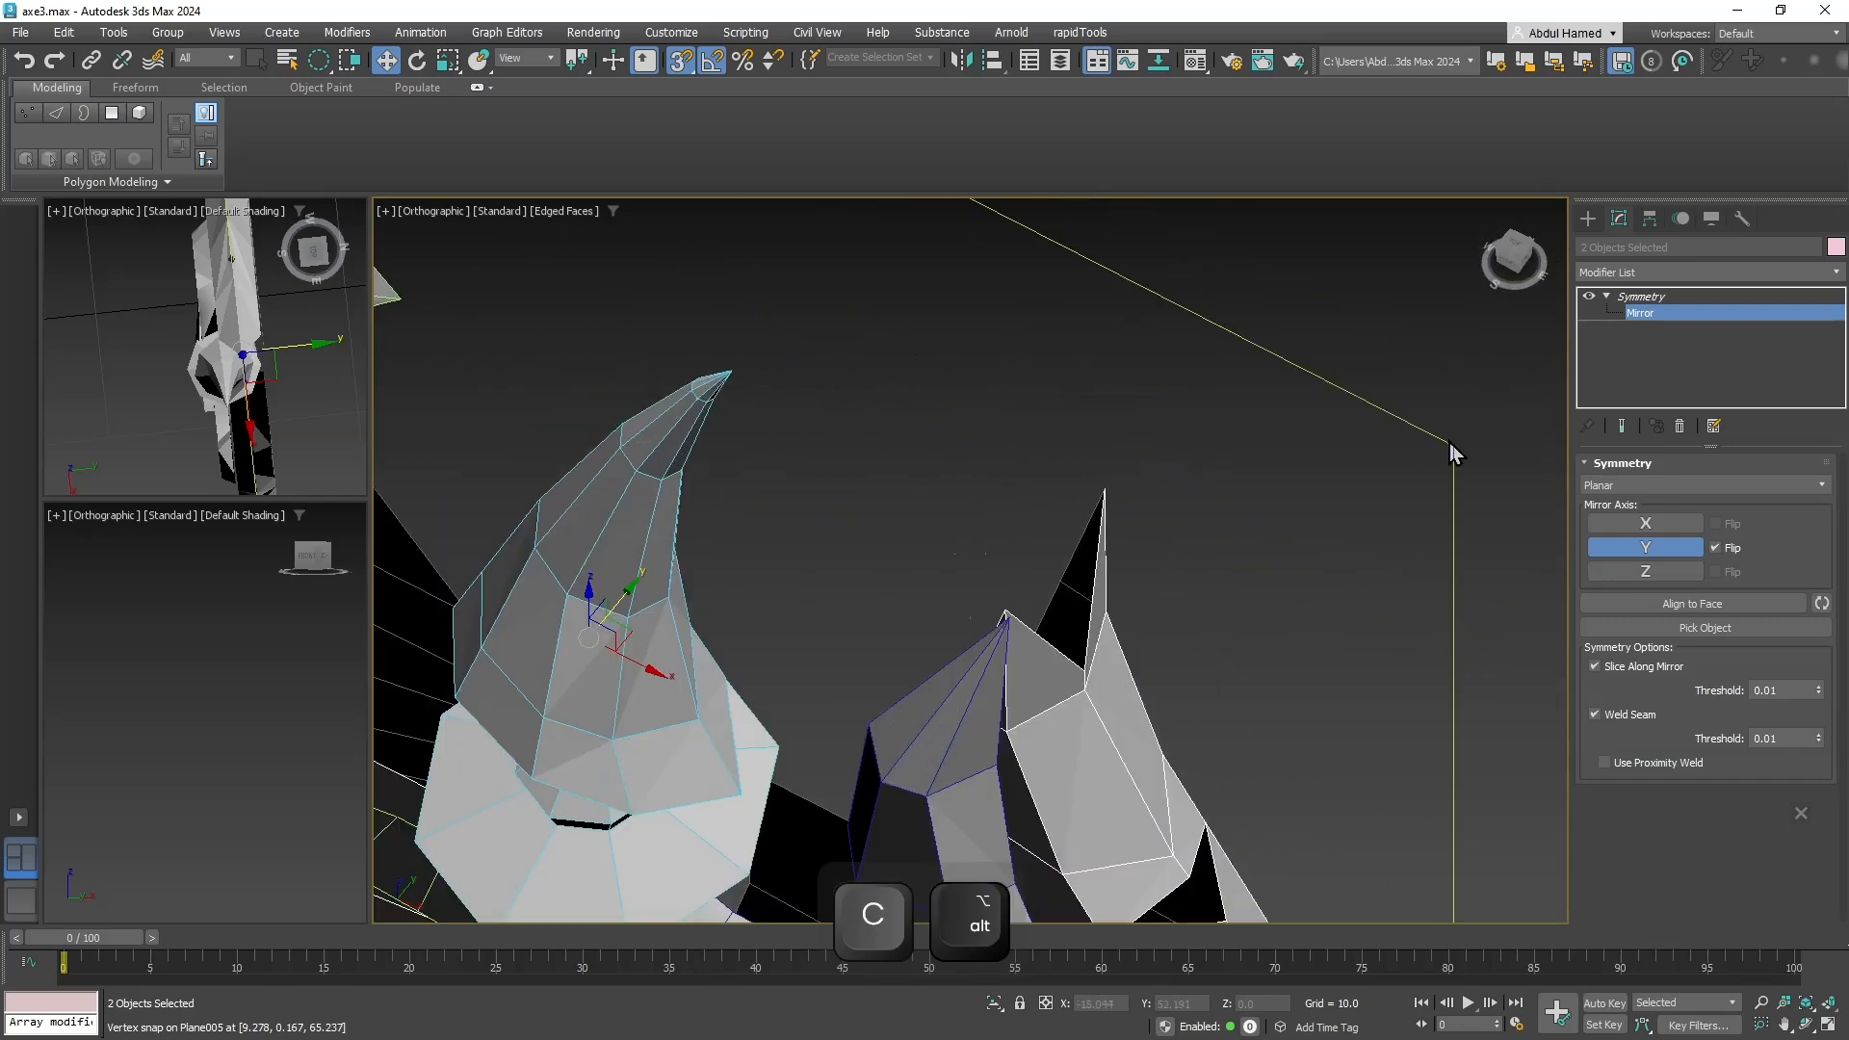
pyautogui.click(1674, 307)
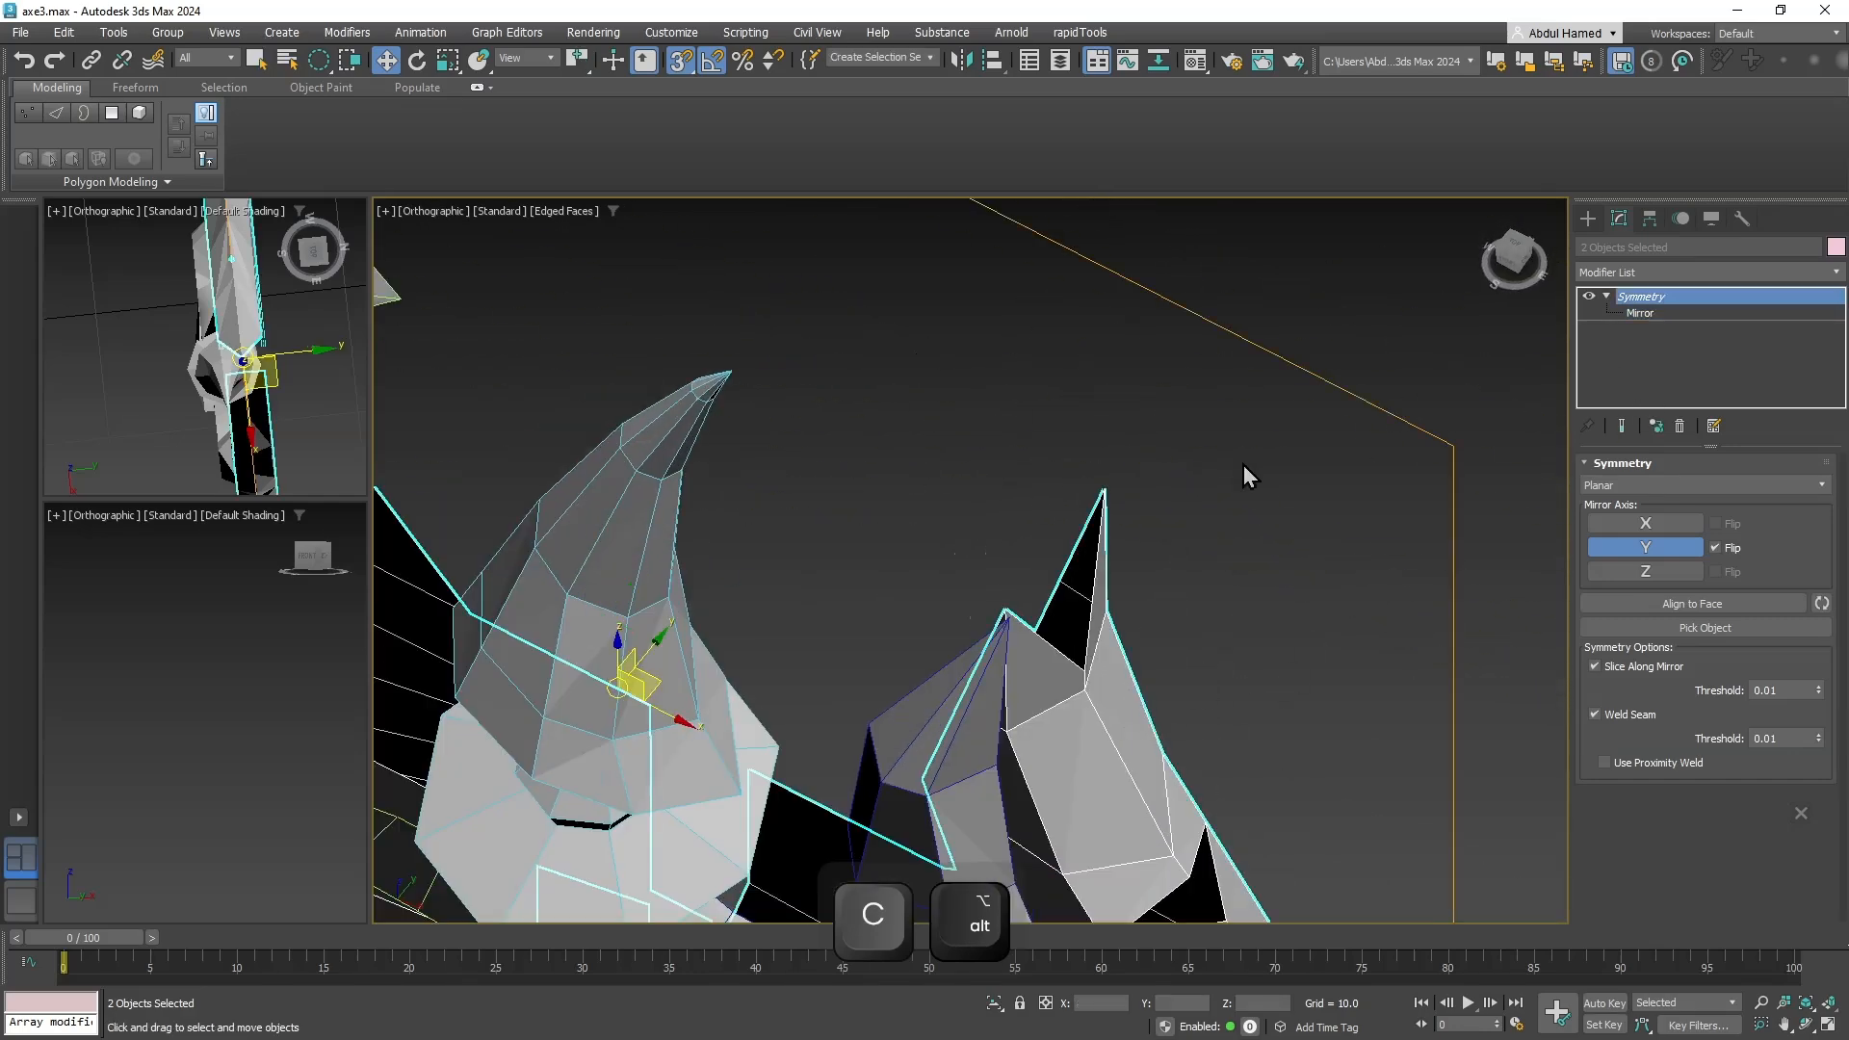
# Snap the upper tip vertex of the small blade, Plane005, along the Y axis to the neighbouring back-edge vertex and return to its Symmetry modifier.
pyautogui.click(1232, 489)
pyautogui.click(1036, 661)
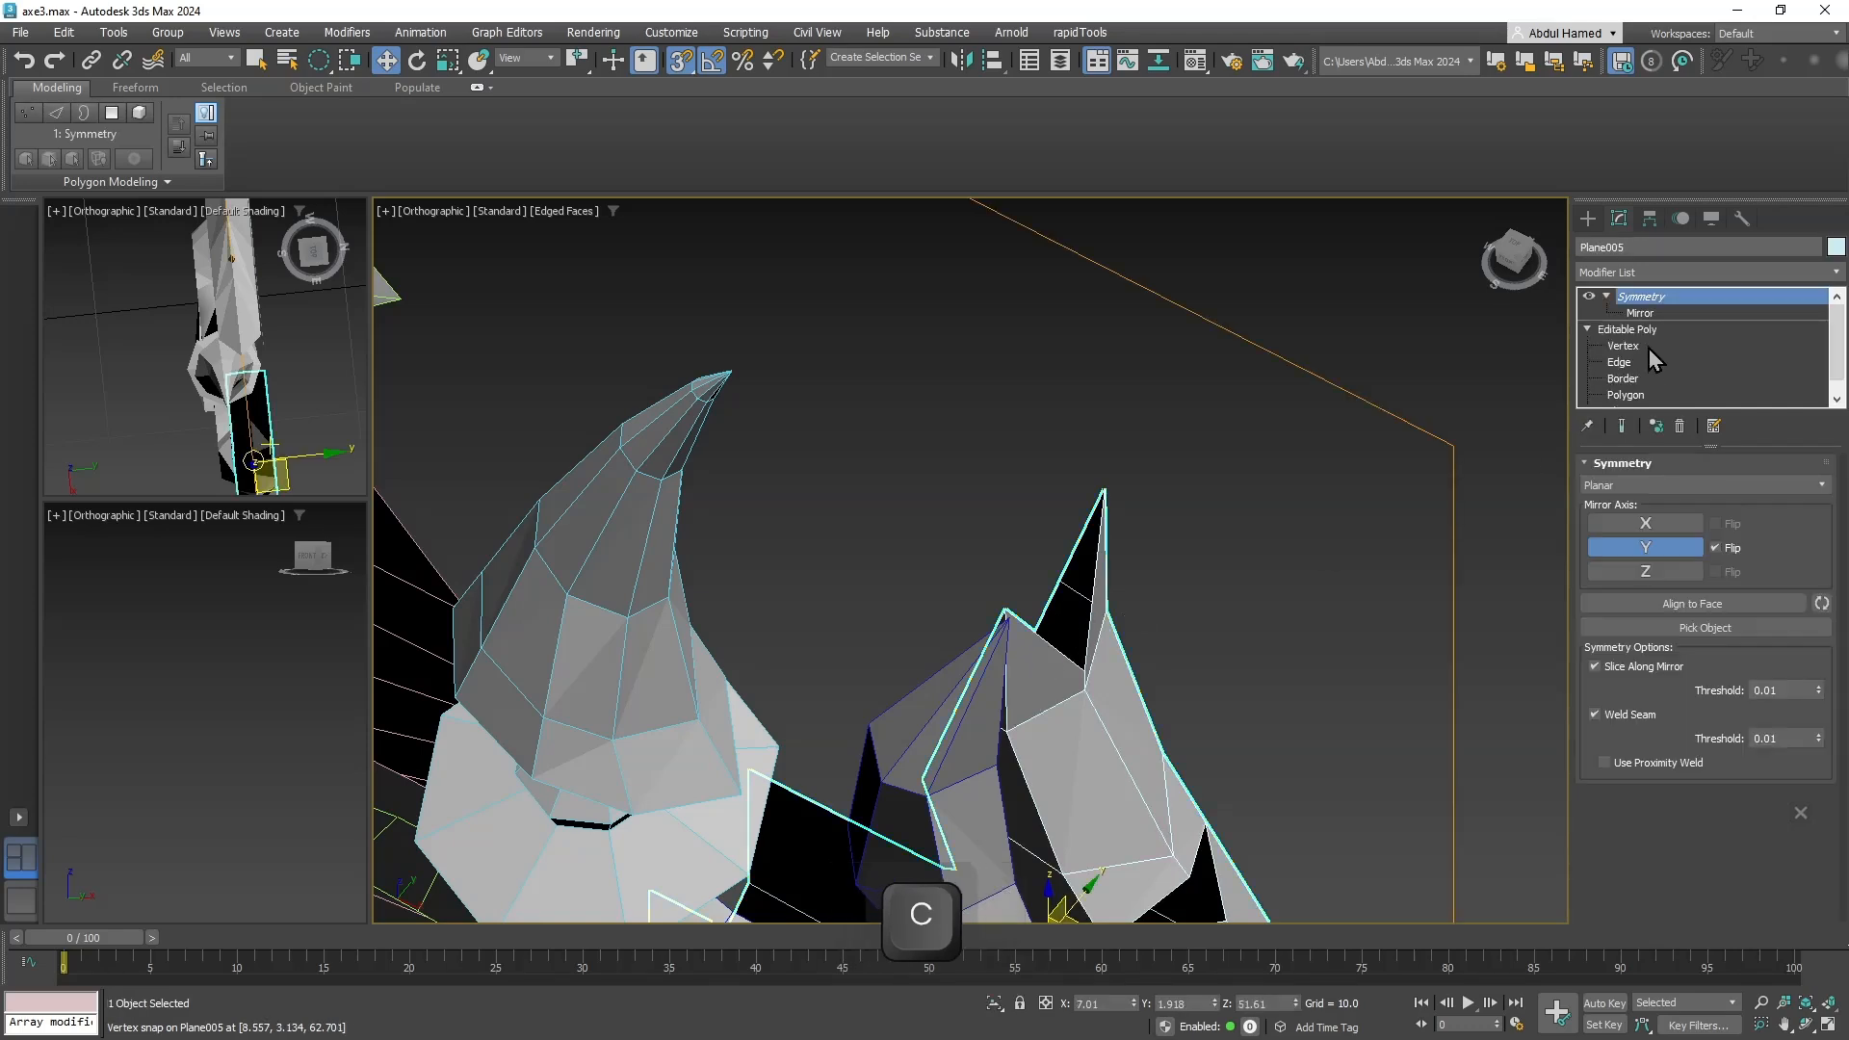
pyautogui.click(1004, 609)
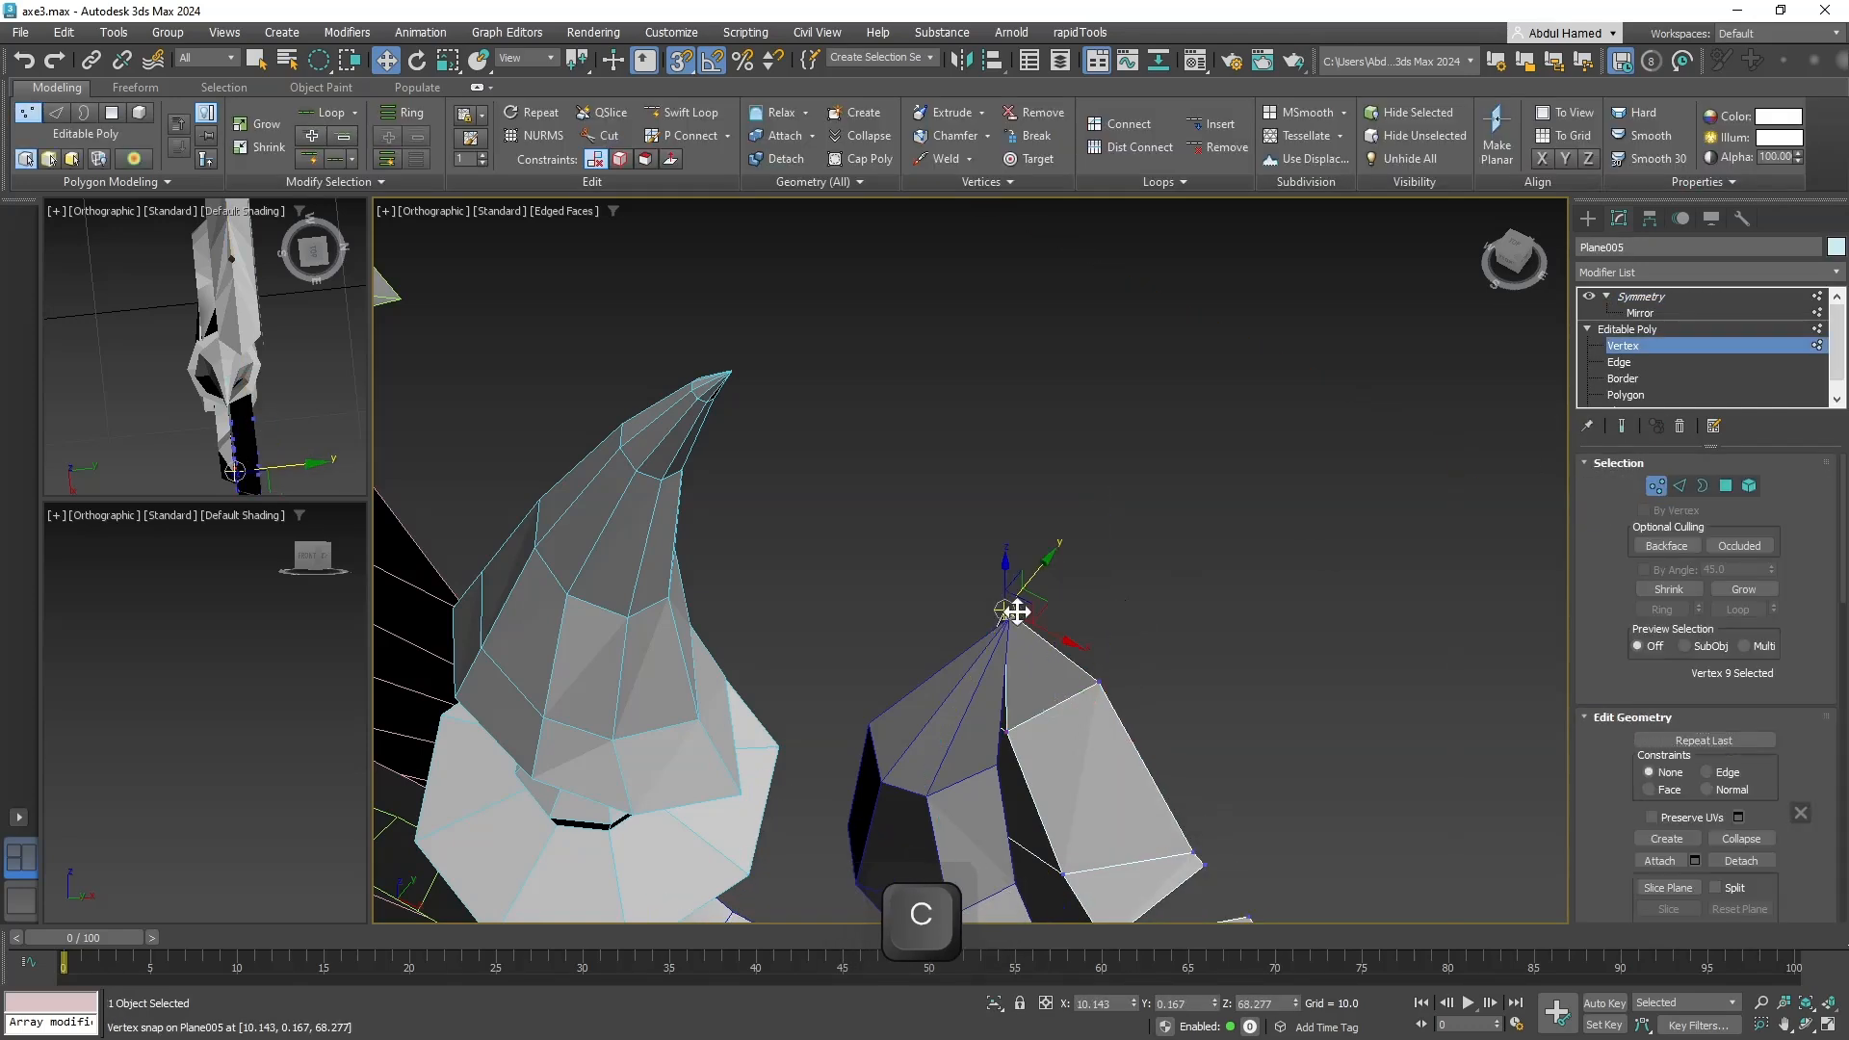
pyautogui.moveTo(1036, 567); pyautogui.dragTo(1096, 685)
pyautogui.keyDown('alt'); pyautogui.moveTo(1176, 656); pyautogui.dragTo(997, 549, button='middle'); pyautogui.keyUp('alt')
pyautogui.scroll(3, 1682, 339)
pyautogui.click(1672, 297)
pyautogui.scroll(2, 1497, 376)
# Compare the small blade with and without its Symmetry modifier, leaving the modifier switched off.
pyautogui.click(1594, 296)
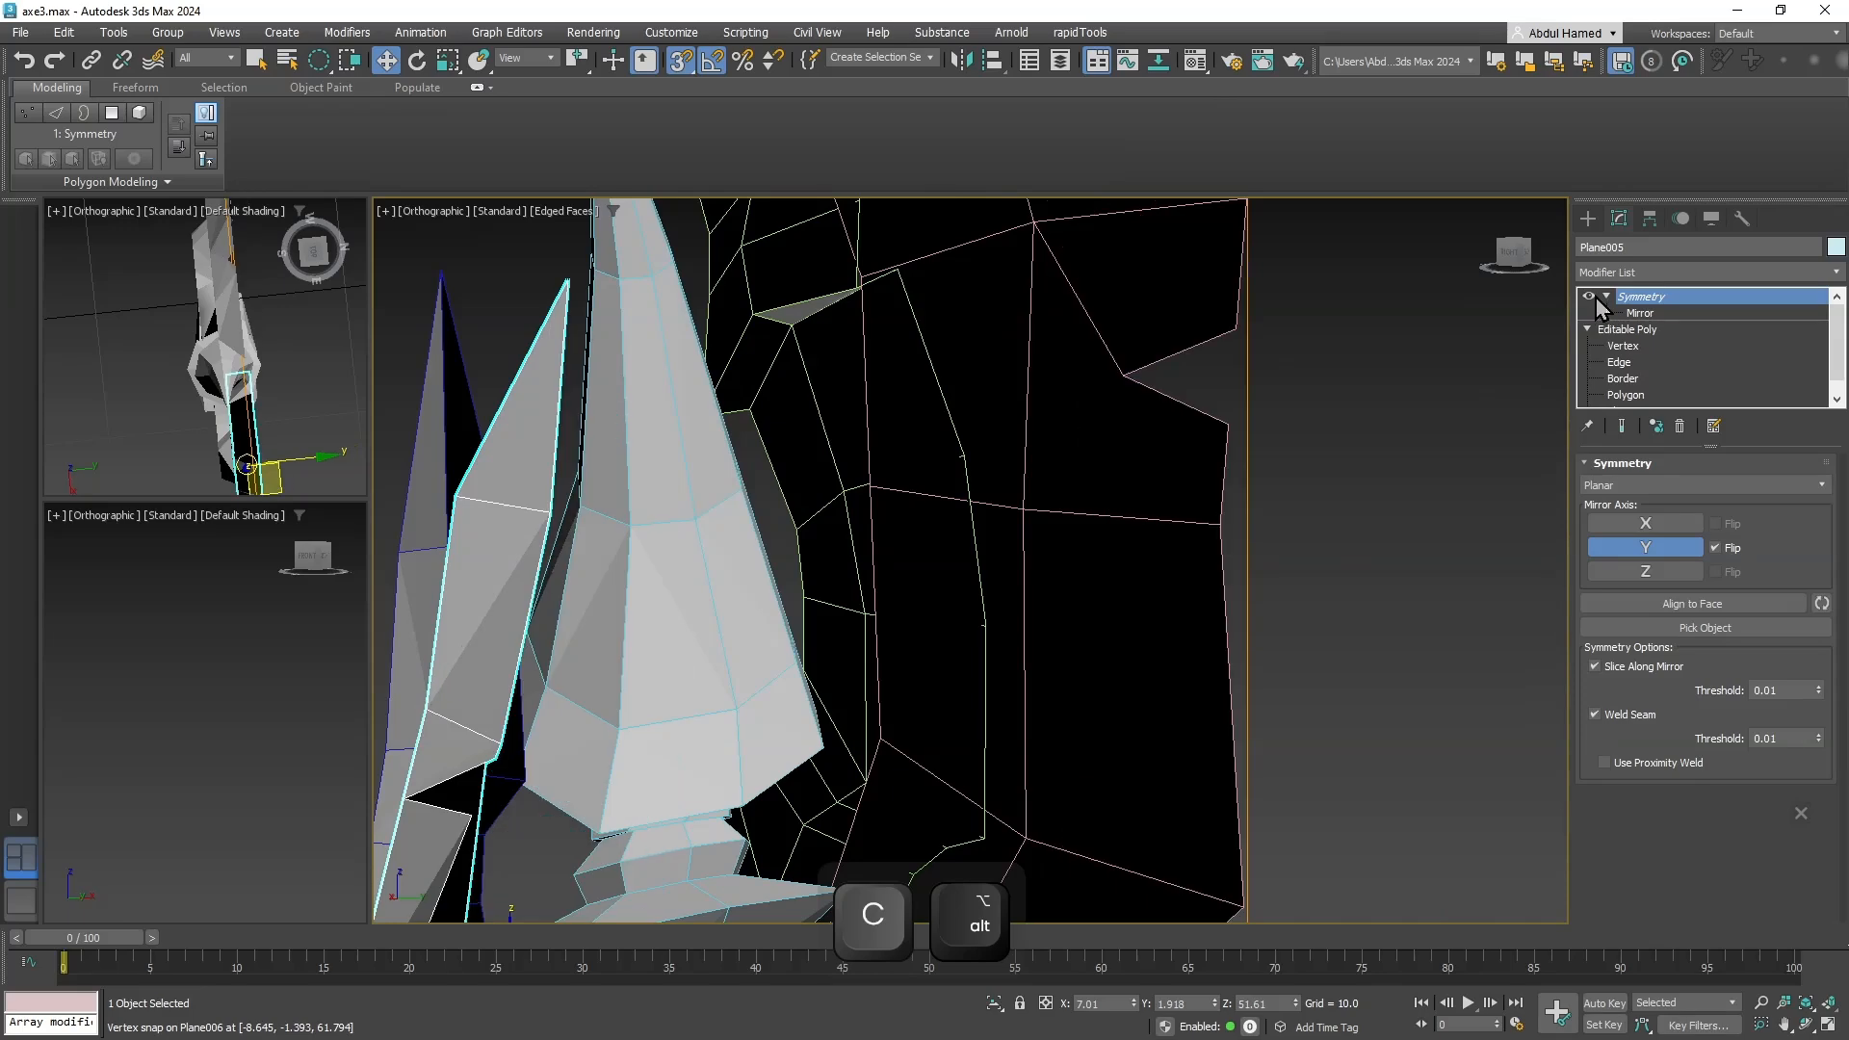
pyautogui.click(1595, 296)
pyautogui.click(1595, 298)
pyautogui.click(1595, 297)
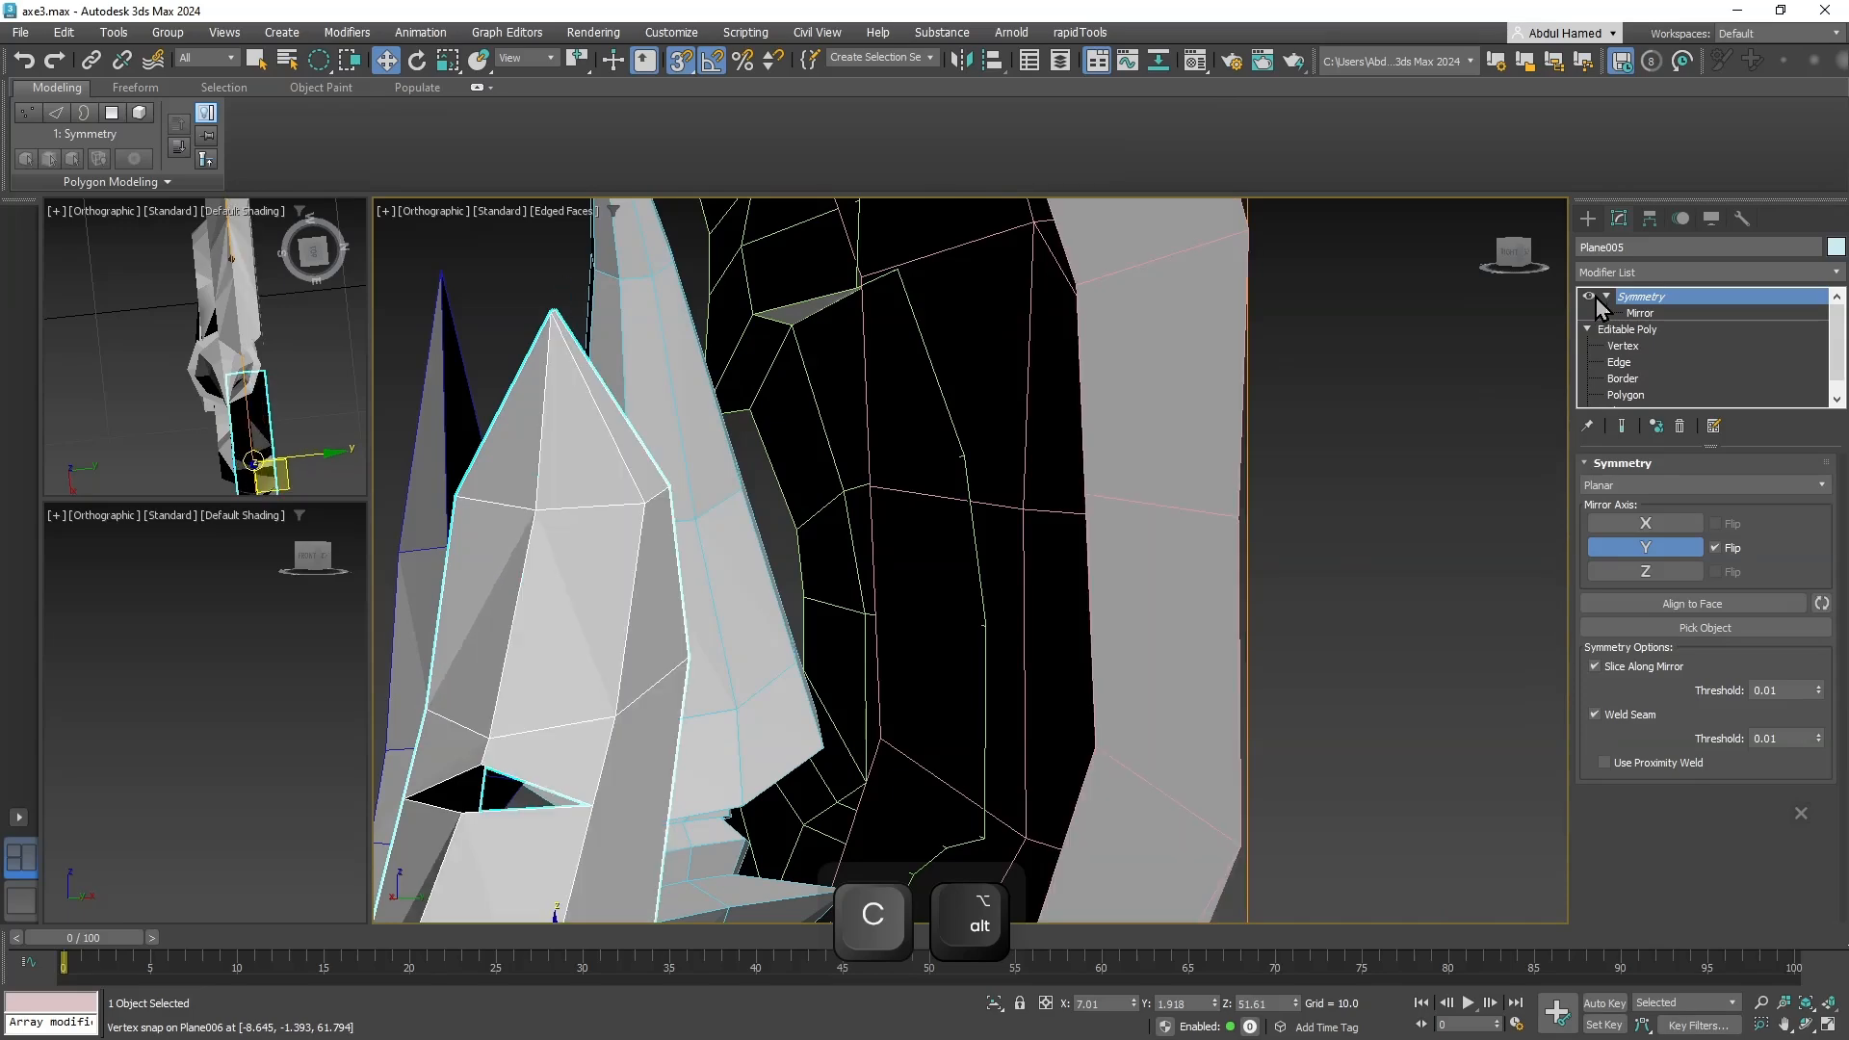
pyautogui.click(1594, 296)
pyautogui.keyDown('alt'); pyautogui.moveTo(648, 437); pyautogui.dragTo(681, 420, button='middle'); pyautogui.keyUp('alt')
pyautogui.scroll(1, 1089, 395)
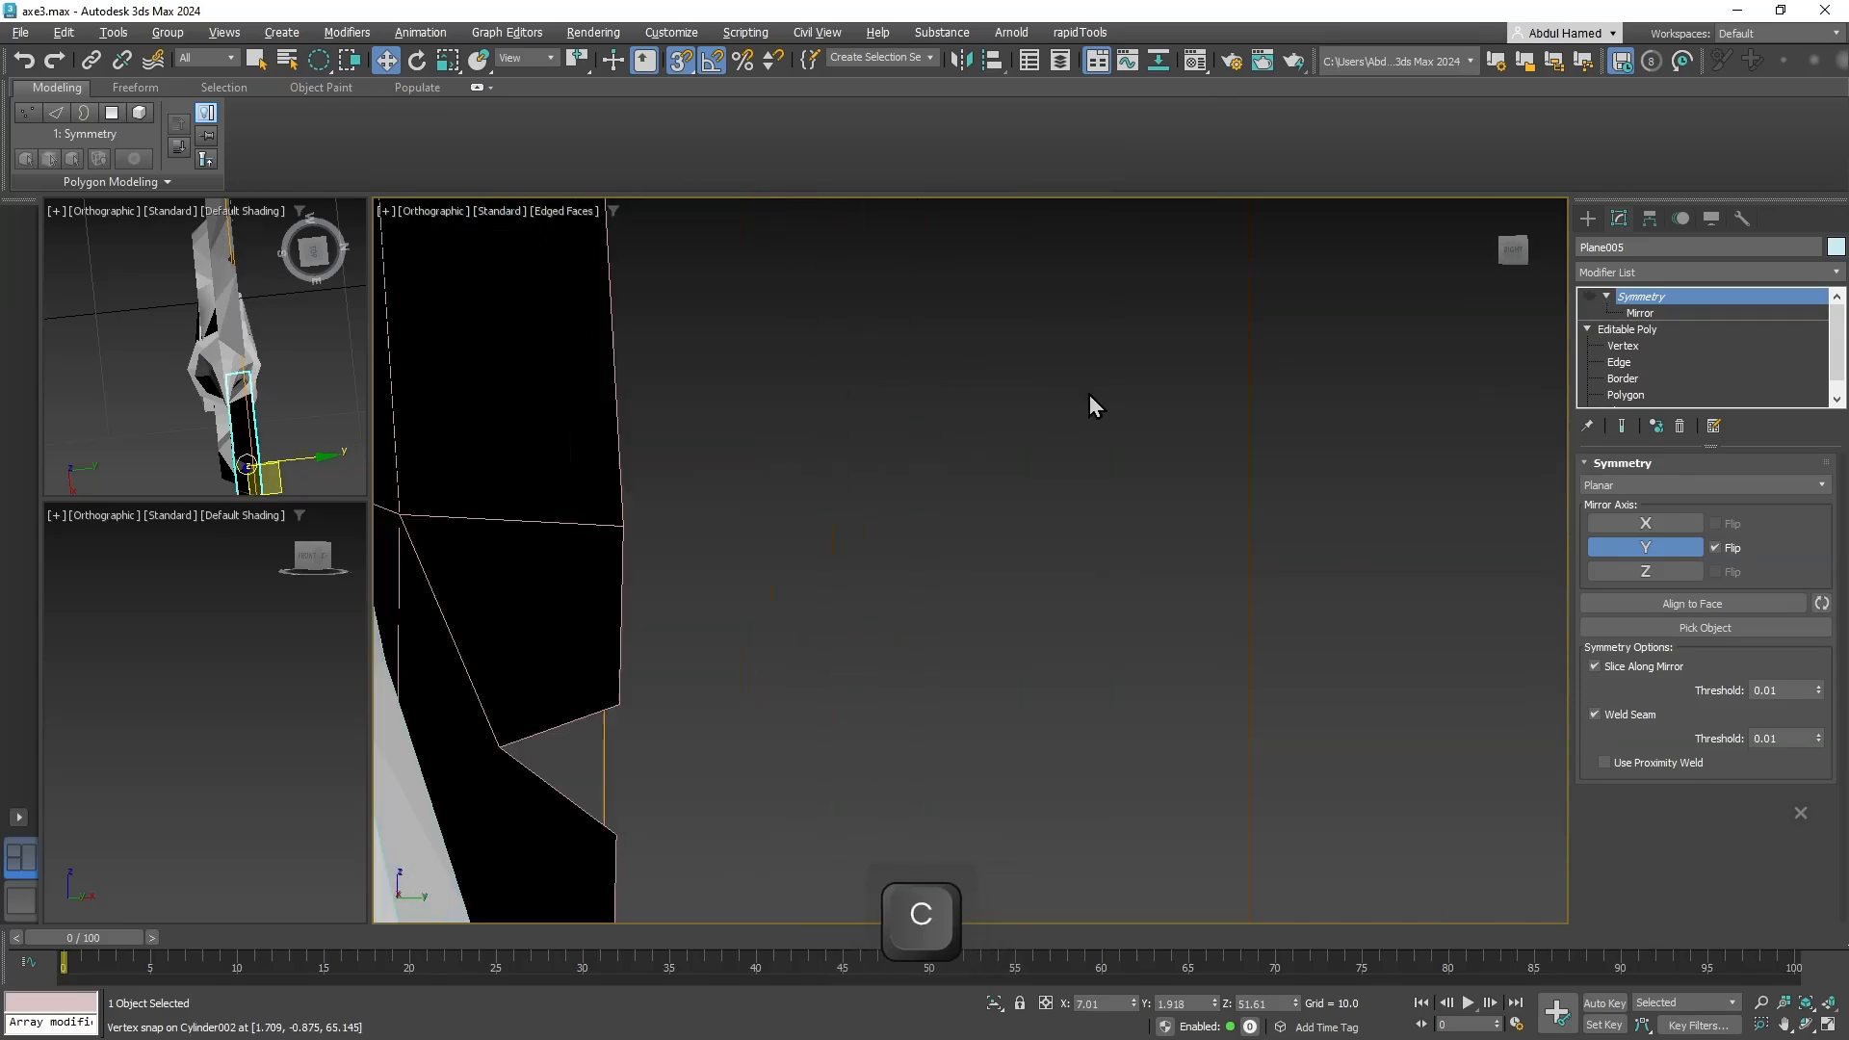
# In the right view, snap the Symmetry mirror plane horizontally onto the small blade's back edge and switch the modifier on again.
pyautogui.click(1628, 313)
pyautogui.moveTo(1033, 591); pyautogui.dragTo(1368, 466, button='middle')
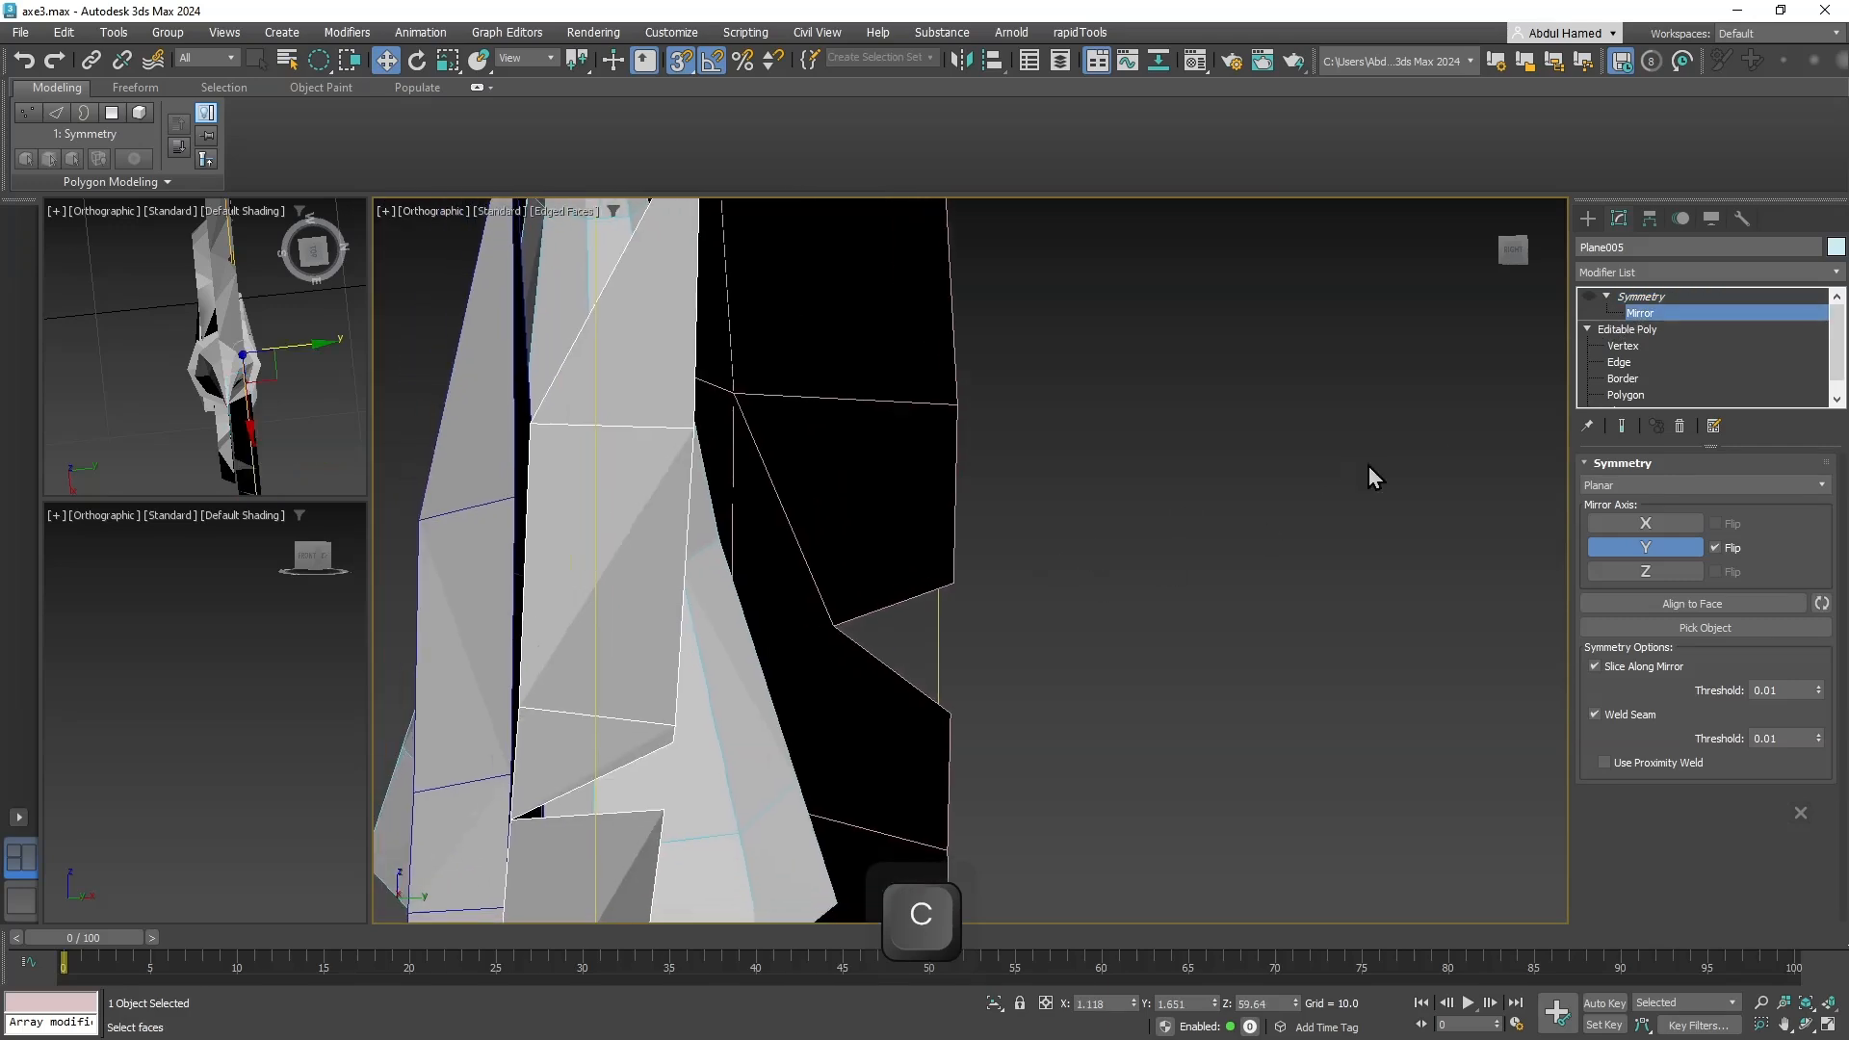
pyautogui.scroll(-3, 1335, 481)
pyautogui.keyDown('alt'); pyautogui.moveTo(1161, 531); pyautogui.dragTo(1189, 528, button='middle'); pyautogui.keyUp('alt')
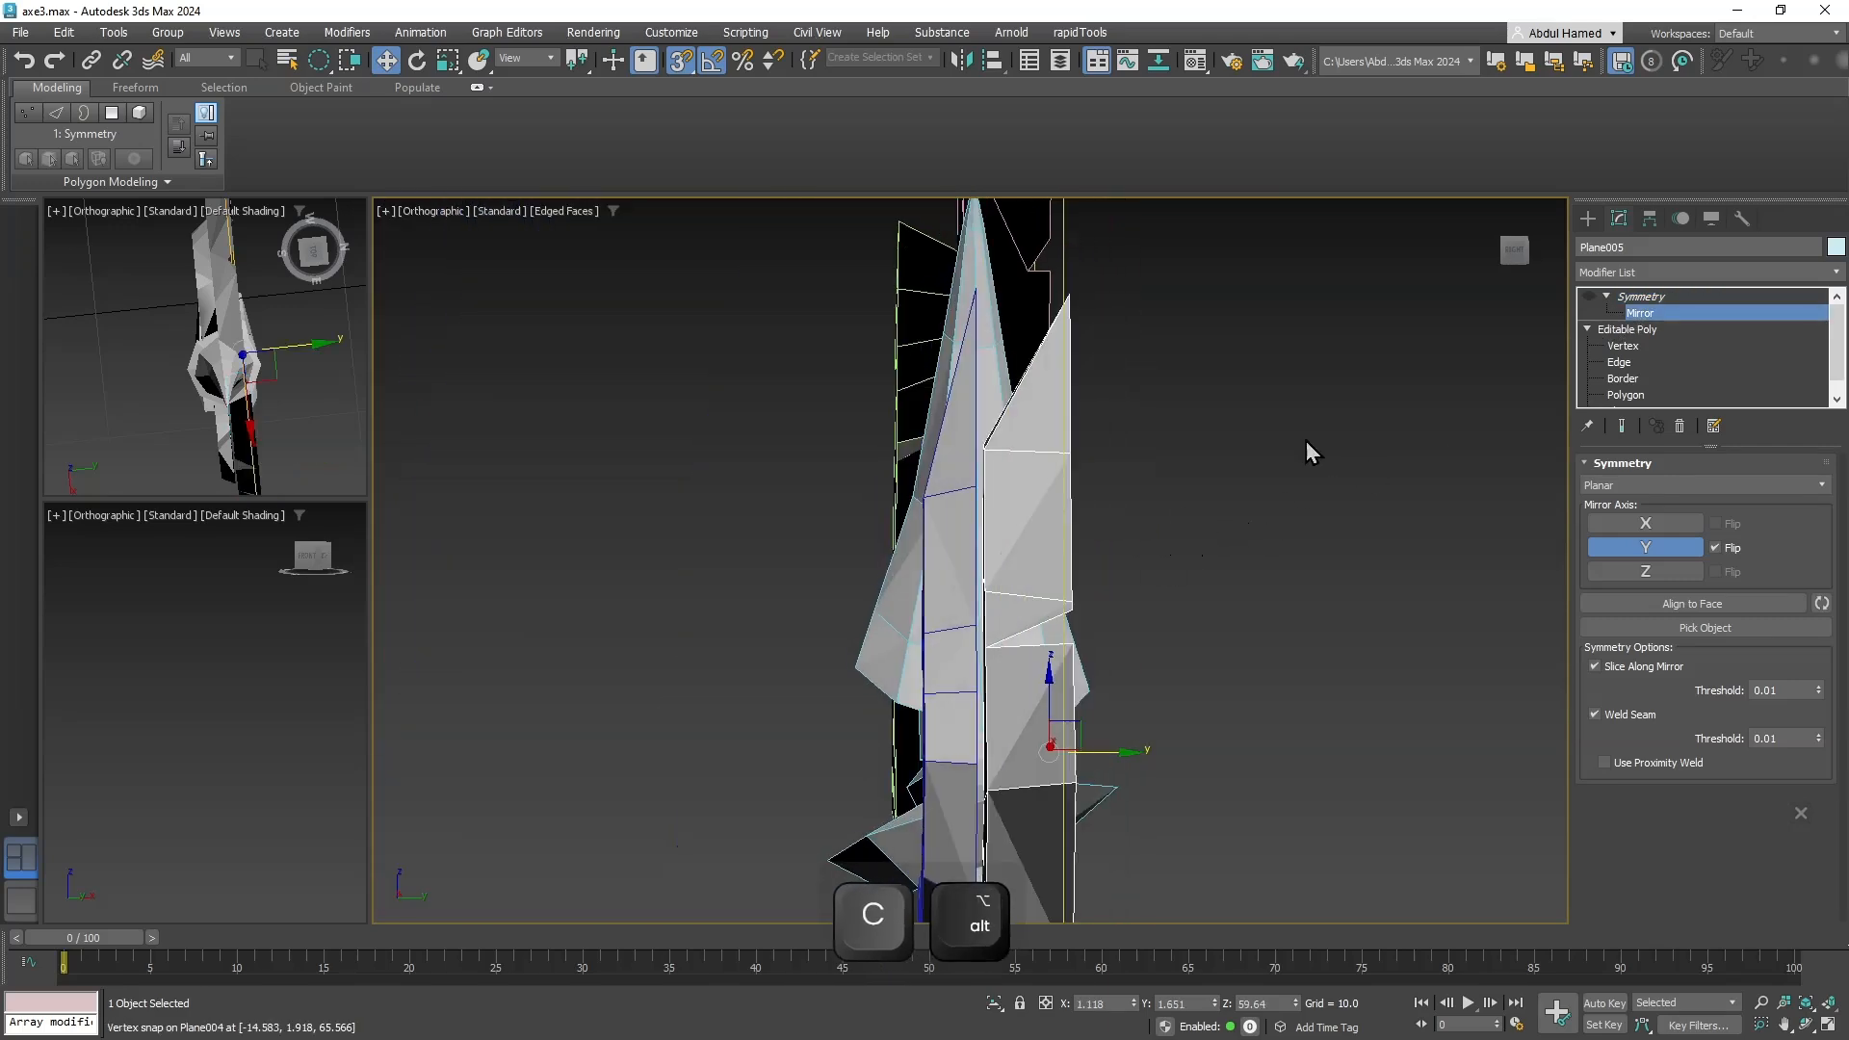
pyautogui.click(1514, 249)
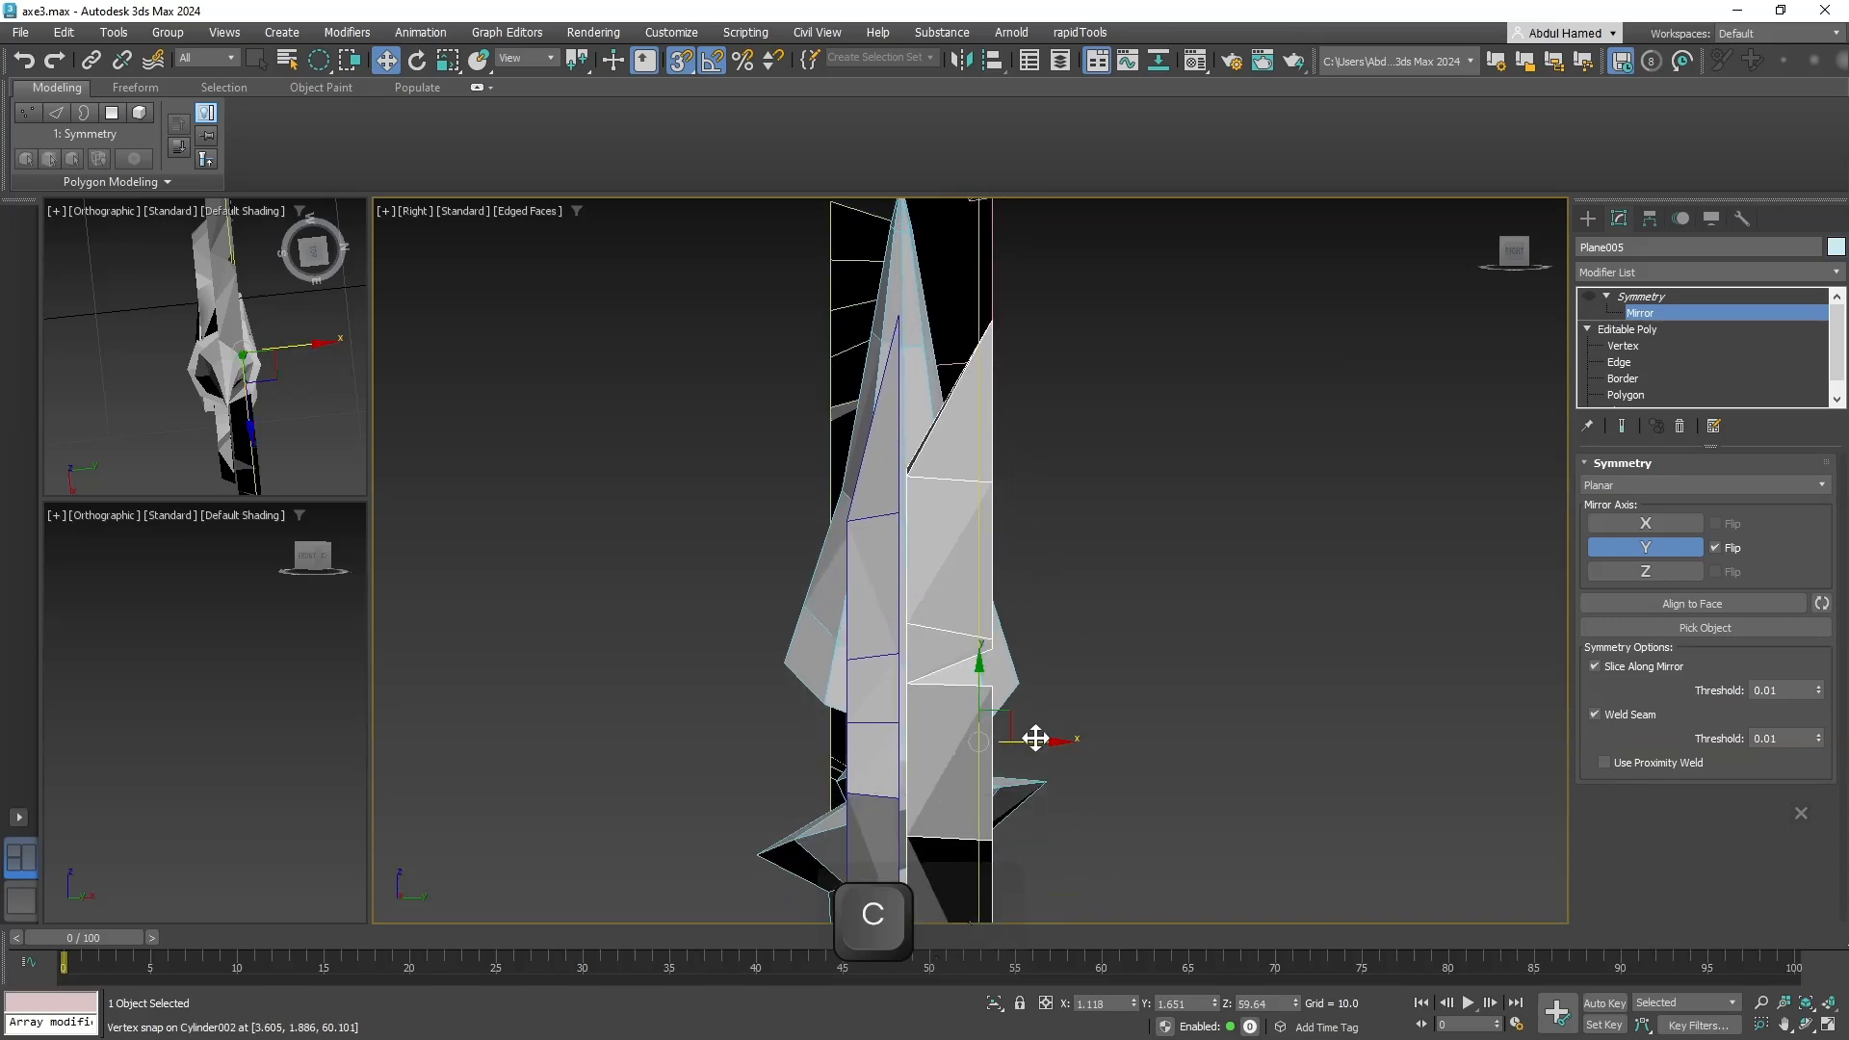
pyautogui.moveTo(1036, 739); pyautogui.dragTo(992, 647)
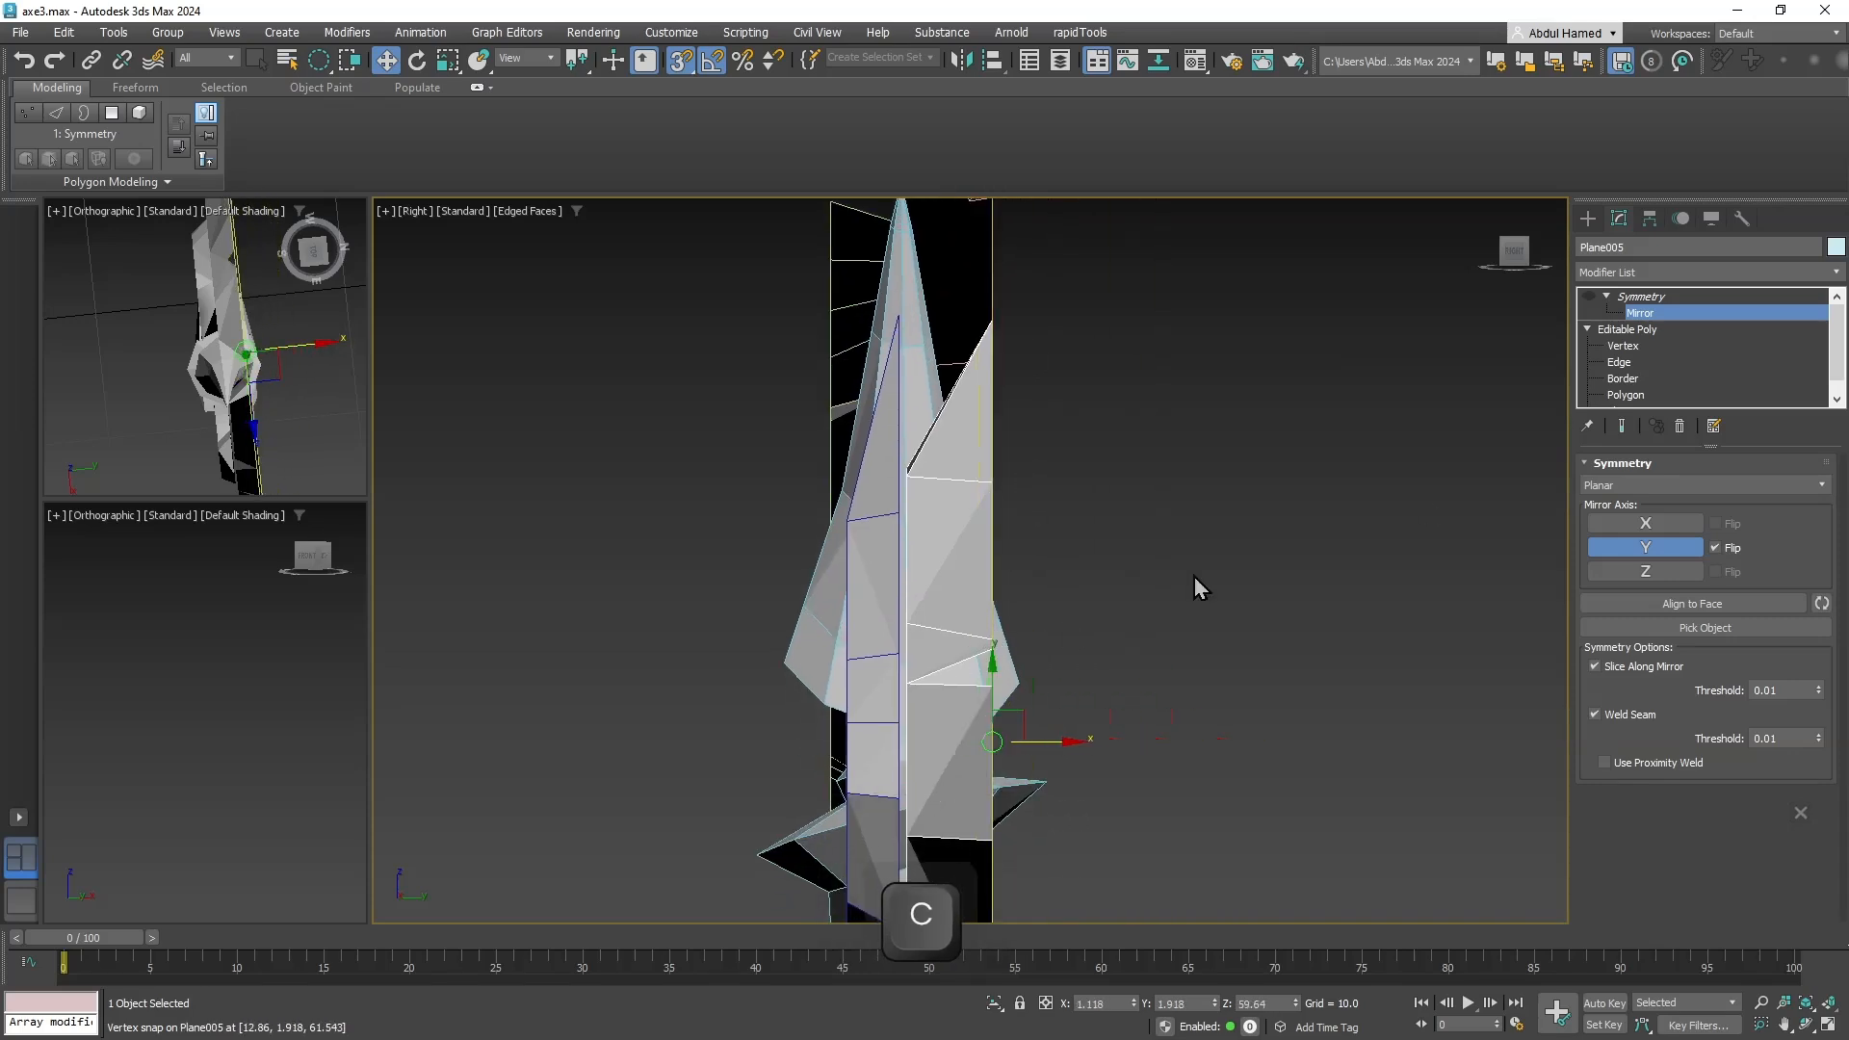
pyautogui.click(1652, 297)
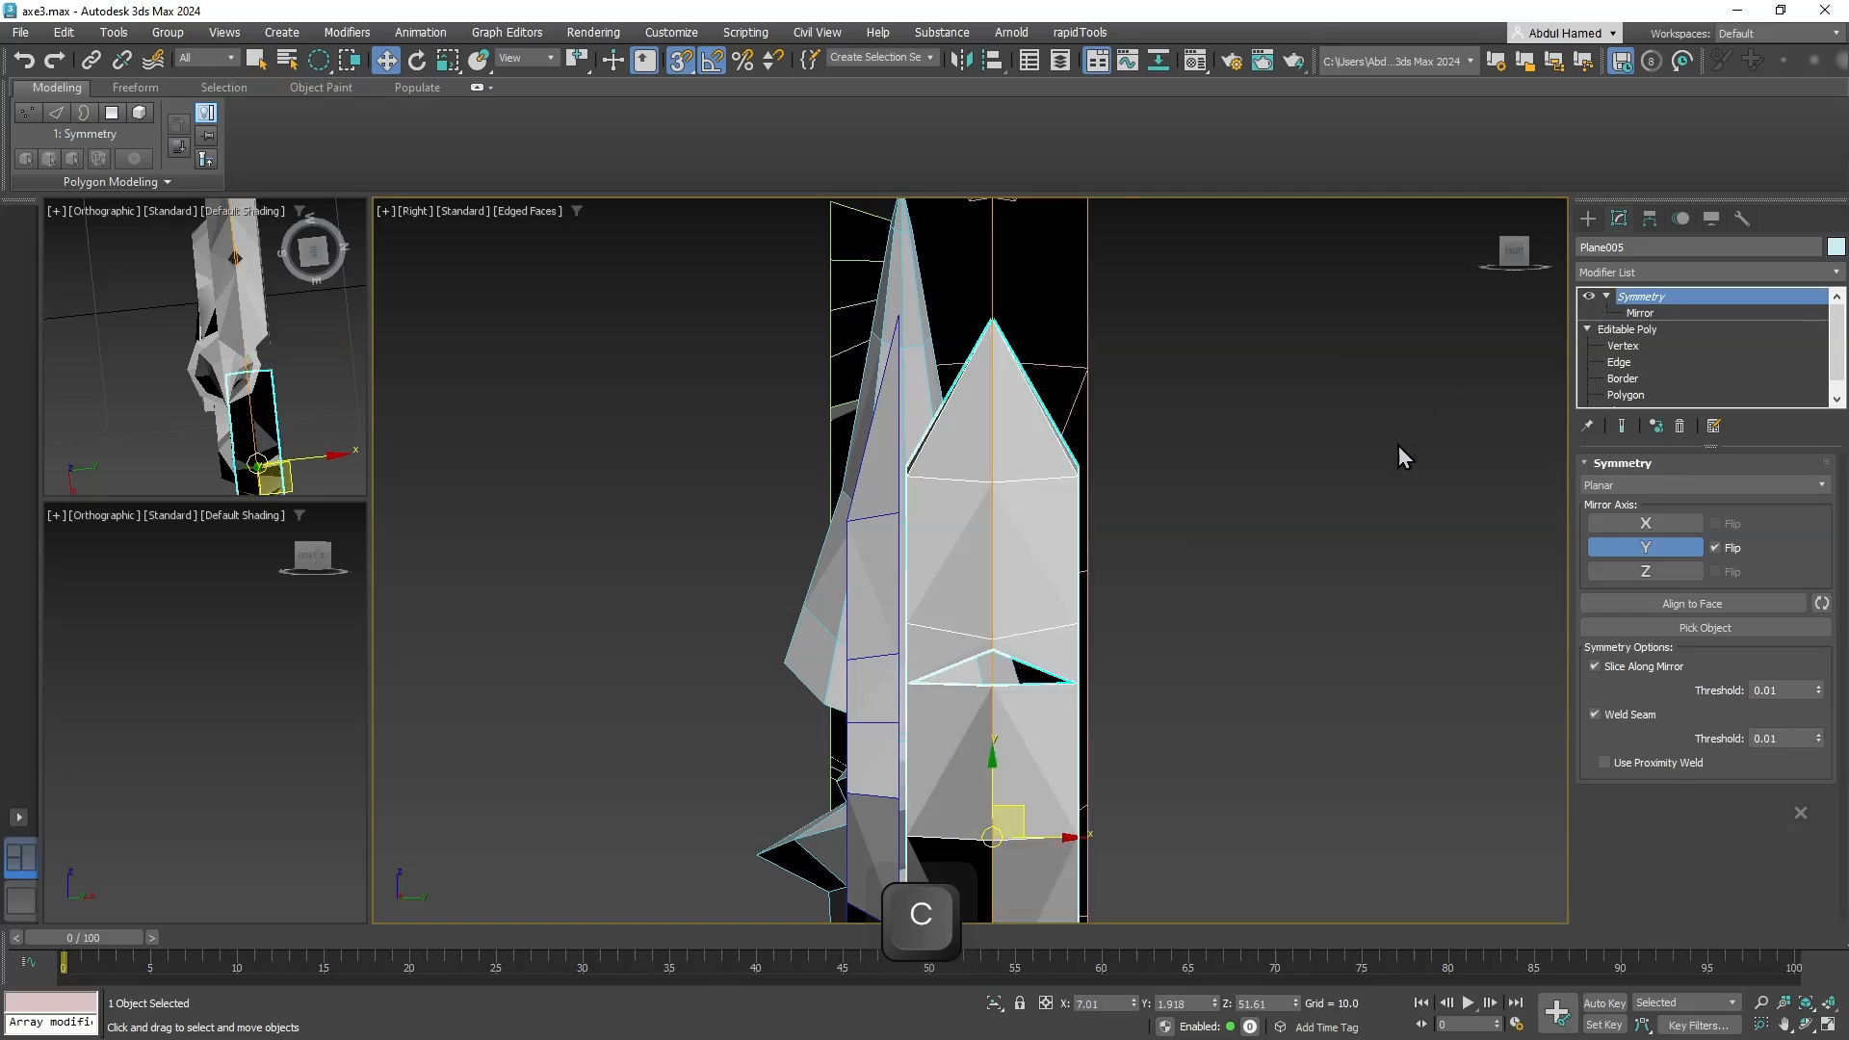
# Deselect everything and examine the mirrored blades on the whole axe from several angles.
pyautogui.click(1199, 553)
pyautogui.keyDown('alt'); pyautogui.moveTo(1199, 543); pyautogui.dragTo(772, 400, button='middle'); pyautogui.keyUp('alt')
pyautogui.scroll(-5, 866, 414)
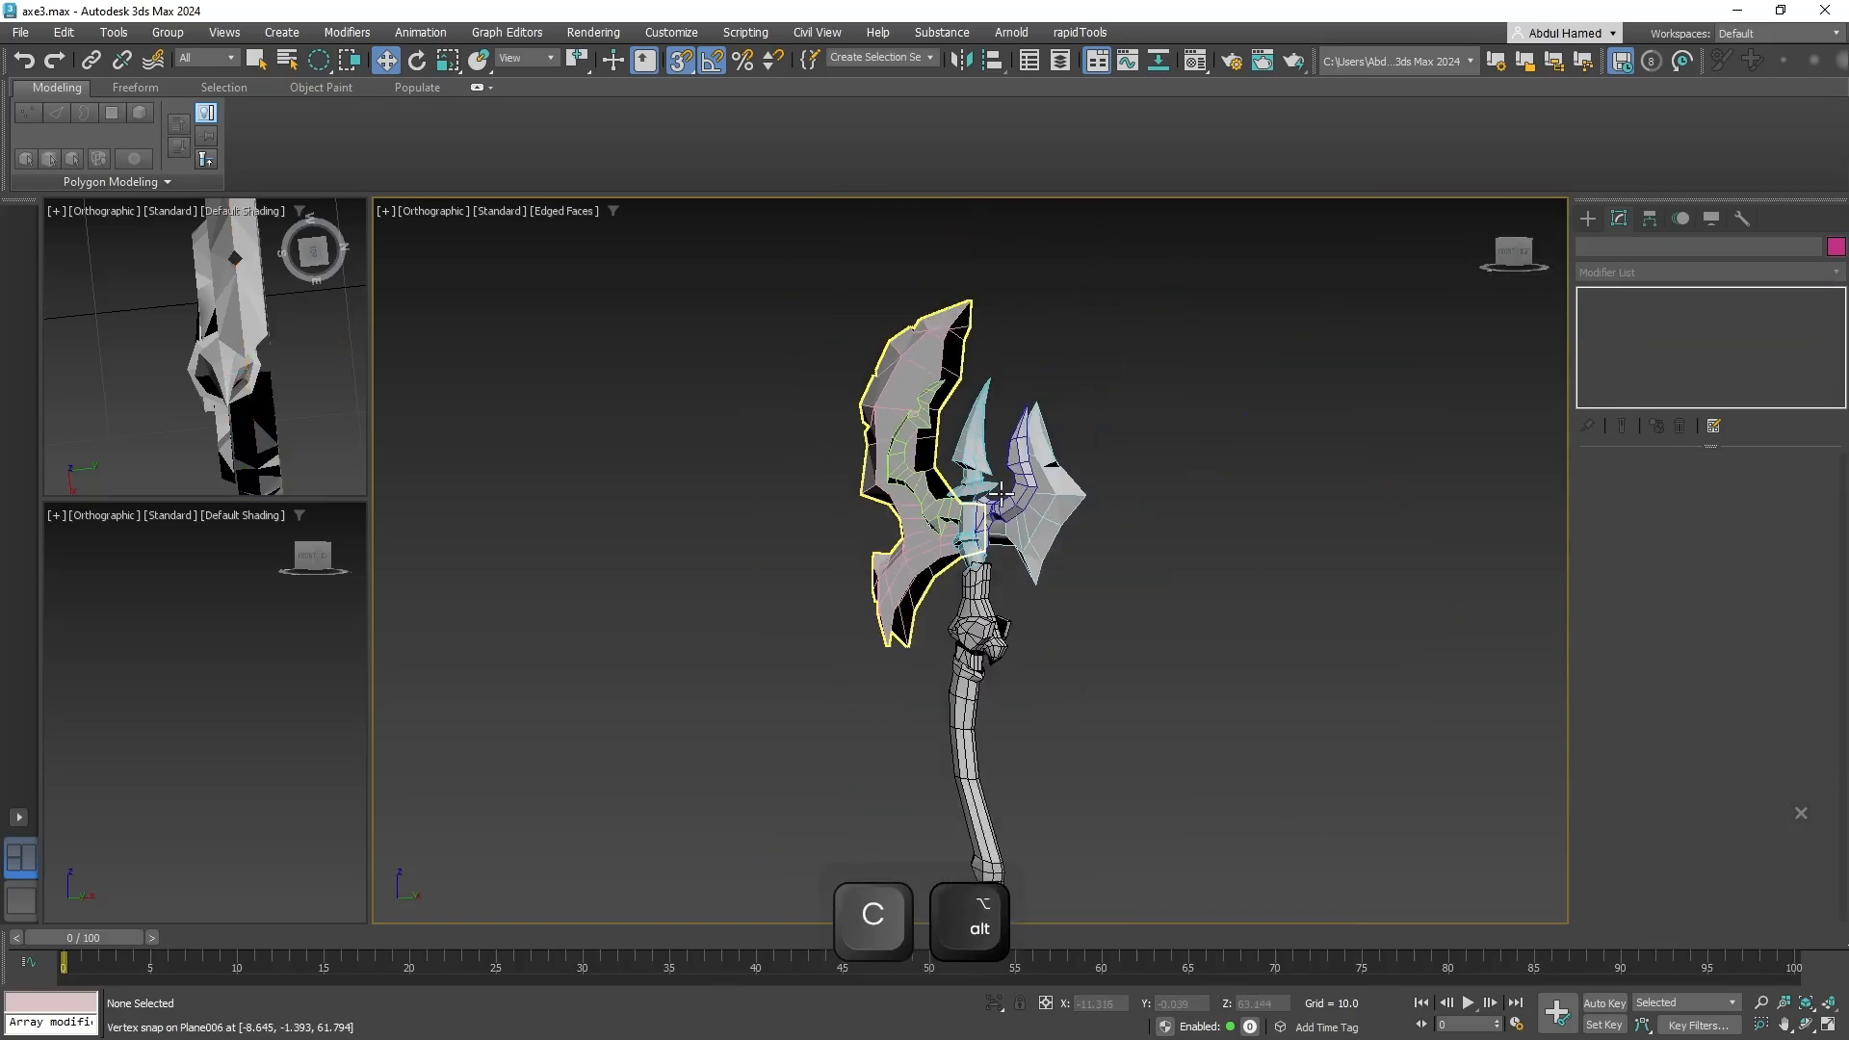
pyautogui.keyDown('alt'); pyautogui.moveTo(1011, 424); pyautogui.dragTo(1051, 504, button='middle'); pyautogui.keyUp('alt')
pyautogui.press('z')
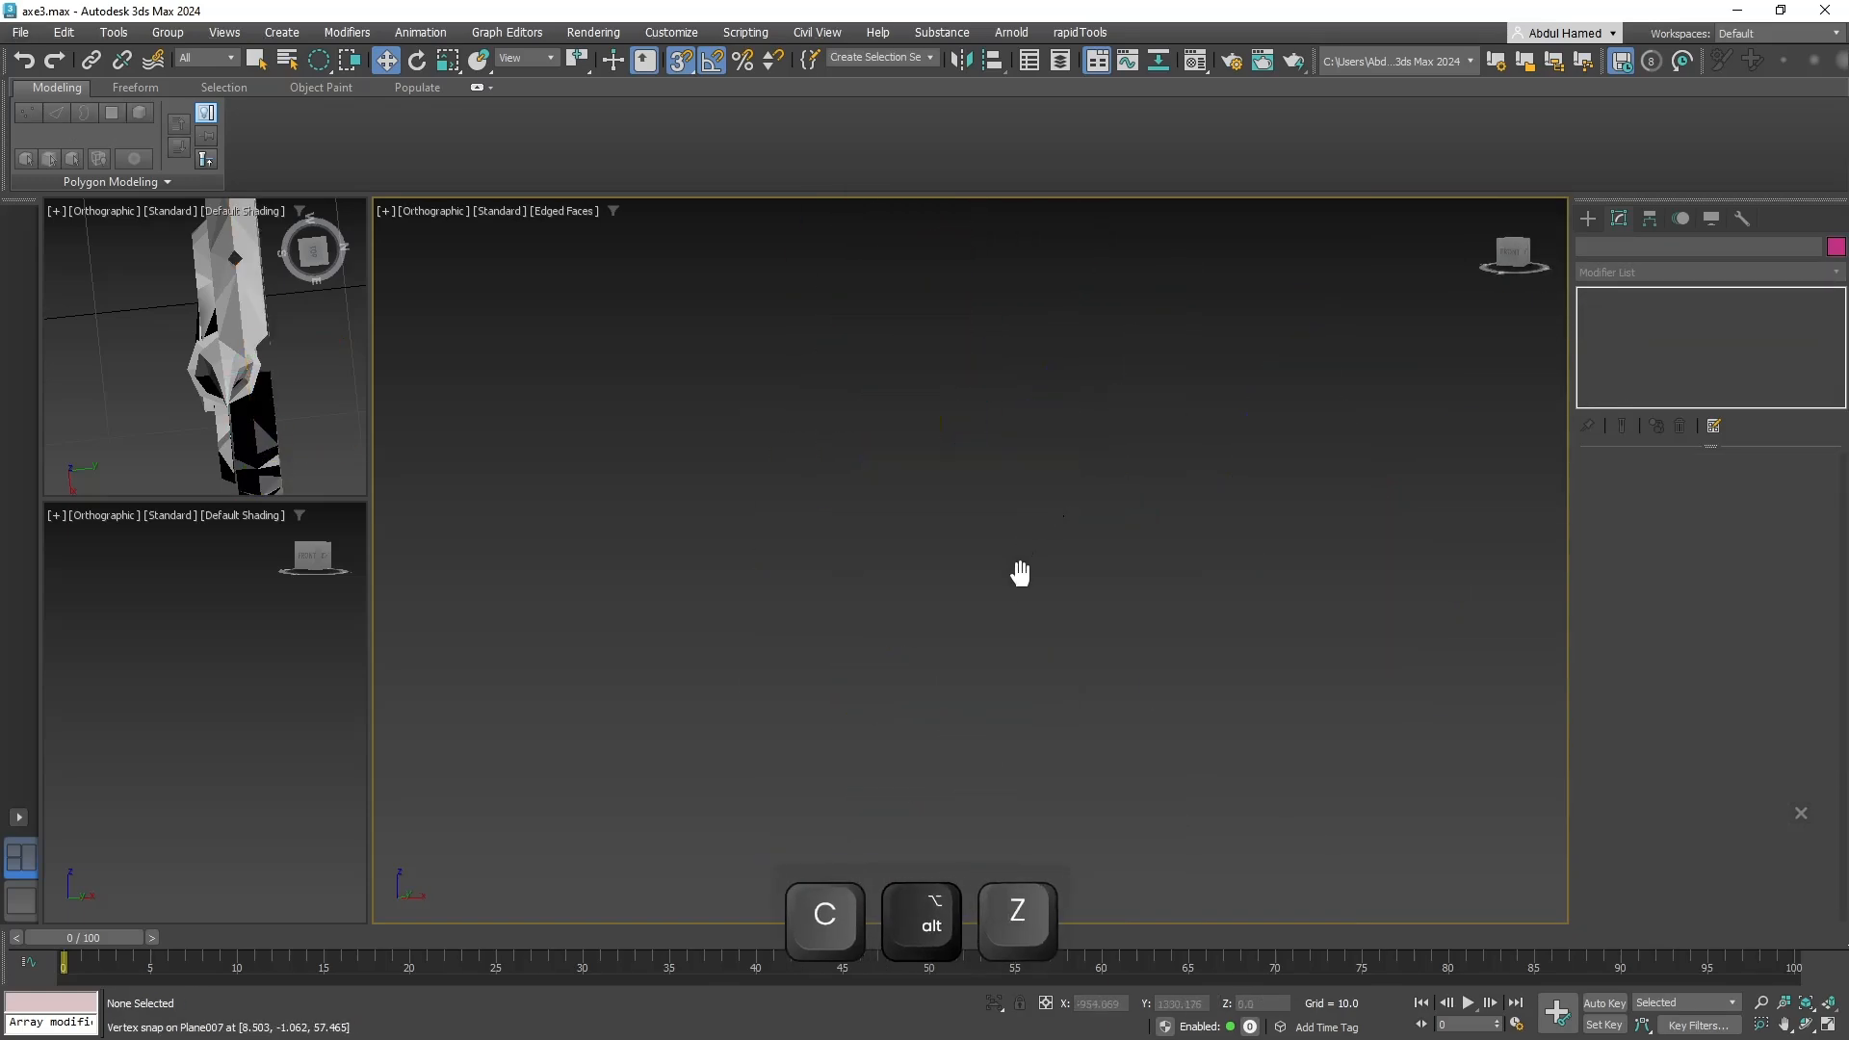
pyautogui.keyDown('alt'); pyautogui.moveTo(1008, 575); pyautogui.dragTo(1060, 507, button='middle'); pyautogui.keyUp('alt')
pyautogui.scroll(8, 1002, 531)
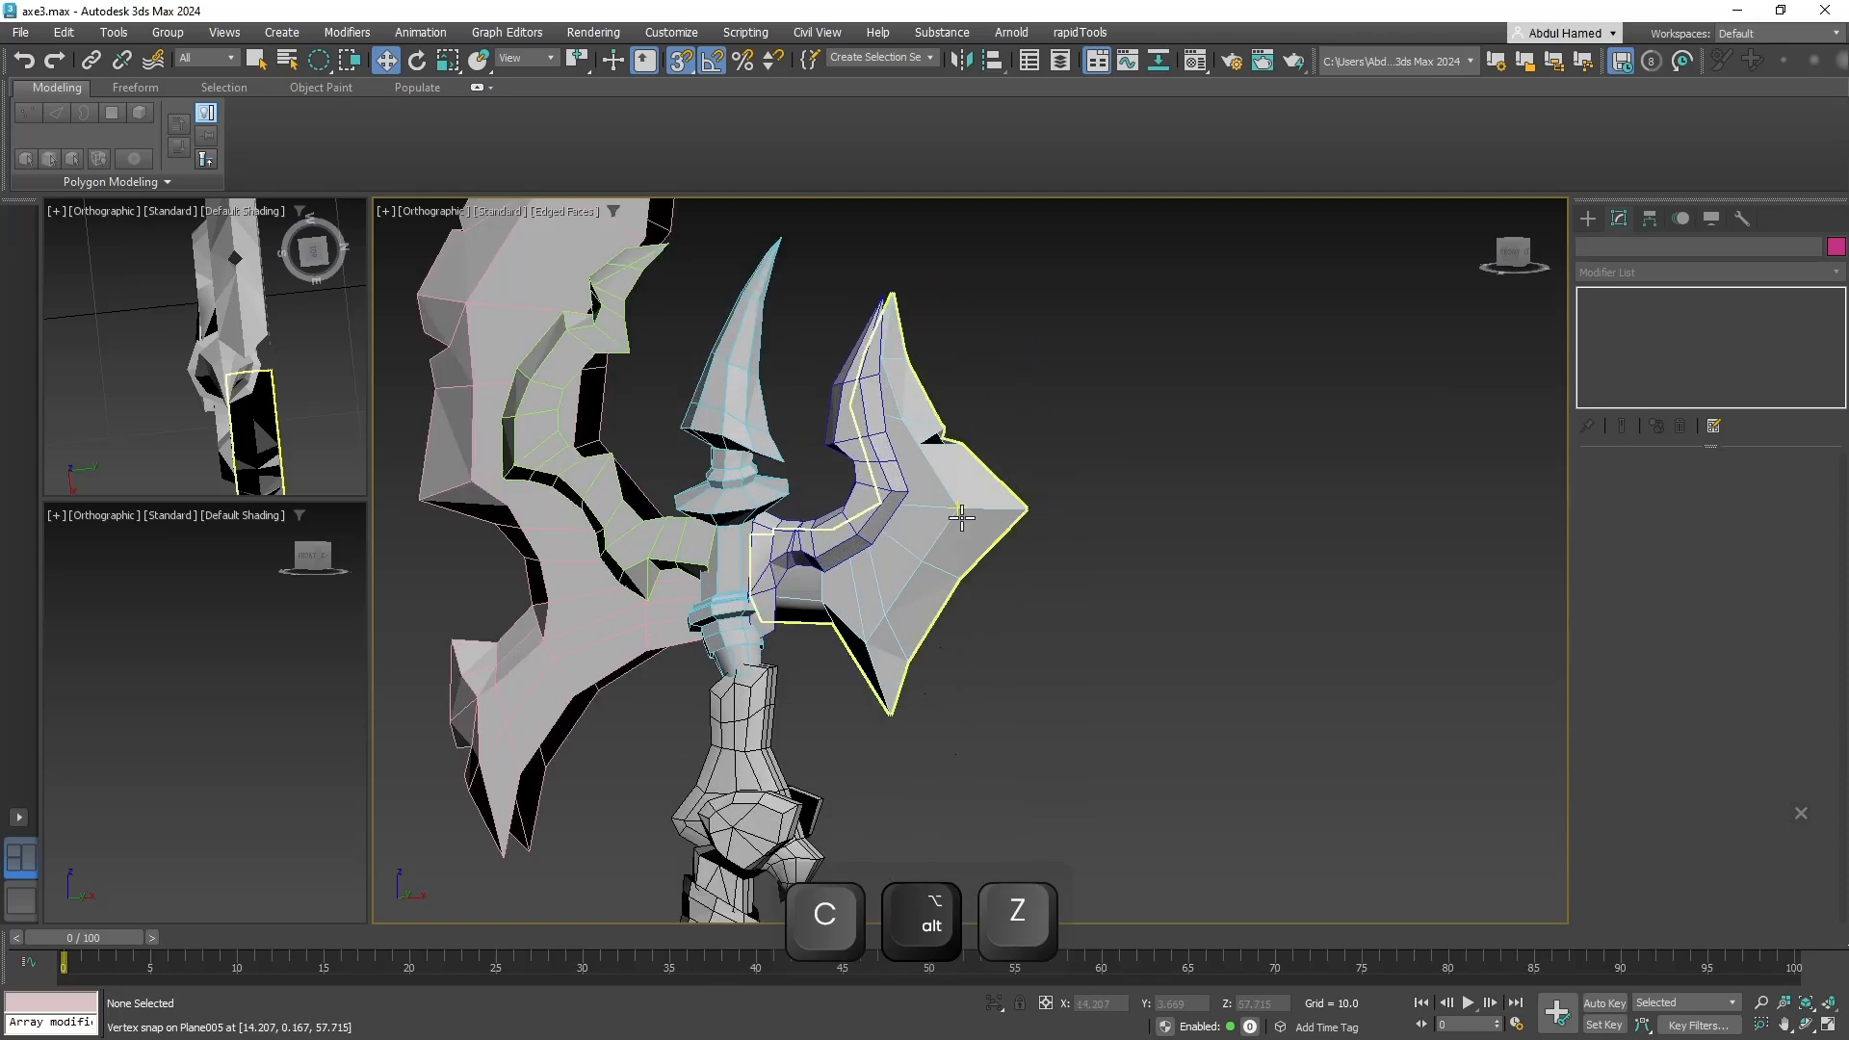
pyautogui.hotkey('alt', 'z')
pyautogui.press('z')
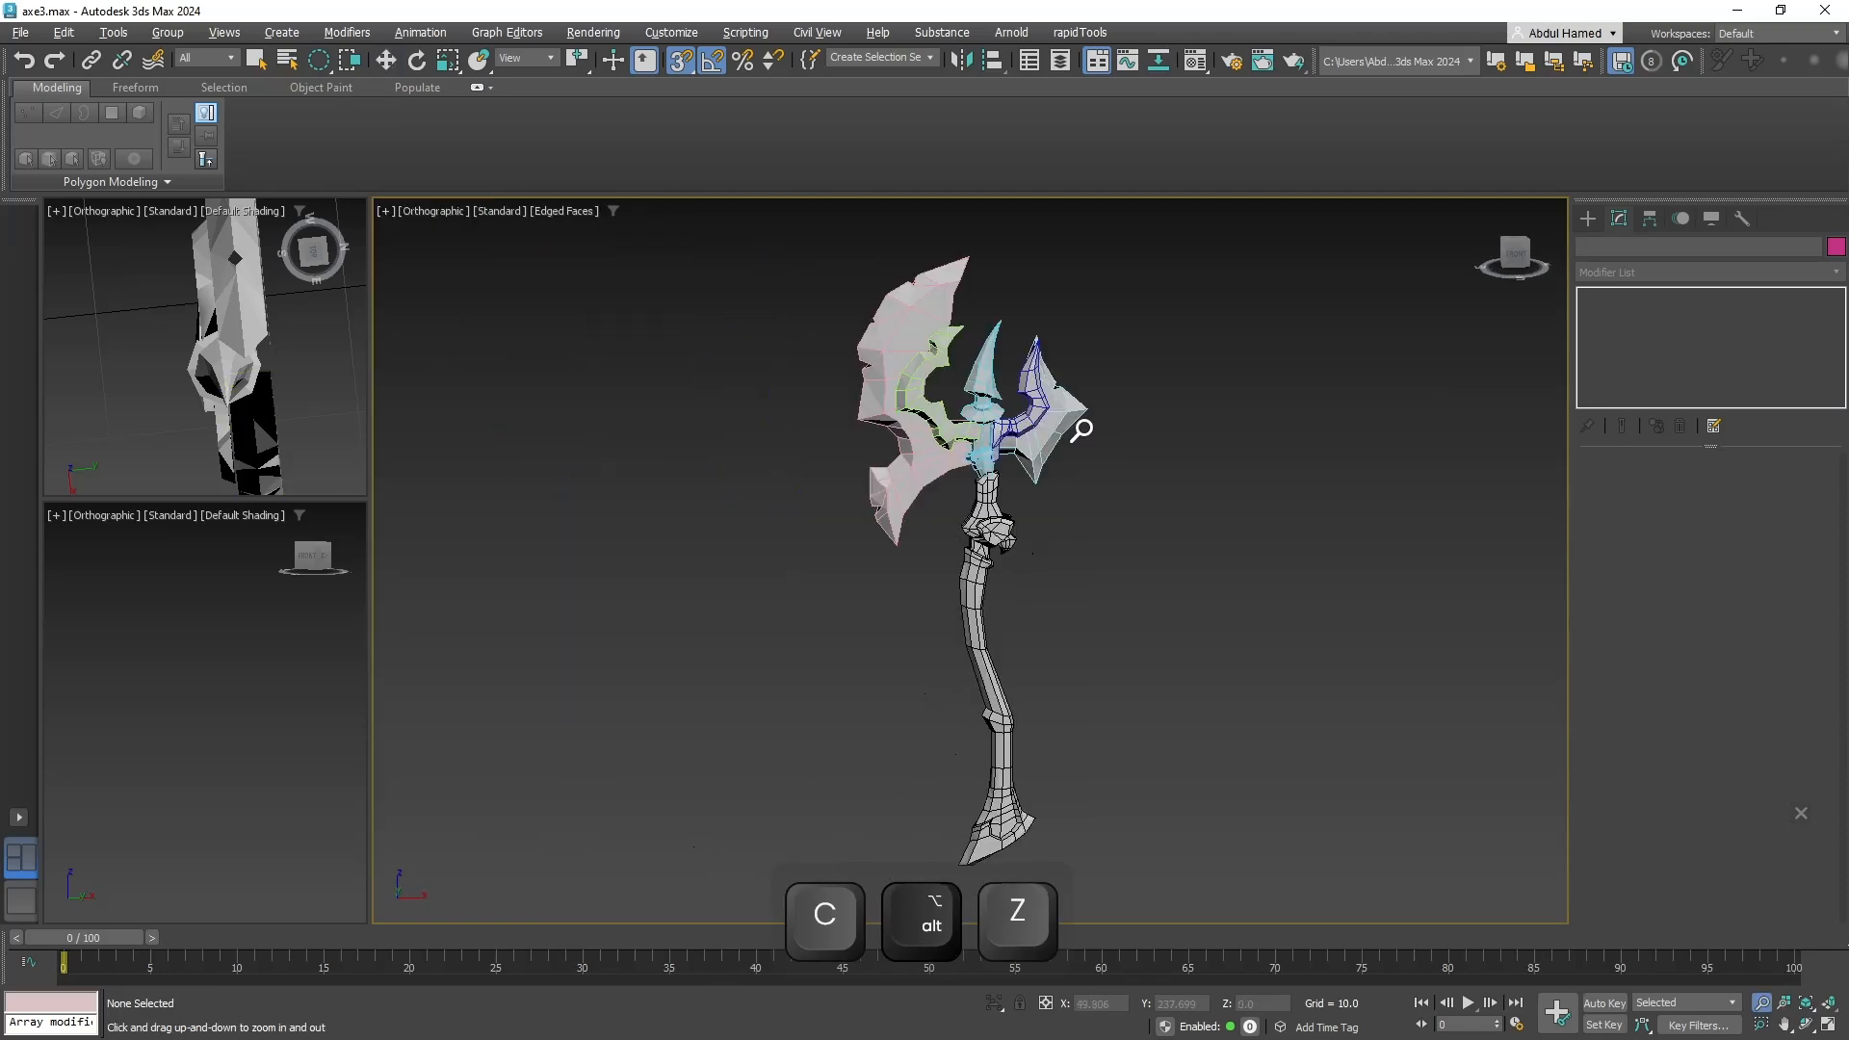
# Select both blades and hide all unselected objects.
pyautogui.press('q')
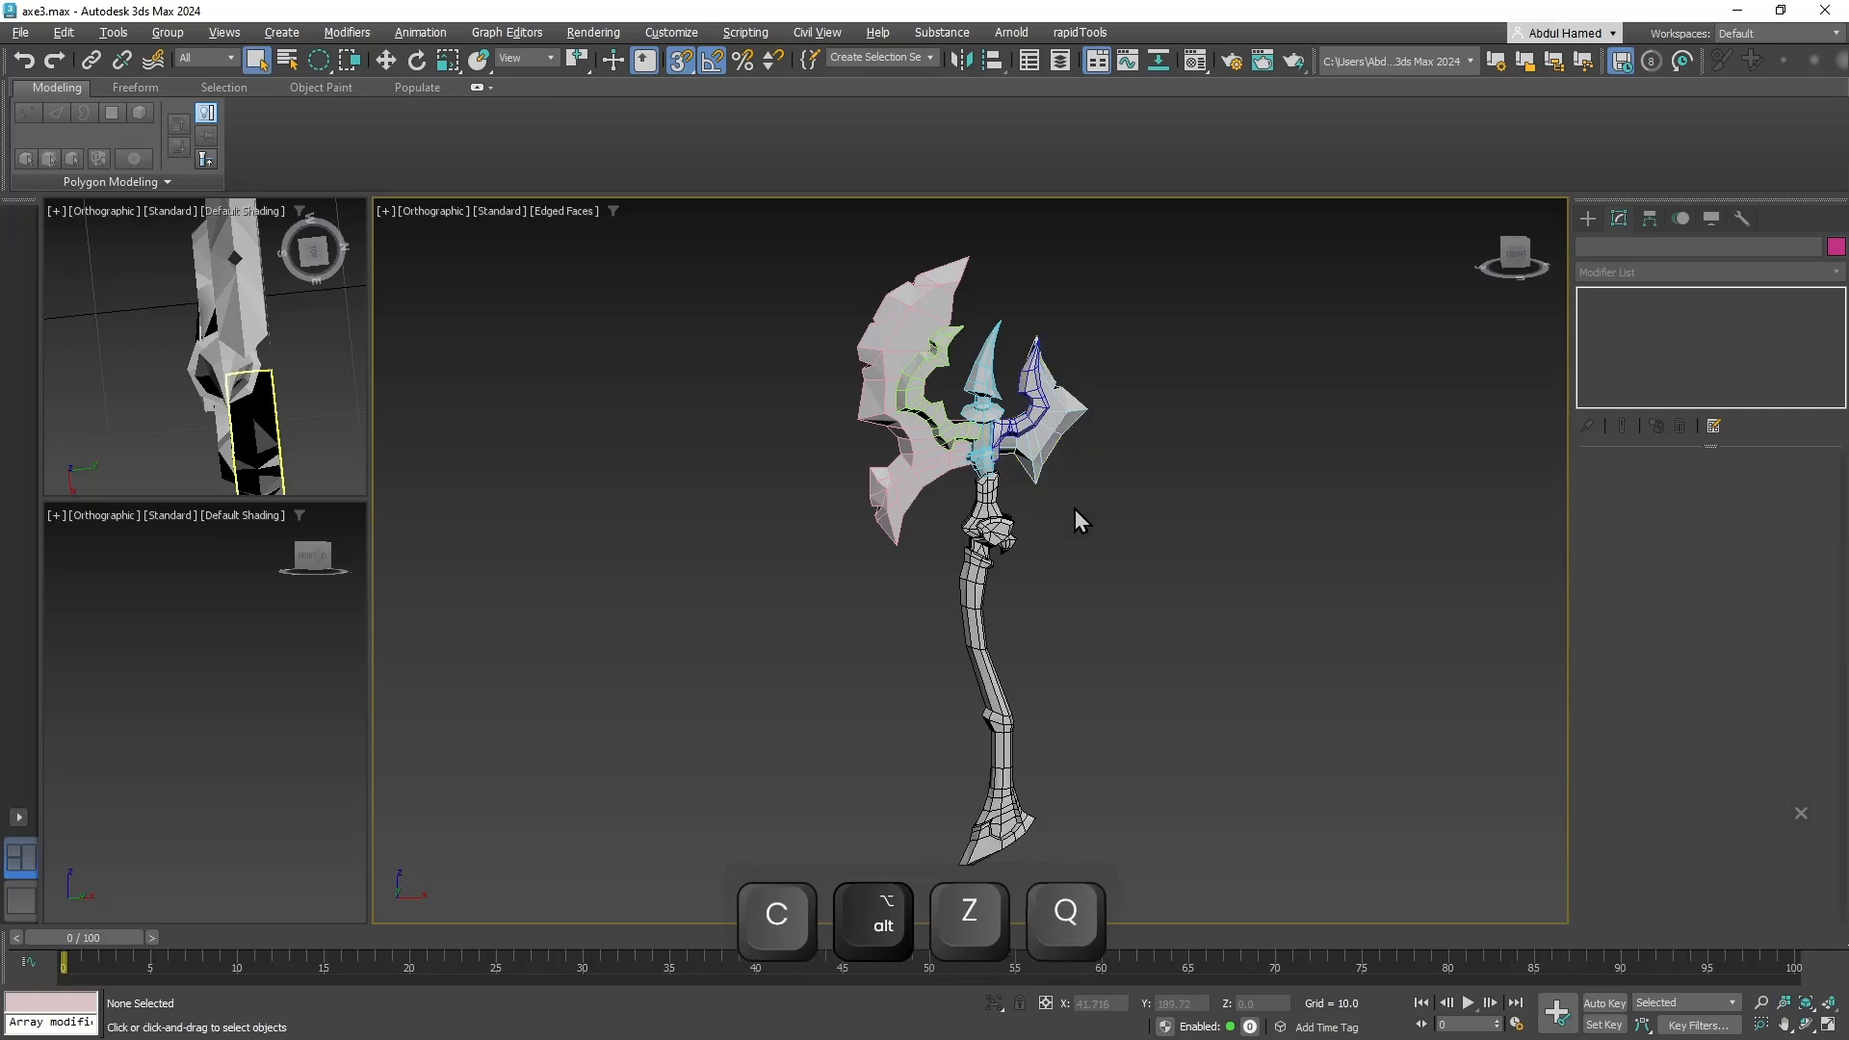
pyautogui.click(1049, 441)
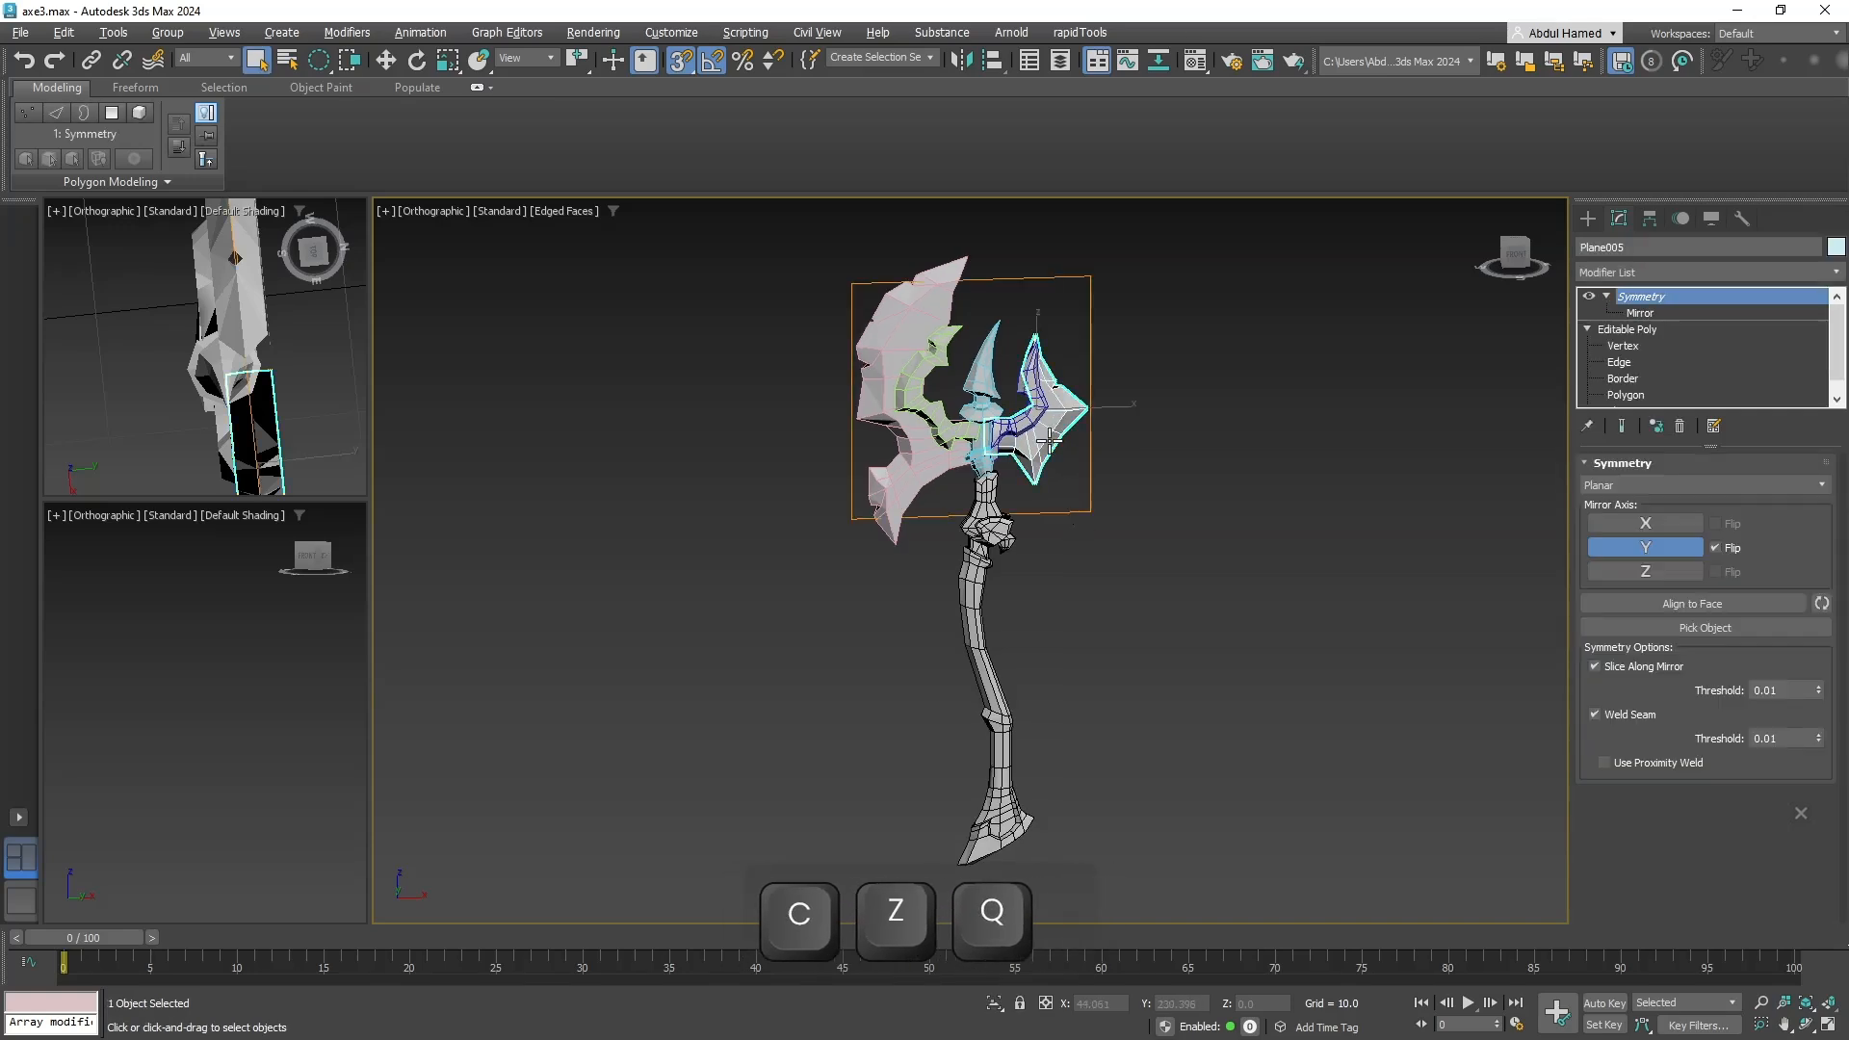
pyautogui.keyDown('ctrl'); pyautogui.click(881, 306); pyautogui.keyUp('ctrl')
pyautogui.rightClick(878, 304)
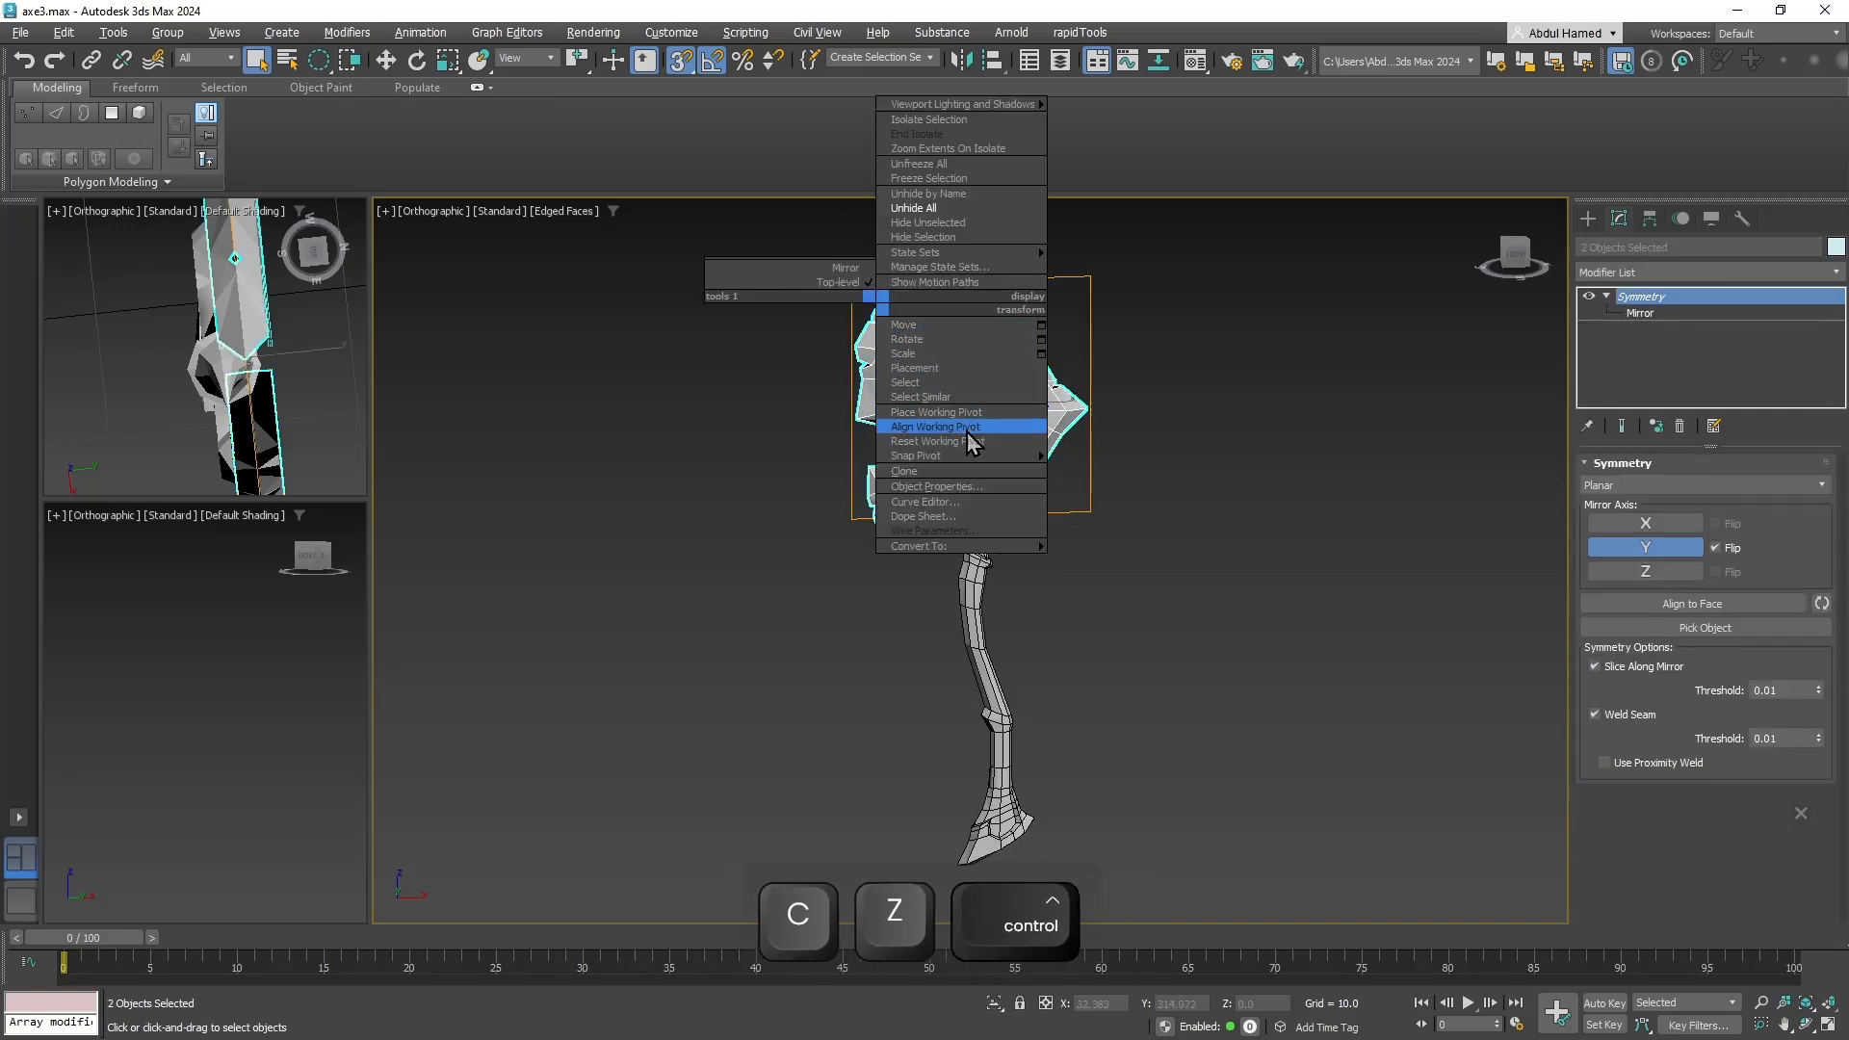
pyautogui.click(952, 224)
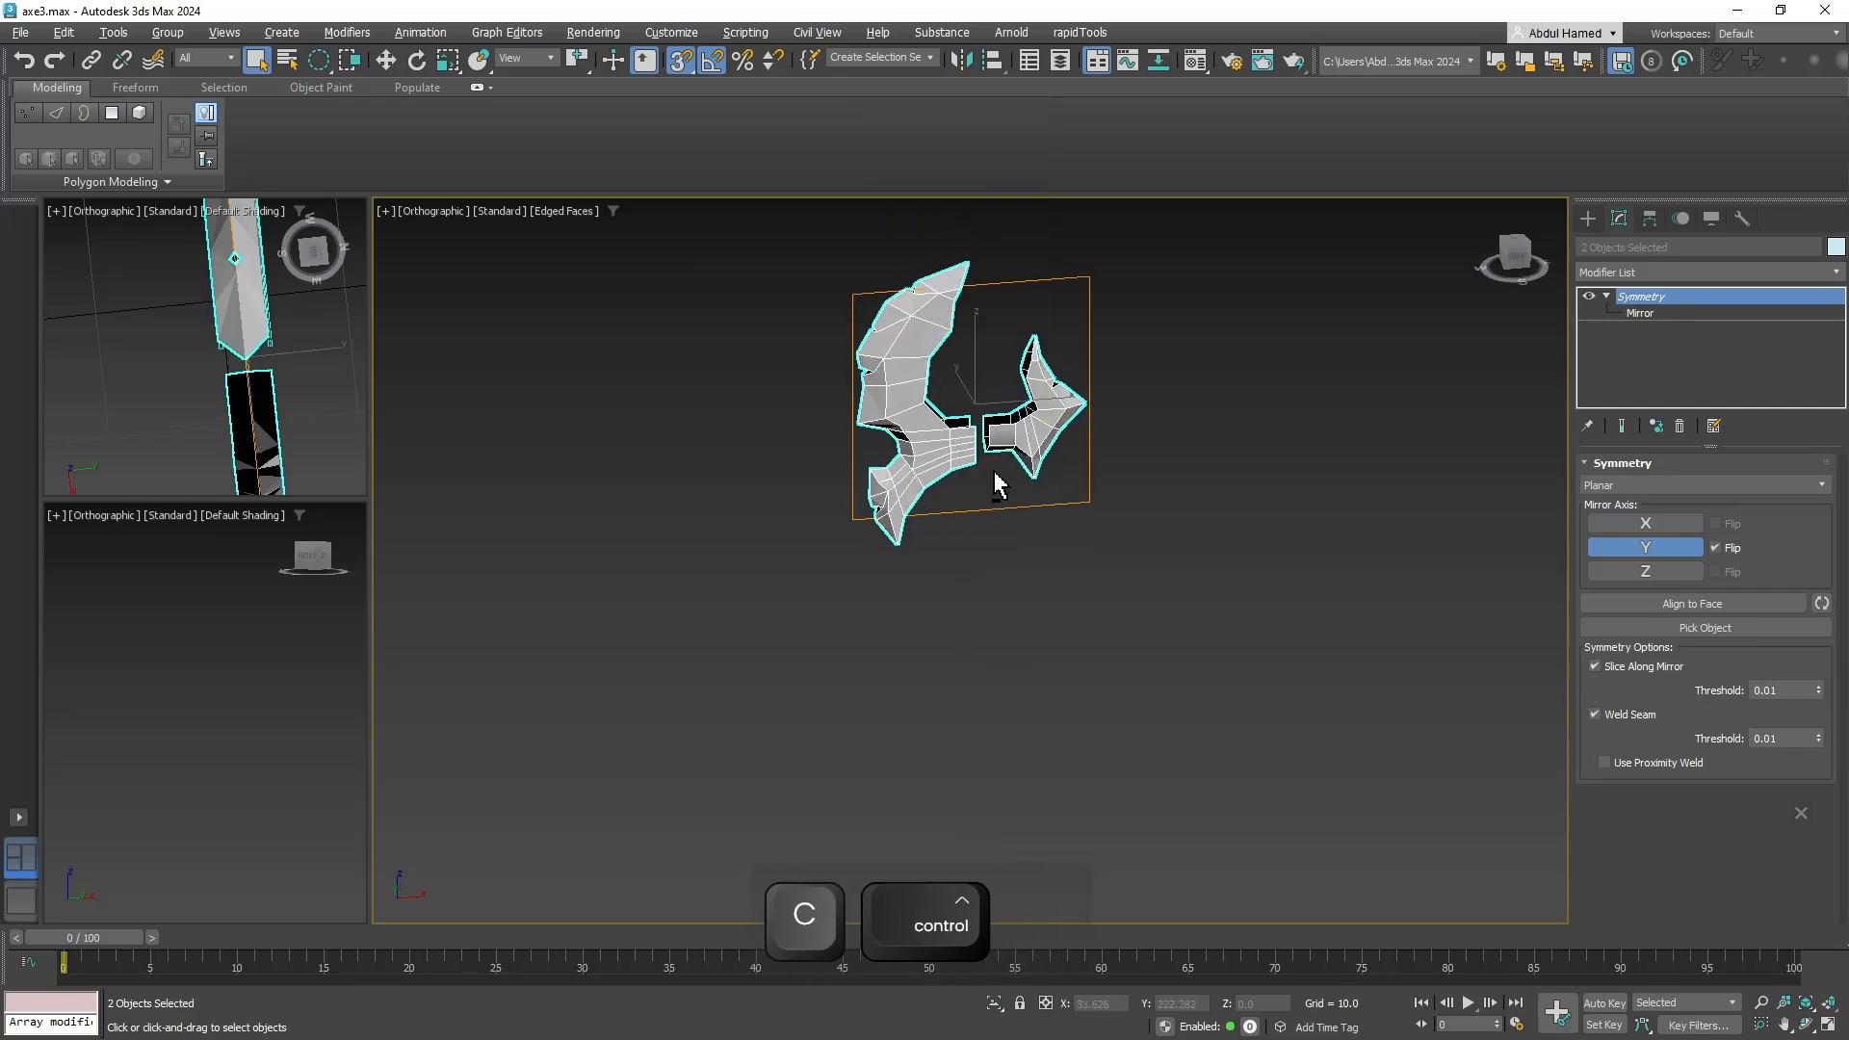
# Select only the large blade, Plane004, and enter its edge level beneath the Symmetry modifier with the mirrored result shown.
pyautogui.keyDown('alt'); pyautogui.moveTo(995, 483); pyautogui.dragTo(968, 356, button='middle'); pyautogui.keyUp('alt')
pyautogui.scroll(4, 967, 347)
pyautogui.keyDown('alt'); pyautogui.moveTo(1022, 506); pyautogui.dragTo(870, 574, button='middle'); pyautogui.keyUp('alt')
pyautogui.scroll(2, 868, 332)
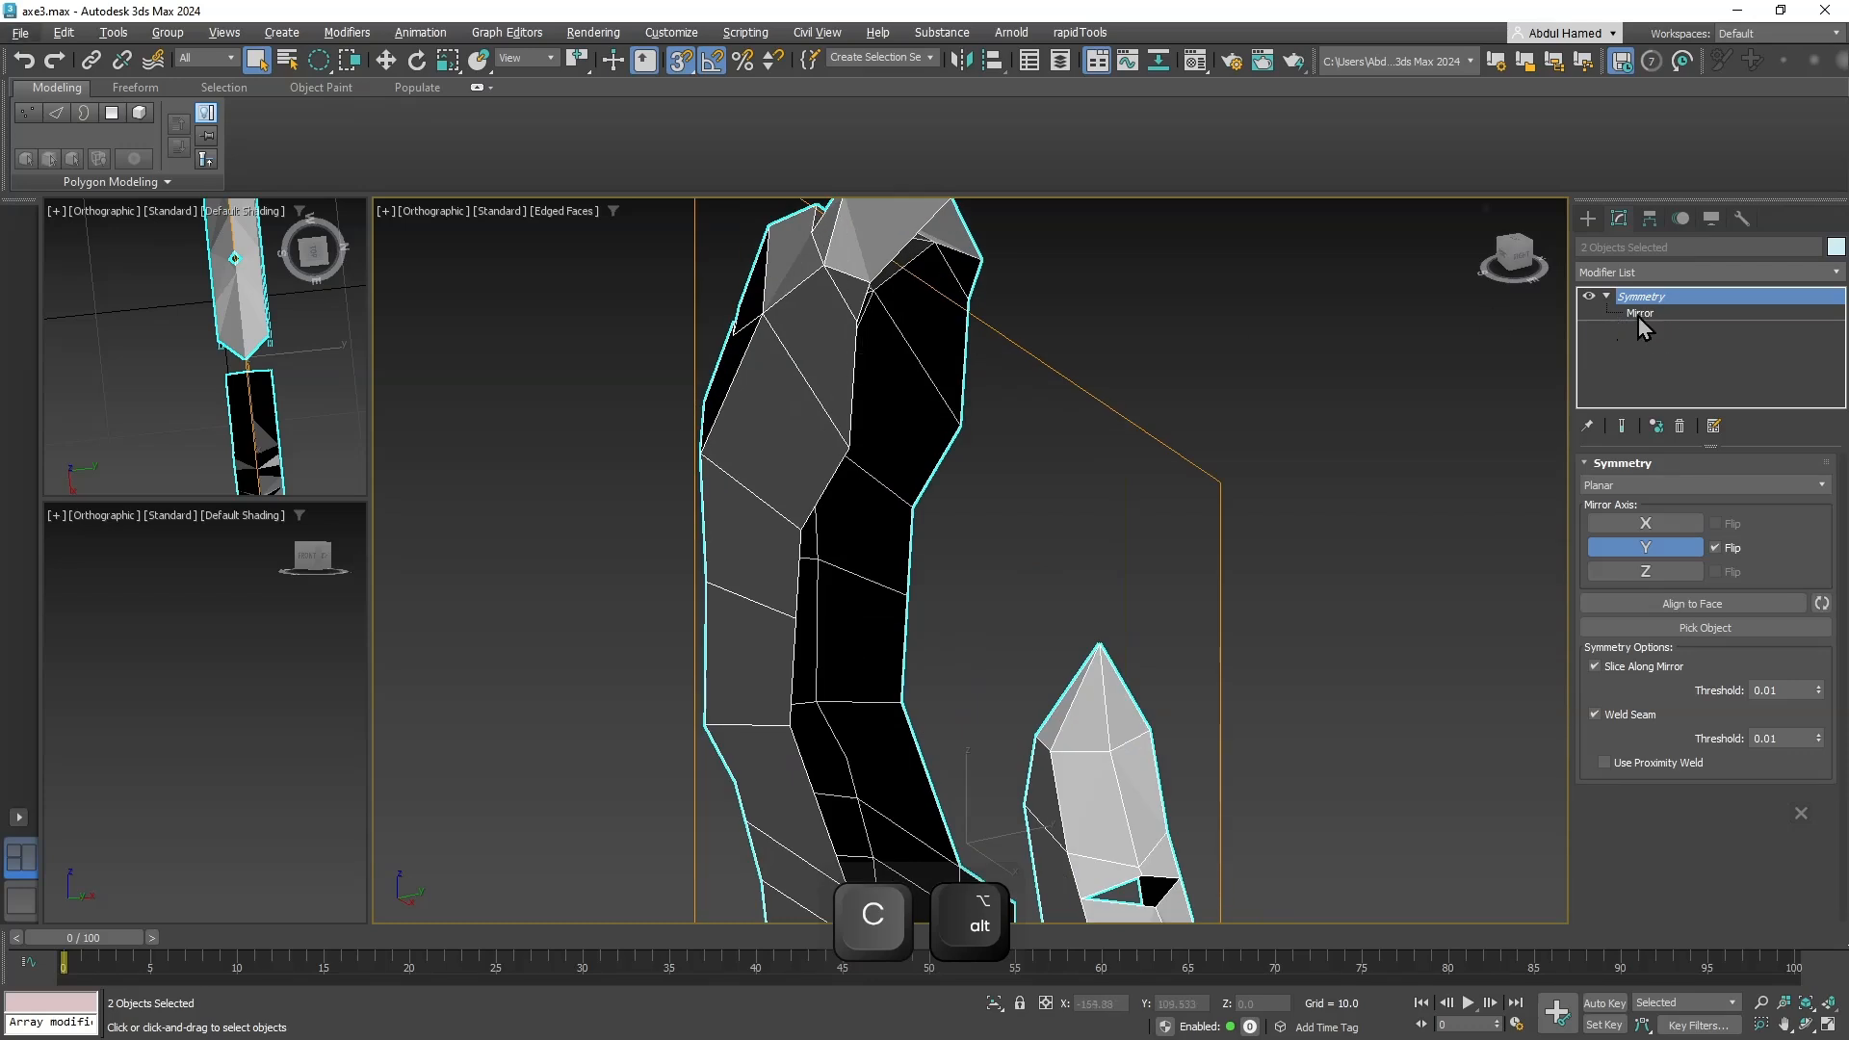
pyautogui.click(1251, 339)
pyautogui.click(843, 354)
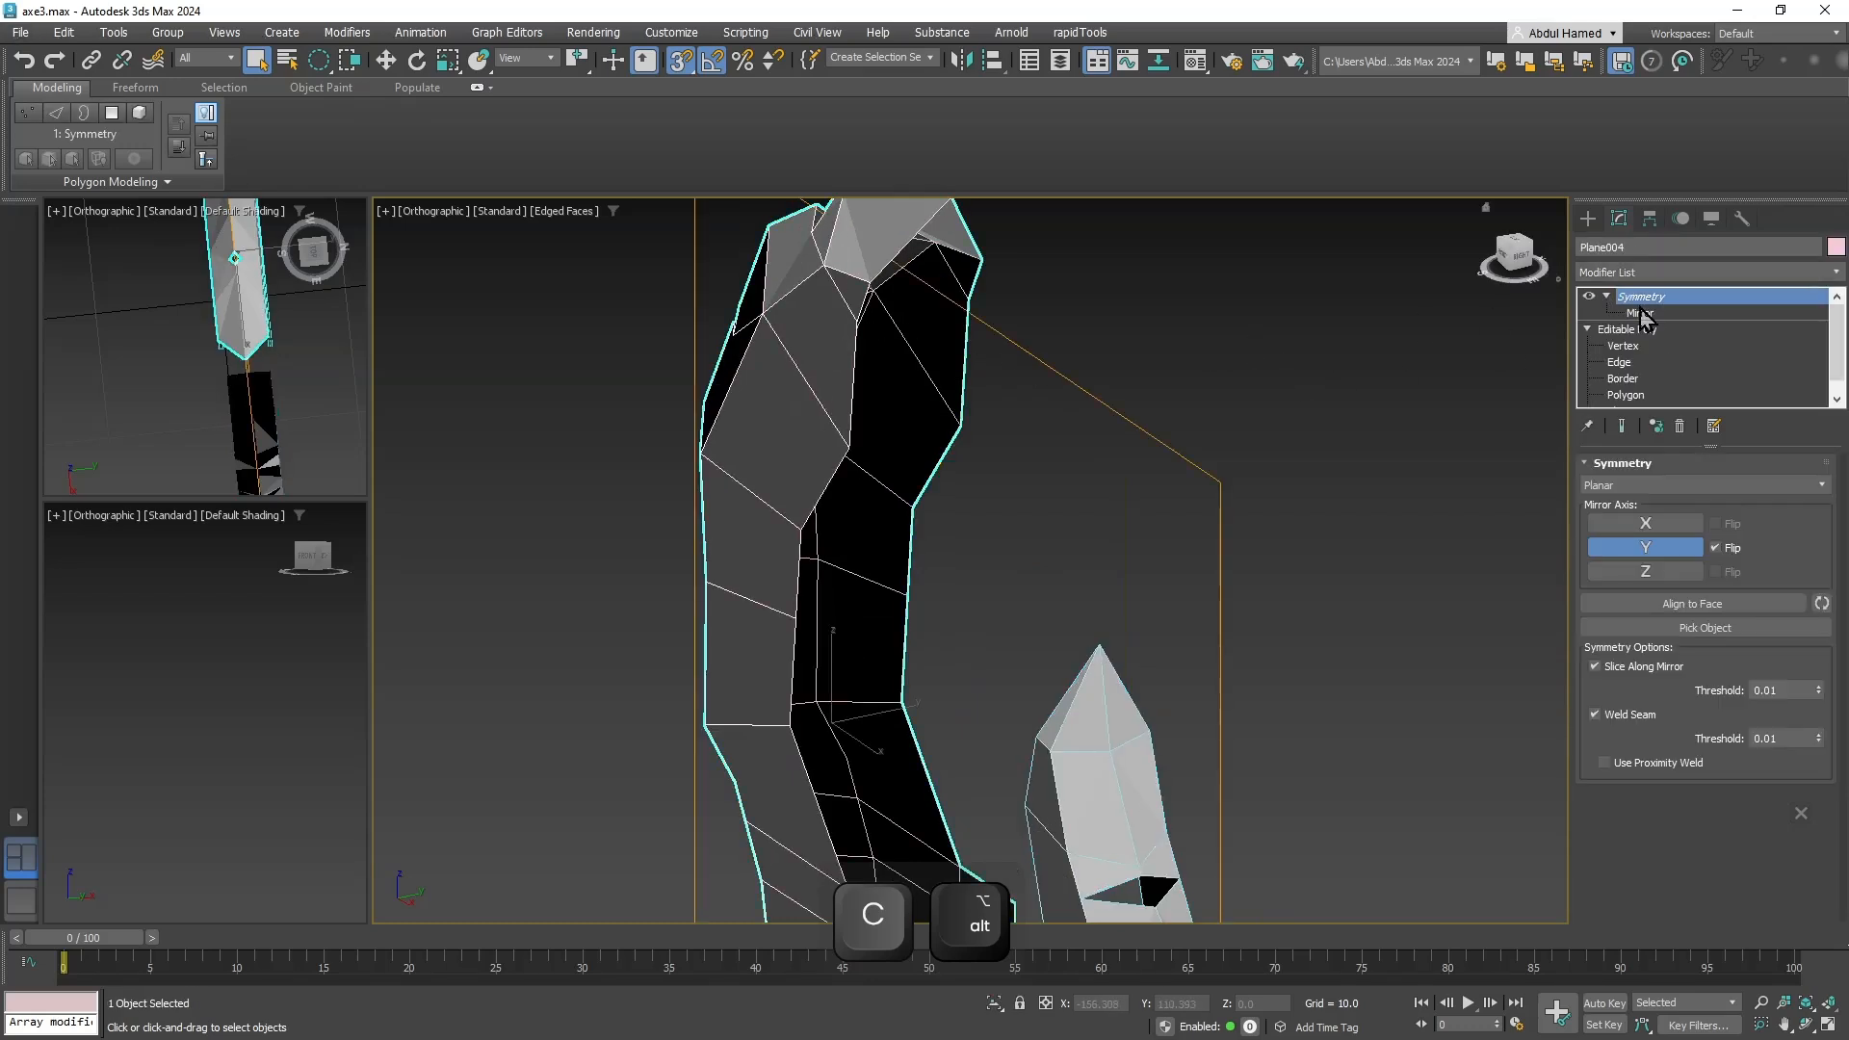
pyautogui.click(1588, 296)
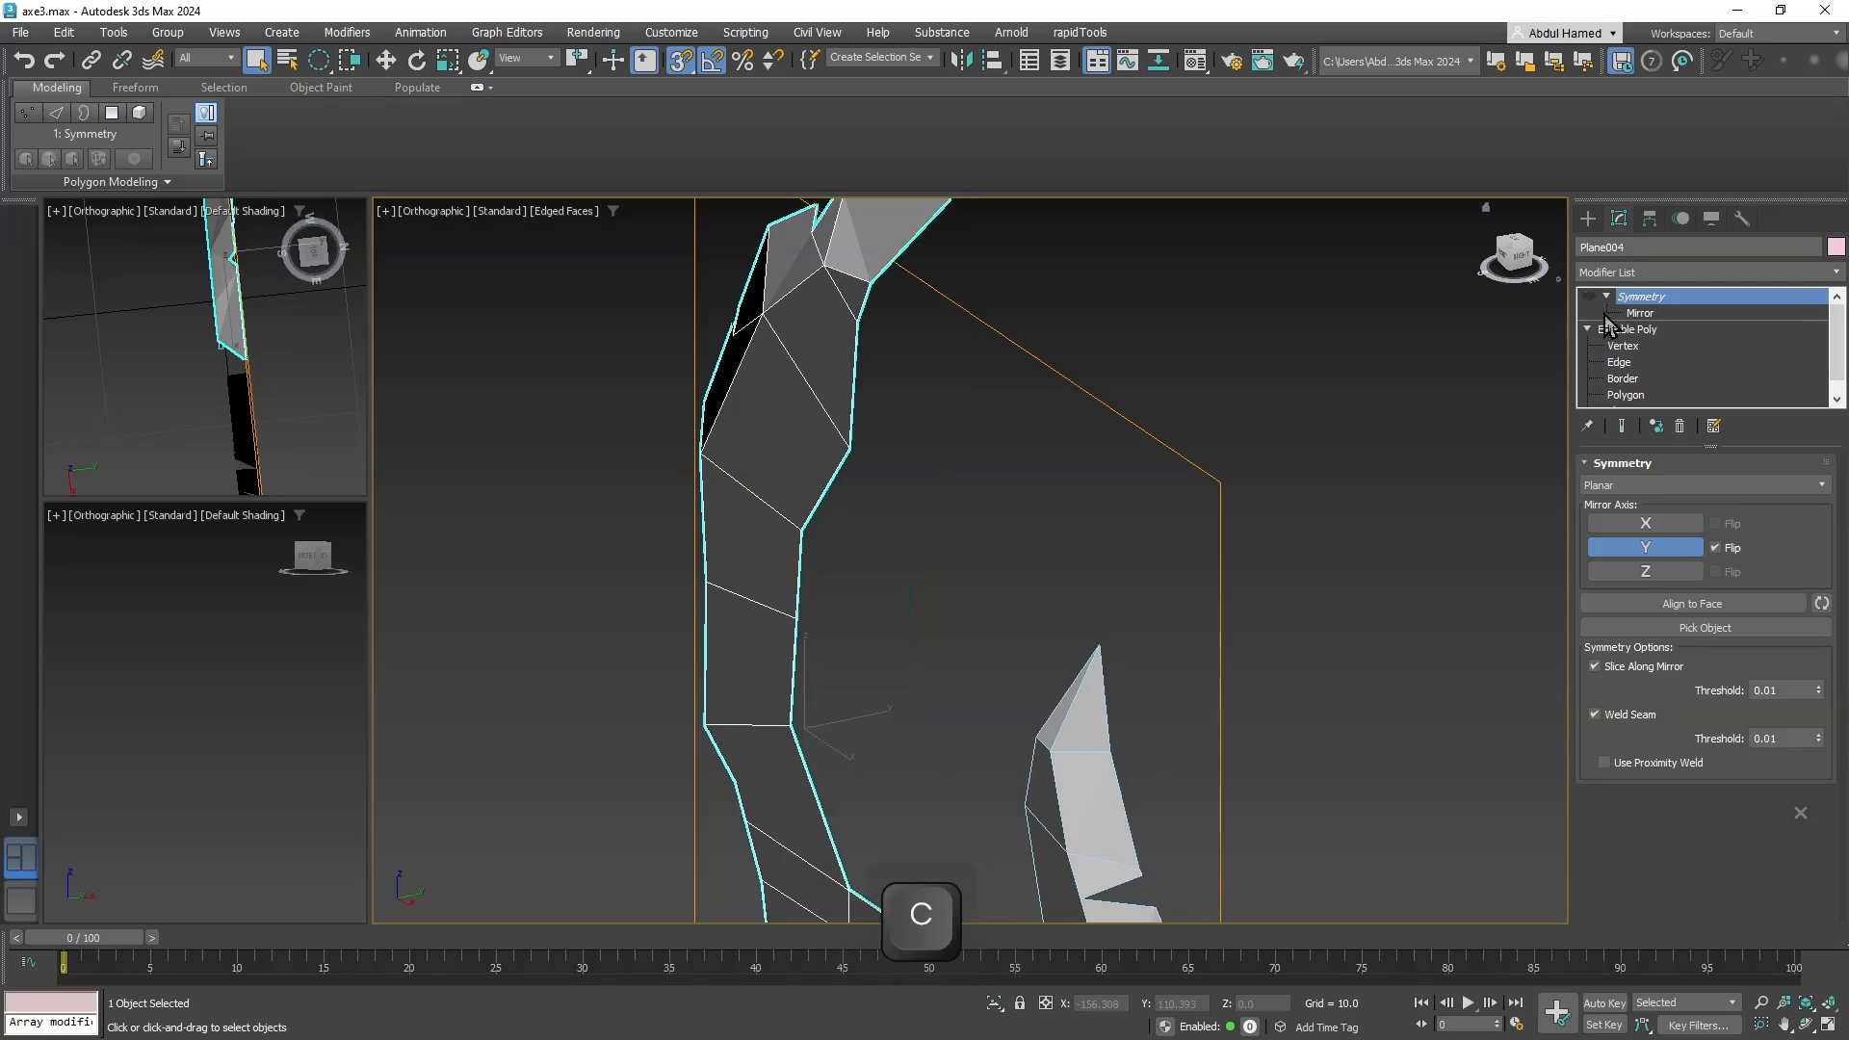
pyautogui.click(1637, 362)
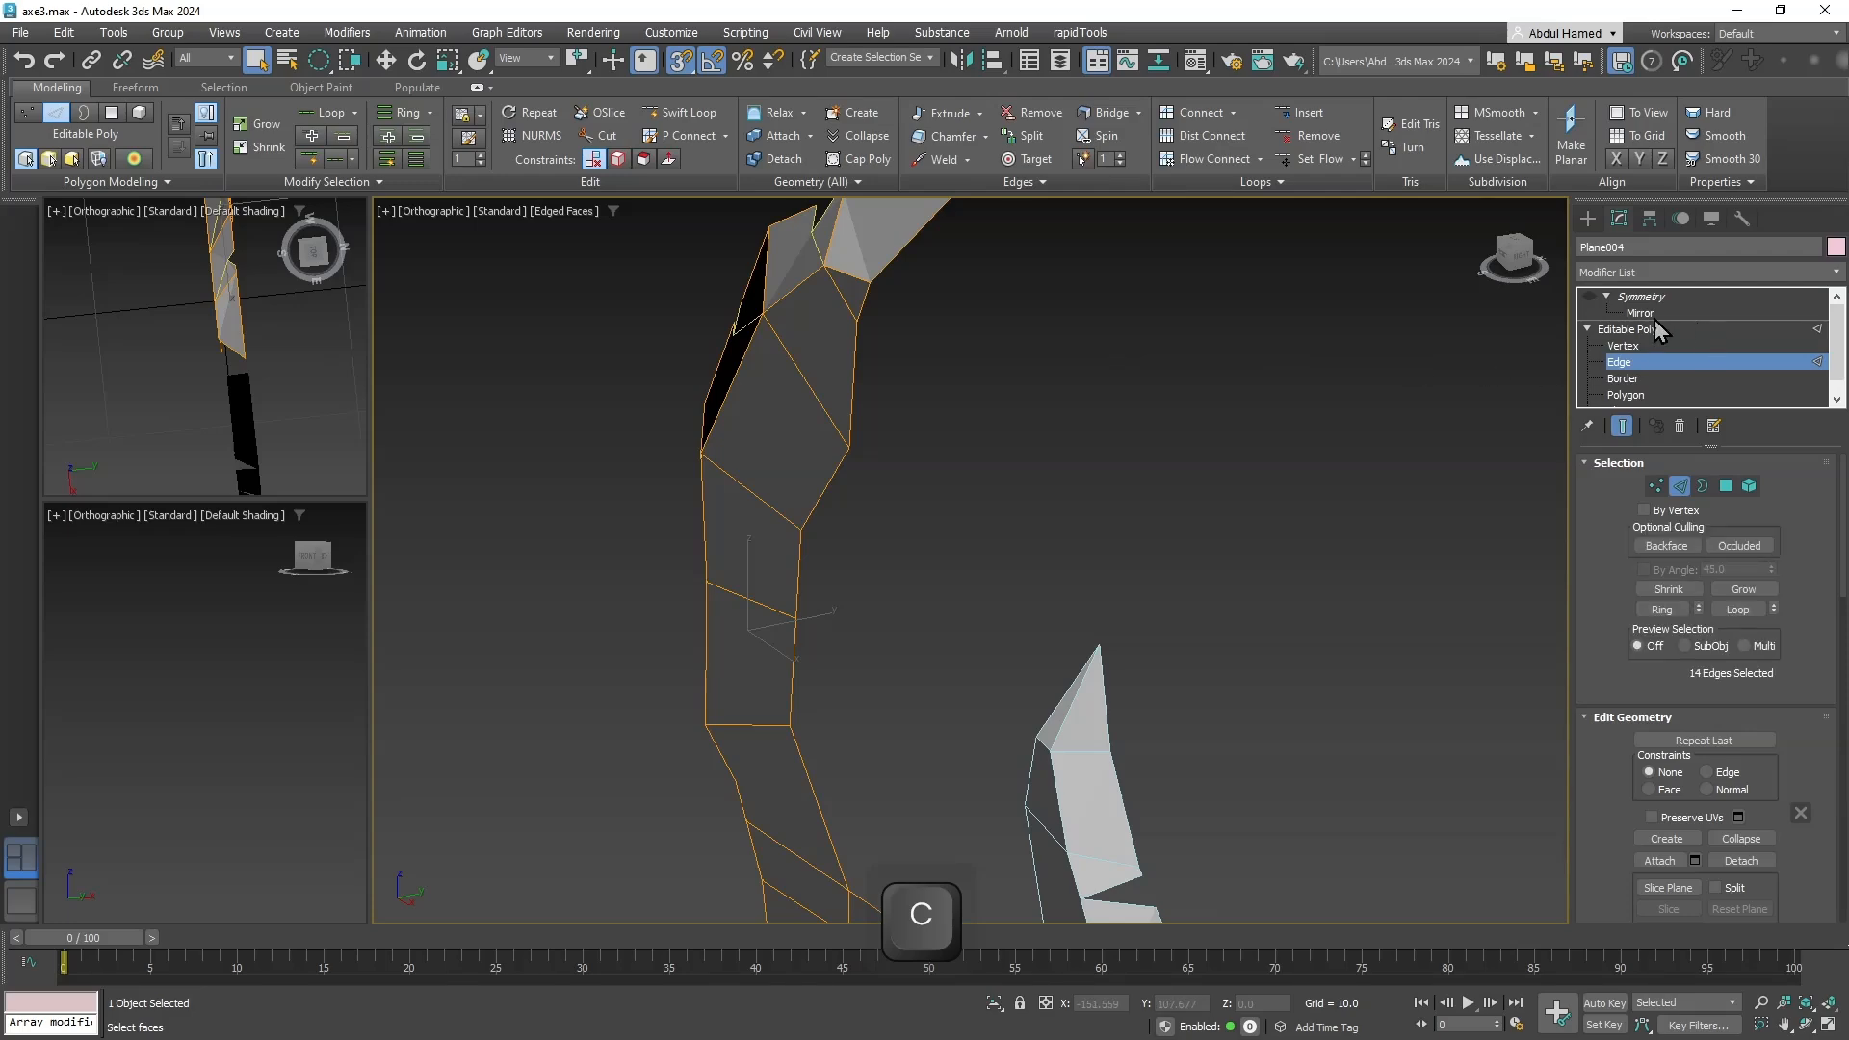
pyautogui.click(1589, 297)
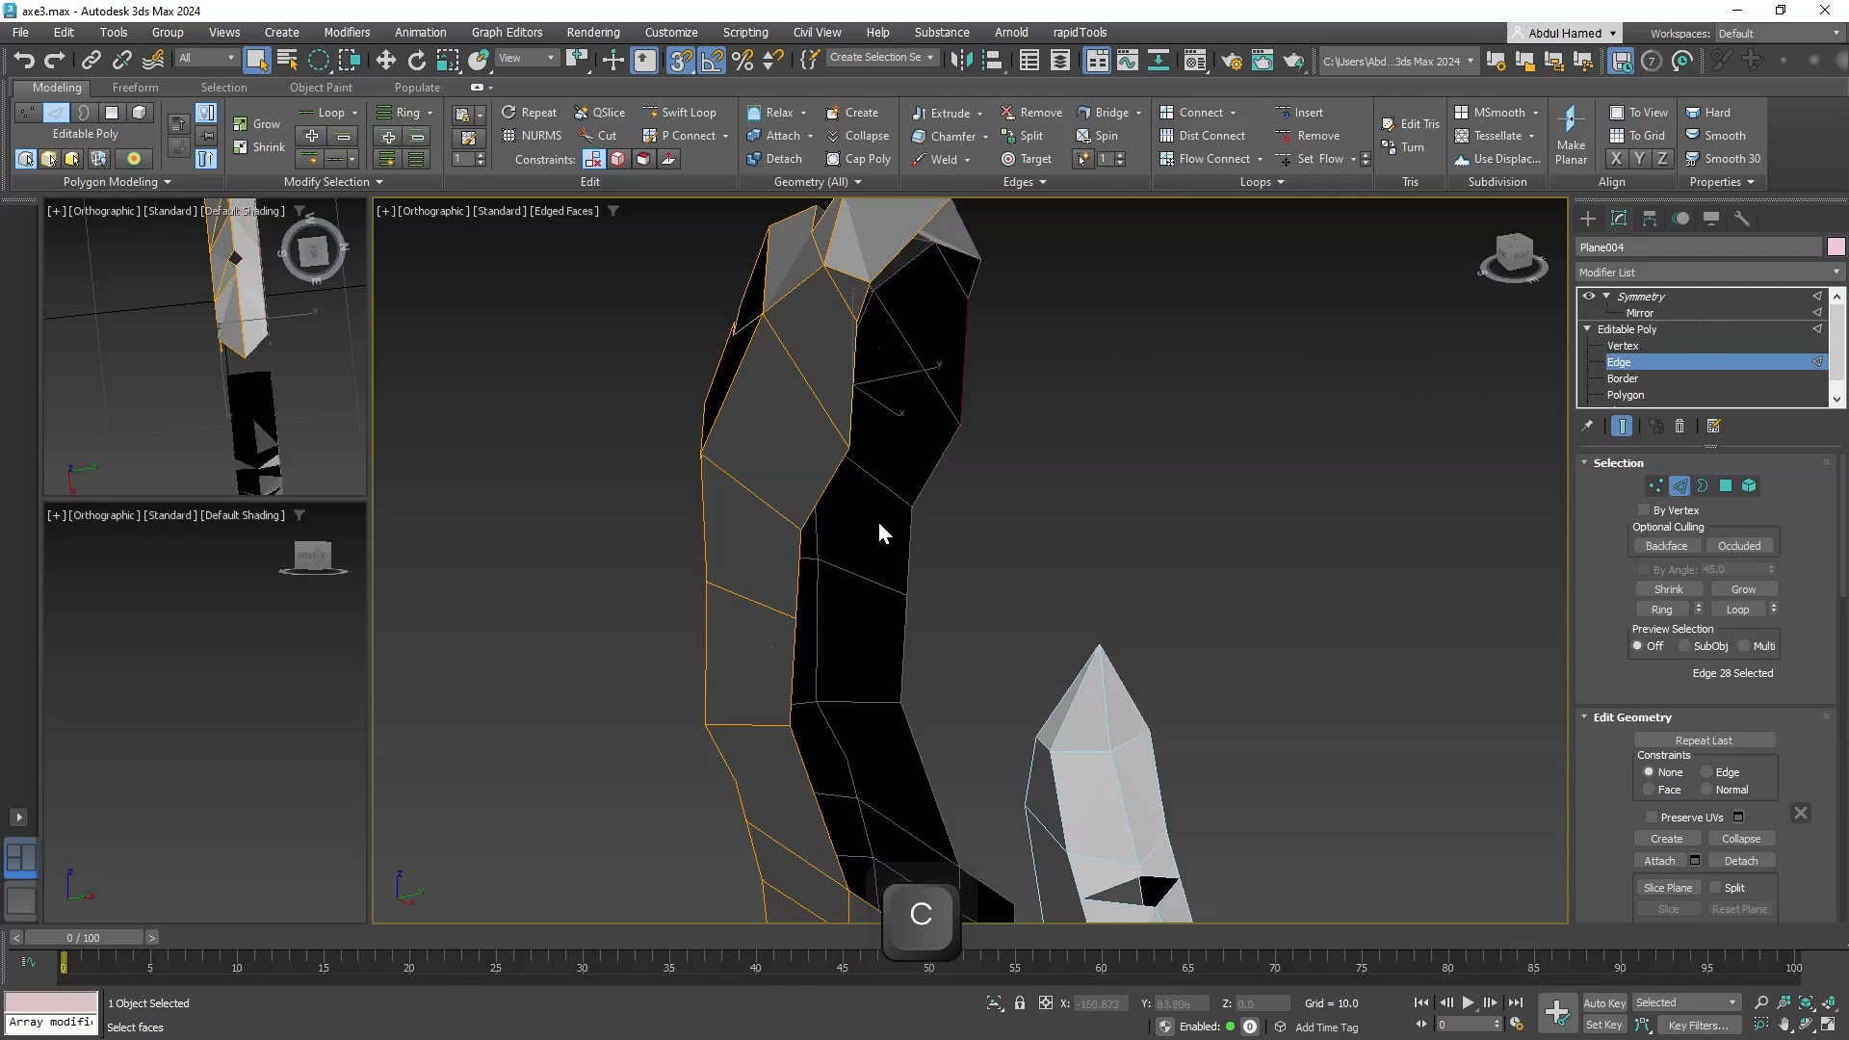
# Select the continuous run of open inner edges down the large blade, including its neck and lower curve.
pyautogui.keyDown('alt'); pyautogui.moveTo(878, 522); pyautogui.dragTo(945, 552, button='middle'); pyautogui.keyUp('alt')
pyautogui.moveTo(946, 552); pyautogui.dragTo(954, 482, button='middle')
pyautogui.scroll(4, 834, 359)
pyautogui.scroll(-5, 824, 384)
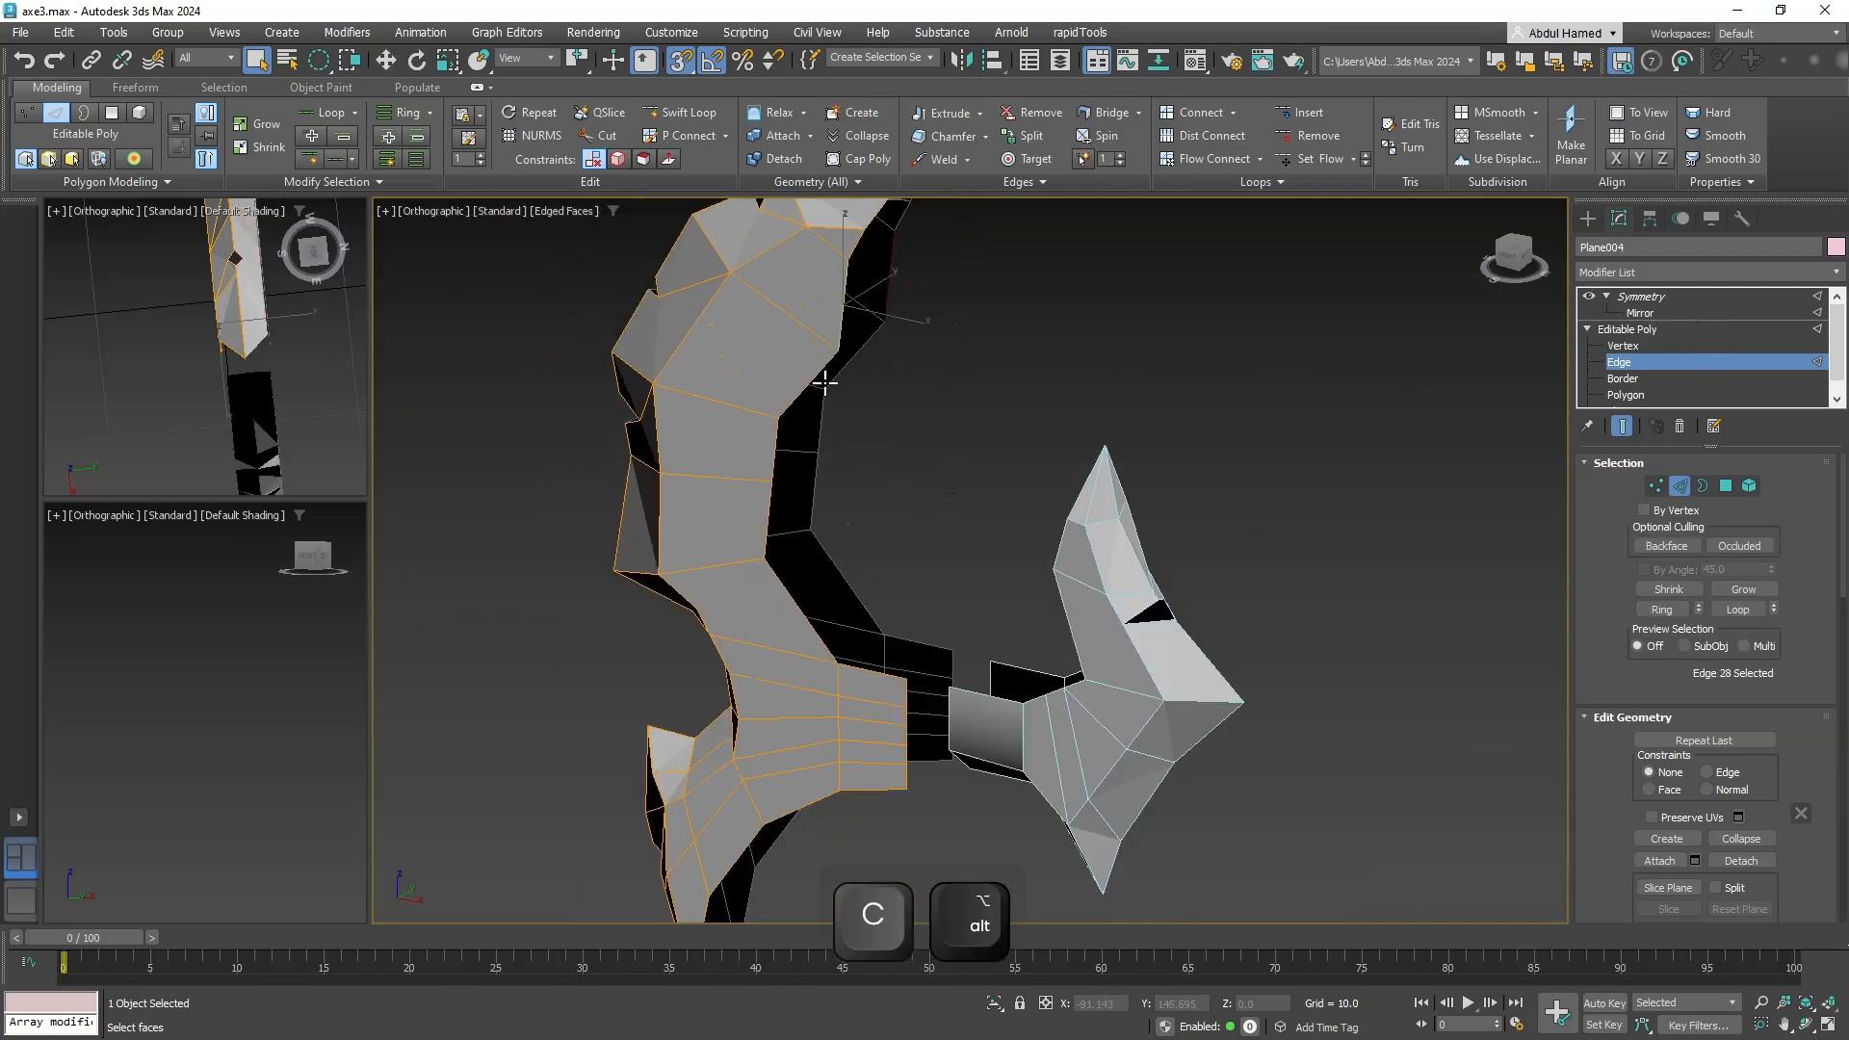
pyautogui.keyDown('ctrl'); pyautogui.click(809, 382); pyautogui.keyUp('ctrl')
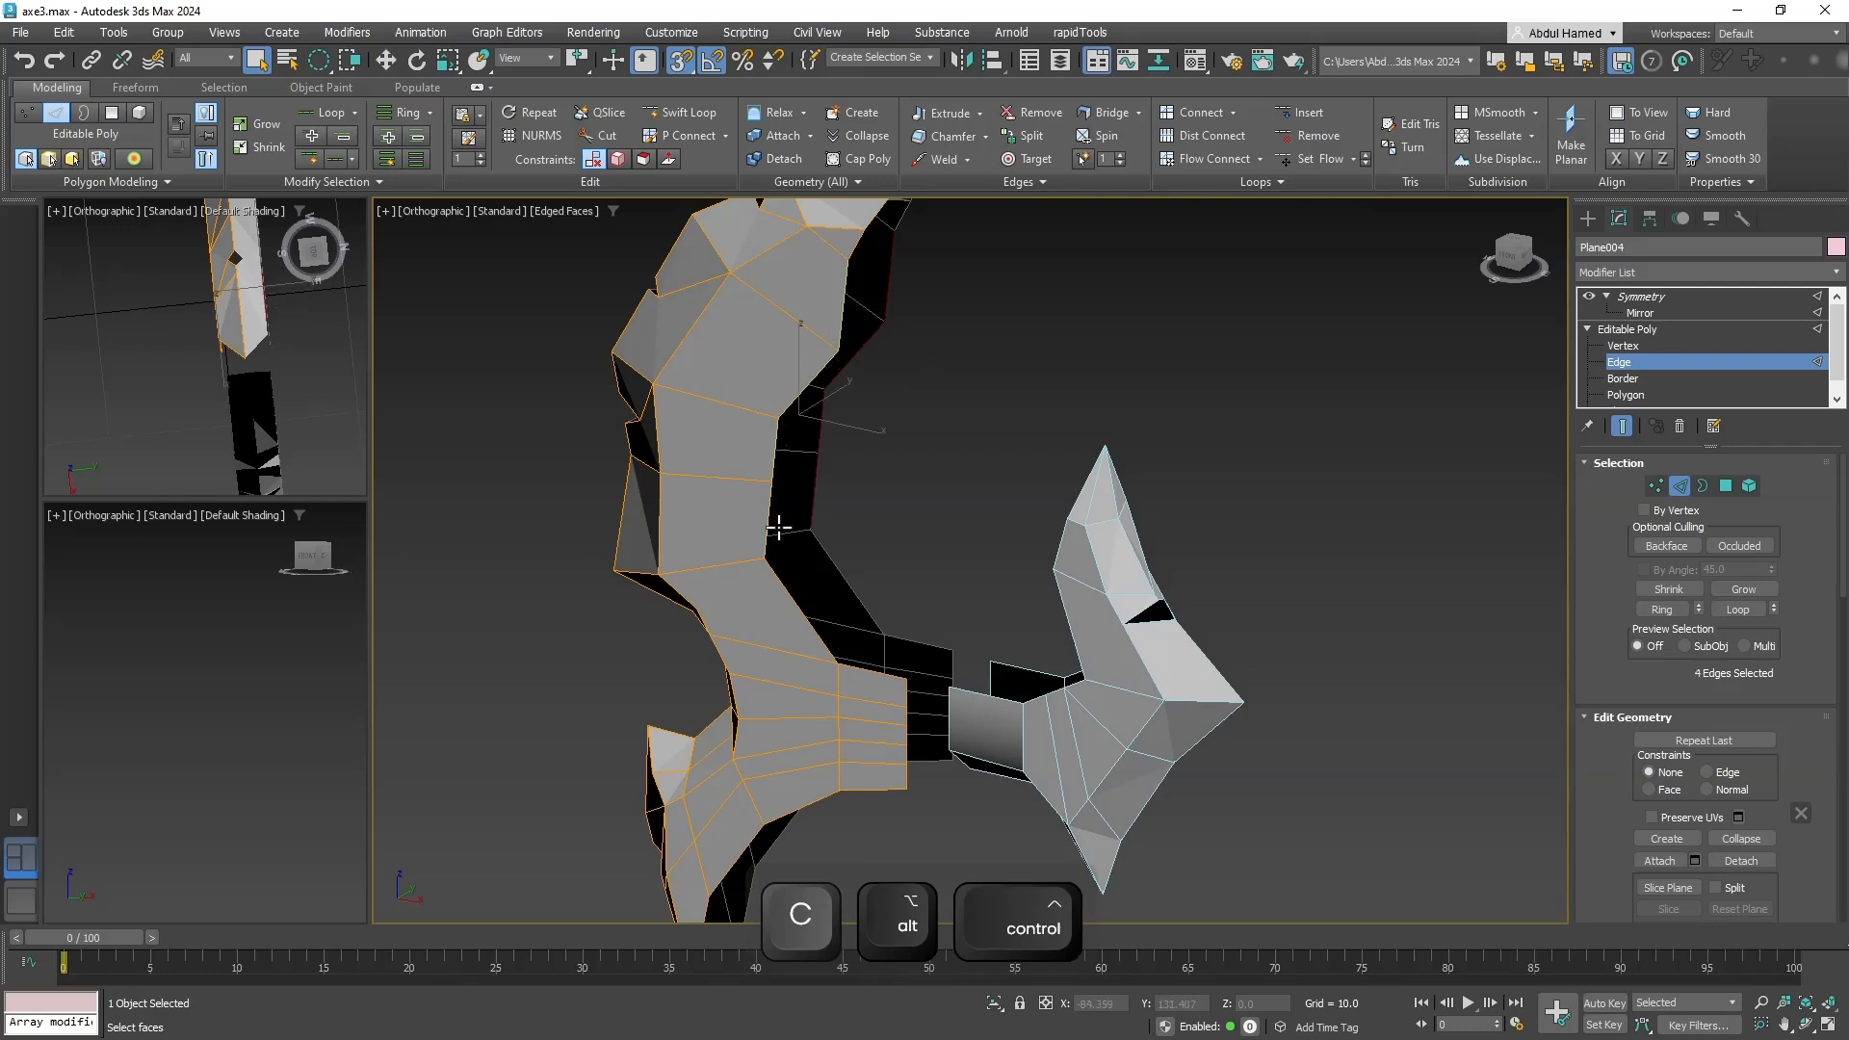
pyautogui.keyDown('ctrl'); pyautogui.click(863, 659); pyautogui.keyUp('ctrl')
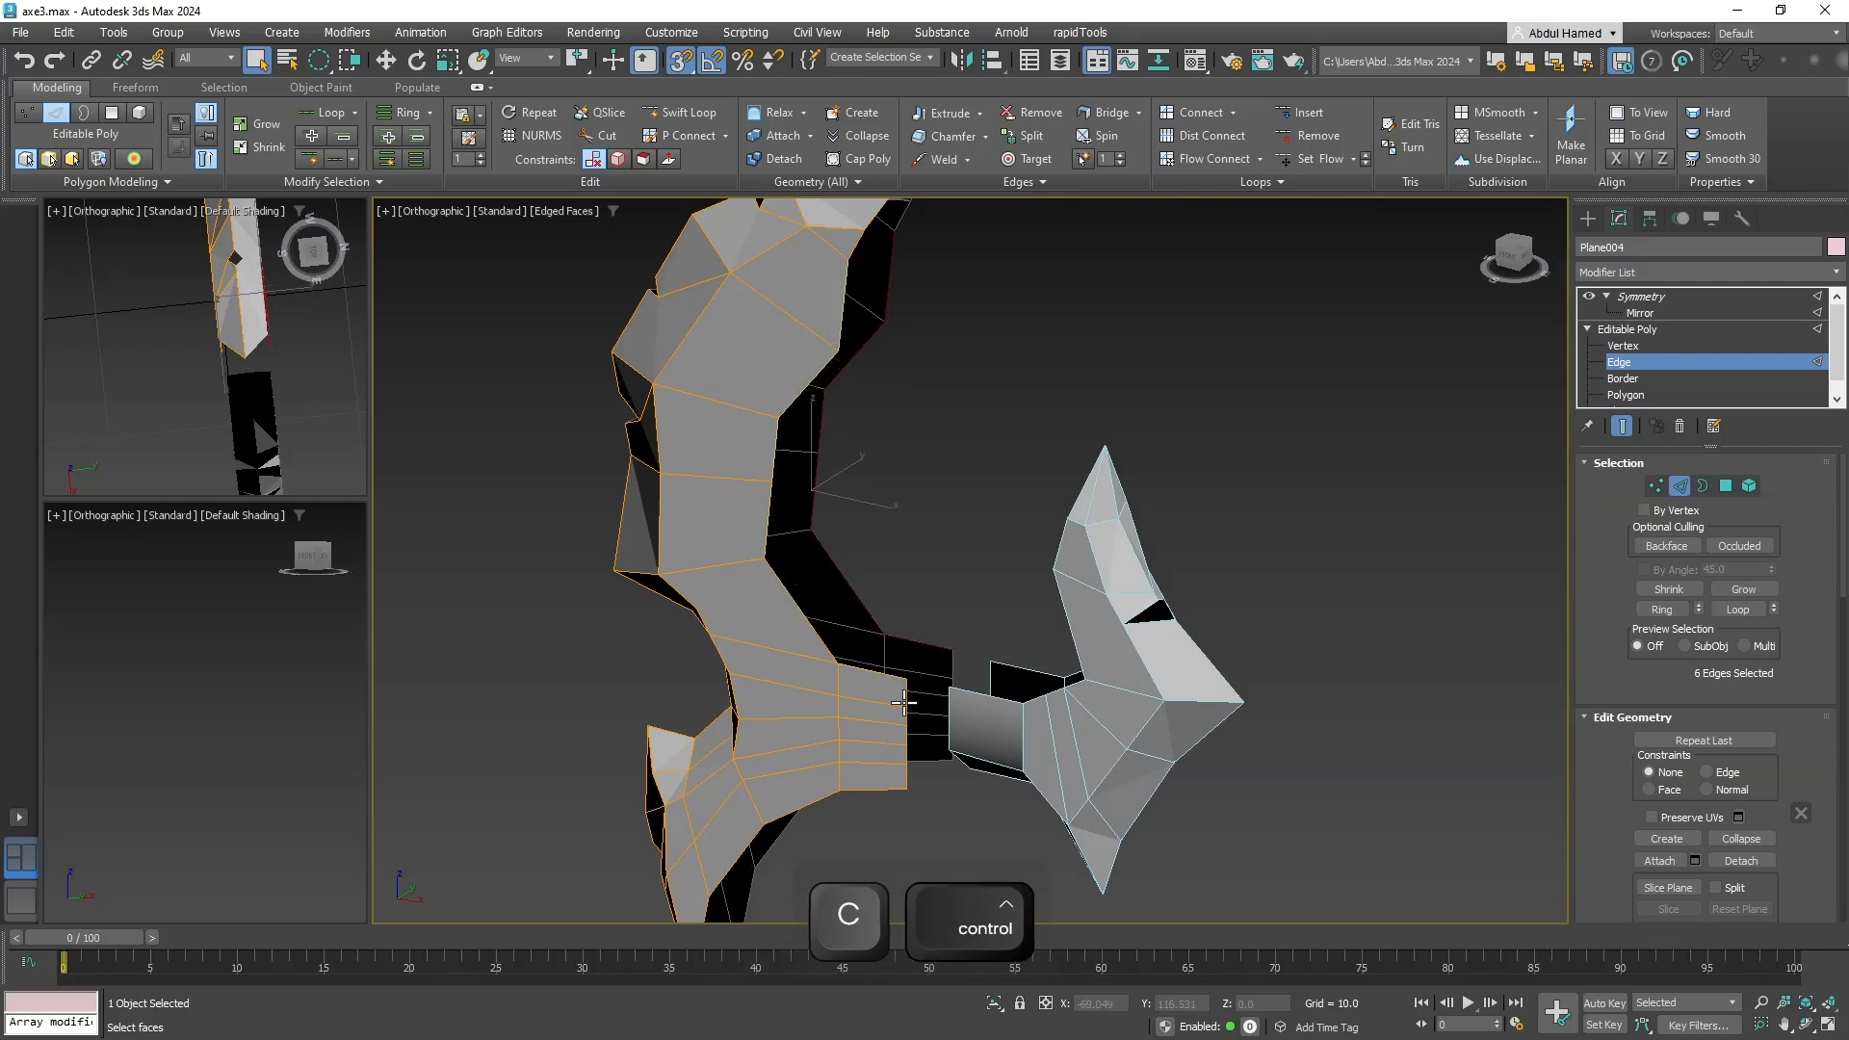
pyautogui.scroll(3, 899, 716)
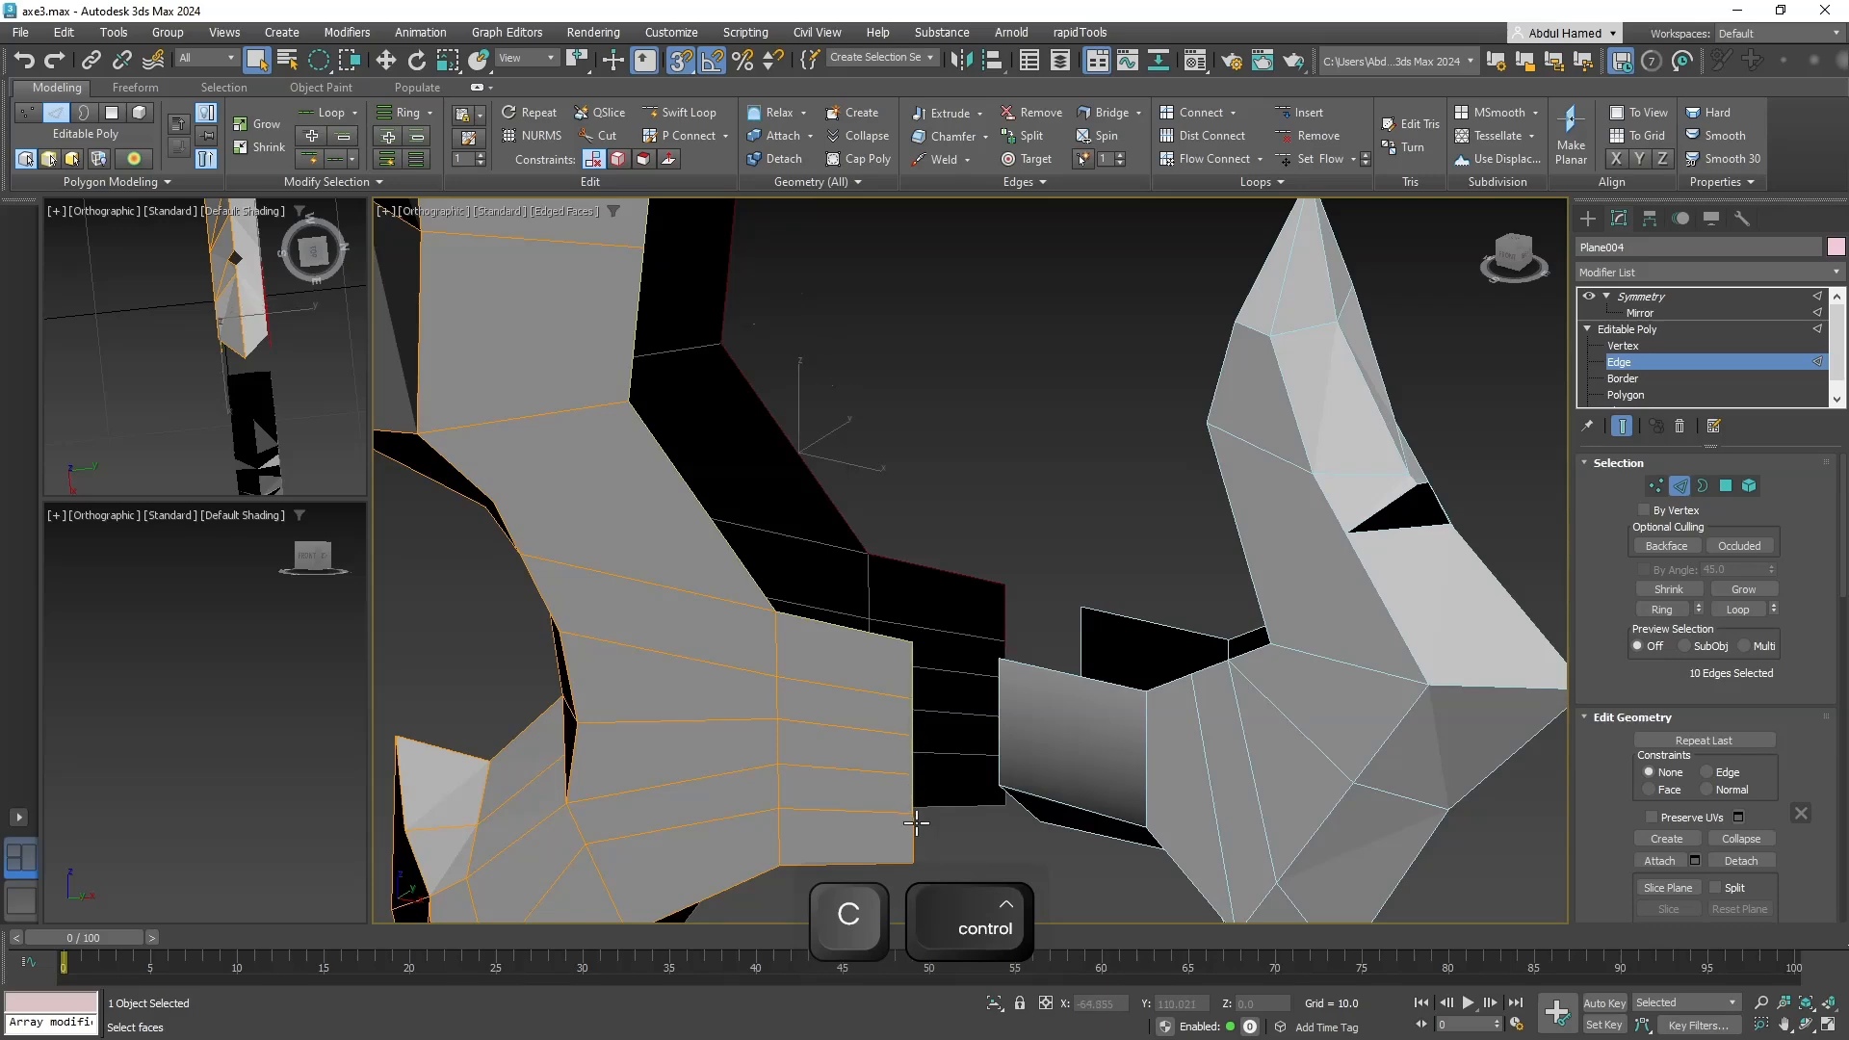
pyautogui.moveTo(915, 845); pyautogui.dragTo(894, 515, button='middle')
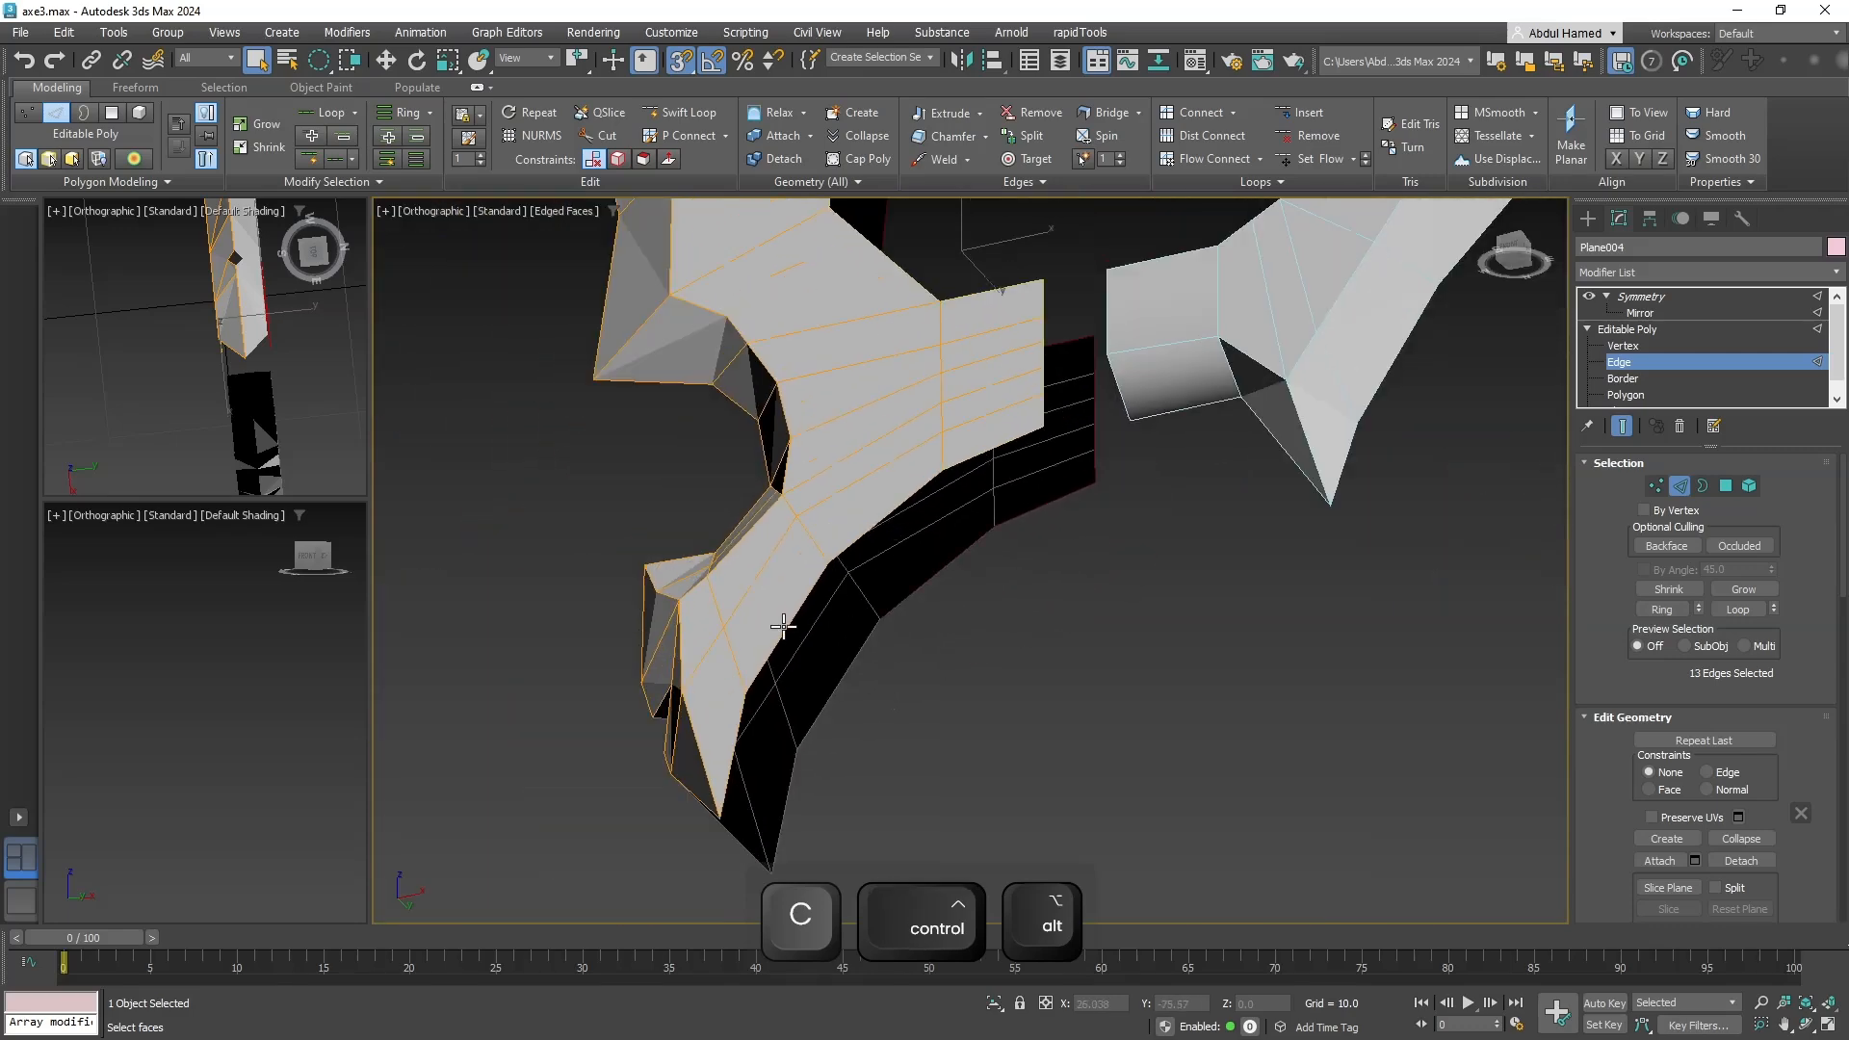
pyautogui.keyDown('ctrl'); pyautogui.click(763, 676); pyautogui.keyUp('ctrl')
pyautogui.keyDown('alt'); pyautogui.moveTo(829, 772); pyautogui.dragTo(799, 809, button='middle'); pyautogui.keyUp('alt')
pyautogui.moveTo(855, 537); pyautogui.dragTo(570, 890, button='middle')
# Extrude the selected open inner edges sideways and snap them onto the symmetry centre plane to cover the blade's inner side.
pyautogui.press('w')
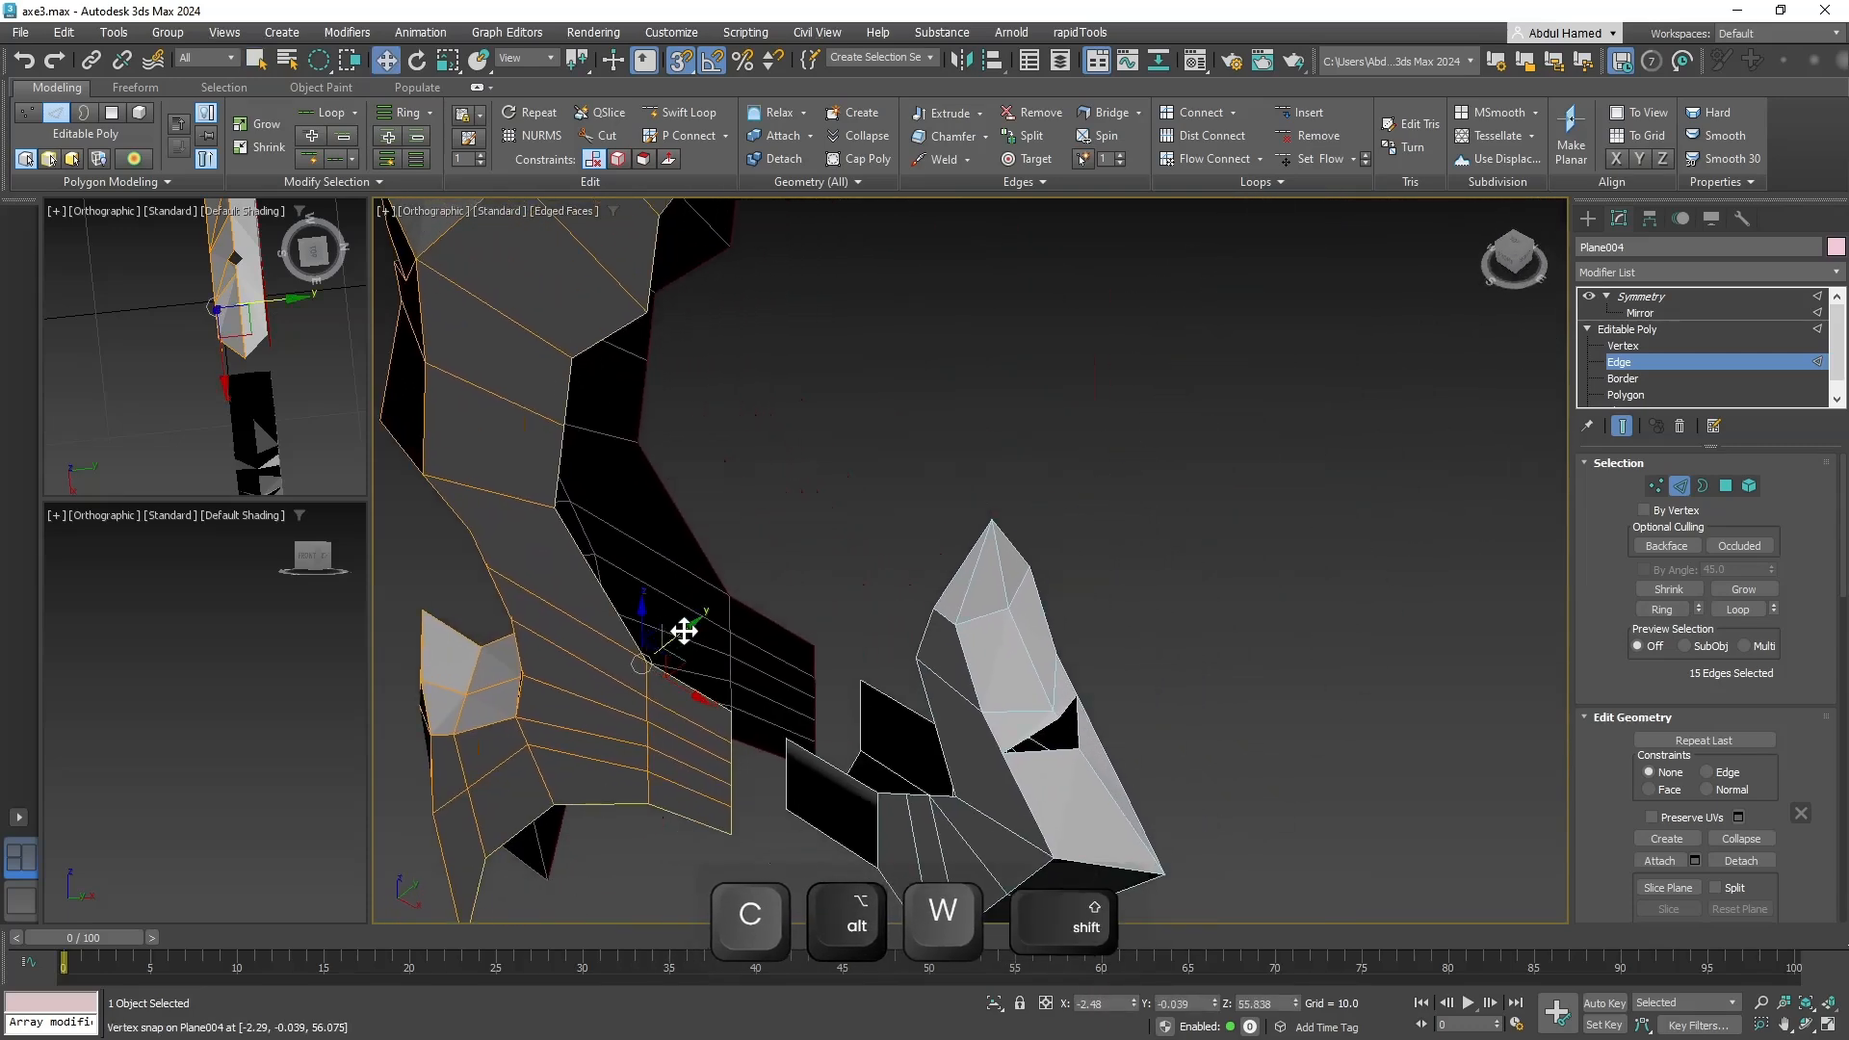
pyautogui.keyDown('shift'); pyautogui.moveTo(681, 627); pyautogui.dragTo(700, 625); pyautogui.keyUp('shift')
pyautogui.moveTo(744, 684)
pyautogui.keyDown('shift'); pyautogui.mouseDown()
pyautogui.moveTo(1139, 847)
pyautogui.moveTo(1161, 873)
pyautogui.mouseUp(); pyautogui.keyUp('shift')
# Delete the extruded vertex at the blade's lower tip and snap the tip vertex onto the symmetry centre plane.
pyautogui.moveTo(770, 767)
pyautogui.keyDown('alt'); pyautogui.mouseDown(button='middle')
pyautogui.moveTo(722, 796)
pyautogui.moveTo(992, 597)
pyautogui.moveTo(1020, 475)
pyautogui.moveTo(709, 648)
pyautogui.moveTo(821, 565)
pyautogui.moveTo(874, 602)
pyautogui.mouseUp(button='middle'); pyautogui.keyUp('alt')
pyautogui.keyDown('alt'); pyautogui.scroll(4, 879, 606); pyautogui.keyUp('alt')
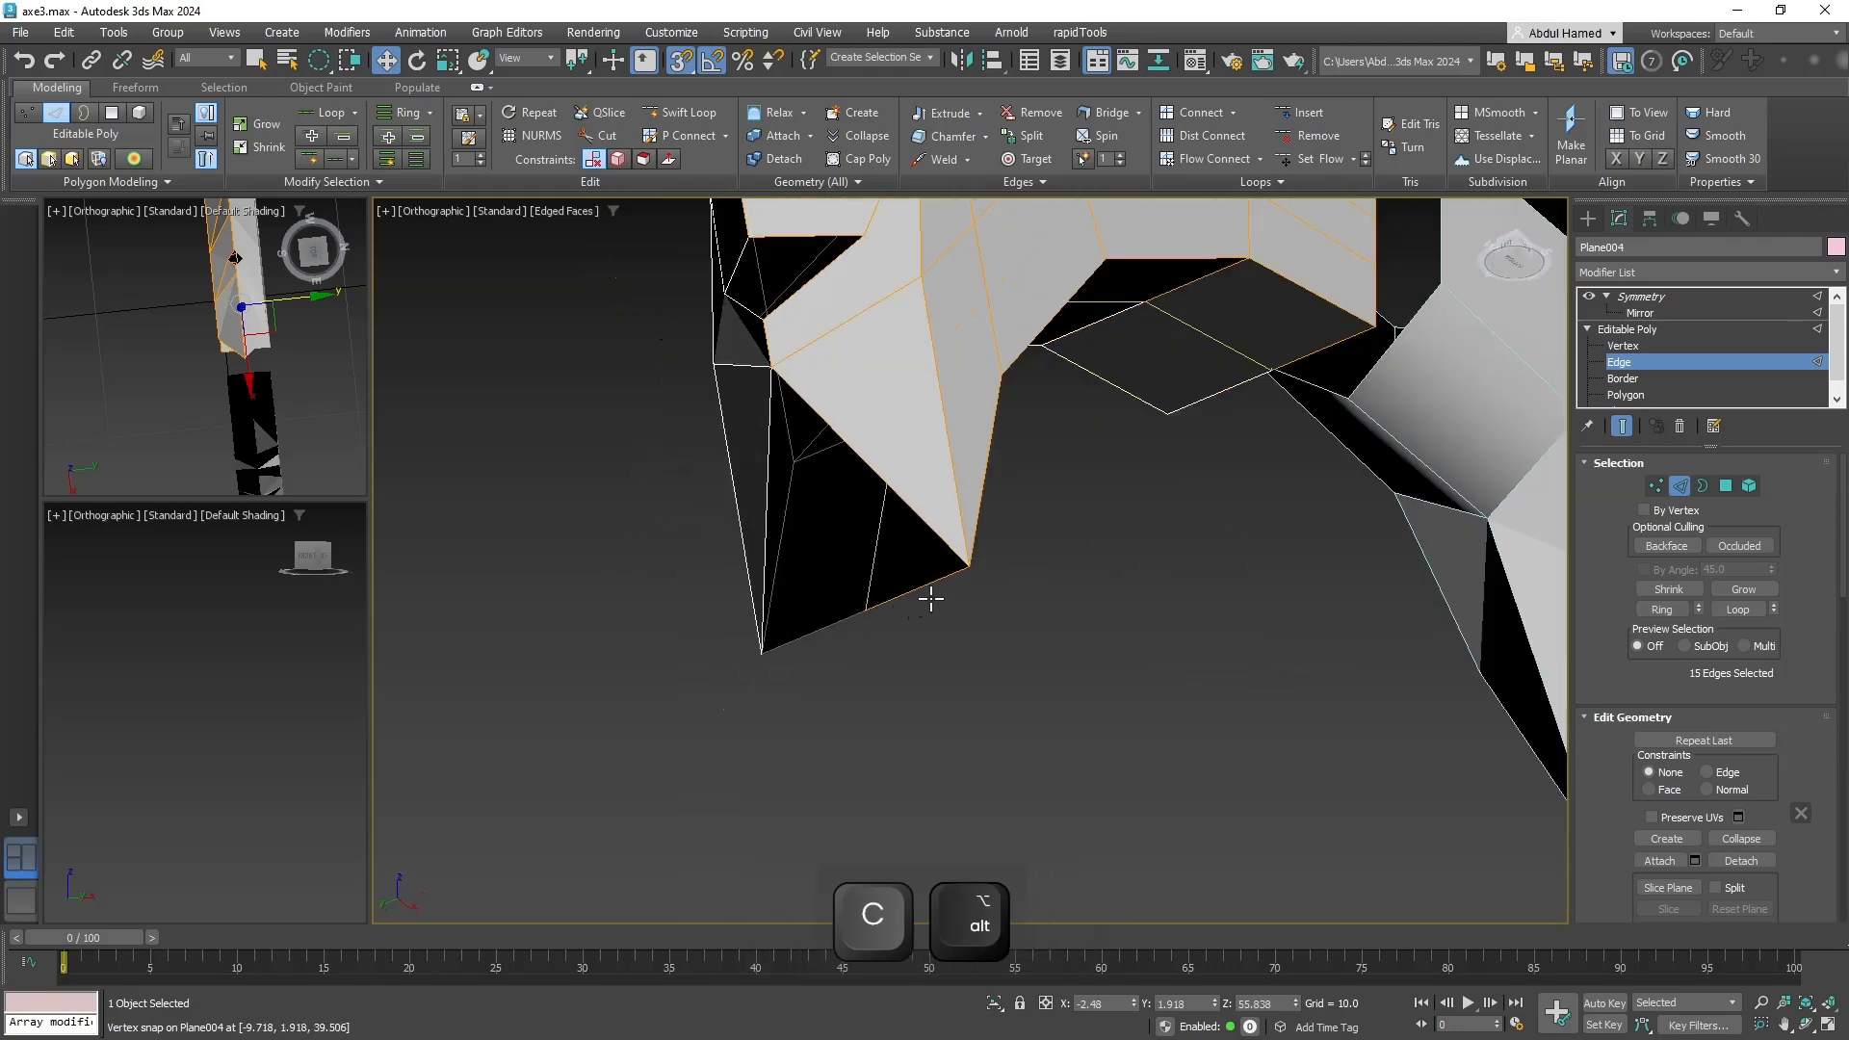
pyautogui.click(1622, 345)
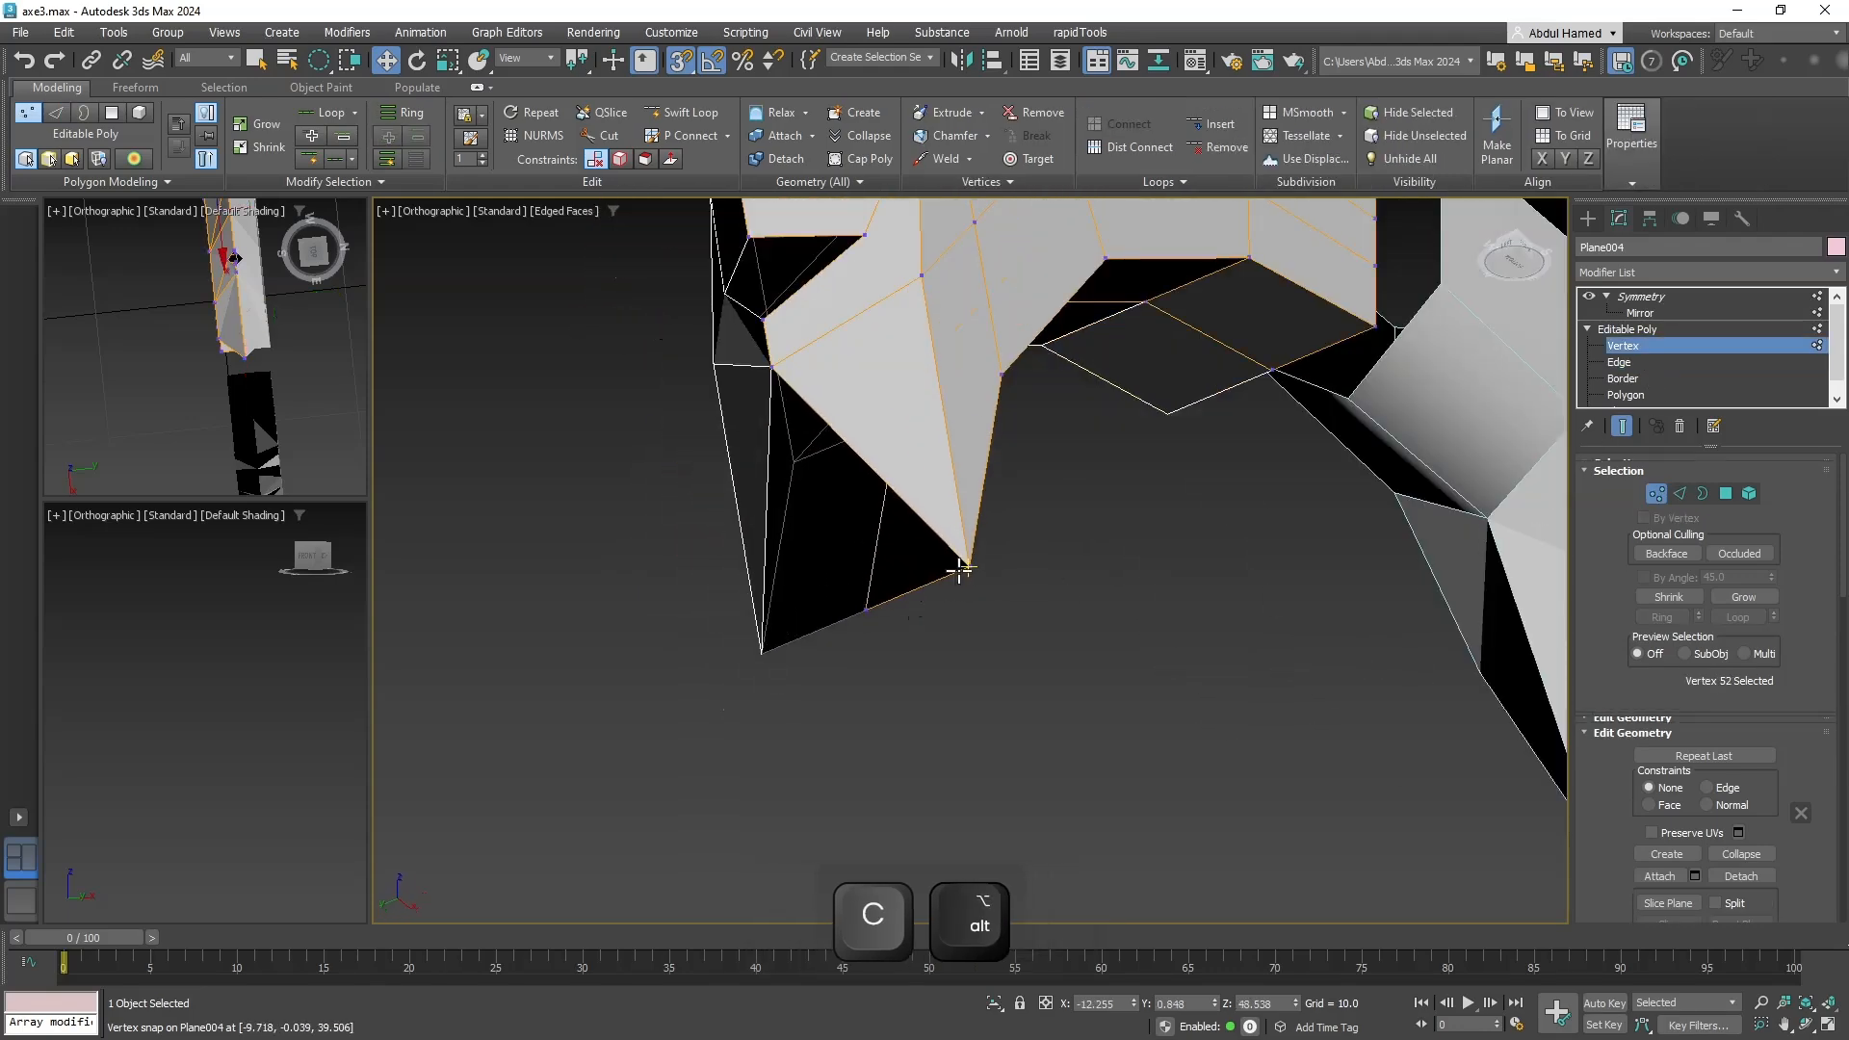
pyautogui.click(964, 569)
pyautogui.click(869, 608)
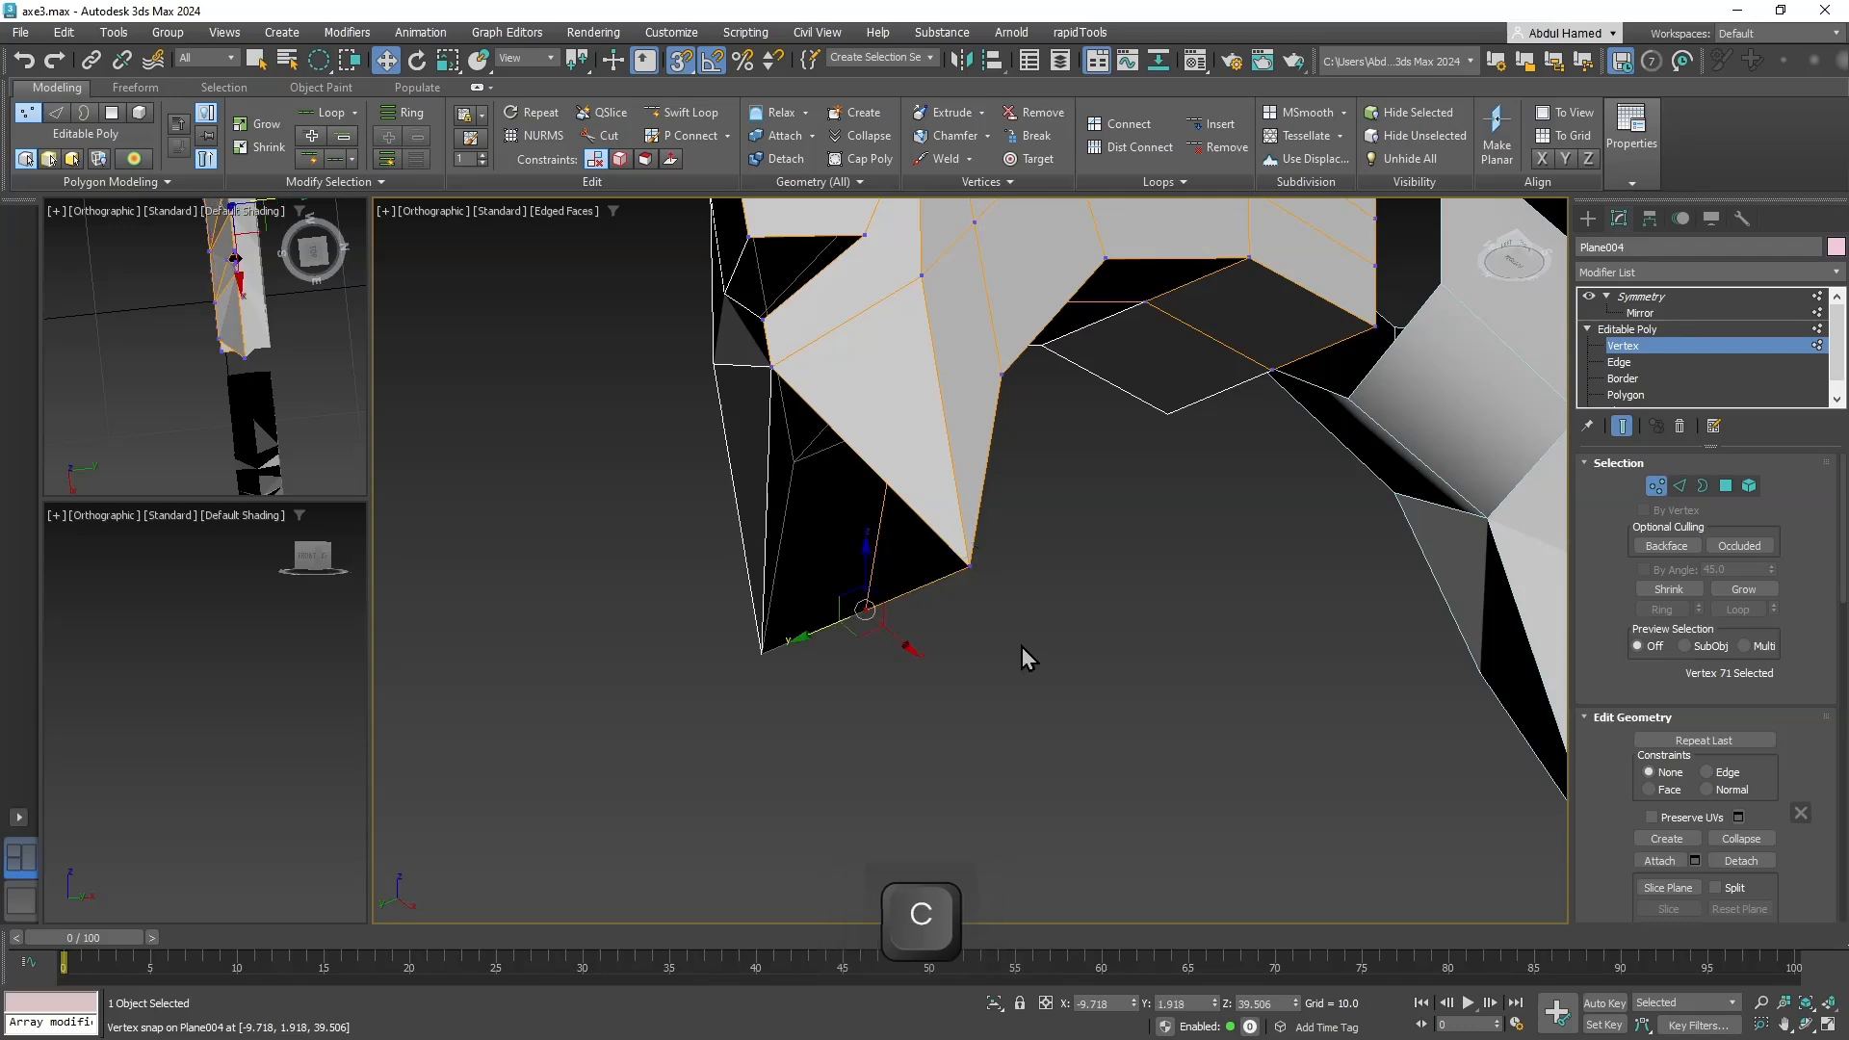
pyautogui.press('Delete')
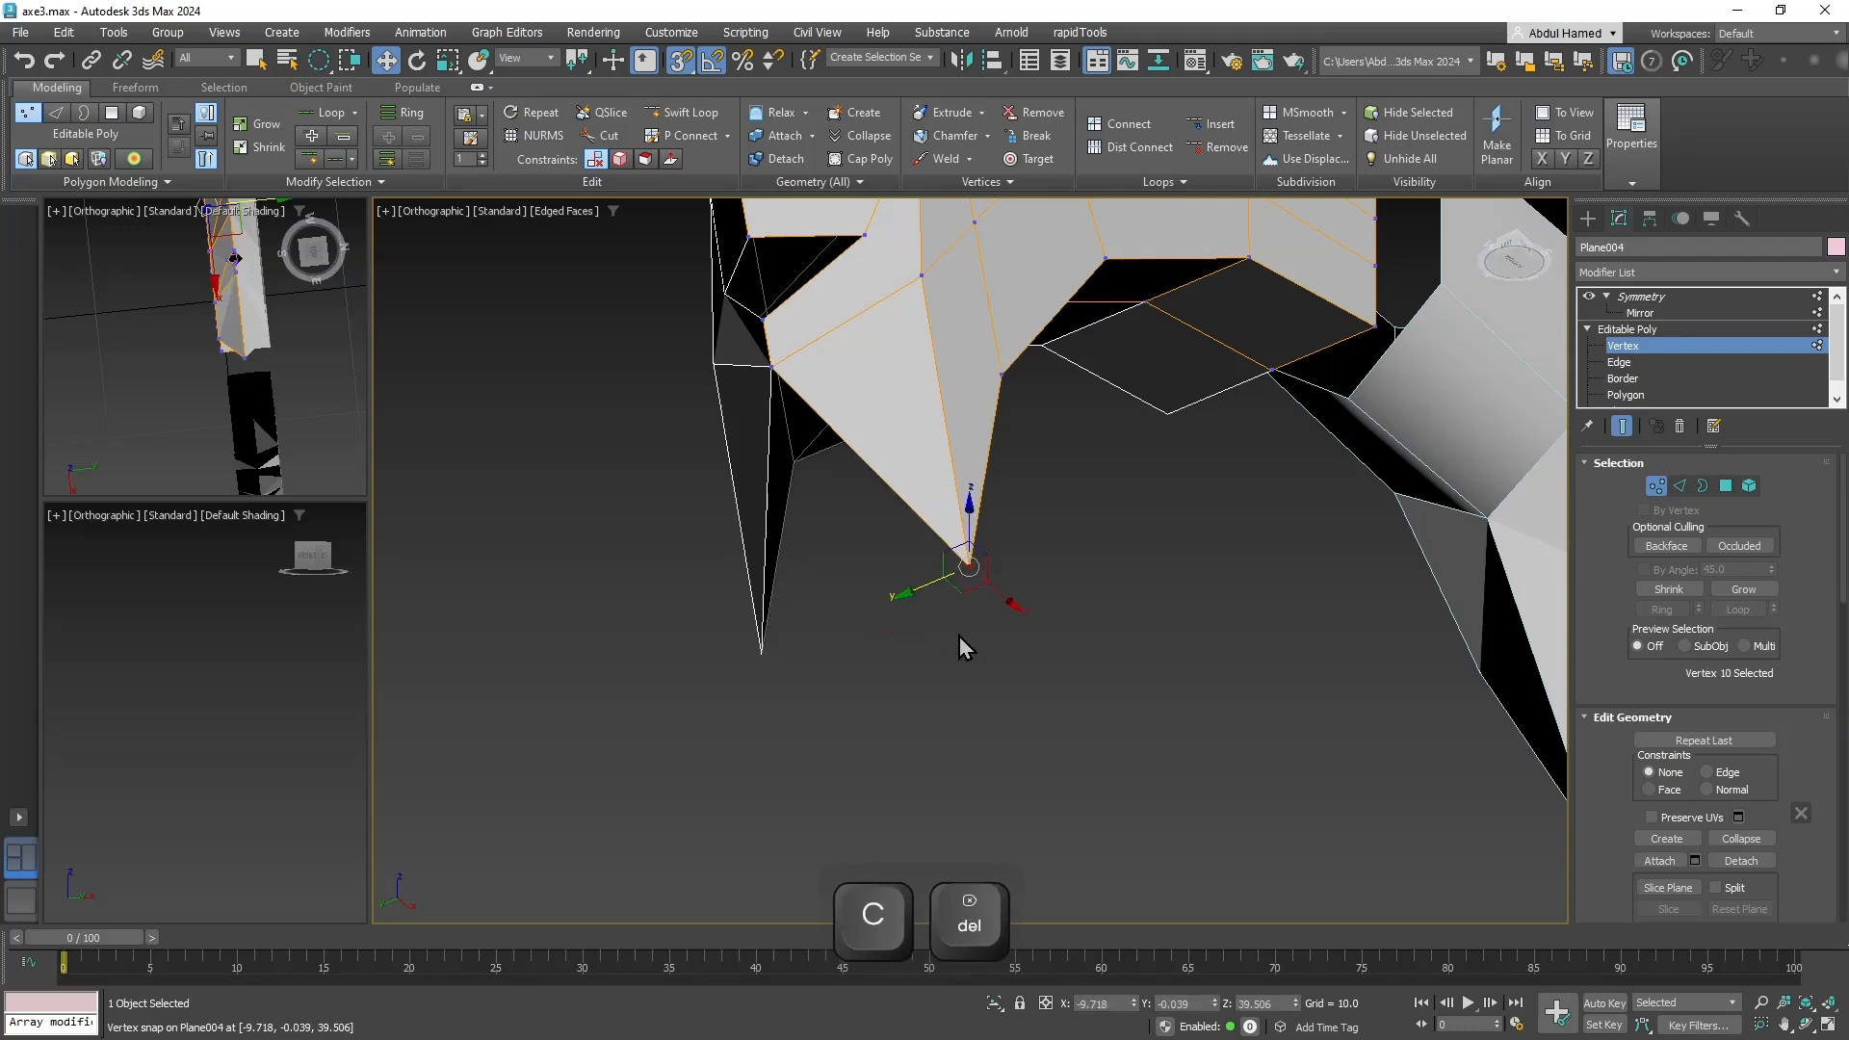
pyautogui.moveTo(959, 636); pyautogui.dragTo(880, 583, button='middle')
pyautogui.scroll(-2, 878, 578)
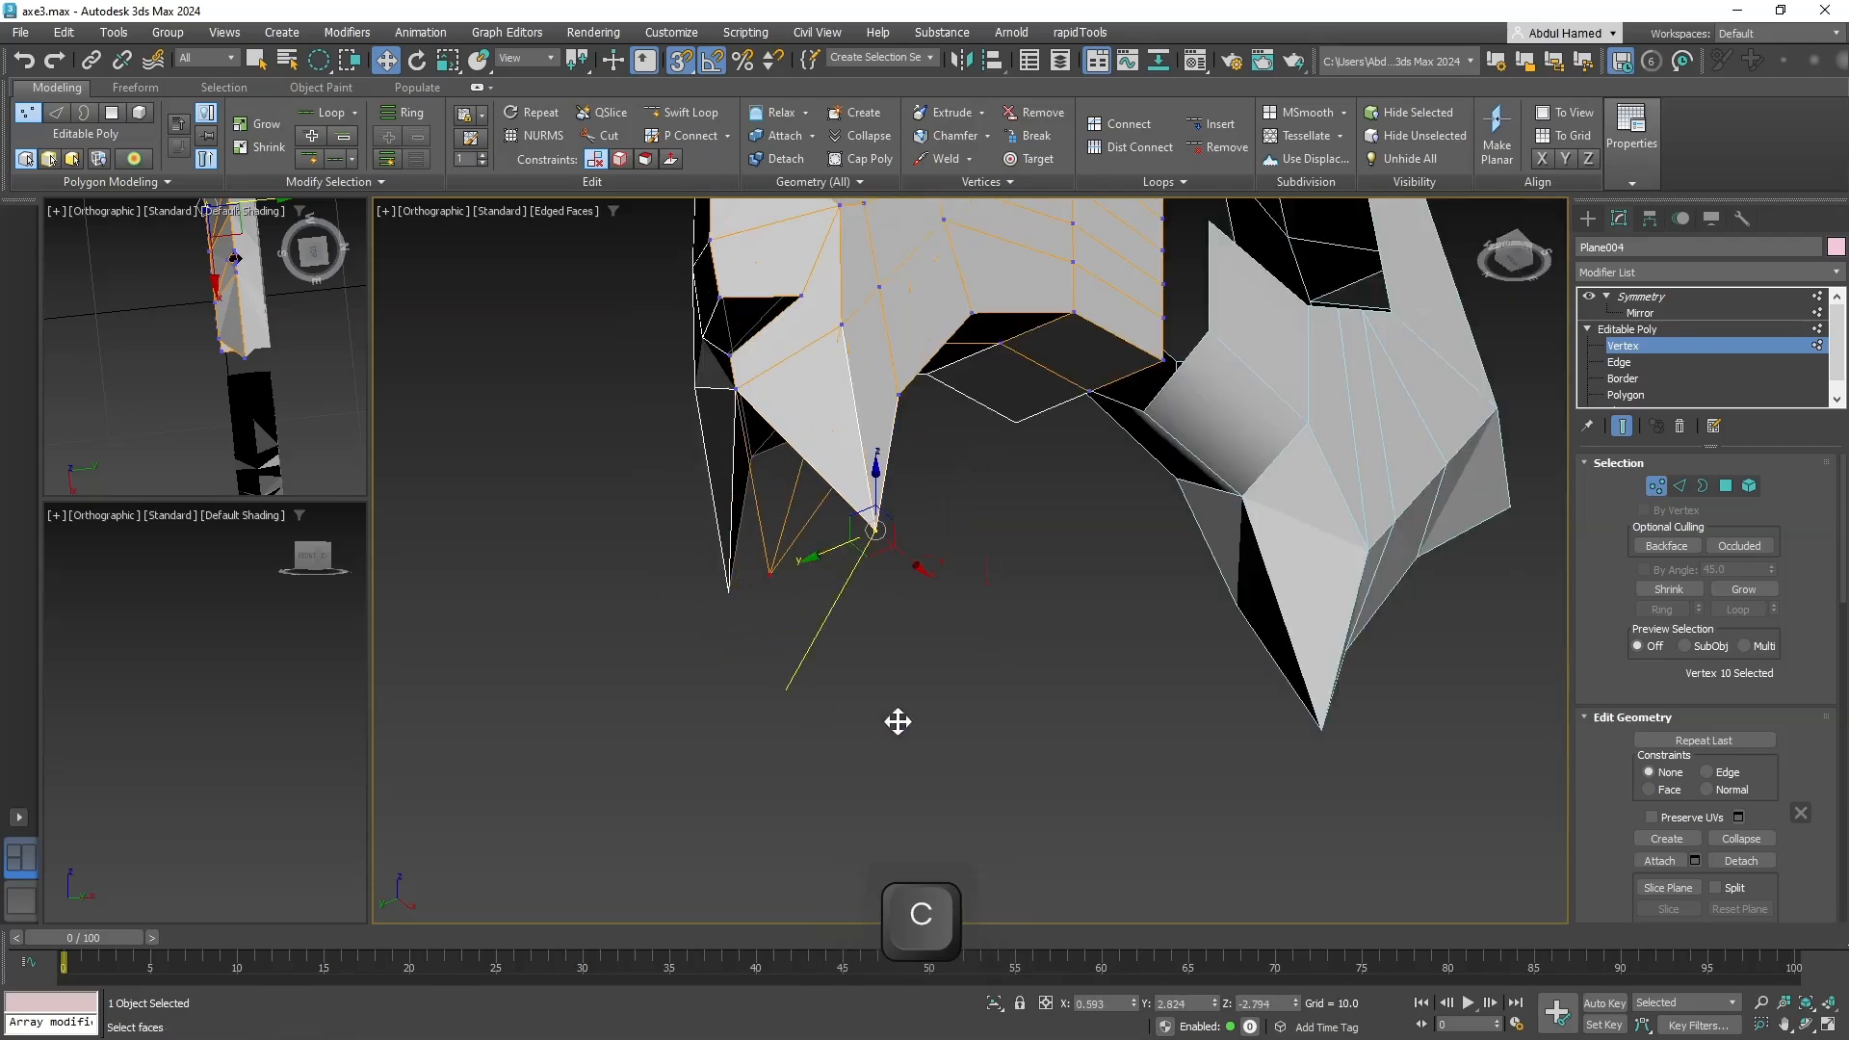
pyautogui.moveTo(897, 721); pyautogui.dragTo(1292, 747)
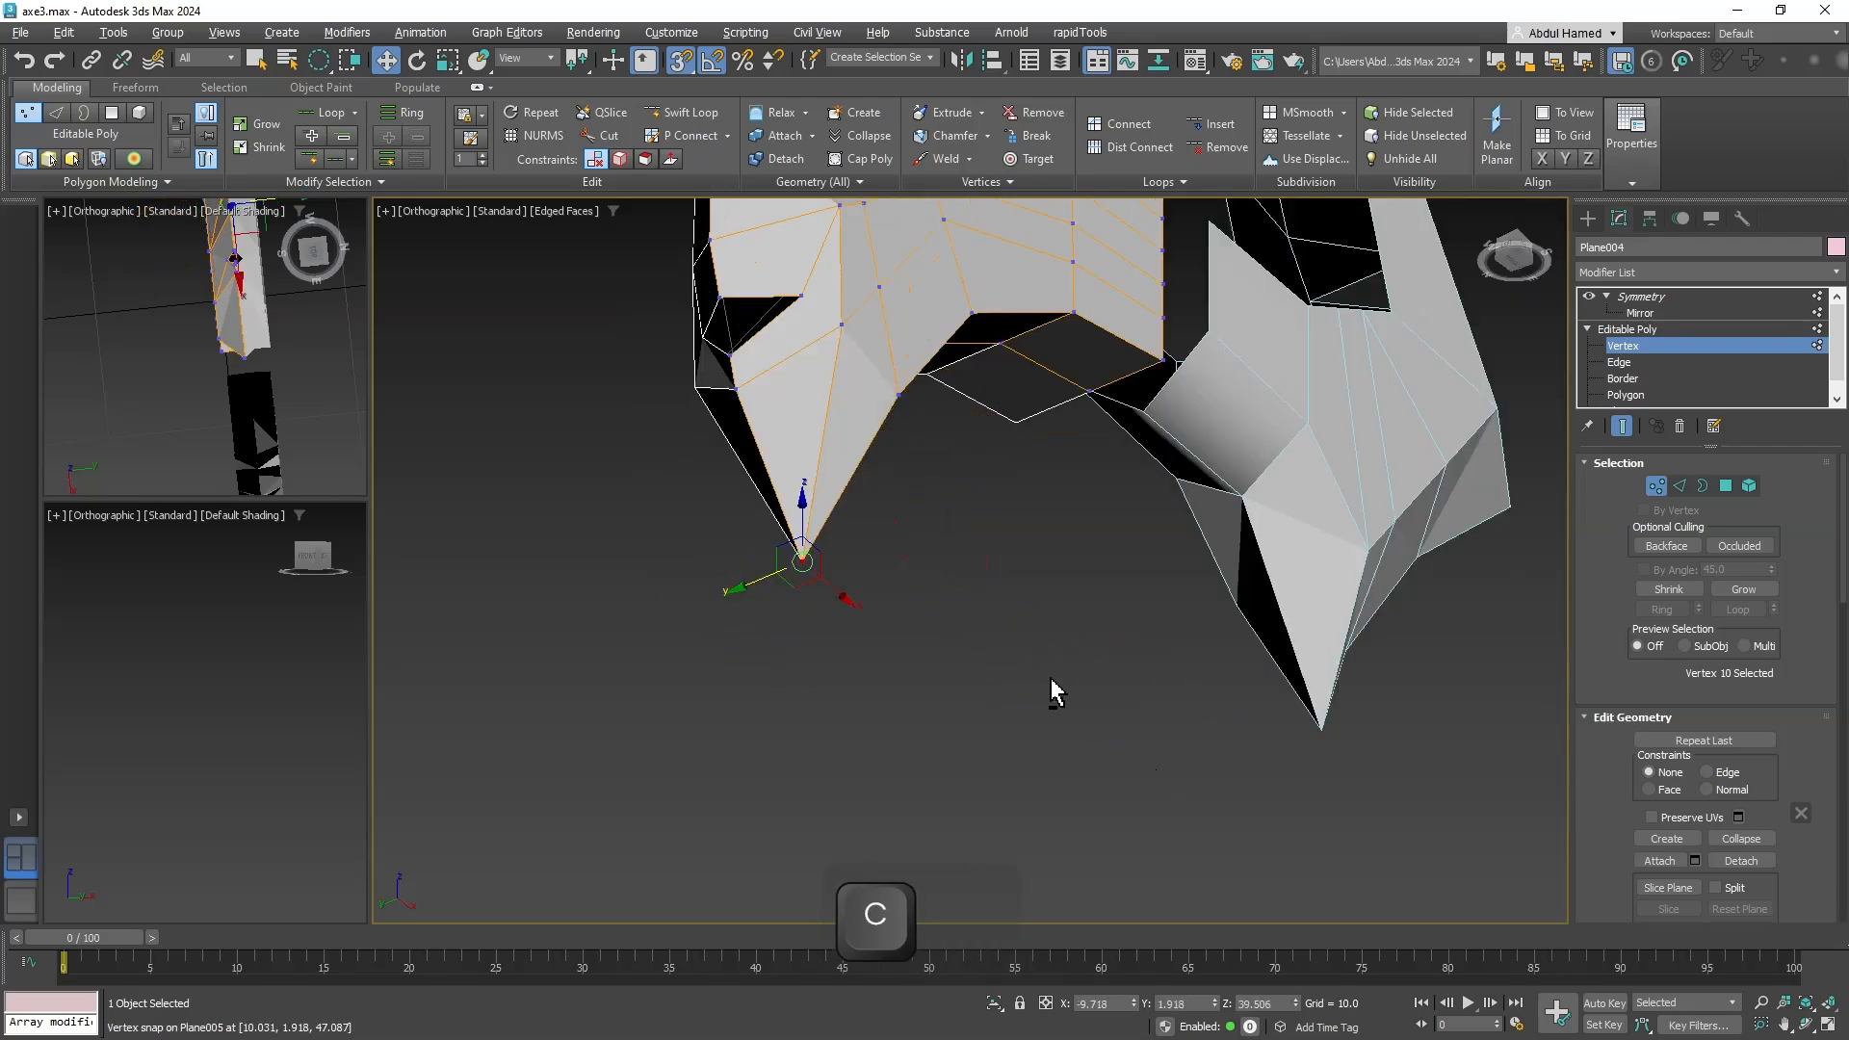
# Switch to edge level for the open gap beside the blade's lower tip.
pyautogui.keyDown('alt'); pyautogui.moveTo(1052, 691); pyautogui.dragTo(1369, 767, button='middle'); pyautogui.keyUp('alt')
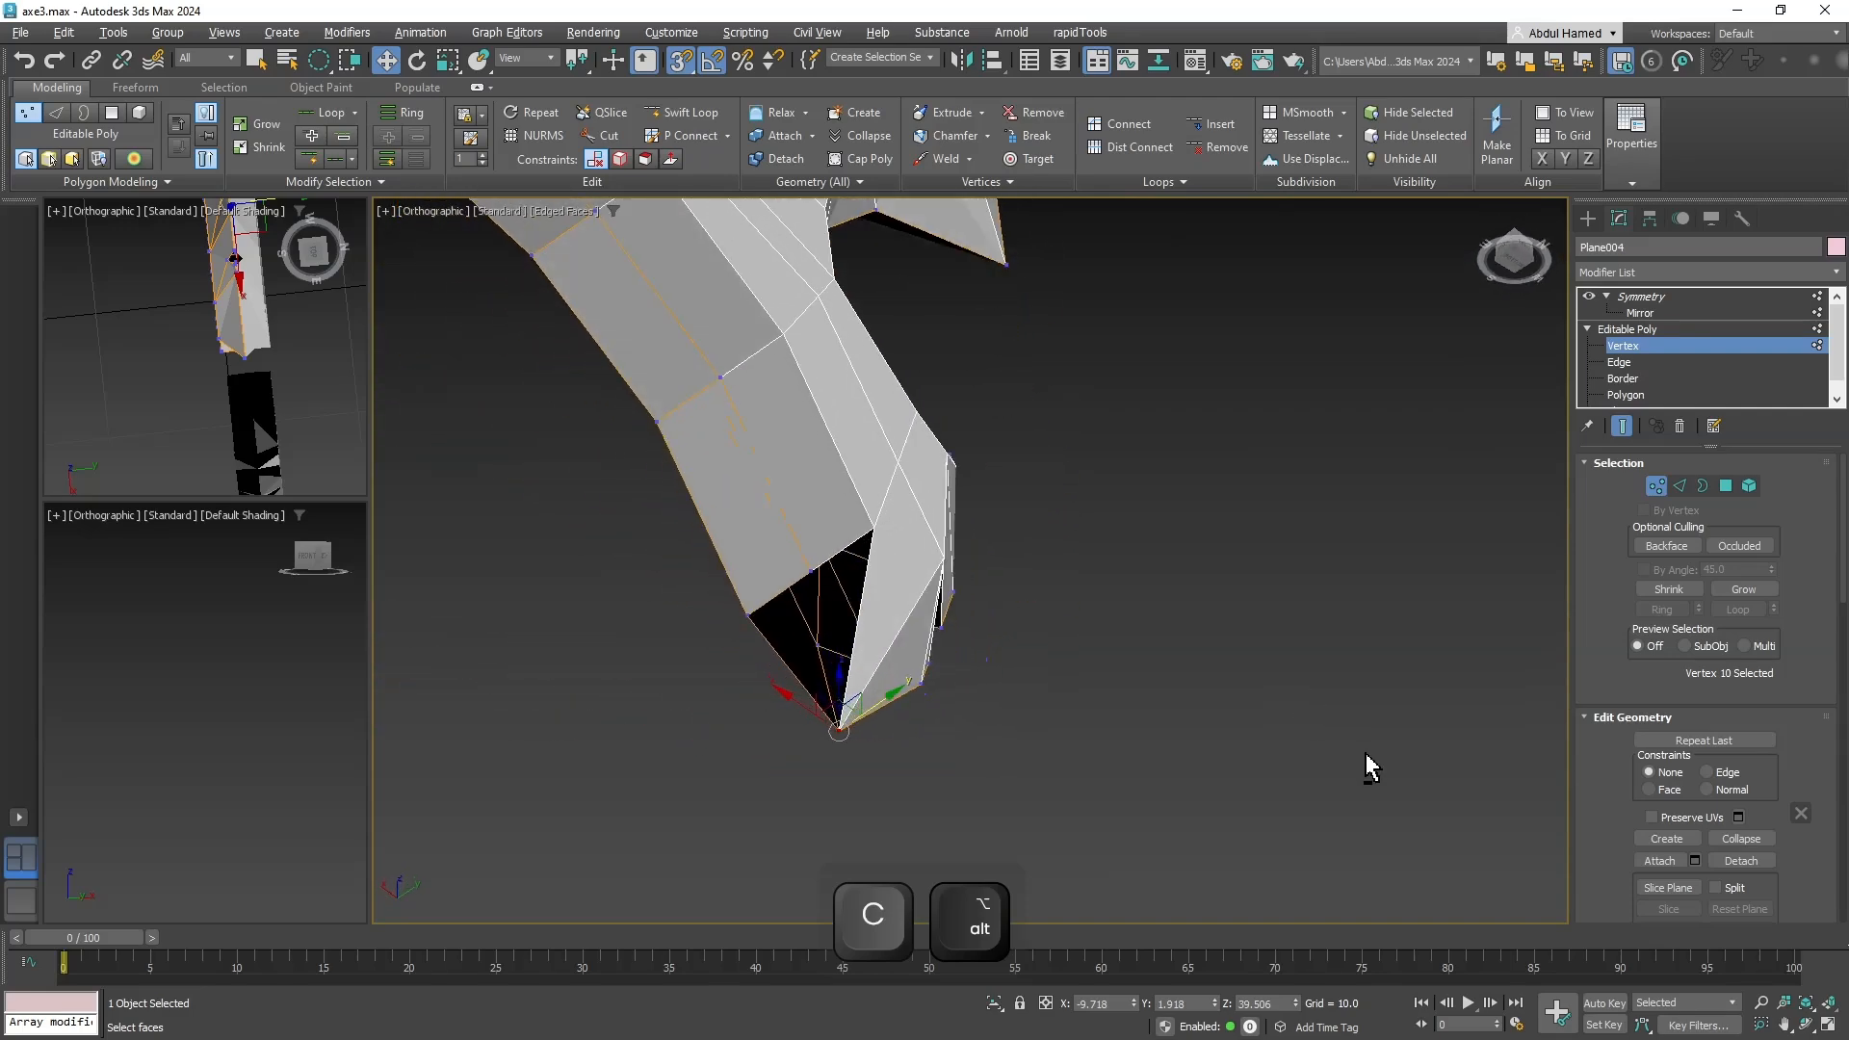
pyautogui.scroll(2, 806, 655)
pyautogui.keyDown('alt'); pyautogui.moveTo(854, 524); pyautogui.dragTo(818, 545, button='middle'); pyautogui.keyUp('alt')
pyautogui.scroll(4, 880, 576)
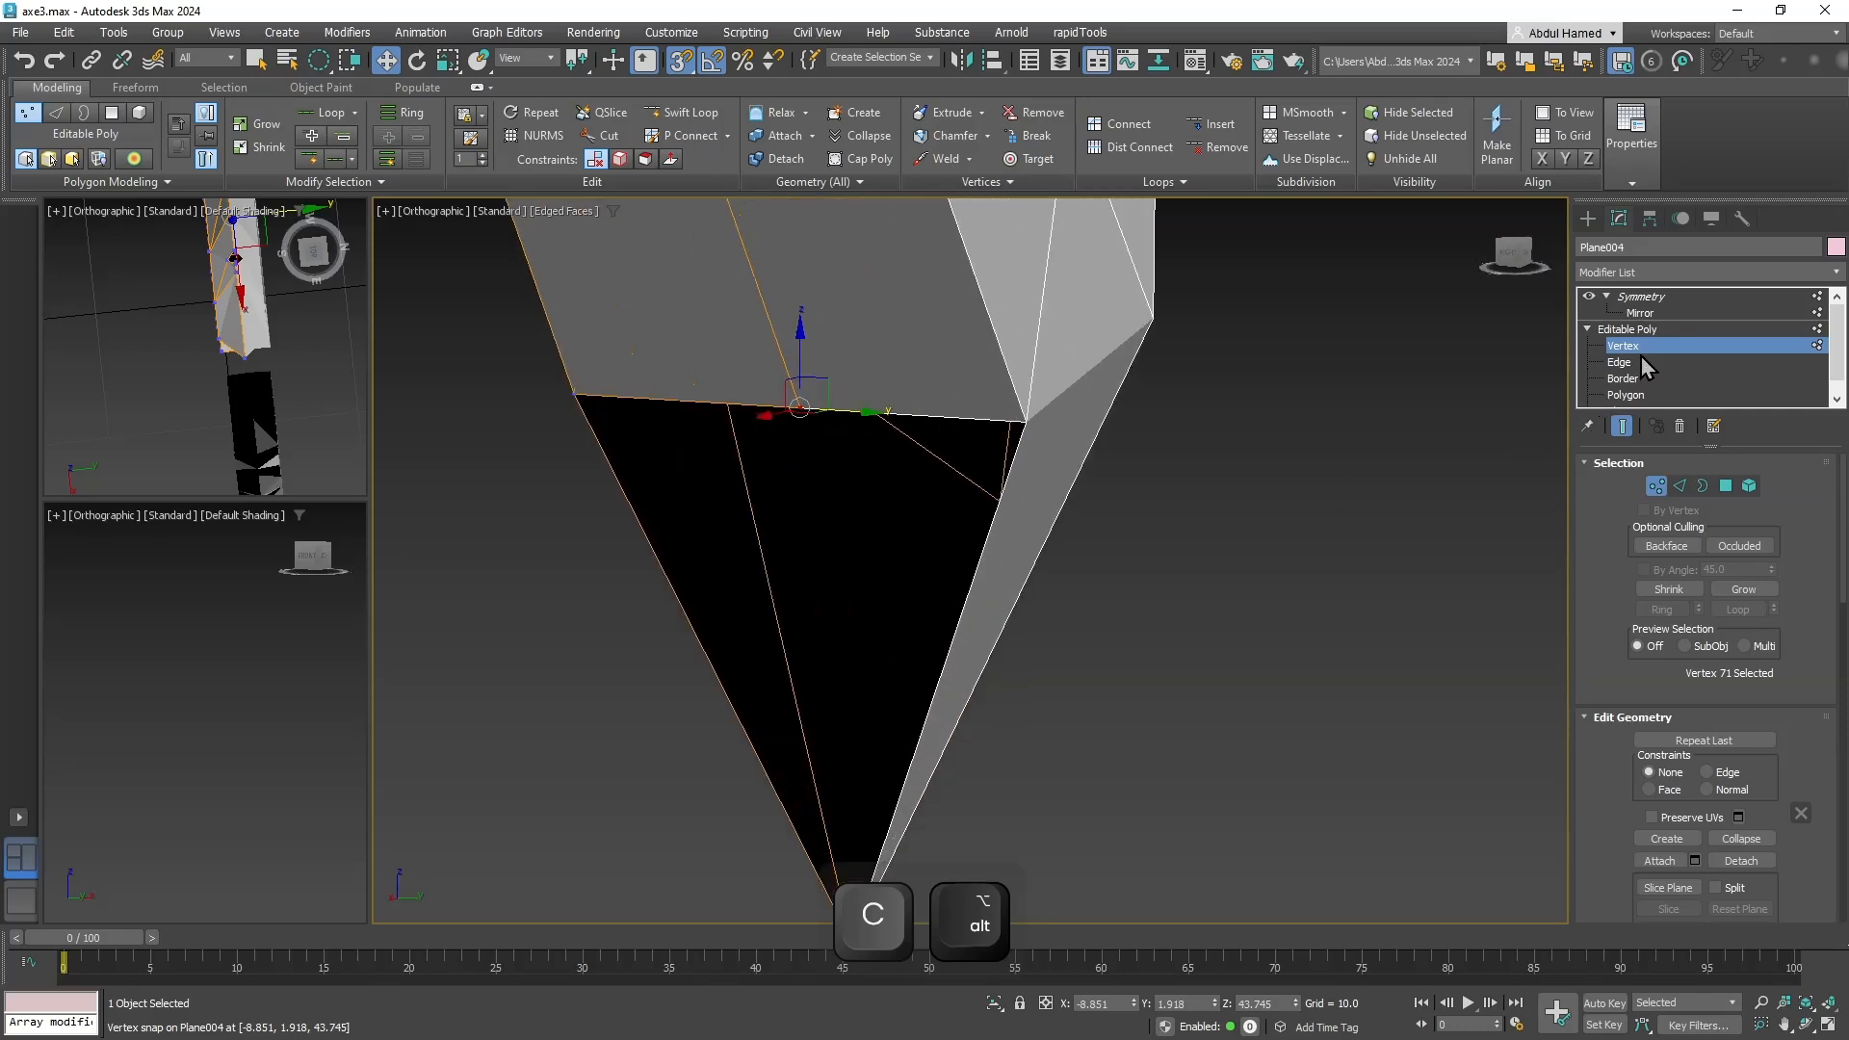
pyautogui.click(1637, 362)
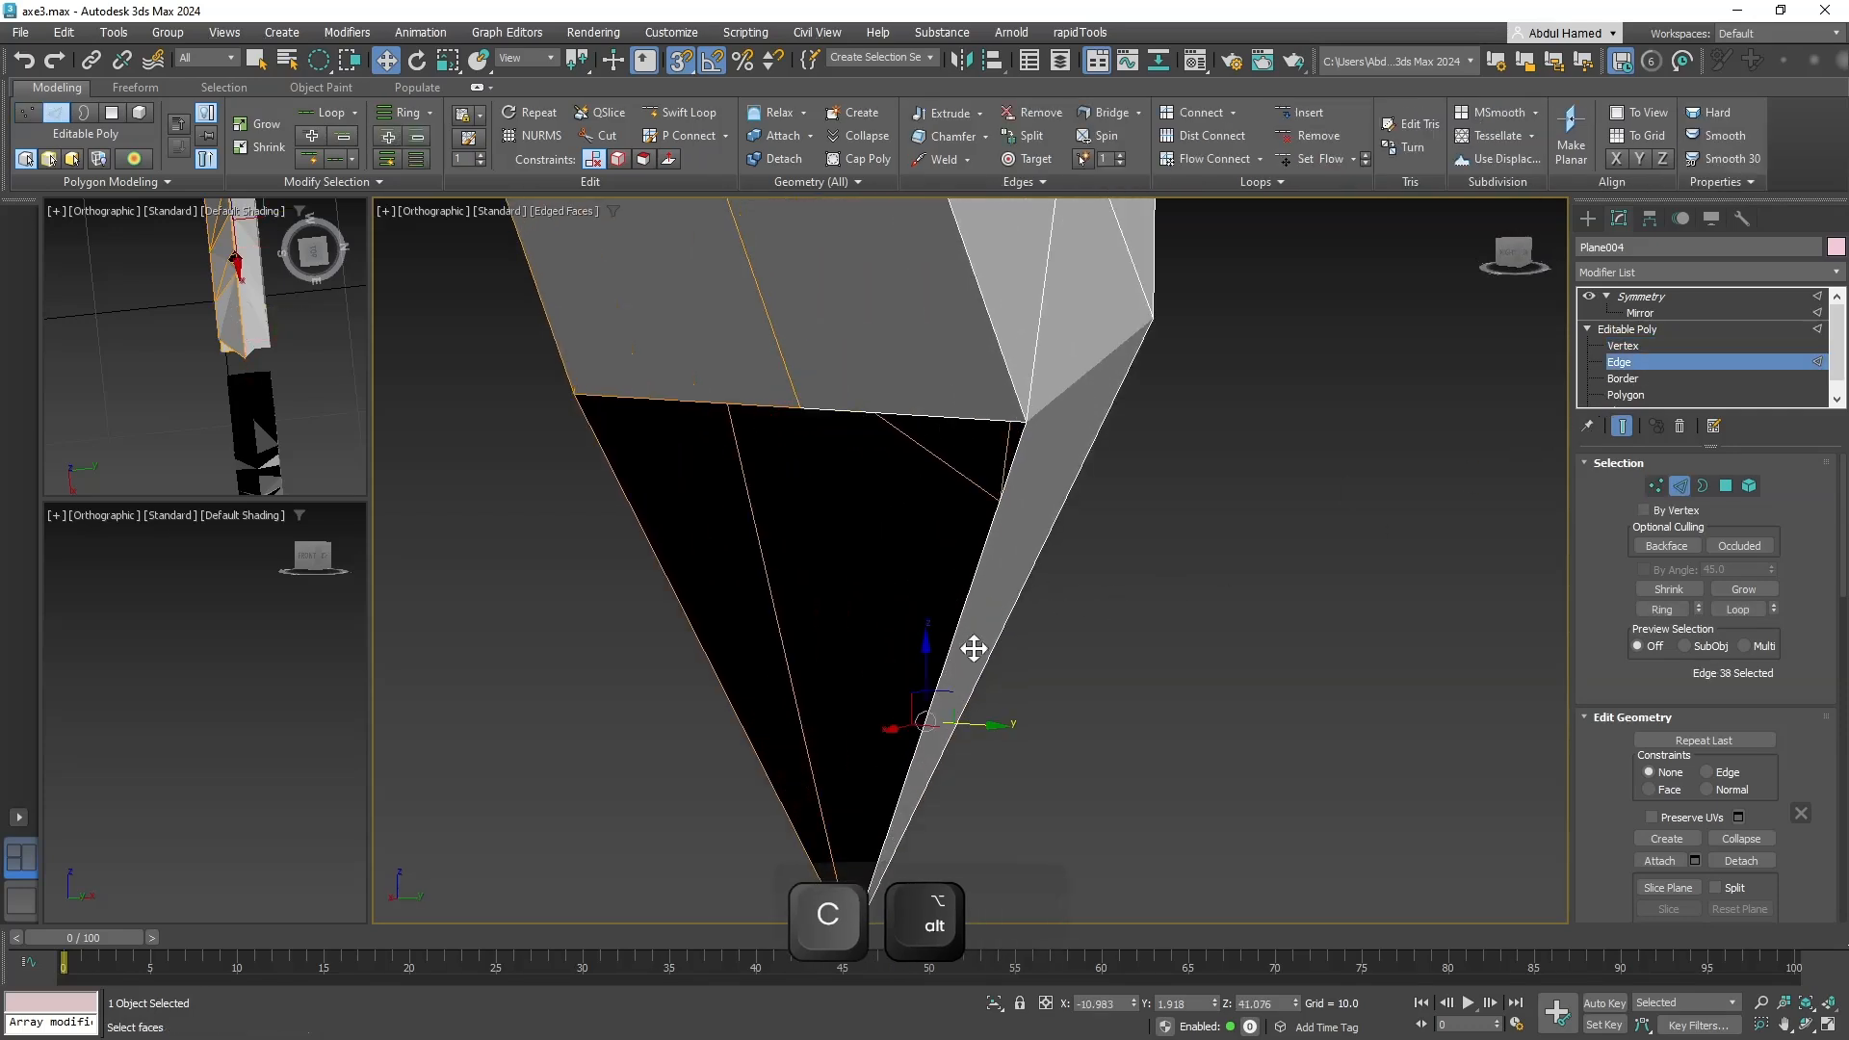
pyautogui.press('w')
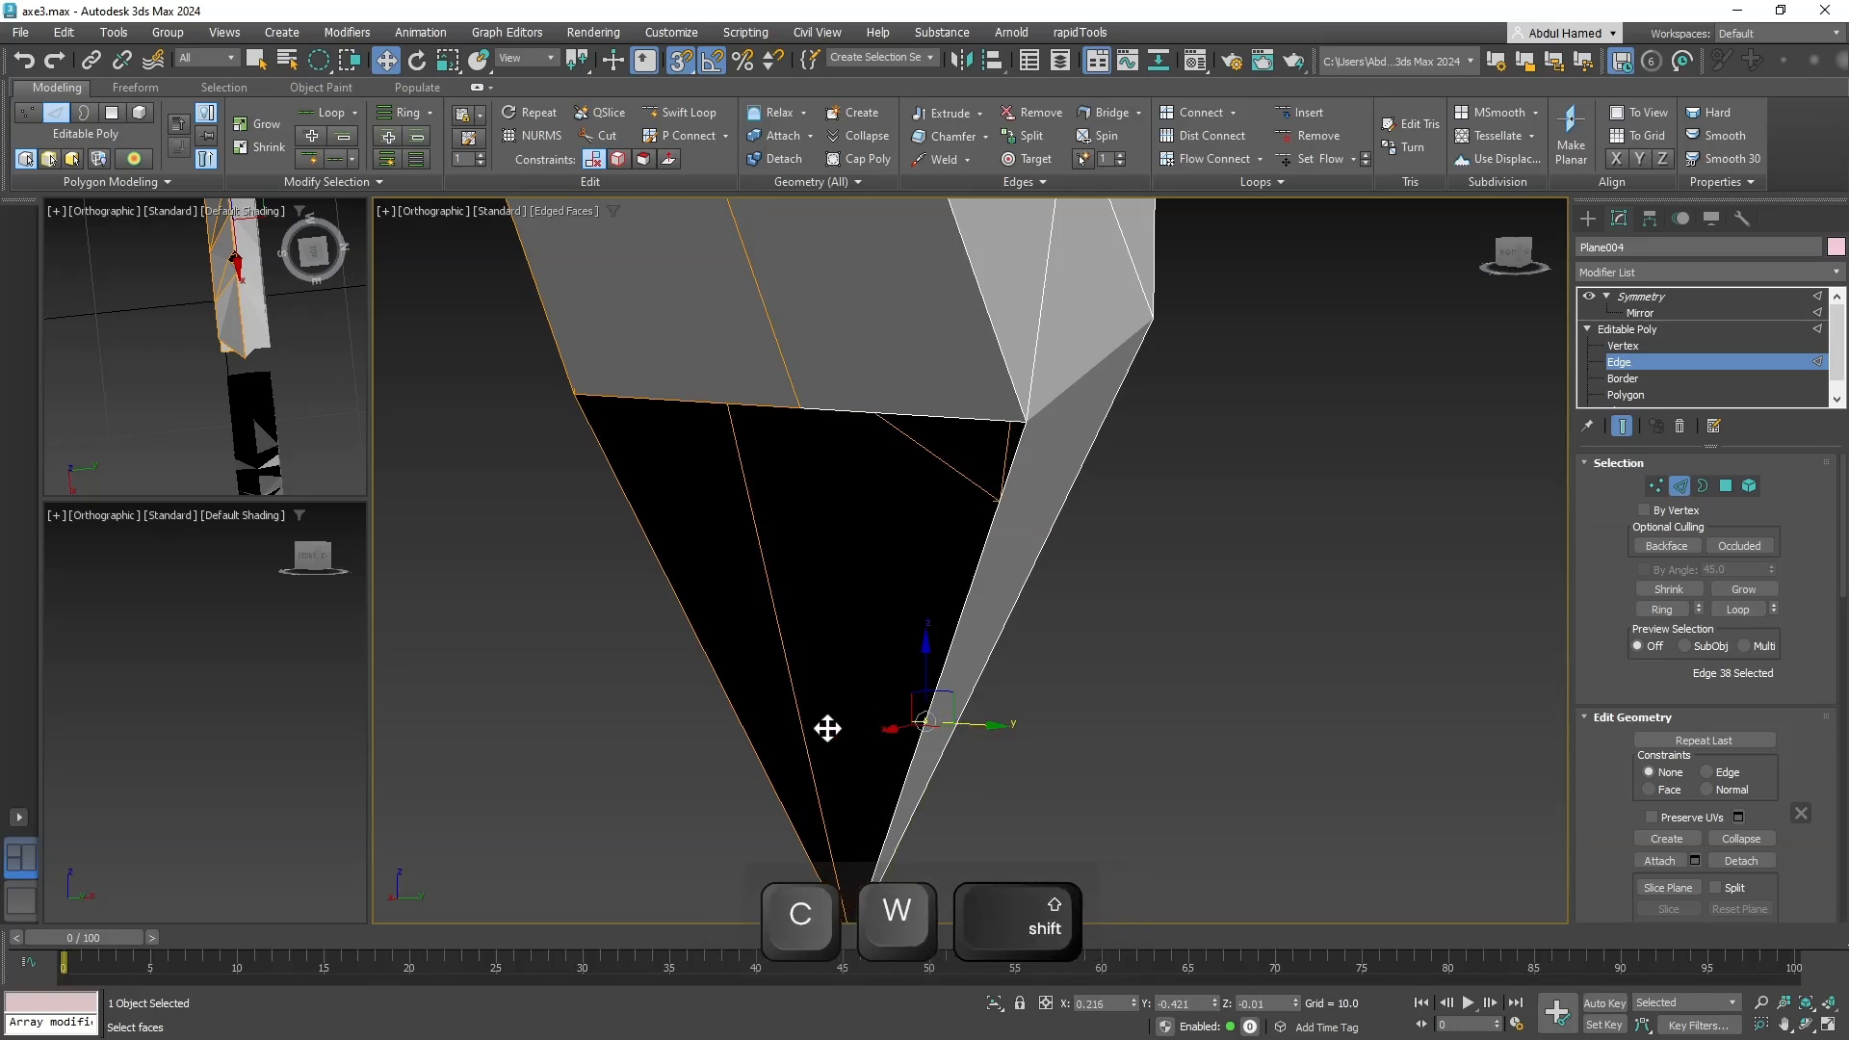
pyautogui.moveTo(1146, 749); pyautogui.dragTo(1058, 528, button='middle')
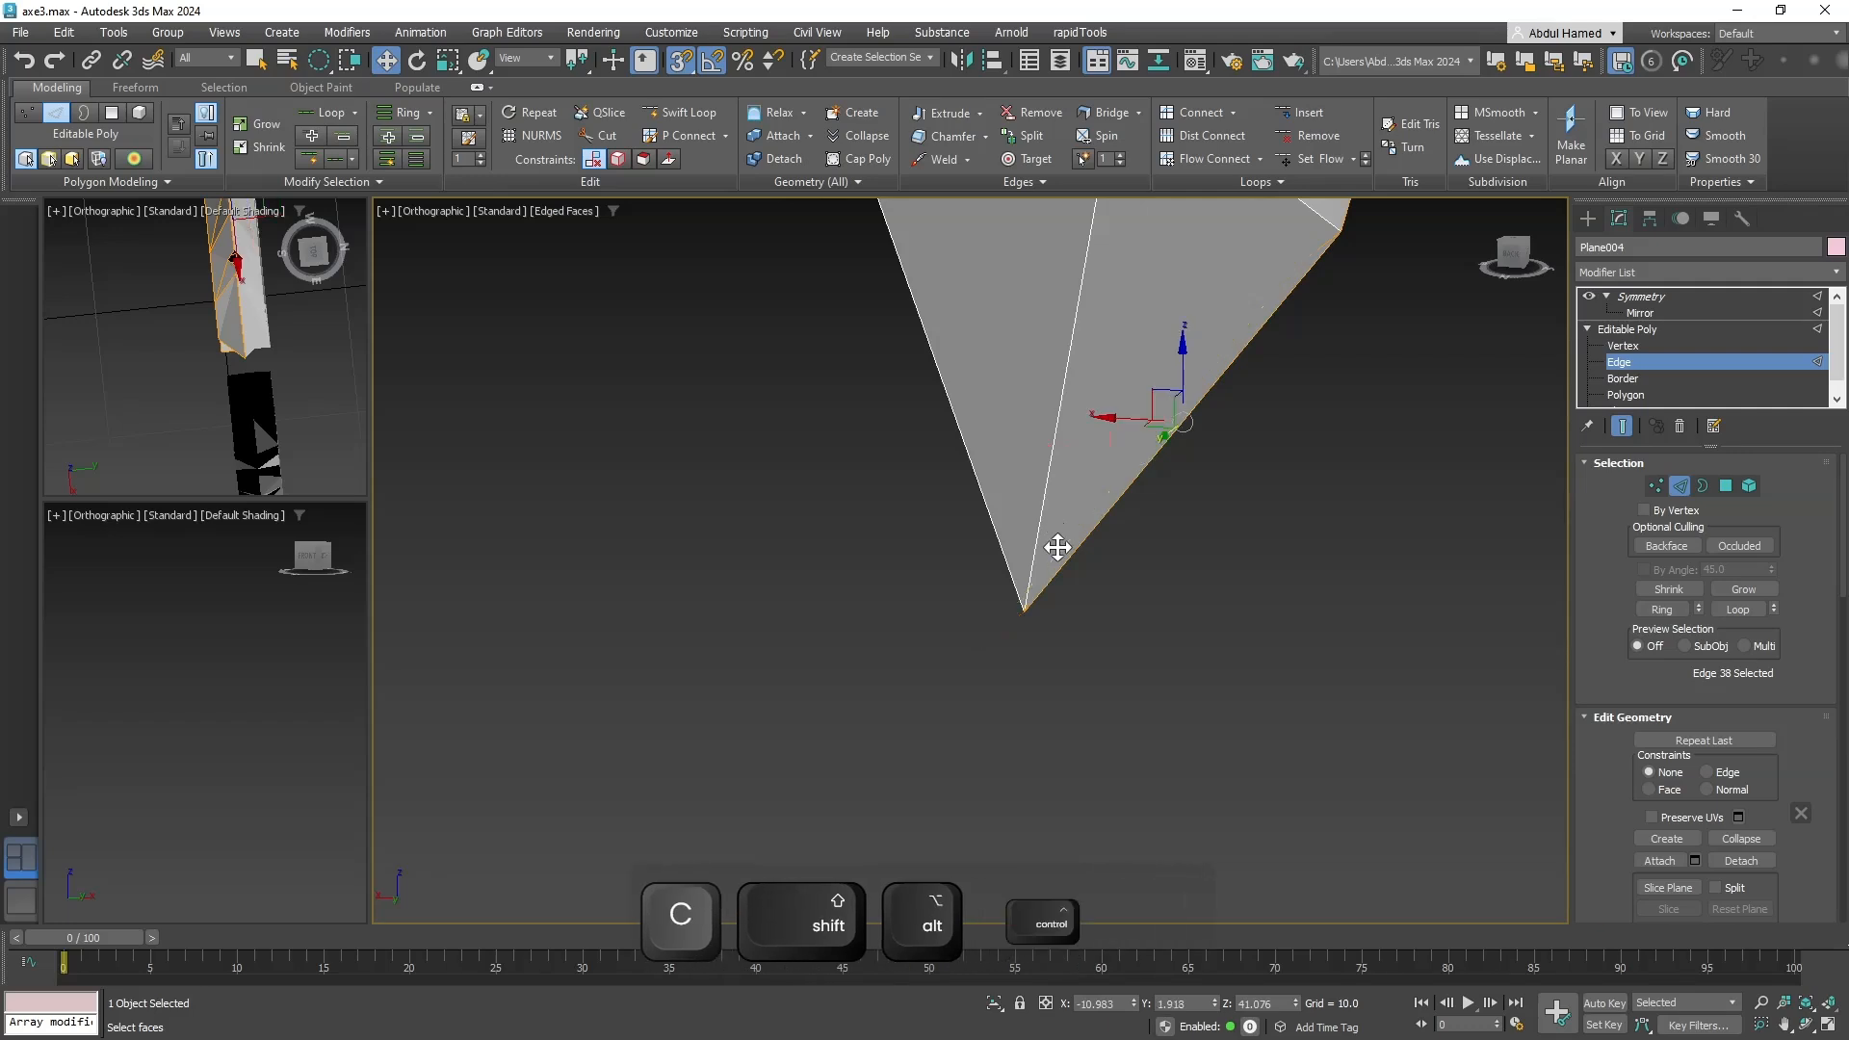
pyautogui.hotkey('ctrl', 'z')
pyautogui.hotkey('ctrl', 'z')
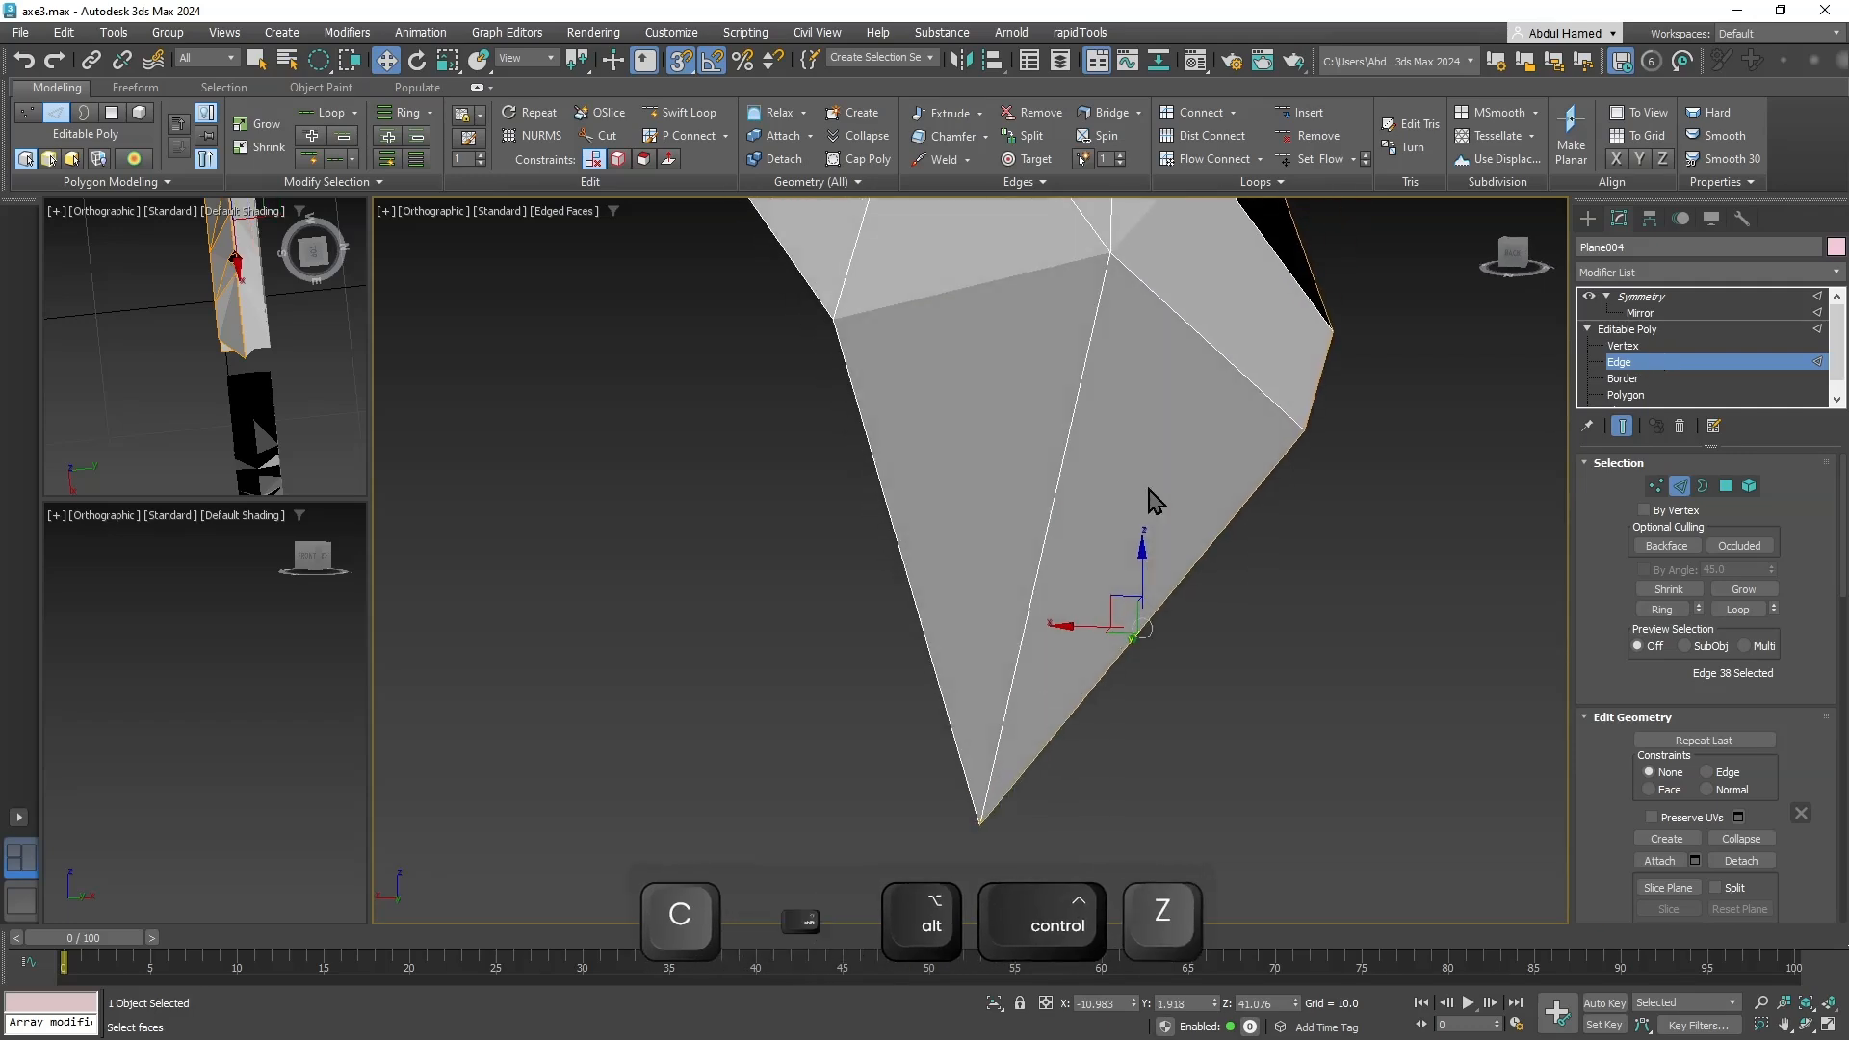
# Select the open inner edge beside the lower tip and extrude it sideways onto the symmetry centre plane.
pyautogui.click(878, 494)
pyautogui.keyDown('alt'); pyautogui.moveTo(873, 525); pyautogui.dragTo(686, 532, button='middle'); pyautogui.keyUp('alt')
pyautogui.click(687, 533)
pyautogui.keyDown('alt'); pyautogui.moveTo(722, 603); pyautogui.dragTo(762, 596, button='middle'); pyautogui.keyUp('alt')
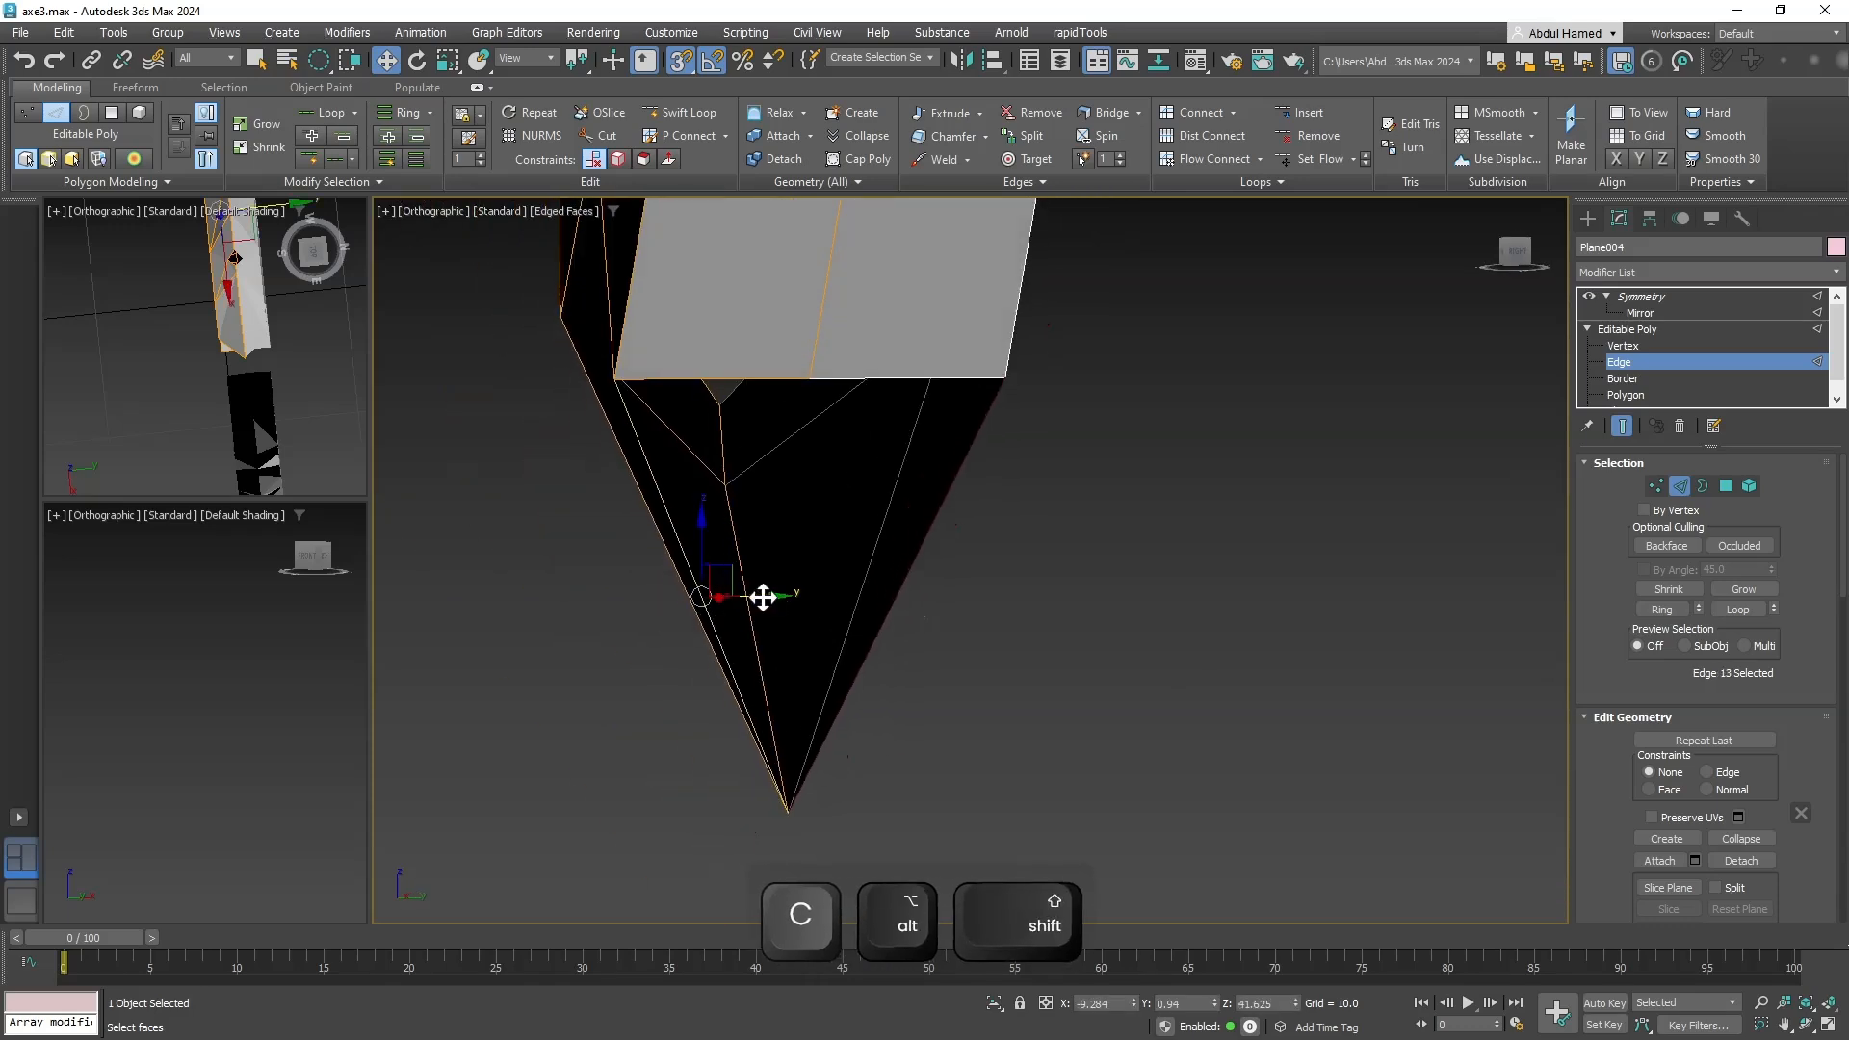
pyautogui.keyDown('shift'); pyautogui.moveTo(801, 597); pyautogui.dragTo(803, 597); pyautogui.keyUp('shift')
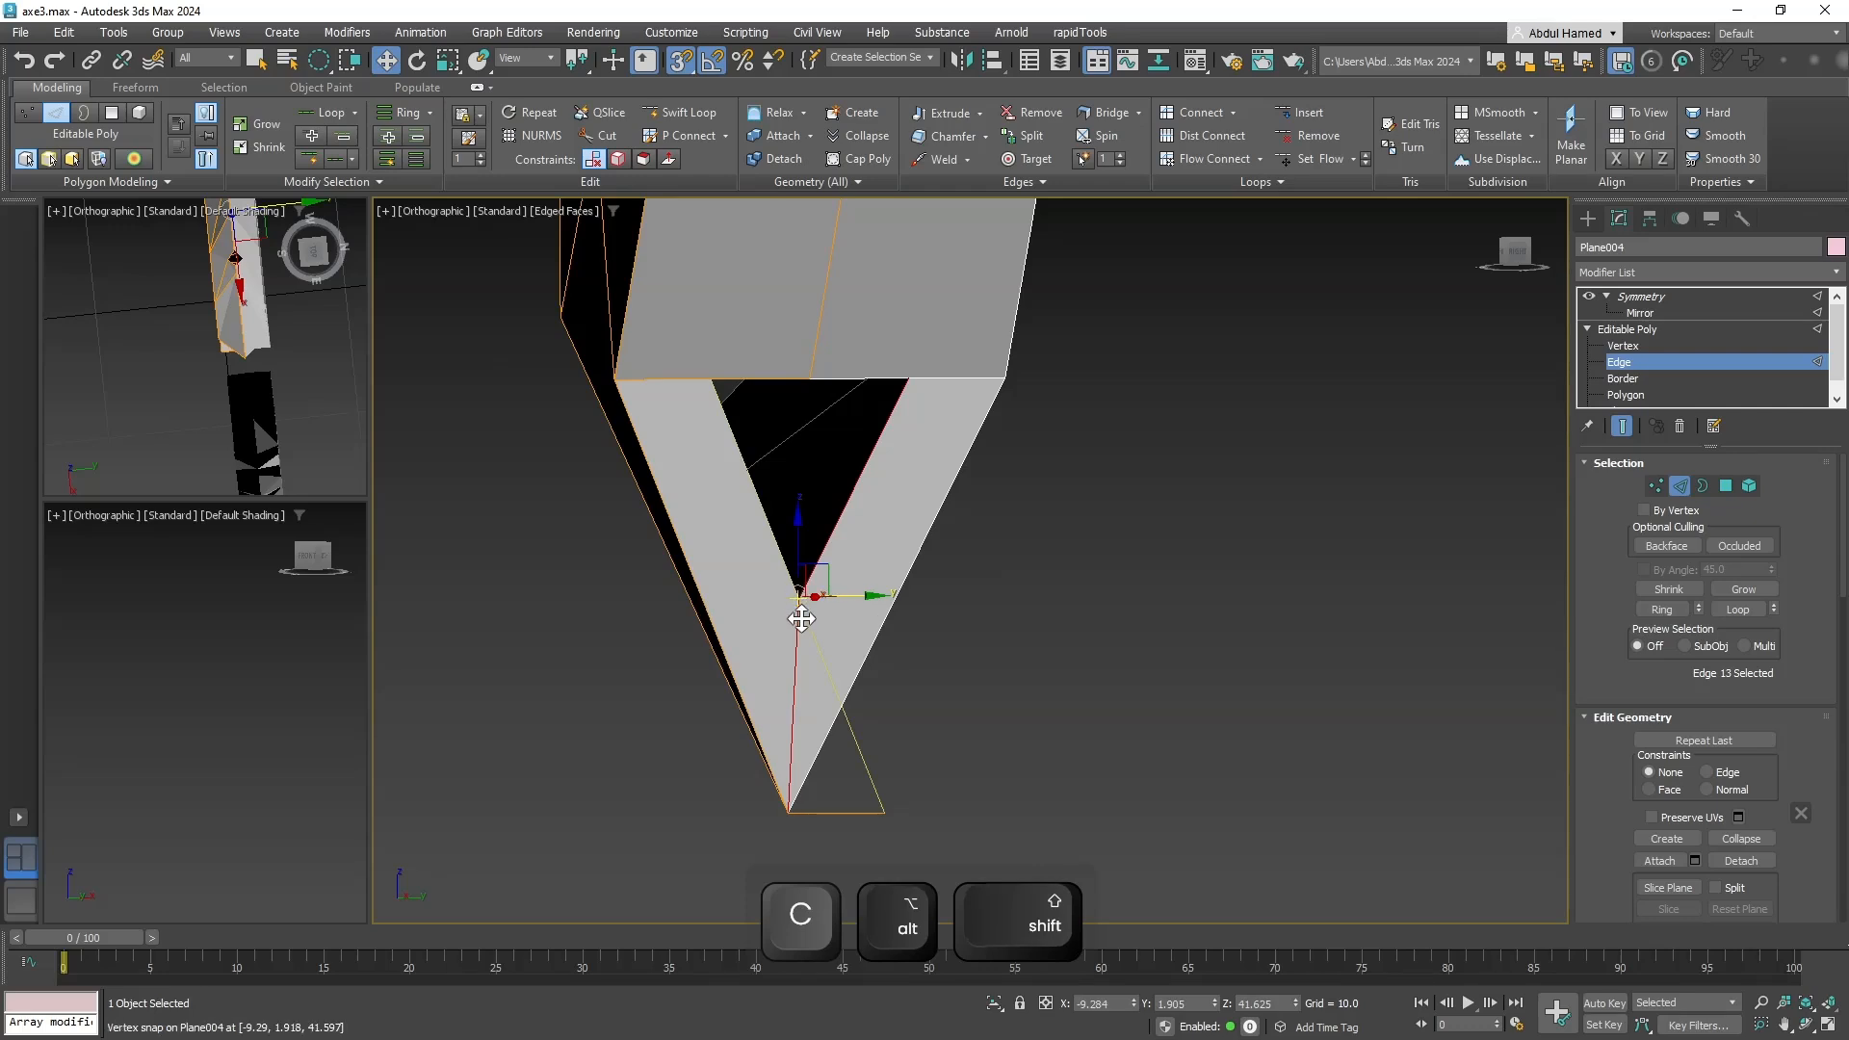
pyautogui.keyDown('alt'); pyautogui.moveTo(801, 618); pyautogui.dragTo(834, 568, button='middle'); pyautogui.keyUp('alt')
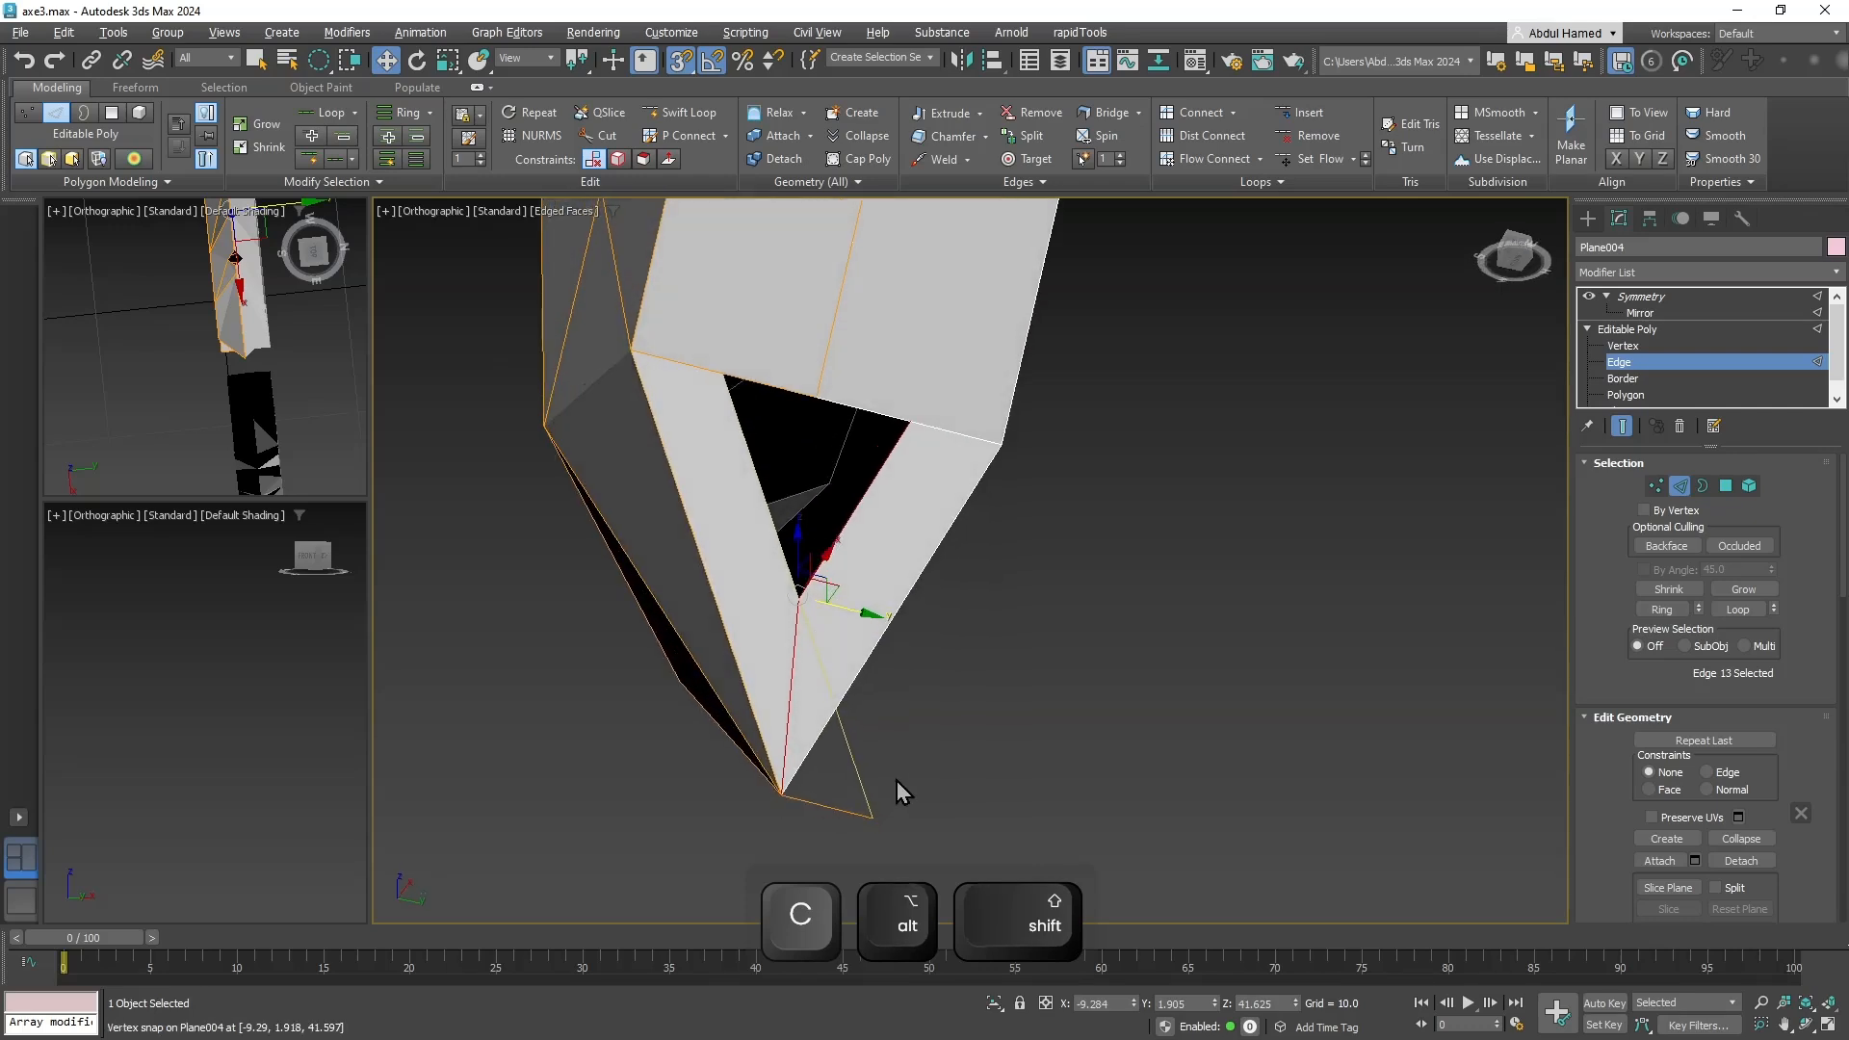
# Snap the new face's loose lower vertex onto the blade tip and target-weld its upper vertex to the neighbouring centre vertex.
pyautogui.click(1626, 345)
pyautogui.moveTo(876, 820); pyautogui.dragTo(781, 796)
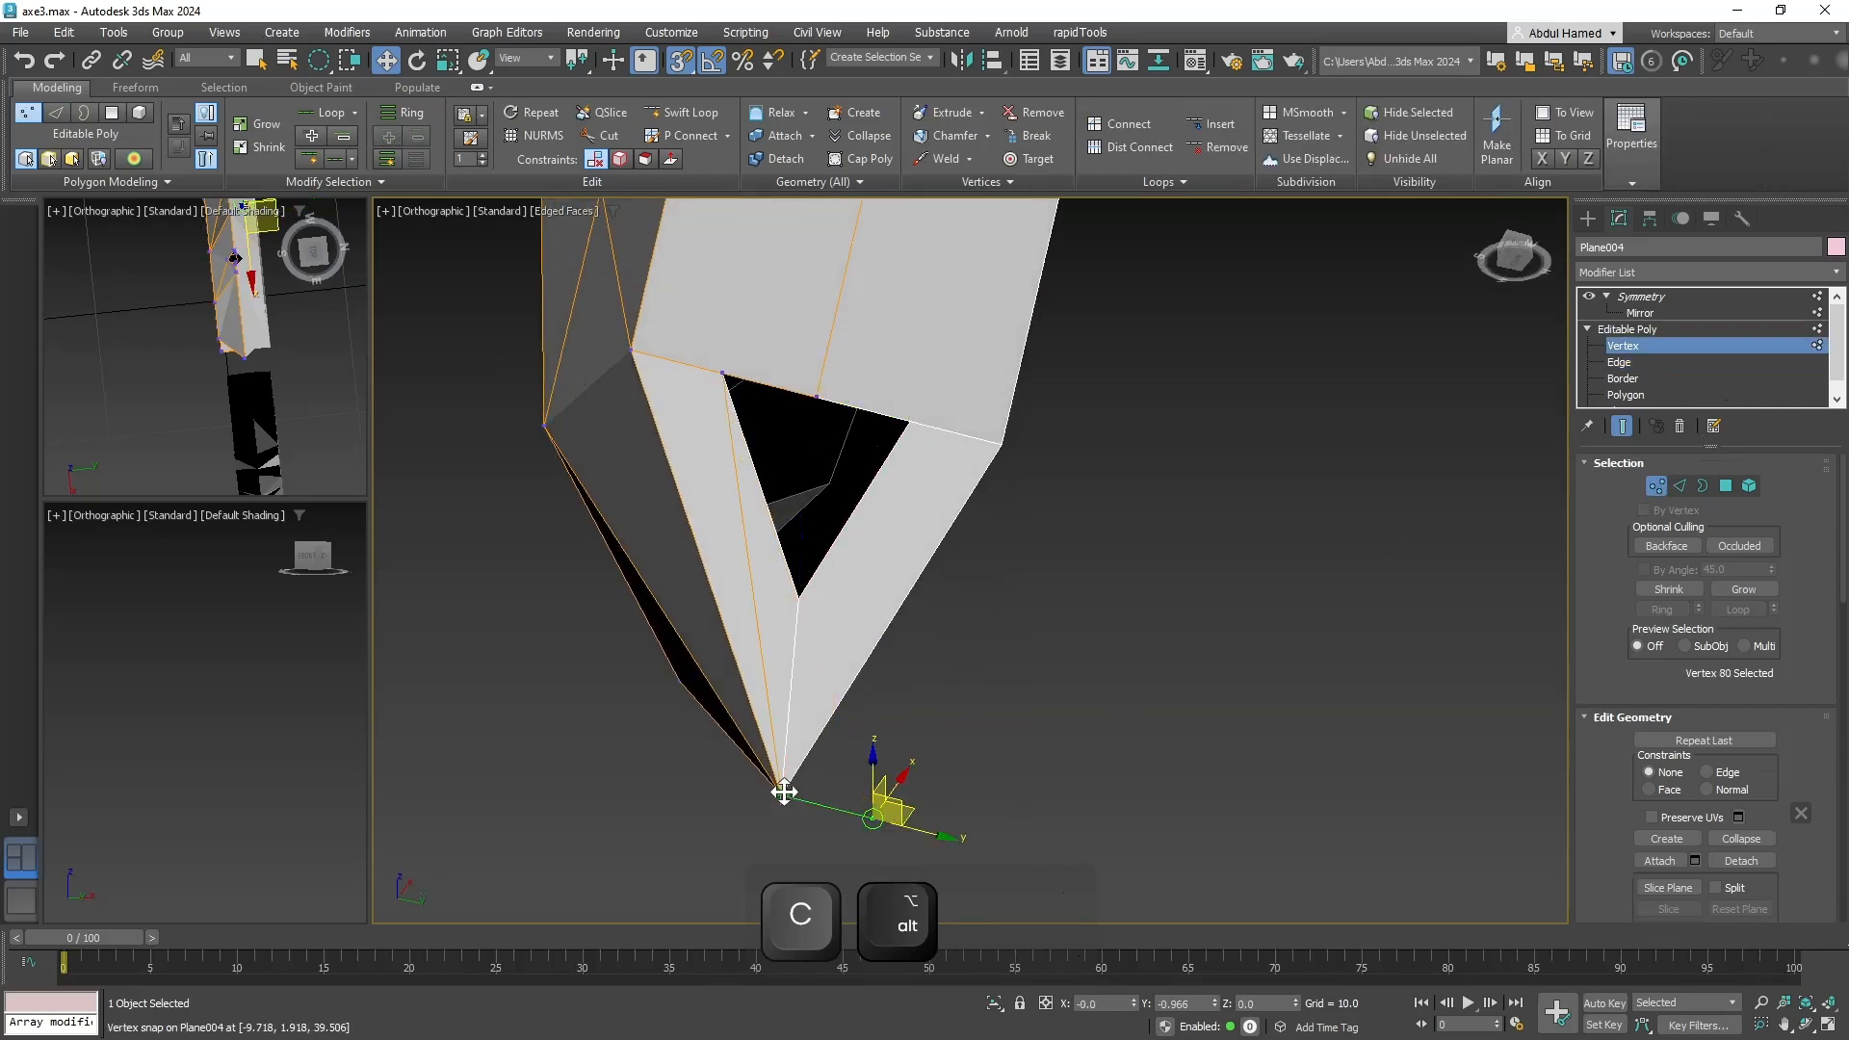
pyautogui.click(722, 374)
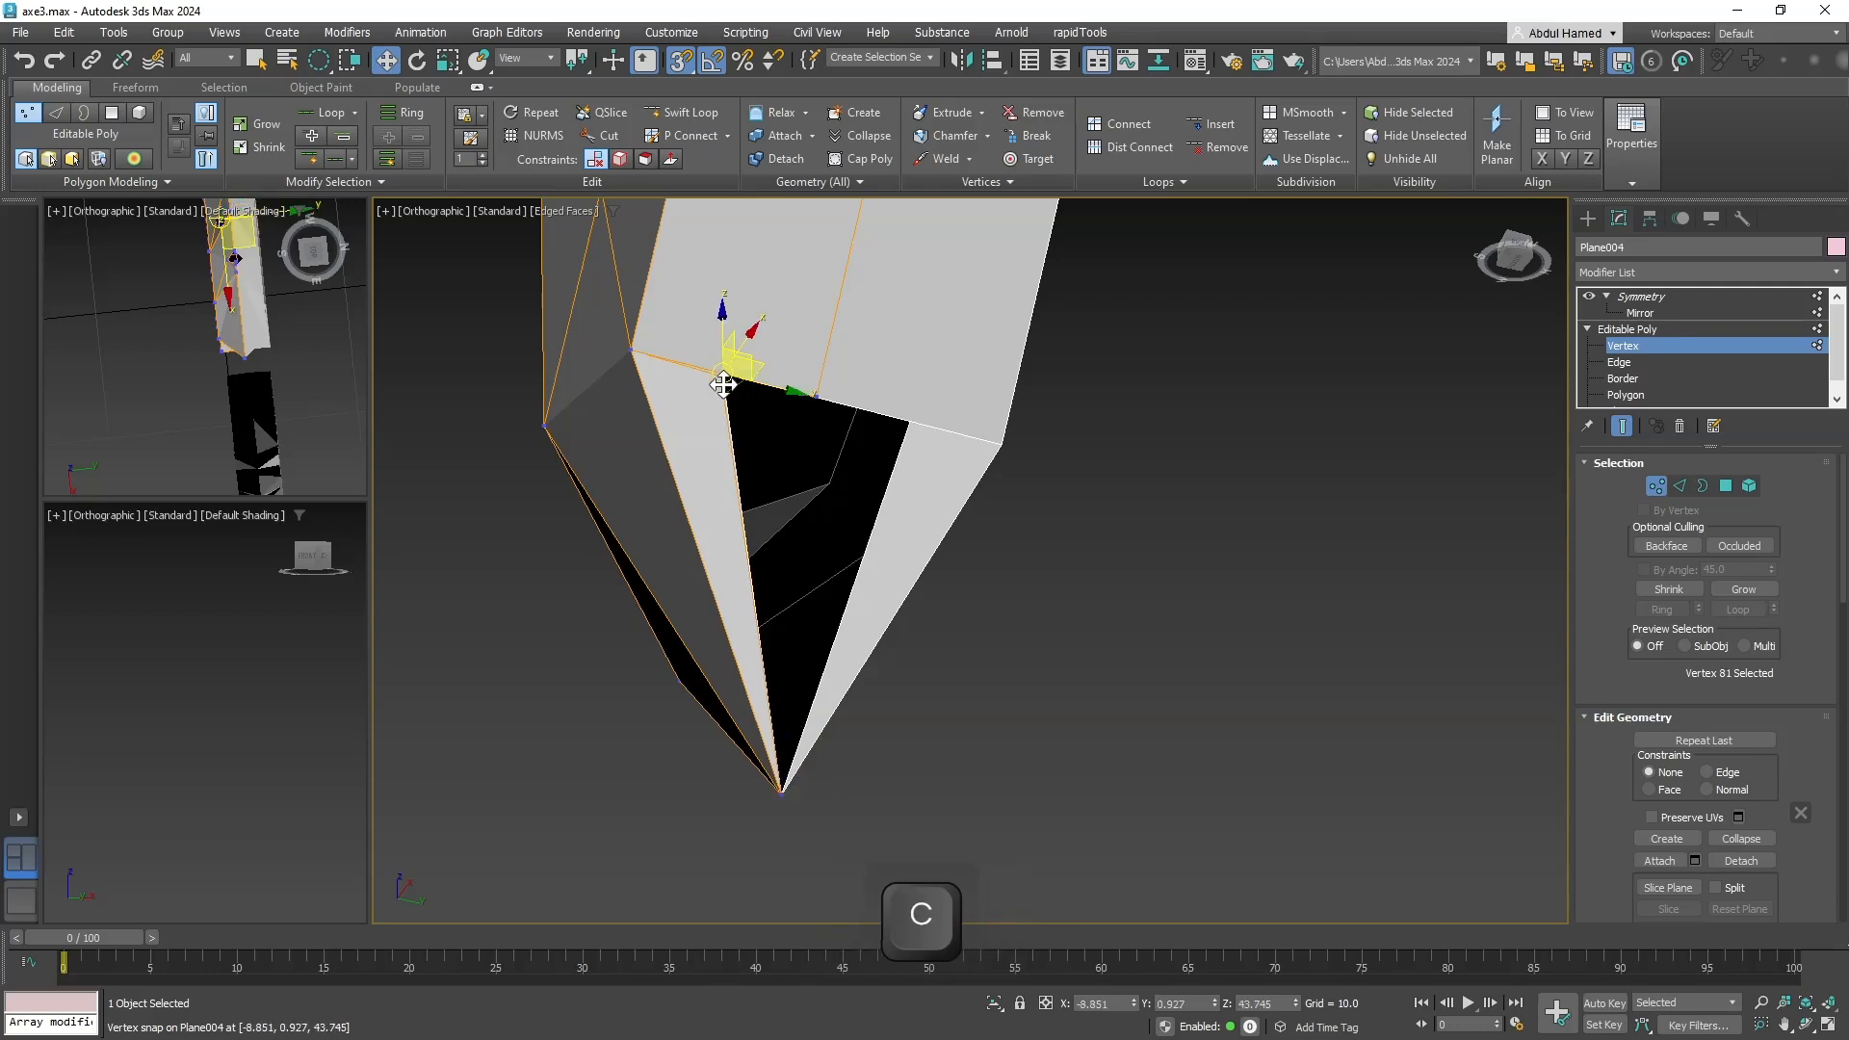
pyautogui.moveTo(727, 392); pyautogui.dragTo(727, 392)
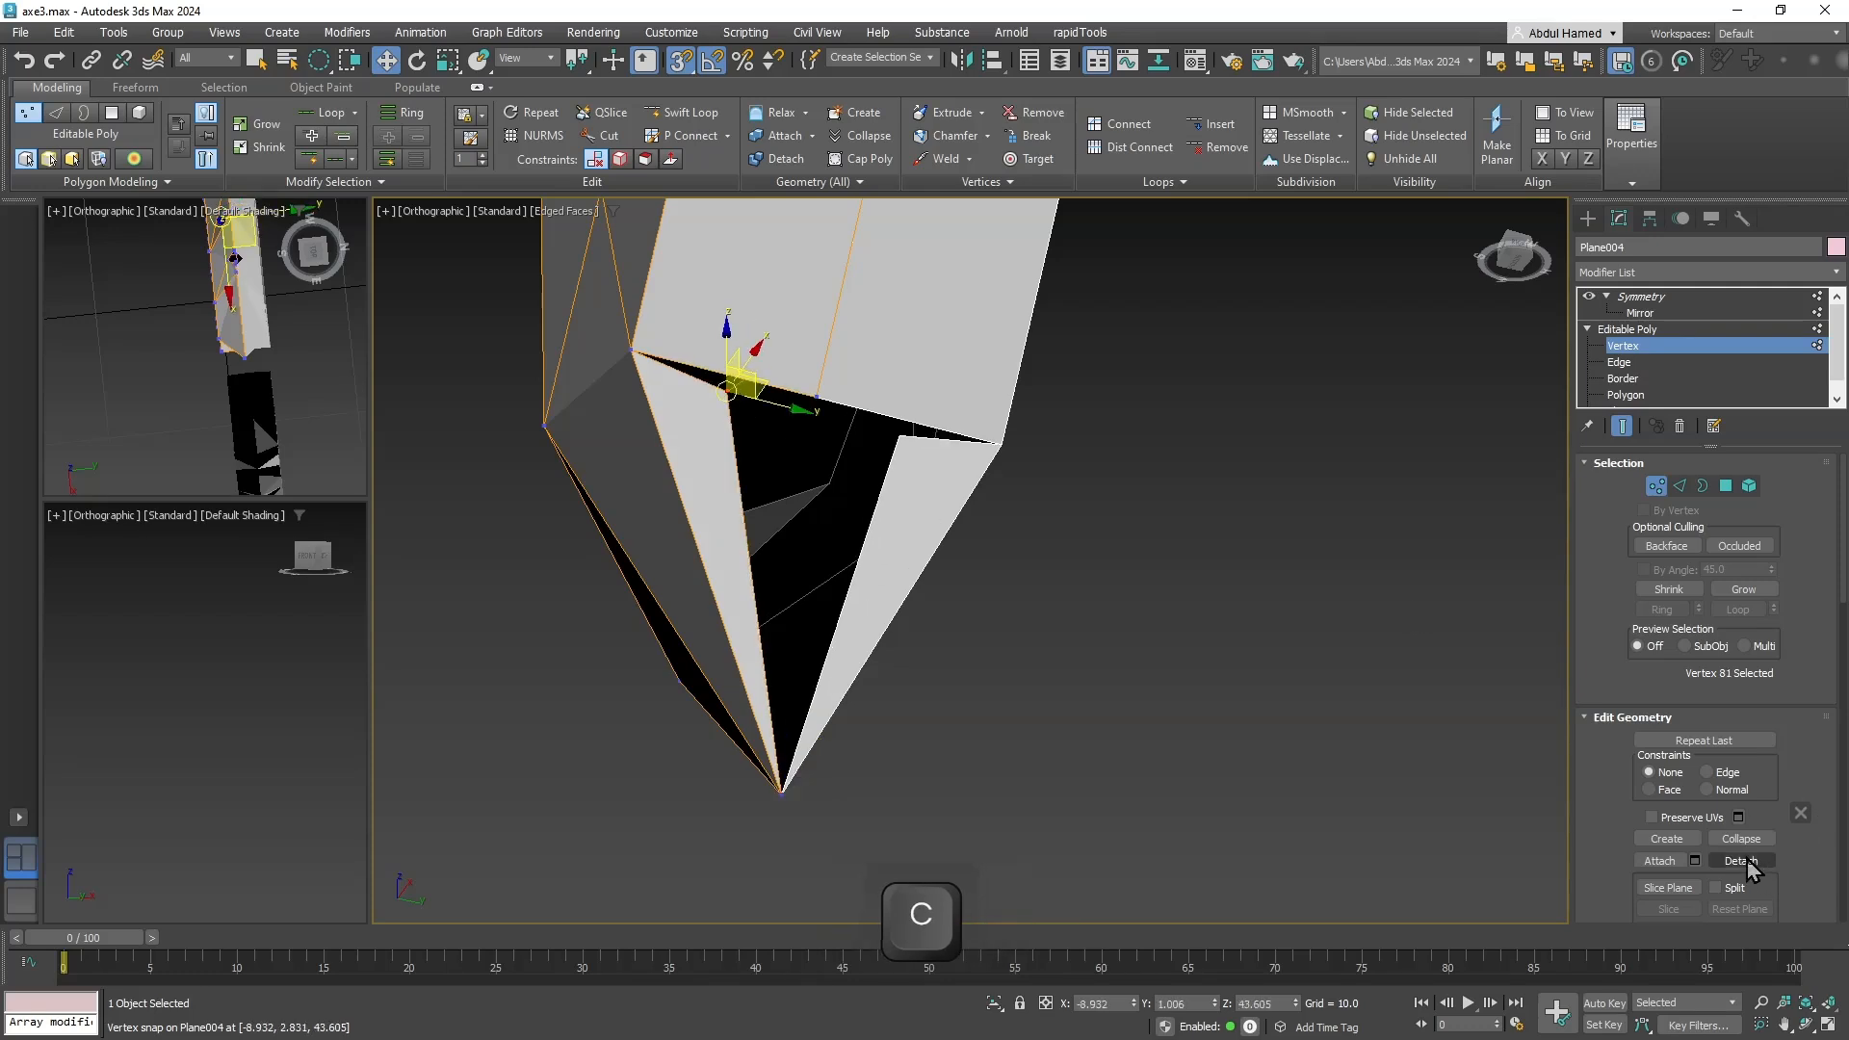
pyautogui.moveTo(1770, 769); pyautogui.dragTo(1737, 449)
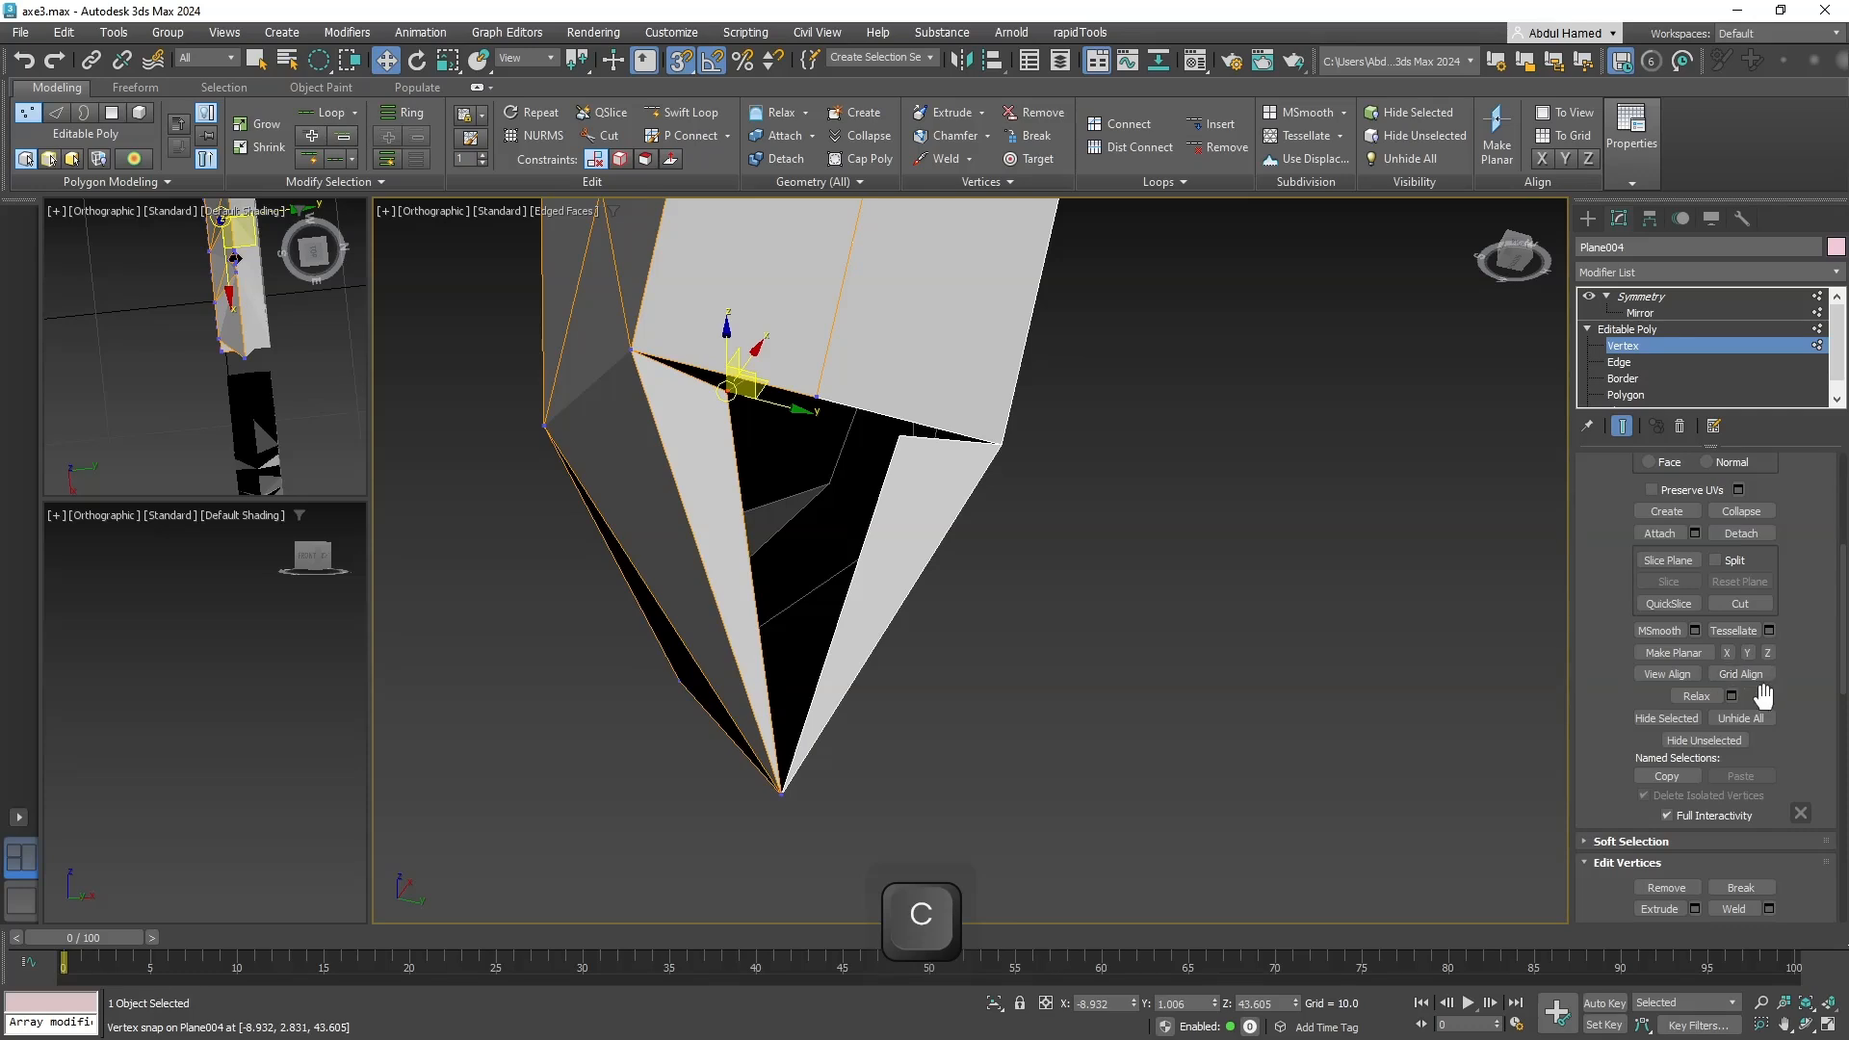
pyautogui.scroll(-5, 1763, 695)
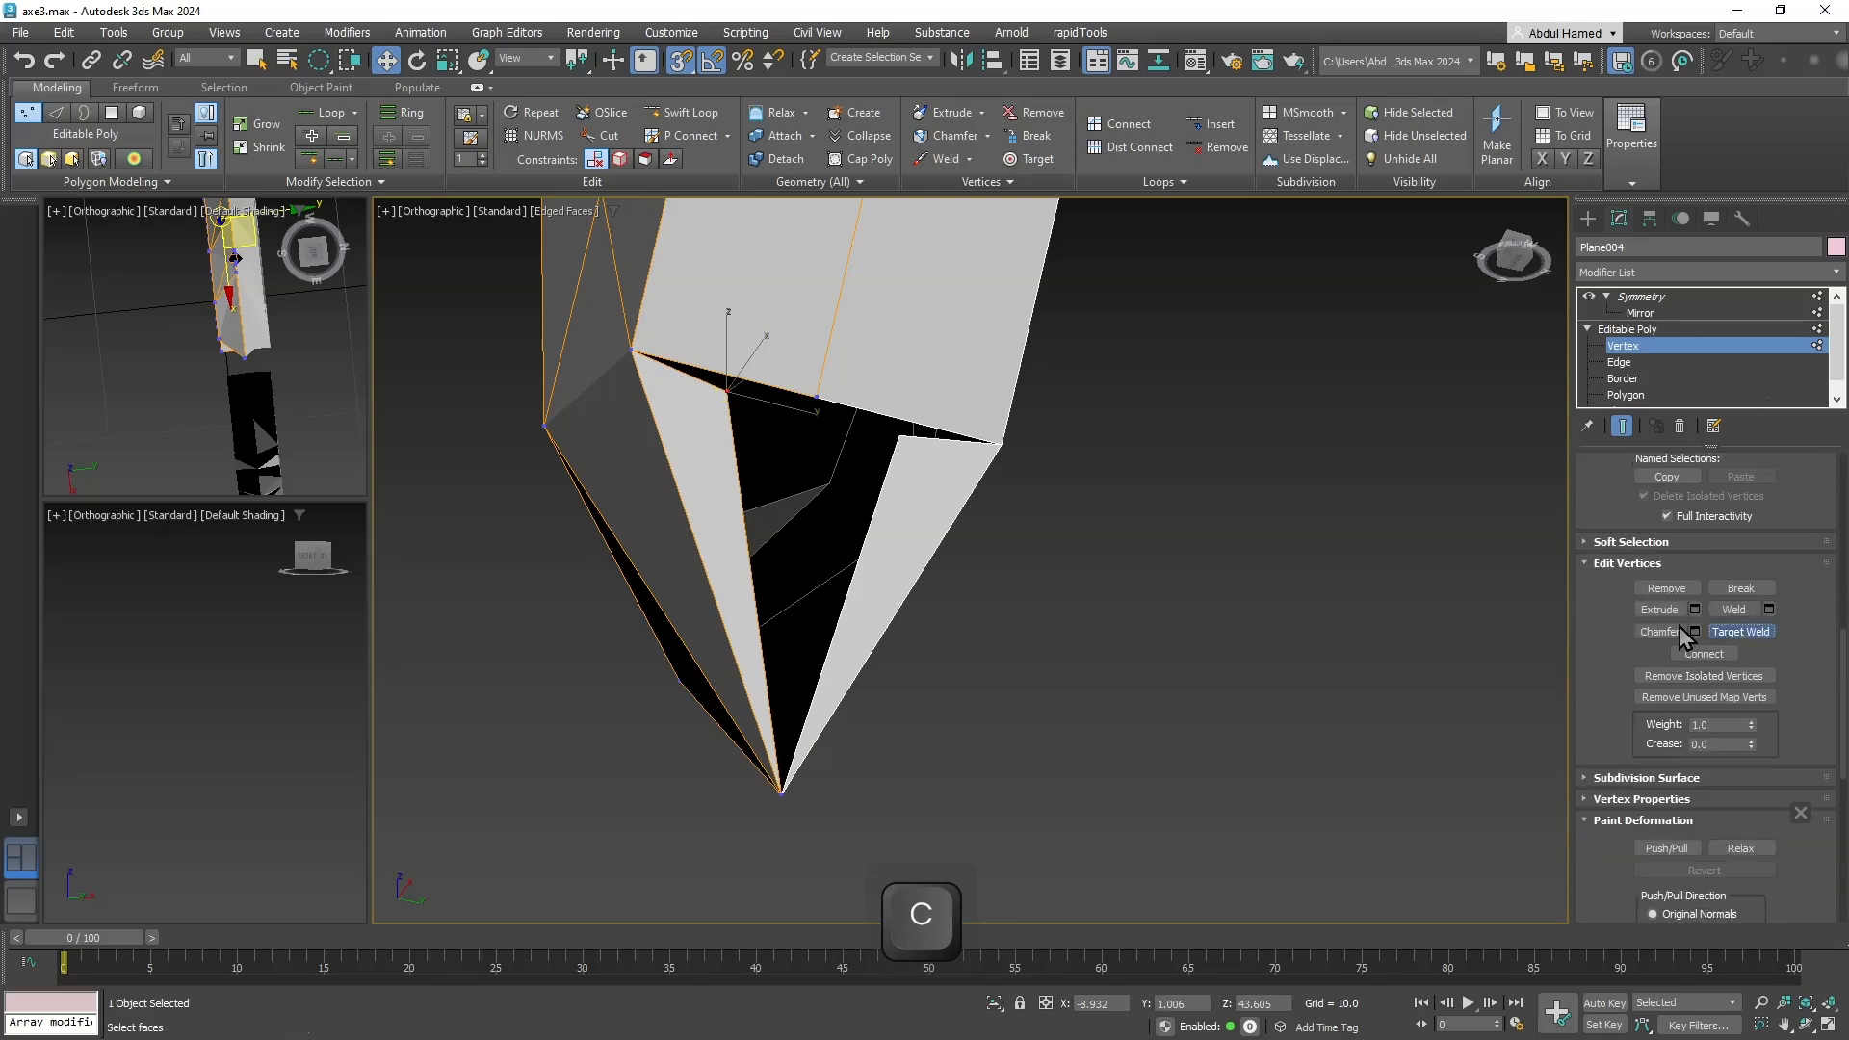
pyautogui.click(818, 397)
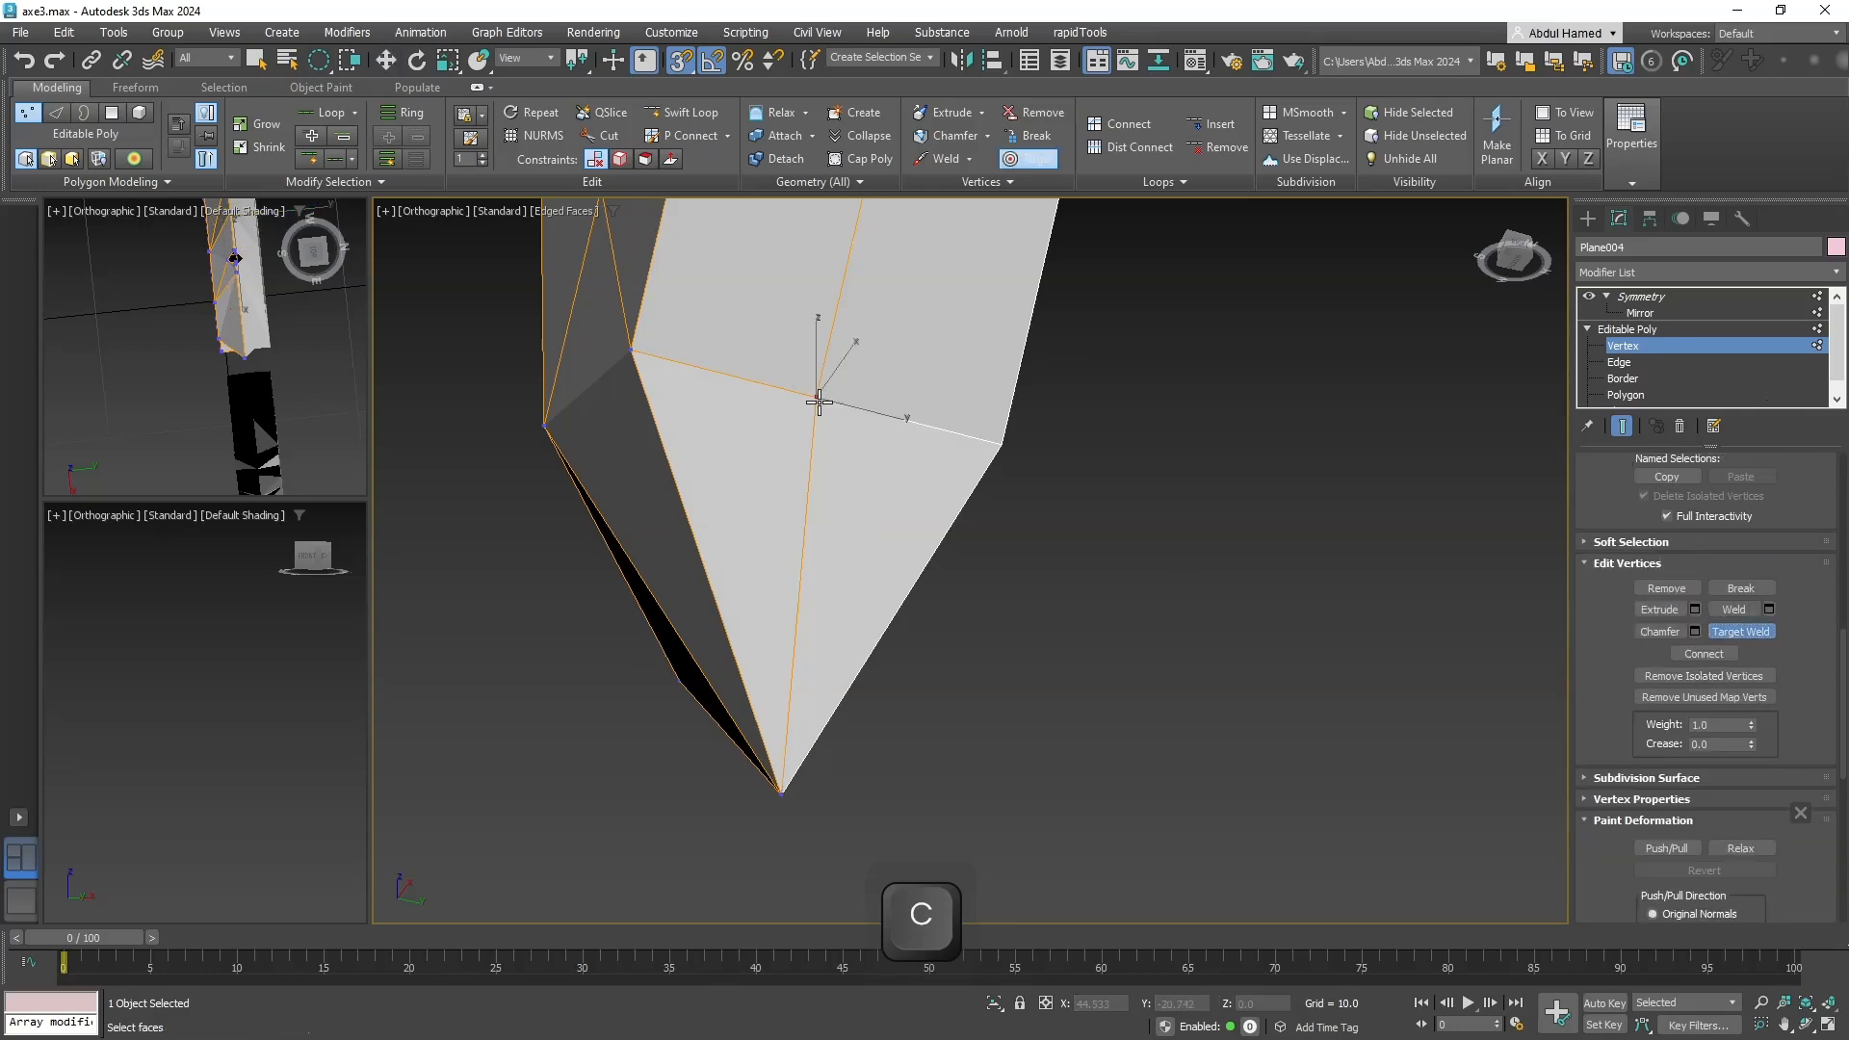
# End Target Weld and select the open inner edge just below the large blade's upper tip for moving.
pyautogui.scroll(-8, 857, 414)
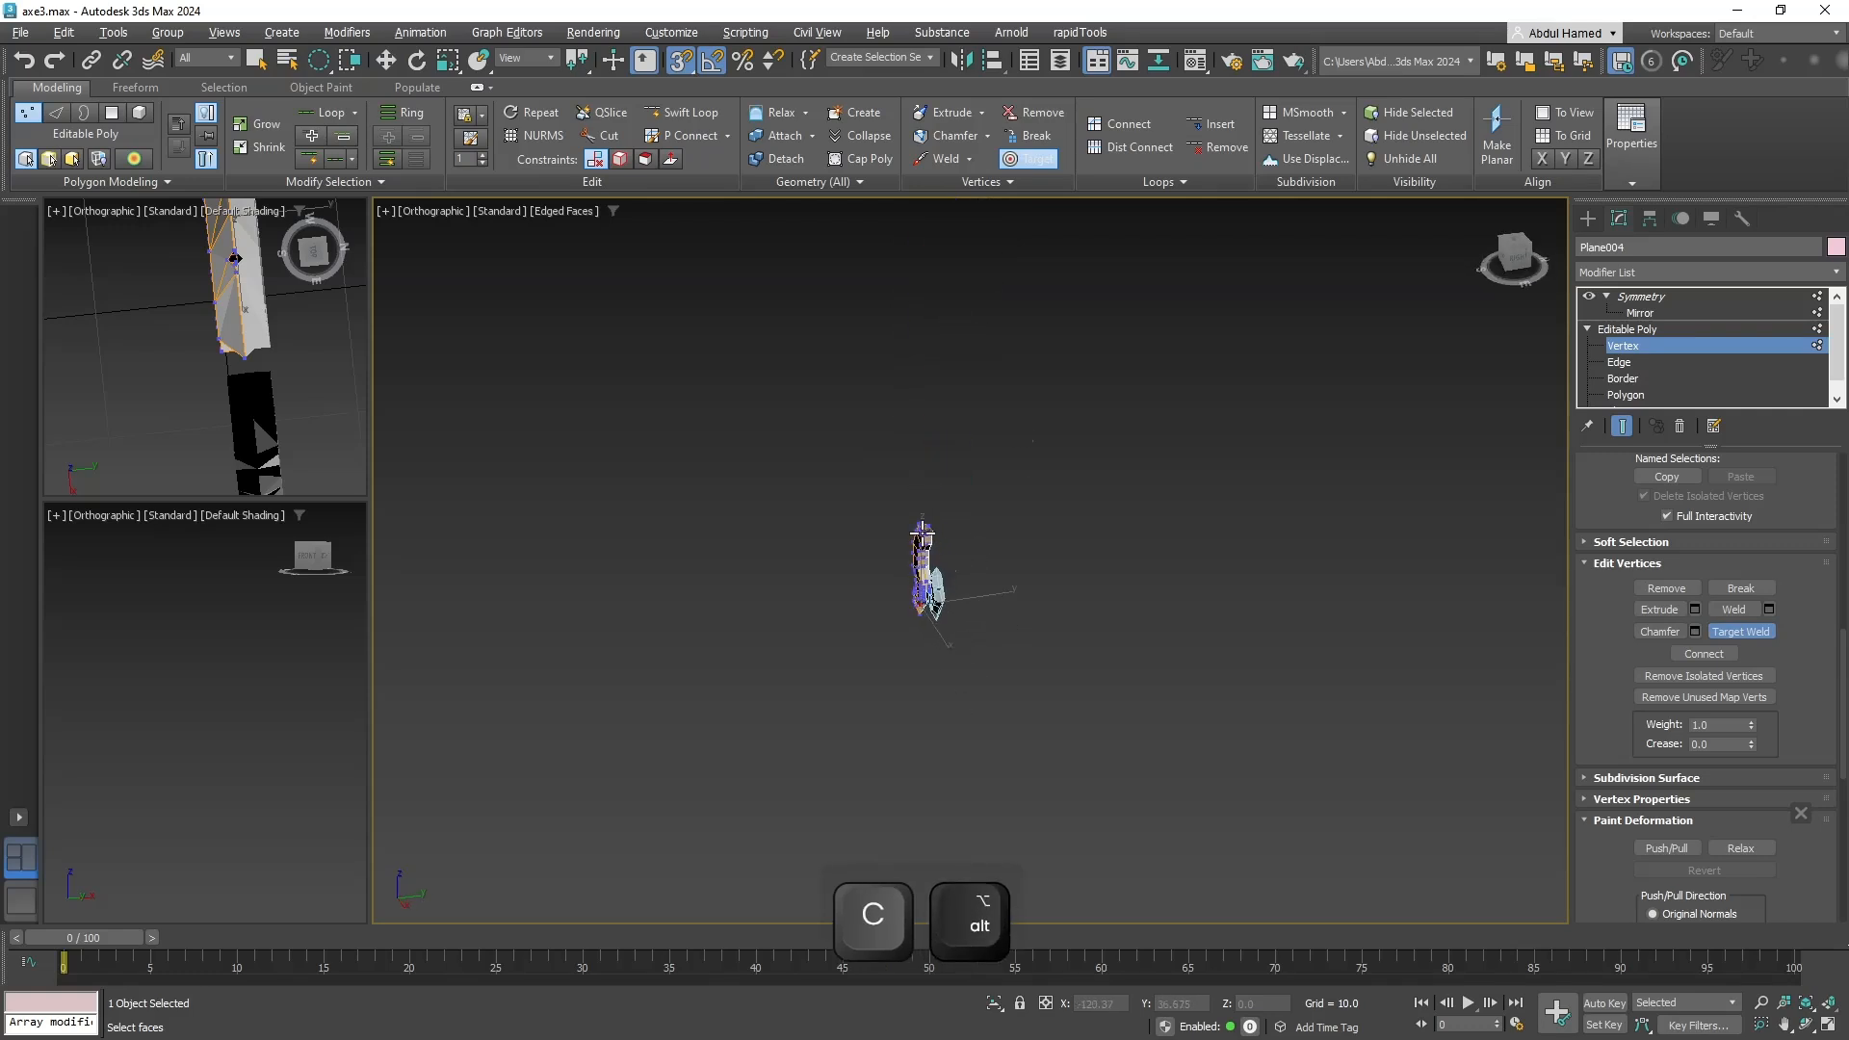
pyautogui.keyDown('alt'); pyautogui.scroll(8, 927, 493); pyautogui.keyUp('alt')
pyautogui.keyDown('alt'); pyautogui.moveTo(966, 670); pyautogui.dragTo(995, 592, button='middle'); pyautogui.keyUp('alt')
pyautogui.scroll(4, 968, 591)
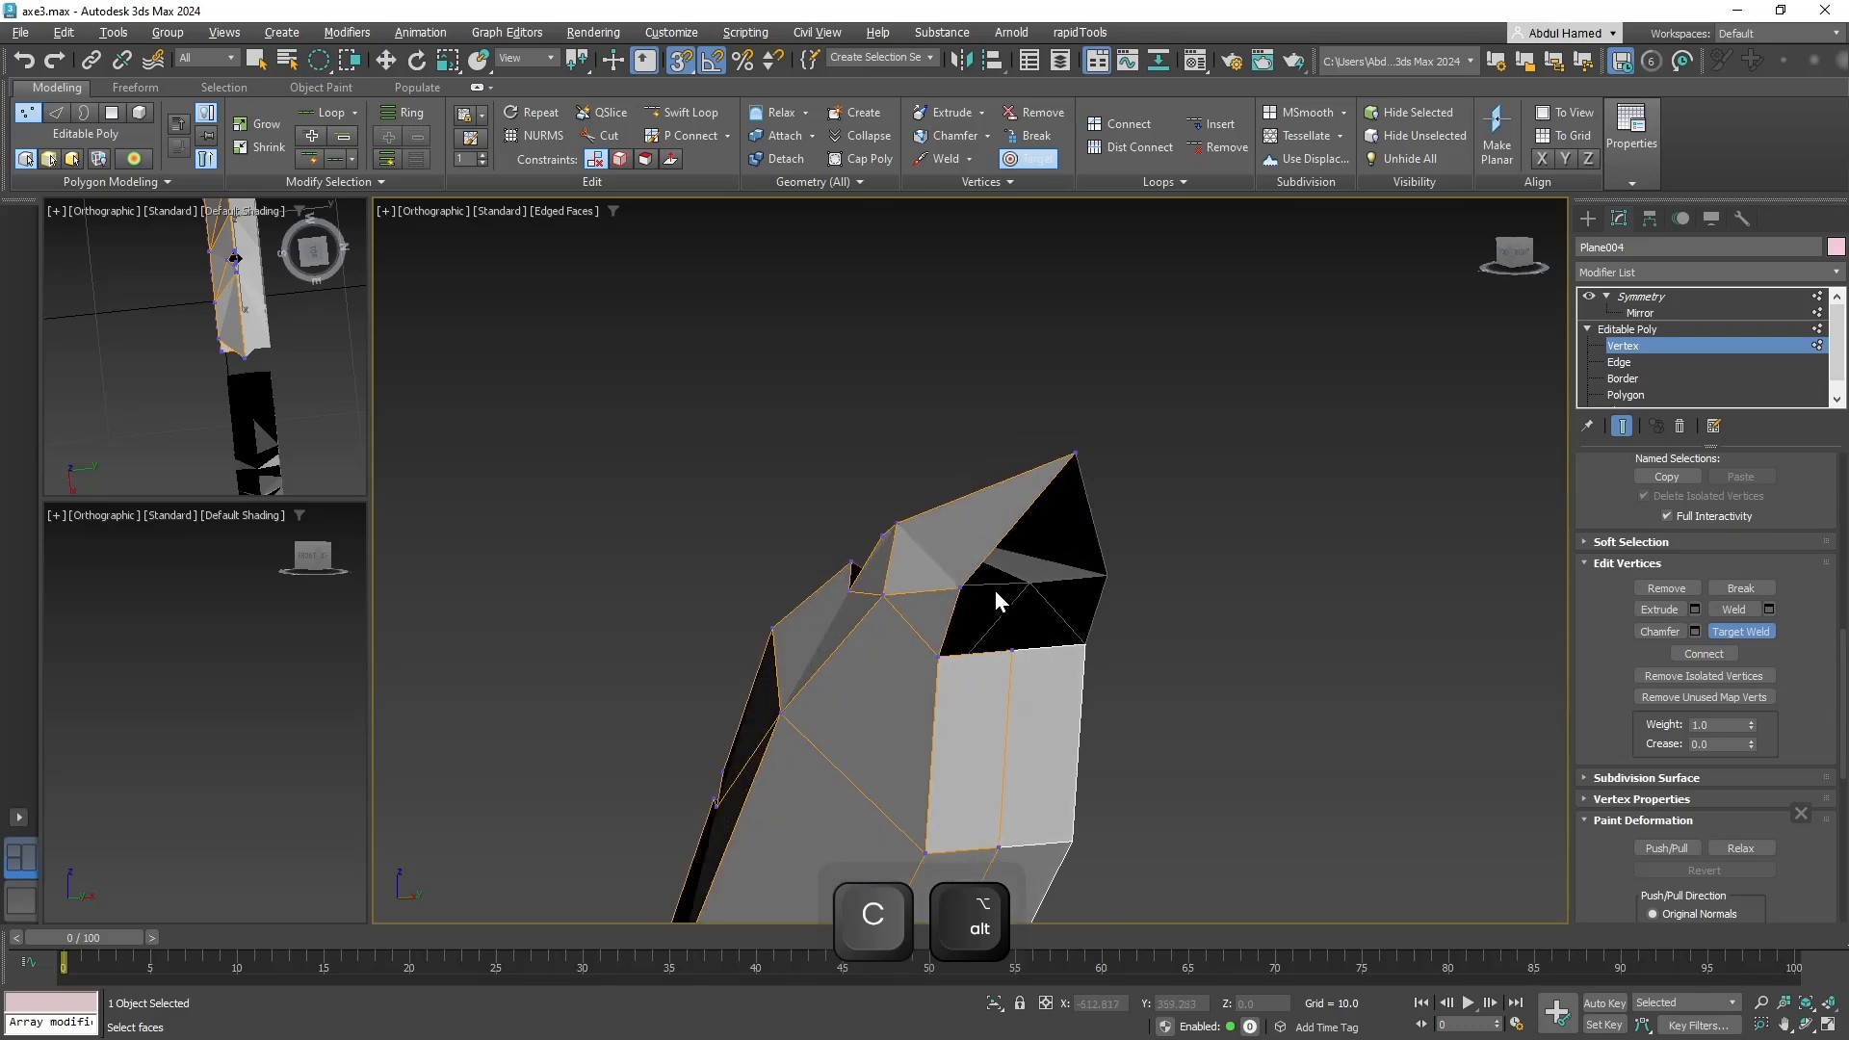
pyautogui.press('q')
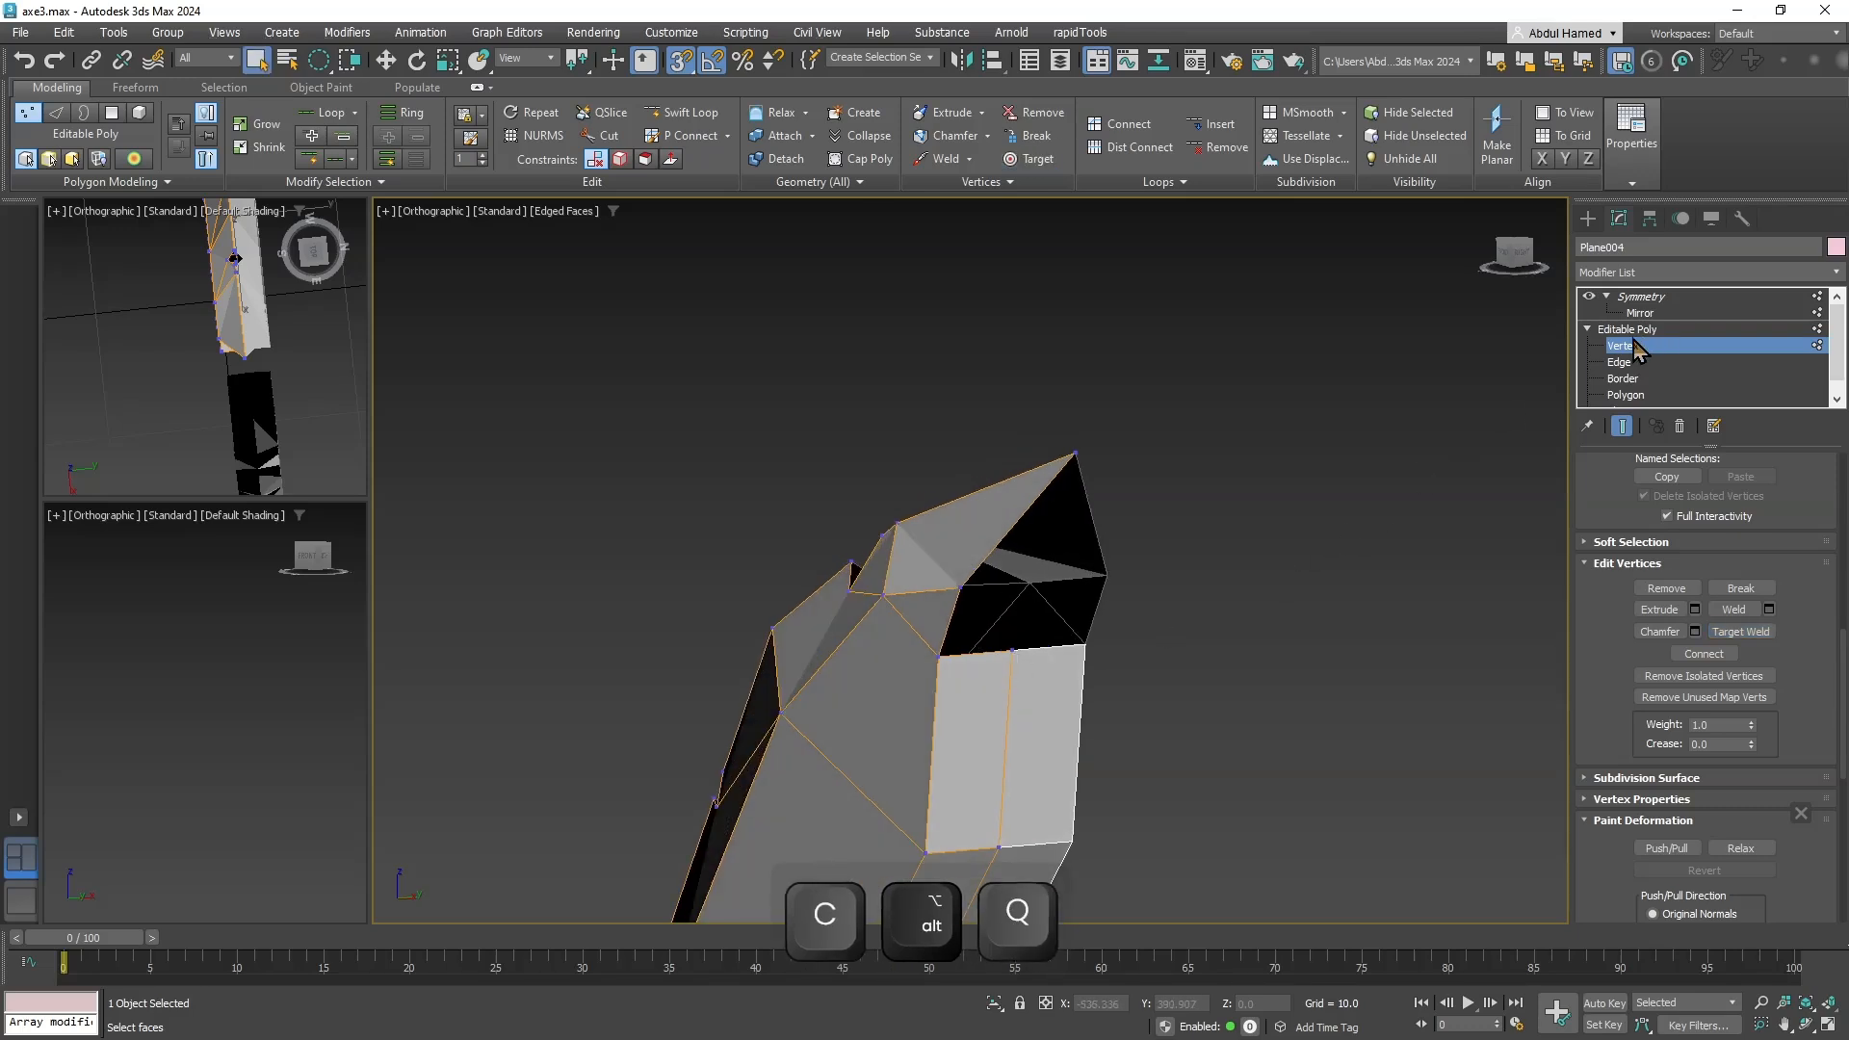
pyautogui.click(1623, 367)
pyautogui.click(956, 598)
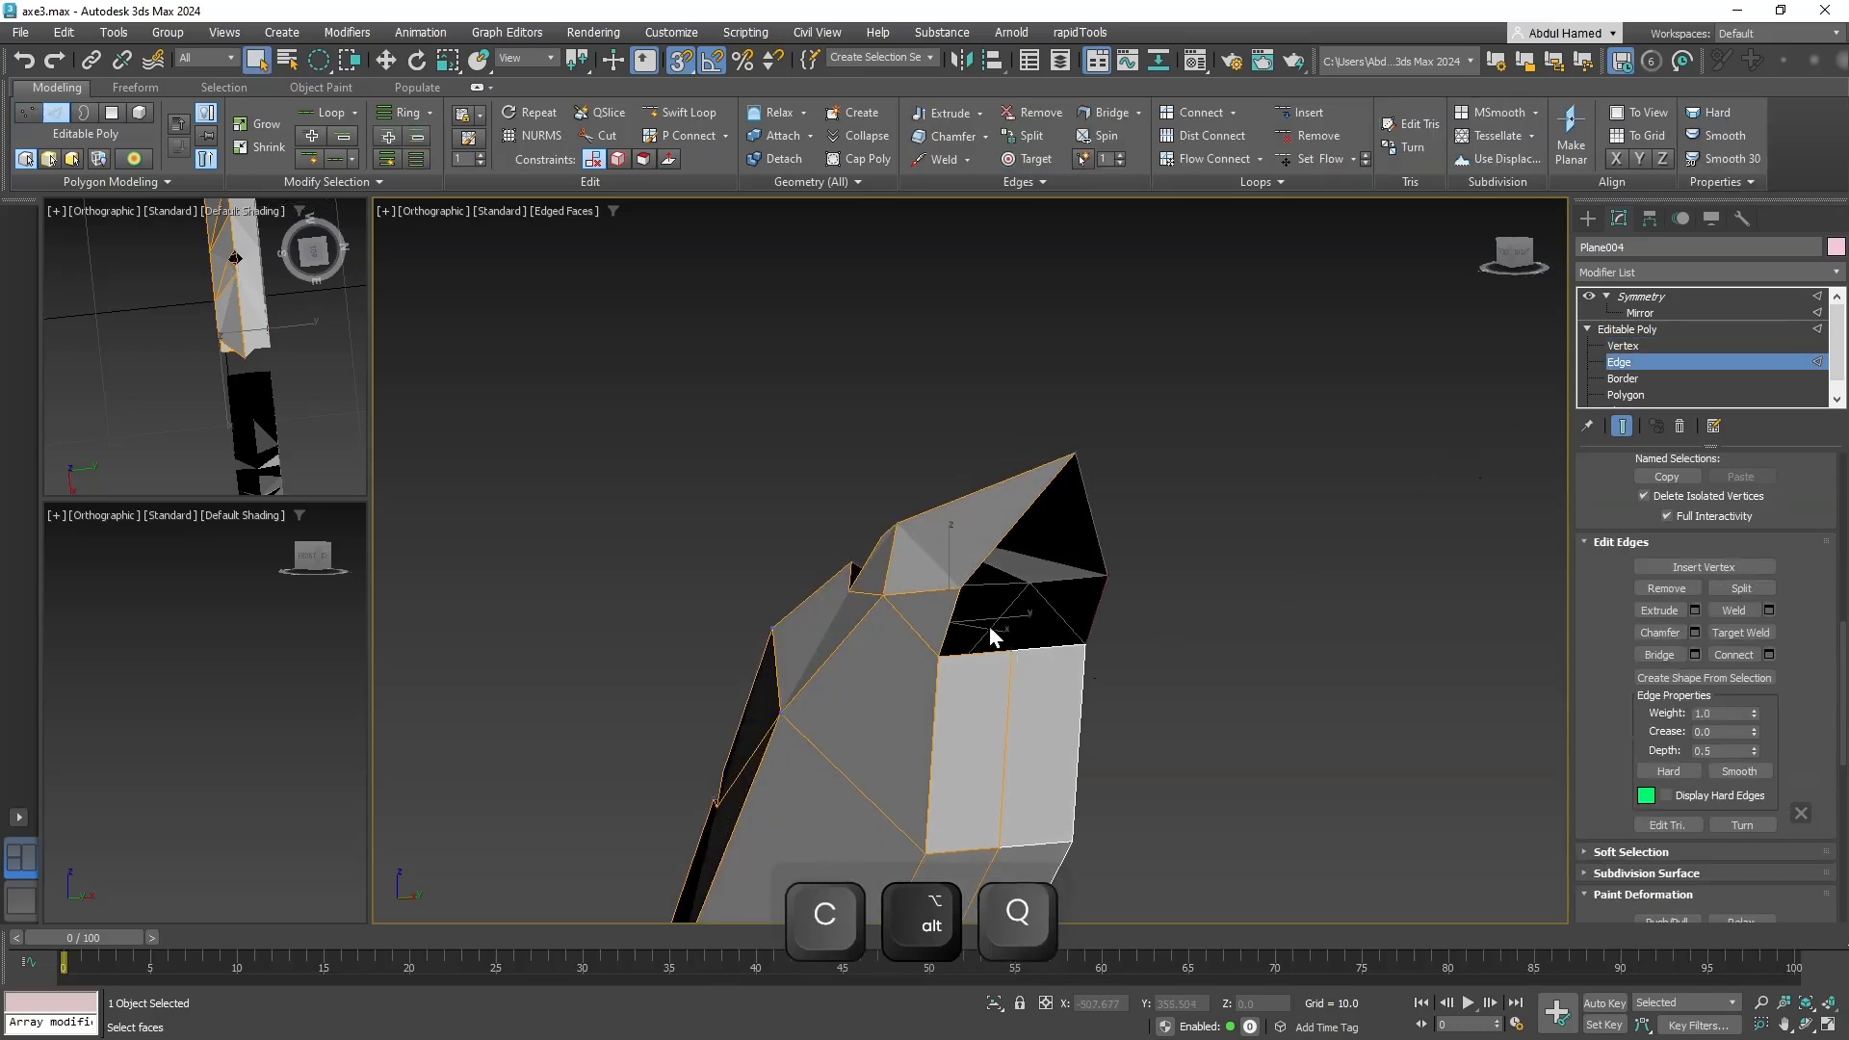
pyautogui.press('w')
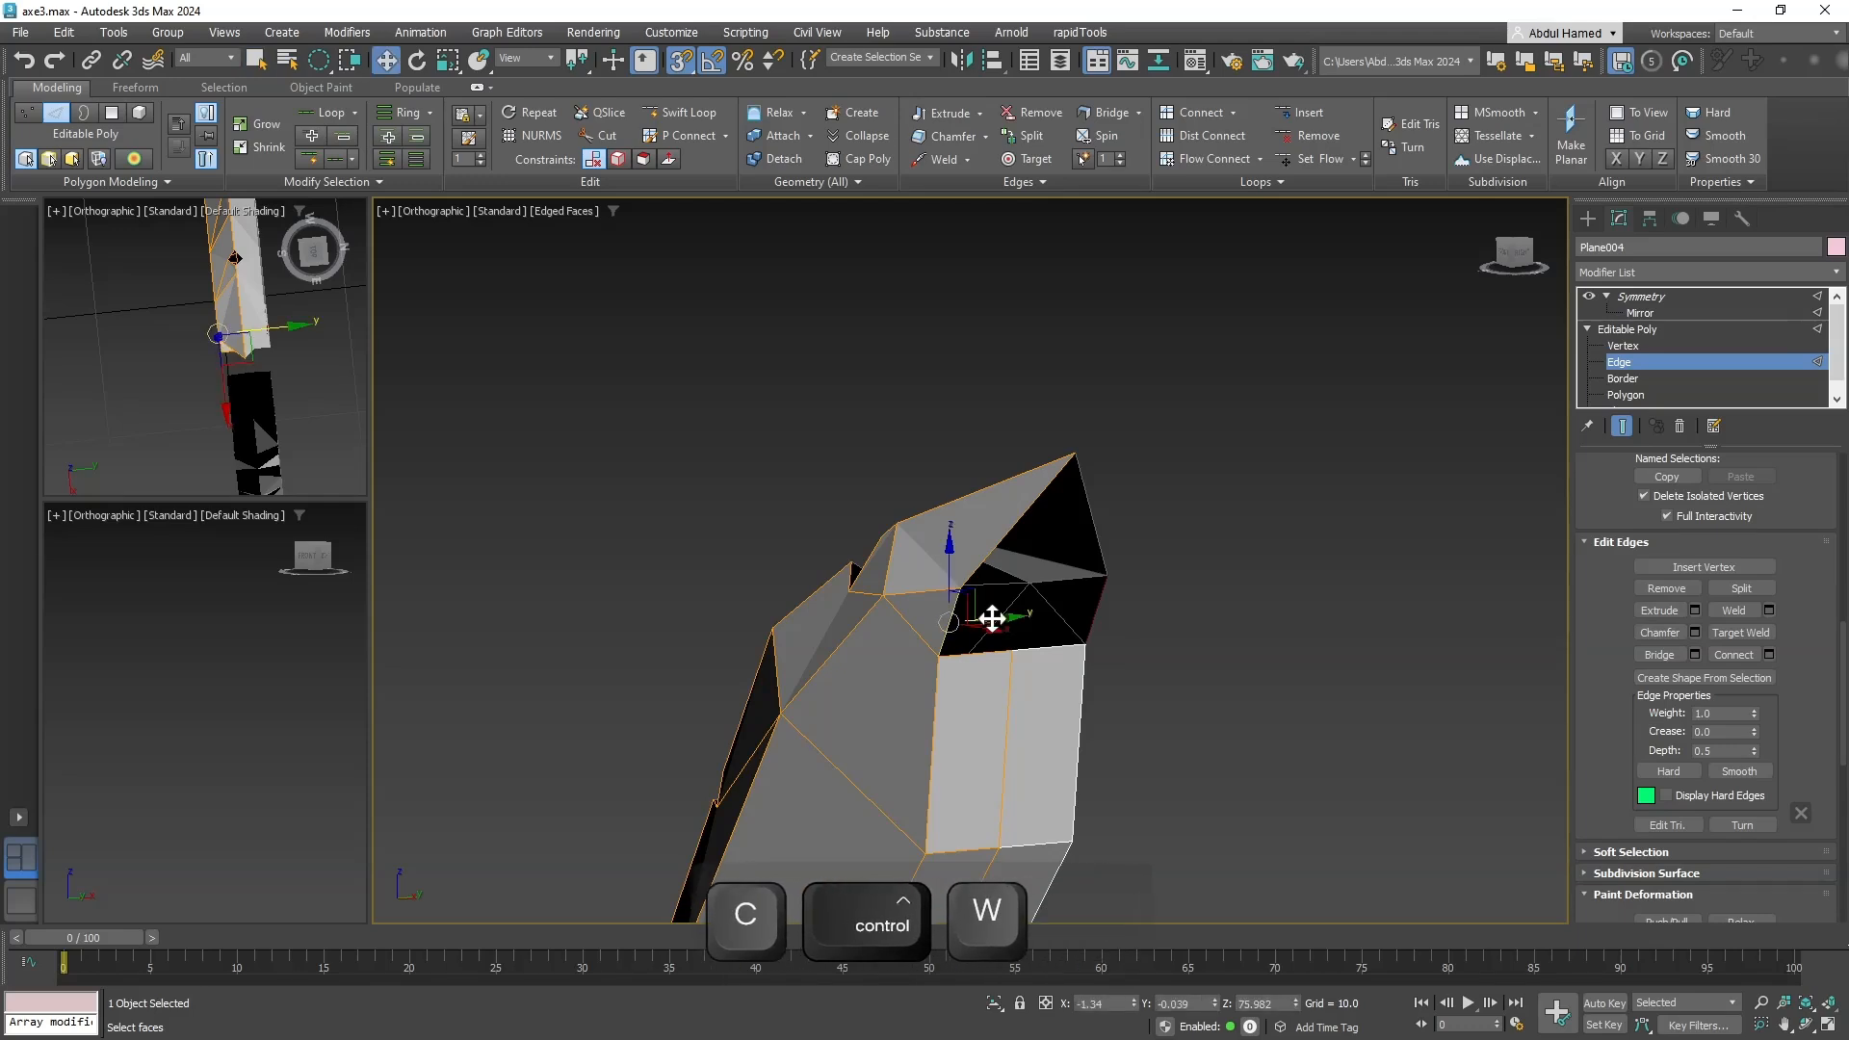
pyautogui.keyDown('shift'); pyautogui.moveTo(992, 619); pyautogui.dragTo(1017, 653); pyautogui.keyUp('shift')
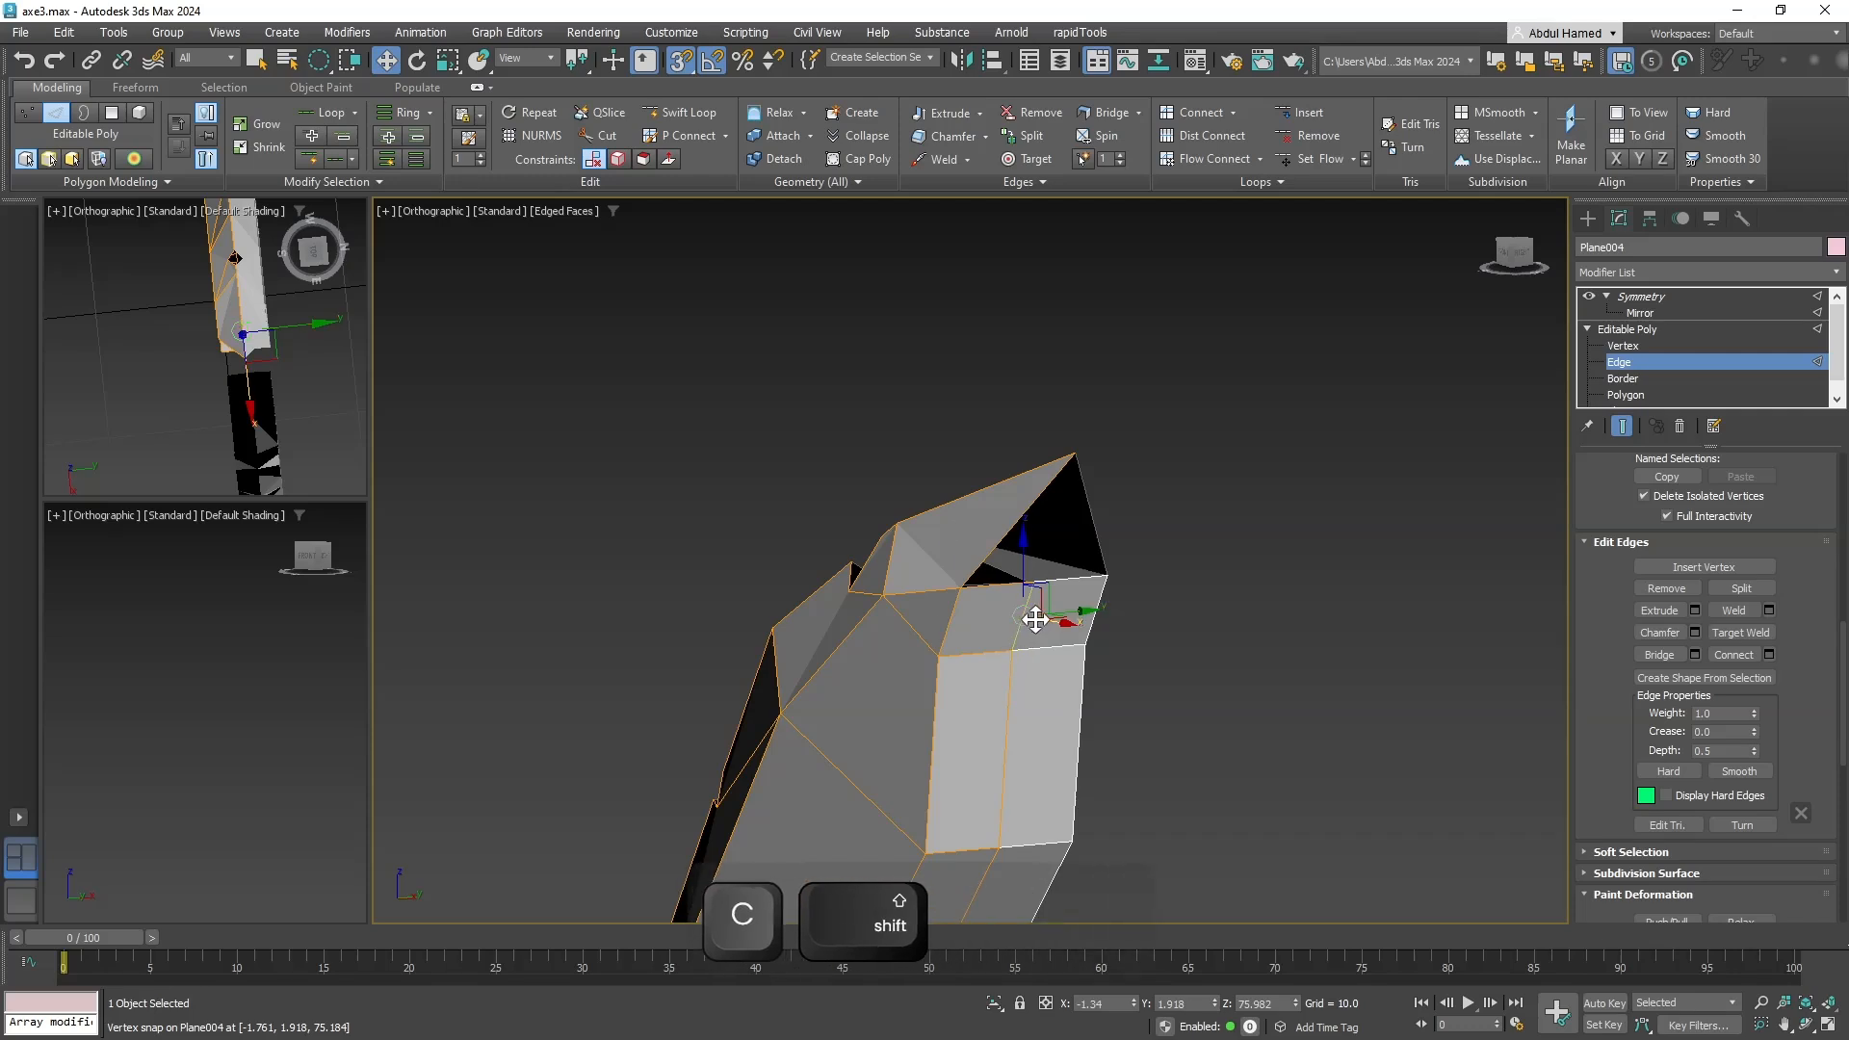
pyautogui.hotkey('ctrl', 'z')
pyautogui.hotkey('ctrl', 'z')
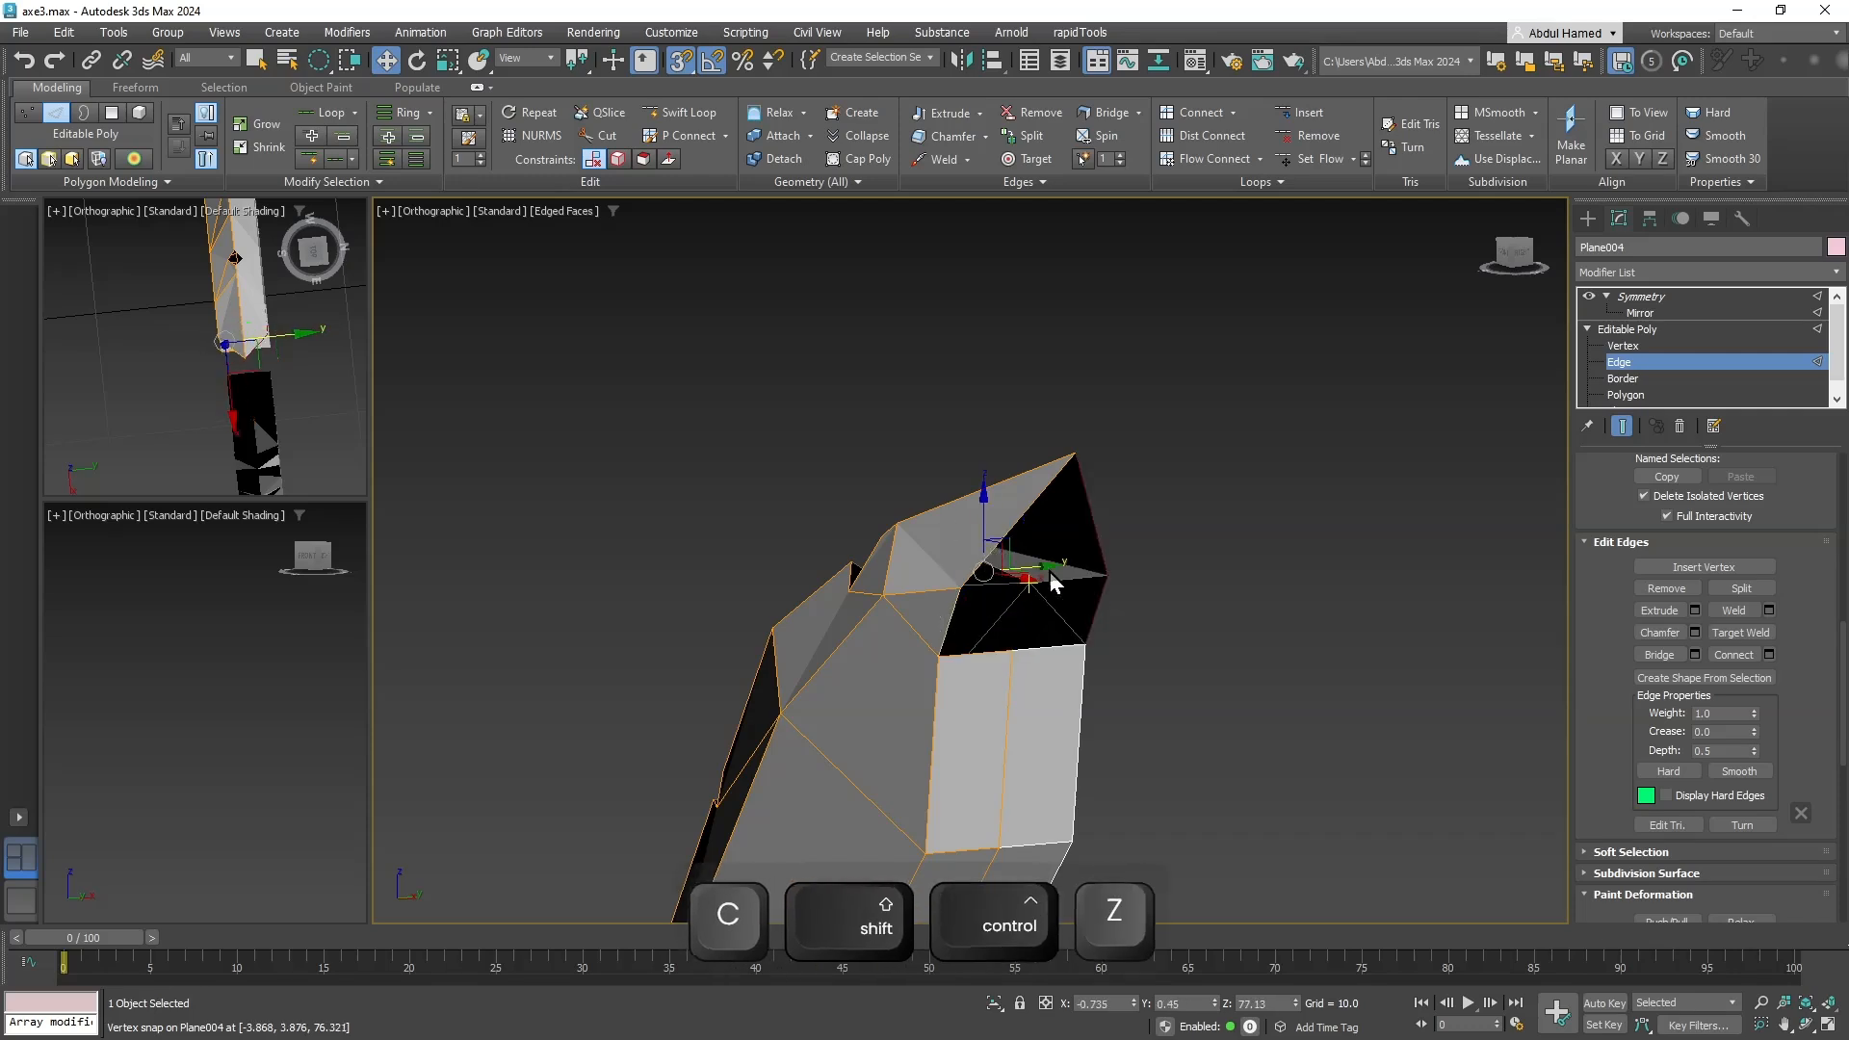
# Extrude the two open inner edges at the blade's upper tip sideways onto the symmetry centre plane.
pyautogui.keyDown('shift'); pyautogui.moveTo(1147, 544); pyautogui.dragTo(1011, 651); pyautogui.keyUp('shift')
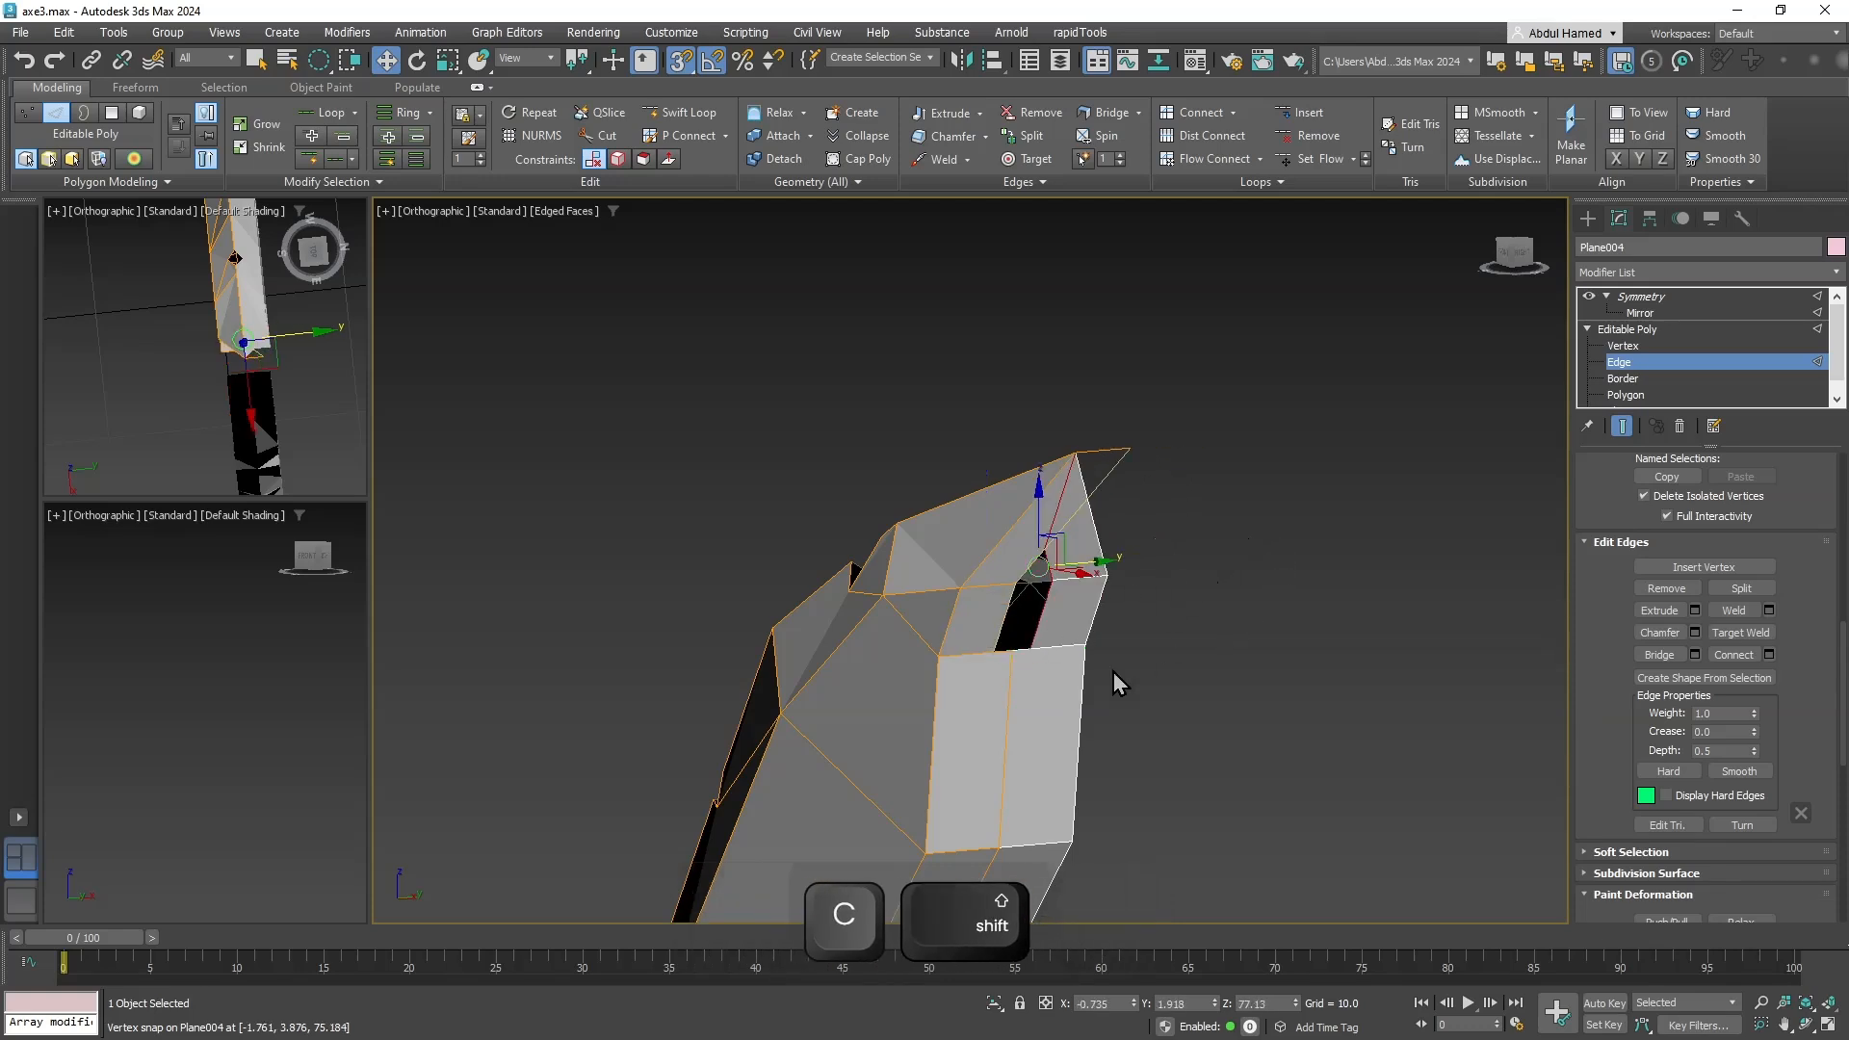
# Target-weld the loose upper and lower vertices of the new tip faces onto the blade tip and the centre vertex below the gap.
pyautogui.keyDown('alt'); pyautogui.moveTo(1113, 672); pyautogui.dragTo(1106, 599, button='middle'); pyautogui.keyUp('alt')
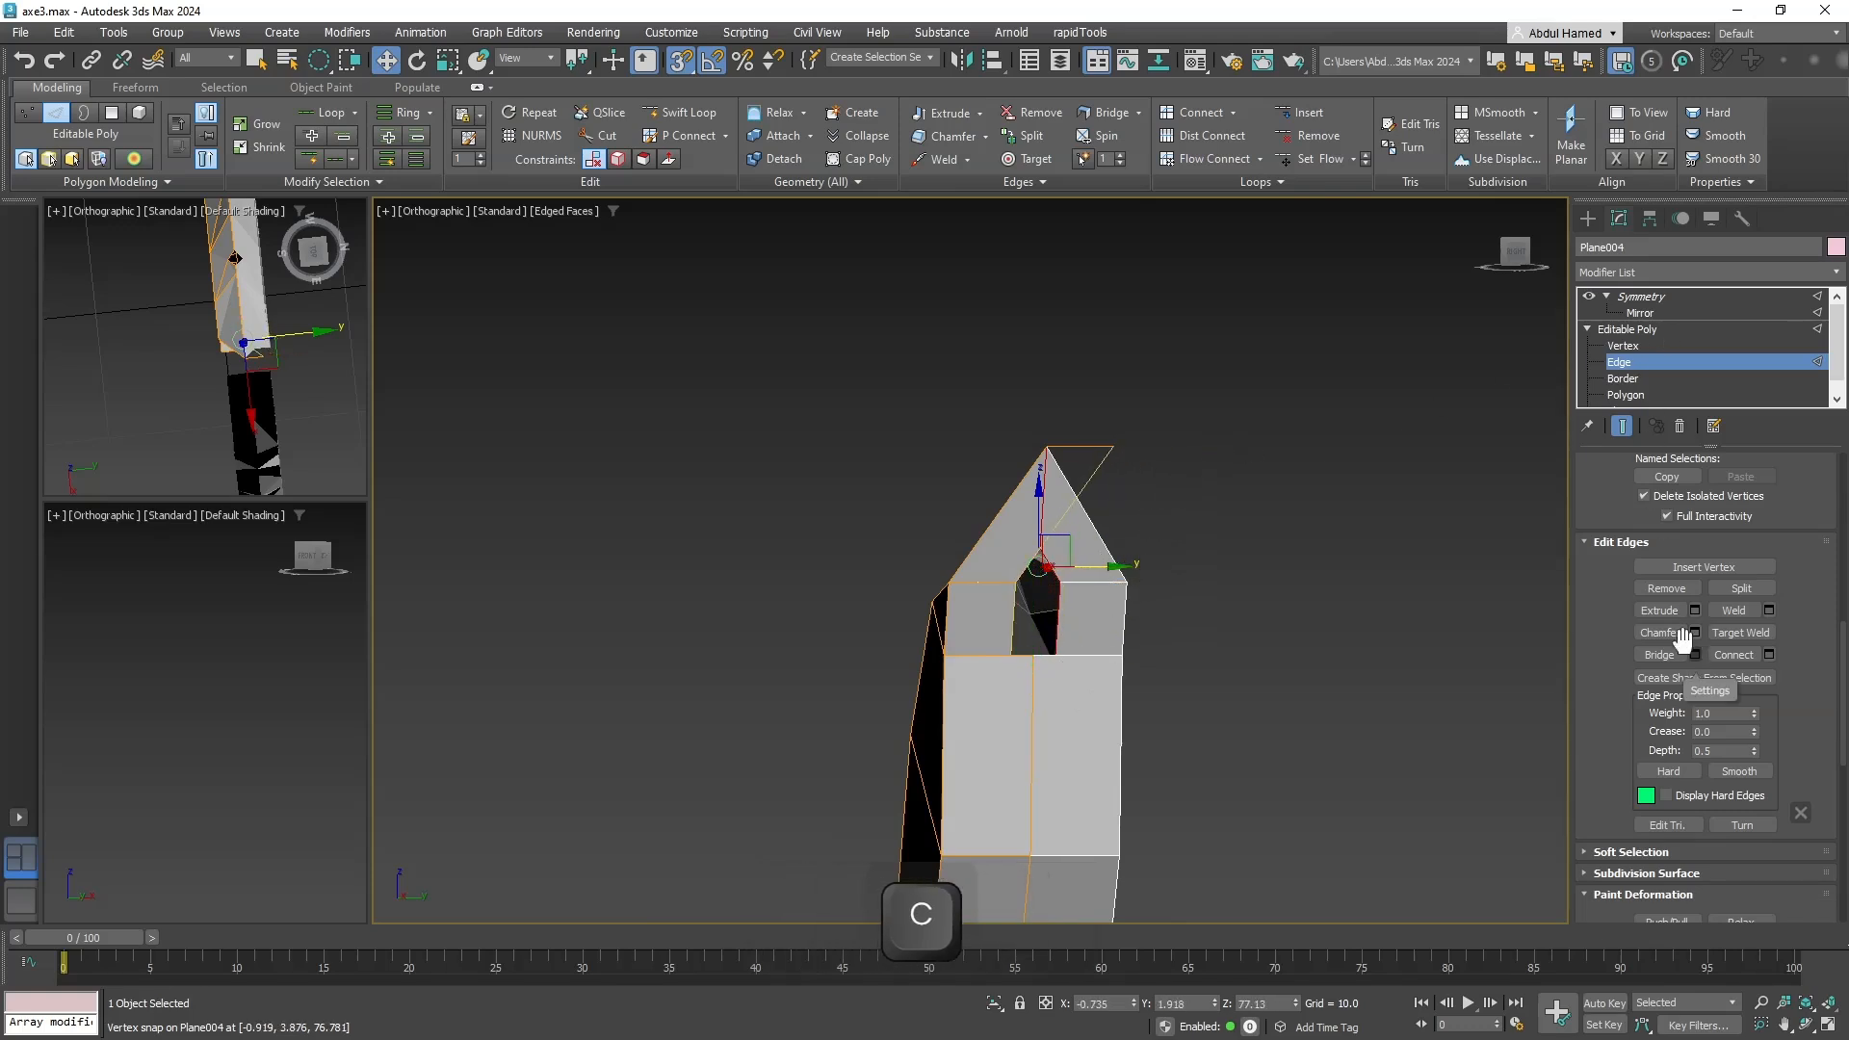
pyautogui.click(1739, 634)
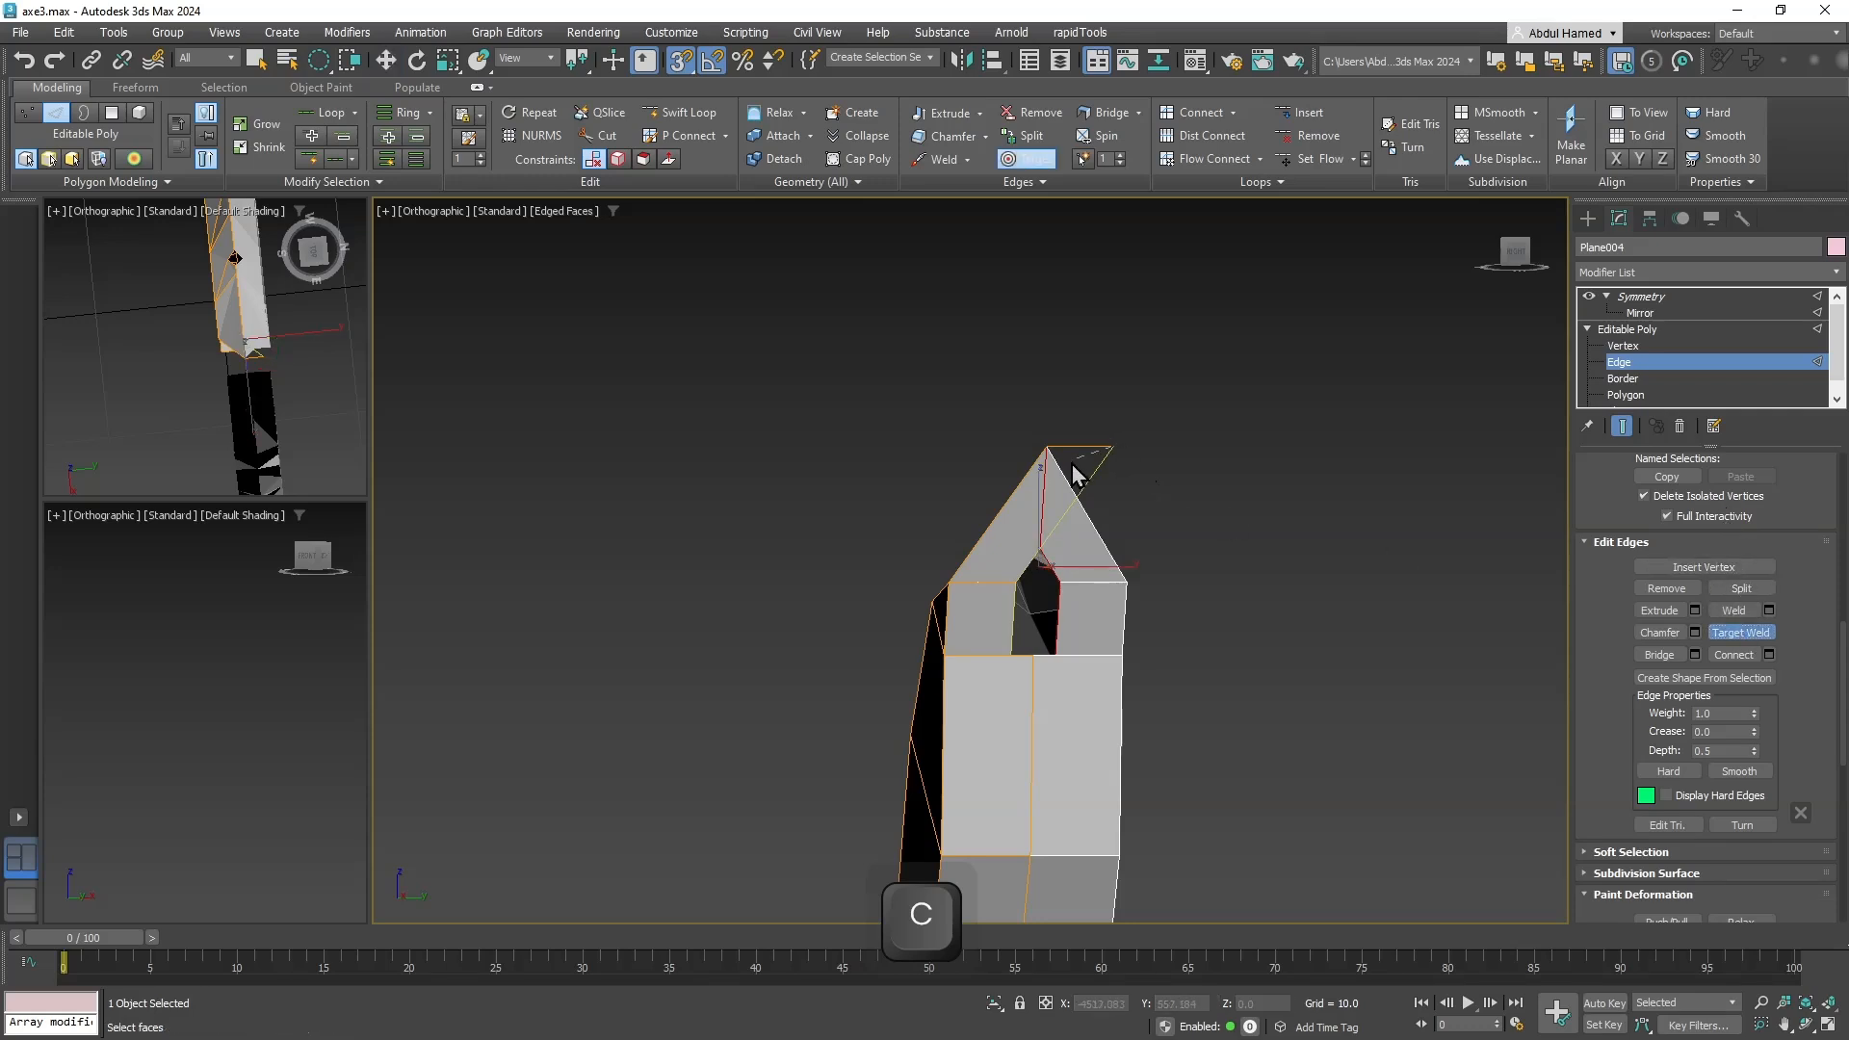
pyautogui.click(1048, 445)
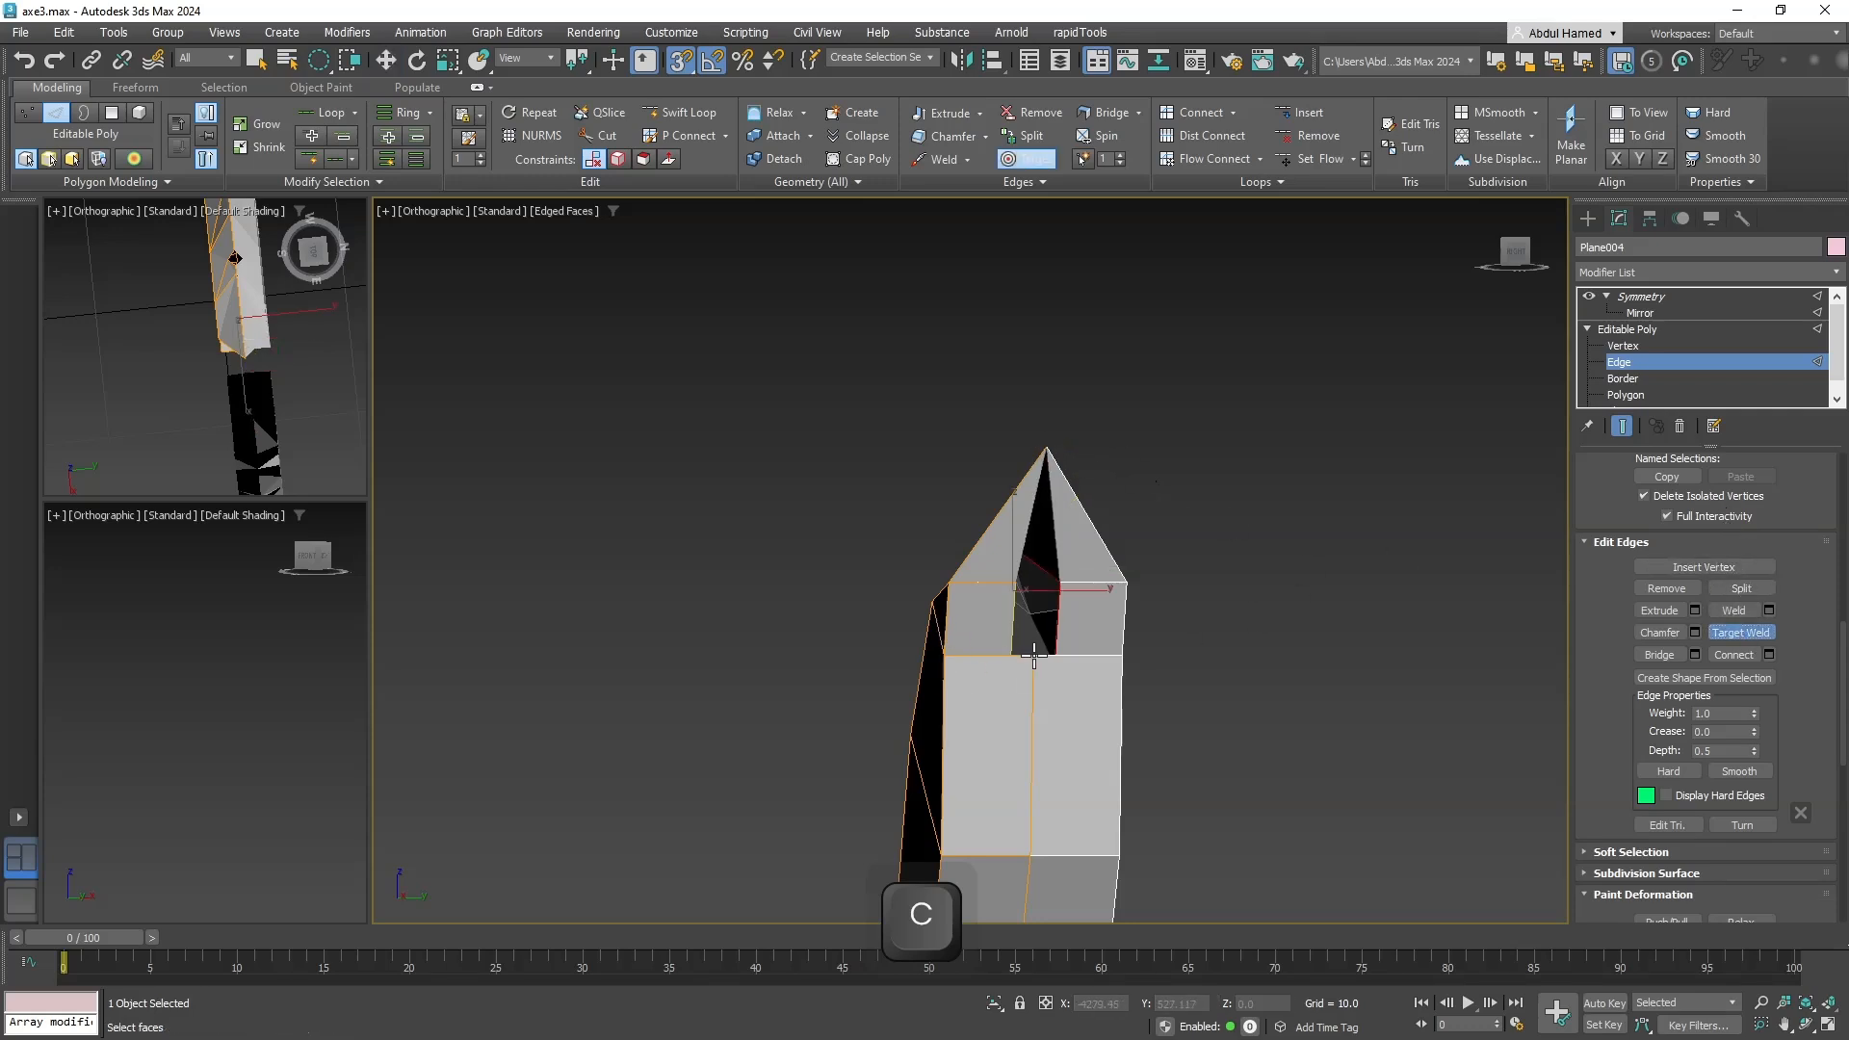
pyautogui.scroll(4, 1005, 654)
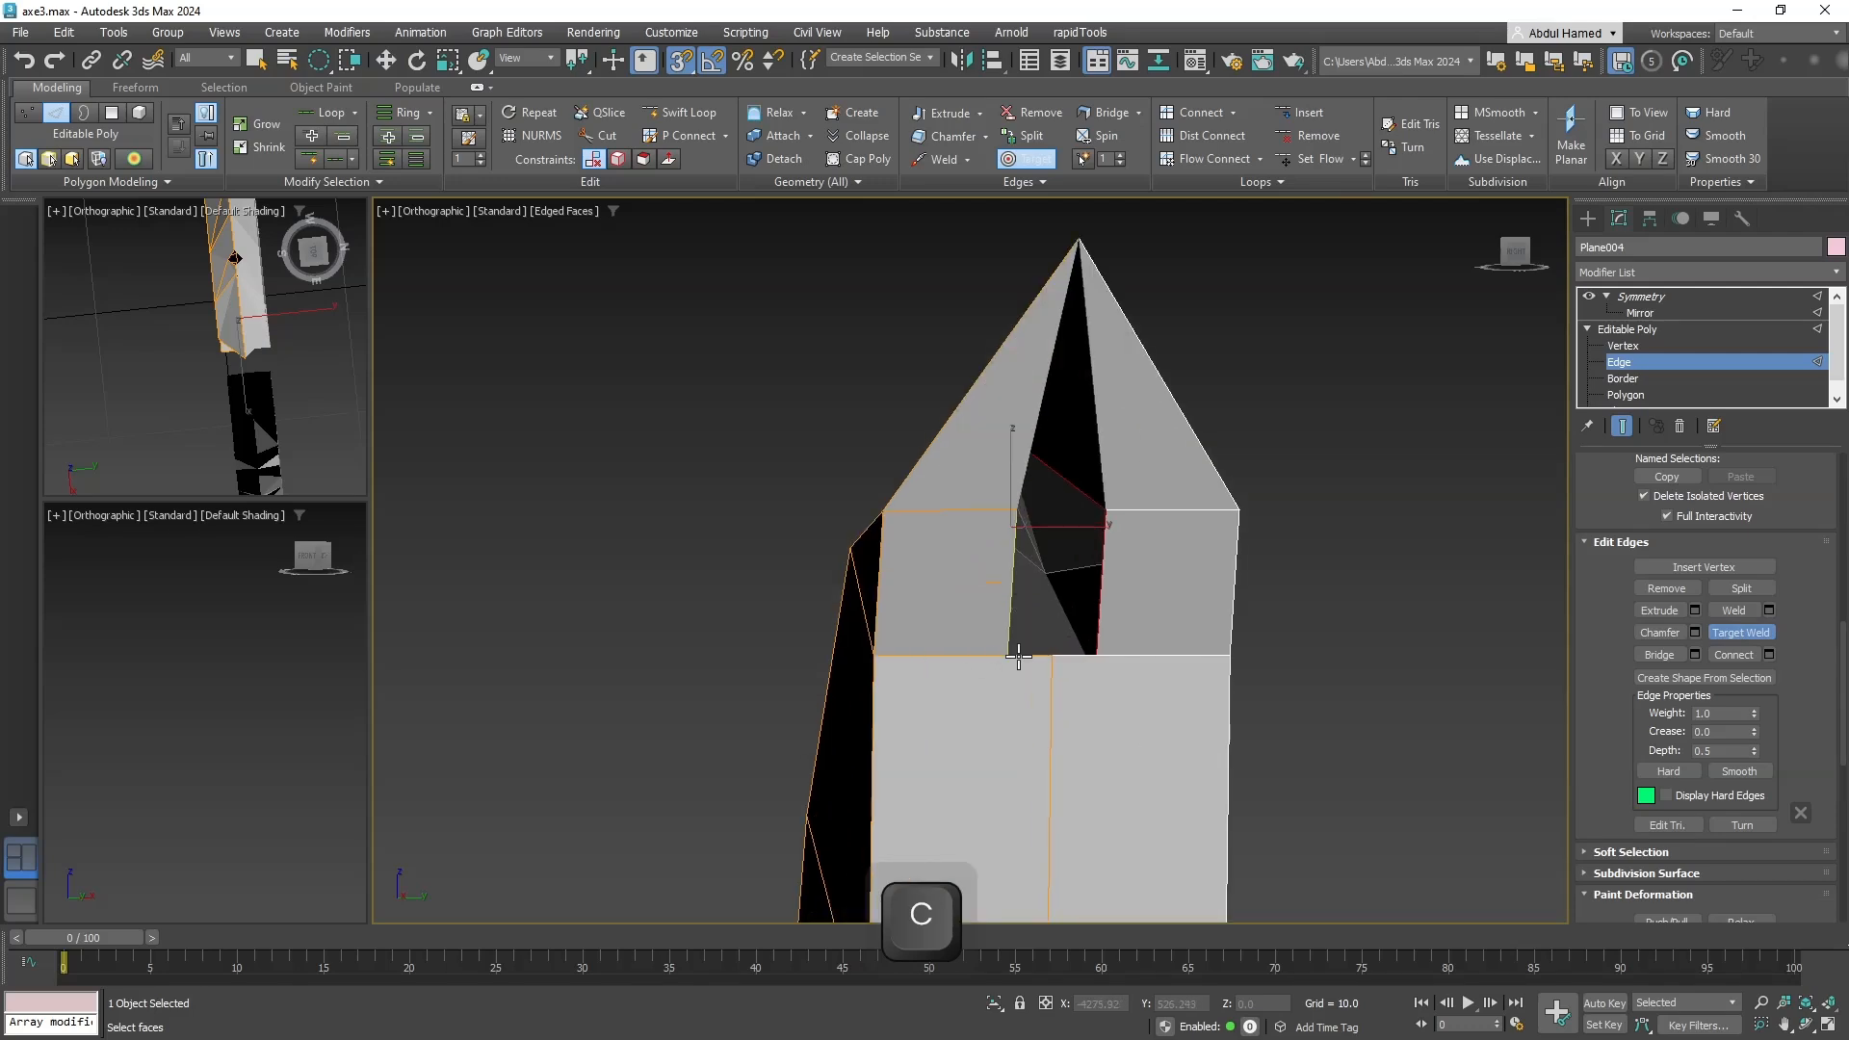
pyautogui.click(1021, 656)
pyautogui.moveTo(1000, 568); pyautogui.dragTo(934, 671, button='middle')
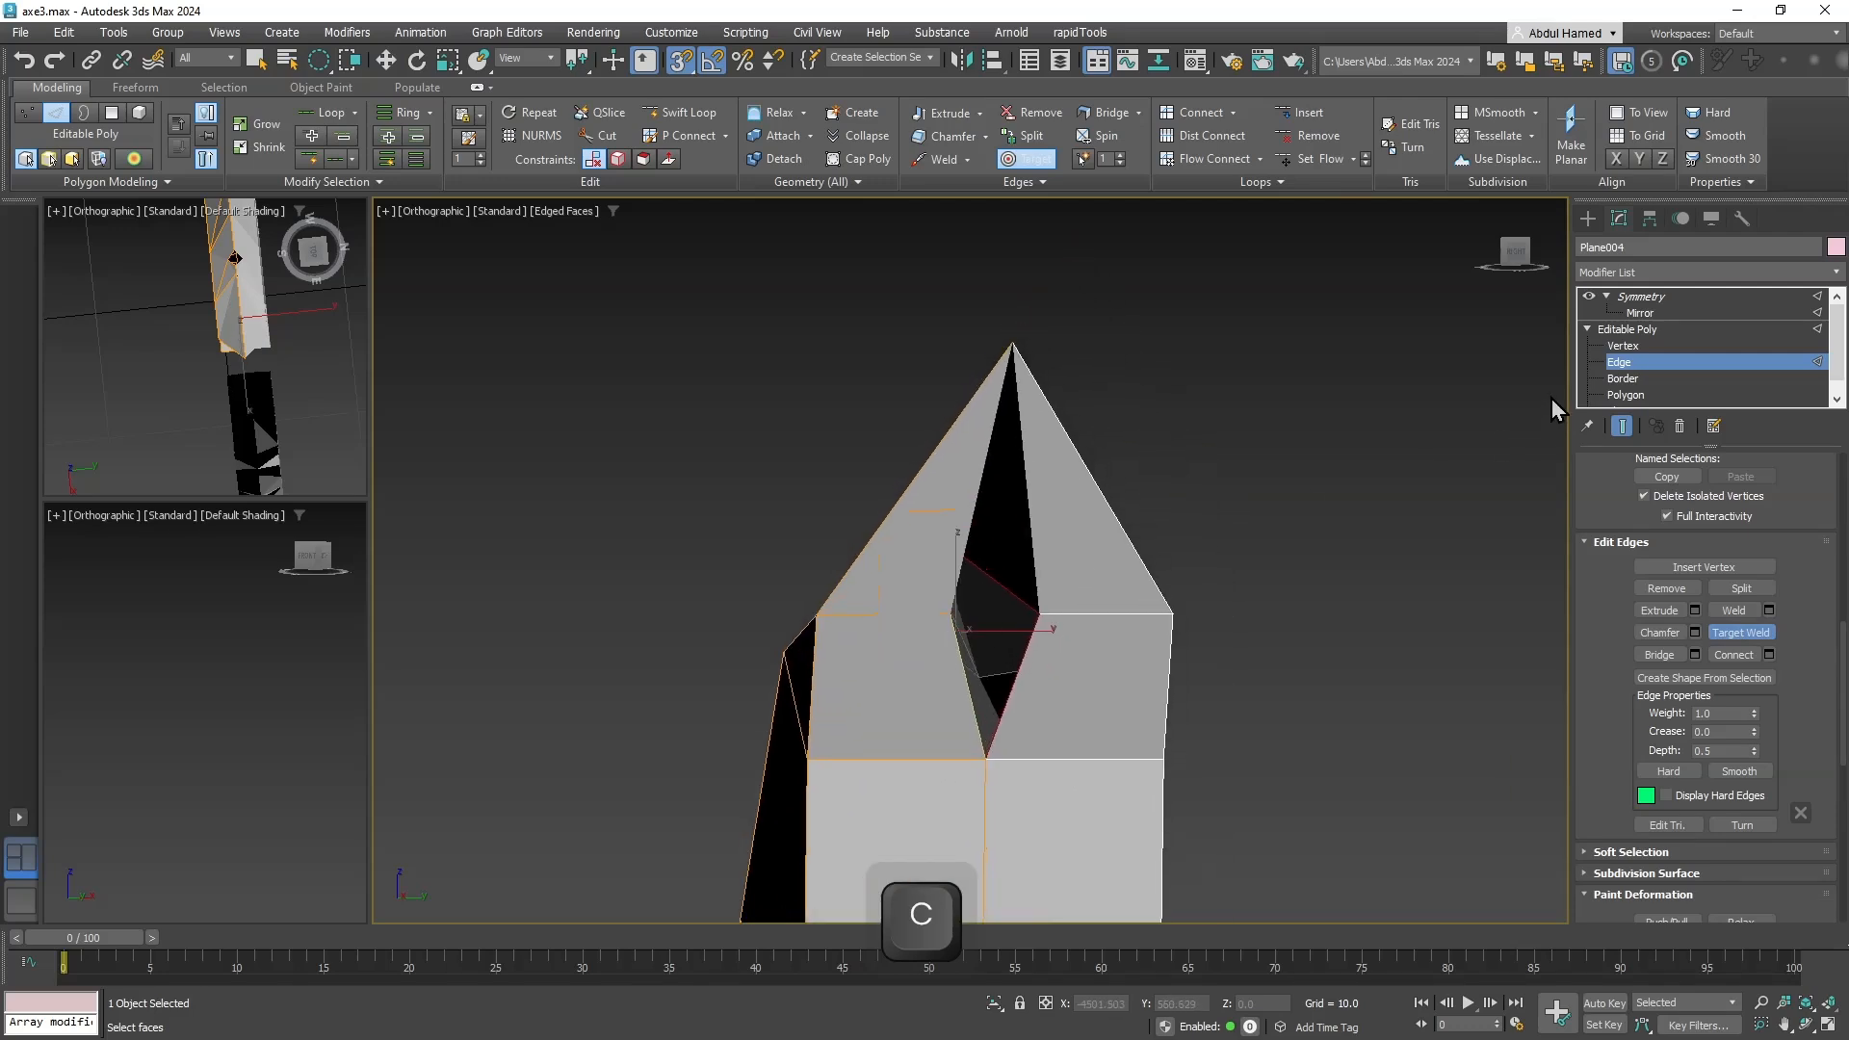
# End Target Weld and snap the remaining middle vertex of the tip gap onto the symmetry centre plane.
pyautogui.click(1634, 347)
pyautogui.press('1')
pyautogui.click(953, 614)
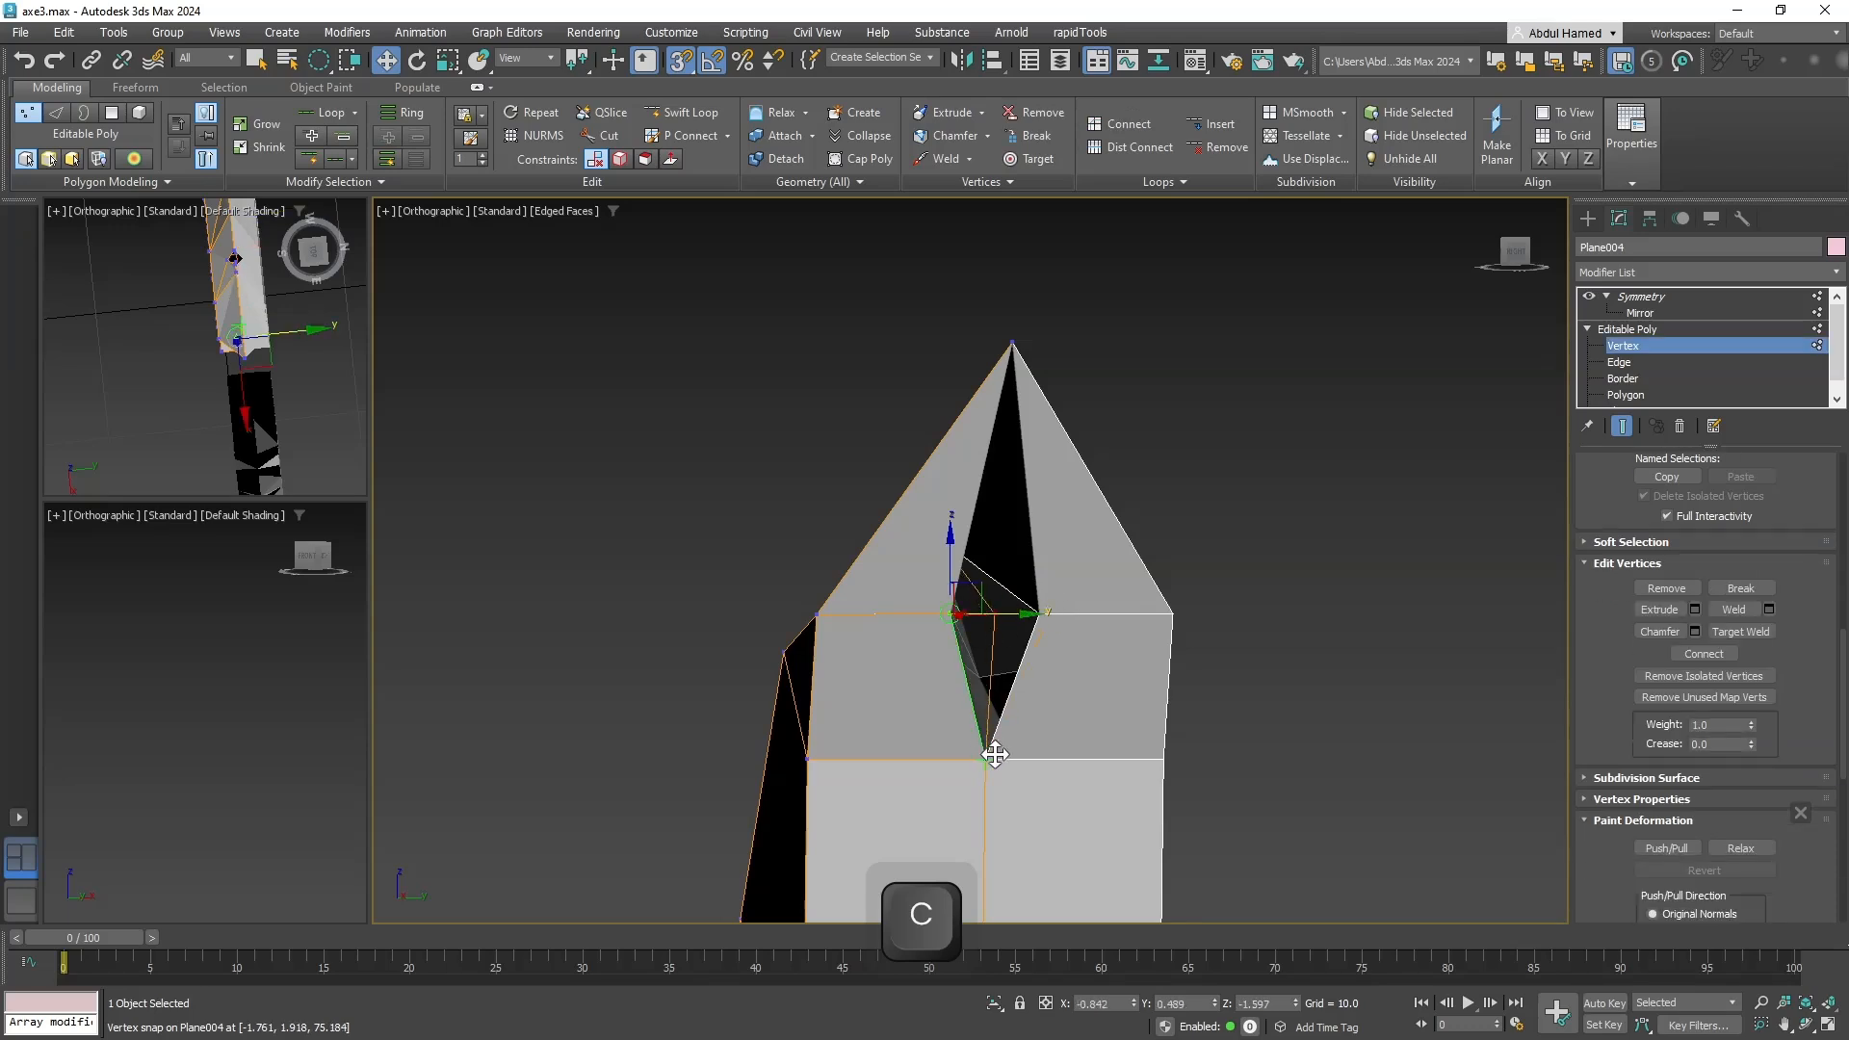
pyautogui.scroll(-6, 1011, 747)
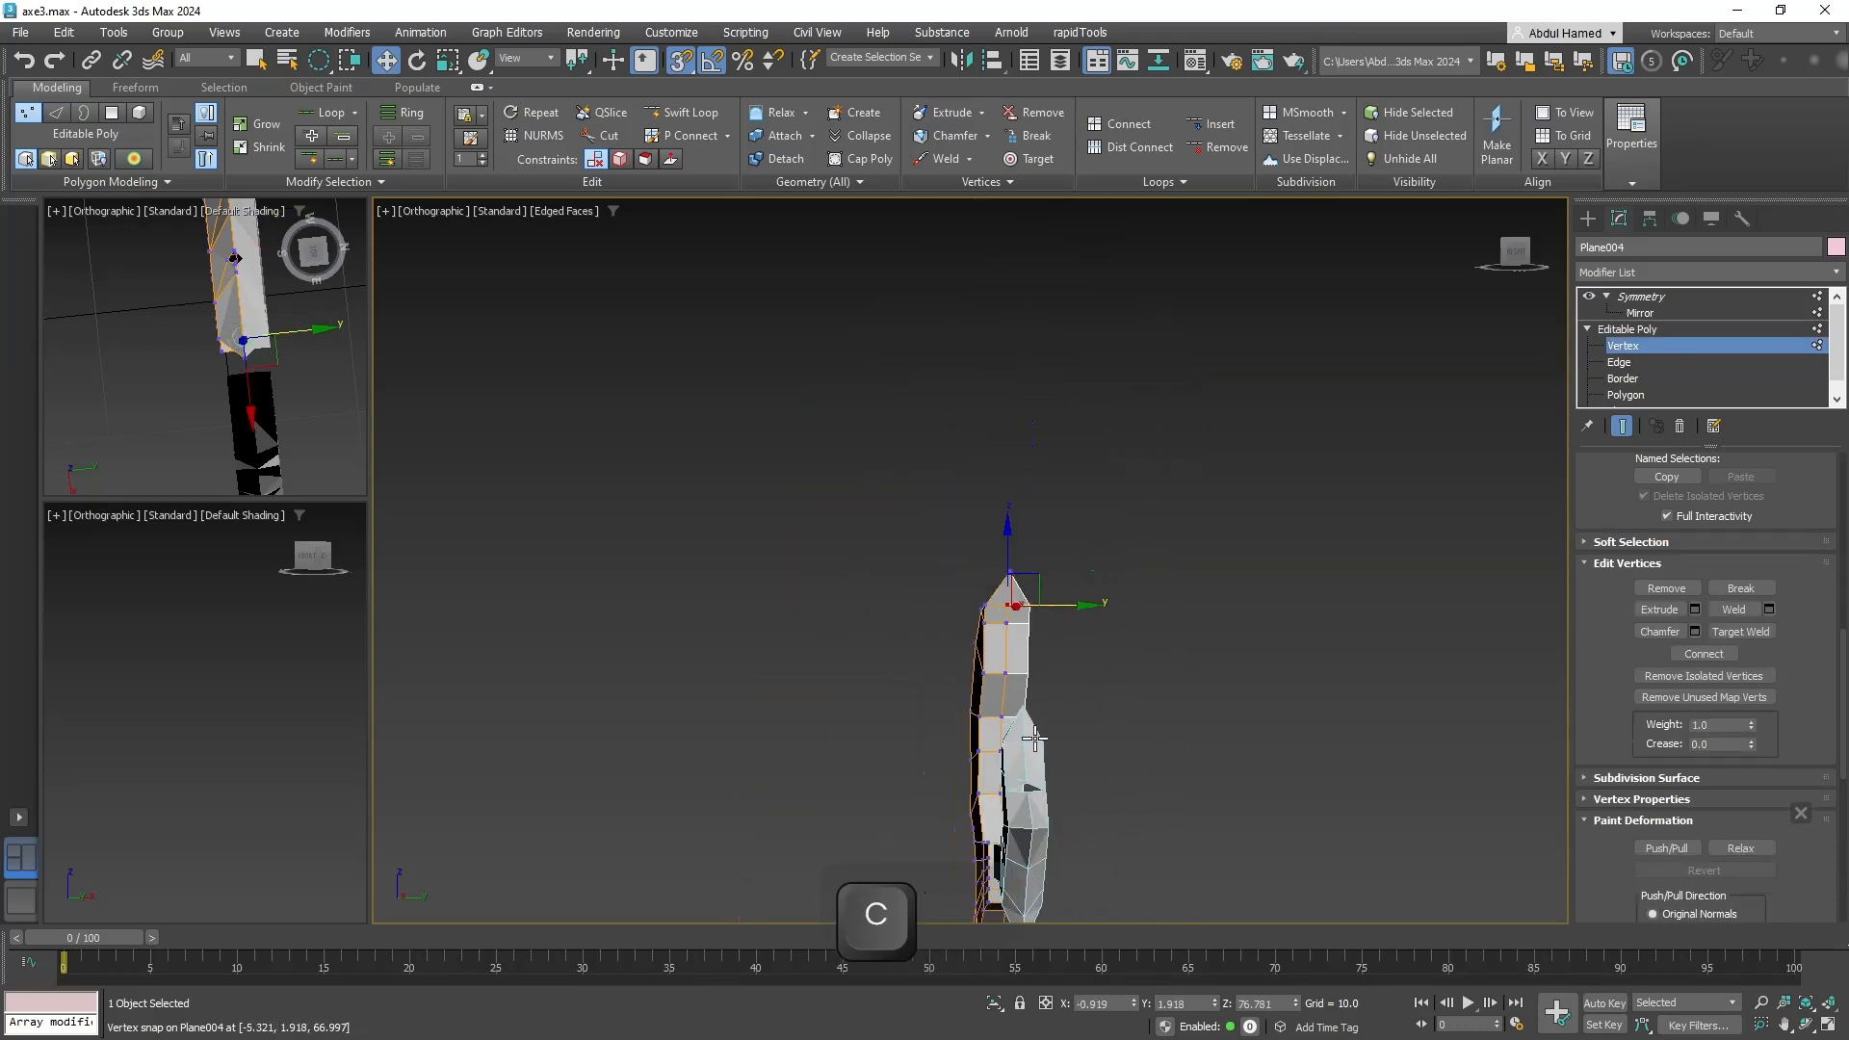
# Select the two open edges of the first notch below the upper tip on the large blade's outer rim.
pyautogui.keyDown('alt'); pyautogui.moveTo(1034, 738); pyautogui.dragTo(945, 611, button='middle'); pyautogui.keyUp('alt')
pyautogui.keyDown('alt'); pyautogui.moveTo(913, 694); pyautogui.dragTo(963, 590, button='middle'); pyautogui.keyUp('alt')
pyautogui.scroll(5, 1025, 451)
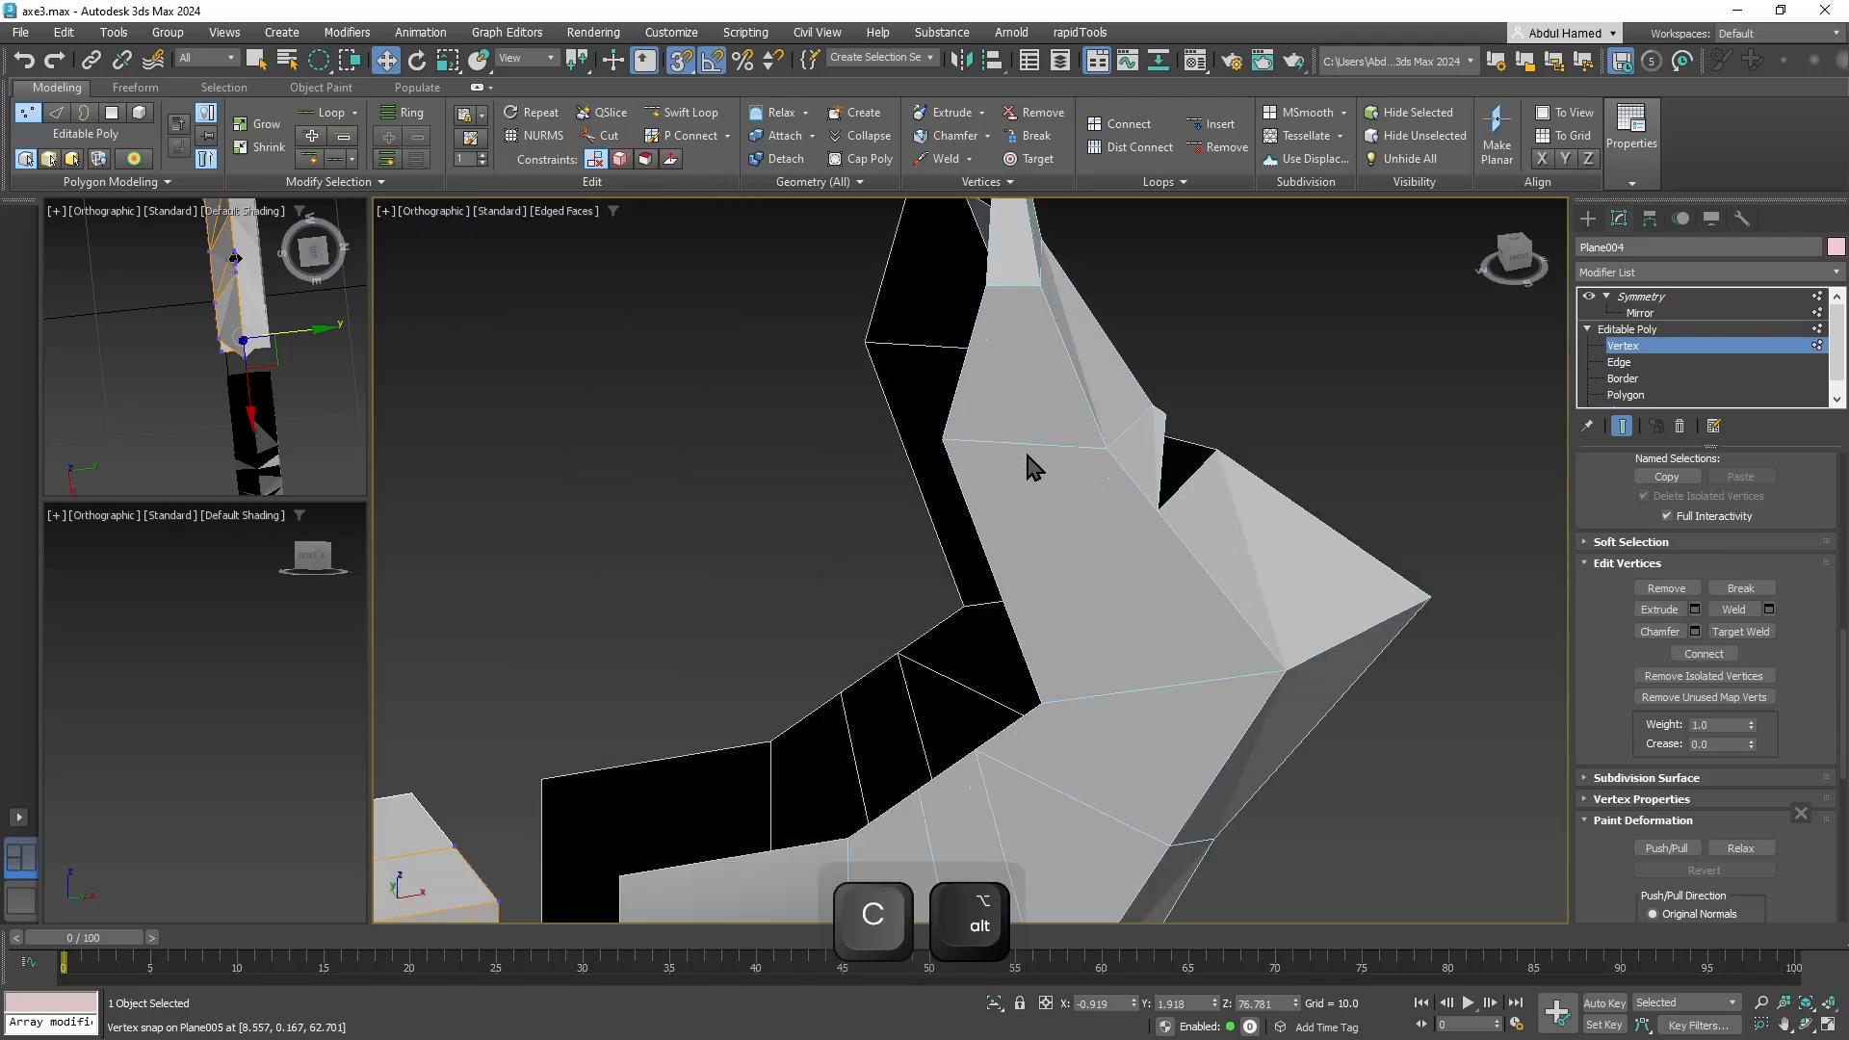
pyautogui.keyDown('alt'); pyautogui.moveTo(1030, 467); pyautogui.dragTo(1045, 511, button='middle'); pyautogui.keyUp('alt')
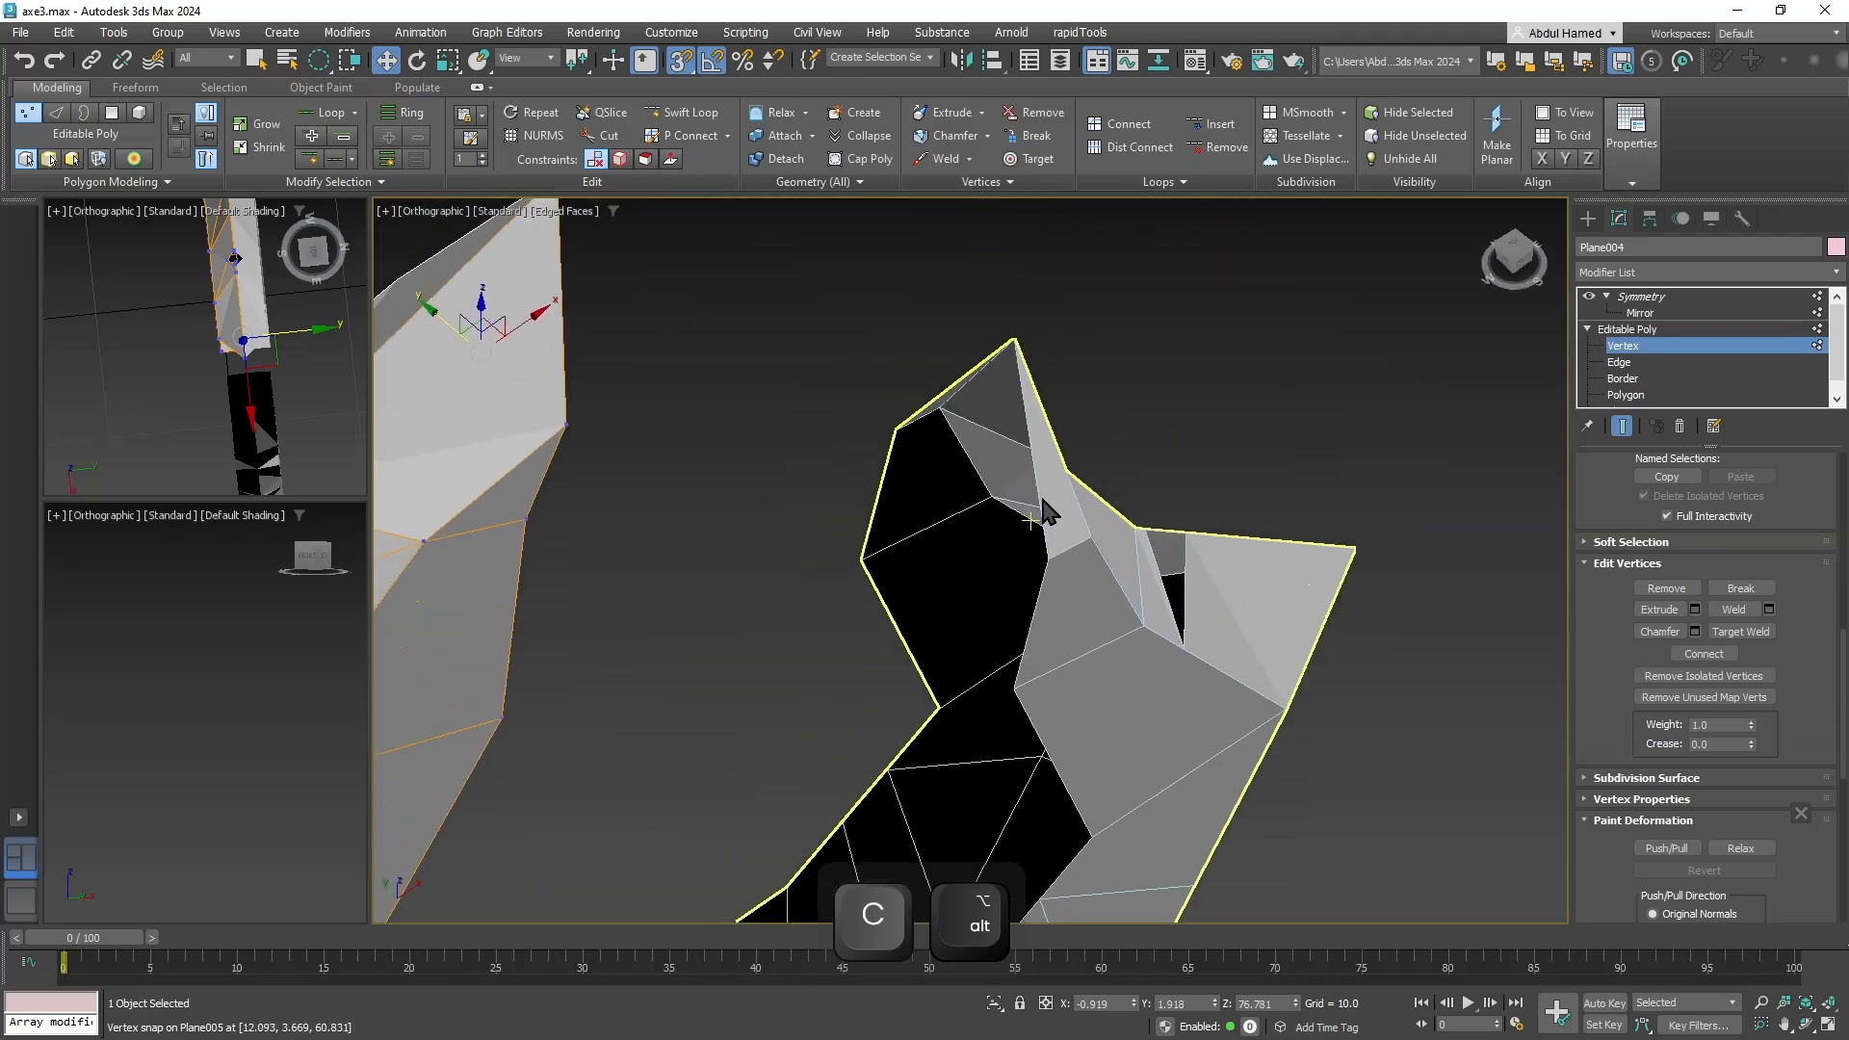
pyautogui.click(1641, 348)
pyautogui.keyDown('alt'); pyautogui.moveTo(644, 755); pyautogui.dragTo(676, 468, button='middle'); pyautogui.keyUp('alt')
pyautogui.scroll(3, 744, 520)
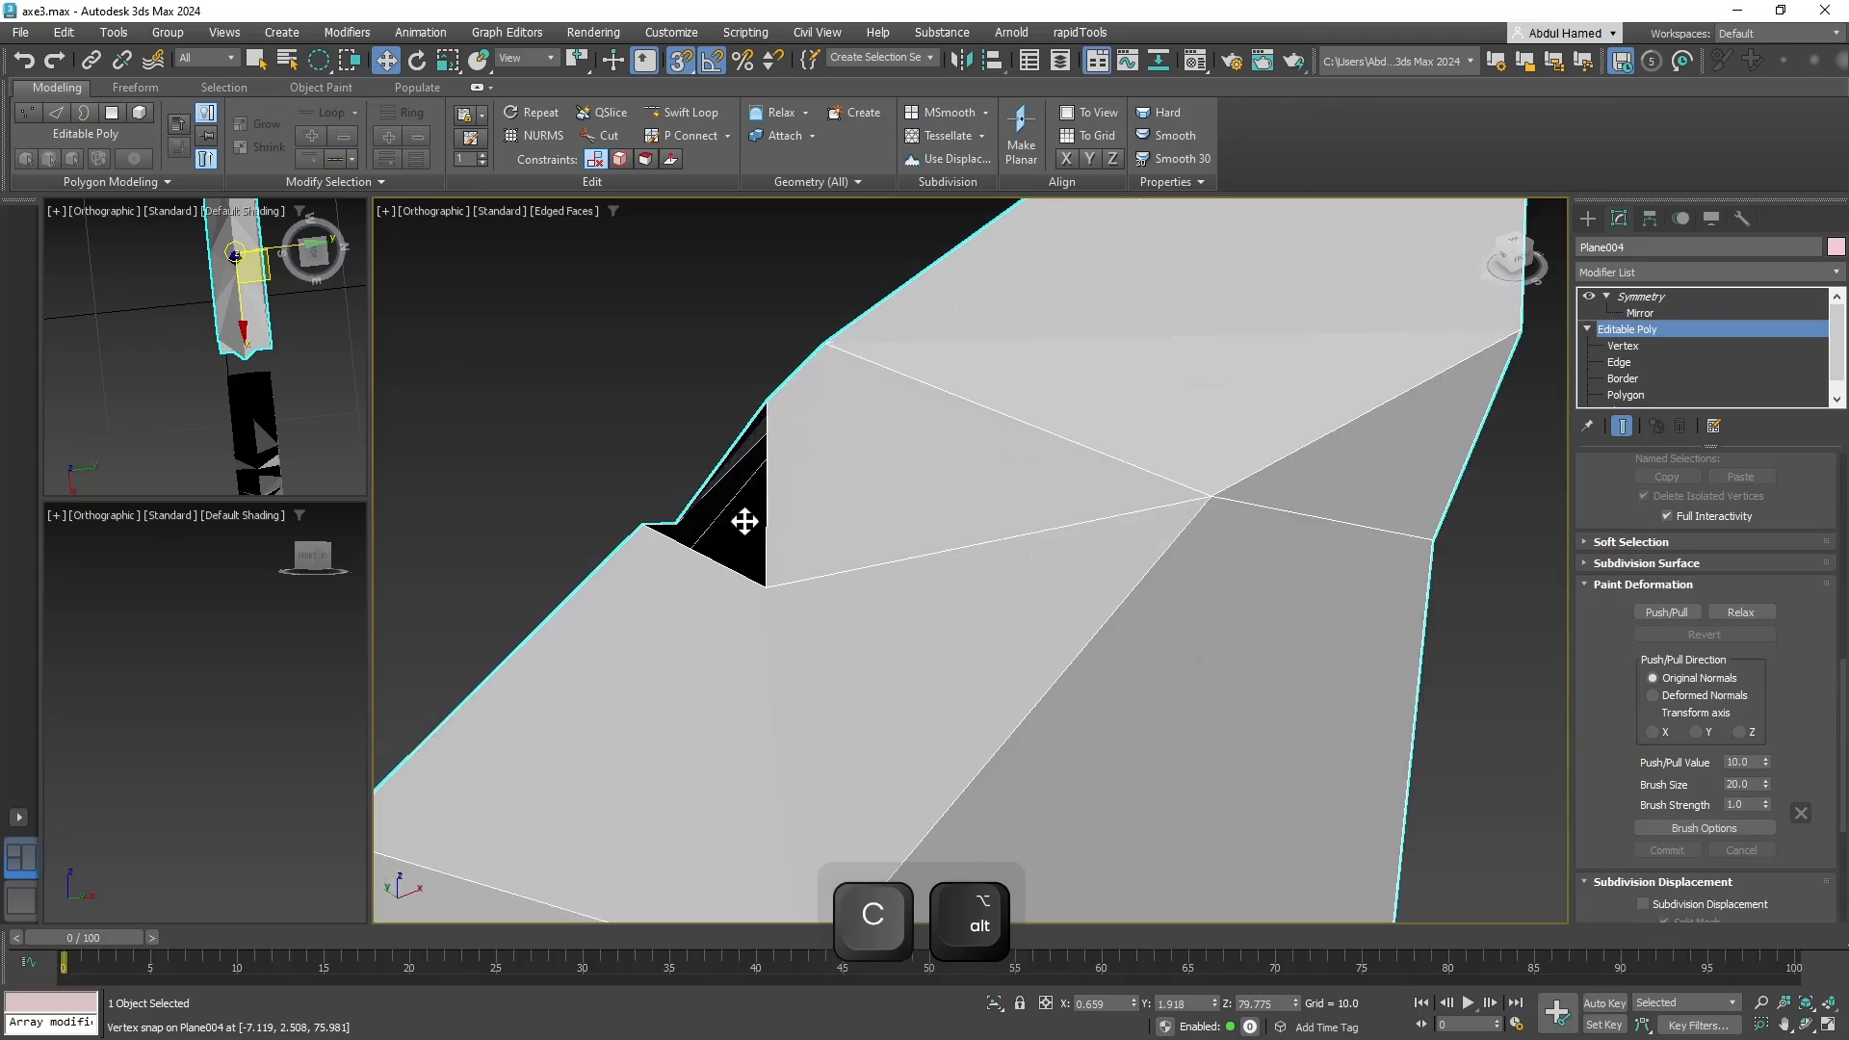
pyautogui.click(1620, 363)
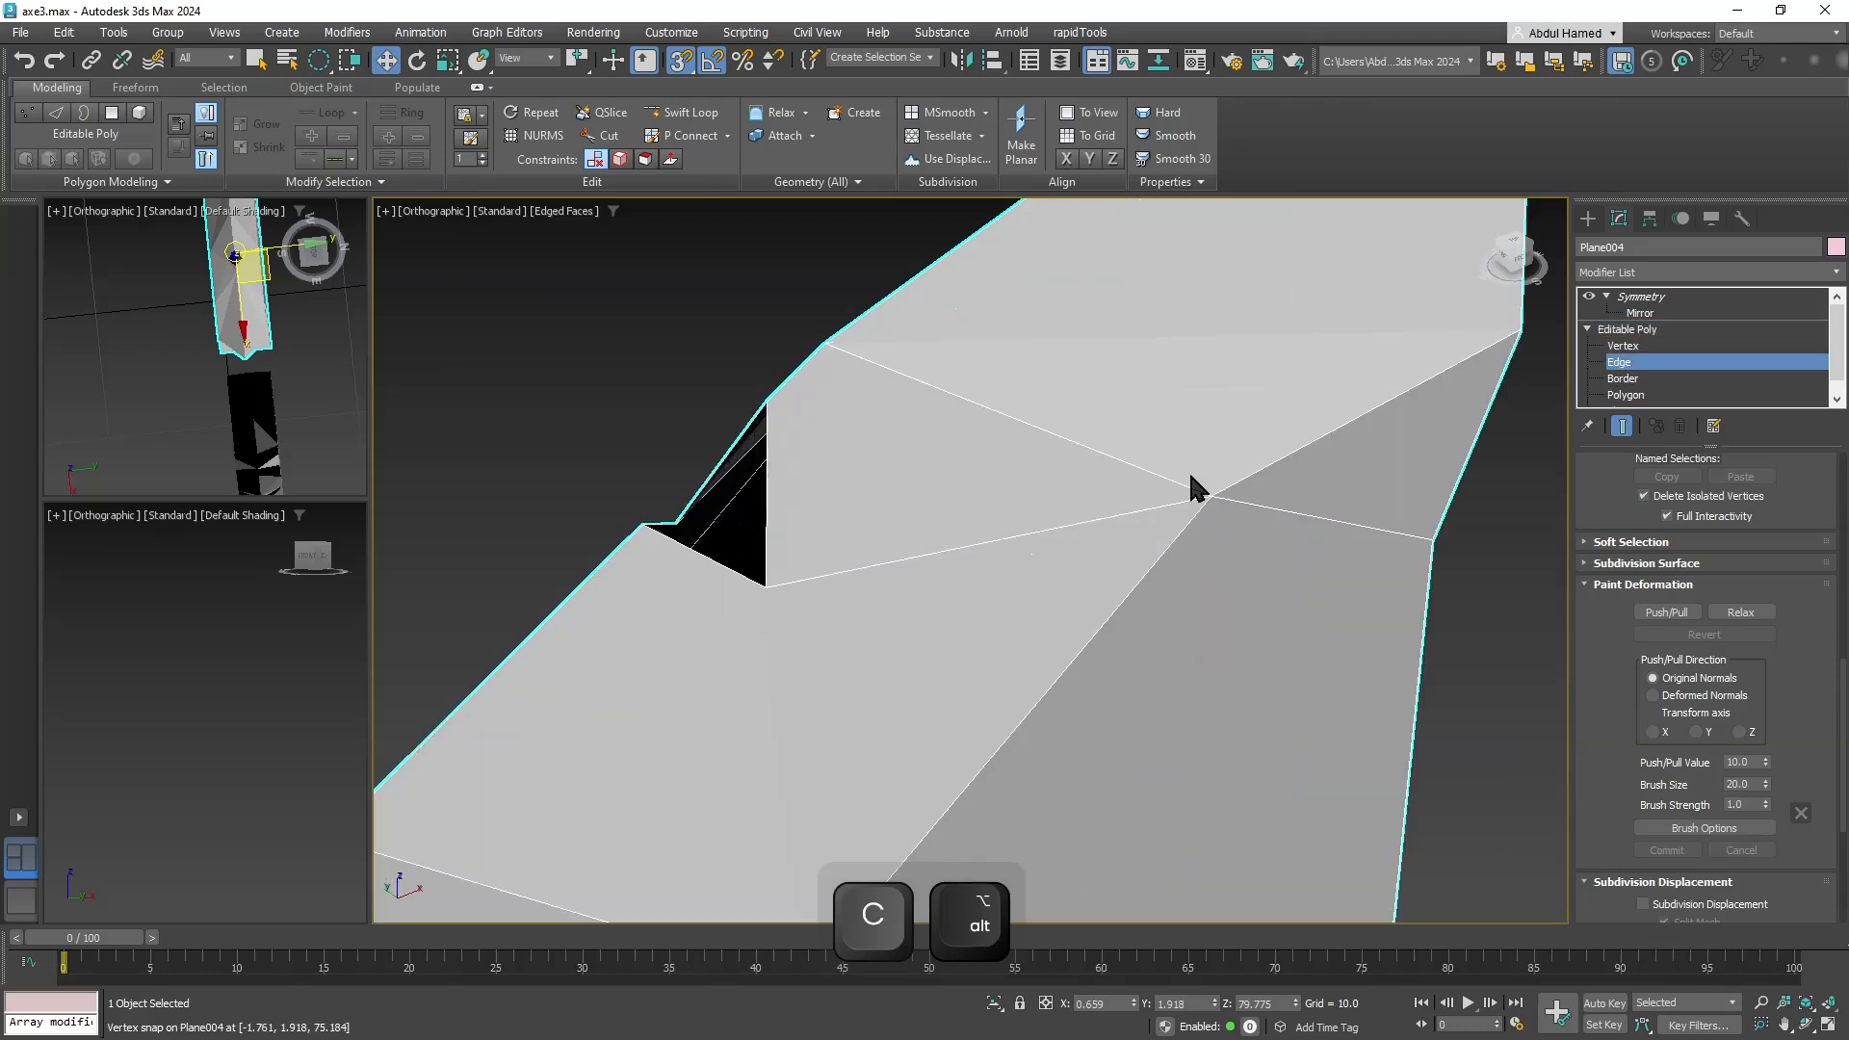
pyautogui.click(757, 501)
pyautogui.keyDown('ctrl'); pyautogui.click(720, 560); pyautogui.keyUp('ctrl')
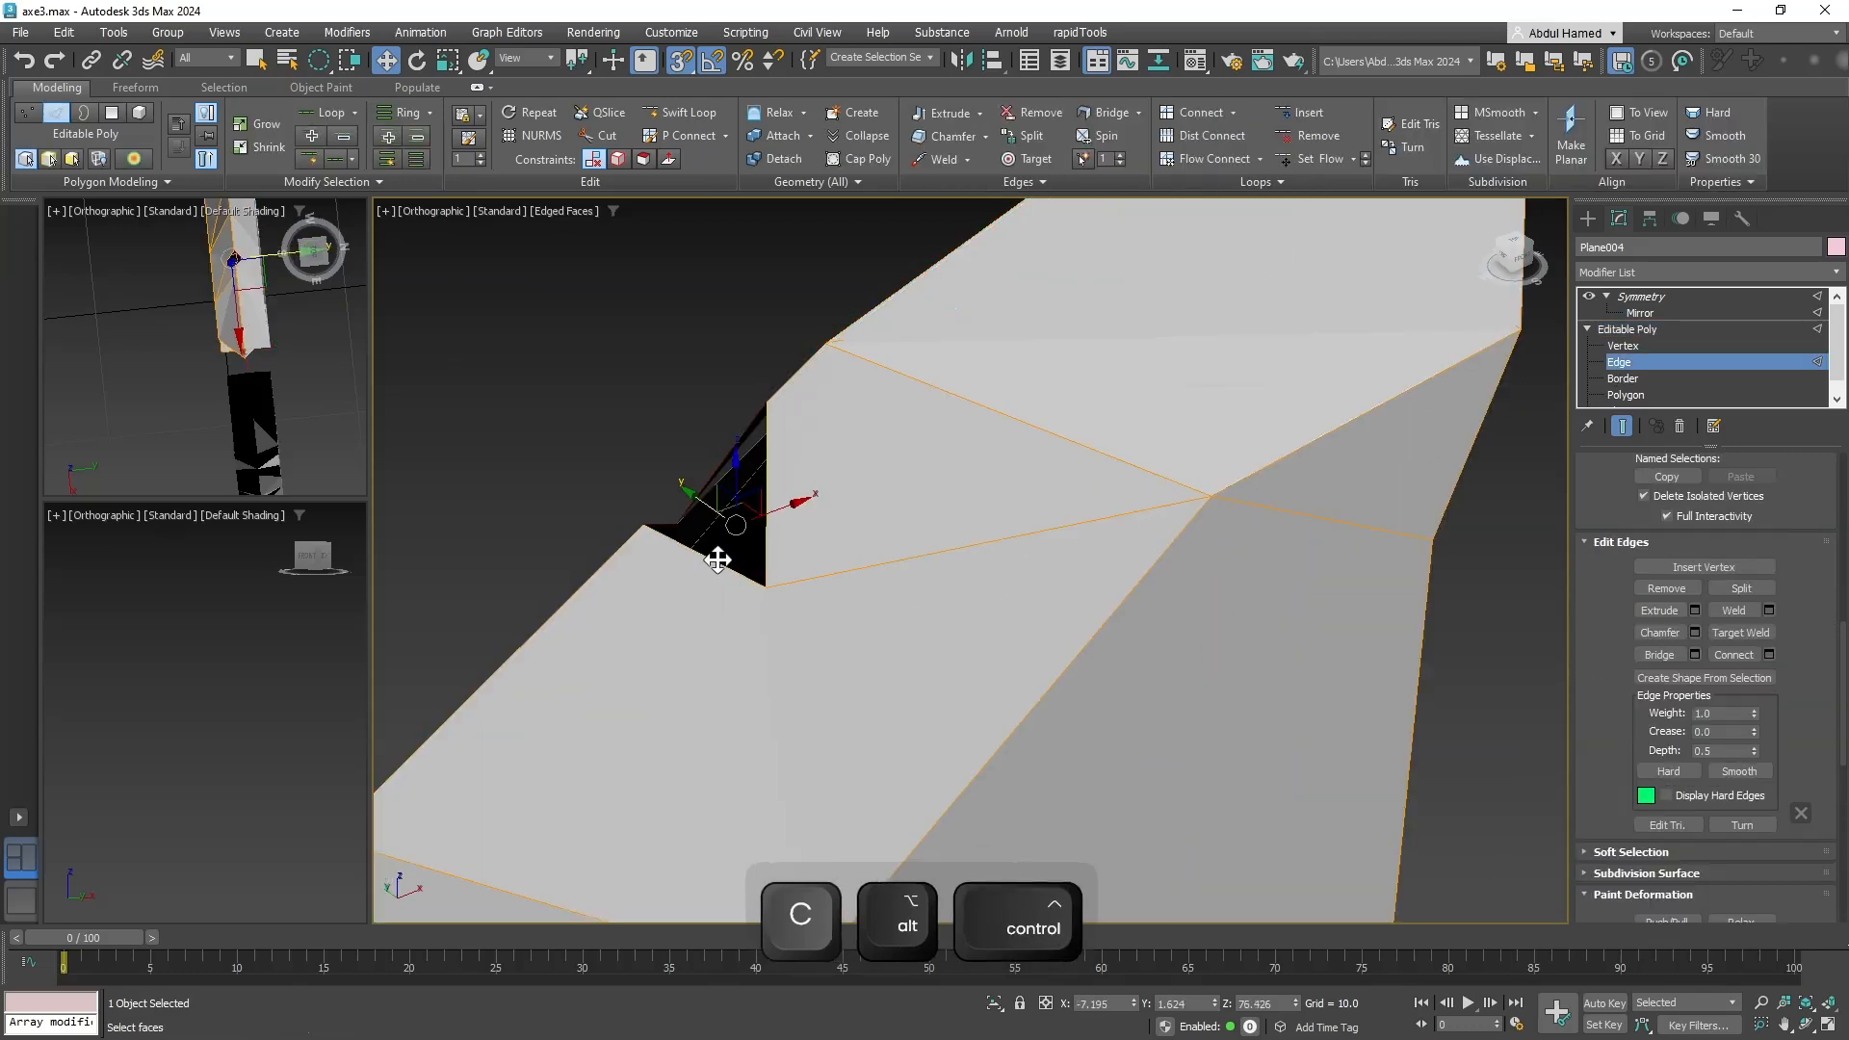
# Extrude the two open edges of the first rim notch sideways towards the mirrored half.
pyautogui.click(1662, 656)
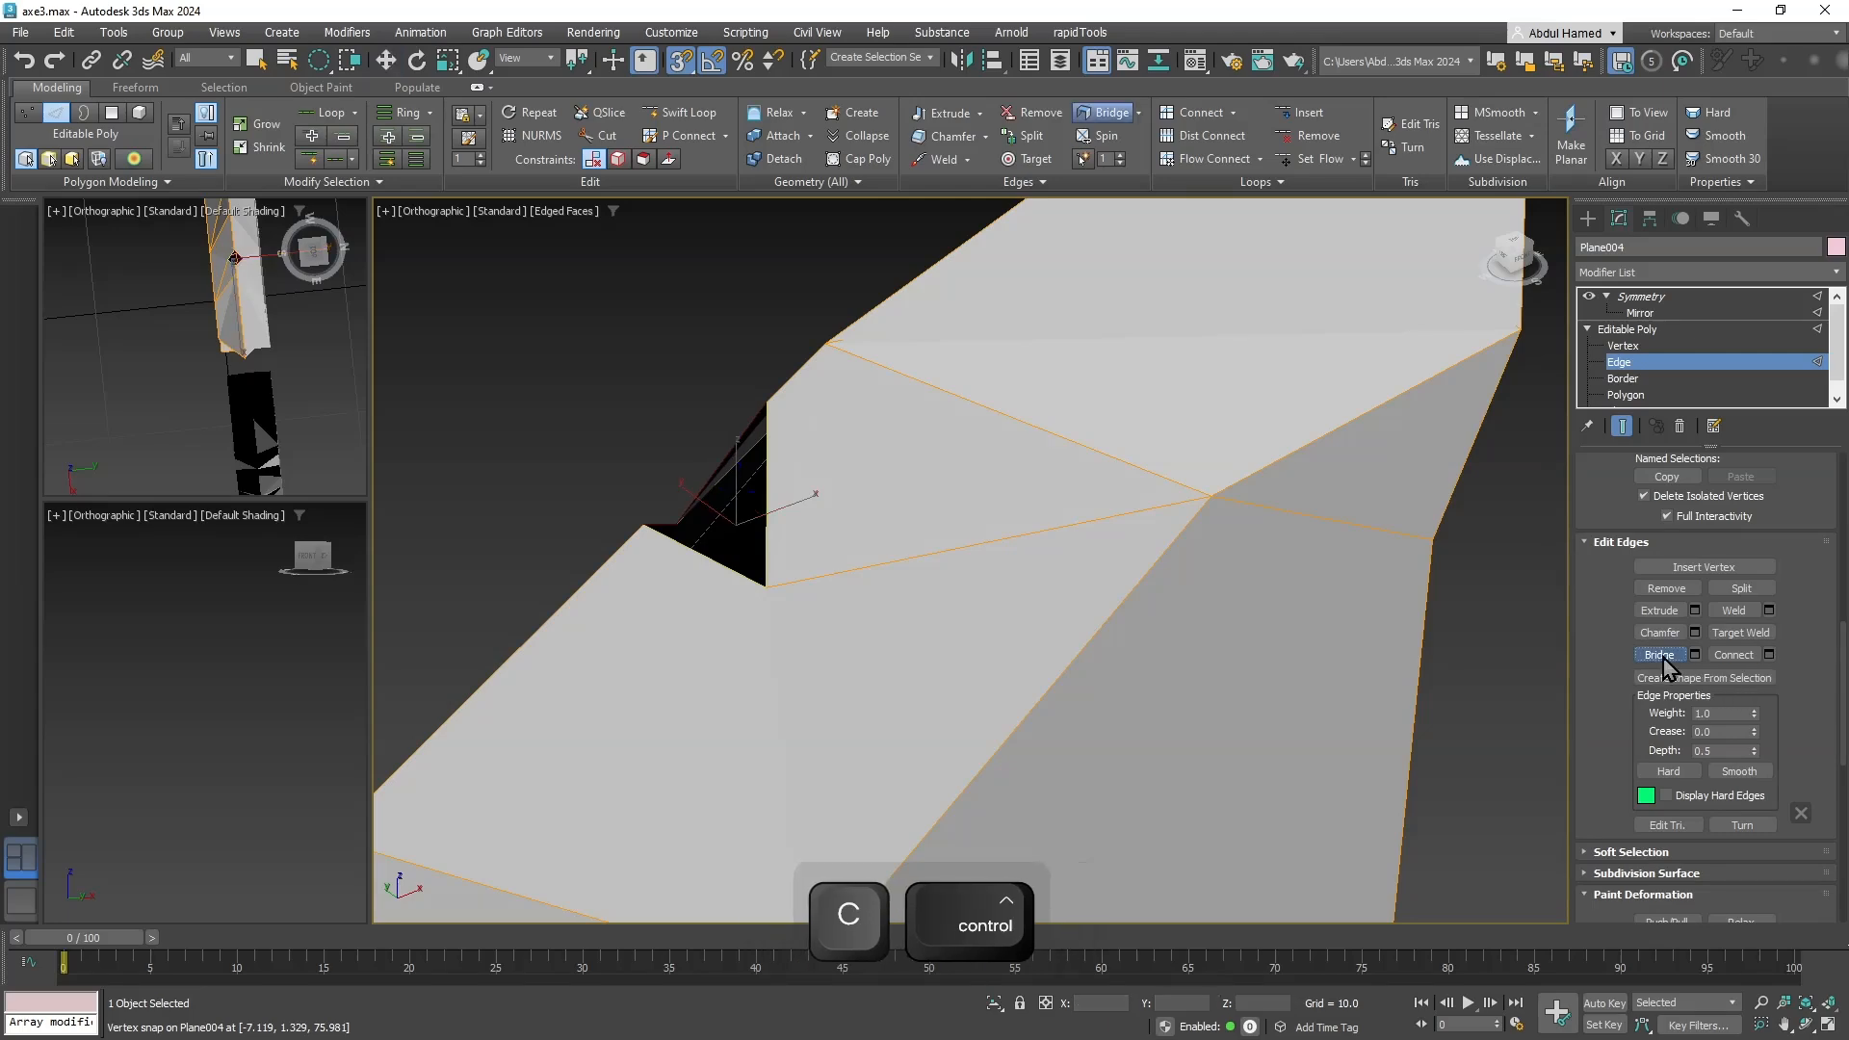
pyautogui.keyDown('alt'); pyautogui.moveTo(1519, 683); pyautogui.dragTo(1387, 744, button='middle'); pyautogui.keyUp('alt')
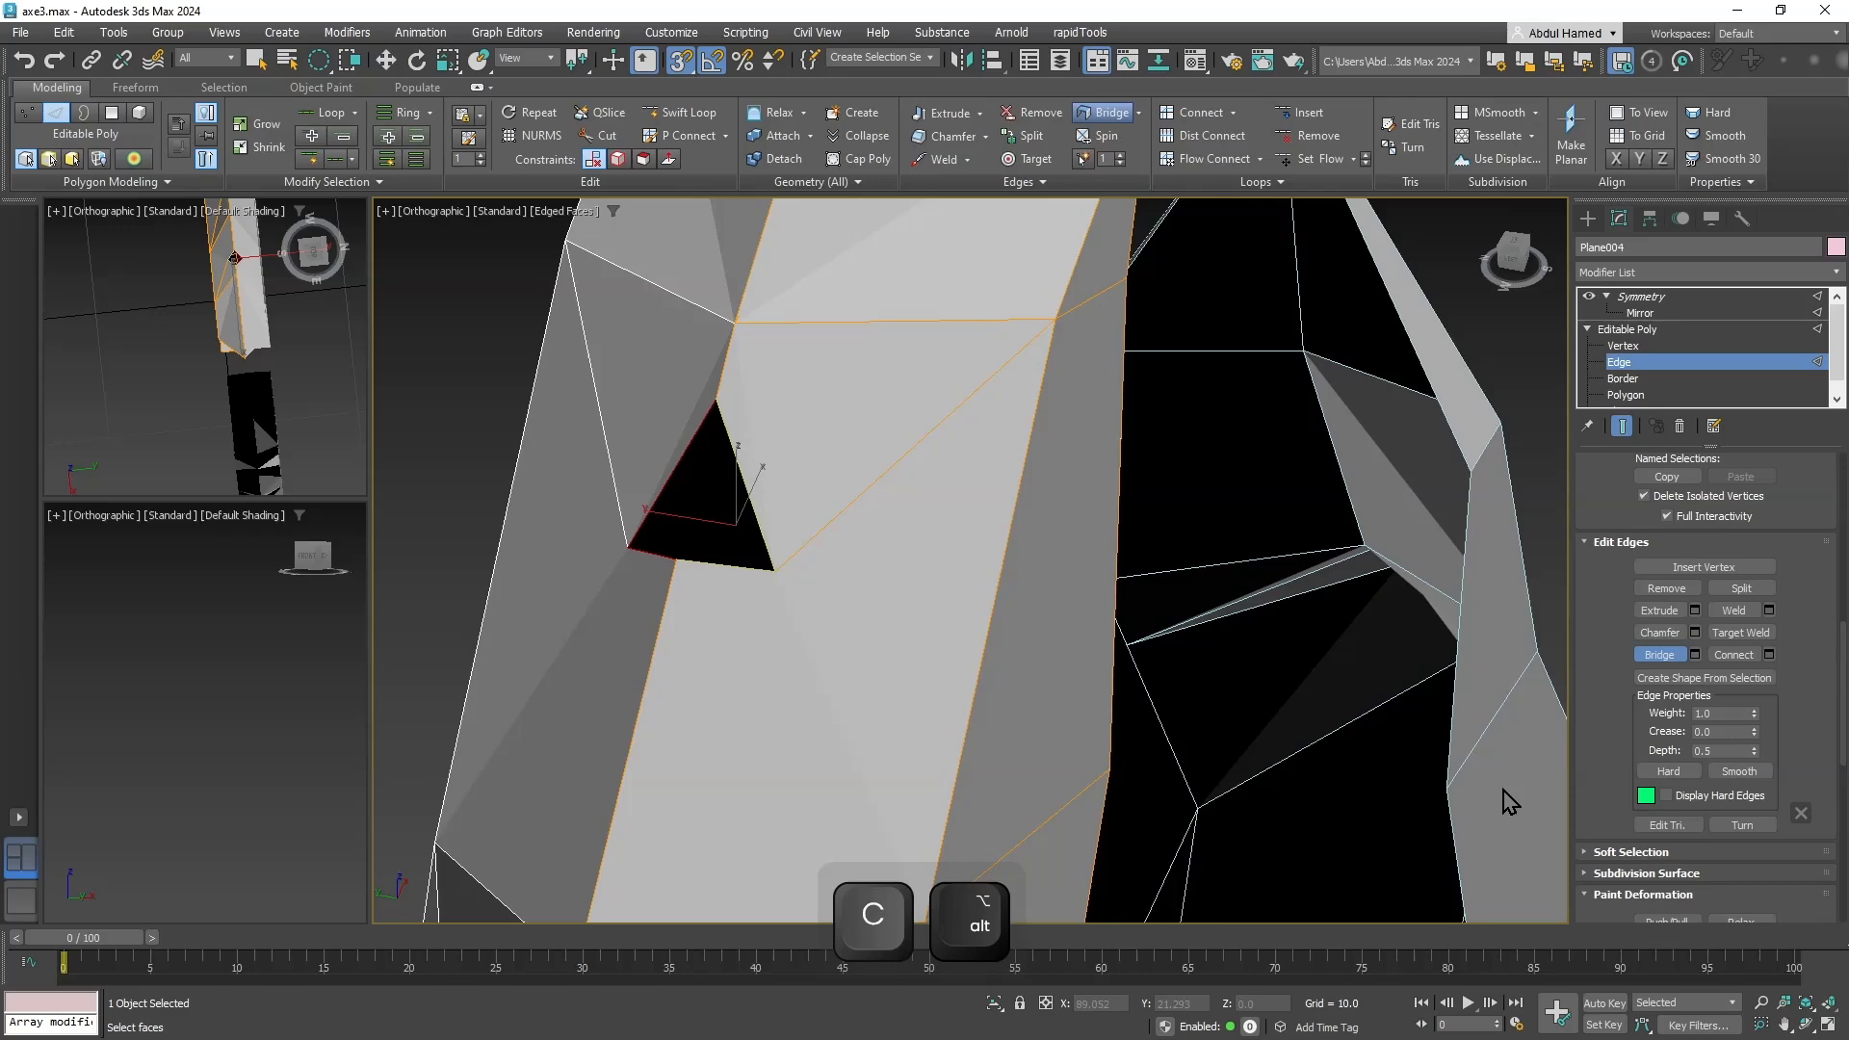
pyautogui.keyDown('alt'); pyautogui.moveTo(750, 495); pyautogui.dragTo(748, 572, button='middle'); pyautogui.keyUp('alt')
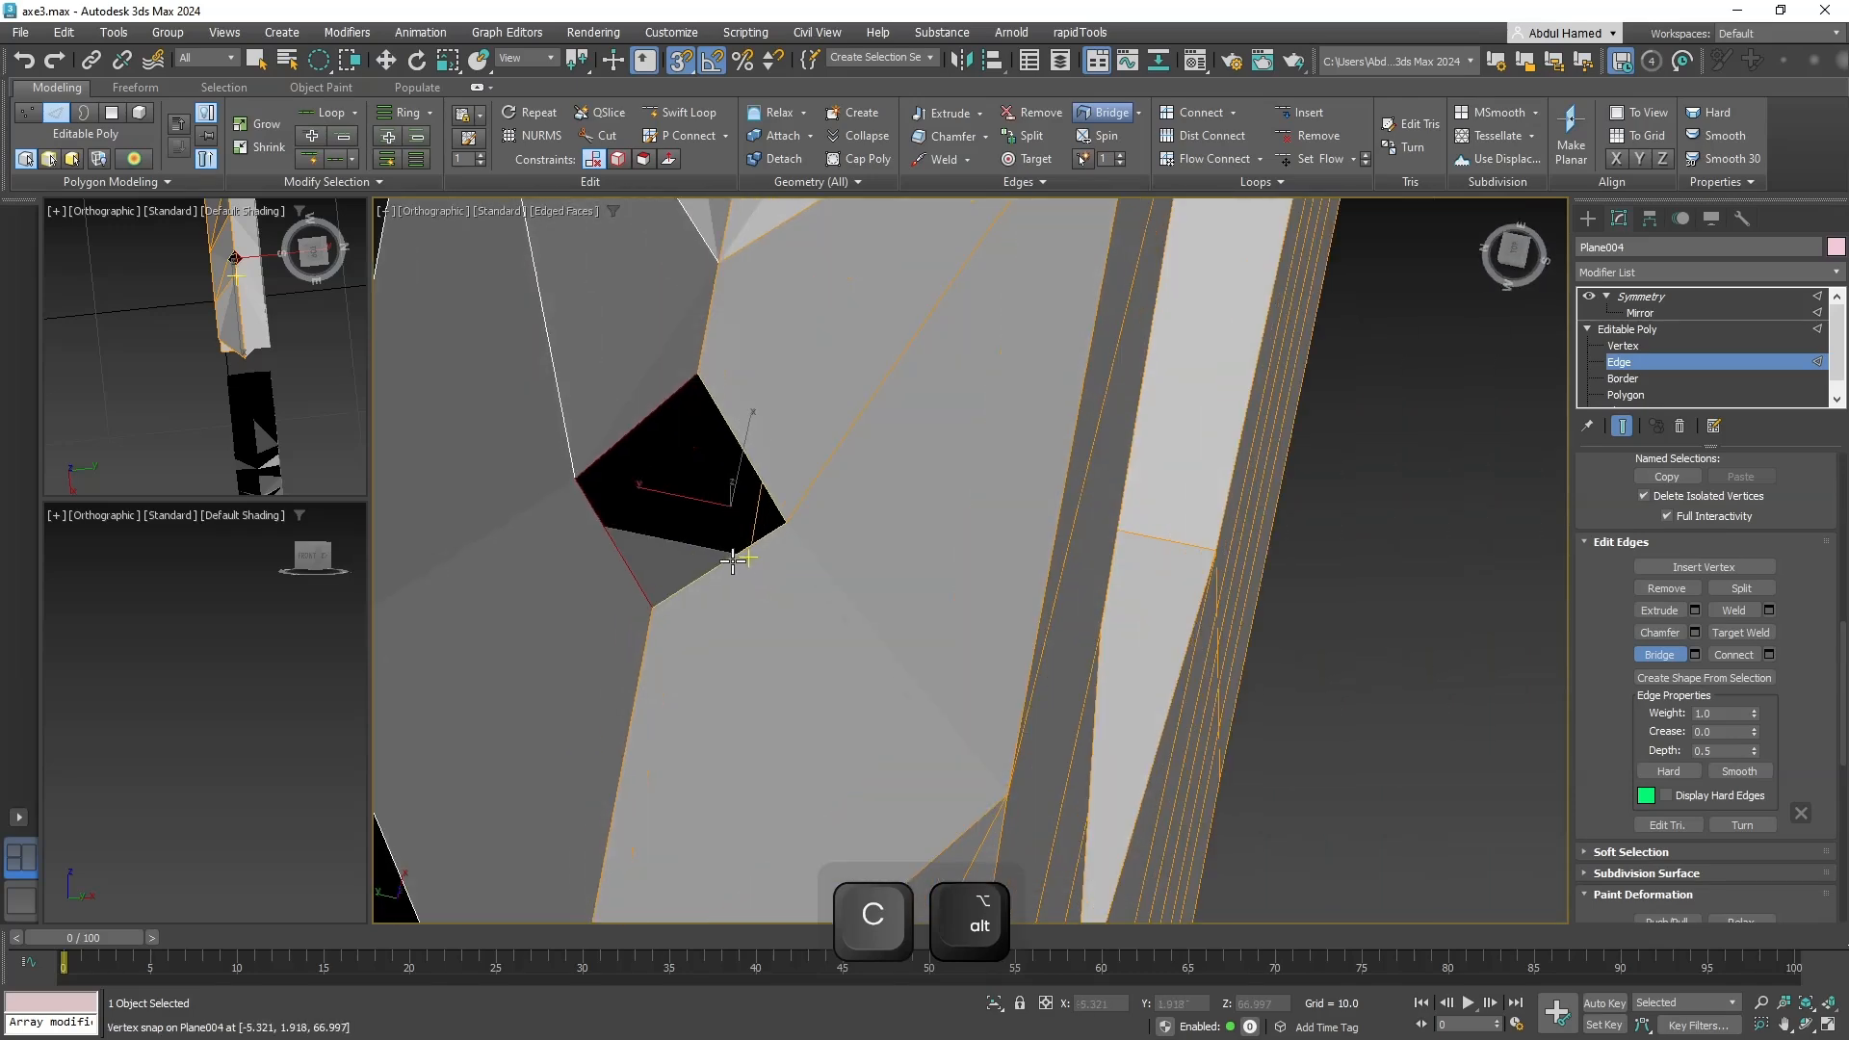
pyautogui.press('w')
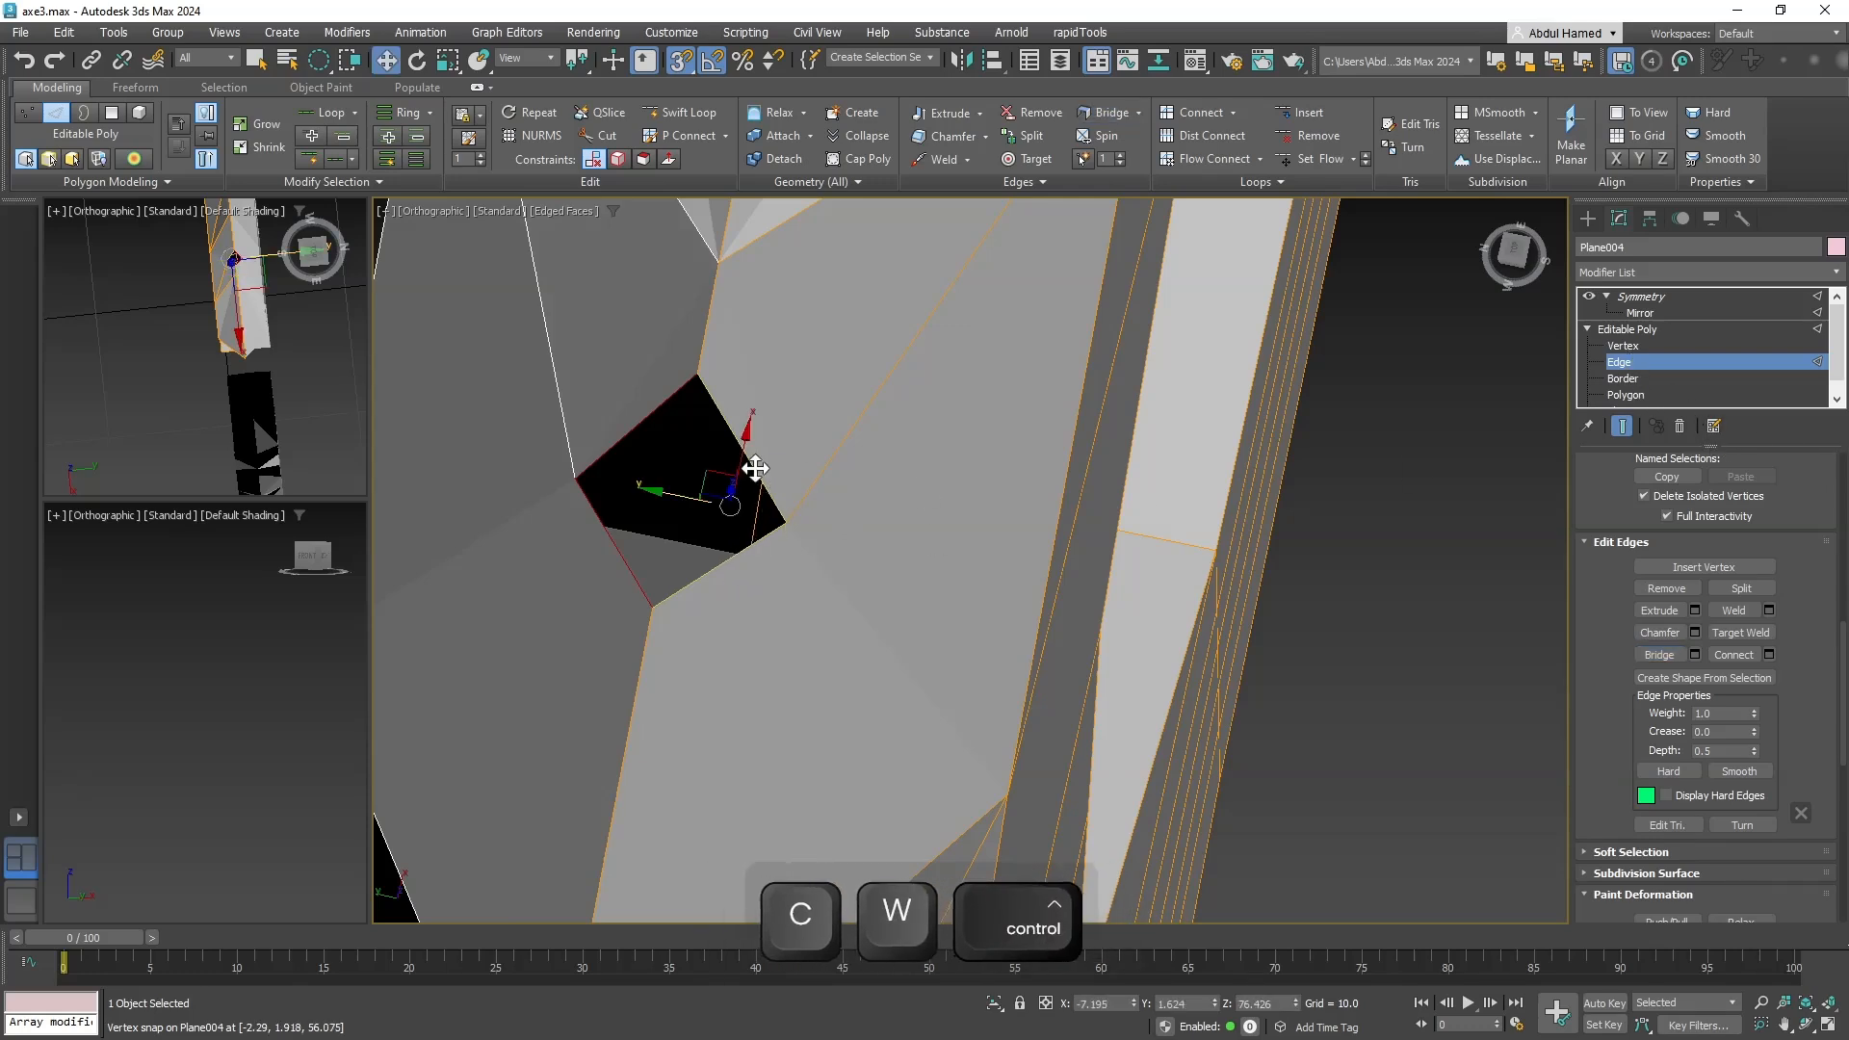
pyautogui.moveTo(655, 487)
pyautogui.keyDown('shift'); pyautogui.mouseDown()
pyautogui.moveTo(574, 478)
pyautogui.moveTo(658, 500)
pyautogui.moveTo(690, 483)
pyautogui.moveTo(578, 474)
pyautogui.mouseUp(); pyautogui.keyUp('shift')
# Target-weld the loose outer vertices of the extruded faces onto the first notch's upper and lower centre corners.
pyautogui.click(1627, 347)
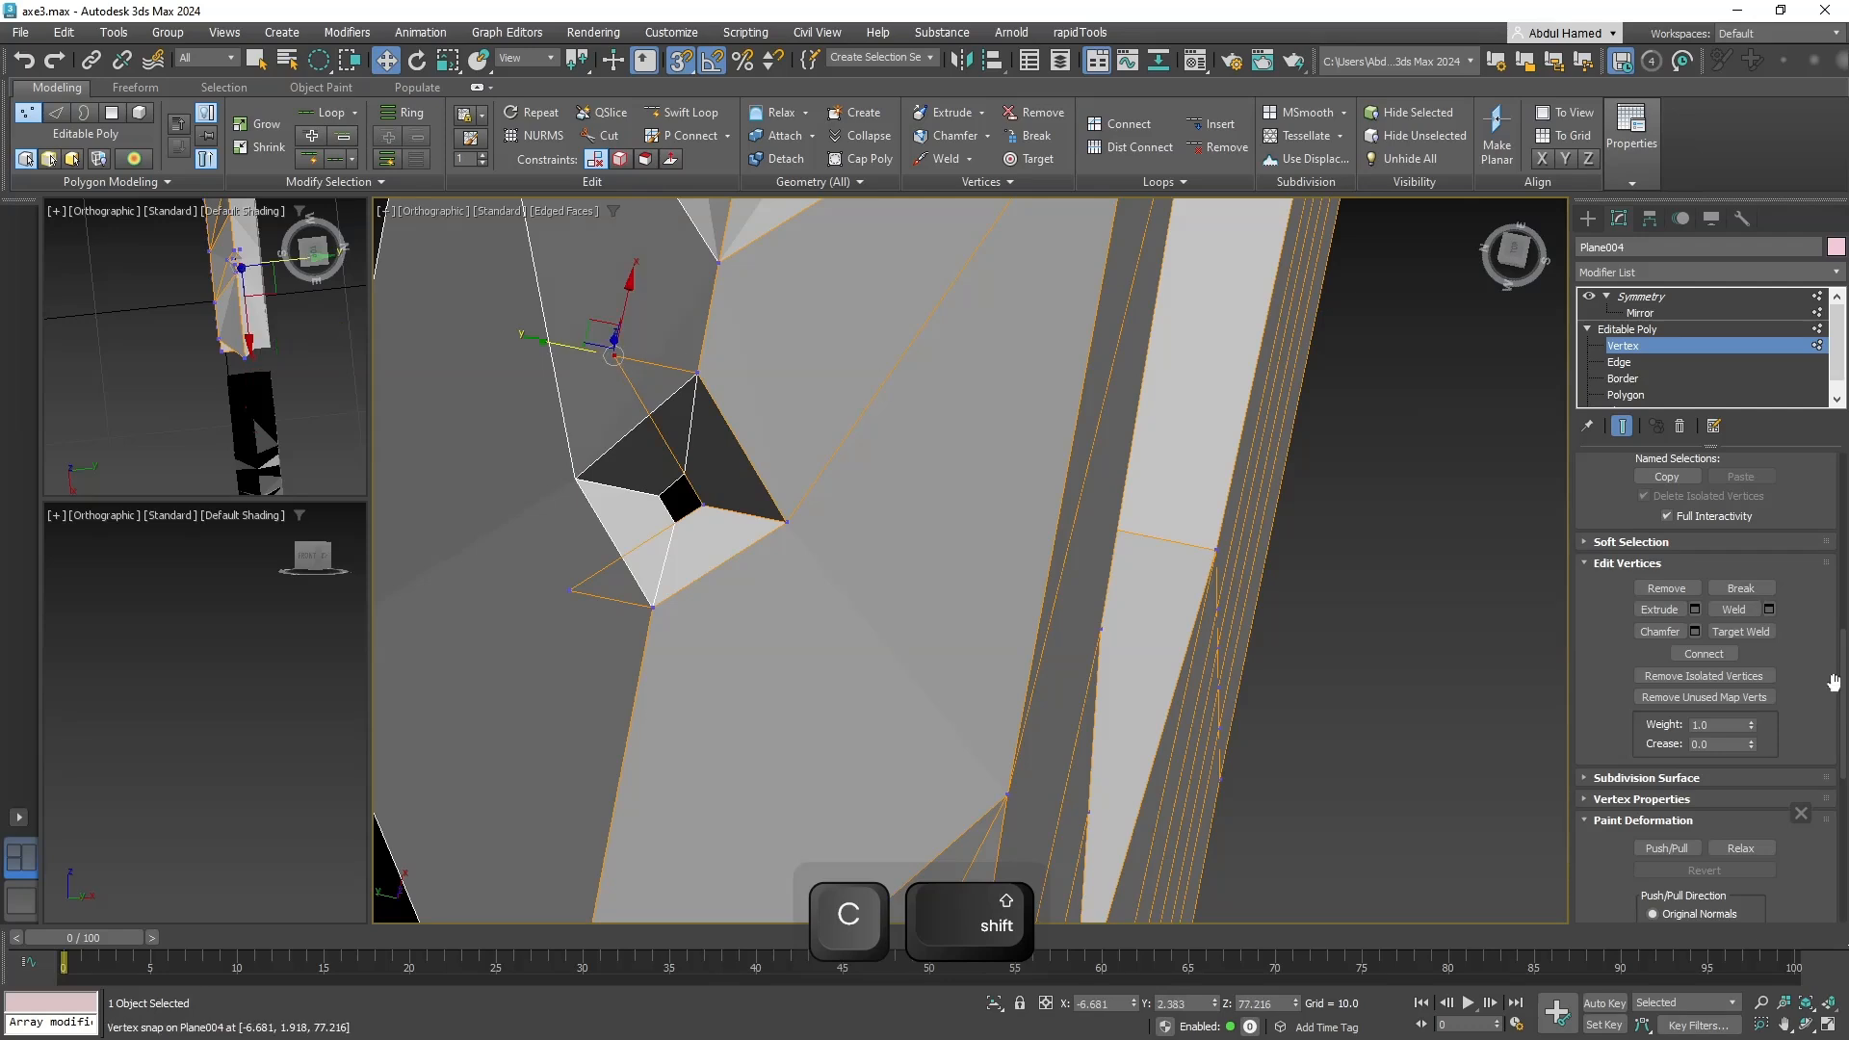
pyautogui.click(1743, 632)
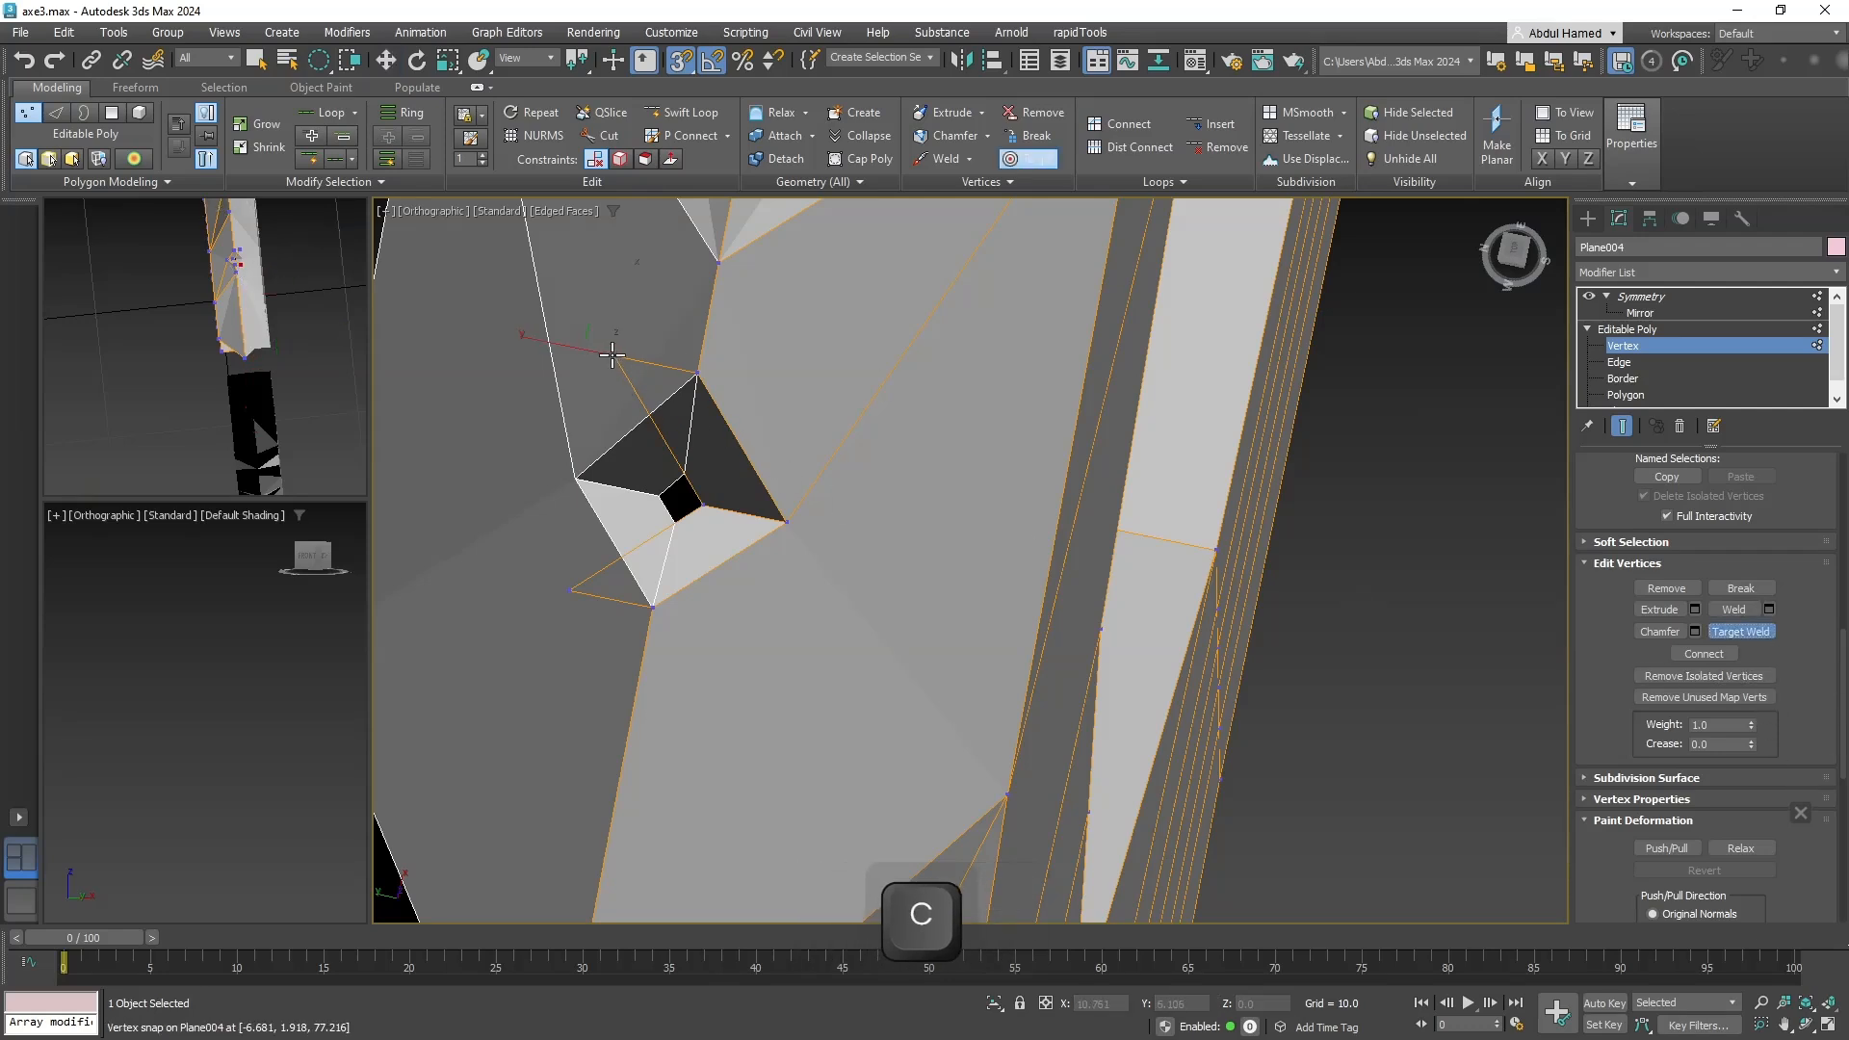
pyautogui.click(695, 376)
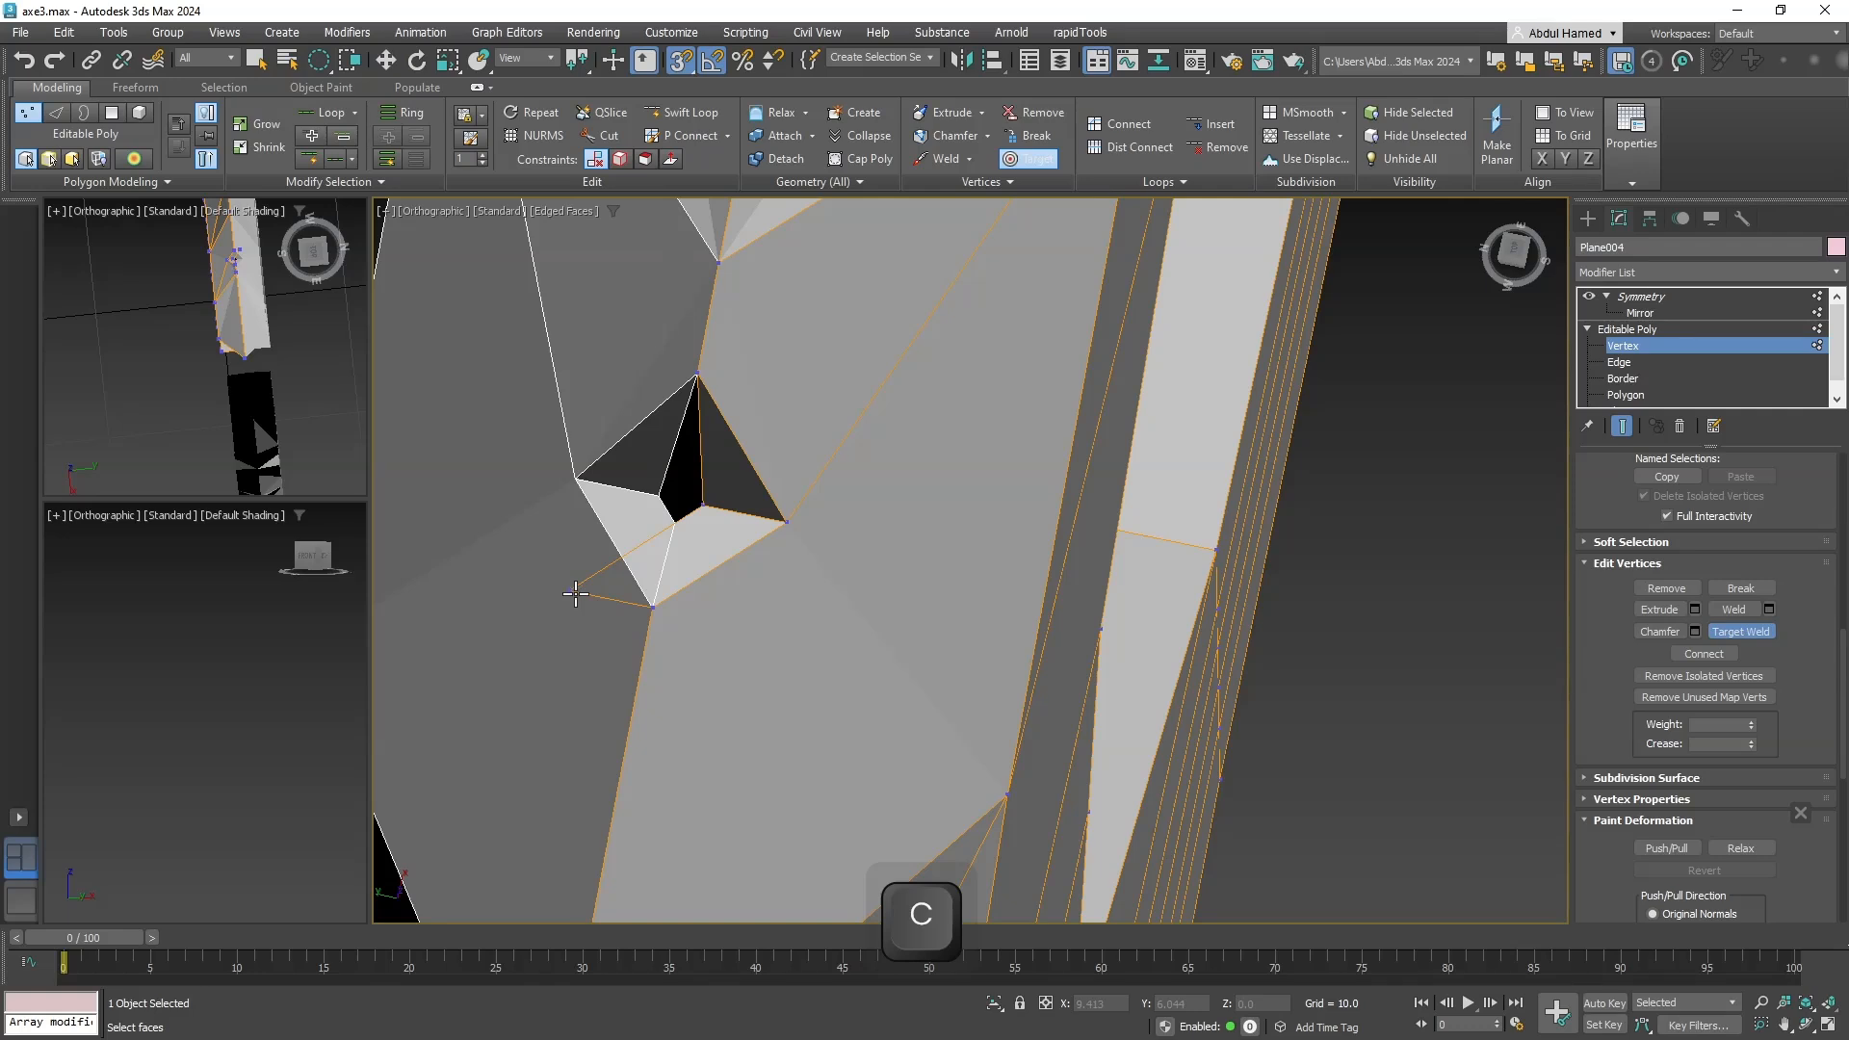
# End Target Weld and snap the first notch's inner vertex onto the symmetry centre plane.
pyautogui.press('s')
pyautogui.rightClick(737, 512)
pyautogui.click(706, 504)
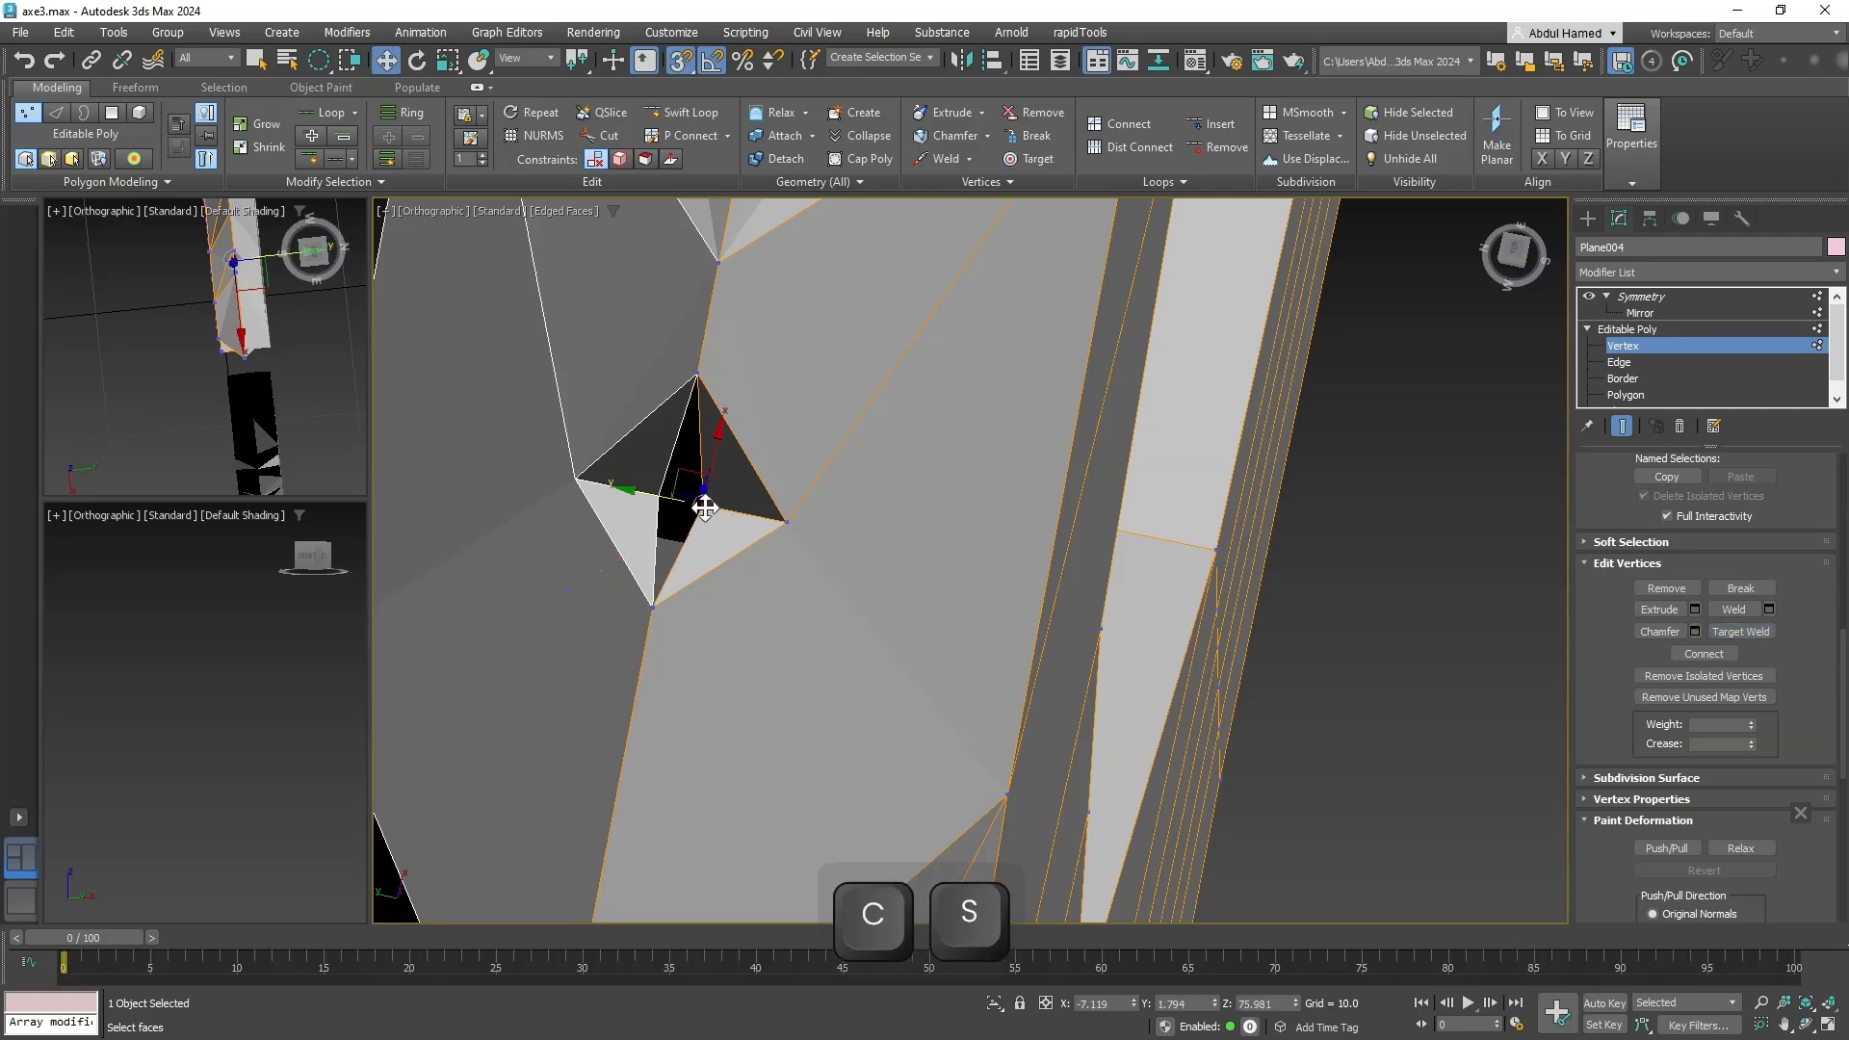
pyautogui.press('s')
pyautogui.press('w')
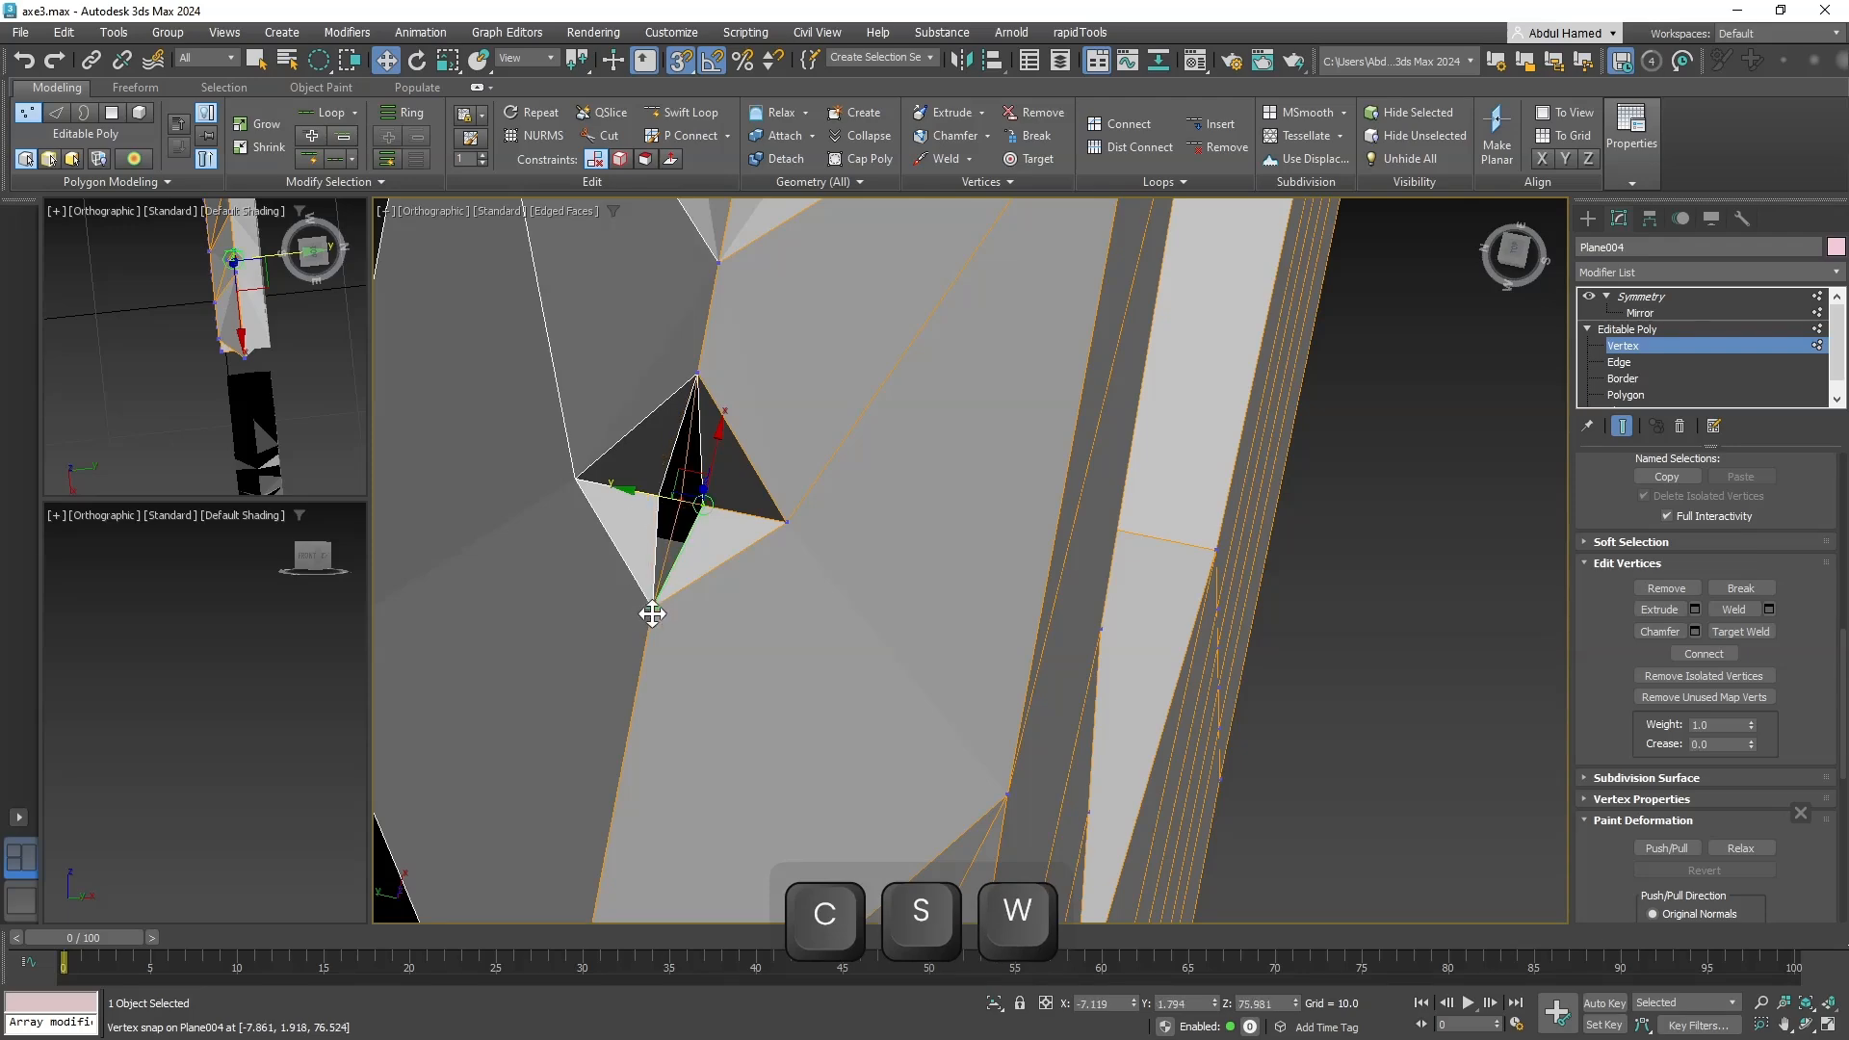
# Extrude the two open edges of the second notch down the blade's rim sideways across the centre plane.
pyautogui.scroll(-6, 652, 614)
pyautogui.keyDown('alt'); pyautogui.moveTo(764, 661); pyautogui.dragTo(742, 462, button='middle'); pyautogui.keyUp('alt')
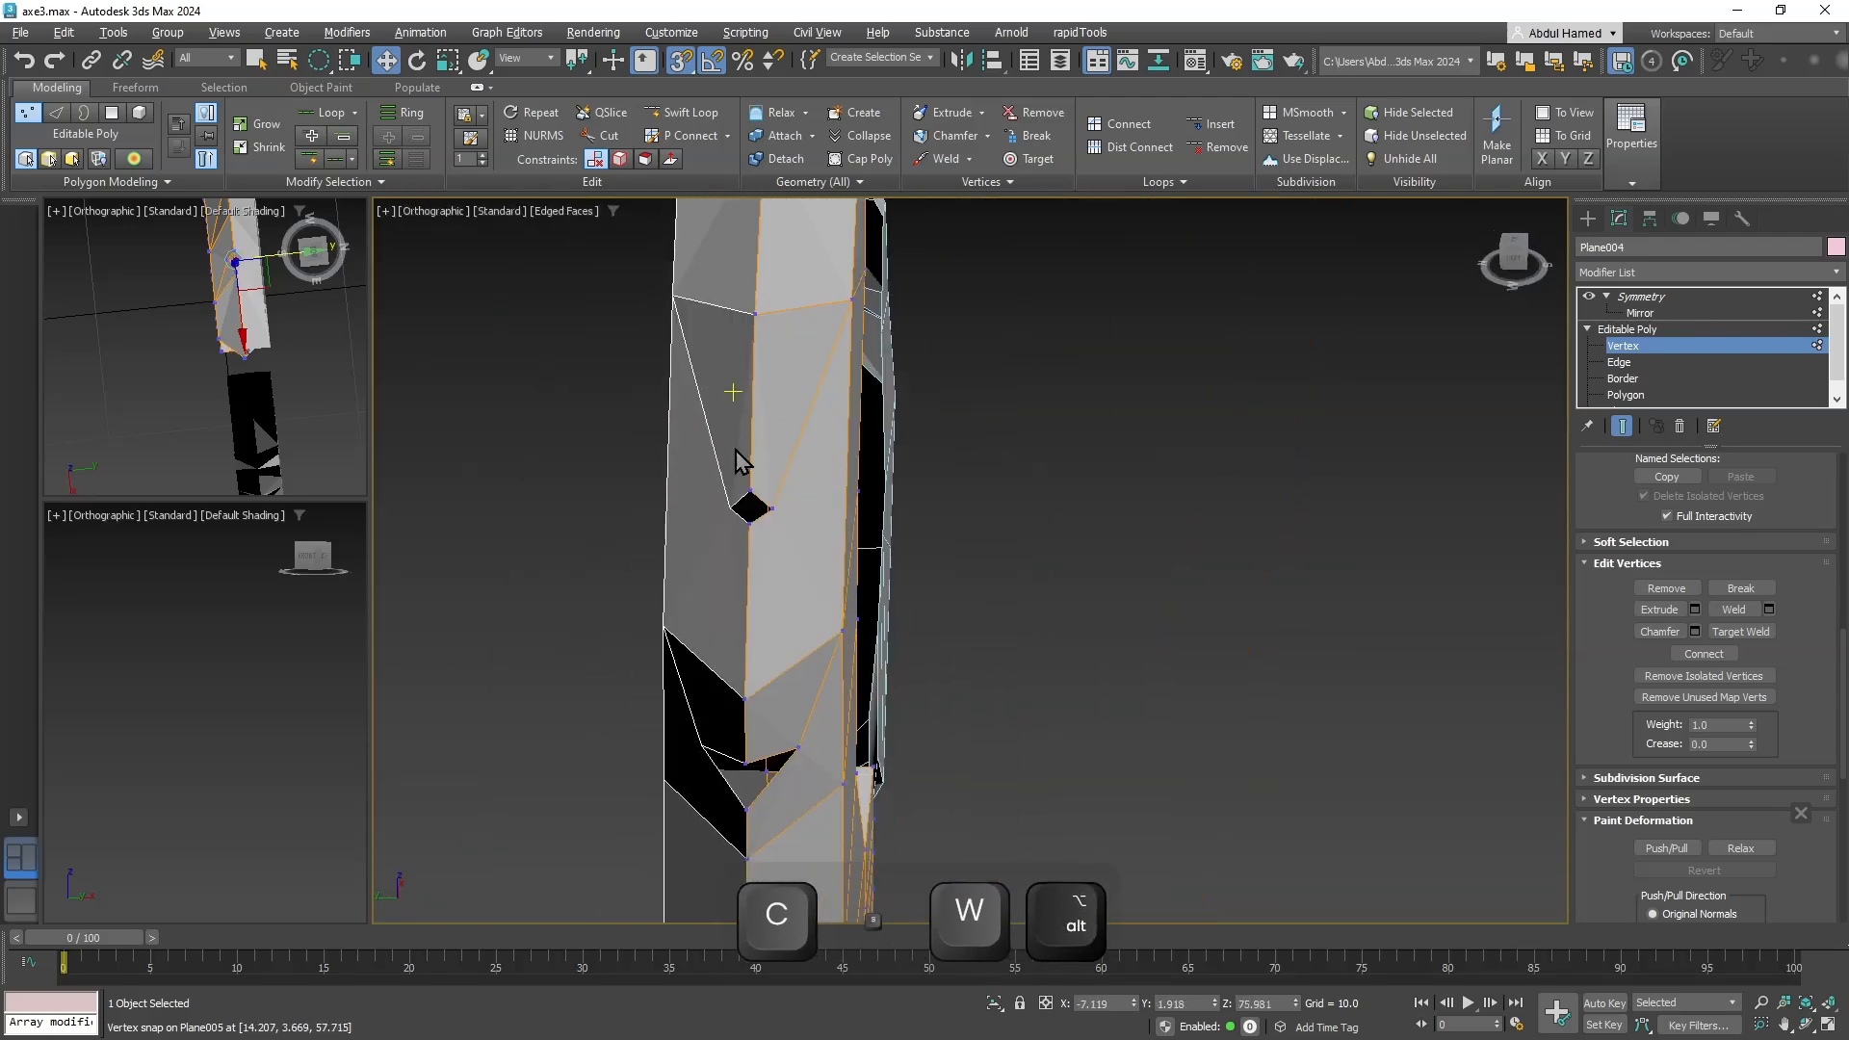
pyautogui.scroll(8, 745, 510)
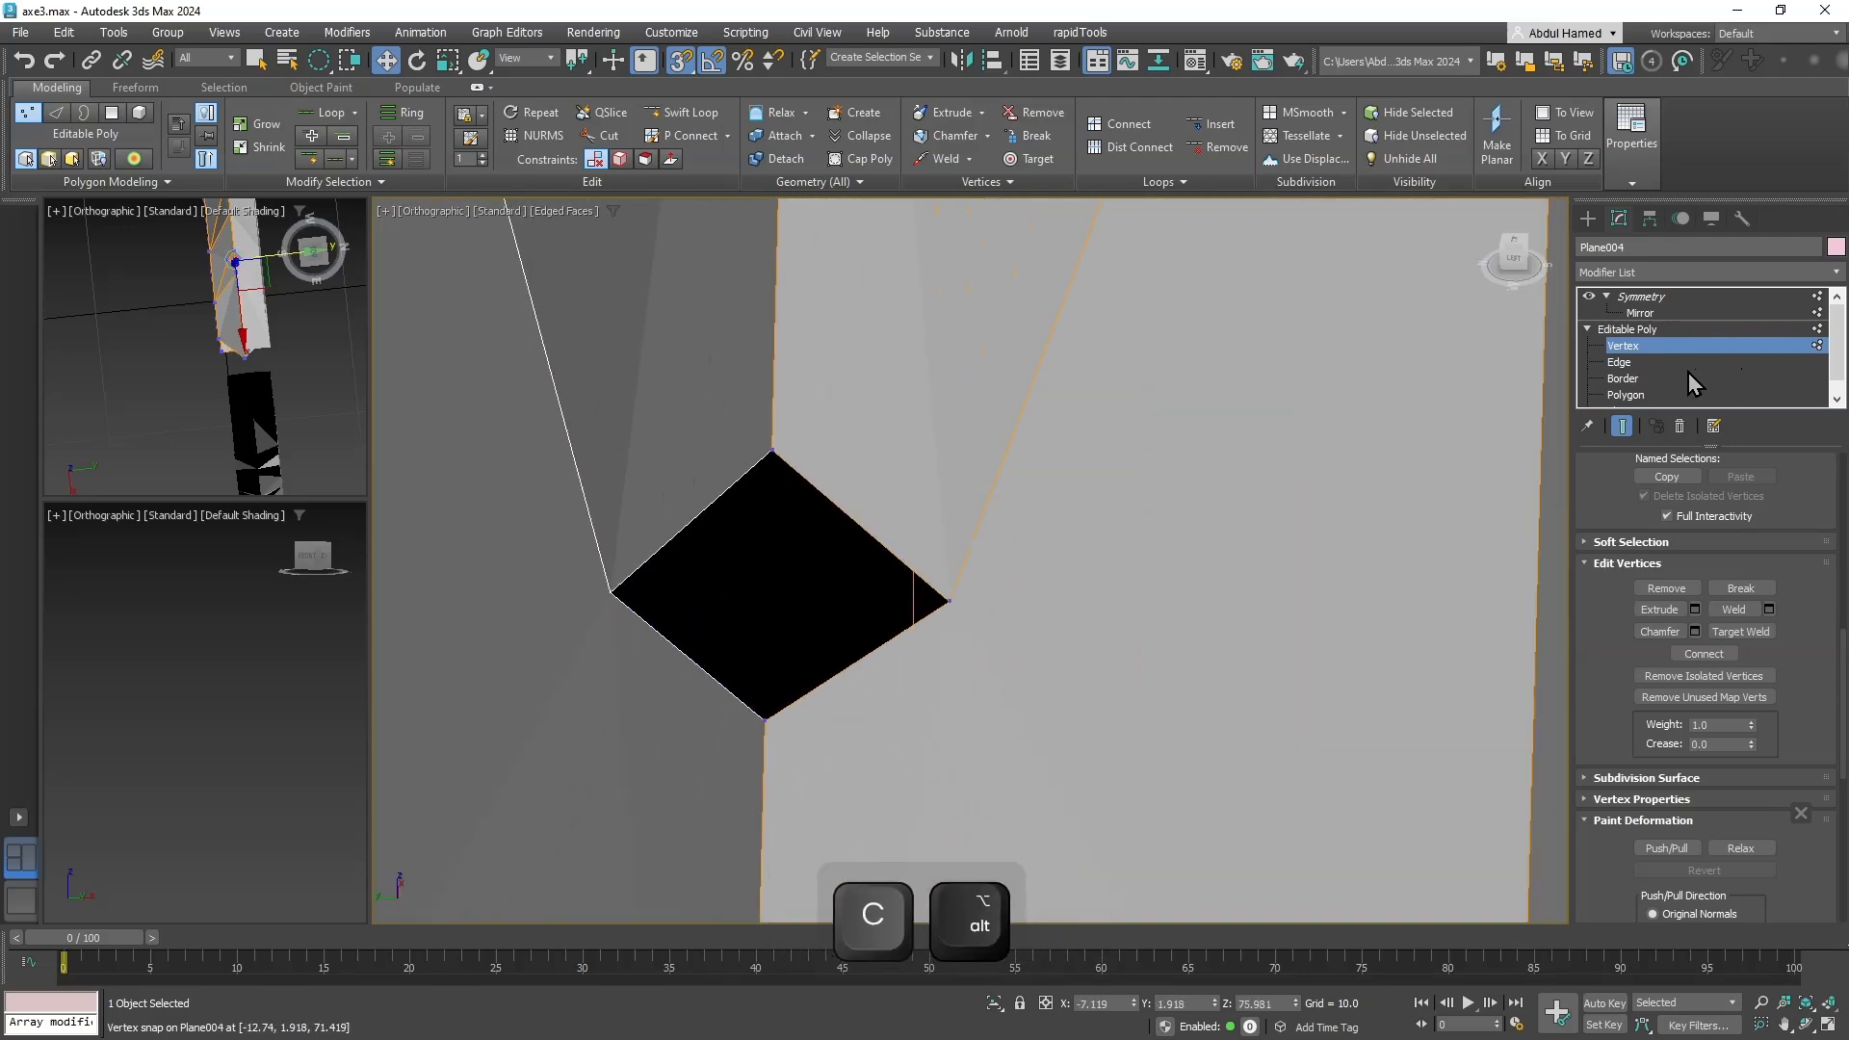
pyautogui.click(1685, 363)
pyautogui.click(805, 489)
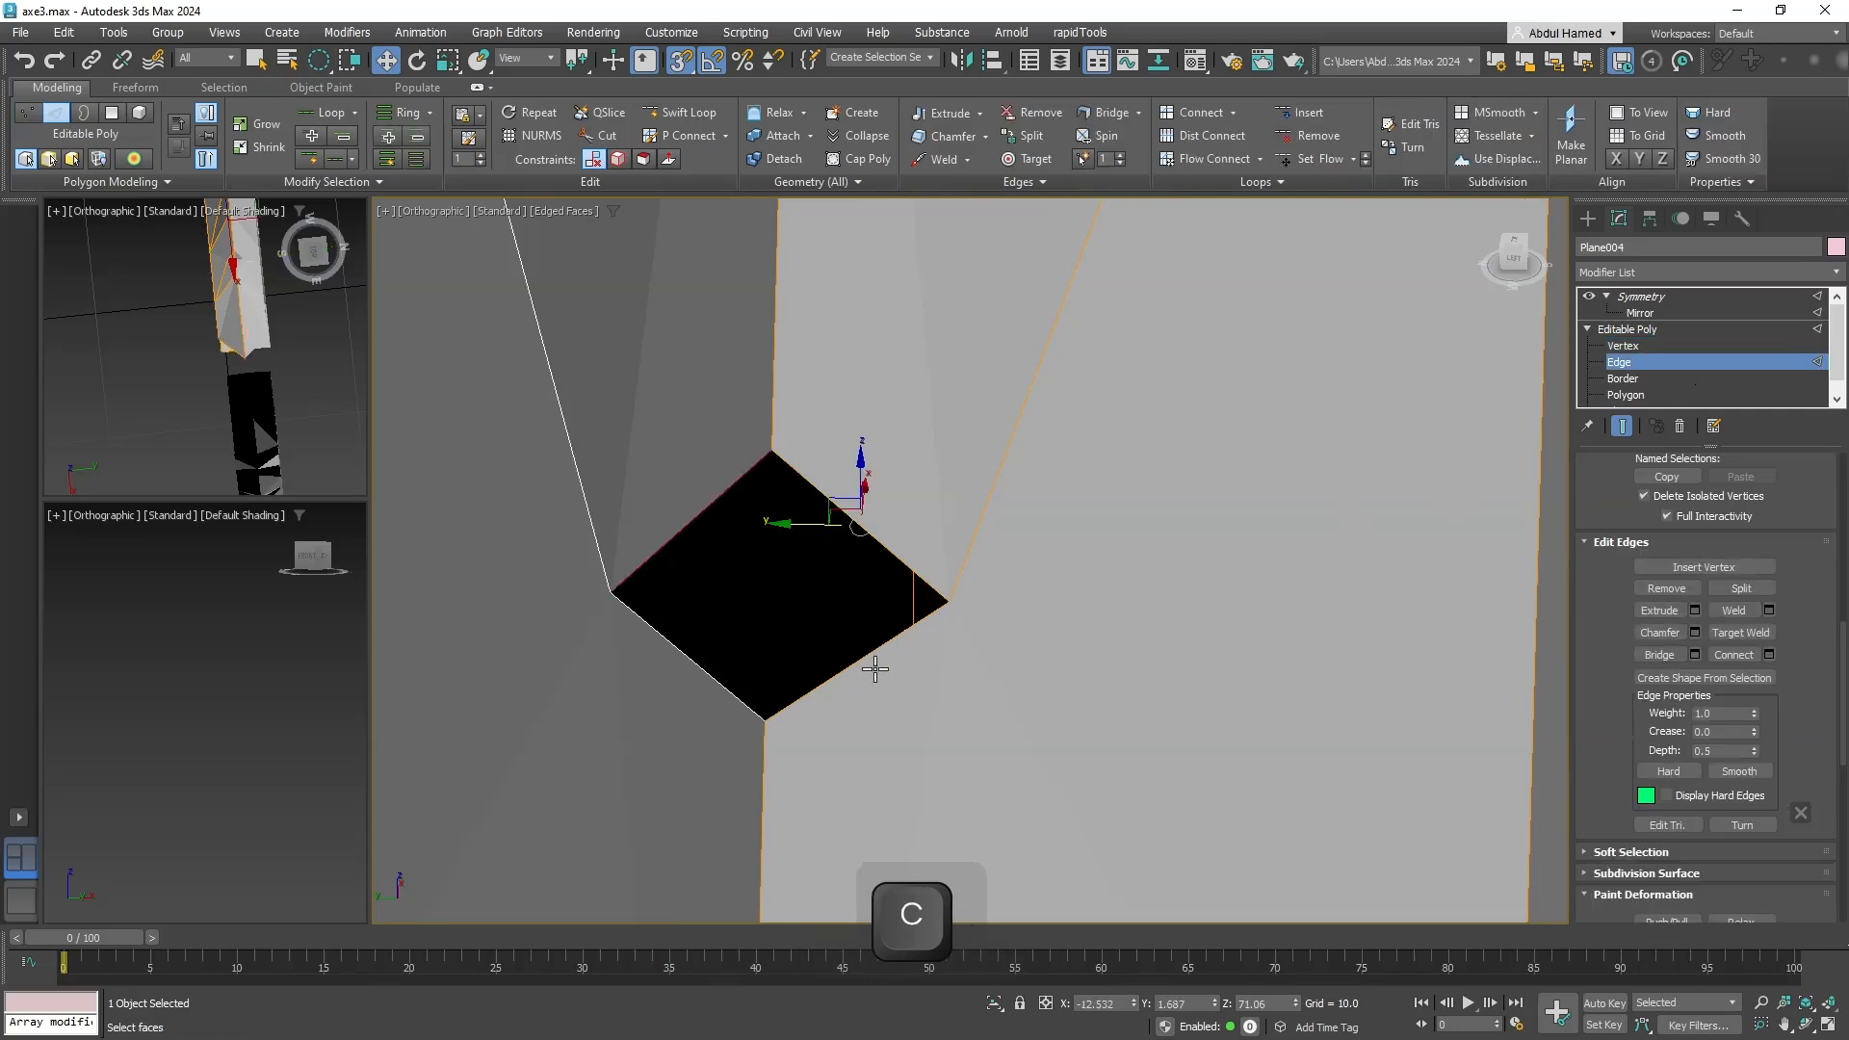
pyautogui.keyDown('ctrl'); pyautogui.click(871, 644); pyautogui.keyUp('ctrl')
pyautogui.press('w')
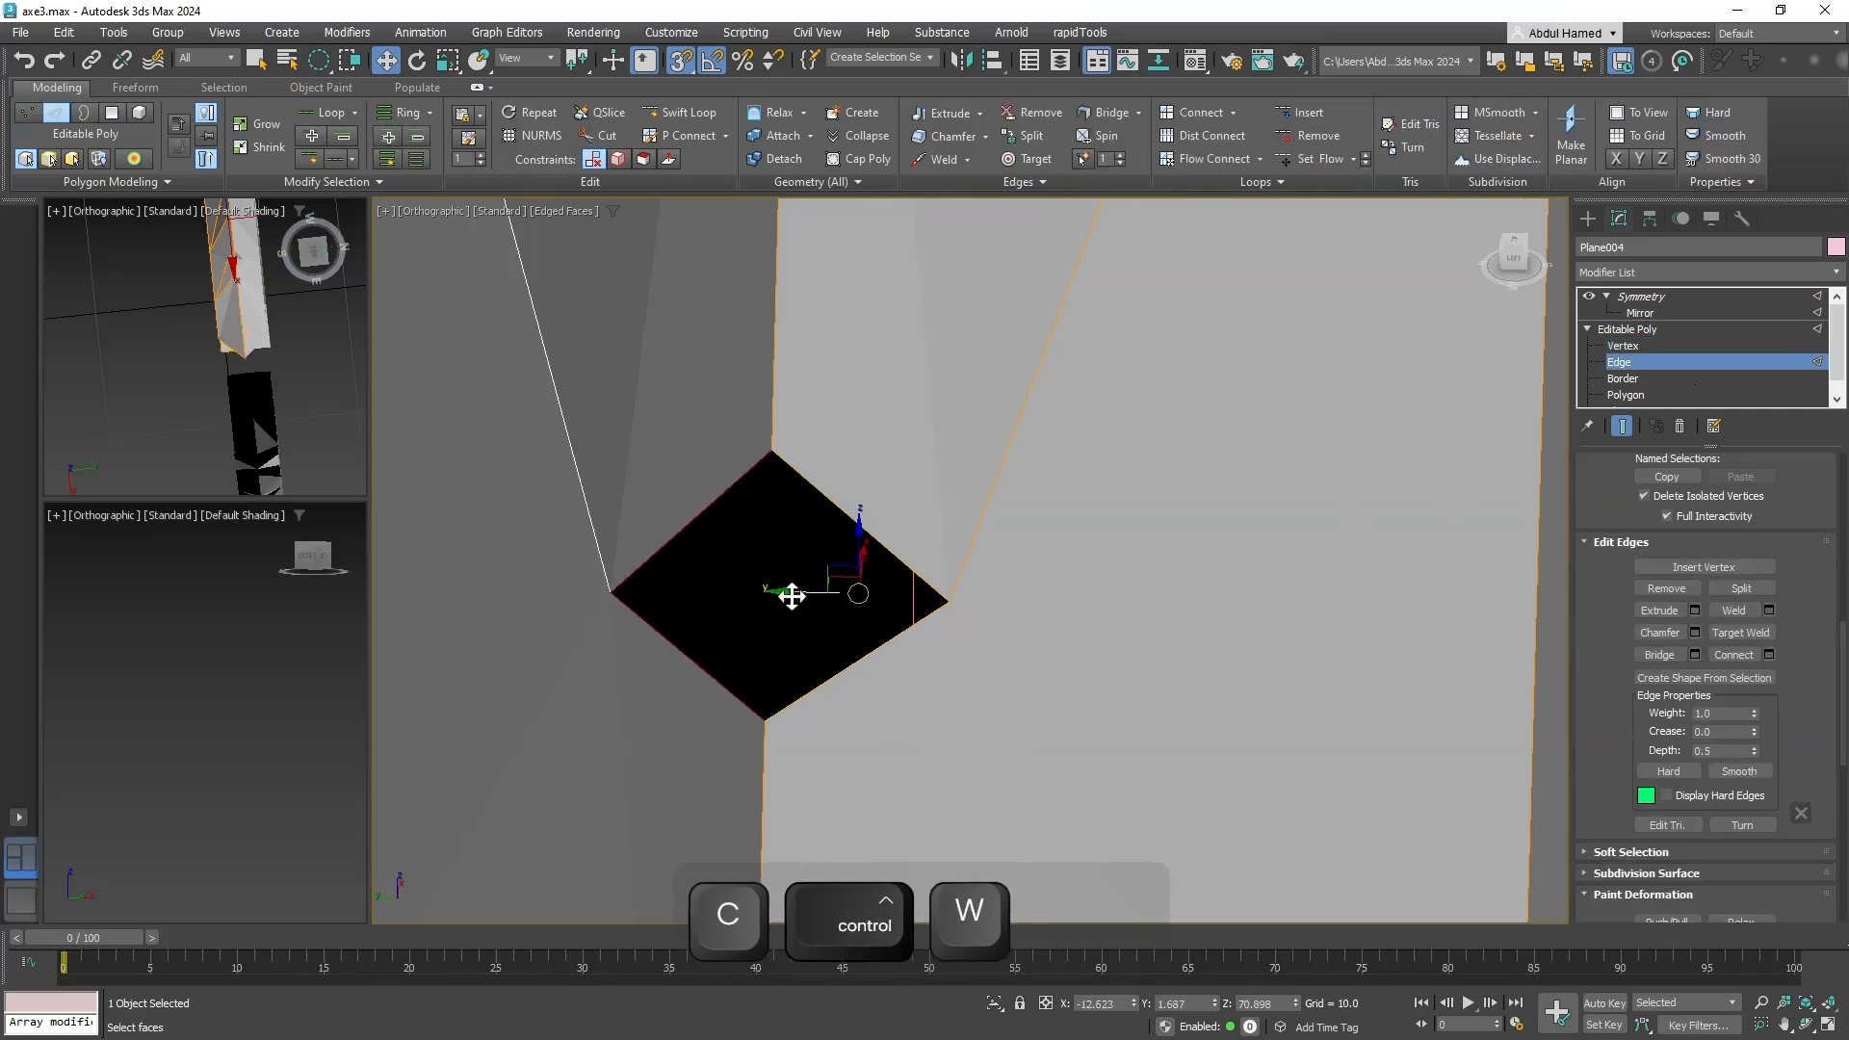
pyautogui.keyDown('shift'); pyautogui.moveTo(792, 596); pyautogui.dragTo(651, 590); pyautogui.keyUp('shift')
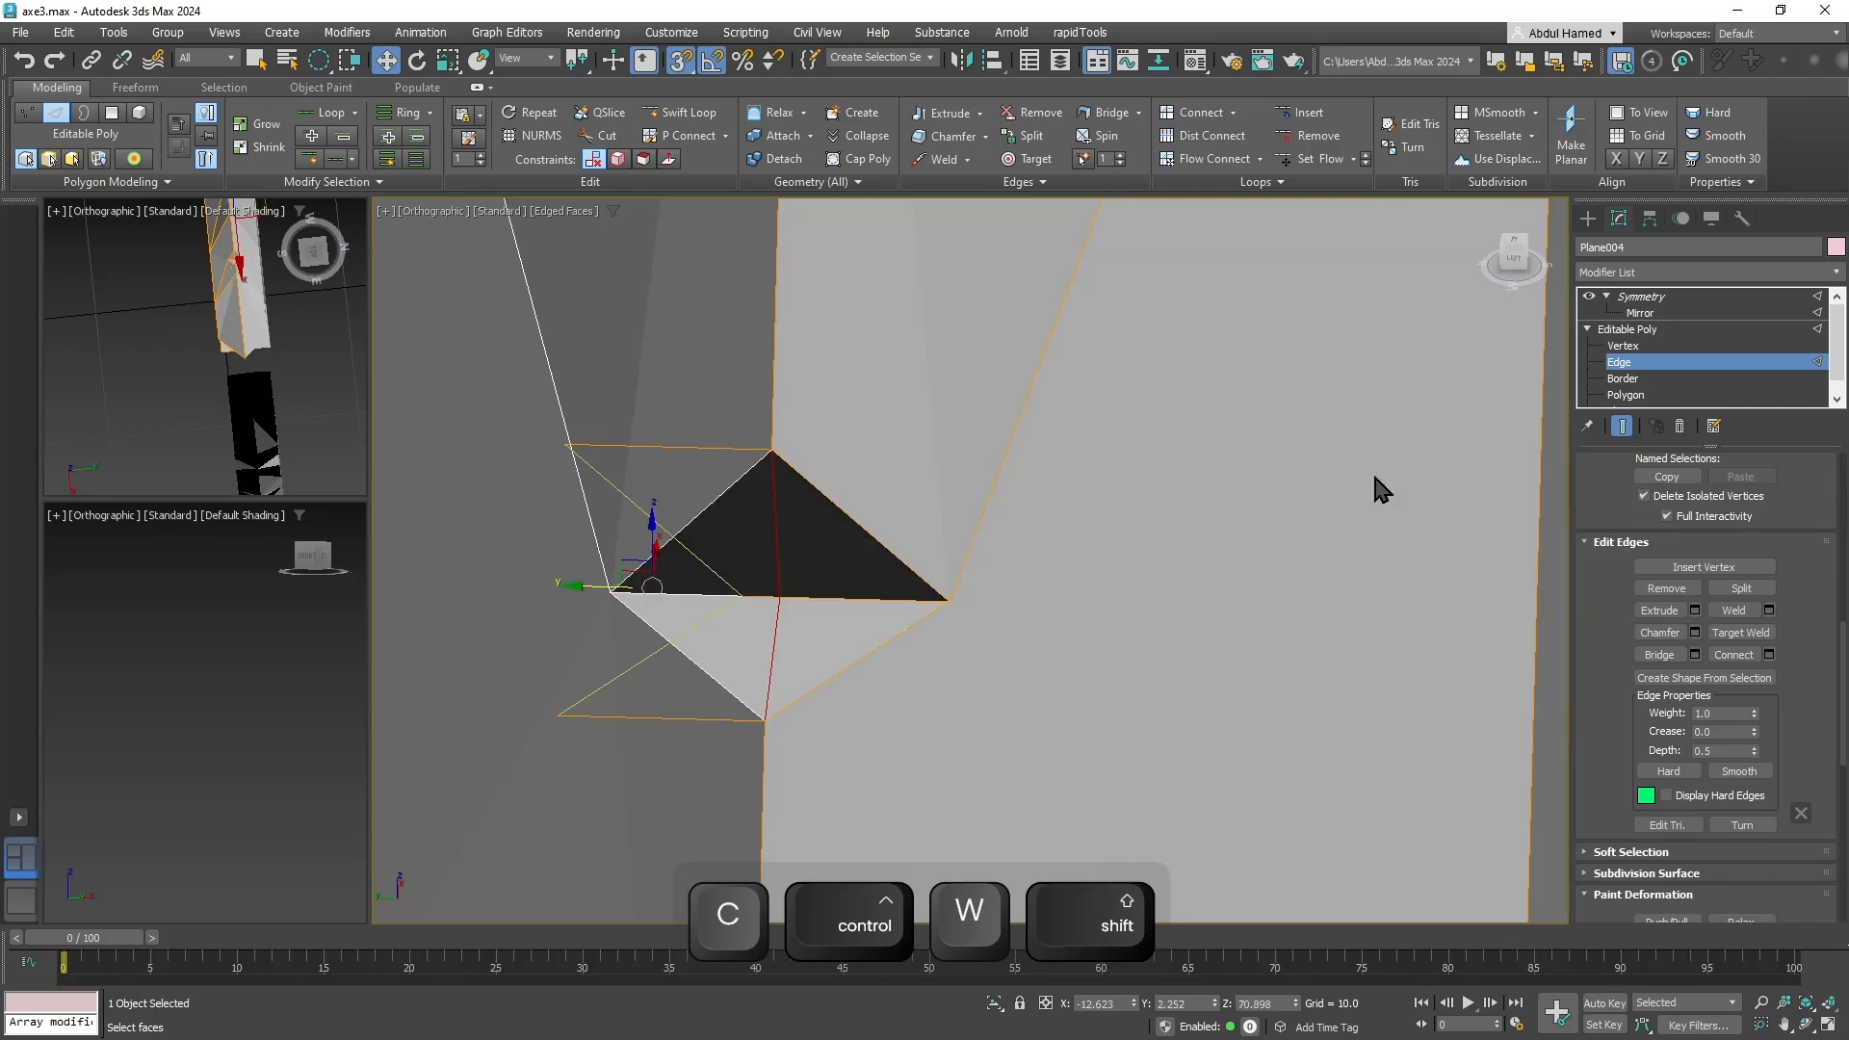
# Target-weld the loose outer vertices of the second notch's new faces onto its upper and lower centre corners.
pyautogui.click(1621, 345)
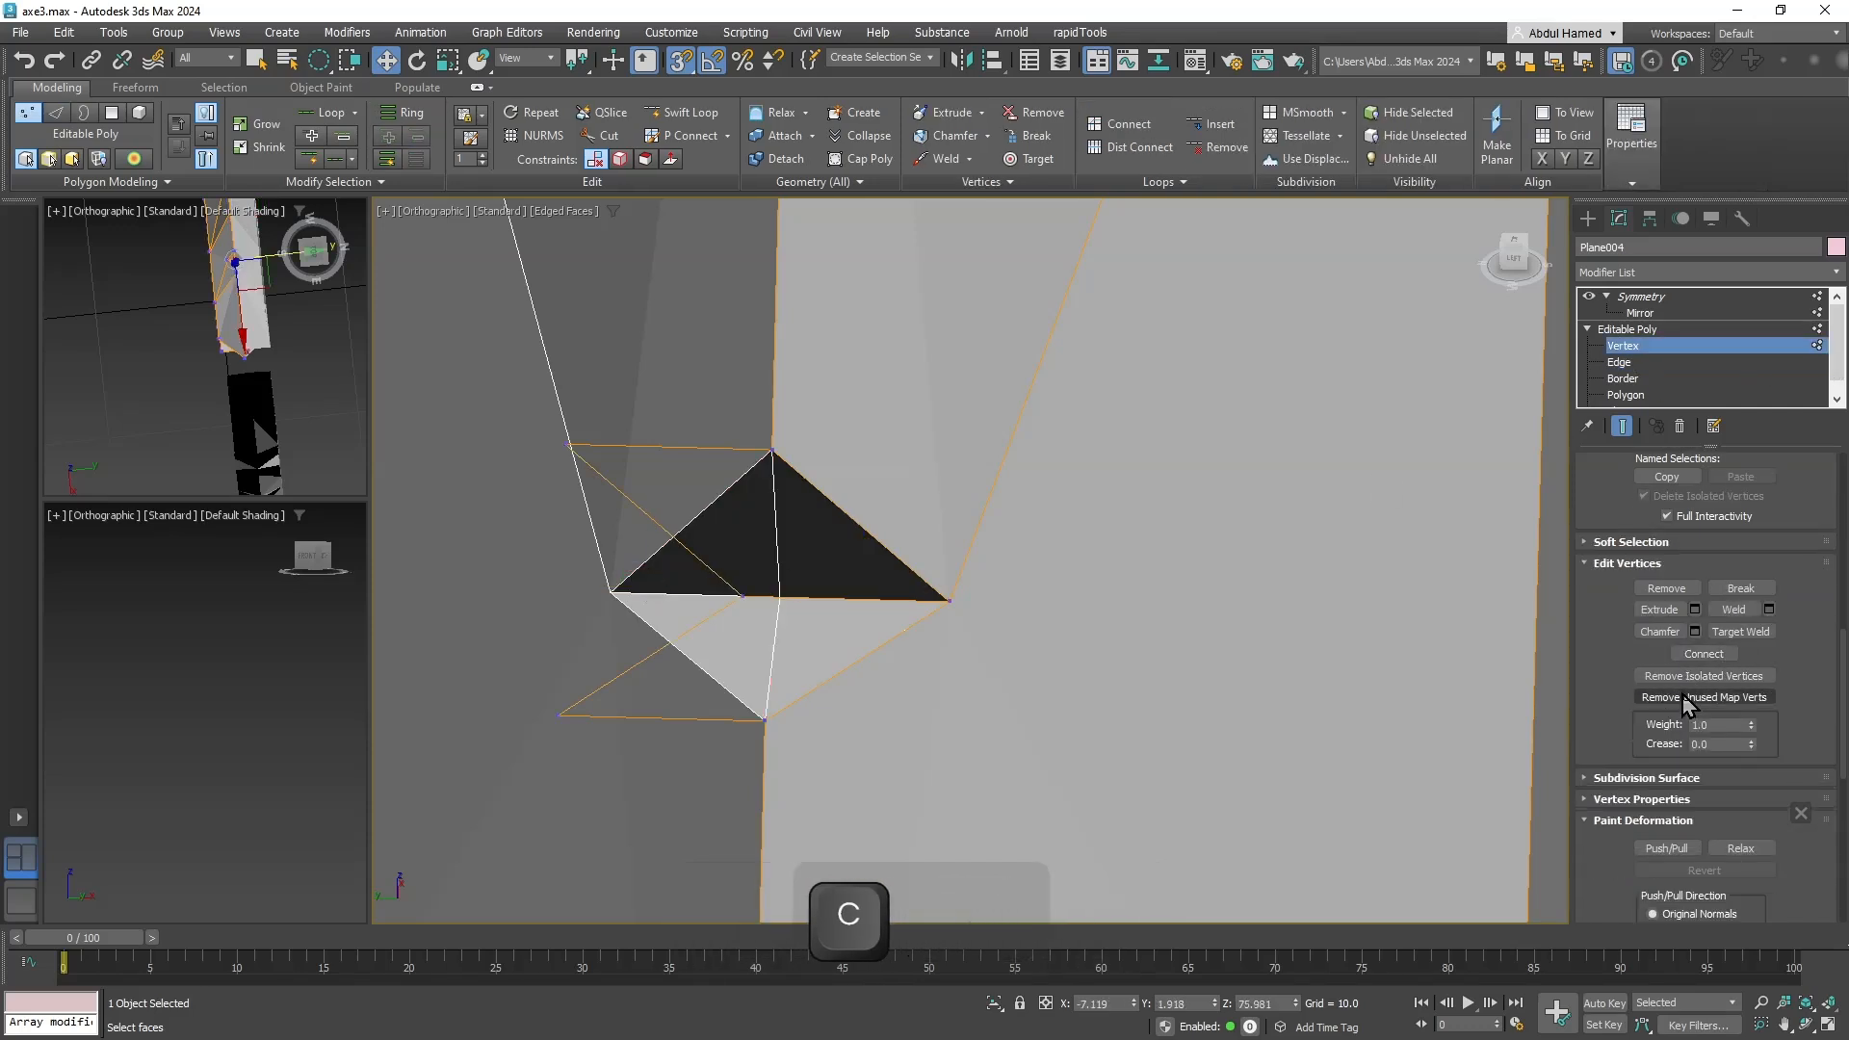
pyautogui.click(1741, 632)
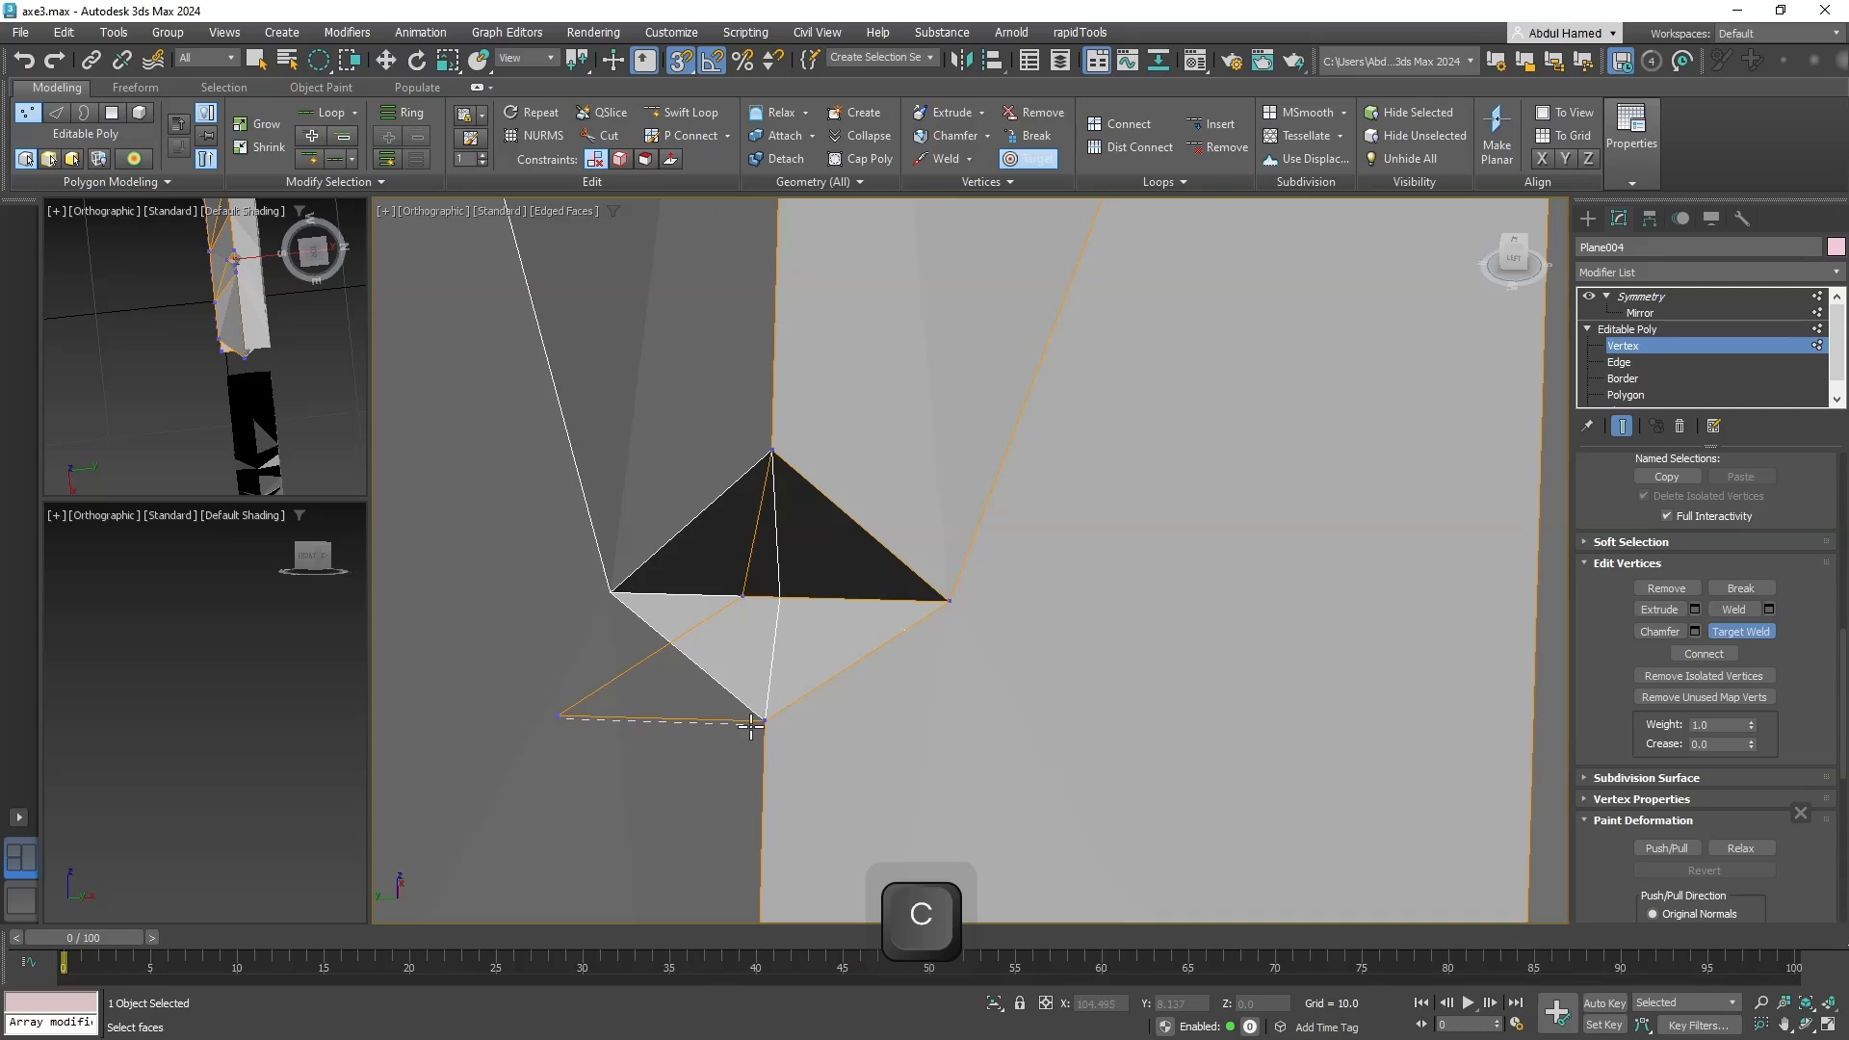
pyautogui.click(741, 597)
# End Target Weld, pull the second notch's inner vertex back to its own side and snap it onto the centre plane.
pyautogui.press('s')
pyautogui.press('w')
pyautogui.rightClick(771, 606)
pyautogui.press('Escape')
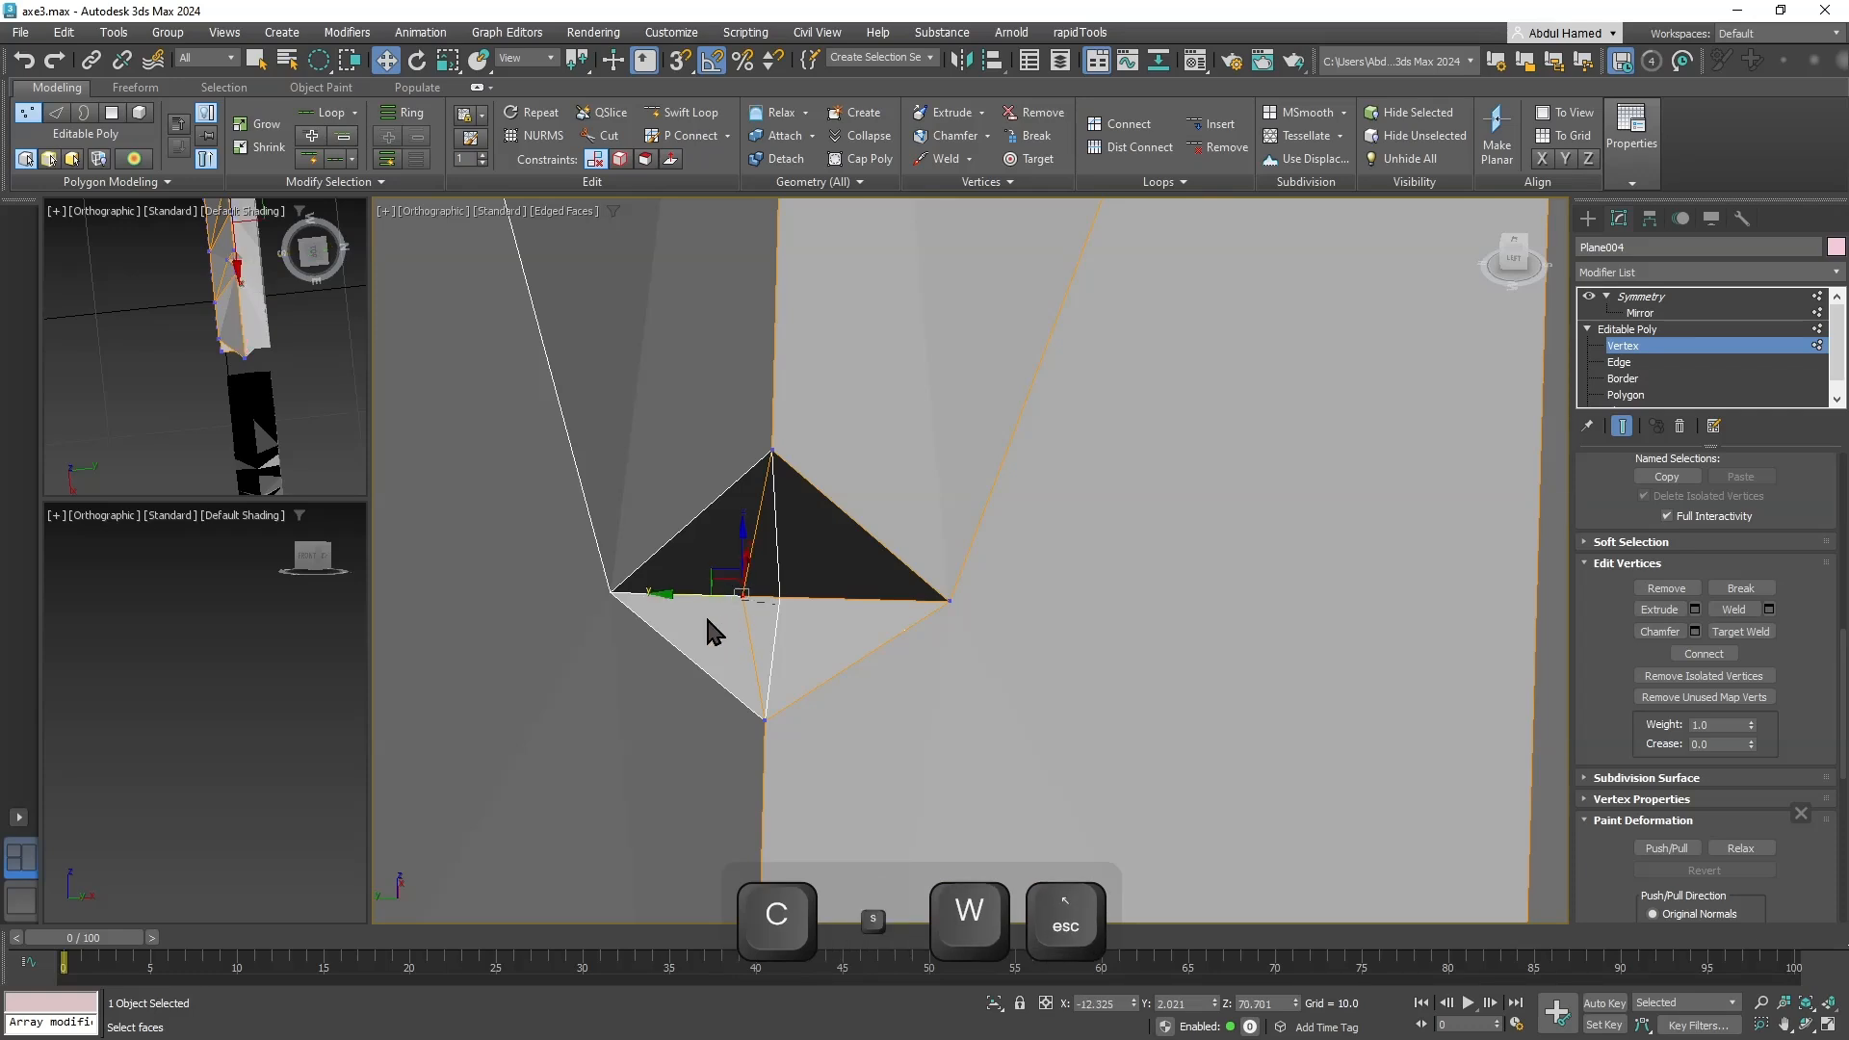
pyautogui.moveTo(673, 590); pyautogui.dragTo(769, 642)
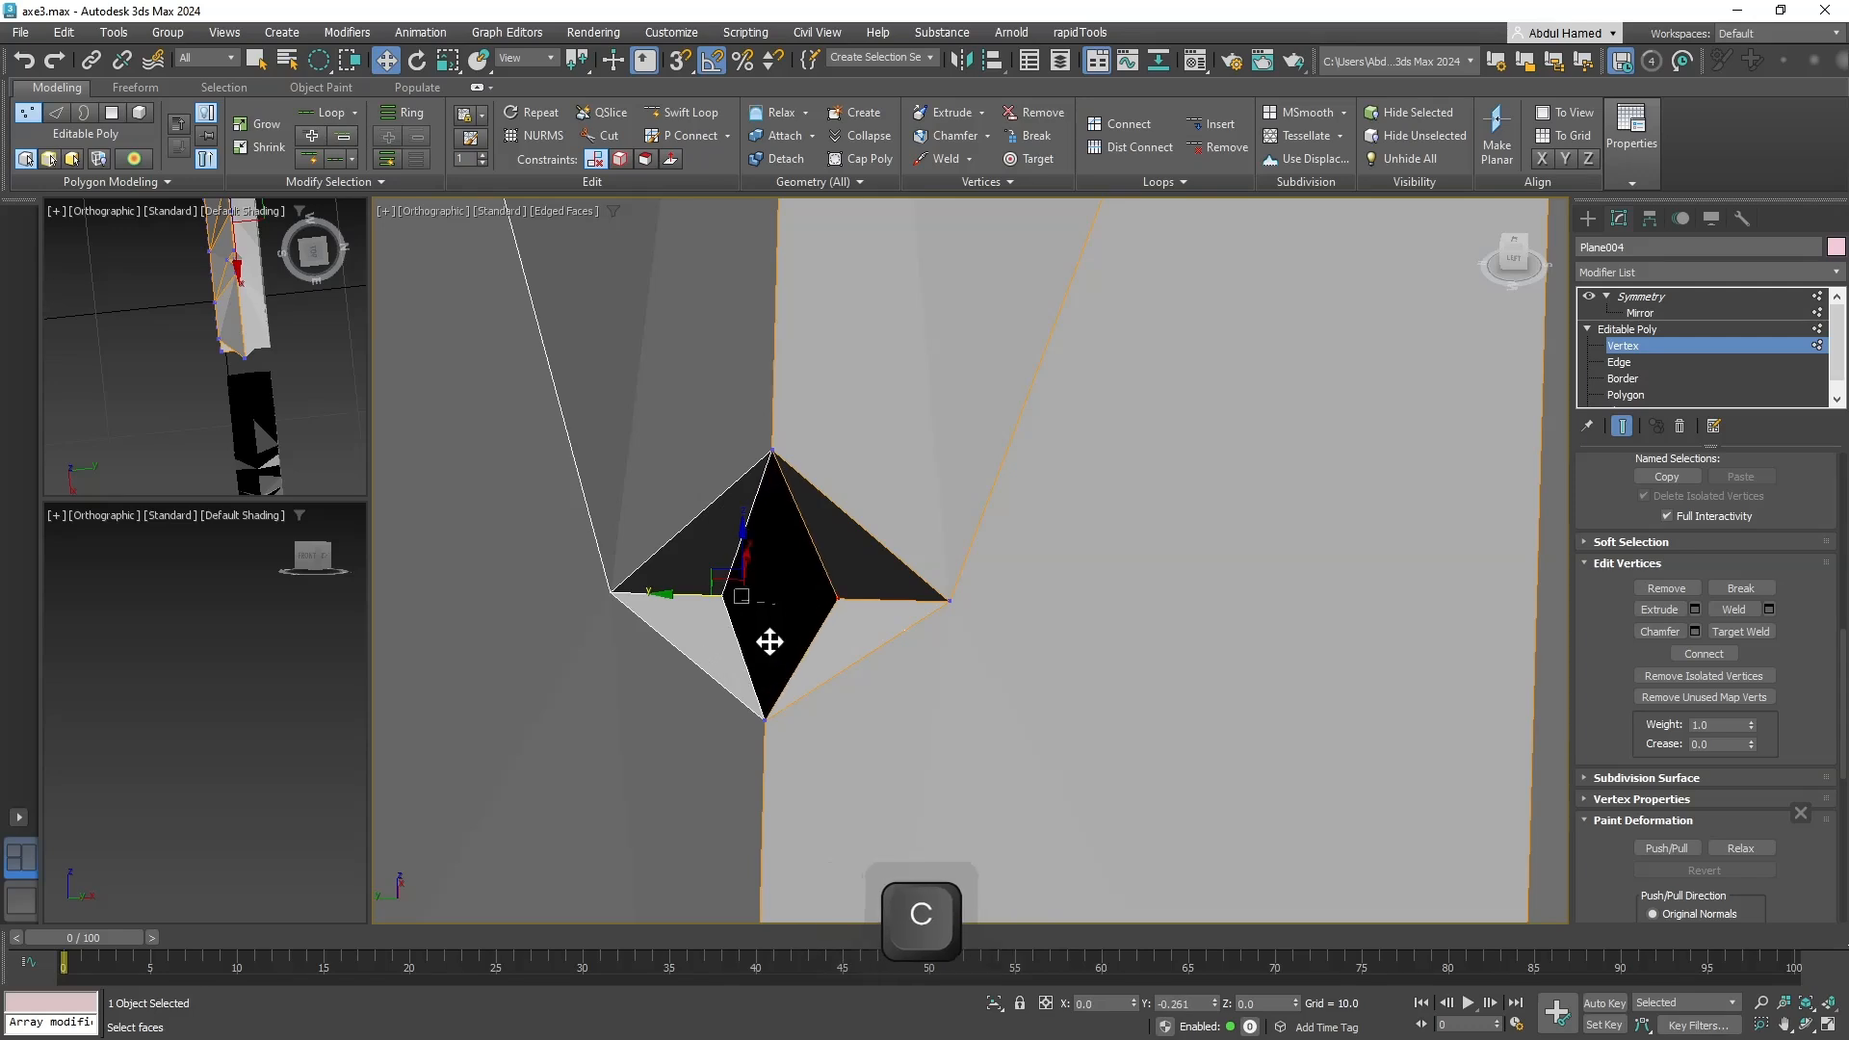
pyautogui.press('s')
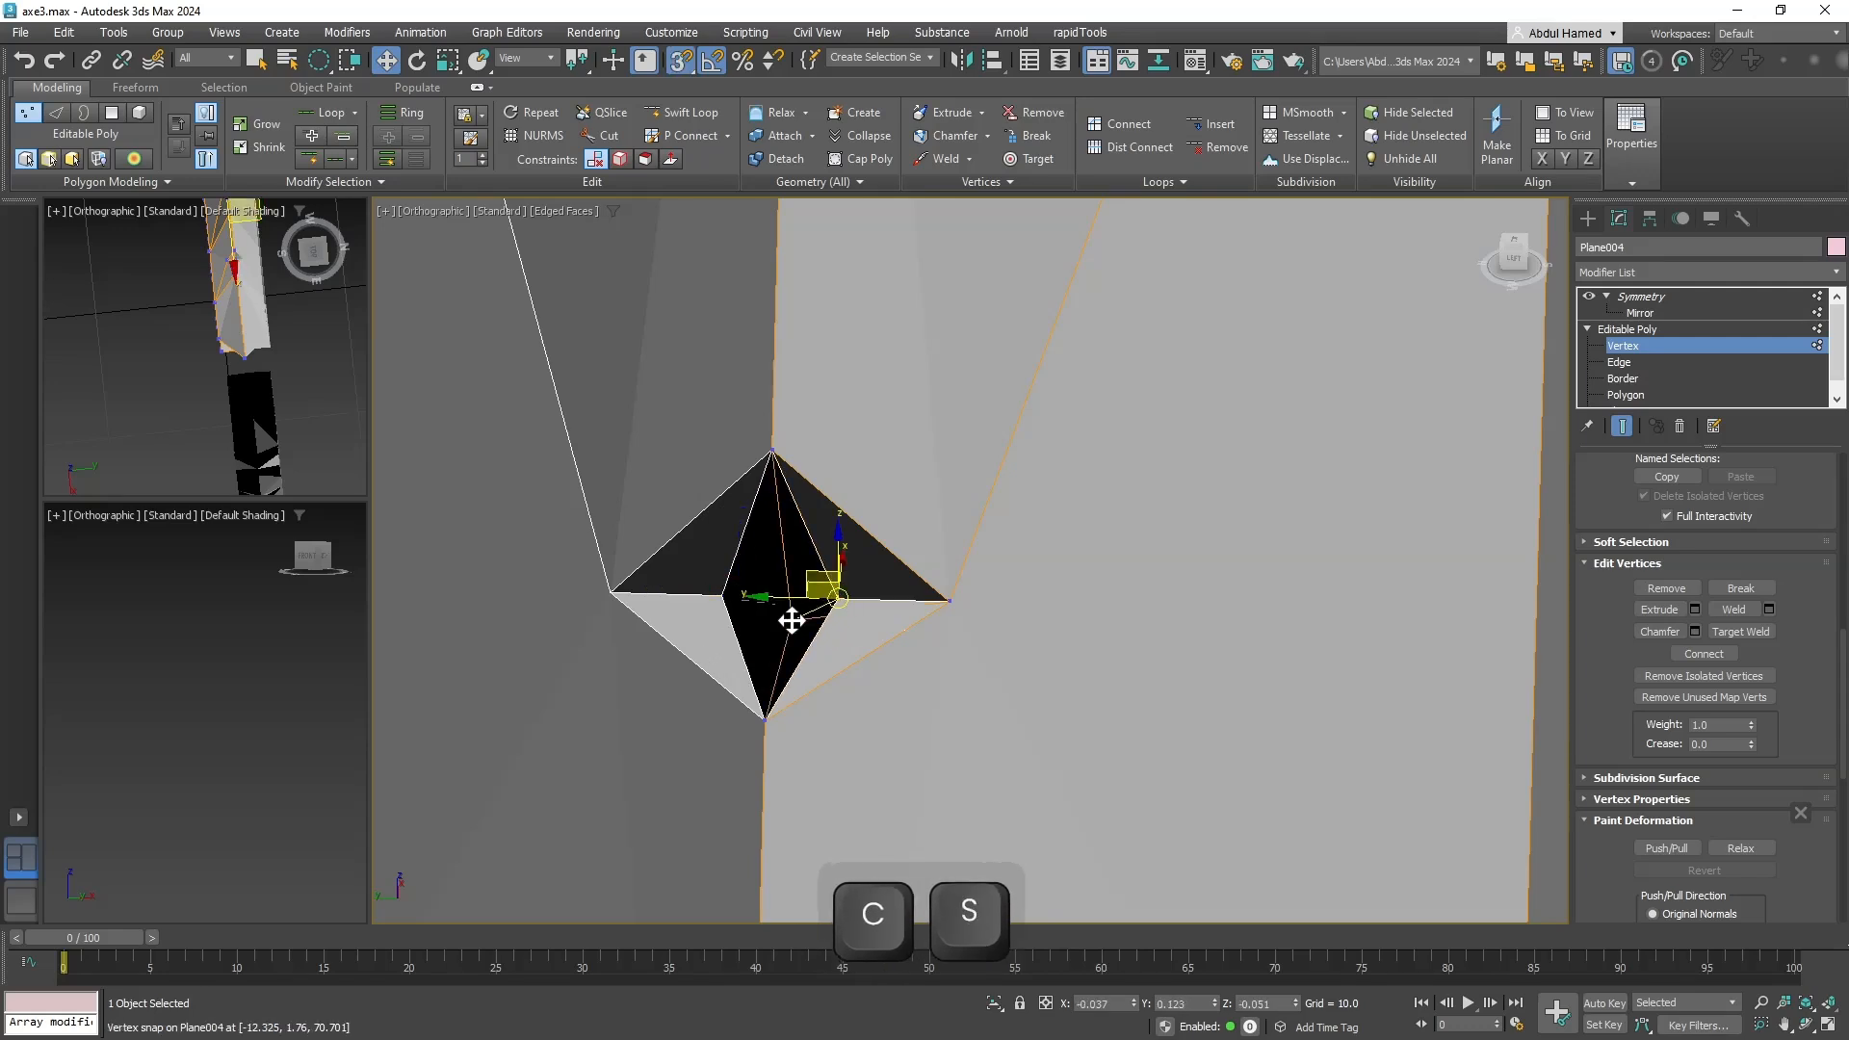
pyautogui.moveTo(798, 619); pyautogui.dragTo(764, 720)
pyautogui.hotkey('ctrl', 'z')
# Select the two open edges of the next notch down the large blade's rim in Edge mode.
pyautogui.moveTo(827, 720); pyautogui.dragTo(815, 443, button='middle')
pyautogui.scroll(-8, 820, 507)
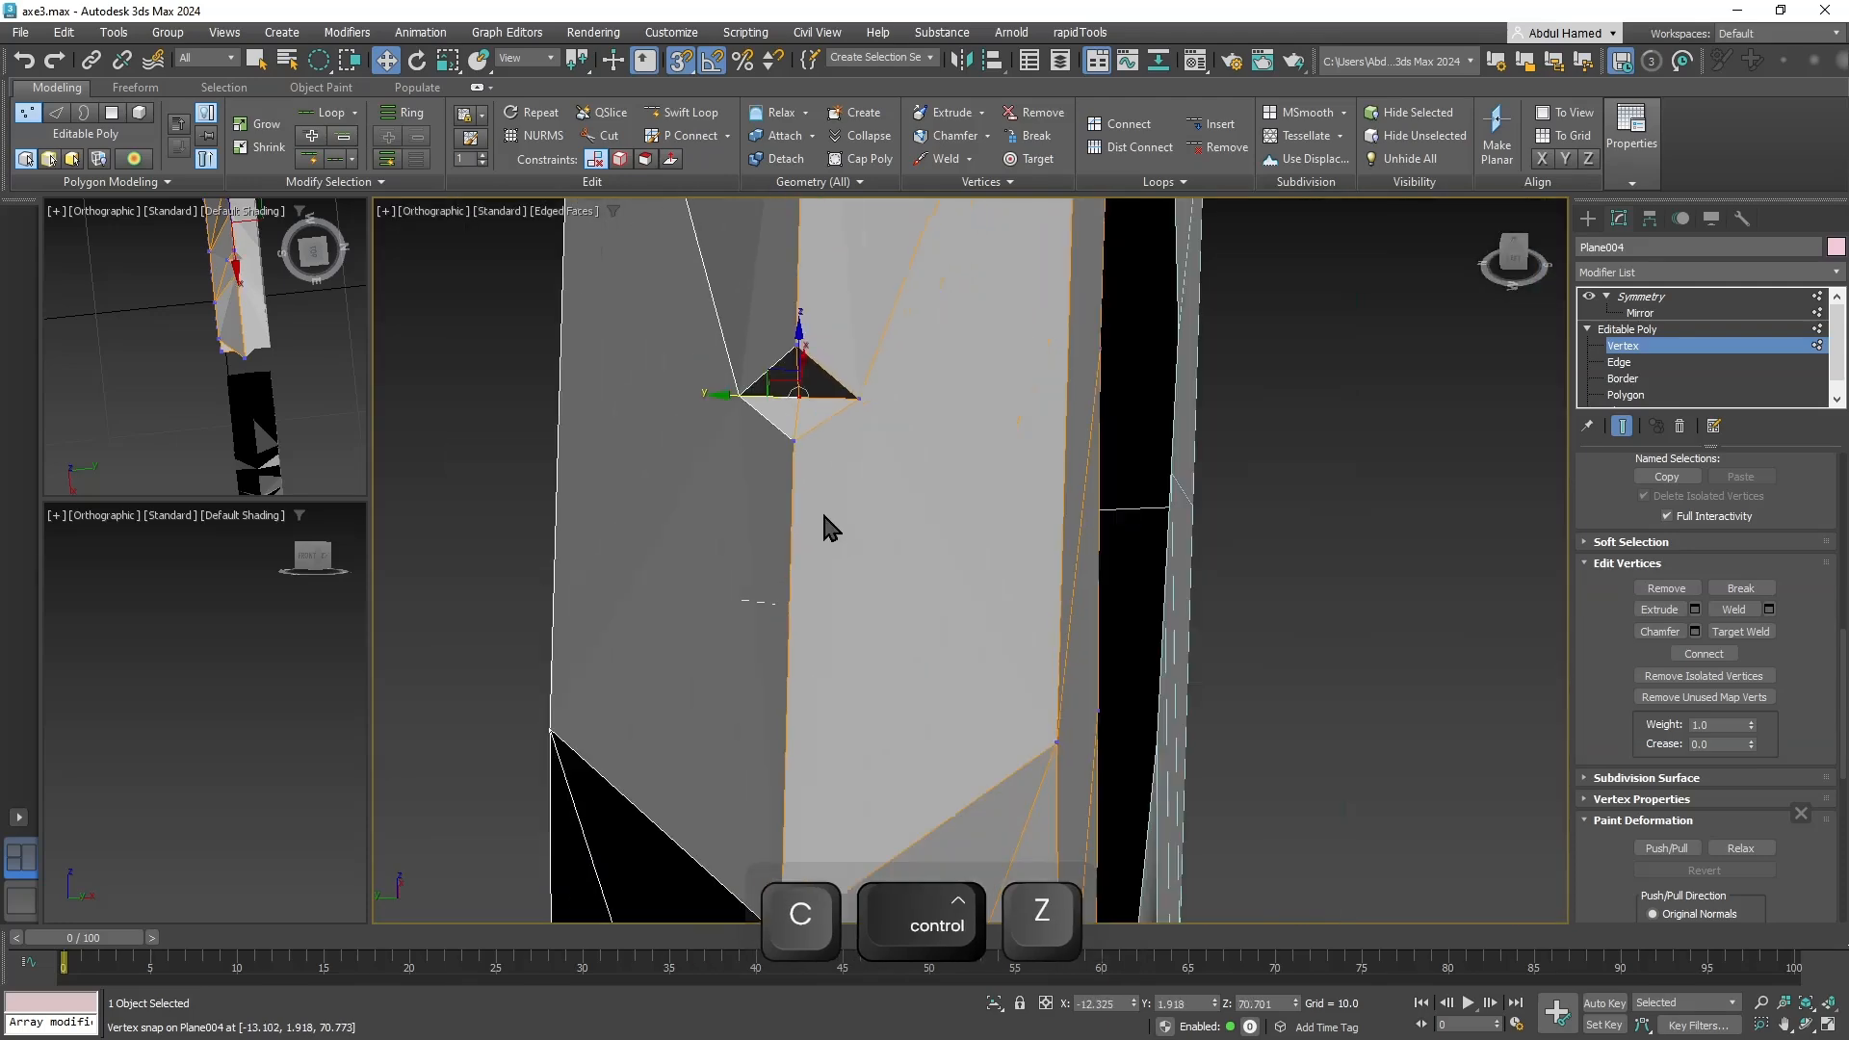
pyautogui.keyDown('alt'); pyautogui.moveTo(871, 618); pyautogui.dragTo(881, 231, button='middle'); pyautogui.keyUp('alt')
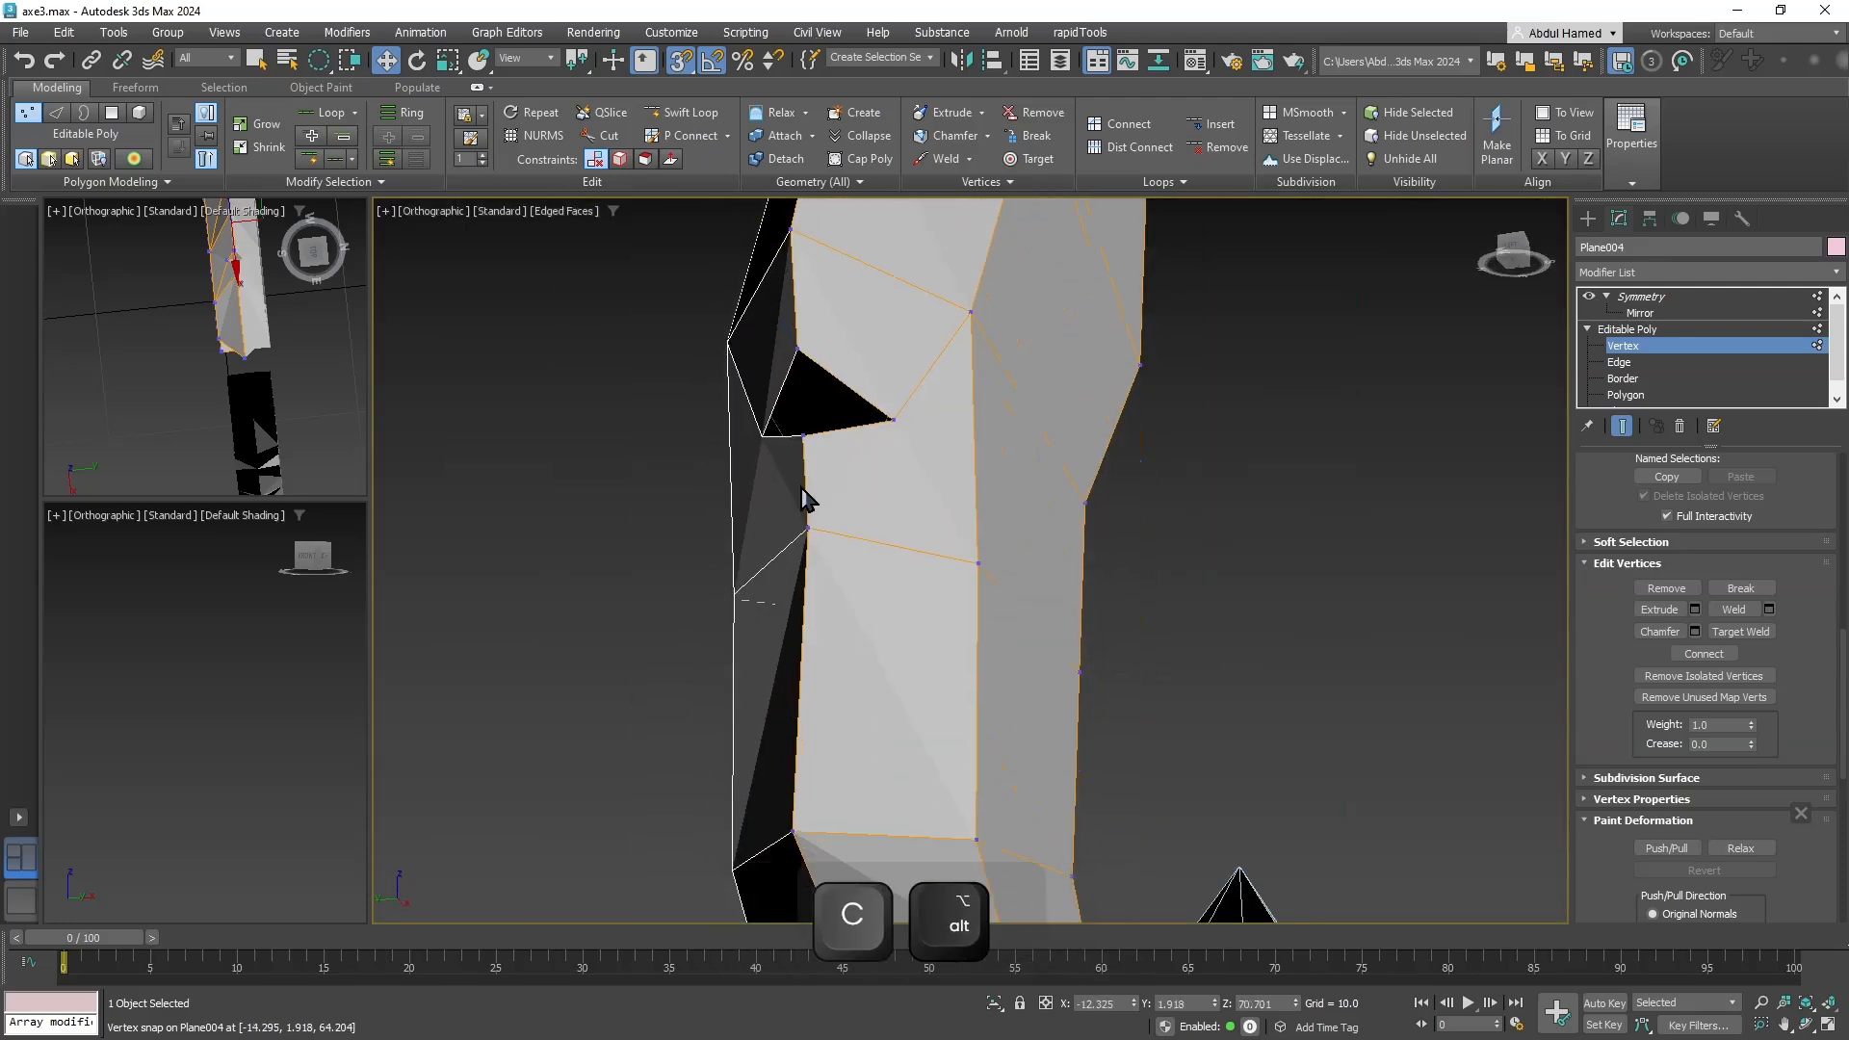
pyautogui.keyDown('alt'); pyautogui.moveTo(809, 503); pyautogui.dragTo(885, 501, button='middle'); pyautogui.keyUp('alt')
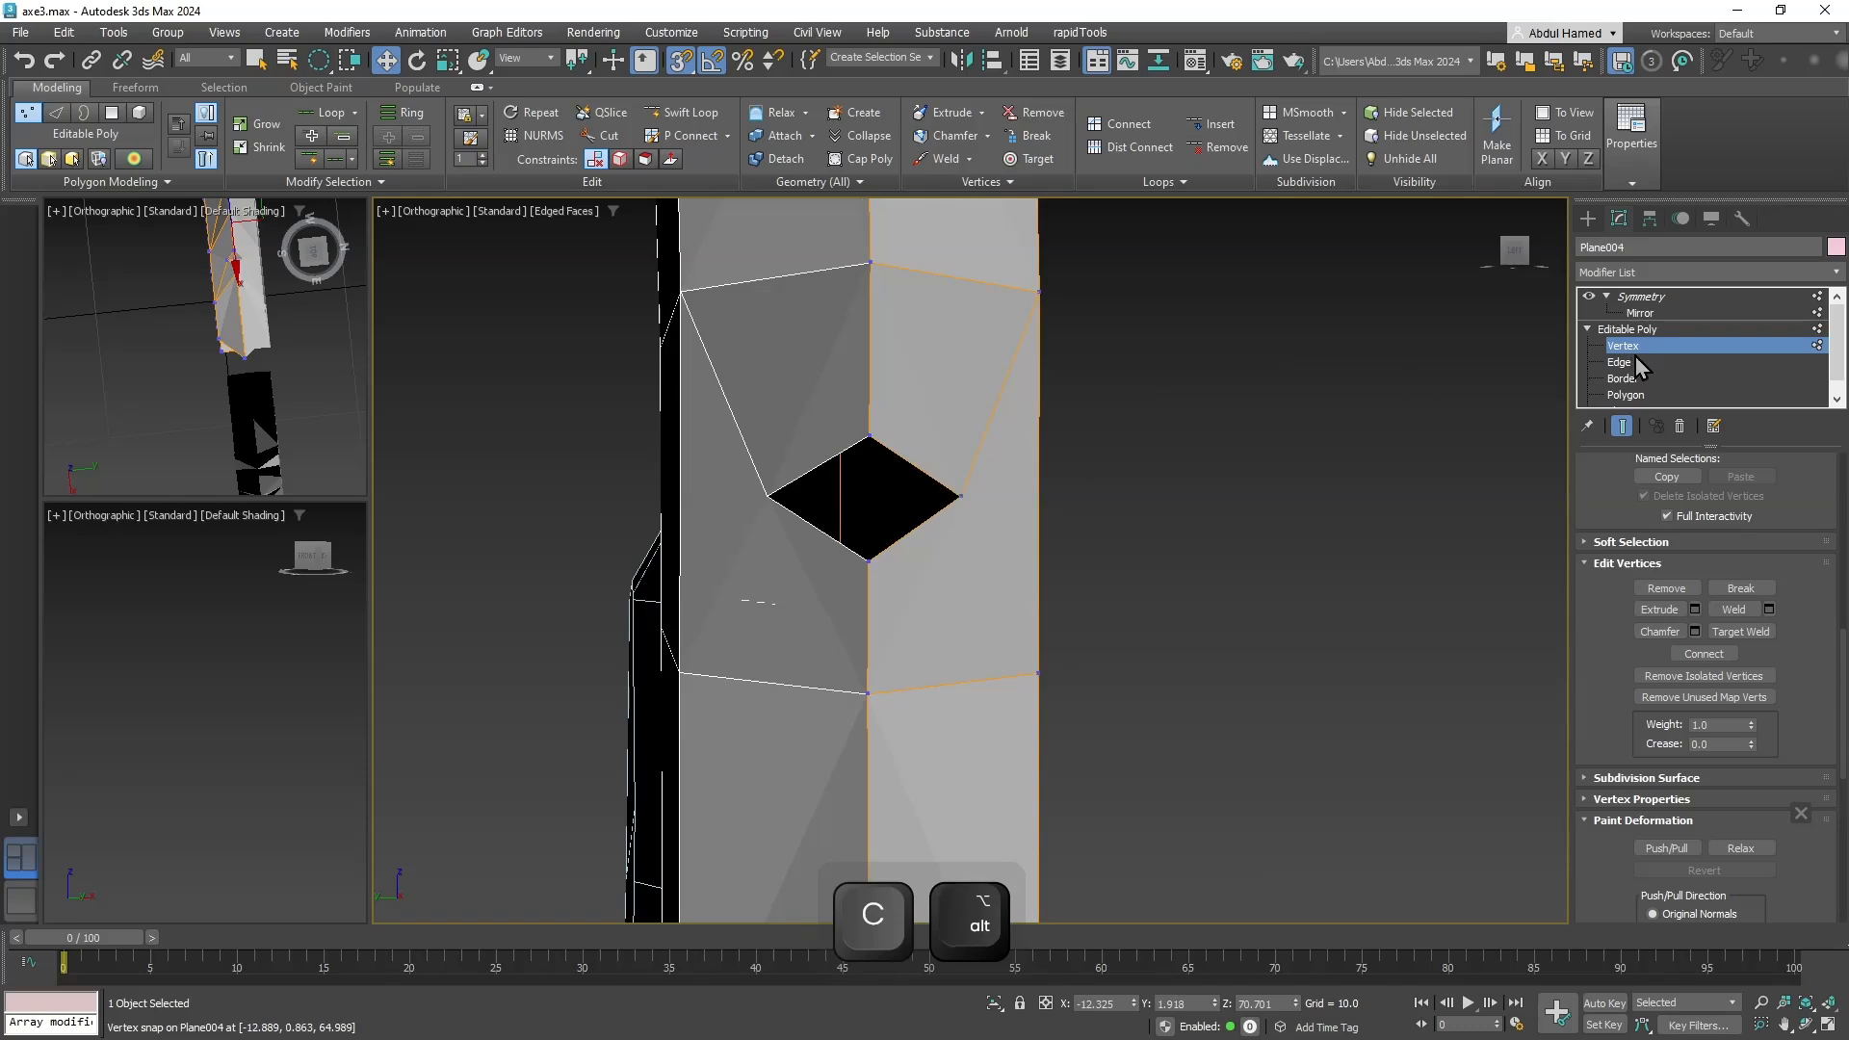
pyautogui.click(1637, 364)
pyautogui.click(912, 468)
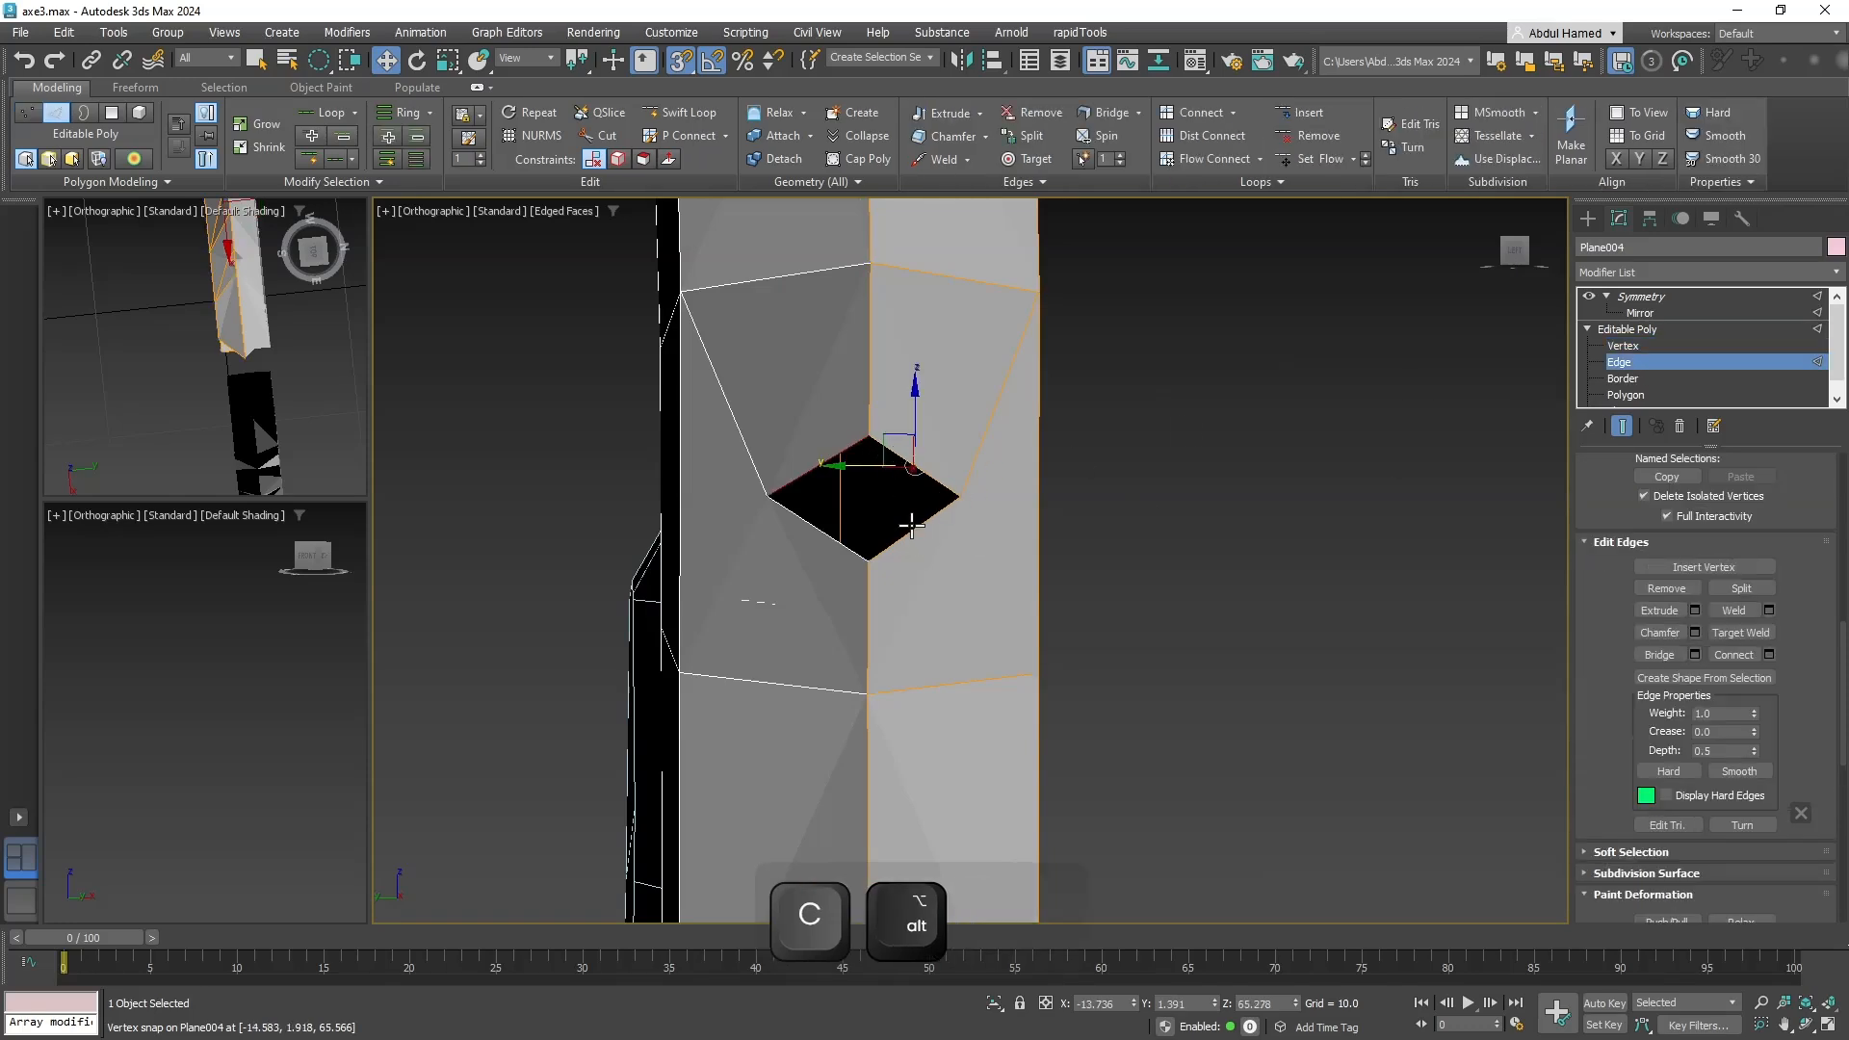
pyautogui.keyDown('ctrl'); pyautogui.click(911, 527); pyautogui.keyUp('ctrl')
# With snapping off, try to extrude the notch's two open edges sideways, away from the centre plane.
pyautogui.press('s')
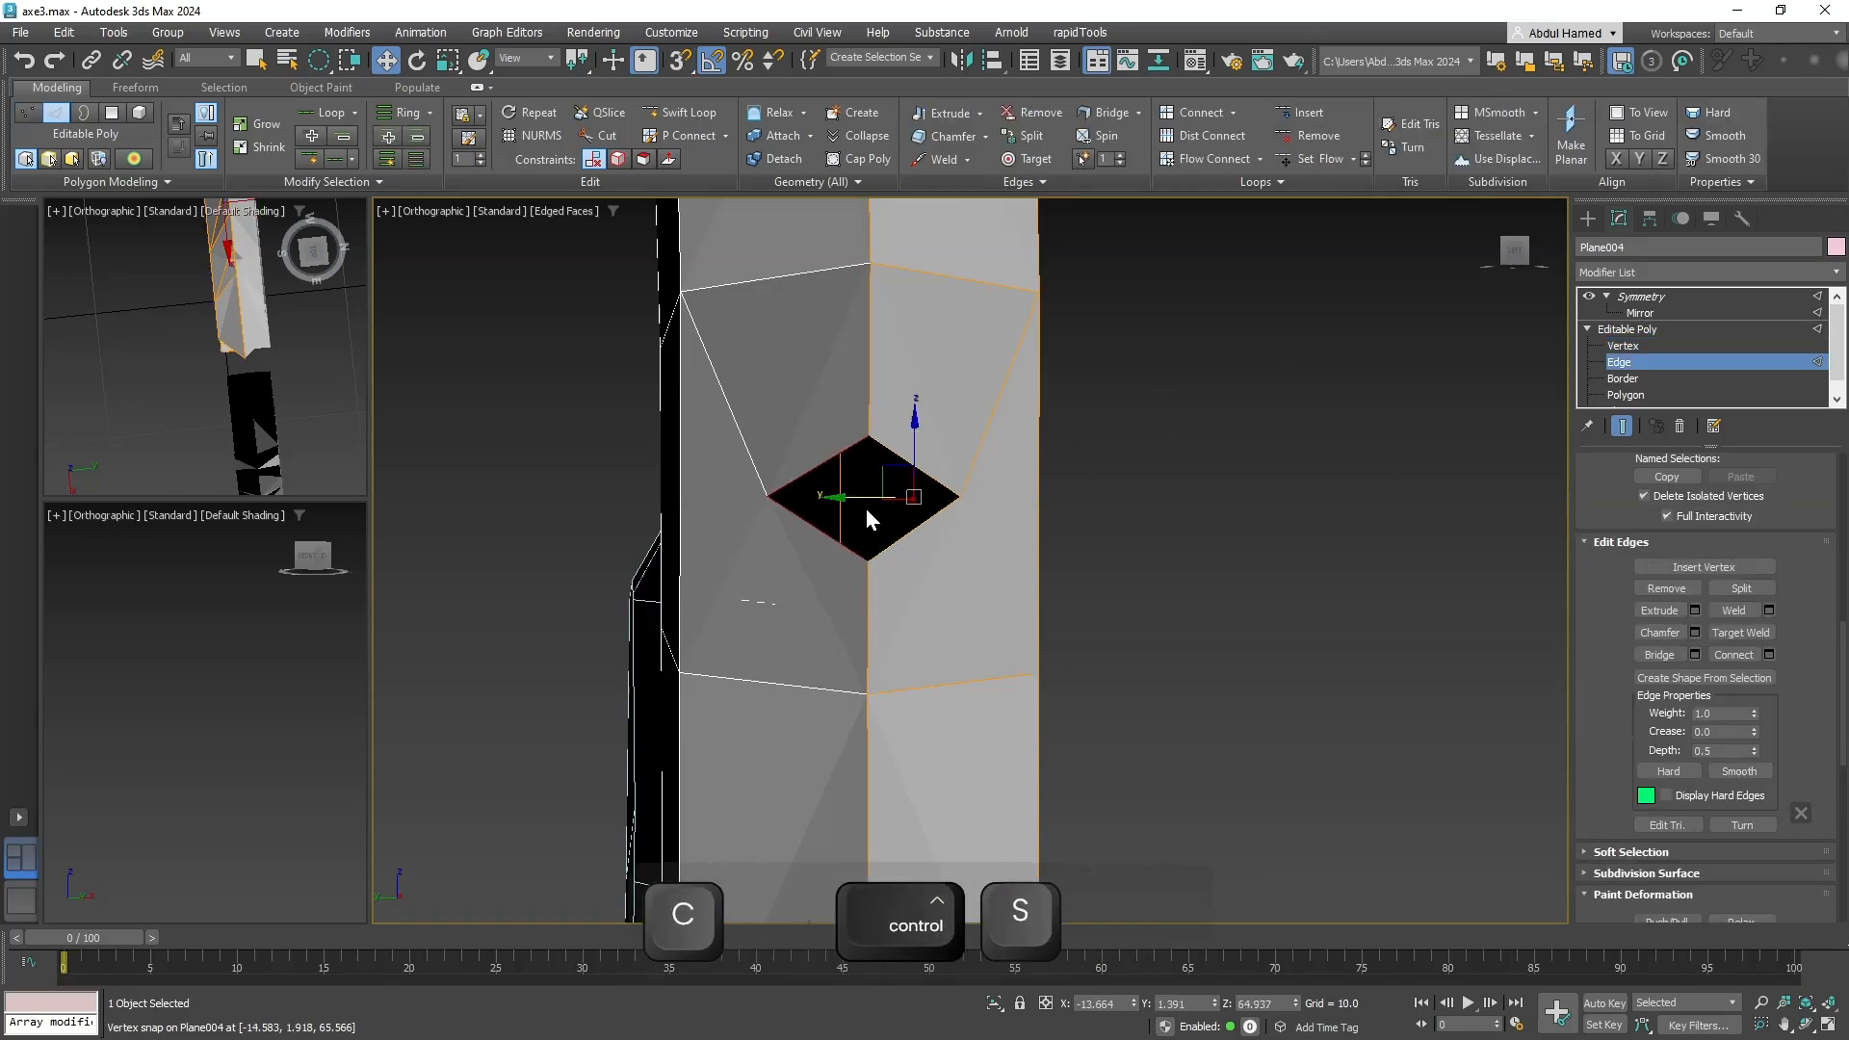
pyautogui.keyDown('shift'); pyautogui.moveTo(855, 498); pyautogui.dragTo(1067, 493); pyautogui.keyUp('shift')
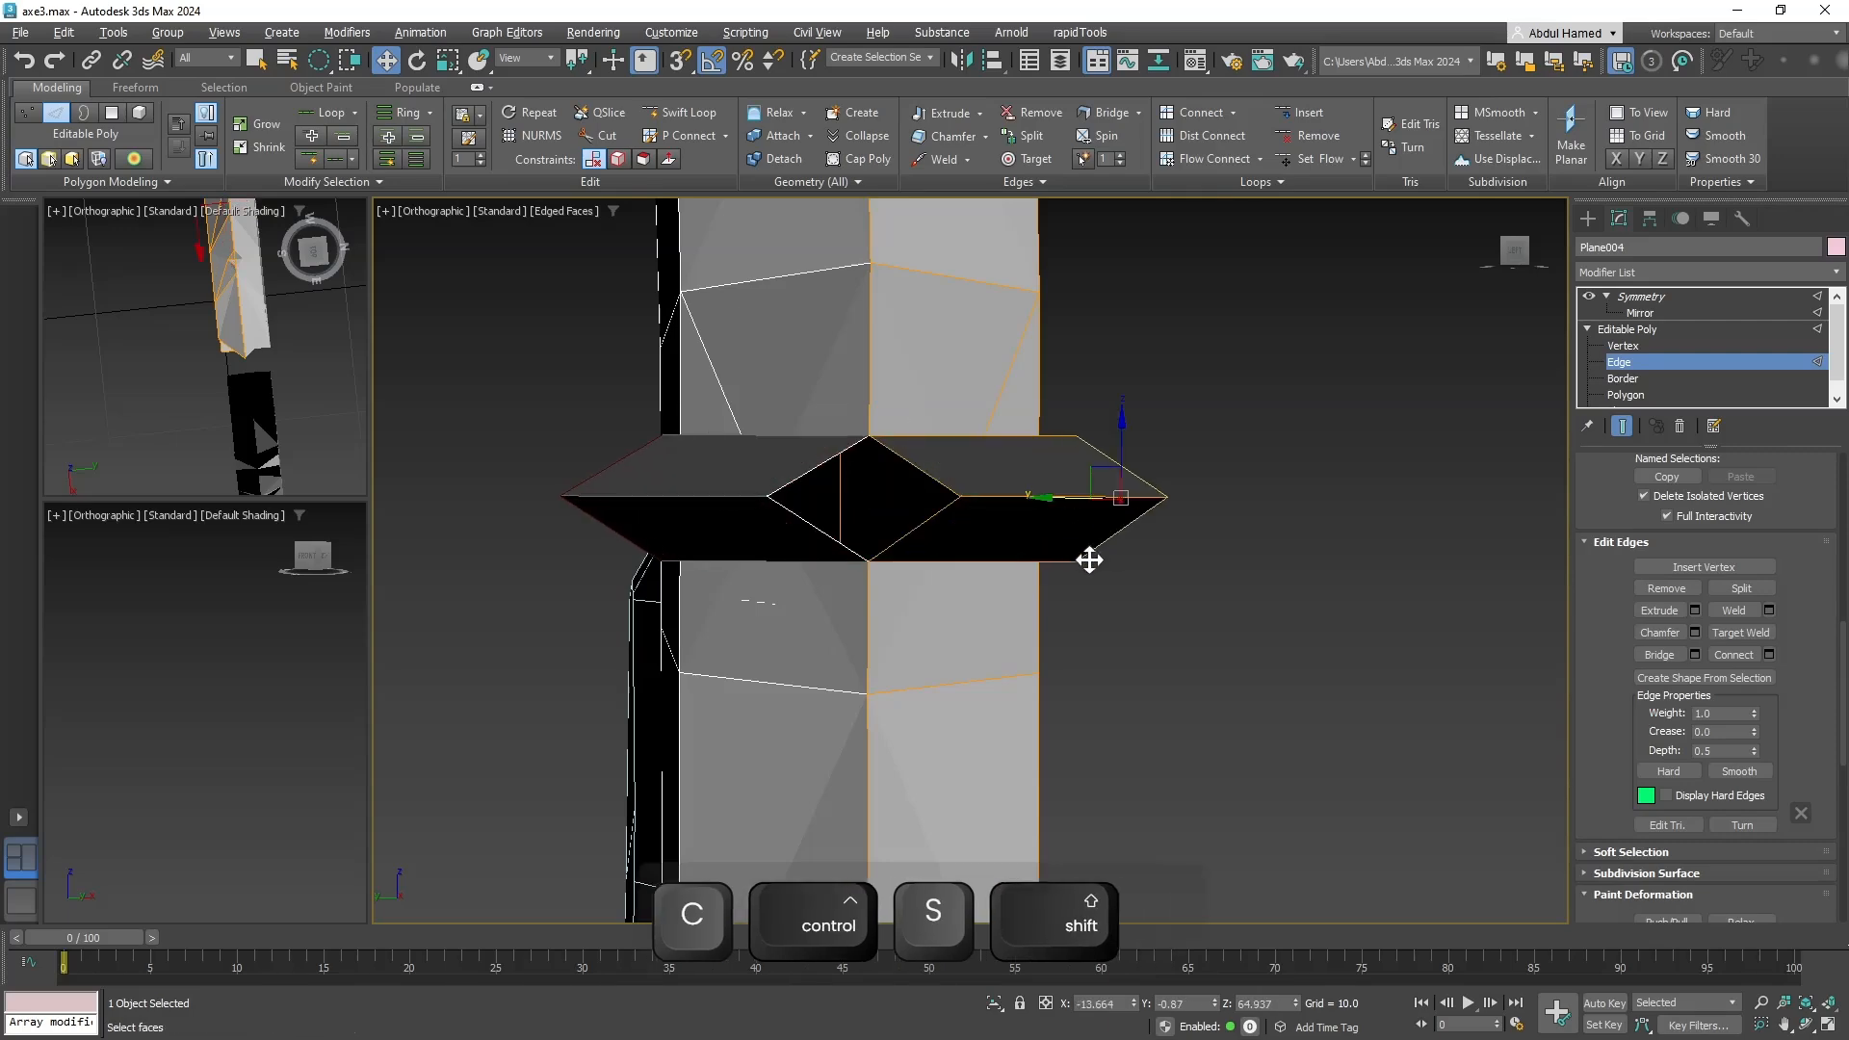
pyautogui.keyDown('alt'); pyautogui.moveTo(1089, 561); pyautogui.dragTo(1117, 471, button='middle'); pyautogui.keyUp('alt')
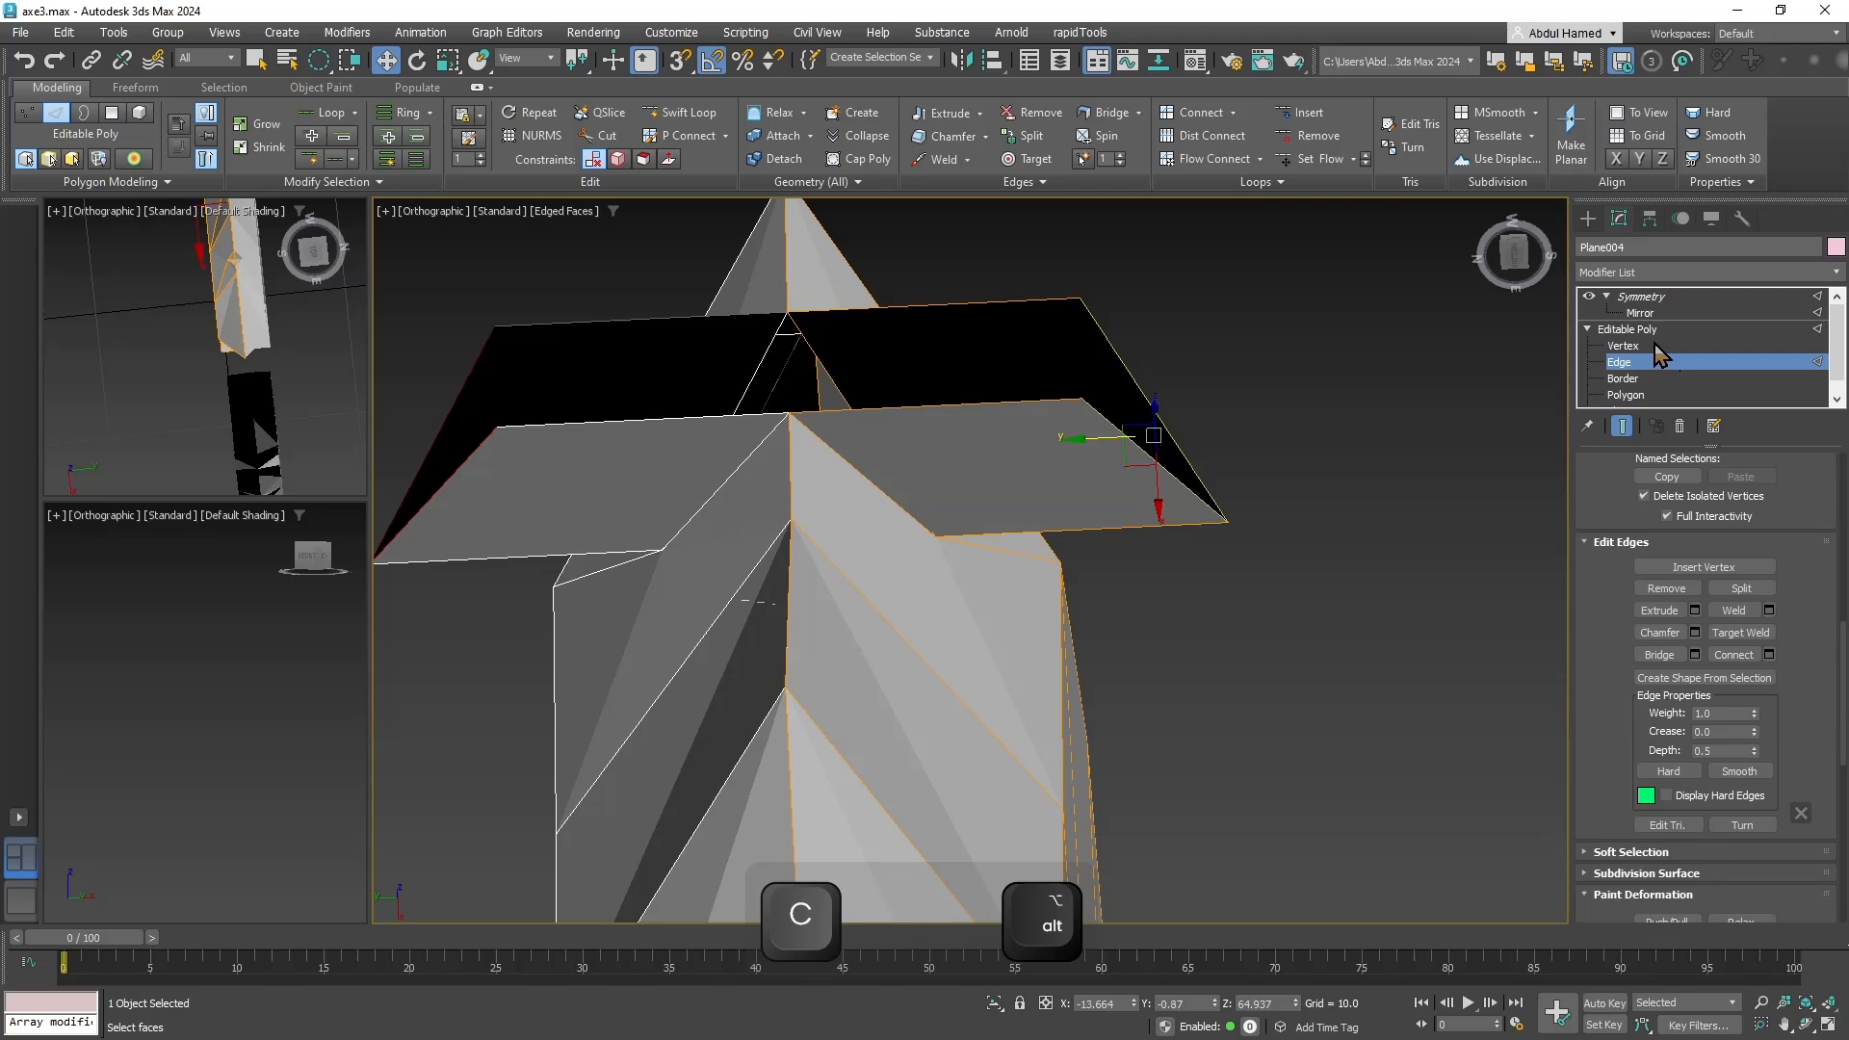
pyautogui.keyDown('alt'); pyautogui.moveTo(1280, 466); pyautogui.dragTo(974, 616, button='middle'); pyautogui.keyUp('alt')
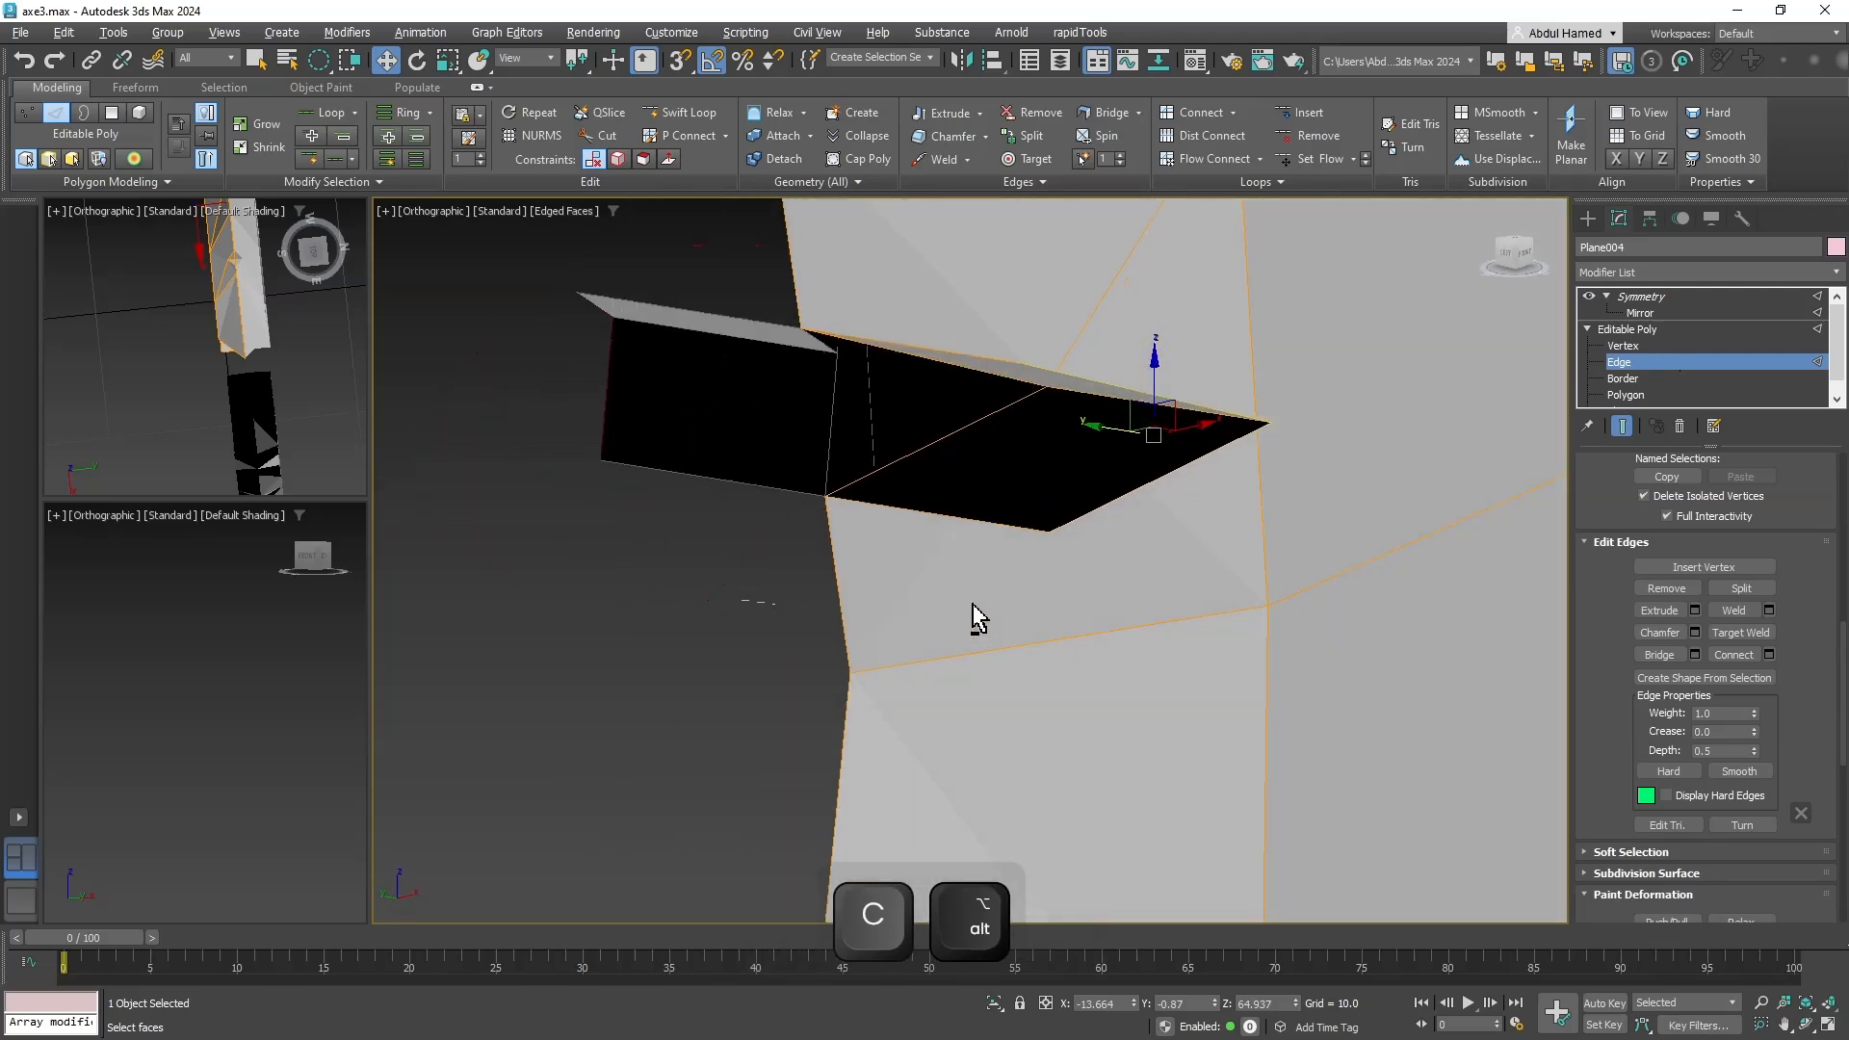
pyautogui.hotkey('ctrl', 'alt', 'z')
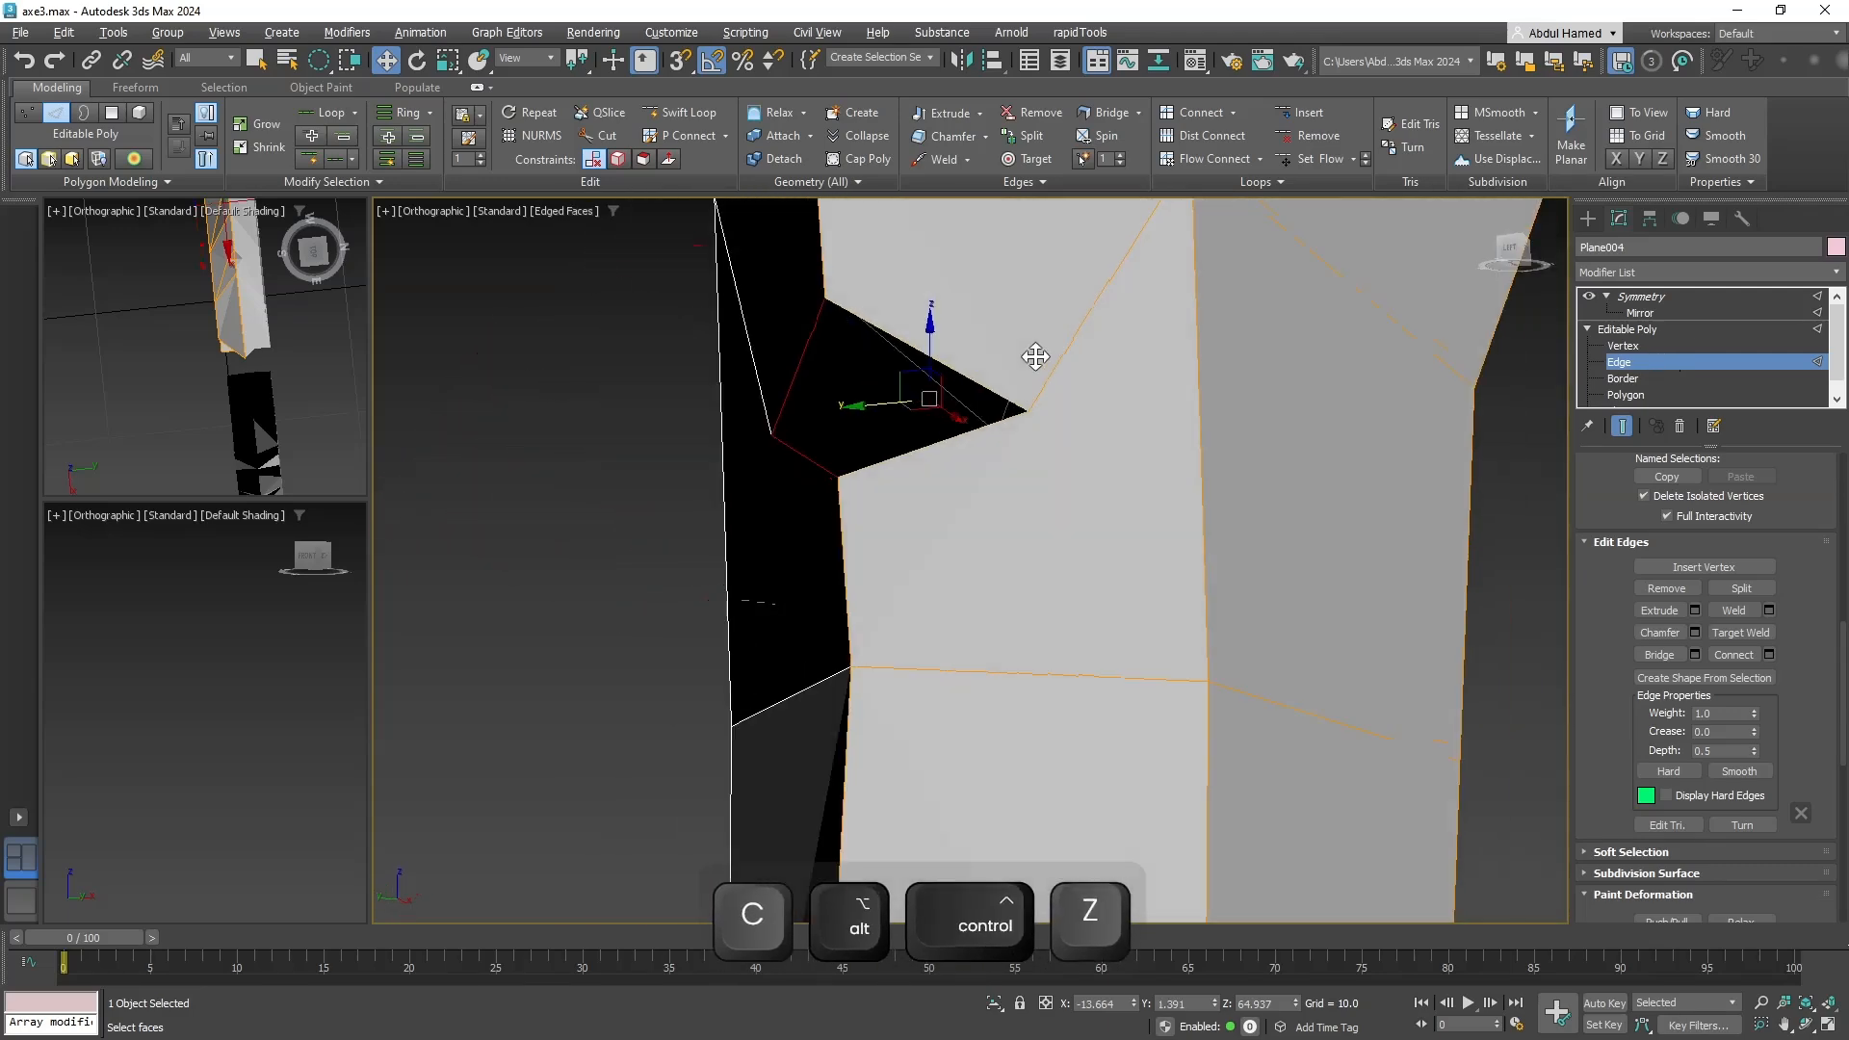
# Extrude the notch's two edges sideways across the centre plane and target-weld the loose outer vertices to its upper and lower centre corners.
pyautogui.moveTo(872, 409)
pyautogui.mouseDown()
pyautogui.moveTo(894, 412)
pyautogui.moveTo(624, 423)
pyautogui.mouseUp()
pyautogui.hotkey('ctrl', 'z')
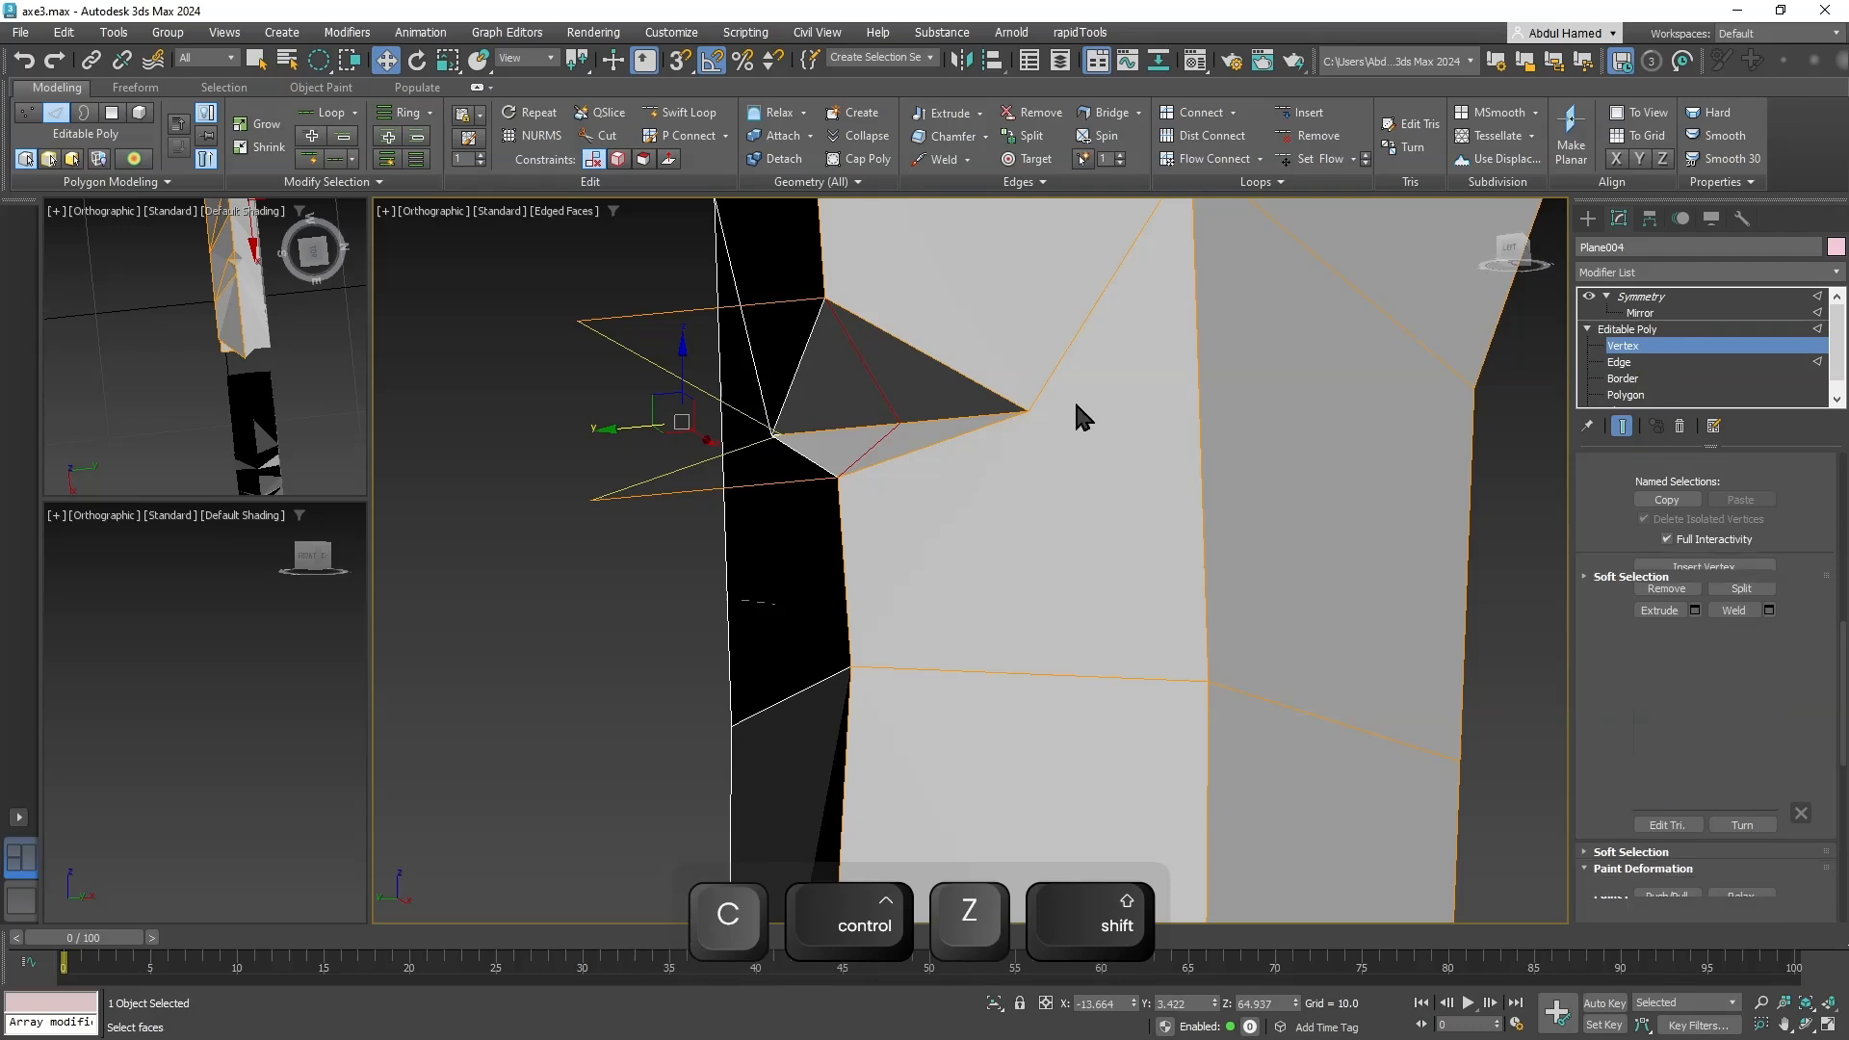
pyautogui.press('1')
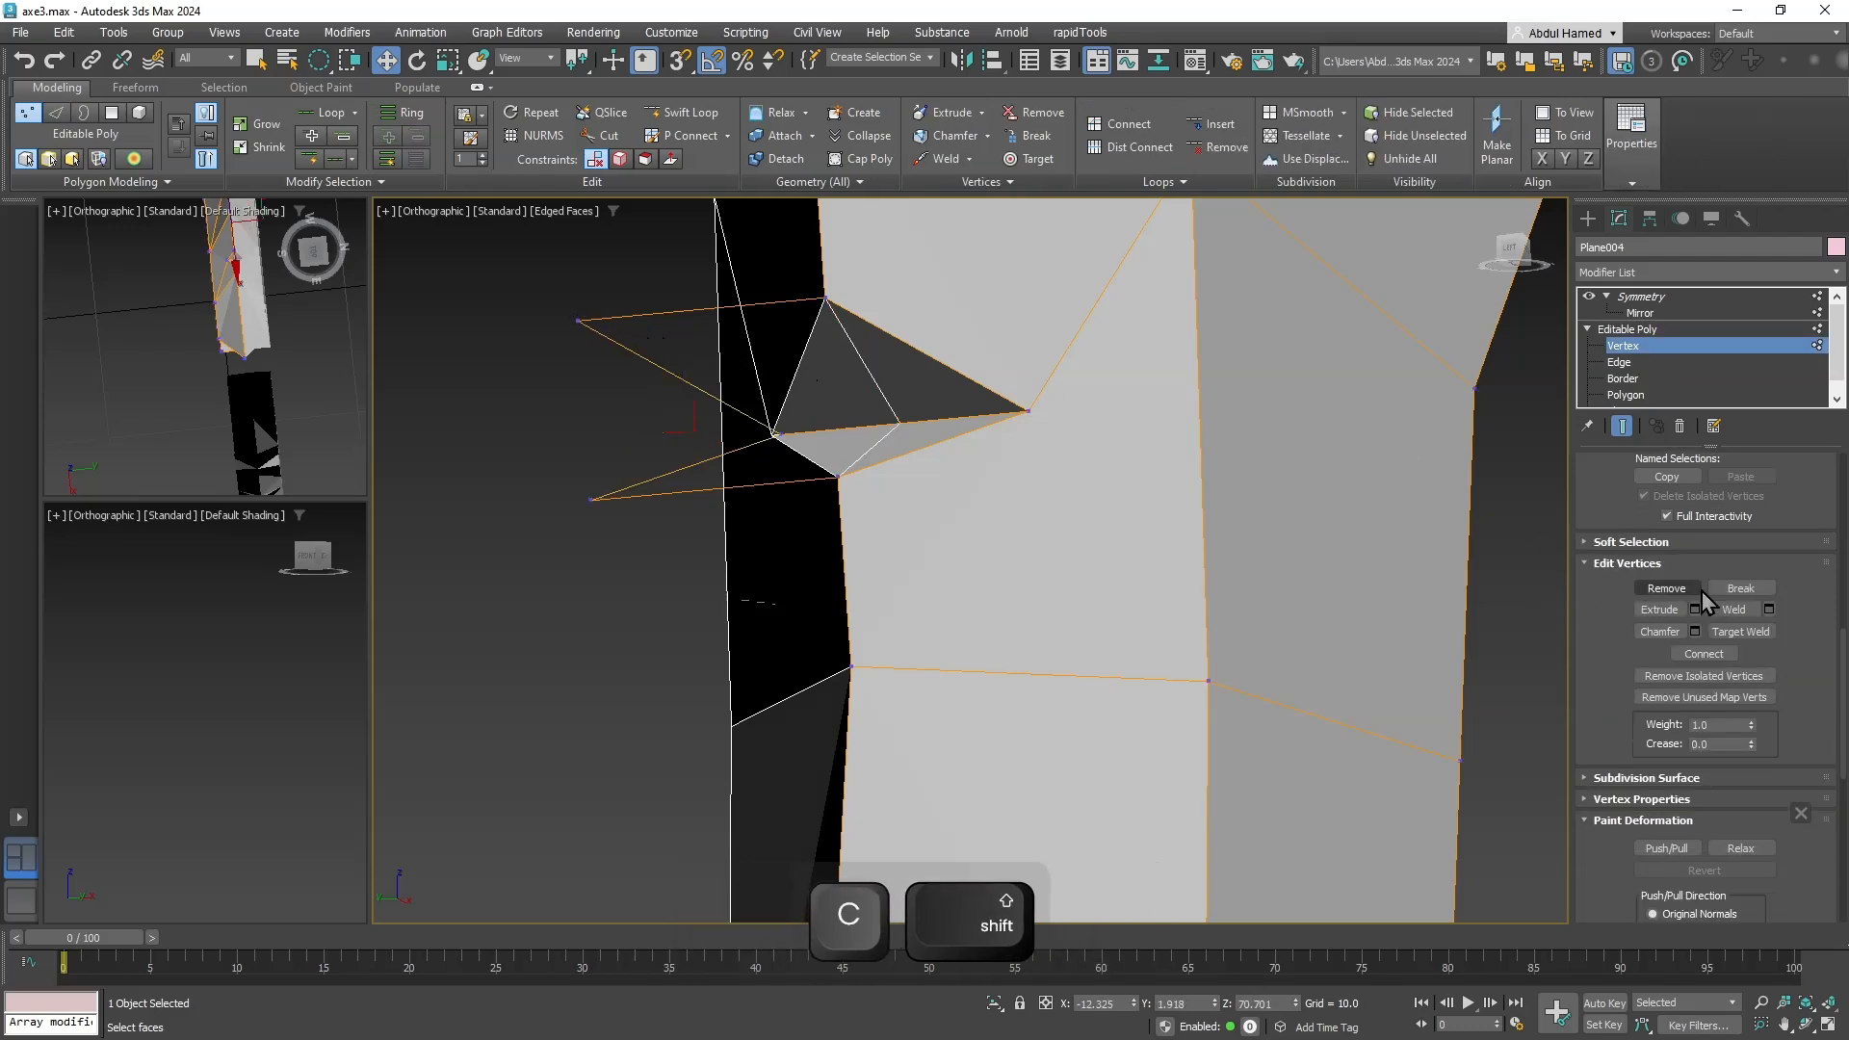
pyautogui.click(1740, 631)
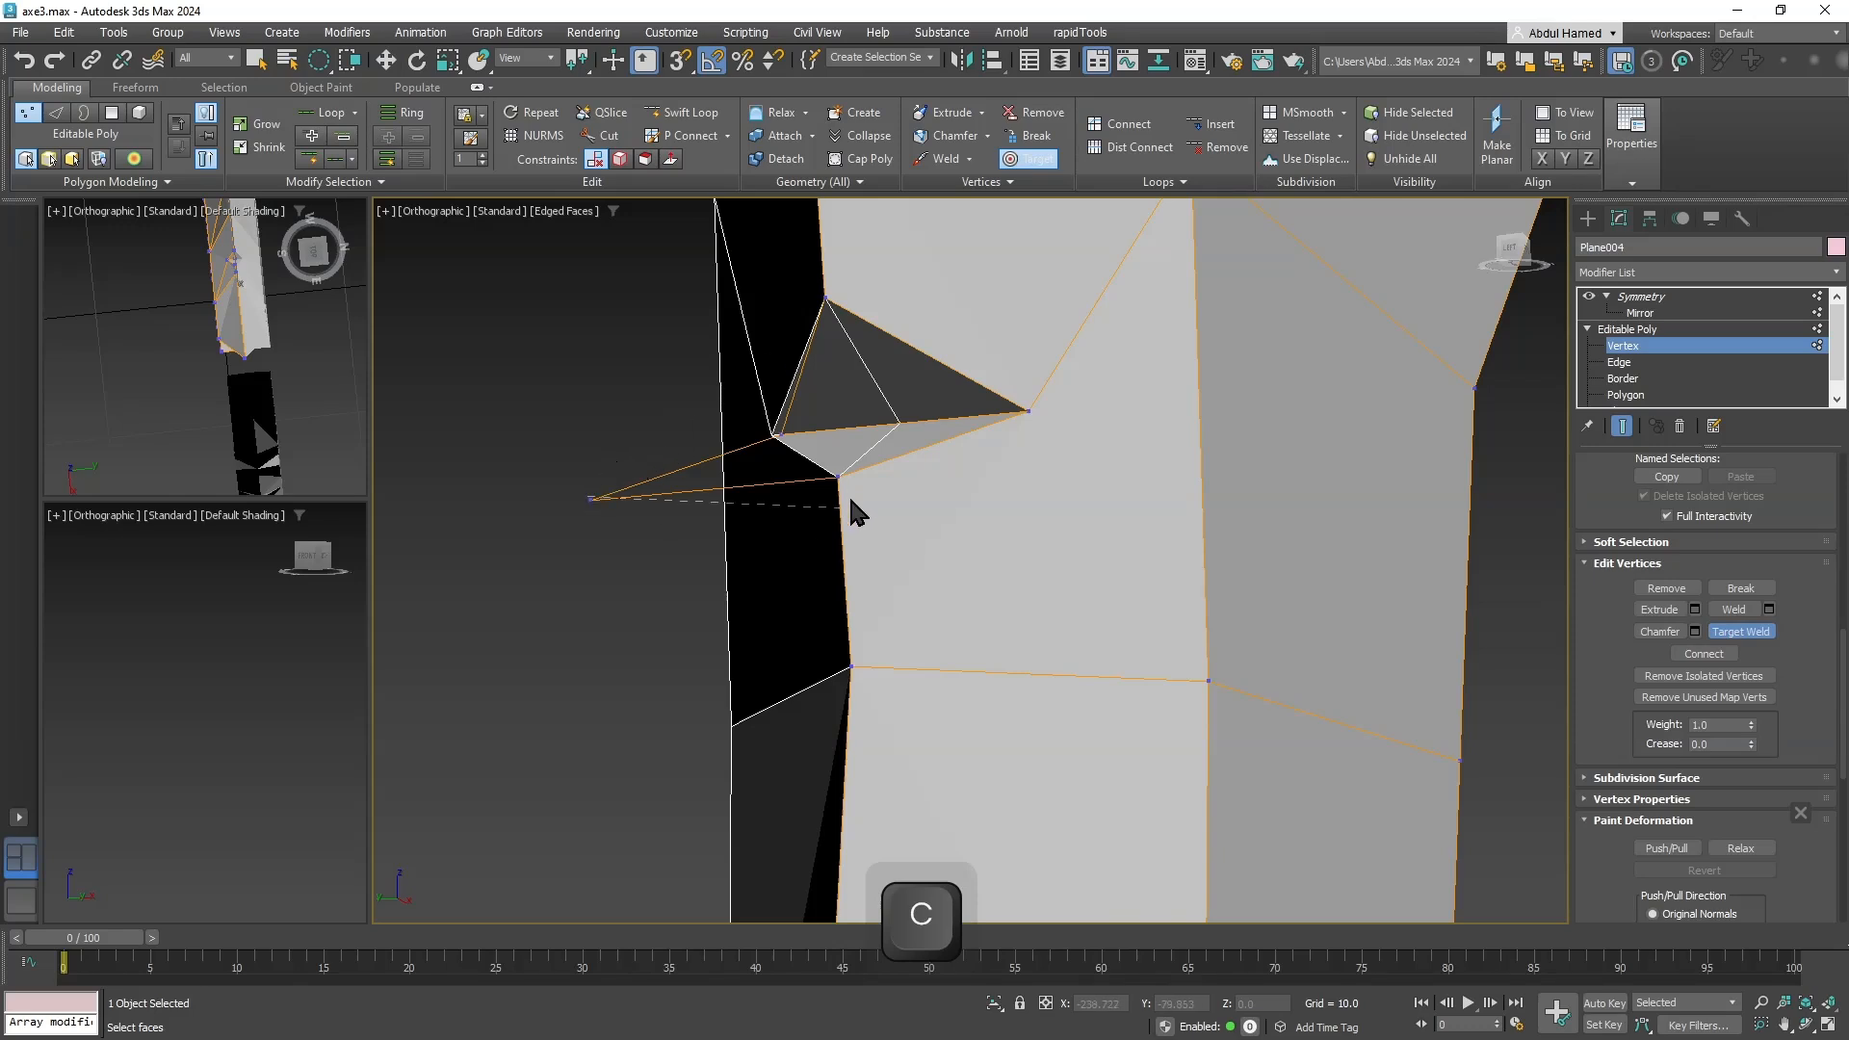
# End Target Weld, turn snapping on and snap this notch's inner vertex onto the symmetry centre plane.
pyautogui.press('q')
pyautogui.click(766, 438)
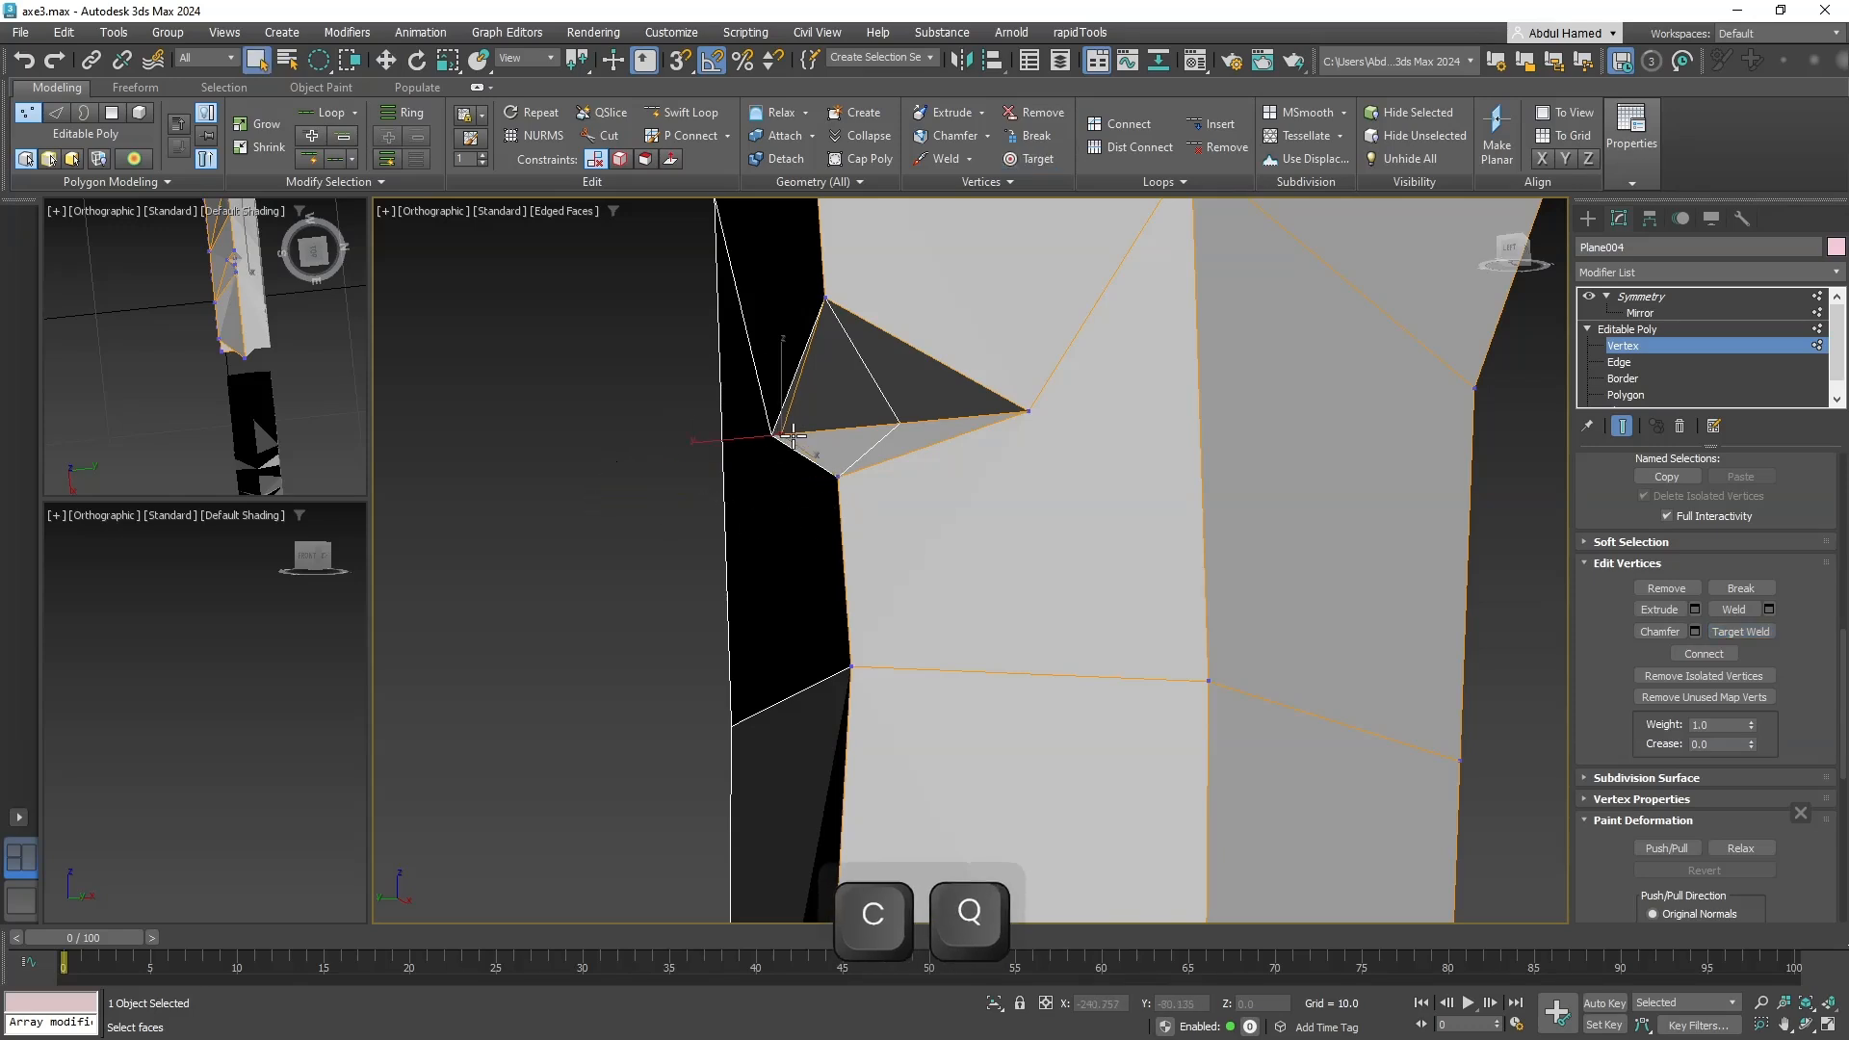
pyautogui.press('s')
pyautogui.press('w')
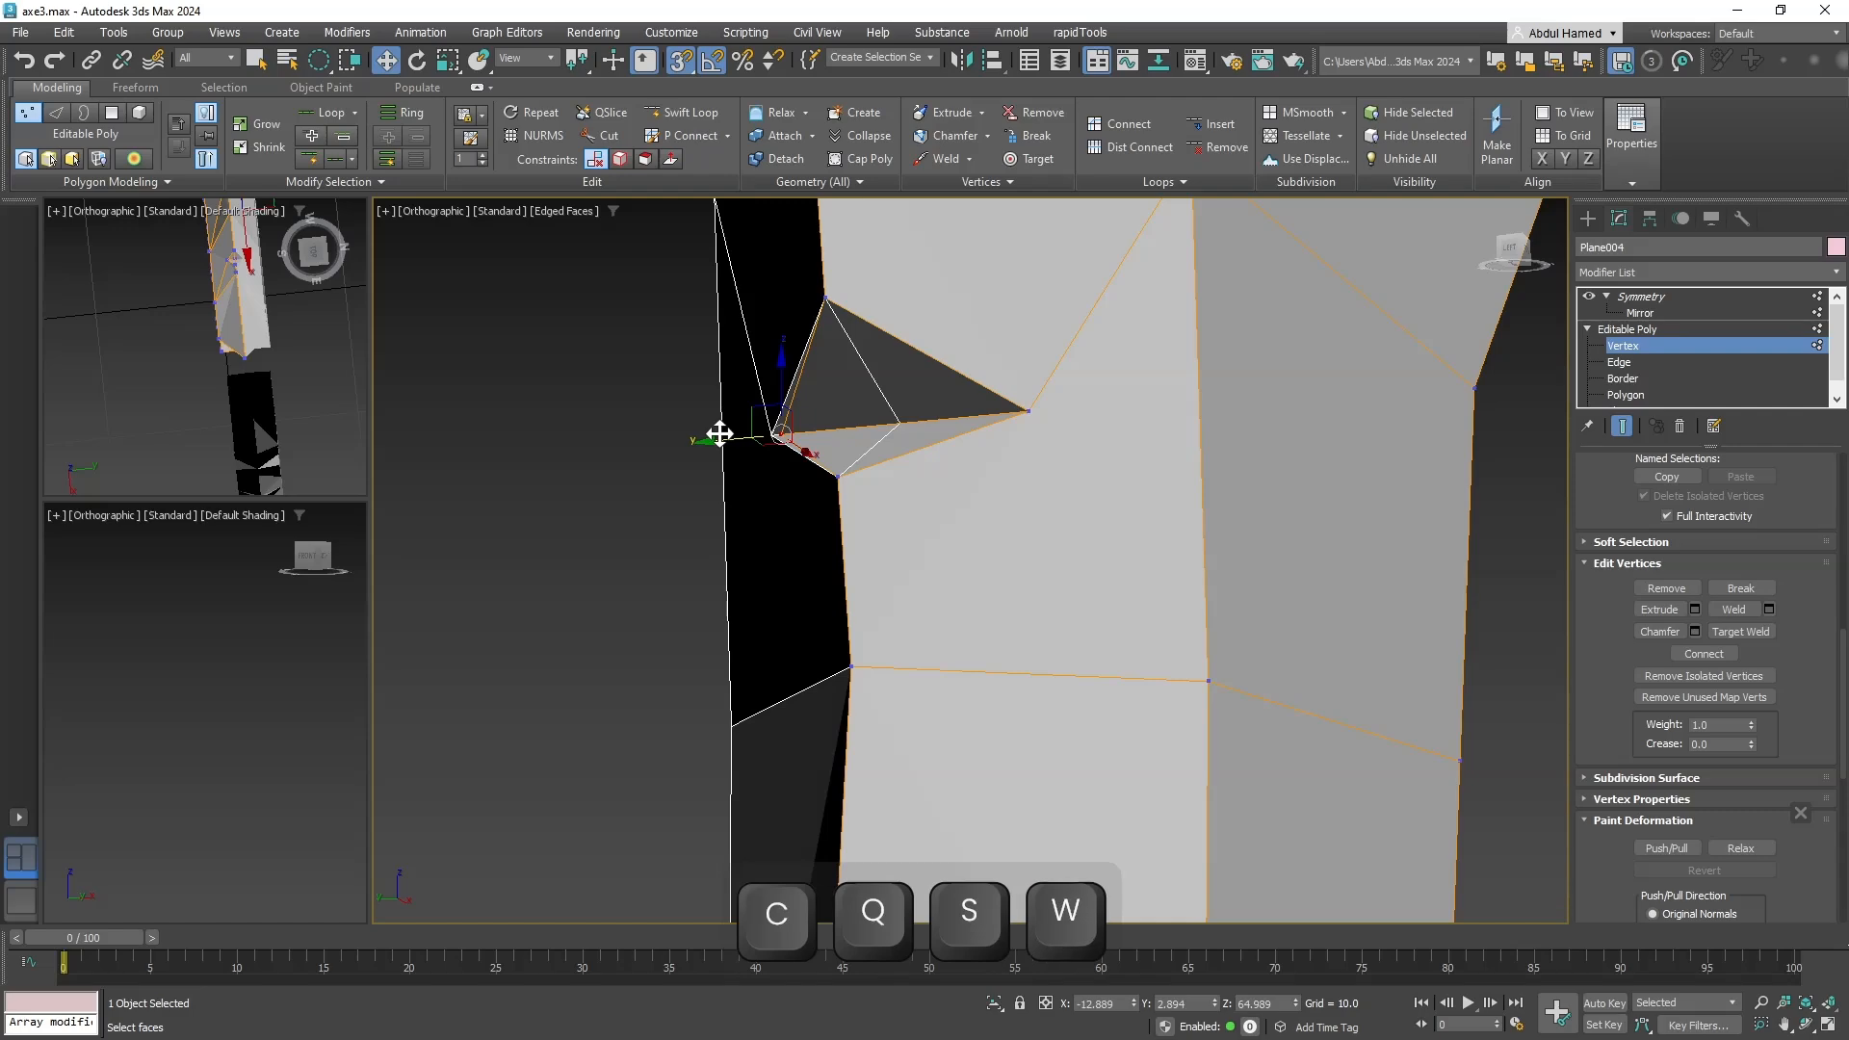
pyautogui.moveTo(839, 480); pyautogui.dragTo(839, 479)
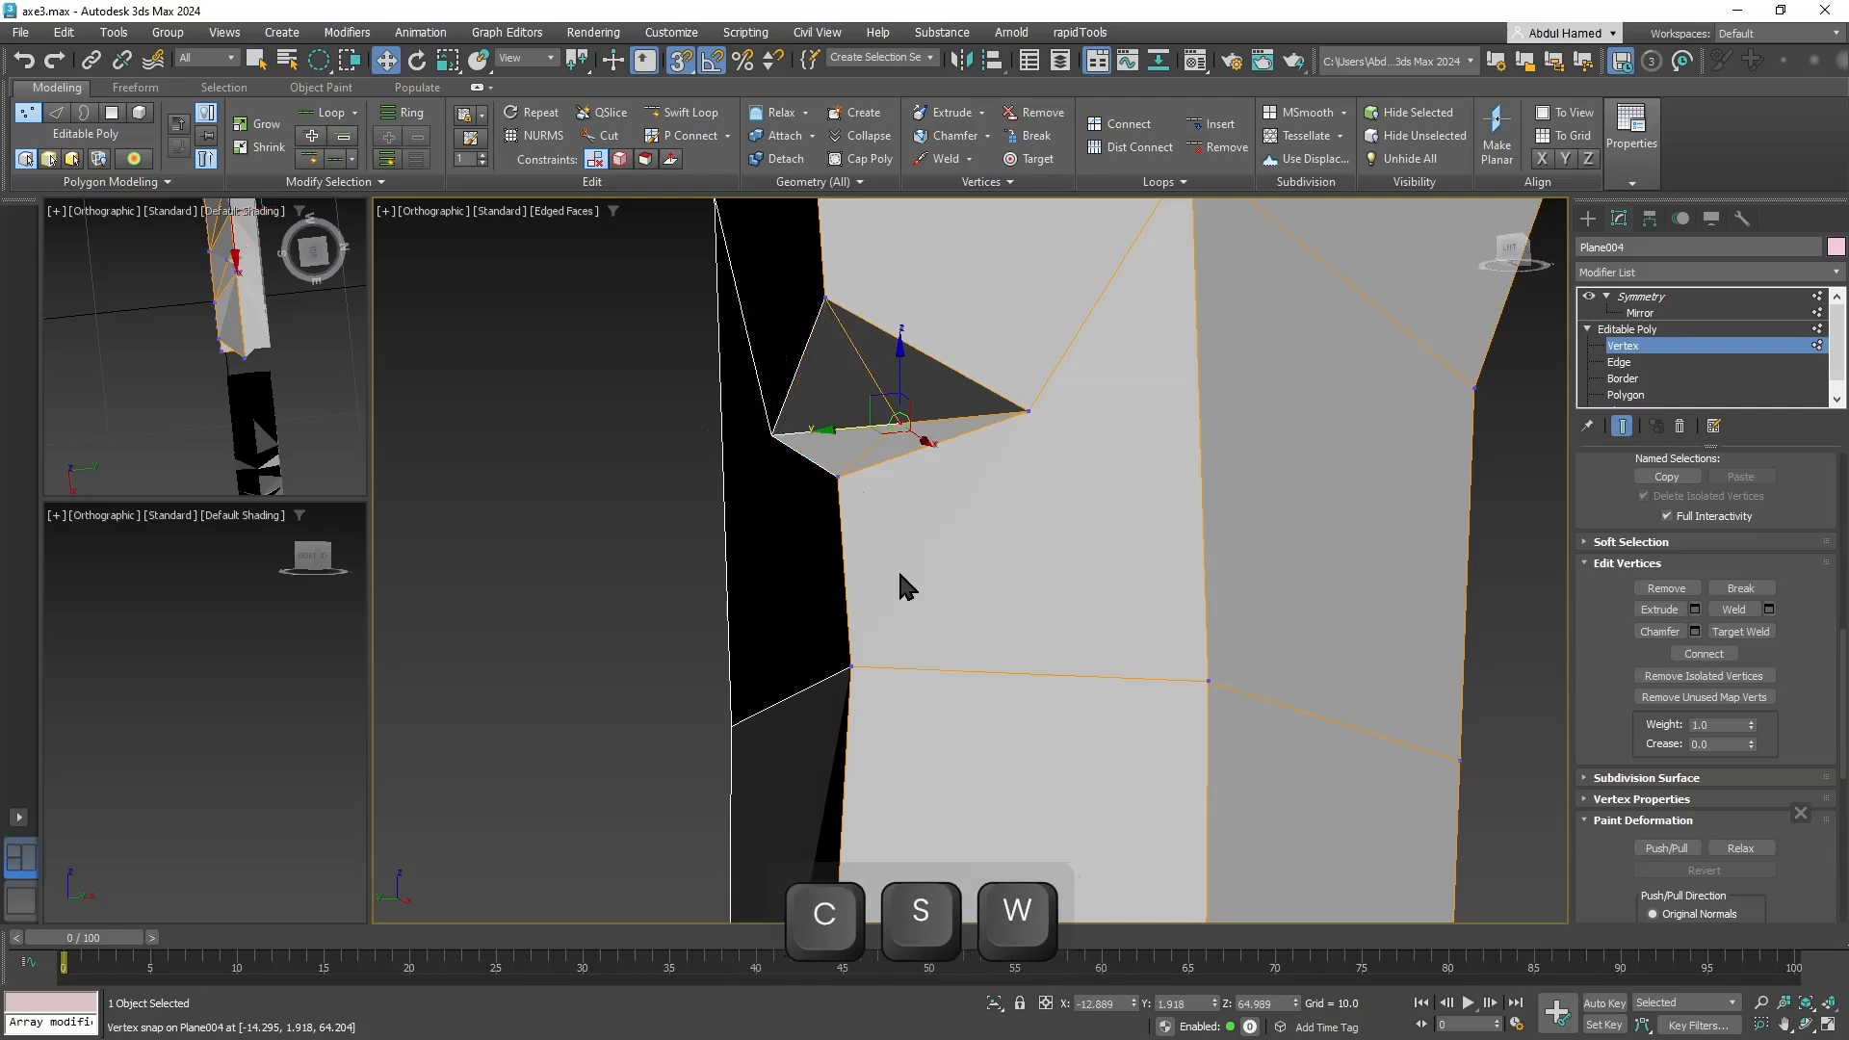
# Extrude the two open edges of the lowest rim notch, just above the blade's bottom tip, sideways across the centre plane.
pyautogui.moveTo(898, 593); pyautogui.dragTo(910, 236, button='middle')
pyautogui.scroll(-6, 926, 368)
pyautogui.scroll(-5, 950, 478)
pyautogui.keyDown('alt'); pyautogui.moveTo(951, 551); pyautogui.dragTo(942, 614, button='middle'); pyautogui.keyUp('alt')
pyautogui.scroll(8, 941, 614)
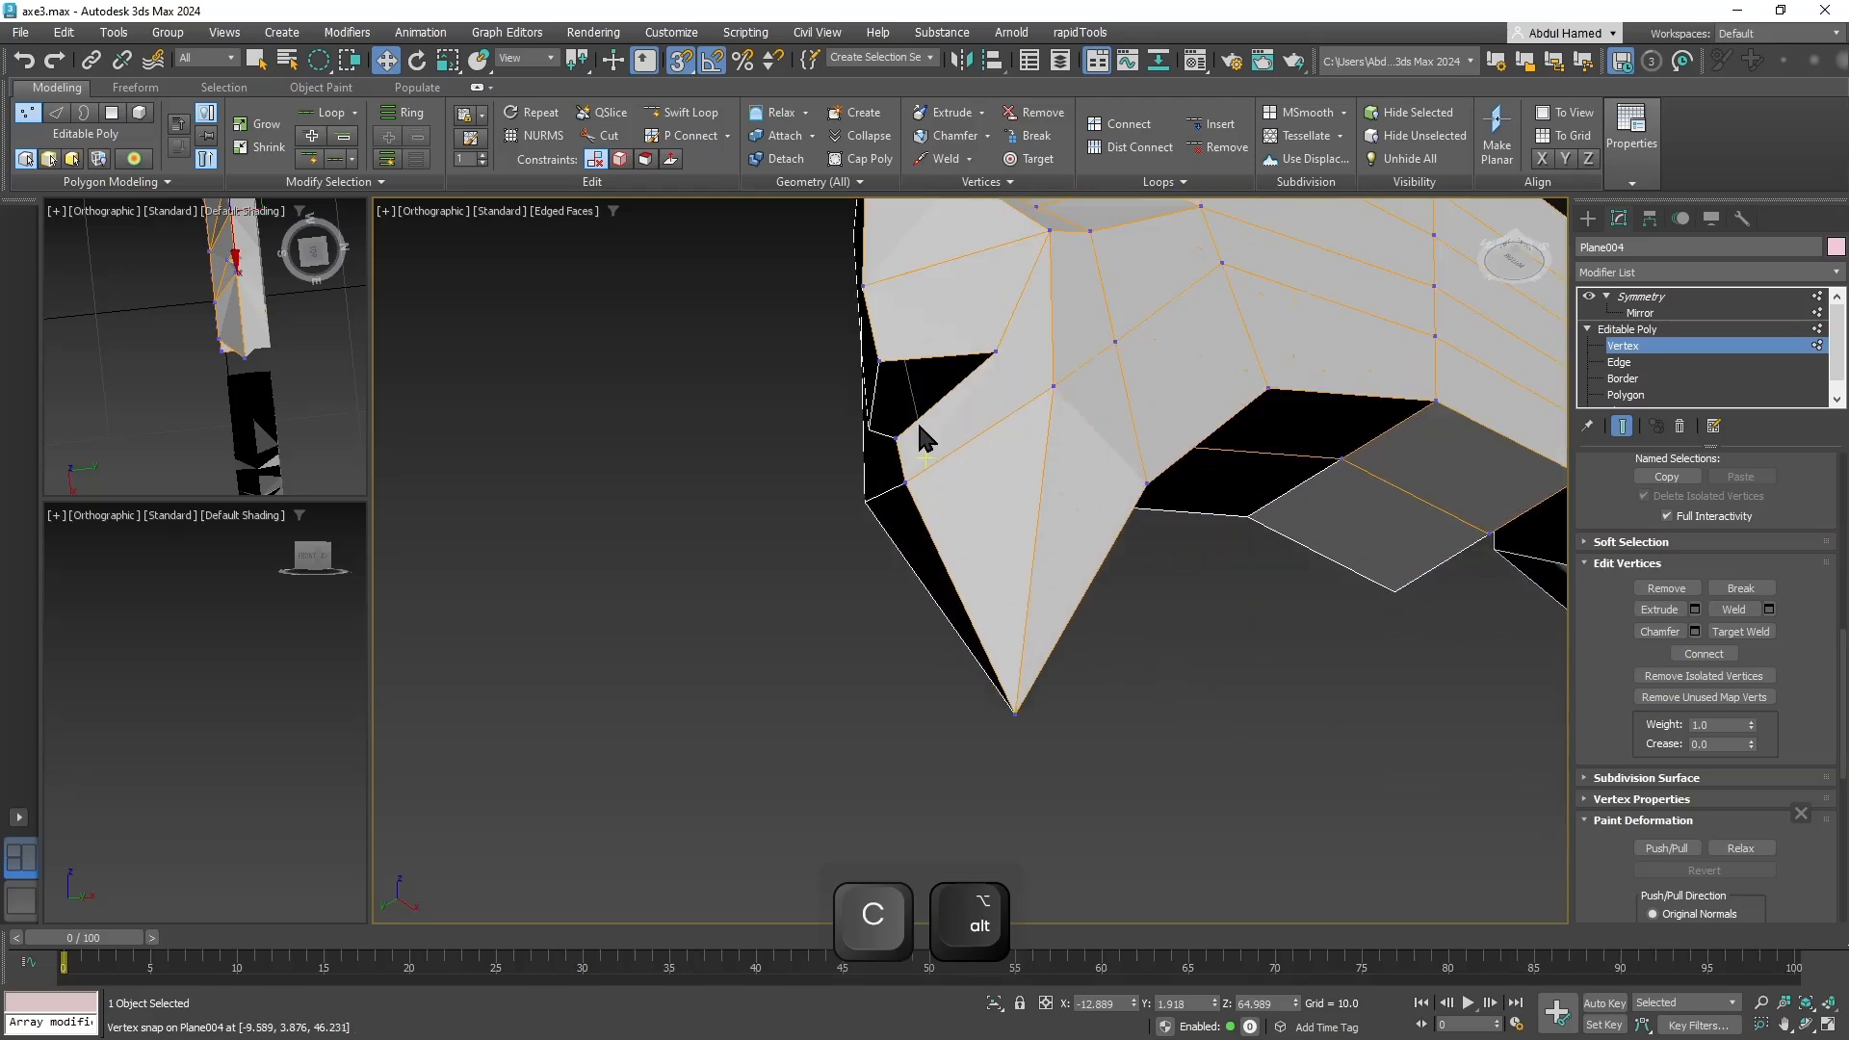
pyautogui.click(1620, 364)
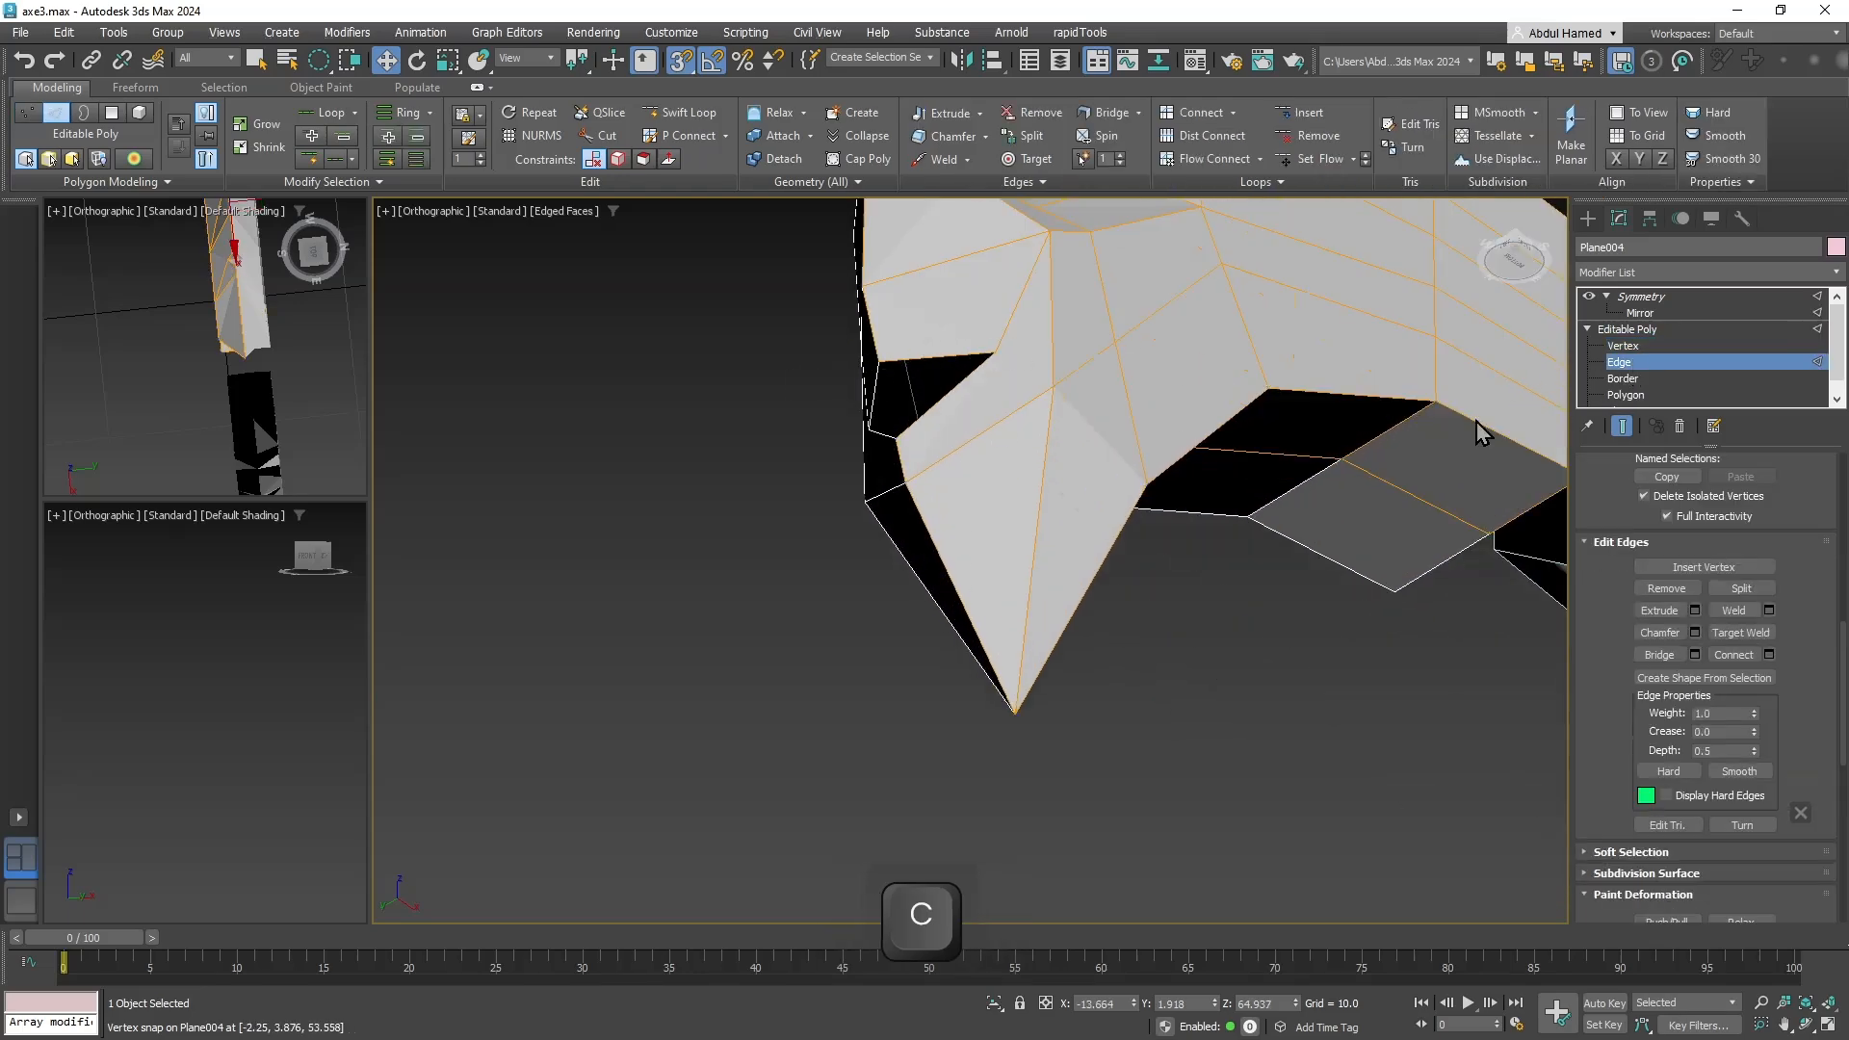
pyautogui.press('q')
pyautogui.click(933, 357)
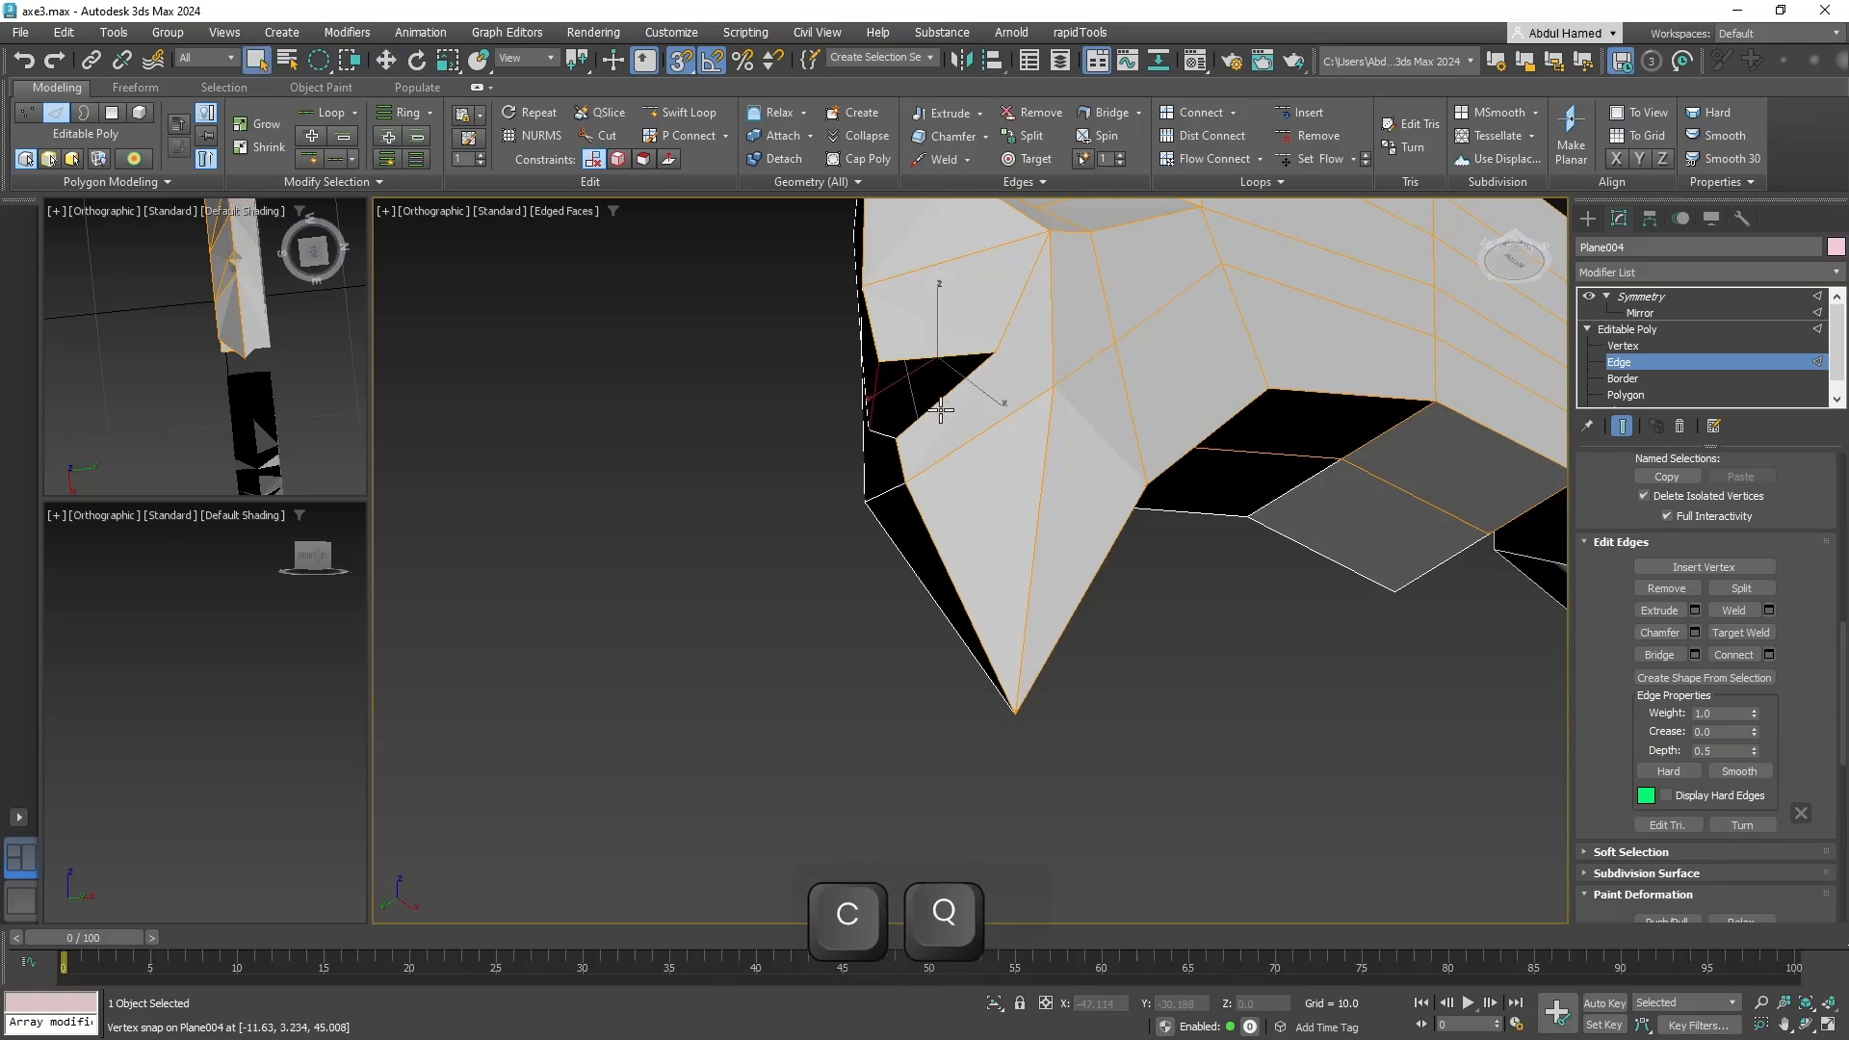
pyautogui.keyDown('ctrl'); pyautogui.click(941, 401); pyautogui.keyUp('ctrl')
pyautogui.moveTo(940, 404)
pyautogui.keyDown('alt'); pyautogui.mouseDown(button='middle')
pyautogui.moveTo(1026, 526)
pyautogui.moveTo(904, 400)
pyautogui.mouseUp(button='middle'); pyautogui.keyUp('alt')
pyautogui.press('w')
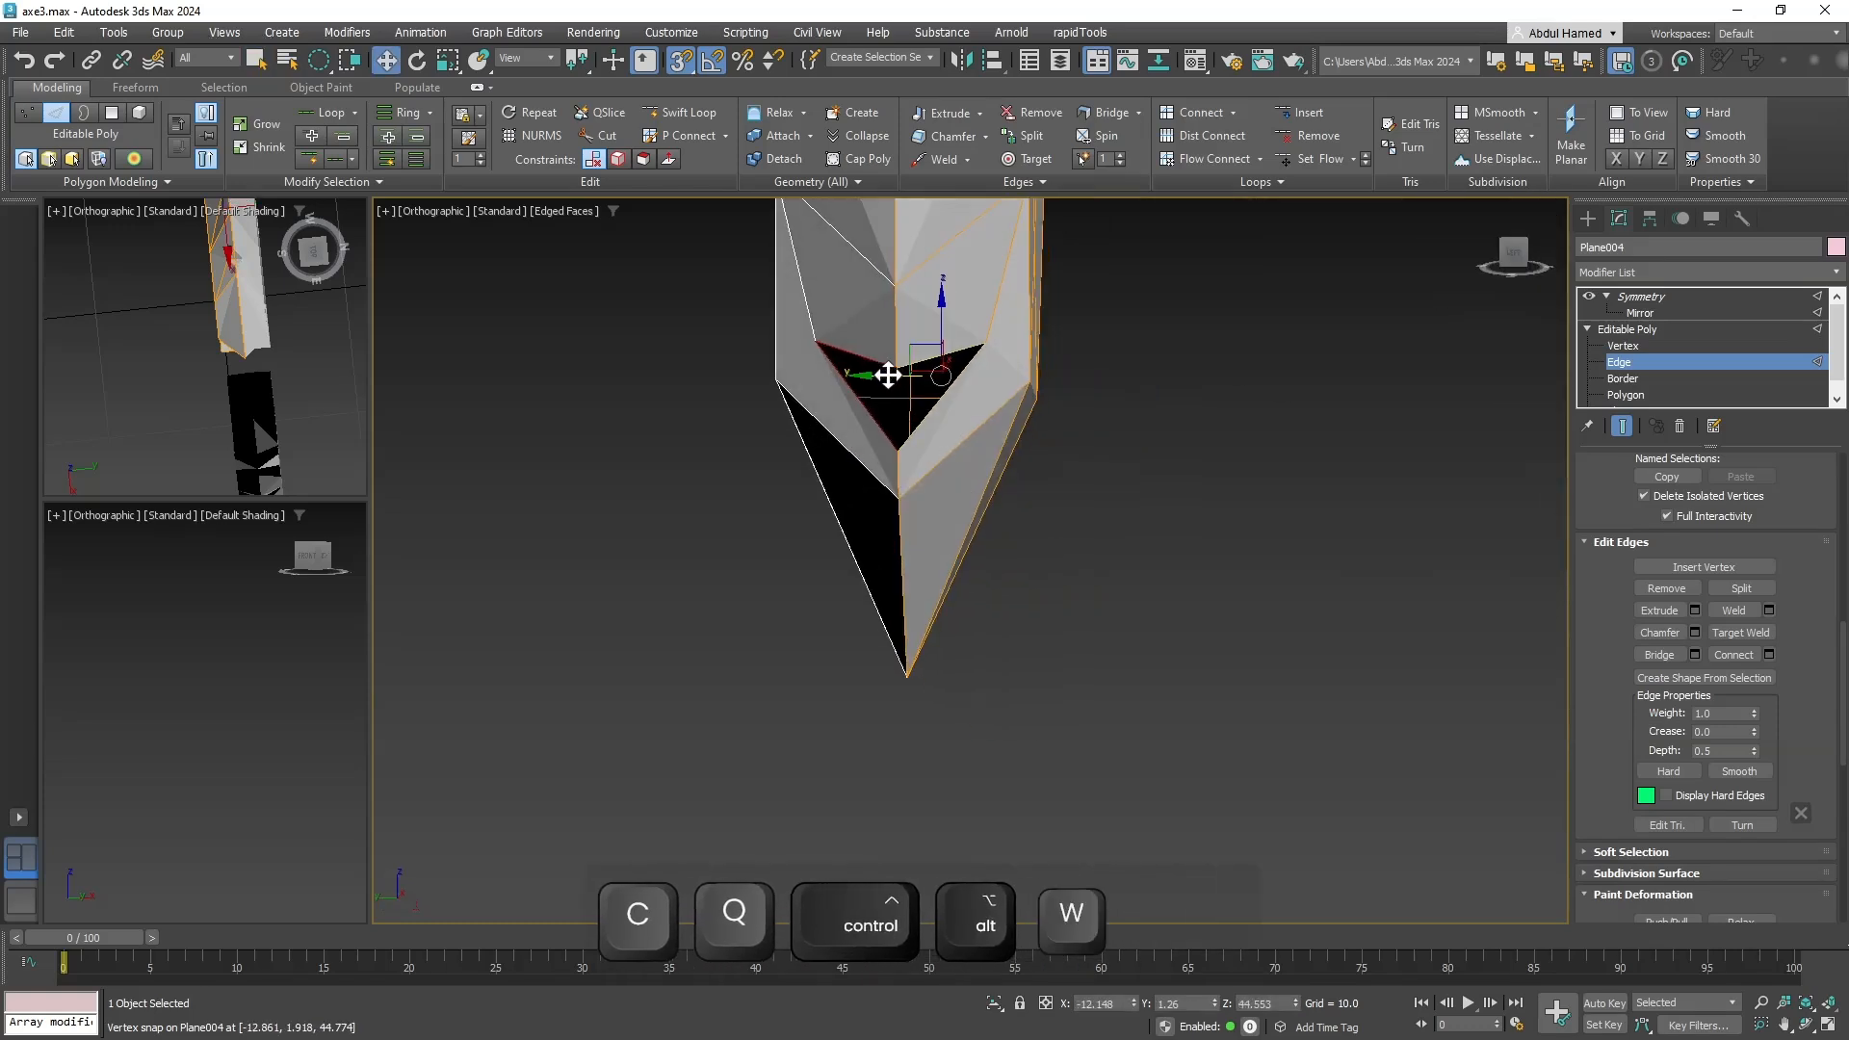
pyautogui.keyDown('shift'); pyautogui.moveTo(887, 376); pyautogui.dragTo(571, 376); pyautogui.keyUp('shift')
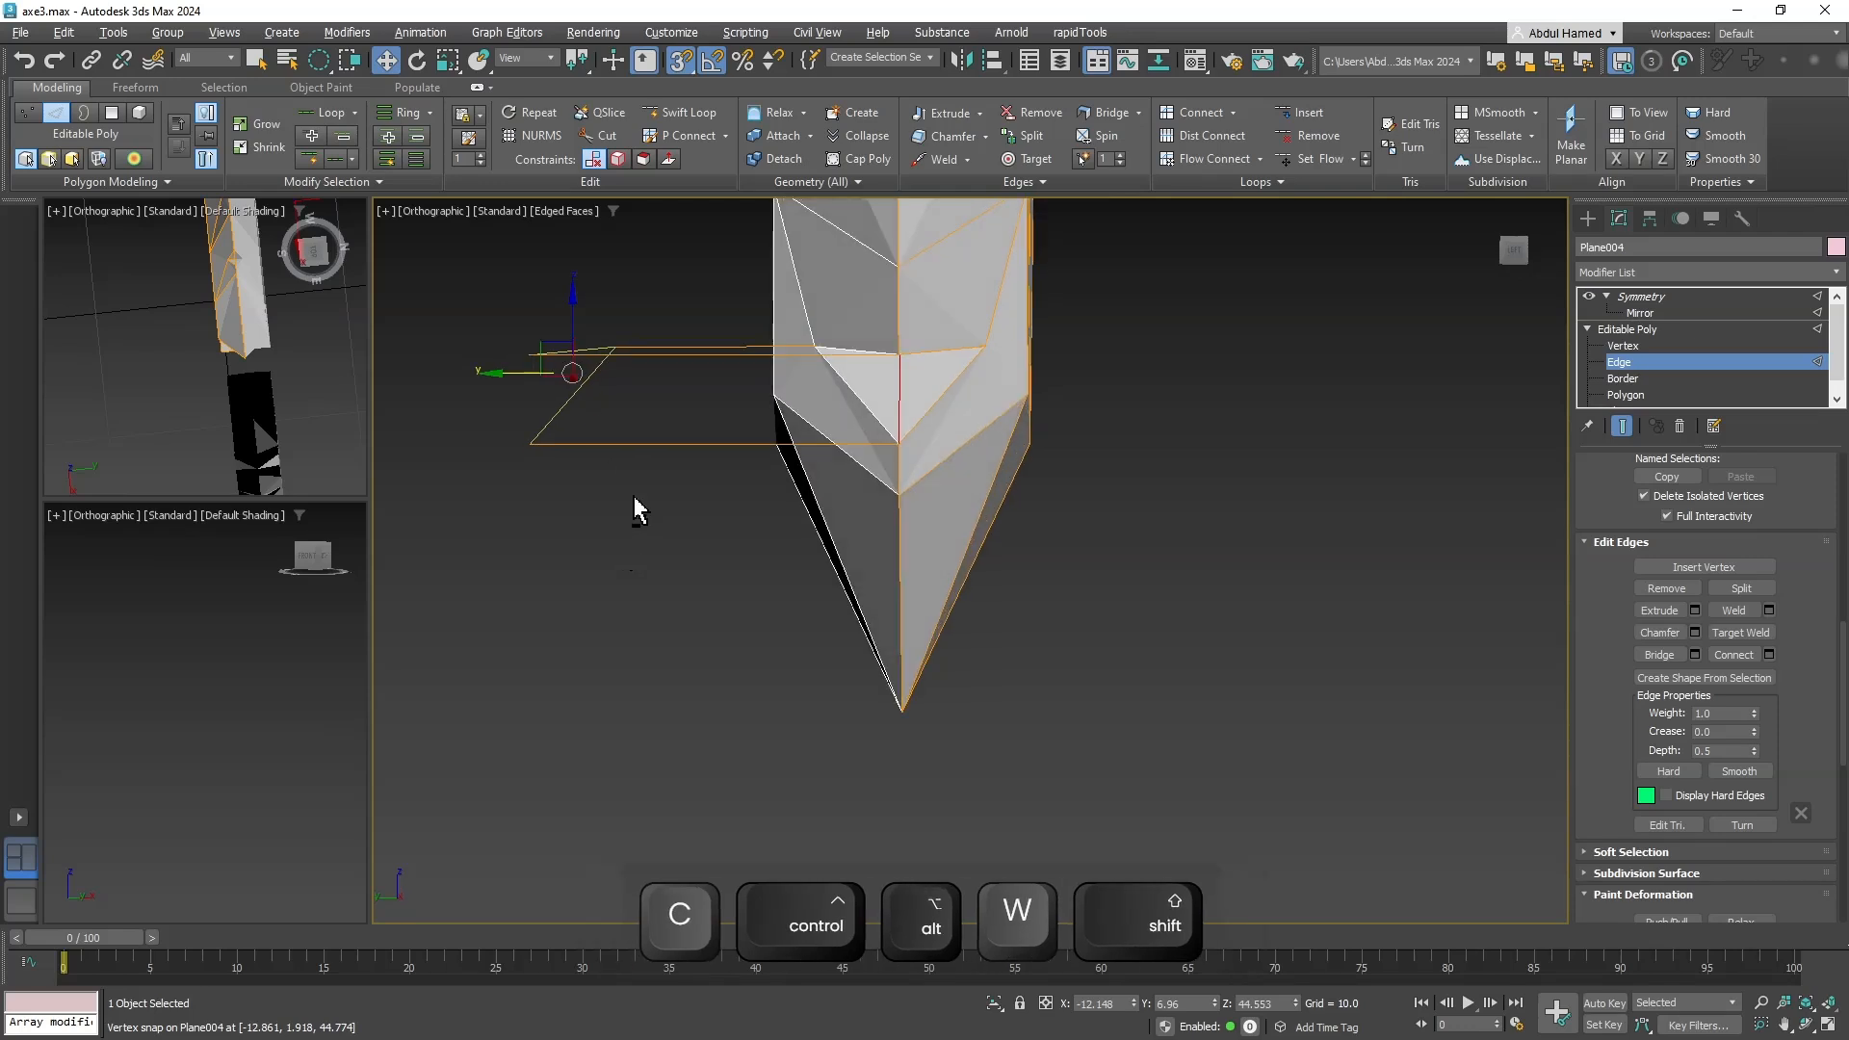
# Target-weld the loose outer vertices of the lowest notch's new faces onto its upper and lower centre corners.
pyautogui.click(1639, 344)
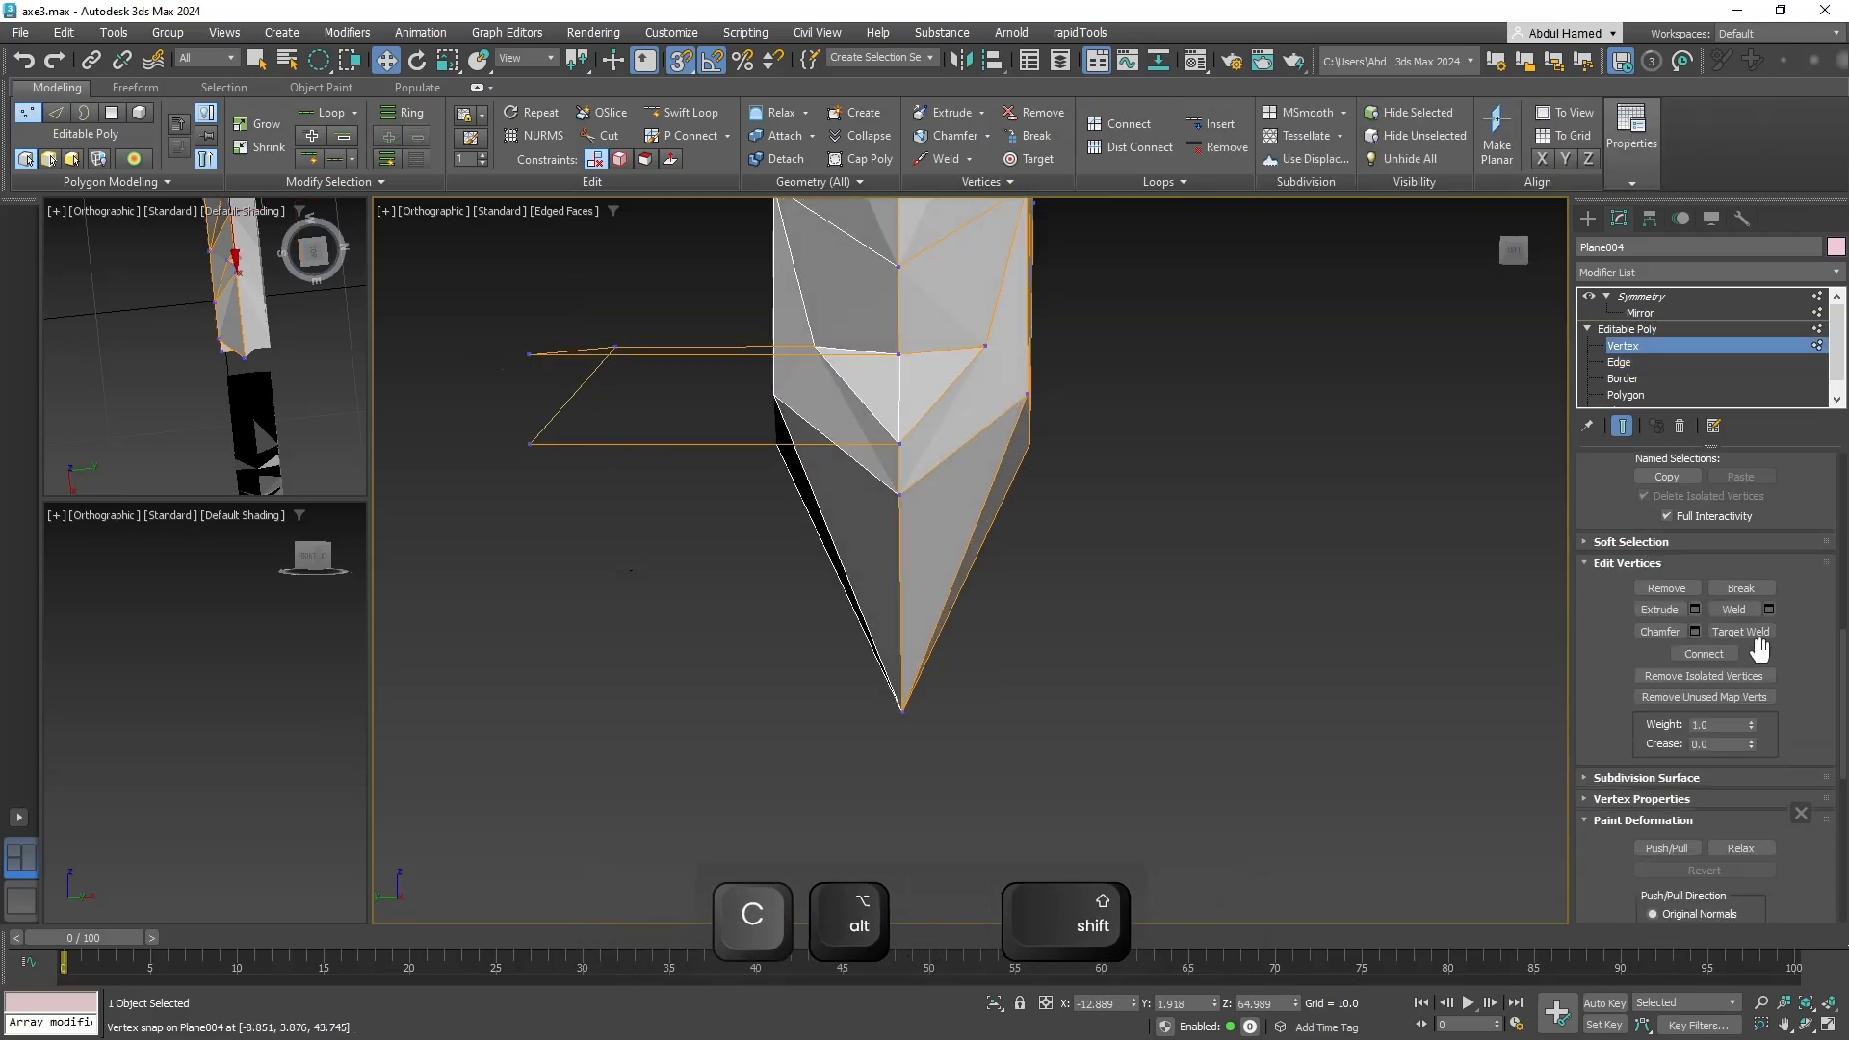
pyautogui.click(1739, 631)
pyautogui.click(530, 354)
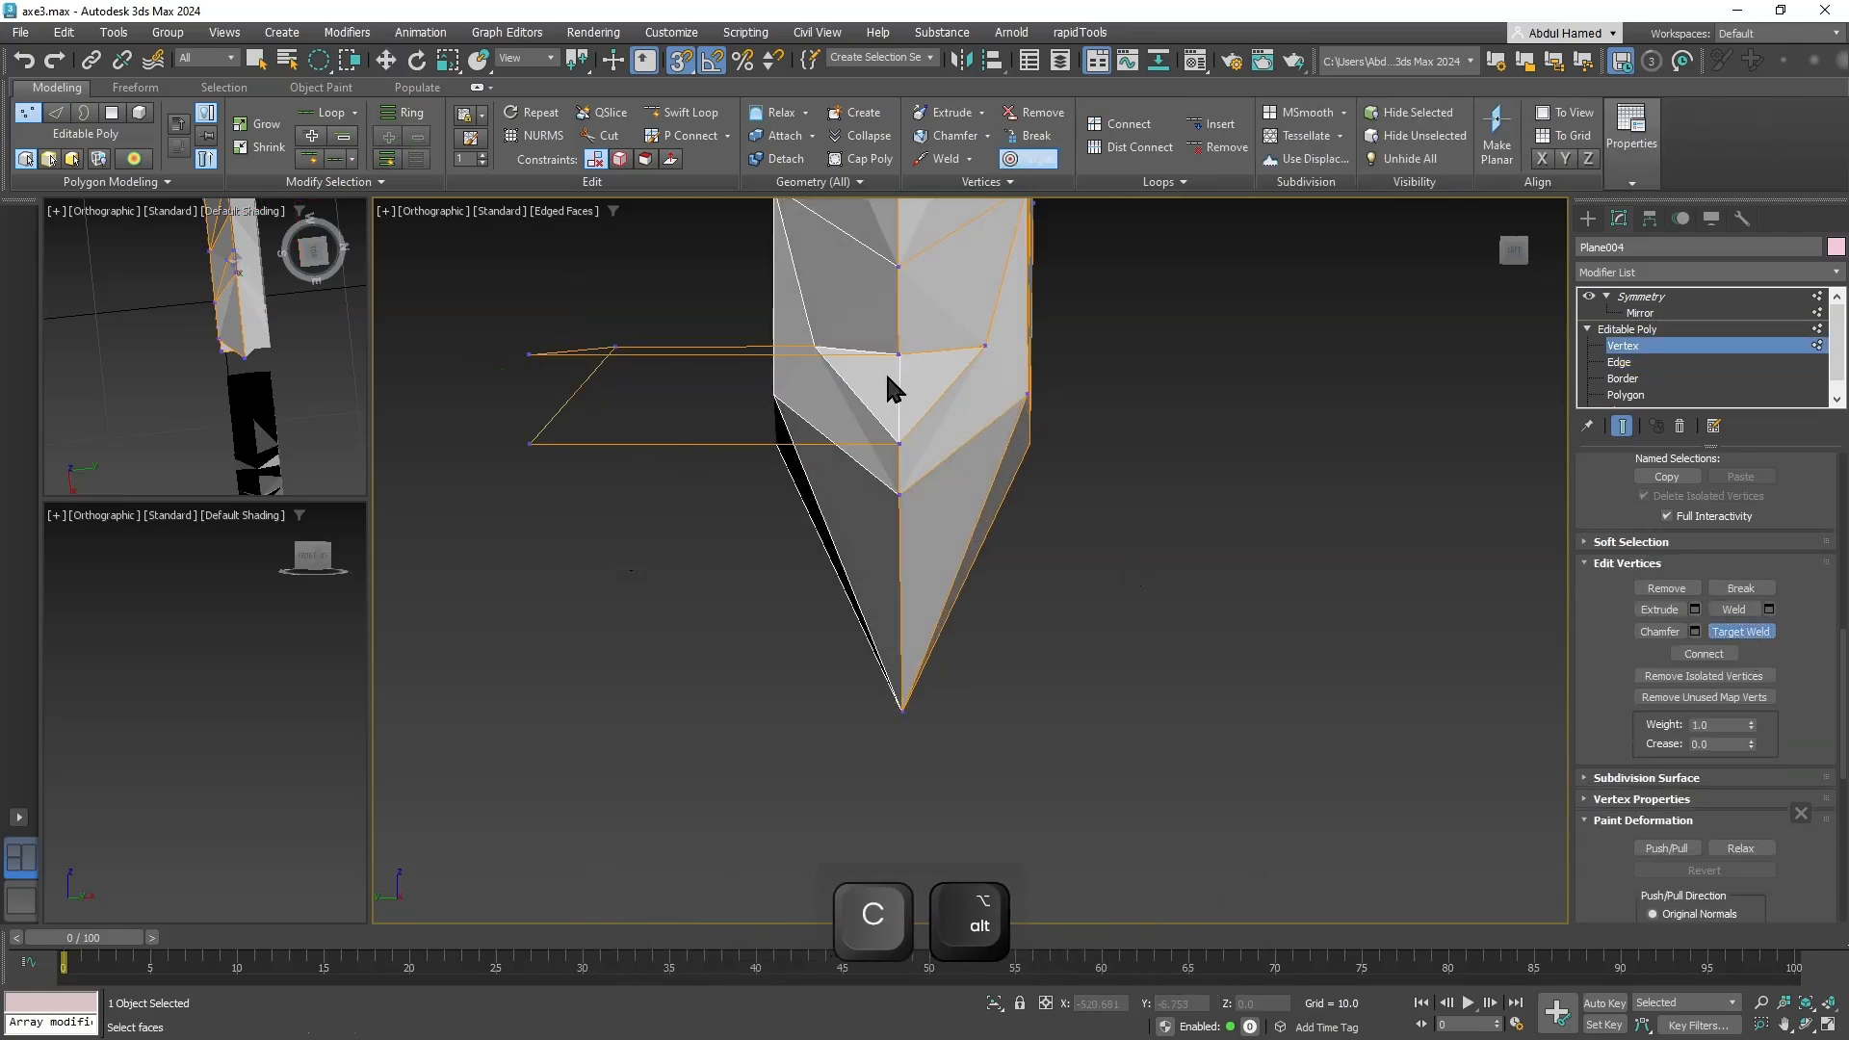
pyautogui.click(900, 356)
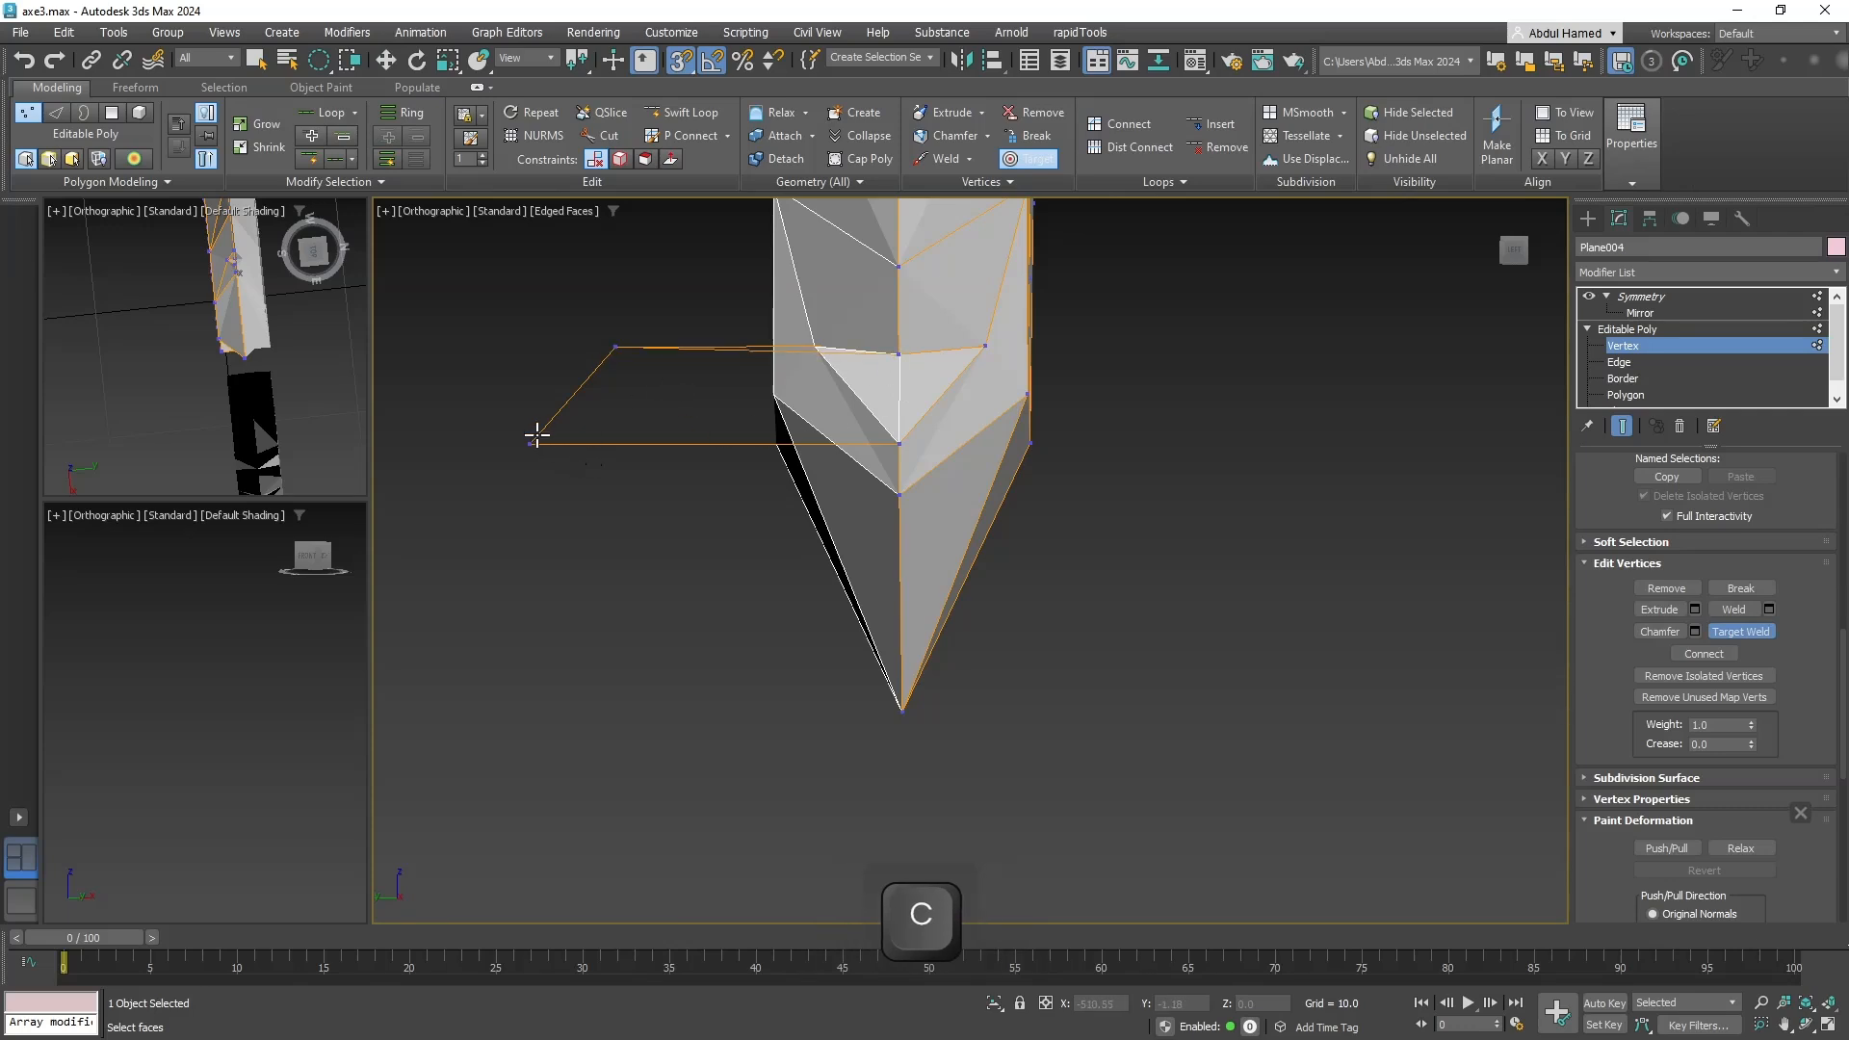
pyautogui.press('s')
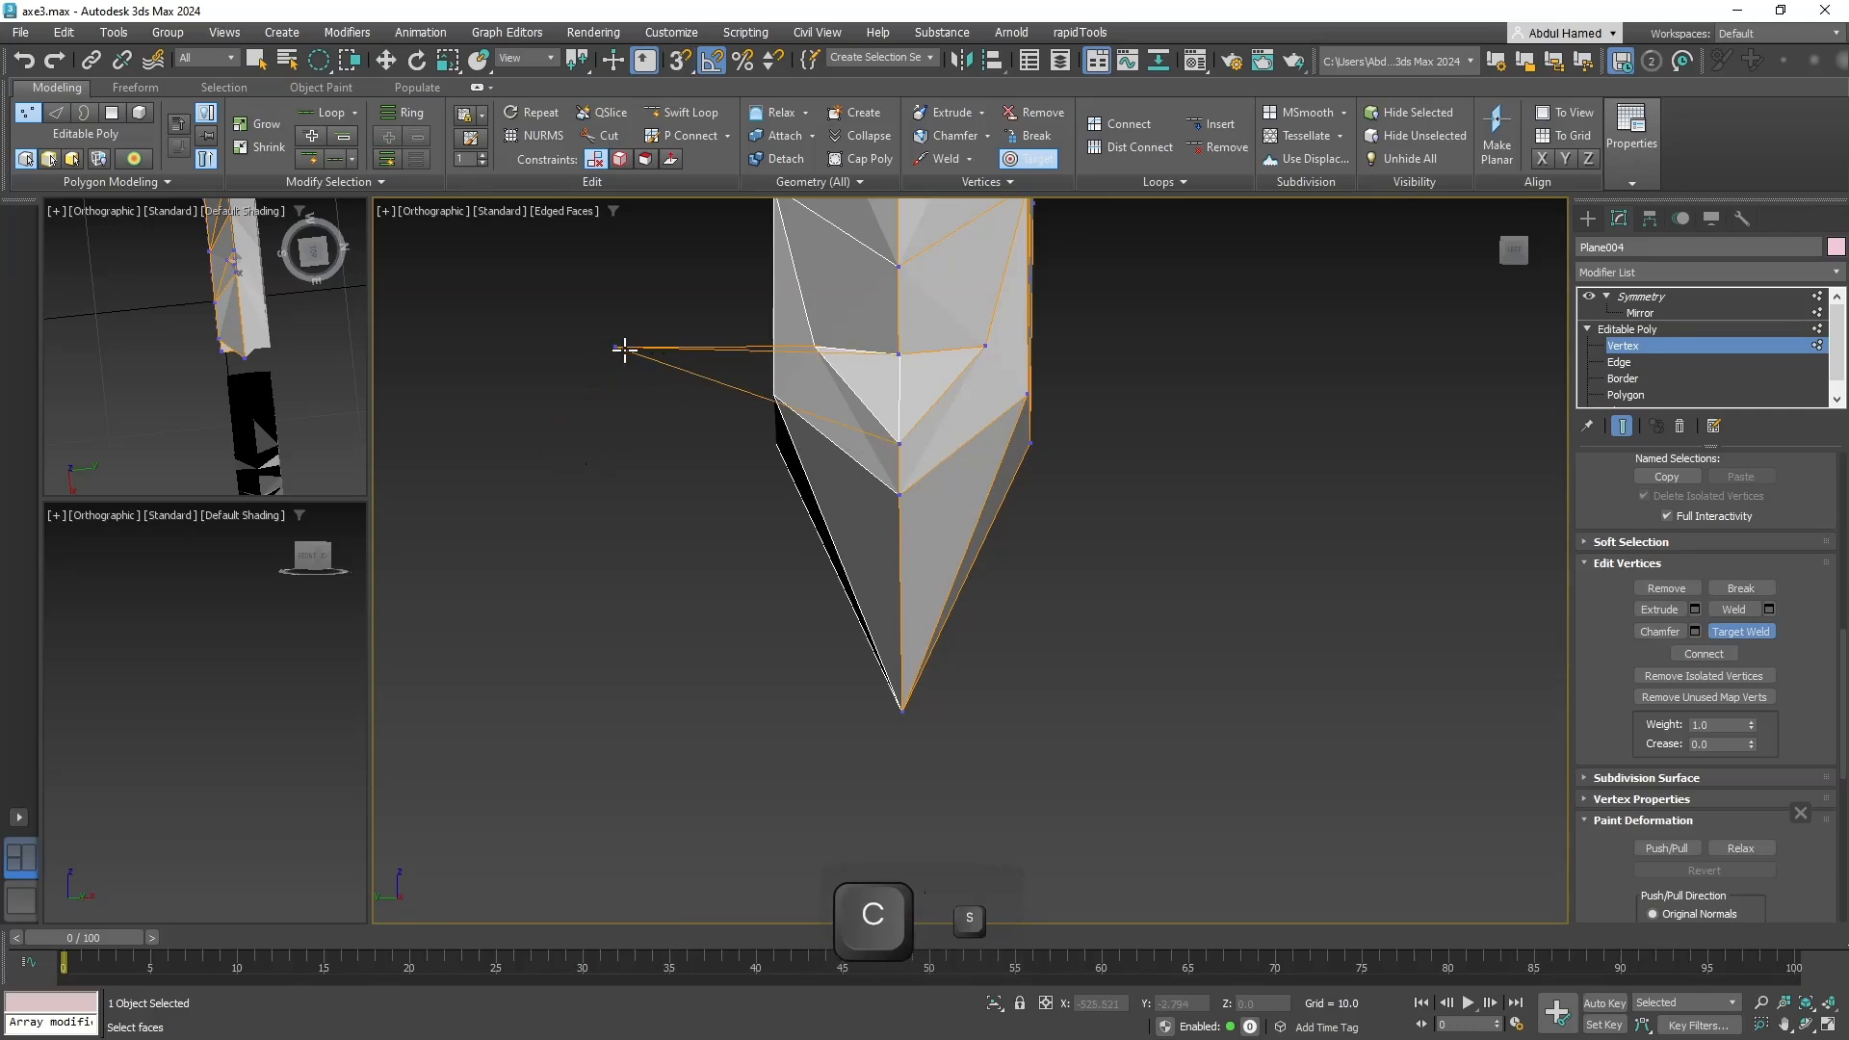
# End Target Weld, snap the lowest notch's inner vertex onto the centre plane and leave Vertex editing.
pyautogui.rightClick(617, 356)
pyautogui.press('s')
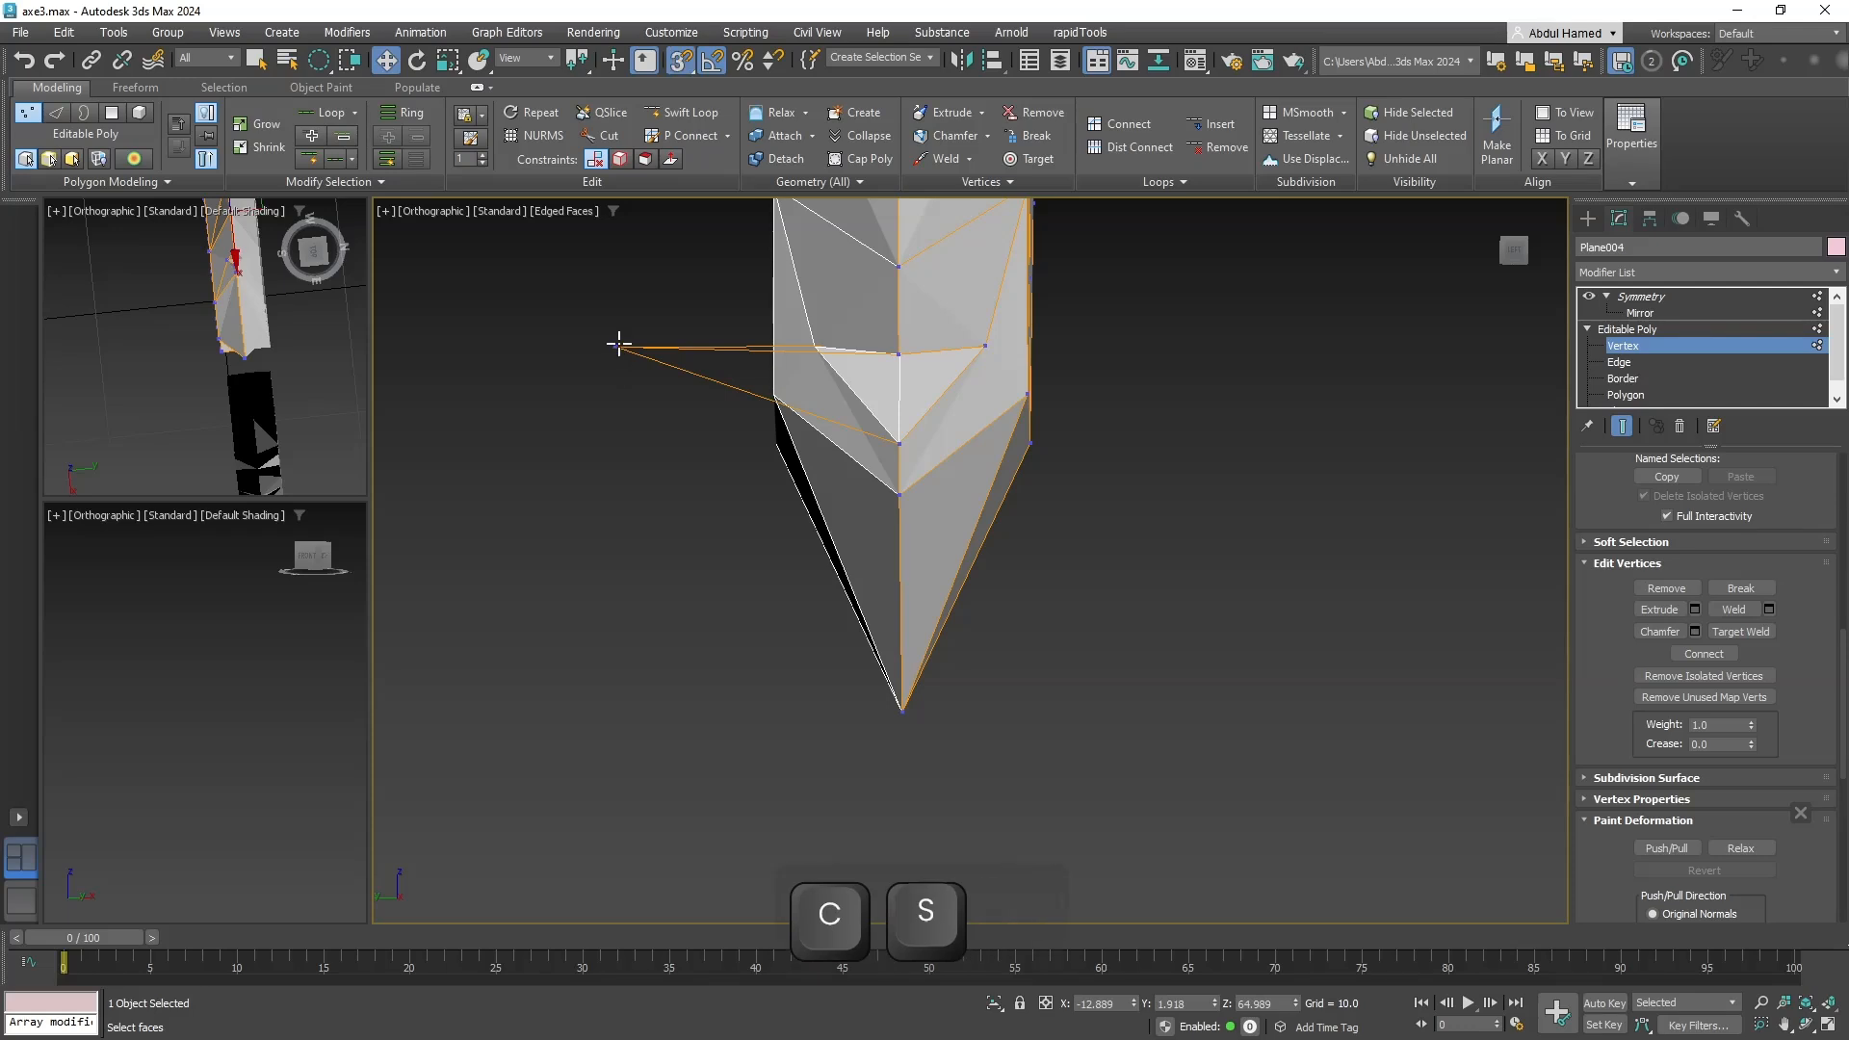
pyautogui.press('w')
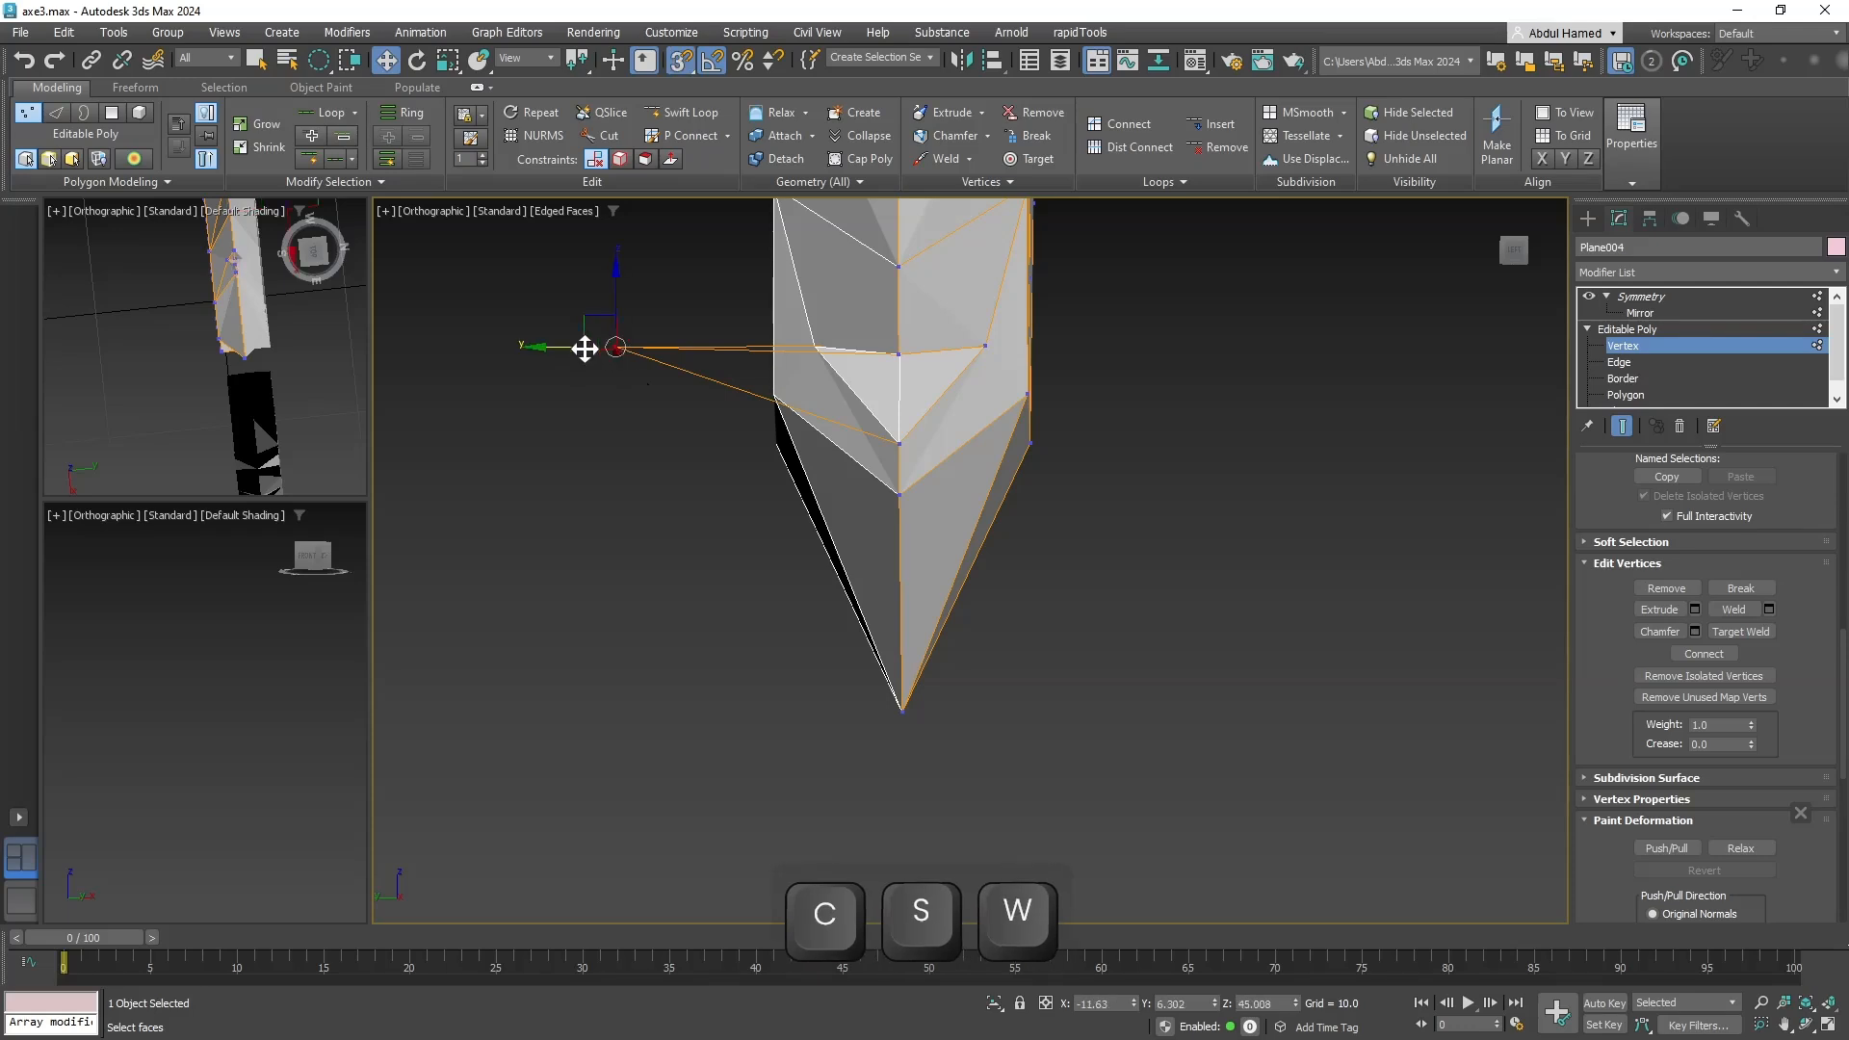
pyautogui.moveTo(617, 348); pyautogui.dragTo(878, 459)
pyautogui.scroll(-5, 1031, 764)
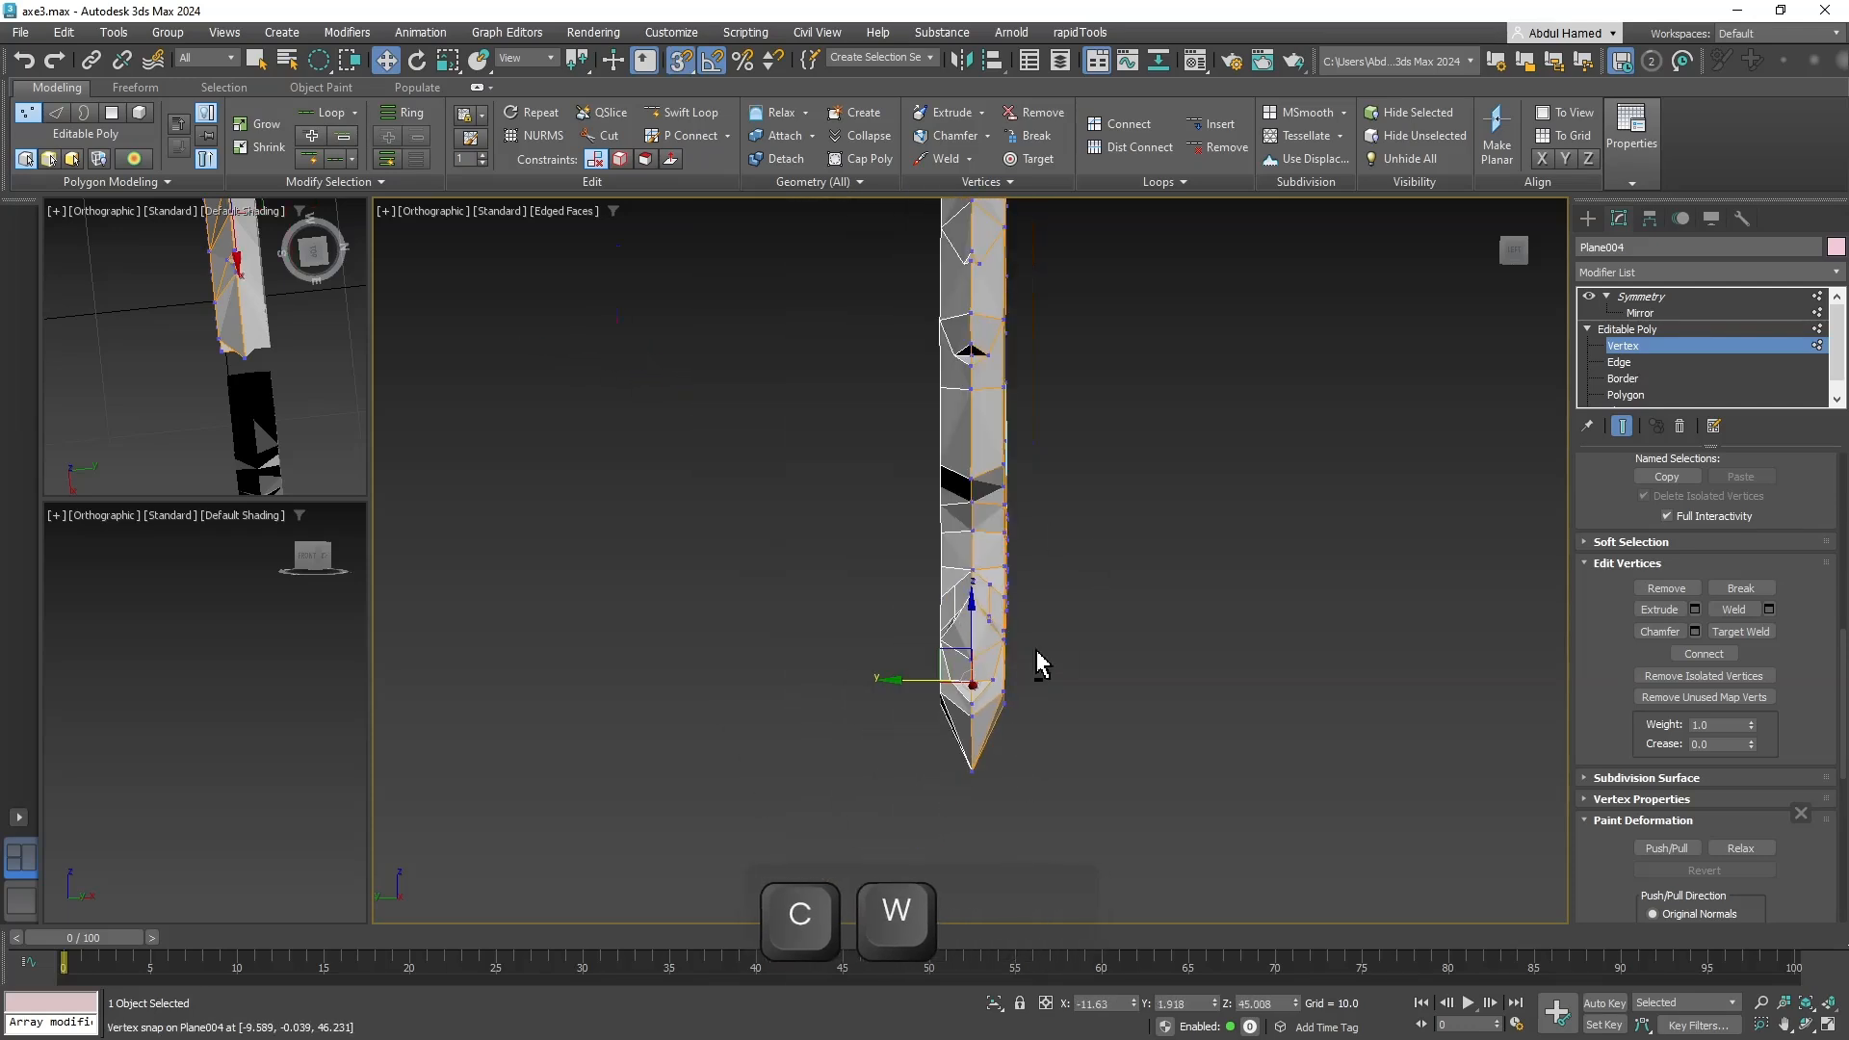
pyautogui.keyDown('alt'); pyautogui.moveTo(1040, 661); pyautogui.dragTo(1055, 545, button='middle'); pyautogui.keyUp('alt')
pyautogui.click(1658, 347)
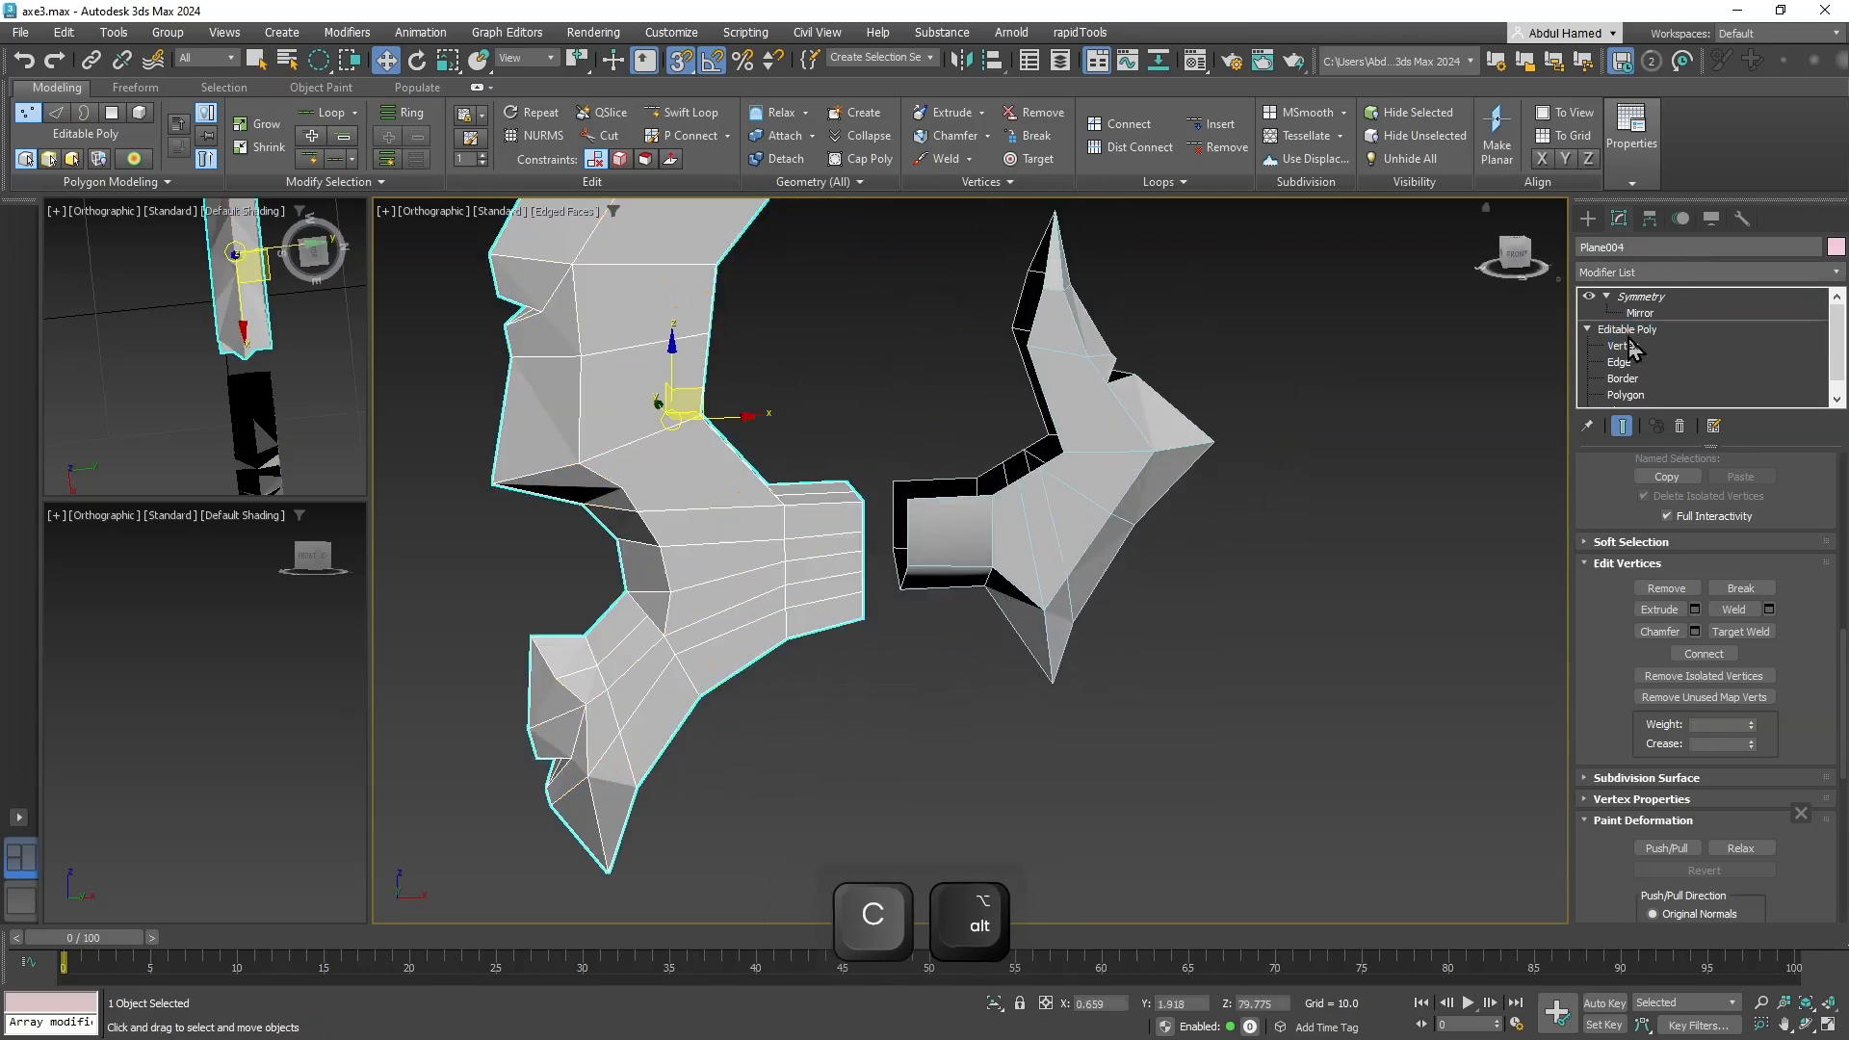
# Select the small blade and examine its open rim and neck from both sides.
pyautogui.click(1040, 544)
pyautogui.scroll(8, 1120, 602)
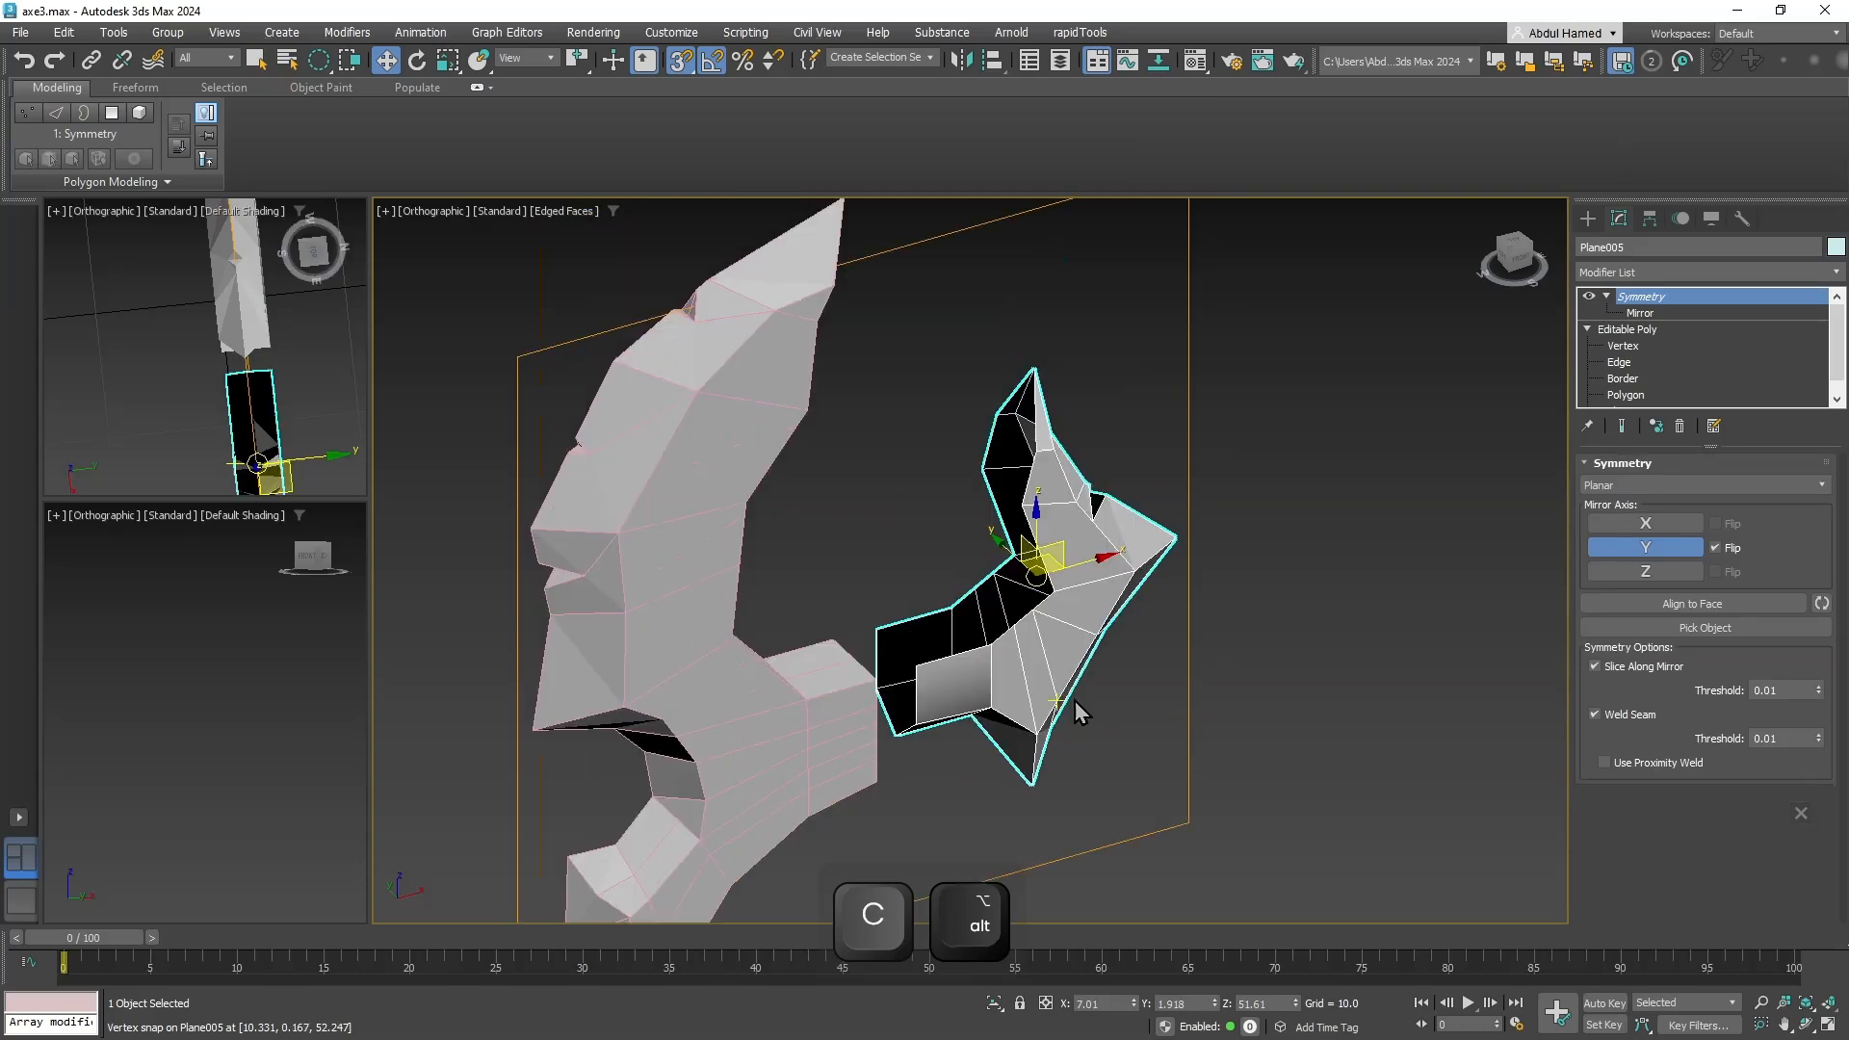
pyautogui.scroll(-6, 1016, 722)
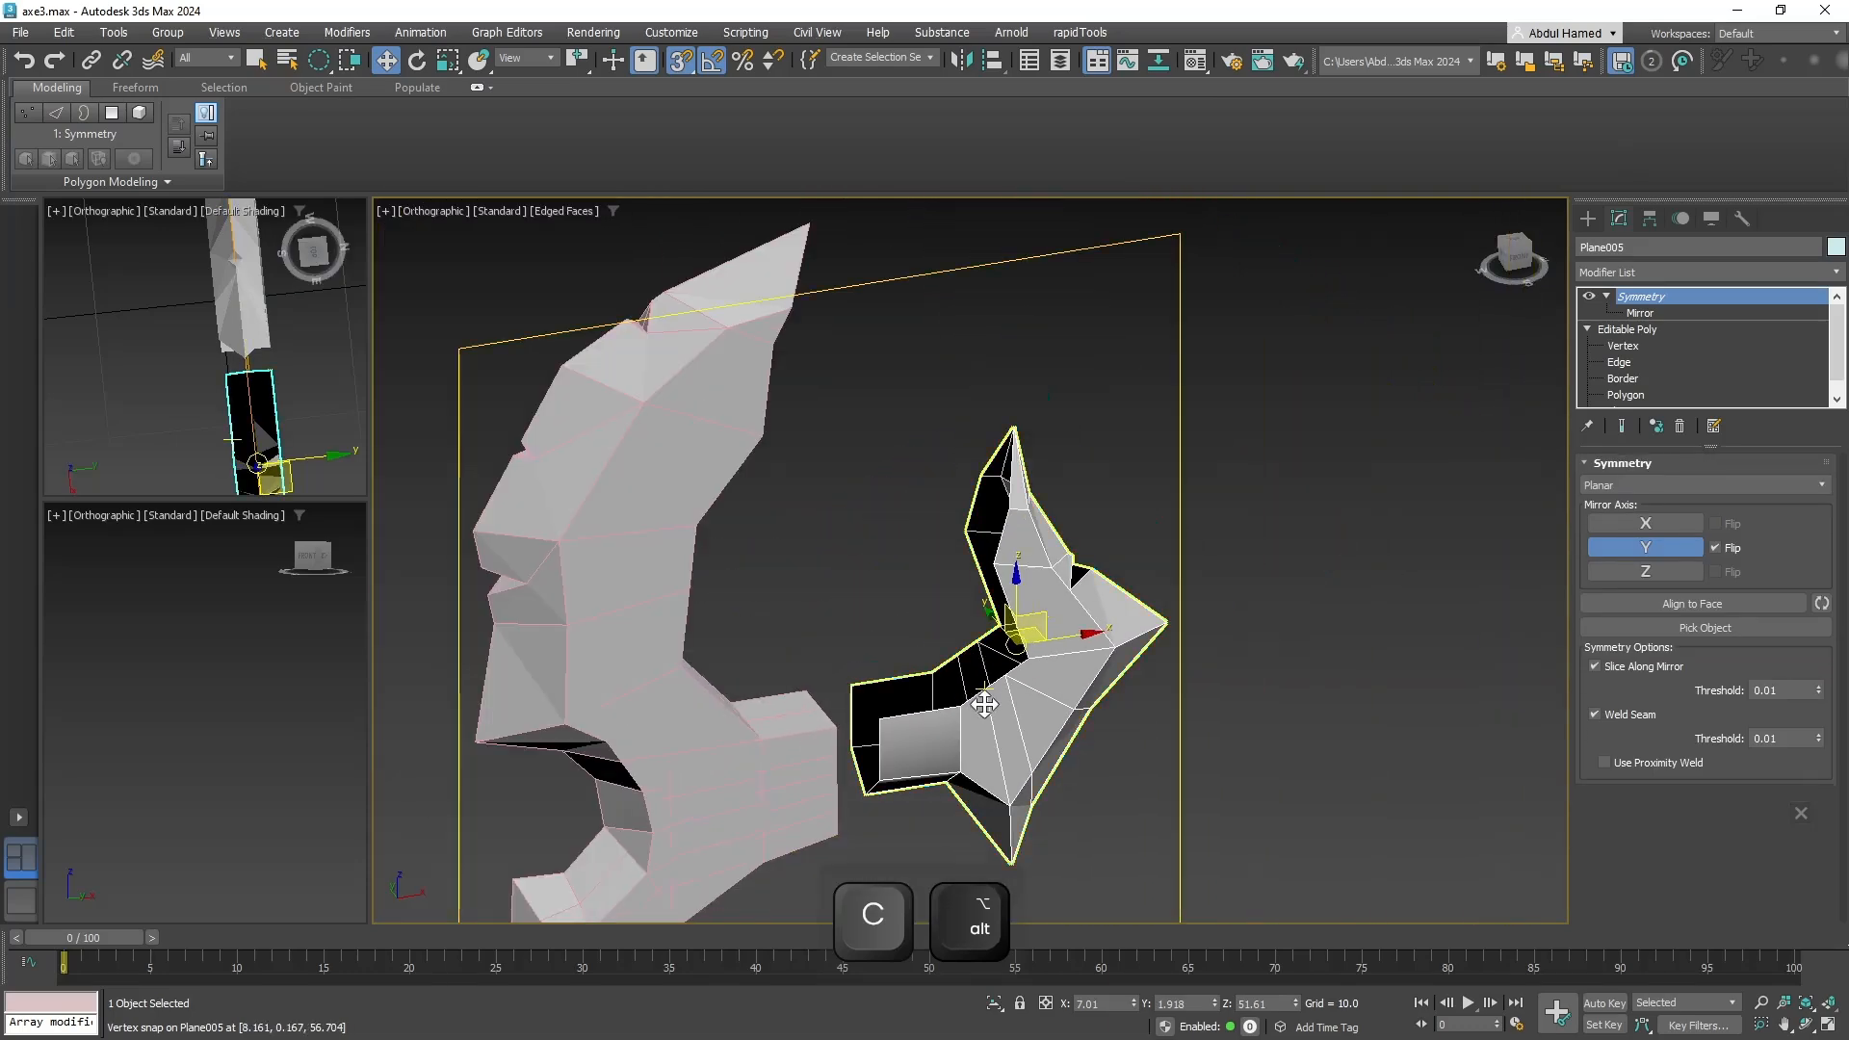
pyautogui.keyDown('alt'); pyautogui.moveTo(1011, 720); pyautogui.dragTo(871, 700, button='middle'); pyautogui.keyUp('alt')
pyautogui.scroll(2, 983, 687)
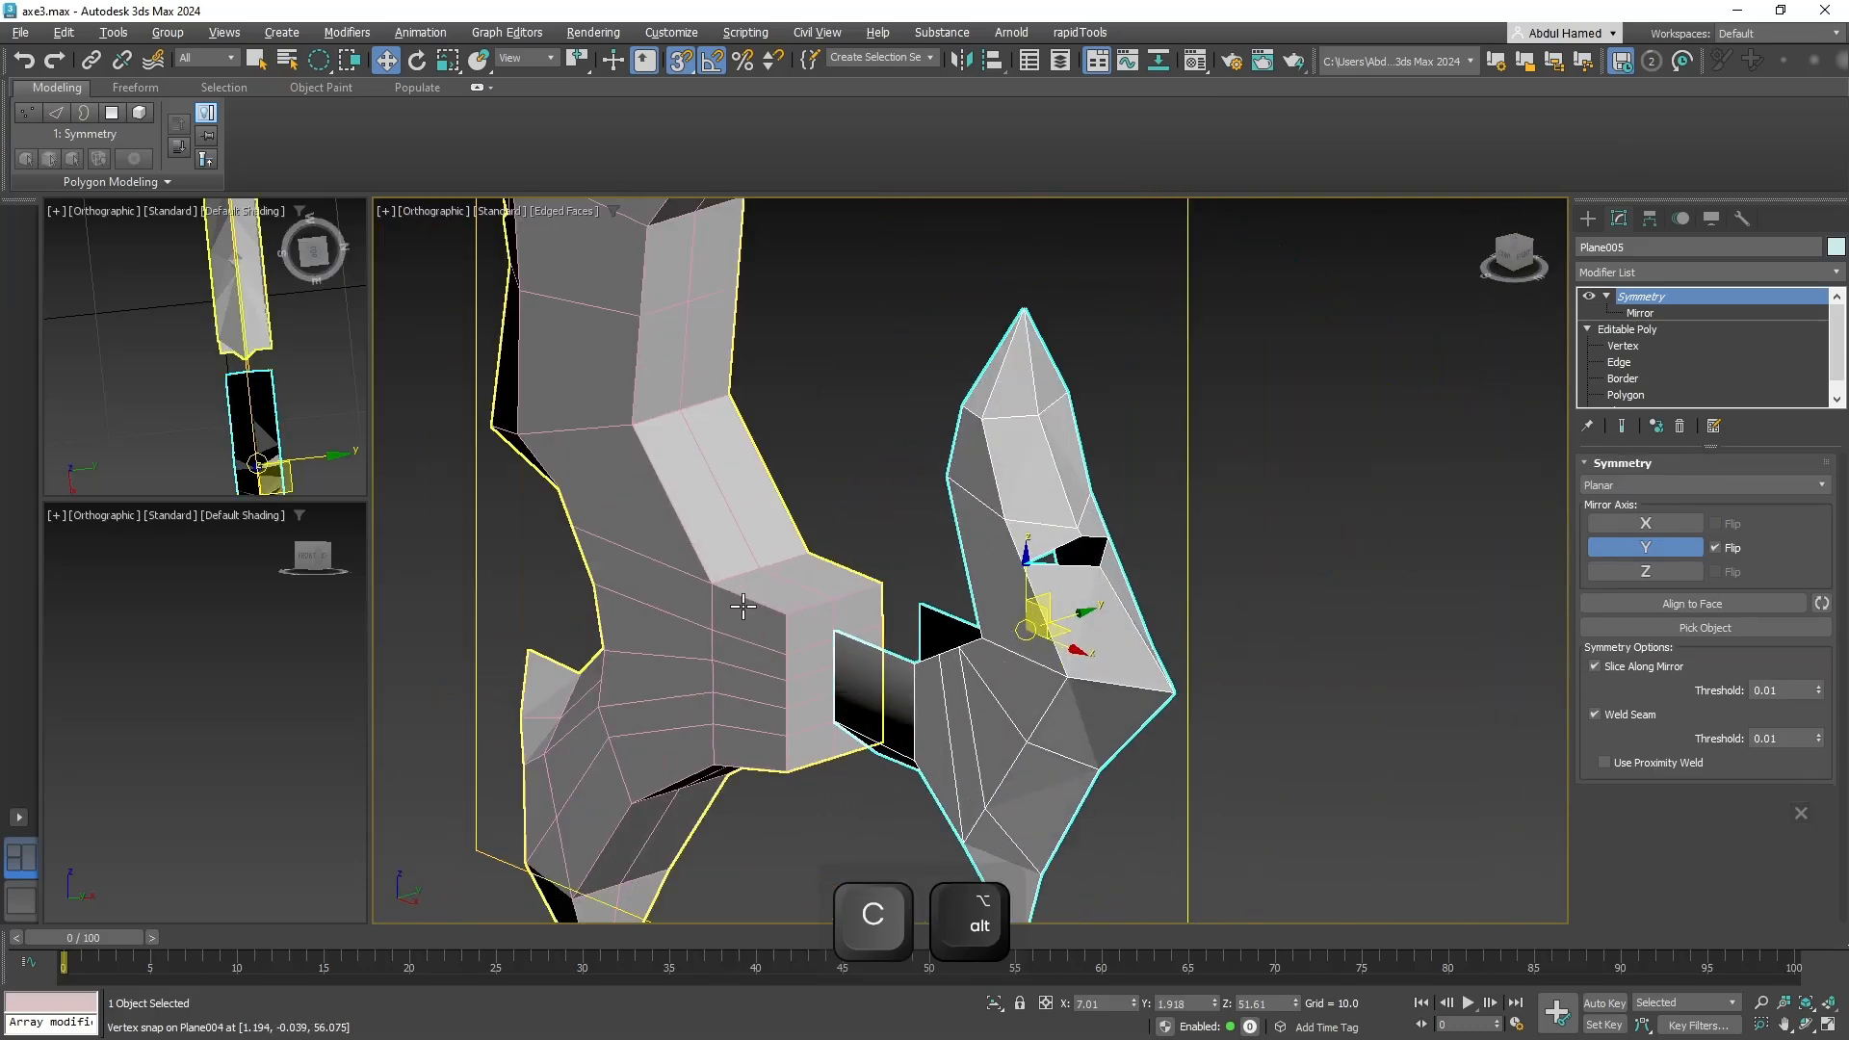
# Delete the five polygons that cap the end of the large blade's neck, facing the small blade.
pyautogui.click(743, 607)
pyautogui.click(1627, 395)
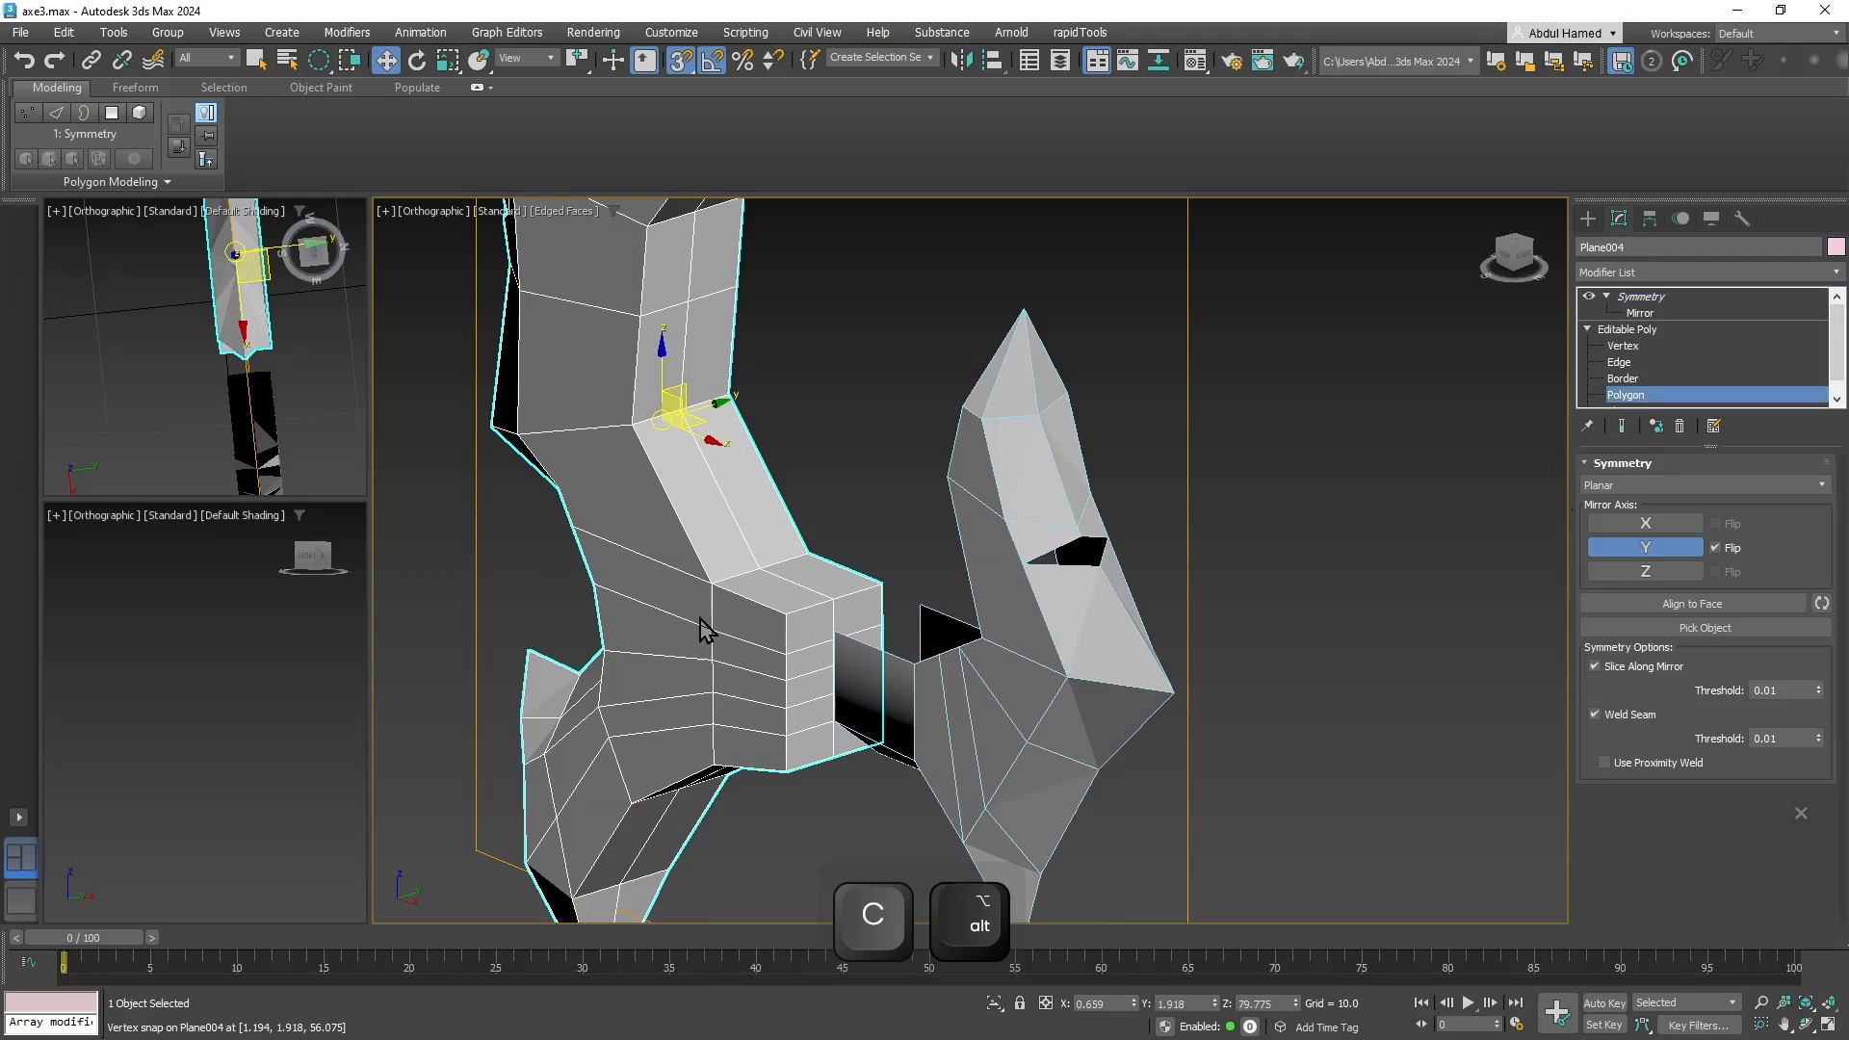
pyautogui.click(797, 627)
pyautogui.keyDown('ctrl'); pyautogui.click(801, 667); pyautogui.keyUp('ctrl')
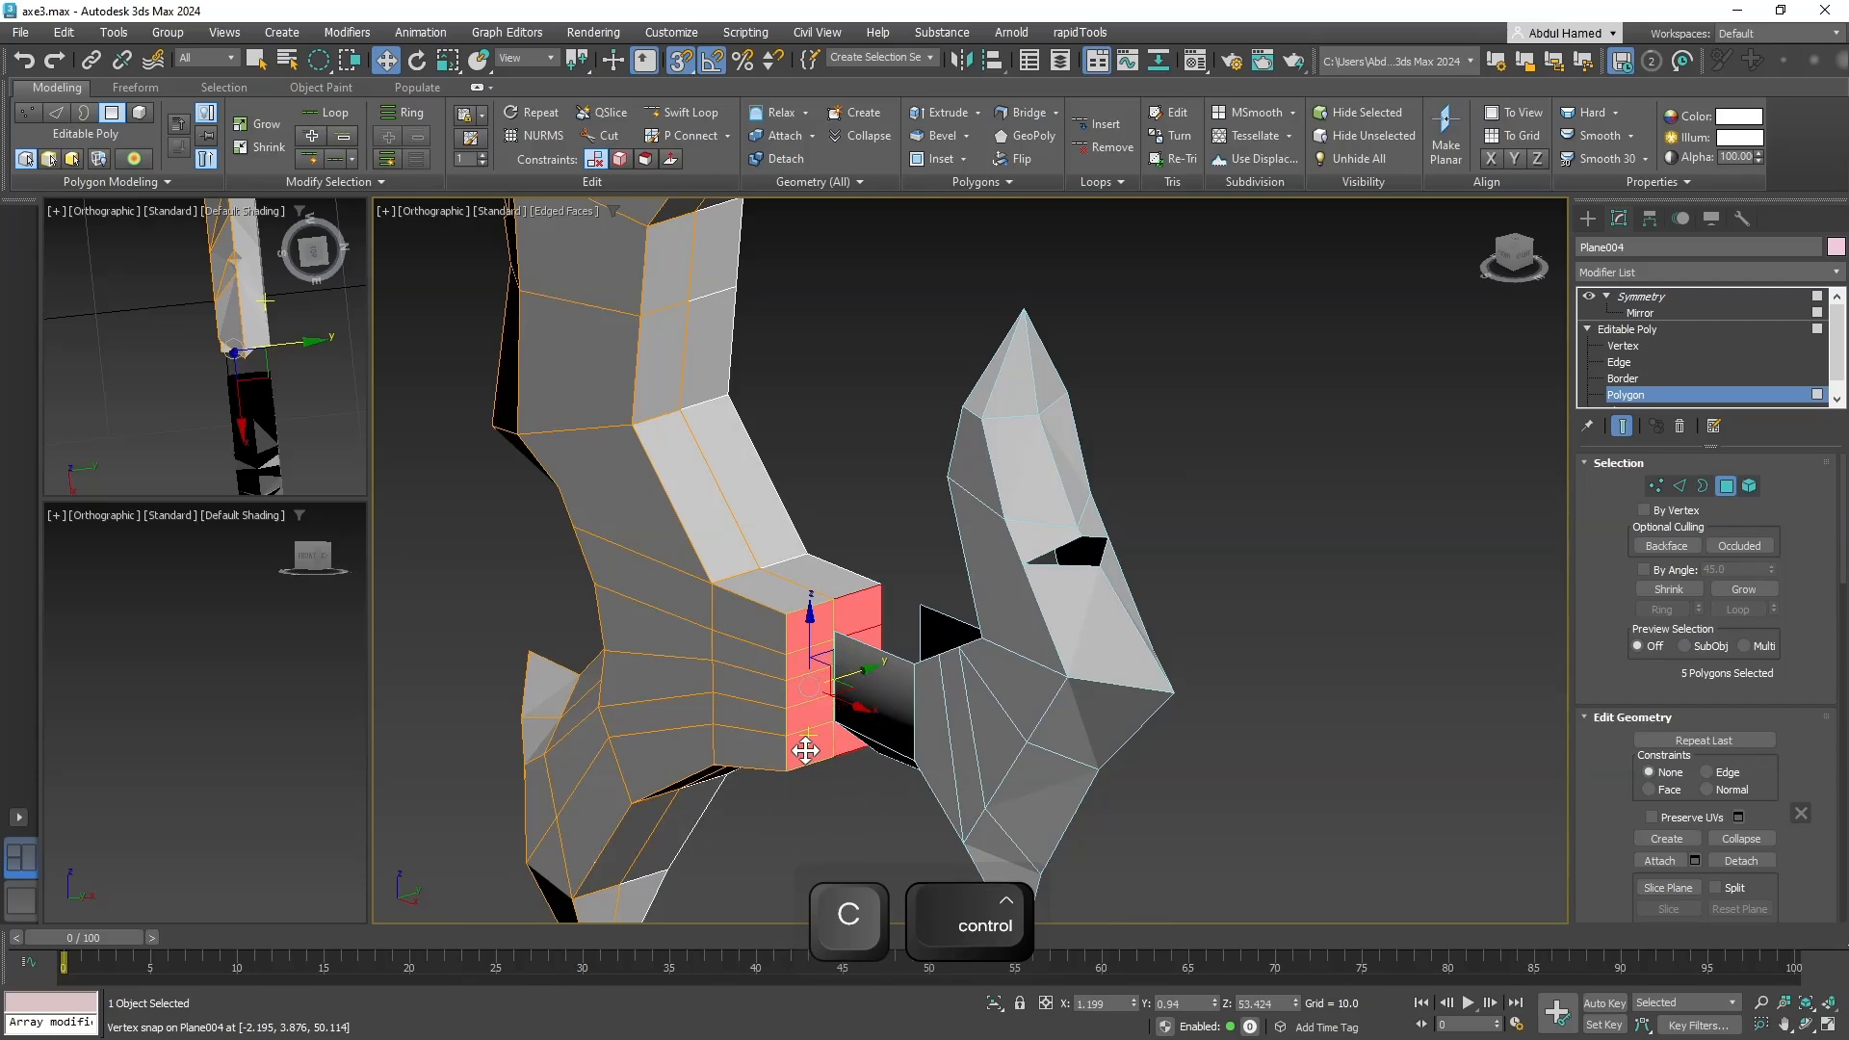
pyautogui.press('Delete')
# Leave Polygon editing on the large blade and select the small blade, turned to show its open neck side.
pyautogui.keyDown('alt'); pyautogui.moveTo(809, 747); pyautogui.dragTo(844, 643, button='middle'); pyautogui.keyUp('alt')
pyautogui.click(1658, 330)
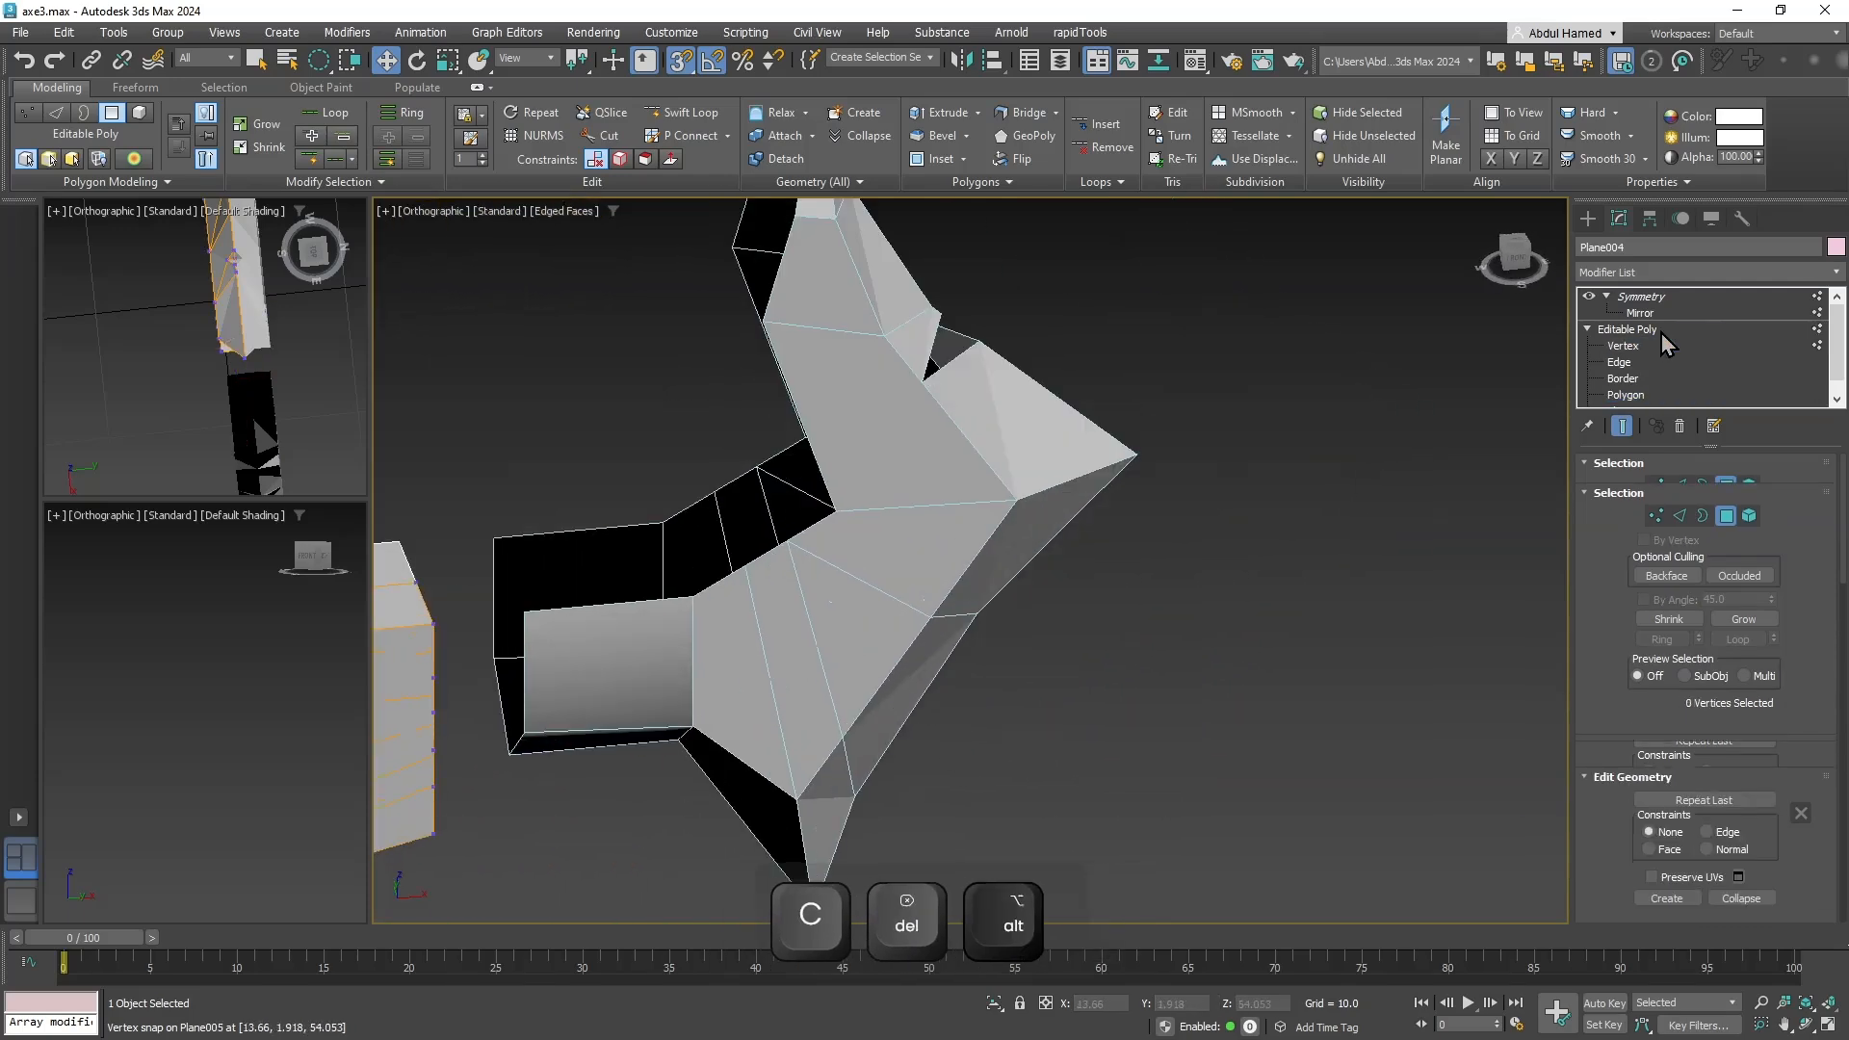
pyautogui.click(722, 548)
pyautogui.keyDown('alt'); pyautogui.moveTo(722, 549); pyautogui.dragTo(791, 534, button='middle'); pyautogui.keyUp('alt')
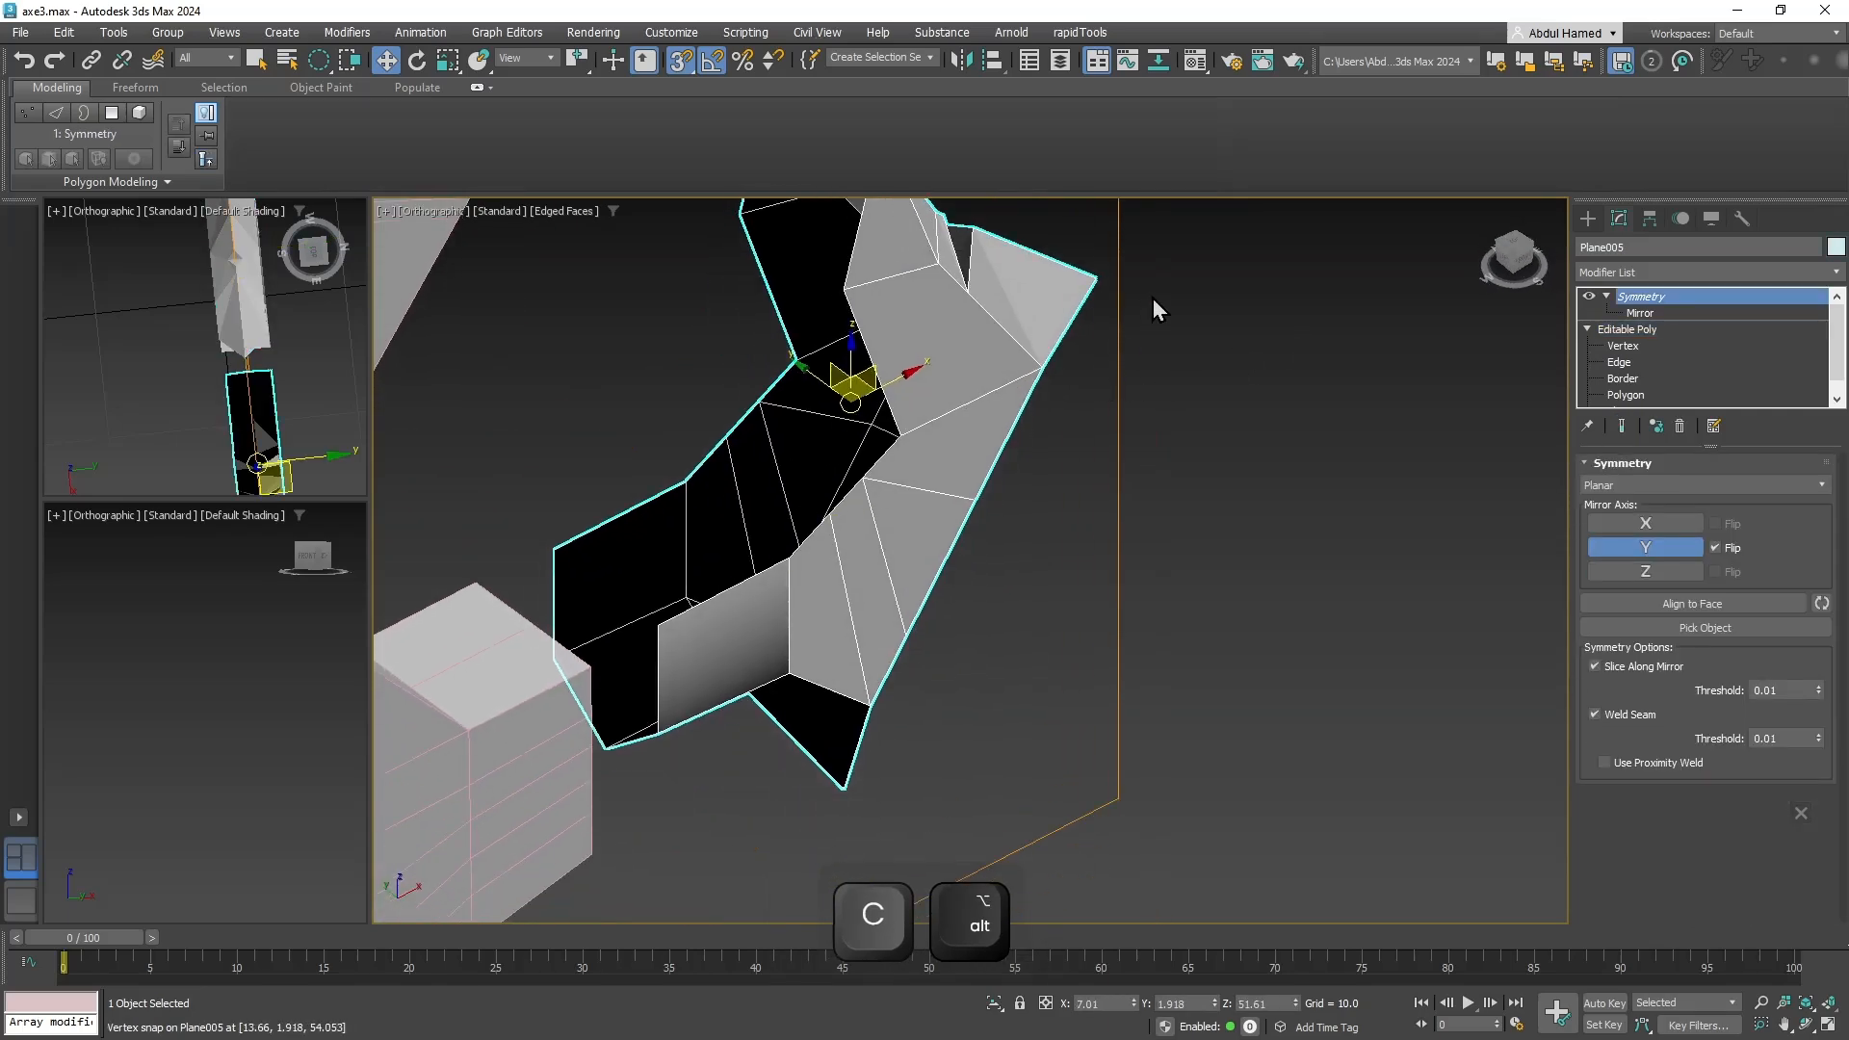
pyautogui.moveTo(1153, 308); pyautogui.dragTo(1011, 492, button='middle')
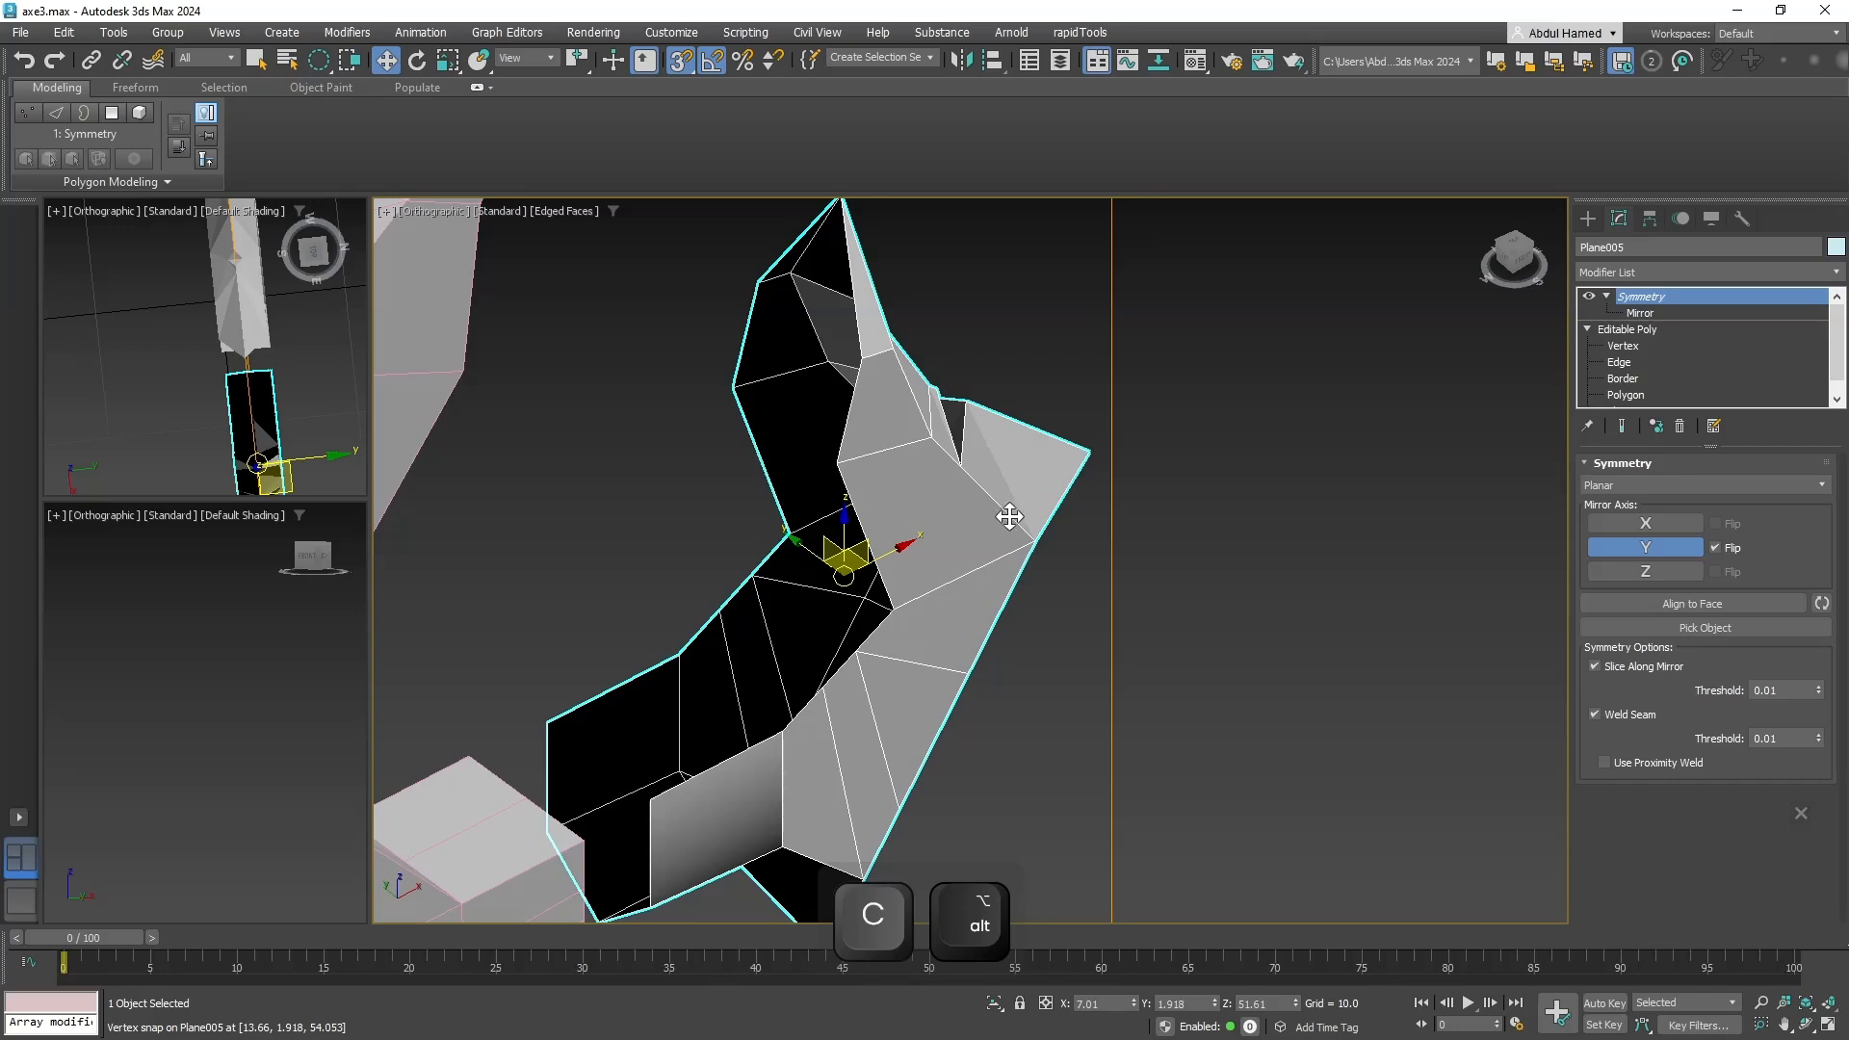
pyautogui.click(1623, 378)
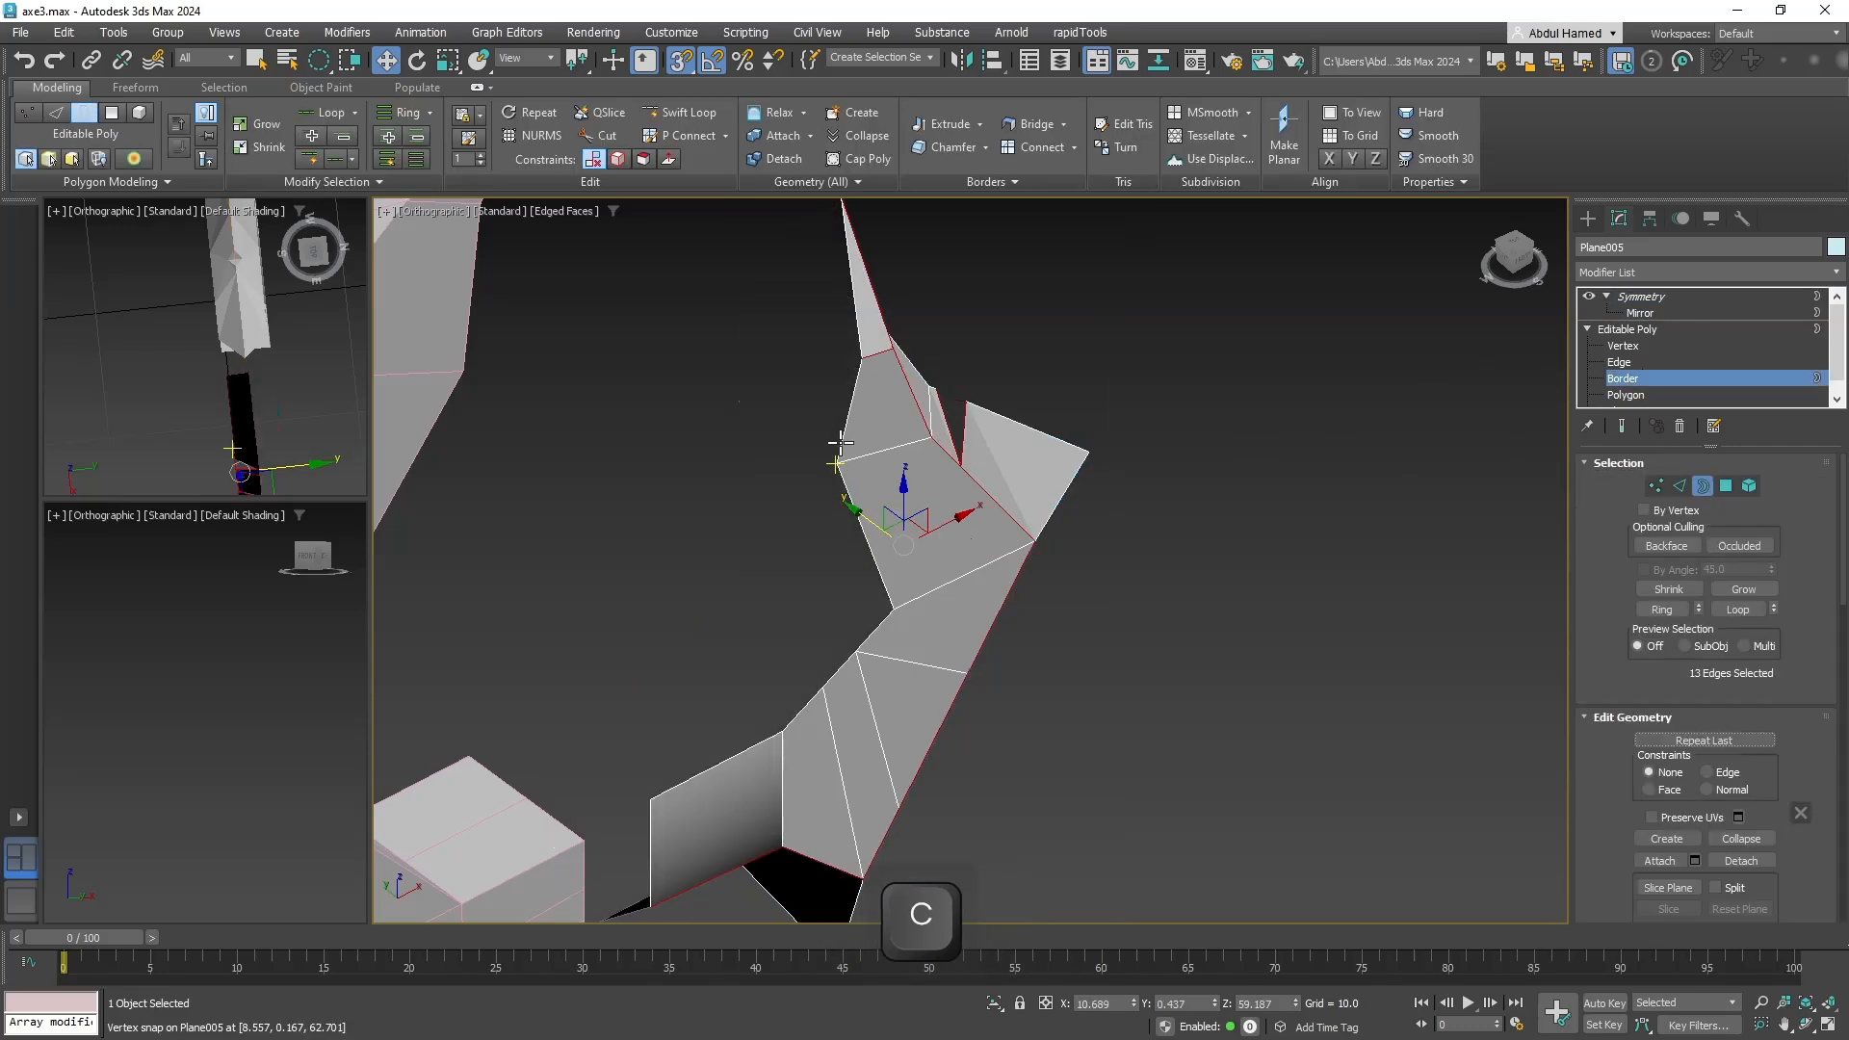
pyautogui.click(840, 443)
pyautogui.keyDown('alt'); pyautogui.moveTo(893, 539); pyautogui.dragTo(882, 582, button='middle'); pyautogui.keyUp('alt')
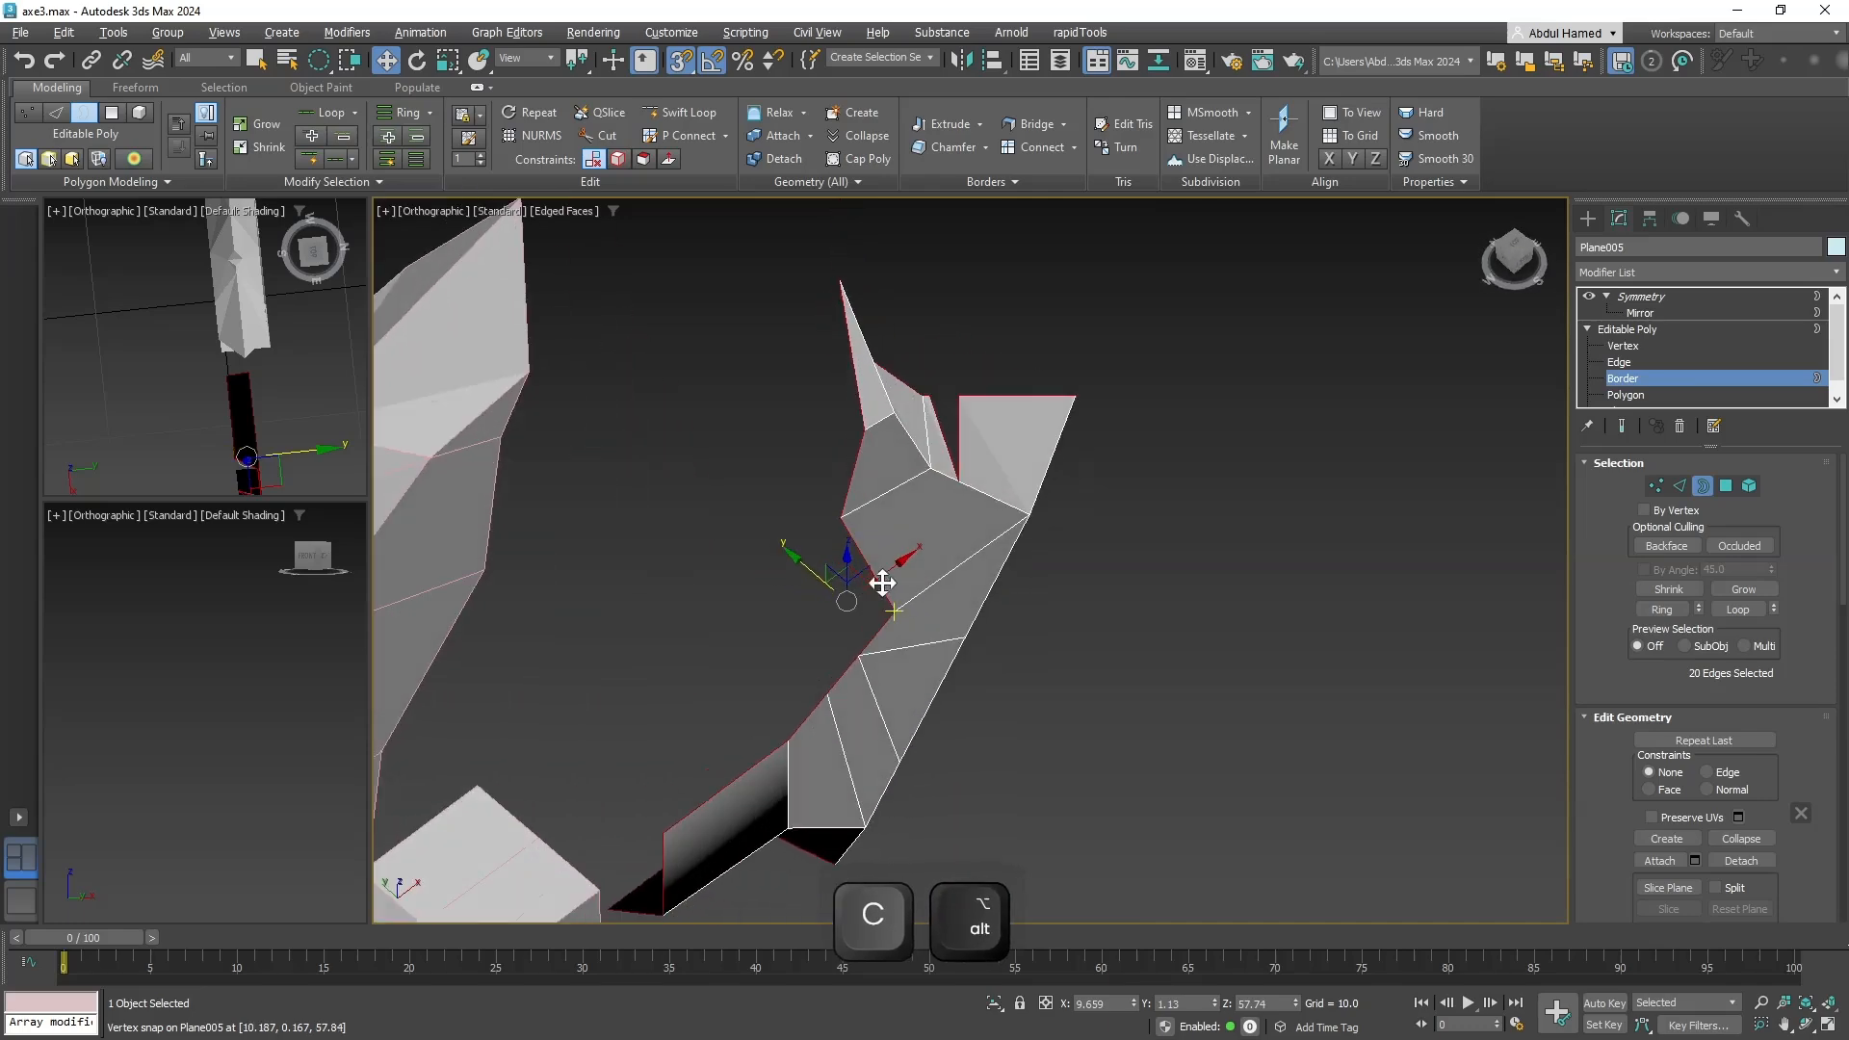
# Select the six open edges along the small blade's inner rim, from below the upper spike down to the neck end.
pyautogui.click(1637, 362)
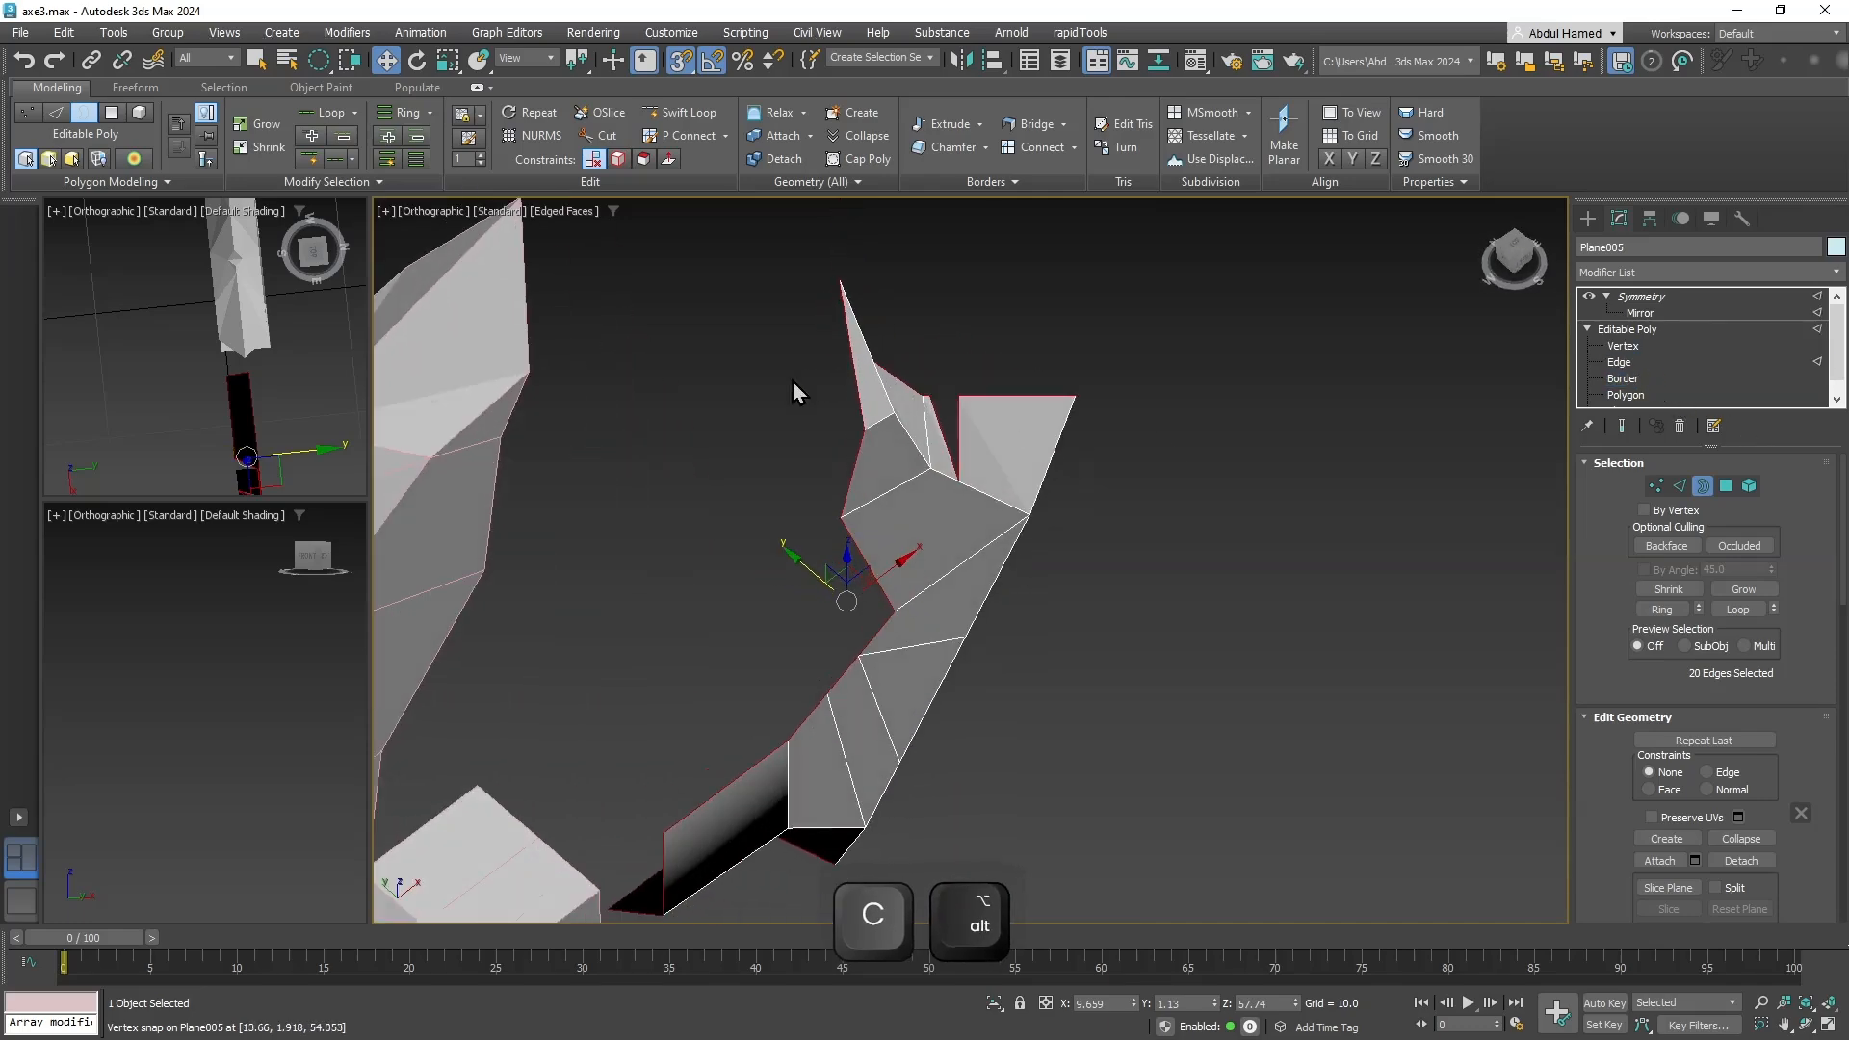
pyautogui.click(851, 470)
pyautogui.keyDown('ctrl'); pyautogui.click(878, 584); pyautogui.keyUp('ctrl')
pyautogui.keyDown('alt'); pyautogui.moveTo(879, 585); pyautogui.dragTo(936, 468, button='middle'); pyautogui.keyUp('alt')
pyautogui.keyDown('ctrl'); pyautogui.click(913, 595); pyautogui.keyUp('ctrl')
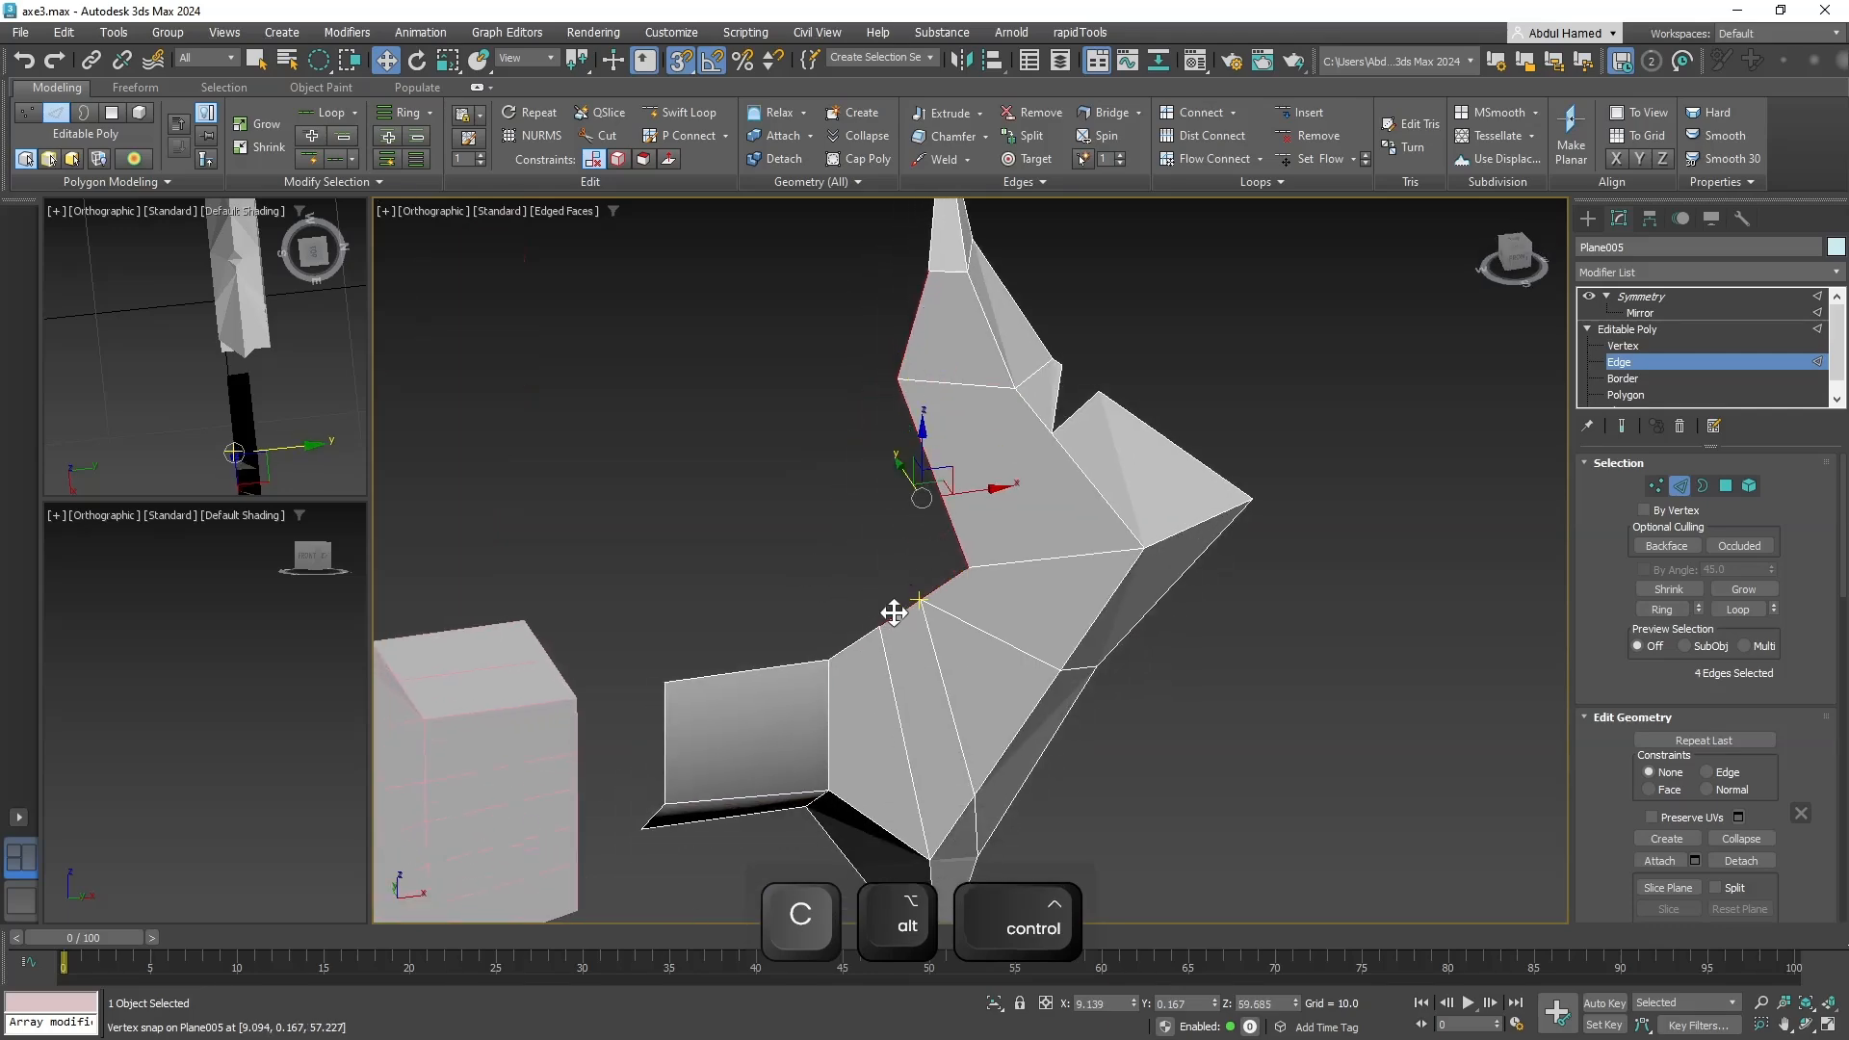
pyautogui.keyDown('ctrl'); pyautogui.click(856, 641); pyautogui.keyUp('ctrl')
pyautogui.keyDown('alt'); pyautogui.moveTo(771, 622); pyautogui.dragTo(818, 651, button='middle'); pyautogui.keyUp('alt')
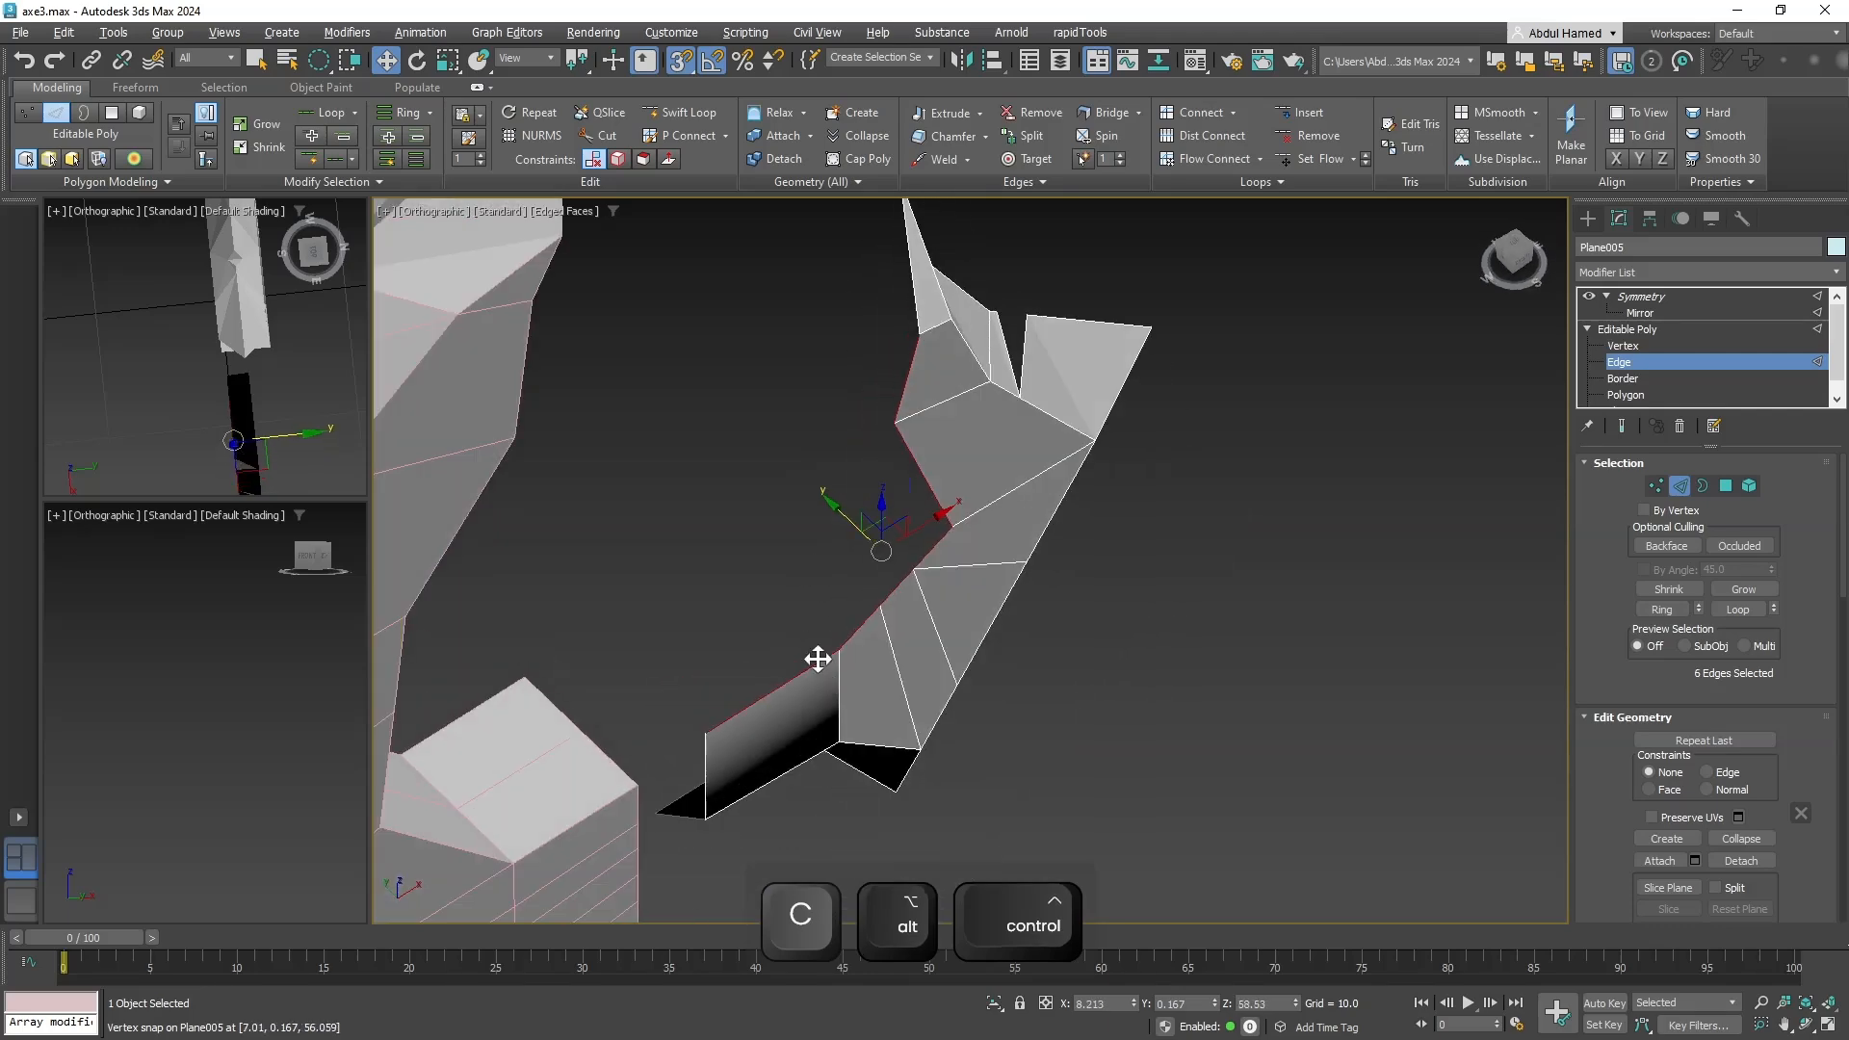
pyautogui.press('w')
pyautogui.moveTo(838, 508); pyautogui.dragTo(883, 389)
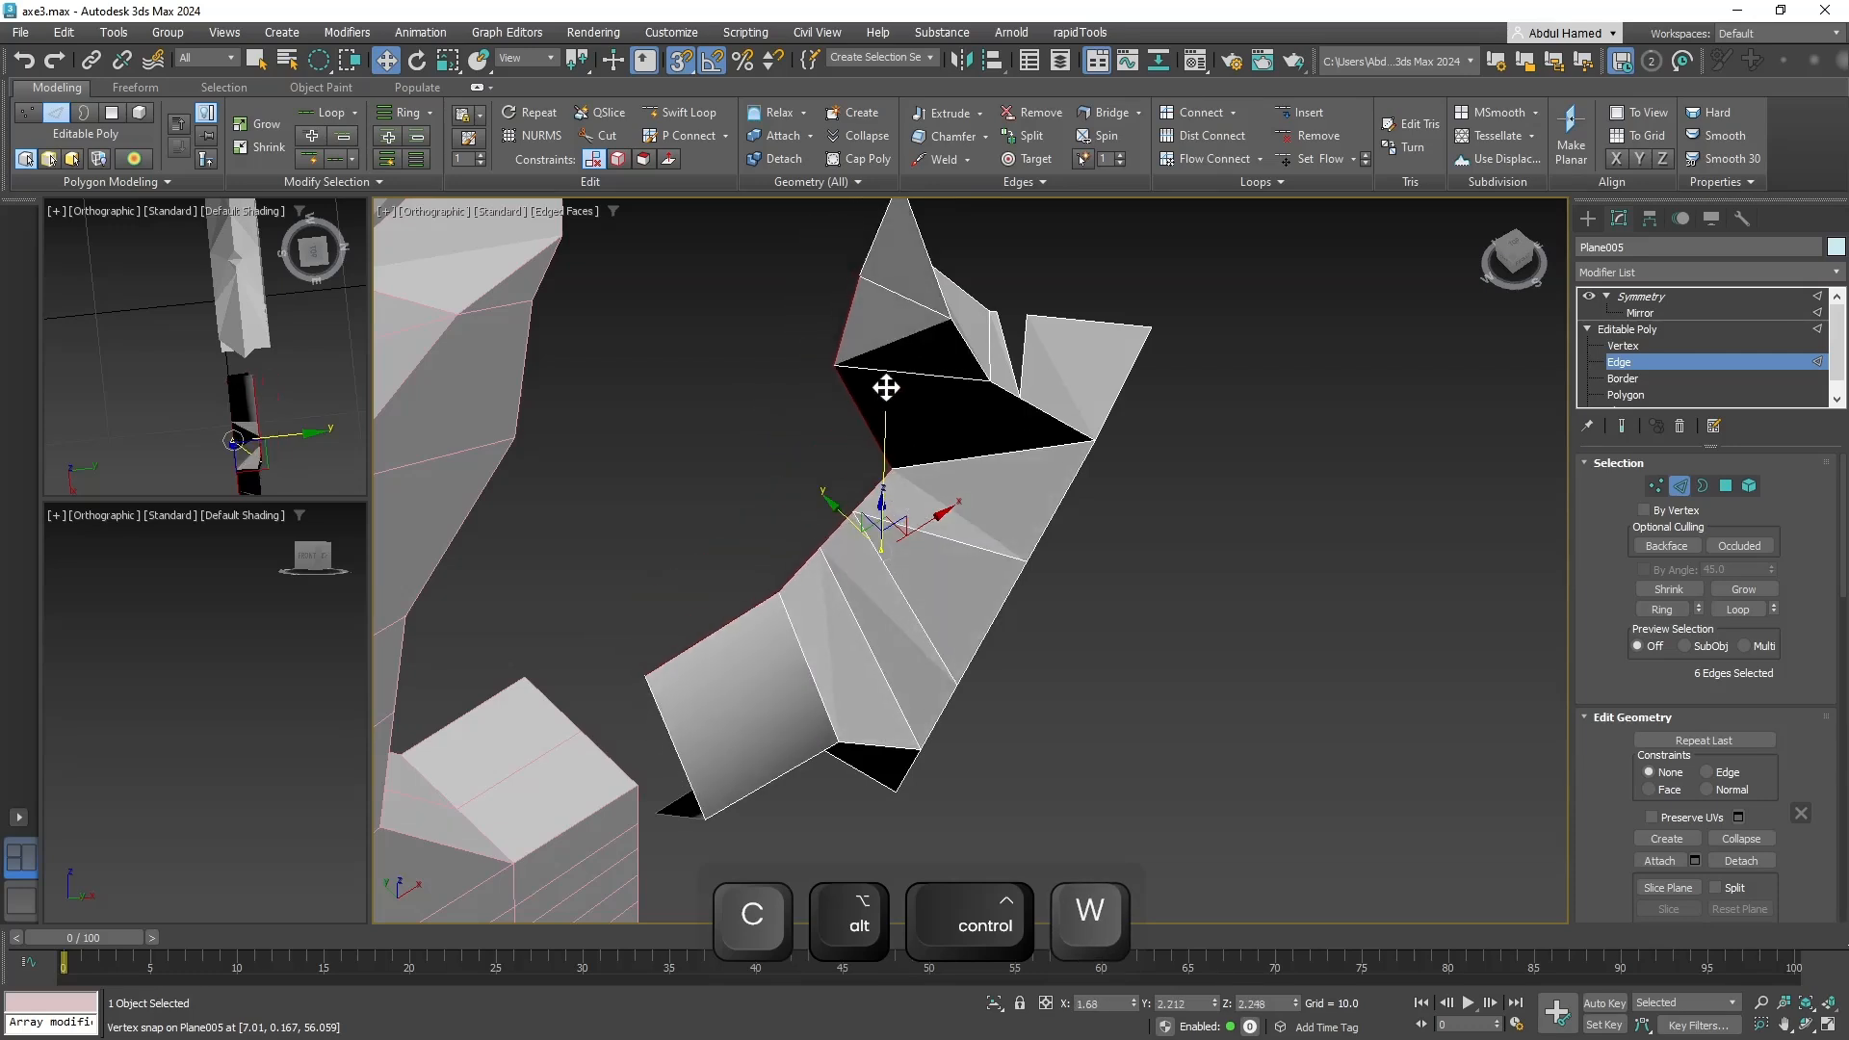
pyautogui.hotkey('ctrl', 'z')
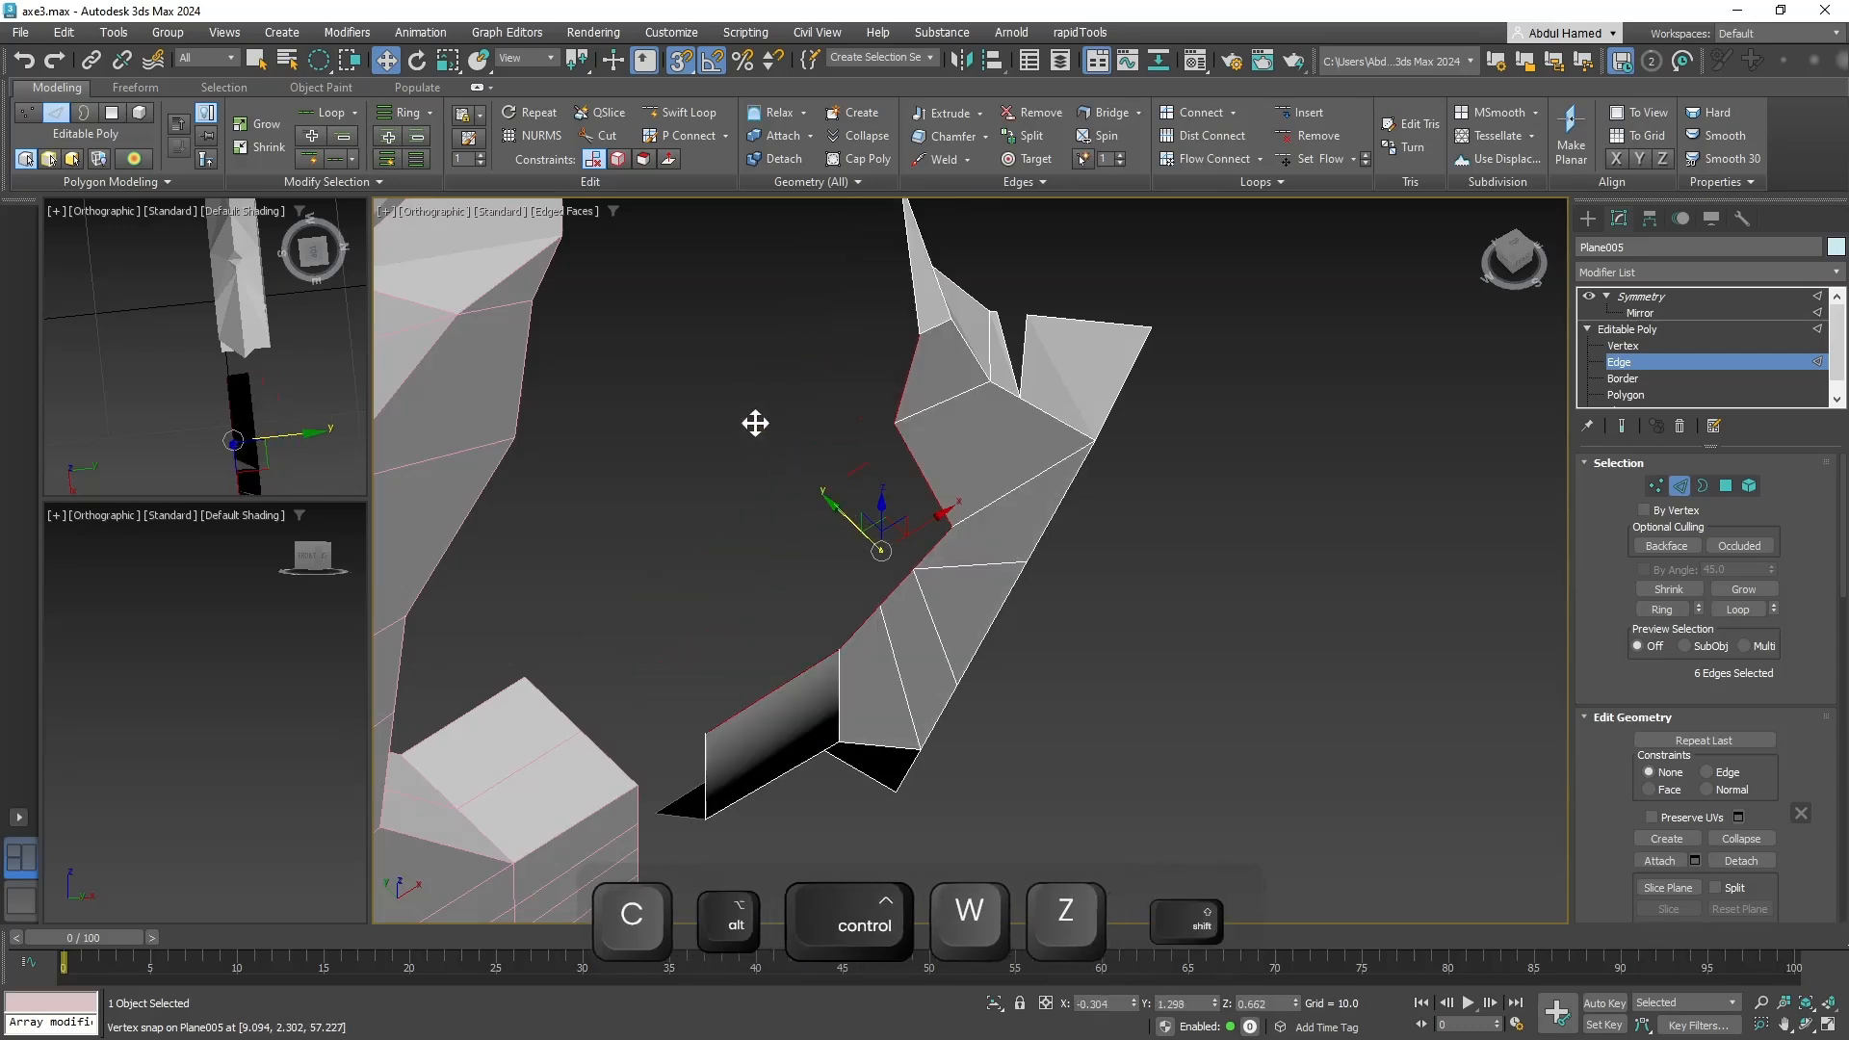
pyautogui.hotkey('ctrl', 'shift', 'z')
pyautogui.hotkey('ctrl', 'z')
pyautogui.hotkey('ctrl', 'shift', 'z')
# Extrude the six selected inner rim edges along Y as a strip of new faces, snapped to the centre plane at Y 1.918.
pyautogui.moveTo(1024, 318); pyautogui.dragTo(1024, 318)
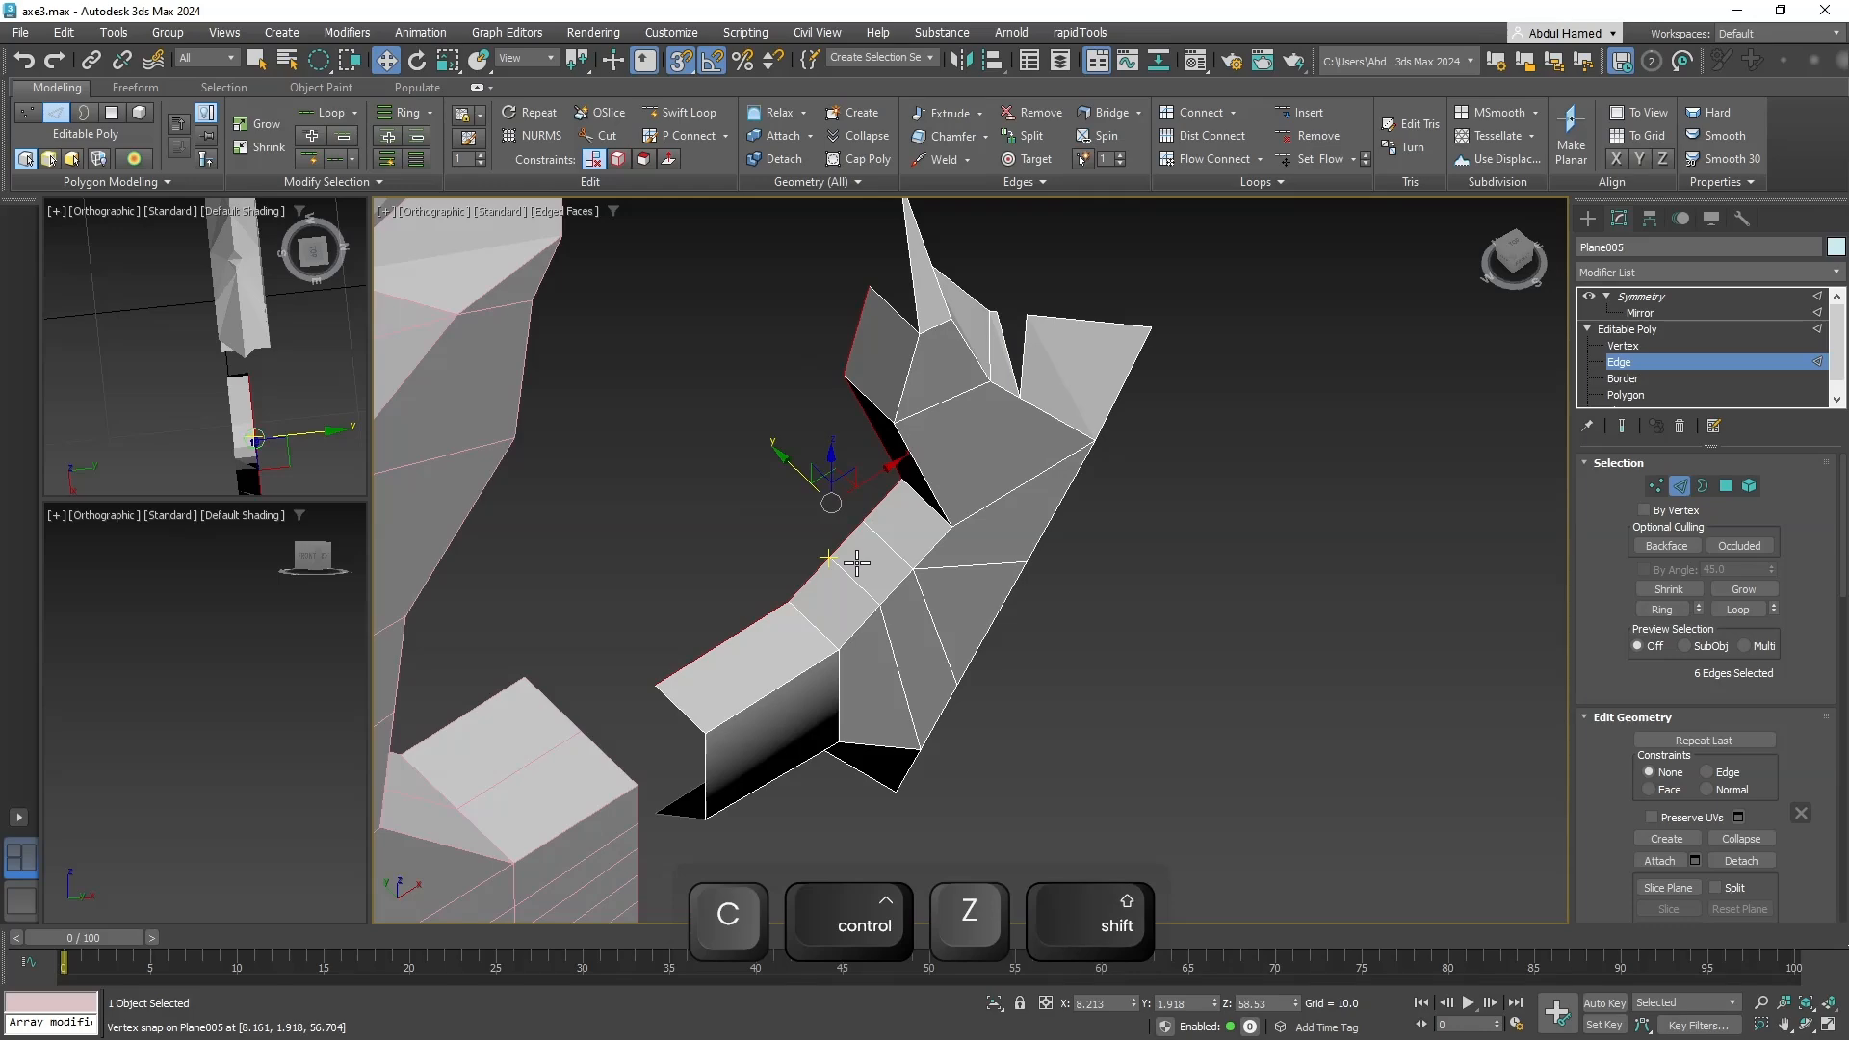
pyautogui.keyDown('alt'); pyautogui.moveTo(854, 562); pyautogui.dragTo(895, 479, button='middle'); pyautogui.keyUp('alt')
pyautogui.moveTo(909, 556); pyautogui.dragTo(961, 783, button='middle')
pyautogui.keyDown('alt'); pyautogui.moveTo(949, 665); pyautogui.dragTo(918, 647, button='middle'); pyautogui.keyUp('alt')
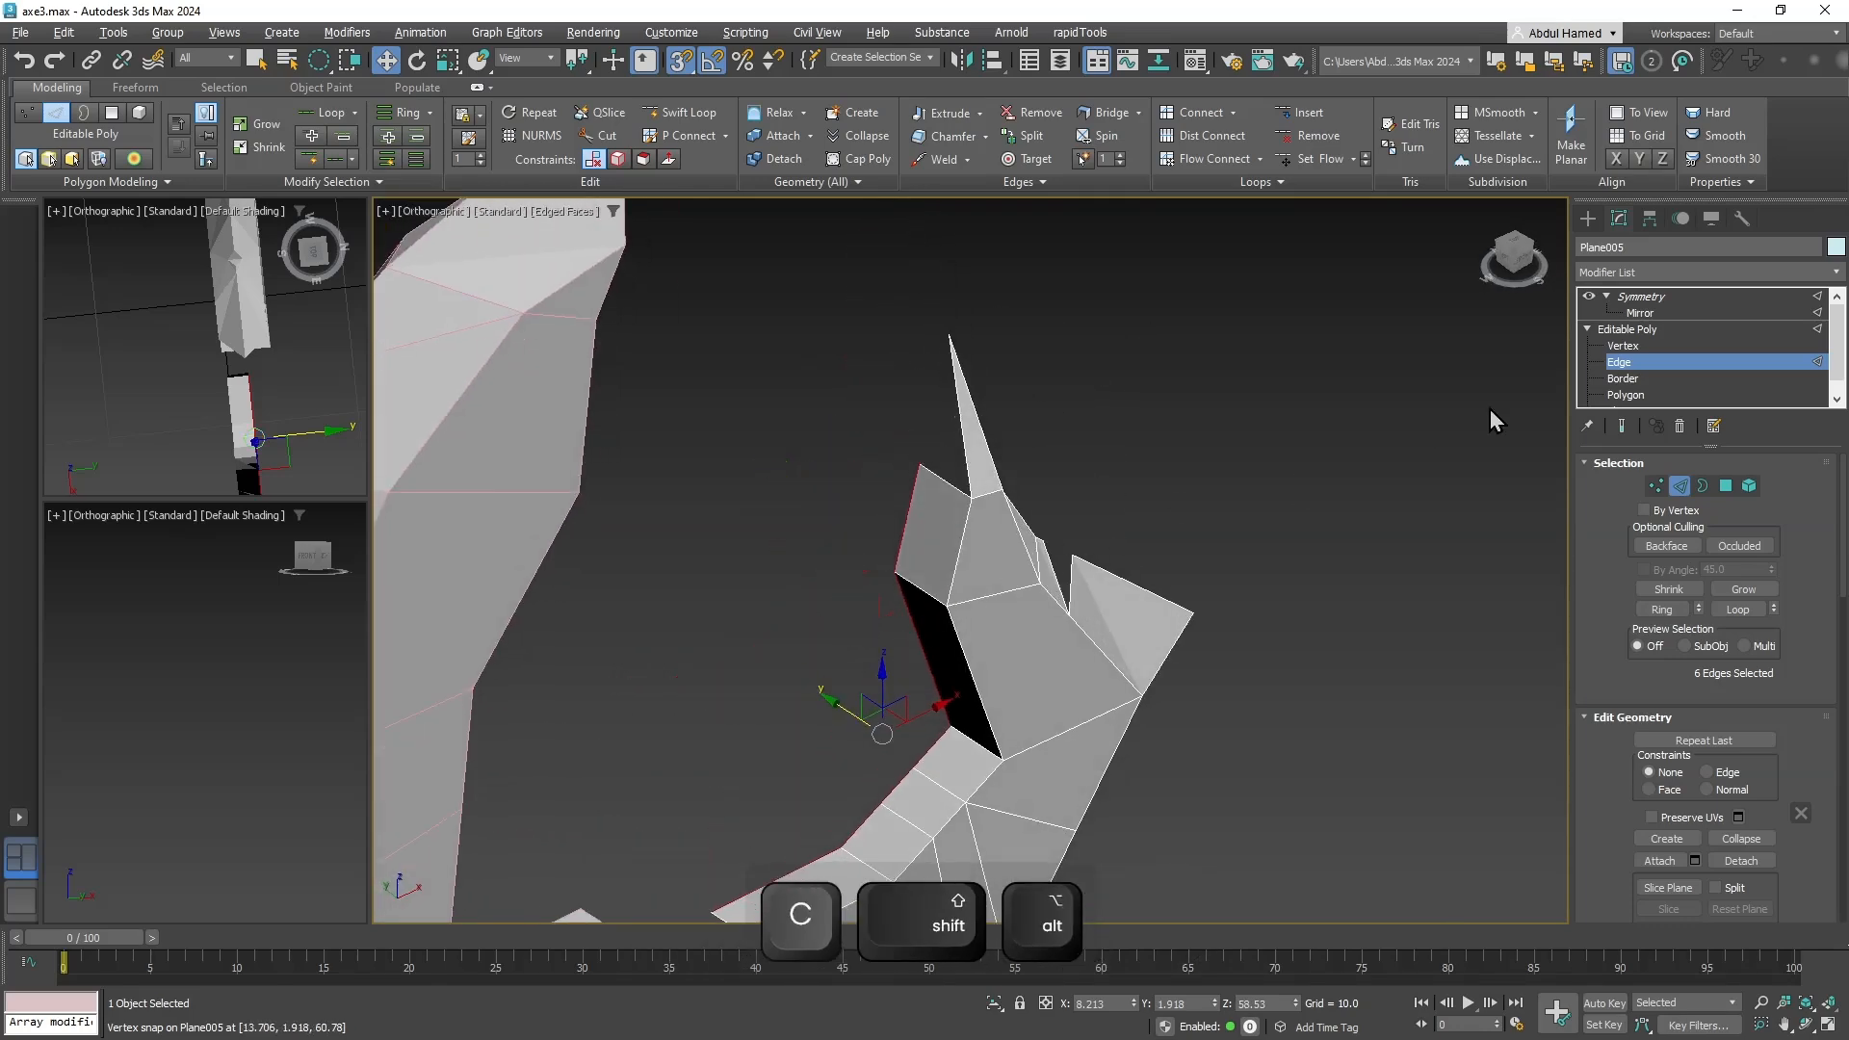
# Target Weld the free upper vertex of the new inner strip onto the tip of the small blade's upper spike.
pyautogui.click(1651, 340)
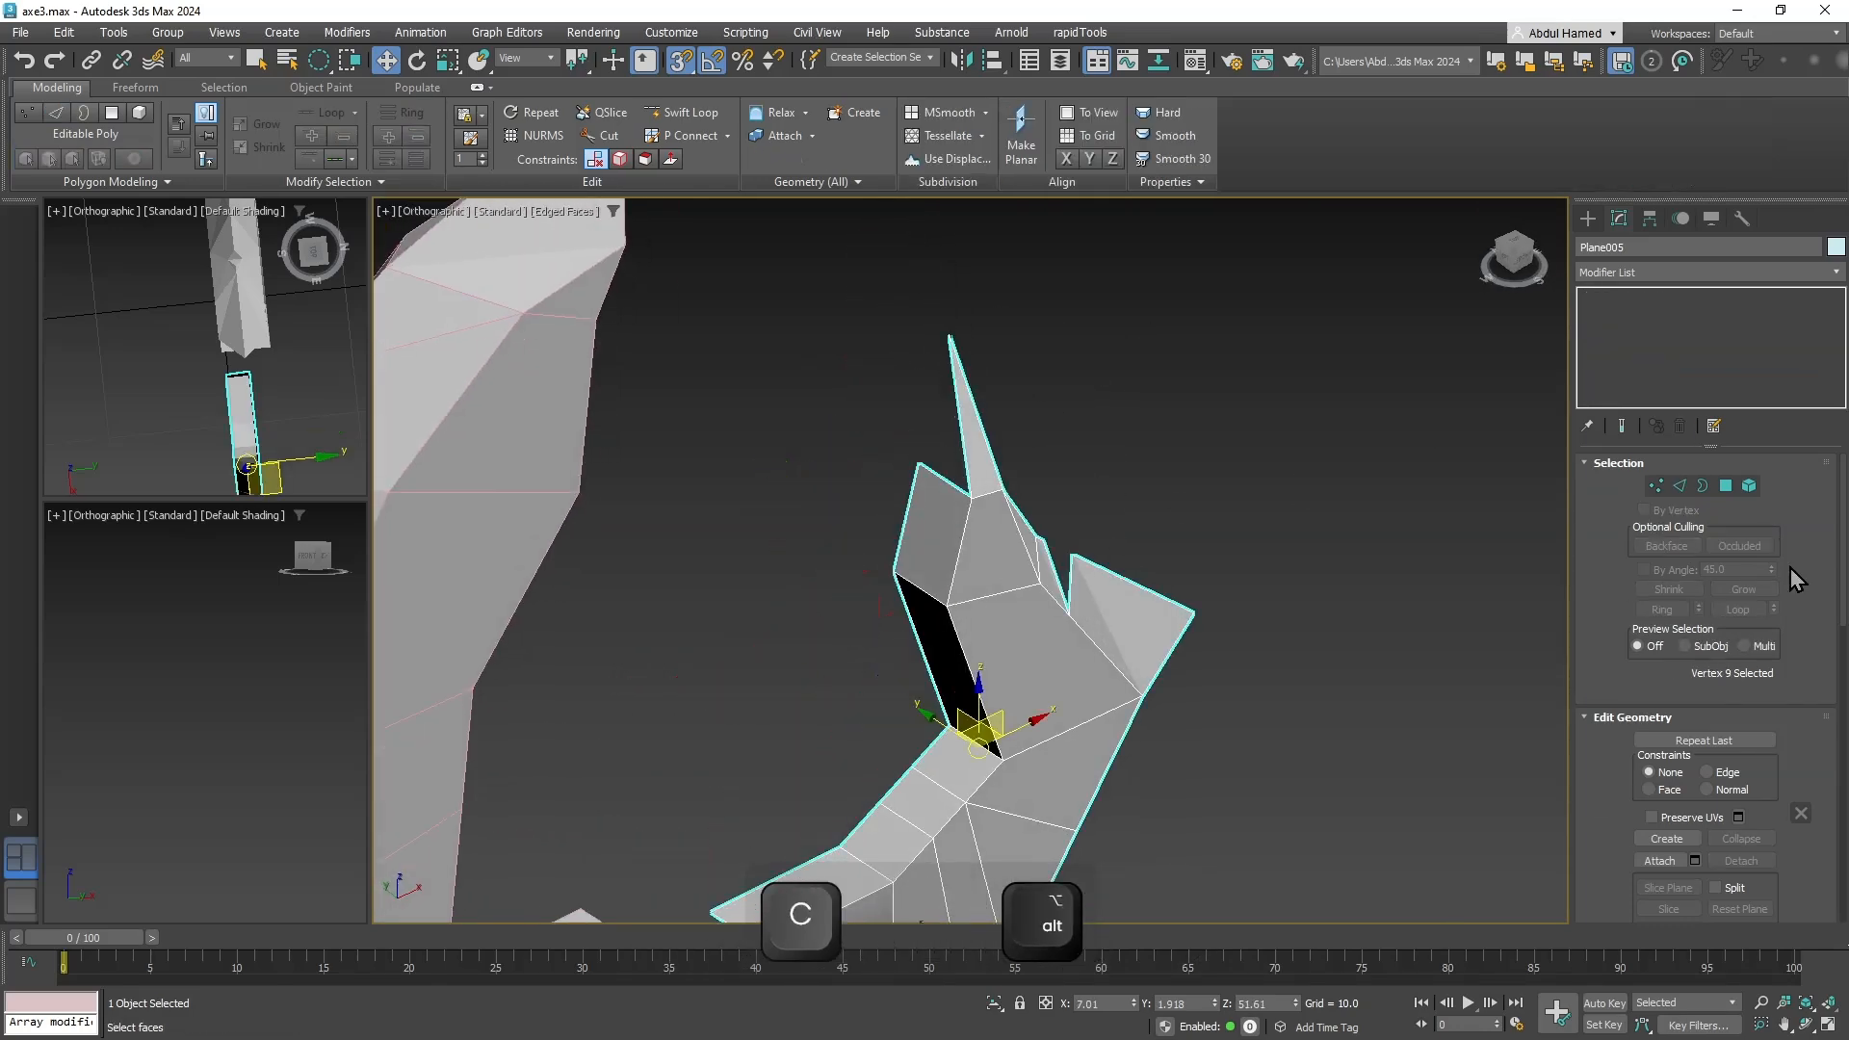
pyautogui.moveTo(1800, 794); pyautogui.dragTo(1765, 429)
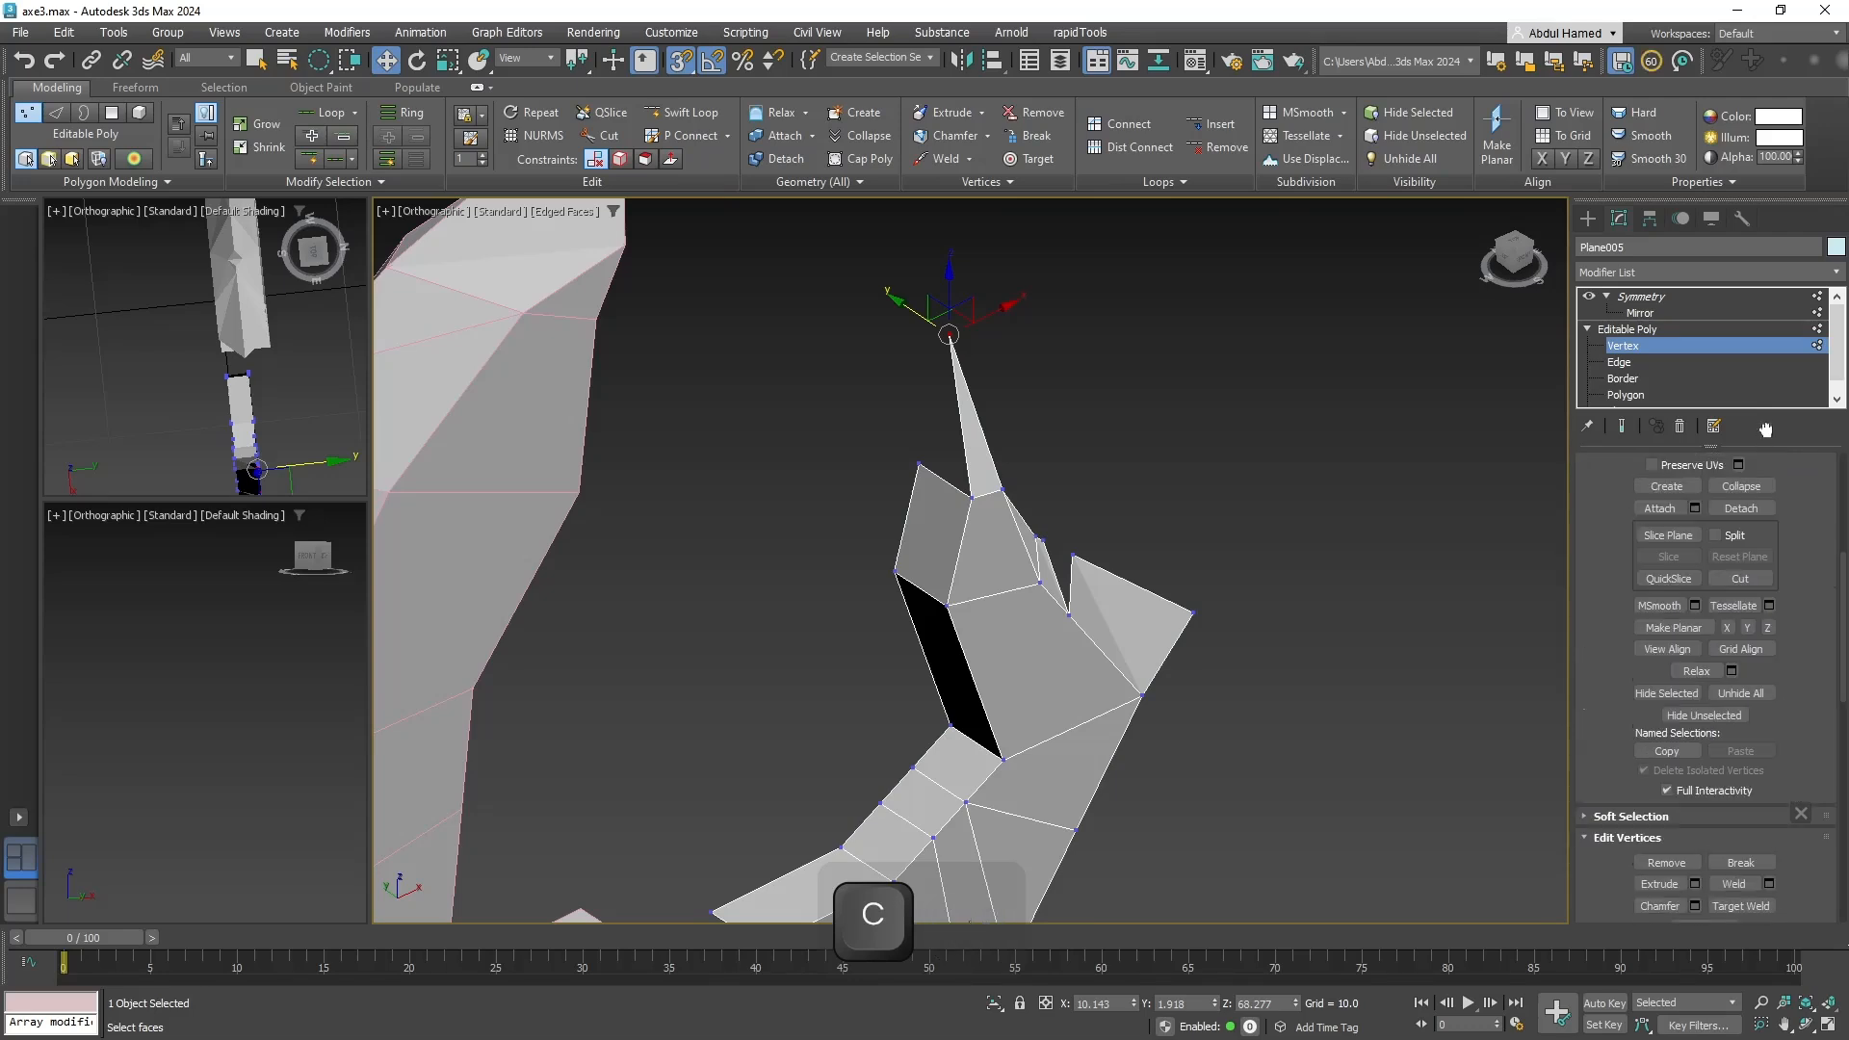
pyautogui.moveTo(1823, 750); pyautogui.dragTo(1754, 537)
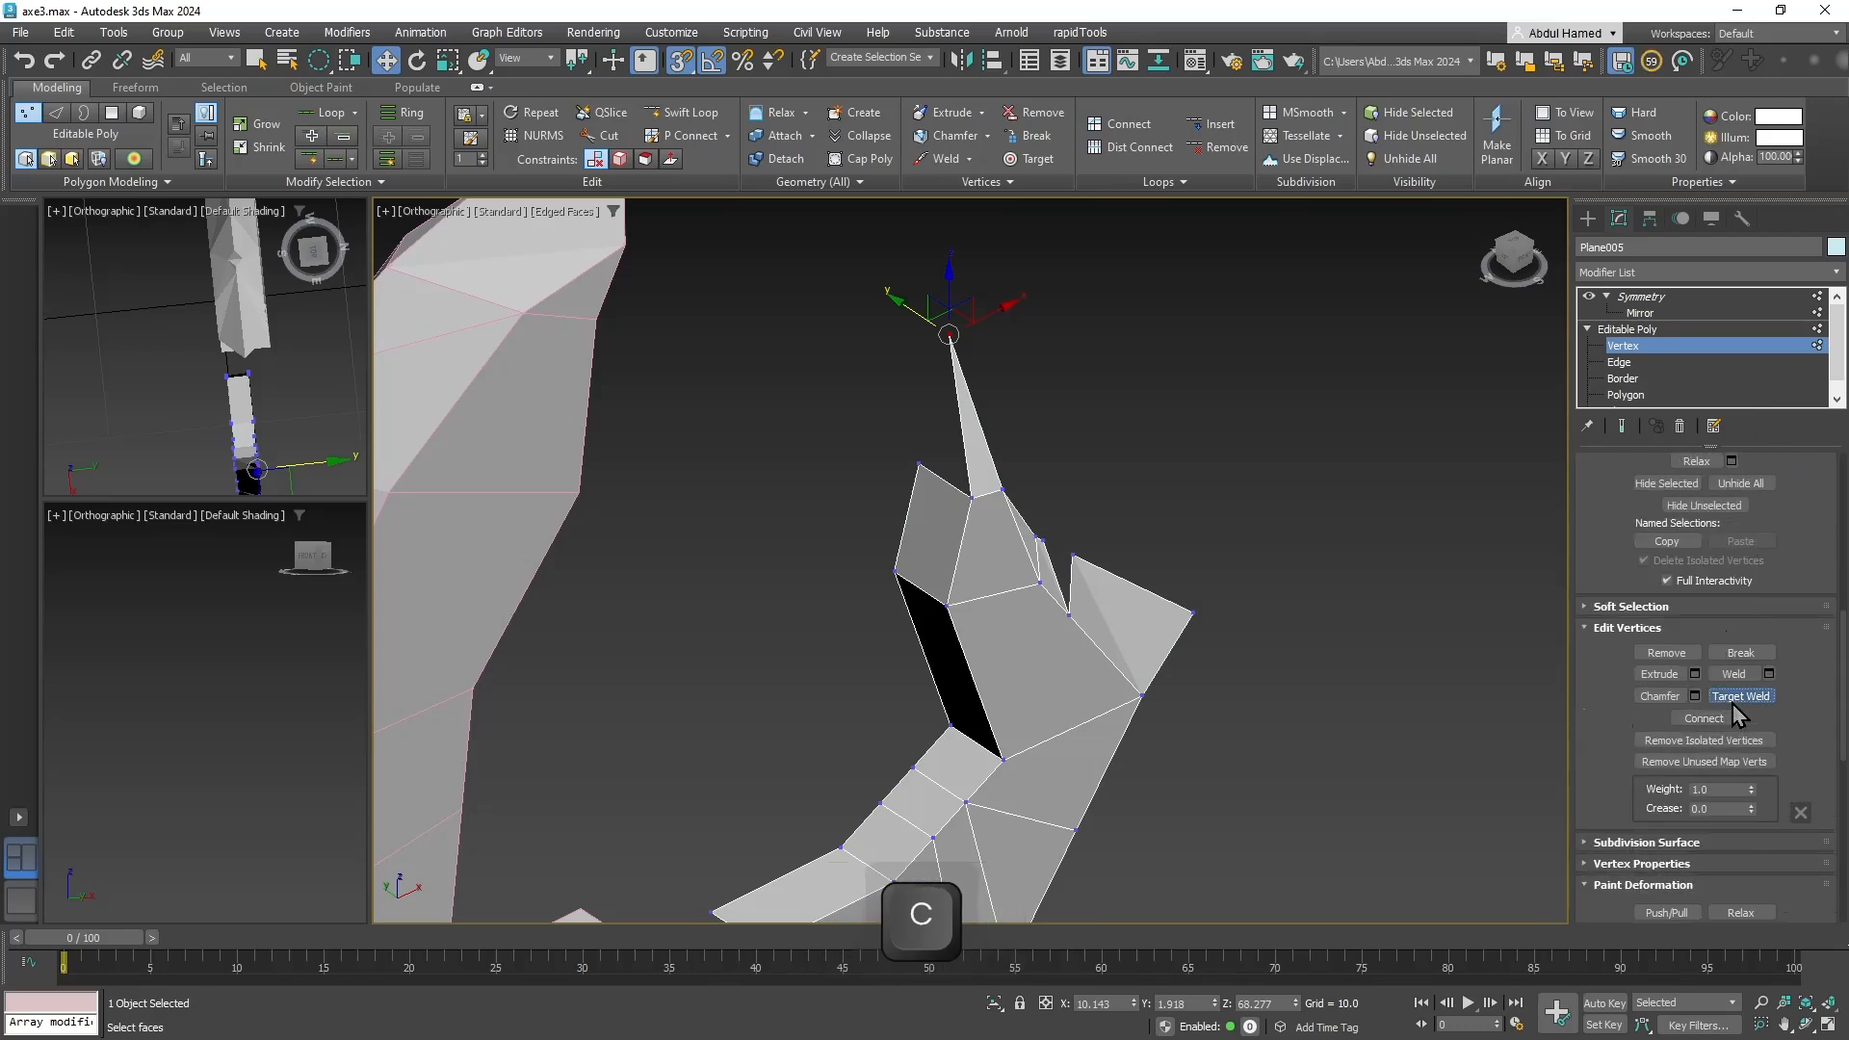
pyautogui.click(1733, 699)
pyautogui.click(950, 337)
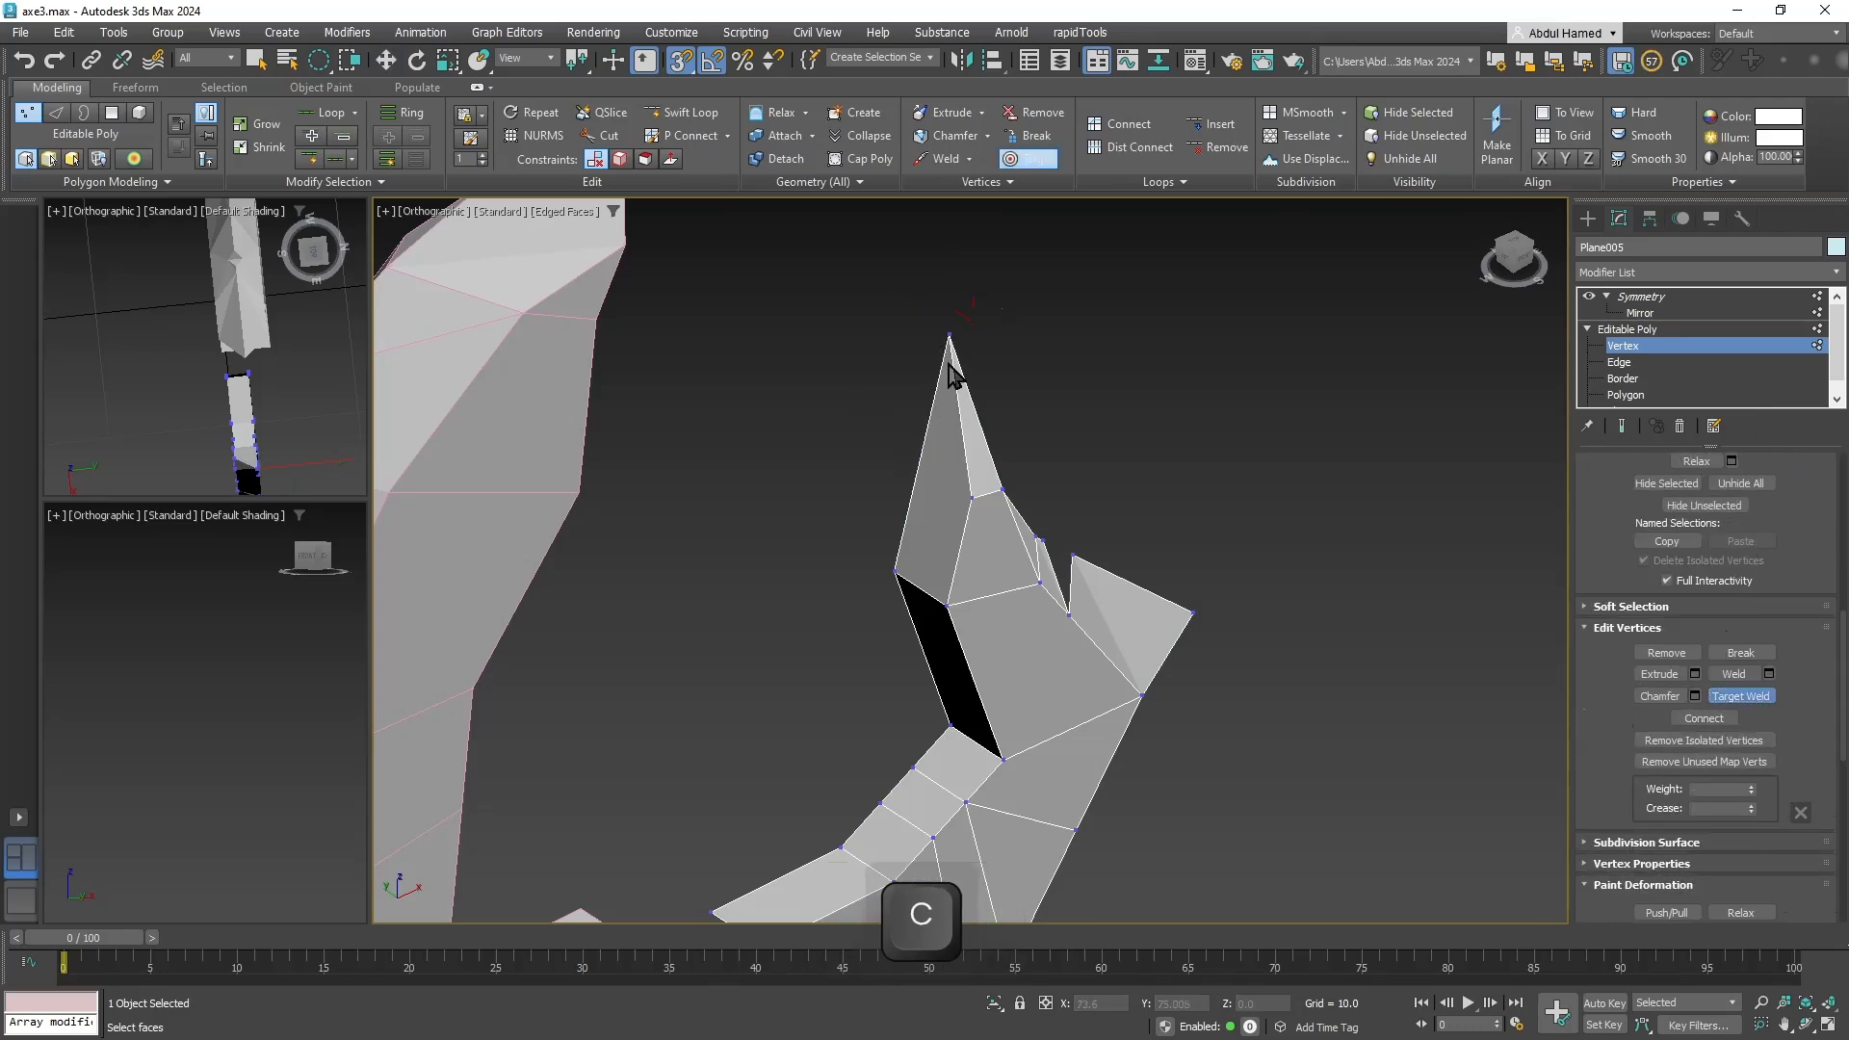
pyautogui.moveTo(987, 767); pyautogui.dragTo(1098, 548, button='middle')
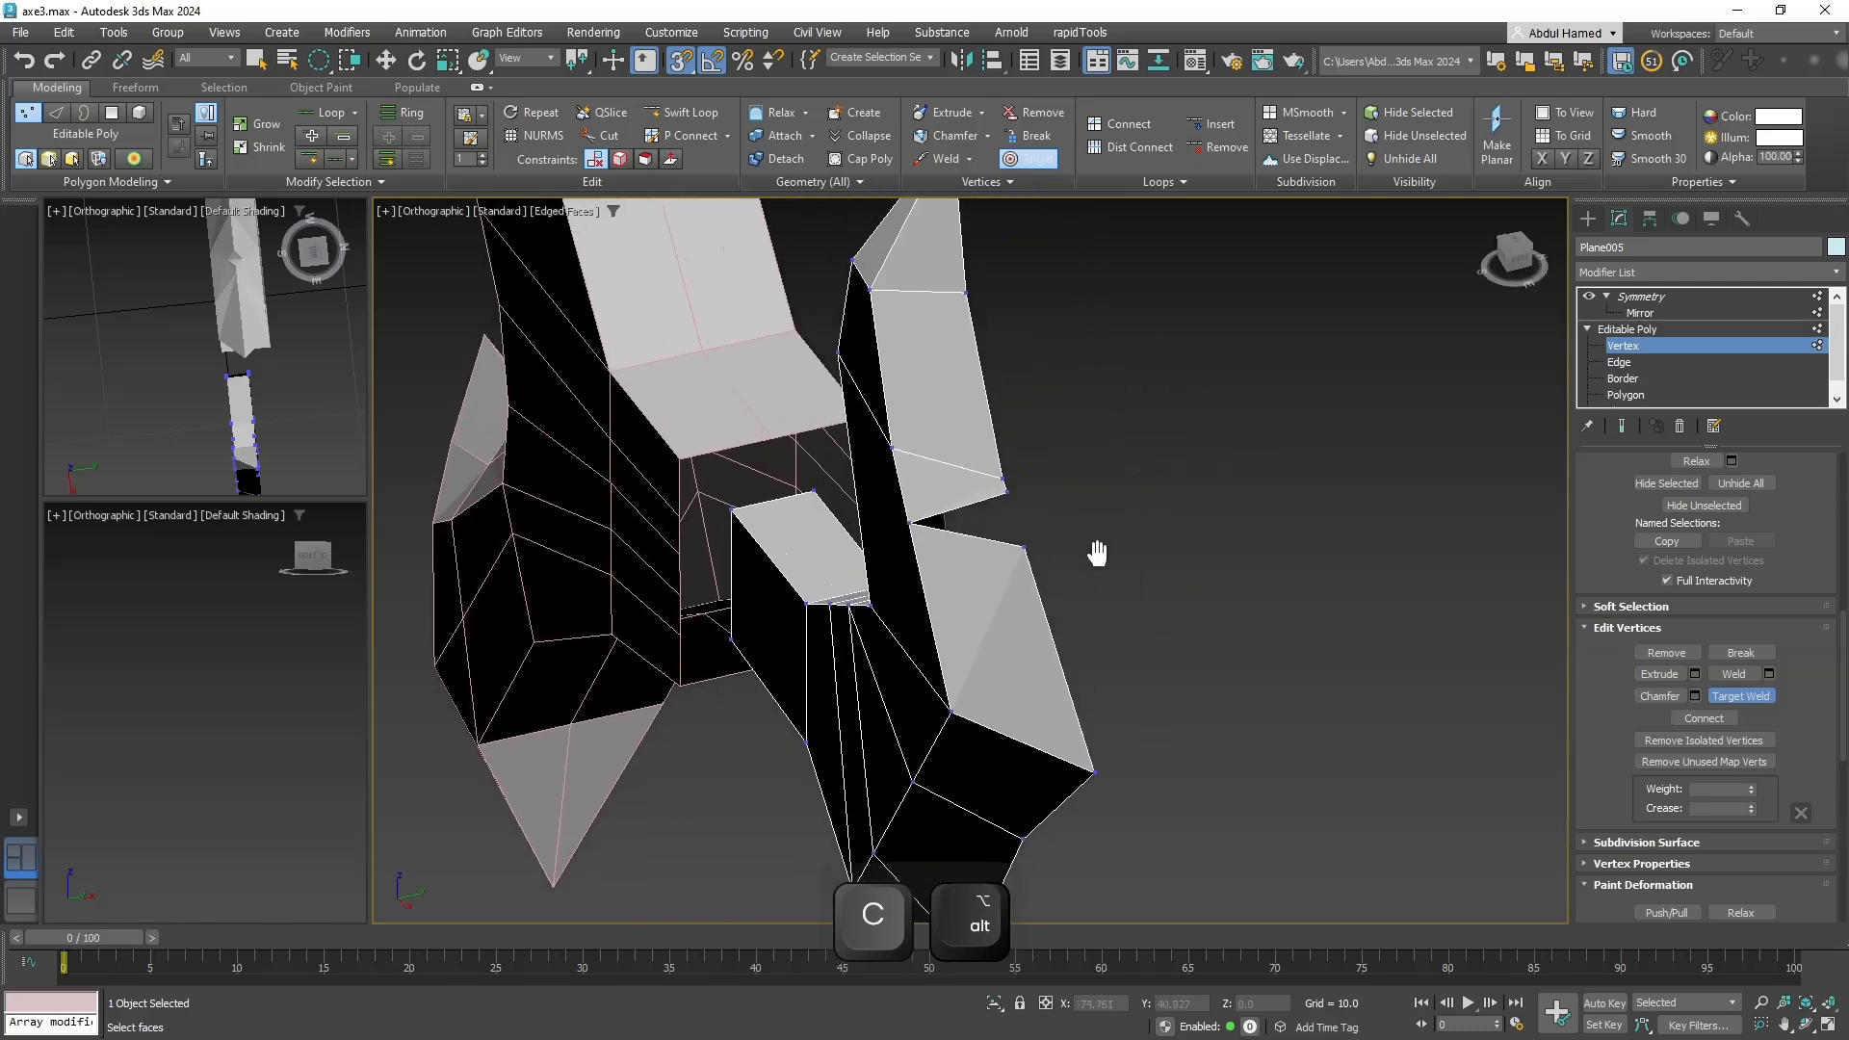
pyautogui.press('w')
# Select the two open edges of the small blade's outer rim notch and extrude them along Y well past the centre plane.
pyautogui.click(1624, 346)
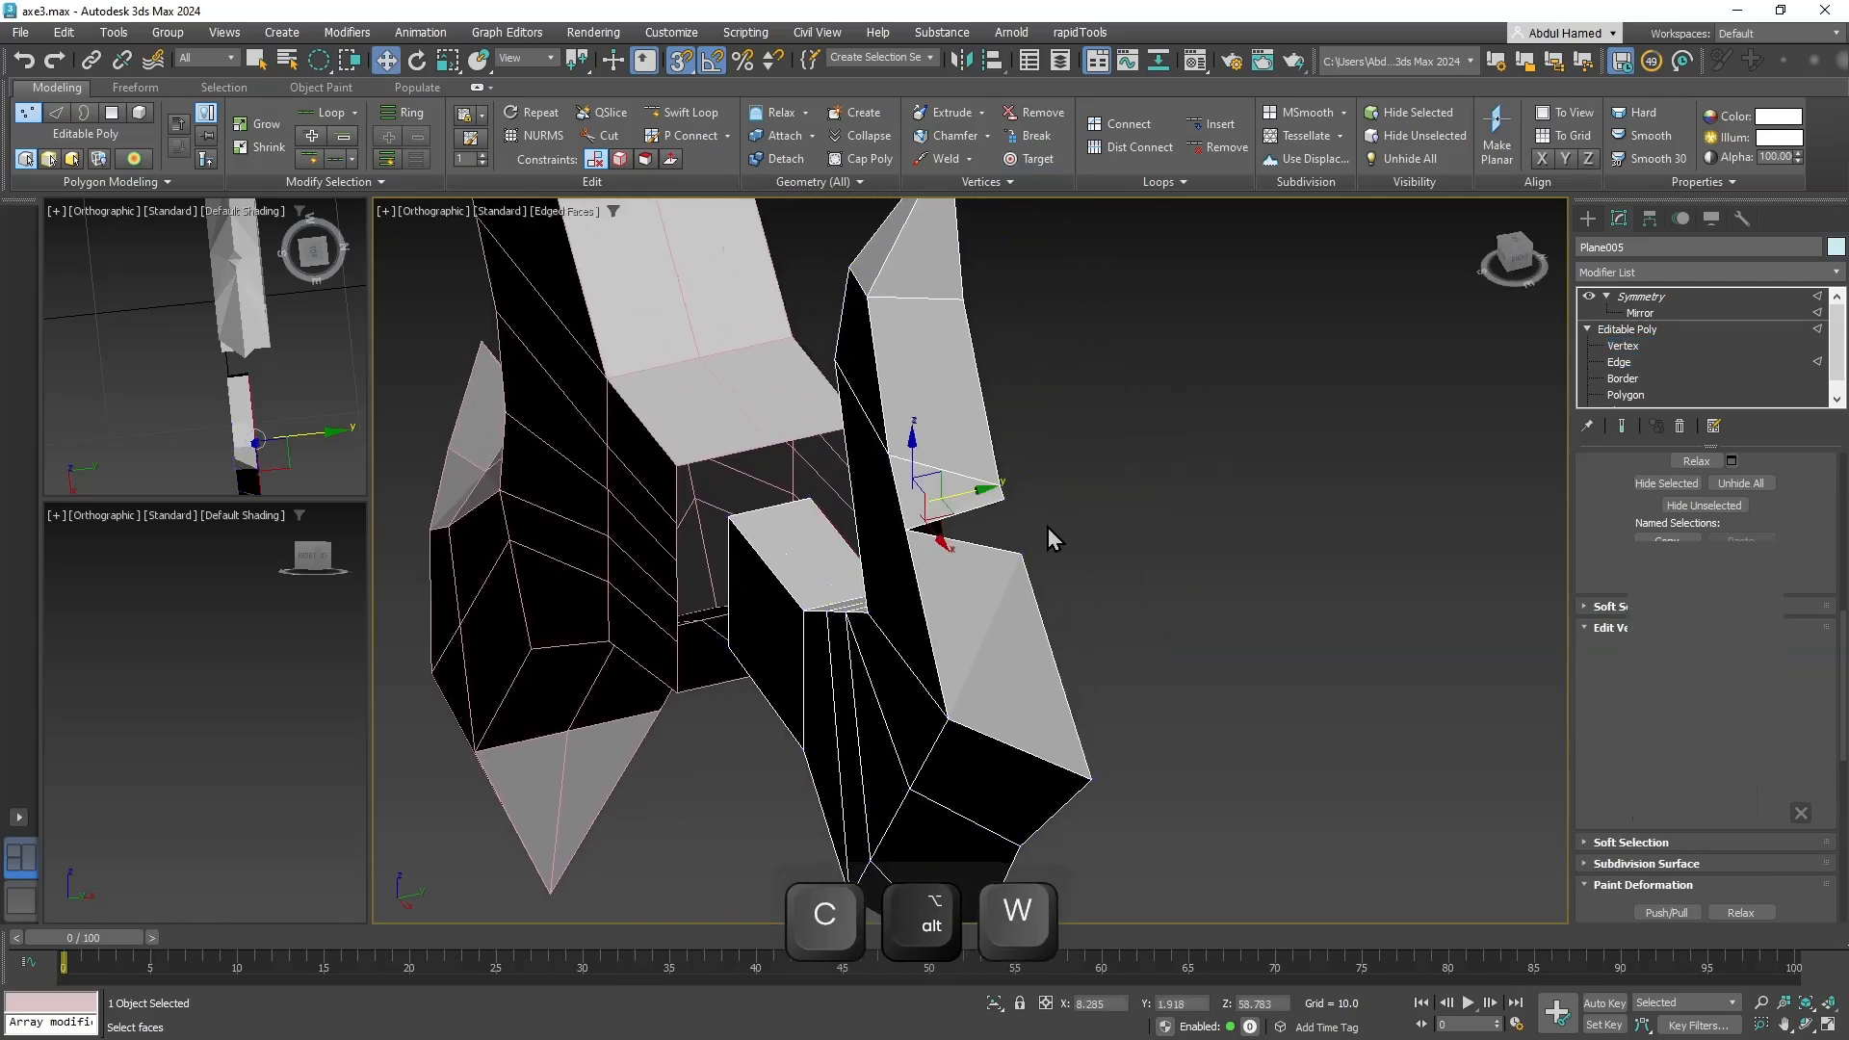
pyautogui.click(982, 504)
pyautogui.keyDown('ctrl'); pyautogui.click(974, 542); pyautogui.keyUp('ctrl')
pyautogui.keyDown('shift'); pyautogui.moveTo(1023, 517); pyautogui.dragTo(1210, 479); pyautogui.keyUp('shift')
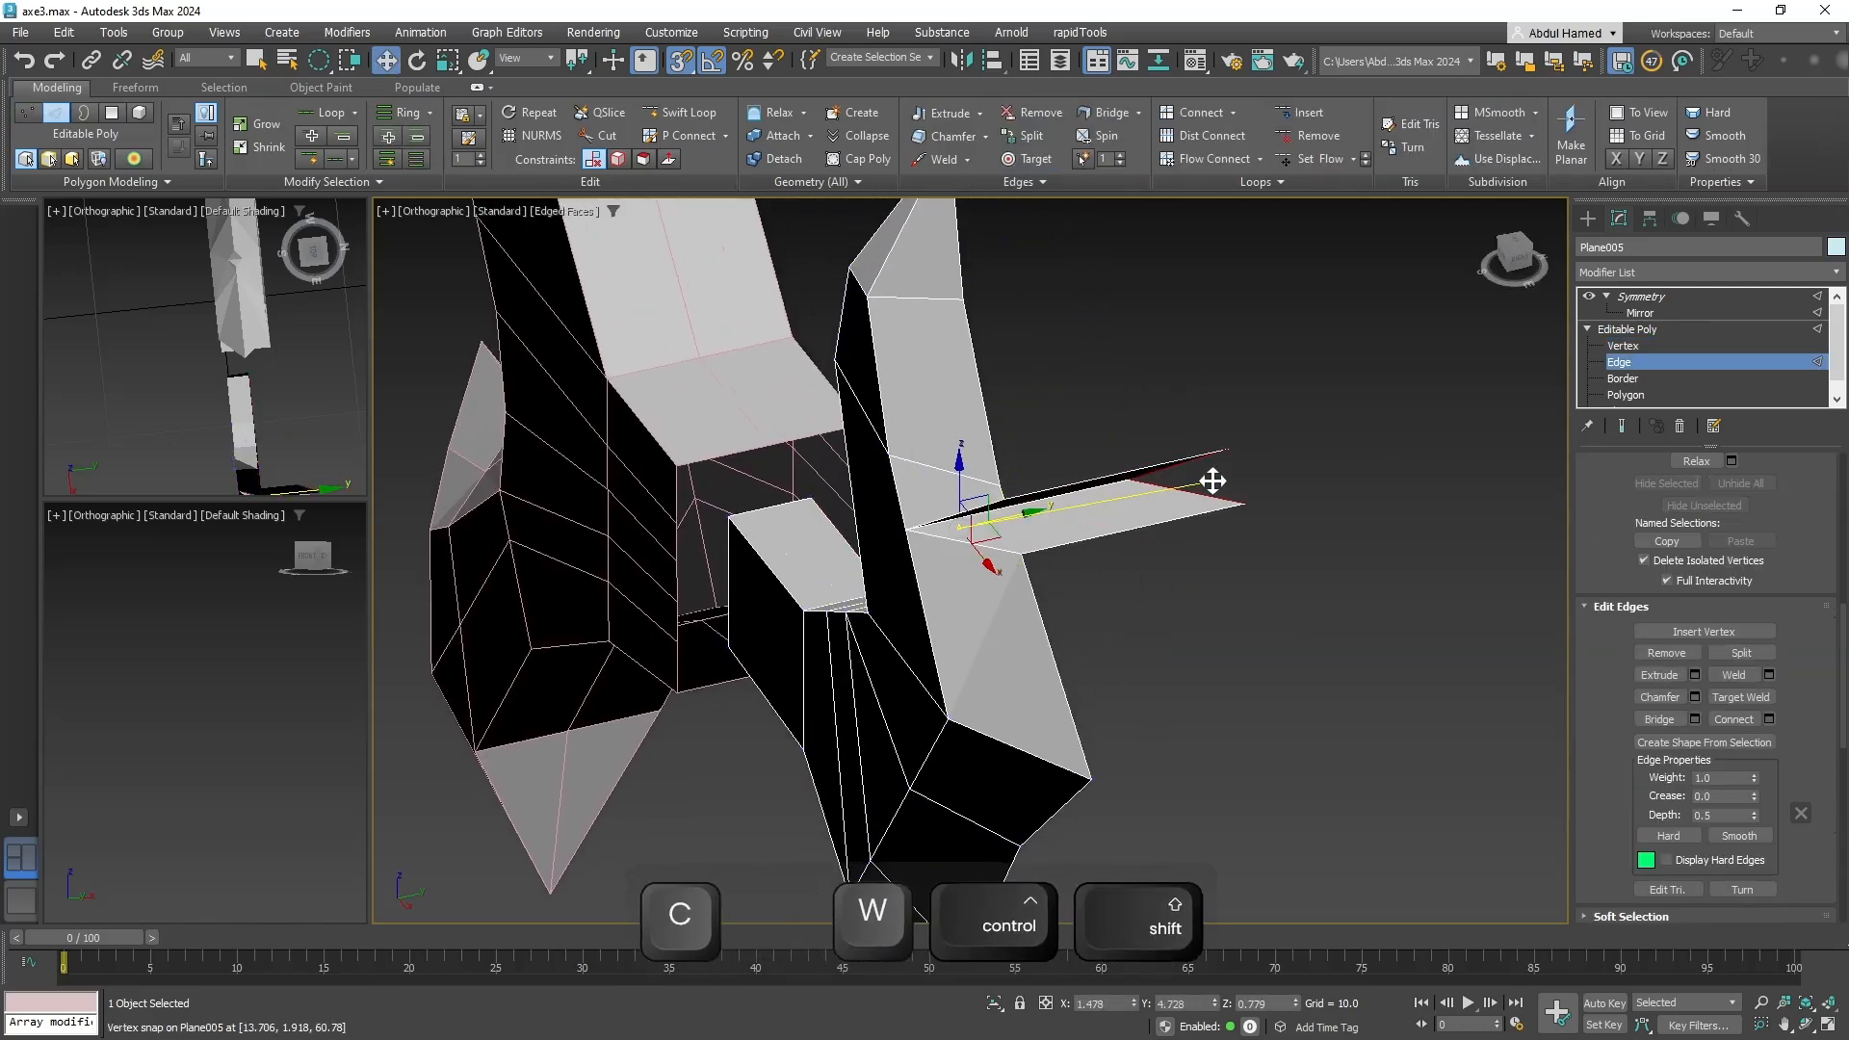
pyautogui.keyDown('alt'); pyautogui.moveTo(1213, 610); pyautogui.dragTo(1181, 553, button='middle'); pyautogui.keyUp('alt')
# Target Weld the free ends of the extruded notch faces so that the strip closes with the outer rim vertices.
pyautogui.click(1624, 346)
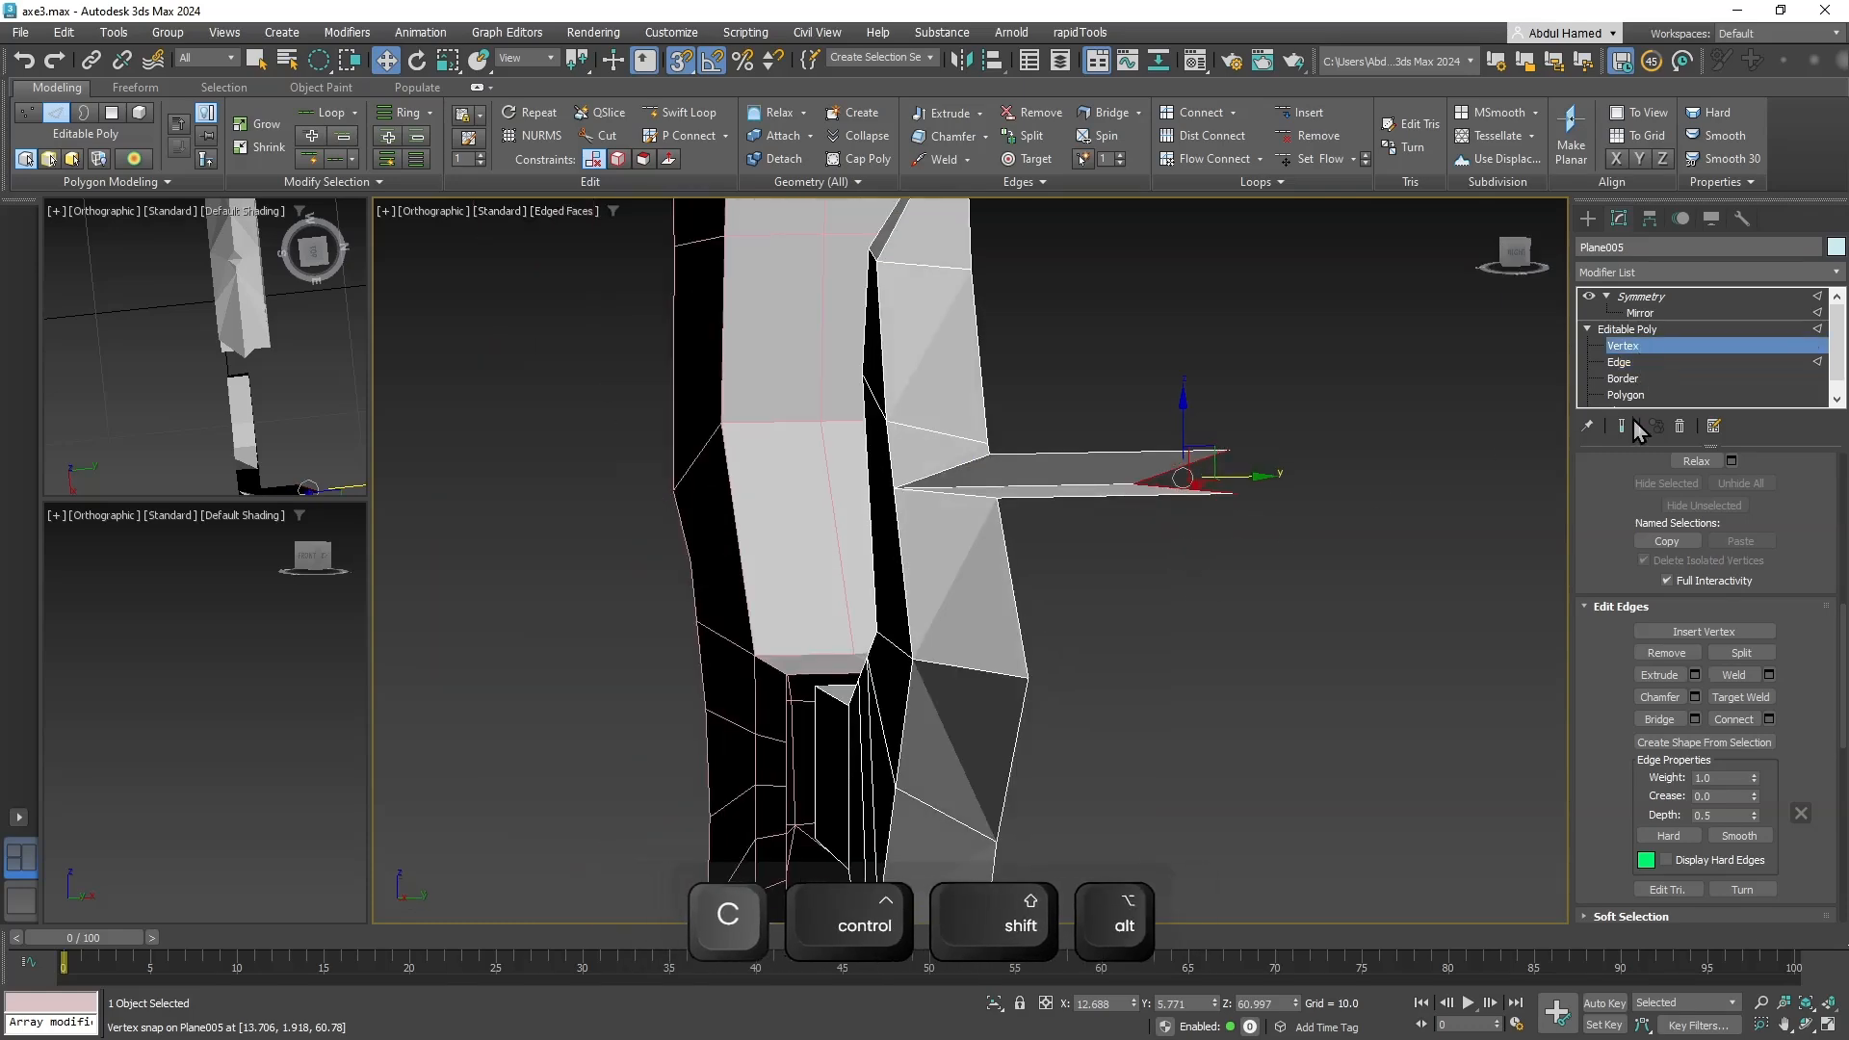
pyautogui.click(1741, 695)
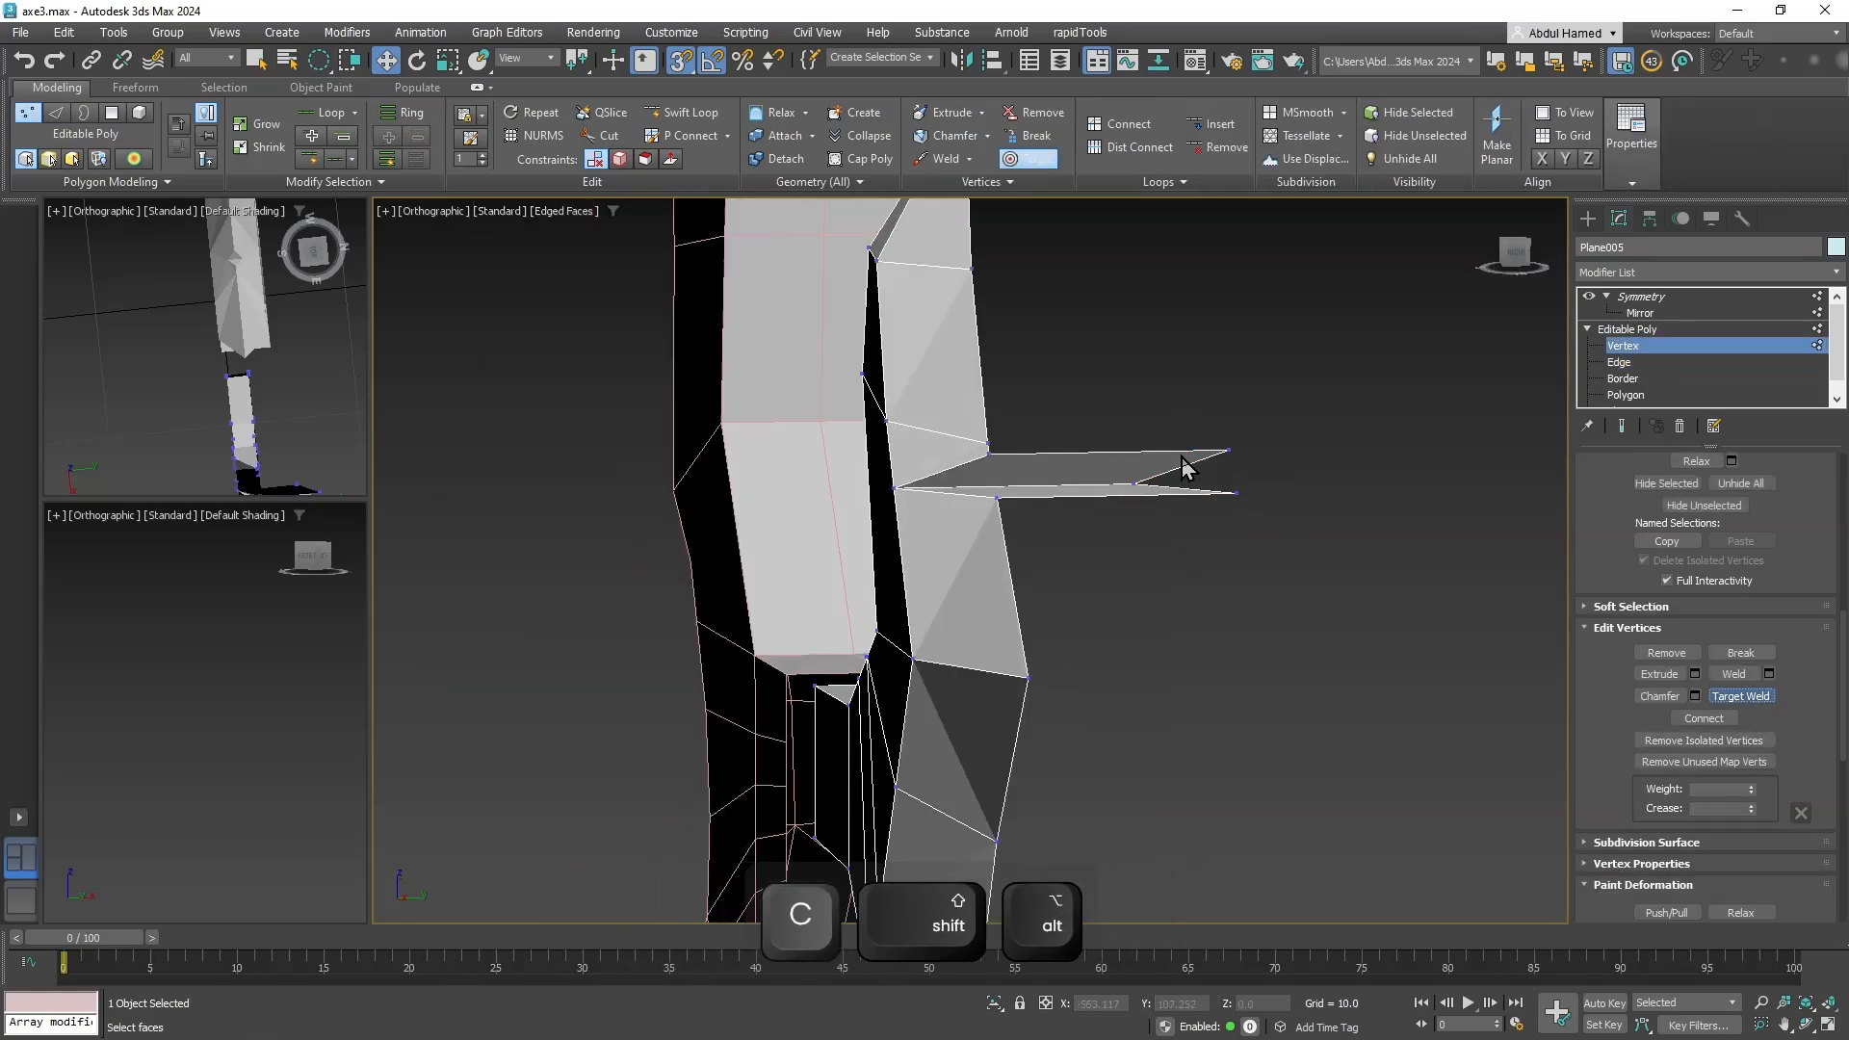
pyautogui.click(1229, 451)
pyautogui.click(987, 448)
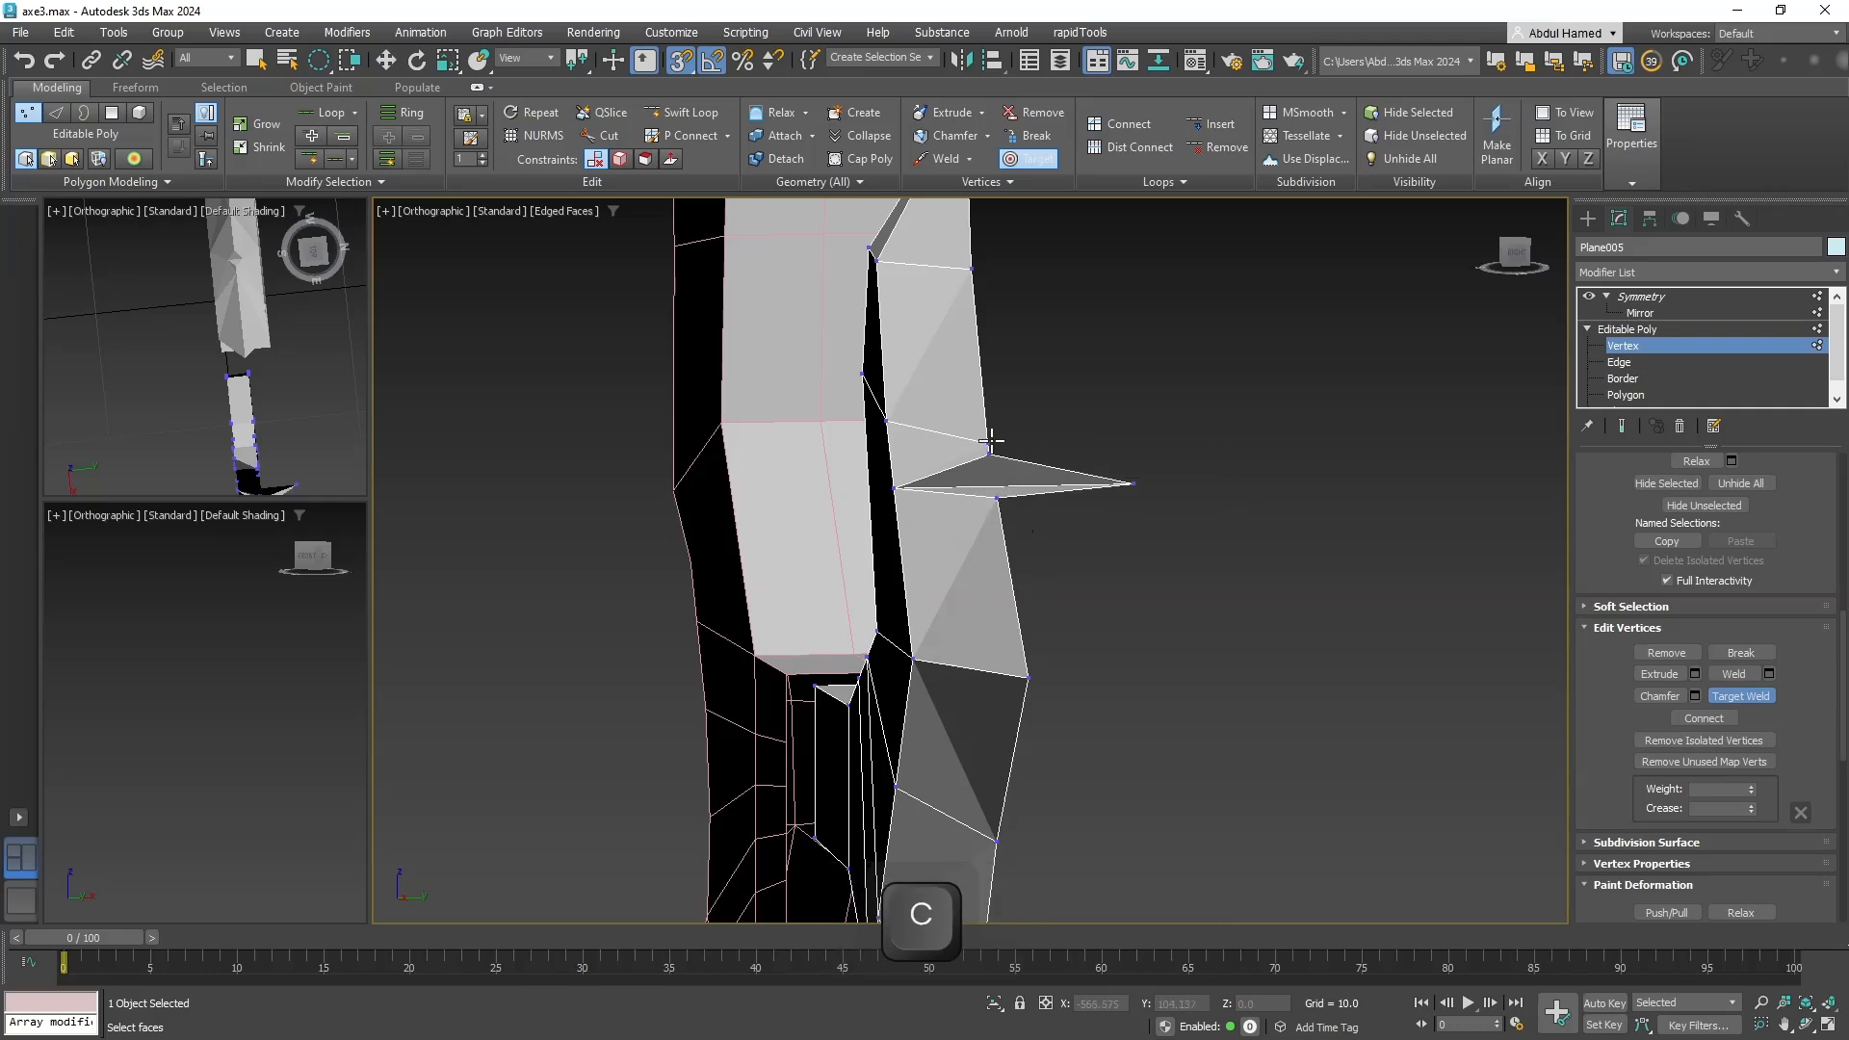
# Snap the notch's protruding vertex back onto the centre plane at Y 1.918 and return to the Symmetry modifier.
pyautogui.press('s')
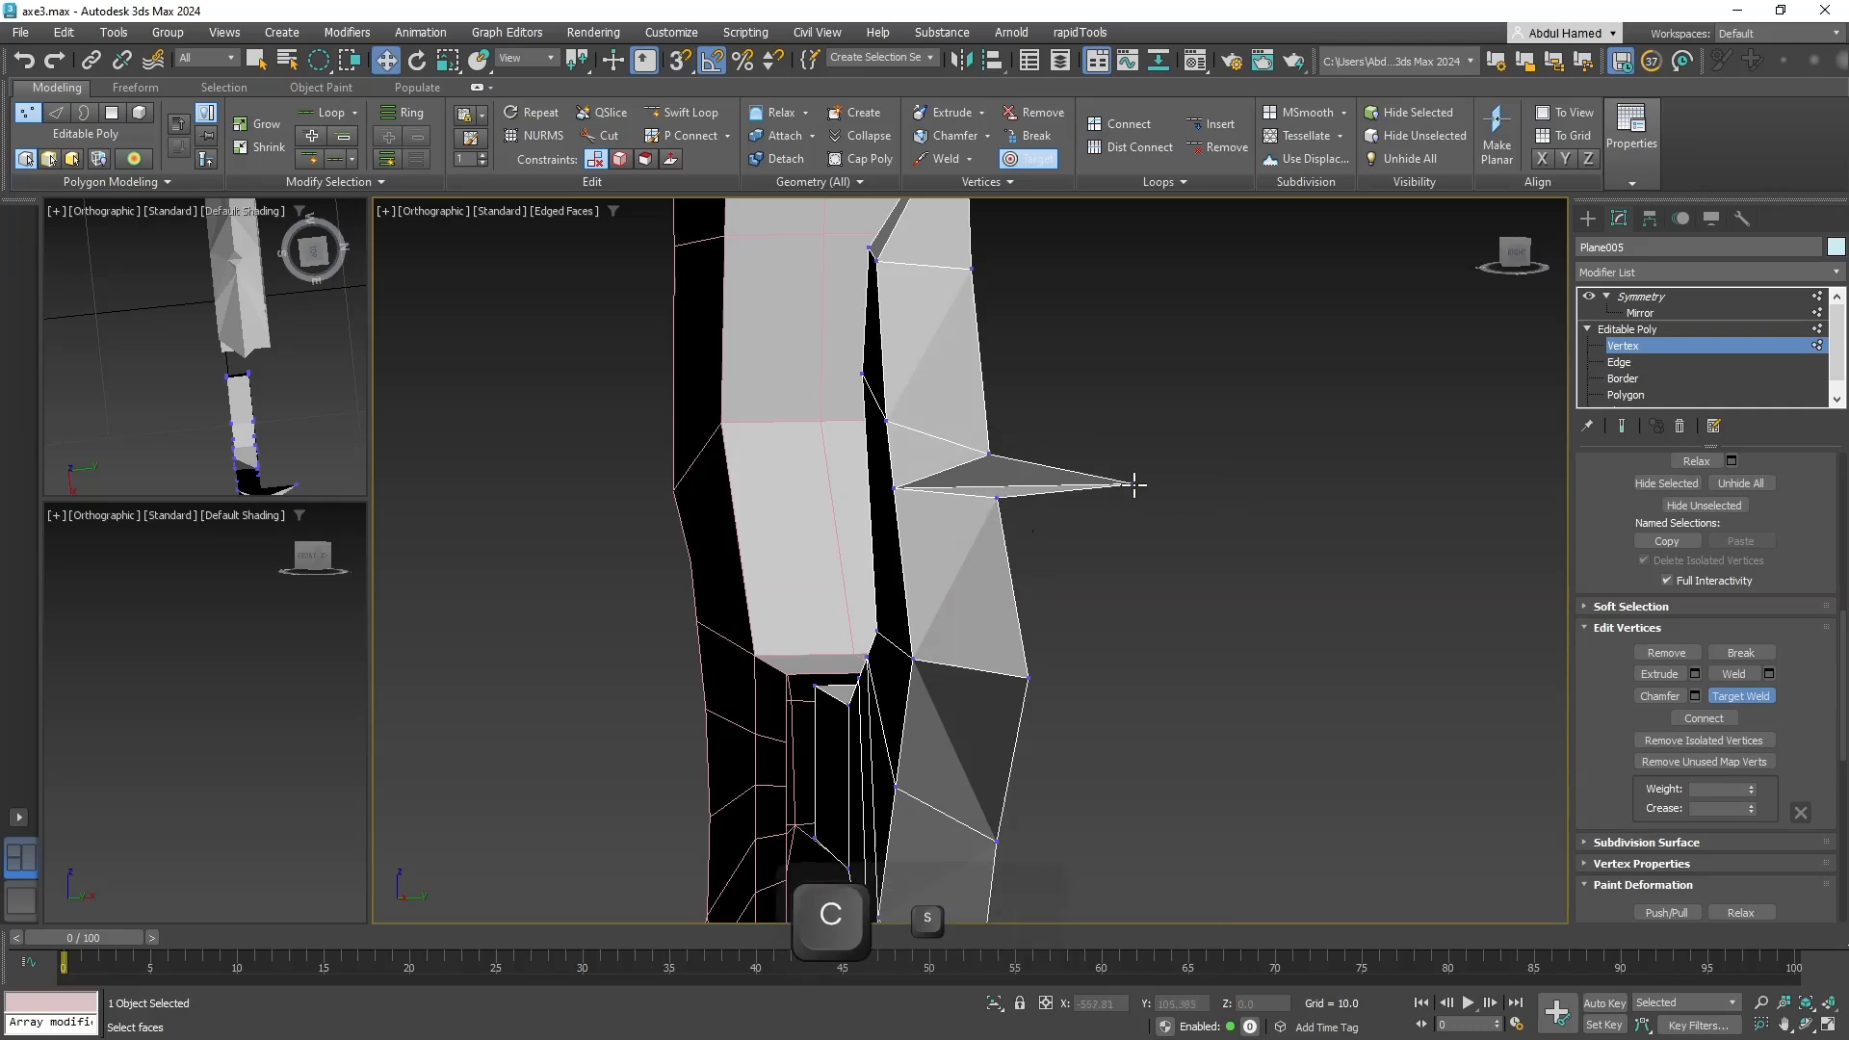
pyautogui.press('w')
pyautogui.click(1139, 484)
pyautogui.moveTo(1193, 484); pyautogui.dragTo(1071, 490)
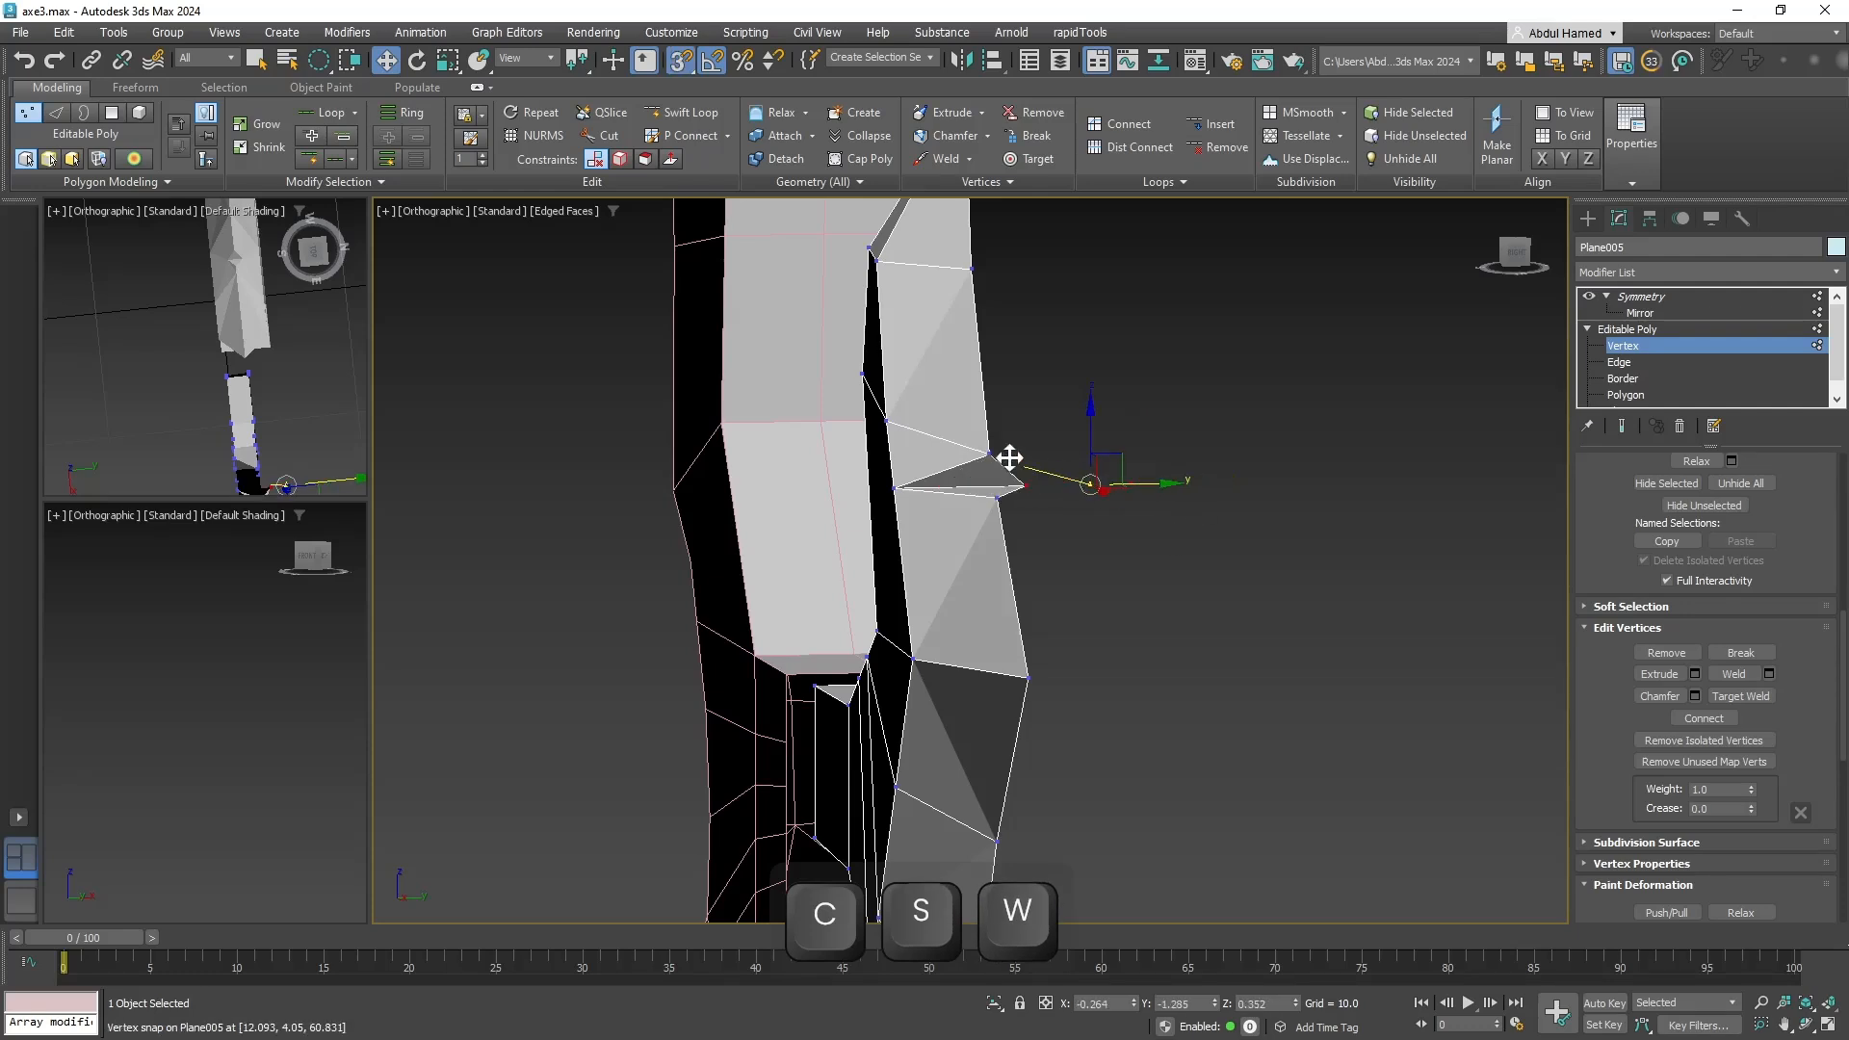
pyautogui.scroll(-4, 1088, 591)
pyautogui.keyDown('alt'); pyautogui.moveTo(1096, 593); pyautogui.dragTo(1336, 565, button='middle'); pyautogui.keyUp('alt')
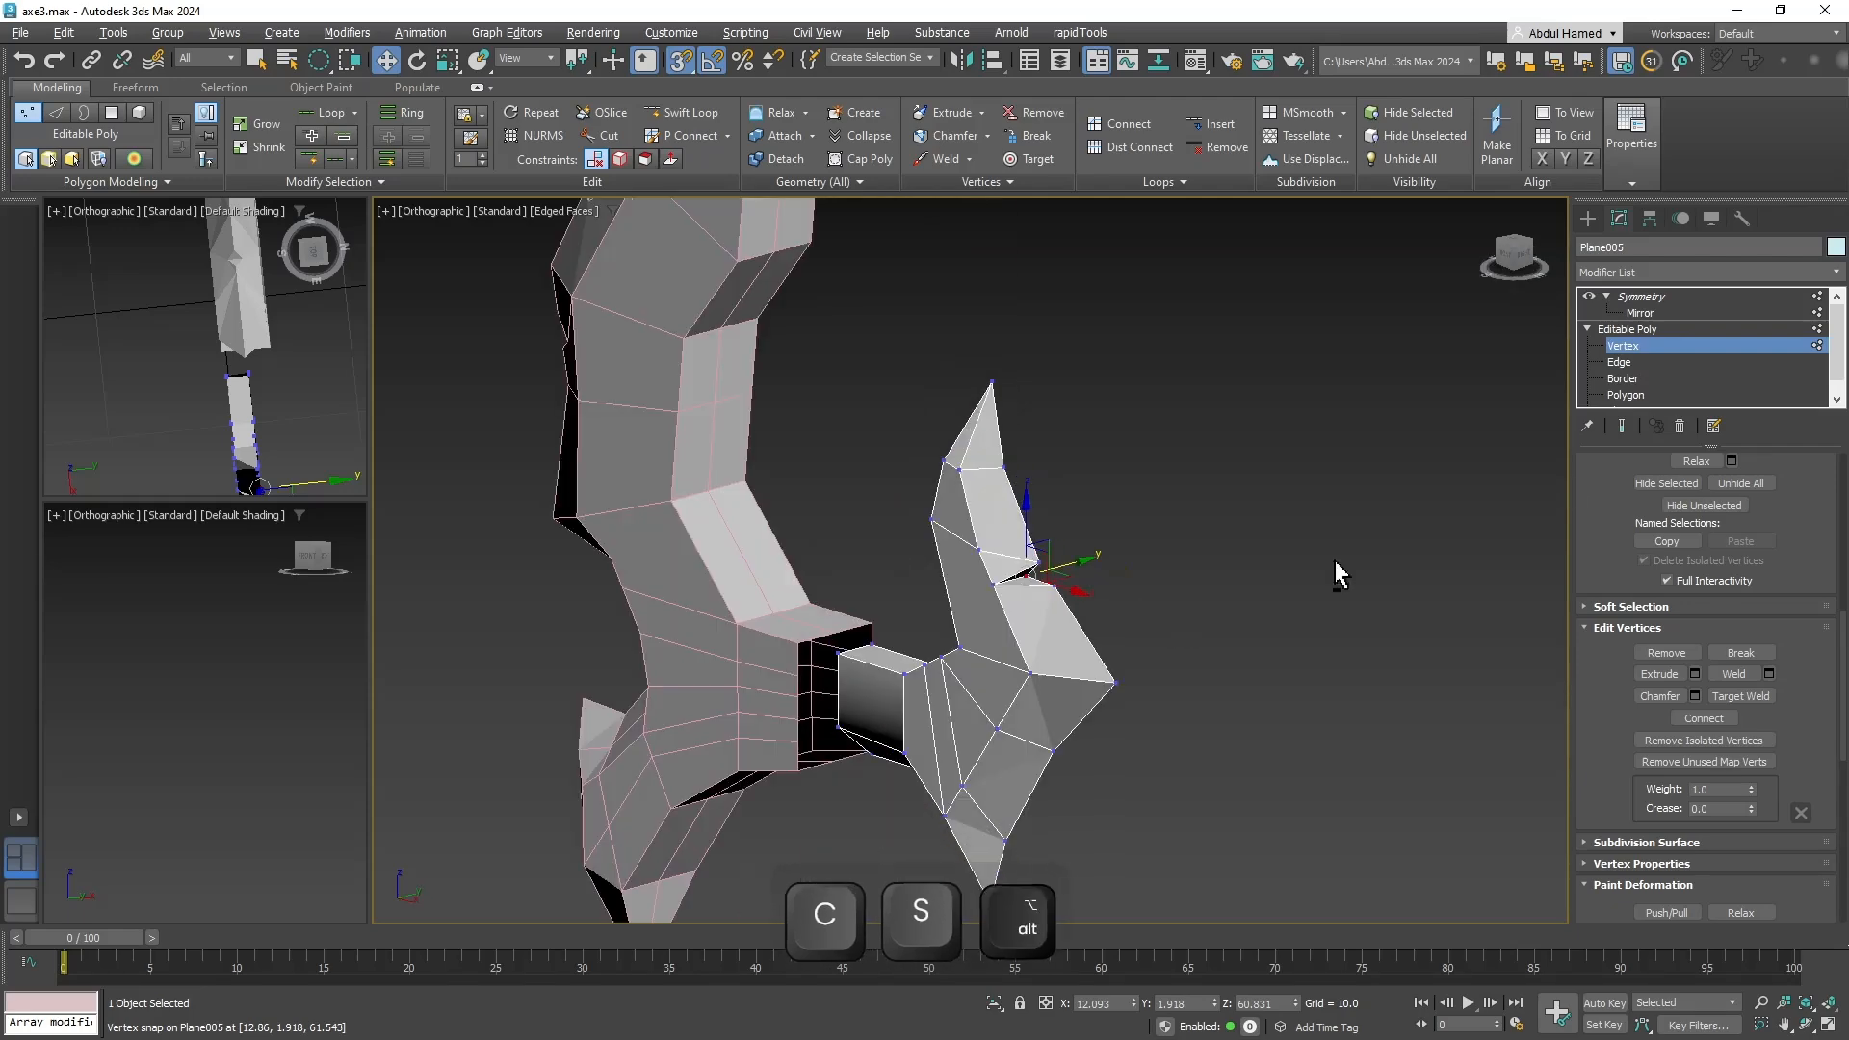
pyautogui.click(1699, 349)
pyautogui.click(1689, 300)
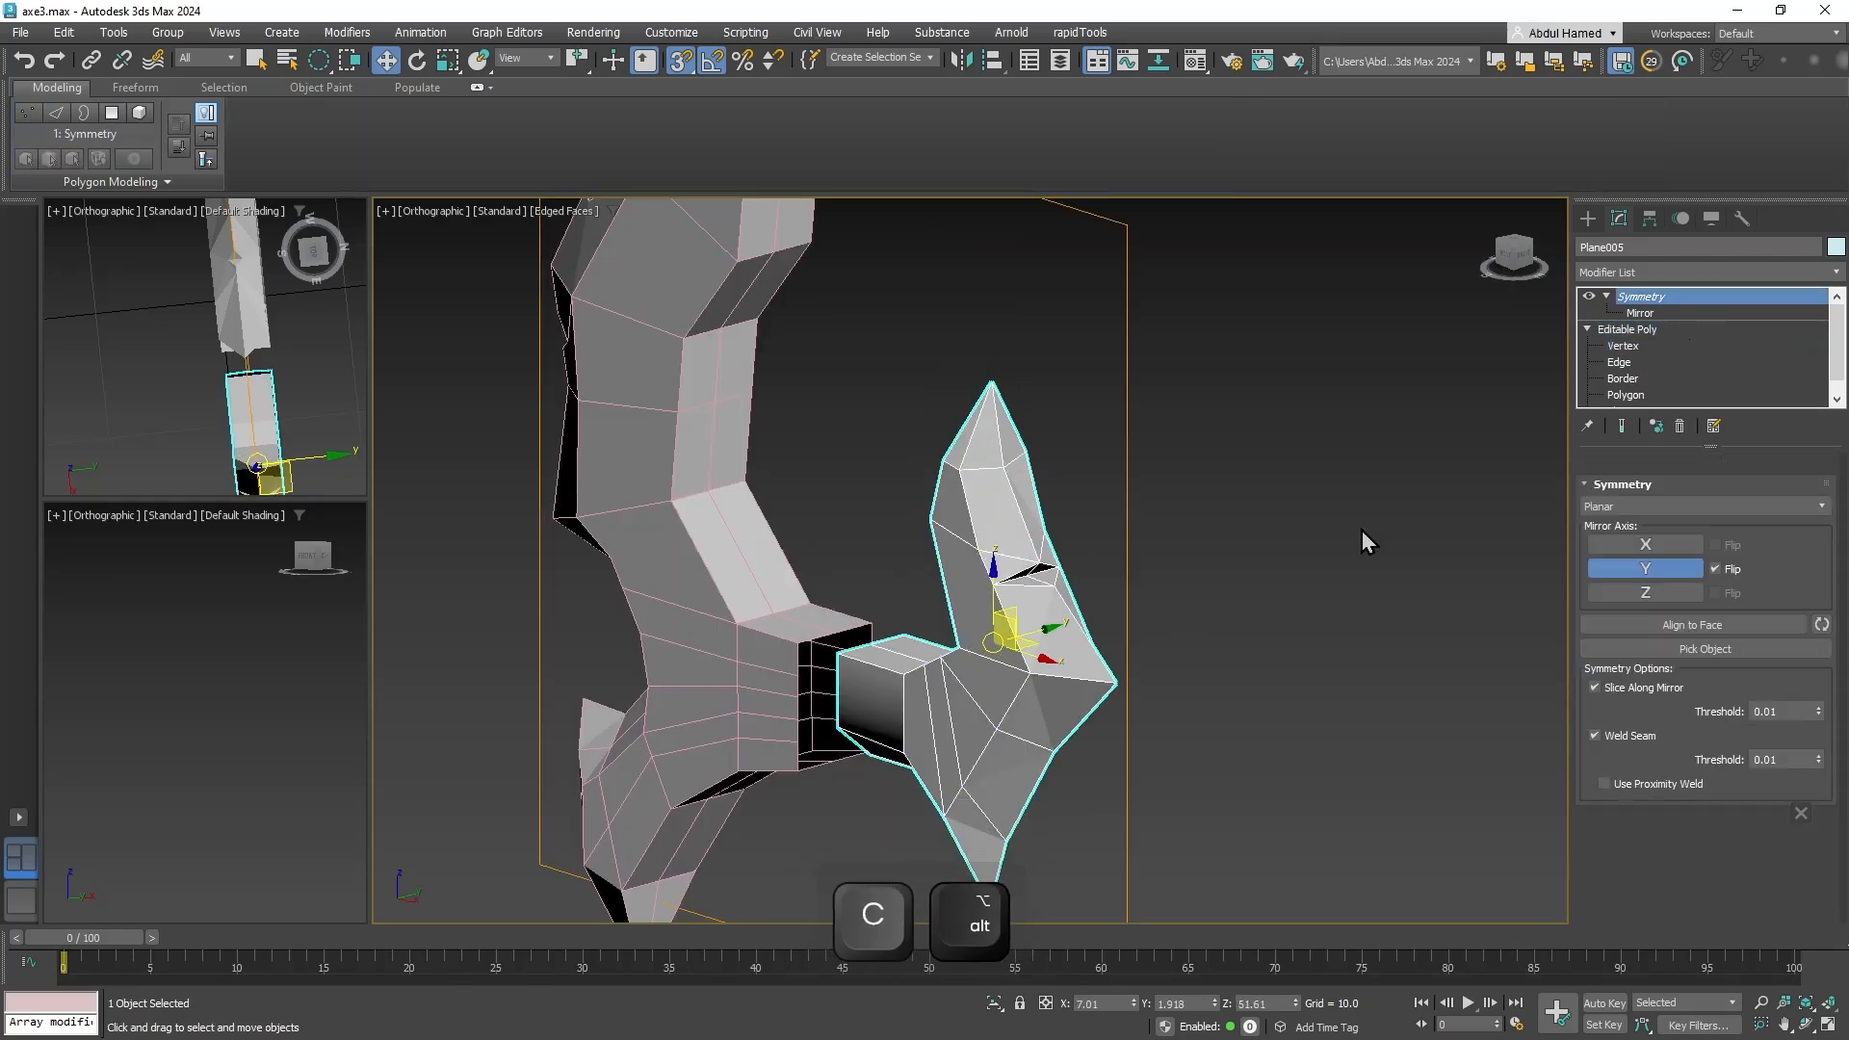
# Frame both blades, reselect the small blade and select all of its polygons.
pyautogui.click(1211, 643)
pyautogui.scroll(-5, 1138, 404)
pyautogui.keyDown('alt'); pyautogui.moveTo(1151, 489); pyautogui.dragTo(1209, 553, button='middle'); pyautogui.keyUp('alt')
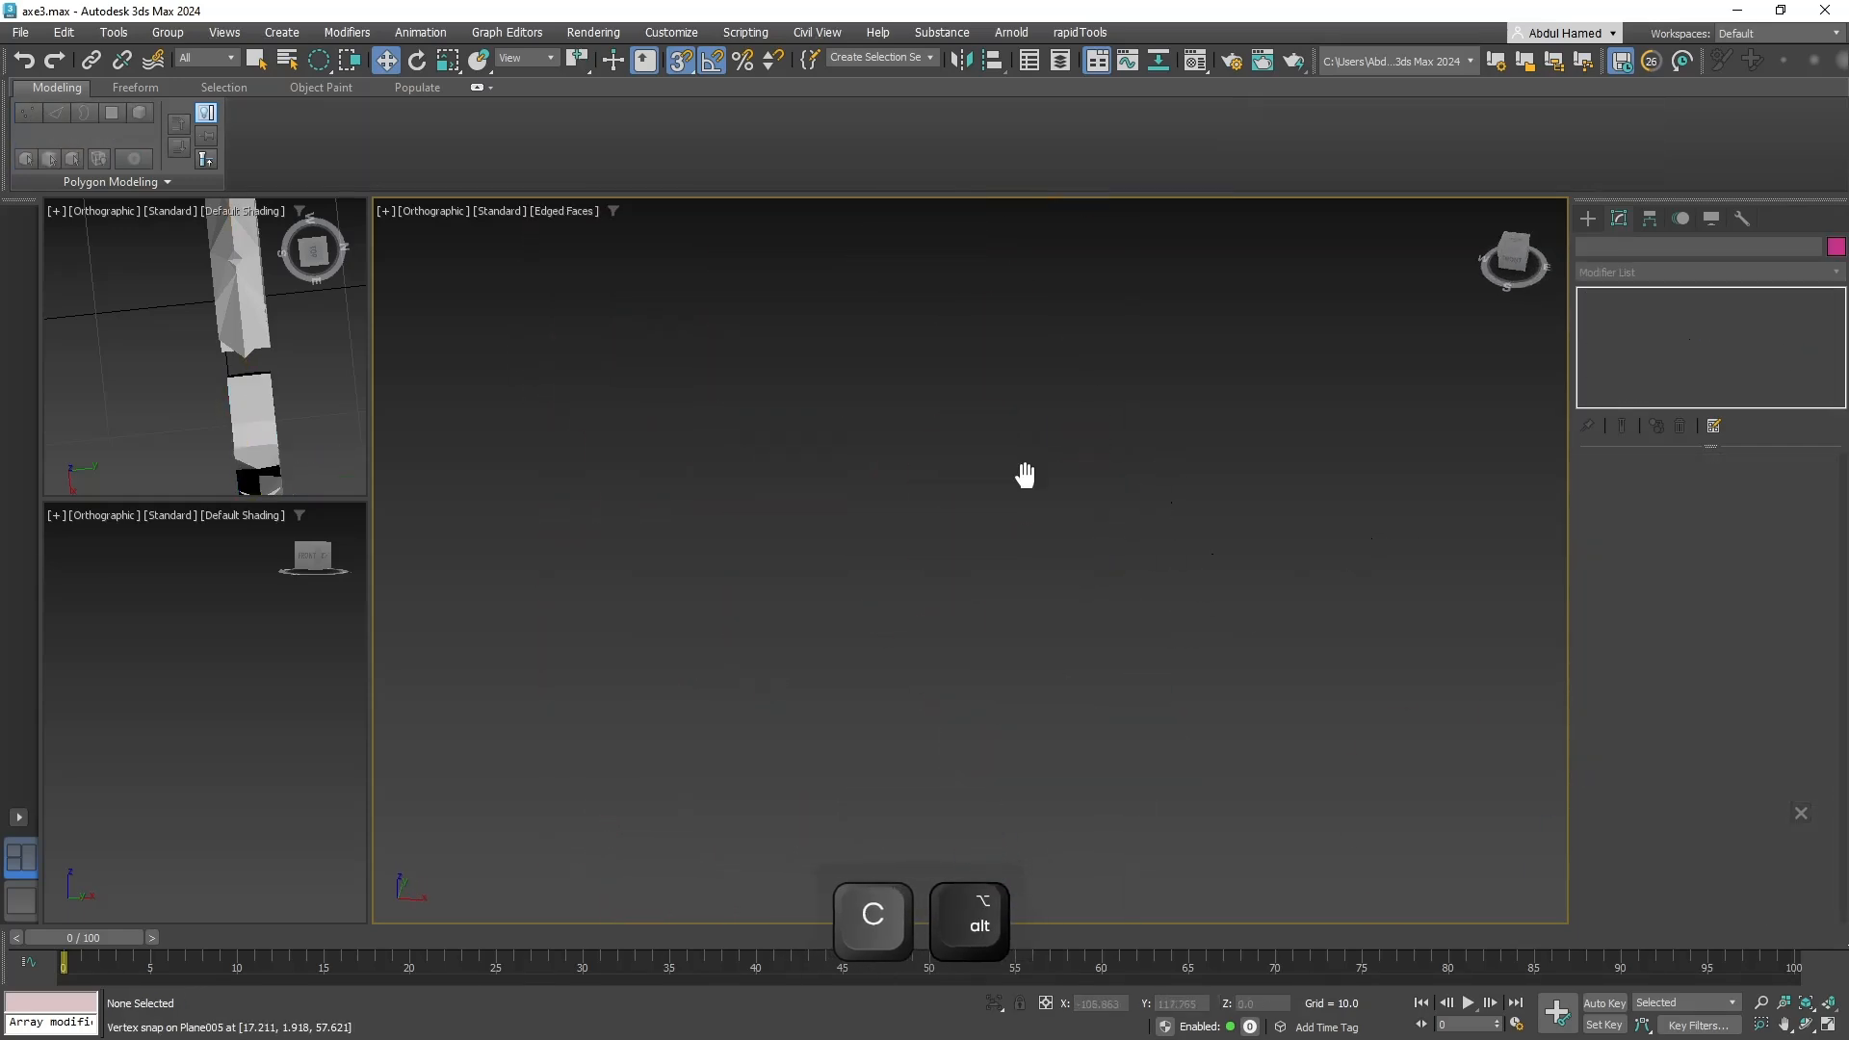
pyautogui.press('z')
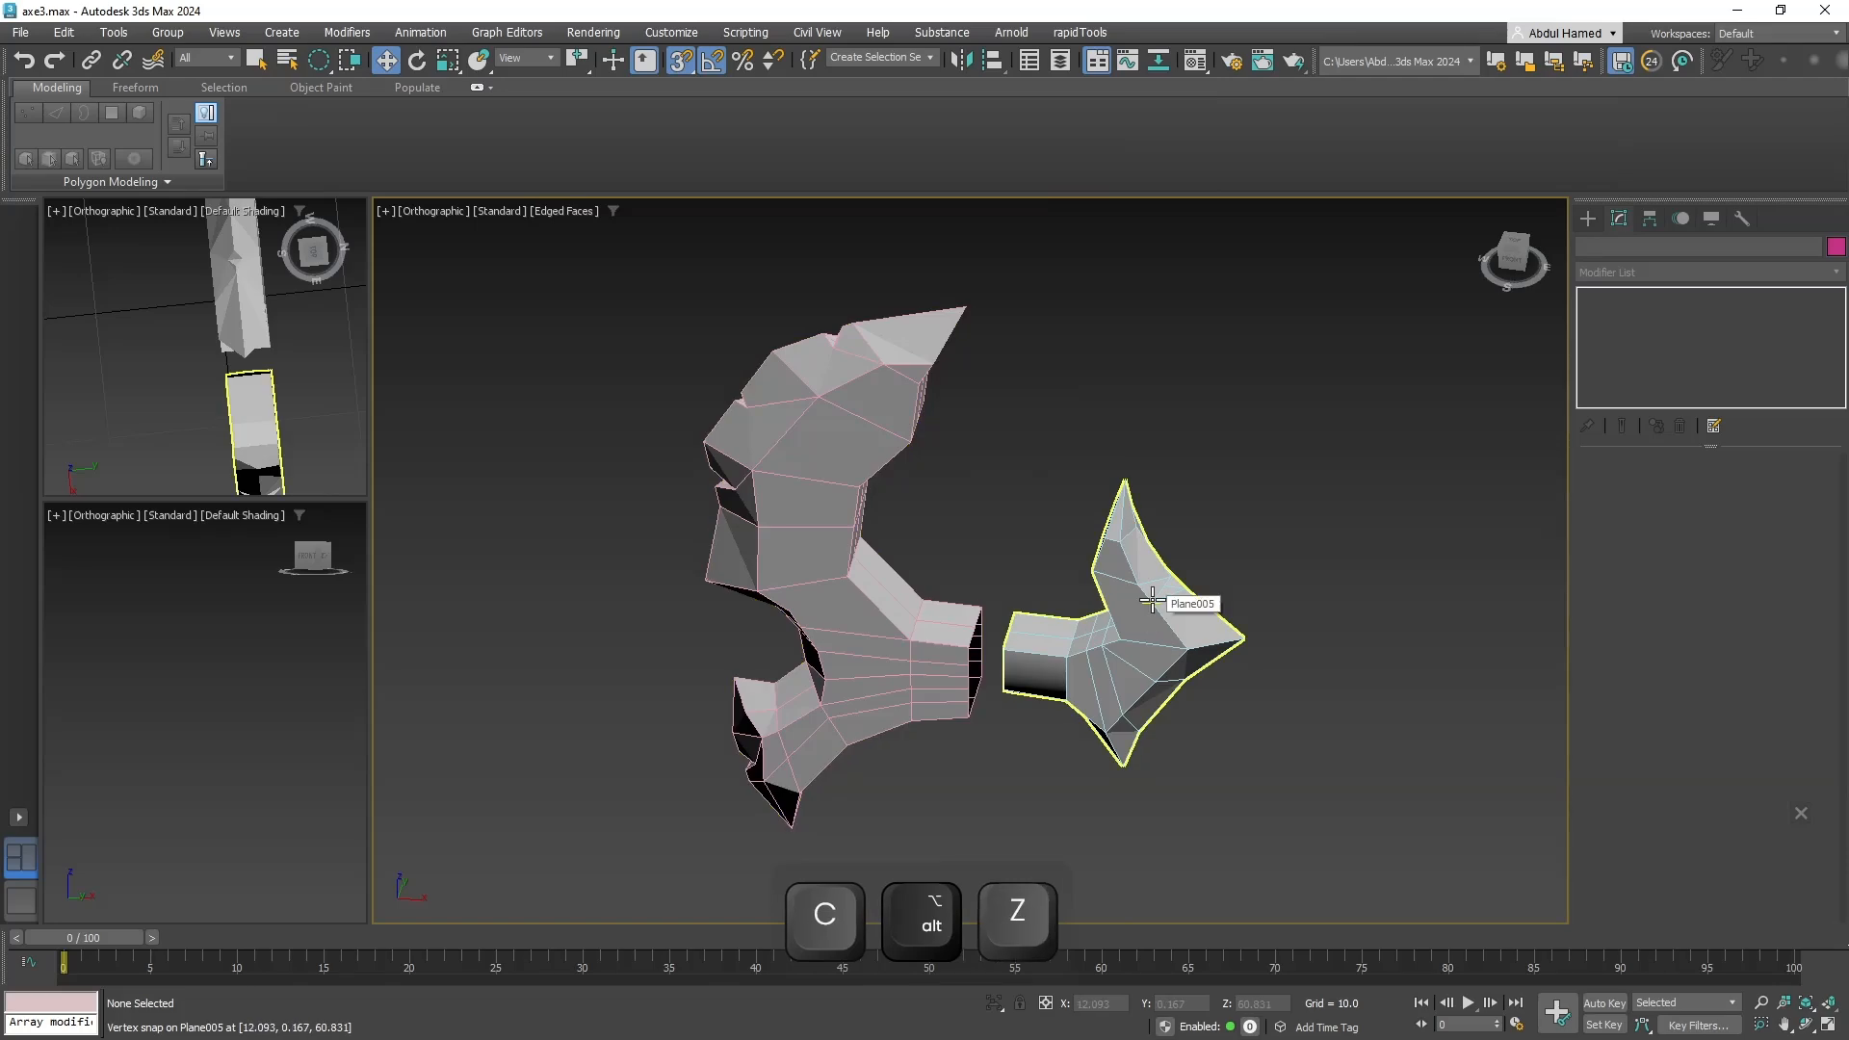
pyautogui.click(1160, 607)
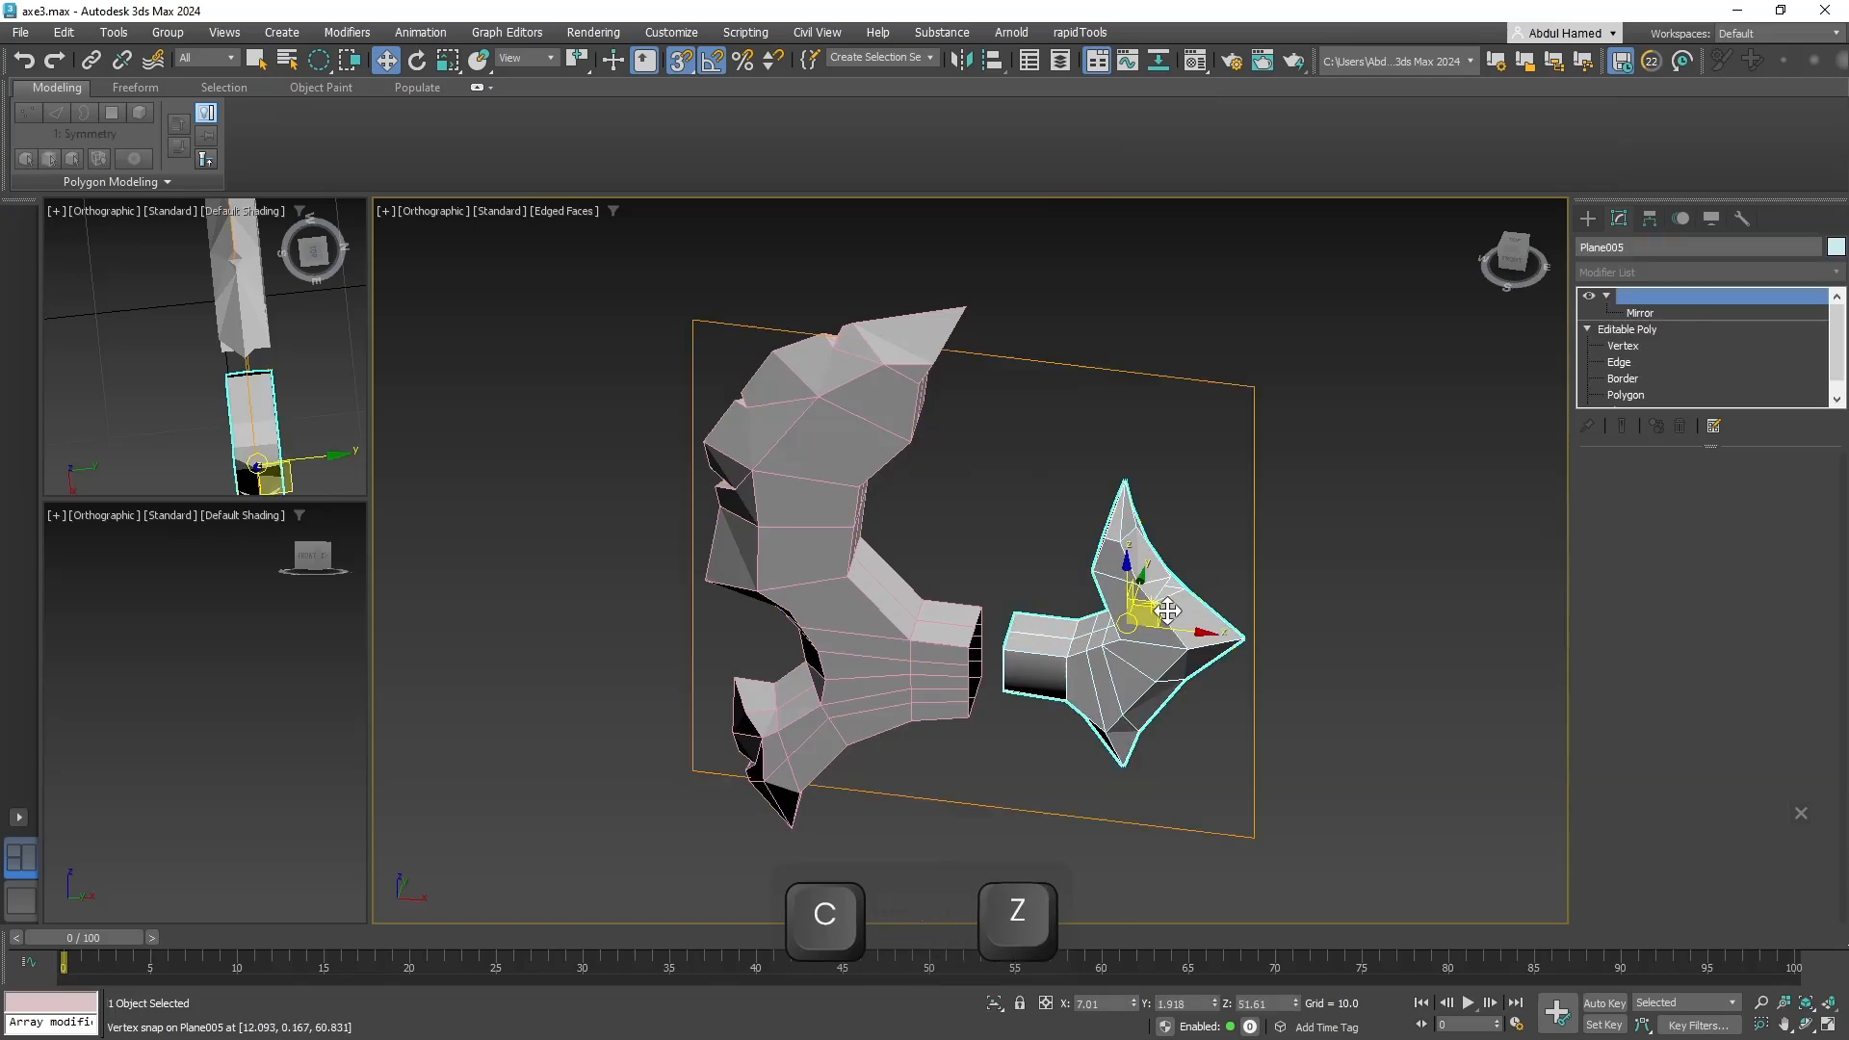
pyautogui.keyDown('alt'); pyautogui.moveTo(1139, 702); pyautogui.dragTo(1518, 641, button='middle'); pyautogui.keyUp('alt')
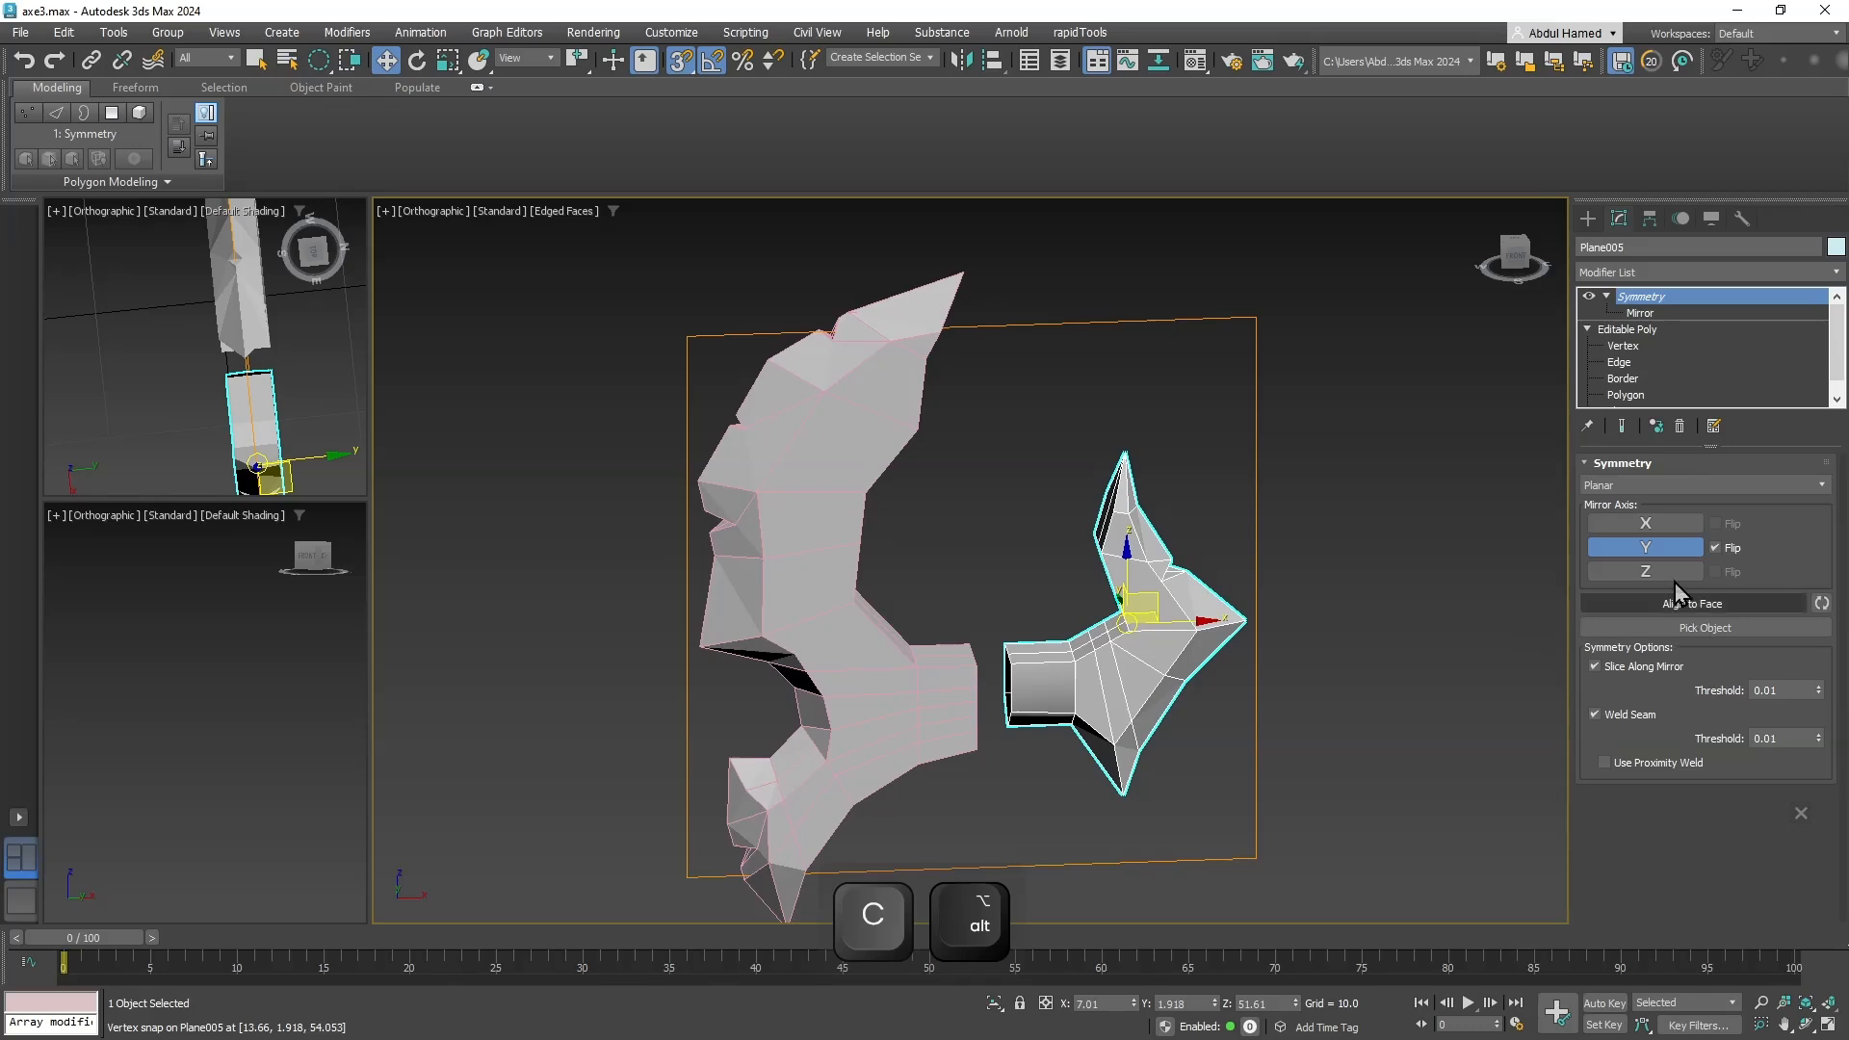
pyautogui.click(1627, 396)
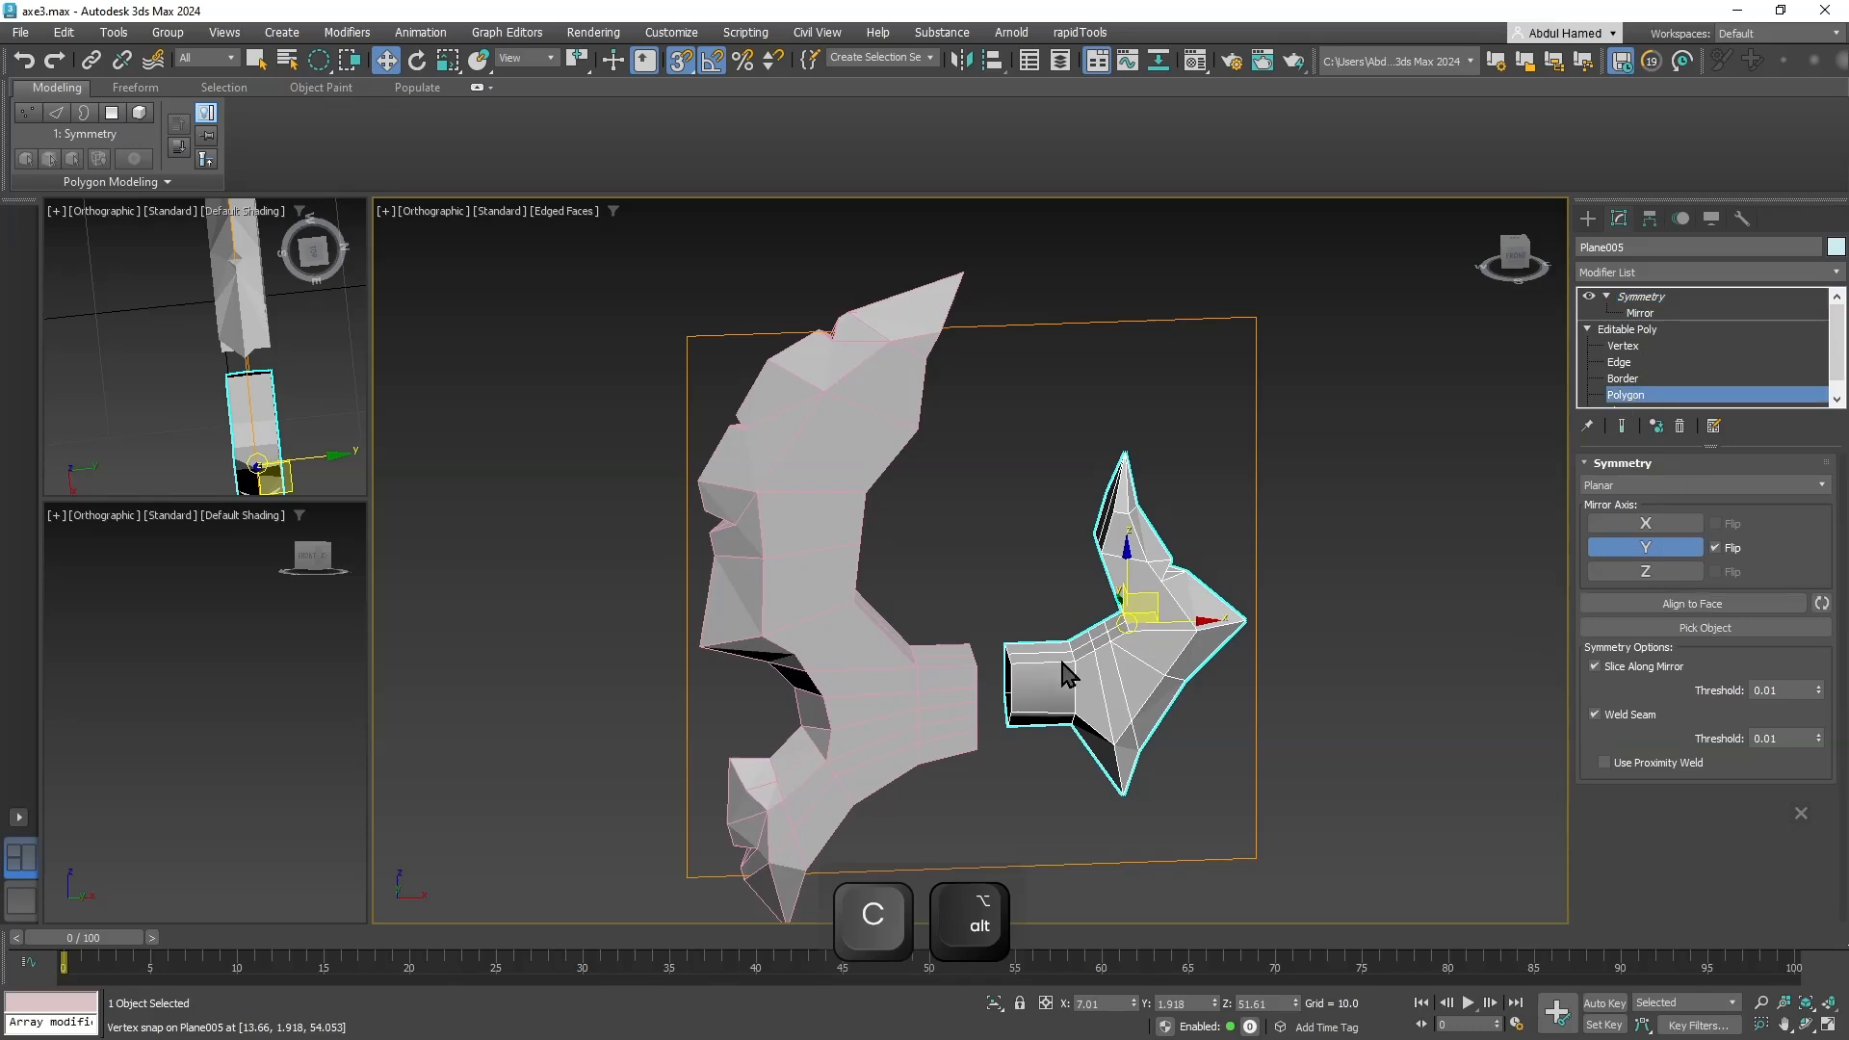
pyautogui.click(1109, 700)
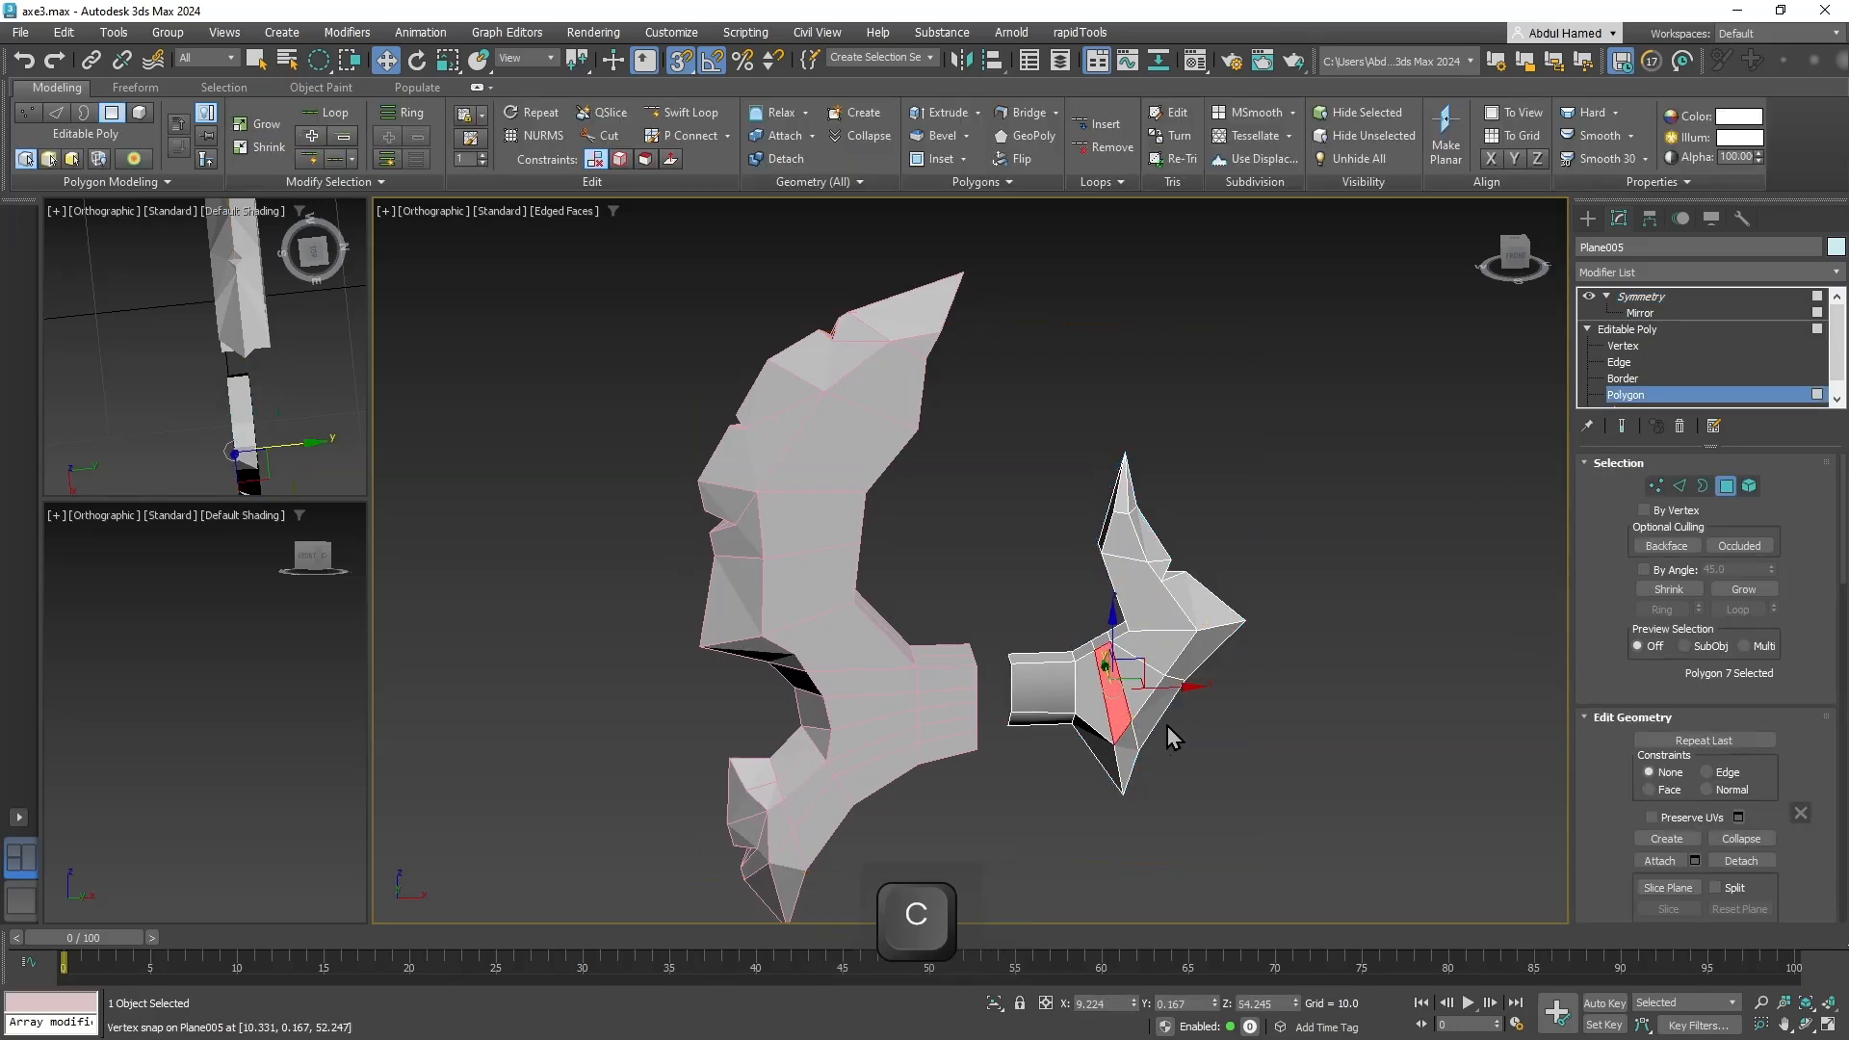
pyautogui.hotkey('ctrl', 'a')
# Auto Smooth all the small blade's polygons with a threshold of 30 and clear the polygon selection.
pyautogui.scroll(-10, 1789, 670)
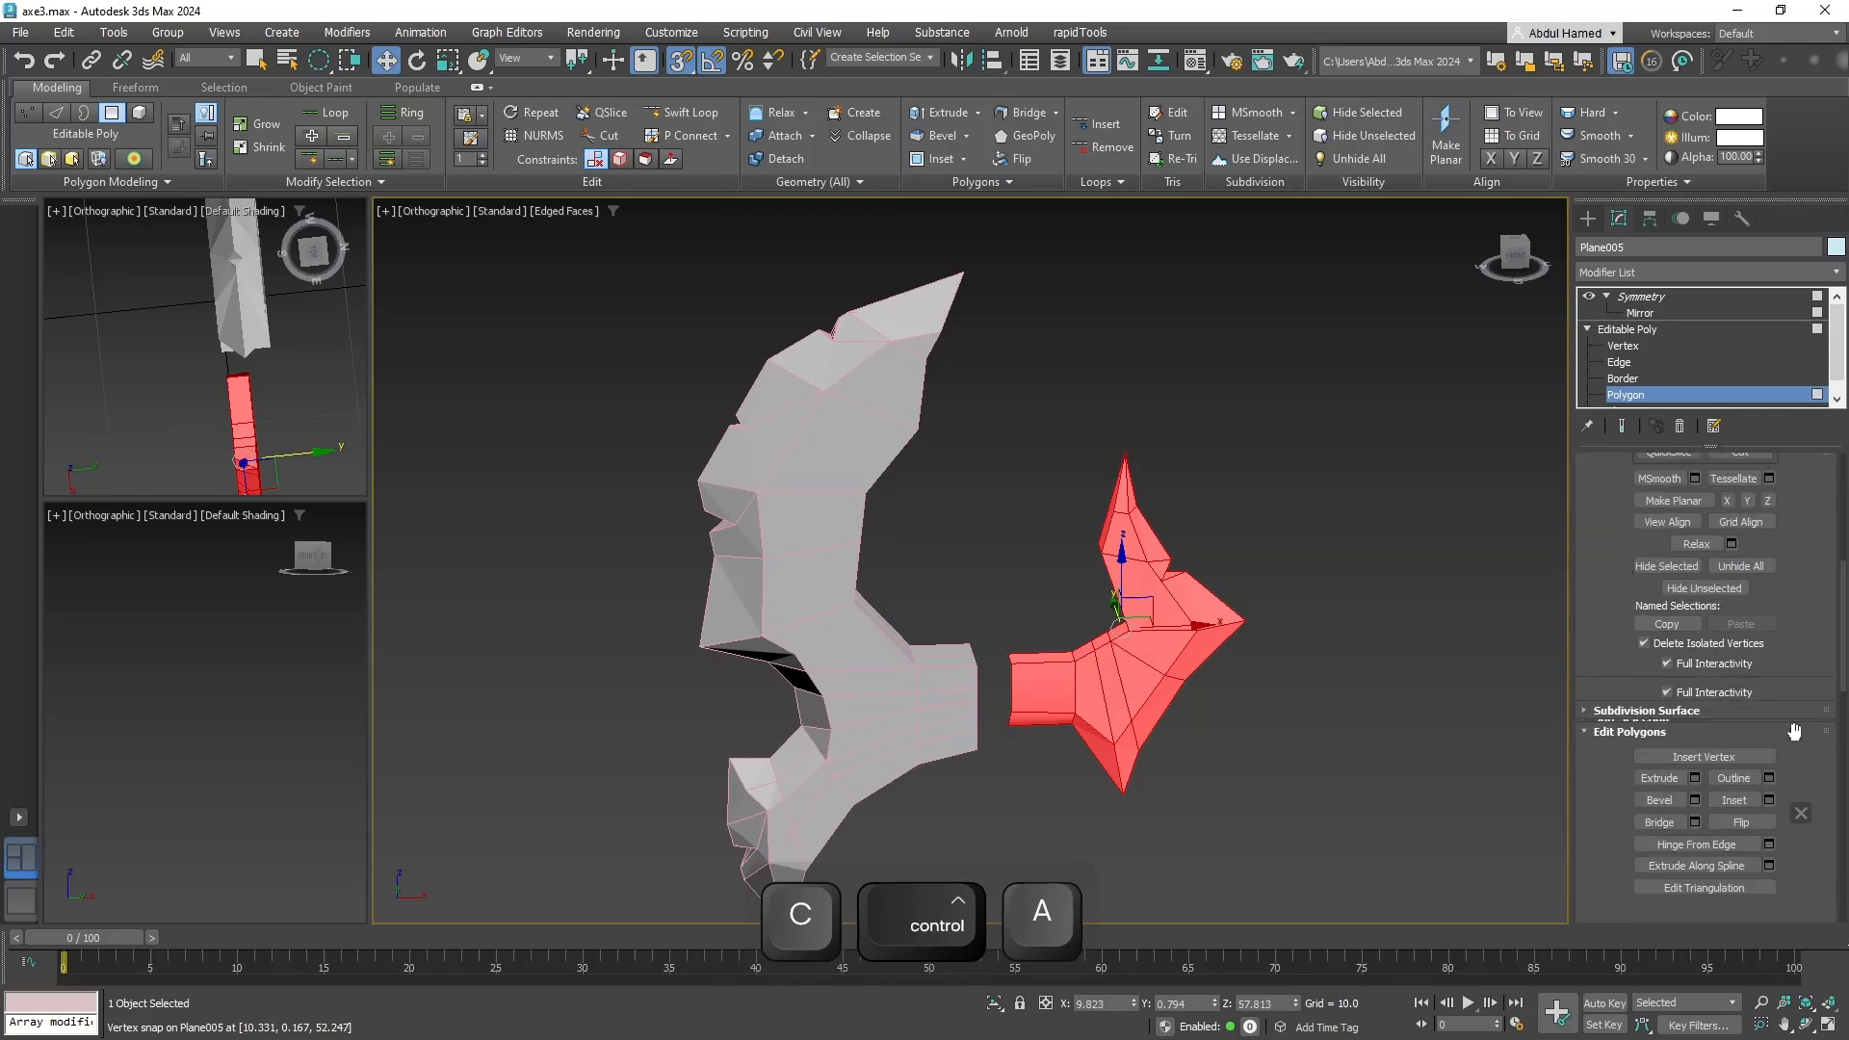
pyautogui.scroll(-5, 1793, 774)
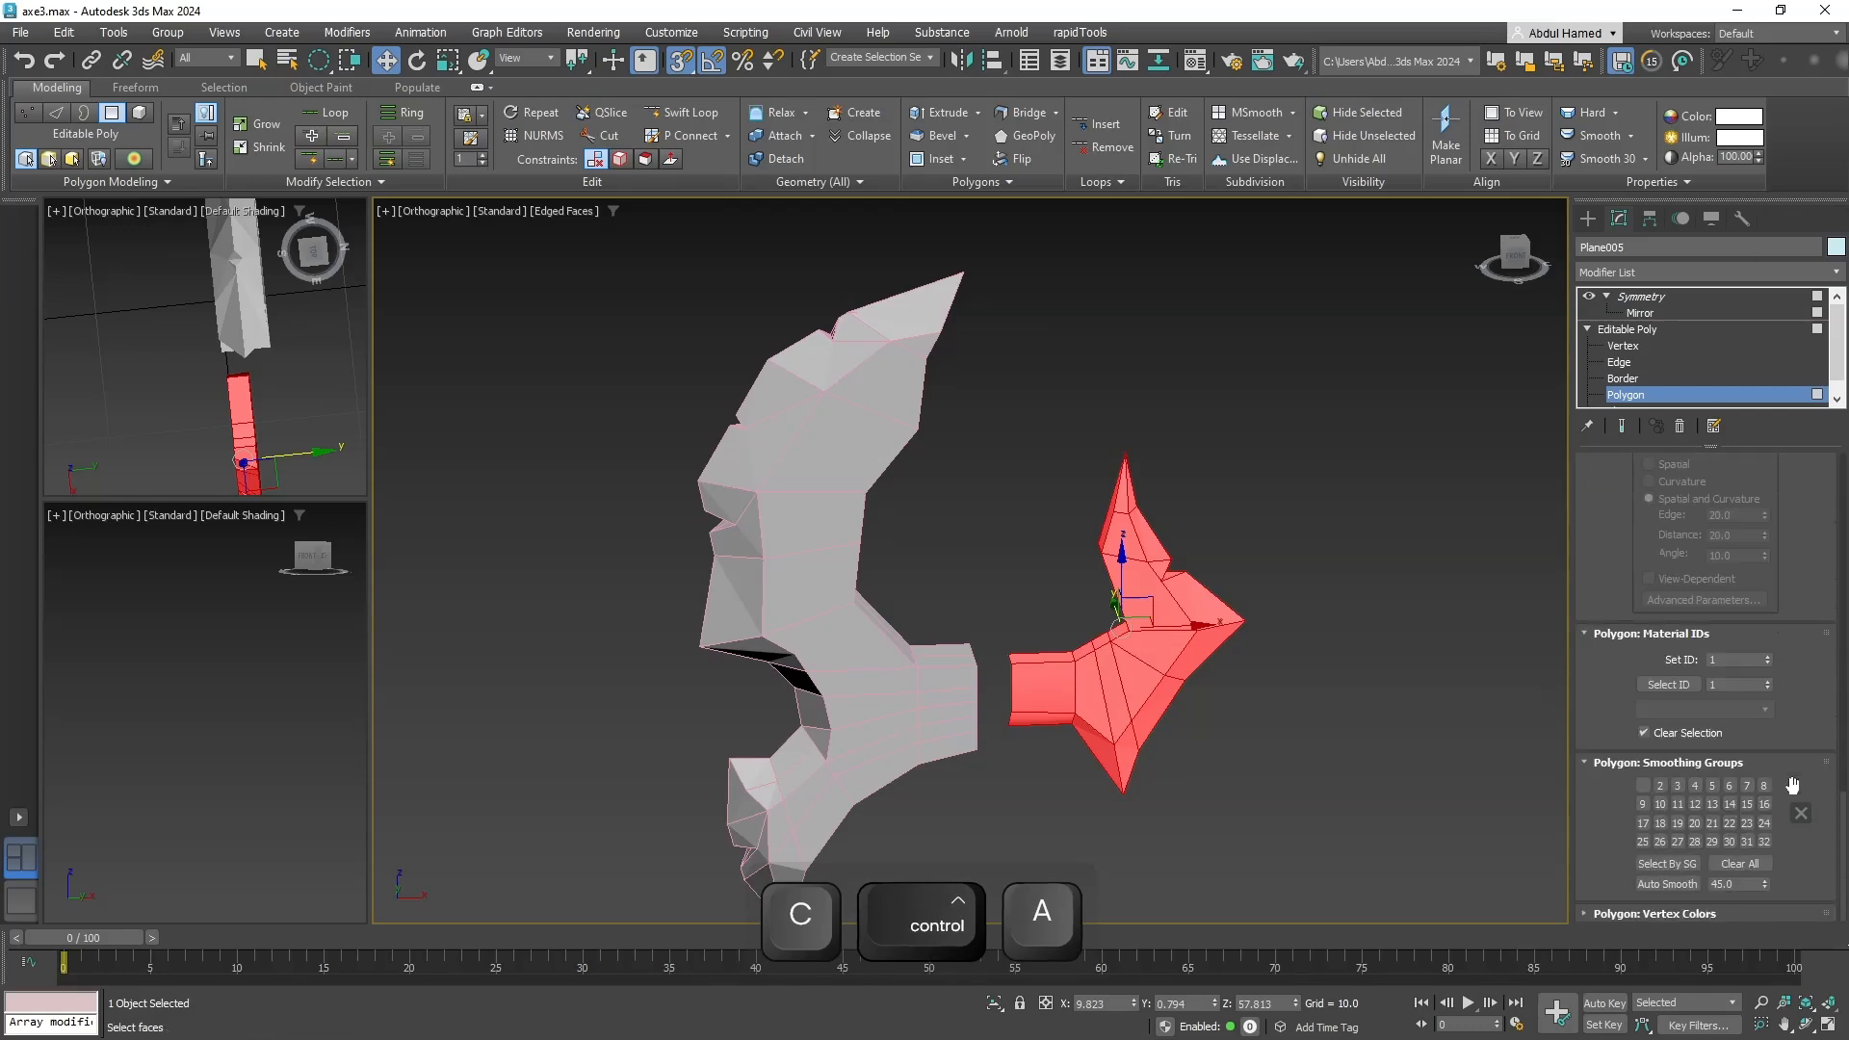
pyautogui.click(1664, 886)
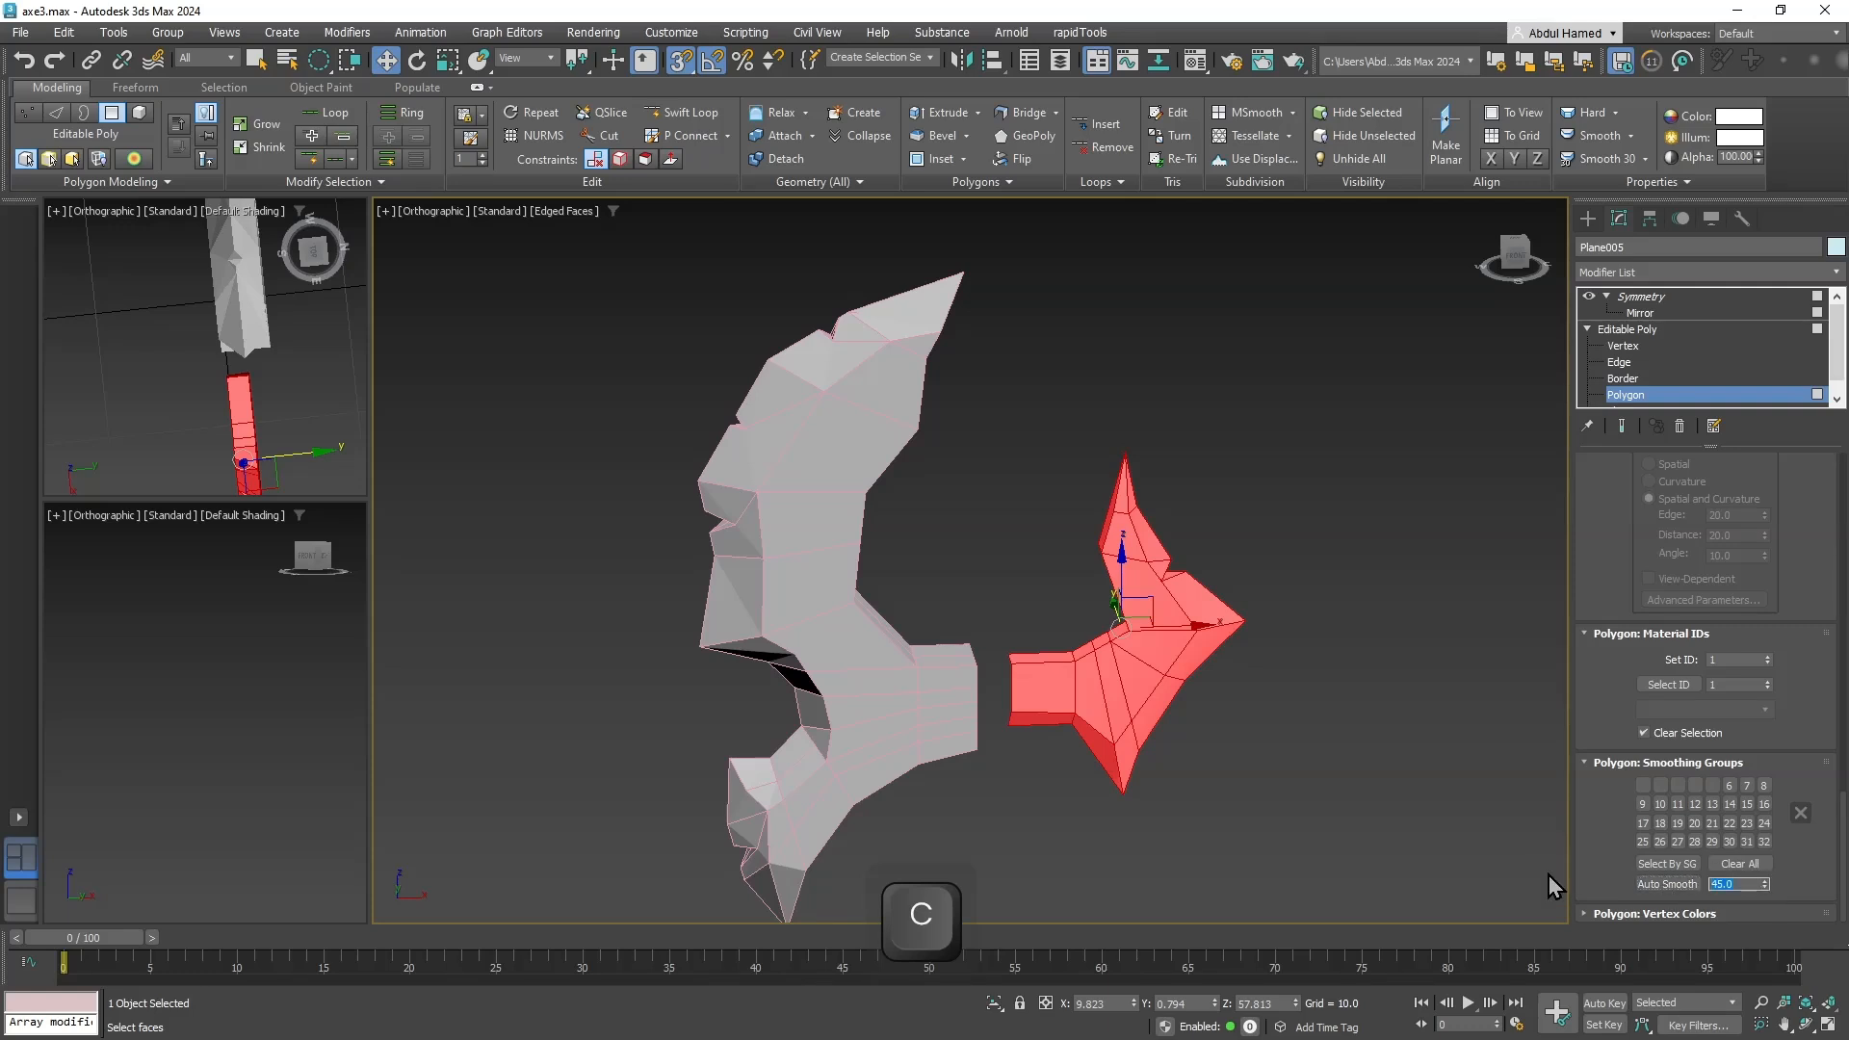
pyautogui.write('30')
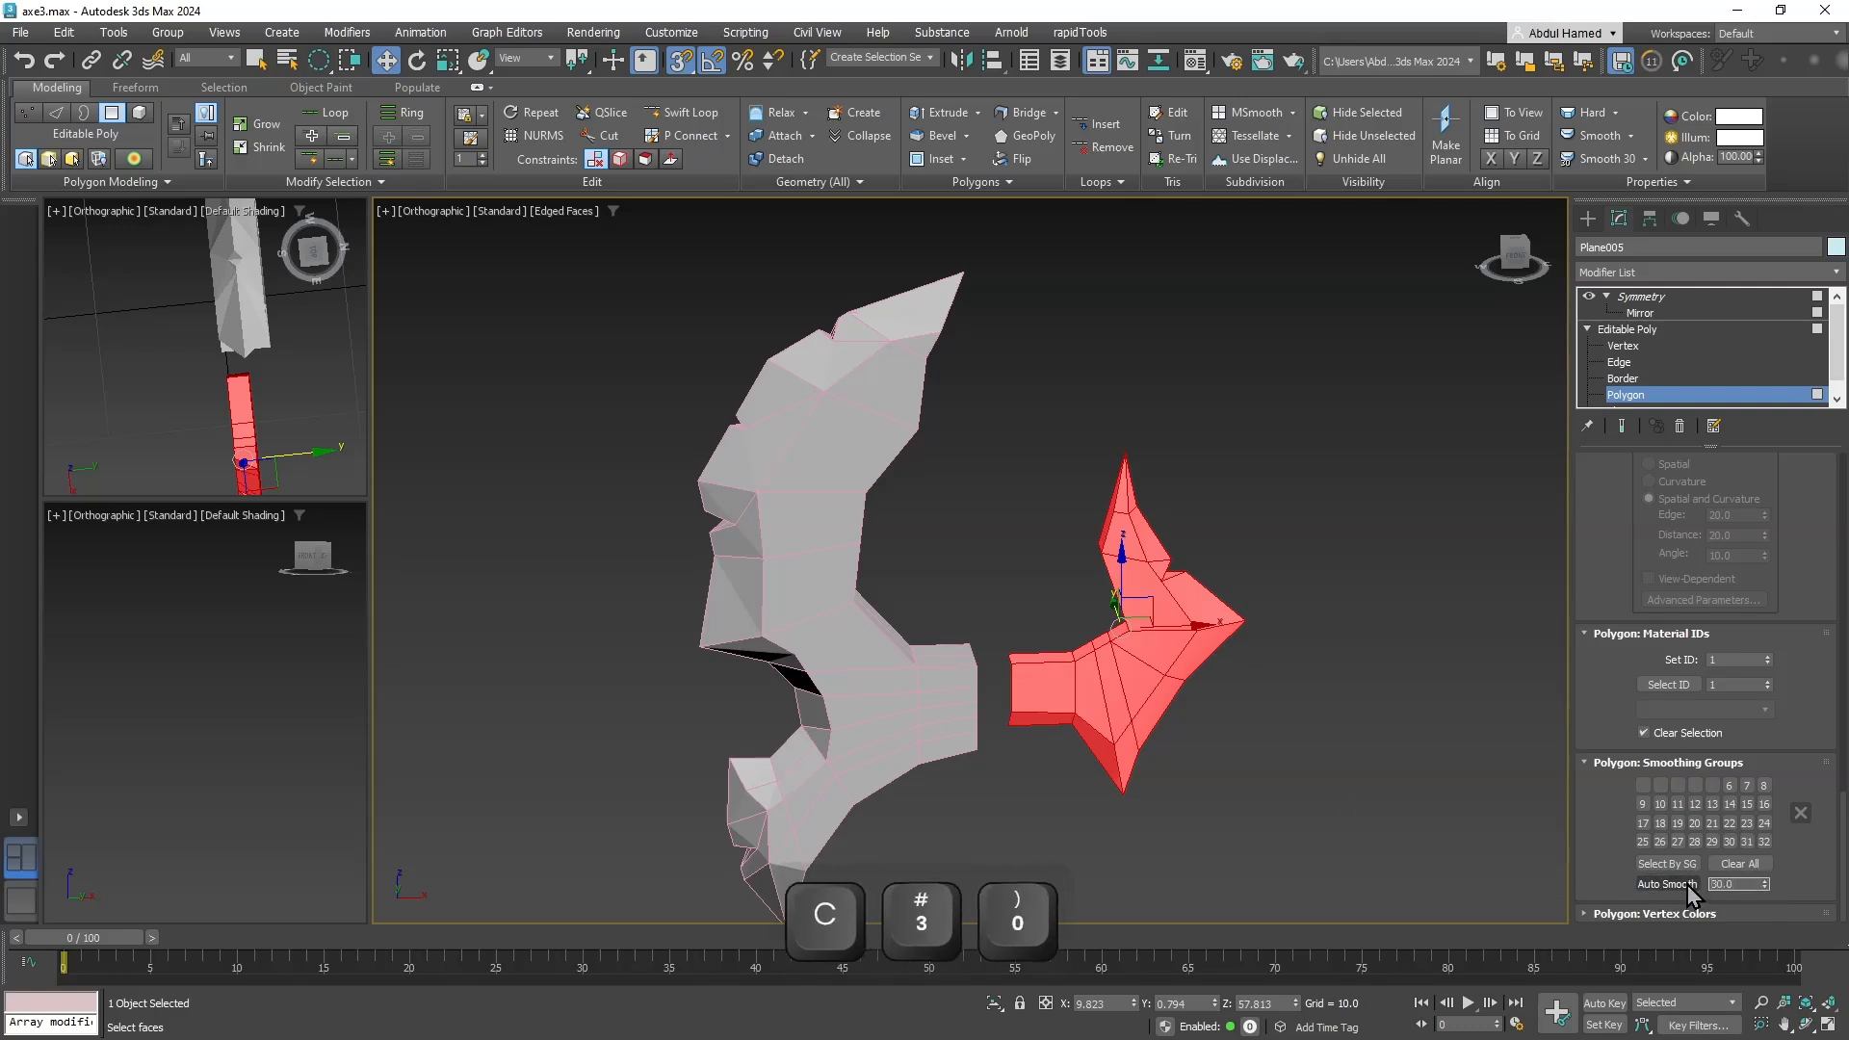
pyautogui.click(1163, 738)
pyautogui.keyDown('alt'); pyautogui.moveTo(1311, 772); pyautogui.dragTo(1261, 759, button='middle'); pyautogui.keyUp('alt')
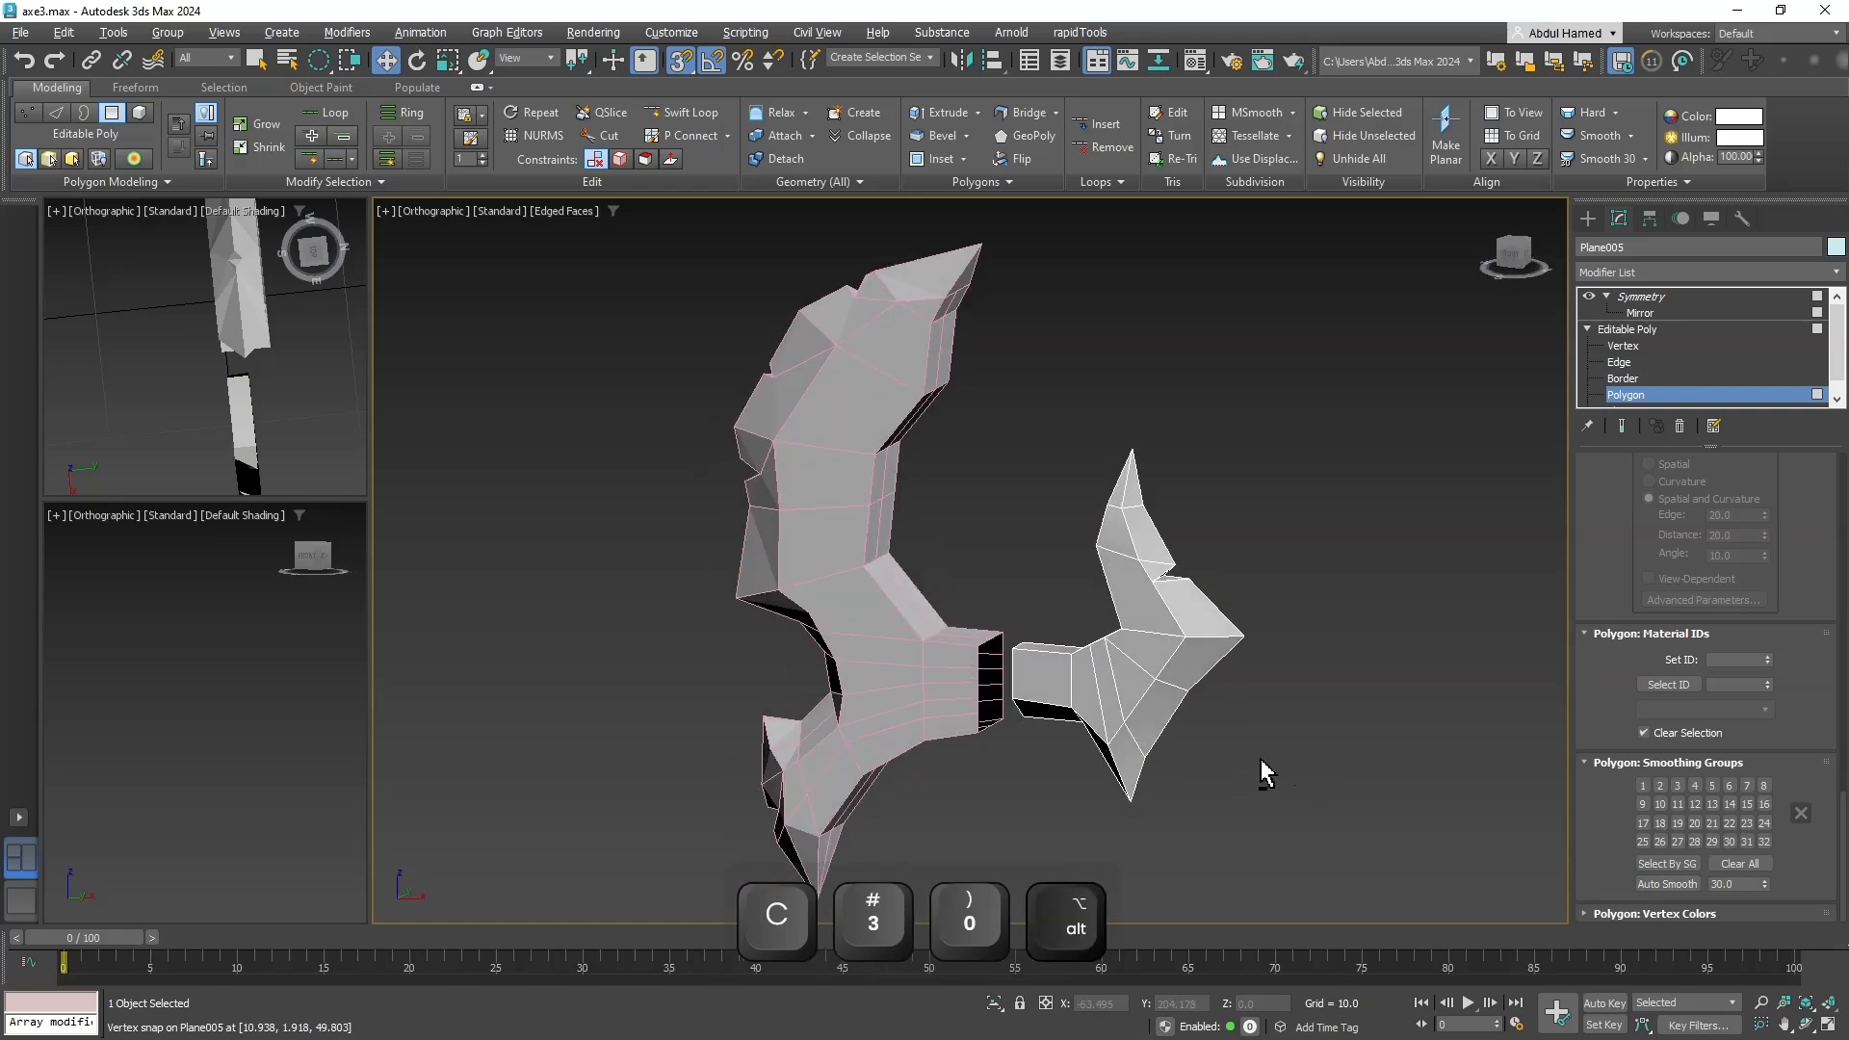
# Leave the small blade's polygon editing, deselect it and unhide all hidden objects so the whole axe can be framed.
pyautogui.click(1672, 330)
pyautogui.click(1297, 482)
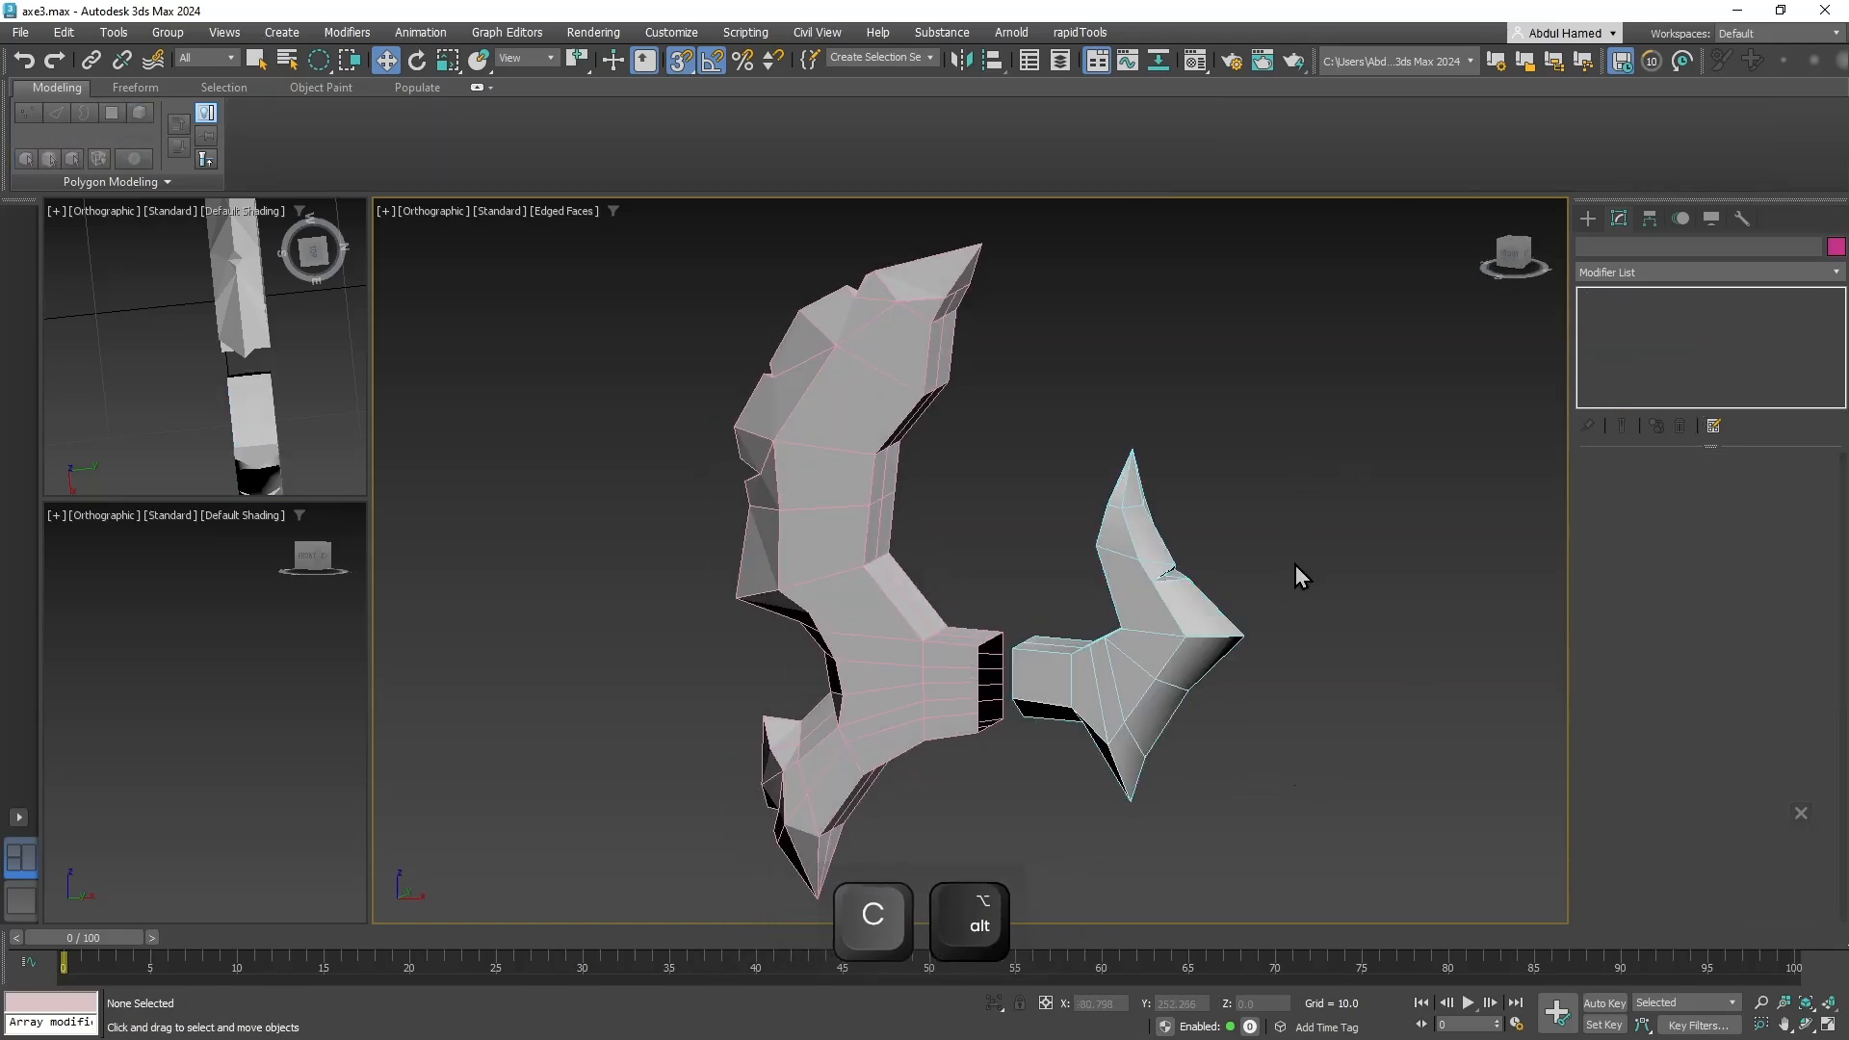
pyautogui.moveTo(1296, 564); pyautogui.dragTo(1213, 719, button='middle')
pyautogui.press('z')
pyautogui.rightClick(1033, 665)
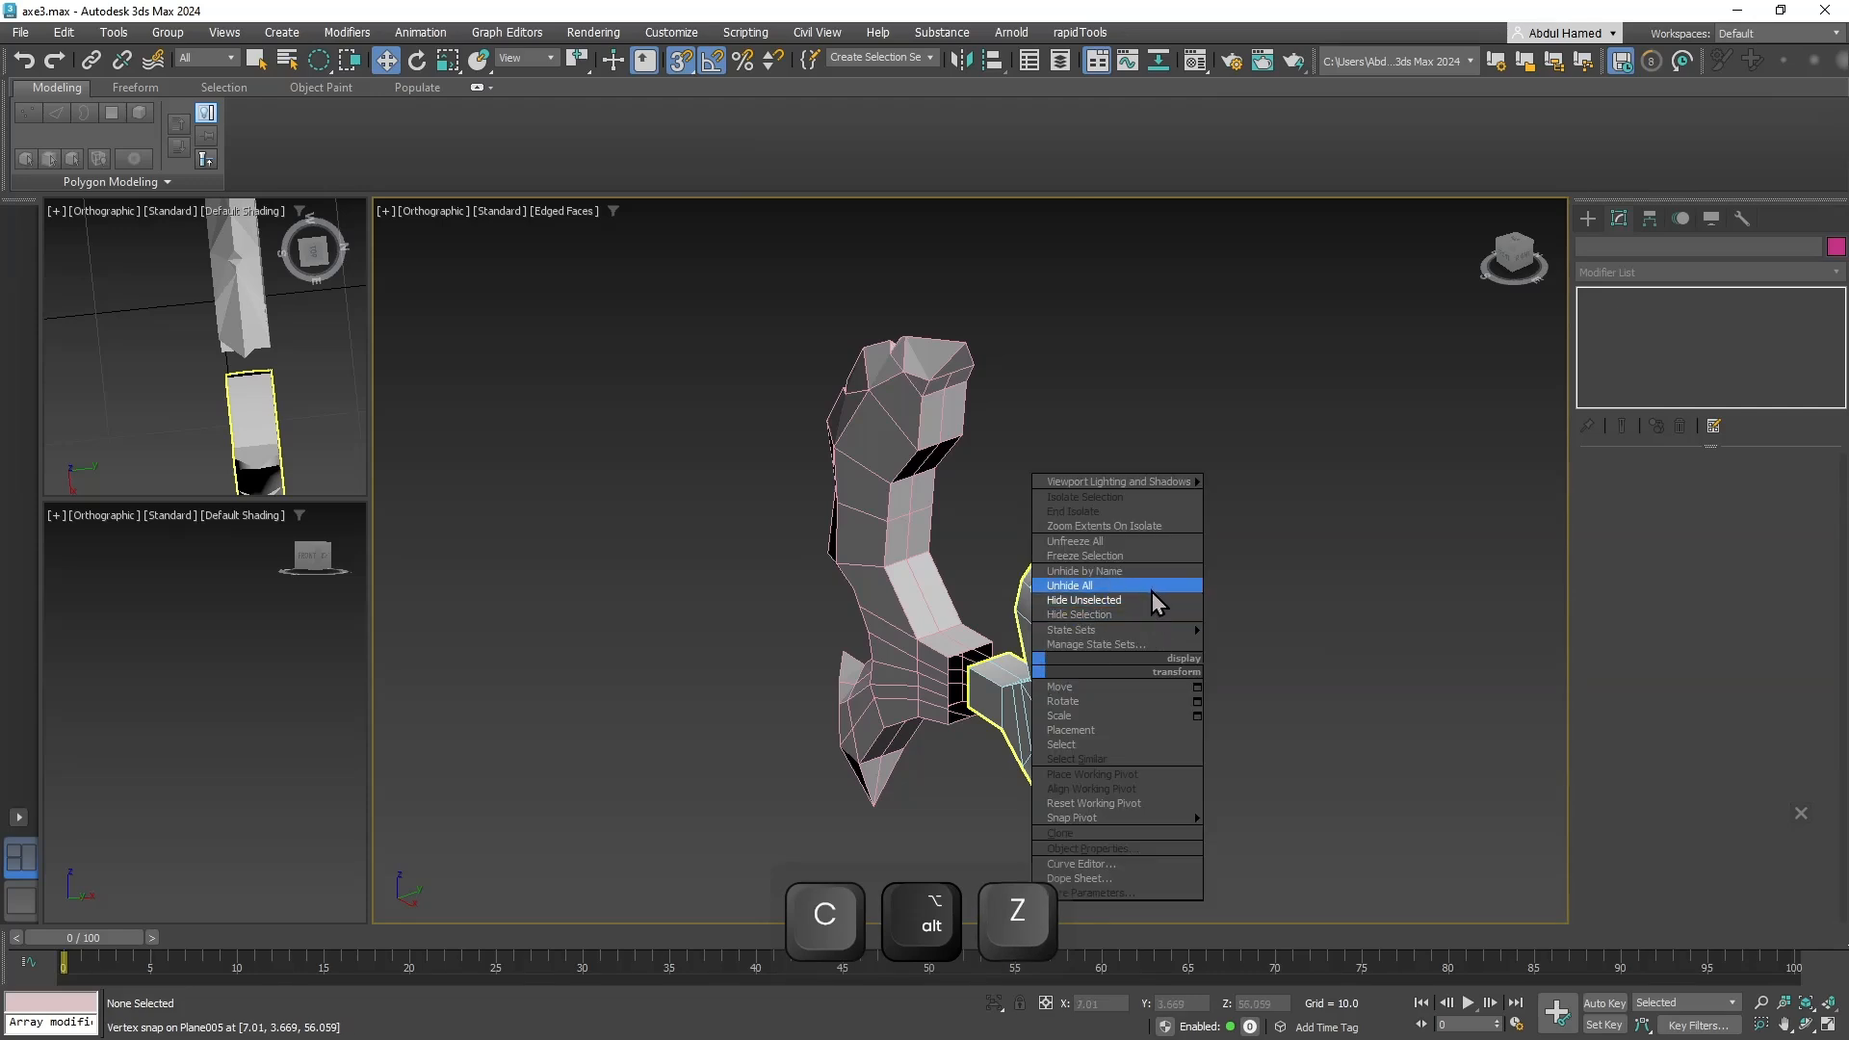
pyautogui.click(1150, 588)
pyautogui.moveTo(1084, 714); pyautogui.dragTo(1073, 607, button='middle')
pyautogui.keyDown('alt'); pyautogui.moveTo(1073, 606); pyautogui.dragTo(1167, 561, button='middle'); pyautogui.keyUp('alt')
pyautogui.press('z')
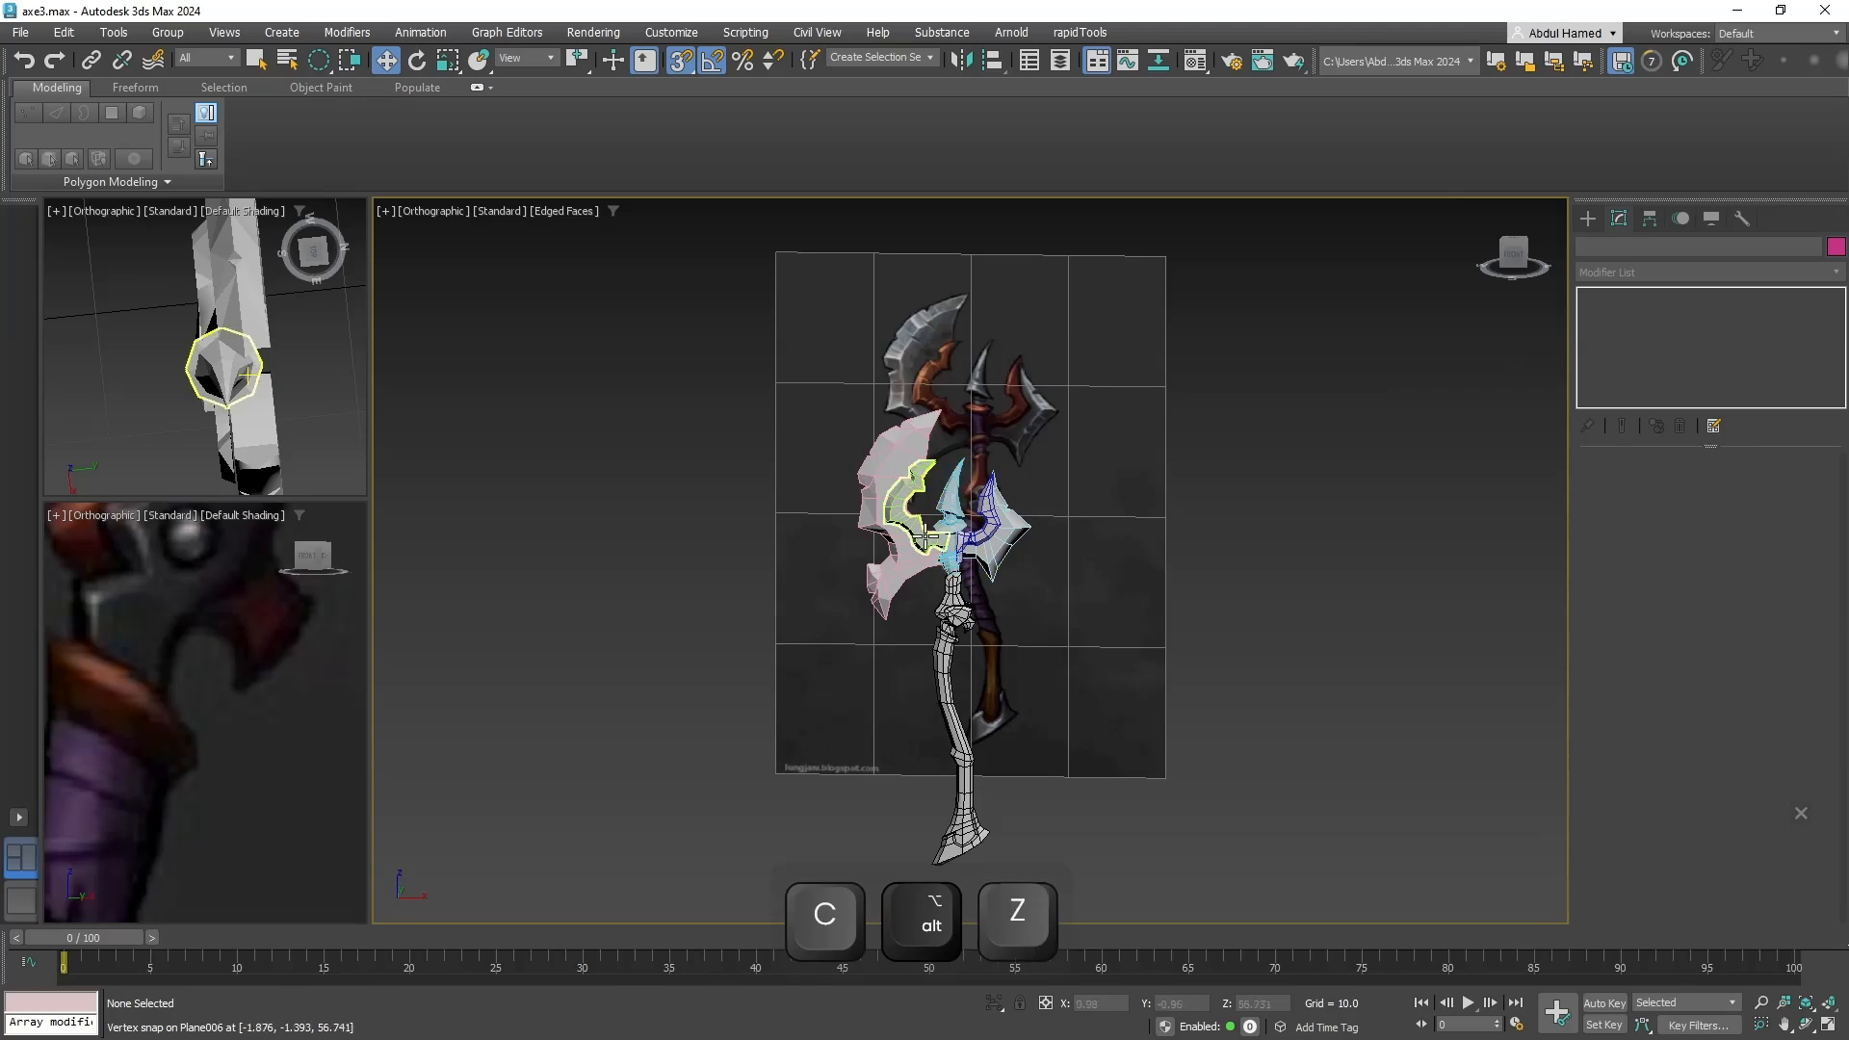
# Select the handle and examine how the axe head's parts sit on it from several angles.
pyautogui.click(971, 683)
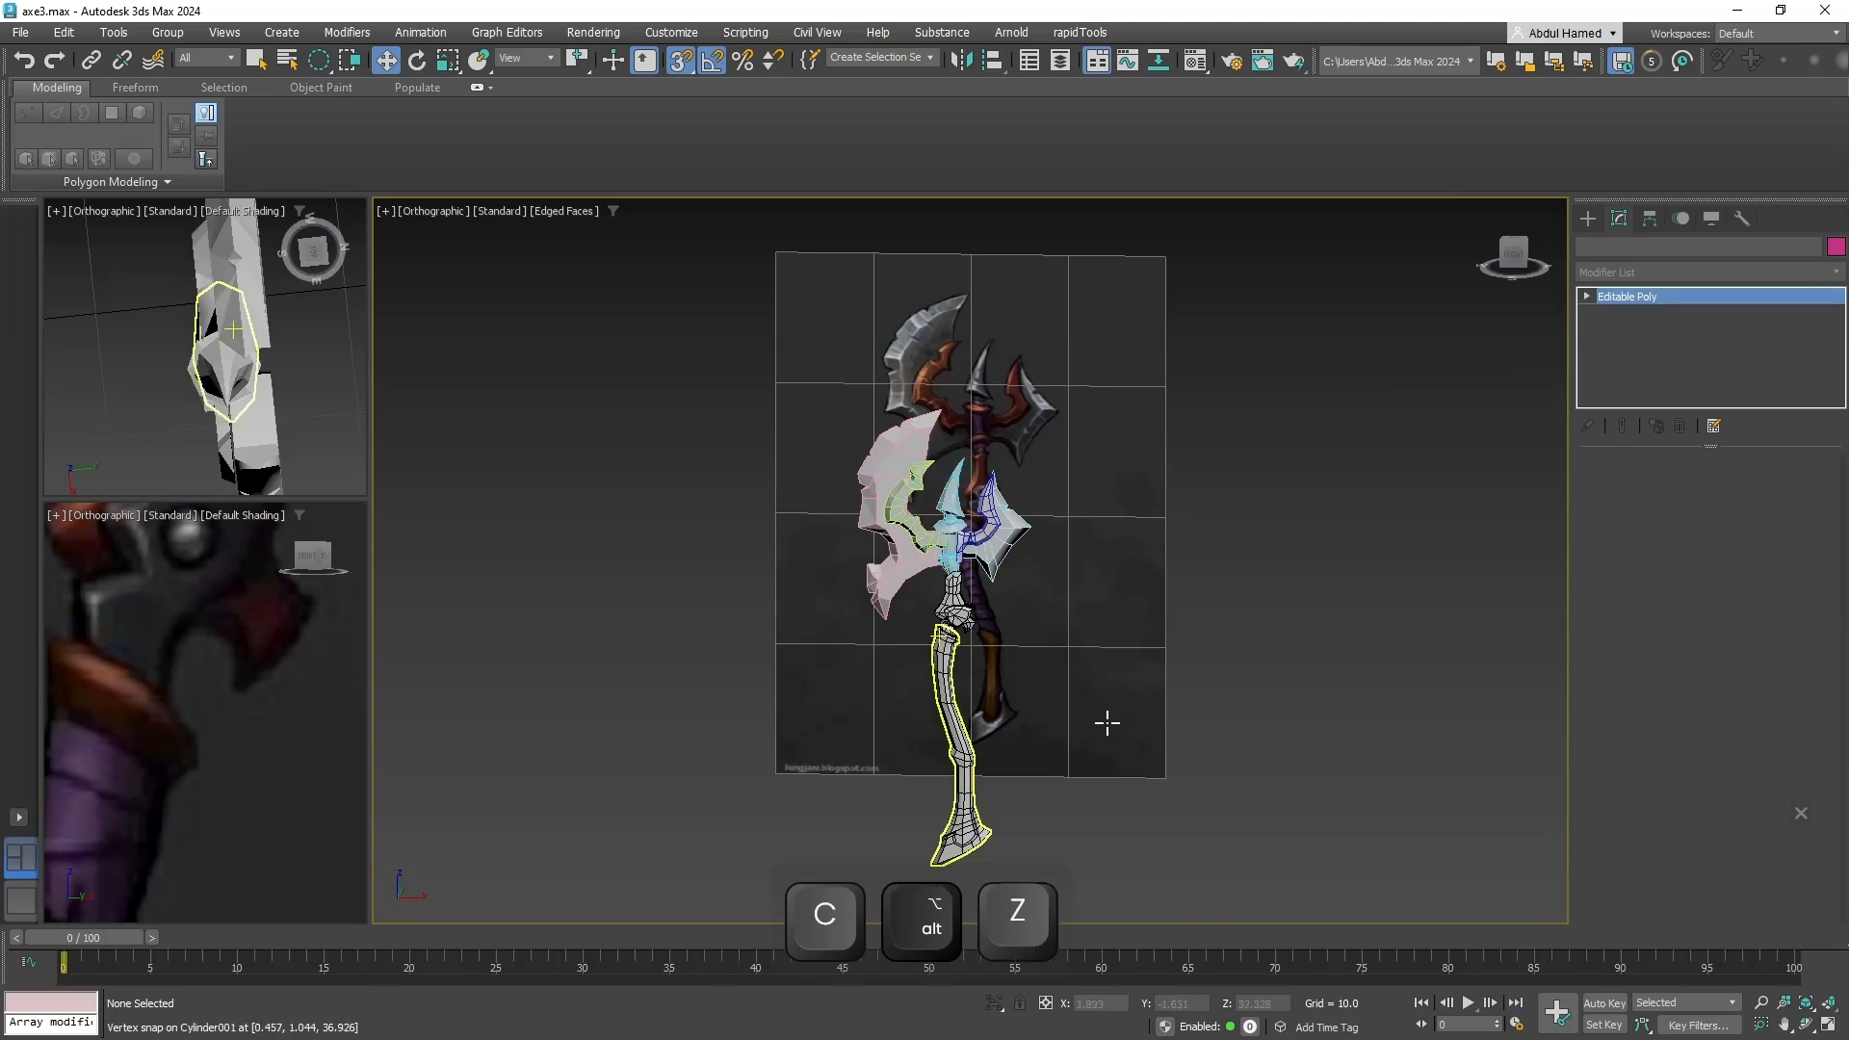
pyautogui.keyDown('alt'); pyautogui.moveTo(1107, 722); pyautogui.dragTo(865, 741, button='middle'); pyautogui.keyUp('alt')
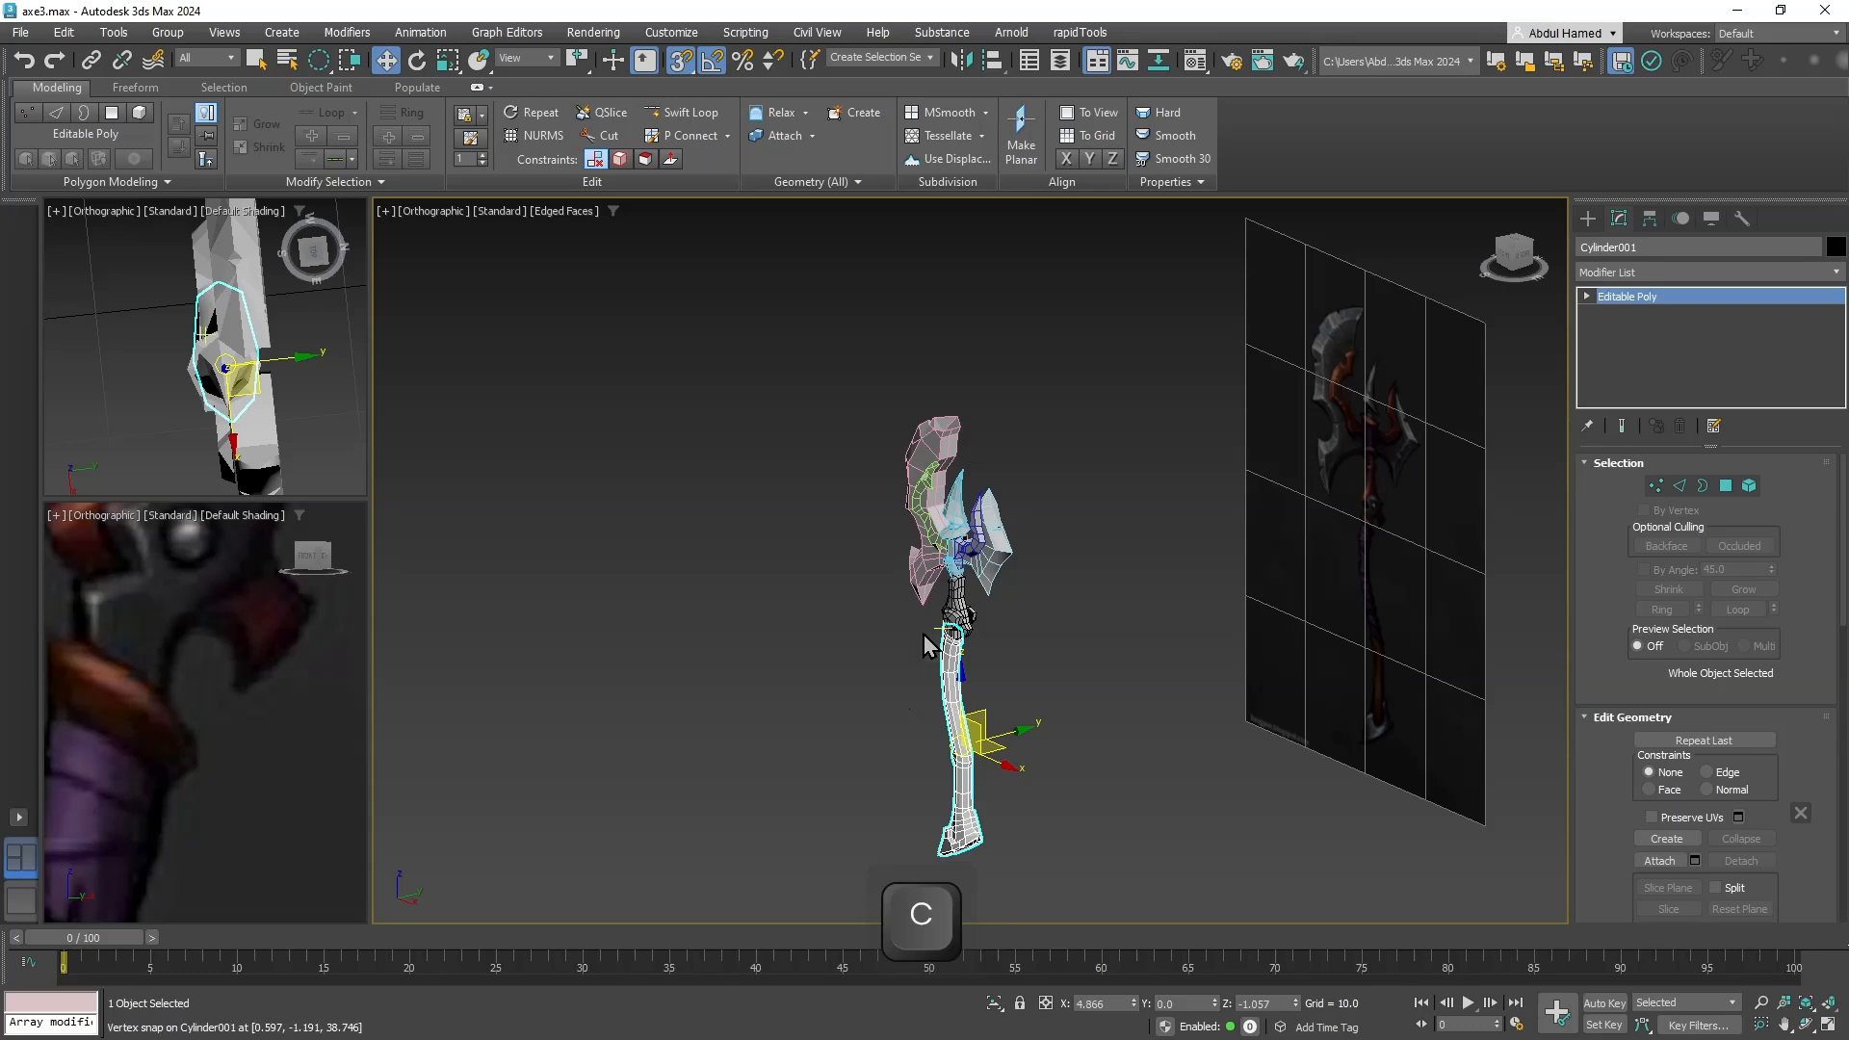
pyautogui.keyDown('alt'); pyautogui.moveTo(1026, 588); pyautogui.dragTo(984, 729, button='middle'); pyautogui.keyUp('alt')
pyautogui.press('z')
pyautogui.press('s')
pyautogui.press('Escape')
pyautogui.scroll(8, 984, 729)
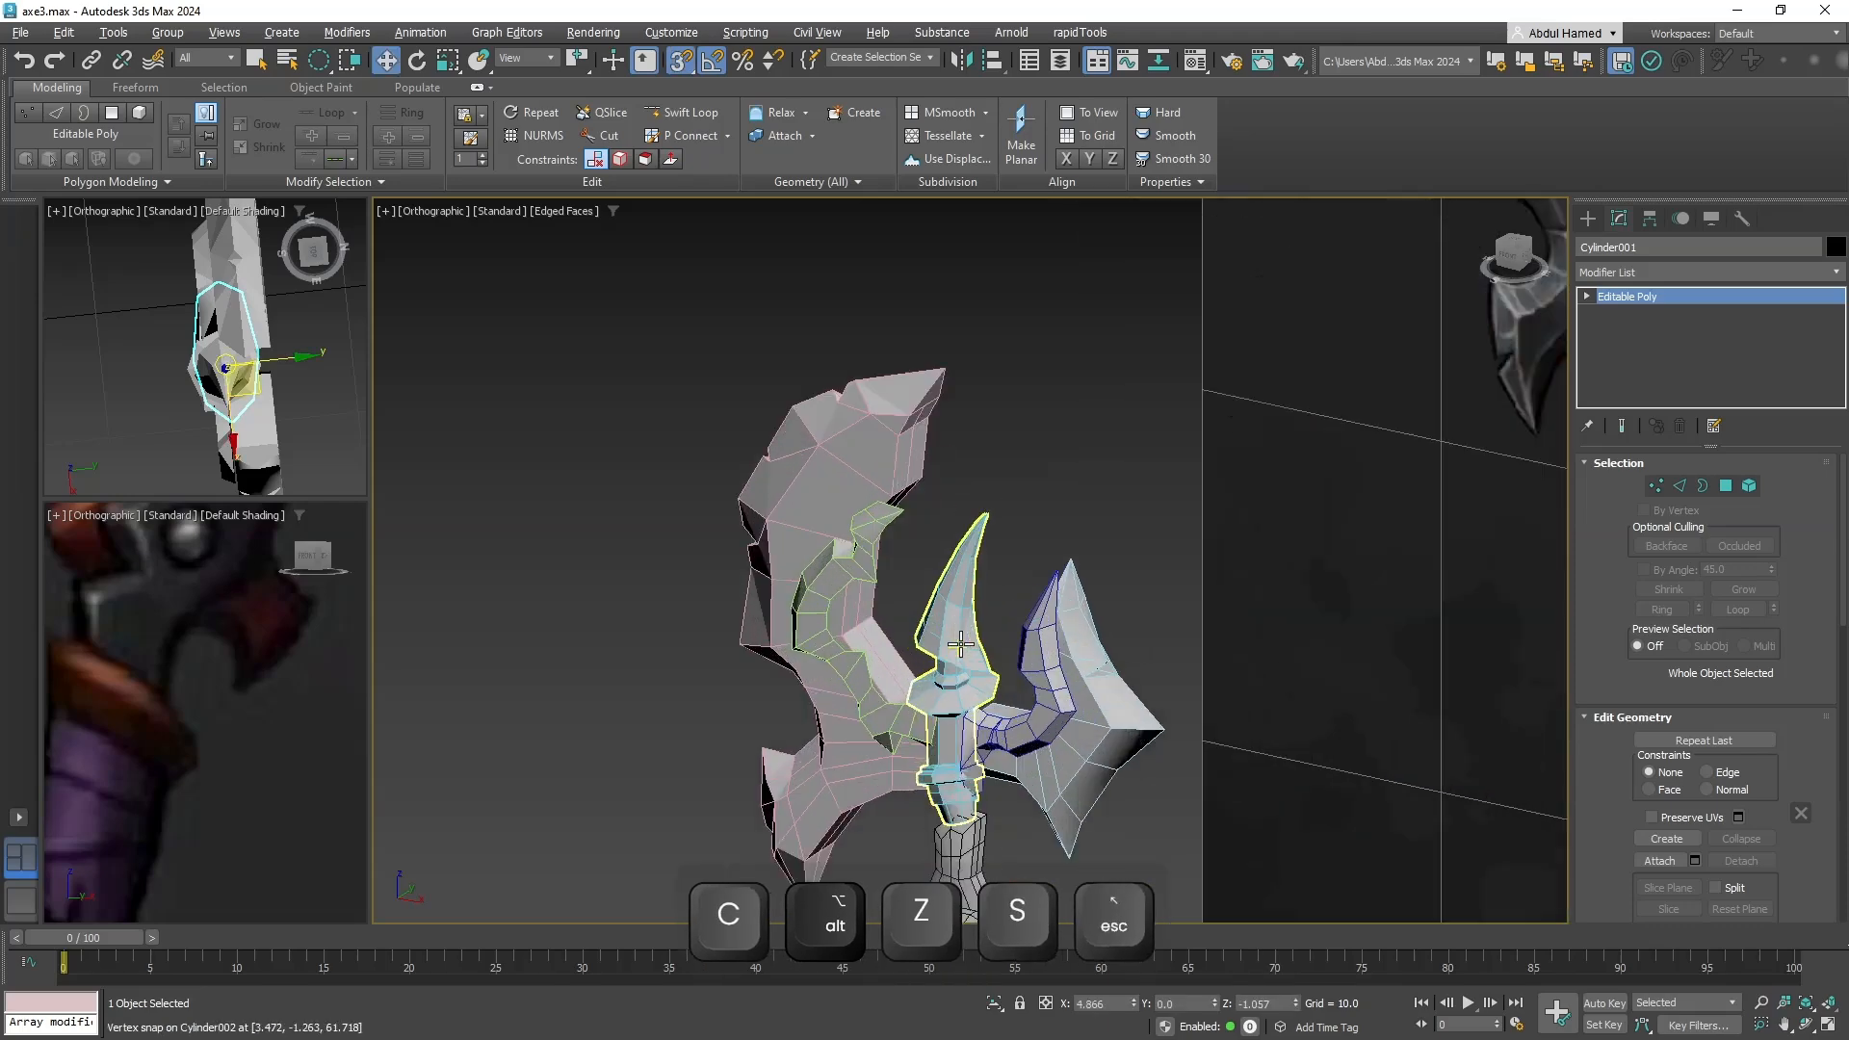
pyautogui.keyDown('alt'); pyautogui.moveTo(980, 511); pyautogui.dragTo(1013, 707, button='middle'); pyautogui.keyUp('alt')
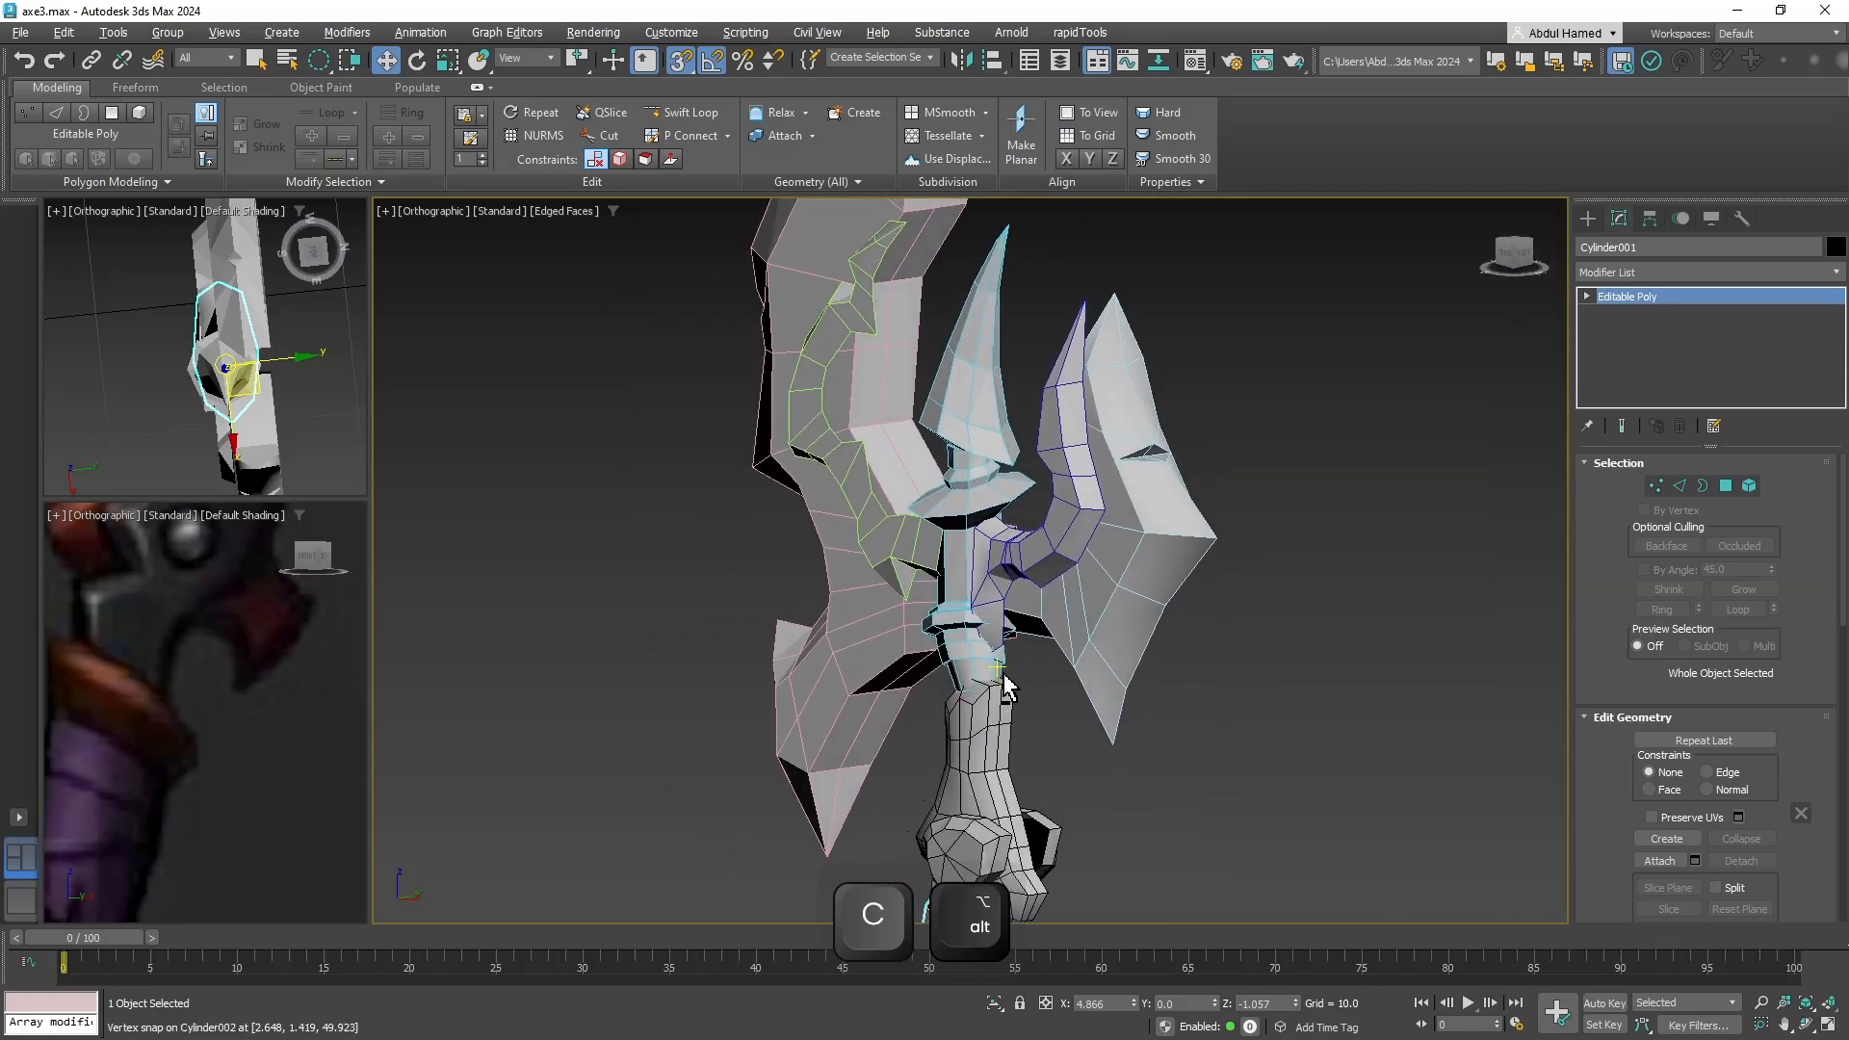
# Select the central spike piece between the blades and add an Unwrap UVW modifier to it.
pyautogui.scroll(2, 959, 651)
pyautogui.click(959, 651)
pyautogui.keyDown('alt'); pyautogui.moveTo(959, 650); pyautogui.dragTo(1009, 636, button='middle'); pyautogui.keyUp('alt')
pyautogui.scroll(-5, 1008, 636)
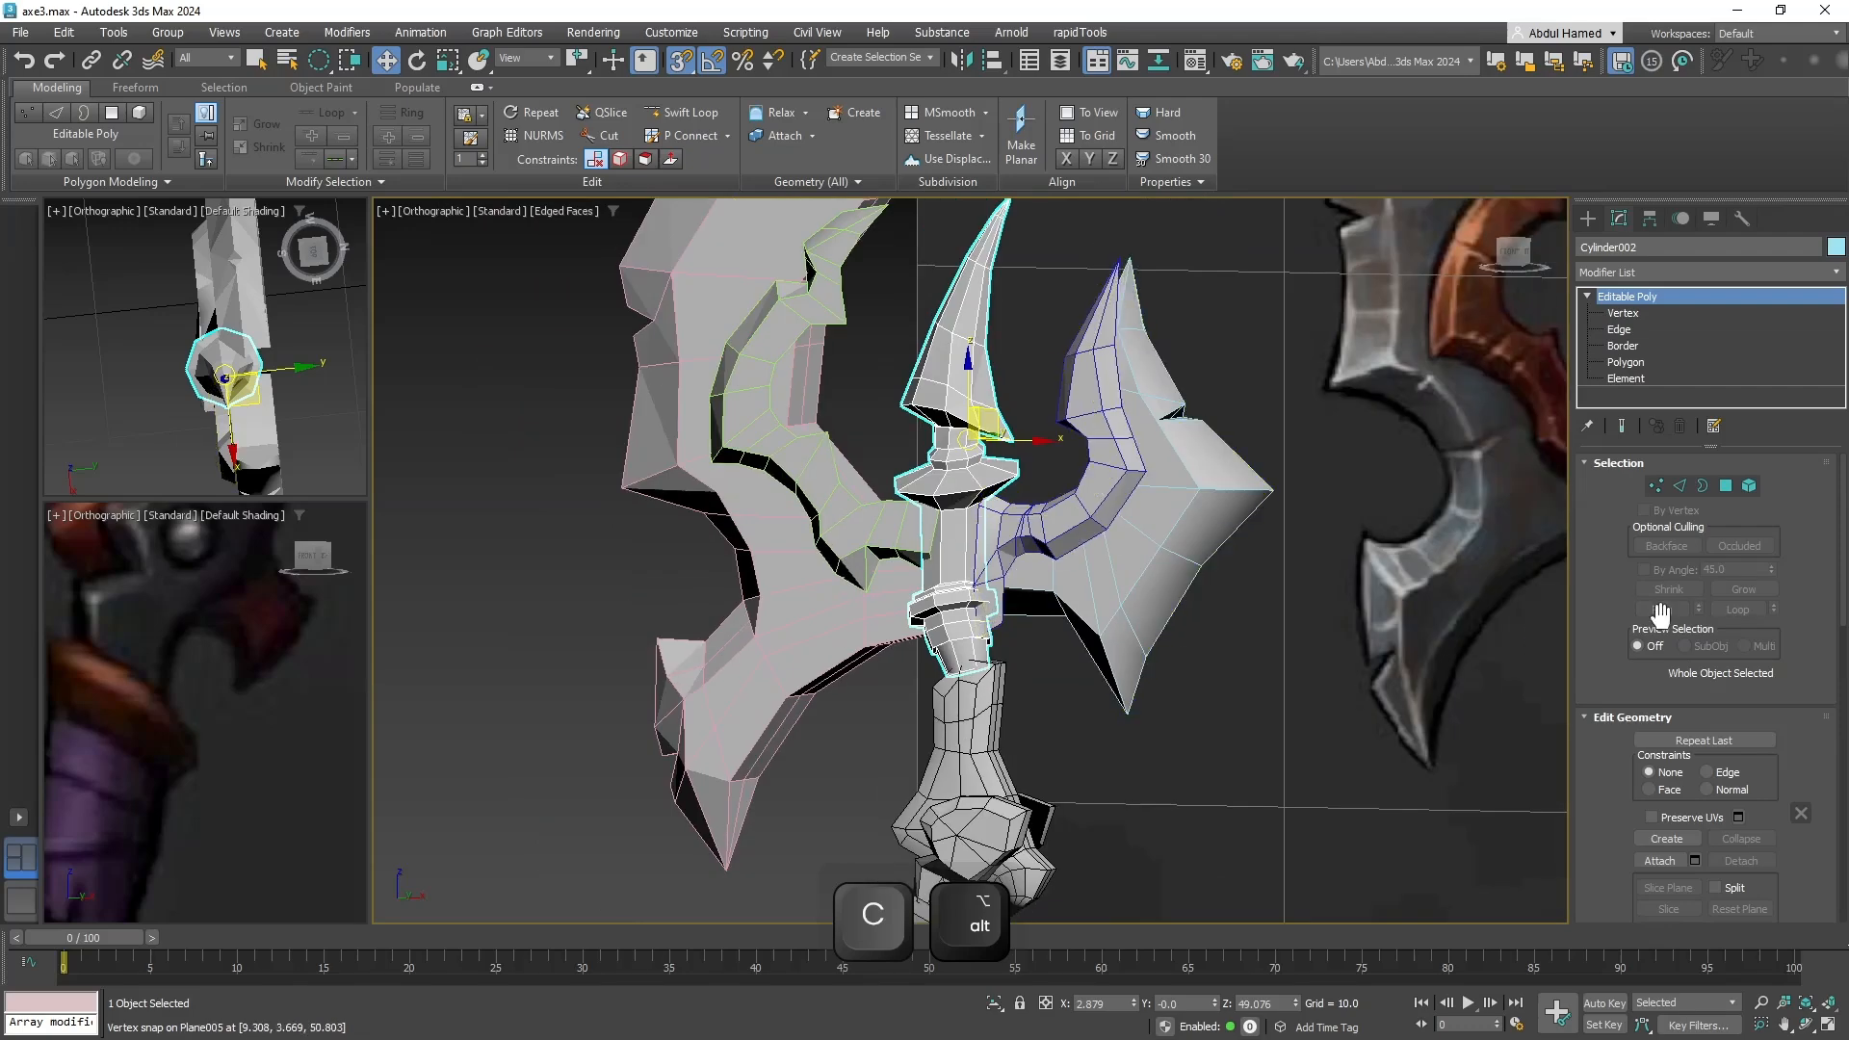
pyautogui.click(1665, 270)
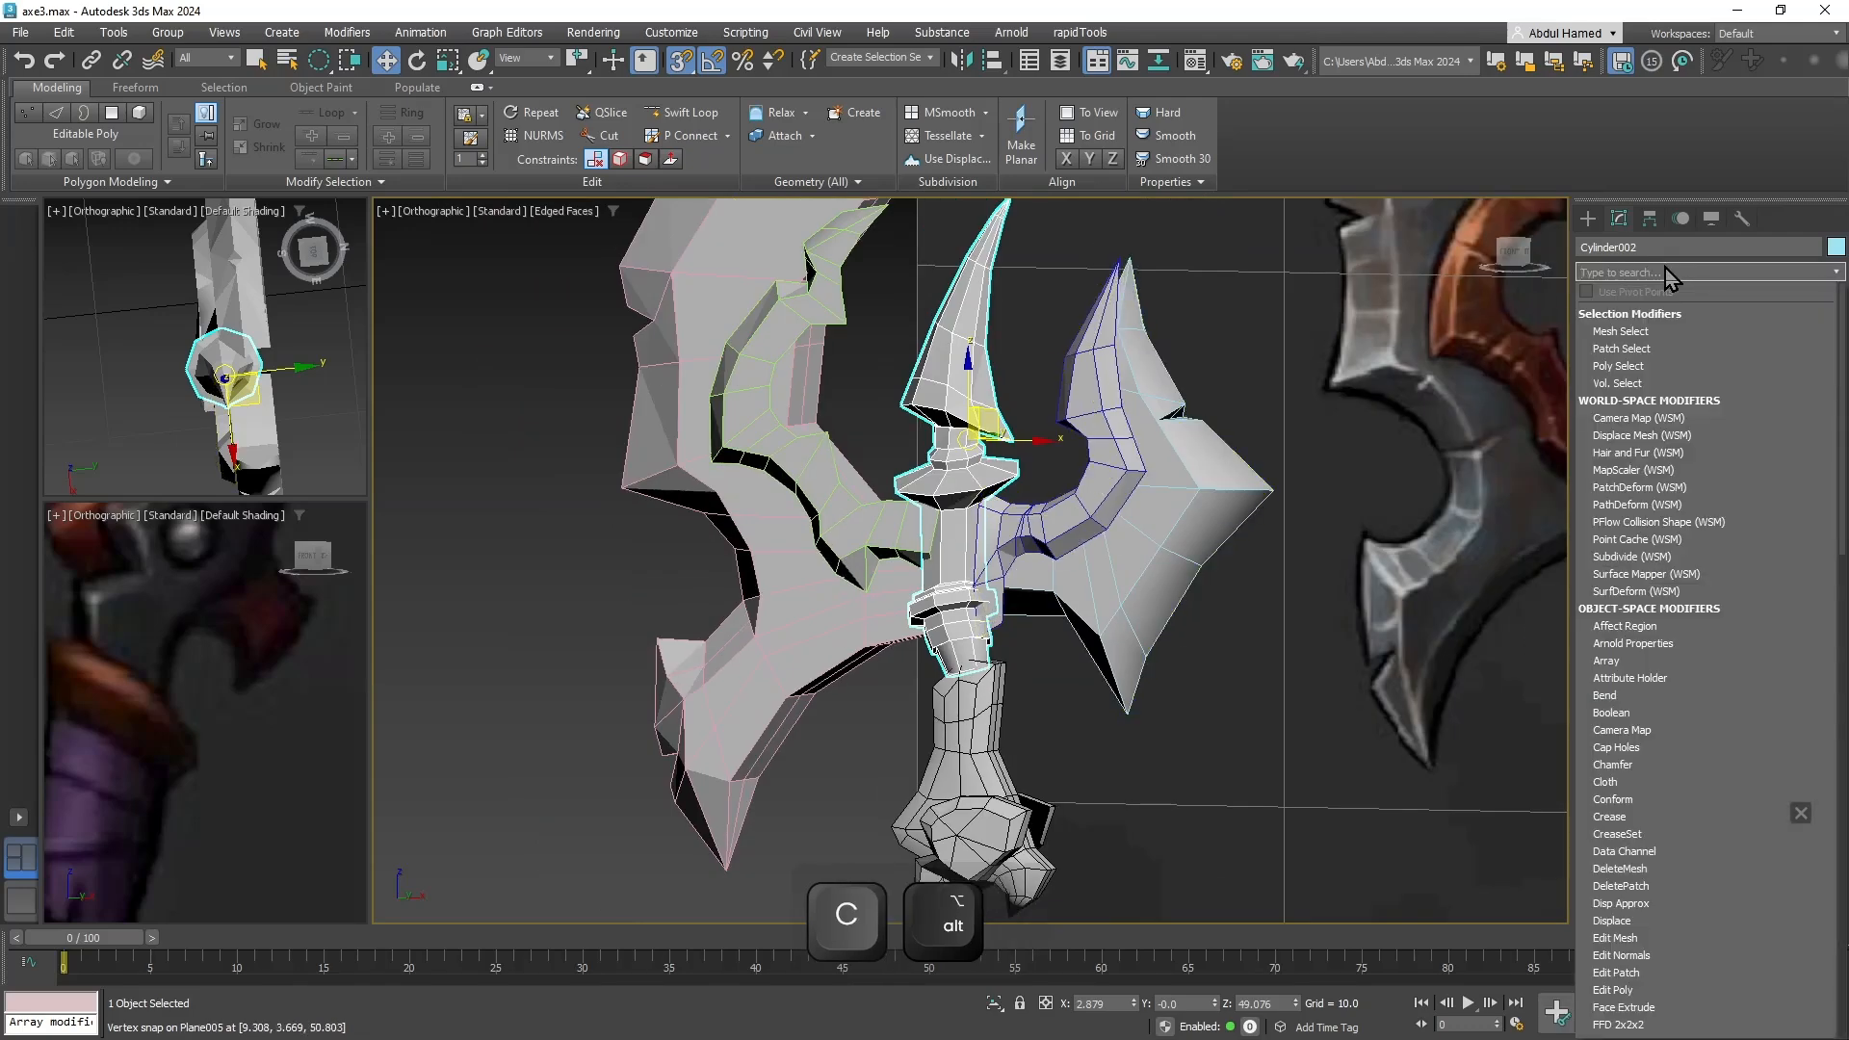
pyautogui.write('un')
pyautogui.press('Return')
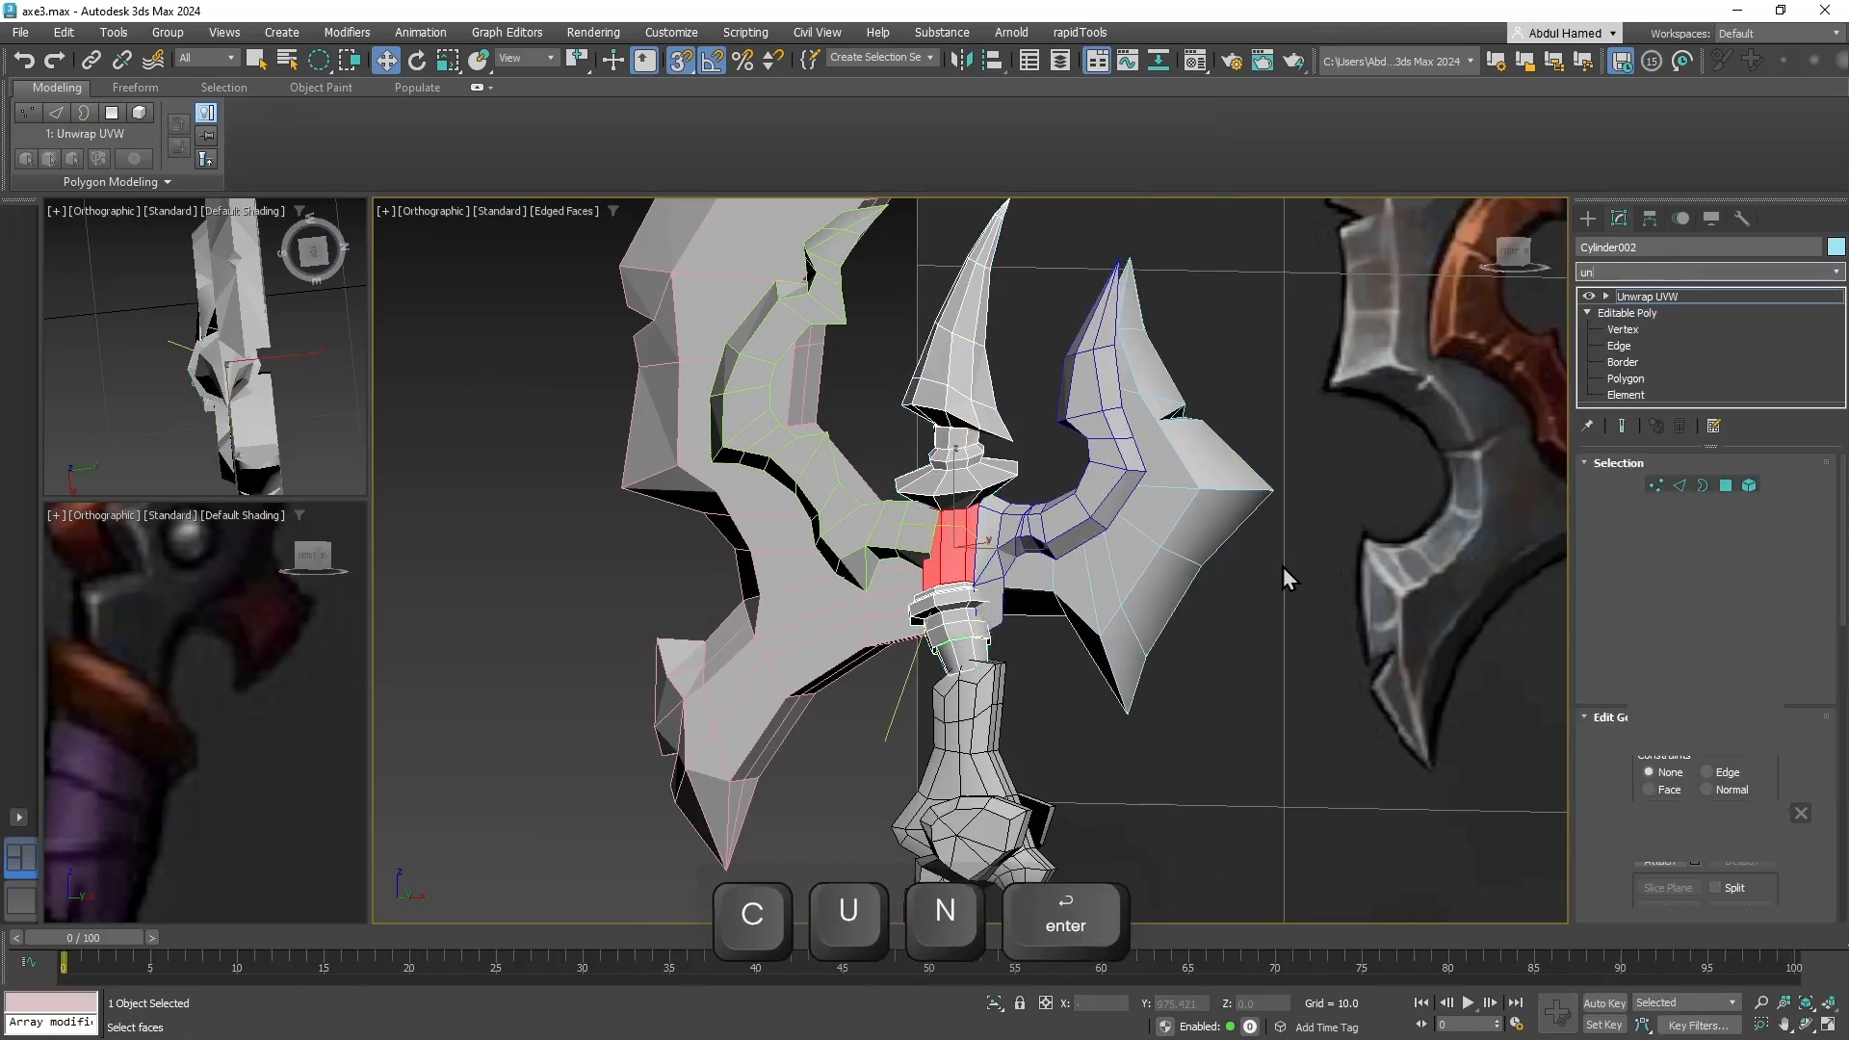
# Try a cylindrical projection fitted to the selected faces on the spike piece's shaft.
pyautogui.scroll(-5, 1804, 742)
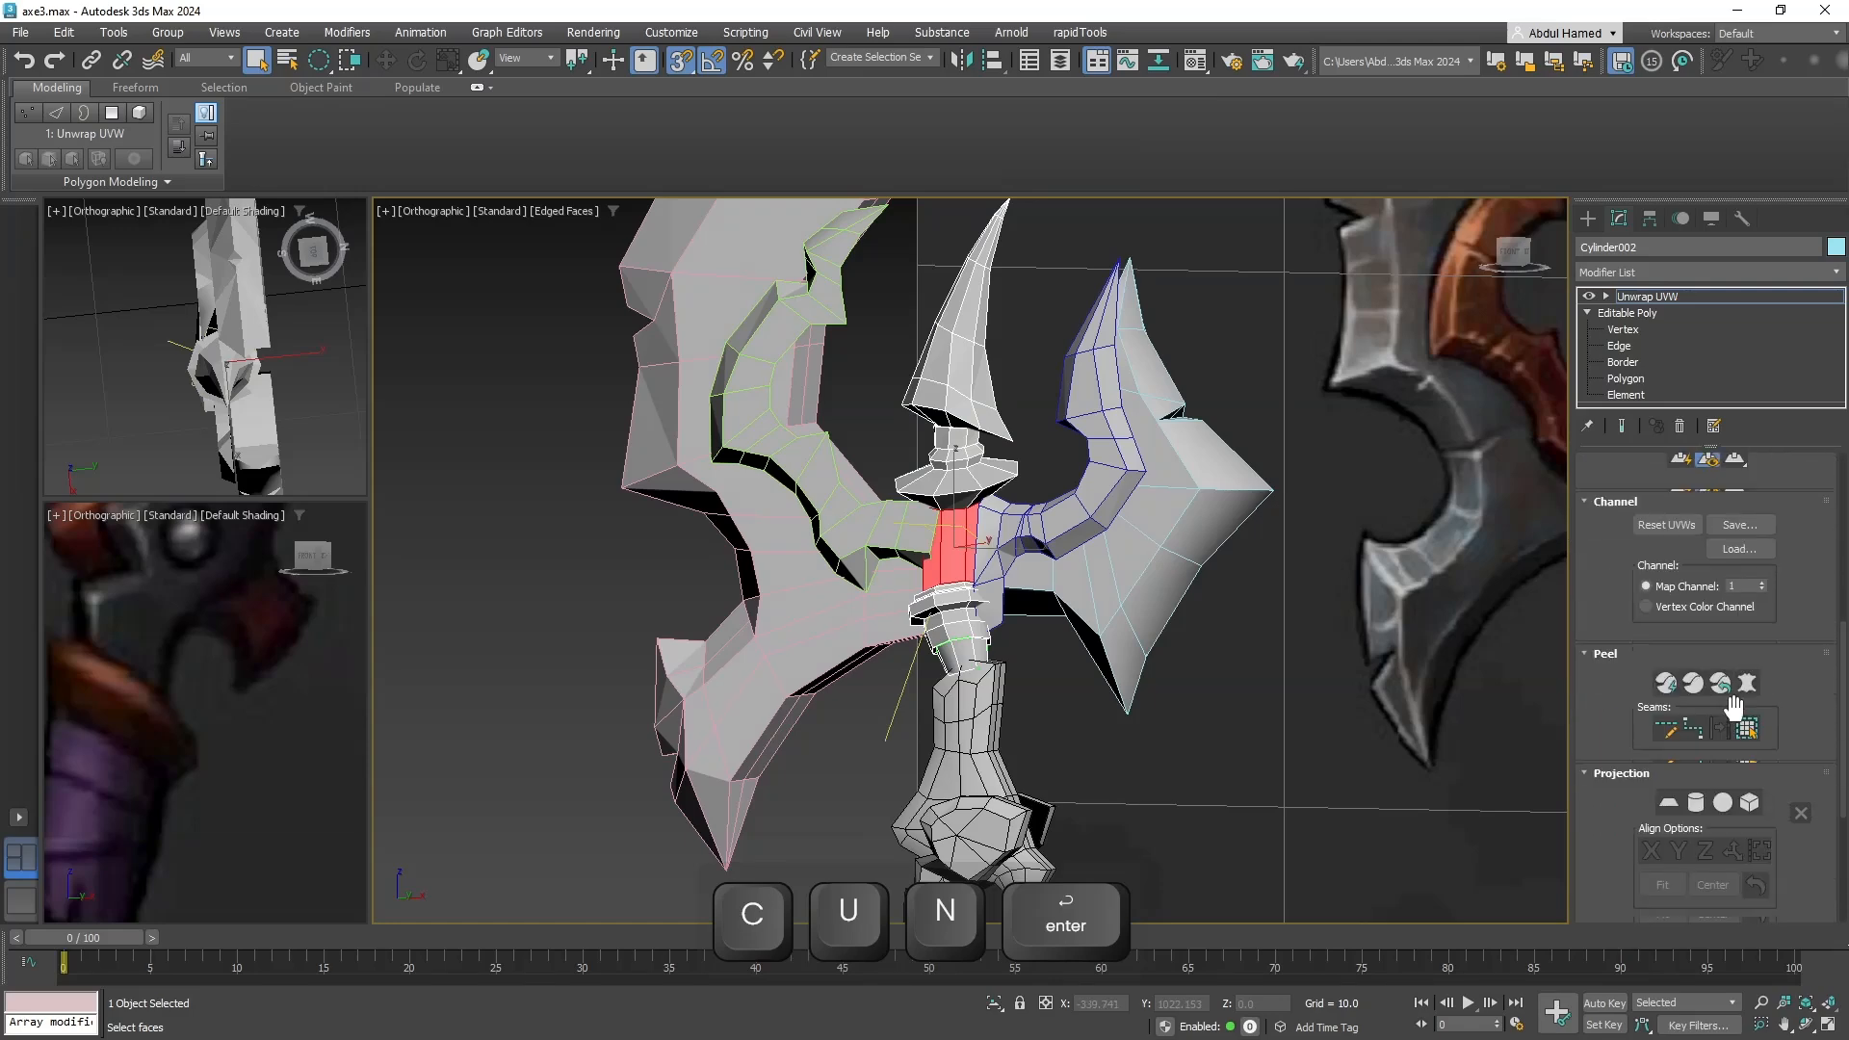
pyautogui.scroll(-1, 1712, 771)
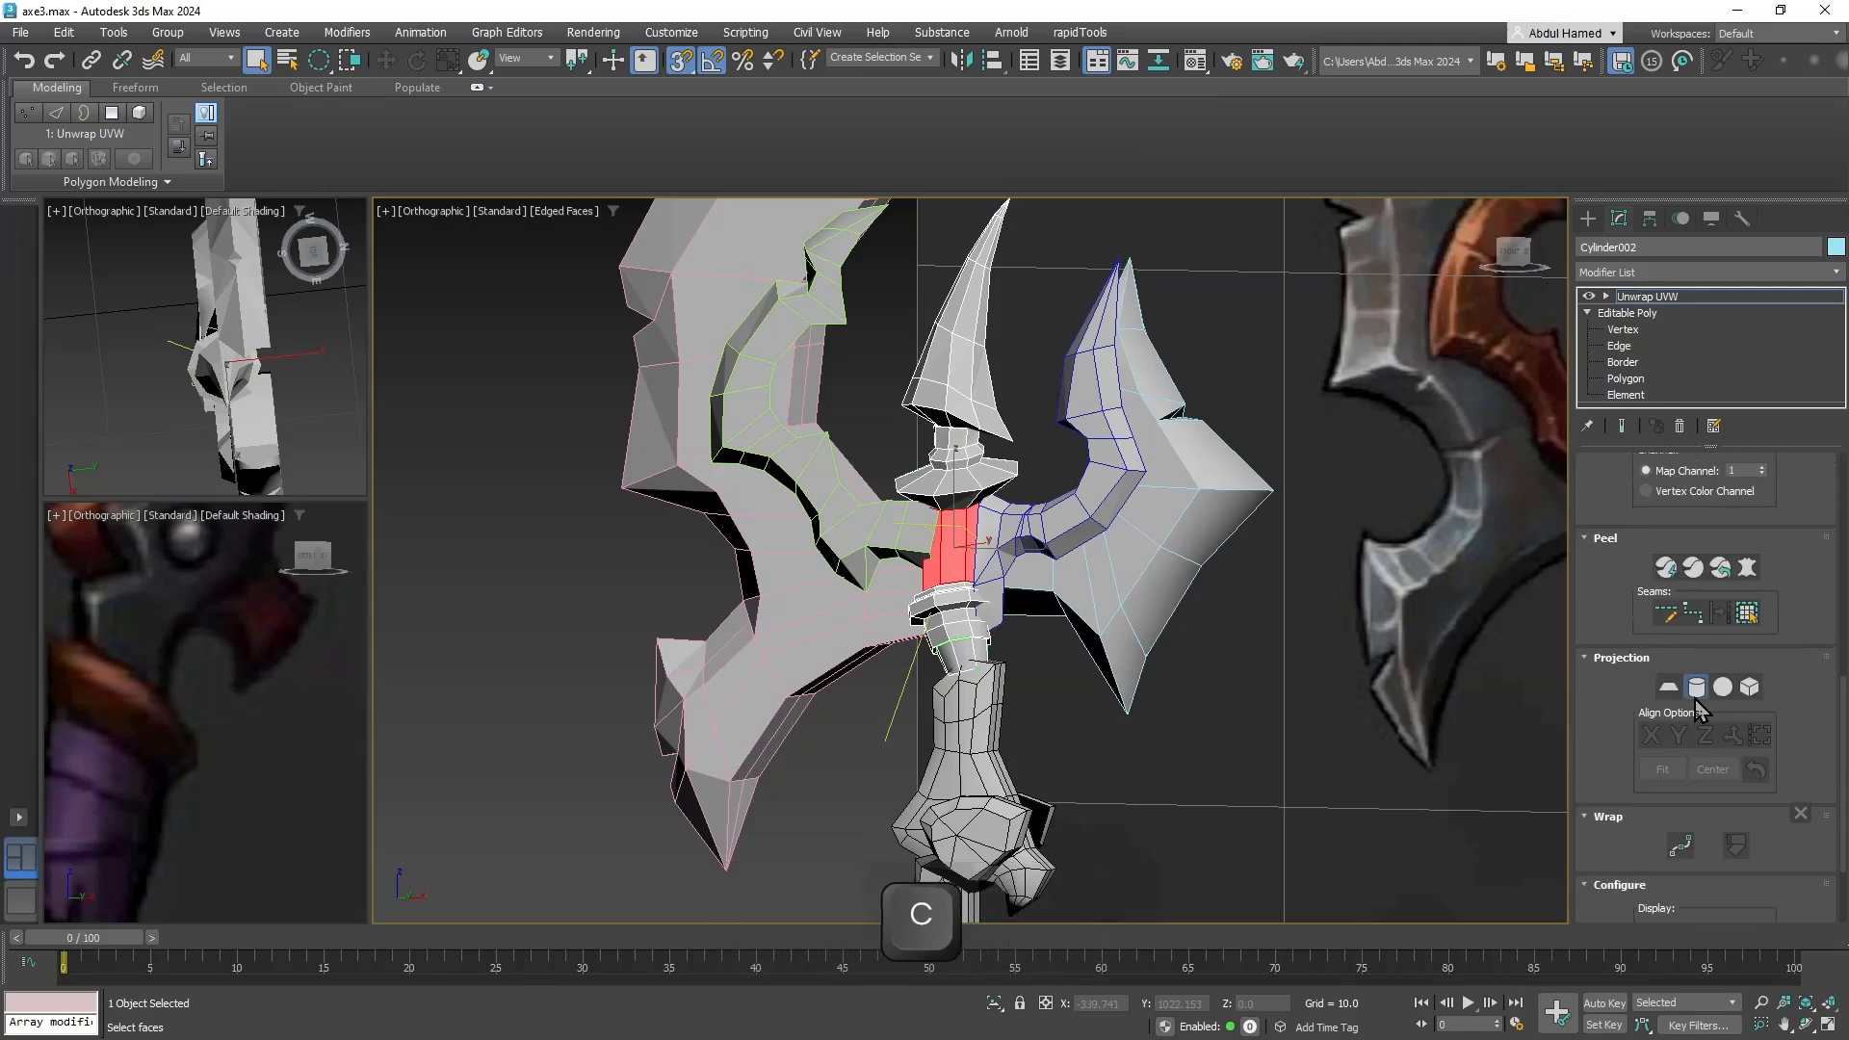
pyautogui.click(1695, 695)
pyautogui.moveTo(1089, 558); pyautogui.dragTo(1090, 797, button='middle')
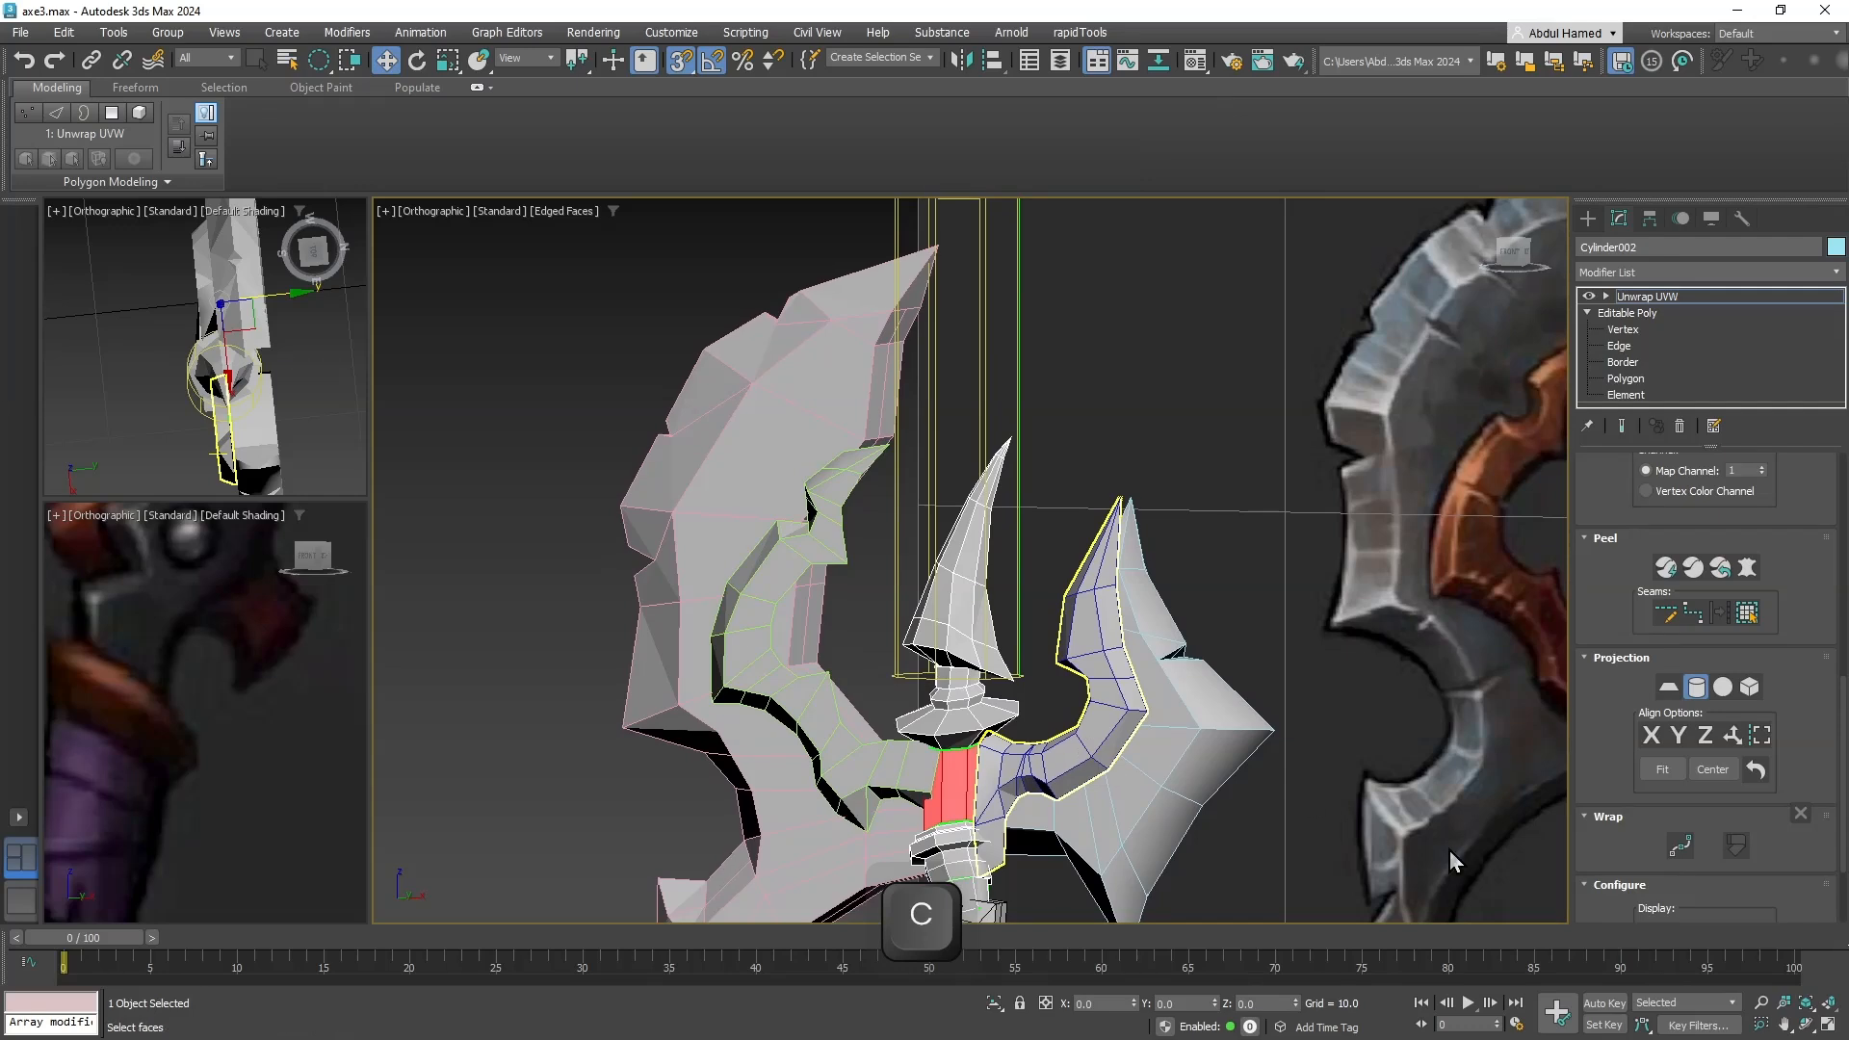
pyautogui.click(1665, 770)
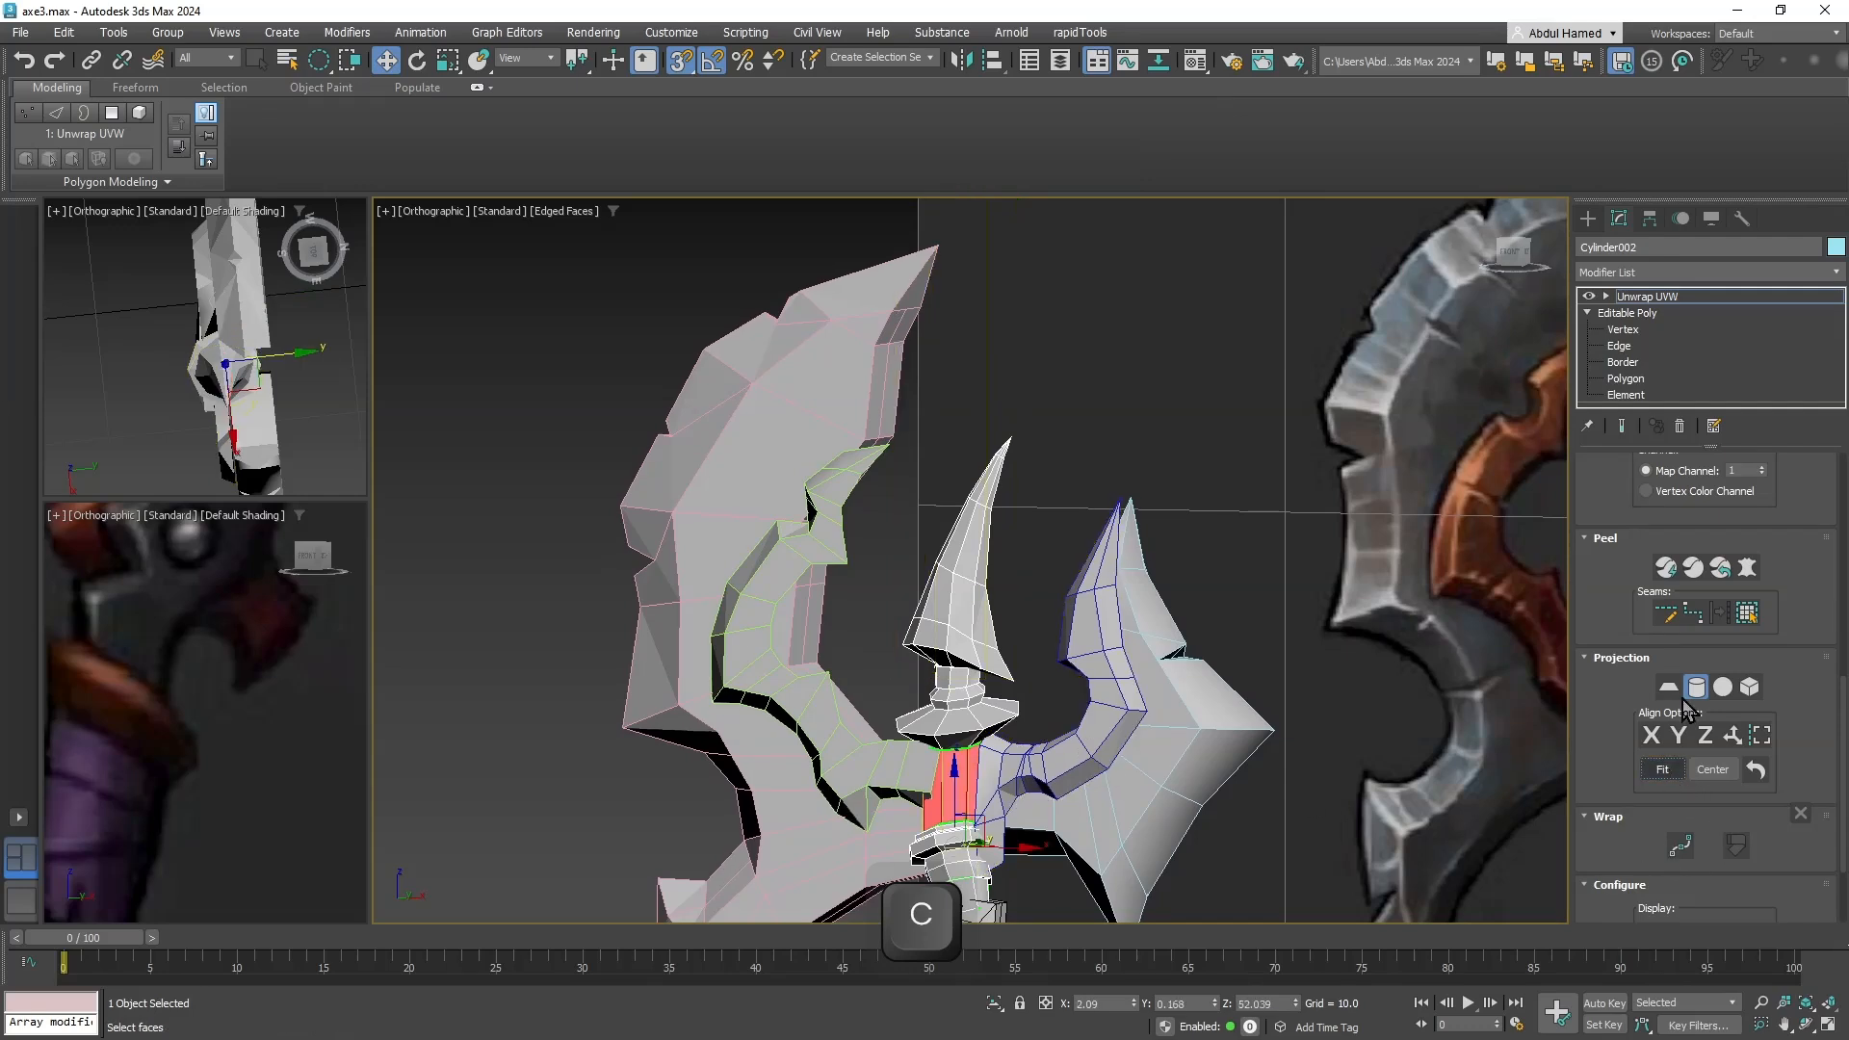
# Clear the face selection at the Editable Poly's element level and return to the Unwrap UVW modifier.
pyautogui.click(1666, 316)
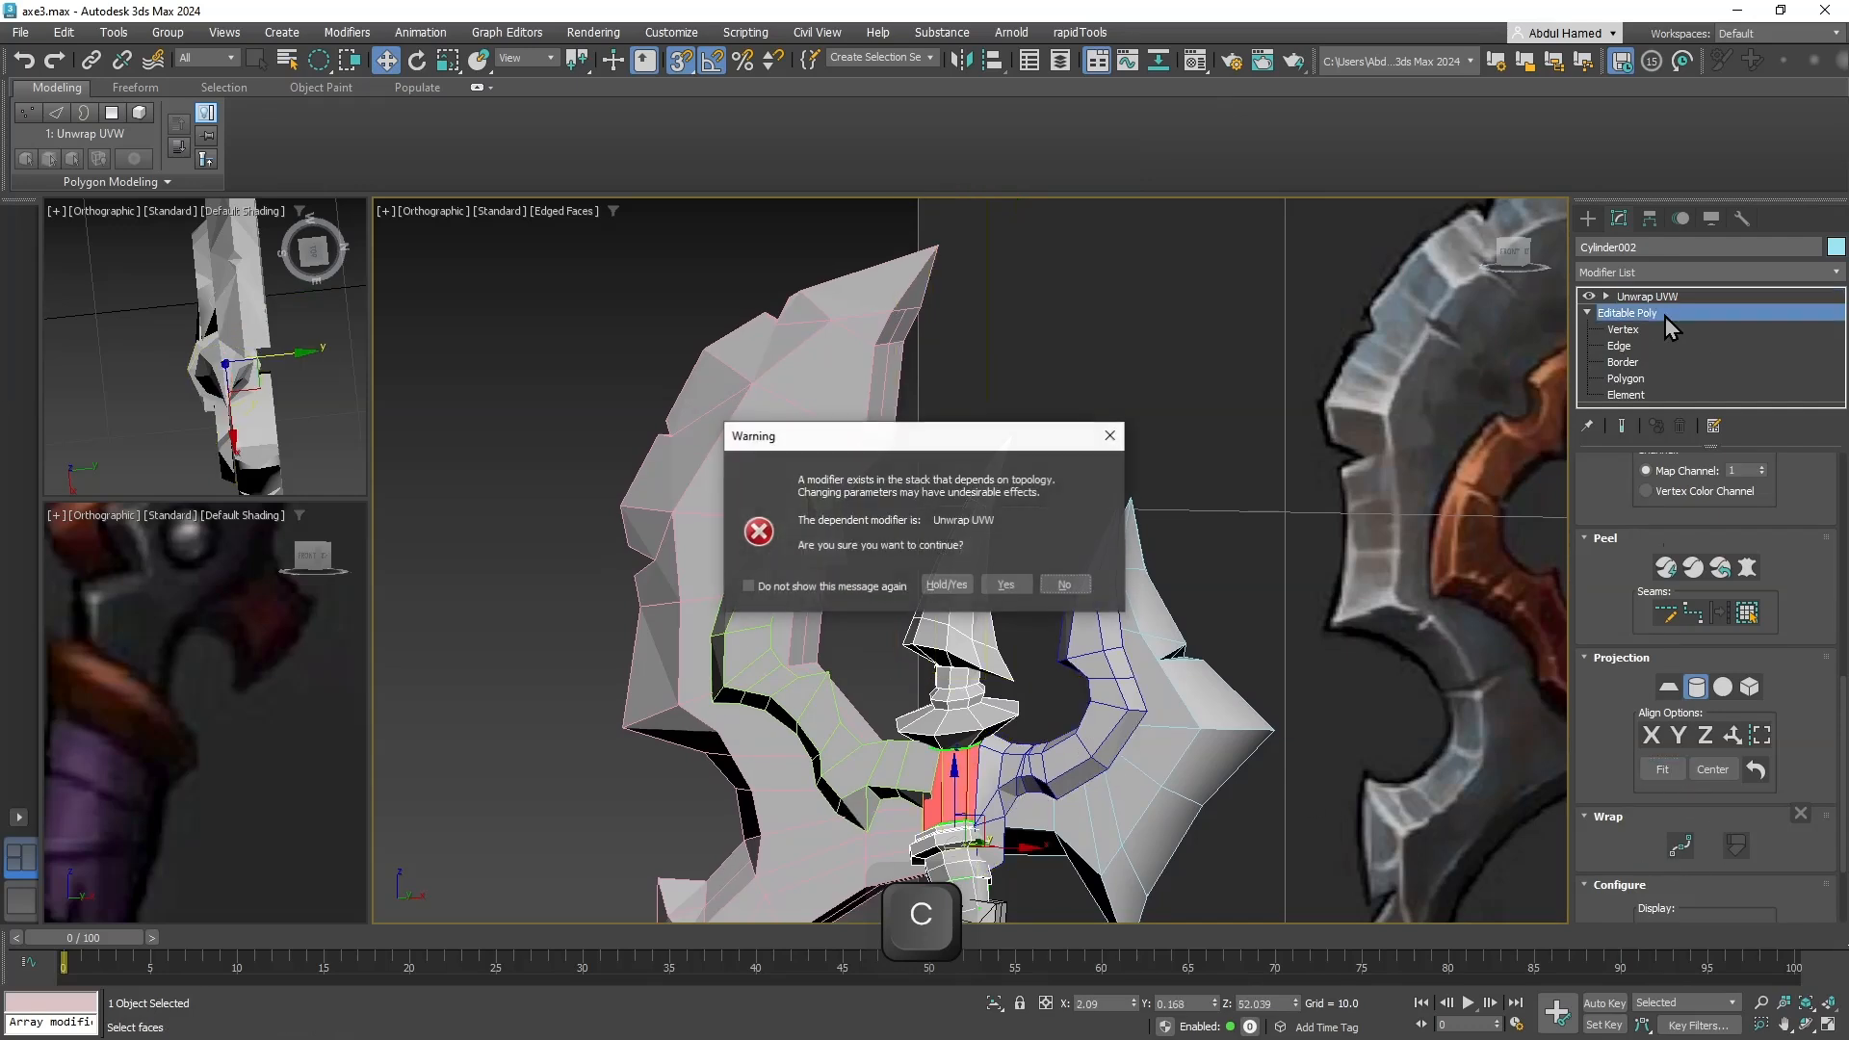
pyautogui.click(1021, 585)
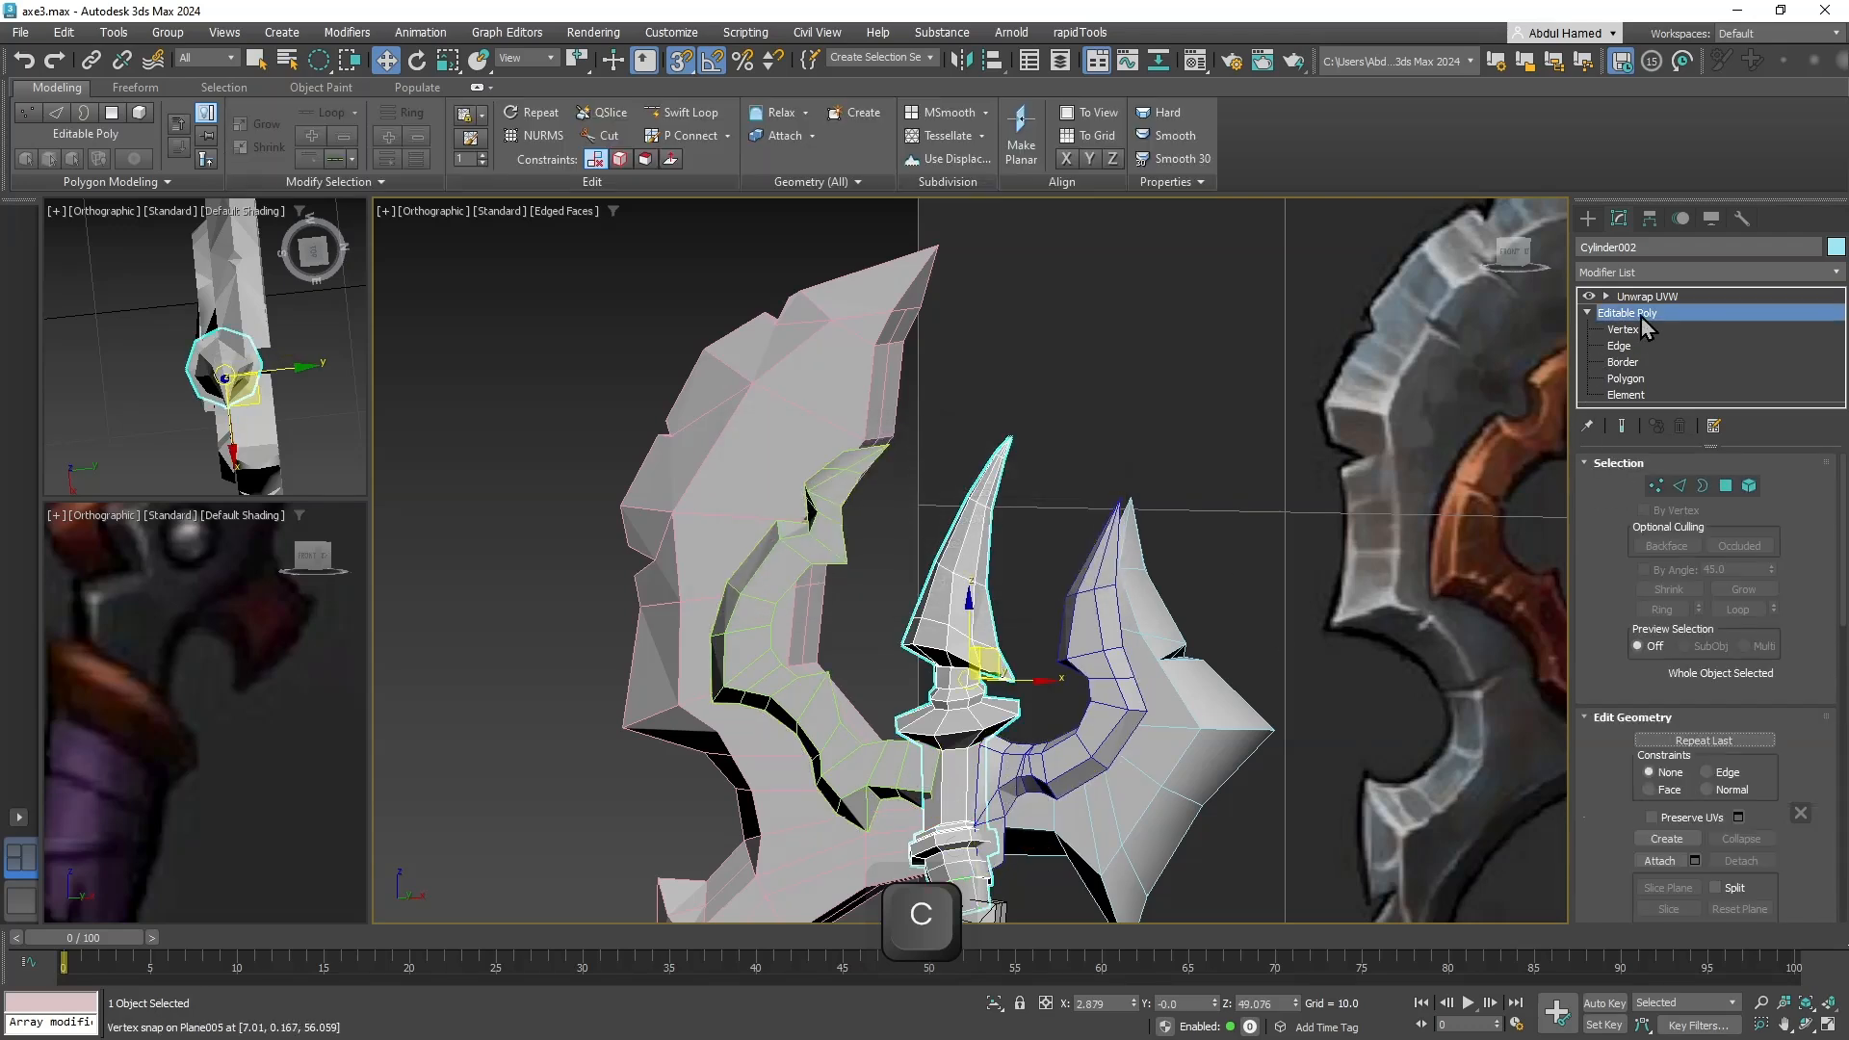
pyautogui.click(1641, 395)
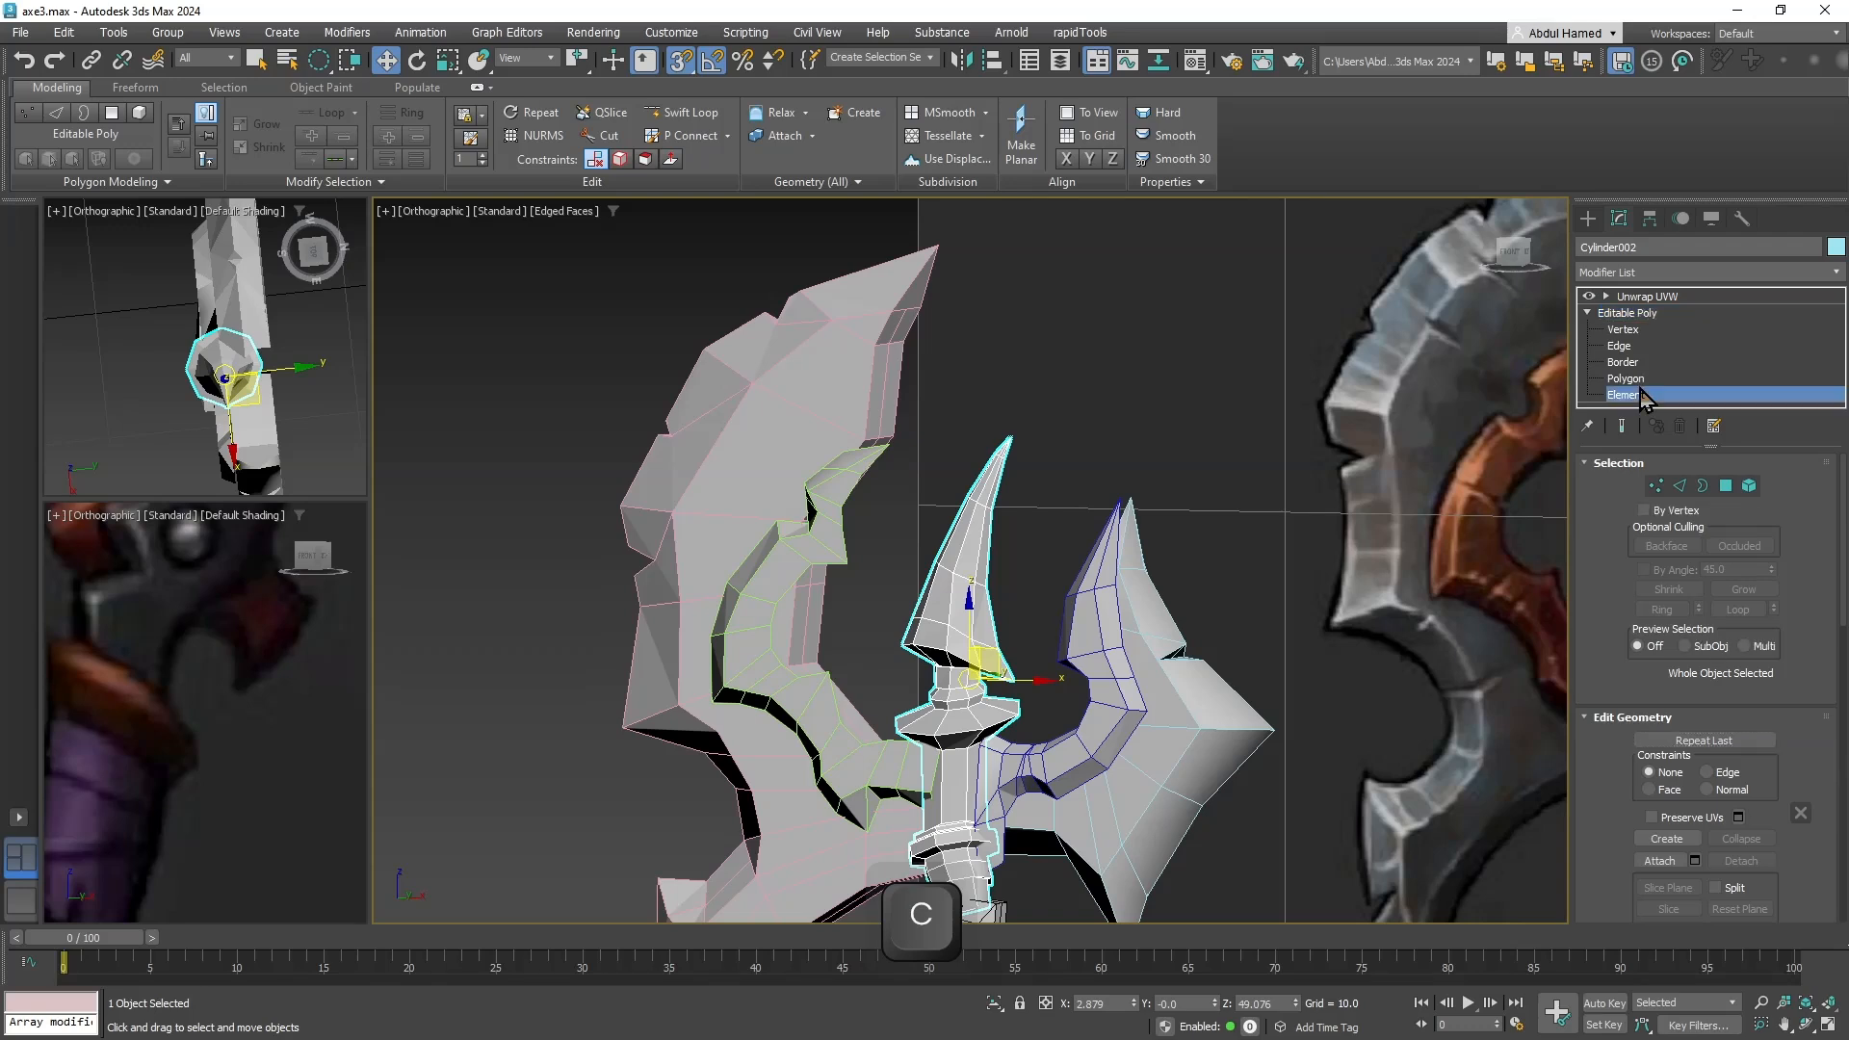
pyautogui.click(1188, 429)
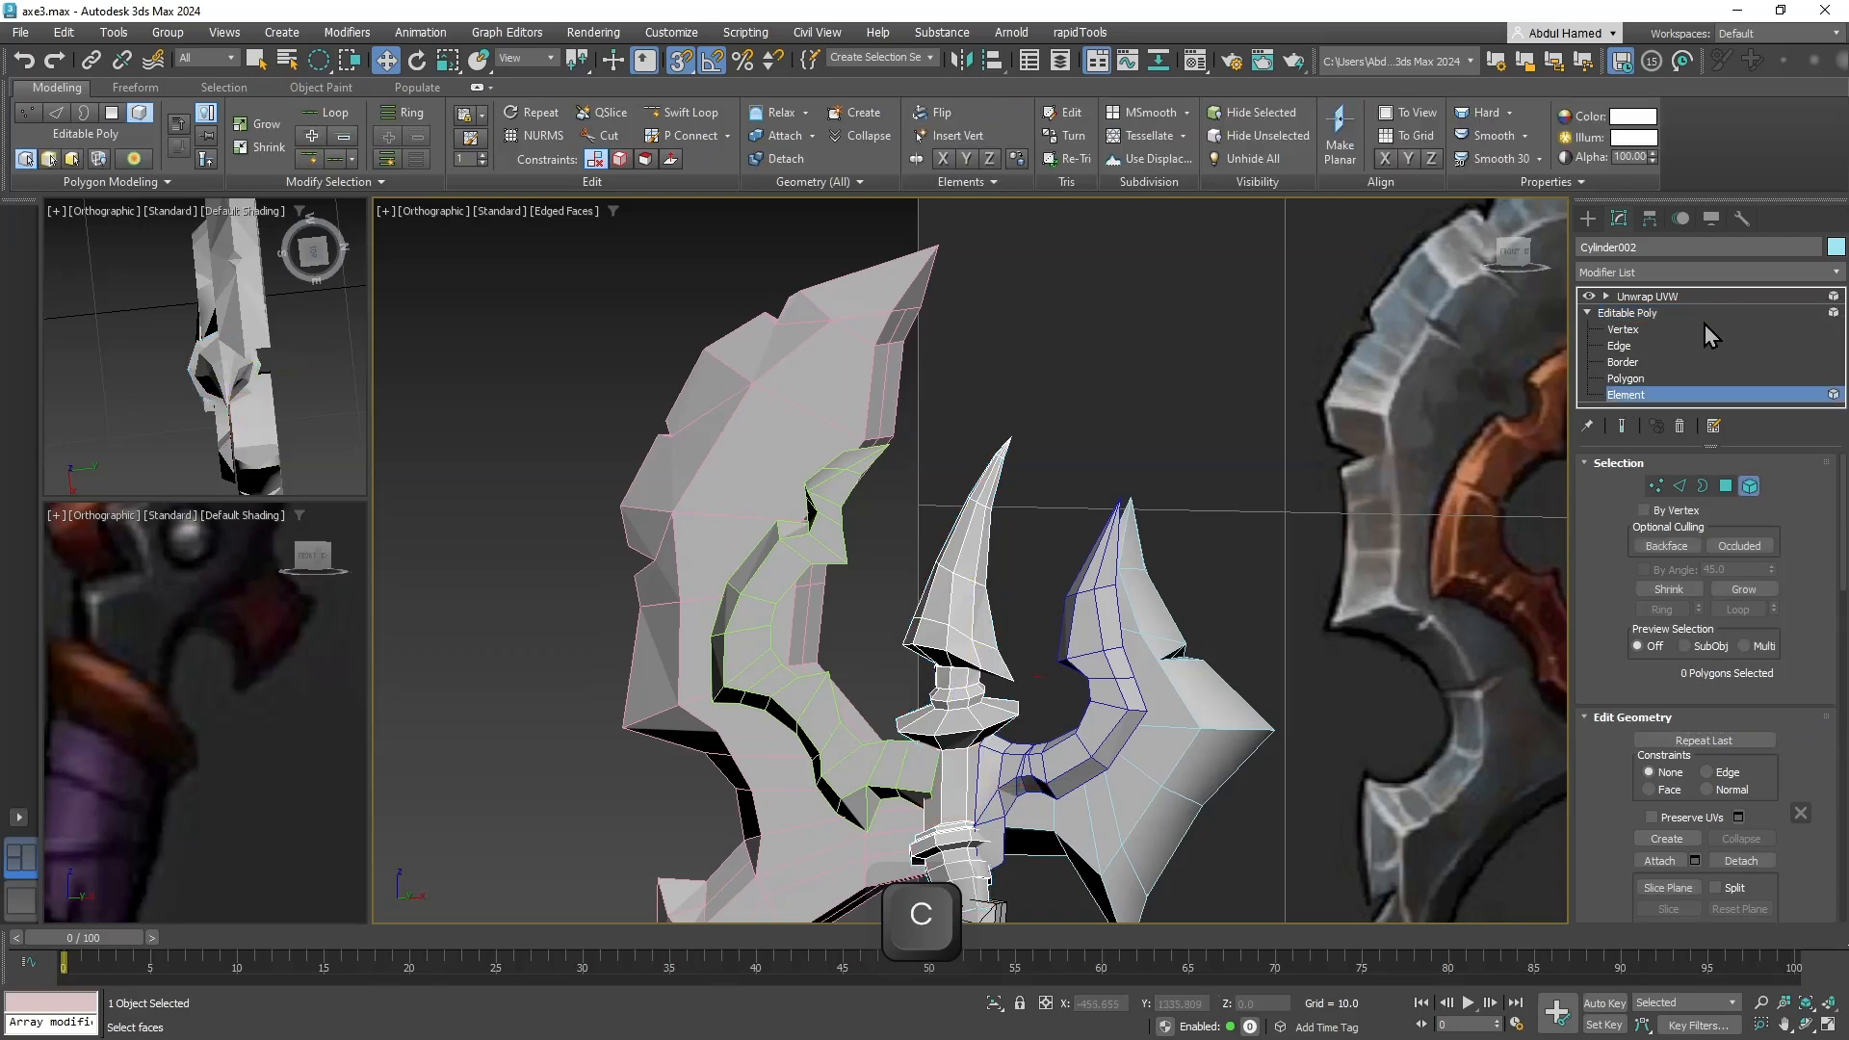
pyautogui.click(1712, 296)
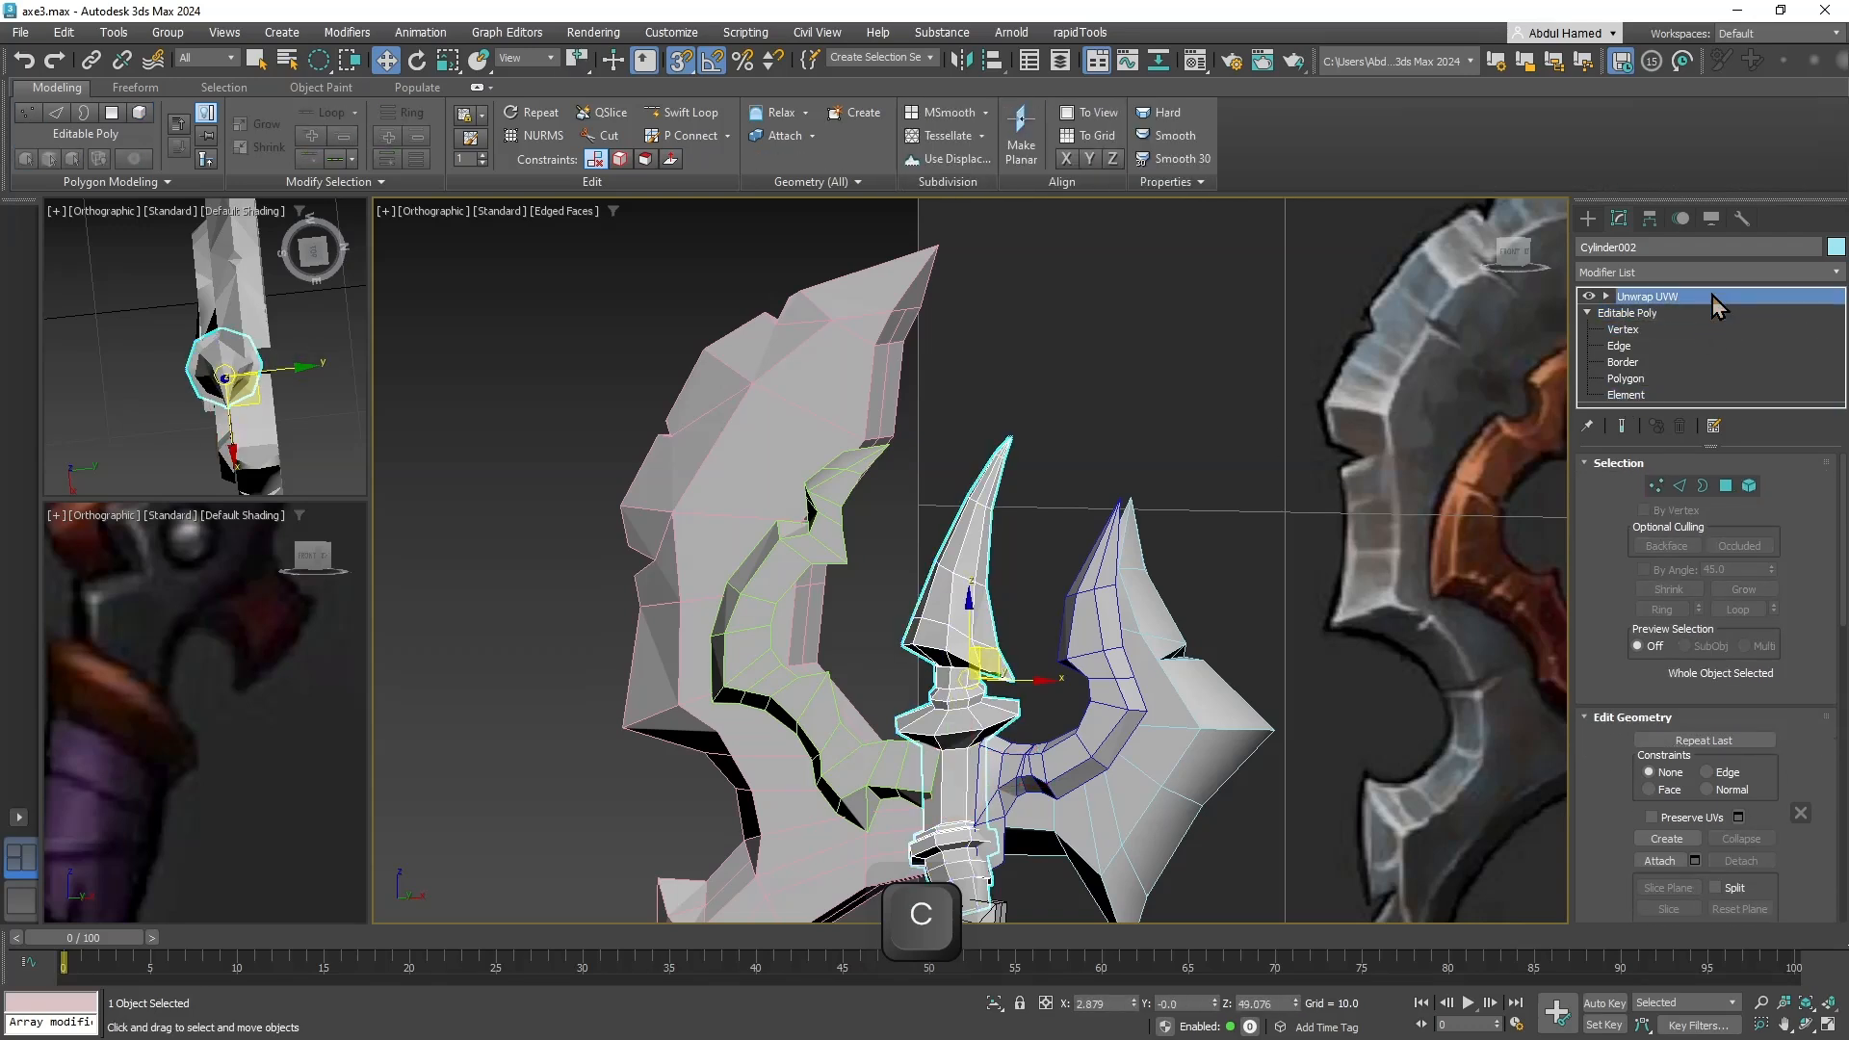
pyautogui.scroll(-3, 1787, 708)
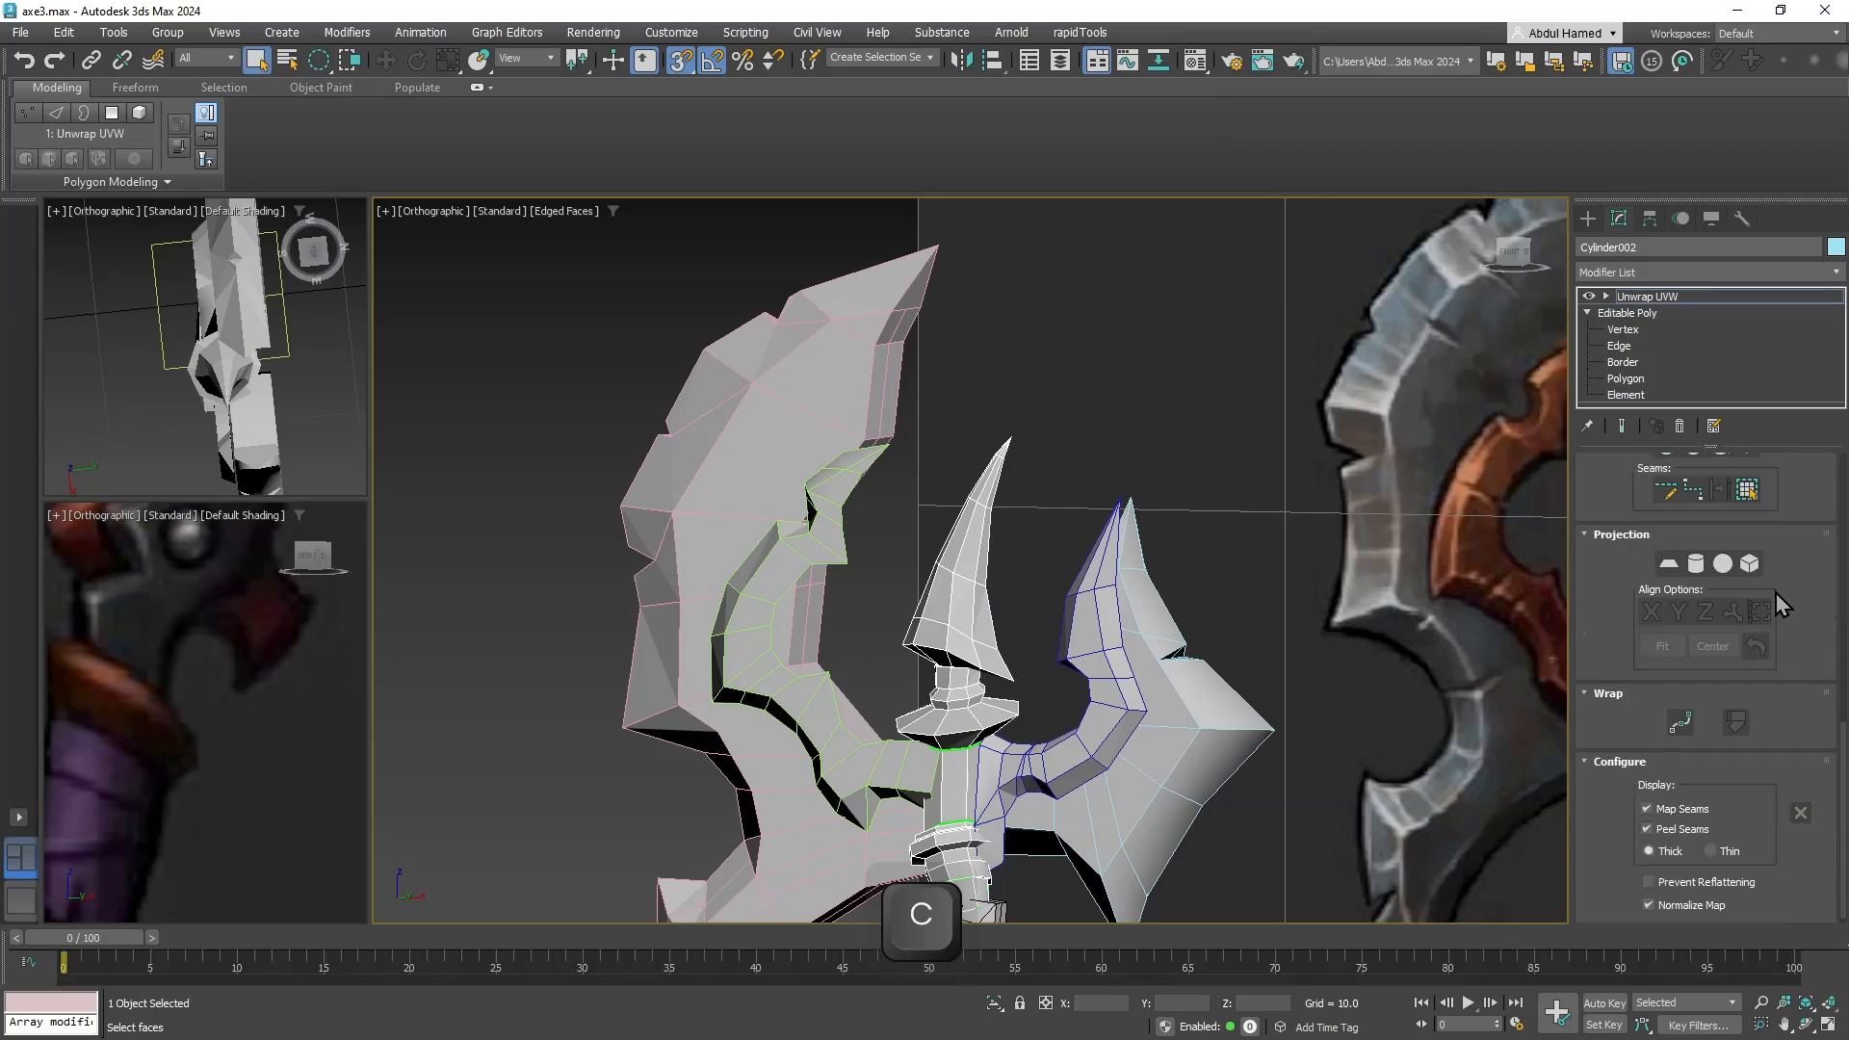
# Try a cylindrical projection without any selected faces and scale its gizmo up around the shaft.
pyautogui.click(1695, 570)
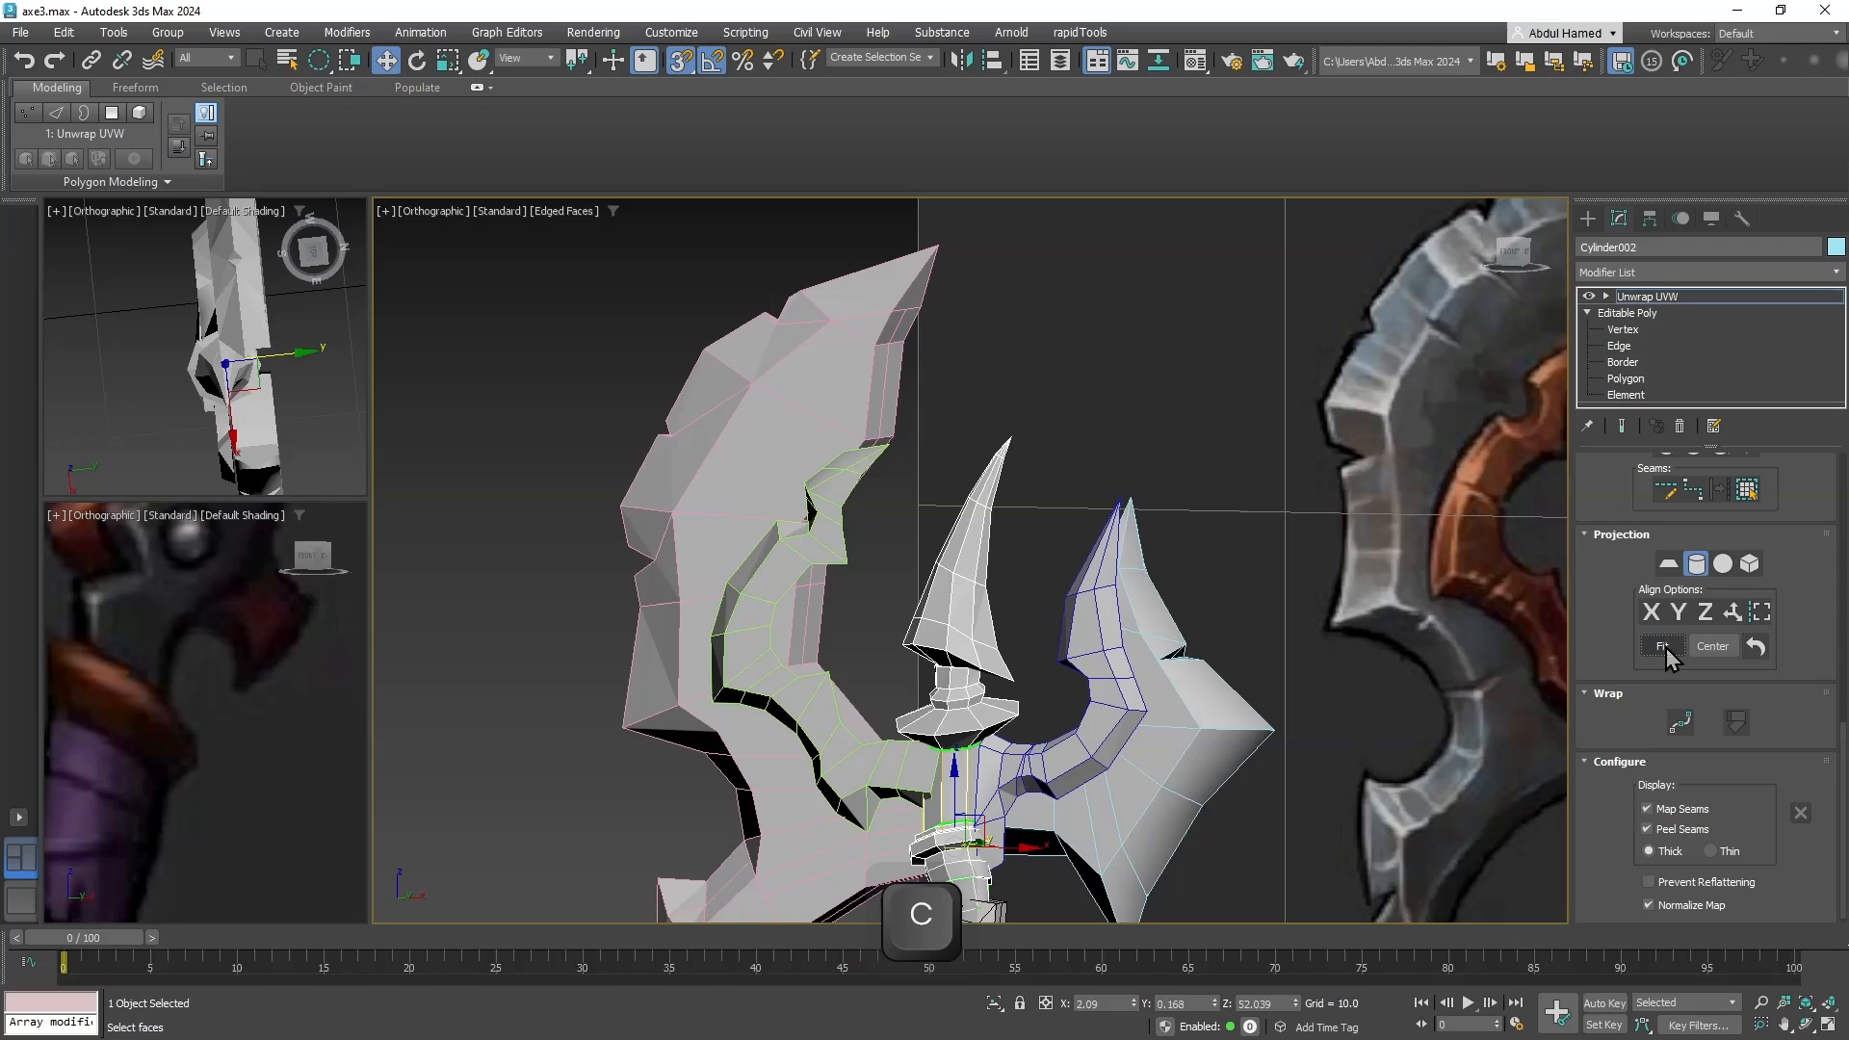
pyautogui.moveTo(806, 732); pyautogui.dragTo(861, 537, button='middle')
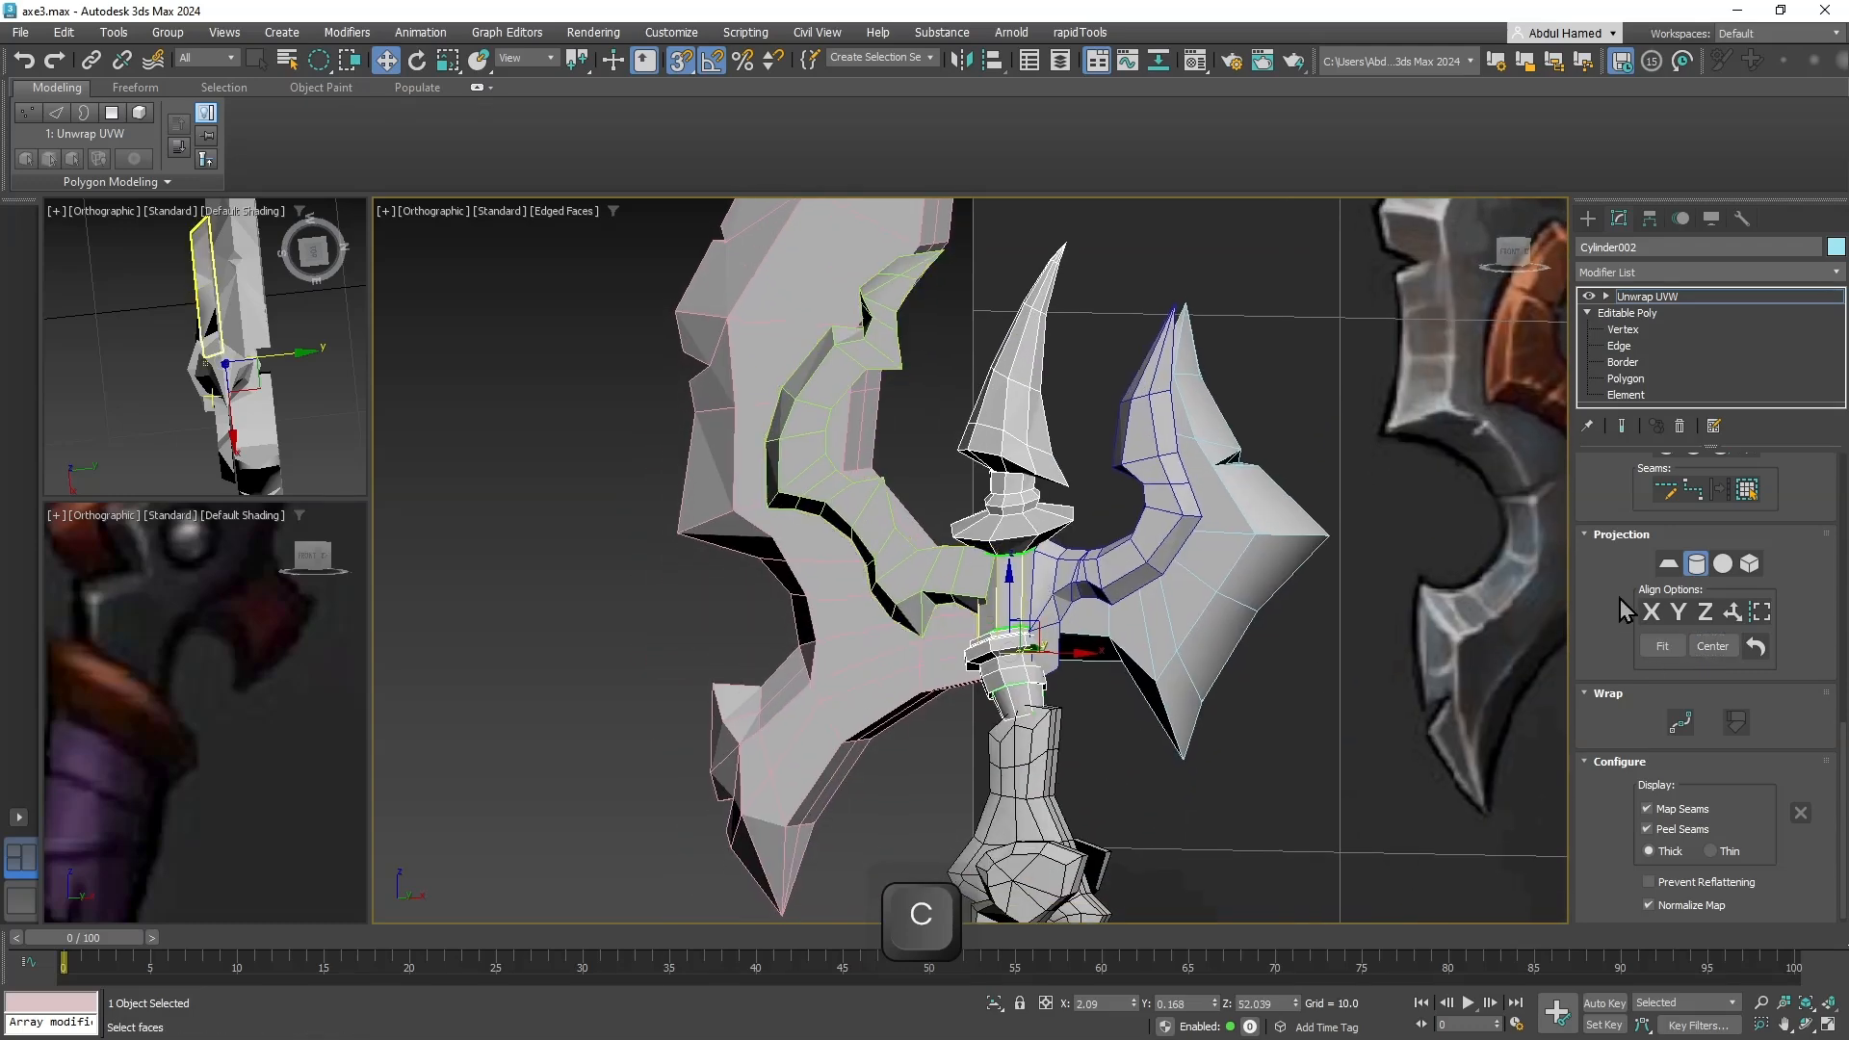
pyautogui.press('r')
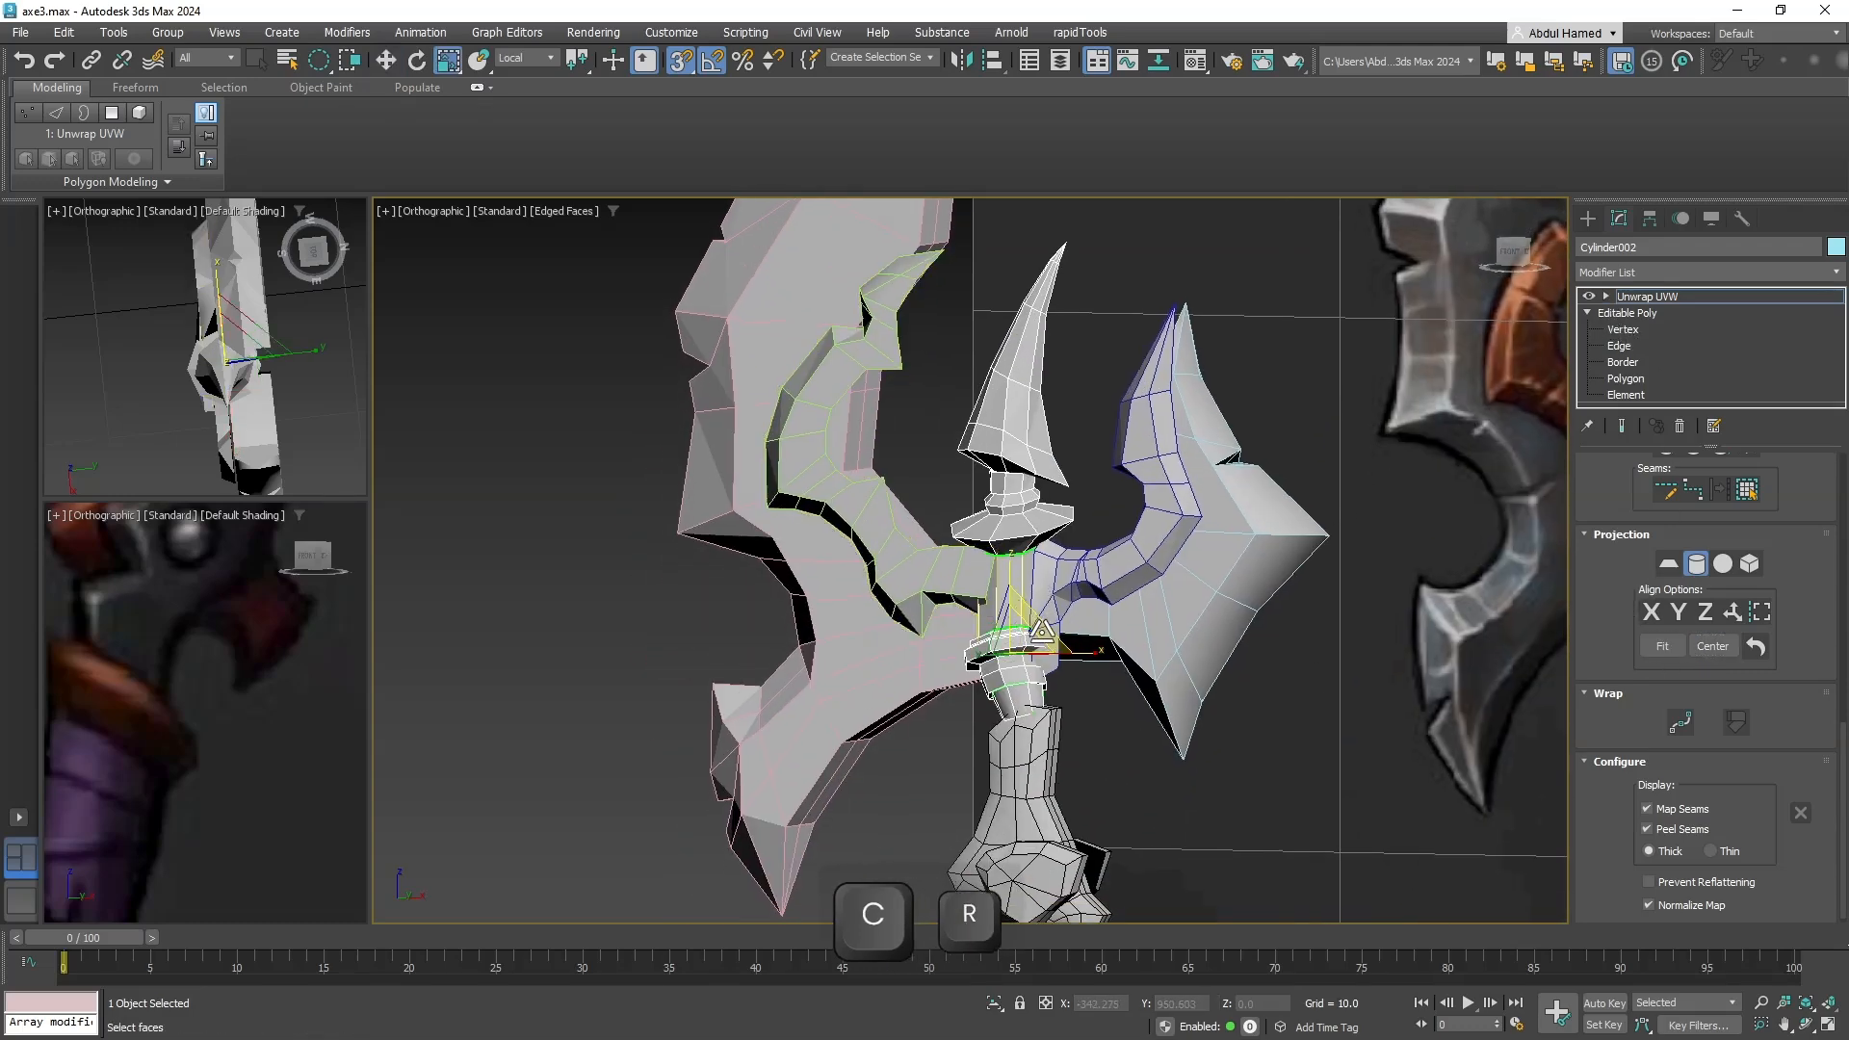
pyautogui.moveTo(1105, 498); pyautogui.dragTo(1115, 486)
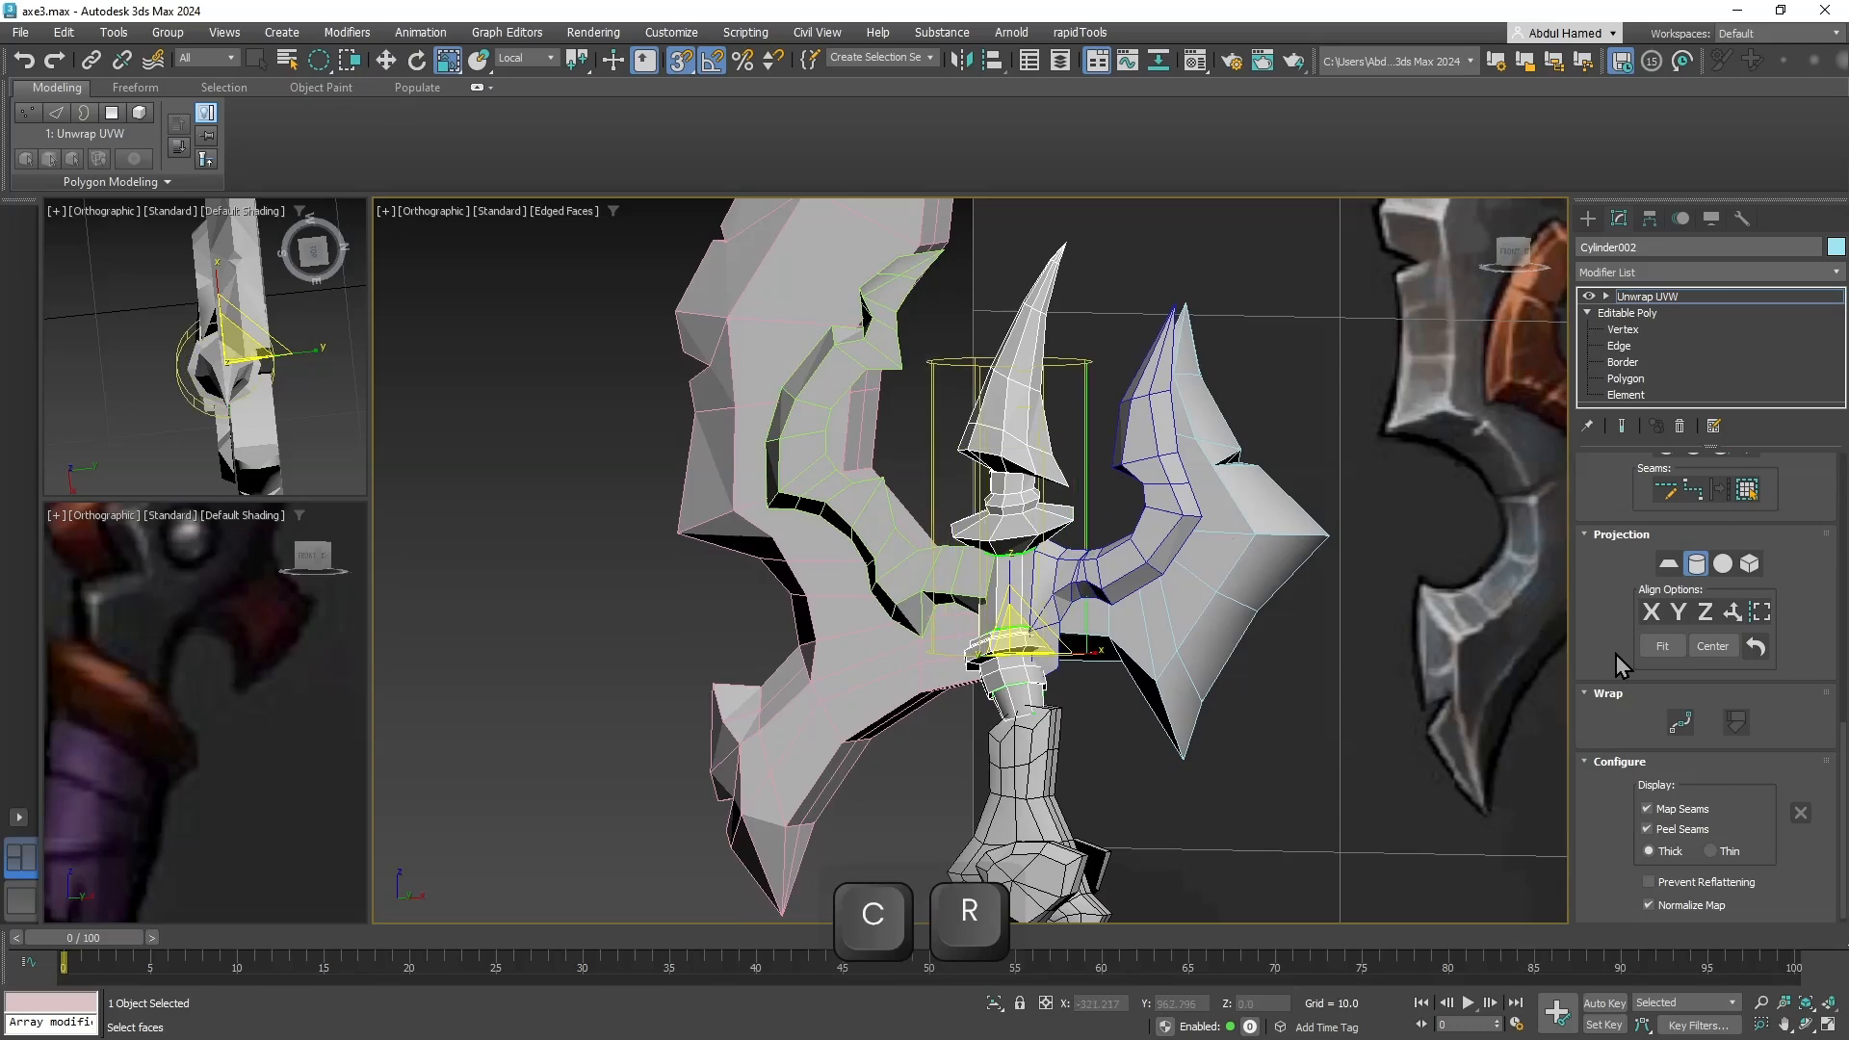
pyautogui.keyDown('alt'); pyautogui.moveTo(1446, 653); pyautogui.dragTo(1102, 635, button='middle'); pyautogui.keyUp('alt')
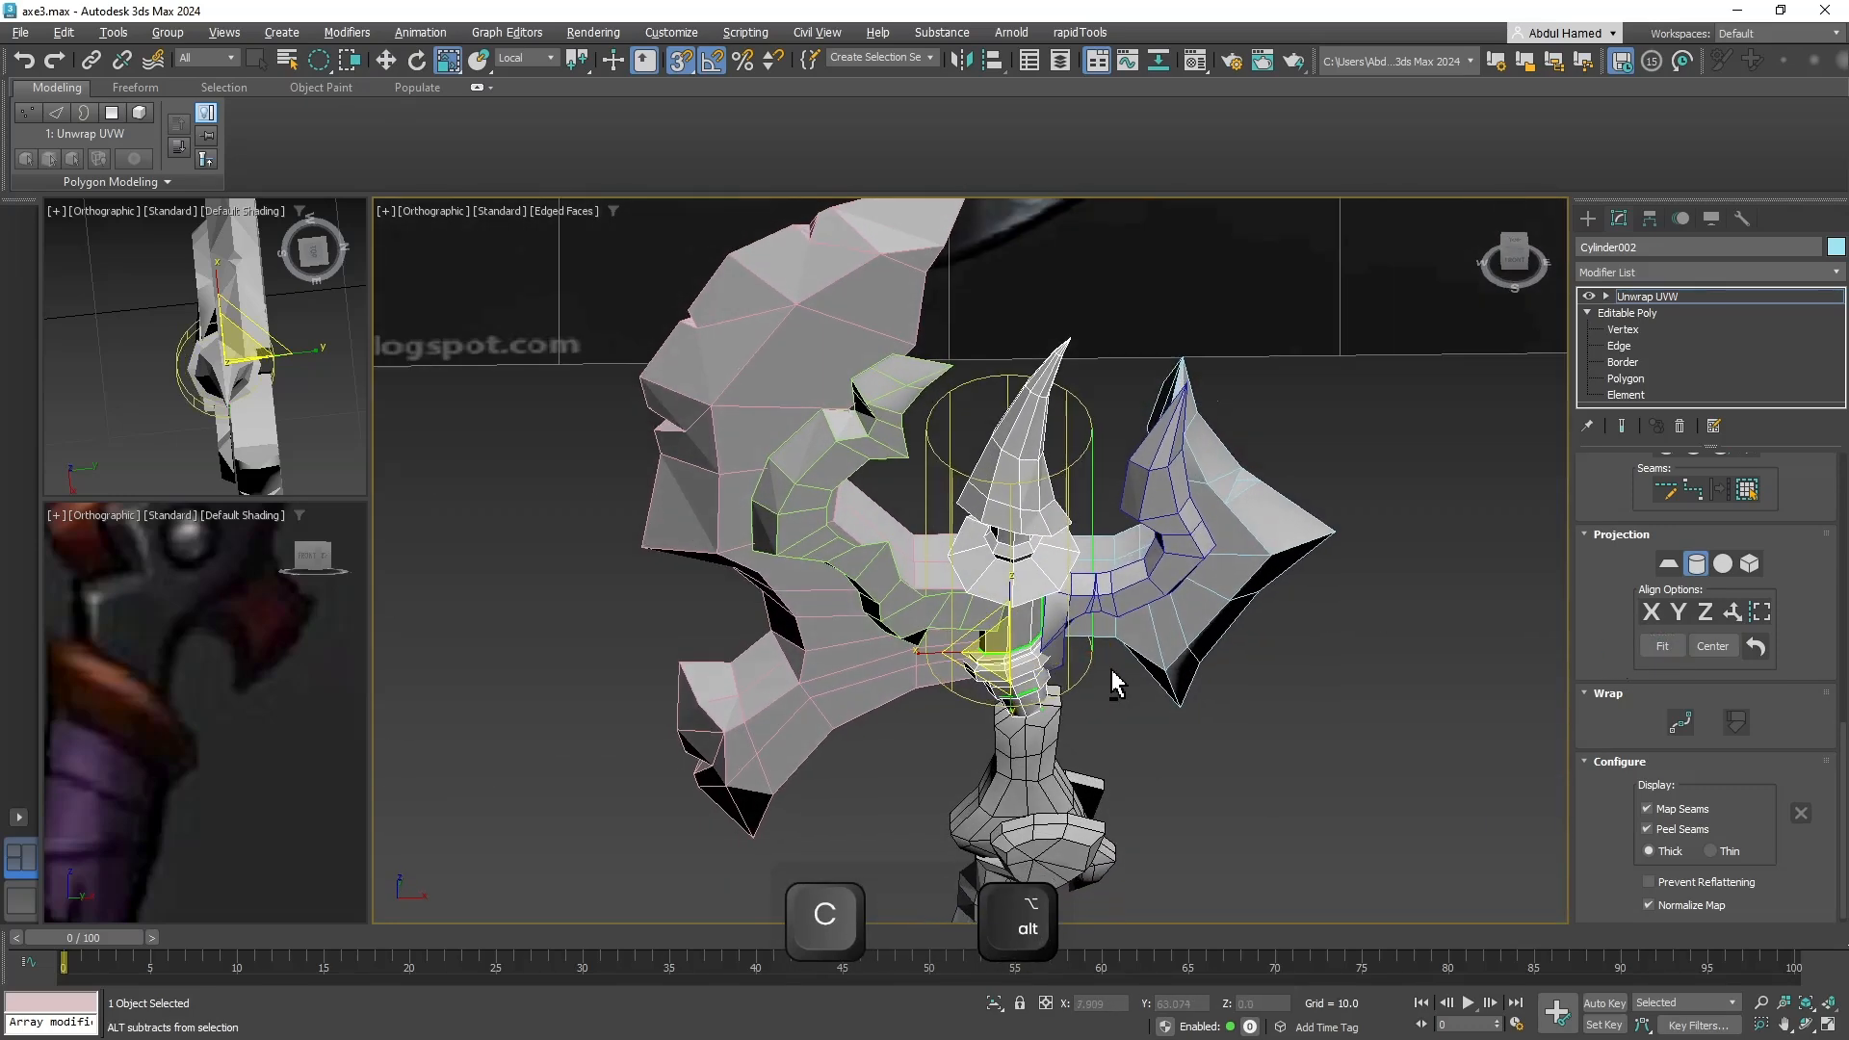
# Select all of the spike piece's polygons in the Editable Poly and return to the Unwrap UVW modifier.
pyautogui.click(1629, 380)
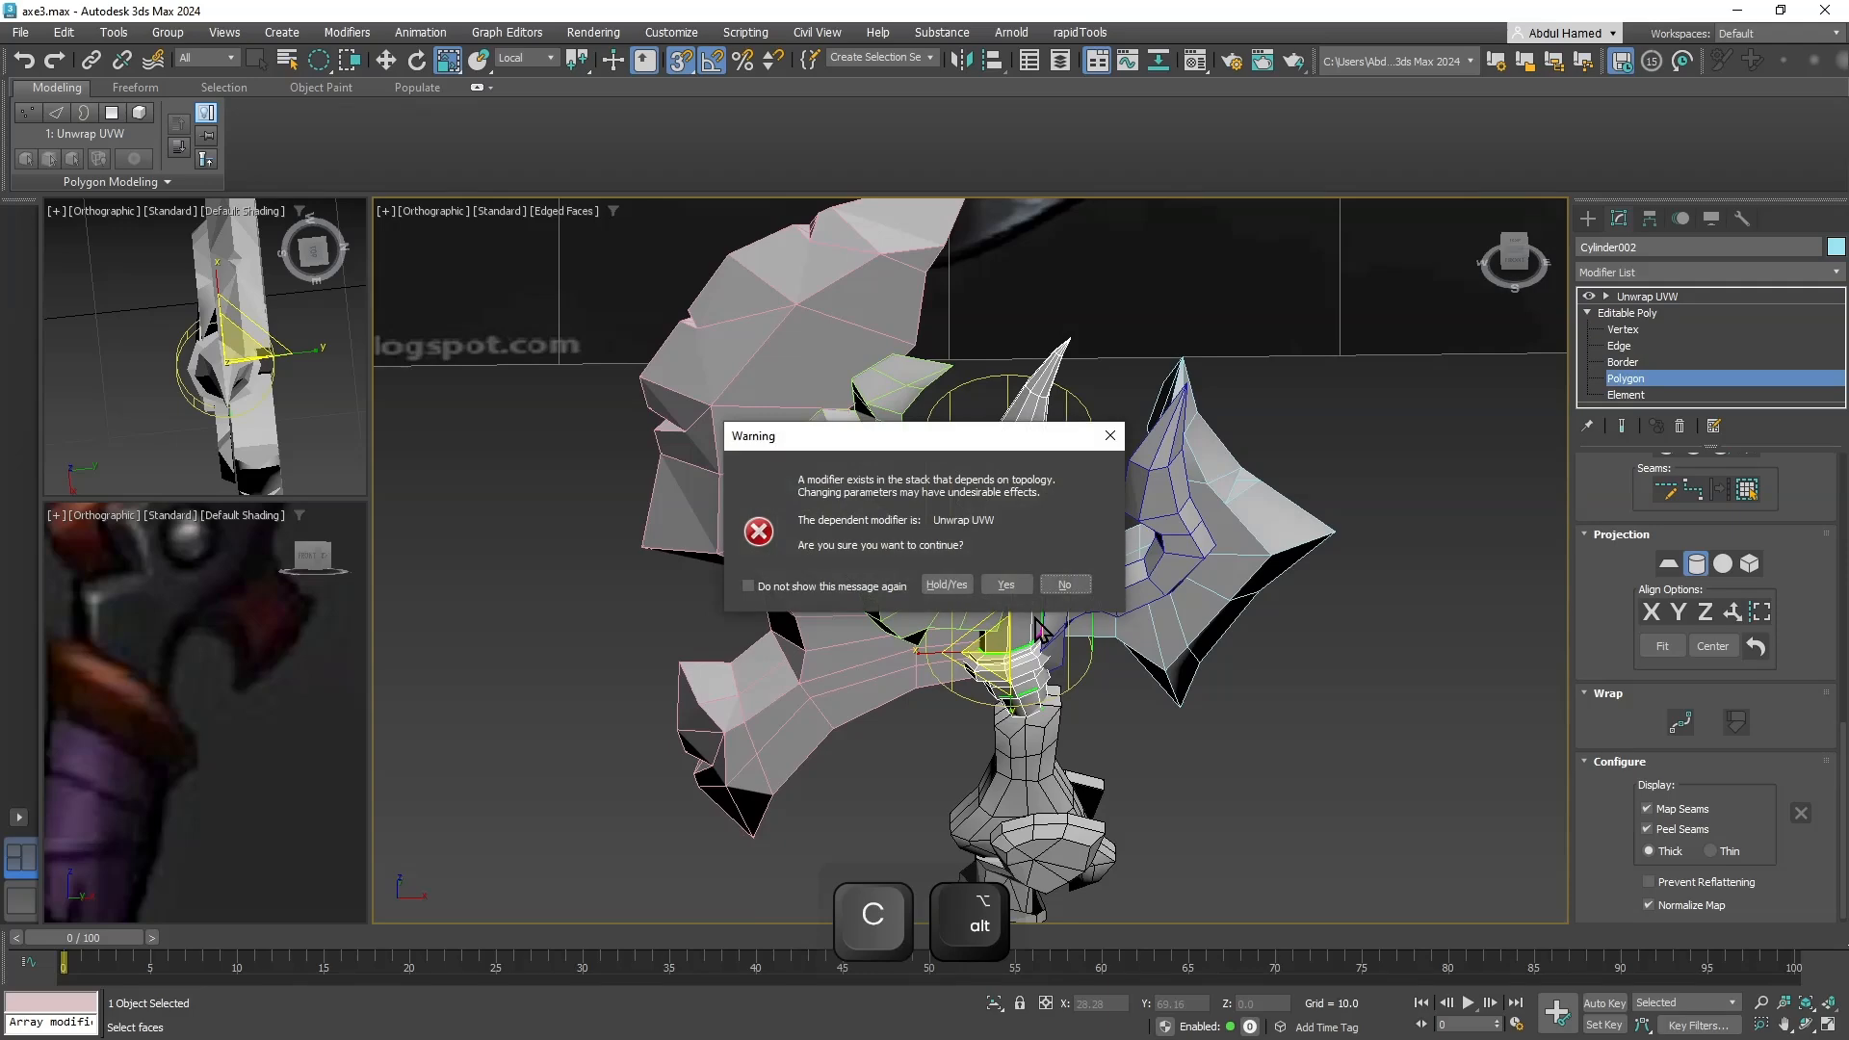
pyautogui.click(1005, 586)
pyautogui.click(1635, 378)
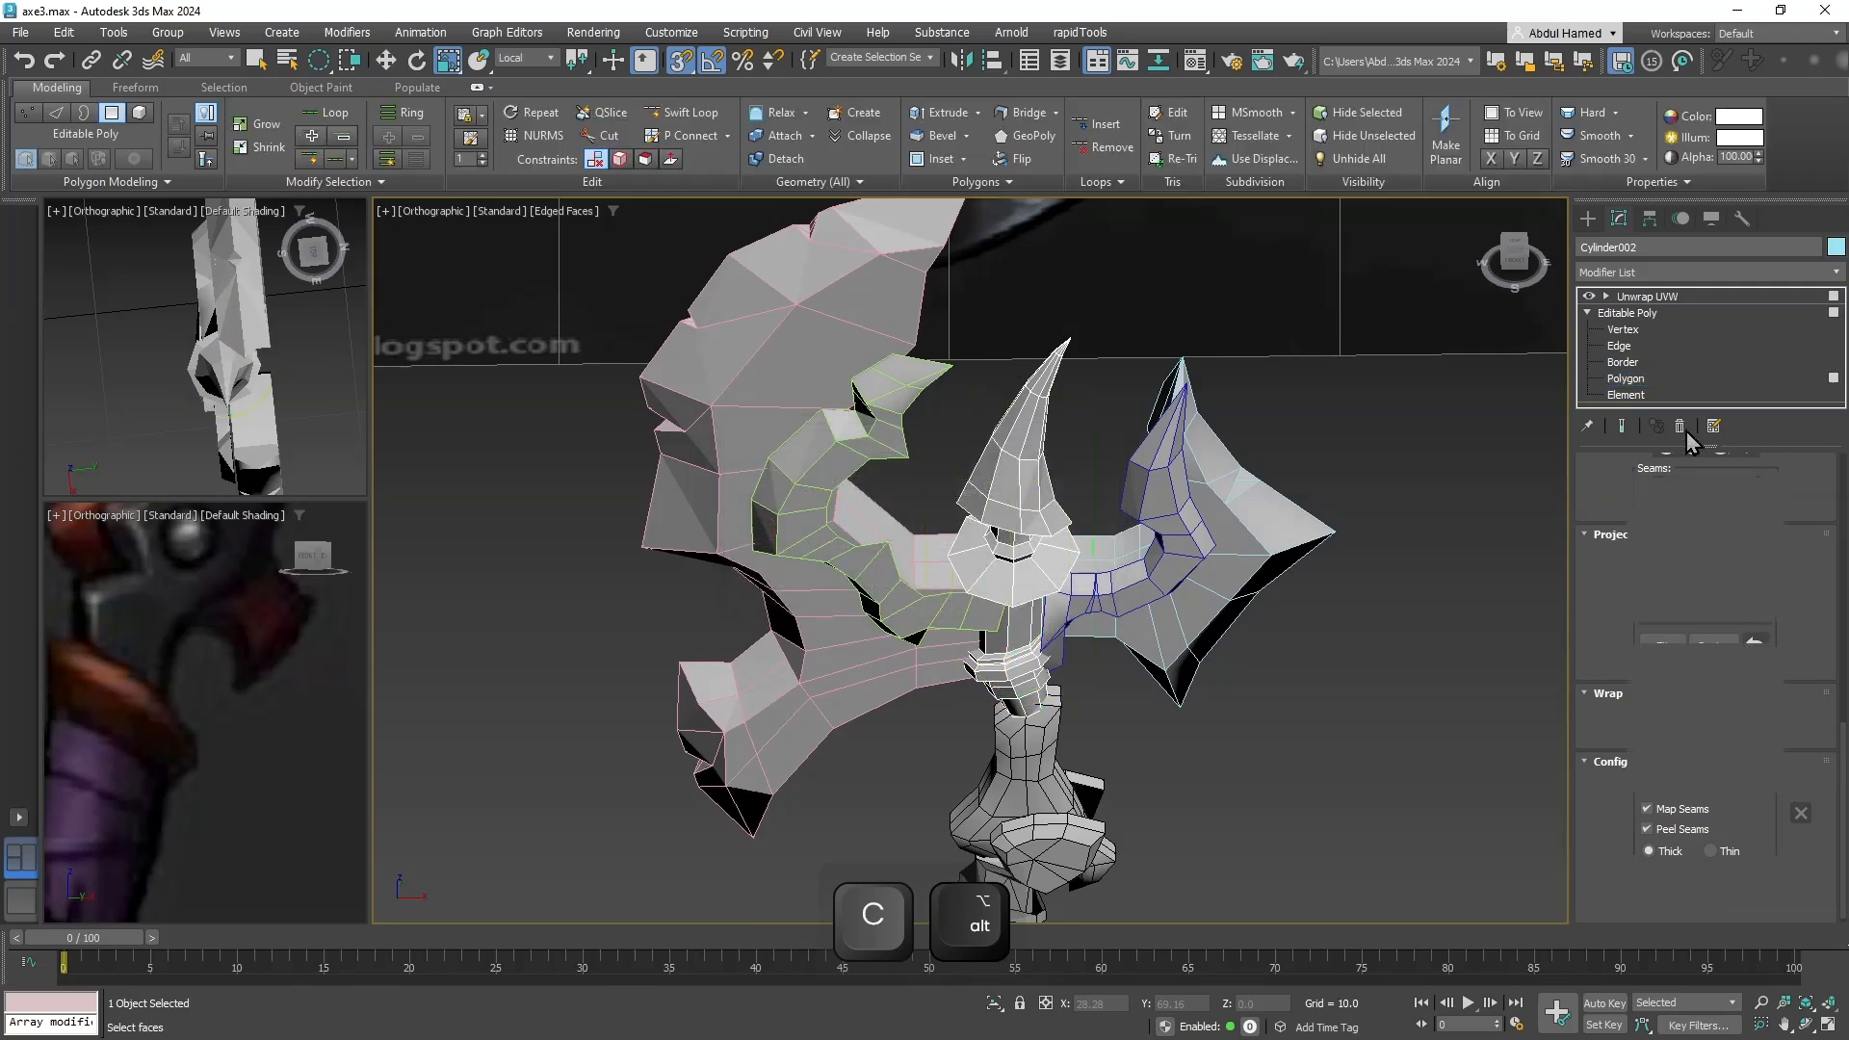
pyautogui.hotkey('ctrl', 'a')
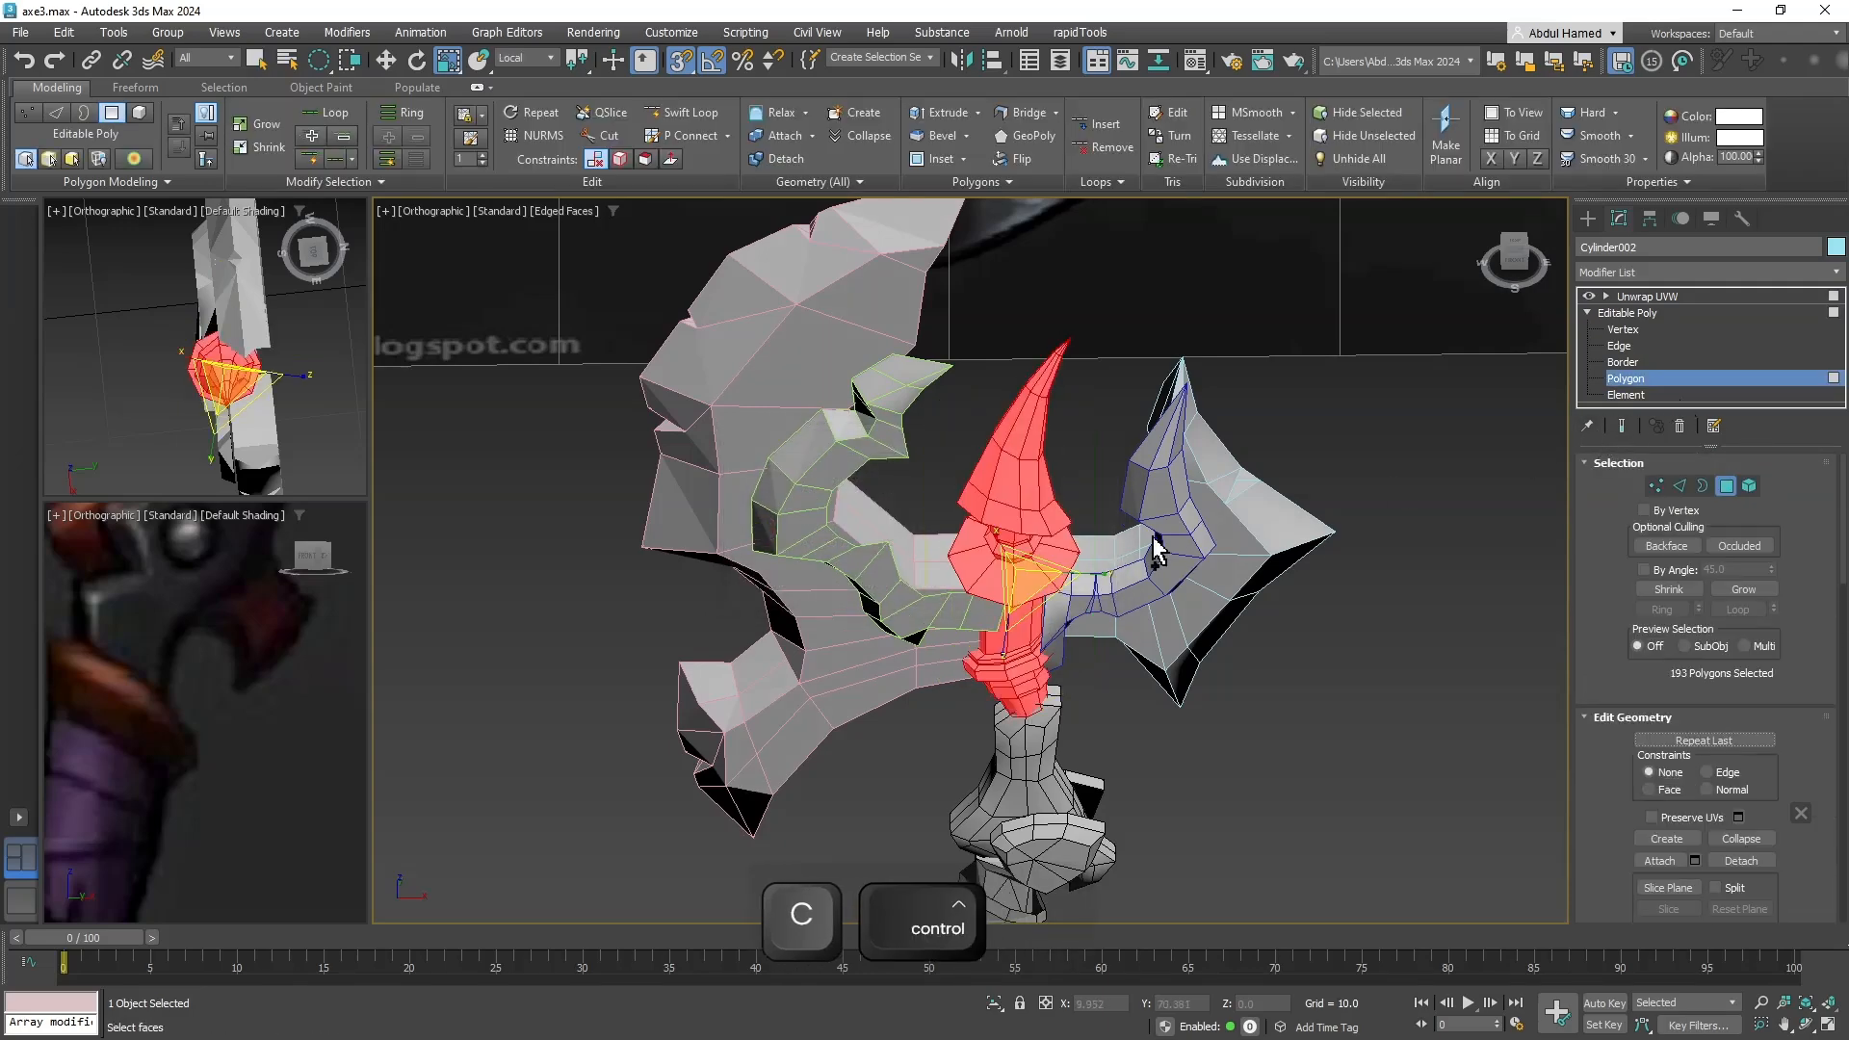
pyautogui.click(1656, 297)
# Apply a cylindrical projection to all the spike piece's polygons and fit its gizmo to them.
pyautogui.scroll(-5, 1800, 782)
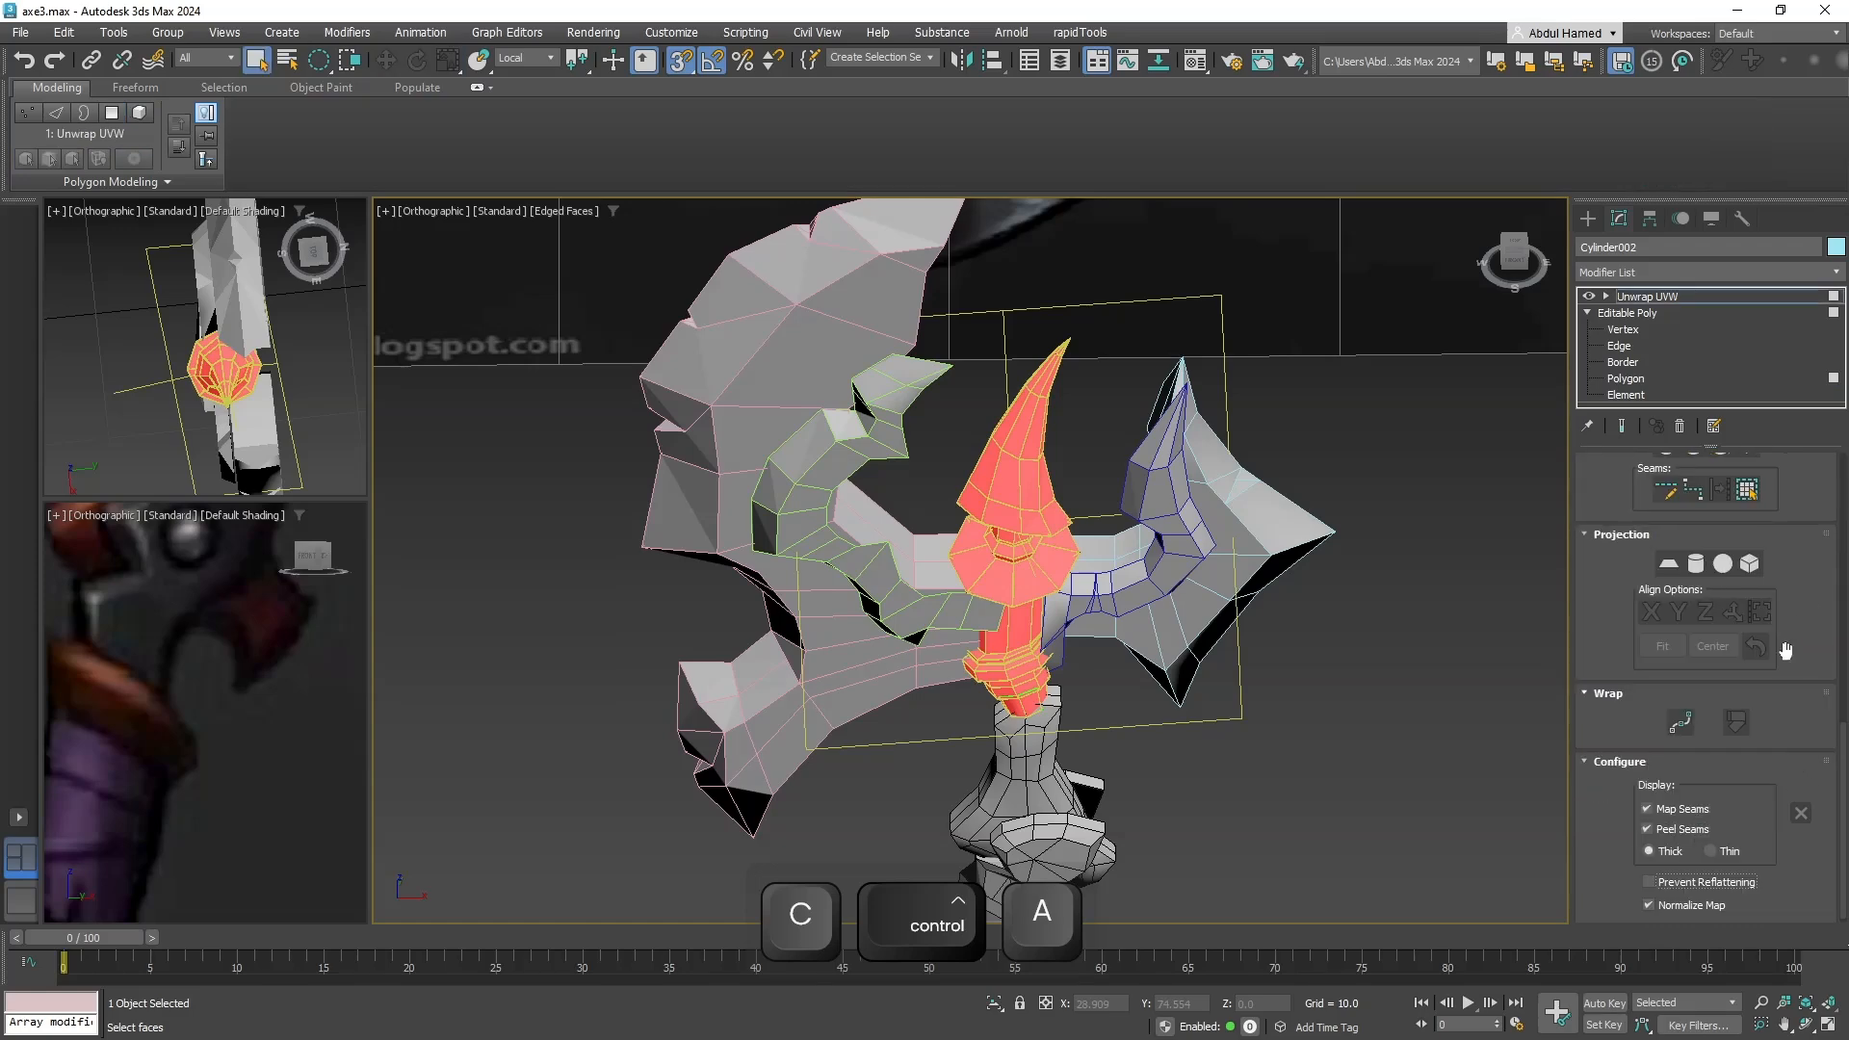
pyautogui.click(1696, 564)
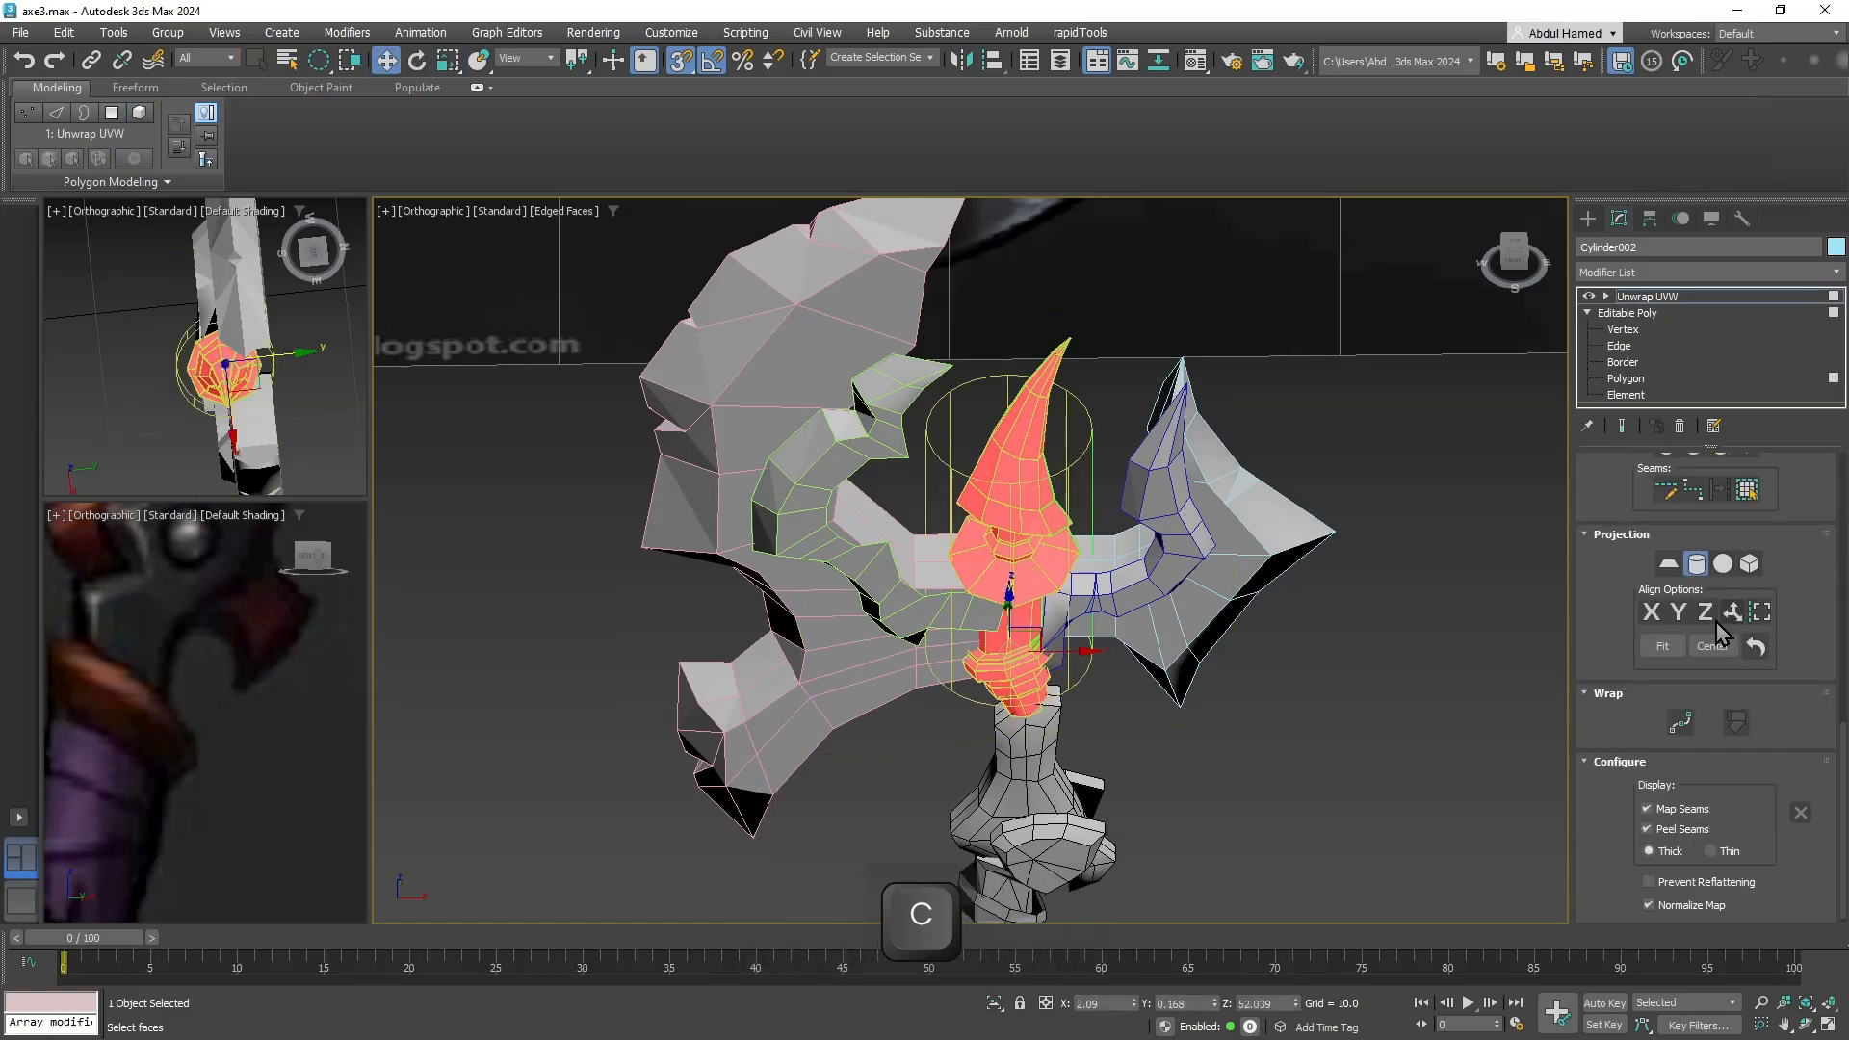
pyautogui.click(1670, 648)
pyautogui.moveTo(1097, 644)
pyautogui.keyDown('alt'); pyautogui.mouseDown(button='middle')
pyautogui.moveTo(1140, 591)
pyautogui.moveTo(1114, 602)
pyautogui.moveTo(1123, 578)
pyautogui.moveTo(1313, 648)
pyautogui.moveTo(1128, 628)
pyautogui.mouseUp(button='middle'); pyautogui.keyUp('alt')
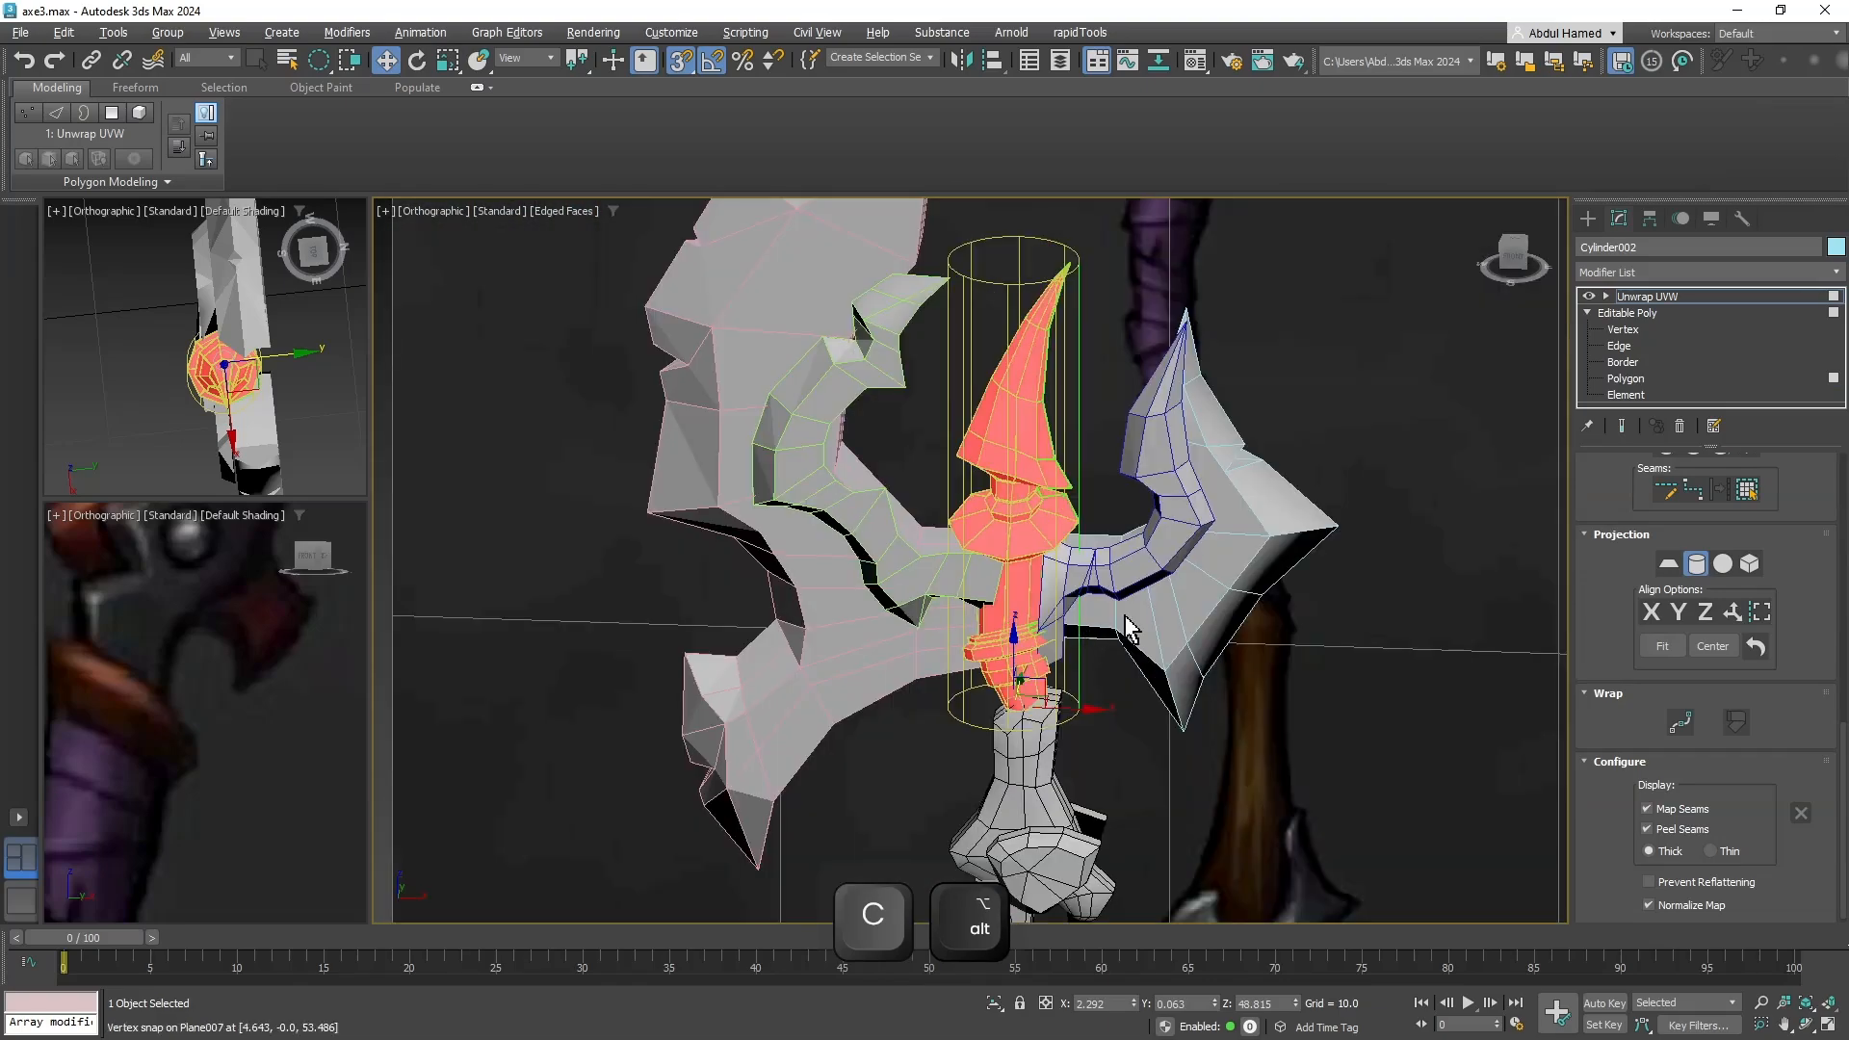
# Quick Peel the spike piece's selected polygons and view their layout in the UV editor.
pyautogui.moveTo(1589, 578); pyautogui.dragTo(1586, 810)
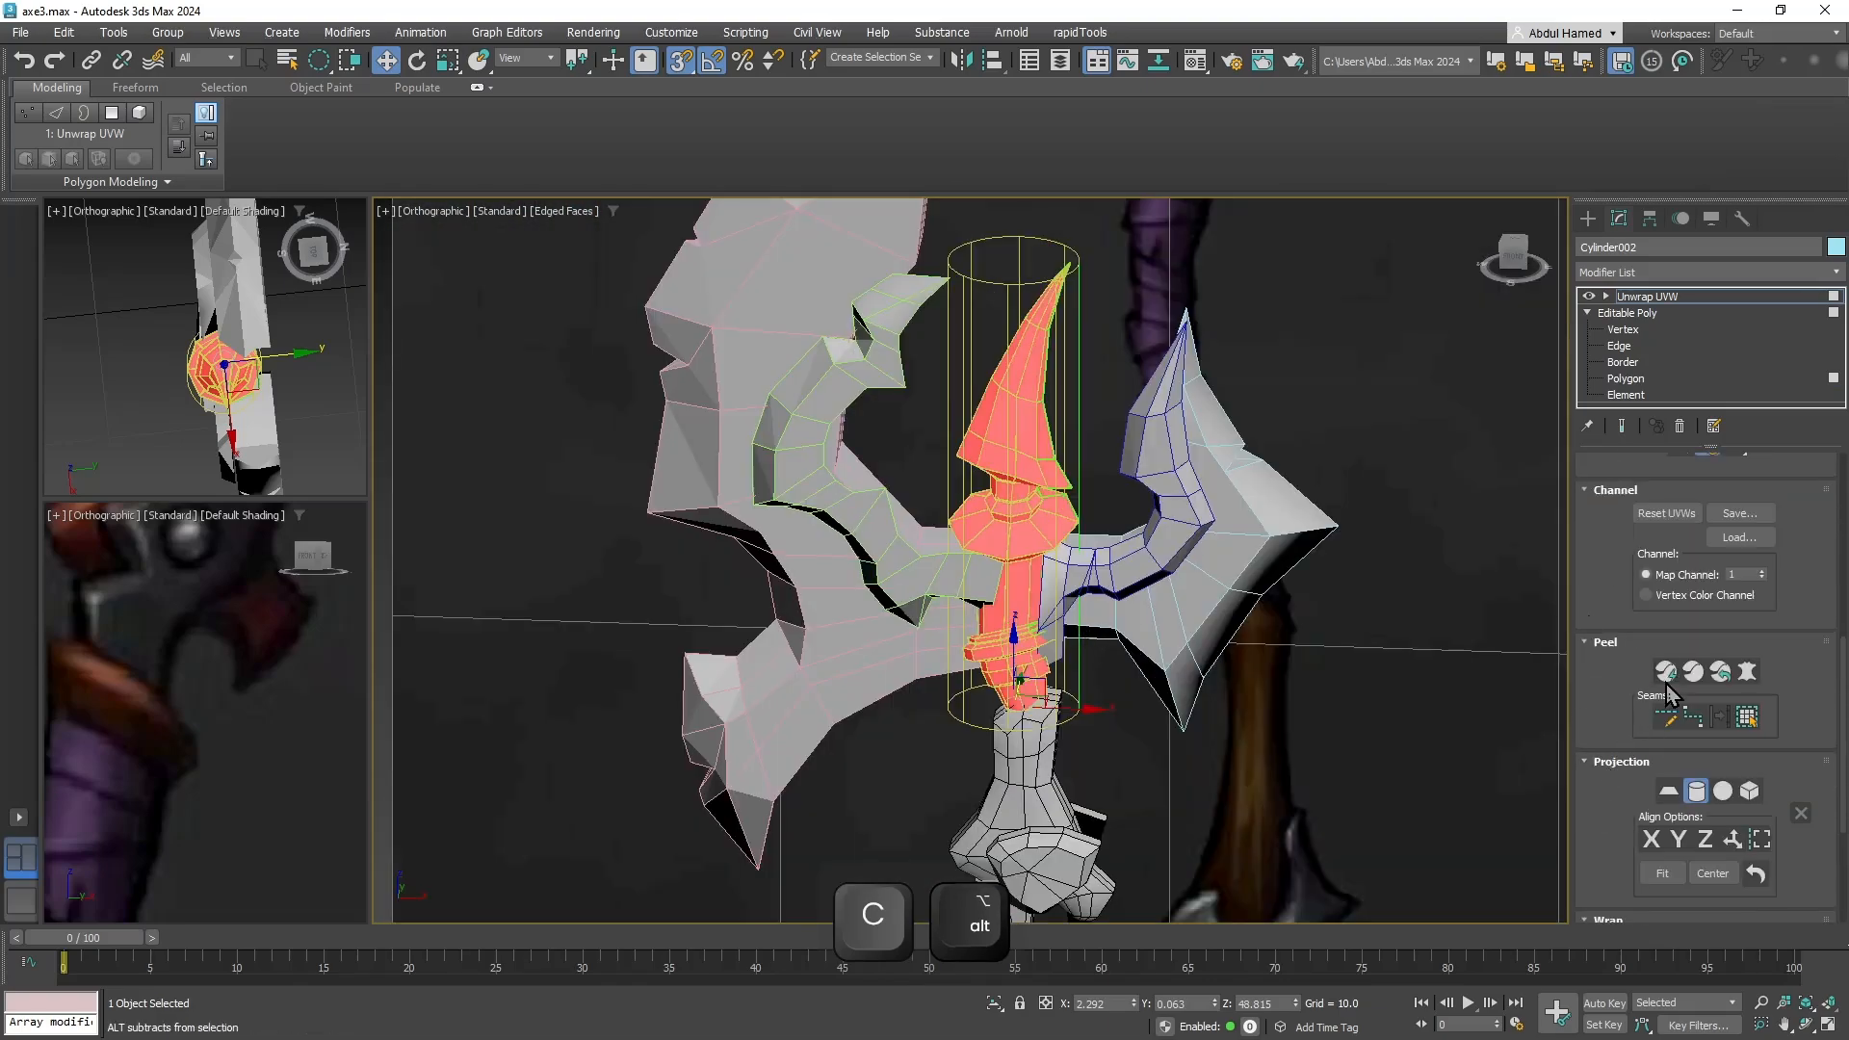
pyautogui.press('c')
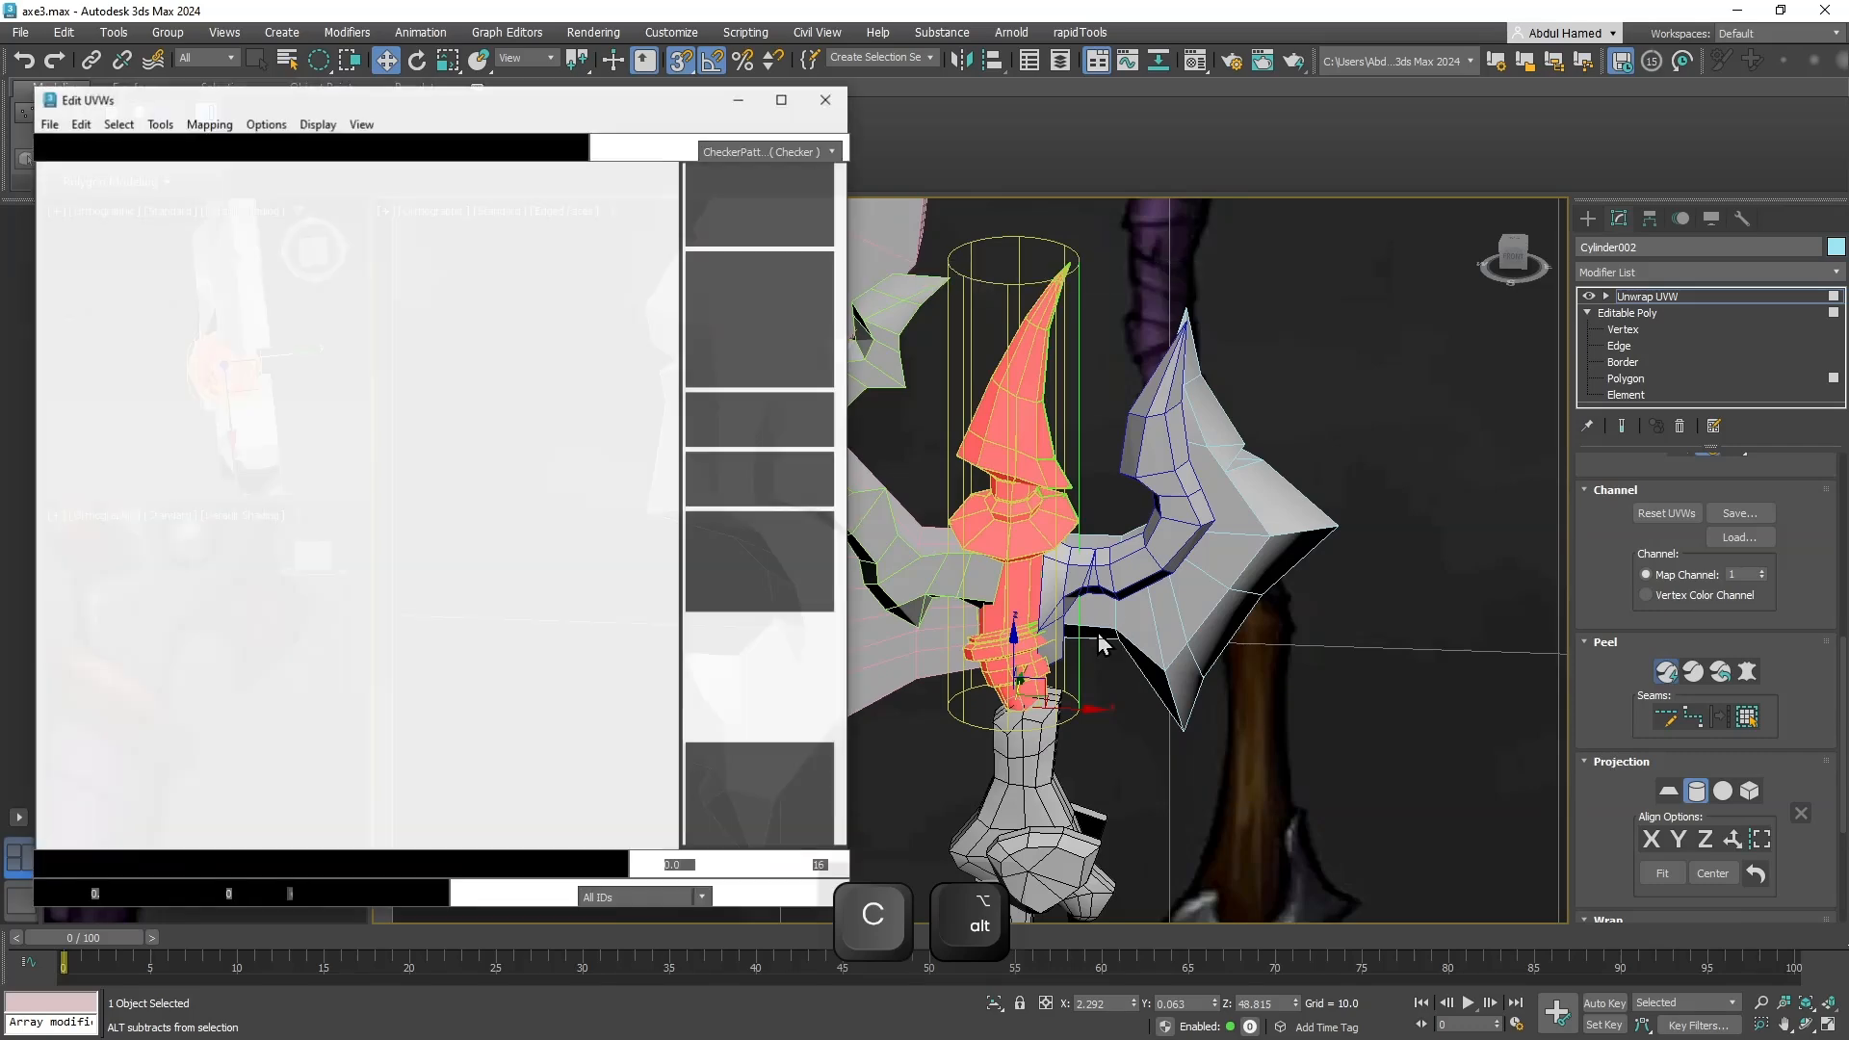
pyautogui.moveTo(503, 623); pyautogui.dragTo(590, 550, button='middle')
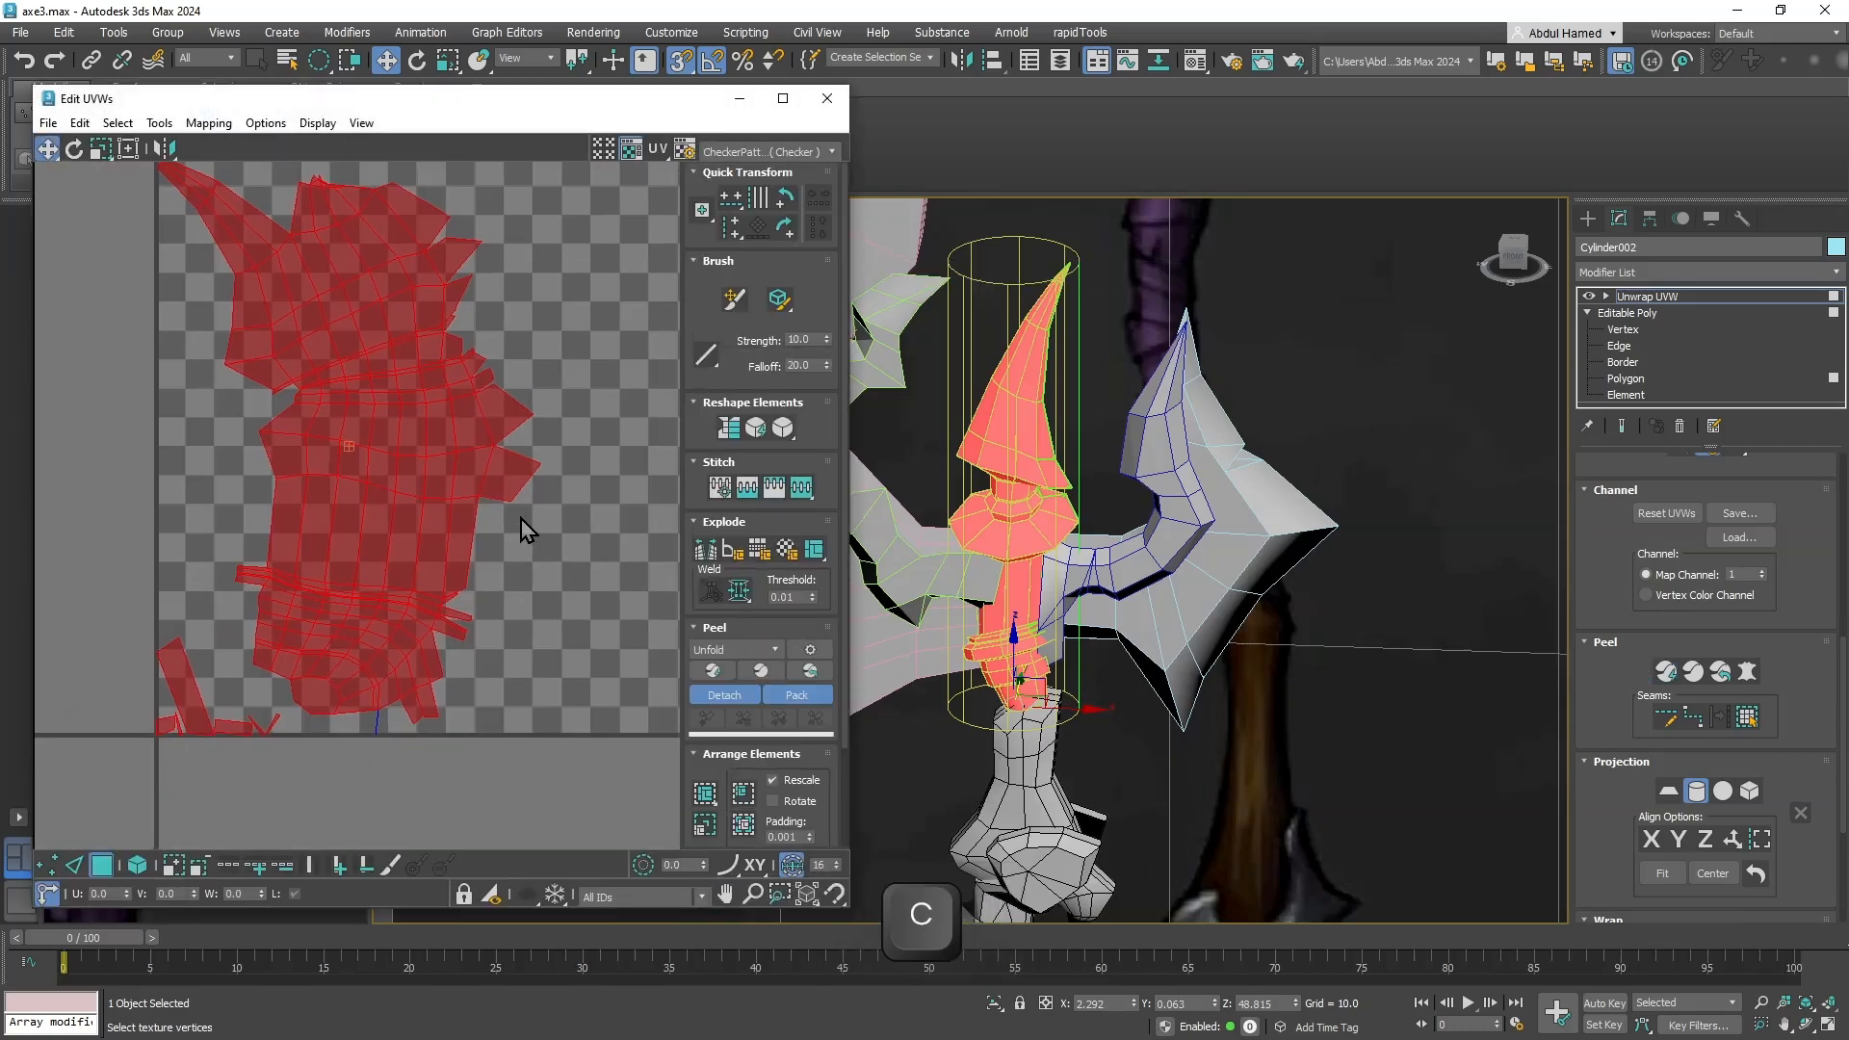
pyautogui.moveTo(500, 574); pyautogui.dragTo(509, 551, button='middle')
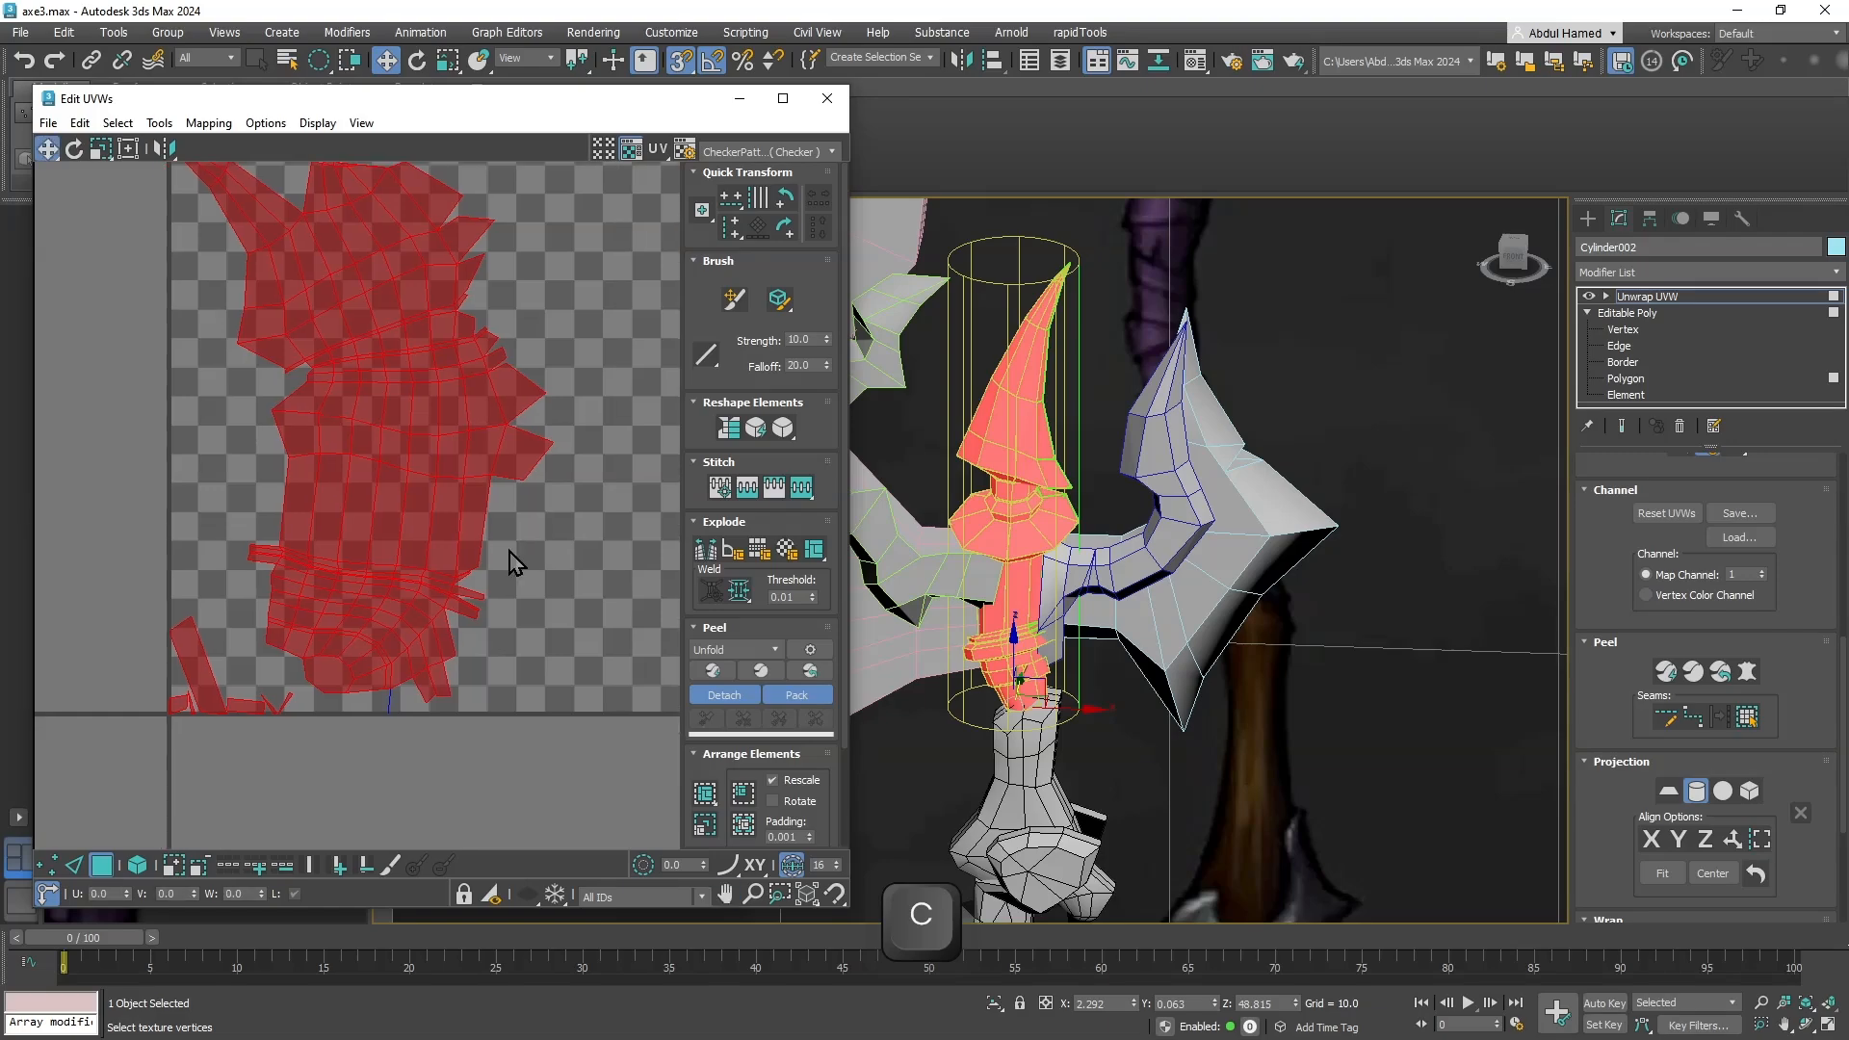
# Hide every object except the selected spike piece and view its lower end.
pyautogui.keyDown('alt'); pyautogui.moveTo(1168, 594); pyautogui.dragTo(1102, 614, button='middle'); pyautogui.keyUp('alt')
pyautogui.keyDown('alt'); pyautogui.moveTo(886, 592); pyautogui.dragTo(1118, 540, button='middle'); pyautogui.keyUp('alt')
pyautogui.scroll(2, 1013, 424)
pyautogui.rightClick(1013, 431)
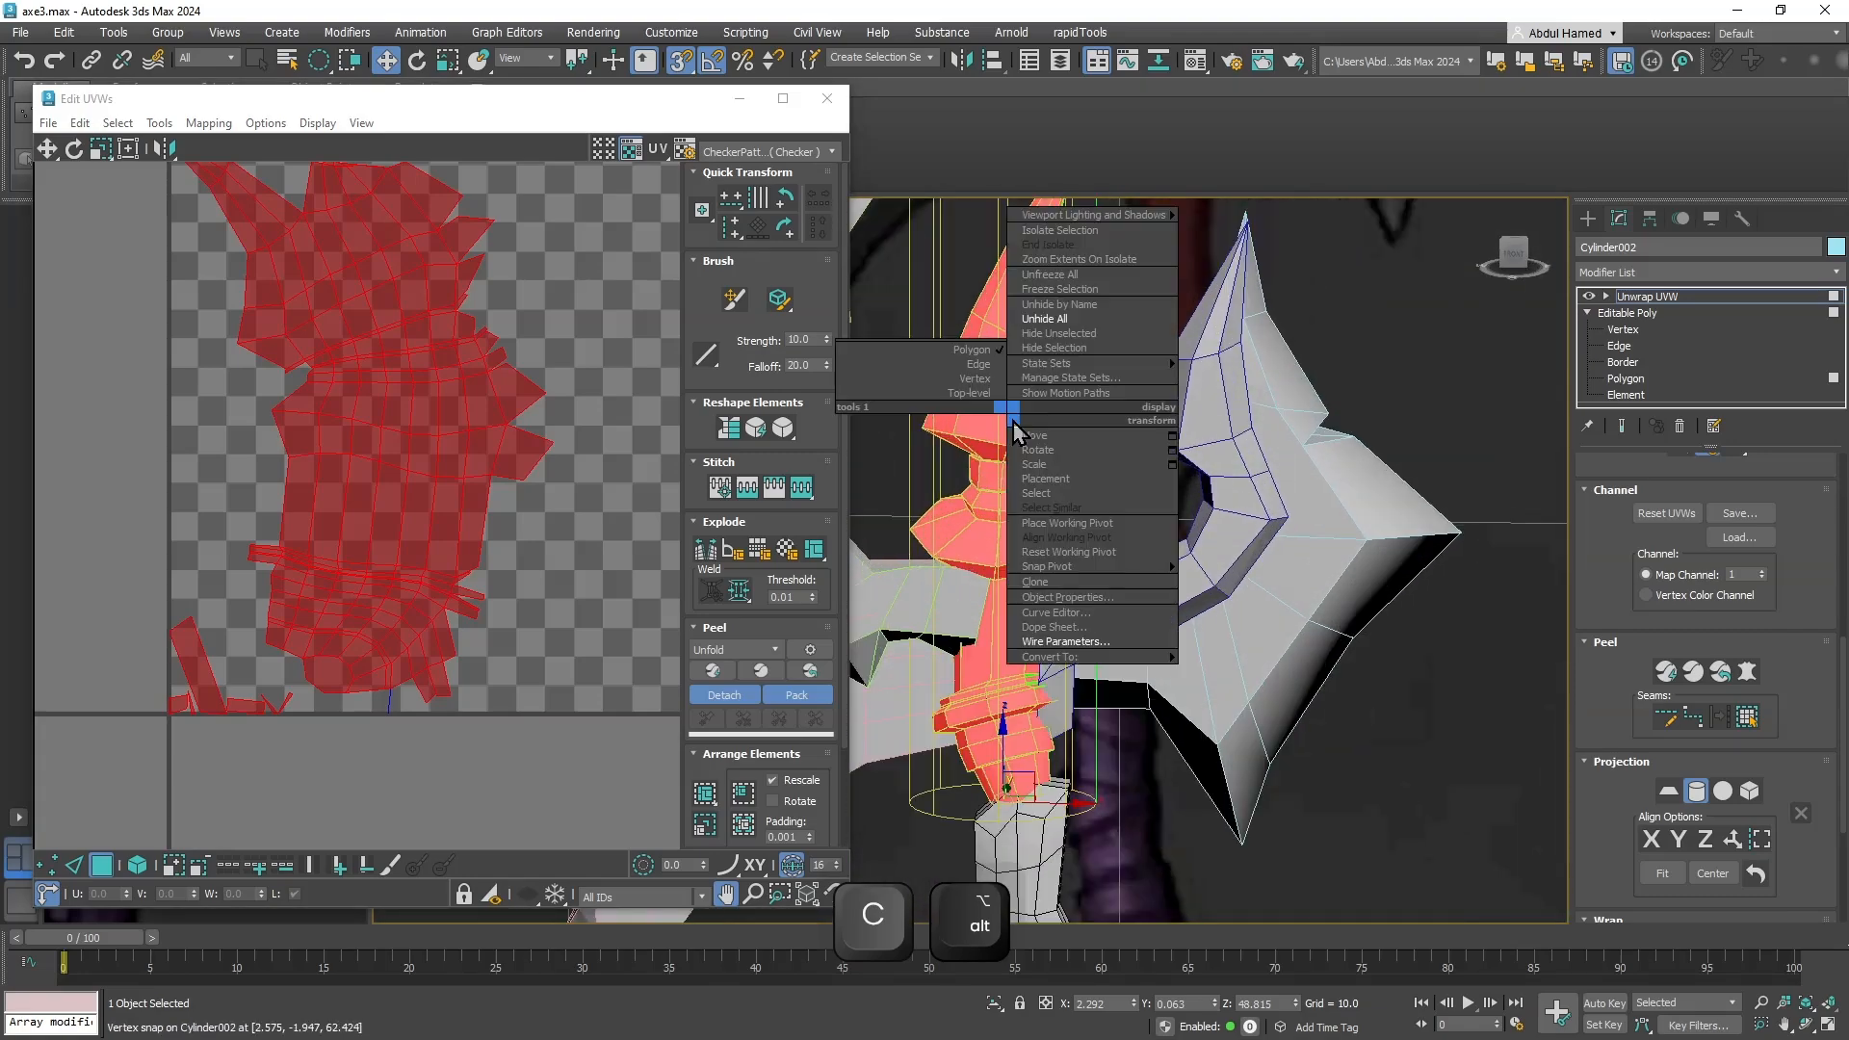
pyautogui.click(1078, 348)
pyautogui.keyDown('alt'); pyautogui.moveTo(1124, 615); pyautogui.dragTo(1131, 463, button='middle'); pyautogui.keyUp('alt')
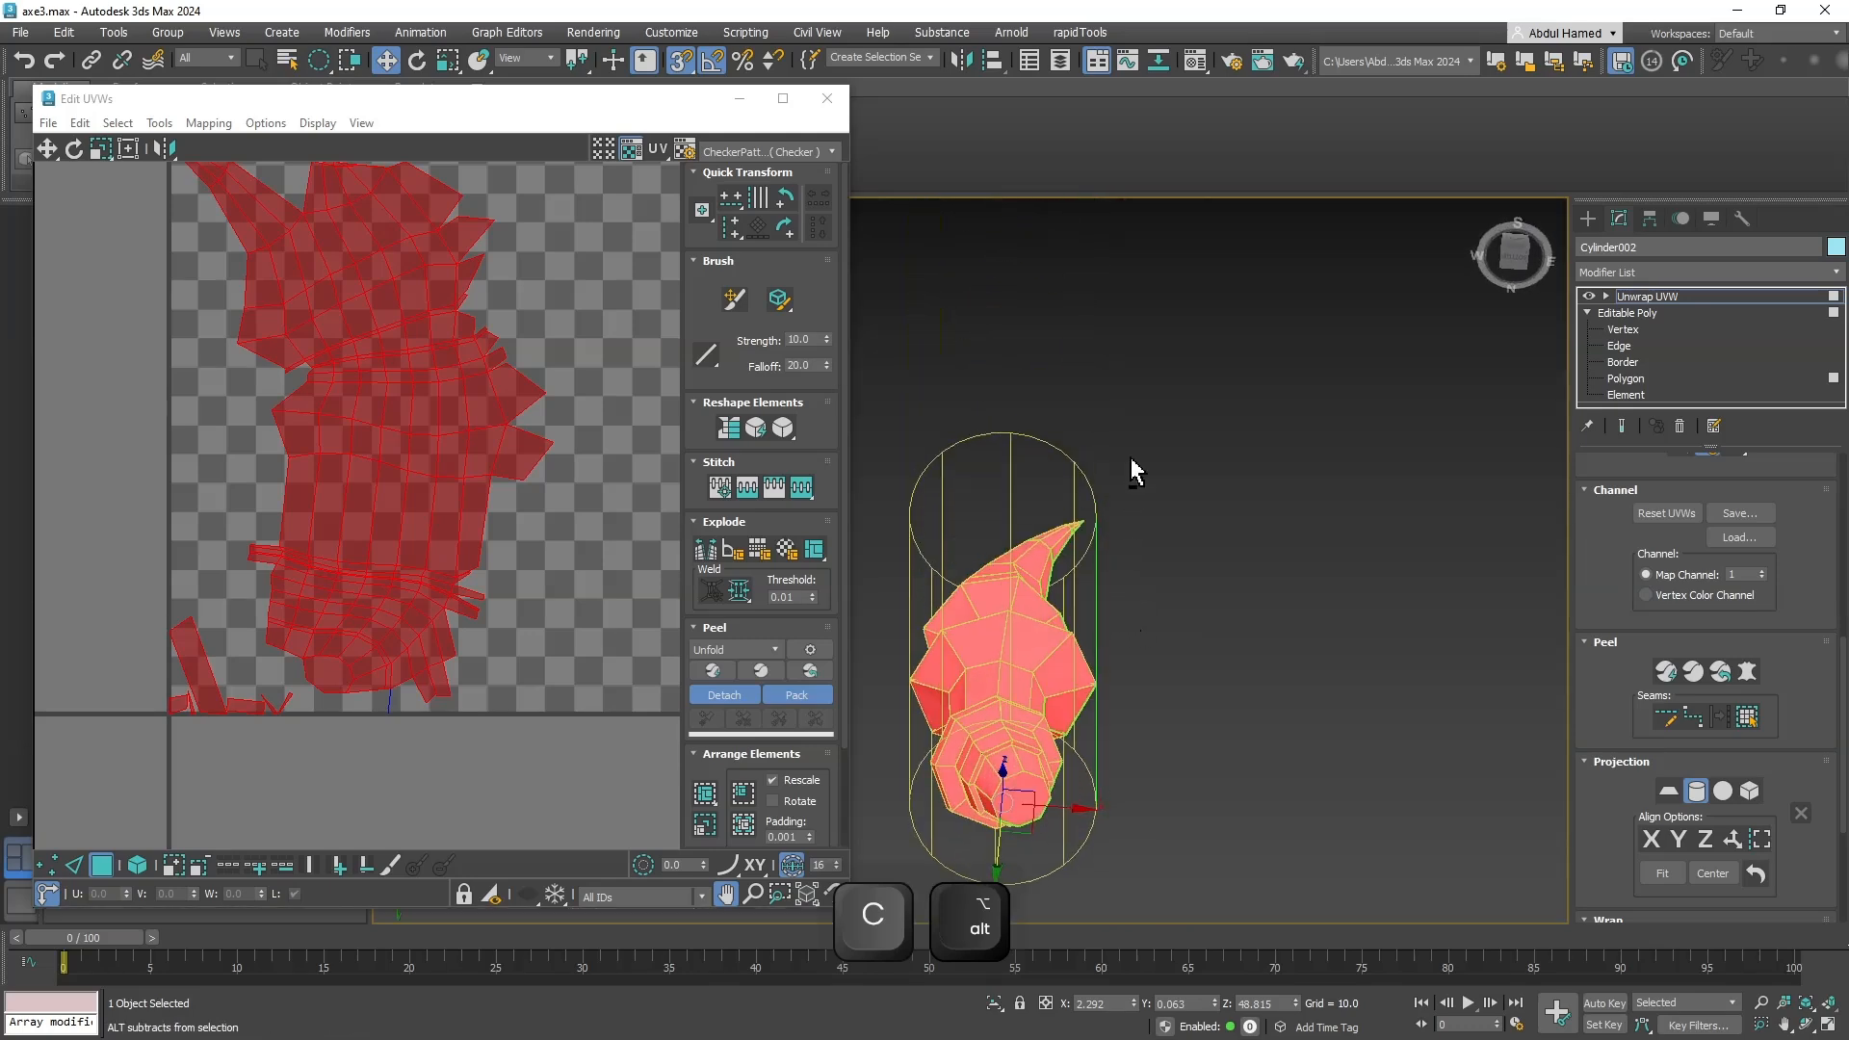
pyautogui.keyDown('alt'); pyautogui.moveTo(1154, 643); pyautogui.dragTo(1242, 462, button='middle'); pyautogui.keyUp('alt')
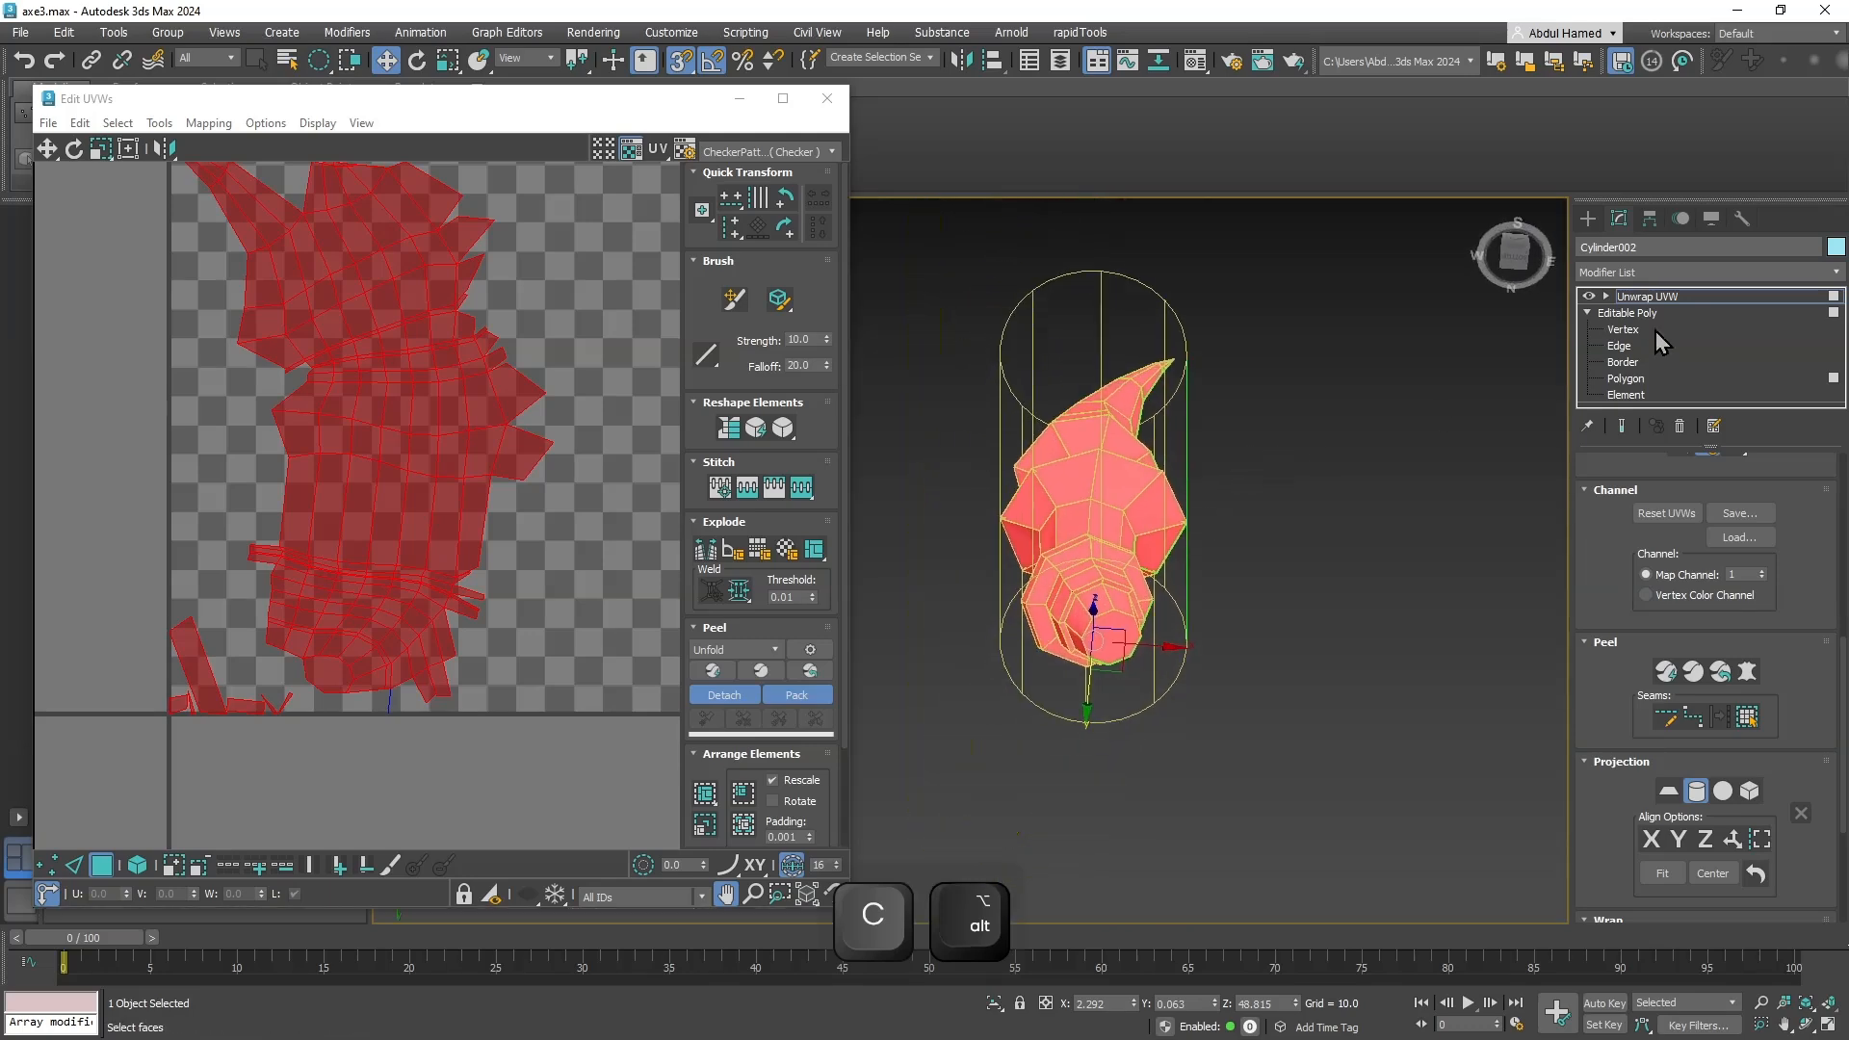
# Delete the cap polygon at the bottom end of the spike piece in the Editable Poly.
pyautogui.click(1627, 378)
pyautogui.click(1005, 584)
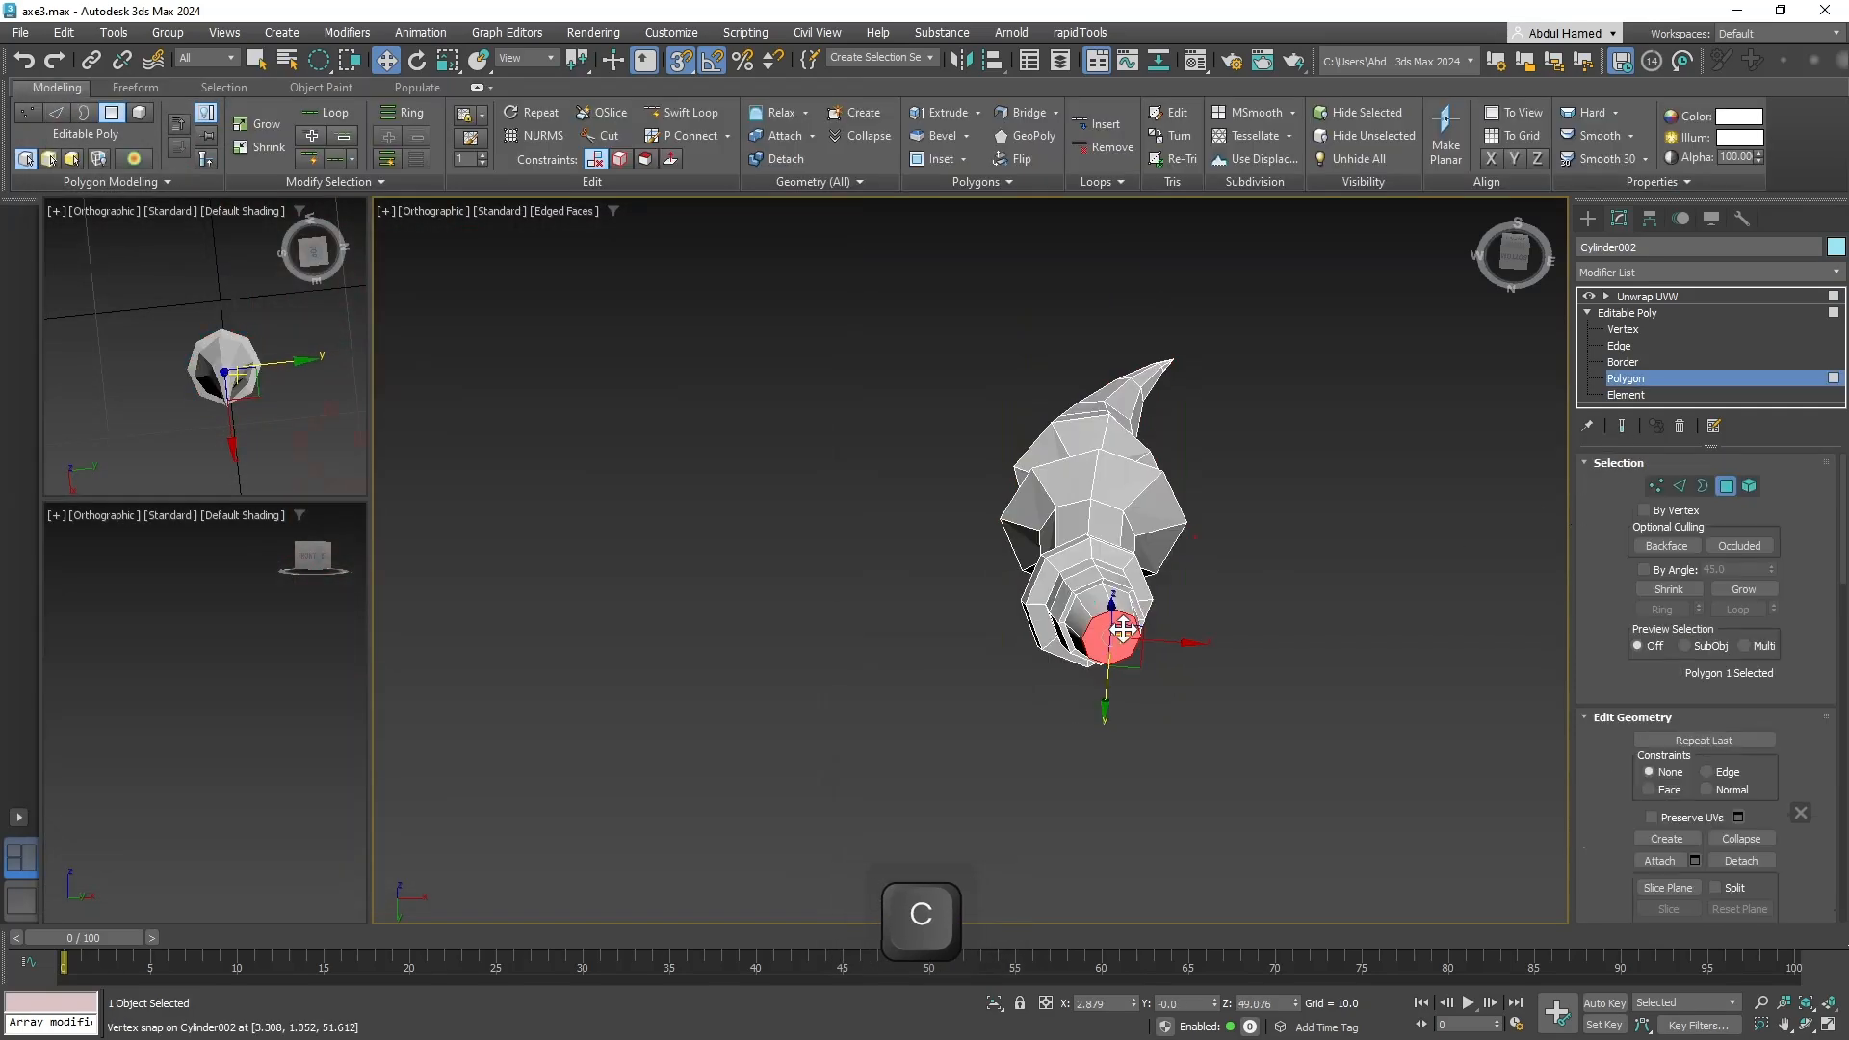
pyautogui.press('Delete')
pyautogui.keyDown('alt'); pyautogui.moveTo(1358, 710); pyautogui.dragTo(1002, 801, button='middle'); pyautogui.keyUp('alt')
pyautogui.scroll(-3, 1261, 688)
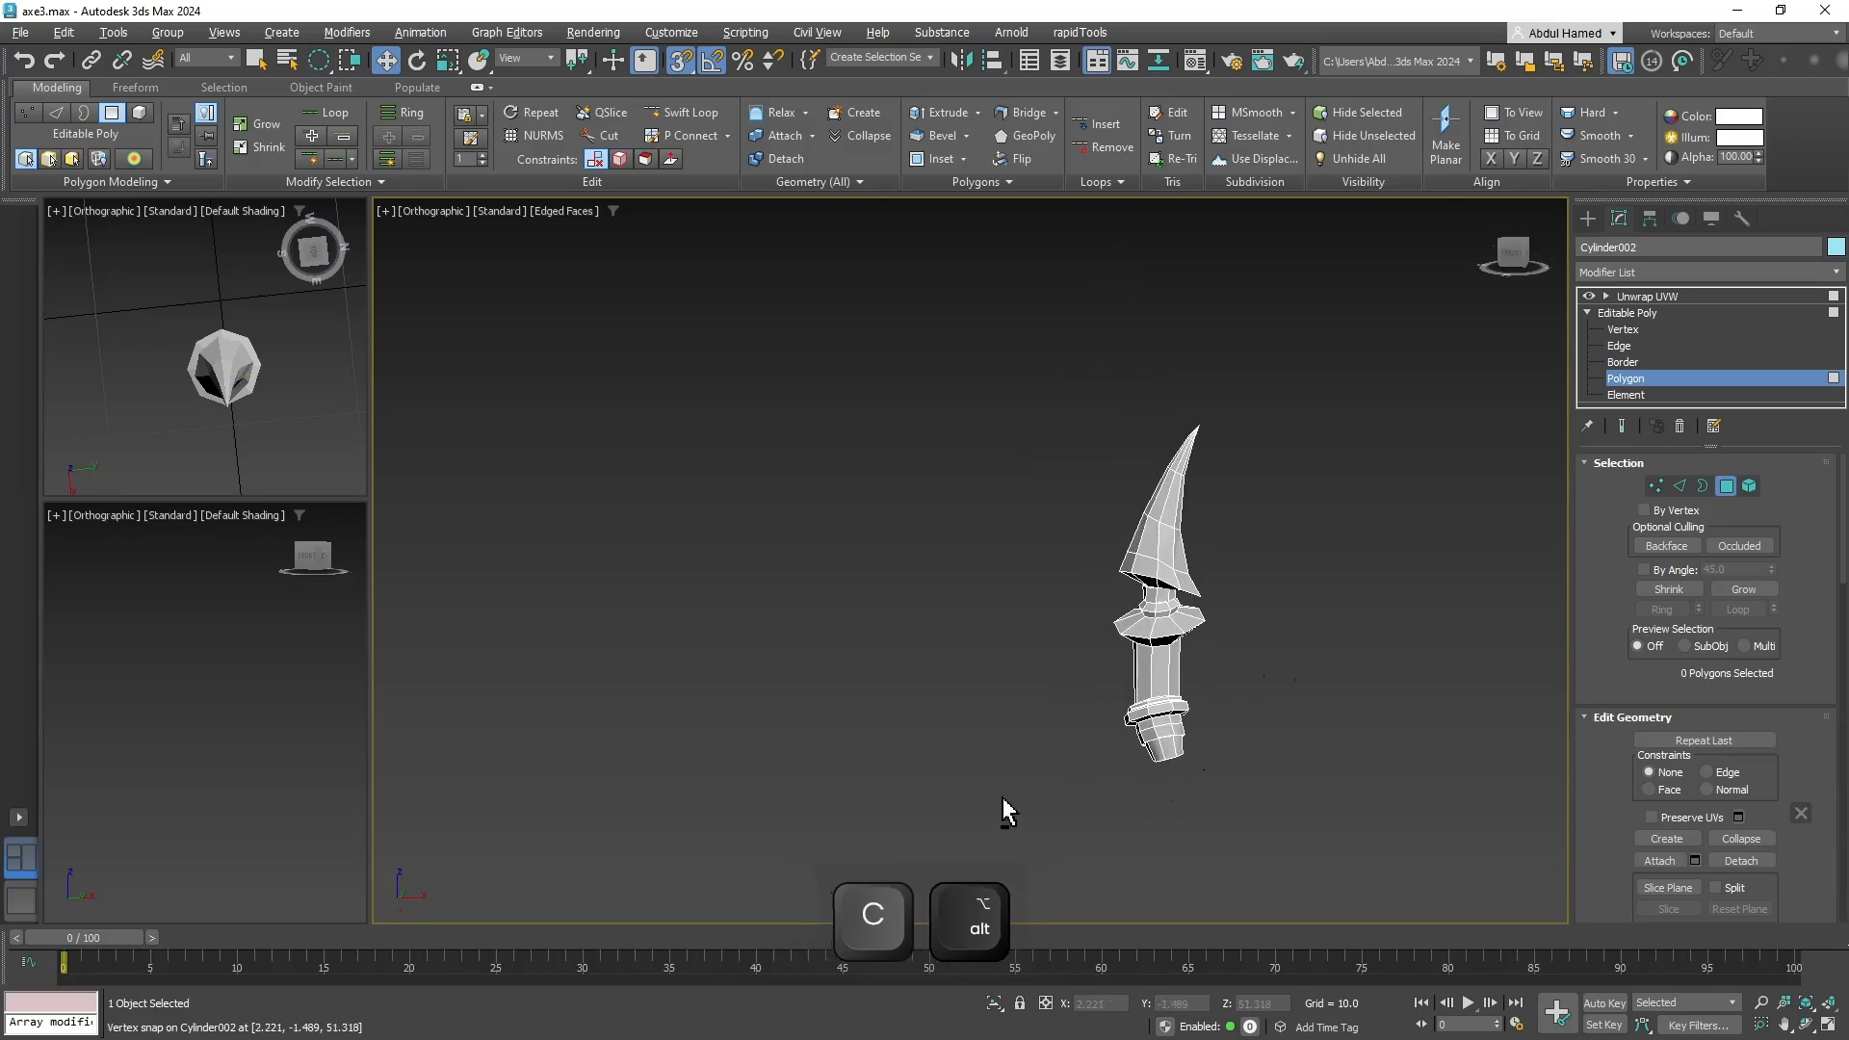
# Return to the Unwrap UVW modifier, apply a cylindrical projection to the open-ended spike piece and Quick Peel it.
pyautogui.click(1632, 314)
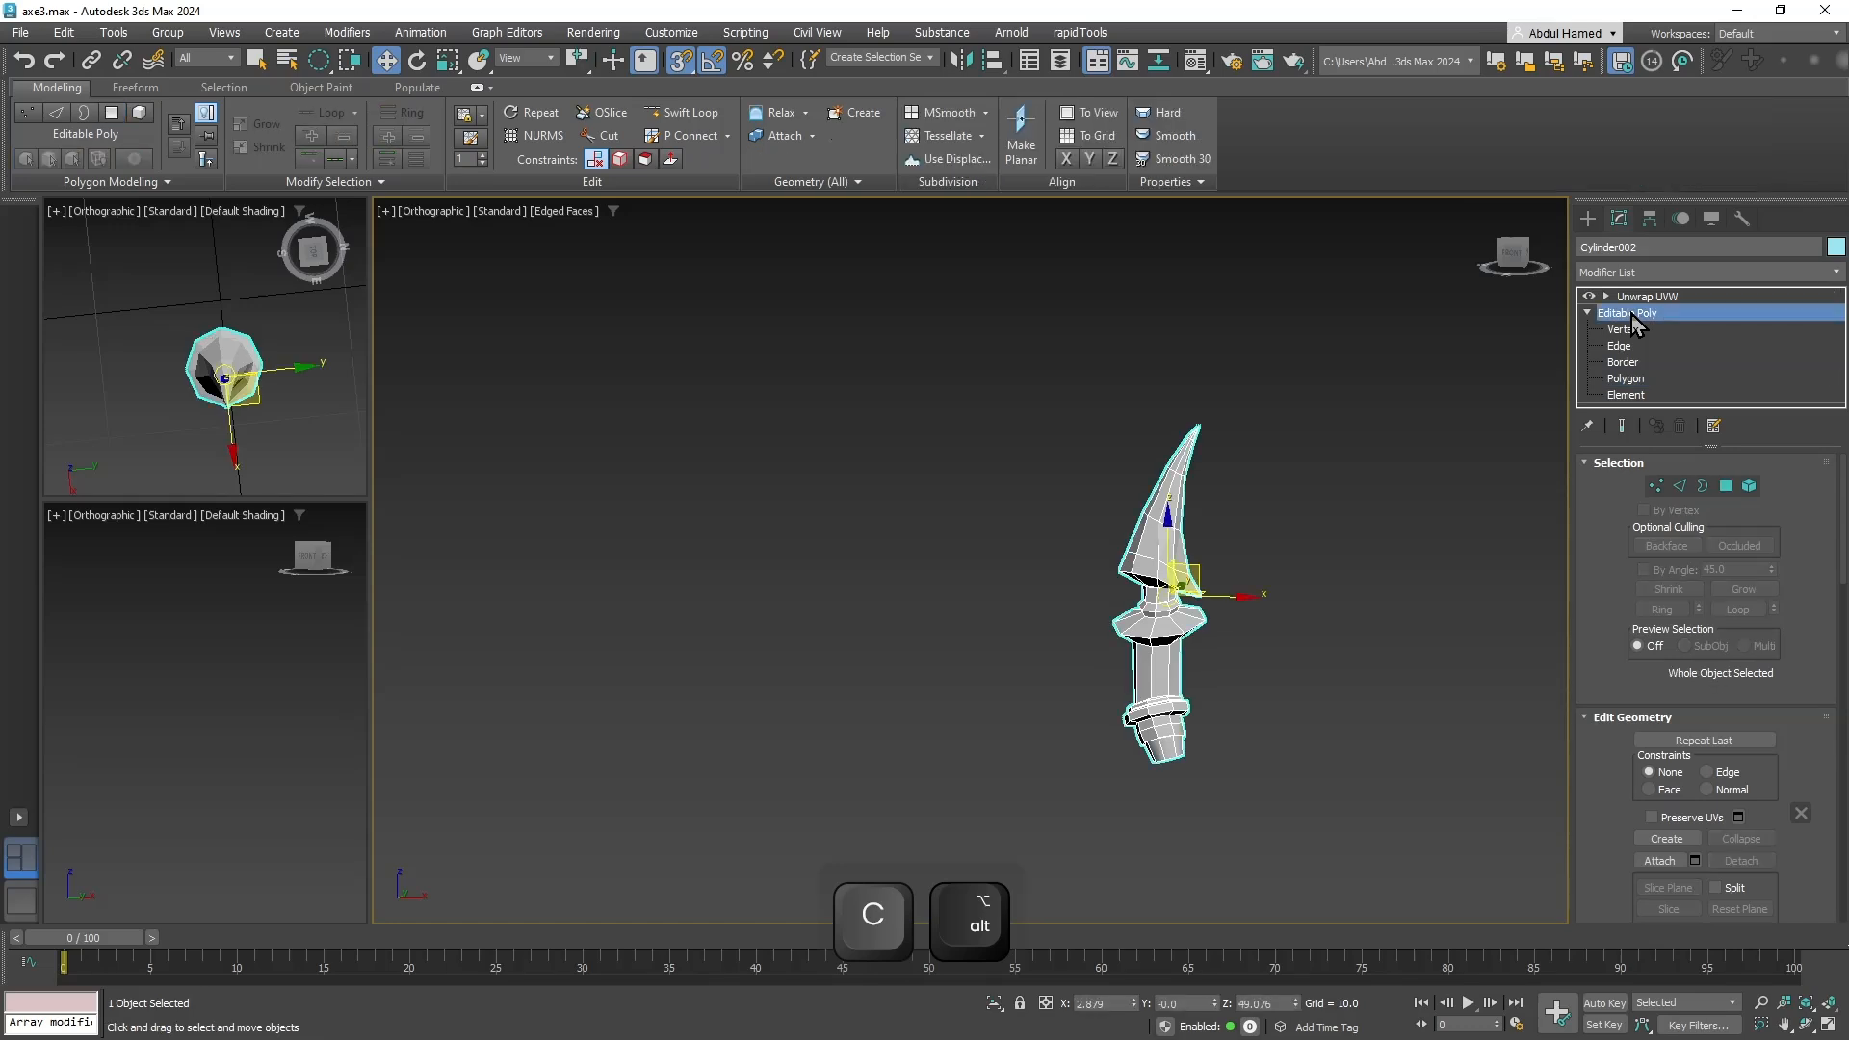
pyautogui.click(1636, 297)
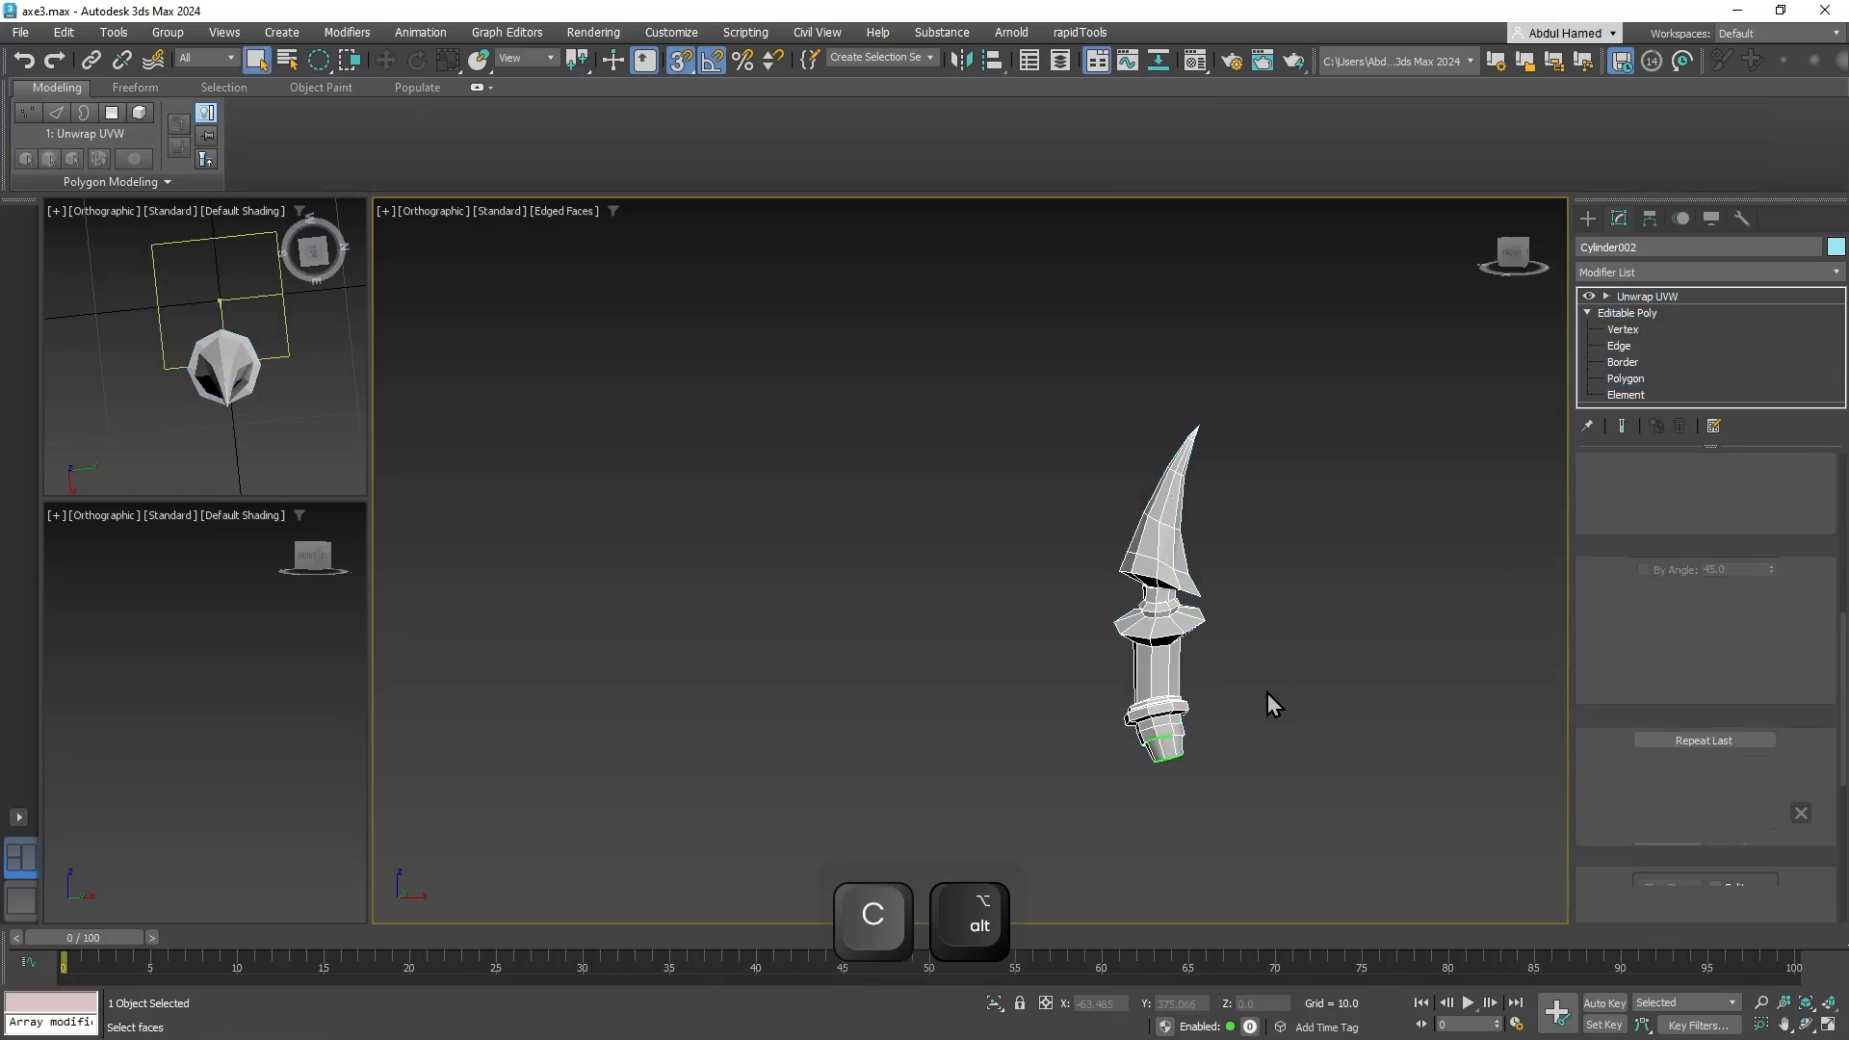
pyautogui.moveTo(1818, 743); pyautogui.dragTo(1789, 484)
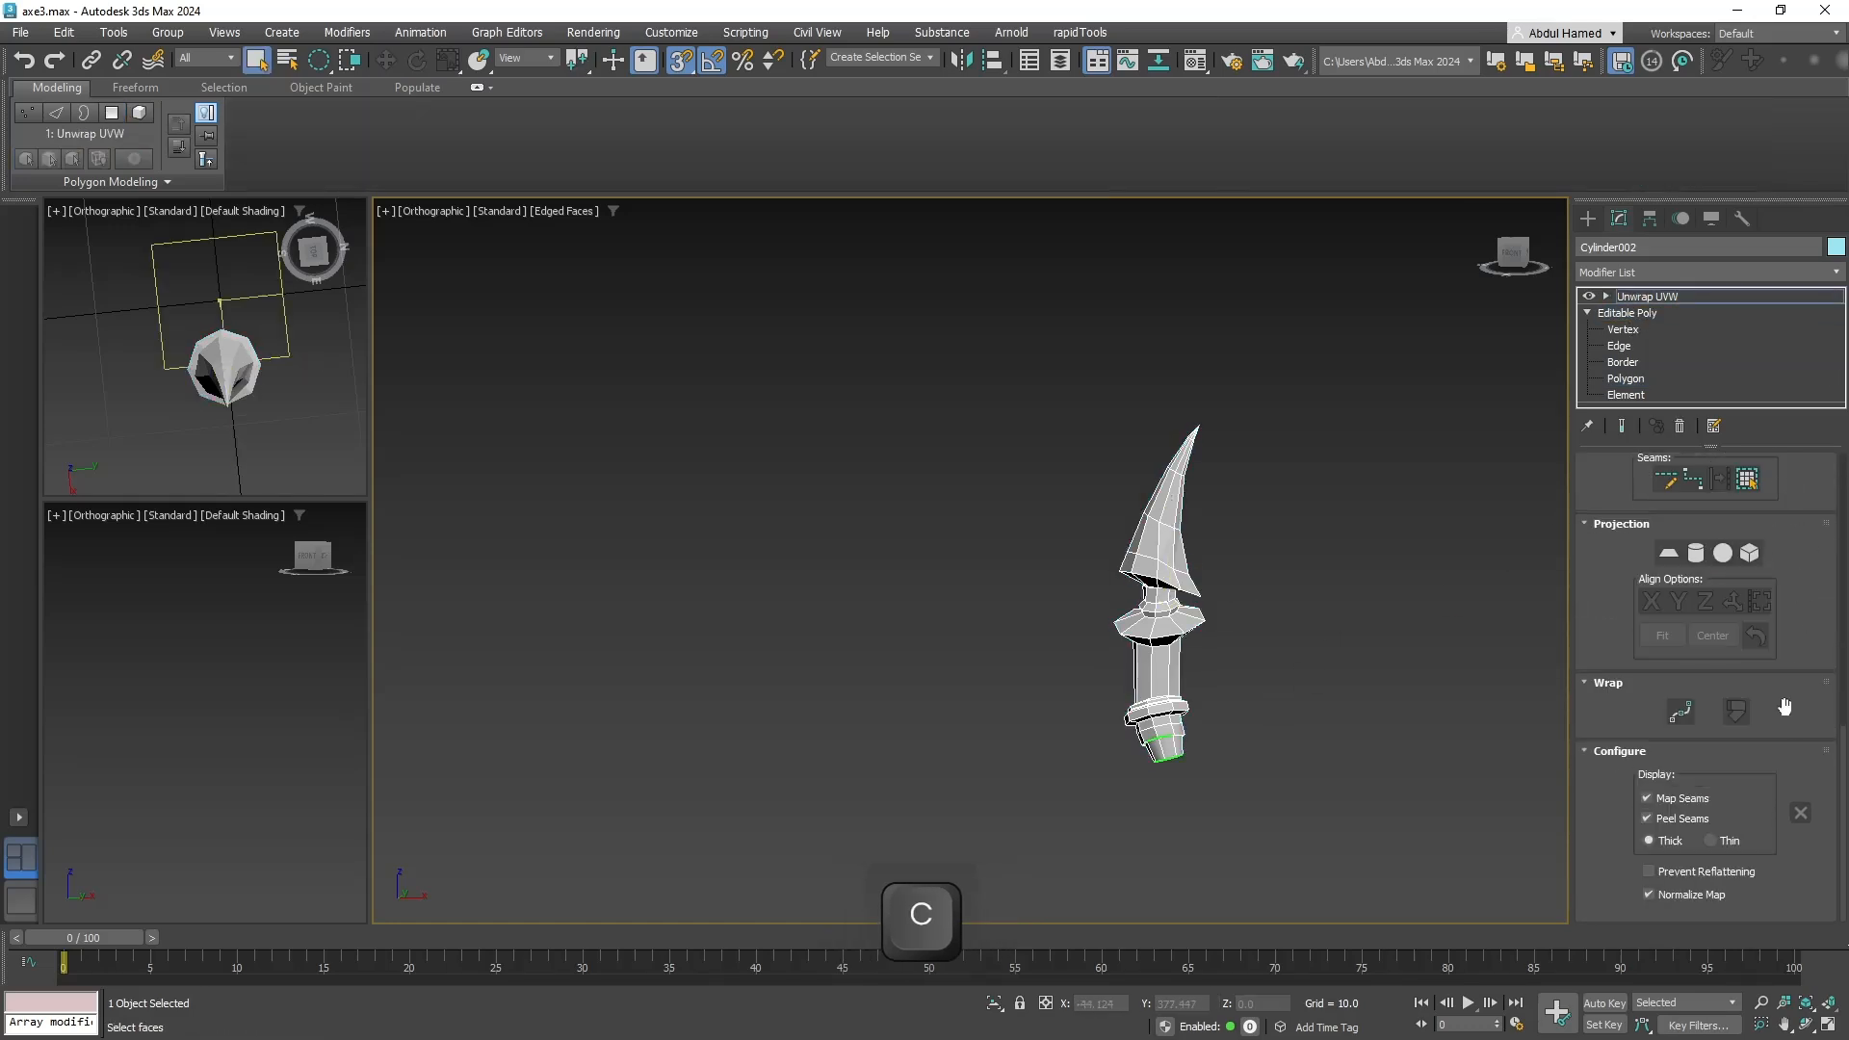
pyautogui.scroll(4, 1784, 707)
pyautogui.scroll(-4, 1784, 707)
pyautogui.scroll(3, 1784, 706)
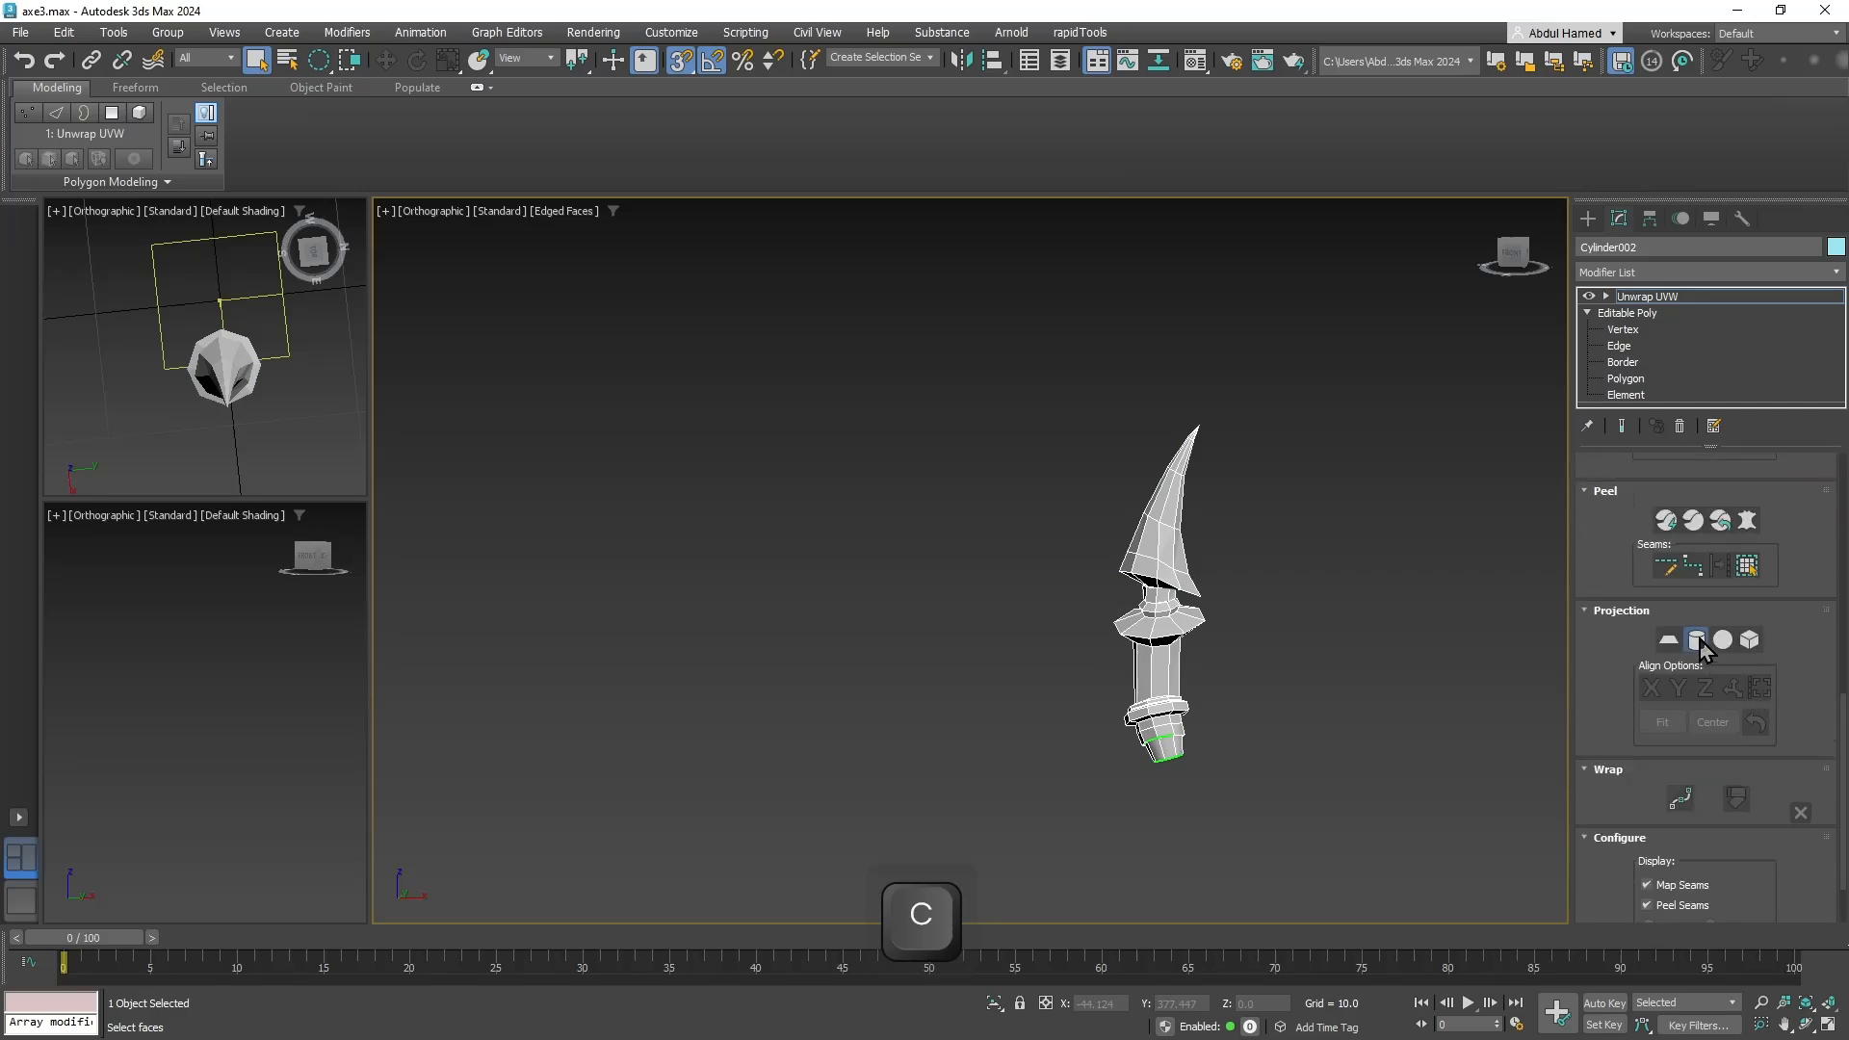
pyautogui.click(1697, 641)
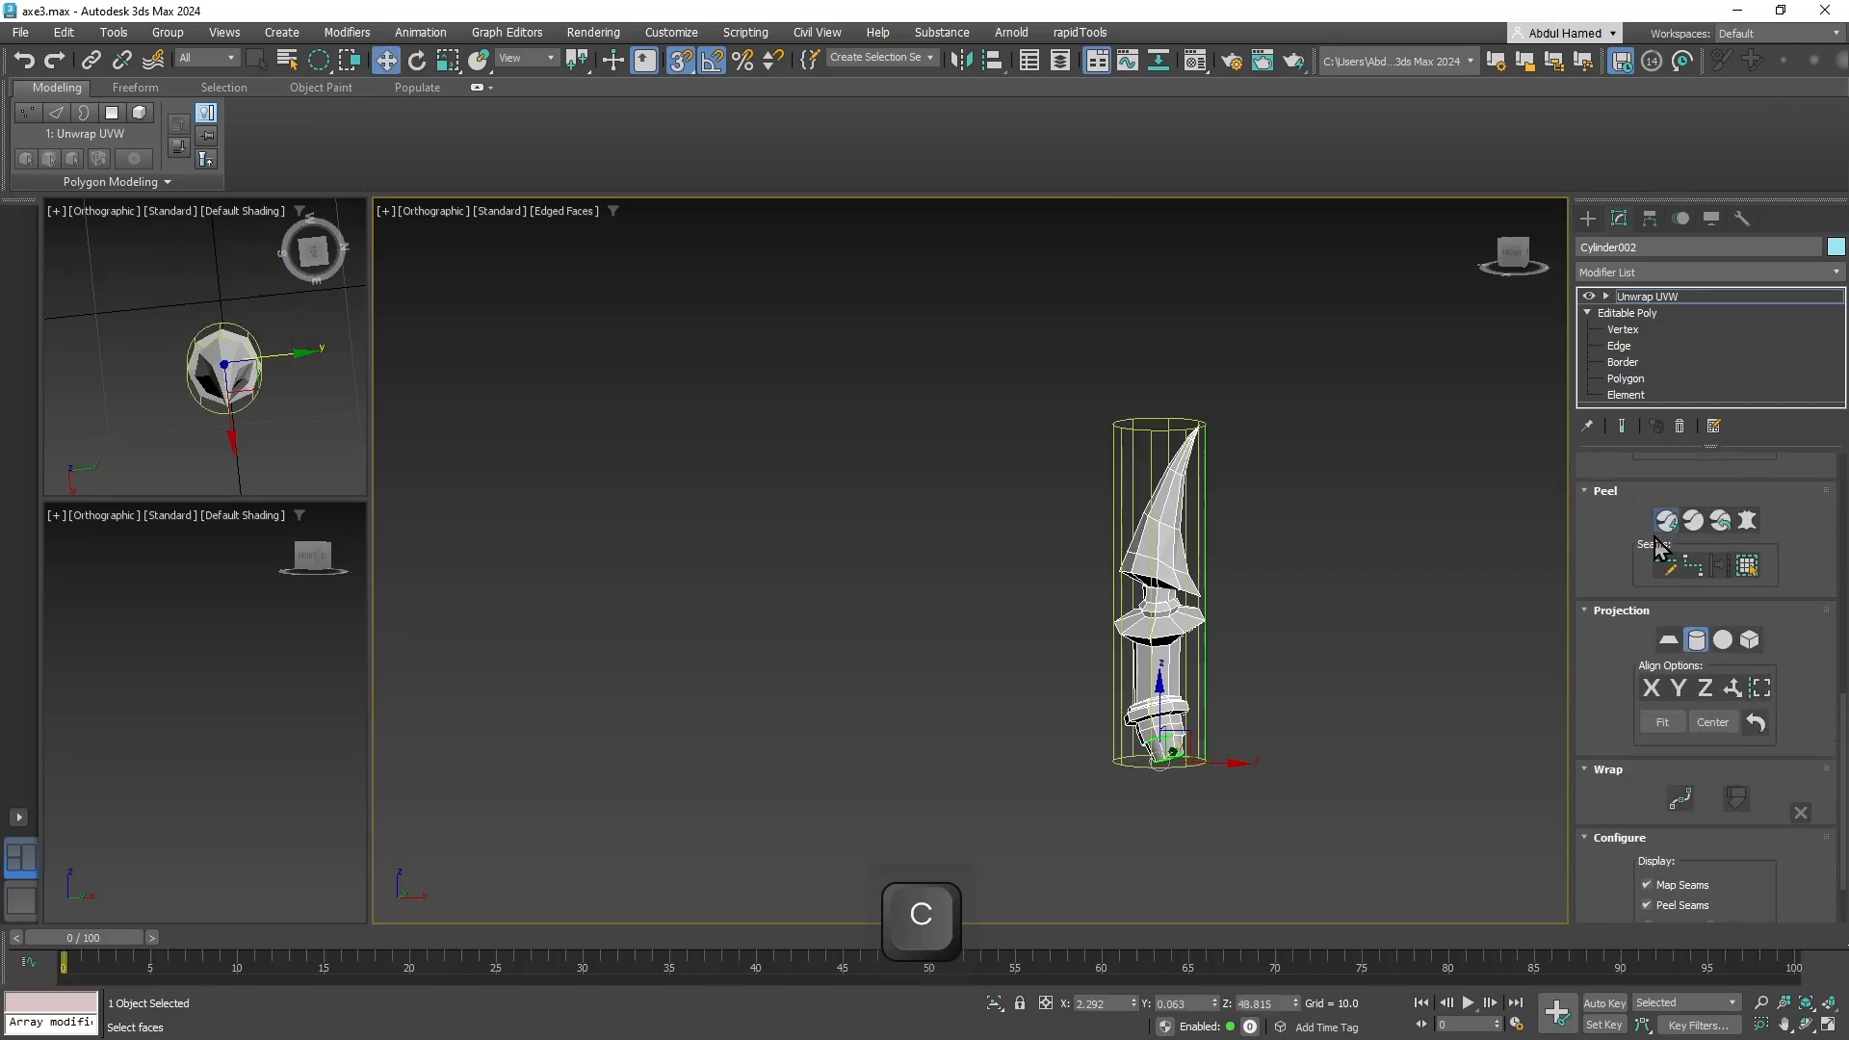
pyautogui.press('c')
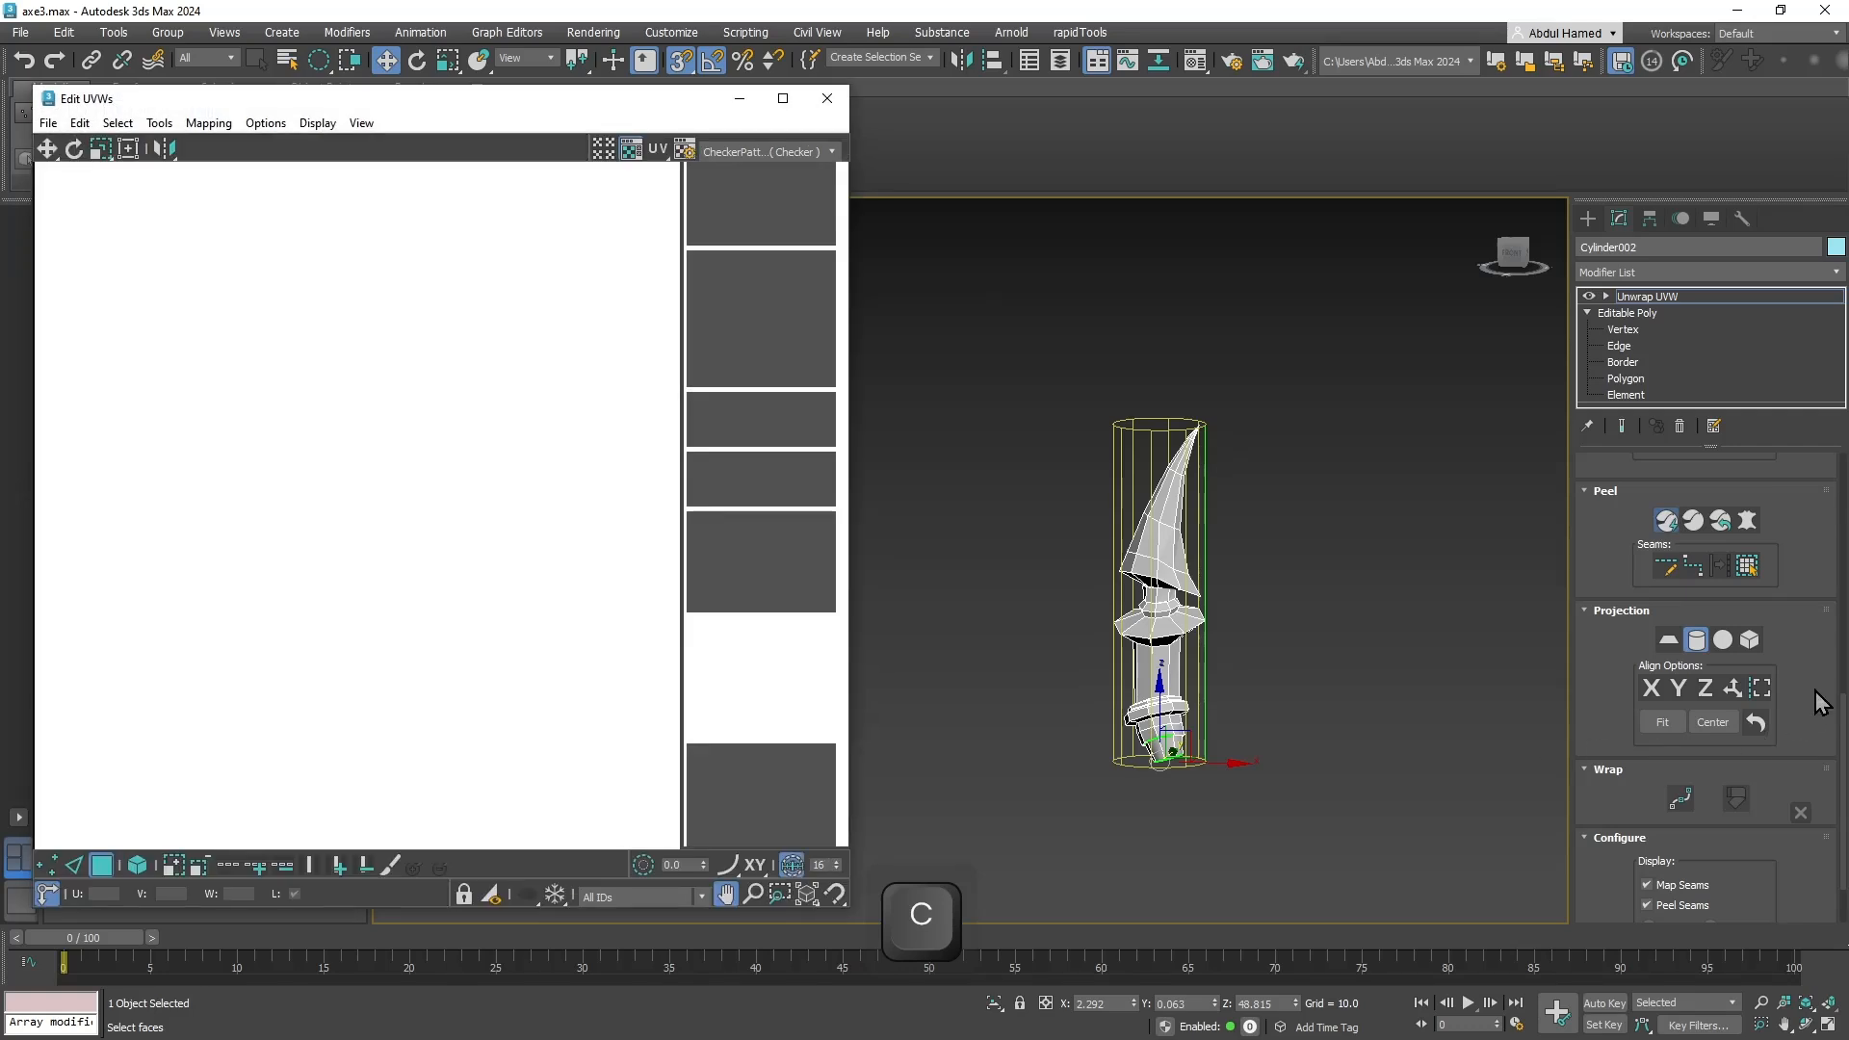
# Reset the spike piece's UVWs and accept the reset.
pyautogui.moveTo(1816, 702); pyautogui.dragTo(1783, 455)
pyautogui.scroll(-2, 1816, 648)
pyautogui.scroll(12, 1815, 648)
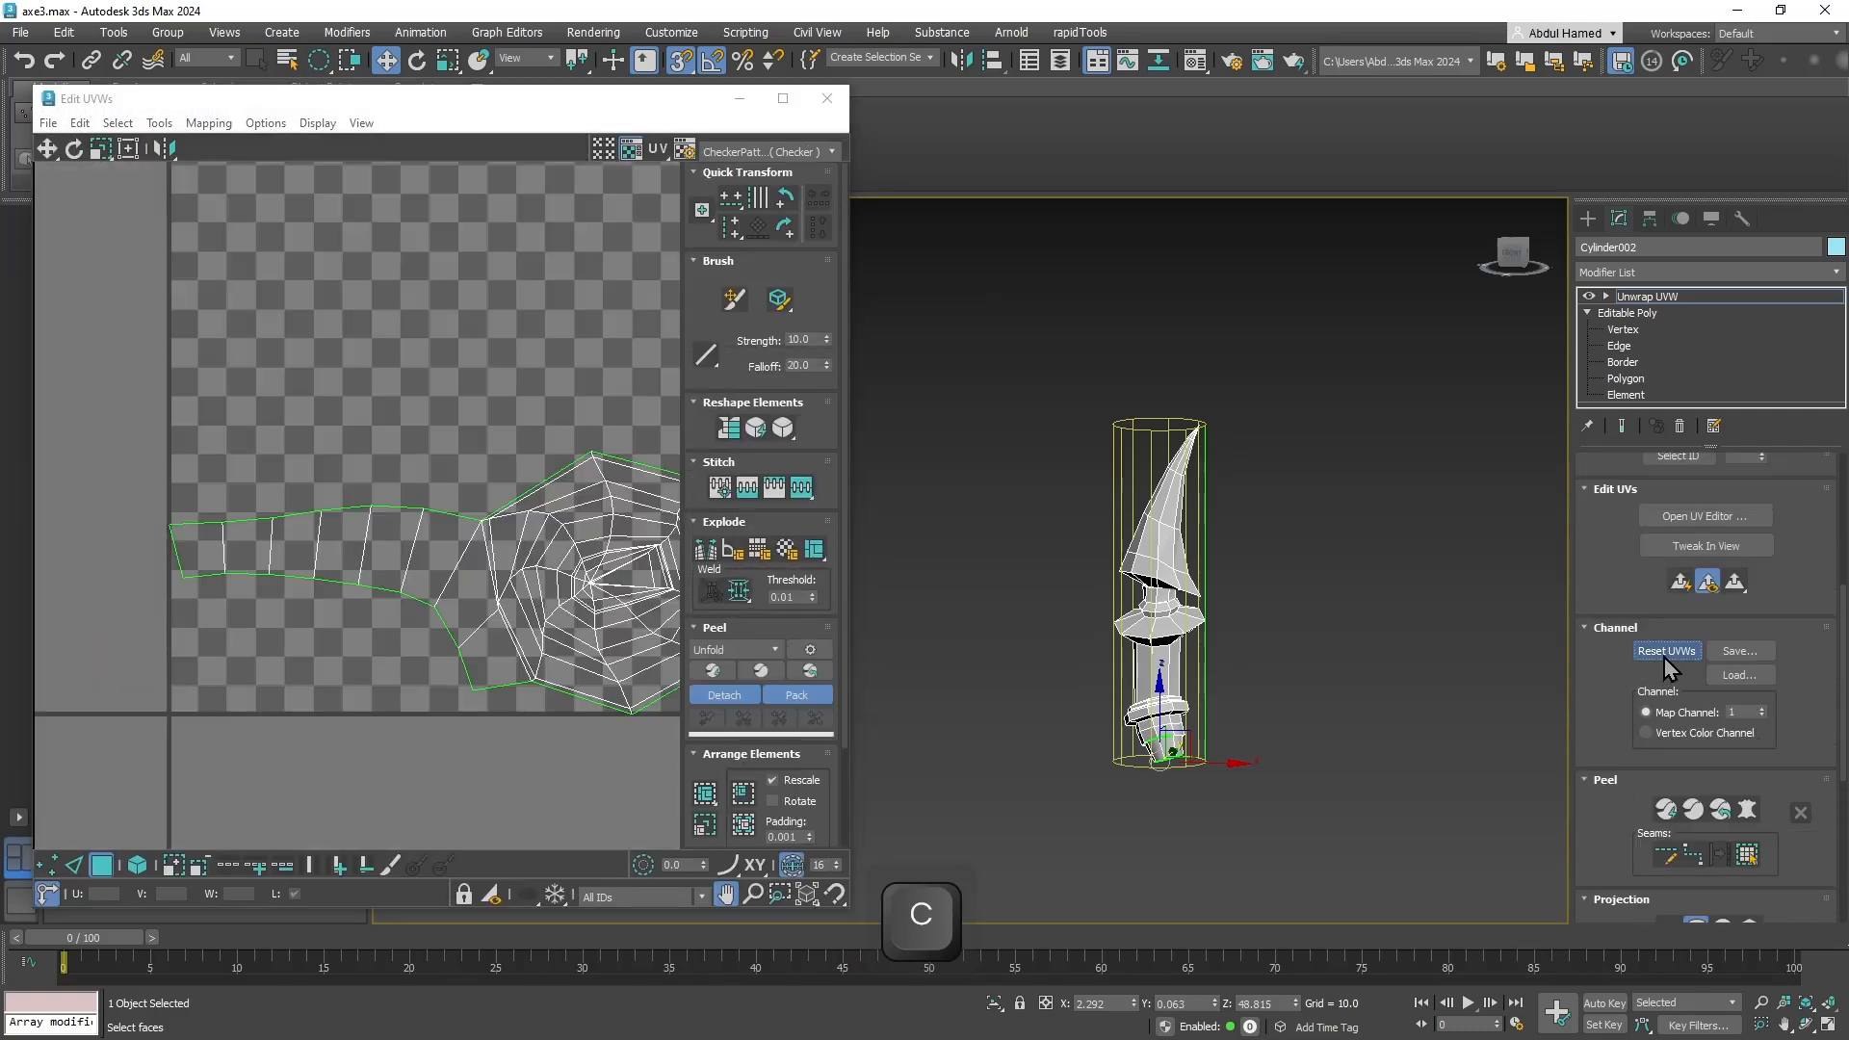
pyautogui.click(1664, 652)
pyautogui.click(978, 559)
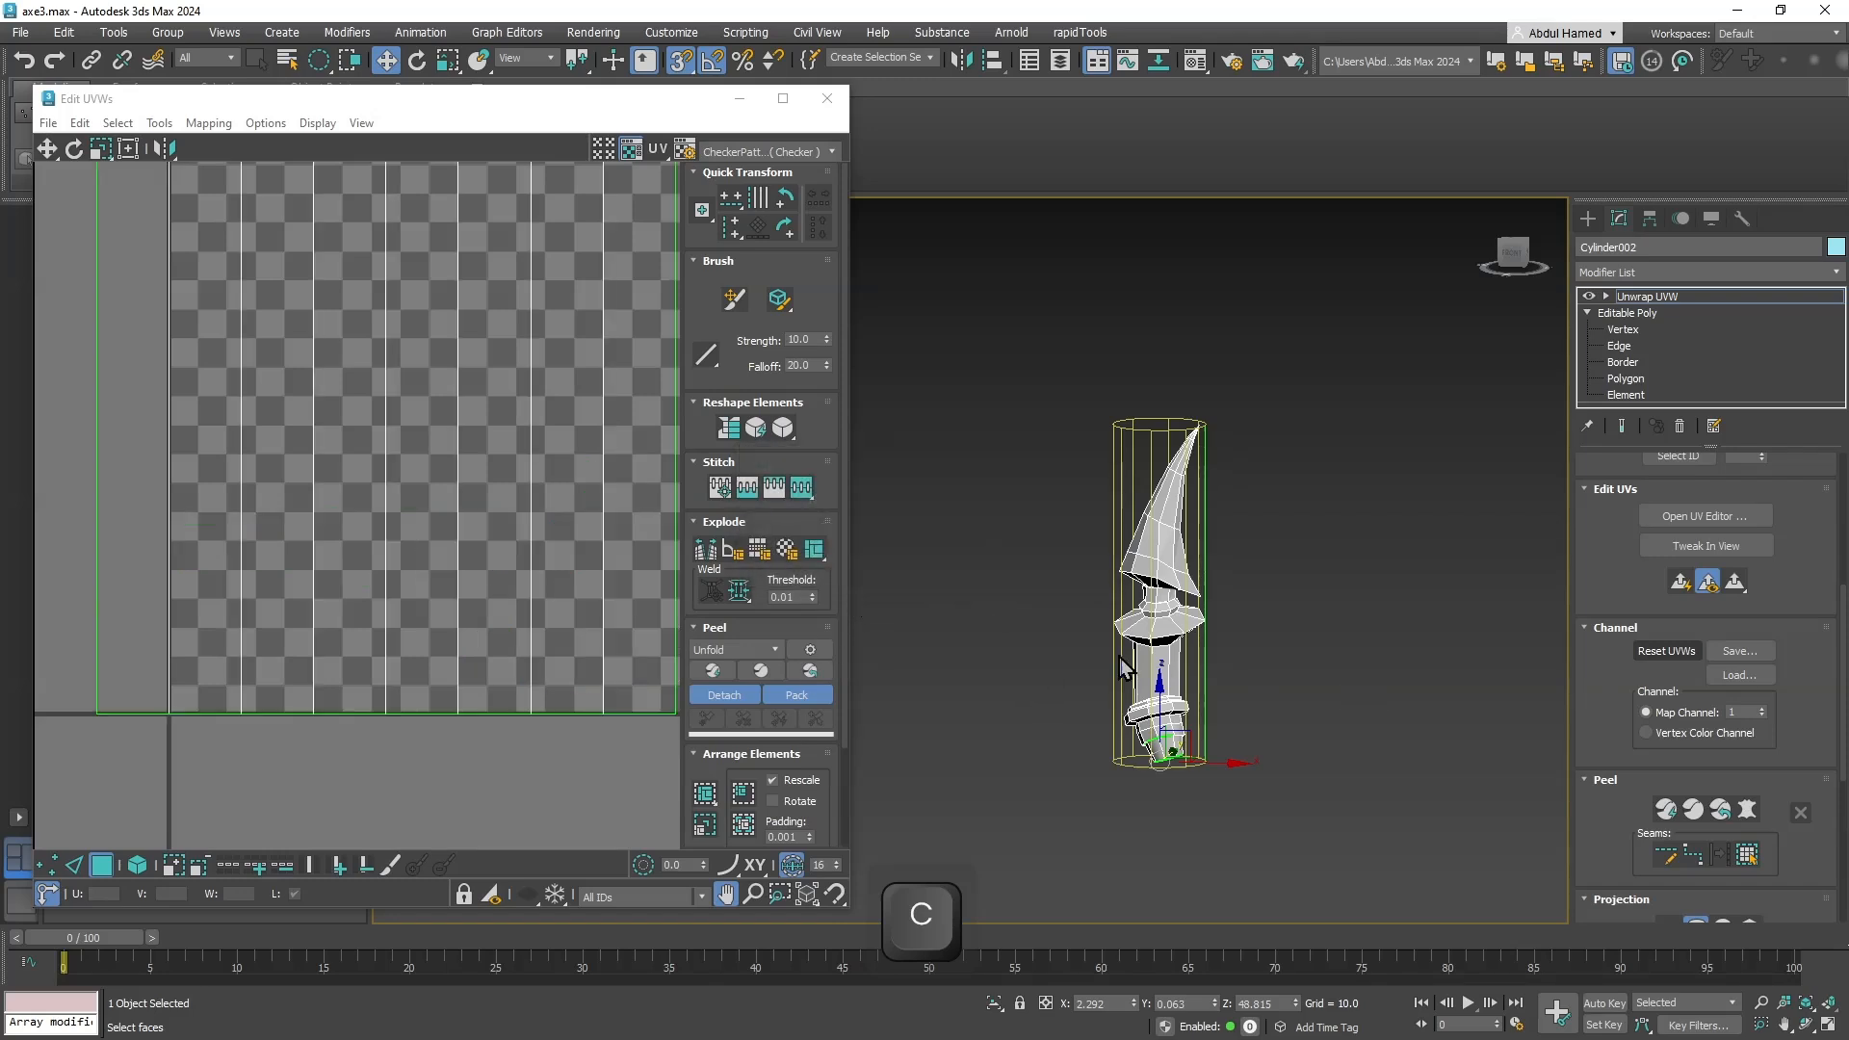
# Quick Peel the spike piece again and compare its UV layout with the model.
pyautogui.scroll(-6, 1750, 744)
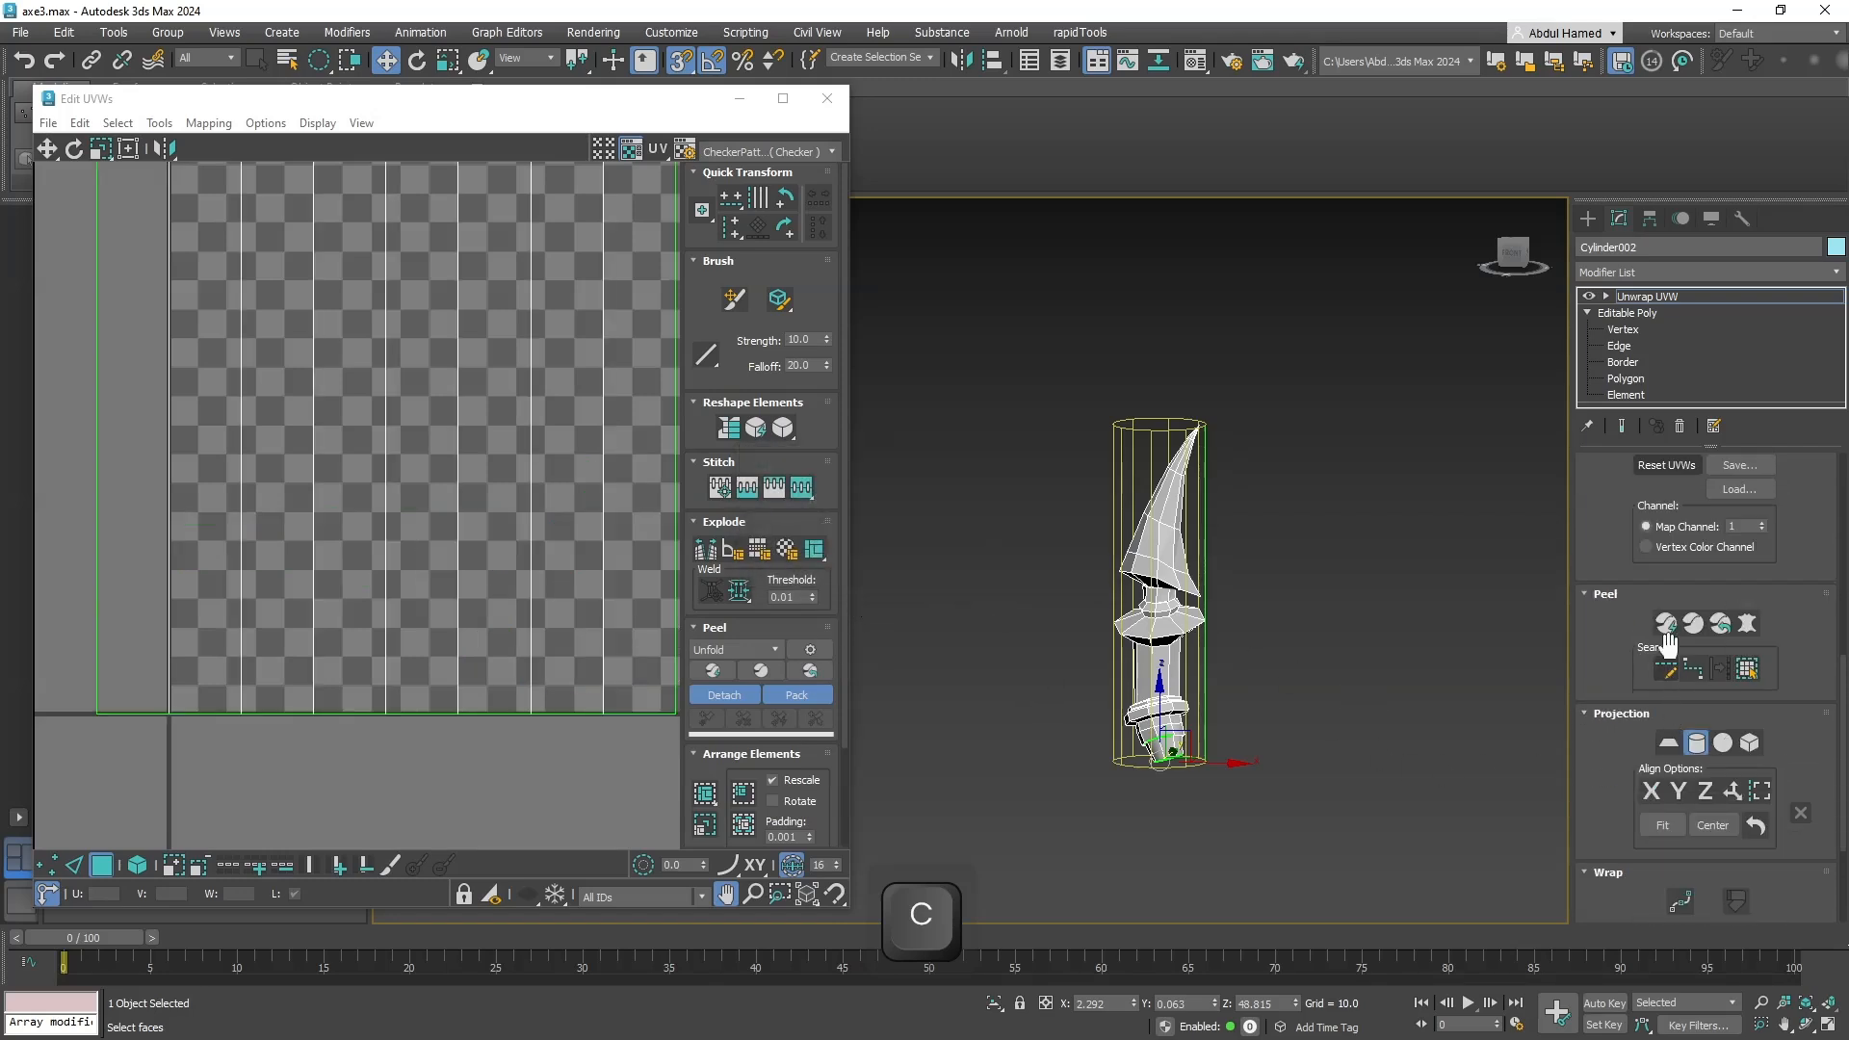
pyautogui.click(1667, 626)
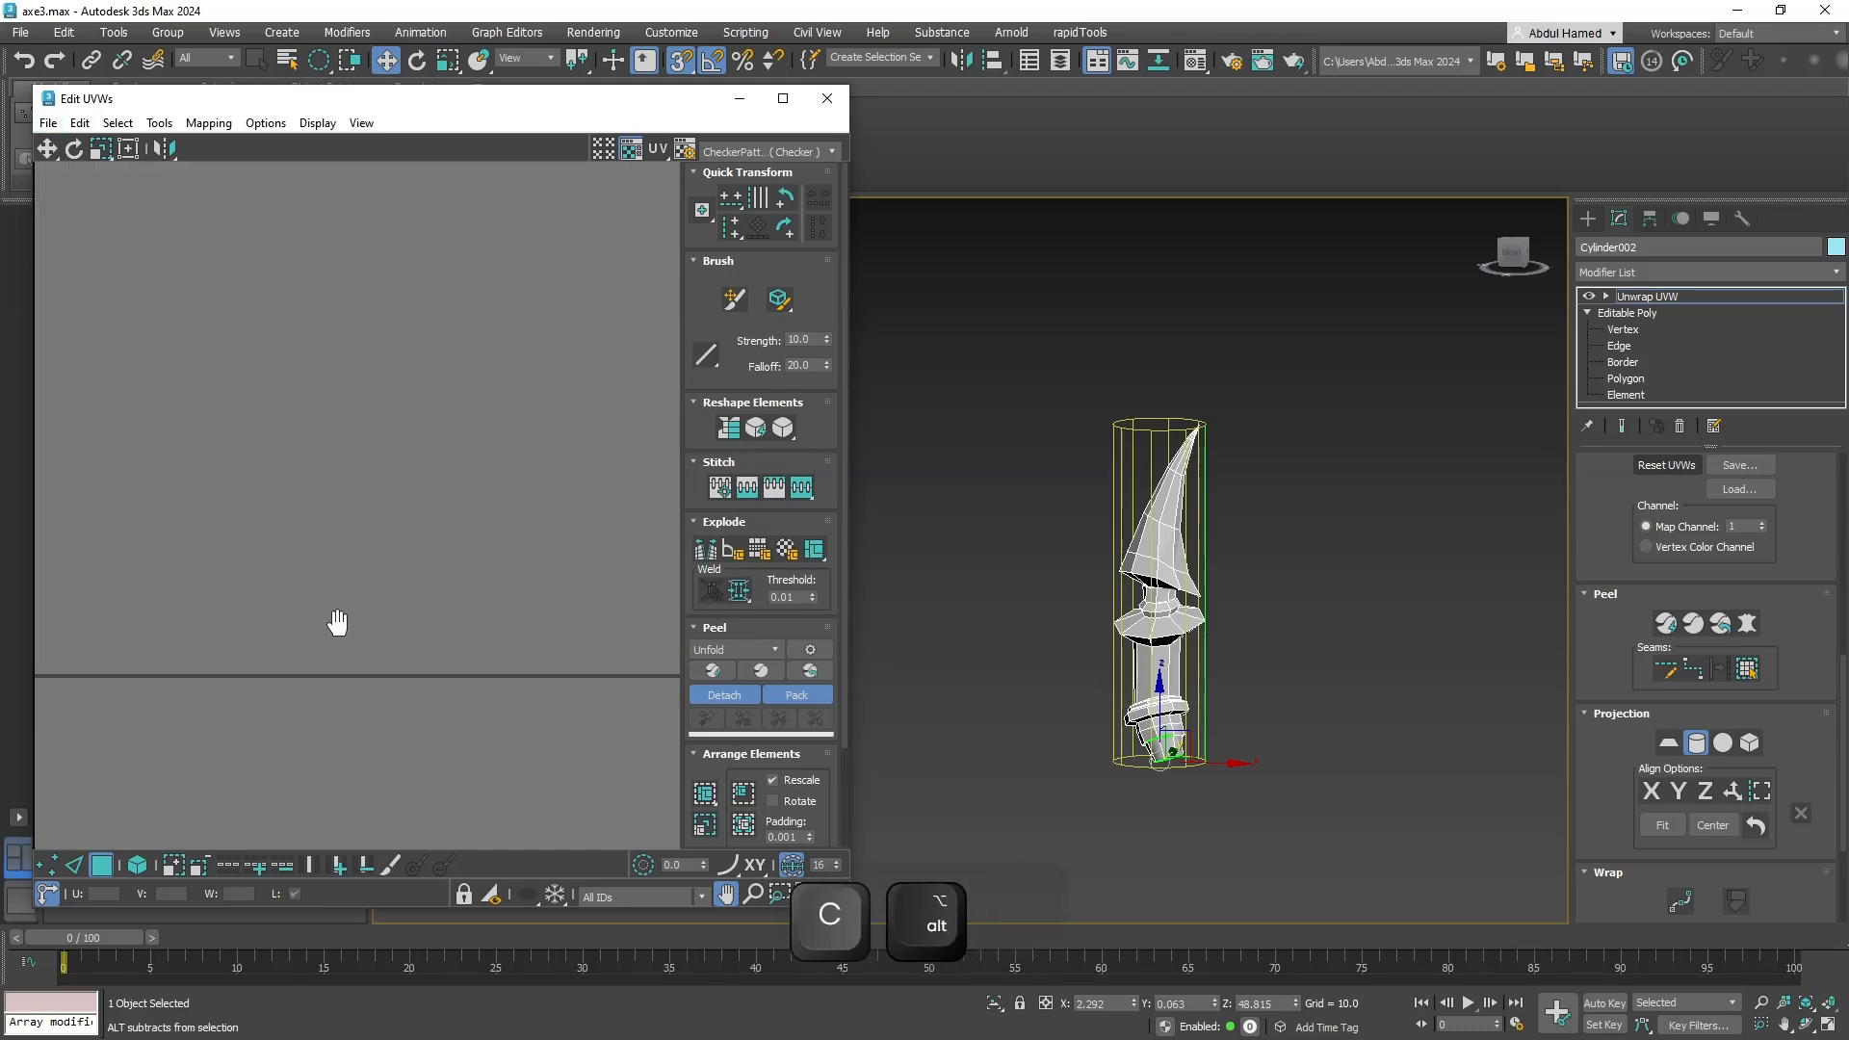
pyautogui.press('z')
pyautogui.press('f')
pyautogui.moveTo(258, 574); pyautogui.dragTo(809, 709, button='middle')
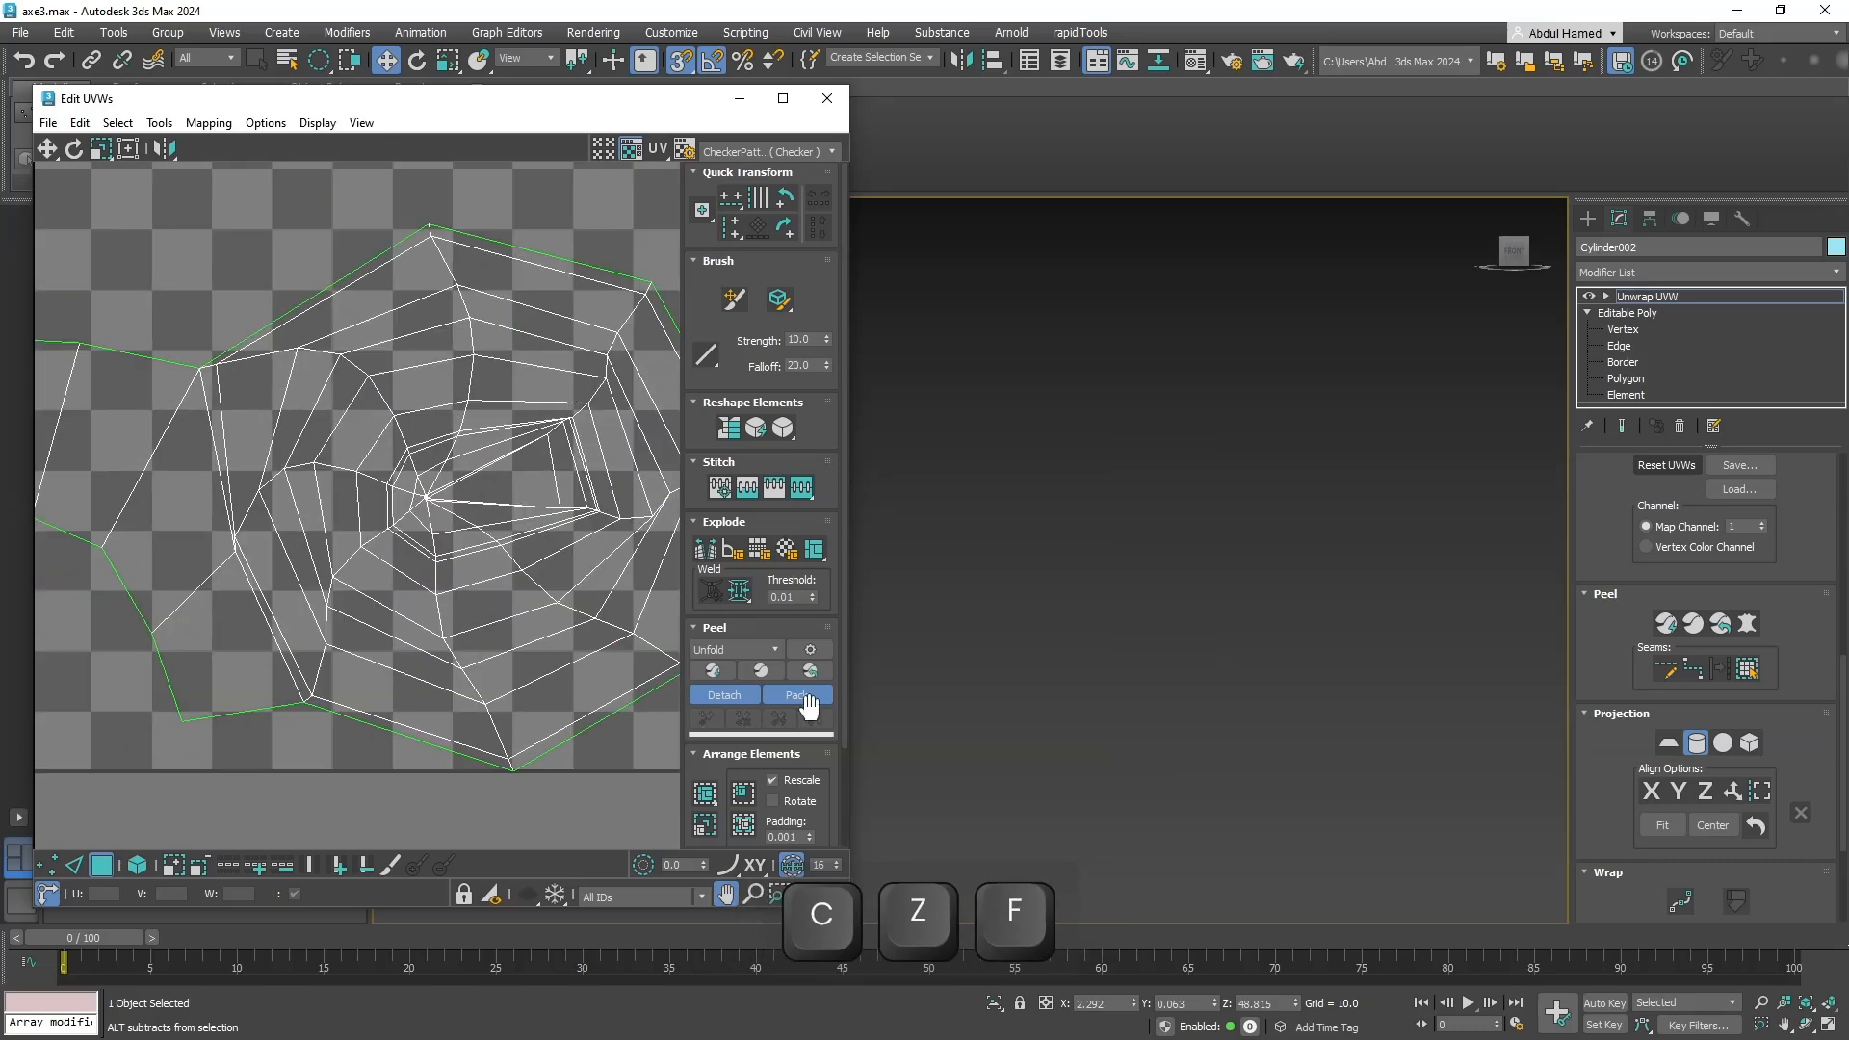
pyautogui.scroll(-3, 462, 608)
pyautogui.scroll(1, 475, 616)
pyautogui.moveTo(463, 604); pyautogui.dragTo(582, 643, button='middle')
pyautogui.press('z')
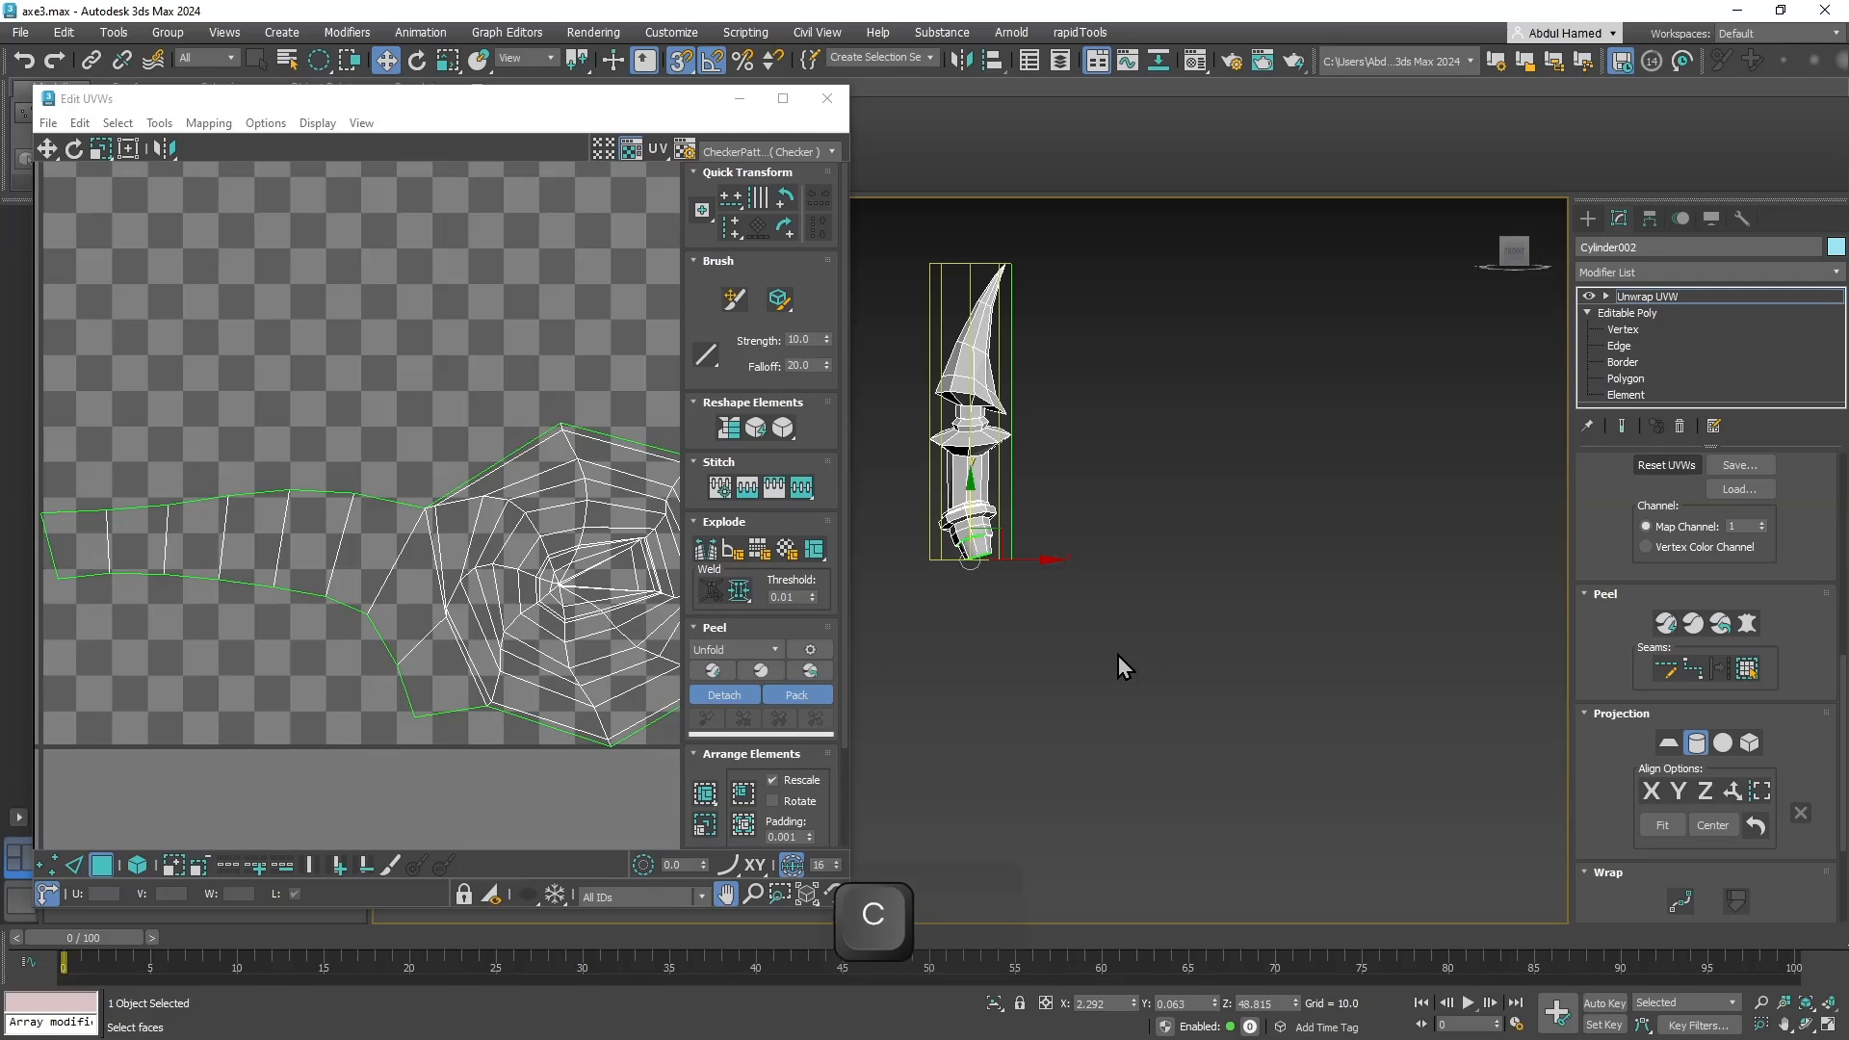
pyautogui.scroll(5, 972, 434)
pyautogui.keyDown('alt'); pyautogui.moveTo(1077, 434); pyautogui.dragTo(933, 475, button='middle'); pyautogui.keyUp('alt')
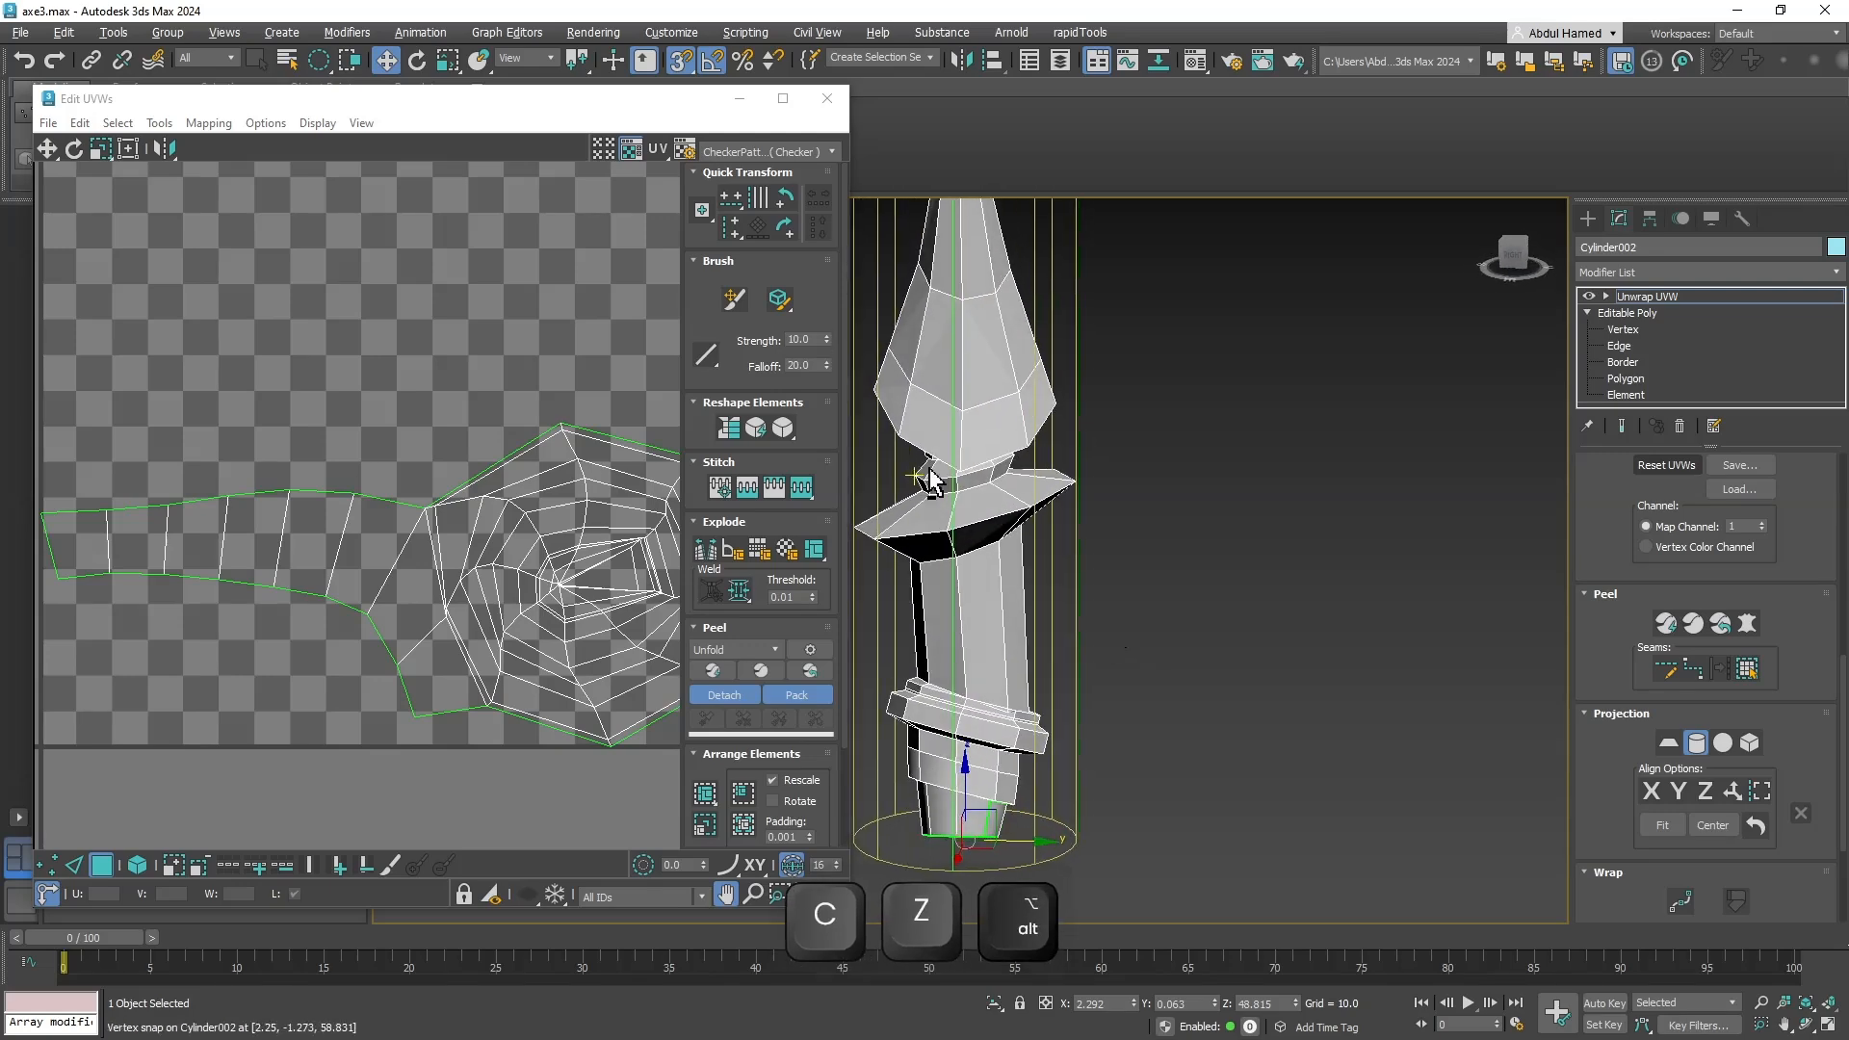
# Select the lengthwise edge loop running around the spike piece at the Edge level of Unwrap UVW.
pyautogui.click(1621, 346)
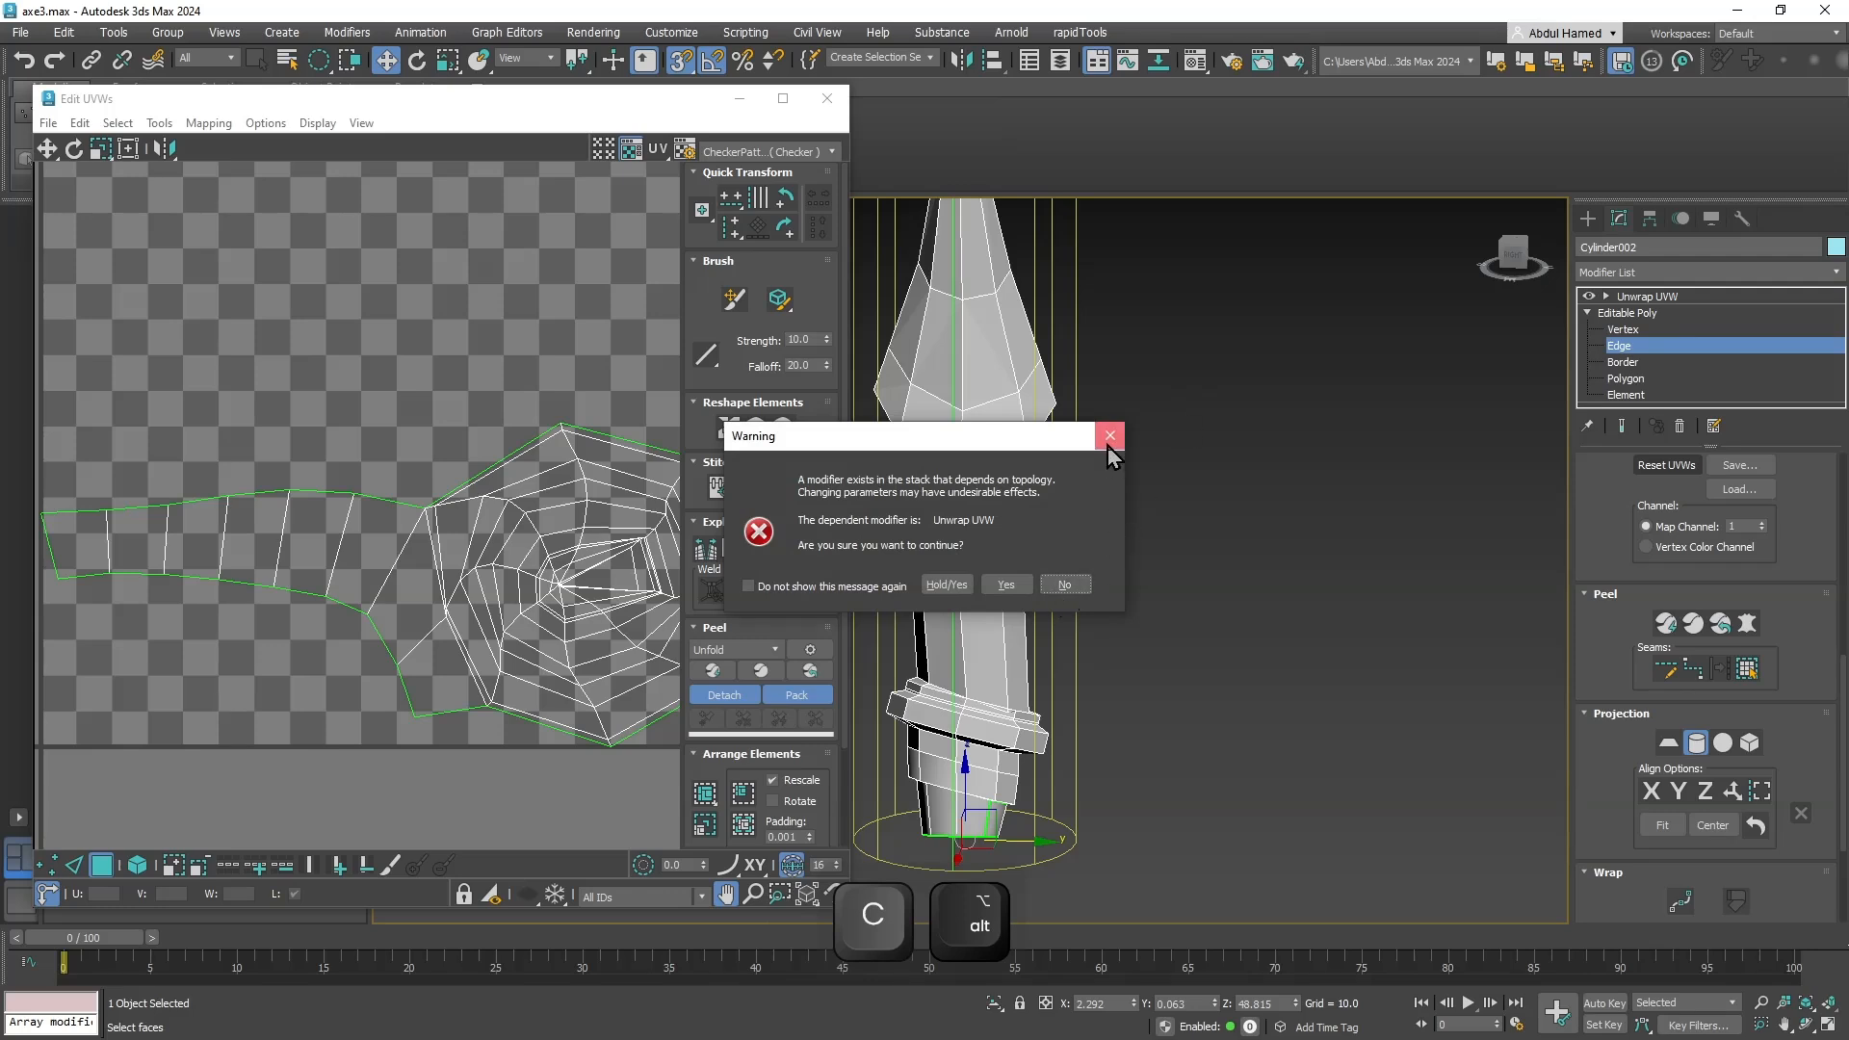
pyautogui.click(1108, 443)
pyautogui.click(1606, 296)
pyautogui.click(1642, 330)
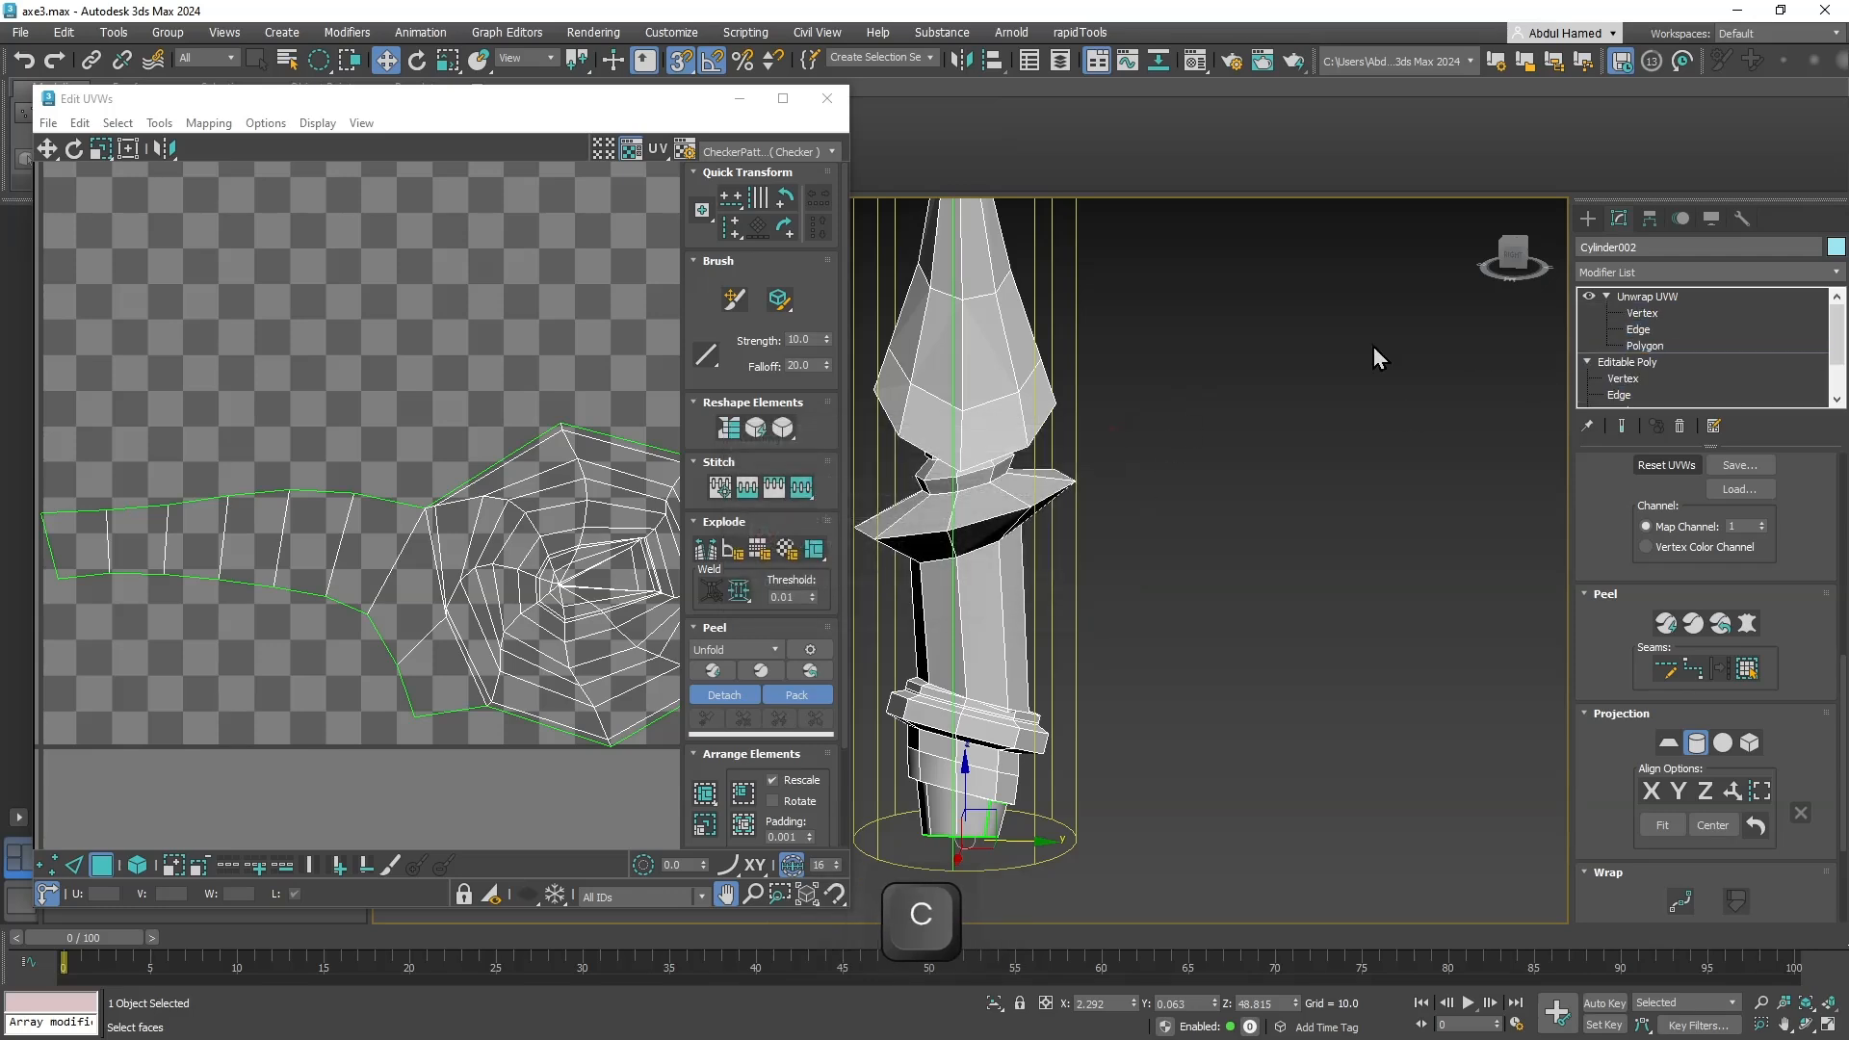
pyautogui.click(964, 269)
pyautogui.keyDown('alt'); pyautogui.moveTo(964, 269); pyautogui.dragTo(1052, 425, button='middle'); pyautogui.keyUp('alt')
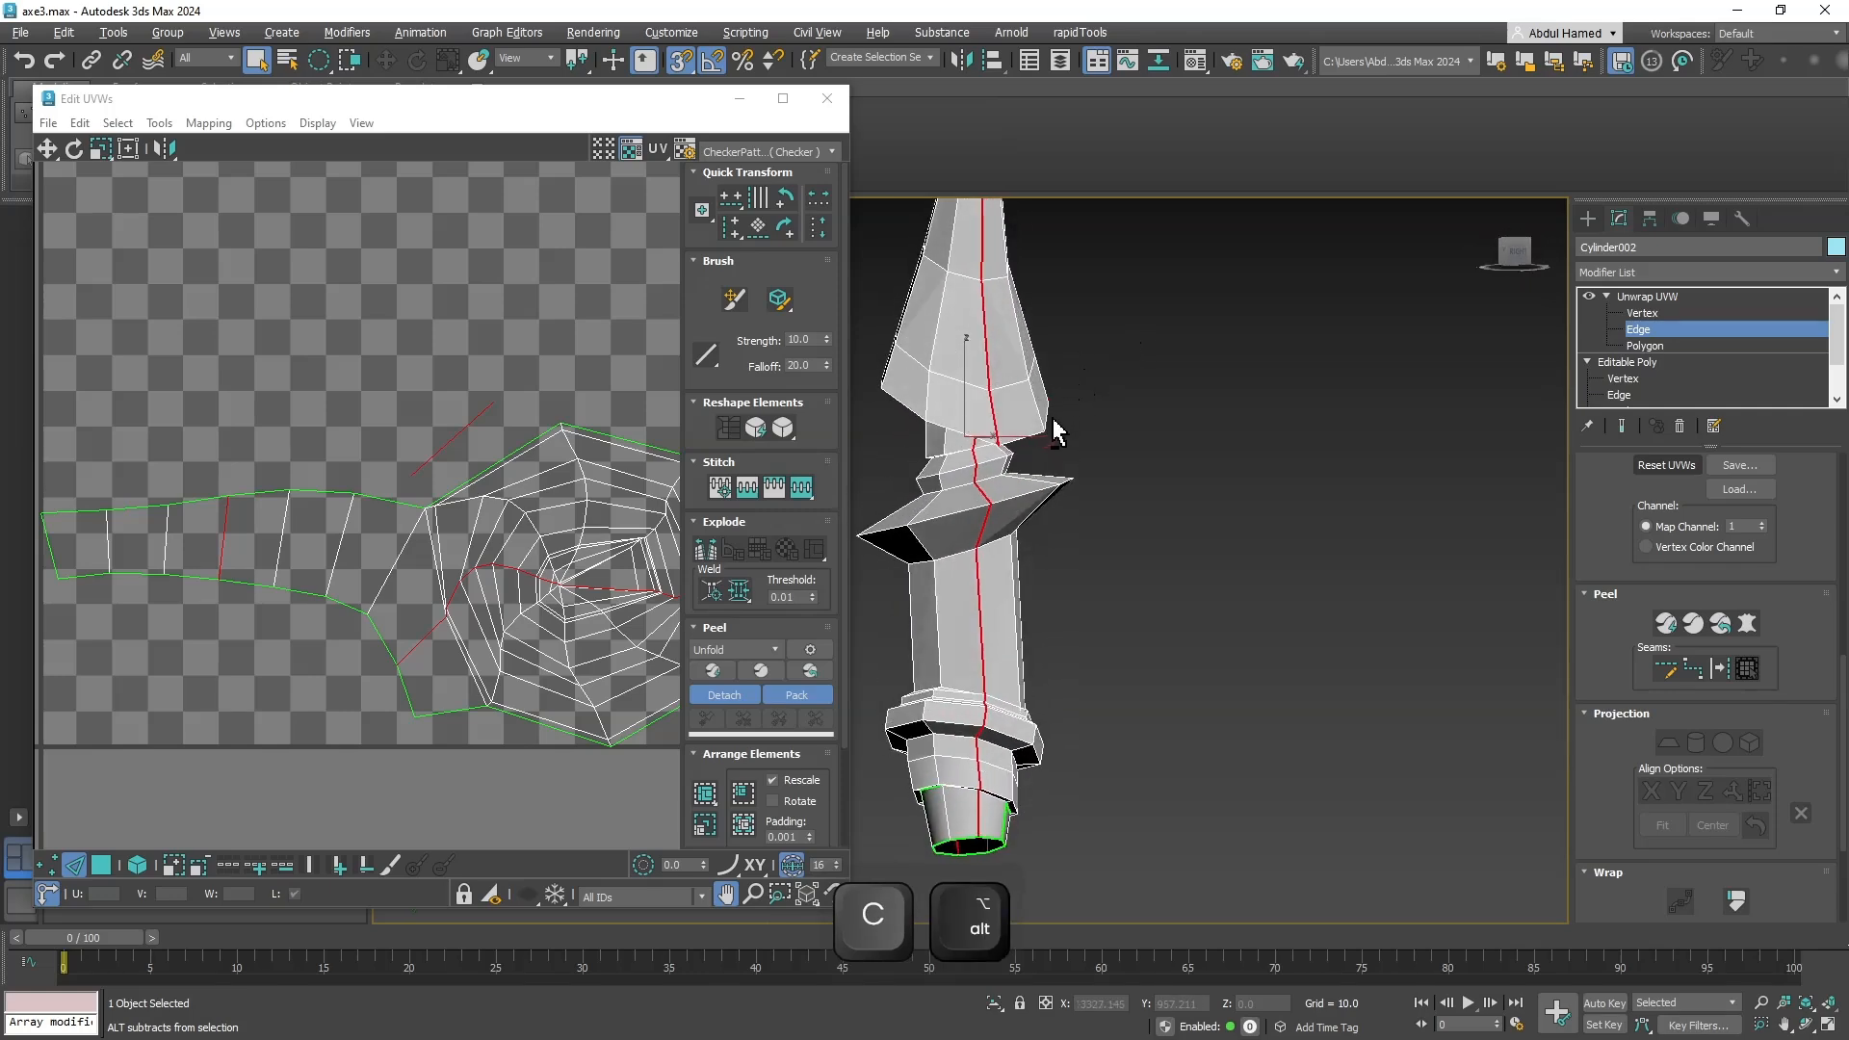
pyautogui.moveTo(352, 561); pyautogui.dragTo(312, 491, button='middle')
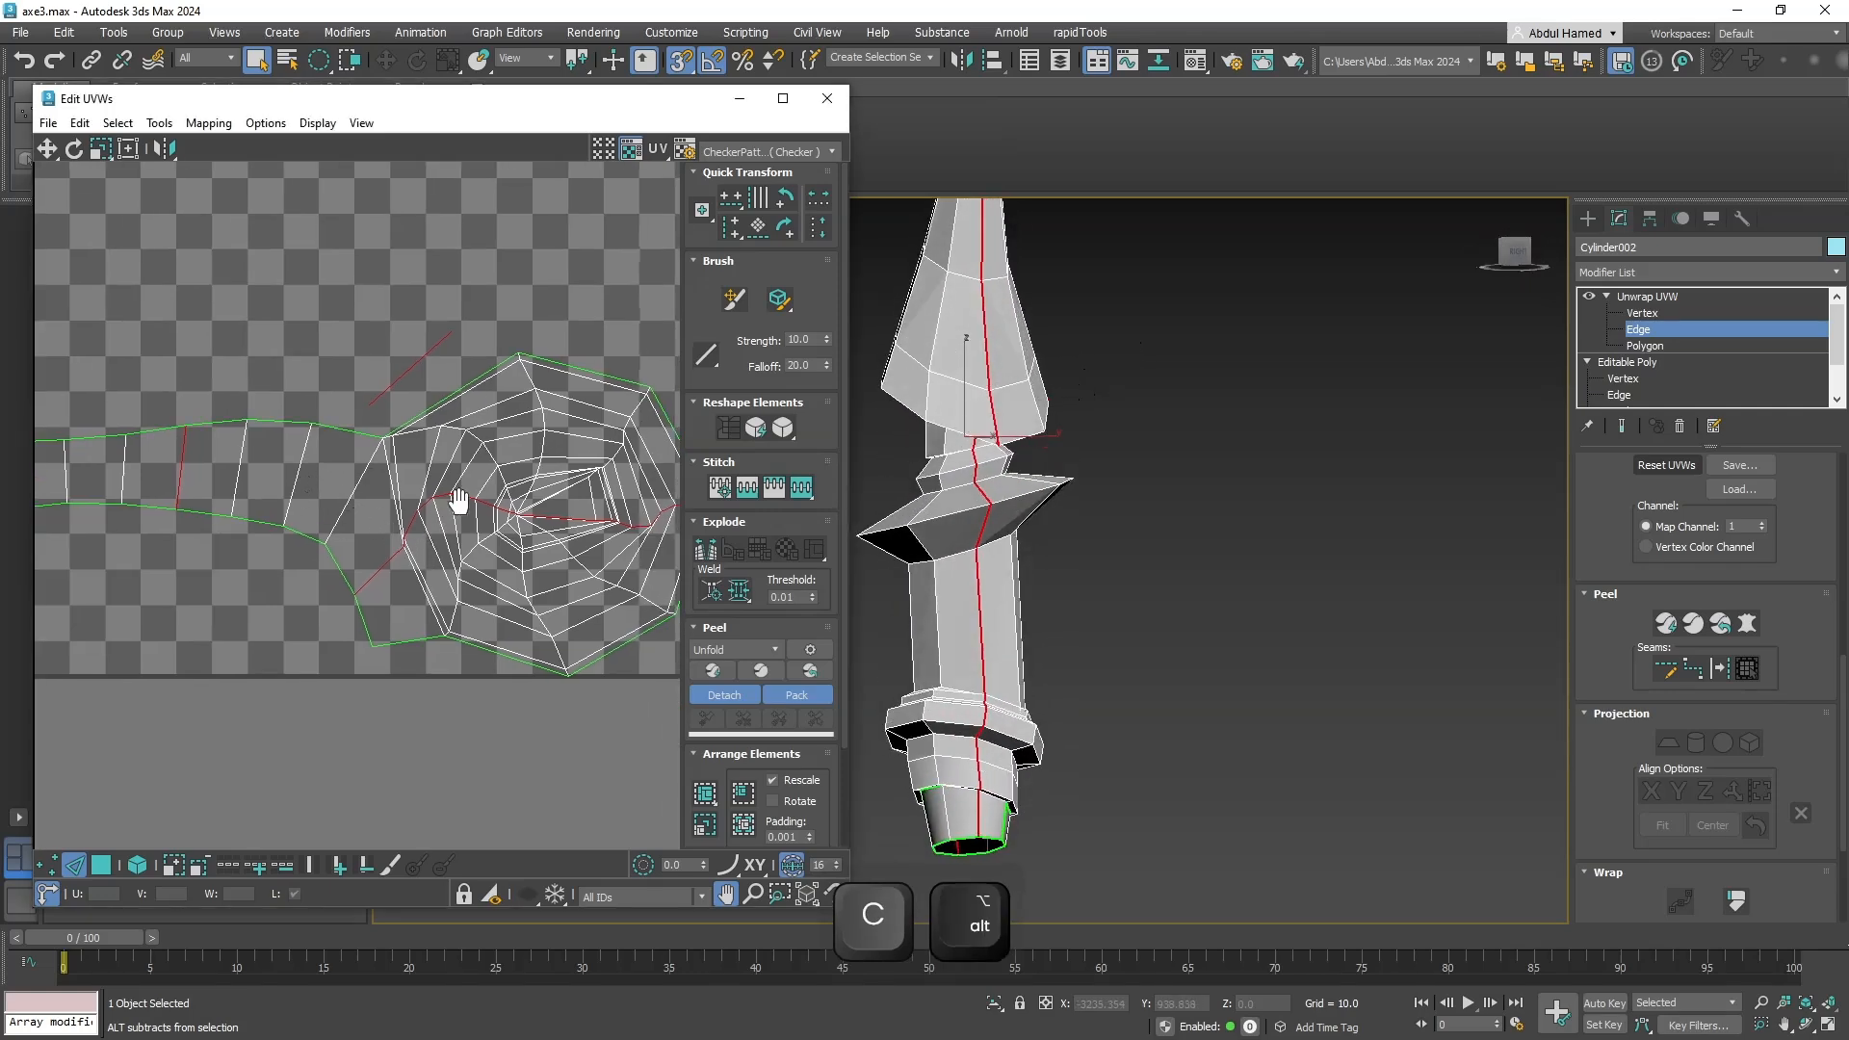
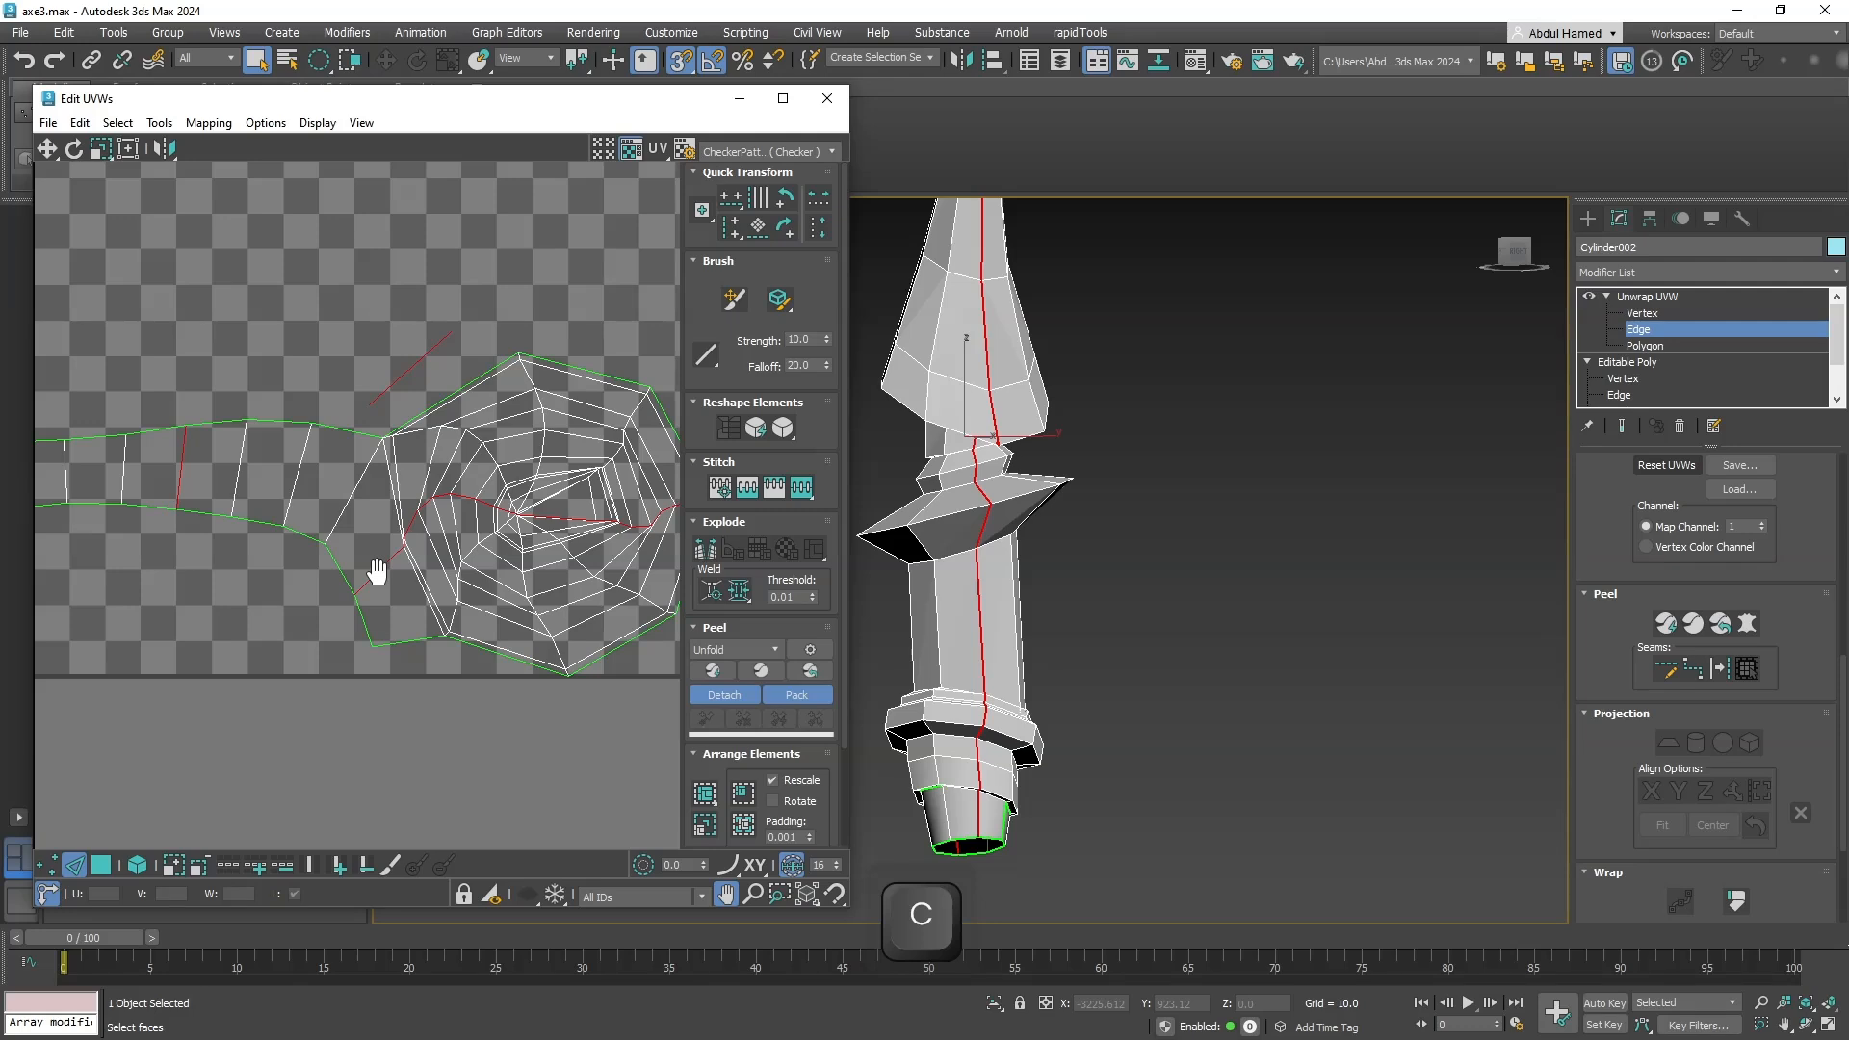
# Try breaking the UVs along the selected edge loop, undo the break and restore the edge selection.
pyautogui.rightClick(376, 571)
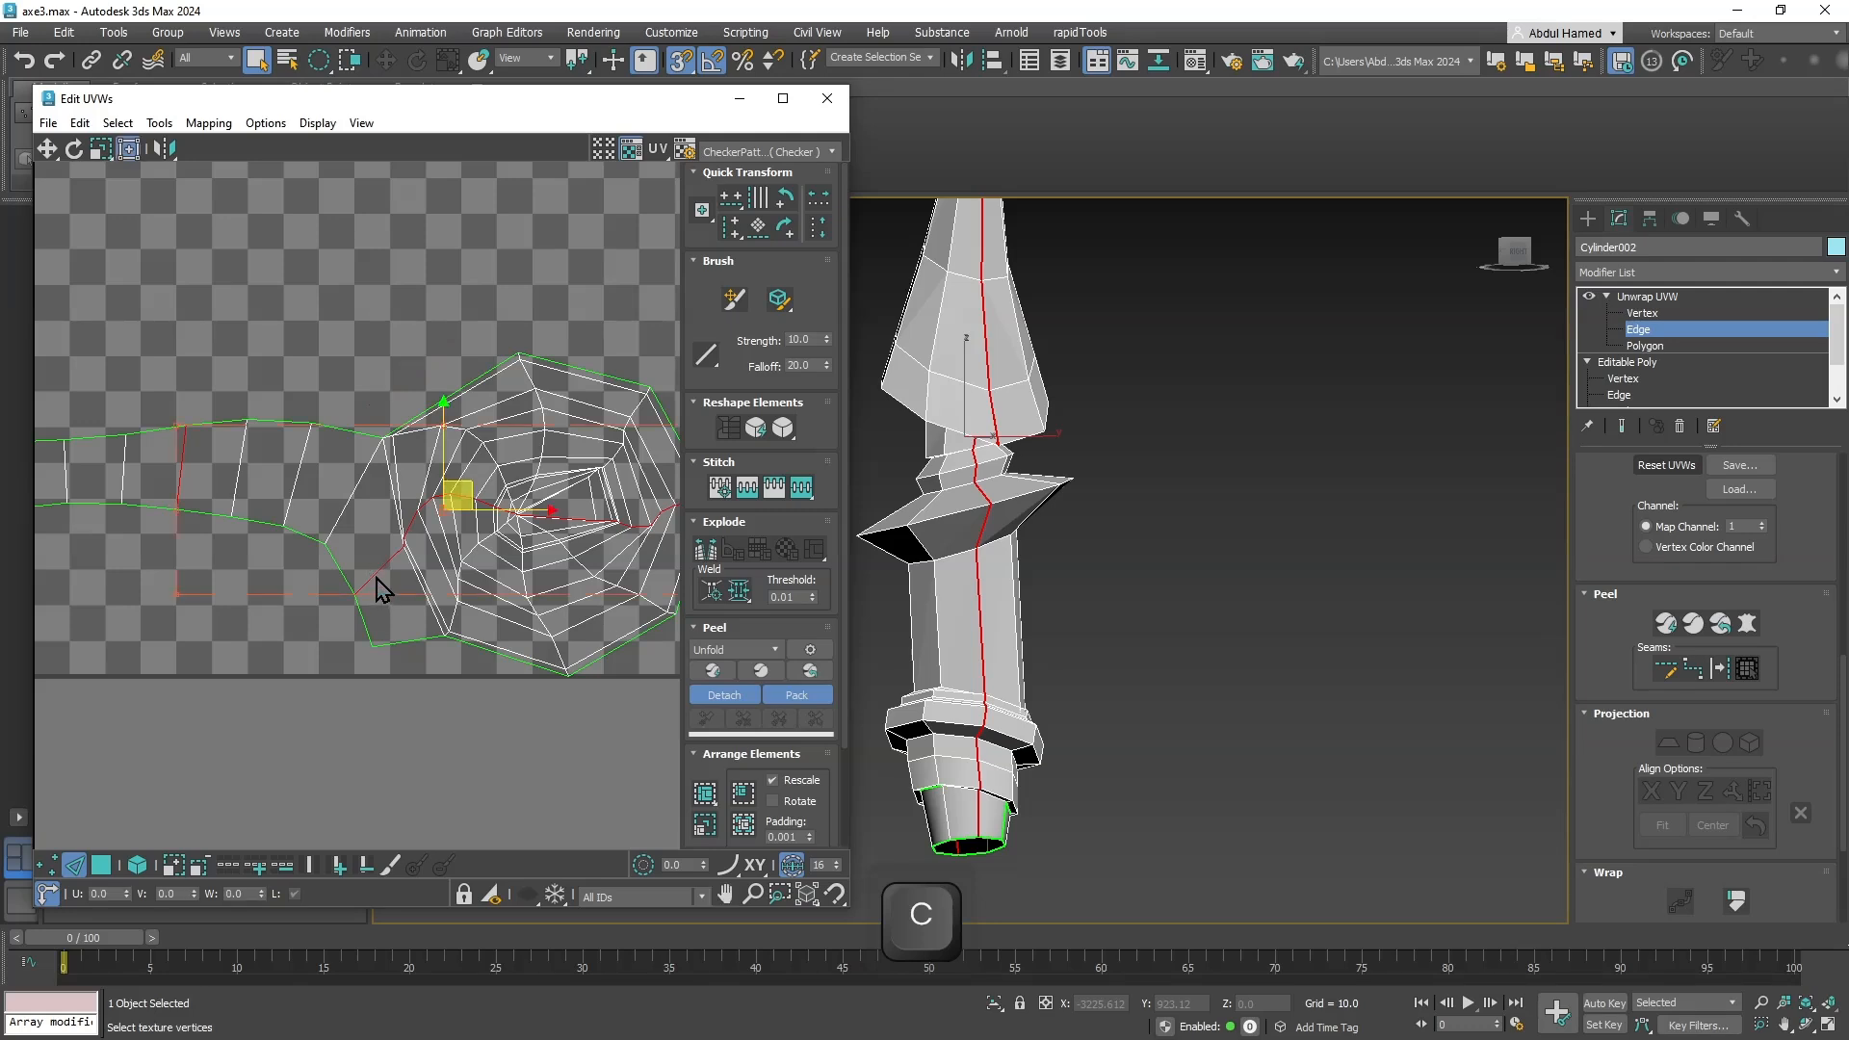
pyautogui.rightClick(377, 578)
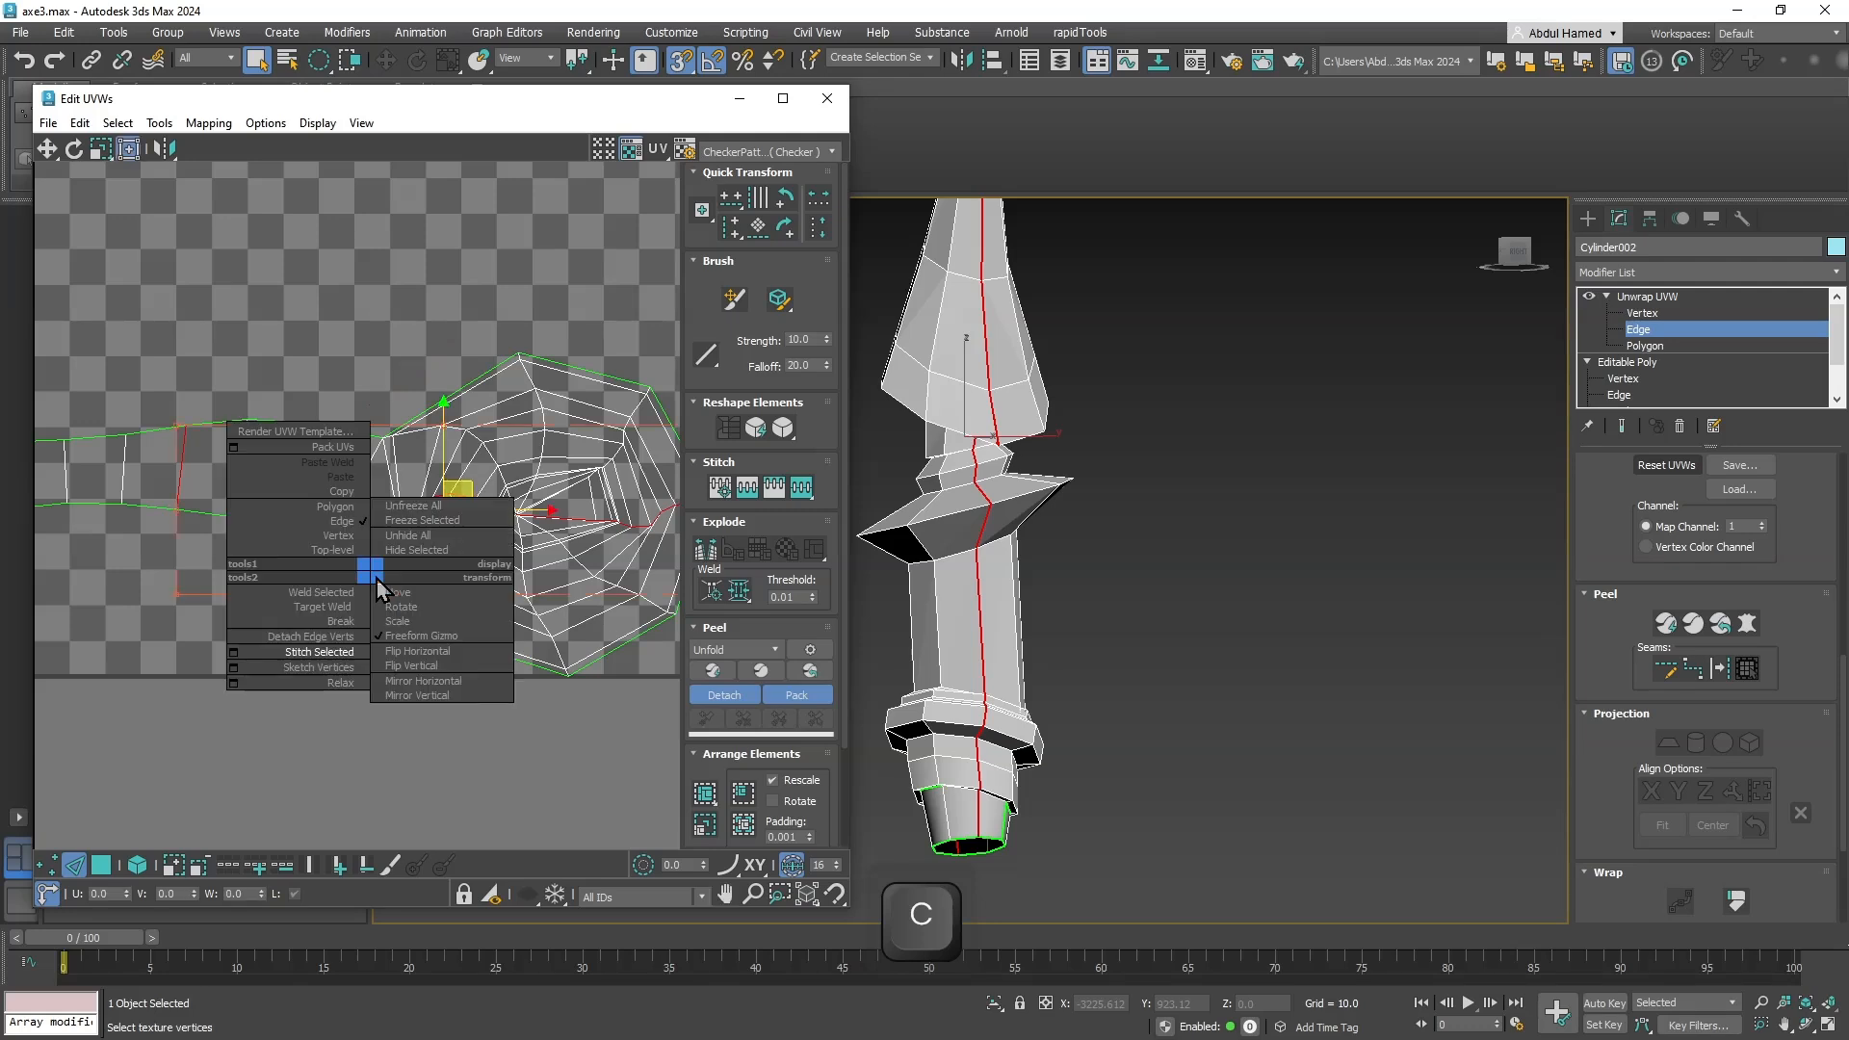
pyautogui.click(344, 624)
pyautogui.moveTo(462, 634); pyautogui.dragTo(367, 631, button='middle')
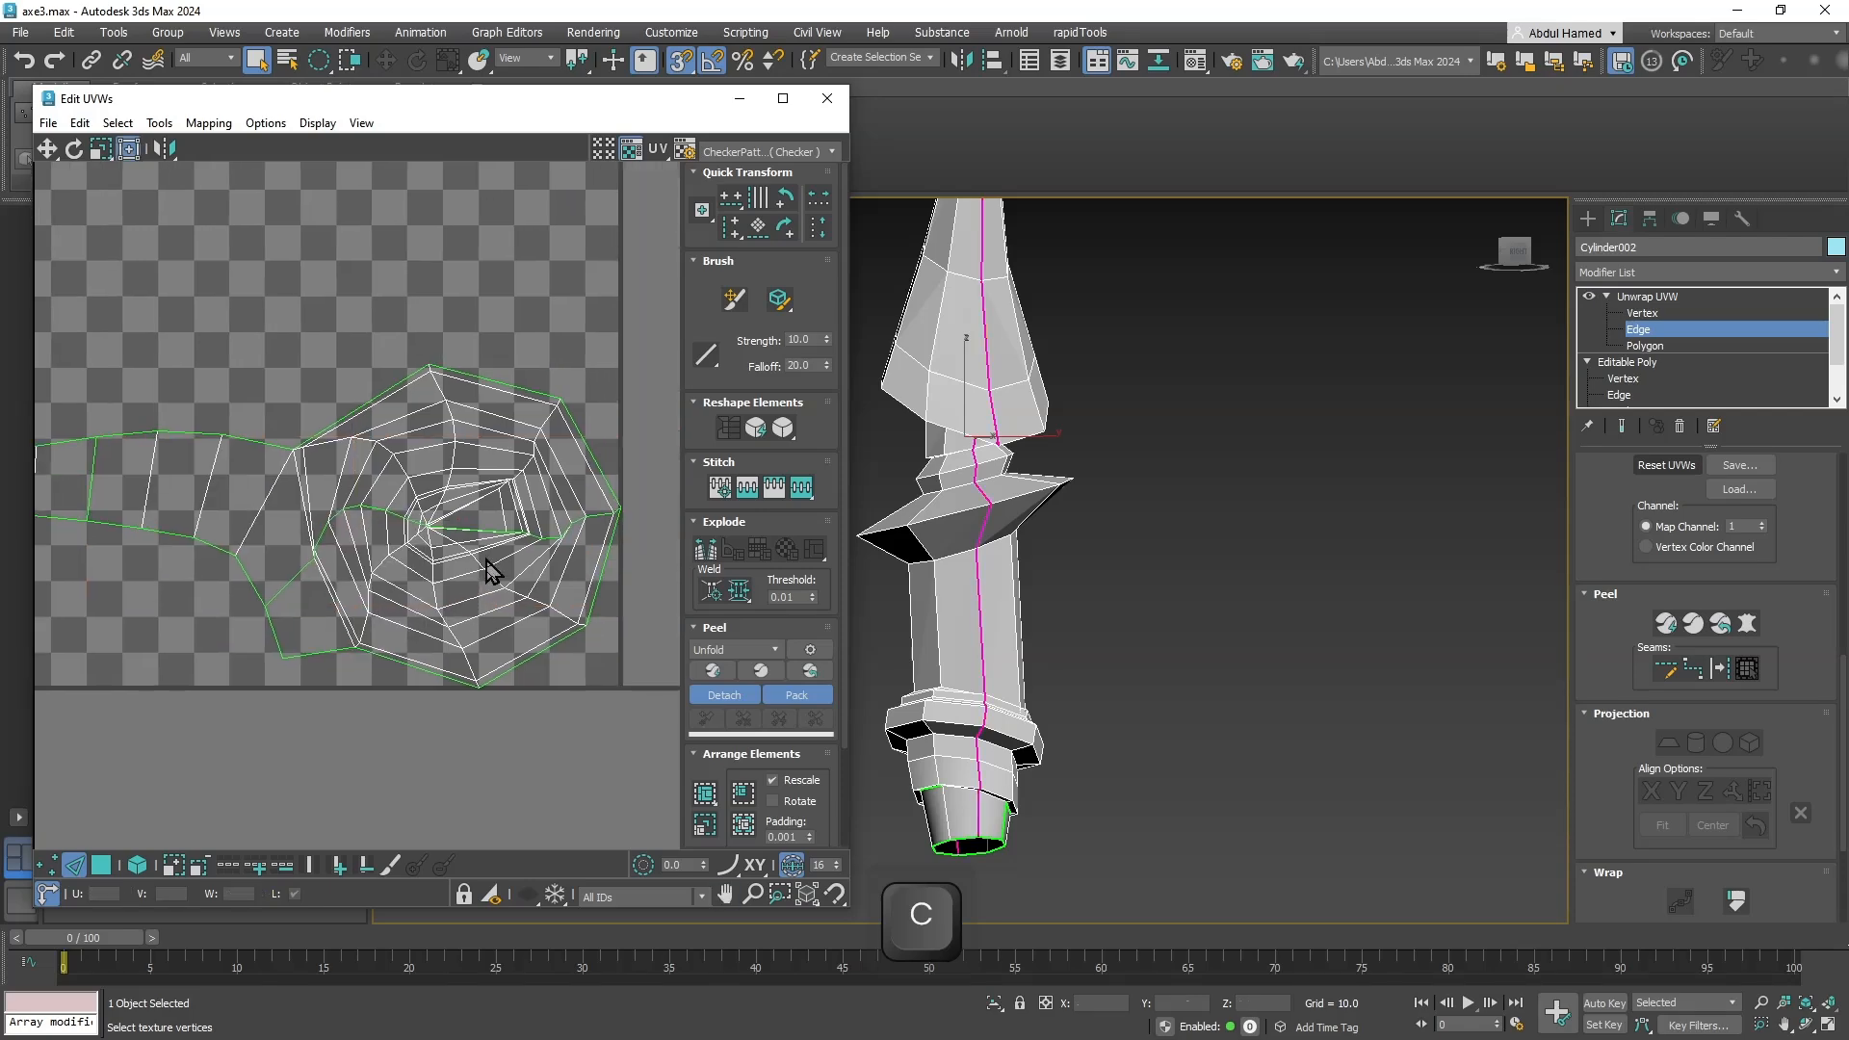
pyautogui.keyDown('alt'); pyautogui.moveTo(1151, 551); pyautogui.dragTo(1201, 561, button='middle'); pyautogui.keyUp('alt')
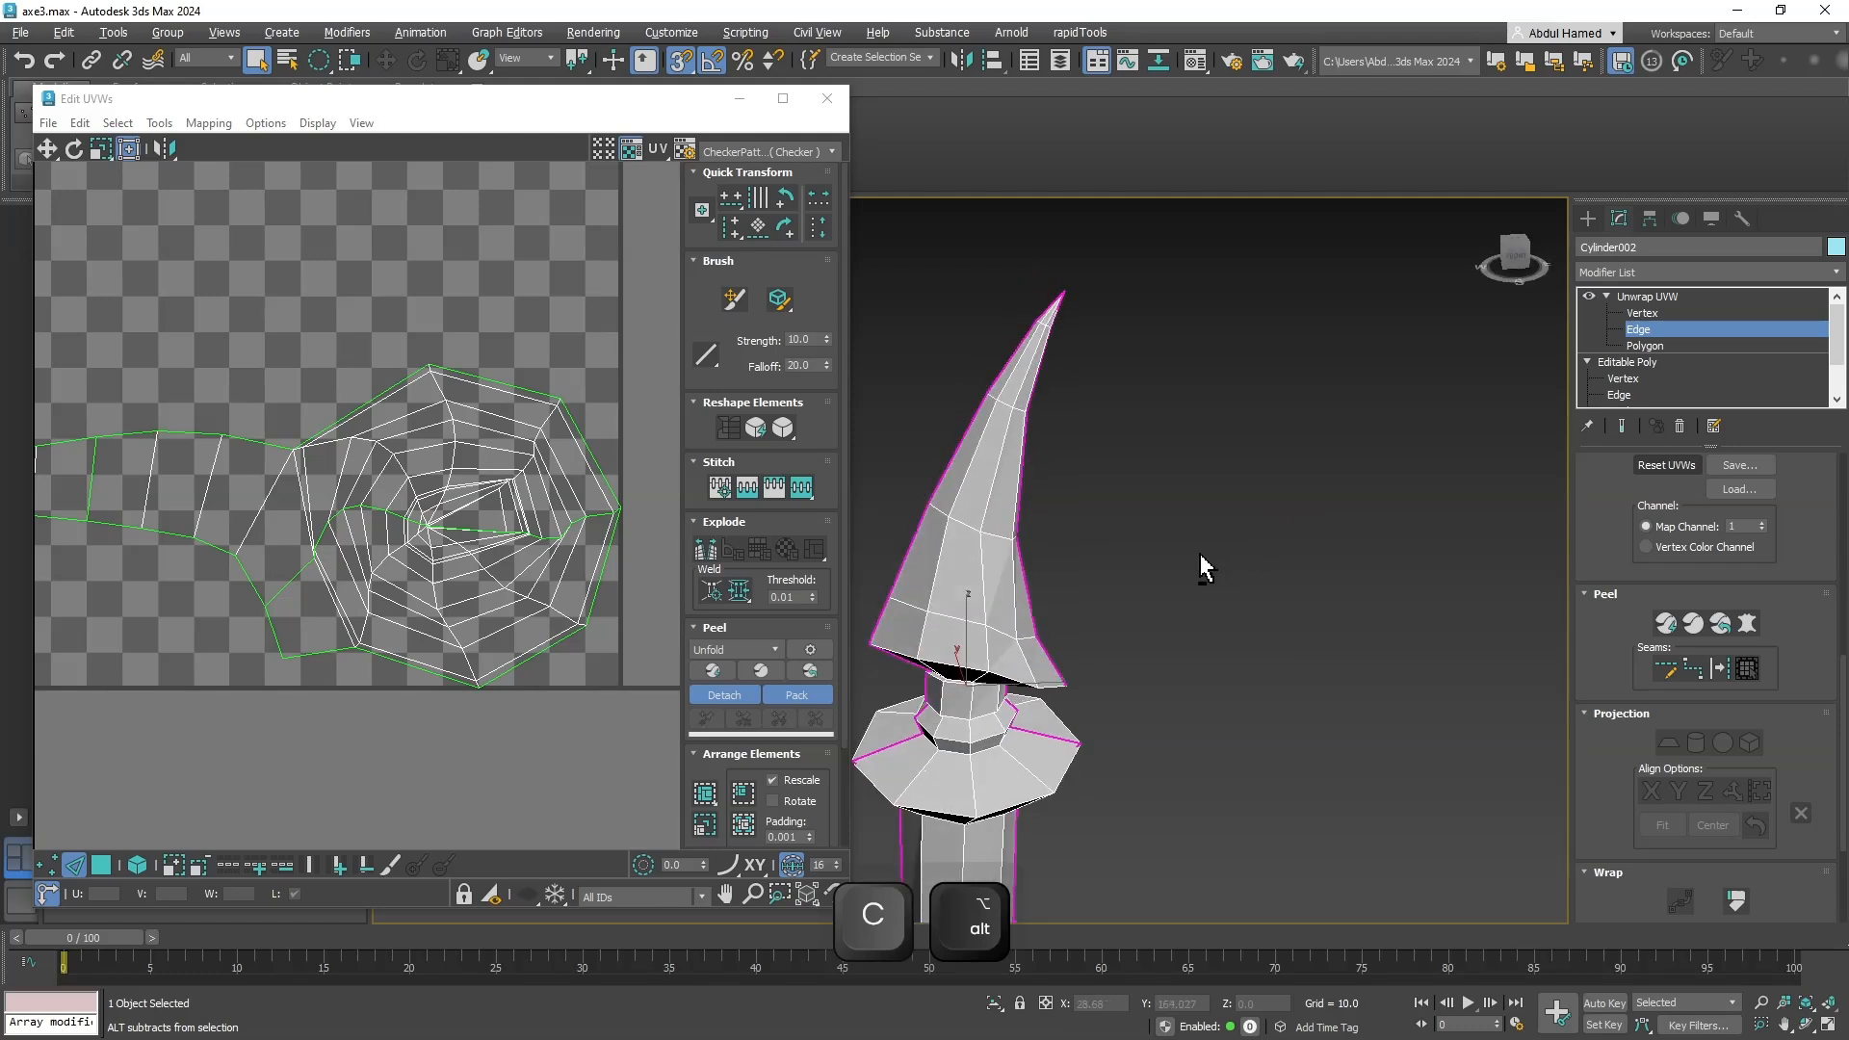
pyautogui.hotkey('ctrl', 'z')
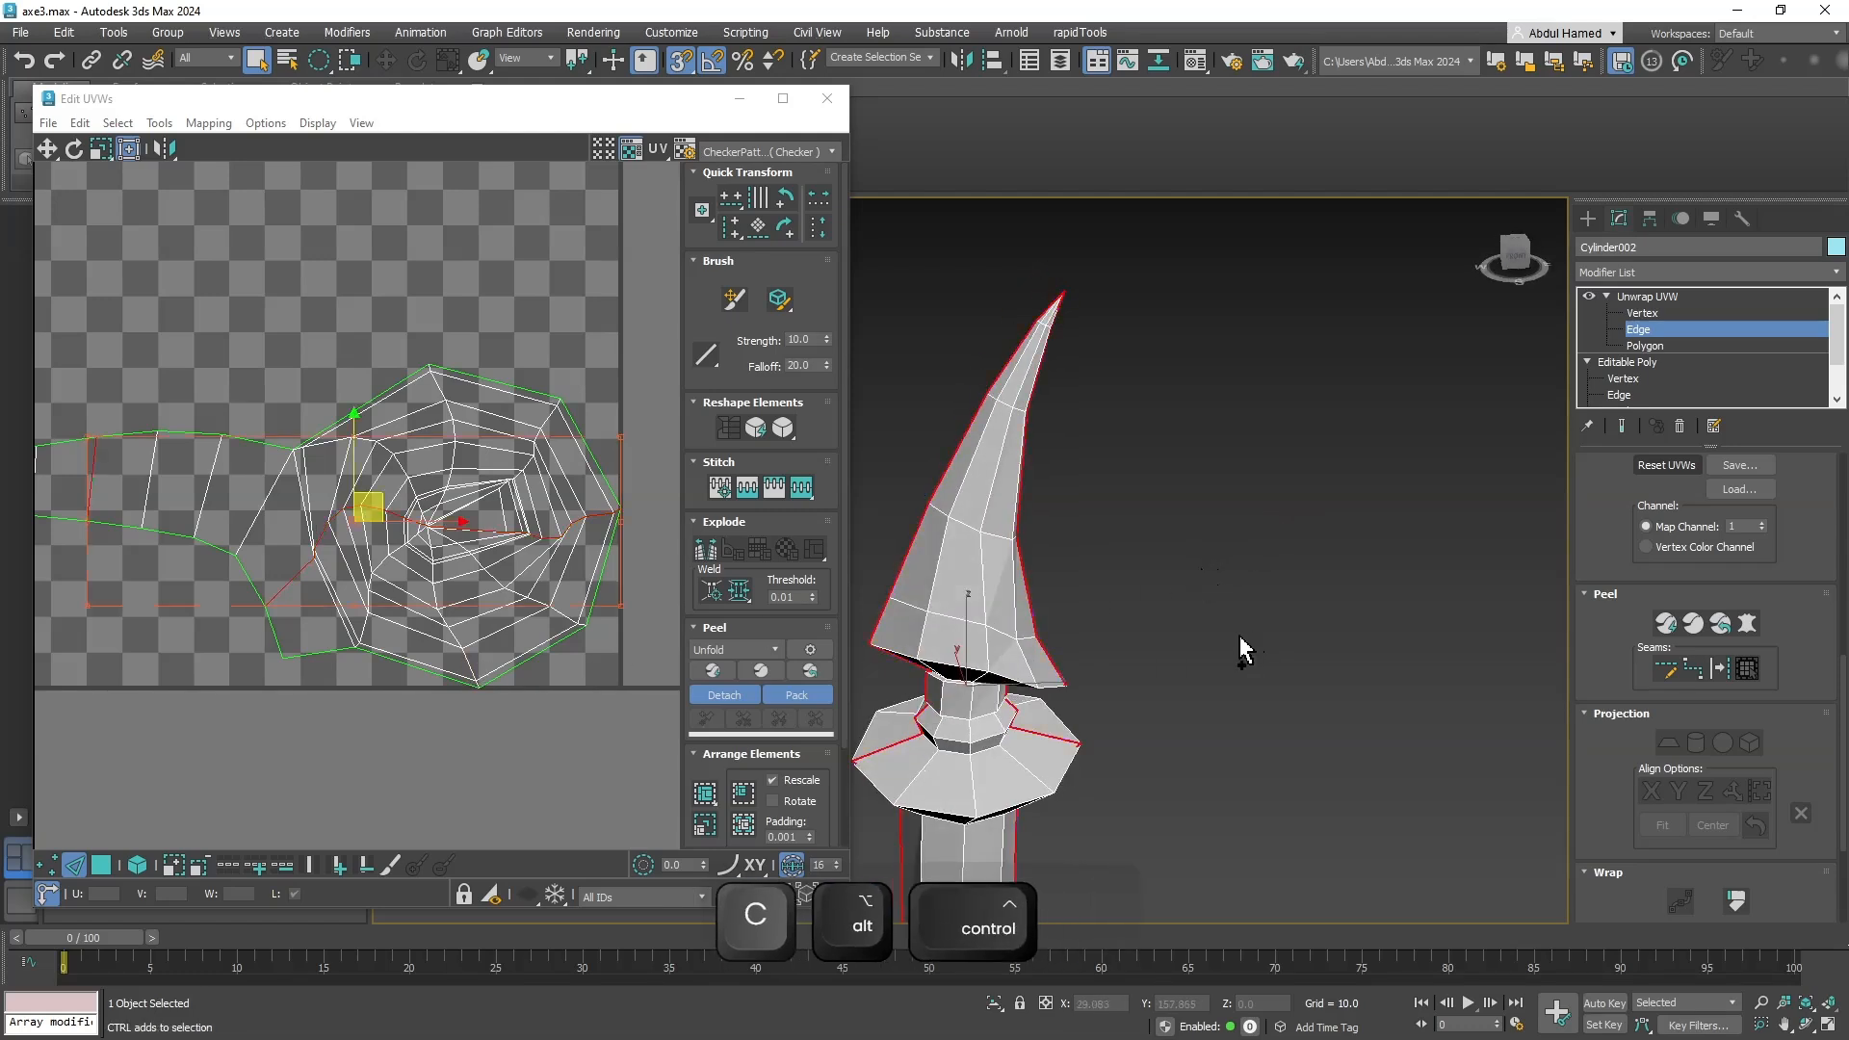
pyautogui.click(1180, 637)
pyautogui.keyDown('alt'); pyautogui.moveTo(1112, 638); pyautogui.dragTo(1209, 660, button='middle'); pyautogui.keyUp('alt')
pyautogui.hotkey('ctrl', 'z')
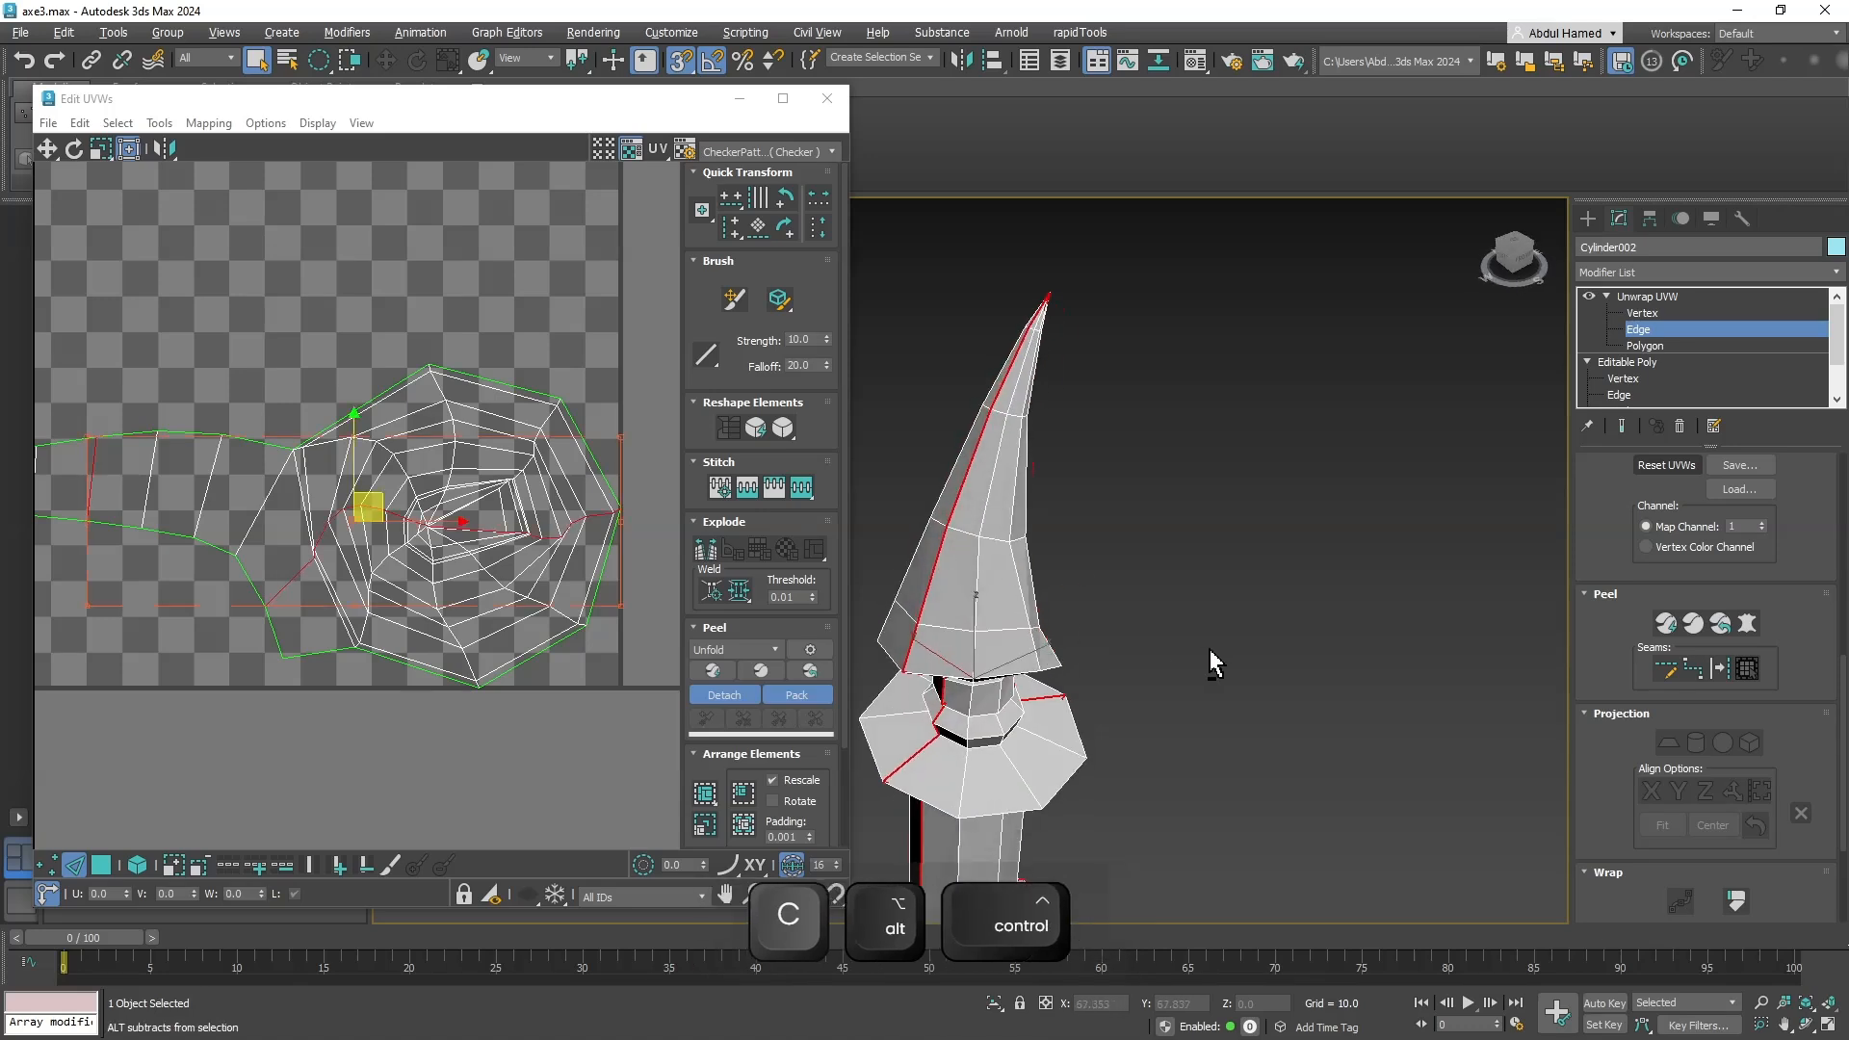
# Deselect the loop's edges along one side of the spike's curved blade, working from the tip downward.
pyautogui.scroll(4, 1019, 337)
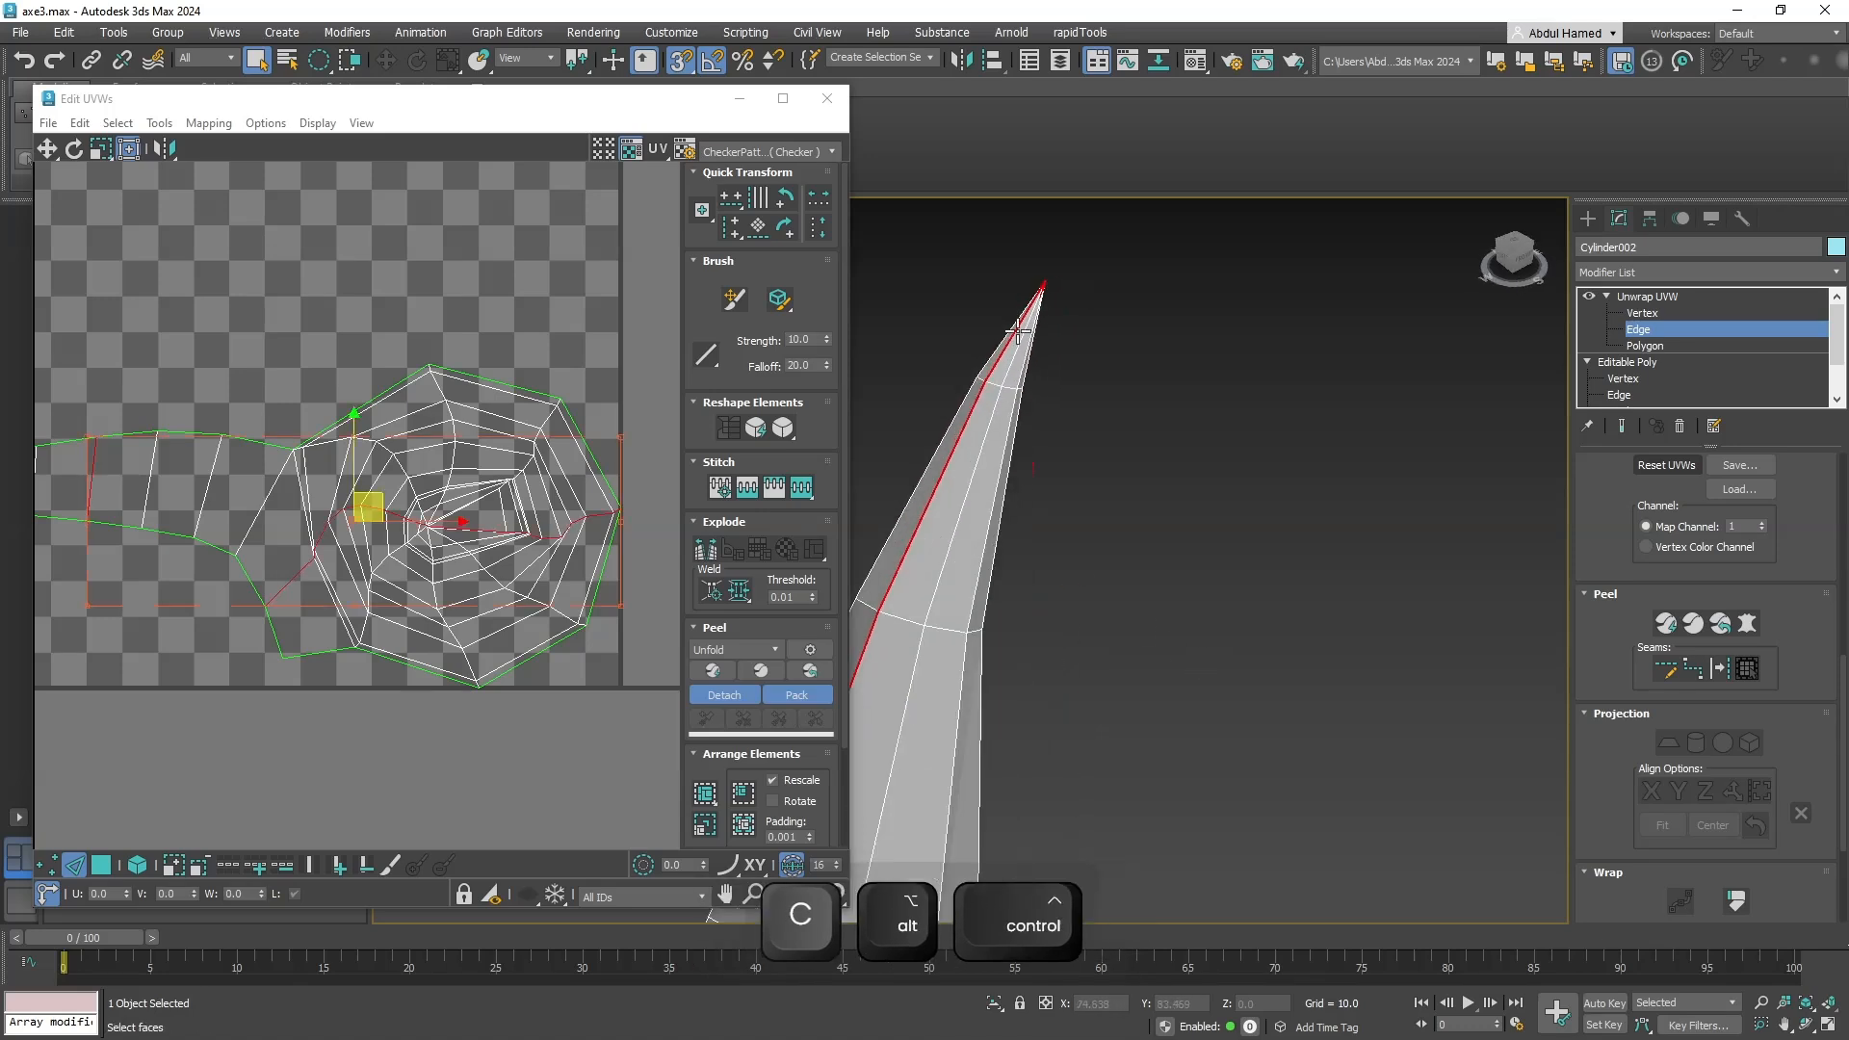
pyautogui.keyDown('alt'); pyautogui.click(944, 439); pyautogui.keyUp('alt')
pyautogui.keyDown('alt'); pyautogui.click(952, 447); pyautogui.keyUp('alt')
pyautogui.moveTo(1036, 531); pyautogui.dragTo(1203, 246, button='middle')
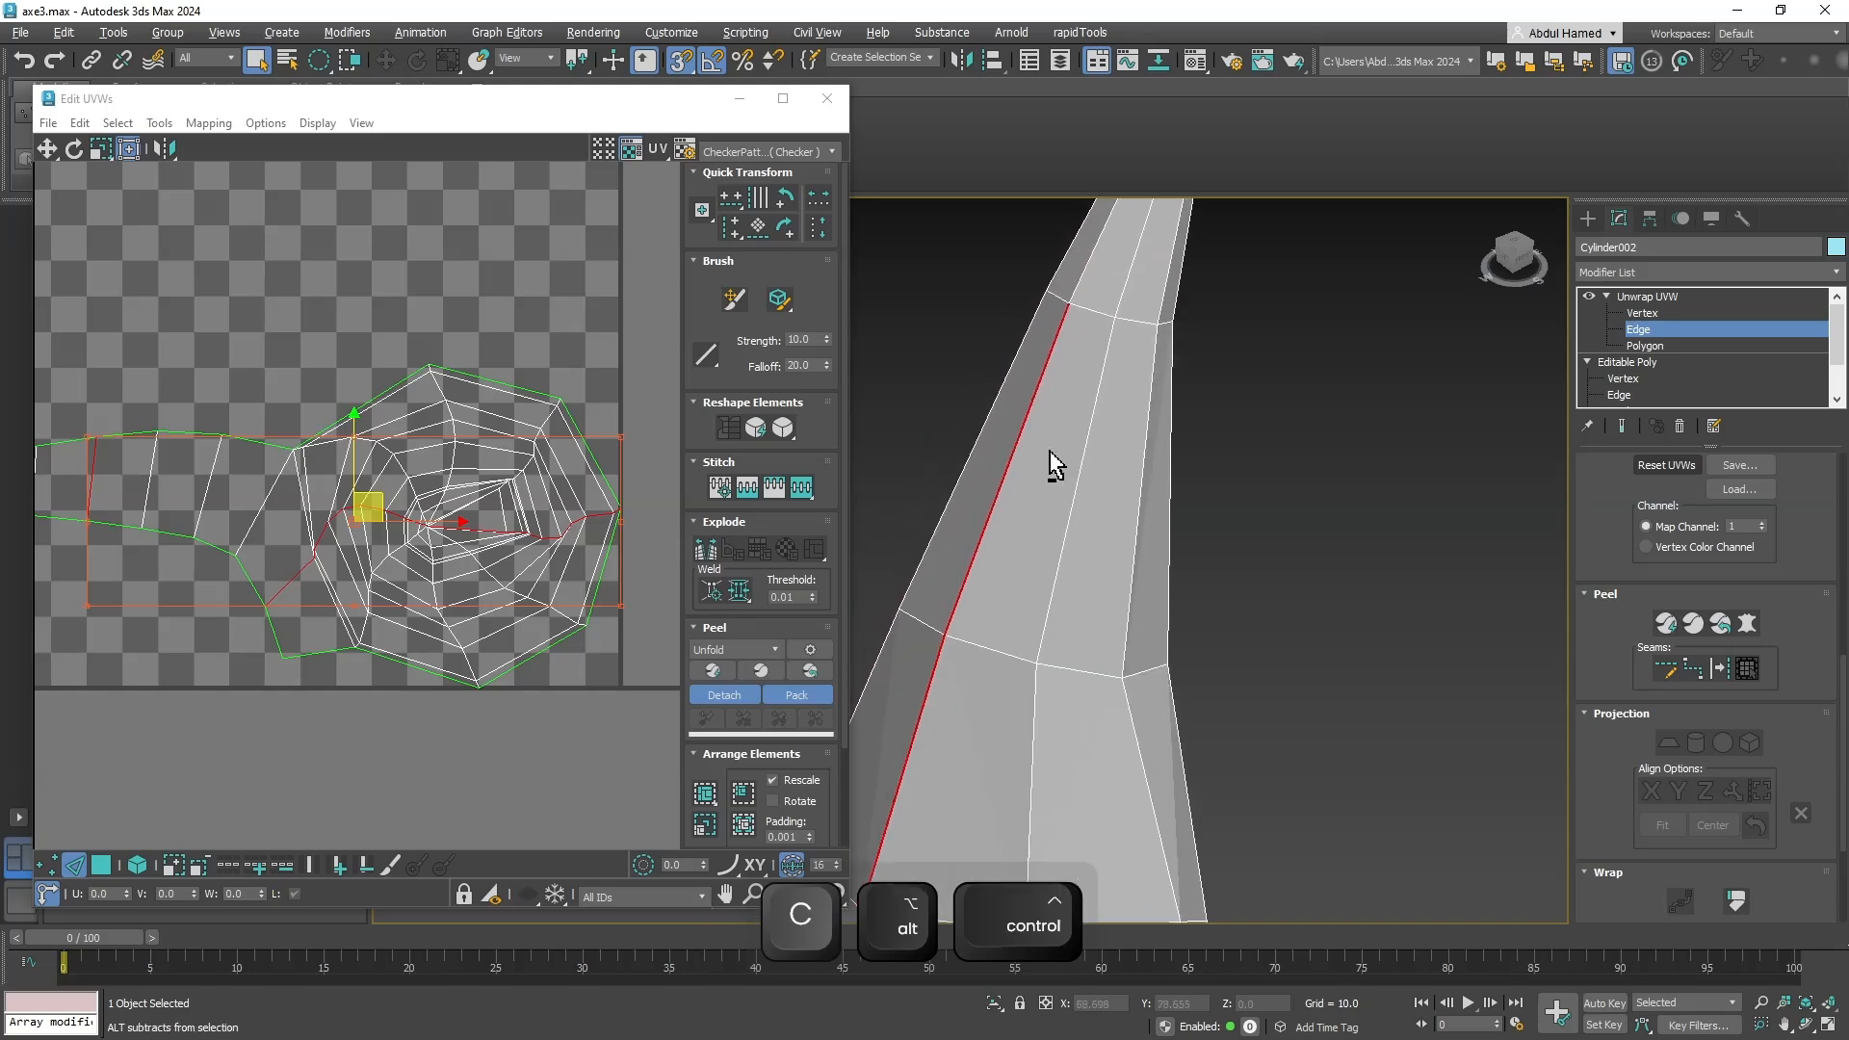
pyautogui.keyDown('alt'); pyautogui.click(1008, 457); pyautogui.keyUp('alt')
pyautogui.moveTo(990, 621); pyautogui.dragTo(1134, 289, button='middle')
pyautogui.keyDown('alt'); pyautogui.click(1036, 429); pyautogui.keyUp('alt')
pyautogui.keyDown('alt'); pyautogui.moveTo(1036, 428); pyautogui.dragTo(1031, 474, button='middle'); pyautogui.keyUp('alt')
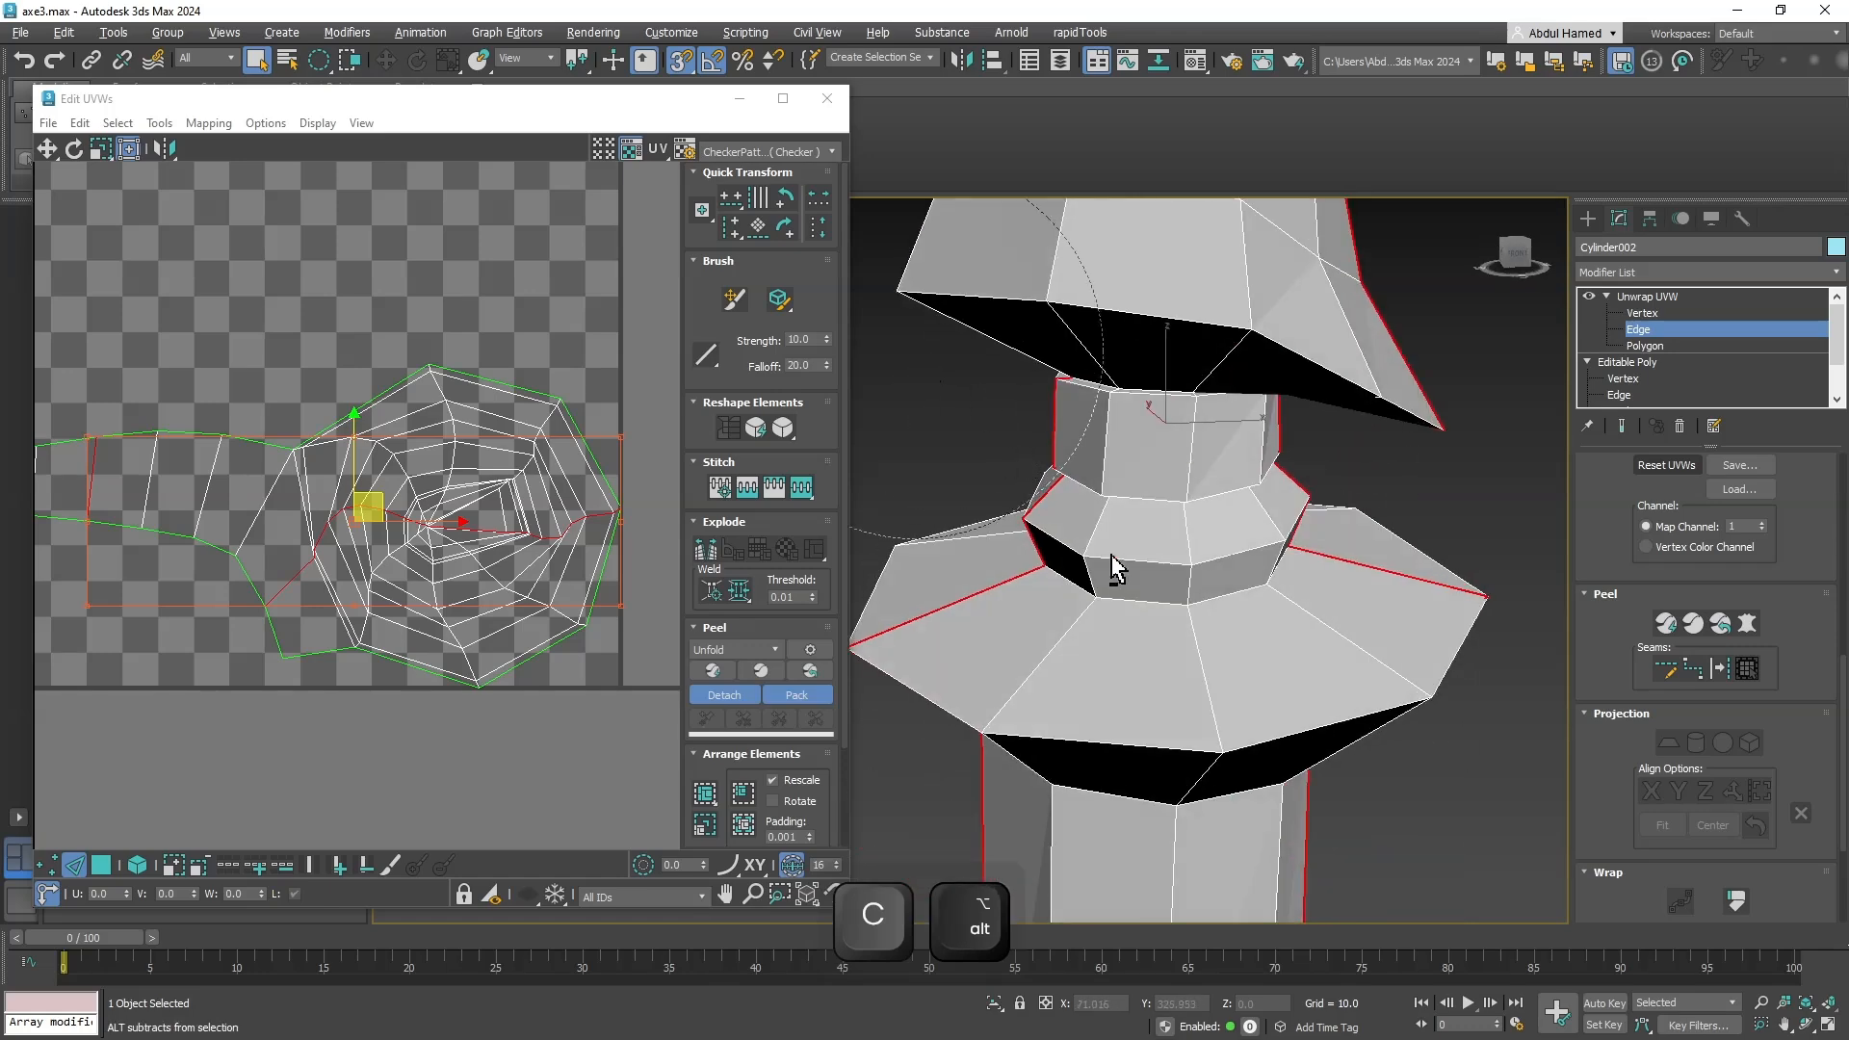
# Deselect the remaining loop edges along one side of the spike, from below the blade down to the base.
pyautogui.keyDown('alt'); pyautogui.moveTo(1111, 556); pyautogui.dragTo(1072, 581); pyautogui.keyUp('alt')
pyautogui.moveTo(1055, 564); pyautogui.dragTo(1088, 406, button='middle')
pyautogui.hotkey('alt', 'x')
pyautogui.scroll(-4, 1091, 409)
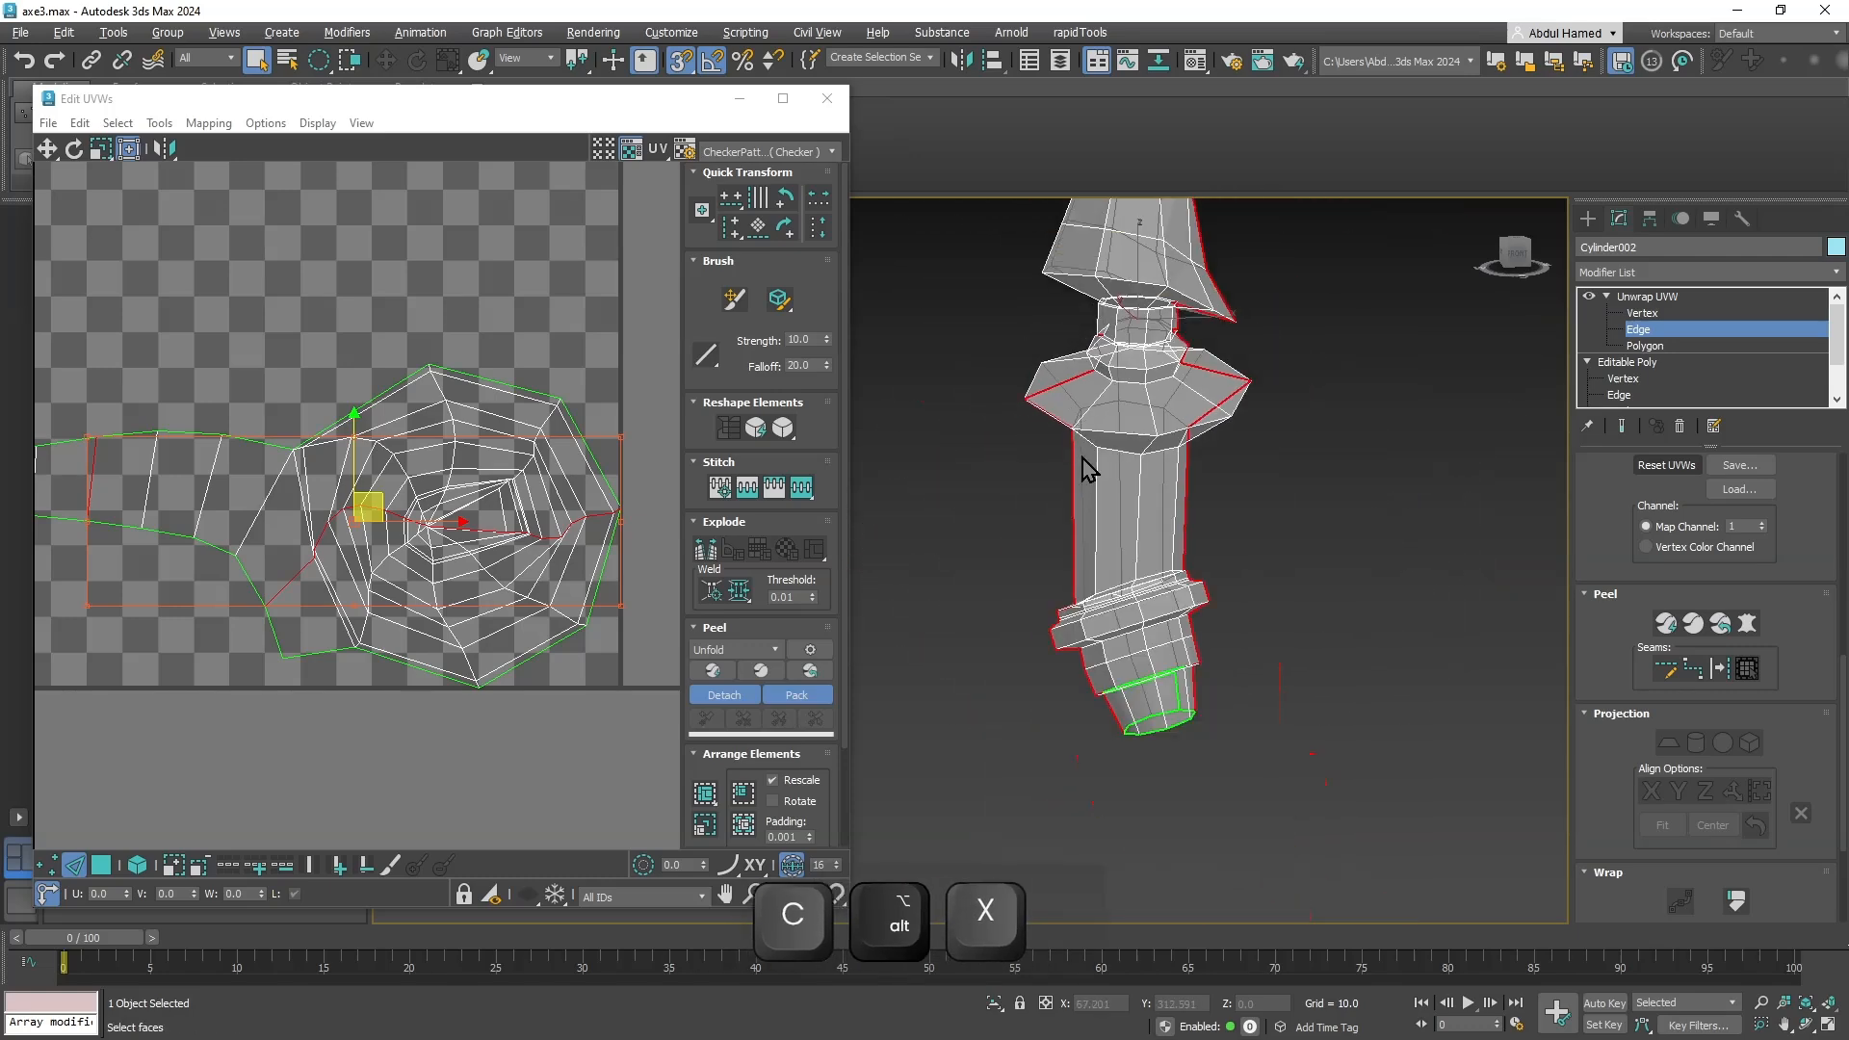
pyautogui.press('q')
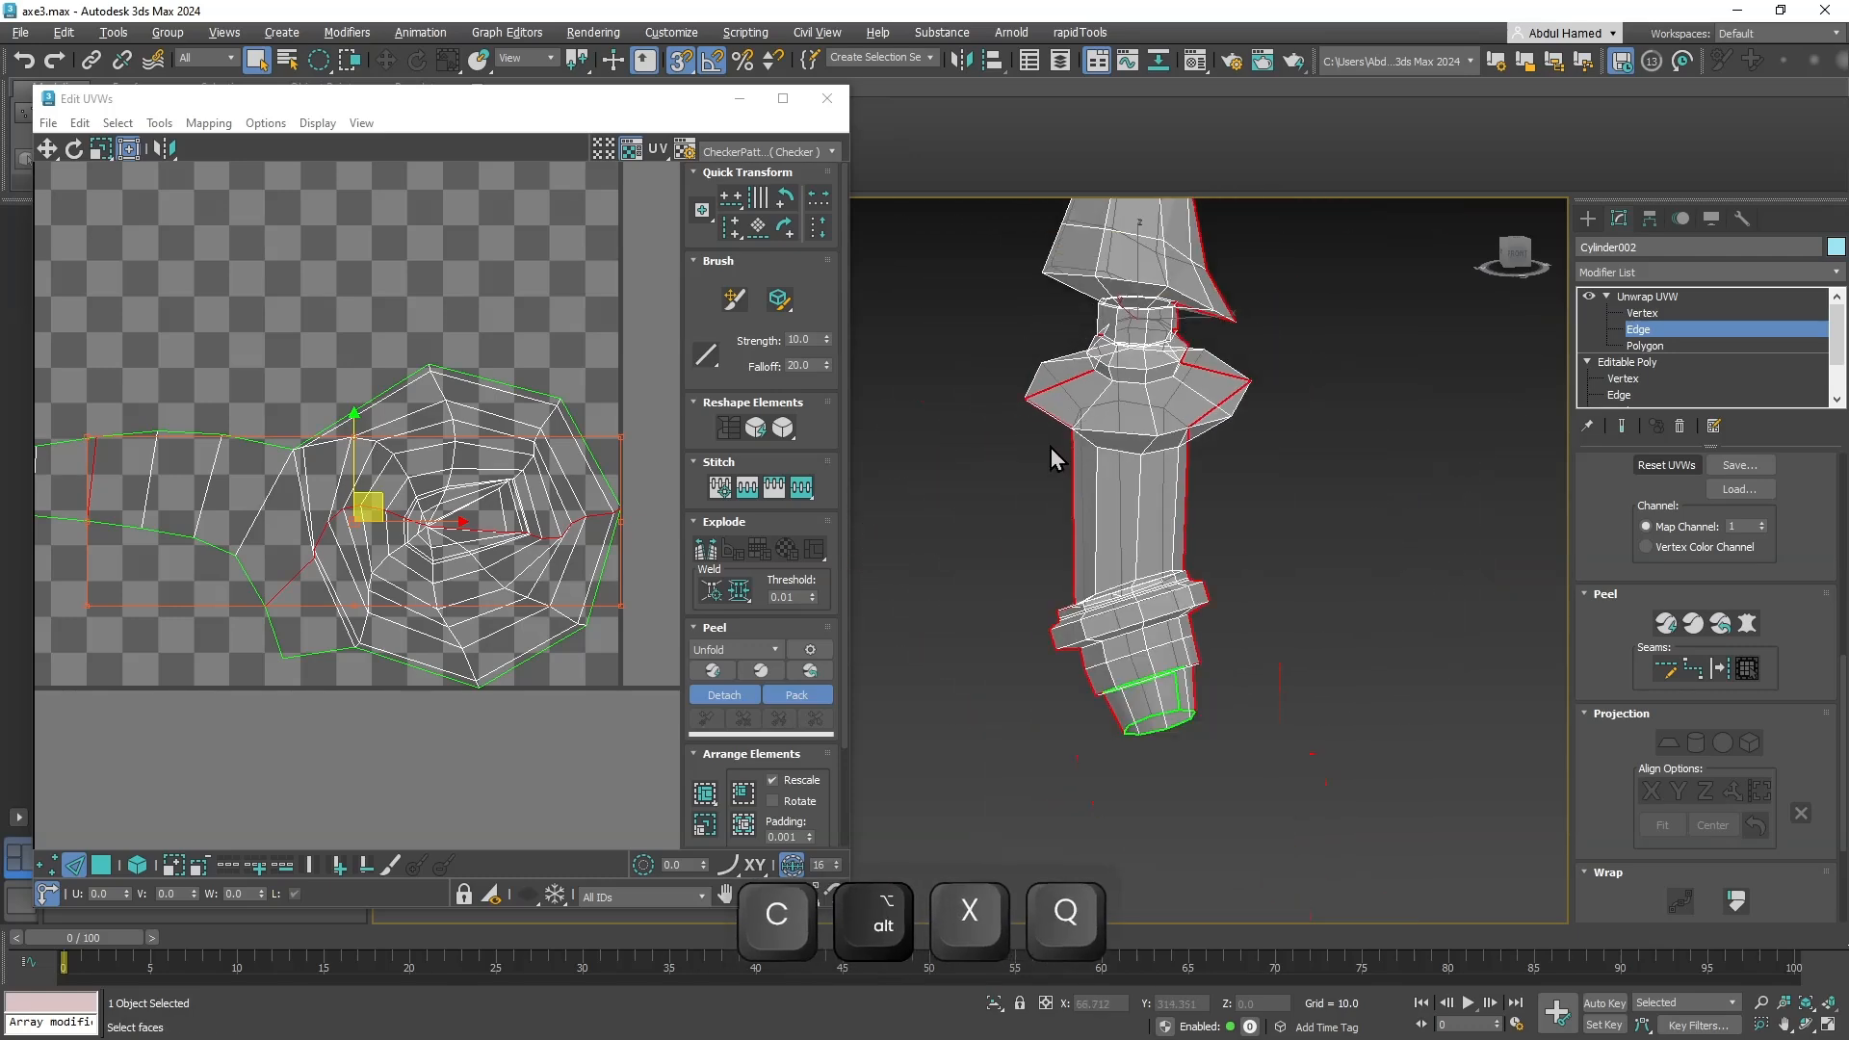
pyautogui.moveTo(1049, 448); pyautogui.dragTo(1018, 444, button='middle')
pyautogui.press('alt')
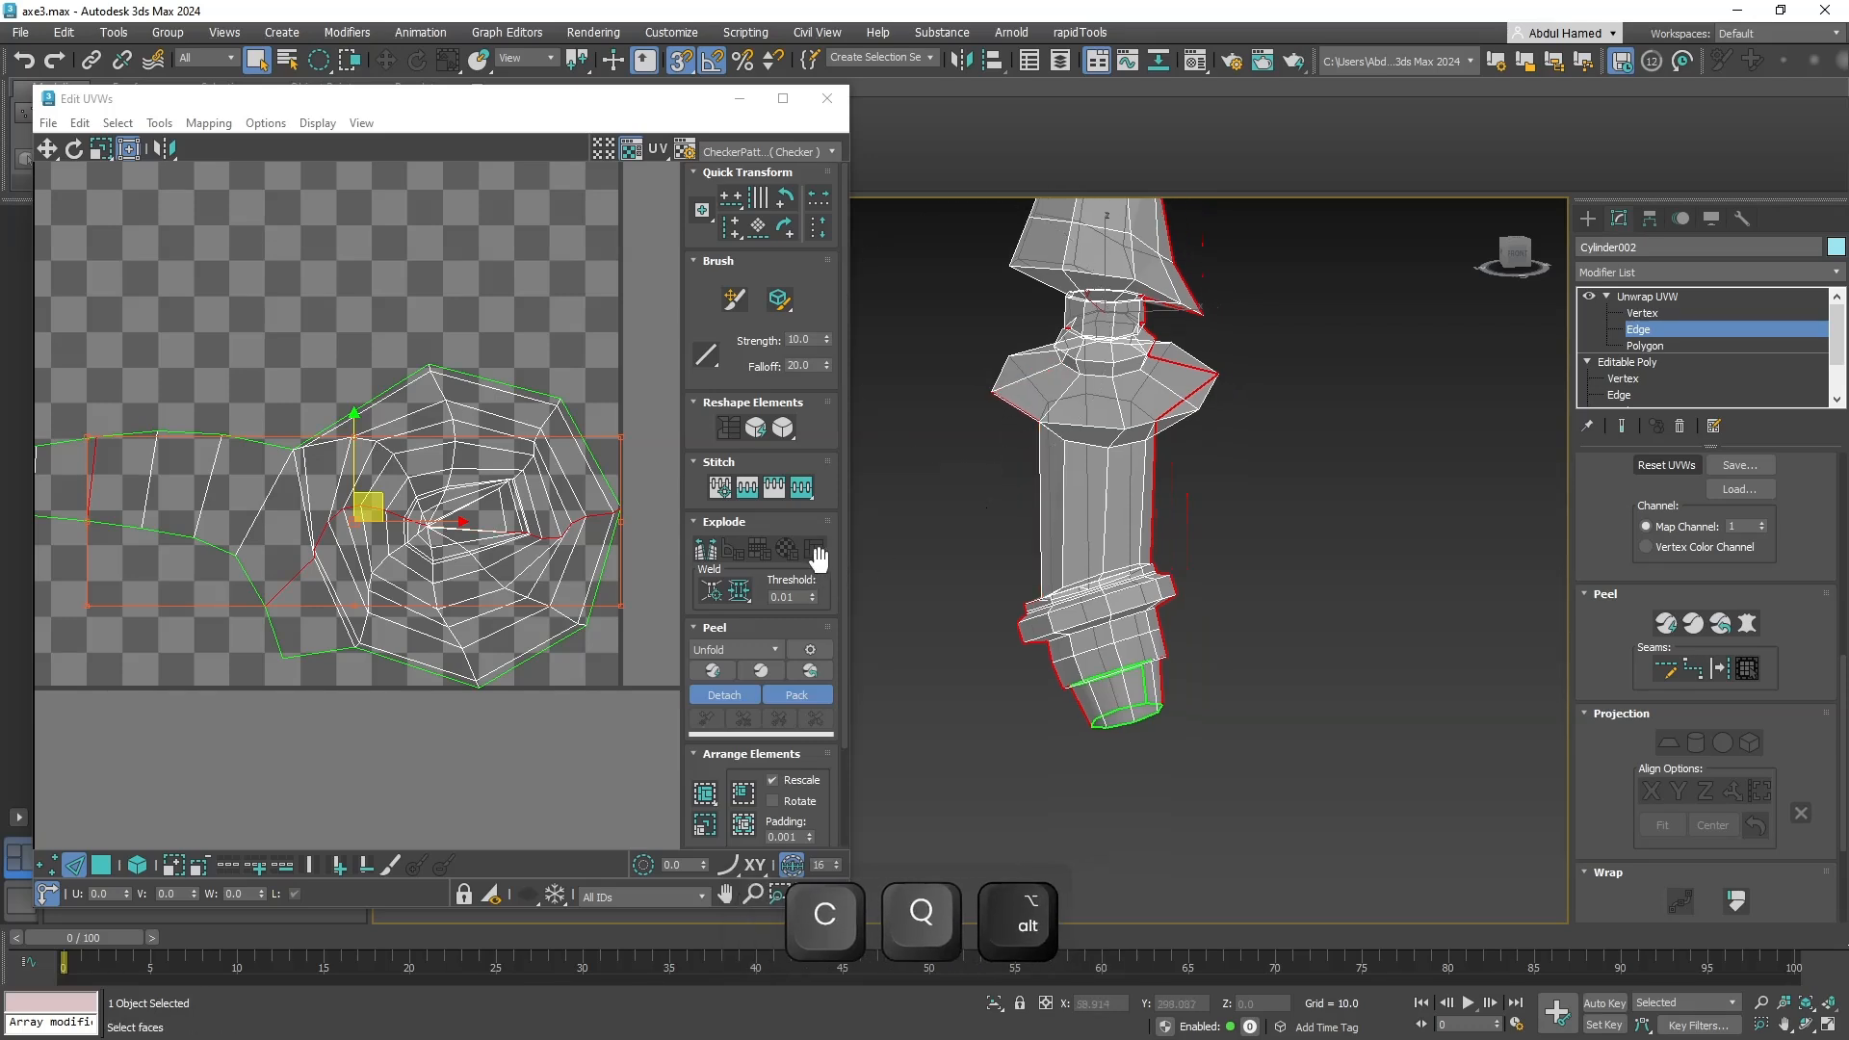
pyautogui.moveTo(638, 94); pyautogui.dragTo(691, 148)
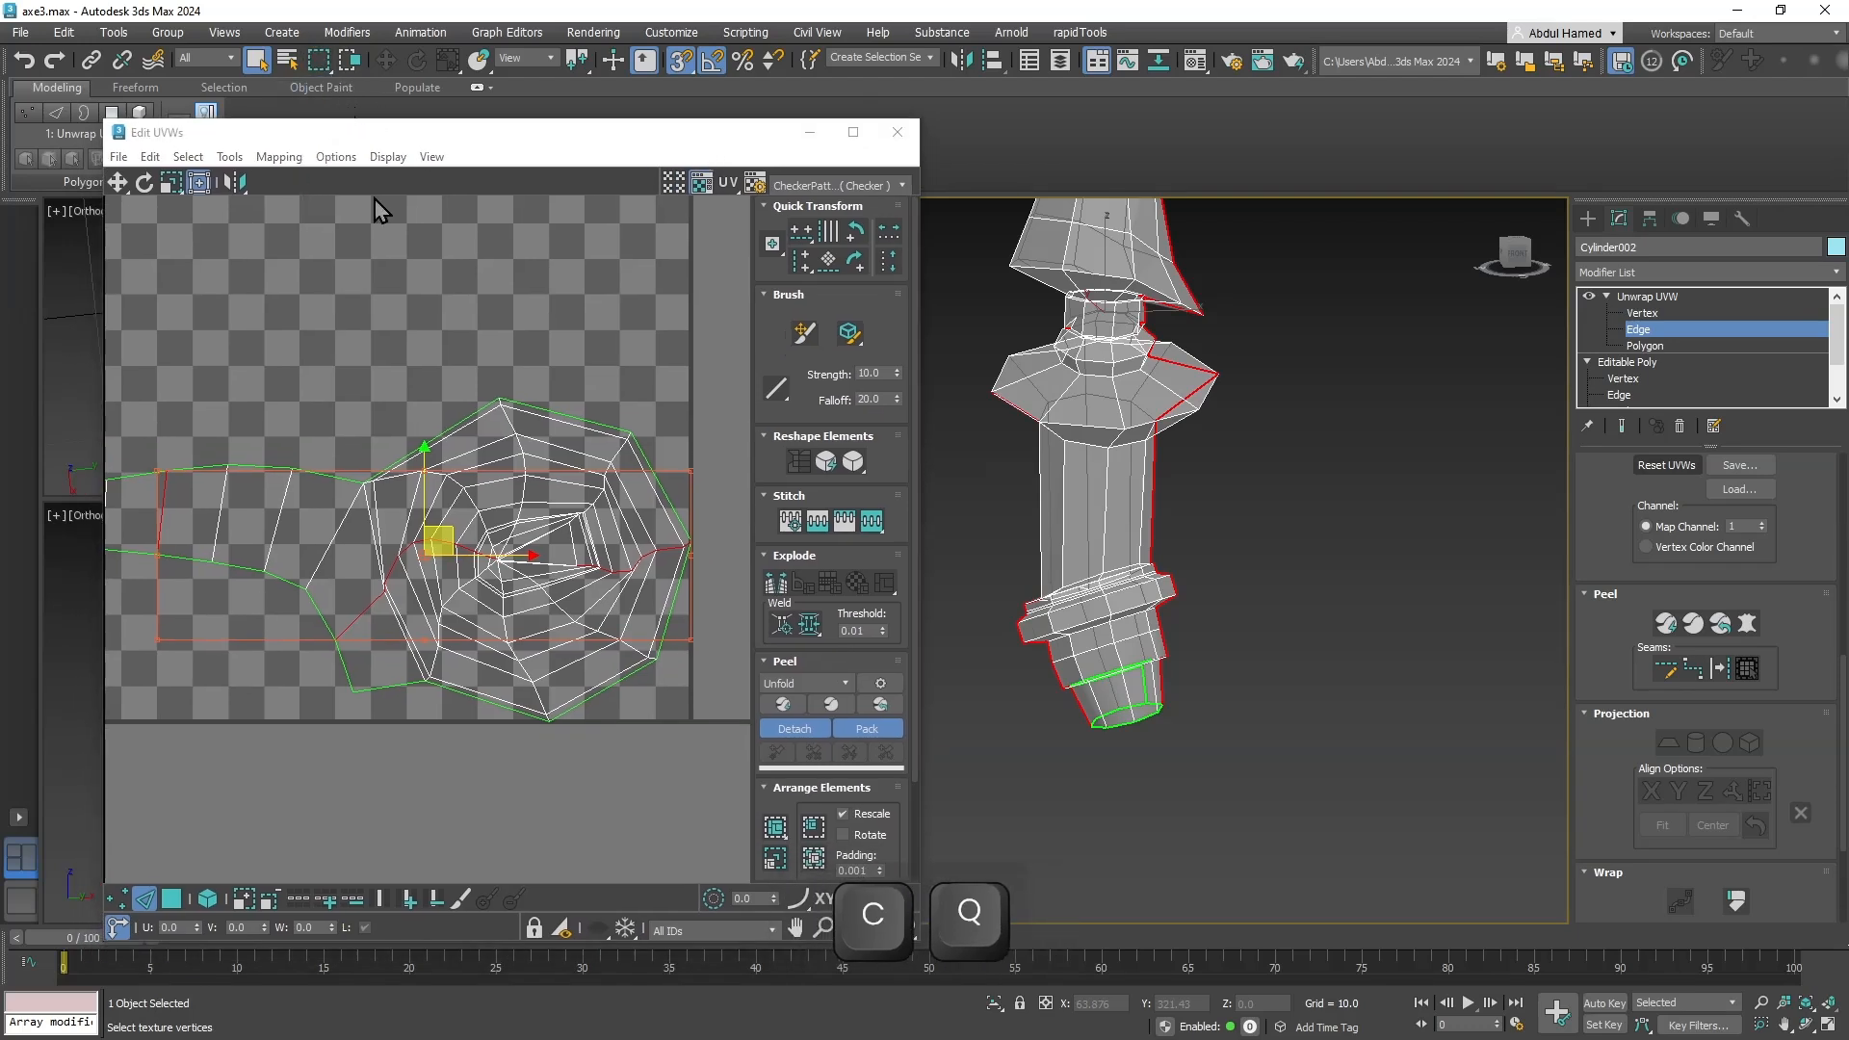
pyautogui.keyDown('alt'); pyautogui.moveTo(934, 541); pyautogui.dragTo(1089, 777); pyautogui.keyUp('alt')
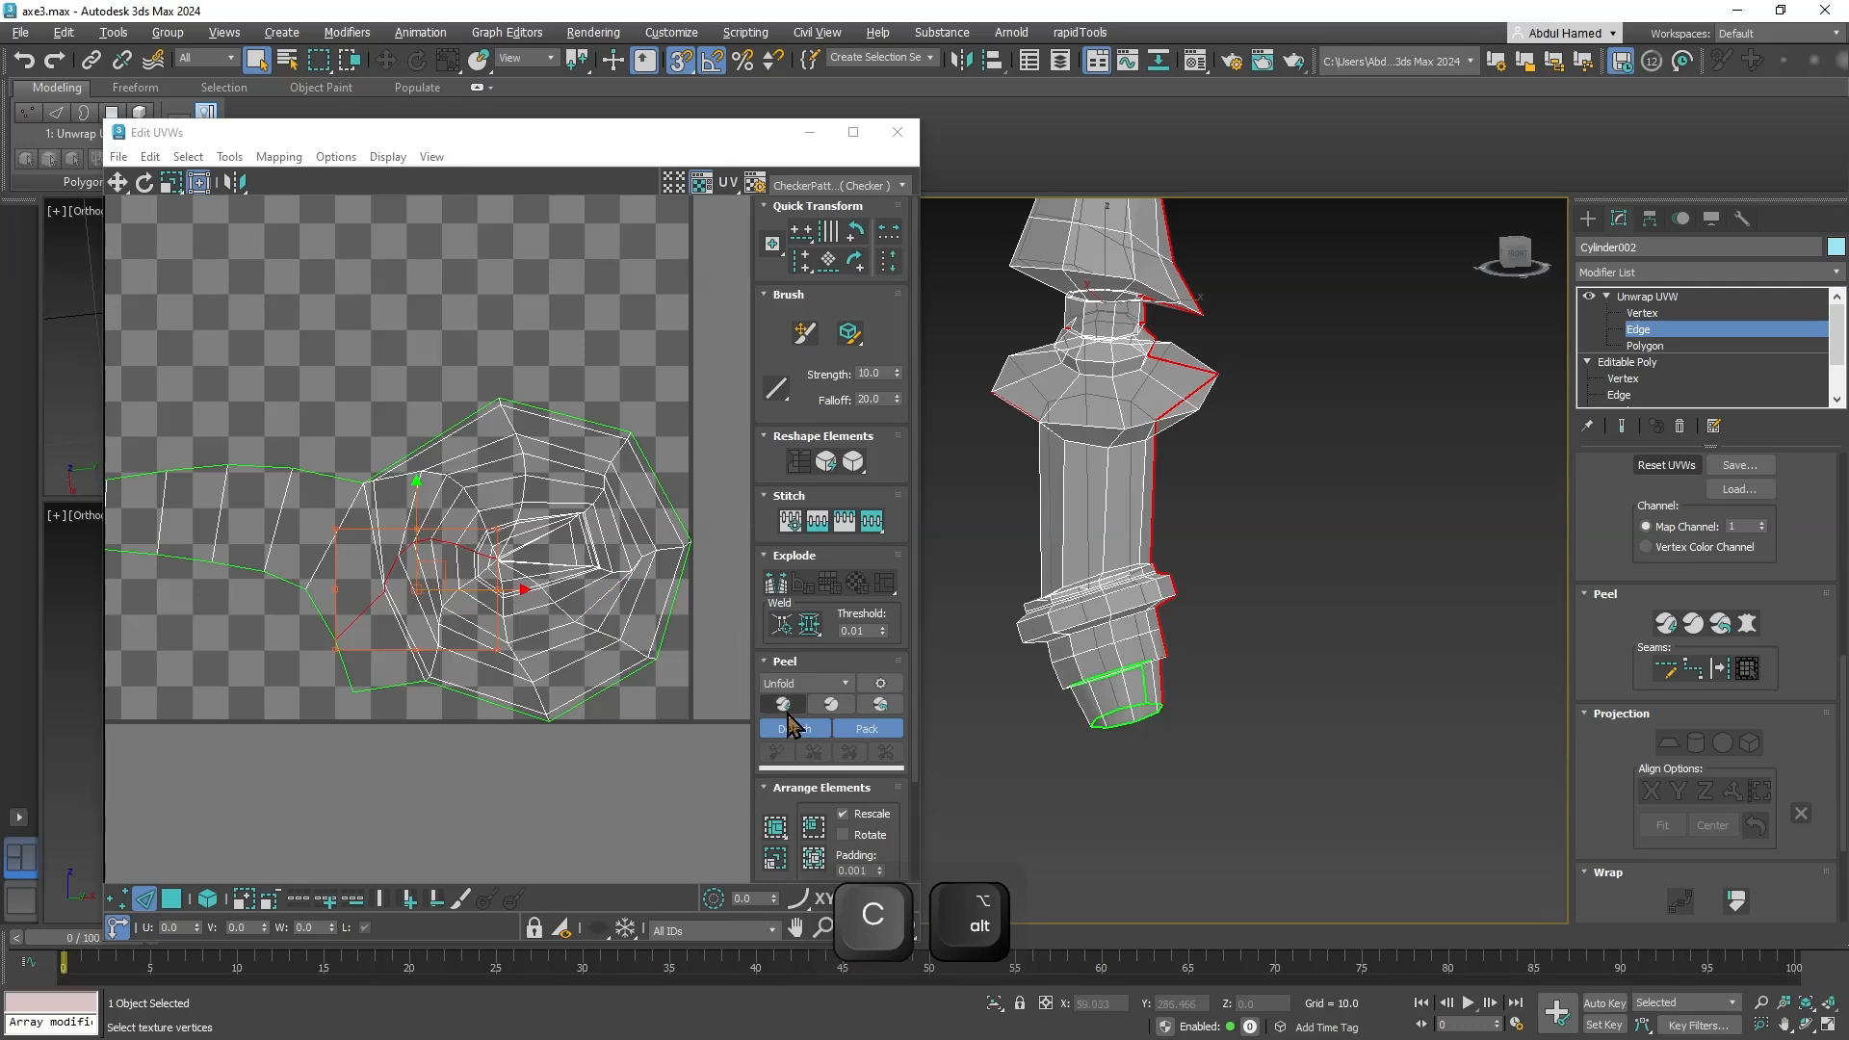
# Break the UVs along the edges still selected on the spike's other side.
pyautogui.rightClick(1103, 543)
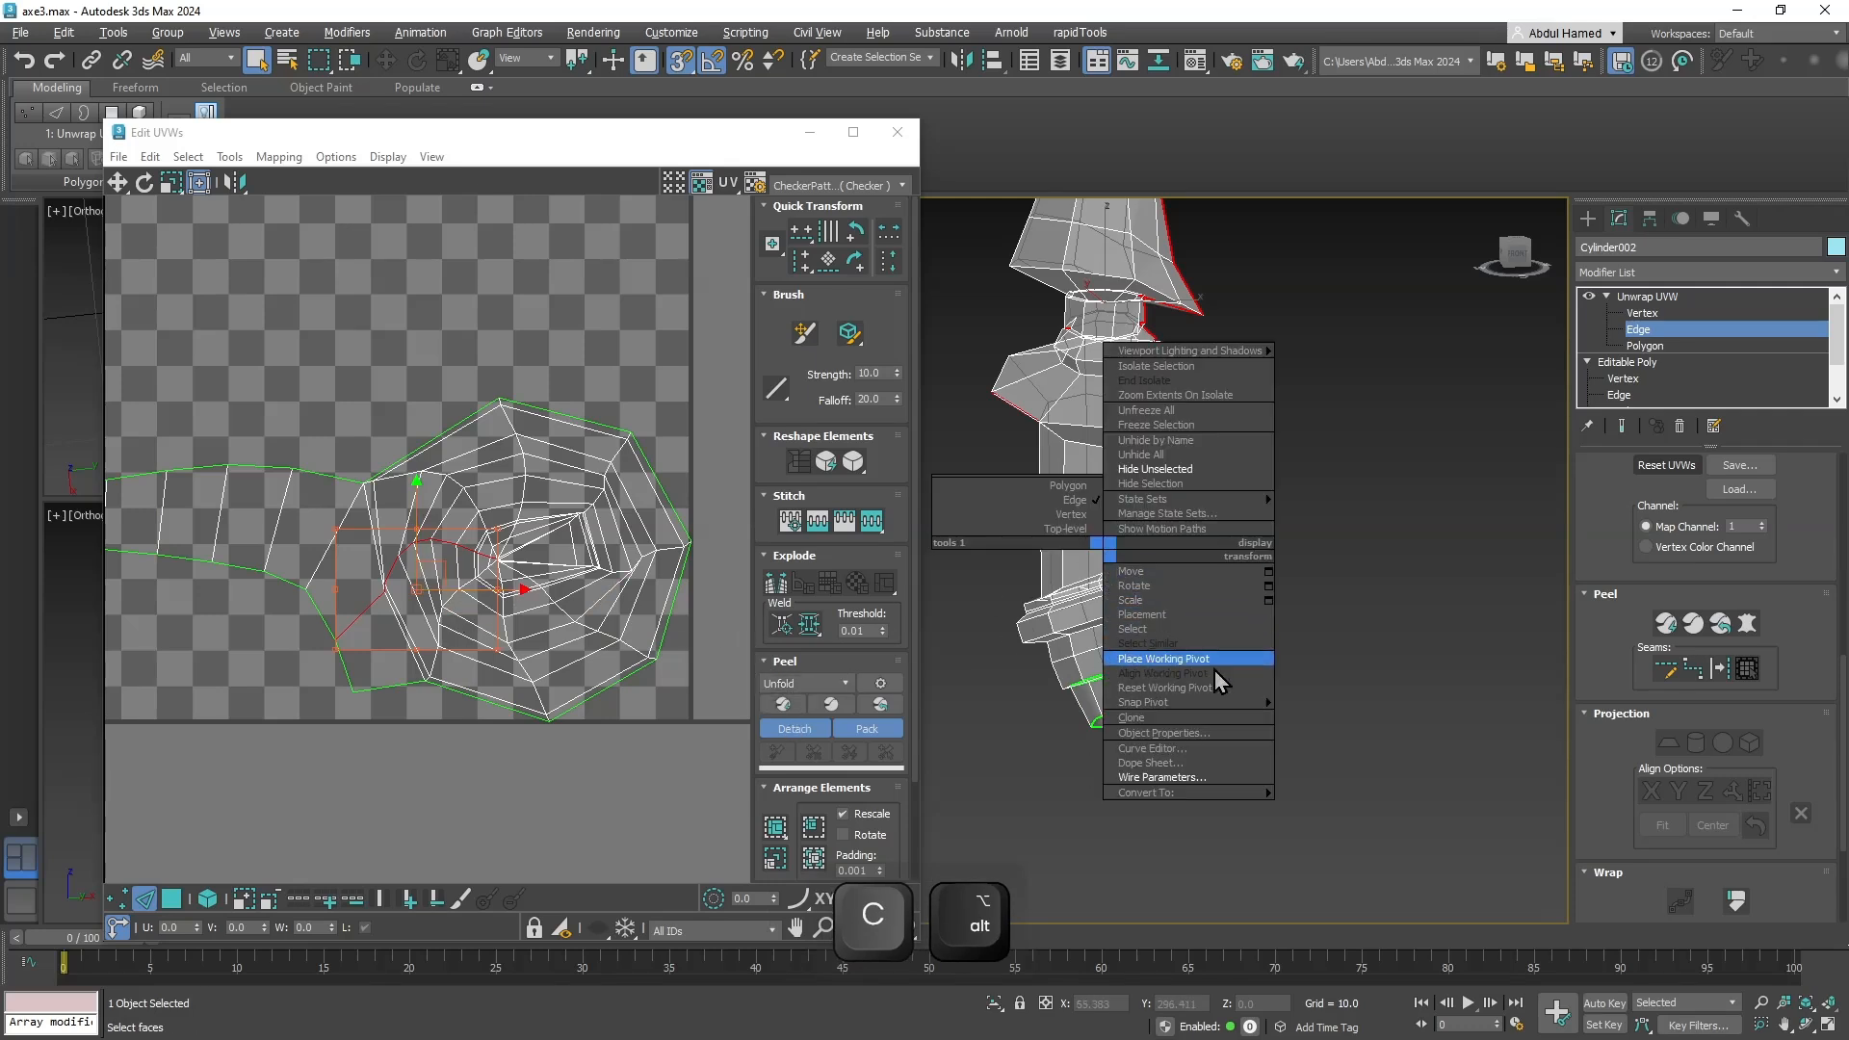
pyautogui.click(656, 372)
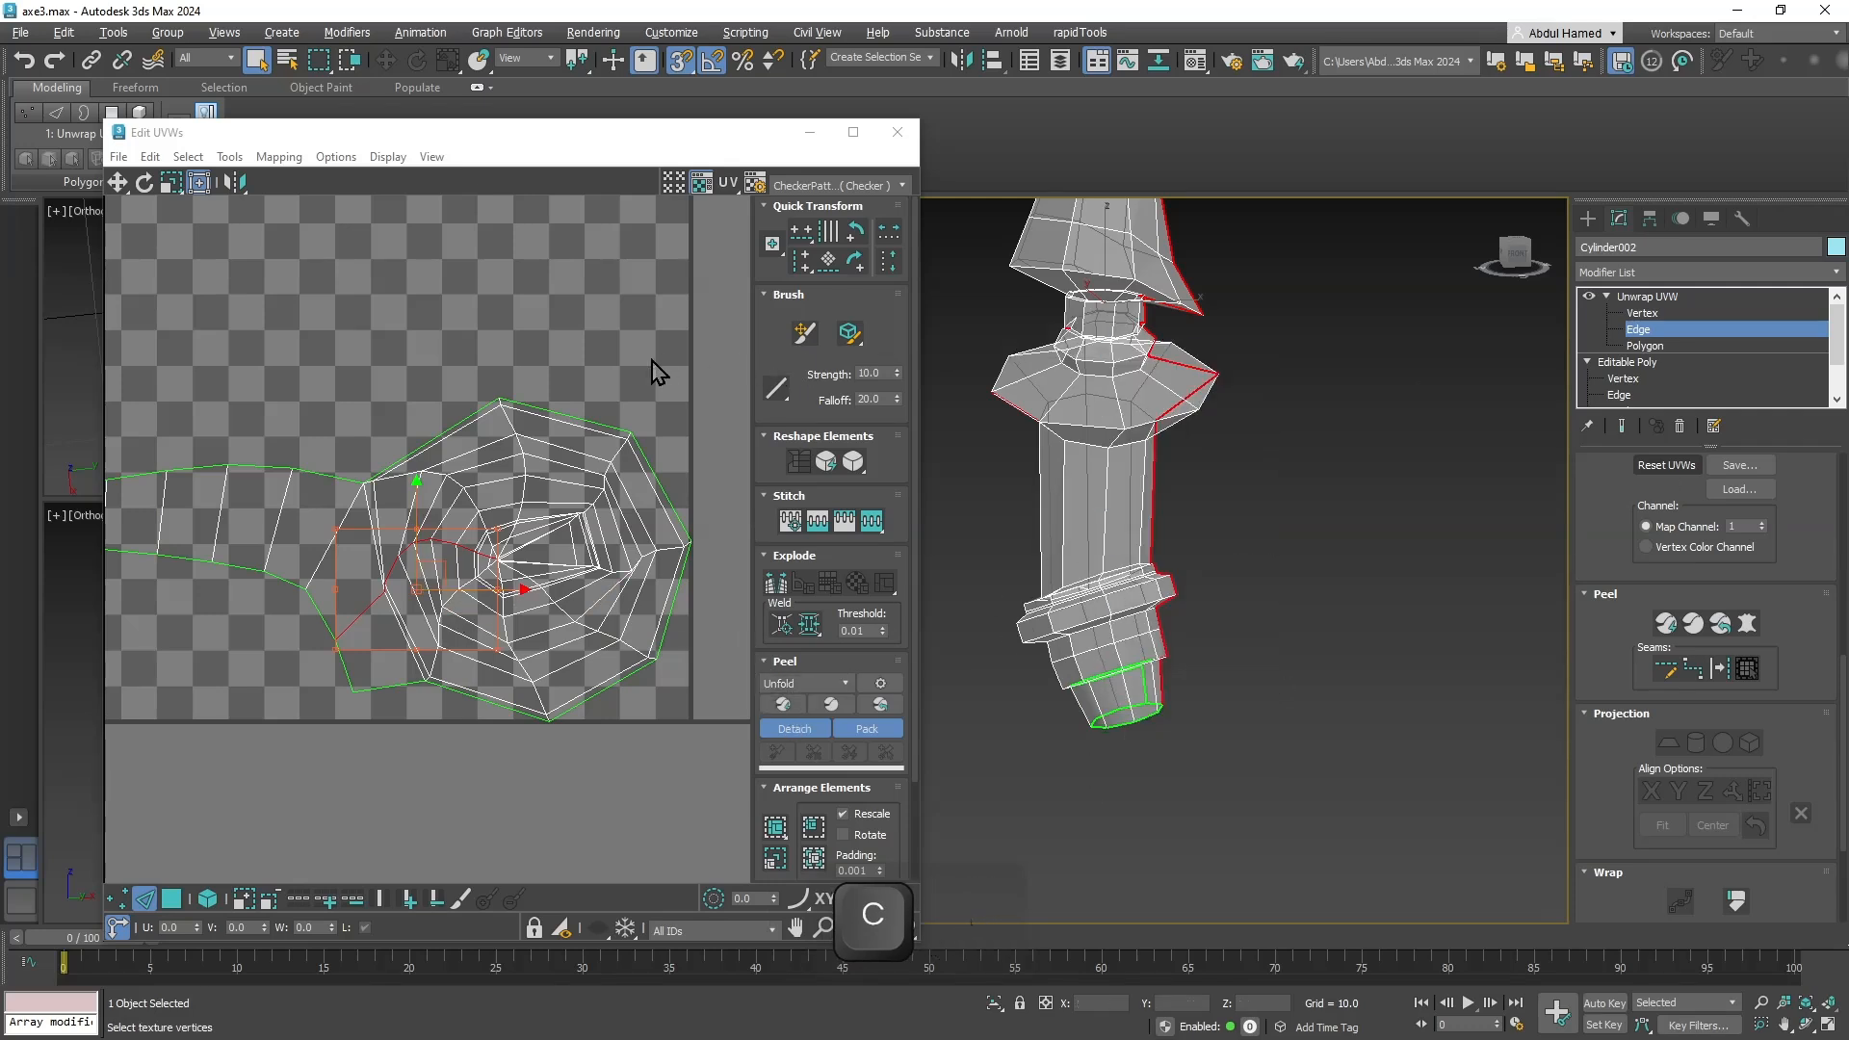
pyautogui.rightClick(1193, 415)
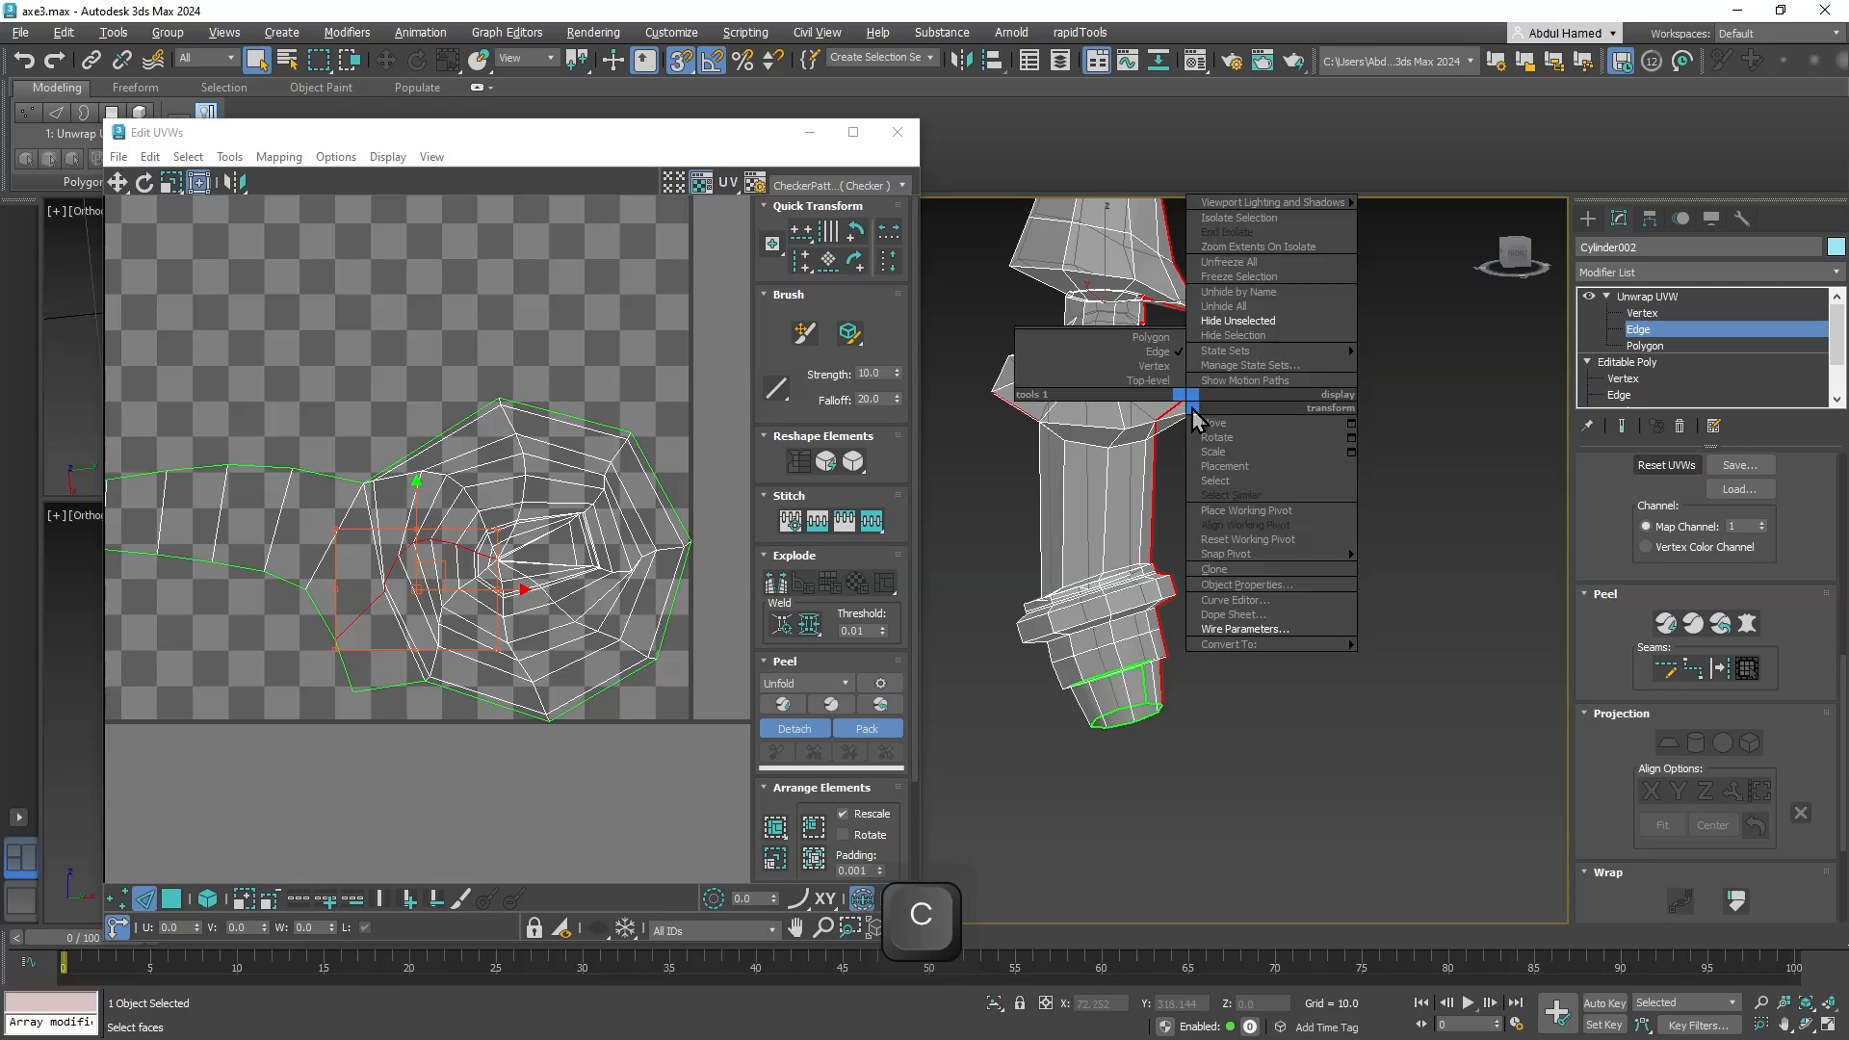
pyautogui.click(632, 628)
pyautogui.rightClick(416, 575)
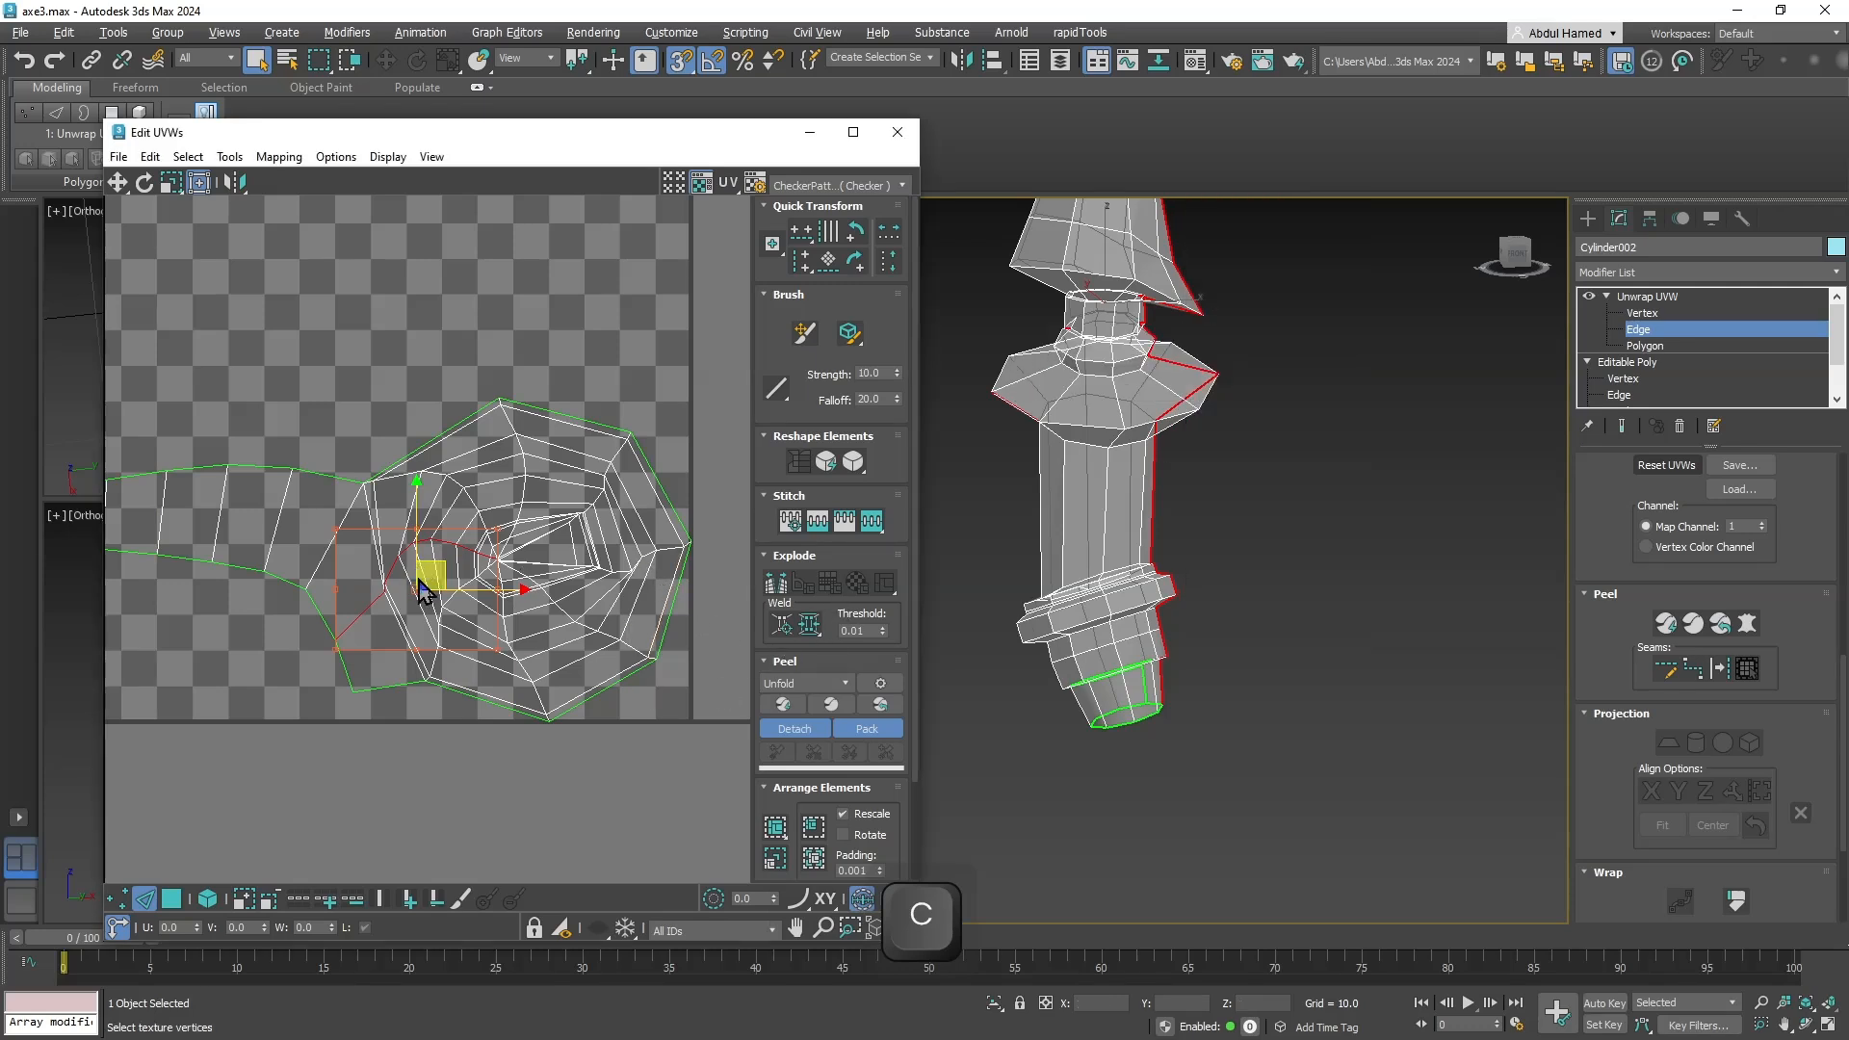
pyautogui.click(375, 638)
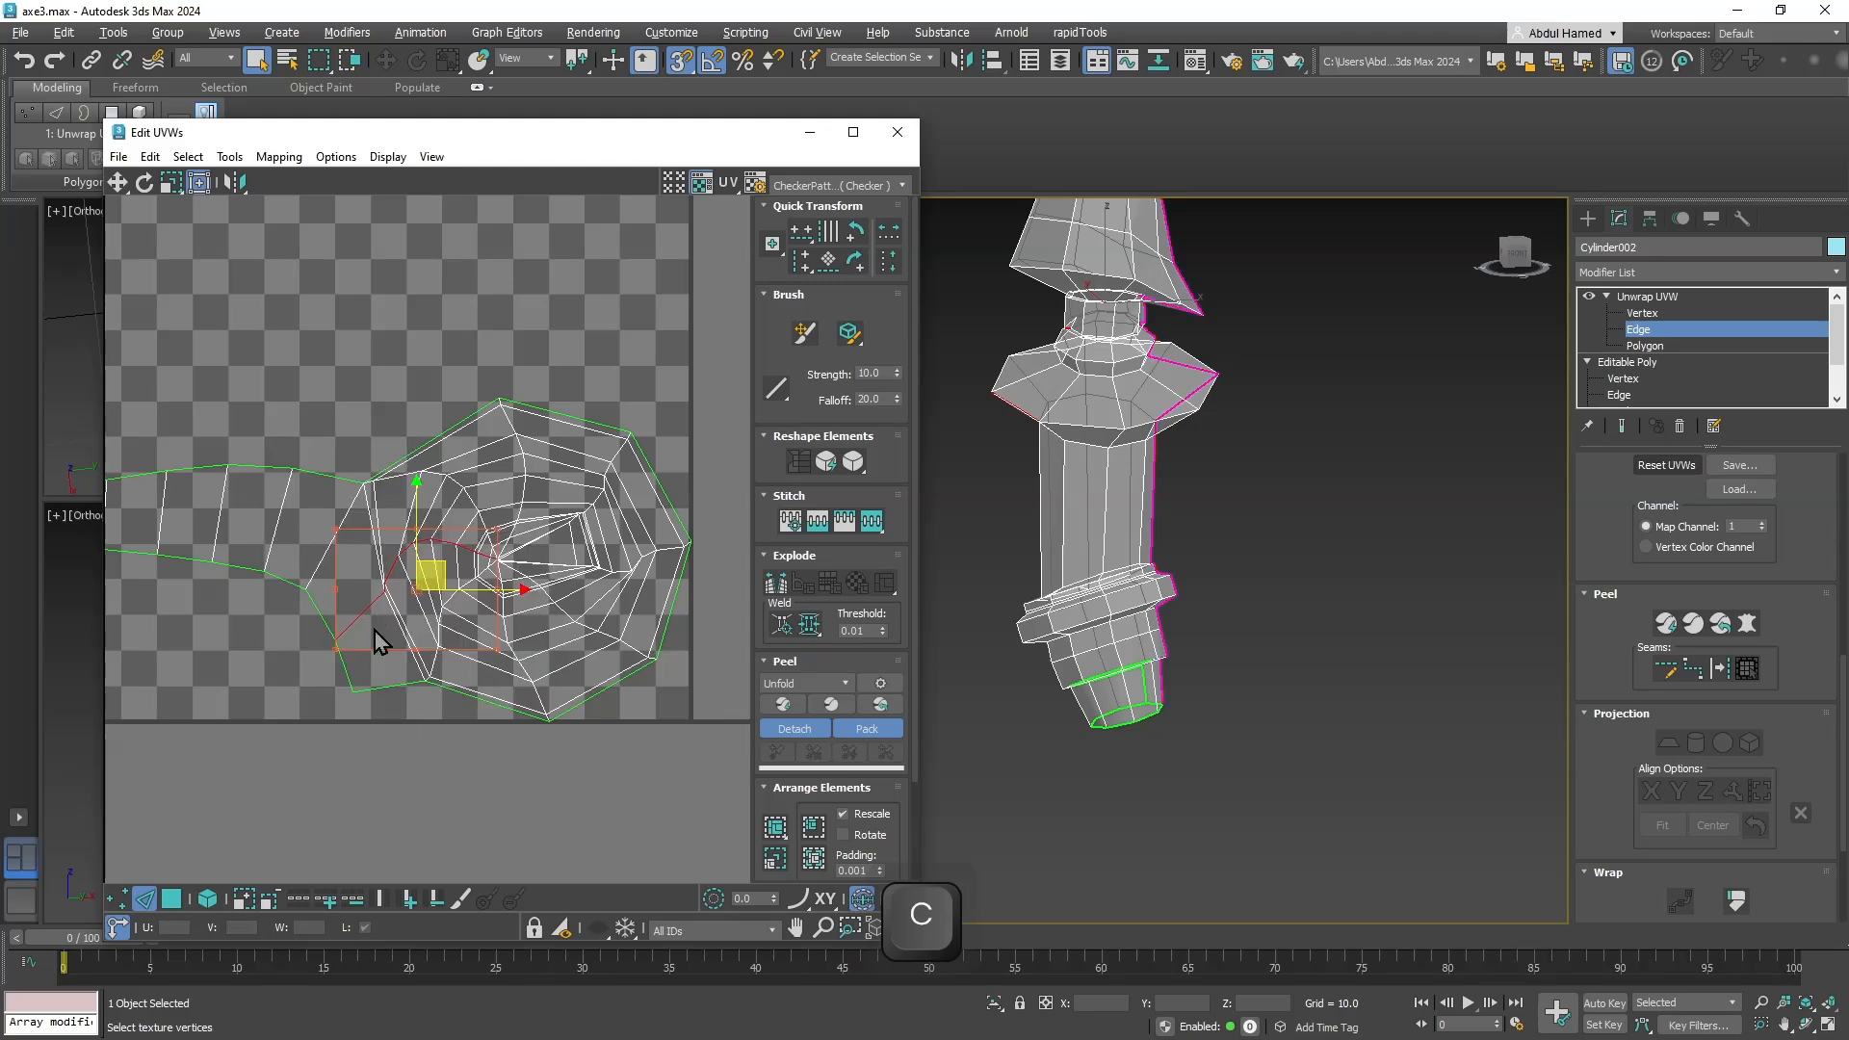
# Select all UV edges of the spike piece and Quick Peel them into a new layout.
pyautogui.scroll(-3, 539, 746)
pyautogui.hotkey('ctrl', 'a')
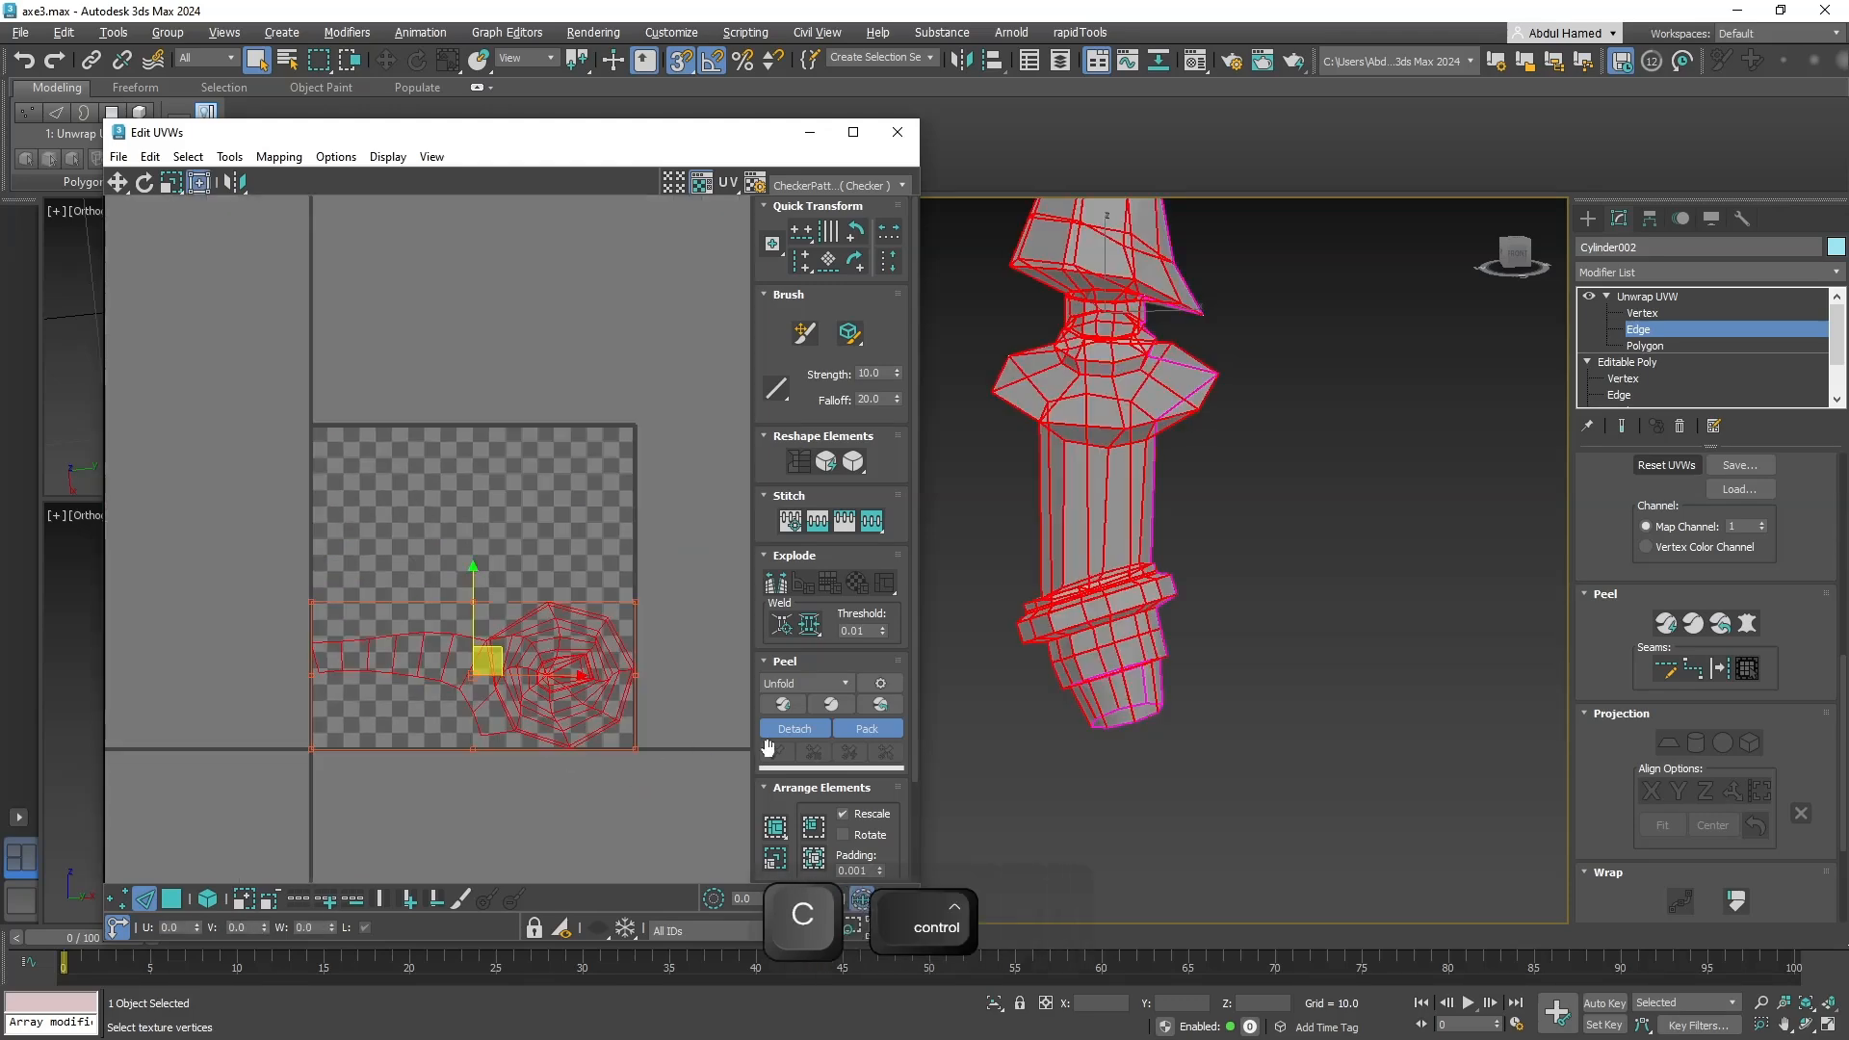
pyautogui.click(1667, 626)
pyautogui.moveTo(496, 534); pyautogui.dragTo(617, 537, button='middle')
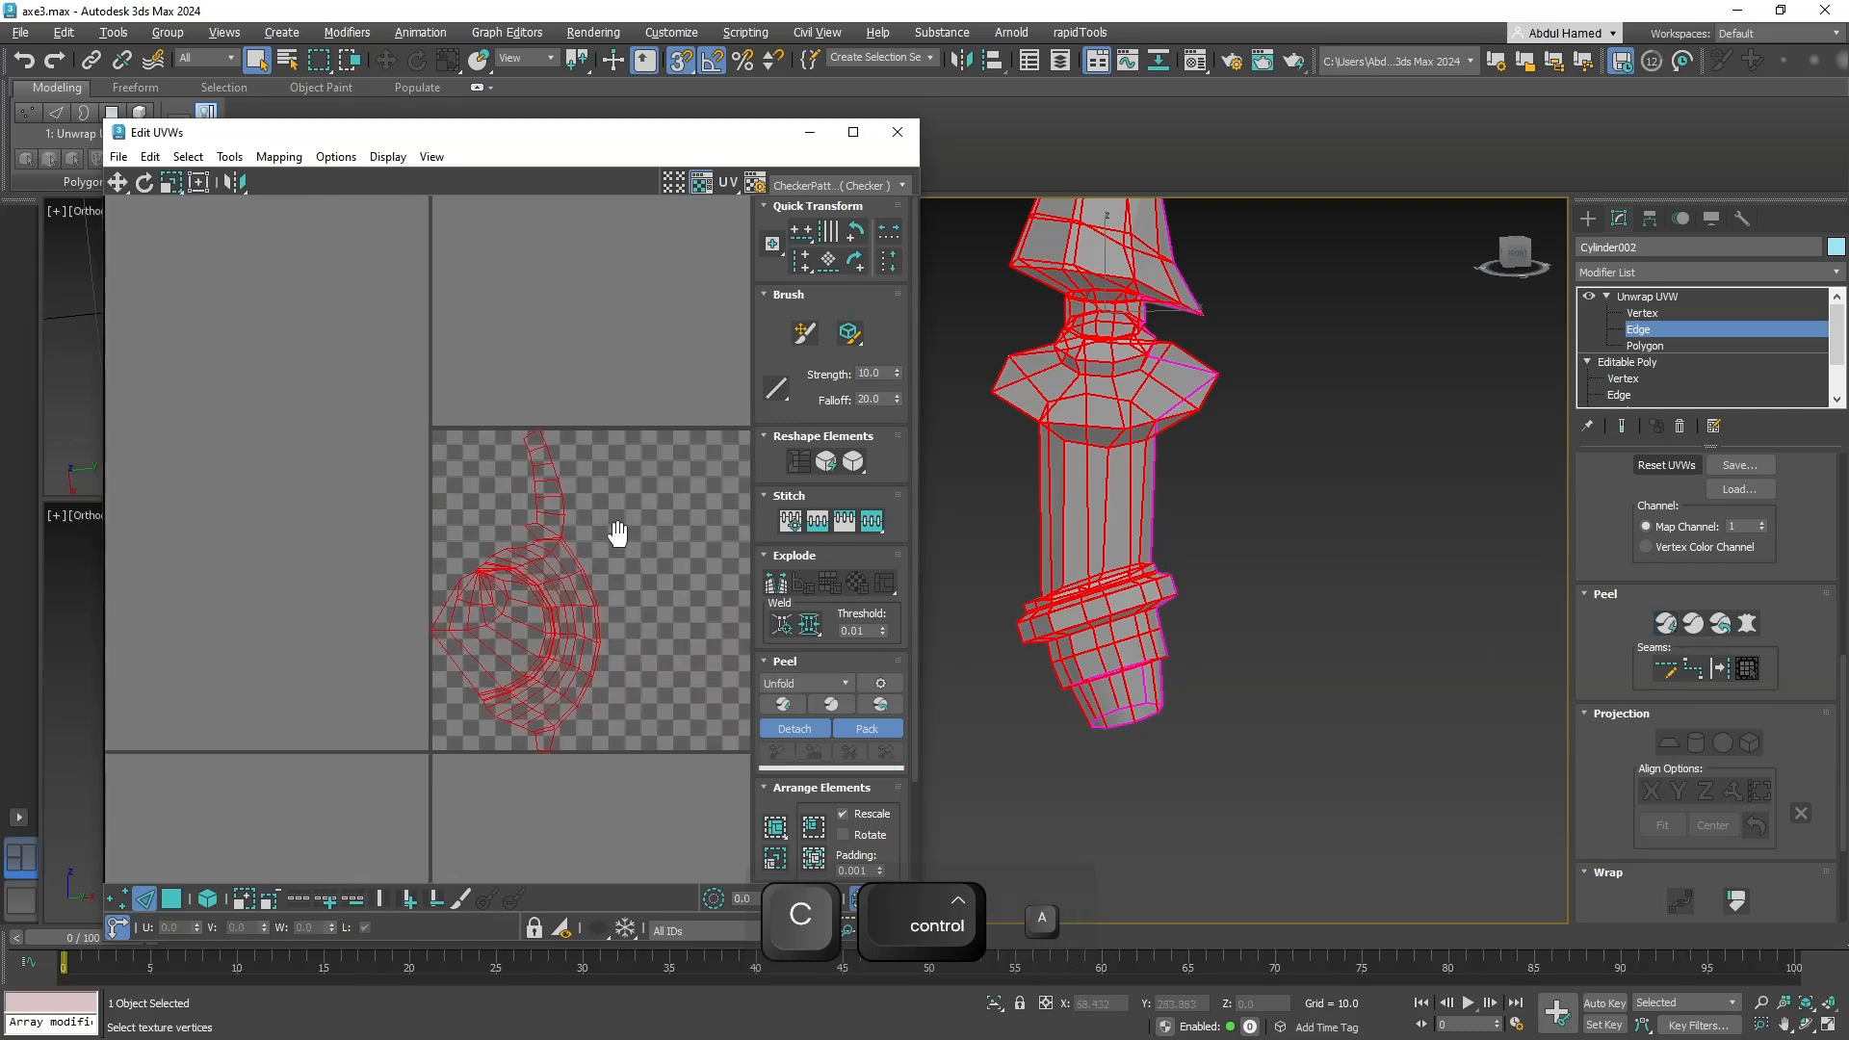
pyautogui.scroll(4, 449, 607)
pyautogui.scroll(-1, 511, 604)
pyautogui.scroll(-3, 510, 603)
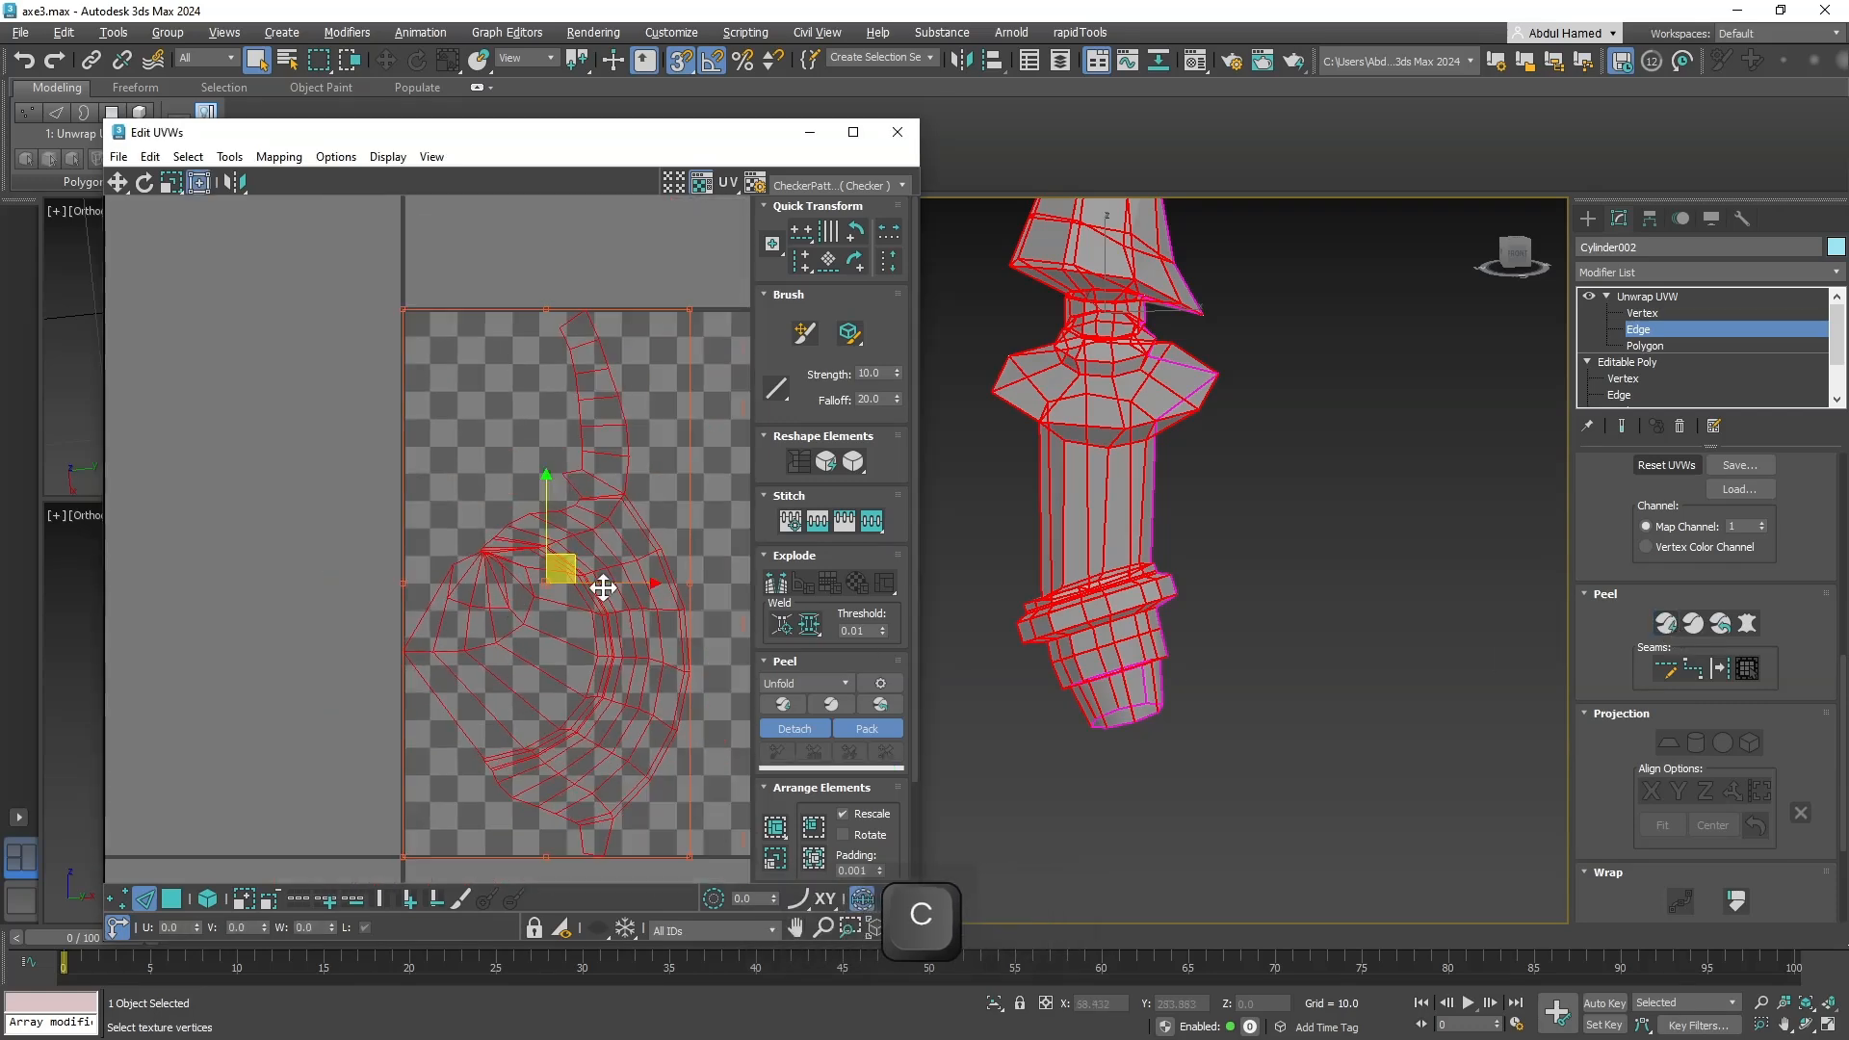
# Clear the edge selection and examine where the lengthwise seam runs along the spike from collar to tip.
pyautogui.keyDown('alt'); pyautogui.moveTo(1204, 557); pyautogui.dragTo(1086, 583, button='middle'); pyautogui.keyUp('alt')
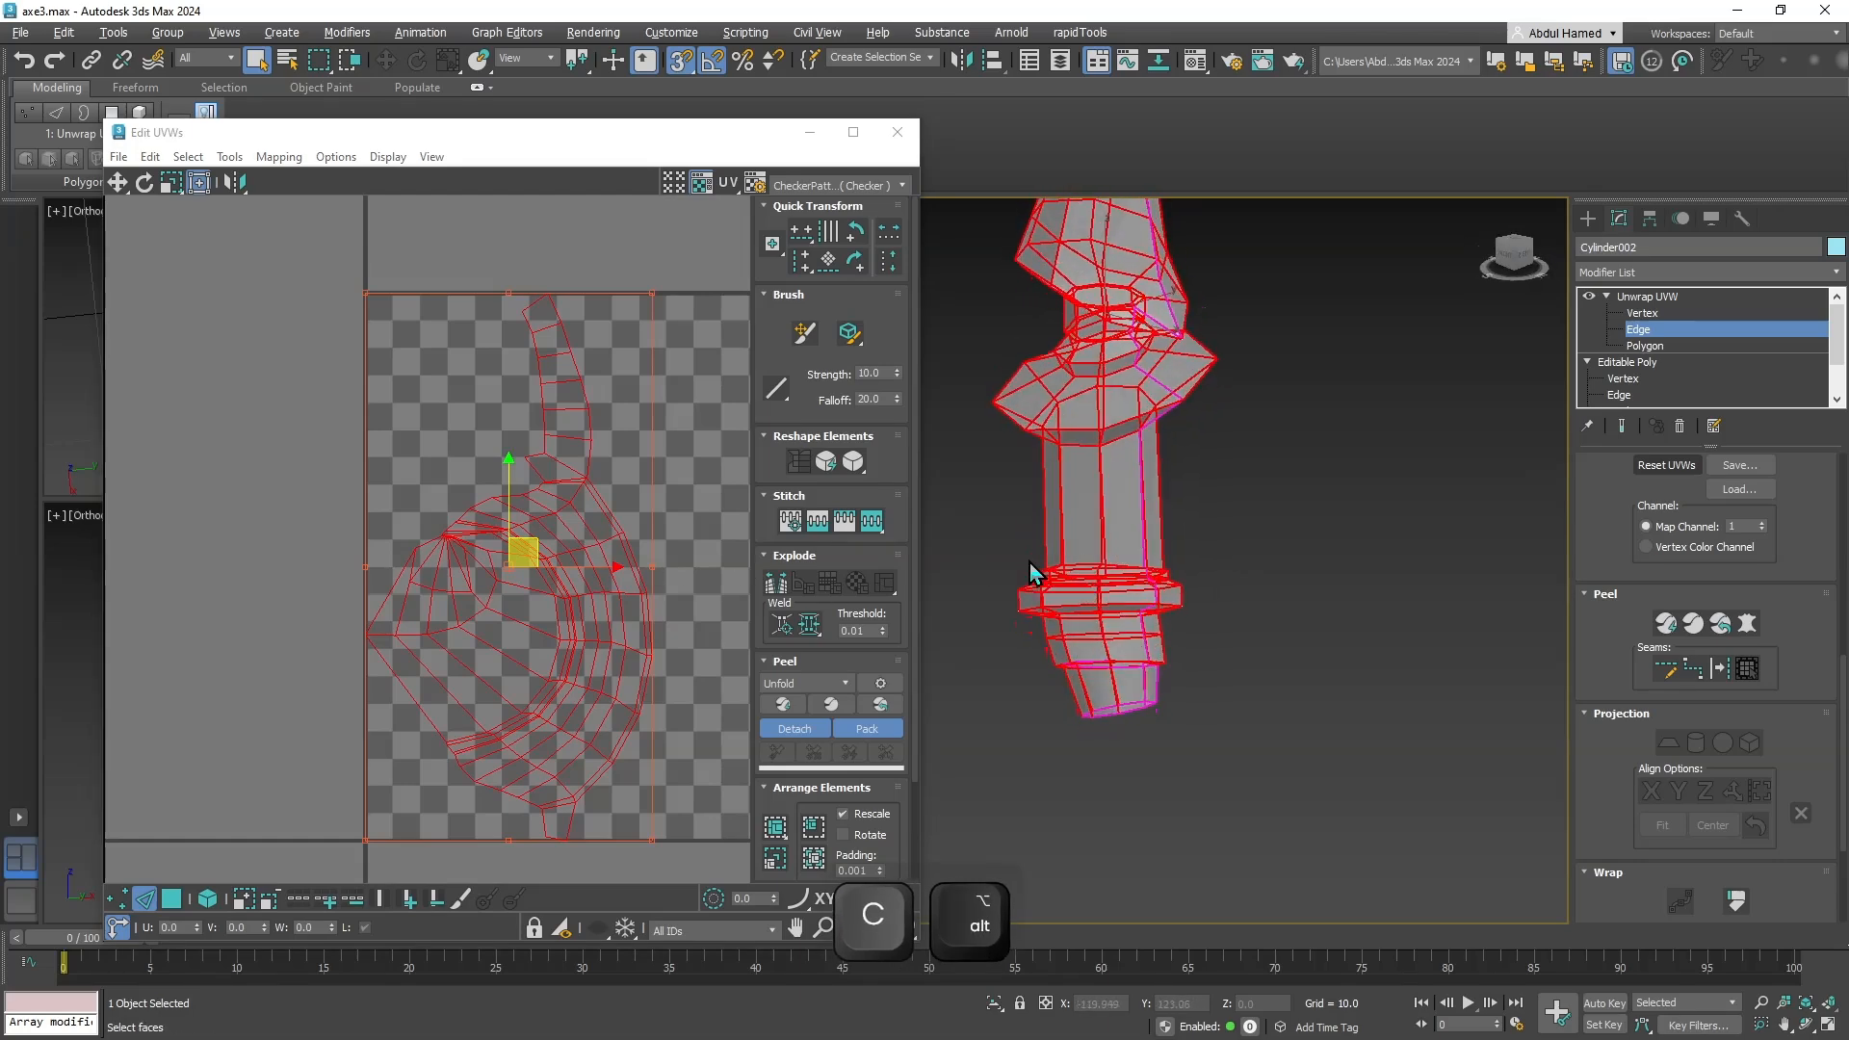
pyautogui.click(1161, 522)
pyautogui.keyDown('alt'); pyautogui.moveTo(1165, 522); pyautogui.dragTo(1092, 575, button='middle'); pyautogui.keyUp('alt')
pyautogui.scroll(5, 1092, 576)
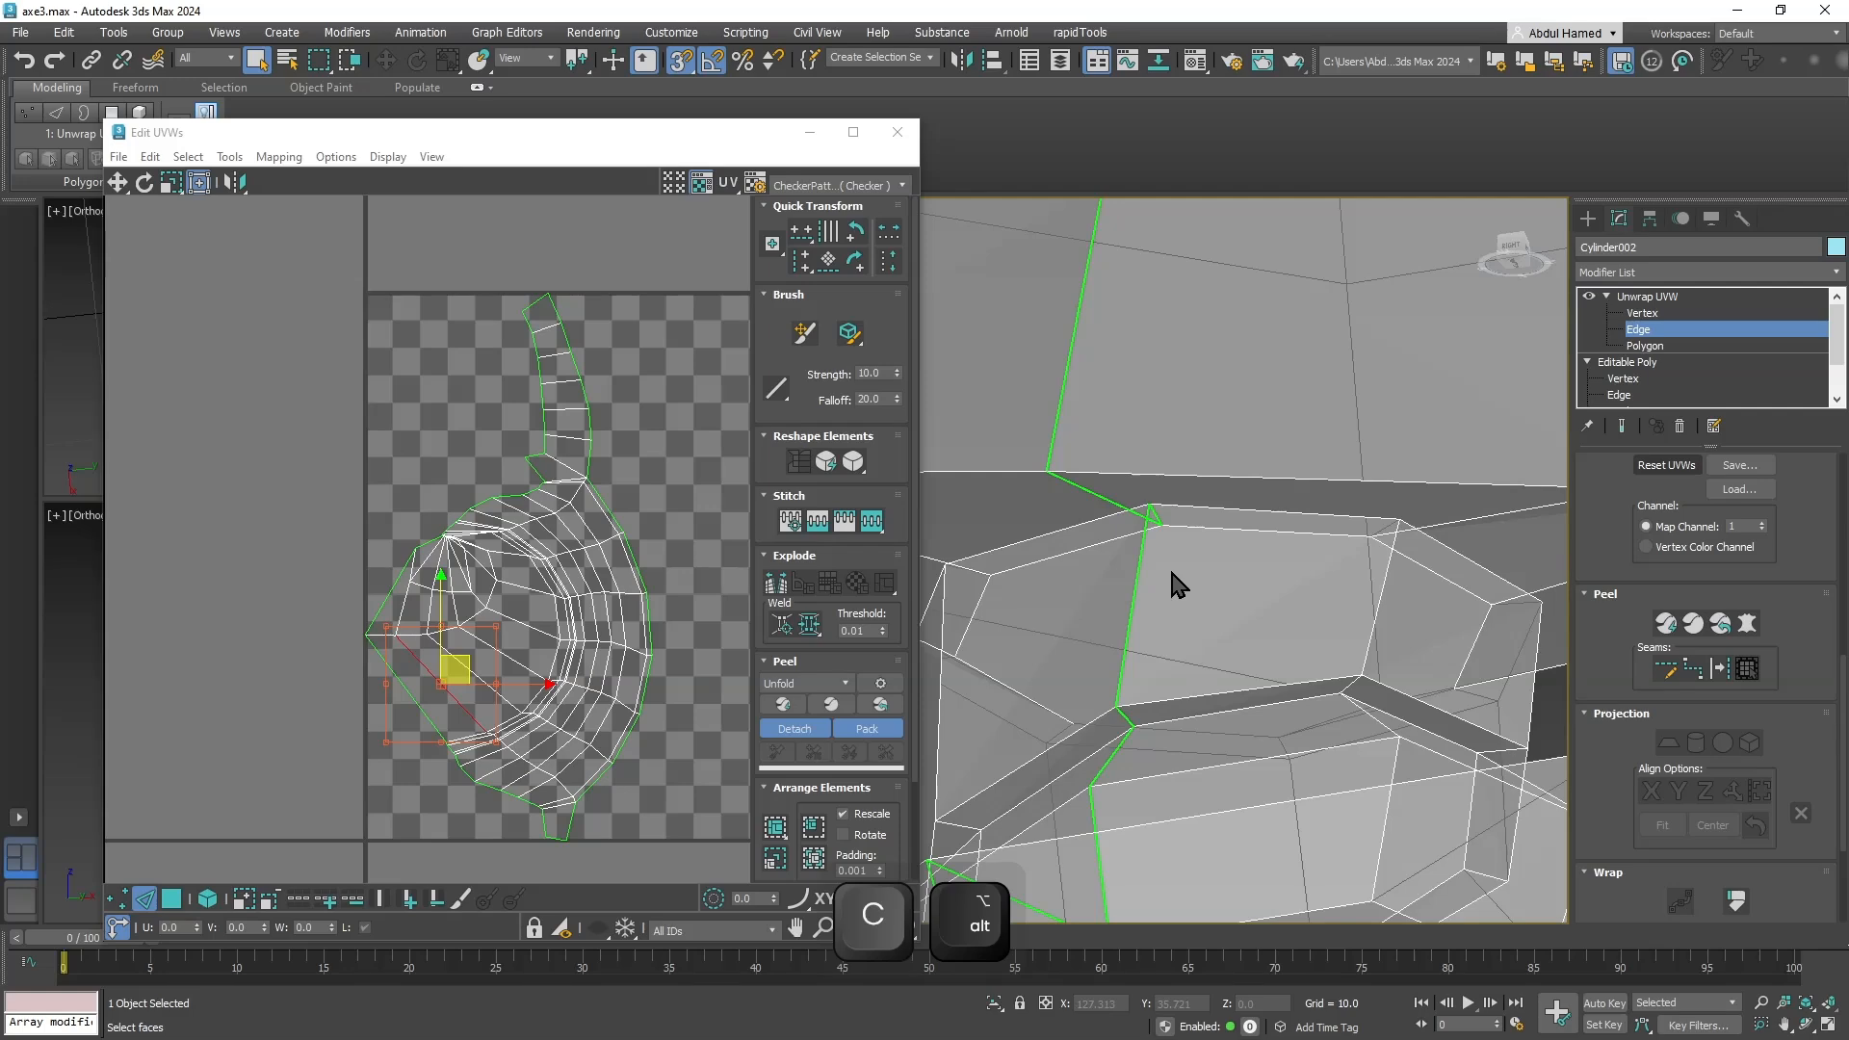
pyautogui.scroll(-8, 1169, 564)
pyautogui.moveTo(1201, 726)
pyautogui.keyDown('alt'); pyautogui.mouseDown(button='middle')
pyautogui.moveTo(1211, 662)
pyautogui.moveTo(1307, 747)
pyautogui.moveTo(1436, 775)
pyautogui.moveTo(1482, 677)
pyautogui.moveTo(1333, 726)
pyautogui.moveTo(1182, 716)
pyautogui.mouseUp(button='middle'); pyautogui.keyUp('alt')
pyautogui.click(1308, 747)
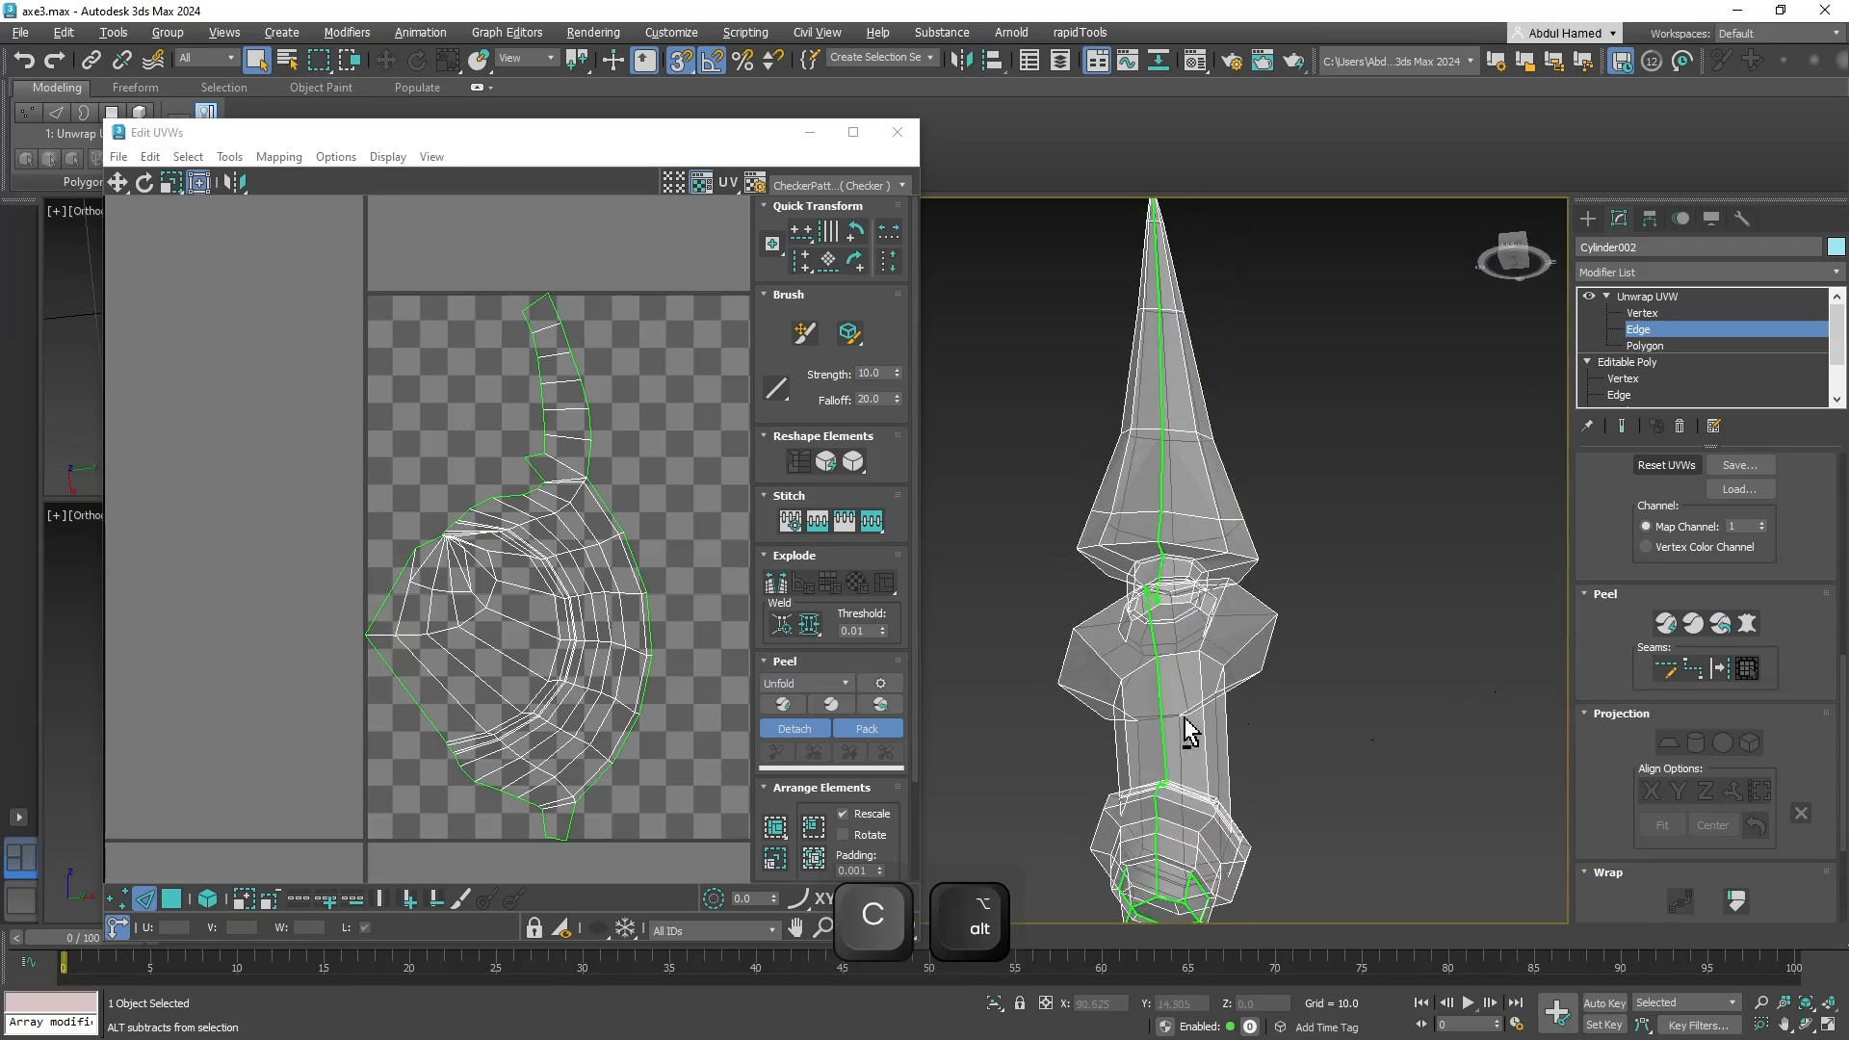
# Select the border edge where the narrow strip meets the main UV shell and locate it on the spike's base.
pyautogui.moveTo(603, 628); pyautogui.dragTo(571, 587, button='middle')
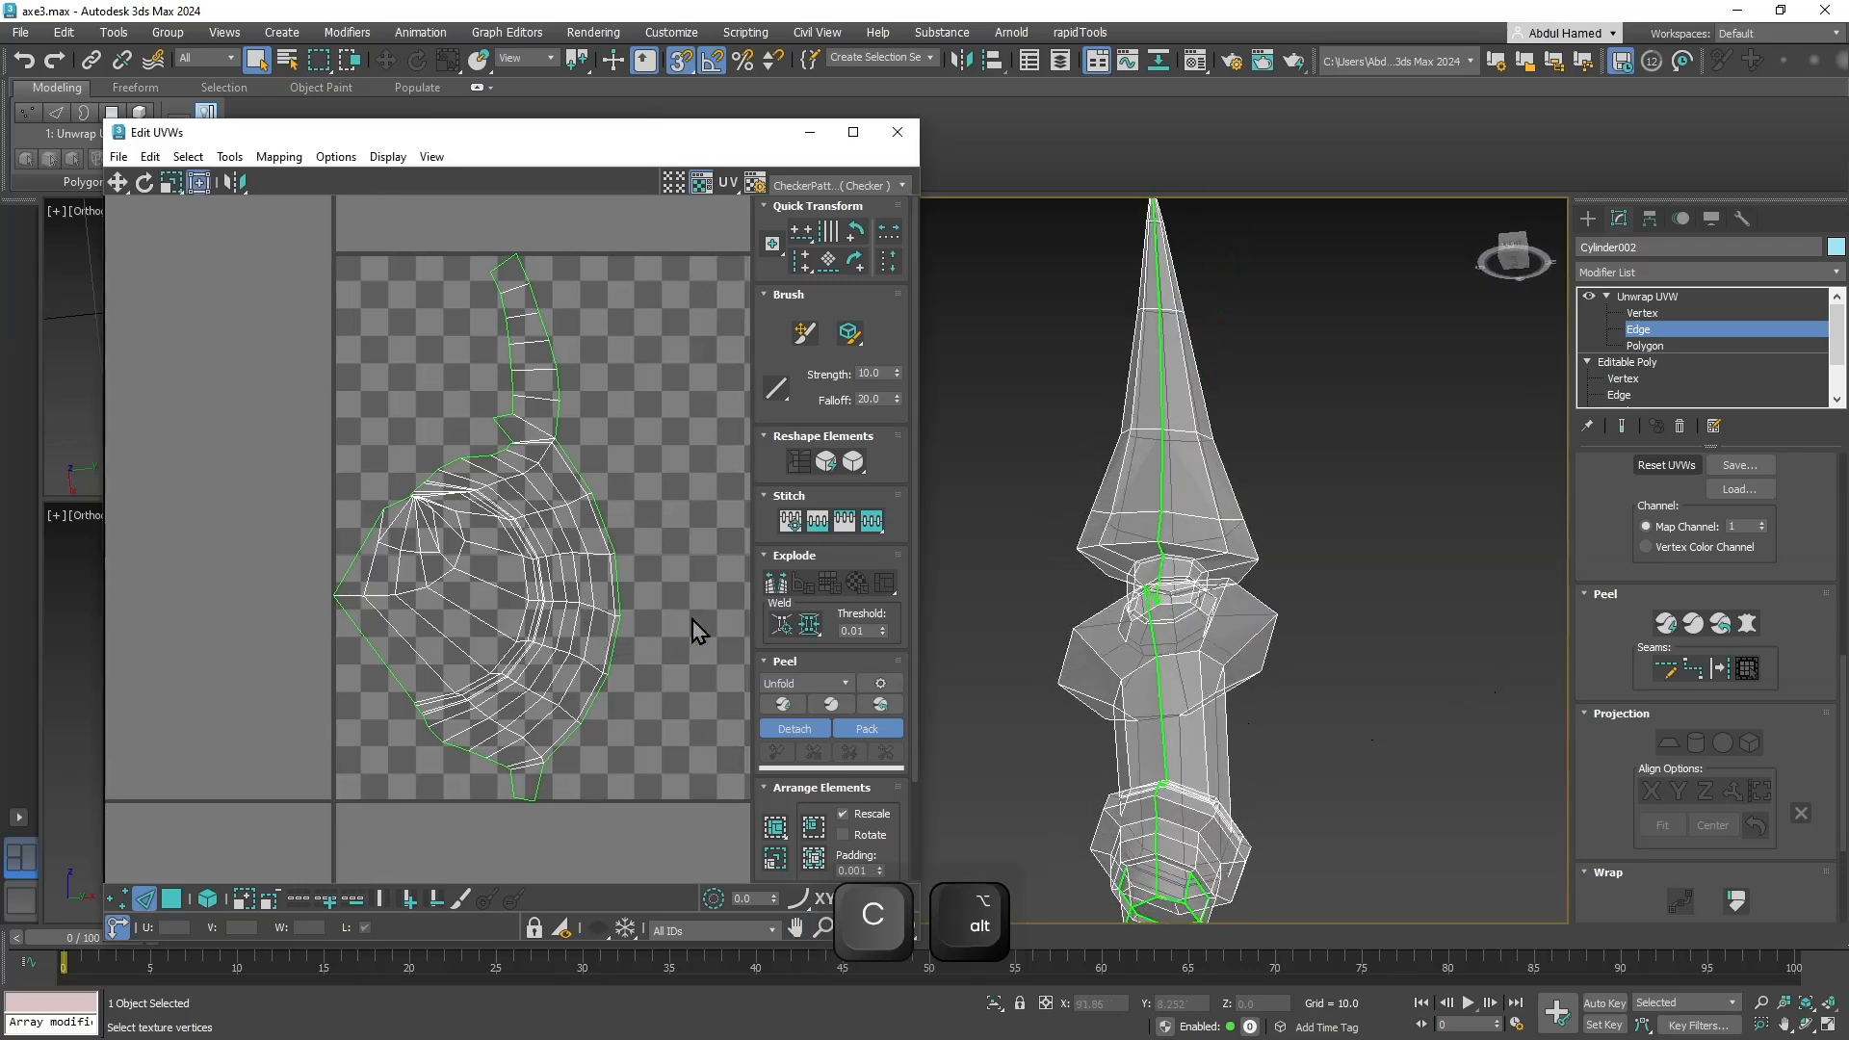
pyautogui.click(558, 417)
pyautogui.scroll(8, 1153, 719)
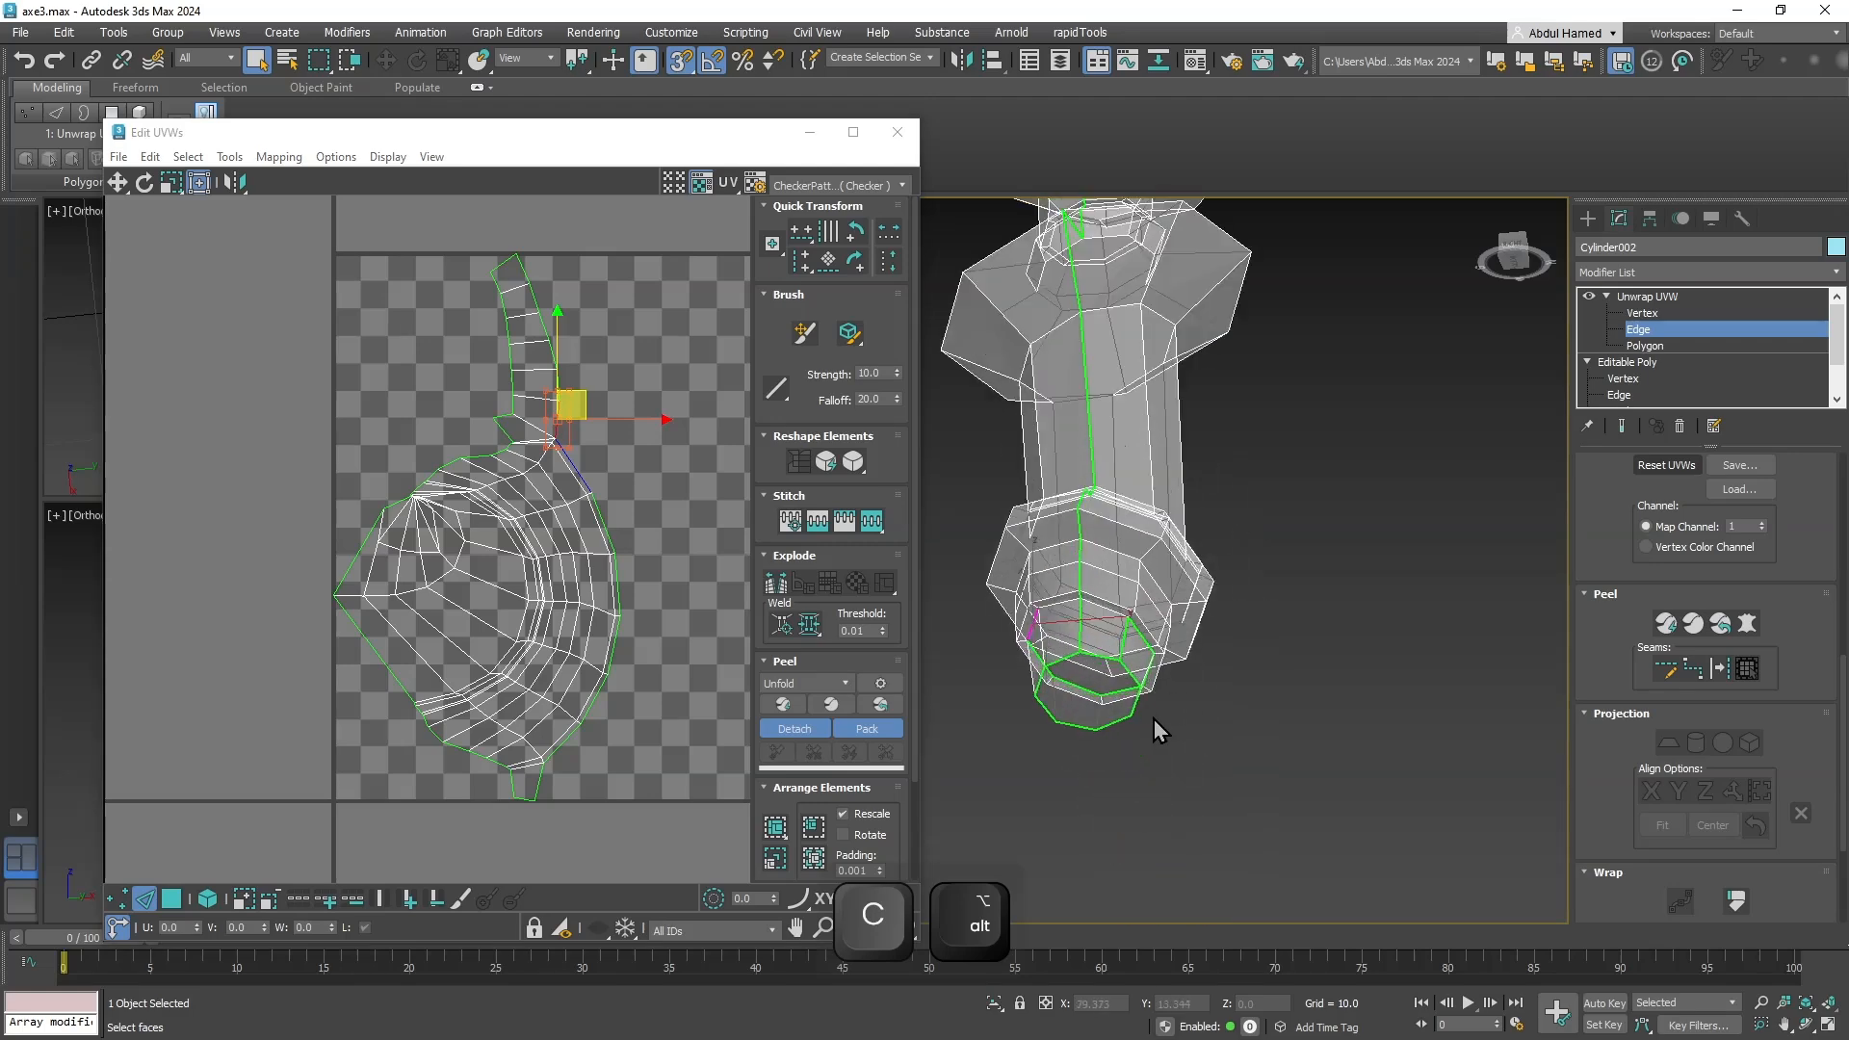
pyautogui.keyDown('alt'); pyautogui.moveTo(1165, 719); pyautogui.dragTo(1364, 681, button='middle'); pyautogui.keyUp('alt')
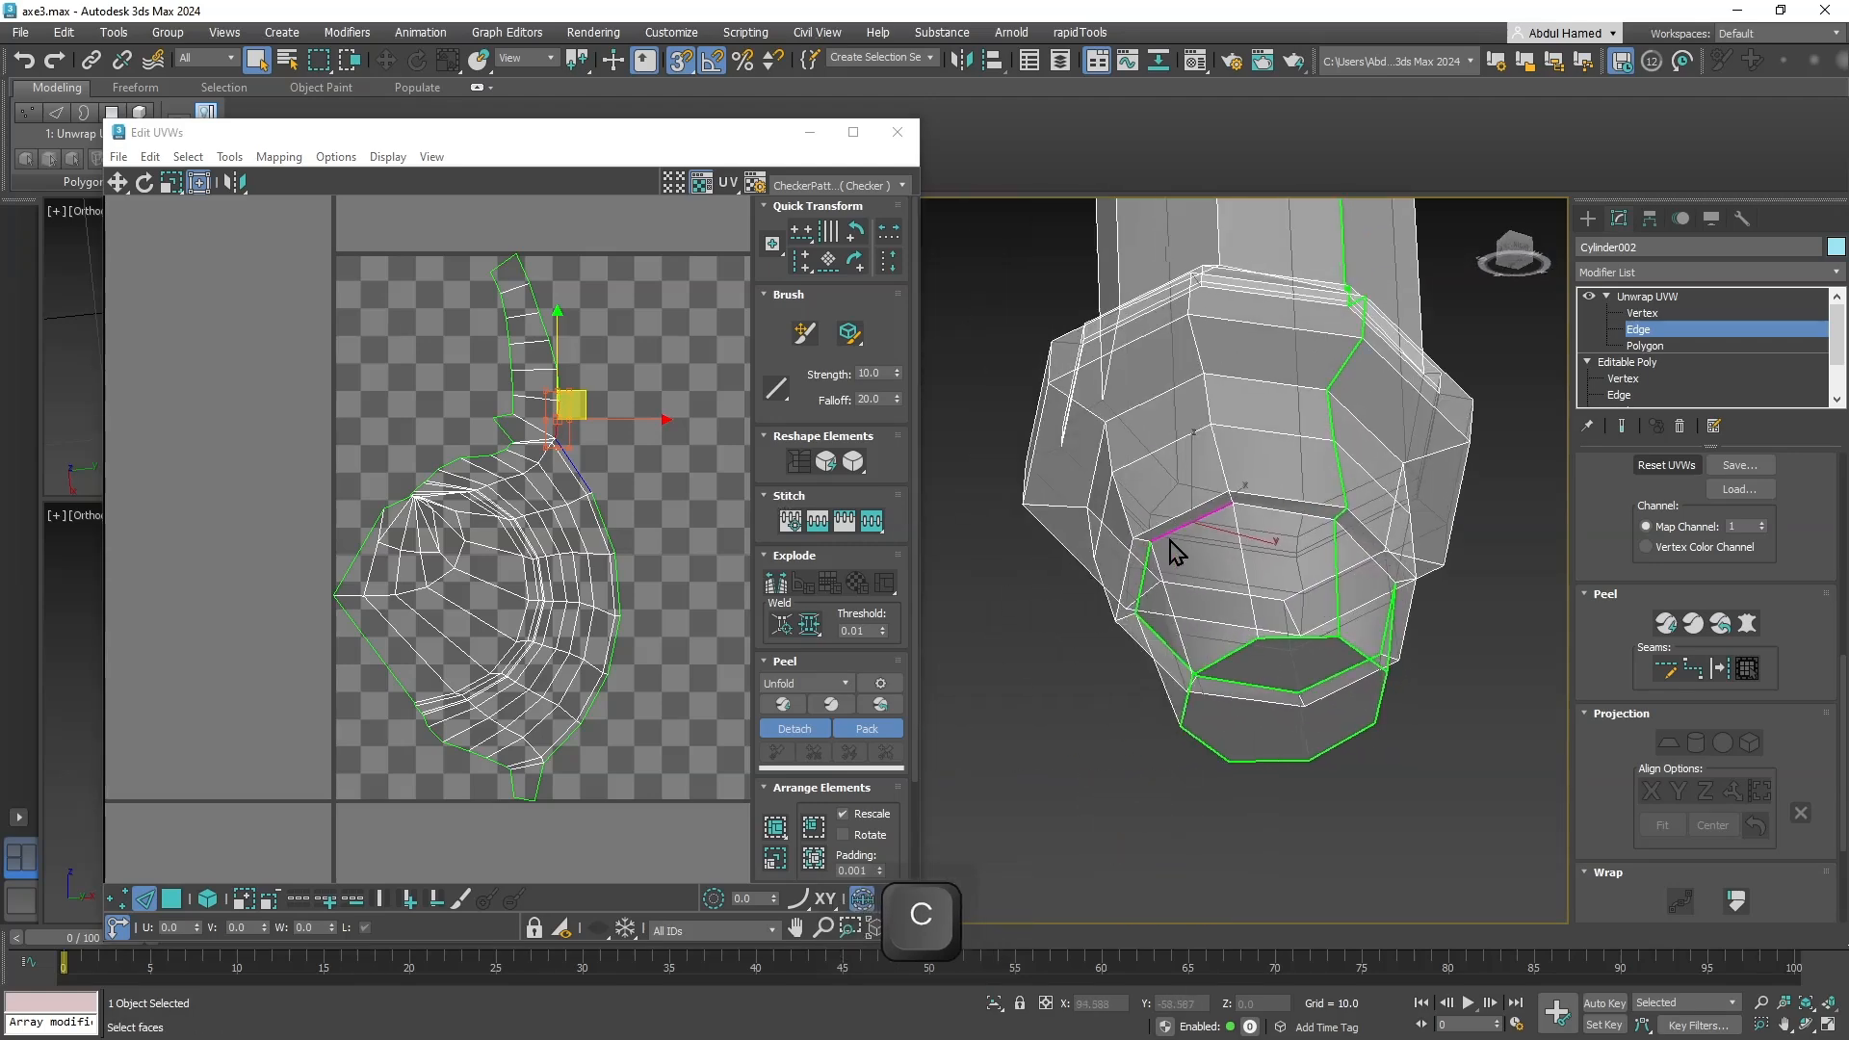
pyautogui.scroll(5, 568, 430)
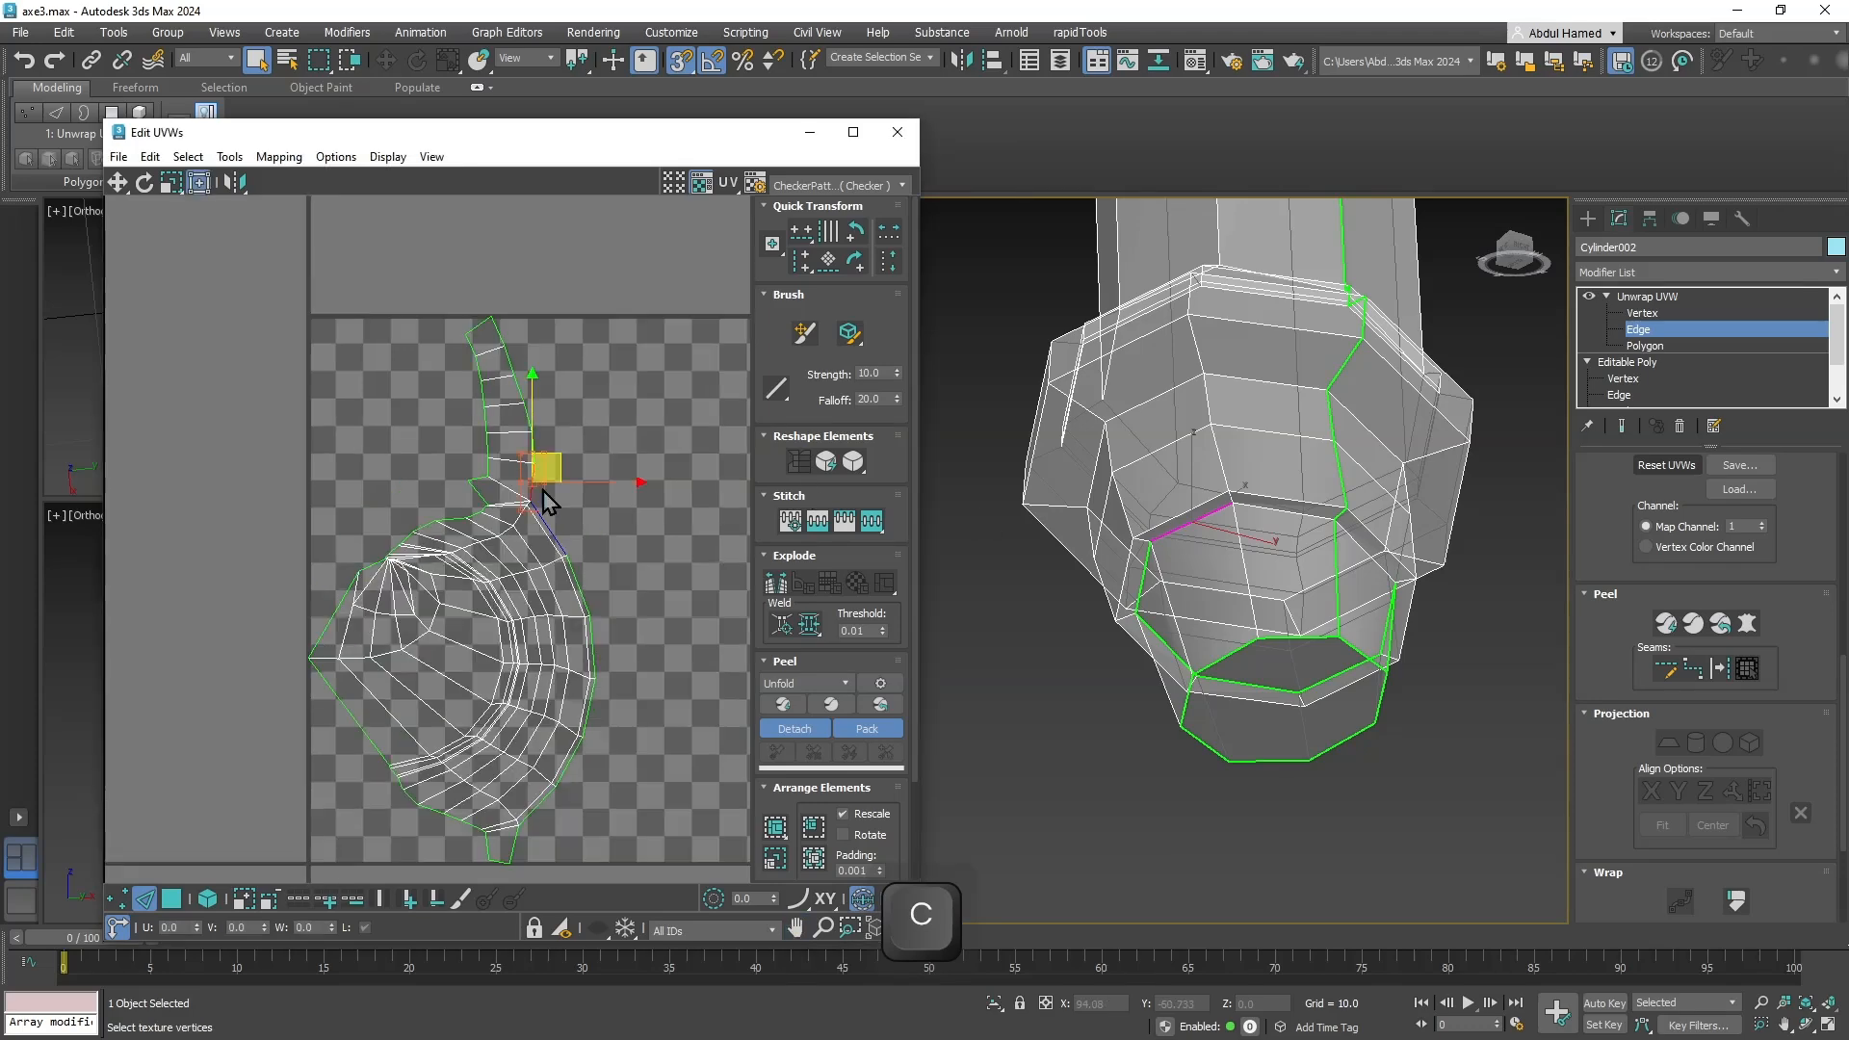
# Try Target Weld and Stitch Selected on an outer edge of the narrow UV strip.
pyautogui.click(515, 370)
pyautogui.rightClick(516, 370)
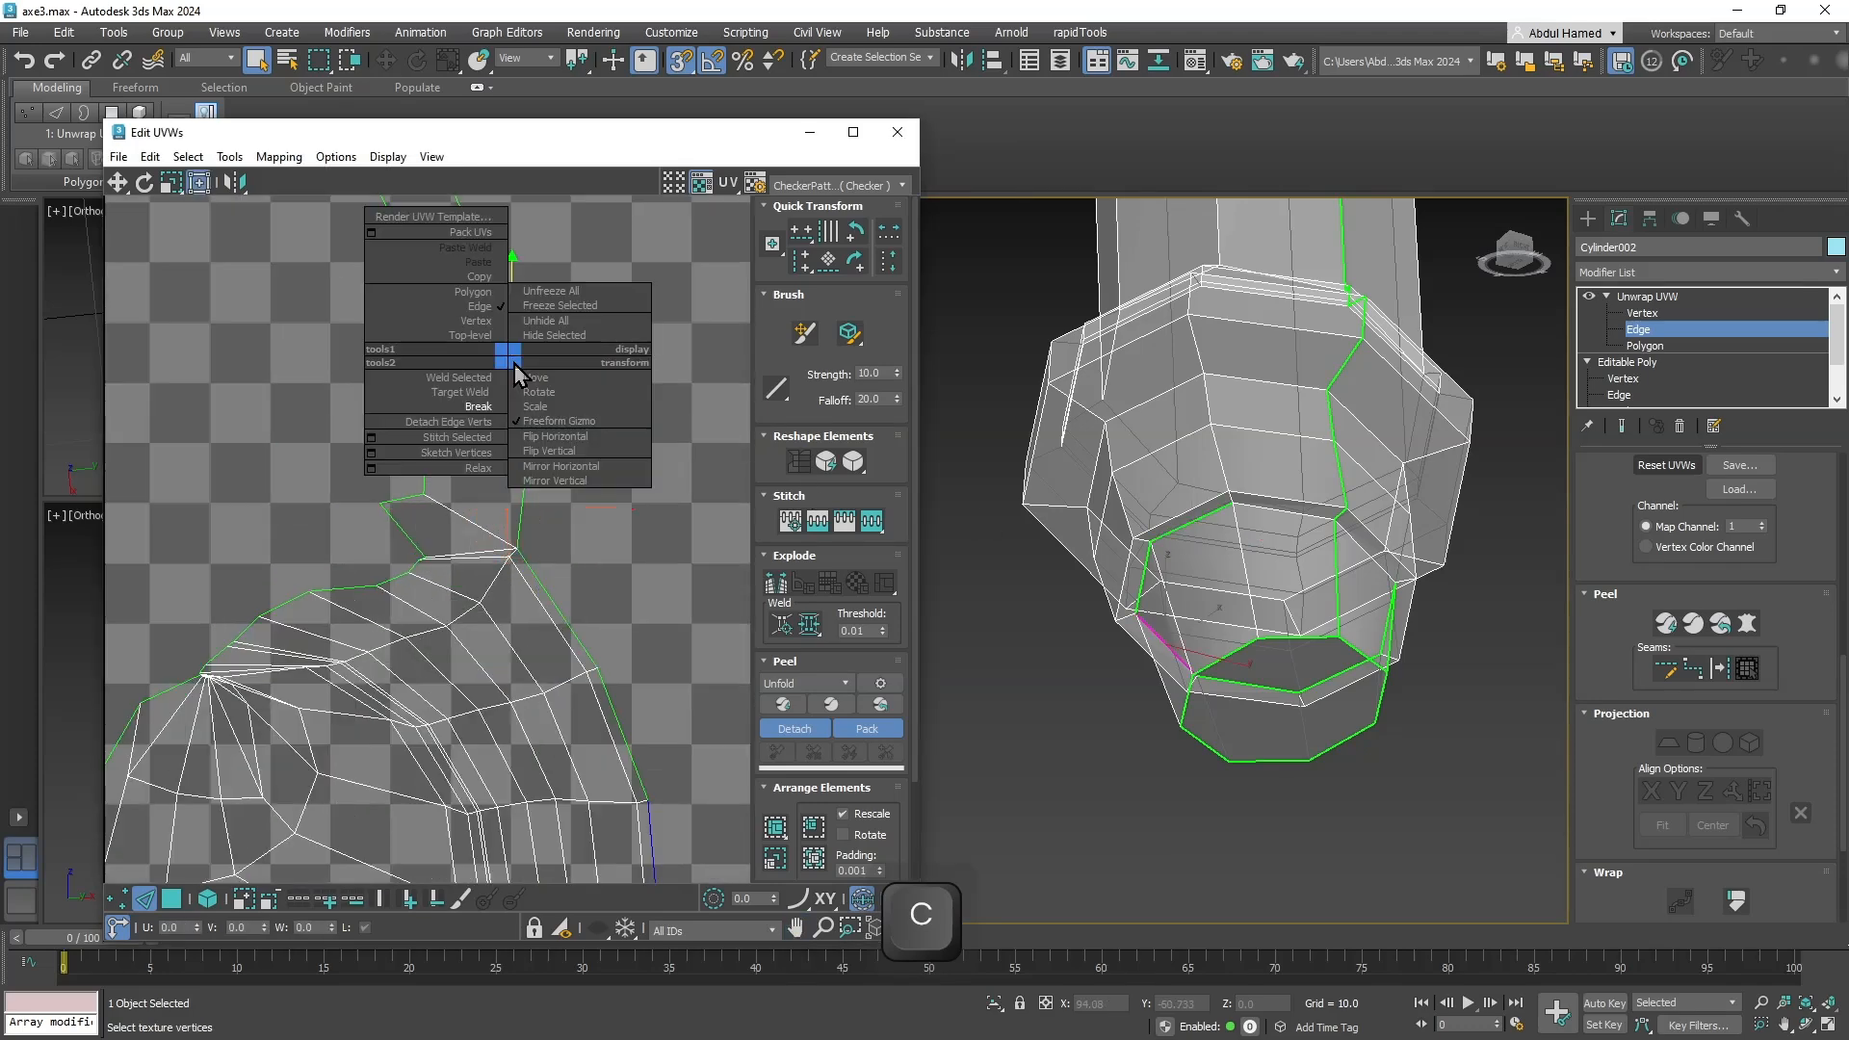
pyautogui.click(461, 392)
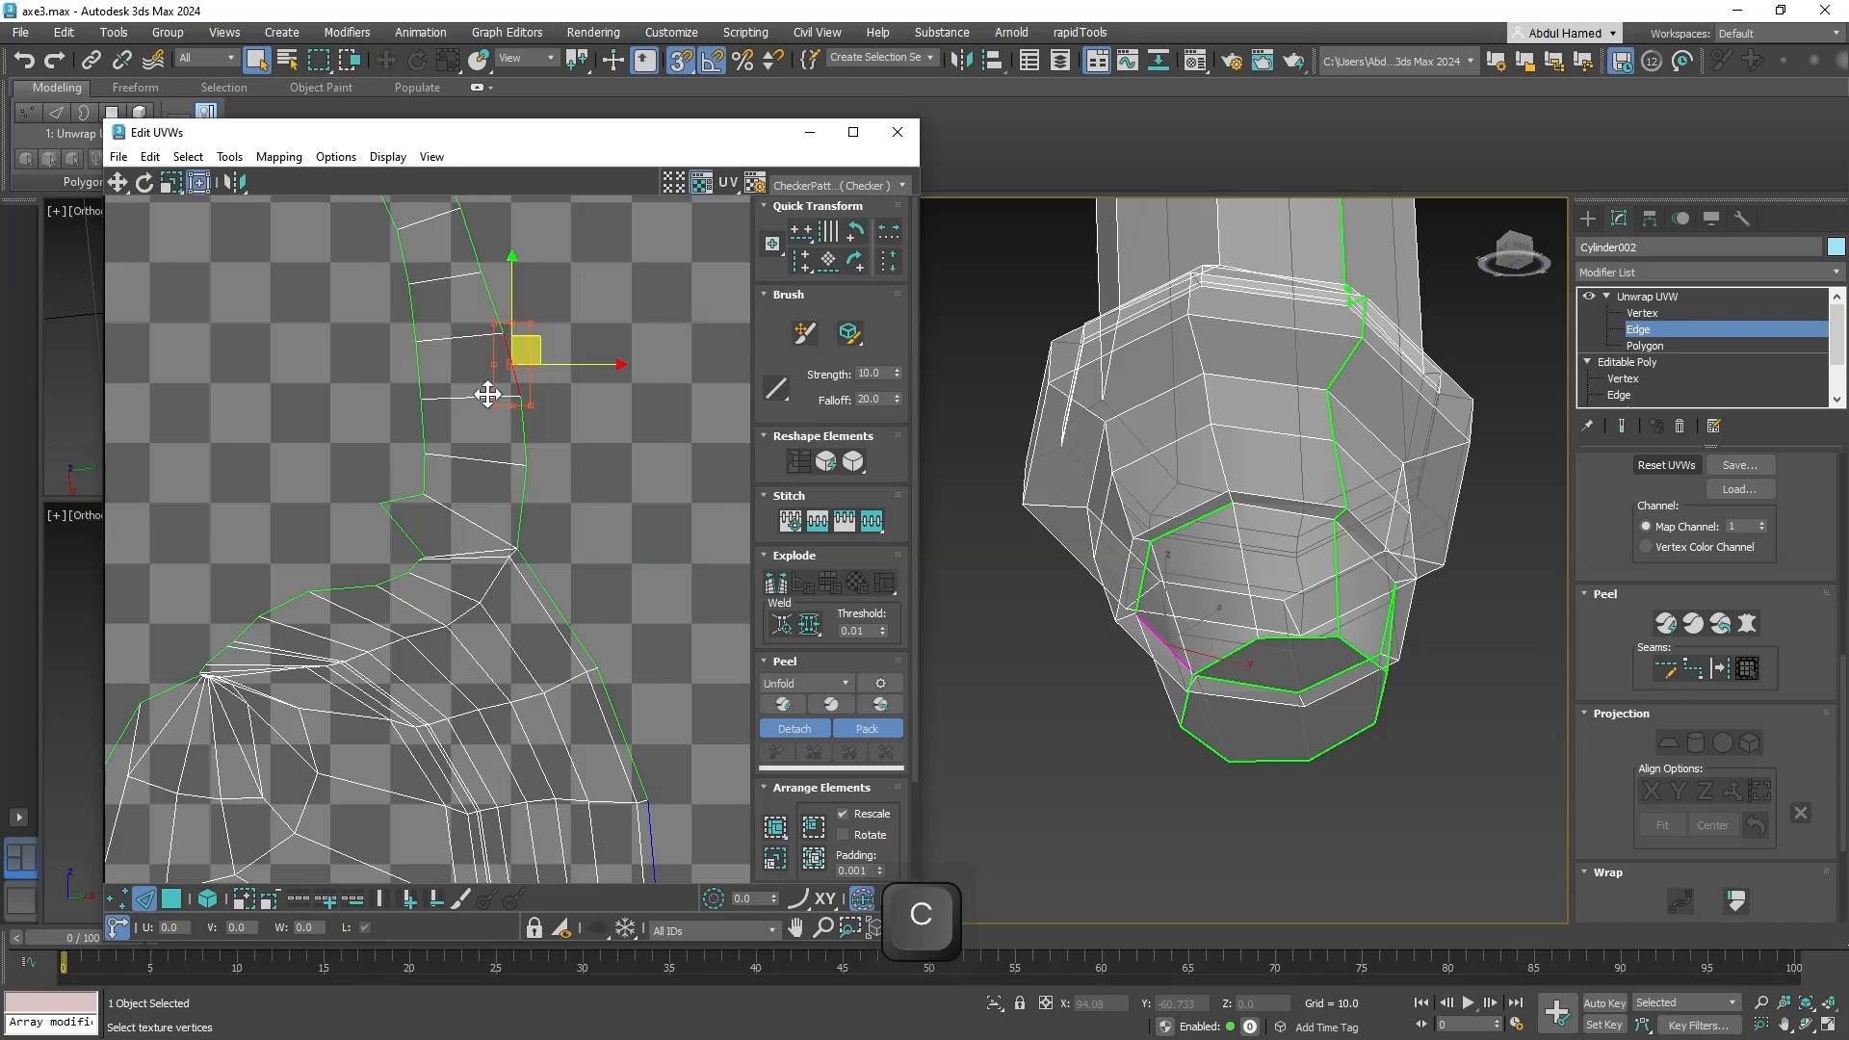
pyautogui.rightClick(518, 387)
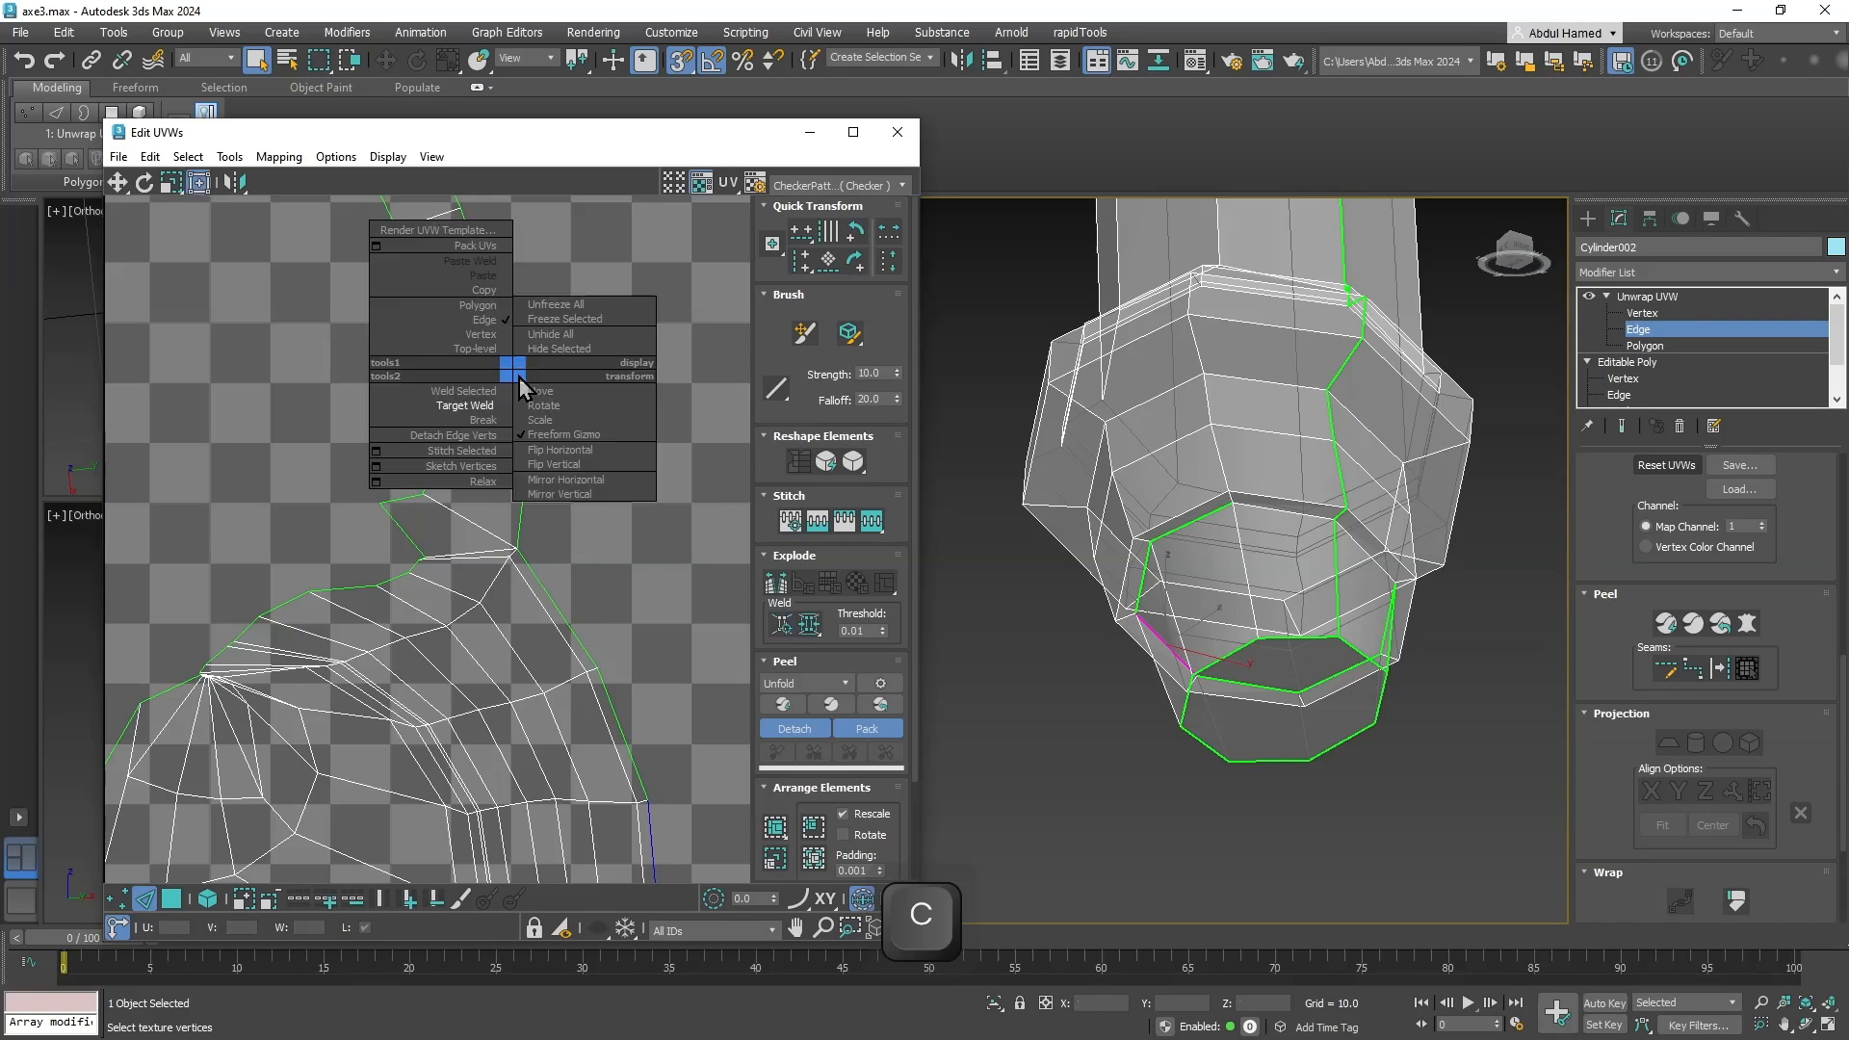
pyautogui.click(485, 450)
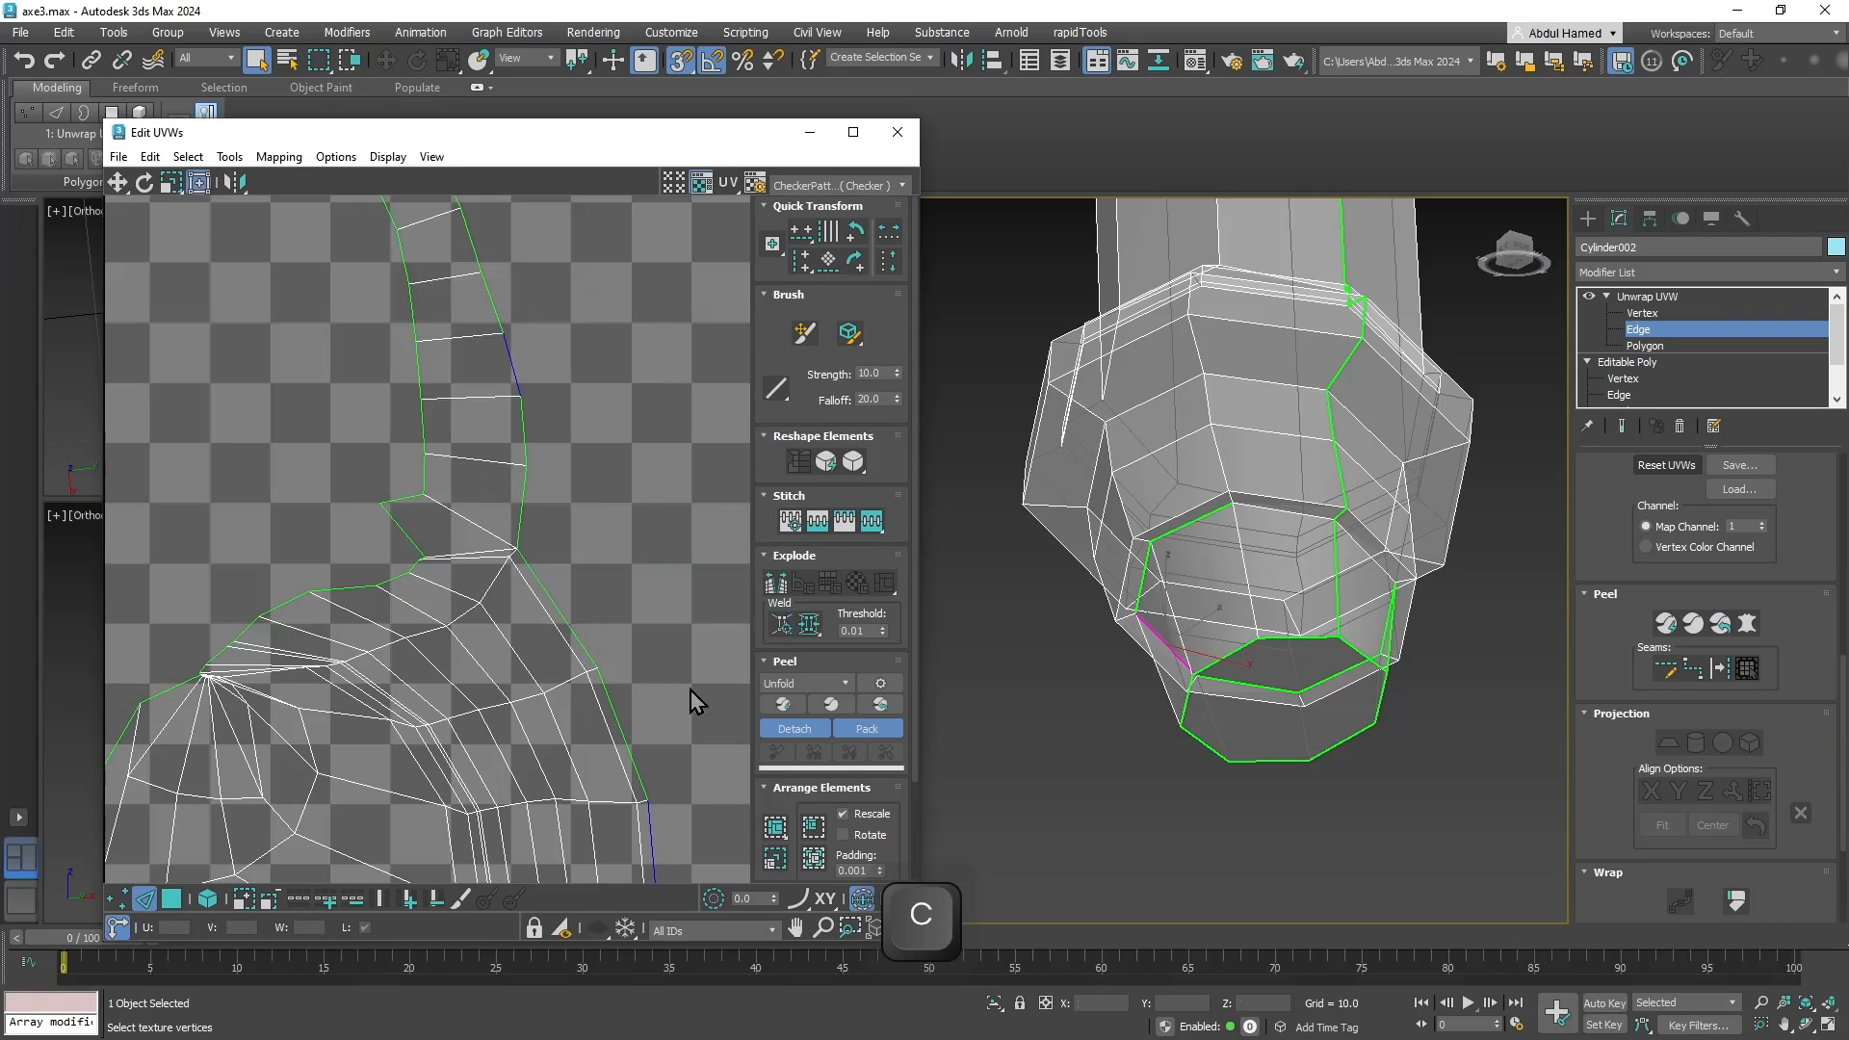
# Try stitching a border edge of the main shell to the narrow strip with both stitch commands, undoing each attempt.
pyautogui.scroll(-3, 696, 700)
pyautogui.click(538, 672)
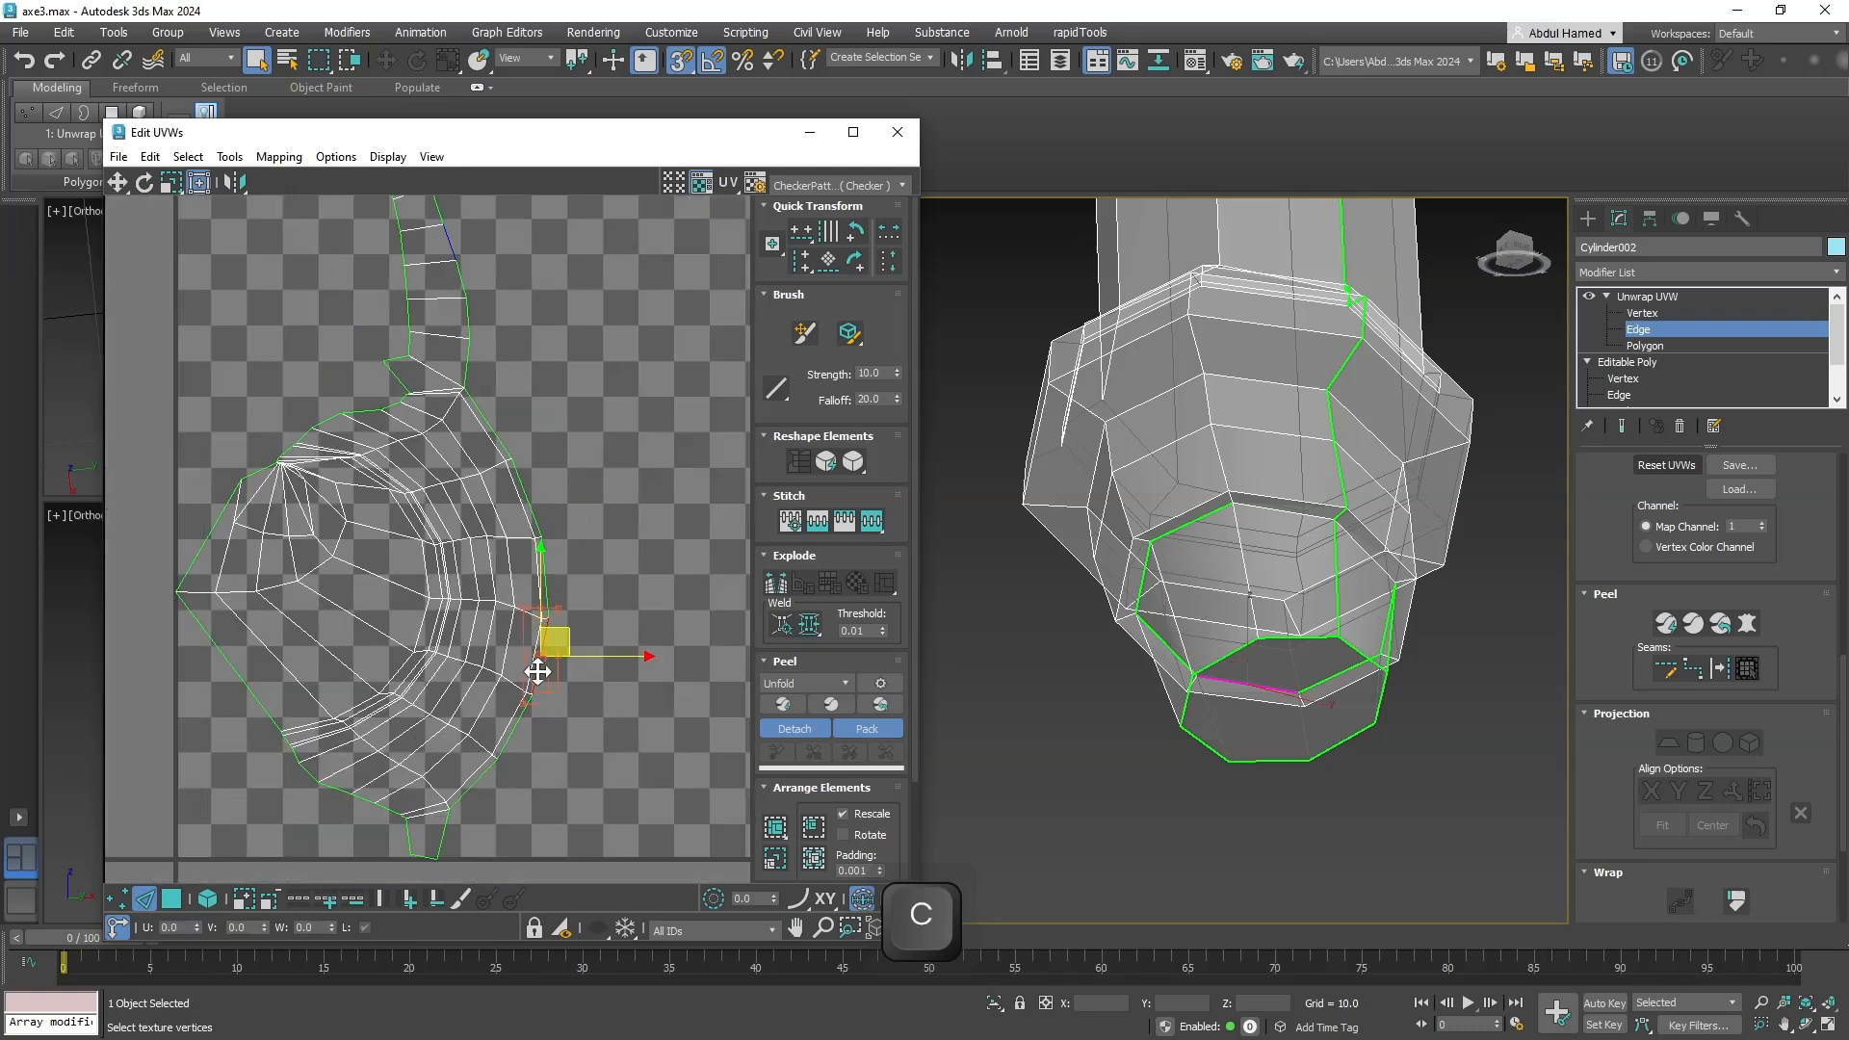
pyautogui.rightClick(534, 663)
pyautogui.click(505, 743)
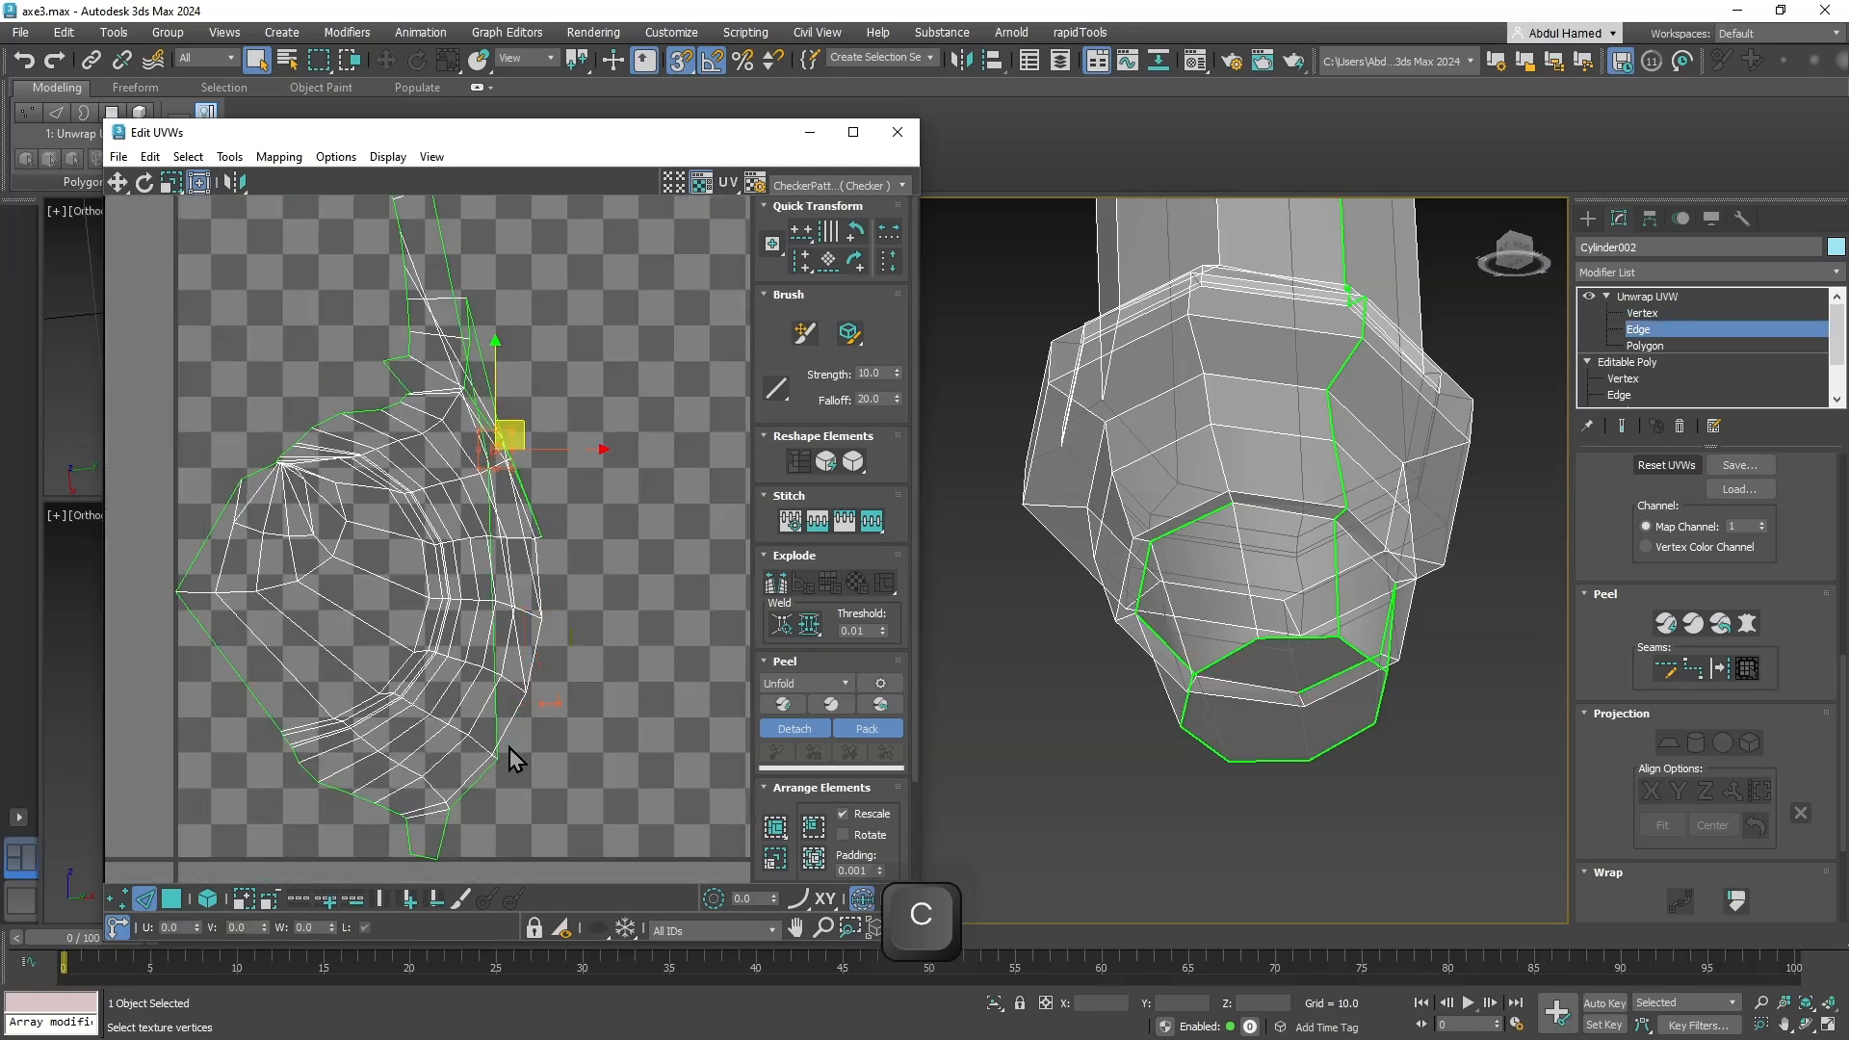
pyautogui.hotkey('ctrl', 'z')
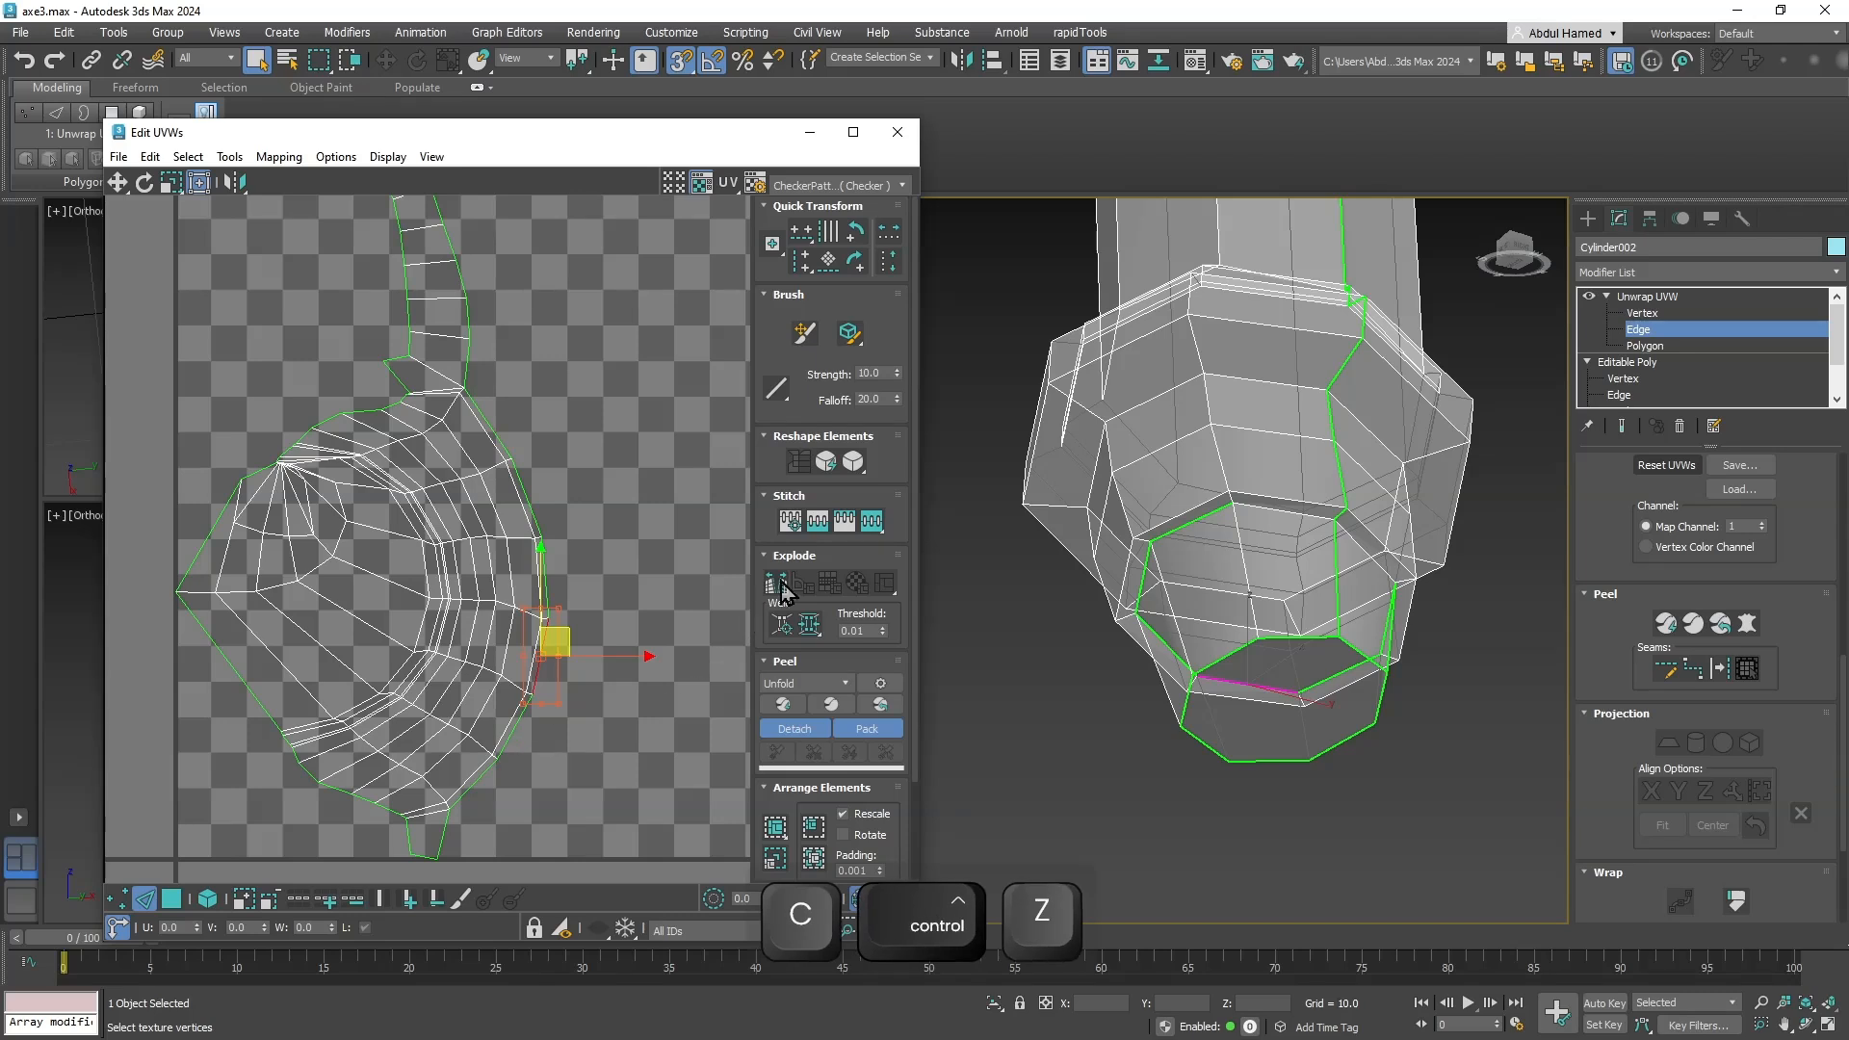
pyautogui.click(872, 527)
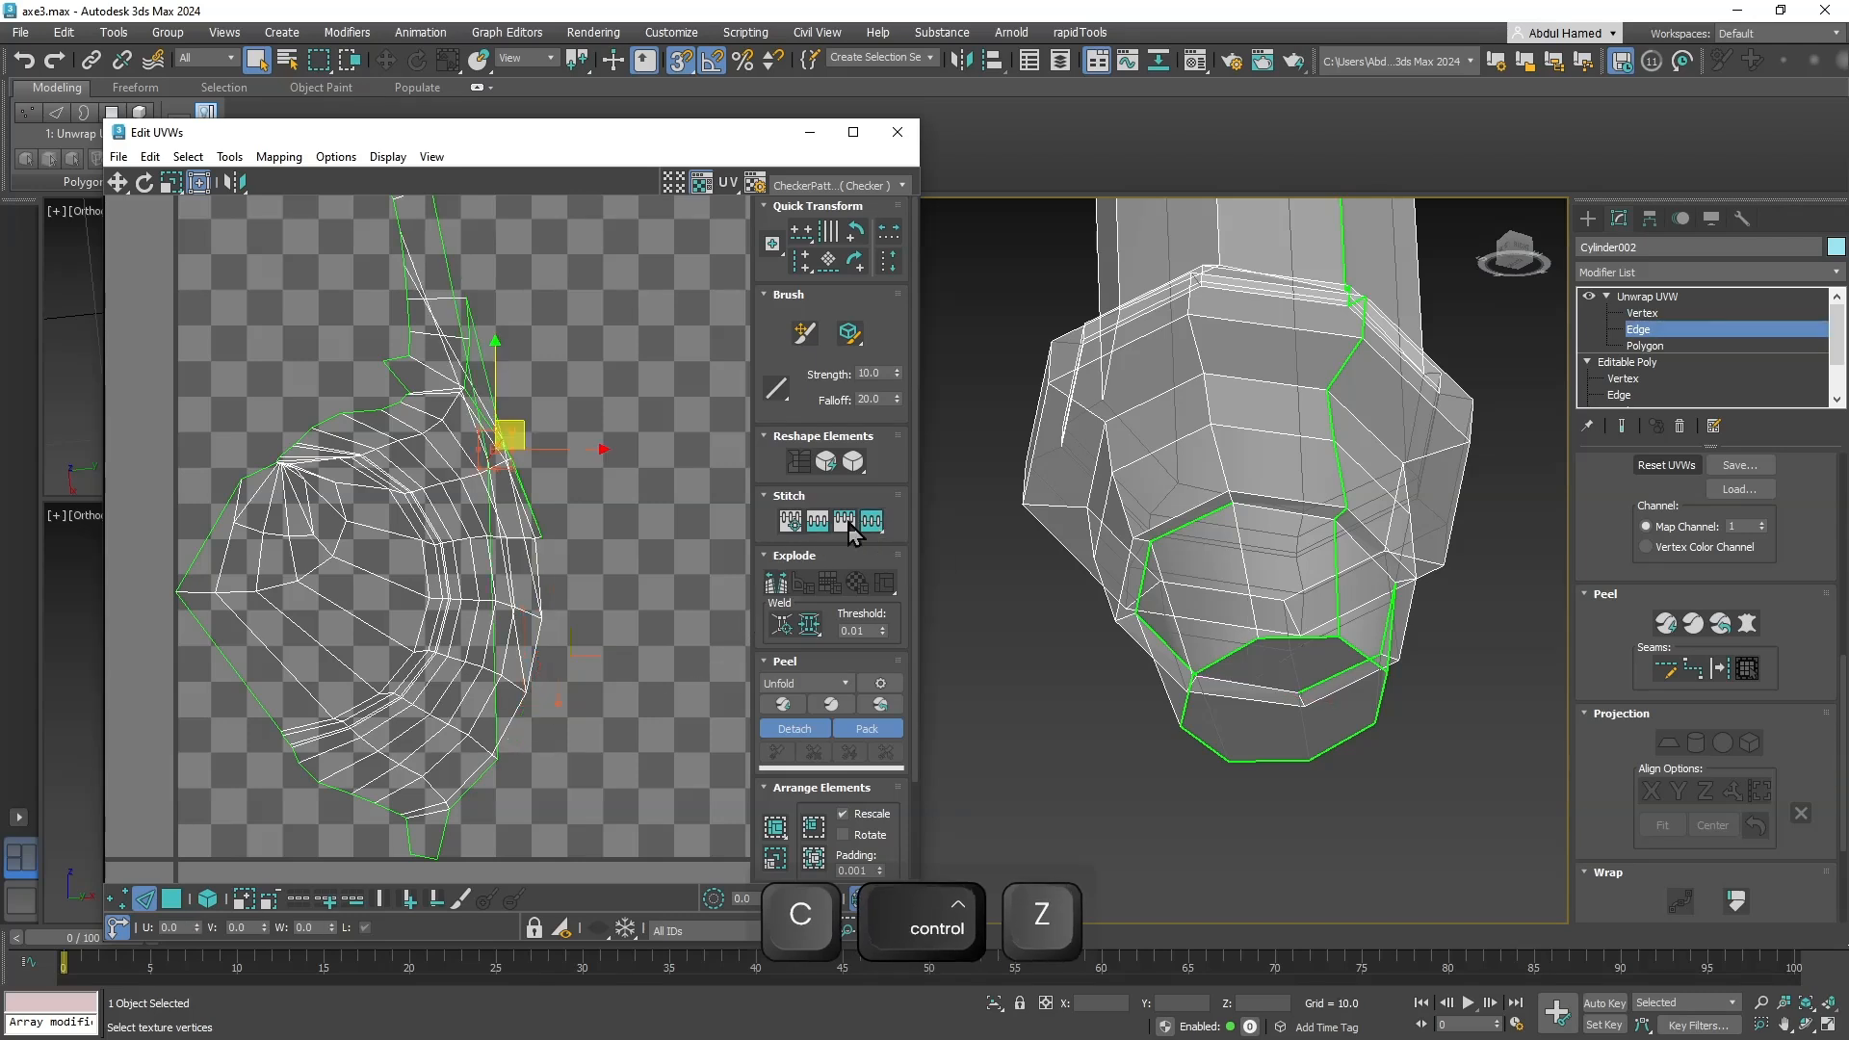
pyautogui.hotkey('ctrl', 'z')
# Break the edge that joins the narrow base strip to the main UV shell.
pyautogui.click(448, 388)
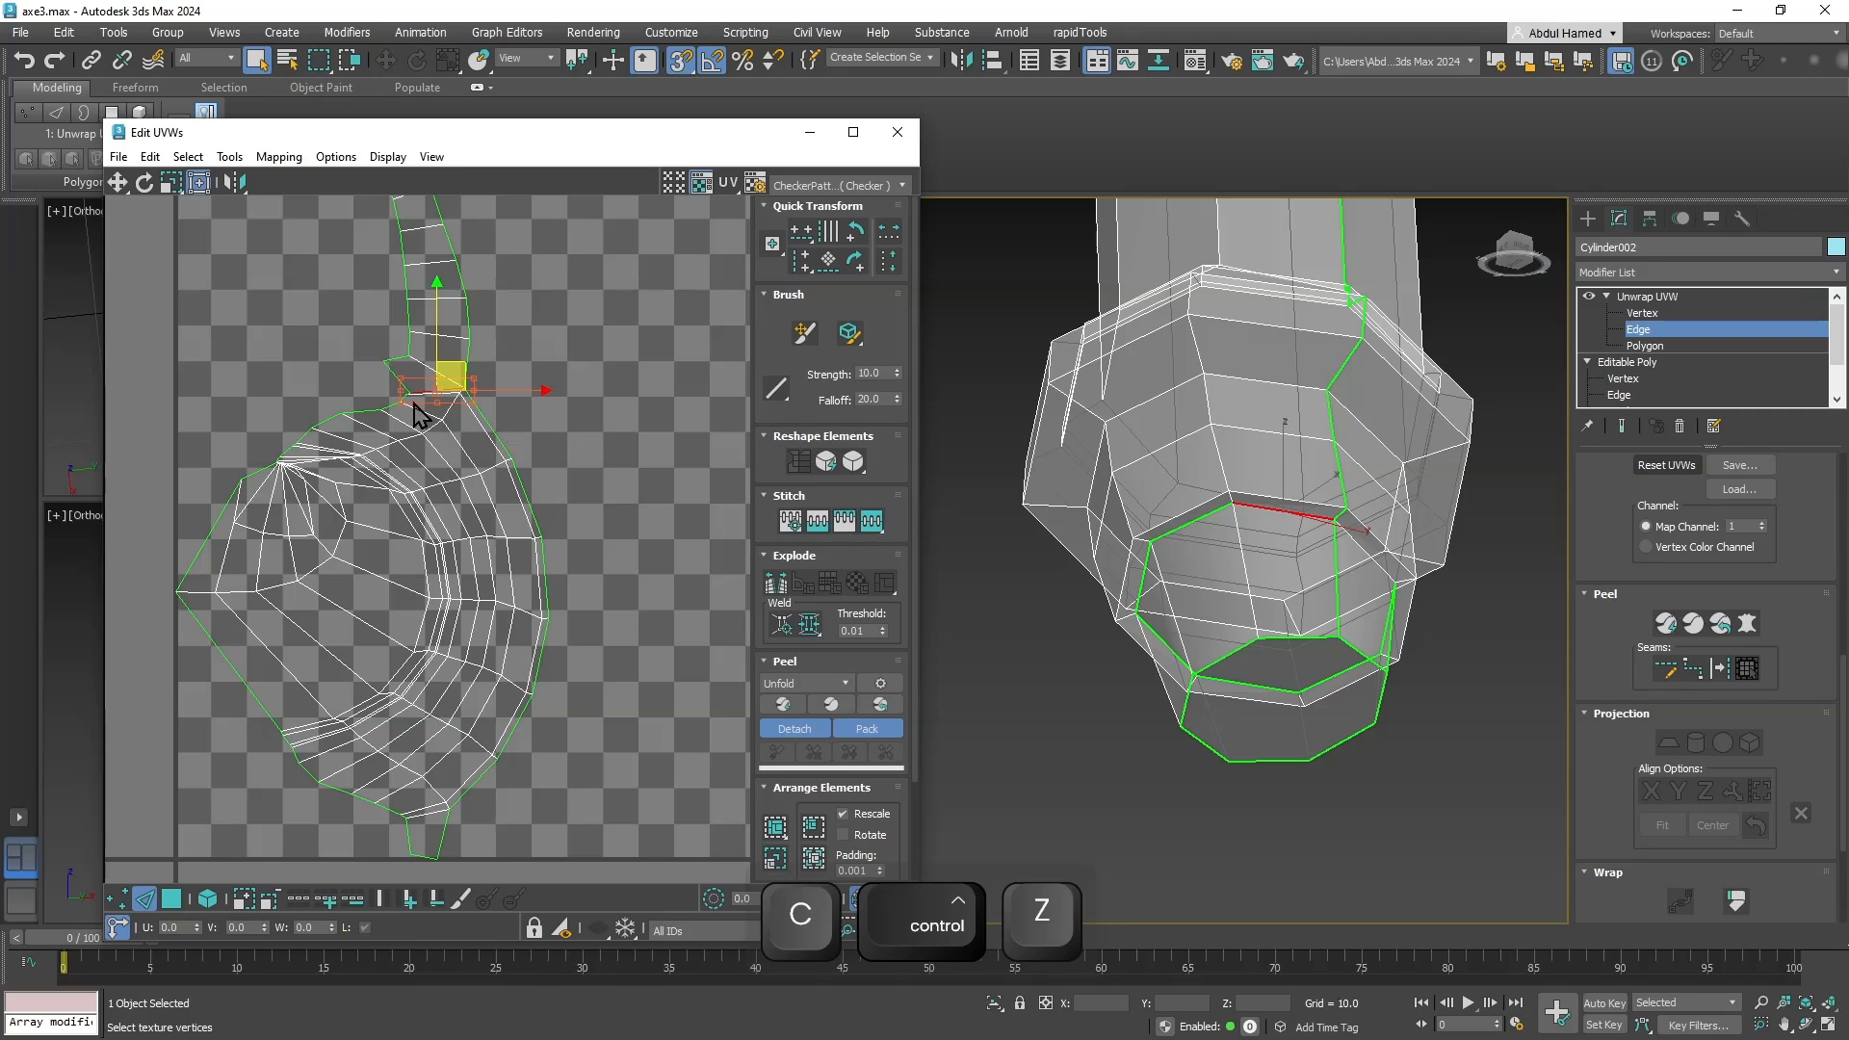
pyautogui.rightClick(438, 381)
pyautogui.click(412, 477)
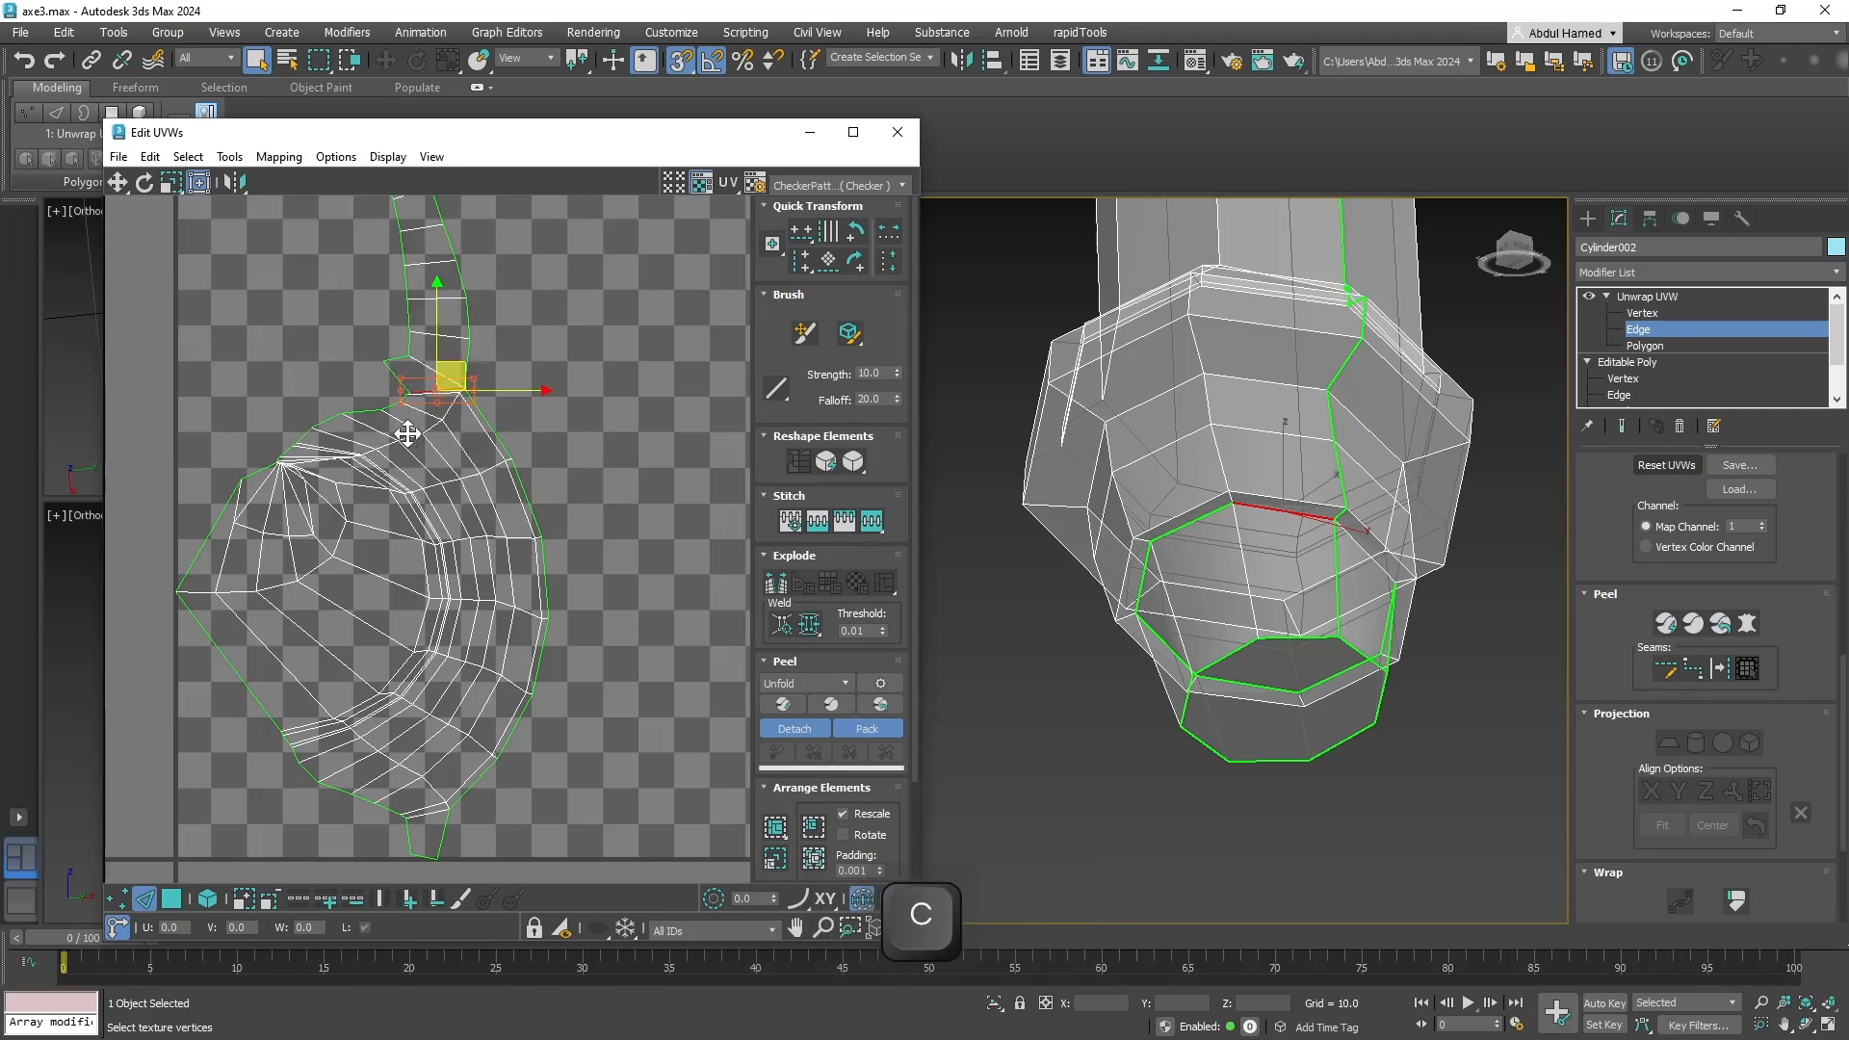
# Use Stitch Selected on the main shell's border edges at both ends of the spike's base strip.
pyautogui.click(495, 430)
pyautogui.rightClick(494, 429)
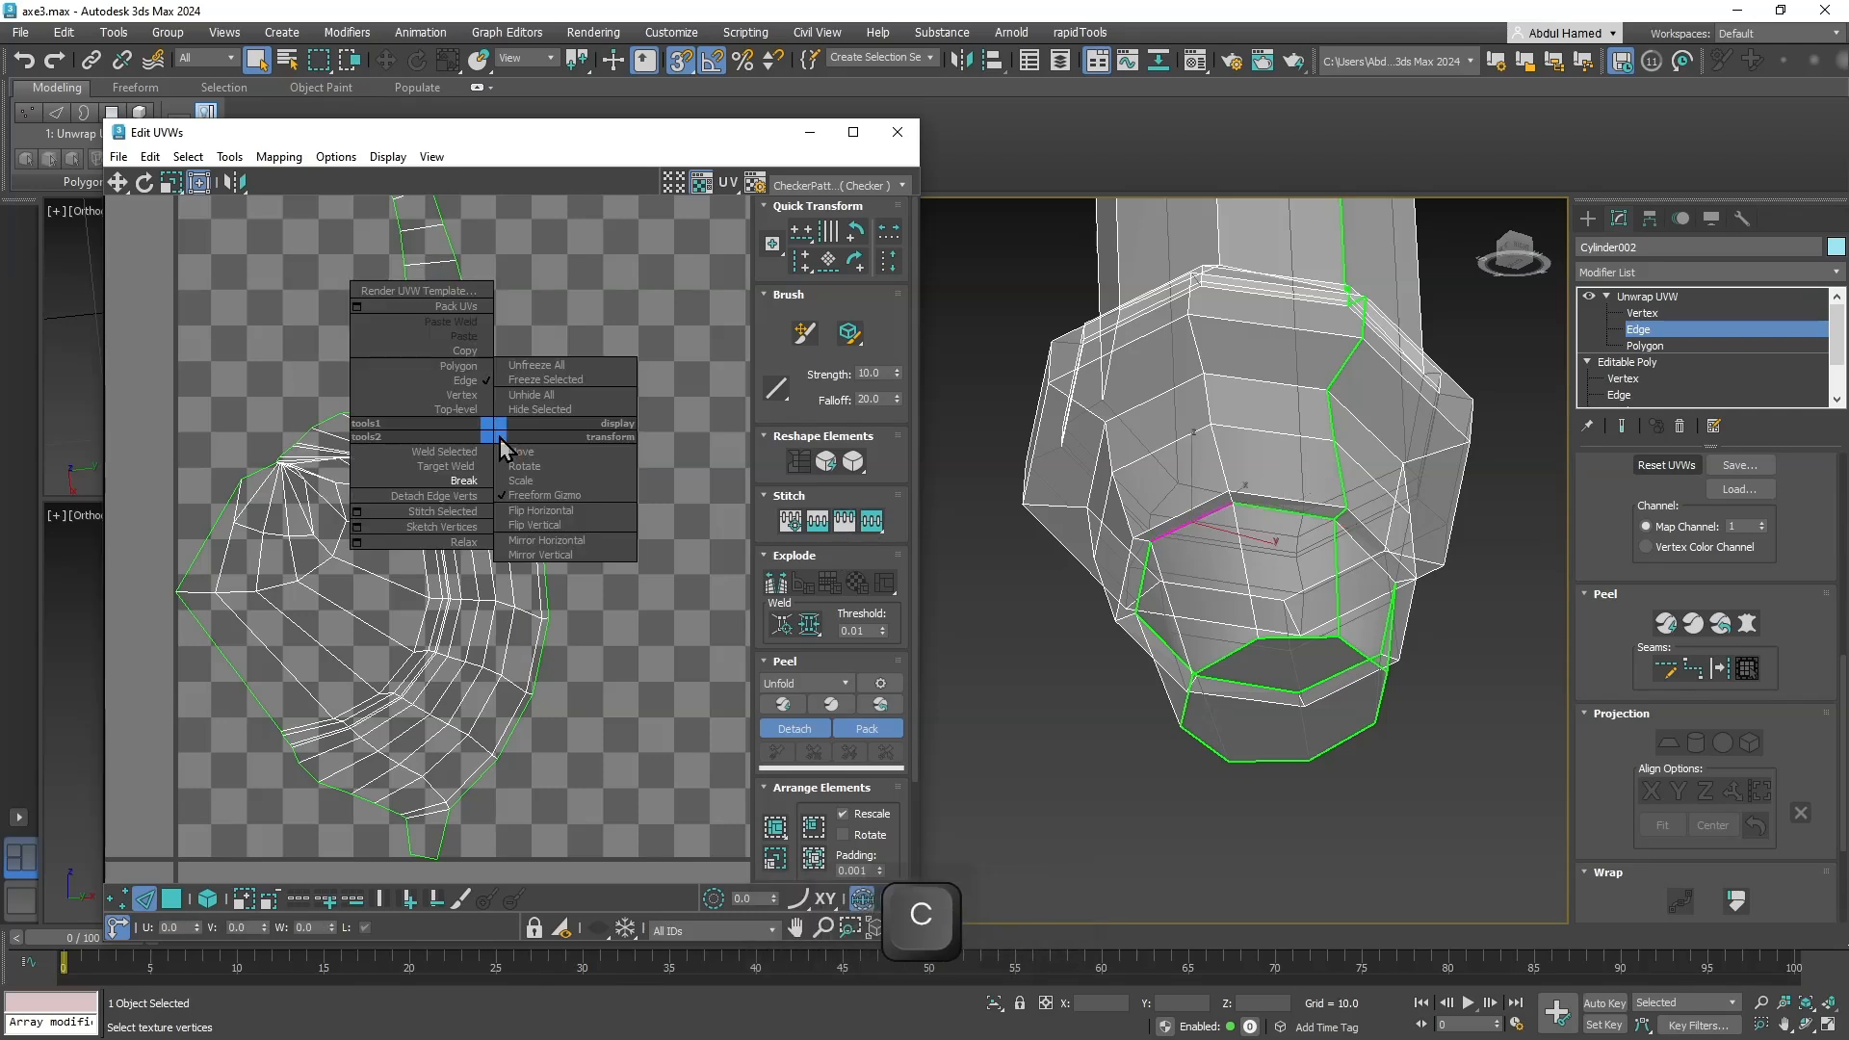
pyautogui.click(471, 512)
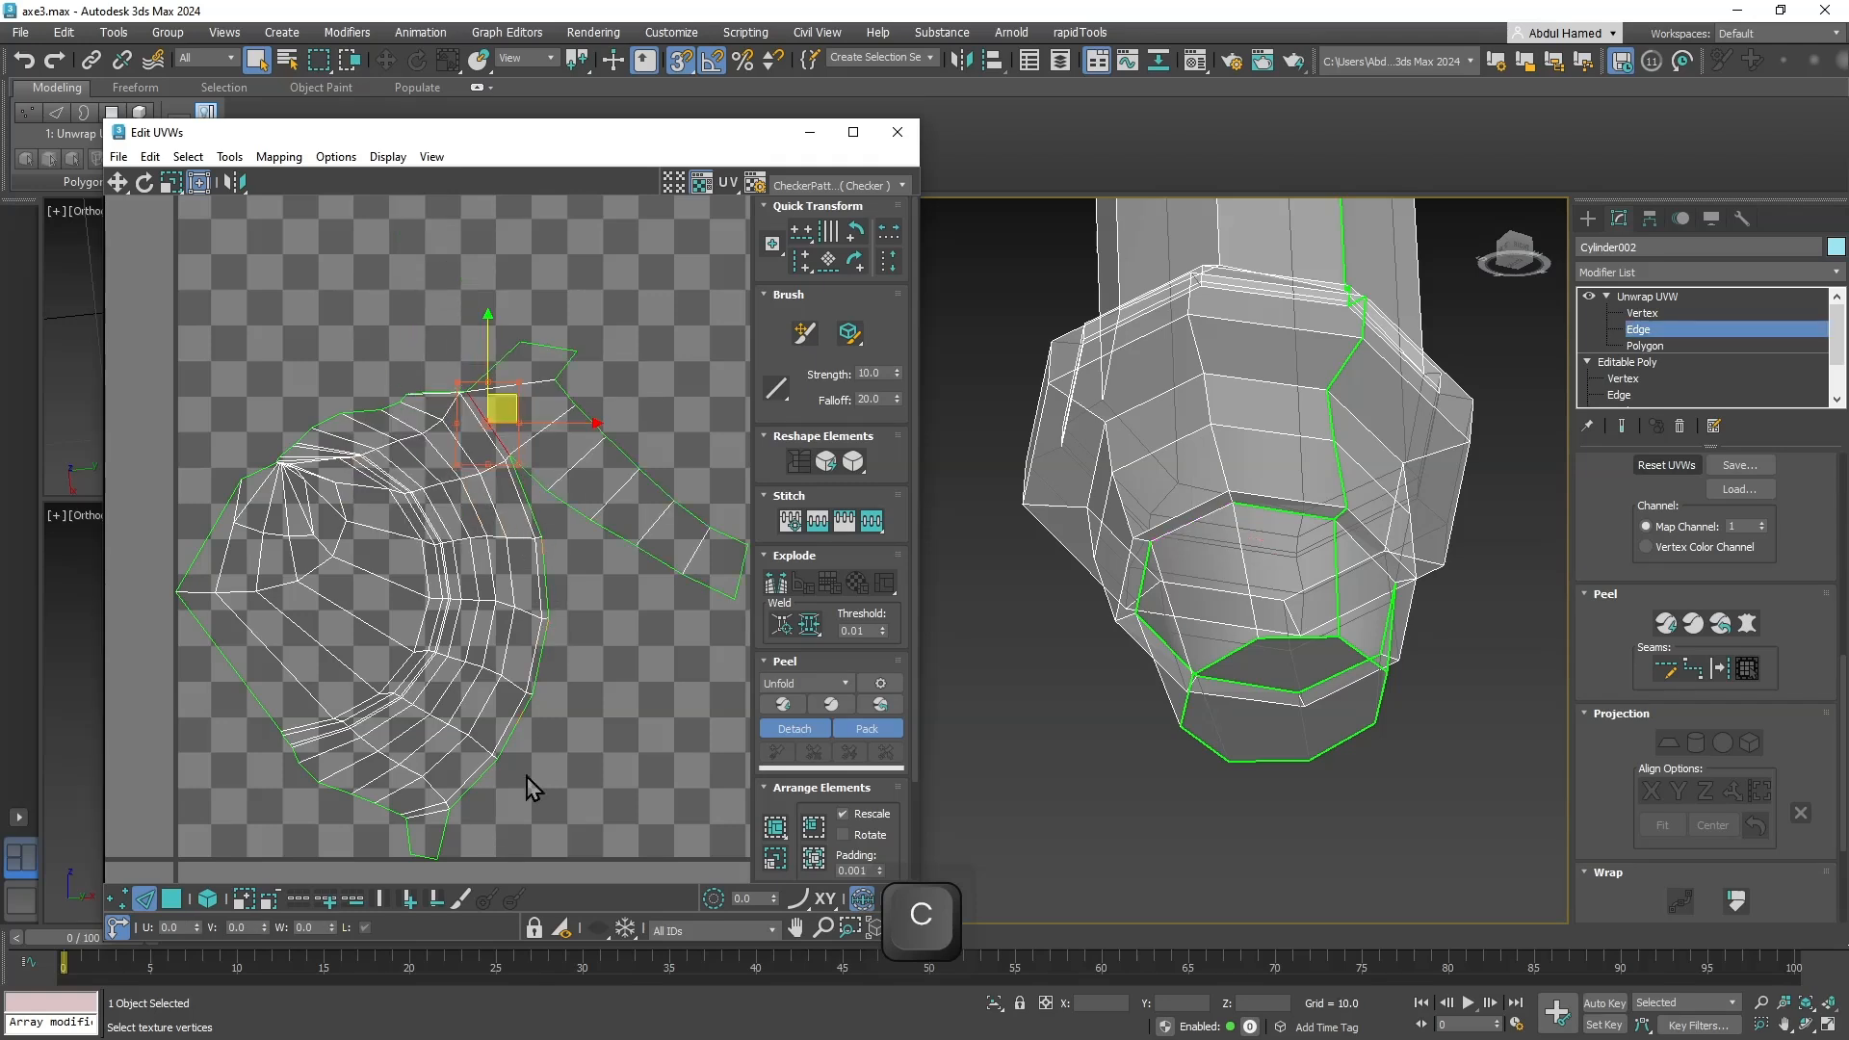
pyautogui.click(475, 783)
pyautogui.rightClick(473, 778)
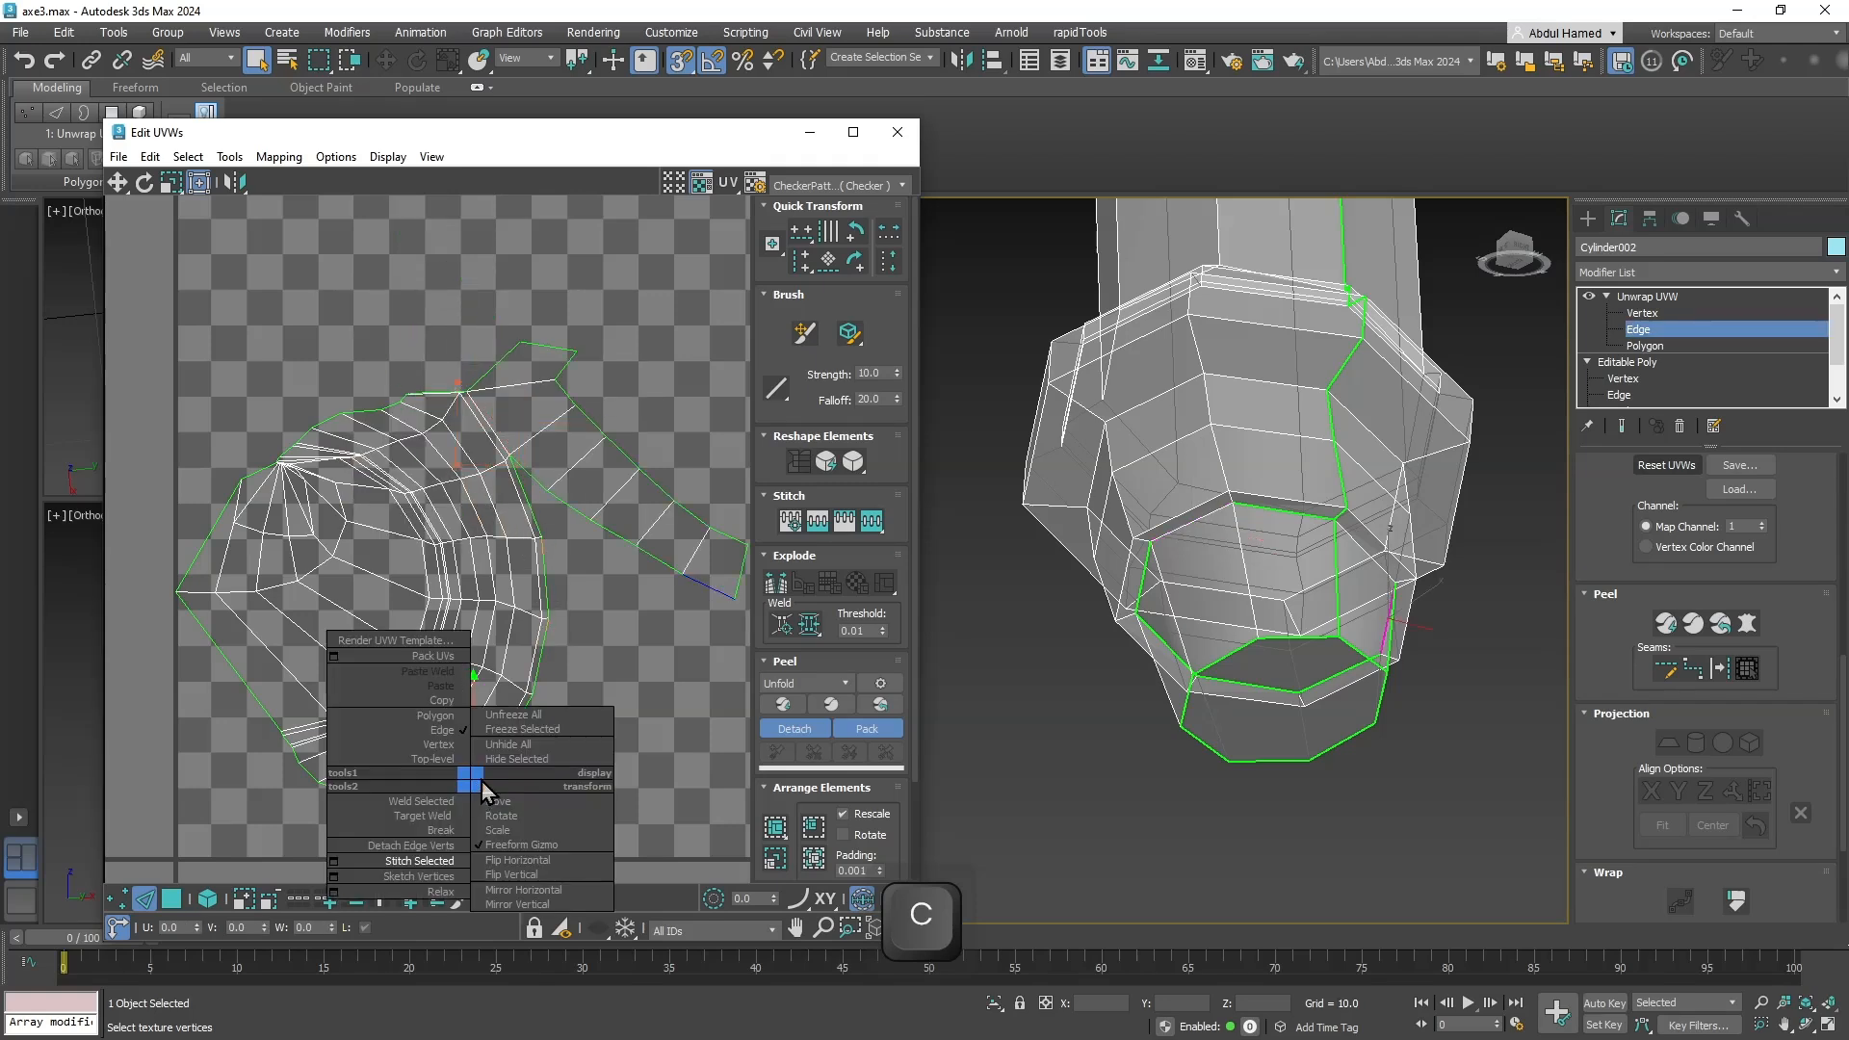
pyautogui.click(449, 860)
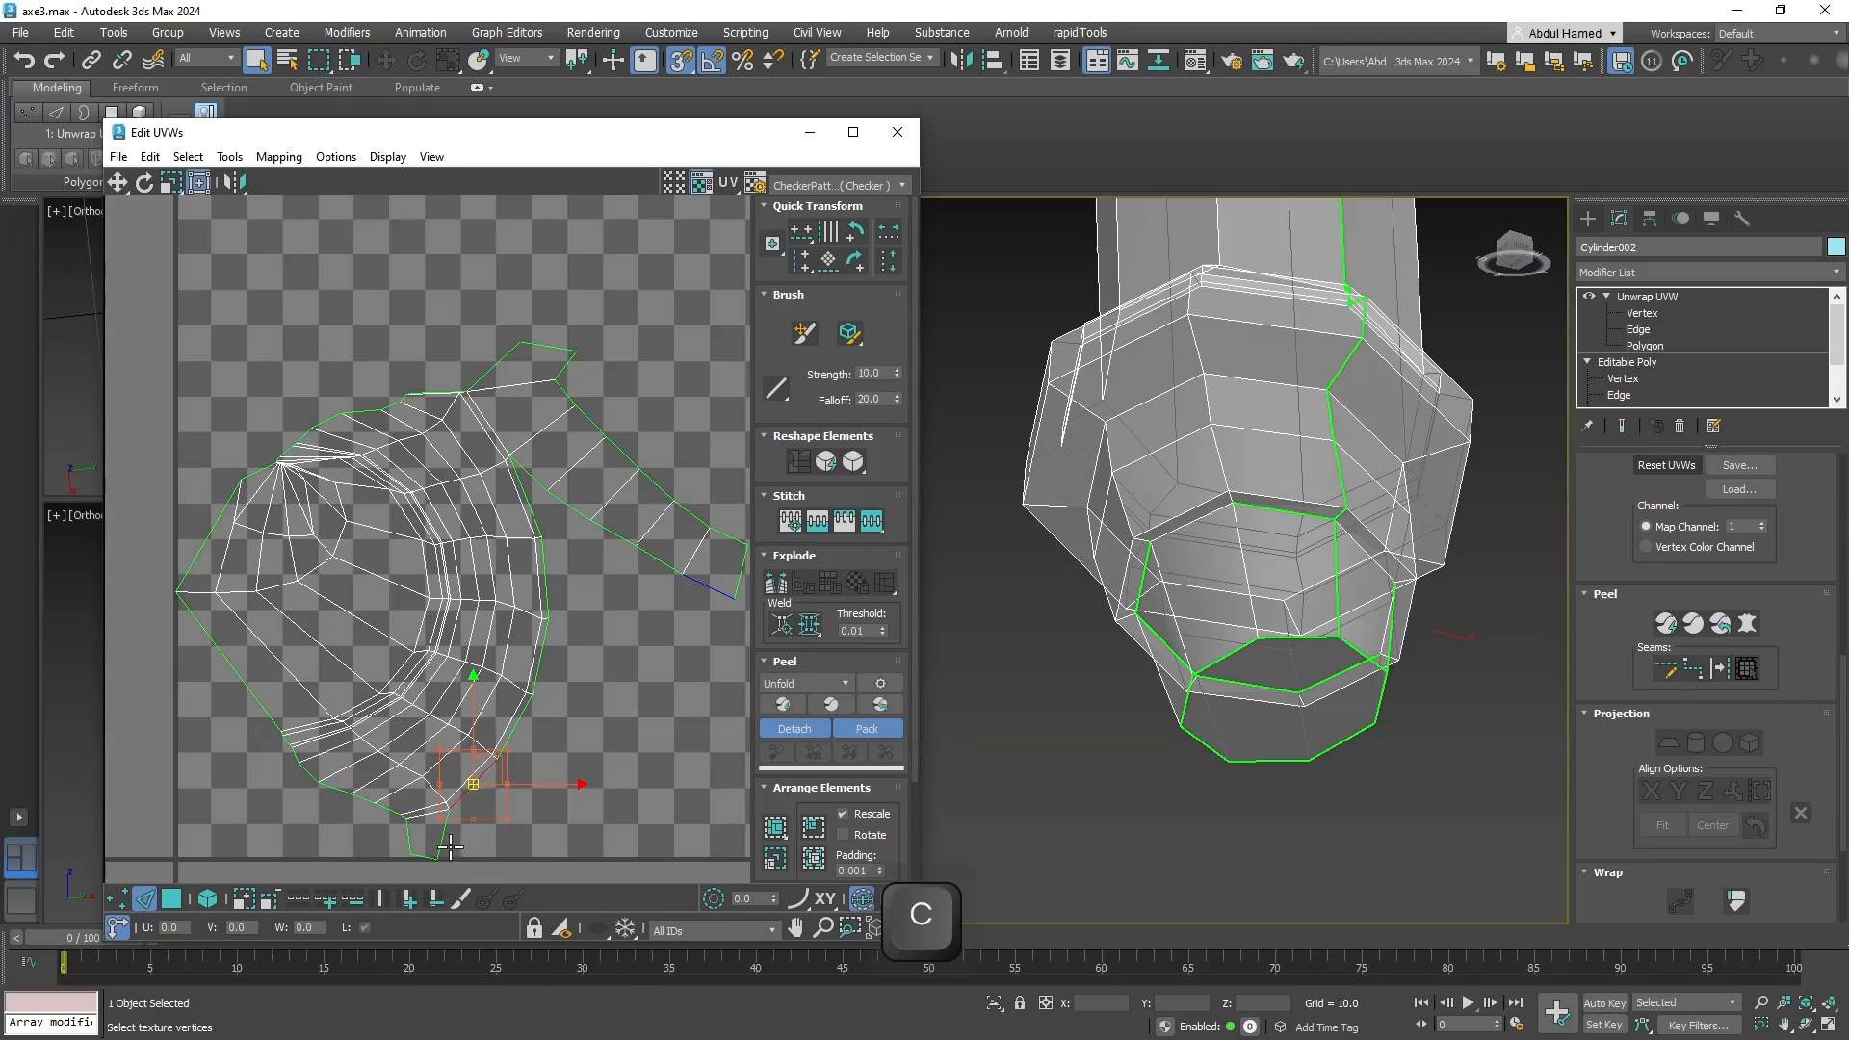
# Stitch the remaining open border edges between the main UV shell and the middle of the base strip.
pyautogui.click(539, 669)
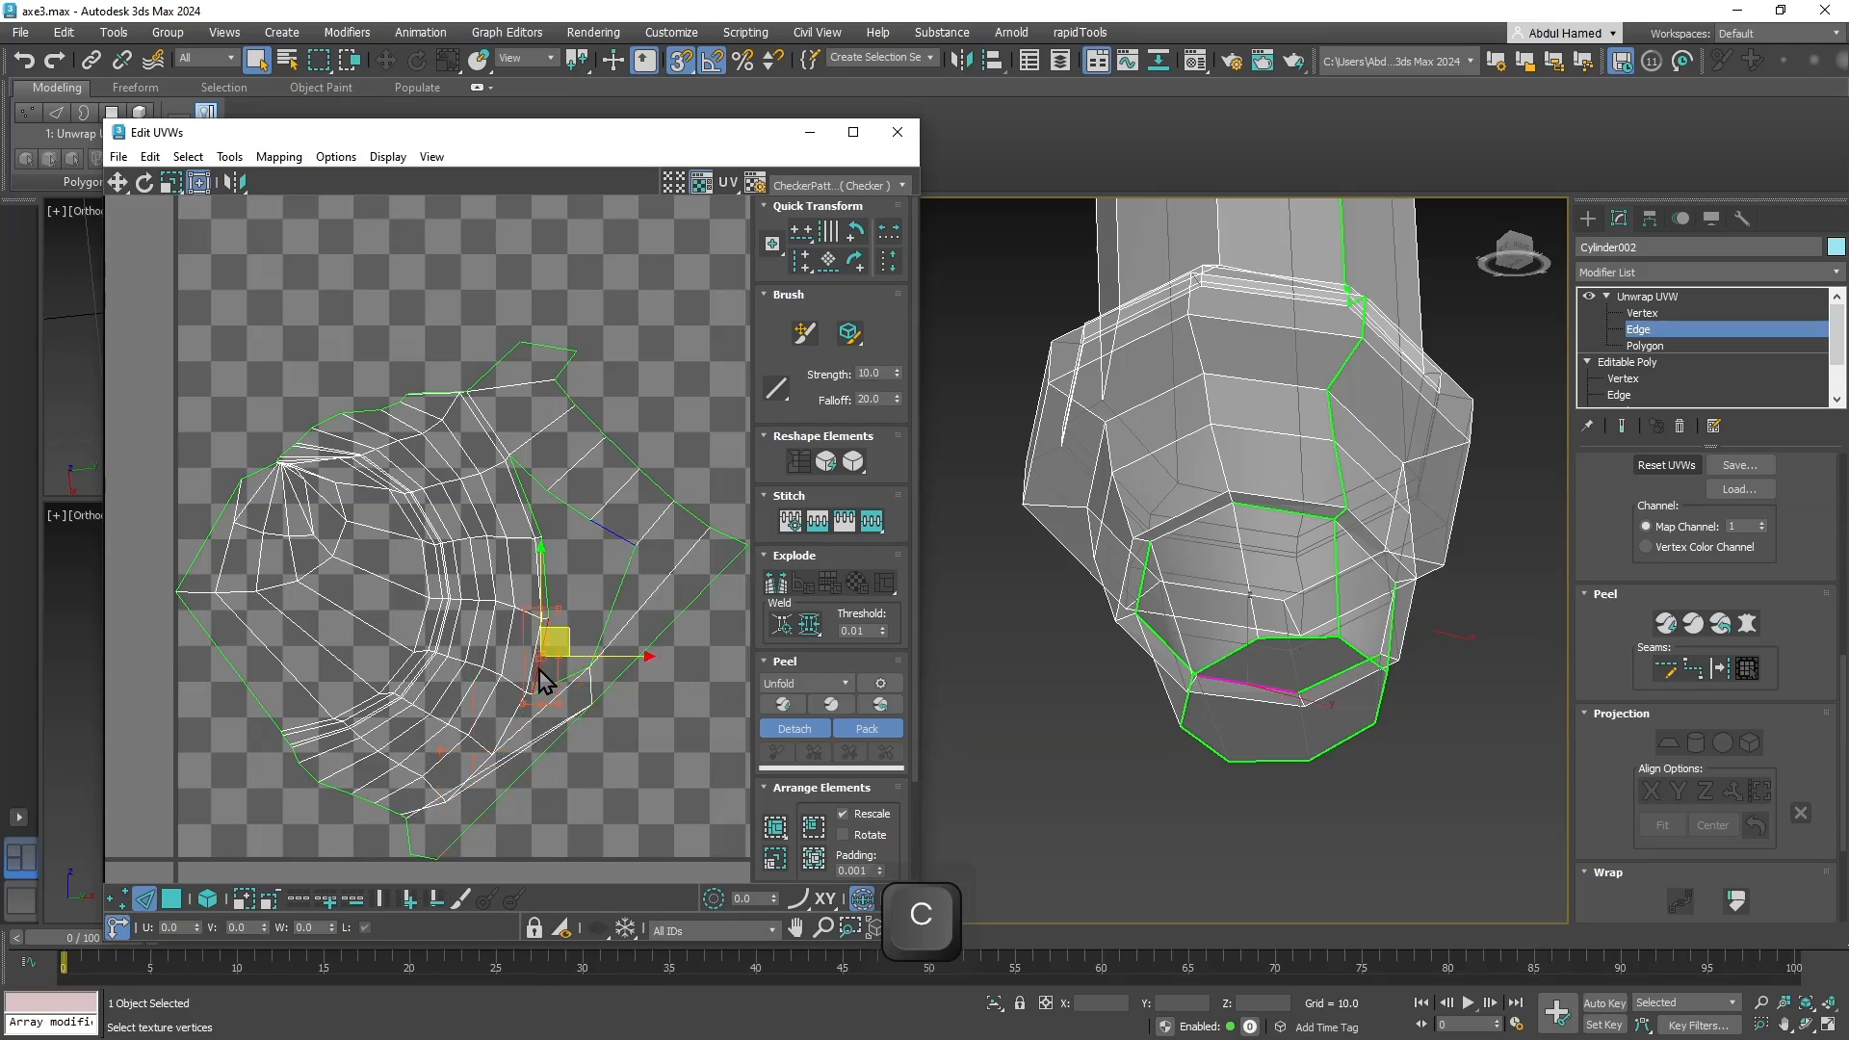
pyautogui.rightClick(535, 665)
pyautogui.click(523, 665)
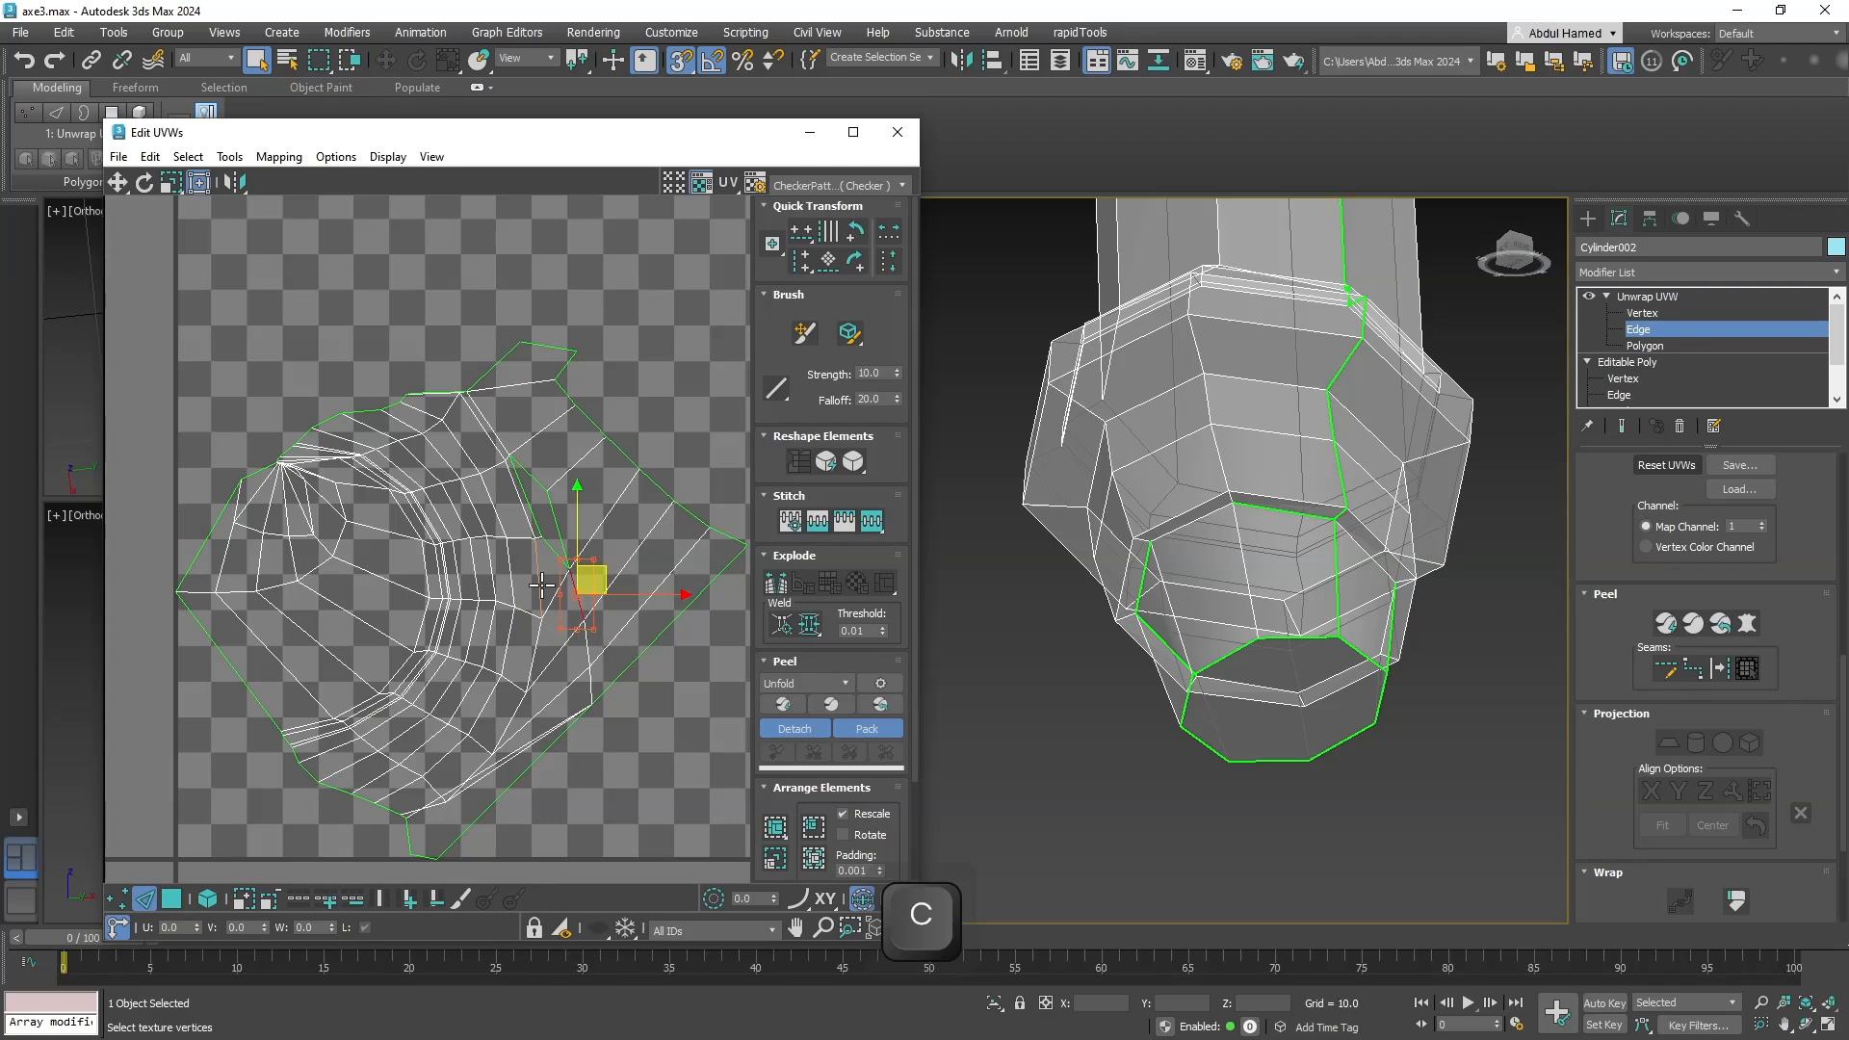
pyautogui.rightClick(534, 517)
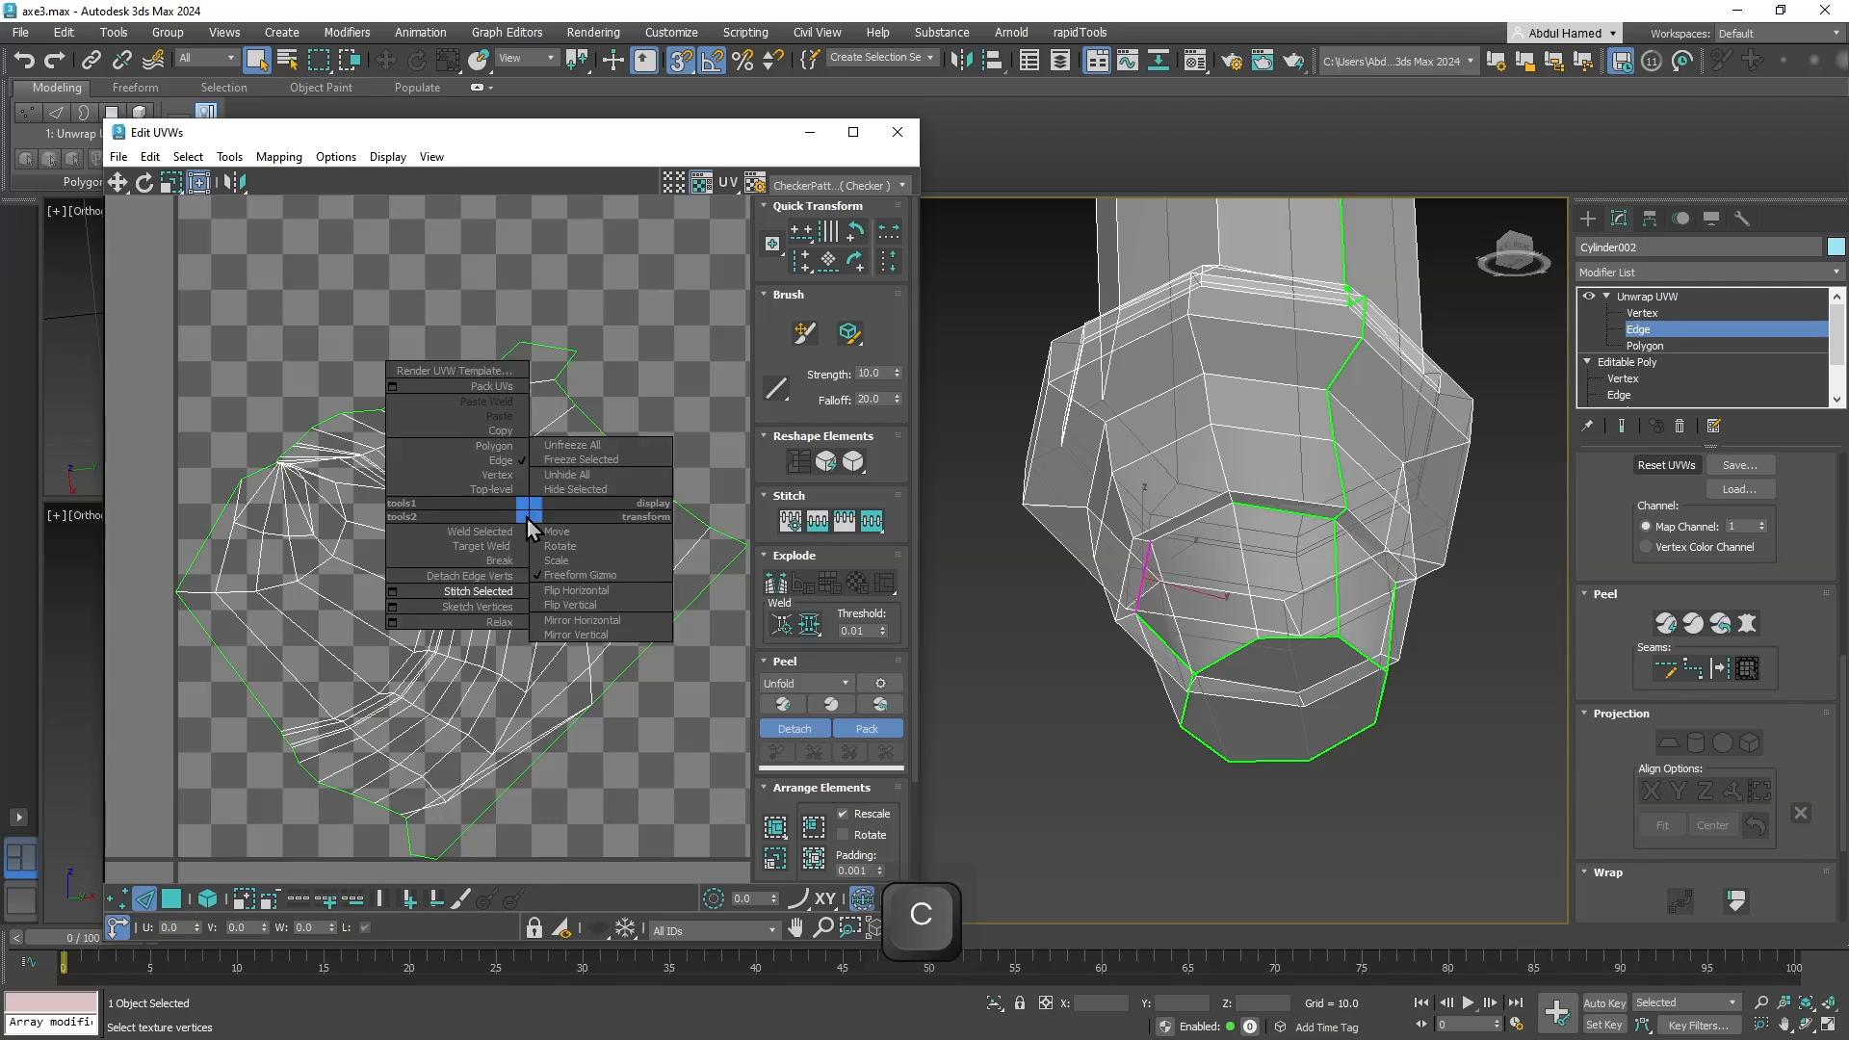
pyautogui.click(527, 518)
pyautogui.moveTo(549, 681); pyautogui.dragTo(539, 597, button='middle')
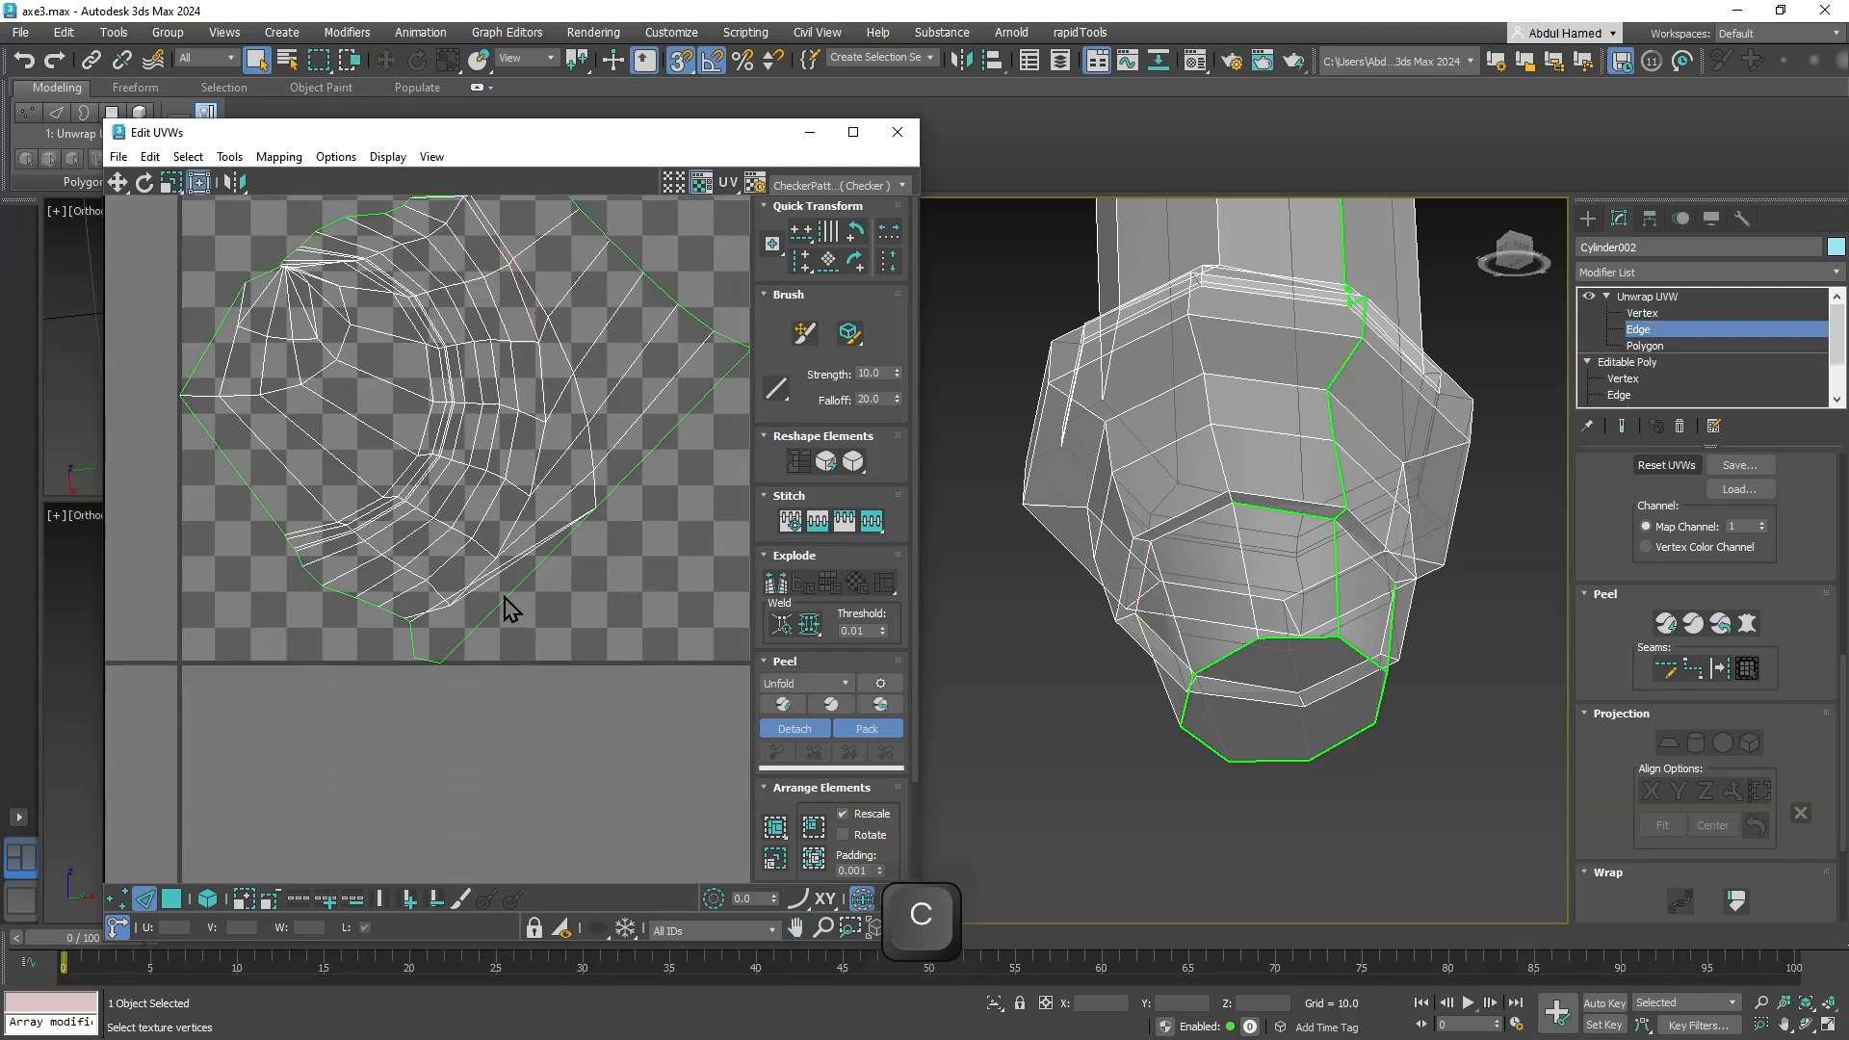
# Apply Relax Until Flat to all of the spike's UVs and save the scene.
pyautogui.hotkey('ctrl', 'a')
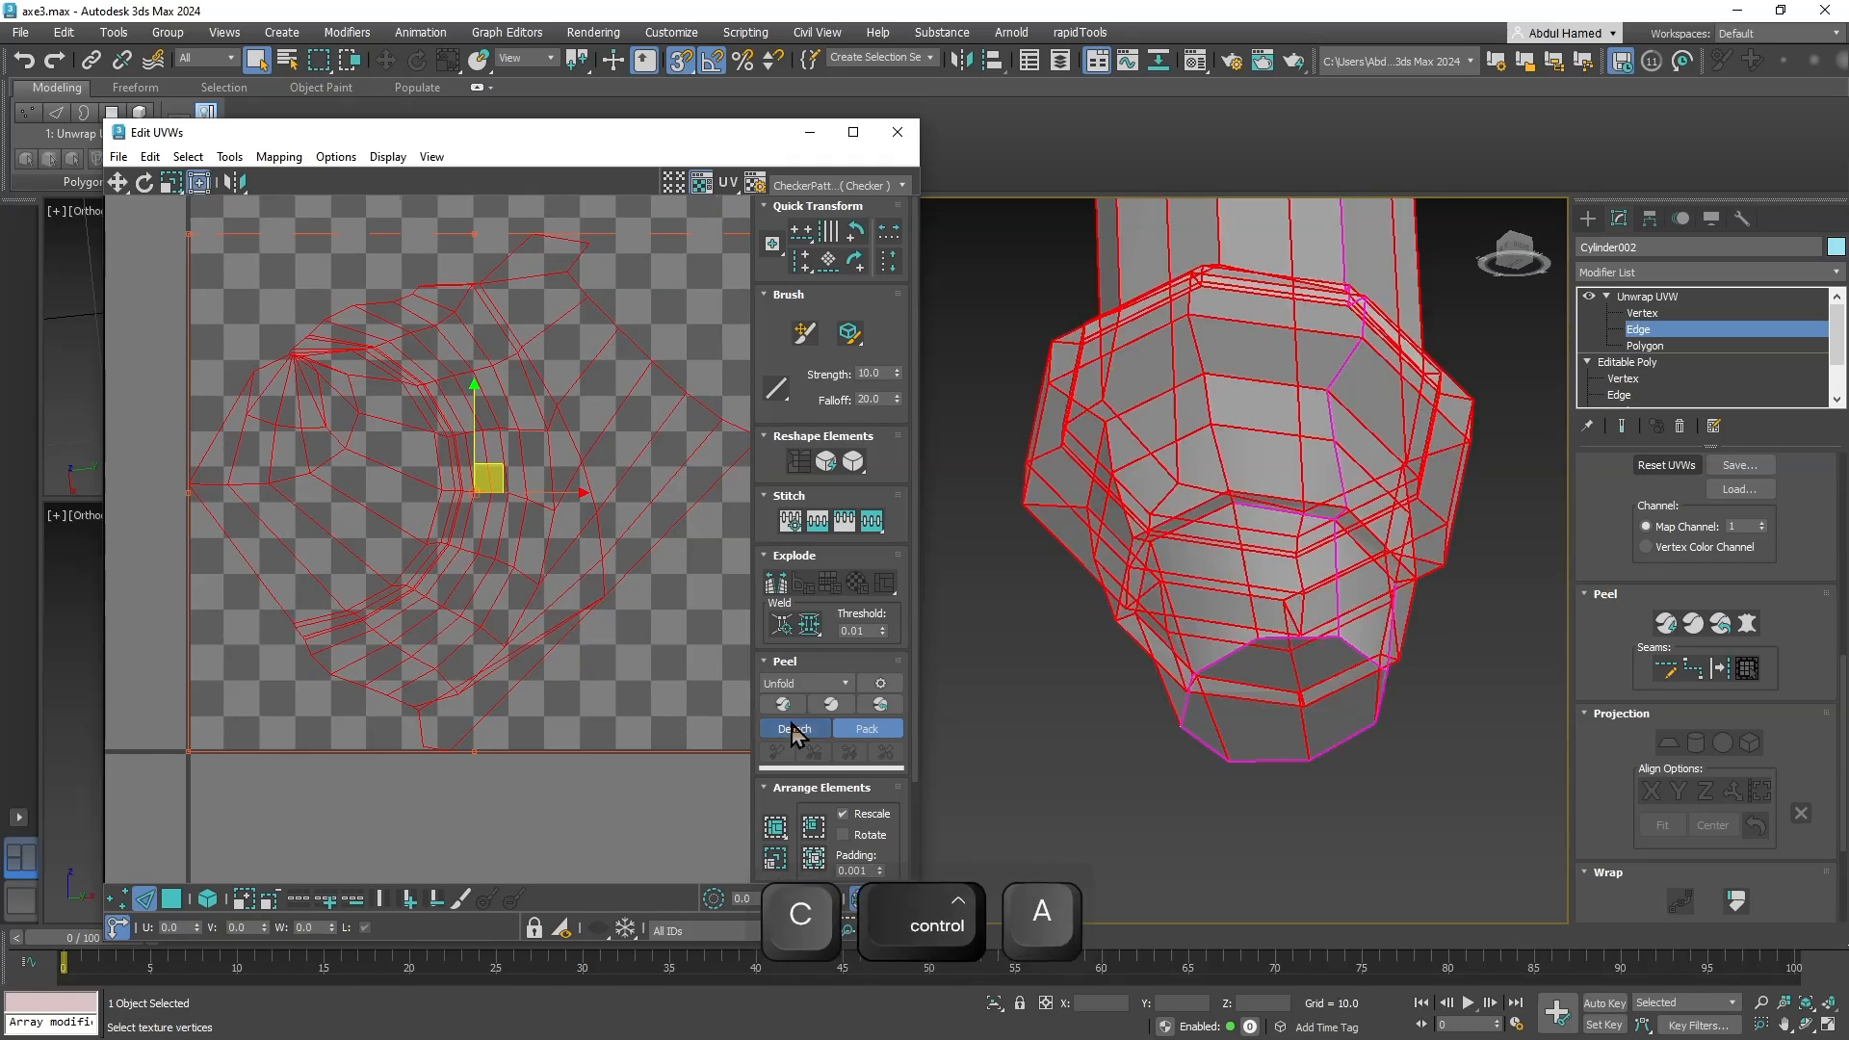
pyautogui.click(828, 464)
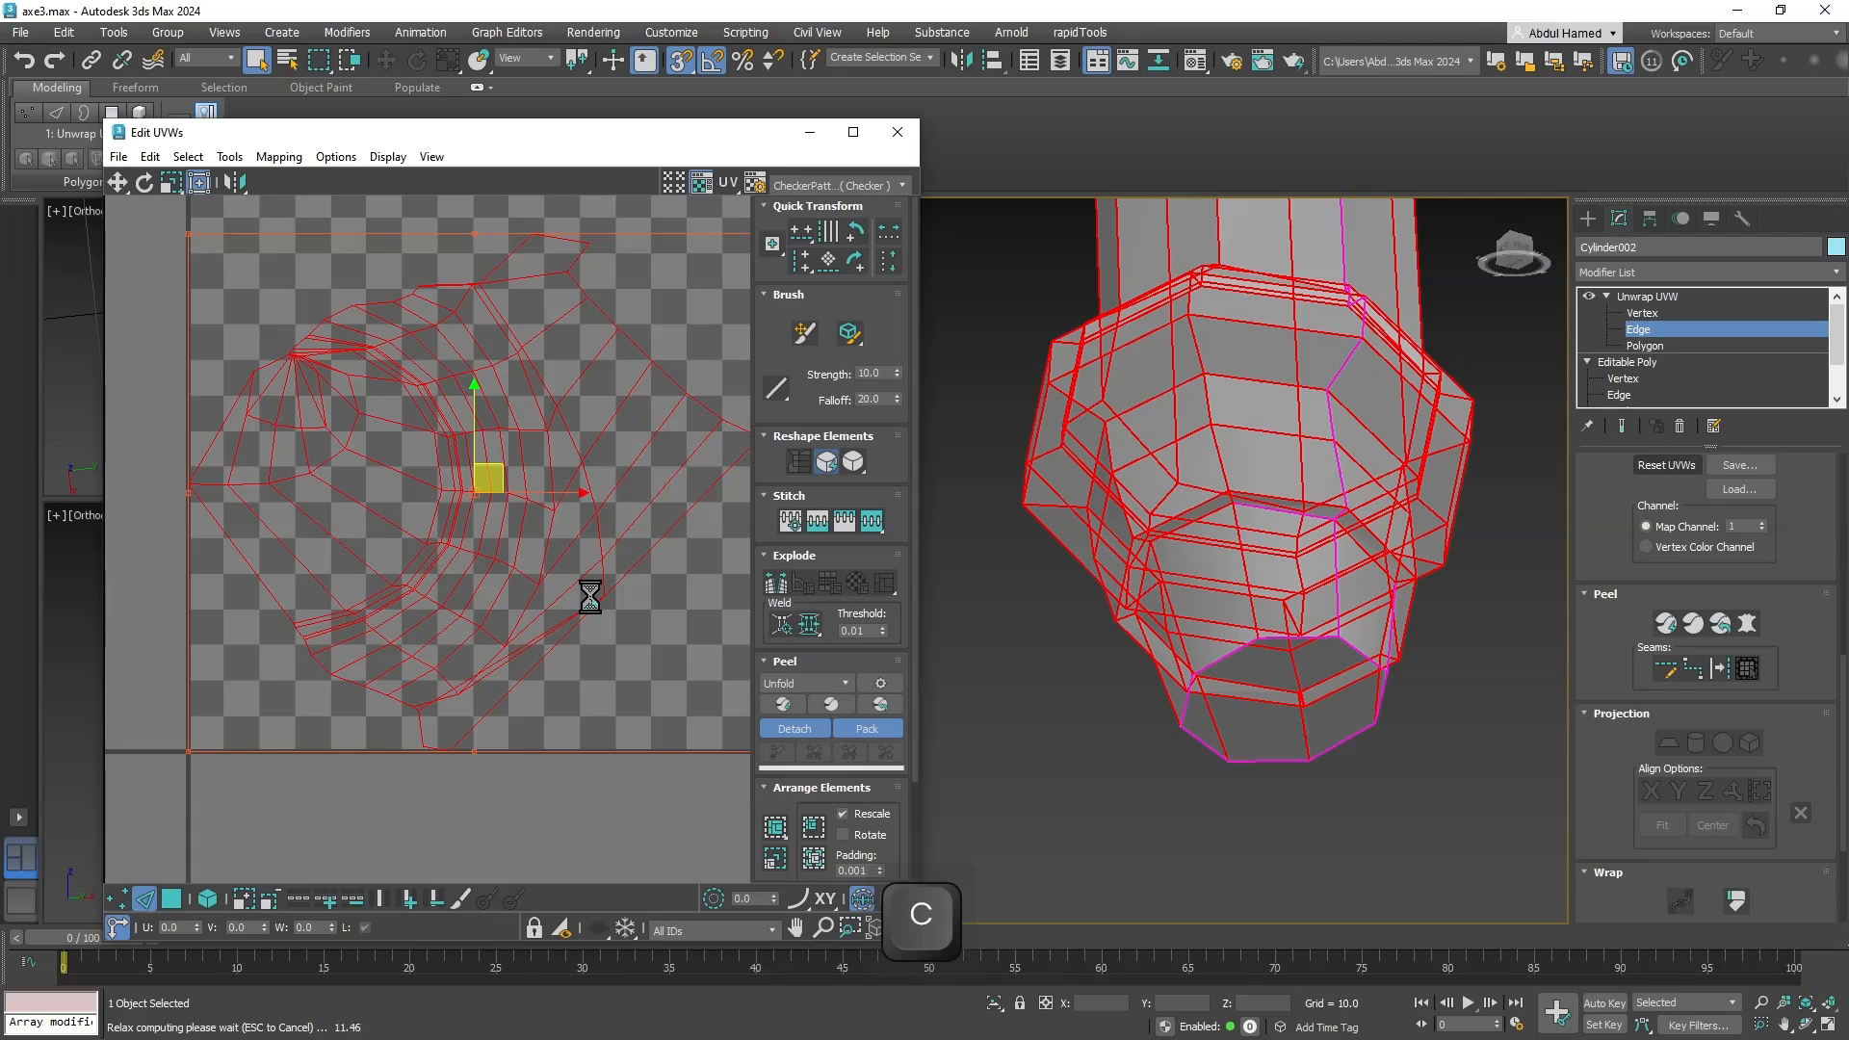
pyautogui.moveTo(452, 500); pyautogui.dragTo(513, 587, button='middle')
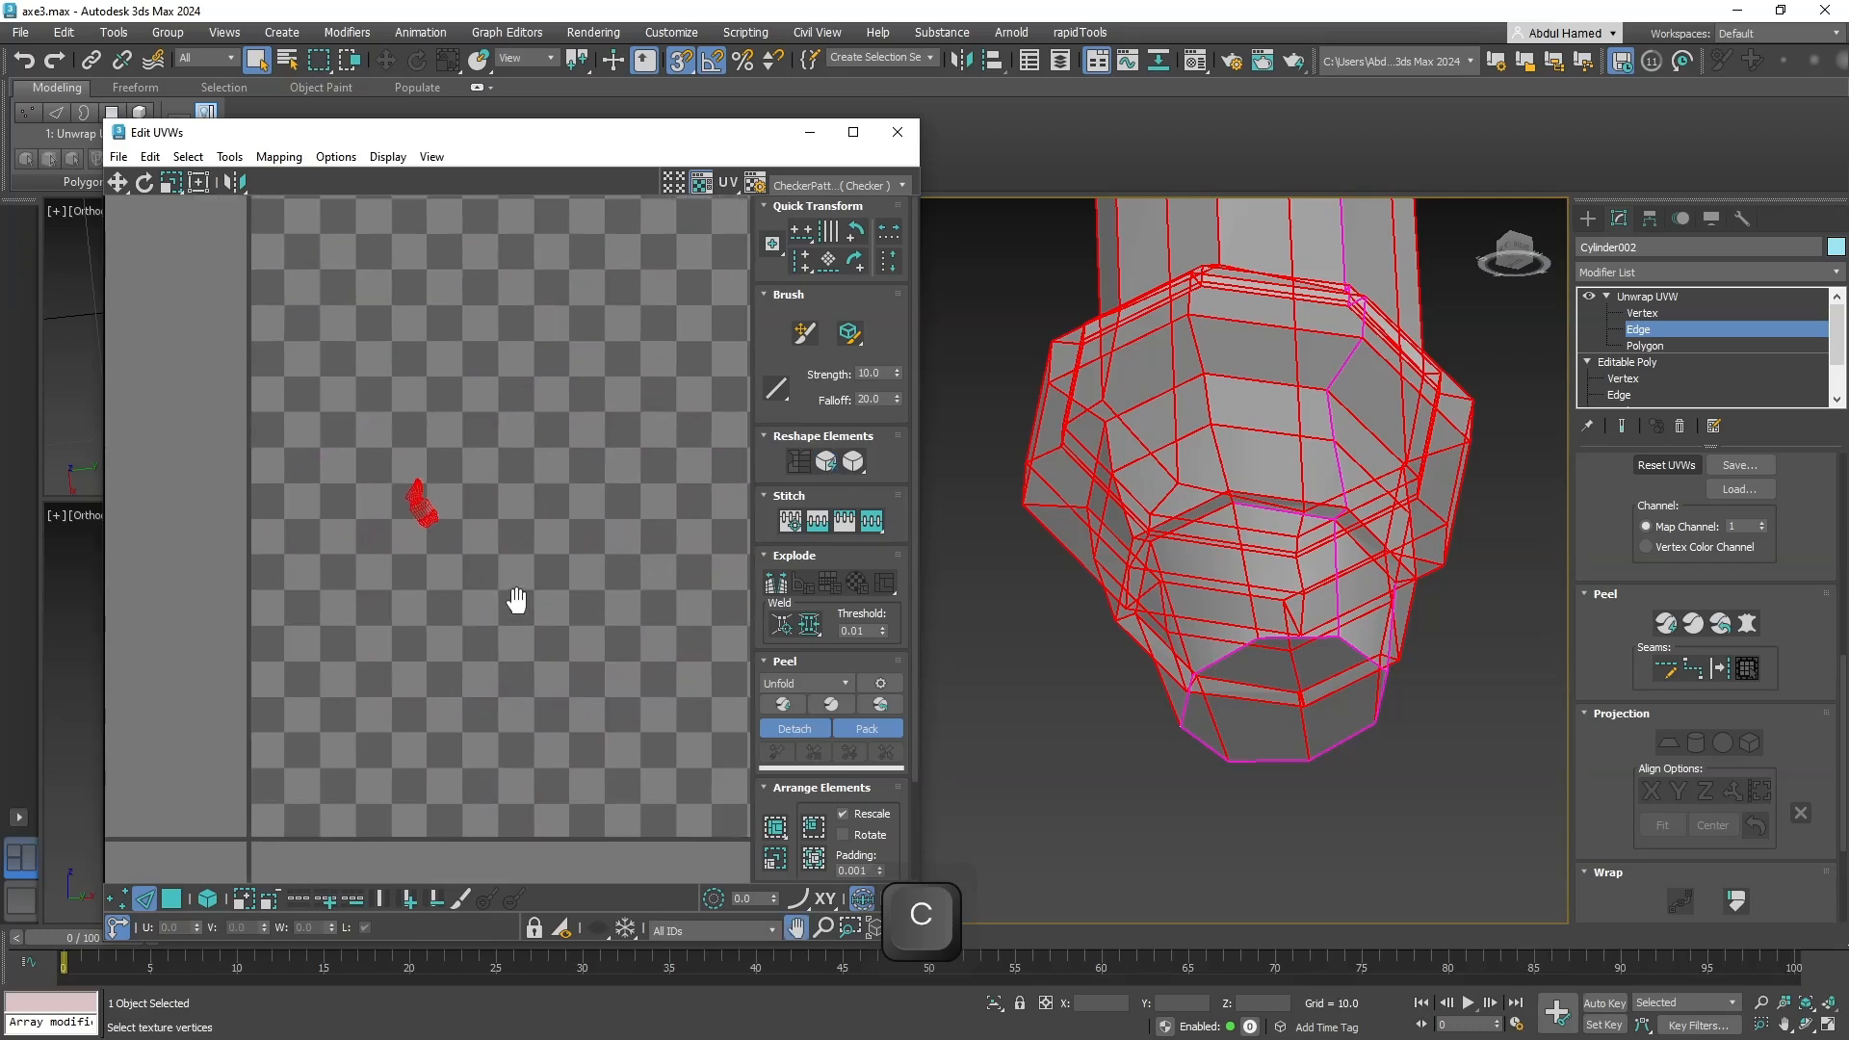
pyautogui.press('ctrl')
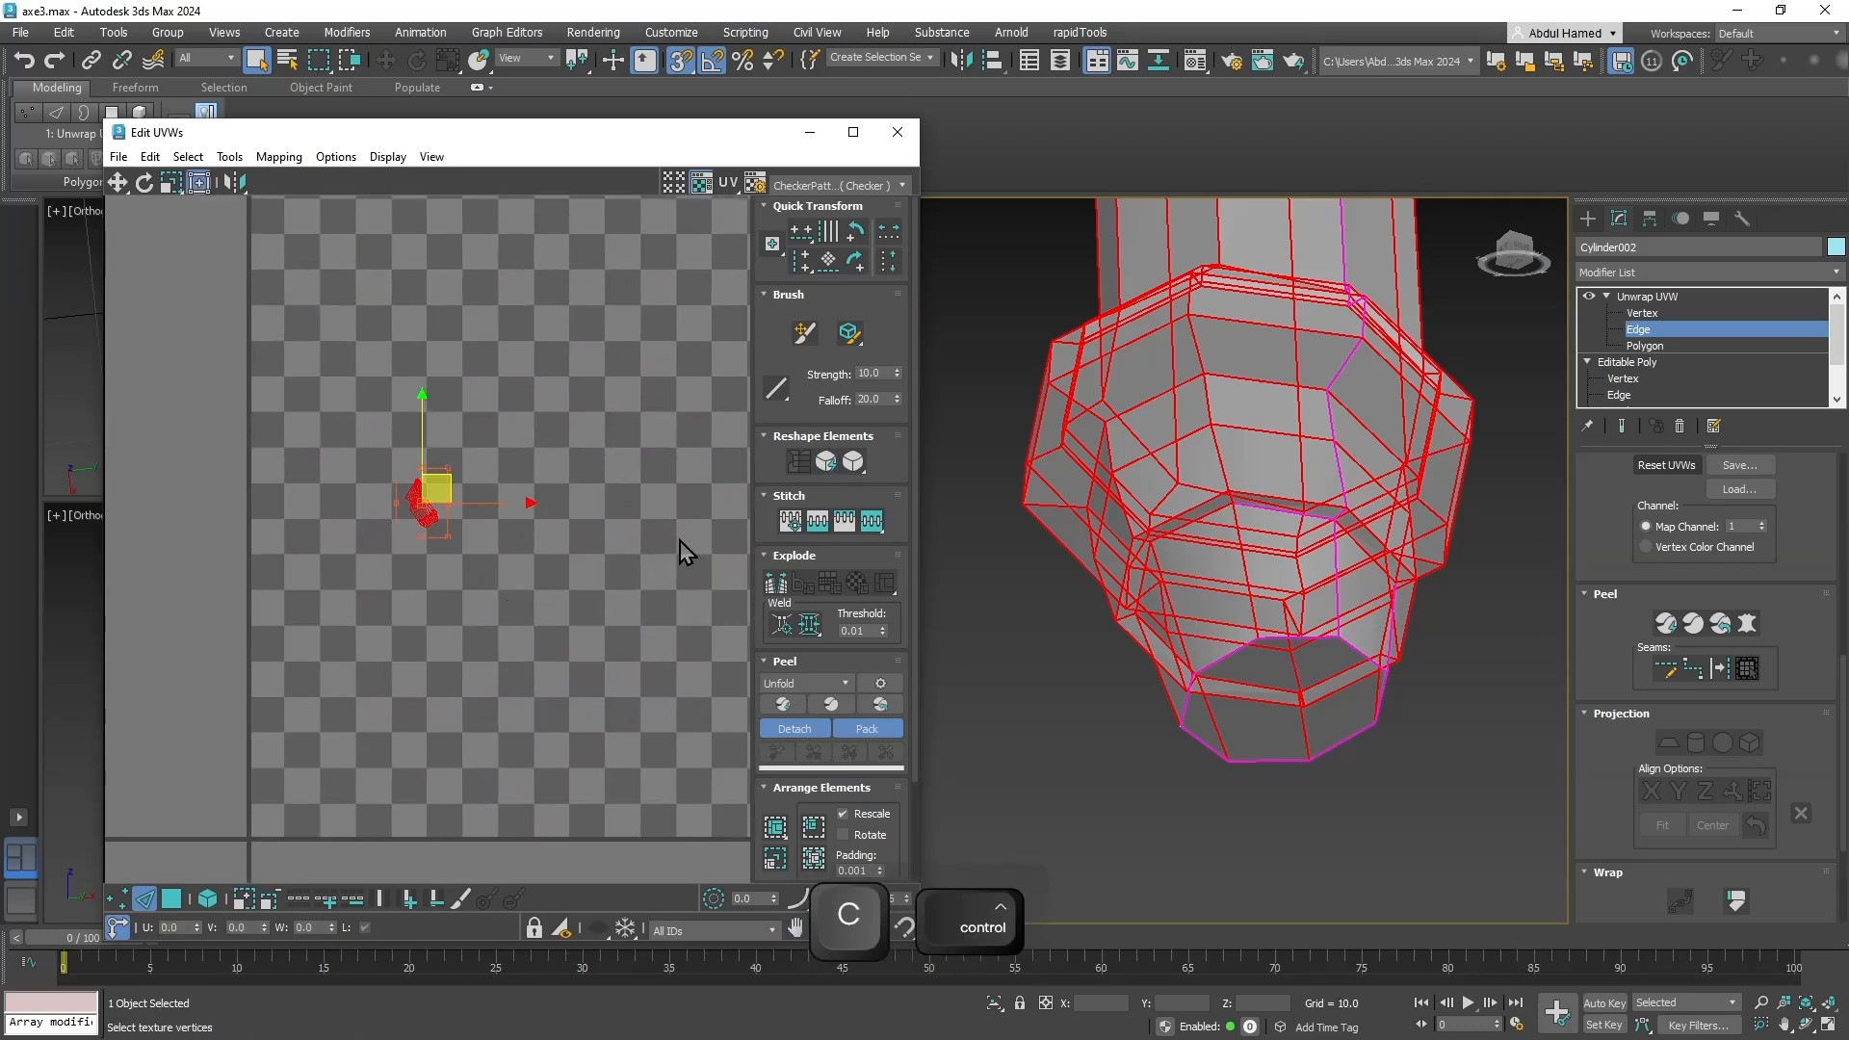
pyautogui.hotkey('ctrl', 's')
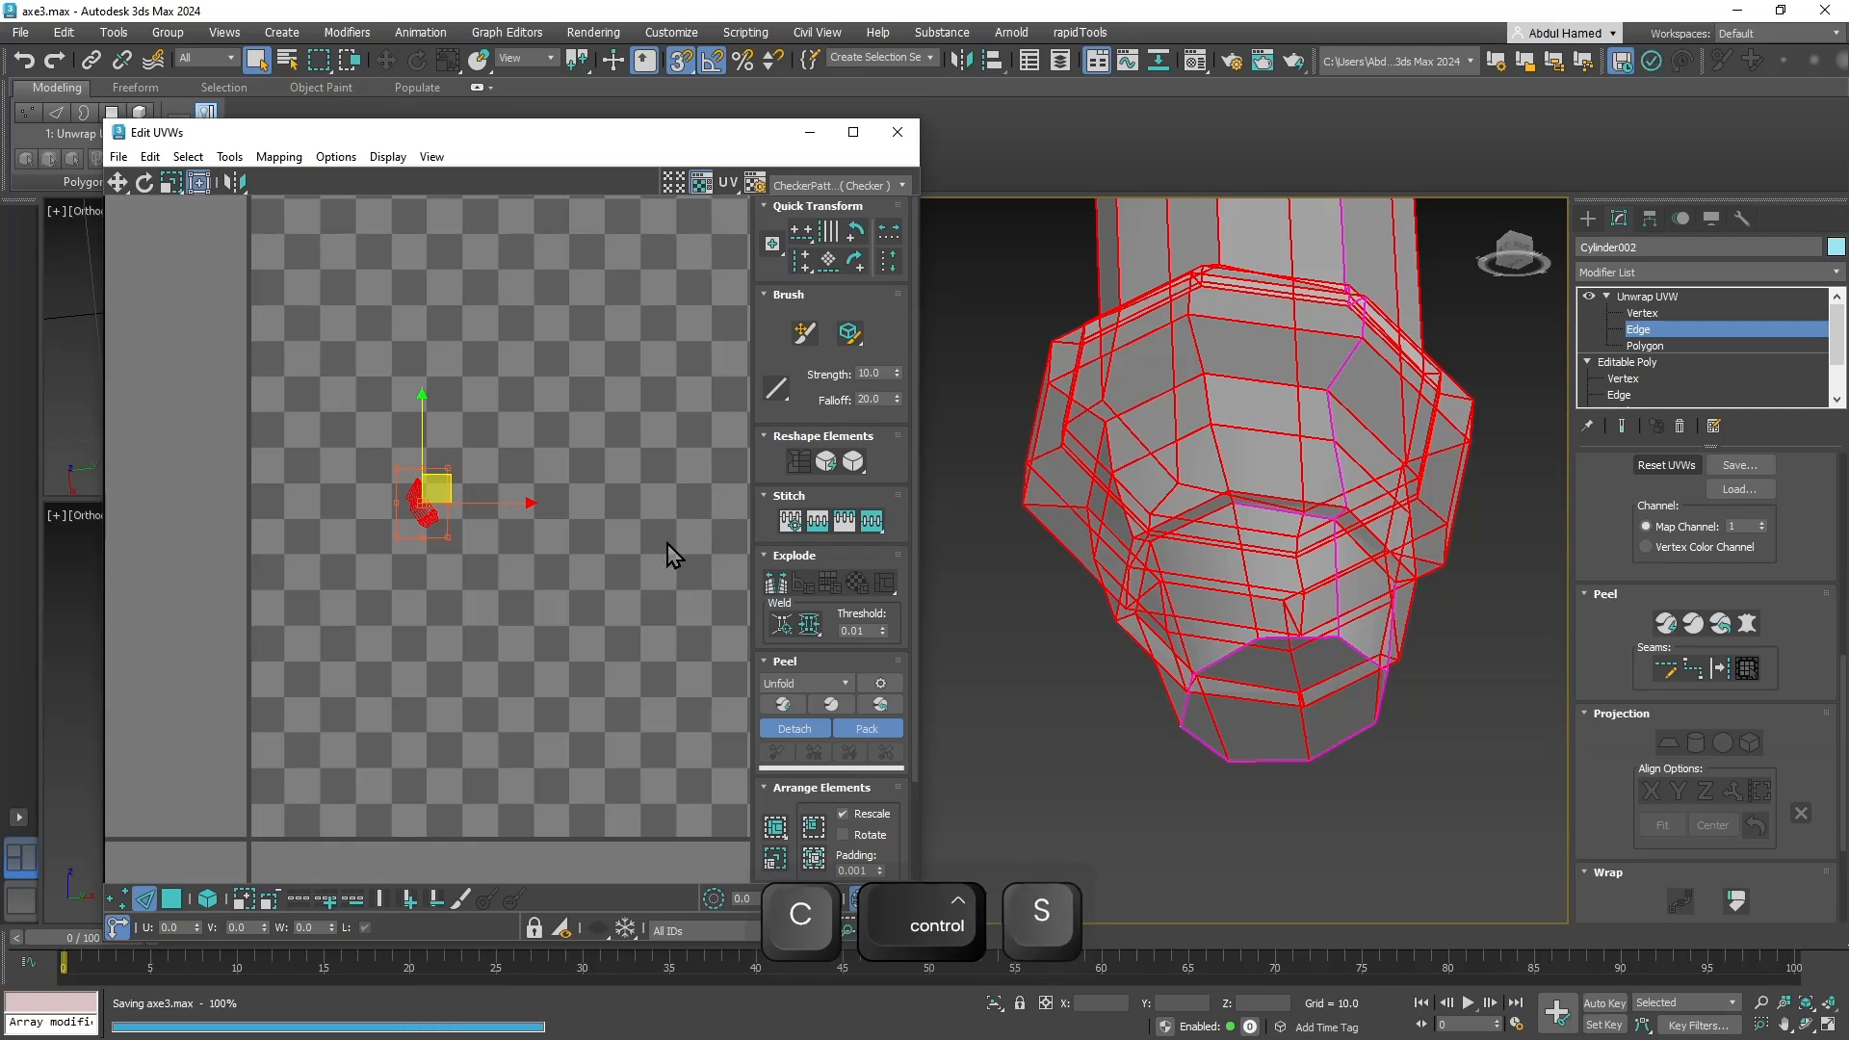
# Select the entire shrunken spike shell and scale it up to several times its size in the UV tile.
pyautogui.scroll(4, 529, 500)
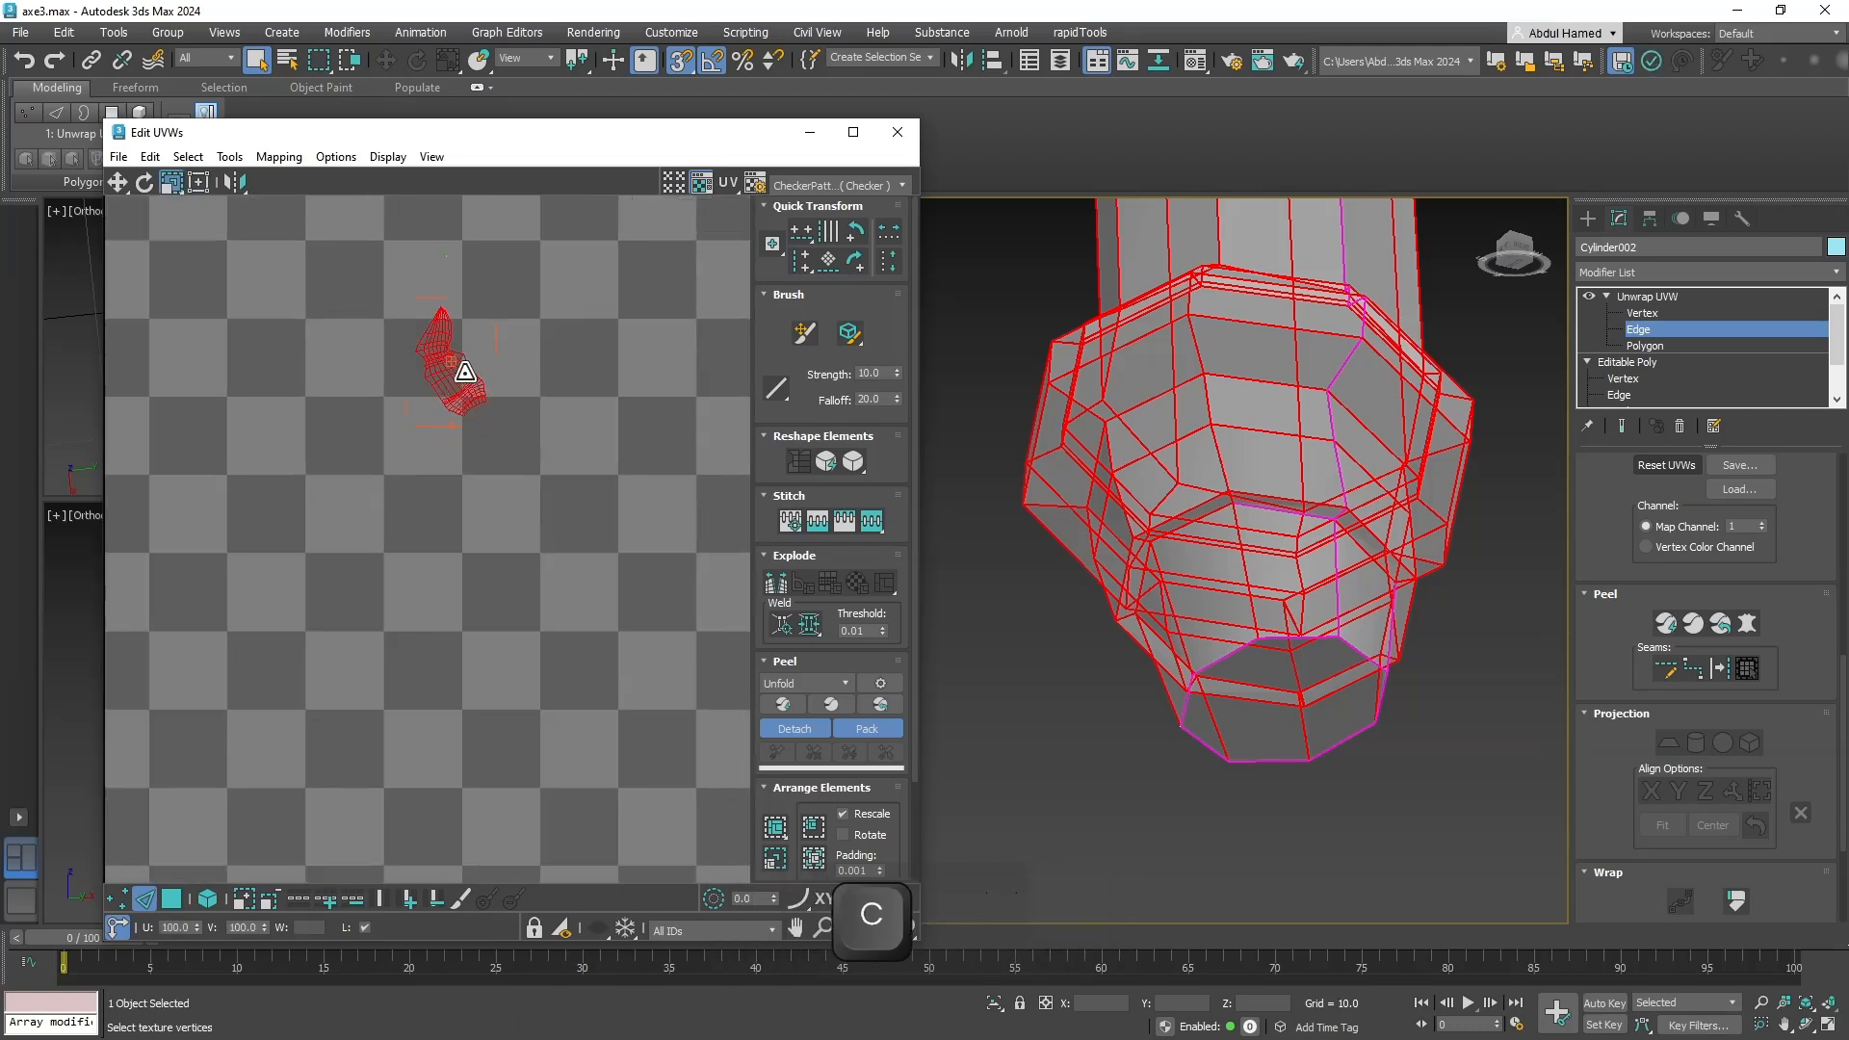
pyautogui.press('r')
pyautogui.click(517, 342)
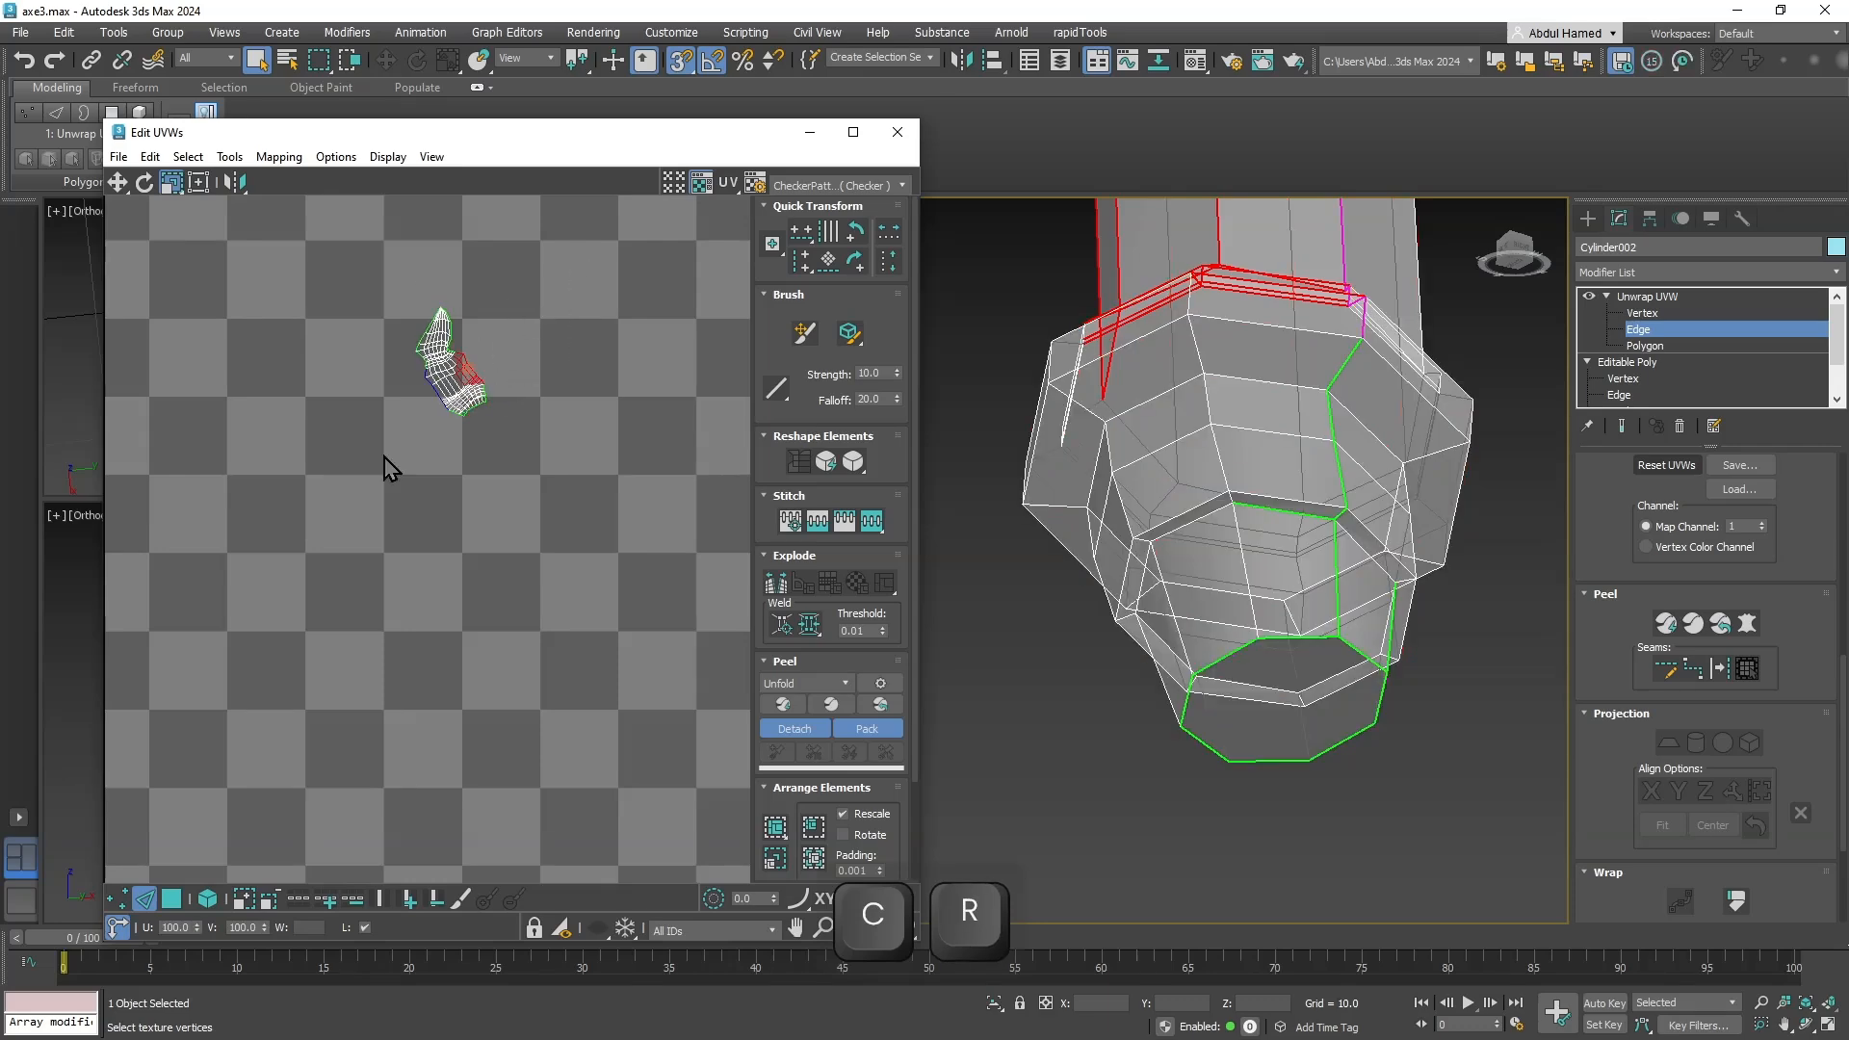
pyautogui.moveTo(383, 458); pyautogui.dragTo(511, 293)
pyautogui.click(445, 390)
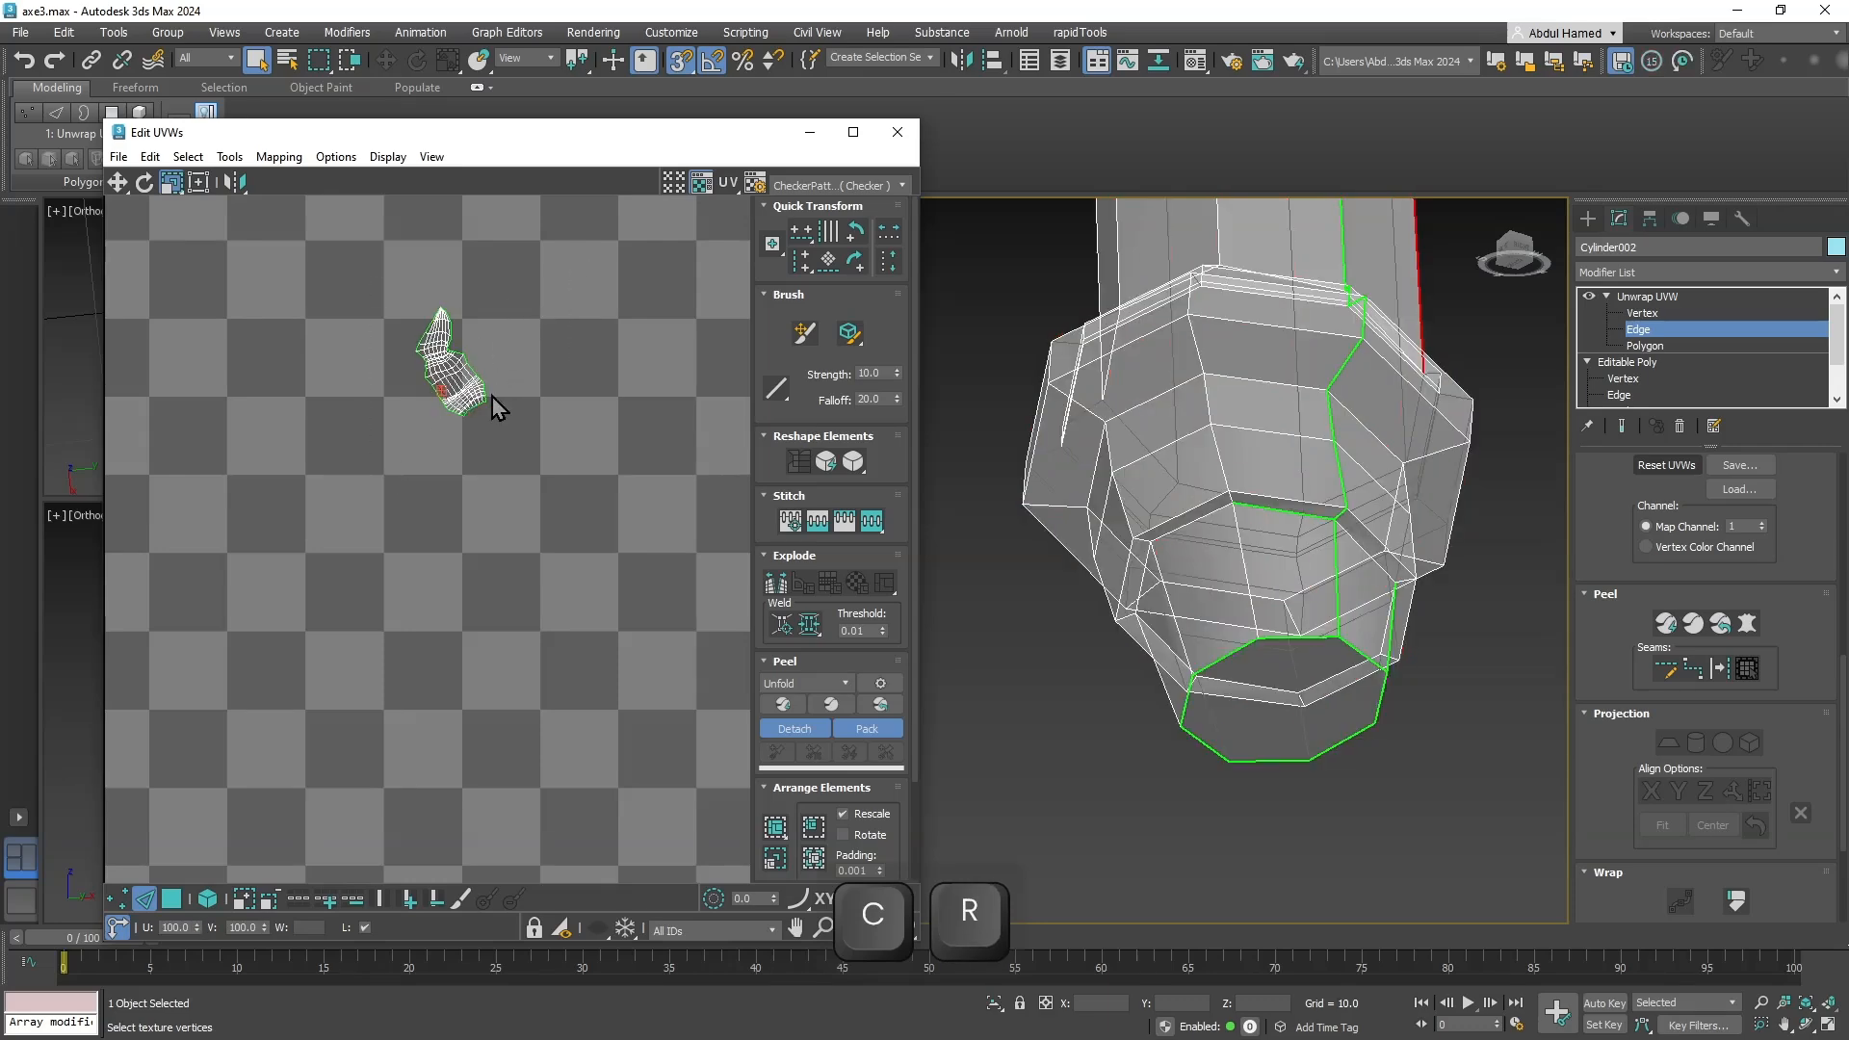
pyautogui.hotkey('ctrl', 'a')
pyautogui.moveTo(461, 392); pyautogui.dragTo(628, 335)
pyautogui.scroll(-3, 505, 516)
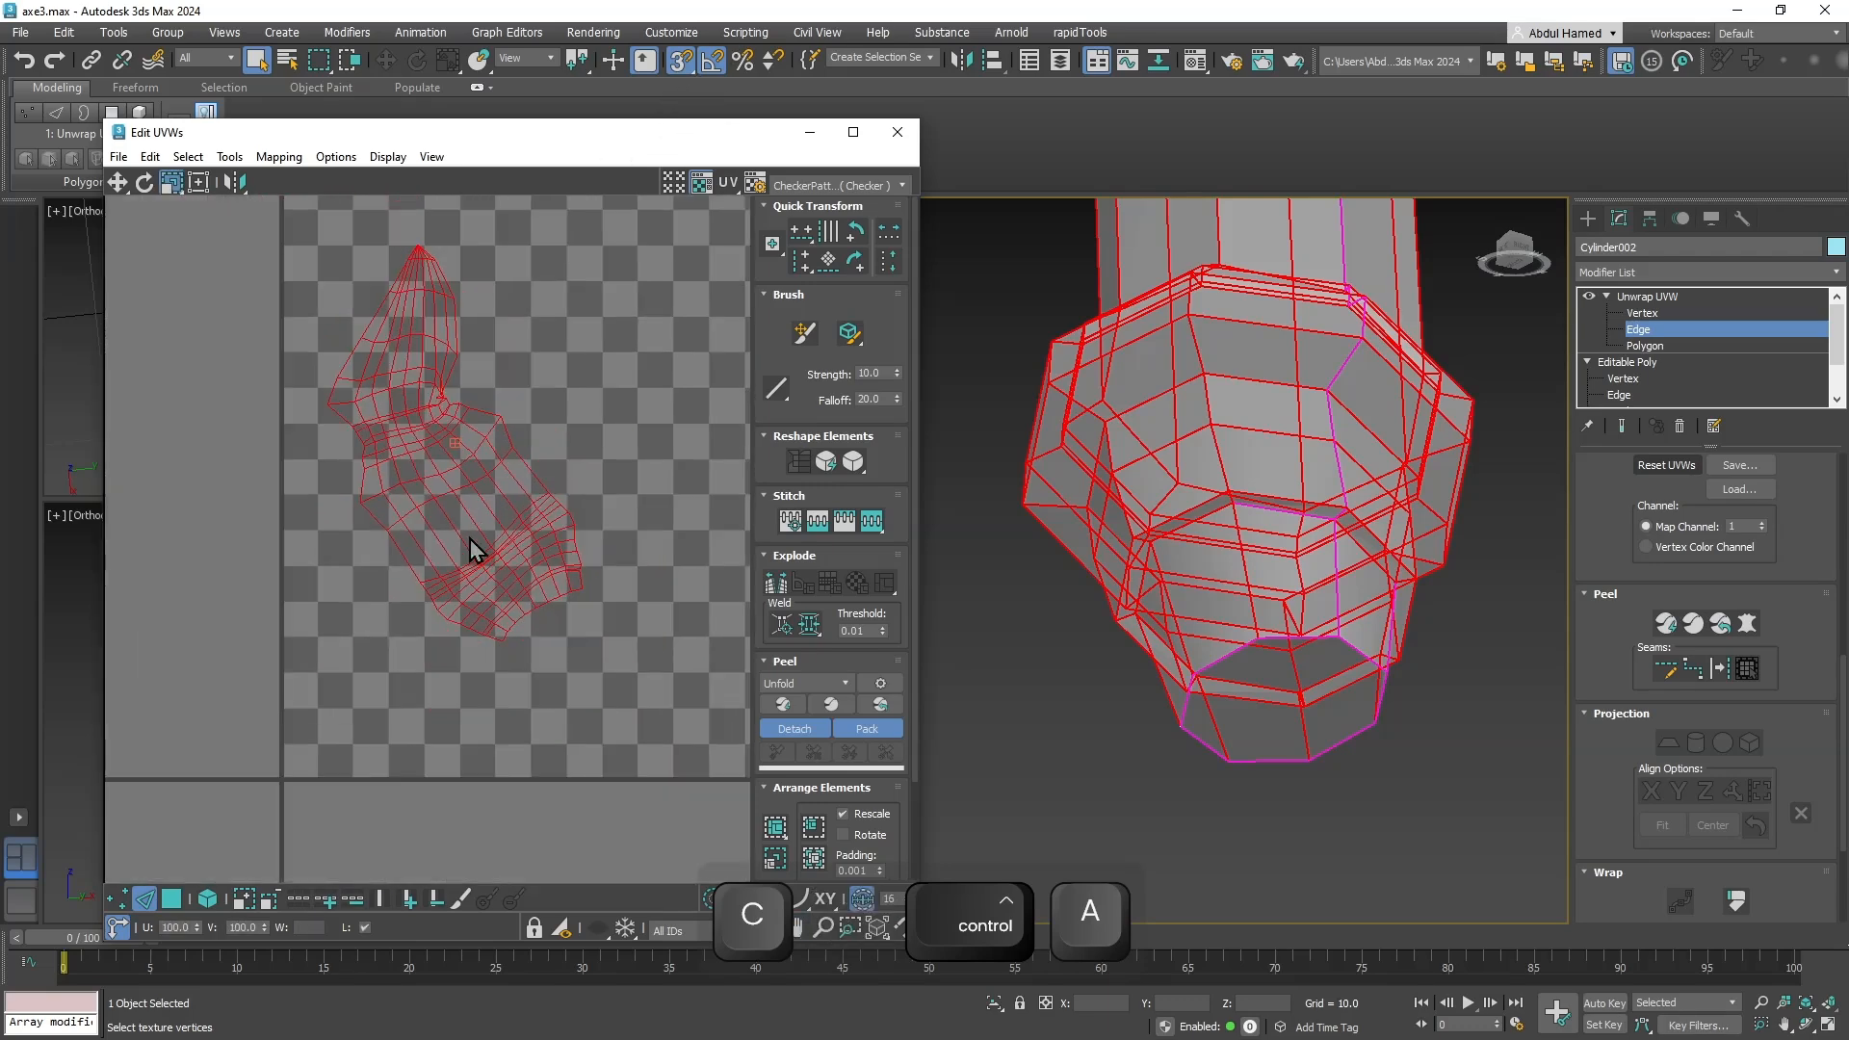
# Check the pinched border at the shell's narrow neck, and apply custom Relax repeatedly to the whole spike shell.
pyautogui.click(486, 478)
pyautogui.scroll(5, 438, 390)
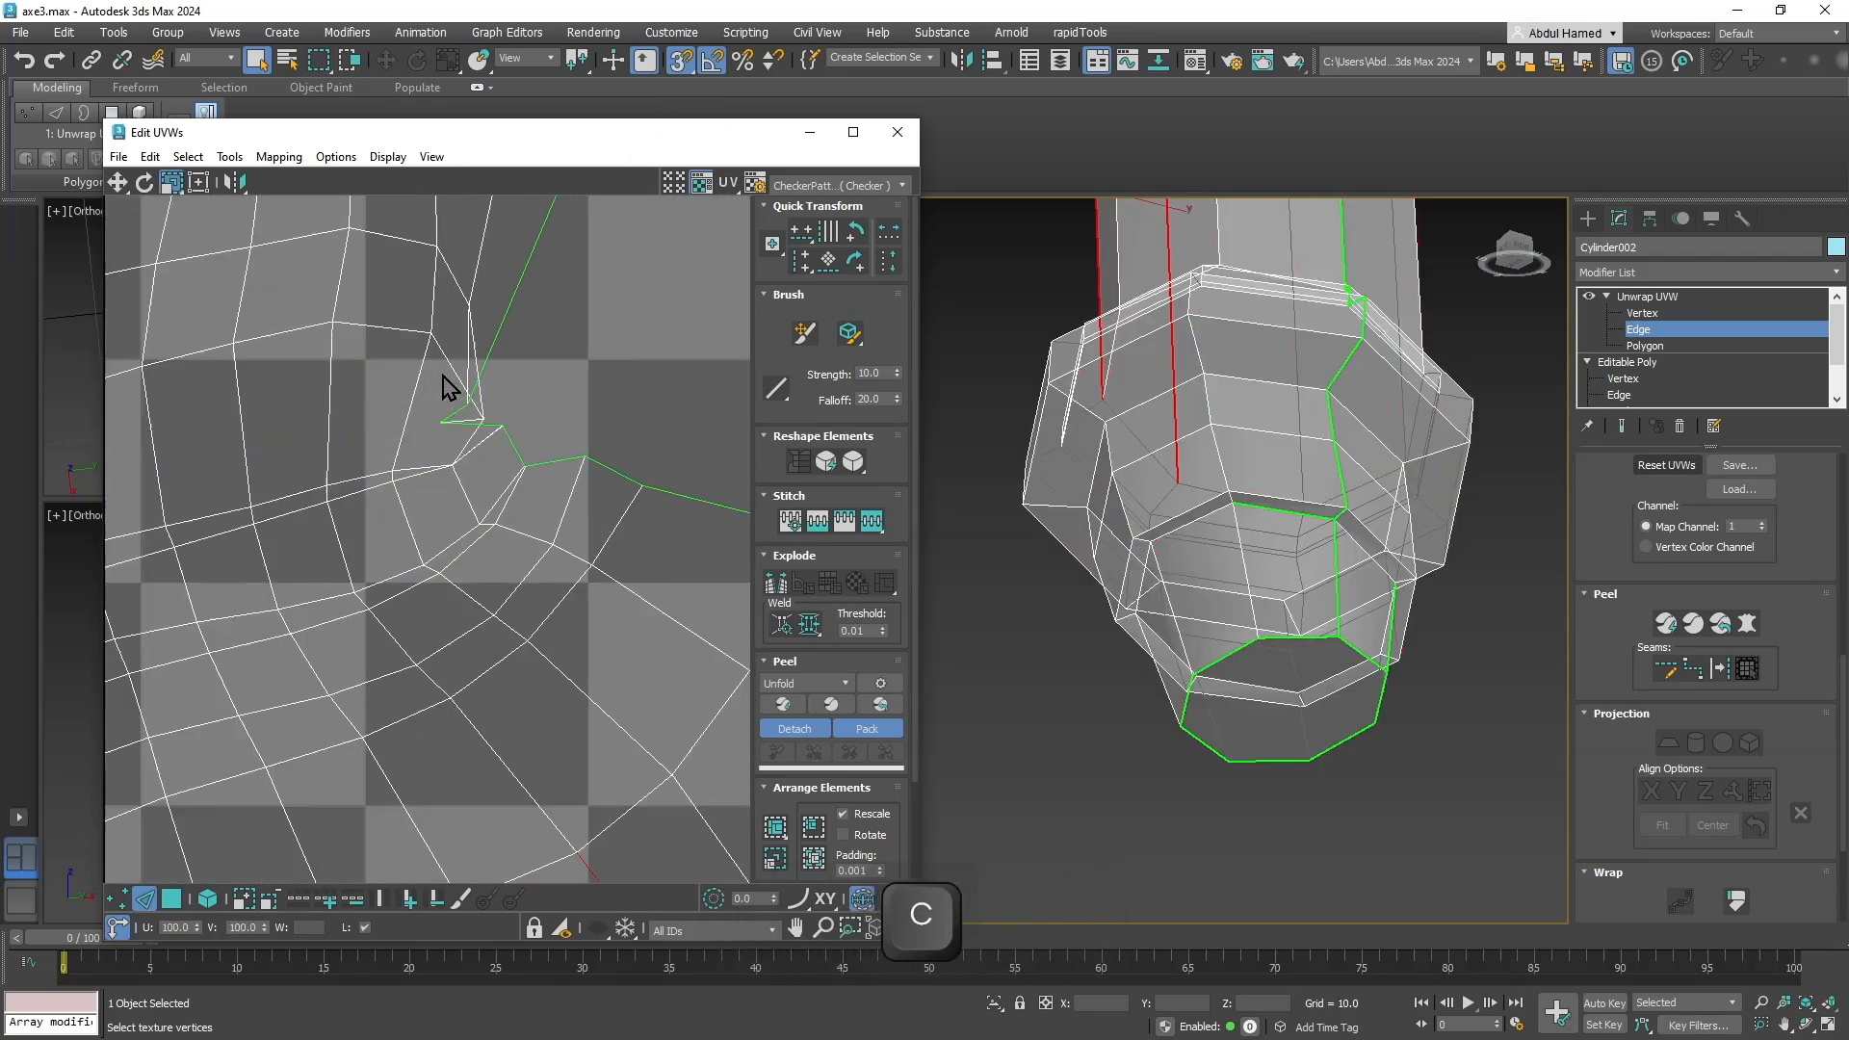
pyautogui.scroll(4, 478, 396)
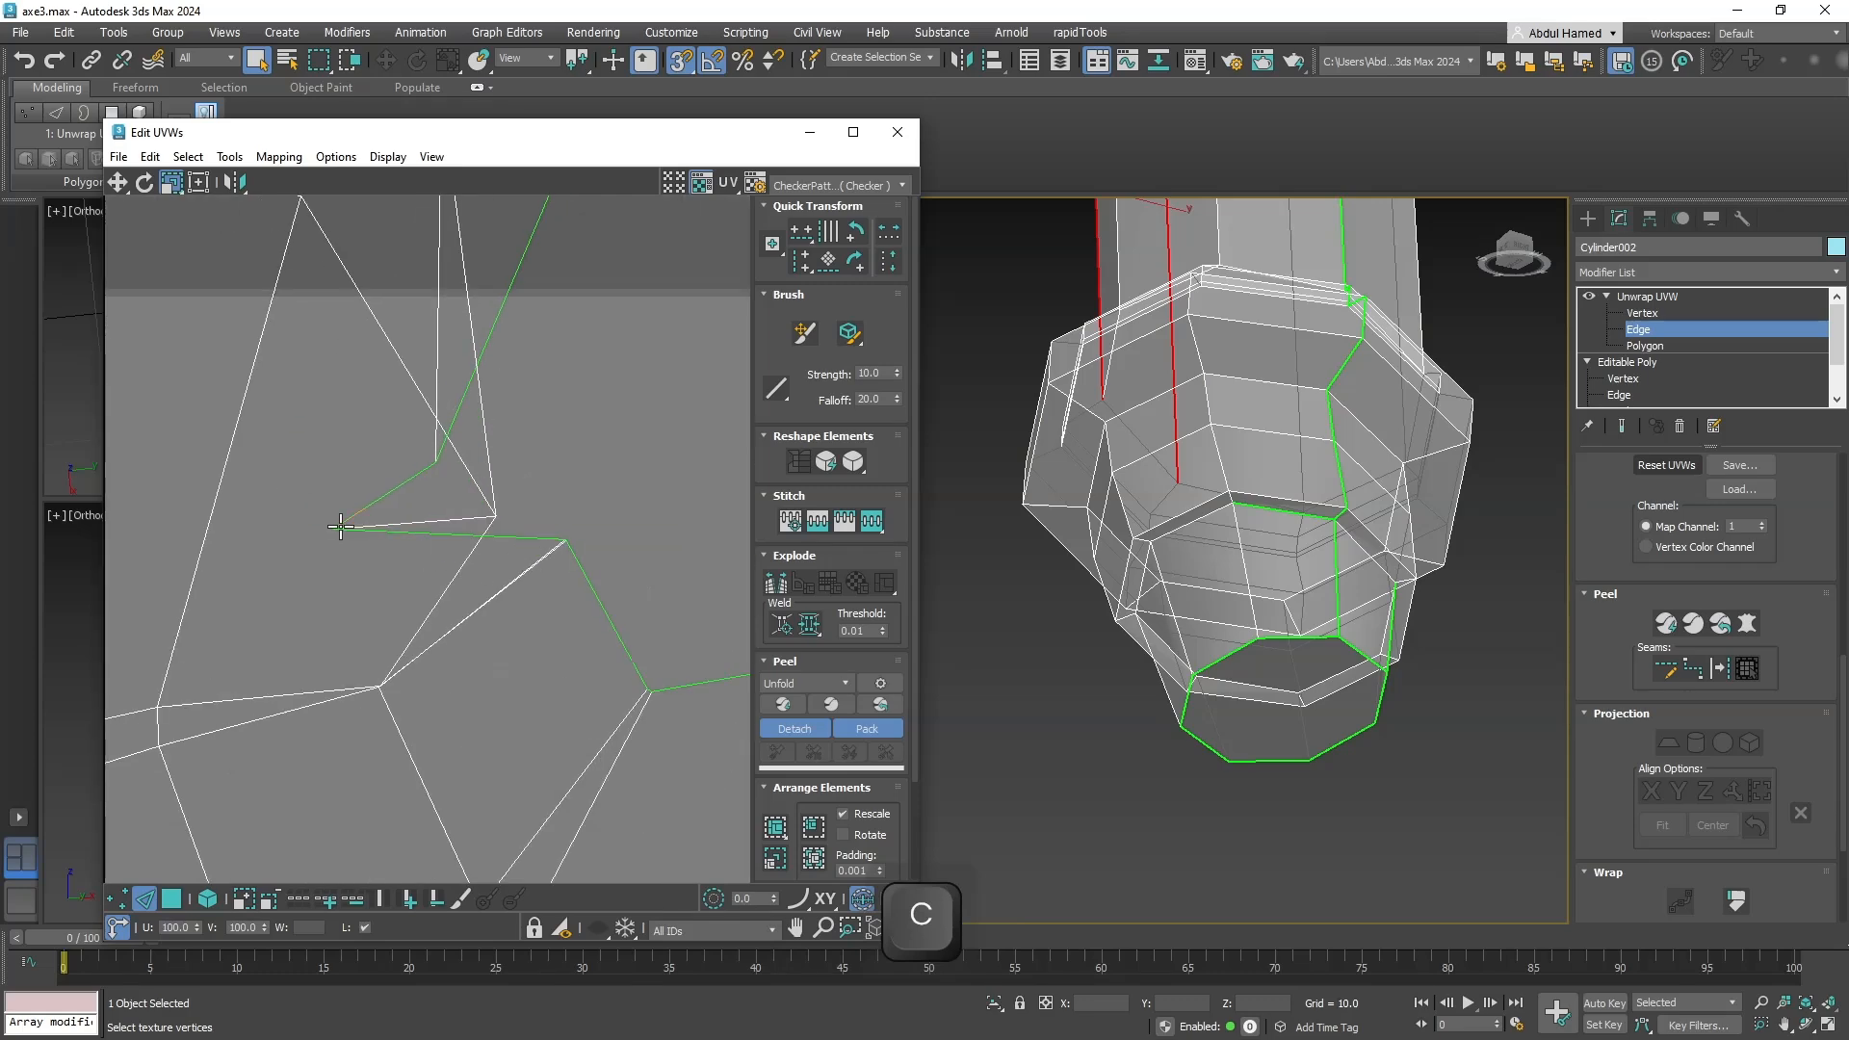
pyautogui.scroll(-8, 433, 558)
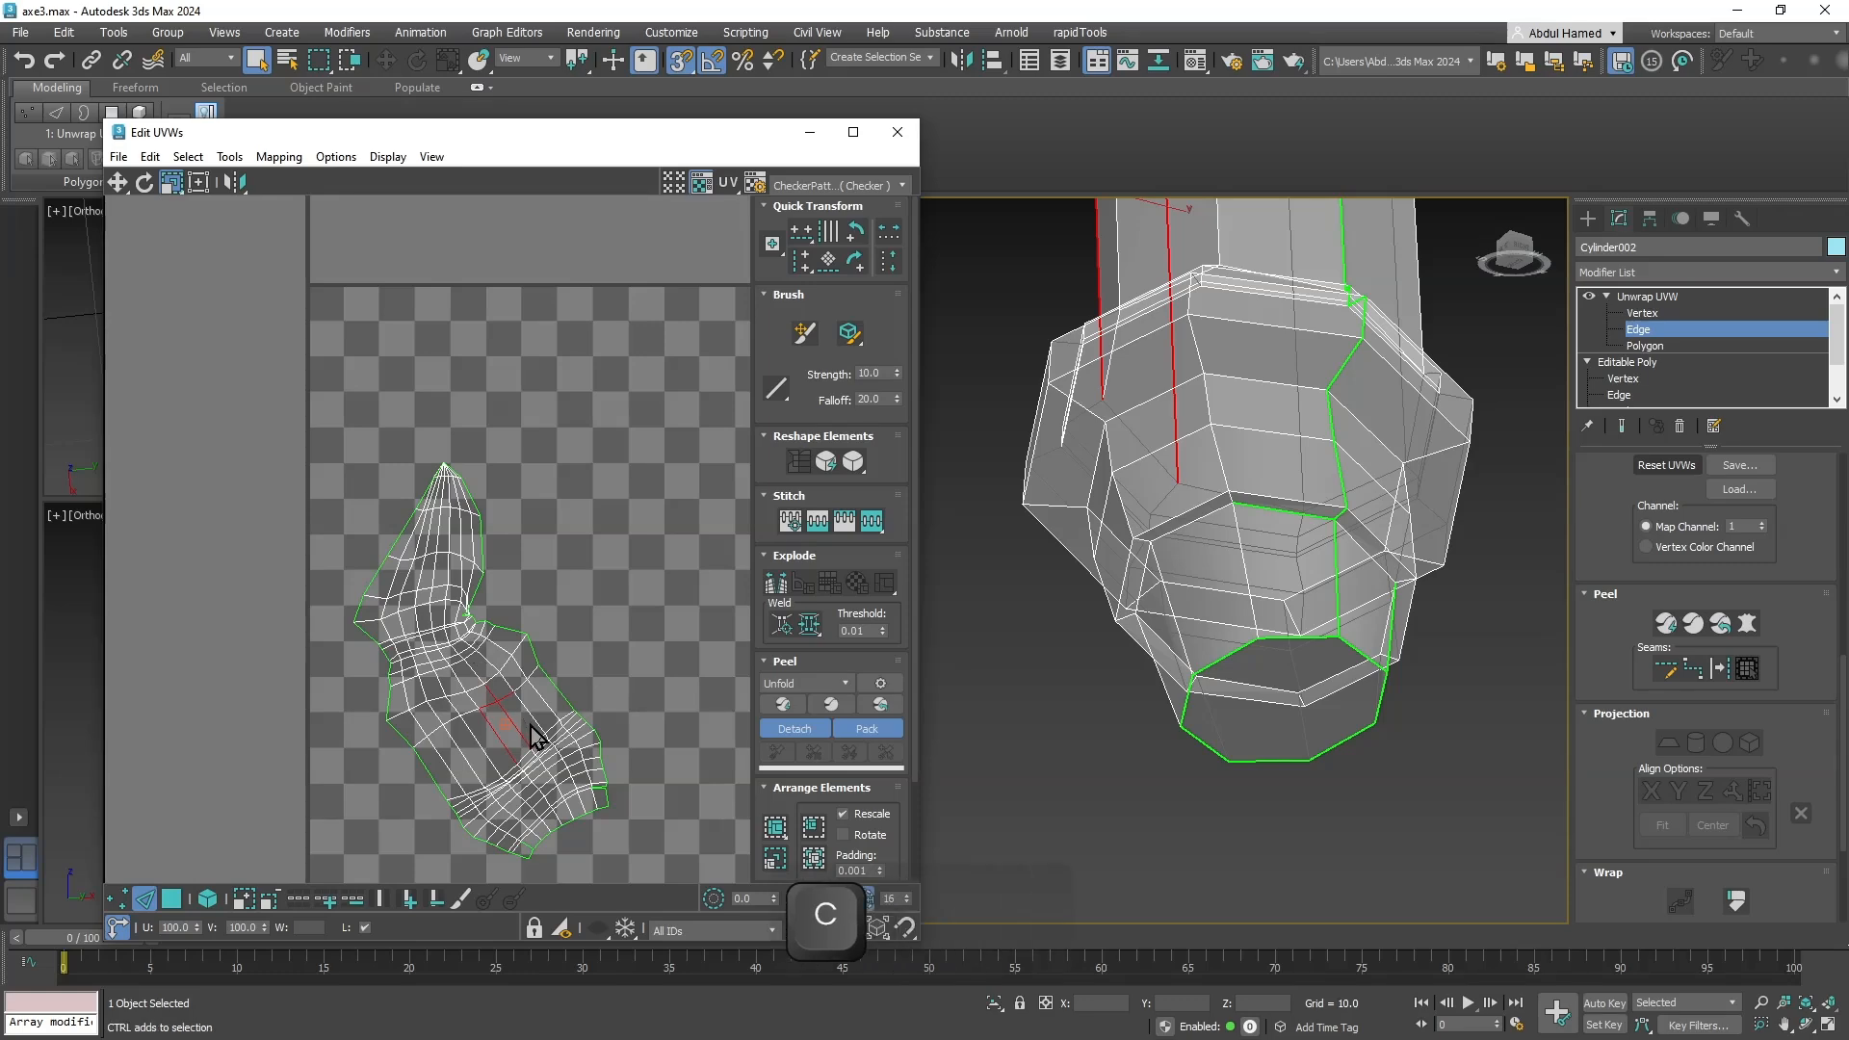
pyautogui.hotkey('ctrl', 'a')
pyautogui.moveTo(657, 727); pyautogui.dragTo(590, 637, button='middle')
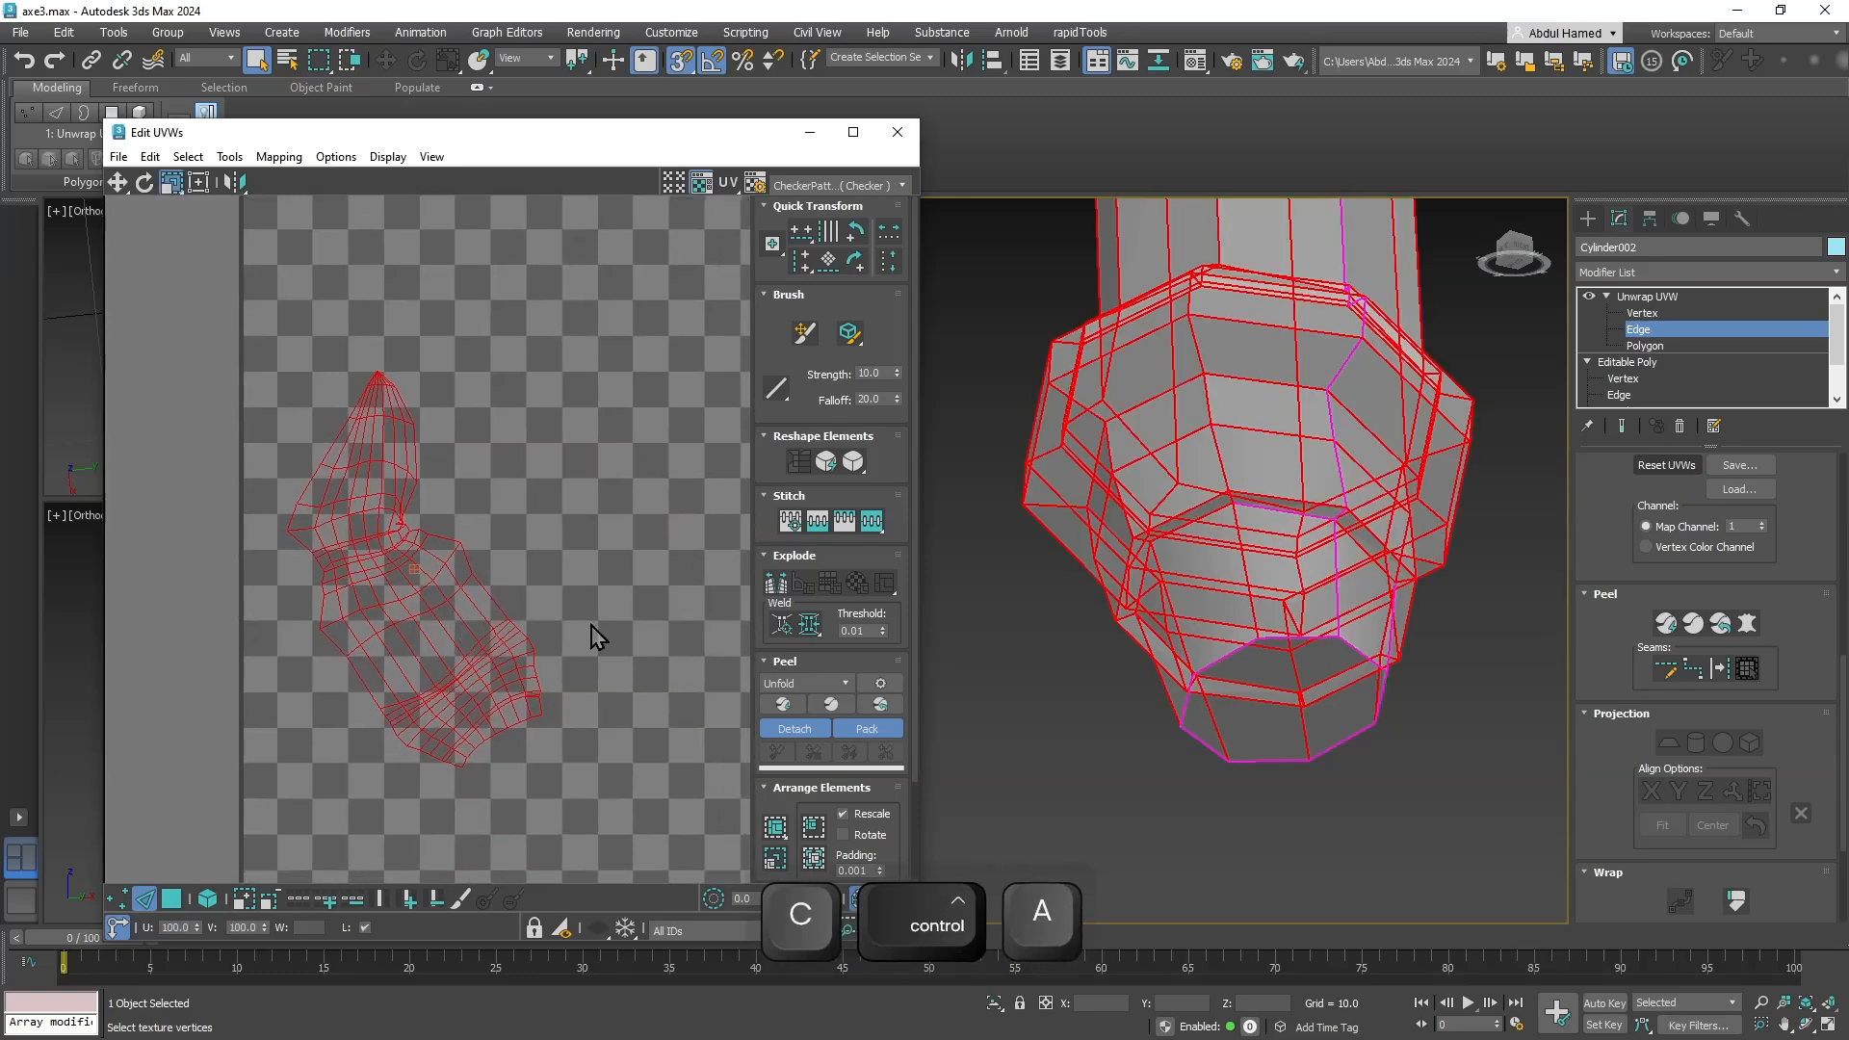
pyautogui.click(854, 462)
pyautogui.click(855, 462)
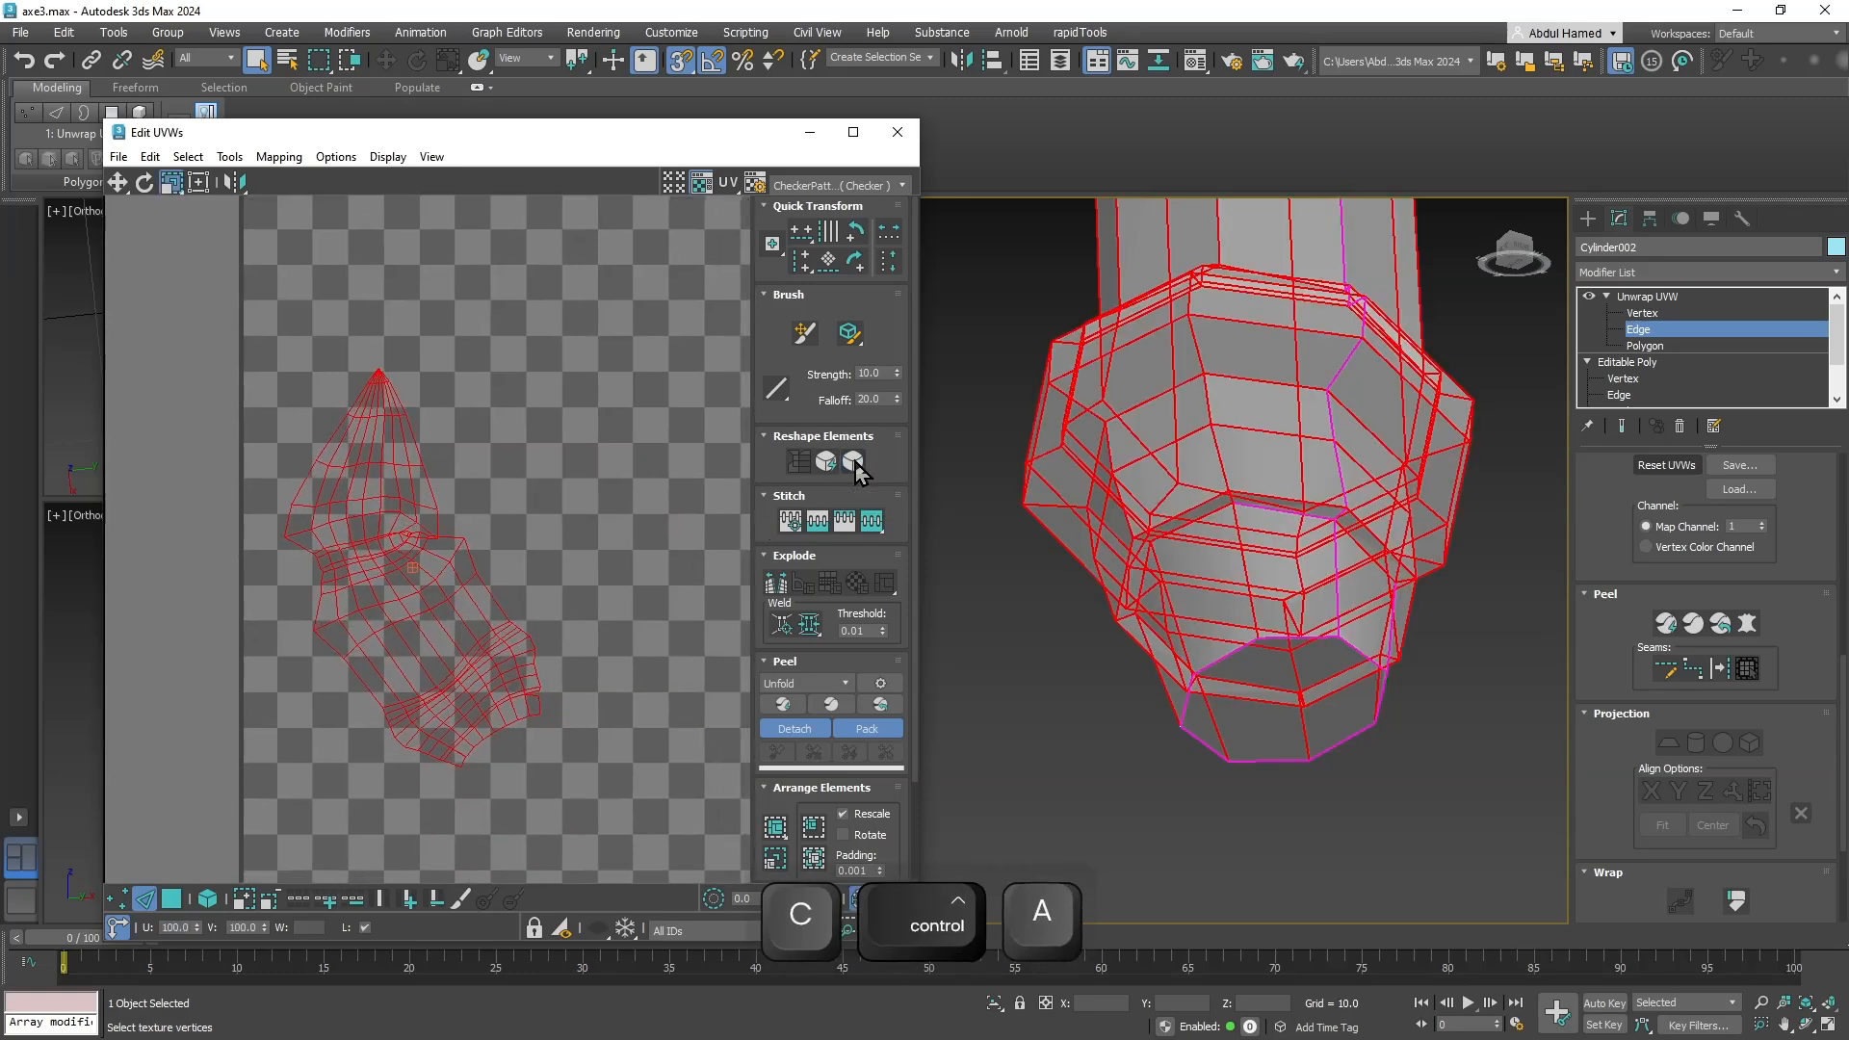
pyautogui.click(855, 462)
pyautogui.click(855, 462)
pyautogui.click(855, 463)
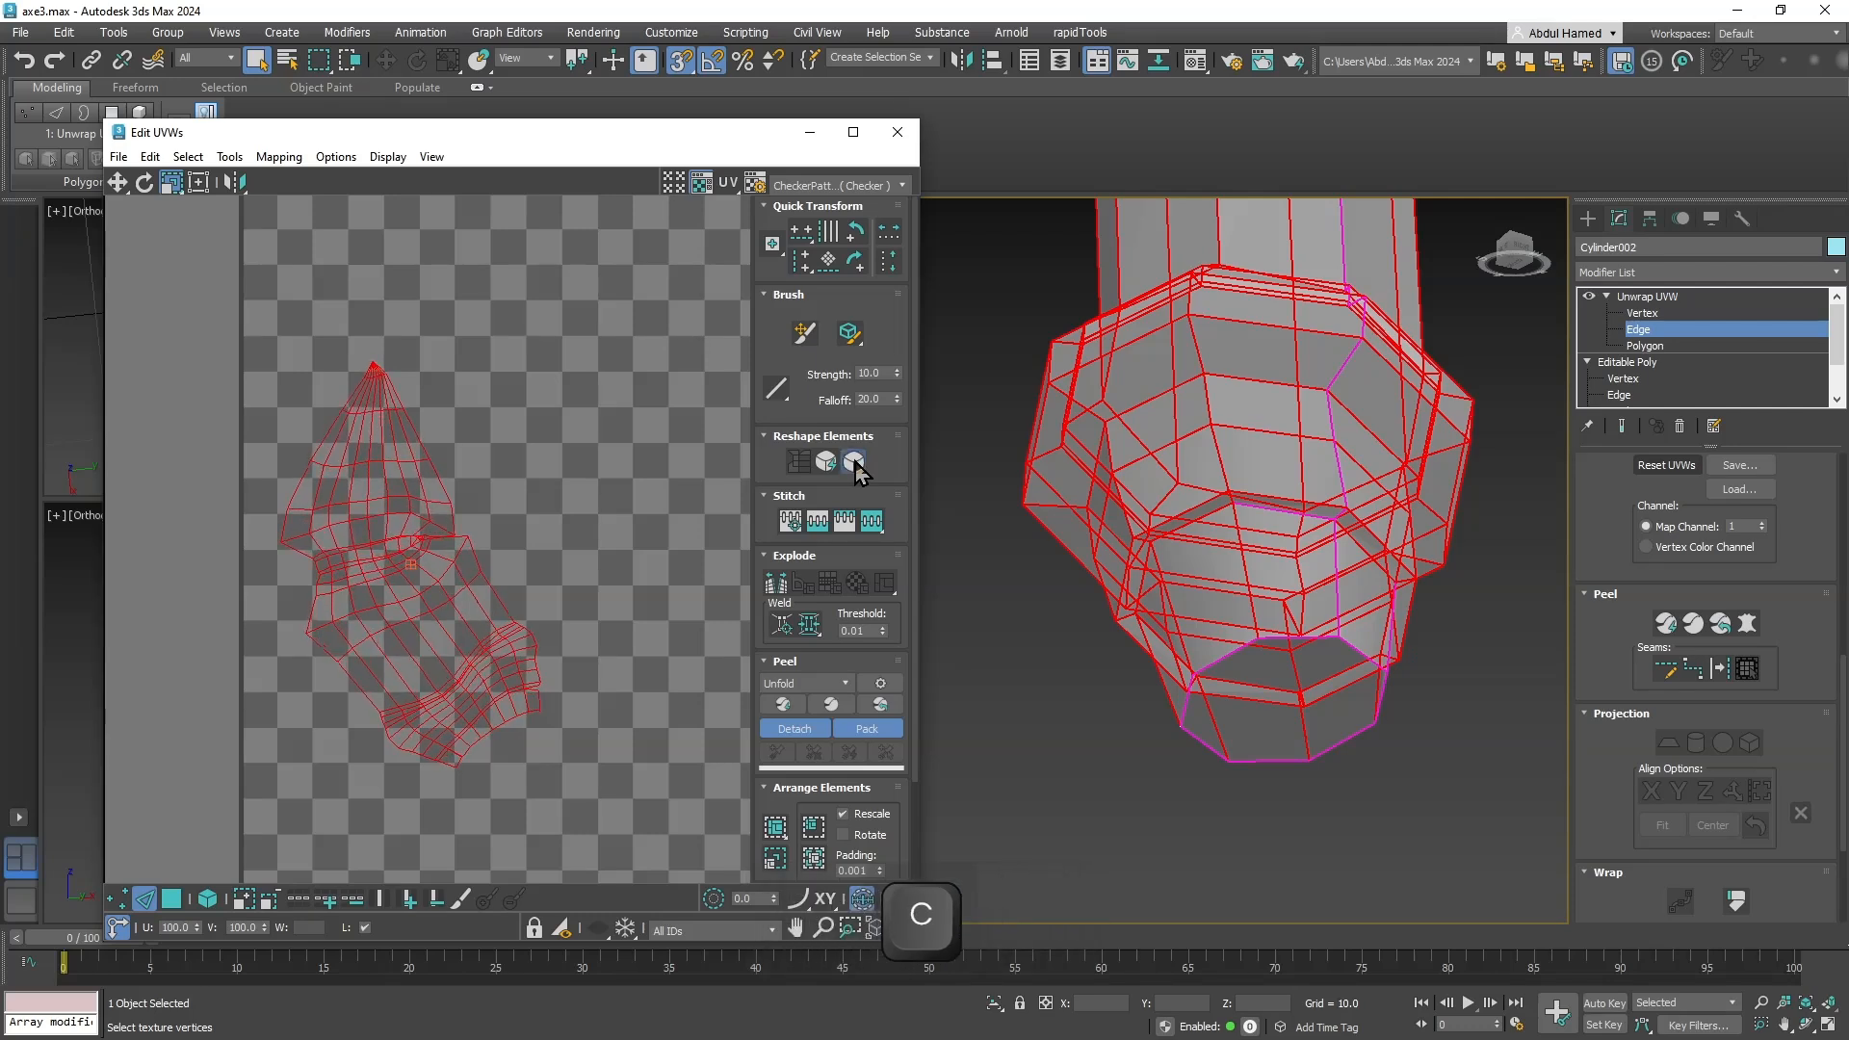
# Stitch the selected edge beside the outer border at the base end of the spike shell.
pyautogui.scroll(8, 541, 570)
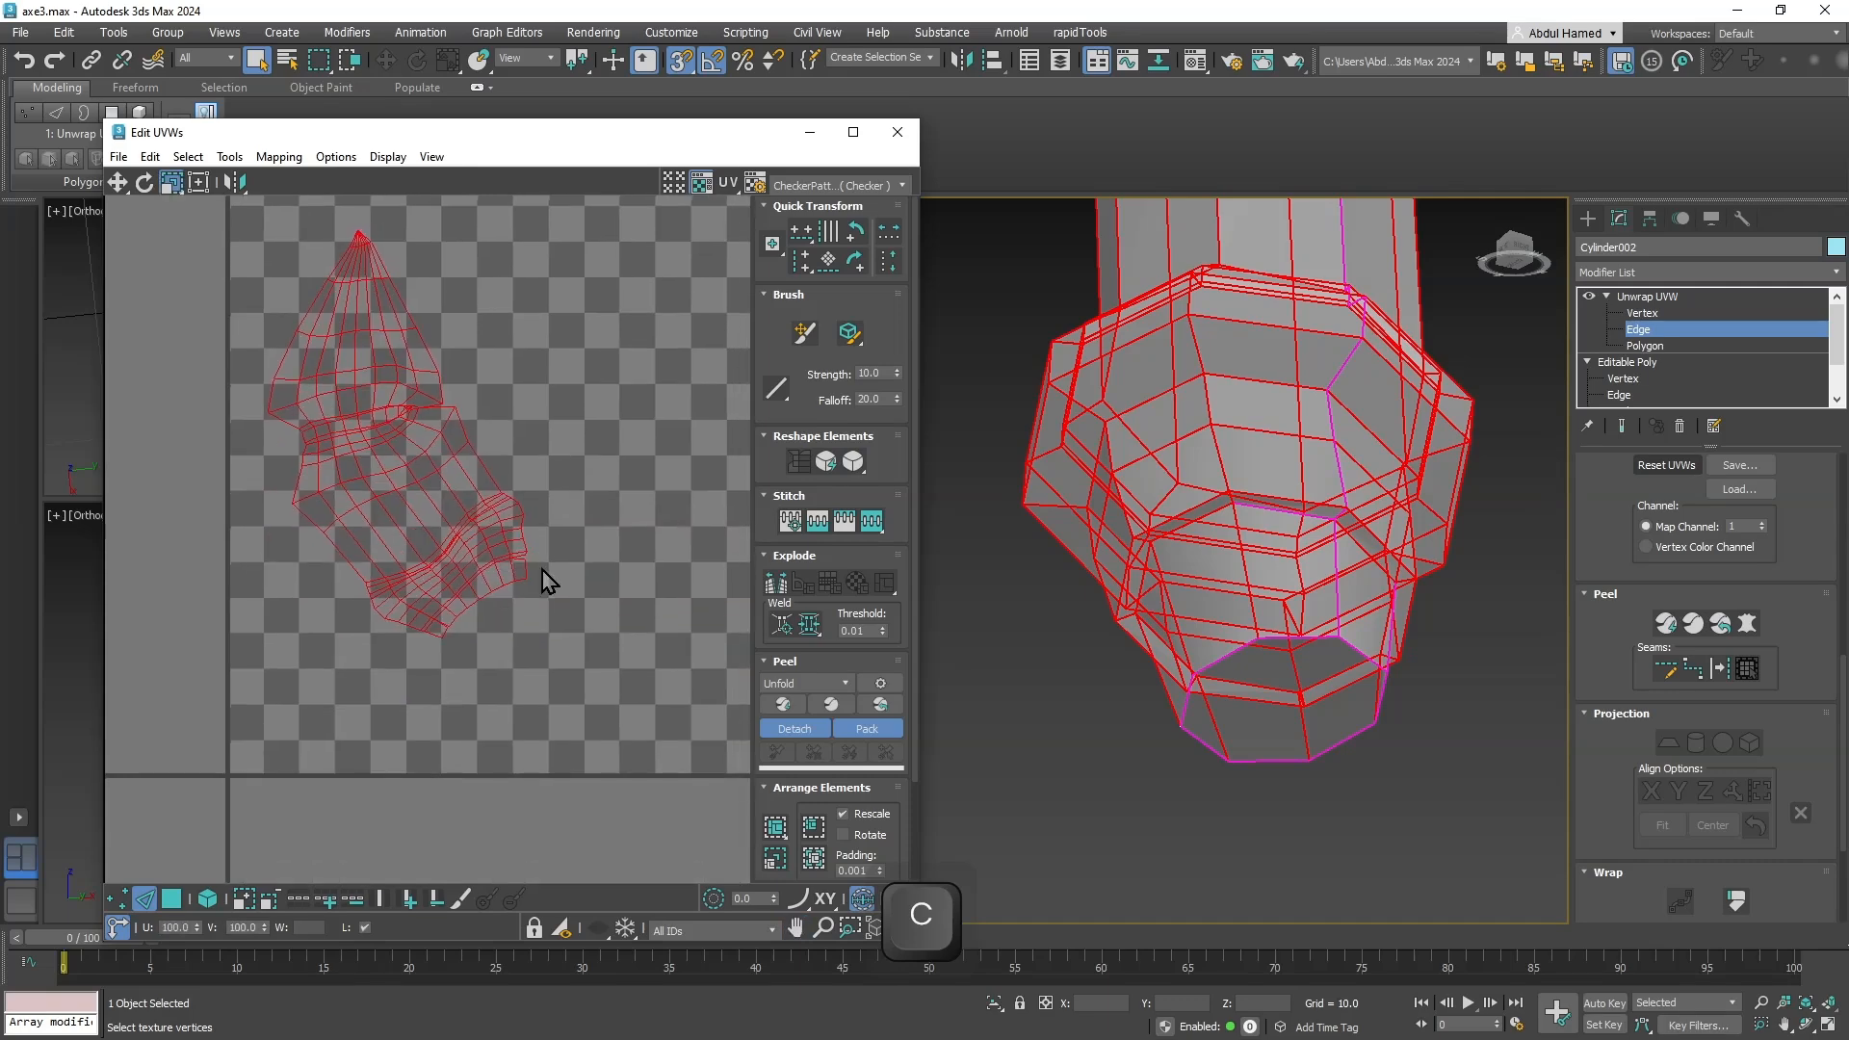
pyautogui.click(476, 557)
pyautogui.click(469, 545)
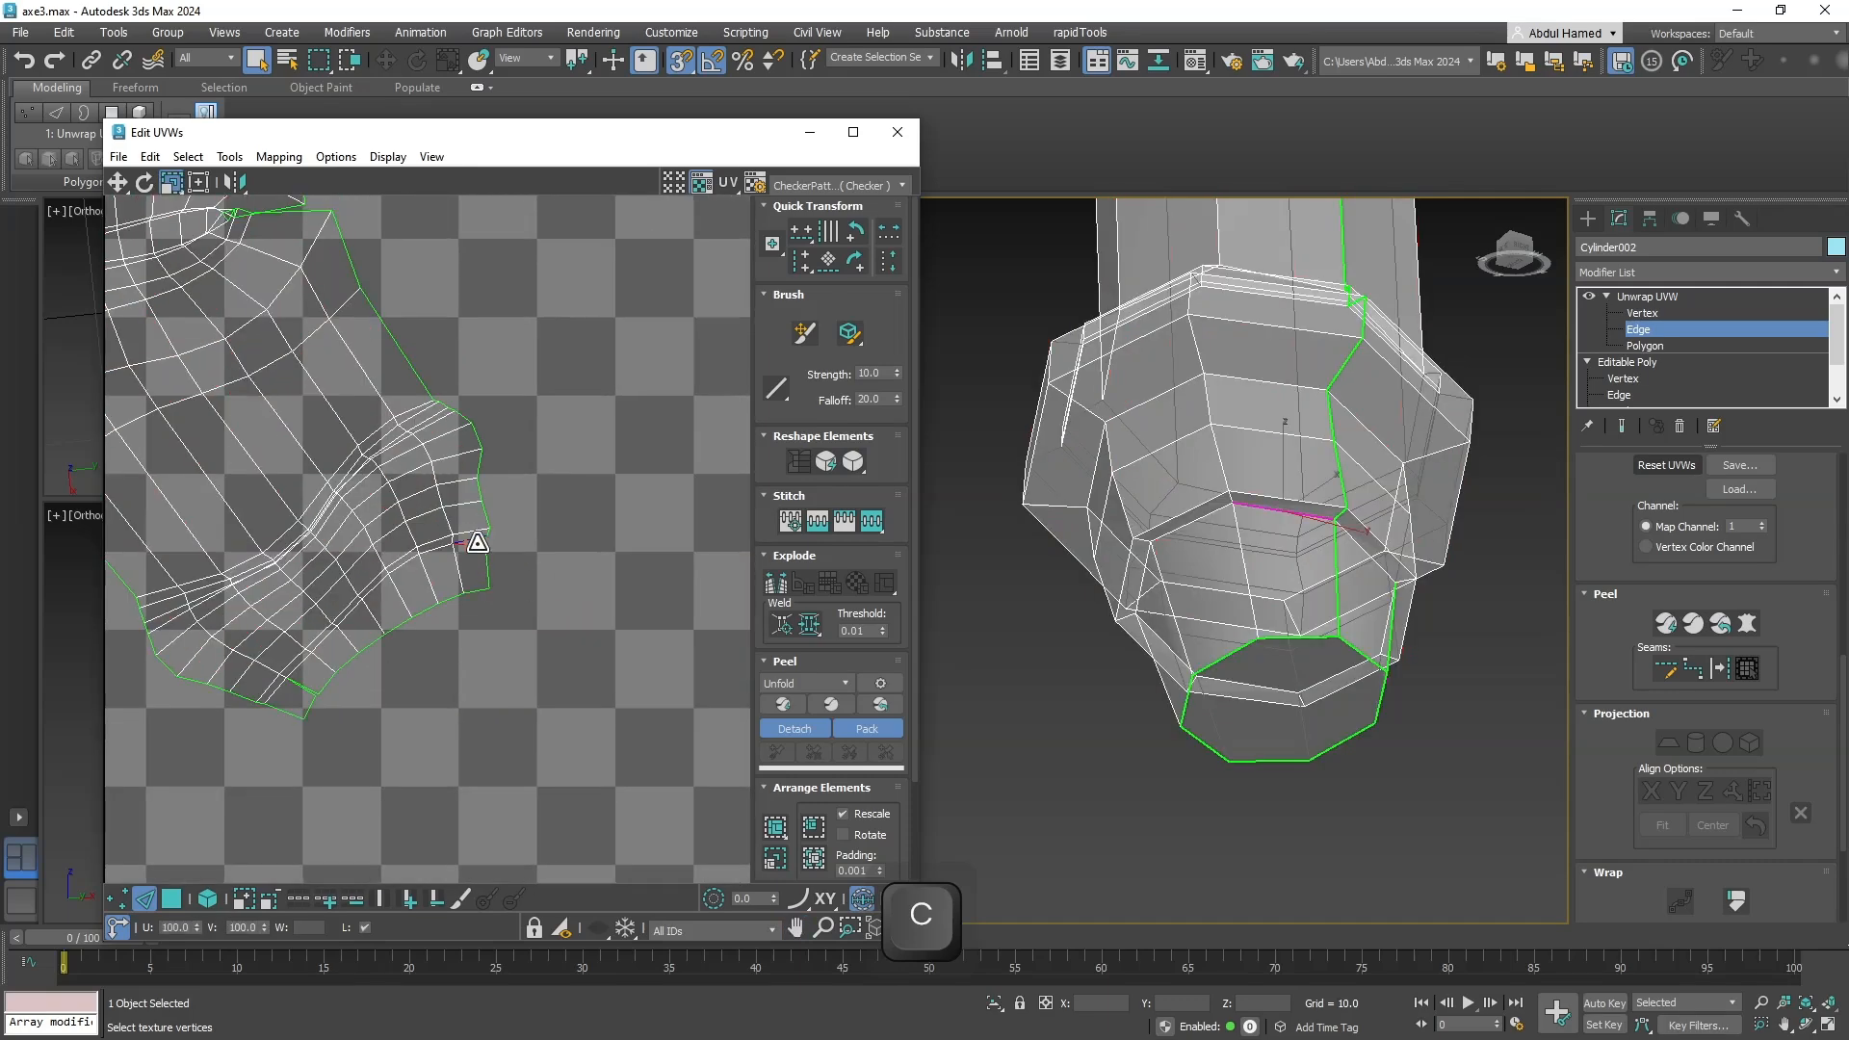
pyautogui.rightClick(471, 542)
pyautogui.click(435, 616)
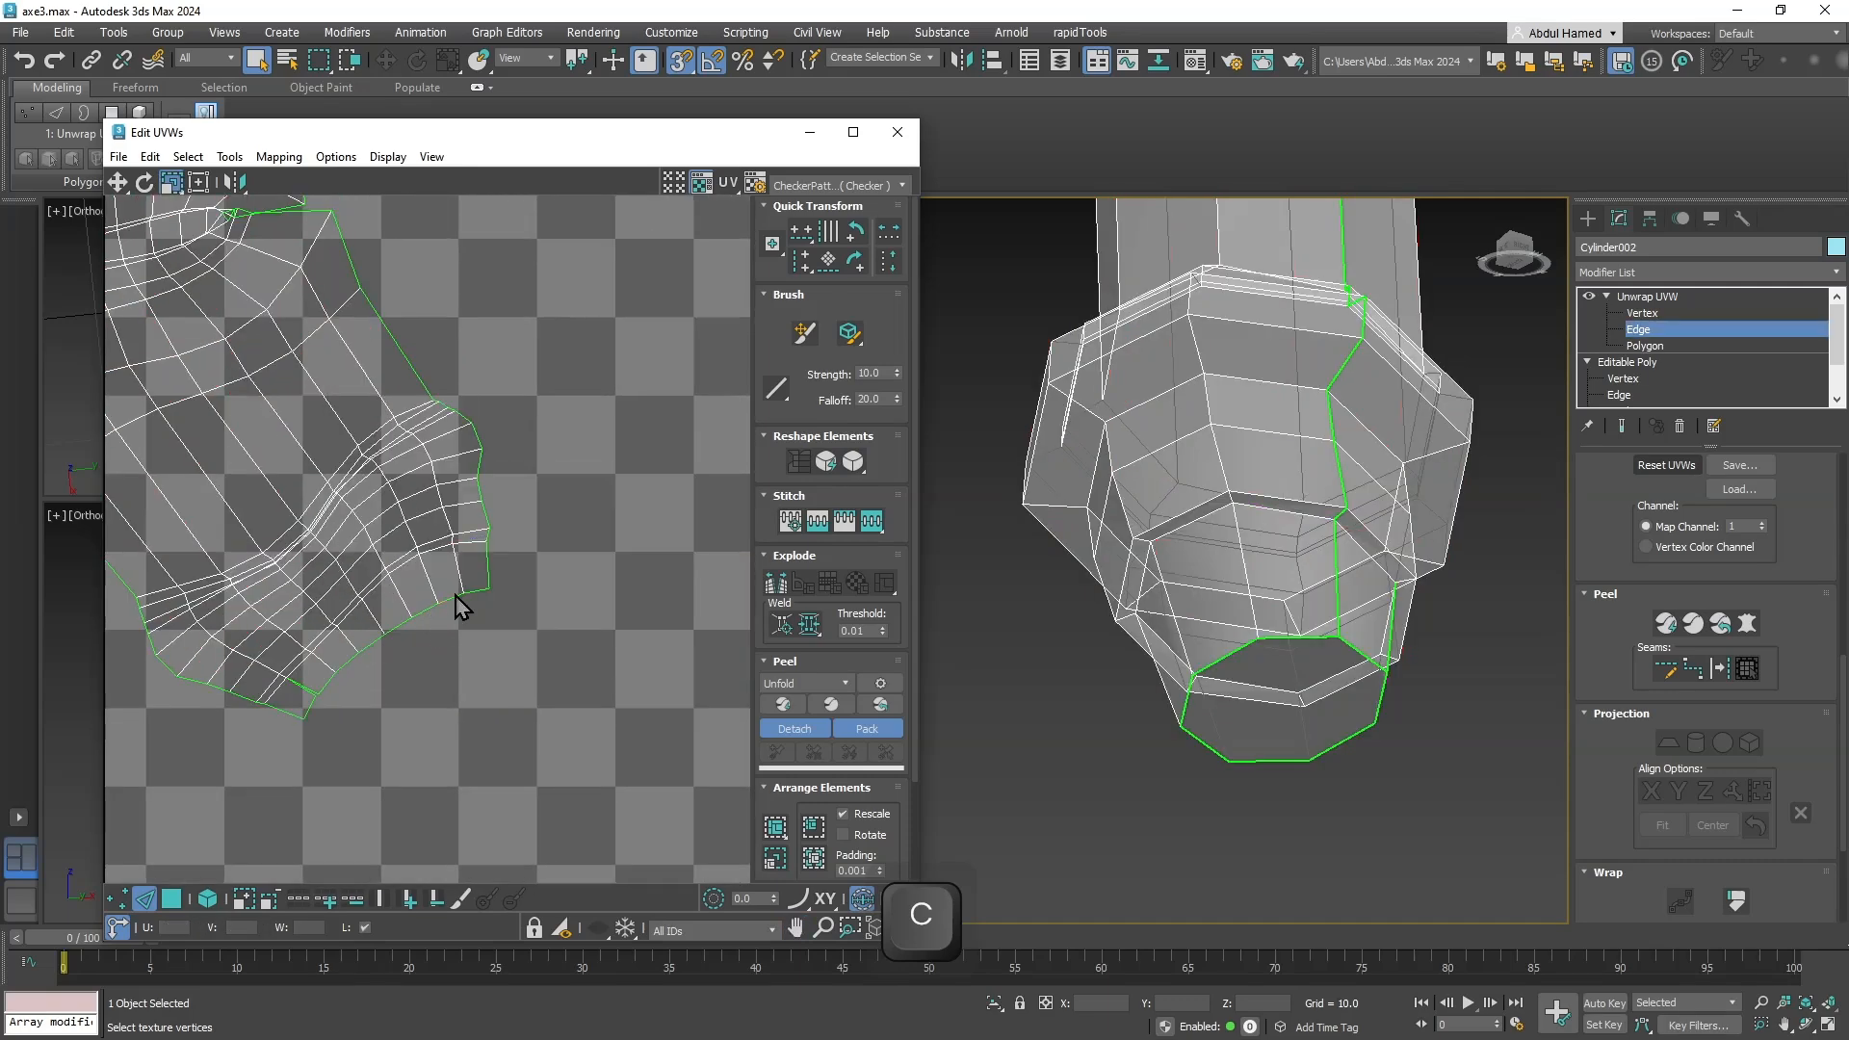
# Rotate the whole spike shell so its body stands upright, and apply Relax Until Flat to it.
pyautogui.moveTo(453, 598); pyautogui.dragTo(536, 742, button='middle')
pyautogui.scroll(-3, 516, 722)
pyautogui.scroll(2, 487, 658)
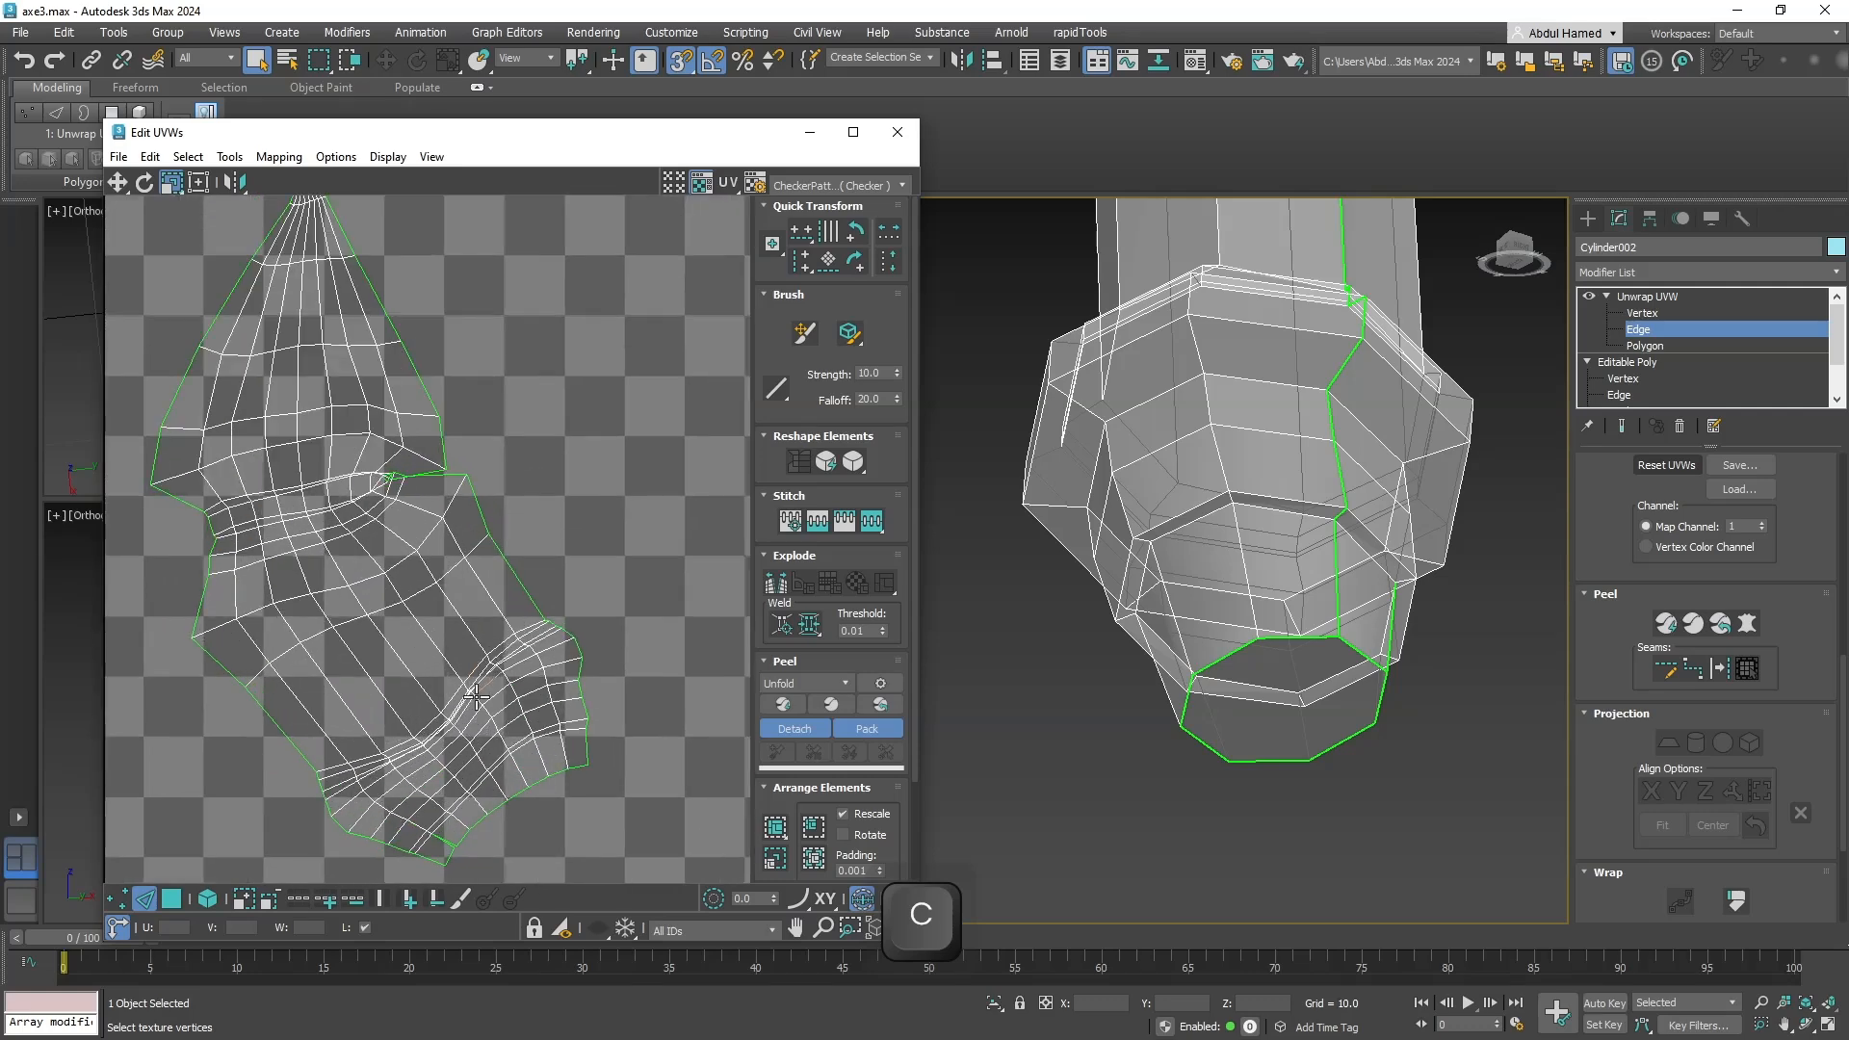
pyautogui.scroll(-5, 481, 674)
pyautogui.moveTo(563, 450); pyautogui.dragTo(284, 847)
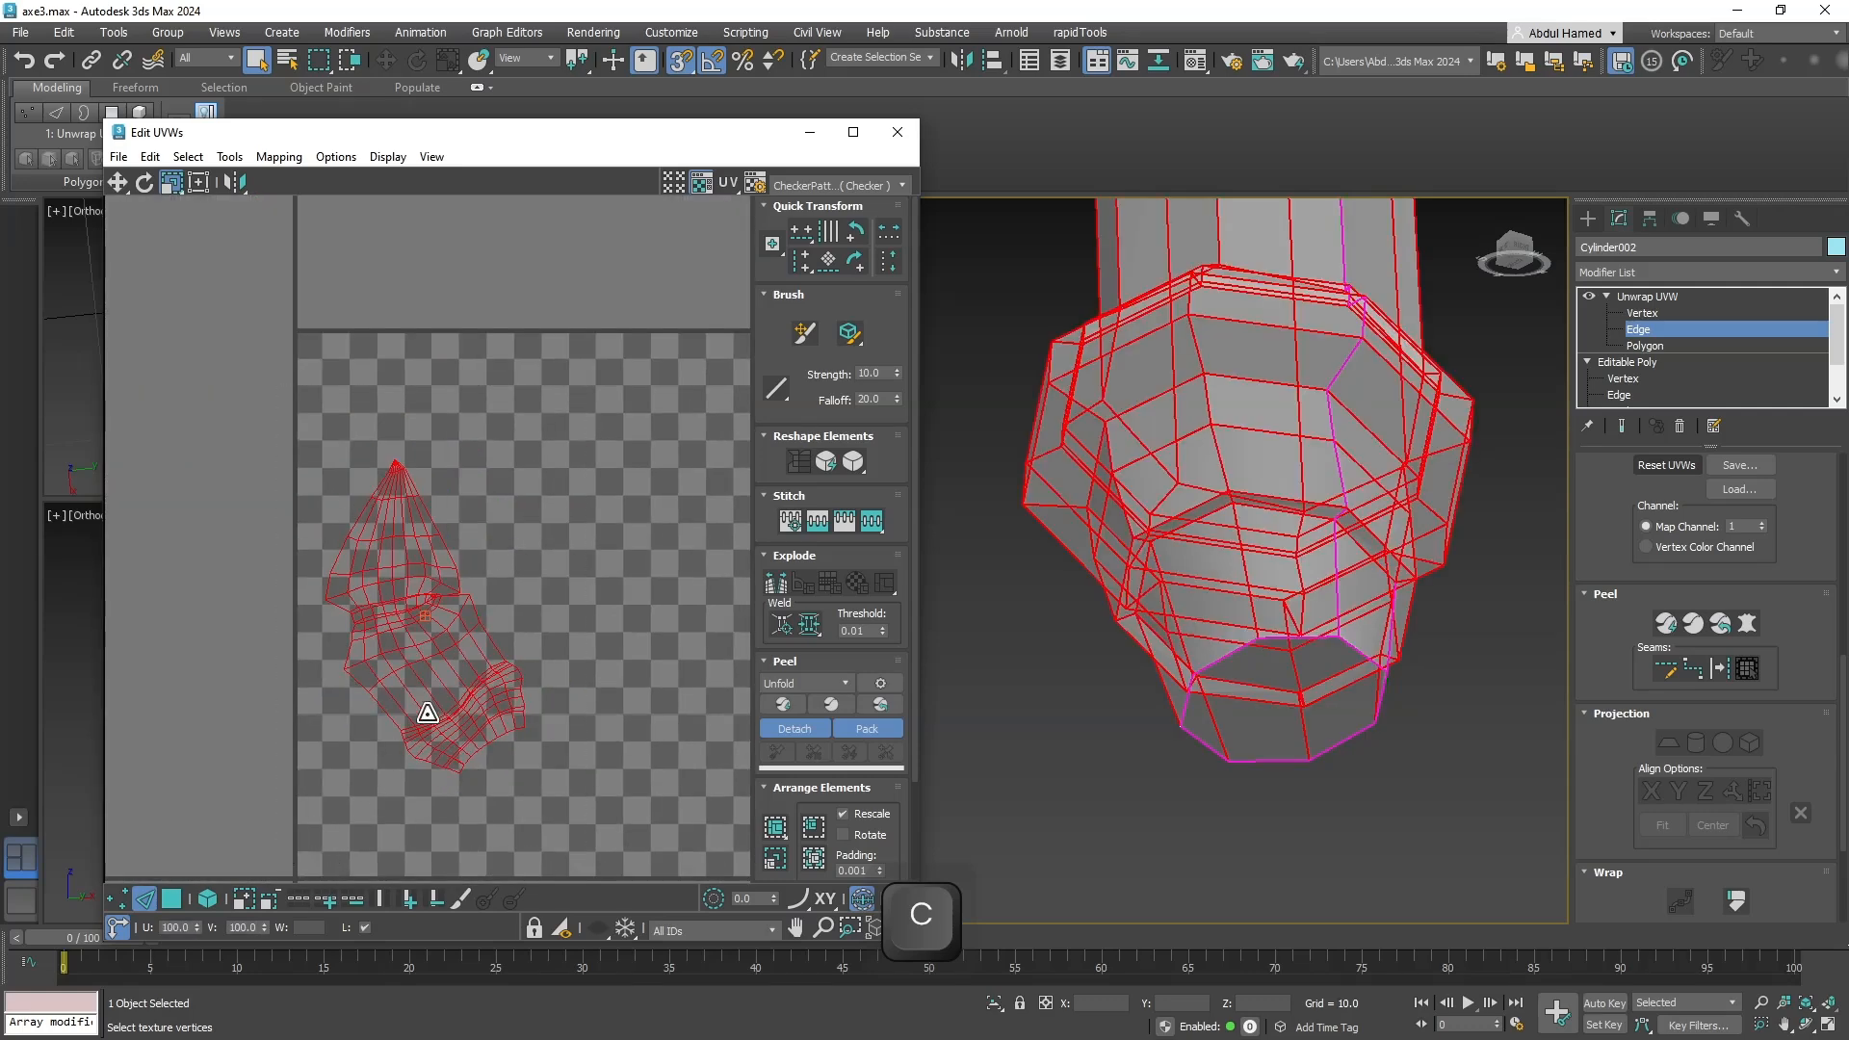
pyautogui.press('e')
pyautogui.moveTo(493, 642); pyautogui.dragTo(499, 698)
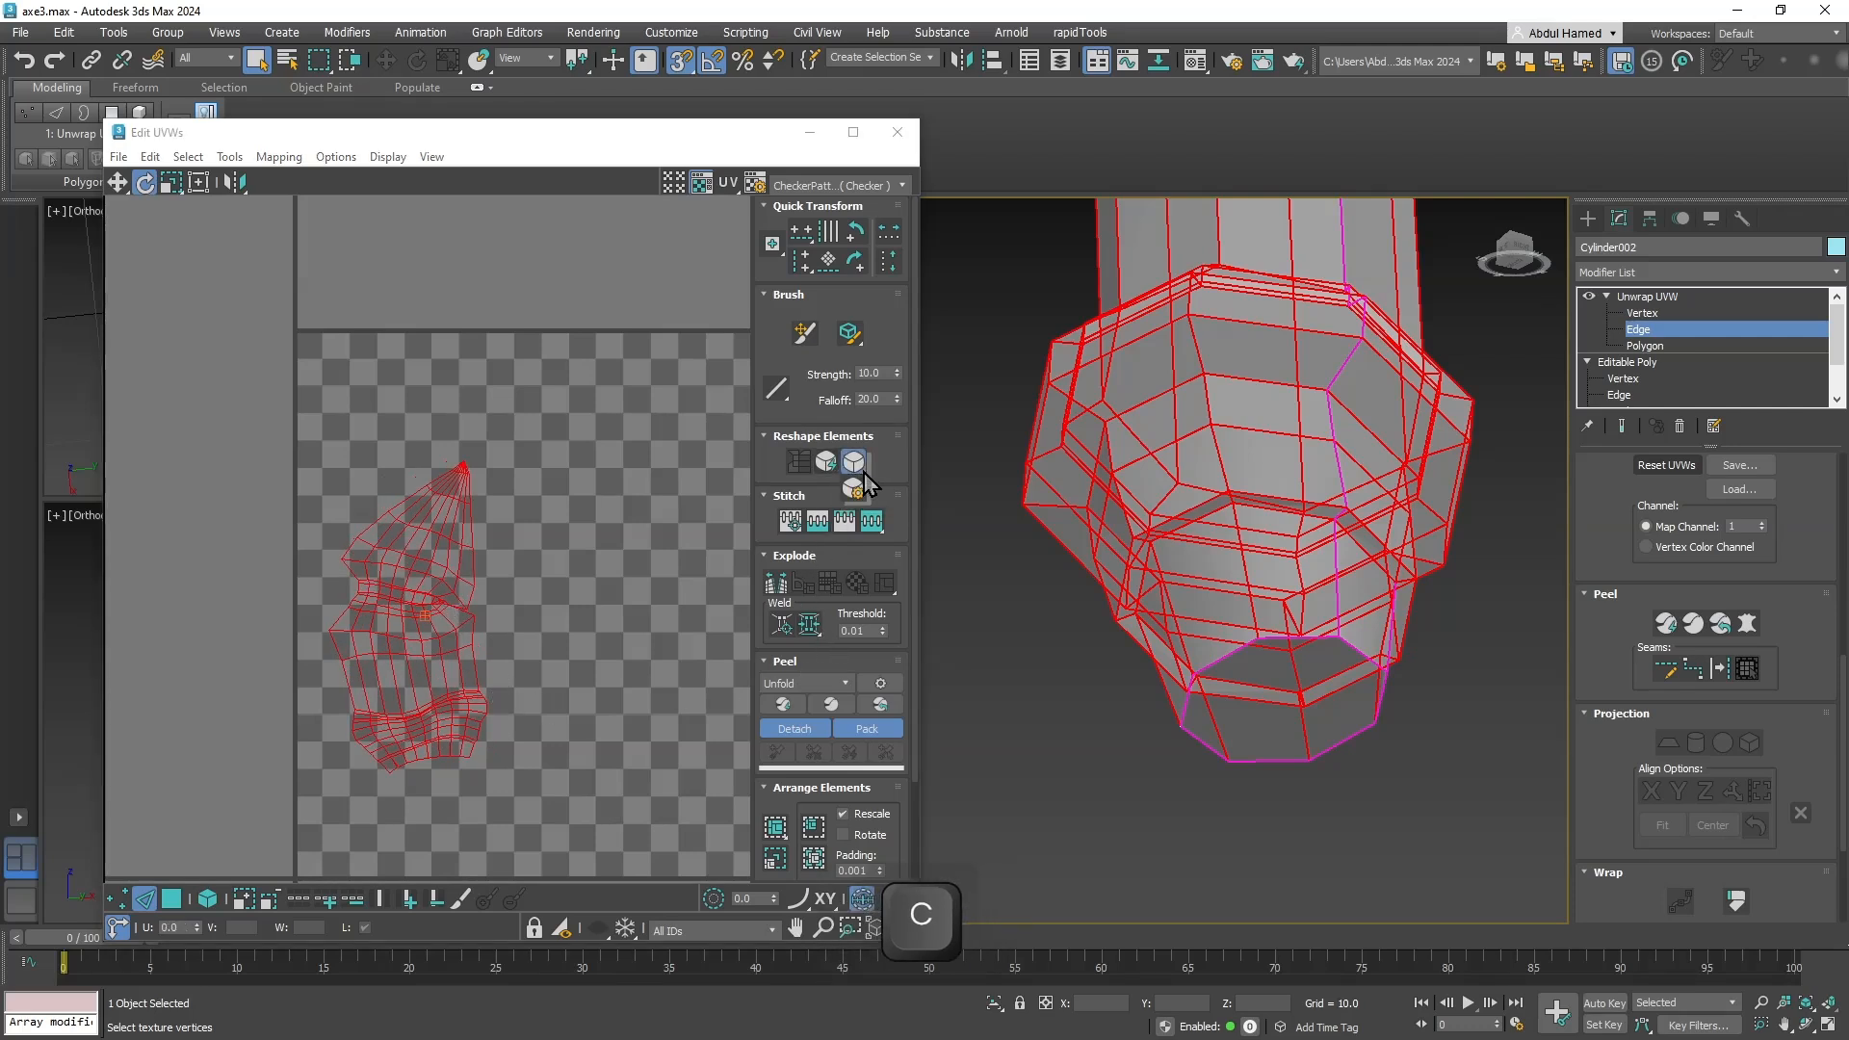
pyautogui.click(820, 461)
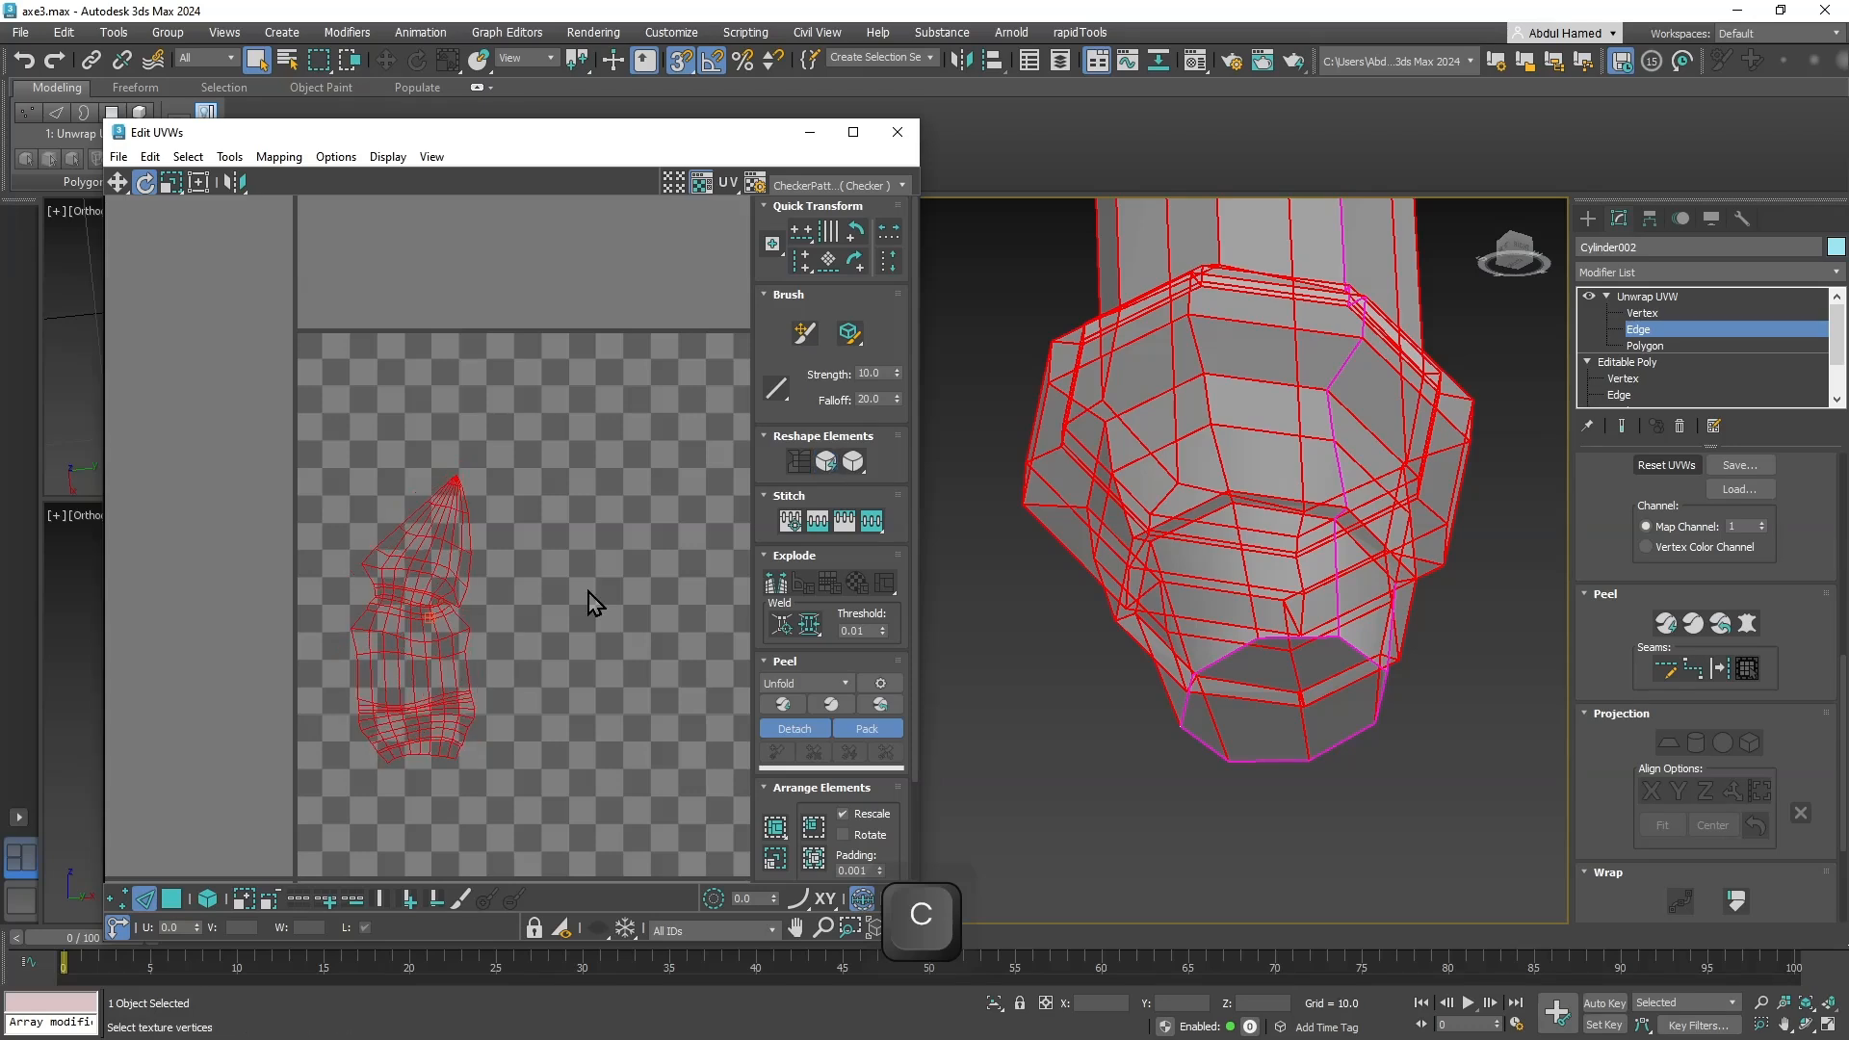
# Inspect the shell's neck, scale the whole shell up to nearly the tile's height, and relax it until flat again.
pyautogui.scroll(10, 412, 598)
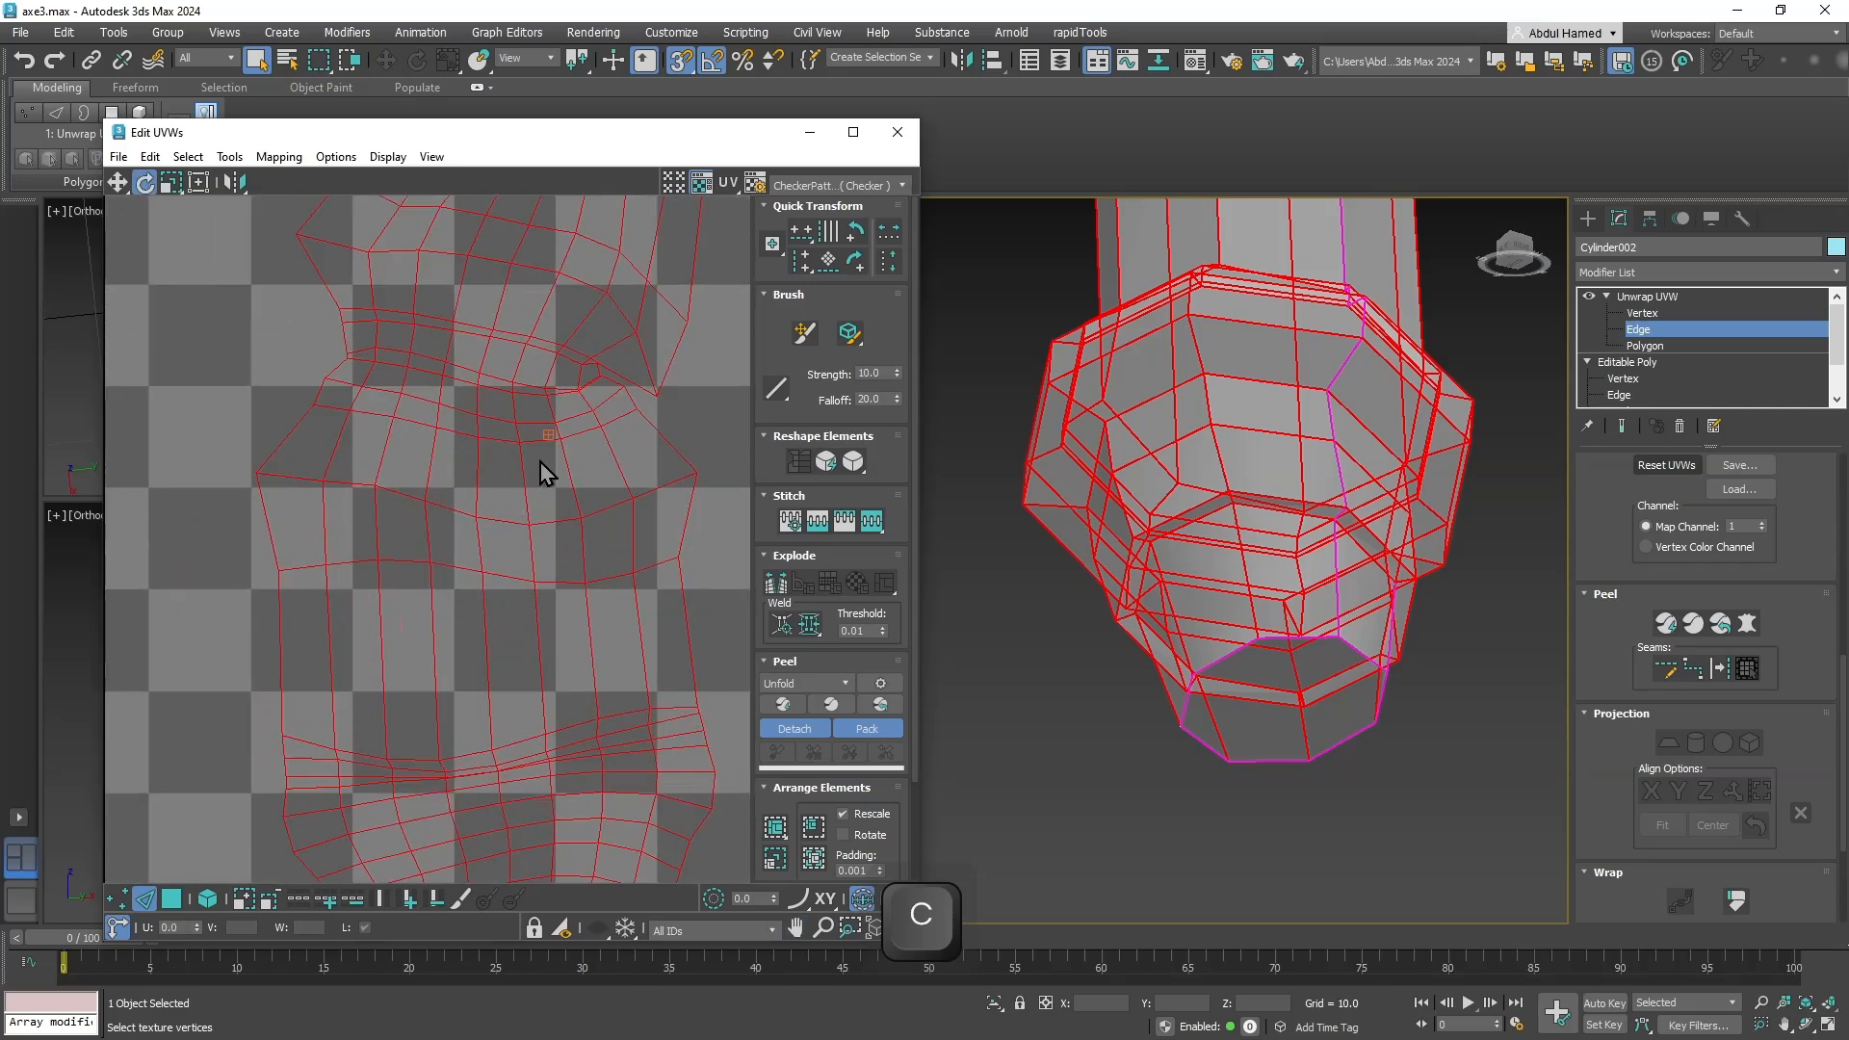
pyautogui.scroll(5, 607, 399)
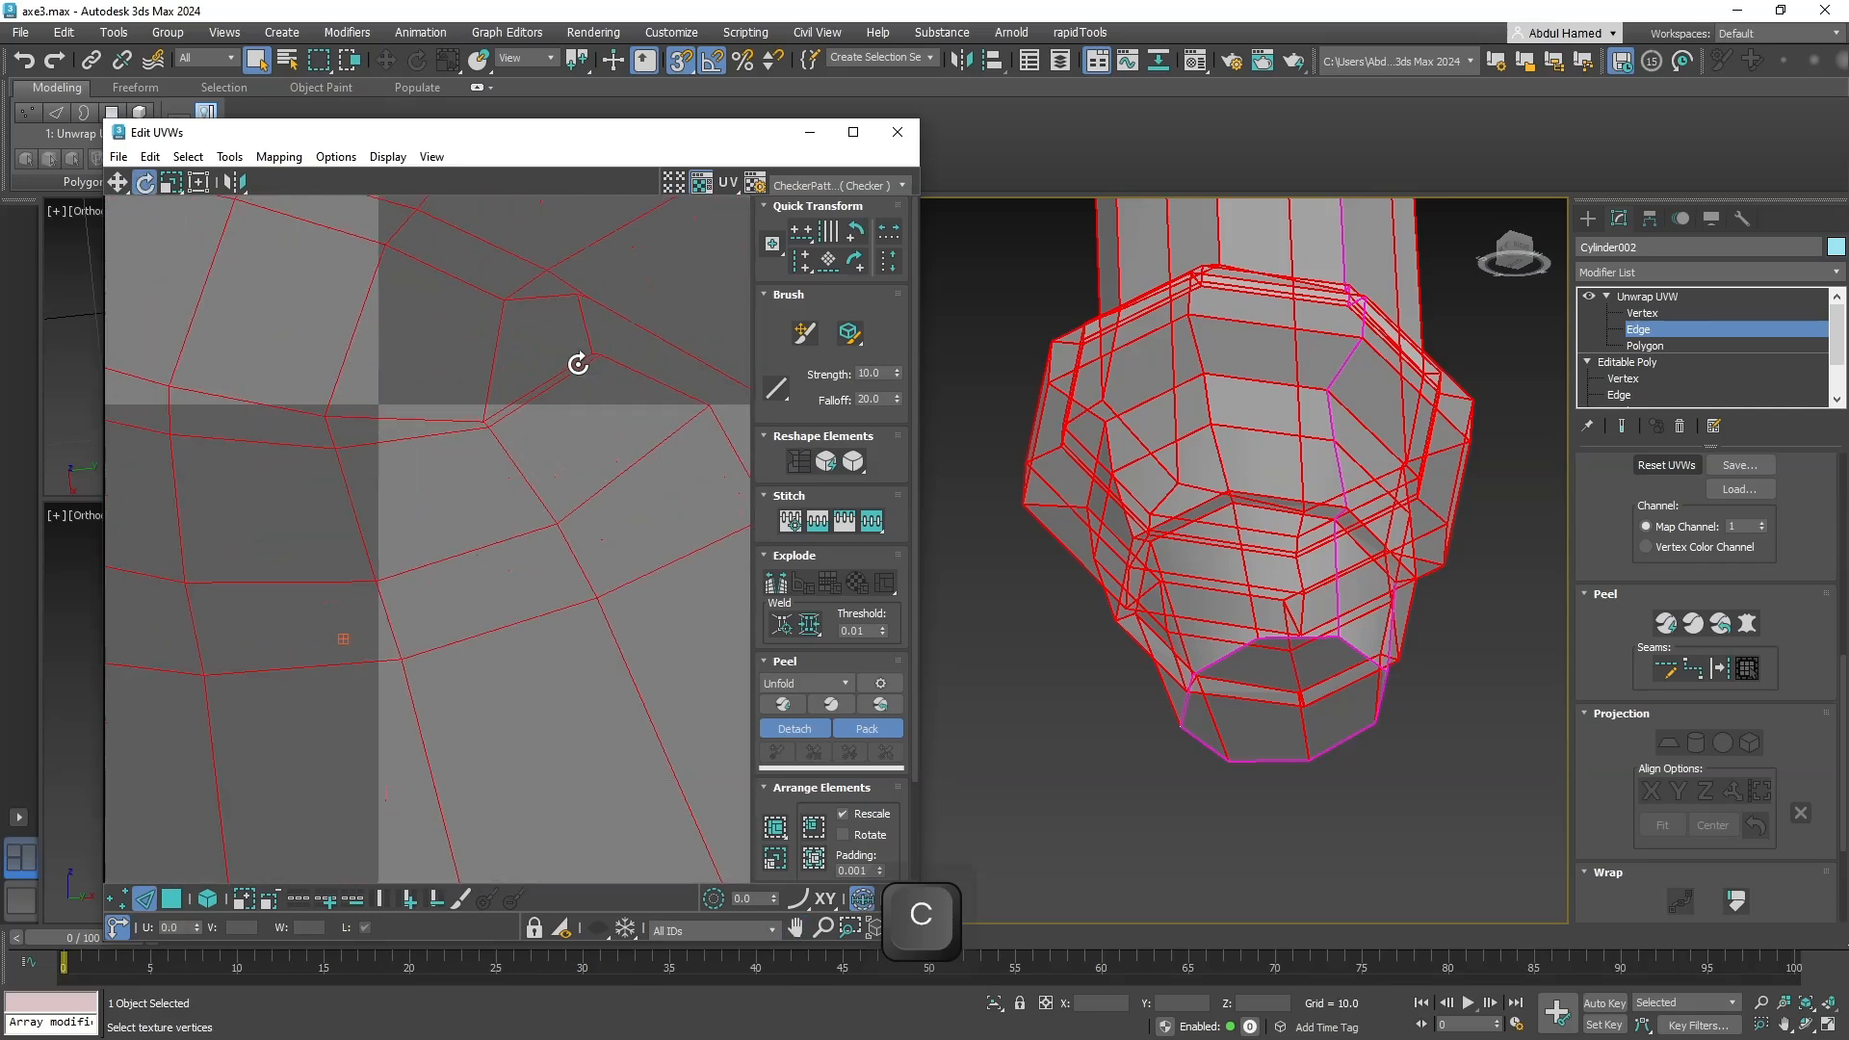
pyautogui.scroll(-15, 551, 495)
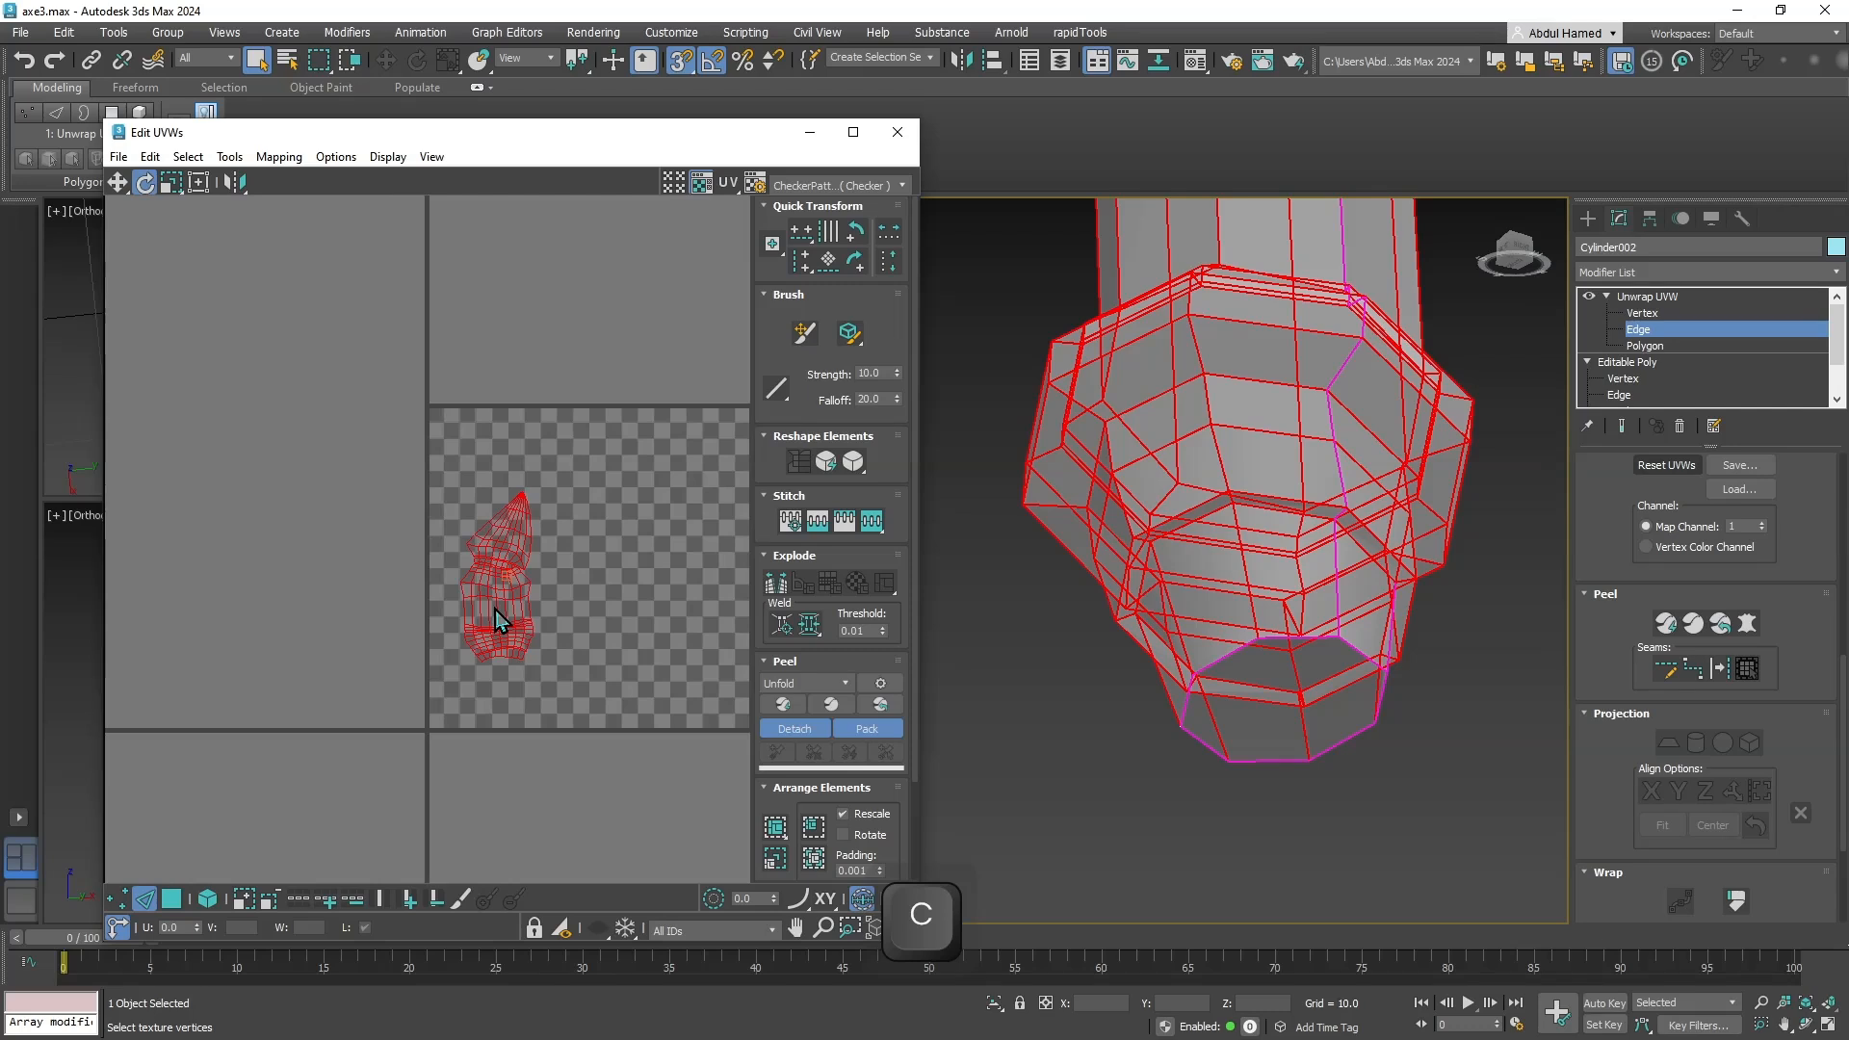
pyautogui.press('r')
pyautogui.moveTo(499, 590); pyautogui.dragTo(518, 547)
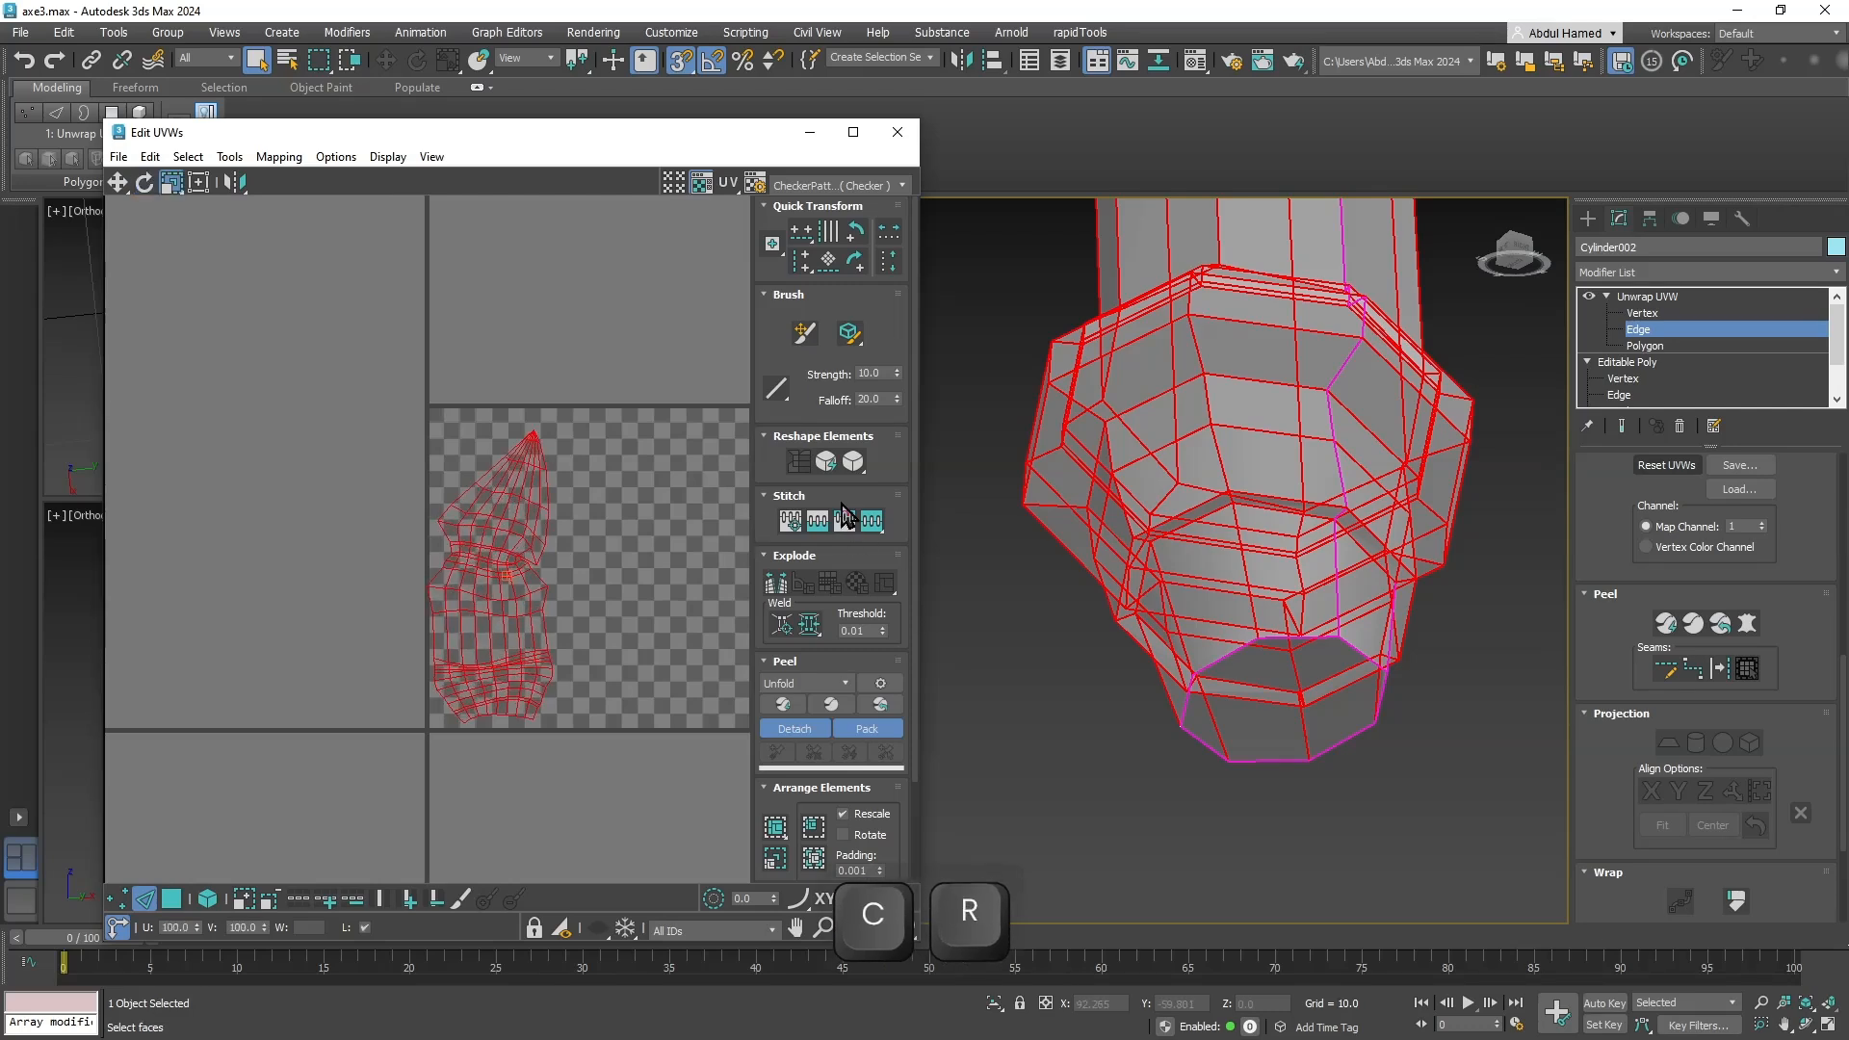
pyautogui.click(826, 461)
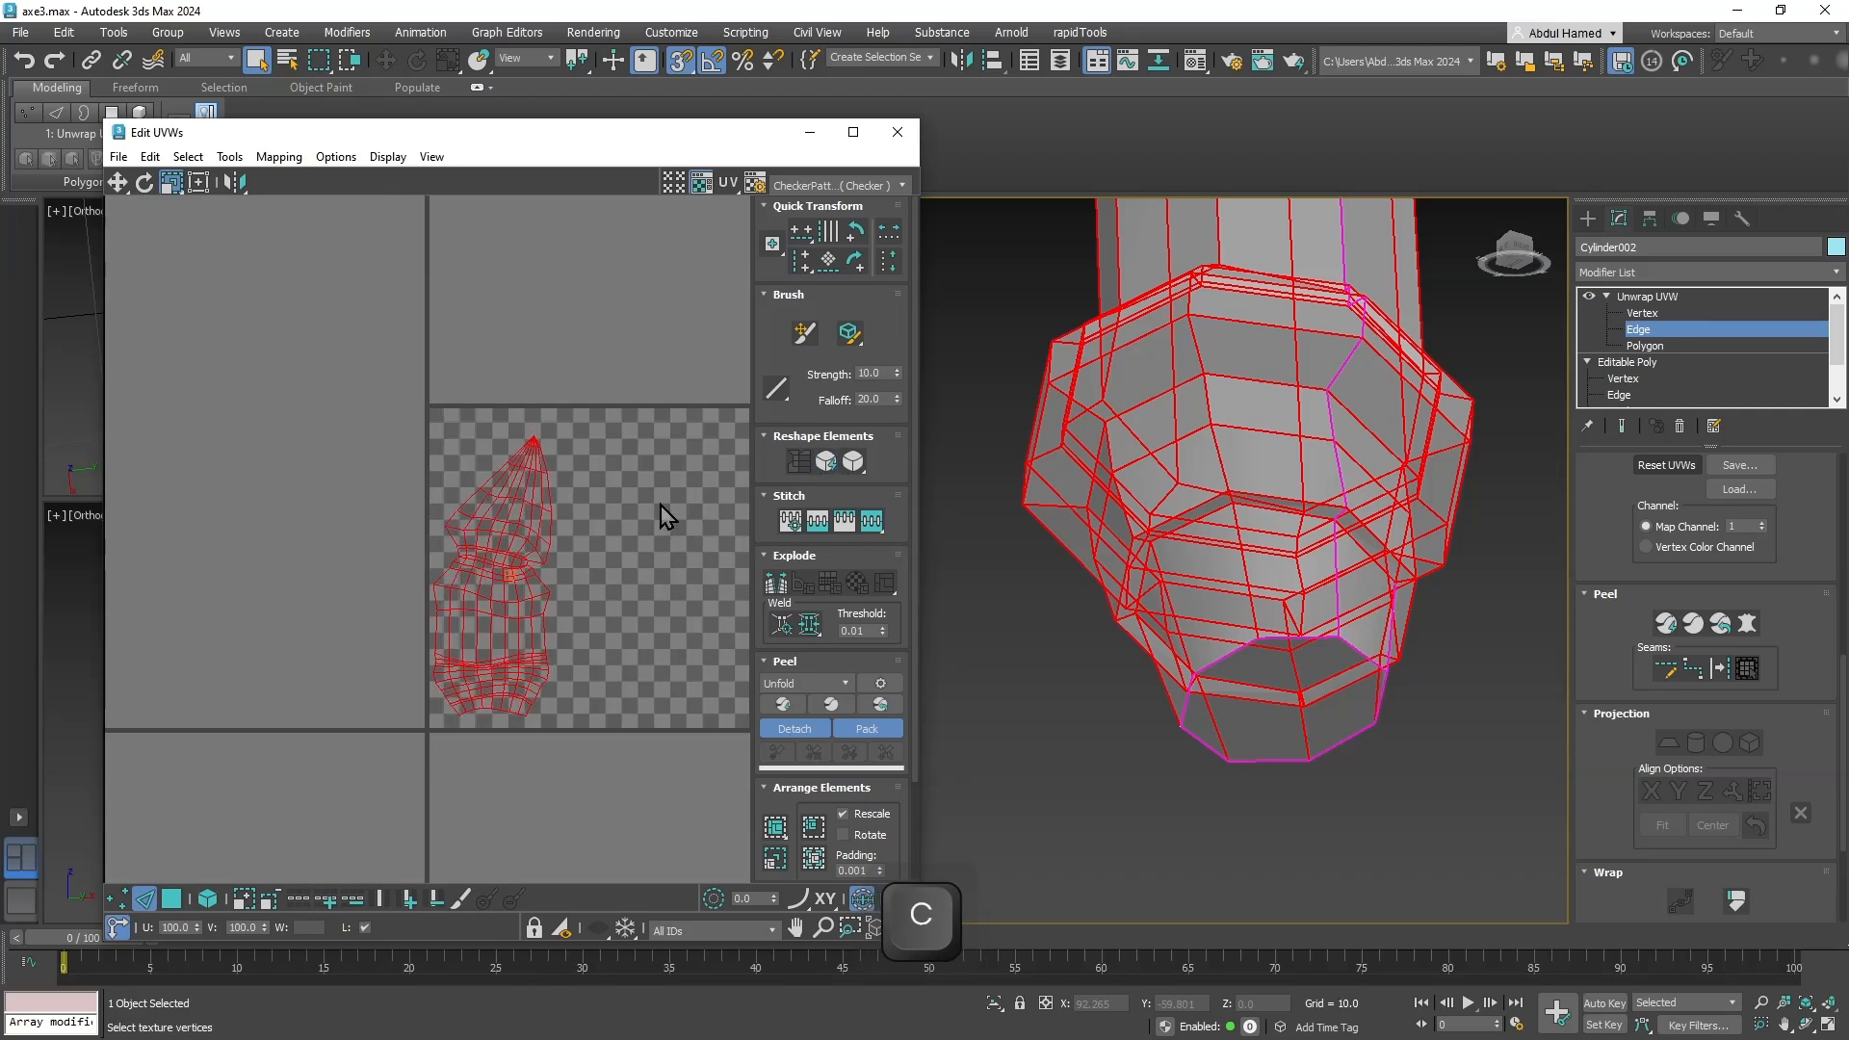
# Relax the spike shell until flat once more and move it out of the UV tile to the empty space above.
pyautogui.click(853, 463)
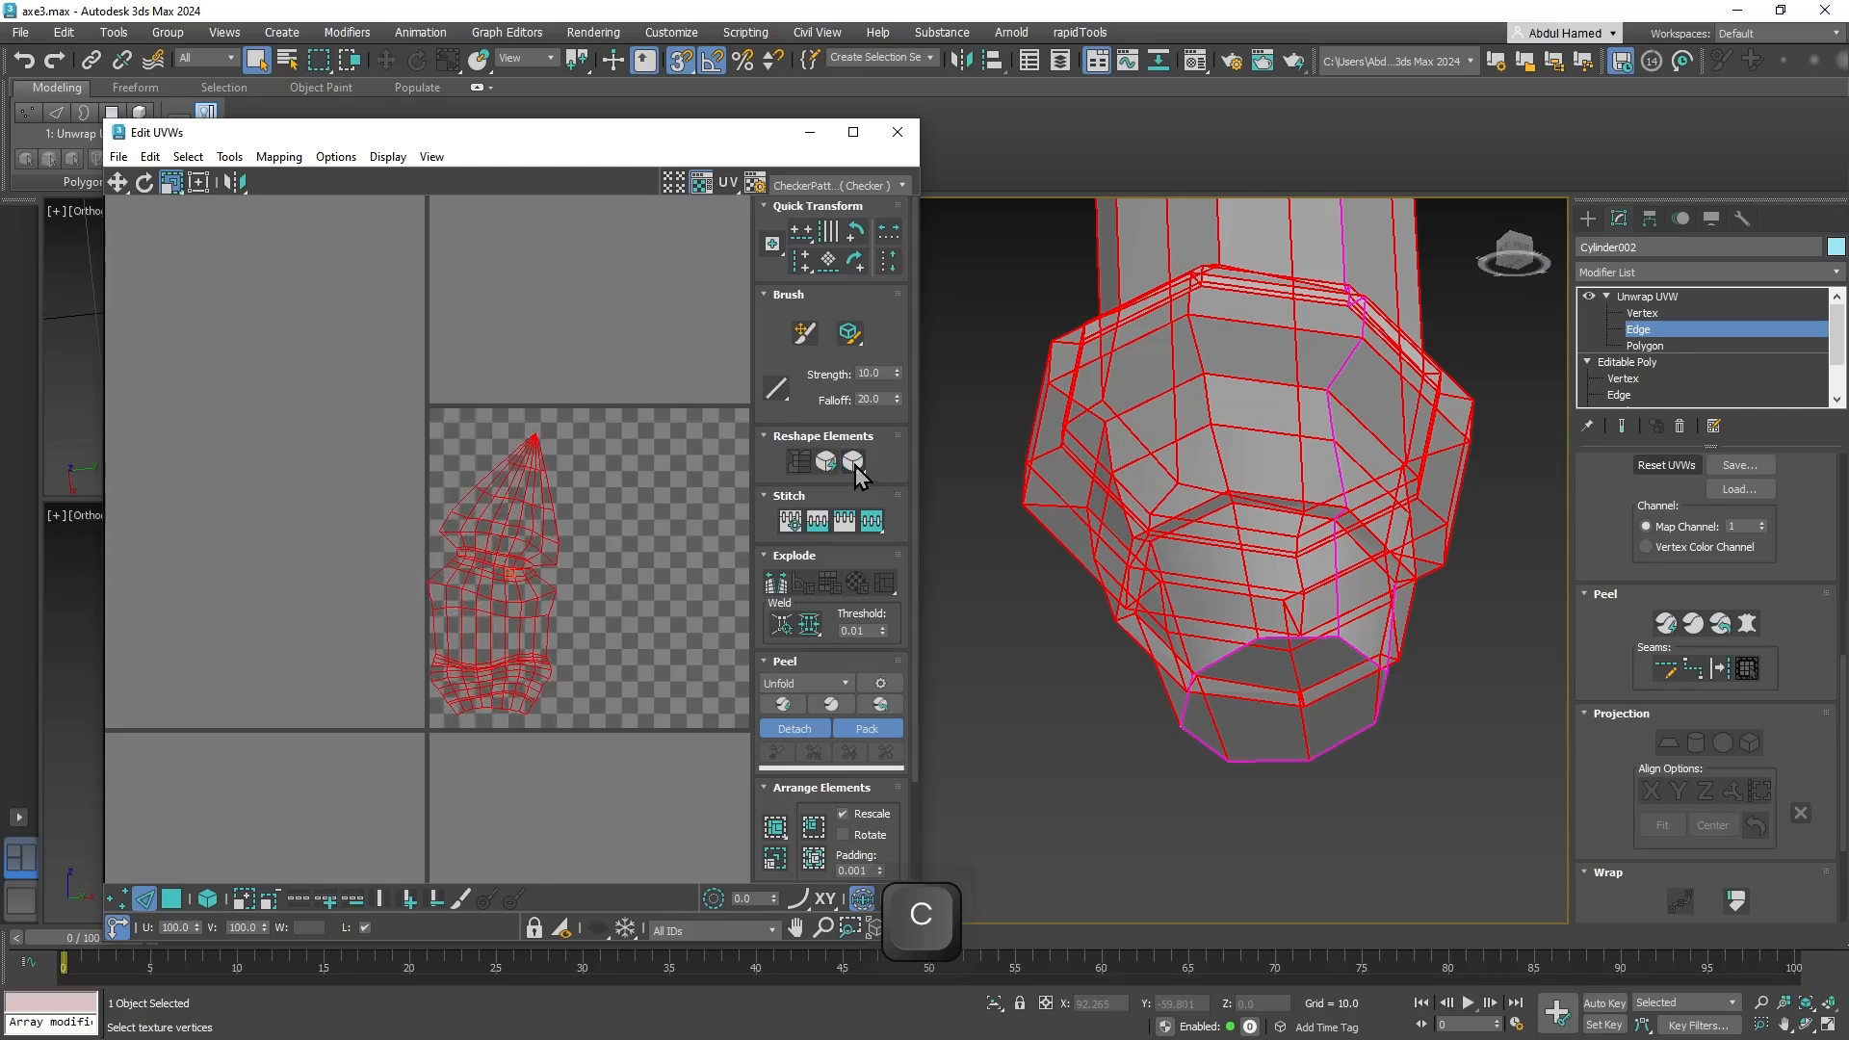
pyautogui.moveTo(567, 533); pyautogui.dragTo(489, 550, button='middle')
pyautogui.scroll(-1, 493, 615)
pyautogui.press('w')
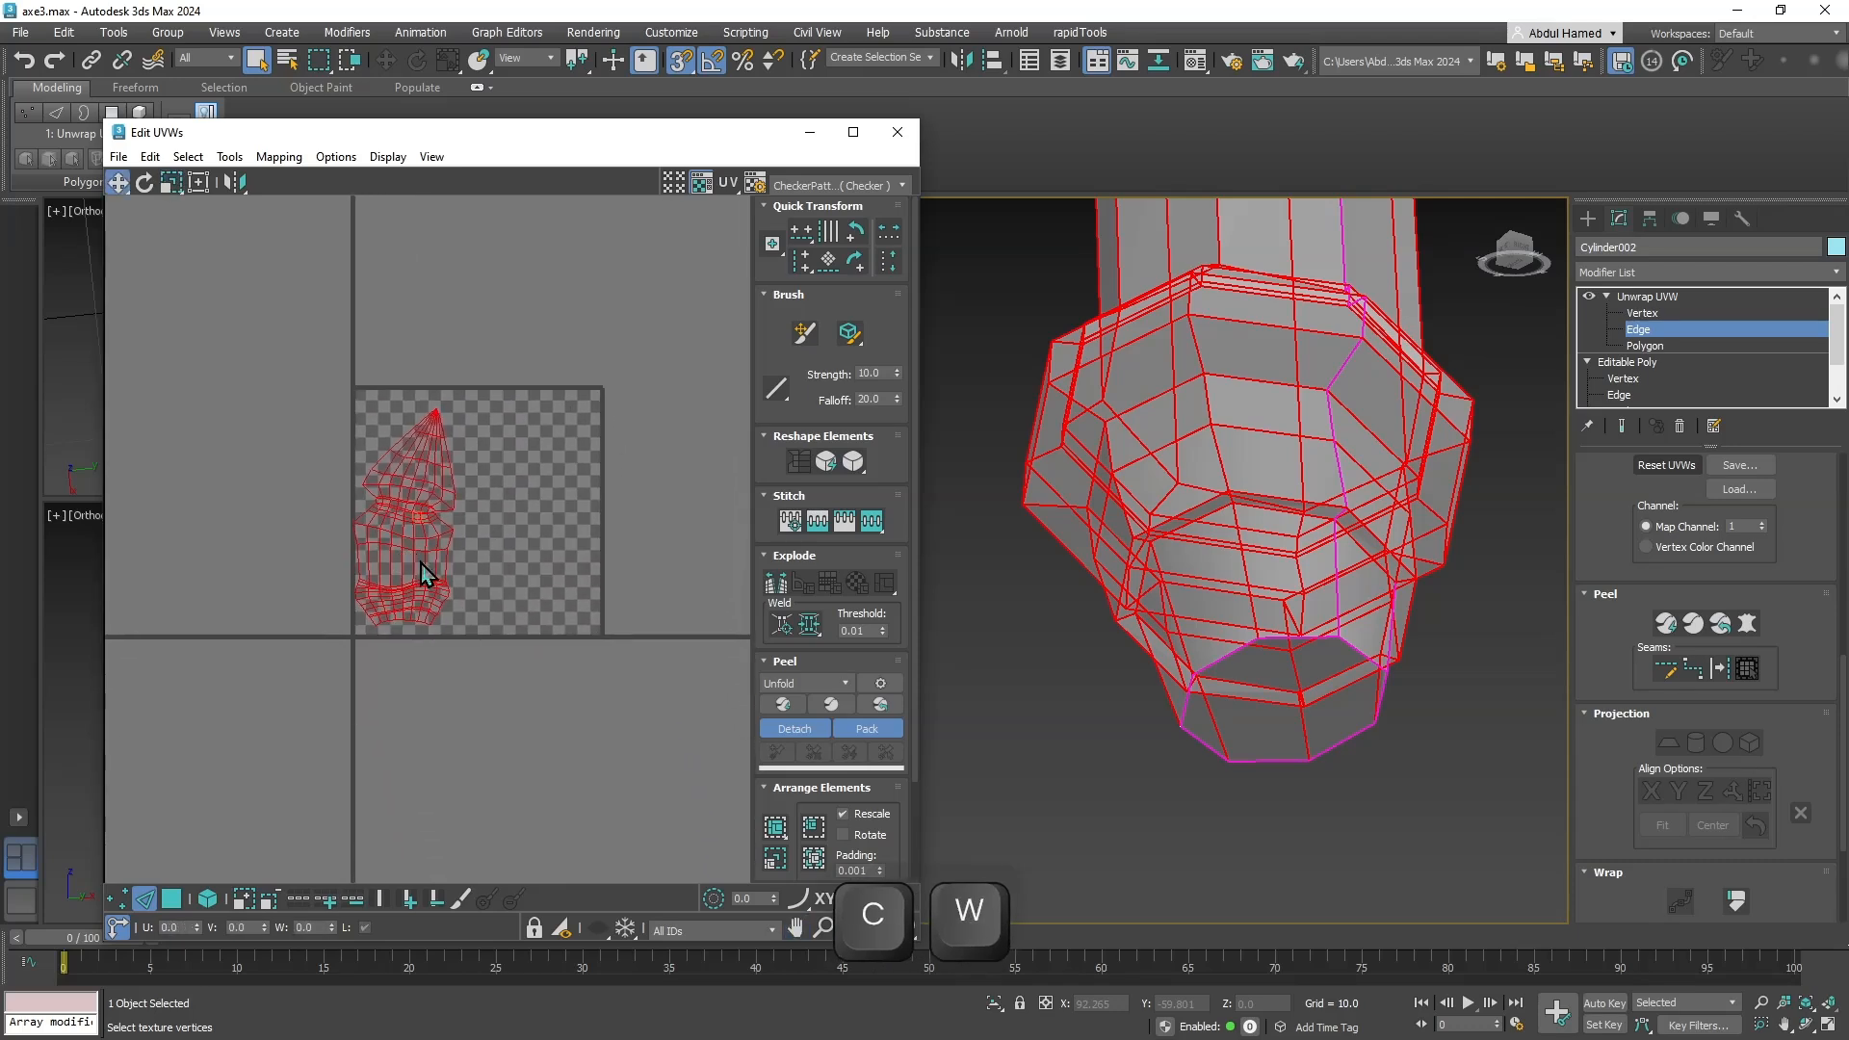
pyautogui.moveTo(416, 550); pyautogui.dragTo(524, 284)
# Collapse the spike's entire modifier stack and unhide all the other axe parts.
pyautogui.click(1672, 296)
pyautogui.rightClick(1672, 289)
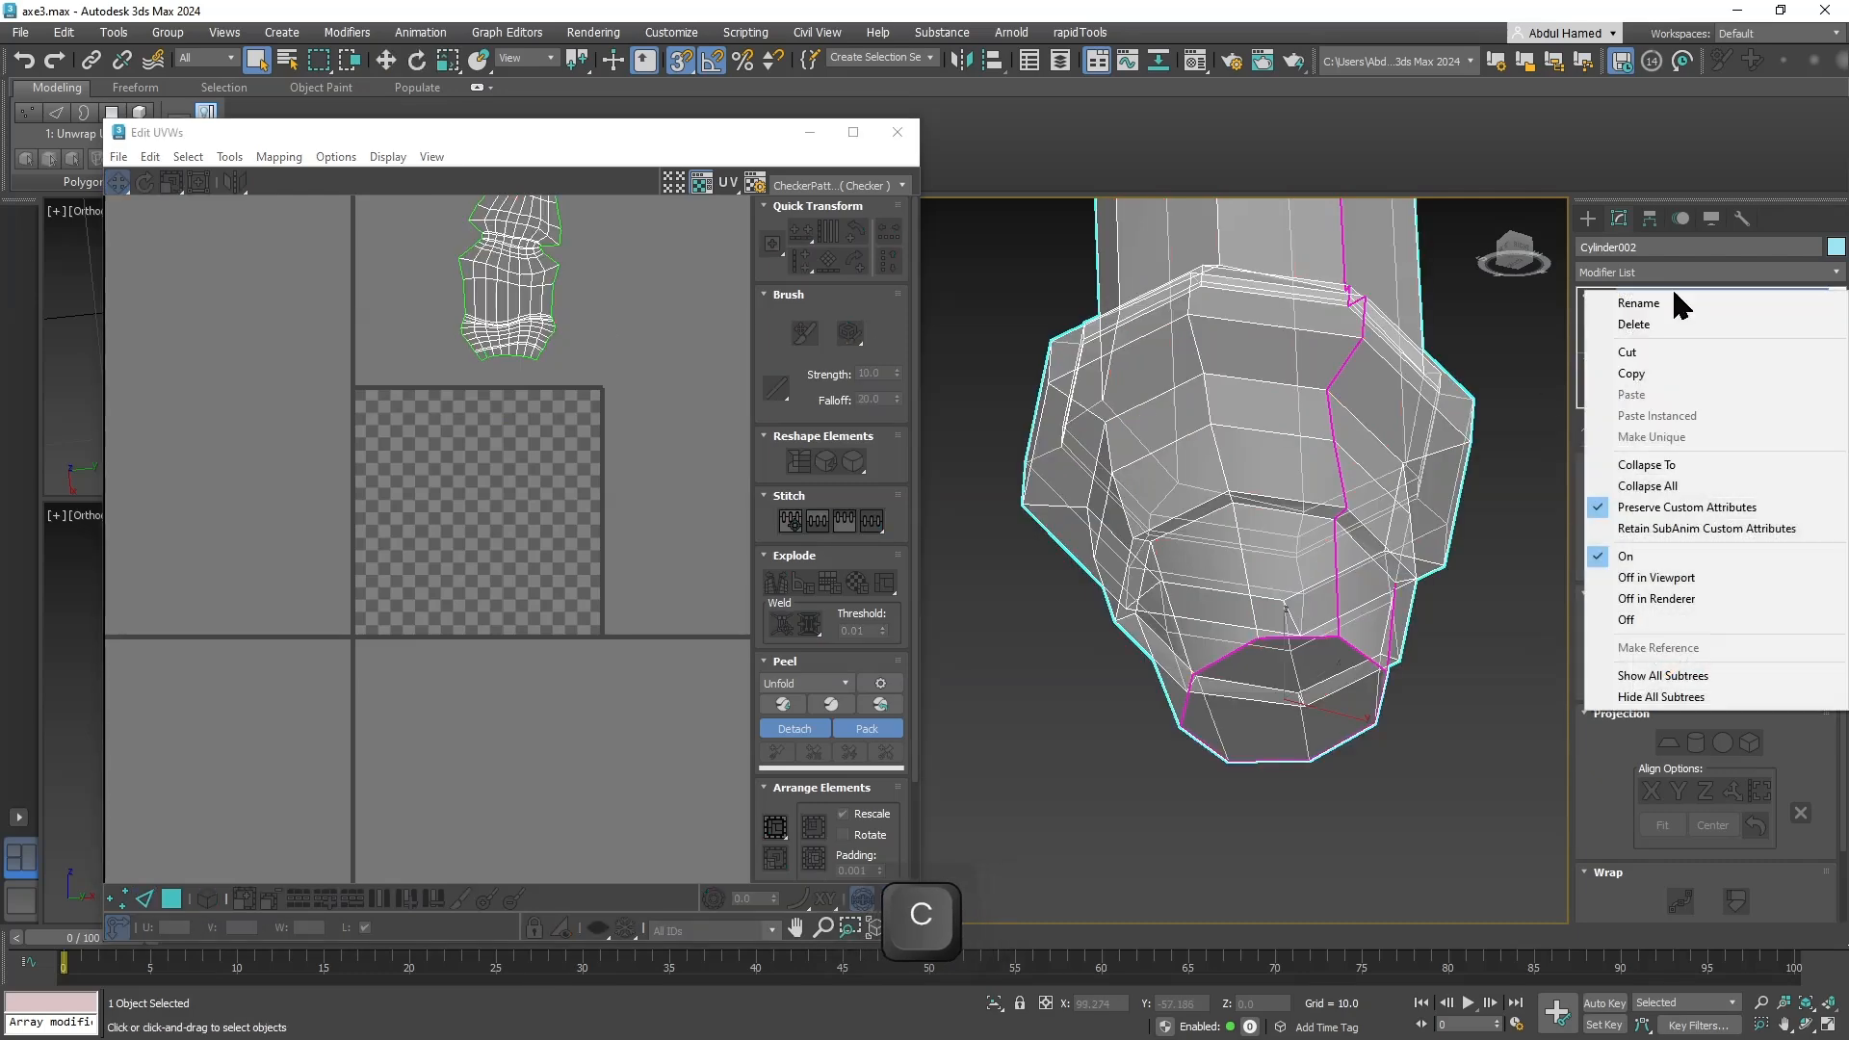
pyautogui.click(1627, 486)
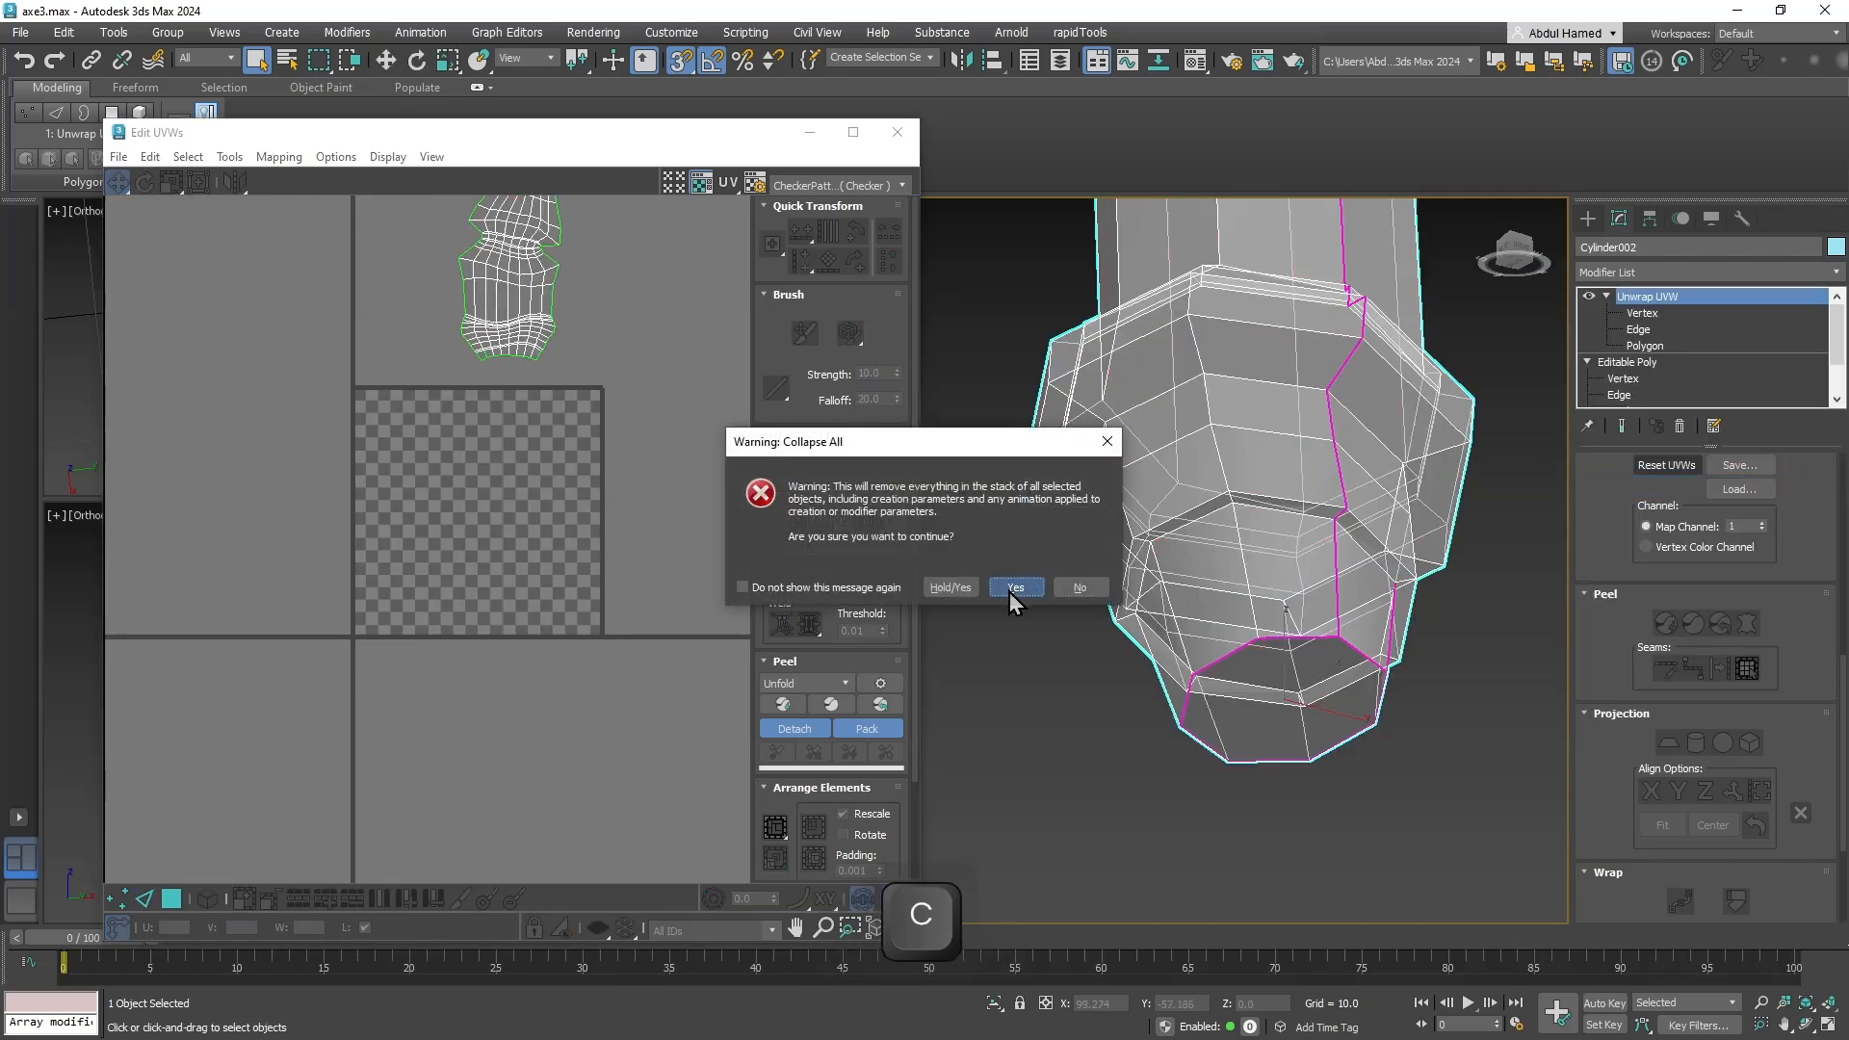
pyautogui.click(1013, 588)
pyautogui.rightClick(1044, 551)
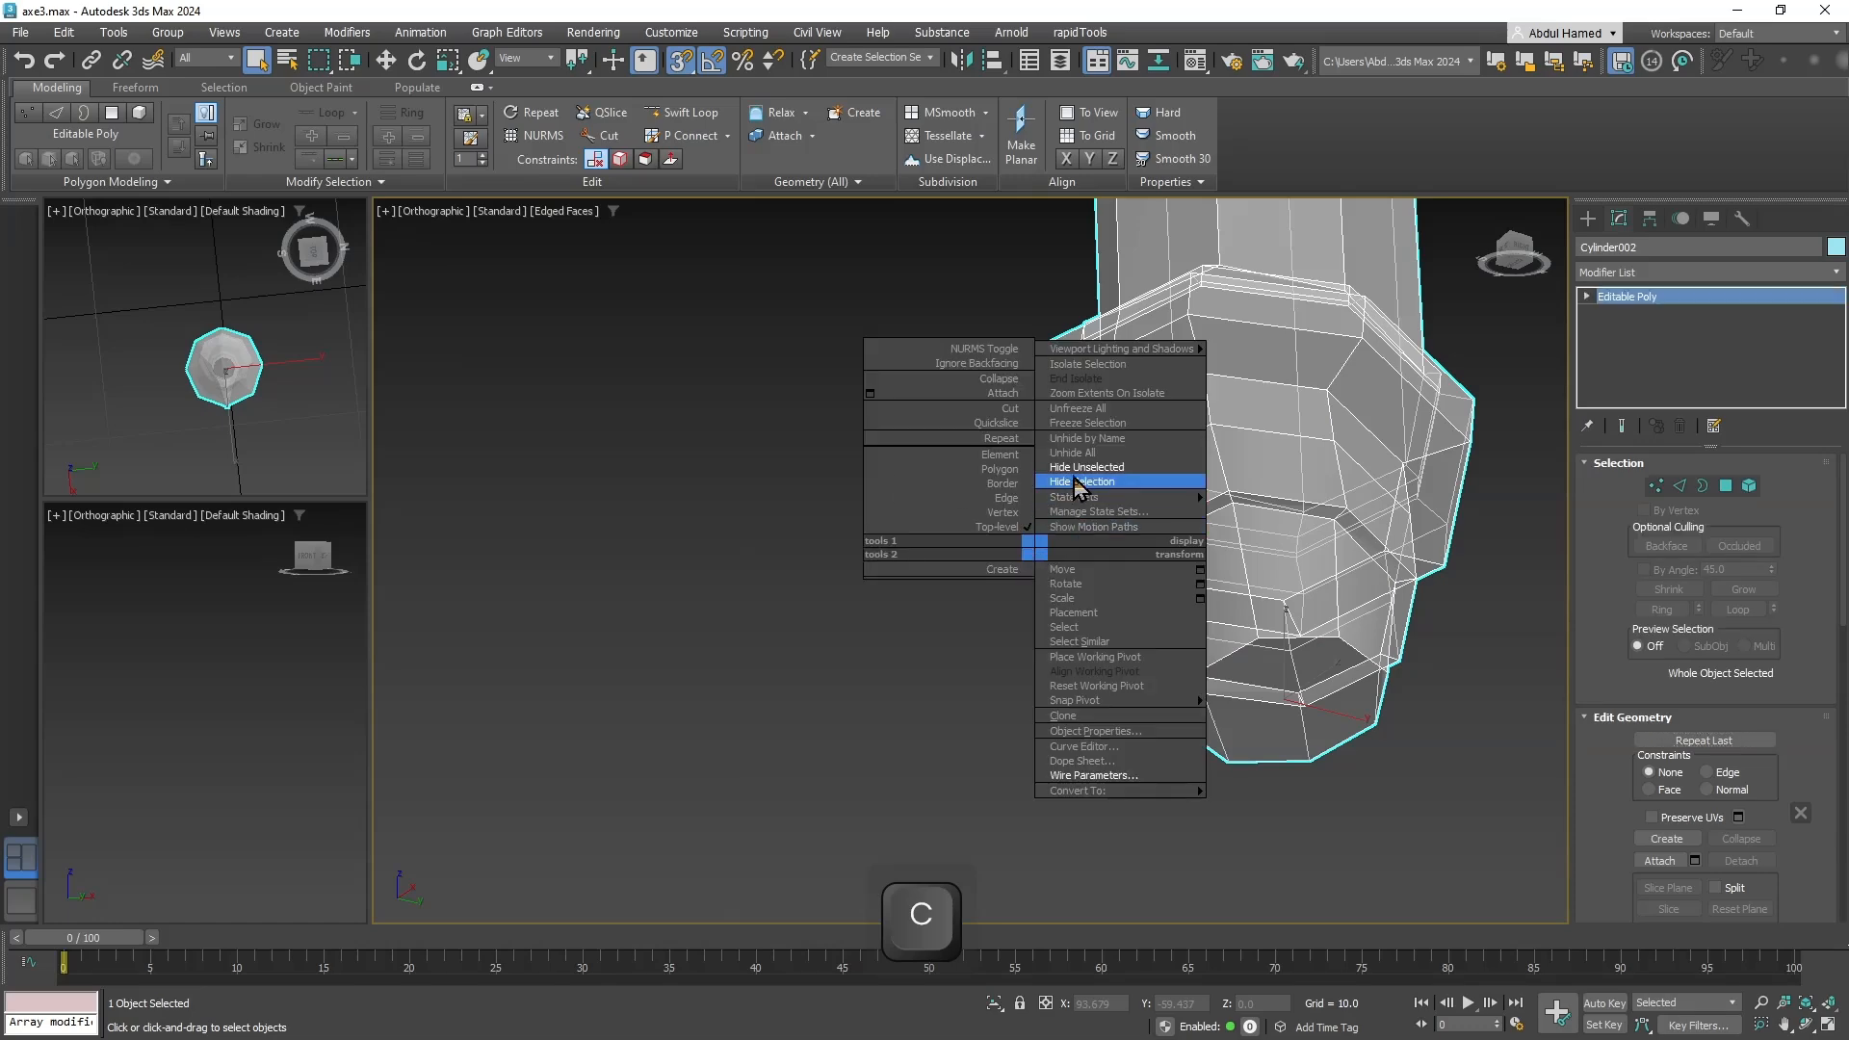
pyautogui.click(1085, 466)
pyautogui.scroll(-10, 1009, 687)
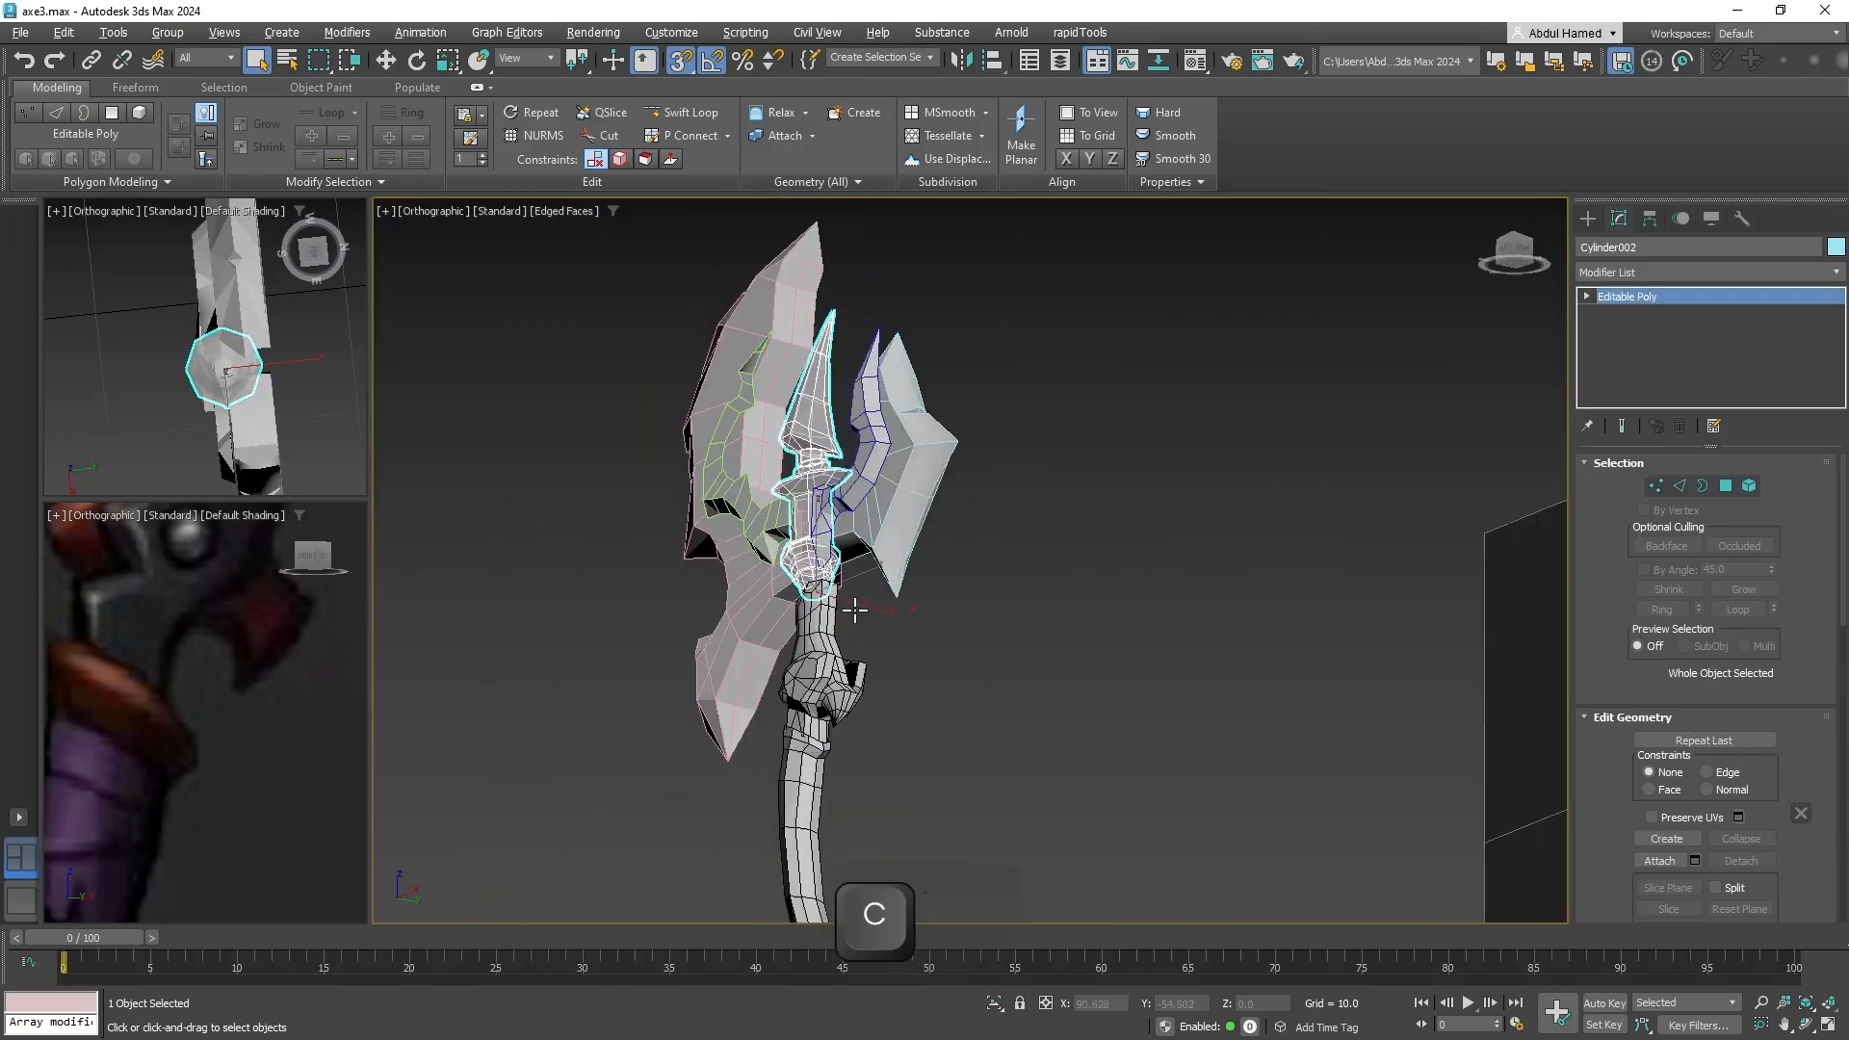
# Select the smaller pointed blade behind the blue-edged crescent and turn off its Symmetry modifier.
pyautogui.scroll(3, 856, 472)
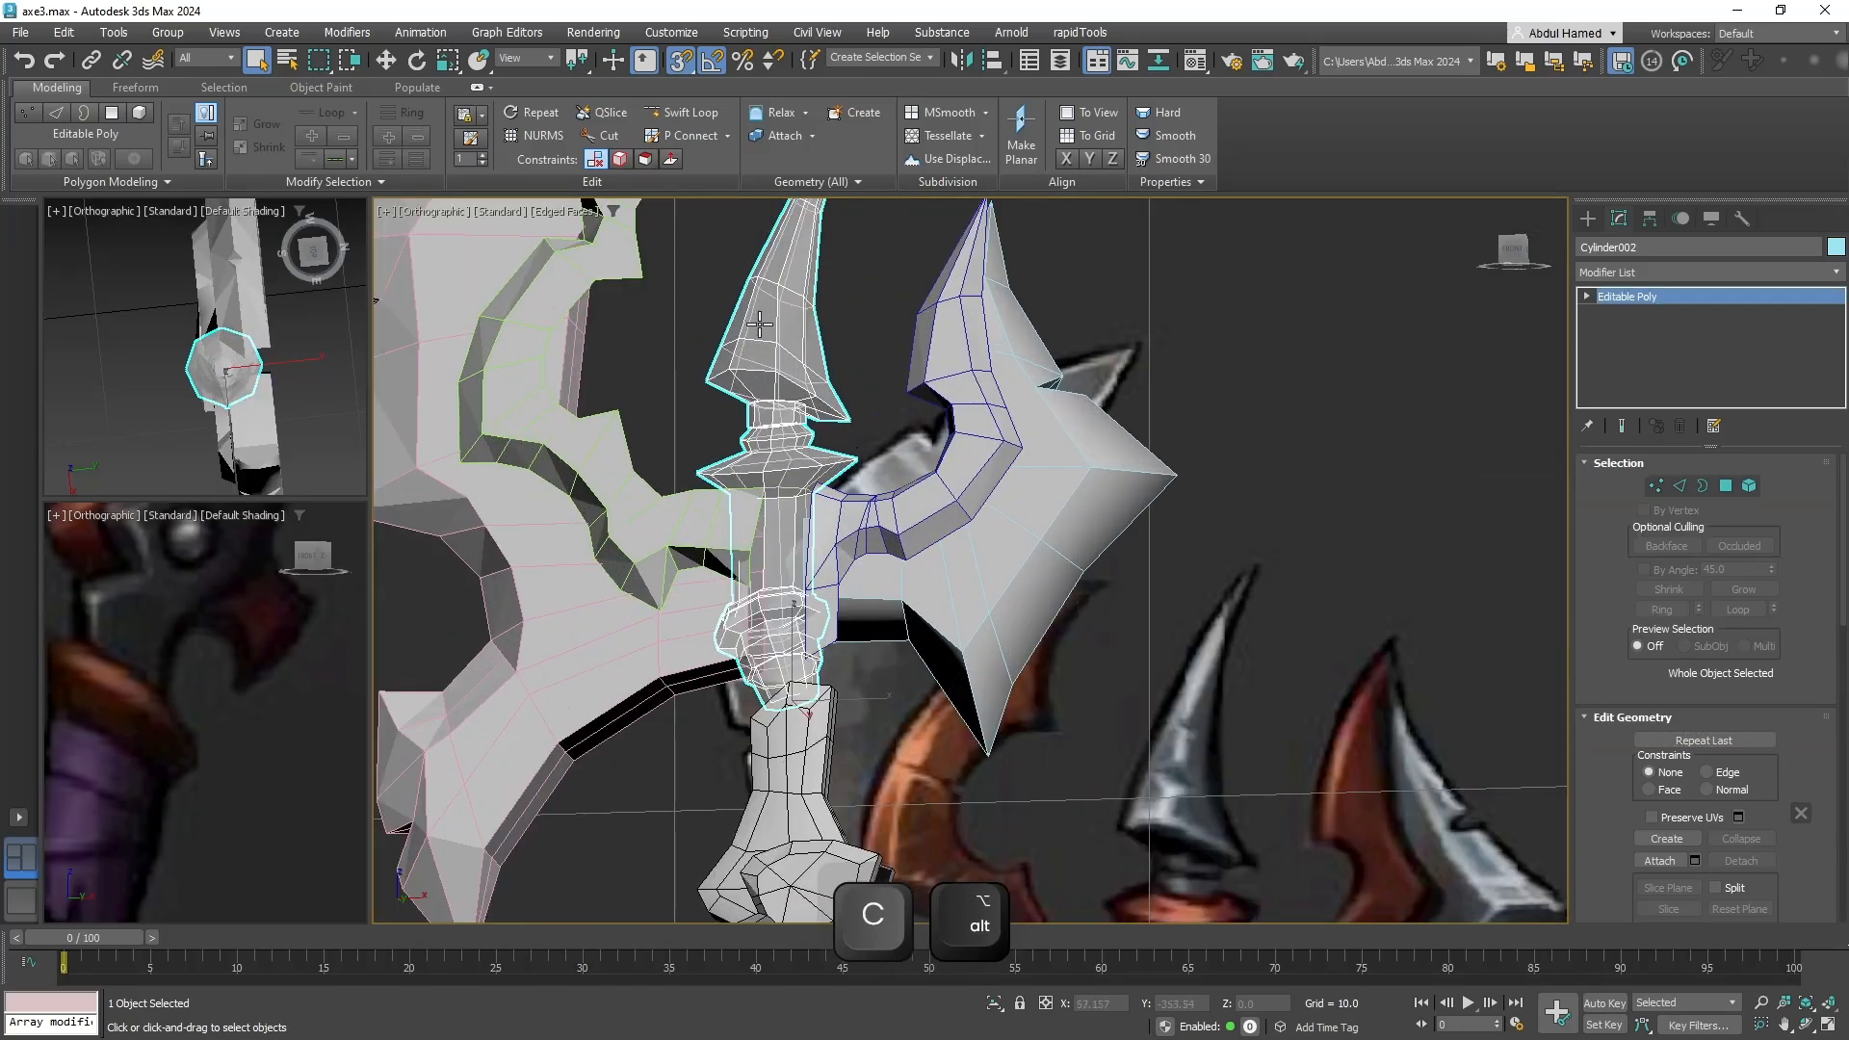
pyautogui.keyDown('alt'); pyautogui.moveTo(759, 325); pyautogui.dragTo(720, 498, button='middle'); pyautogui.keyUp('alt')
pyautogui.click(722, 498)
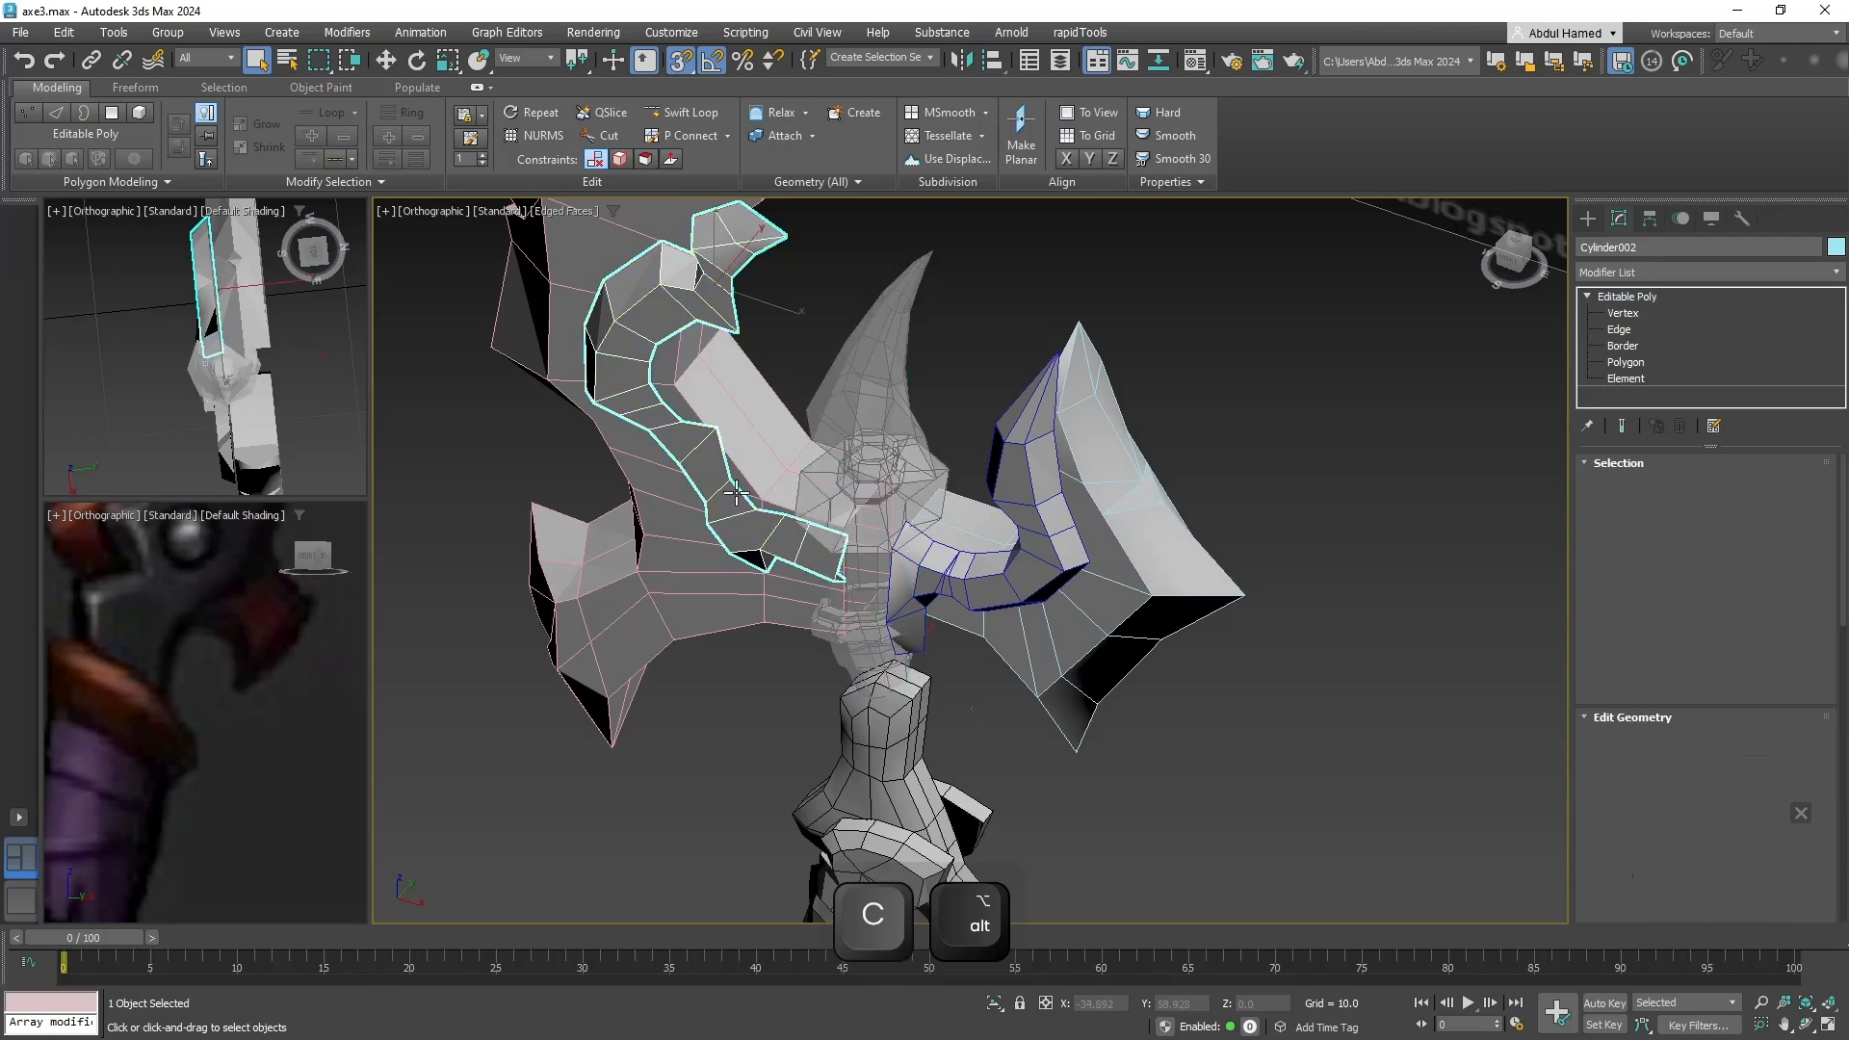
pyautogui.click(1069, 549)
pyautogui.click(1157, 583)
pyautogui.keyDown('alt'); pyautogui.moveTo(1127, 644); pyautogui.dragTo(1169, 602, button='middle'); pyautogui.keyUp('alt')
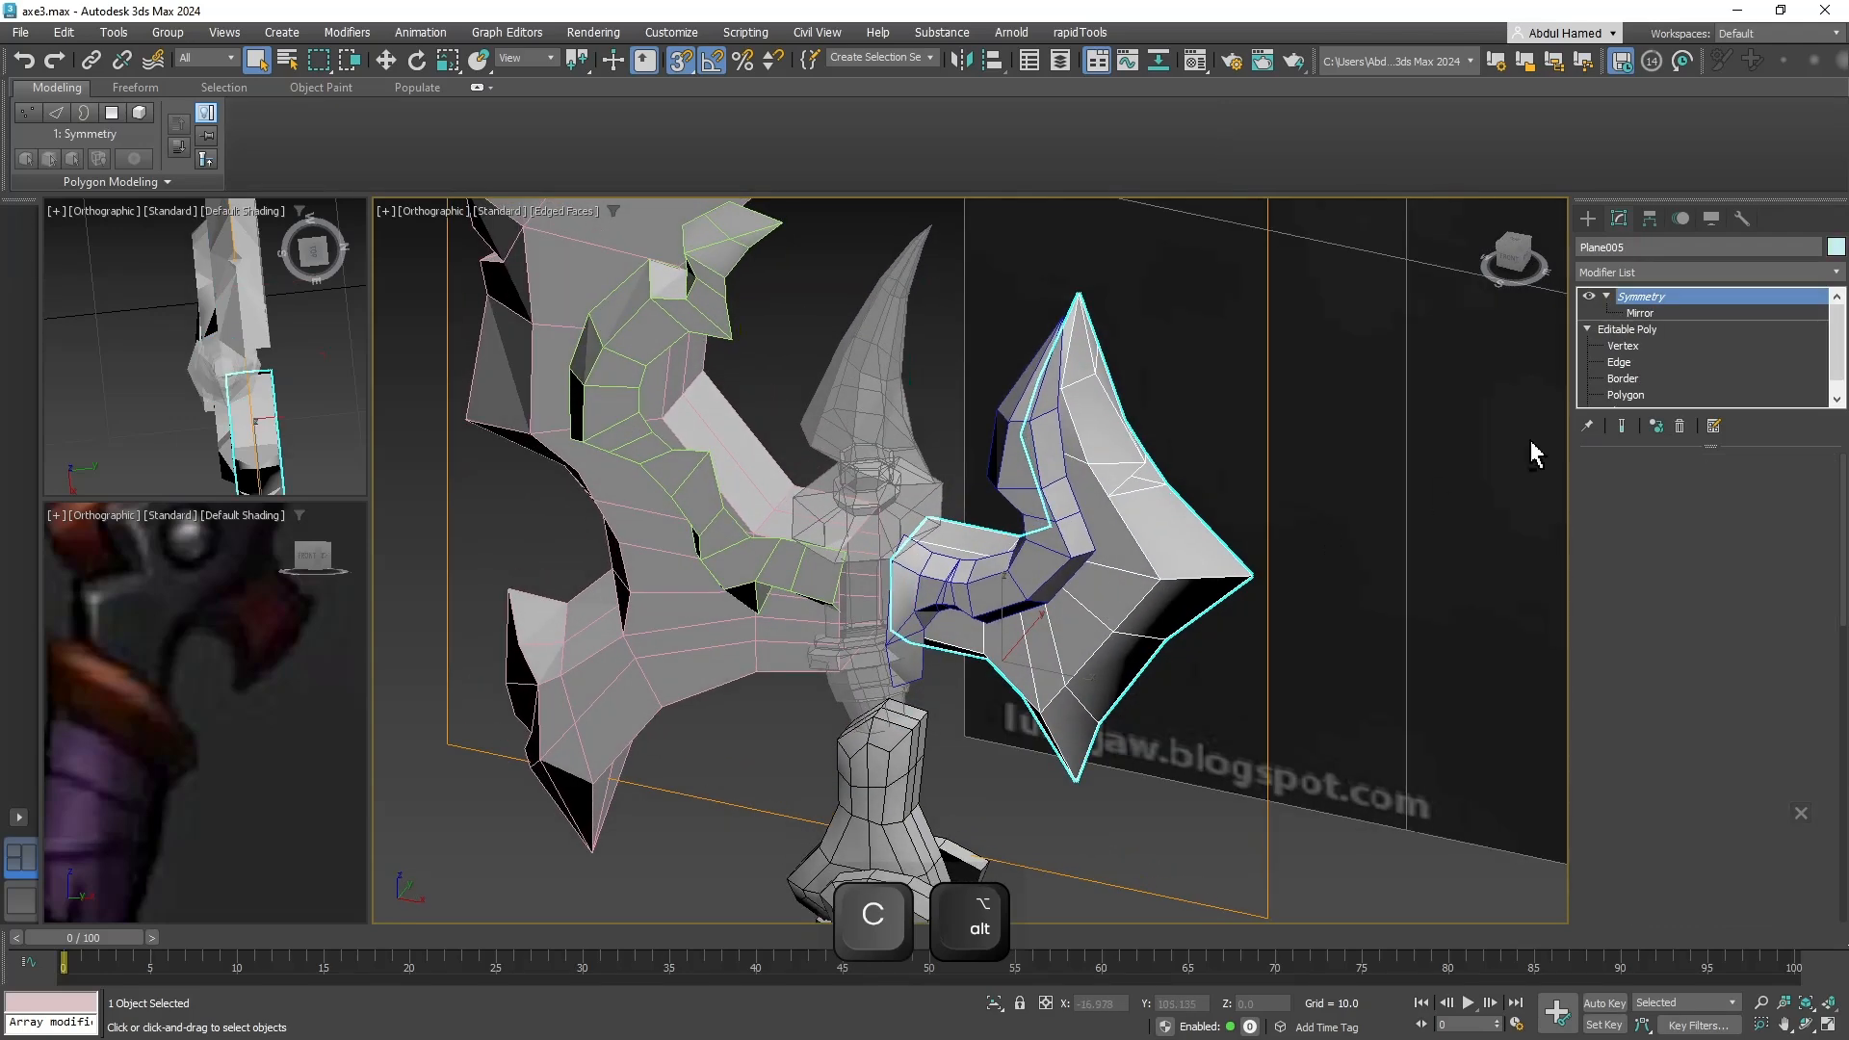
pyautogui.click(1588, 298)
# Add an Unwrap UVW modifier to the smaller blade between its Editable Poly base and the Symmetry modifier.
pyautogui.click(1626, 329)
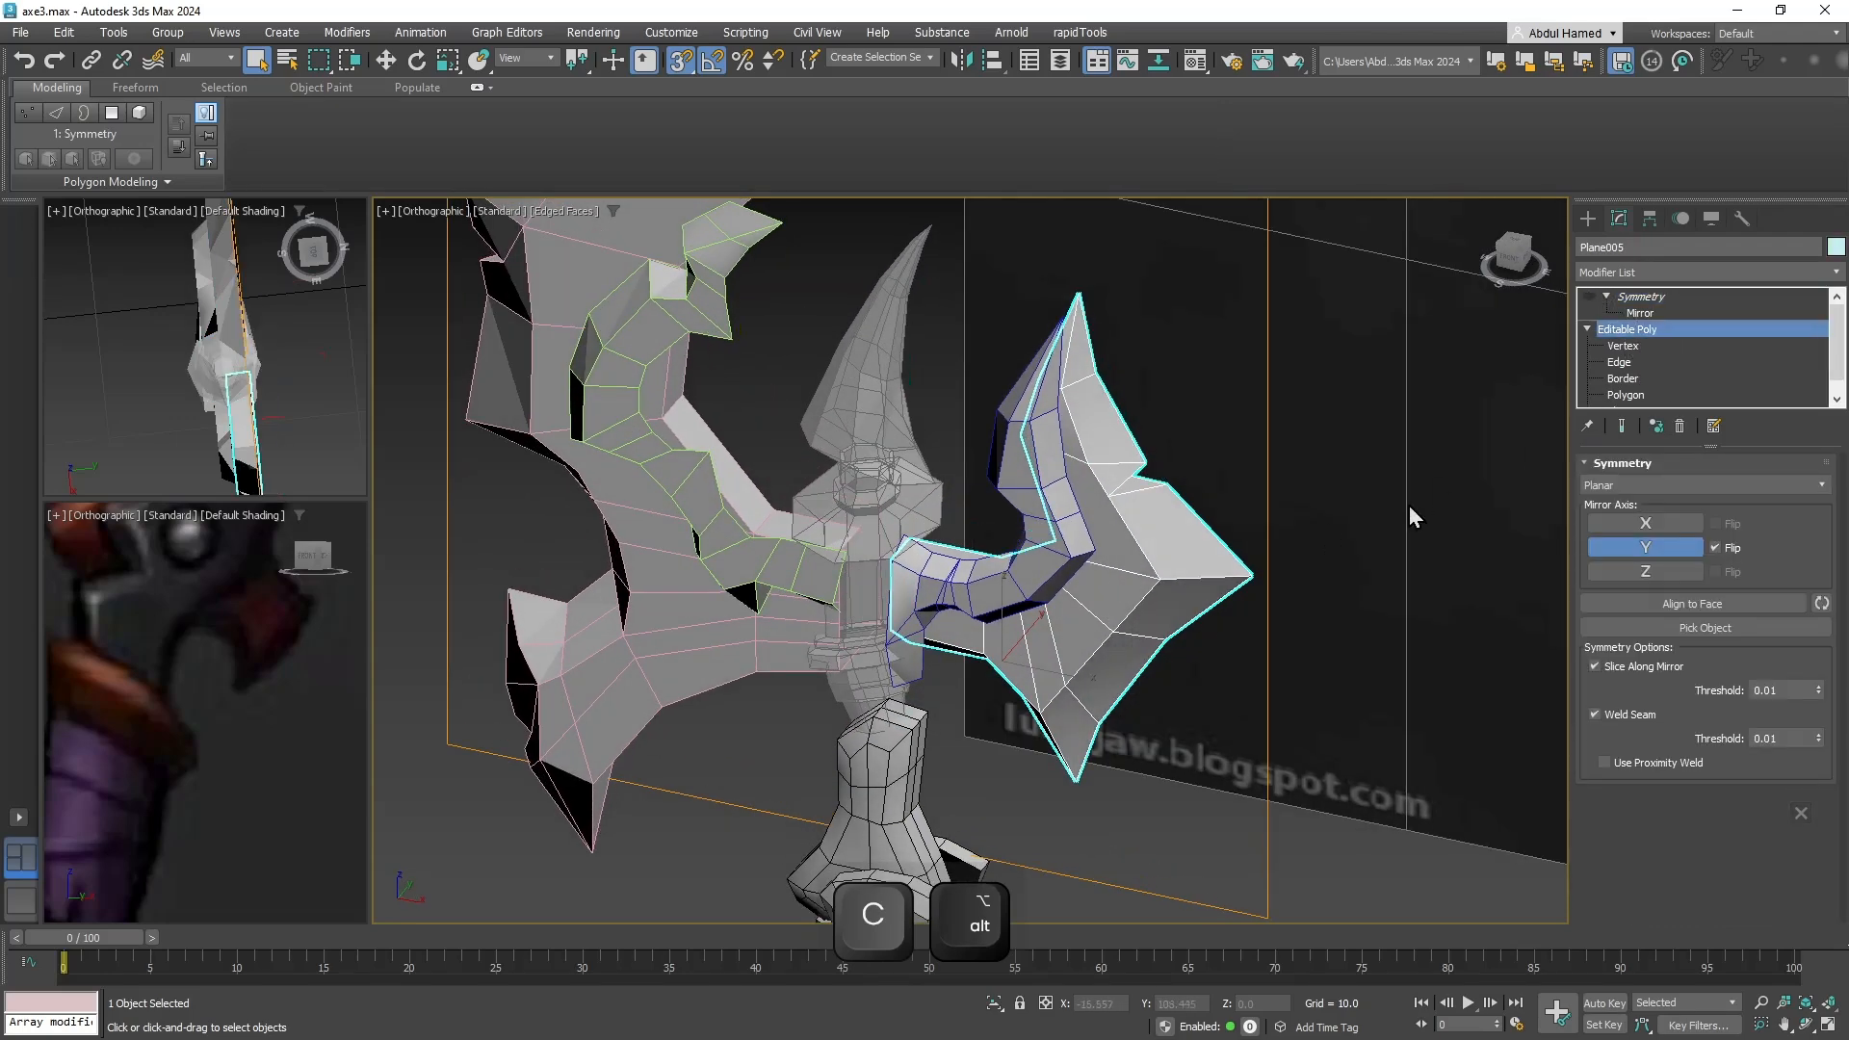
pyautogui.moveTo(1060, 611)
pyautogui.keyDown('alt'); pyautogui.mouseDown(button='middle')
pyautogui.moveTo(858, 627)
pyautogui.moveTo(767, 598)
pyautogui.moveTo(1062, 577)
pyautogui.mouseUp(button='middle'); pyautogui.keyUp('alt')
pyautogui.click(1664, 324)
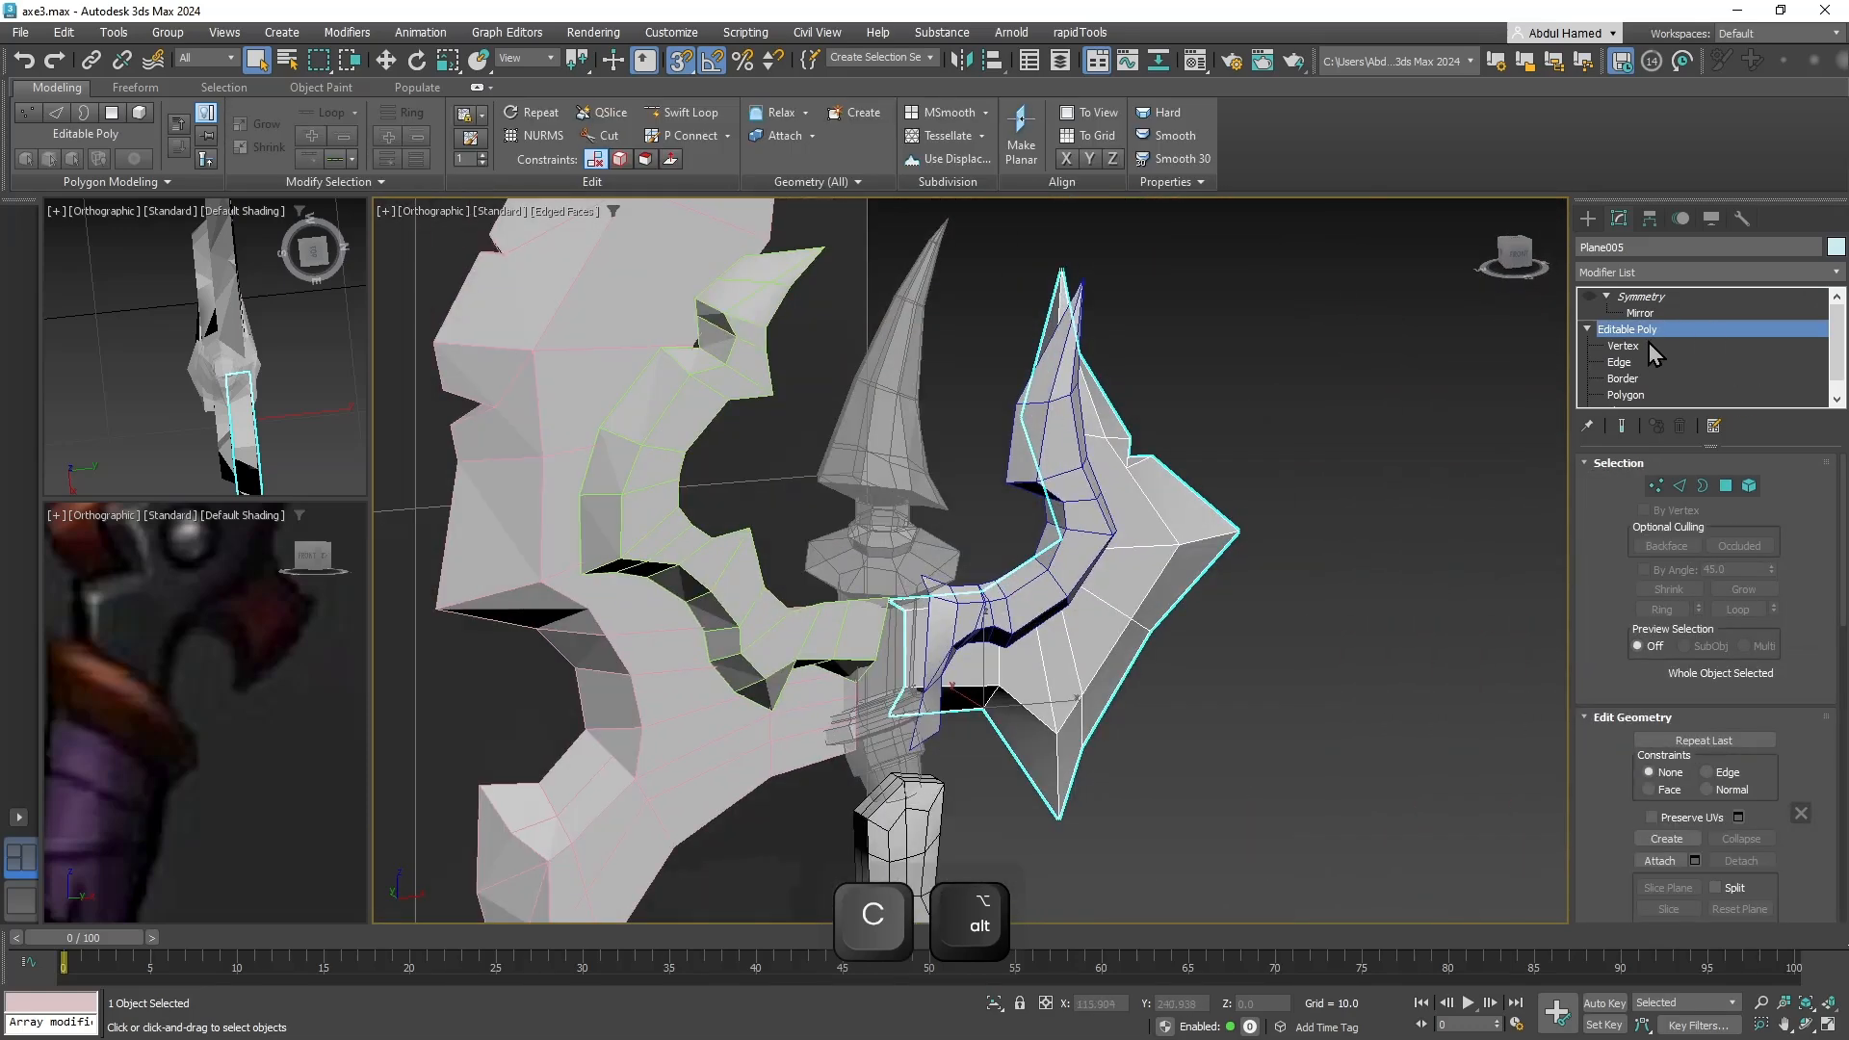
pyautogui.click(1638, 272)
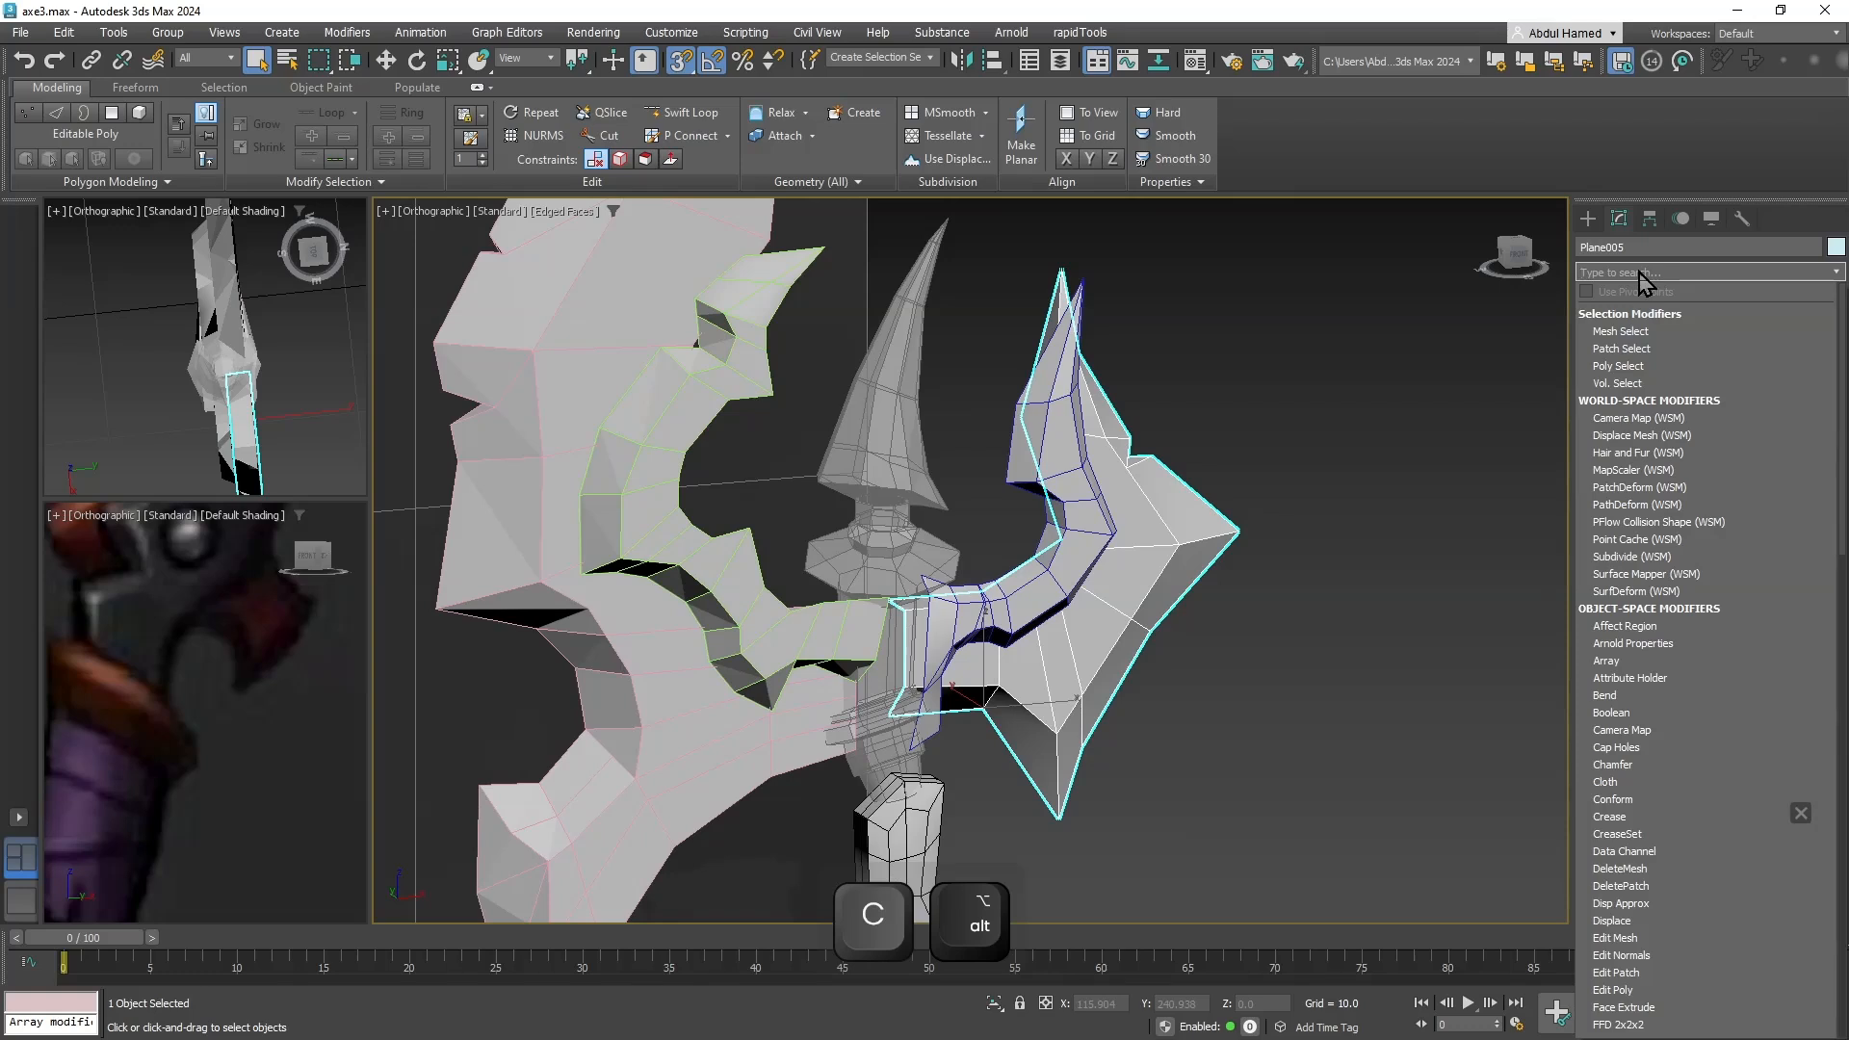
pyautogui.click(1642, 274)
pyautogui.write('unw')
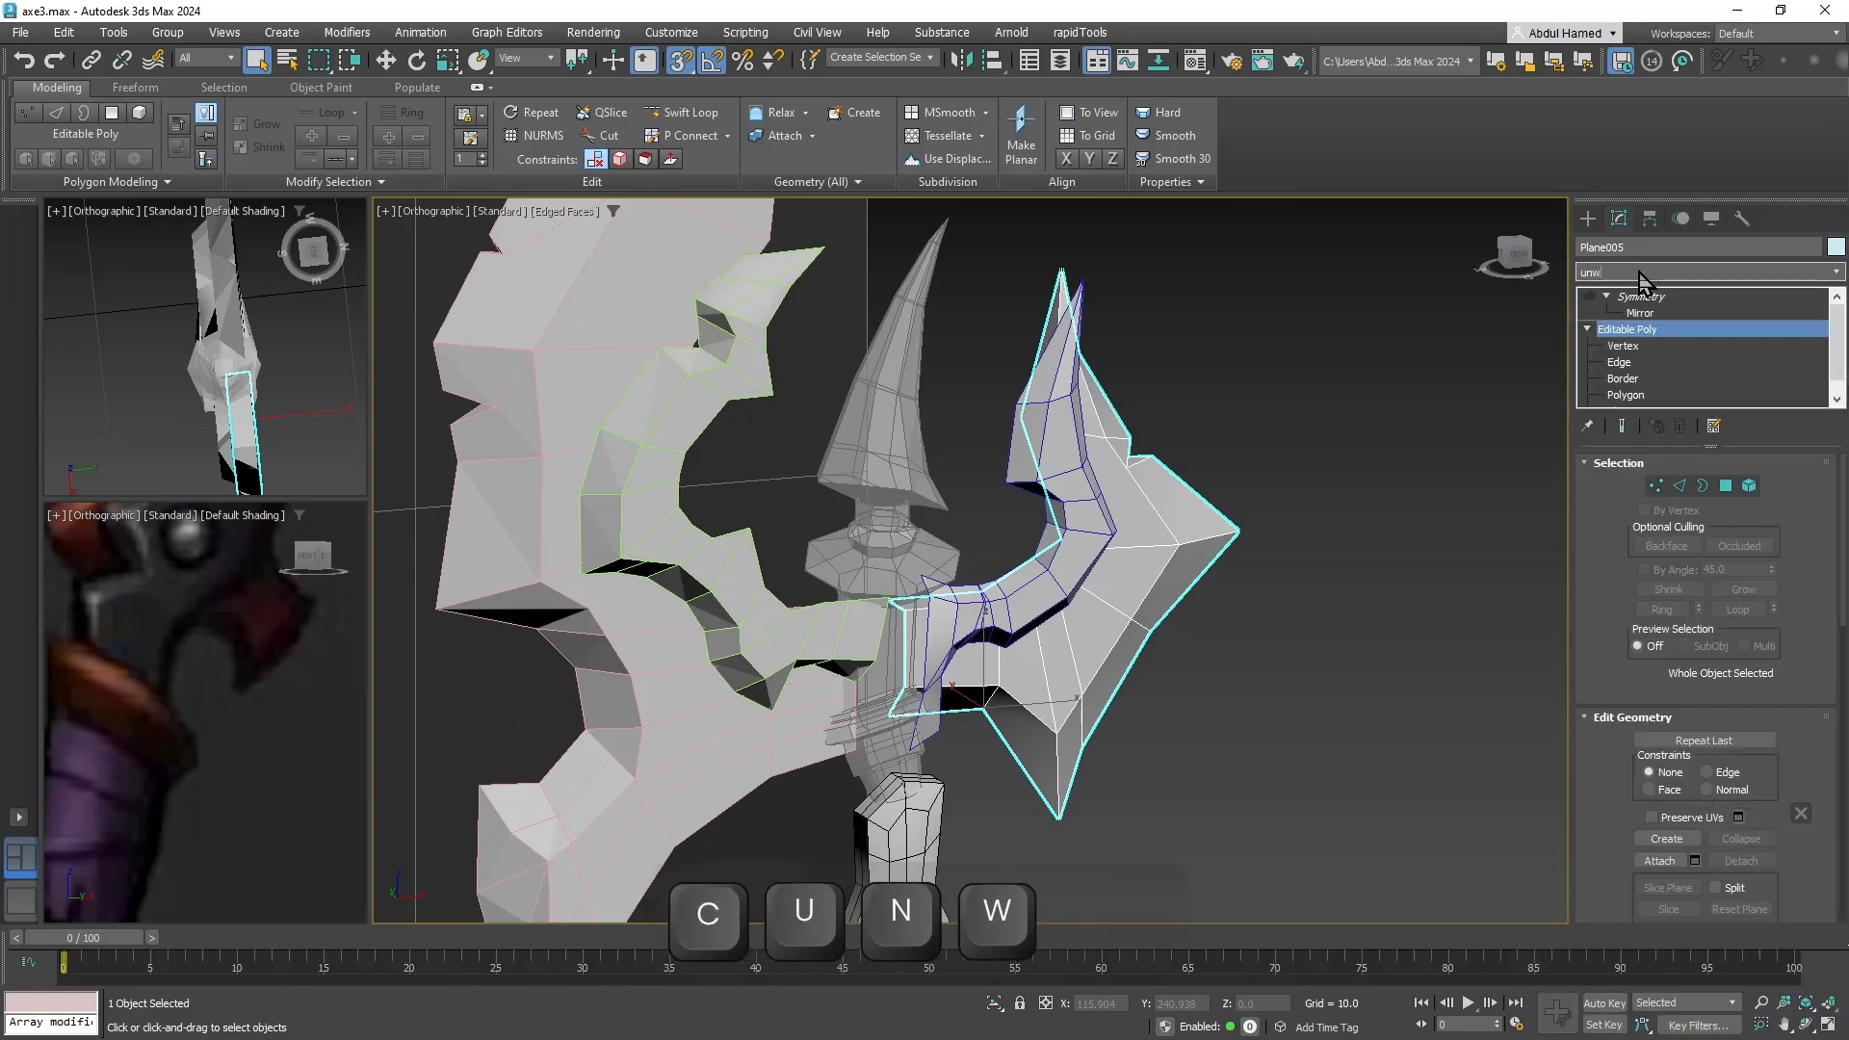
pyautogui.press('Return')
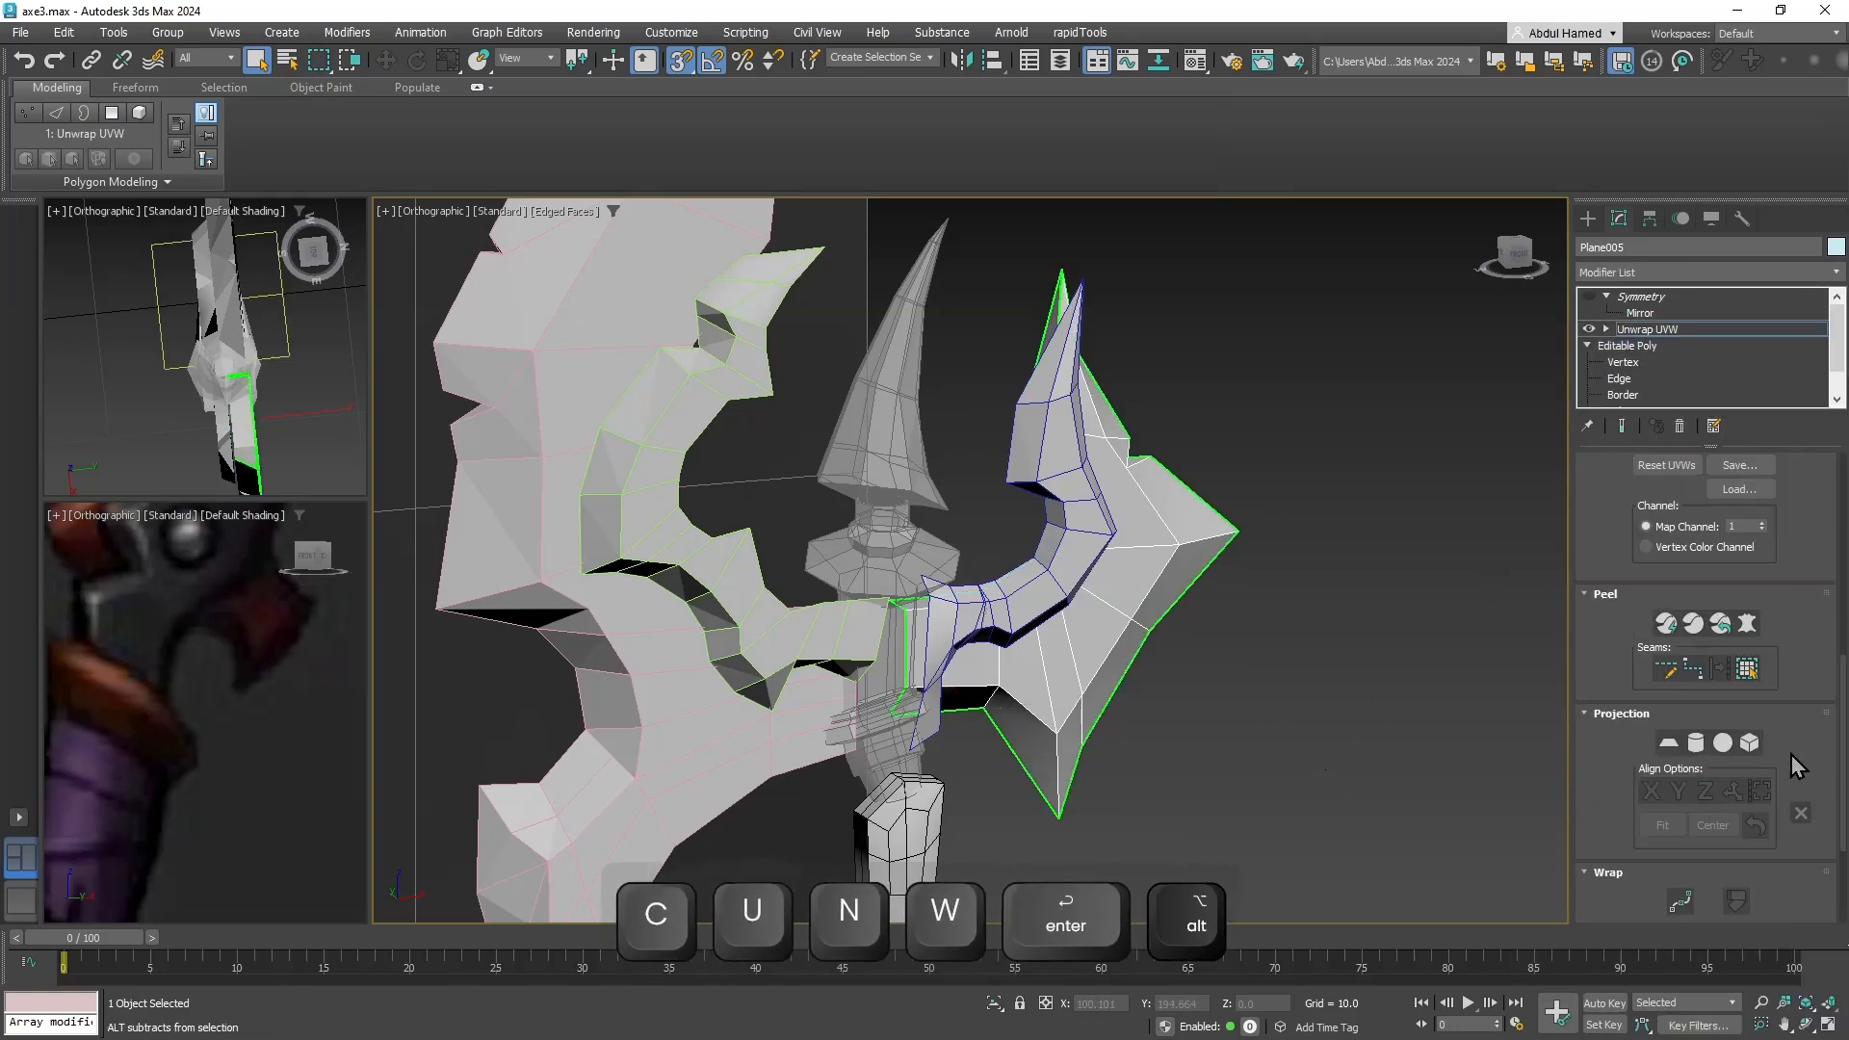
# Try a planar projection on the smaller blade, aligned to the Y axis.
pyautogui.moveTo(1781, 664); pyautogui.dragTo(1780, 473)
pyautogui.click(1668, 553)
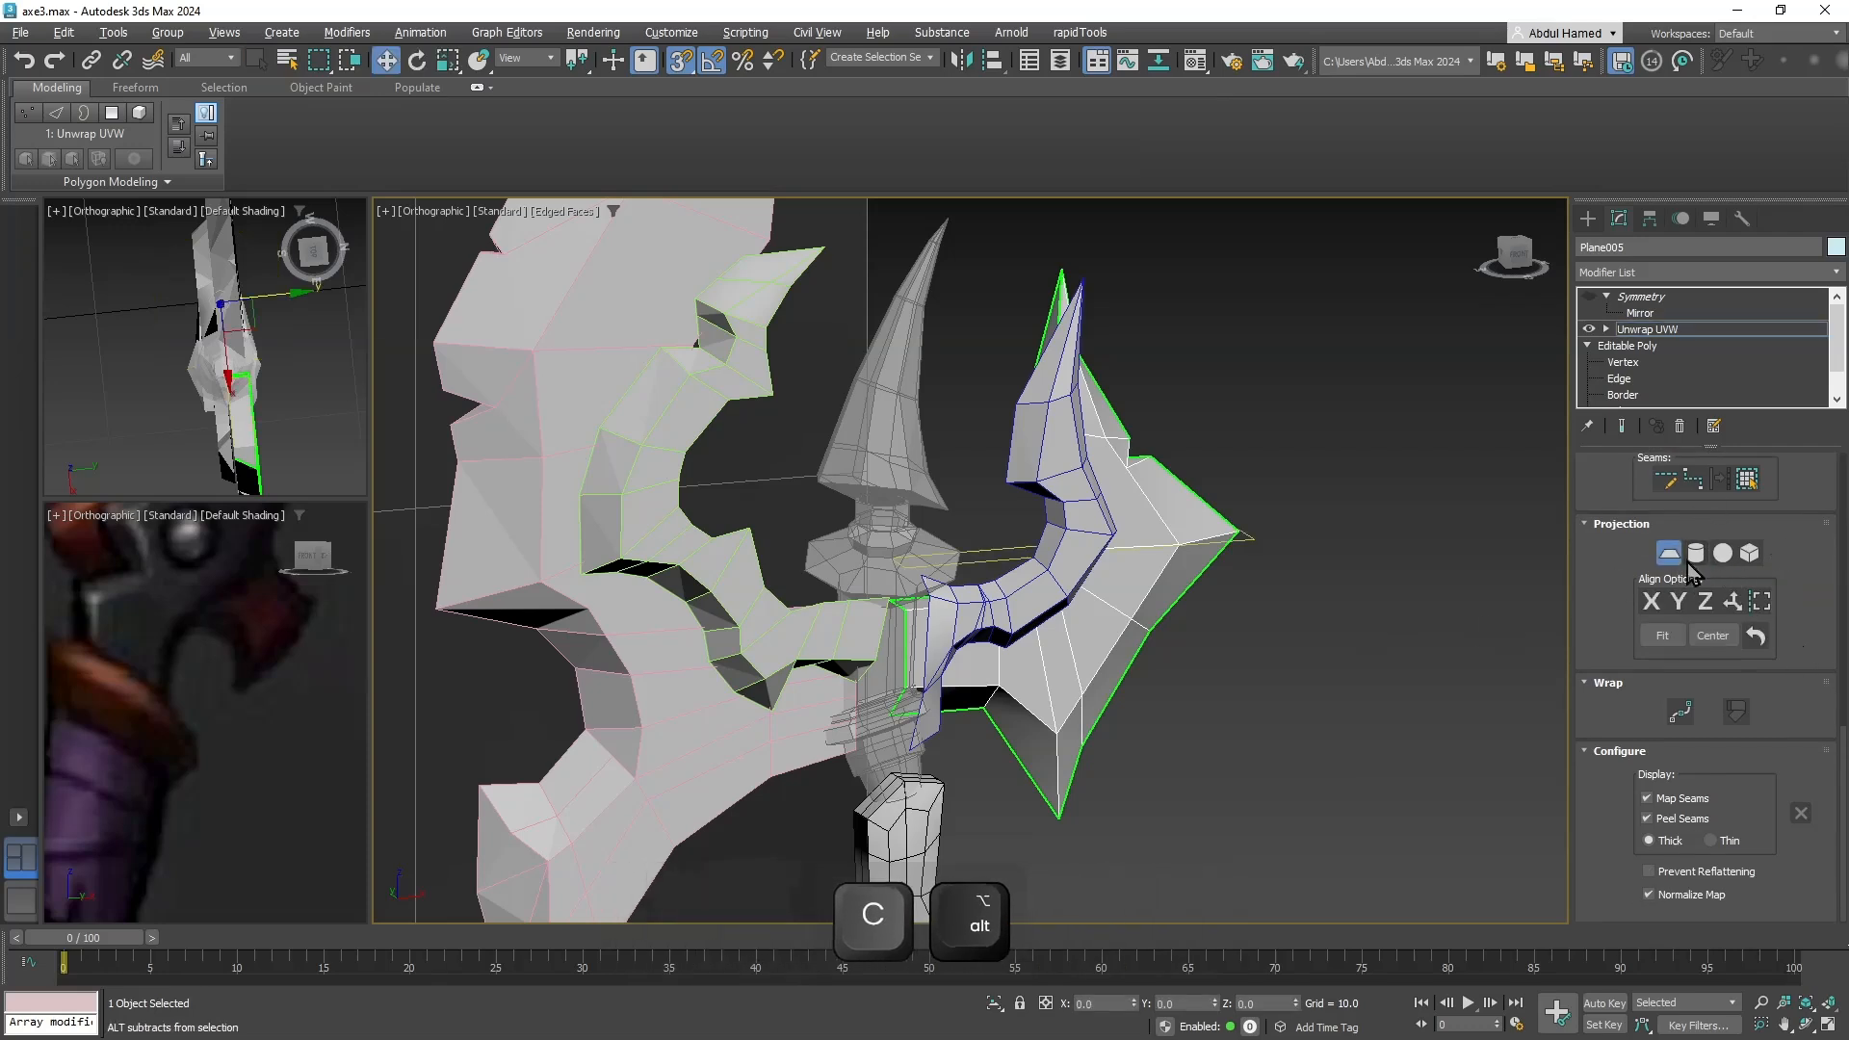
pyautogui.click(1678, 639)
pyautogui.moveTo(1342, 647); pyautogui.dragTo(1203, 606, button='middle')
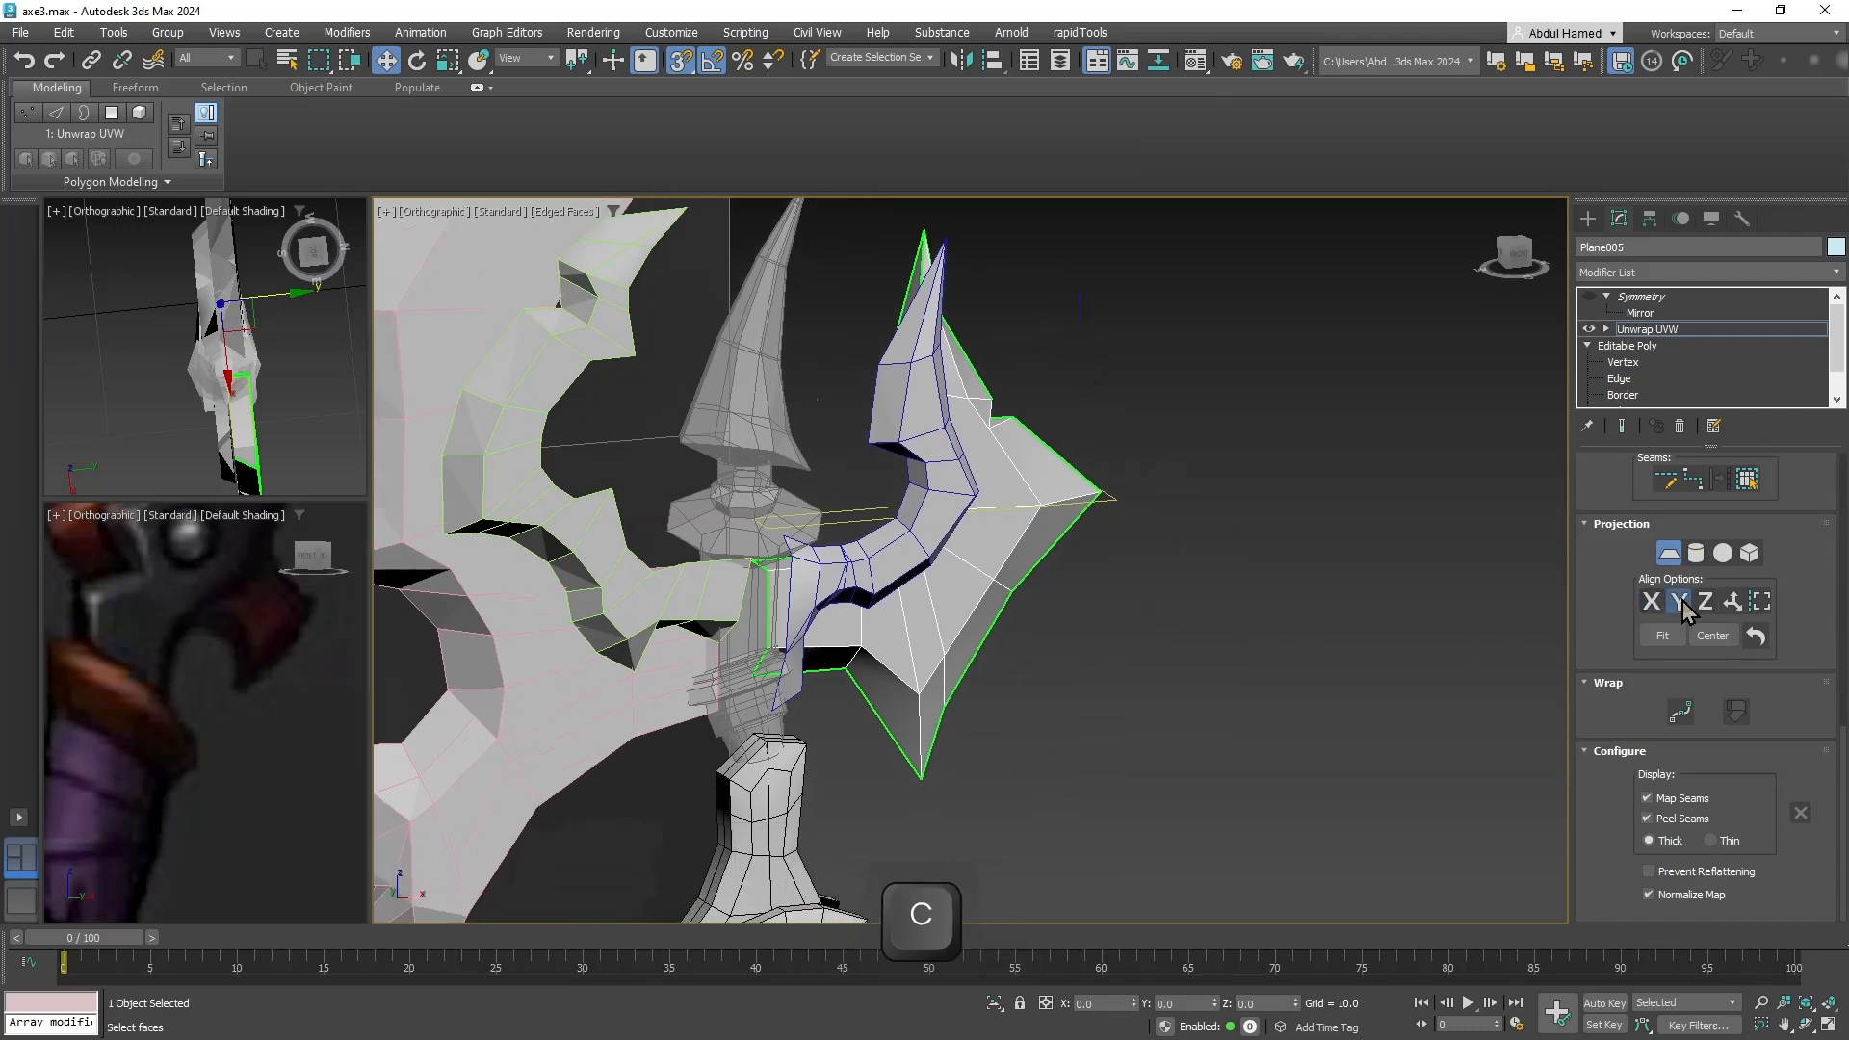
# Save the scene and select all polygons of the smaller blade in its Editable Poly base.
pyautogui.click(1637, 395)
pyautogui.press('Return')
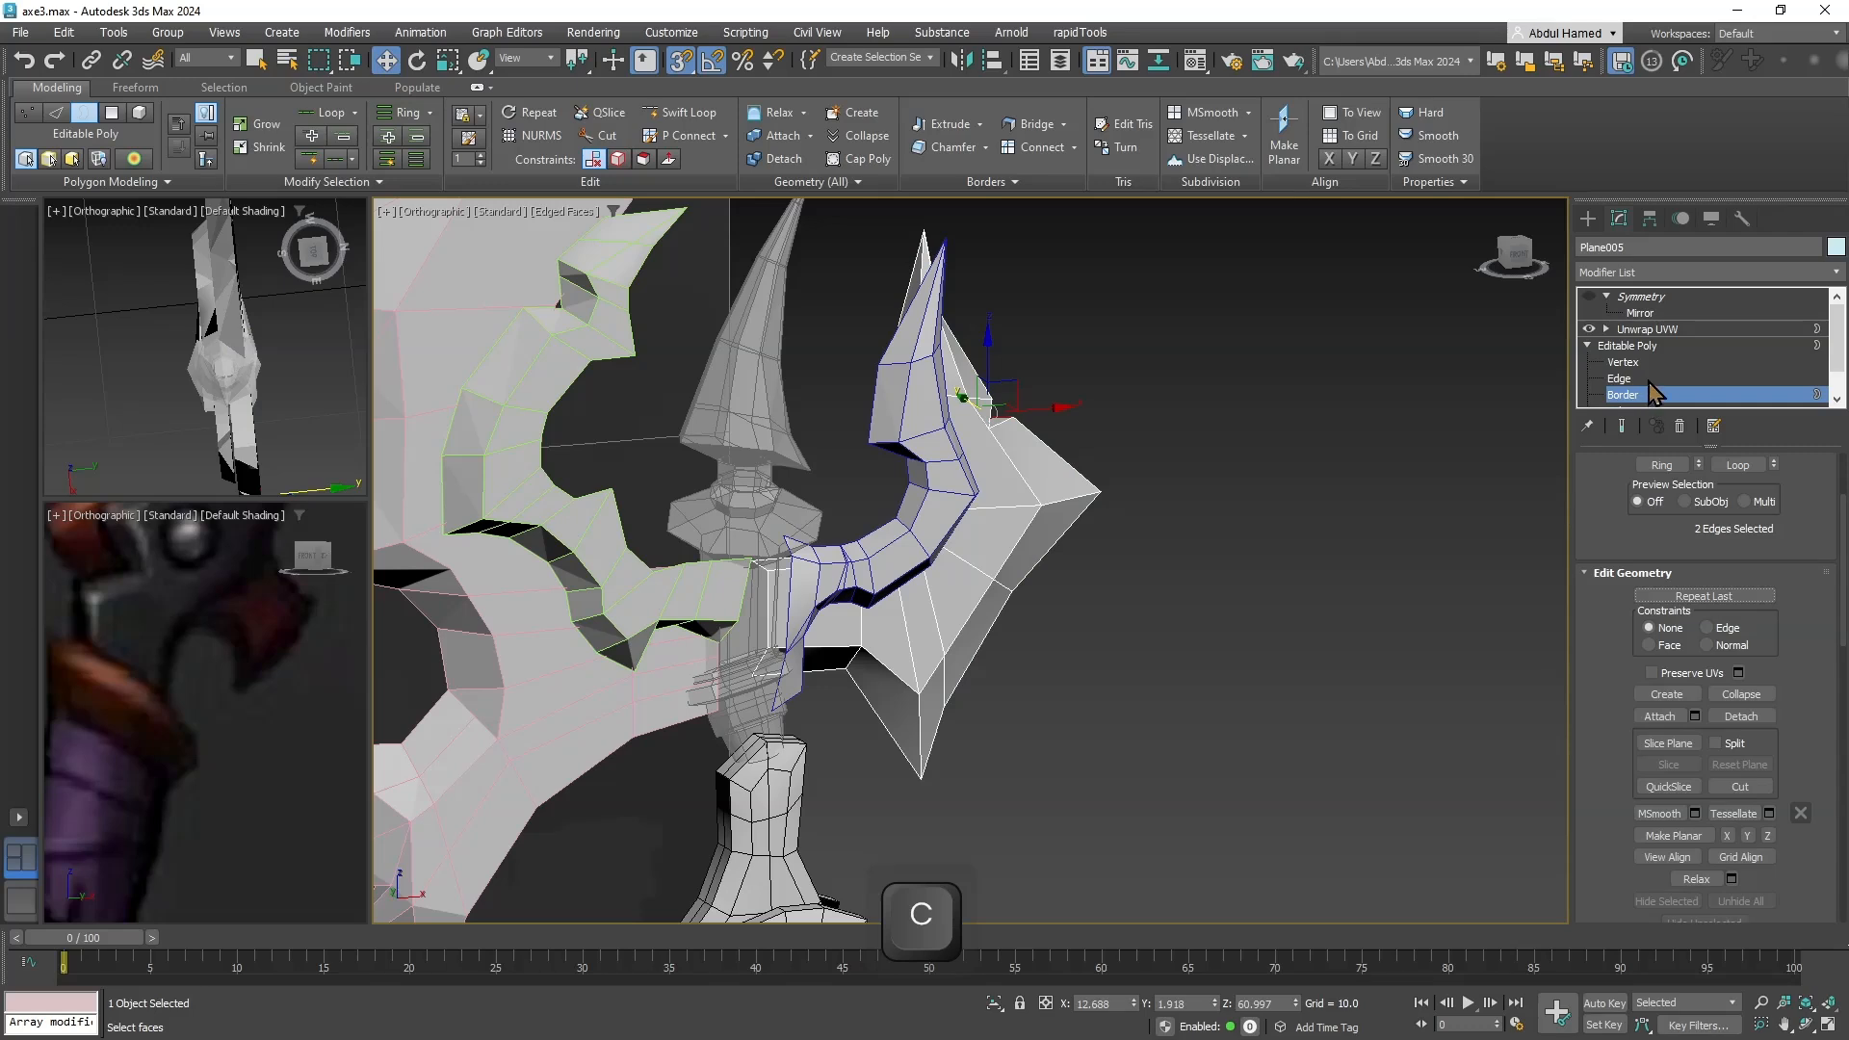
pyautogui.moveTo(1835, 356); pyautogui.dragTo(1834, 377)
pyautogui.click(1669, 381)
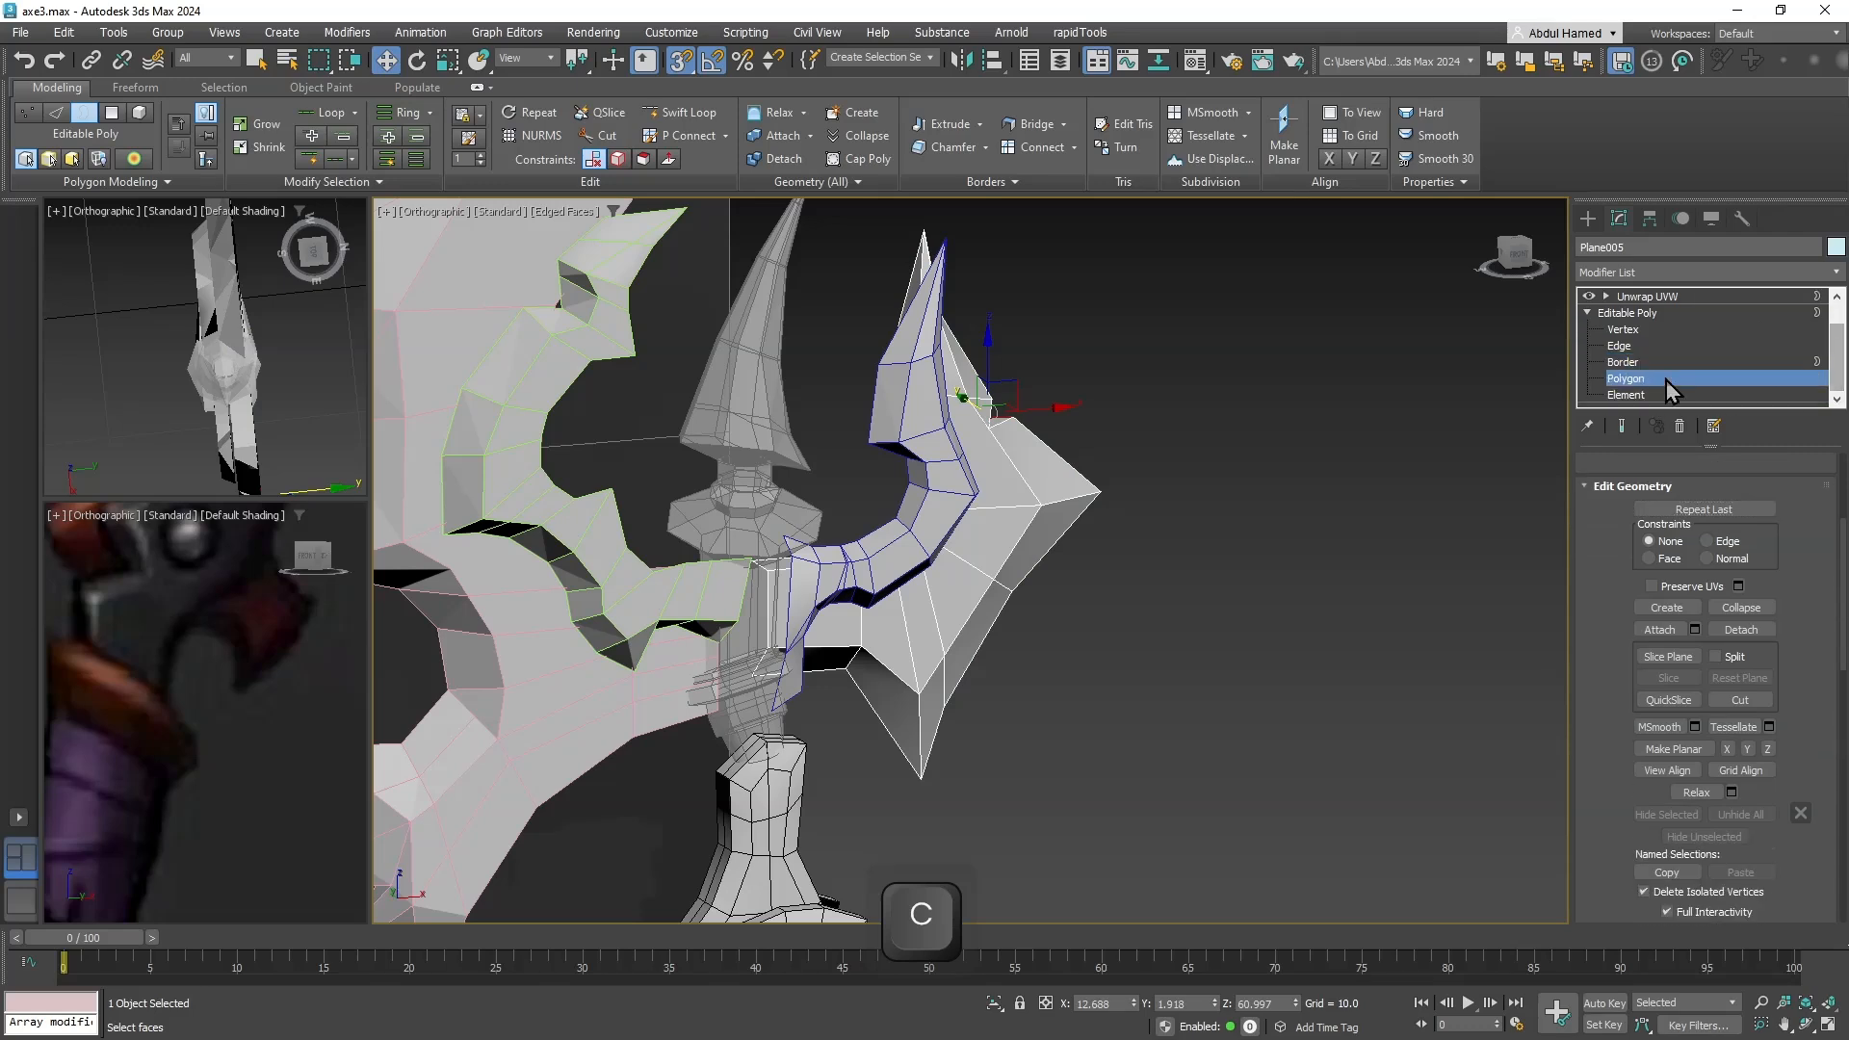
pyautogui.hotkey('ctrl', 's')
pyautogui.hotkey('ctrl', 'a')
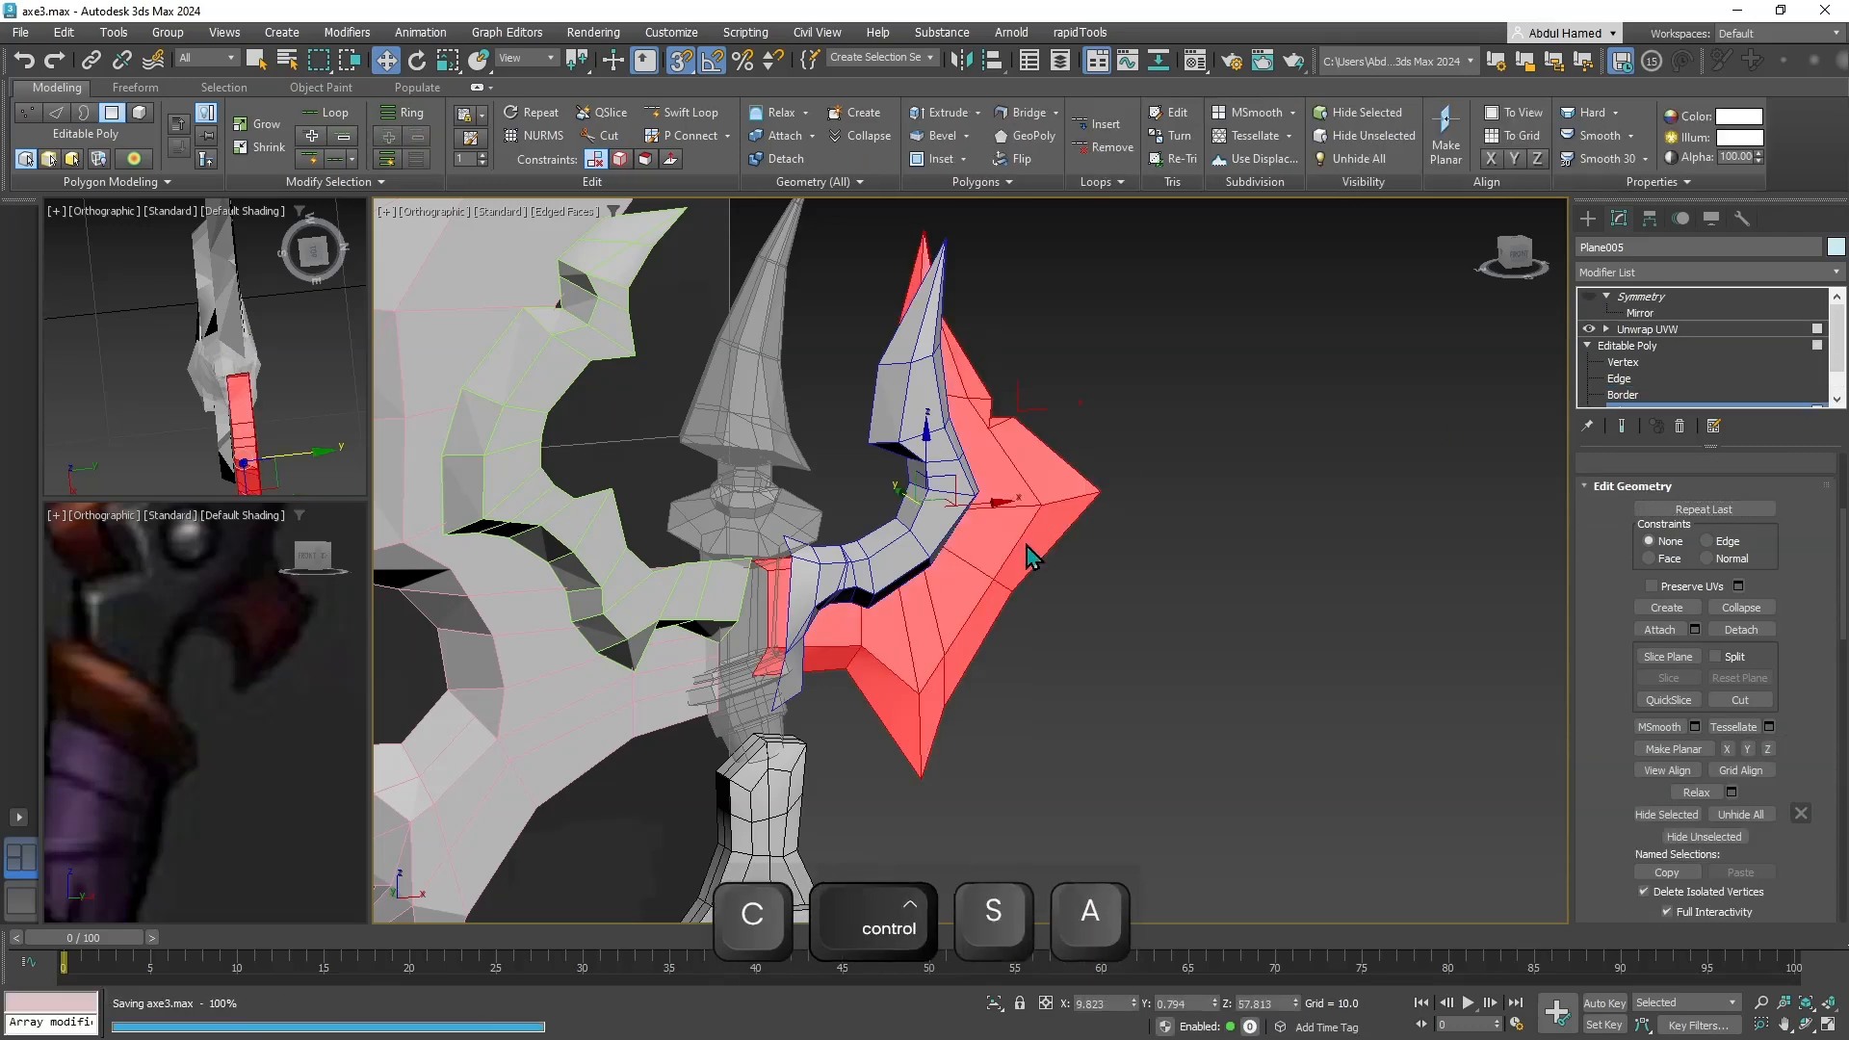
# Return to the blade's Unwrap UVW modifier and apply a planar projection to the selected polygons.
pyautogui.click(1662, 331)
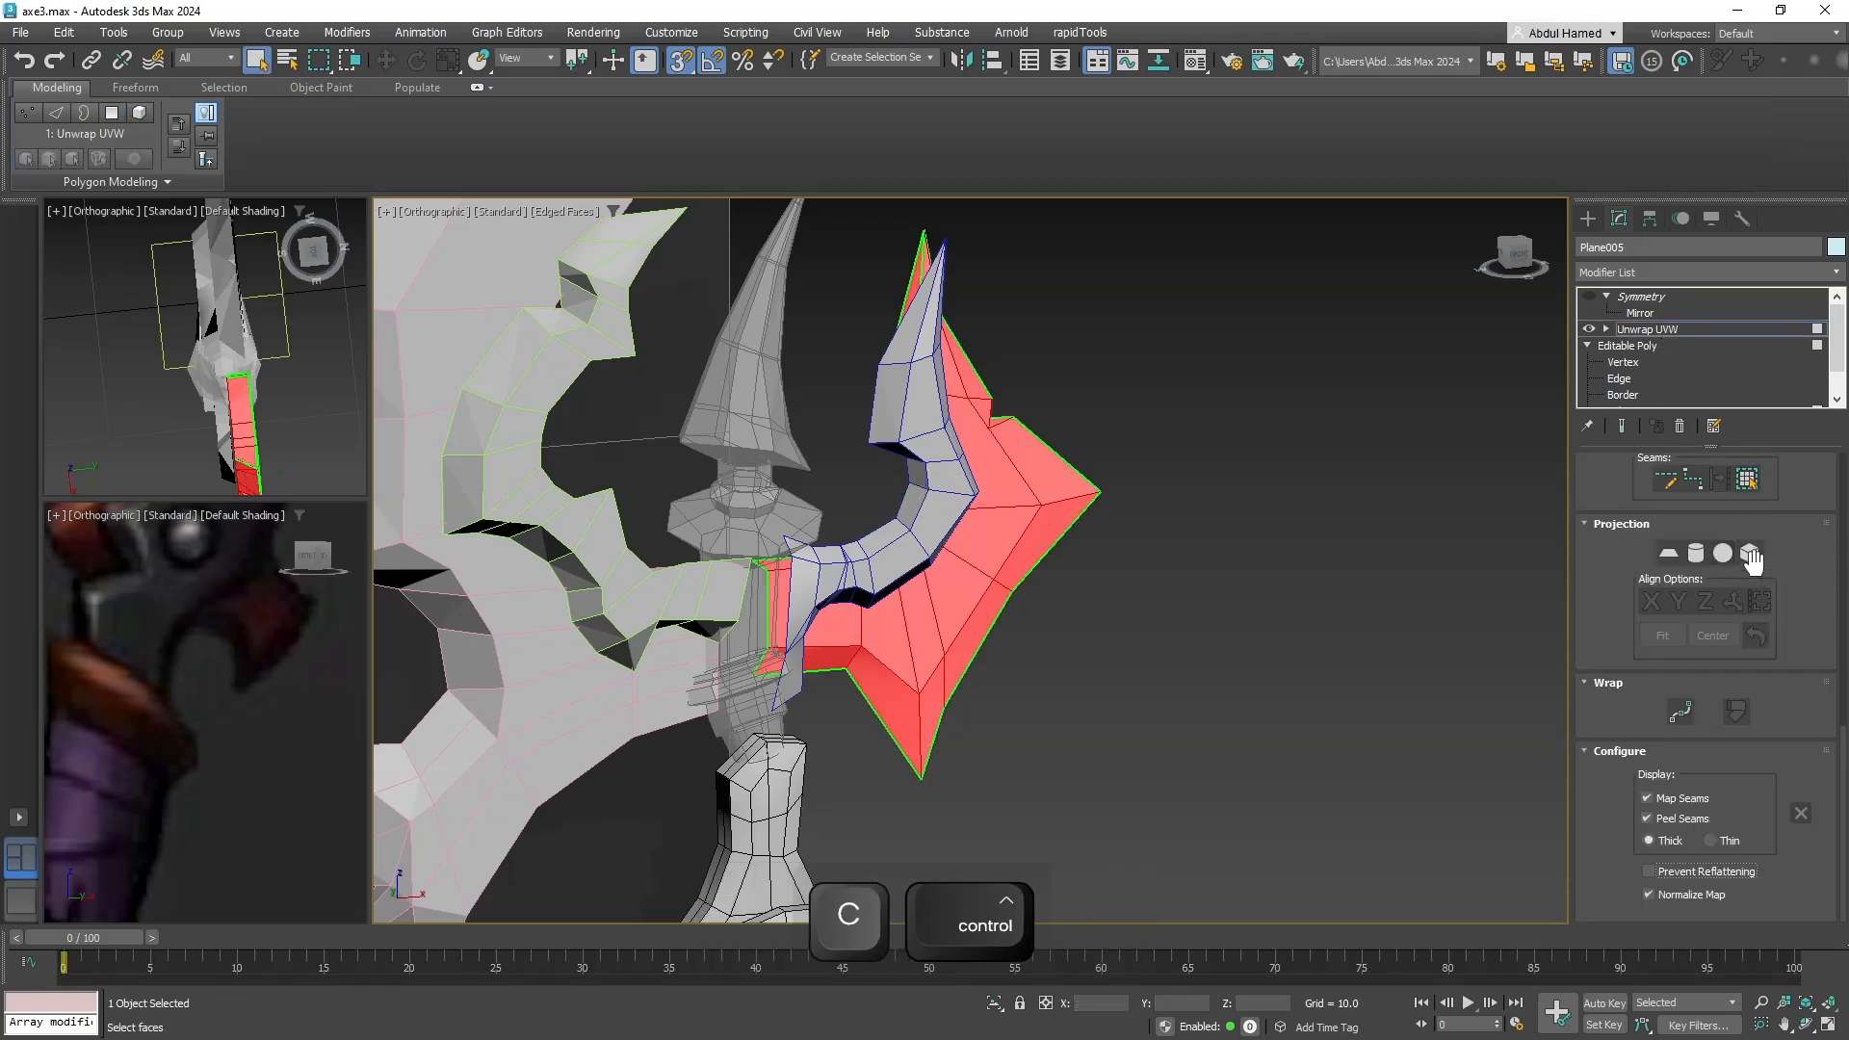
pyautogui.click(1670, 554)
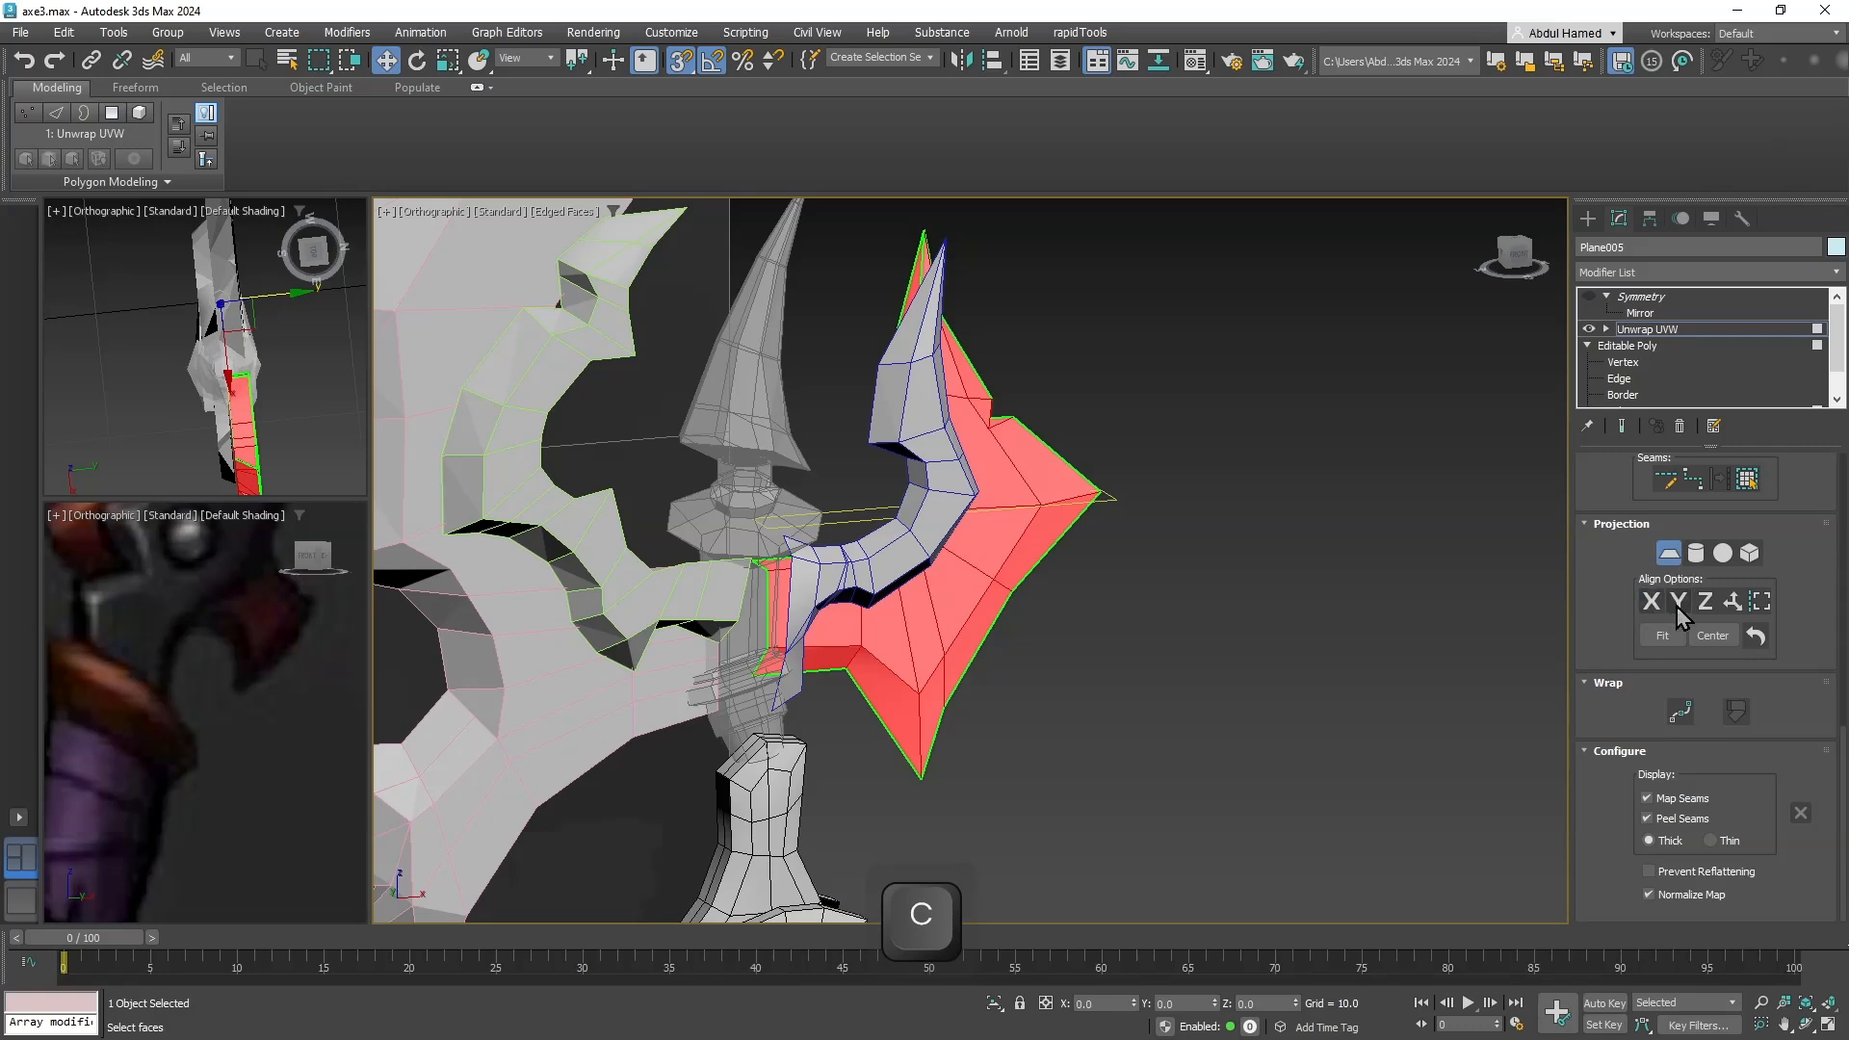
# Try cylindrical and box projections on the small blade's selected faces, then return to planar projection.
pyautogui.click(1700, 610)
pyautogui.click(1695, 554)
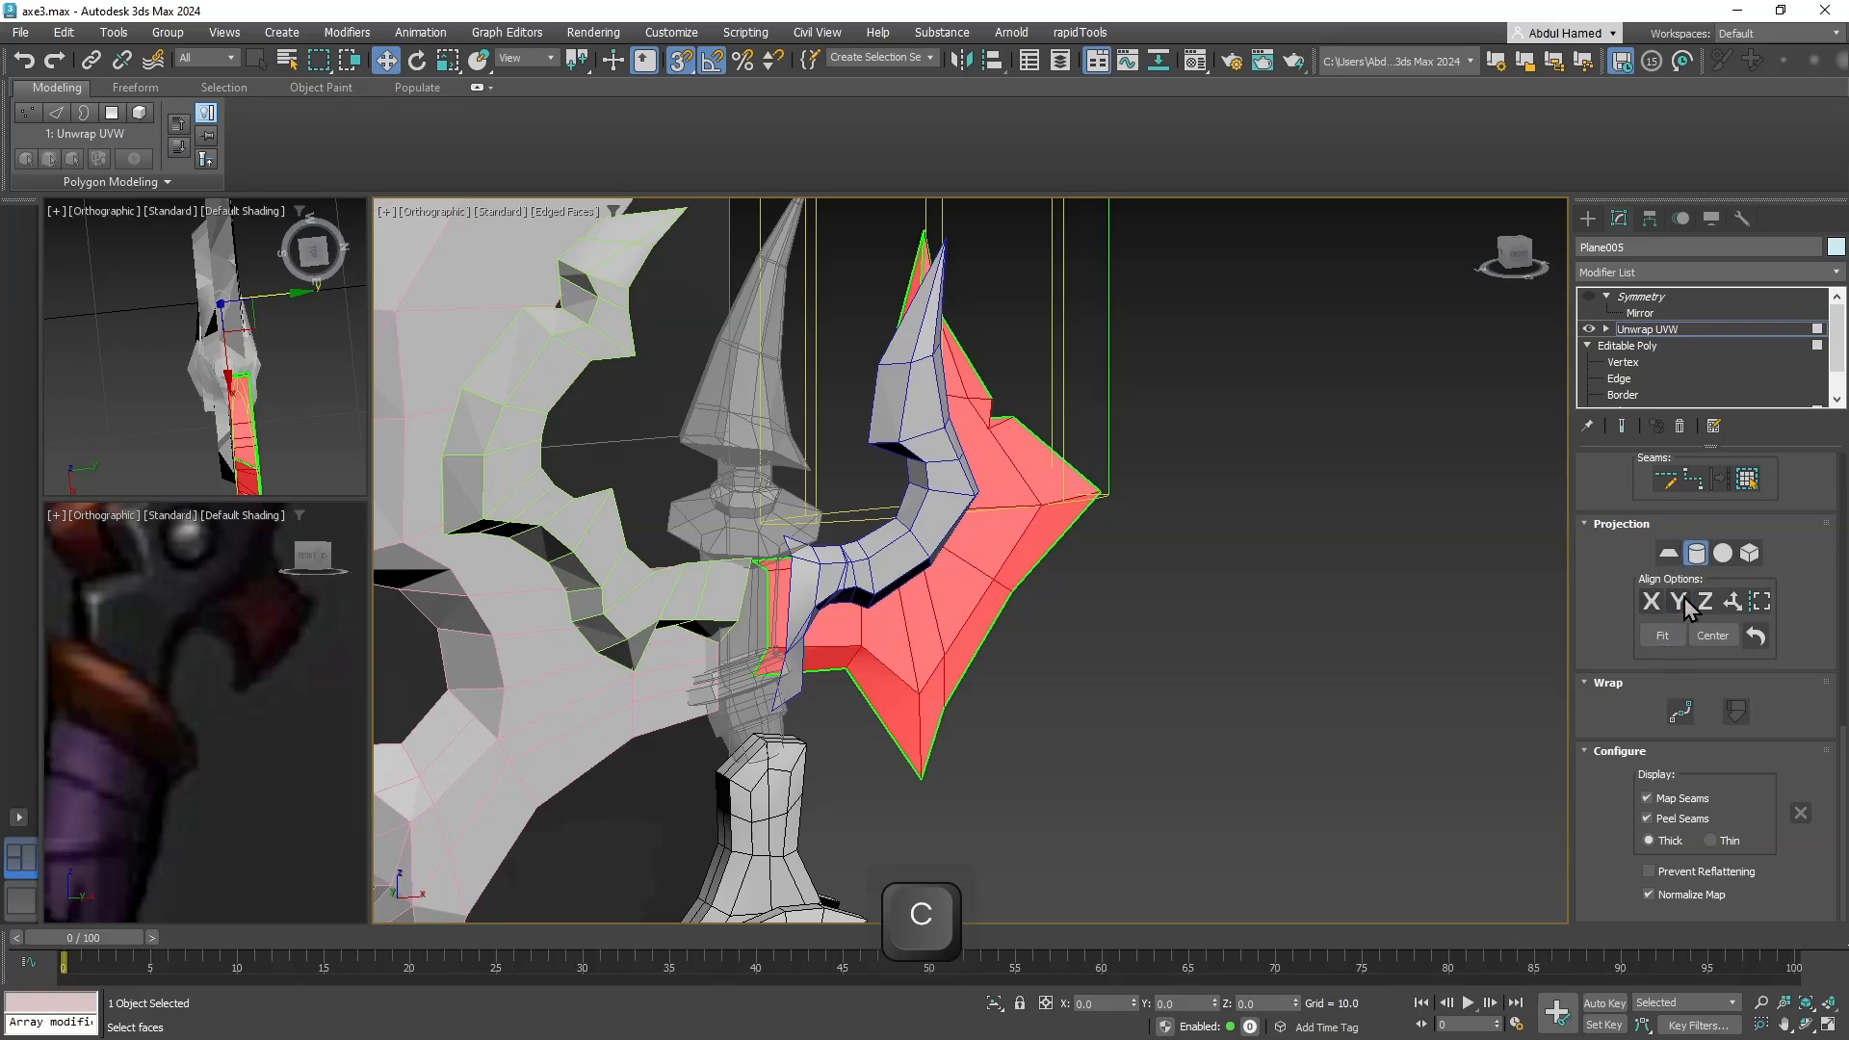
pyautogui.click(1695, 554)
pyautogui.click(1749, 553)
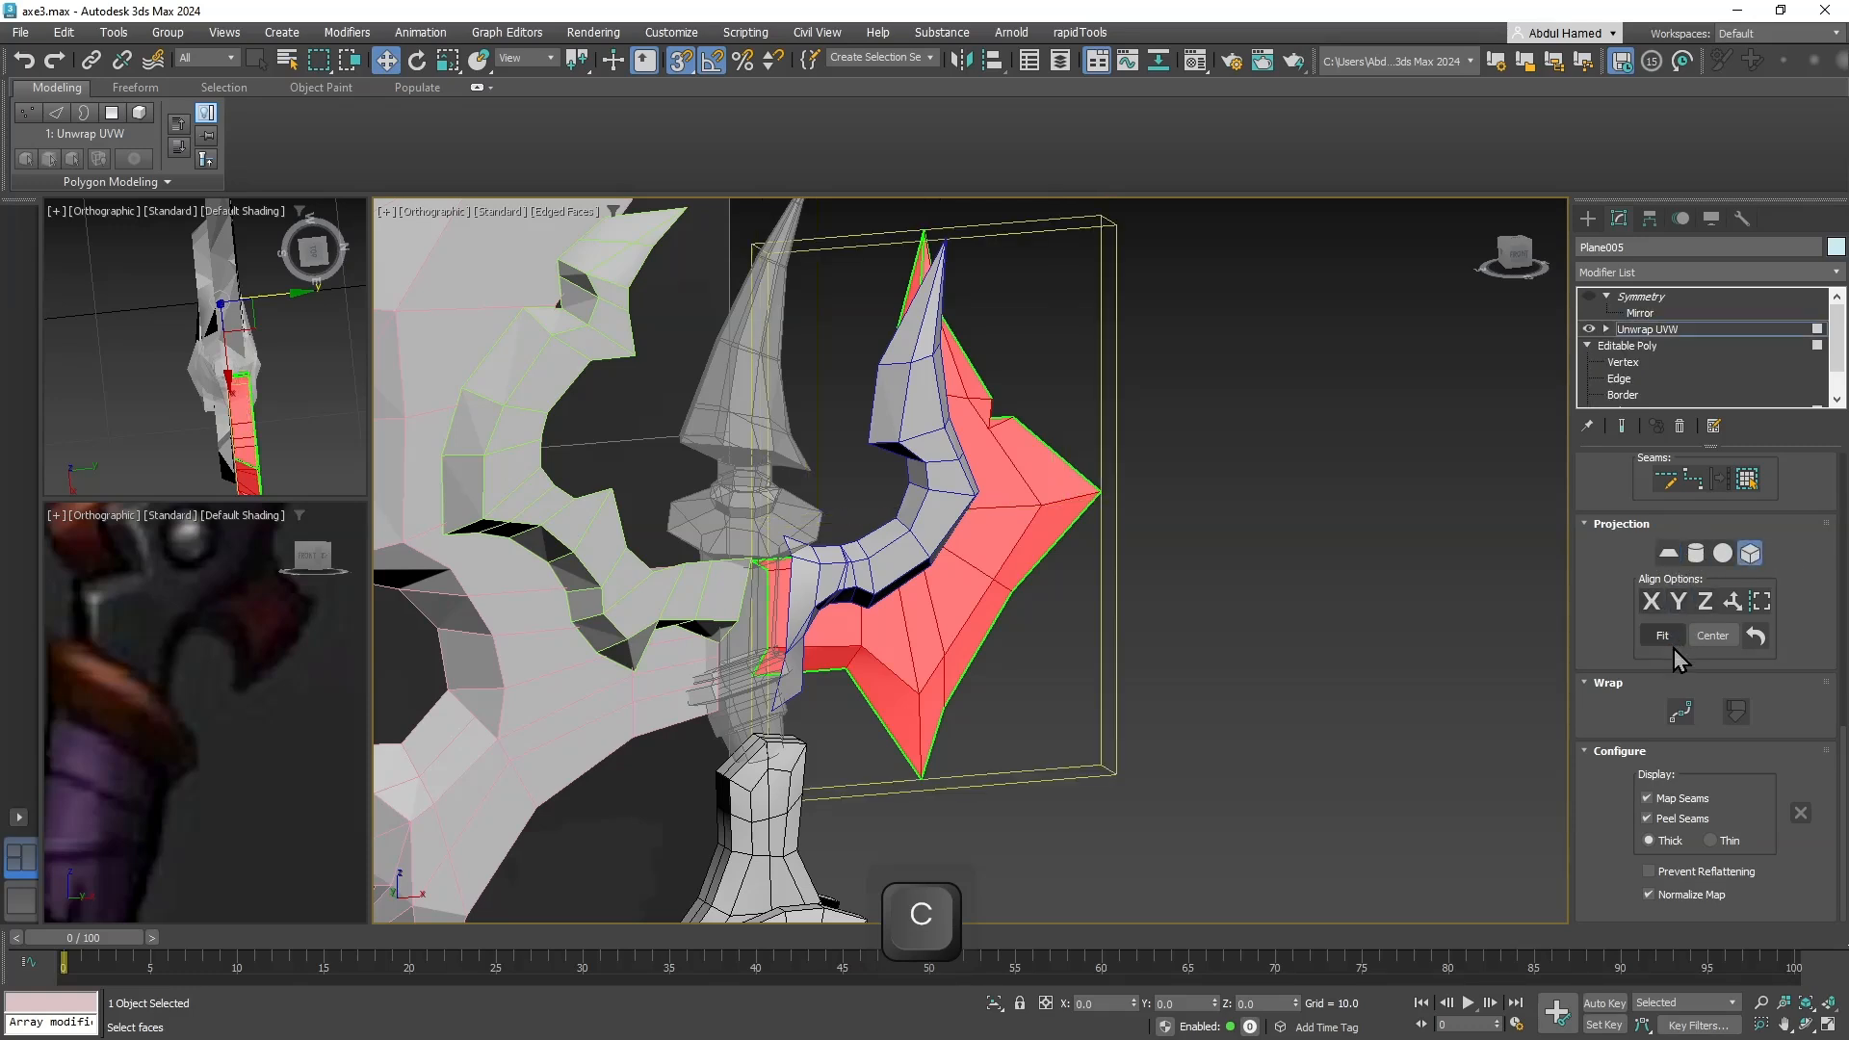
pyautogui.click(1669, 553)
# Rotate the planar projection gizmo 90 degrees about X and scale it around the small blade.
pyautogui.keyDown('alt'); pyautogui.moveTo(1491, 605); pyautogui.dragTo(1136, 571, button='middle'); pyautogui.keyUp('alt')
pyautogui.press('e')
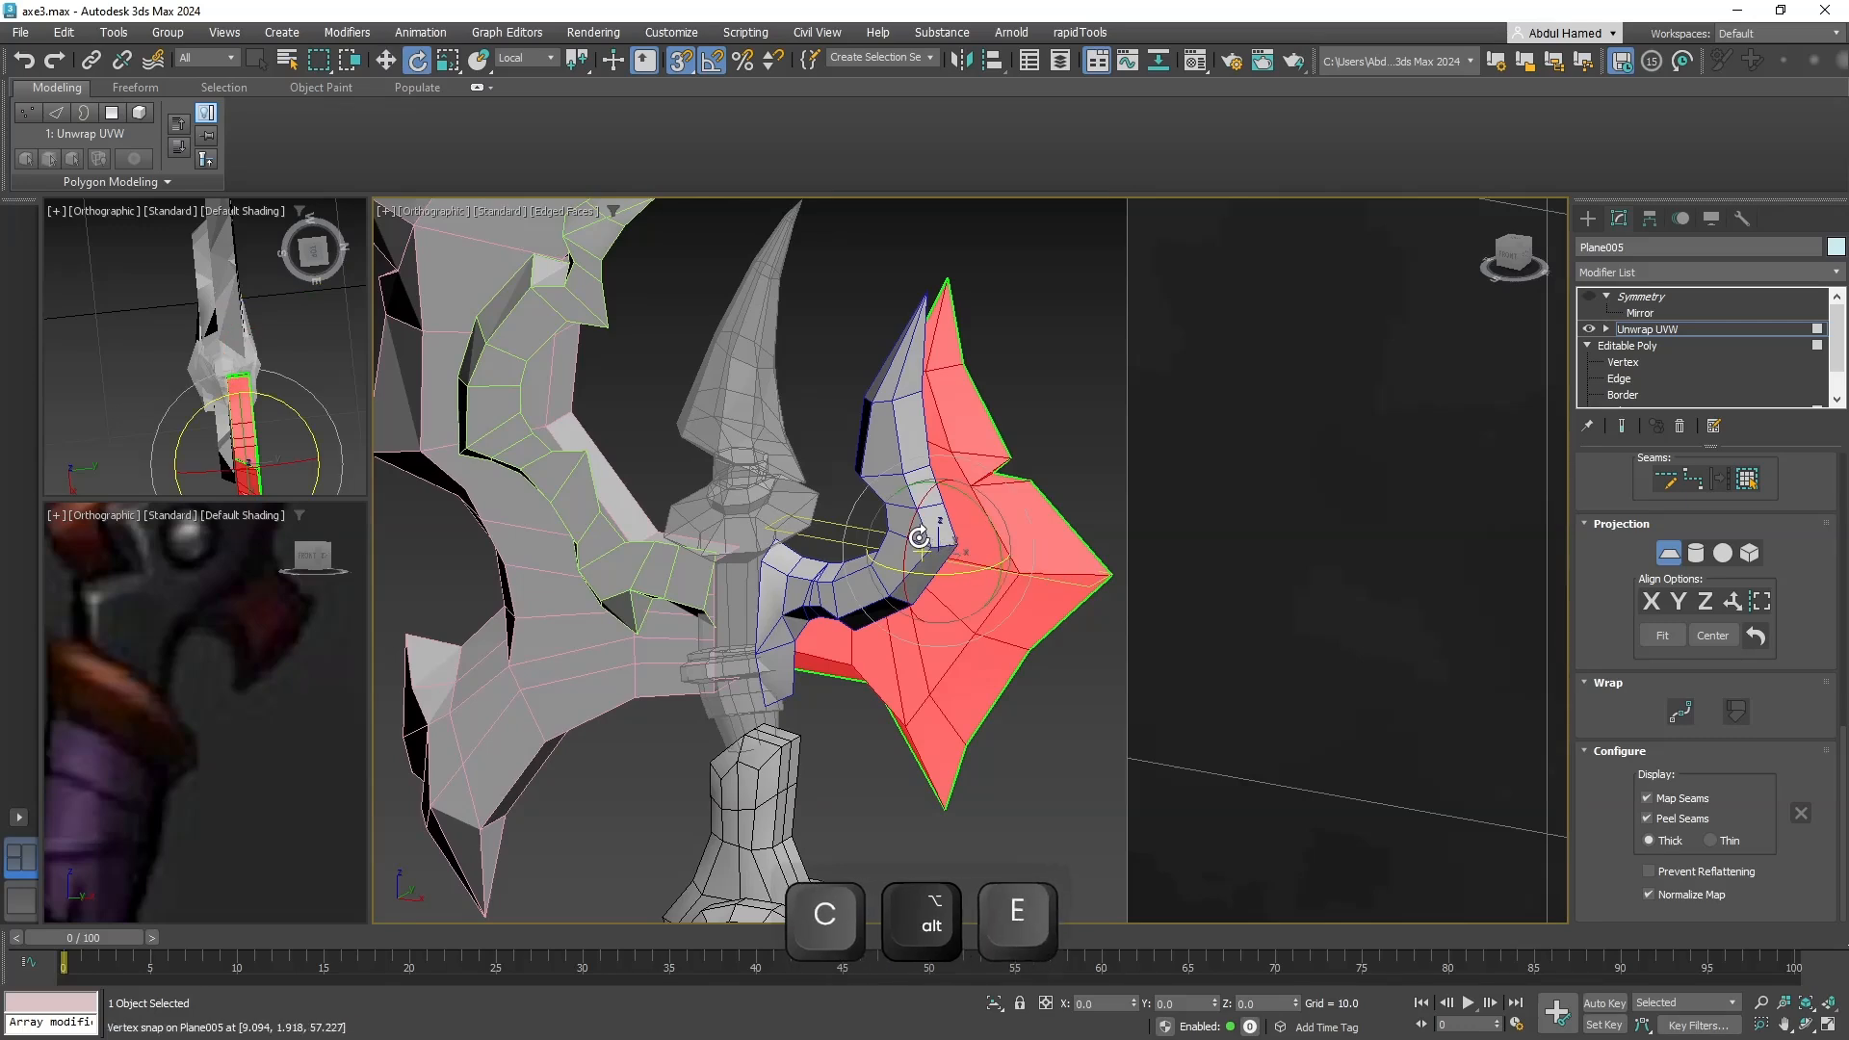
pyautogui.moveTo(910, 536); pyautogui.dragTo(970, 582)
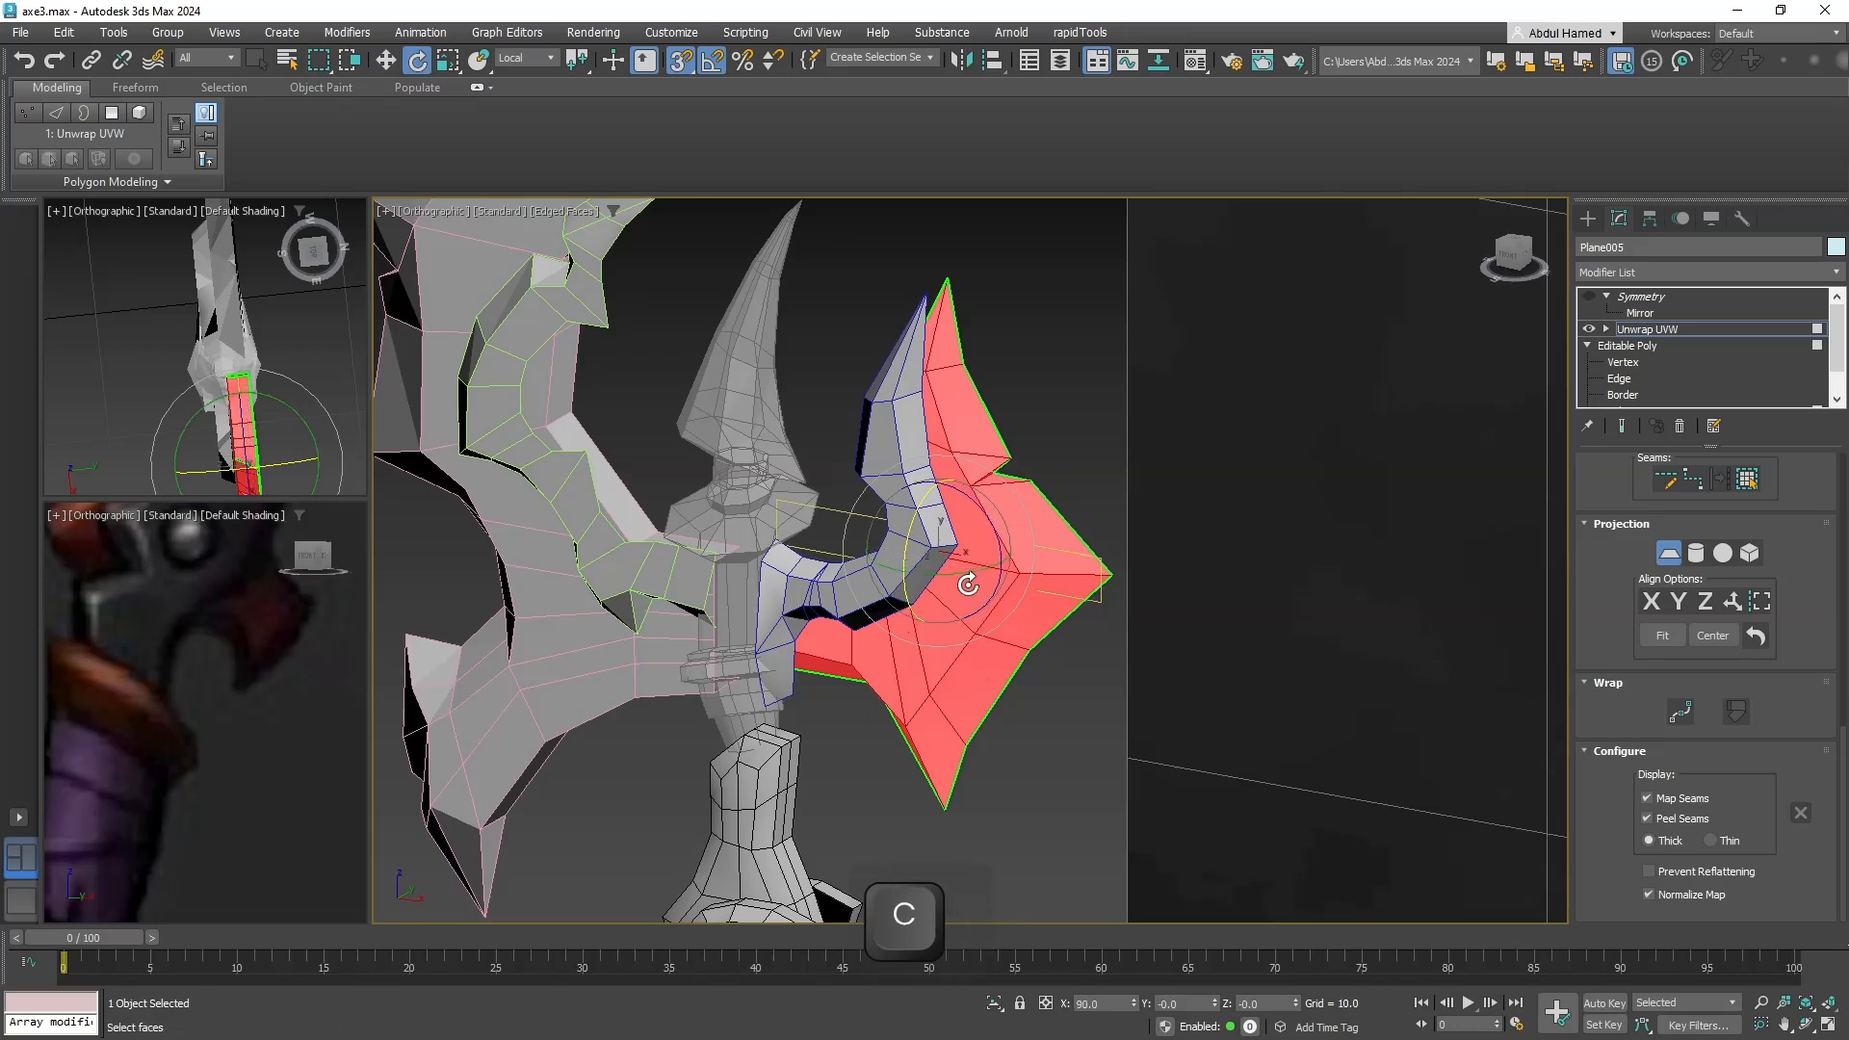
pyautogui.press('r')
pyautogui.moveTo(1050, 742); pyautogui.dragTo(1071, 697)
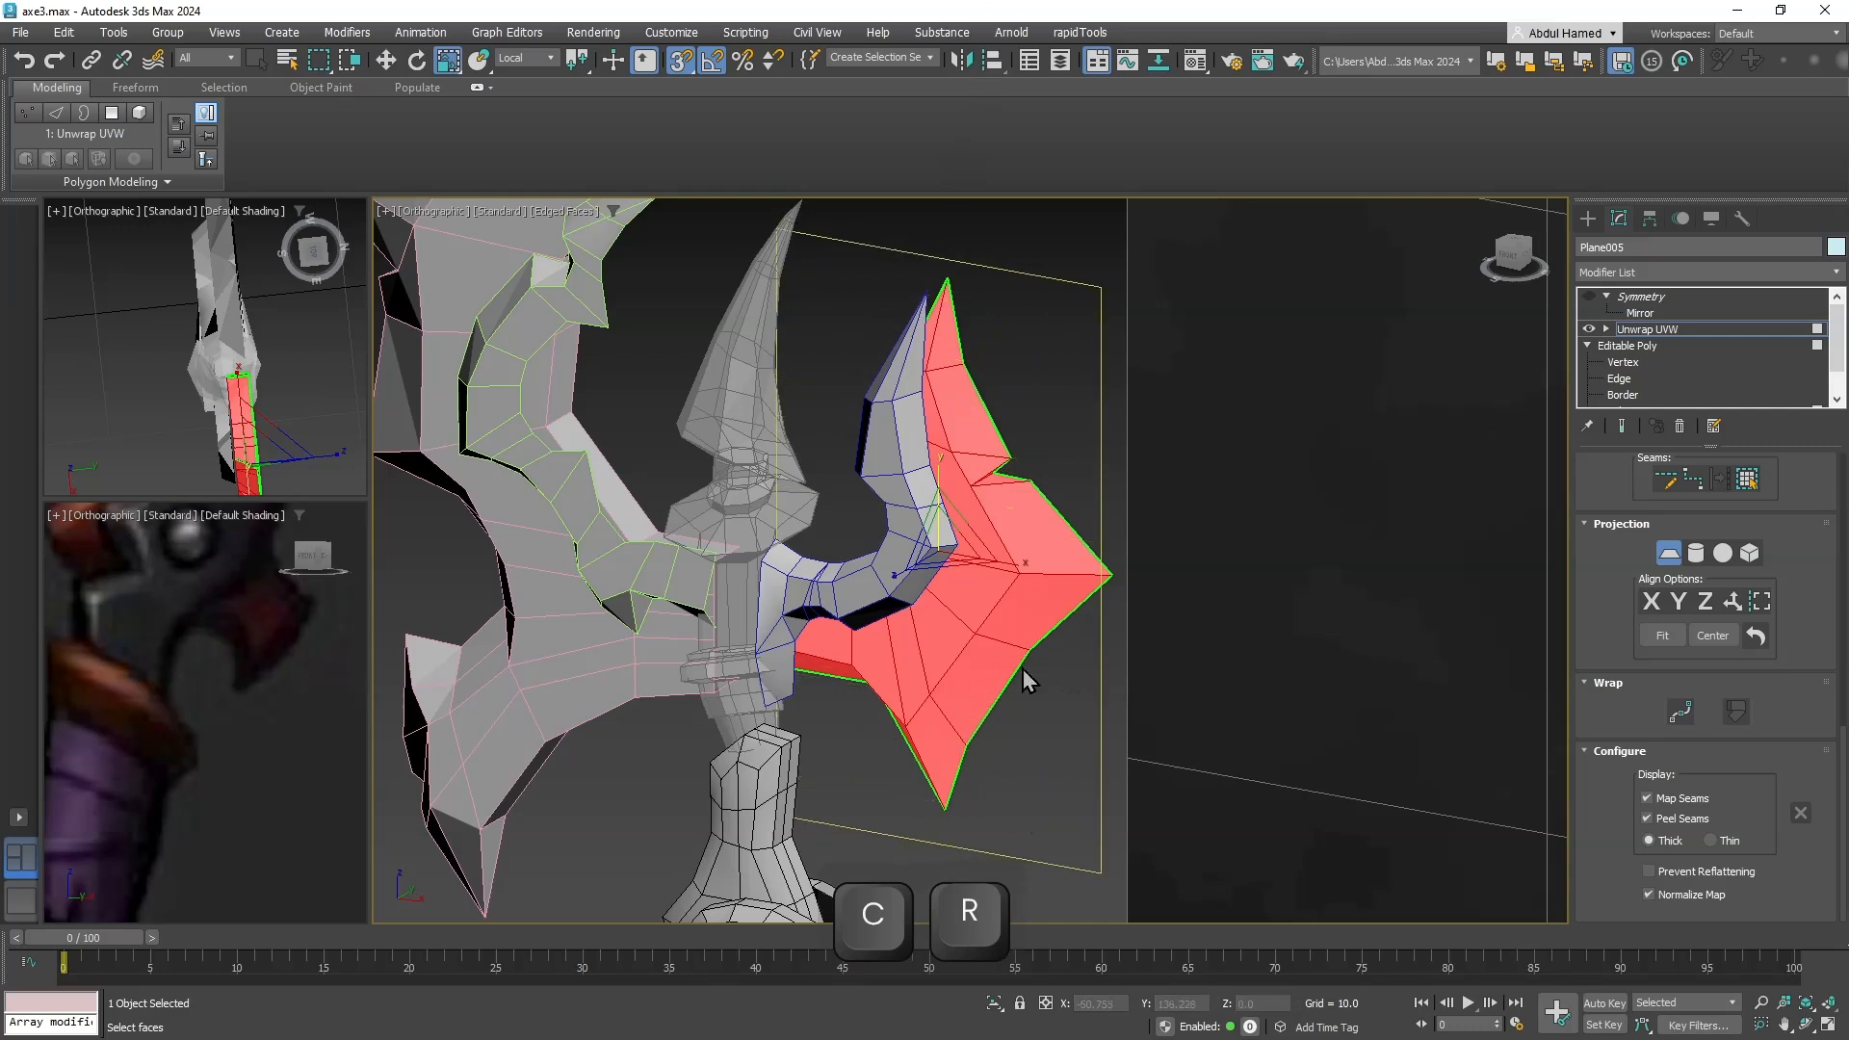
pyautogui.moveTo(1005, 565); pyautogui.dragTo(1023, 568)
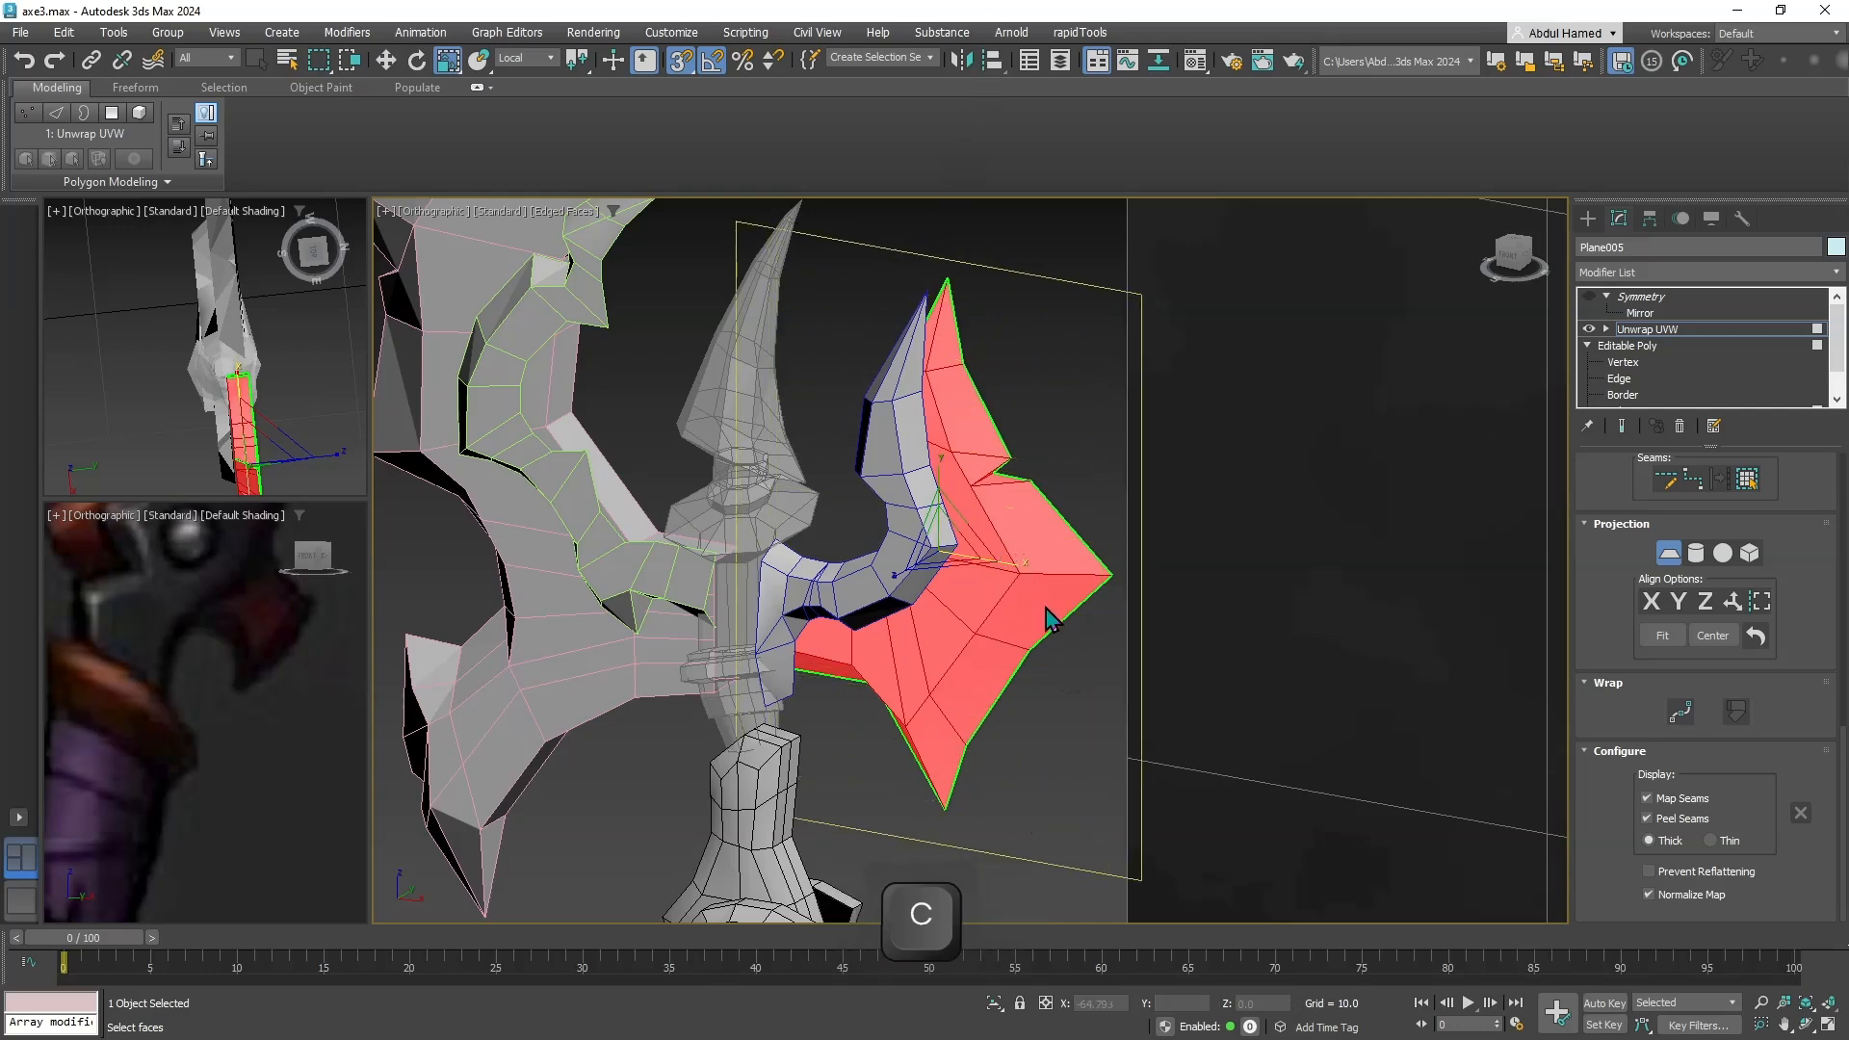
# Quick Peel the small blade's selected faces and frame the shell's split tip in the UV editor.
pyautogui.keyDown('alt'); pyautogui.moveTo(1106, 702); pyautogui.dragTo(1069, 673, button='middle'); pyautogui.keyUp('alt')
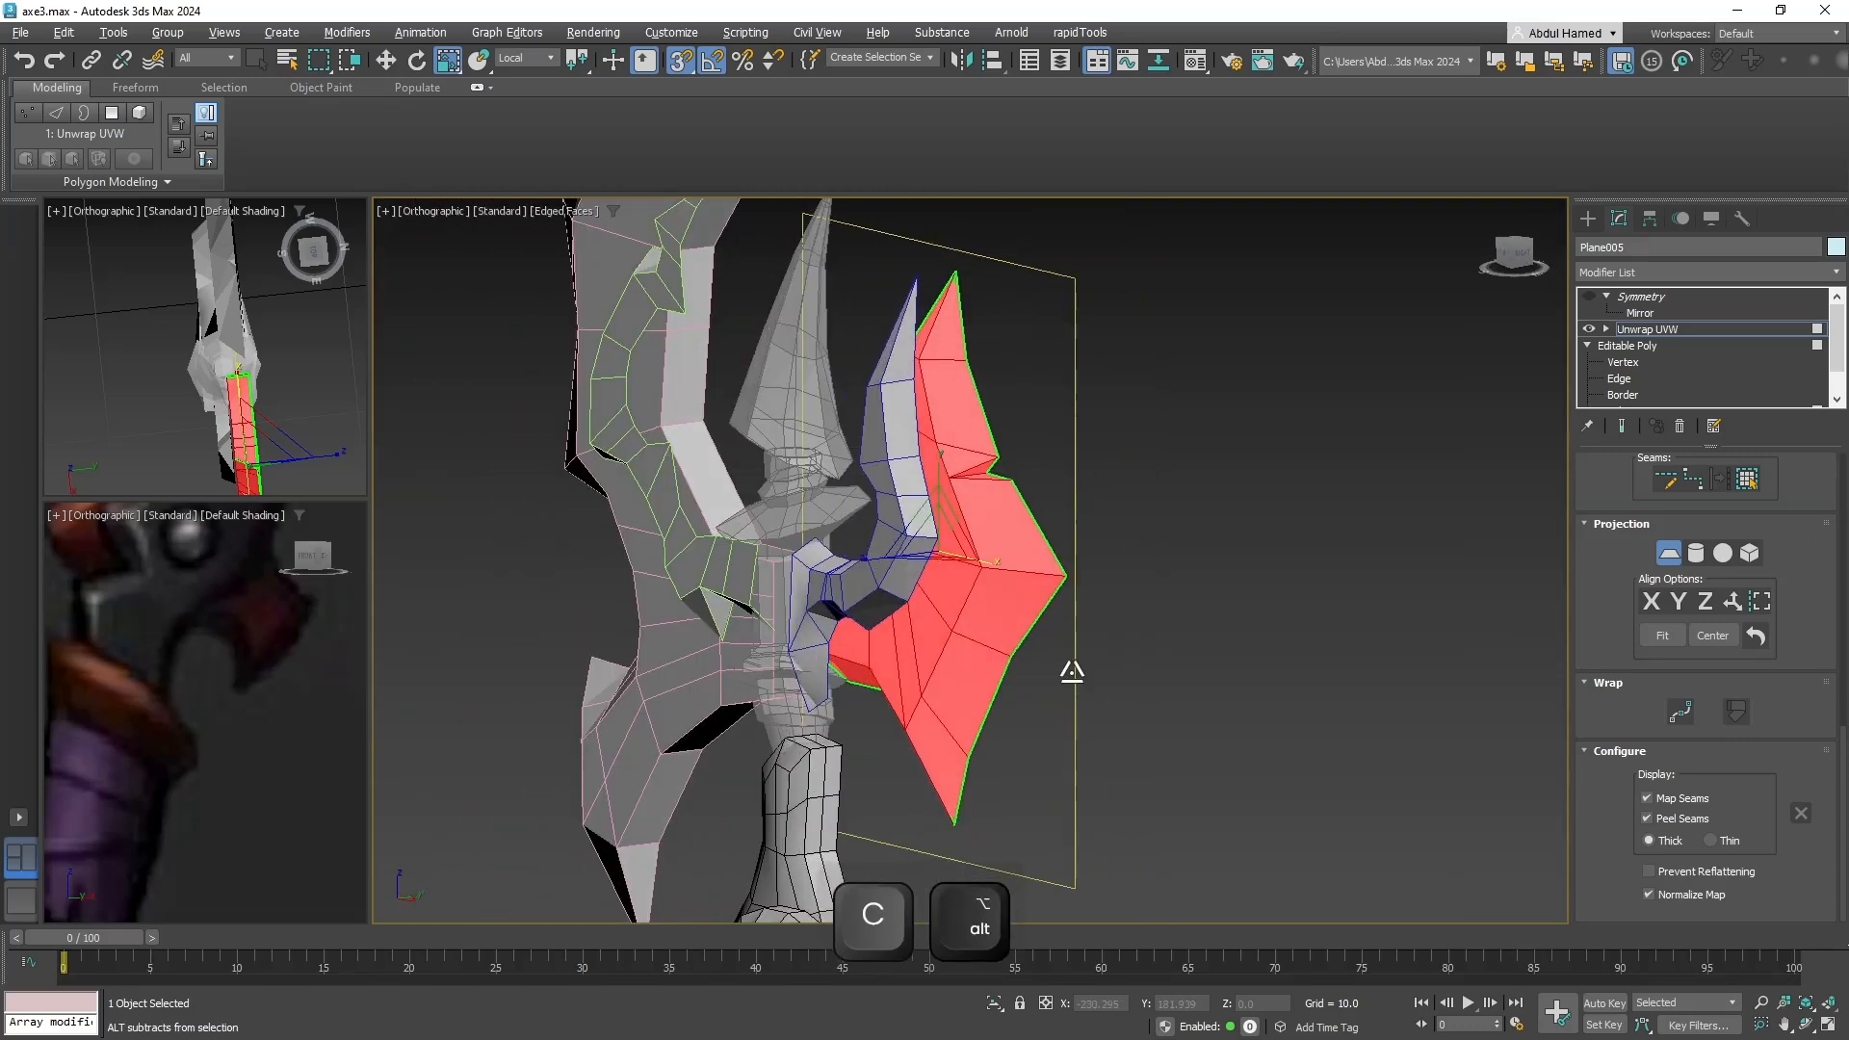
pyautogui.scroll(5, 1690, 746)
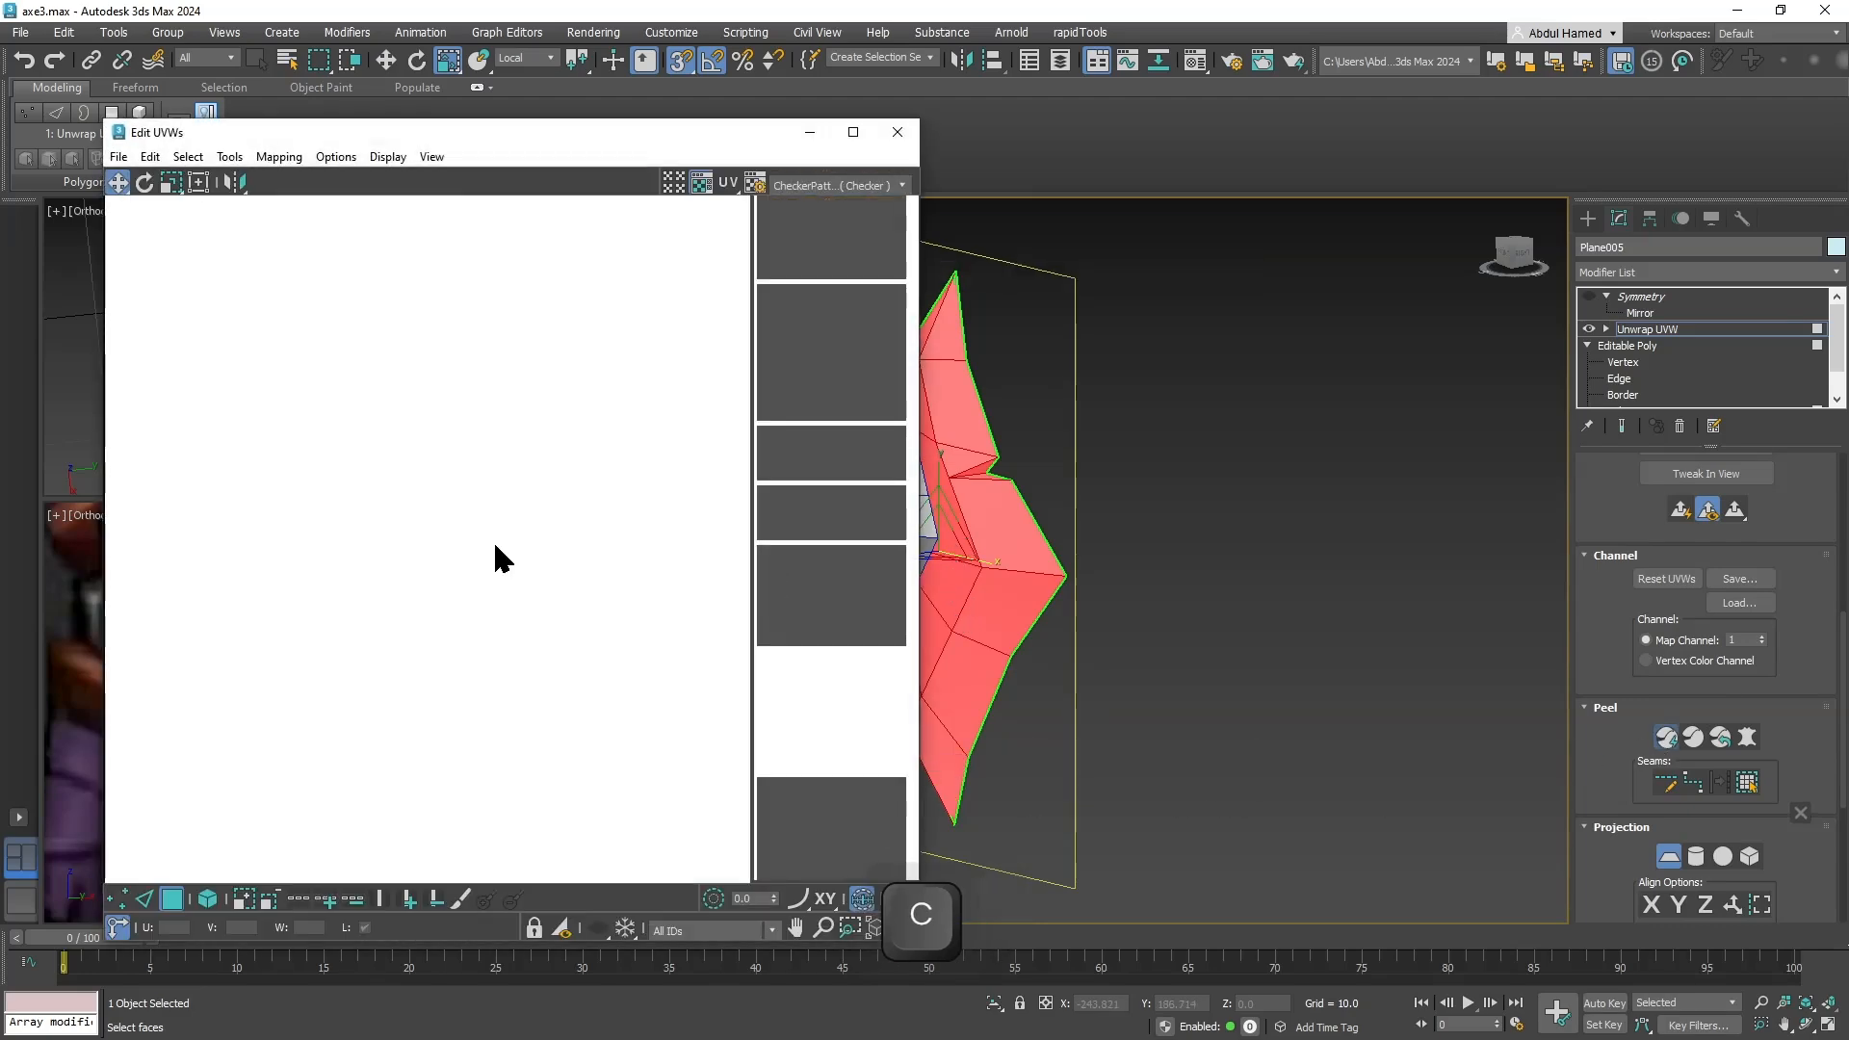
pyautogui.moveTo(536, 607); pyautogui.dragTo(542, 523, button='middle')
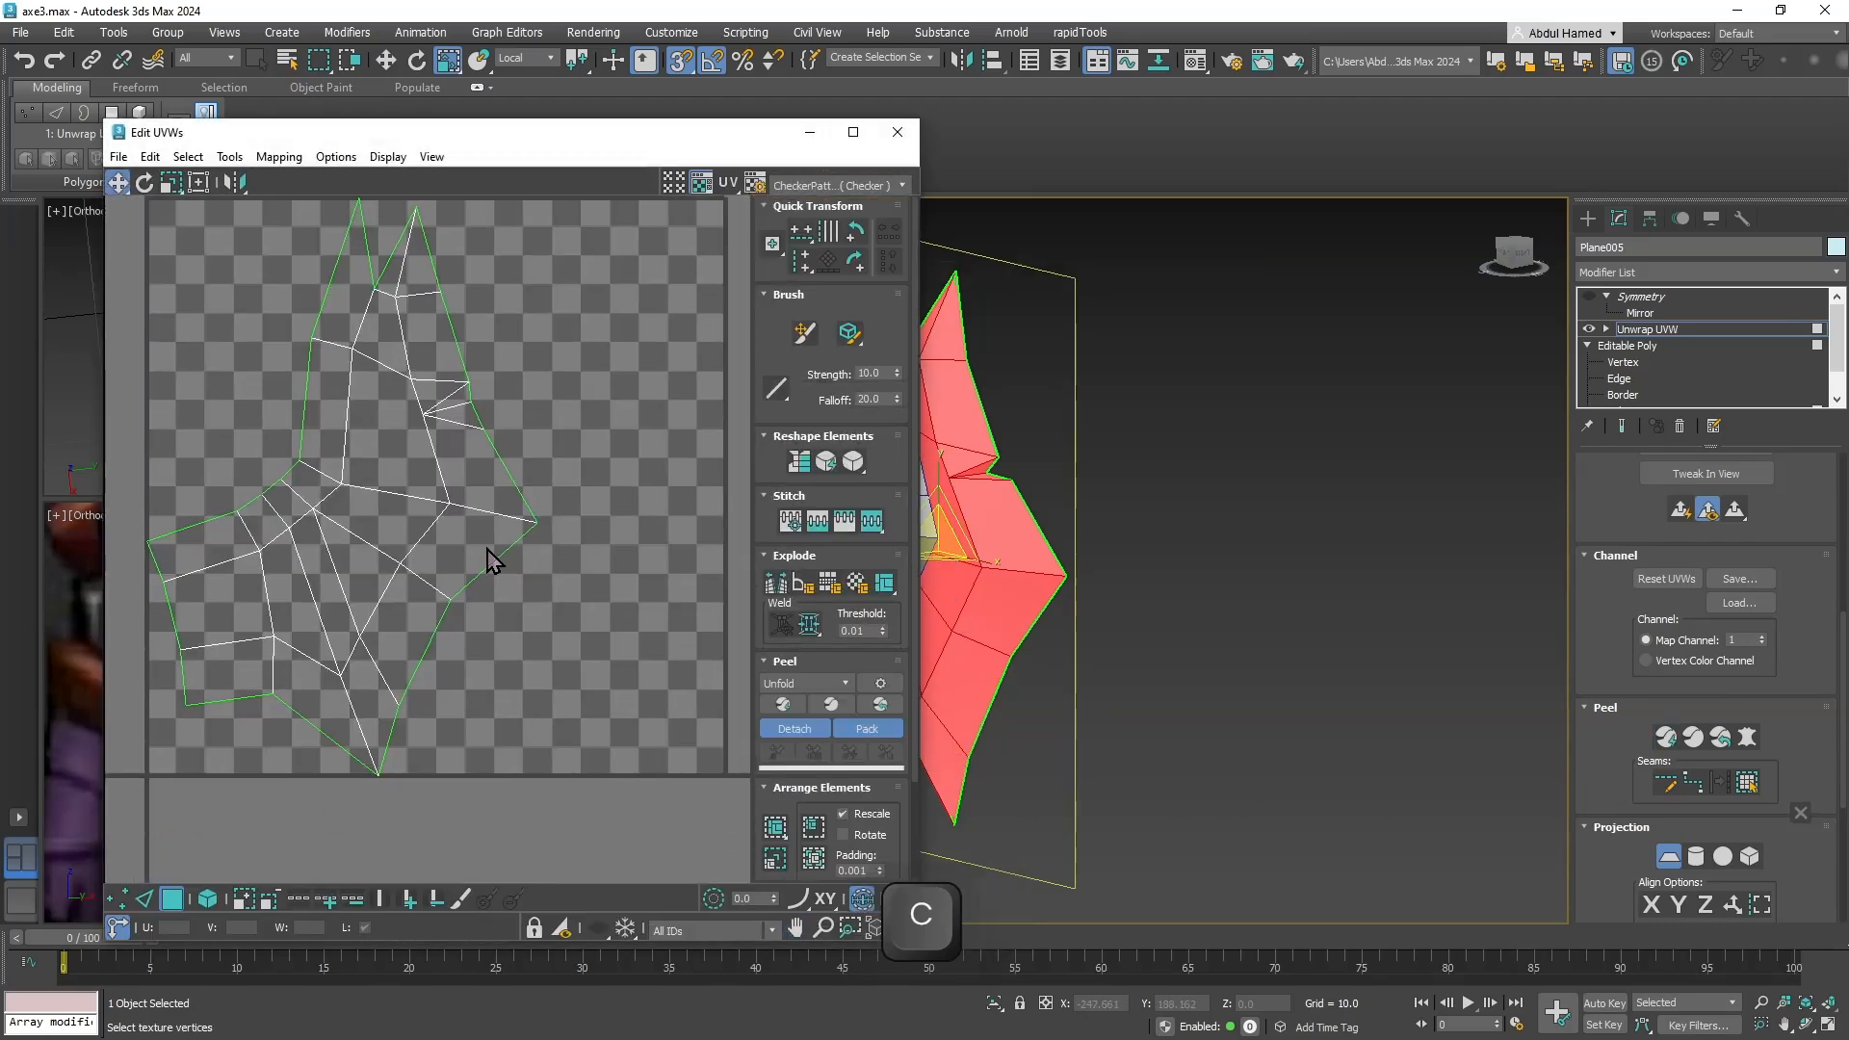
pyautogui.scroll(2, 423, 438)
pyautogui.moveTo(423, 438); pyautogui.dragTo(464, 609, button='middle')
pyautogui.scroll(5, 463, 578)
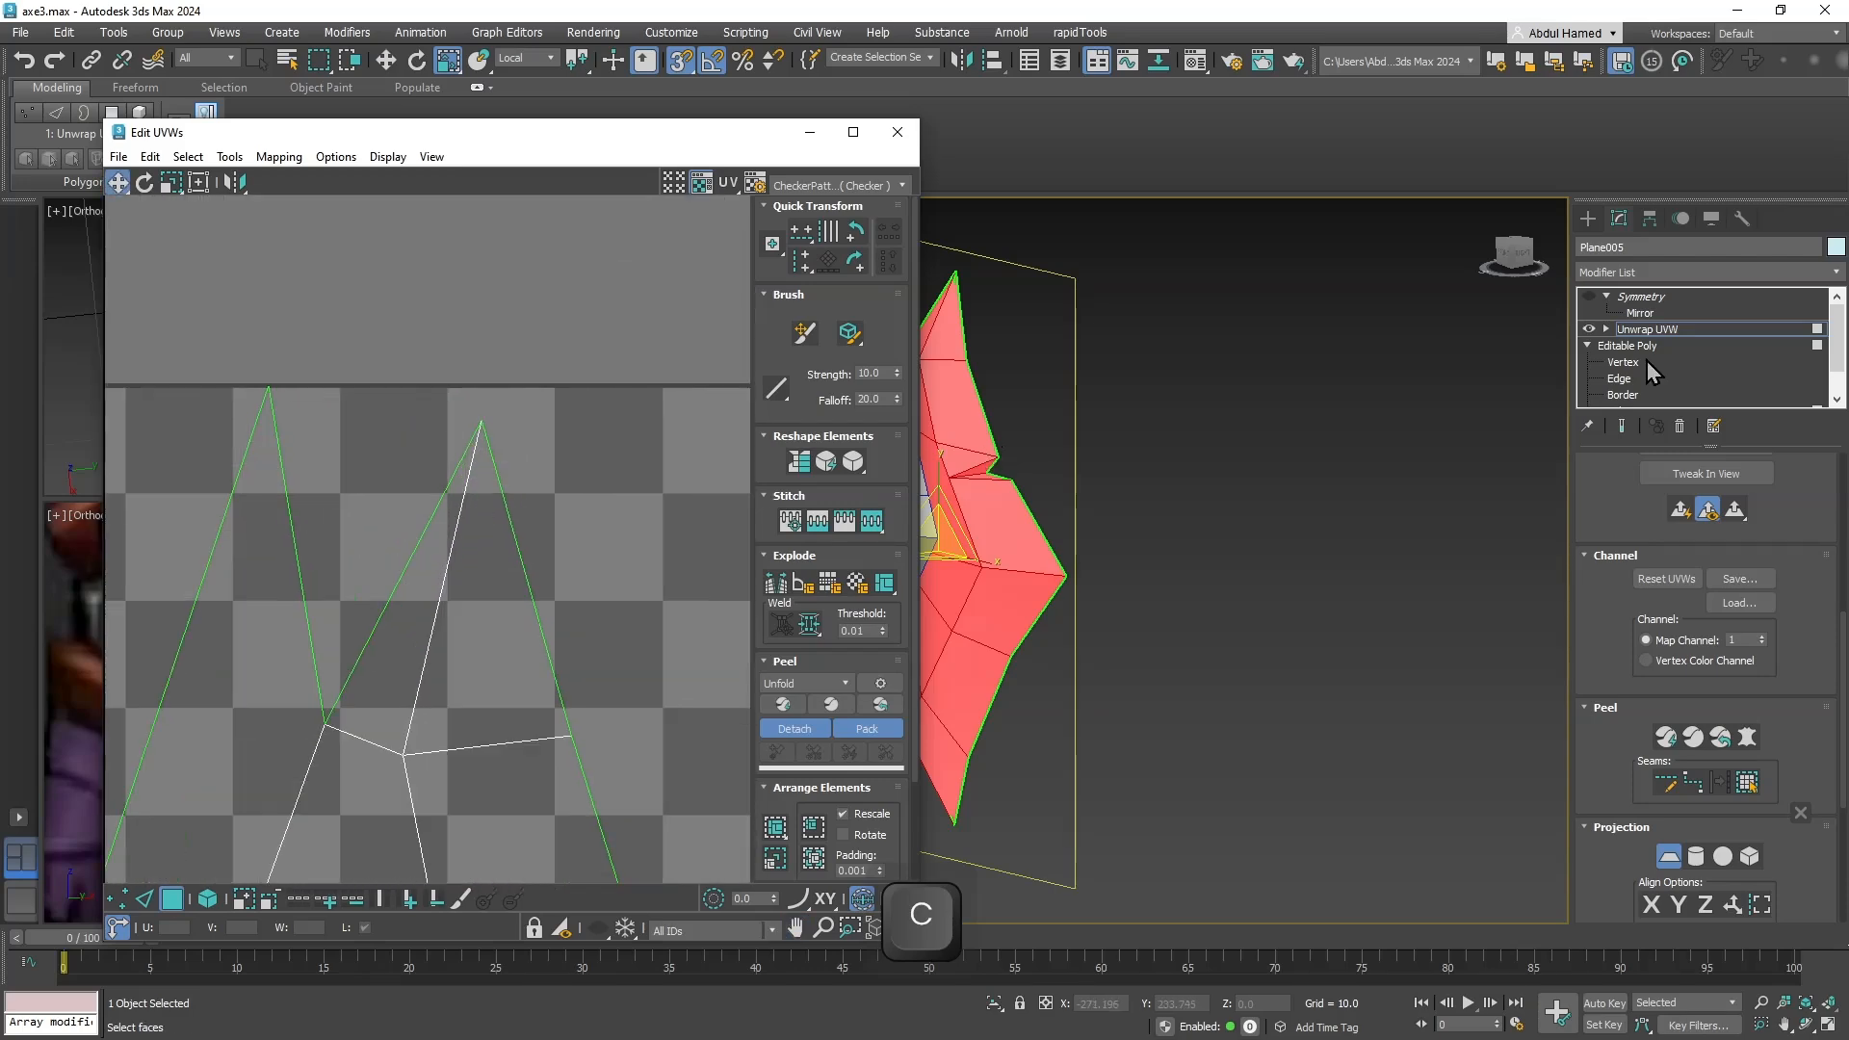
# Stitch the split edge at the tip of the small blade's UV shell in Edge mode.
pyautogui.click(1606, 329)
pyautogui.click(1639, 362)
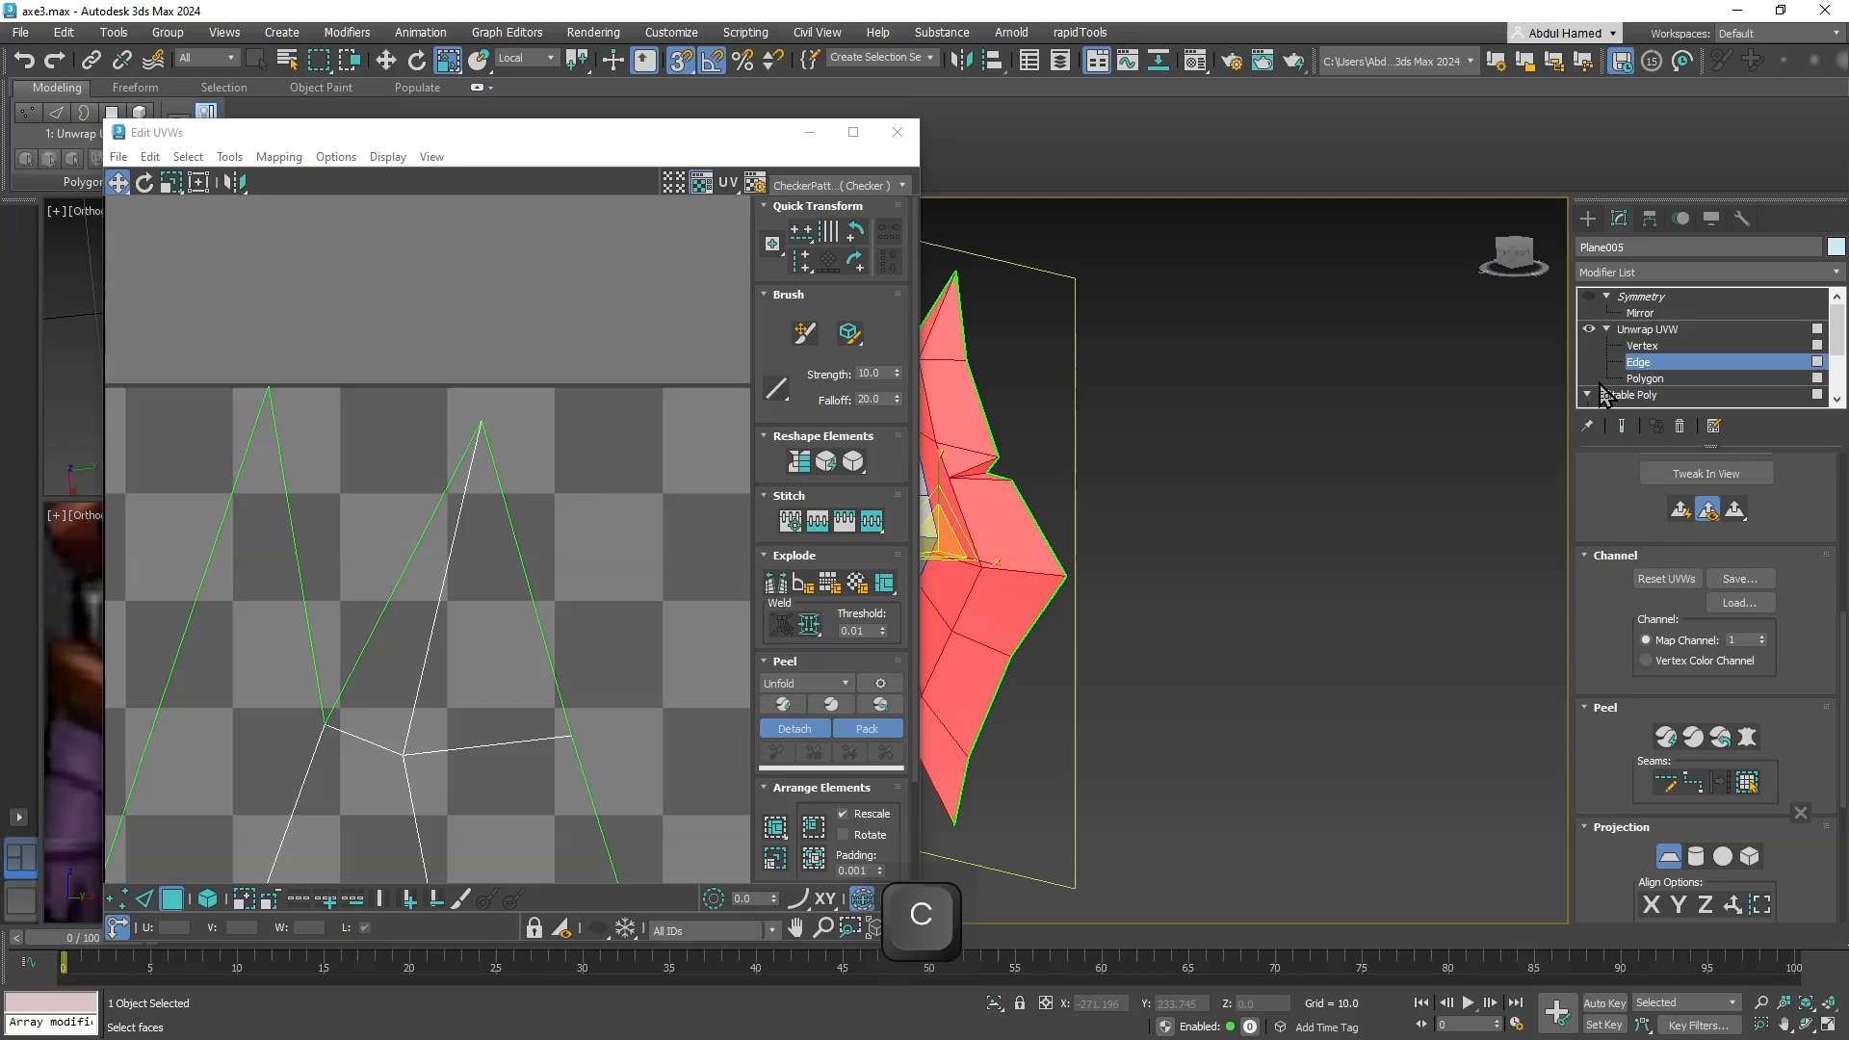
pyautogui.click(433, 523)
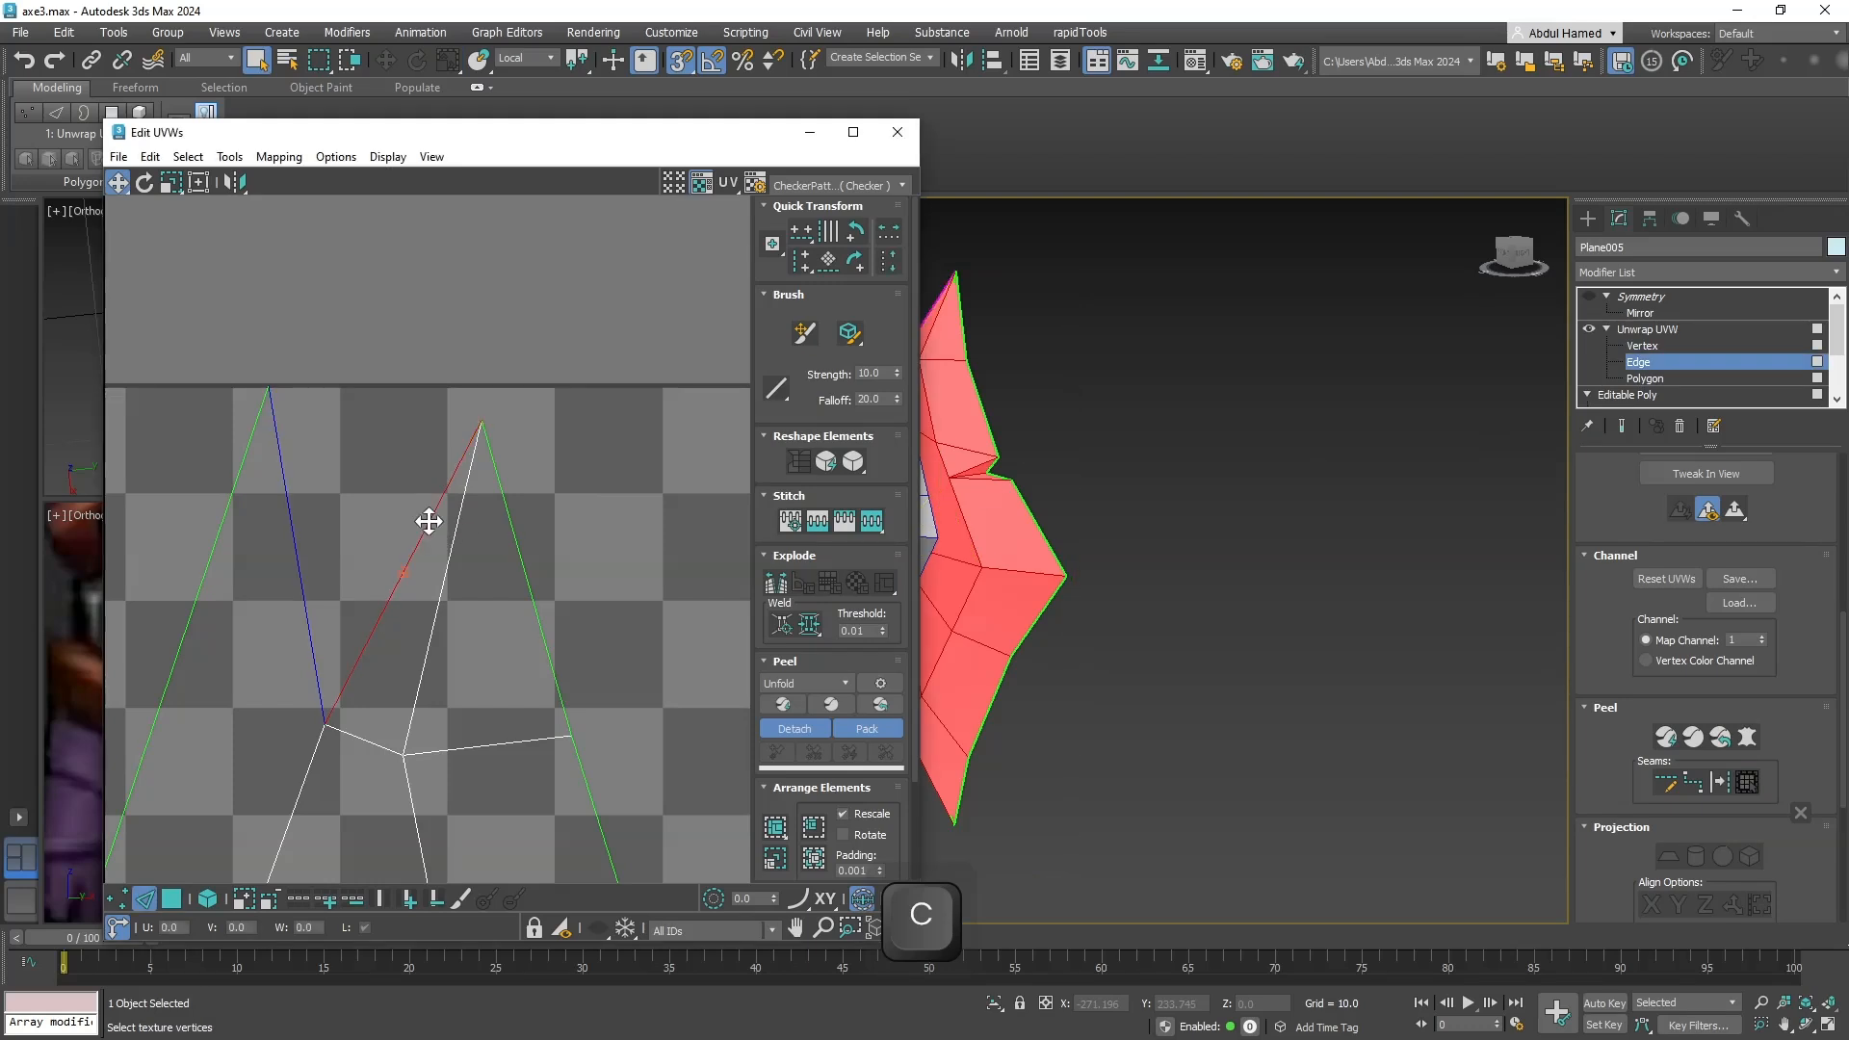
pyautogui.rightClick(432, 524)
pyautogui.click(395, 596)
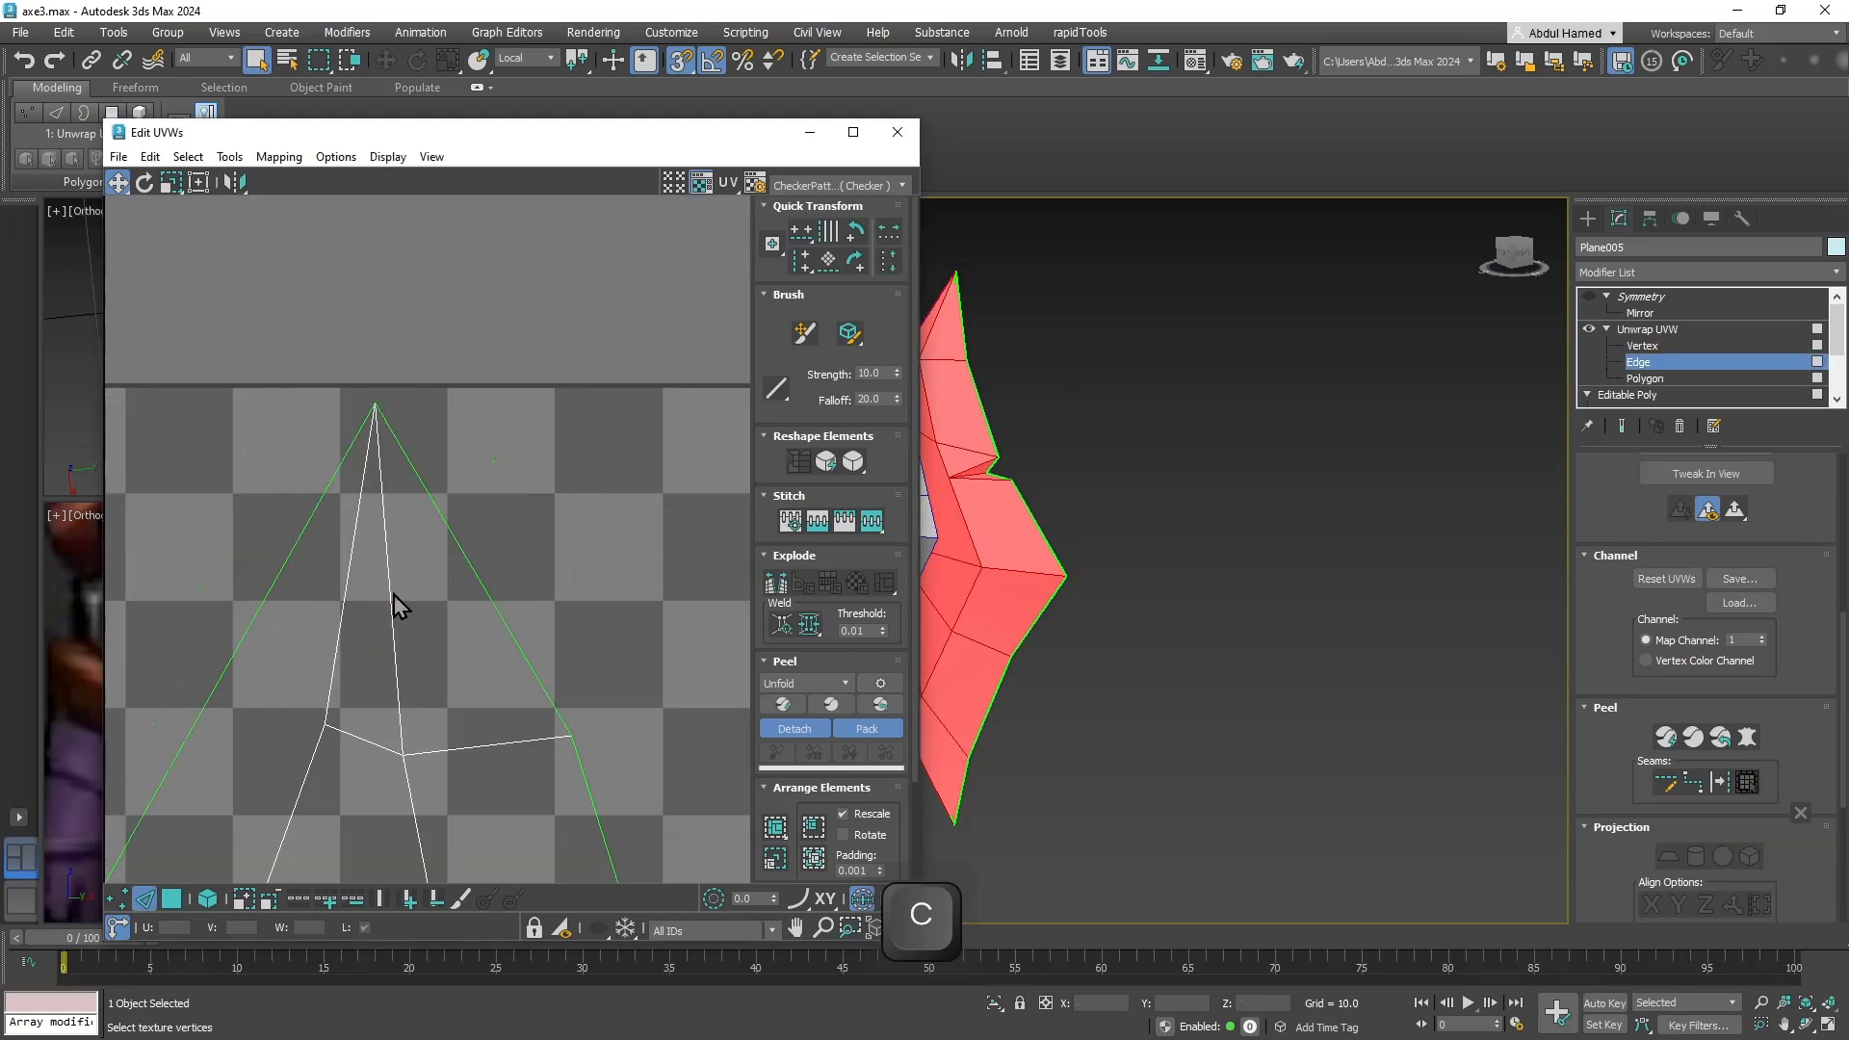
# Relax the small blade's UV shell and move the whole shell outside the checkered UV tile.
pyautogui.moveTo(532, 693); pyautogui.dragTo(545, 413, button='middle')
pyautogui.scroll(-5, 545, 412)
pyautogui.scroll(-3, 604, 575)
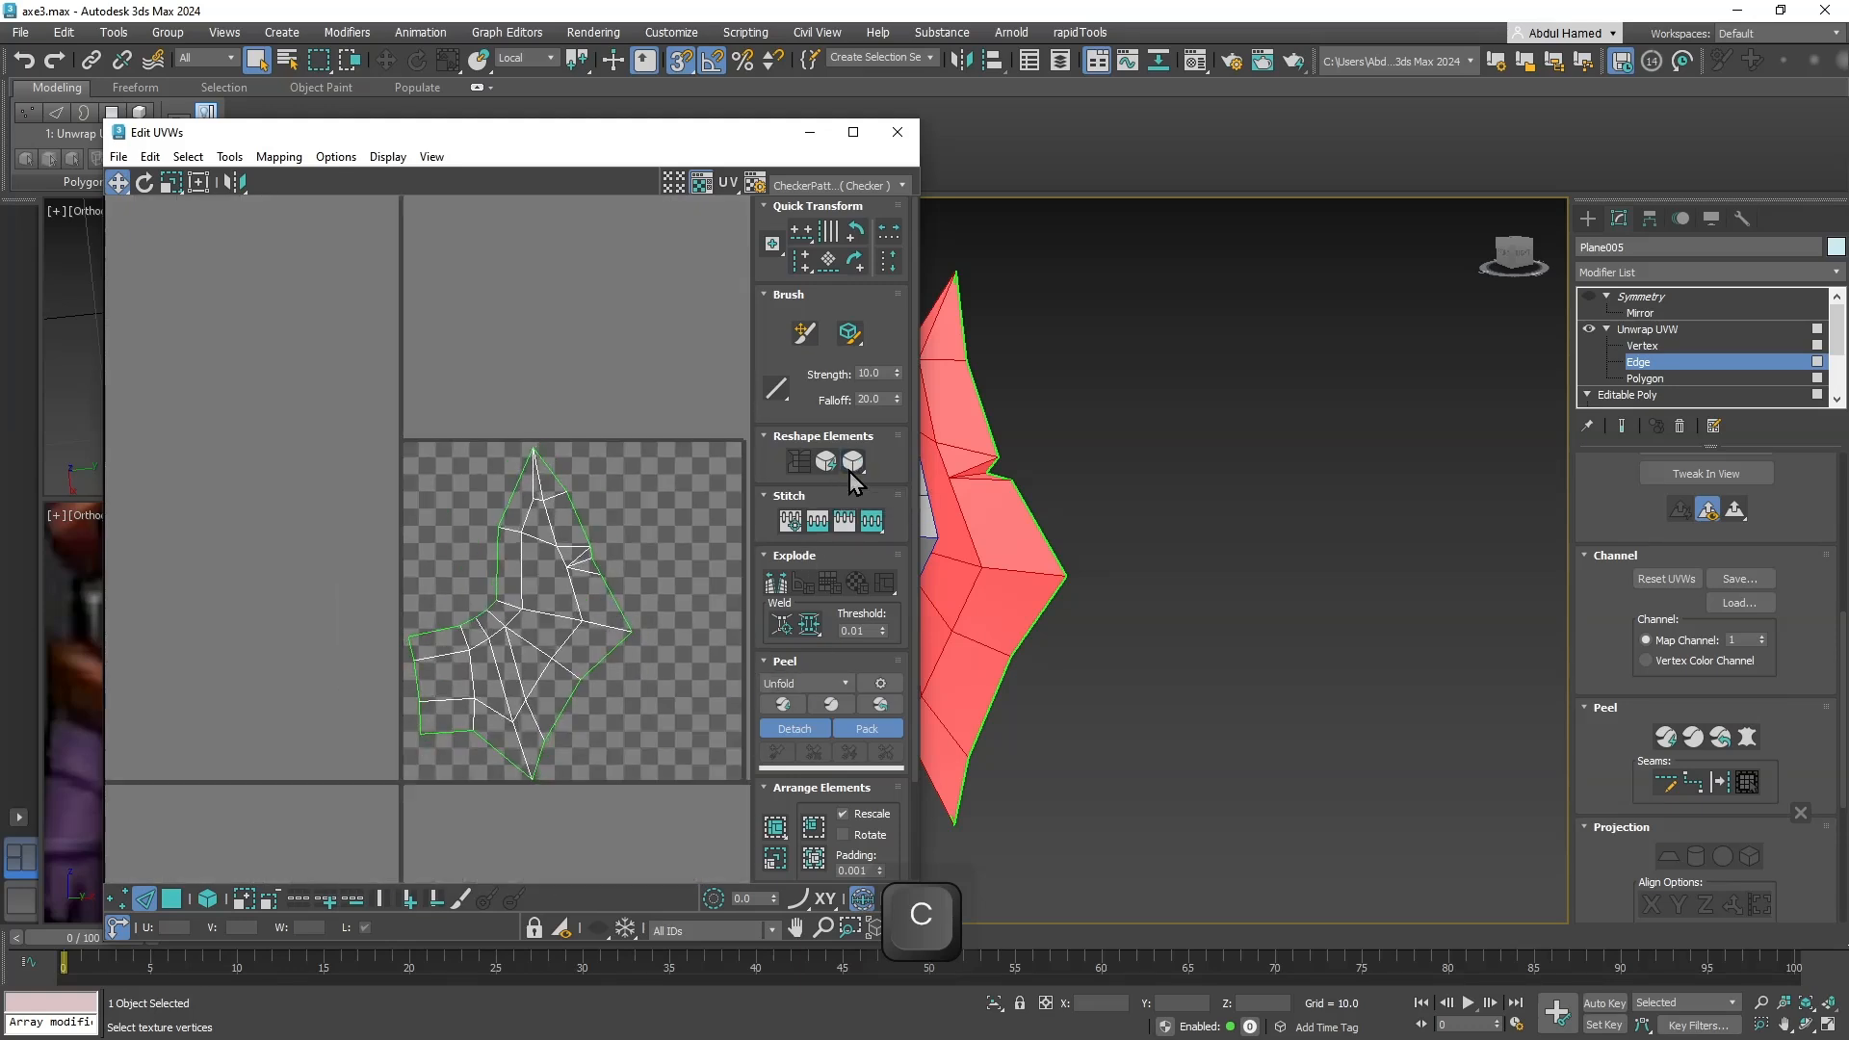
pyautogui.scroll(-6, 424, 516)
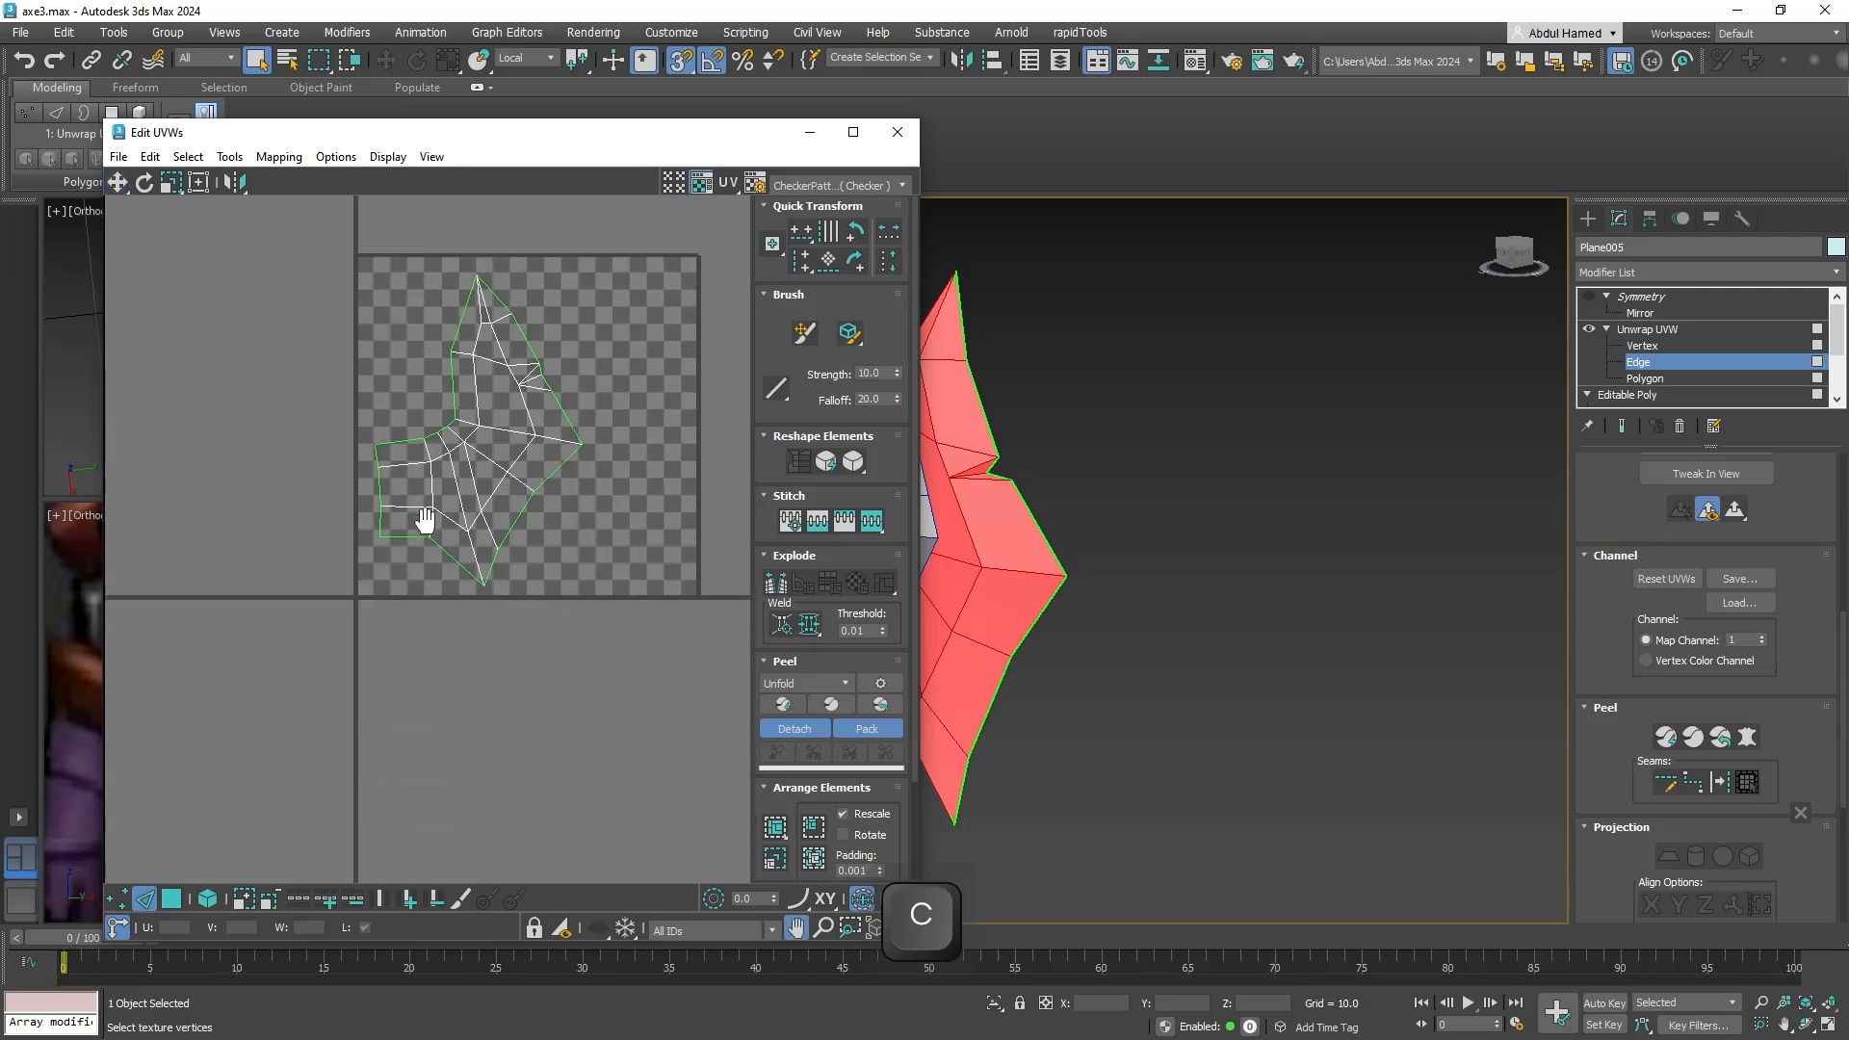
pyautogui.press('w')
pyautogui.moveTo(497, 454); pyautogui.dragTo(253, 605)
pyautogui.moveTo(422, 519); pyautogui.dragTo(679, 495)
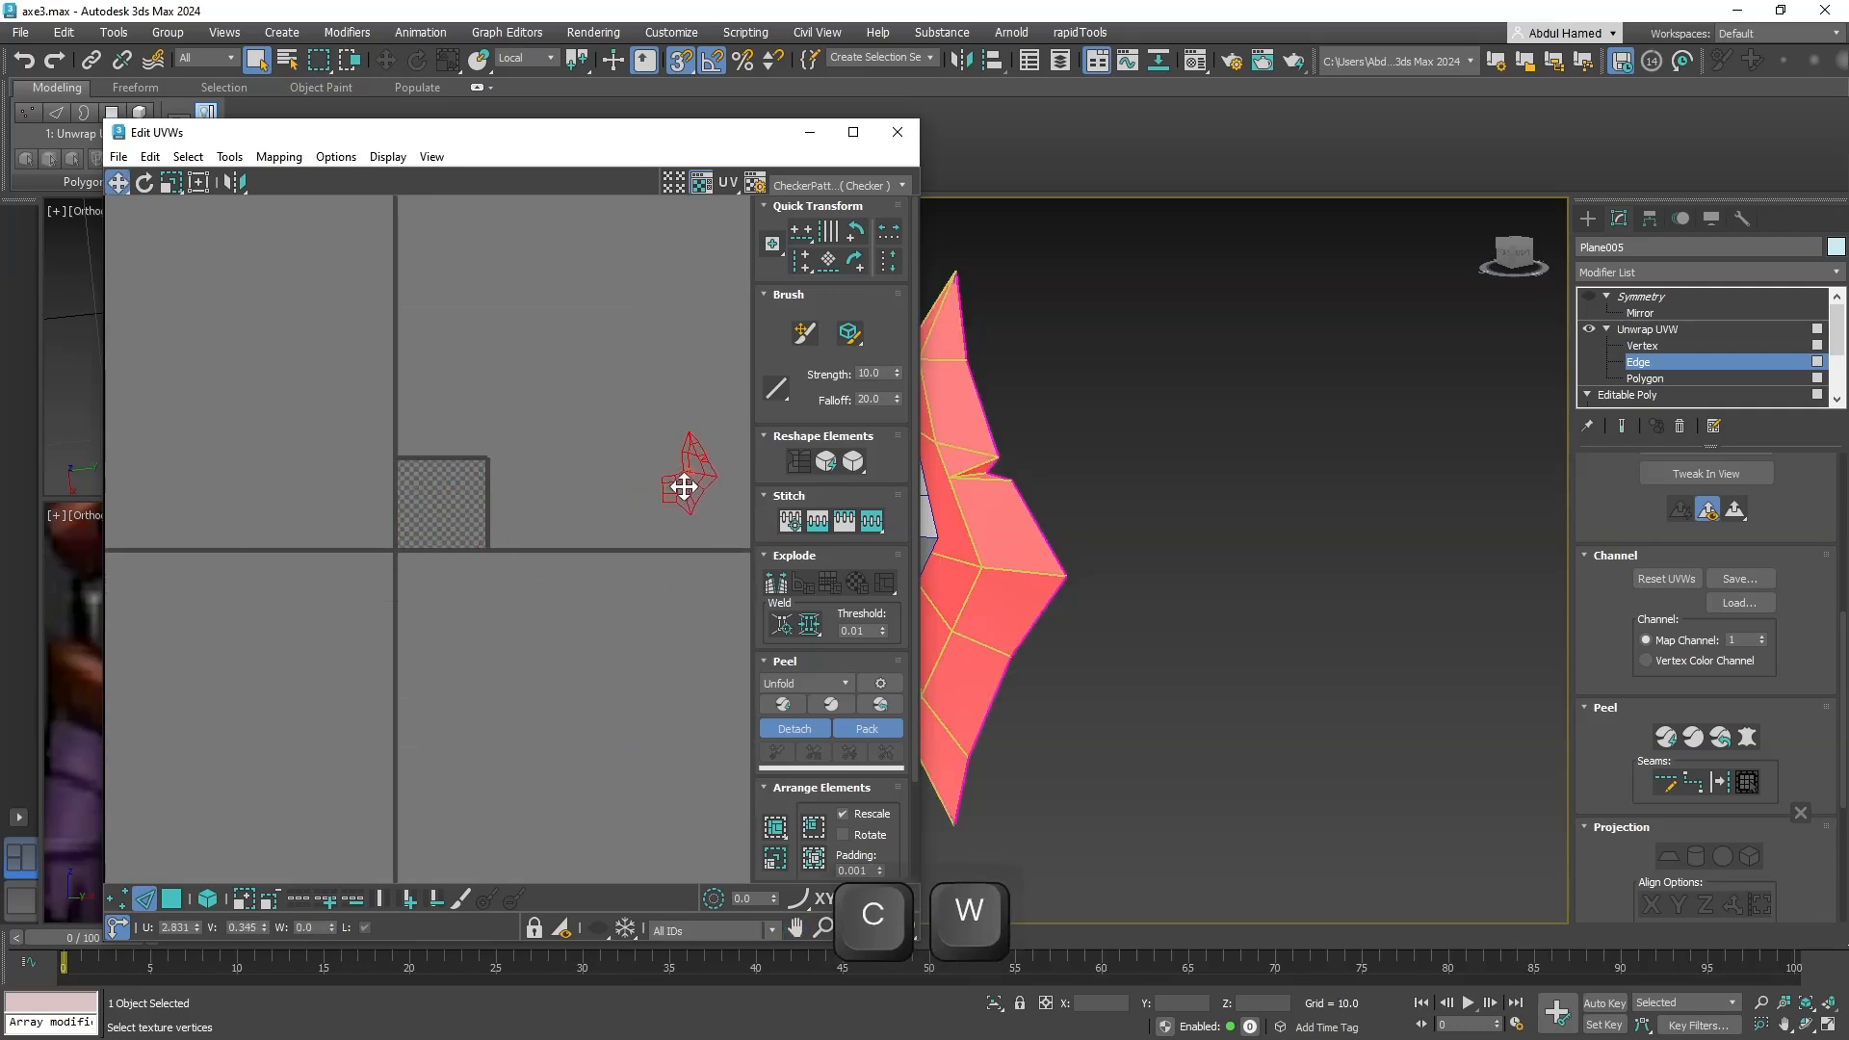
# Close the UV editor and collapse the small blade's entire modifier stack to Editable Poly.
pyautogui.click(898, 132)
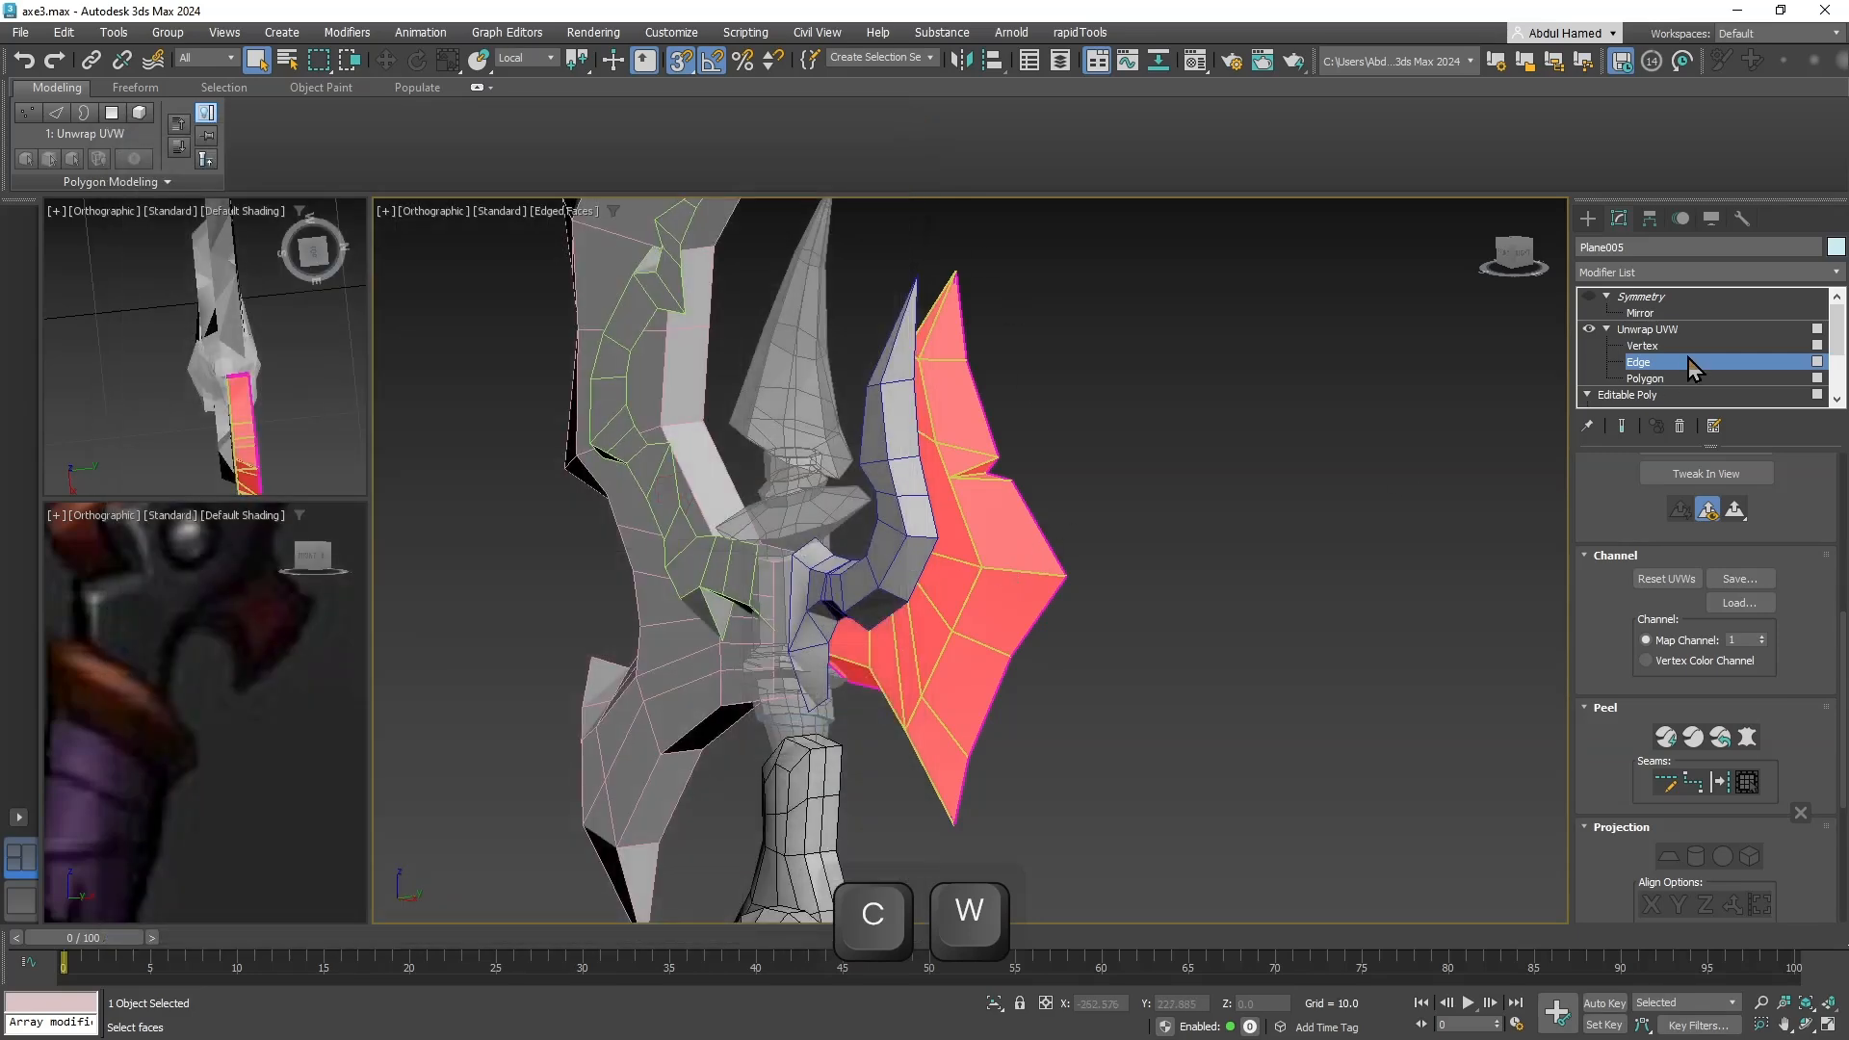
pyautogui.click(1691, 331)
pyautogui.rightClick(1689, 327)
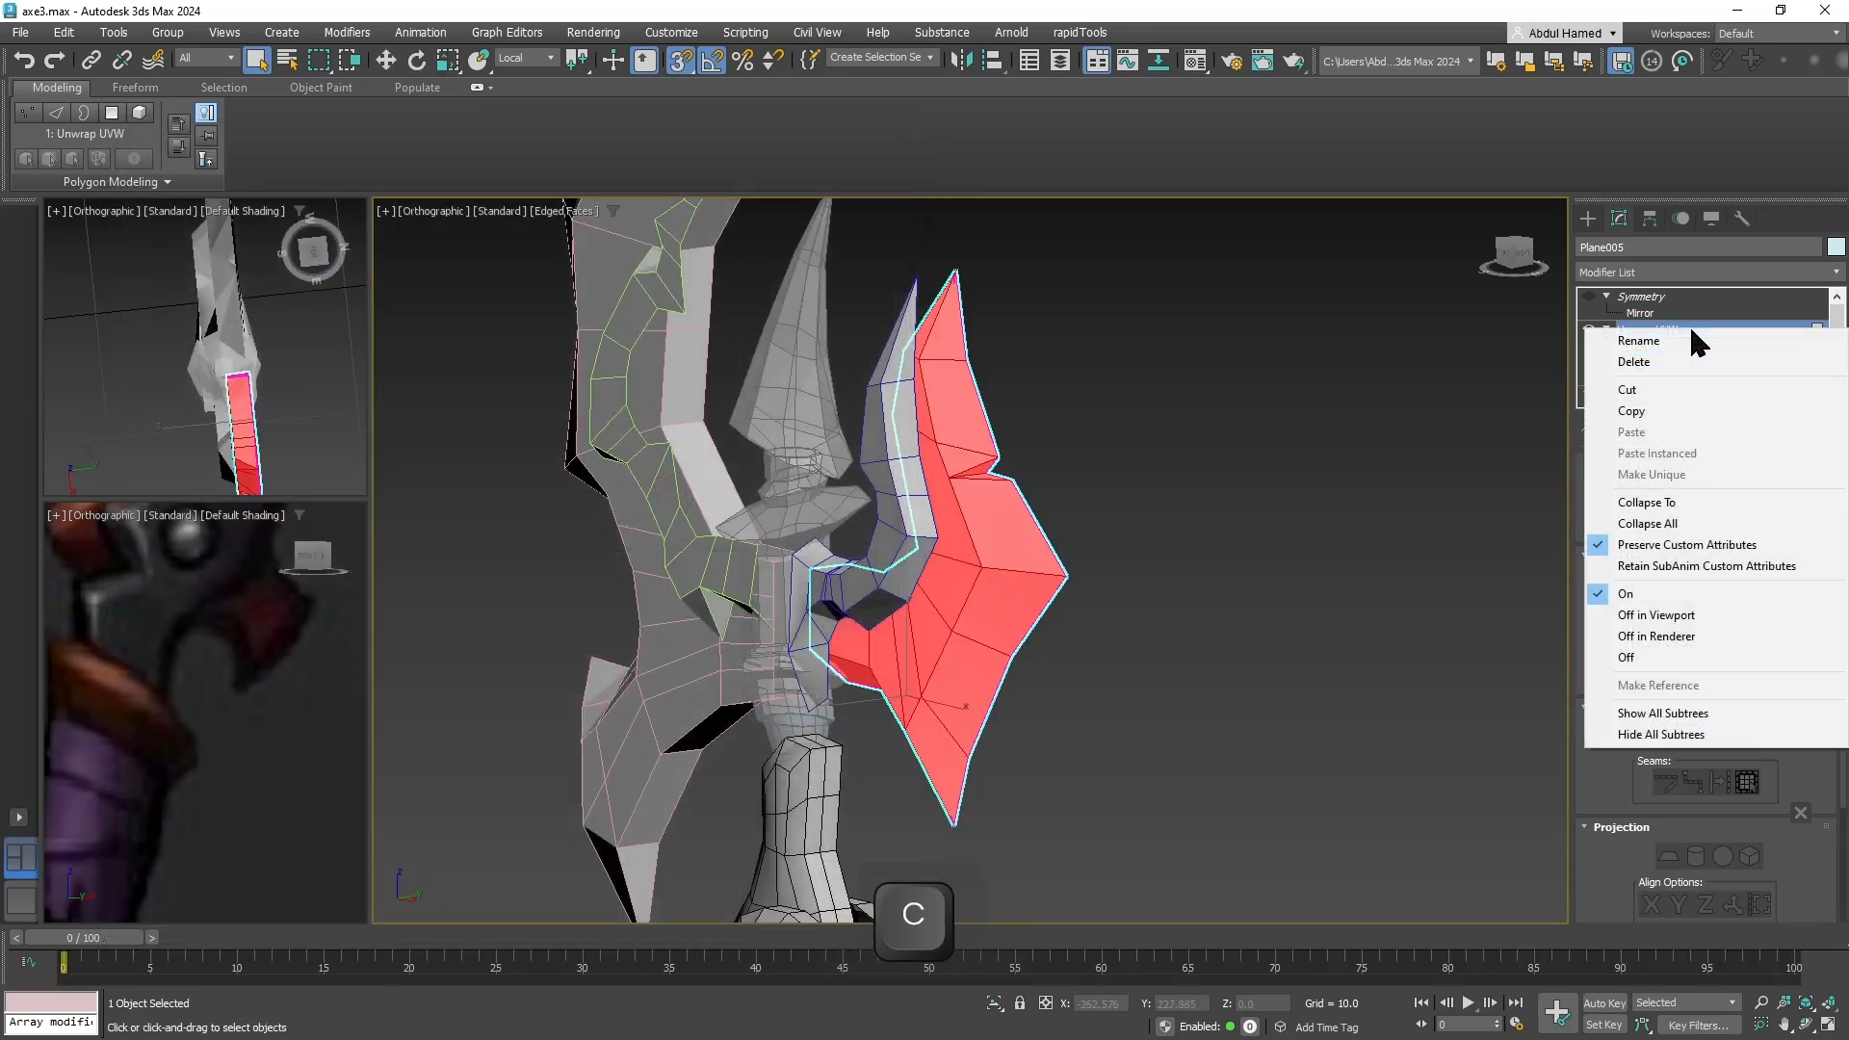
pyautogui.click(1691, 524)
pyautogui.click(1009, 593)
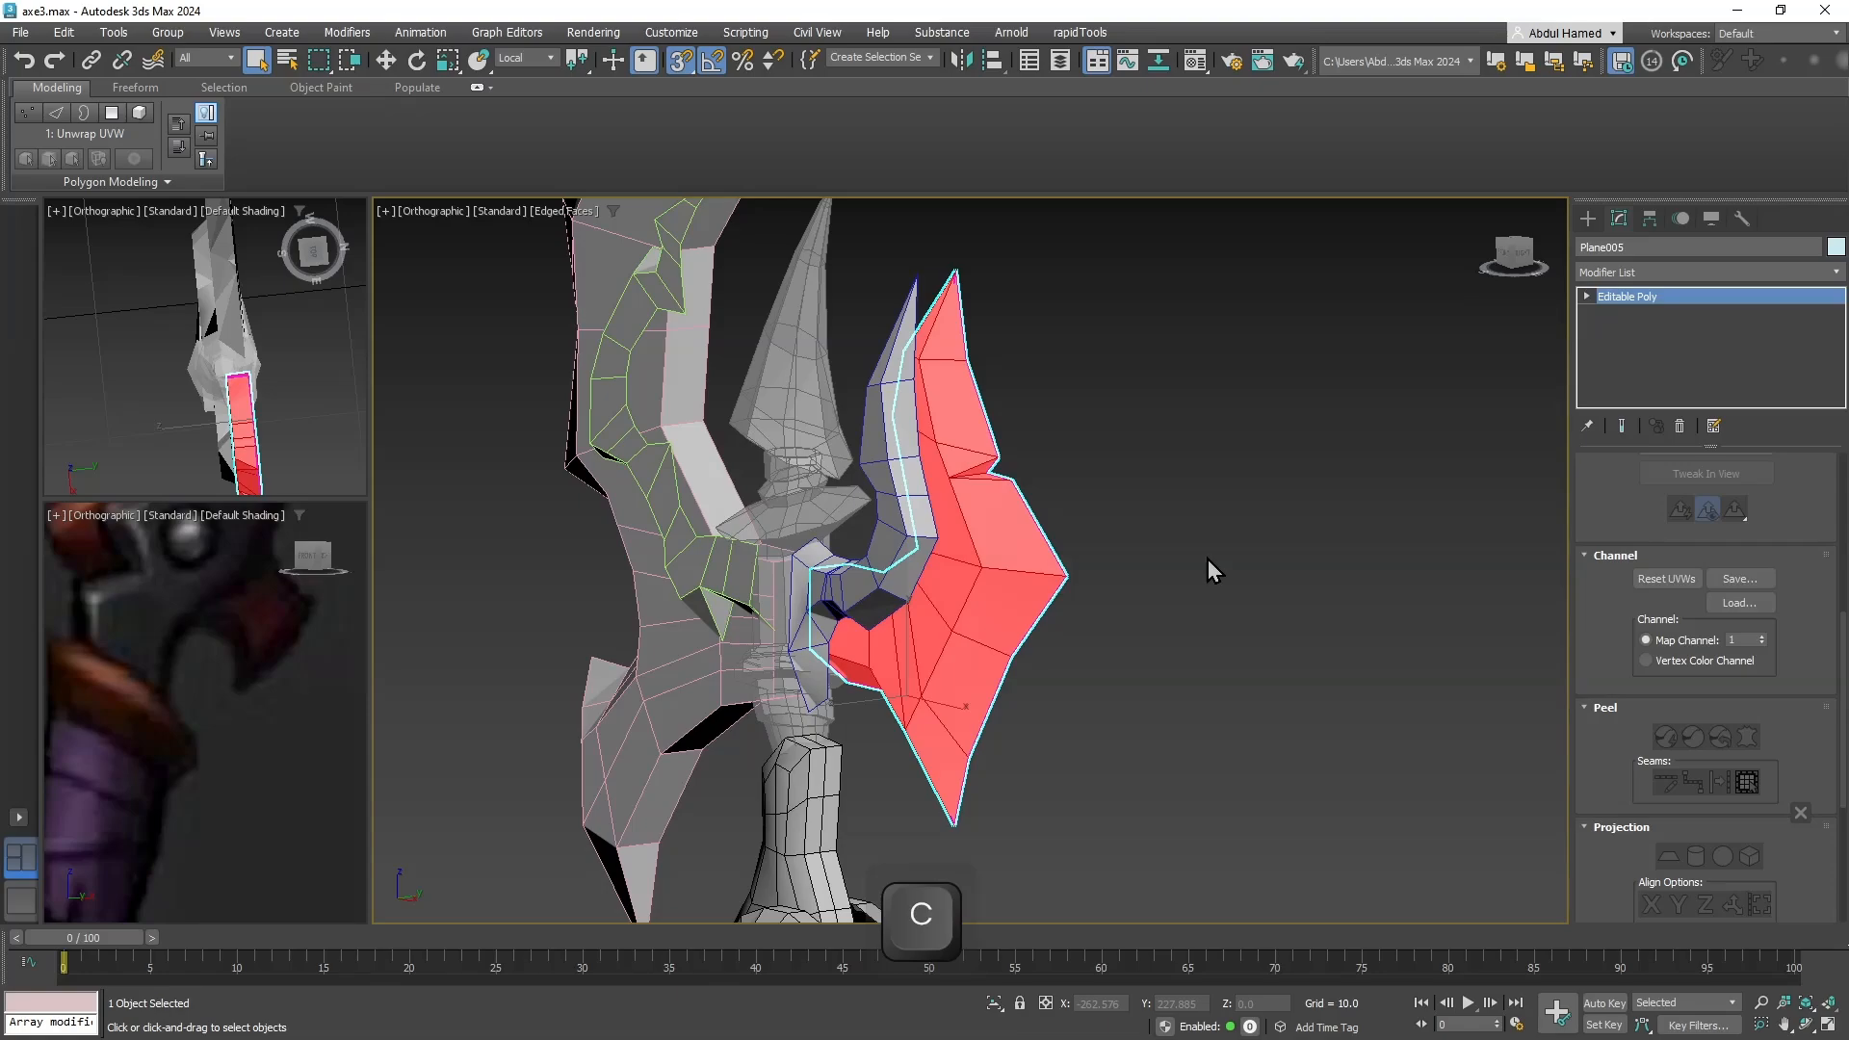
# Select the large blade, Plane004, and select all polygons of its base Editable Poly below the Symmetry modifier.
pyautogui.scroll(3, 1294, 563)
pyautogui.keyDown('alt'); pyautogui.moveTo(1154, 543); pyautogui.dragTo(1217, 436, button='middle'); pyautogui.keyUp('alt')
pyautogui.scroll(-5, 1203, 452)
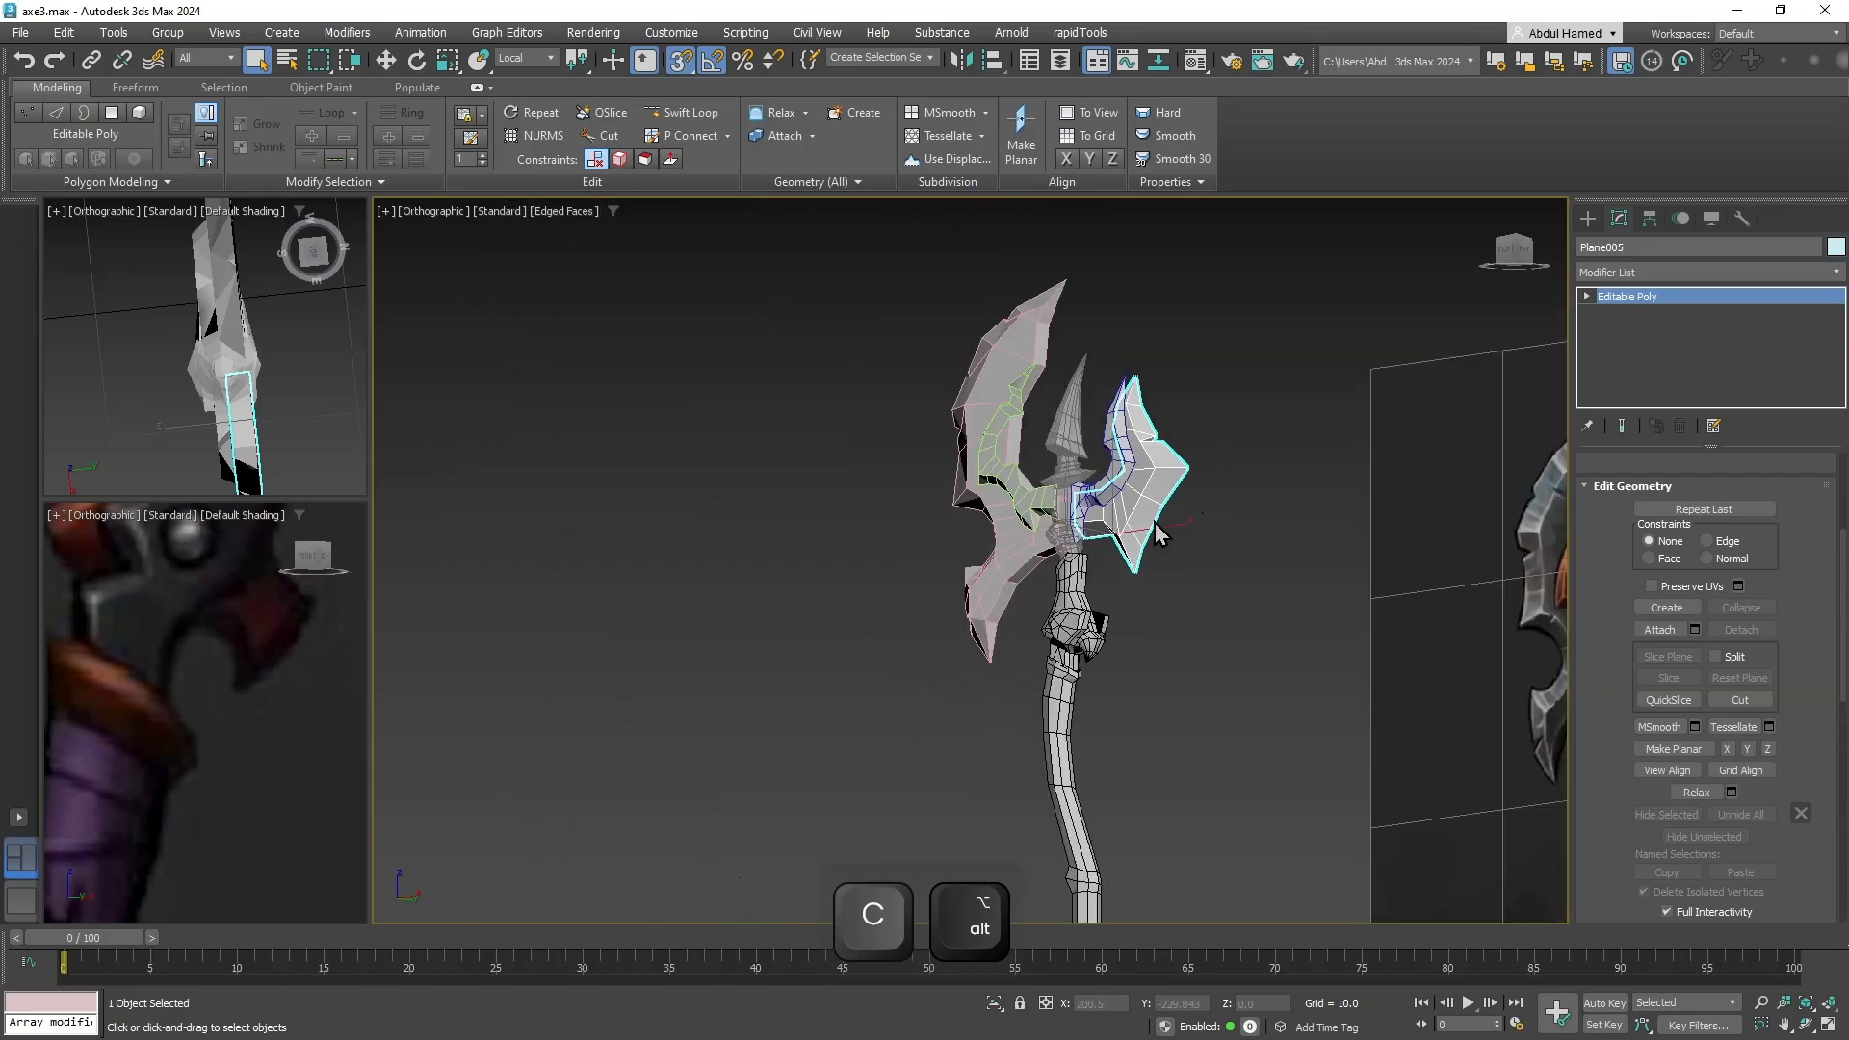
pyautogui.keyDown('alt'); pyautogui.moveTo(1153, 523); pyautogui.dragTo(1146, 578, button='middle'); pyautogui.keyUp('alt')
pyautogui.click(980, 496)
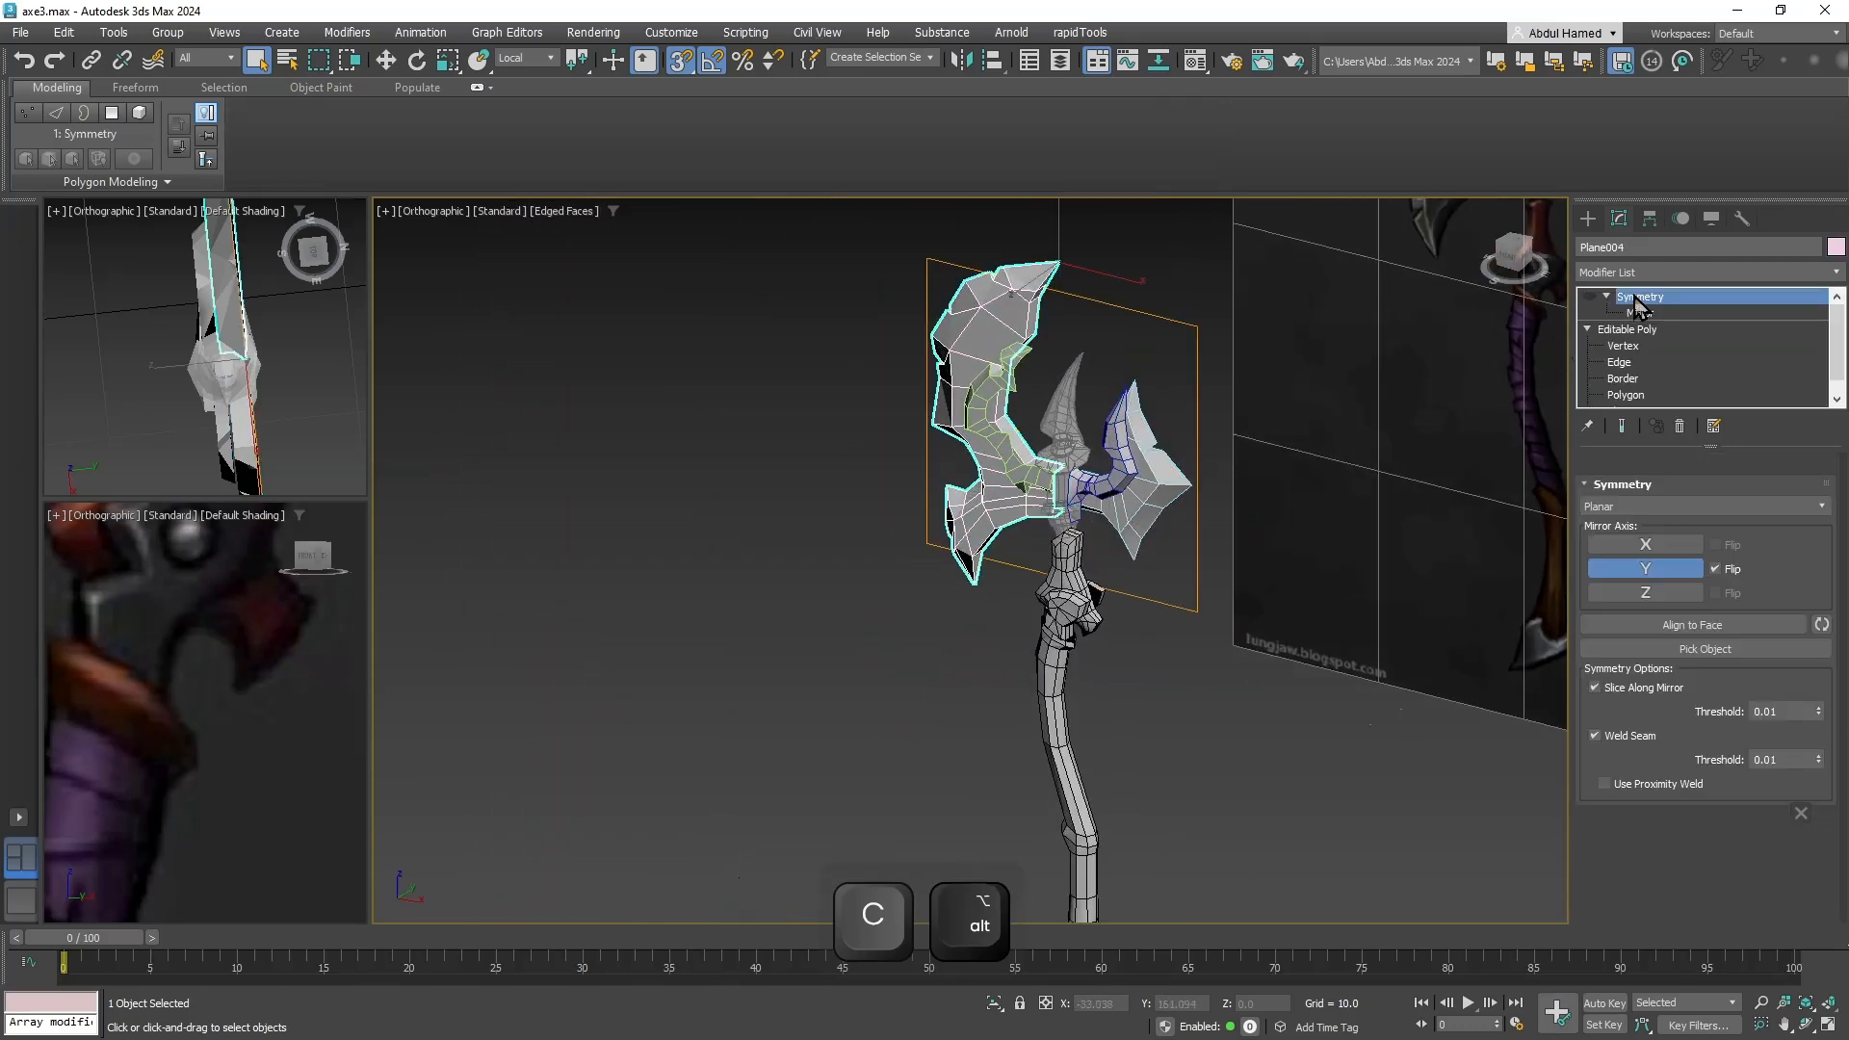
pyautogui.click(1643, 331)
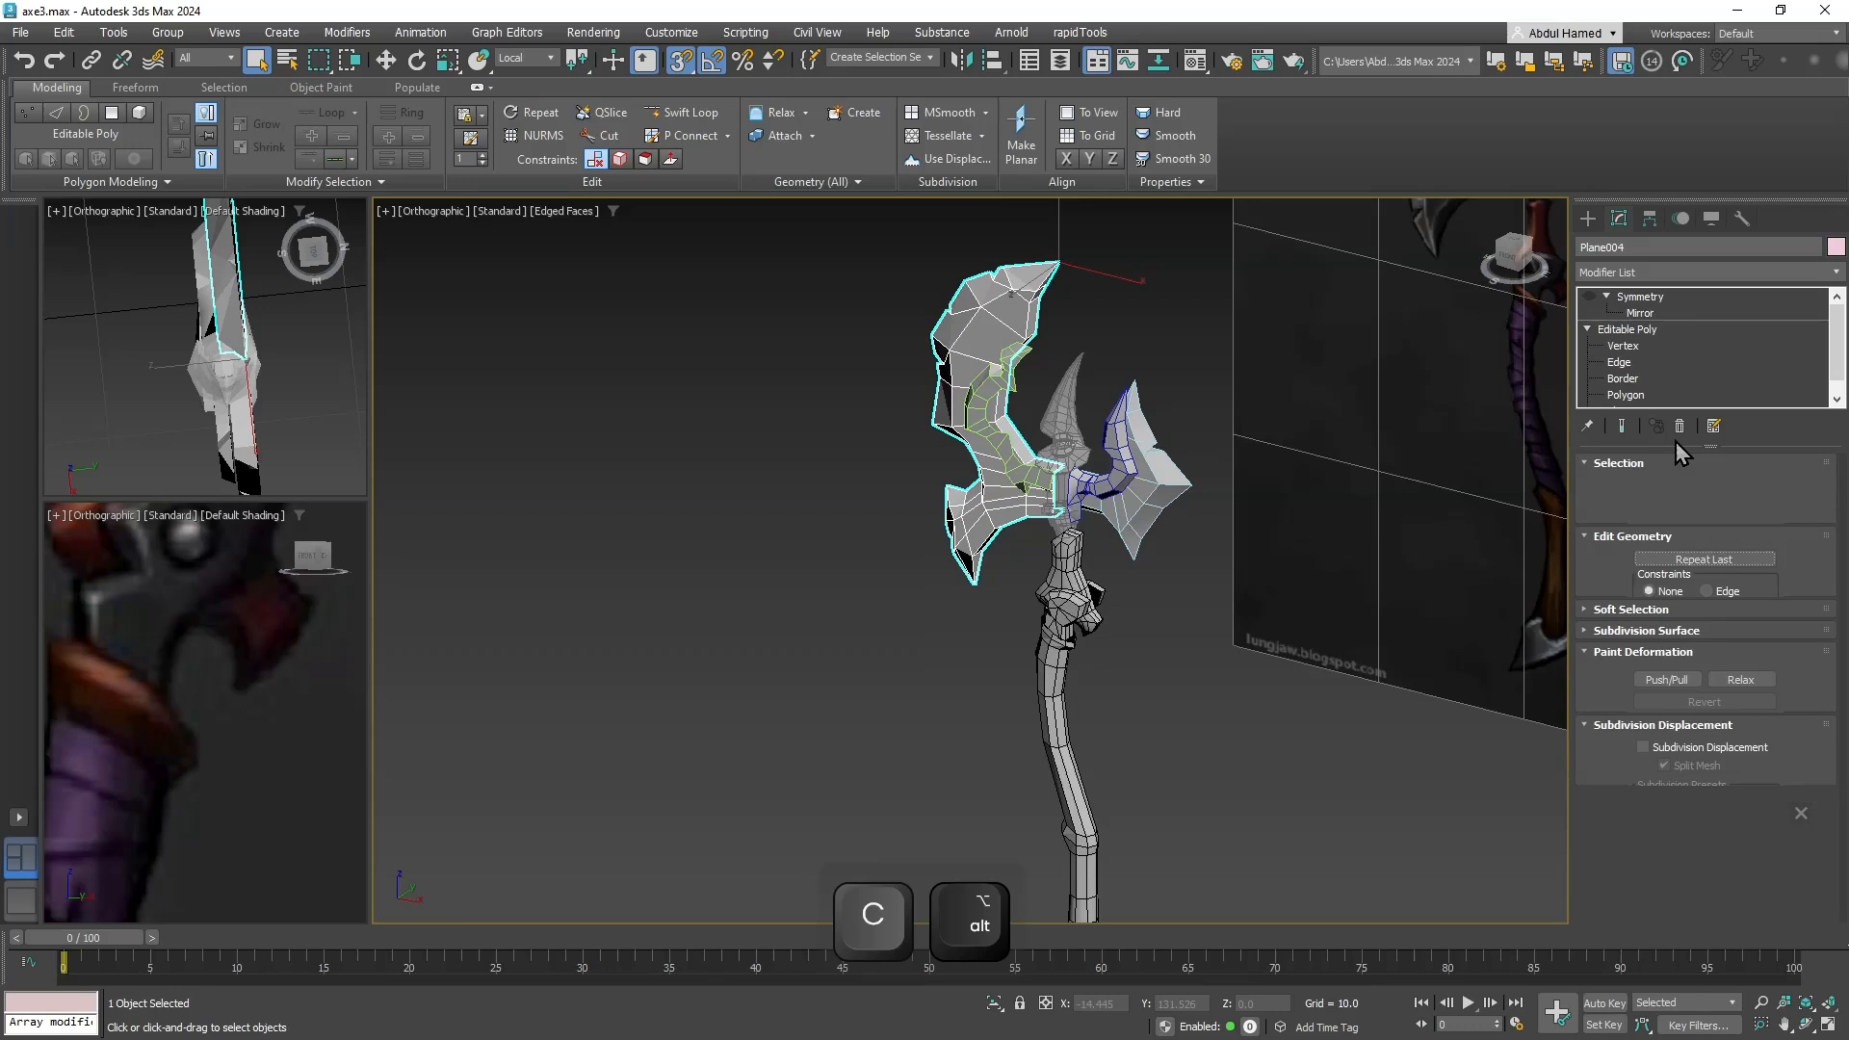
pyautogui.click(1658, 389)
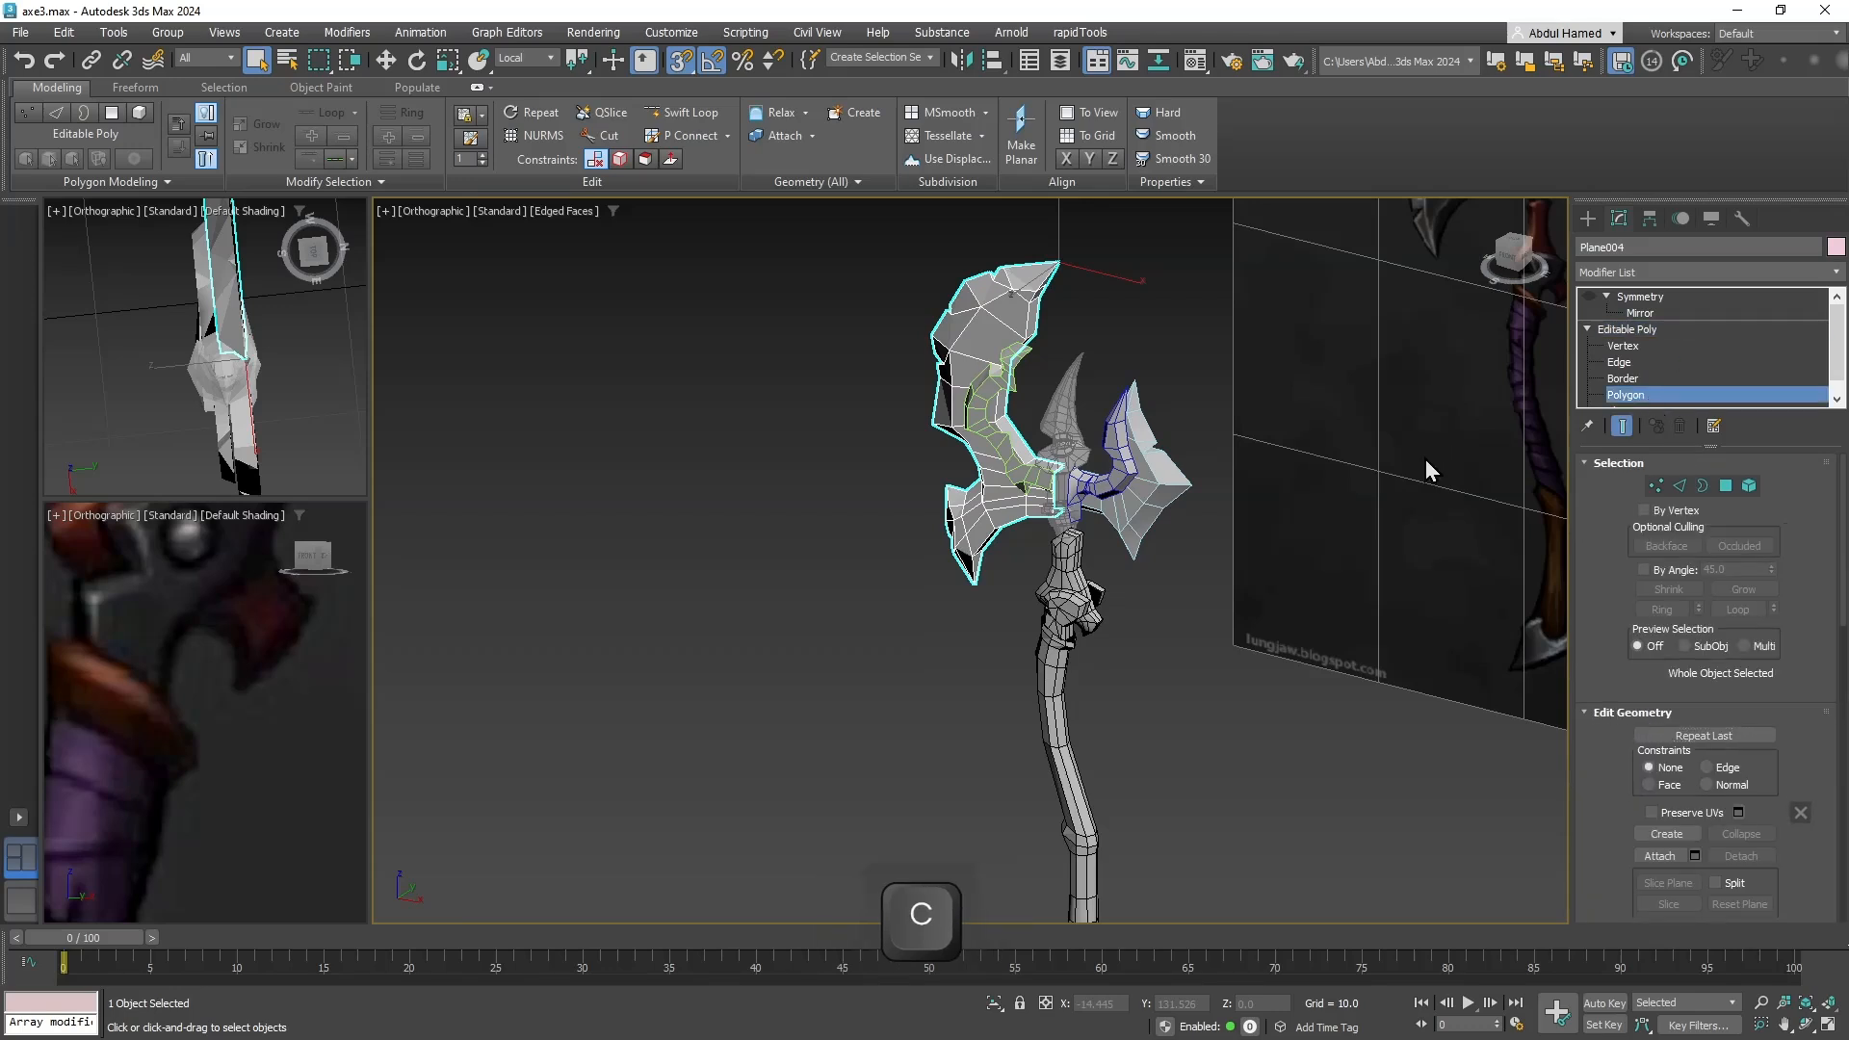
pyautogui.hotkey('ctrl', 'a')
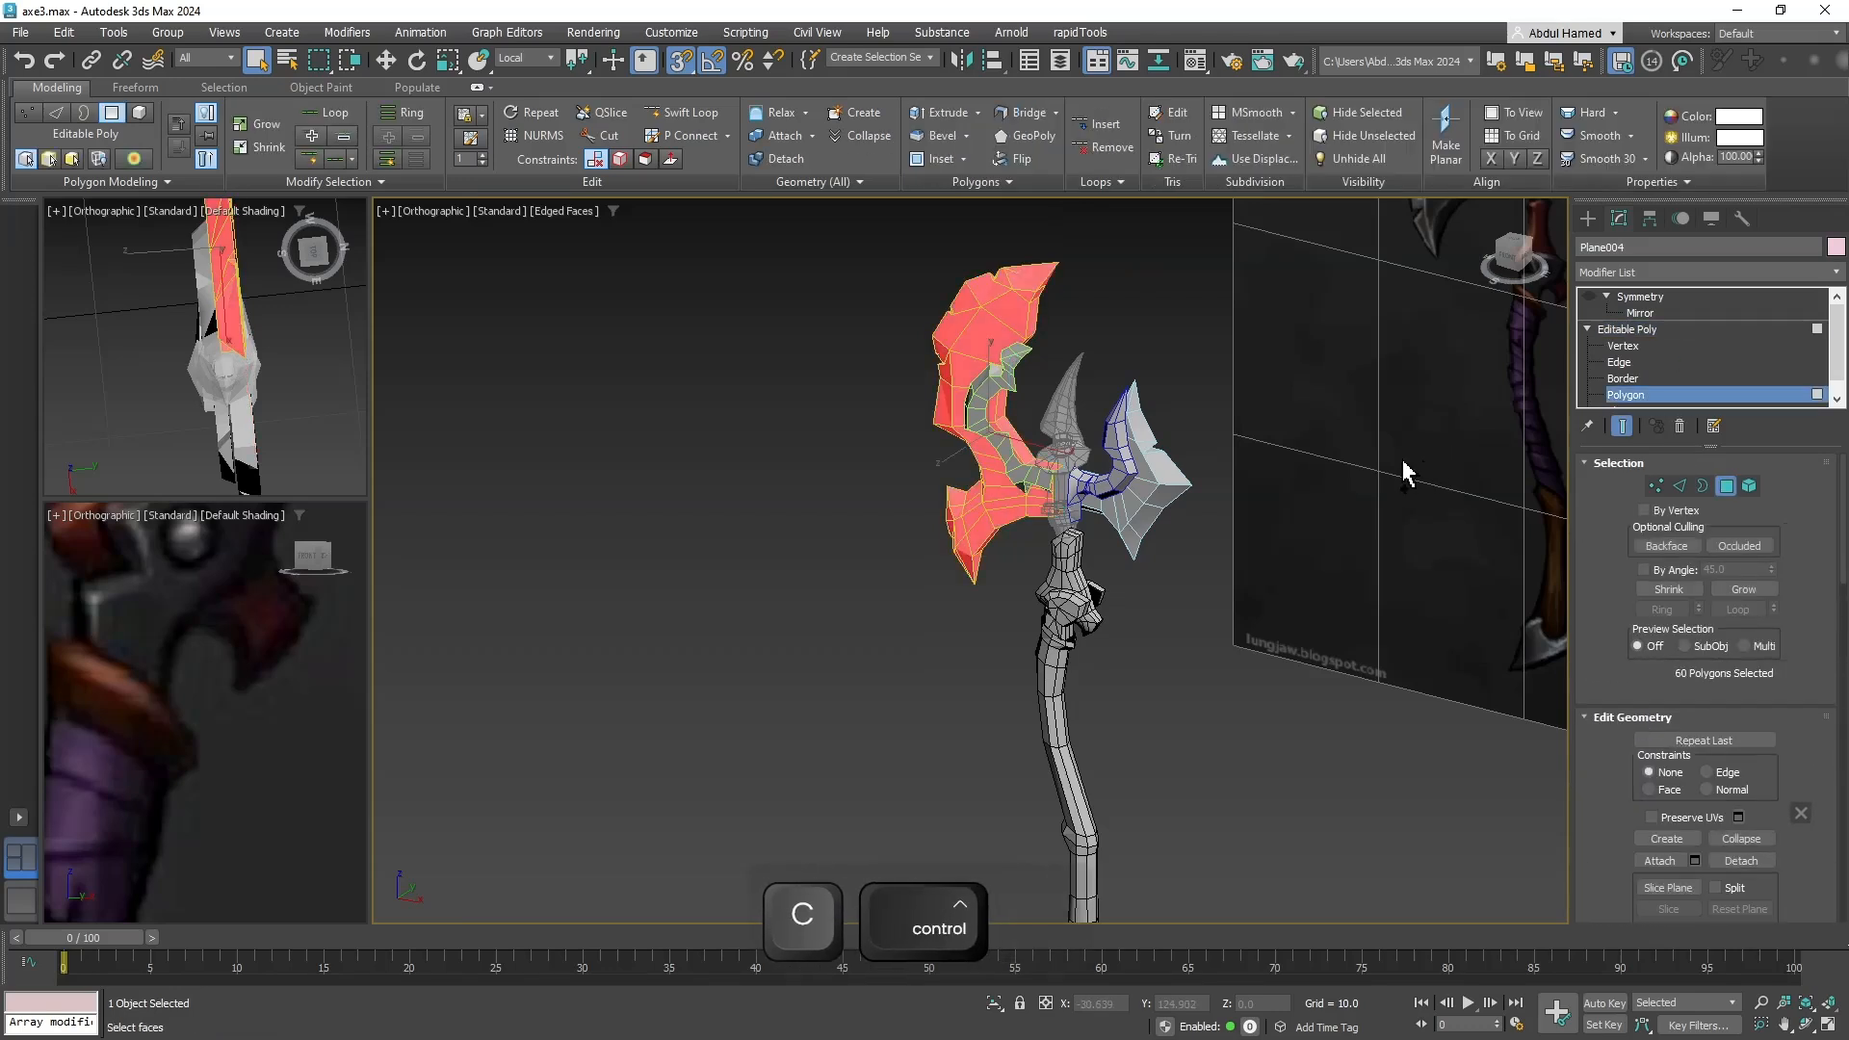
# Add an Unwrap UVW modifier to the large blade's selected polygons.
pyautogui.scroll(-5, 1794, 690)
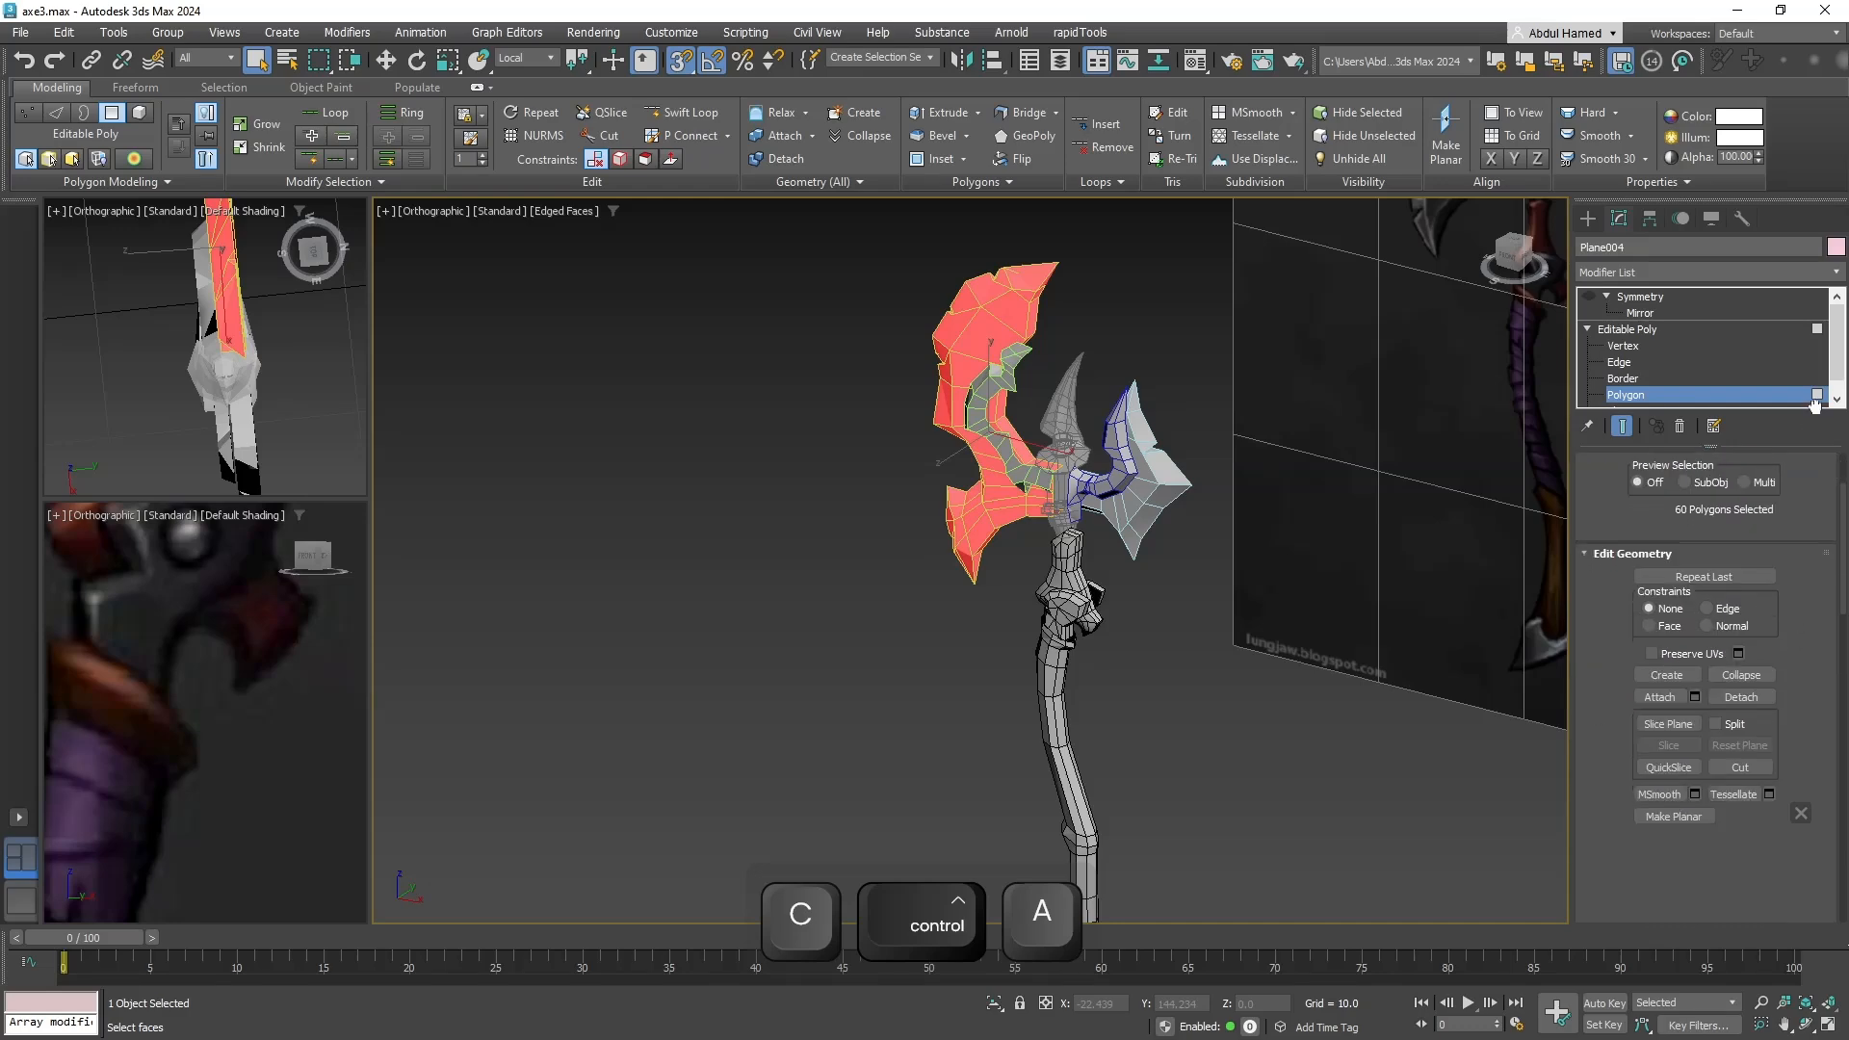
pyautogui.click(1835, 272)
pyautogui.write('cun')
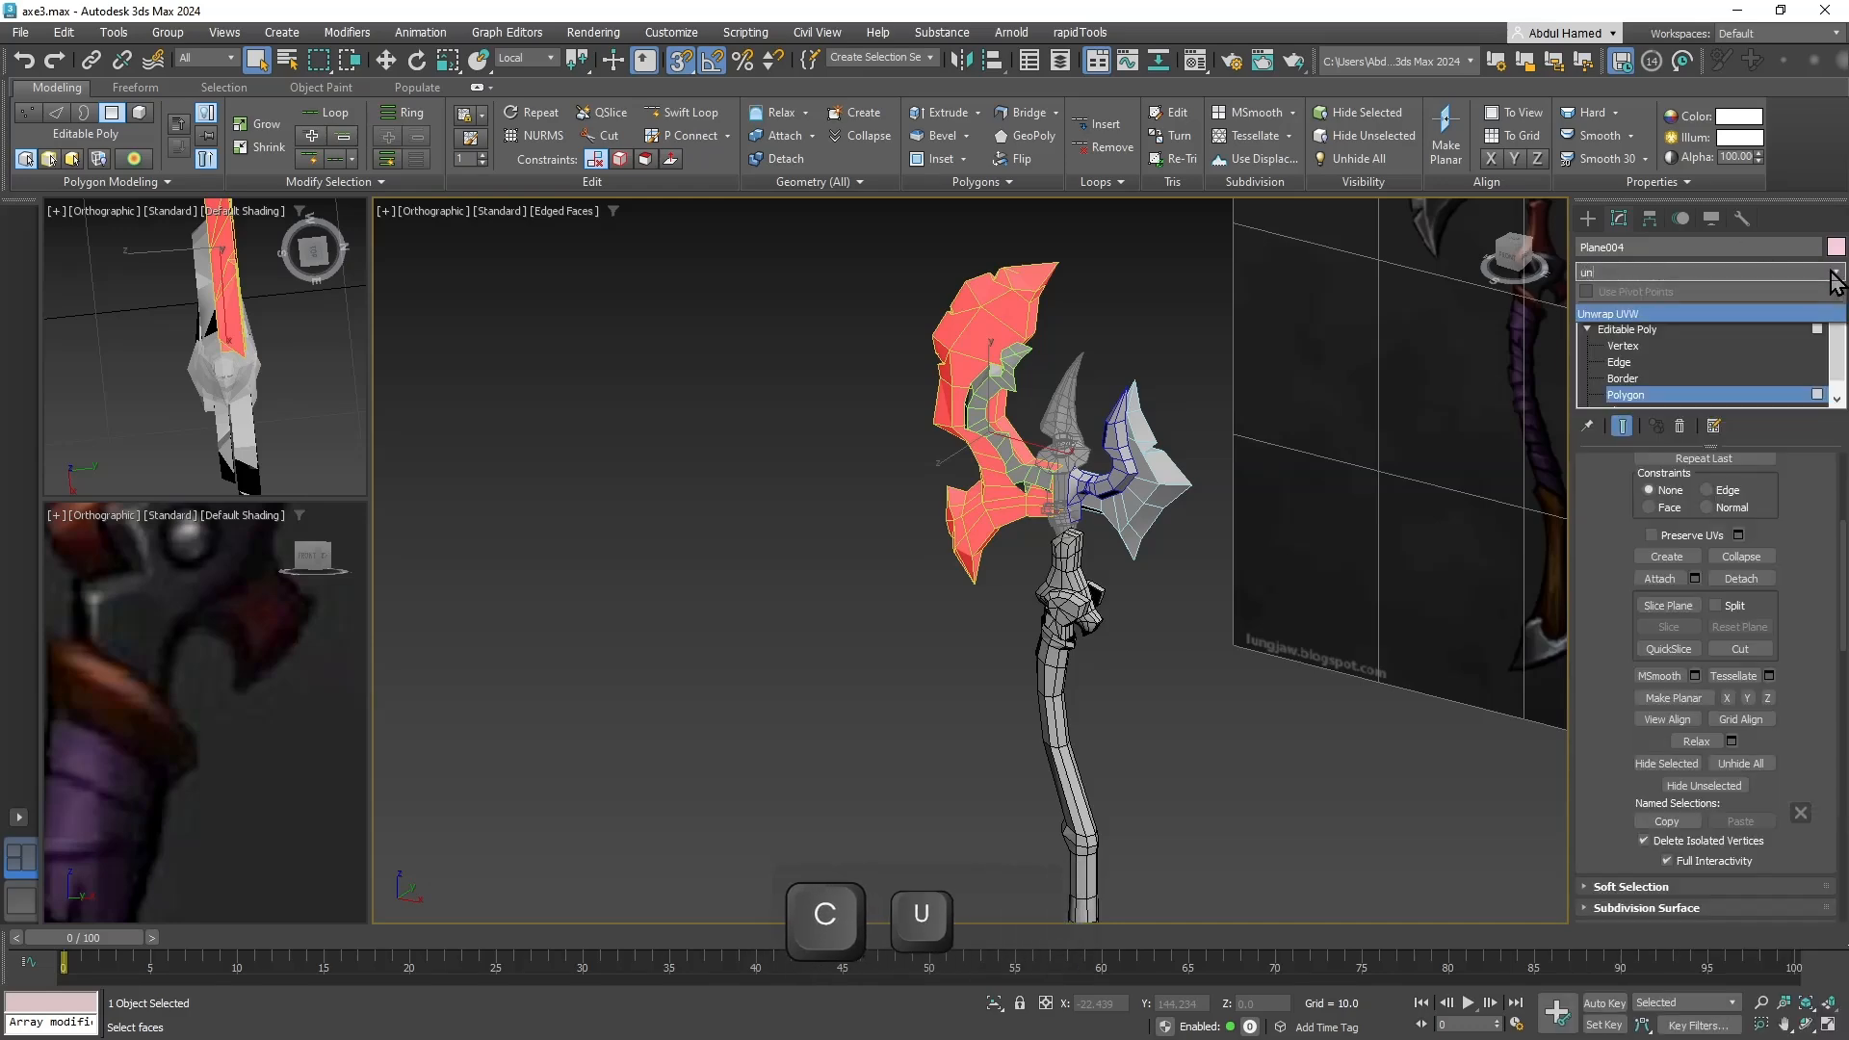
pyautogui.press('Return')
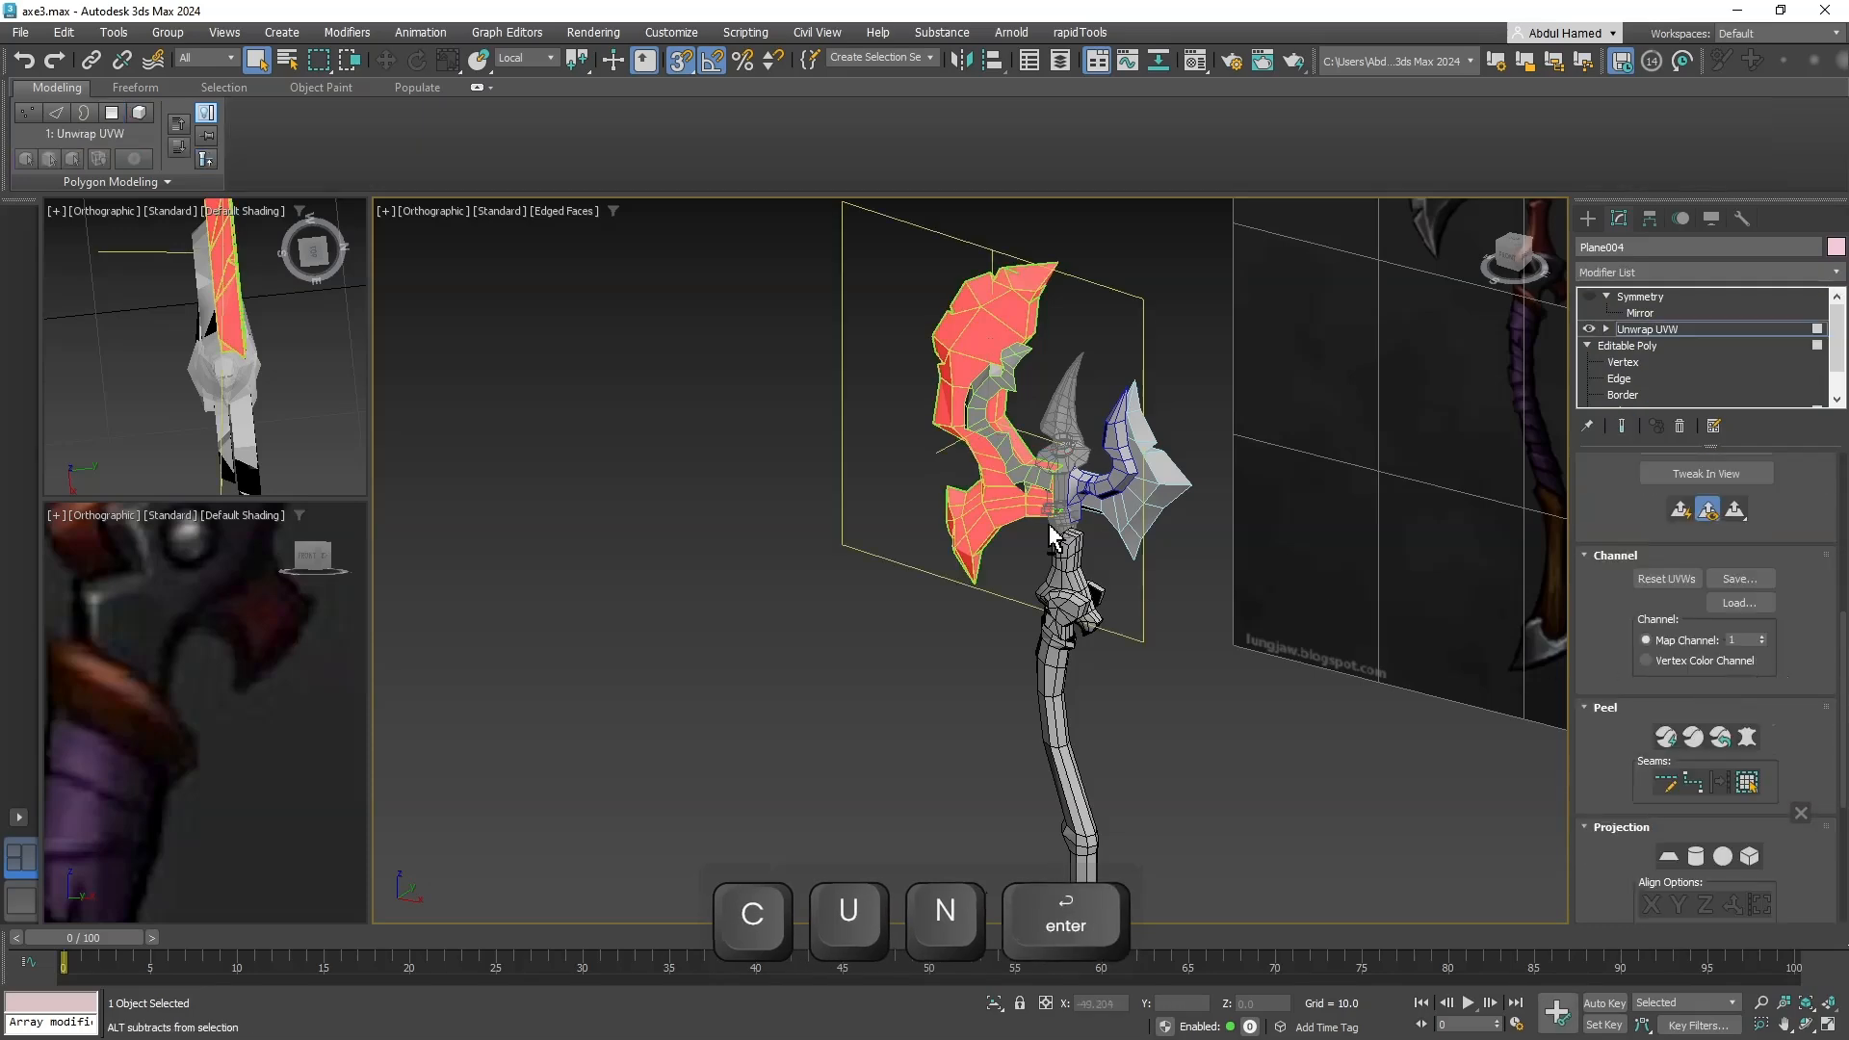
# Reorder the unwrap settings so Peel comes before Channel, and Quick Peel the large blade's faces.
pyautogui.keyDown('alt'); pyautogui.moveTo(1050, 535); pyautogui.dragTo(871, 395, button='middle'); pyautogui.keyUp('alt')
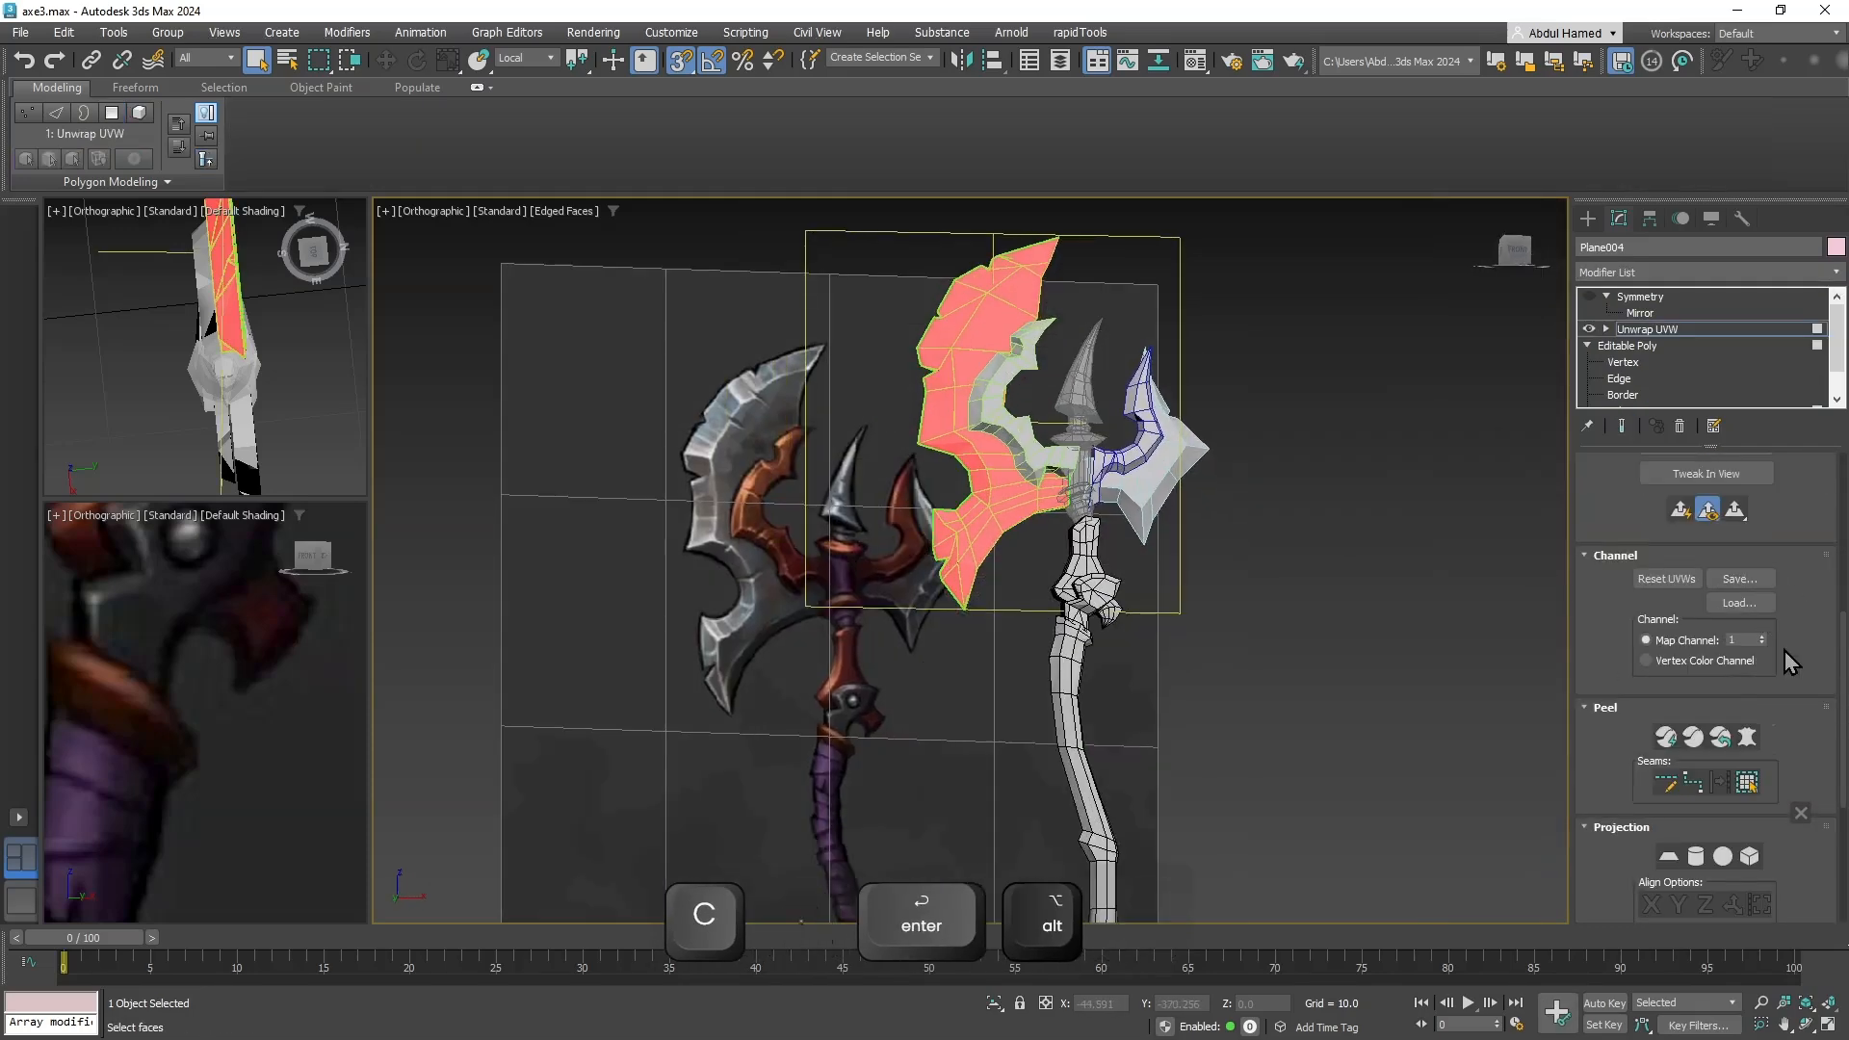
pyautogui.moveTo(1810, 707); pyautogui.dragTo(1801, 568)
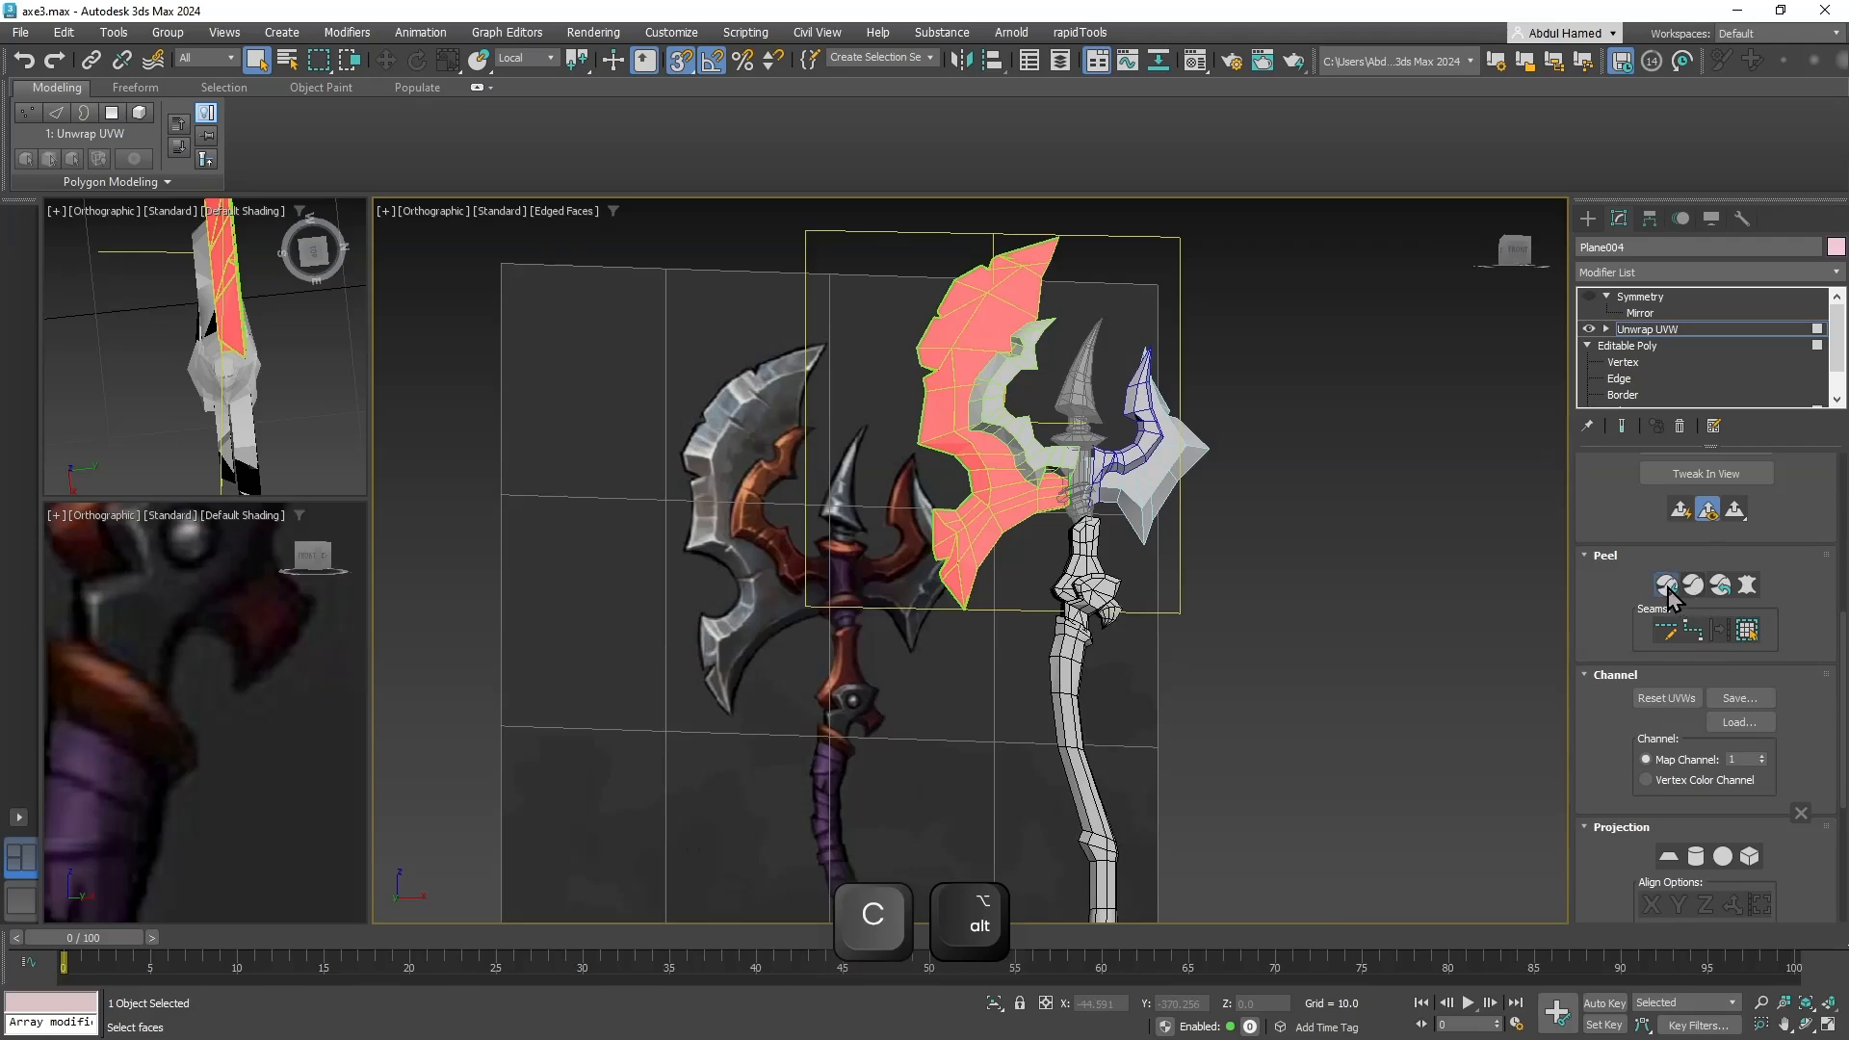
pyautogui.hotkey('alt', 'c')
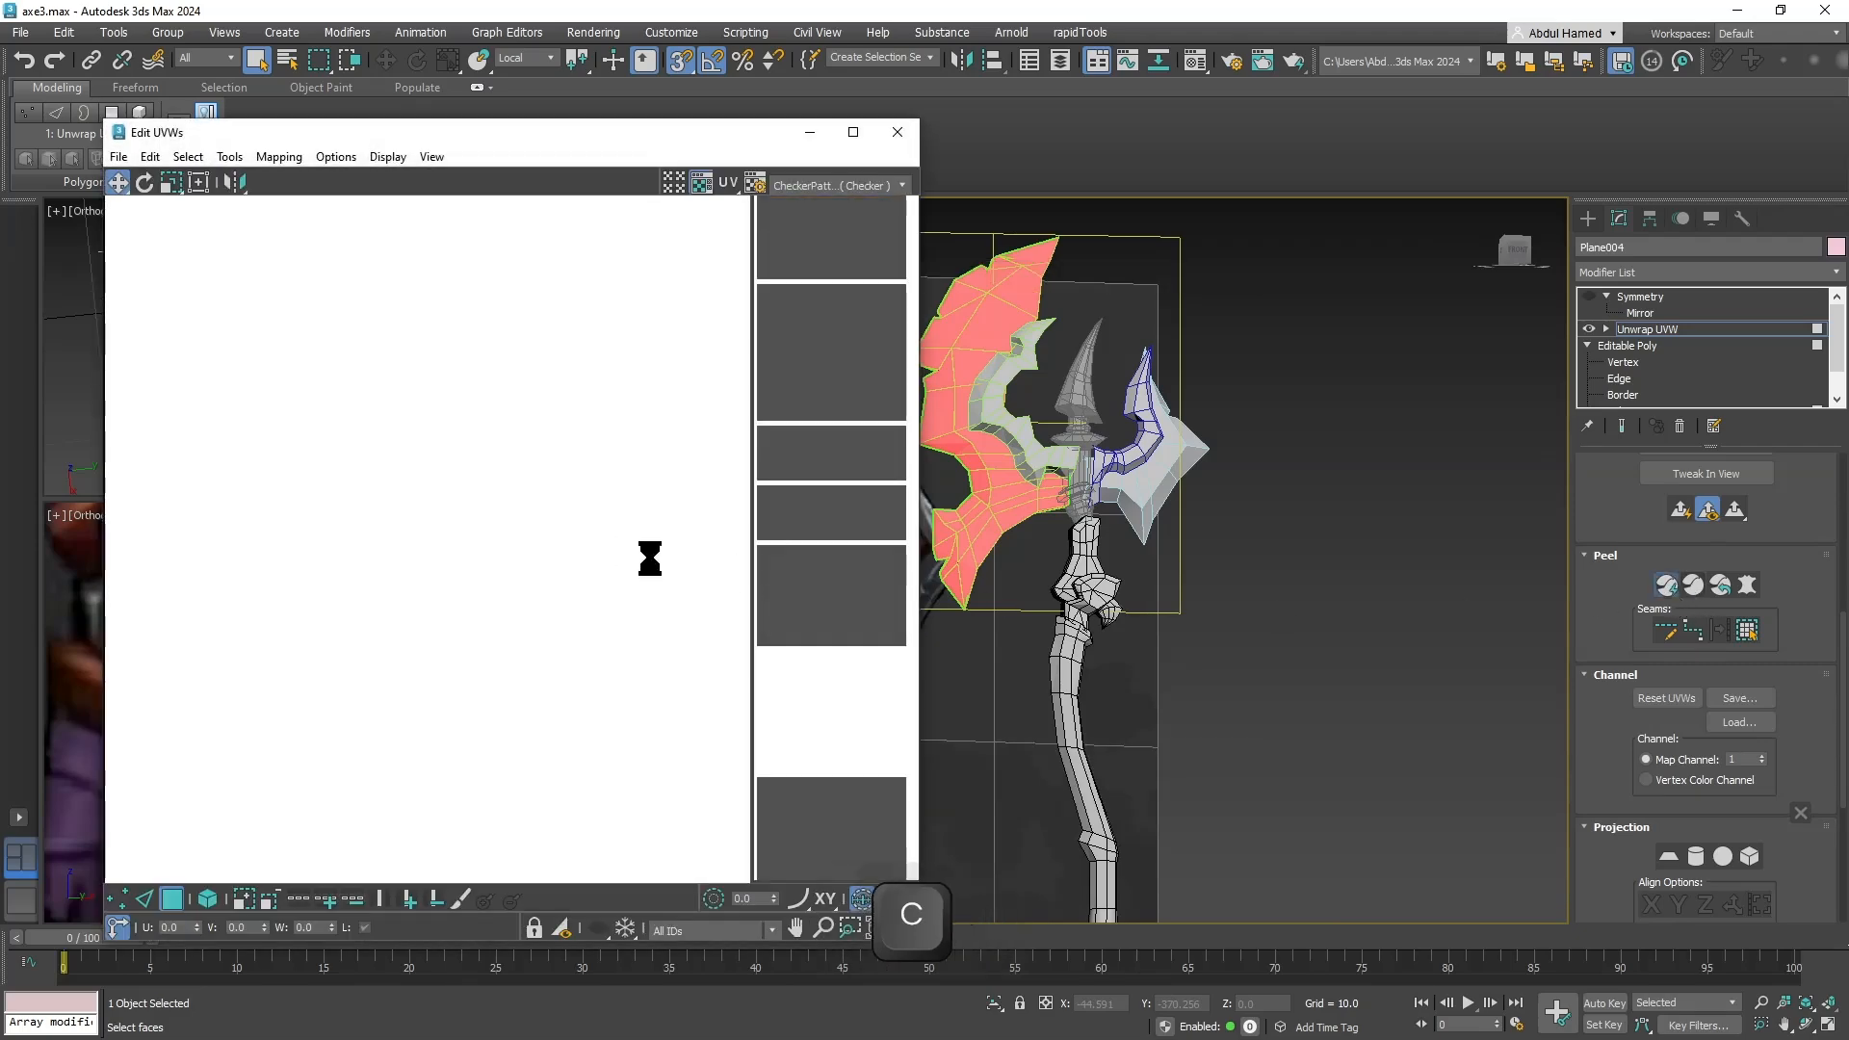
pyautogui.moveTo(579, 587); pyautogui.dragTo(576, 535, button='middle')
pyautogui.scroll(-3, 576, 536)
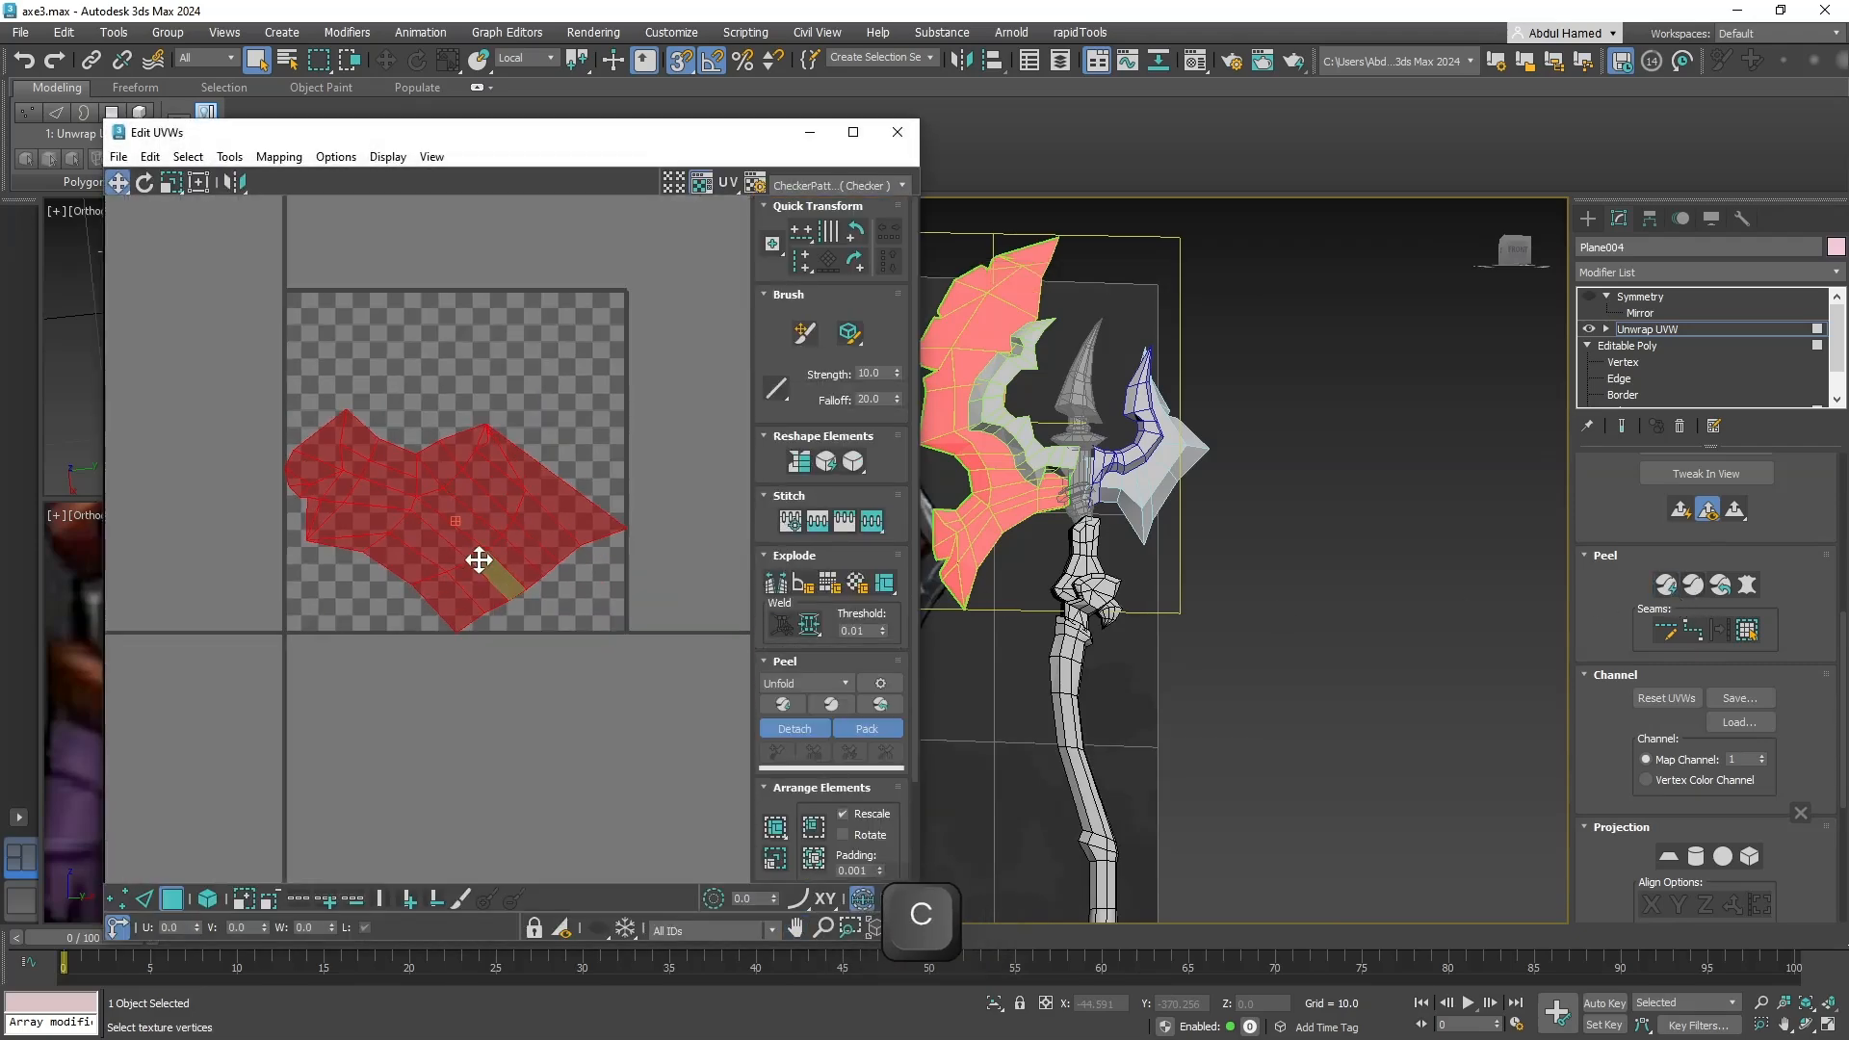
# Relax the large blade's peeled UV shell until it flattens out.
pyautogui.keyDown('alt'); pyautogui.moveTo(1186, 449); pyautogui.dragTo(872, 486, button='middle'); pyautogui.keyUp('alt')
pyautogui.click(855, 468)
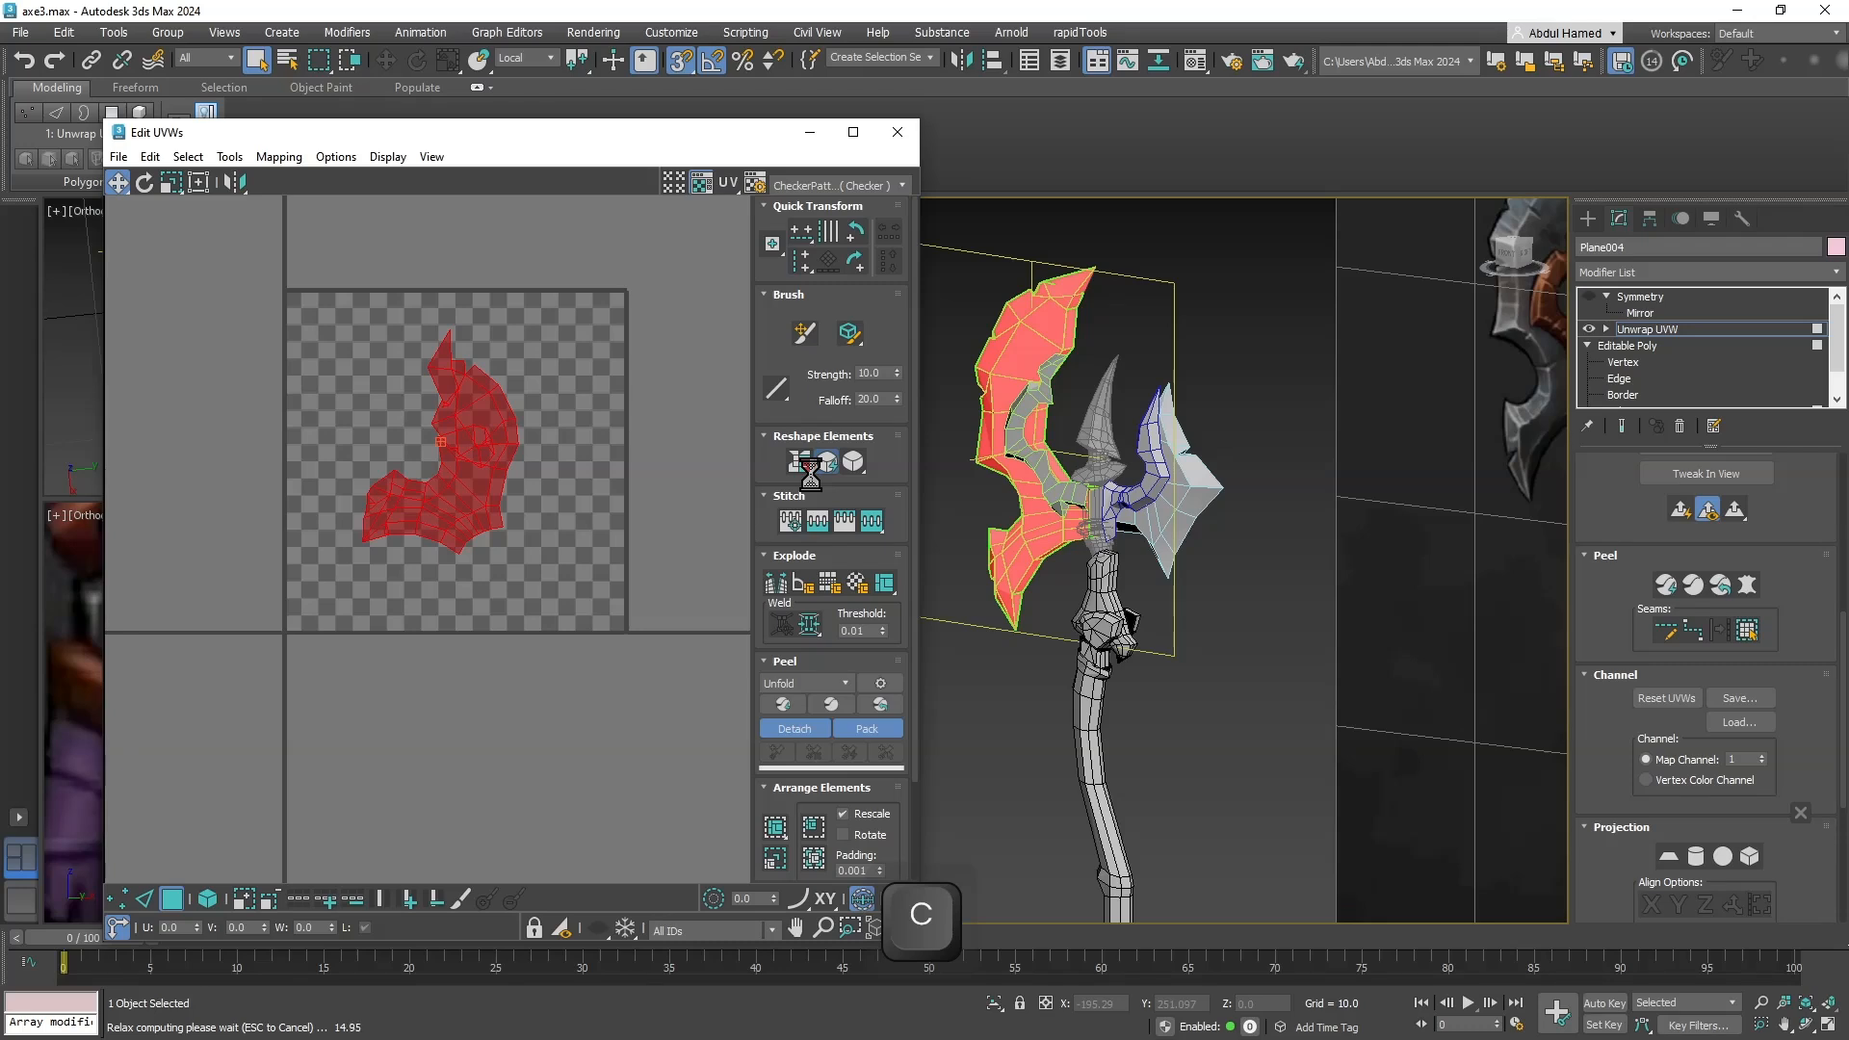
pyautogui.scroll(10, 547, 448)
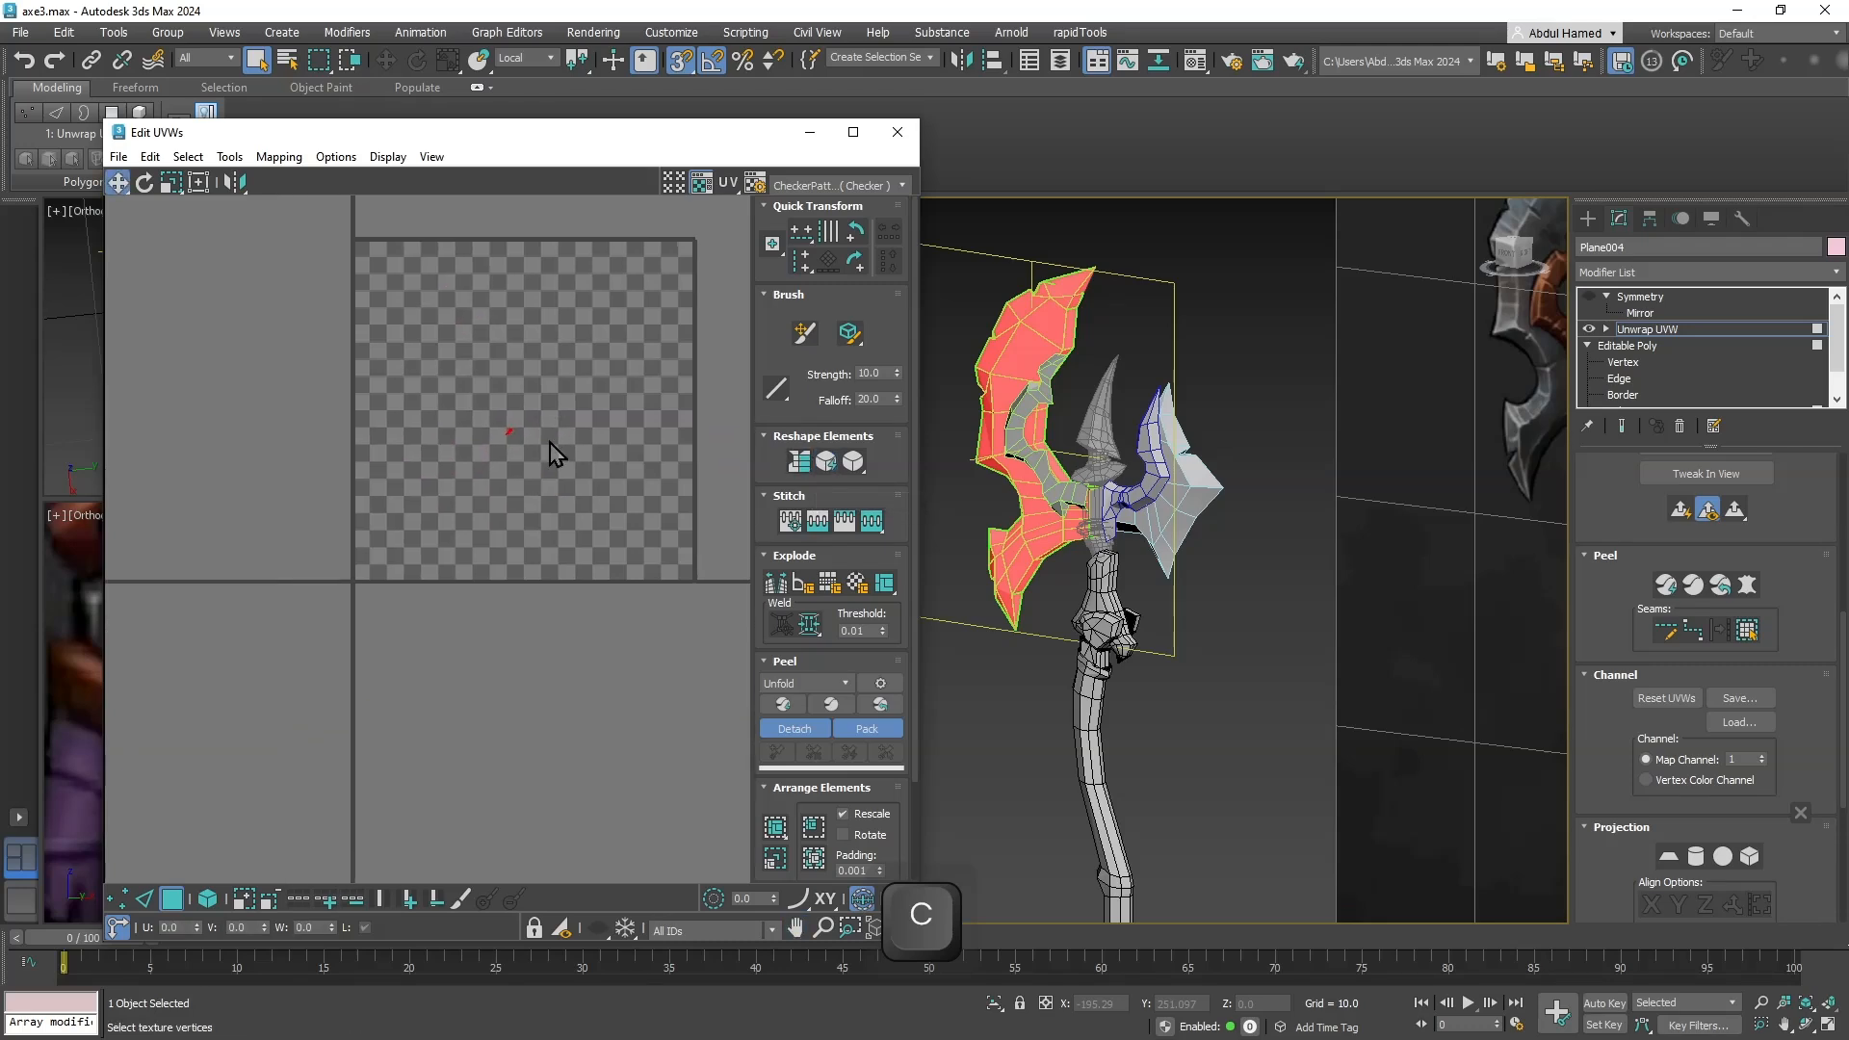
pyautogui.moveTo(520, 279); pyautogui.dragTo(474, 516, button='middle')
pyautogui.scroll(3, 475, 508)
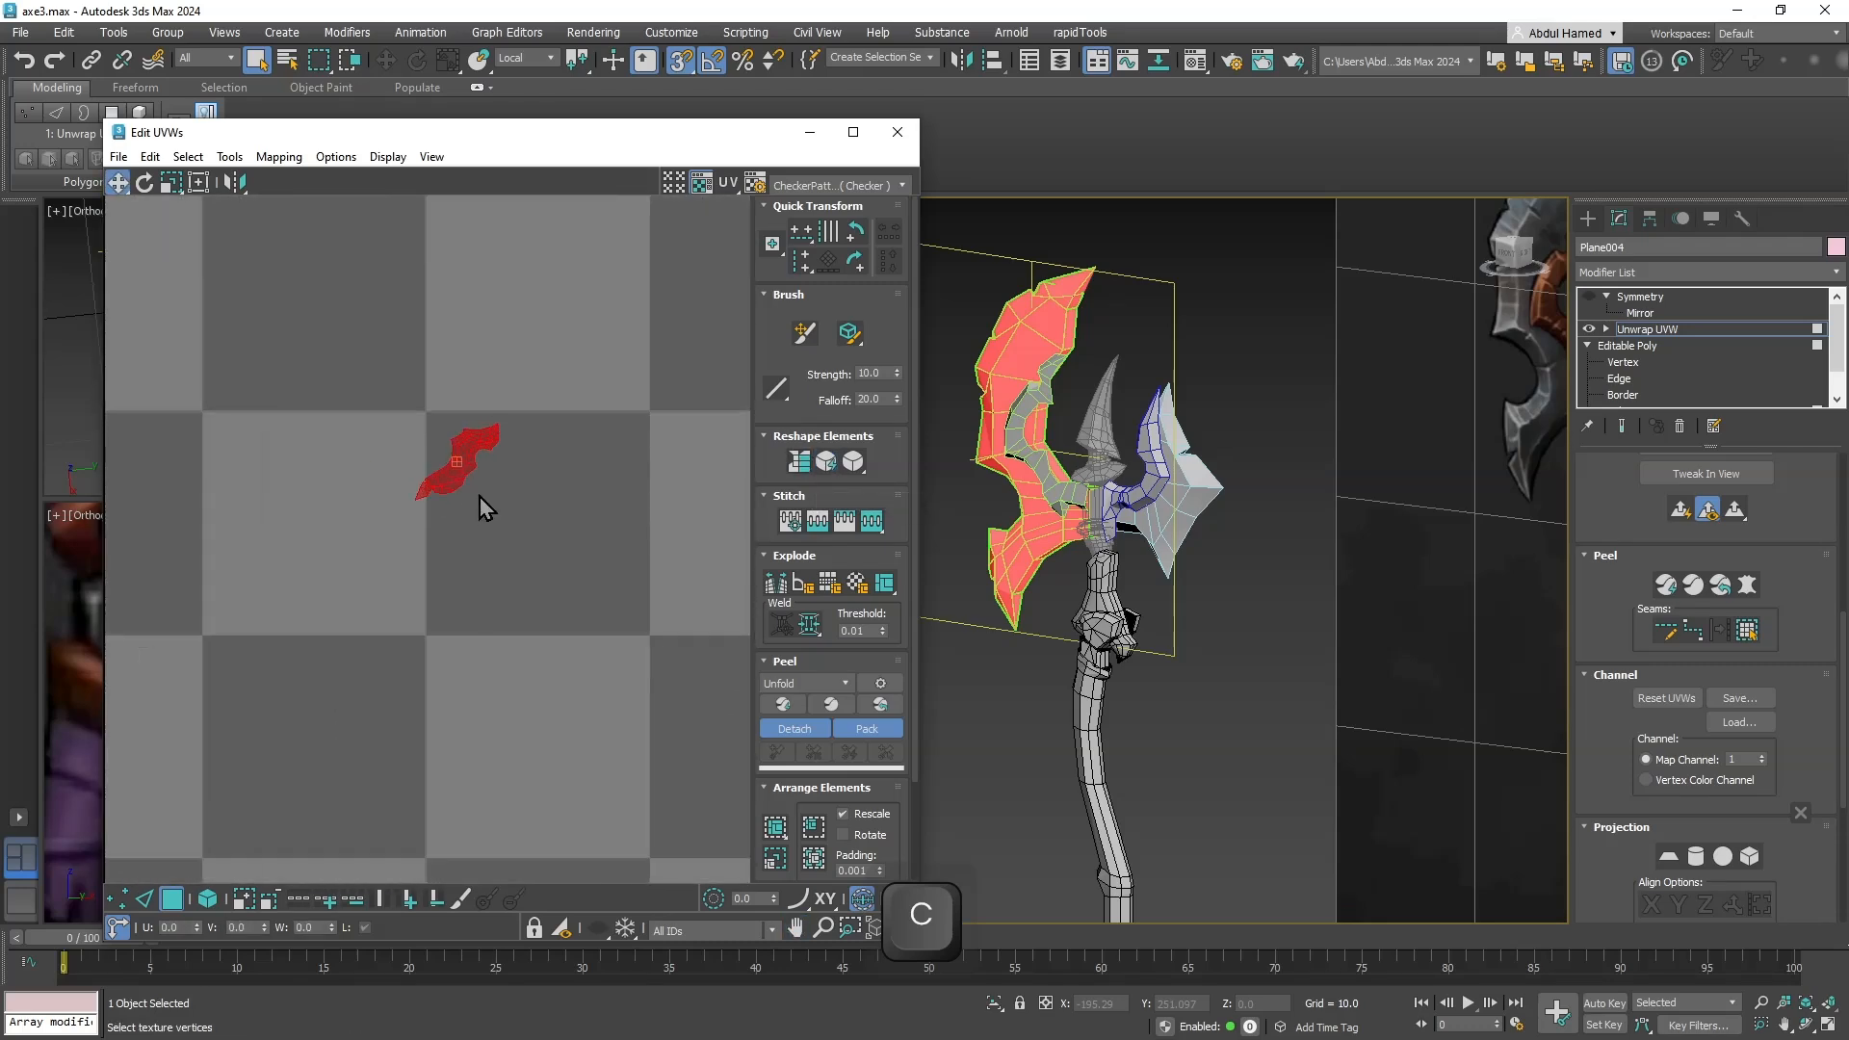
# Scale the large blade's relaxed shell up to roughly tile size and move it outside the UV tile, down and to the right.
pyautogui.press('r')
pyautogui.scroll(5, 512, 370)
pyautogui.scroll(-3, 524, 372)
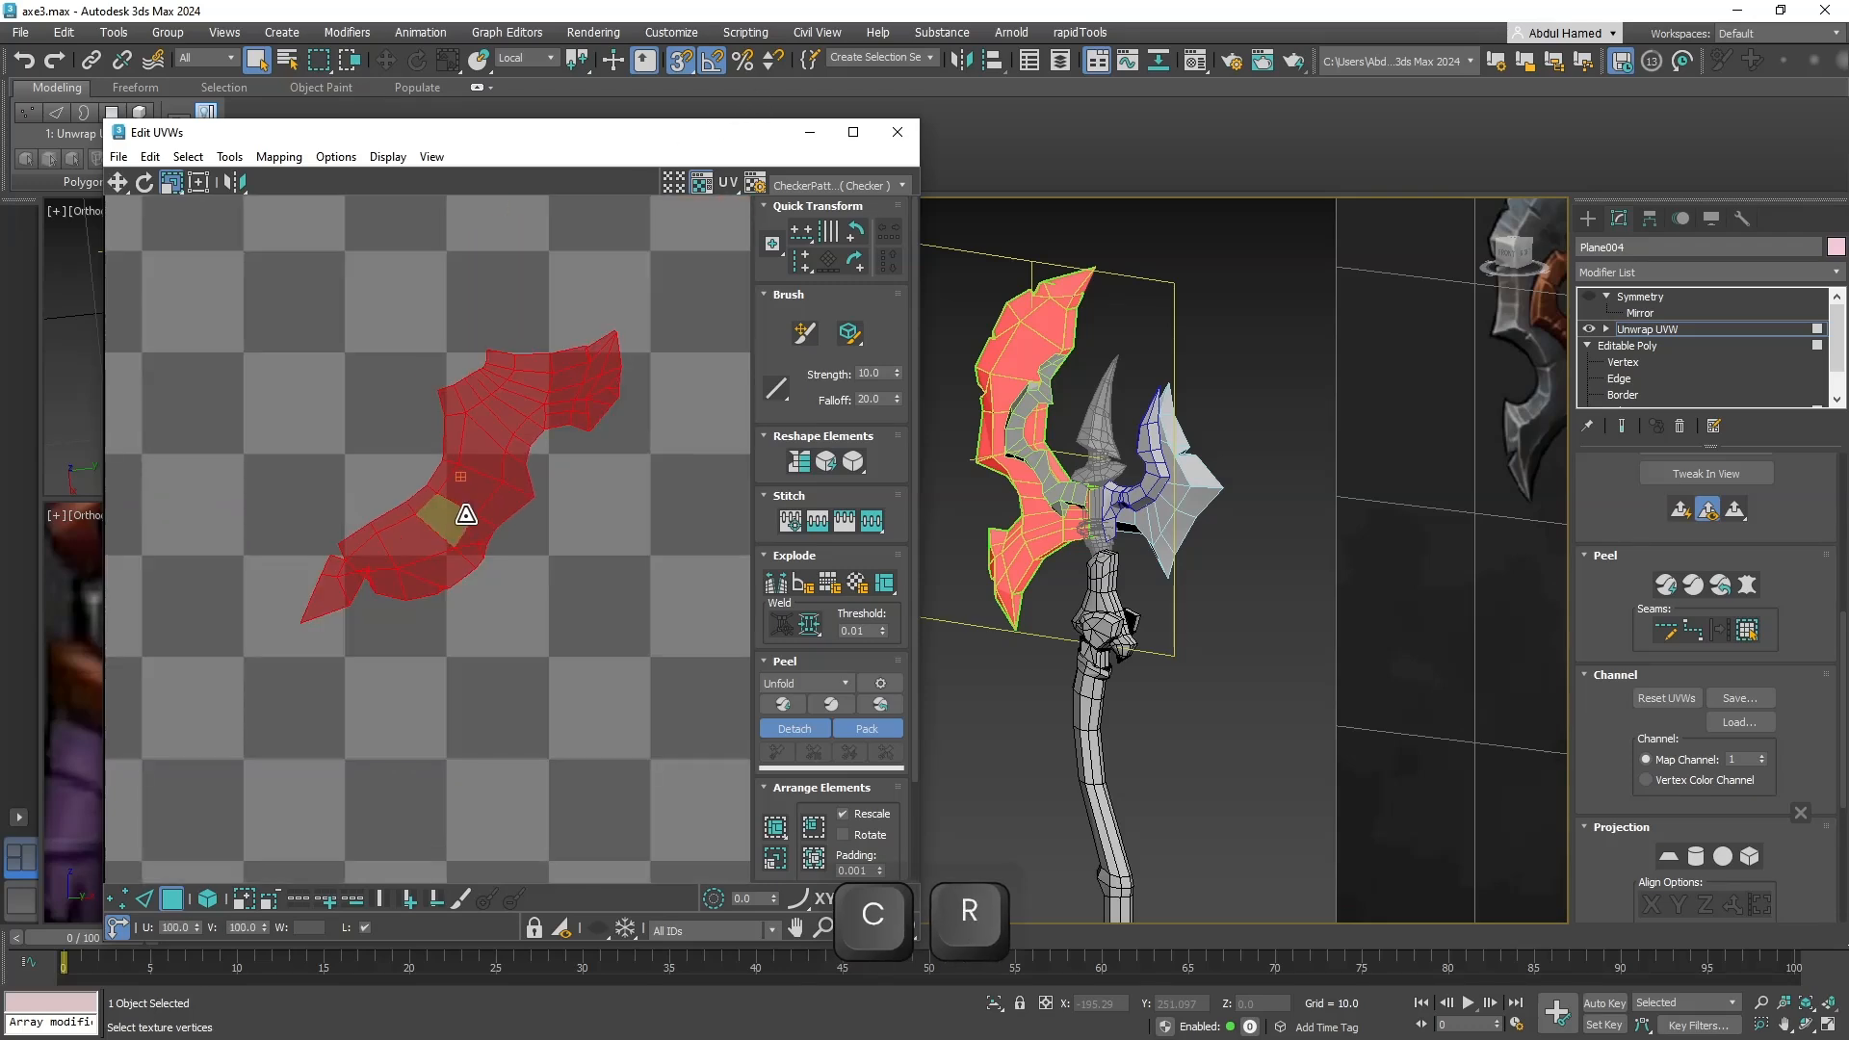
pyautogui.scroll(8, 466, 516)
pyautogui.scroll(-6, 525, 453)
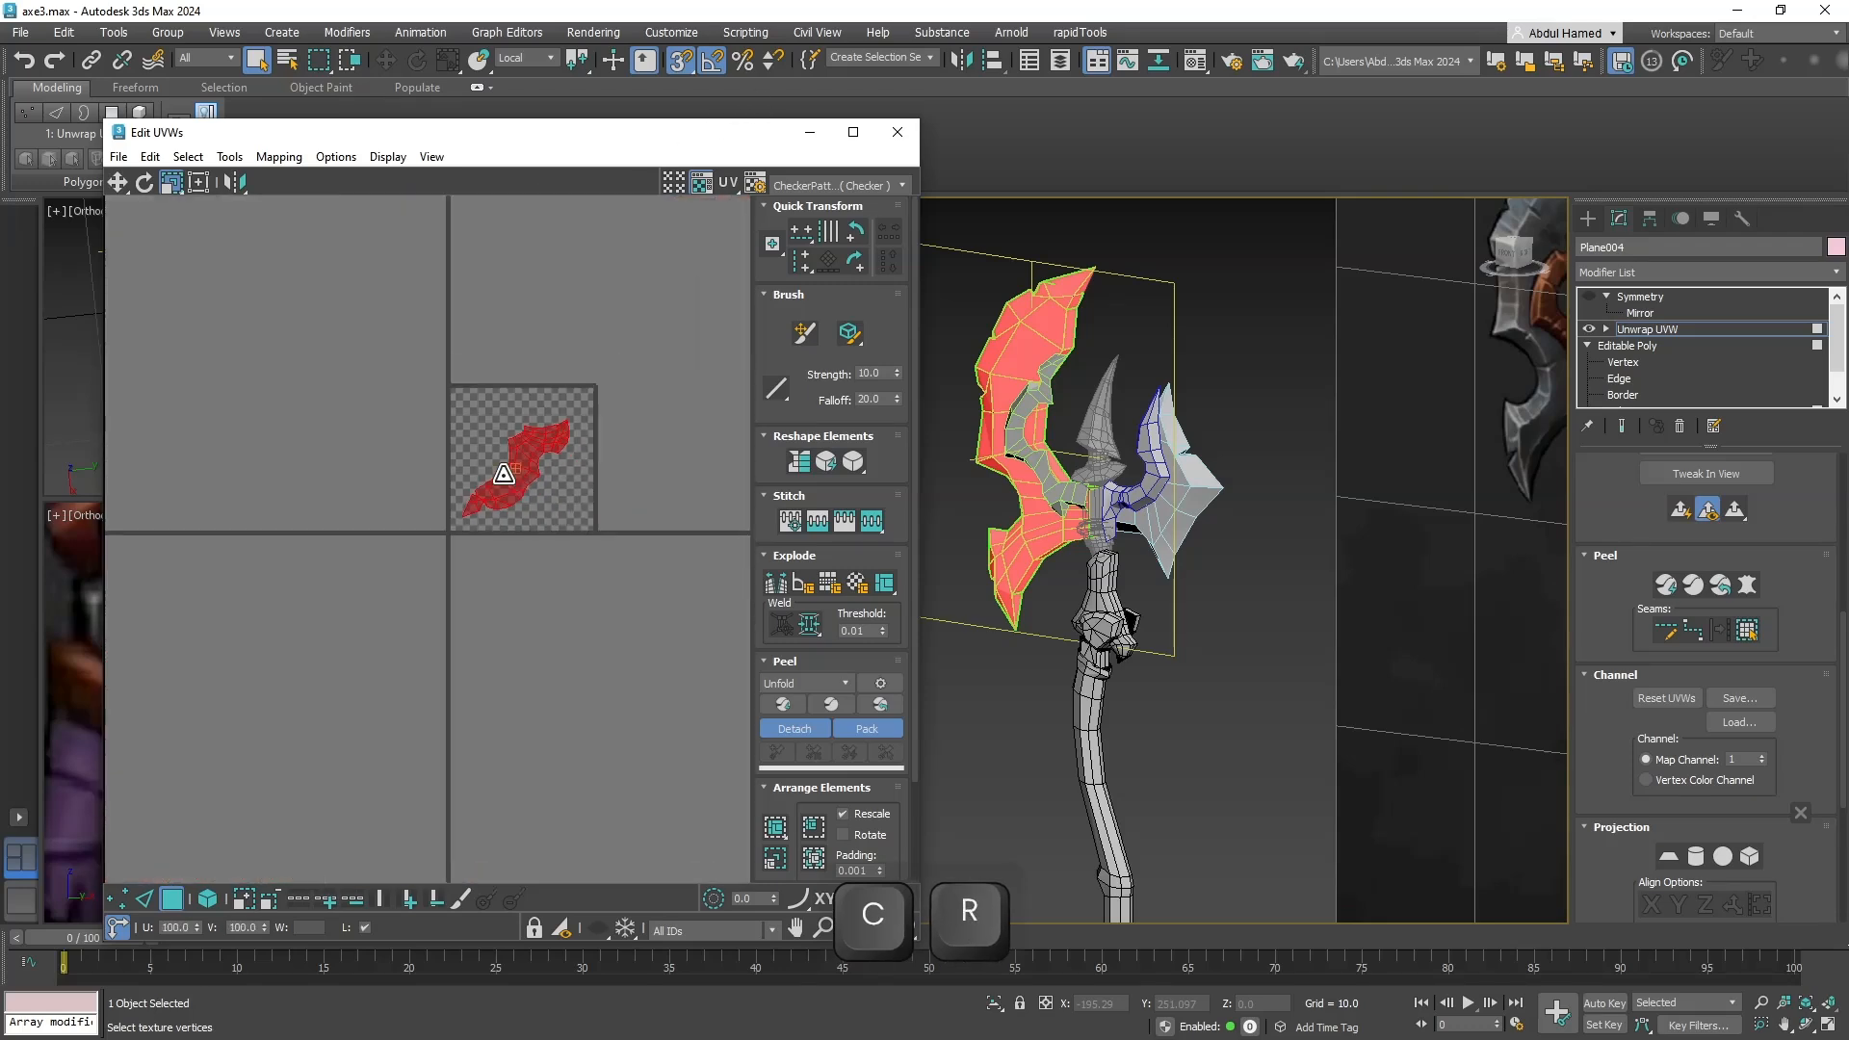
pyautogui.press('w')
pyautogui.moveTo(511, 472); pyautogui.dragTo(621, 718)
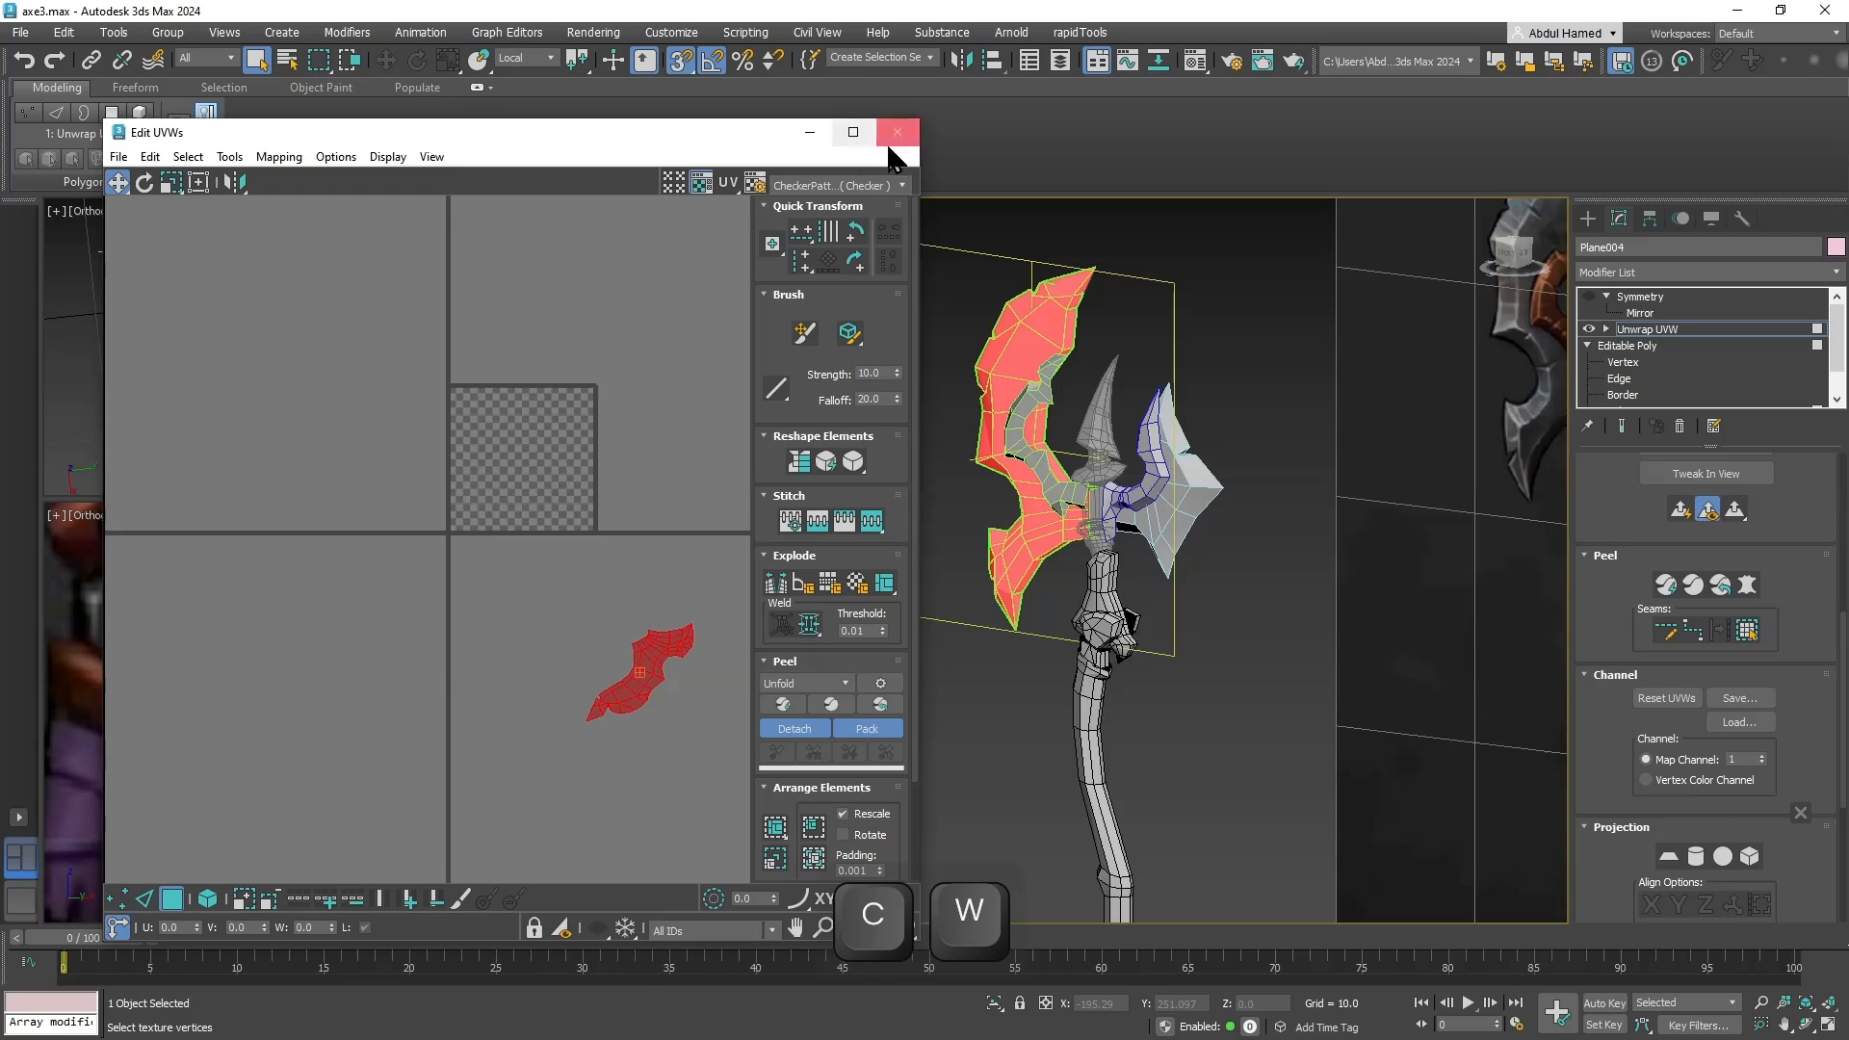
# Close the UV editor and collapse the large blade's stack up to and including Unwrap UVW, below the Symmetry modifier.
pyautogui.click(896, 132)
pyautogui.rightClick(1626, 331)
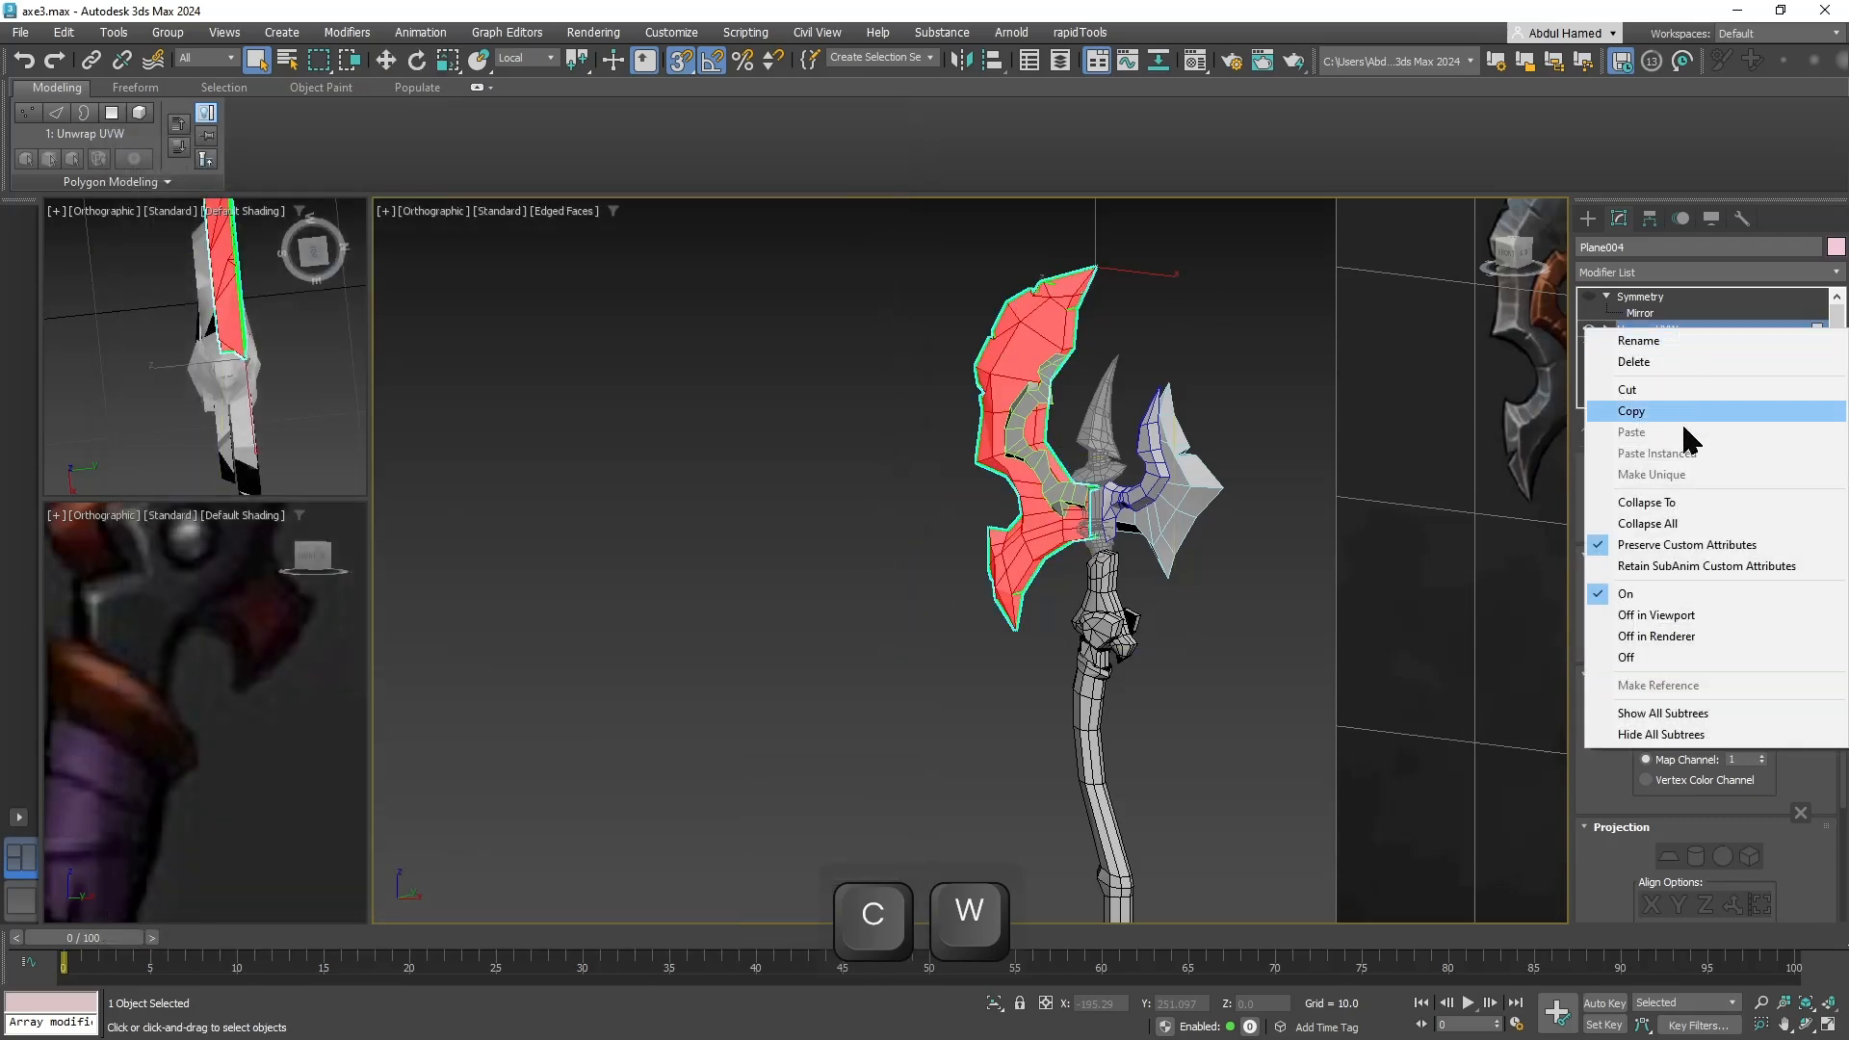
pyautogui.click(1675, 502)
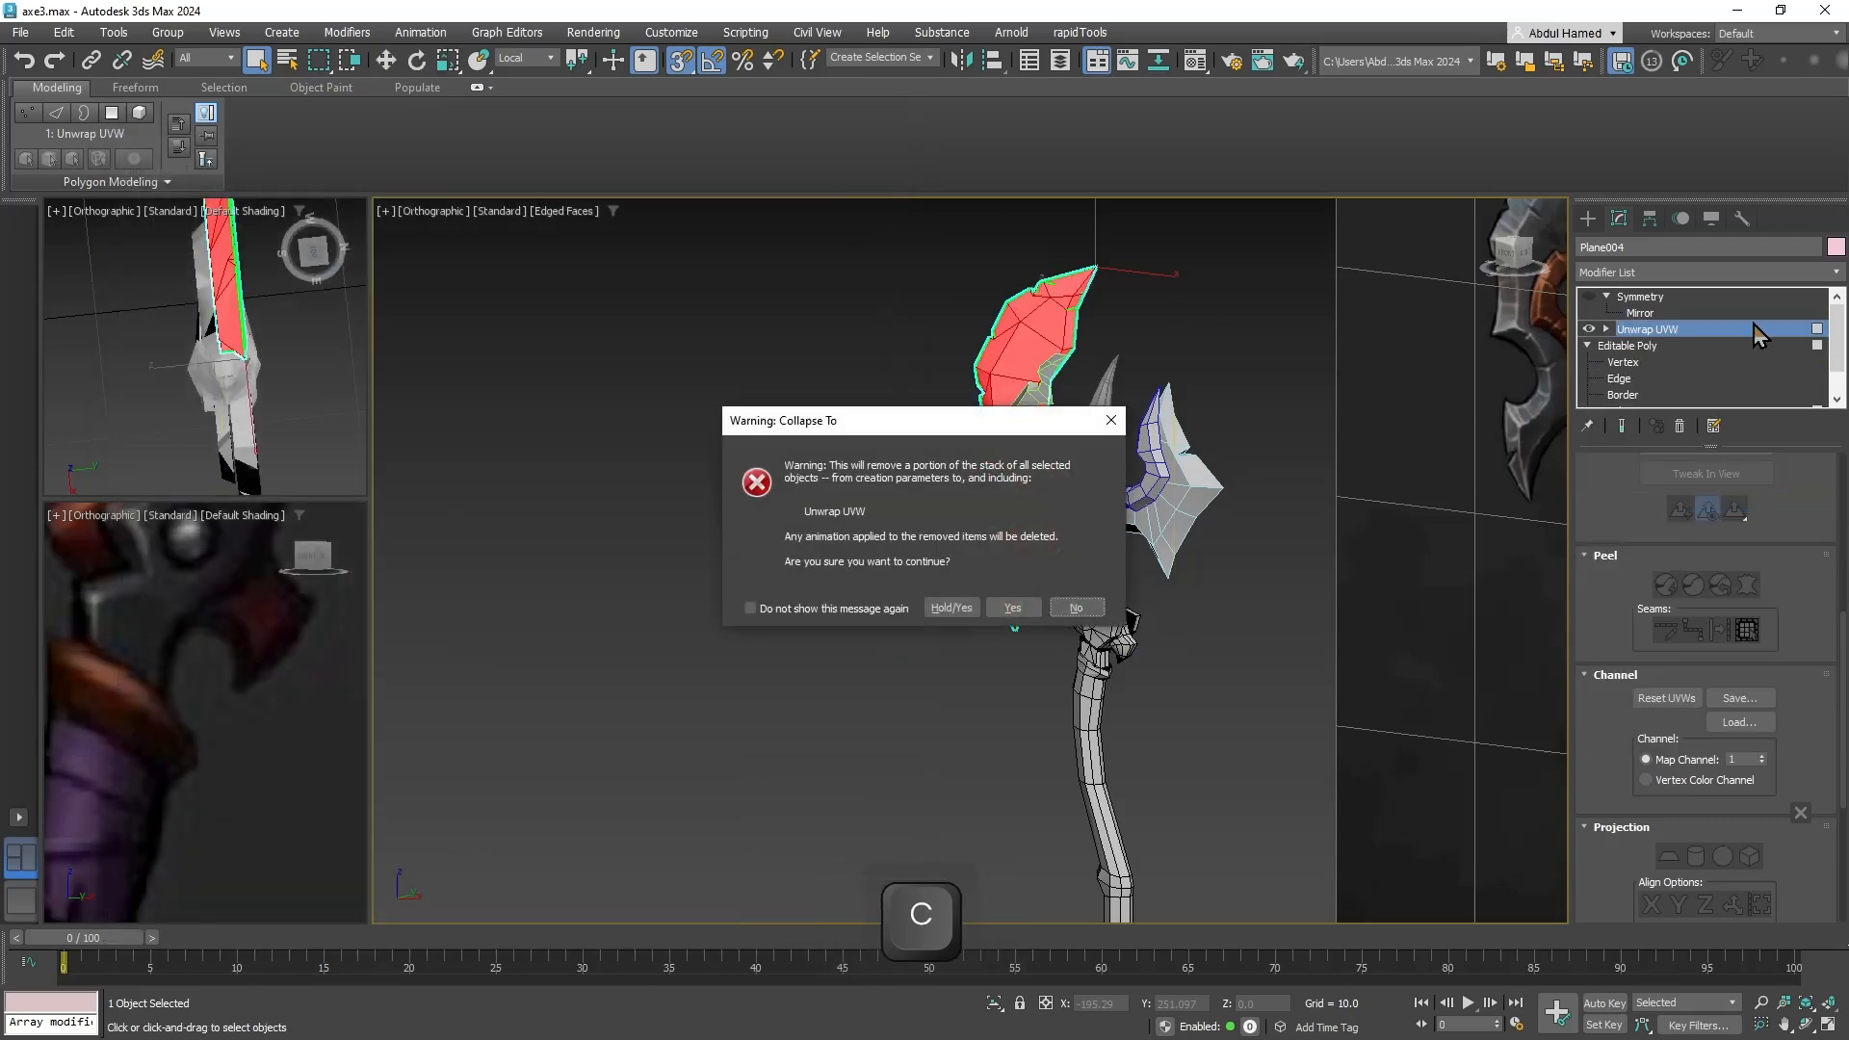
pyautogui.click(1012, 607)
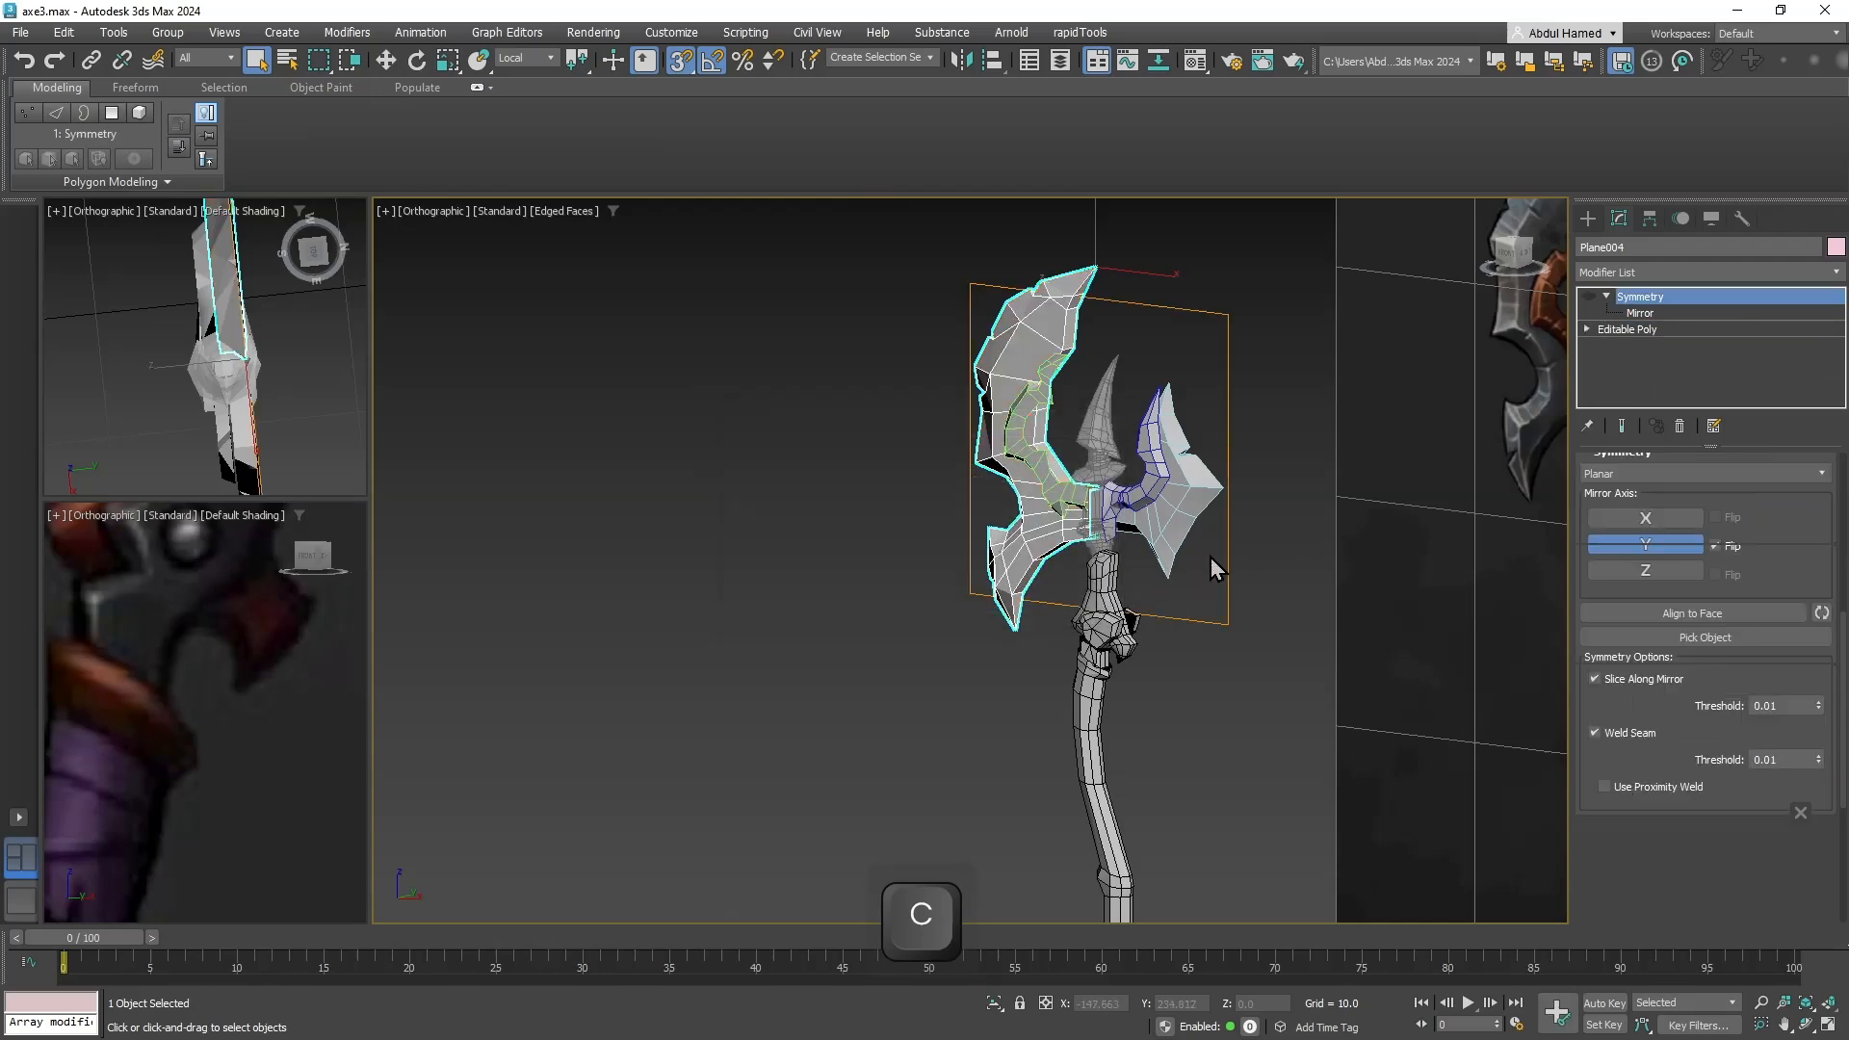
pyautogui.keyDown('alt'); pyautogui.moveTo(1211, 556); pyautogui.dragTo(1021, 563, button='middle'); pyautogui.keyUp('alt')
pyautogui.scroll(5, 891, 424)
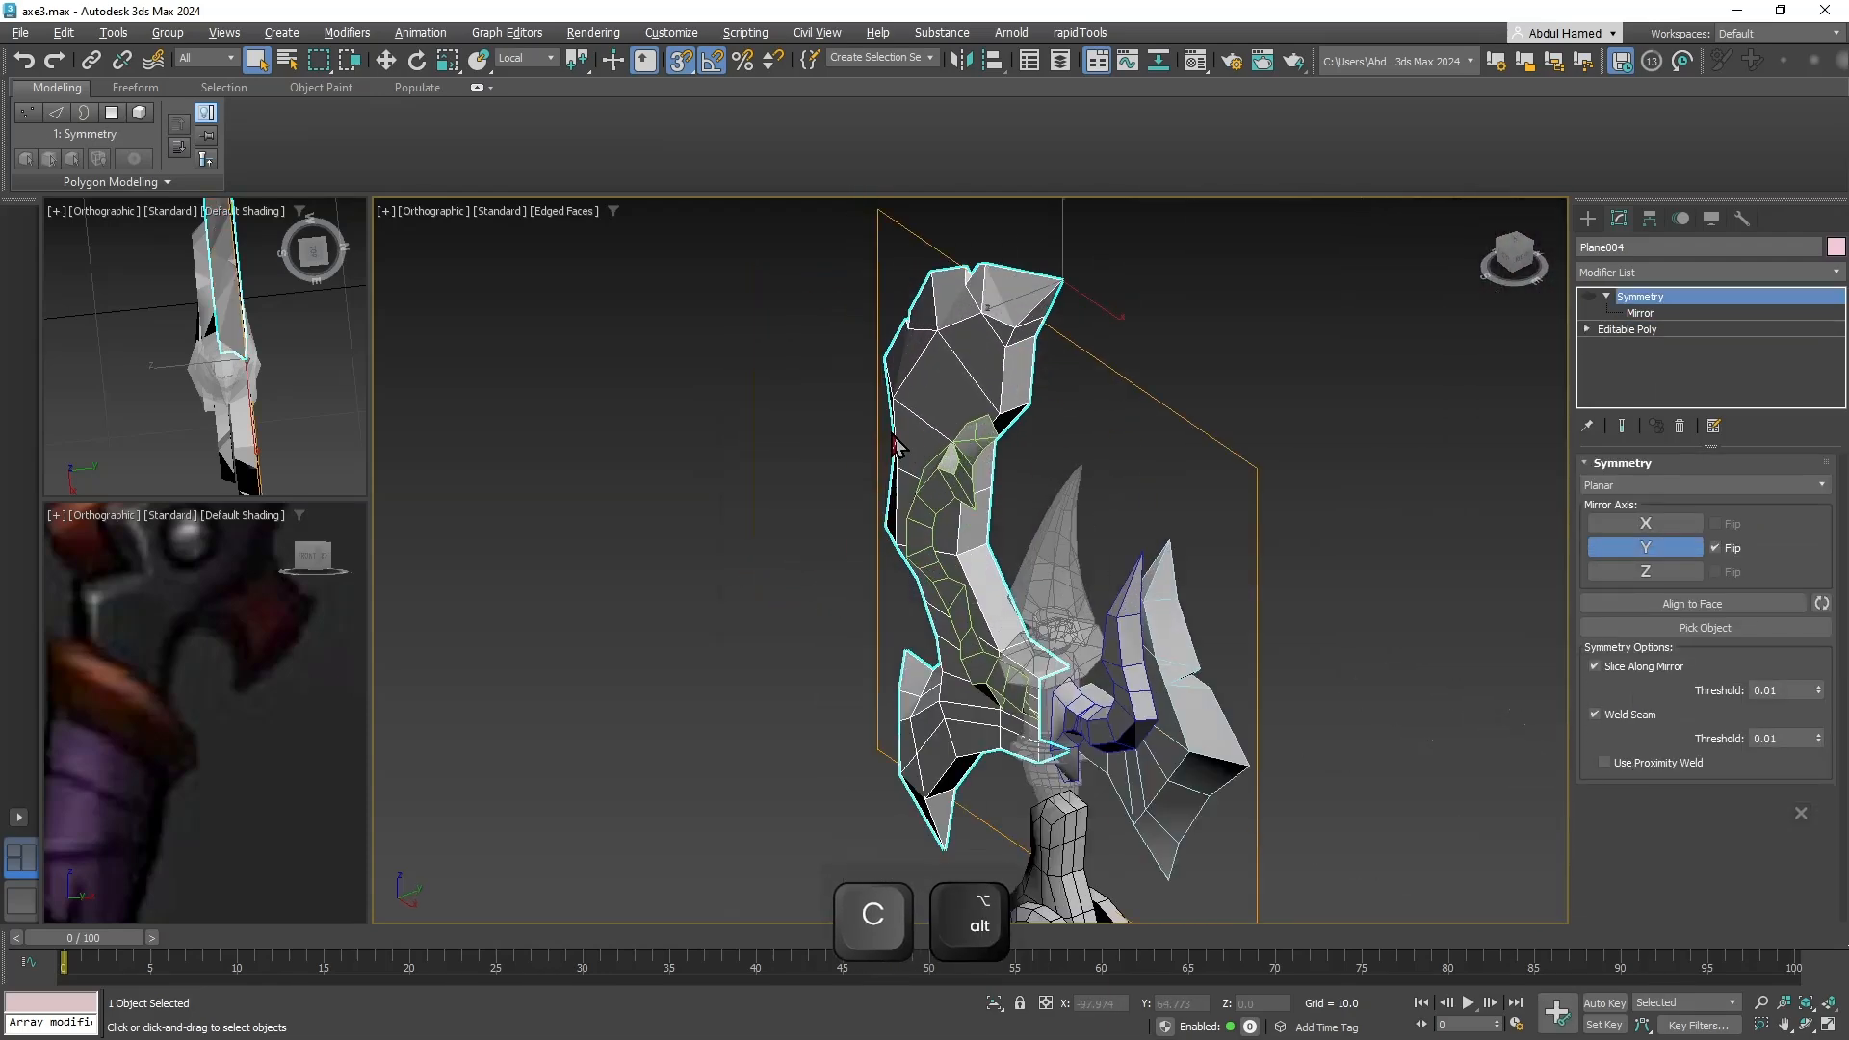
pyautogui.keyDown('alt'); pyautogui.moveTo(891, 423); pyautogui.dragTo(1424, 551, button='middle'); pyautogui.keyUp('alt')
# Select the curved prong beside the small blade, Plane007, and switch to editing its Editable Poly vertices.
pyautogui.click(1399, 550)
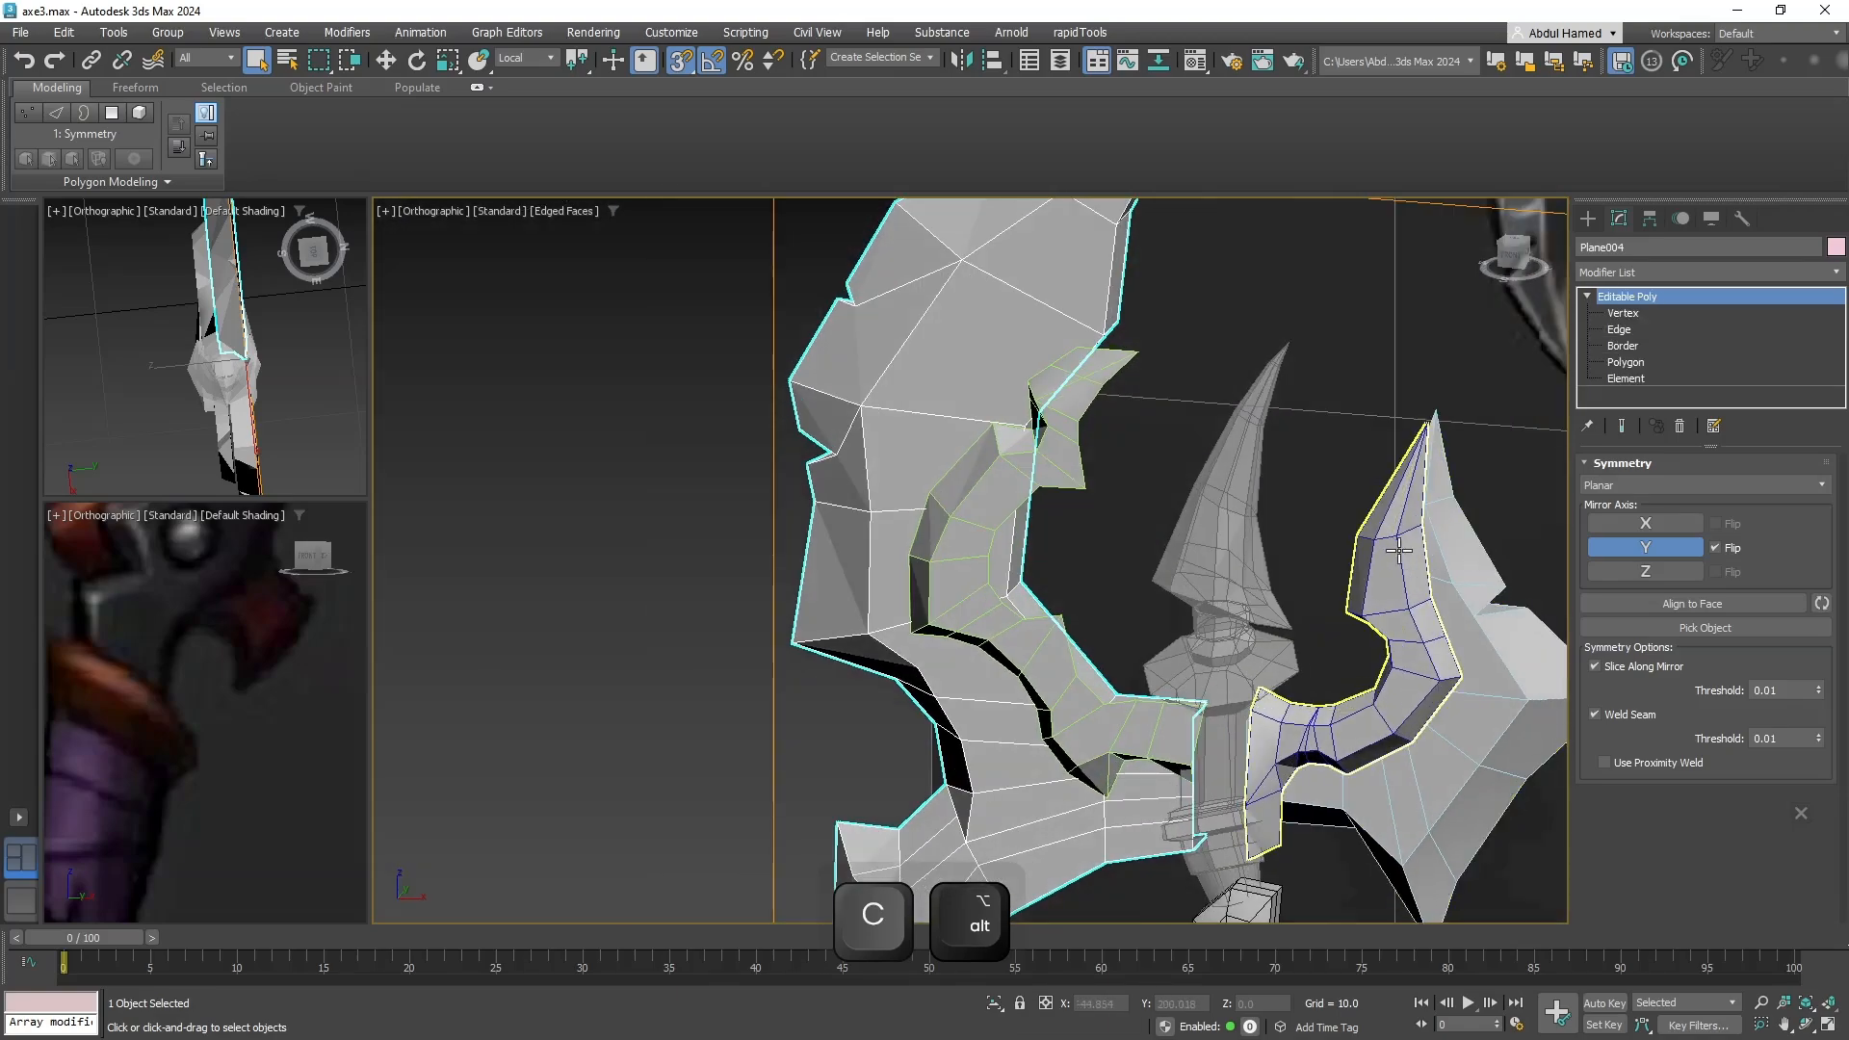
pyautogui.click(1347, 597)
pyautogui.keyDown('alt'); pyautogui.moveTo(1347, 597); pyautogui.dragTo(1237, 398, button='middle'); pyautogui.keyUp('alt')
pyautogui.click(1655, 314)
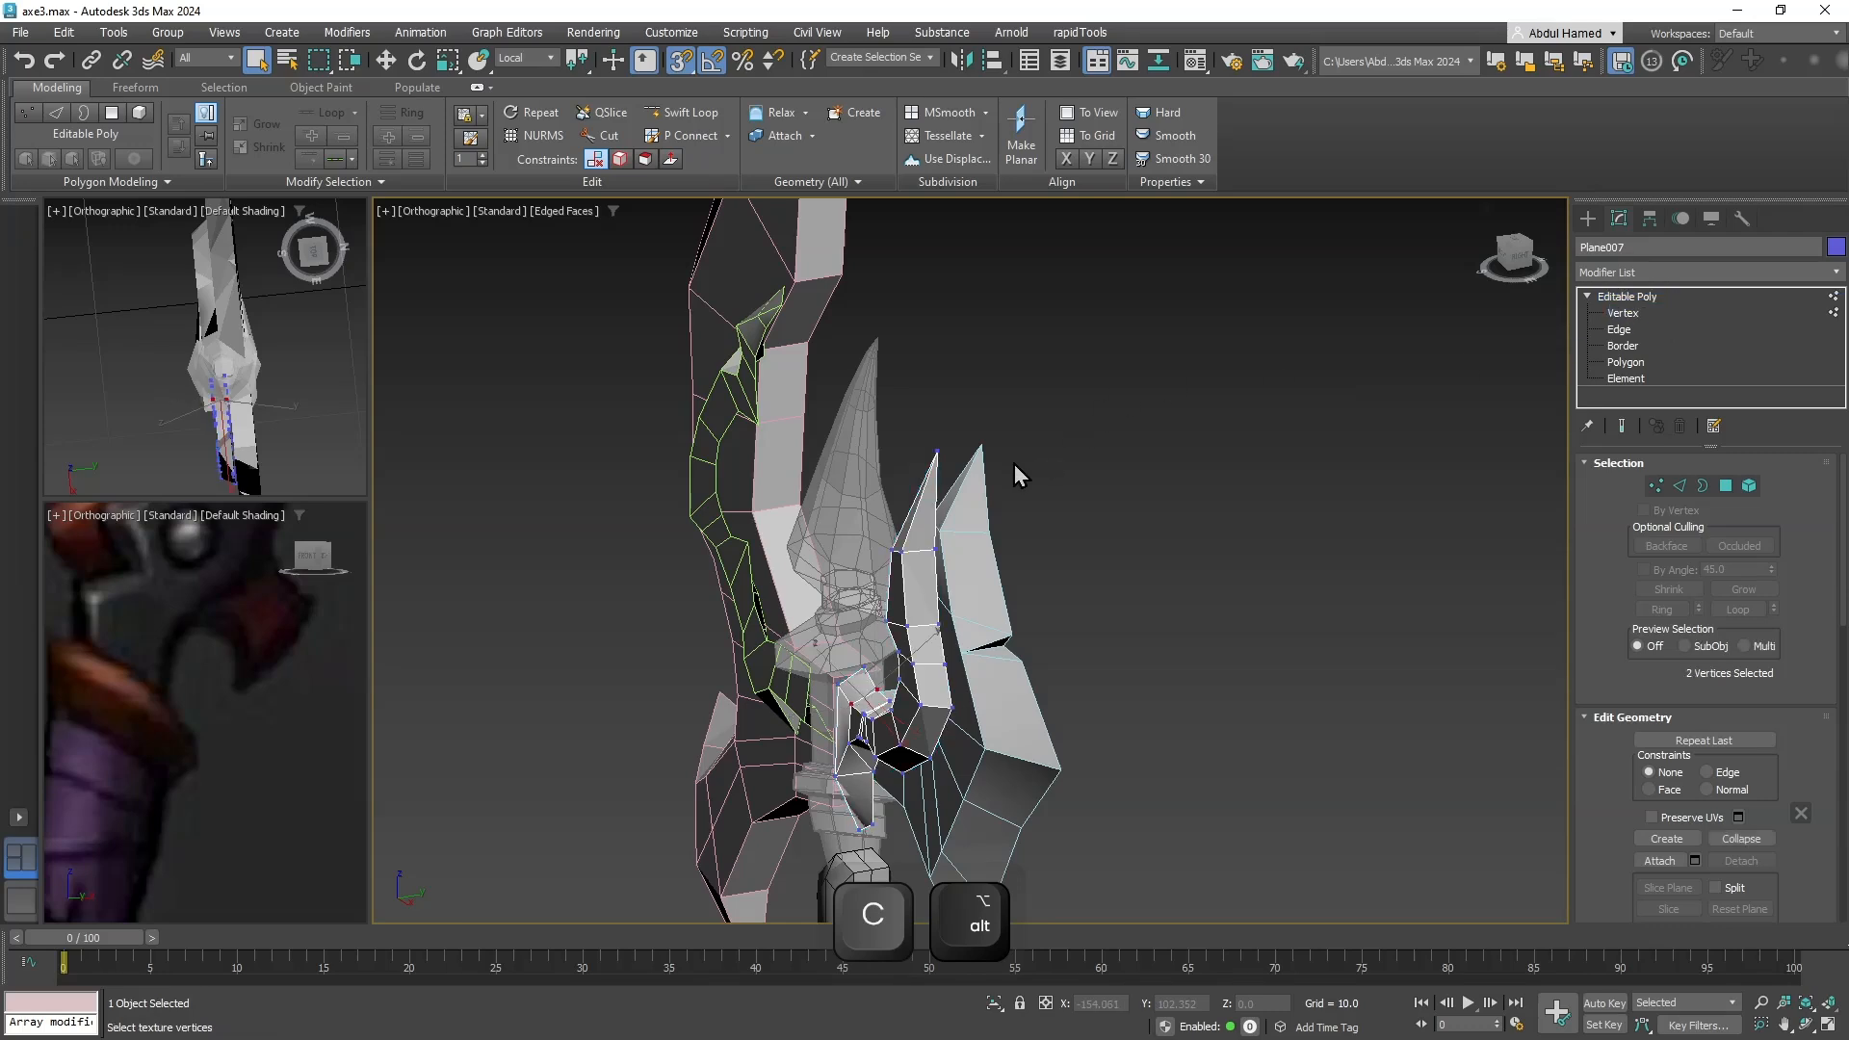
# Try to snap only the prong's tip vertex along Y to the level of the small blade's edge.
pyautogui.press('w')
pyautogui.moveTo(986, 444)
pyautogui.mouseDown()
pyautogui.moveTo(1028, 437)
pyautogui.moveTo(978, 442)
pyautogui.moveTo(981, 460)
pyautogui.mouseUp()
pyautogui.keyDown('alt'); pyautogui.moveTo(980, 460); pyautogui.dragTo(1300, 617, button='middle'); pyautogui.keyUp('alt')
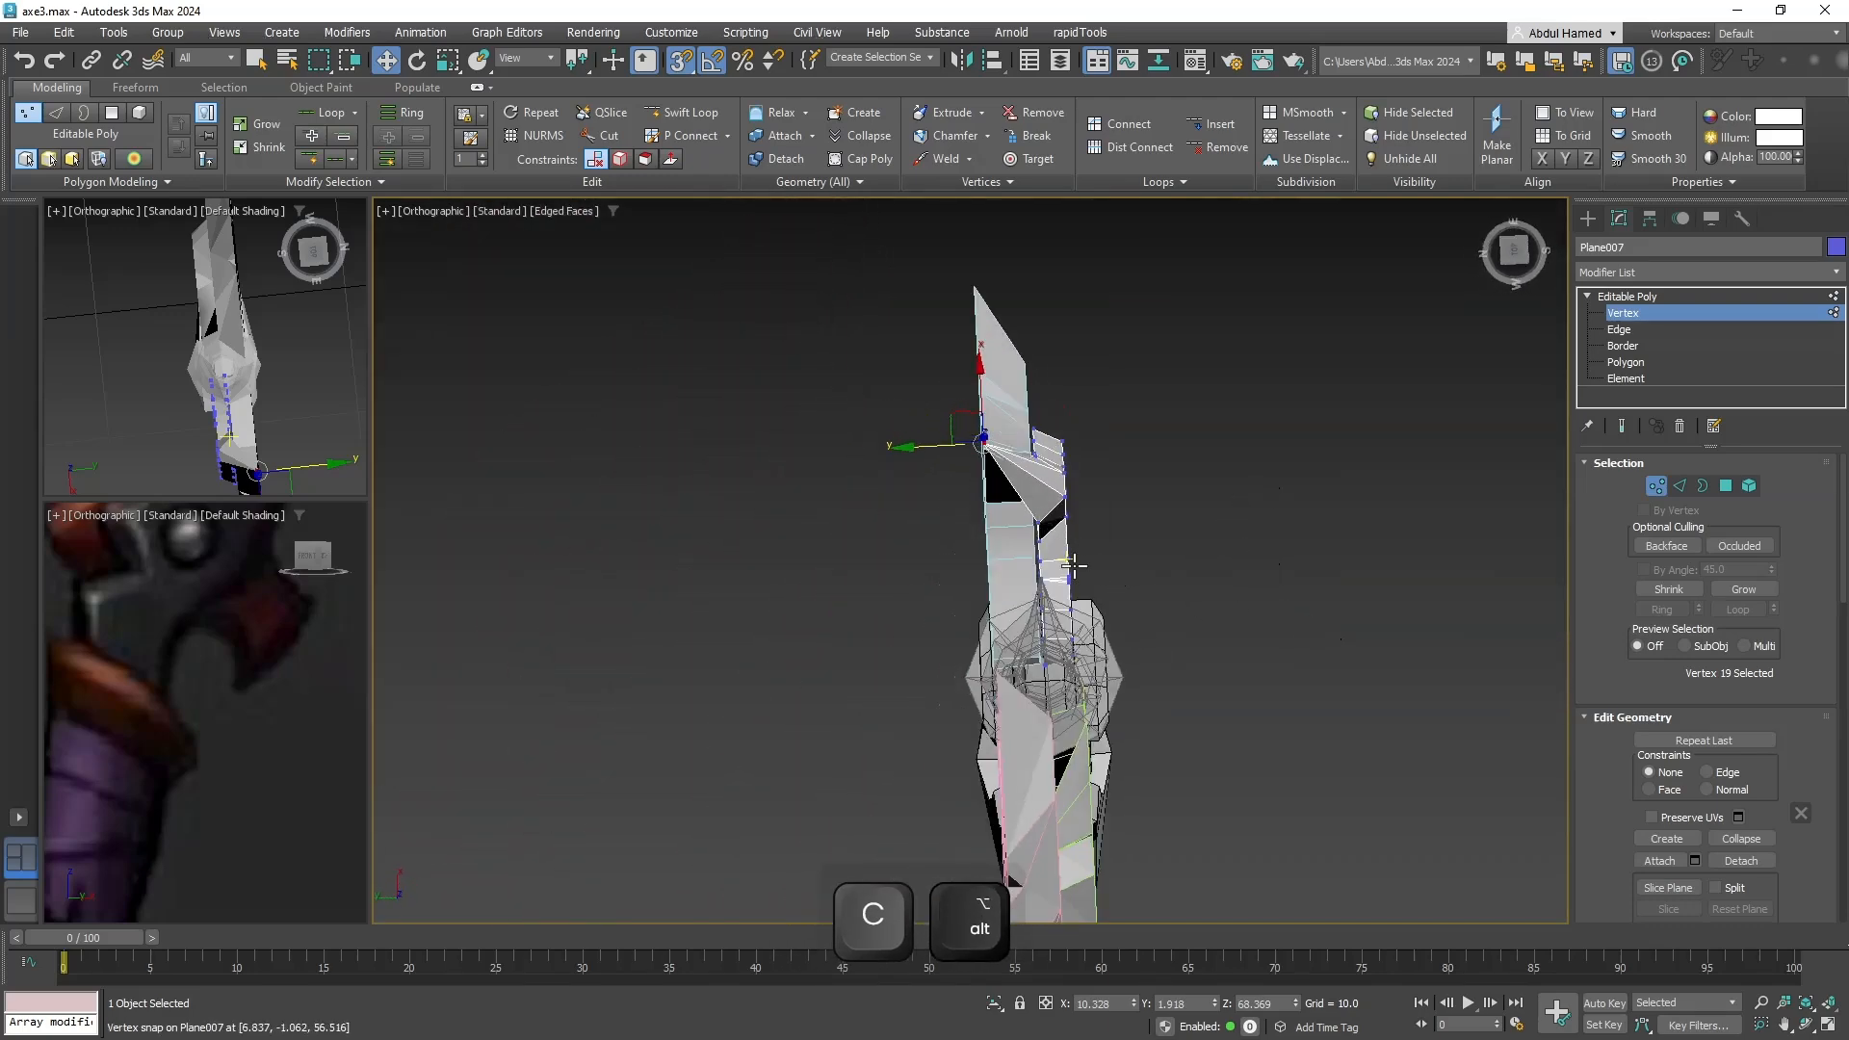
pyautogui.keyDown('alt'); pyautogui.moveTo(1072, 564); pyautogui.dragTo(1070, 566, button='middle'); pyautogui.keyUp('alt')
pyautogui.press('q')
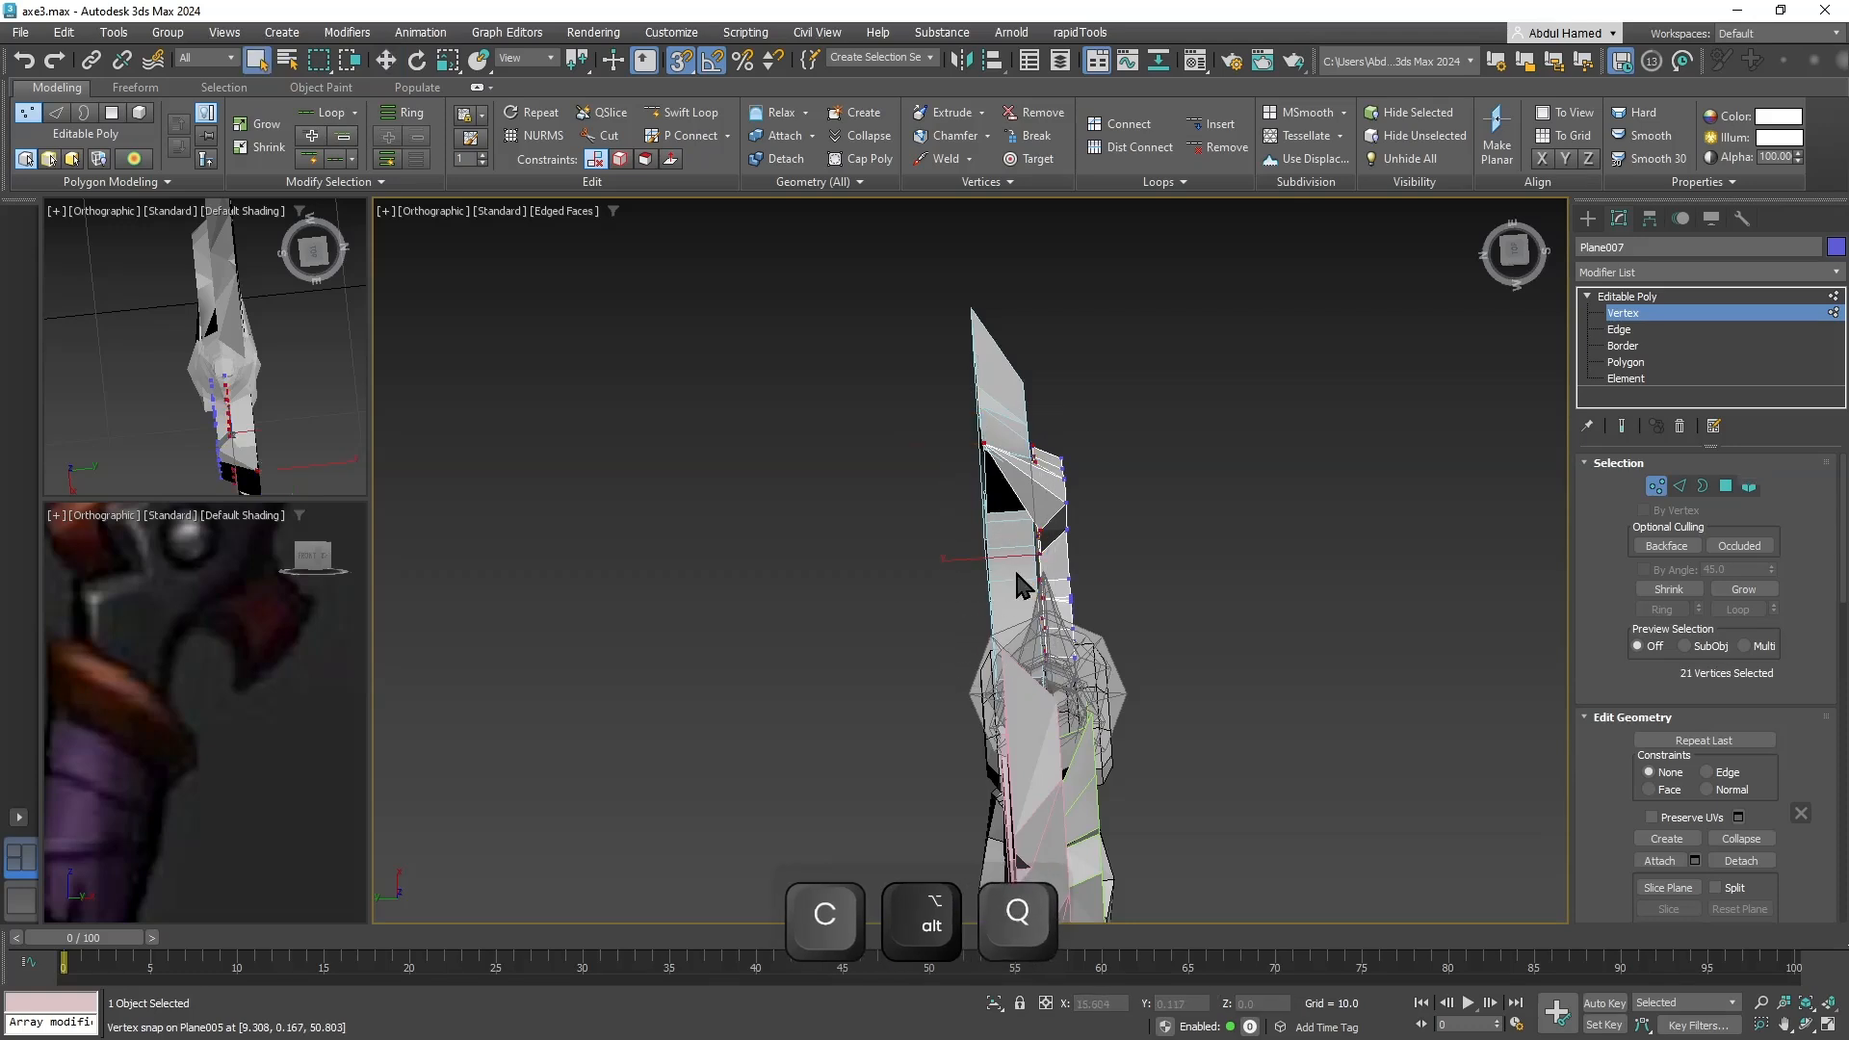
pyautogui.press('w')
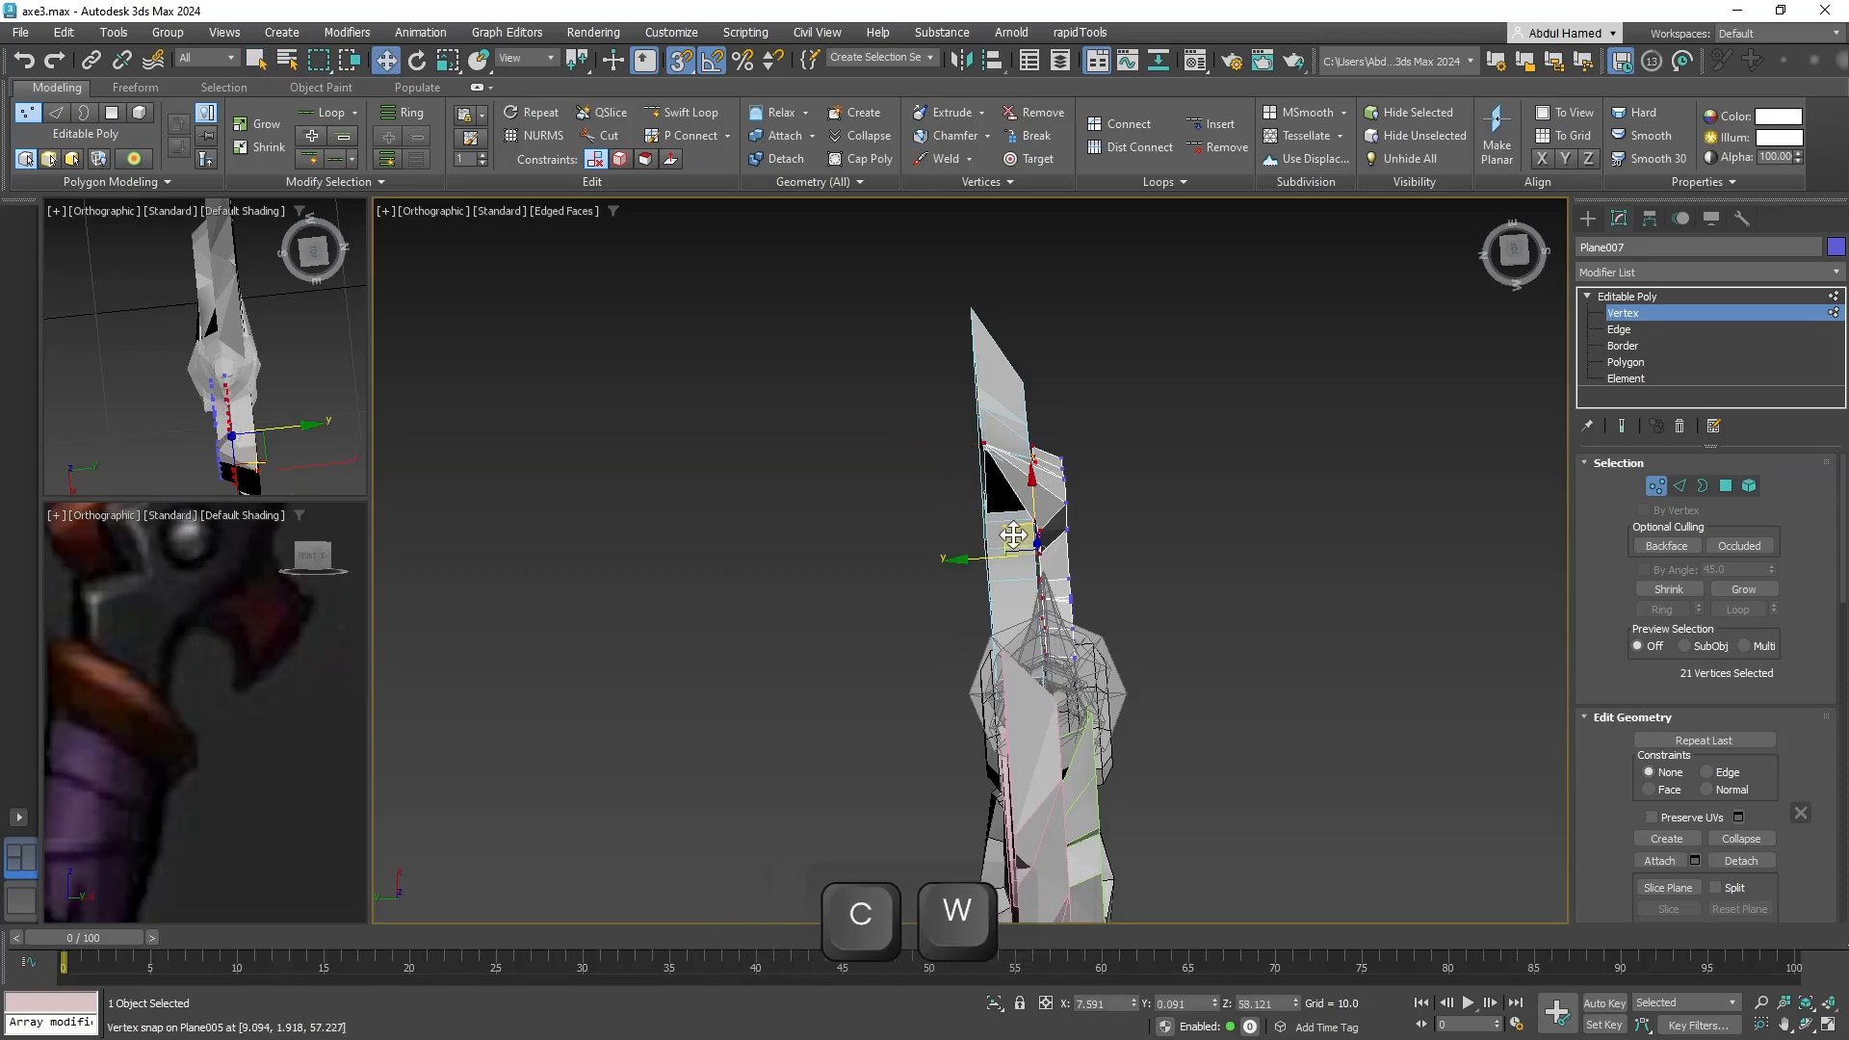
pyautogui.click(983, 442)
pyautogui.hotkey('ctrl', 'z')
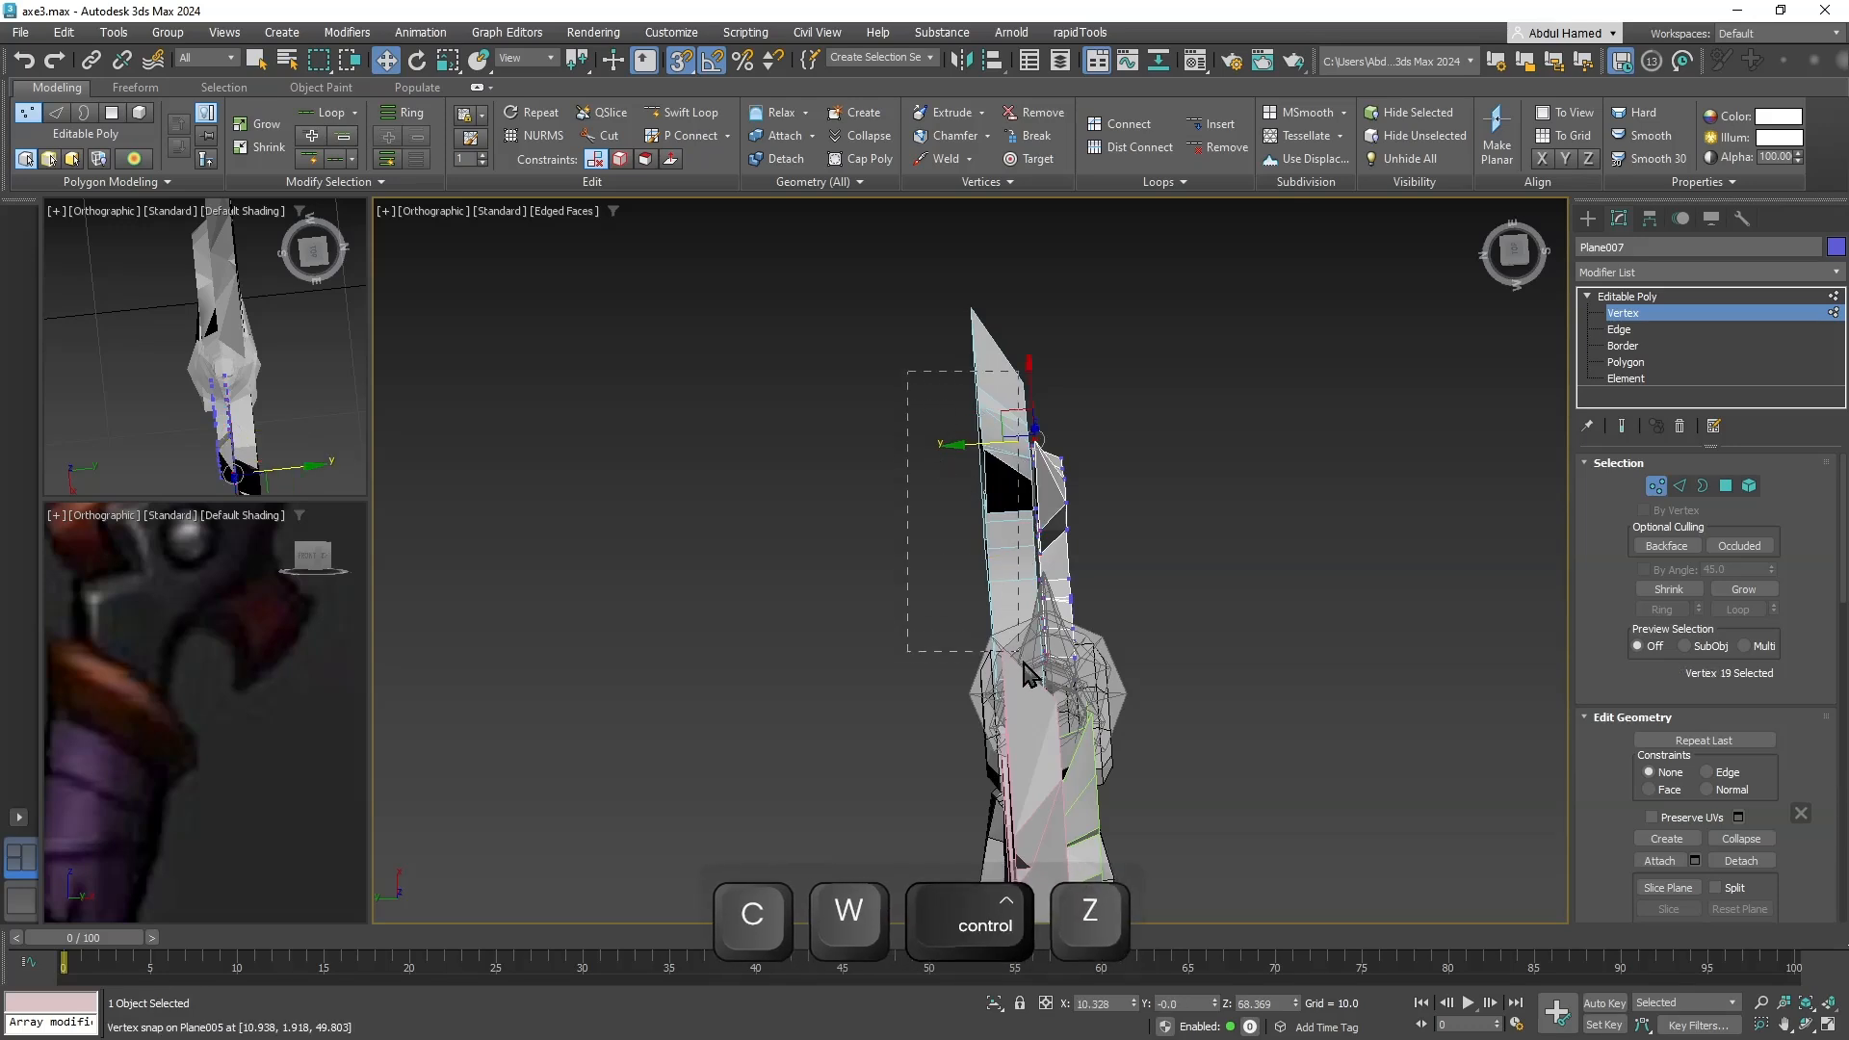
# Snap all vertices of the prong's open inner side along Y to the small blade's level at Y 1.918.
pyautogui.hotkey('ctrl', 'z')
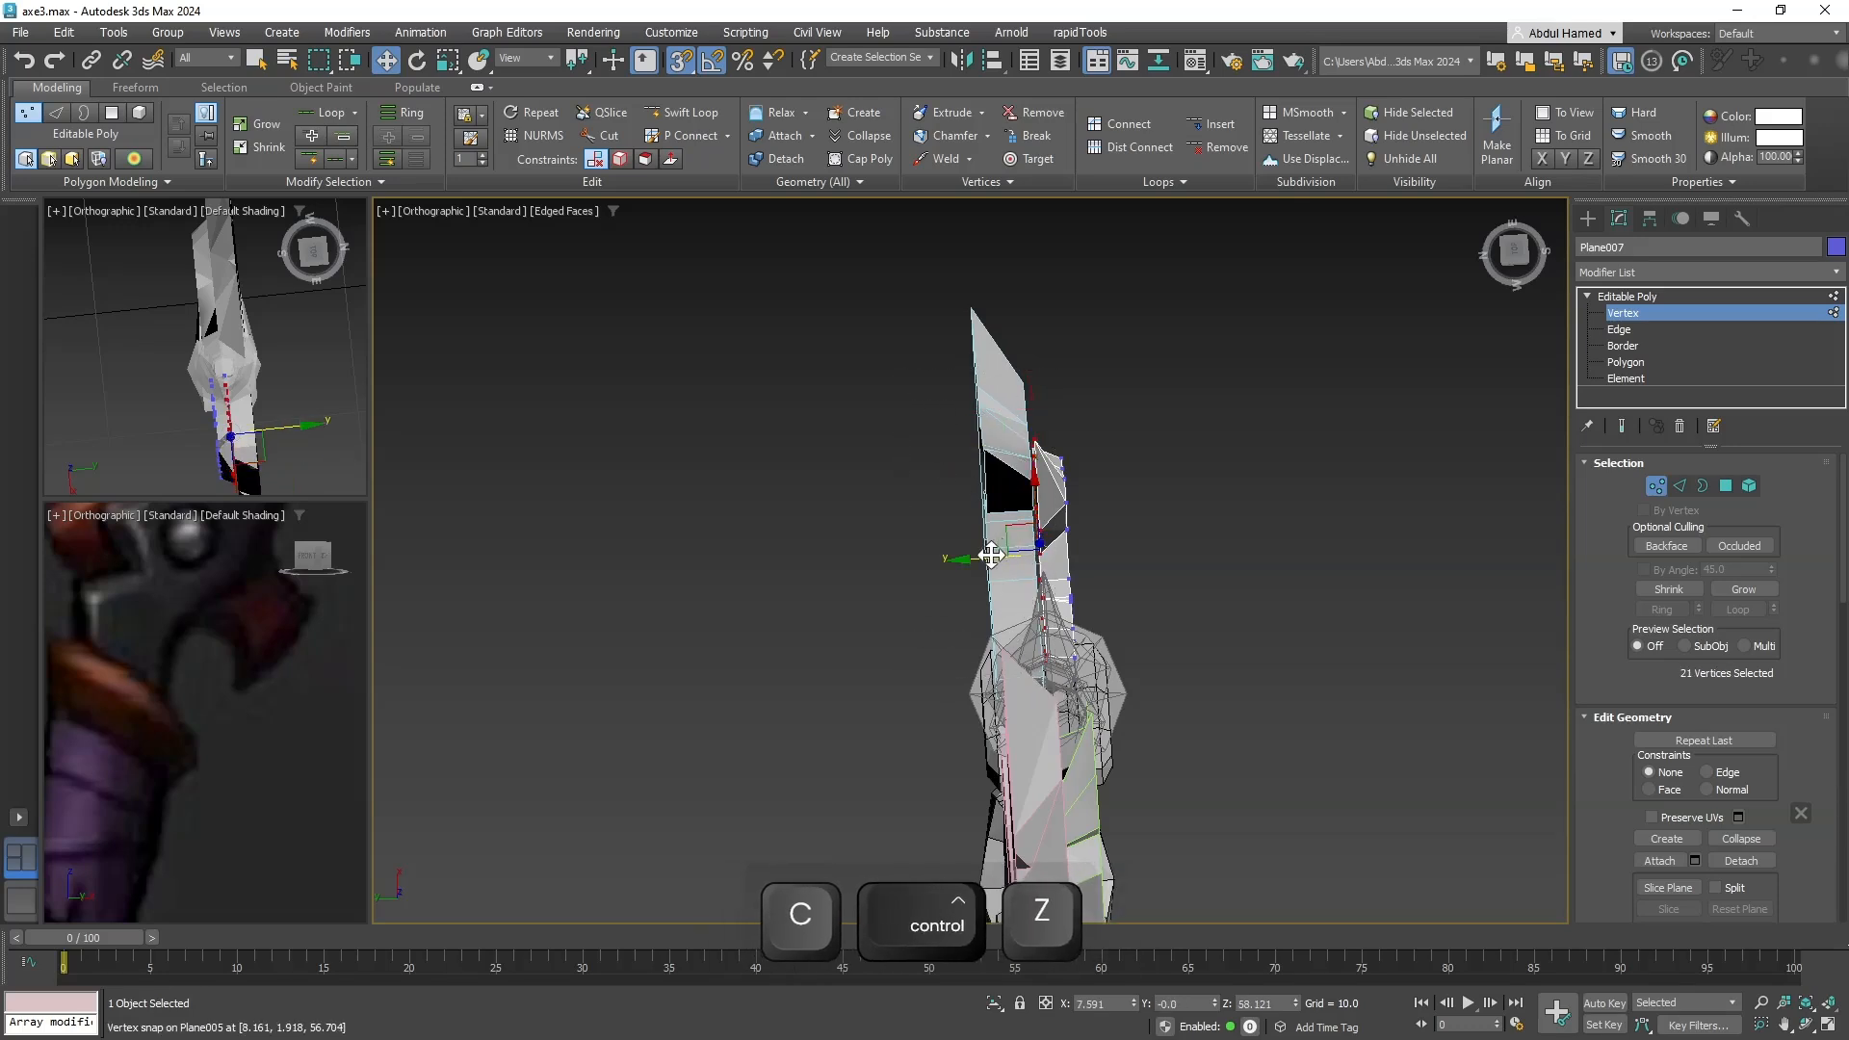
pyautogui.keyDown('alt'); pyautogui.moveTo(1105, 562); pyautogui.dragTo(912, 603, button='middle'); pyautogui.keyUp('alt')
pyautogui.scroll(3, 854, 442)
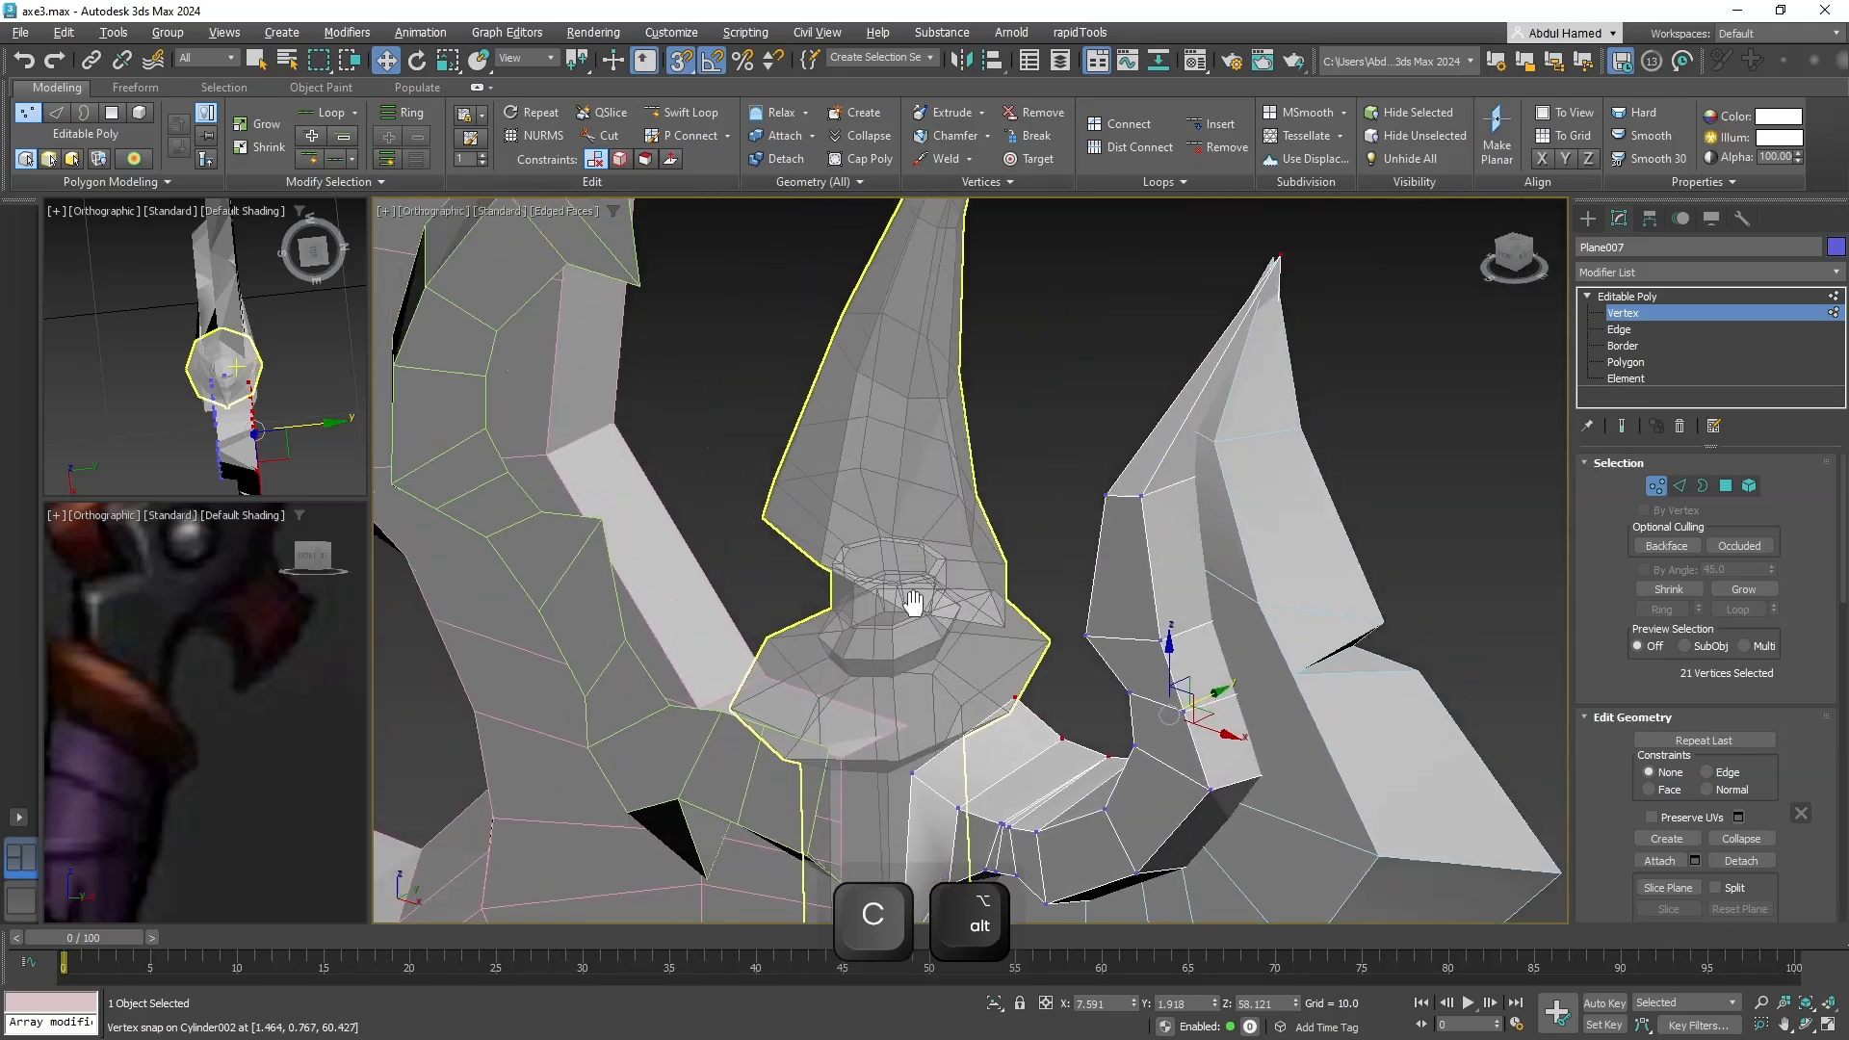
pyautogui.scroll(-6, 912, 606)
# Leave vertex editing and add an Unwrap UVW modifier to the curved prong.
pyautogui.click(1637, 296)
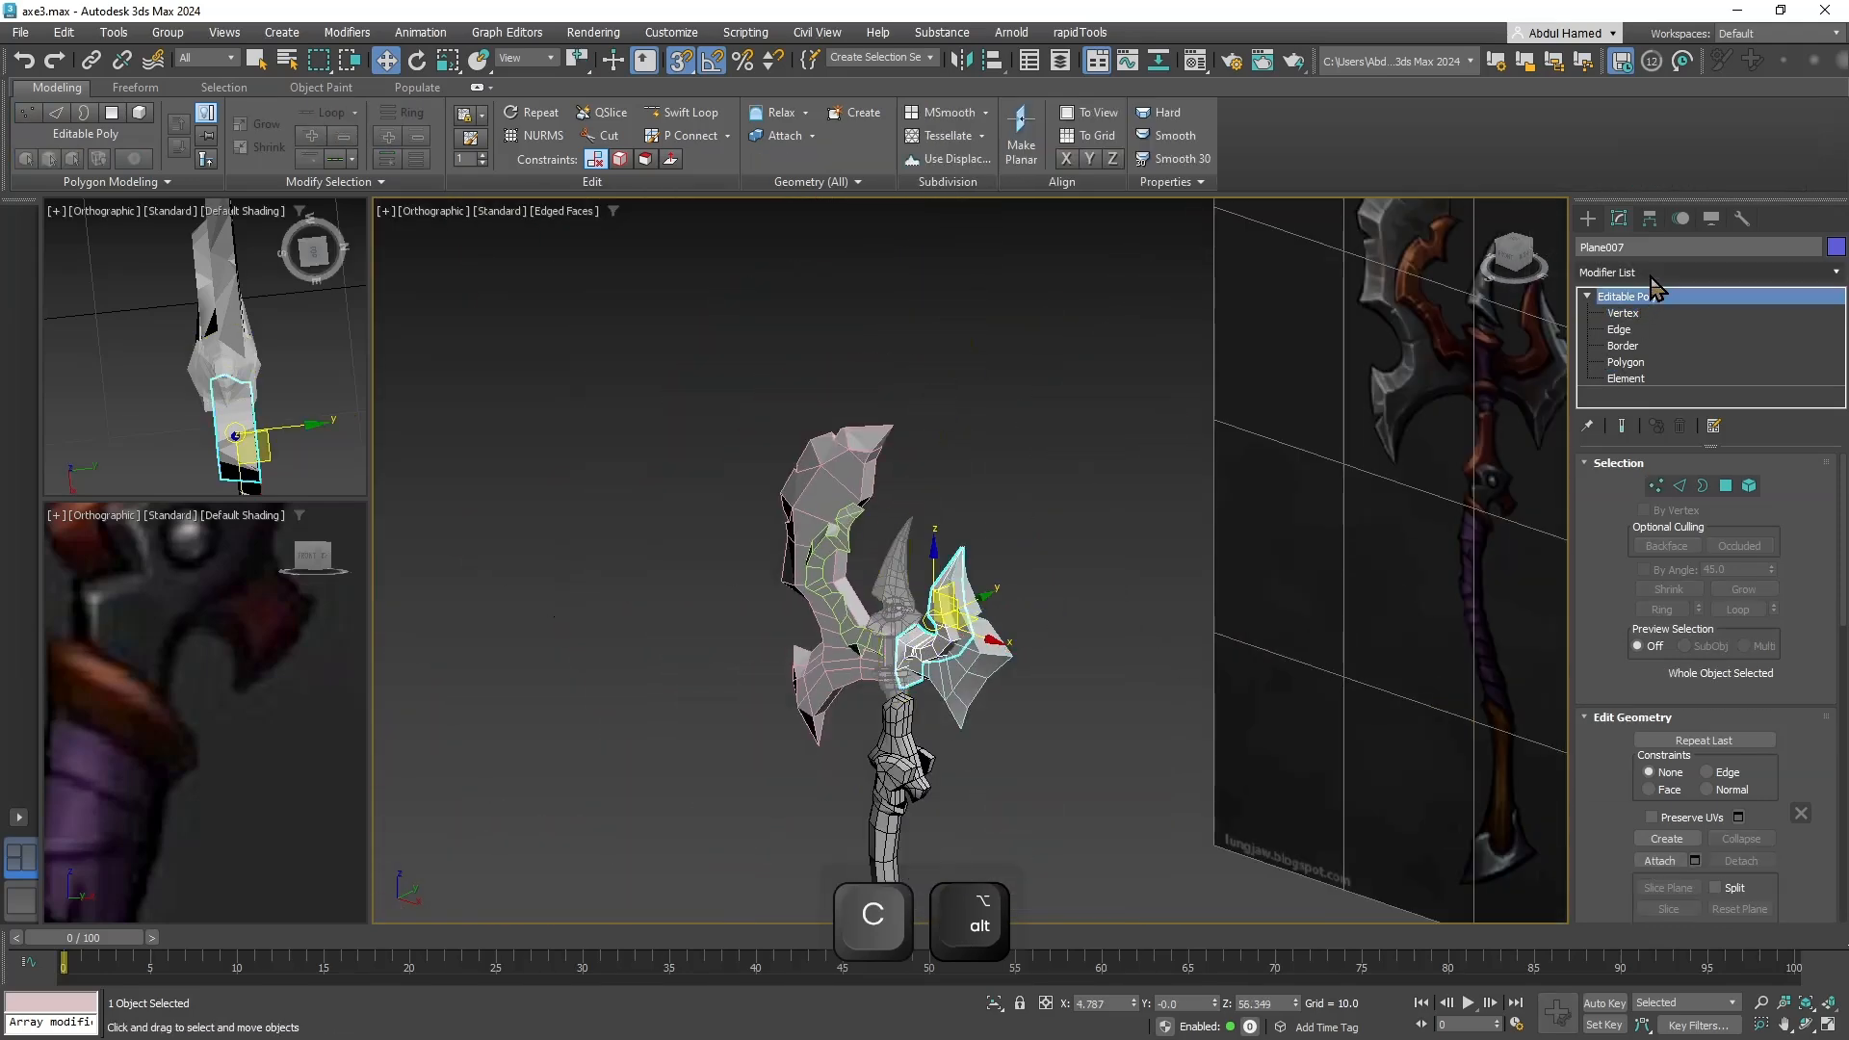
pyautogui.click(1653, 273)
pyautogui.write('cun')
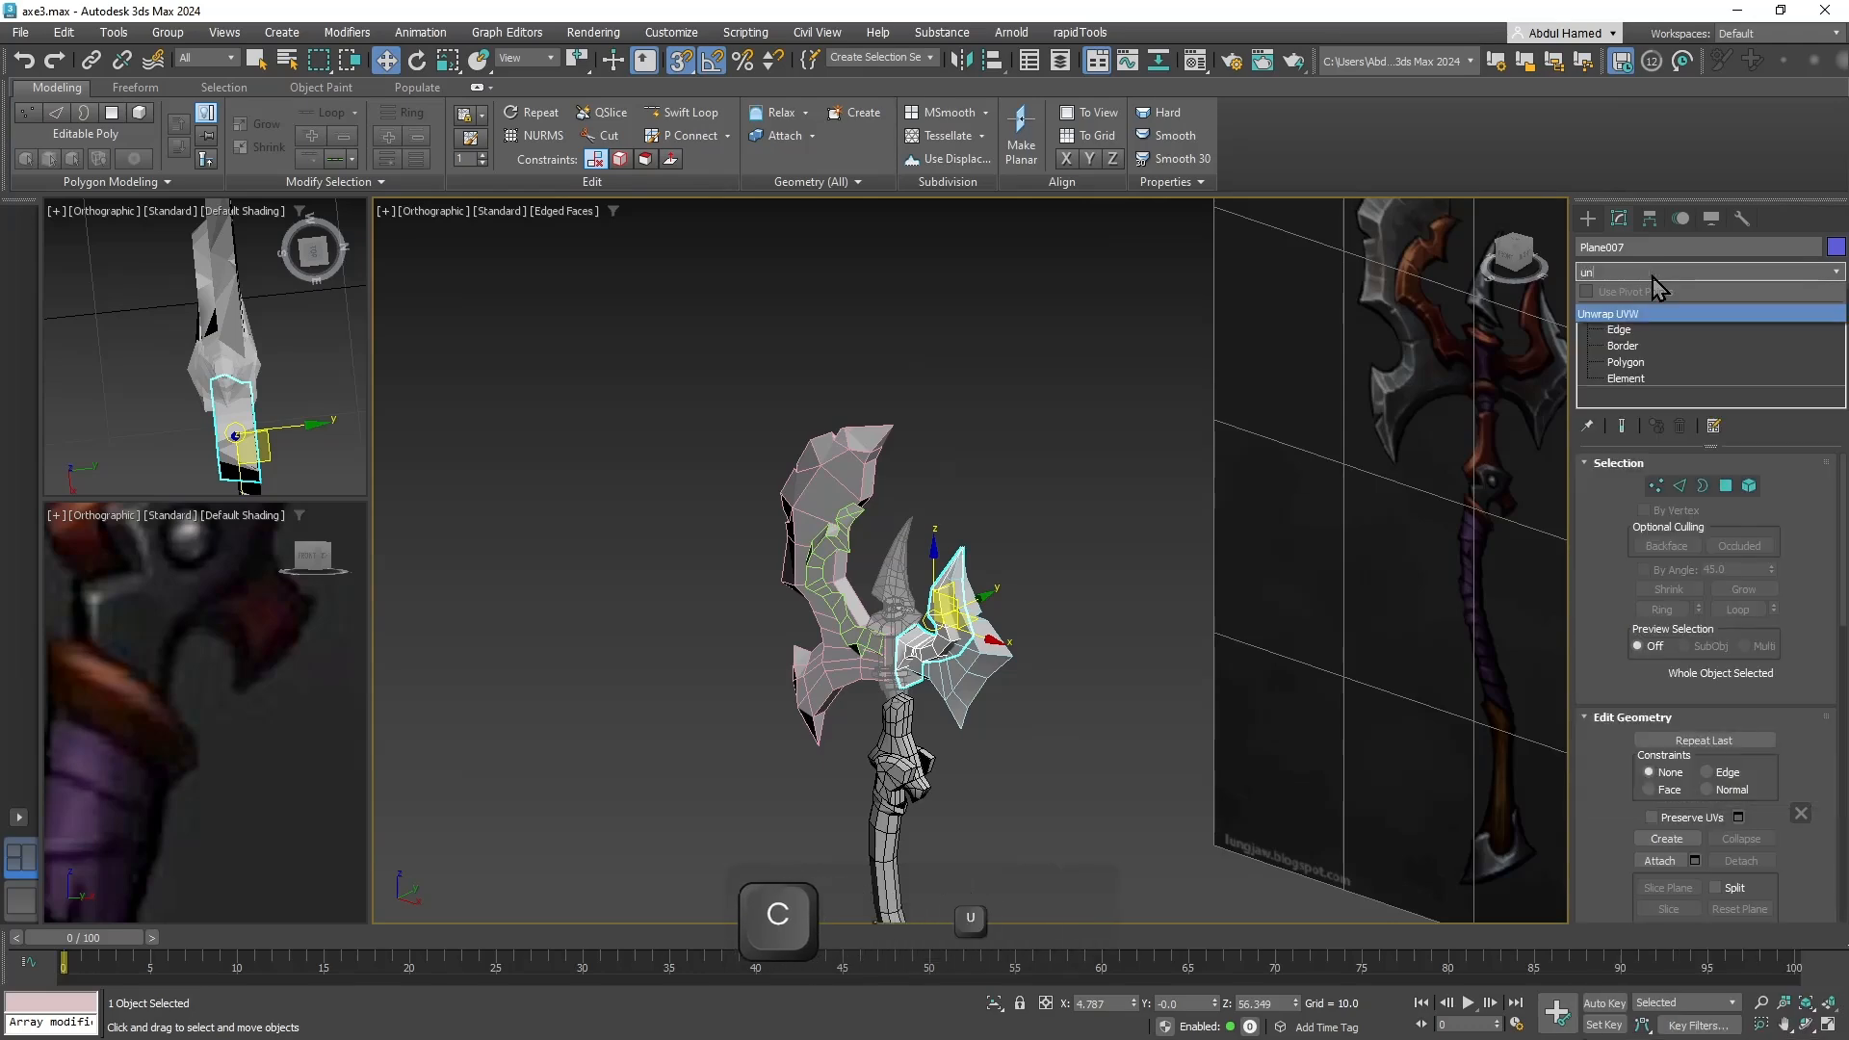
pyautogui.press('Return')
pyautogui.keyDown('alt'); pyautogui.moveTo(1273, 733); pyautogui.dragTo(1159, 743, button='middle'); pyautogui.keyUp('alt')
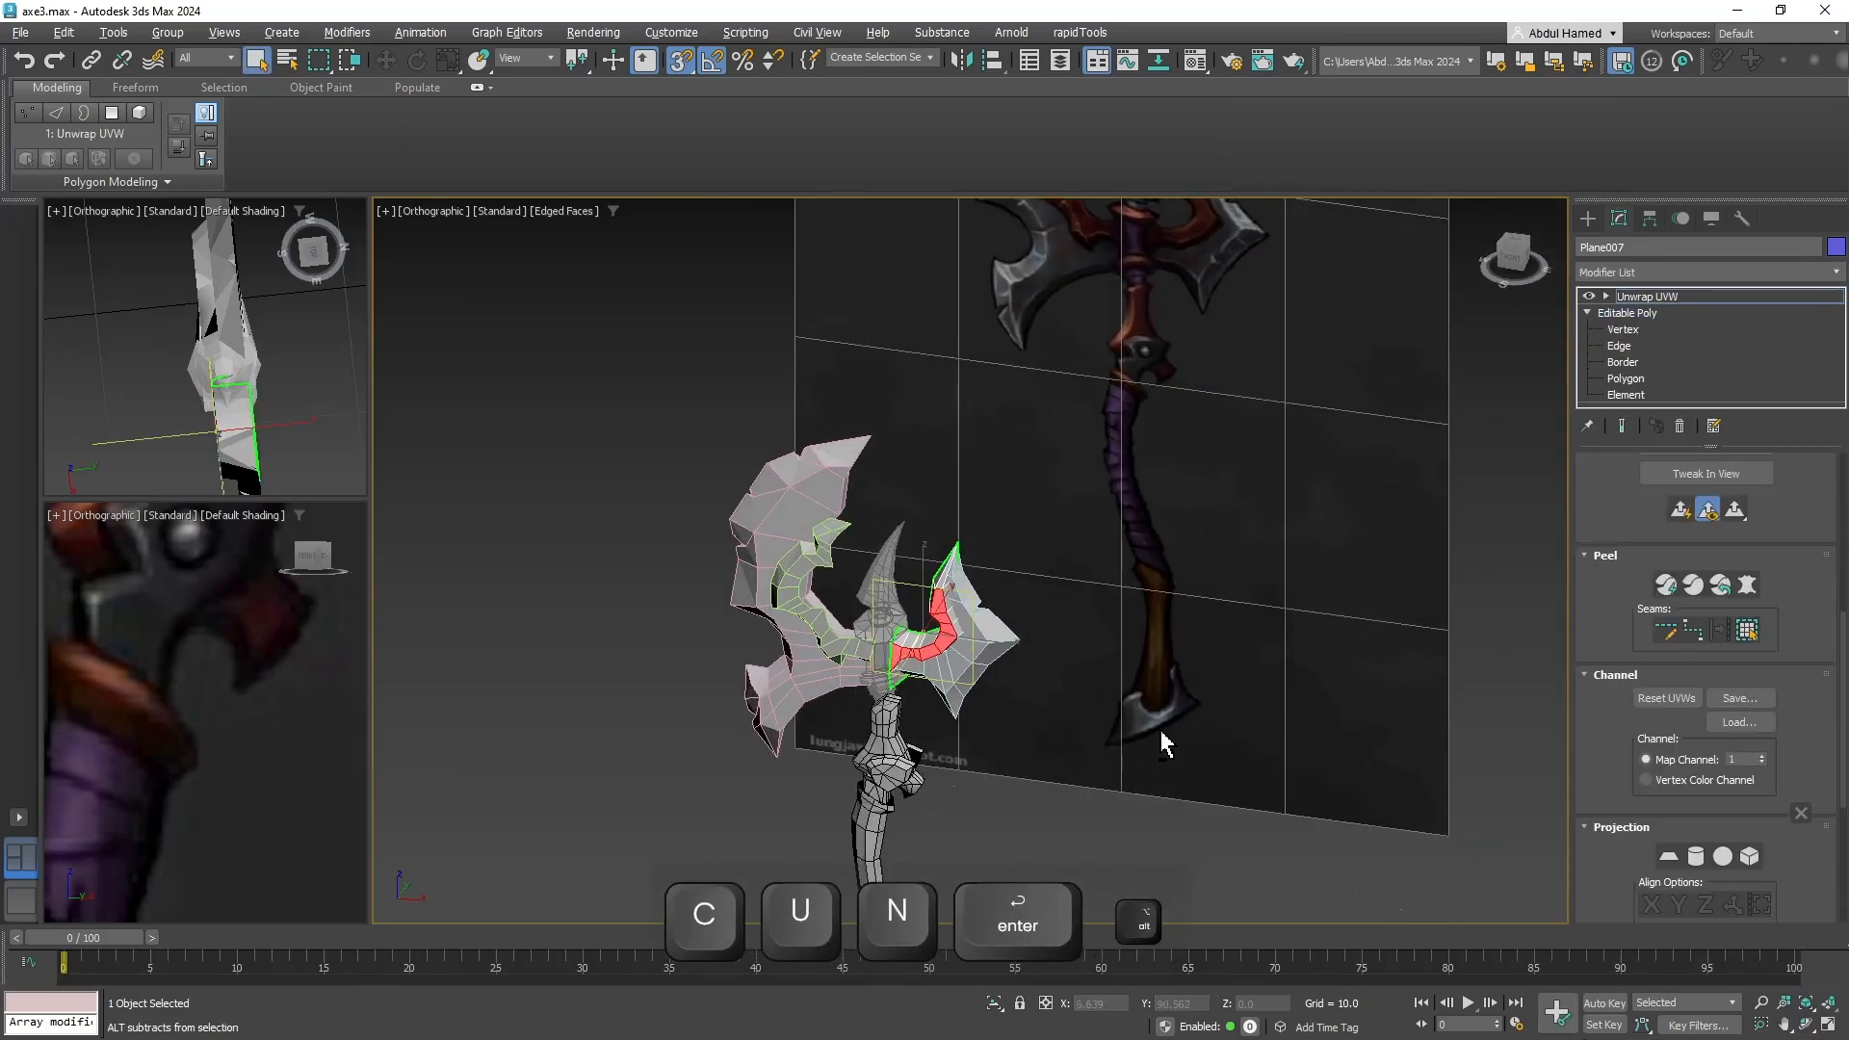
# Select all polygons in the prong's base Editable Poly and return to its Unwrap UVW modifier.
pyautogui.click(1627, 384)
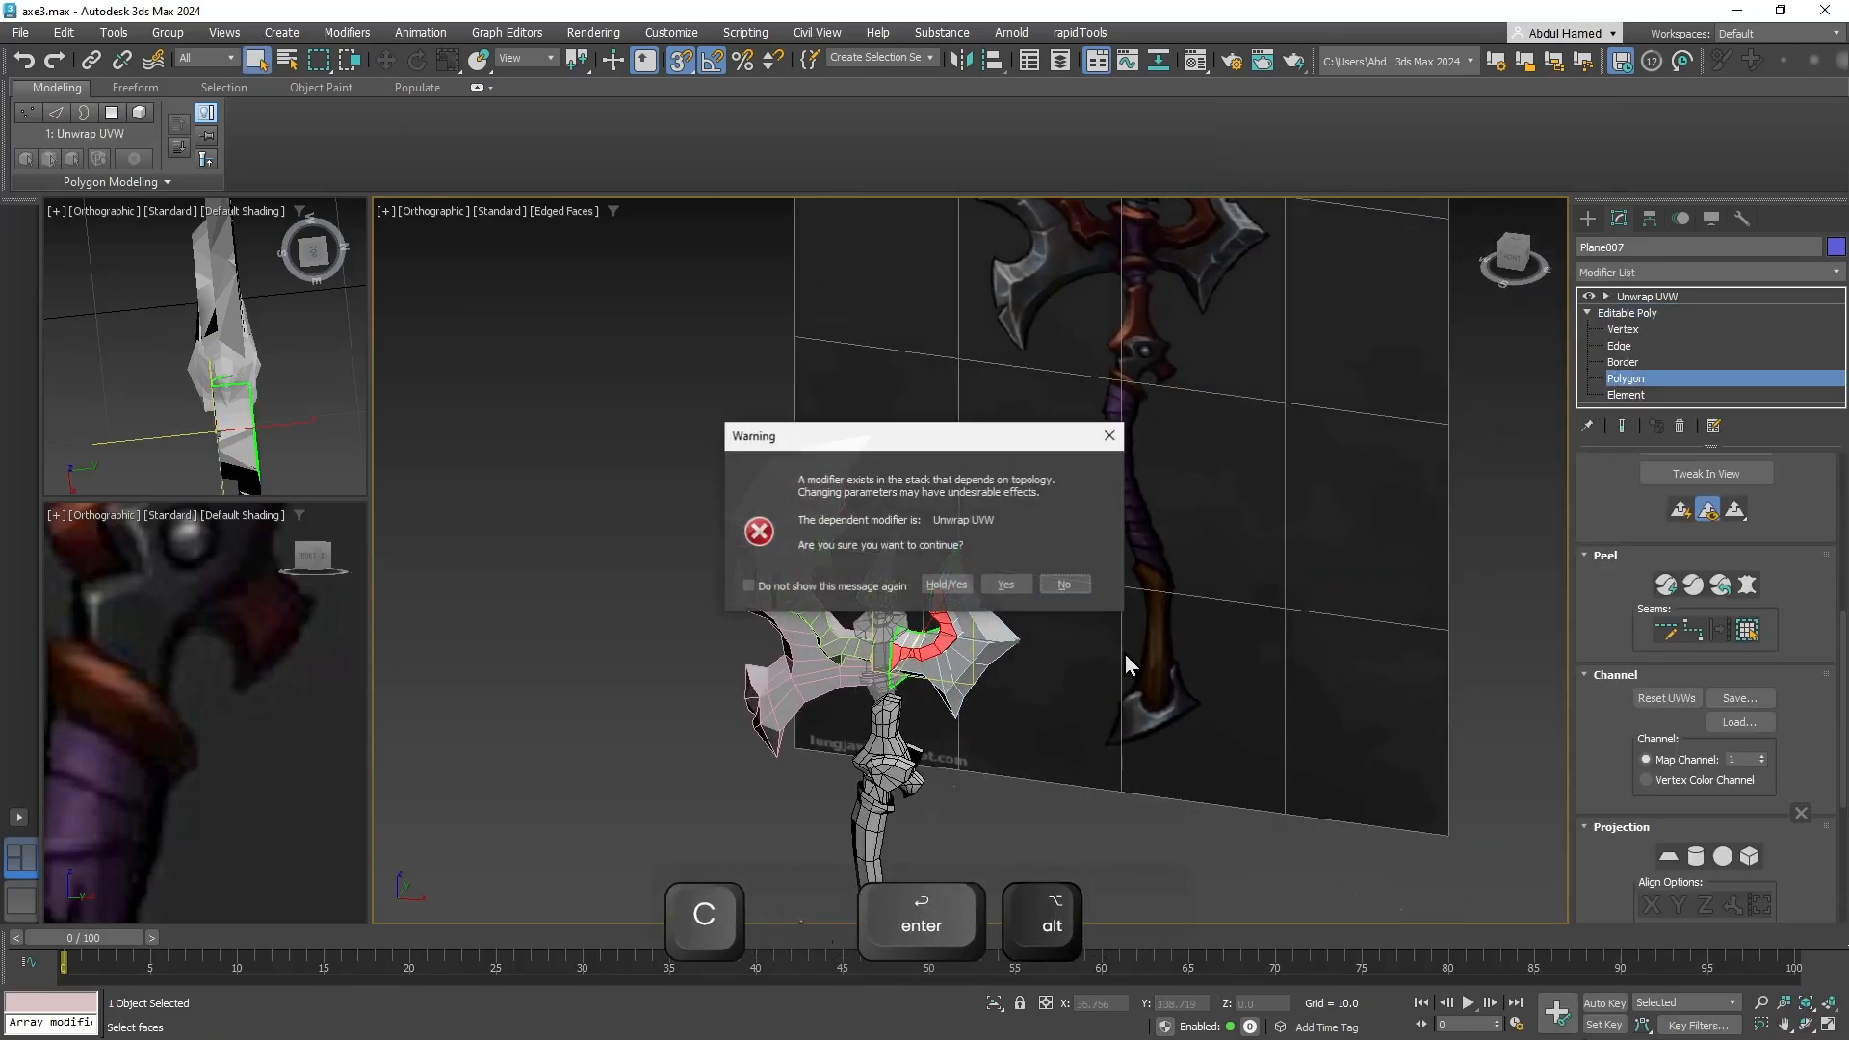
pyautogui.click(990, 581)
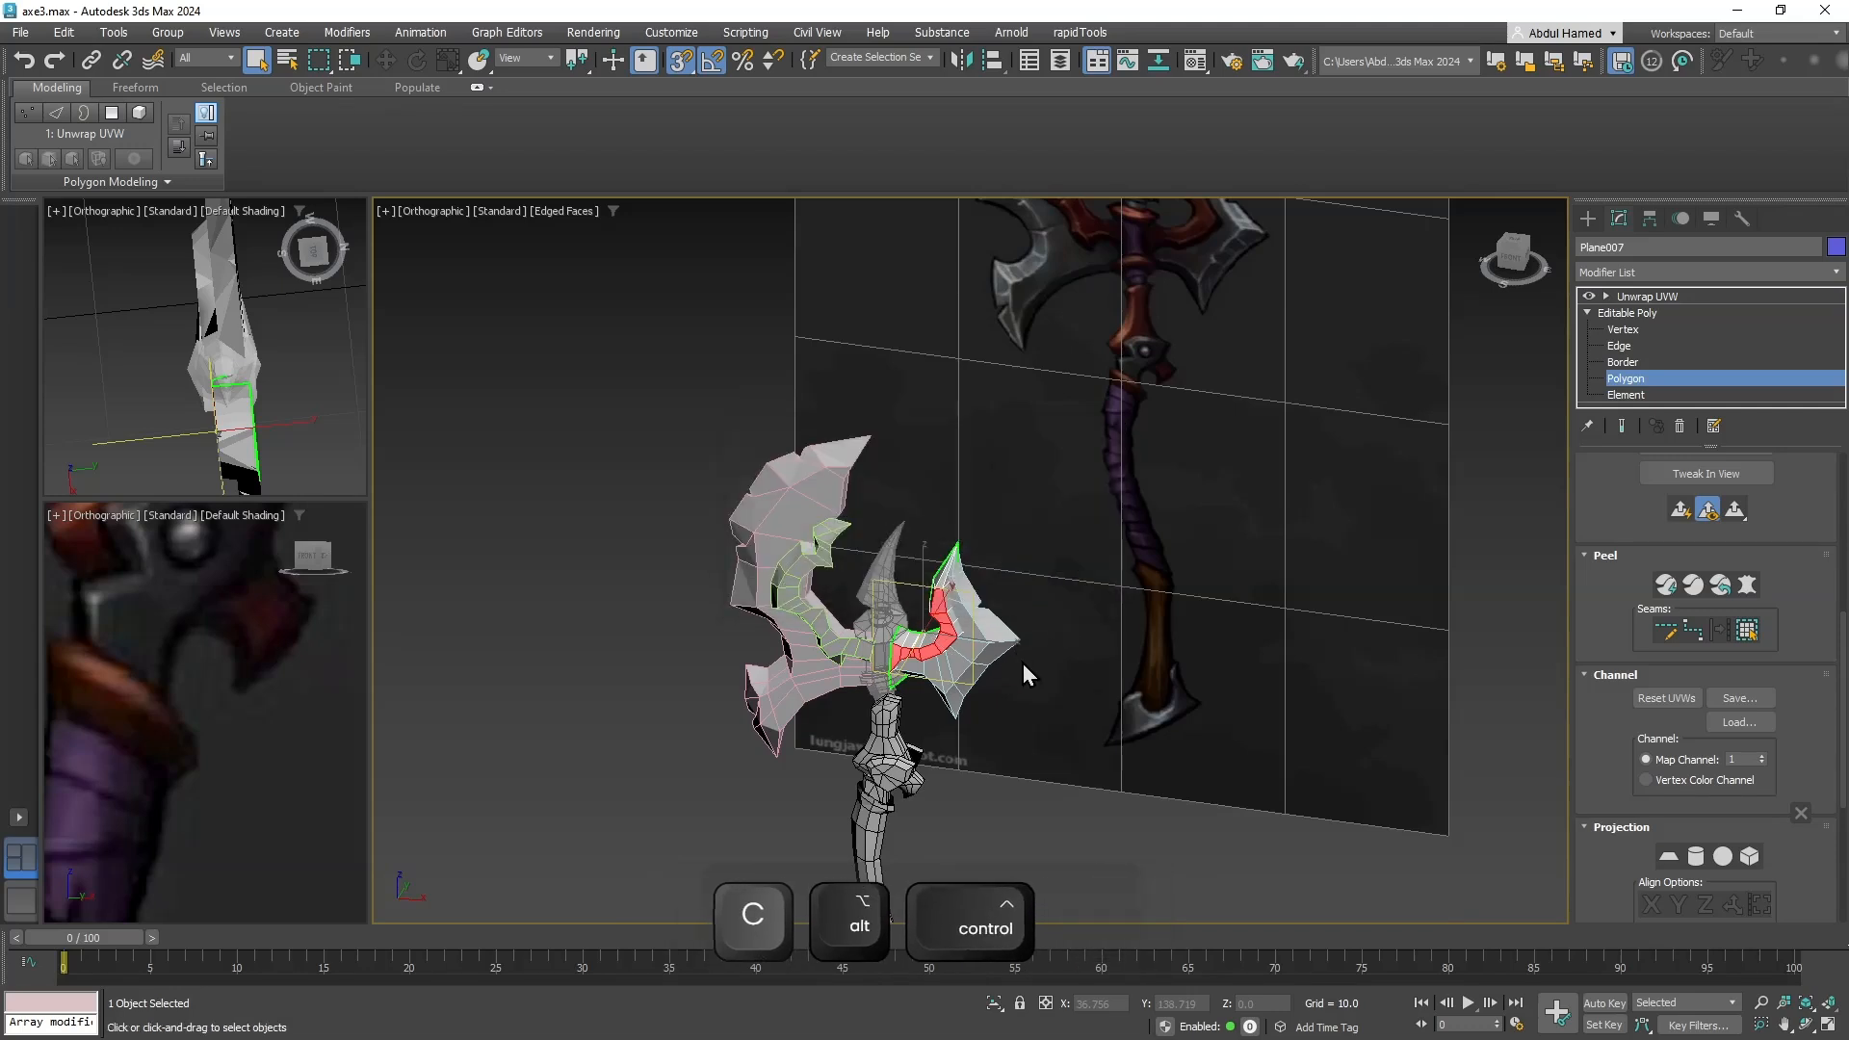
pyautogui.hotkey('ctrl', 'a')
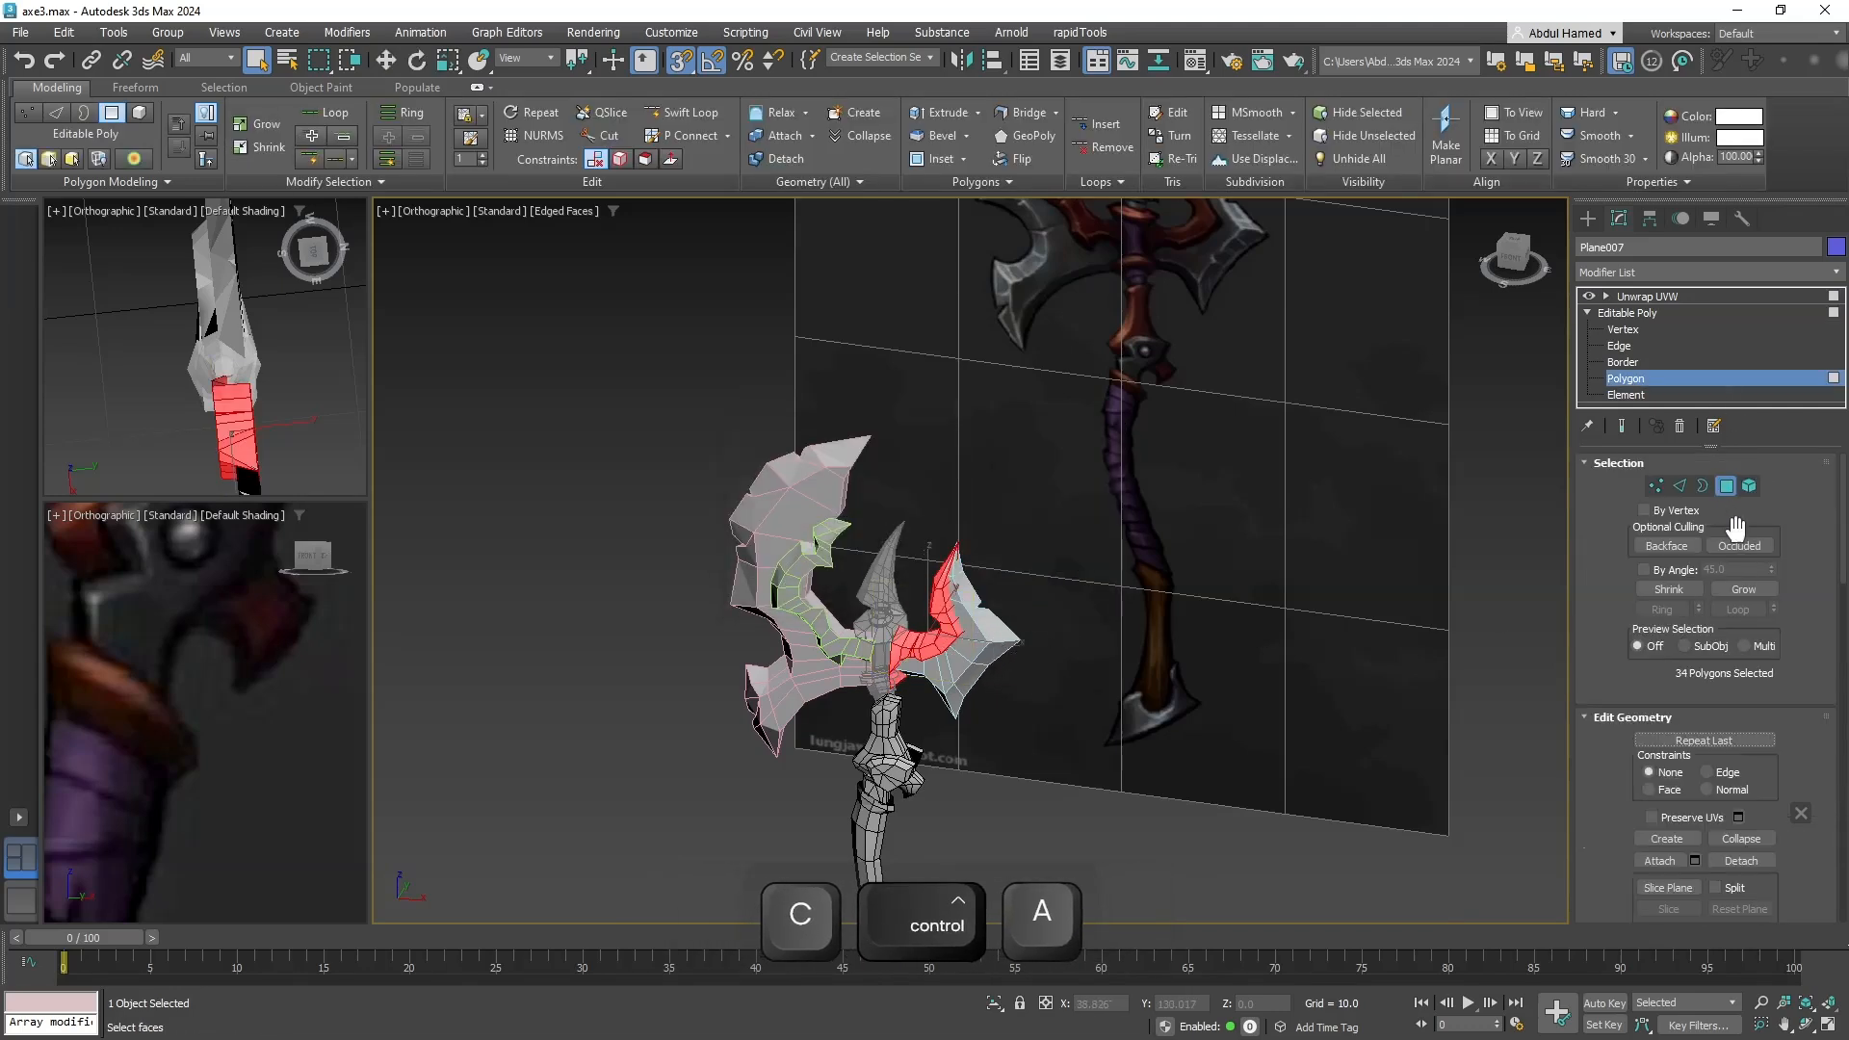
pyautogui.click(1691, 298)
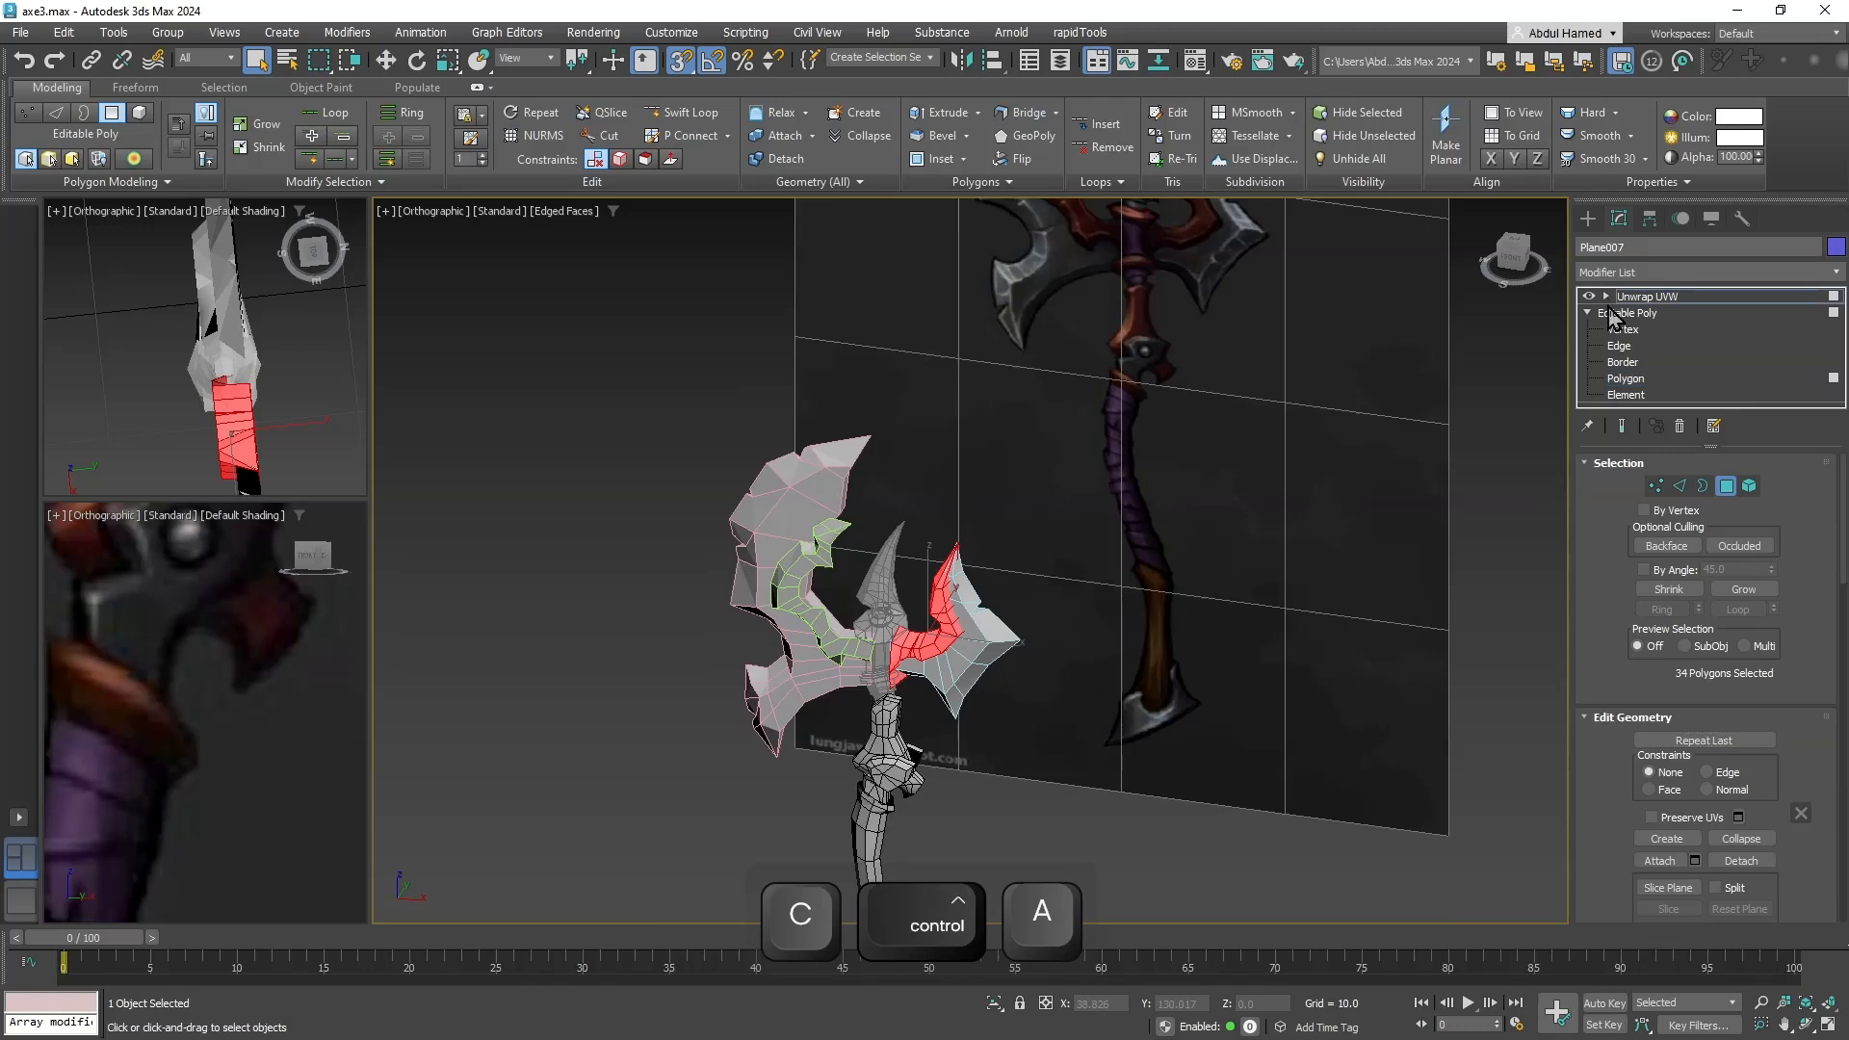
# Apply a planar projection to the prong's selected faces, aligned to the Z axis.
pyautogui.moveTo(1784, 664); pyautogui.dragTo(1765, 462)
pyautogui.click(1668, 626)
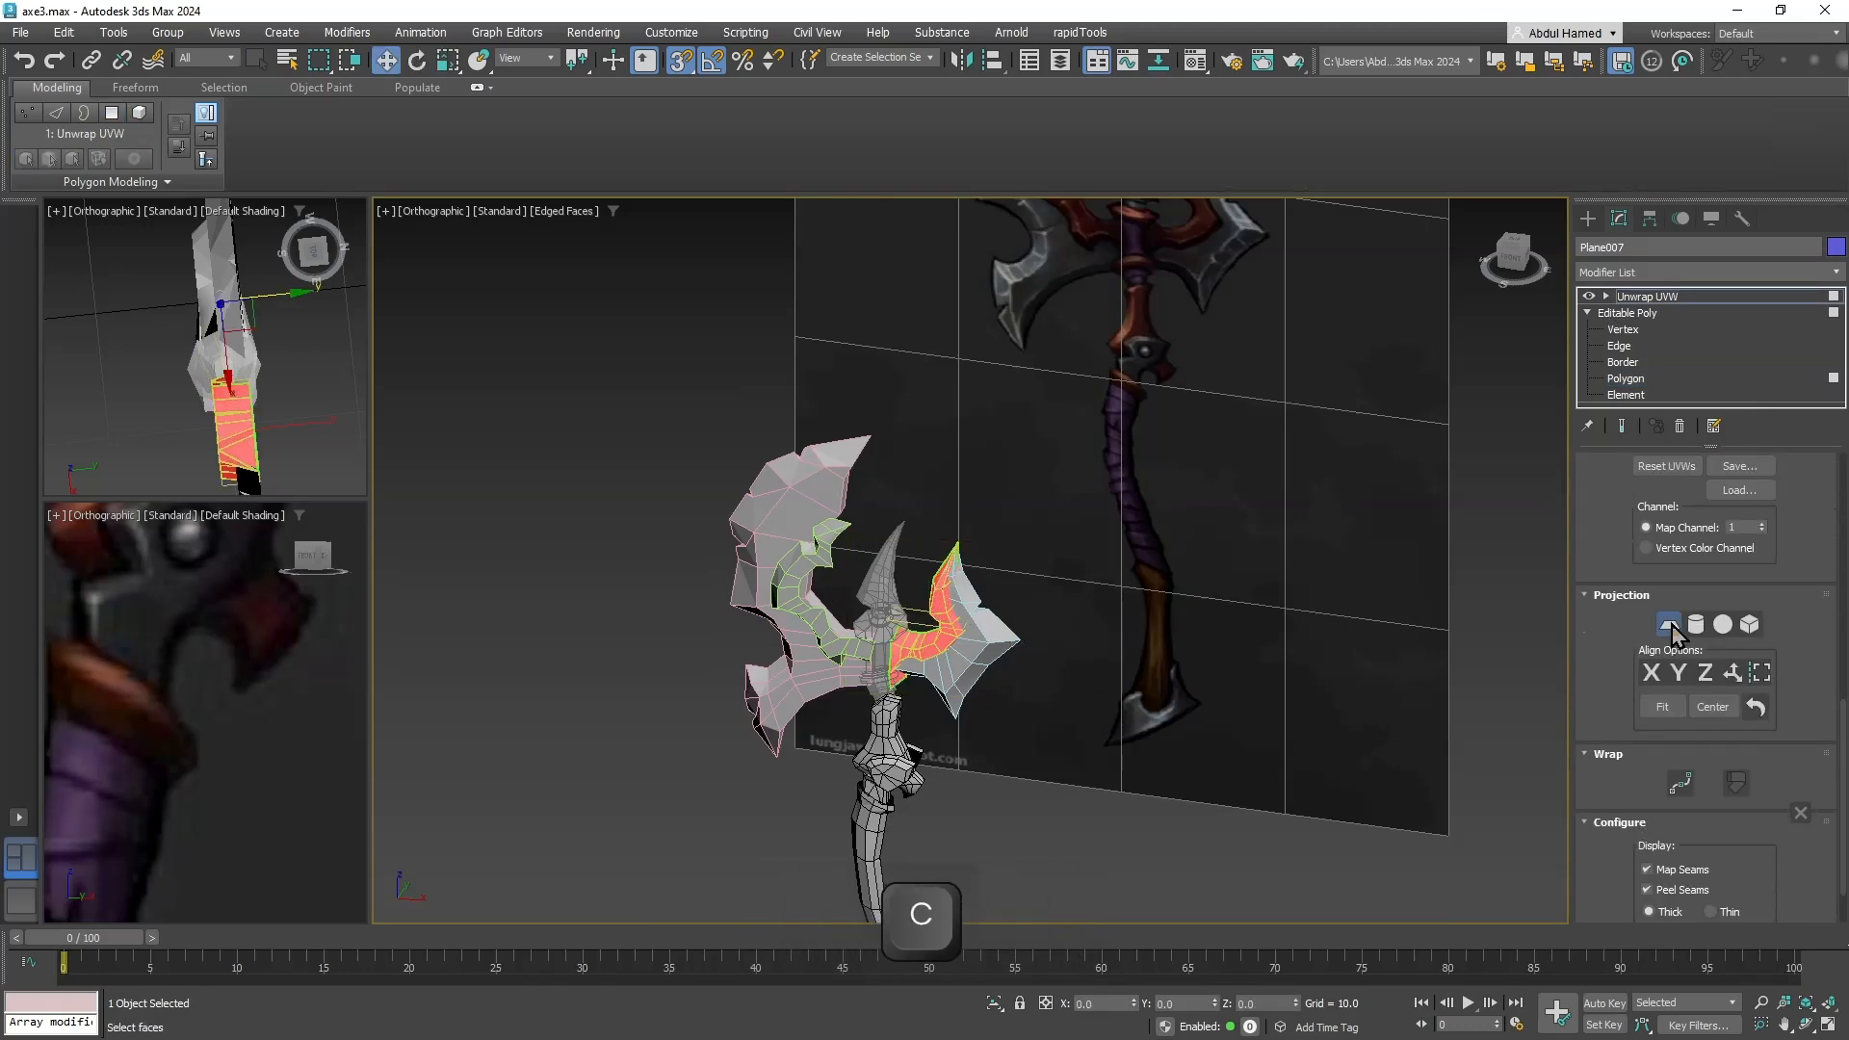
pyautogui.hotkey('ctrl', 'z')
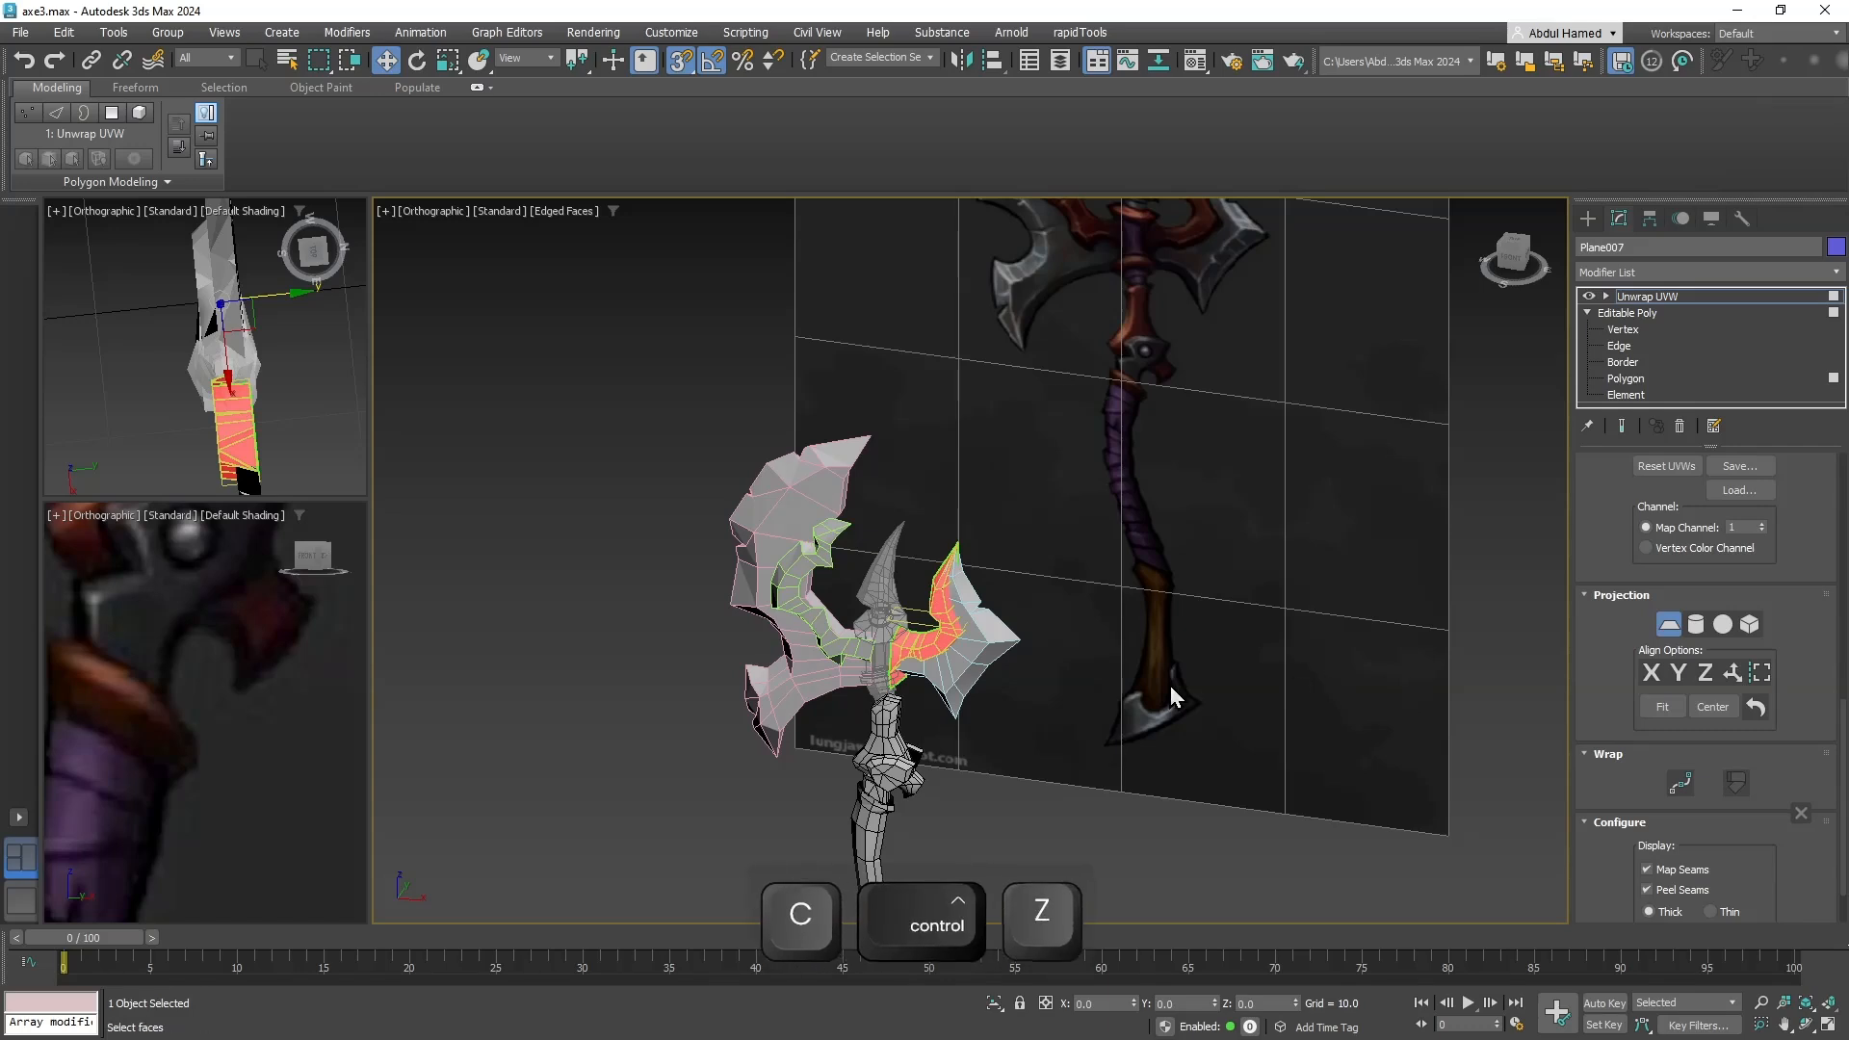
pyautogui.click(1705, 676)
pyautogui.moveTo(1296, 689)
pyautogui.keyDown('alt'); pyautogui.mouseDown(button='middle')
pyautogui.moveTo(1325, 685)
pyautogui.moveTo(1290, 703)
pyautogui.mouseUp(button='middle'); pyautogui.keyUp('alt')
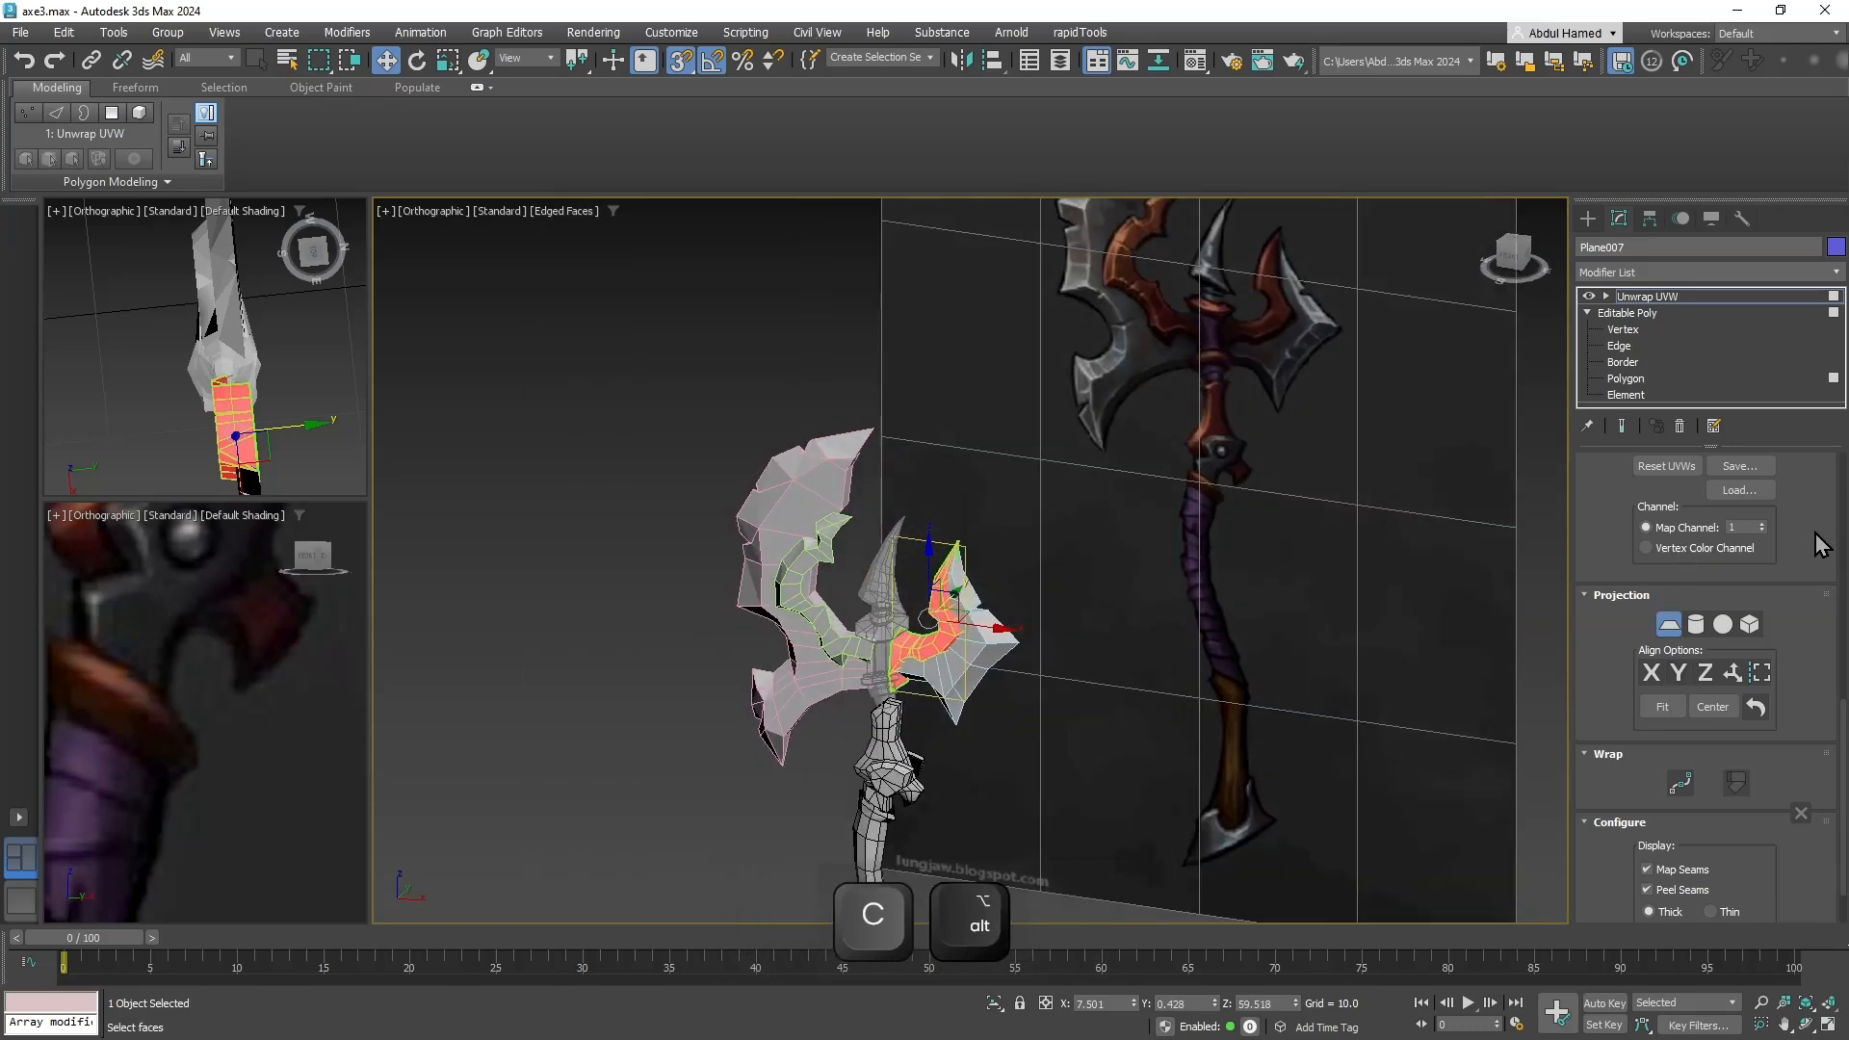
# Open the UV editor for the curved prong and relax its shell twice until it is flat.
pyautogui.scroll(3, 1743, 674)
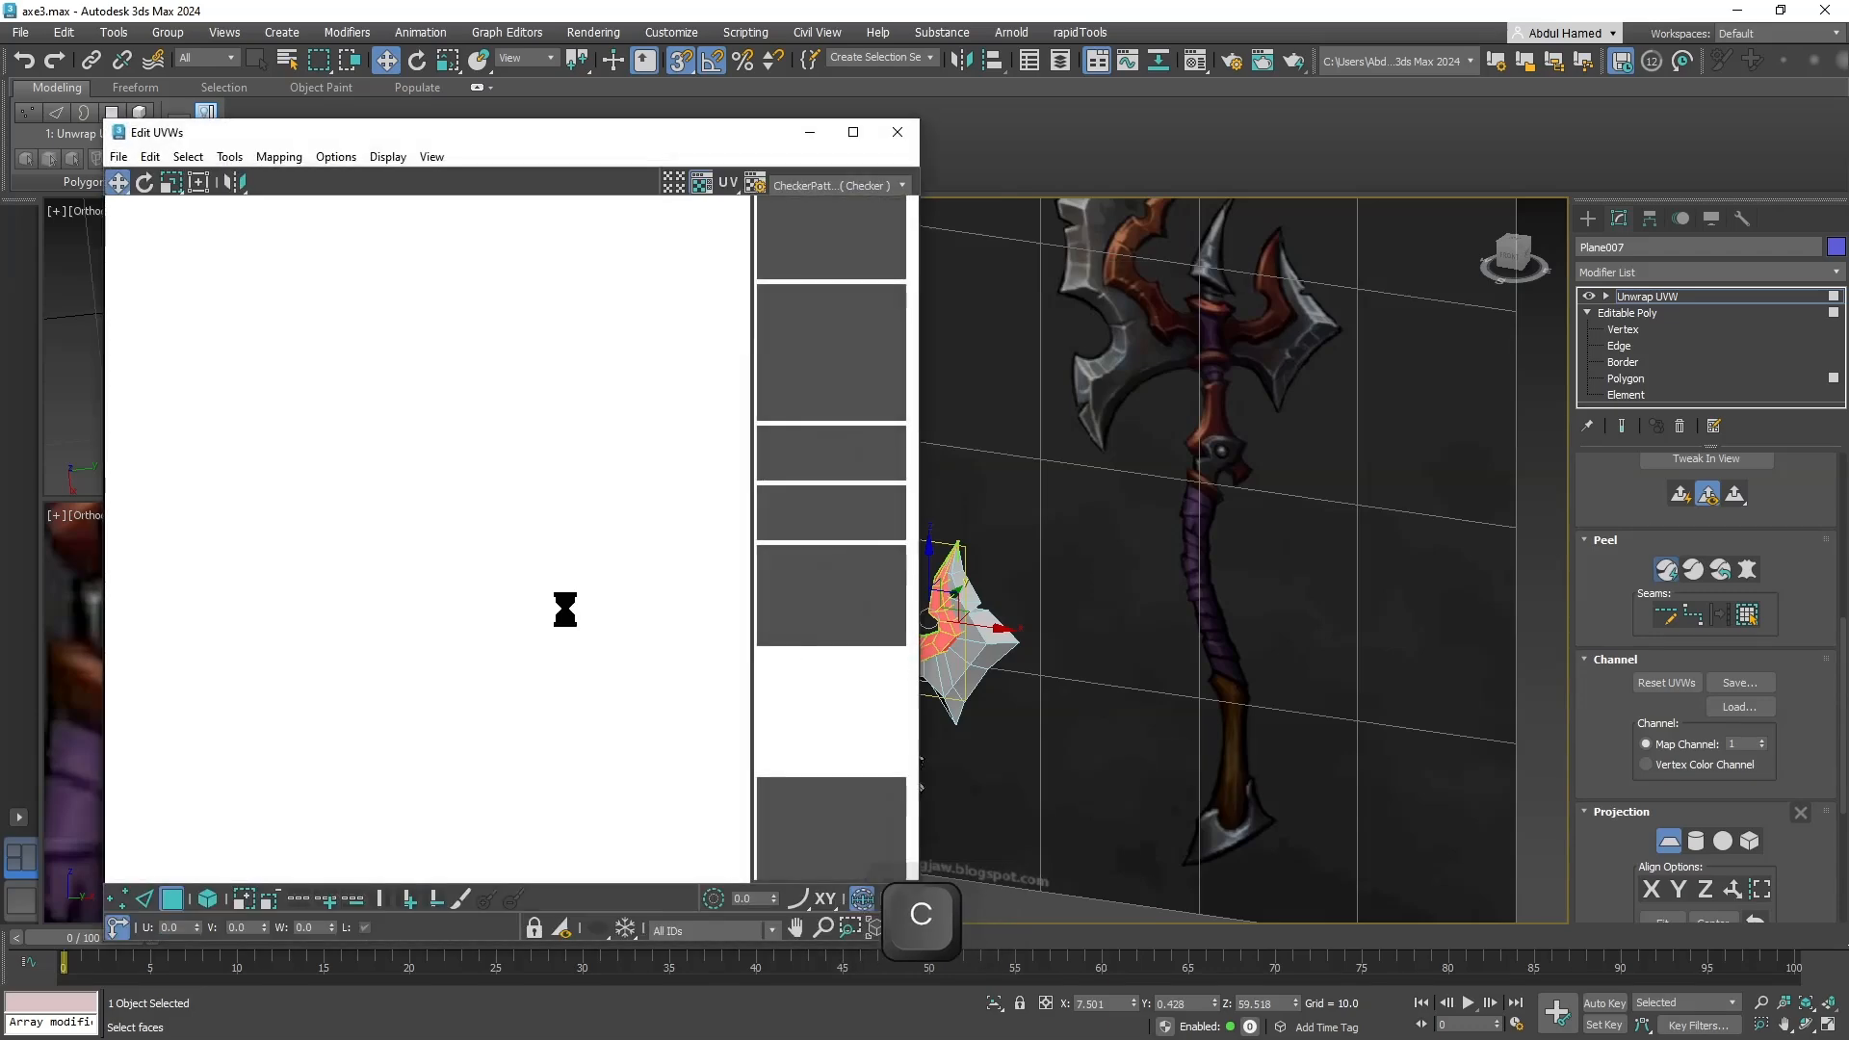
pyautogui.moveTo(572, 622); pyautogui.dragTo(556, 616, button='middle')
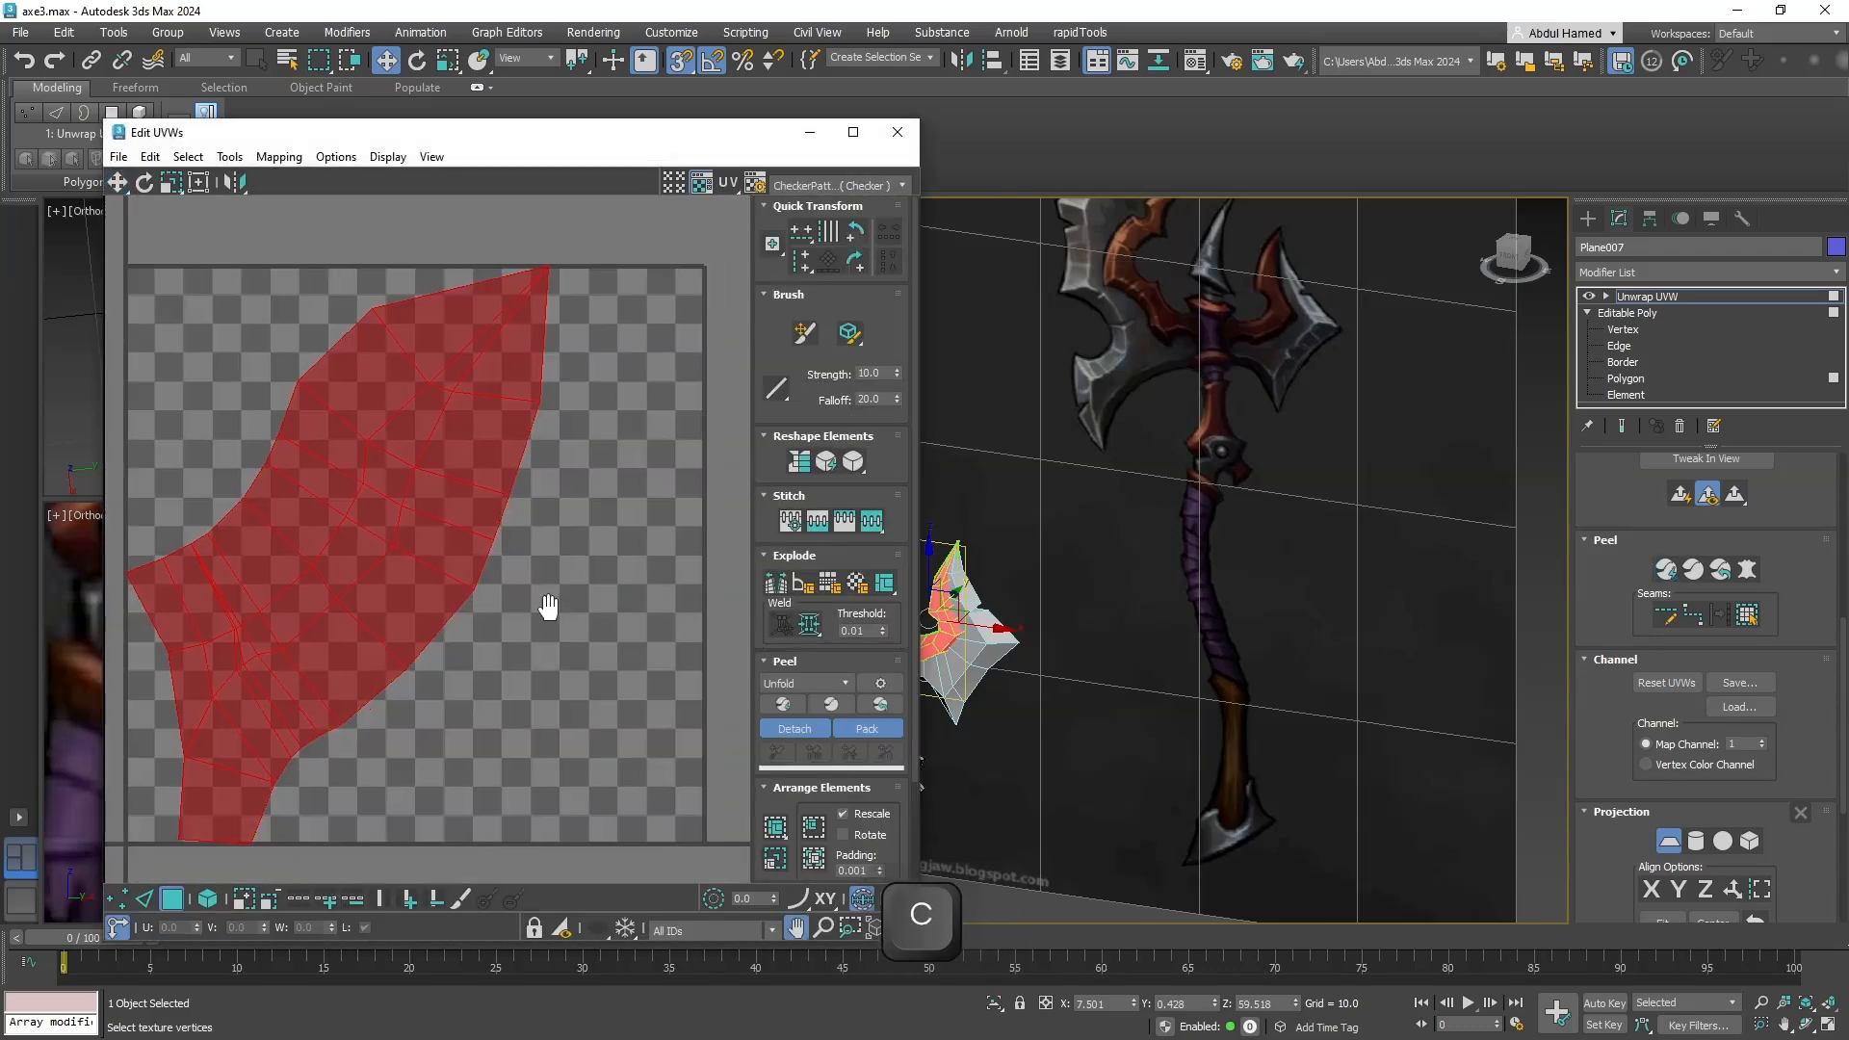
pyautogui.click(827, 464)
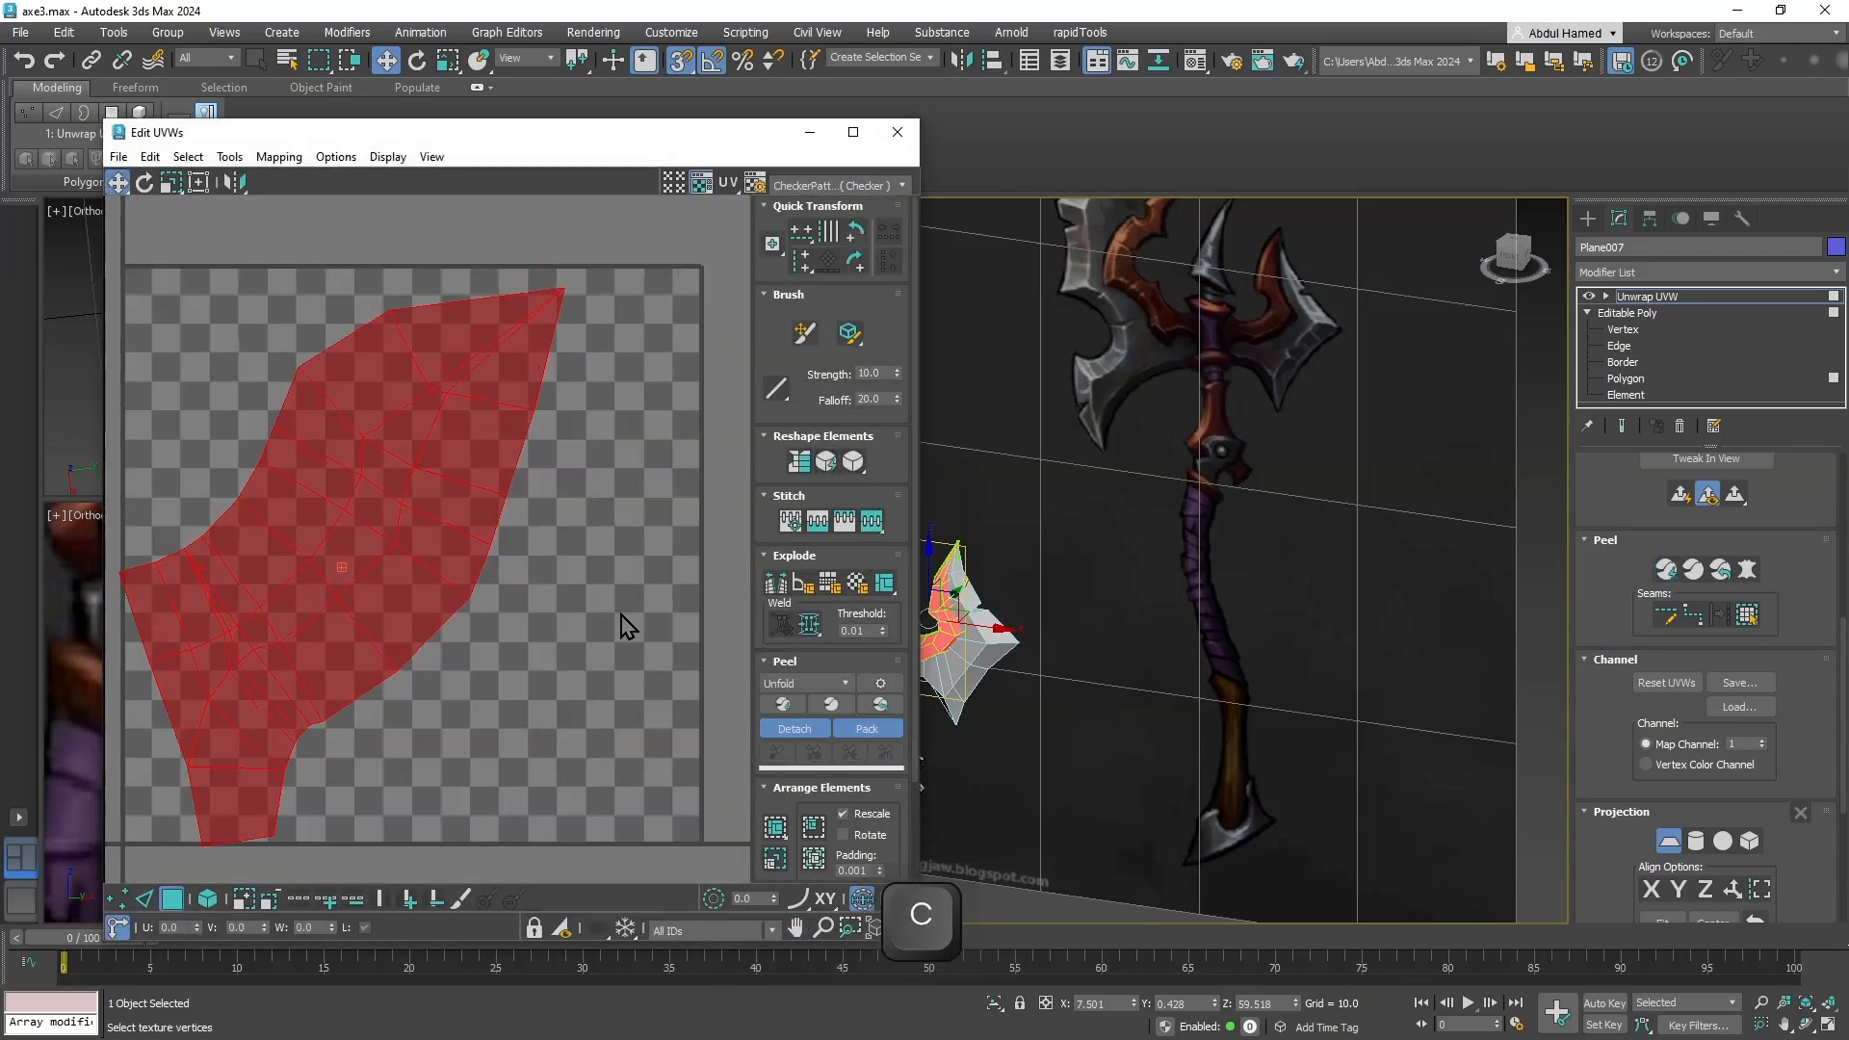
pyautogui.click(828, 464)
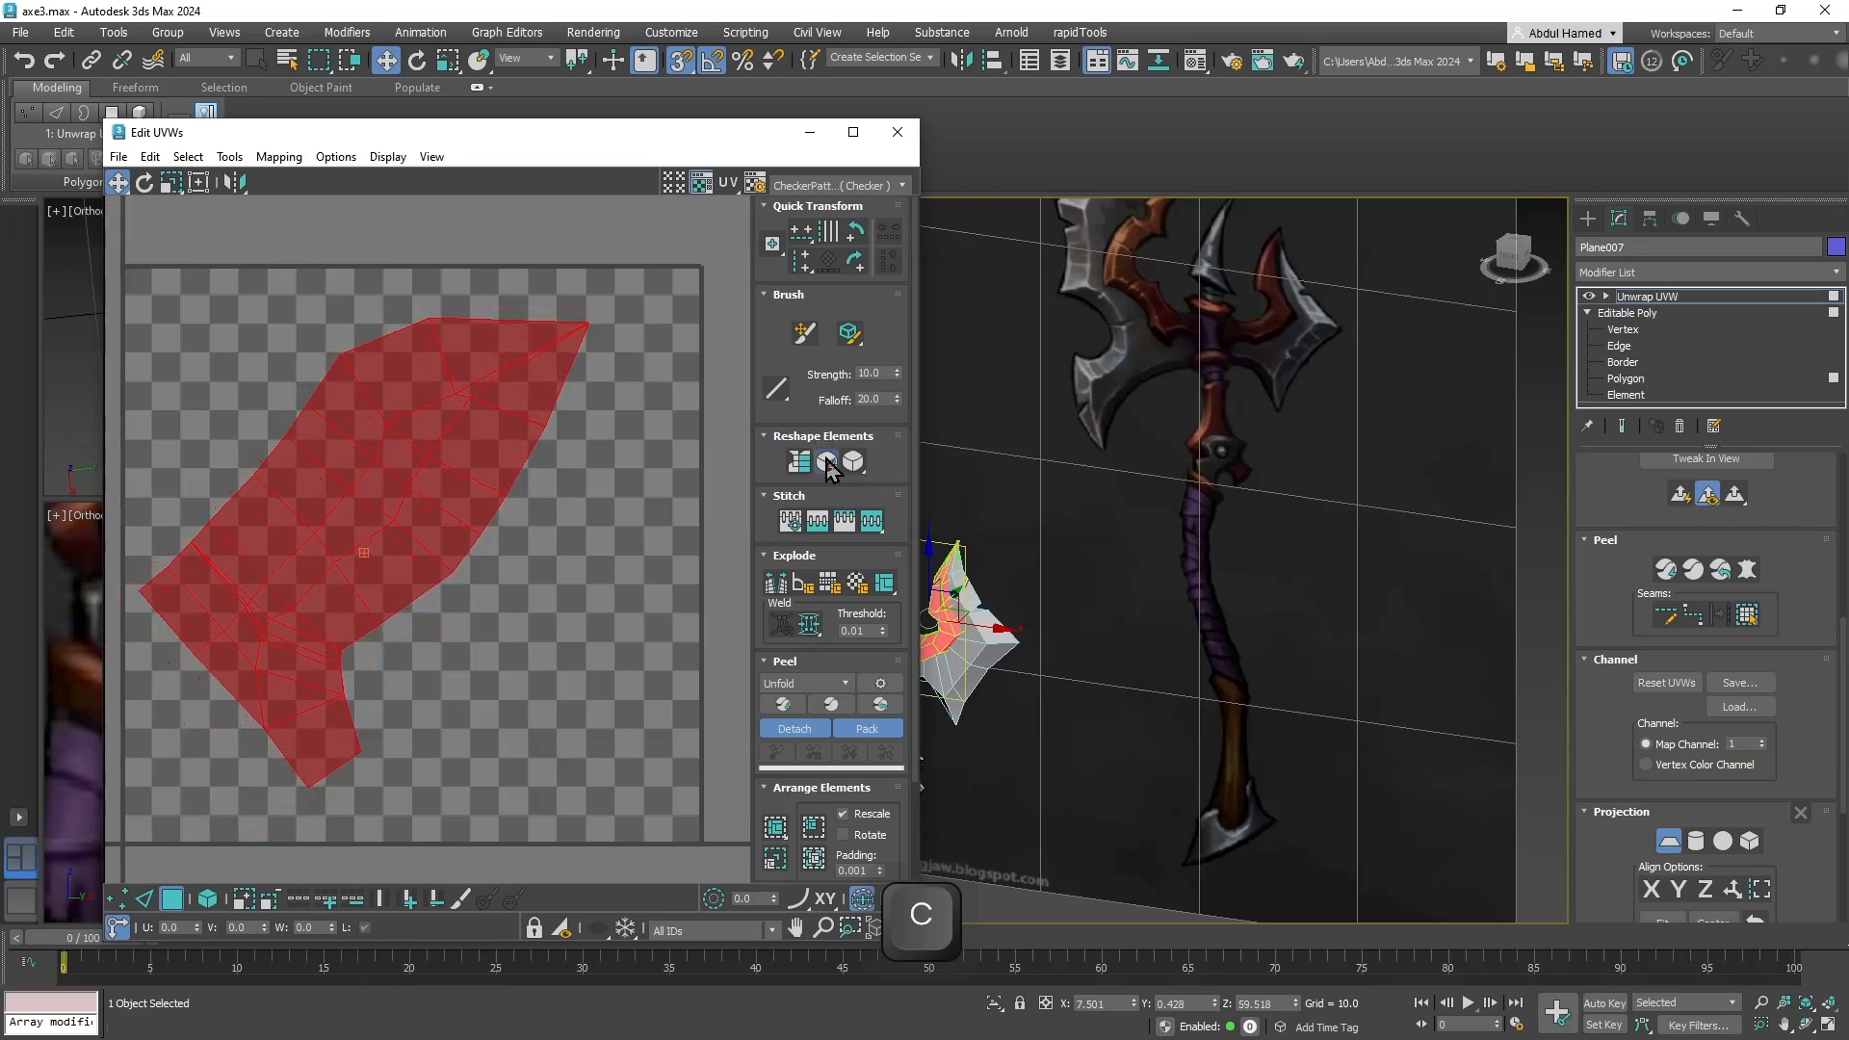
pyautogui.scroll(-5, 474, 574)
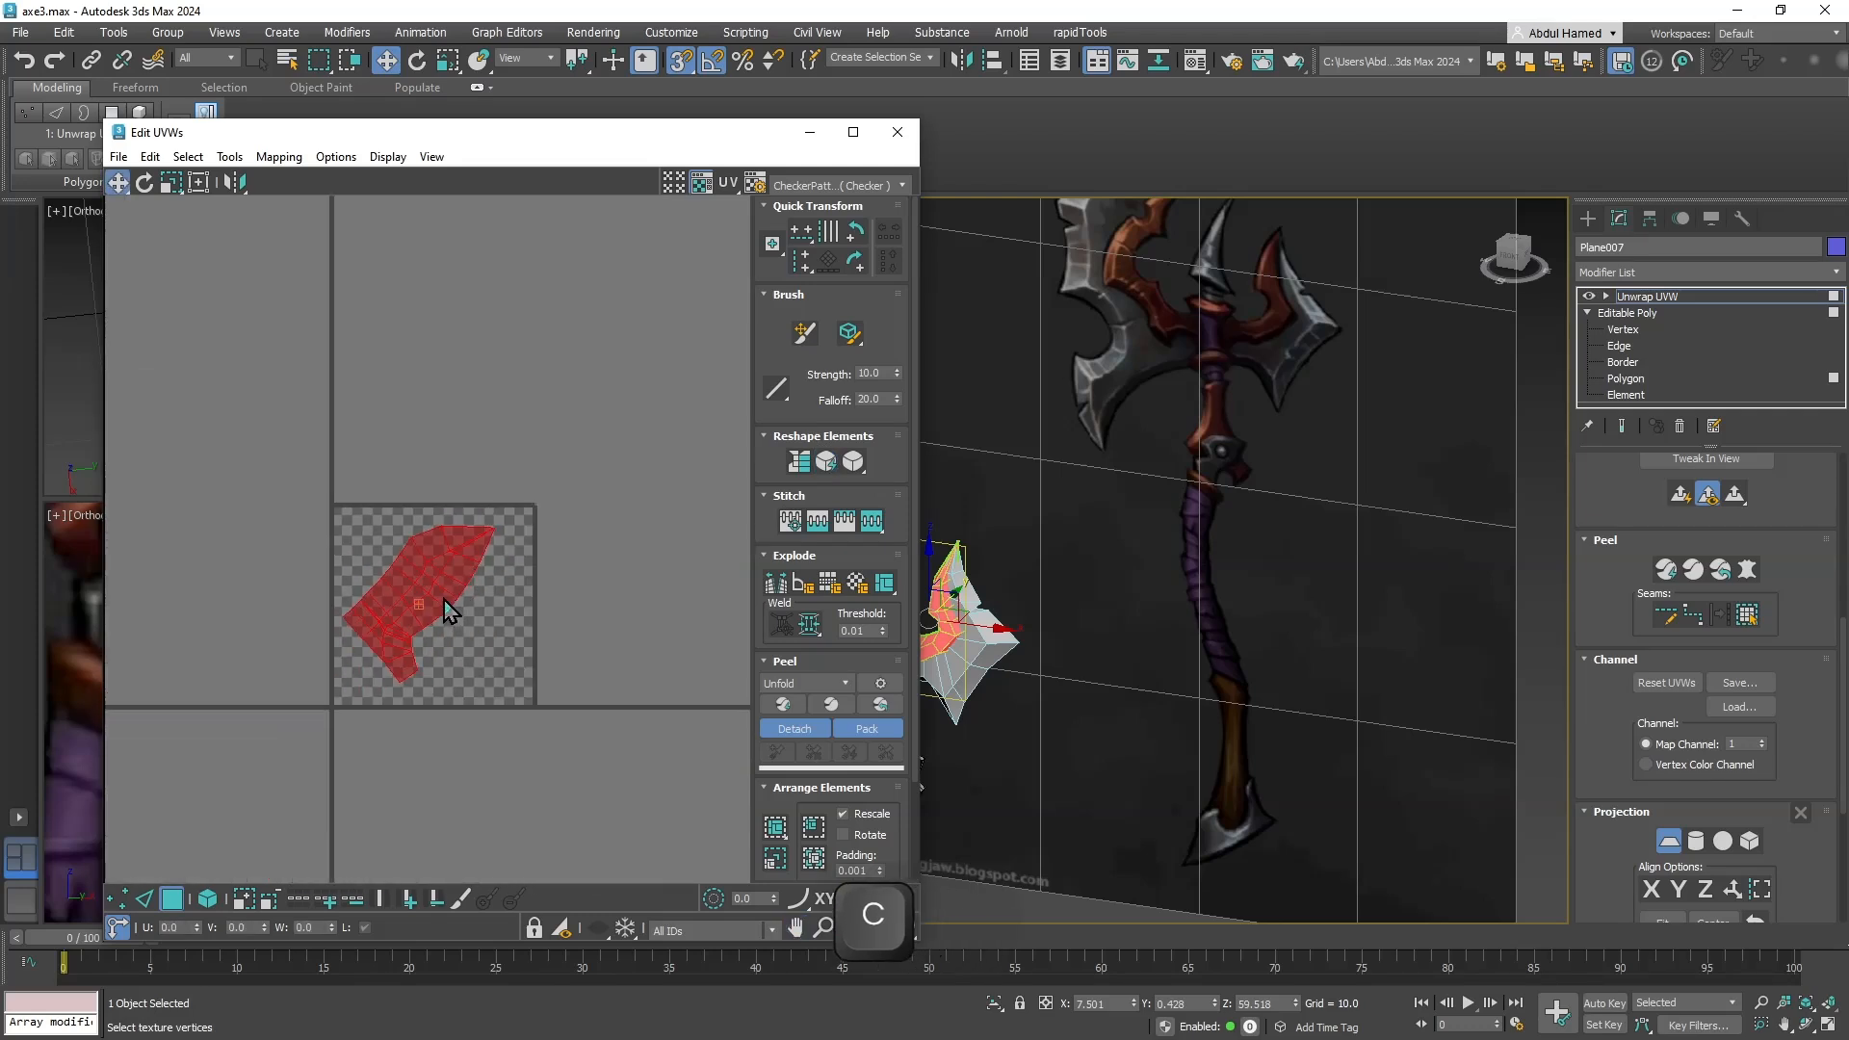
pyautogui.press('w')
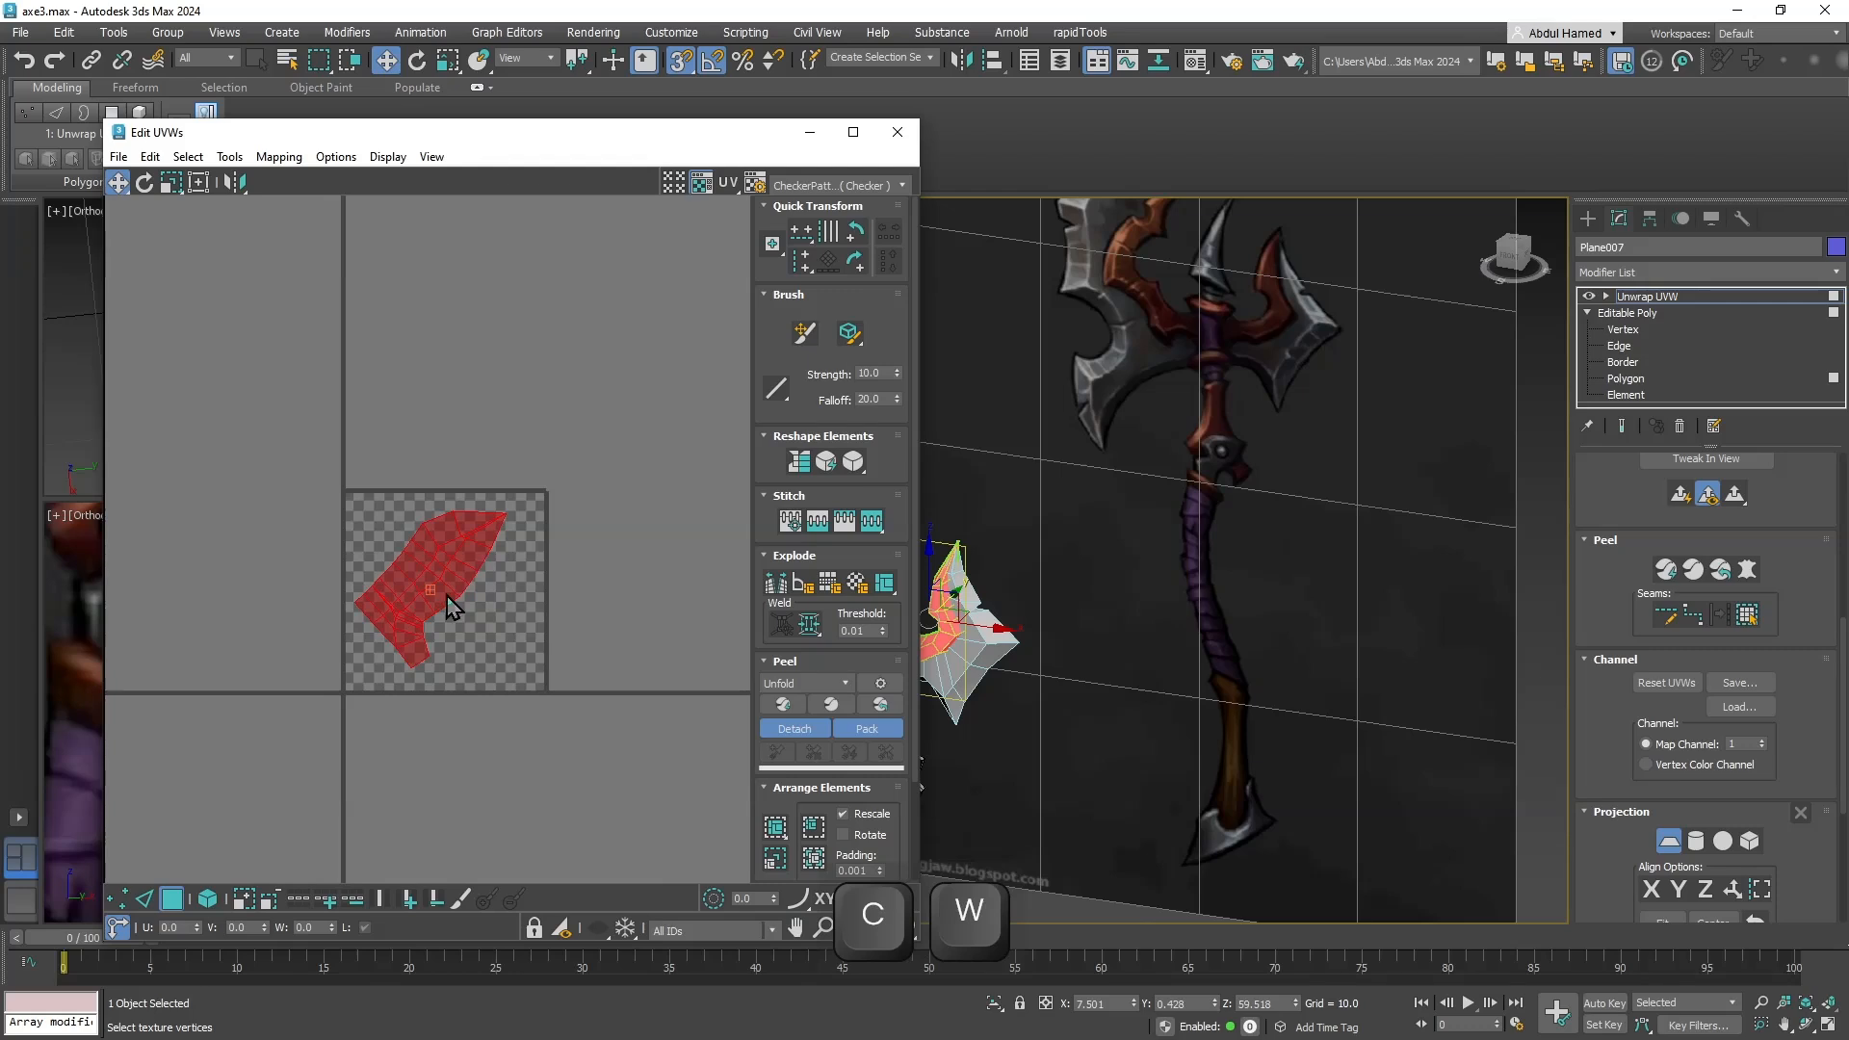
pyautogui.moveTo(446, 597); pyautogui.dragTo(457, 545, button='middle')
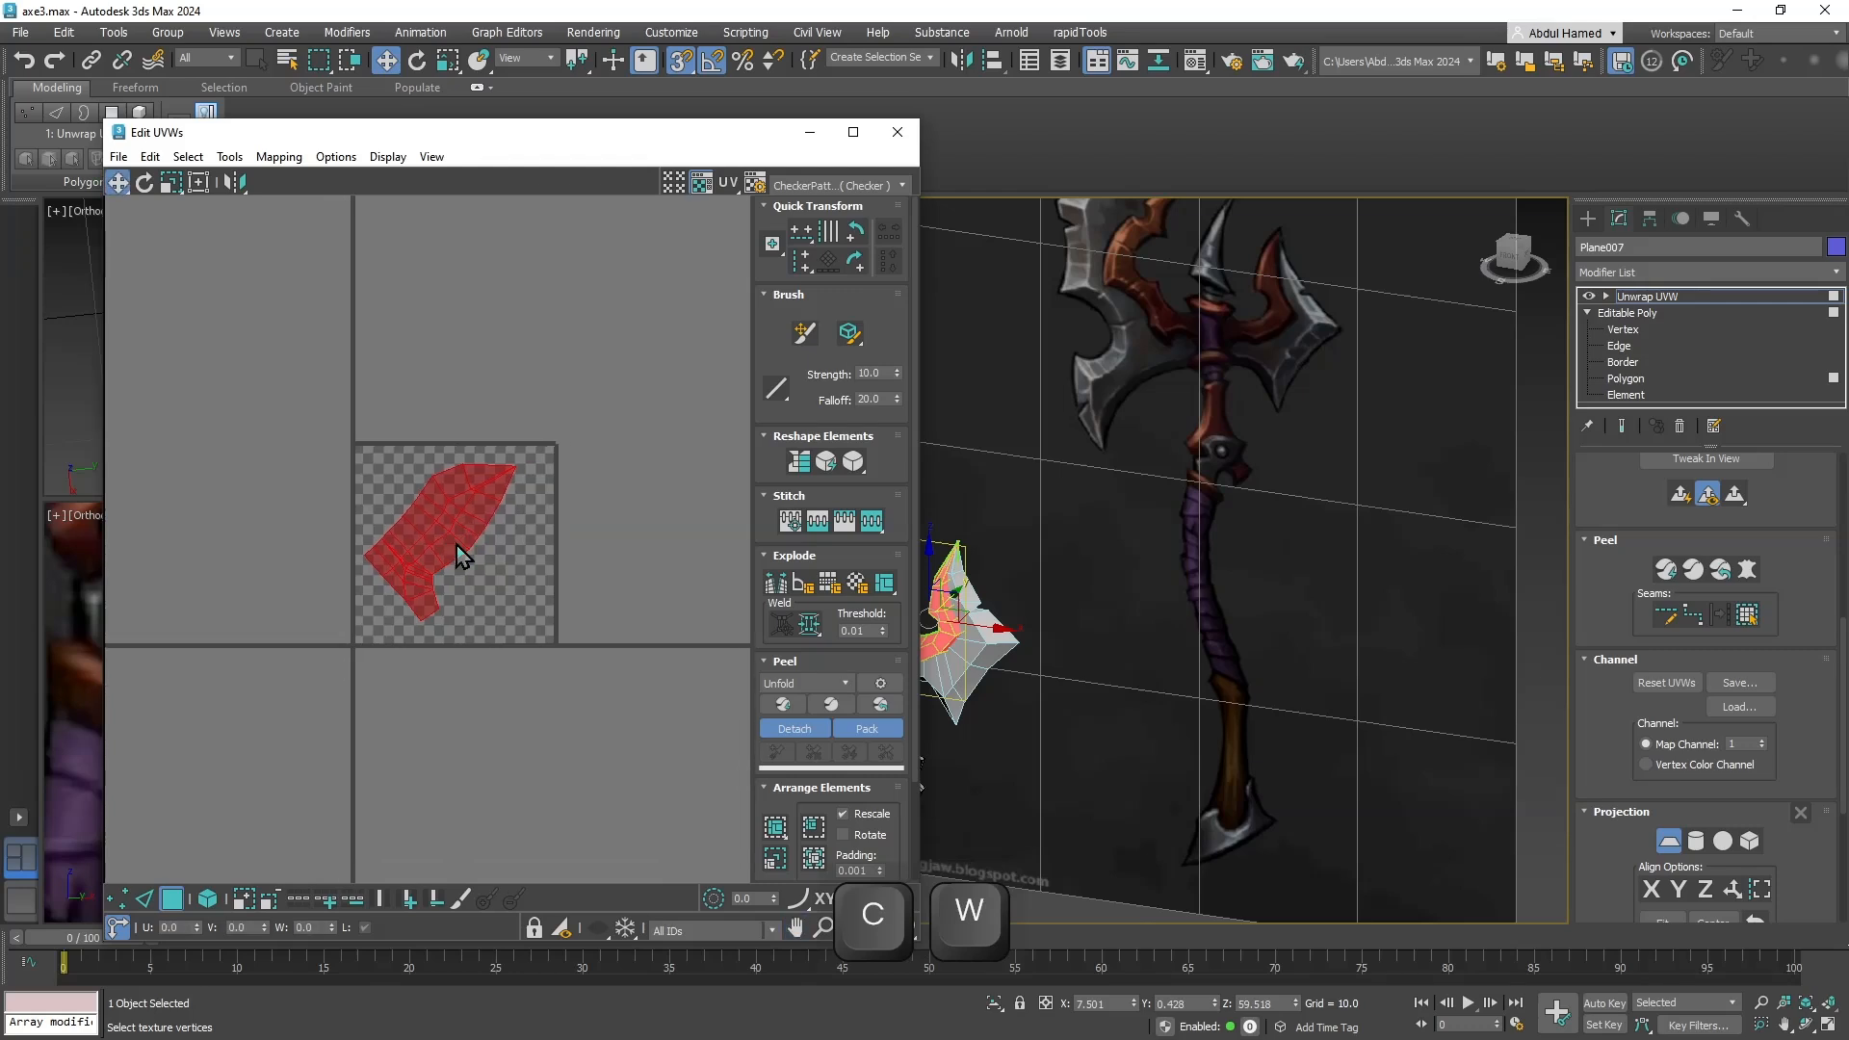
pyautogui.press('super')
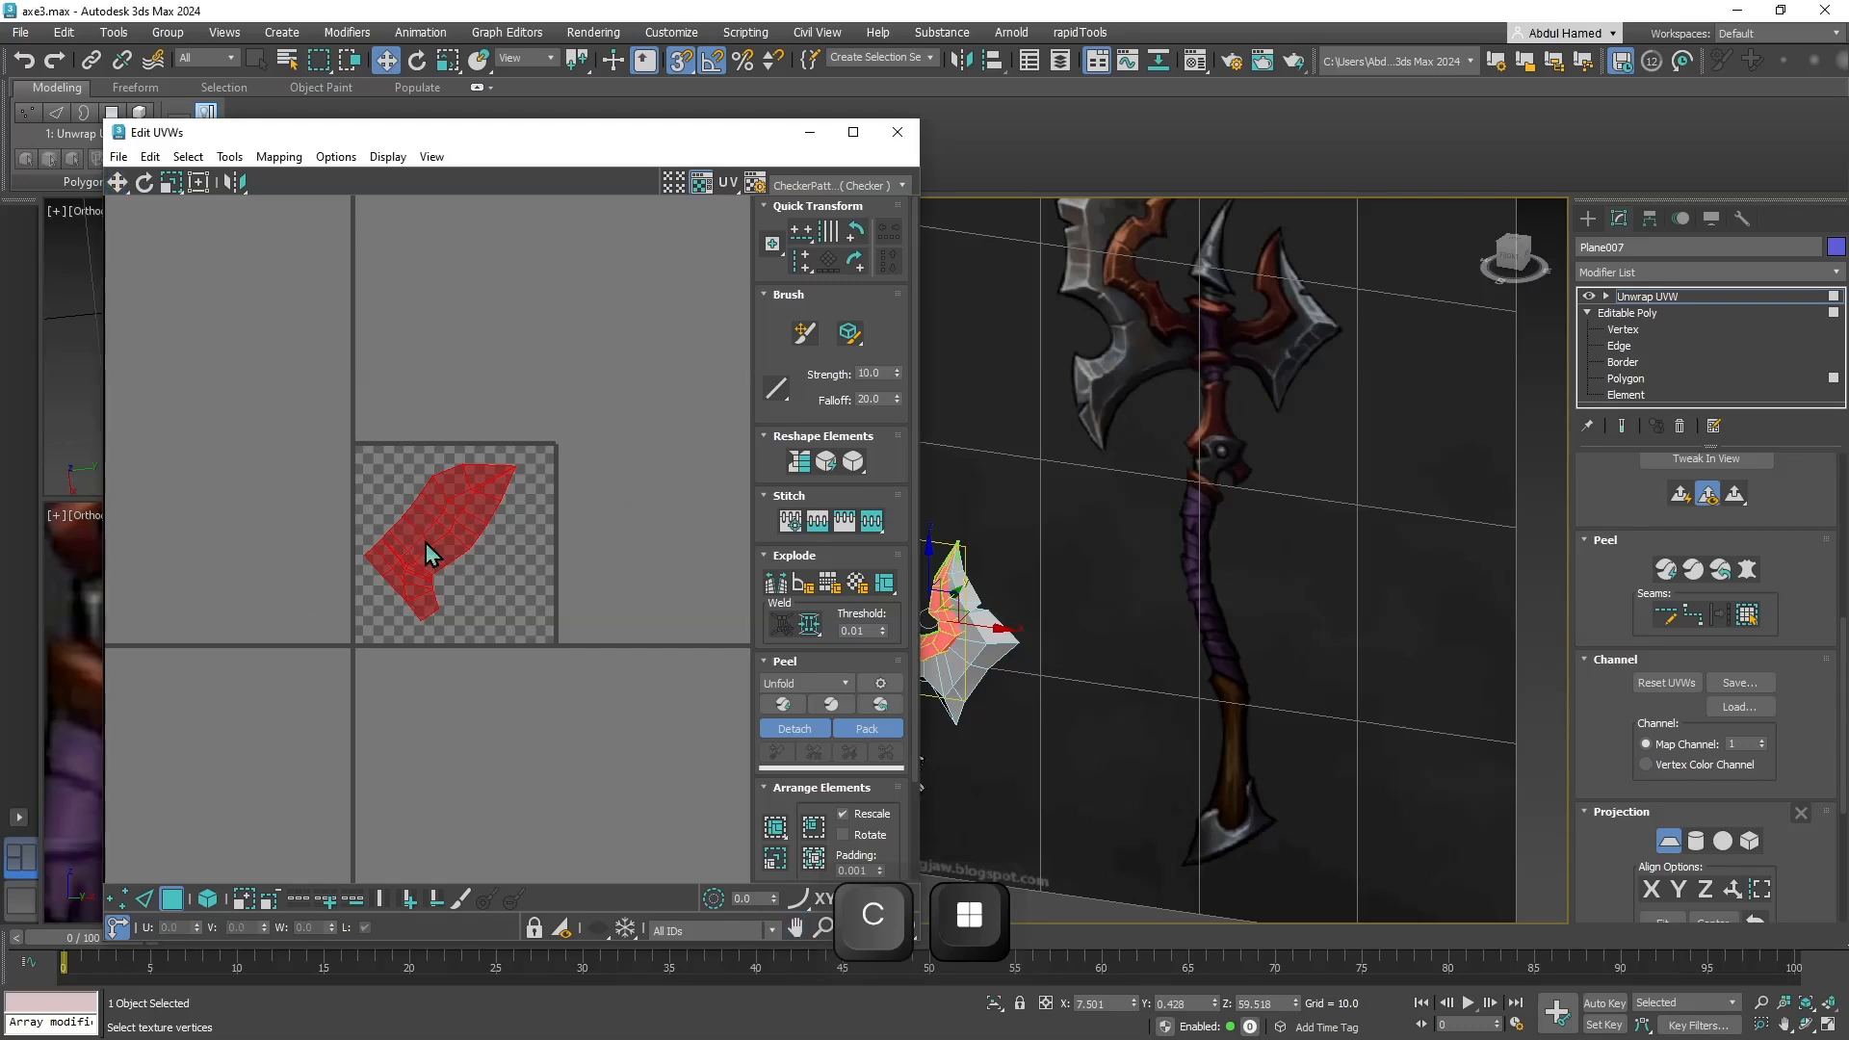
pyautogui.moveTo(450, 517)
pyautogui.mouseDown(button='middle')
pyautogui.moveTo(487, 517)
pyautogui.moveTo(422, 539)
pyautogui.mouseUp(button='middle')
pyautogui.press('w')
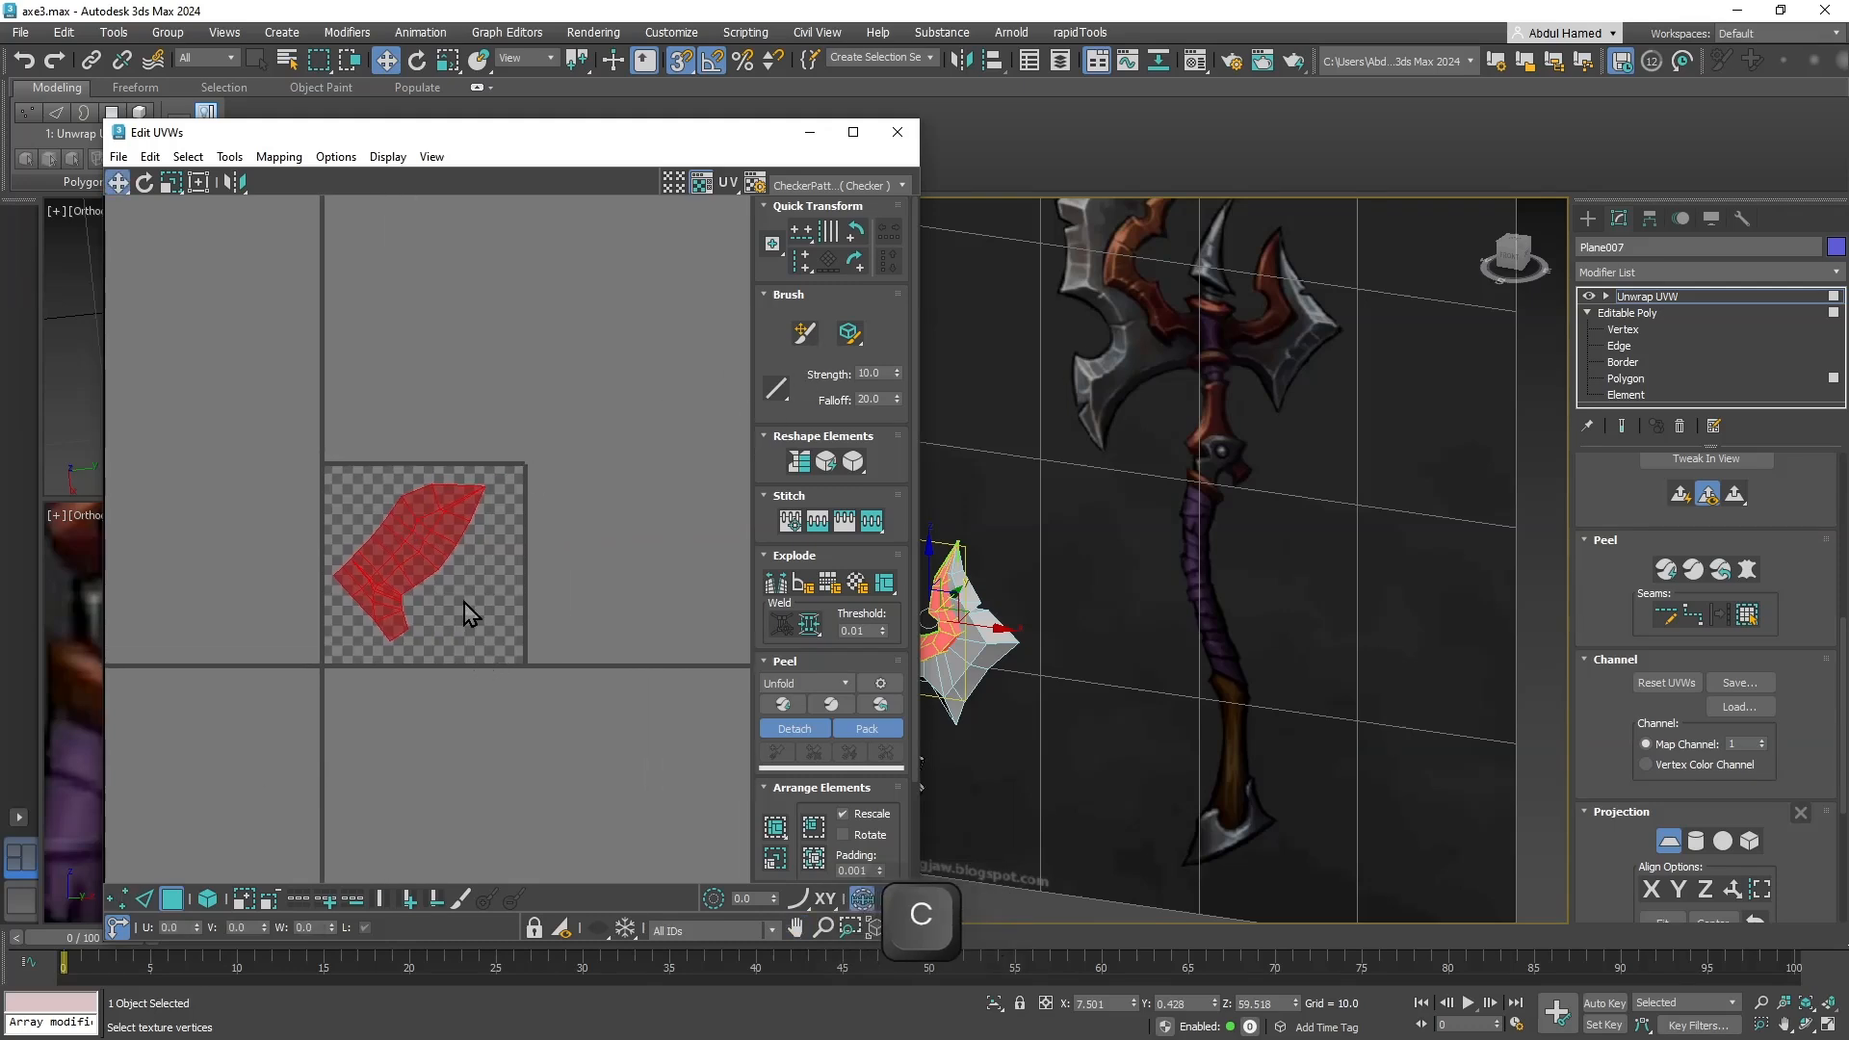
pyautogui.press('w')
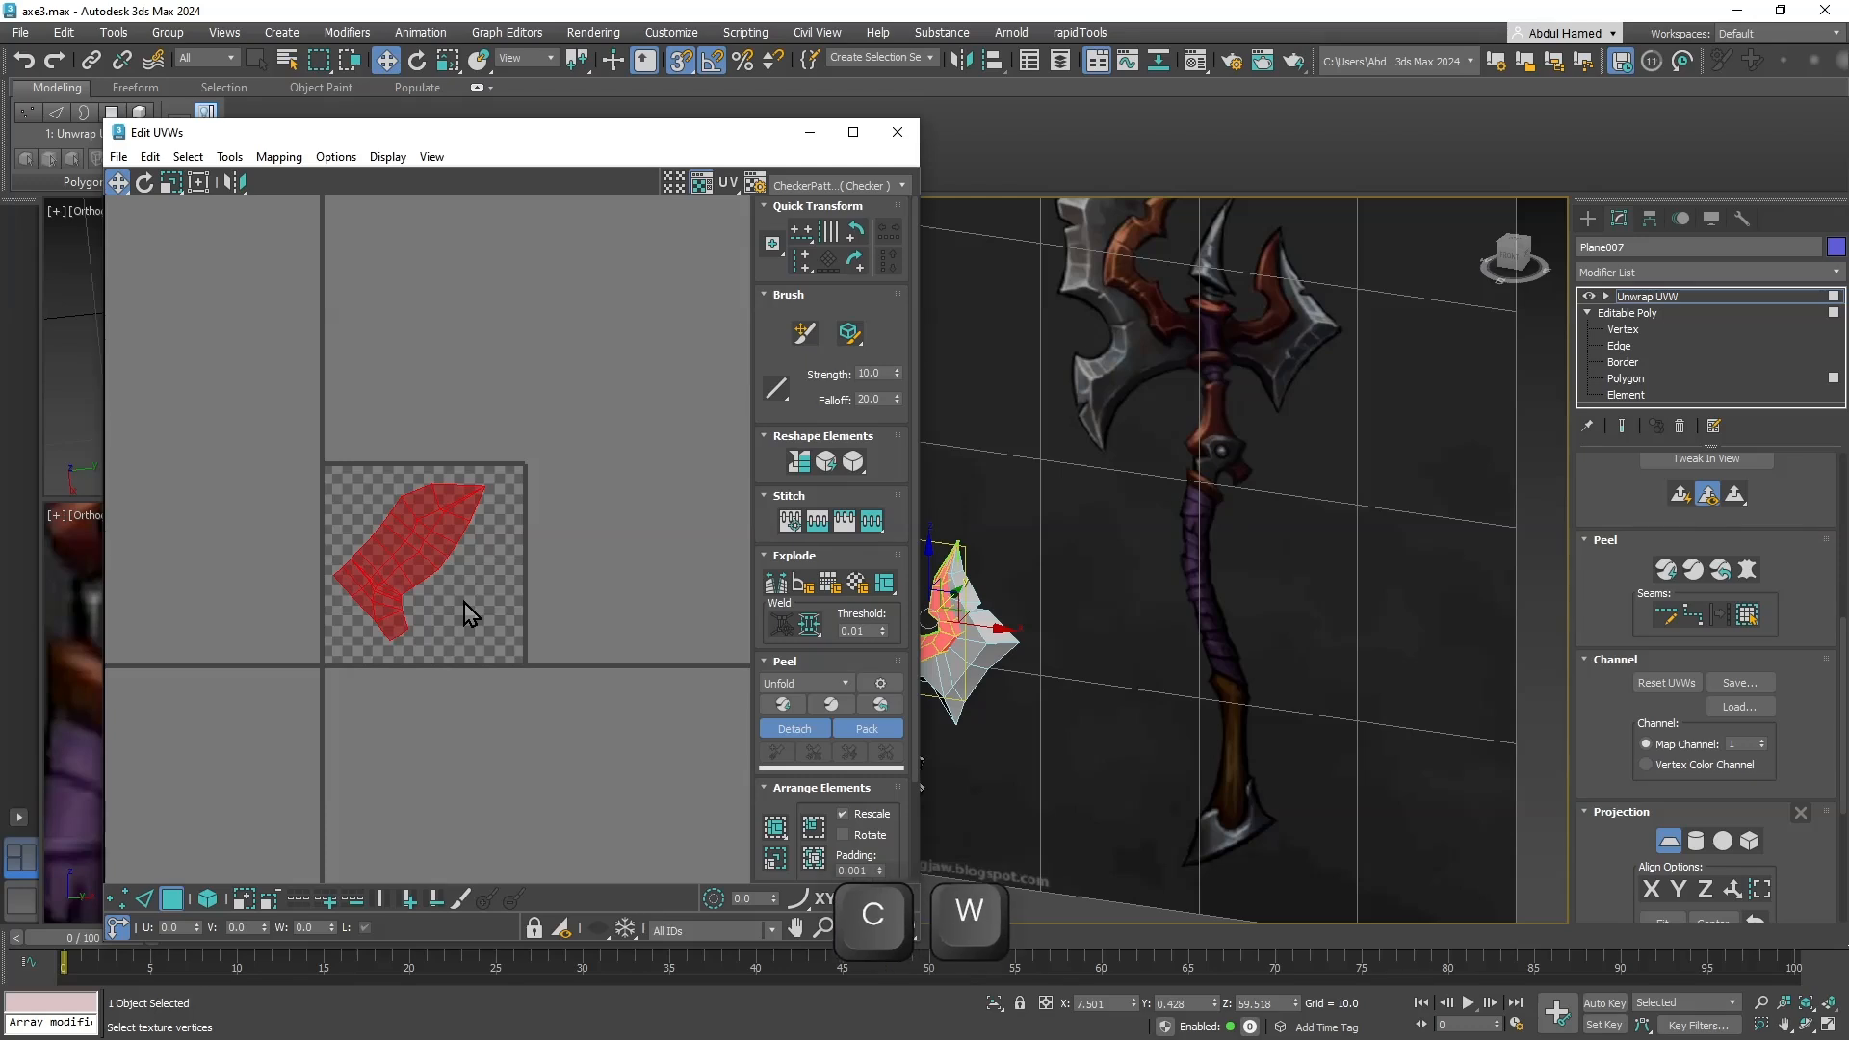
pyautogui.scroll(2, 406, 559)
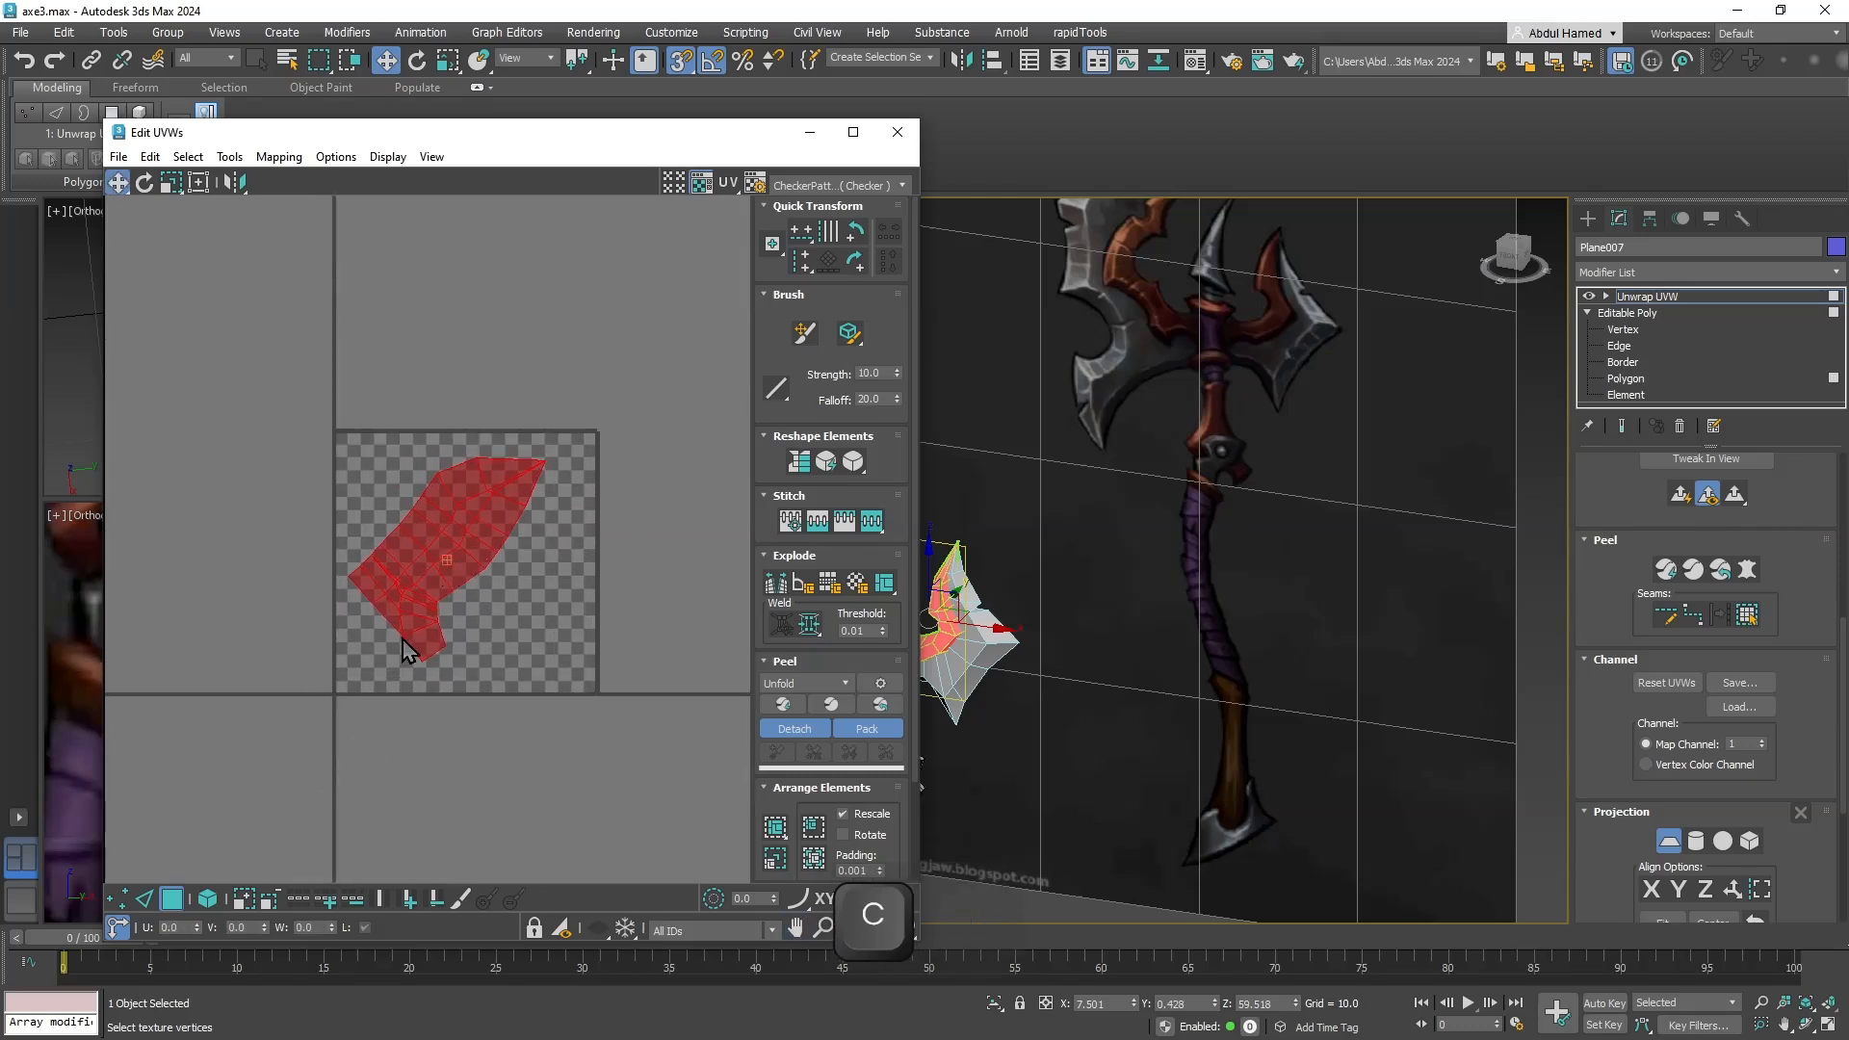
pyautogui.press('c')
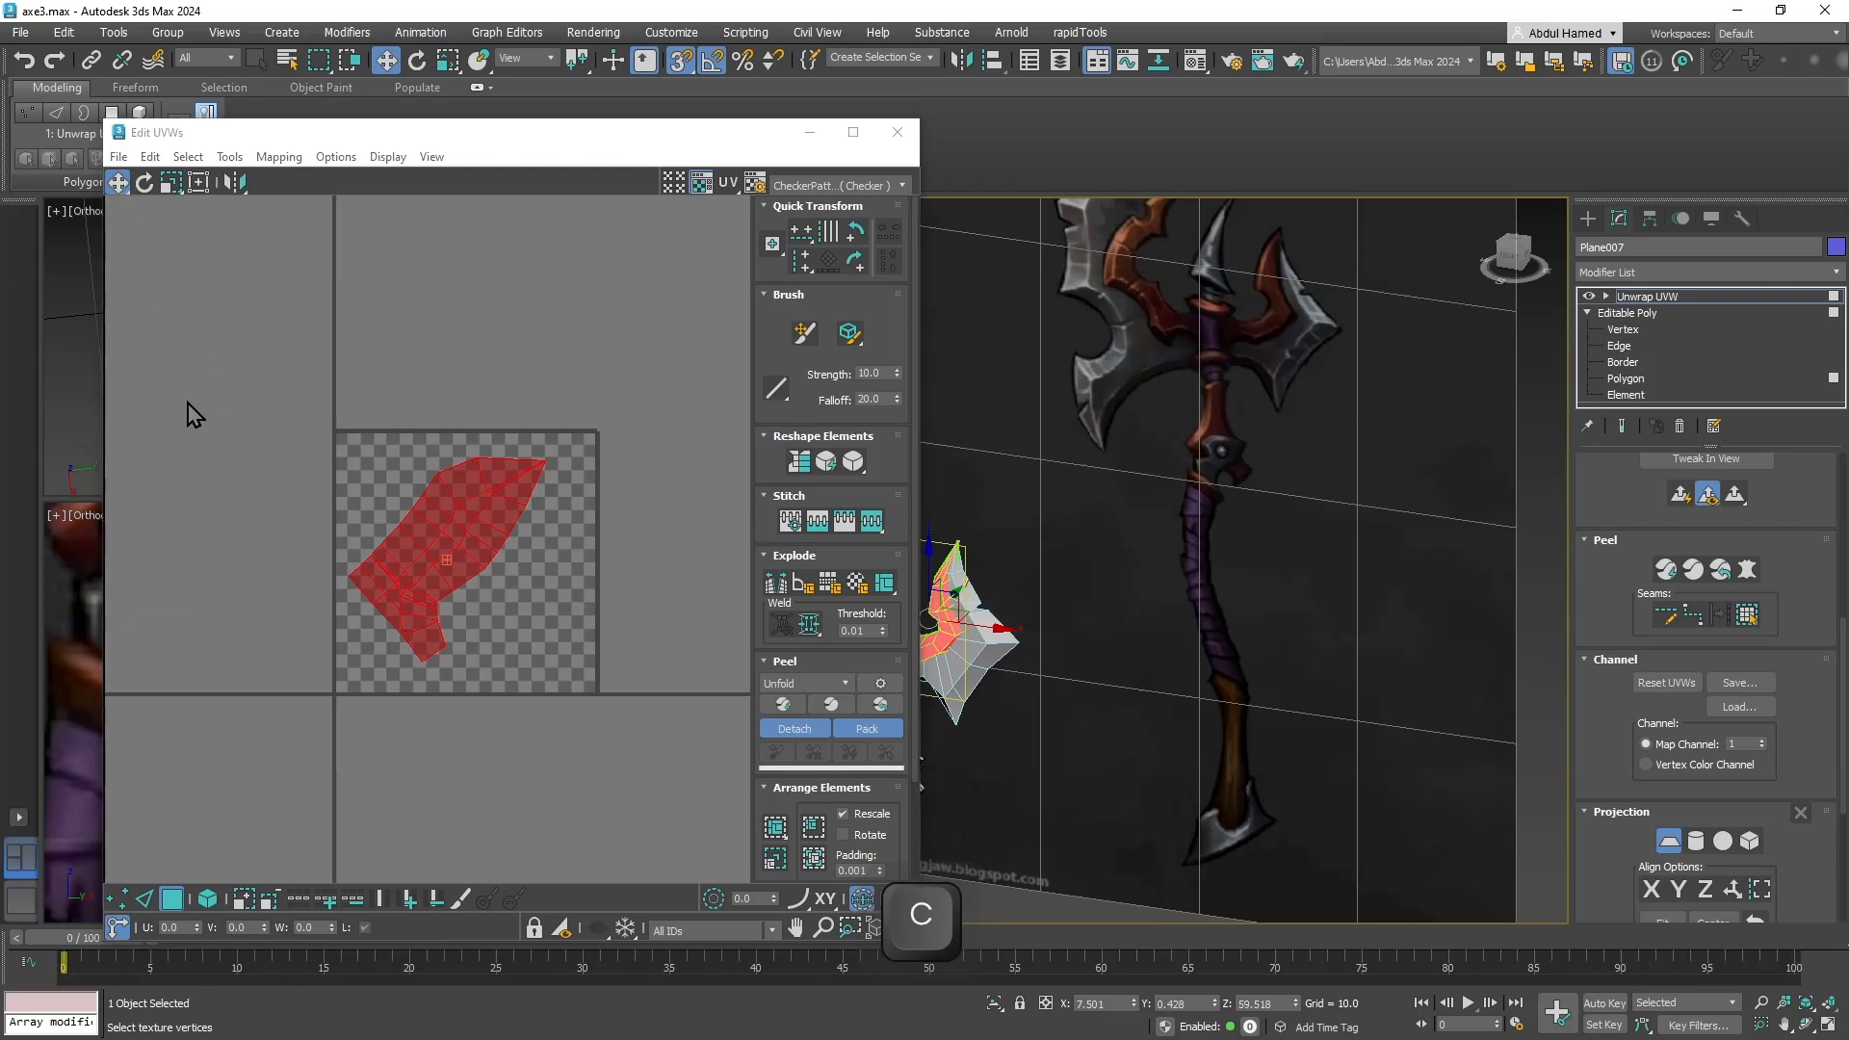
# Close the UV editor and collapse the curved prong's whole modifier stack into the Editable Poly.
pyautogui.click(1667, 299)
pyautogui.rightClick(495, 488)
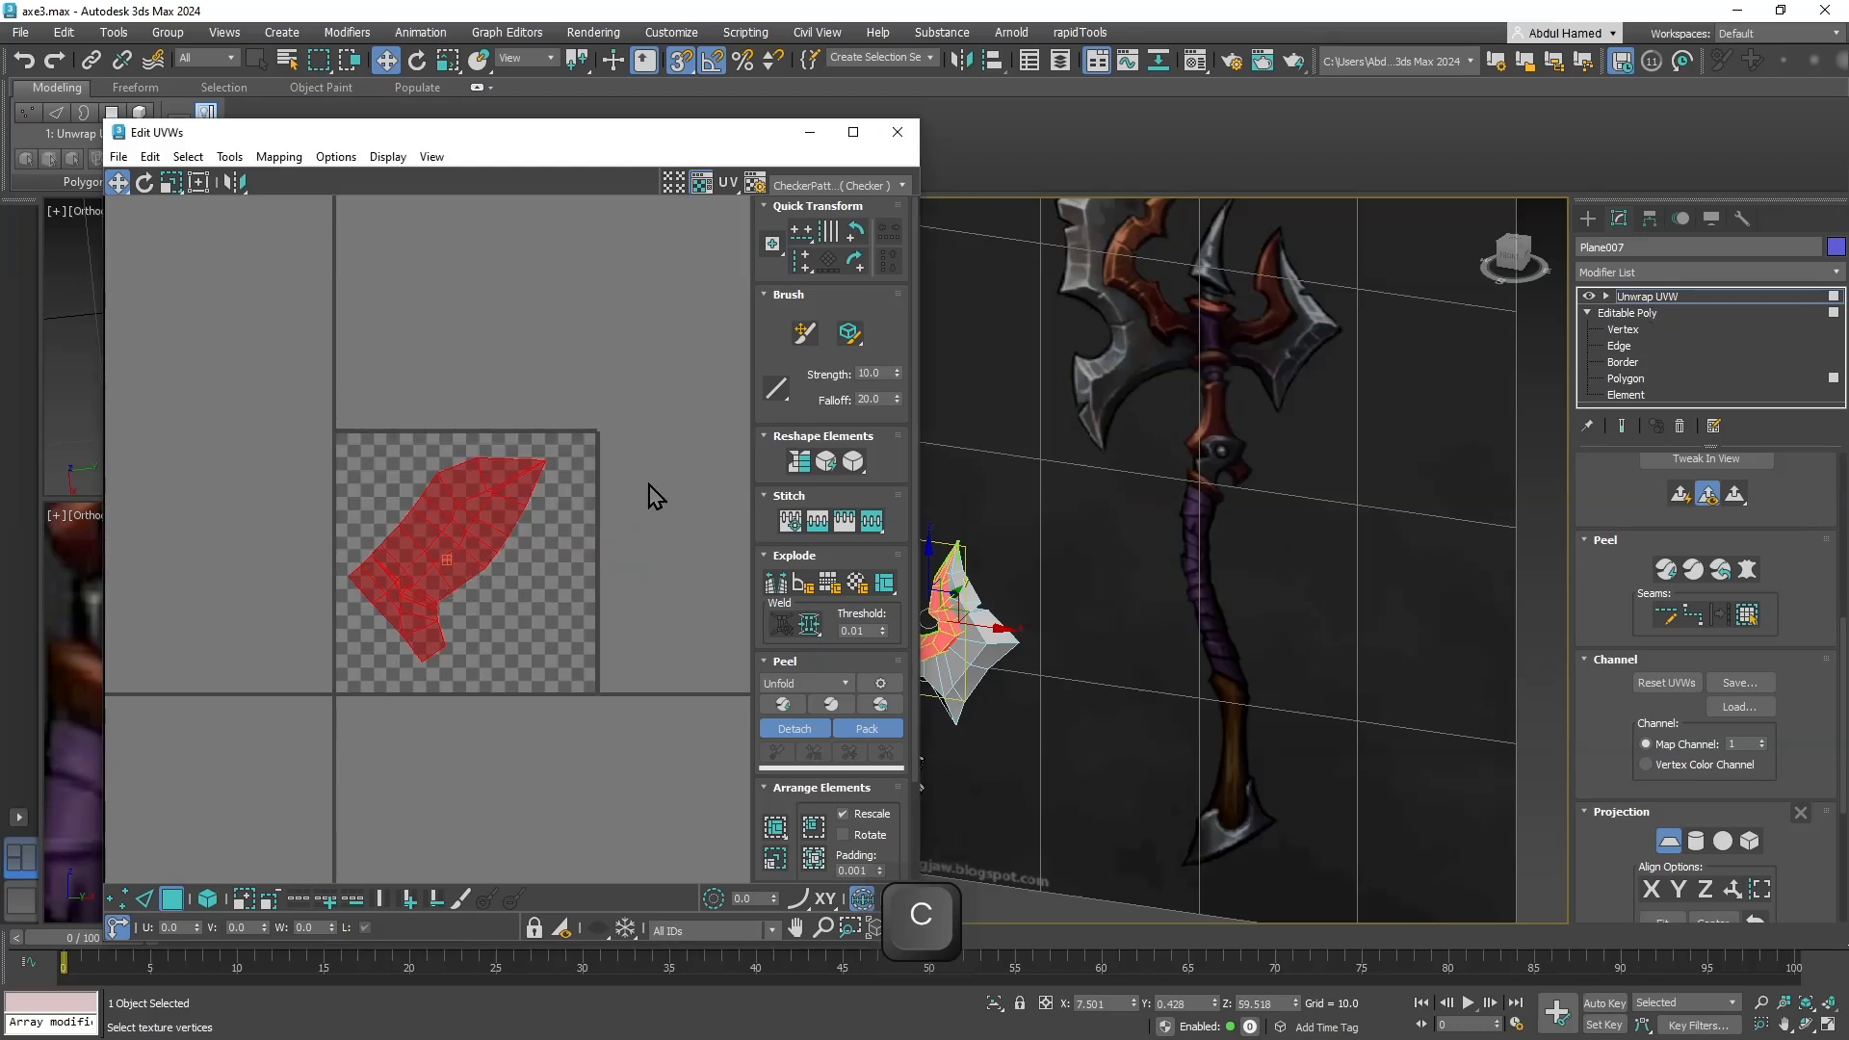
pyautogui.click(897, 133)
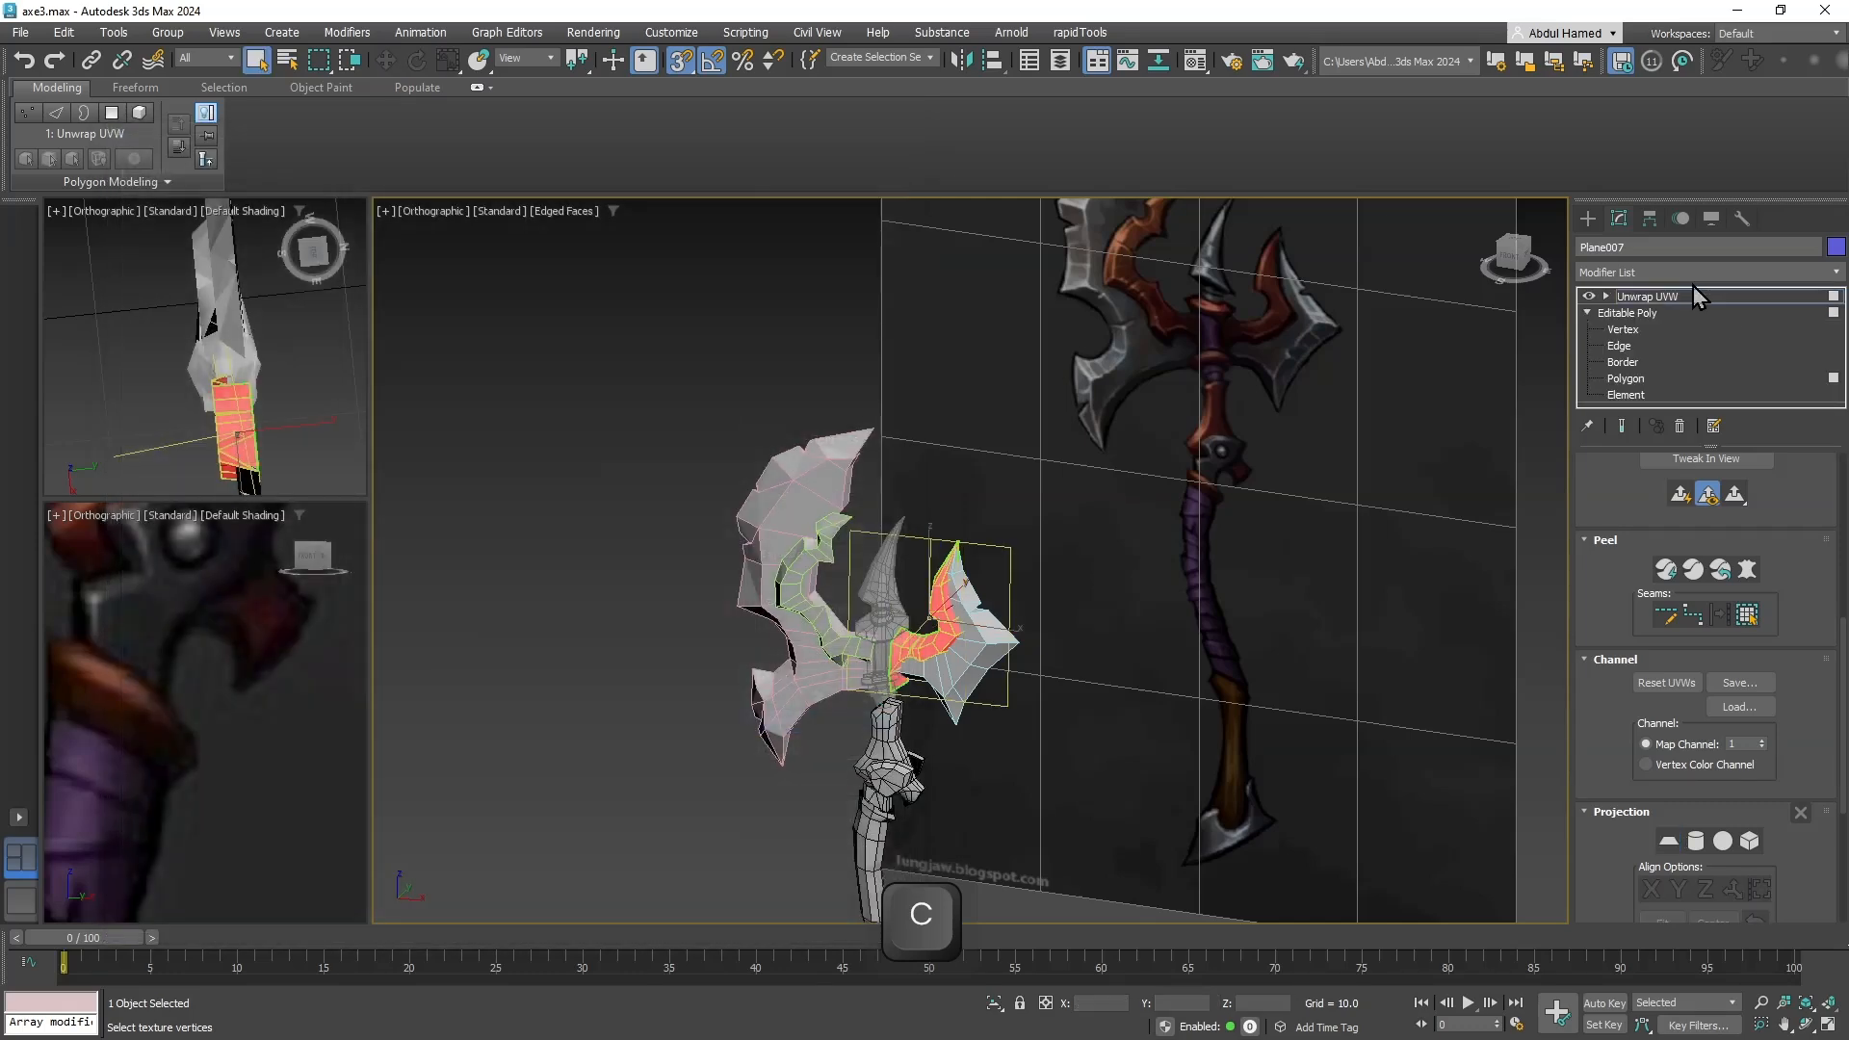
pyautogui.rightClick(1689, 293)
pyautogui.click(1648, 484)
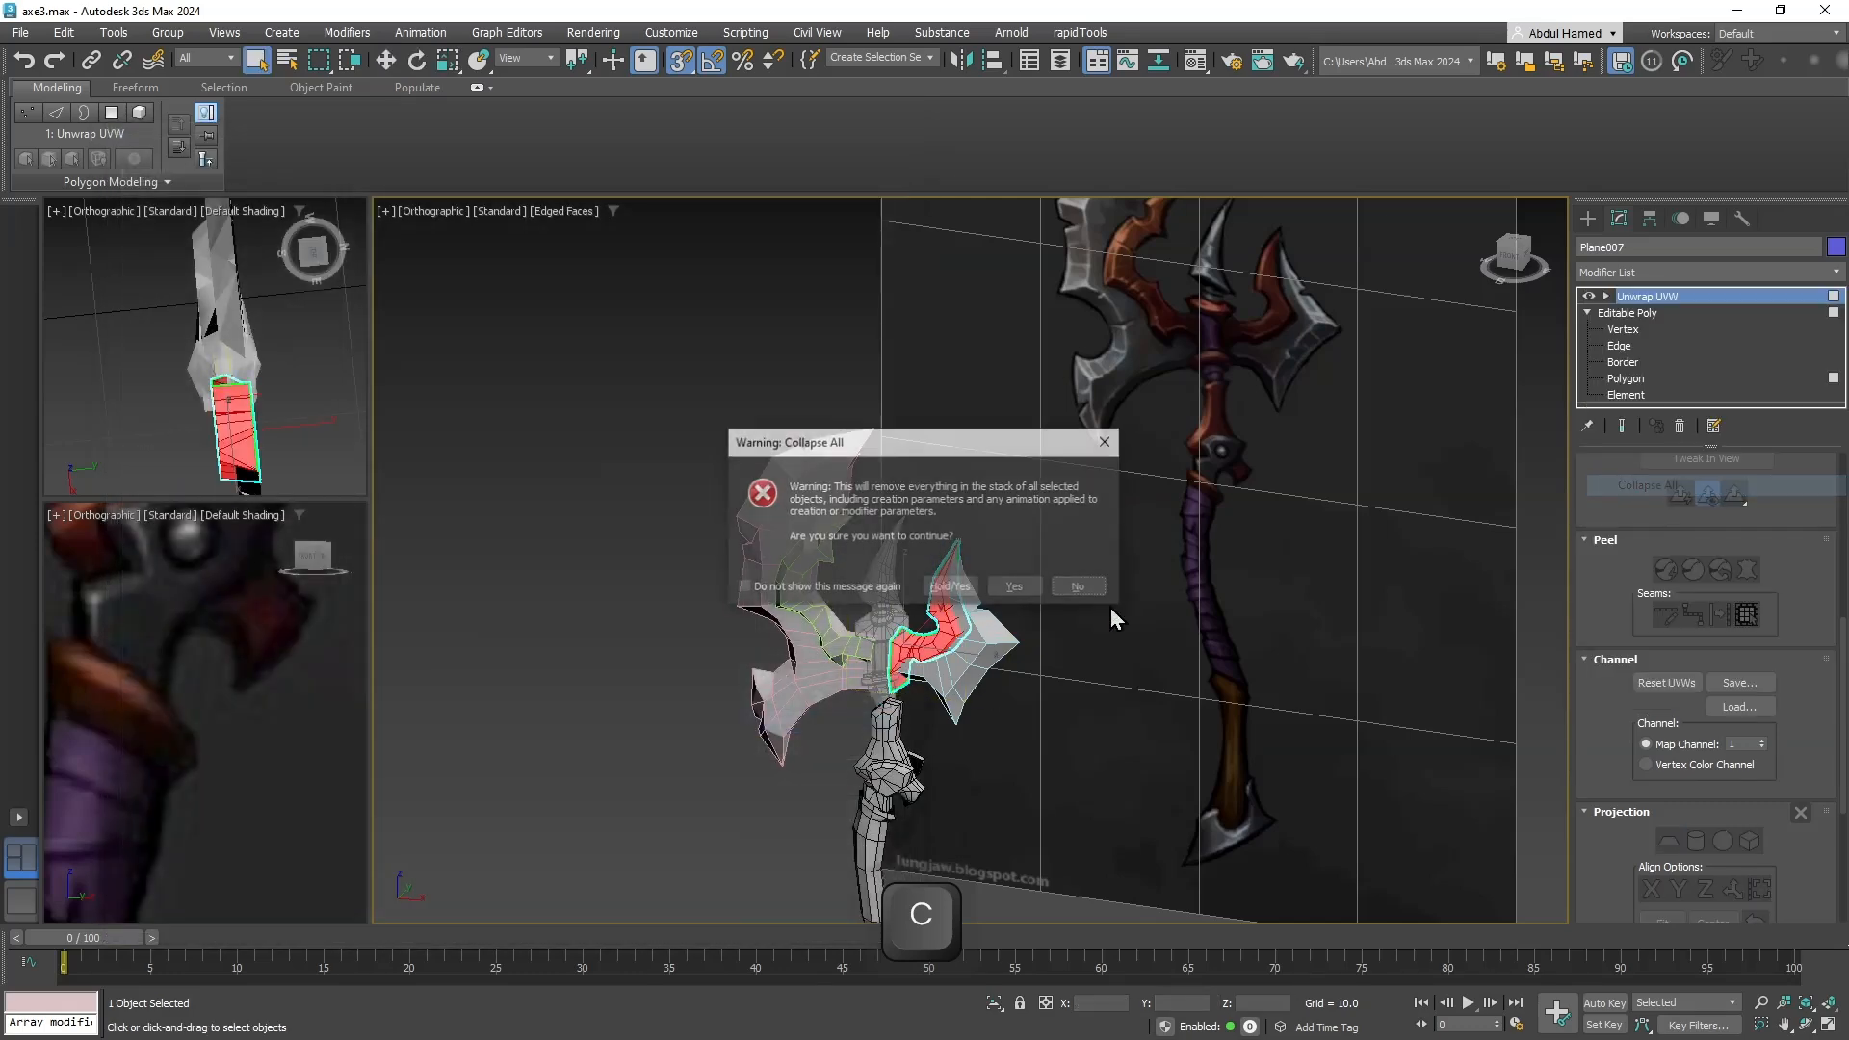
pyautogui.click(1011, 587)
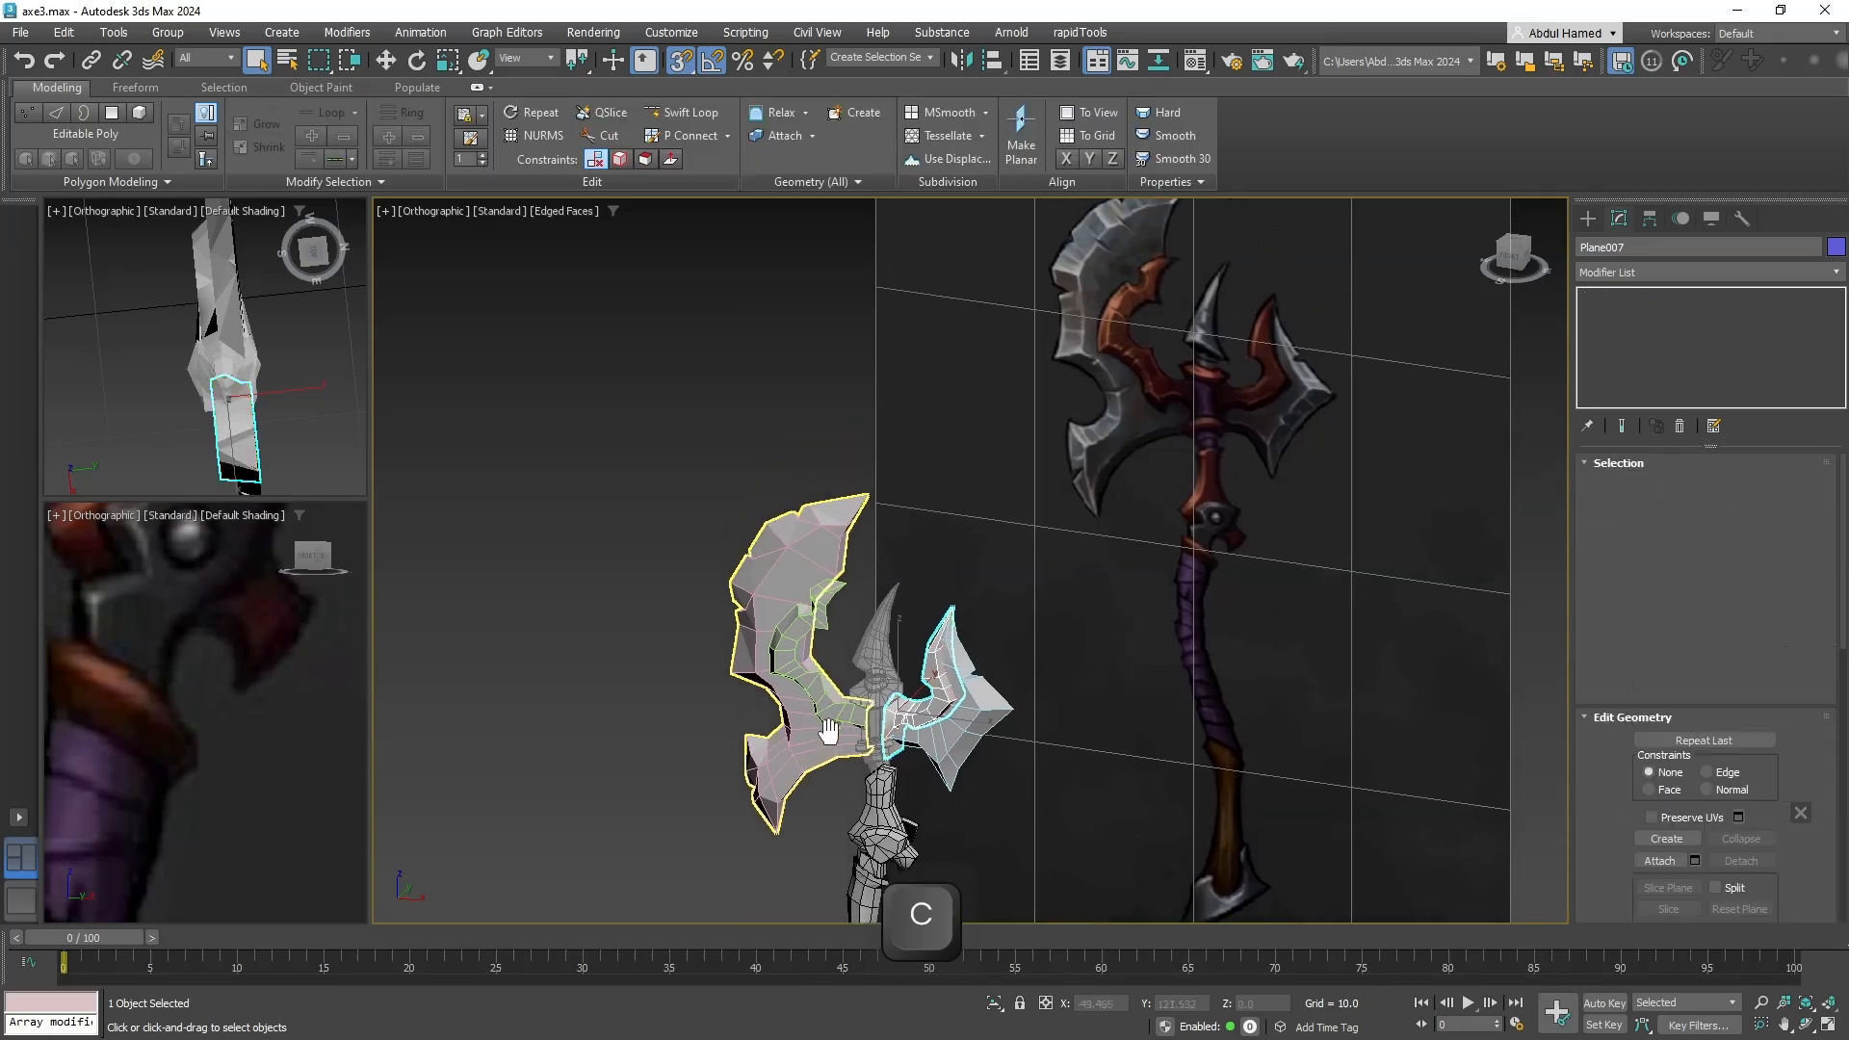
# Select the hooked ornament beside the large blade and pick the open edges along its inner curve at Edge level.
pyautogui.scroll(5, 813, 737)
pyautogui.click(824, 661)
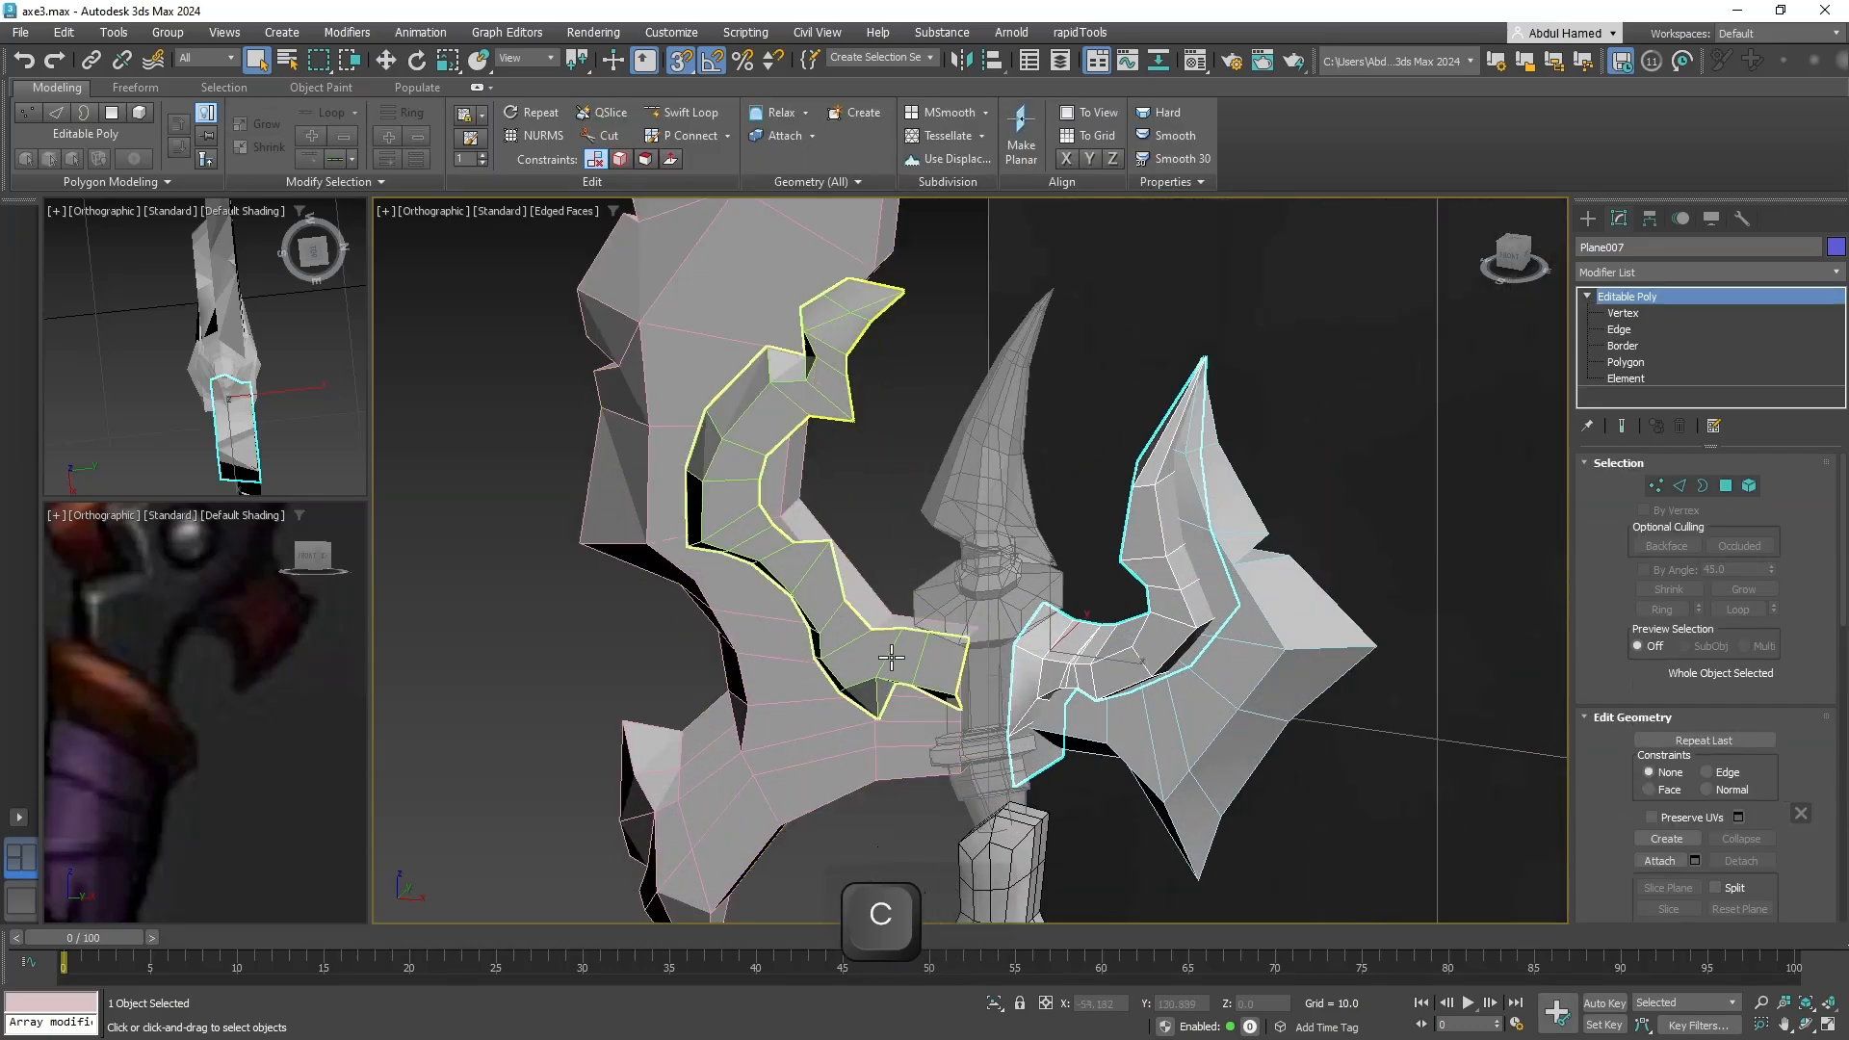
pyautogui.keyDown('alt'); pyautogui.moveTo(823, 660); pyautogui.dragTo(818, 481, button='middle'); pyautogui.keyUp('alt')
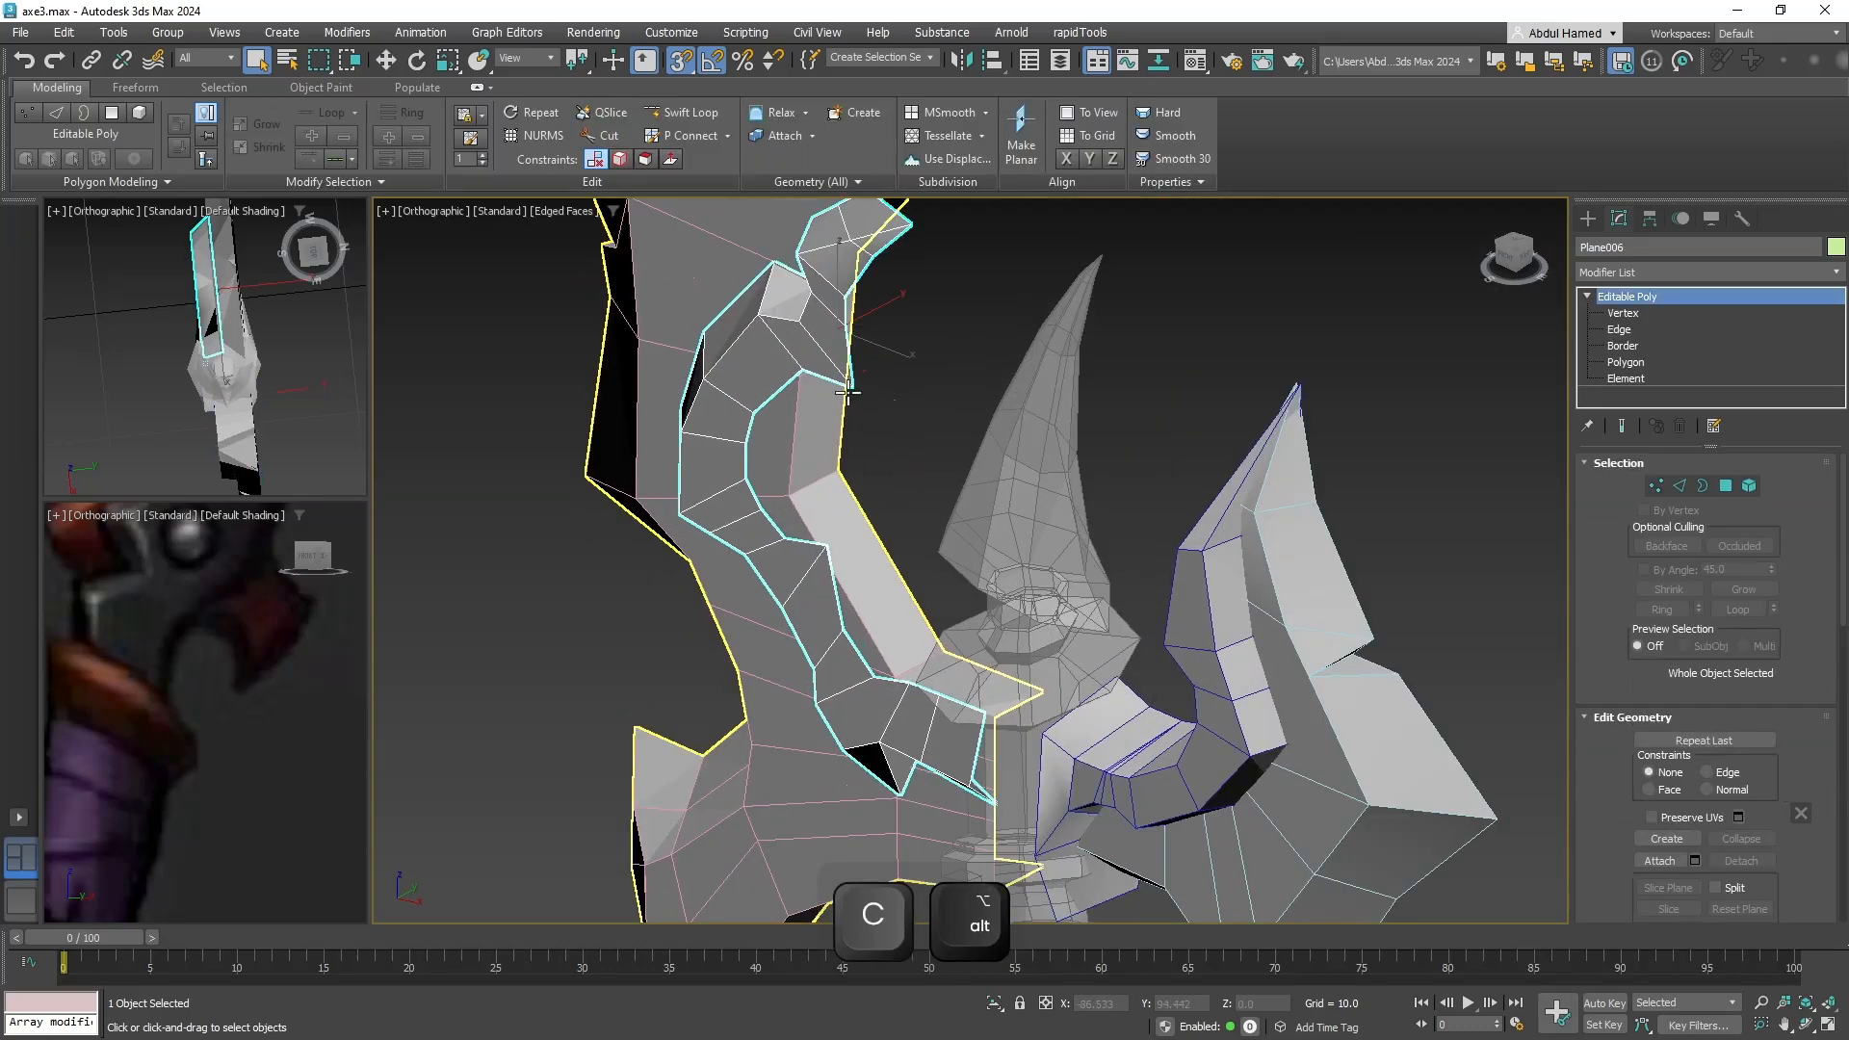
pyautogui.click(1622, 330)
pyautogui.click(857, 279)
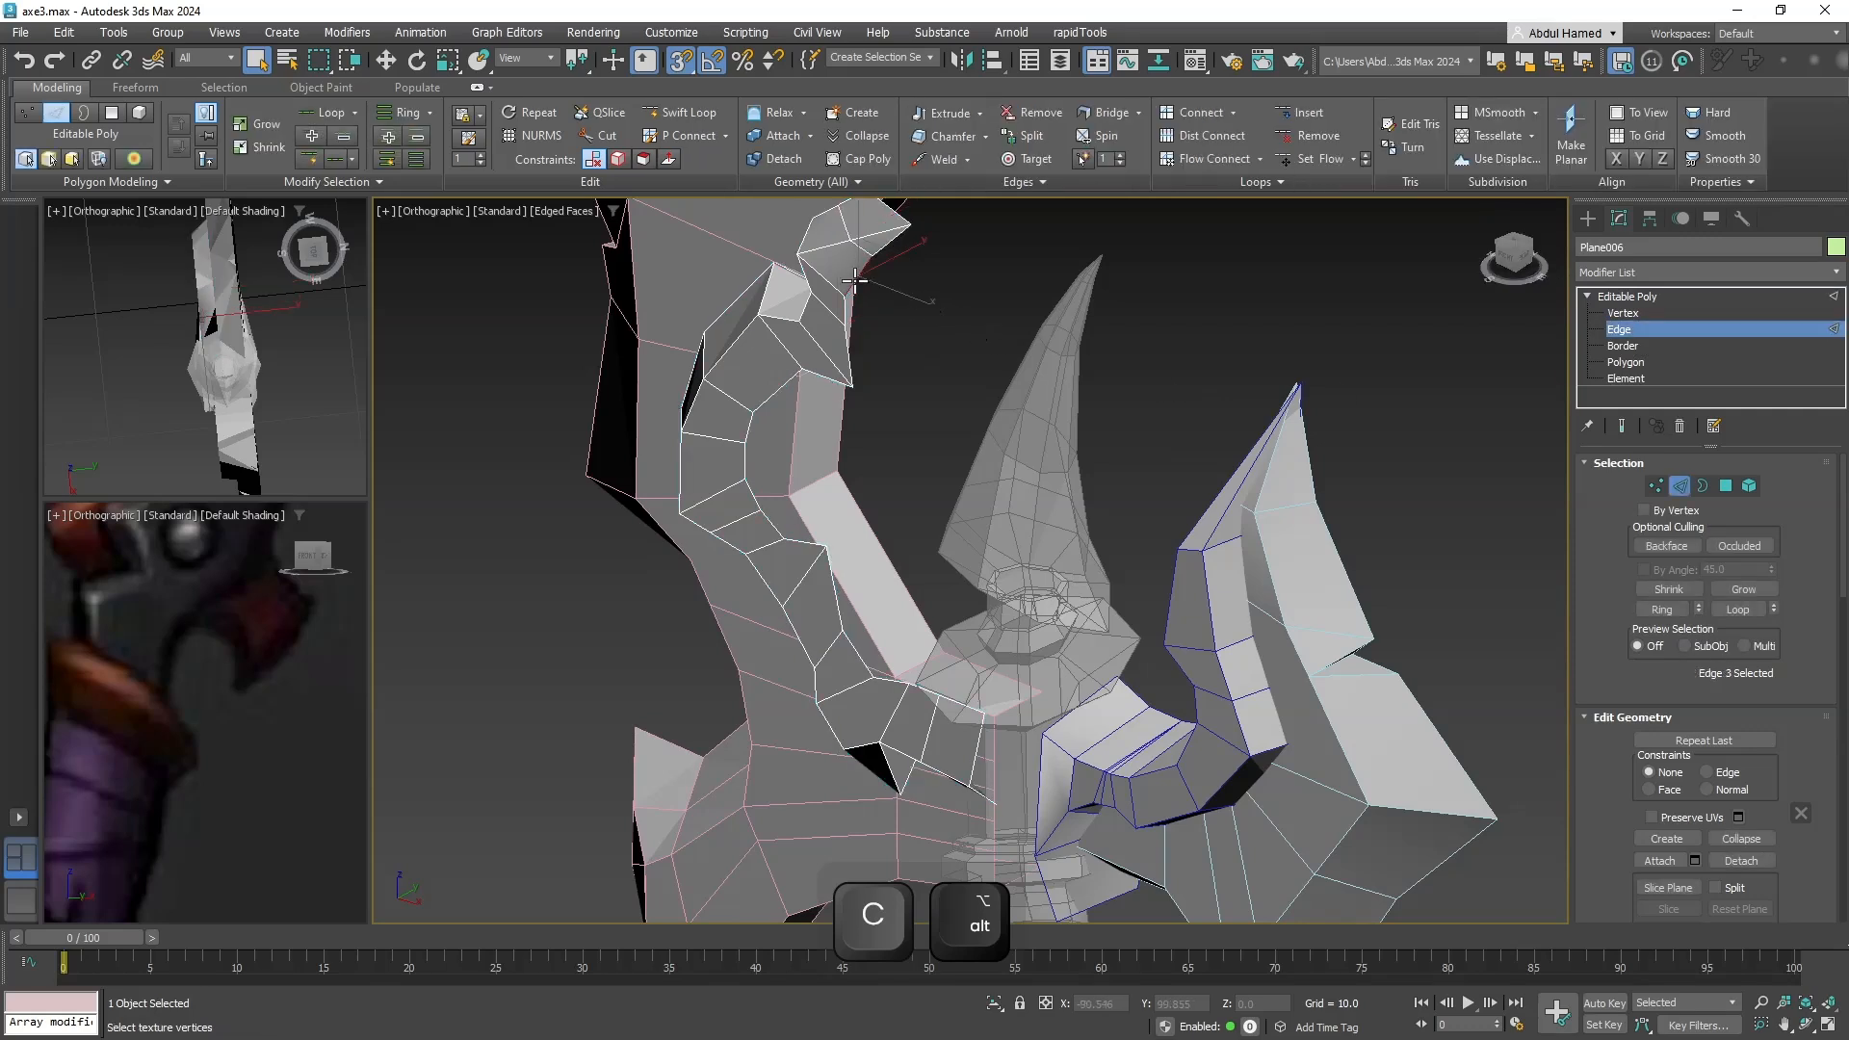
pyautogui.keyDown('ctrl'); pyautogui.click(846, 317); pyautogui.keyUp('ctrl')
pyautogui.keyDown('ctrl'); pyautogui.click(847, 339); pyautogui.keyUp('ctrl')
pyautogui.keyDown('ctrl'); pyautogui.click(828, 377); pyautogui.keyUp('ctrl')
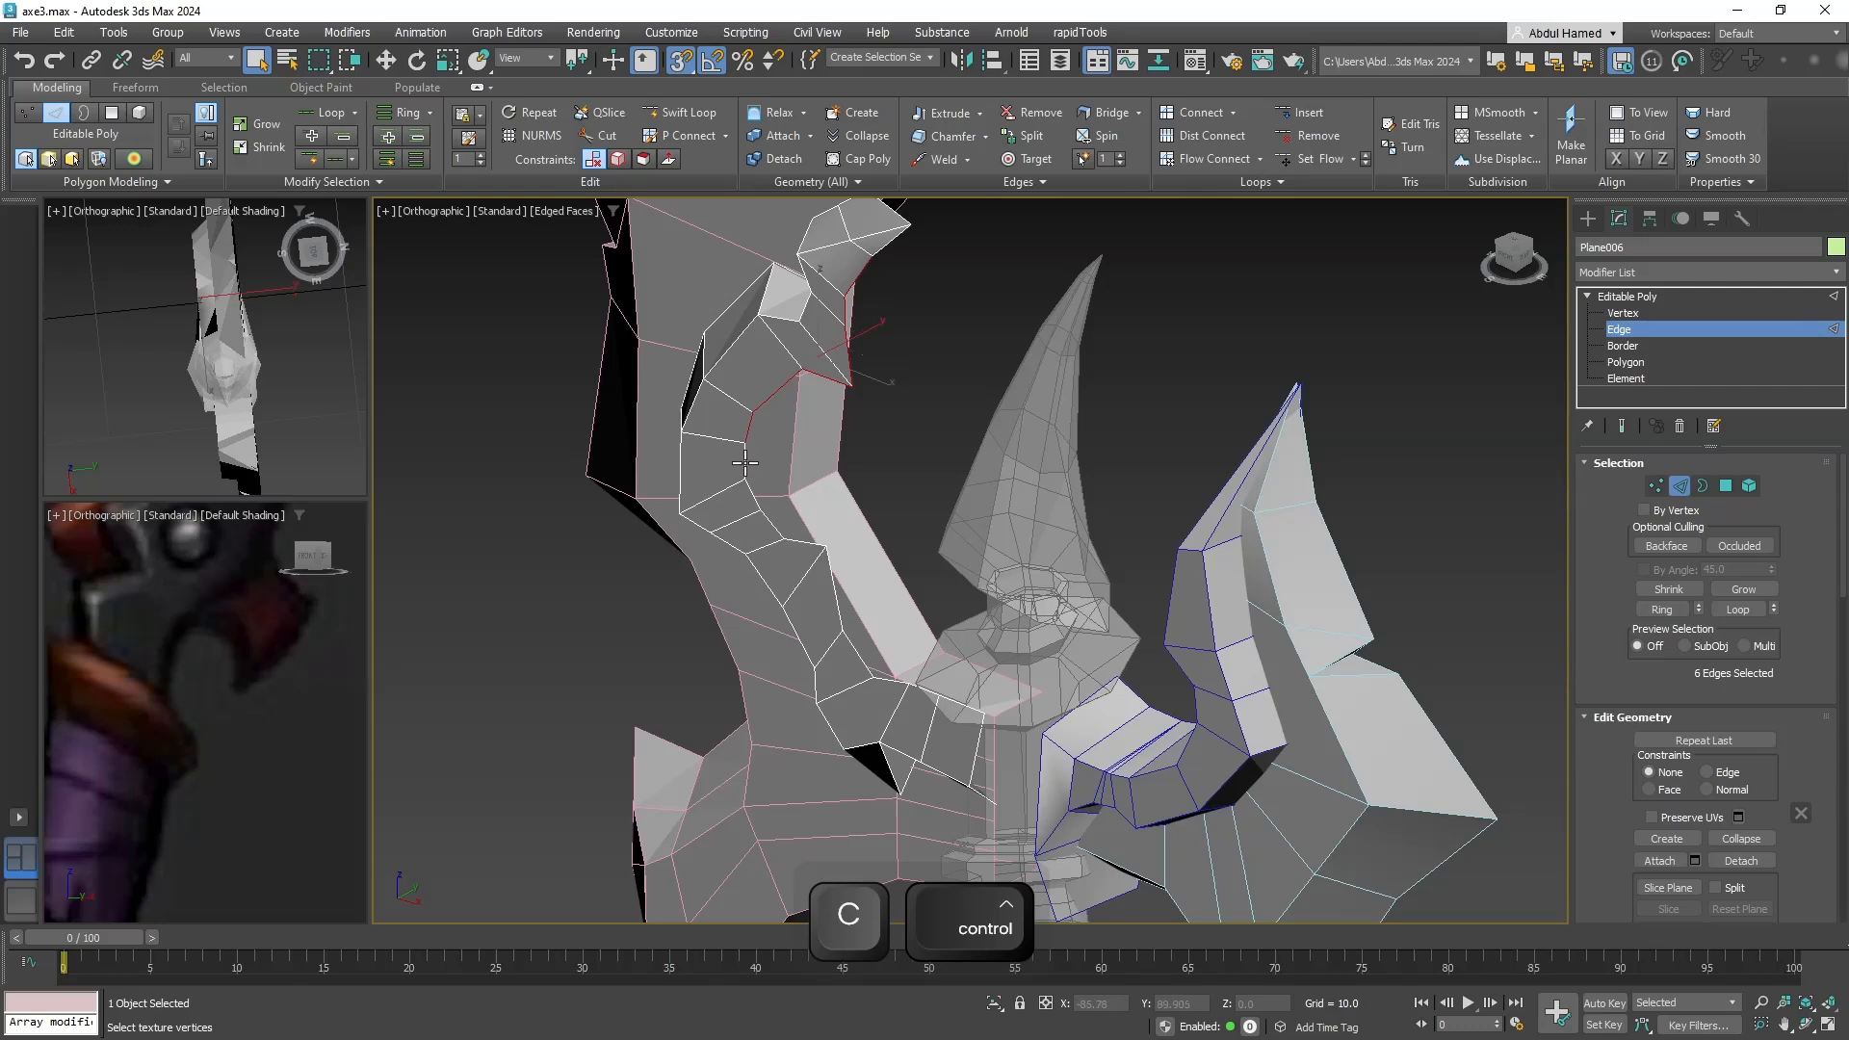
pyautogui.keyDown('ctrl'); pyautogui.click(809, 572); pyautogui.keyUp('ctrl')
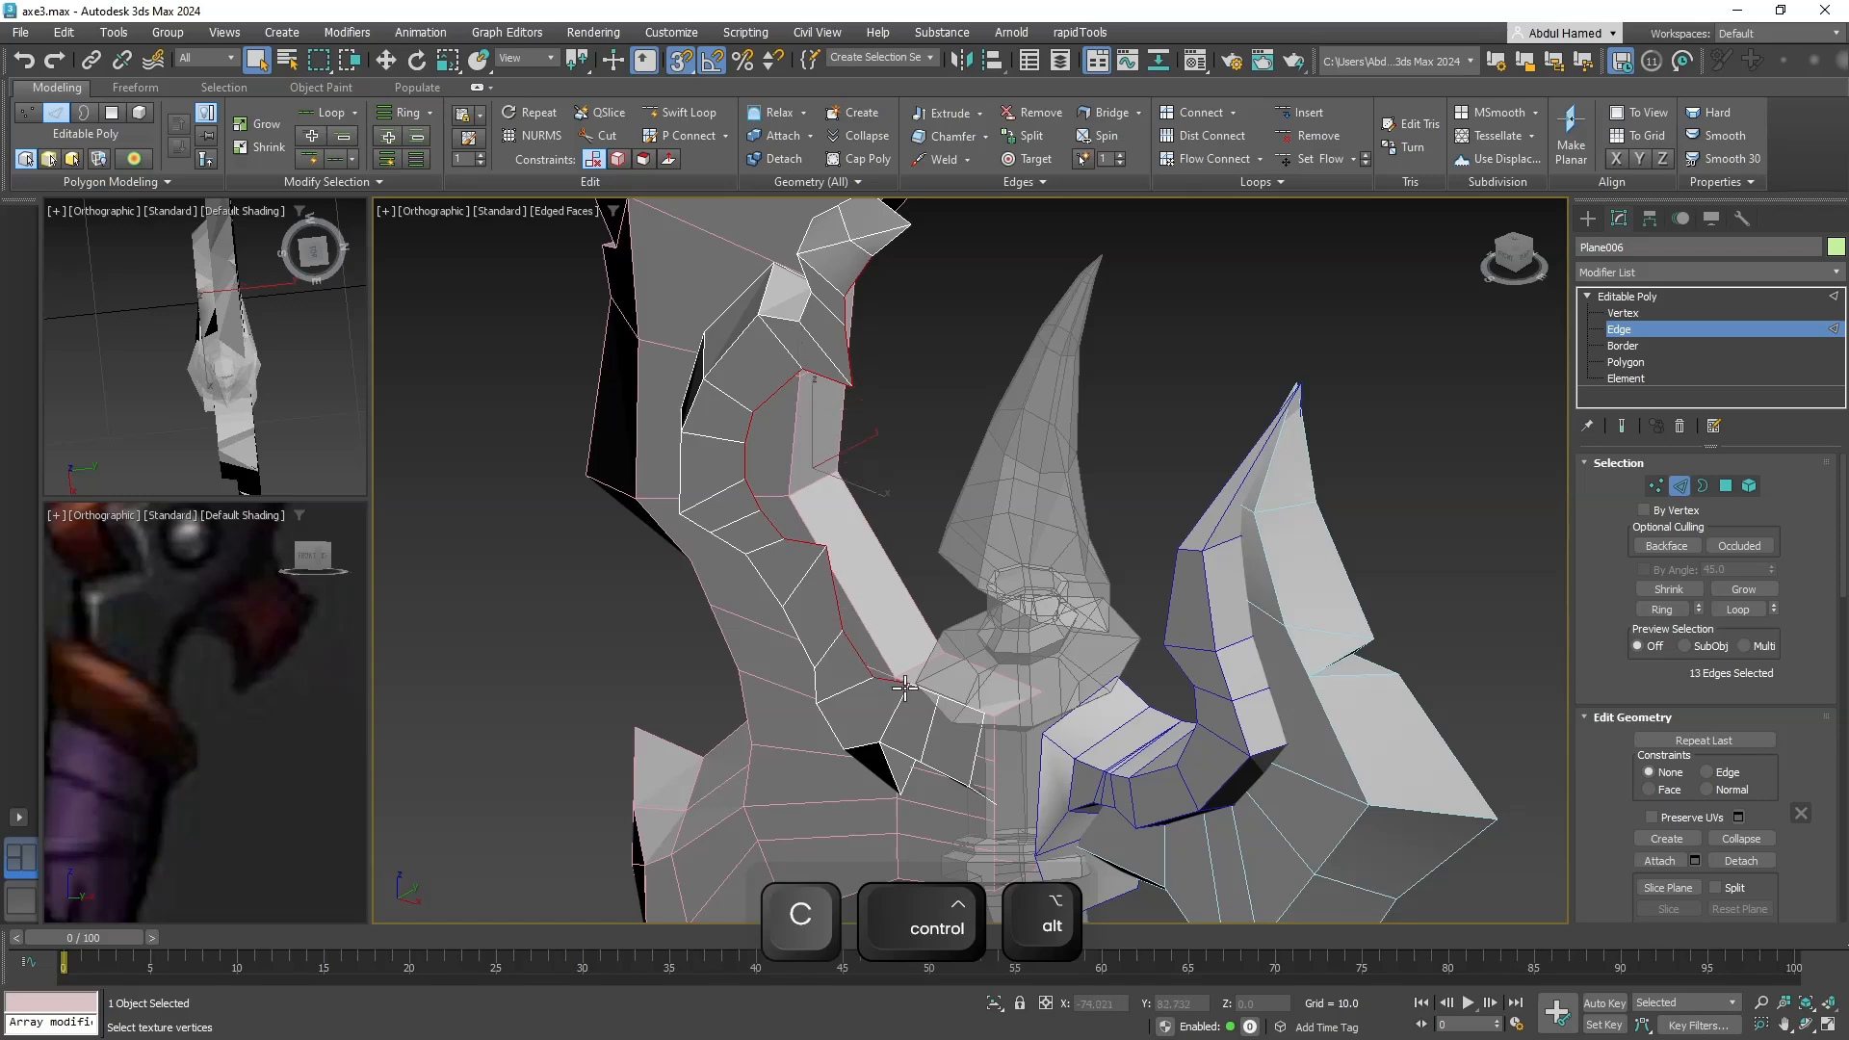
pyautogui.moveTo(962, 720)
pyautogui.keyDown('alt'); pyautogui.mouseDown(button='middle')
pyautogui.moveTo(964, 689)
pyautogui.moveTo(1007, 679)
pyautogui.moveTo(988, 725)
pyautogui.mouseUp(button='middle'); pyautogui.keyUp('alt')
# Extrude the selected inner-curve edges straight back in the Top view, snapping them to the rear depth of the neighbouring blade.
pyautogui.moveTo(967, 572); pyautogui.dragTo(933, 609, button='middle')
pyautogui.scroll(-5, 971, 708)
pyautogui.scroll(3, 936, 609)
pyautogui.press('t')
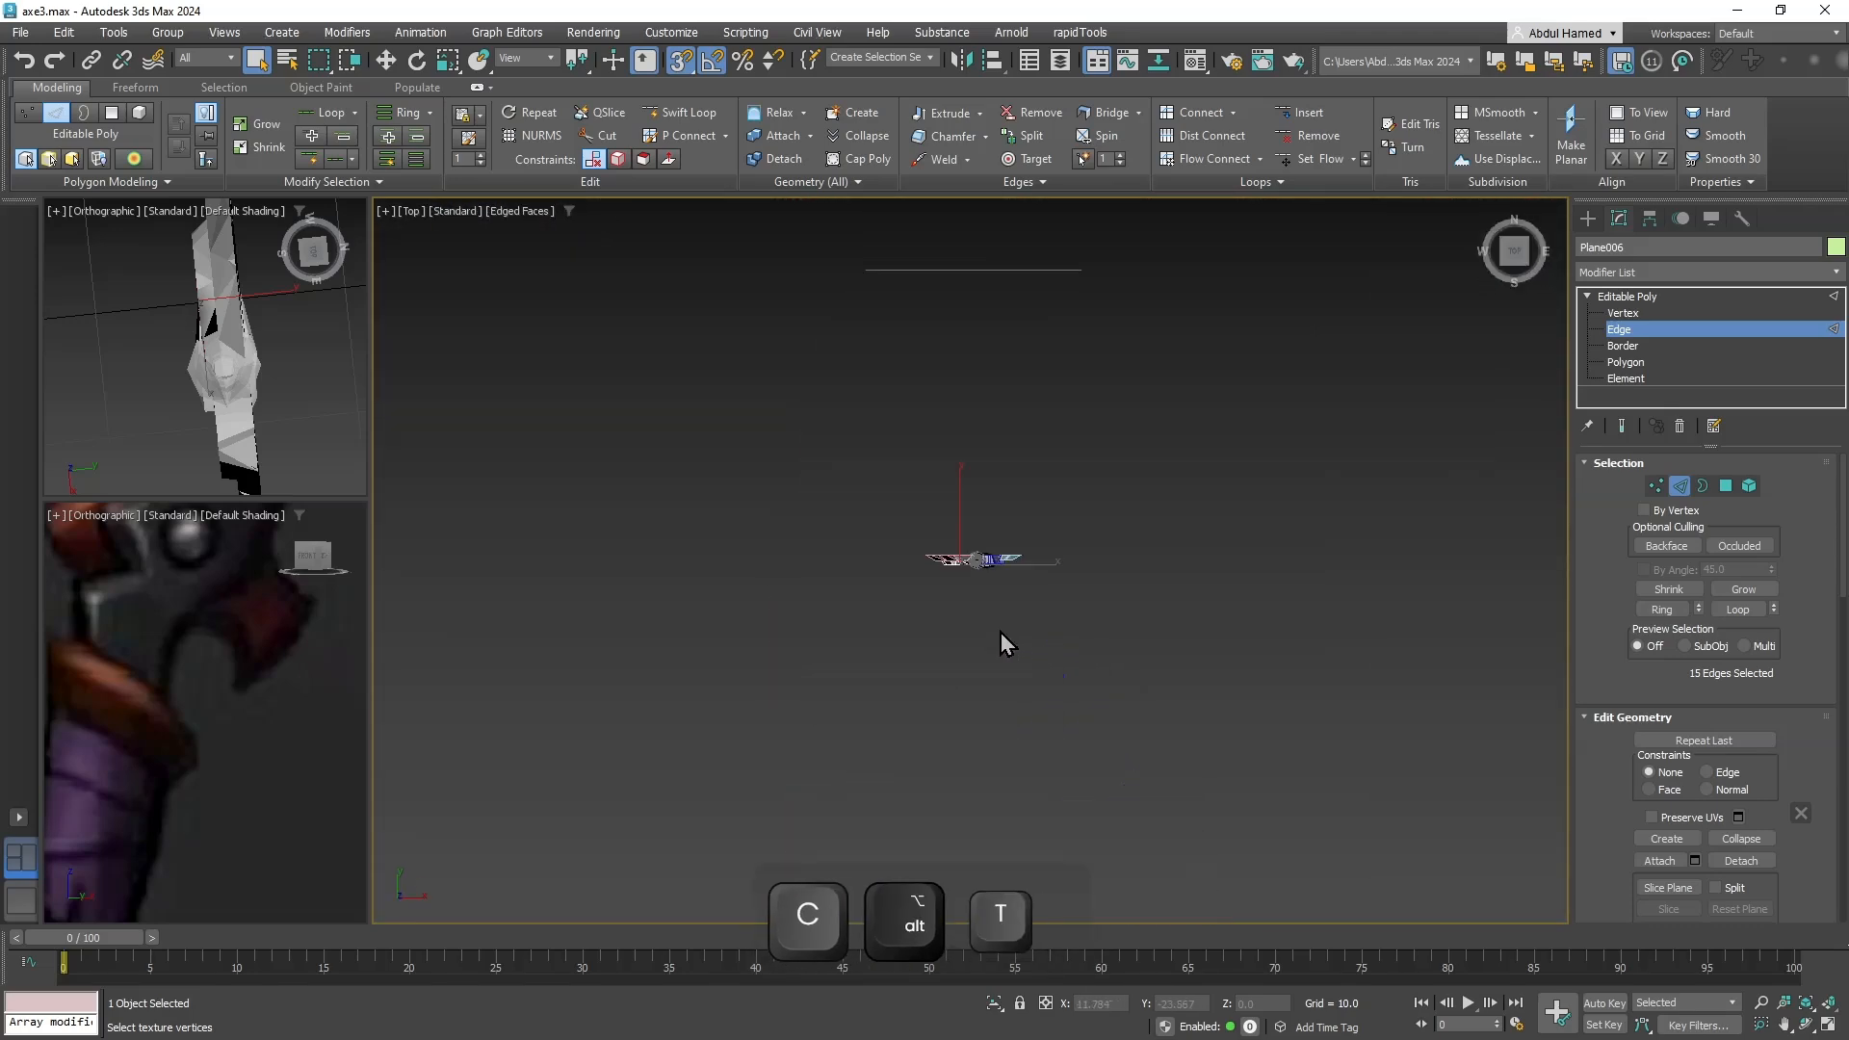
pyautogui.press('z')
pyautogui.press('w')
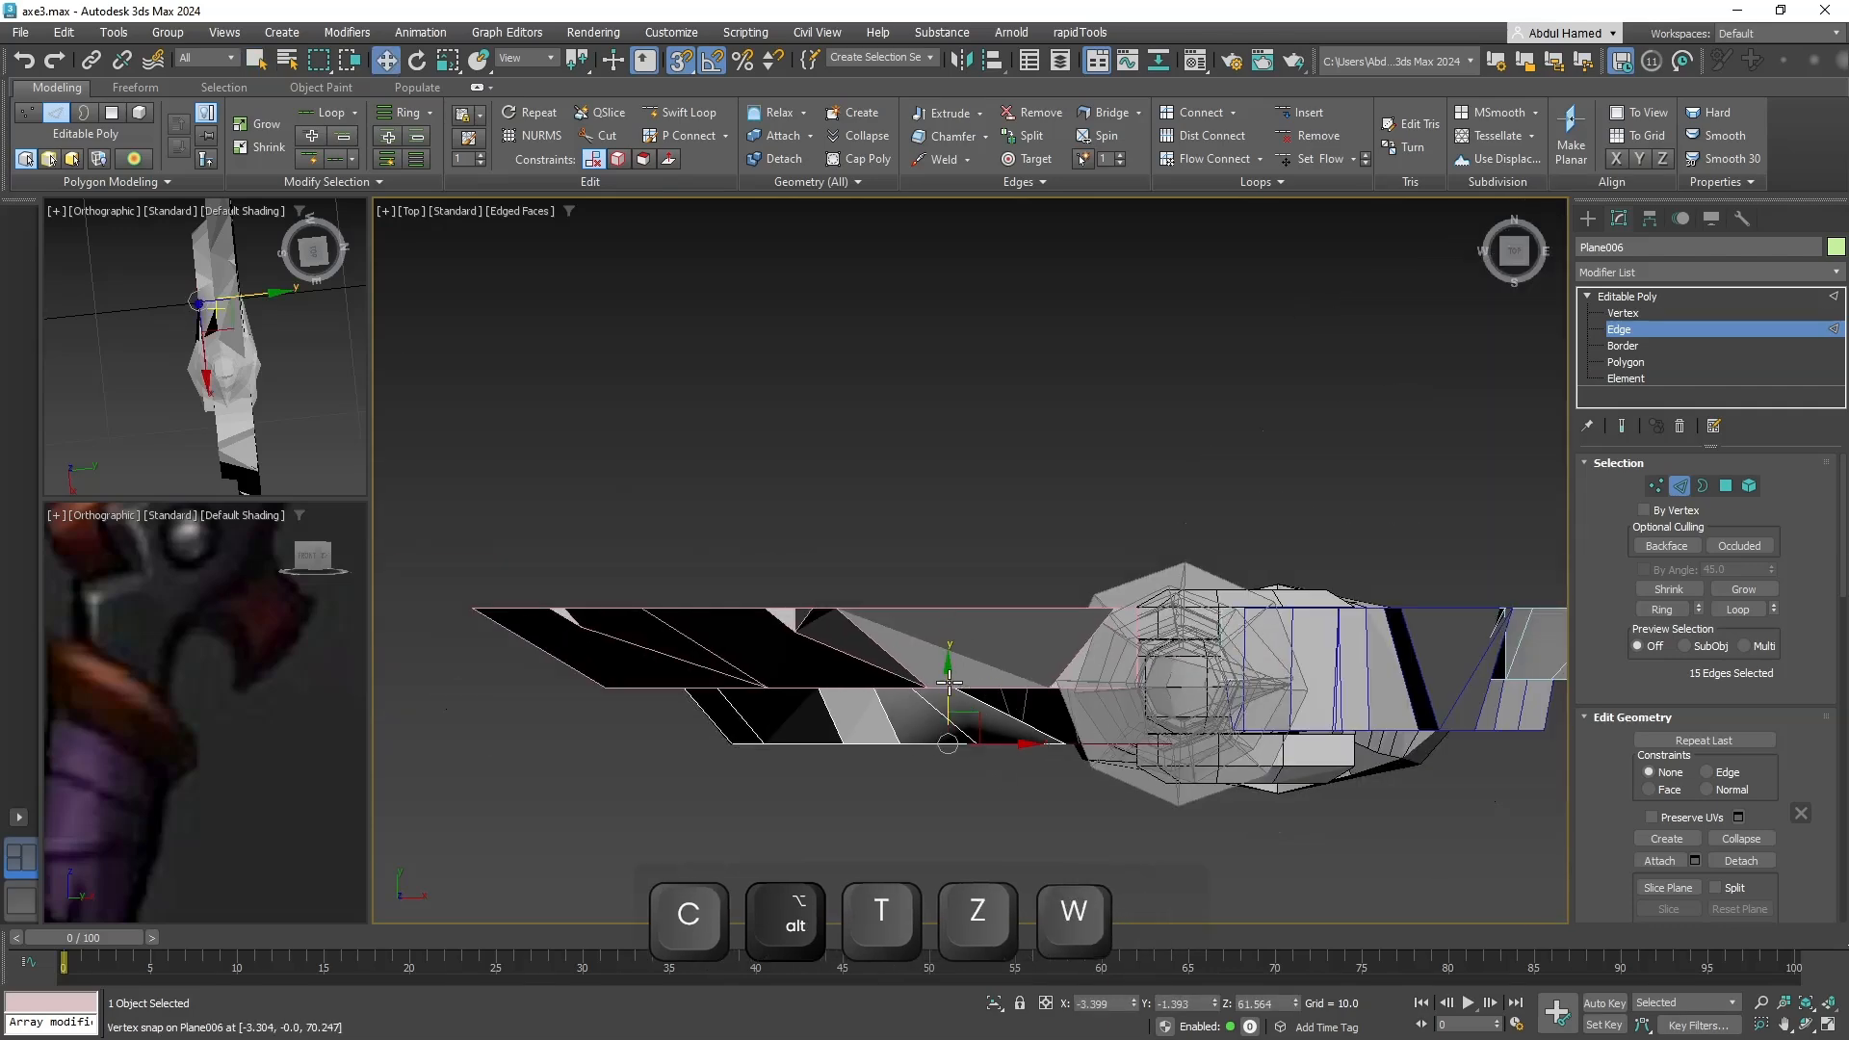
pyautogui.keyDown('shift'); pyautogui.moveTo(945, 677); pyautogui.dragTo(1123, 607); pyautogui.keyUp('shift')
pyautogui.keyDown('alt'); pyautogui.moveTo(1088, 732); pyautogui.dragTo(1038, 572, button='middle'); pyautogui.keyUp('alt')
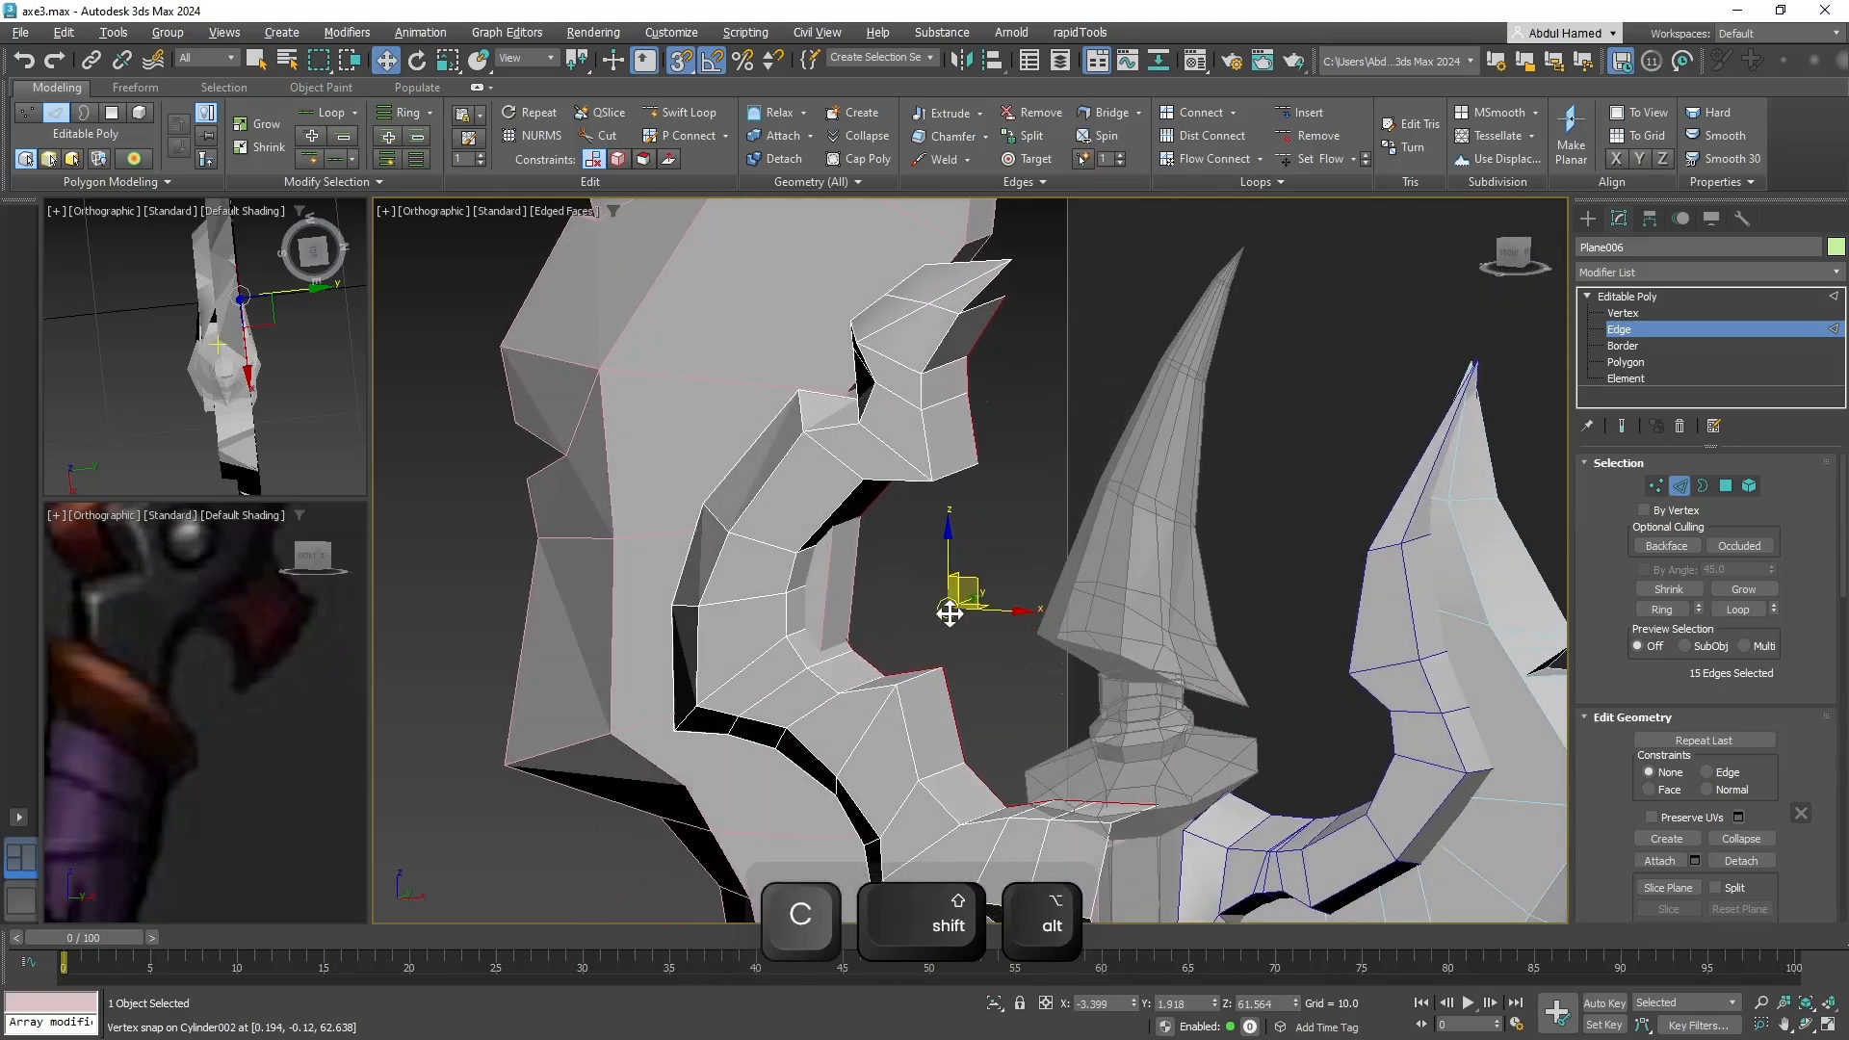
pyautogui.moveTo(950, 611); pyautogui.dragTo(898, 556, button='middle')
pyautogui.scroll(-5, 930, 687)
pyautogui.scroll(5, 933, 616)
# Extrude the end edge of the new inner wall up to the hook's tip with vertex snapping.
pyautogui.click(920, 447)
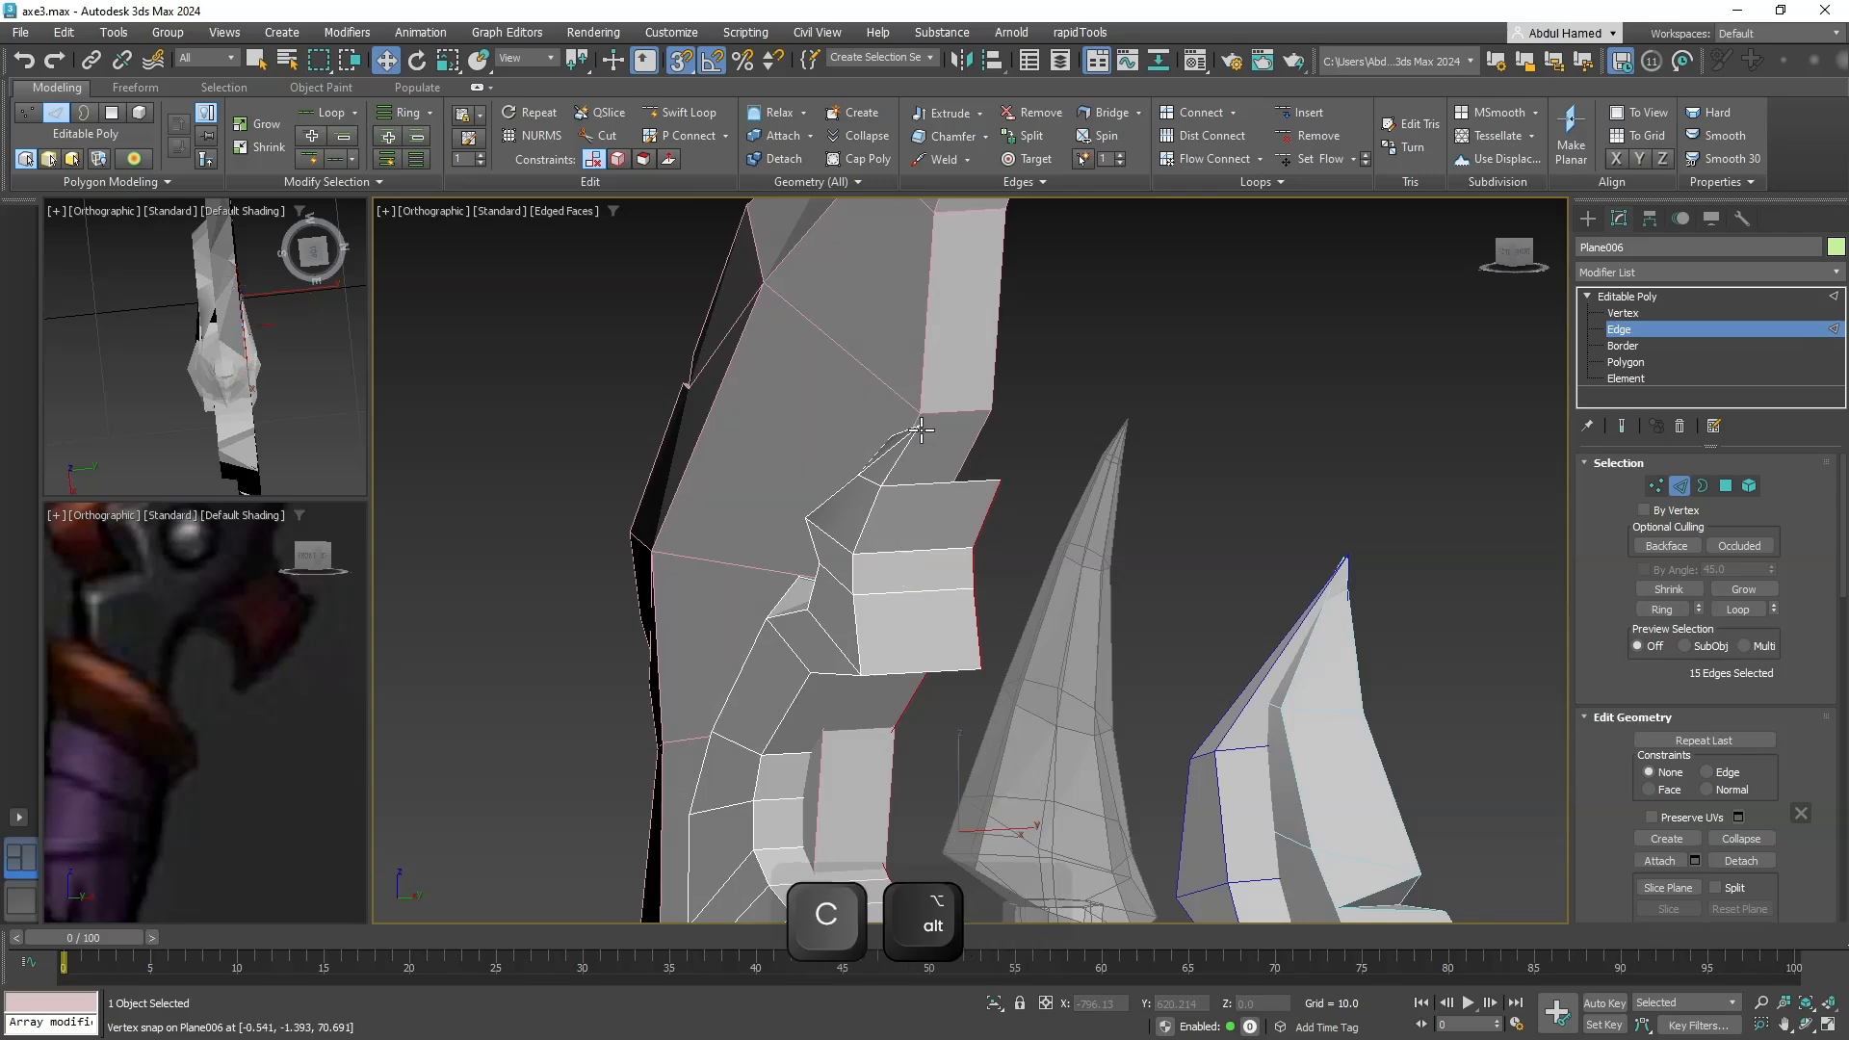
pyautogui.press('q')
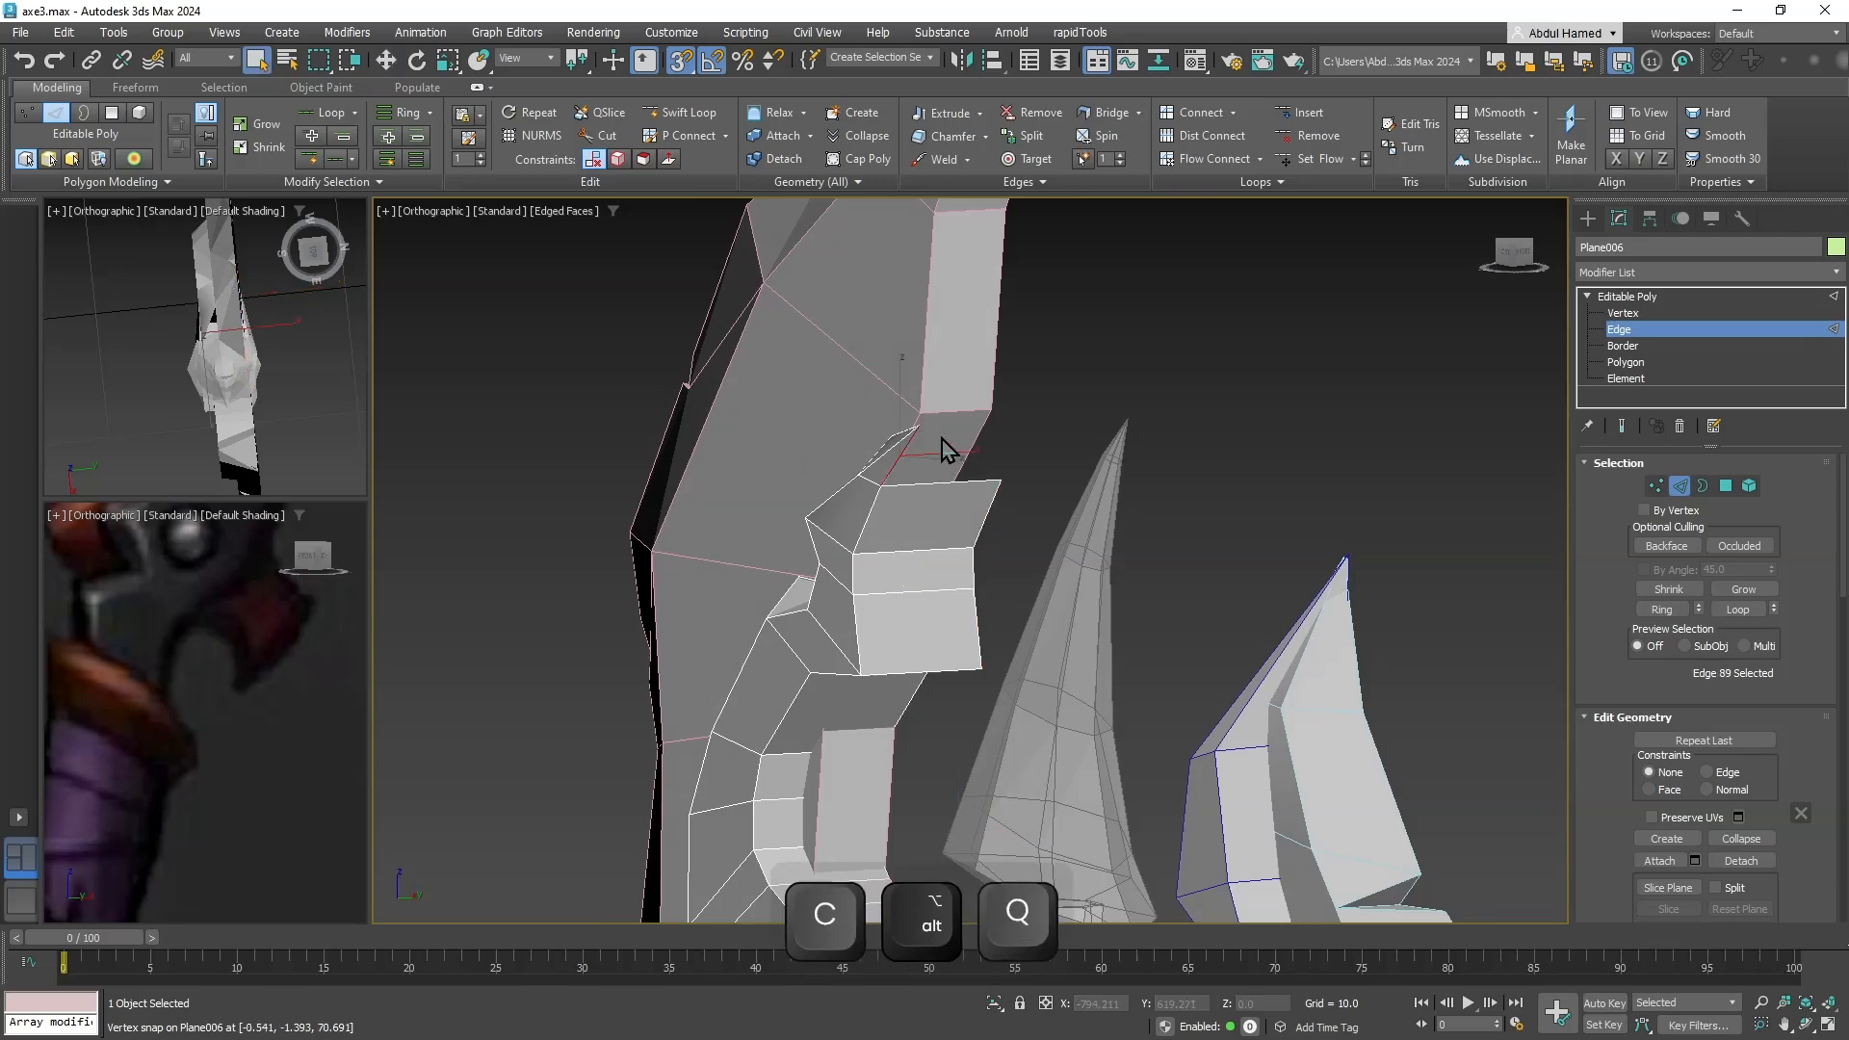
pyautogui.keyDown('alt'); pyautogui.moveTo(946, 449); pyautogui.dragTo(1099, 435, button='middle'); pyautogui.keyUp('alt')
pyautogui.click(951, 462)
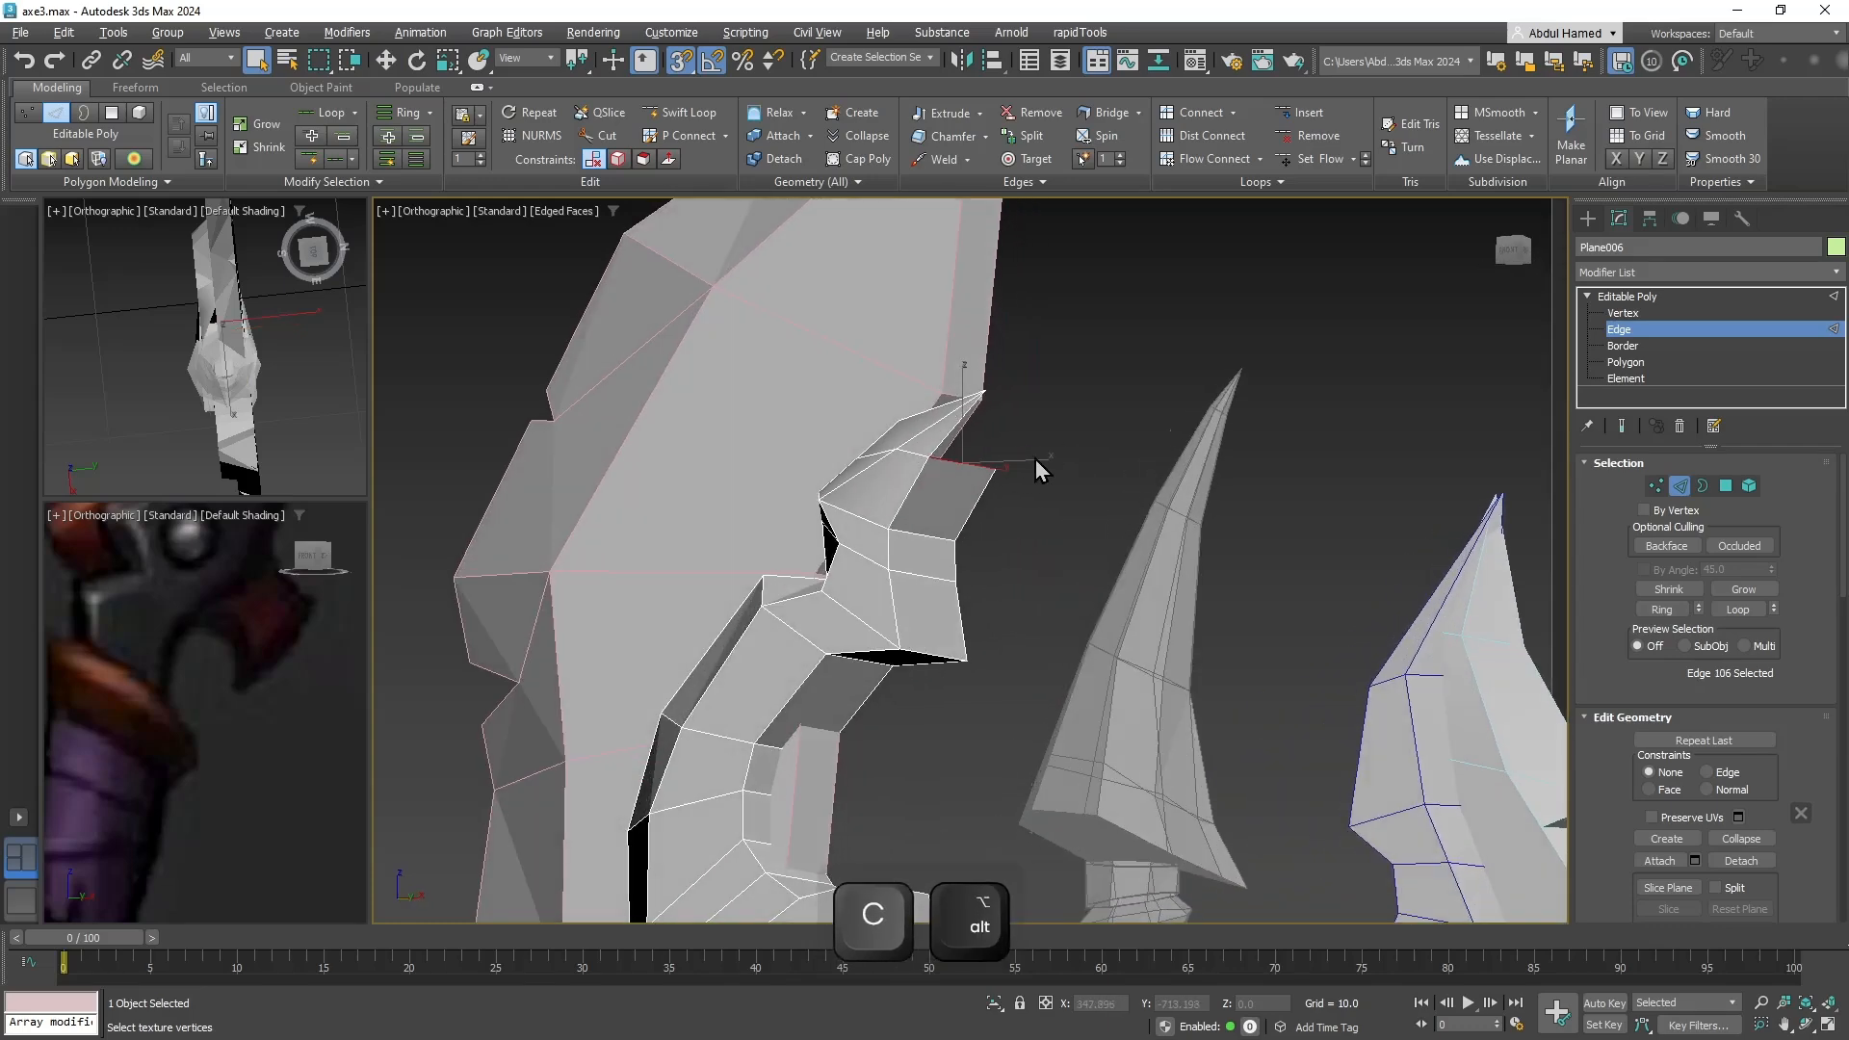
pyautogui.press('w')
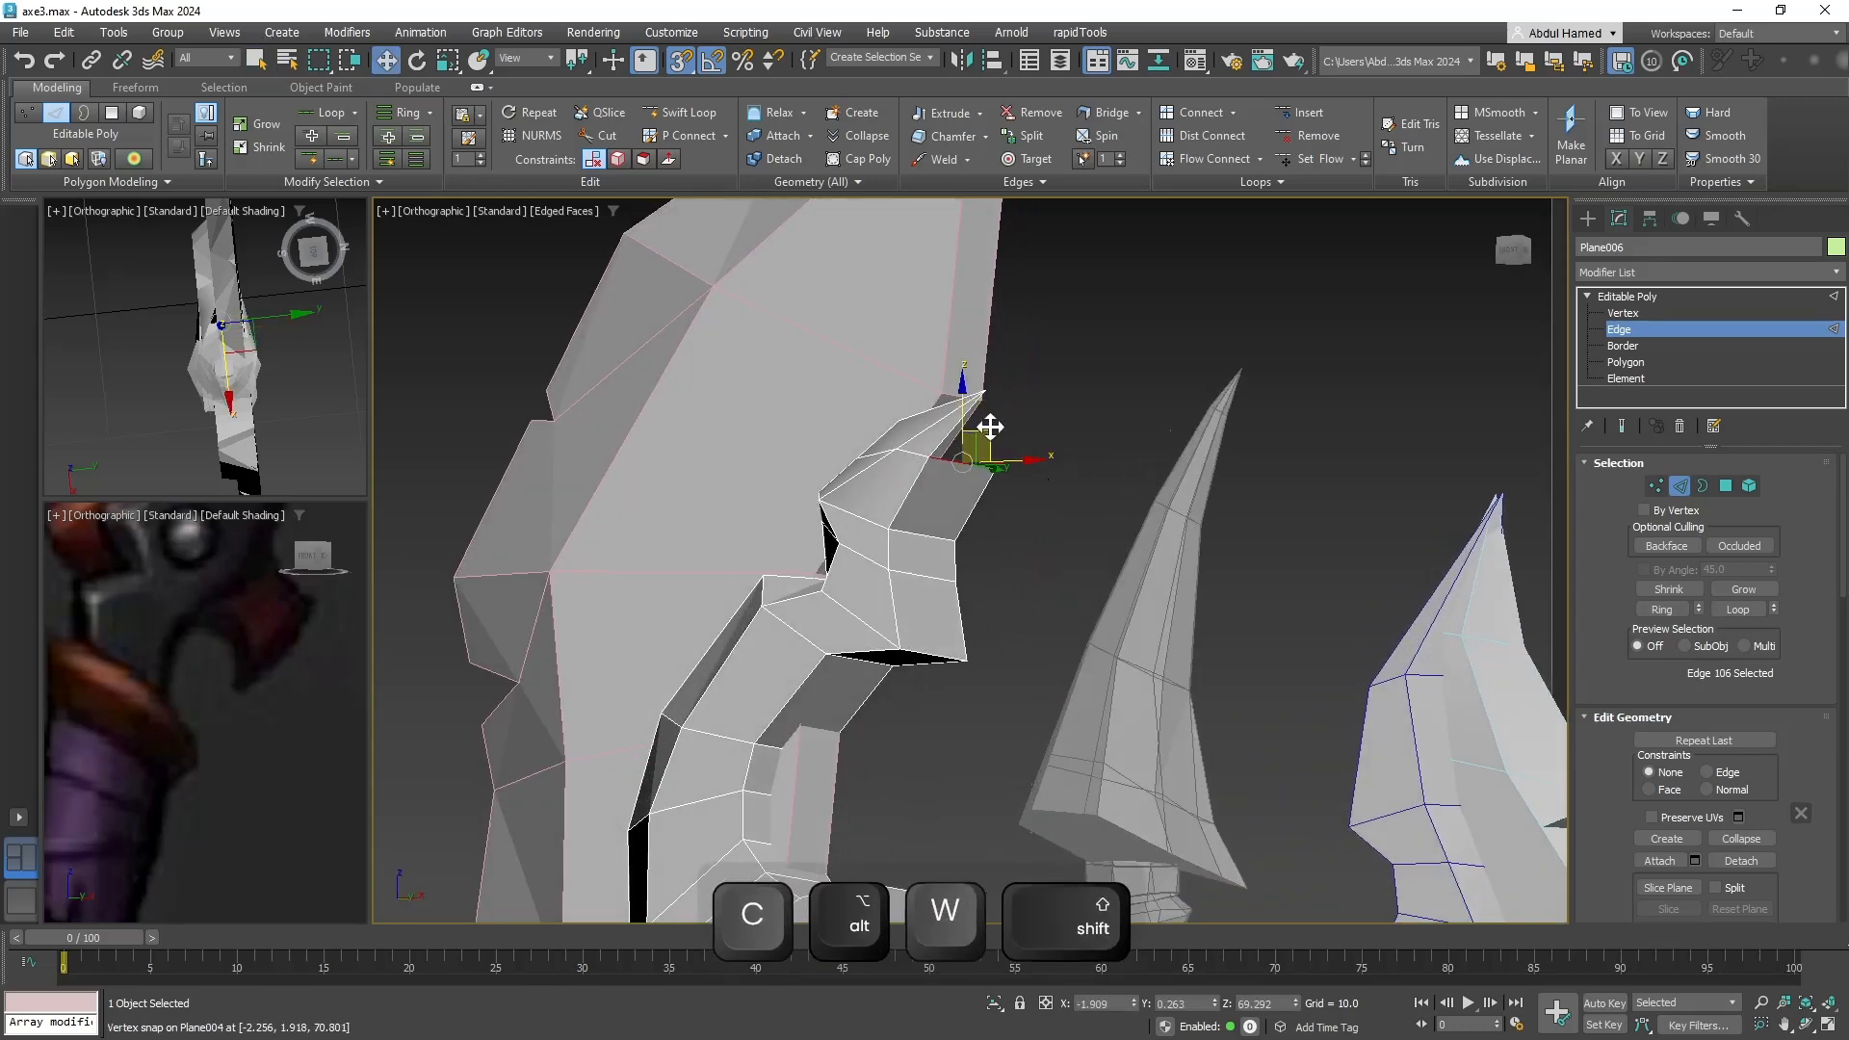
pyautogui.keyDown('shift'); pyautogui.moveTo(989, 430); pyautogui.dragTo(995, 392); pyautogui.keyUp('shift')
pyautogui.keyDown('alt'); pyautogui.moveTo(995, 392); pyautogui.dragTo(1038, 472, button='middle'); pyautogui.keyUp('alt')
# Join the loose vertices at the hook's tip with Target Weld to close the gap in the inner wall.
pyautogui.click(1623, 313)
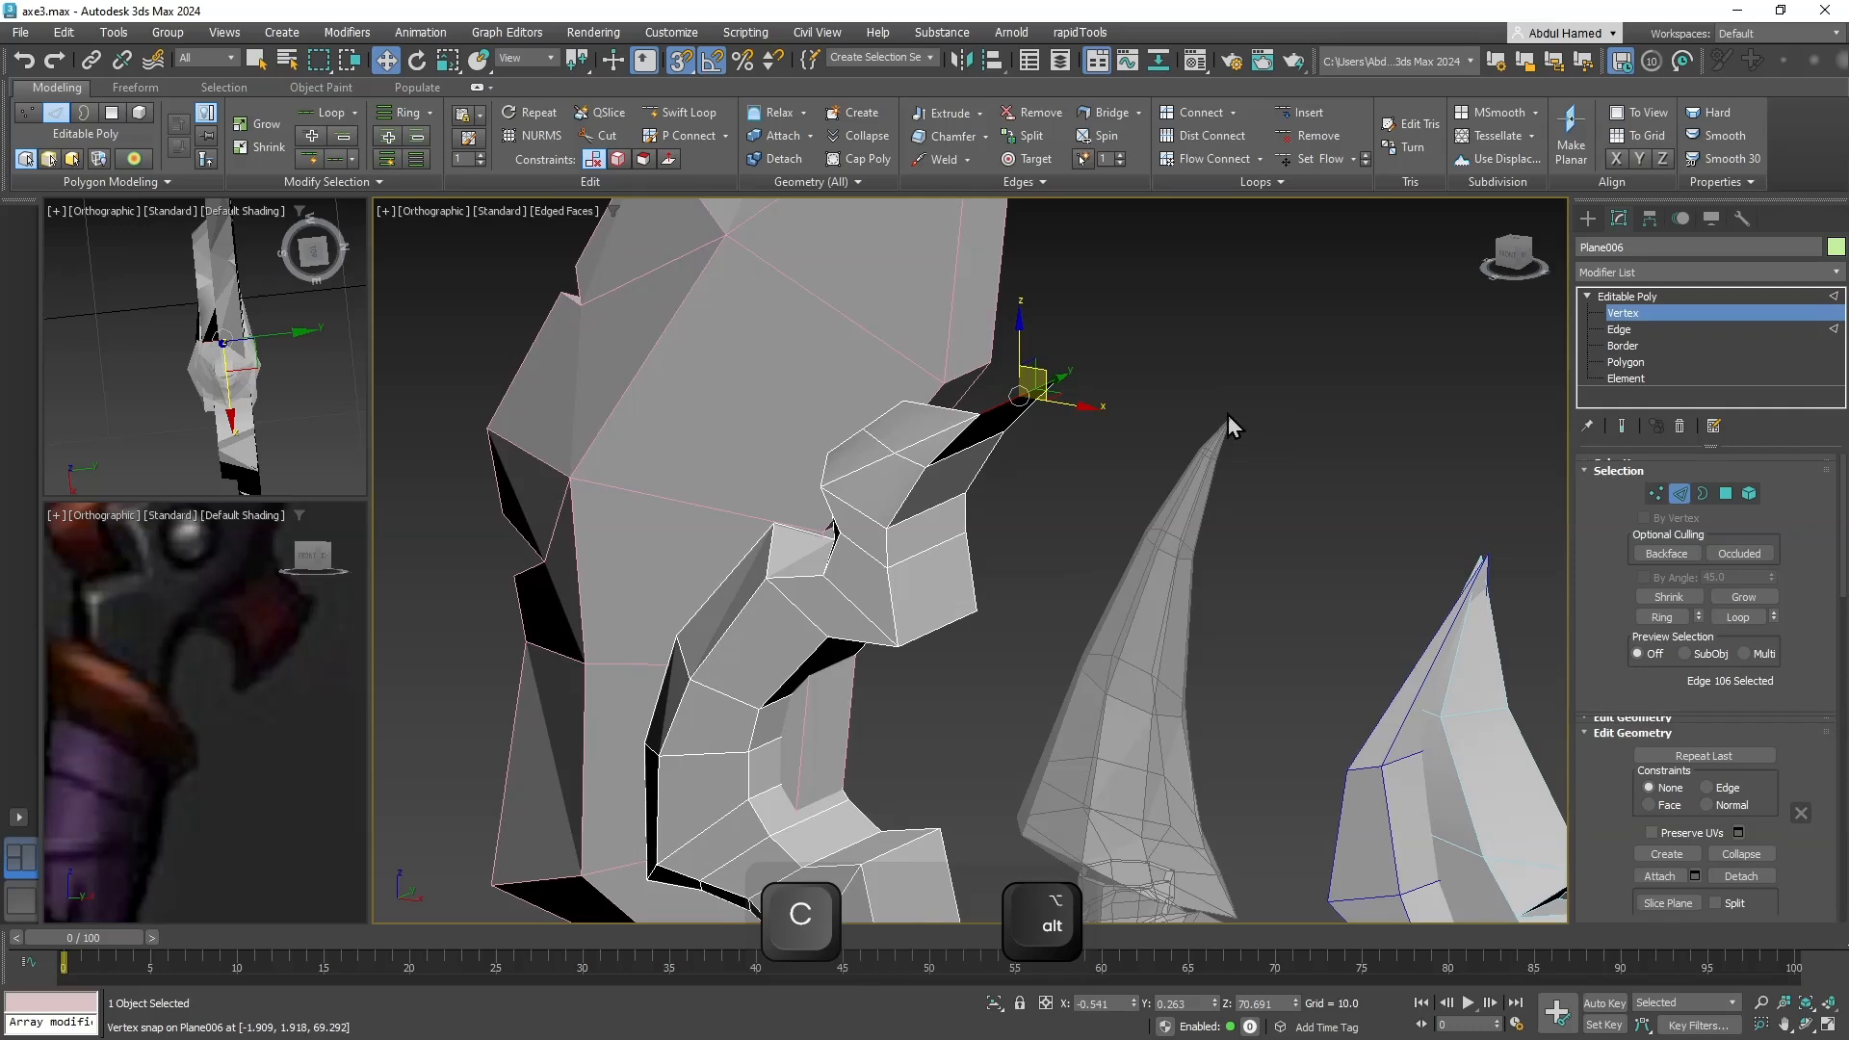
pyautogui.moveTo(992, 400); pyautogui.dragTo(980, 414)
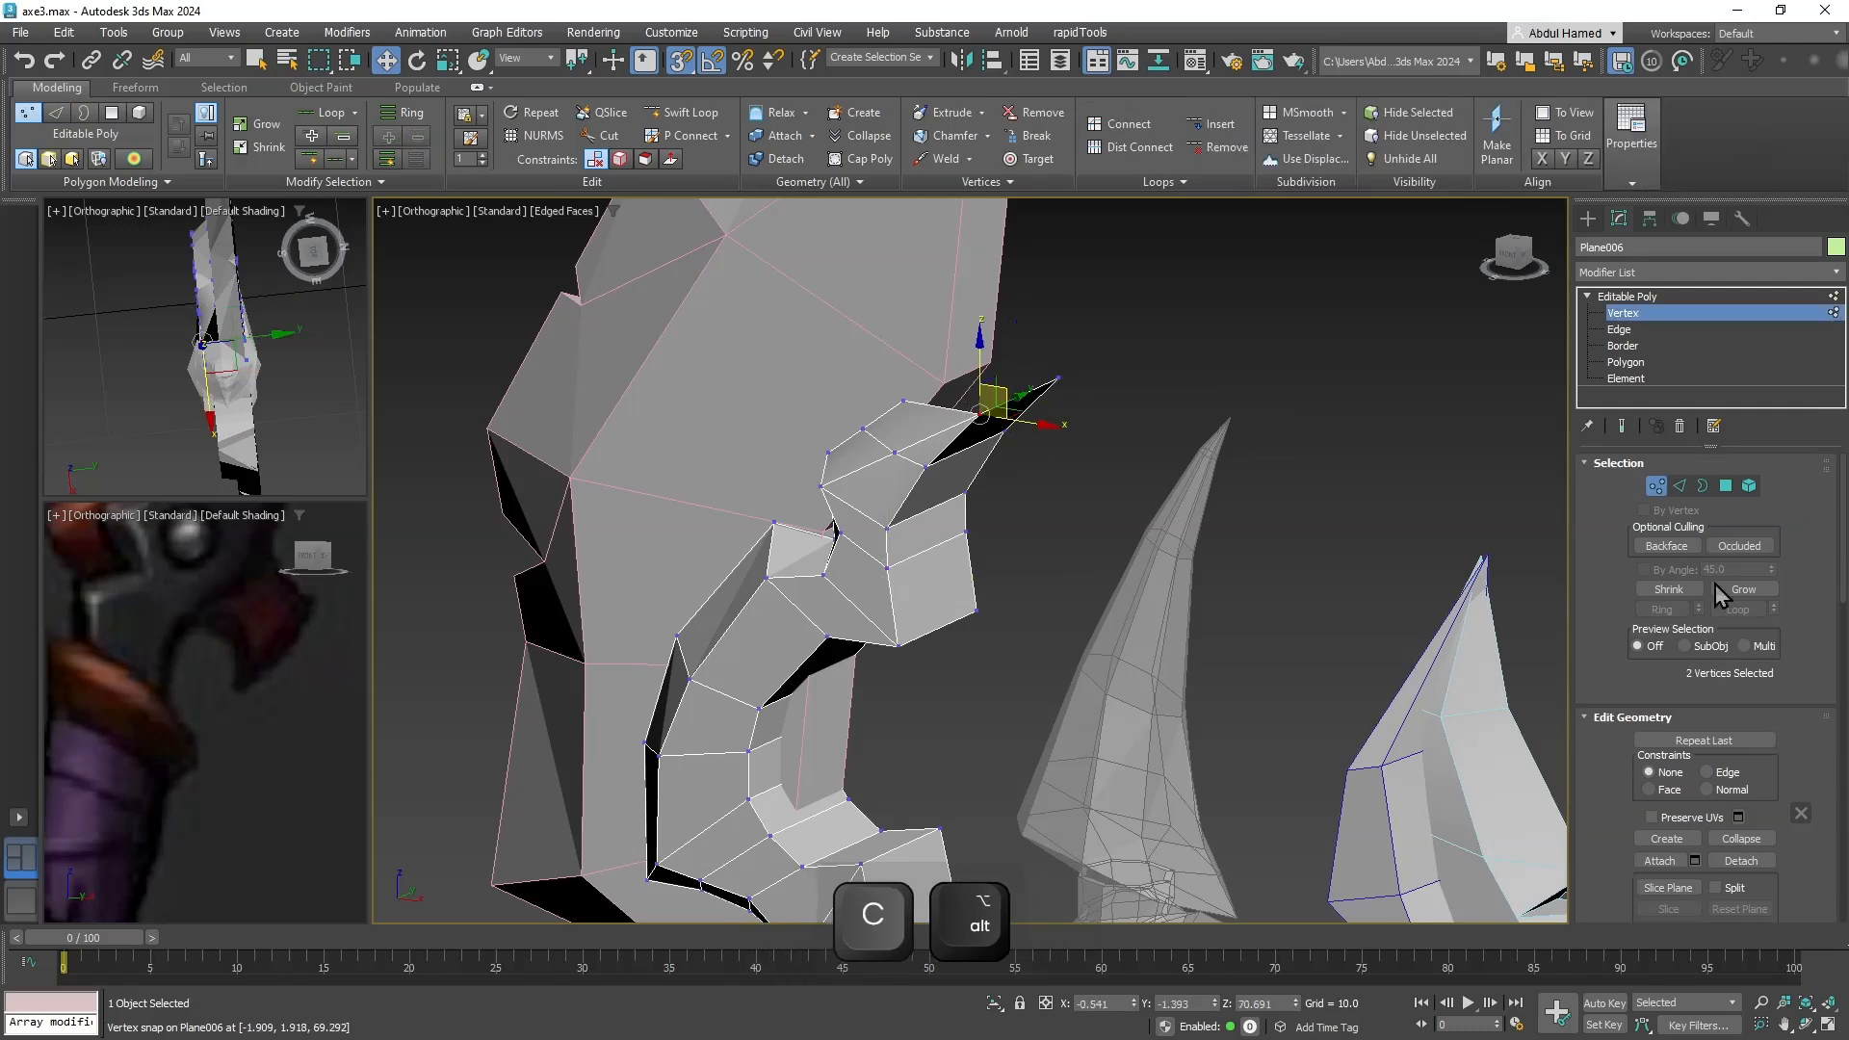
pyautogui.moveTo(1787, 814); pyautogui.dragTo(1778, 620)
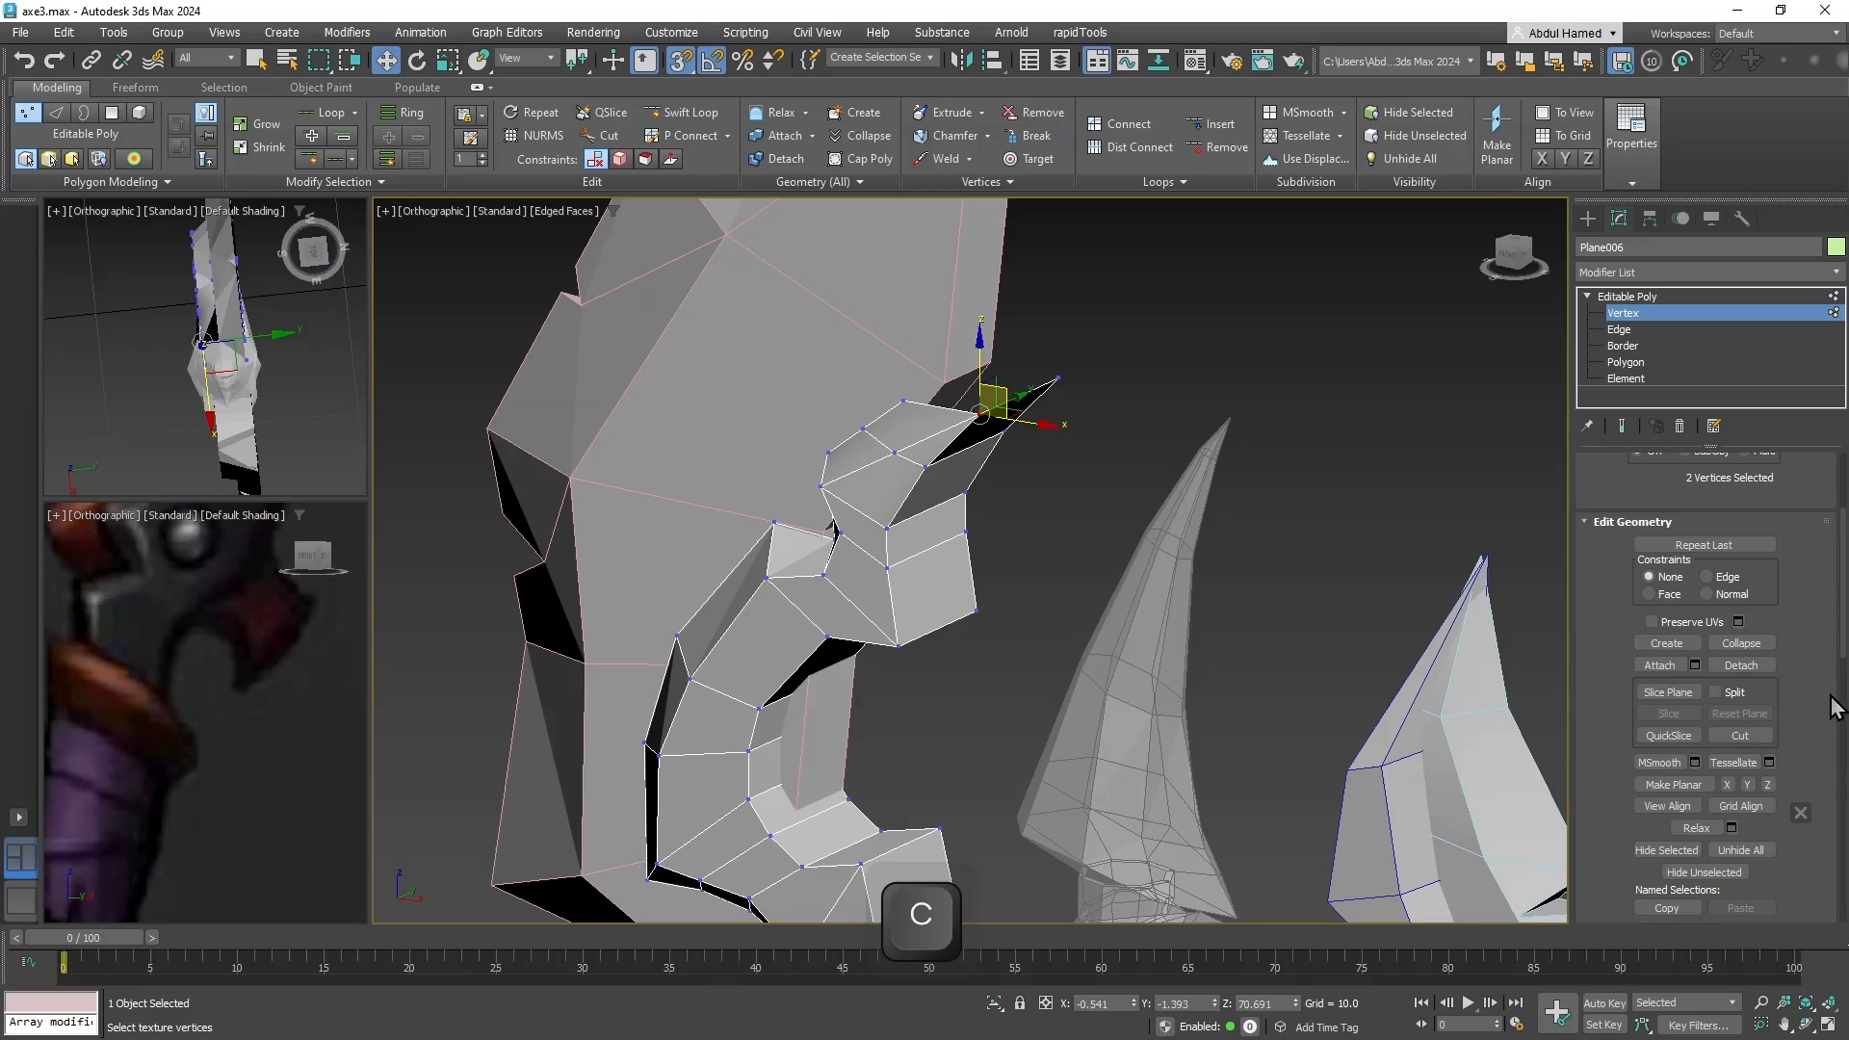
pyautogui.moveTo(1820, 683); pyautogui.dragTo(1808, 520)
pyautogui.moveTo(1812, 739); pyautogui.dragTo(1807, 680)
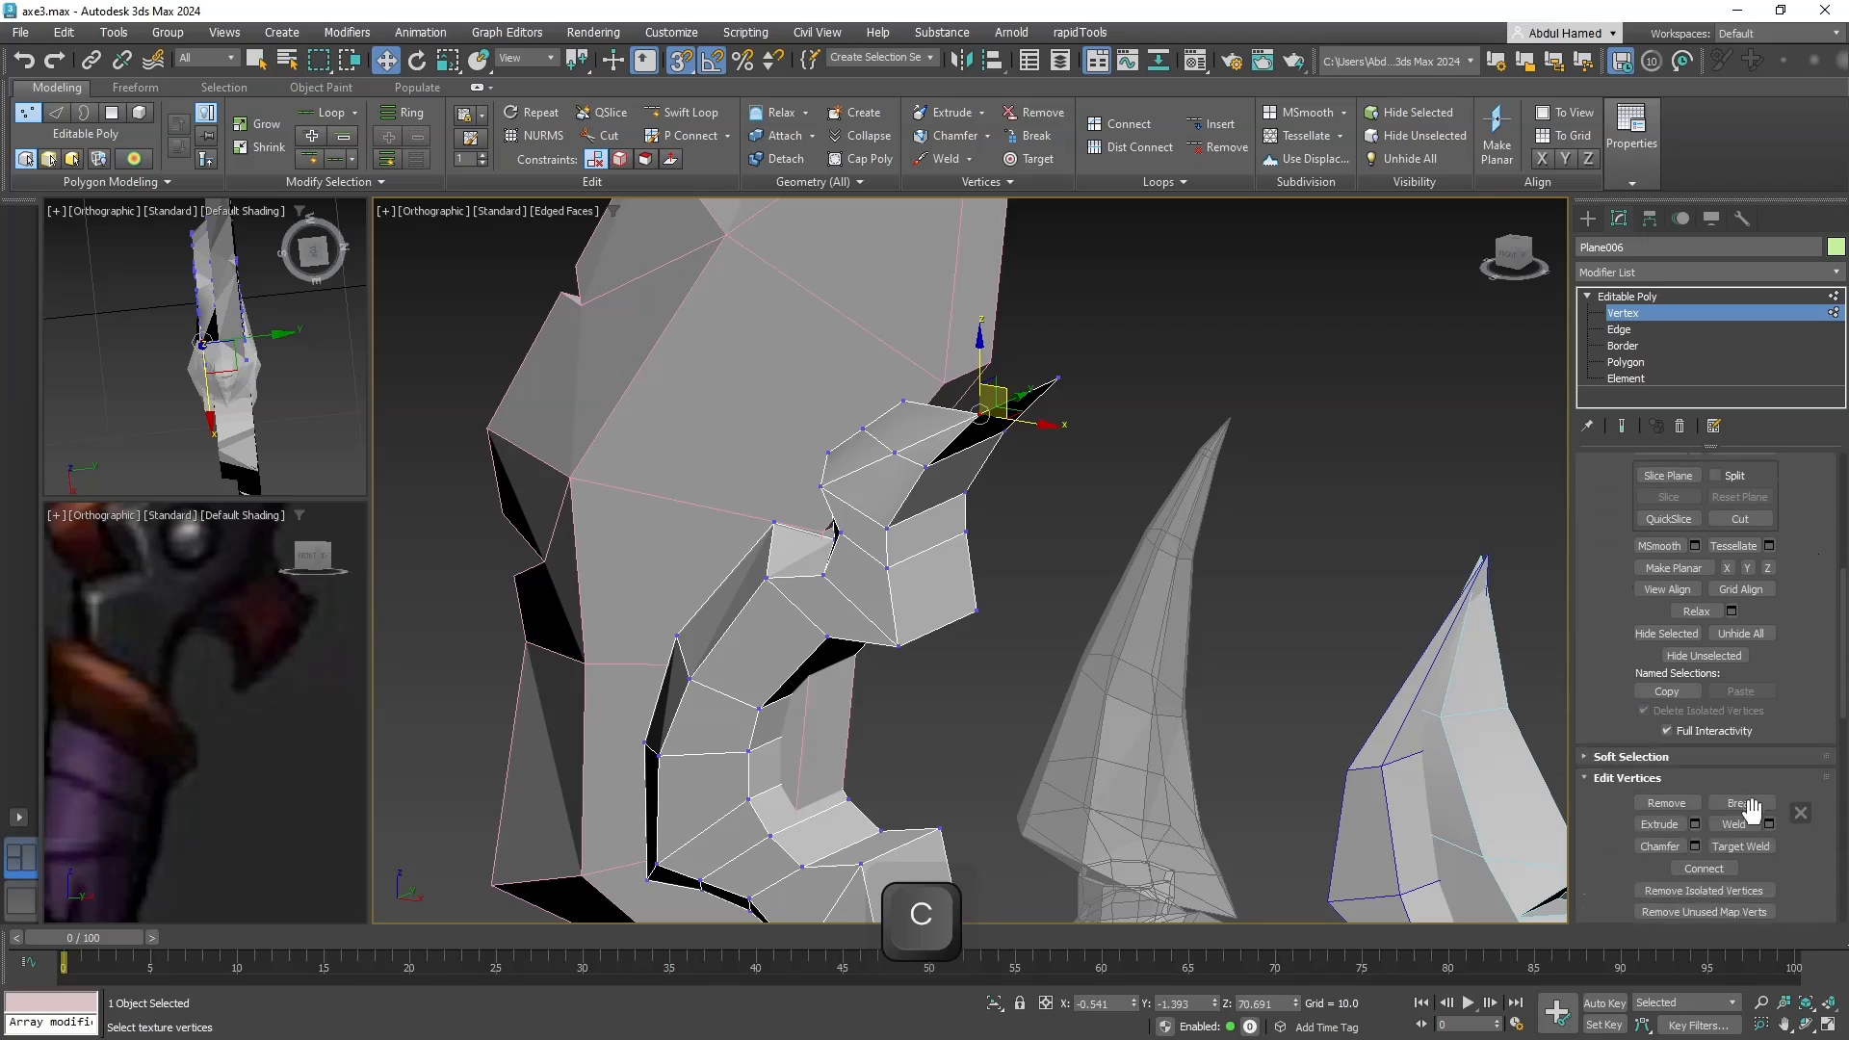
pyautogui.scroll(-3, 1750, 809)
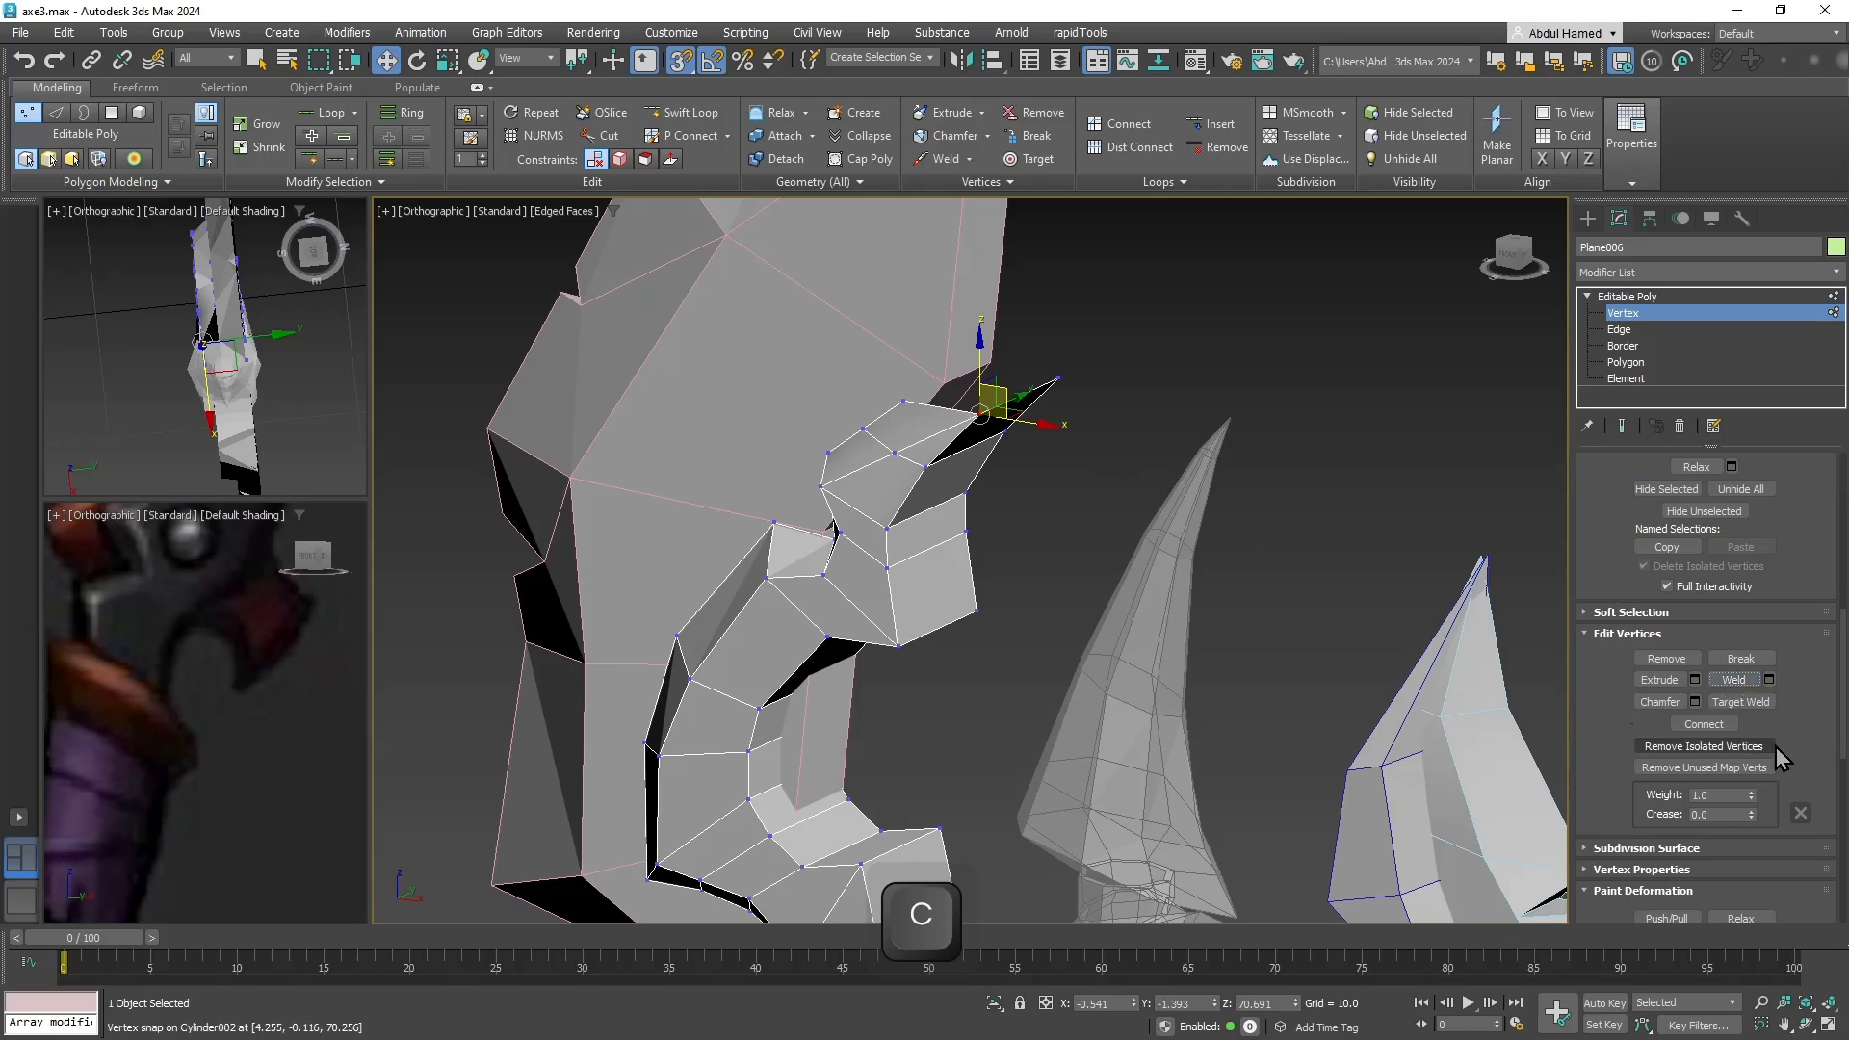
pyautogui.click(1741, 702)
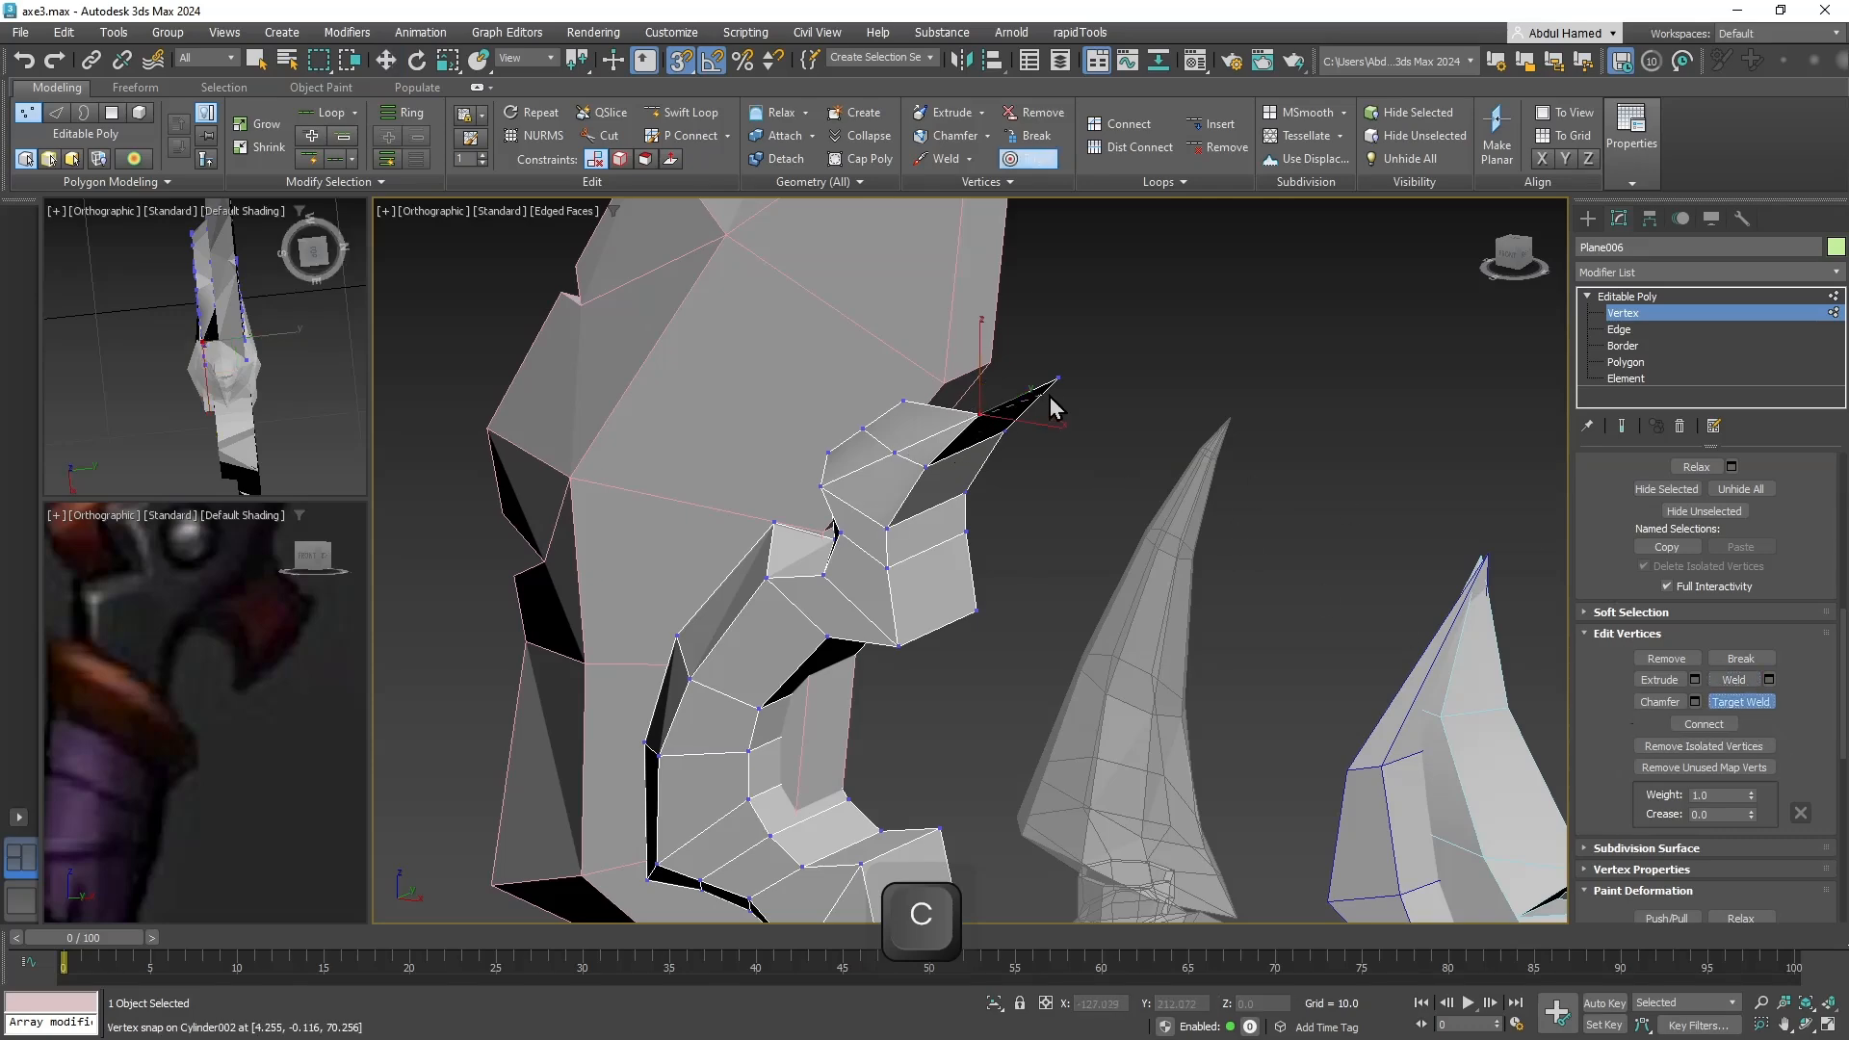
pyautogui.moveTo(1057, 379)
pyautogui.keyDown('alt'); pyautogui.mouseDown(button='middle')
pyautogui.moveTo(1015, 430)
pyautogui.moveTo(893, 451)
pyautogui.moveTo(1052, 413)
pyautogui.moveTo(1021, 383)
pyautogui.mouseUp(button='middle'); pyautogui.keyUp('alt')
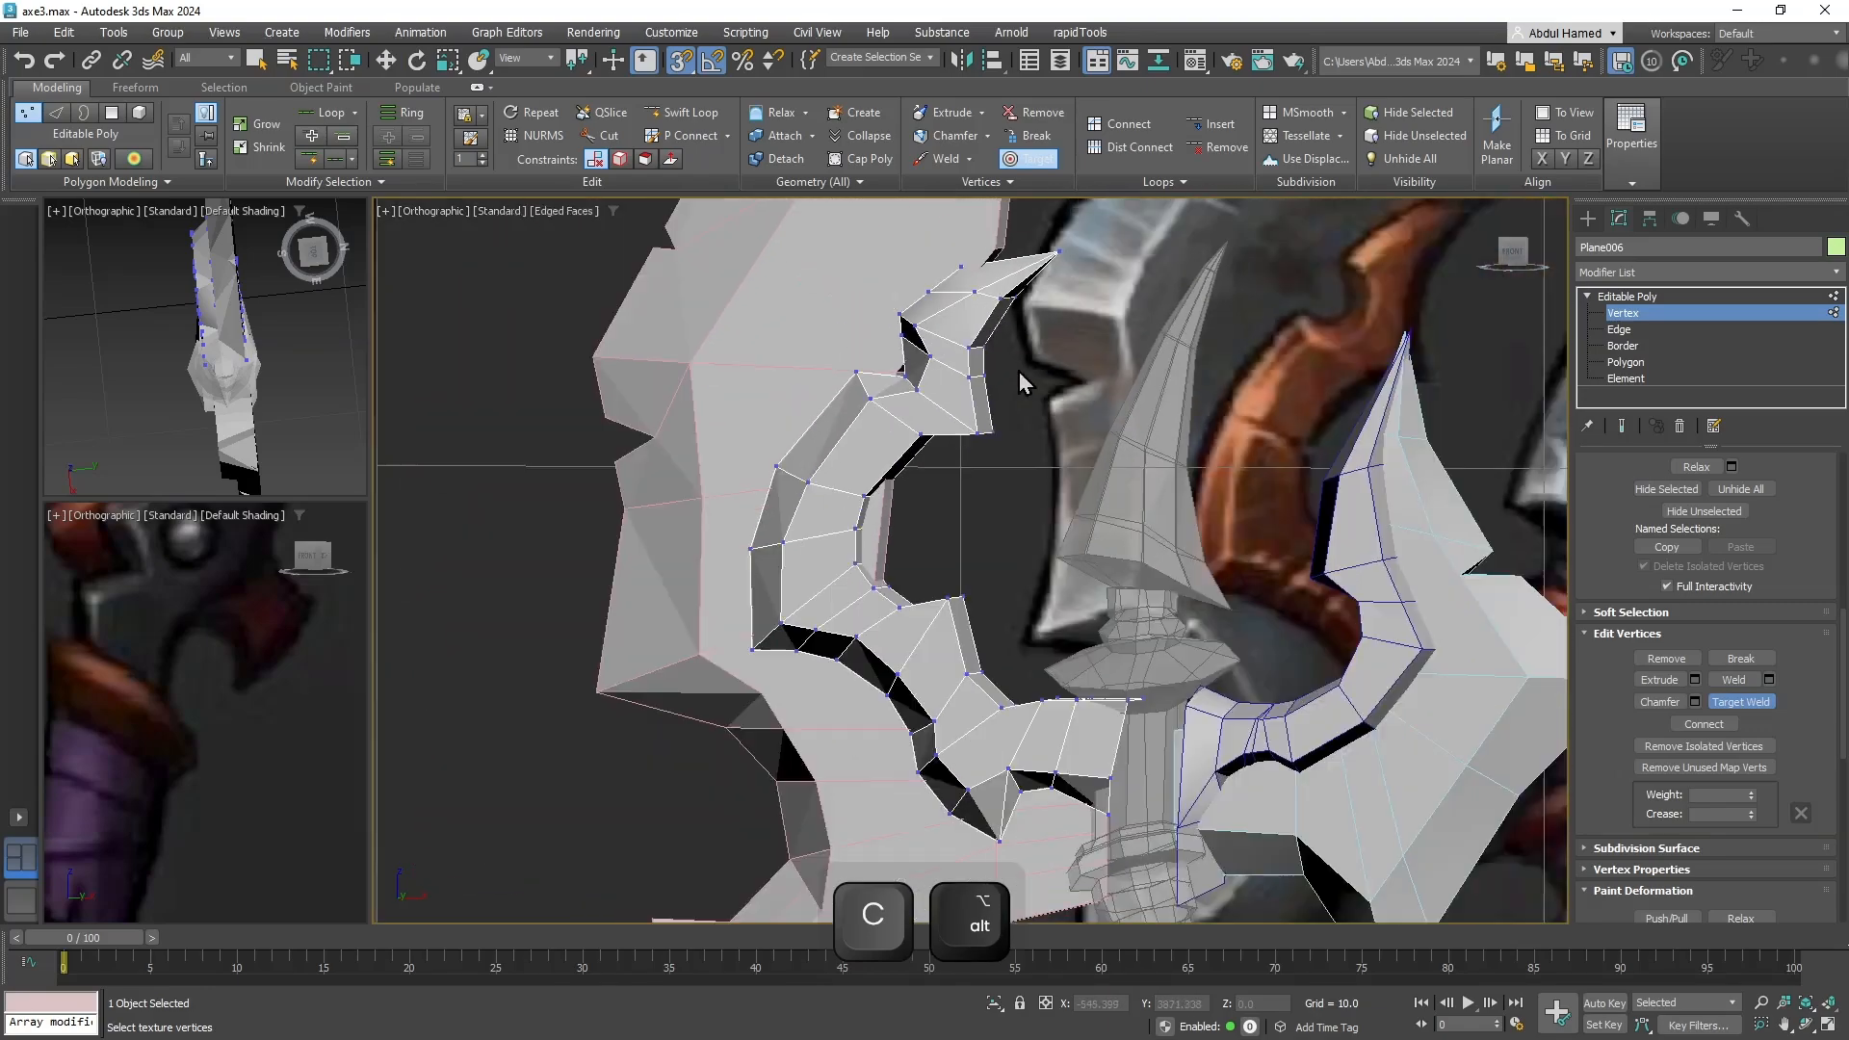
pyautogui.scroll(-3, 1017, 376)
pyautogui.keyDown('alt'); pyautogui.moveTo(1048, 473); pyautogui.dragTo(1460, 437, button='middle'); pyautogui.keyUp('alt')
# Leave vertex editing and add an Unwrap UVW modifier to the hooked ornament.
pyautogui.click(1629, 296)
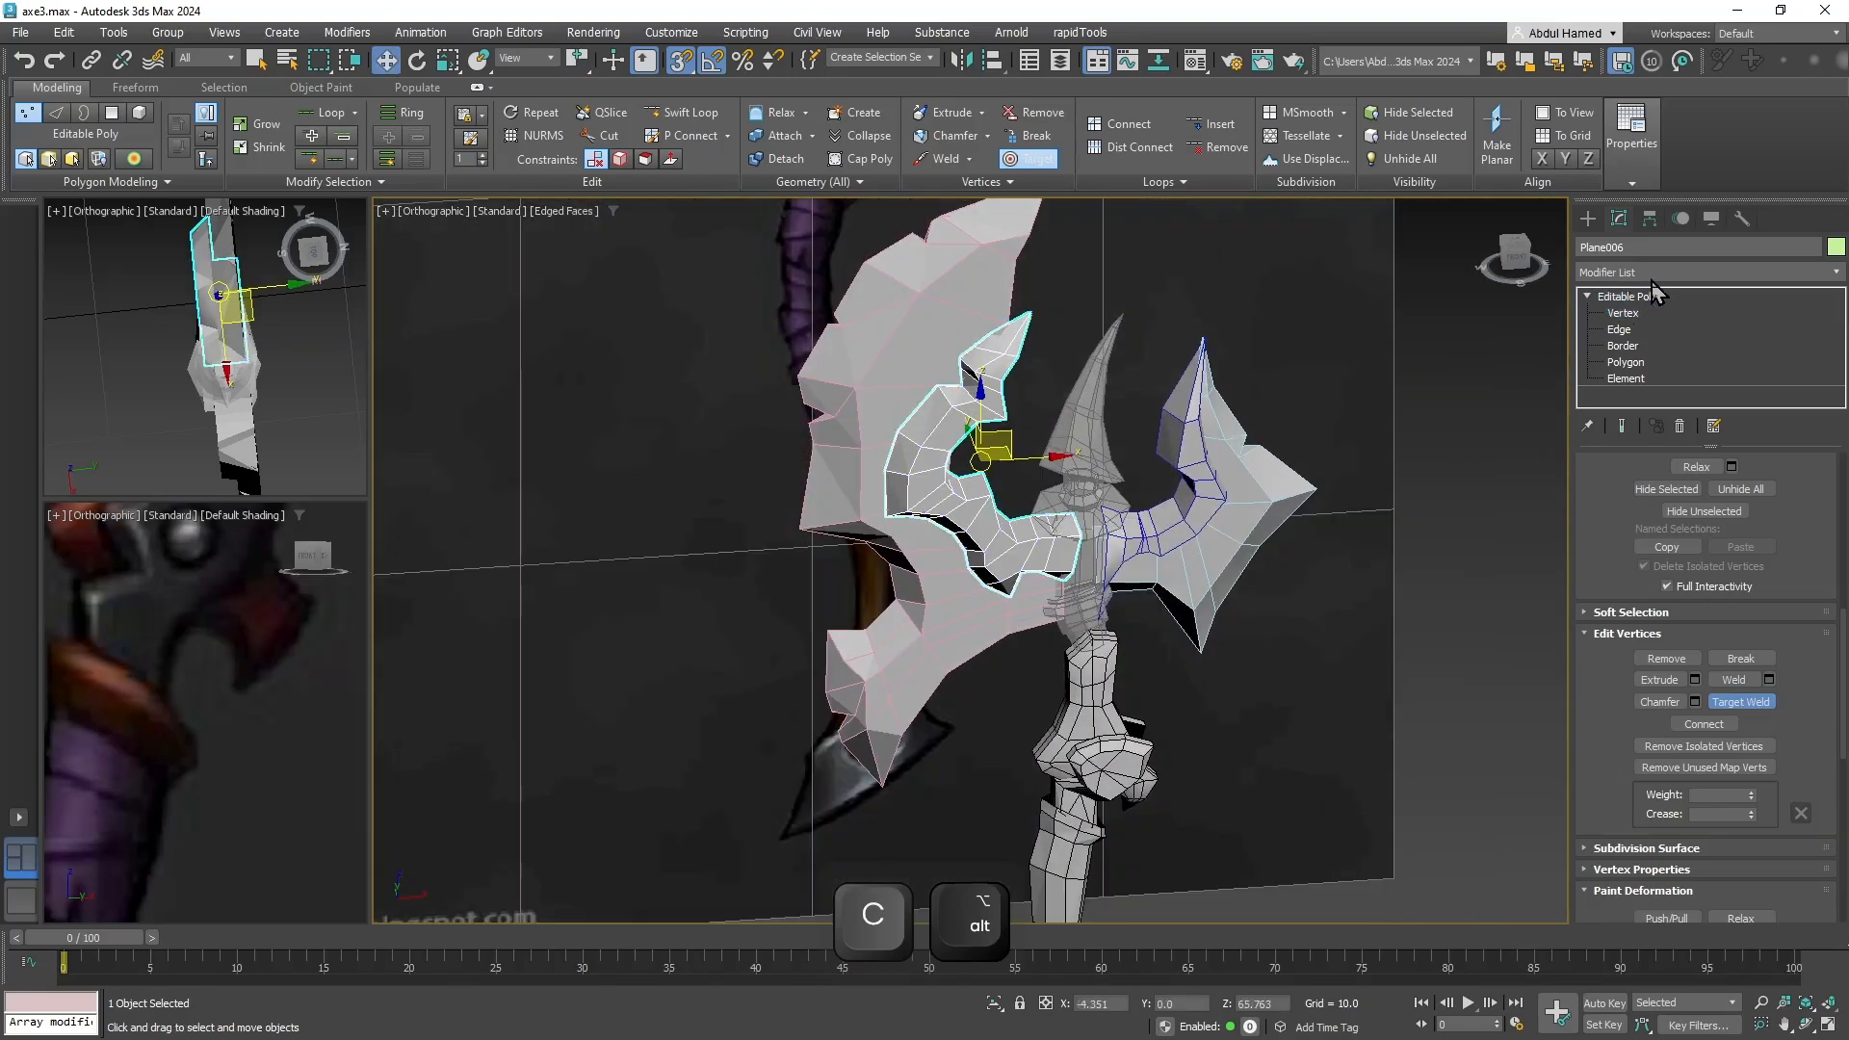
pyautogui.click(1648, 274)
pyautogui.write('unw')
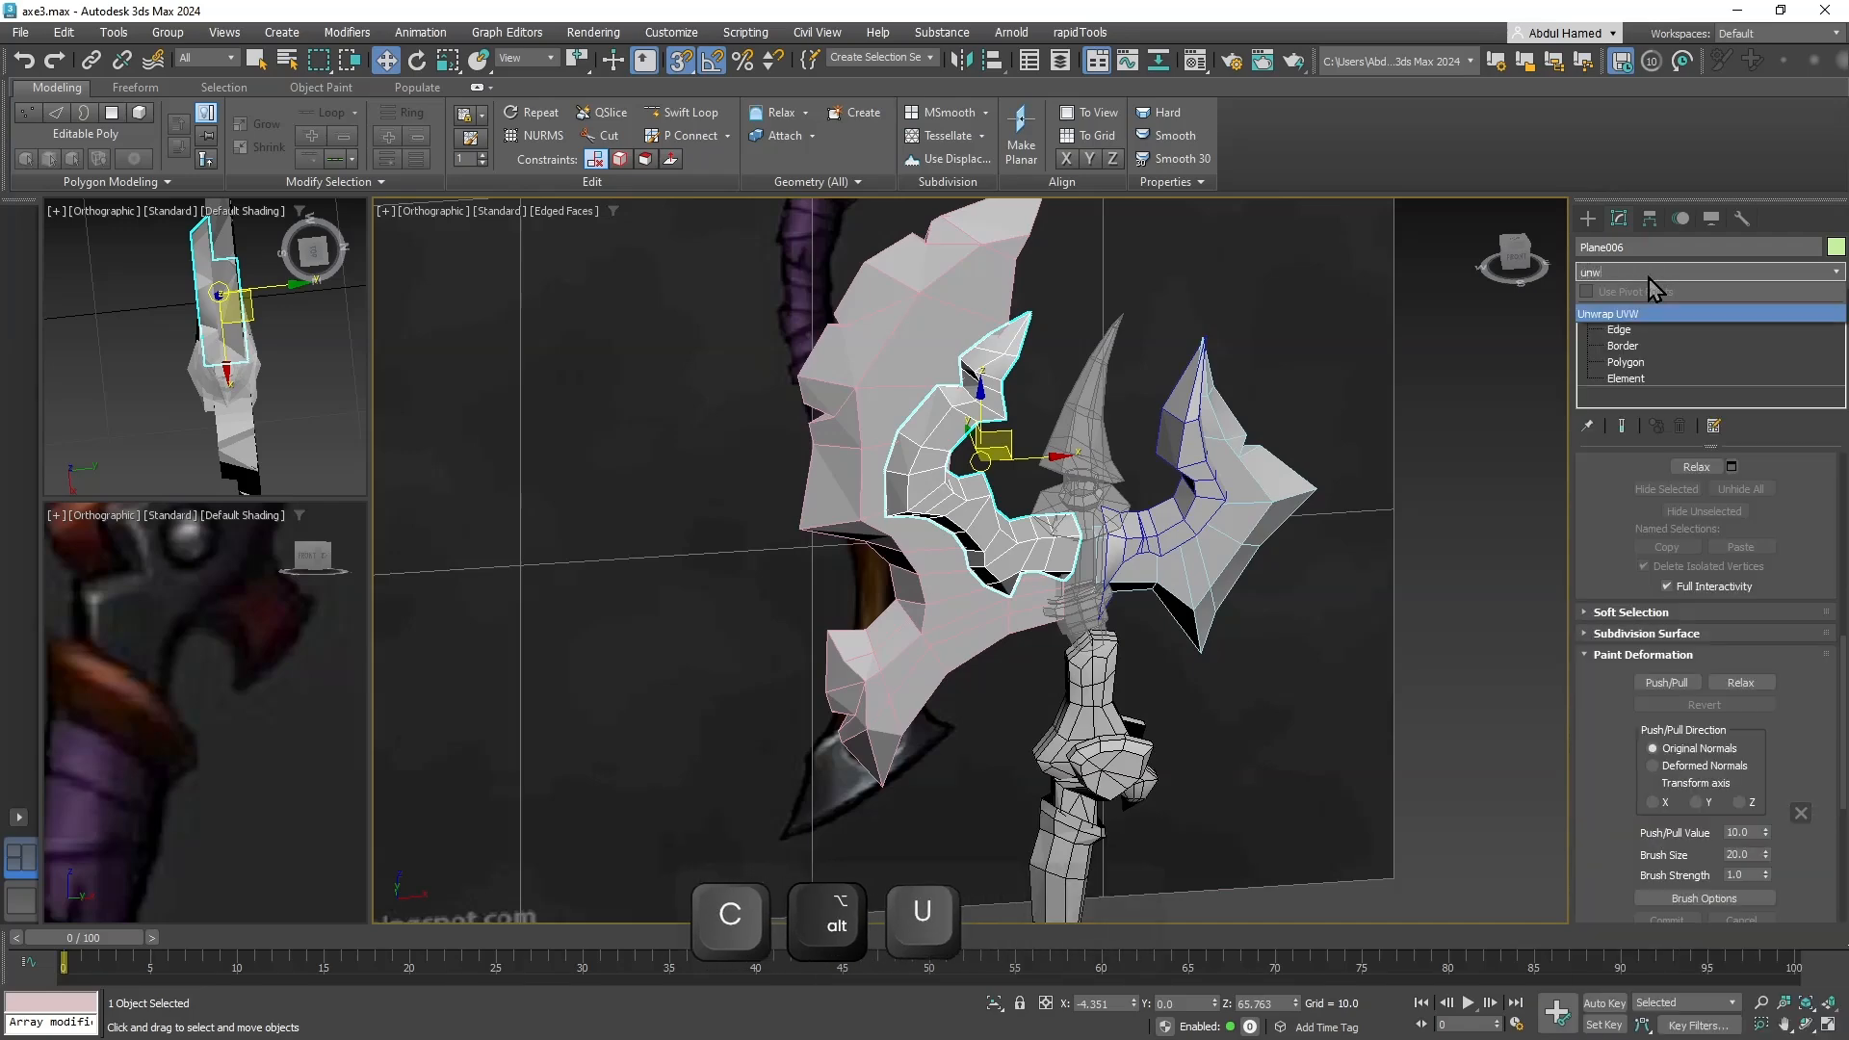
pyautogui.press('Return')
# Turn on planar projection for the hooked ornament and align it to the Z axis.
pyautogui.keyDown('alt'); pyautogui.moveTo(1226, 627); pyautogui.dragTo(1168, 639, button='middle'); pyautogui.keyUp('alt')
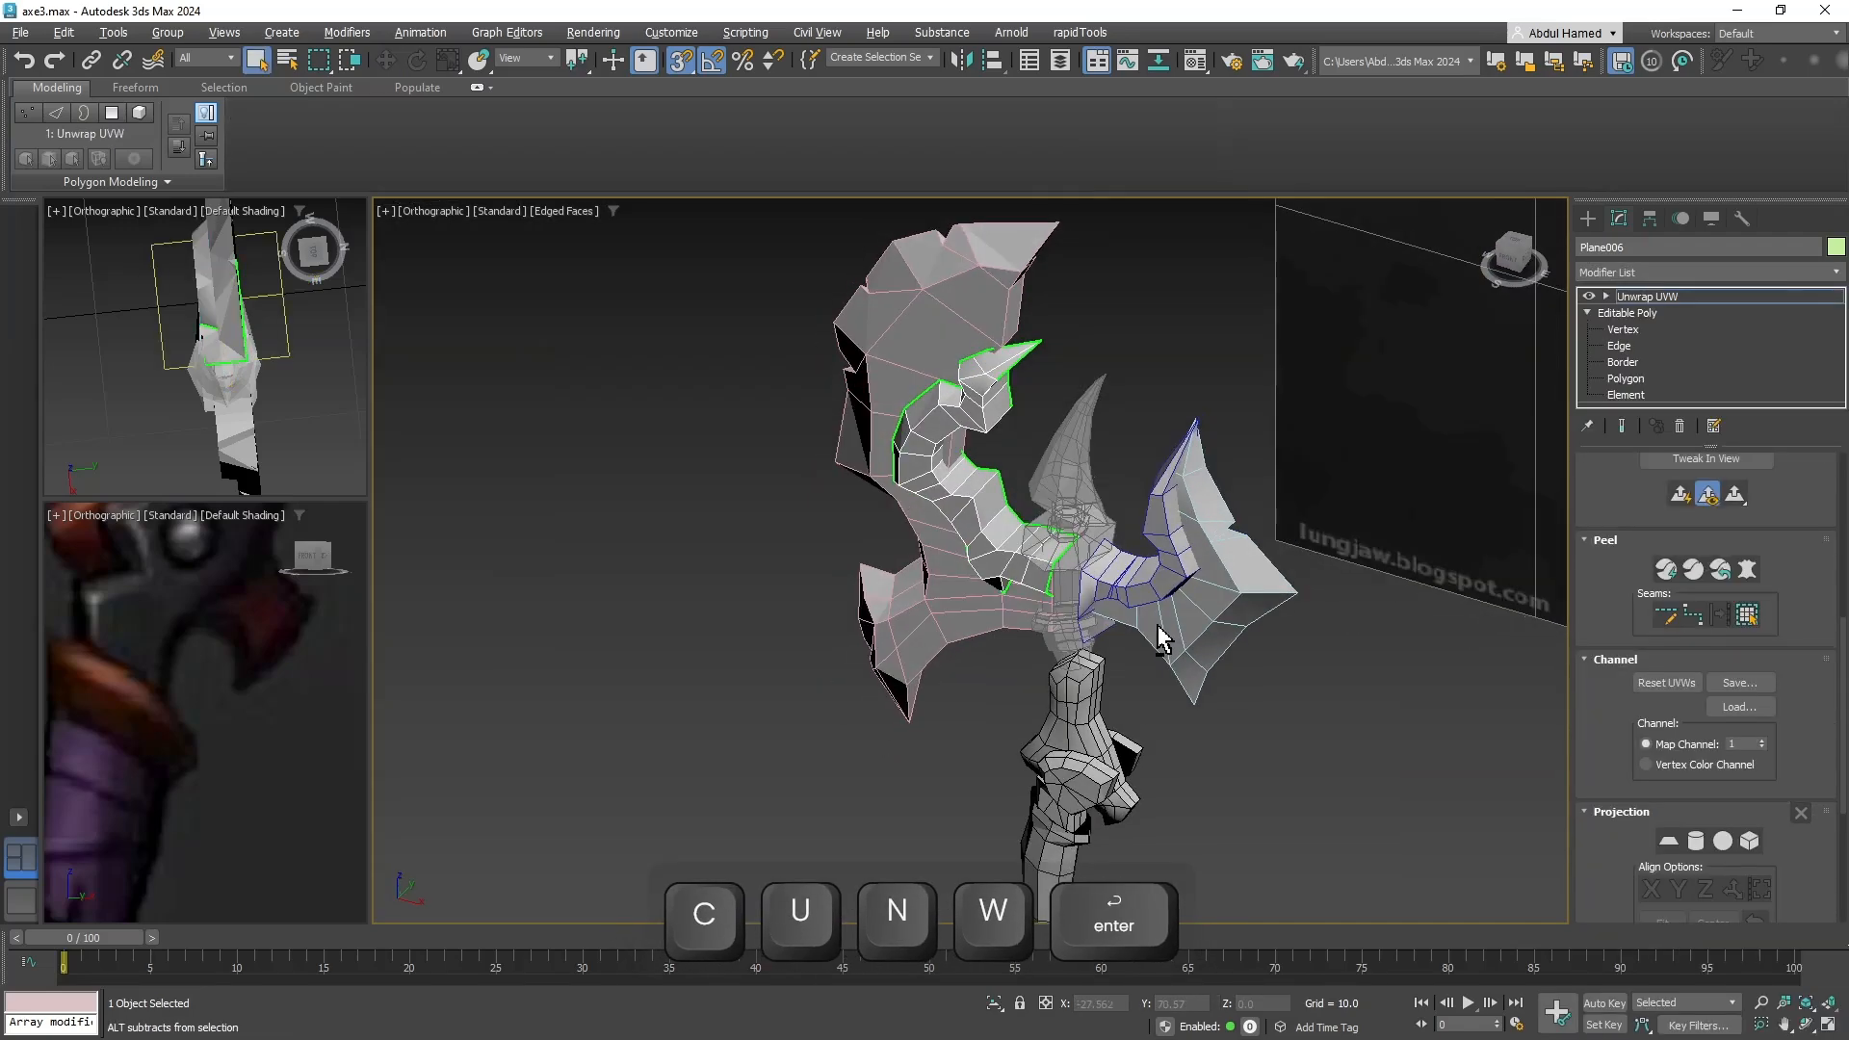
pyautogui.moveTo(1795, 724); pyautogui.dragTo(1793, 570)
pyautogui.press('alt')
pyautogui.click(1669, 648)
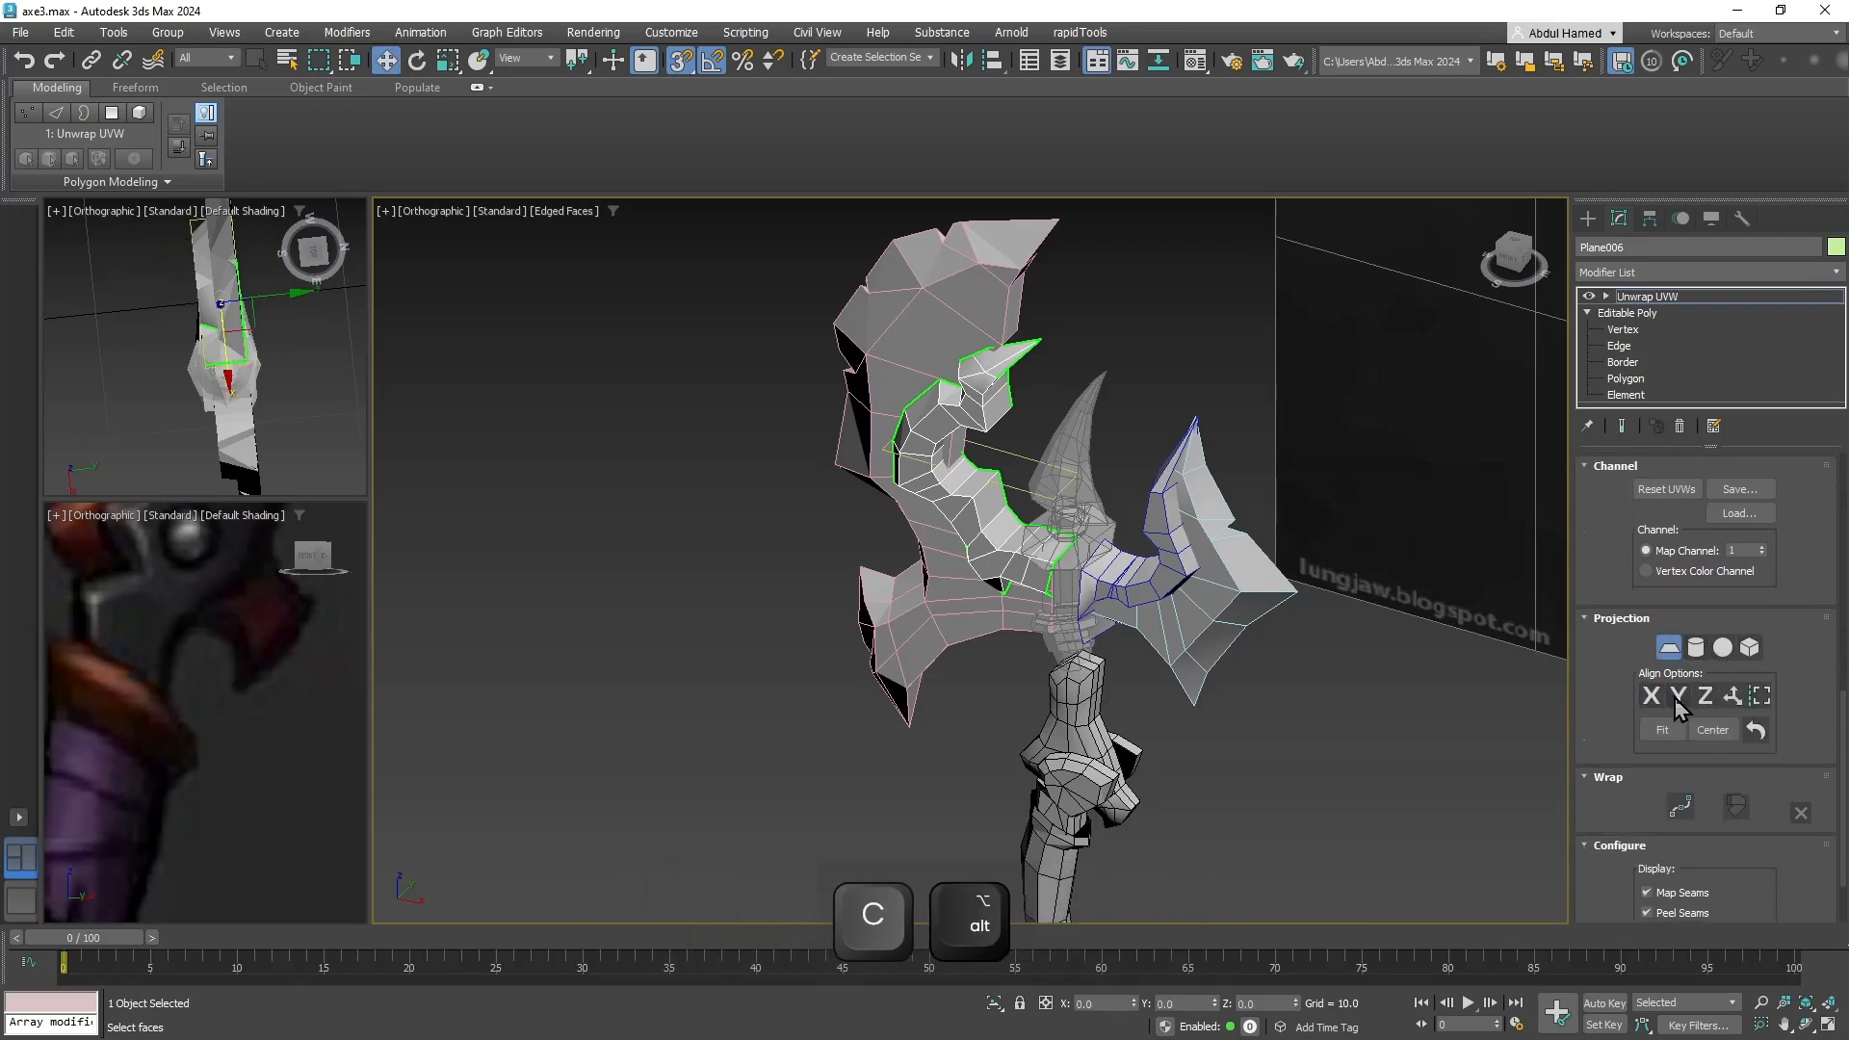
pyautogui.click(1703, 700)
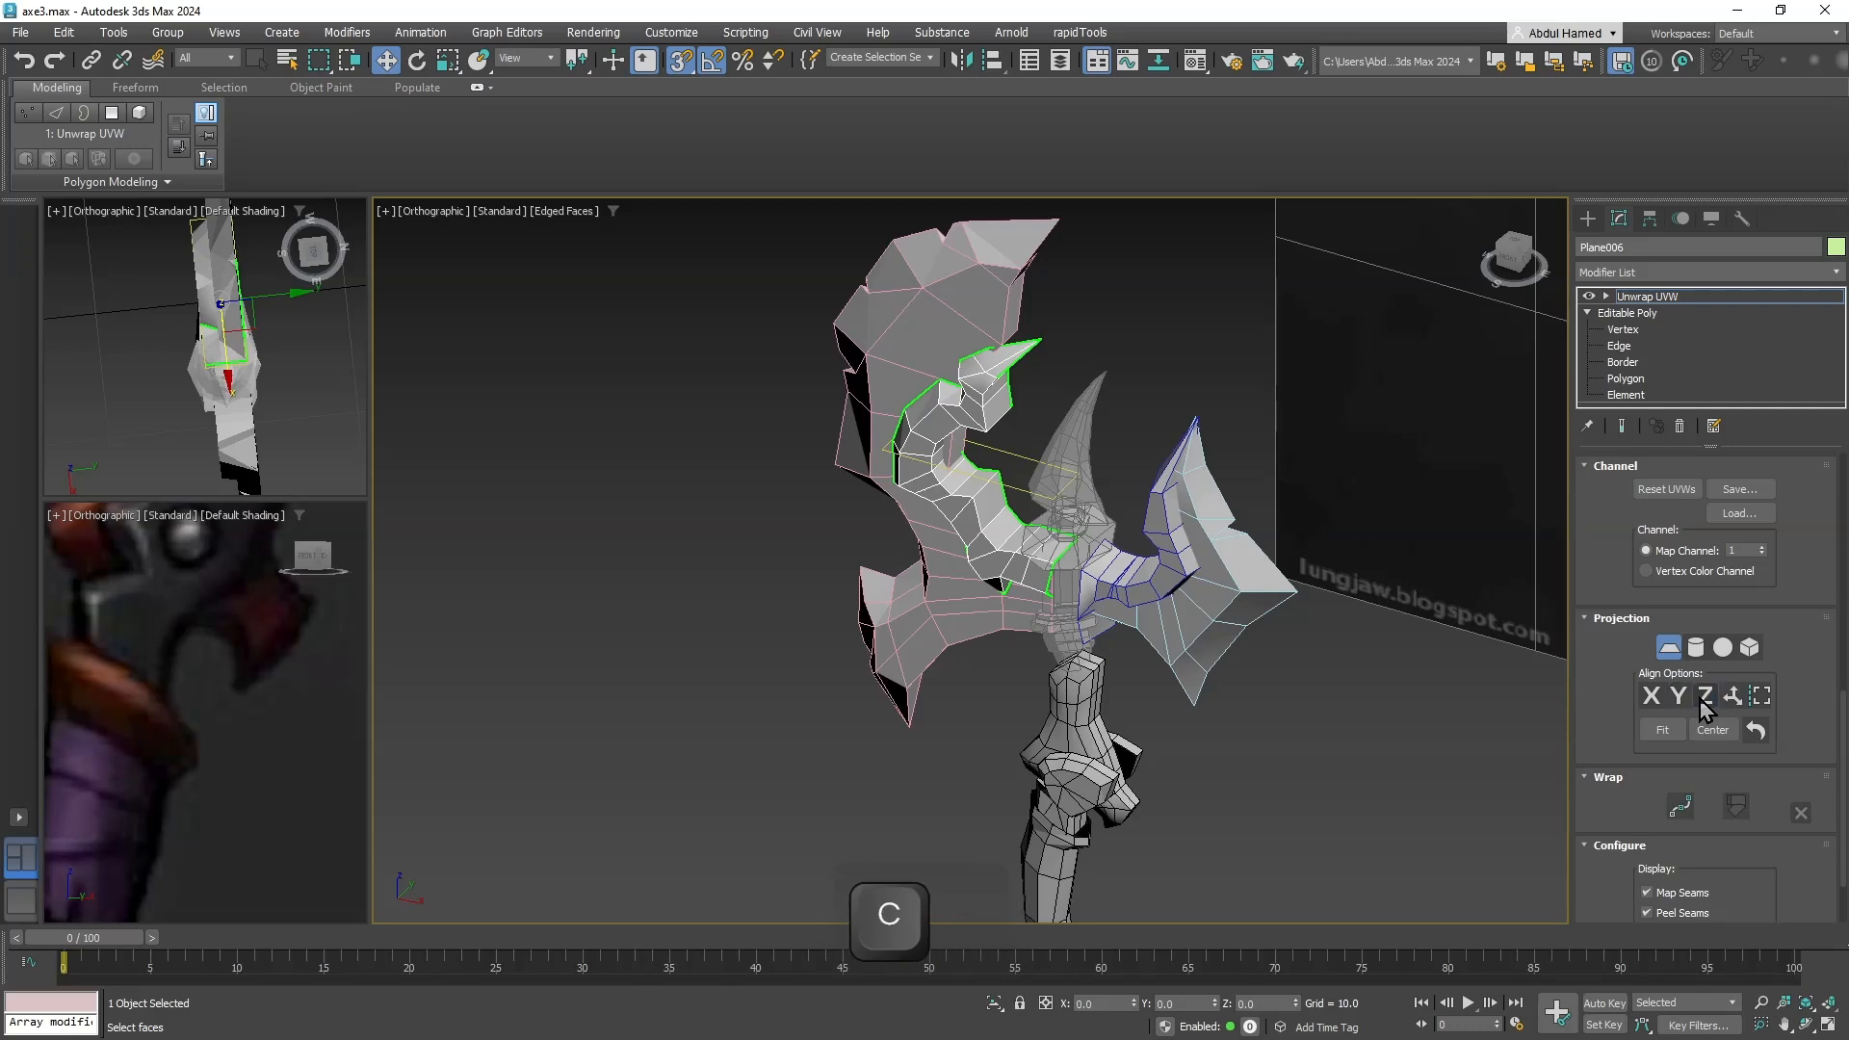
# Select all polygons of the hooked ornament in its Editable Poly level and return to the Unwrap UVW modifier.
pyautogui.click(1625, 395)
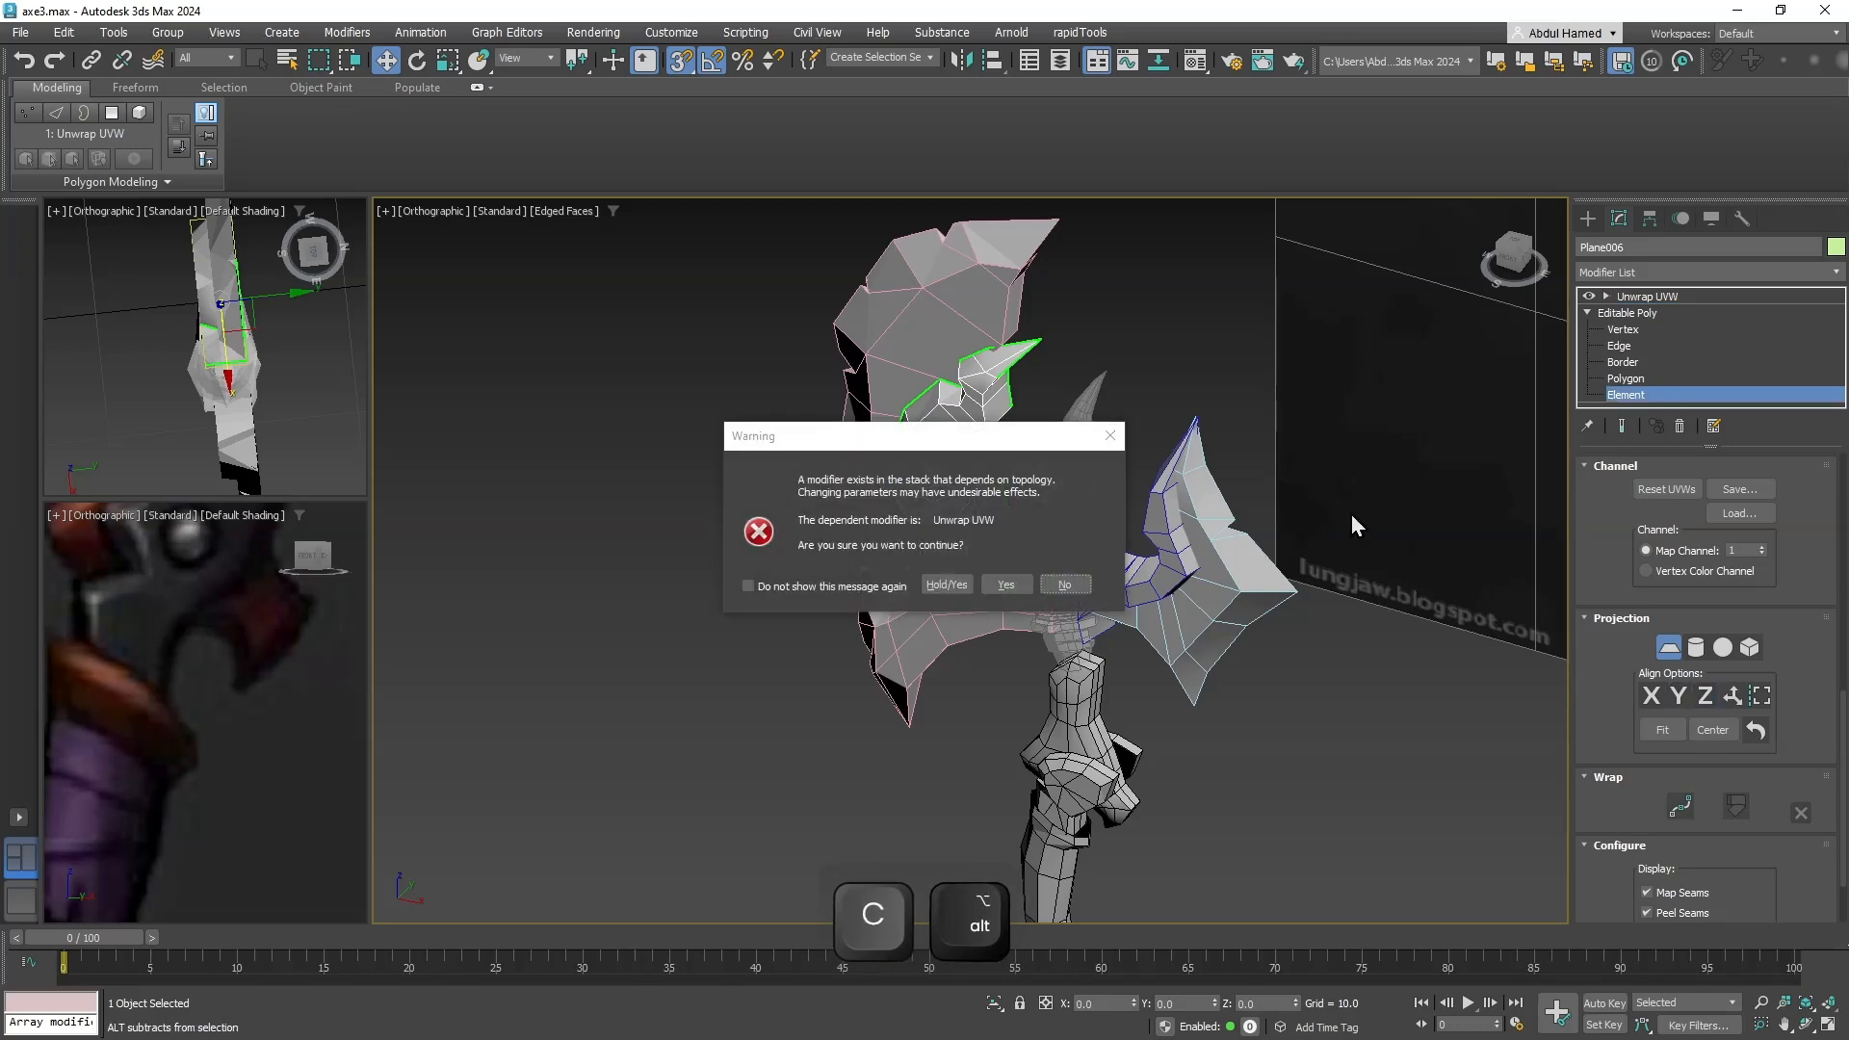
pyautogui.click(1013, 582)
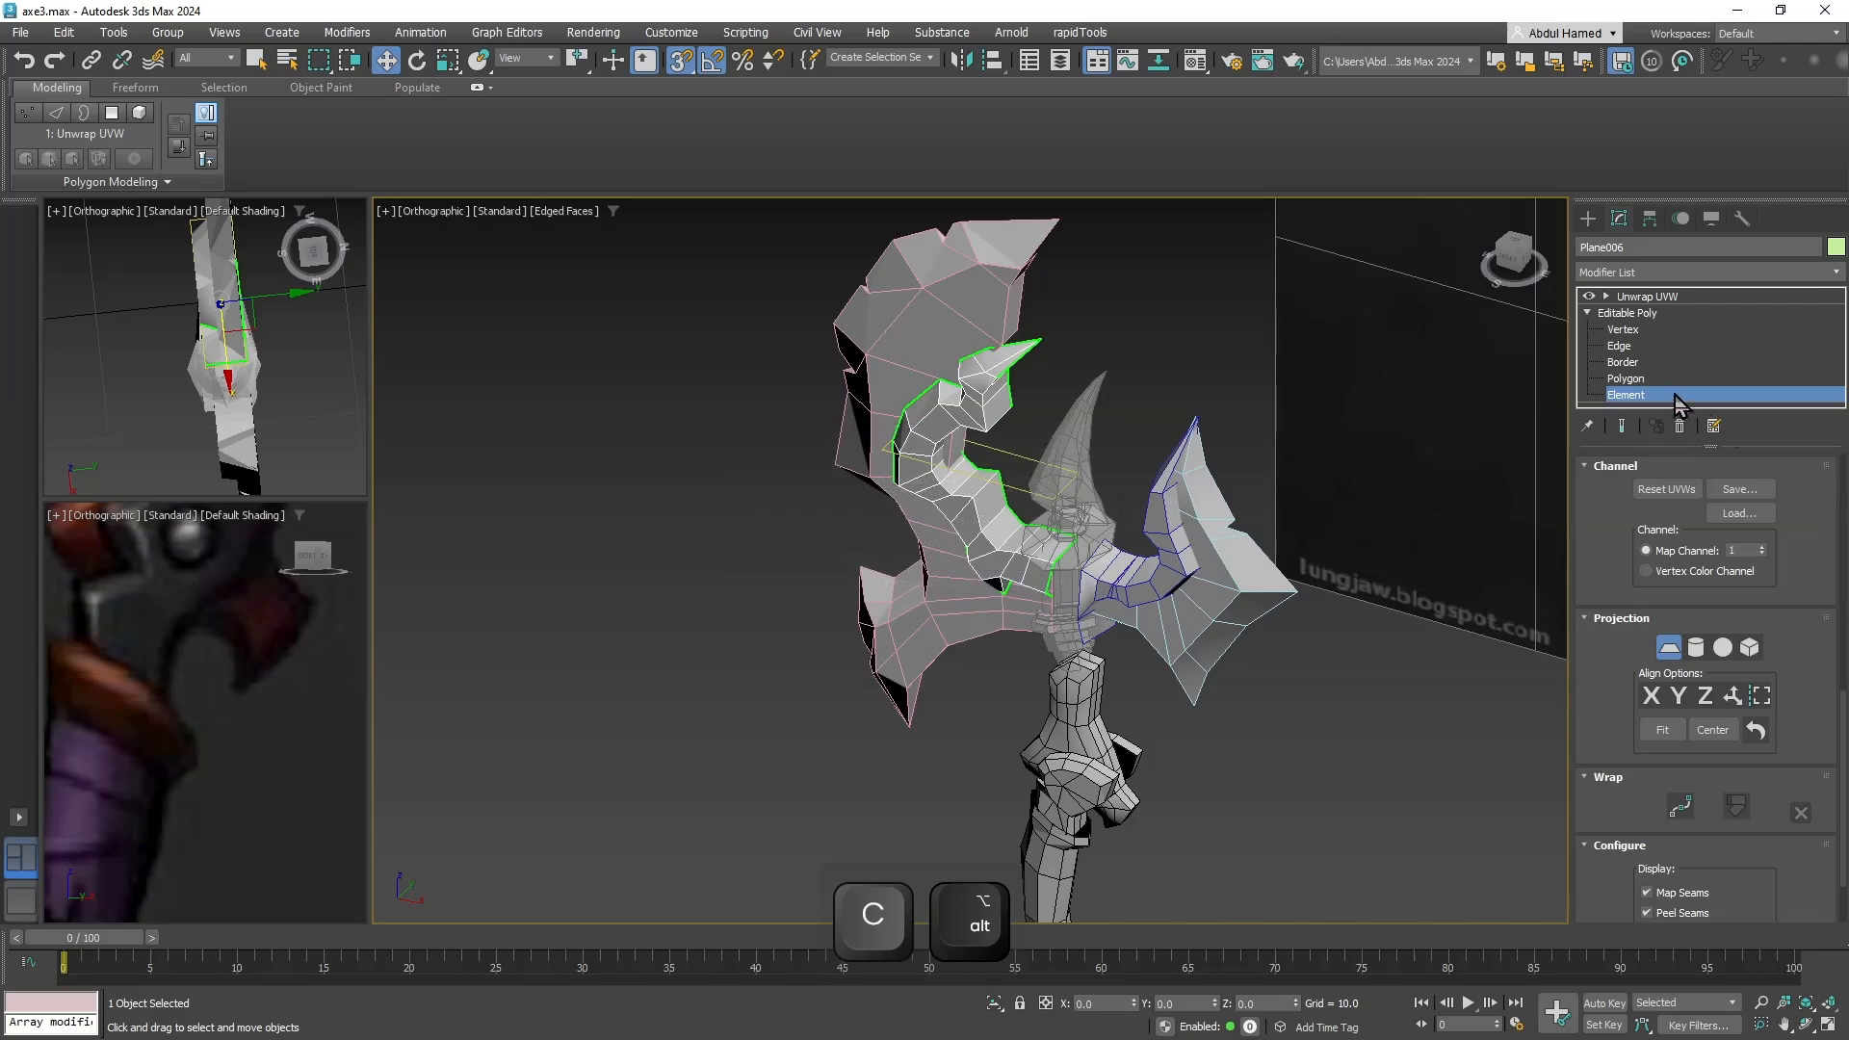
pyautogui.click(1628, 395)
pyautogui.click(1625, 378)
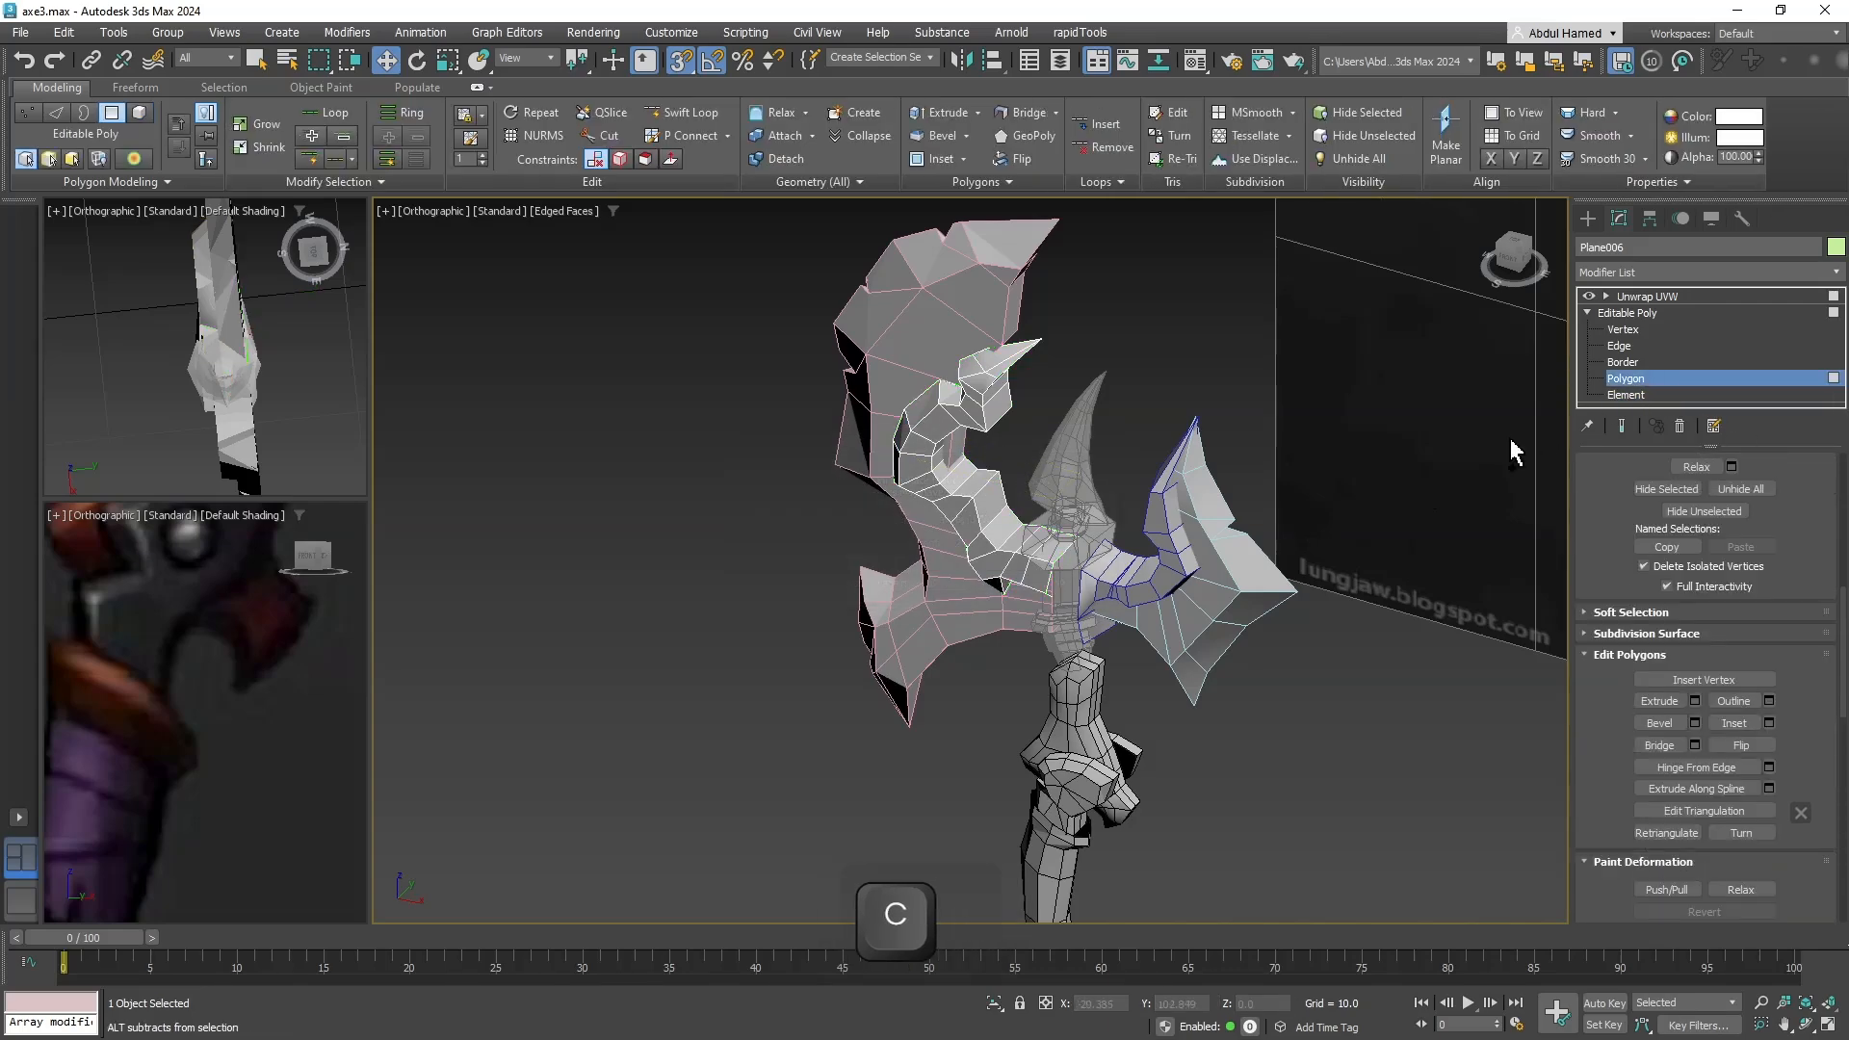
pyautogui.hotkey('ctrl', 'a')
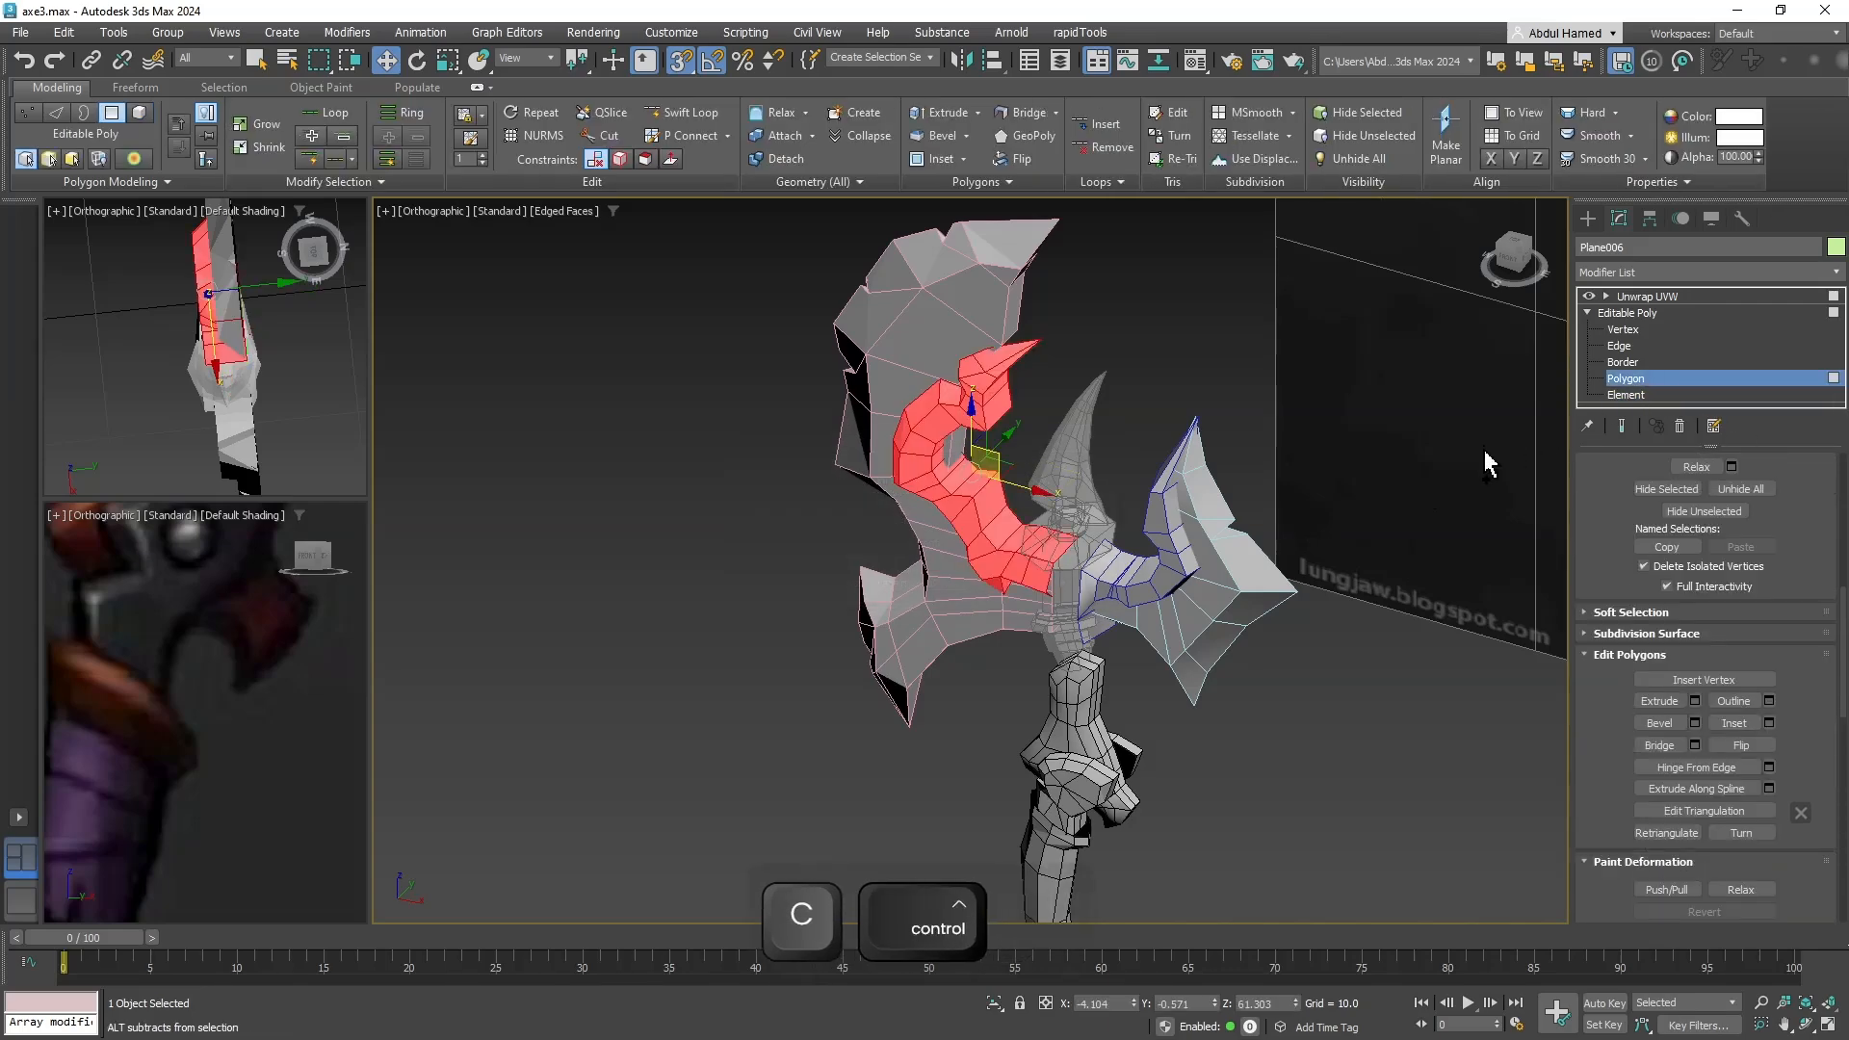
pyautogui.click(1708, 301)
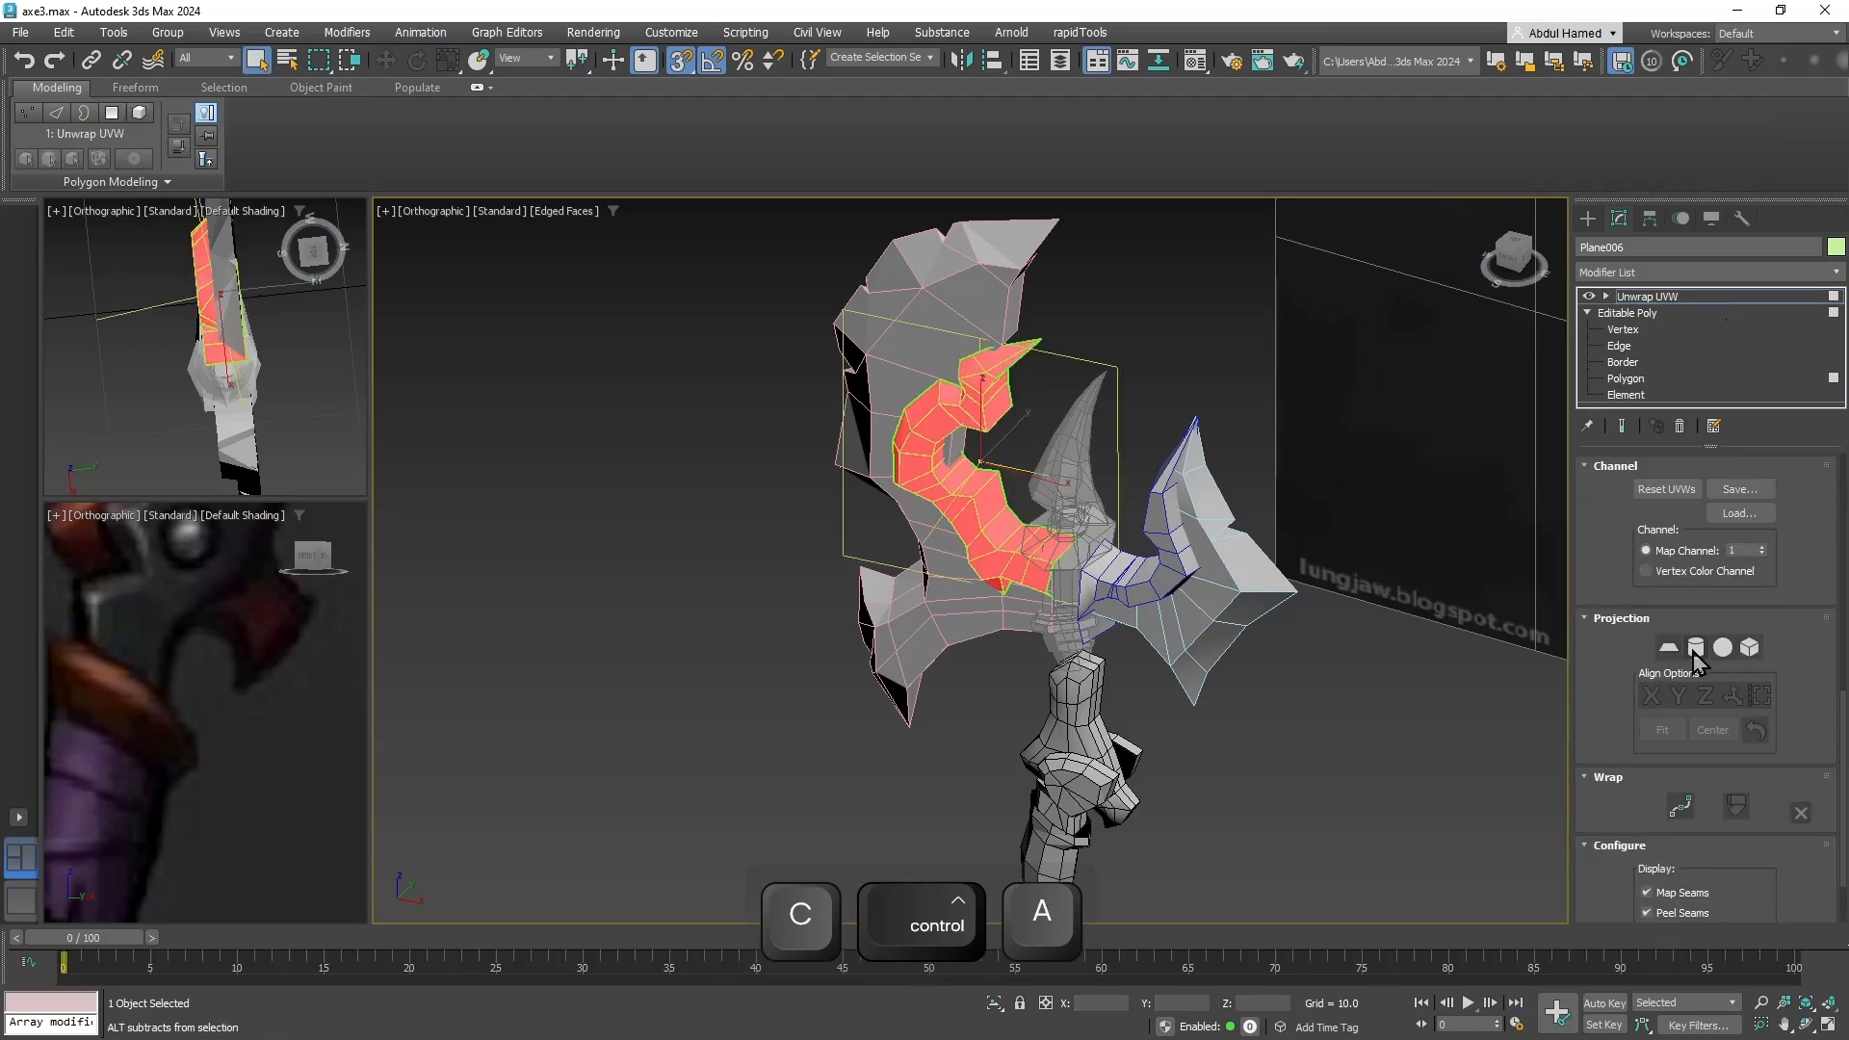
# Turn on planar projection for the ornament's selected faces and align it to the Y axis.
pyautogui.click(1670, 648)
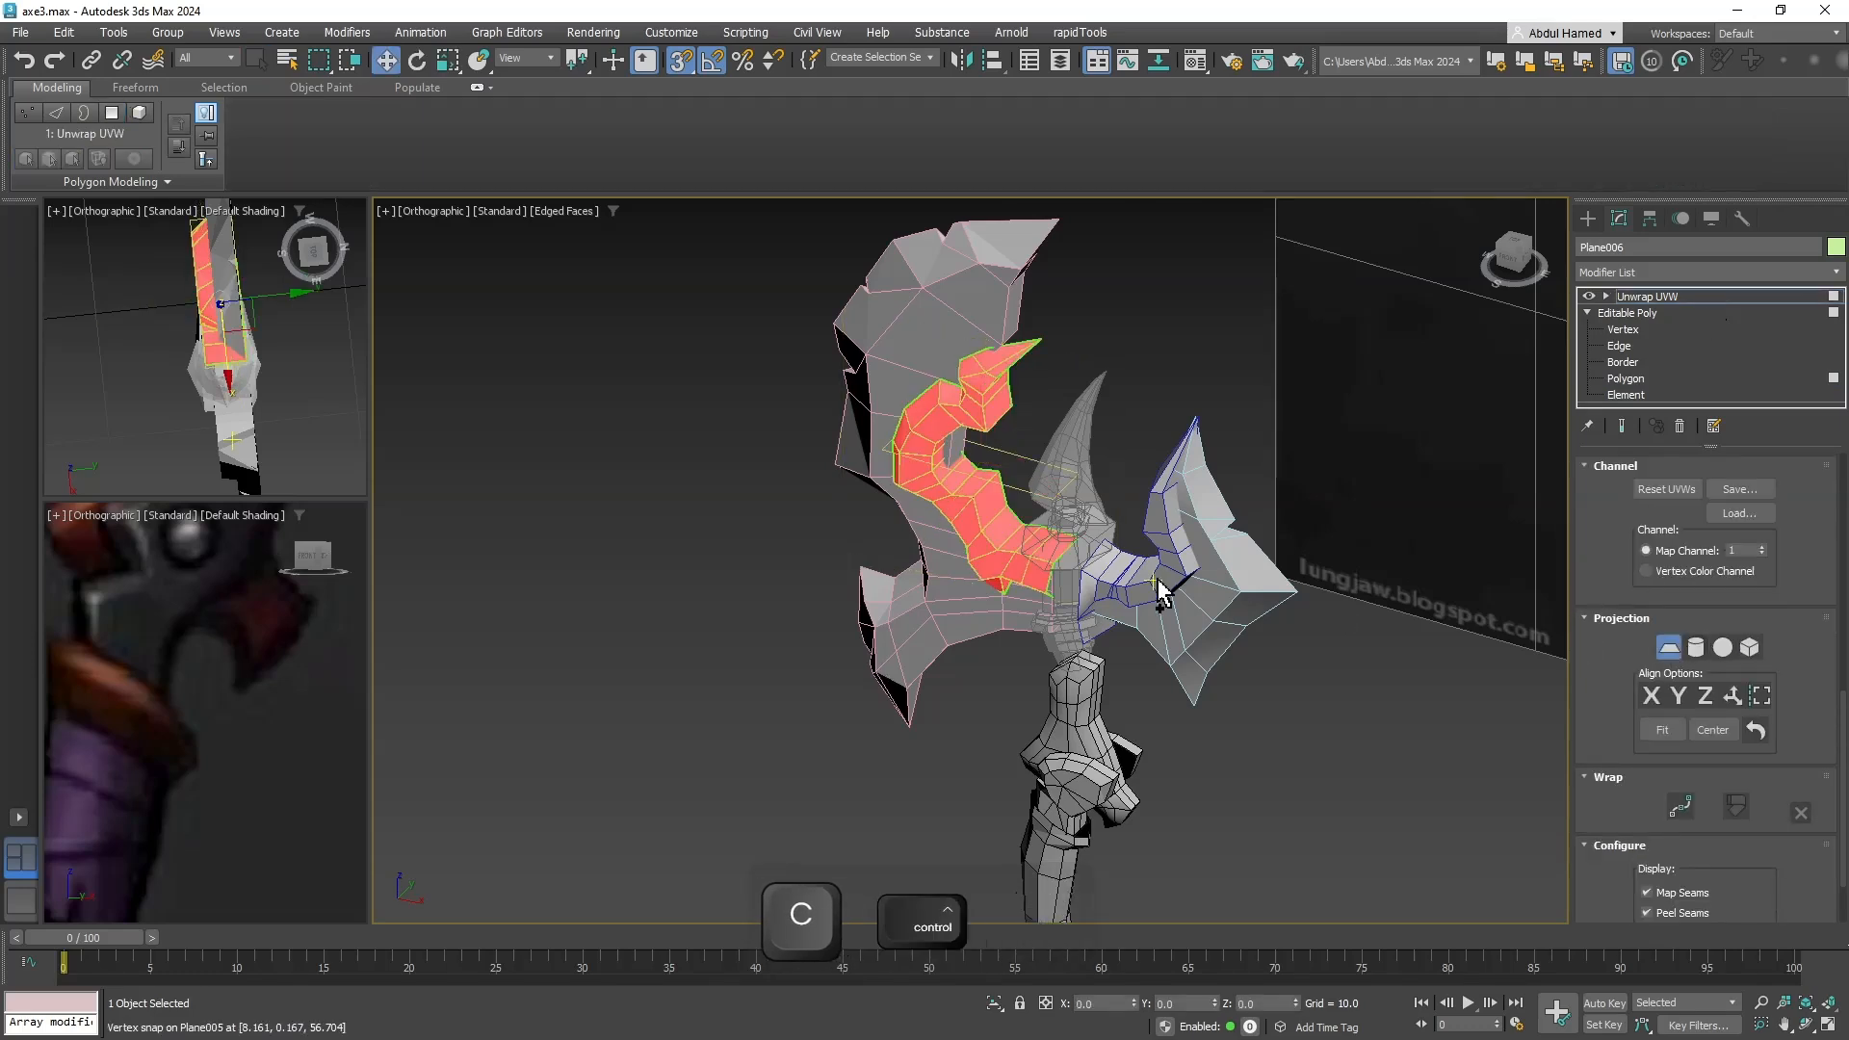
pyautogui.hotkey('ctrl', 'z')
pyautogui.click(1678, 736)
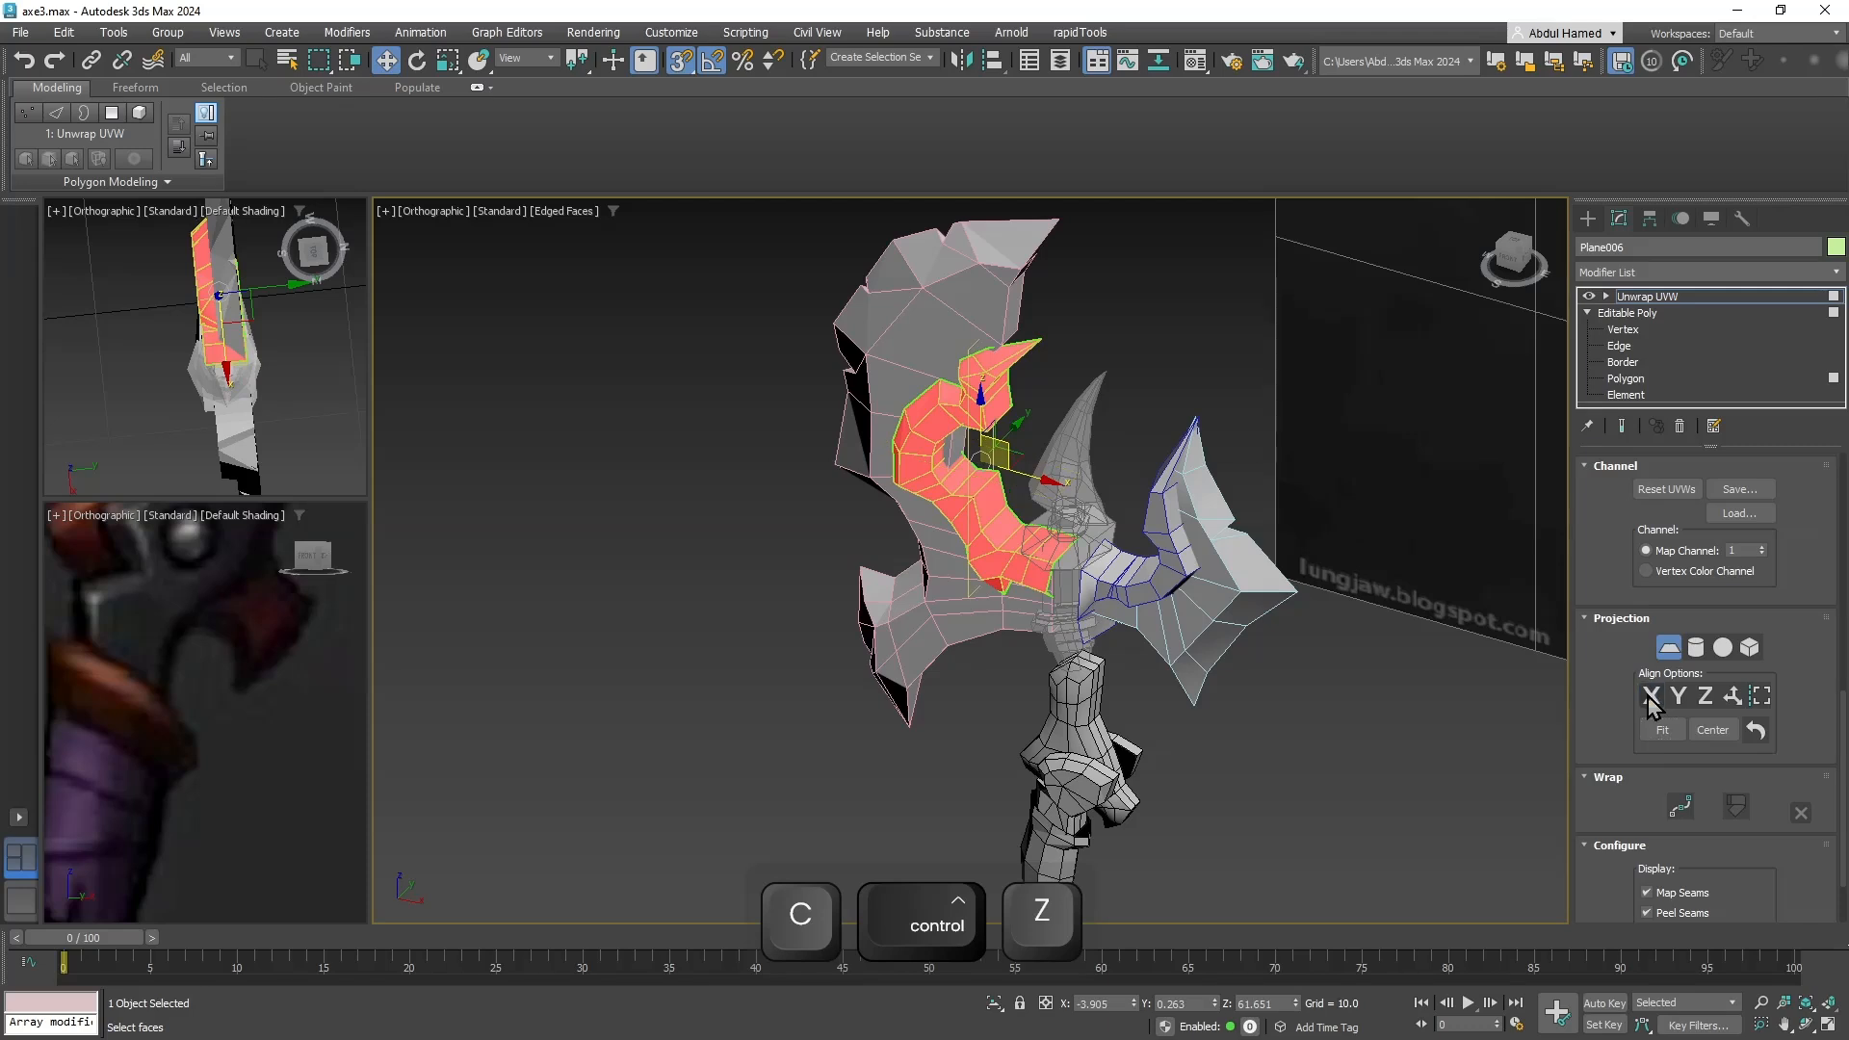
pyautogui.click(1678, 696)
# Quick Peel the hooked ornament's faces and relax the resulting UV shell until flat.
pyautogui.scroll(1, 1793, 722)
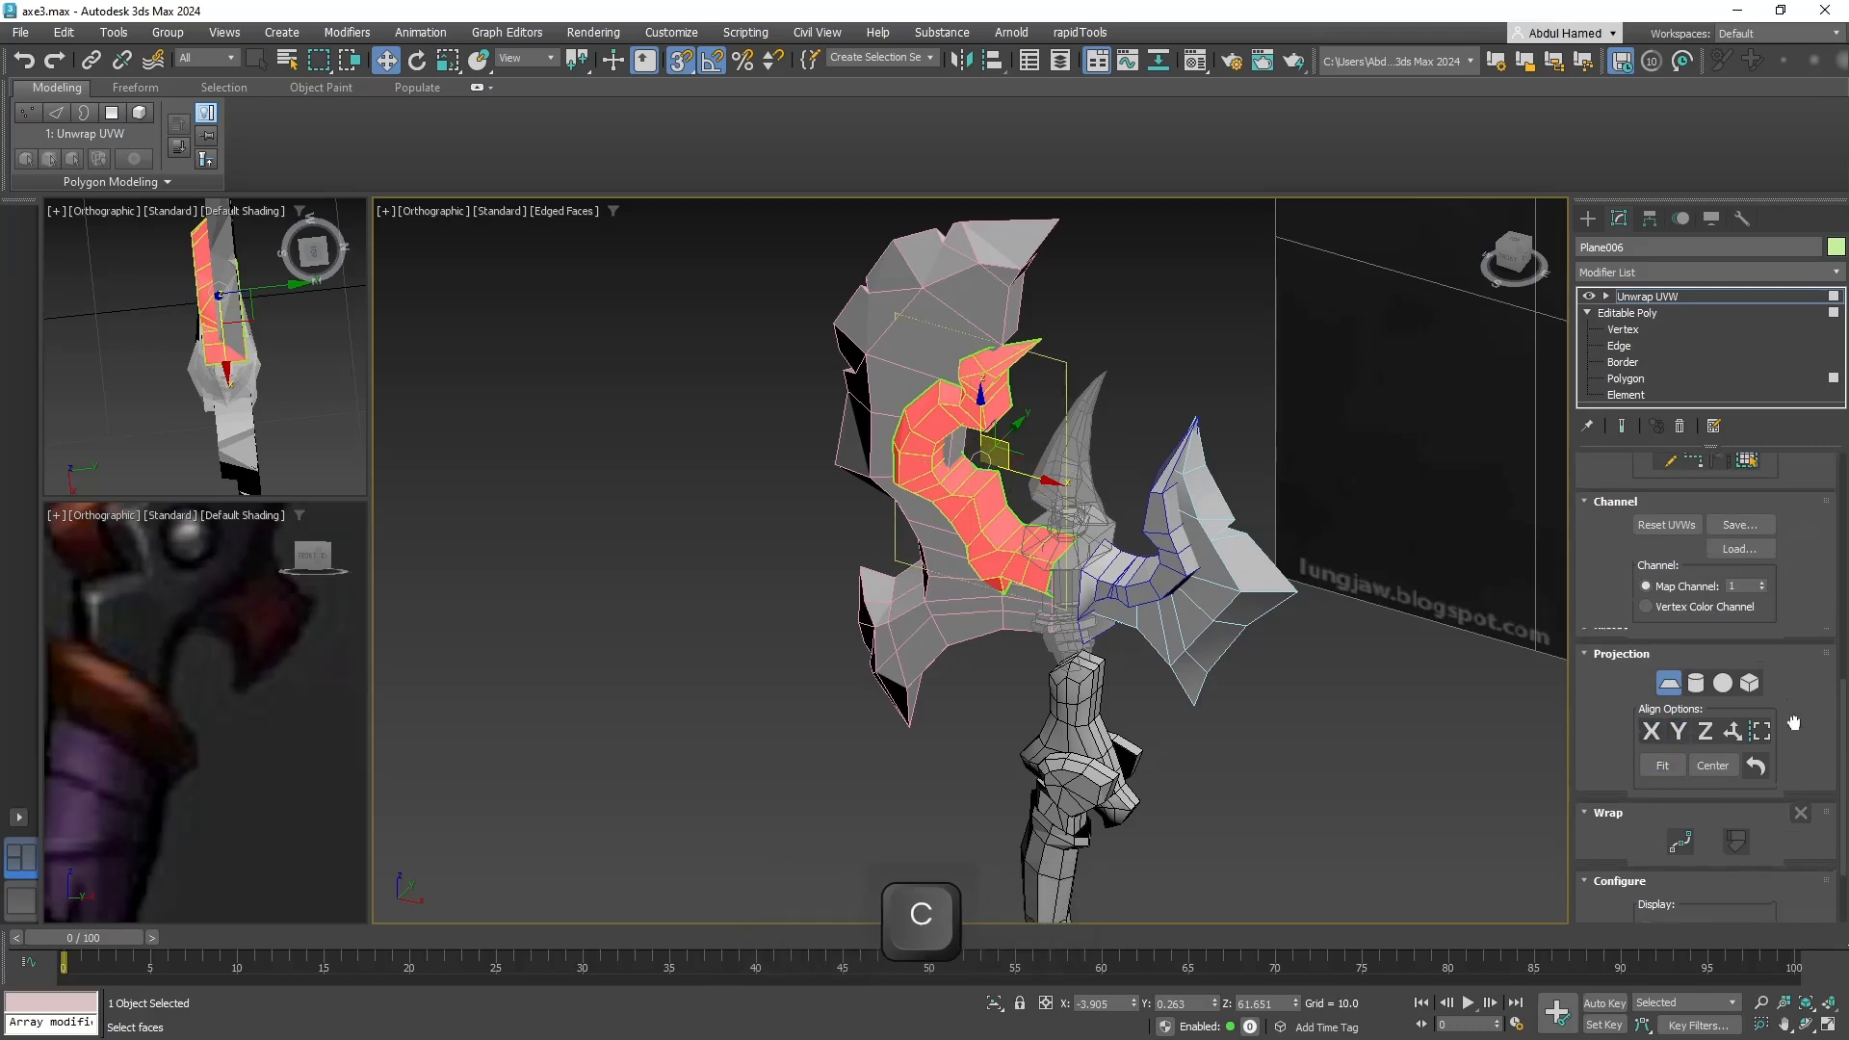
pyautogui.scroll(5, 1792, 723)
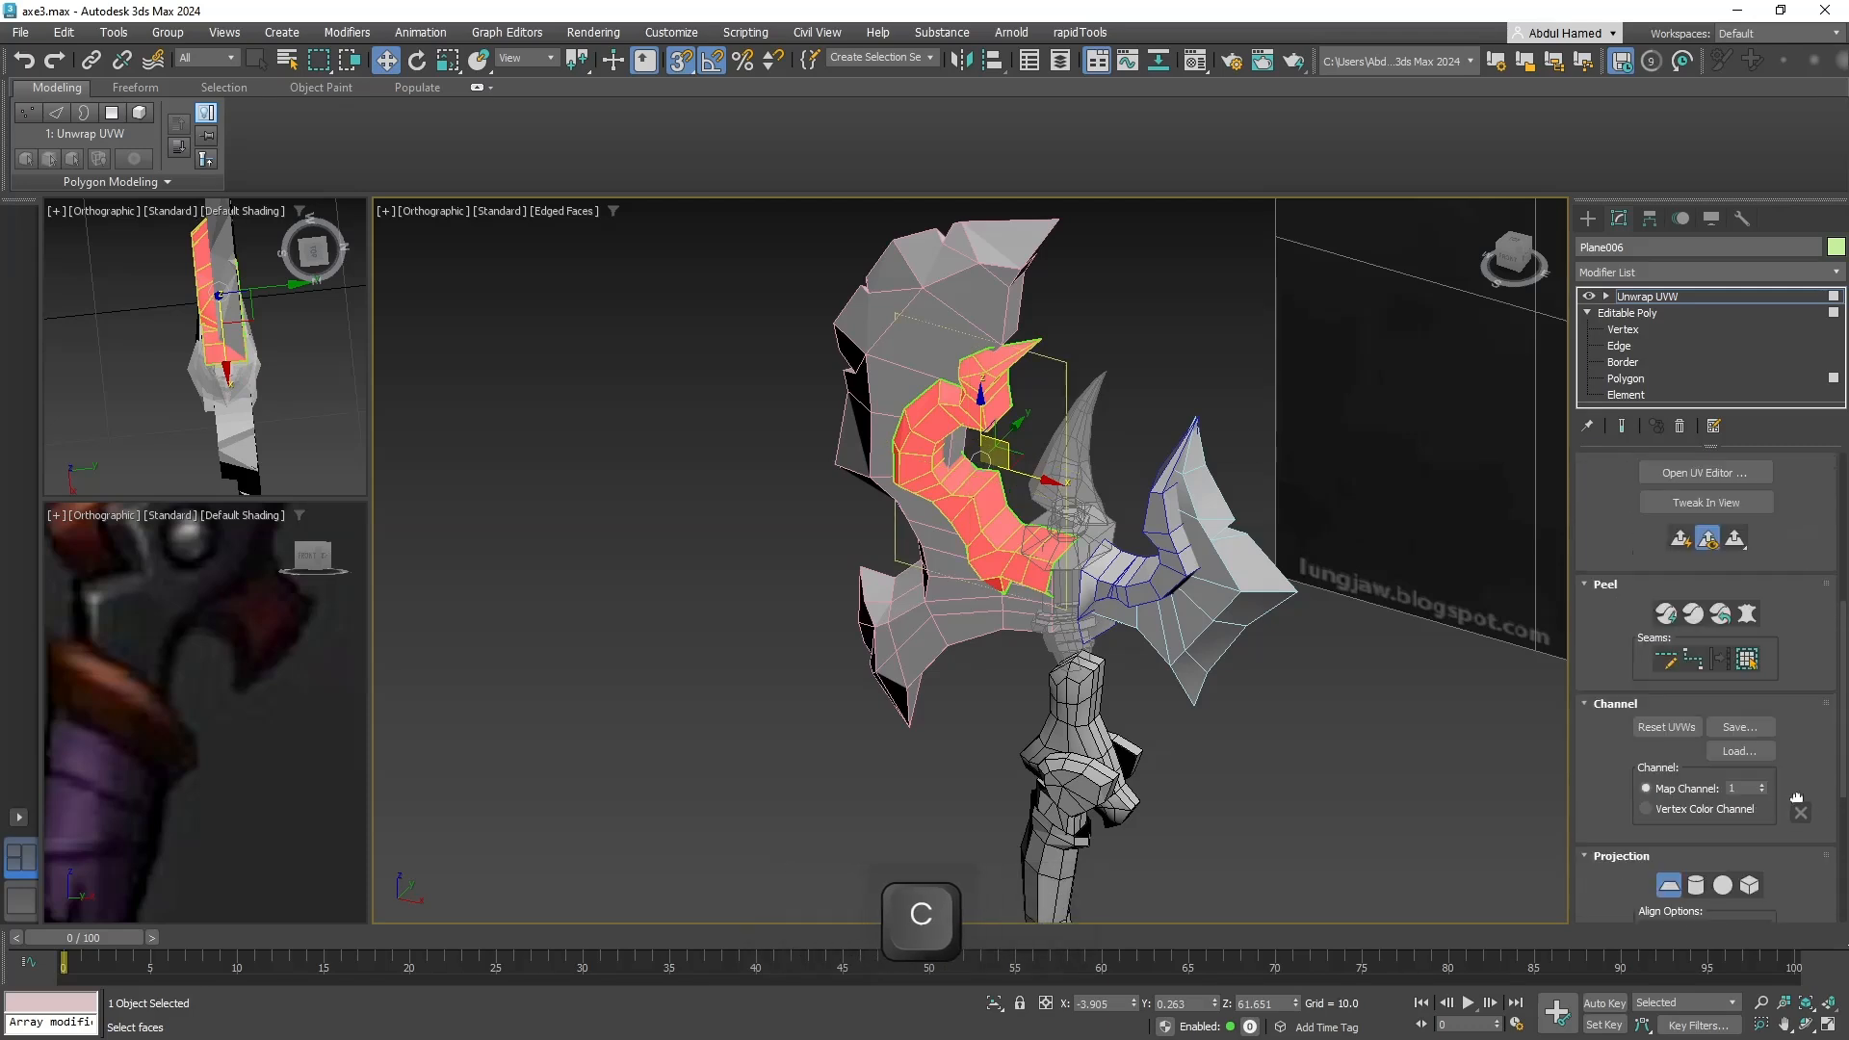
pyautogui.click(1664, 618)
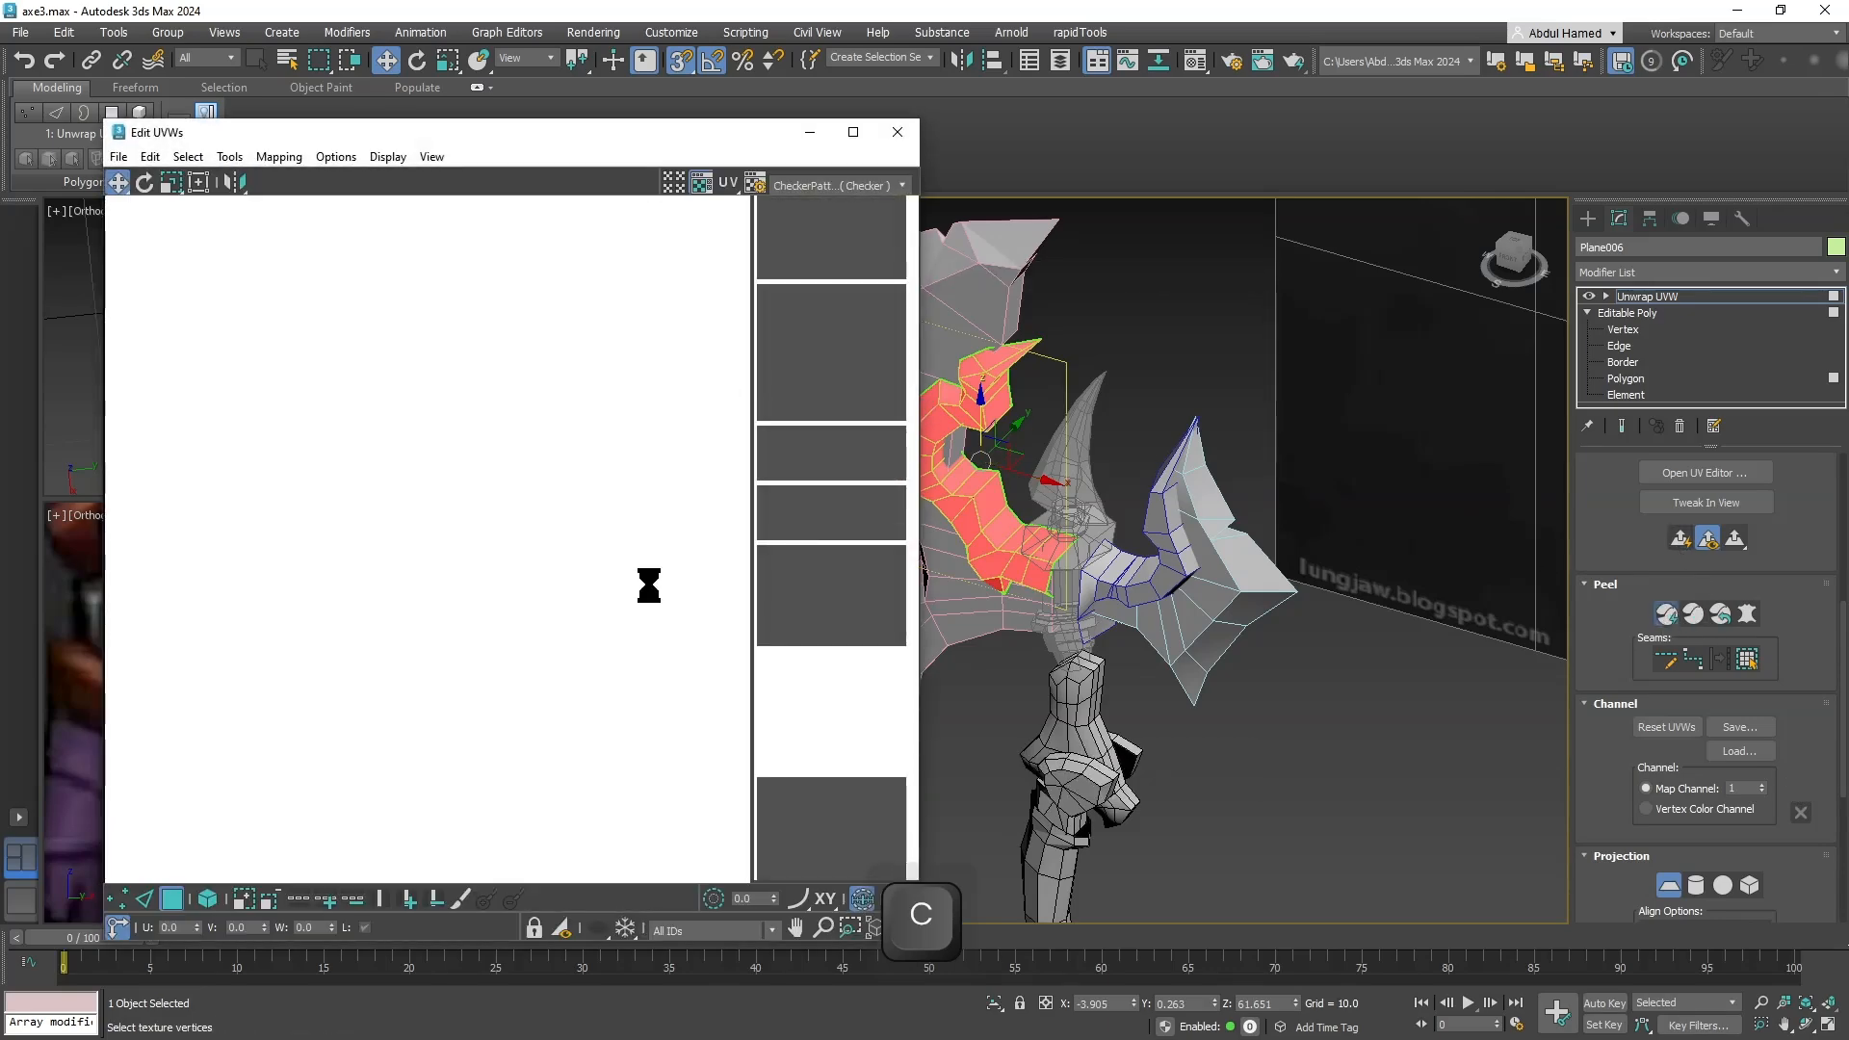
pyautogui.scroll(-3, 442, 504)
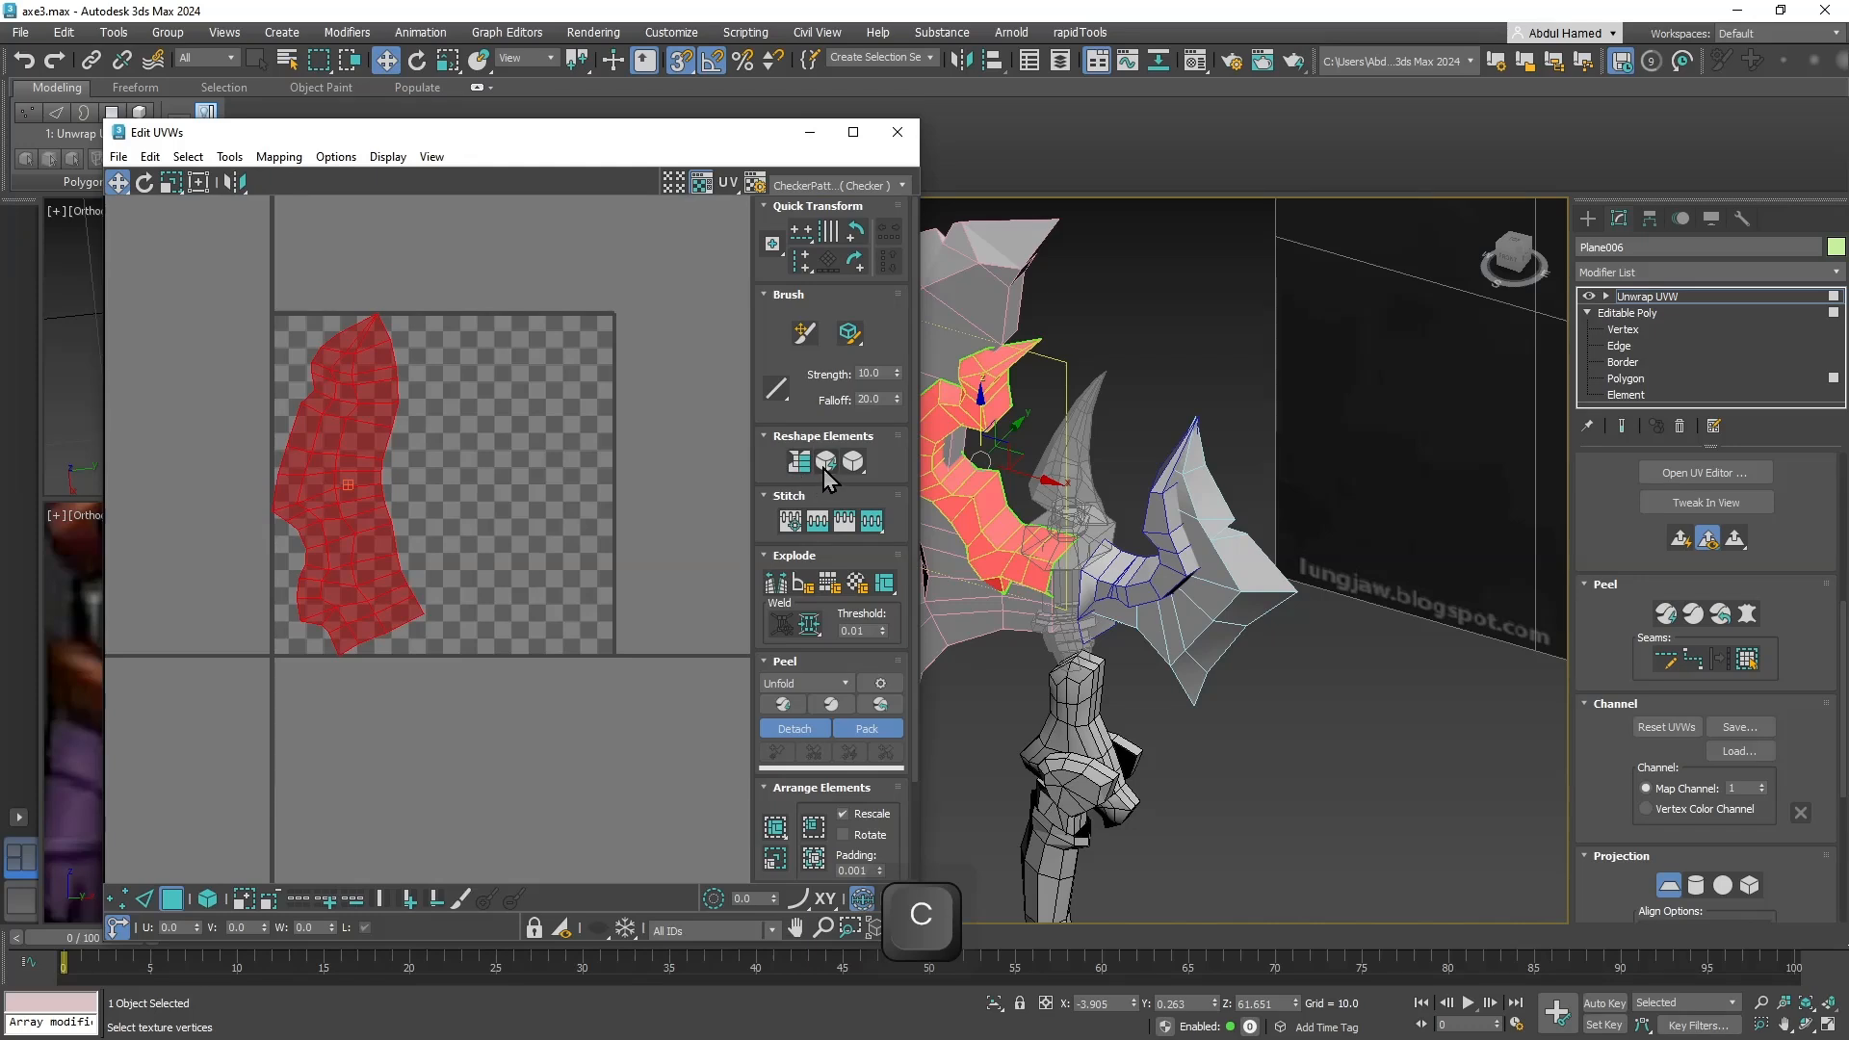
pyautogui.click(825, 463)
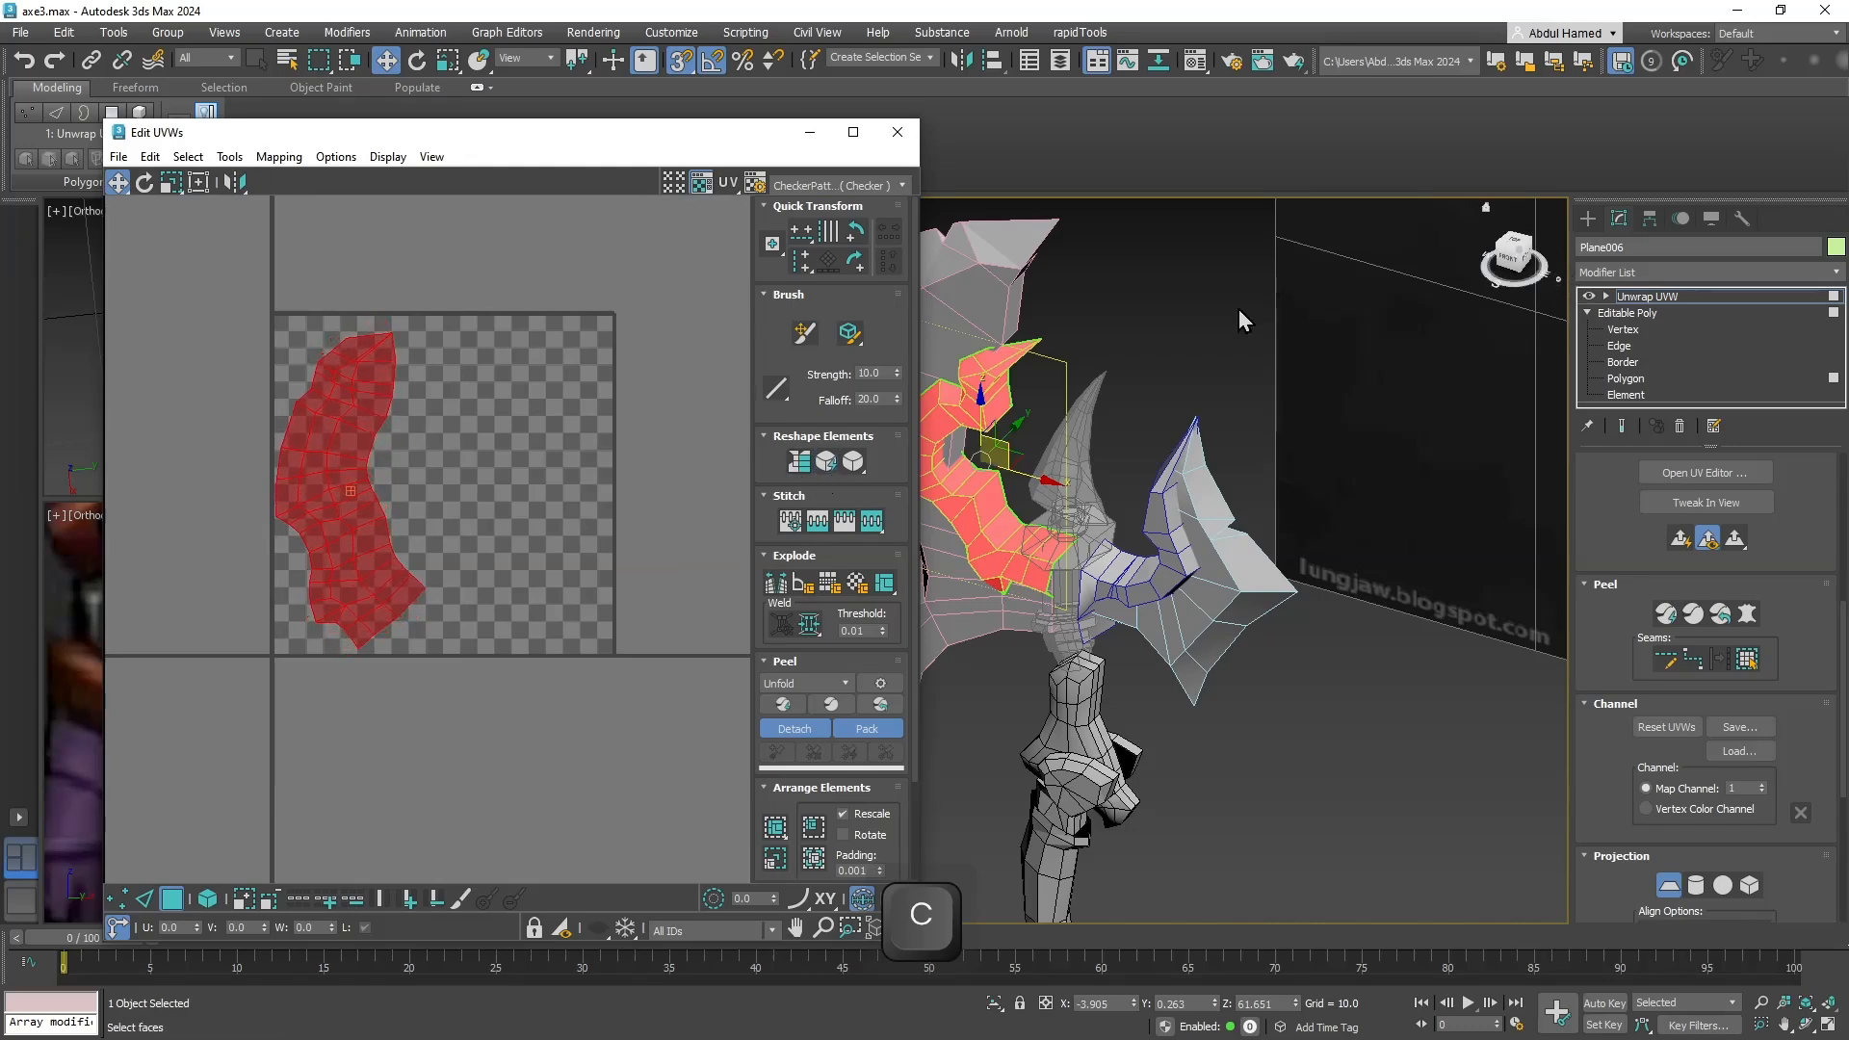
# Move the ornament's whole UV shell outside the checkered texture square in freeform mode.
pyautogui.click(207, 898)
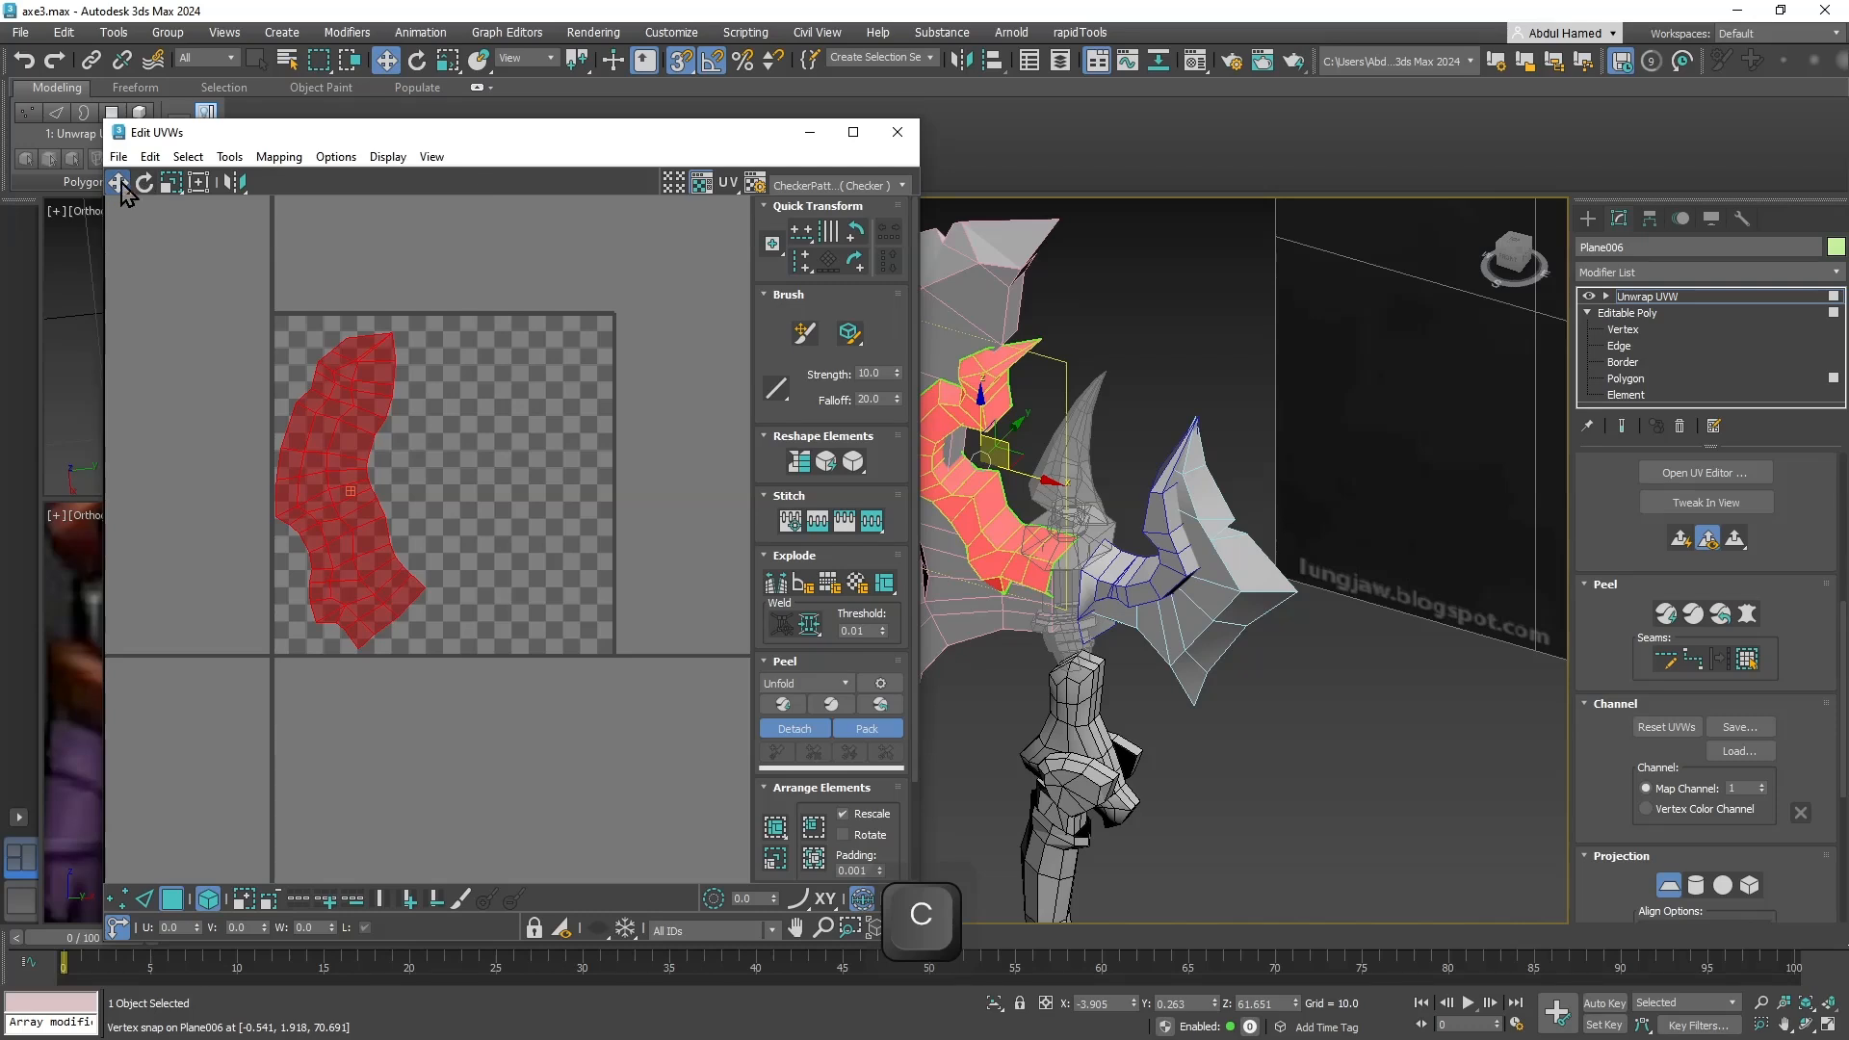
pyautogui.click(199, 183)
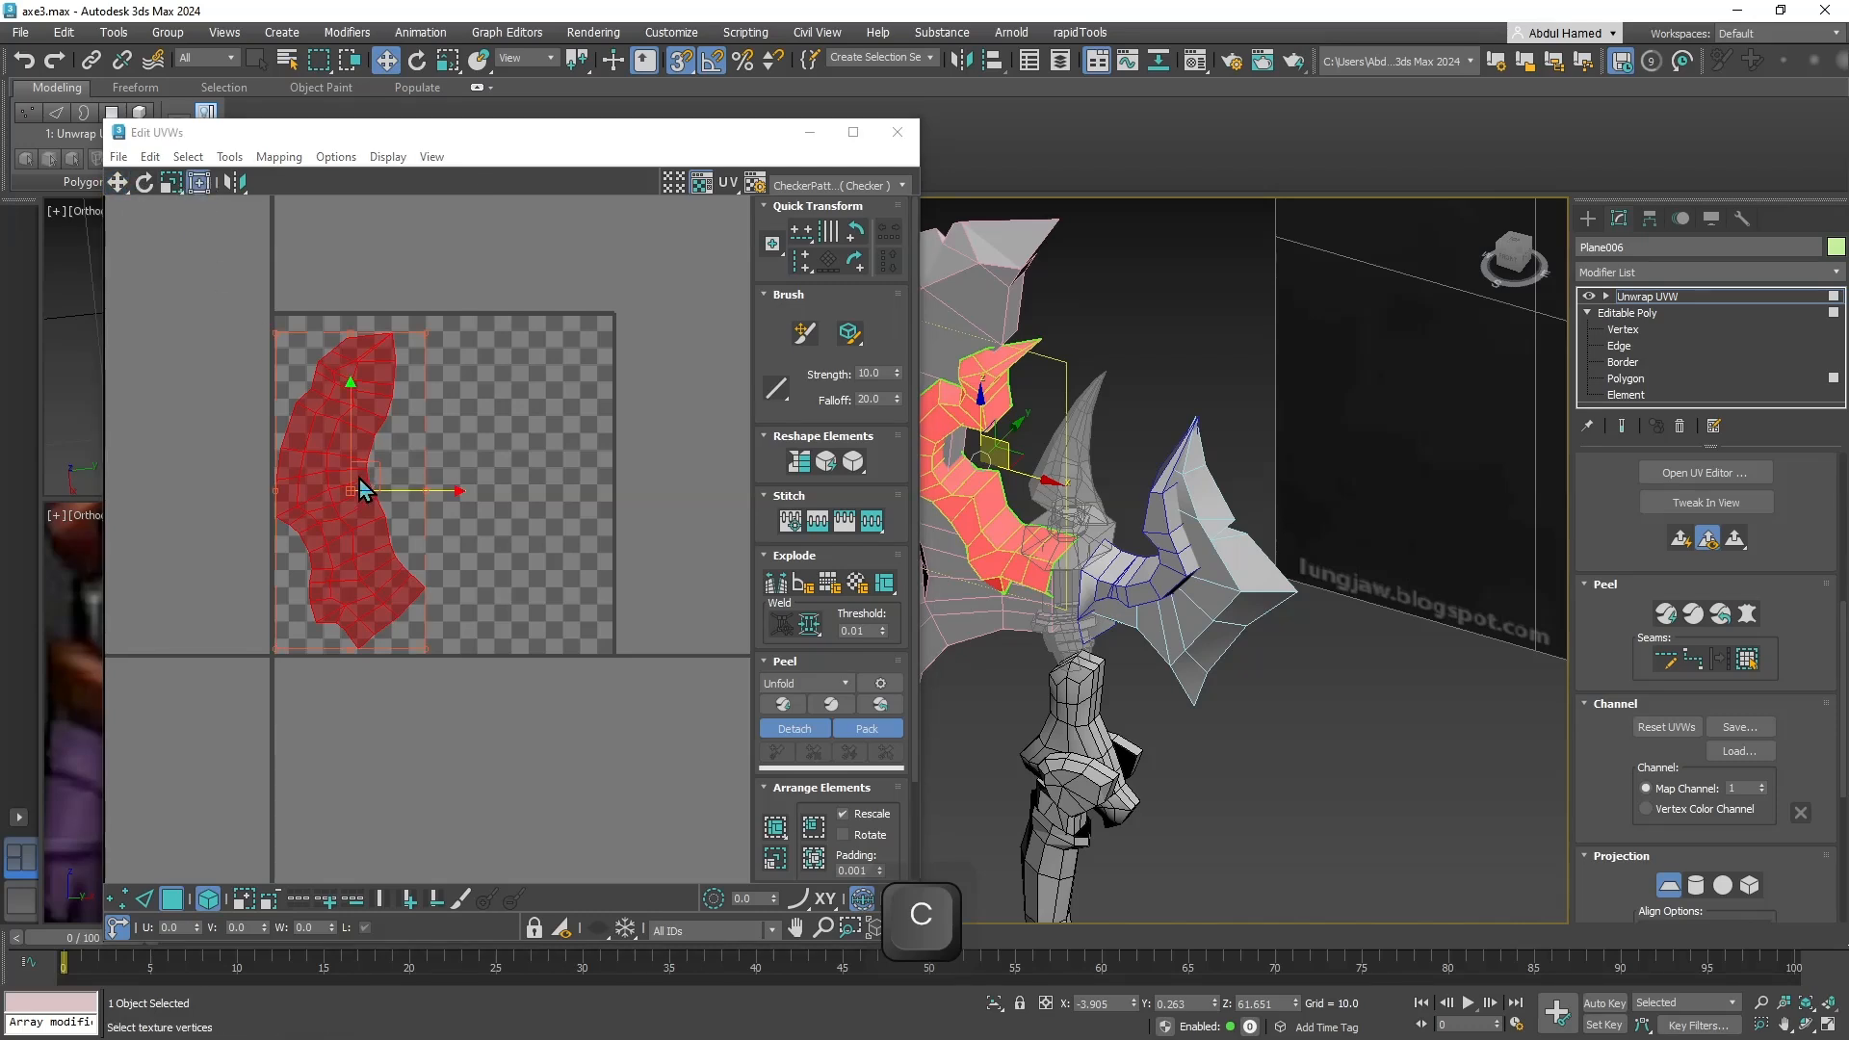
pyautogui.moveTo(367, 471); pyautogui.dragTo(726, 405)
pyautogui.moveTo(726, 405); pyautogui.dragTo(541, 541, button='middle')
pyautogui.moveTo(568, 536); pyautogui.dragTo(689, 314)
# Close the UV editor and collapse the hooked ornament's whole modifier stack.
pyautogui.click(901, 135)
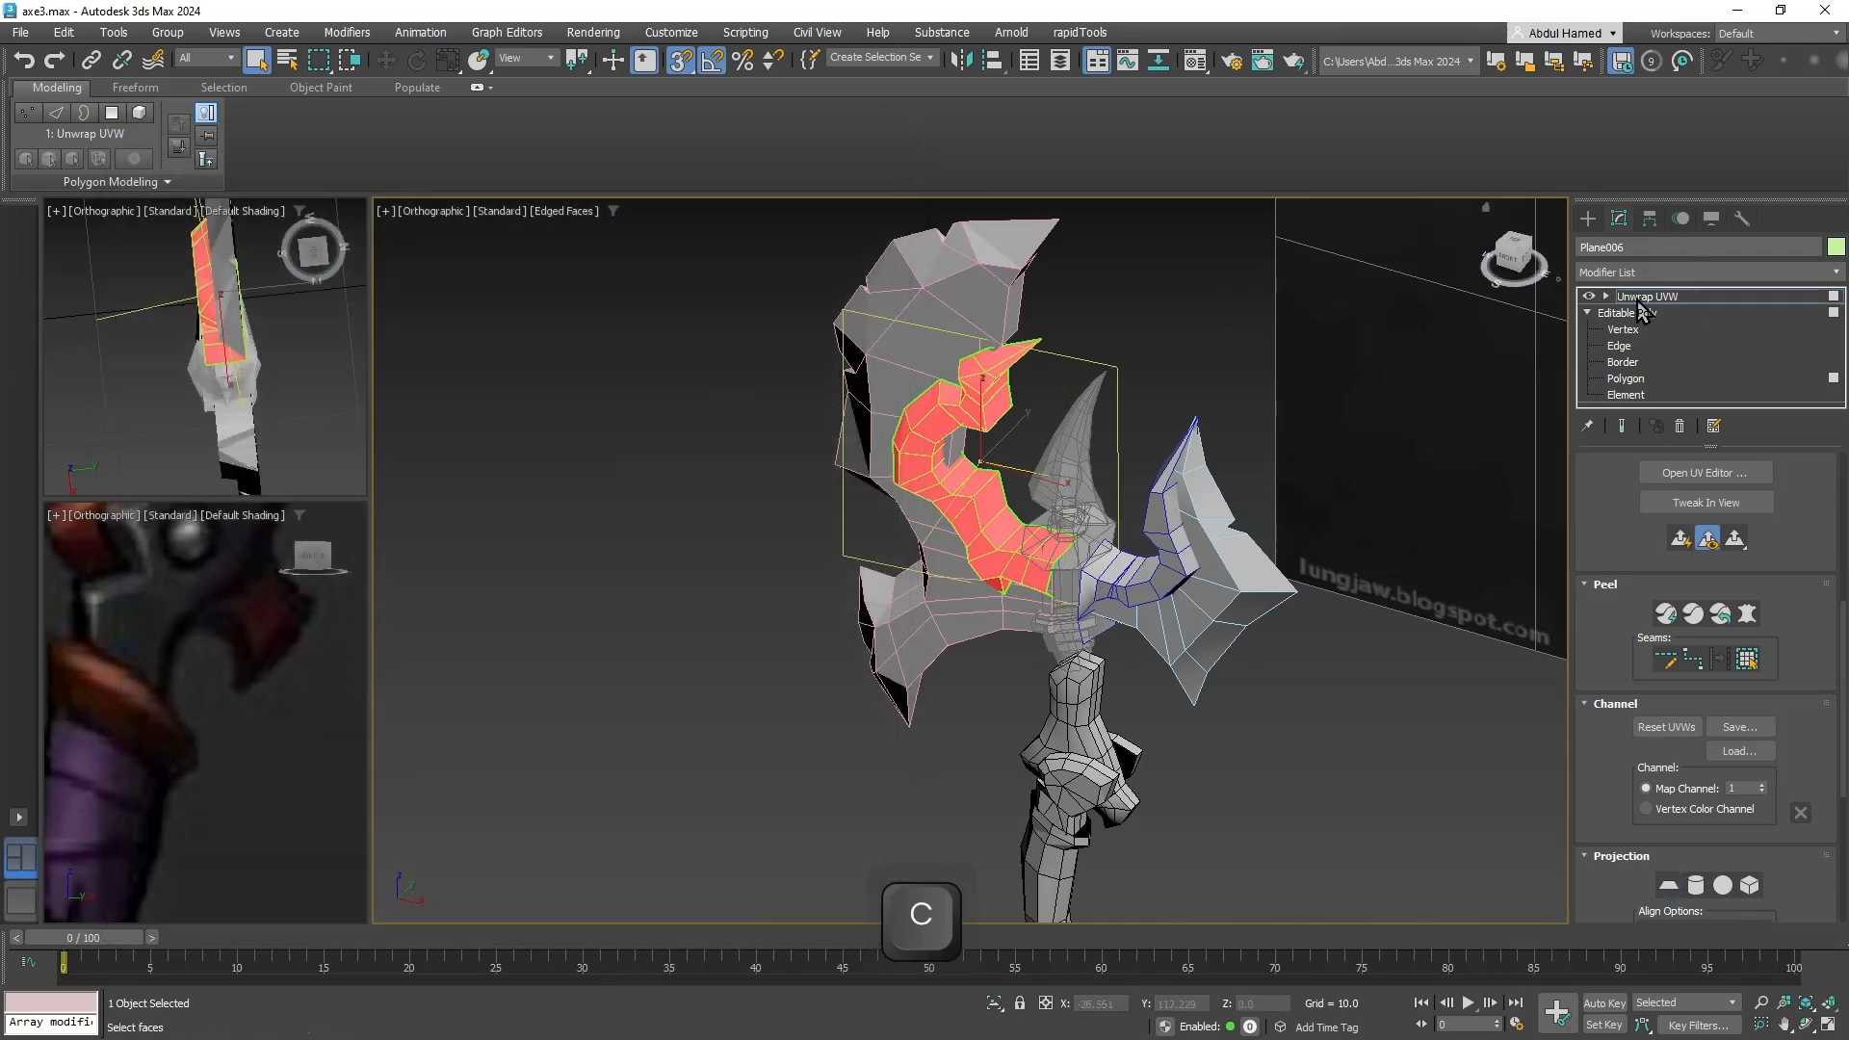
pyautogui.rightClick(1648, 299)
pyautogui.click(1647, 487)
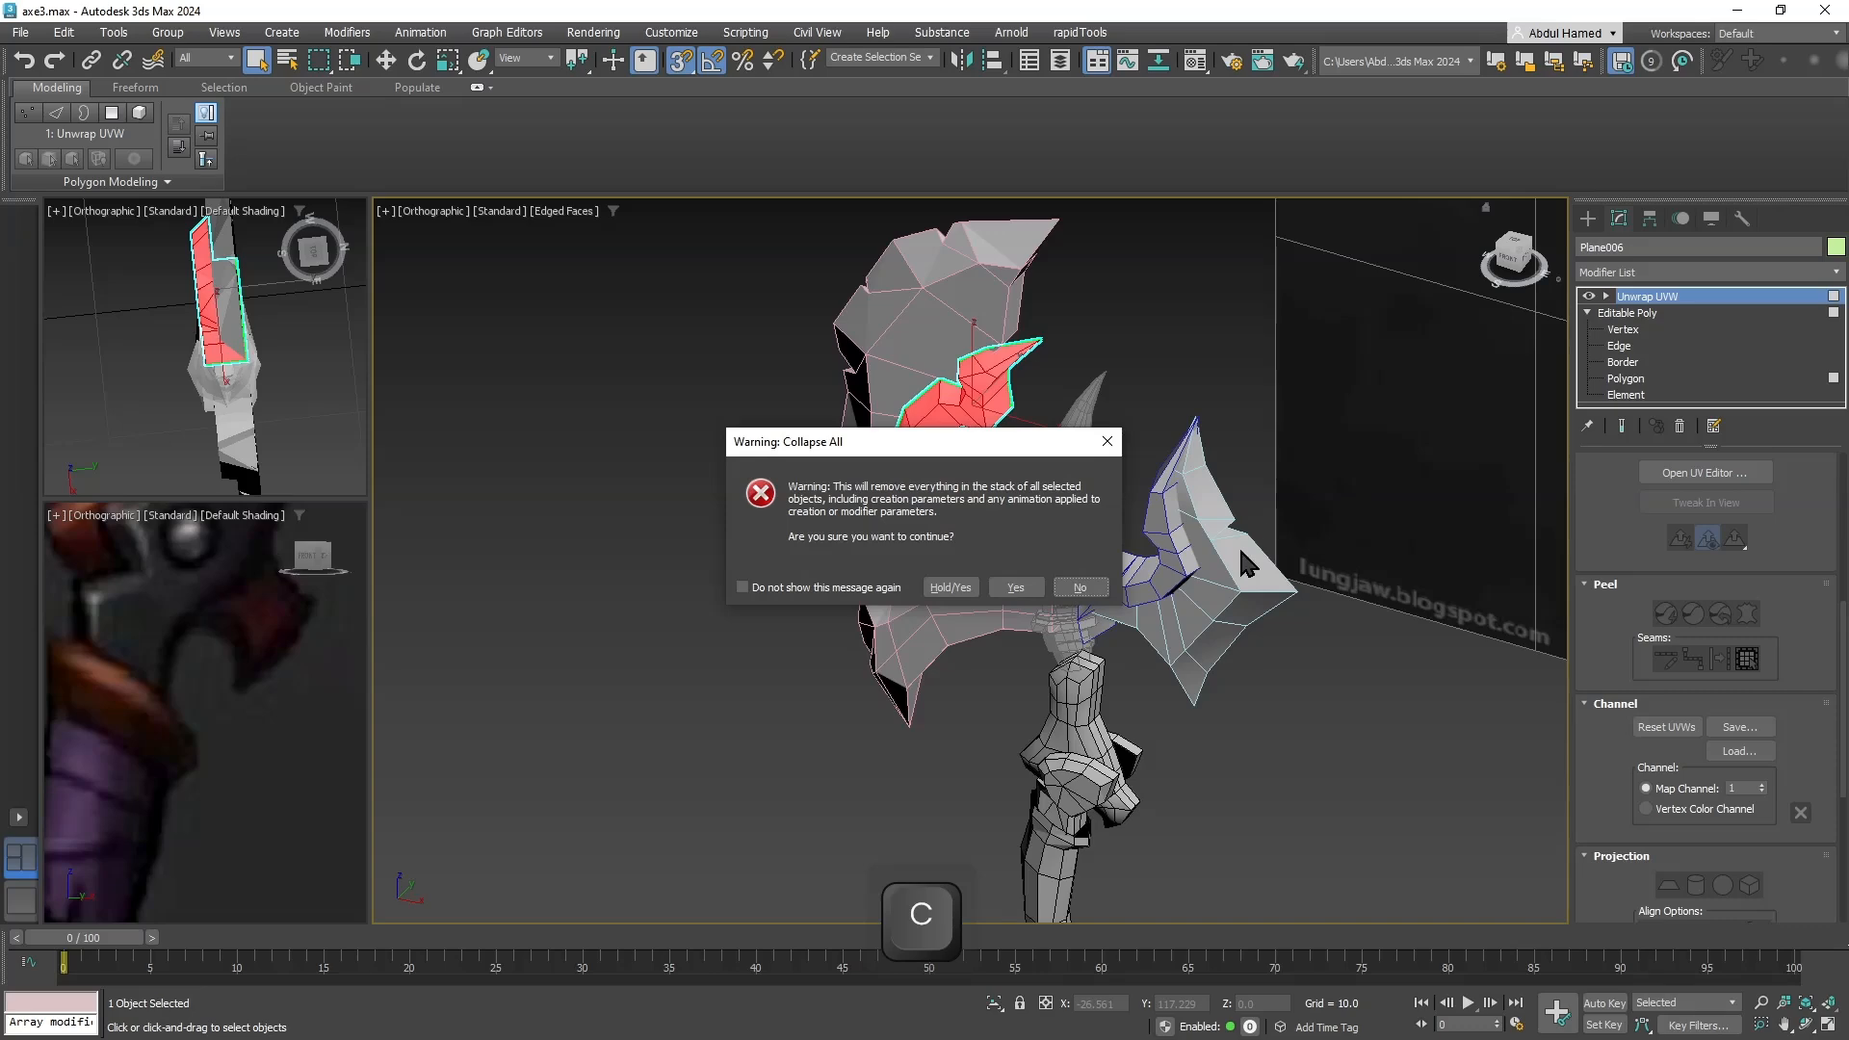
pyautogui.click(1022, 590)
# Select the rounded guard piece below the axe head, switch off its Symmetry modifier's display and isolate the piece.
pyautogui.moveTo(1303, 800); pyautogui.dragTo(1235, 674, button='middle')
pyautogui.scroll(4, 1061, 634)
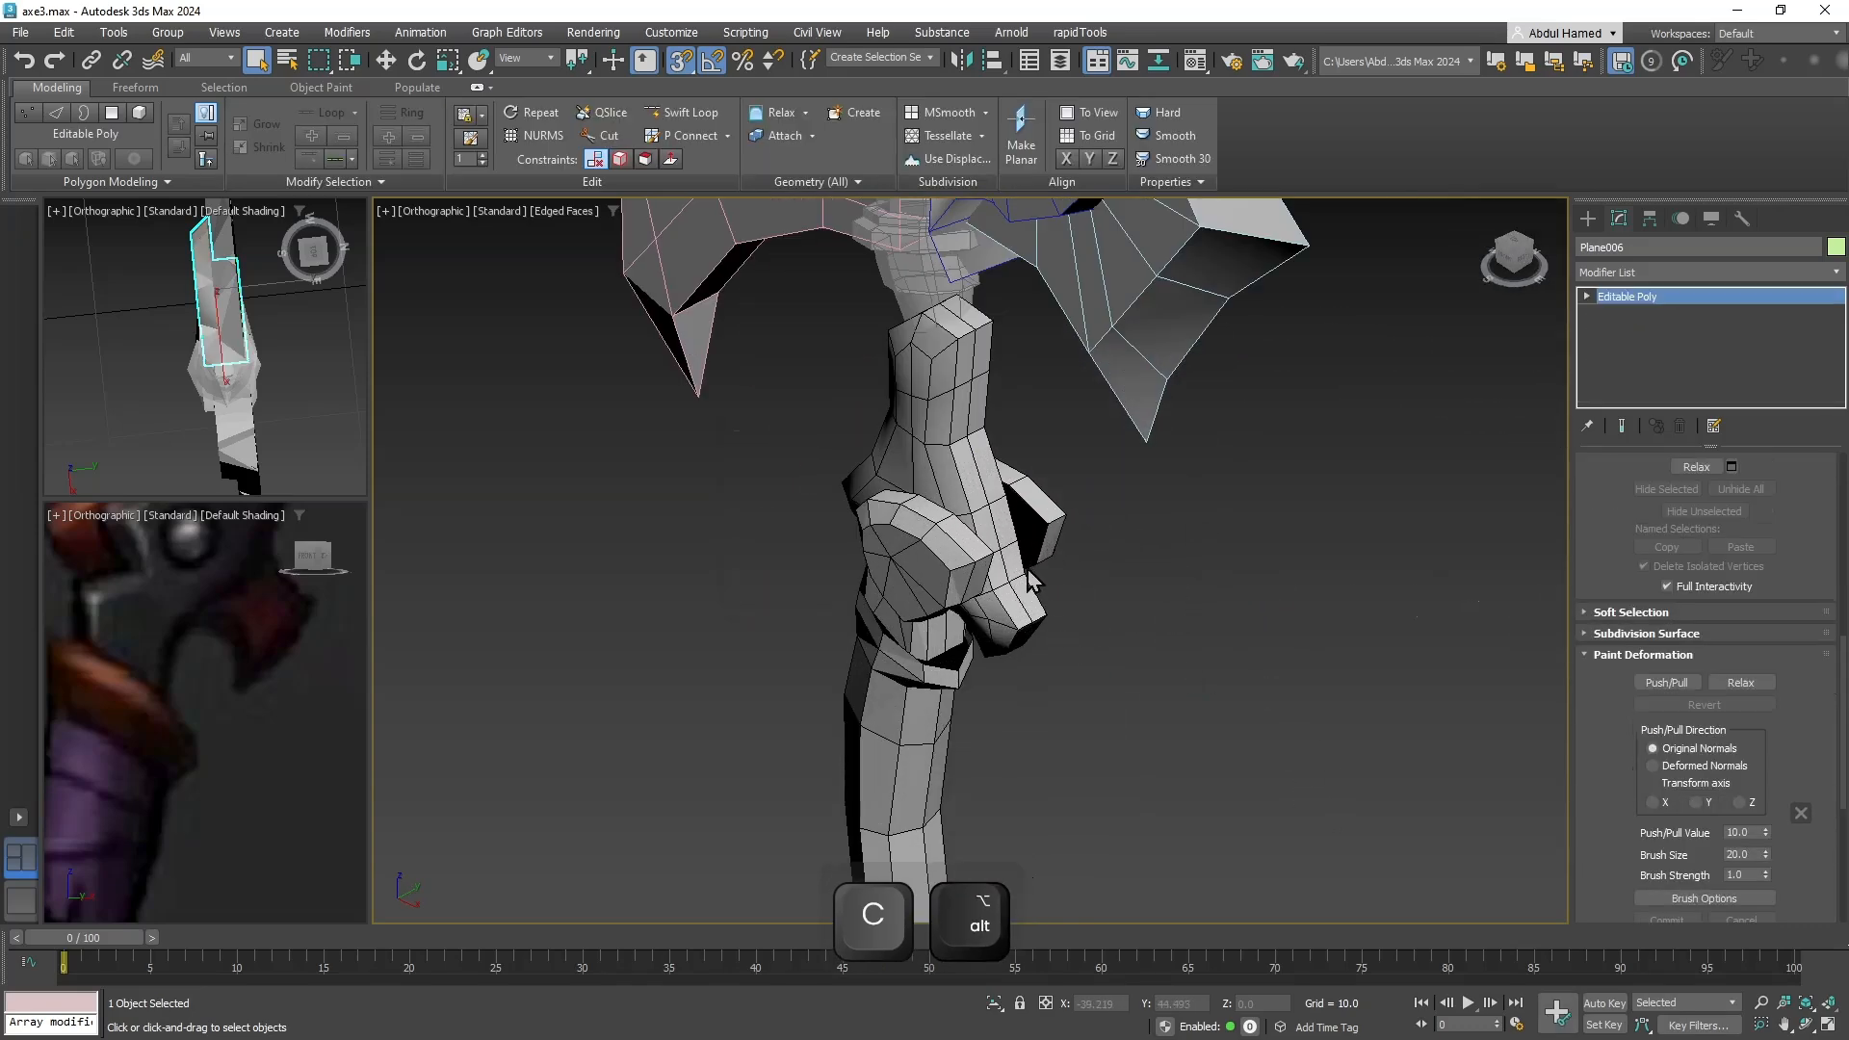
pyautogui.click(1025, 520)
pyautogui.keyDown('alt'); pyautogui.moveTo(1024, 520); pyautogui.dragTo(944, 627, button='middle'); pyautogui.keyUp('alt')
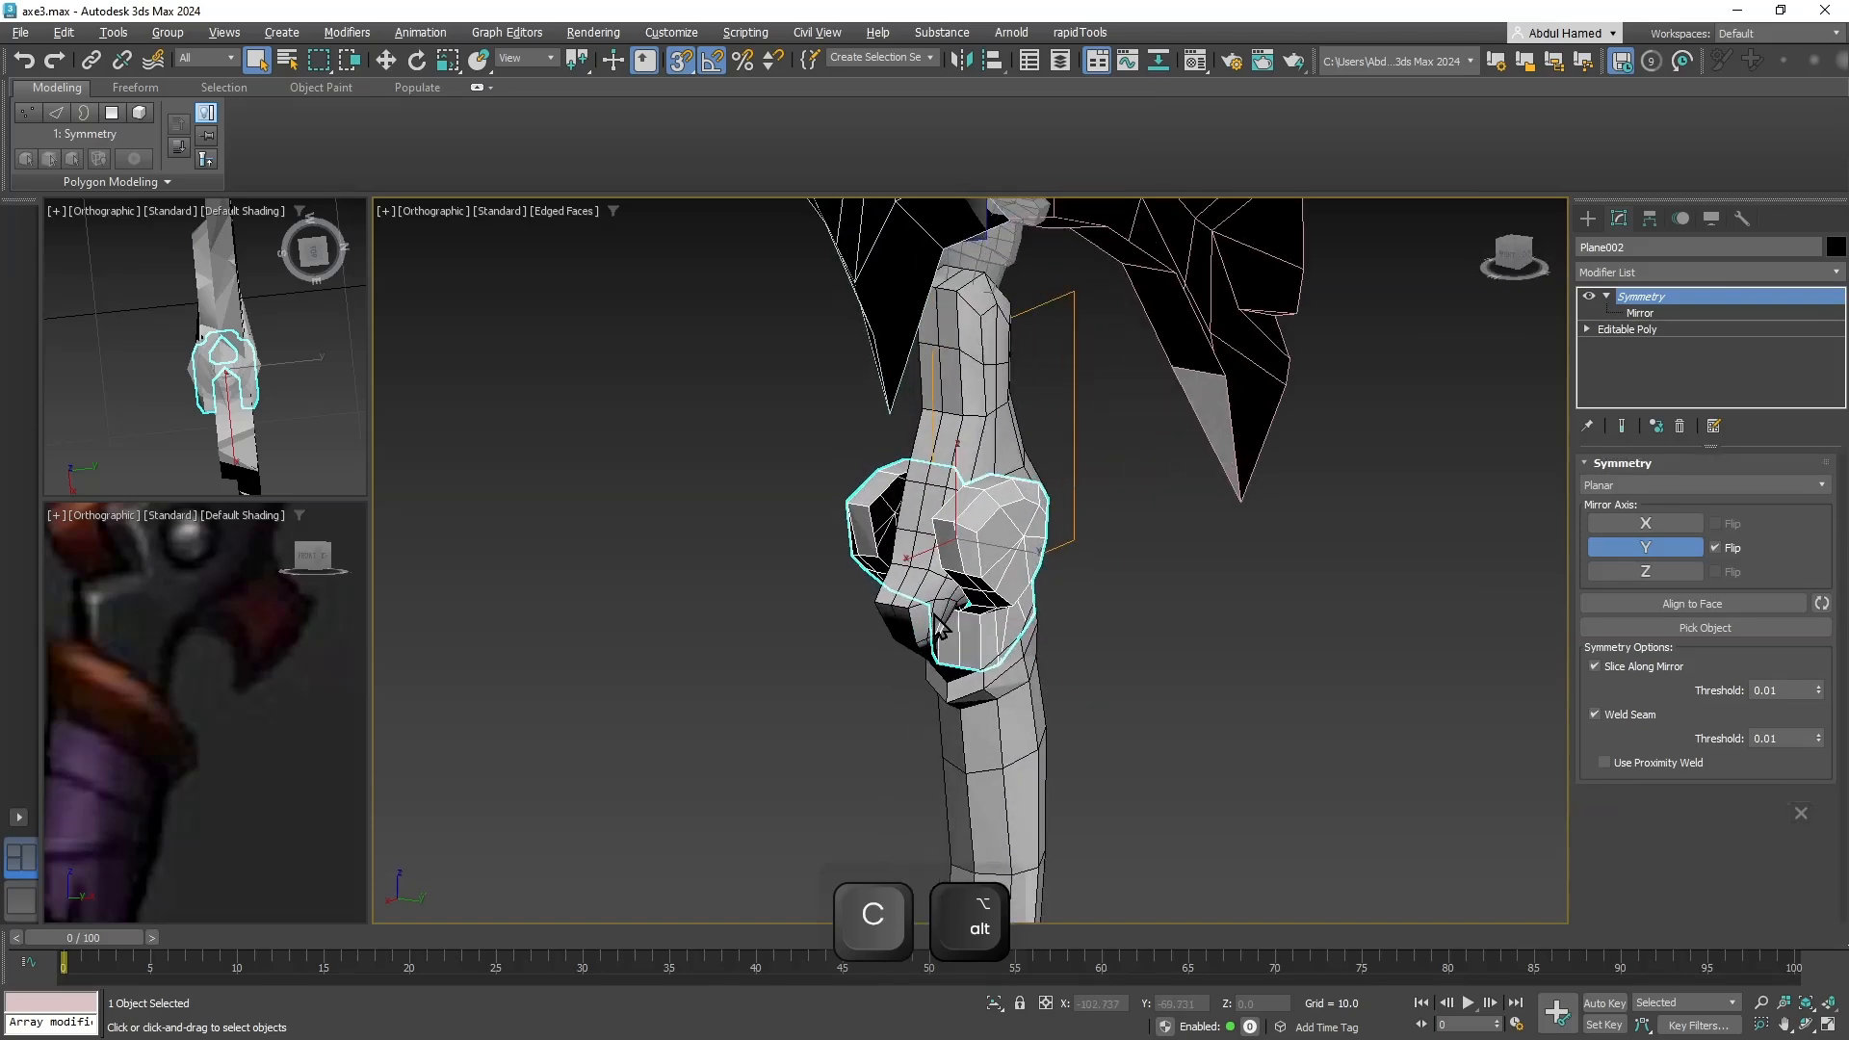
pyautogui.scroll(4, 921, 560)
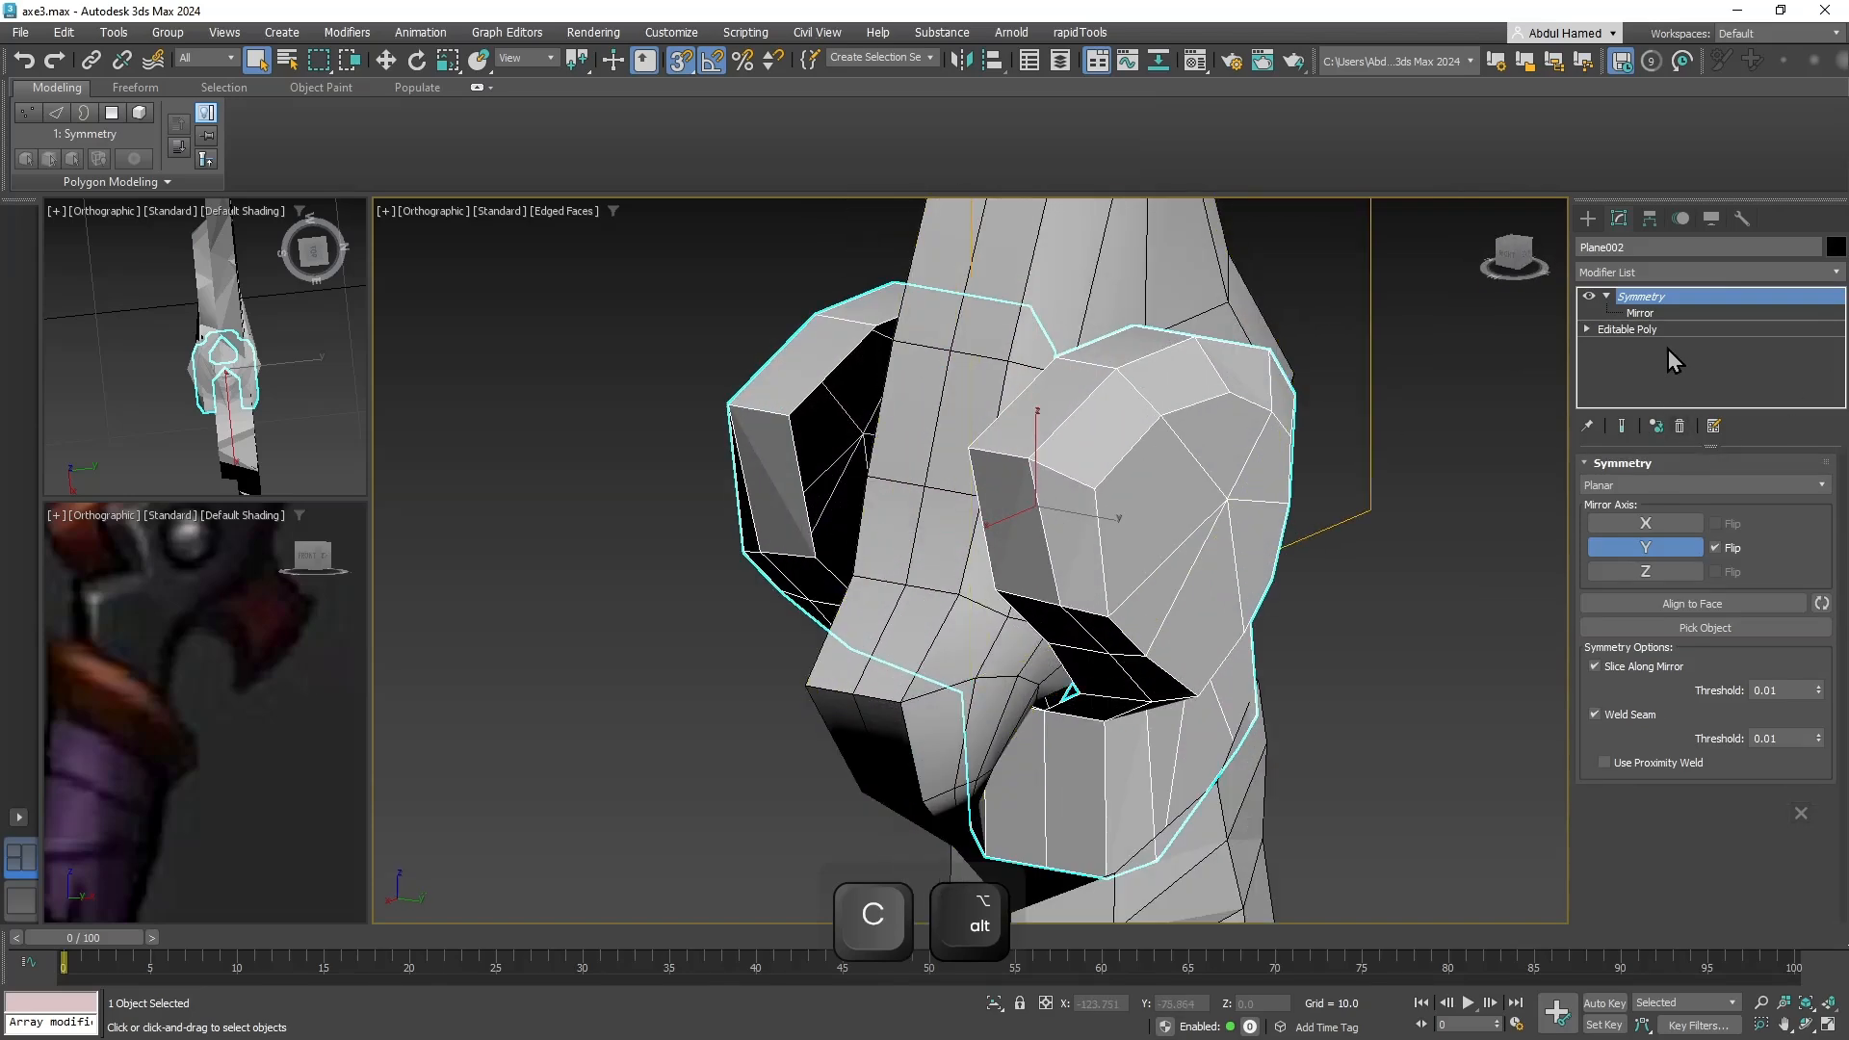
pyautogui.click(1589, 296)
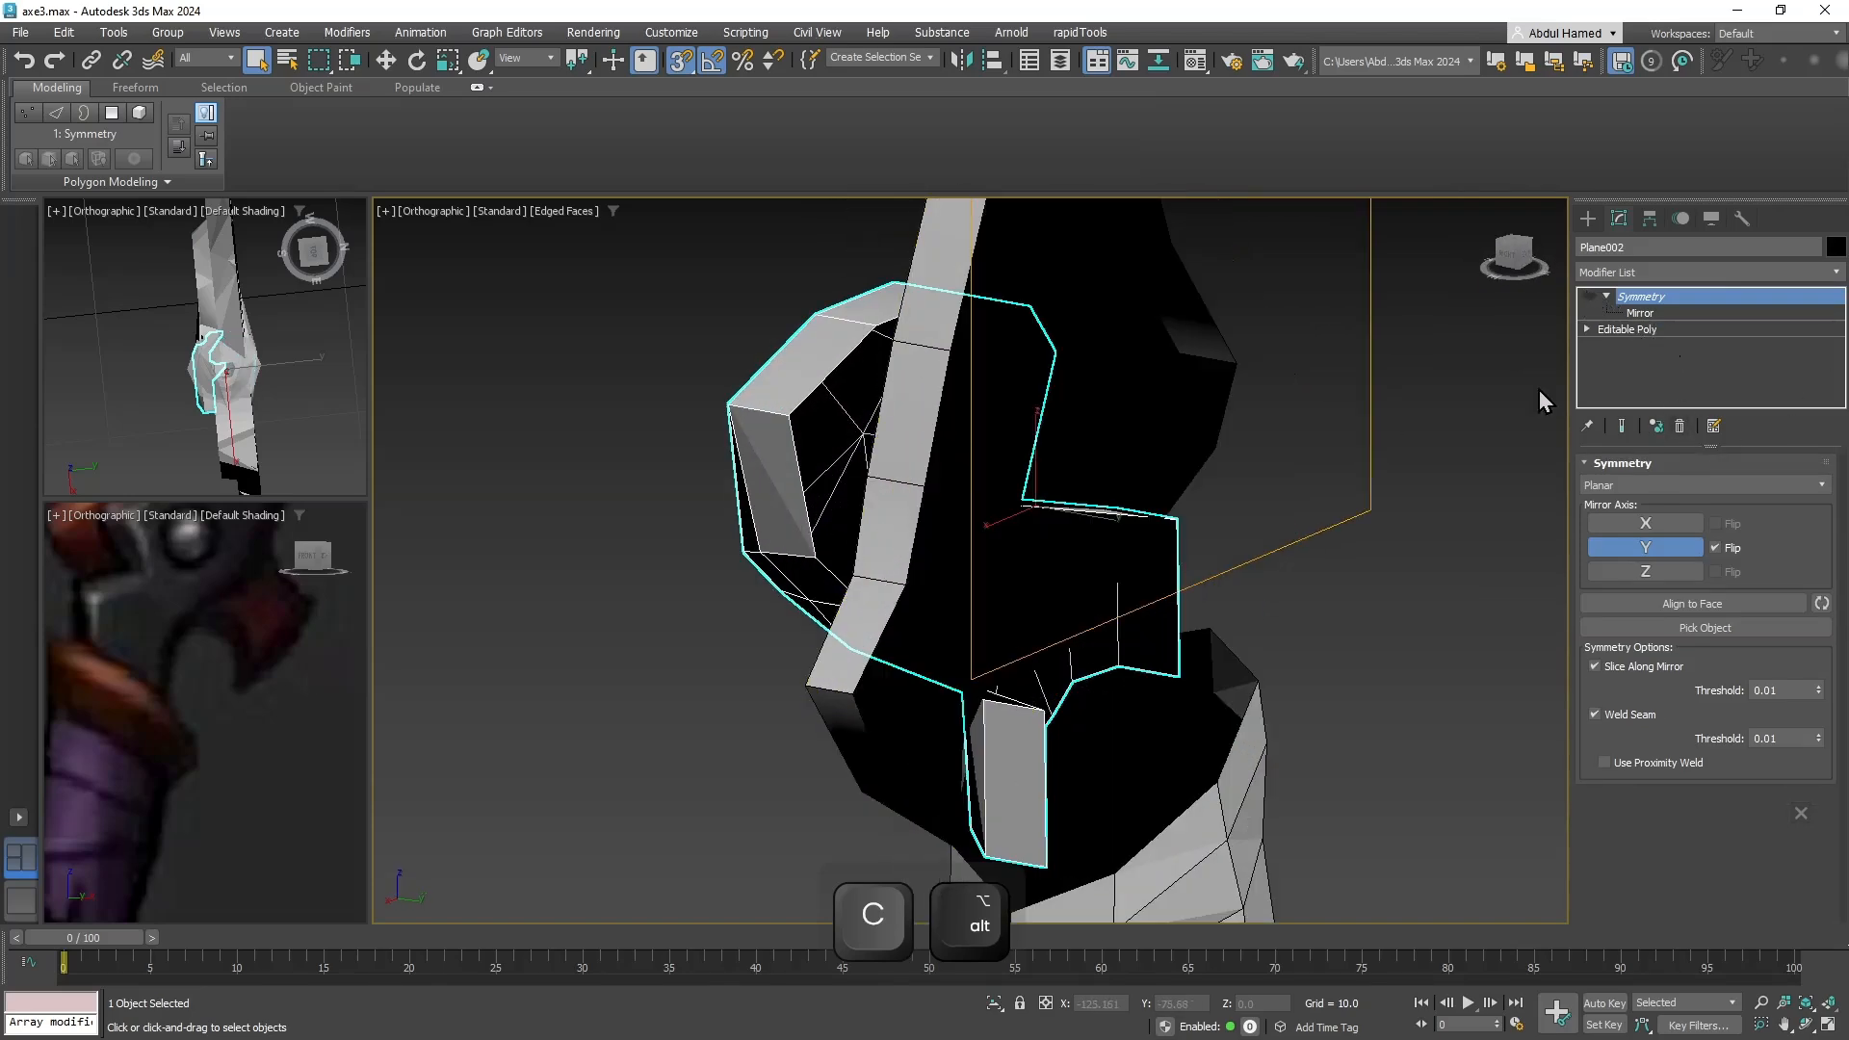
pyautogui.keyDown('alt'); pyautogui.moveTo(1184, 484); pyautogui.dragTo(842, 475, button='middle'); pyautogui.keyUp('alt')
pyautogui.rightClick(842, 476)
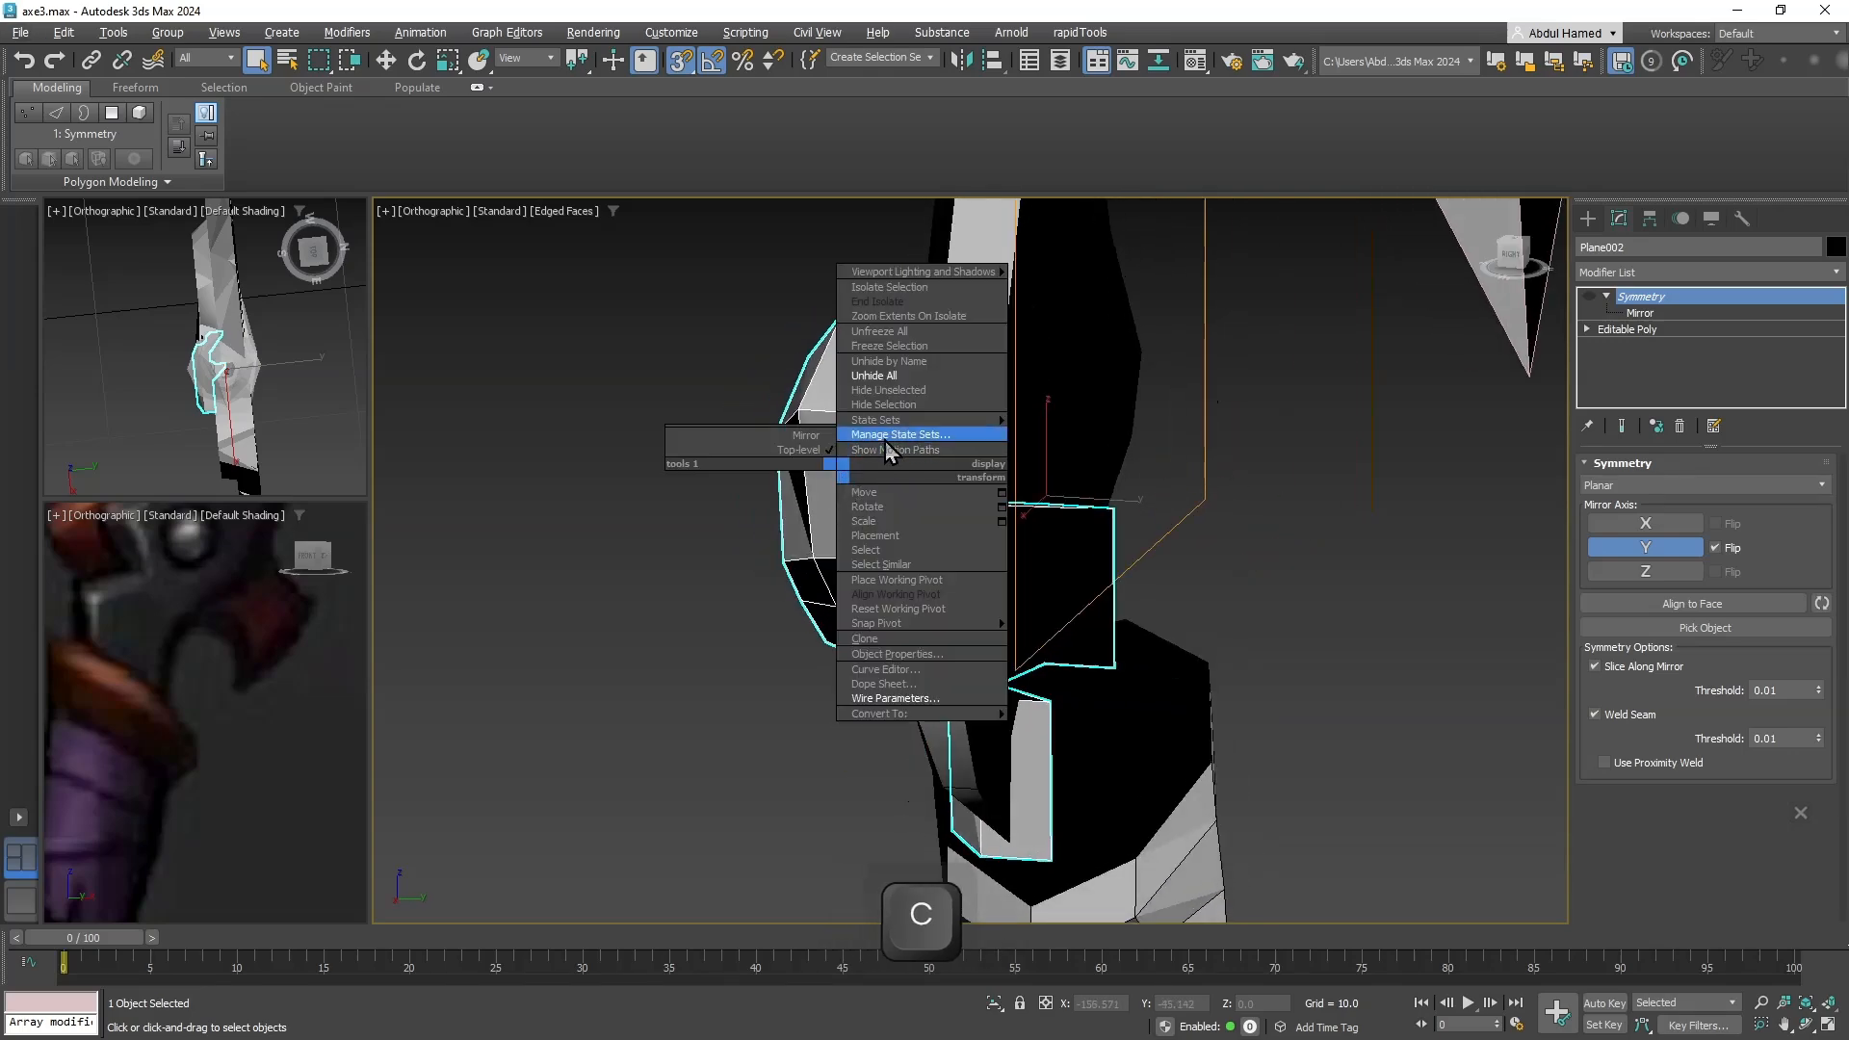
pyautogui.click(998, 414)
# Bridge two opposite open edges across the back of the guard piece's rounded upper part.
pyautogui.keyDown('alt'); pyautogui.moveTo(986, 446); pyautogui.dragTo(915, 453, button='middle'); pyautogui.keyUp('alt')
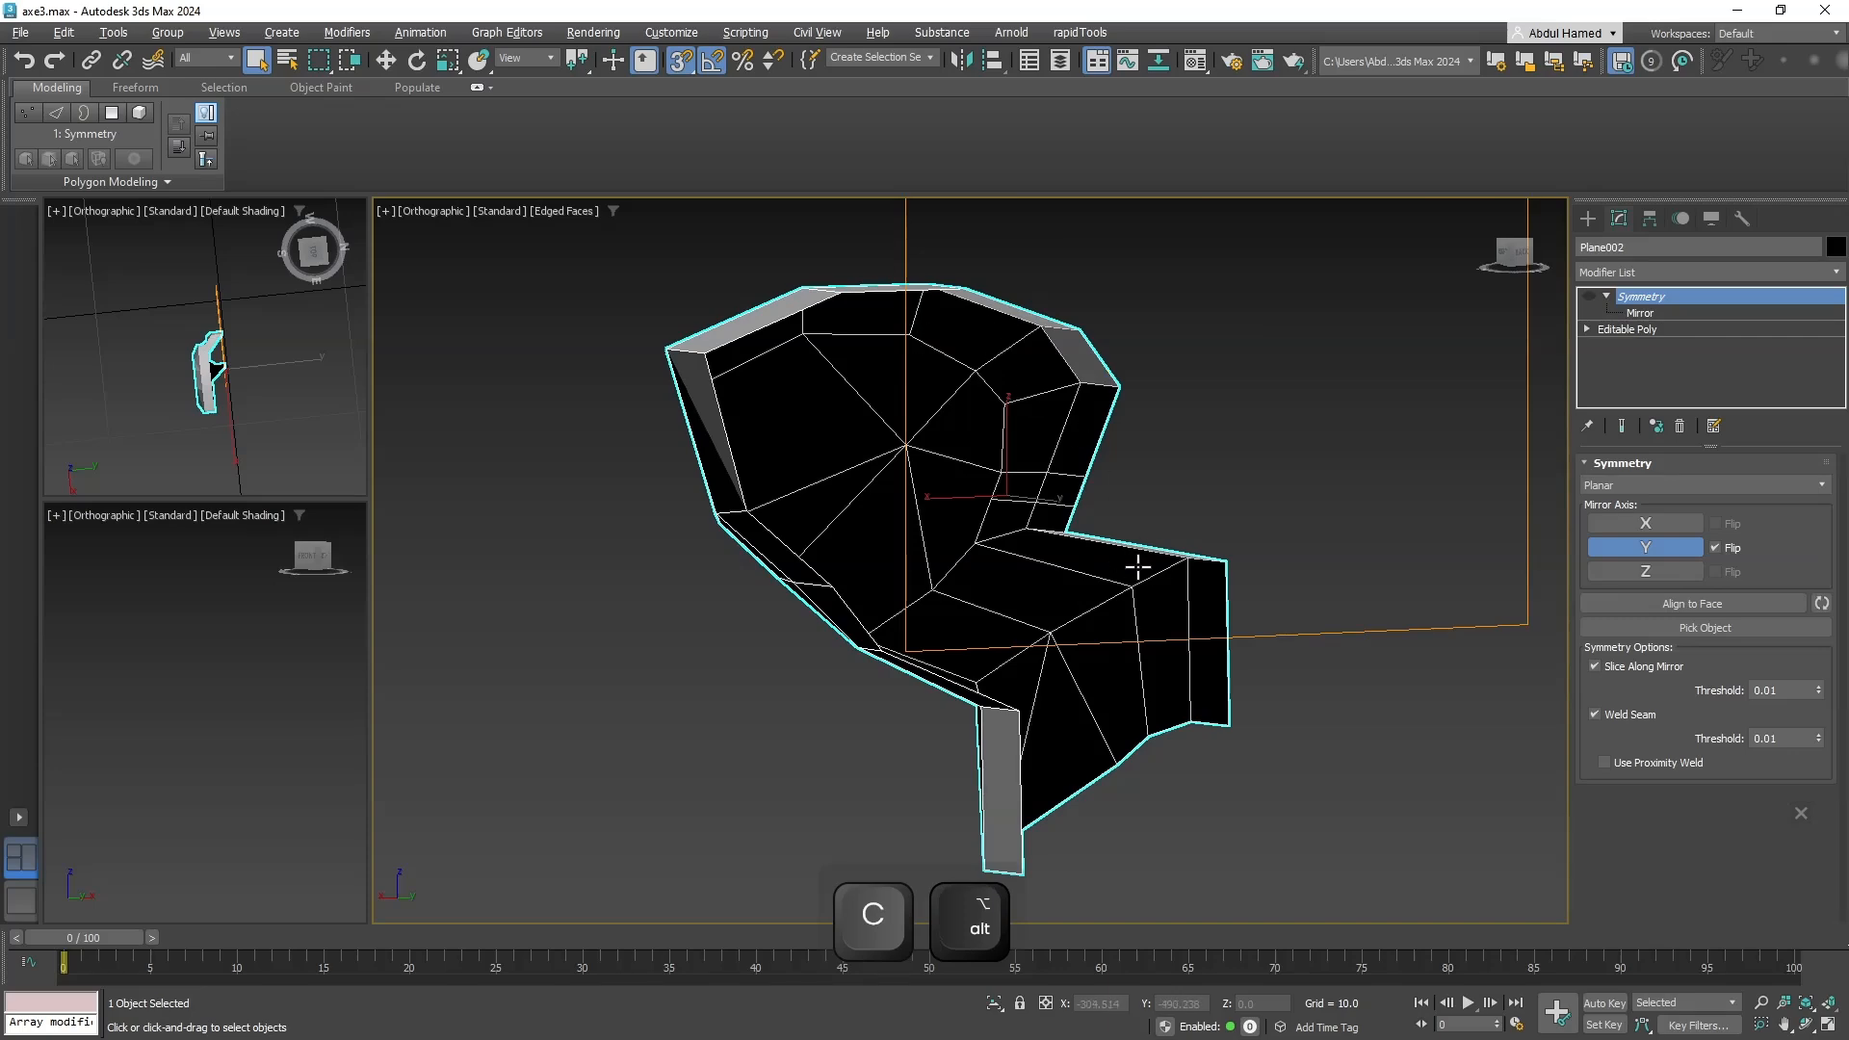
pyautogui.keyDown('alt'); pyautogui.moveTo(1137, 567); pyautogui.dragTo(1007, 556, button='middle'); pyautogui.keyUp('alt')
pyautogui.scroll(2, 999, 436)
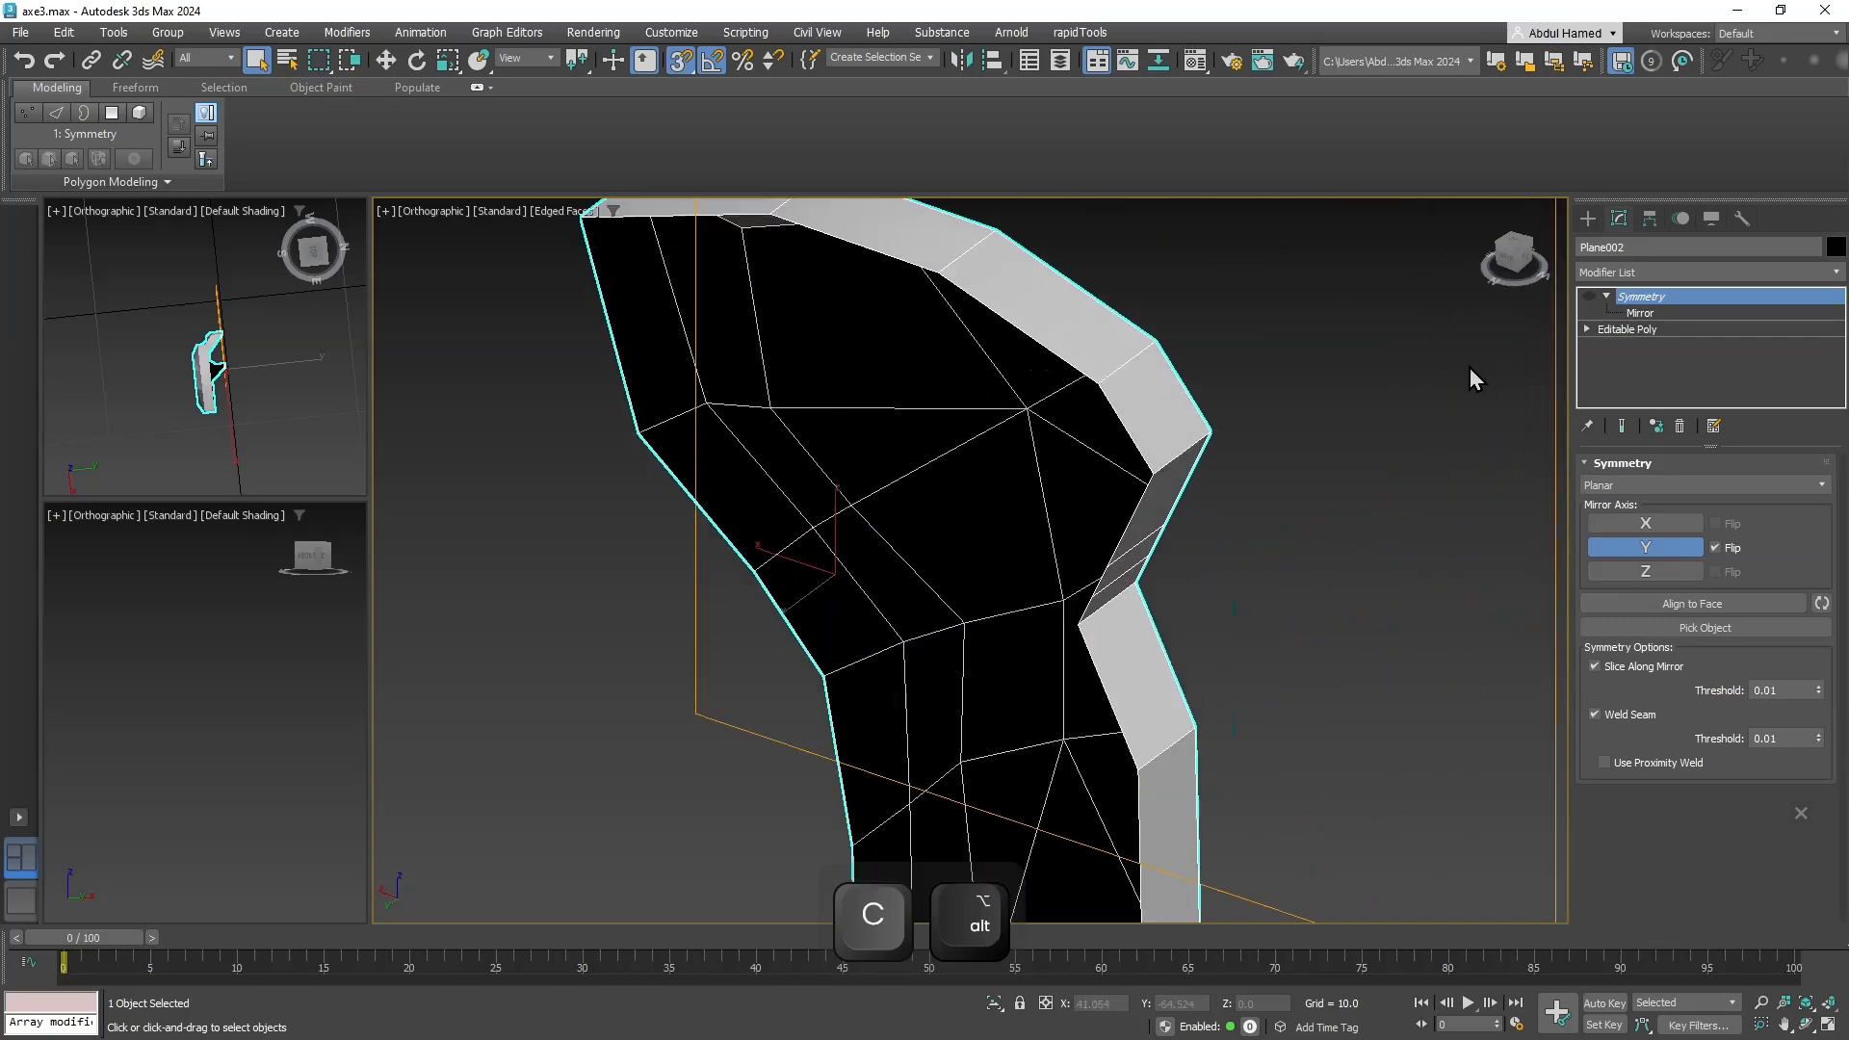
pyautogui.click(1586, 331)
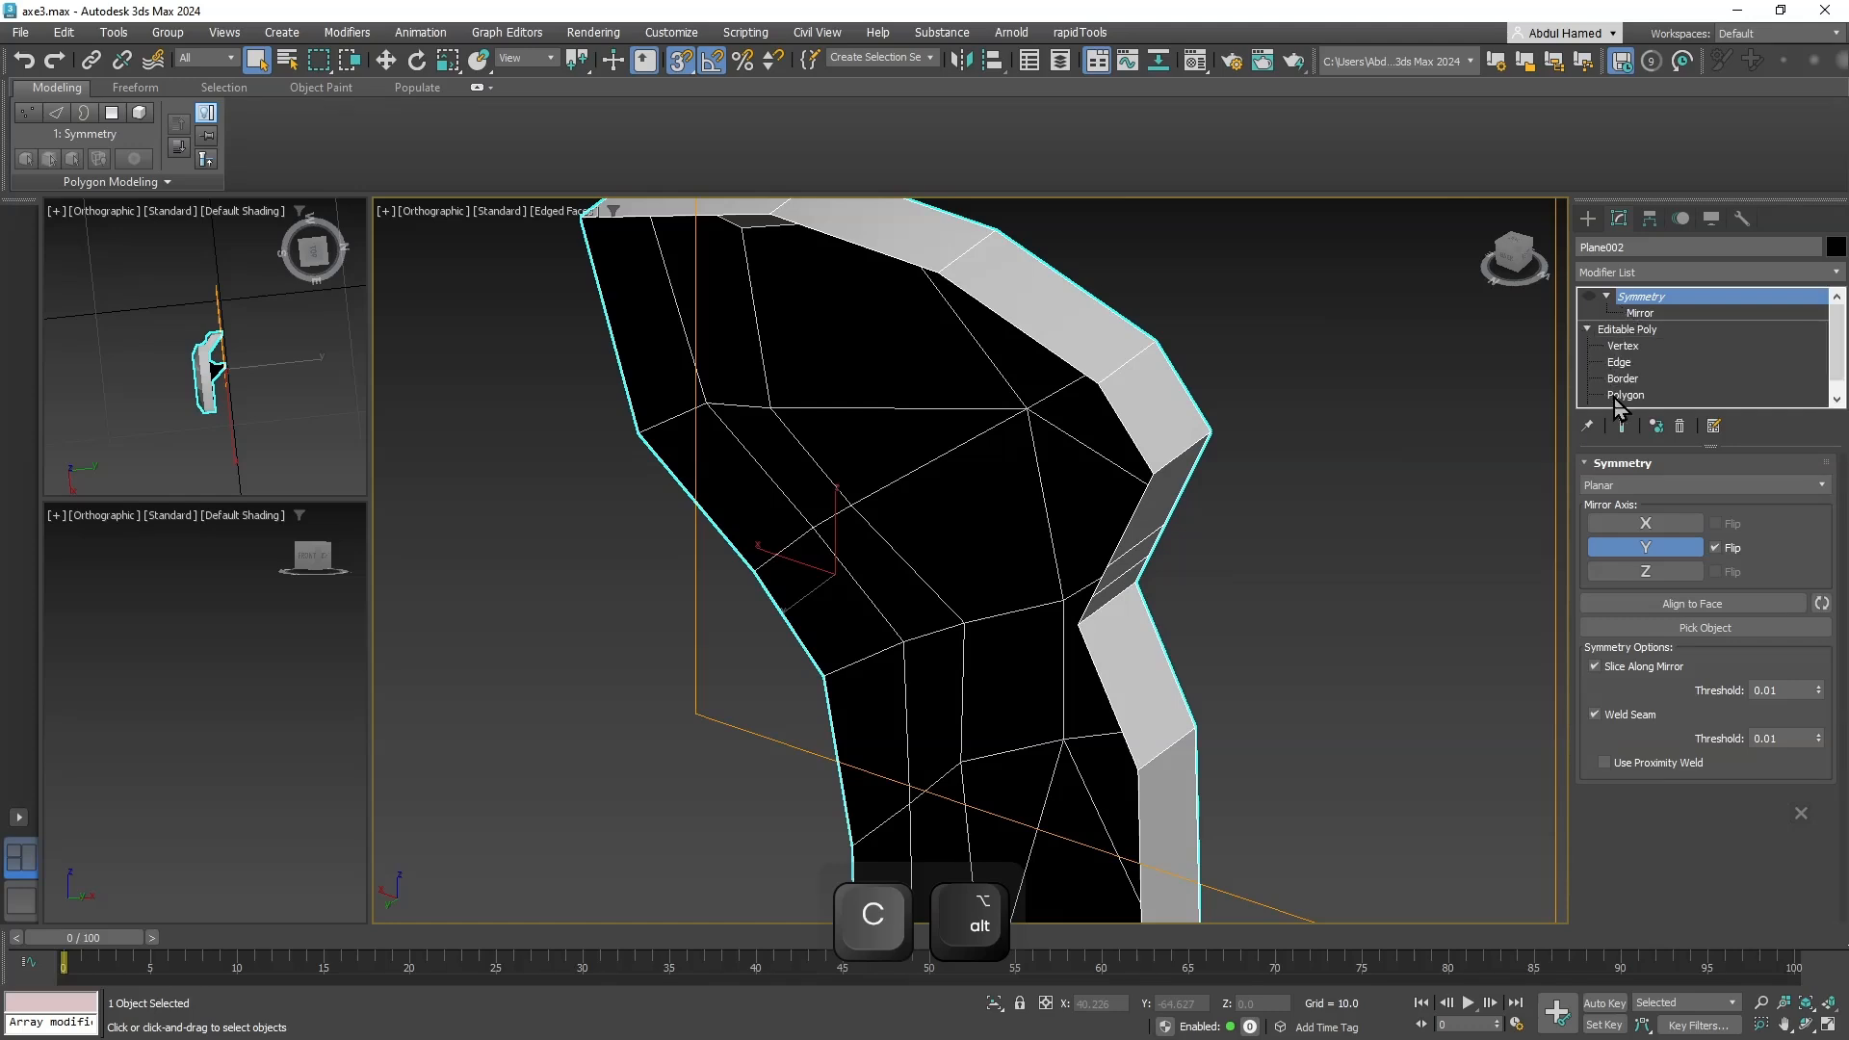
pyautogui.click(1618, 363)
pyautogui.click(1057, 354)
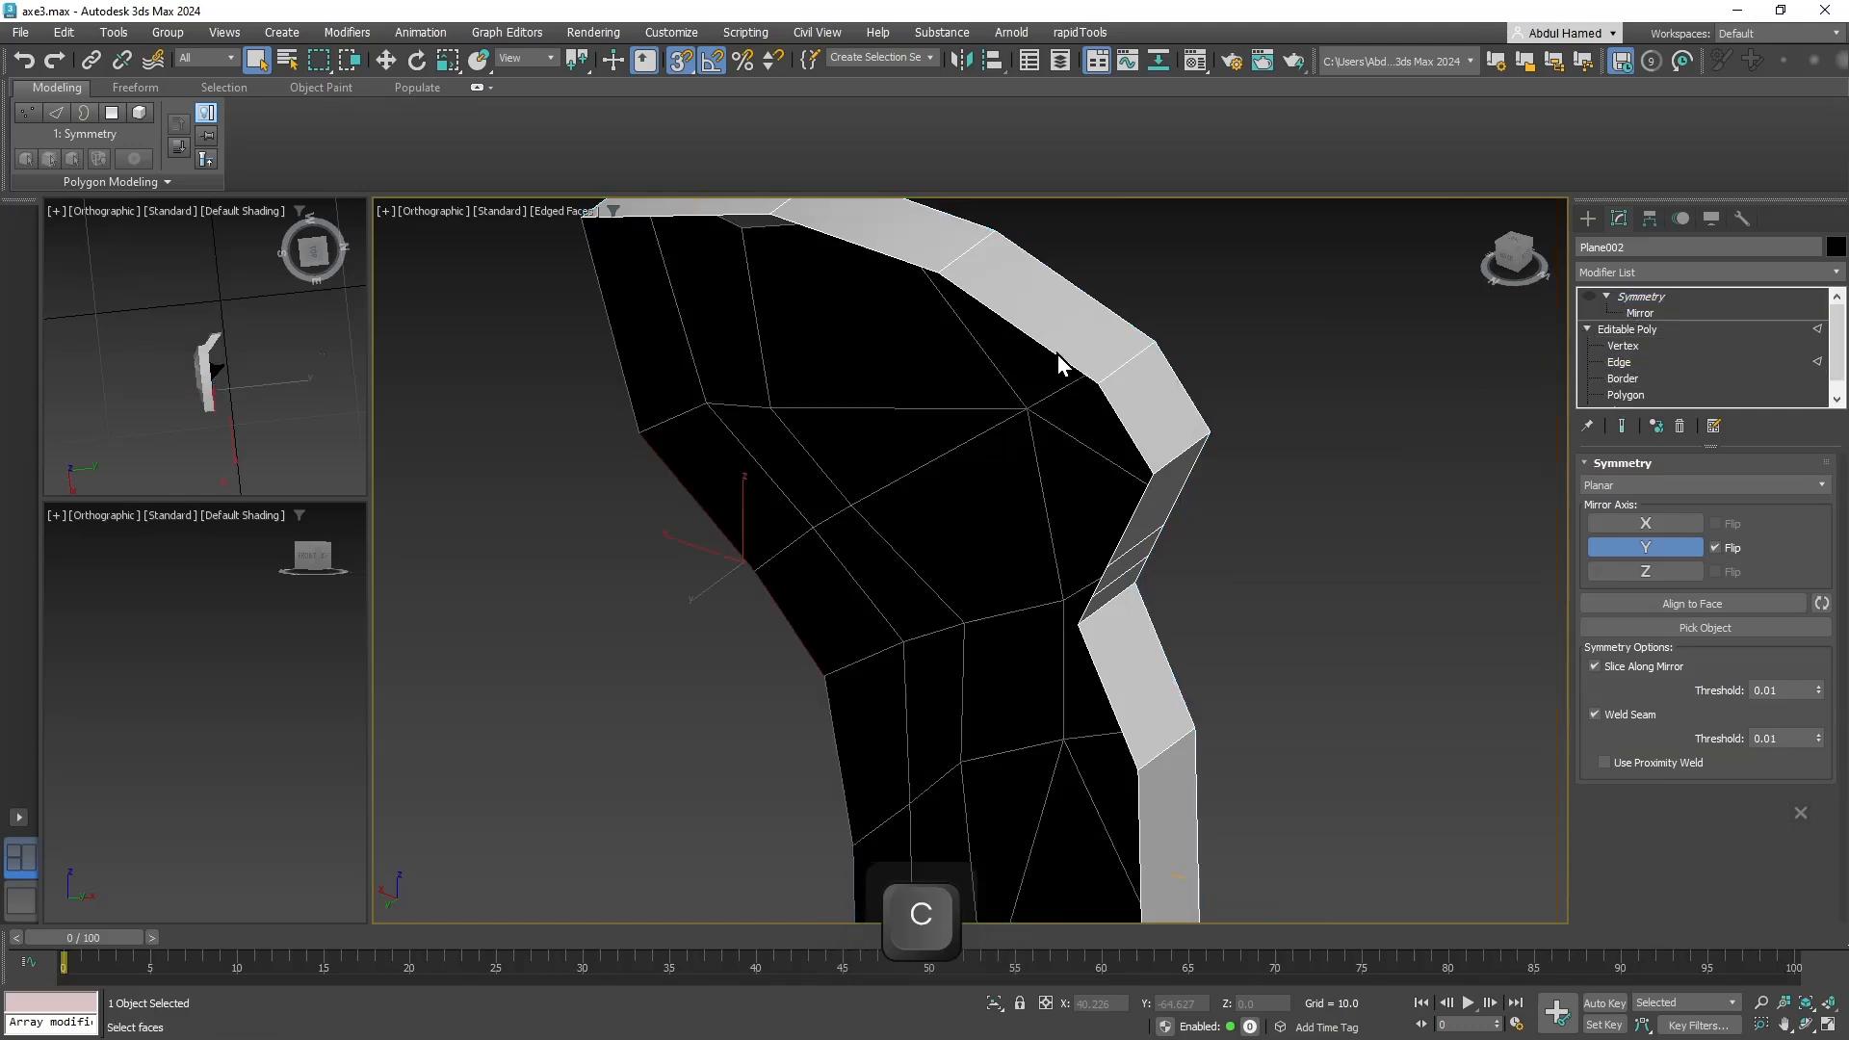
pyautogui.keyDown('ctrl'); pyautogui.click(773, 604); pyautogui.keyUp('ctrl')
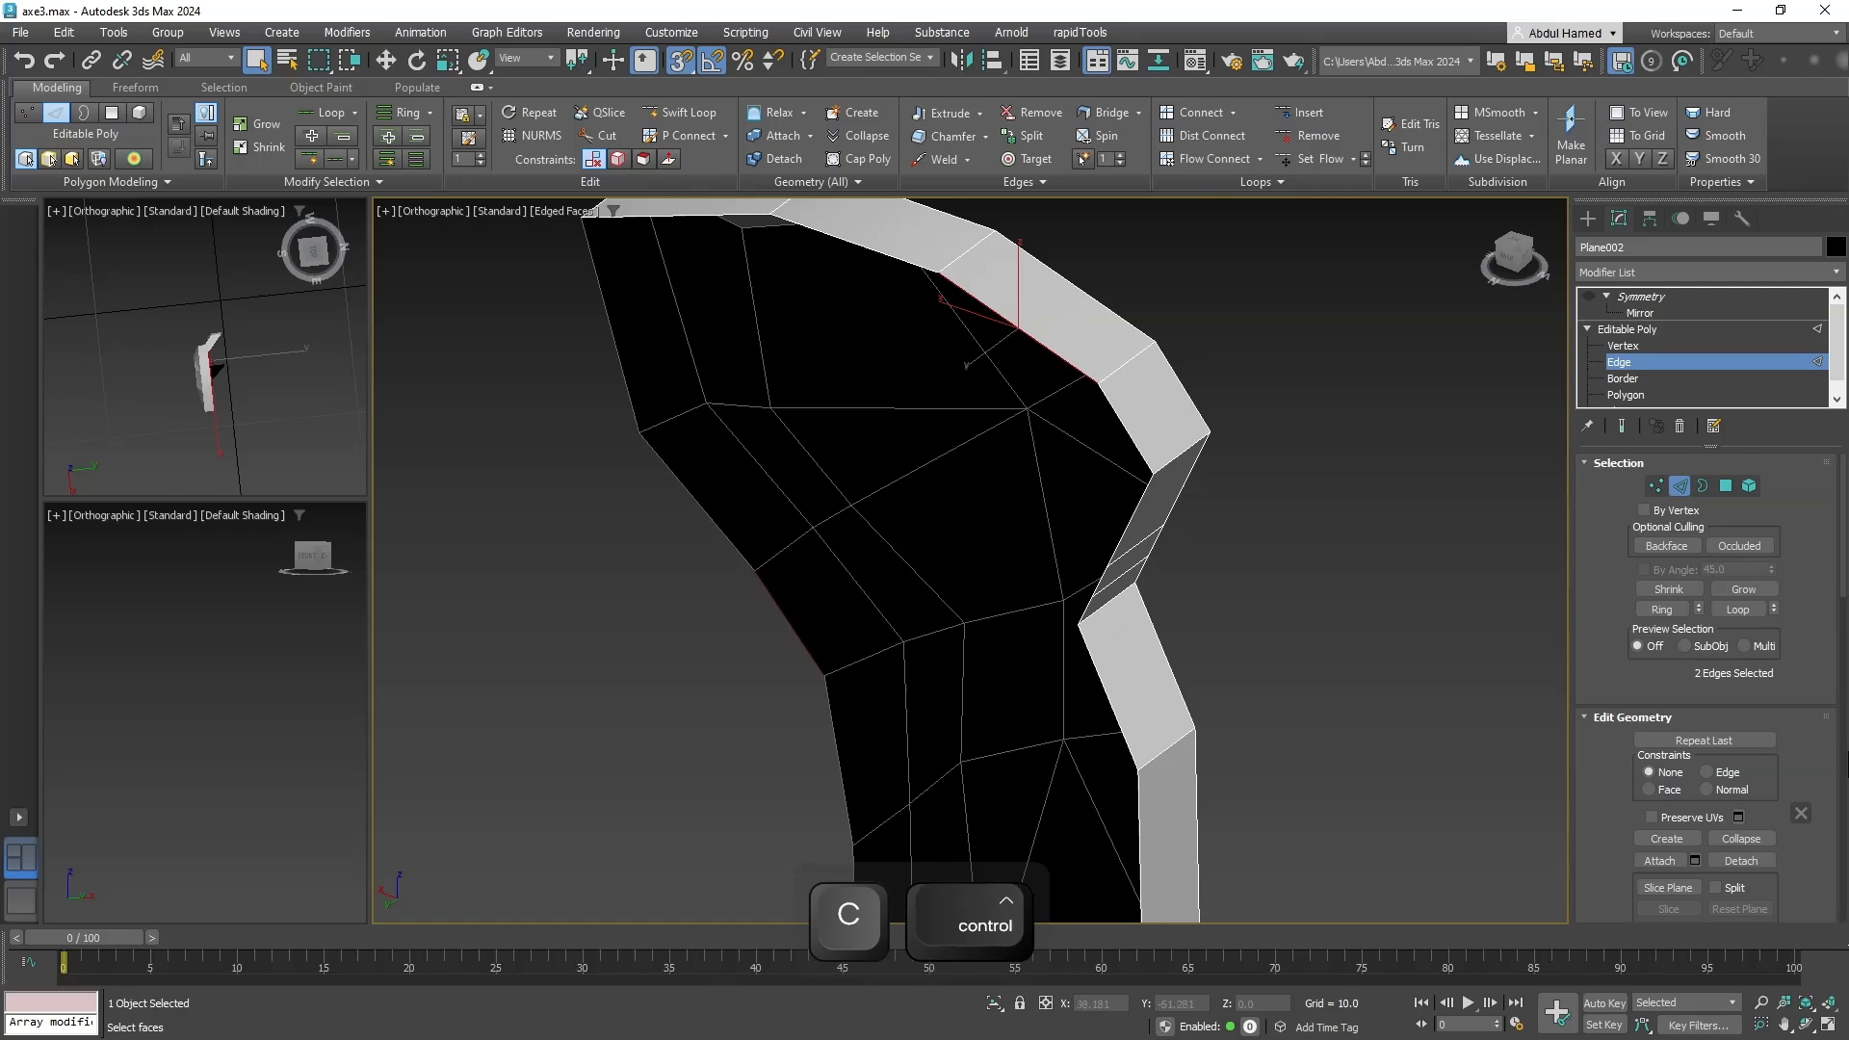
pyautogui.moveTo(1776, 801); pyautogui.dragTo(1781, 732)
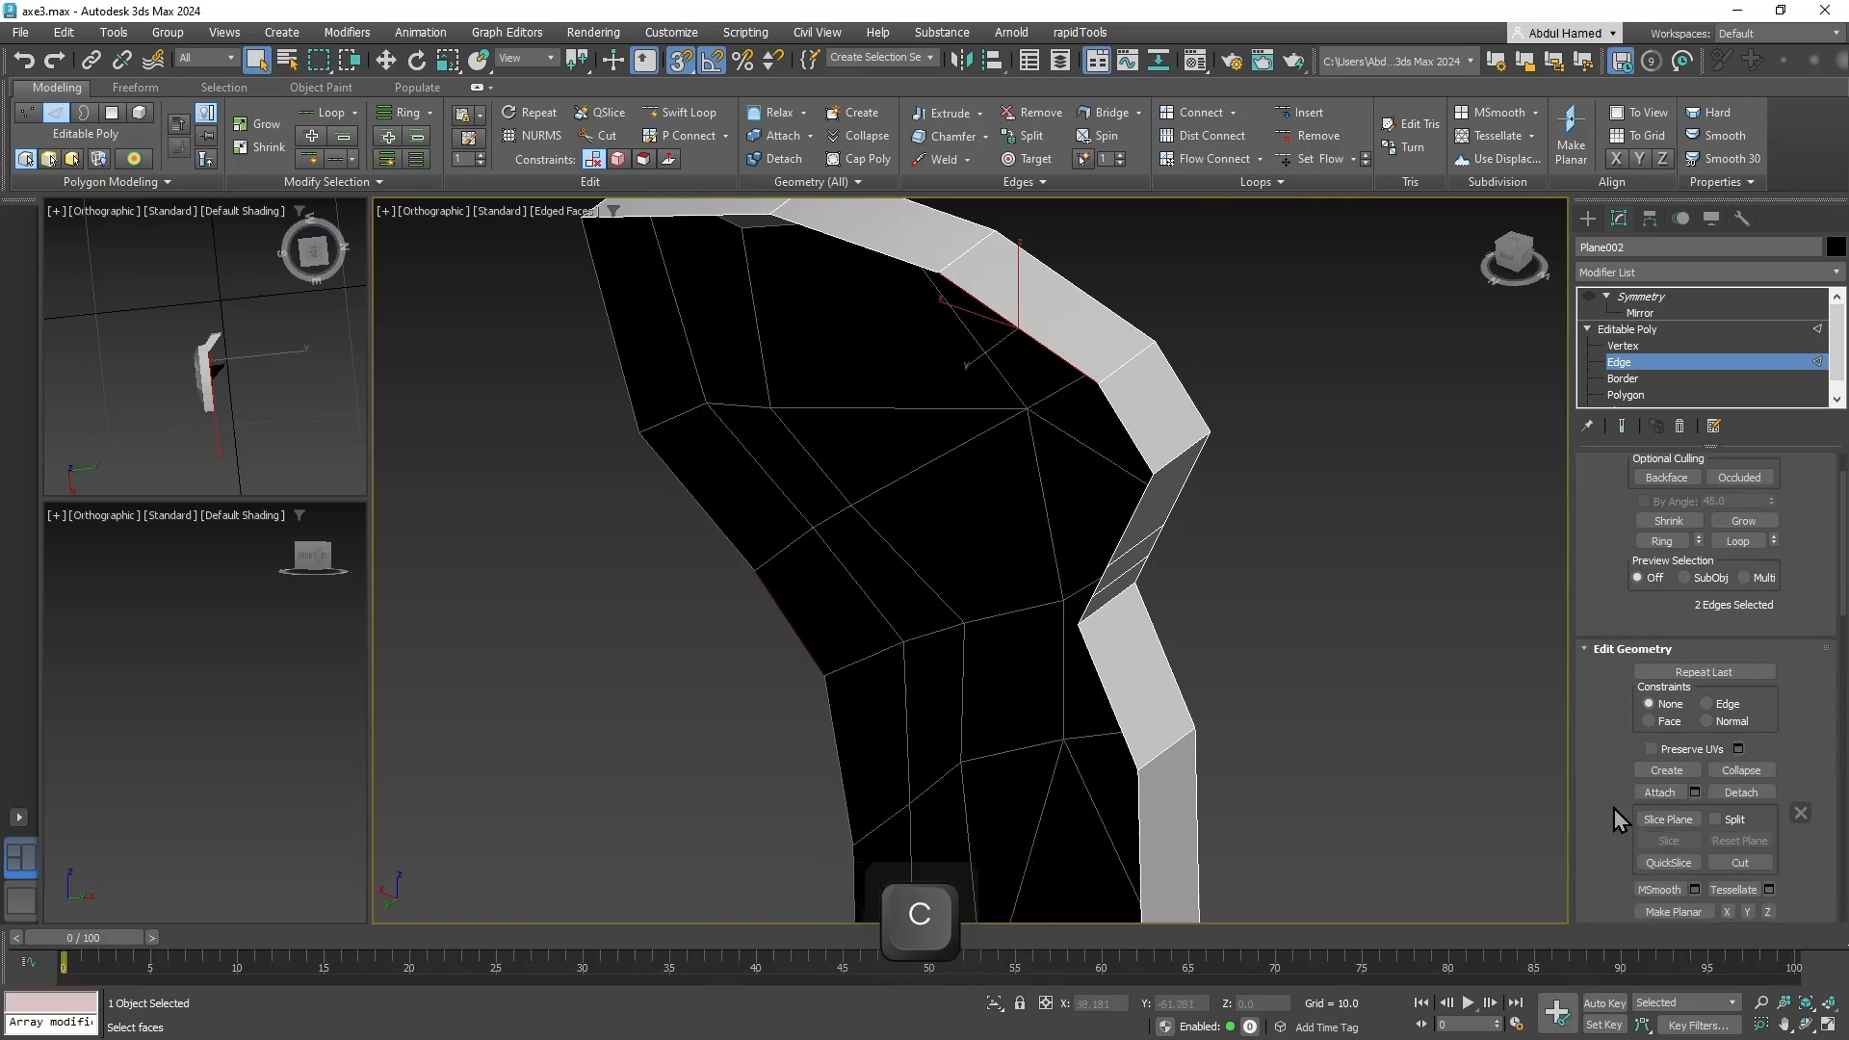
pyautogui.moveTo(1613, 807); pyautogui.dragTo(1604, 730)
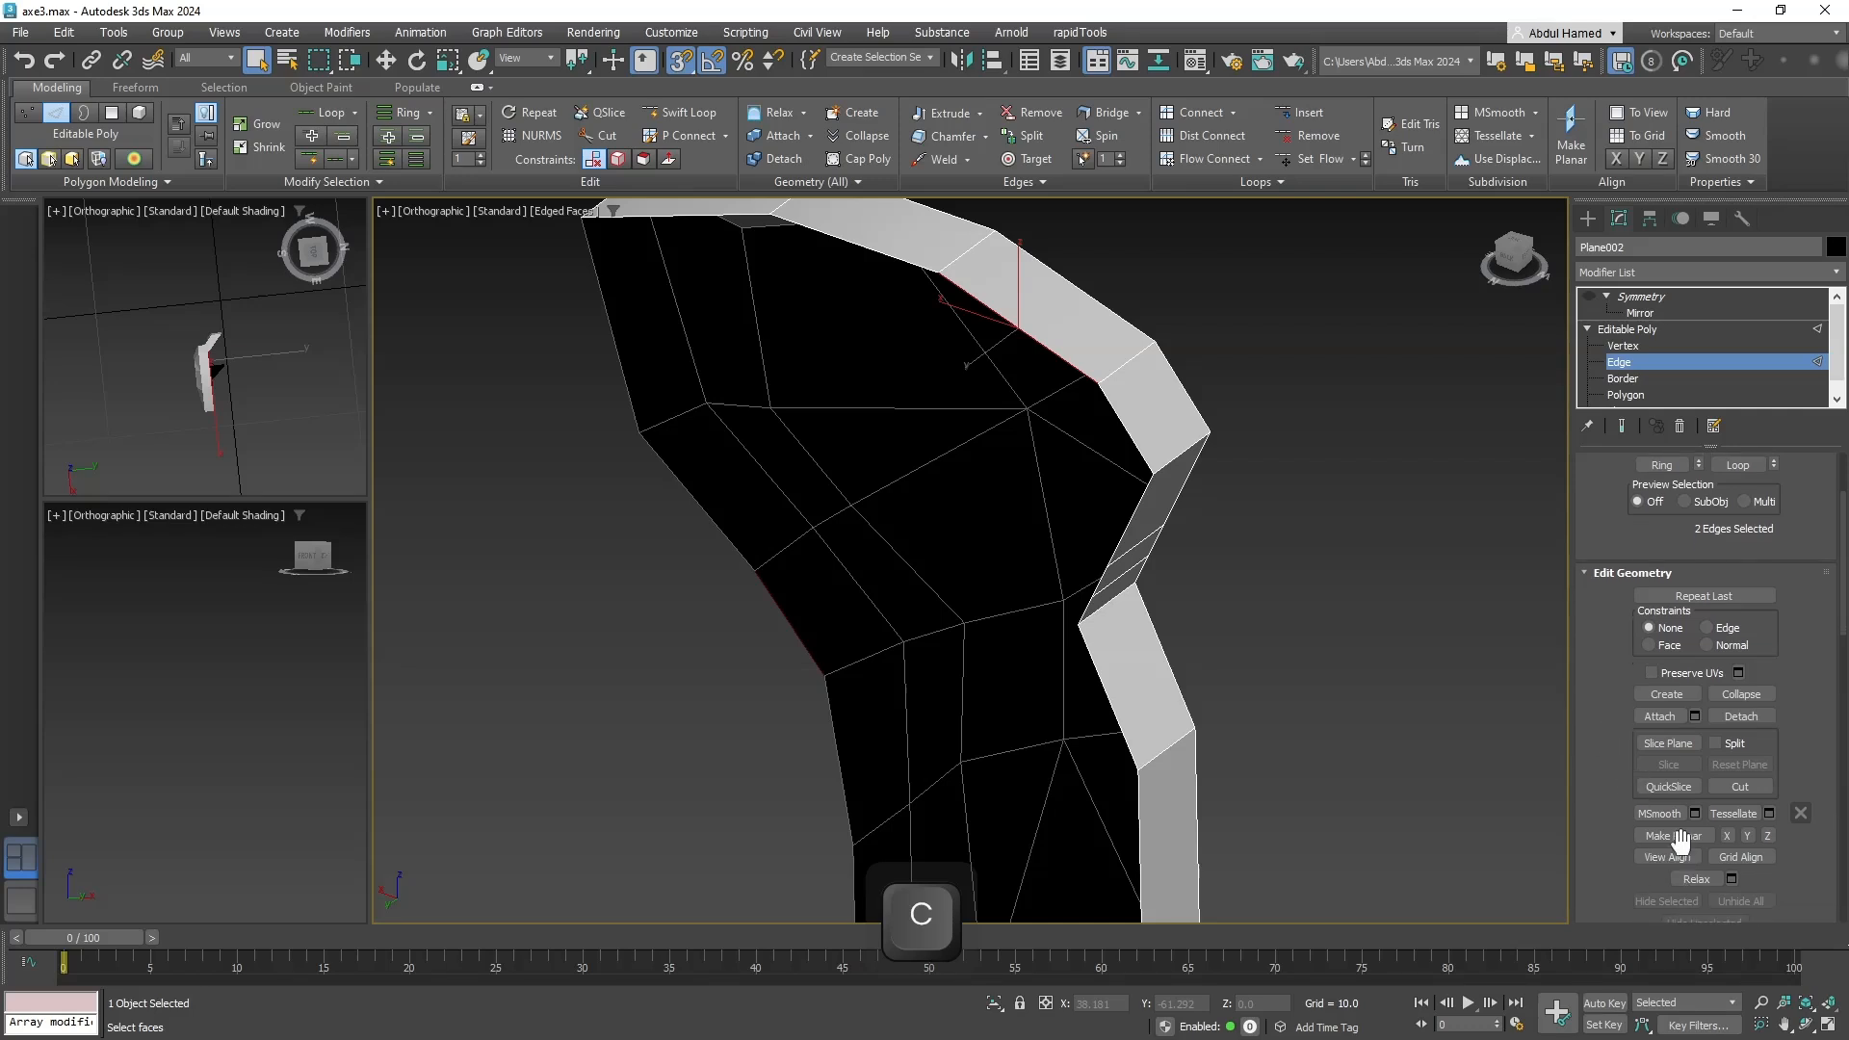
pyautogui.moveTo(1820, 717); pyautogui.dragTo(1816, 486)
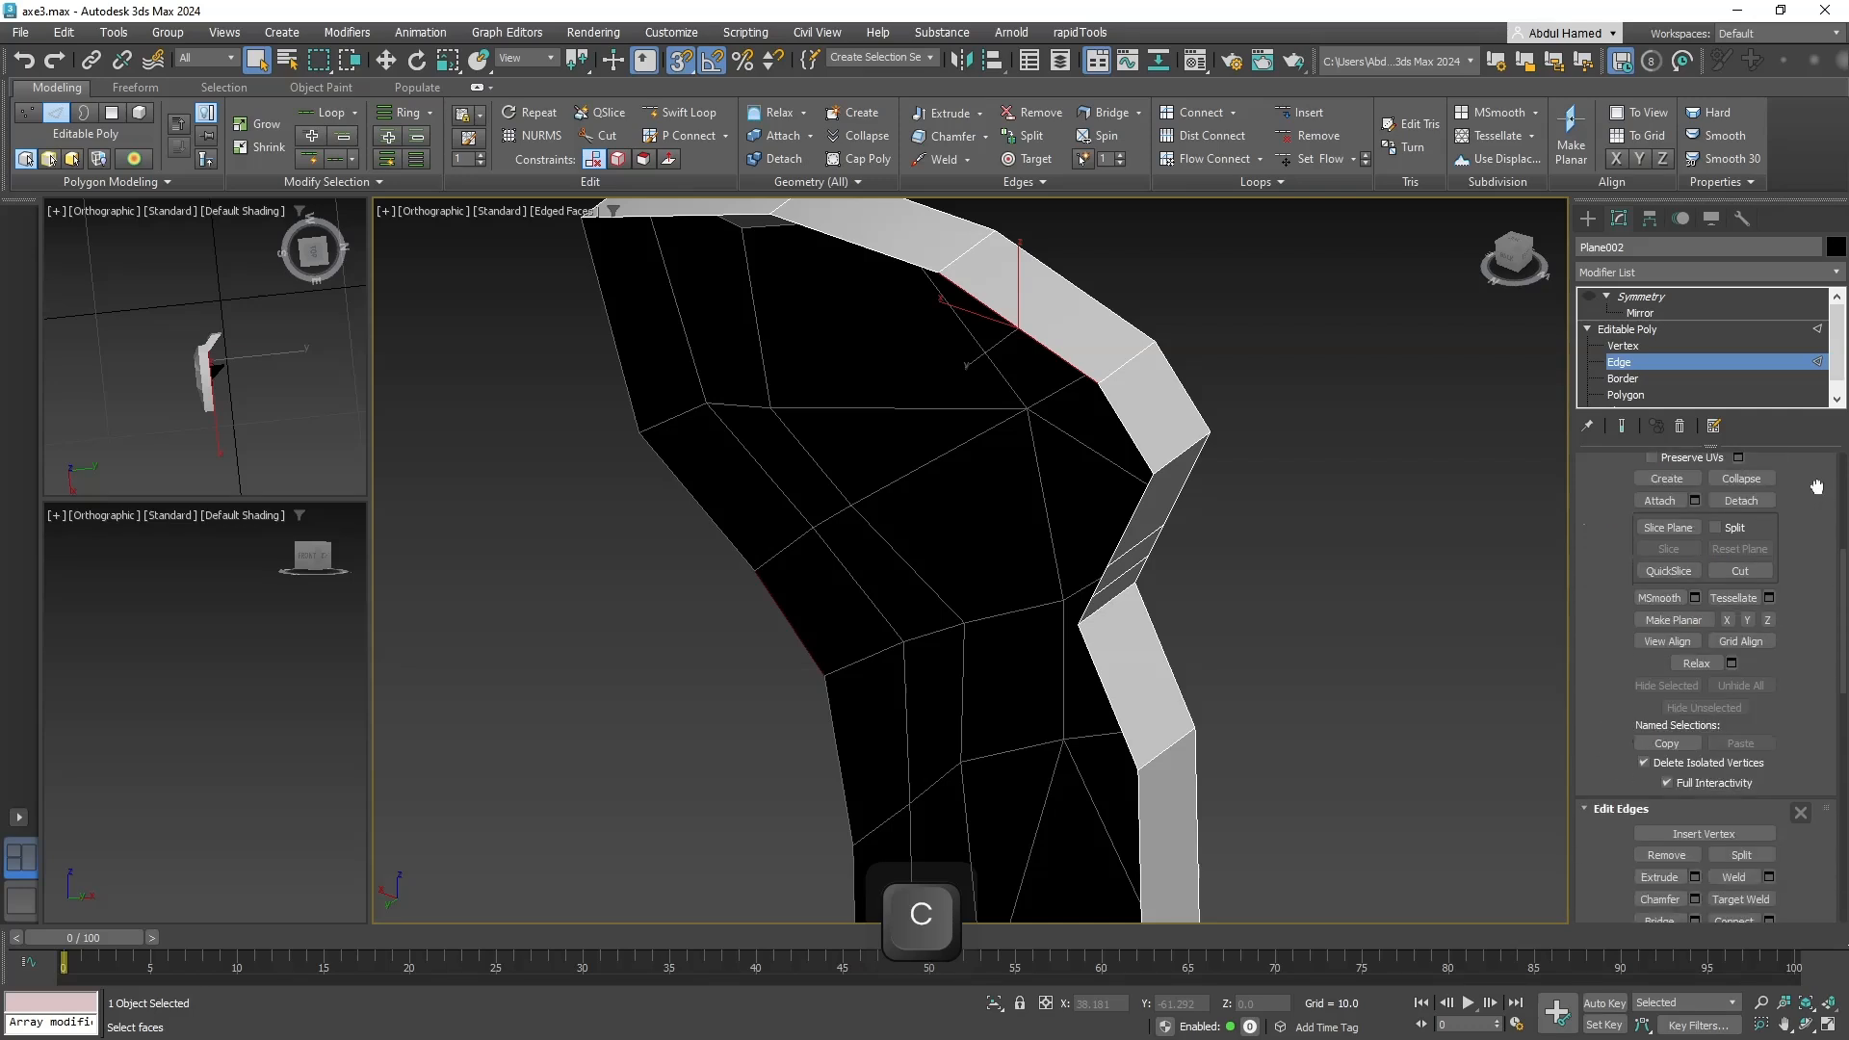
pyautogui.scroll(-3, 1724, 876)
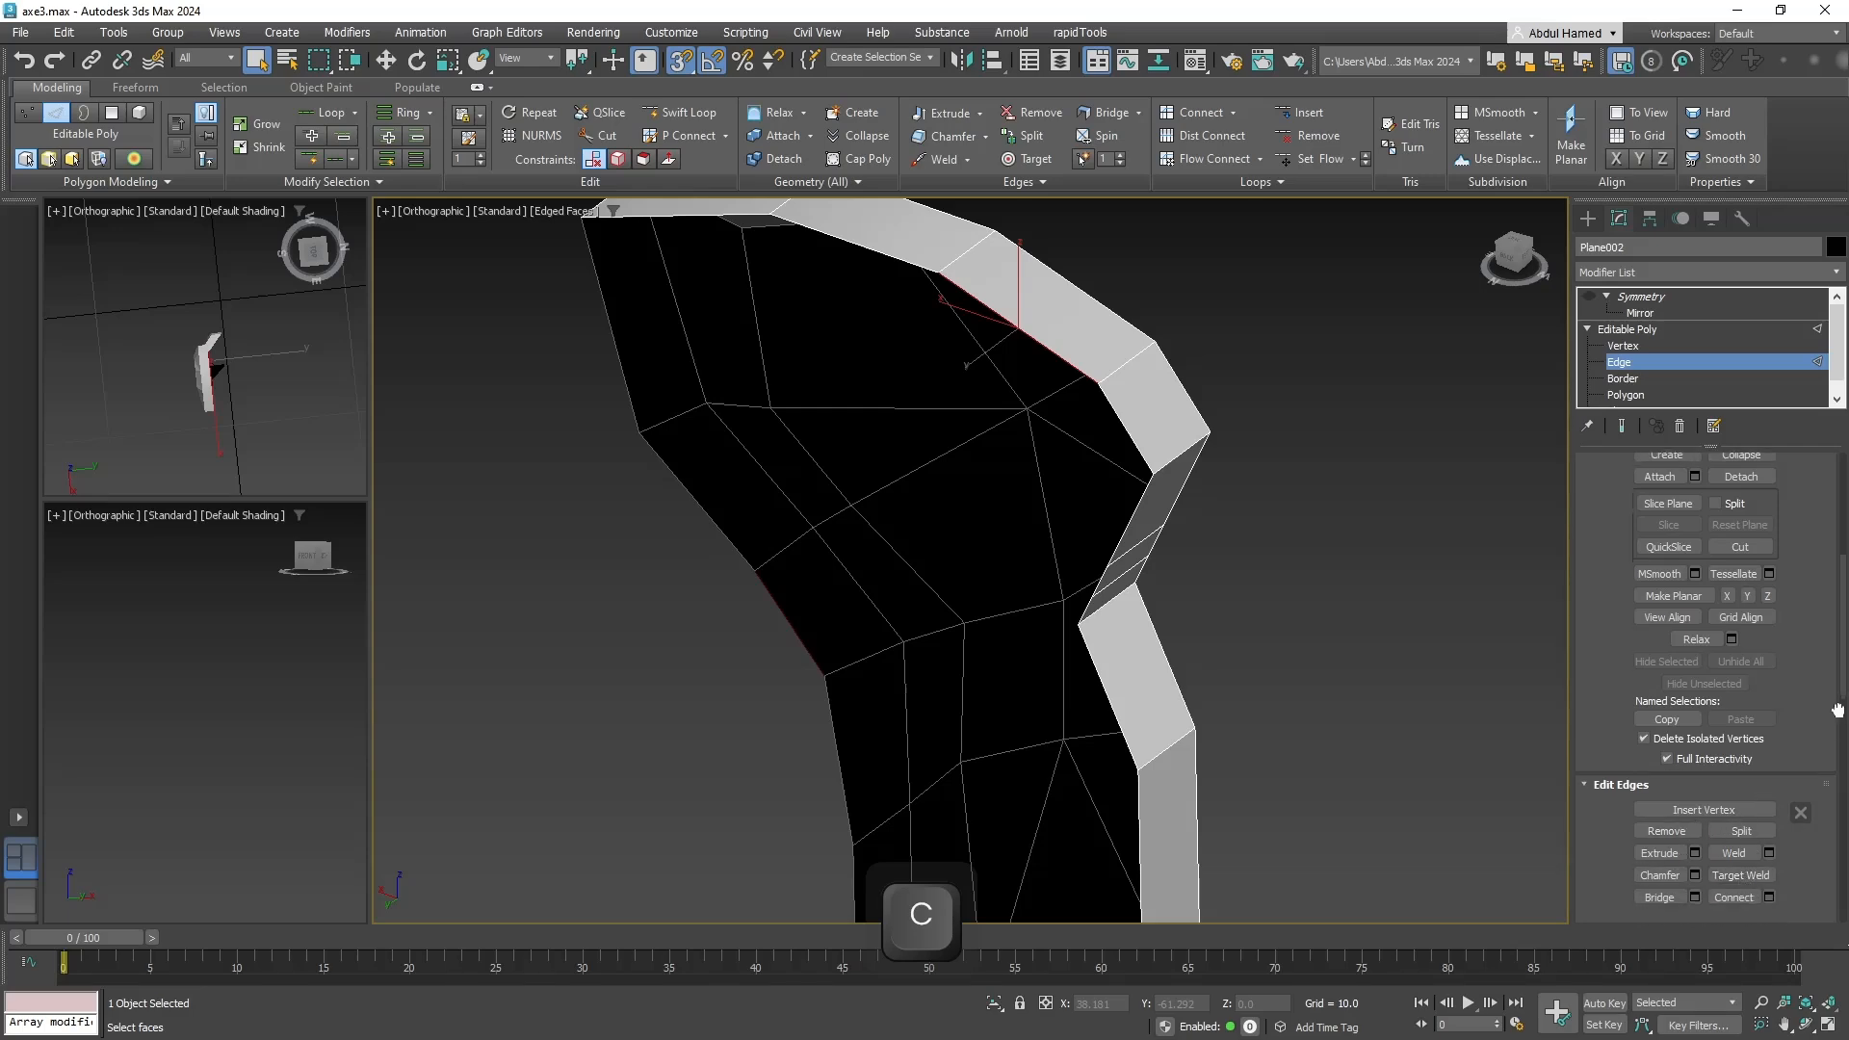
pyautogui.click(1660, 831)
pyautogui.keyDown('alt'); pyautogui.moveTo(1081, 639); pyautogui.dragTo(1143, 487, button='middle'); pyautogui.keyUp('alt')
# Cap the open border beside the new bridge polygon on the back of the guard piece.
pyautogui.click(1148, 284)
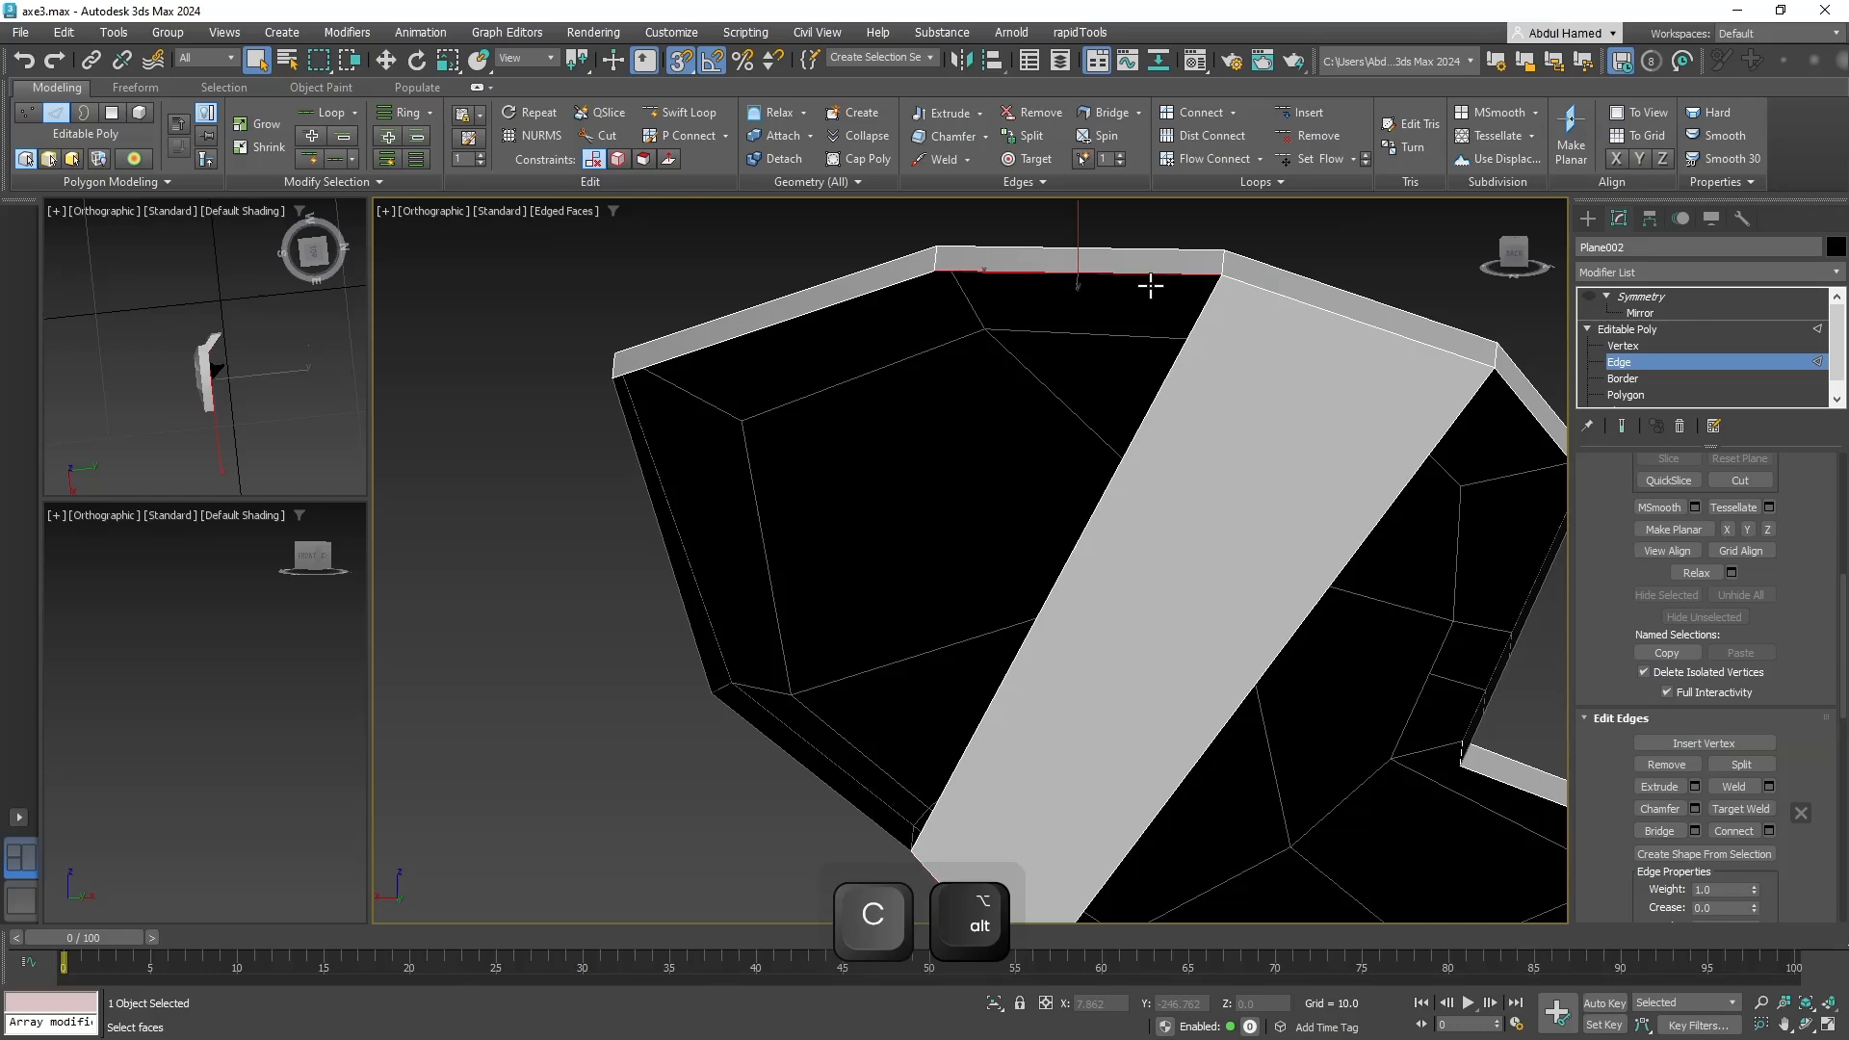
pyautogui.click(1627, 379)
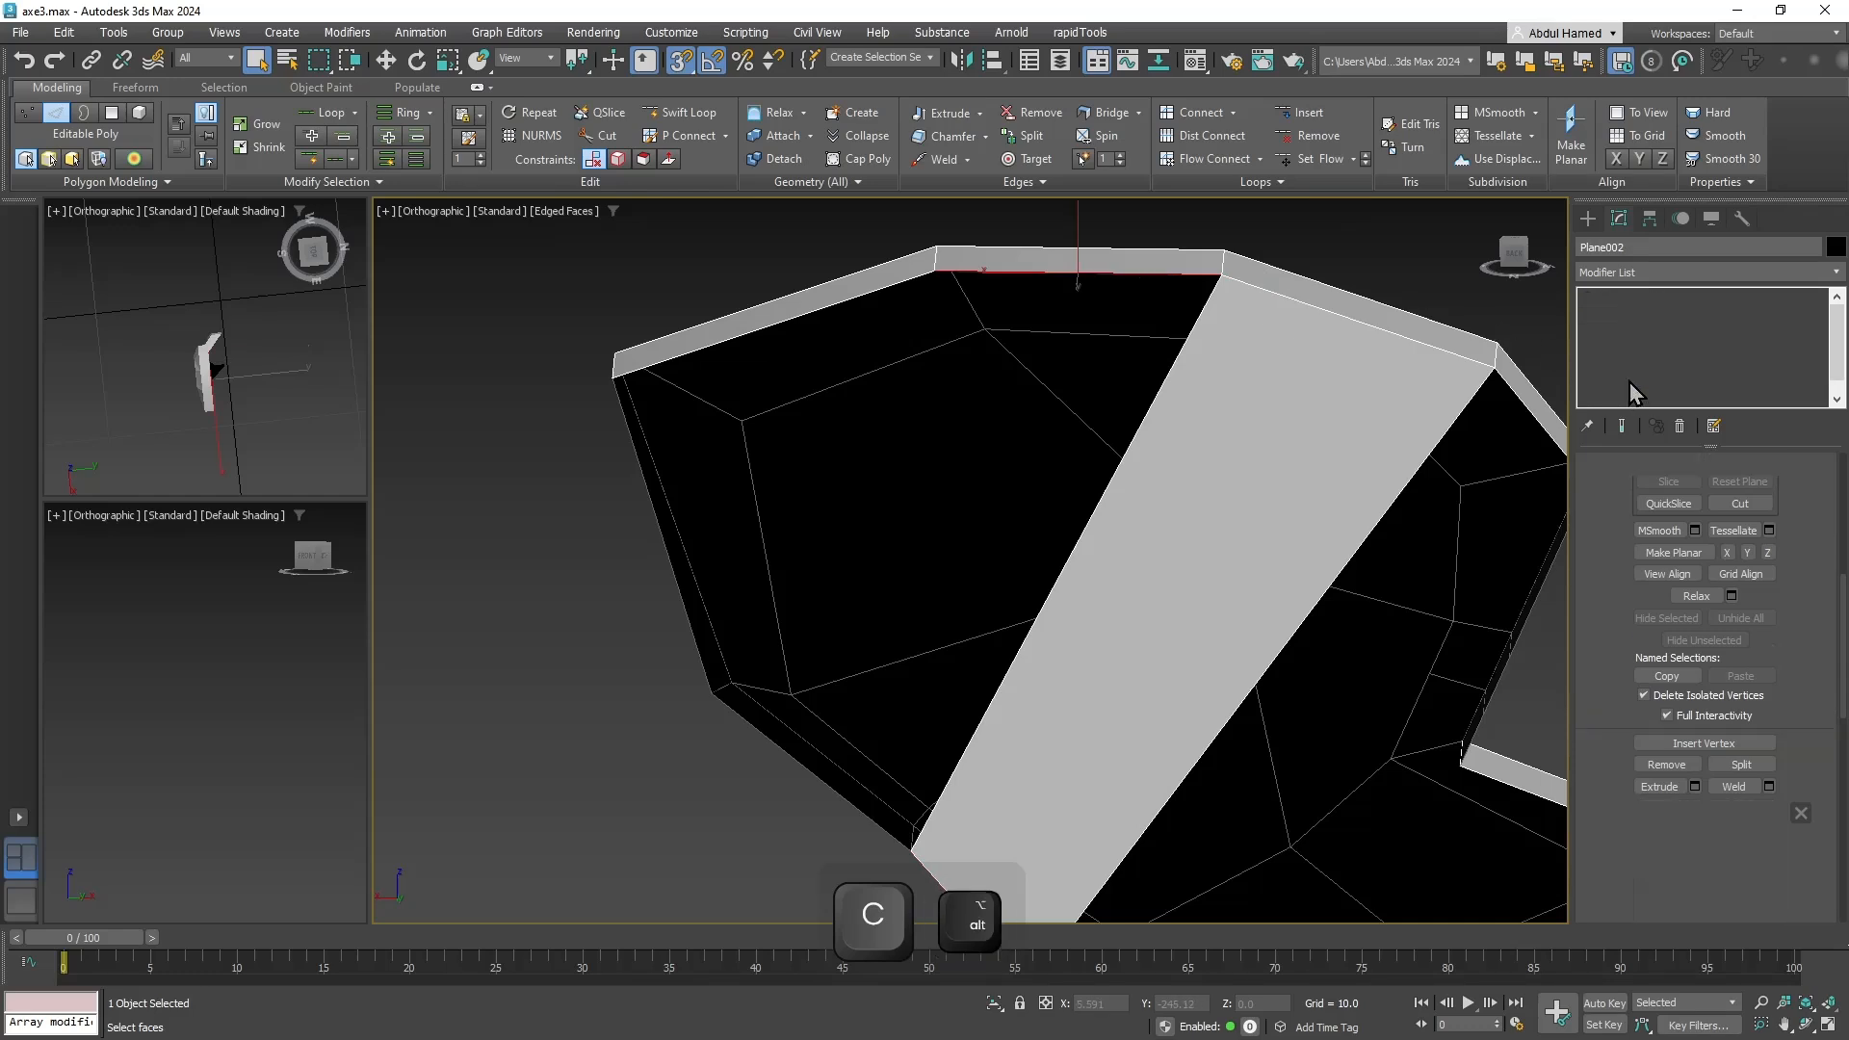
pyautogui.click(1191, 337)
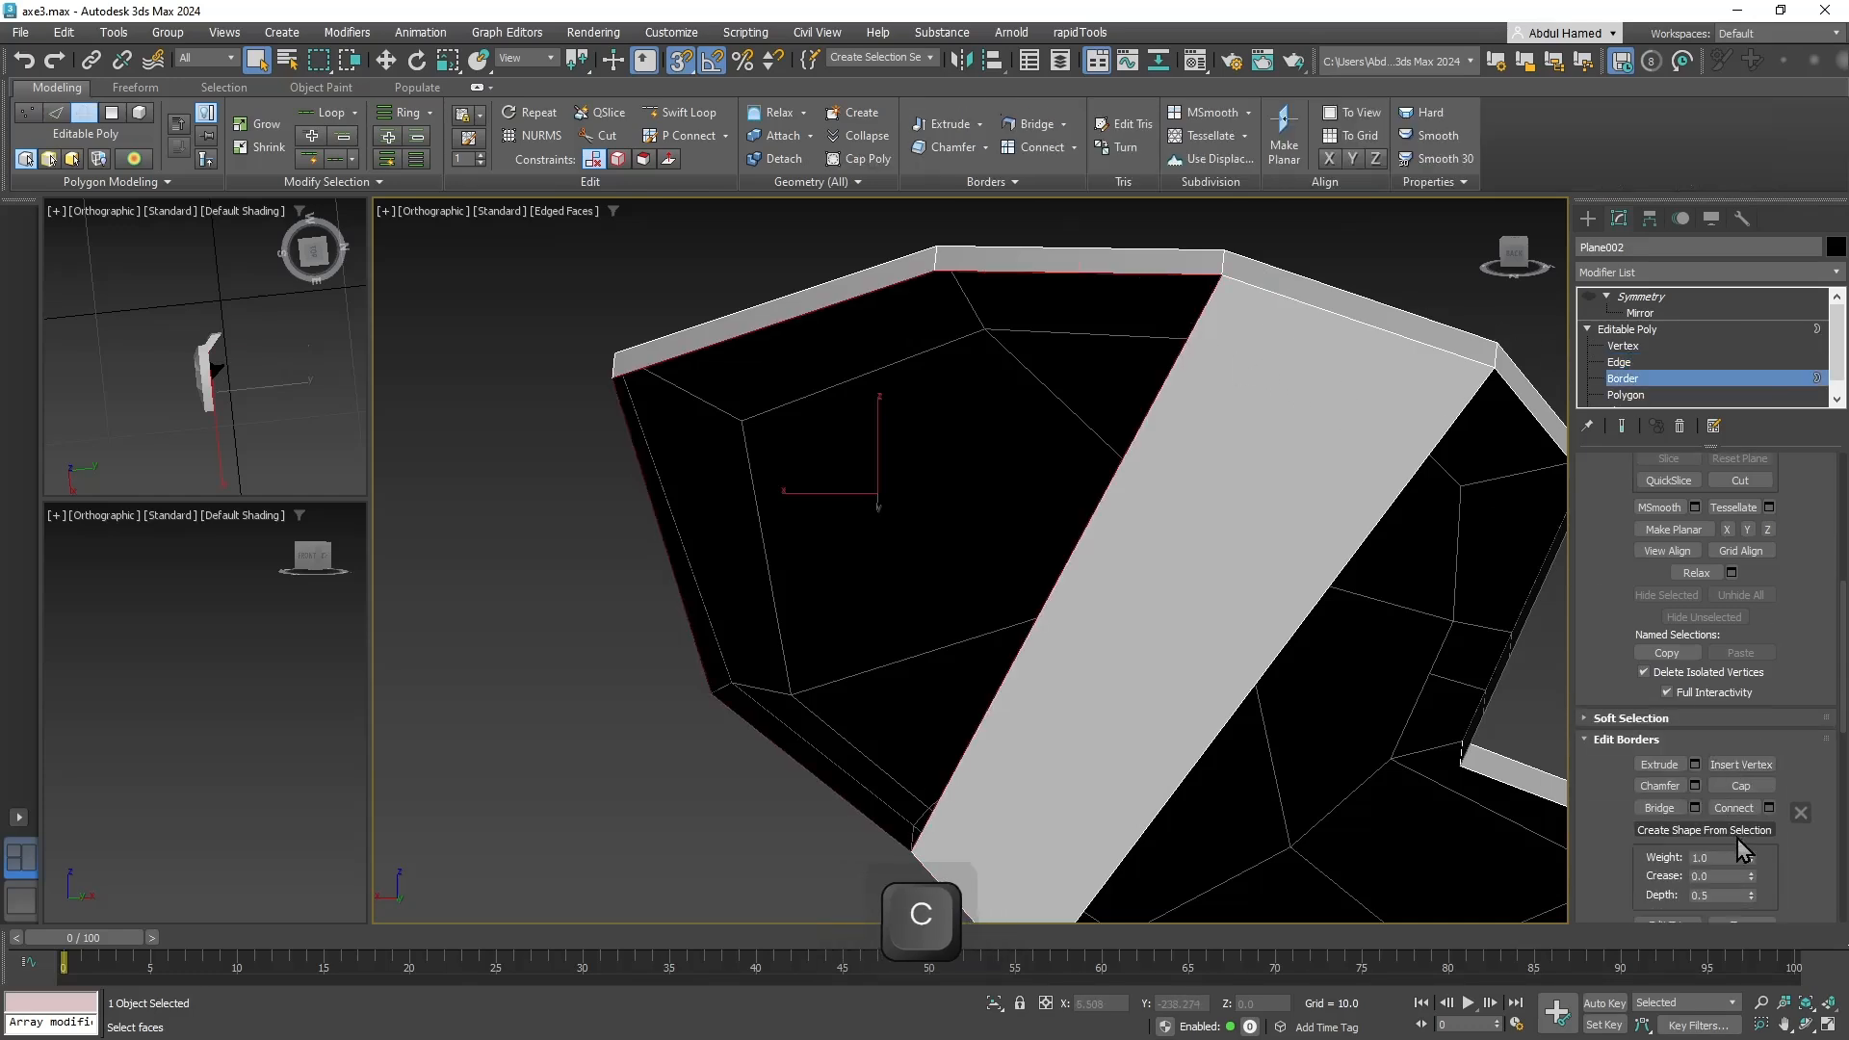
pyautogui.click(1732, 790)
pyautogui.moveTo(1134, 610)
pyautogui.keyDown('alt'); pyautogui.mouseDown(button='middle')
pyautogui.moveTo(1068, 504)
pyautogui.moveTo(1172, 503)
pyautogui.moveTo(1199, 654)
pyautogui.moveTo(1143, 628)
pyautogui.mouseUp(button='middle'); pyautogui.keyUp('alt')
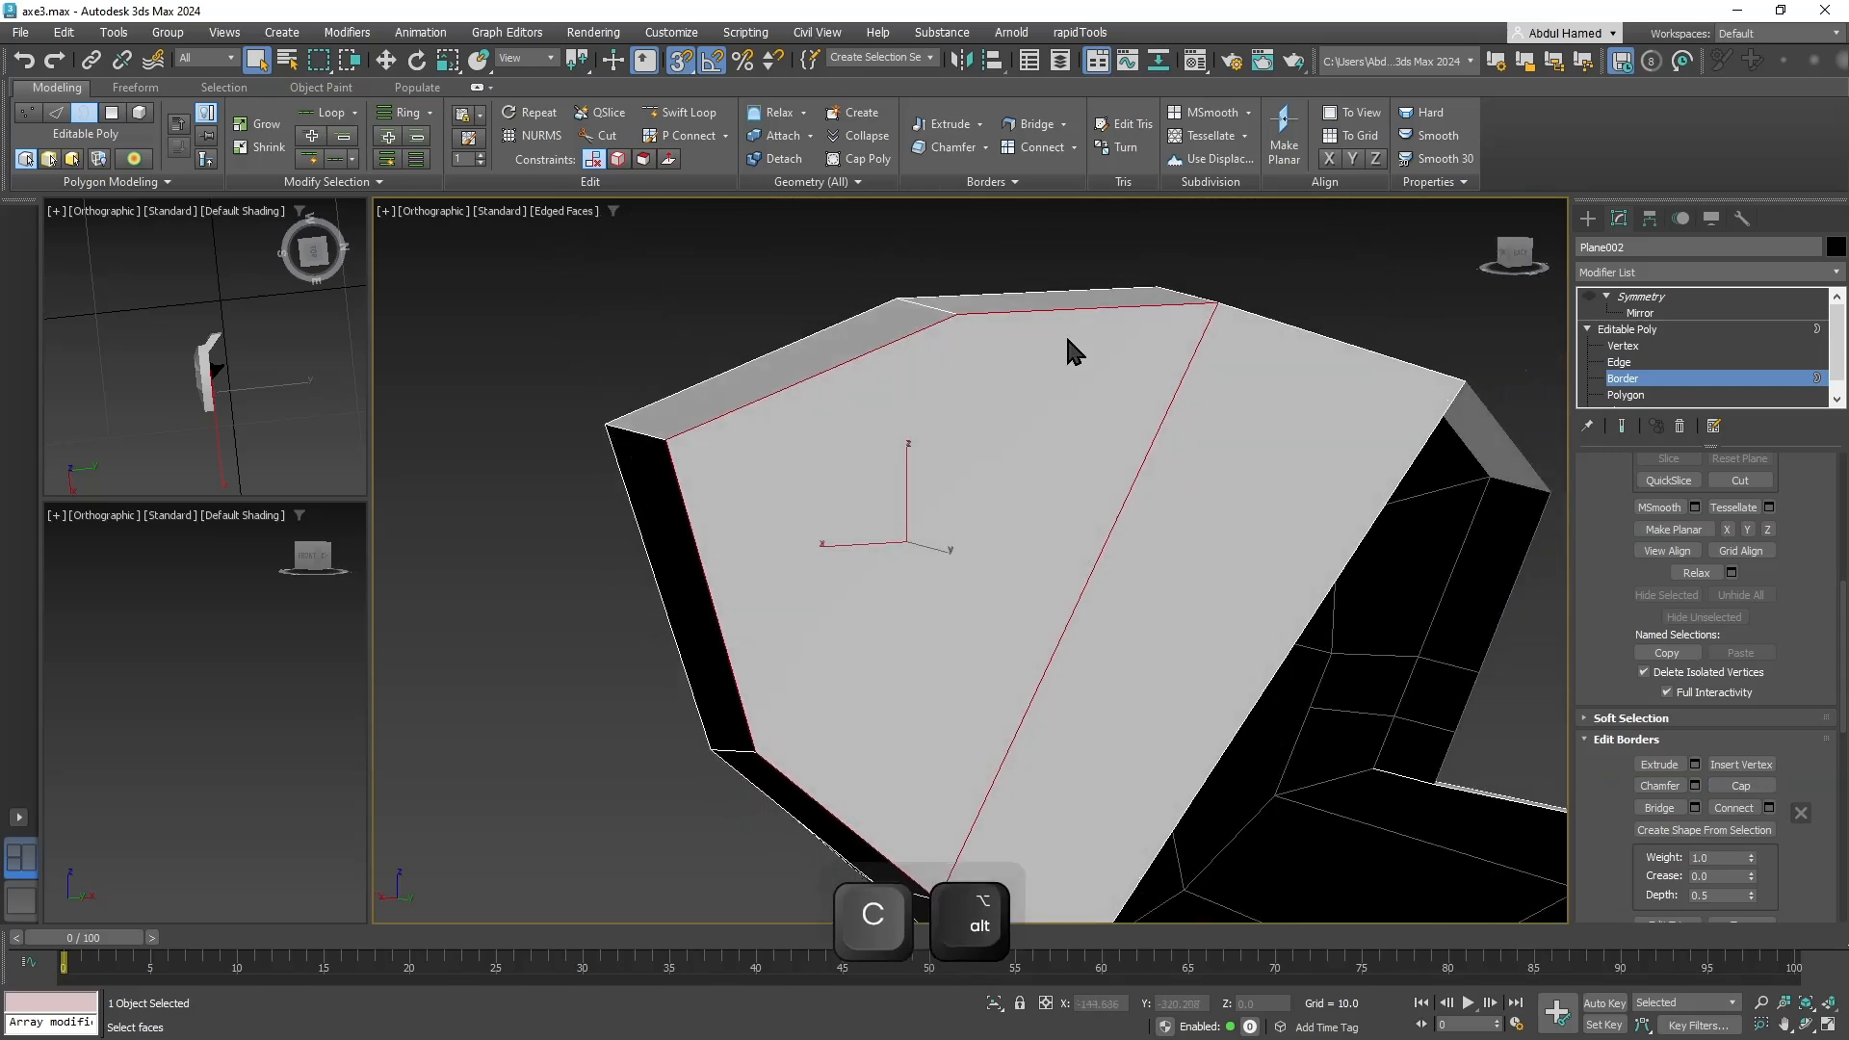
pyautogui.keyDown('alt'); pyautogui.moveTo(889, 815); pyautogui.dragTo(899, 632, button='middle'); pyautogui.keyUp('alt')
pyautogui.scroll(-5, 980, 585)
pyautogui.scroll(3, 899, 632)
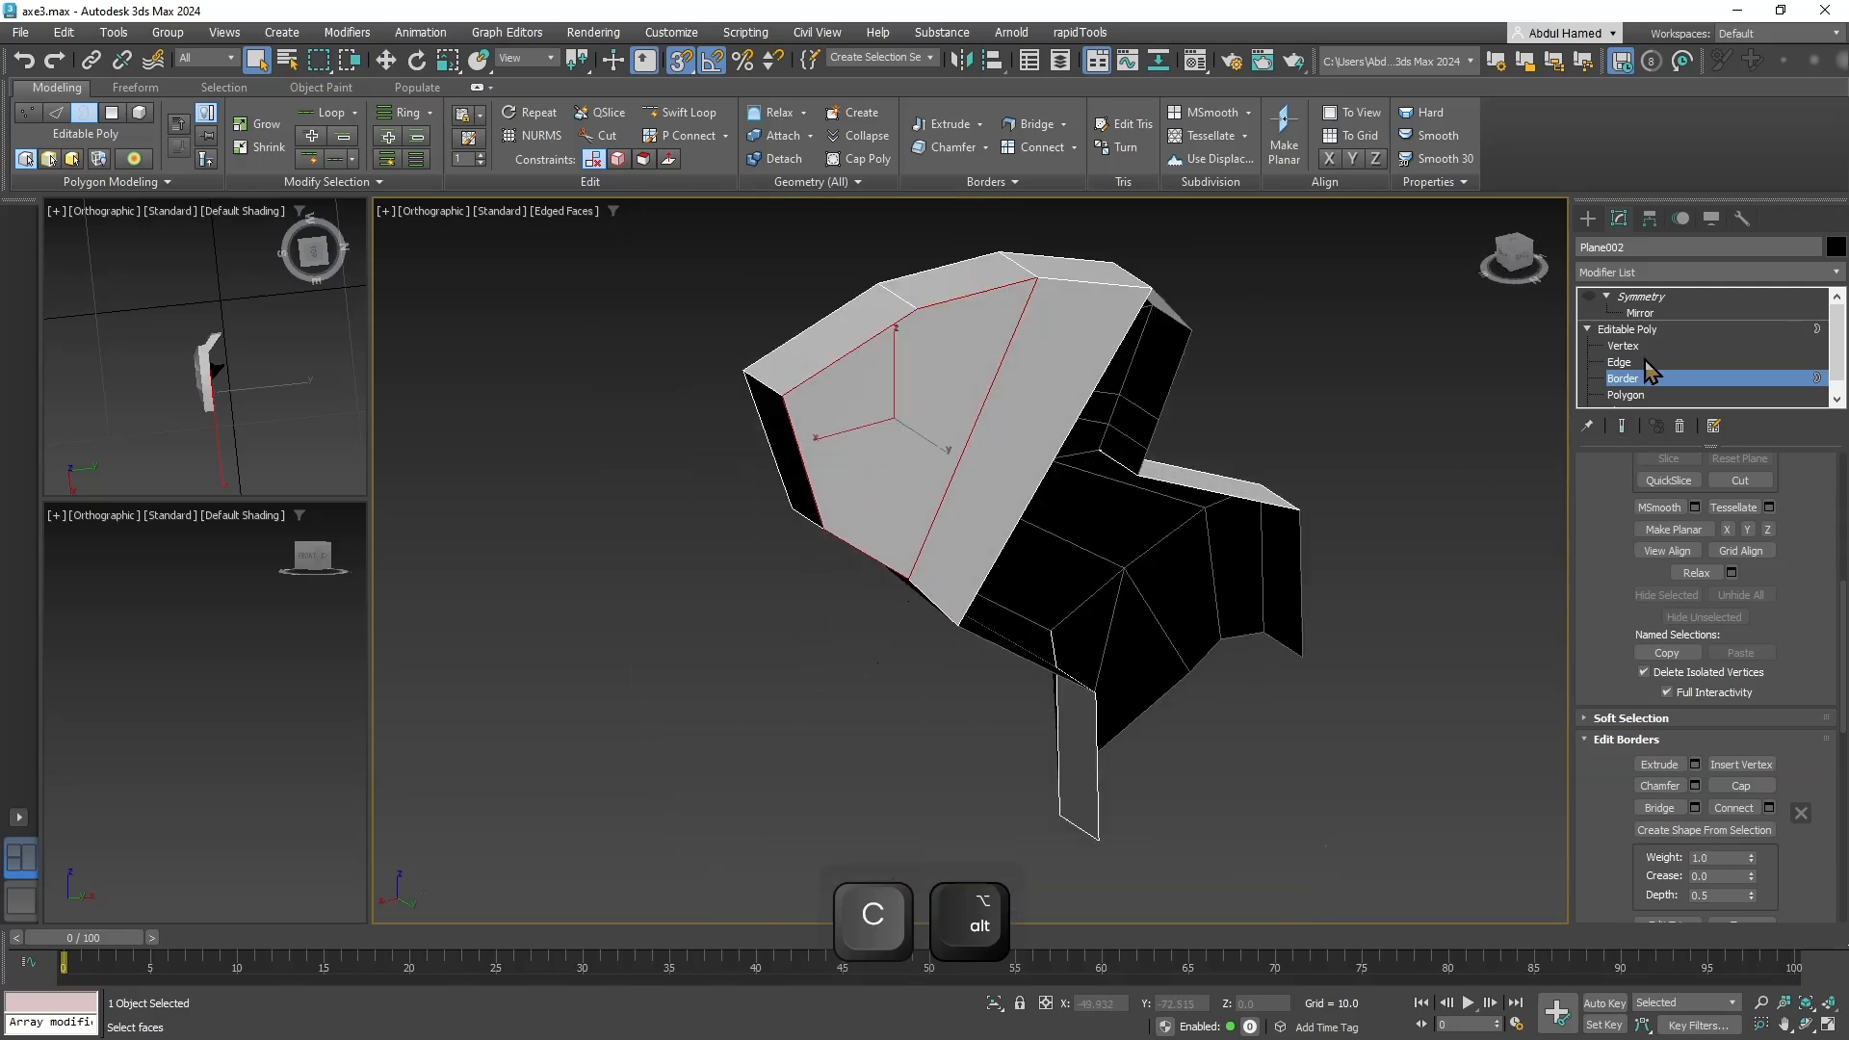
# Leave border editing on the guard piece and add an Unwrap UVW modifier above its Editable Poly.
pyautogui.click(1649, 336)
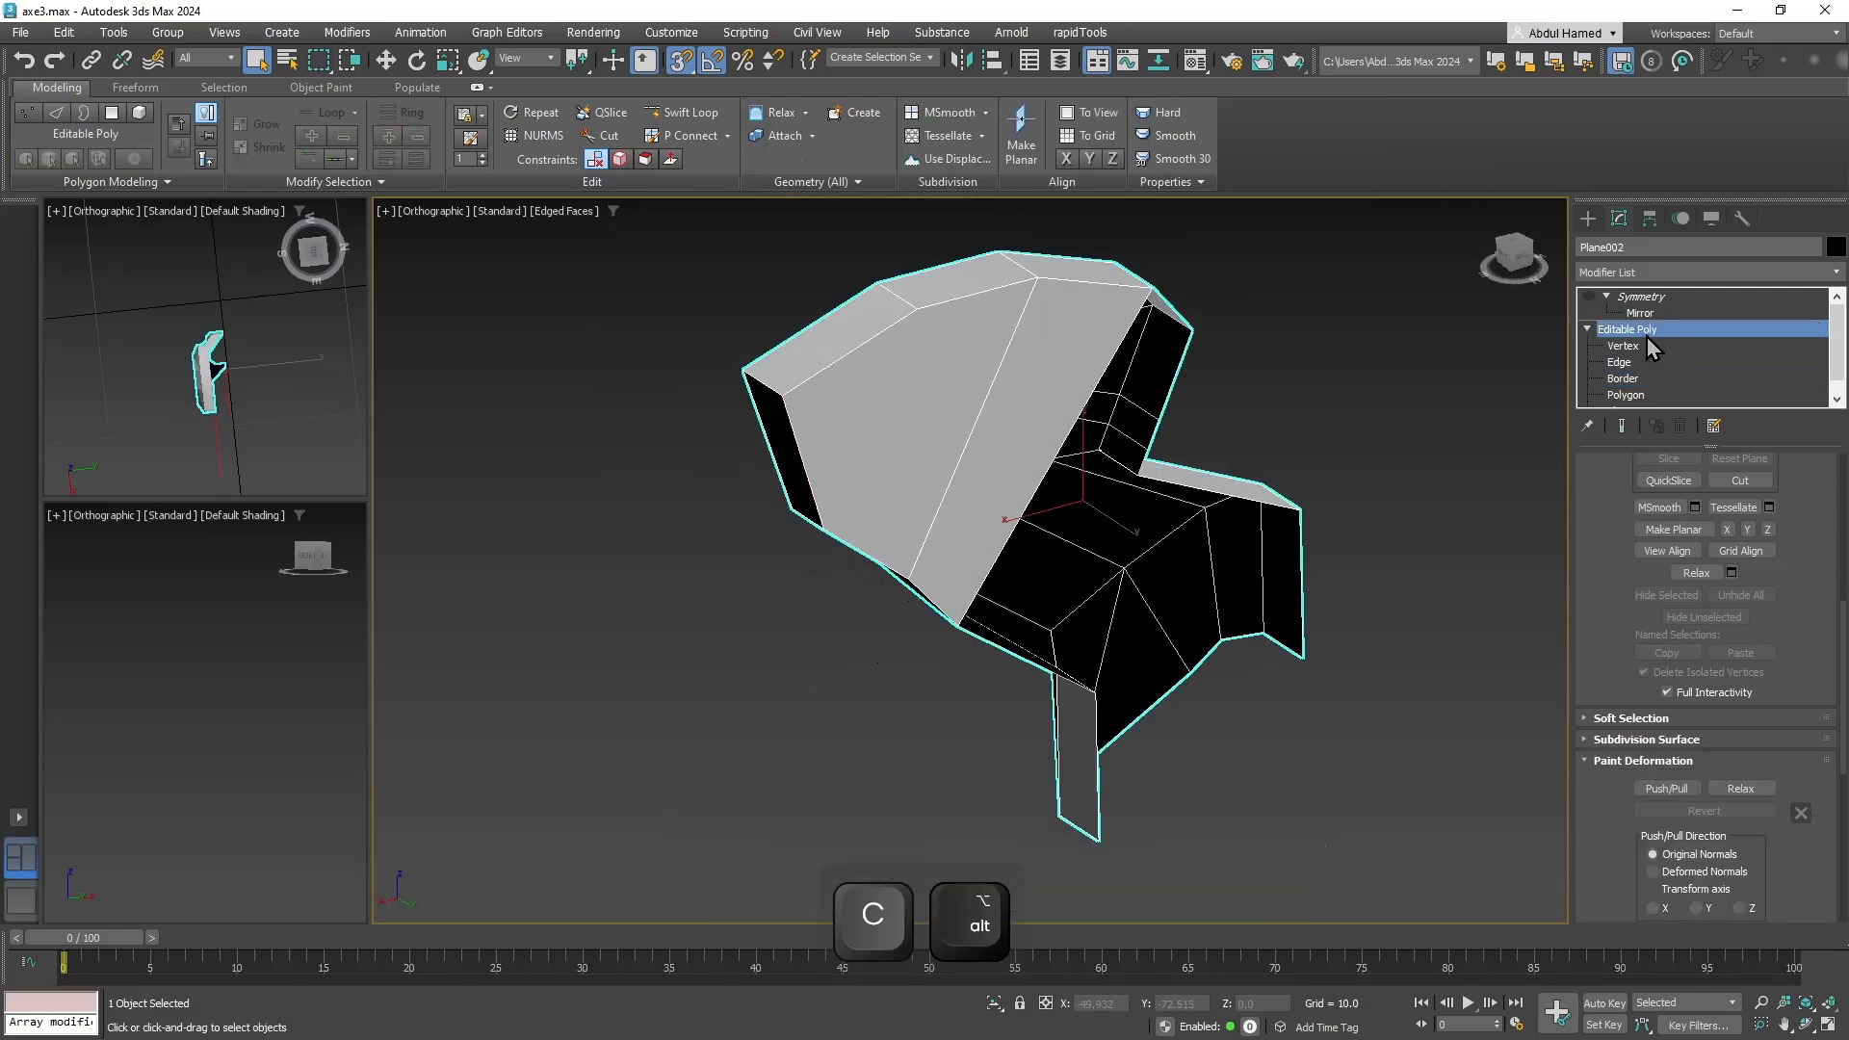
pyautogui.click(1671, 274)
pyautogui.write('e')
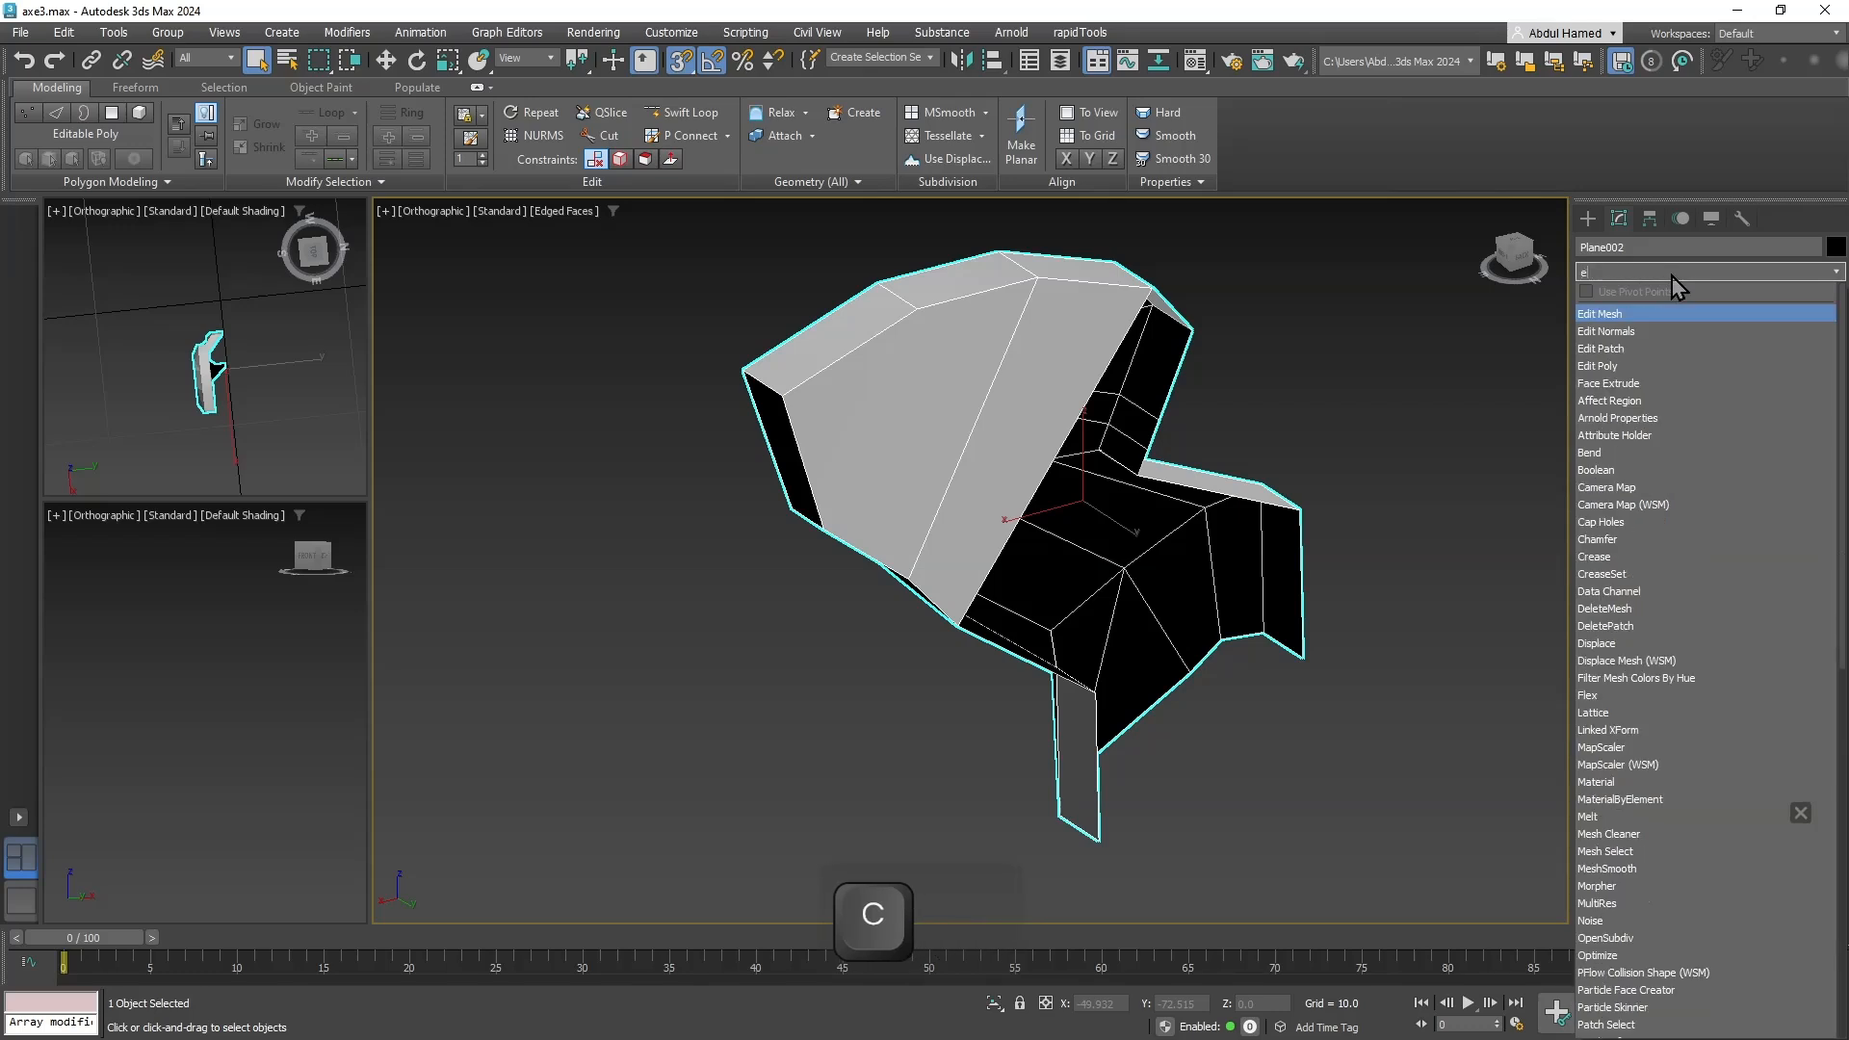
pyautogui.press('BackSpace')
pyautogui.write('un')
pyautogui.press('Return')
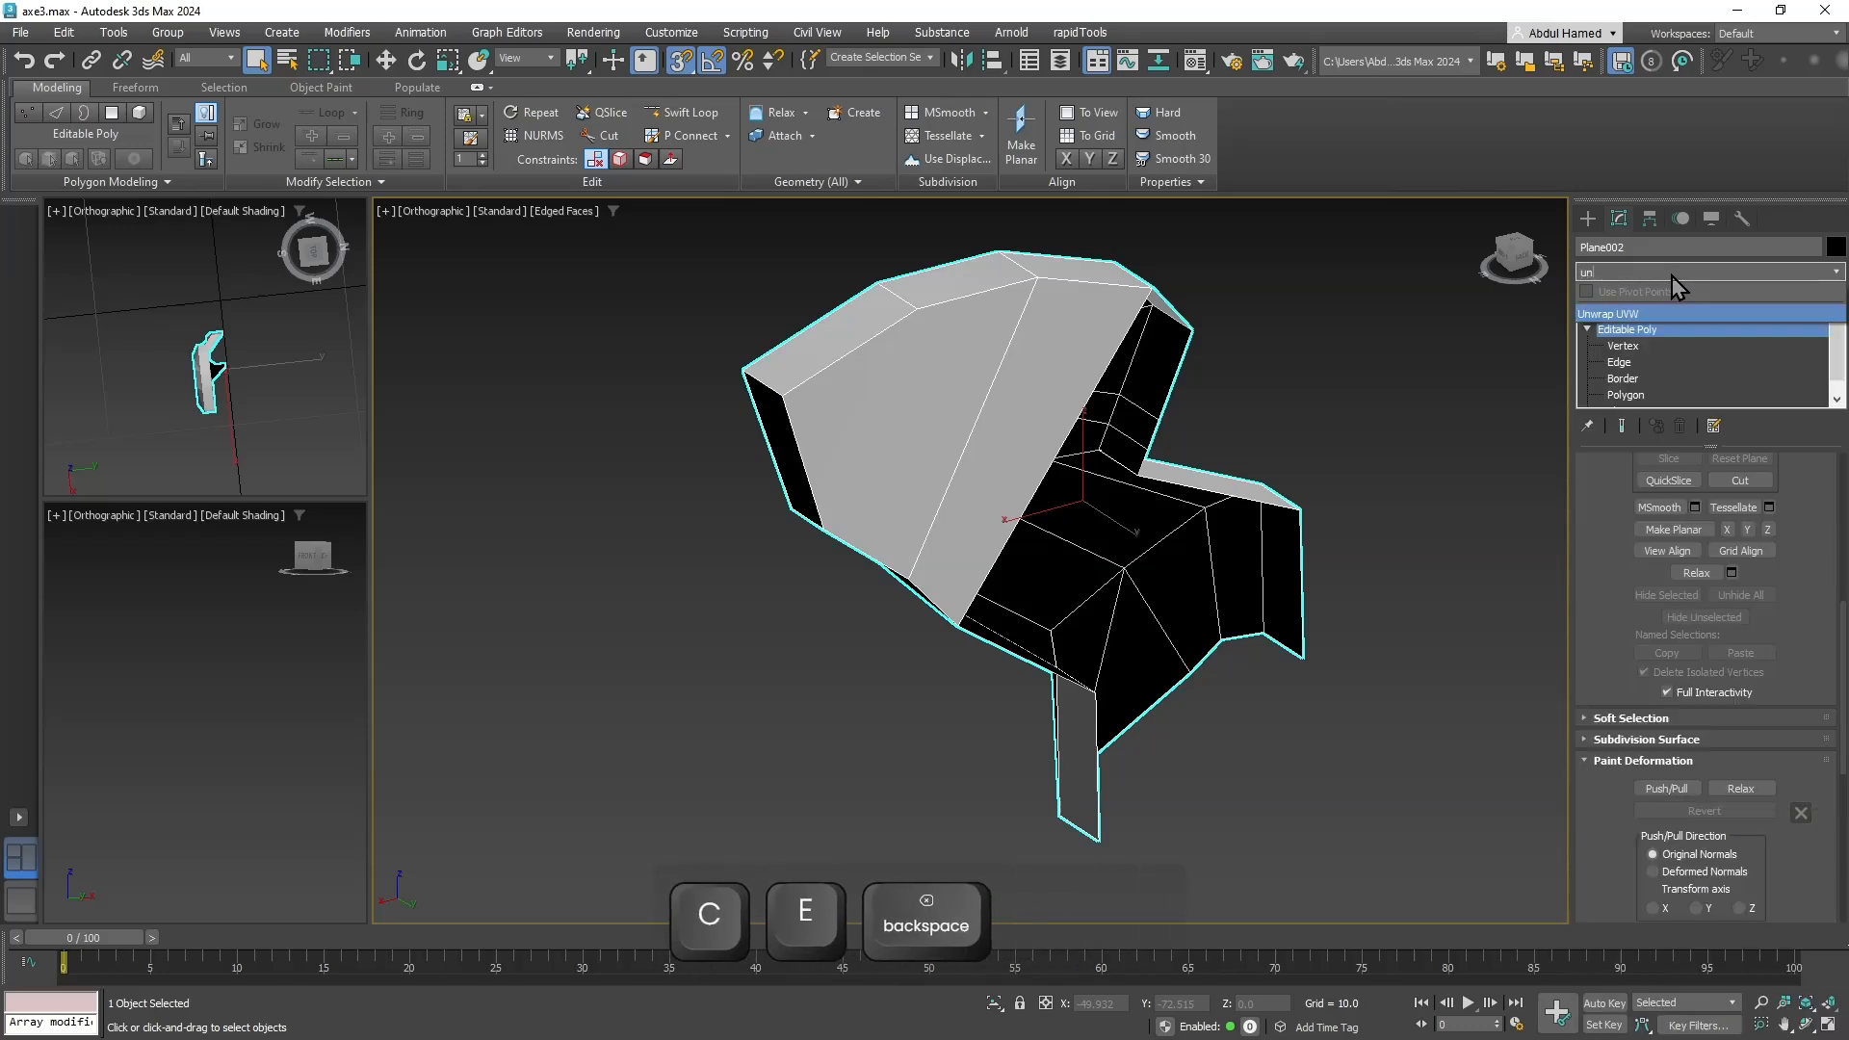
pyautogui.press('Return')
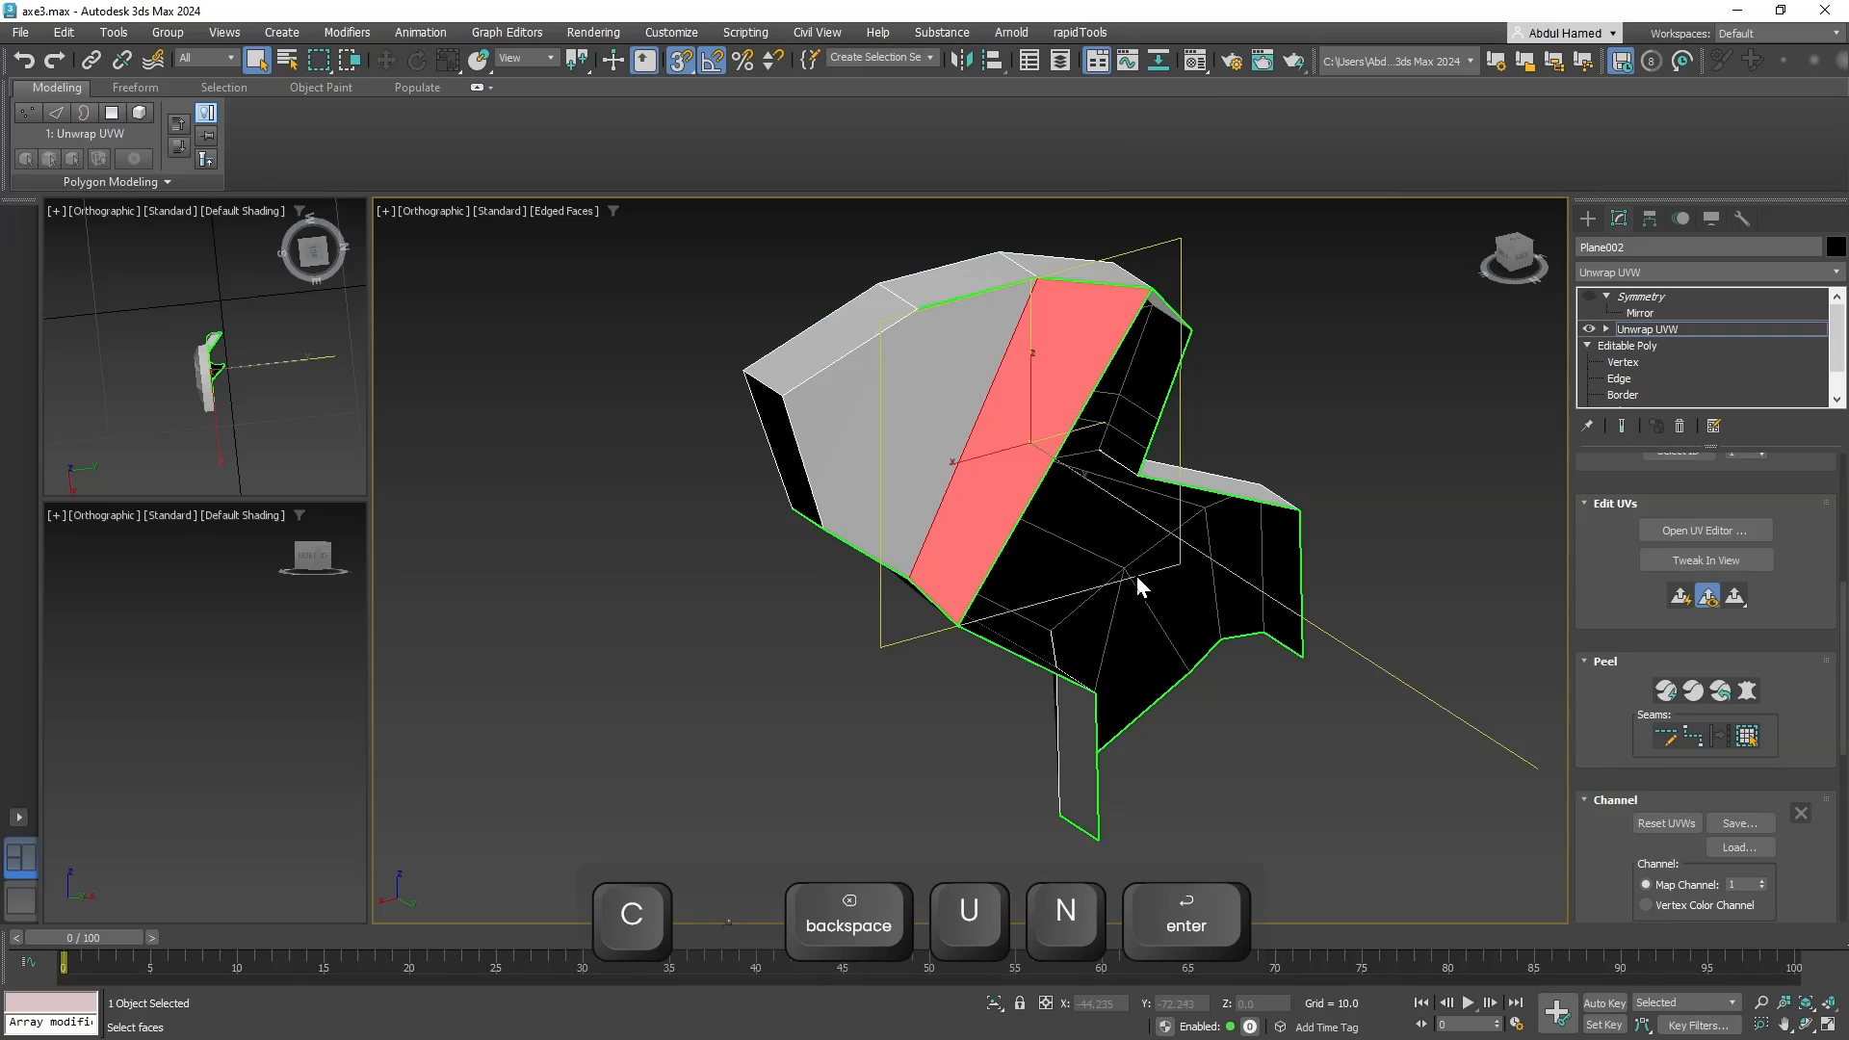
pyautogui.moveTo(1137, 587); pyautogui.dragTo(999, 584, button='middle')
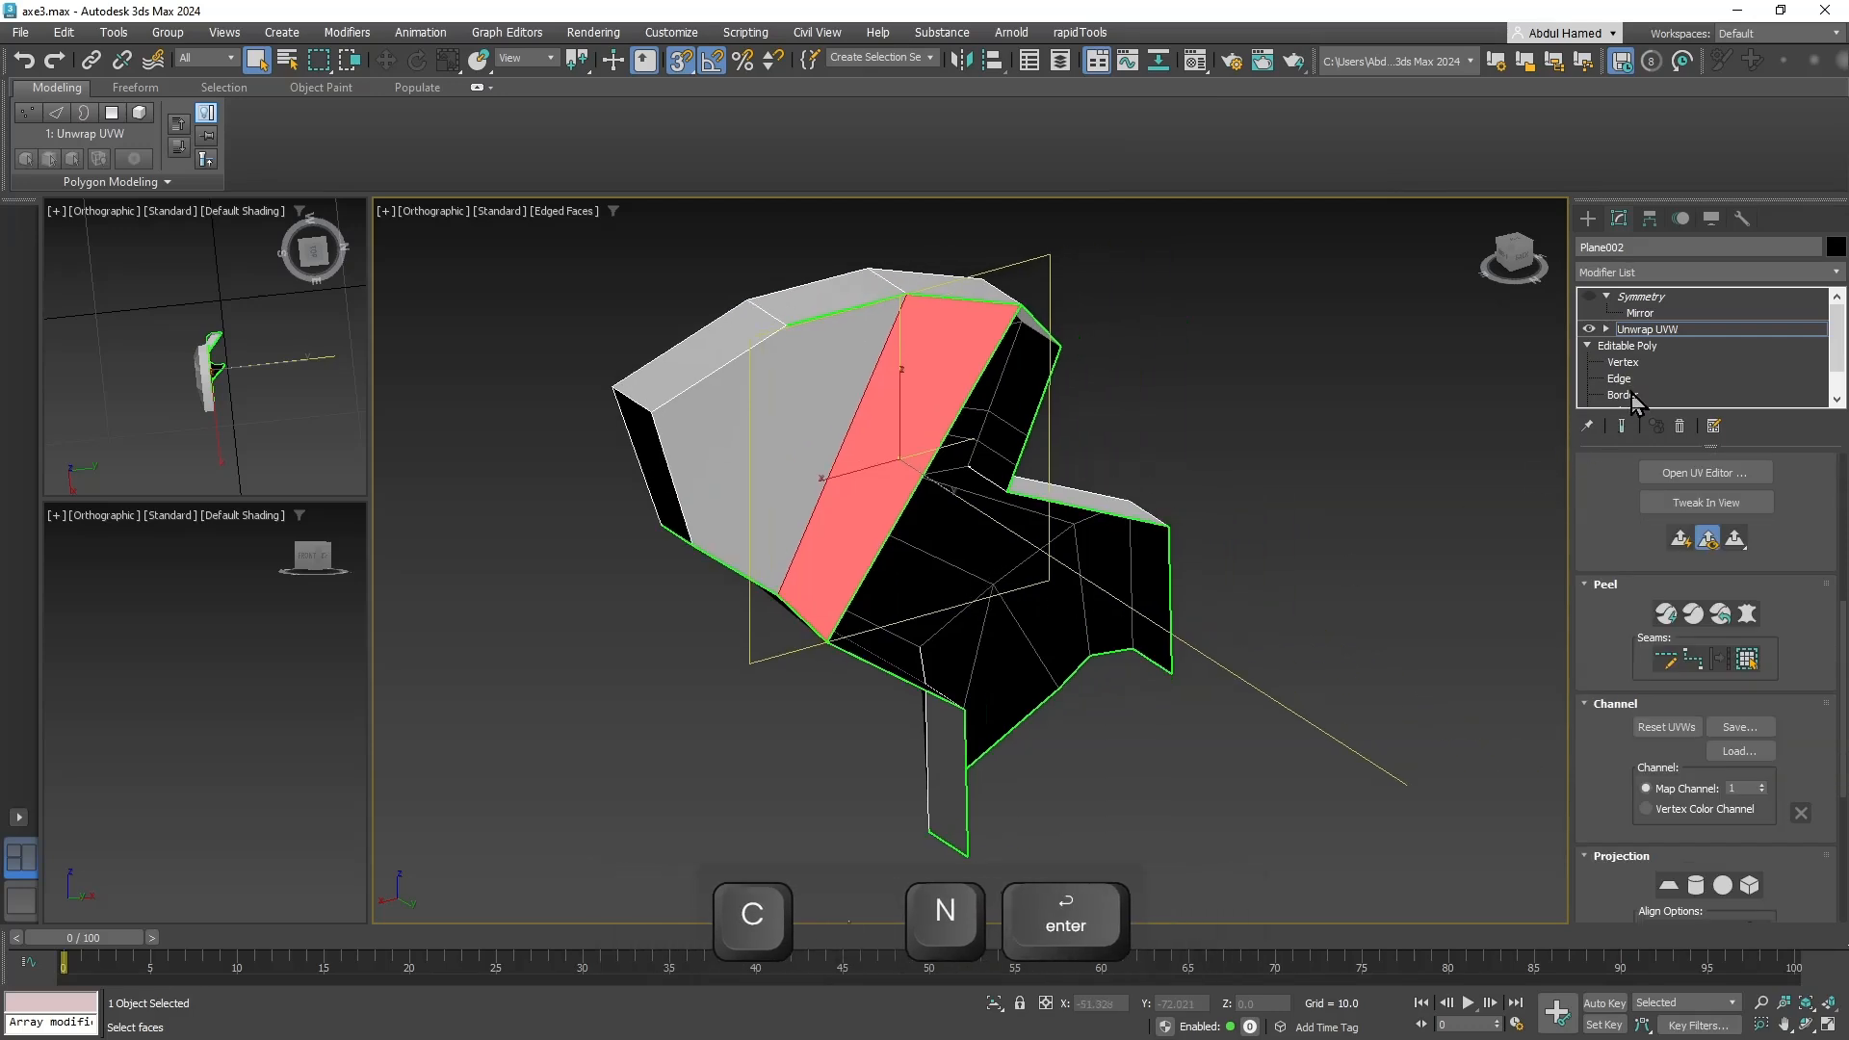
pyautogui.scroll(-3, 1630, 393)
pyautogui.scroll(2, 1630, 393)
pyautogui.scroll(-2, 1630, 393)
pyautogui.scroll(2, 1630, 393)
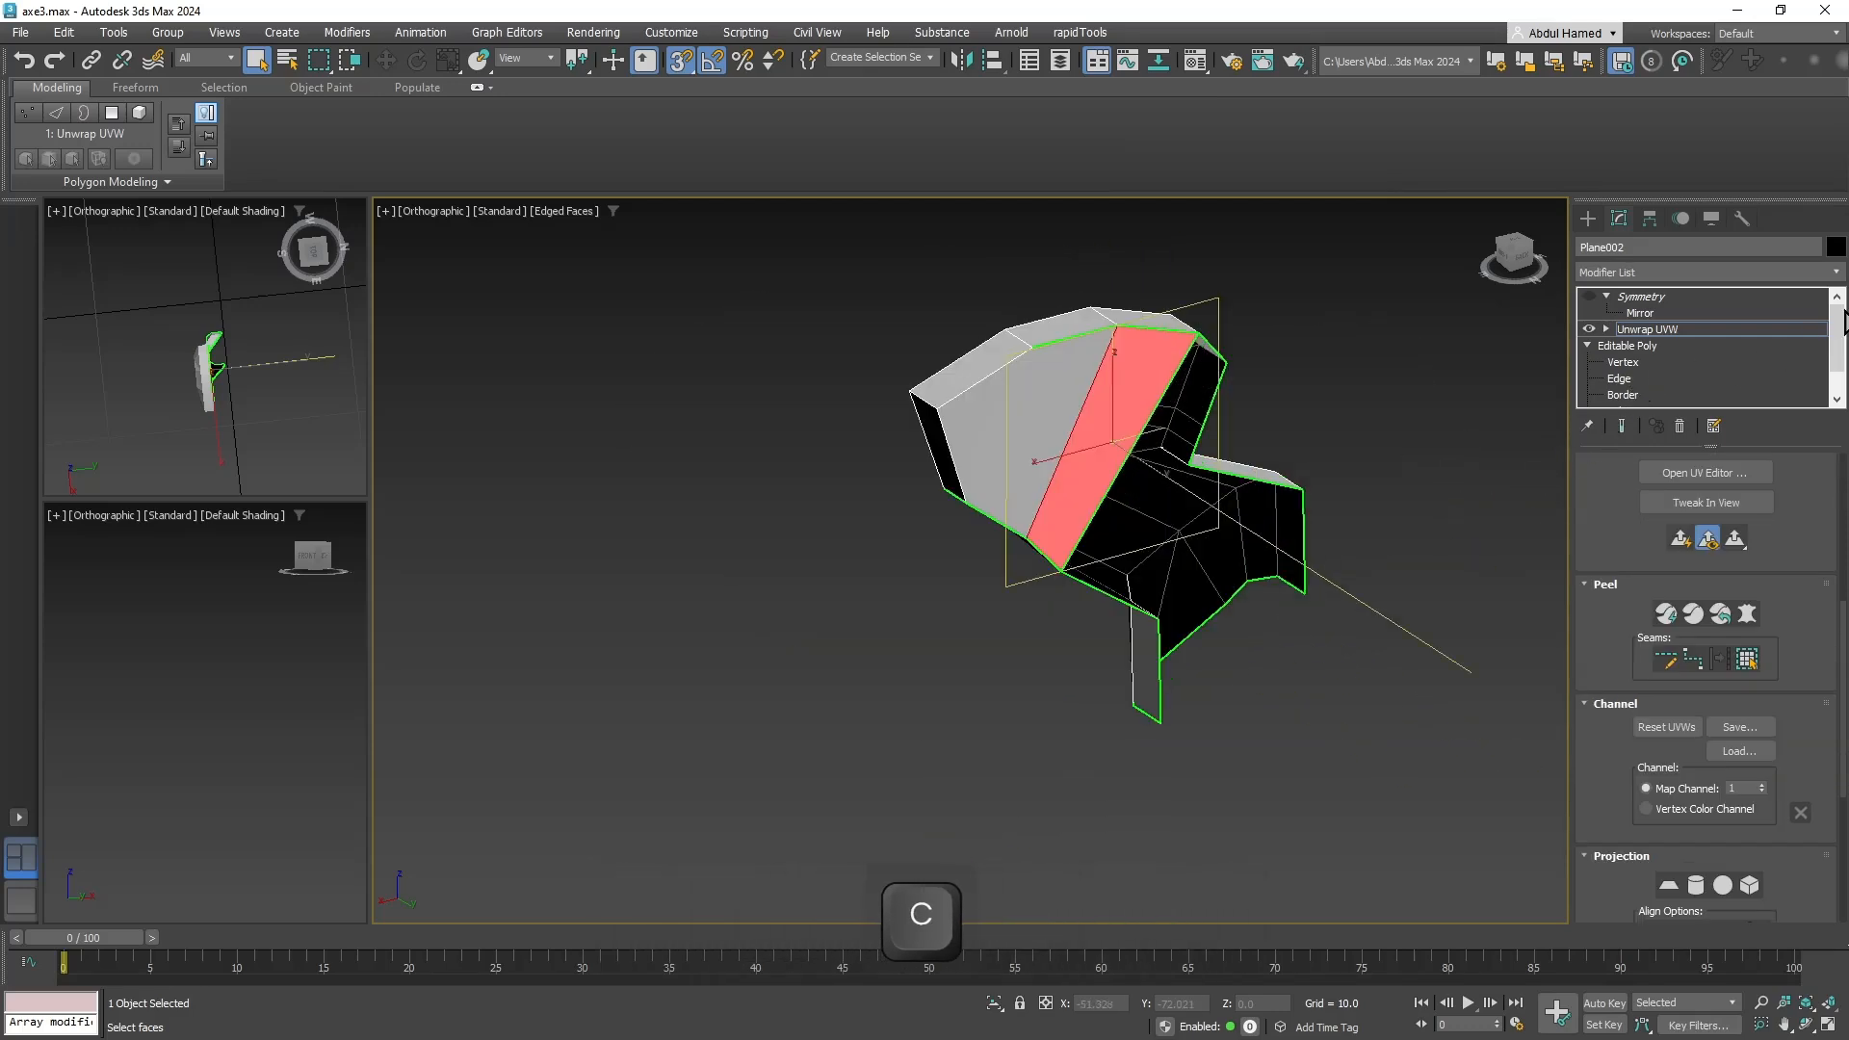
pyautogui.moveTo(1839, 332); pyautogui.dragTo(1837, 349)
pyautogui.click(1627, 394)
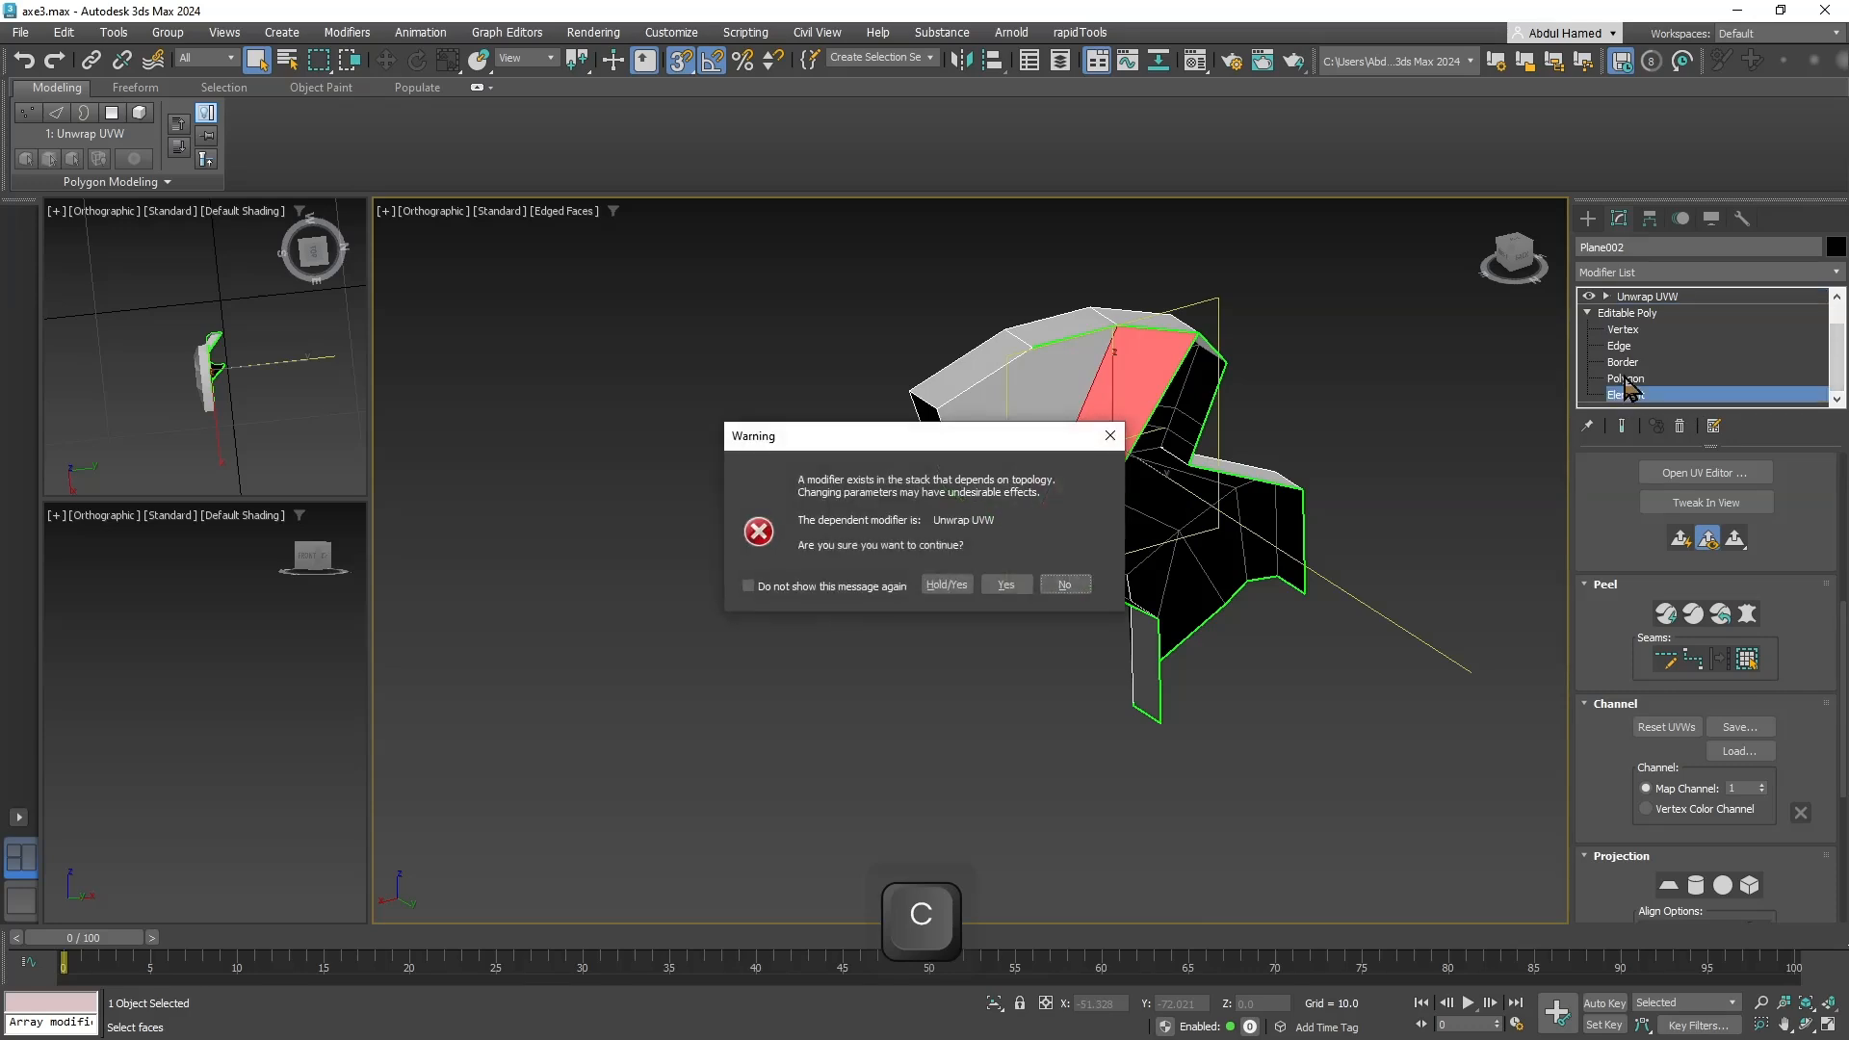
pyautogui.click(1042, 585)
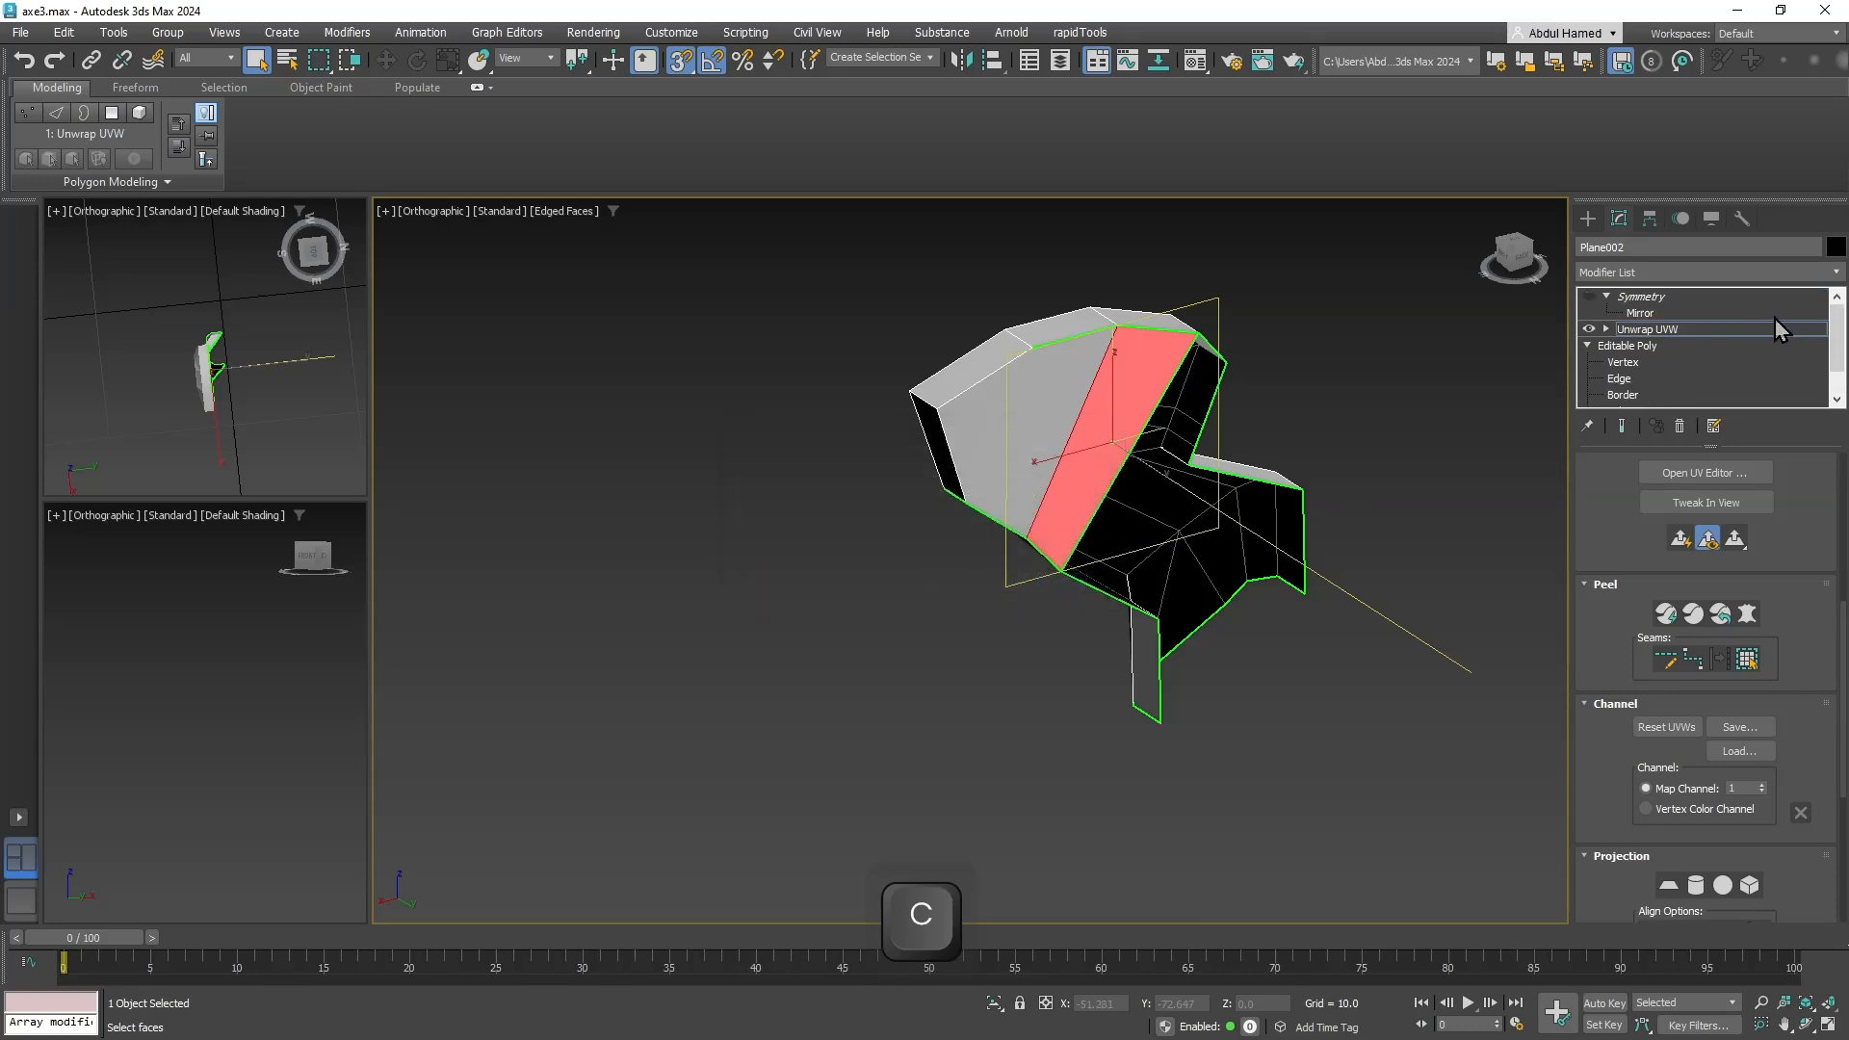
# Select all polygons of the guard piece at the Editable Poly level beneath the Unwrap UVW modifier.
pyautogui.moveTo(1841, 333); pyautogui.dragTo(1839, 349)
pyautogui.click(1627, 379)
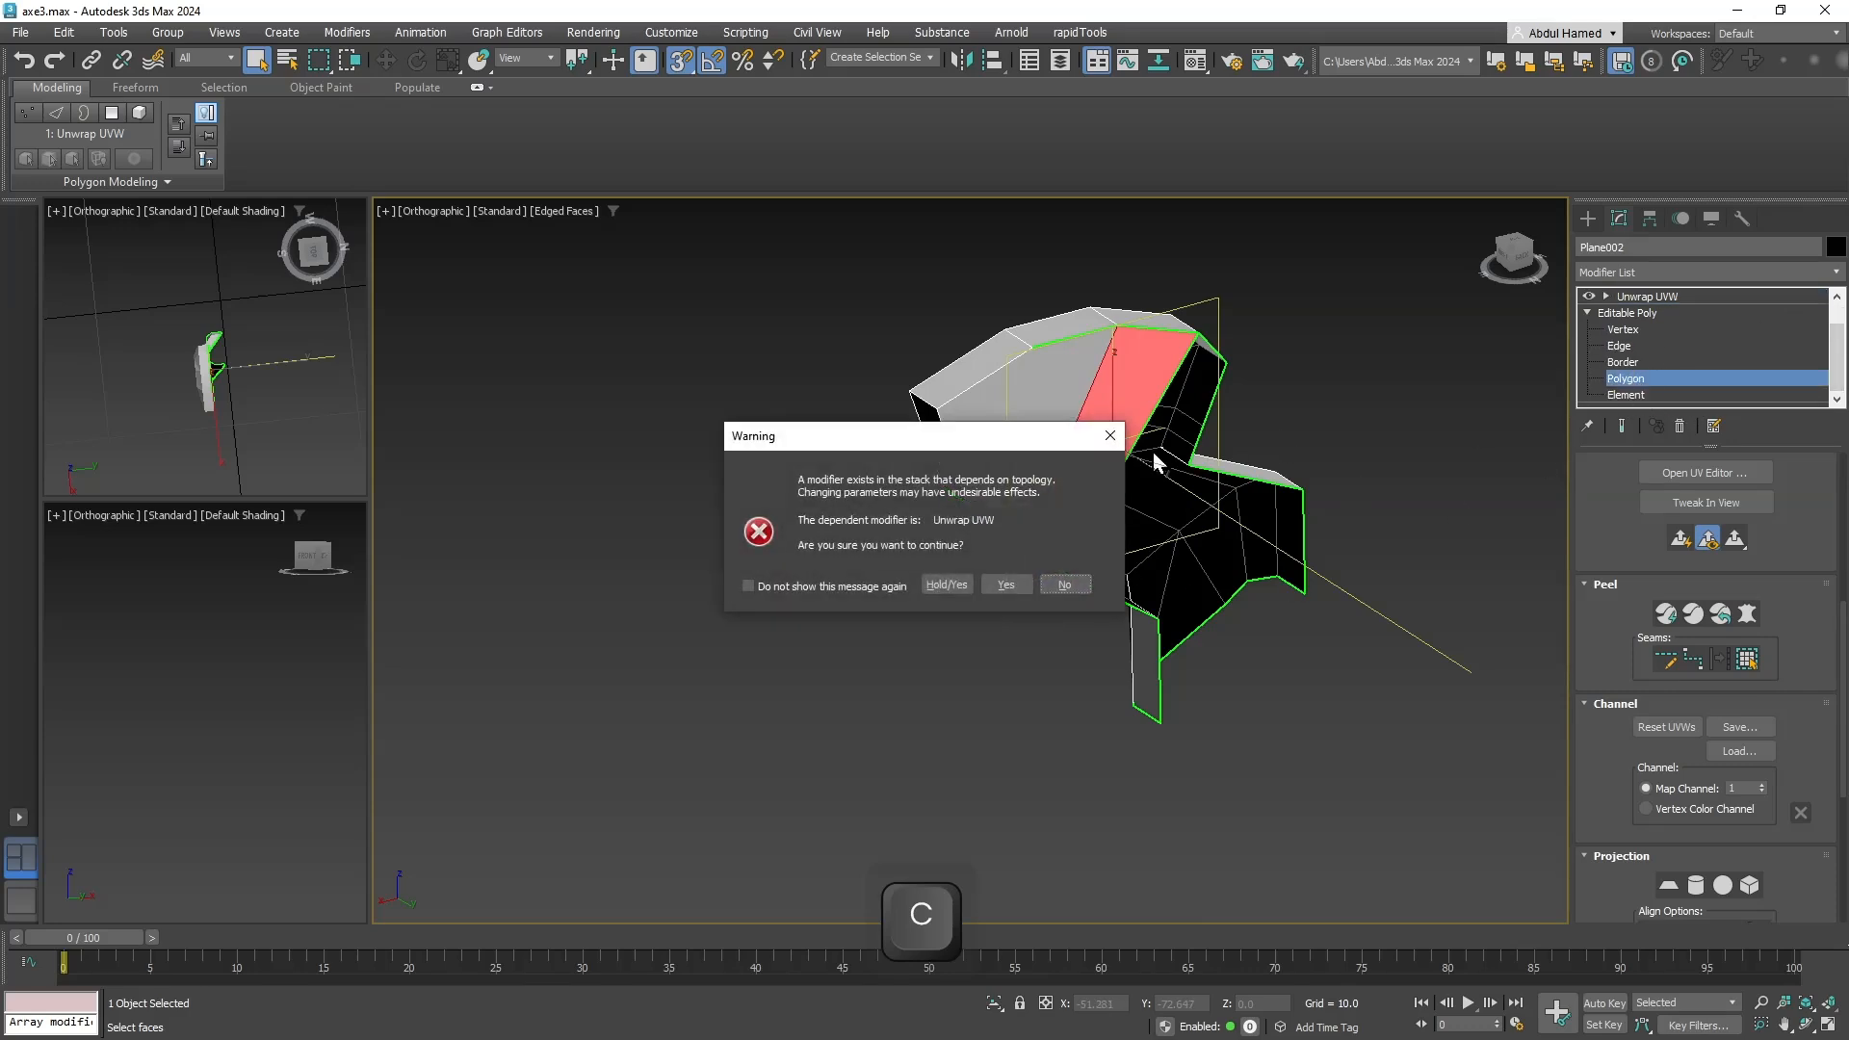
pyautogui.click(1005, 584)
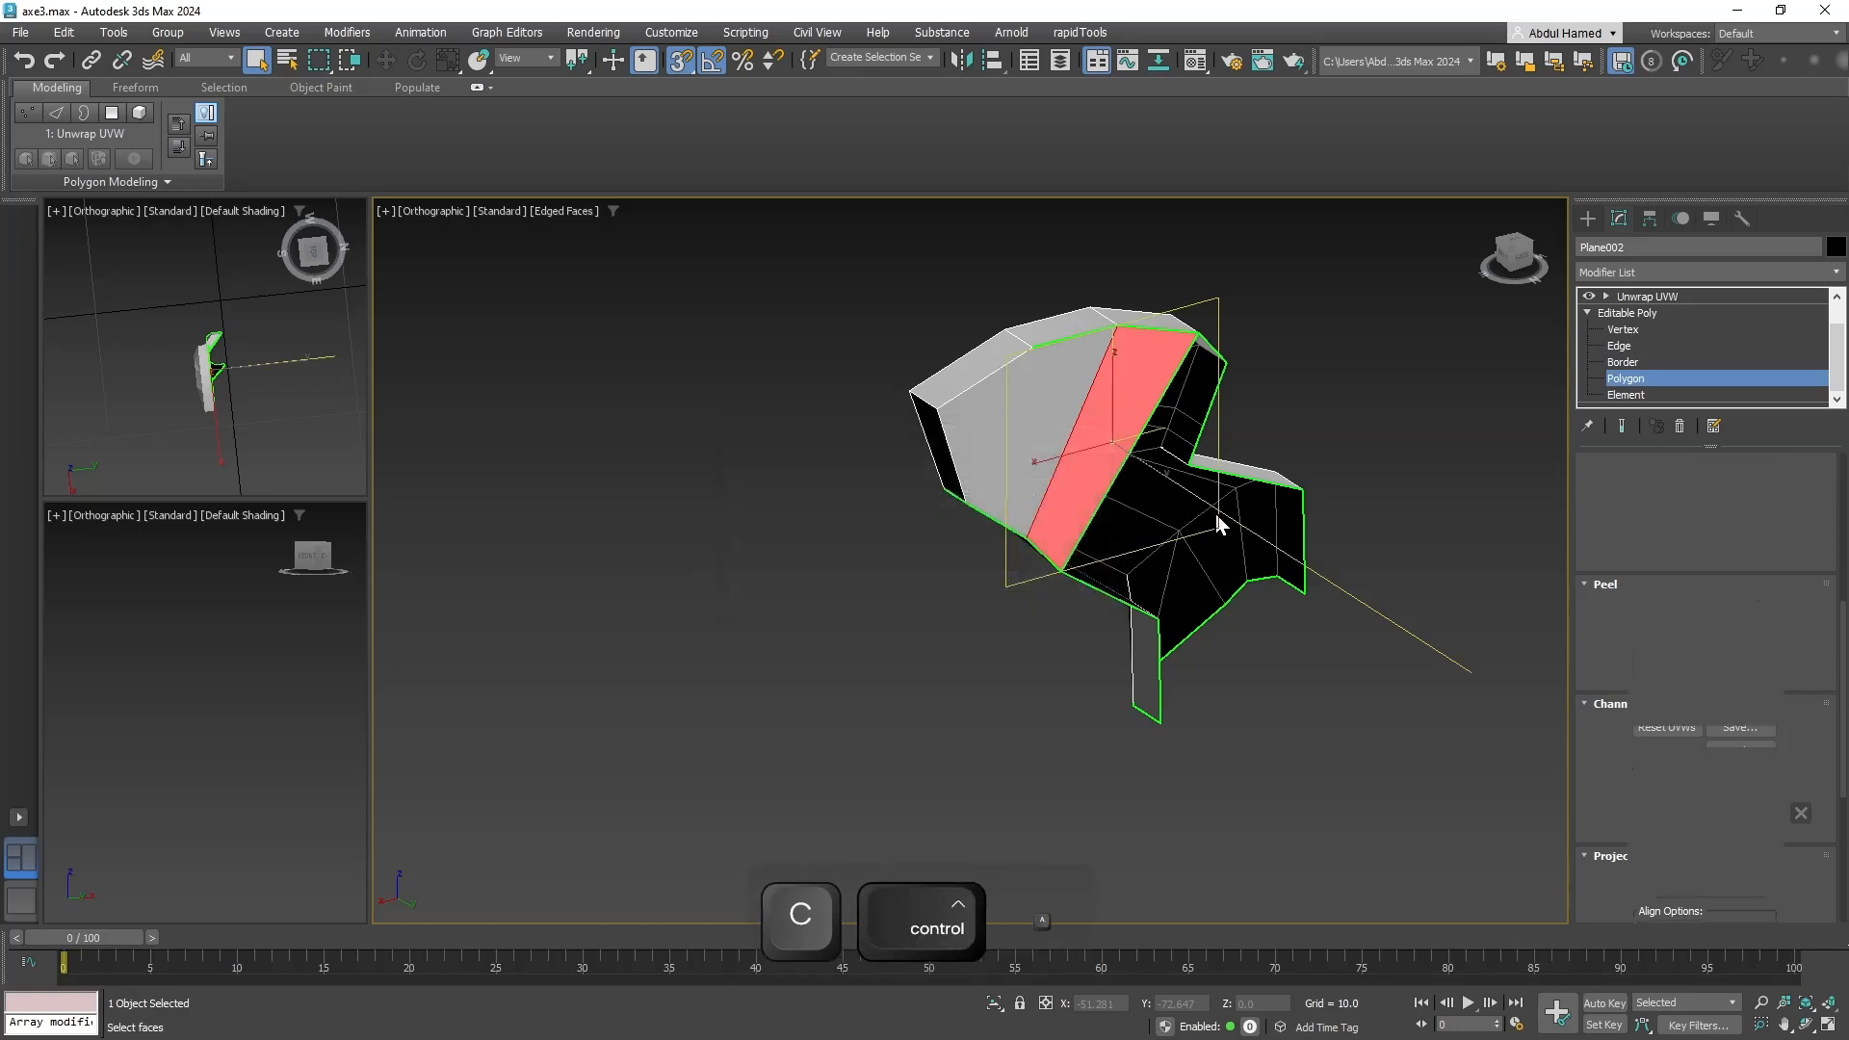
pyautogui.hotkey('ctrl', 'a')
pyautogui.scroll(5, 1723, 539)
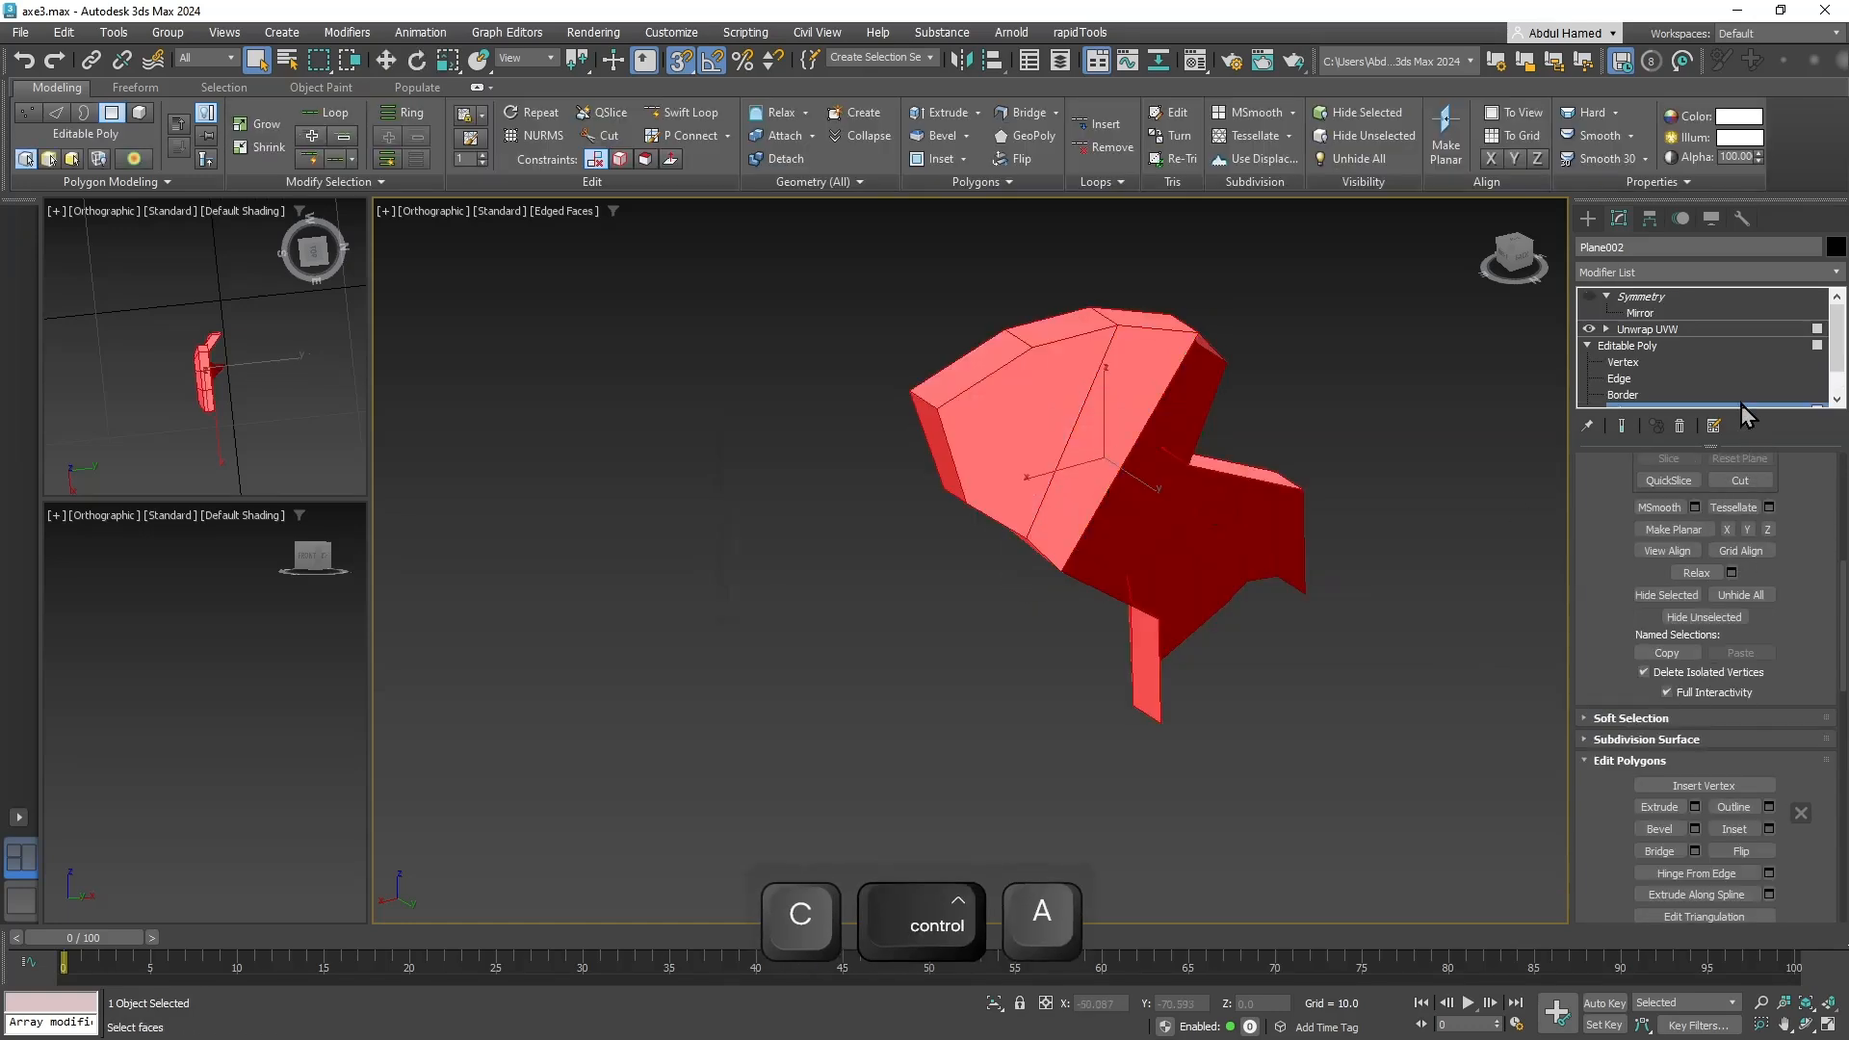
pyautogui.moveTo(1836, 321); pyautogui.dragTo(1837, 343)
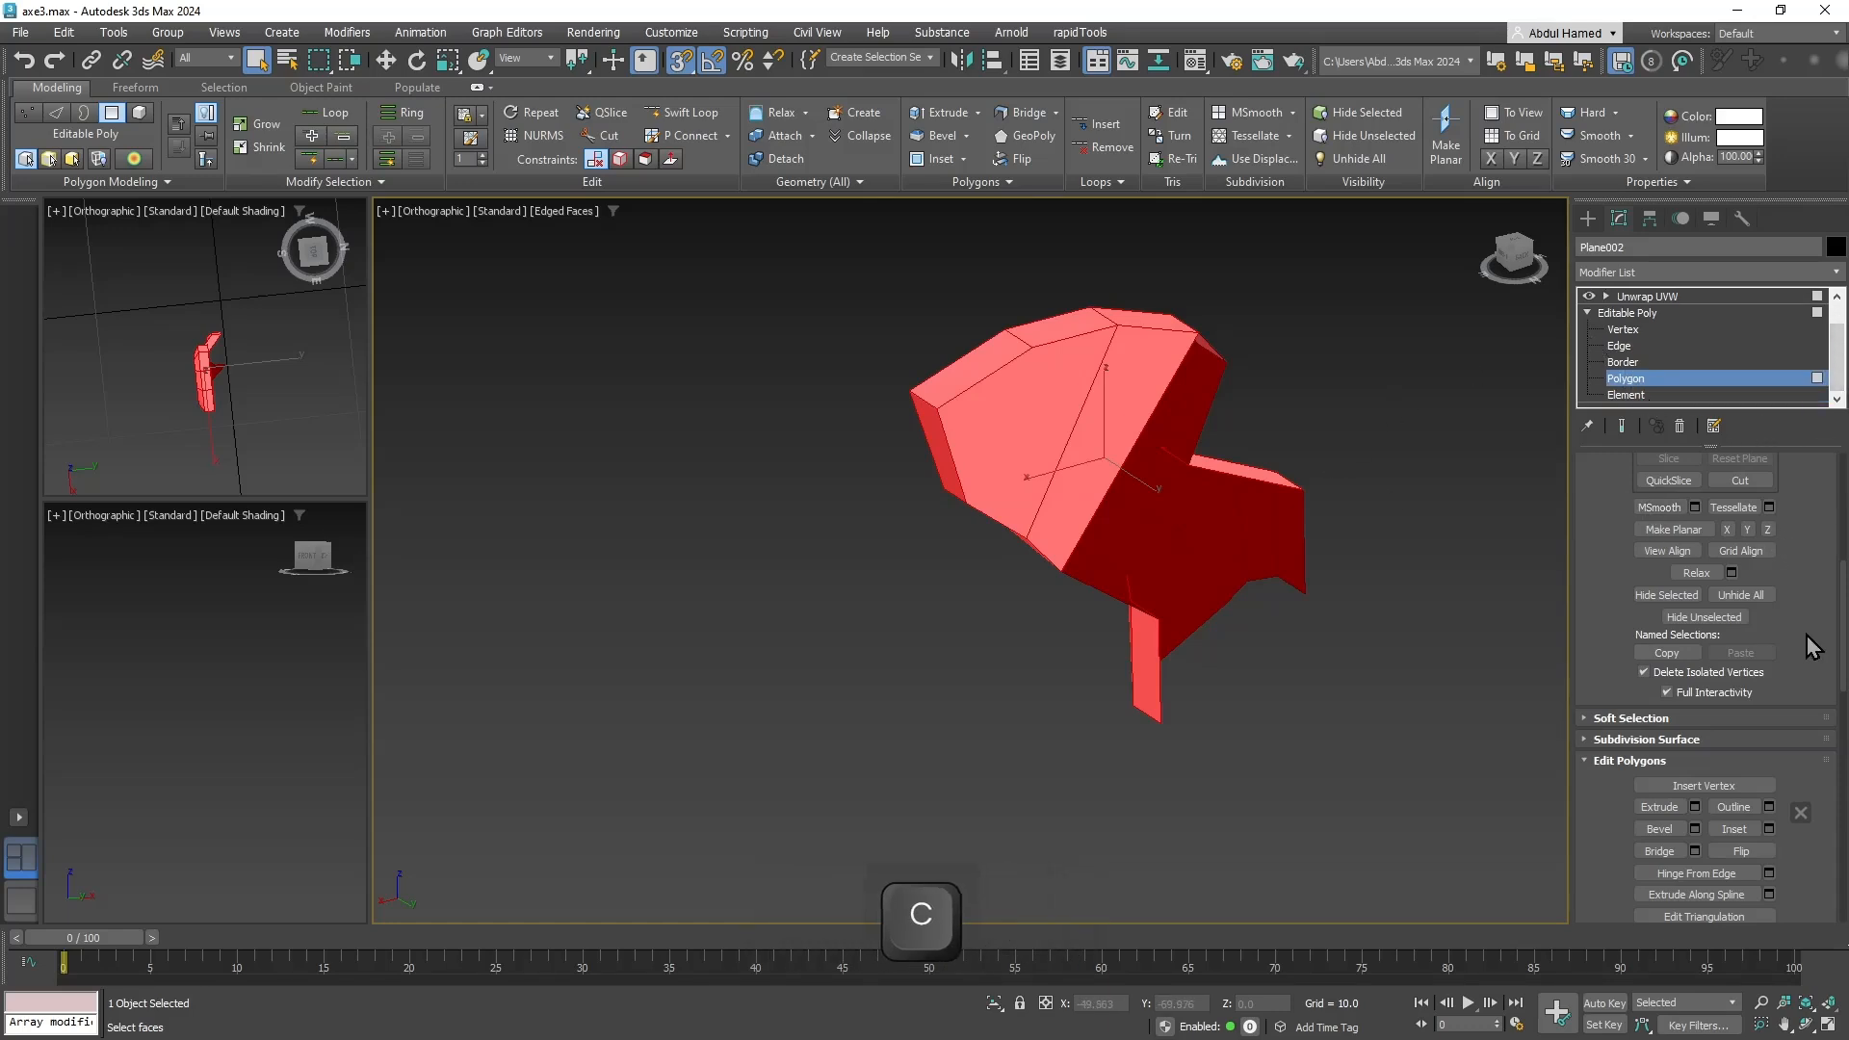
pyautogui.scroll(-5, 1791, 741)
pyautogui.scroll(-10, 1791, 740)
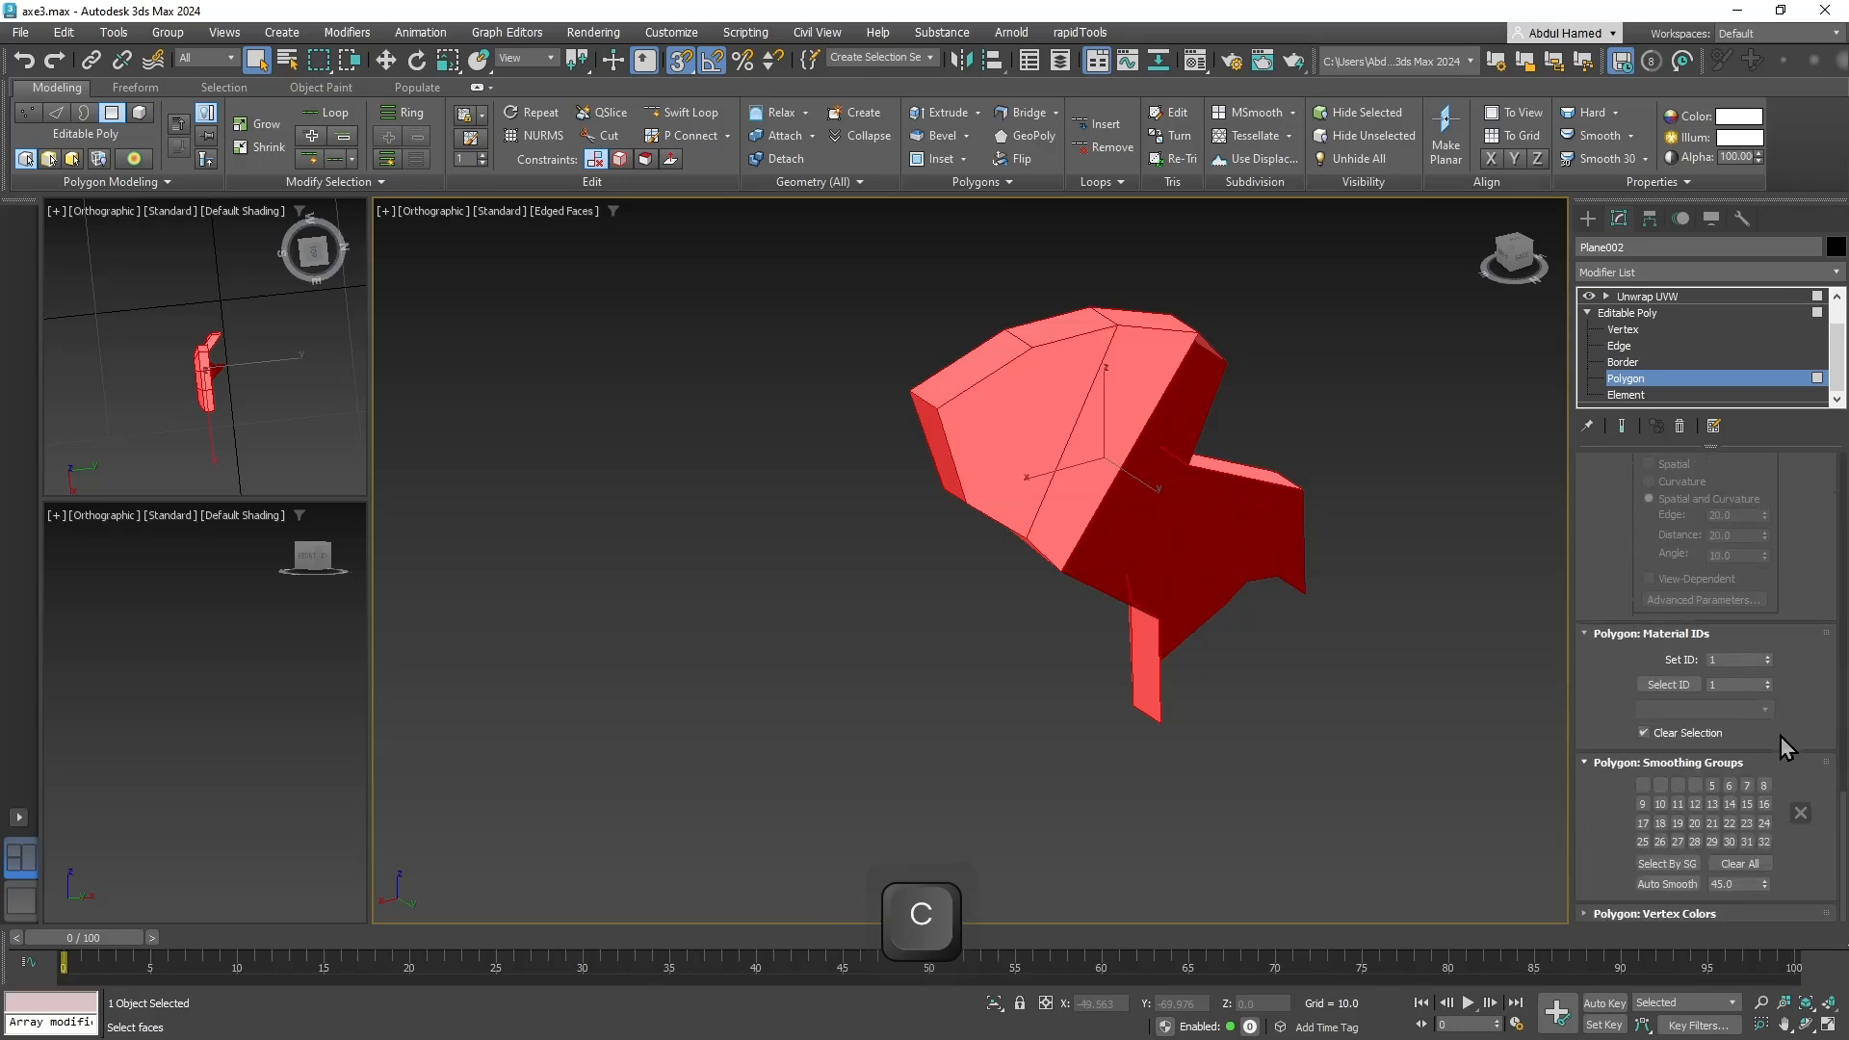
# Apply a box projection to all of the guard piece's polygons in Unwrap UVW and open the UV editor.
pyautogui.click(1658, 298)
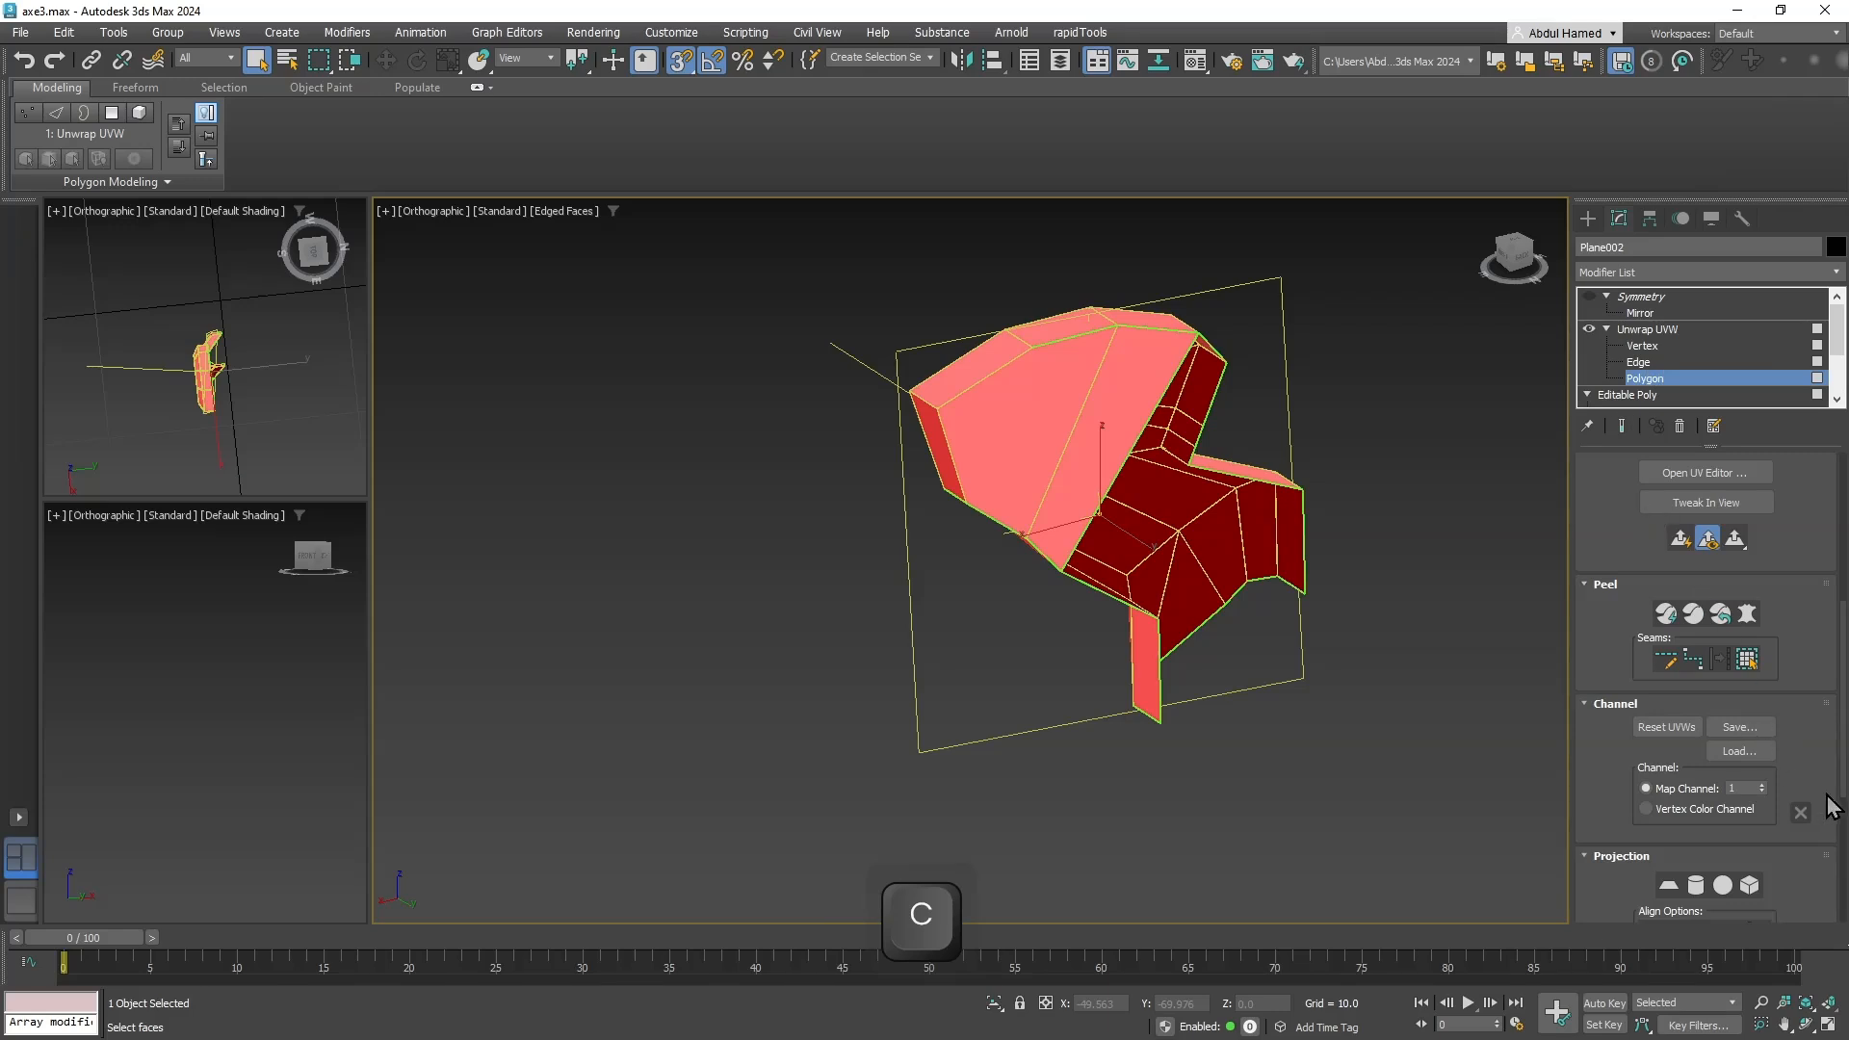
pyautogui.scroll(-5, 1830, 806)
pyautogui.scroll(8, 1788, 810)
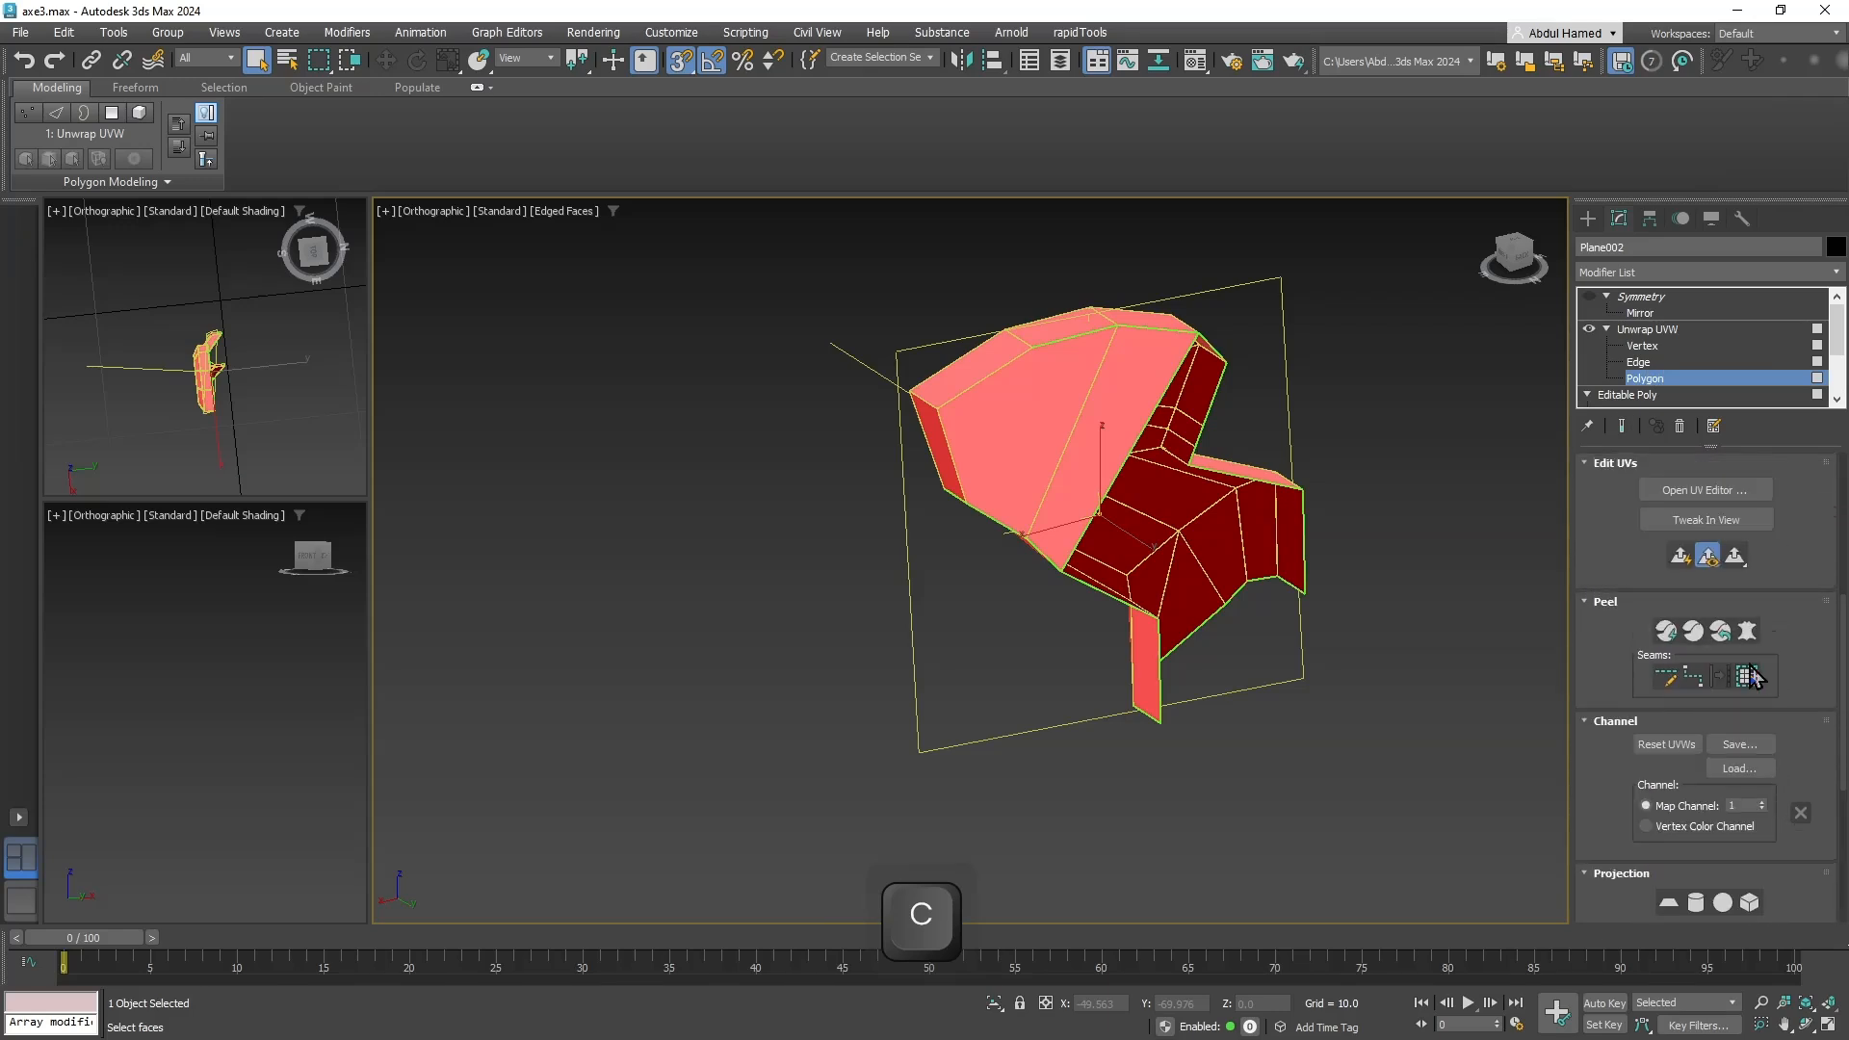
pyautogui.keyDown('alt'); pyautogui.moveTo(1168, 529); pyautogui.dragTo(1122, 450, button='middle'); pyautogui.keyUp('alt')
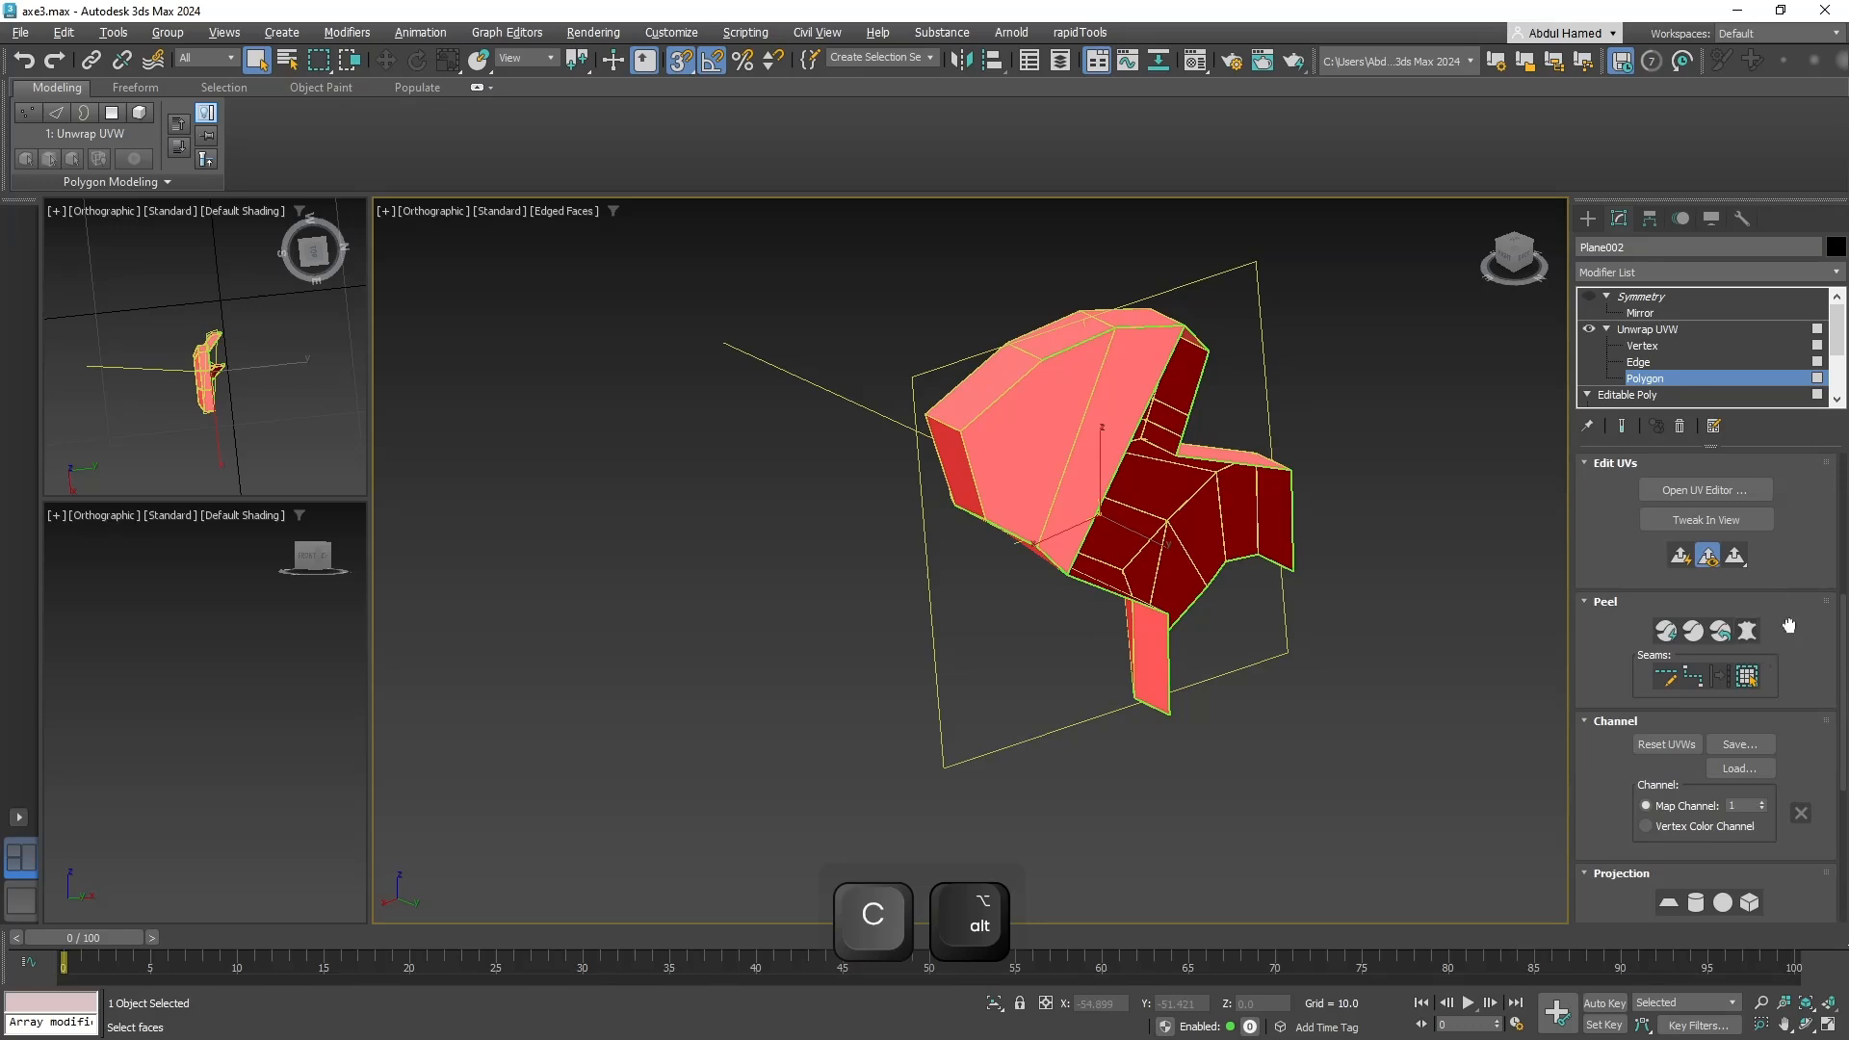
pyautogui.scroll(-3, 1788, 626)
pyautogui.click(1752, 734)
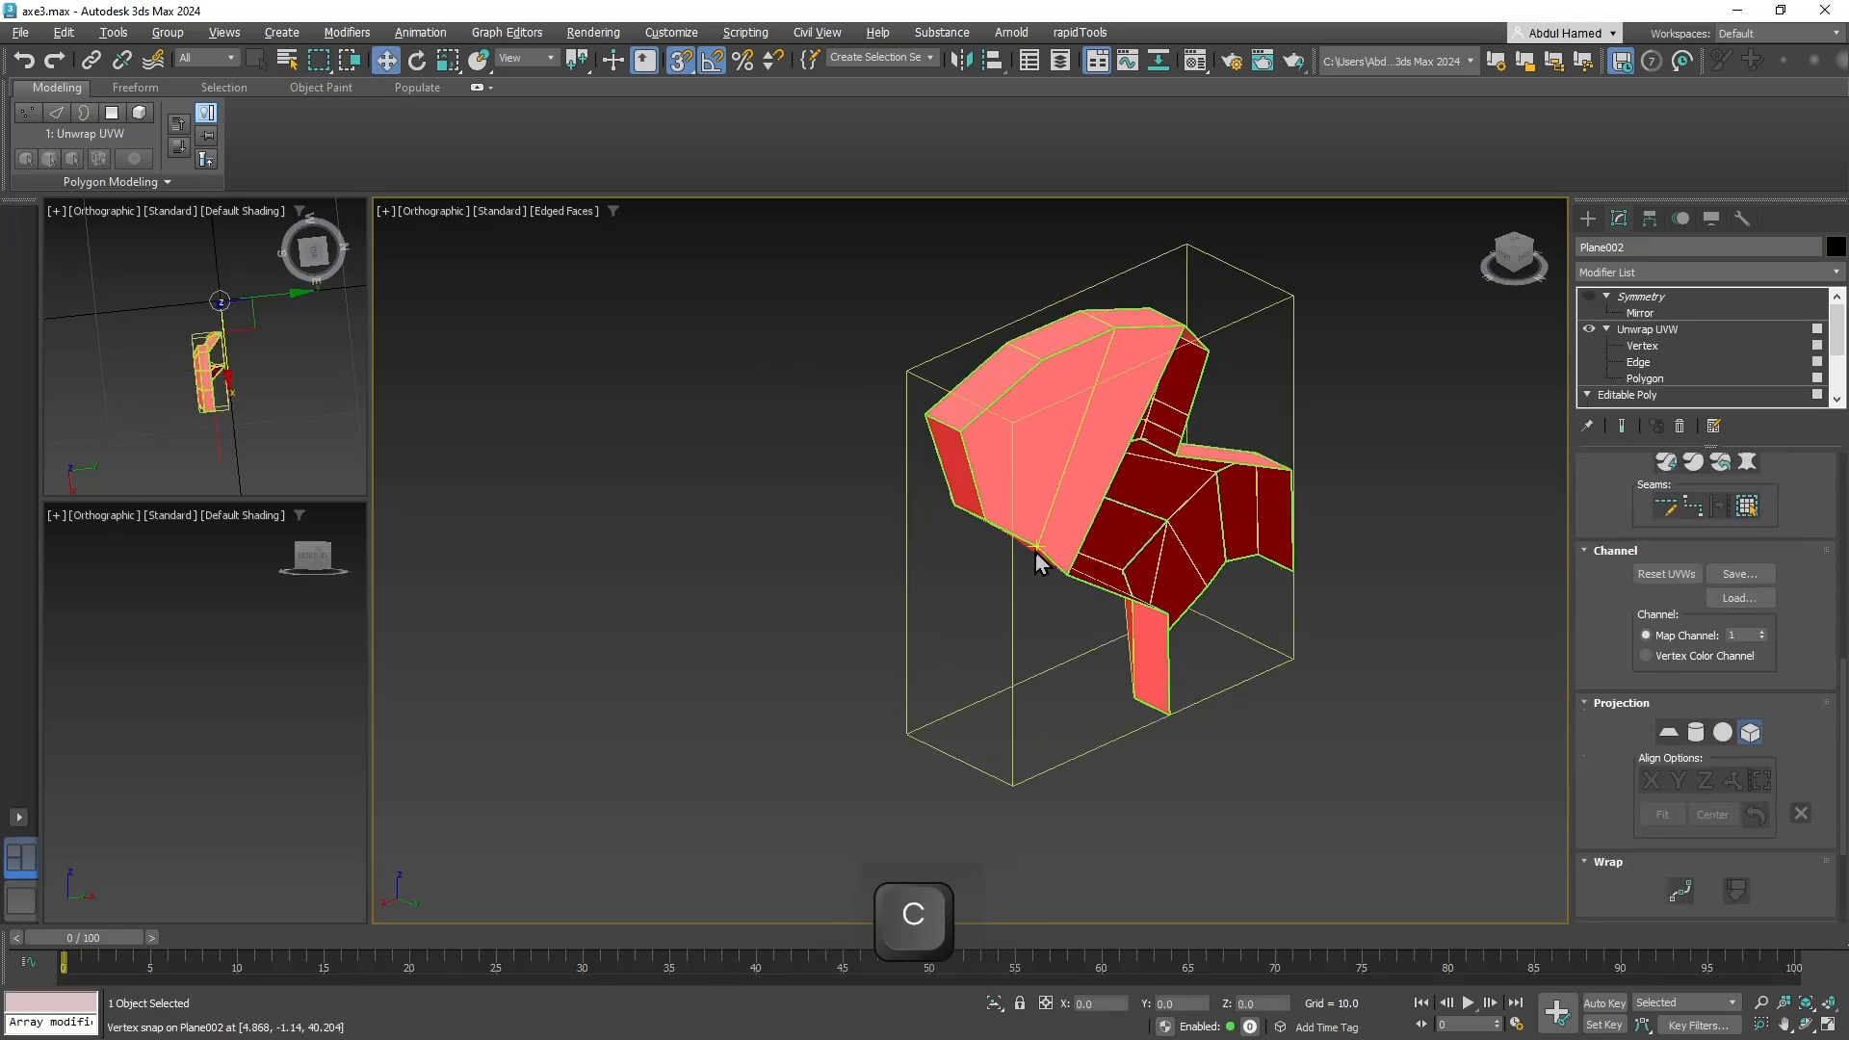
pyautogui.keyDown('alt'); pyautogui.moveTo(1038, 563); pyautogui.dragTo(1146, 575, button='middle'); pyautogui.keyUp('alt')
pyautogui.press('3')
pyautogui.scroll(1, 1808, 592)
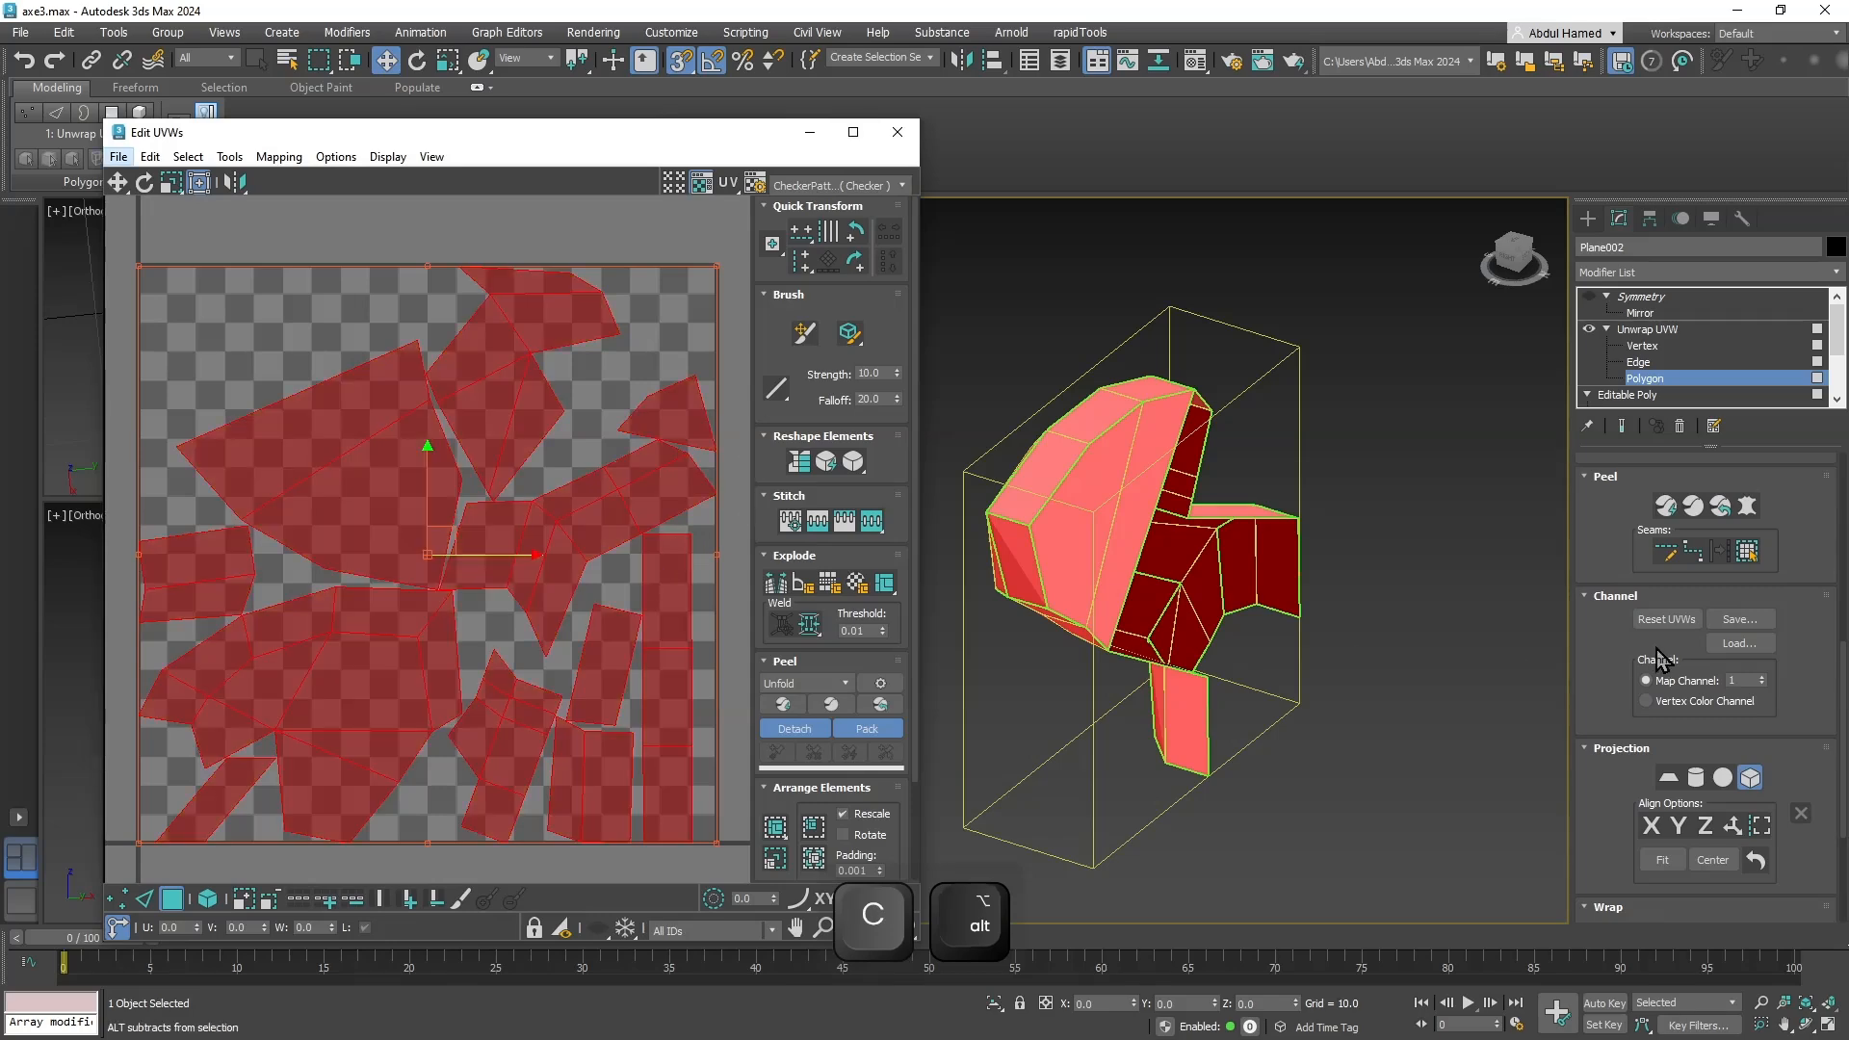
pyautogui.moveTo(508, 554); pyautogui.dragTo(503, 525, button='middle')
pyautogui.keyDown('alt'); pyautogui.moveTo(1228, 635); pyautogui.dragTo(1146, 811, button='middle'); pyautogui.keyUp('alt')
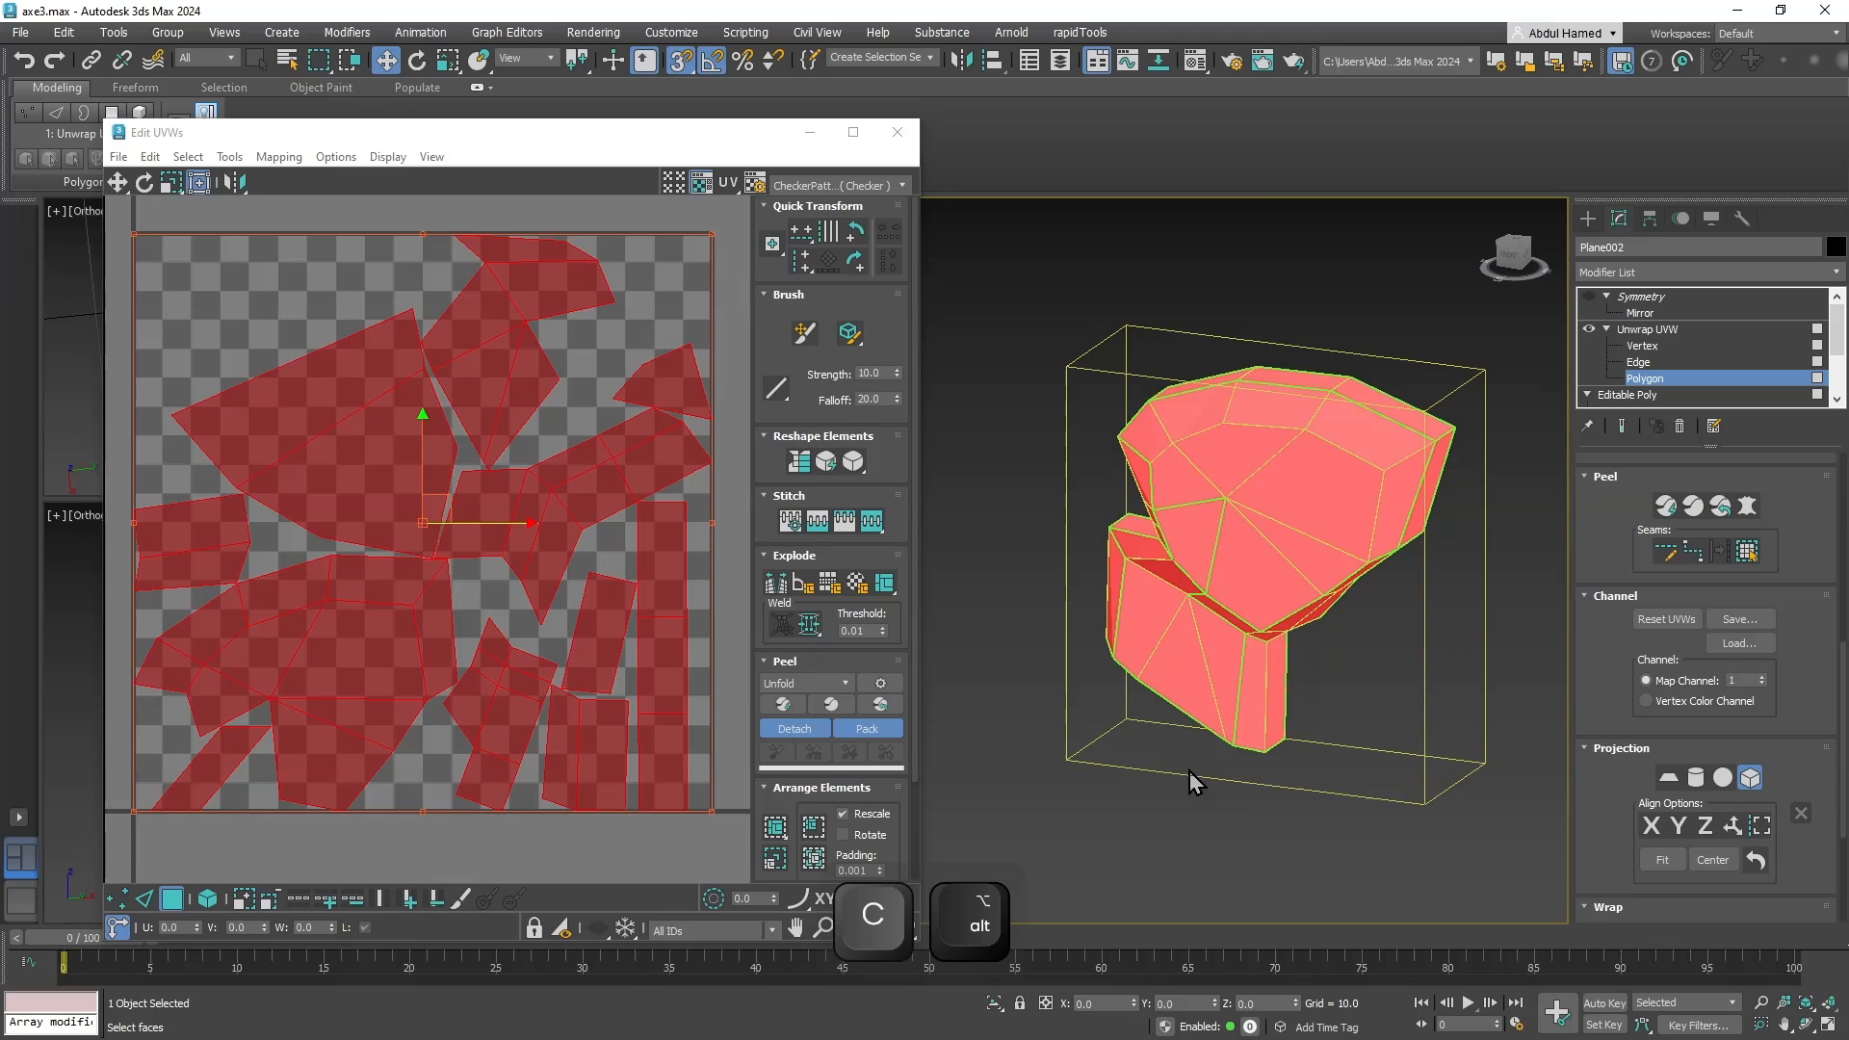
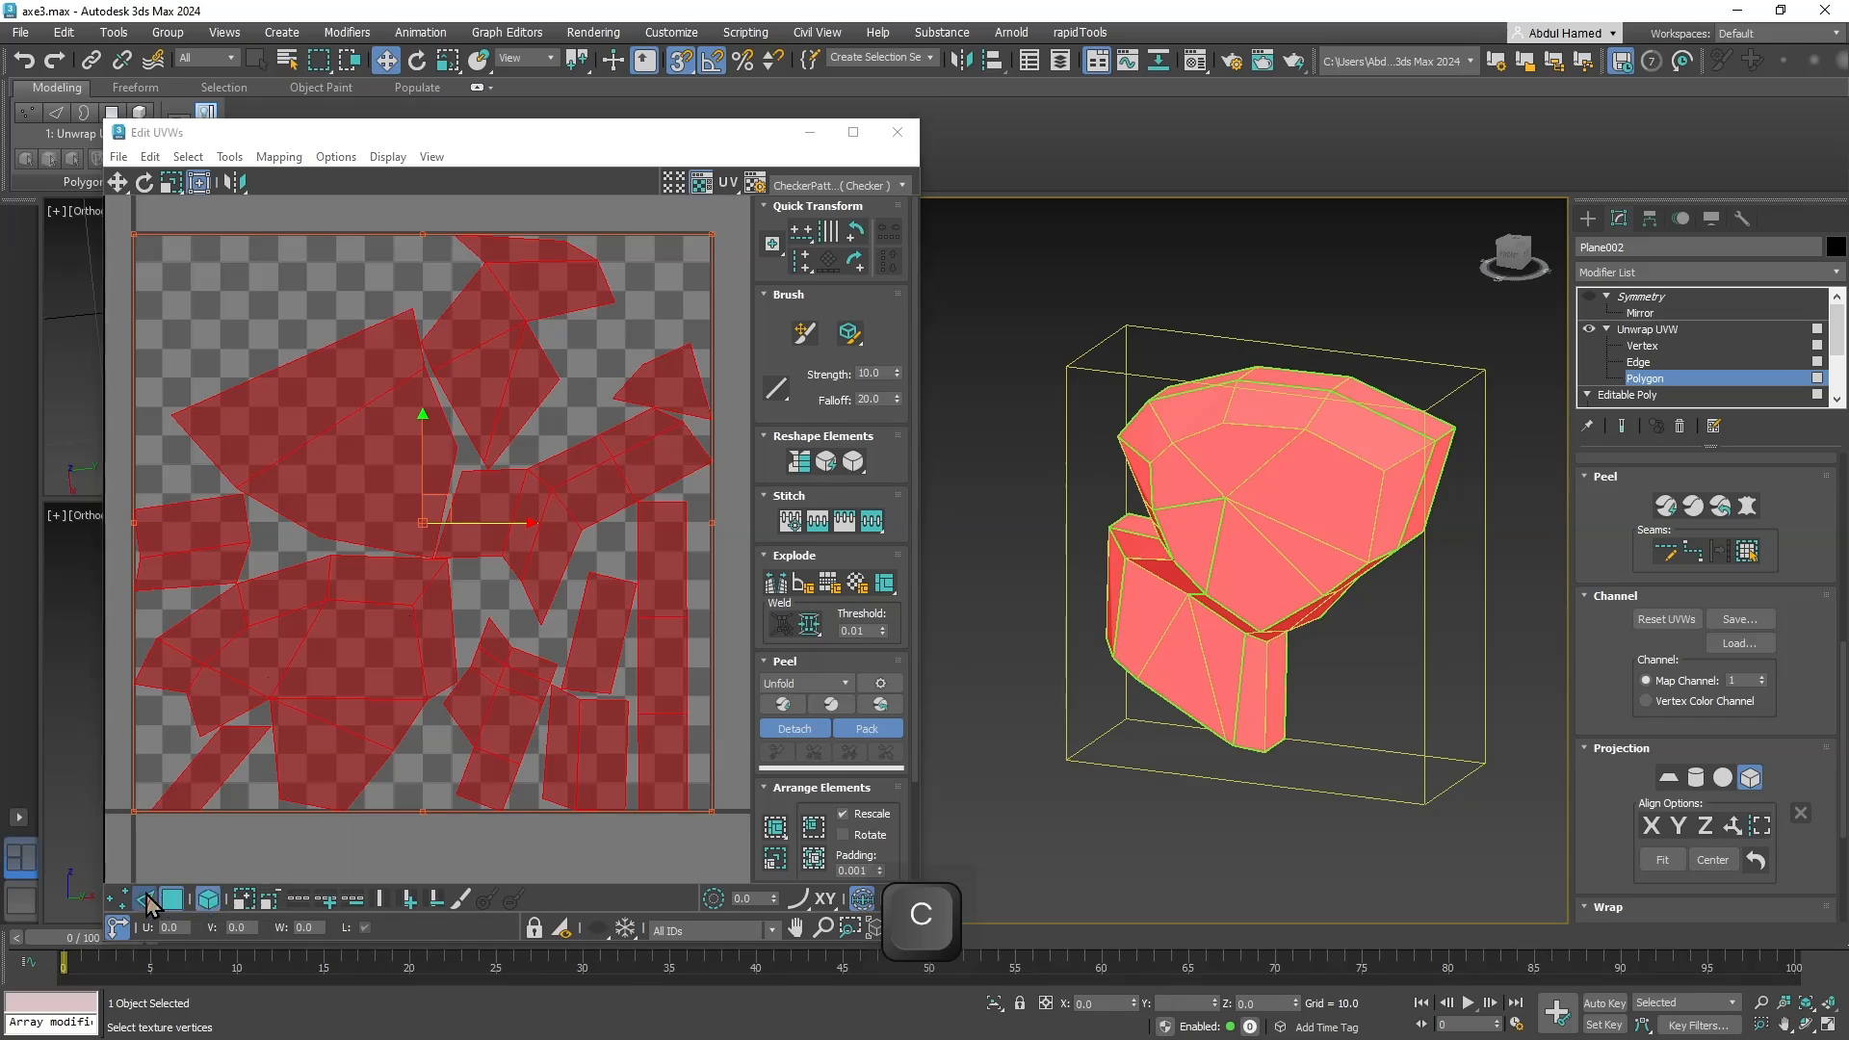
# Stitch the UV islands along the short seam edge on the lower front face of the guard's rounded part.
pyautogui.click(145, 898)
pyautogui.click(499, 671)
pyautogui.click(449, 613)
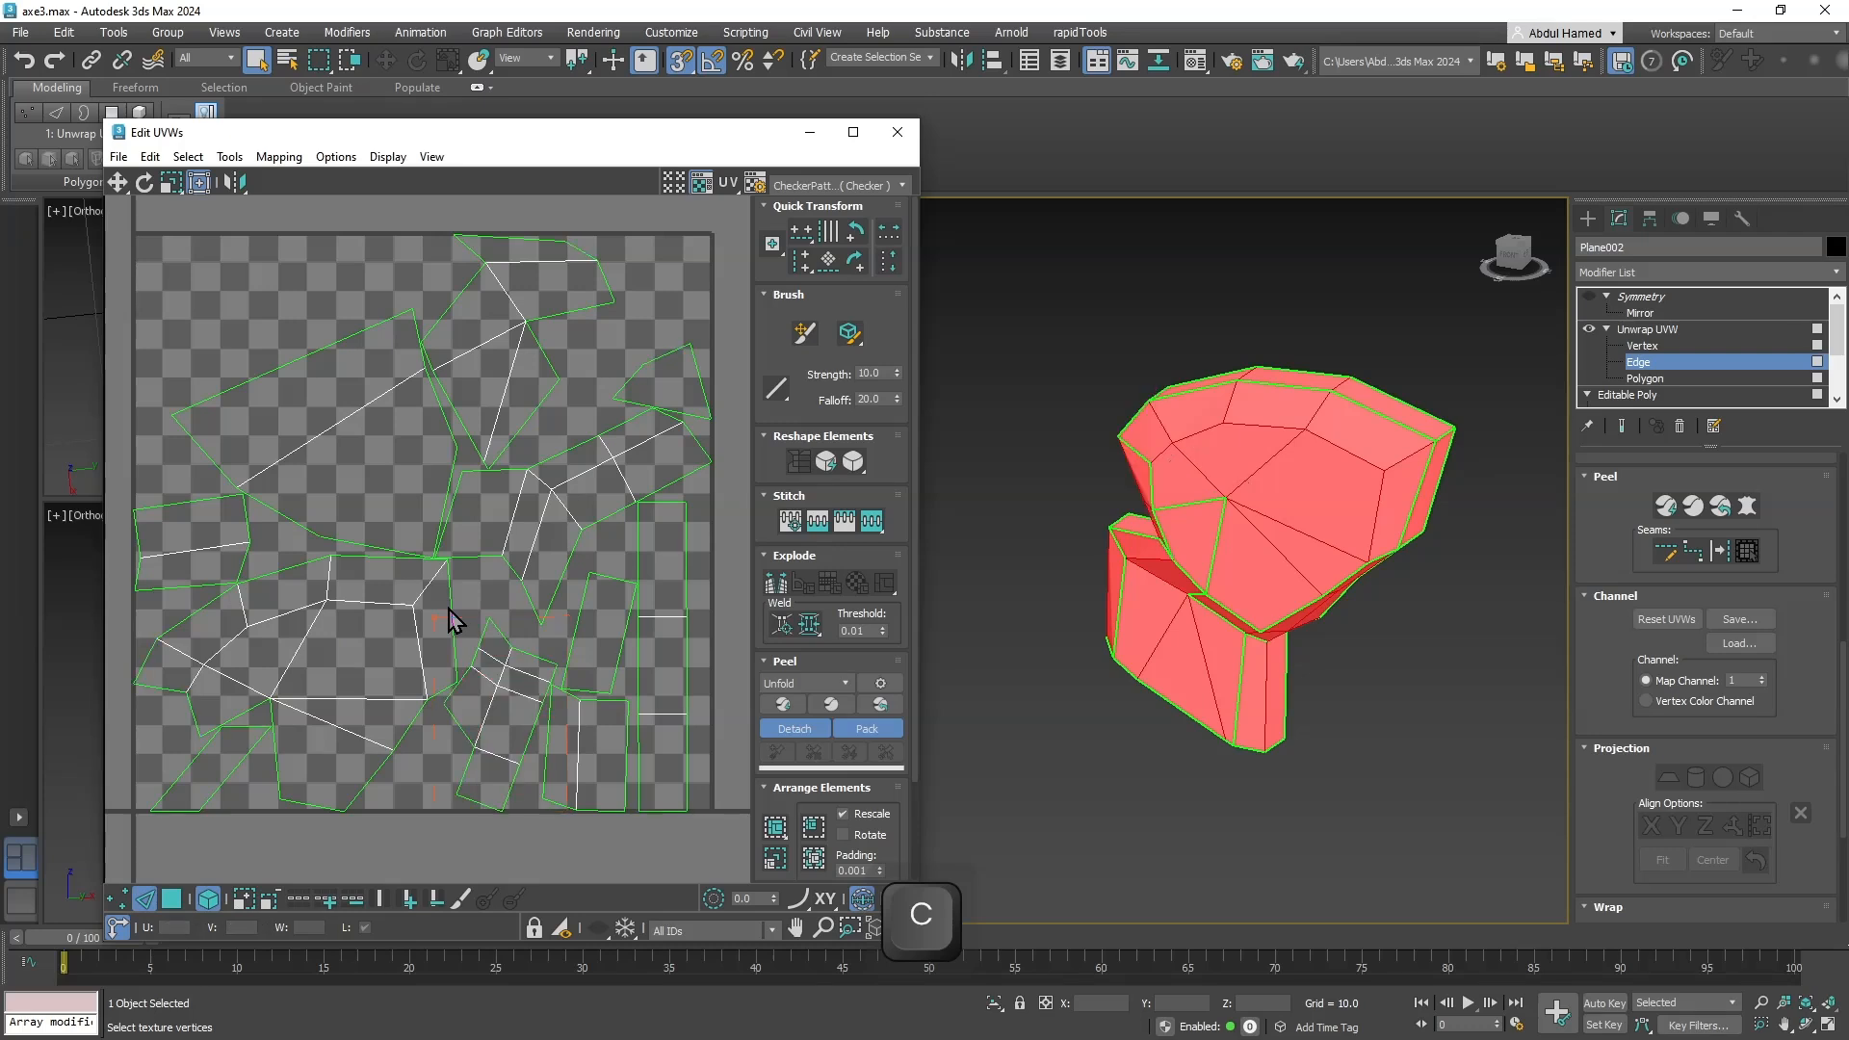
pyautogui.click(1216, 543)
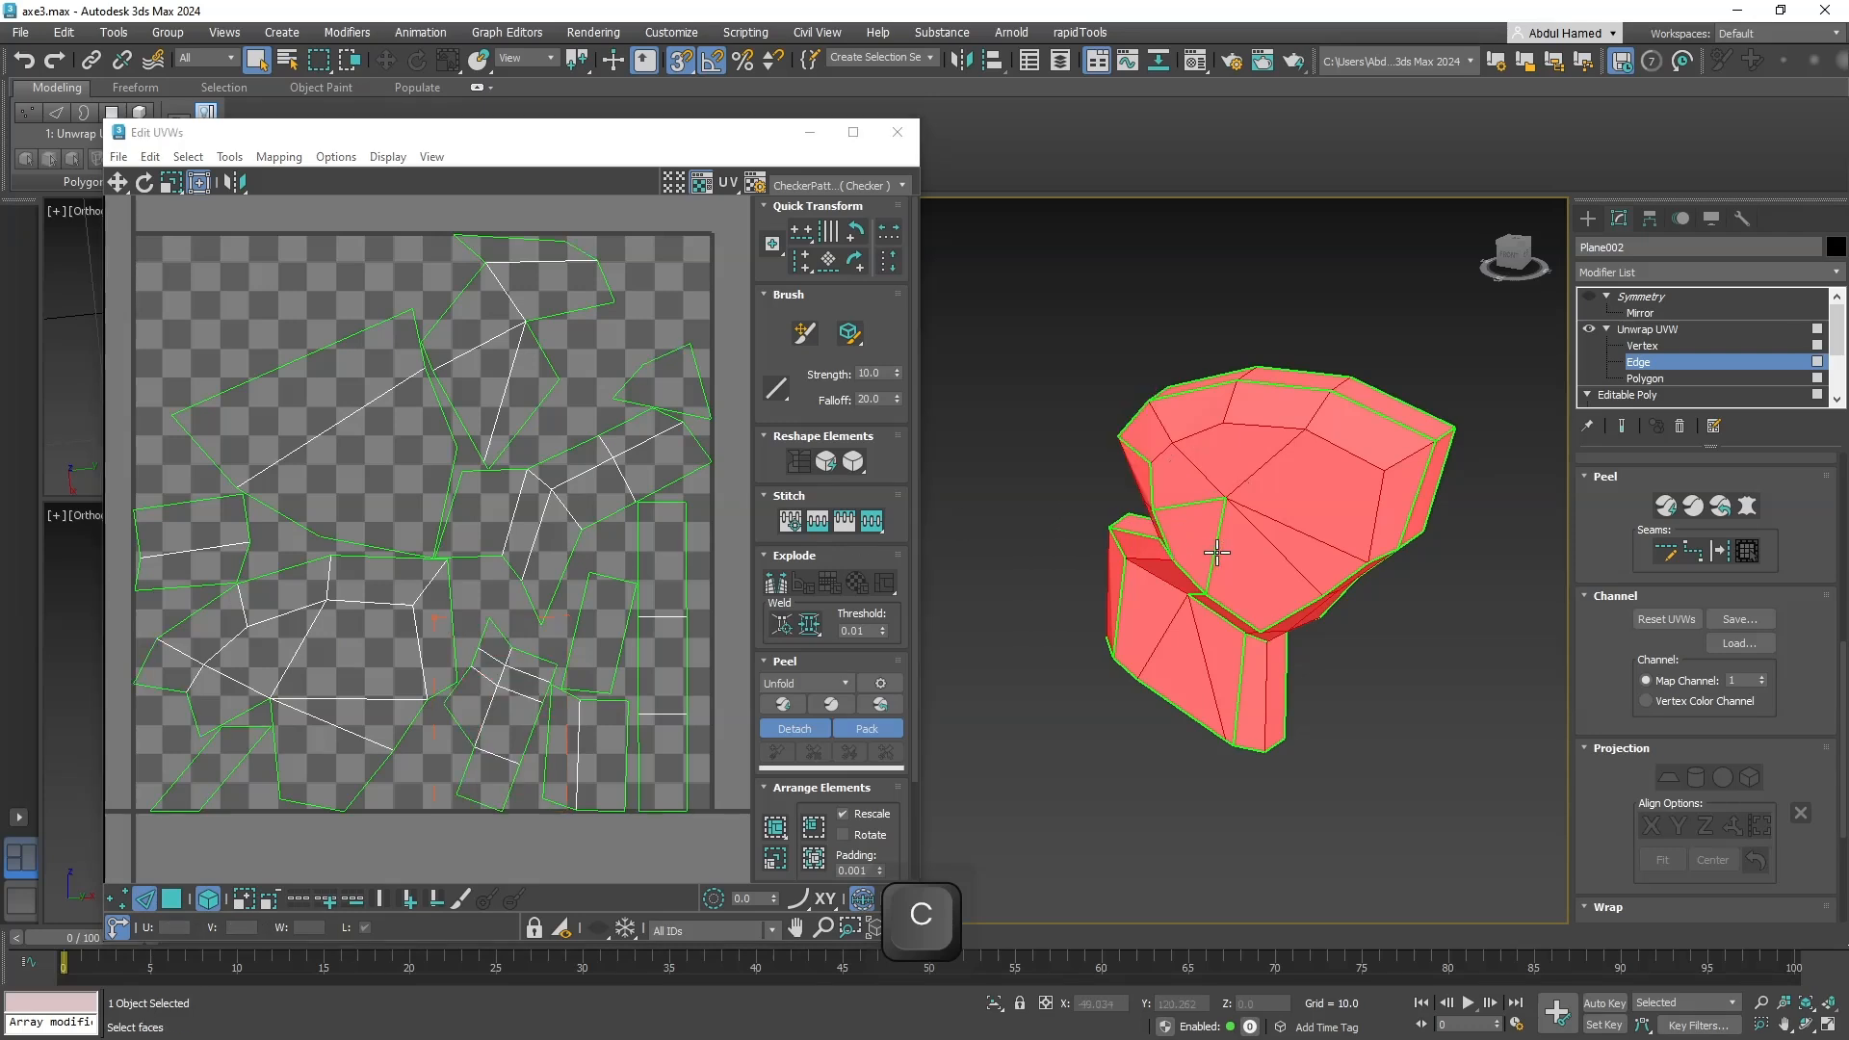
pyautogui.rightClick(1210, 541)
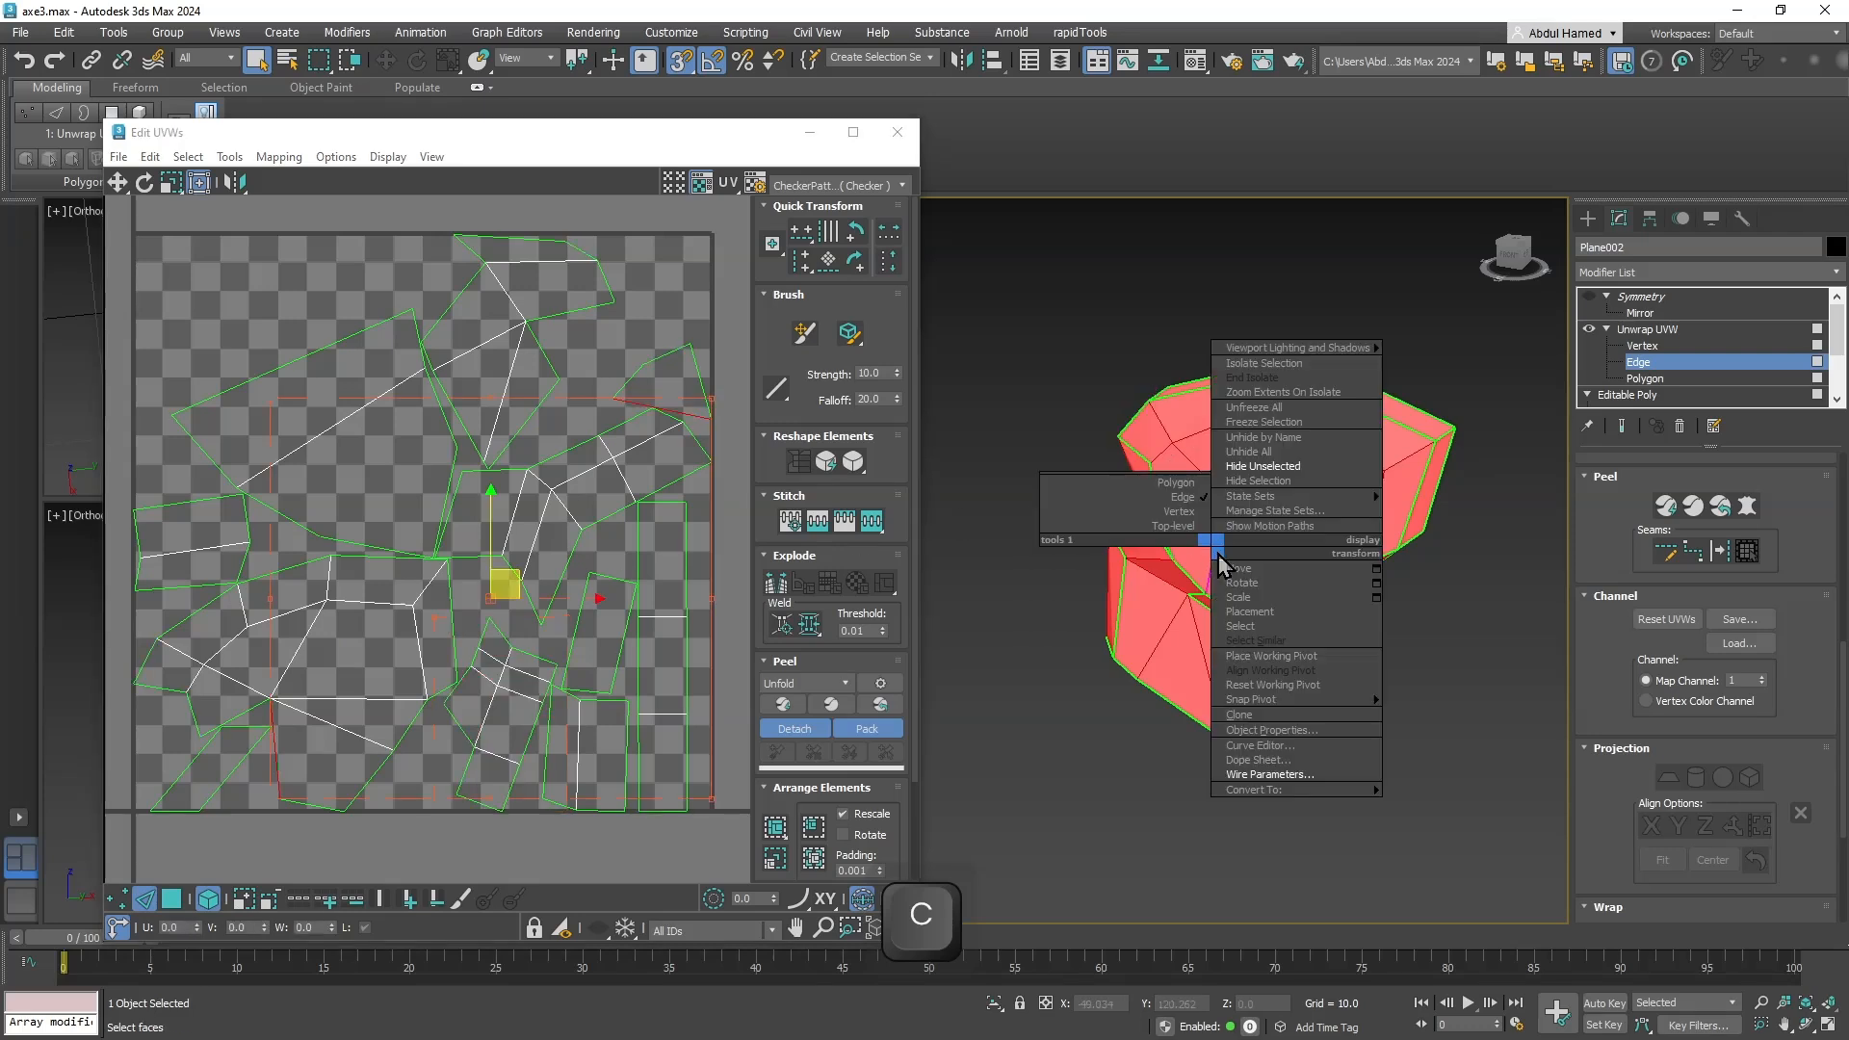
pyautogui.rightClick(502, 584)
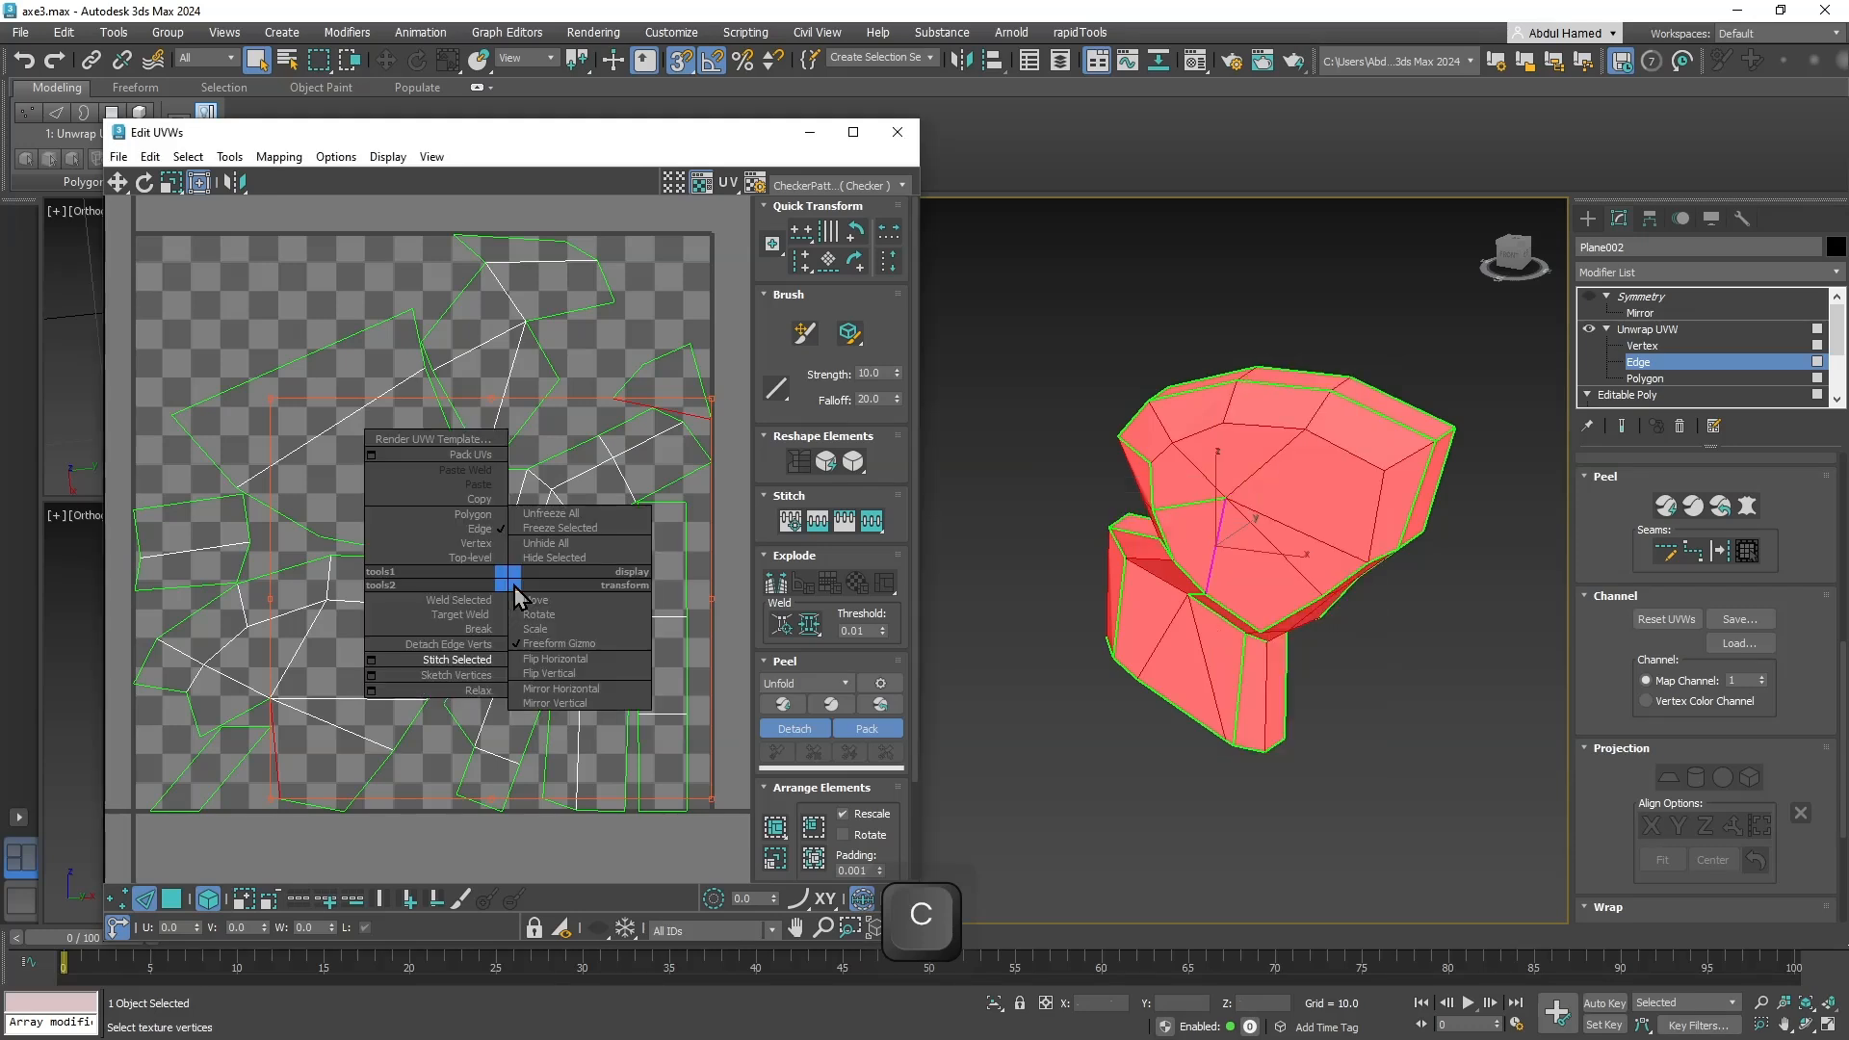
pyautogui.click(457, 660)
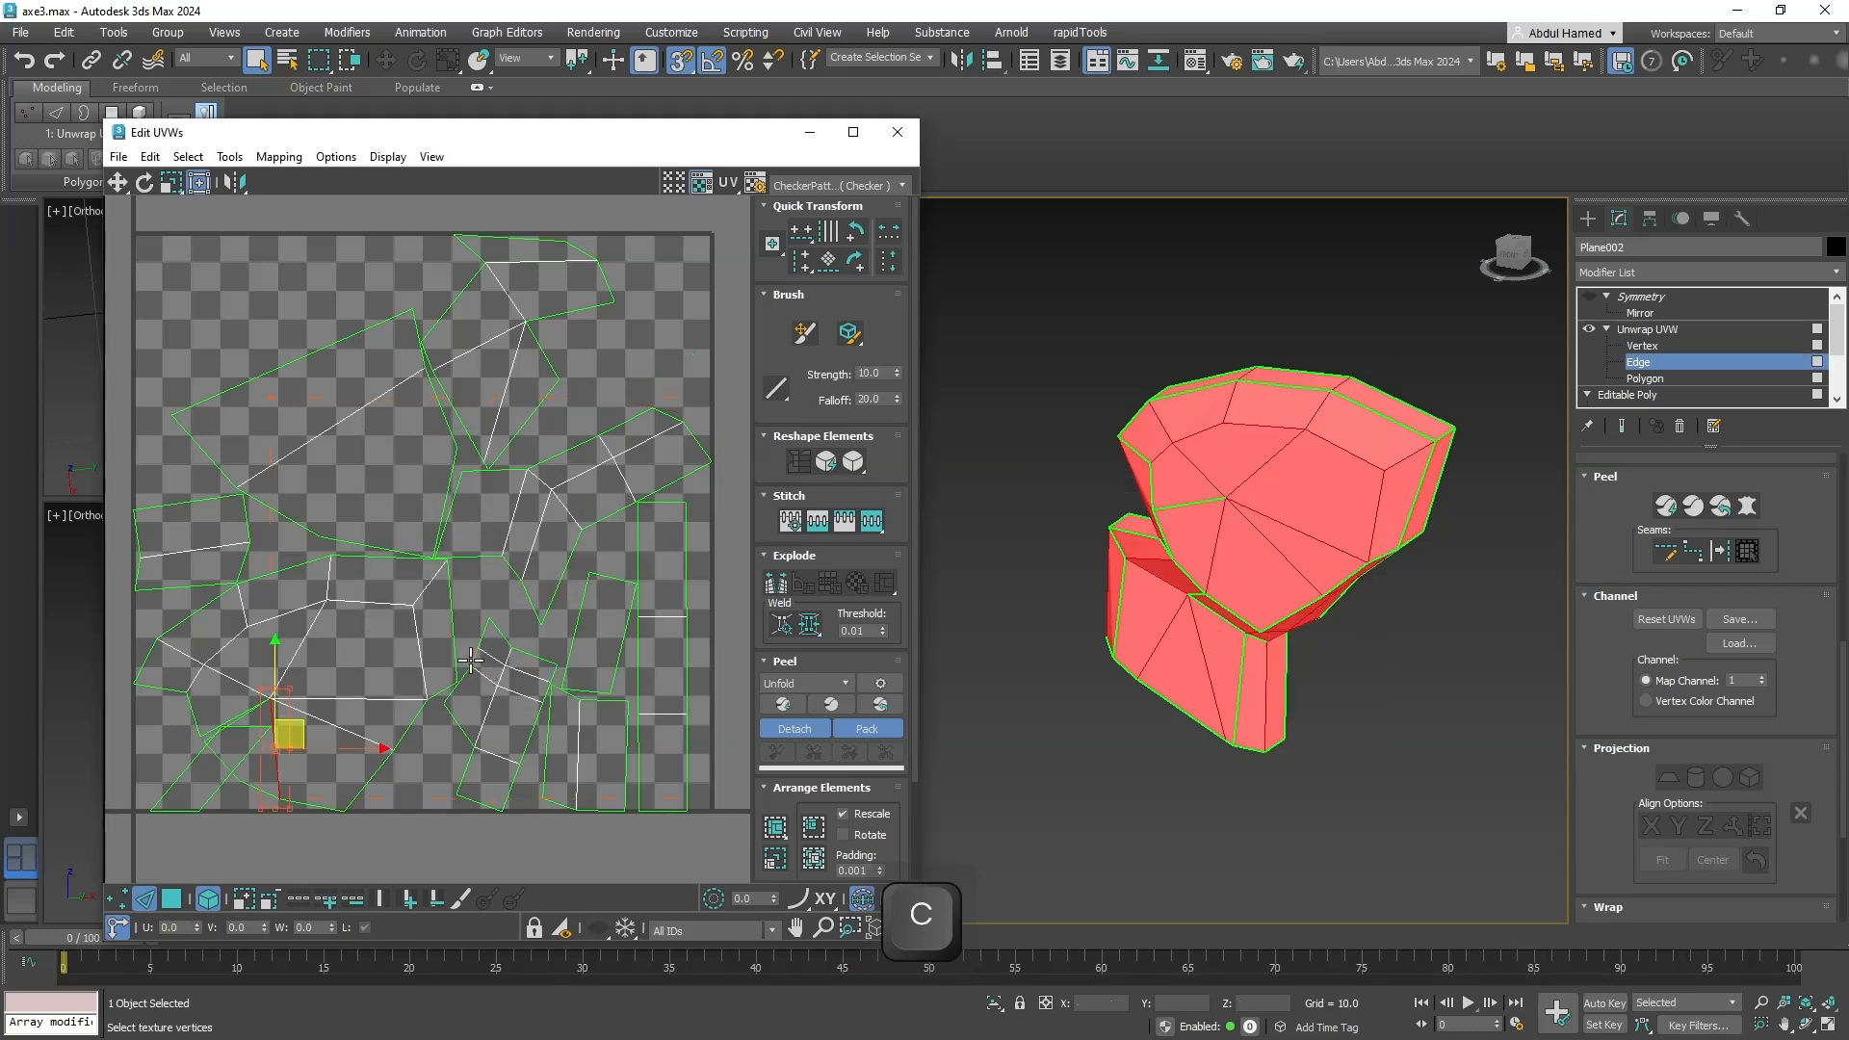
# Stitch the UV islands along the seam edge running across the ledge on top of the guard's lower block.
pyautogui.keyDown('alt'); pyautogui.moveTo(957, 640); pyautogui.dragTo(1143, 611, button='middle'); pyautogui.keyUp('alt')
pyautogui.click(1137, 597)
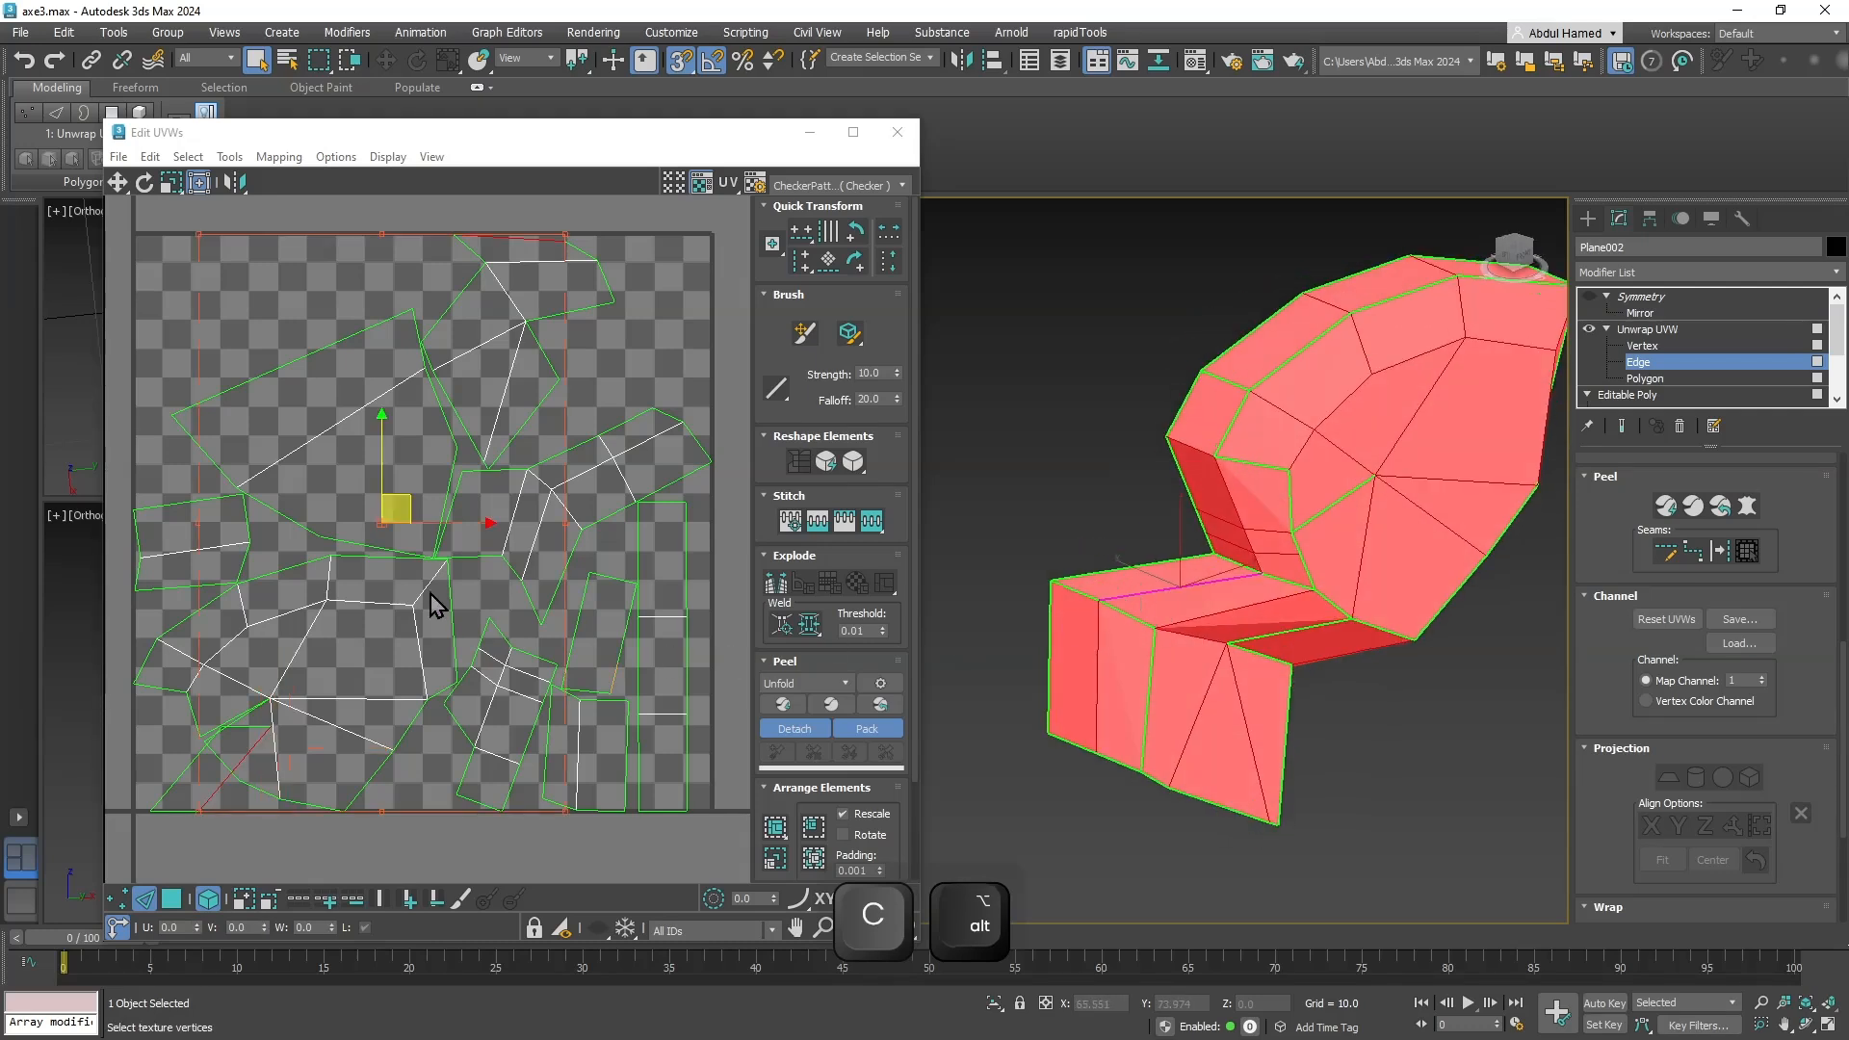
pyautogui.rightClick(385, 537)
pyautogui.click(379, 532)
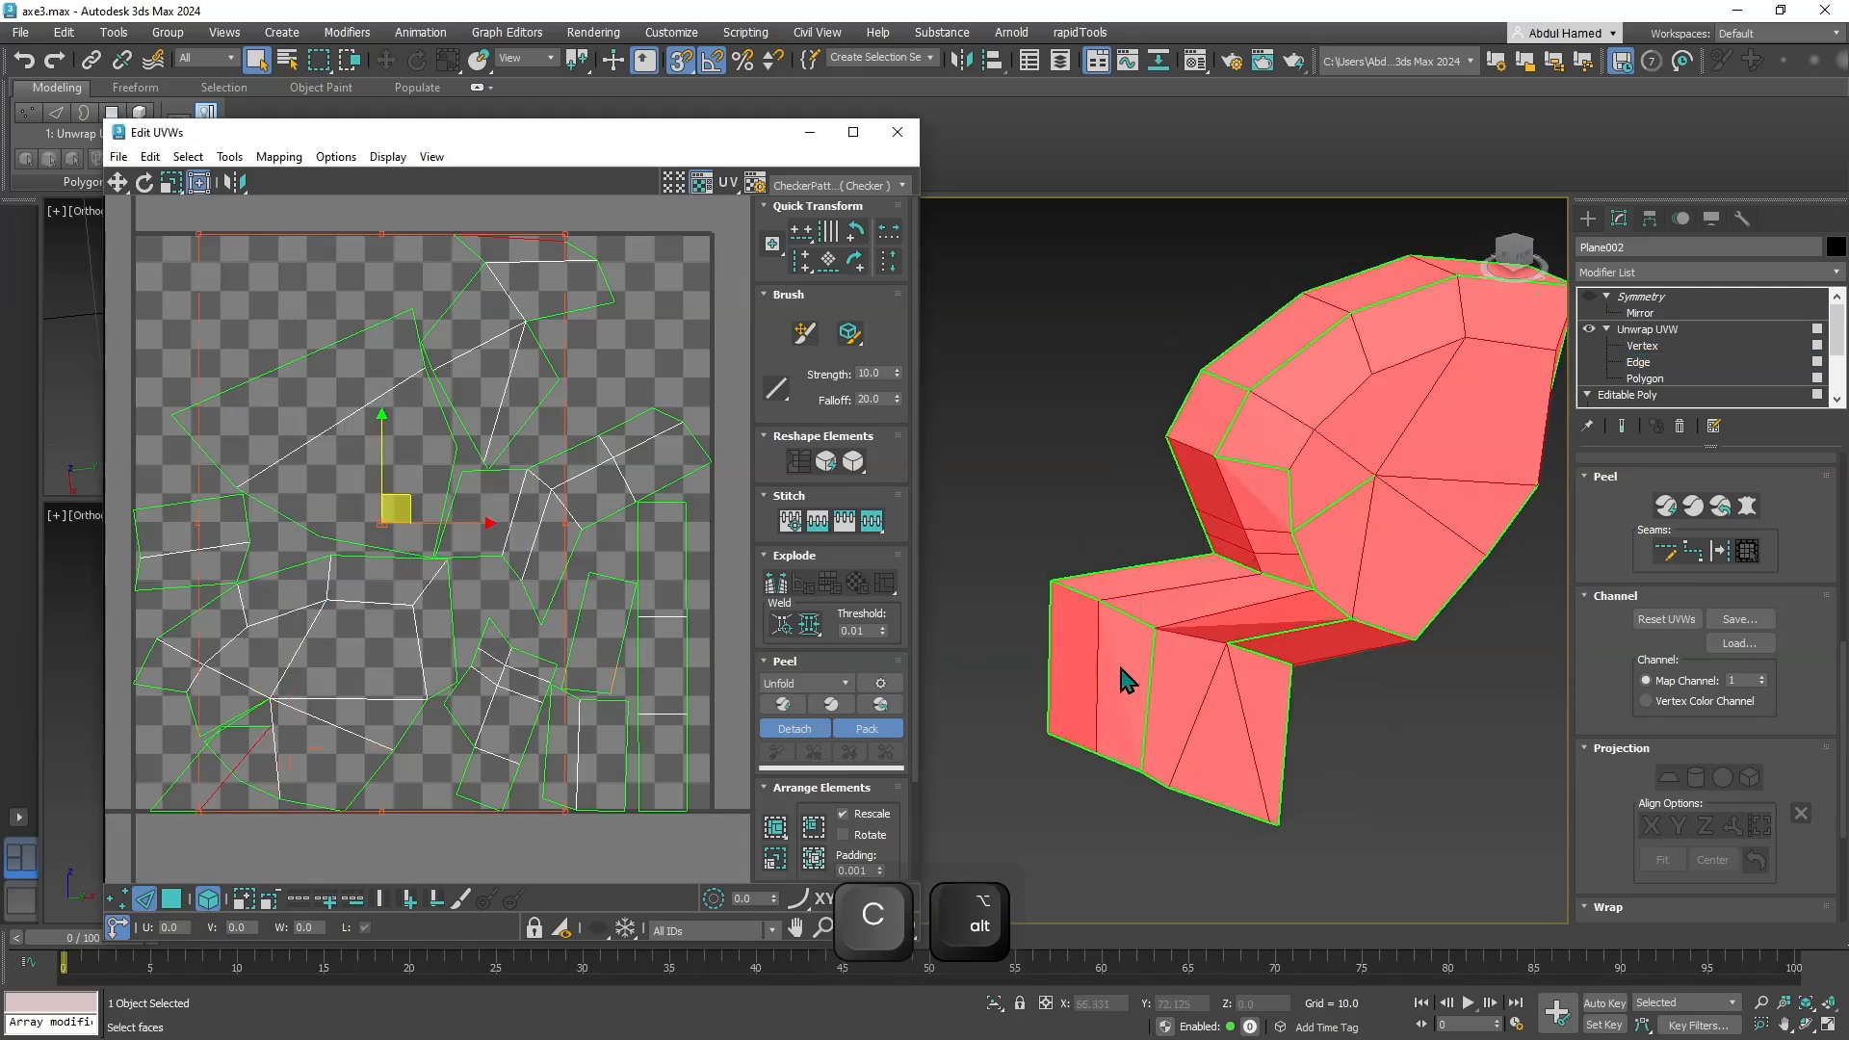
# Stitch the UV islands along the vertical corner edge of the guard's lower block.
pyautogui.press('2')
pyautogui.click(1148, 730)
pyautogui.rightClick(534, 558)
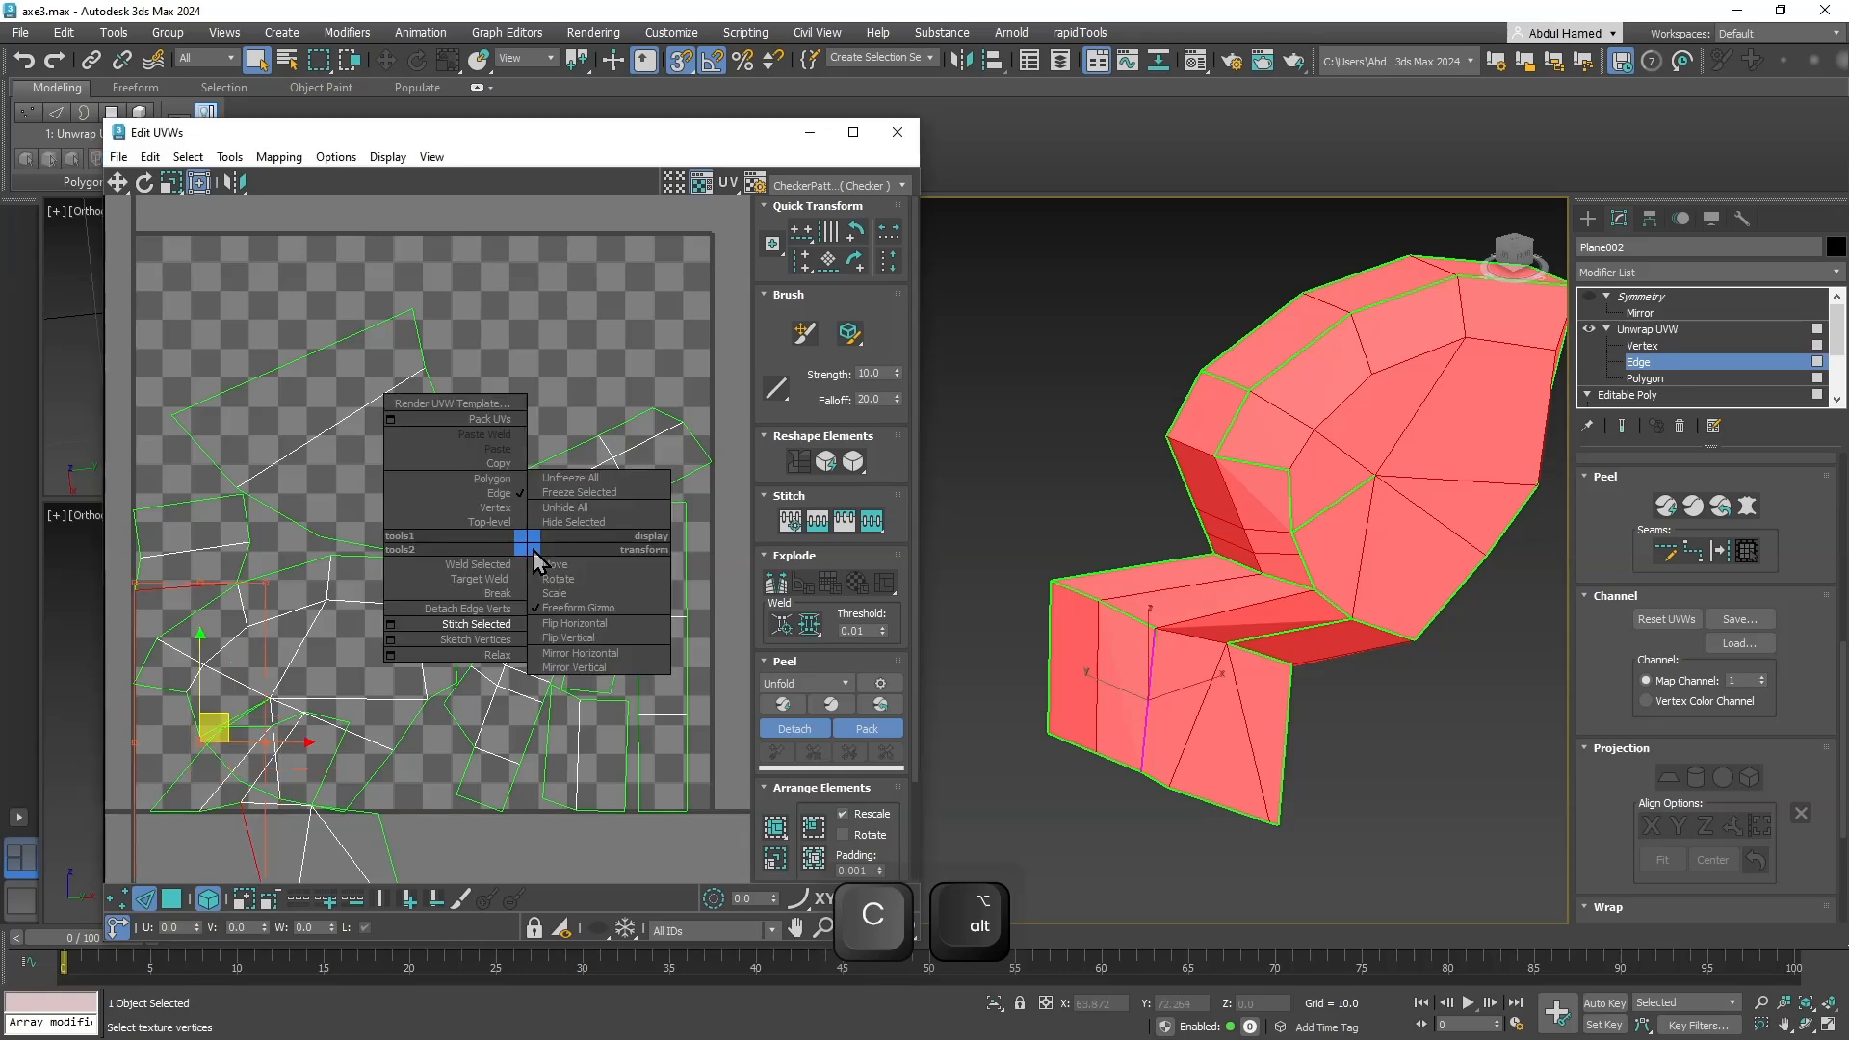
pyautogui.click(523, 624)
# Stitch the UV islands along the seam edge on the upper rim of the guard's rounded part.
pyautogui.keyDown('alt'); pyautogui.moveTo(1386, 726); pyautogui.dragTo(1195, 550, button='middle'); pyautogui.keyUp('alt')
pyautogui.click(1190, 518)
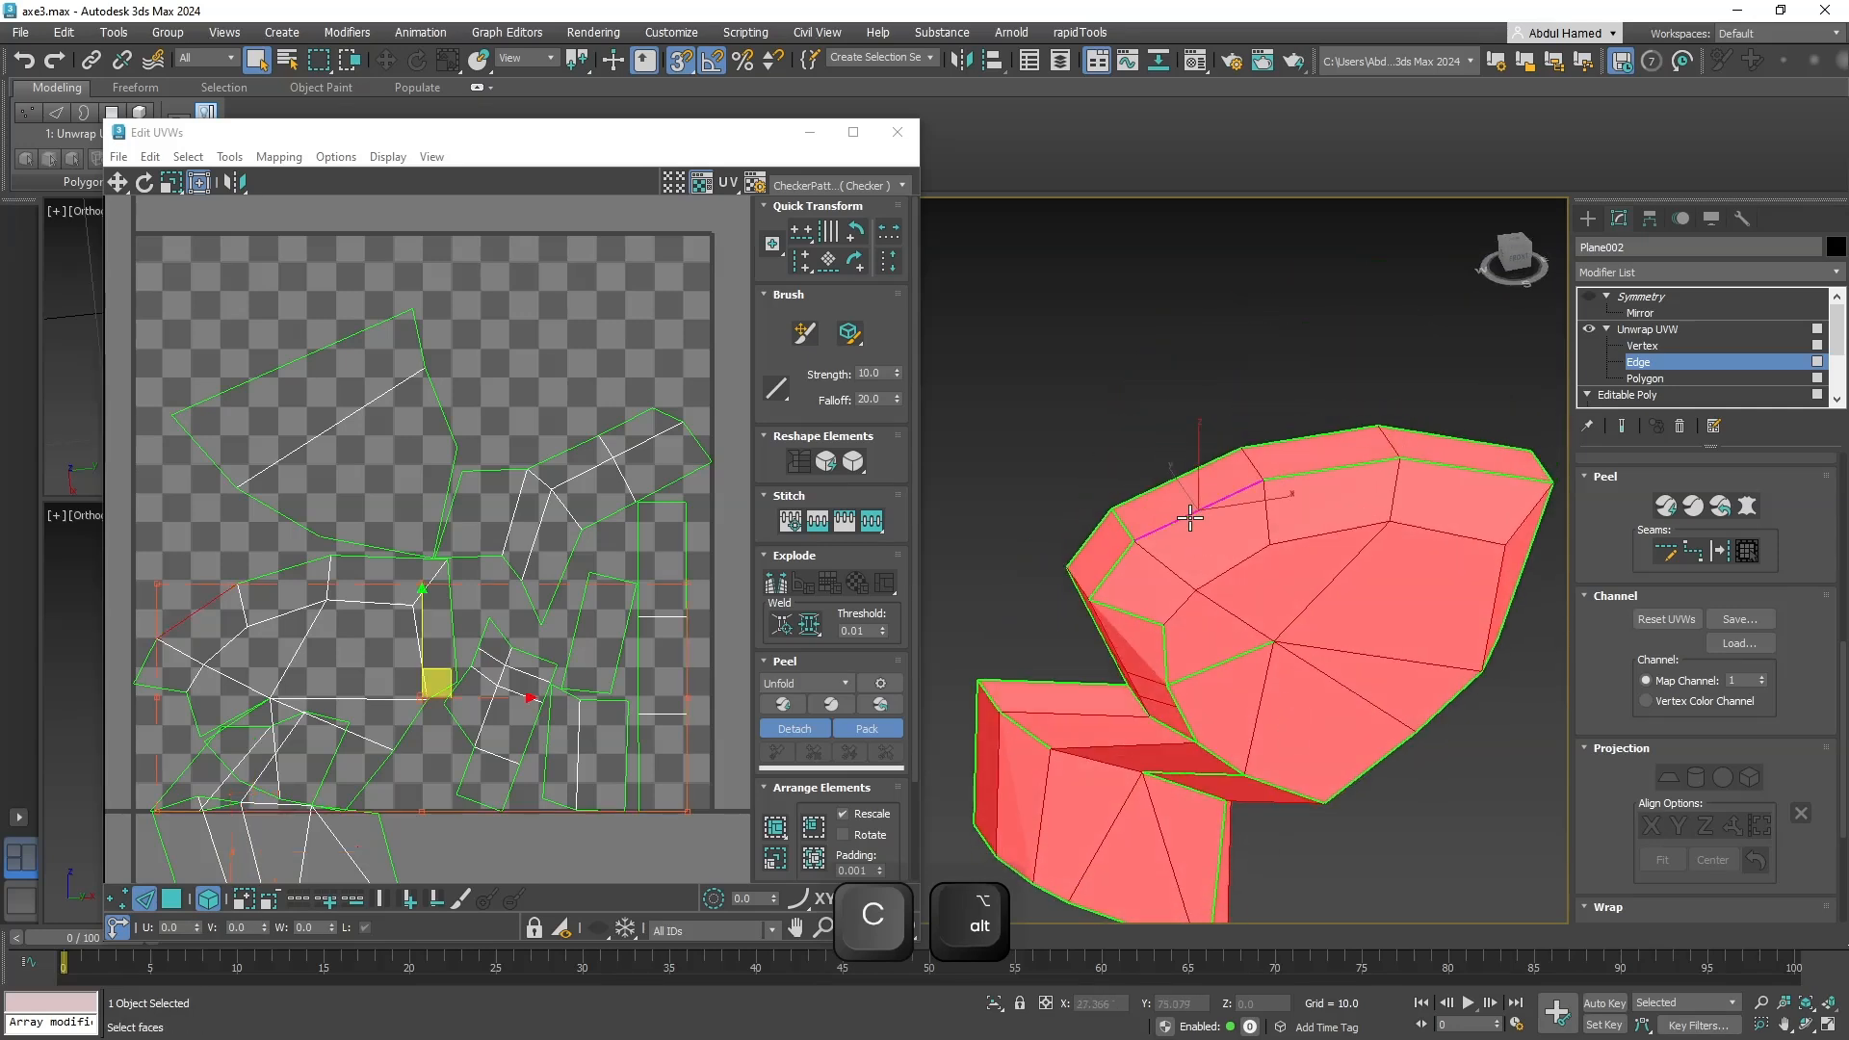
pyautogui.rightClick(429, 534)
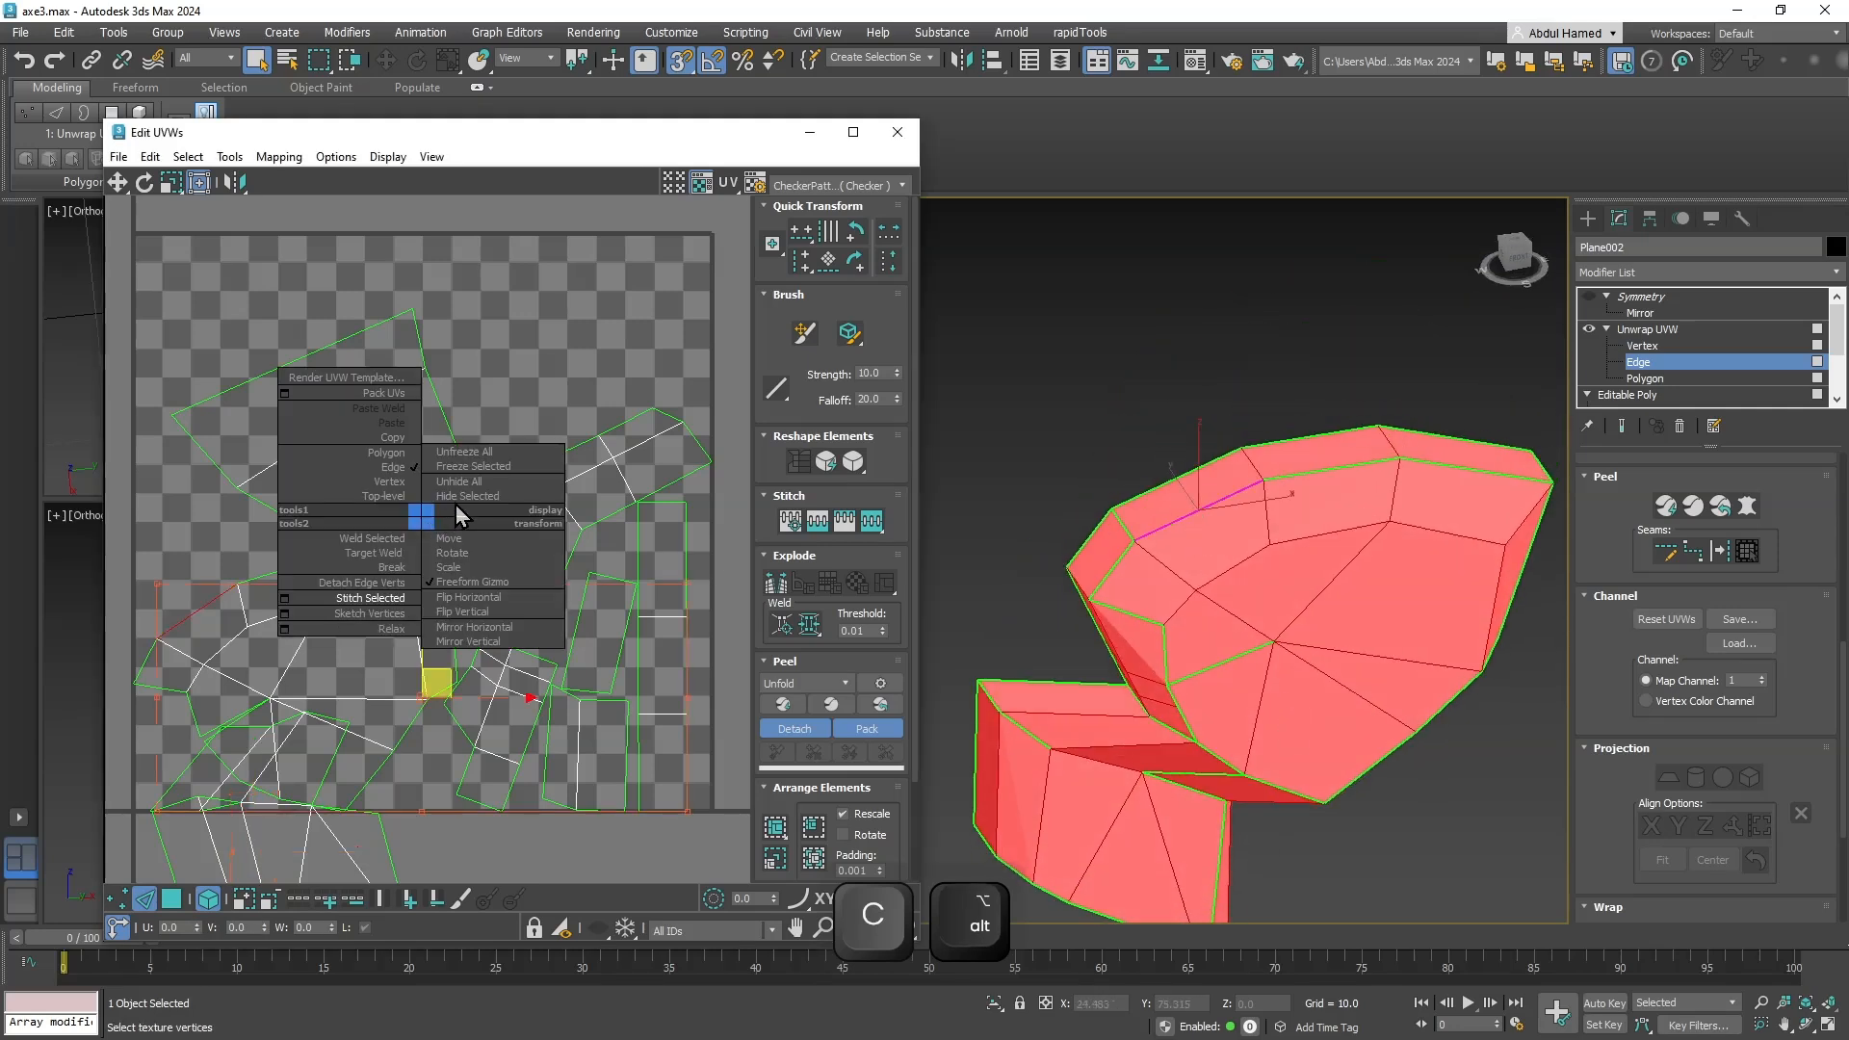
pyautogui.click(371, 598)
# Stitch the sloped seam edge at the far end of the rounded part's upper rim.
pyautogui.keyDown('alt'); pyautogui.moveTo(1144, 590); pyautogui.dragTo(1081, 536, button='middle'); pyautogui.keyUp('alt')
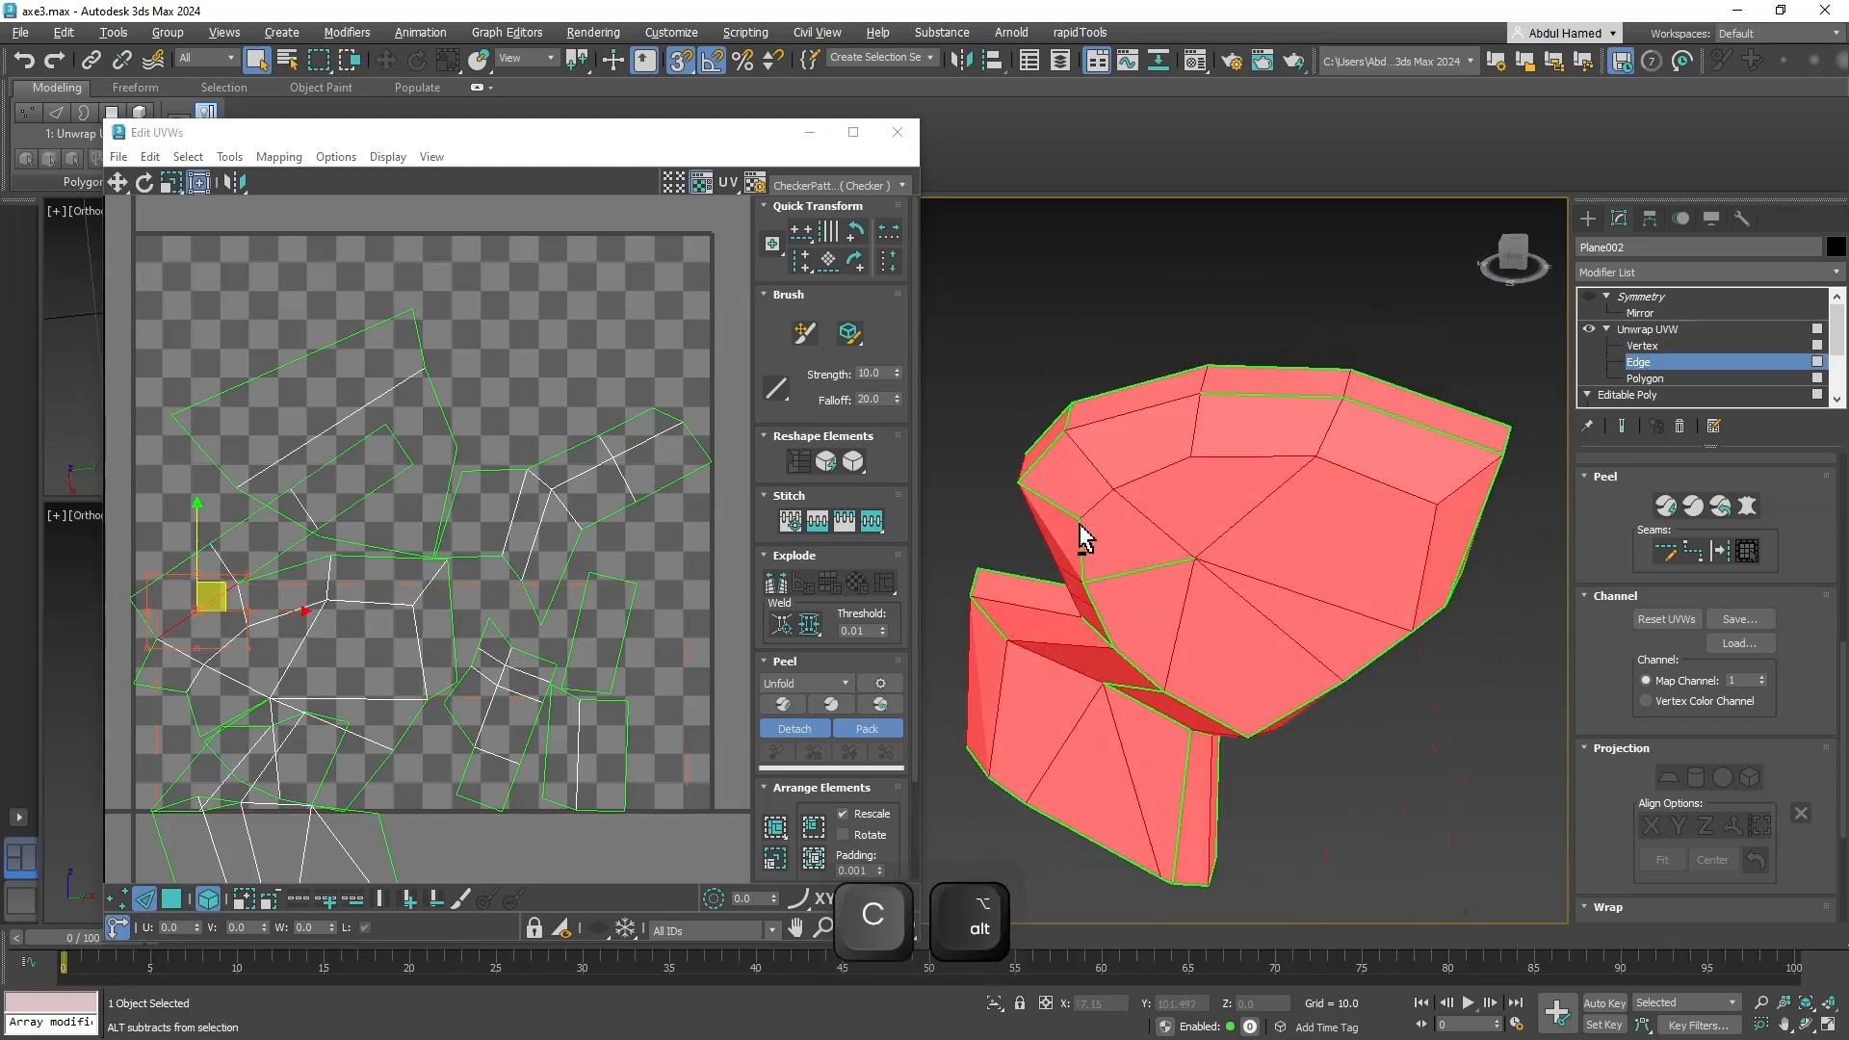
pyautogui.keyDown('alt'); pyautogui.moveTo(1453, 569); pyautogui.dragTo(1319, 520, button='middle'); pyautogui.keyUp('alt')
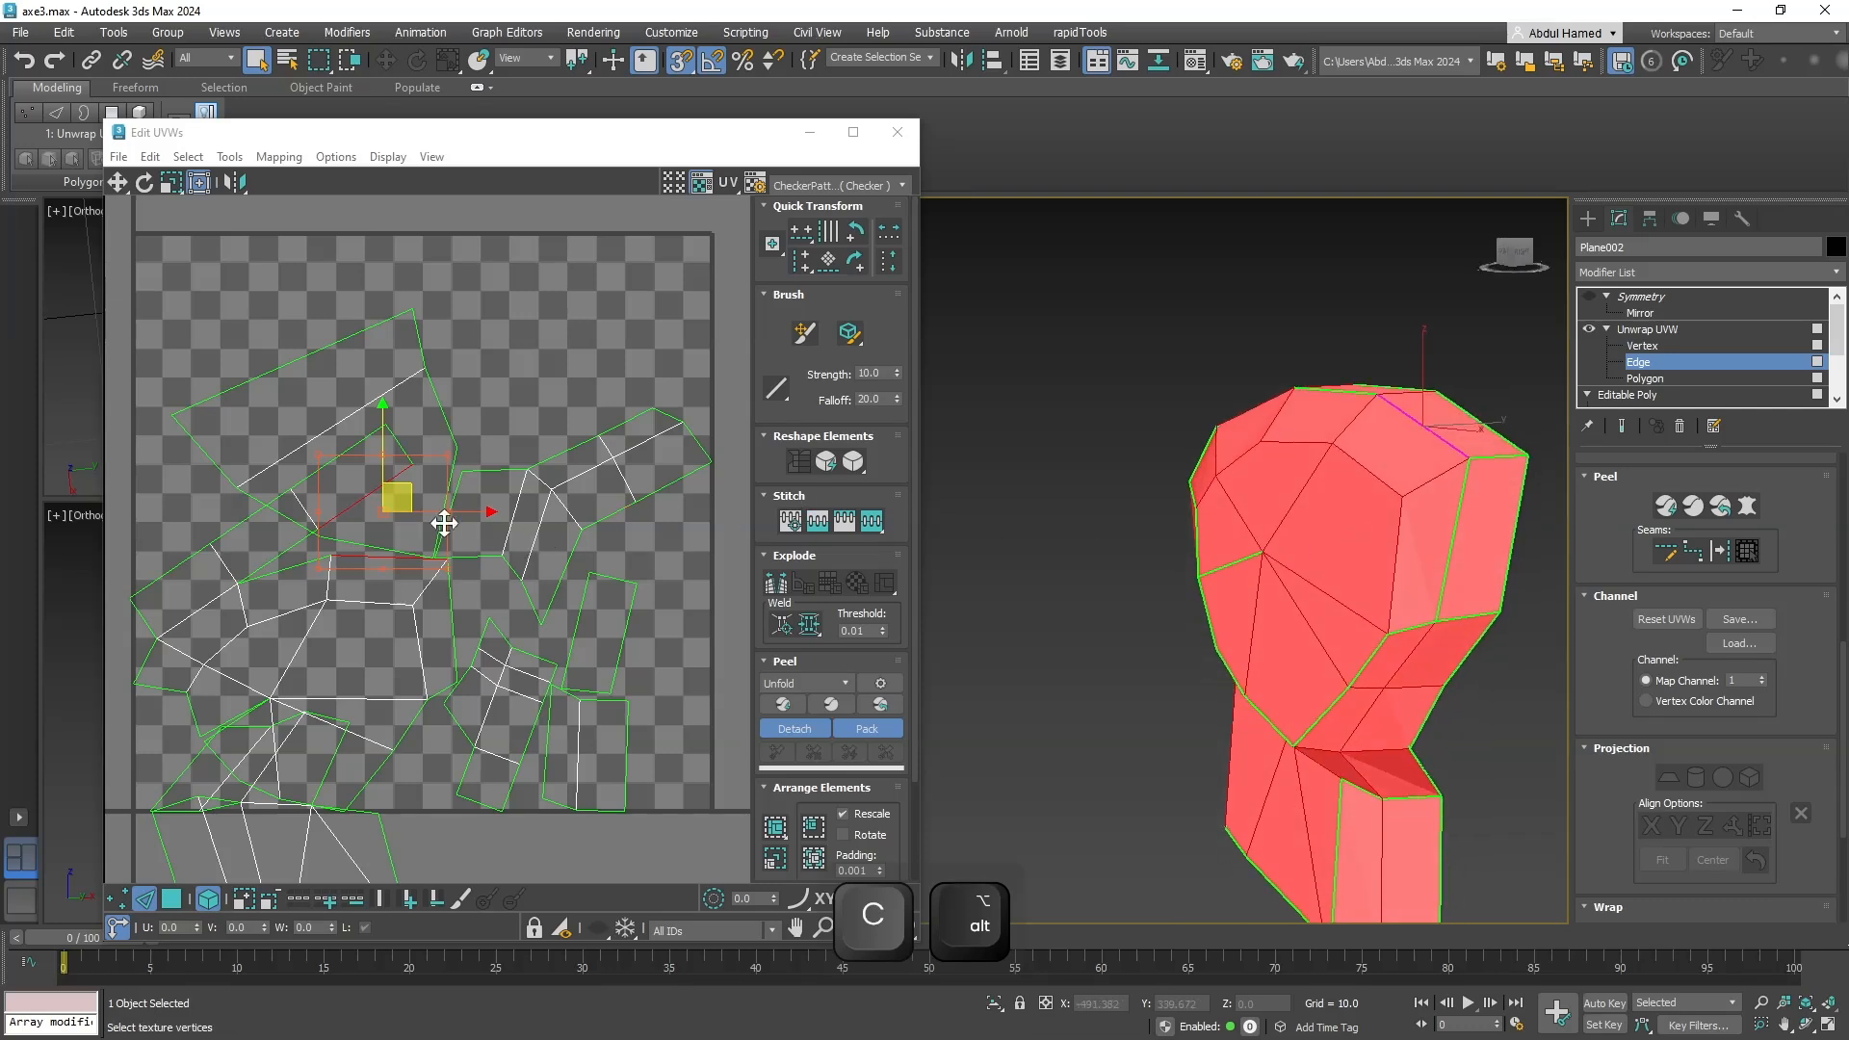
pyautogui.rightClick(444, 523)
pyautogui.click(413, 601)
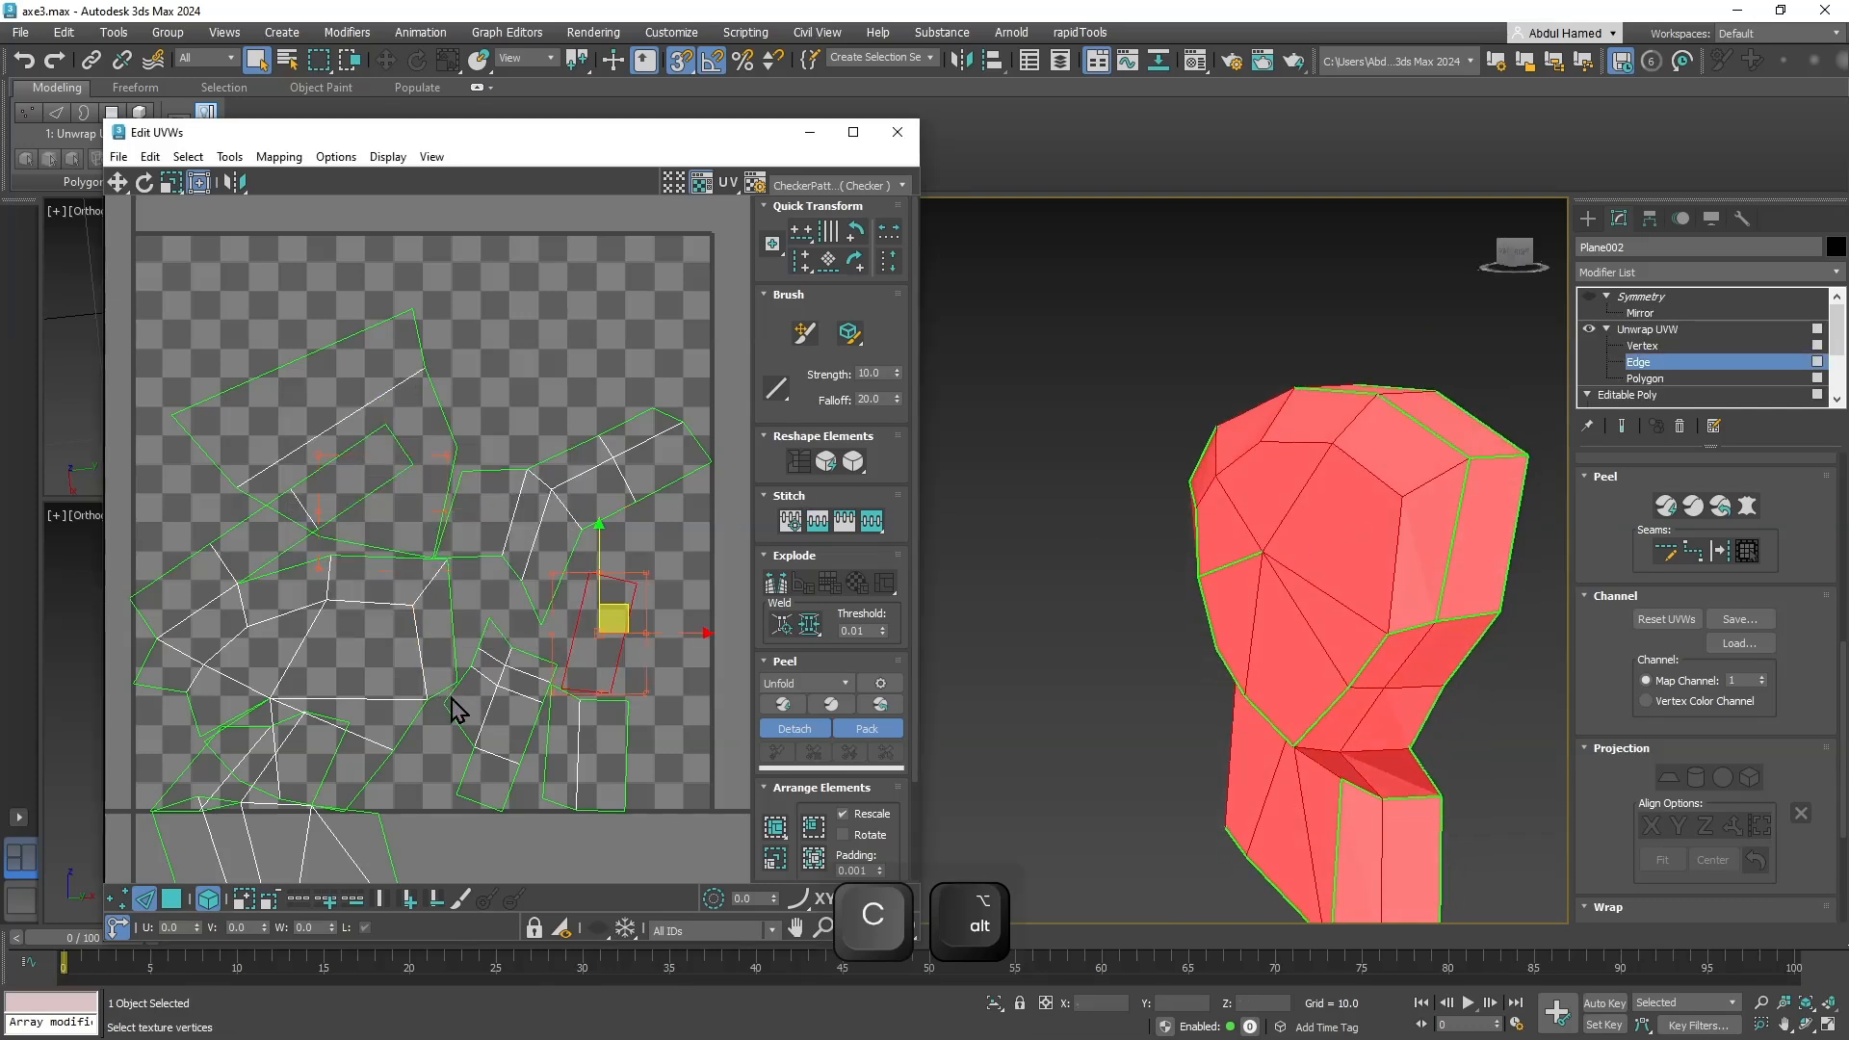
# Stitch the UV islands along the near-vertical seam edge on the outer end of the guard's rounded part.
pyautogui.moveTo(451, 697); pyautogui.dragTo(504, 565, button='middle')
pyautogui.scroll(-2, 520, 563)
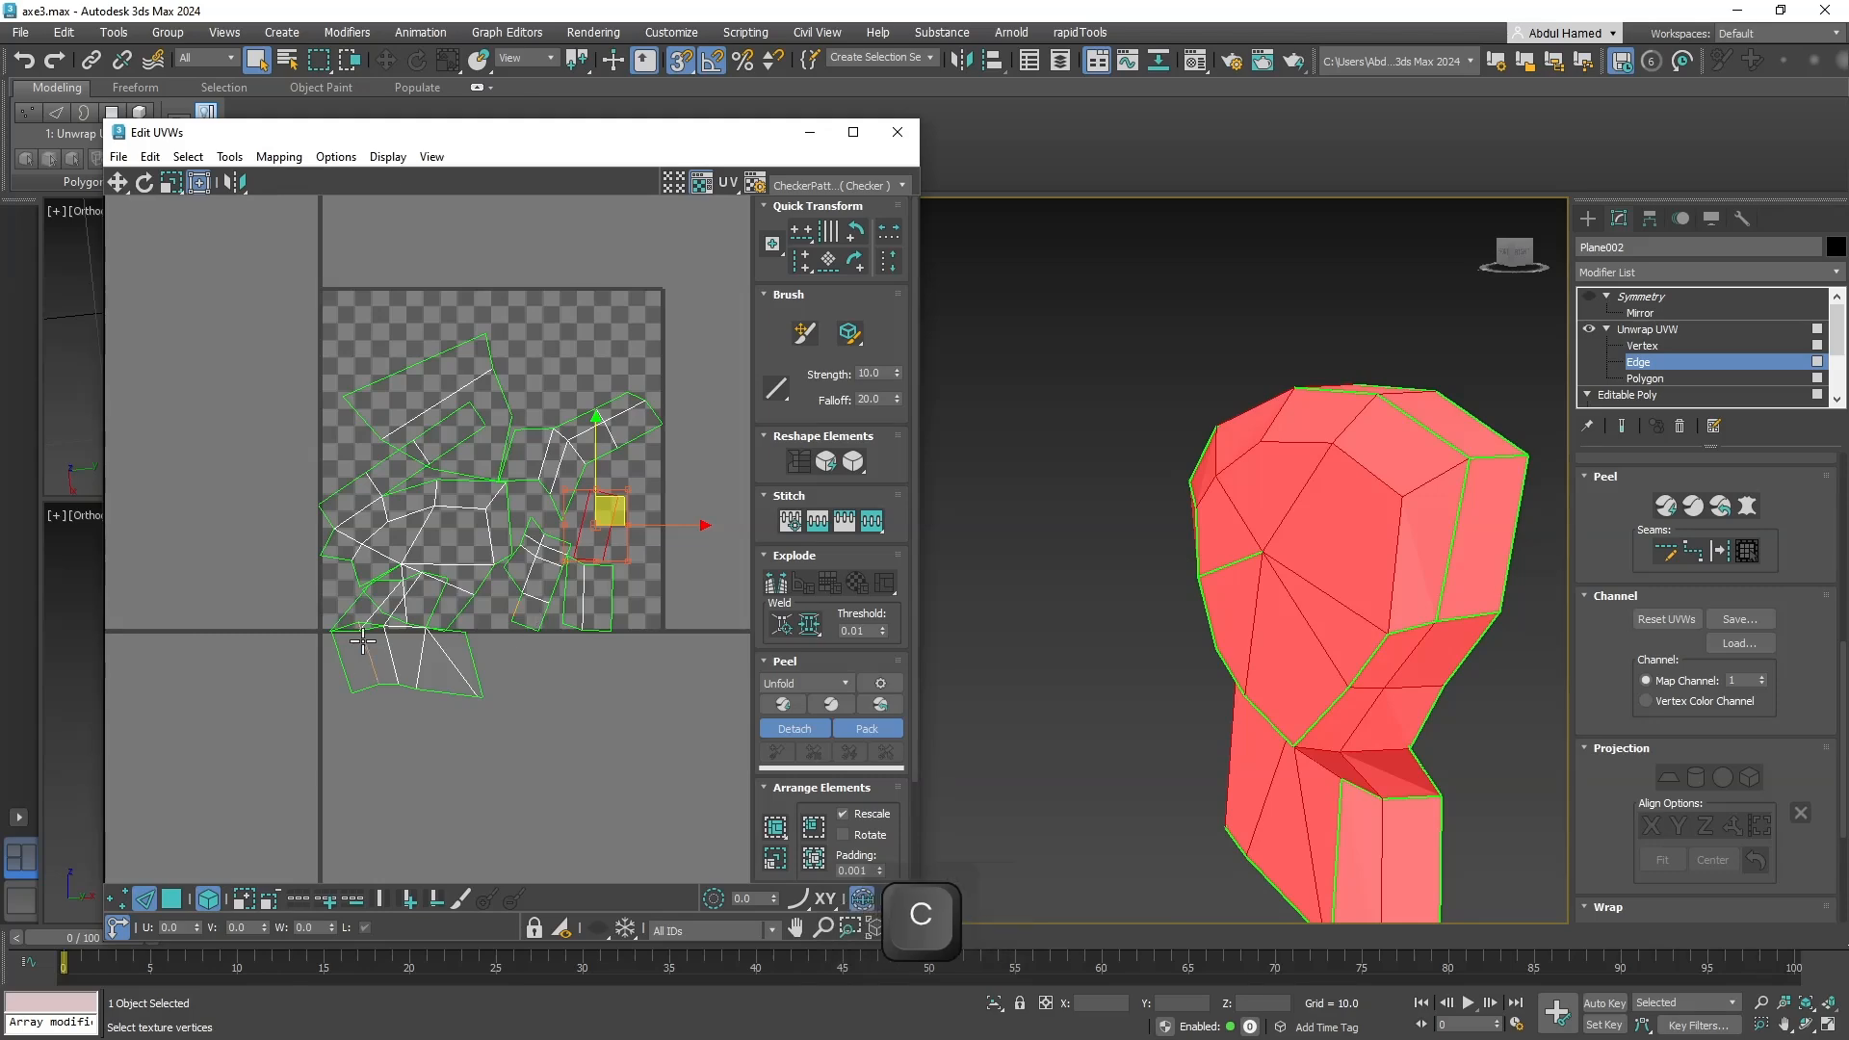
pyautogui.scroll(4, 363, 642)
pyautogui.keyDown('alt'); pyautogui.moveTo(1366, 747); pyautogui.dragTo(1406, 638, button='middle'); pyautogui.keyUp('alt')
pyautogui.click(1412, 614)
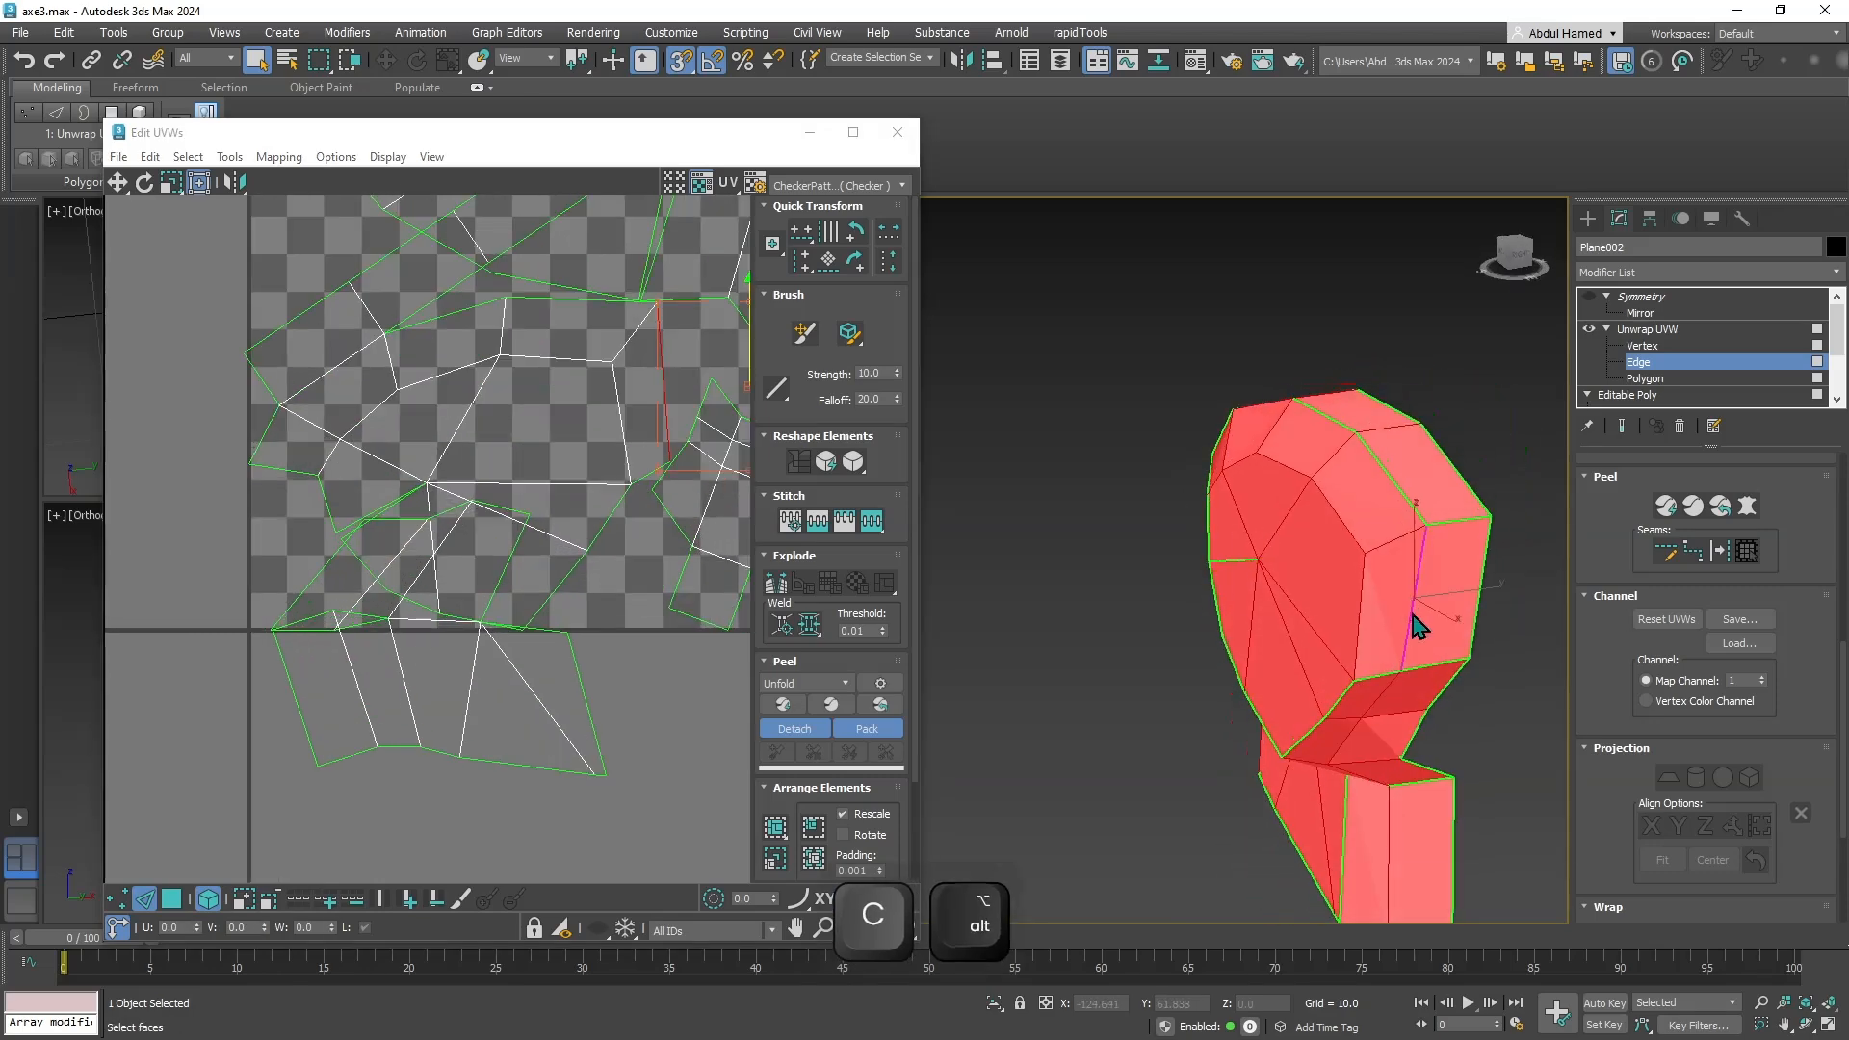
pyautogui.rightClick(1412, 623)
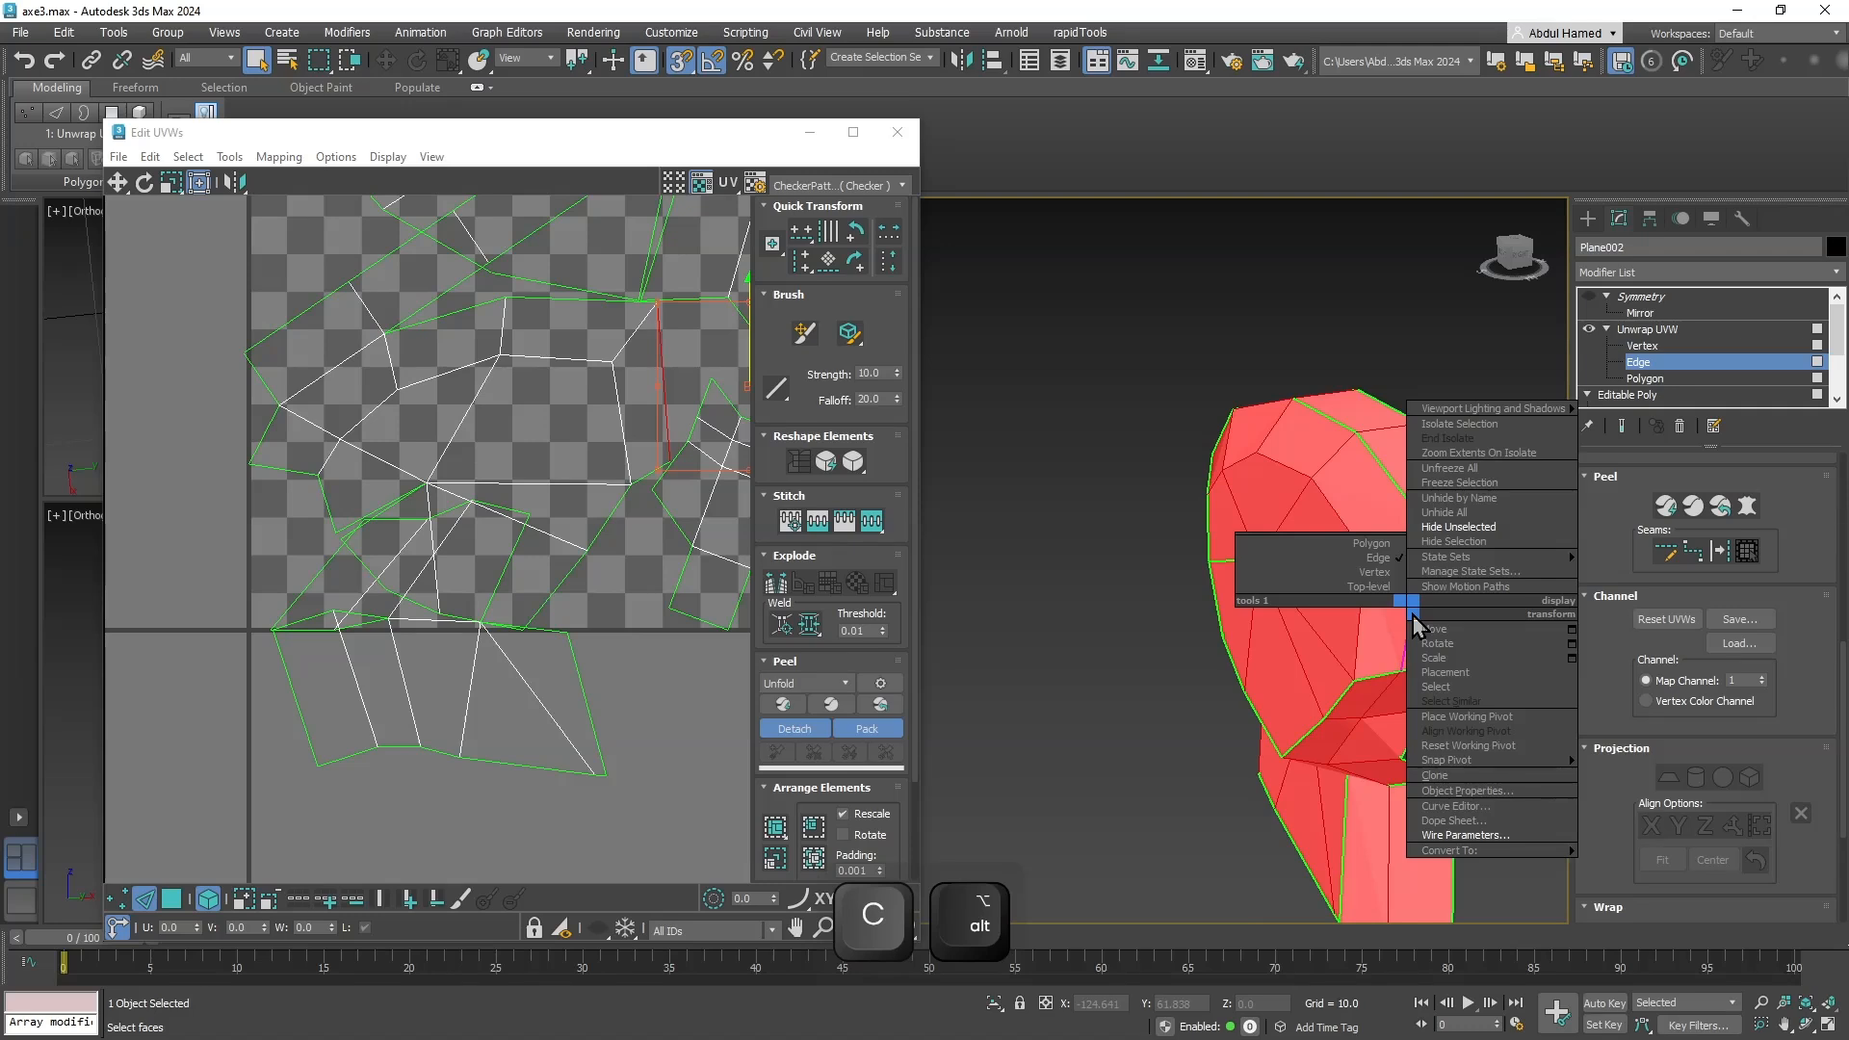
pyautogui.click(1377, 660)
pyautogui.moveTo(1349, 710); pyautogui.dragTo(1018, 589, button='middle')
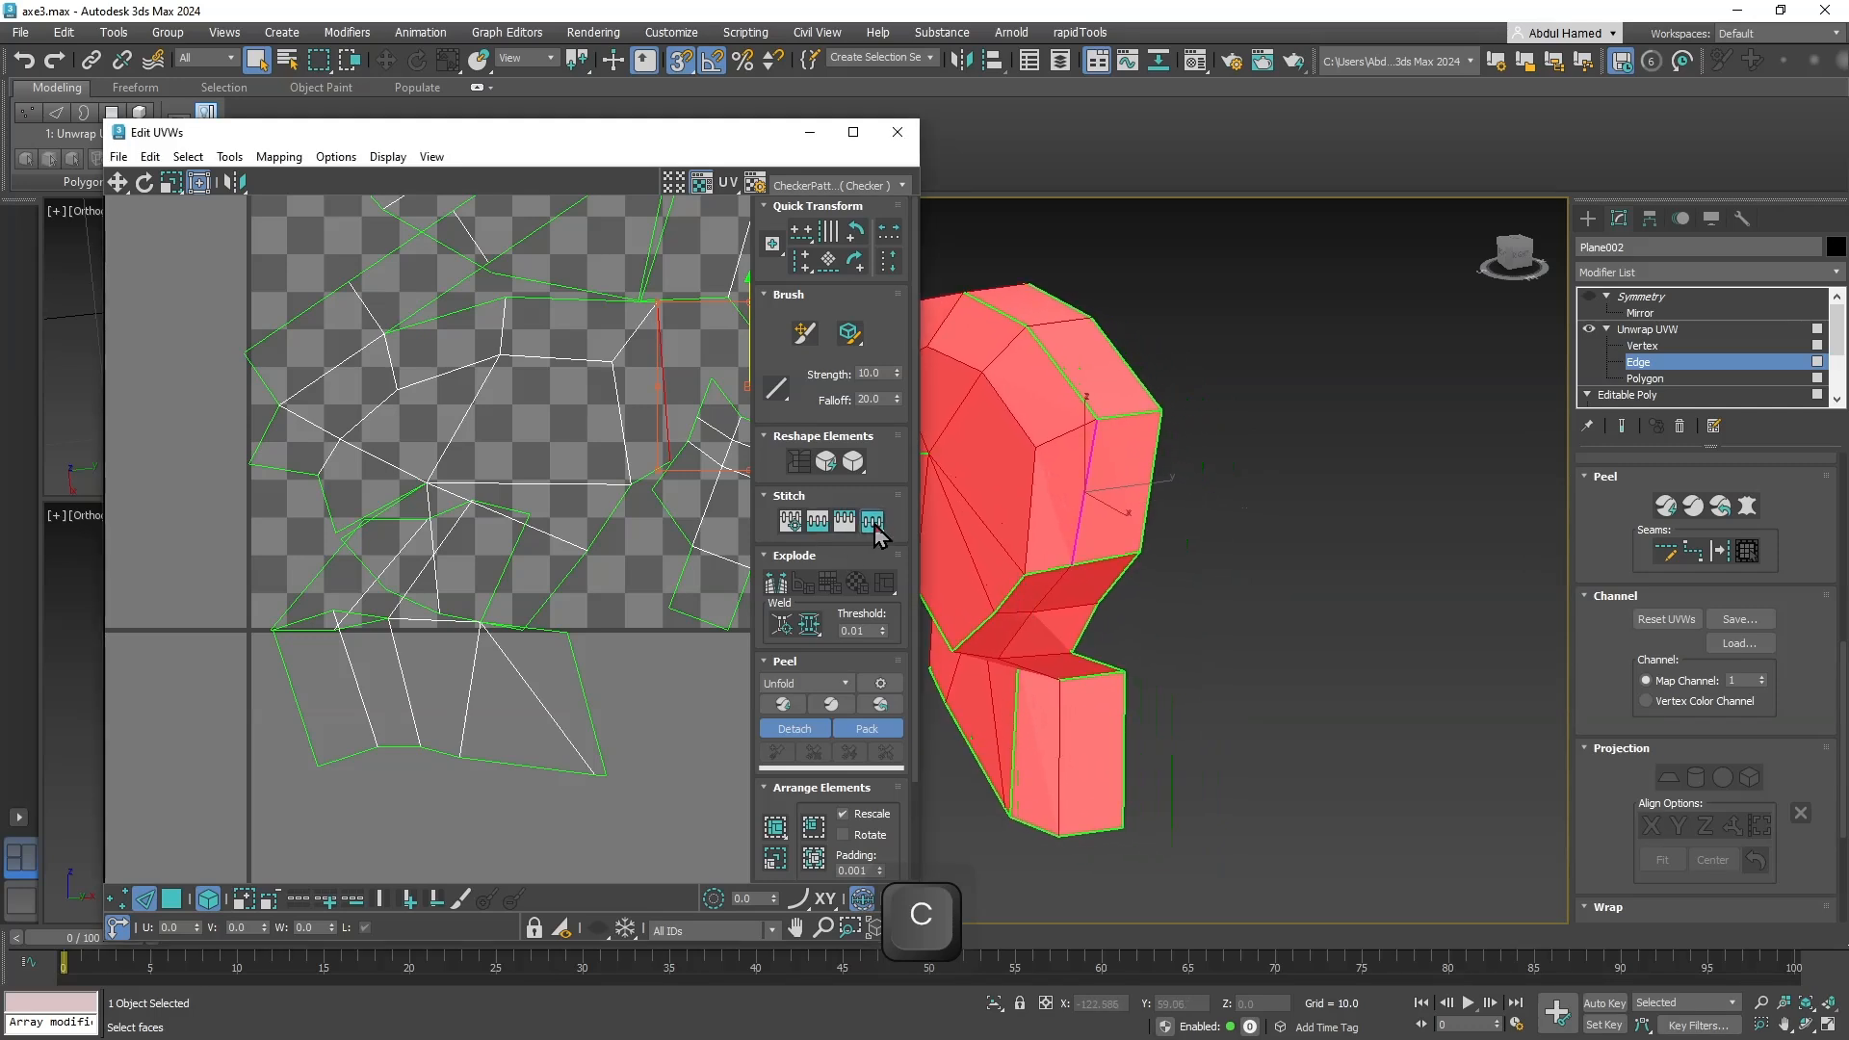
pyautogui.click(872, 521)
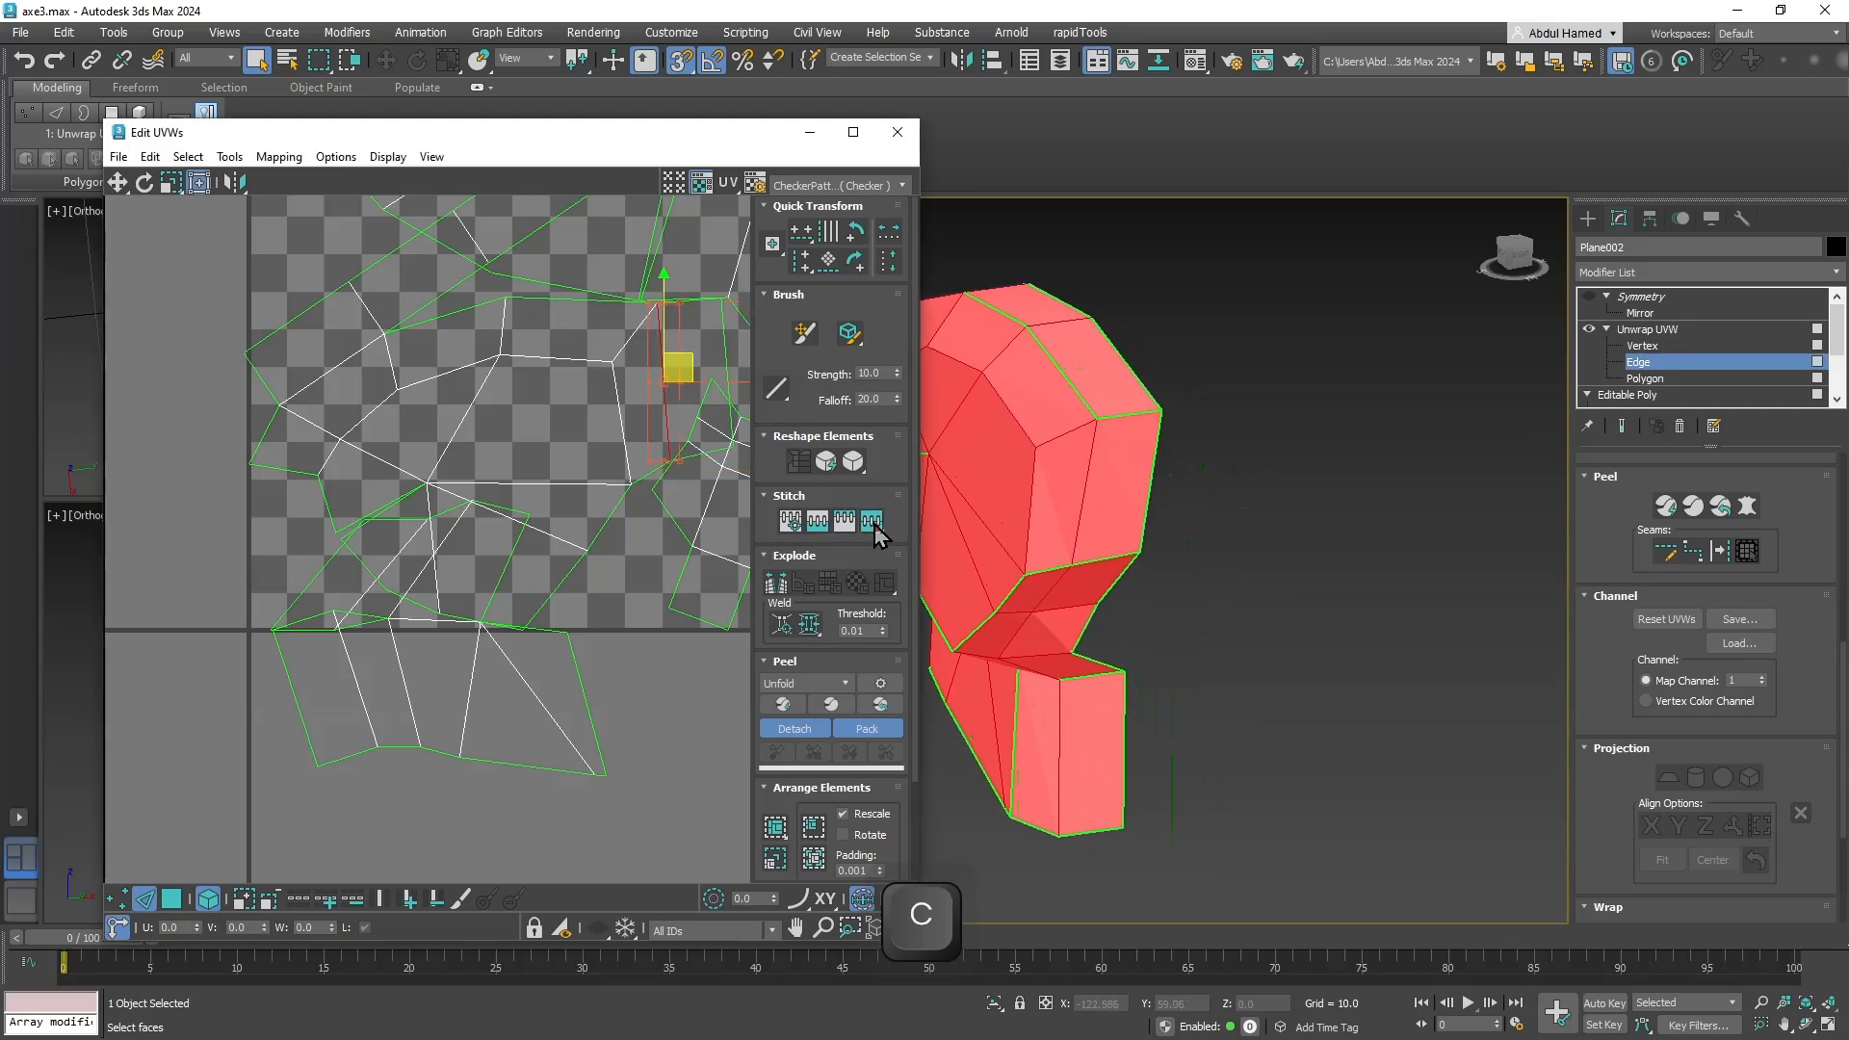
# Try to stitch the UV islands along the two adjoining sloped seam edges on the rounded part's top rim.
pyautogui.click(1064, 393)
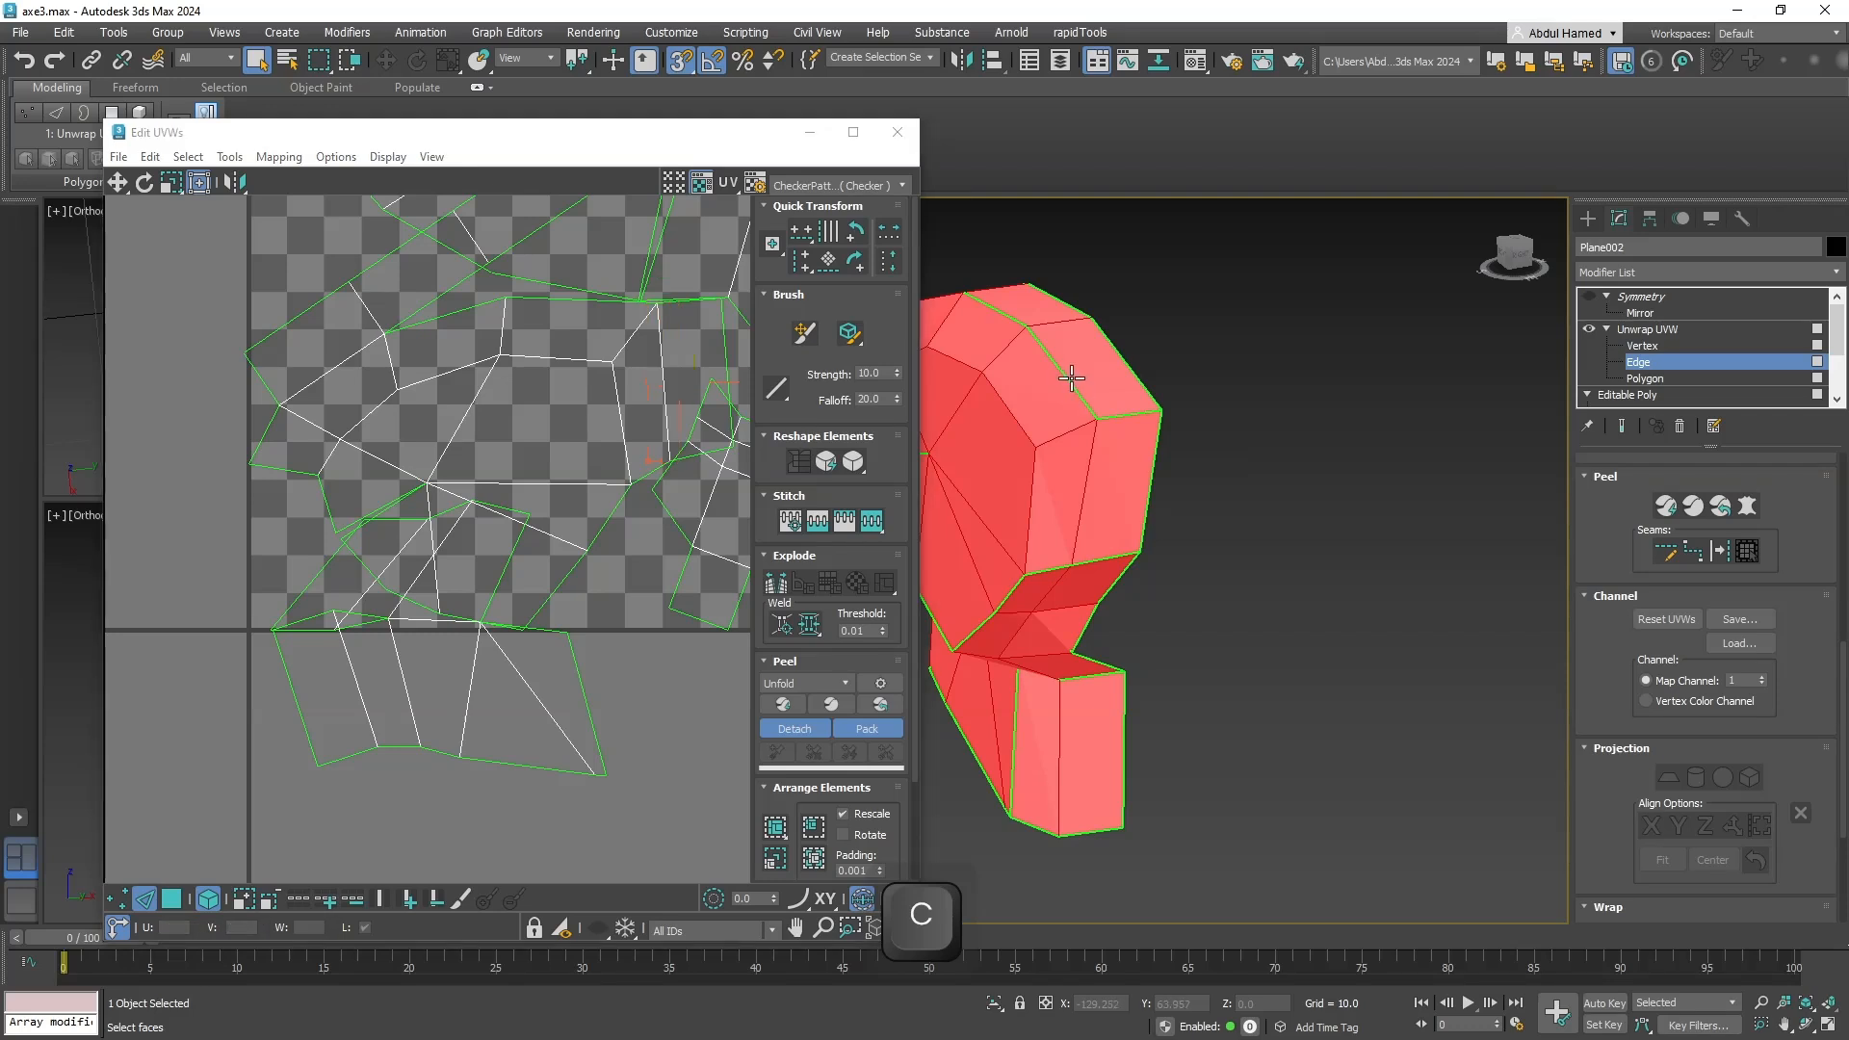
pyautogui.click(871, 520)
pyautogui.moveTo(1053, 565); pyautogui.dragTo(1093, 785, button='middle')
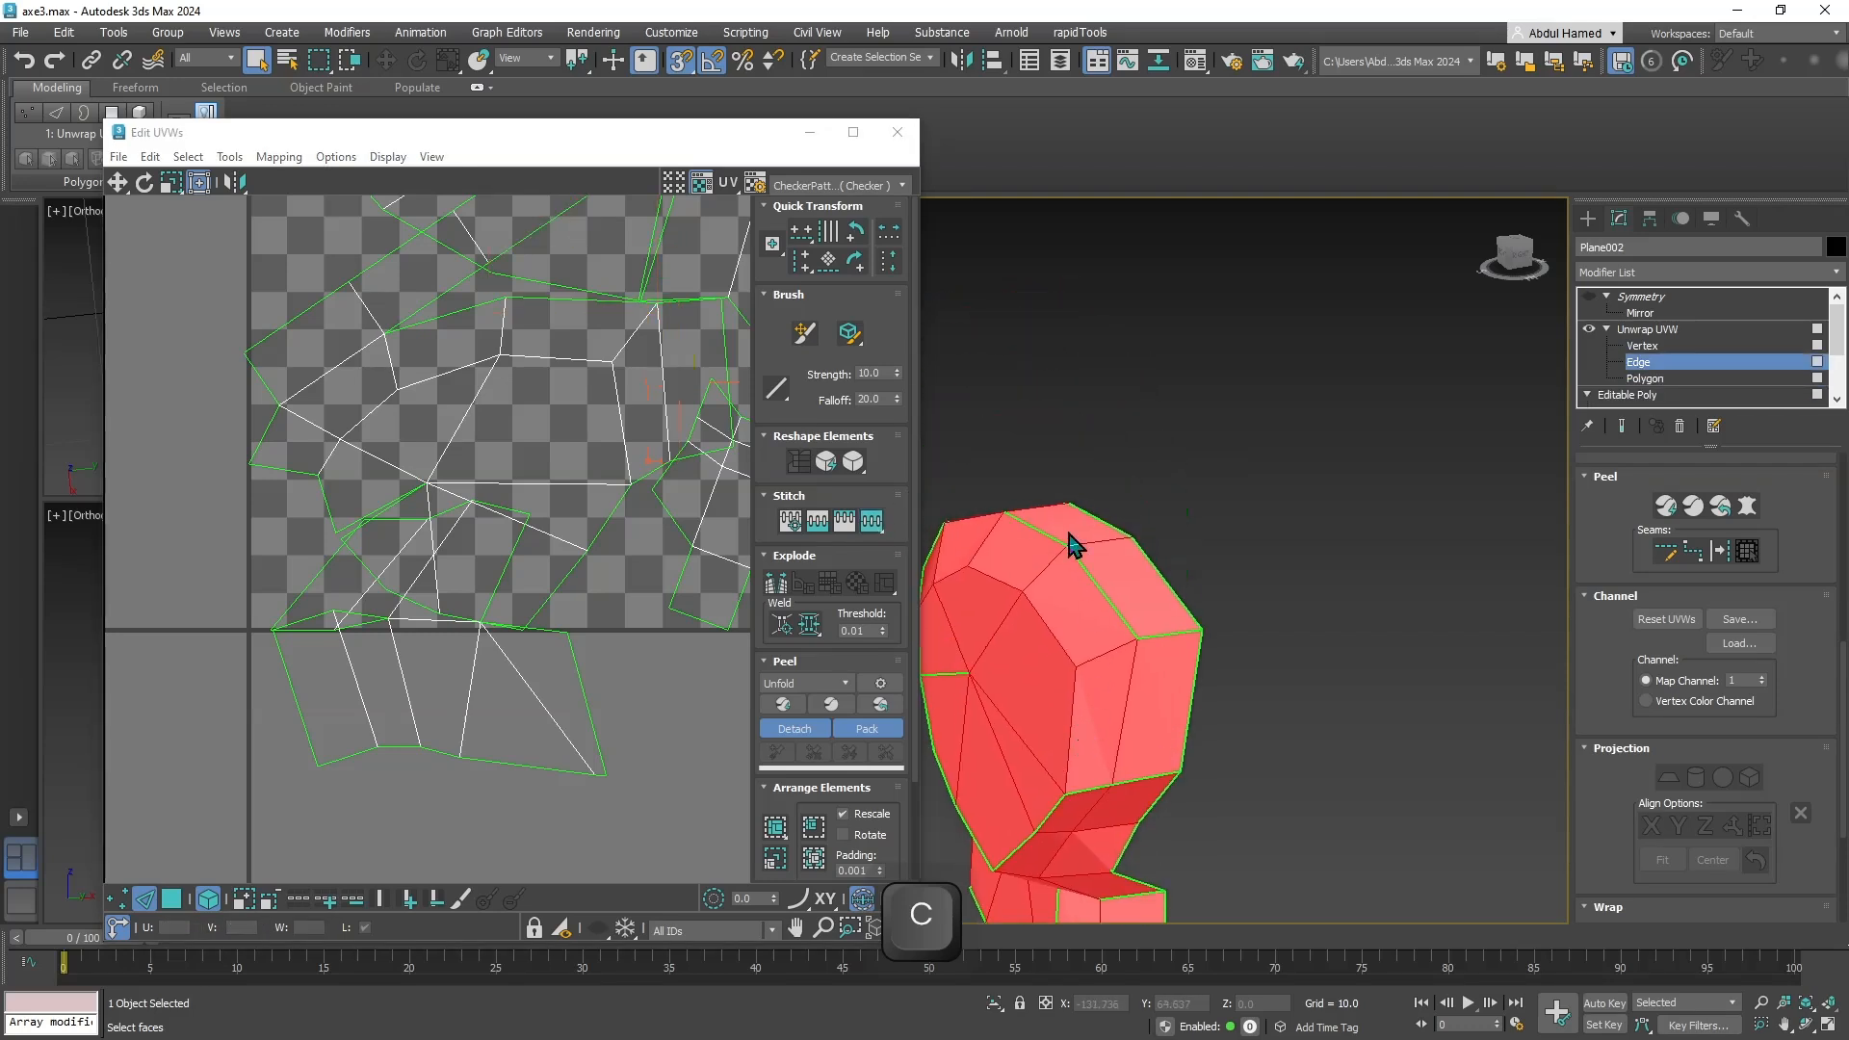
pyautogui.click(1086, 583)
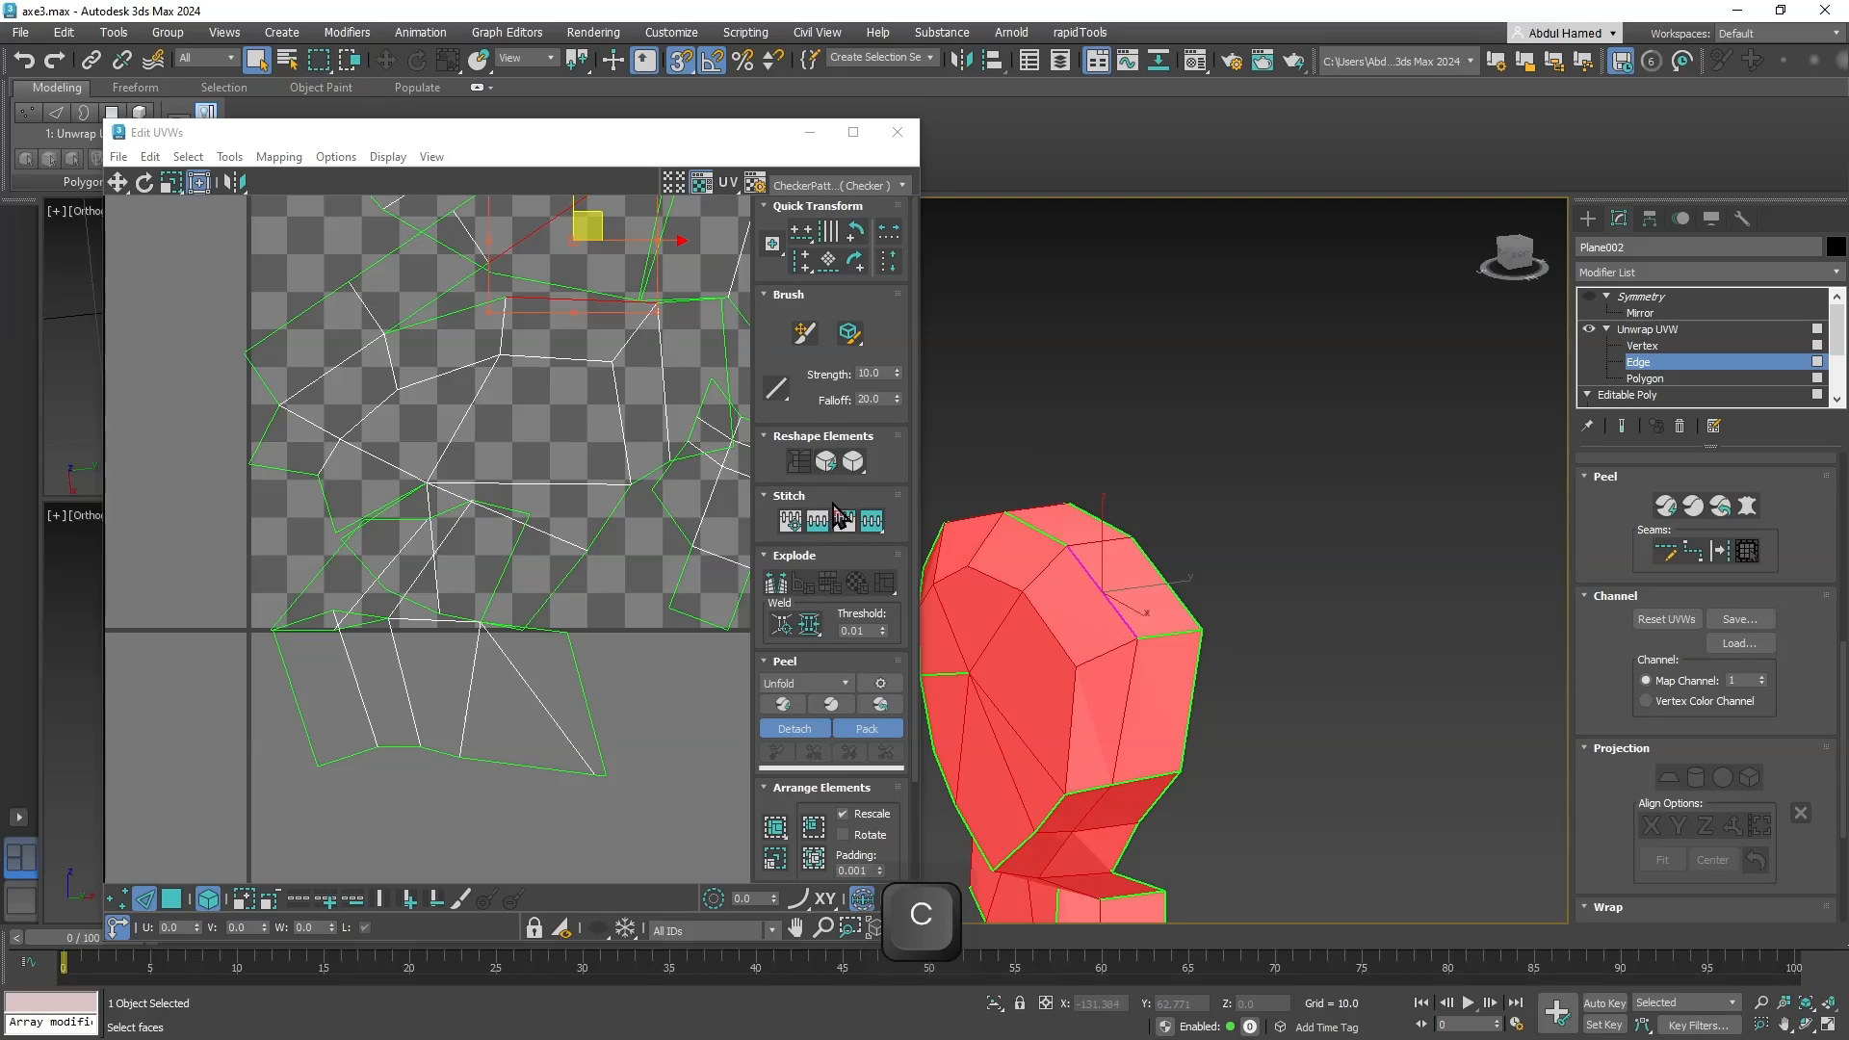
pyautogui.click(869, 525)
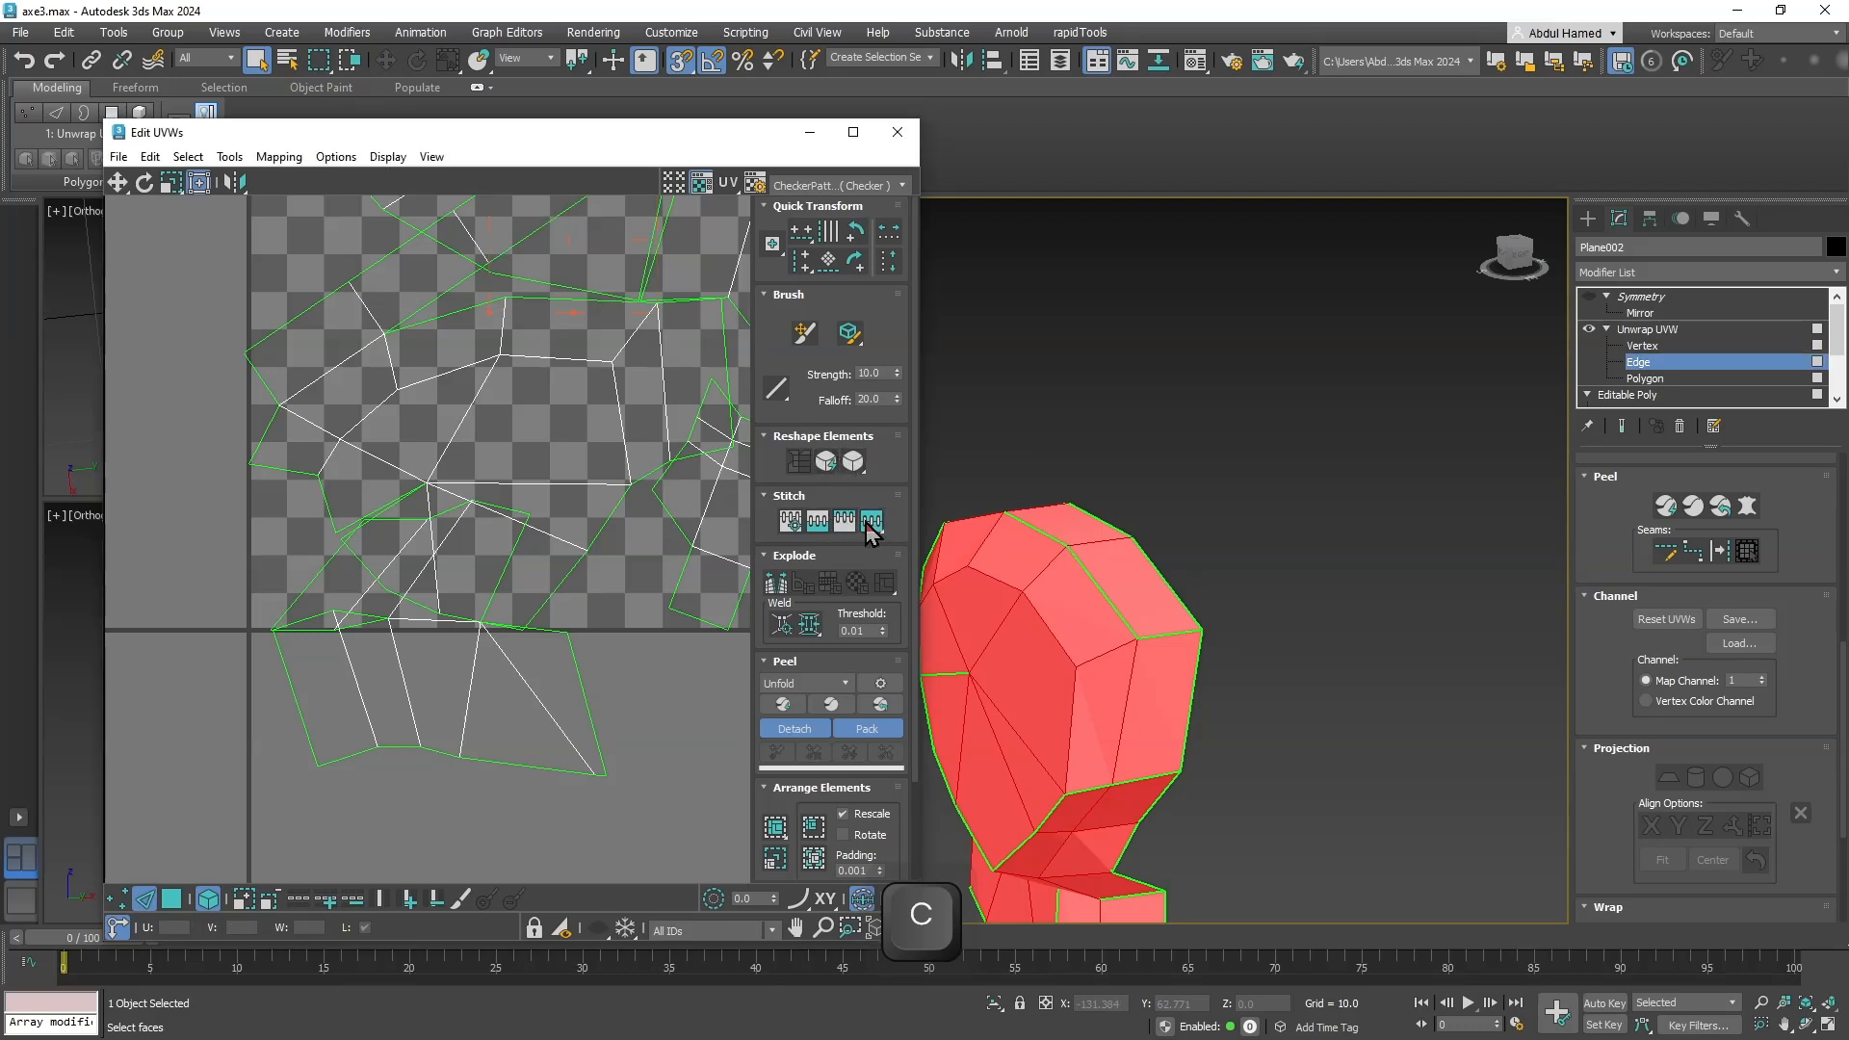
pyautogui.click(1037, 524)
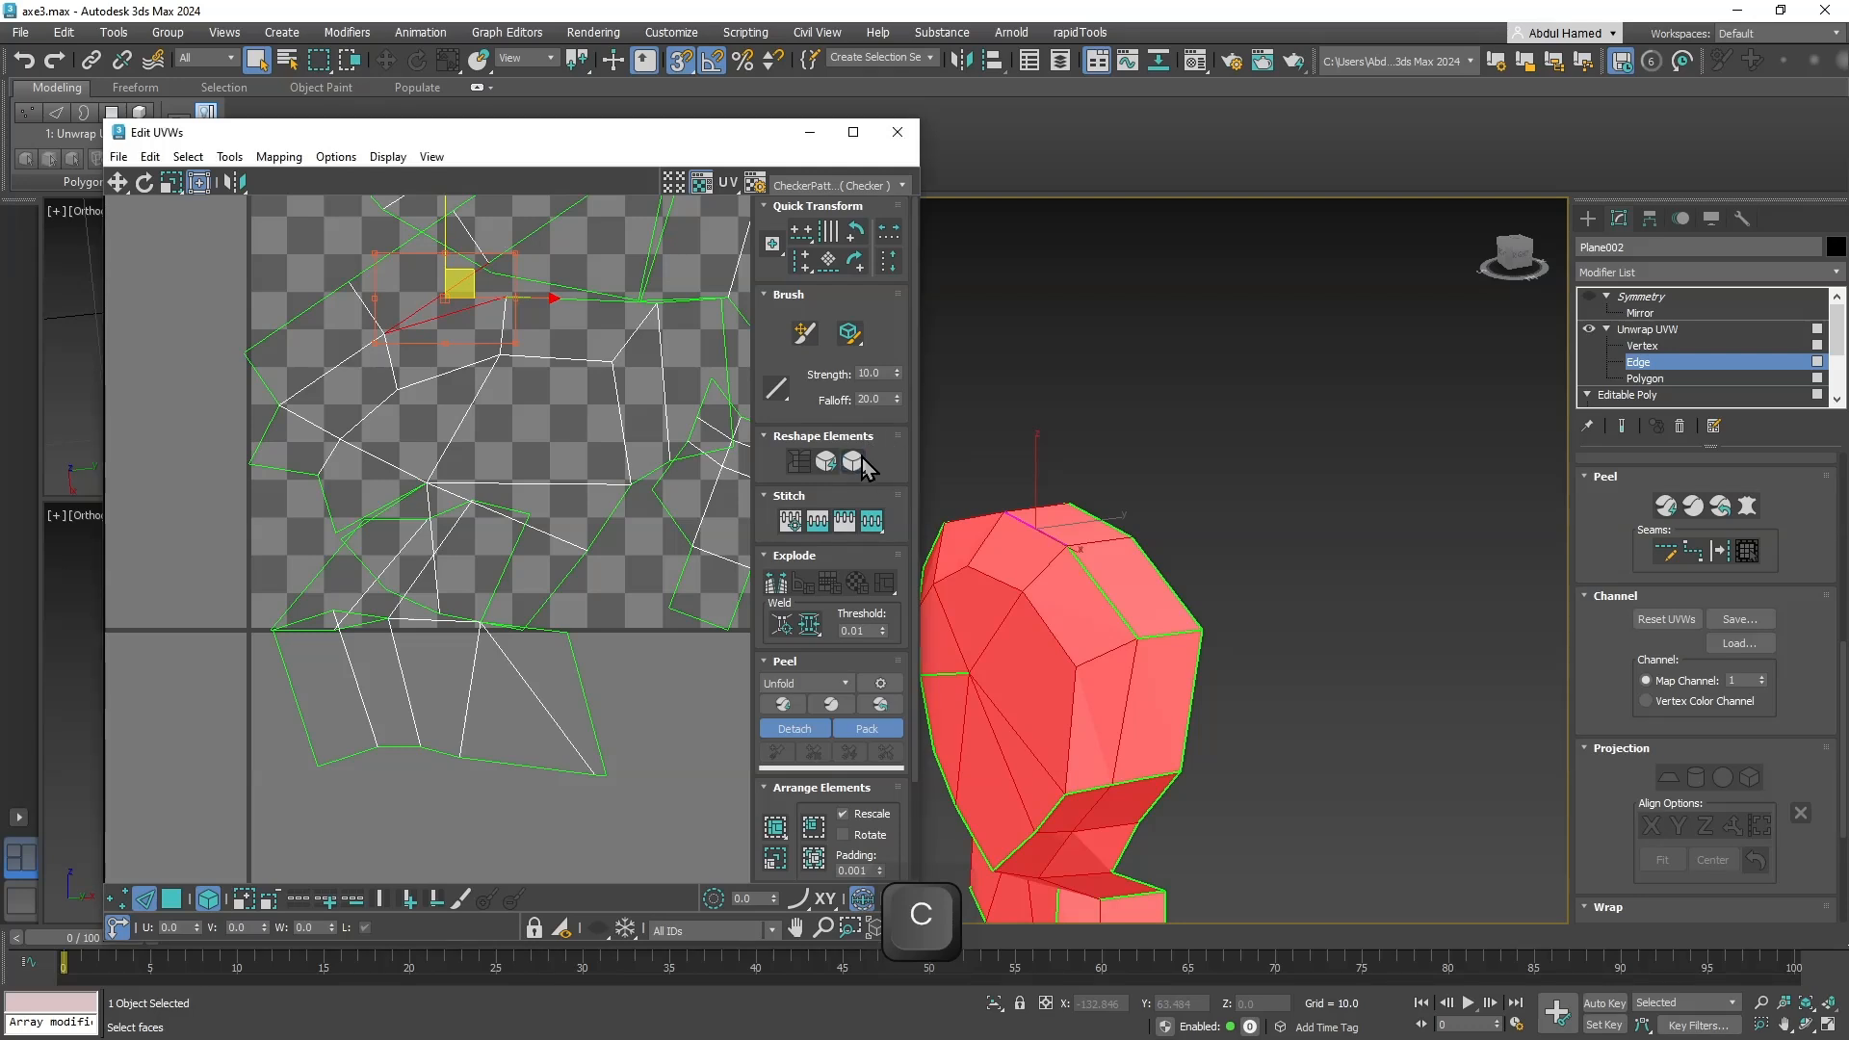
pyautogui.click(869, 530)
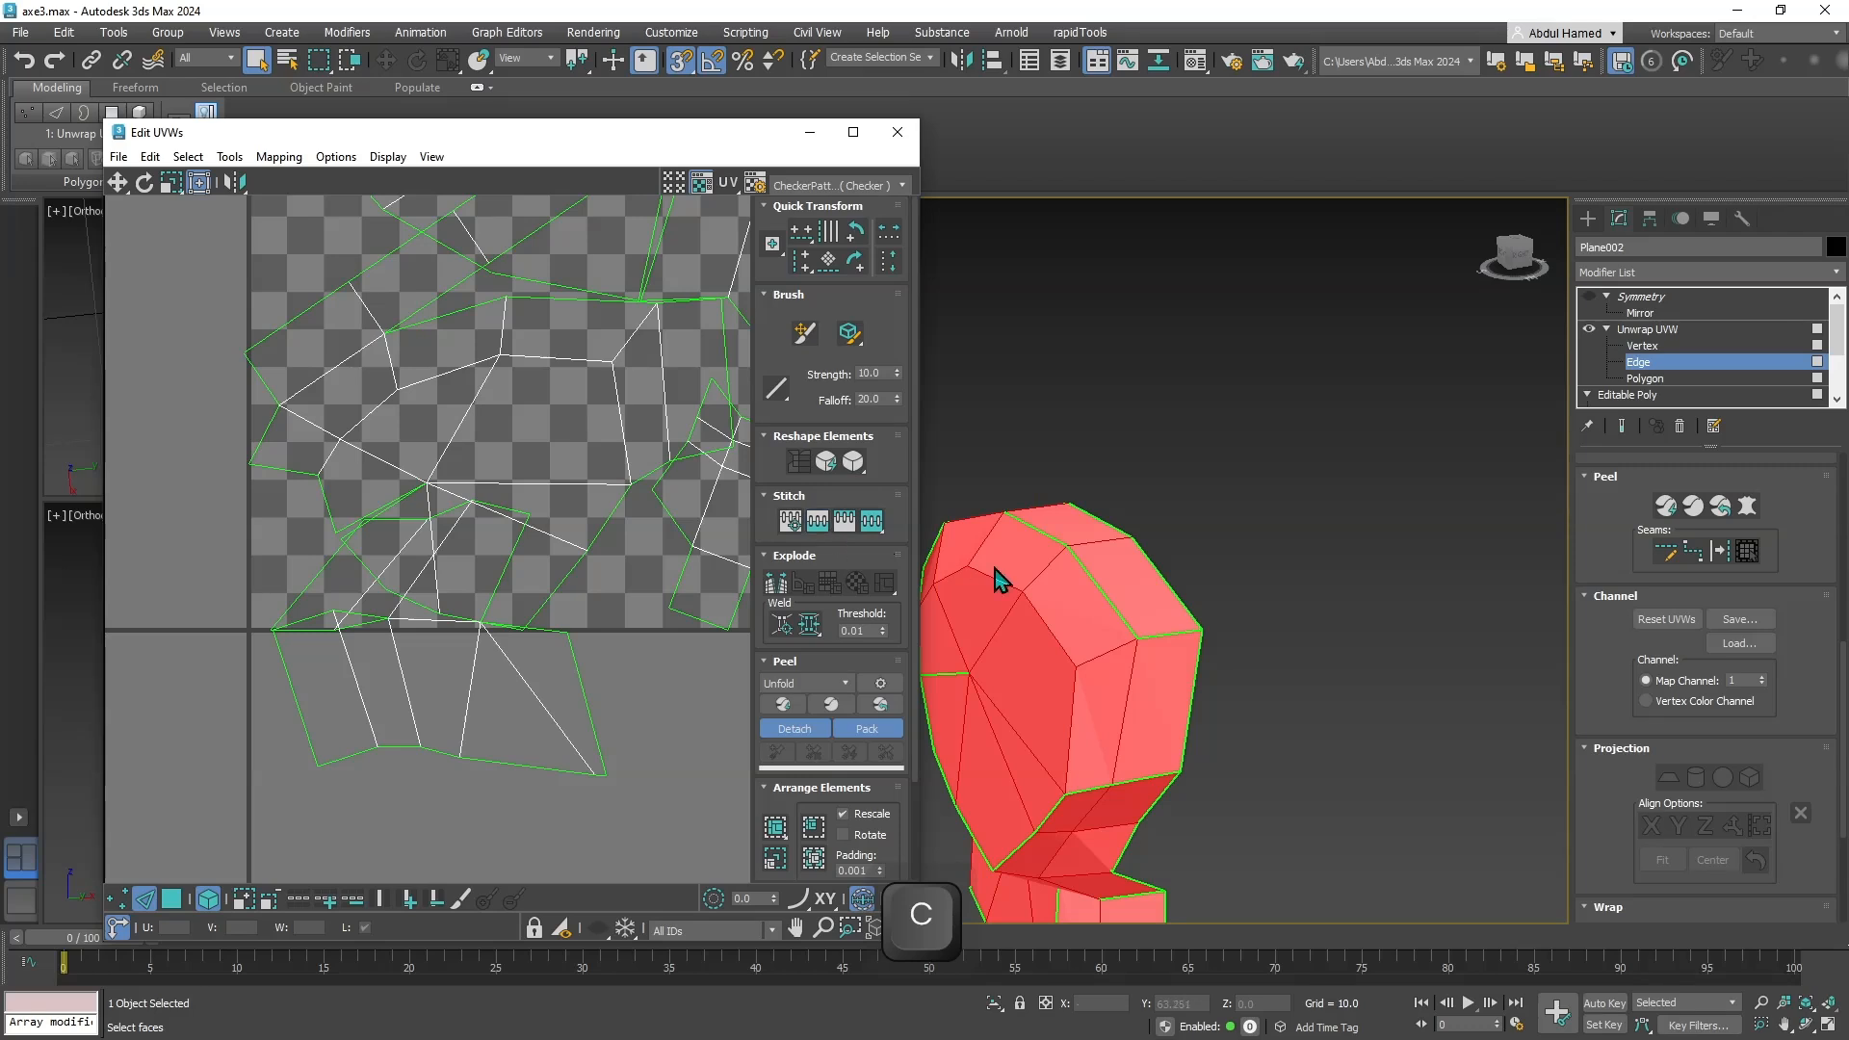
# Try the average and source stitch modes on the outer sloped seam edge of the rounded part's top rim.
pyautogui.click(1088, 575)
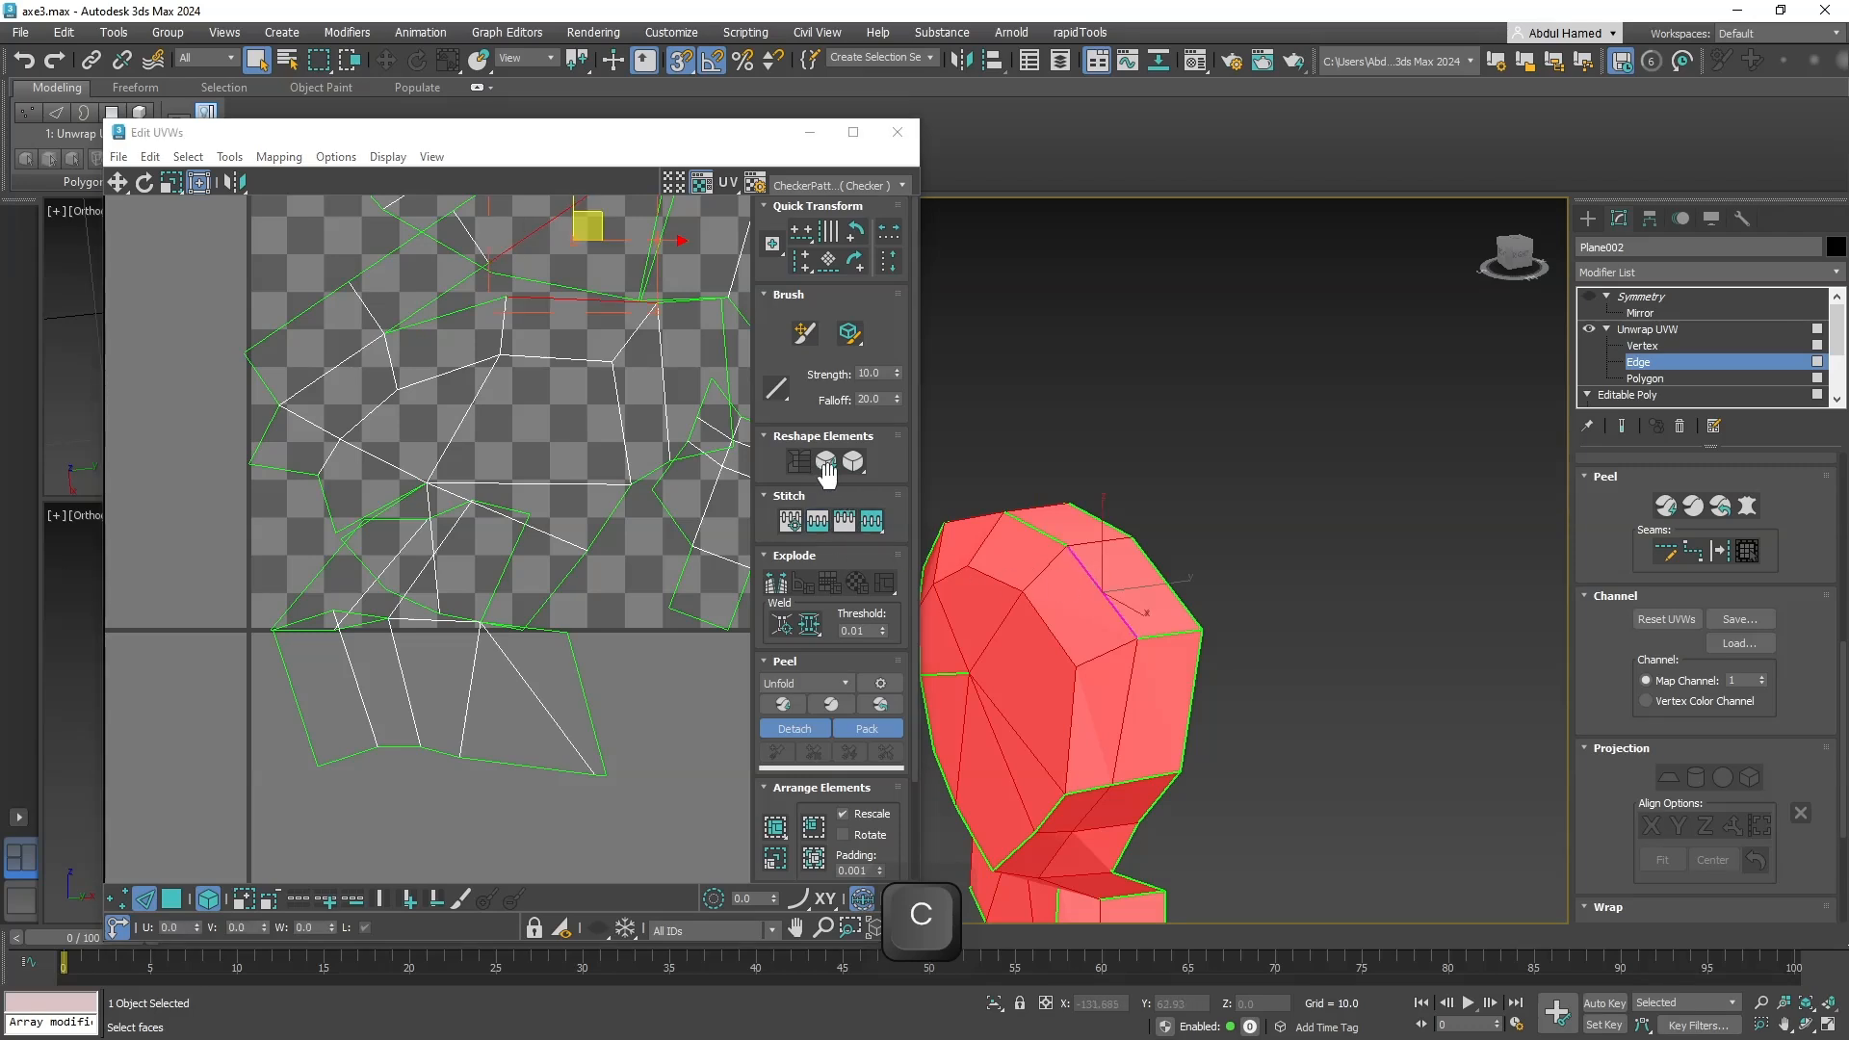
pyautogui.click(818, 522)
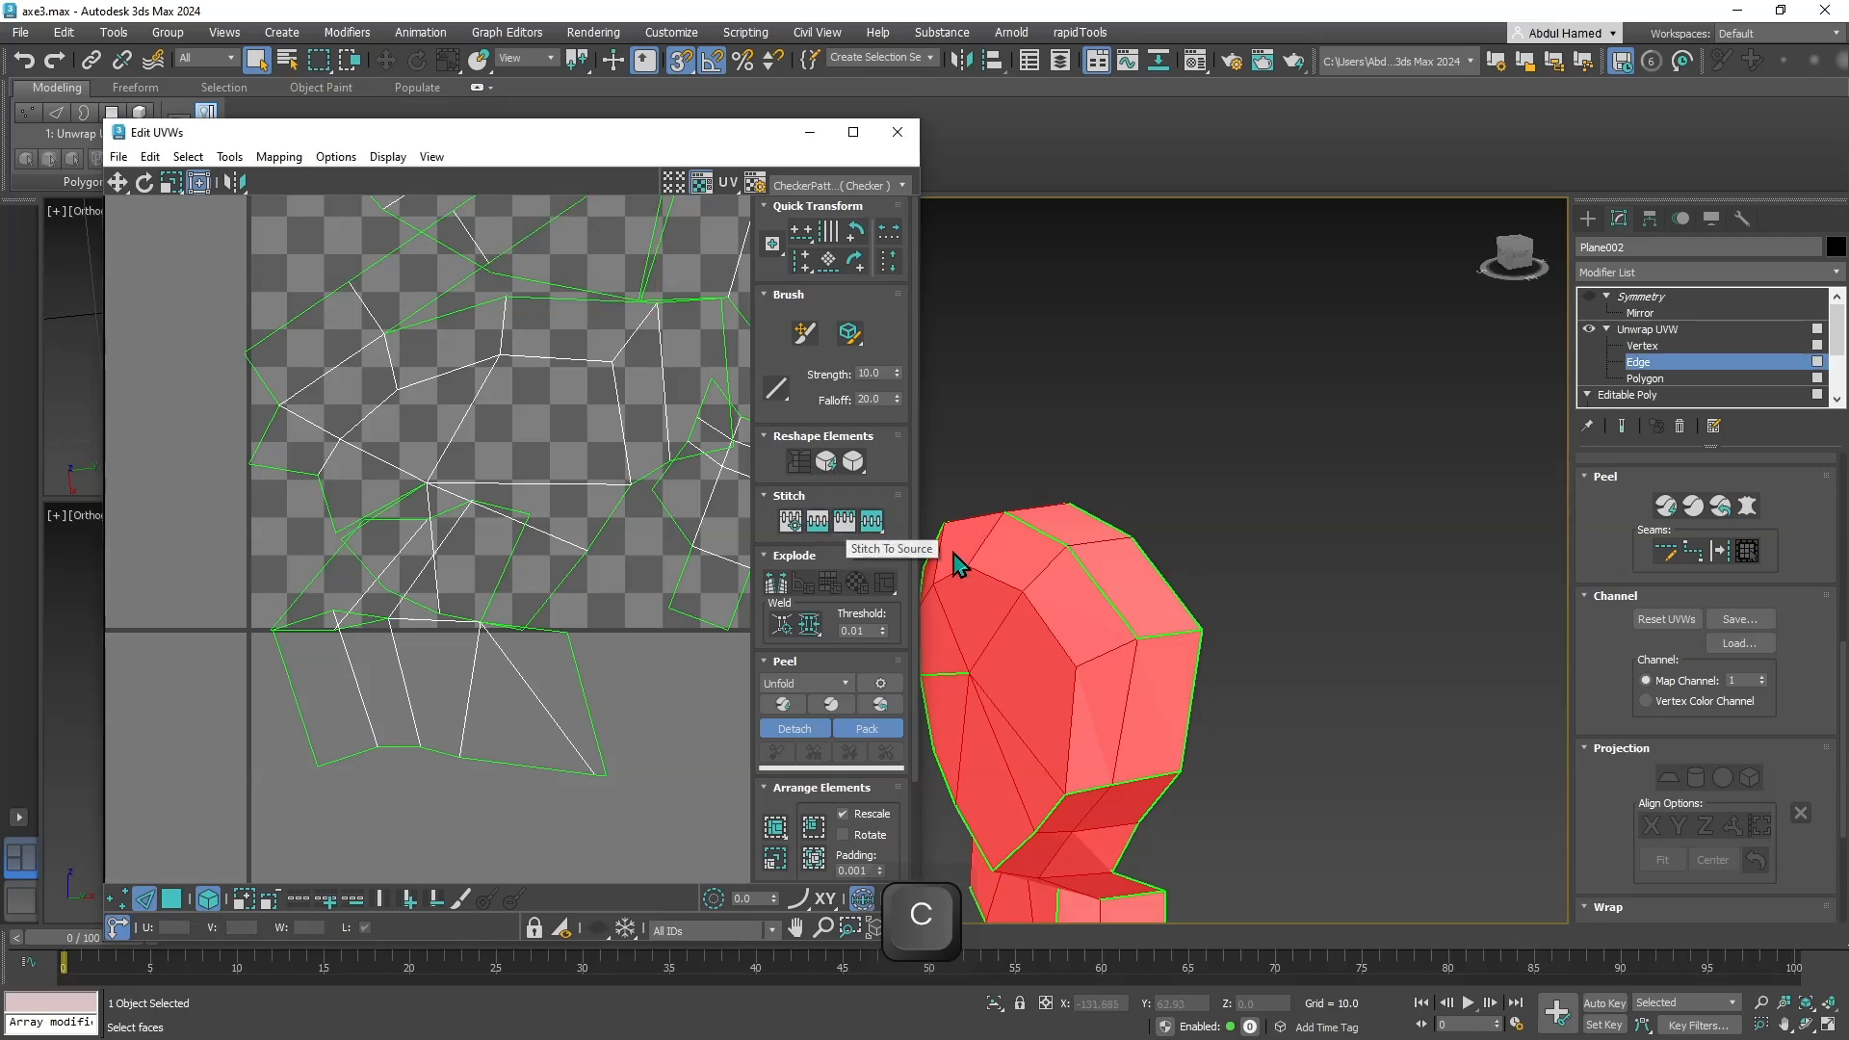
pyautogui.click(1090, 578)
pyautogui.click(842, 523)
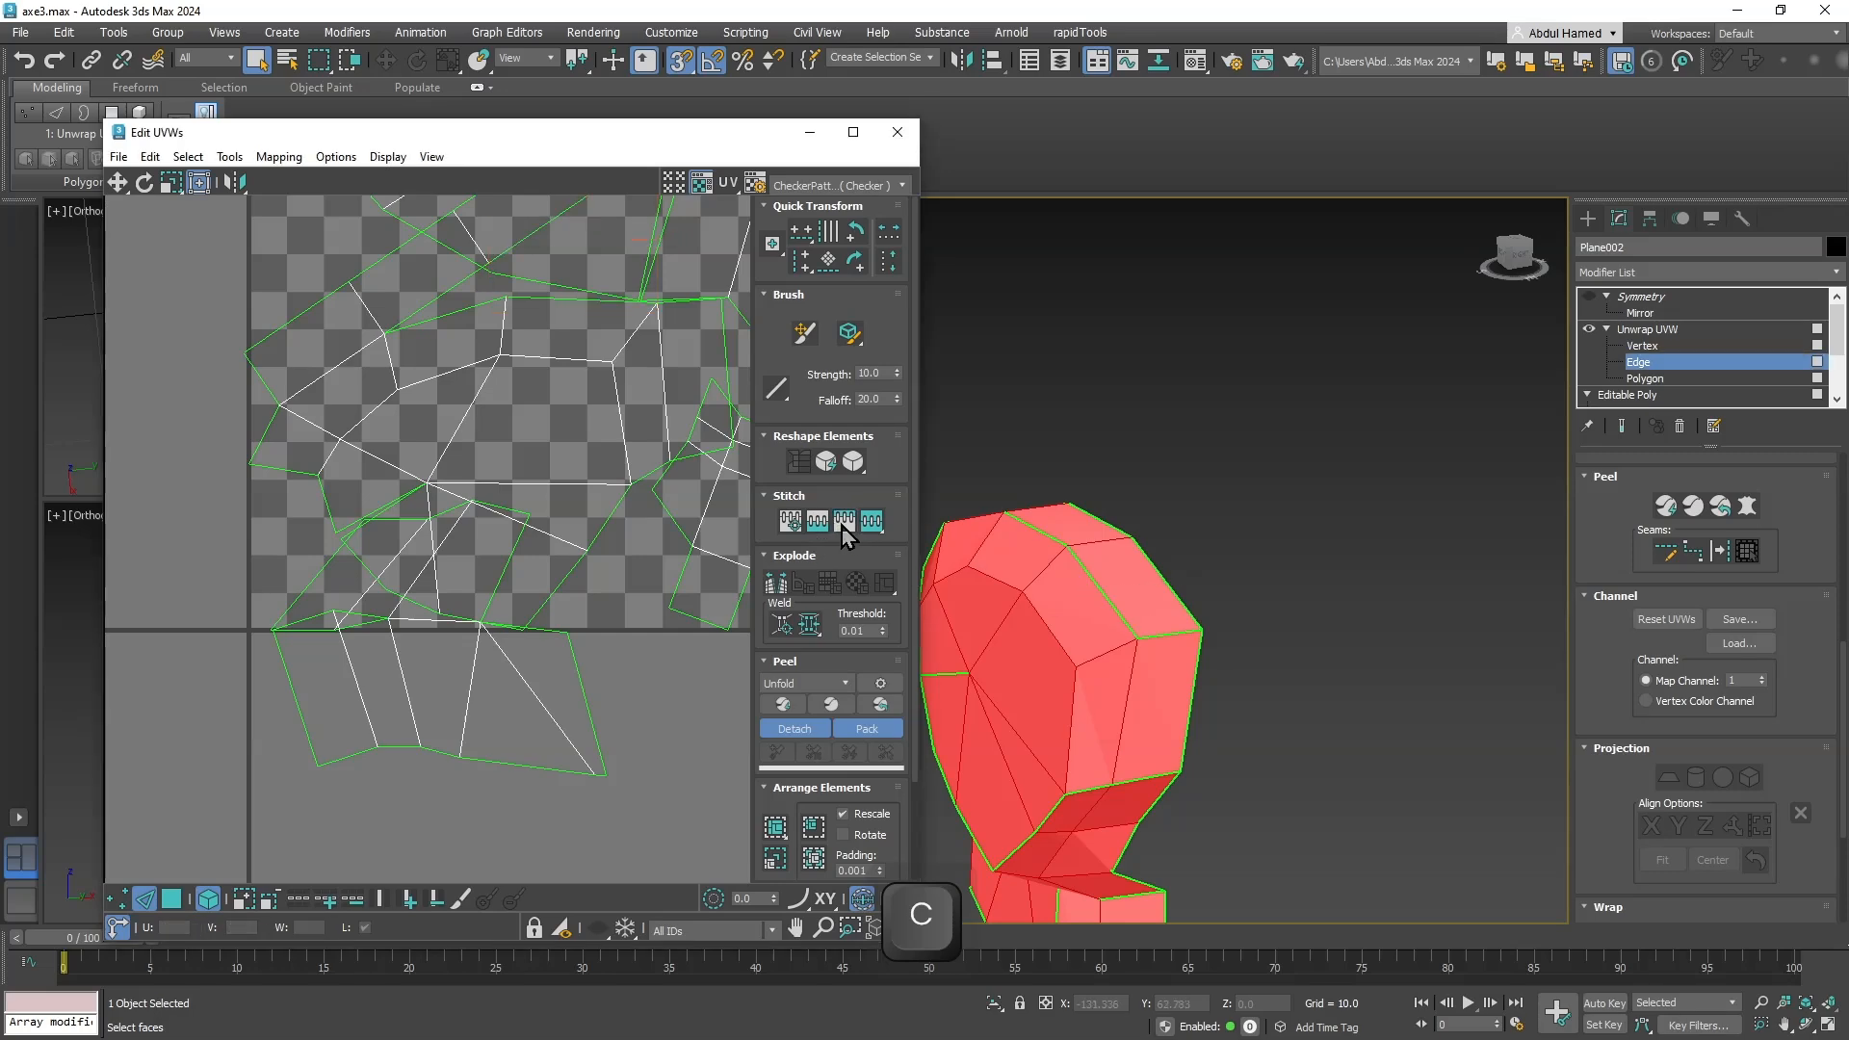
# Stitch the UV islands along the seam edge running to the centre vertex of the rounded part's broad face.
pyautogui.moveTo(623, 540); pyautogui.dragTo(430, 618, button='middle')
pyautogui.scroll(-3, 618, 632)
pyautogui.scroll(1, 430, 618)
pyautogui.scroll(2, 472, 577)
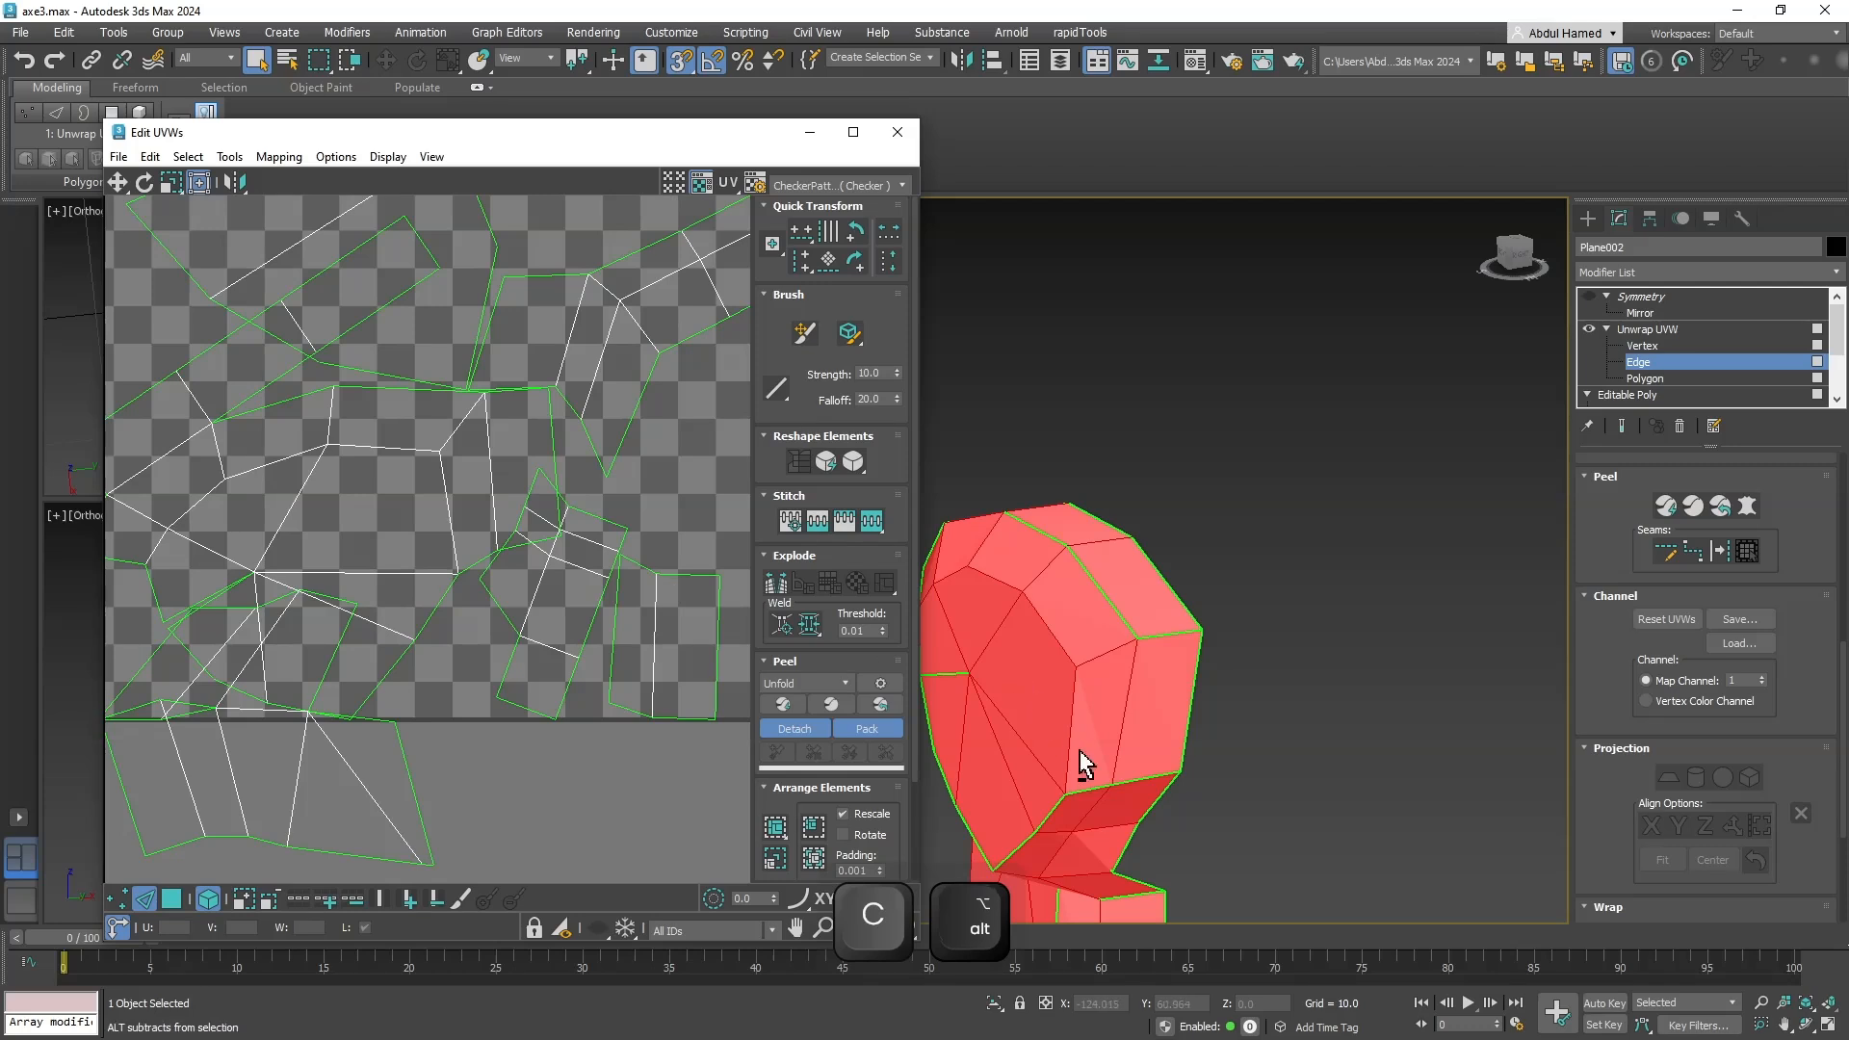
pyautogui.keyDown('alt'); pyautogui.moveTo(1081, 755); pyautogui.dragTo(970, 697, button='middle'); pyautogui.keyUp('alt')
pyautogui.click(965, 693)
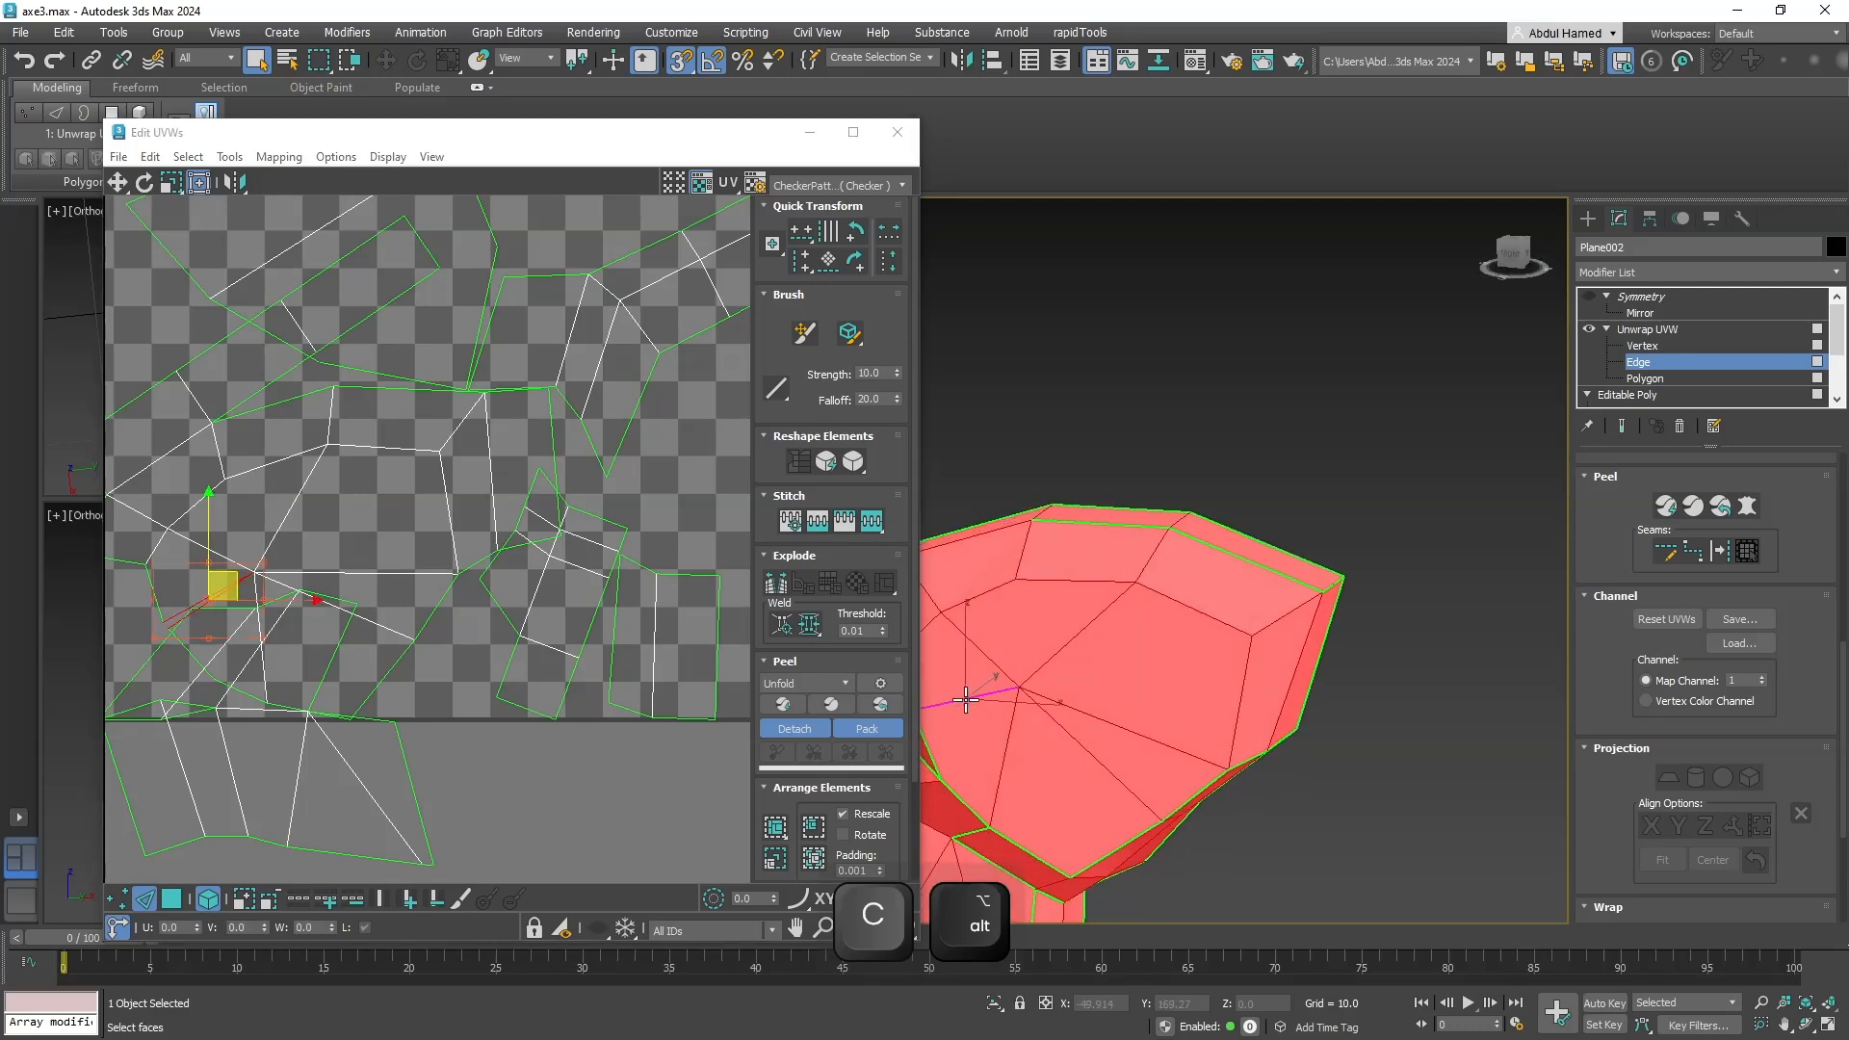
pyautogui.click(871, 520)
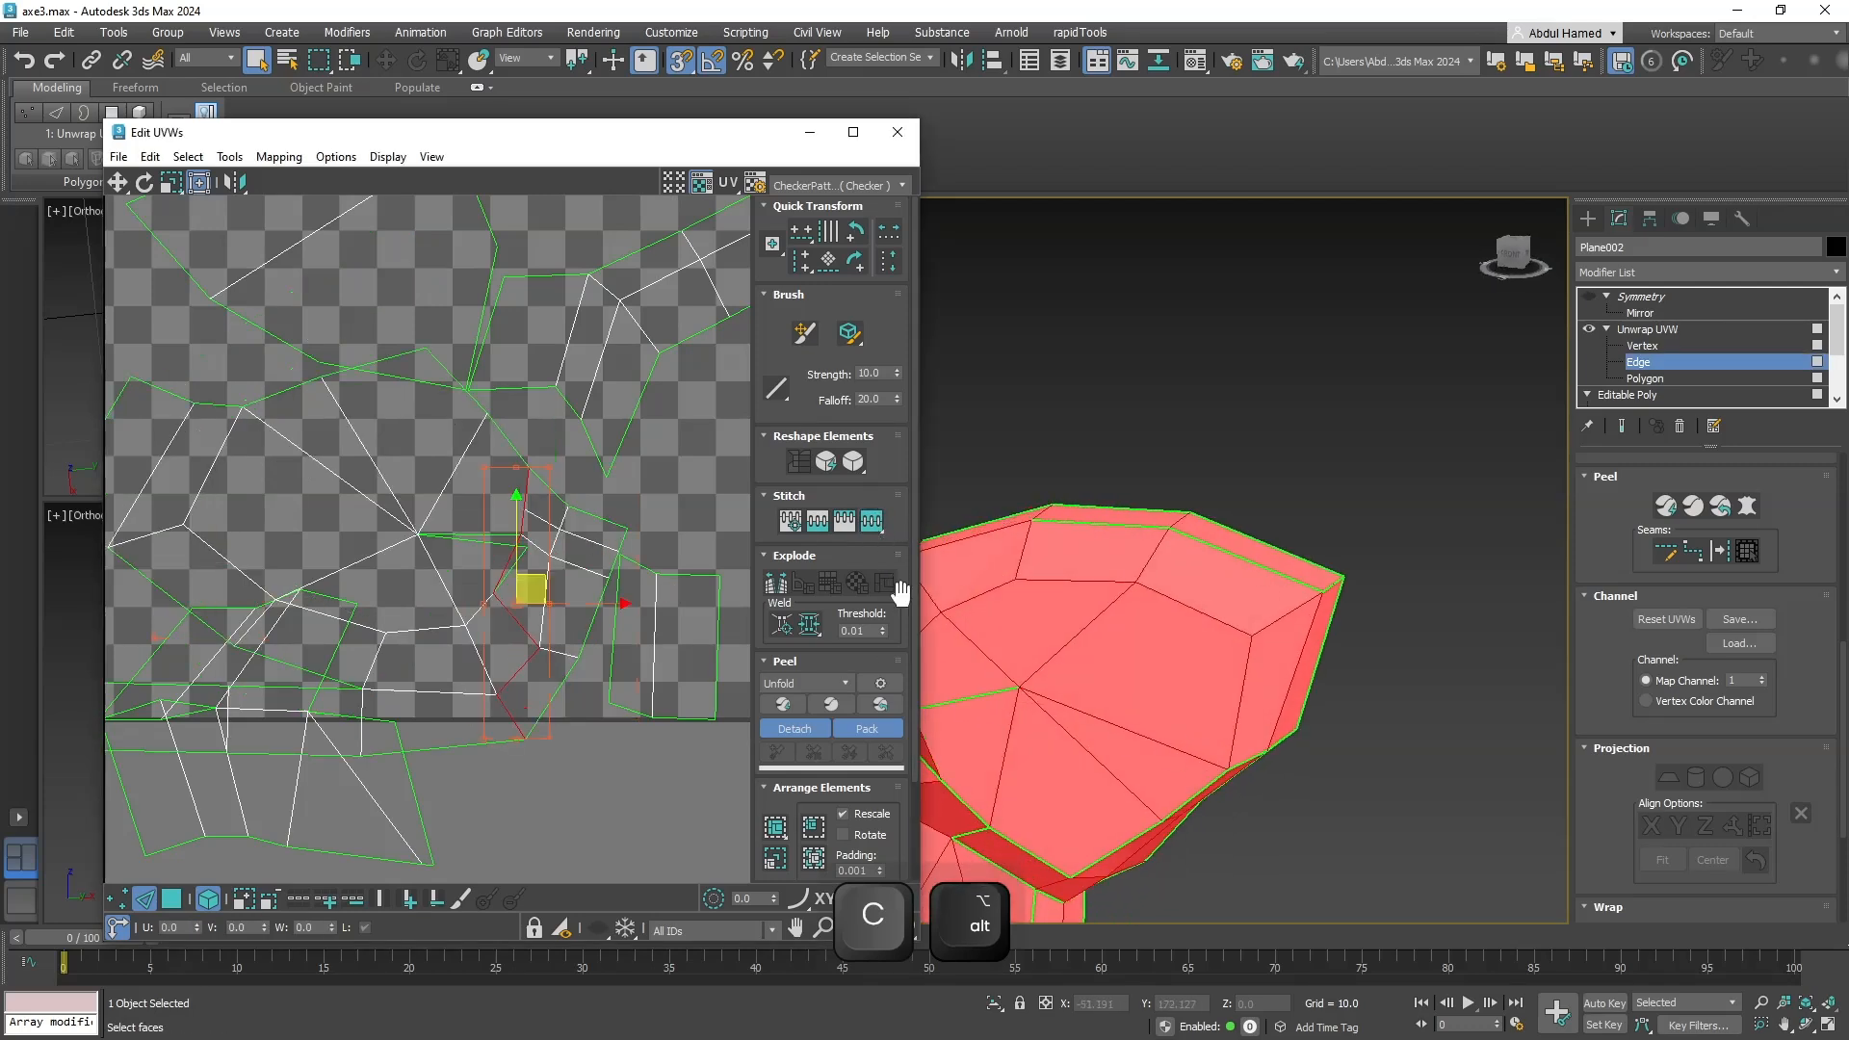
pyautogui.moveTo(1021, 706); pyautogui.dragTo(1075, 678, button='middle')
pyautogui.moveTo(584, 646); pyautogui.dragTo(570, 696, button='middle')
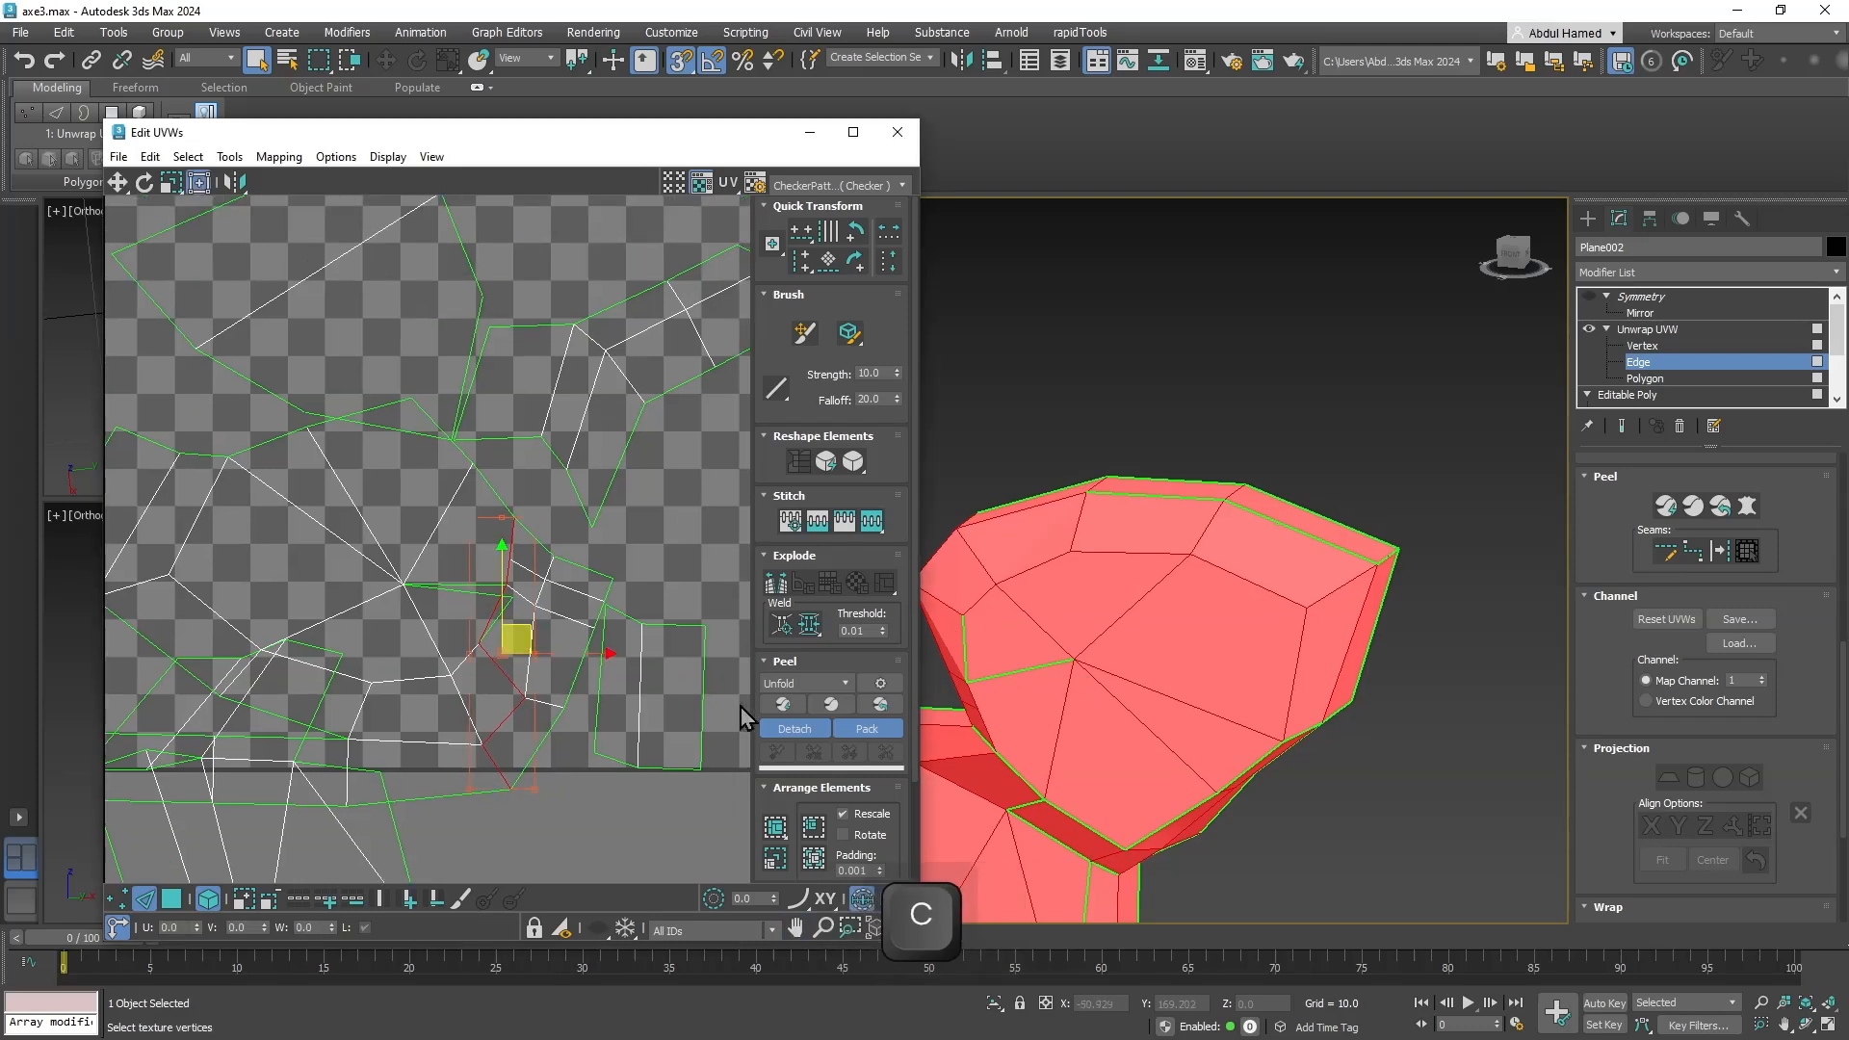
pyautogui.click(1008, 671)
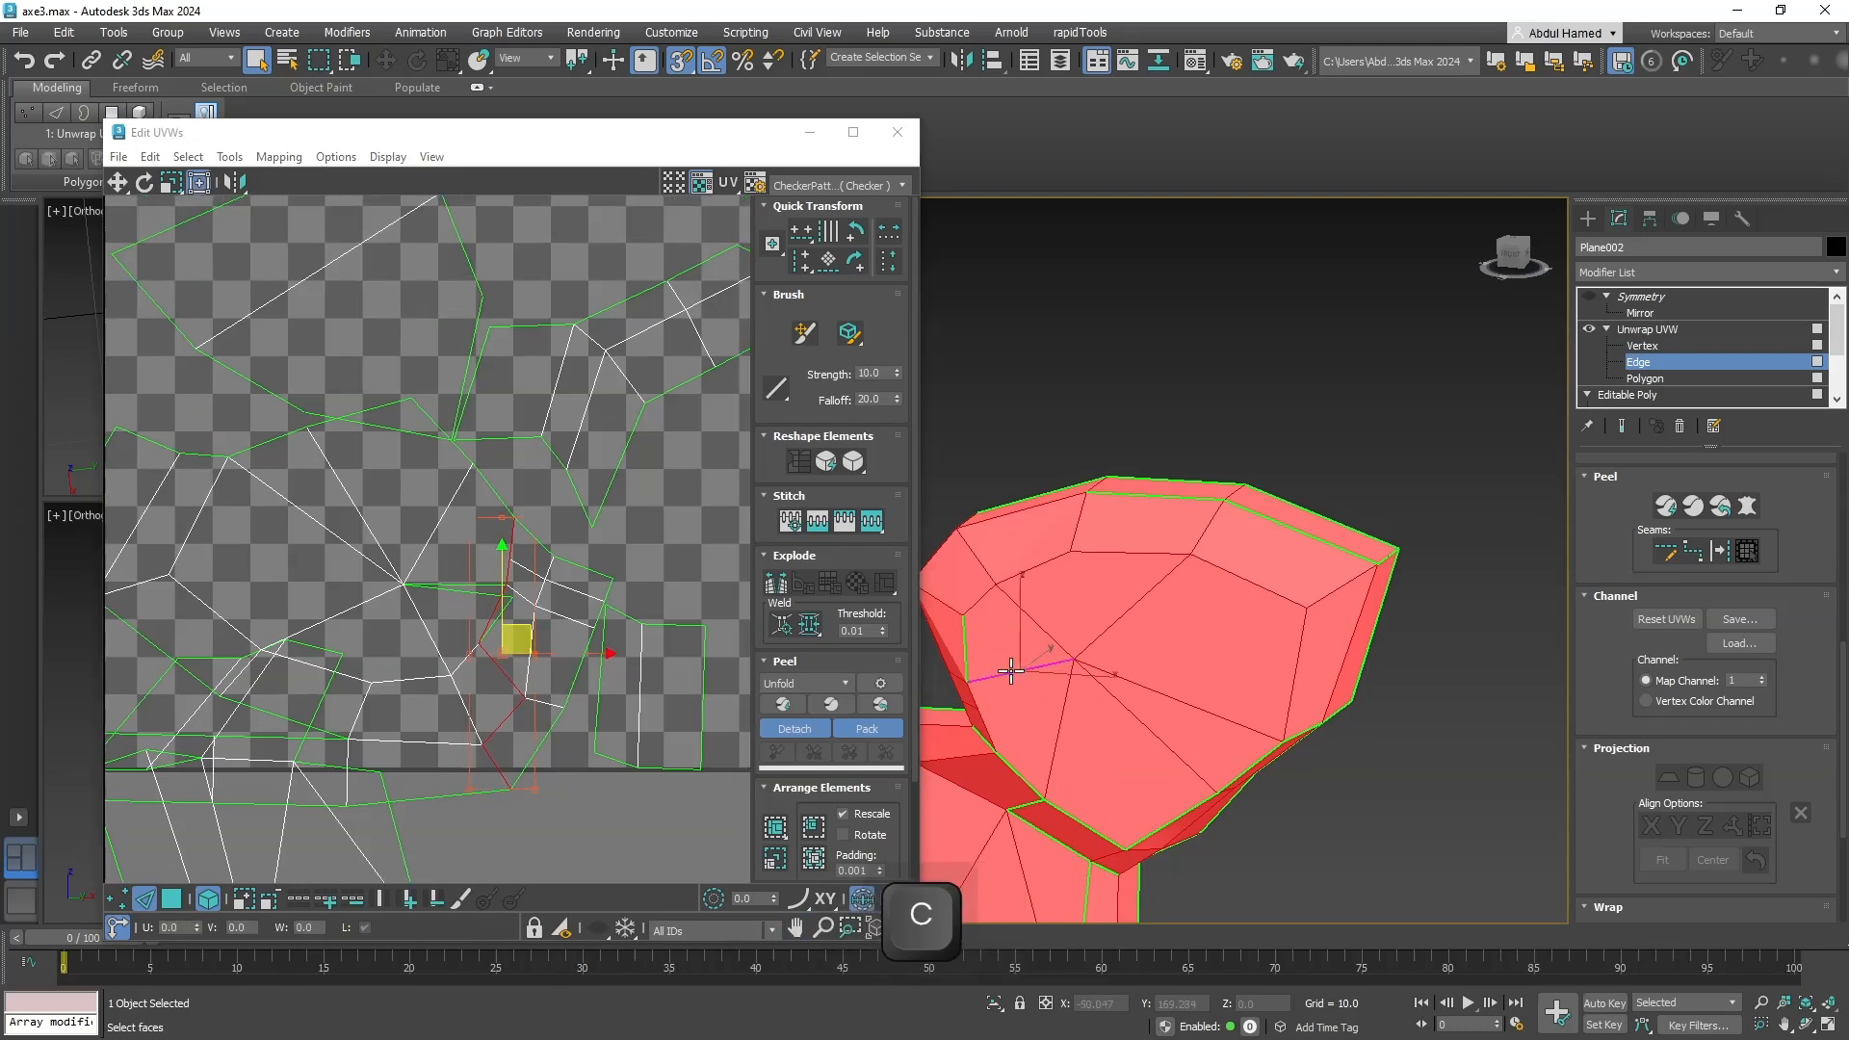
pyautogui.click(876, 528)
# Stitch the short vertical seam edge at the side of the rounded part's broad face to close the small triangular UV gap.
pyautogui.click(964, 650)
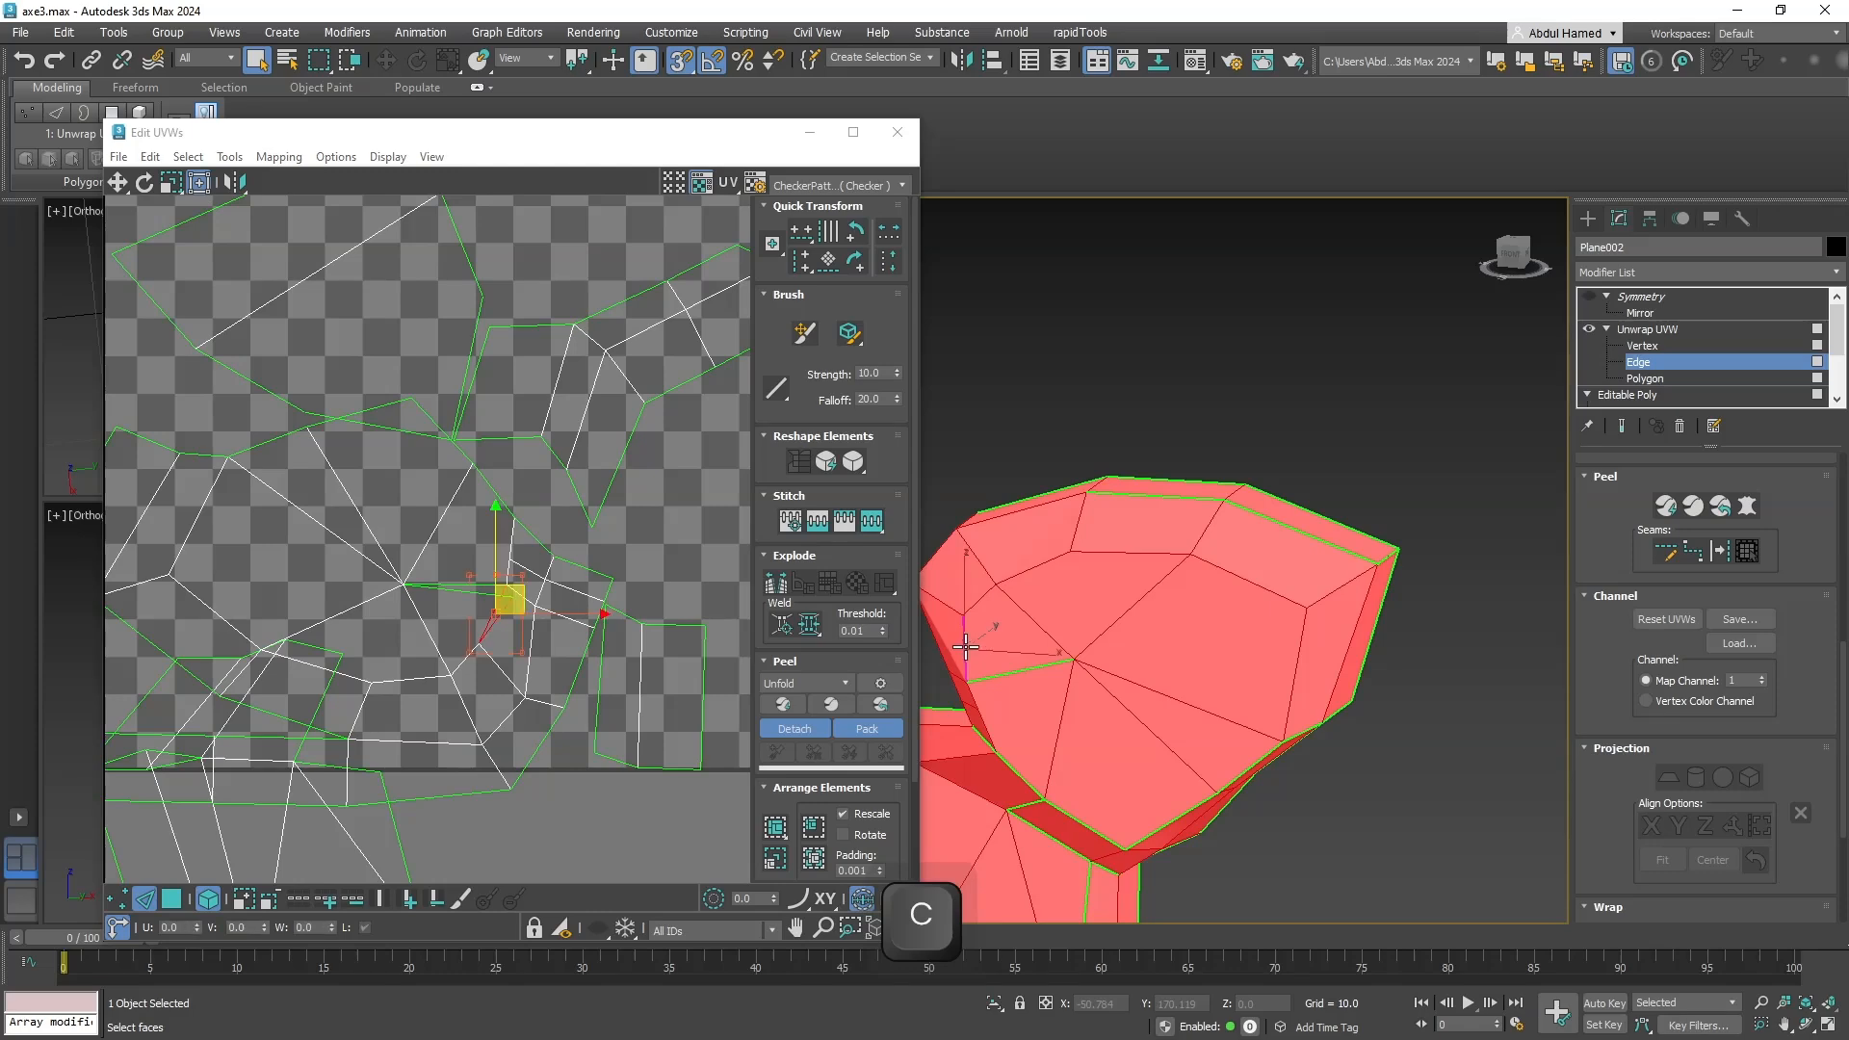
pyautogui.rightClick(501, 591)
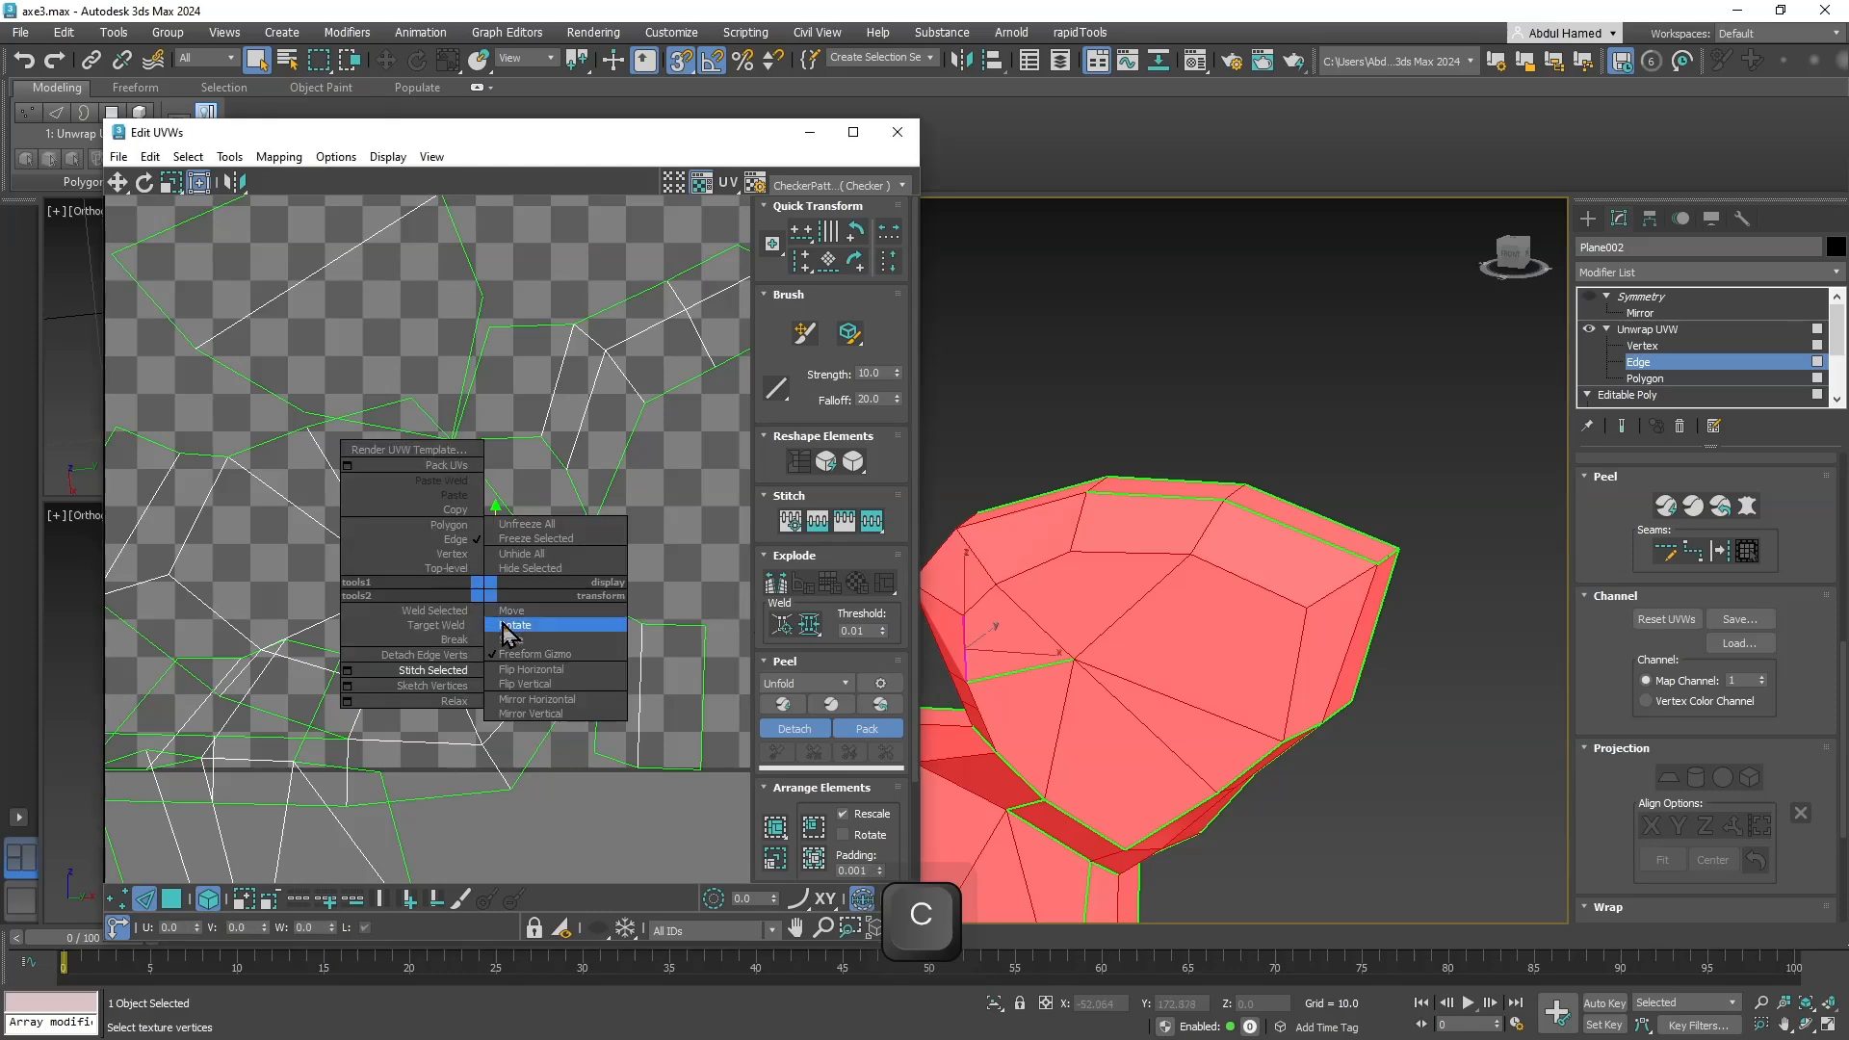
pyautogui.click(482, 676)
pyautogui.scroll(4, 578, 668)
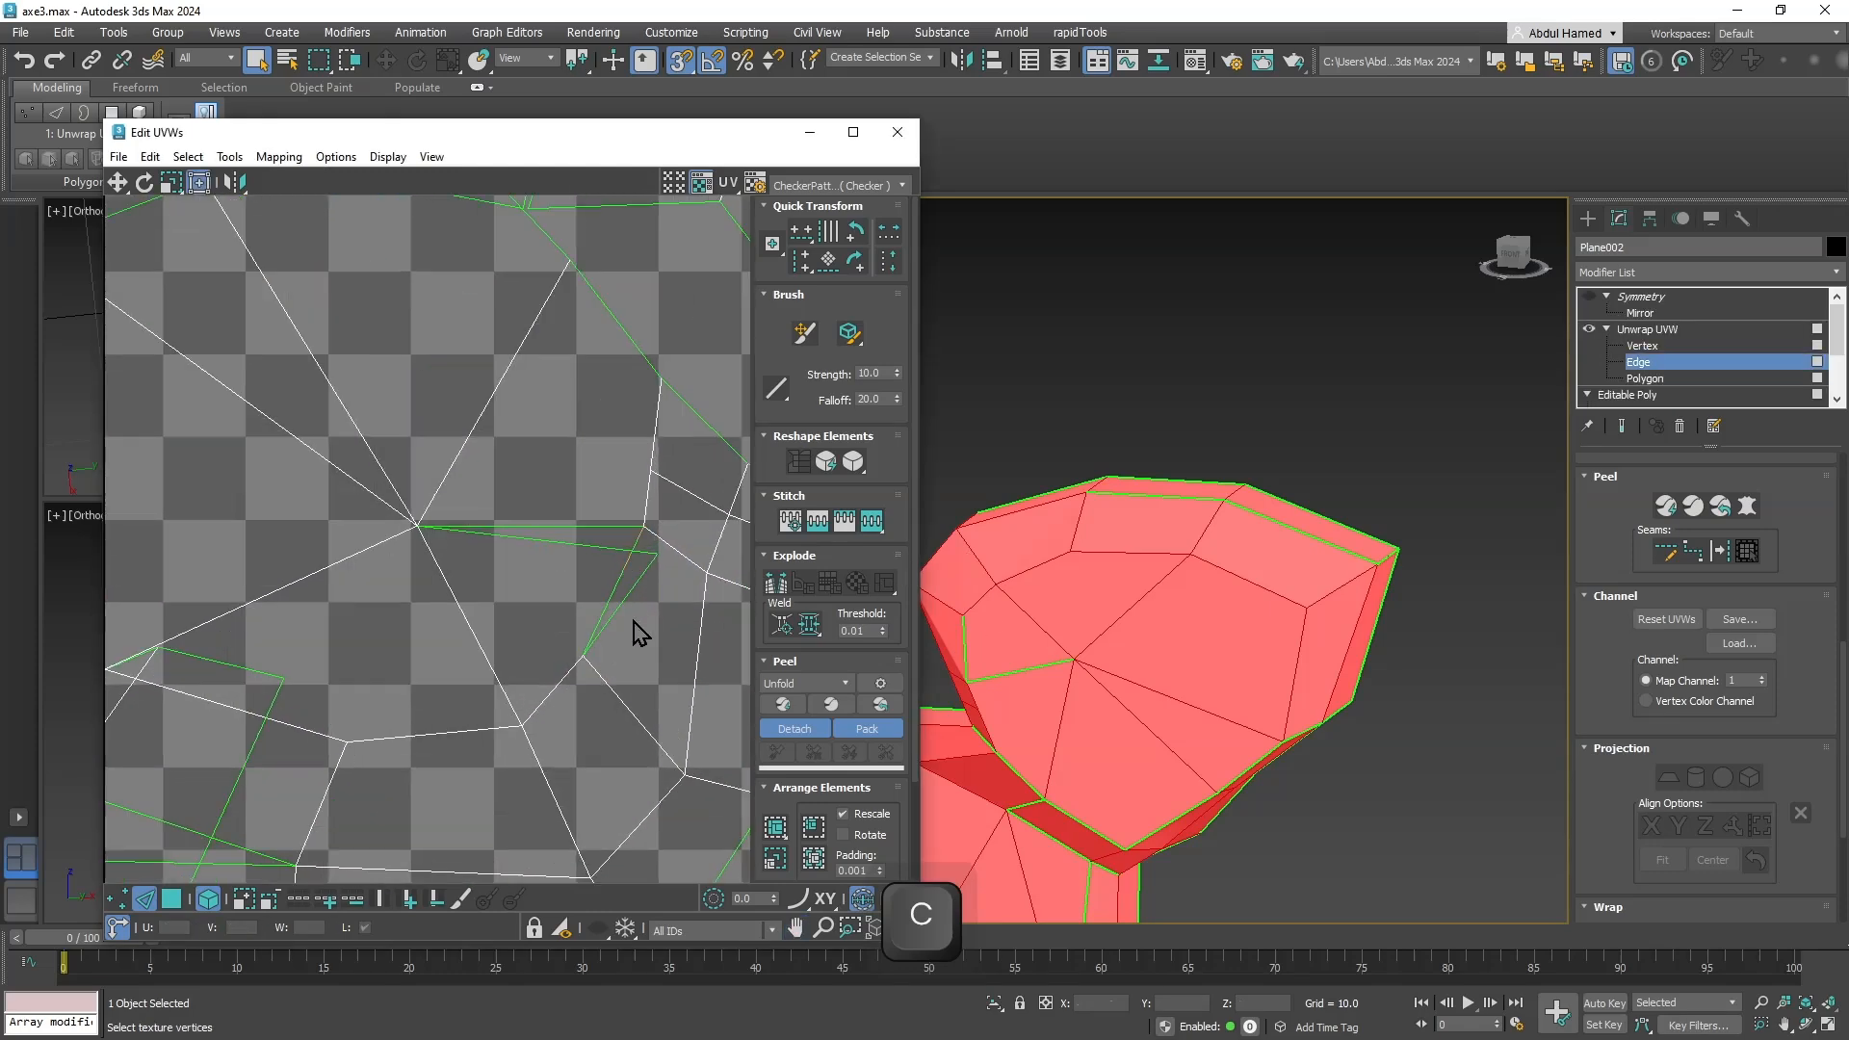
pyautogui.hotkey('ctrl', 'a')
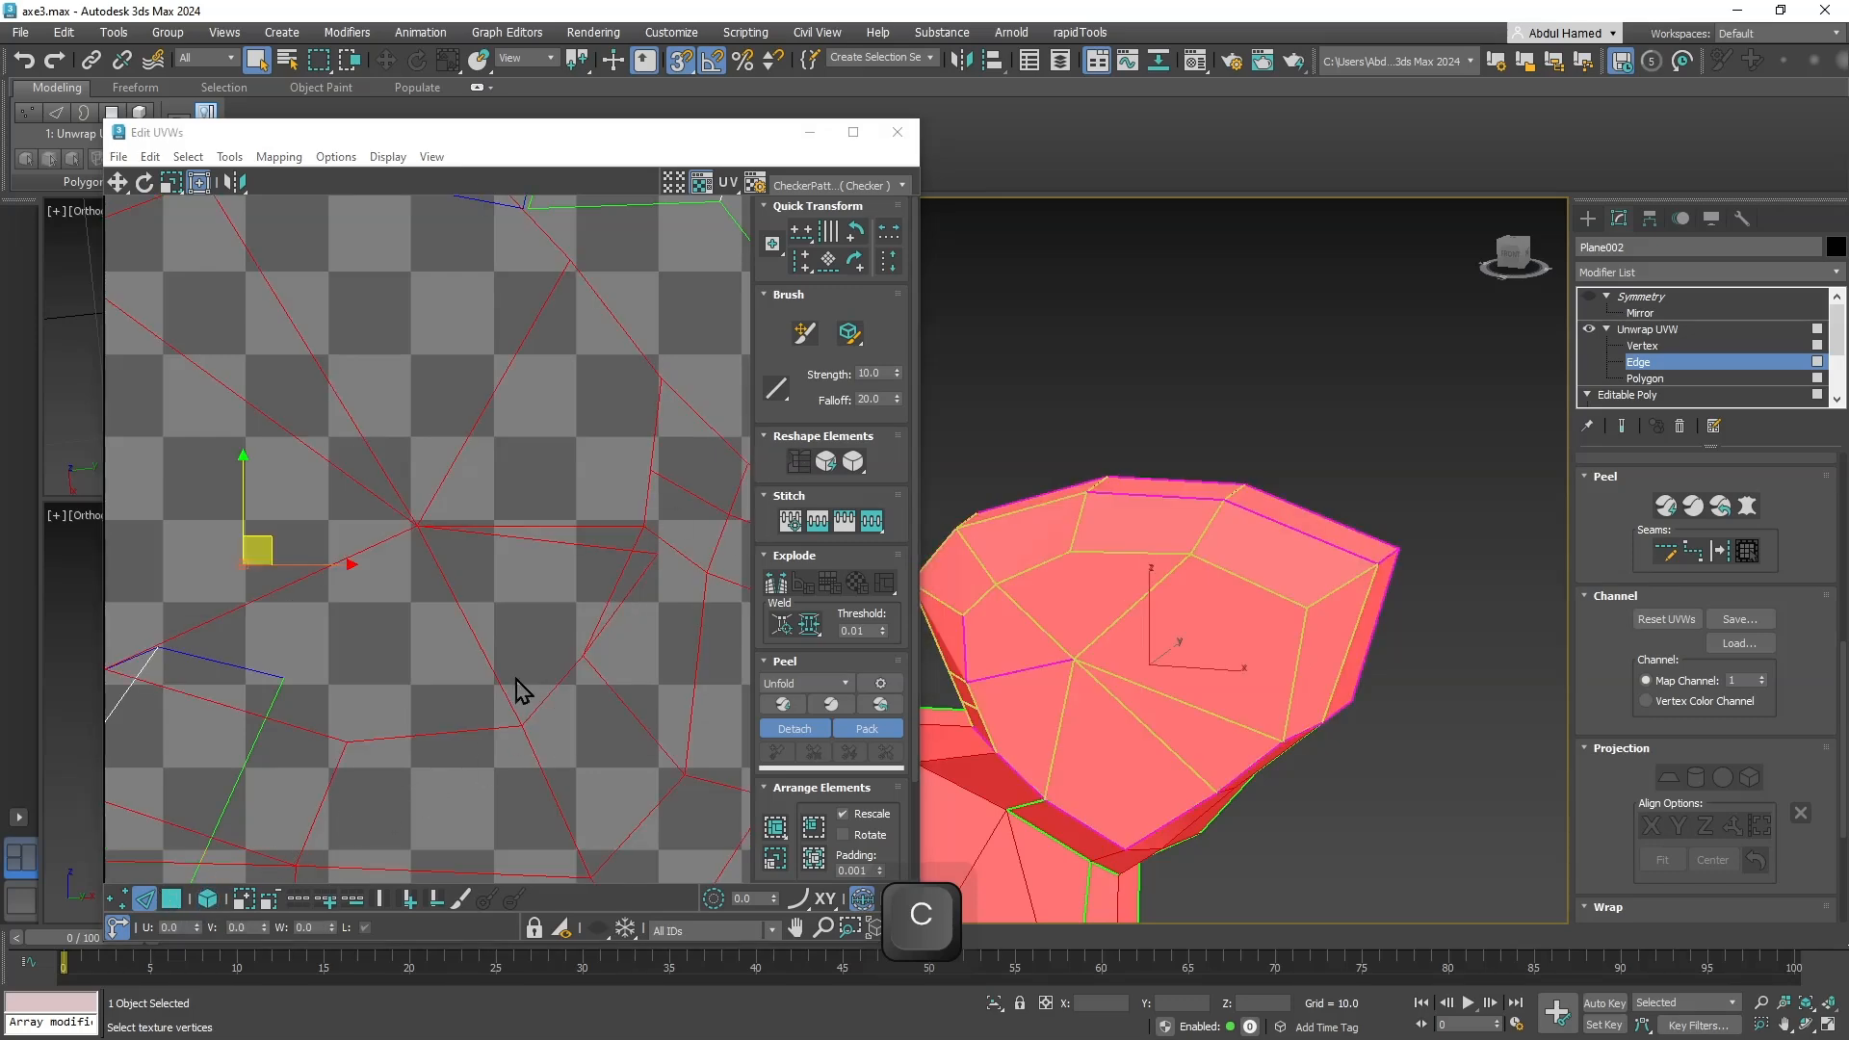
pyautogui.click(617, 614)
pyautogui.rightClick(613, 608)
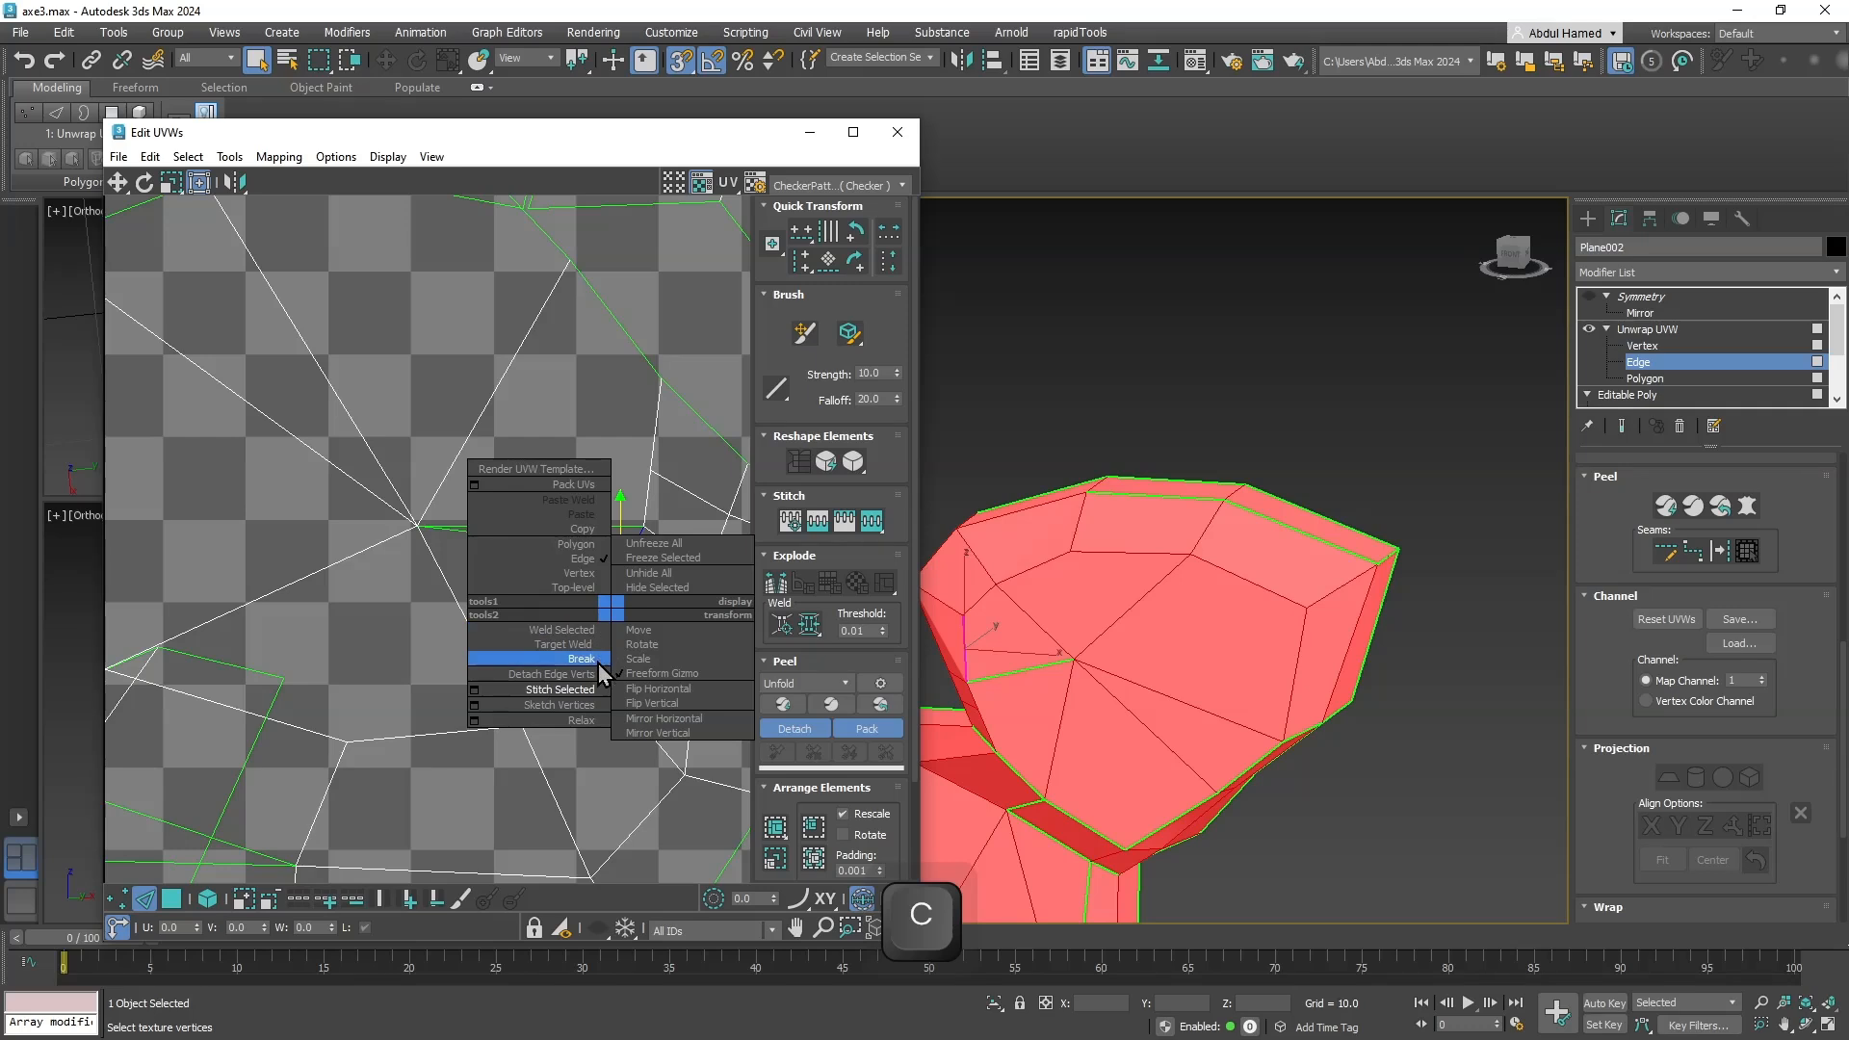
pyautogui.click(582, 659)
pyautogui.rightClick(610, 623)
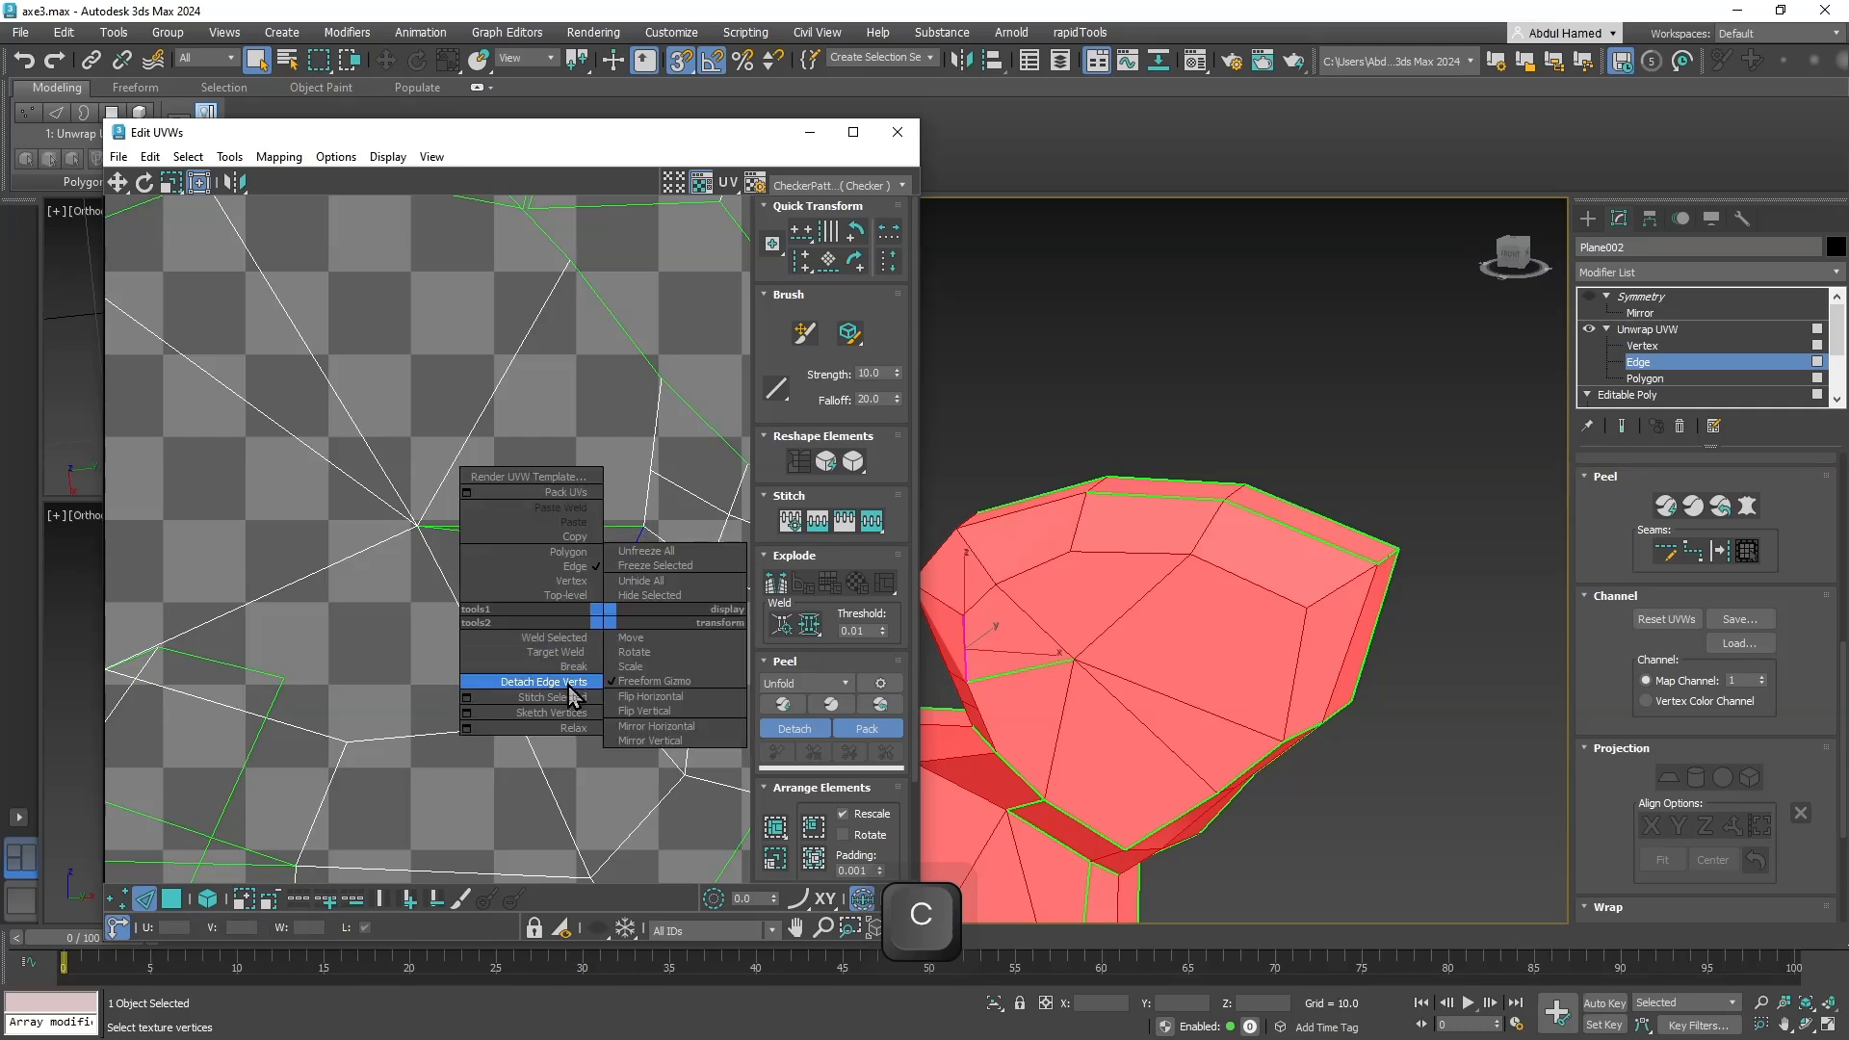
pyautogui.click(576, 701)
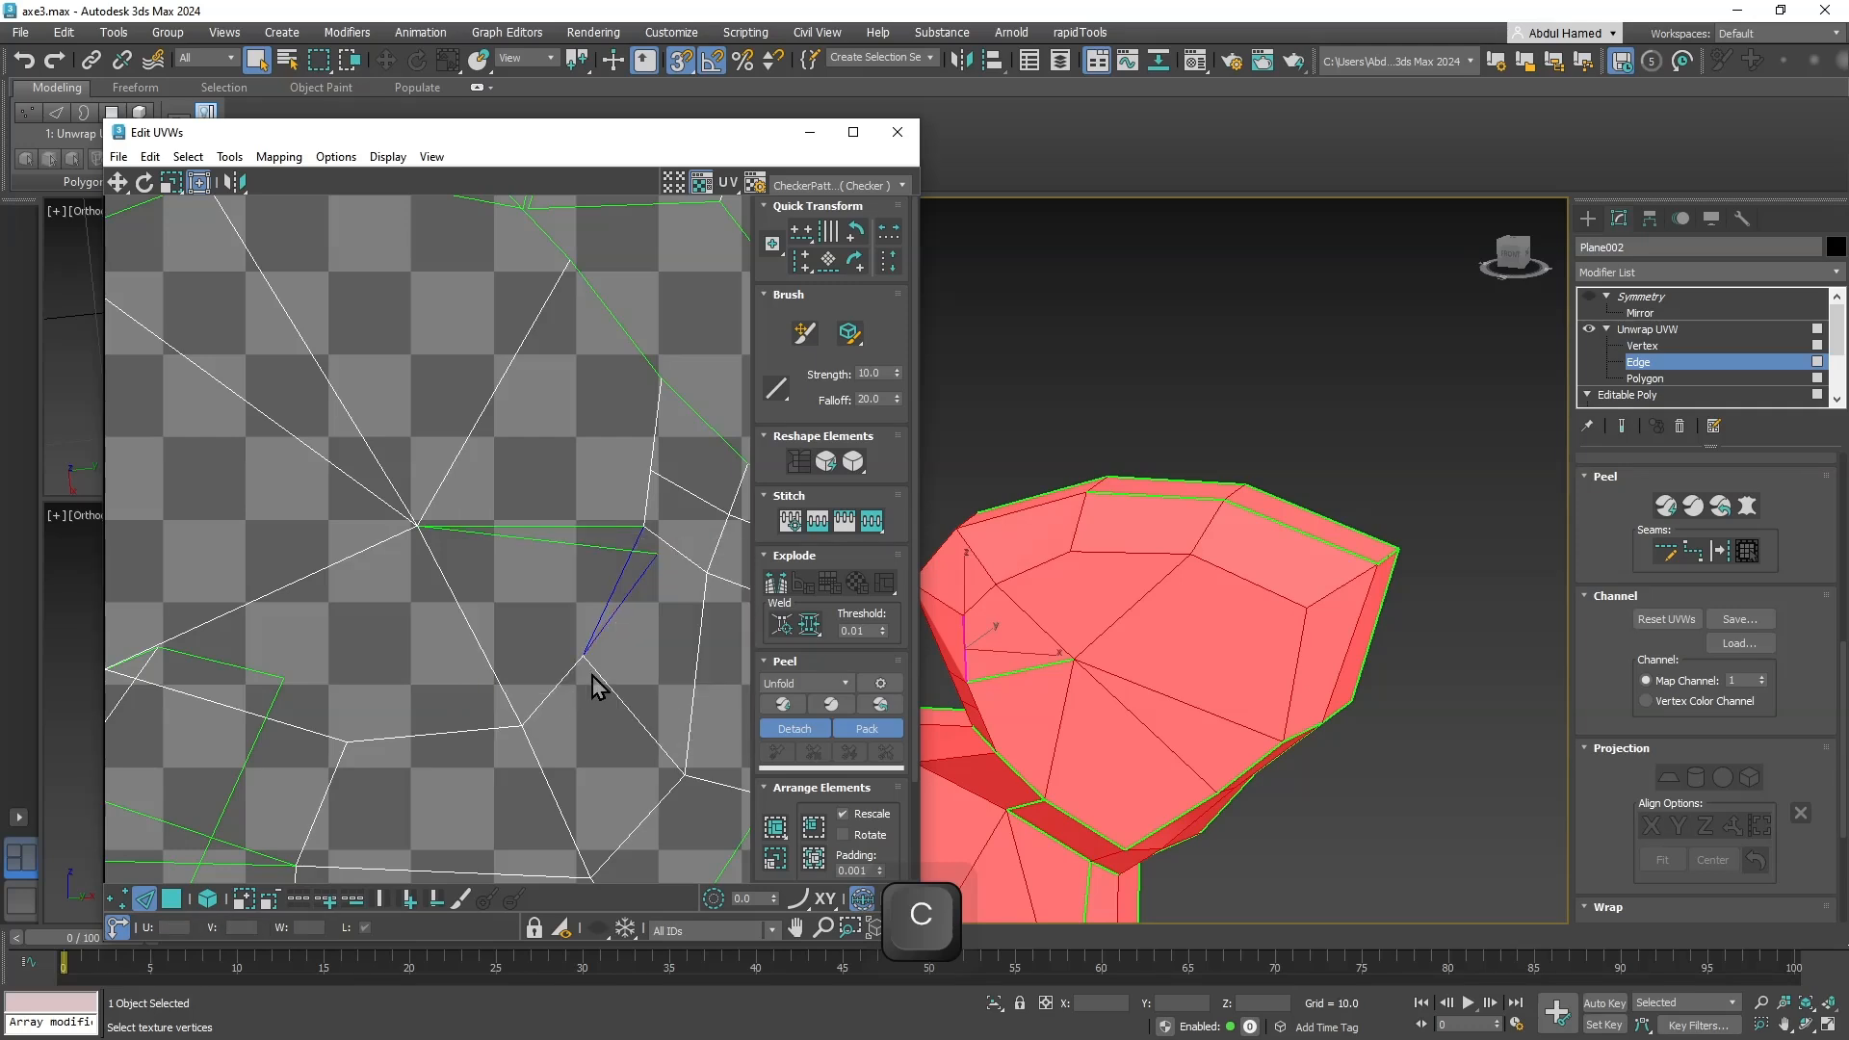
pyautogui.rightClick(621, 591)
pyautogui.click(535, 678)
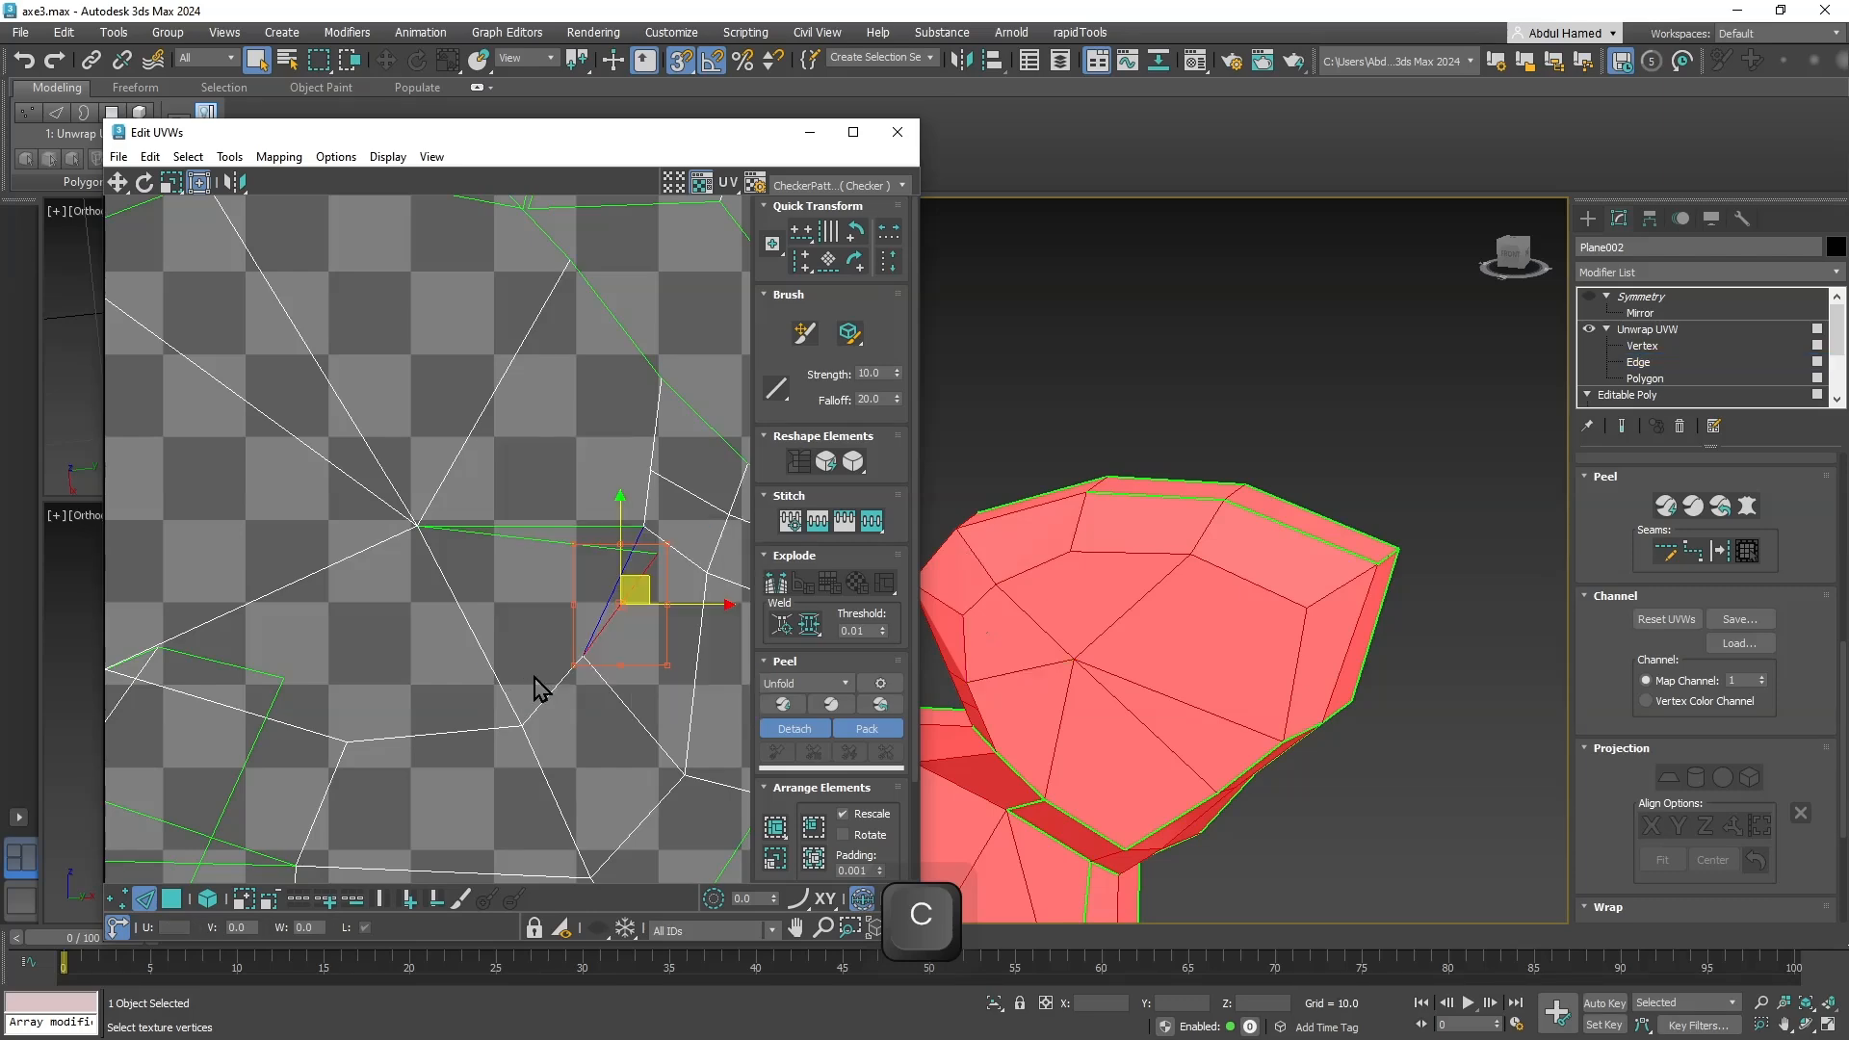
# Stitch the UV islands along the seam edge crossing the neck between the rounded part and the lower block.
pyautogui.moveTo(489, 672); pyautogui.dragTo(584, 618, button='middle')
pyautogui.scroll(-2, 584, 617)
pyautogui.scroll(-4, 564, 590)
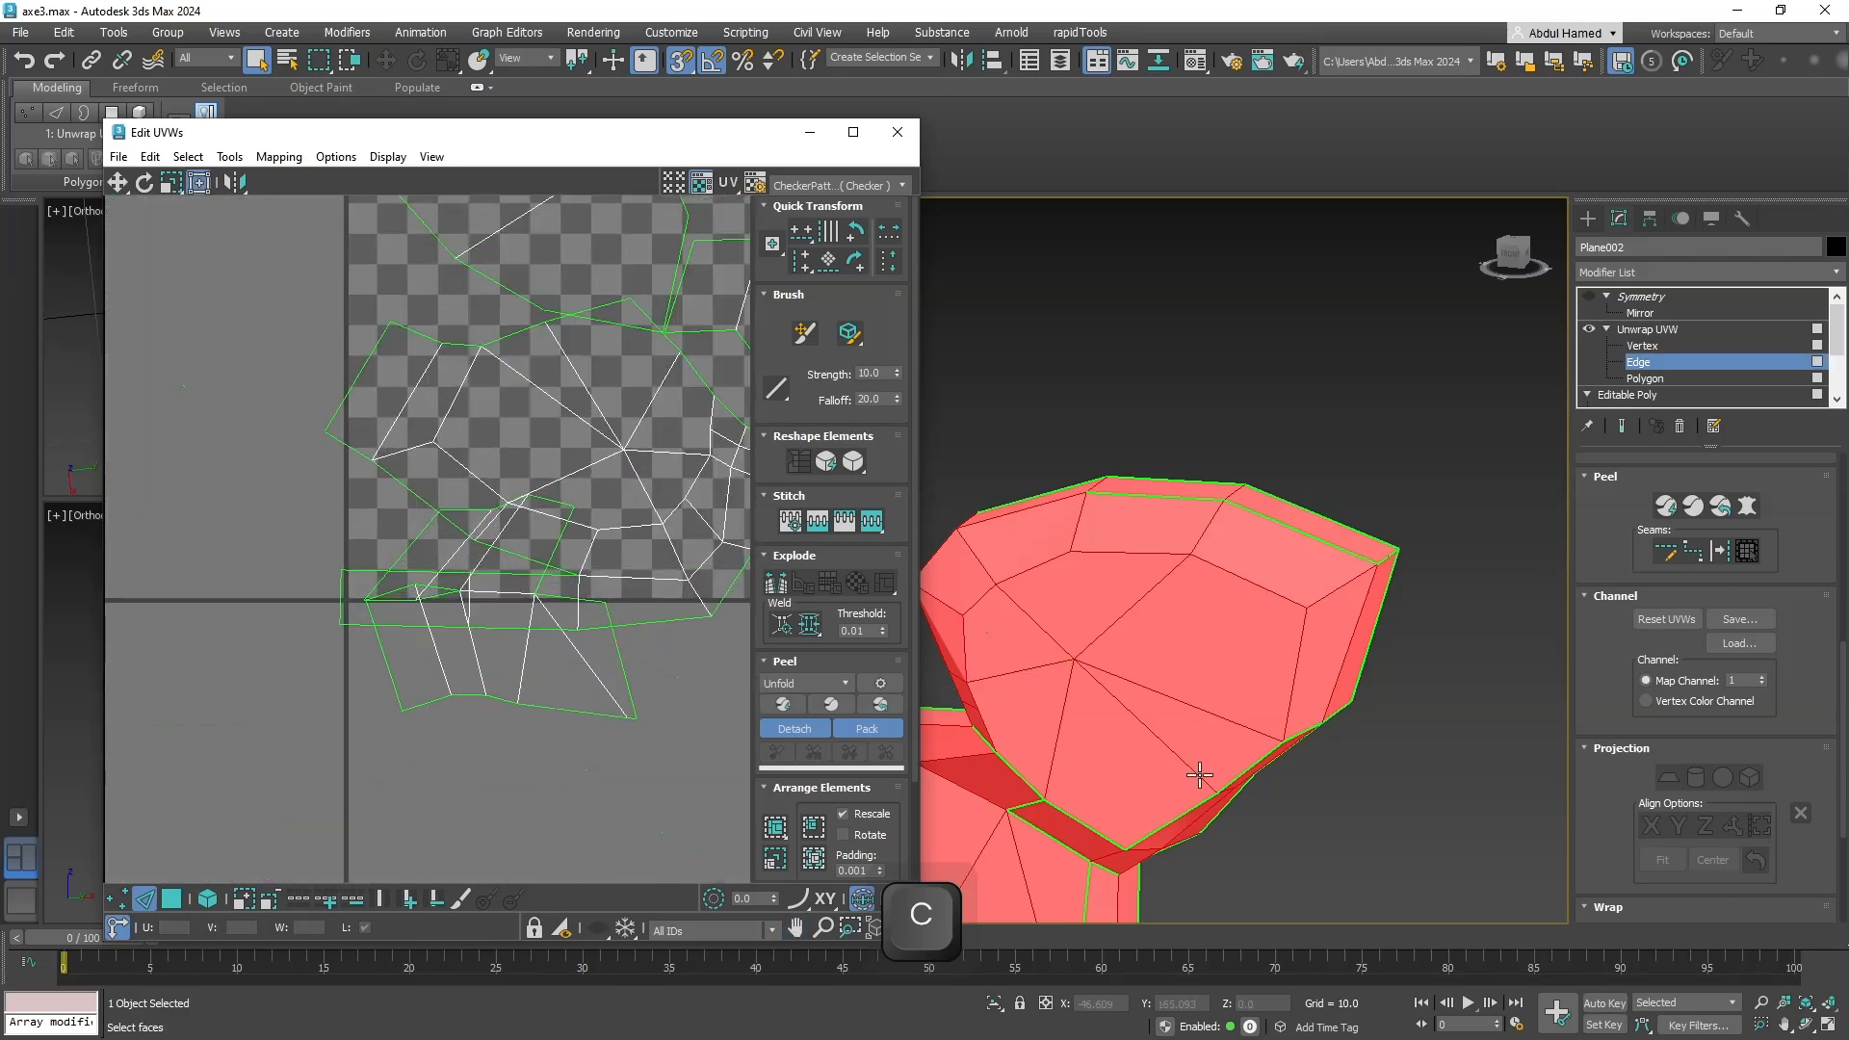
pyautogui.keyDown('alt'); pyautogui.moveTo(1190, 766); pyautogui.dragTo(1176, 590, button='middle'); pyautogui.keyUp('alt')
pyautogui.click(1035, 673)
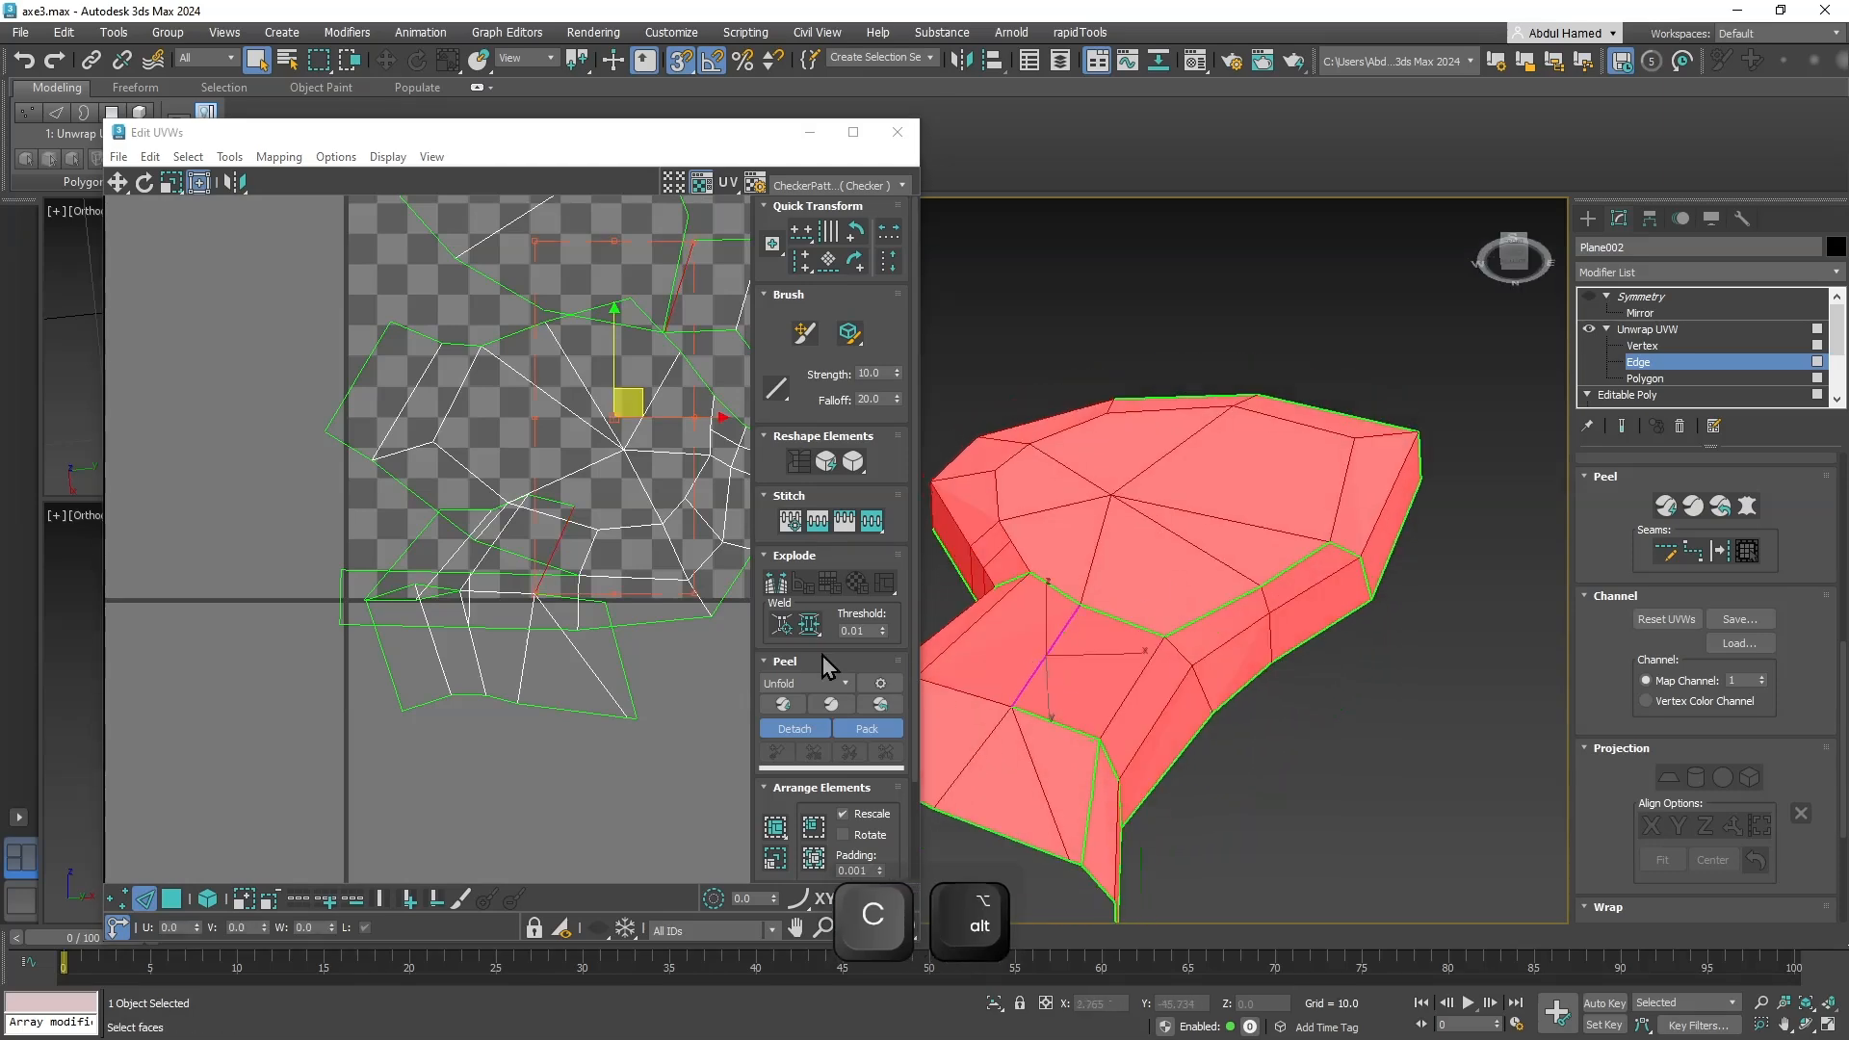
pyautogui.rightClick(564, 558)
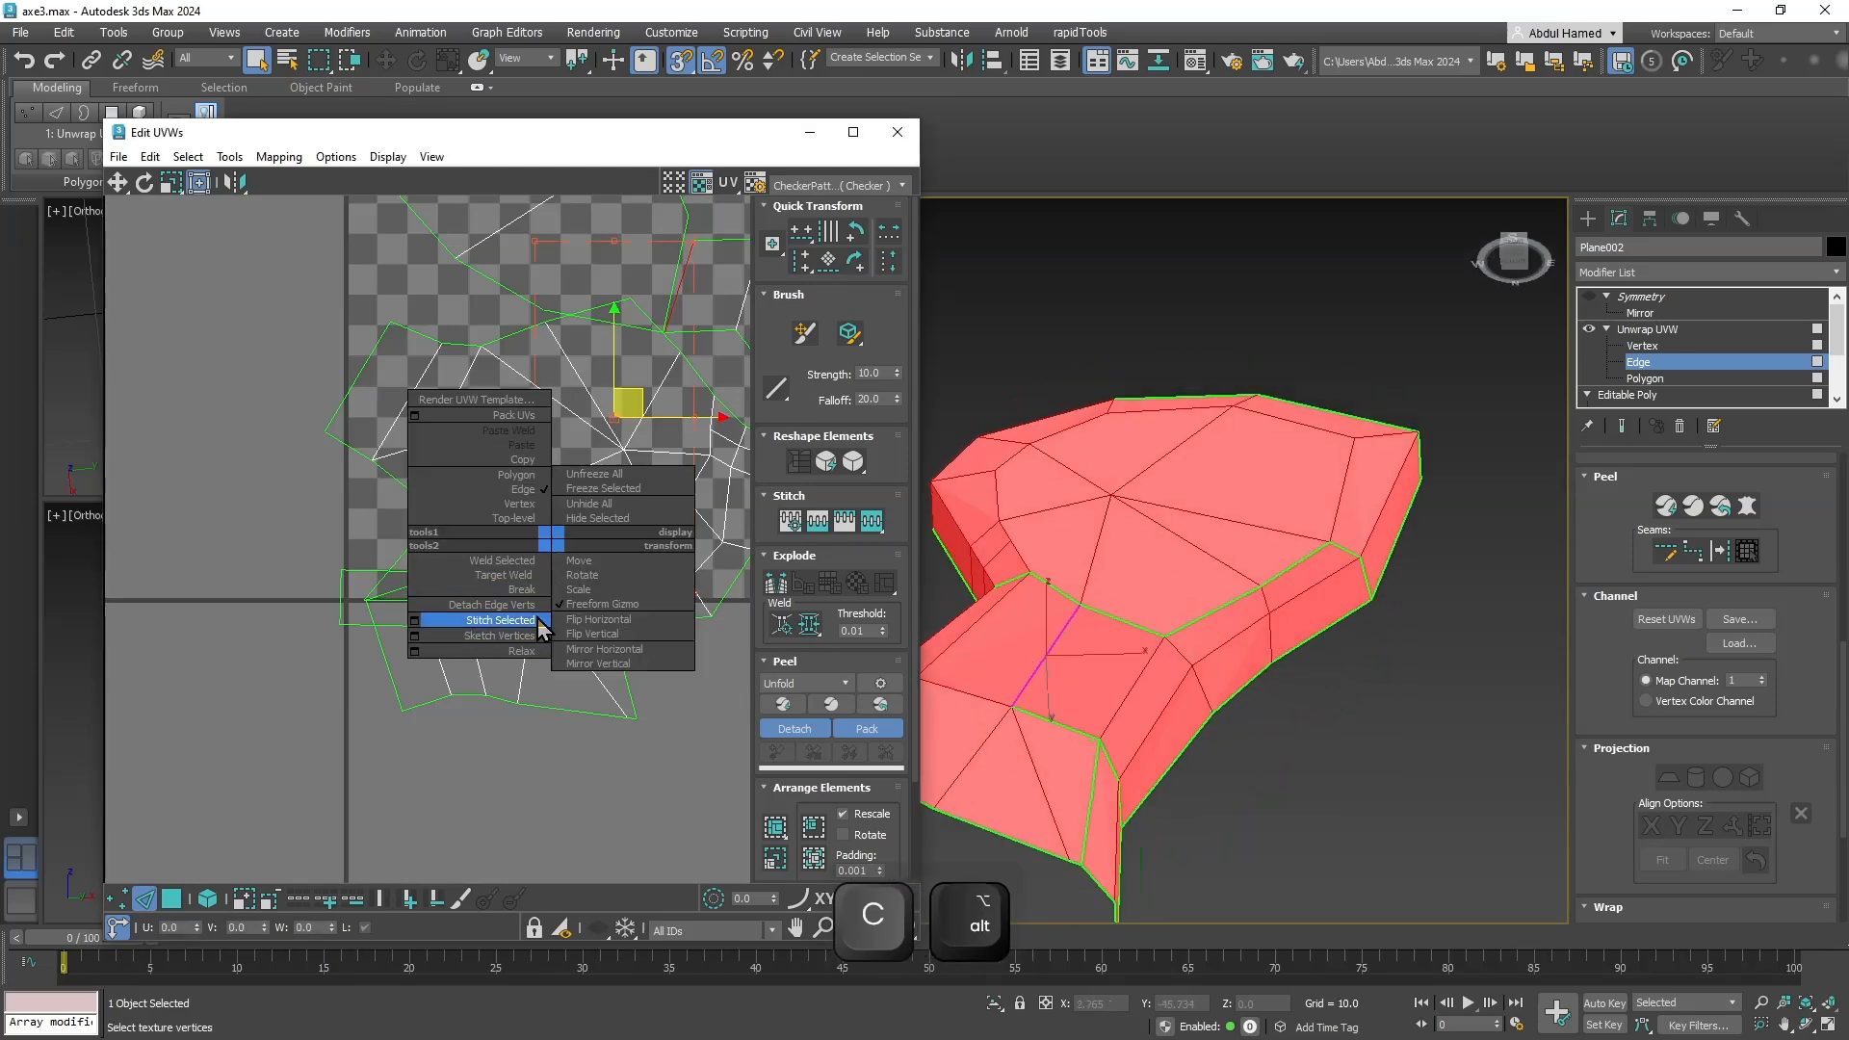
pyautogui.click(539, 621)
# Try to weld the seam edge where the neck meets the guard's lower block.
pyautogui.moveTo(605, 593); pyautogui.dragTo(532, 763, button='middle')
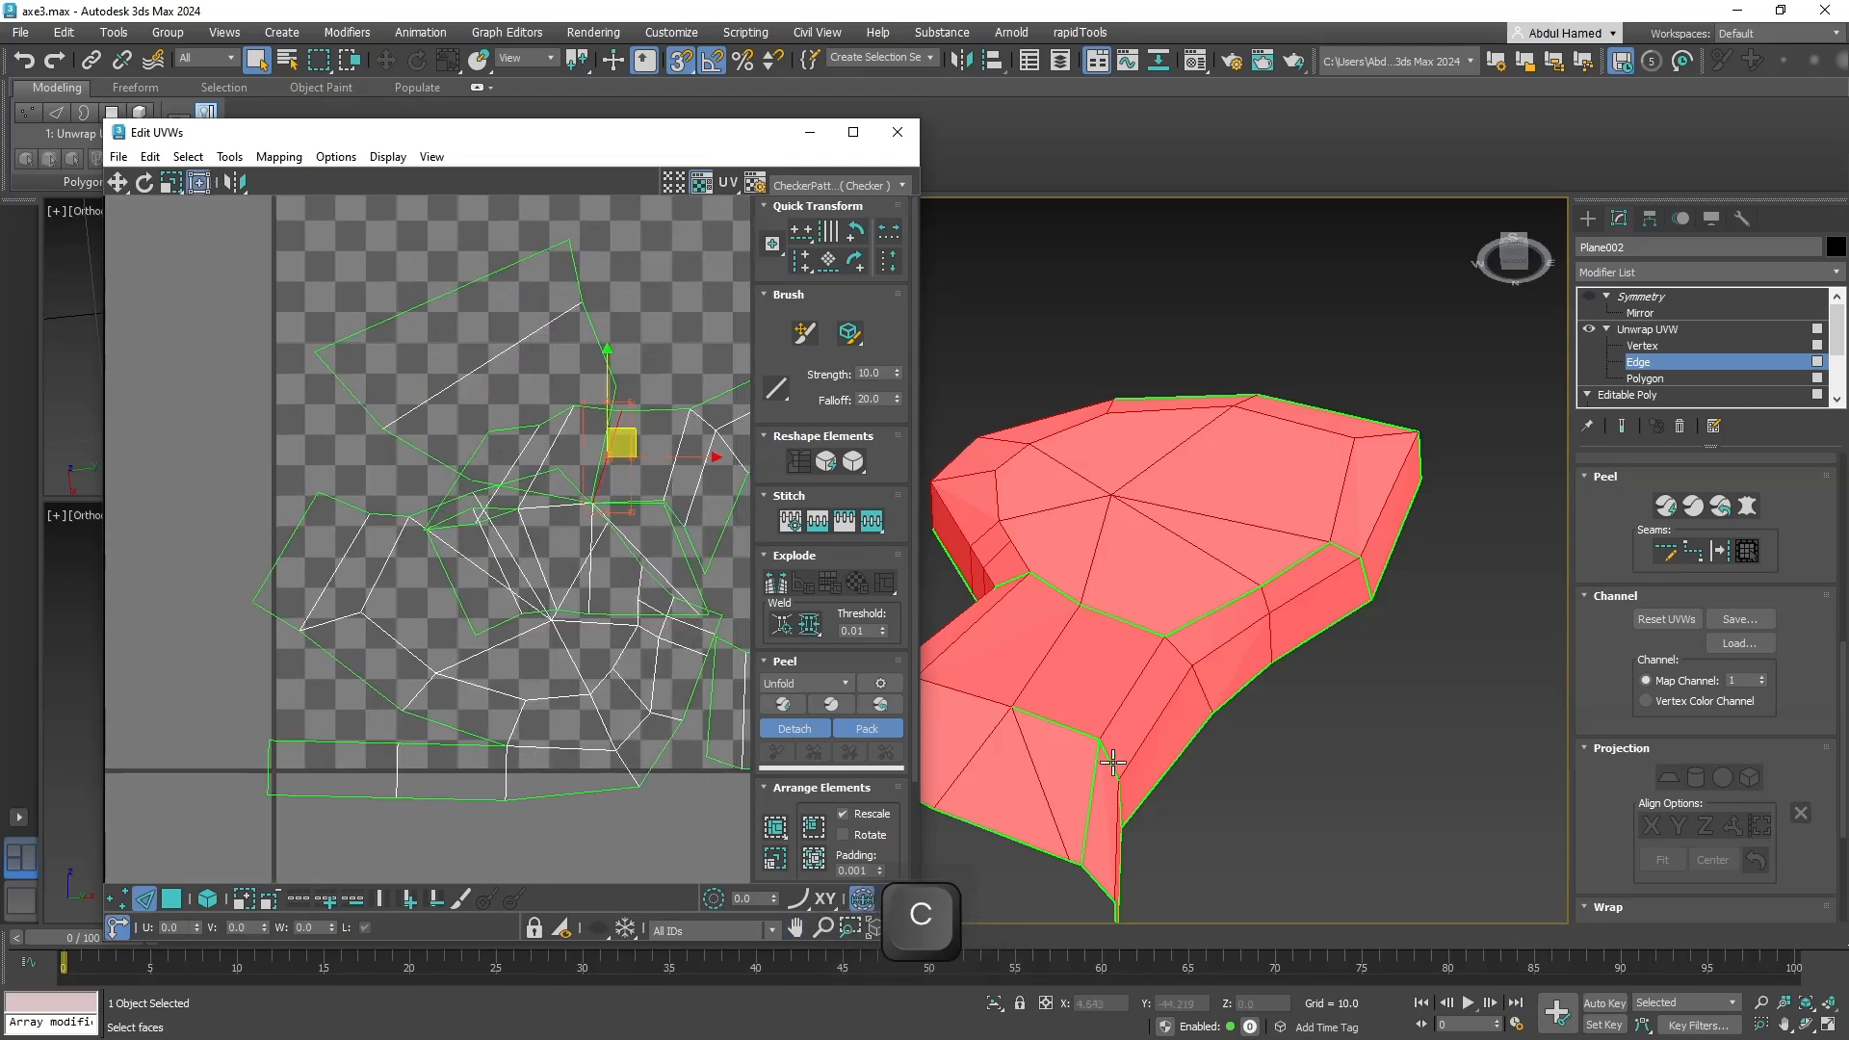
pyautogui.click(1048, 723)
pyautogui.rightClick(532, 560)
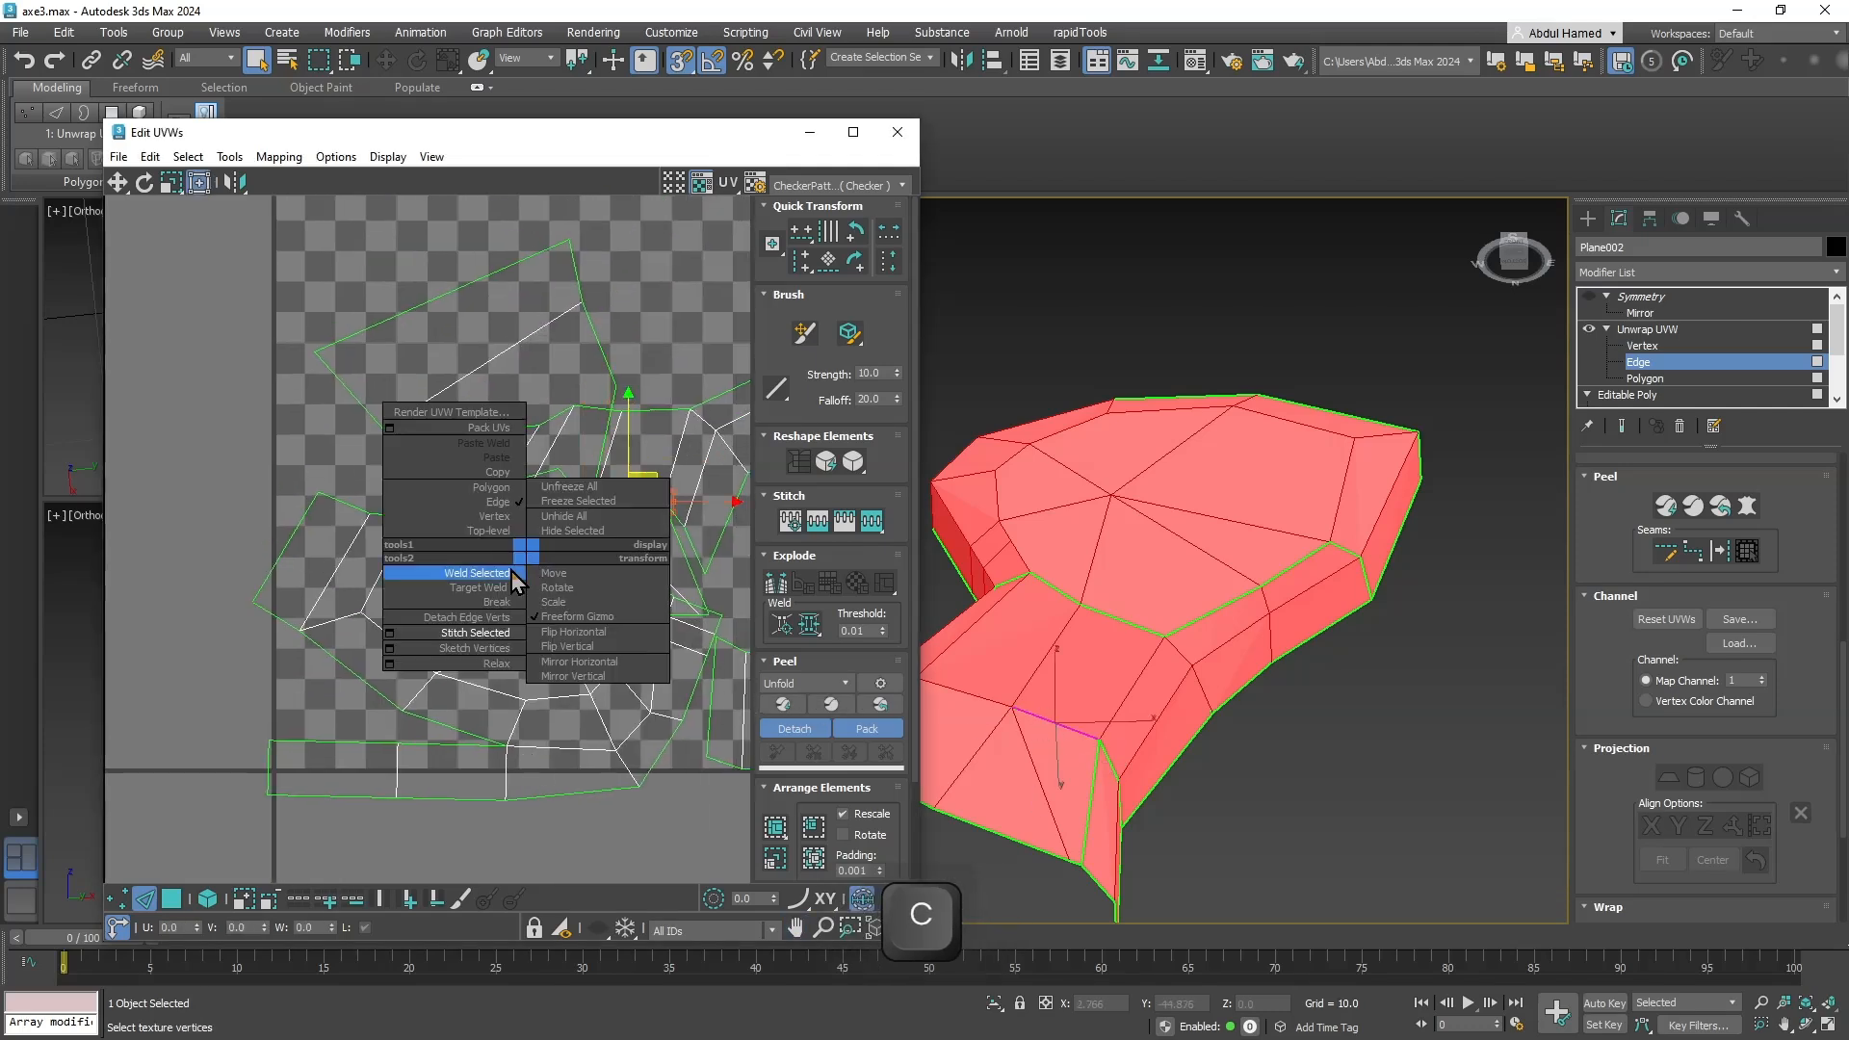
pyautogui.click(482, 572)
# Stitch the UV islands along the lower block's vertical corner edge below the neck.
pyautogui.click(1088, 825)
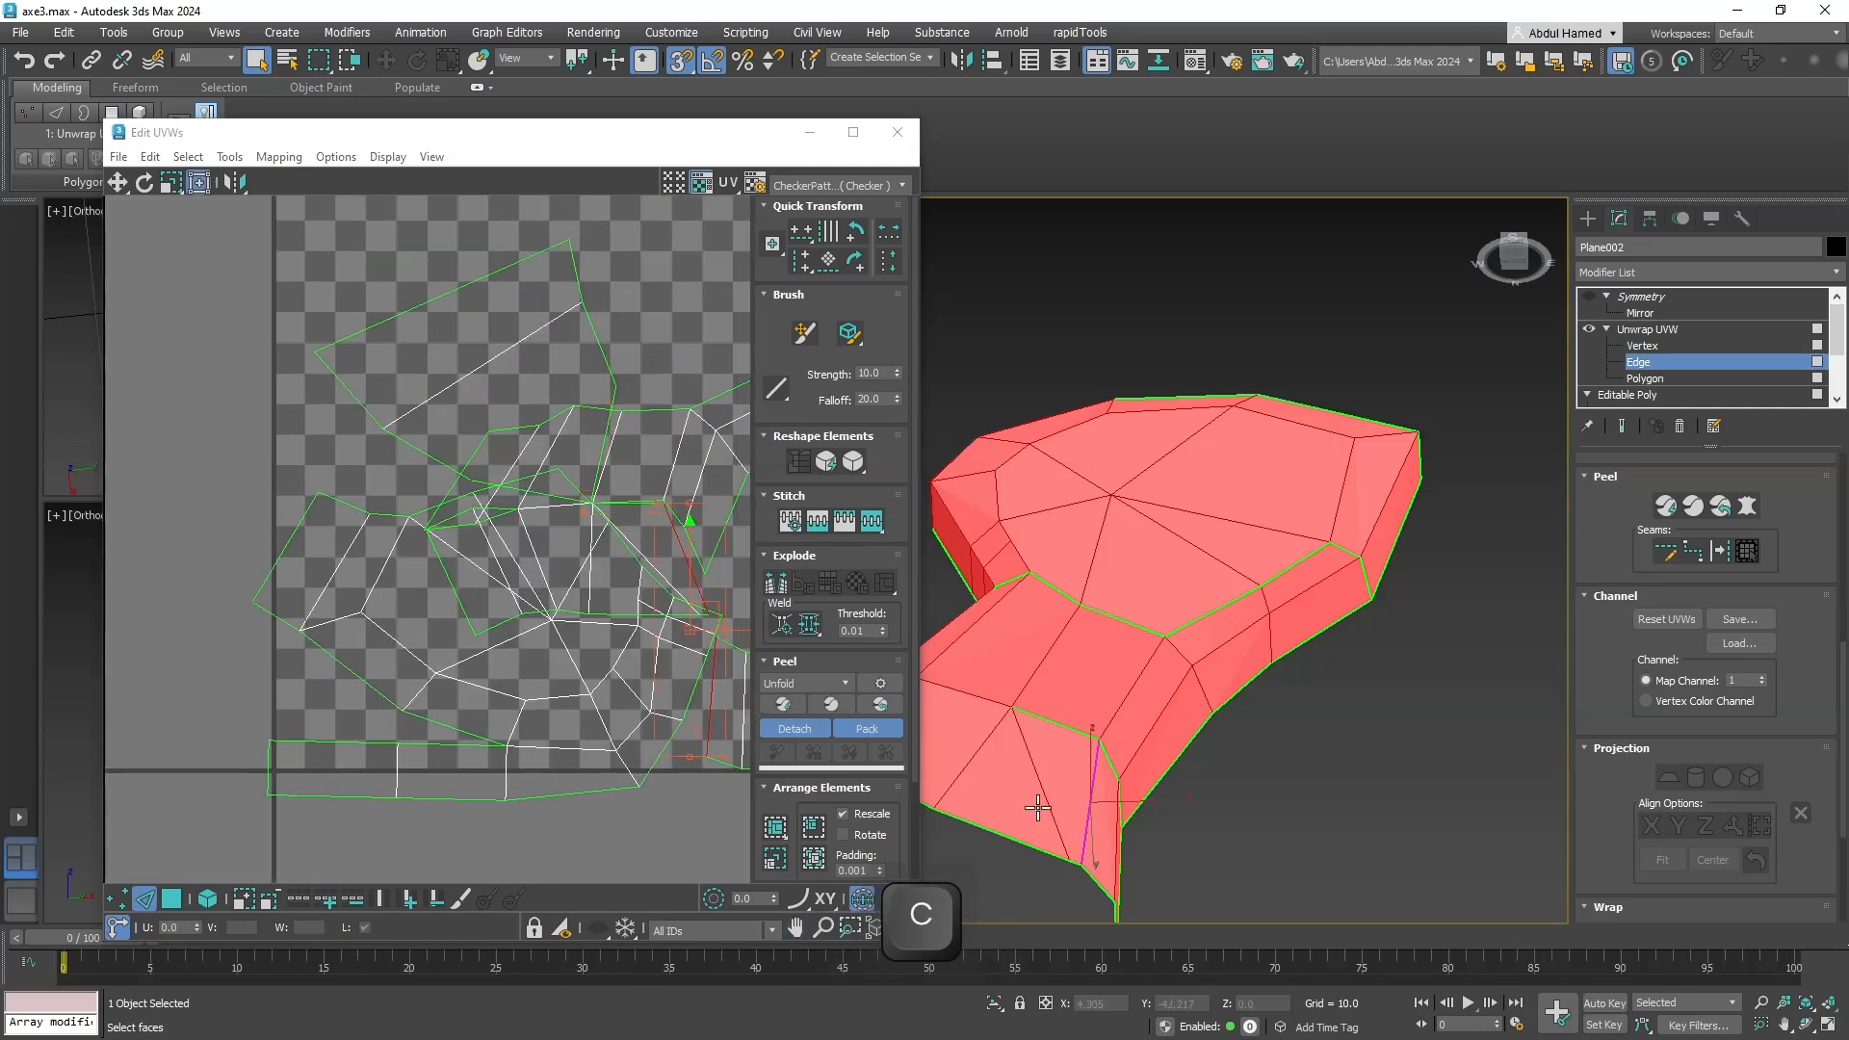
pyautogui.rightClick(545, 516)
pyautogui.click(551, 510)
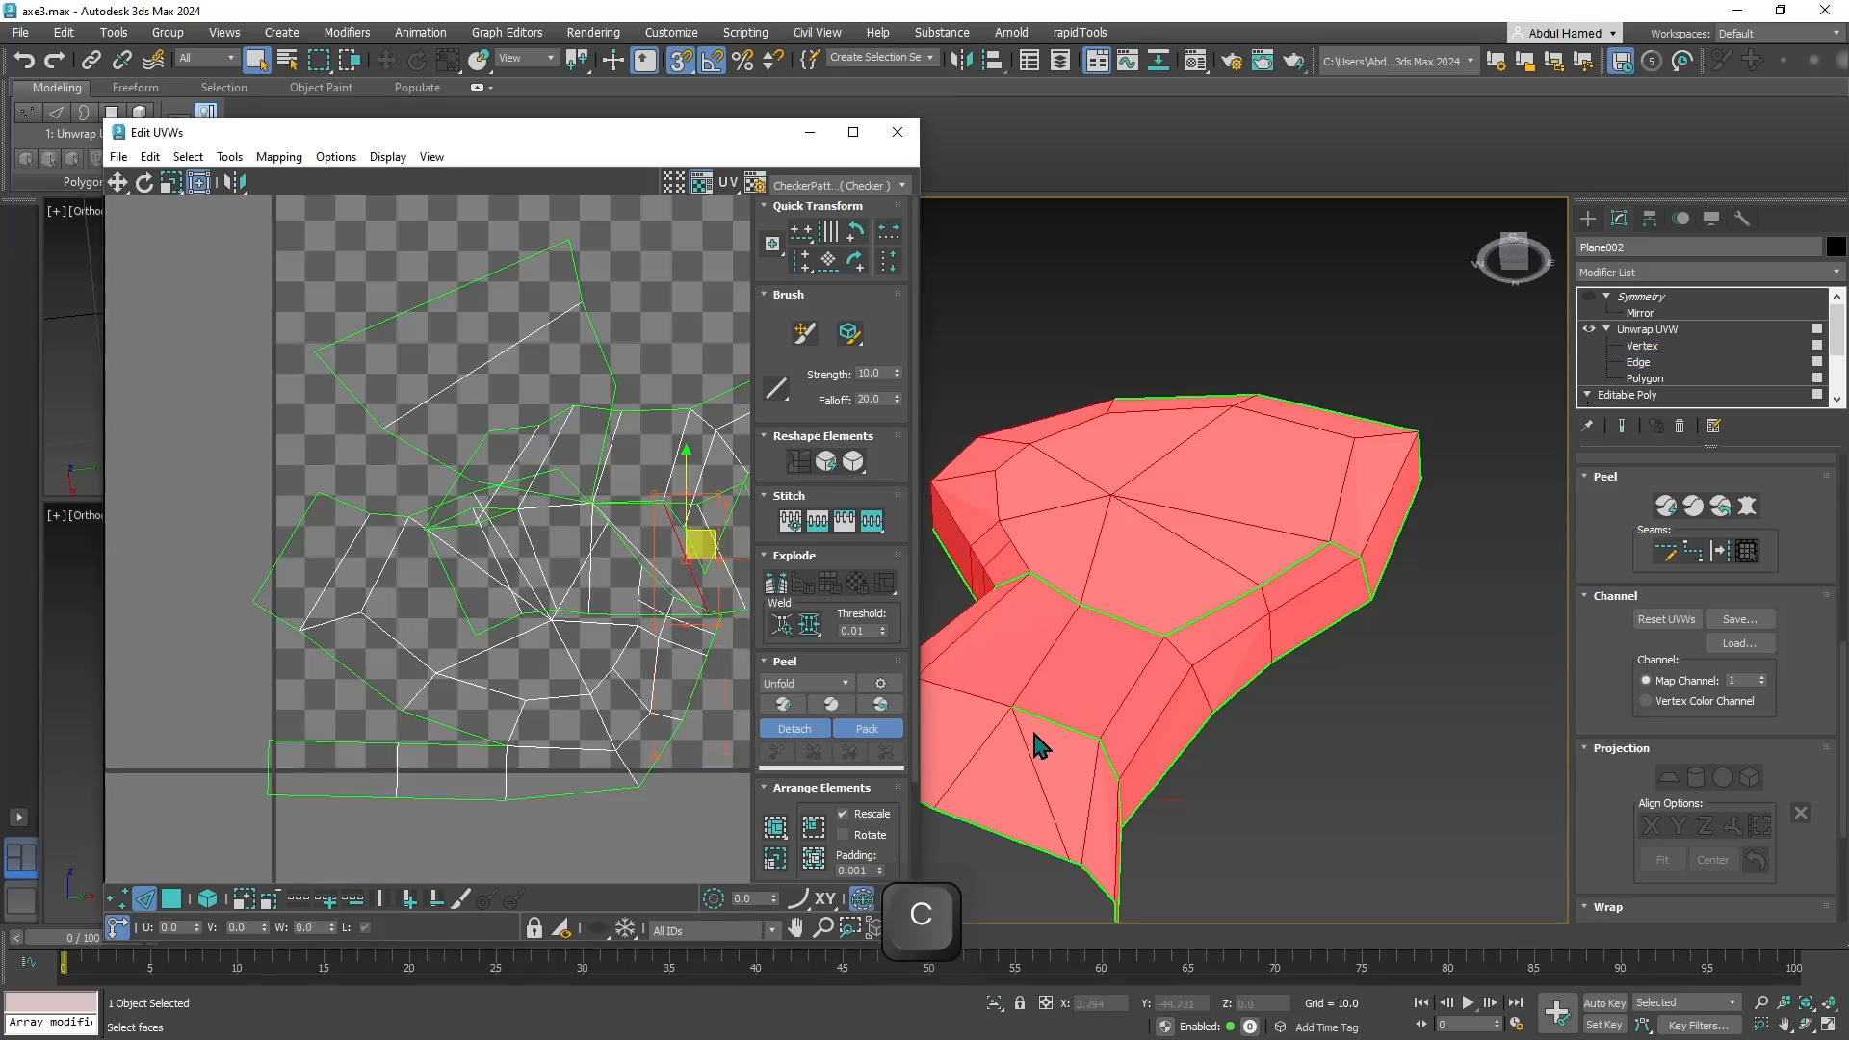
# Try to stitch the seam edges where the neck meets the top of the guard's lower block.
pyautogui.click(1050, 726)
pyautogui.keyDown('alt'); pyautogui.moveTo(1062, 741); pyautogui.dragTo(929, 767, button='middle'); pyautogui.keyUp('alt')
pyautogui.rightClick(569, 619)
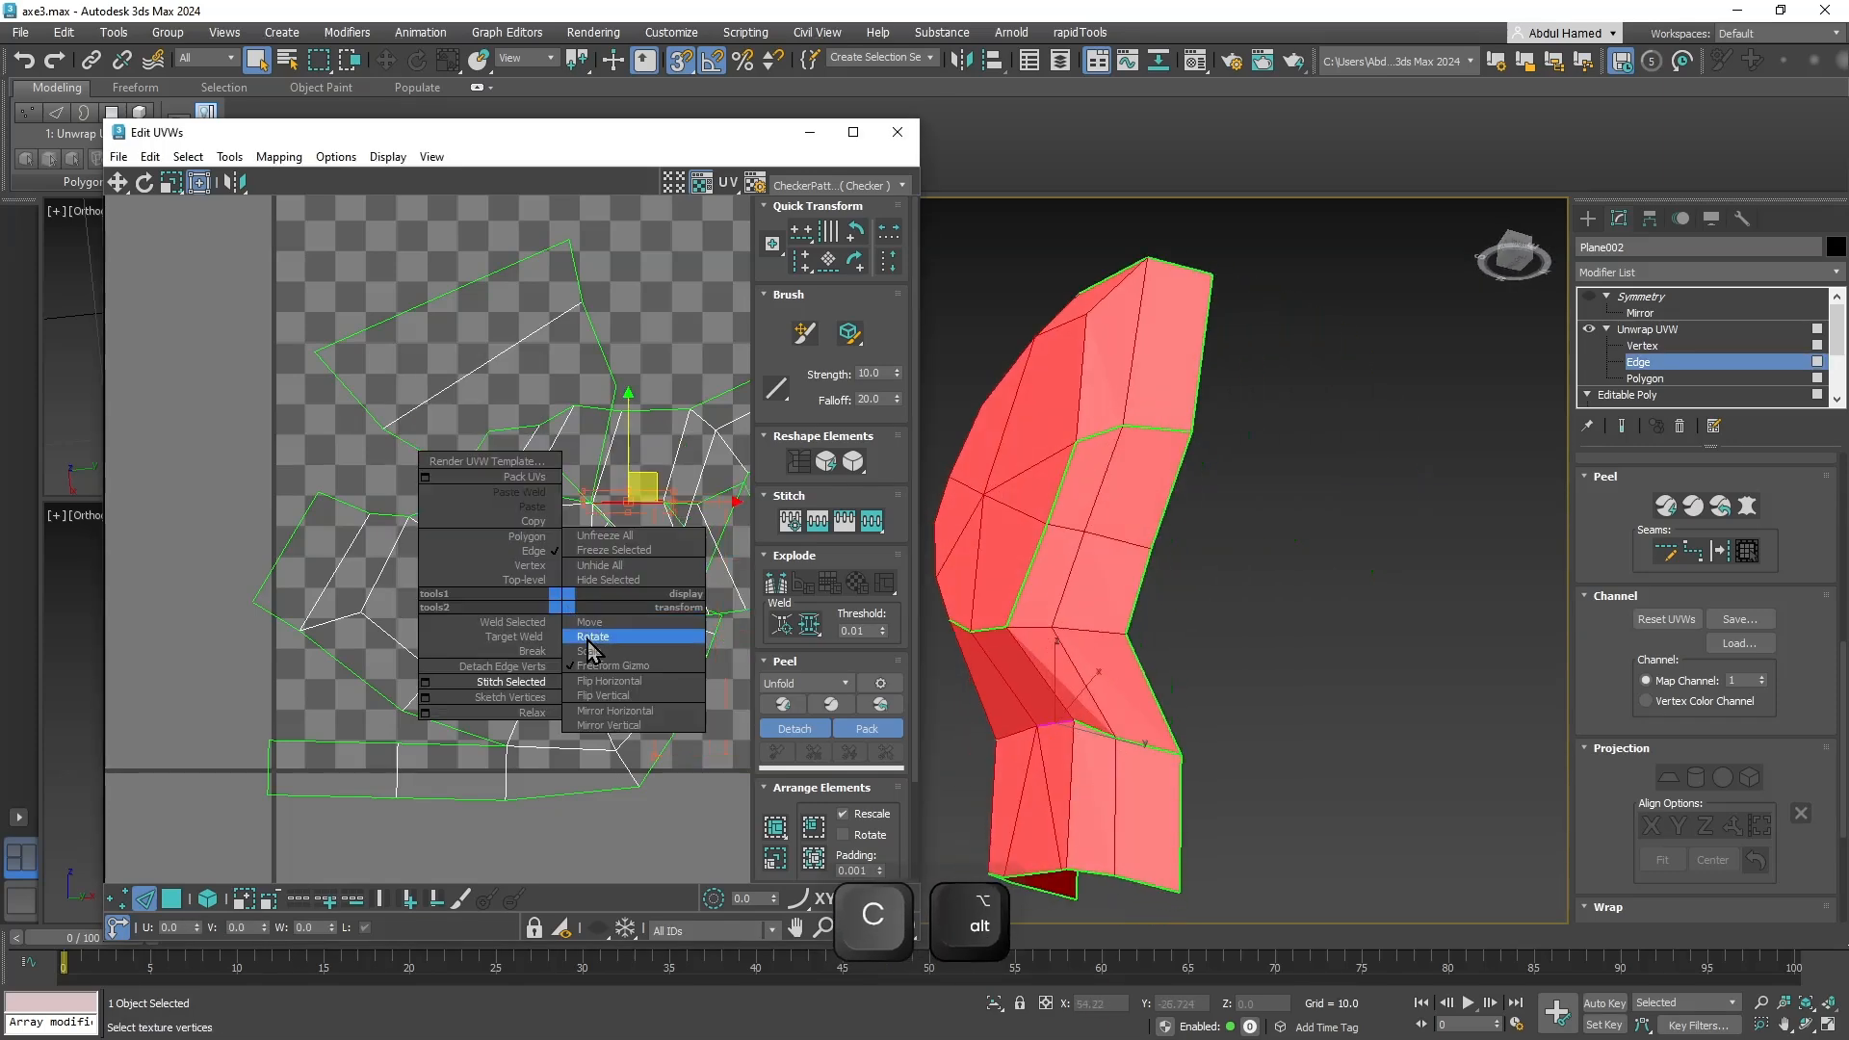
pyautogui.click(566, 606)
pyautogui.click(1082, 734)
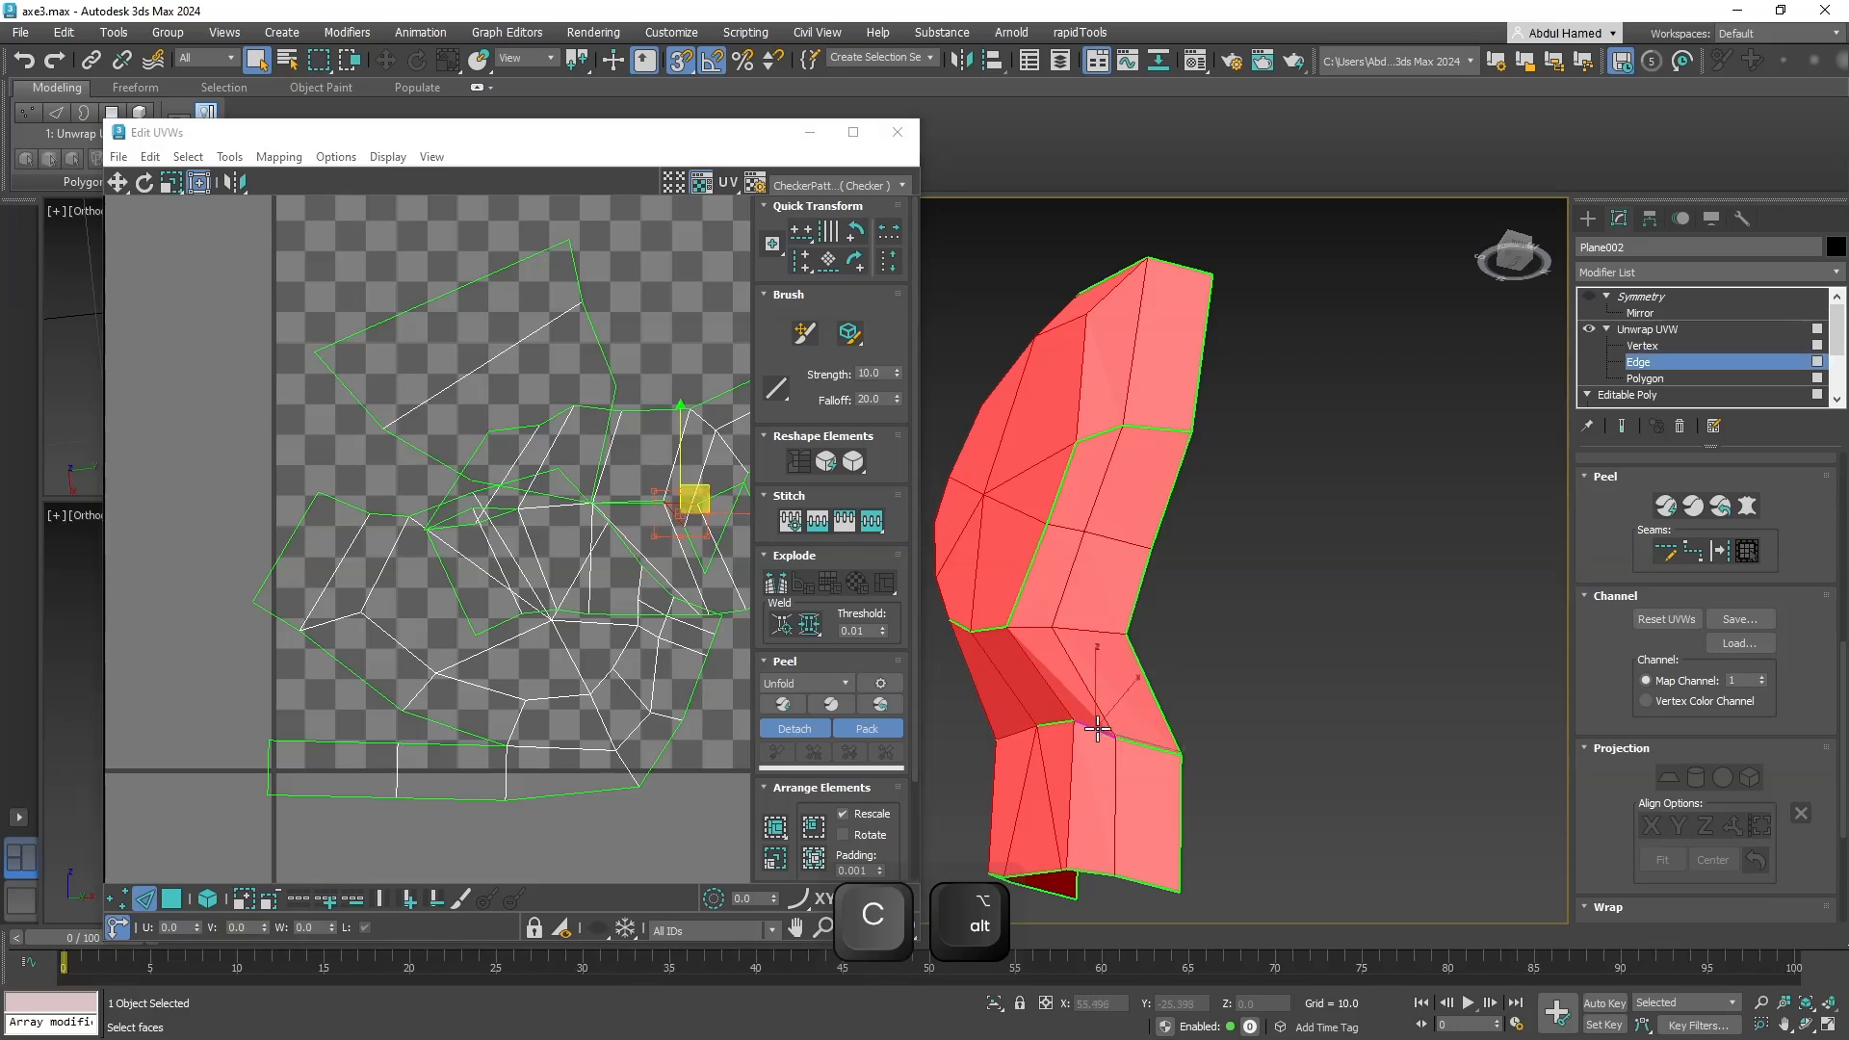
pyautogui.rightClick(657, 598)
pyautogui.click(849, 666)
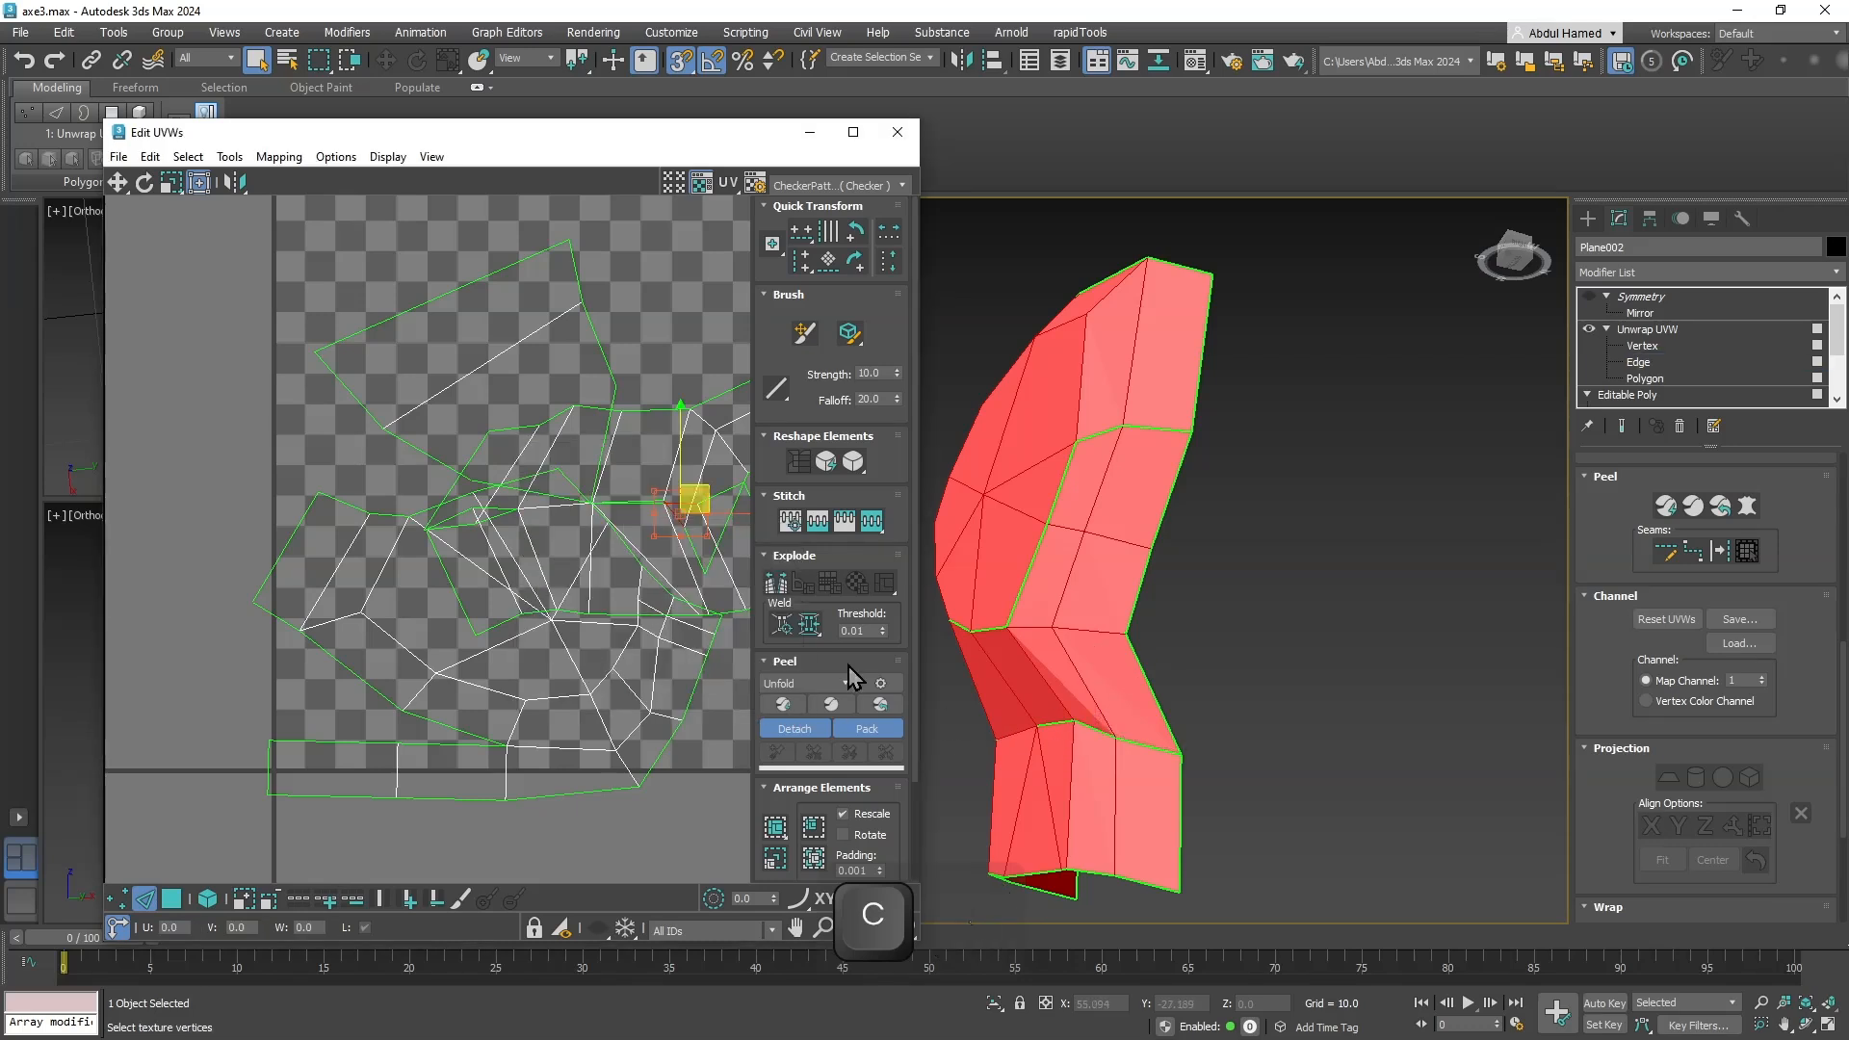
pyautogui.click(1153, 751)
pyautogui.rightClick(1151, 747)
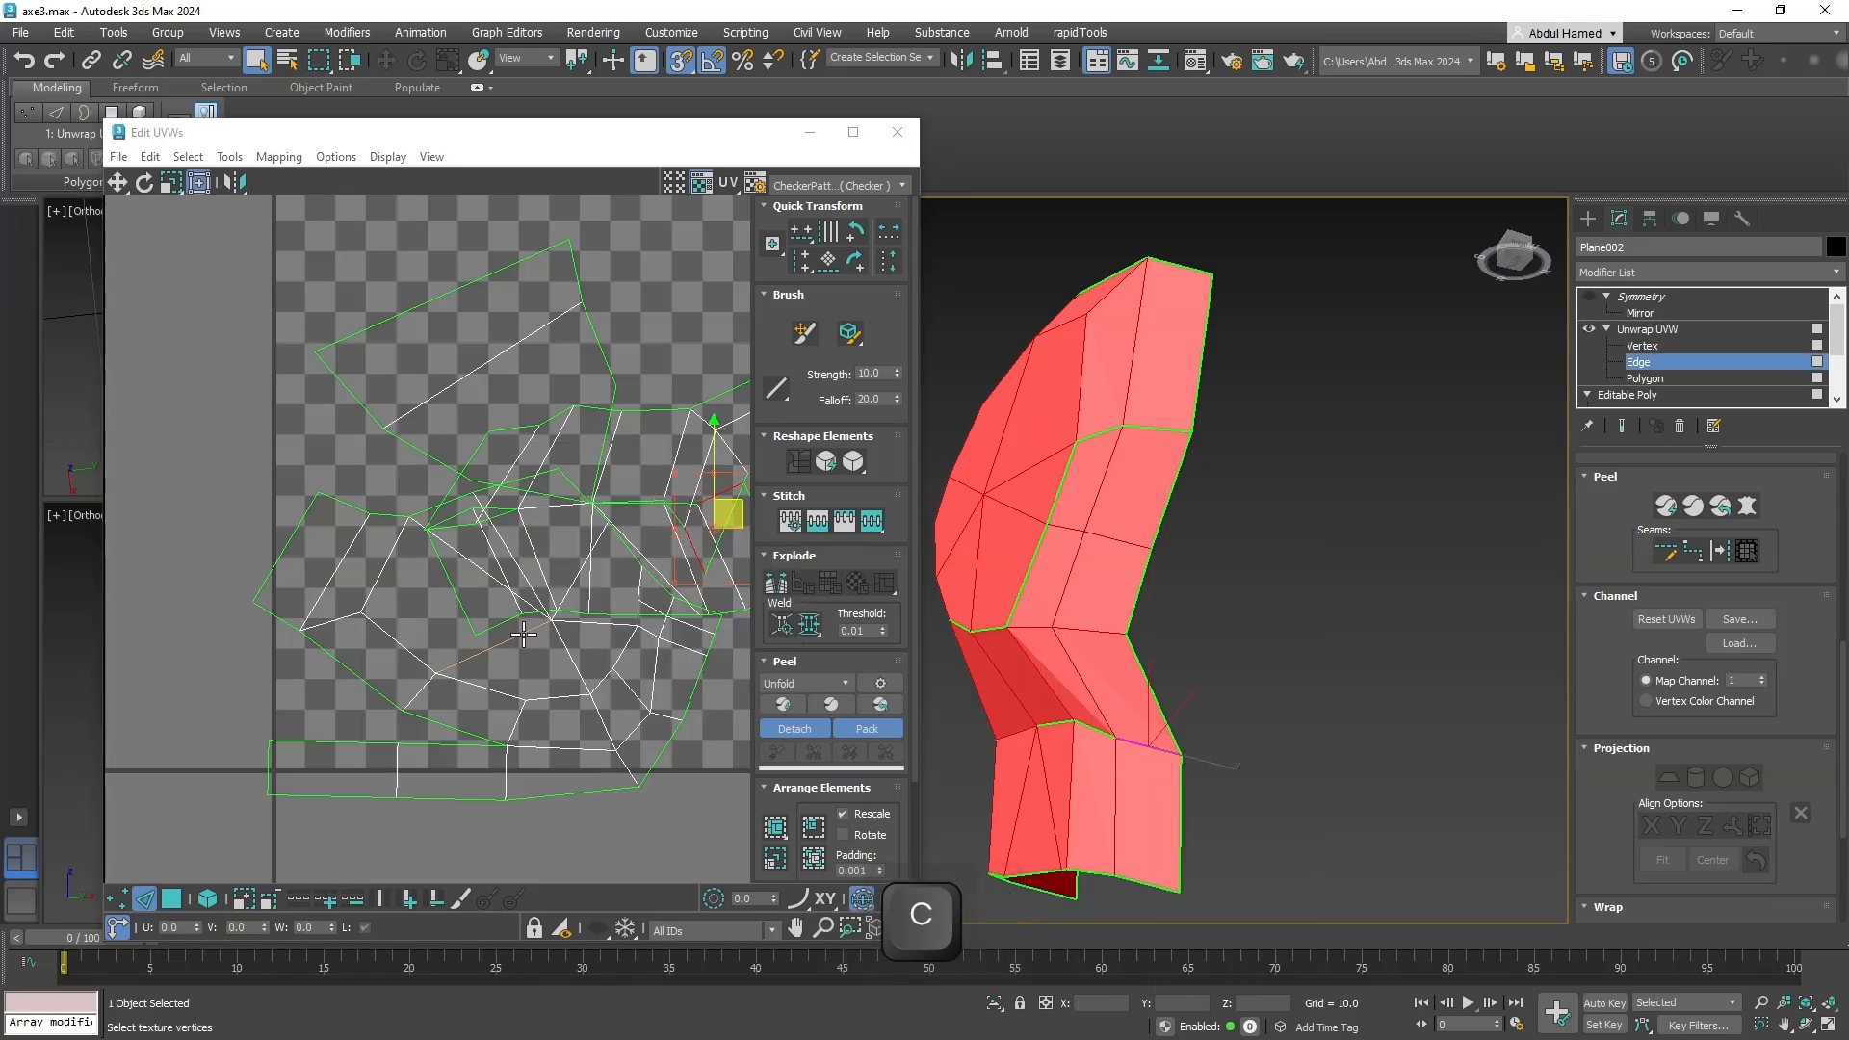
pyautogui.rightClick(521, 631)
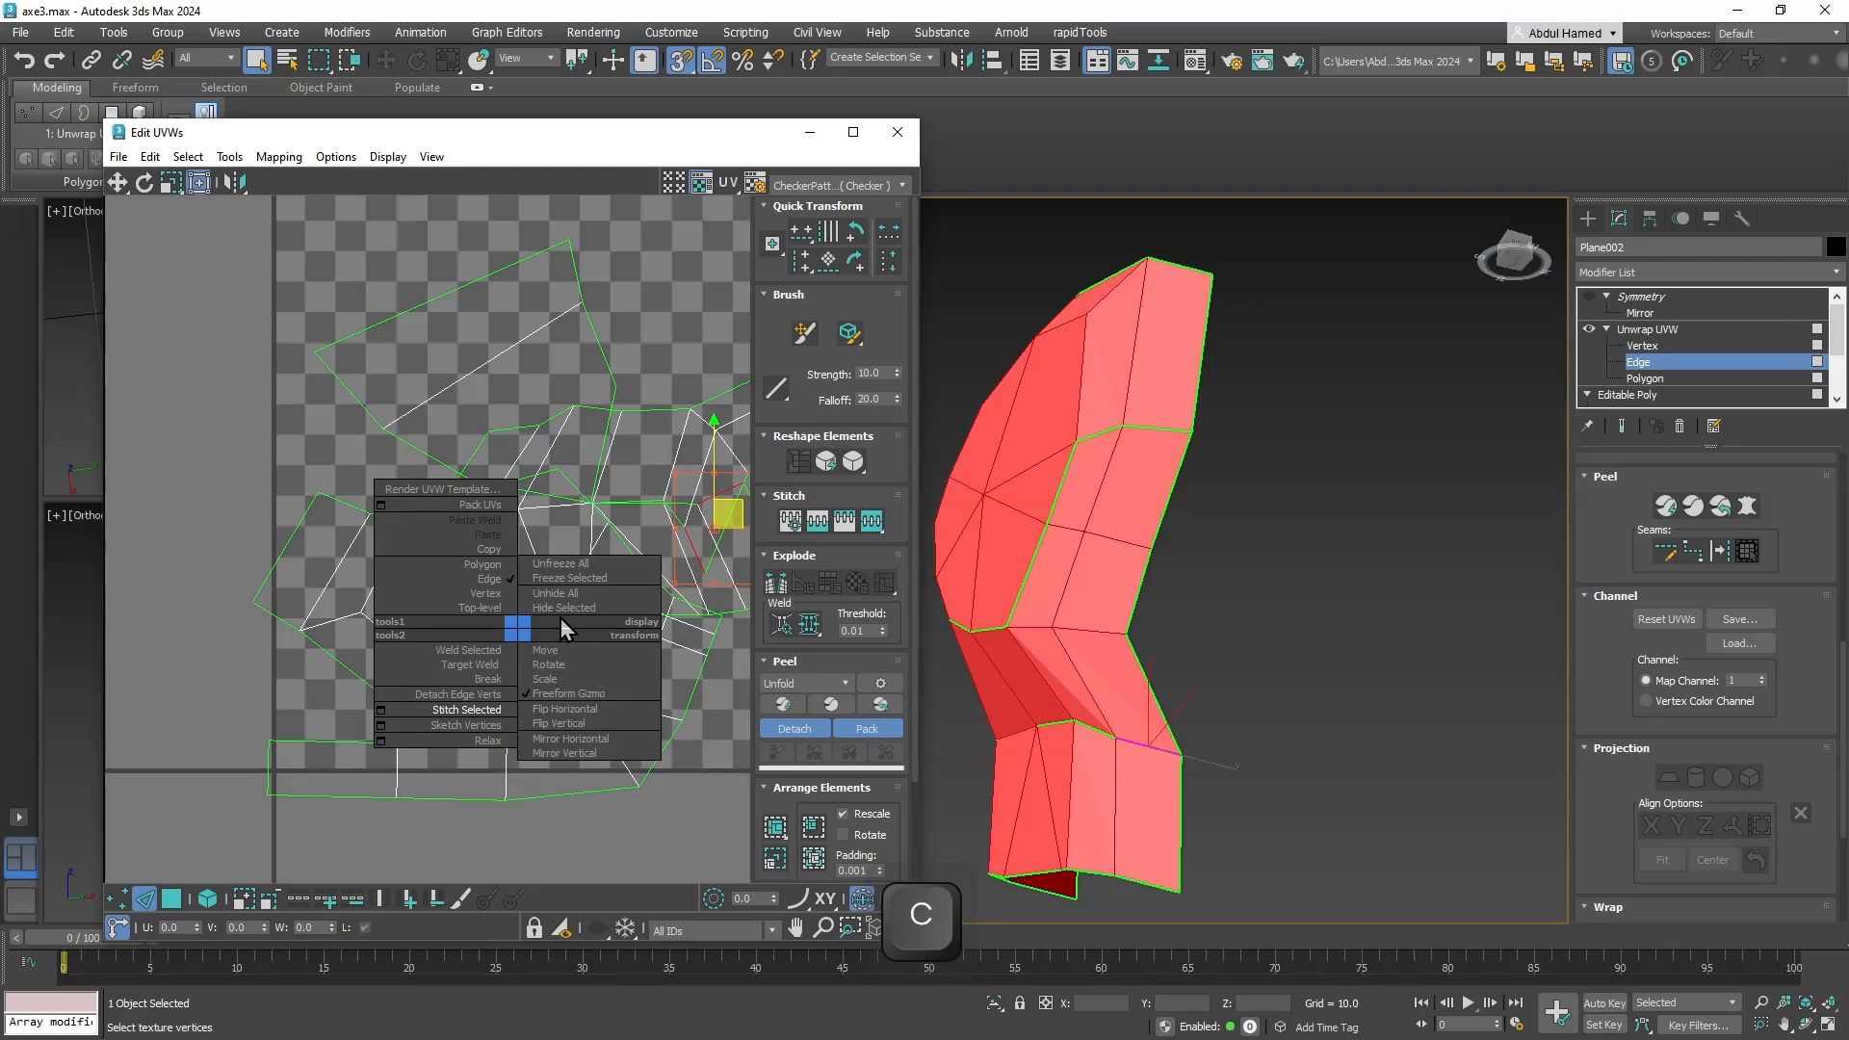
pyautogui.click(498, 710)
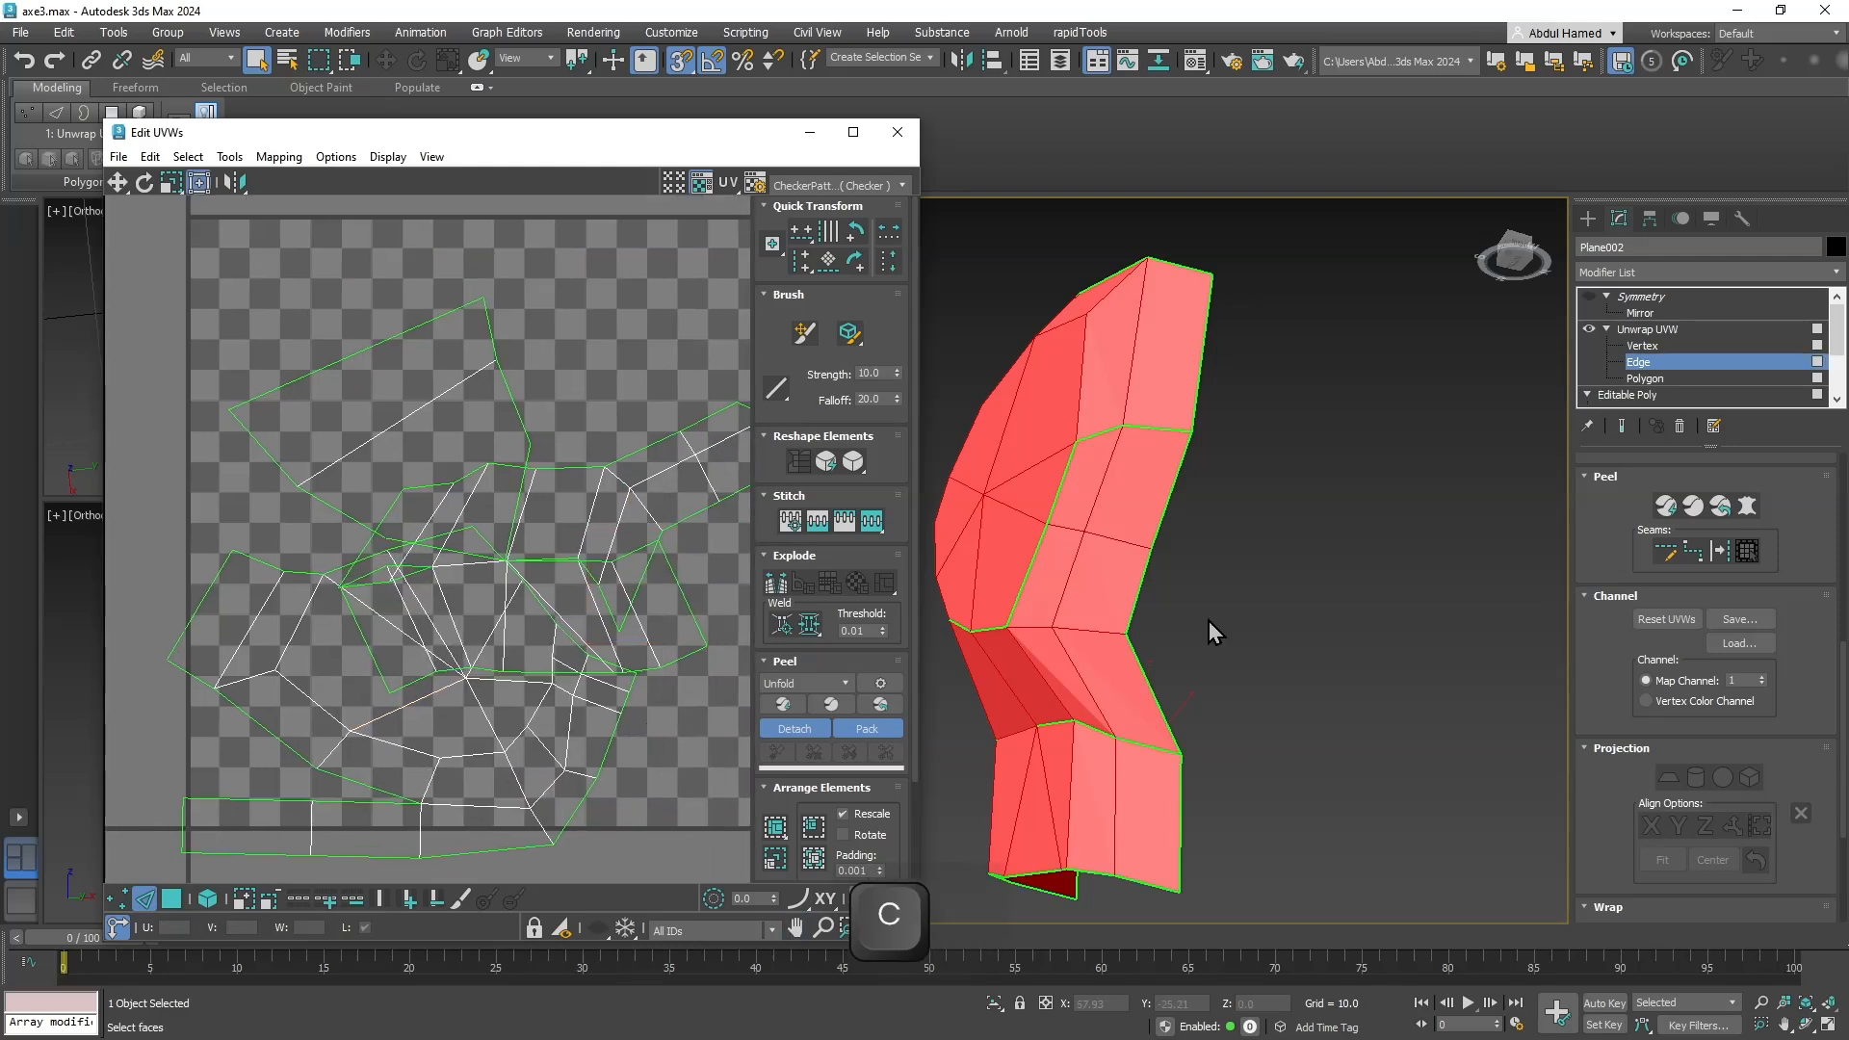
# Try to stitch the two seam edges running along the upper rim of the rounded part.
pyautogui.keyDown('alt'); pyautogui.moveTo(1209, 621); pyautogui.dragTo(1252, 696, button='middle'); pyautogui.keyUp('alt')
pyautogui.keyDown('alt'); pyautogui.moveTo(1148, 614); pyautogui.dragTo(1190, 505, button='middle'); pyautogui.keyUp('alt')
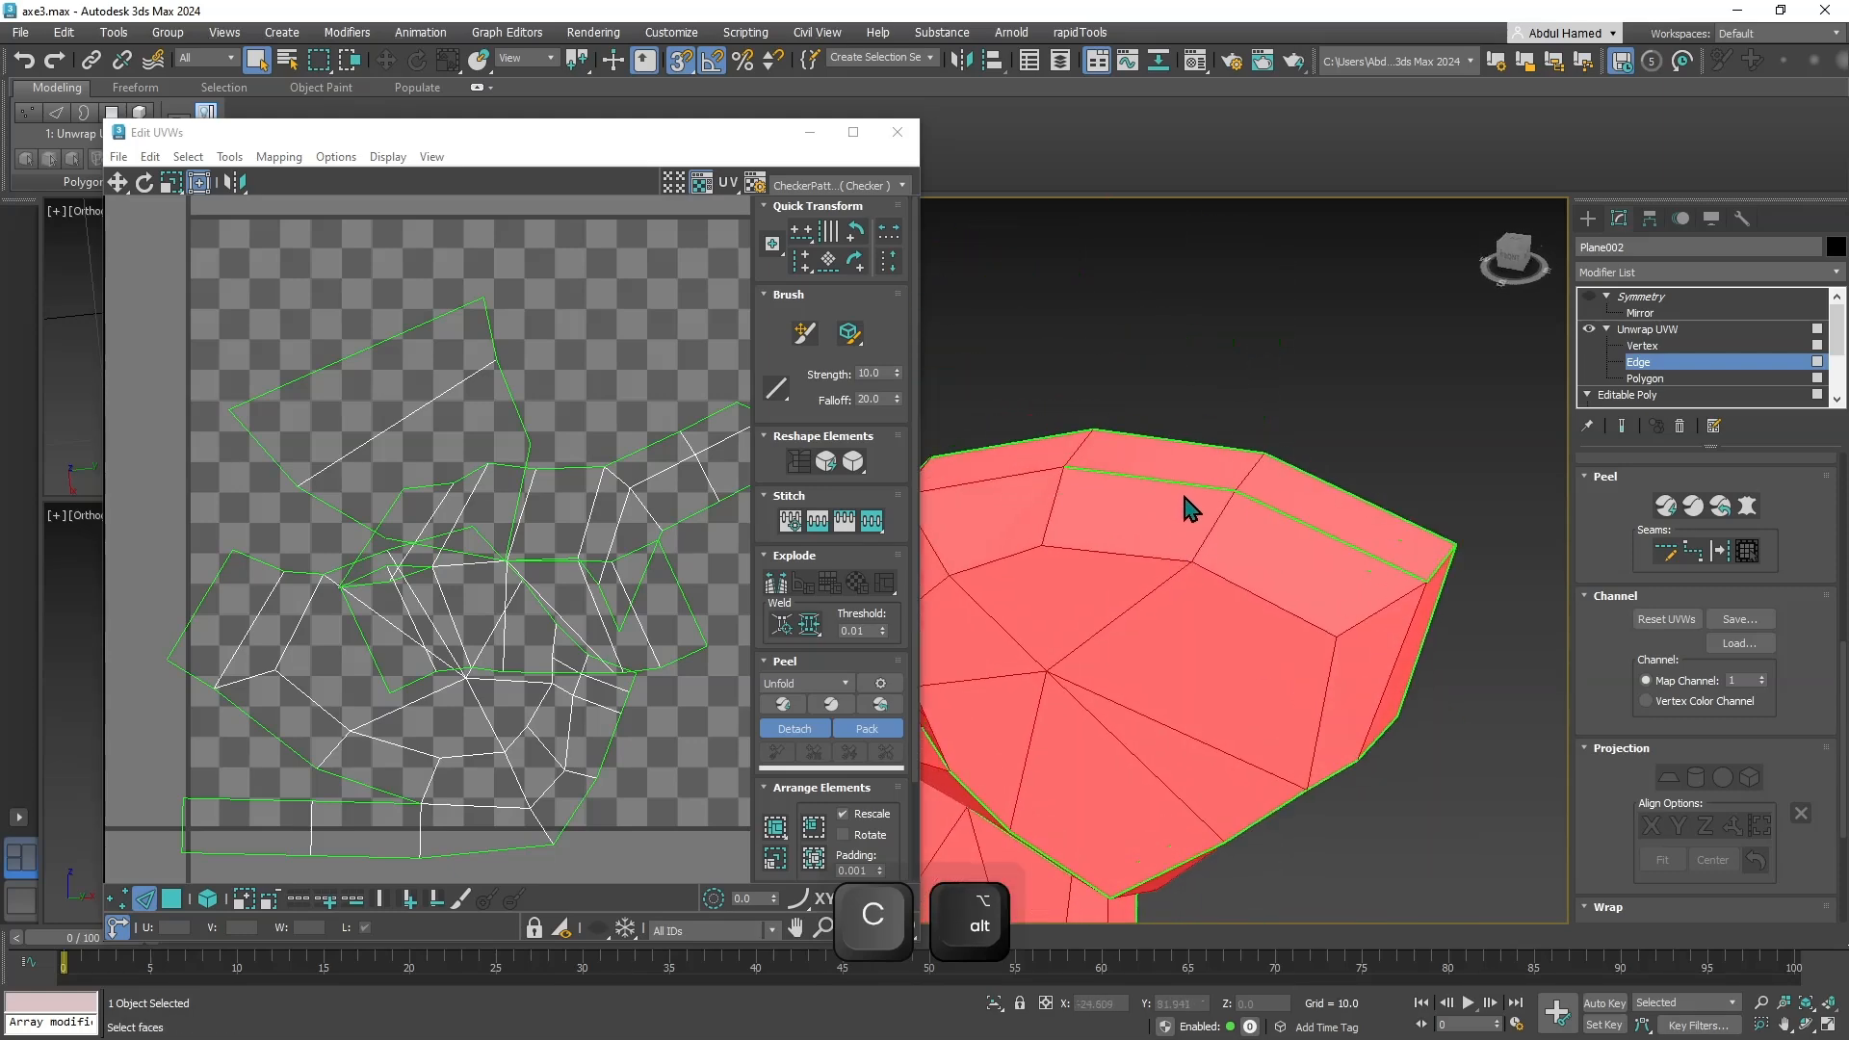
pyautogui.rightClick(576, 496)
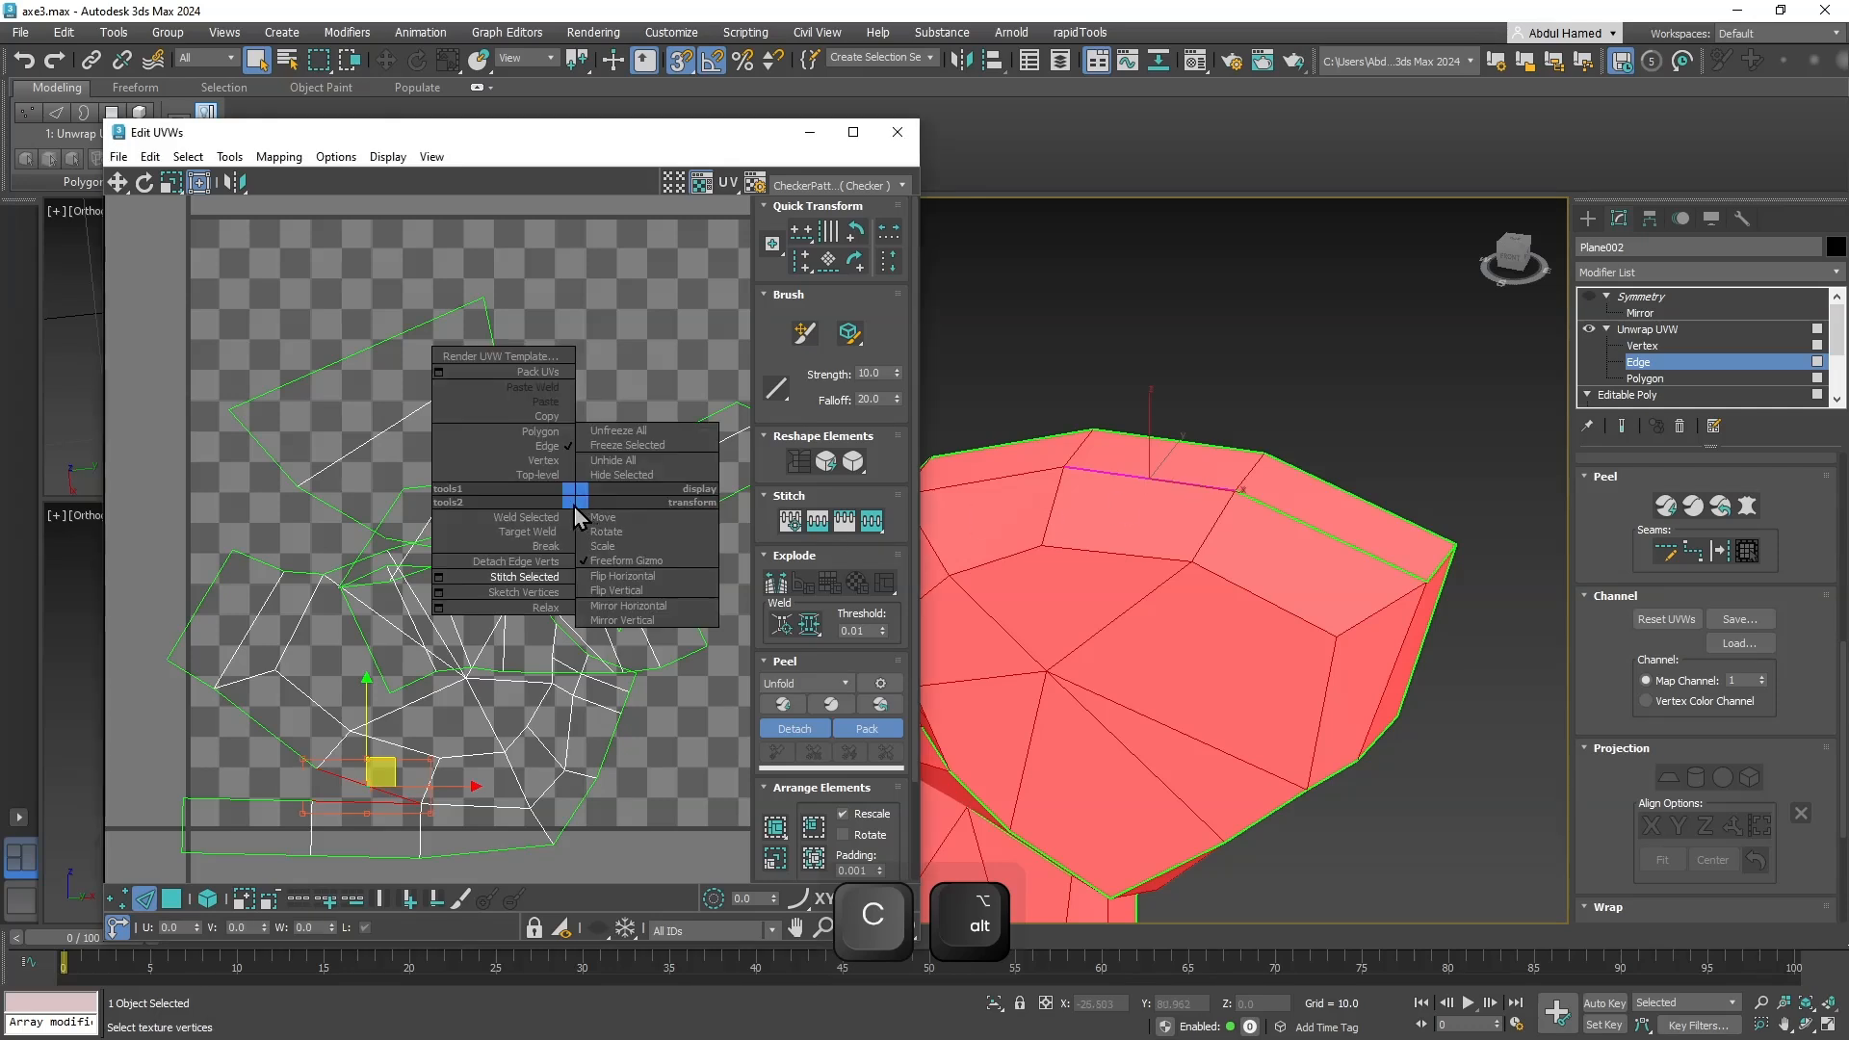
pyautogui.click(1031, 578)
pyautogui.click(1320, 530)
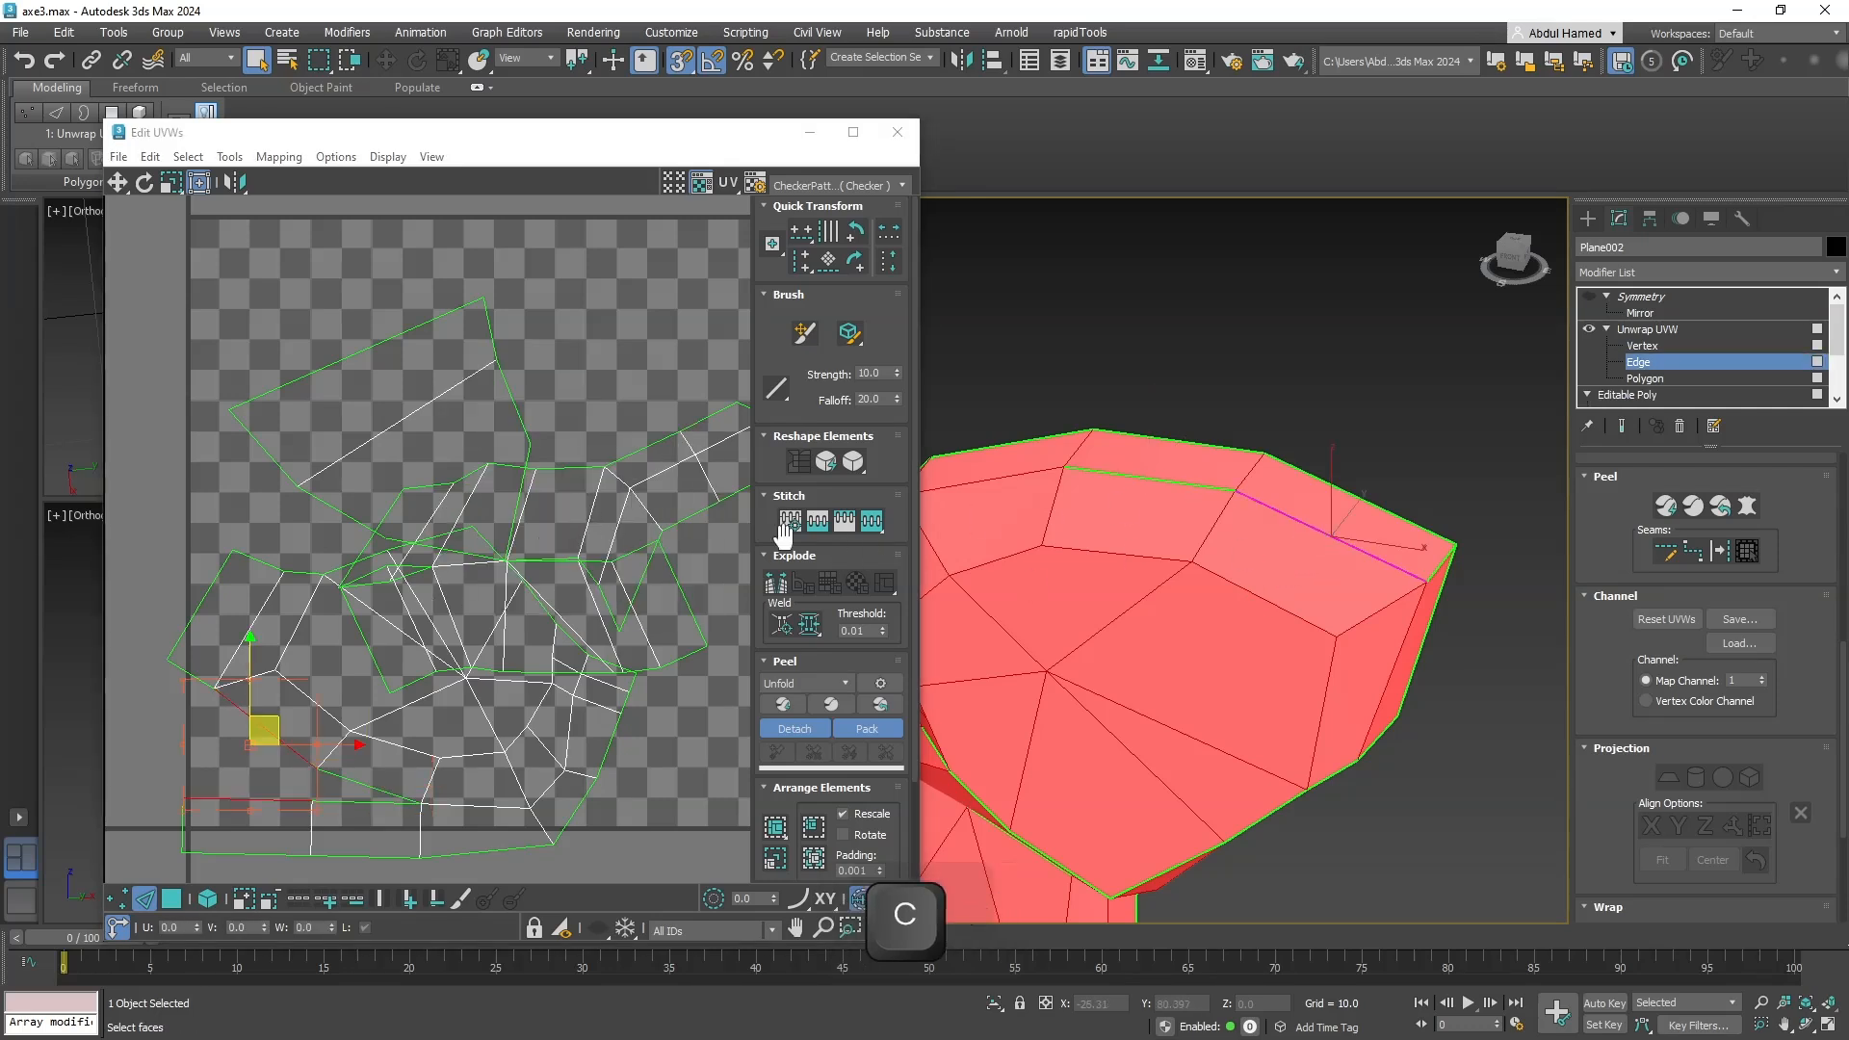
pyautogui.rightClick(667, 528)
pyautogui.click(663, 518)
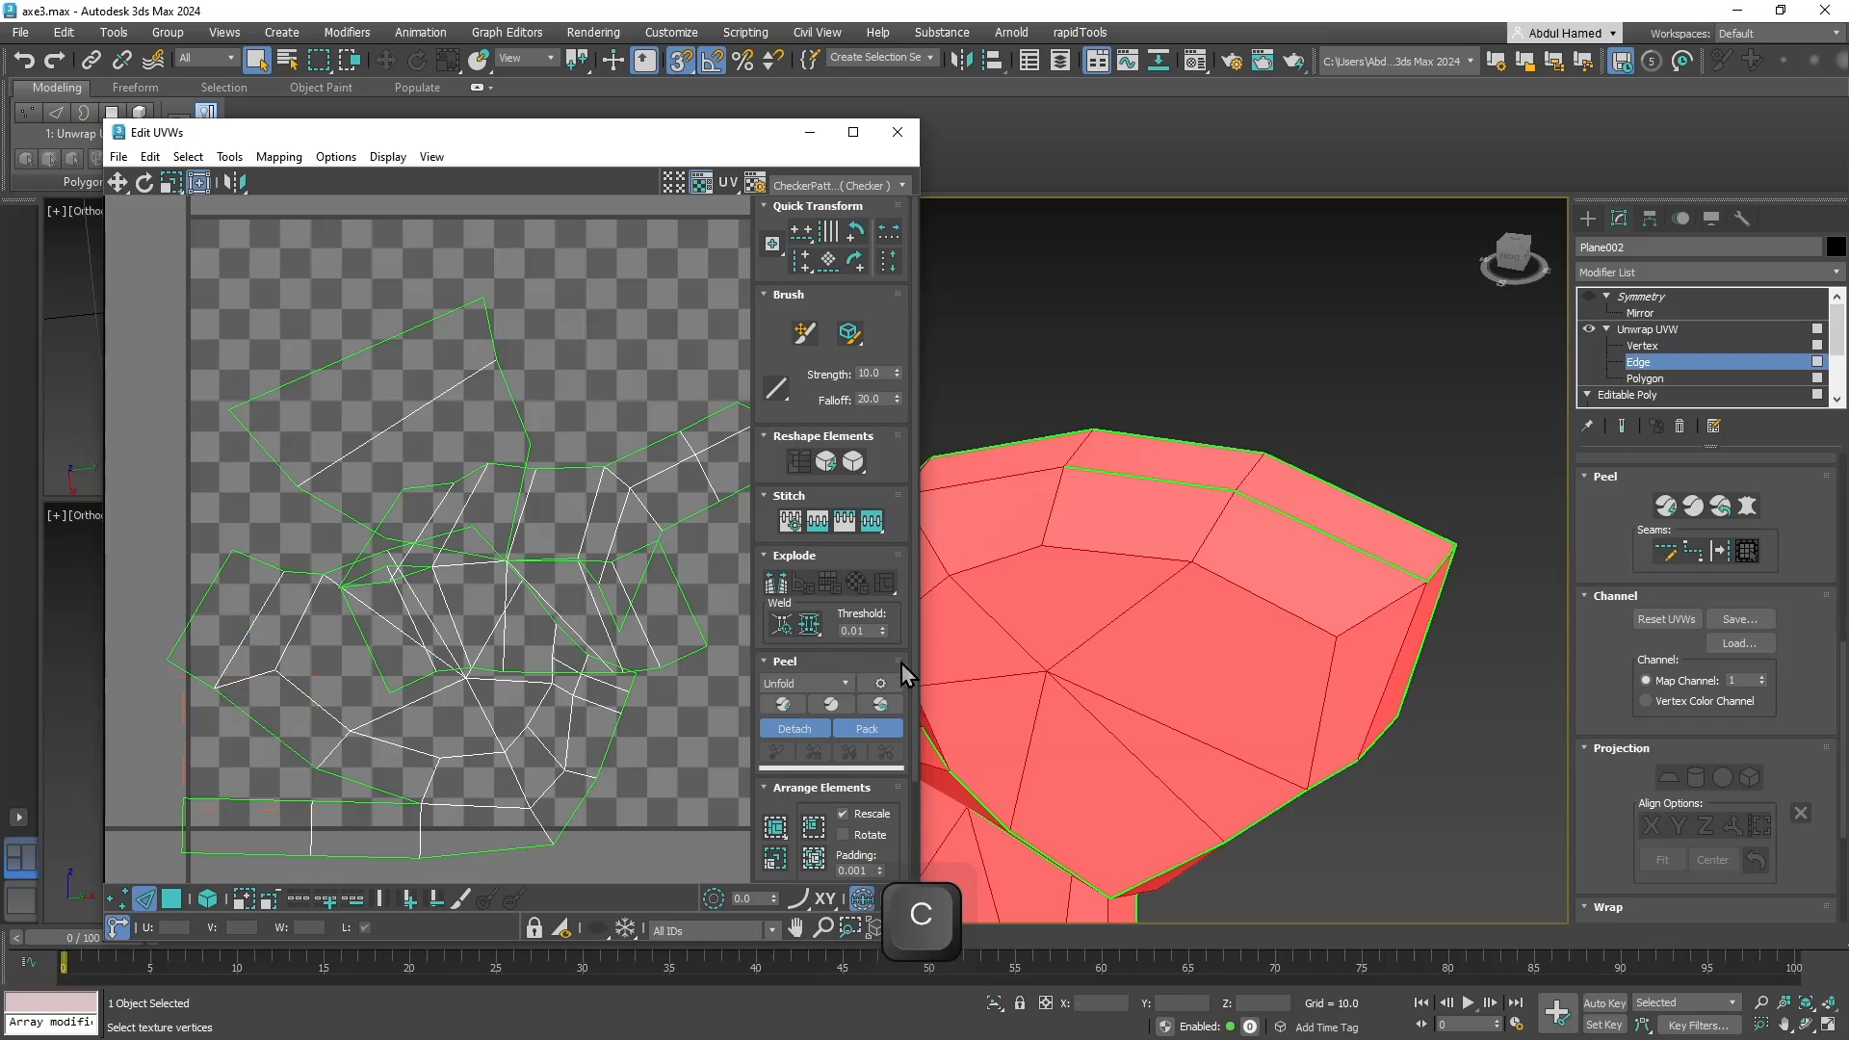
# Stitch the UV islands along the horizontal seam edges where the rounded part's side meets the narrowing faces below it.
pyautogui.keyDown('alt'); pyautogui.moveTo(1281, 669); pyautogui.dragTo(1160, 546, button='middle'); pyautogui.keyUp('alt')
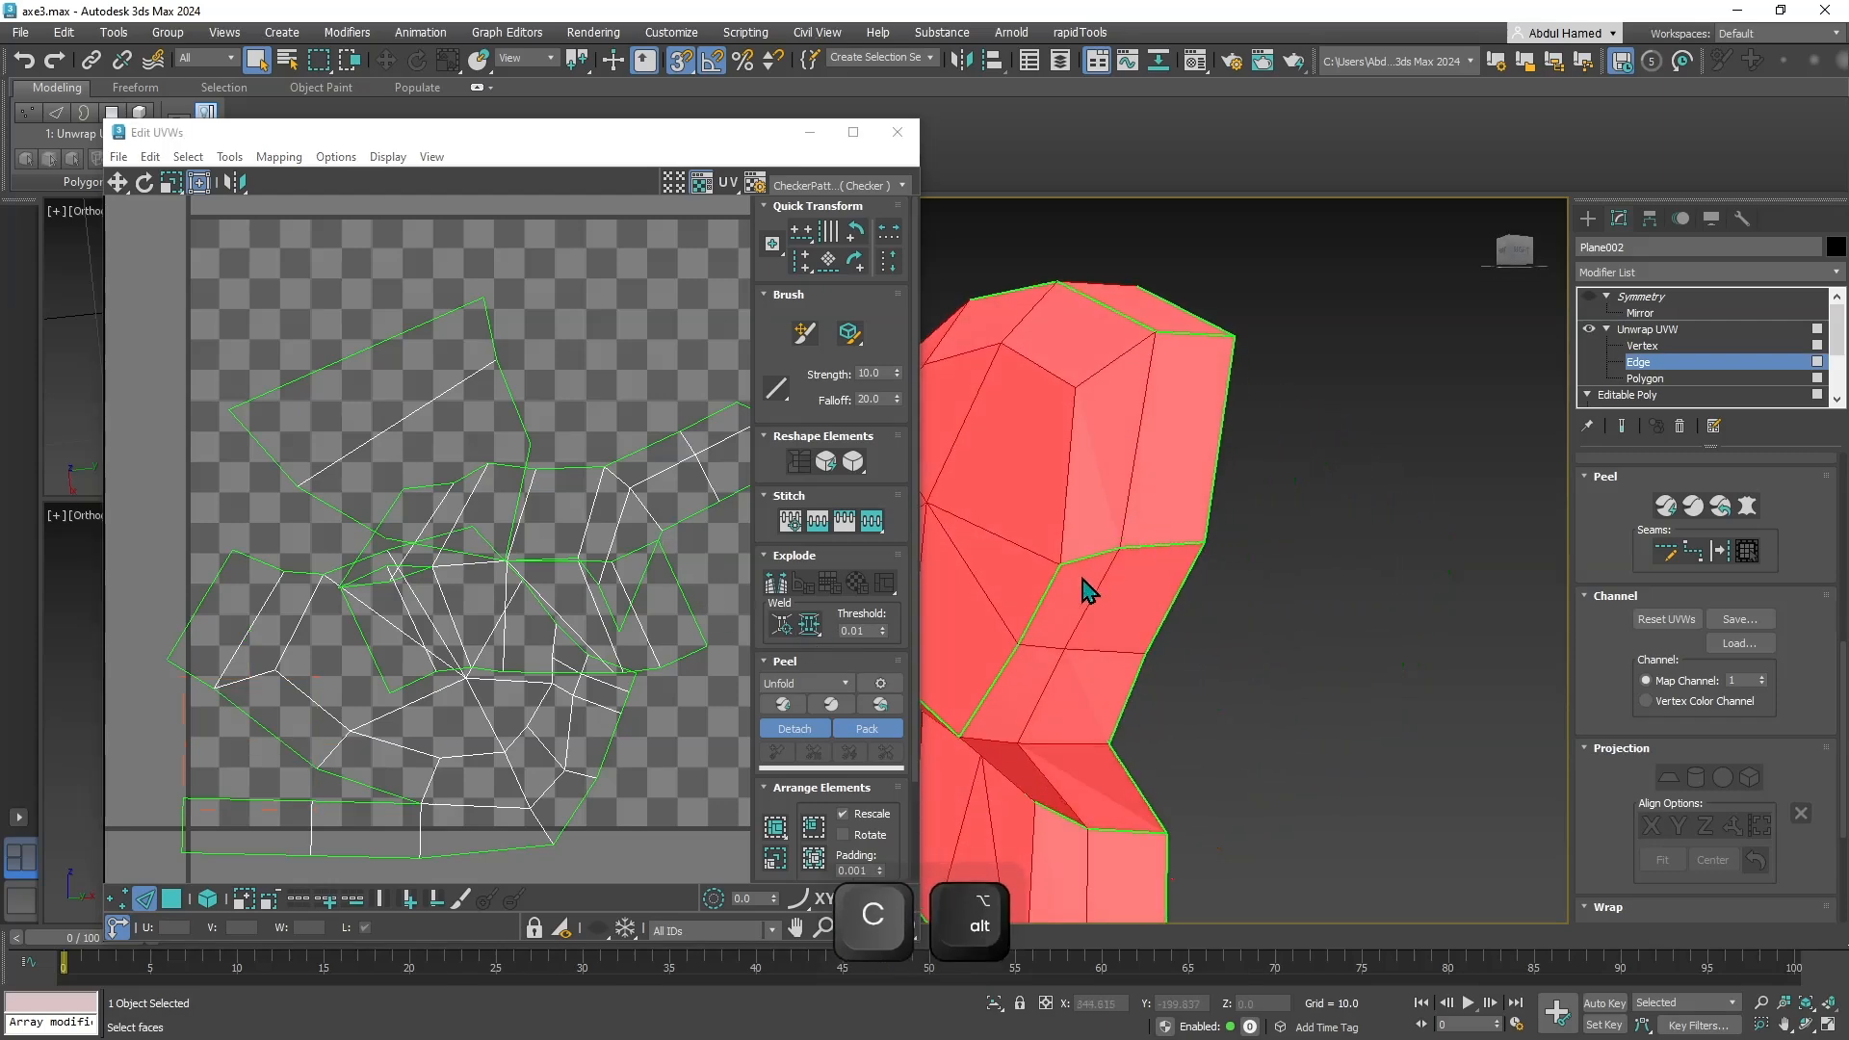
pyautogui.click(1099, 552)
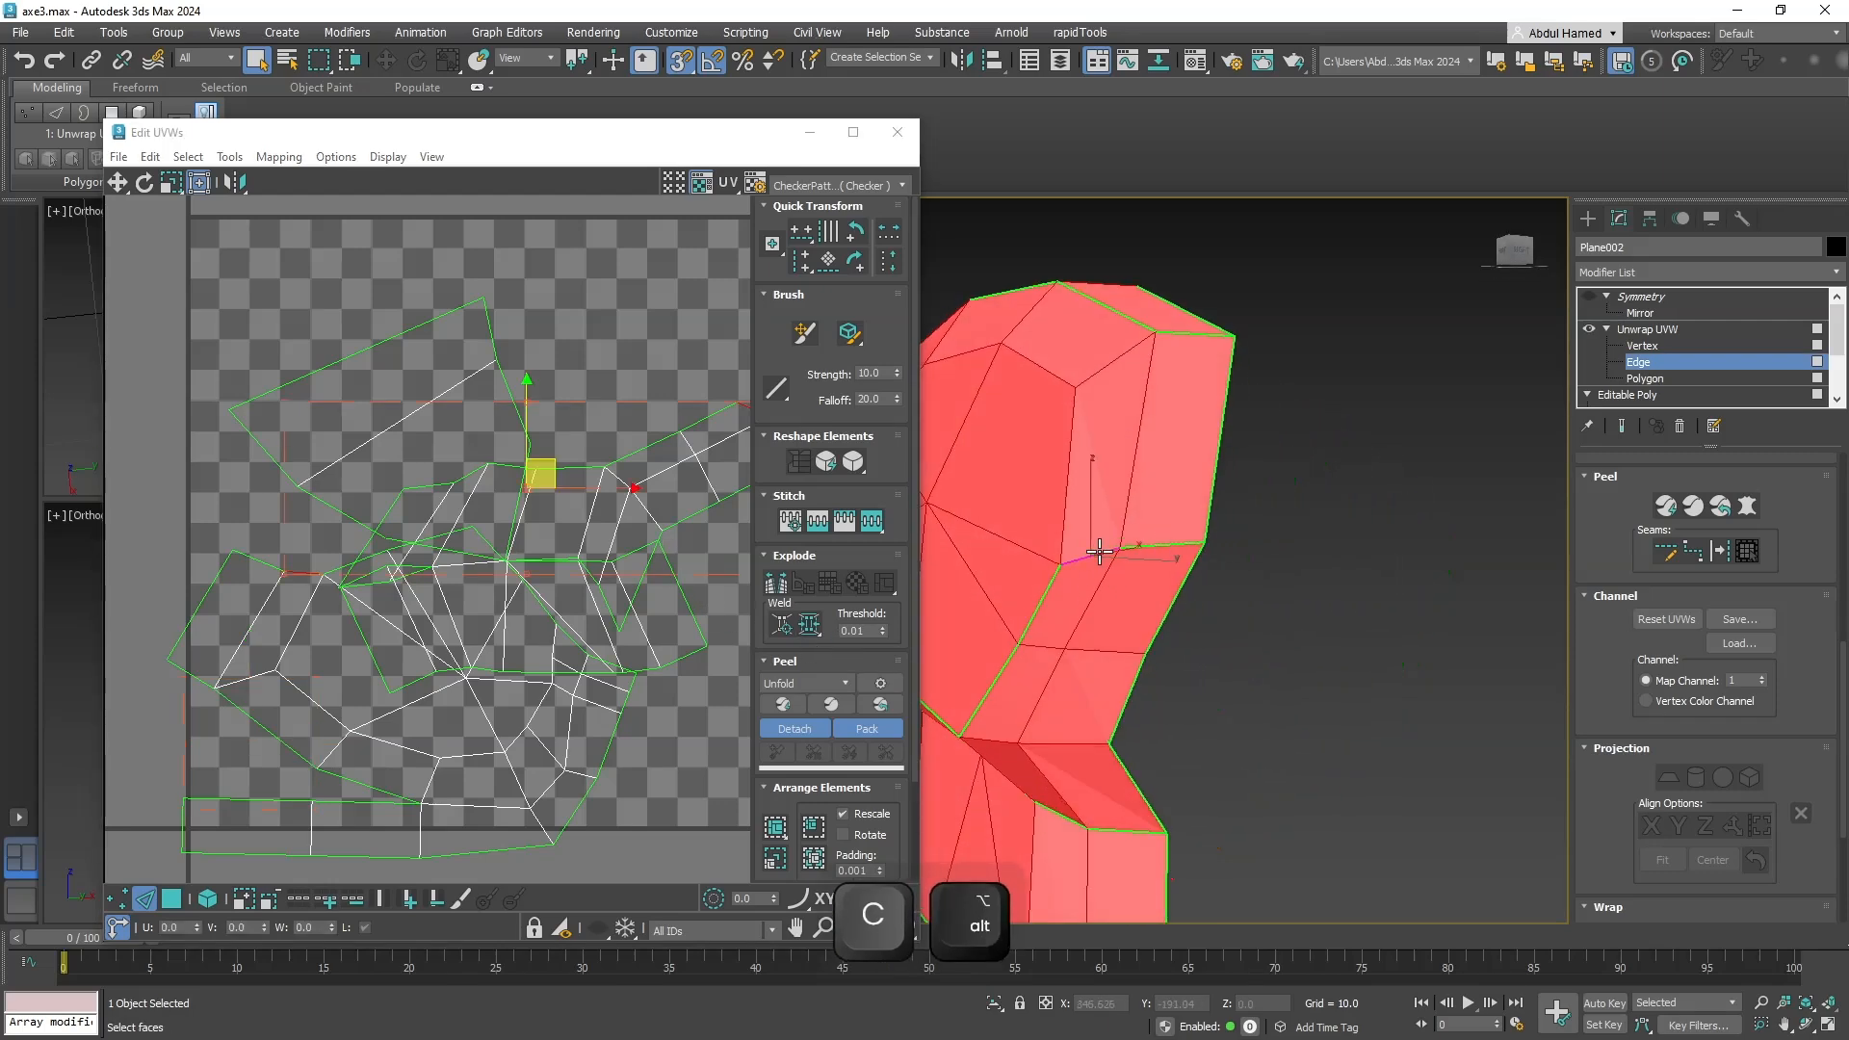
pyautogui.rightClick(650, 524)
pyautogui.click(599, 605)
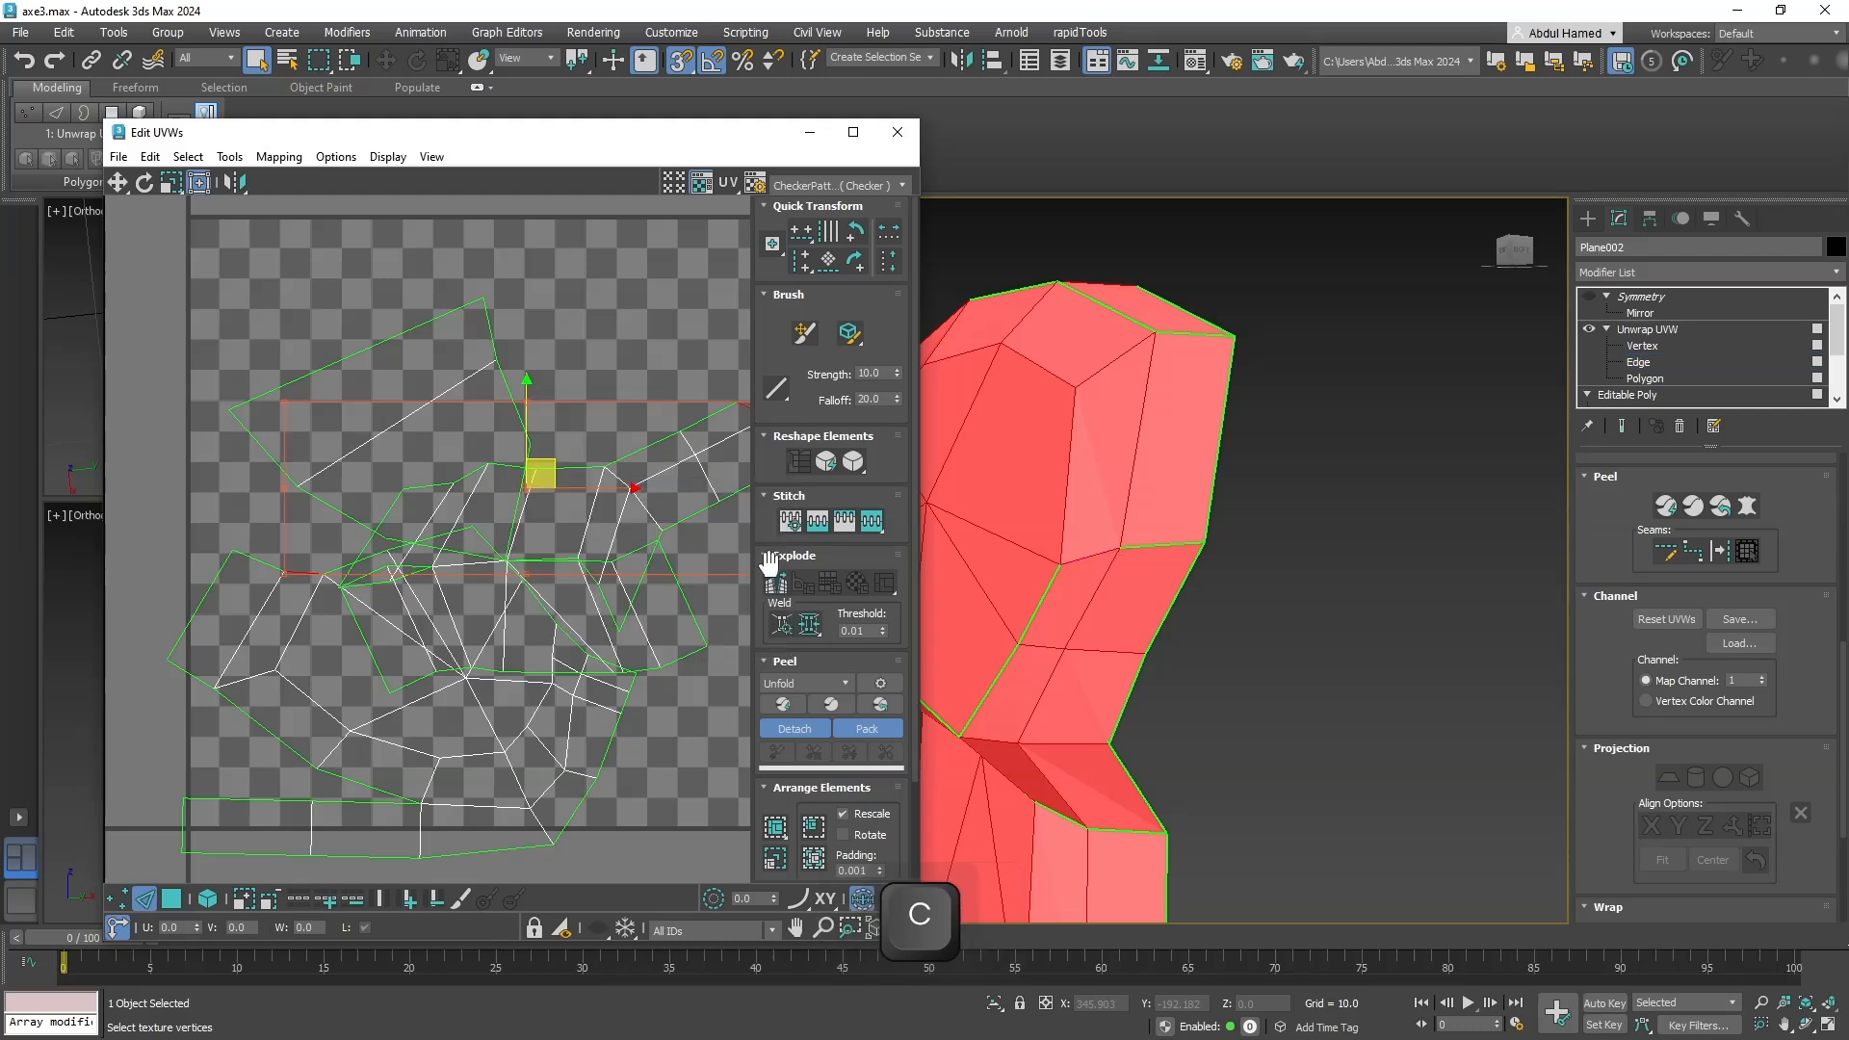
pyautogui.click(1159, 546)
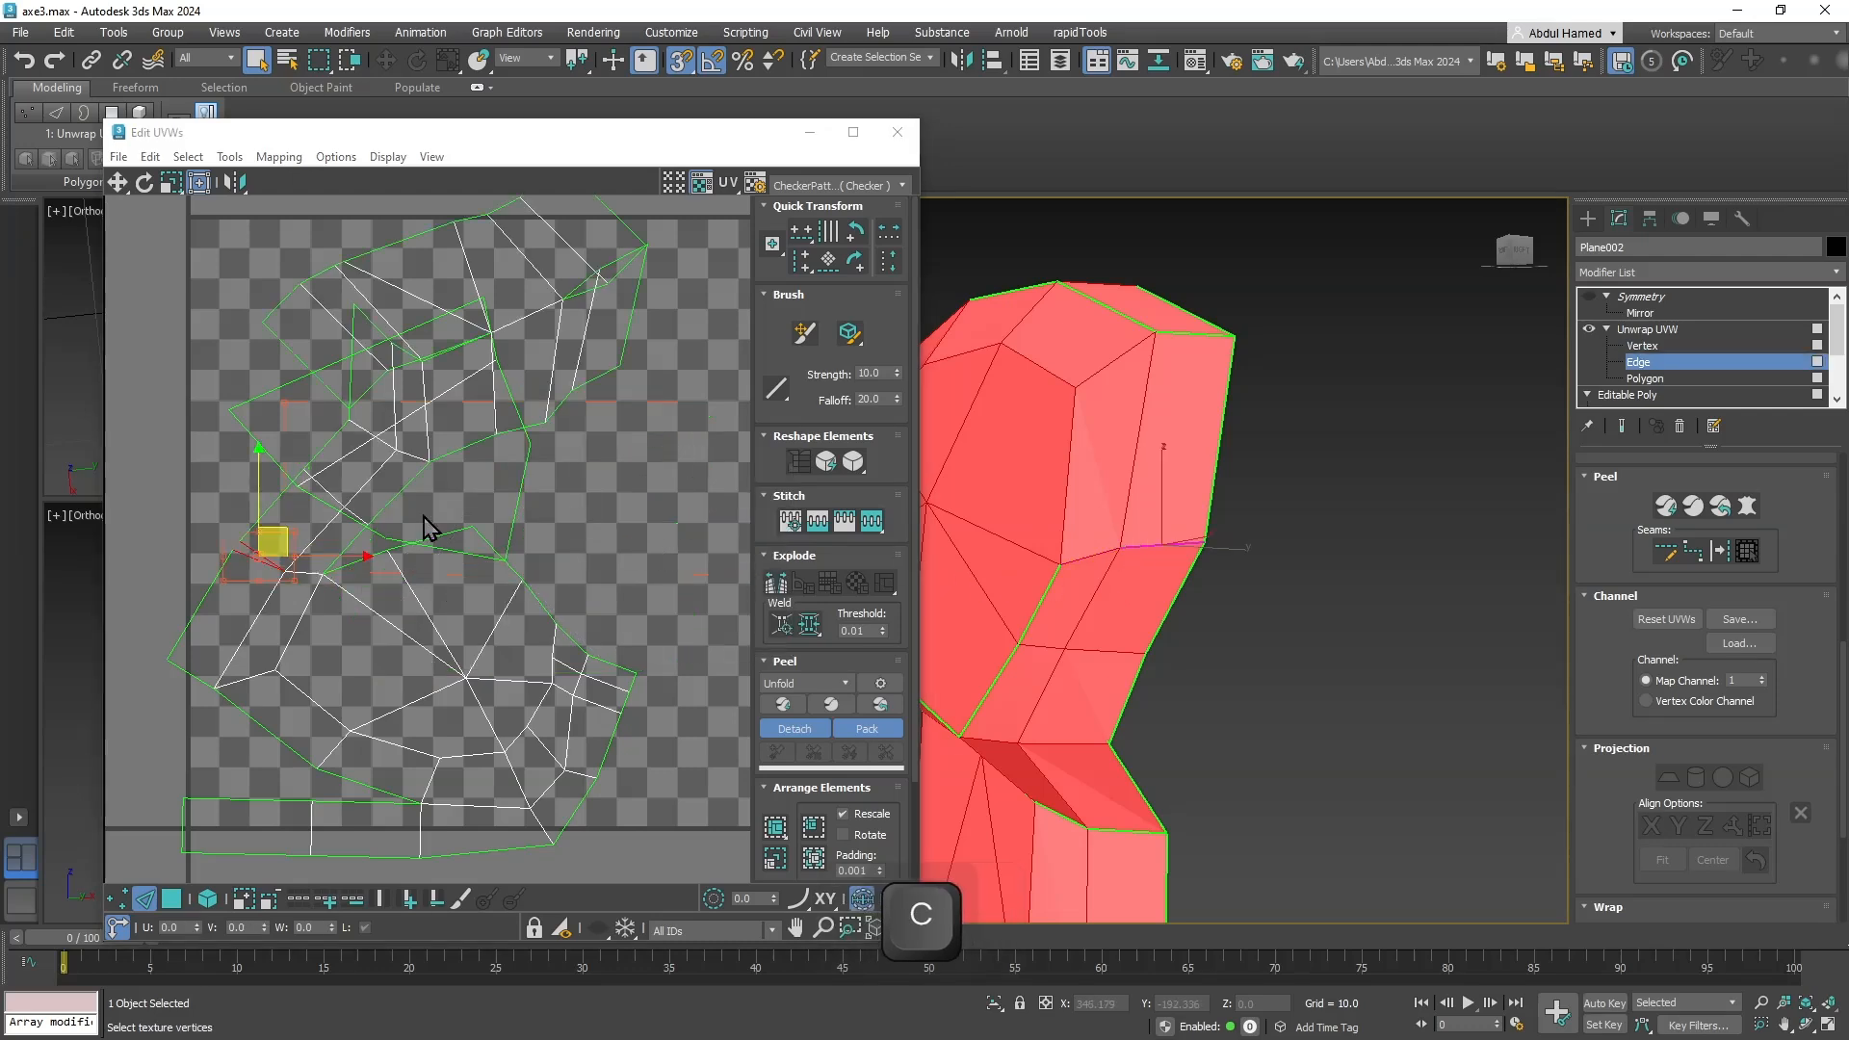
pyautogui.rightClick(310, 481)
pyautogui.click(306, 489)
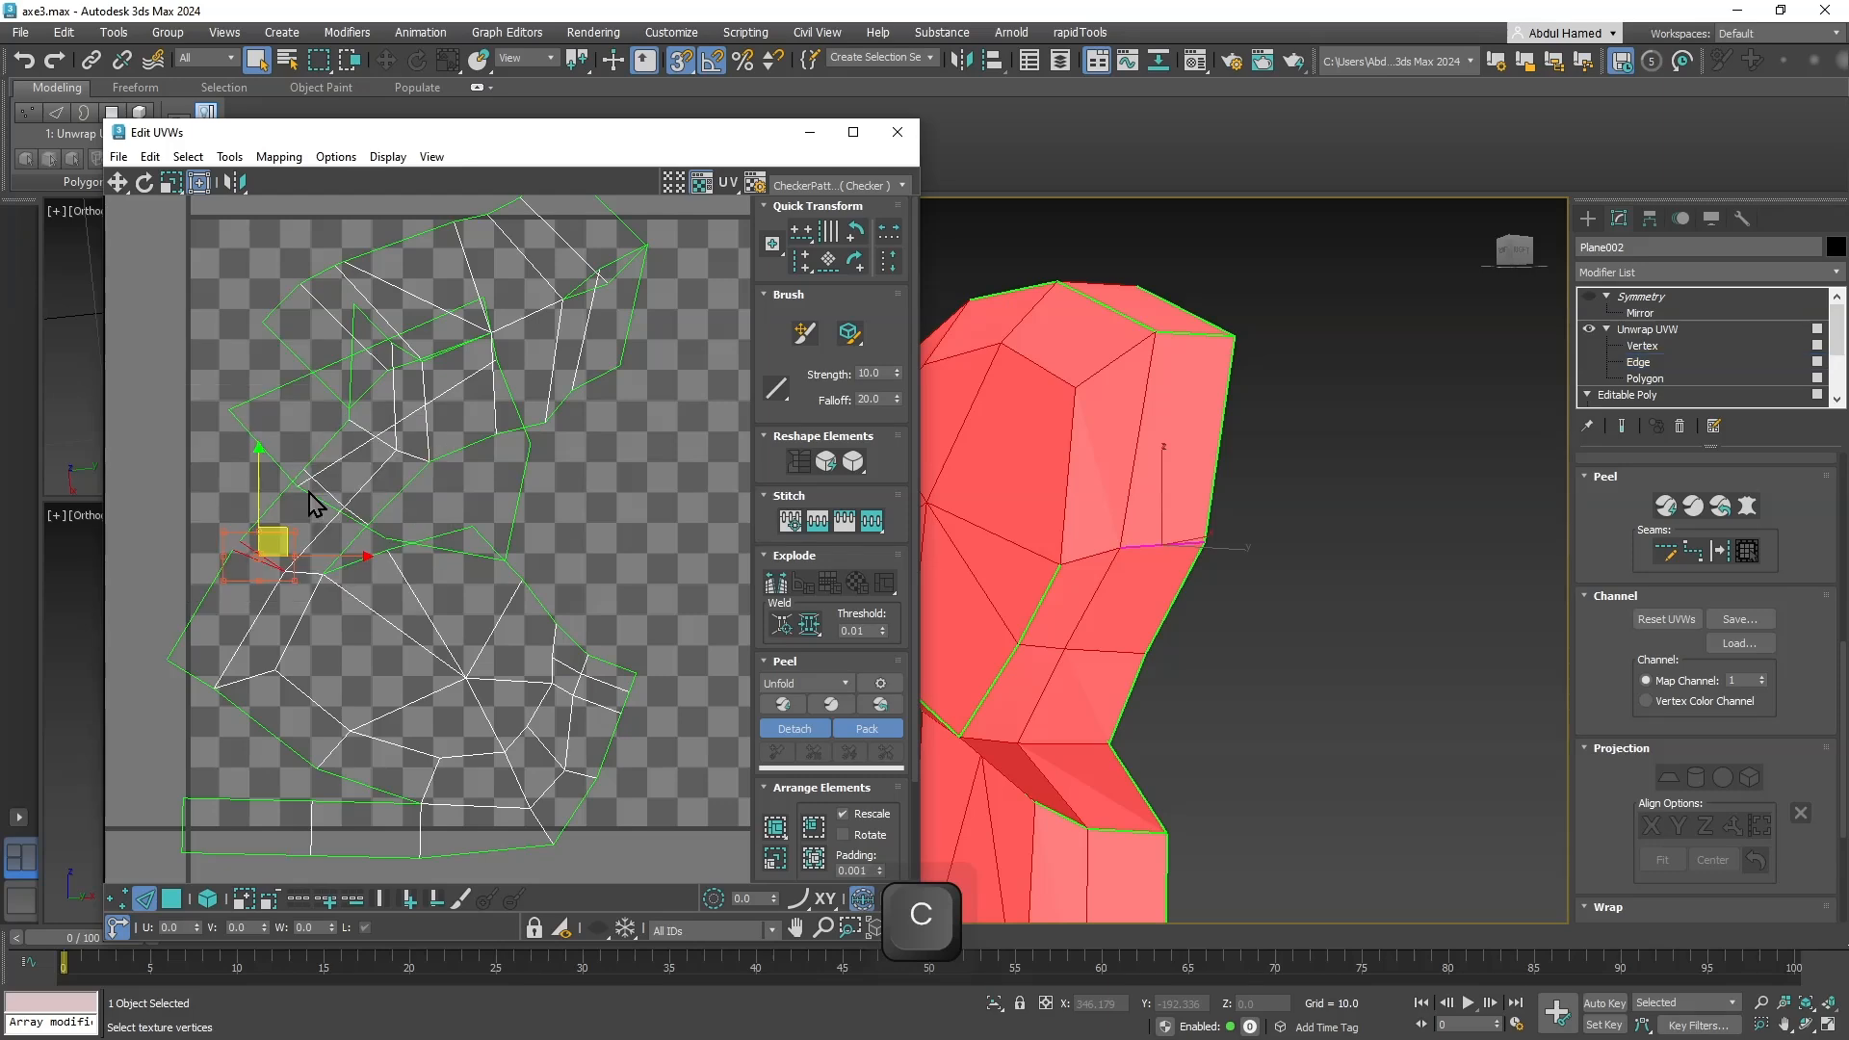
# Stitch the lower block's UVs to the neck along the seam edges at the block's upper outer side.
pyautogui.moveTo(963, 637); pyautogui.dragTo(1106, 482, button='middle')
pyautogui.keyDown('alt'); pyautogui.moveTo(1022, 616); pyautogui.dragTo(1035, 568, button='middle'); pyautogui.keyUp('alt')
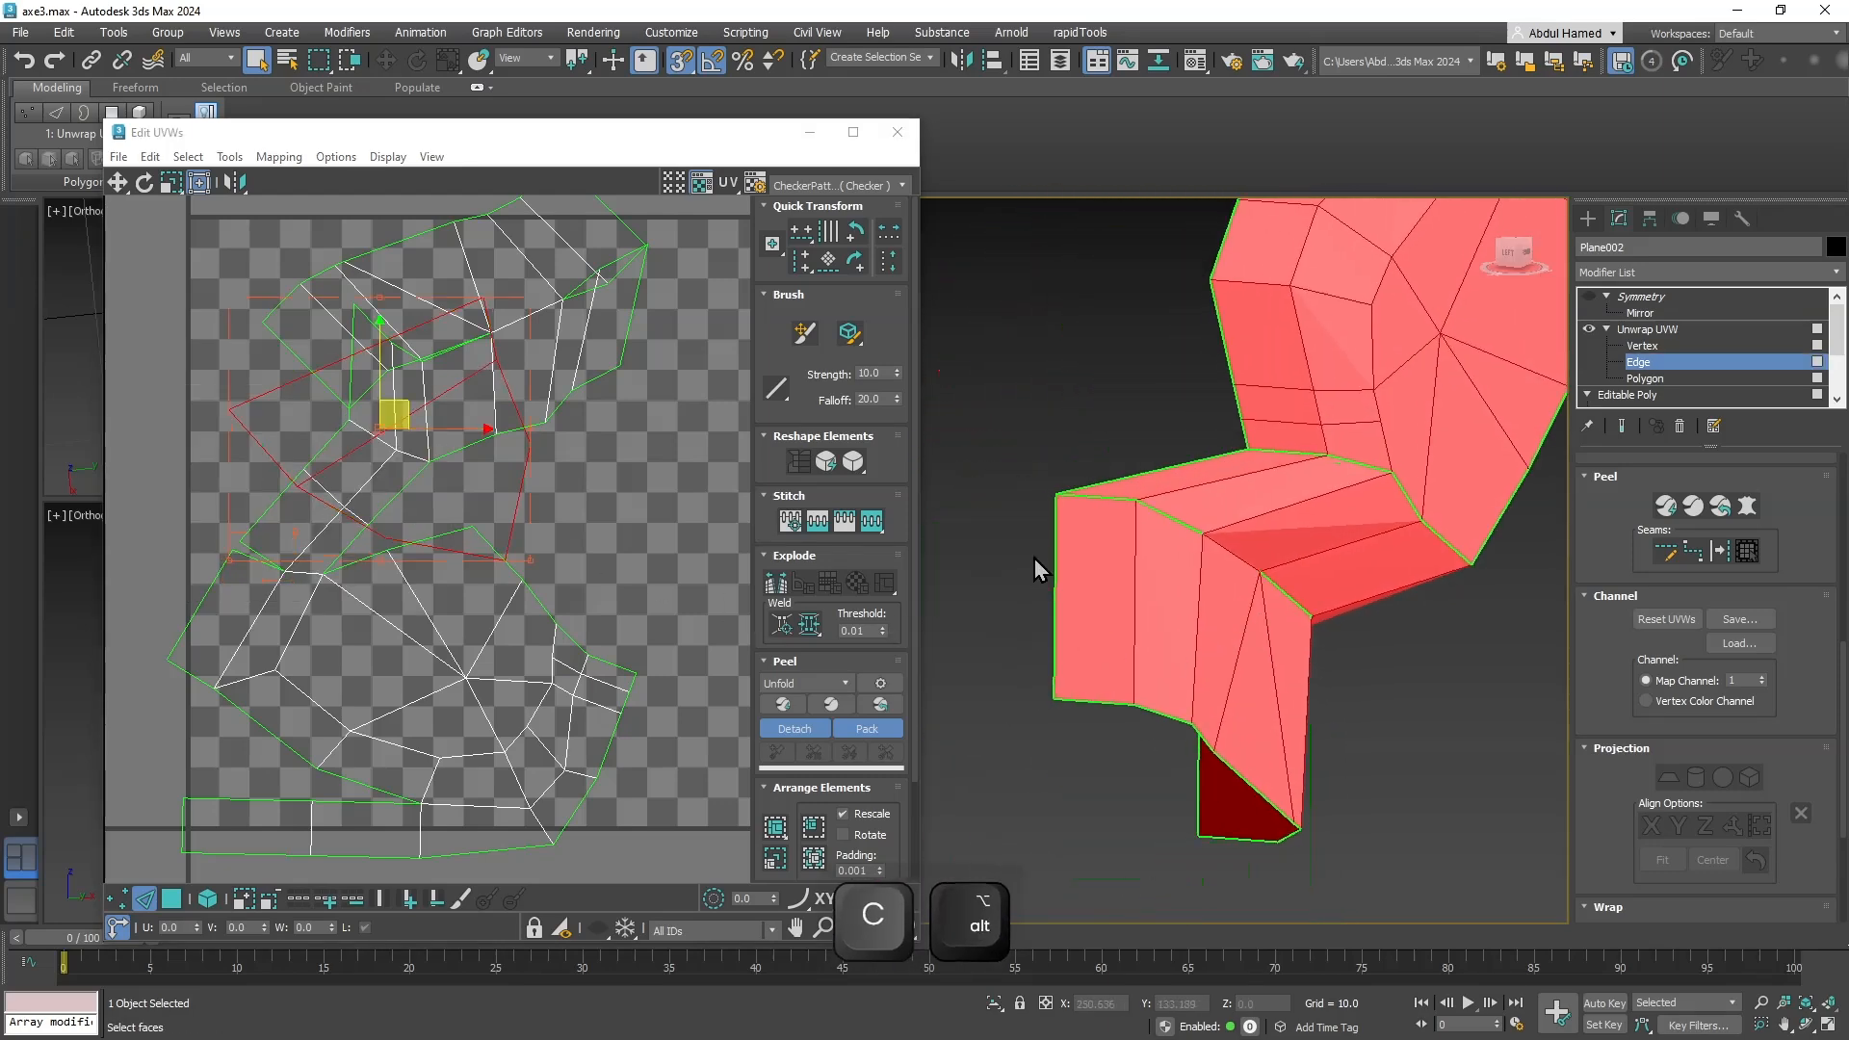
pyautogui.click(1099, 502)
pyautogui.rightClick(448, 480)
pyautogui.click(441, 485)
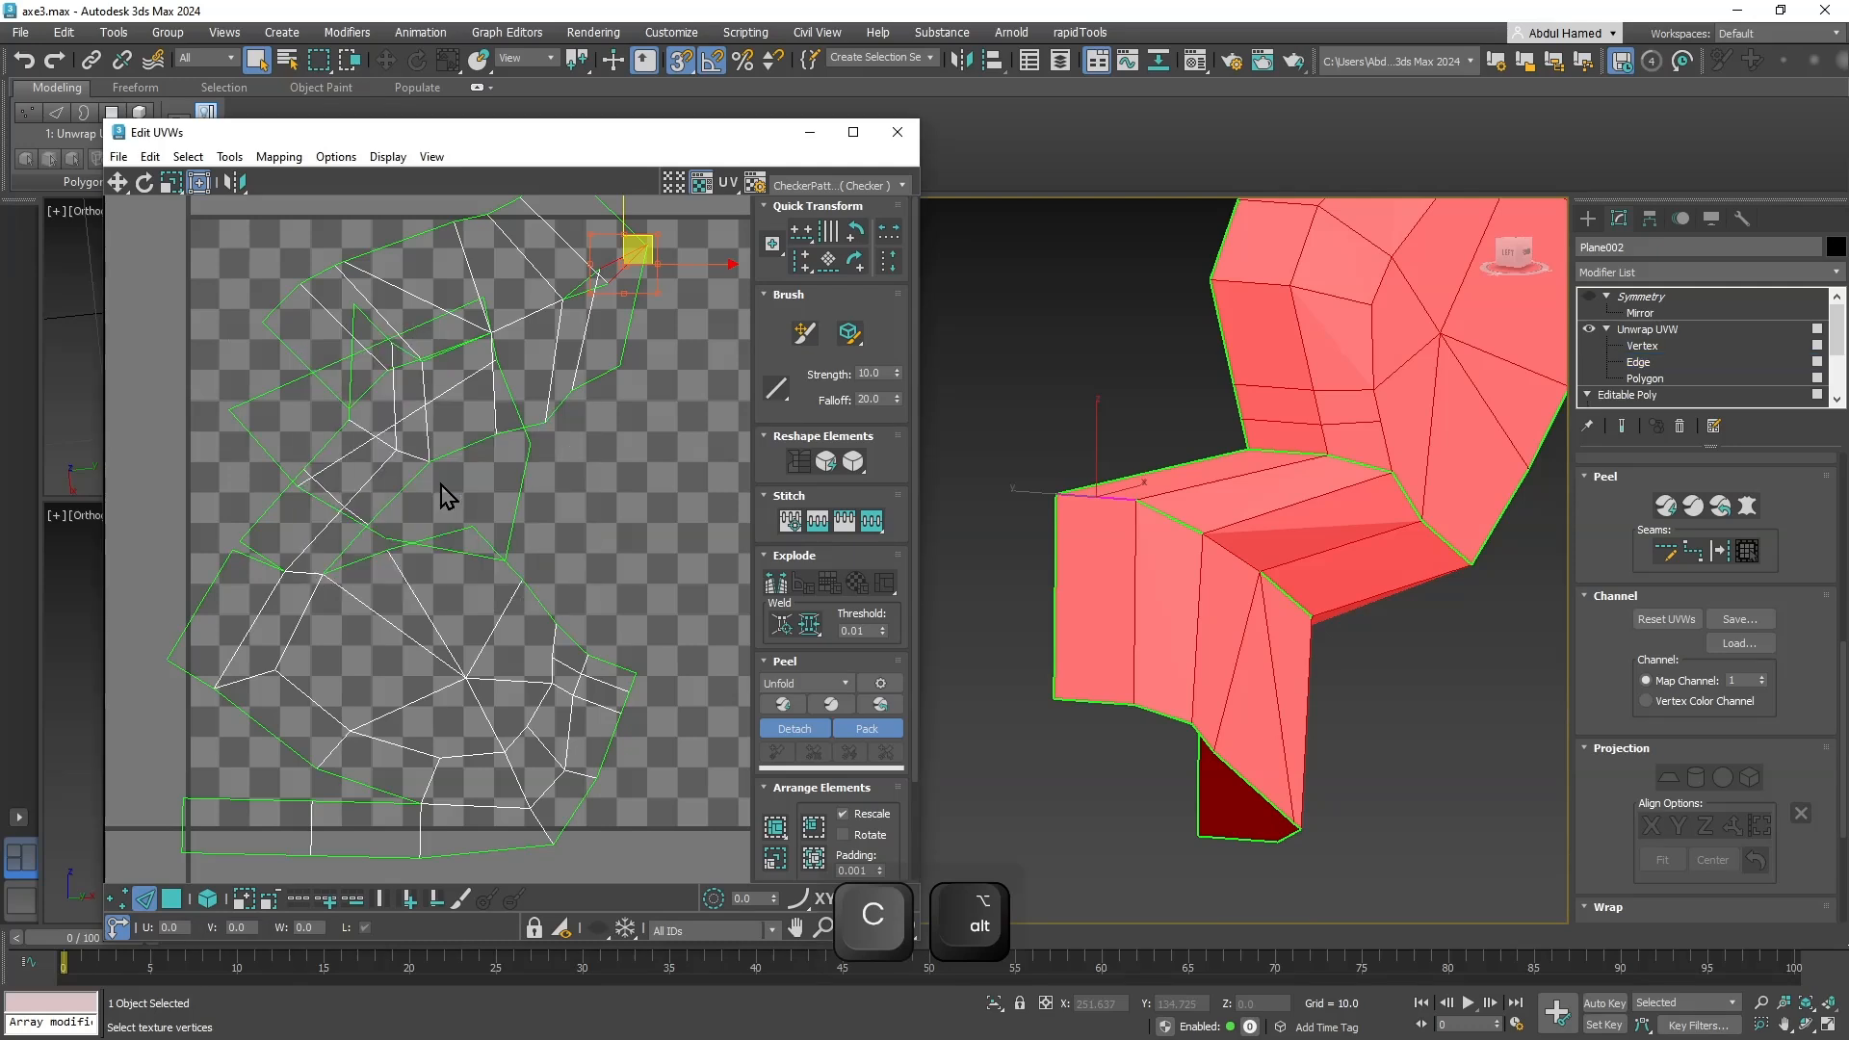
pyautogui.click(1157, 508)
pyautogui.rightClick(1152, 508)
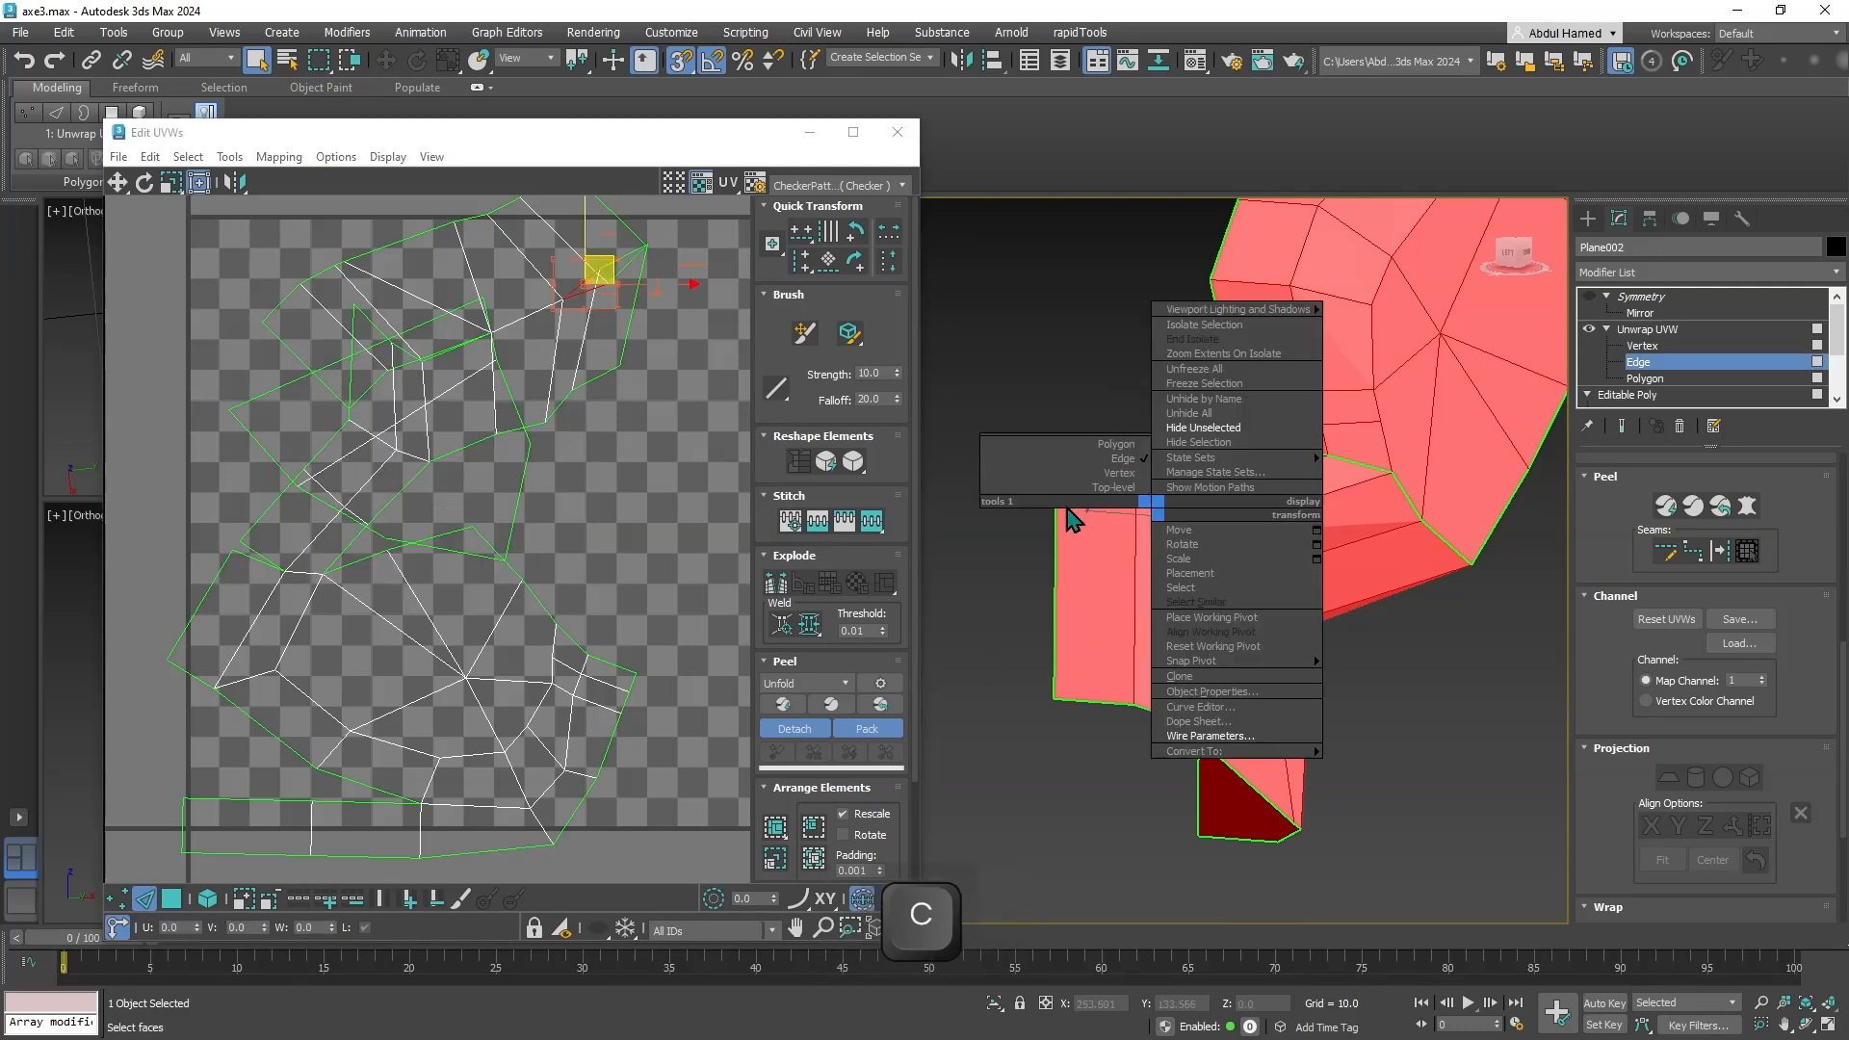
pyautogui.rightClick(684, 531)
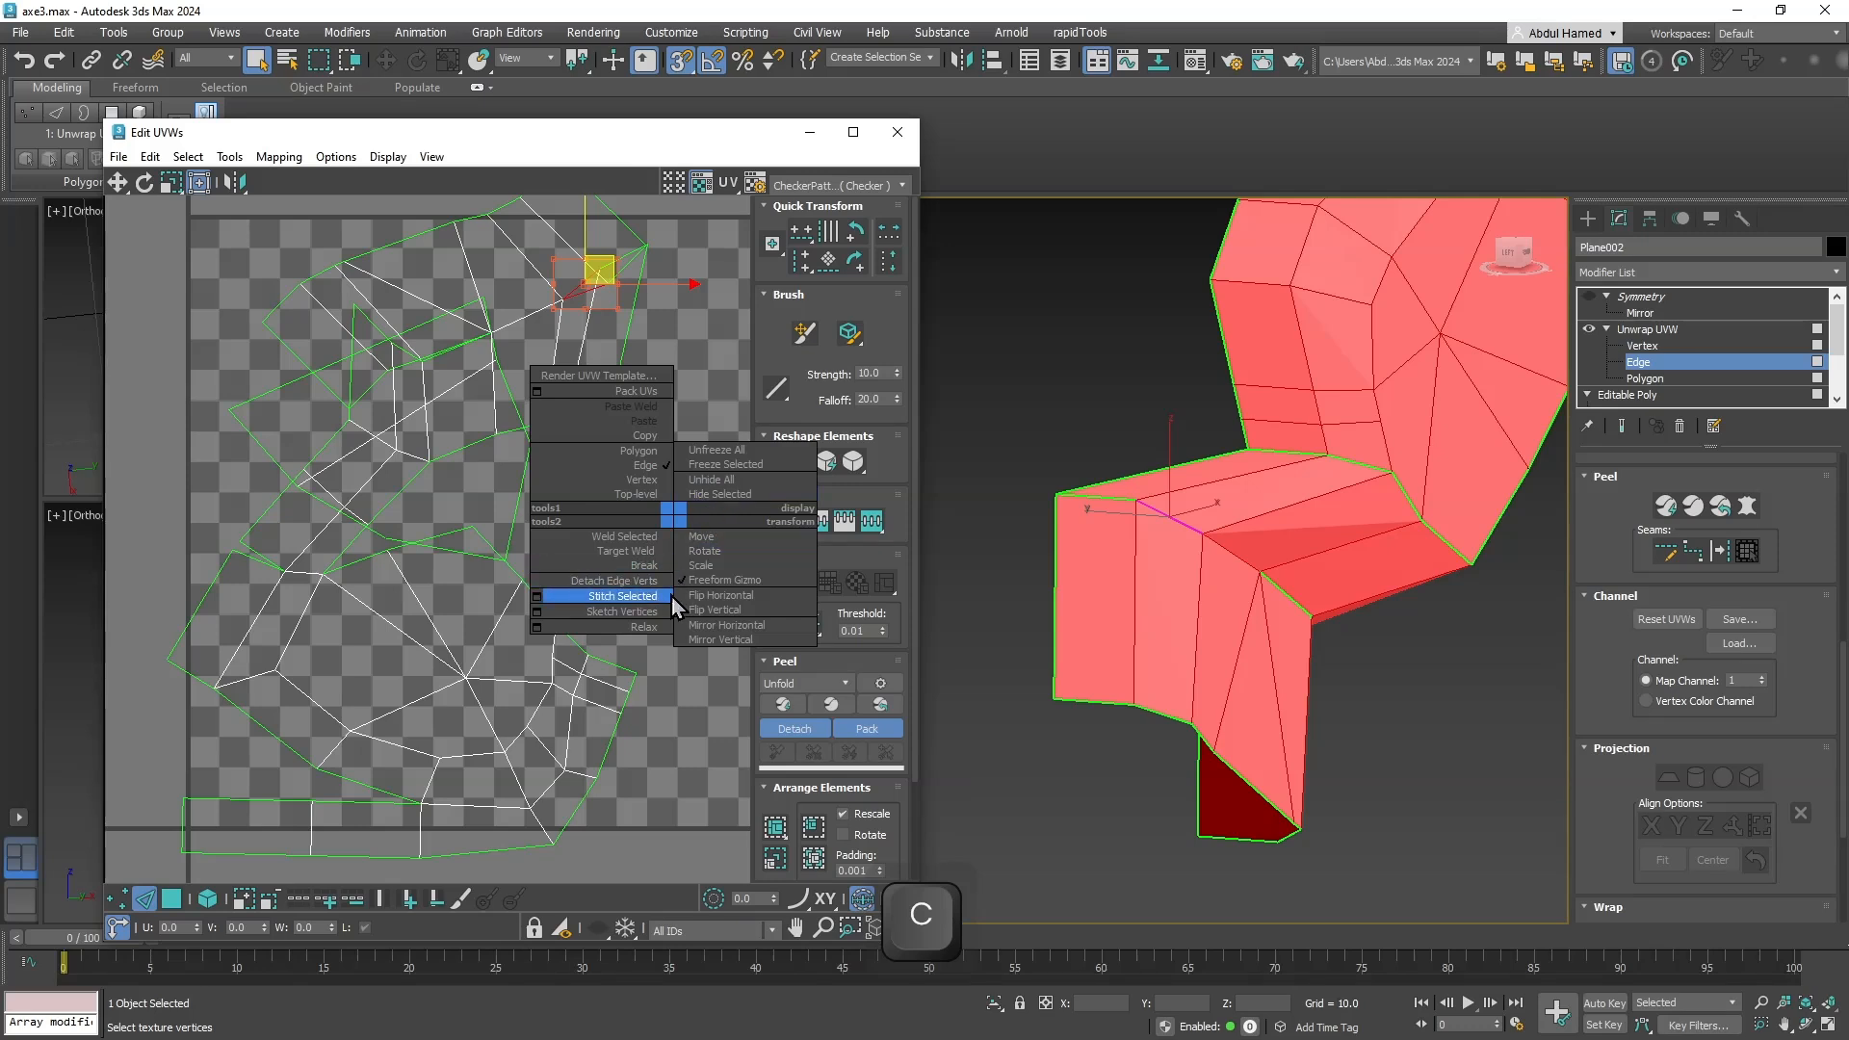
pyautogui.click(622, 596)
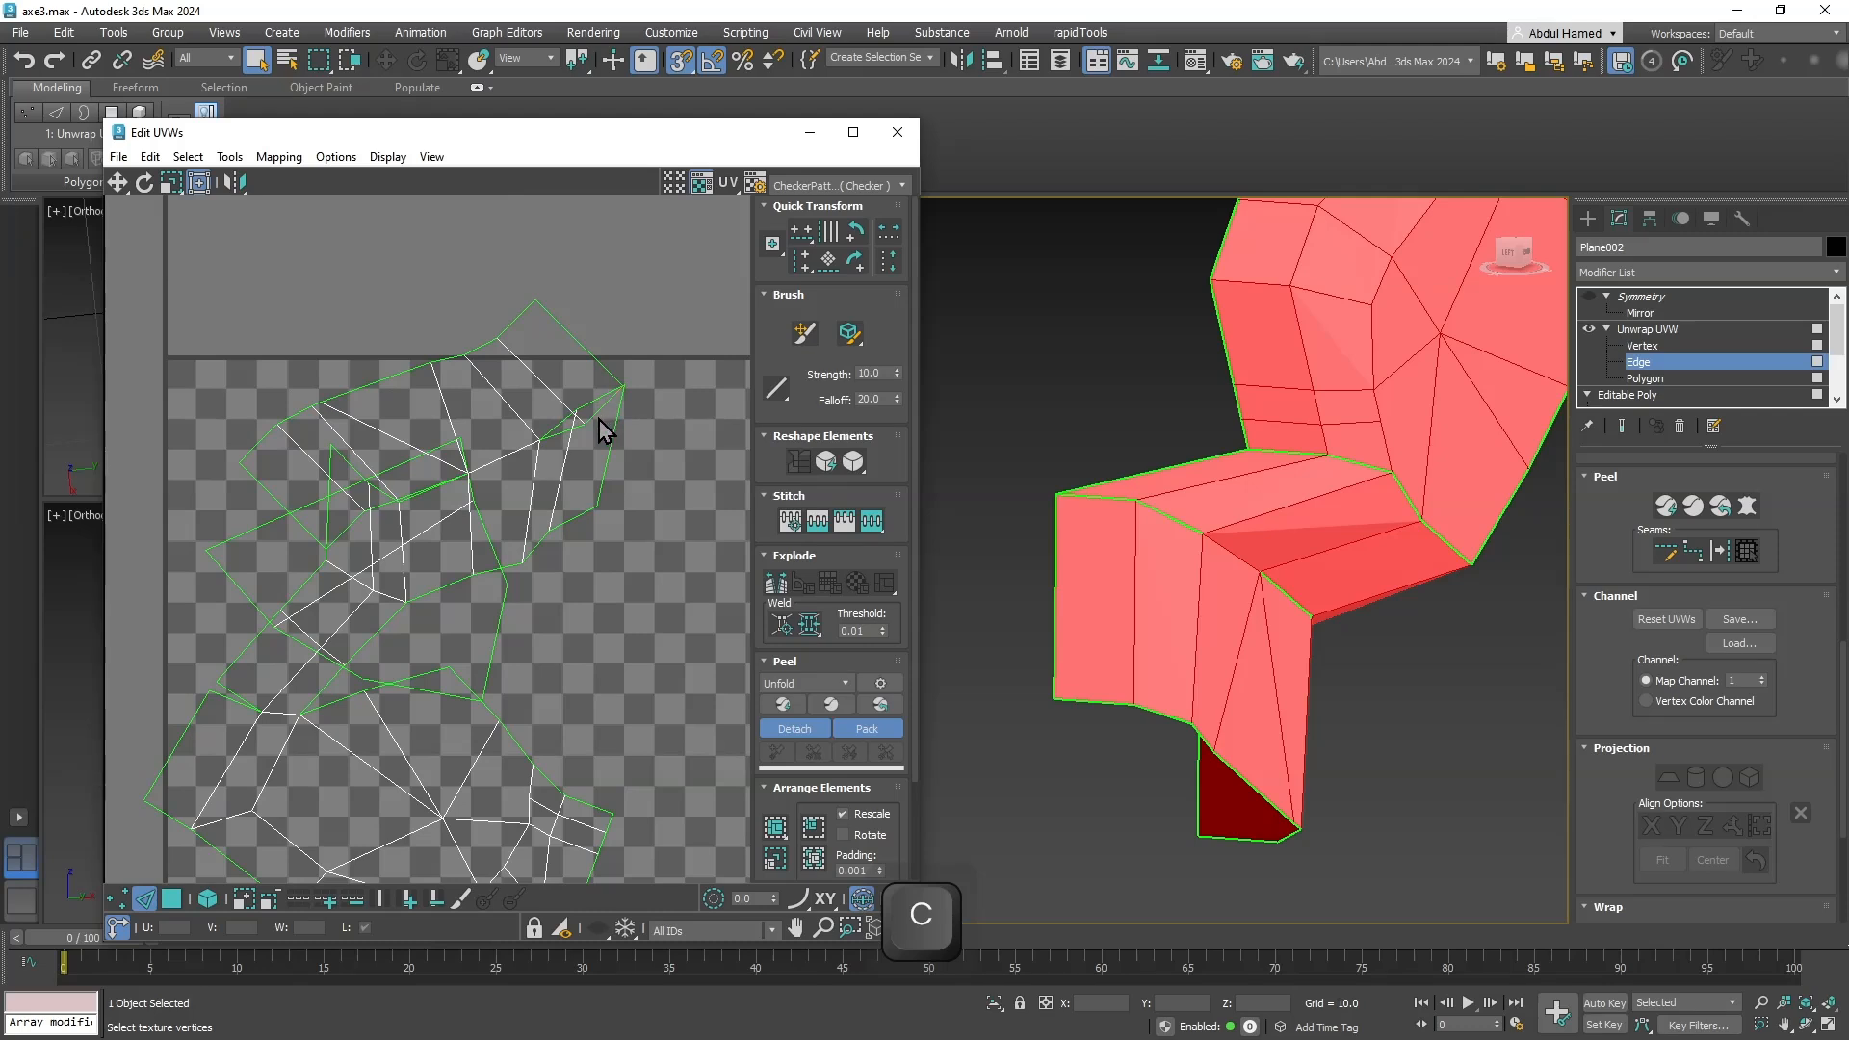
# Stitch the remaining open edge at the outer corner between the neck and lower block in the UV layout.
pyautogui.rightClick(593, 416)
pyautogui.click(582, 422)
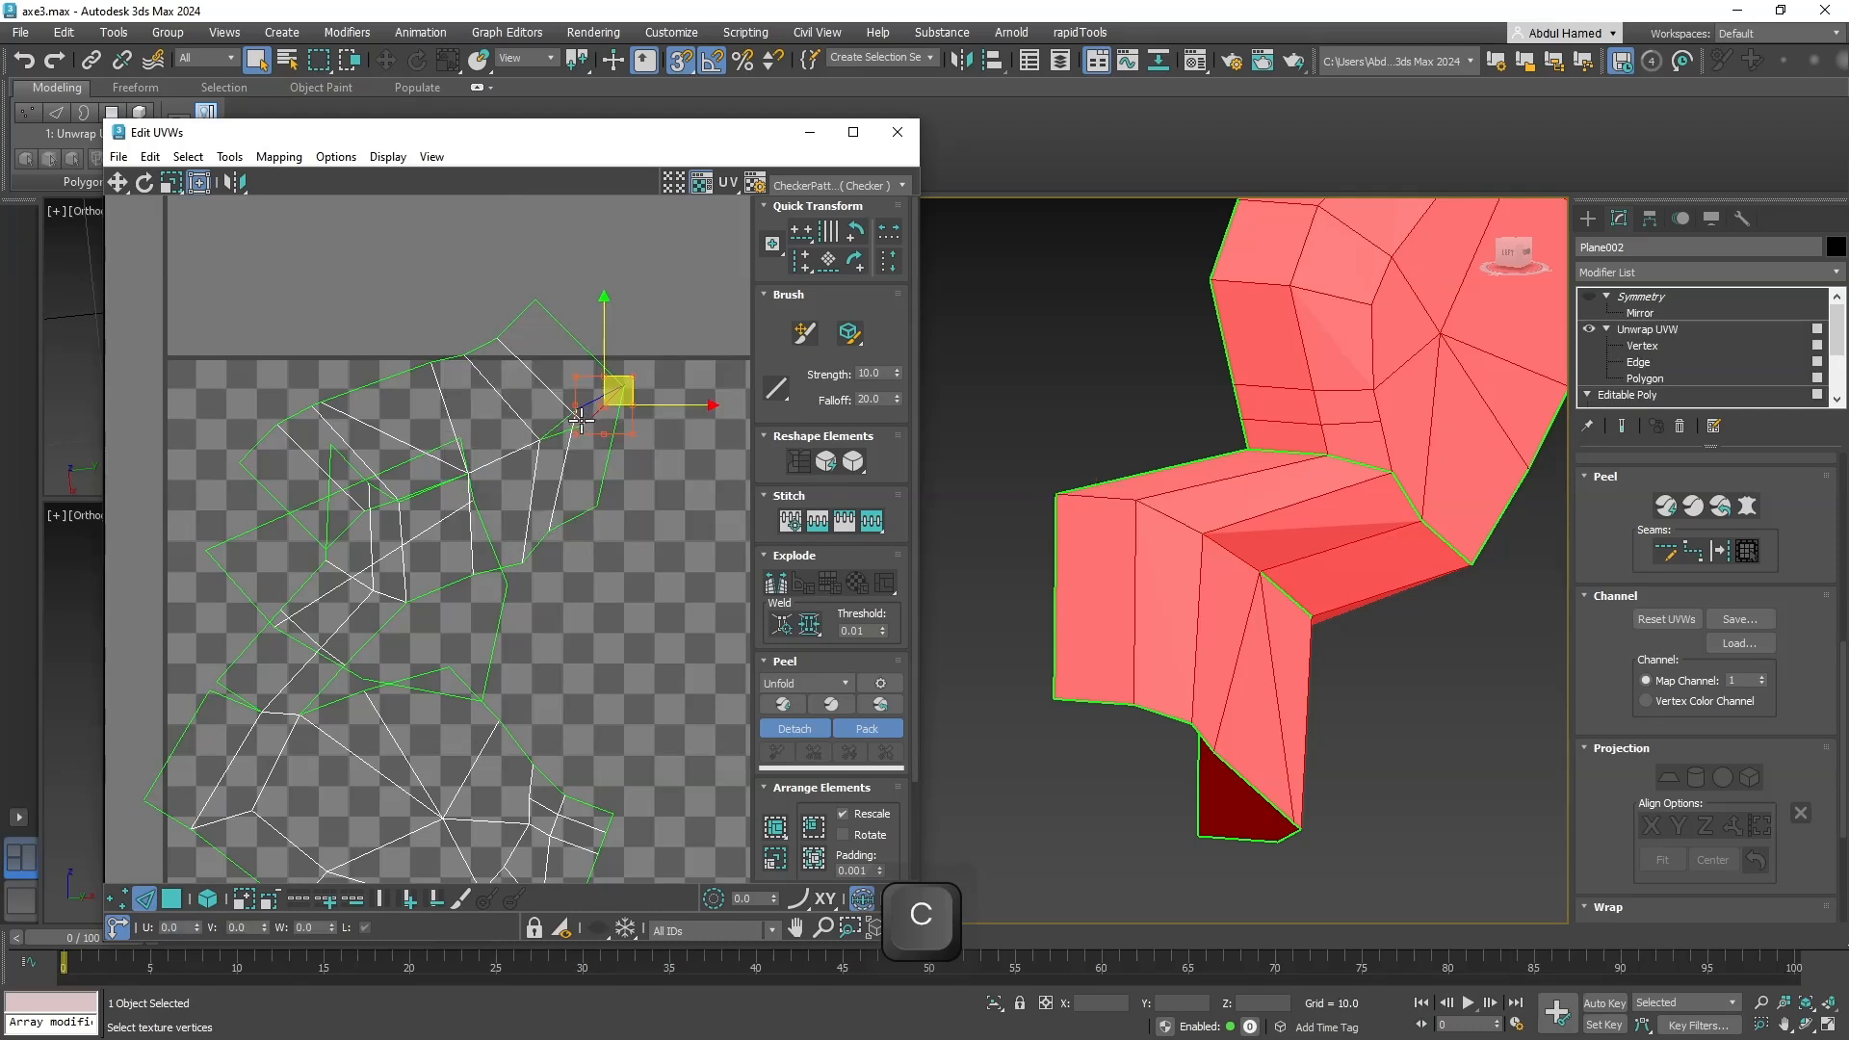
pyautogui.moveTo(496, 533); pyautogui.dragTo(589, 478, button='middle')
pyautogui.moveTo(611, 580); pyautogui.dragTo(578, 537, button='middle')
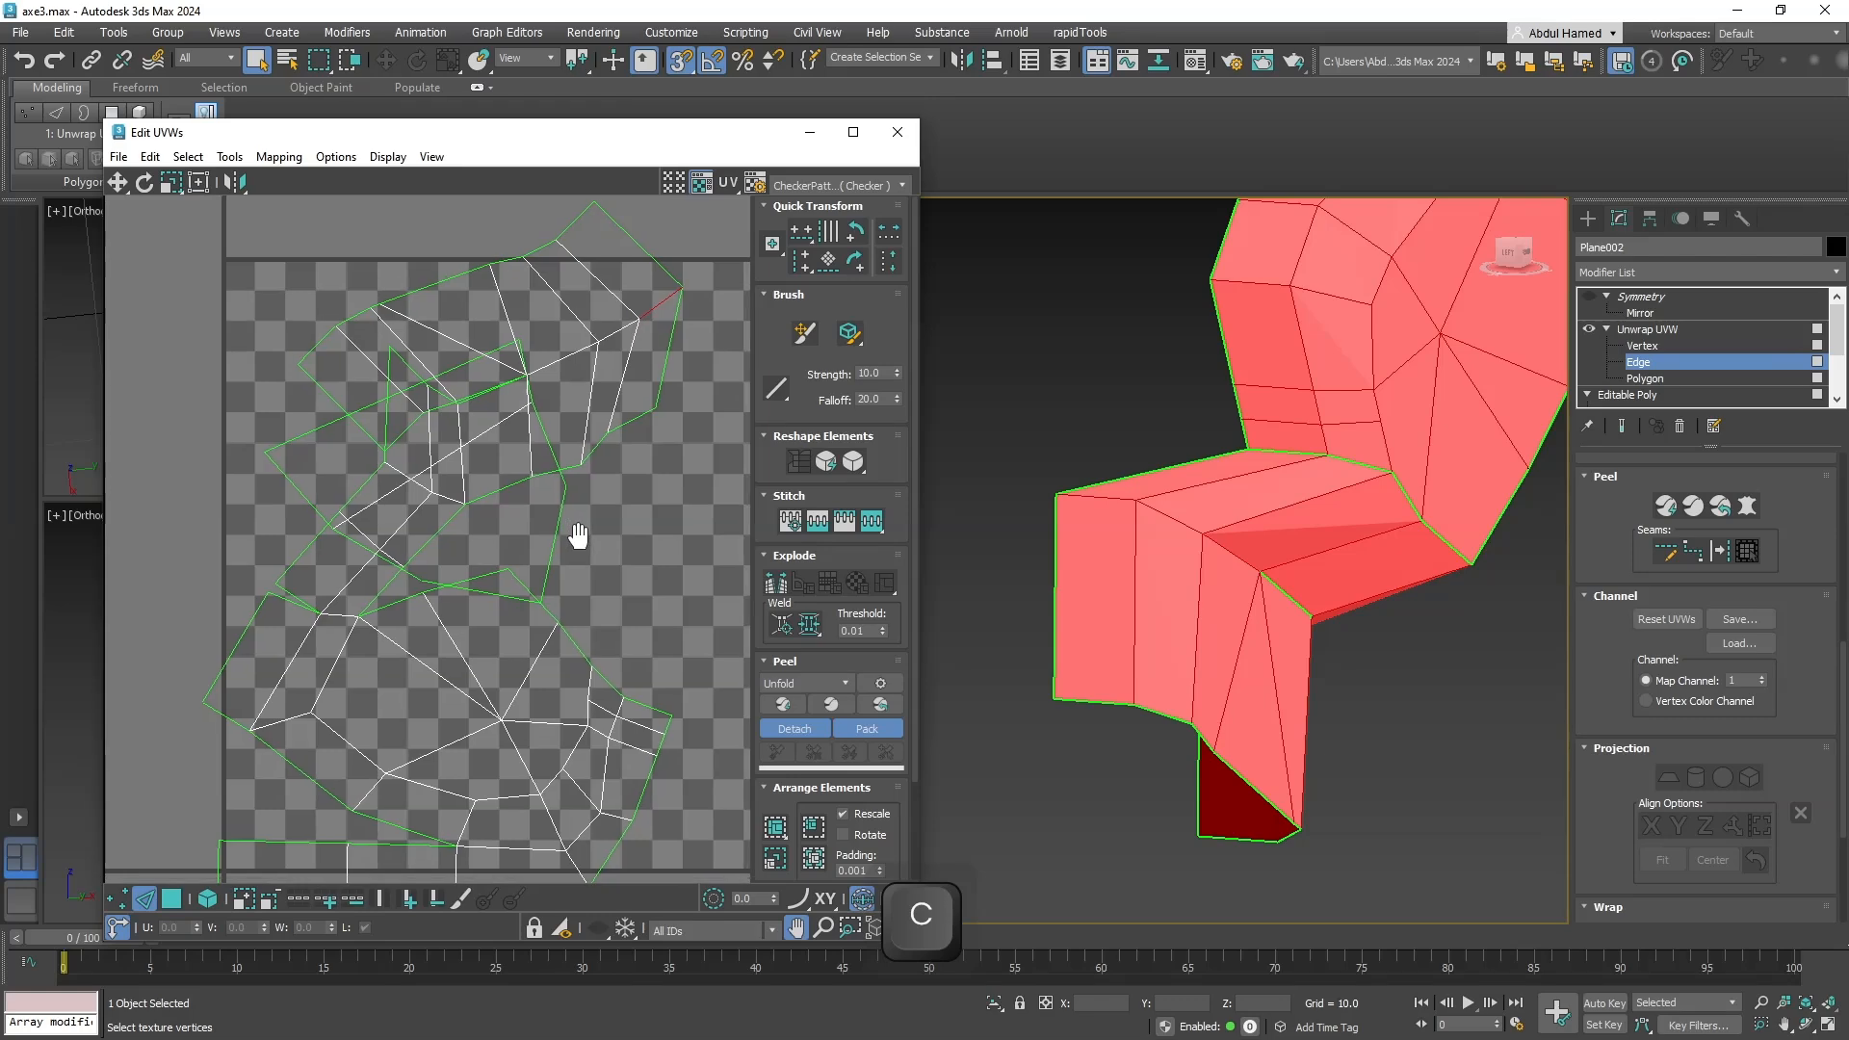
# Select both large flat polygons on the rounded part's underside and move their UV island out above the layout.
pyautogui.keyDown('alt'); pyautogui.moveTo(1127, 490); pyautogui.dragTo(1641, 453, button='middle'); pyautogui.keyUp('alt')
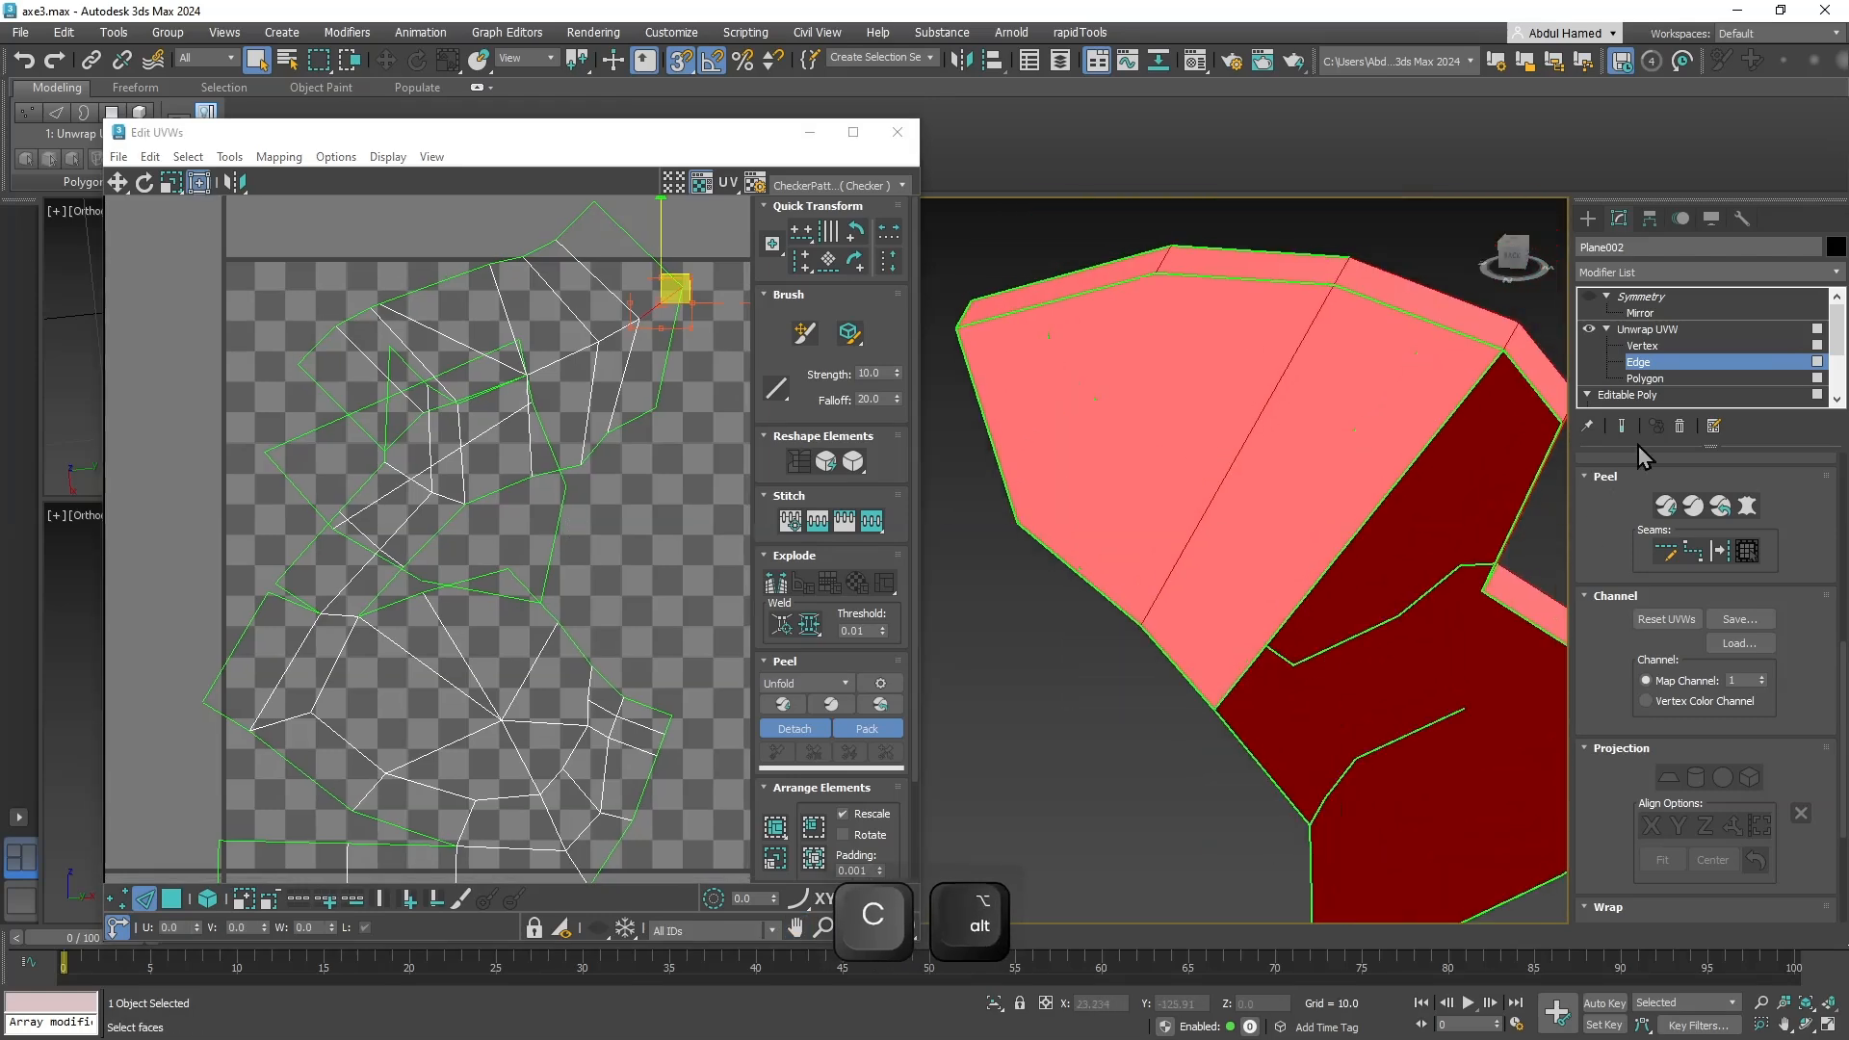
pyautogui.click(1666, 378)
pyautogui.click(1197, 478)
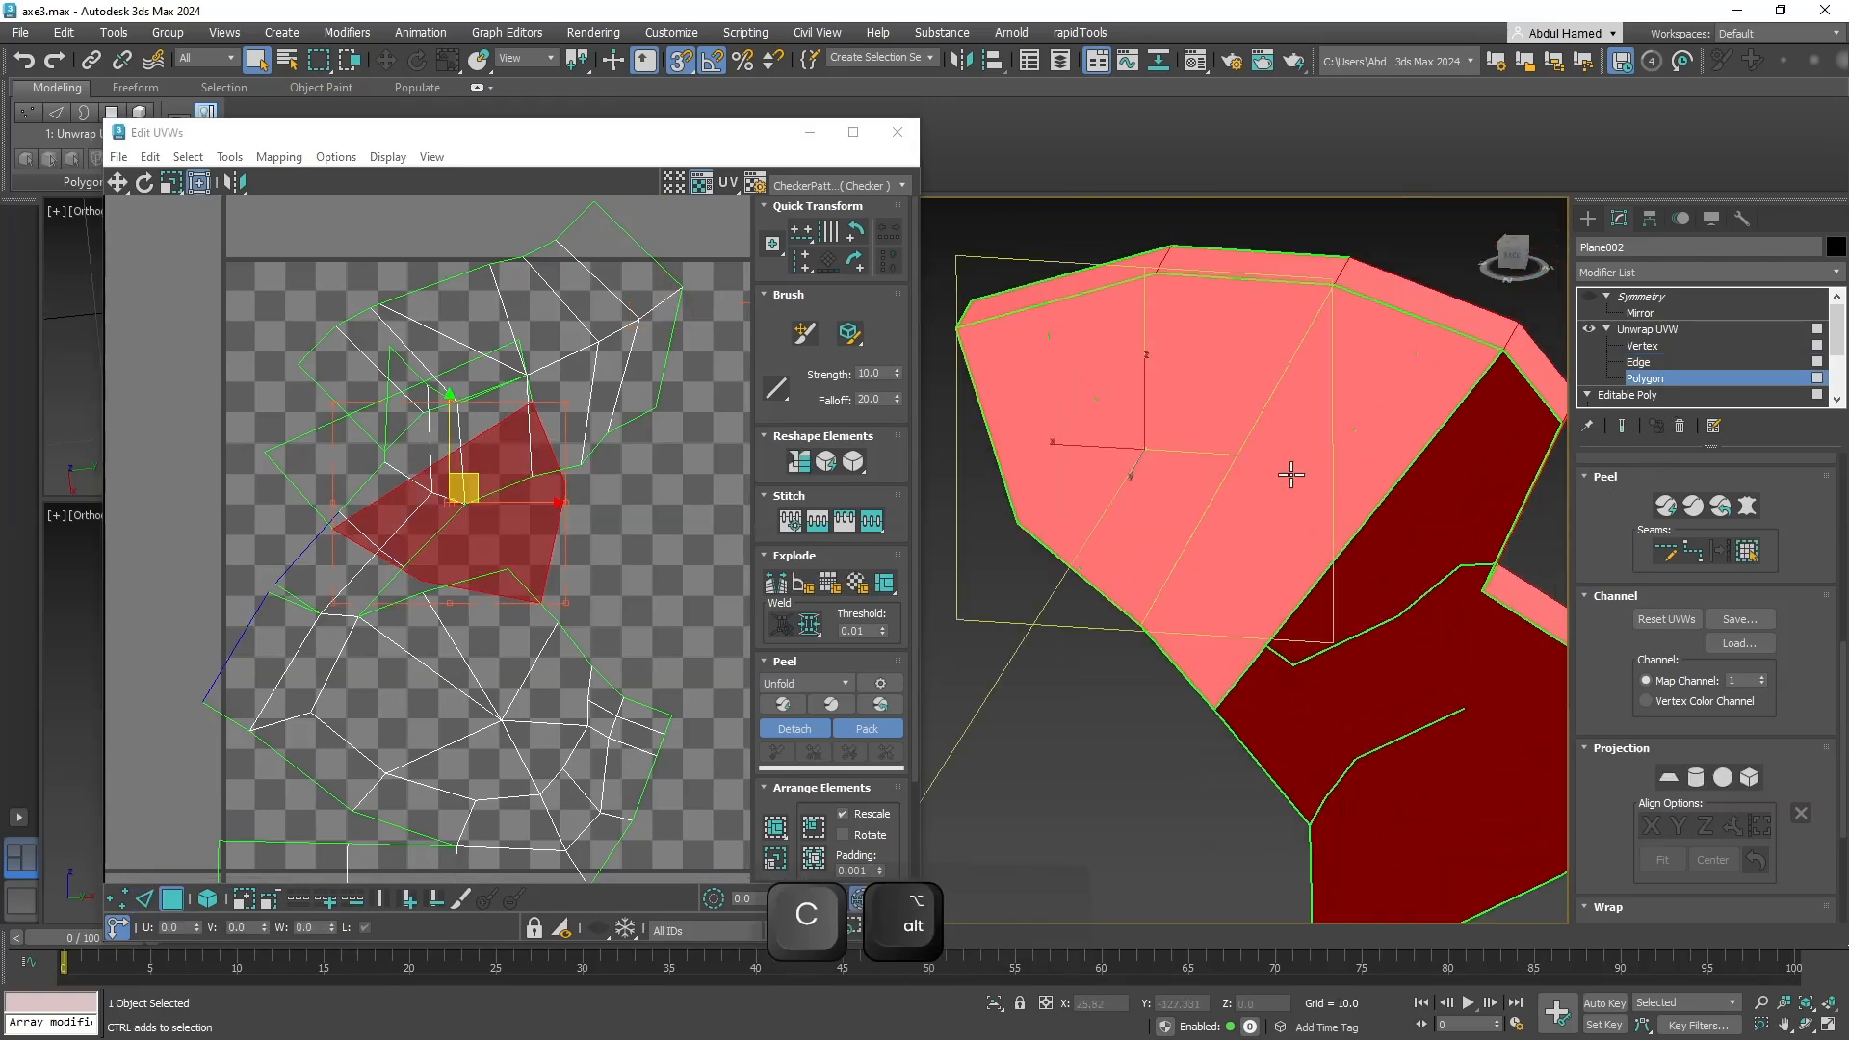
pyautogui.moveTo(657, 523); pyautogui.dragTo(557, 523, button='middle')
pyautogui.scroll(-2, 556, 525)
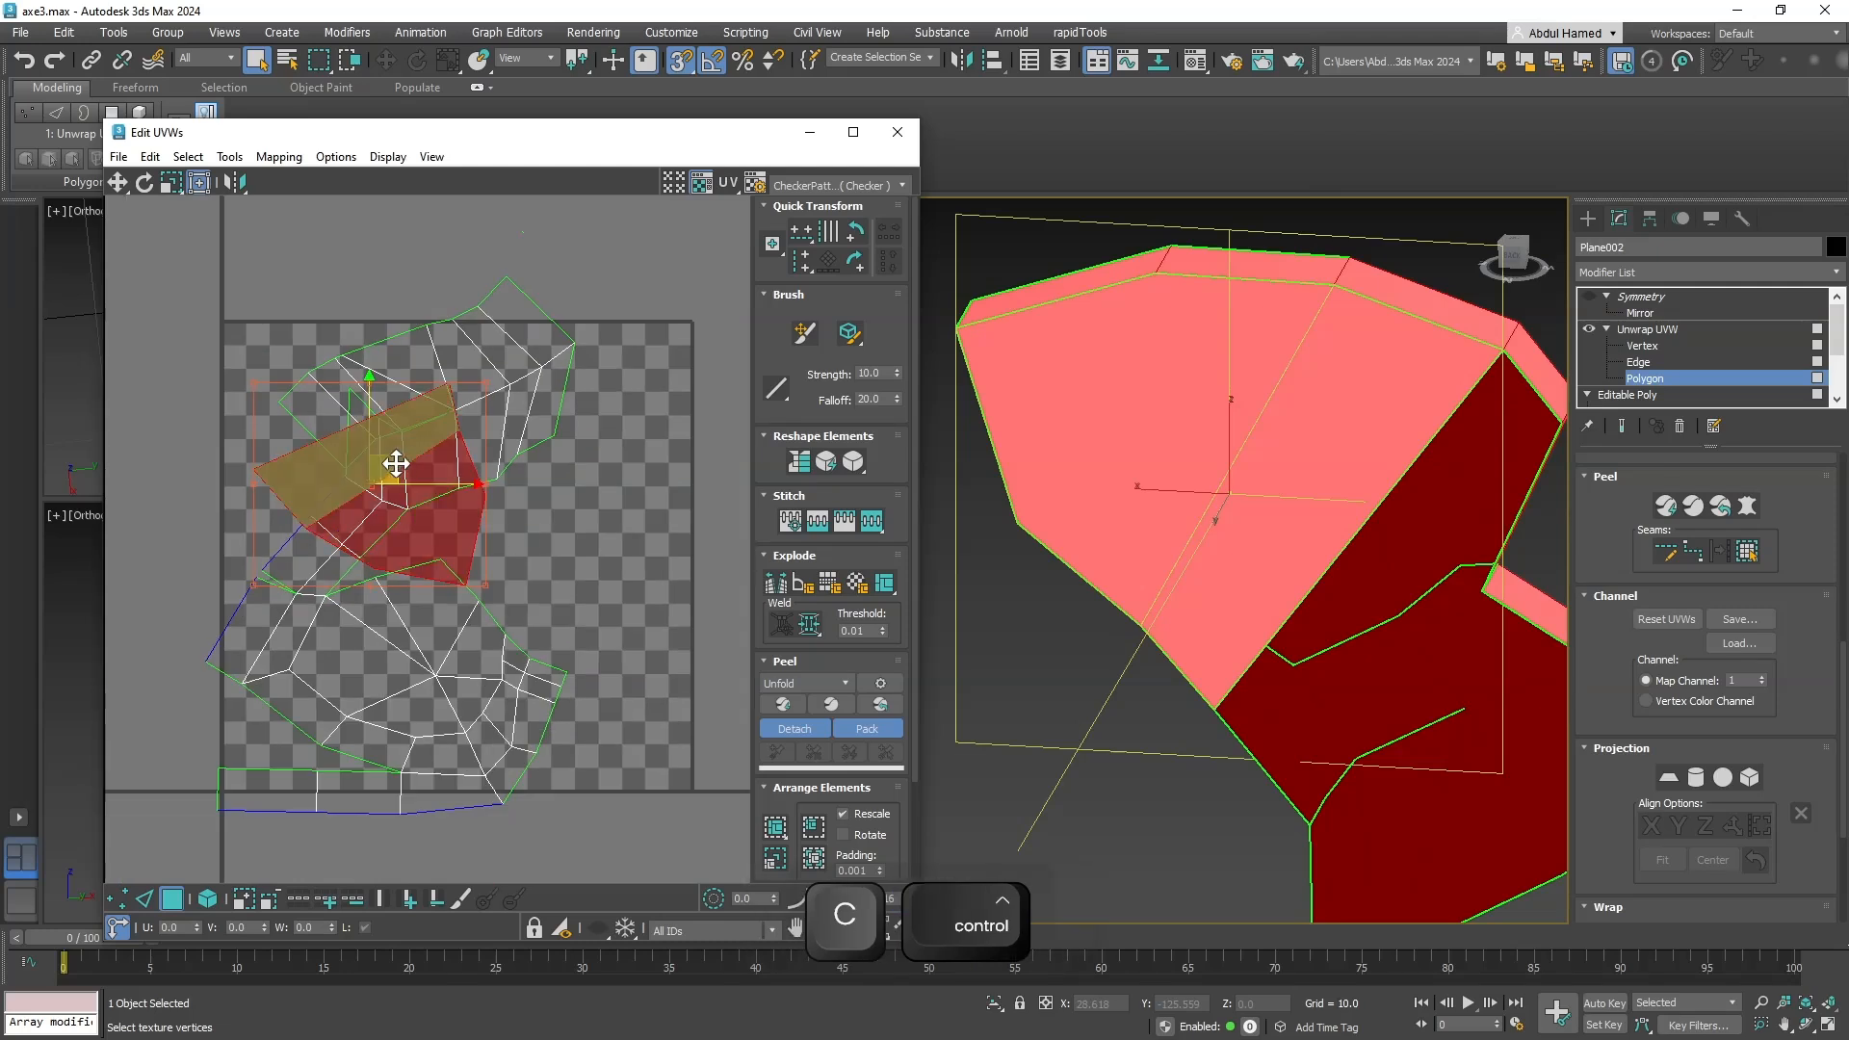
pyautogui.moveTo(431, 450); pyautogui.dragTo(751, 203)
pyautogui.moveTo(550, 487); pyautogui.dragTo(638, 394, button='middle')
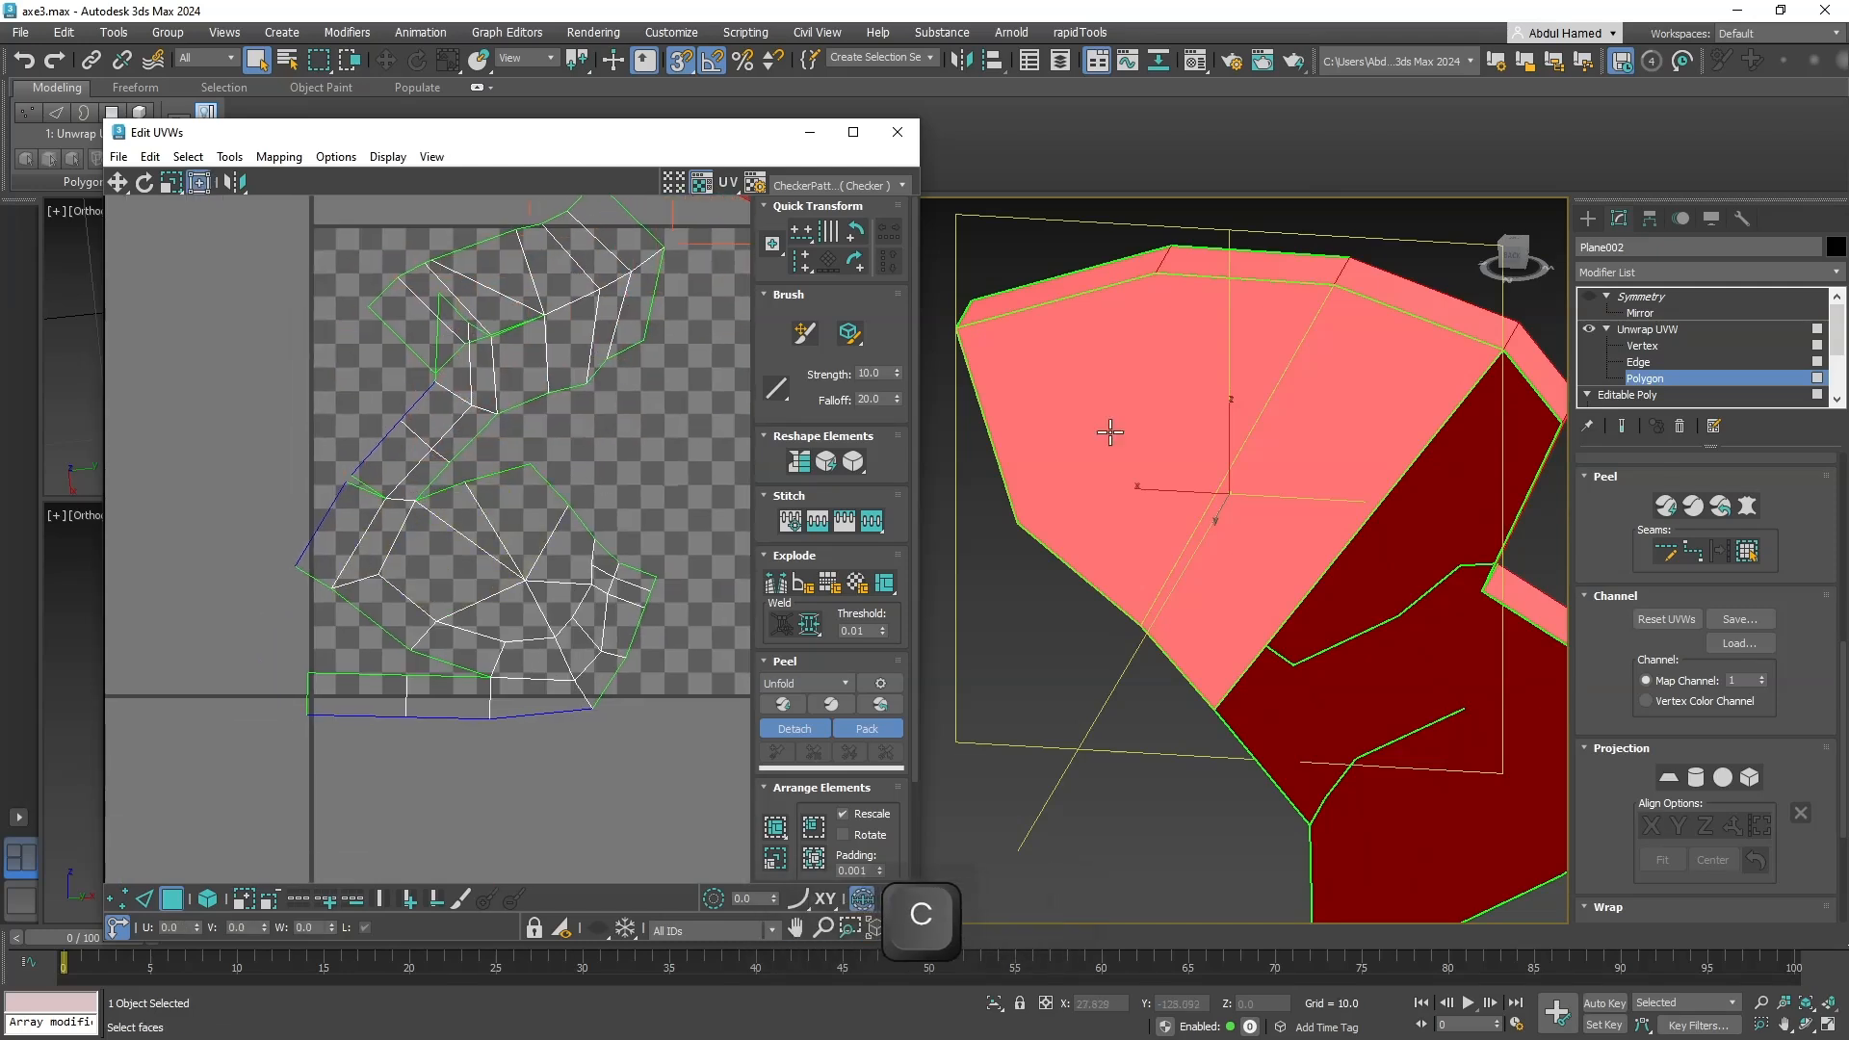
# Stitch the short seam edges on both sides of the junction between the neck and rounded face in the UV layout.
pyautogui.click(145, 899)
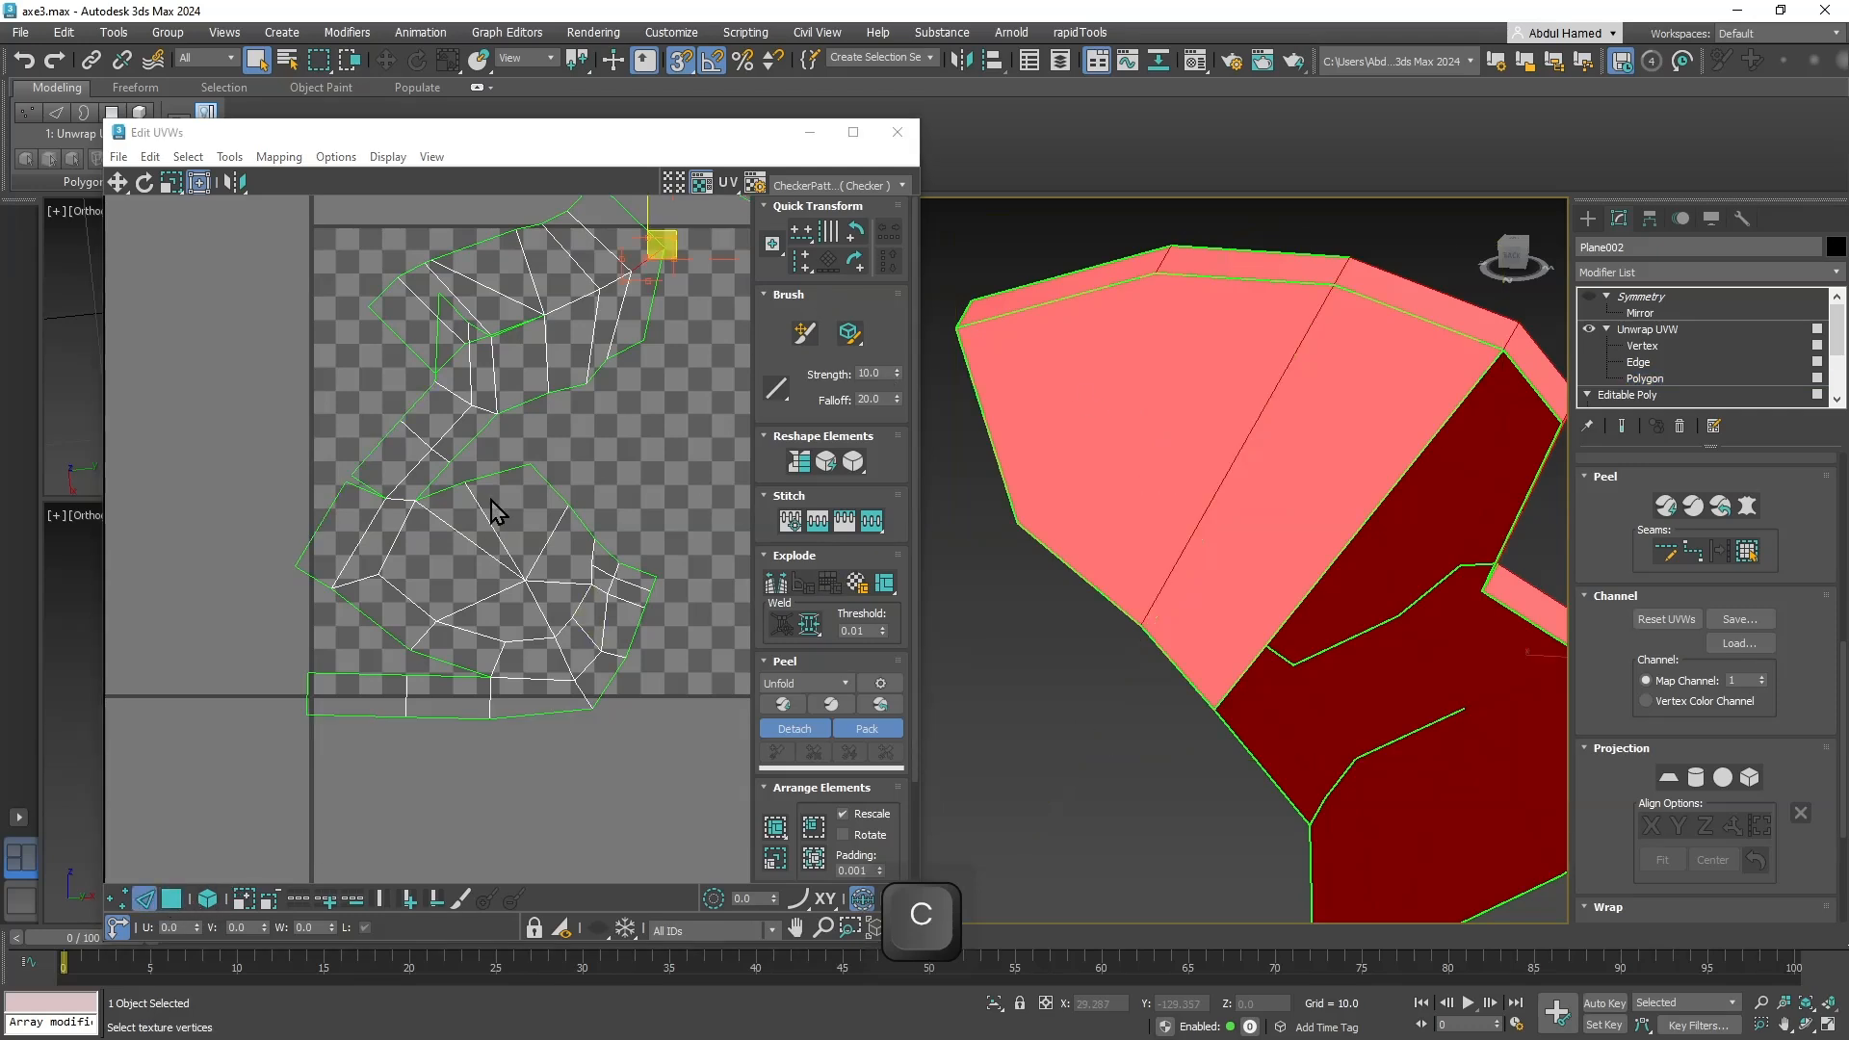
pyautogui.click(449, 490)
pyautogui.rightClick(449, 489)
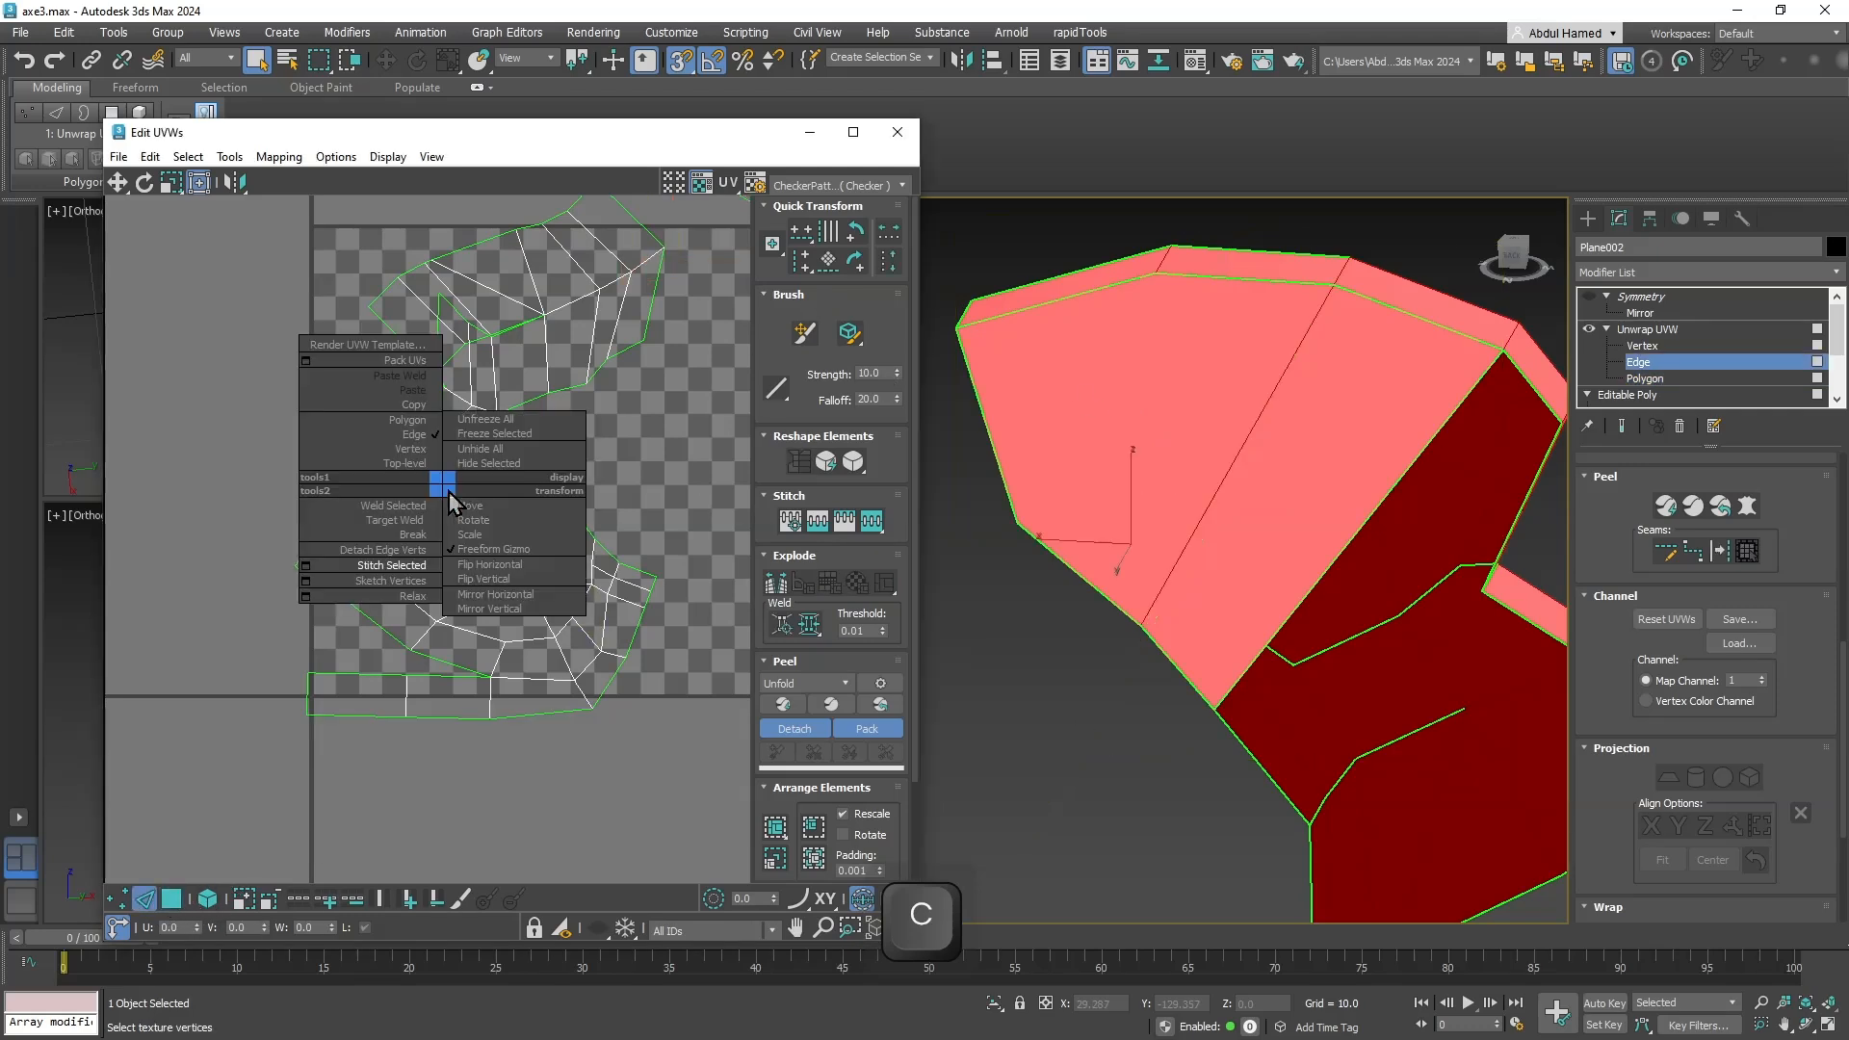
pyautogui.click(446, 504)
pyautogui.click(518, 471)
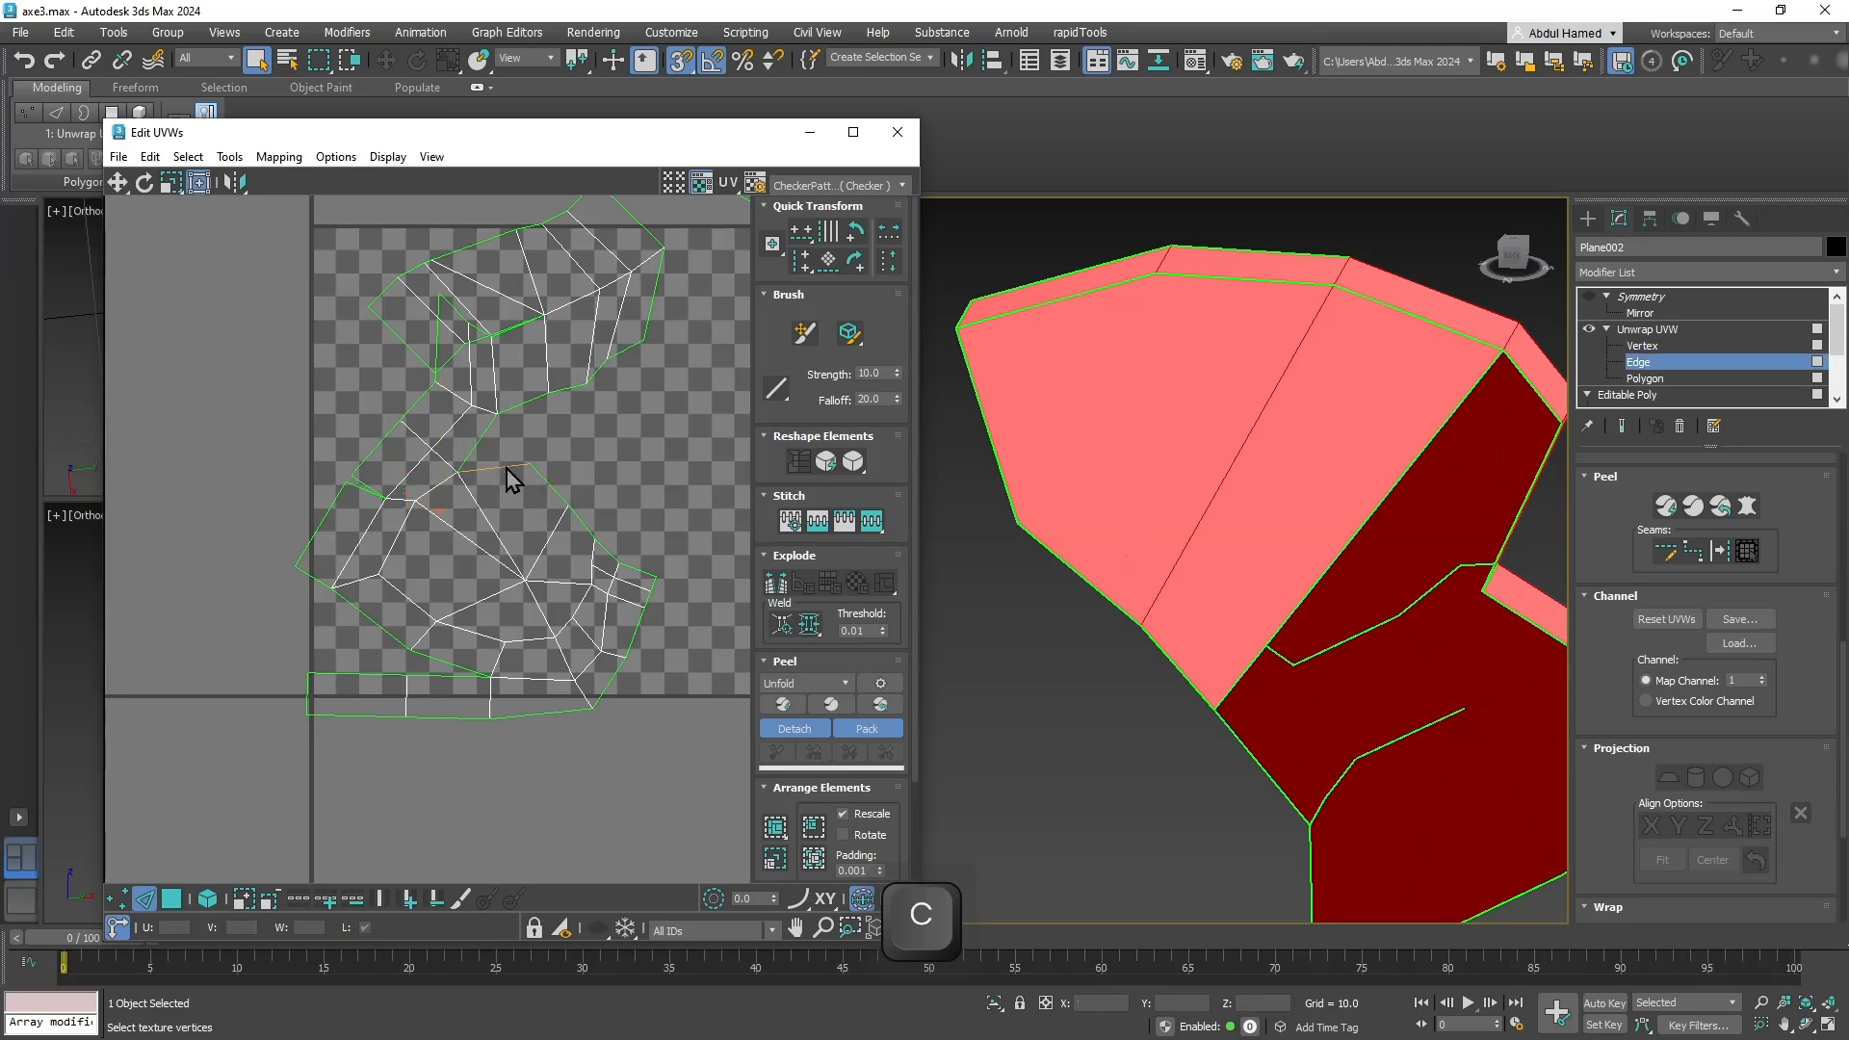
pyautogui.click(511, 478)
pyautogui.rightClick(511, 478)
pyautogui.click(403, 528)
pyautogui.click(379, 496)
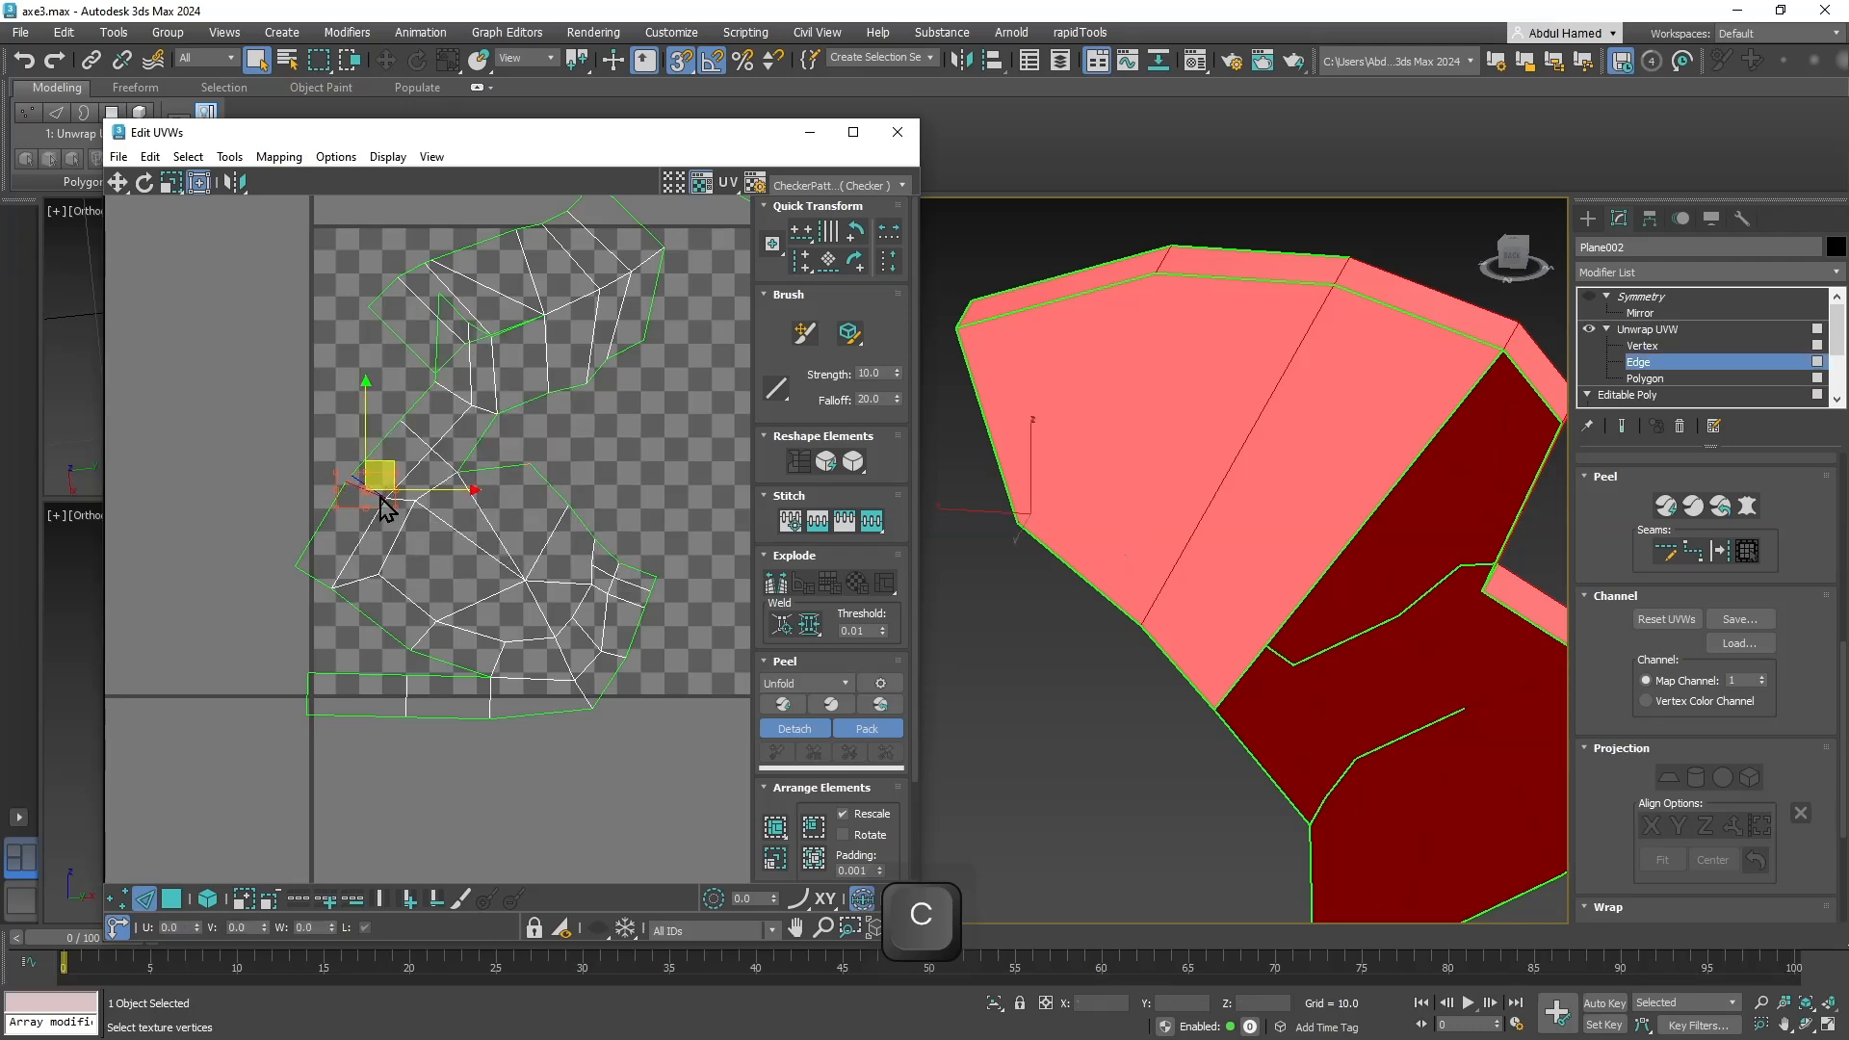
pyautogui.rightClick(379, 487)
pyautogui.click(376, 501)
# Stitch the open edge between the rim strip and the rounded face's UVs.
pyautogui.click(404, 686)
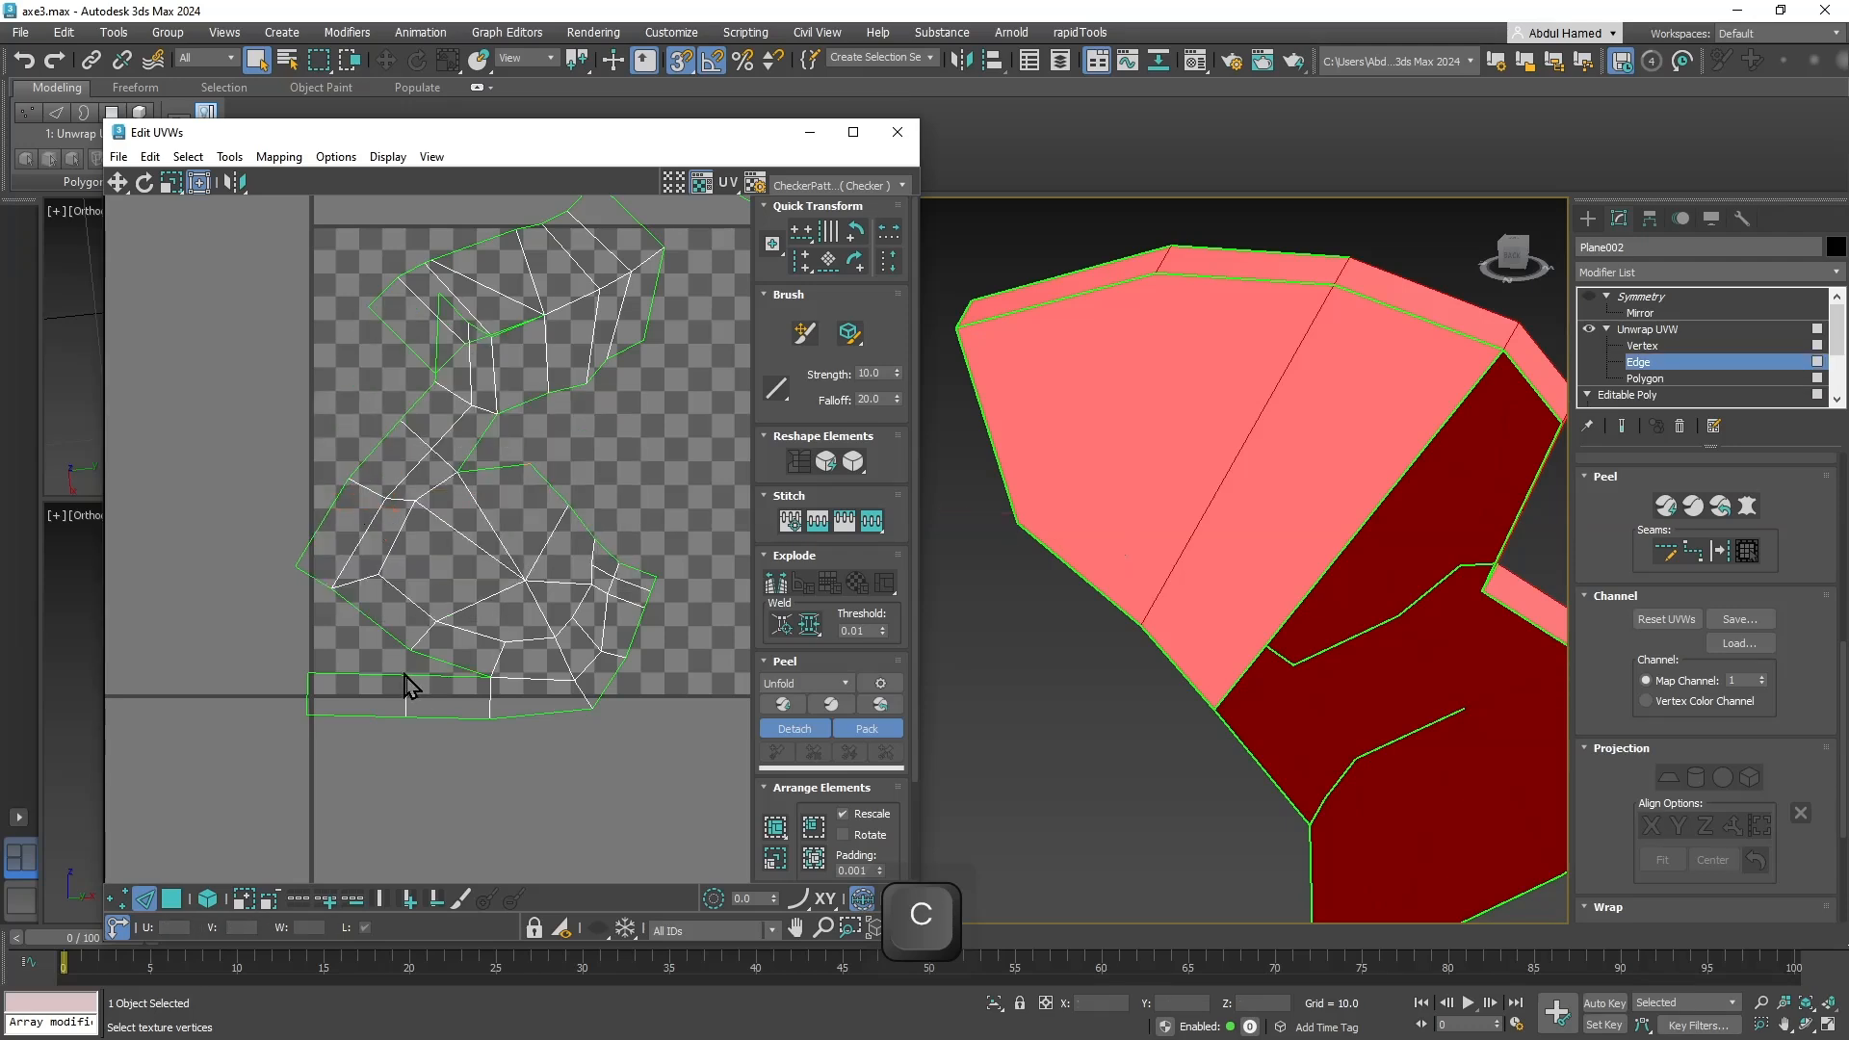
pyautogui.click(379, 629)
pyautogui.rightClick(380, 629)
pyautogui.click(402, 644)
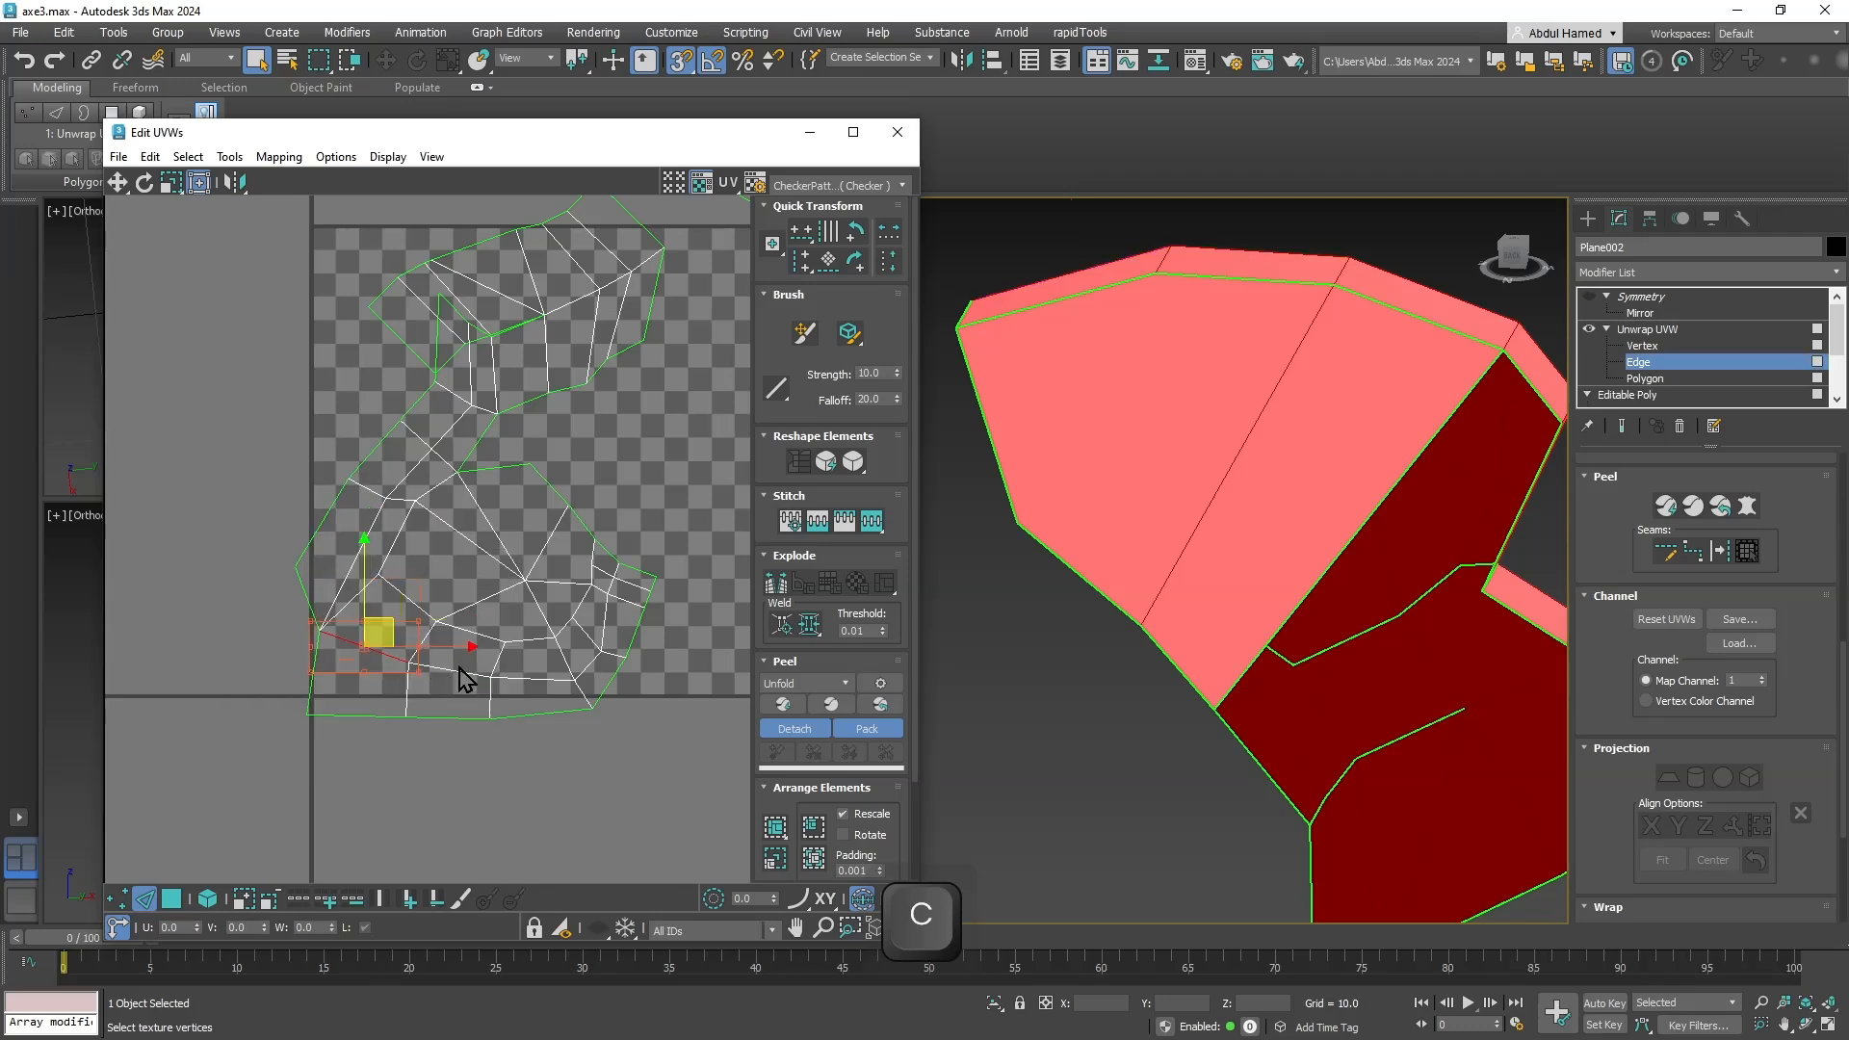
# Stitch the open inner edge of the neck's UVs to close the gap toward the rounded face.
pyautogui.moveTo(504, 648); pyautogui.dragTo(481, 829, button='middle')
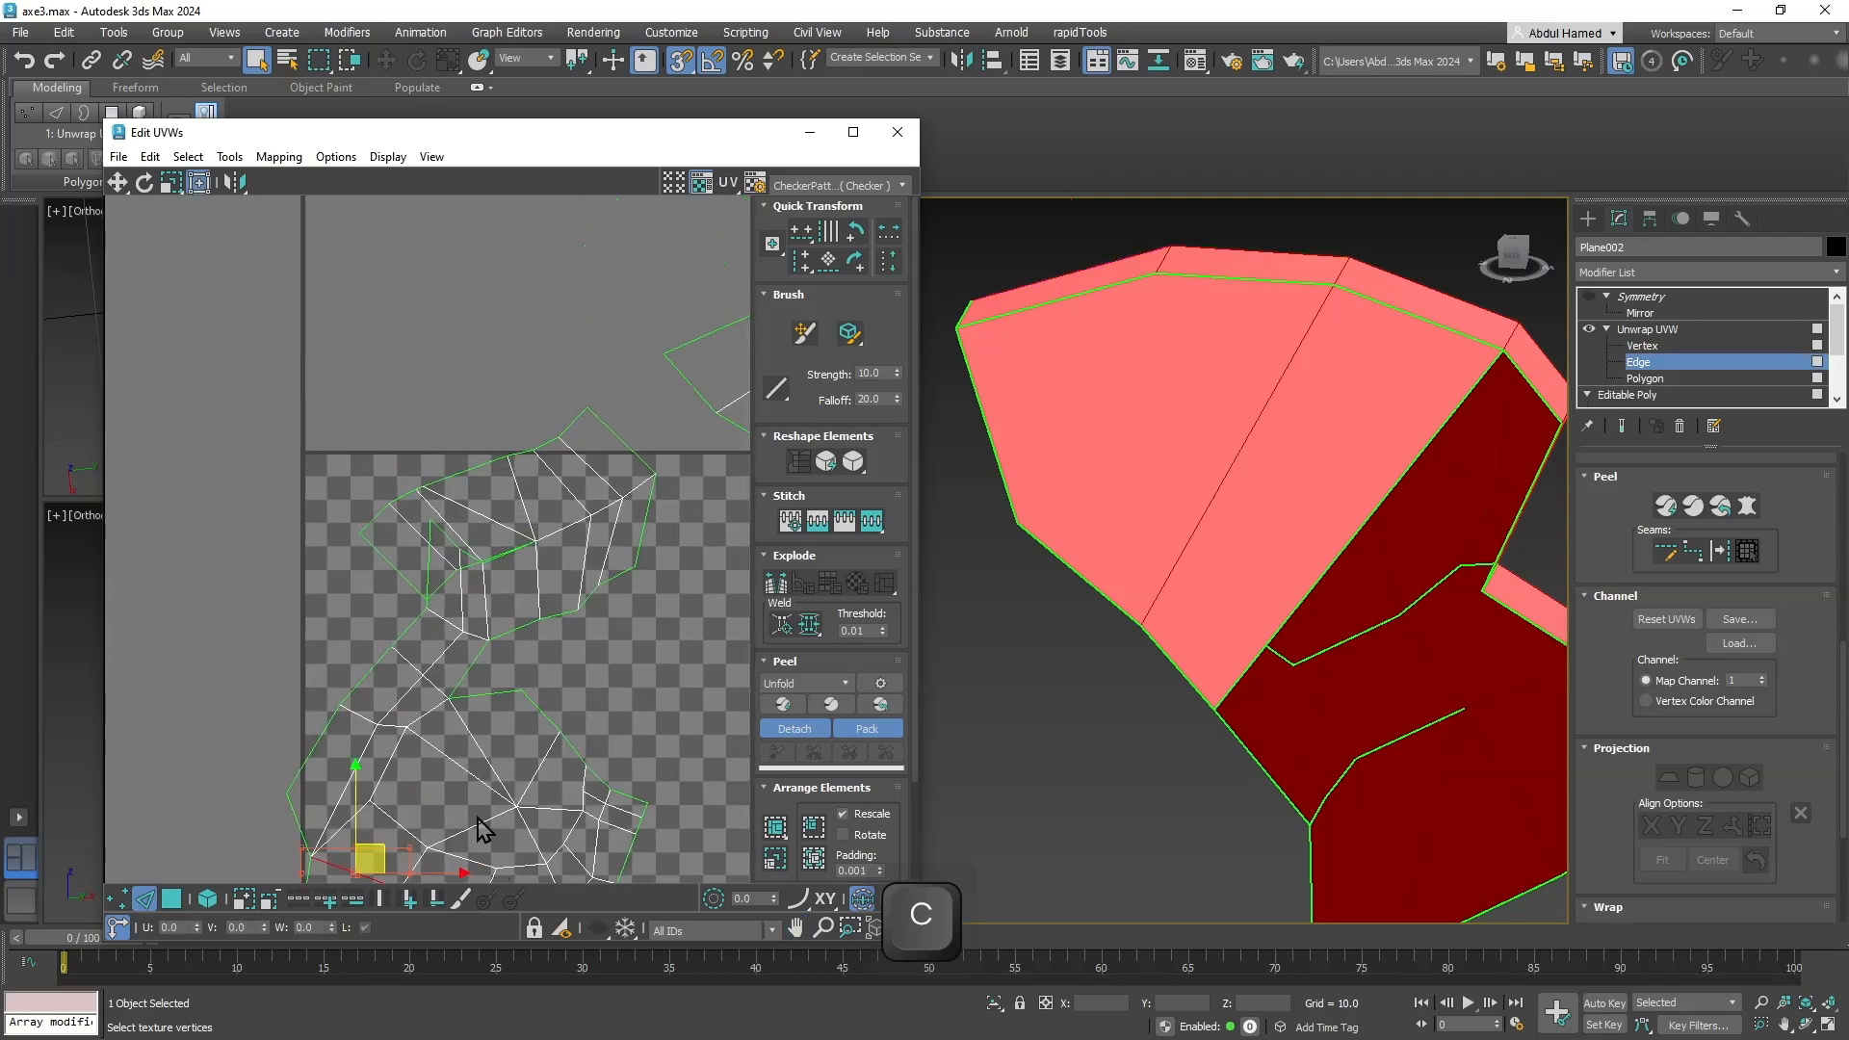
pyautogui.click(505, 636)
pyautogui.rightClick(504, 636)
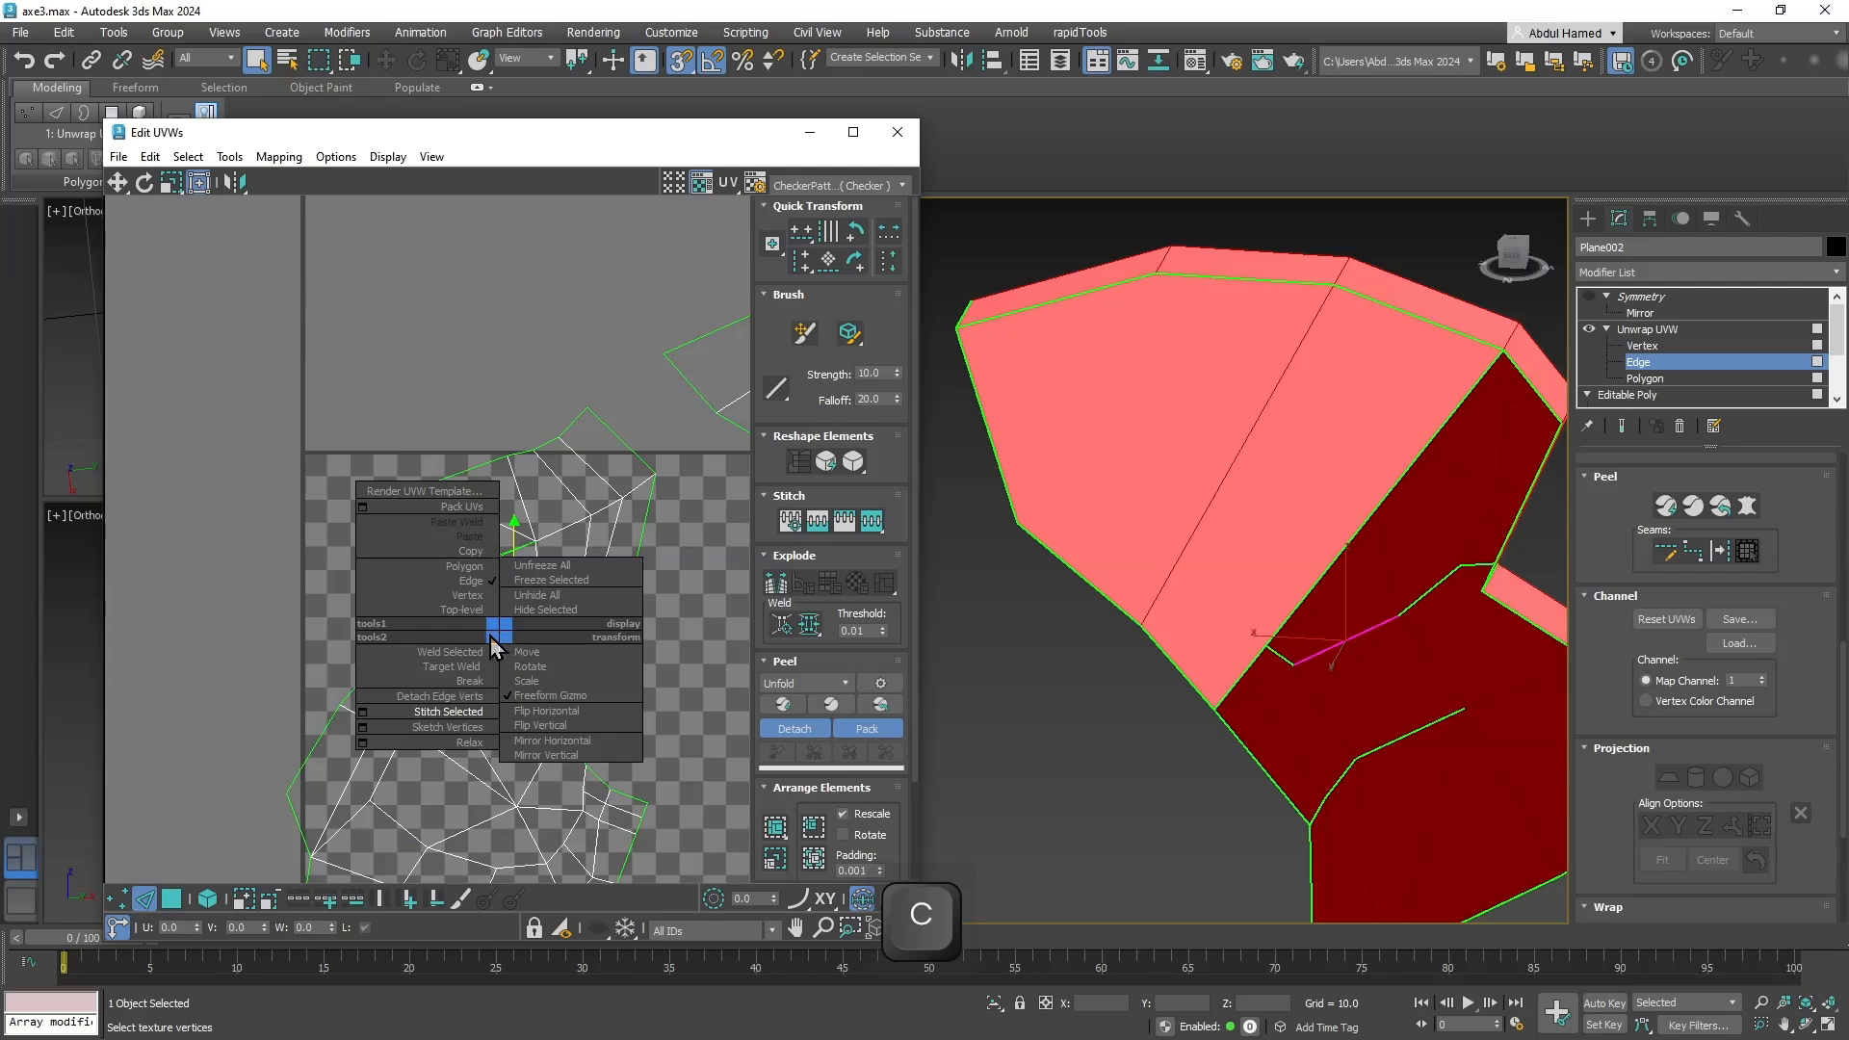
pyautogui.click(449, 712)
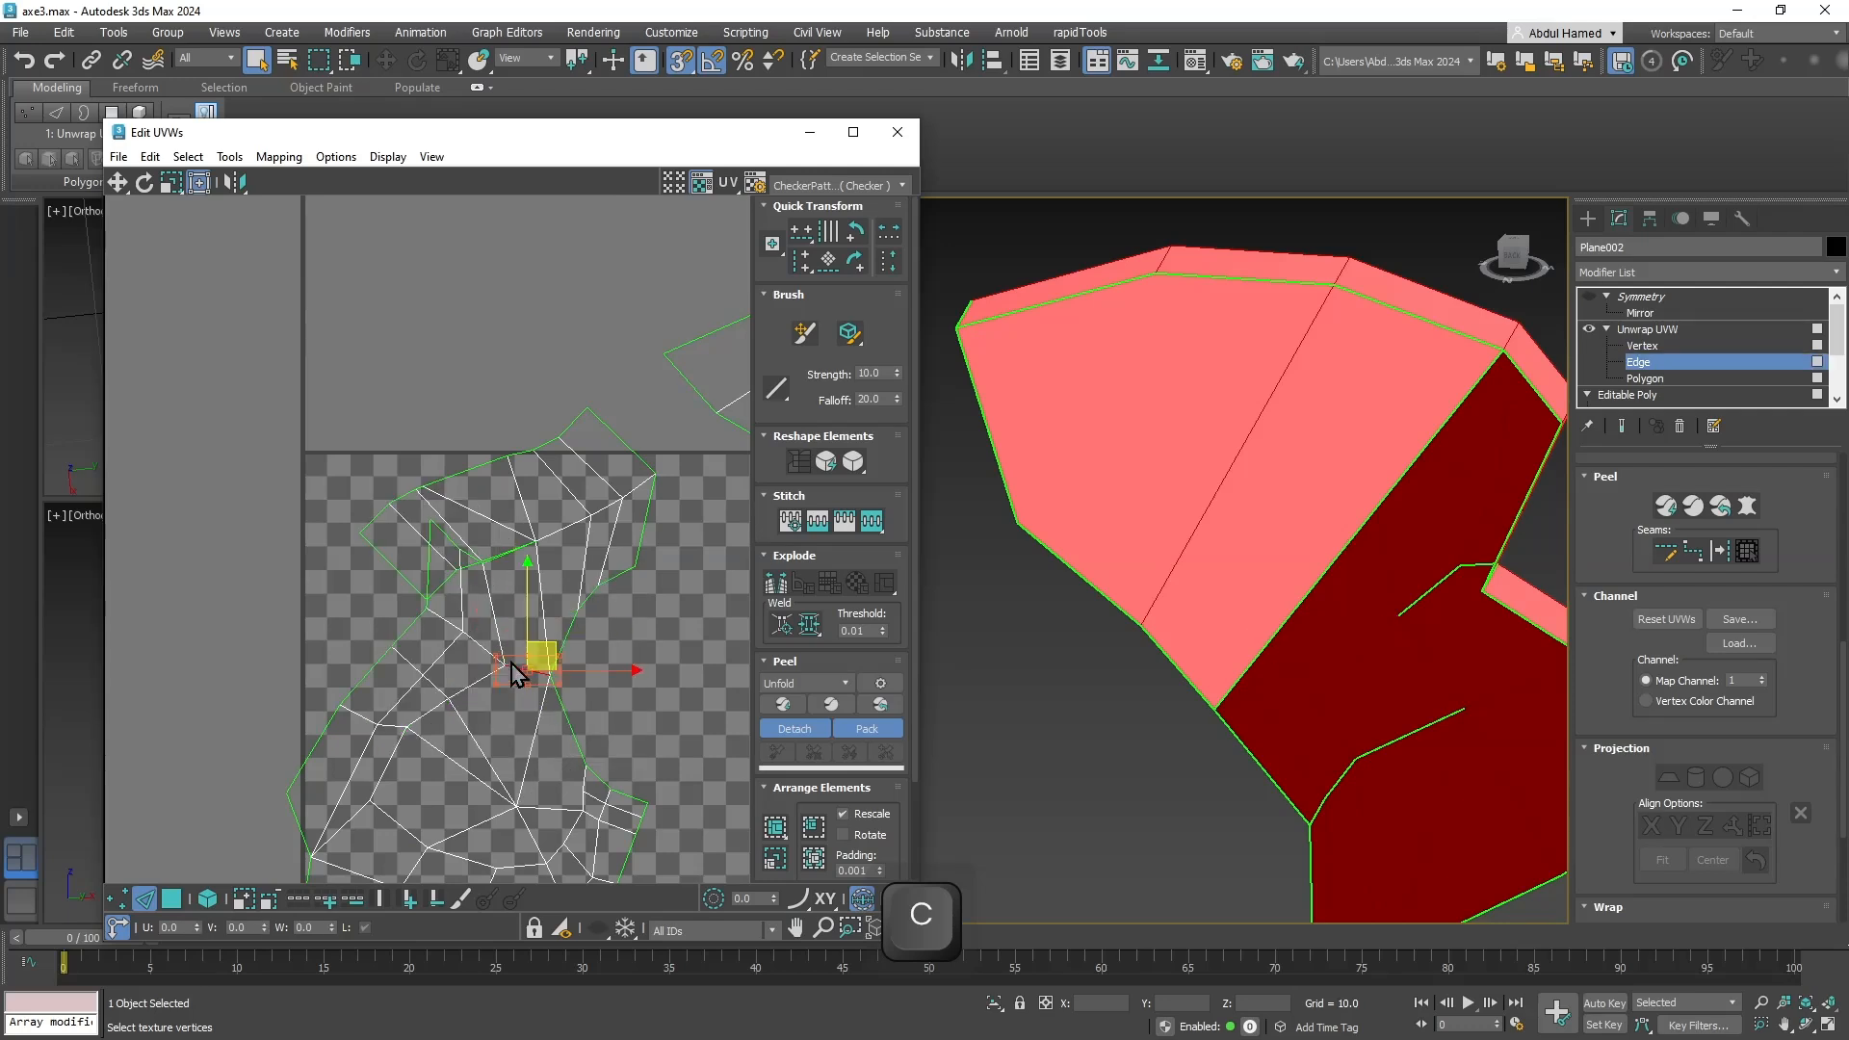
# Stitch the two open seam edges between the long side strip and the rest of the rounded guard's UV shell.
pyautogui.click(621, 575)
pyautogui.rightClick(619, 572)
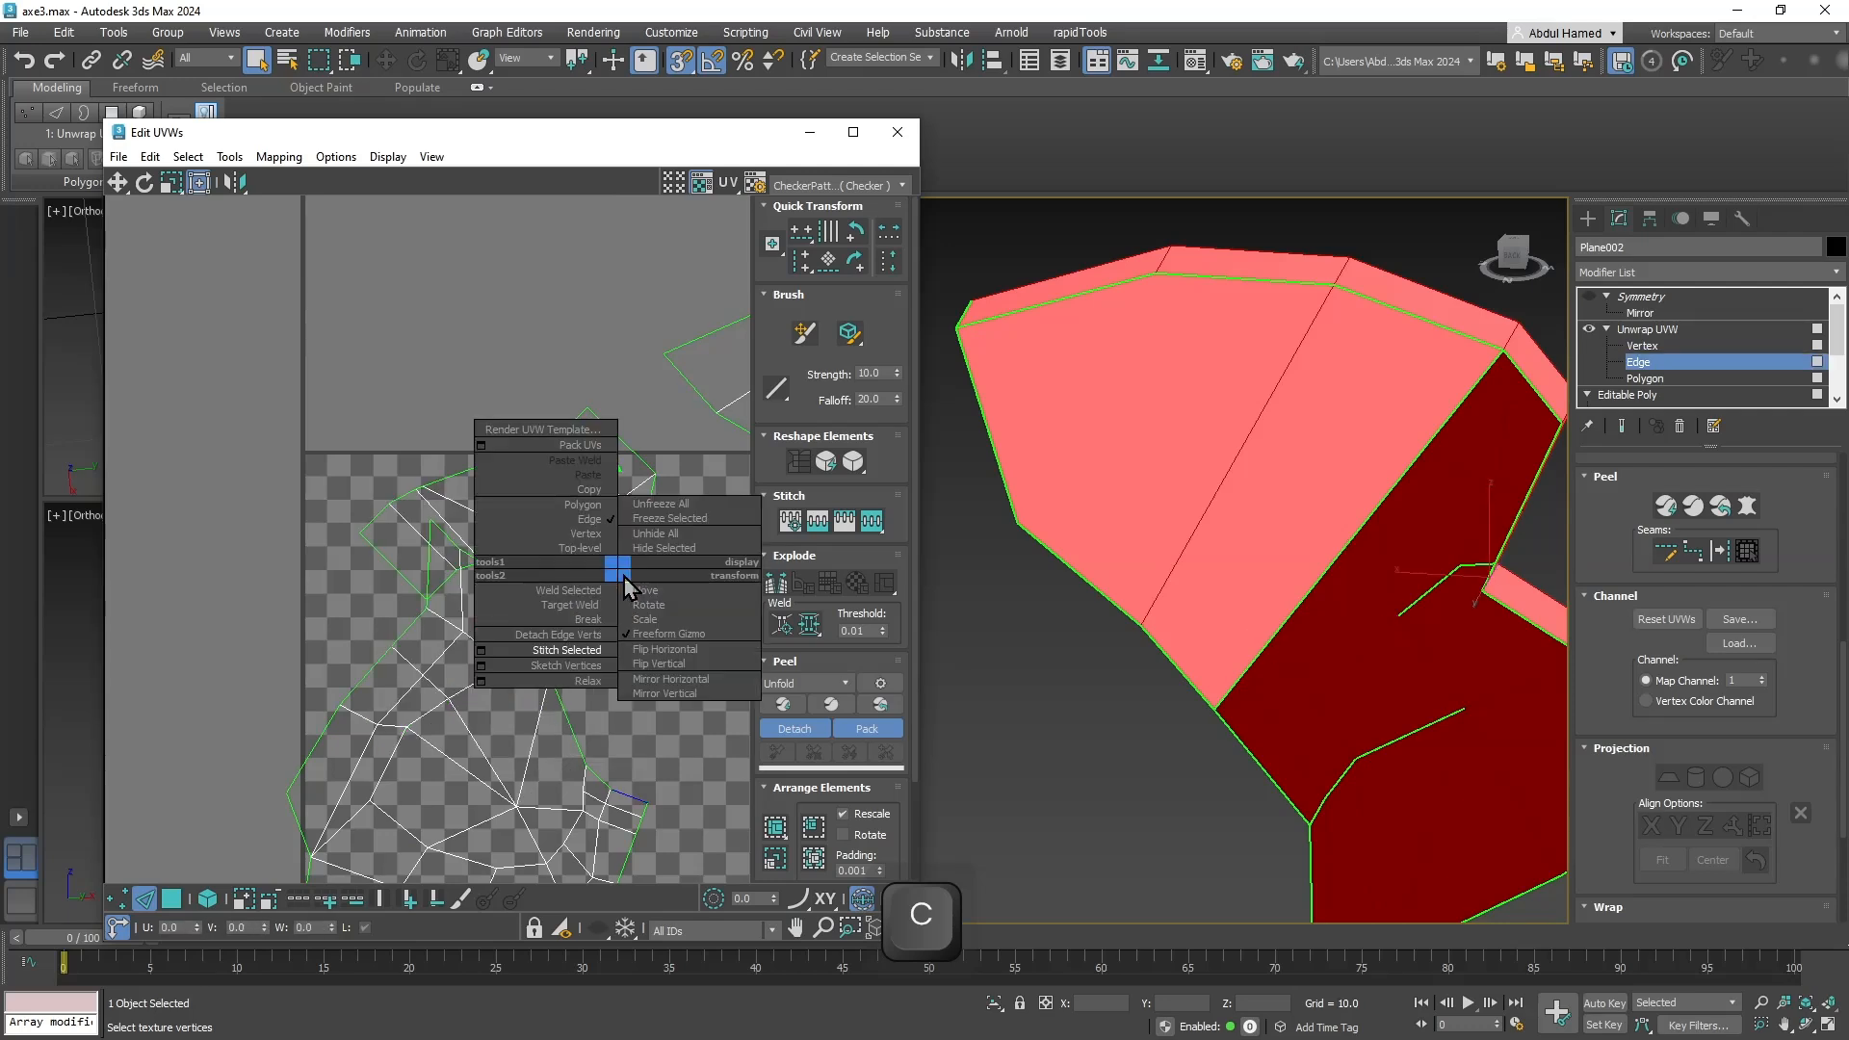
pyautogui.click(606, 568)
pyautogui.rightClick(624, 583)
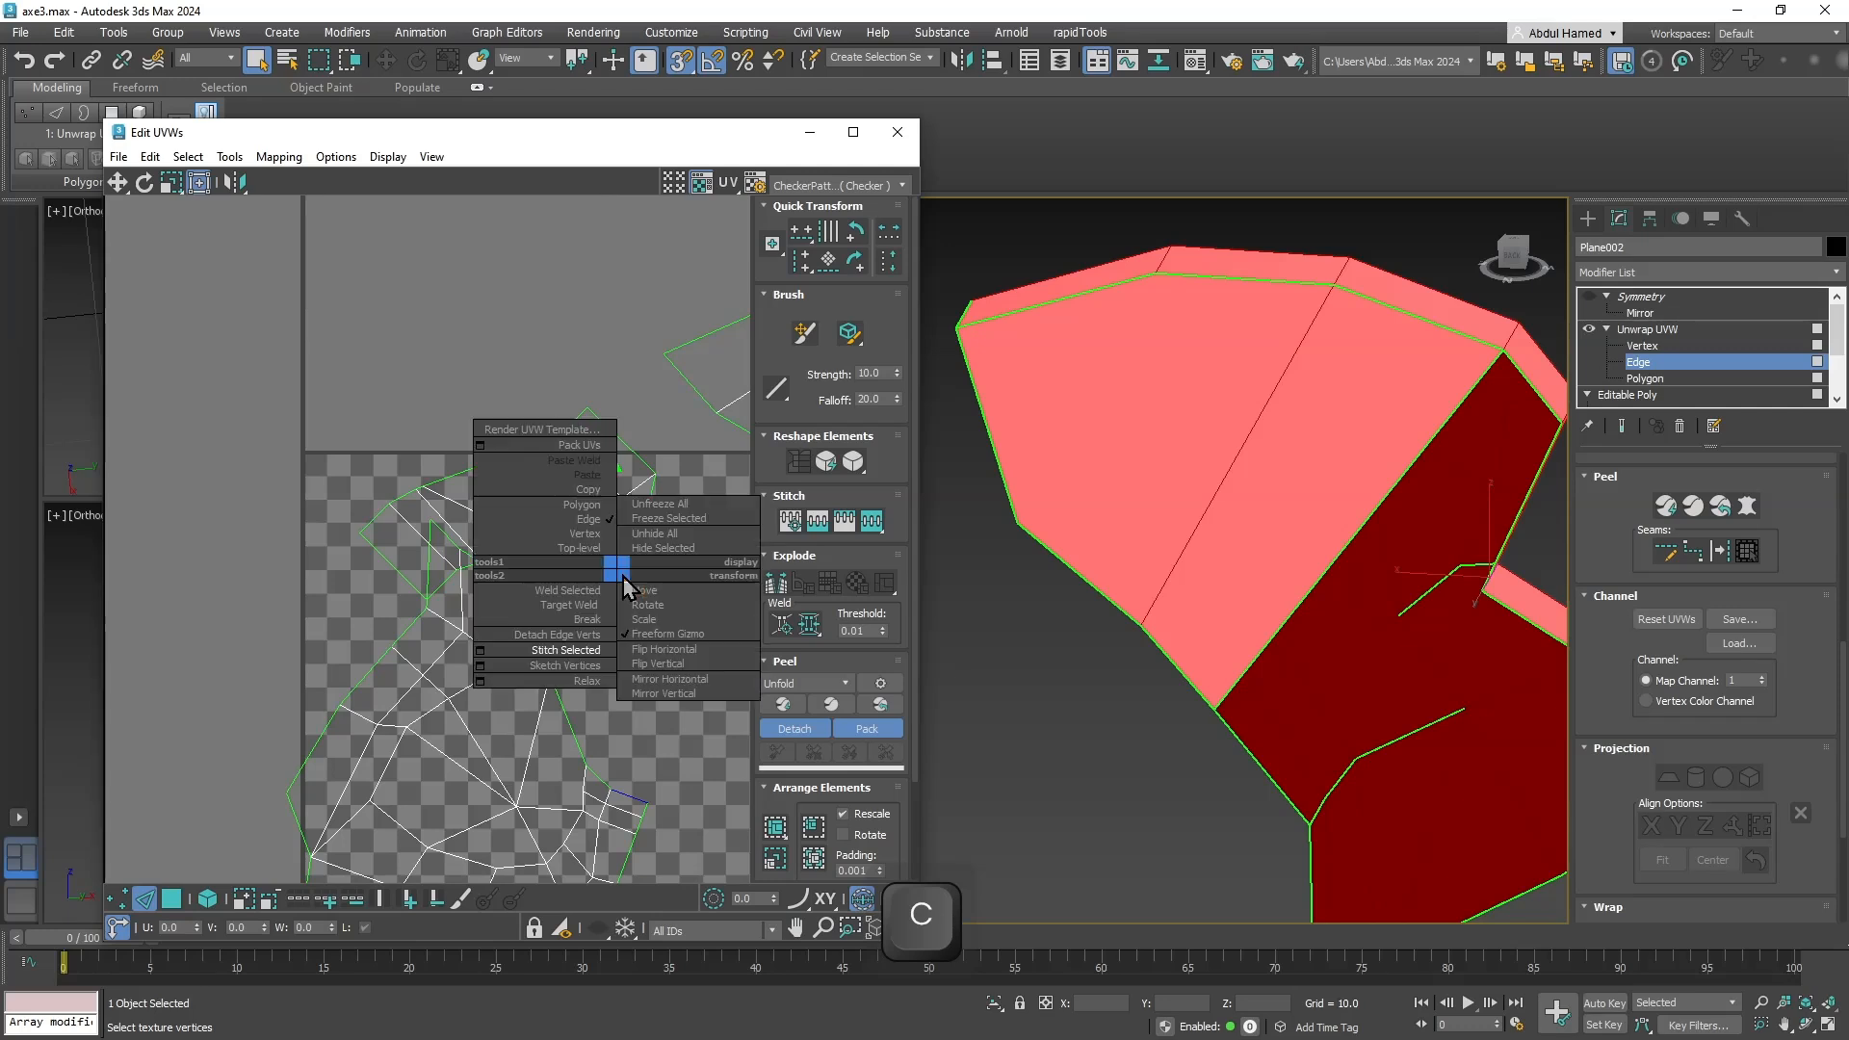
pyautogui.click(611, 582)
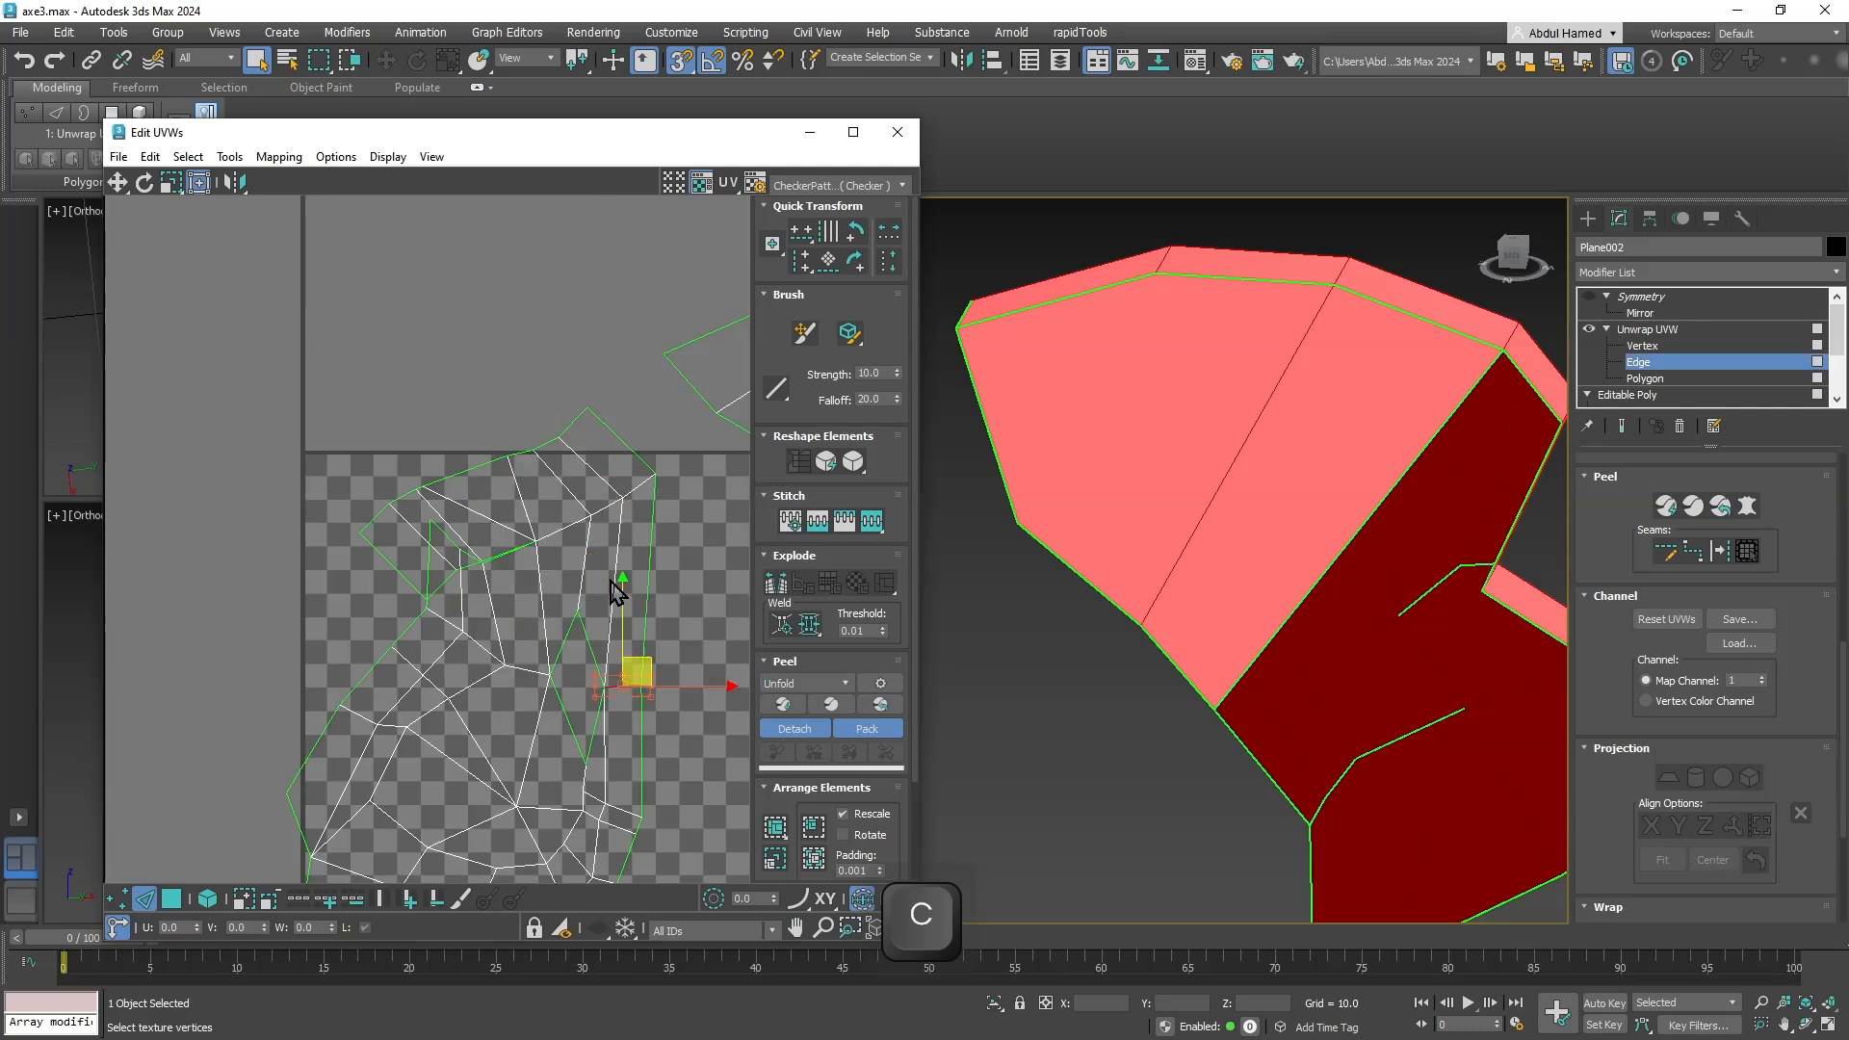
pyautogui.click(592, 647)
pyautogui.rightClick(595, 649)
pyautogui.click(582, 647)
# Stitch the remaining open inner edges around the neck junction in the rounded guard's UV shell.
pyautogui.click(502, 583)
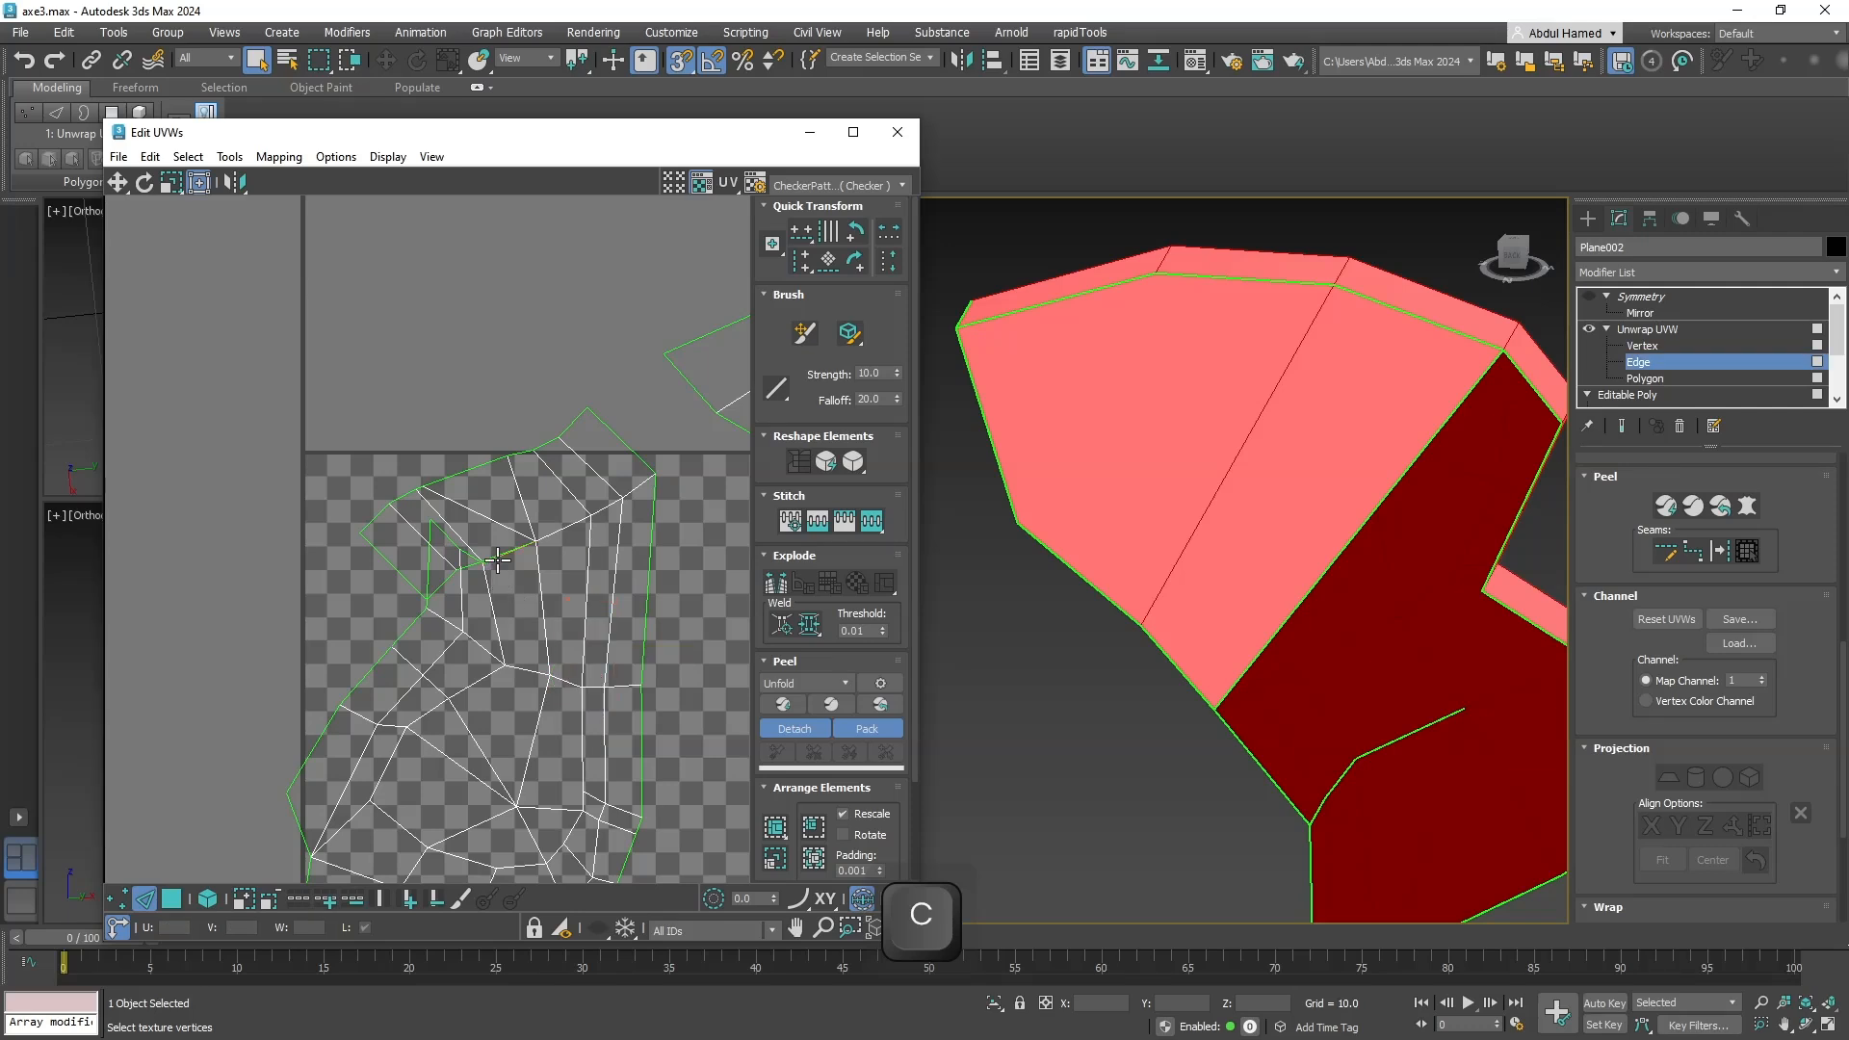
pyautogui.click(495, 550)
pyautogui.rightClick(495, 566)
pyautogui.click(483, 564)
pyautogui.rightClick(447, 540)
pyautogui.click(436, 538)
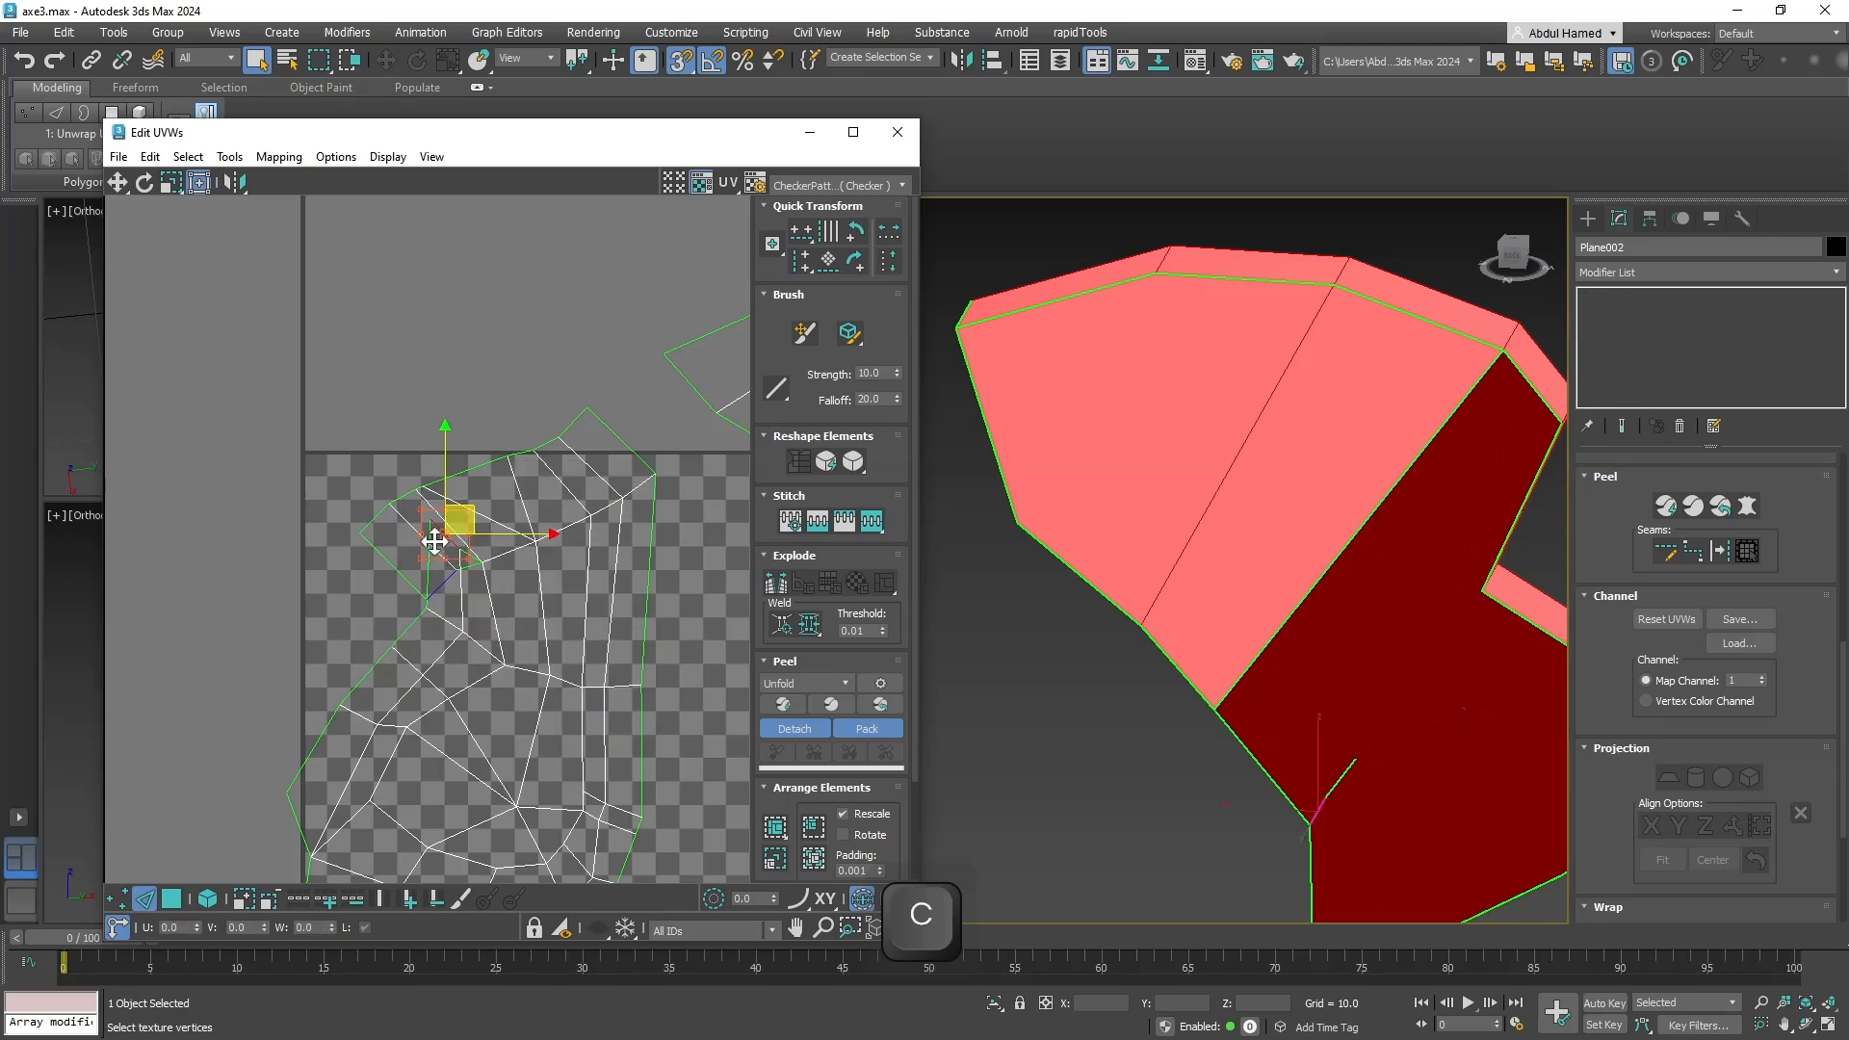
# Select all edges of the guard's main UV shell and relax it repeatedly until it flattens.
pyautogui.scroll(-5, 474, 678)
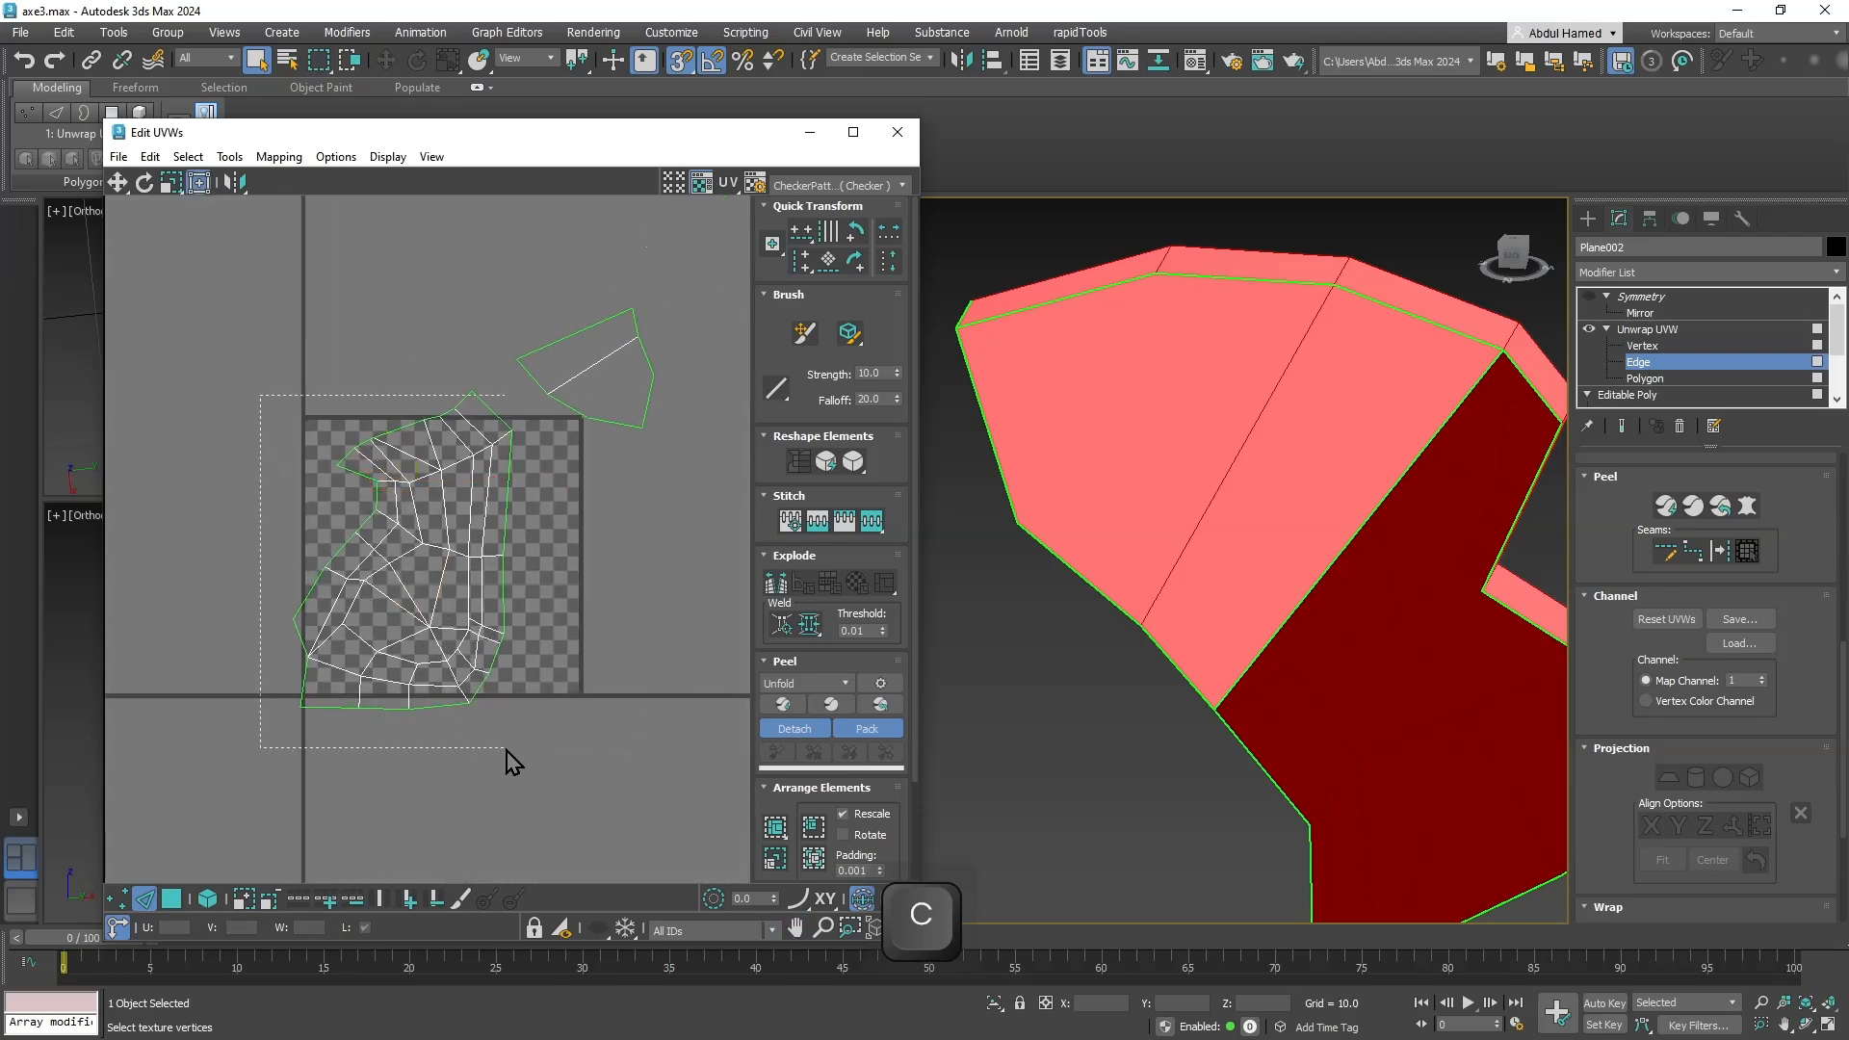
pyautogui.moveTo(500, 755); pyautogui.dragTo(499, 755)
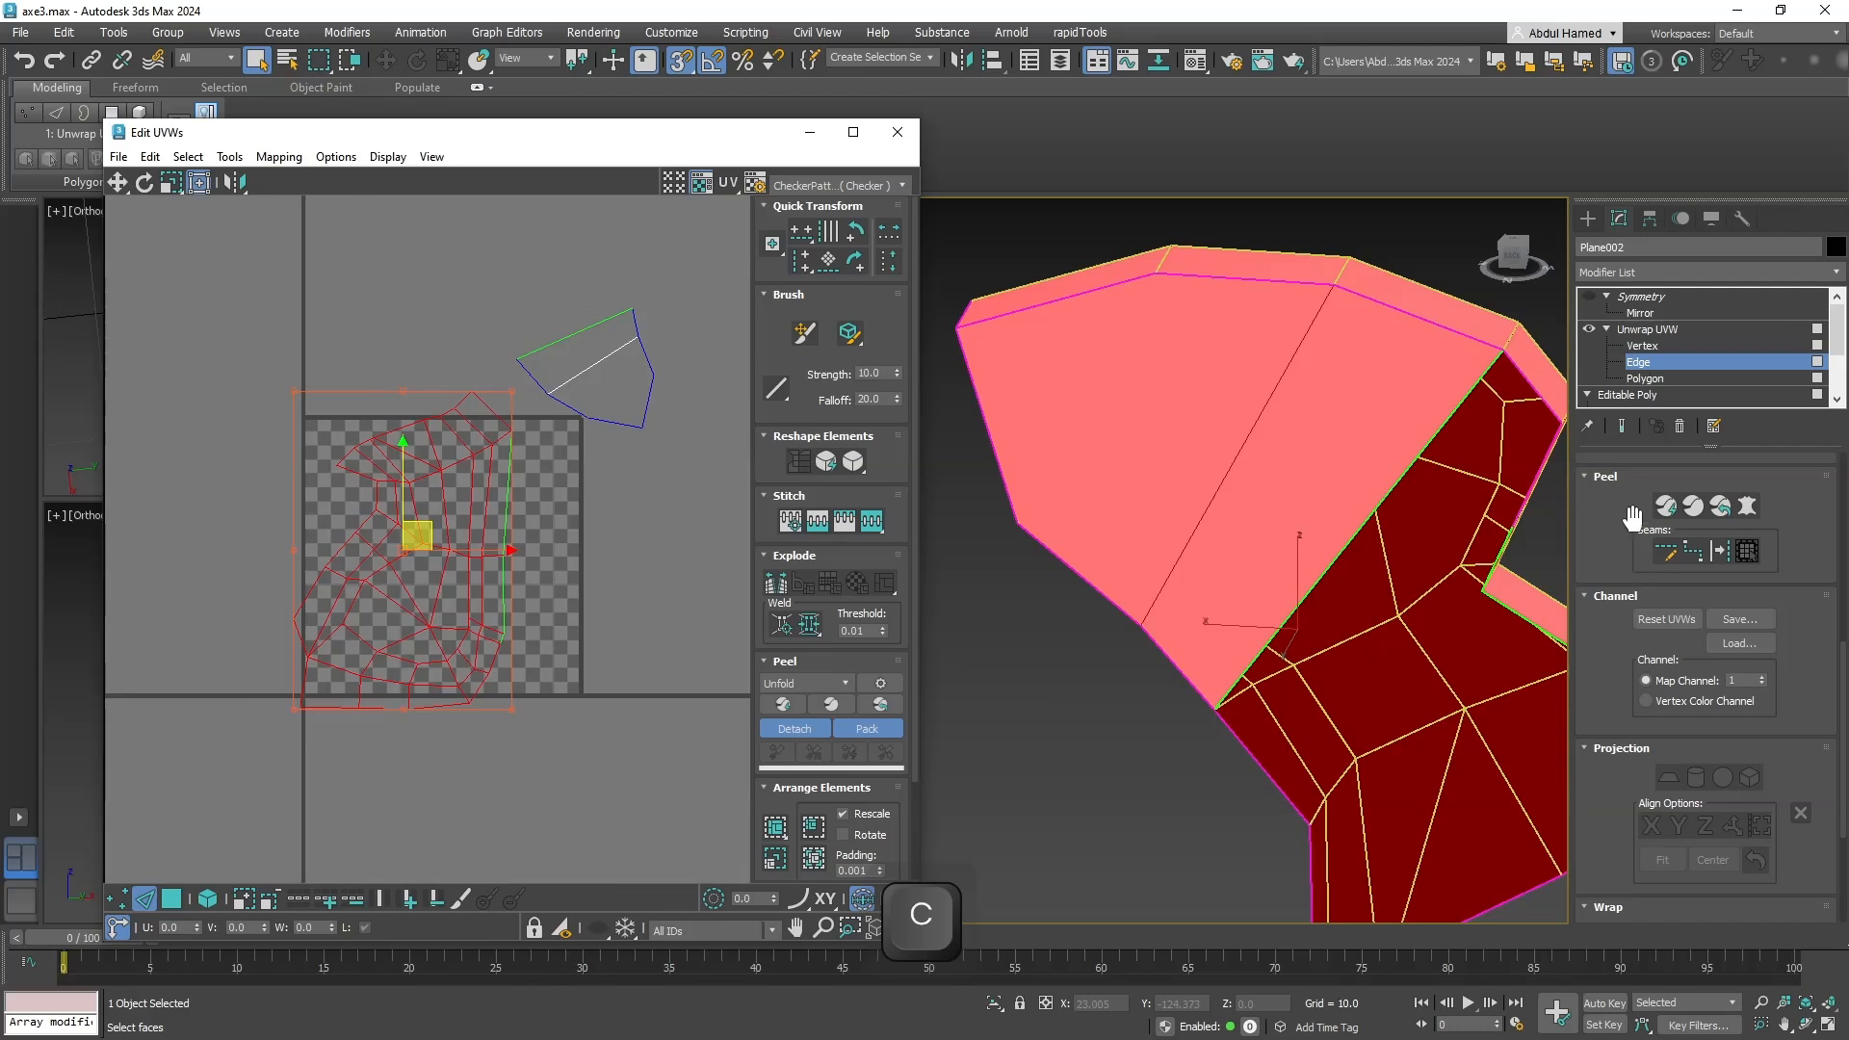
pyautogui.scroll(3, 1766, 650)
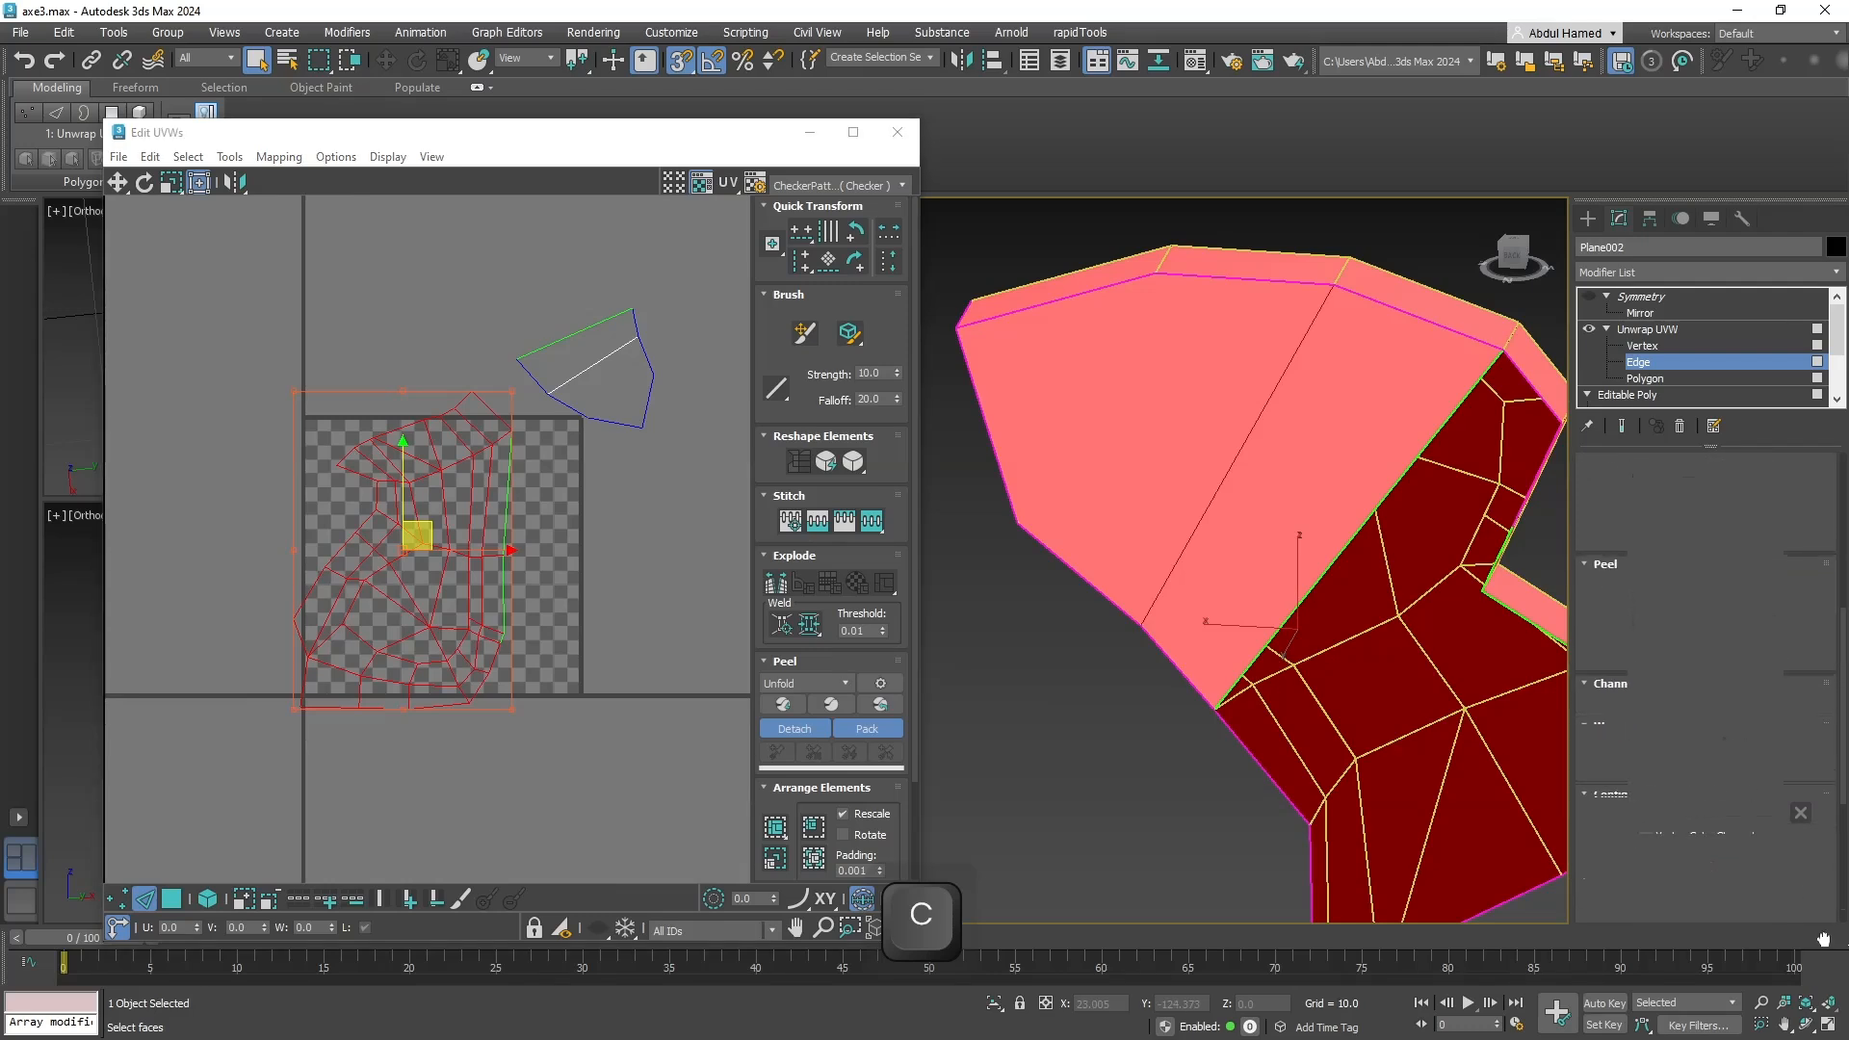
pyautogui.scroll(-3, 1761, 696)
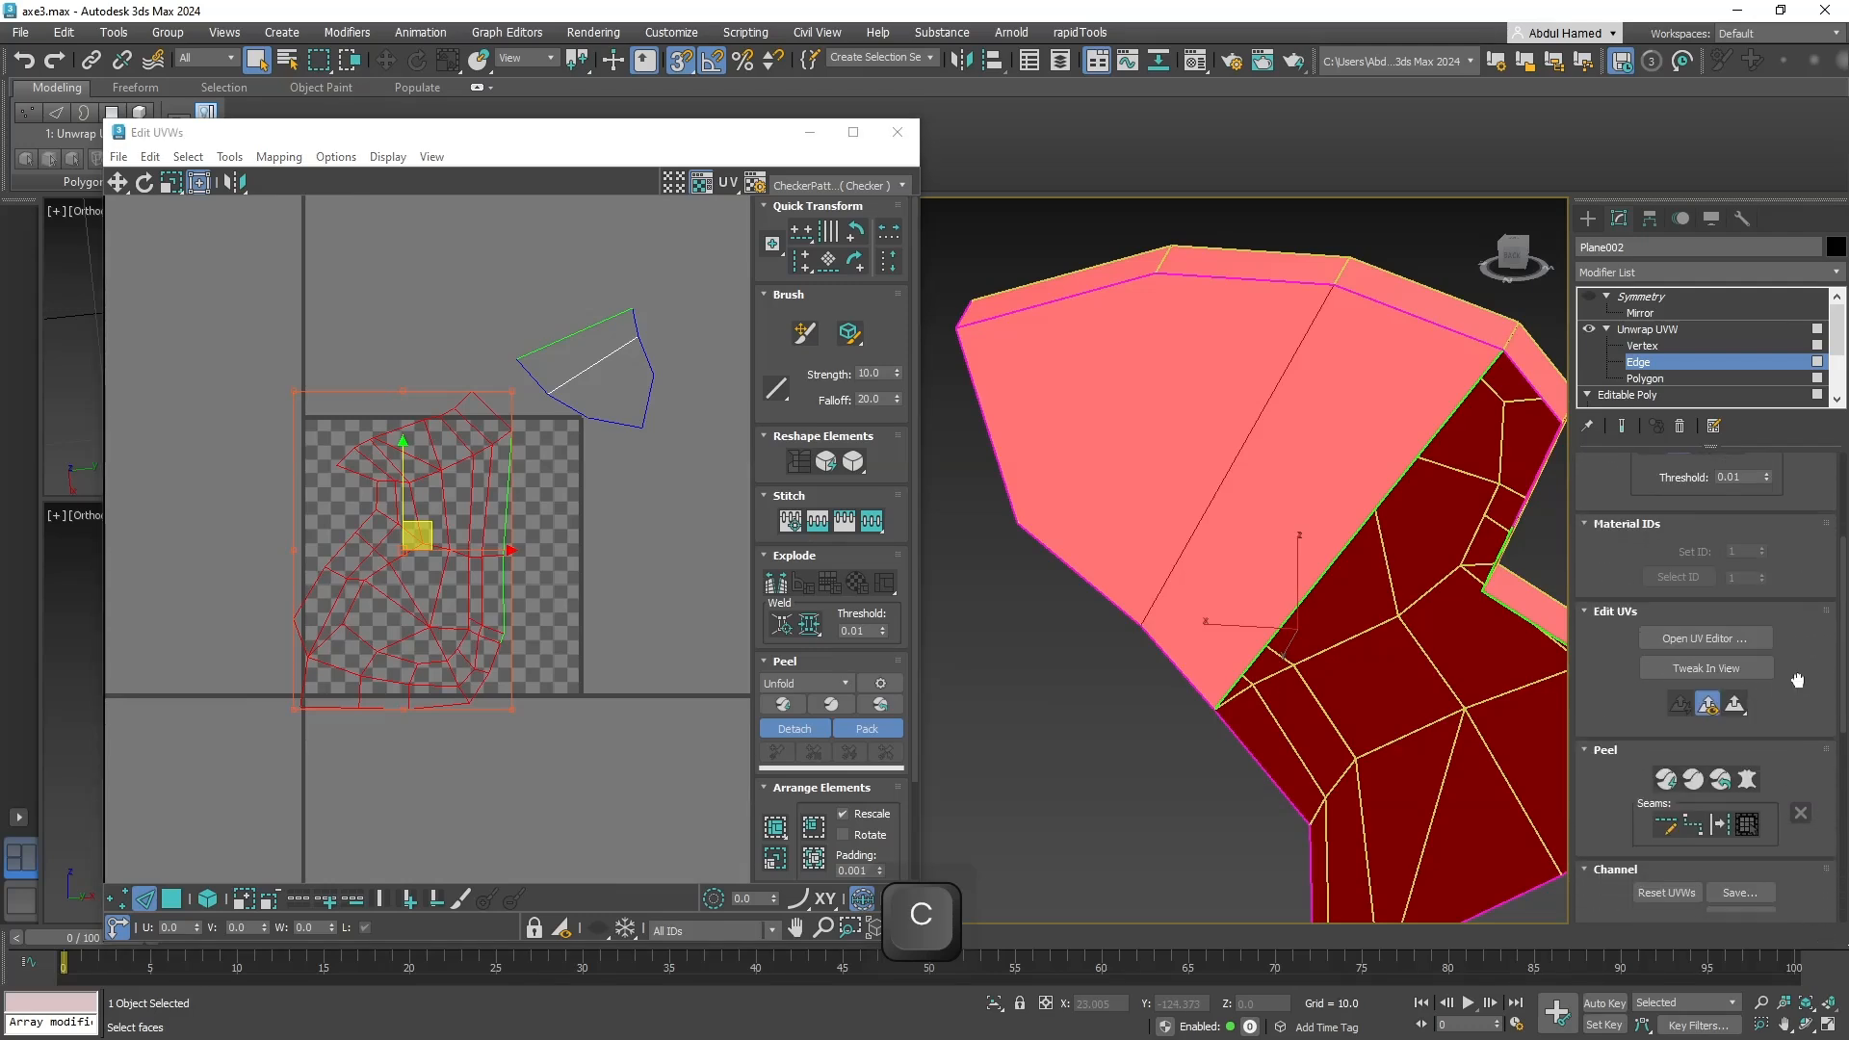
pyautogui.click(828, 462)
pyautogui.click(827, 462)
pyautogui.click(827, 462)
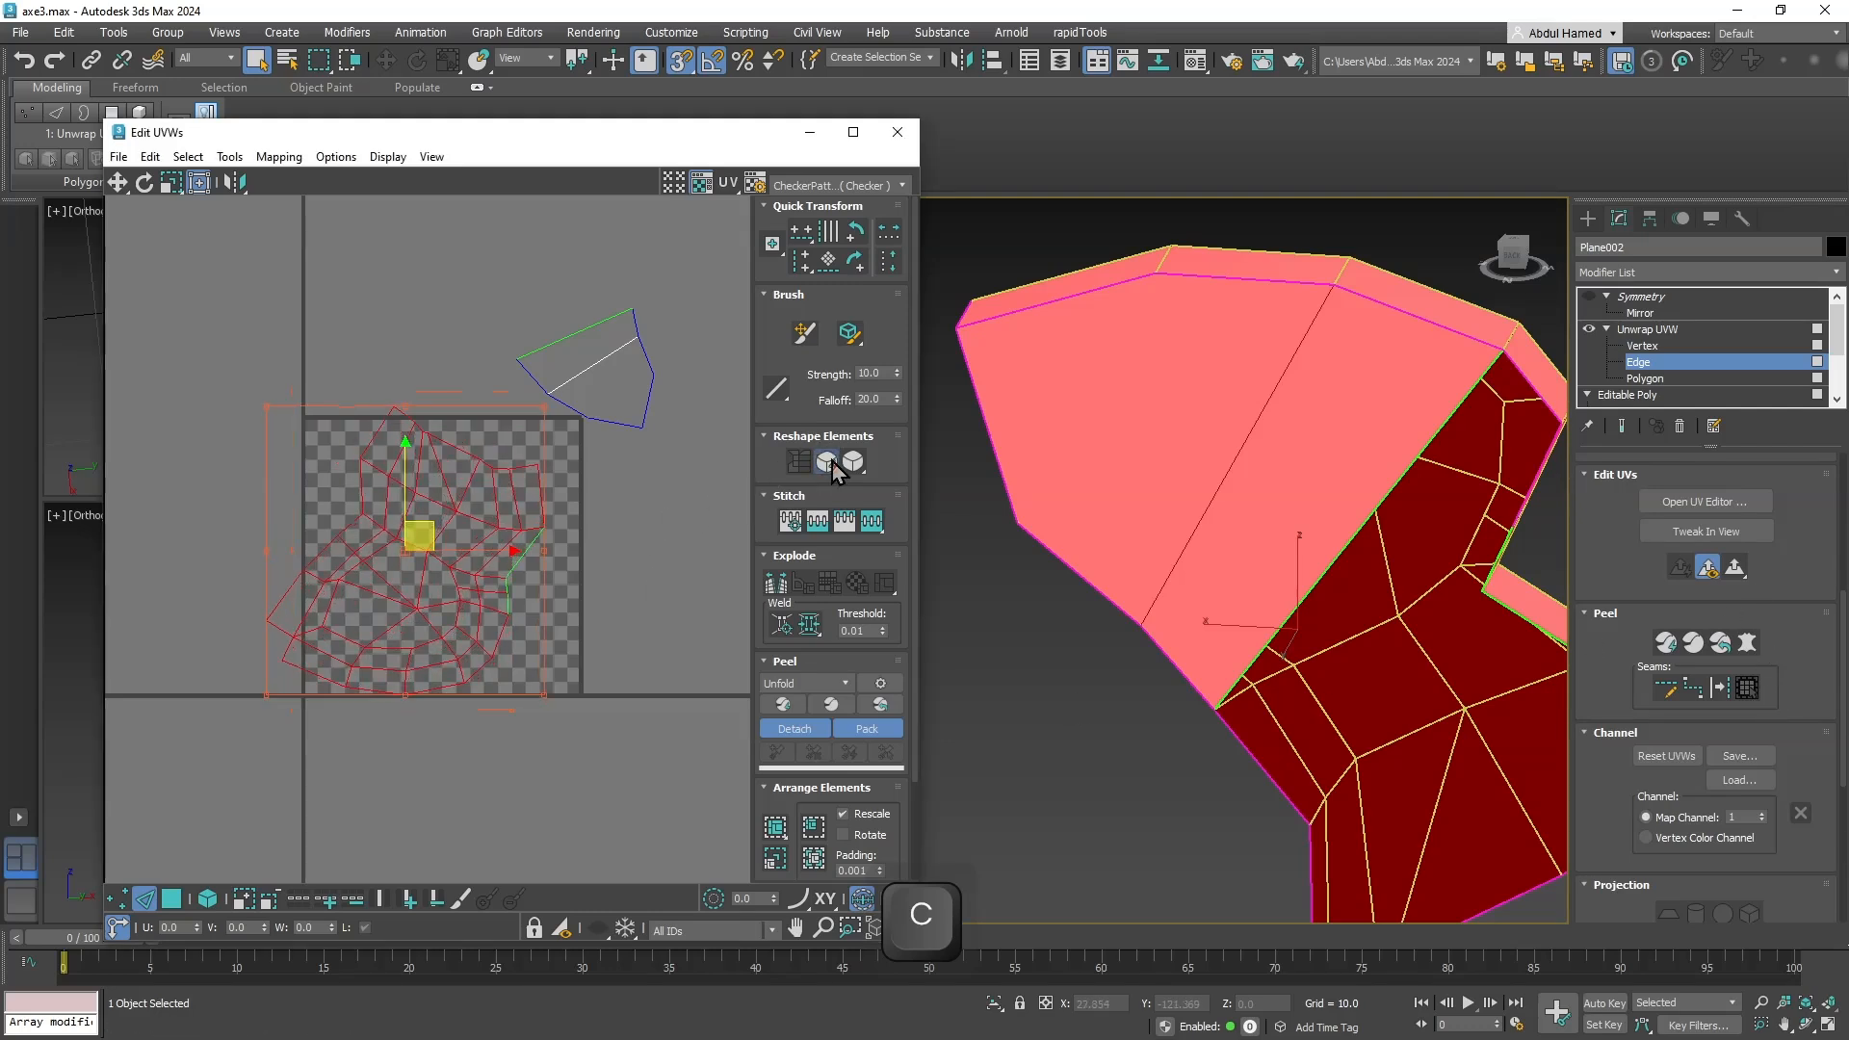
pyautogui.click(832, 461)
# Stitch the open edge at the pointed outer corner of the relaxed UV shell.
pyautogui.scroll(3, 322, 607)
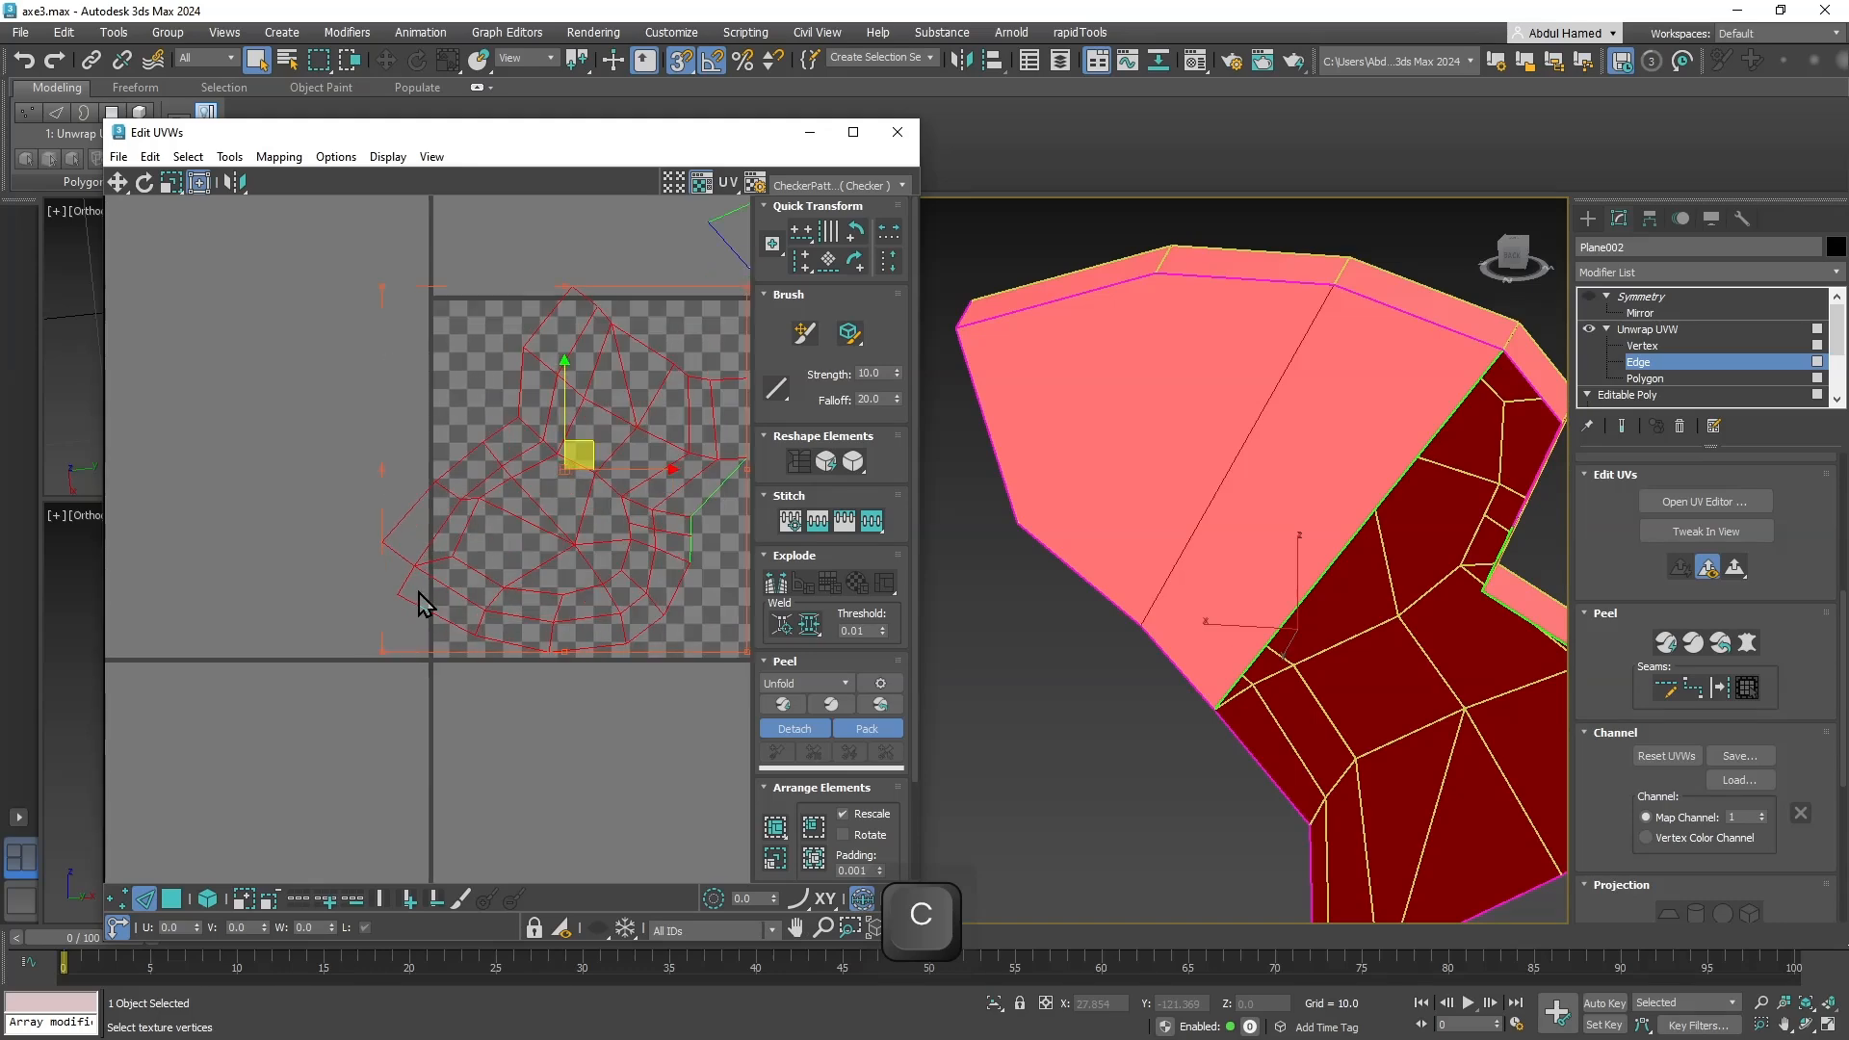
pyautogui.click(391, 553)
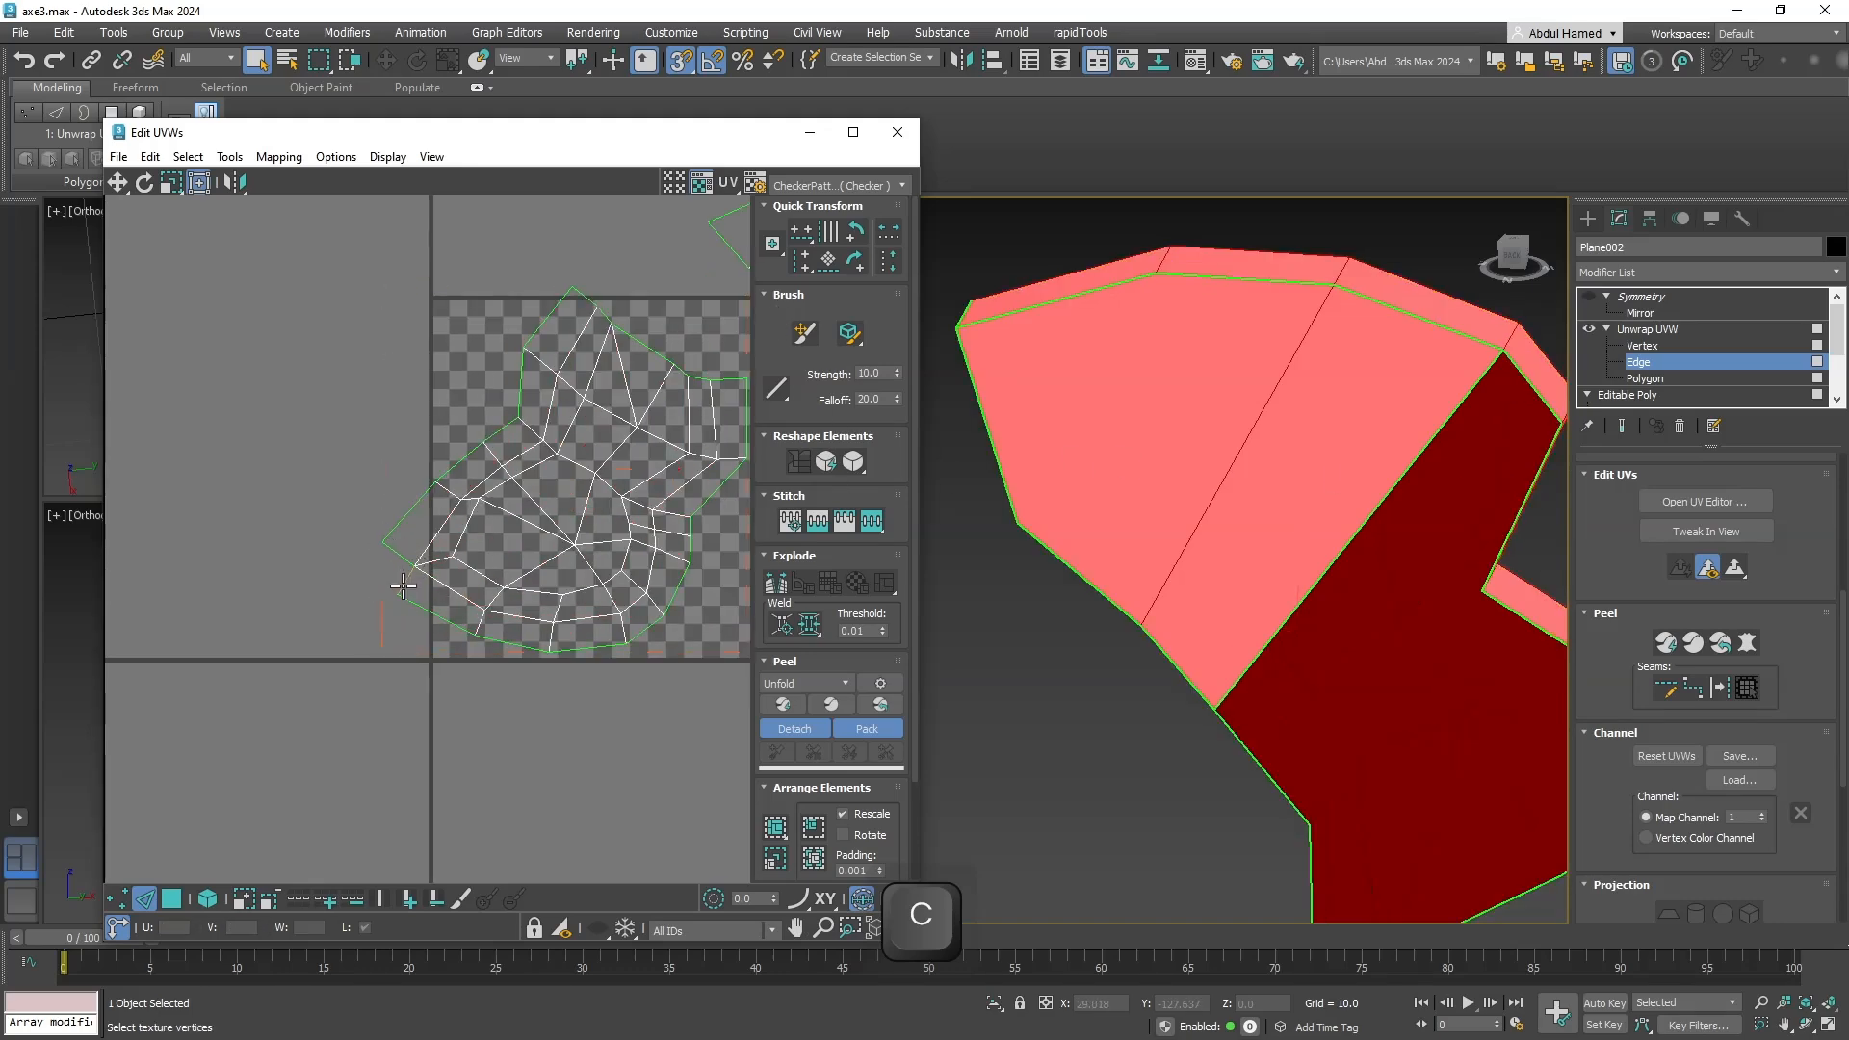
pyautogui.click(402, 585)
pyautogui.rightClick(399, 582)
pyautogui.click(389, 587)
# Close the UV editor and collapse the guard's stack to the Unwrap UVW modifier, keeping Symmetry above it.
pyautogui.moveTo(545, 692); pyautogui.dragTo(402, 714, button='middle')
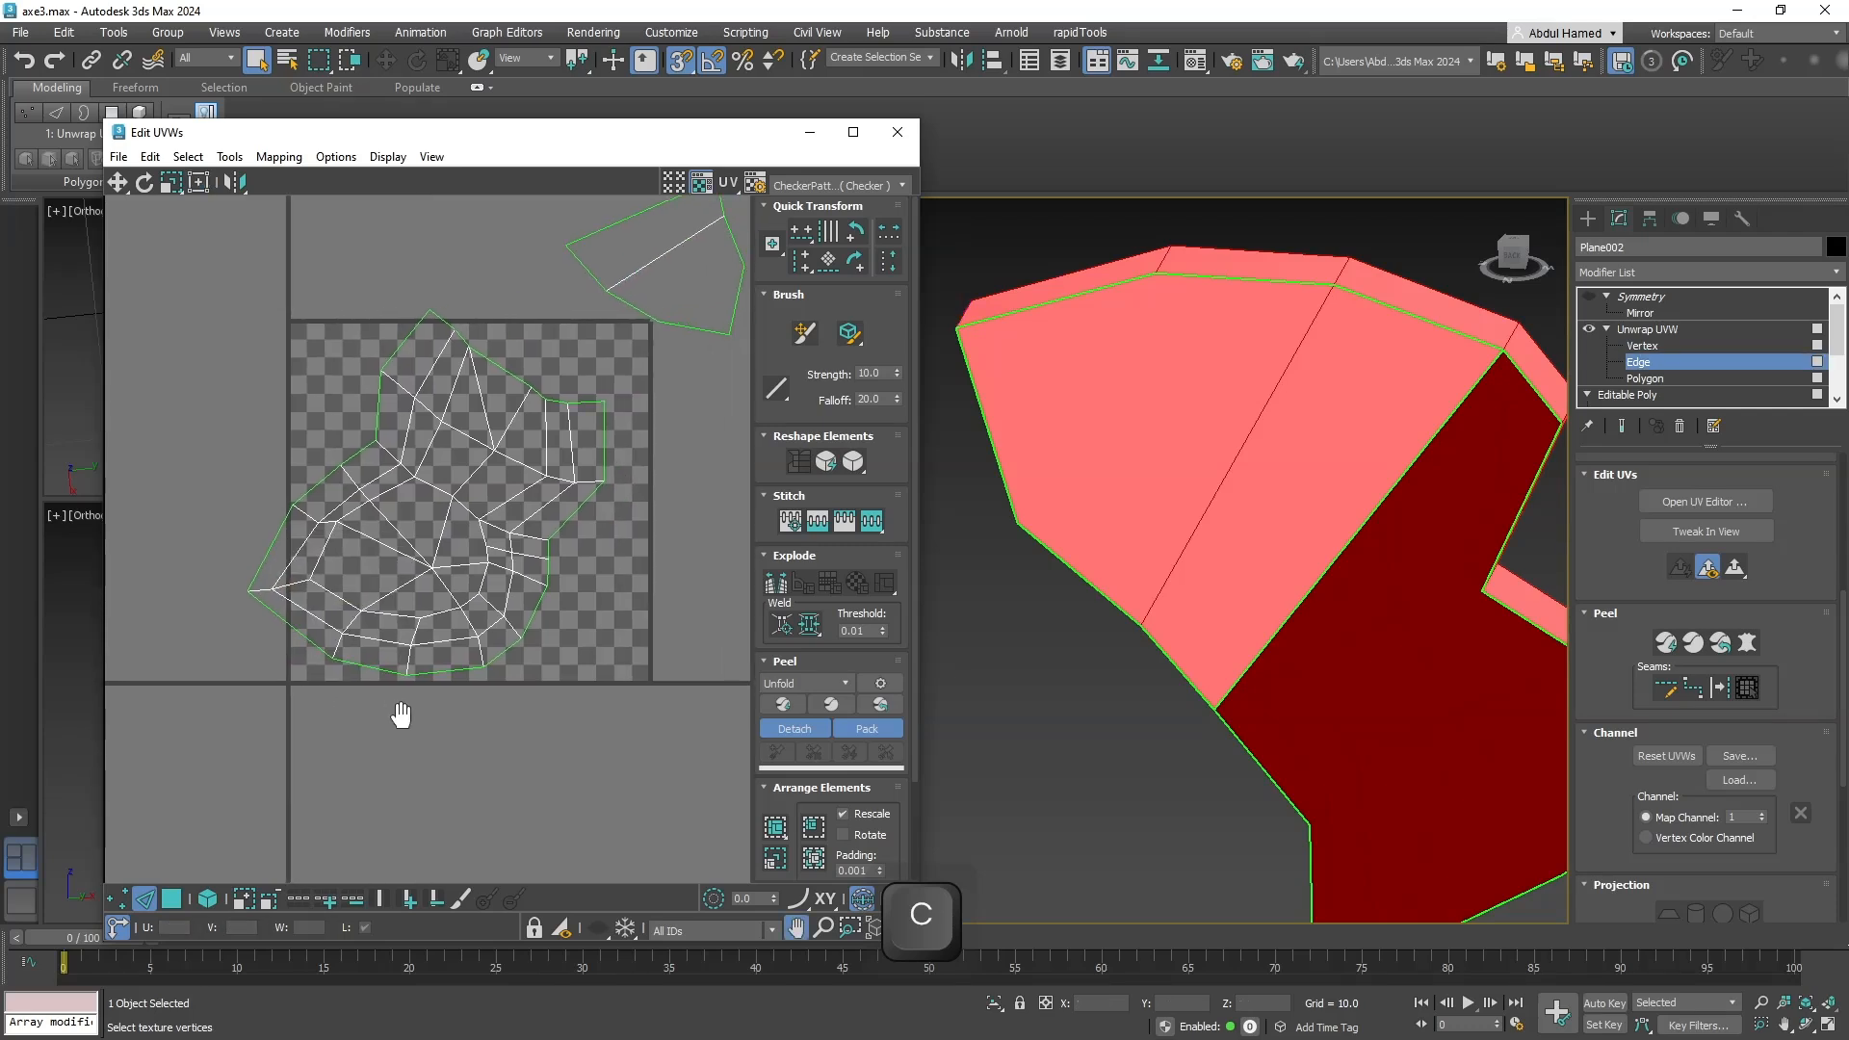
pyautogui.scroll(-2, 424, 712)
pyautogui.scroll(-3, 559, 657)
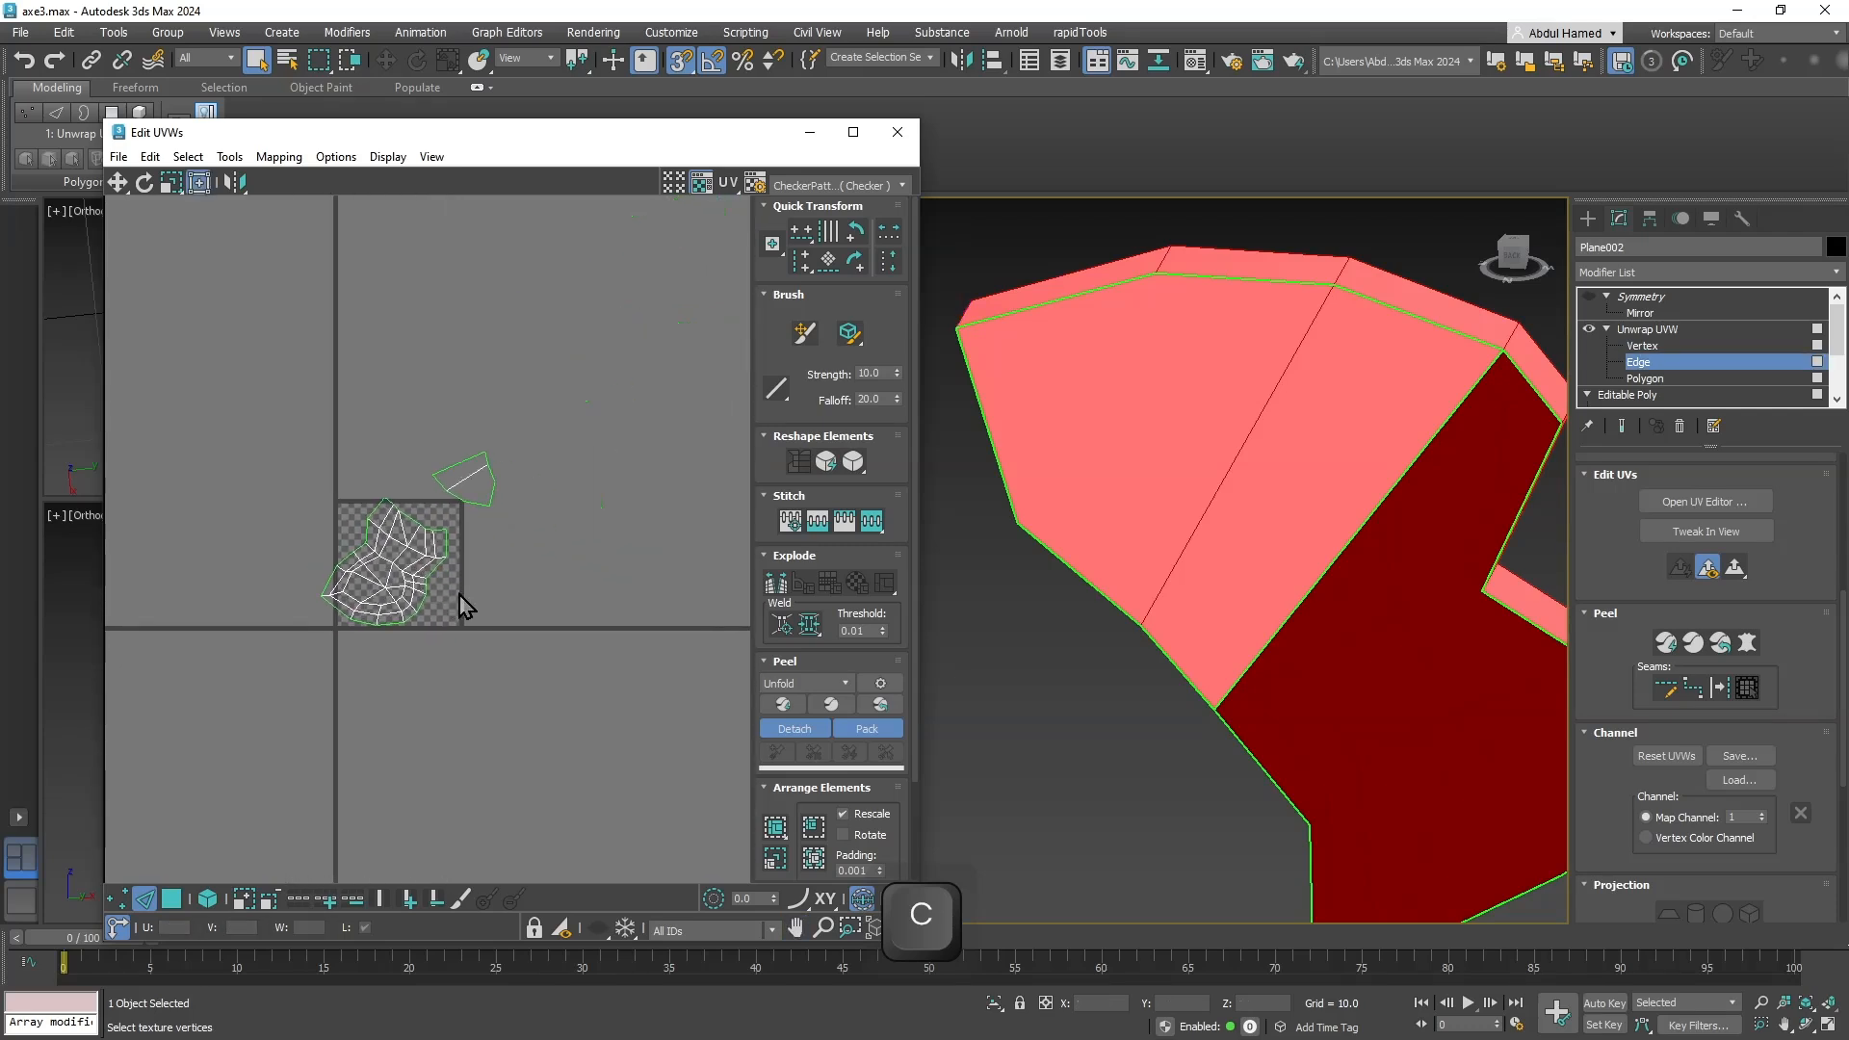
pyautogui.click(898, 133)
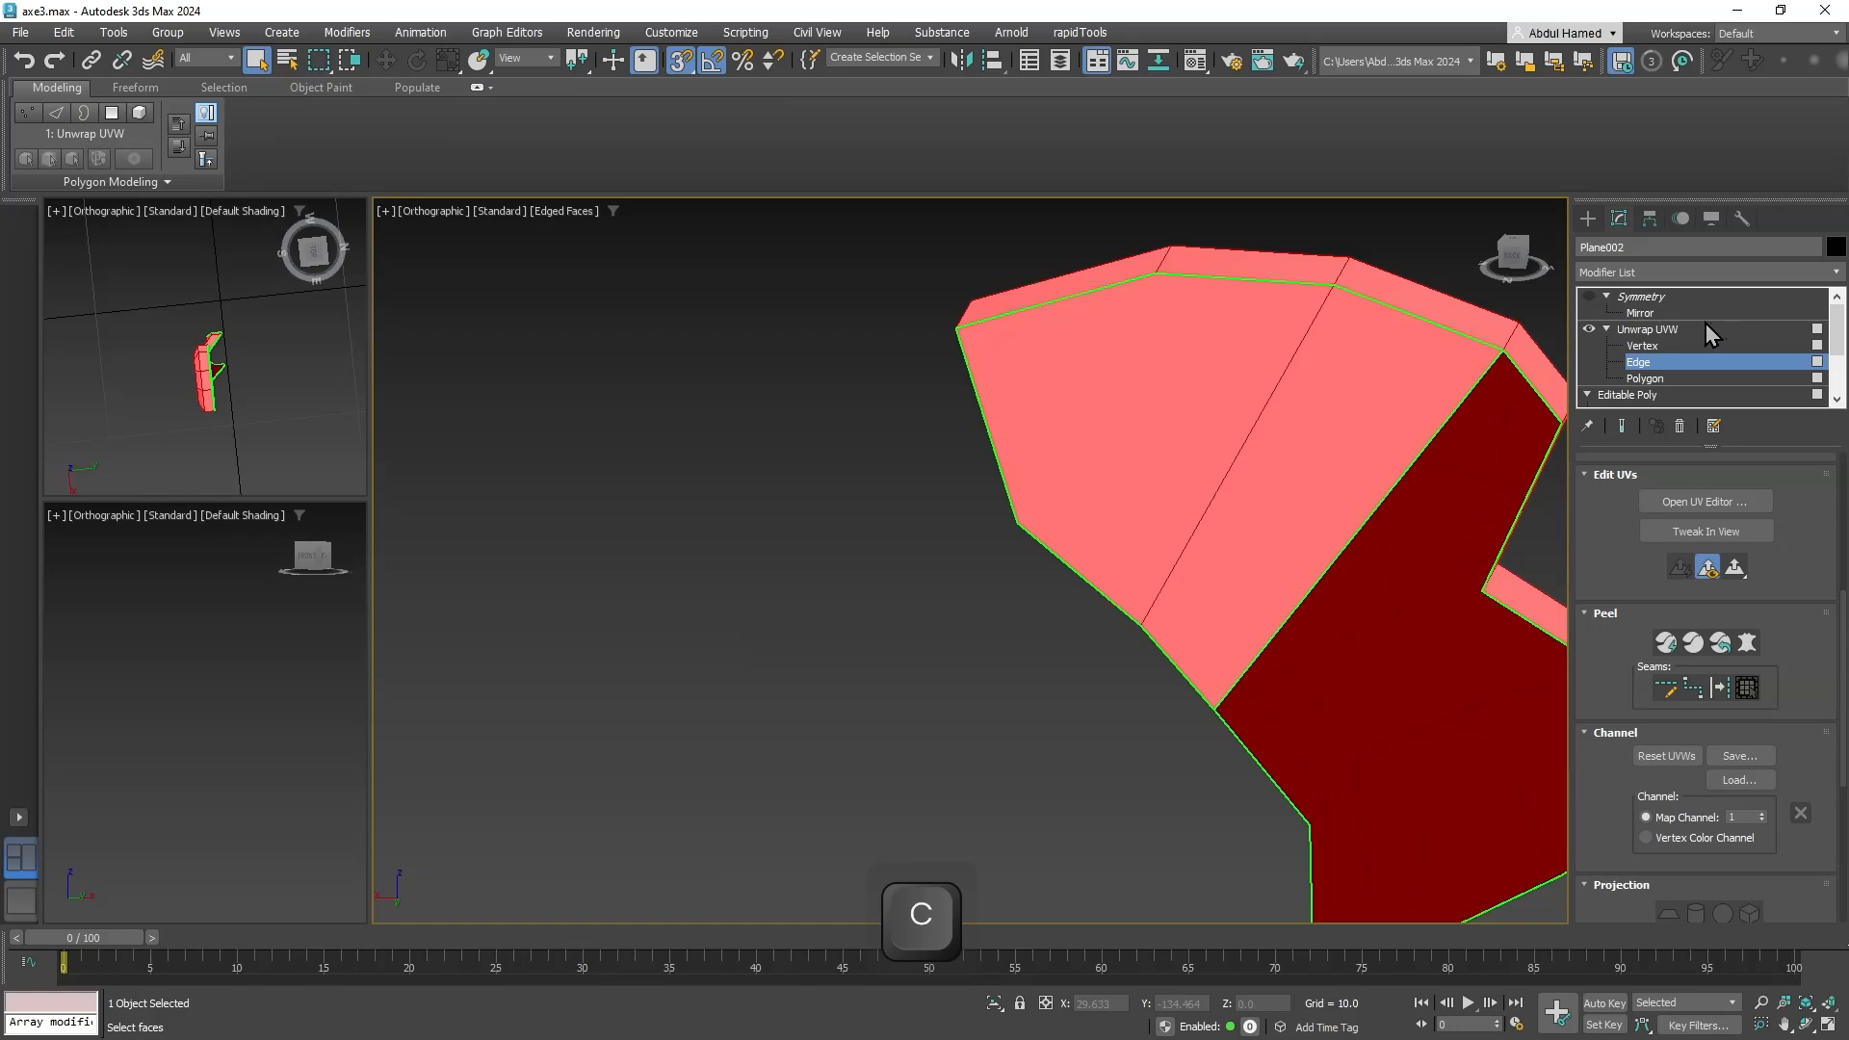
pyautogui.click(1706, 328)
pyautogui.rightClick(1707, 329)
pyautogui.click(1697, 493)
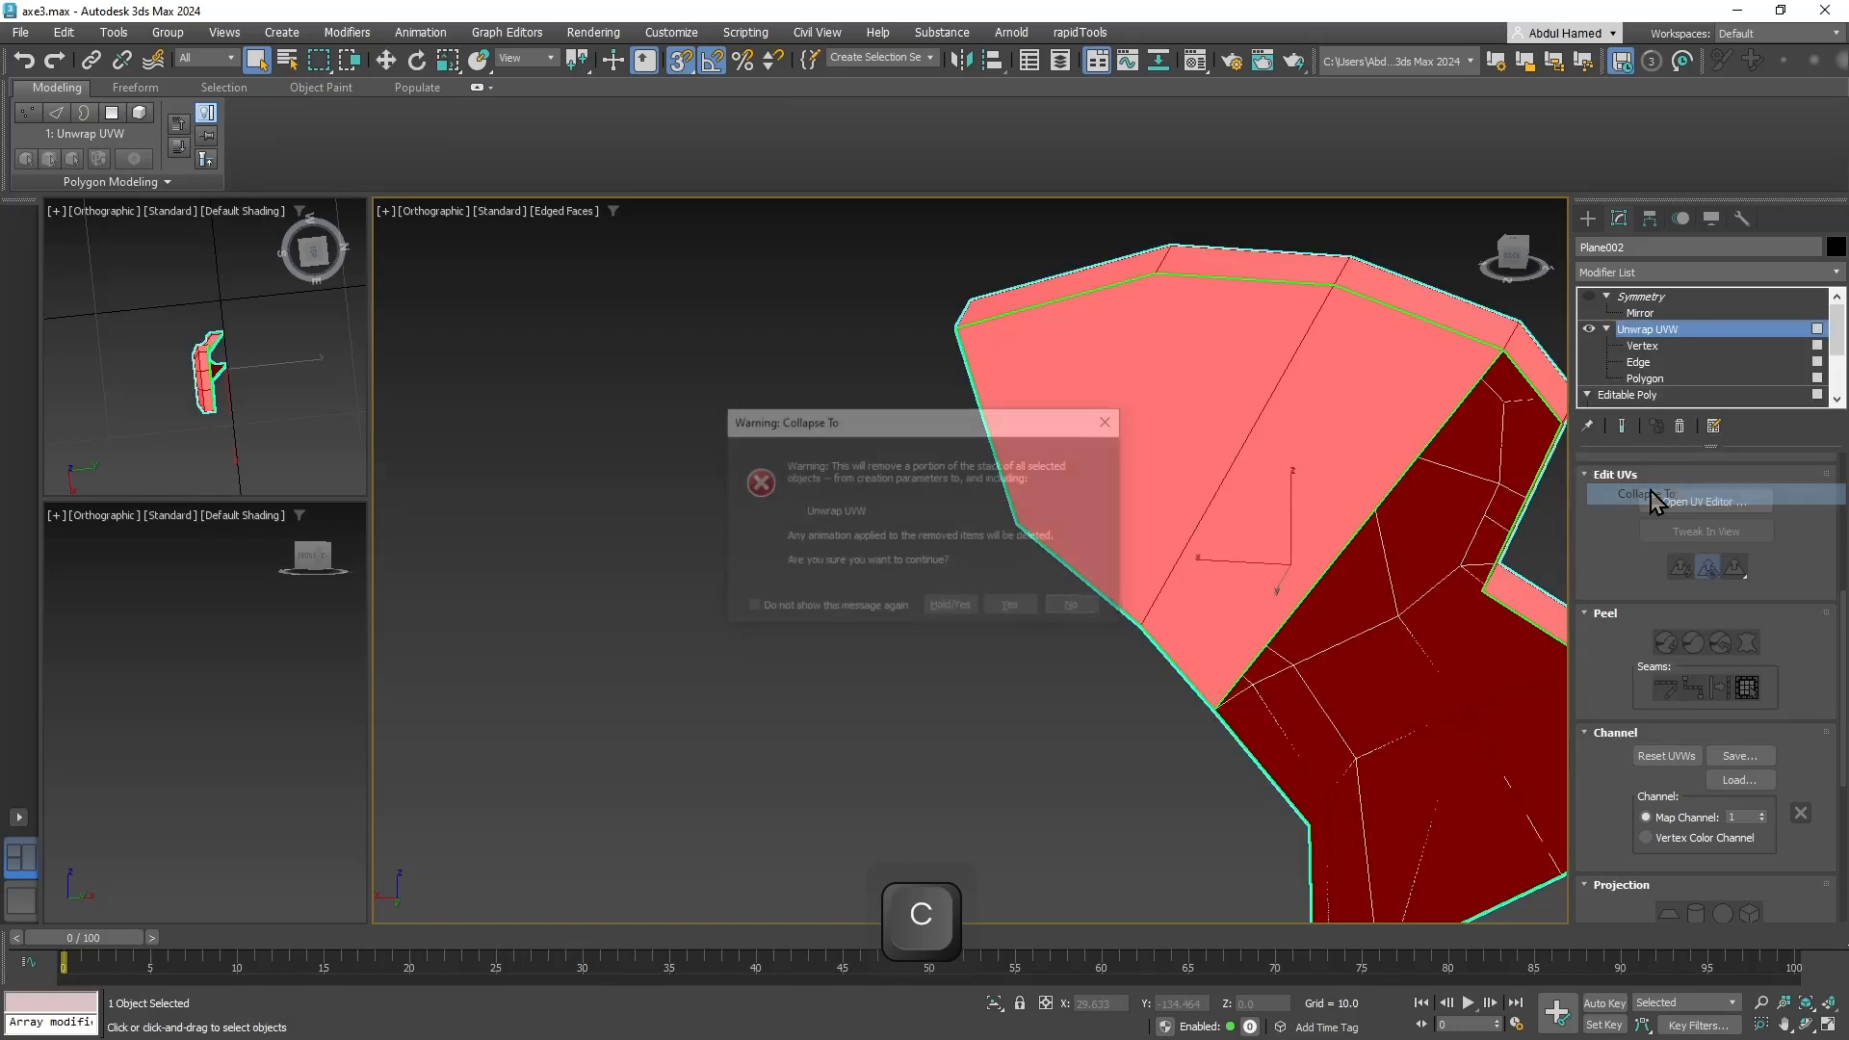
pyautogui.click(1002, 608)
# Unhide all objects to bring back the rest of the axe.
pyautogui.scroll(-5, 1027, 678)
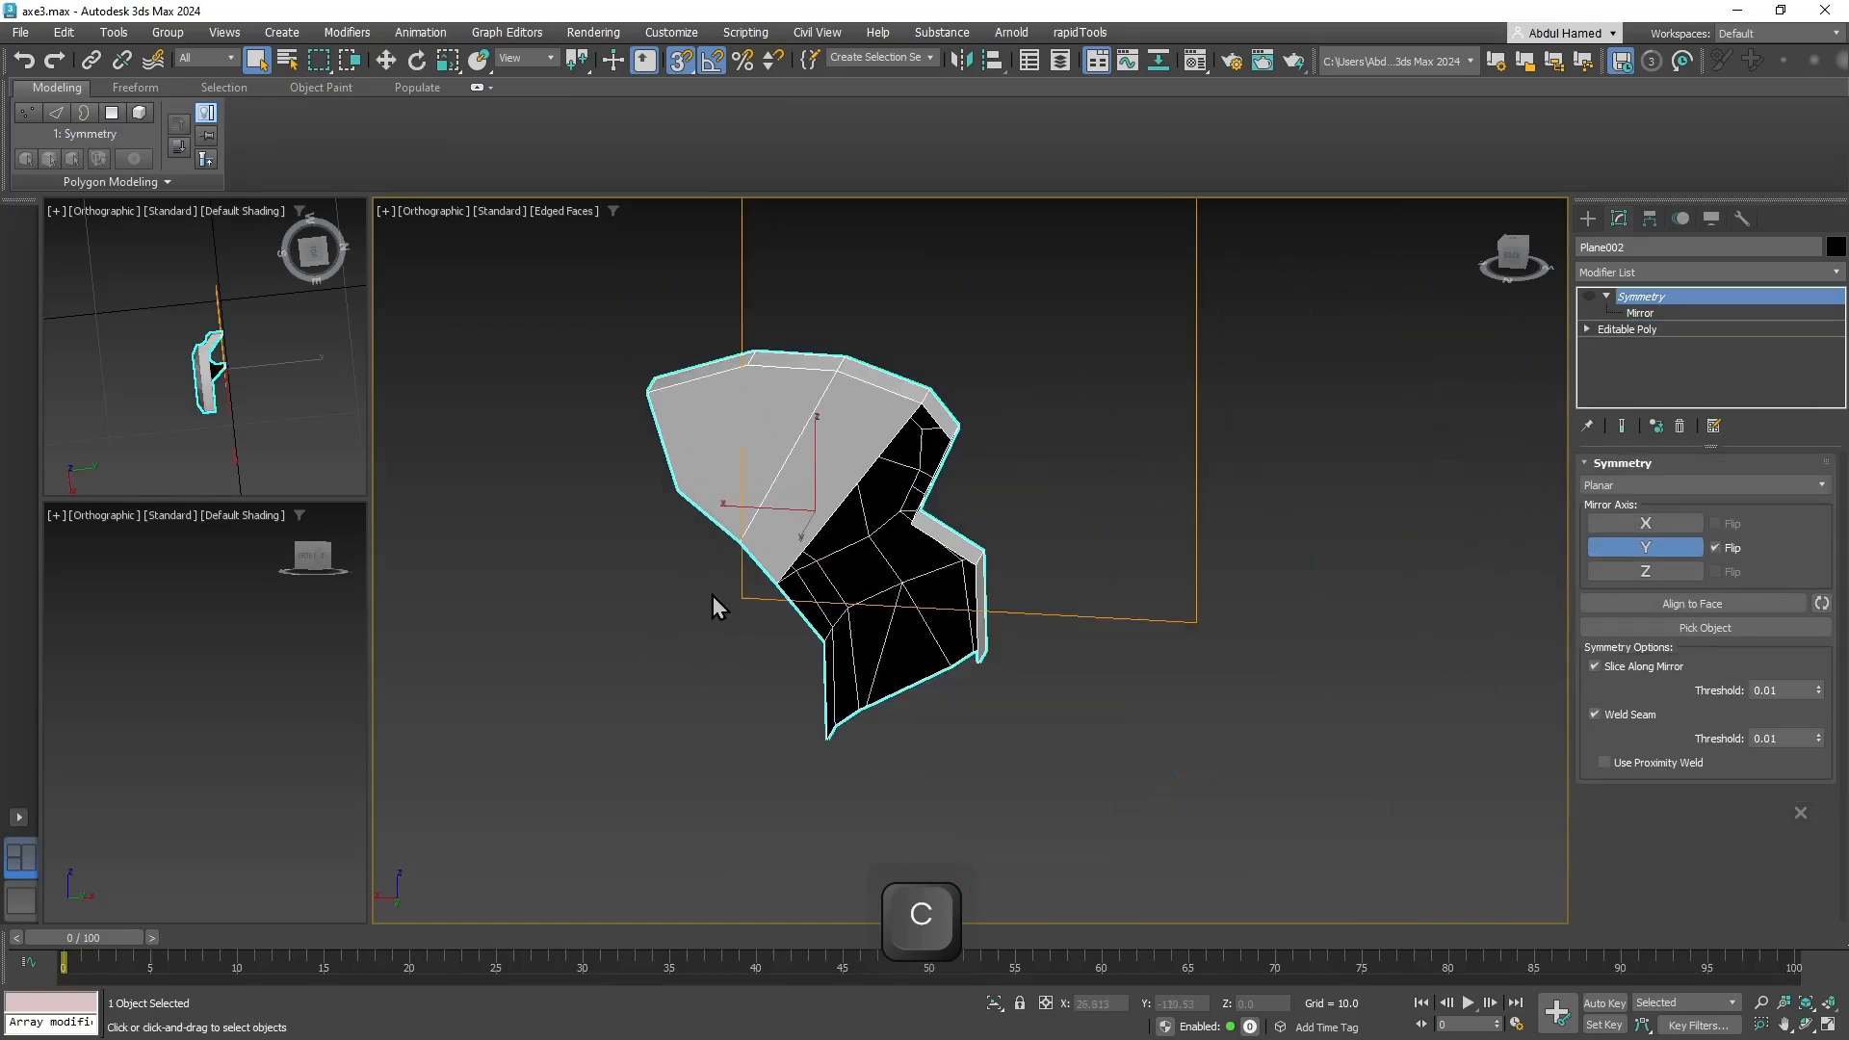
pyautogui.keyDown('alt'); pyautogui.moveTo(714, 612); pyautogui.dragTo(1021, 566, button='middle'); pyautogui.keyUp('alt')
pyautogui.rightClick(1018, 562)
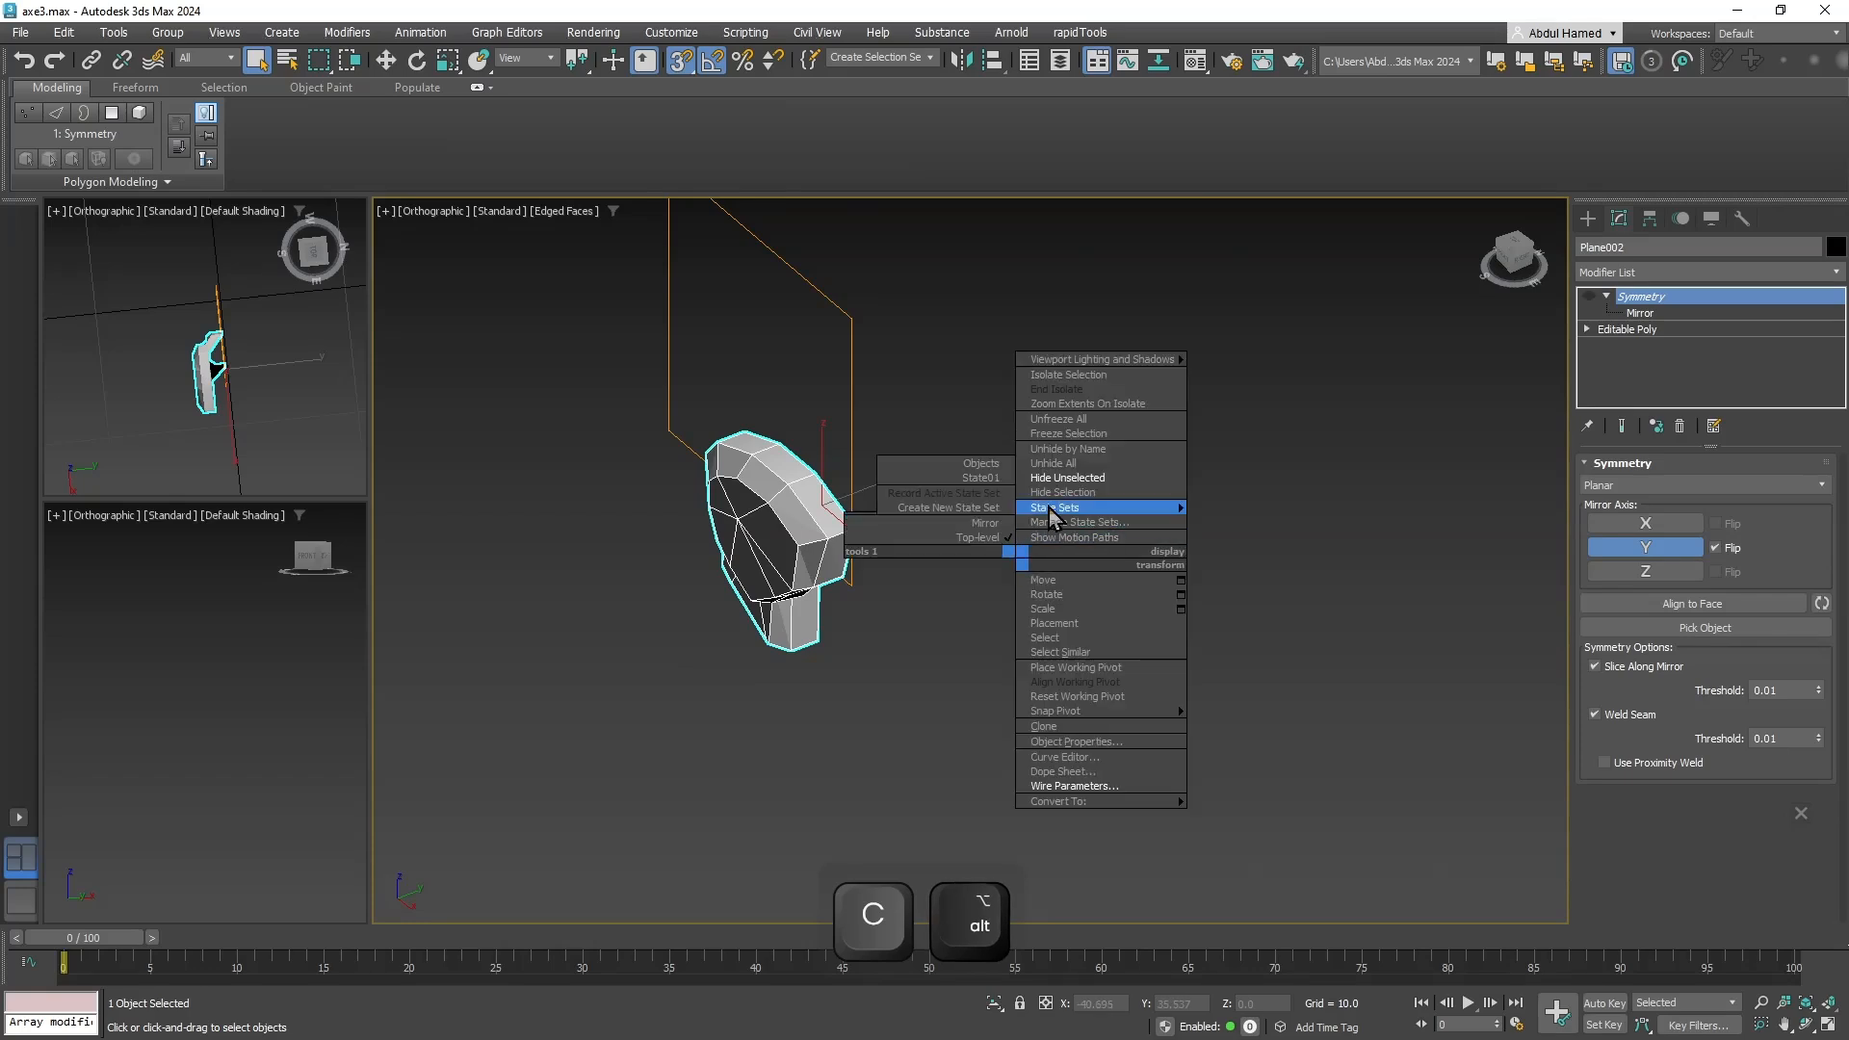
pyautogui.click(1093, 465)
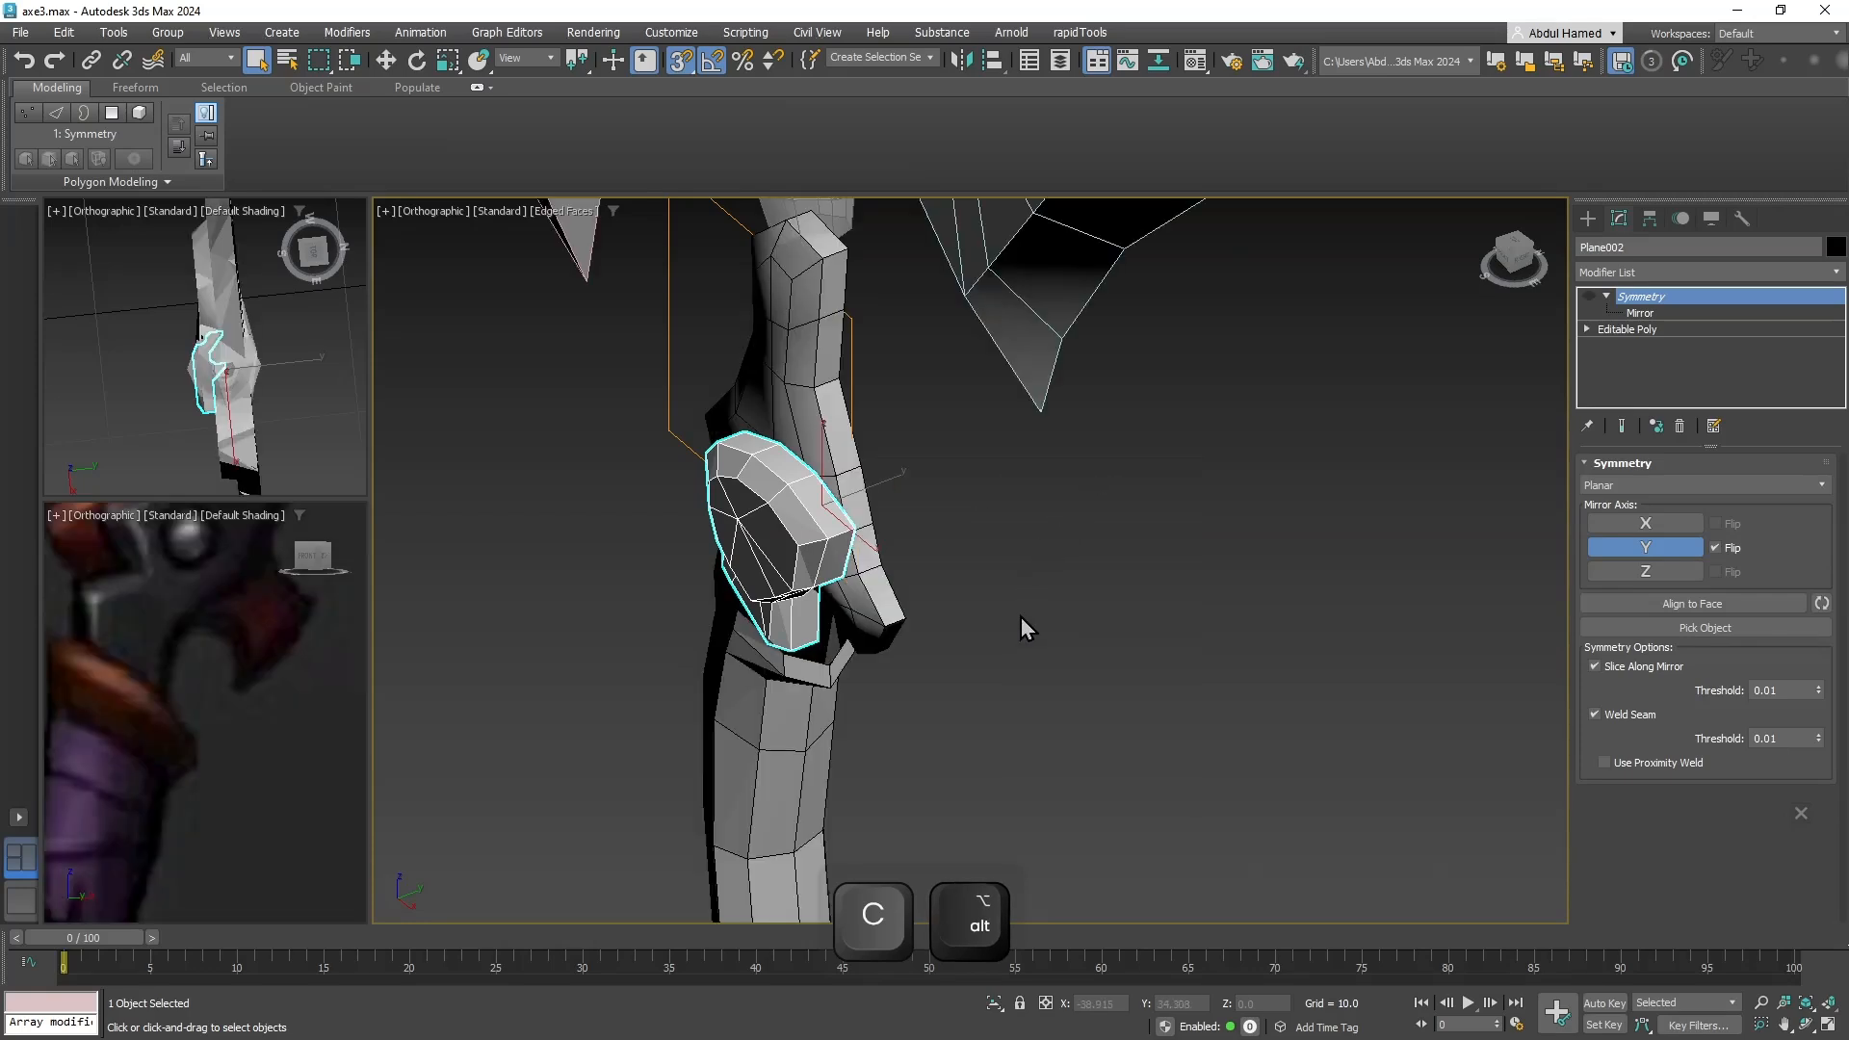
# Select the five half-modelled parts together: the rear blade, both curved blade trims, the rounded guard and its adjoining neck piece.
pyautogui.moveTo(935, 580); pyautogui.dragTo(1063, 643, button='middle')
pyautogui.scroll(-5, 1063, 643)
pyautogui.keyDown('alt'); pyautogui.moveTo(1082, 731); pyautogui.dragTo(1176, 523, button='middle'); pyautogui.keyUp('alt')
pyautogui.click(1085, 637)
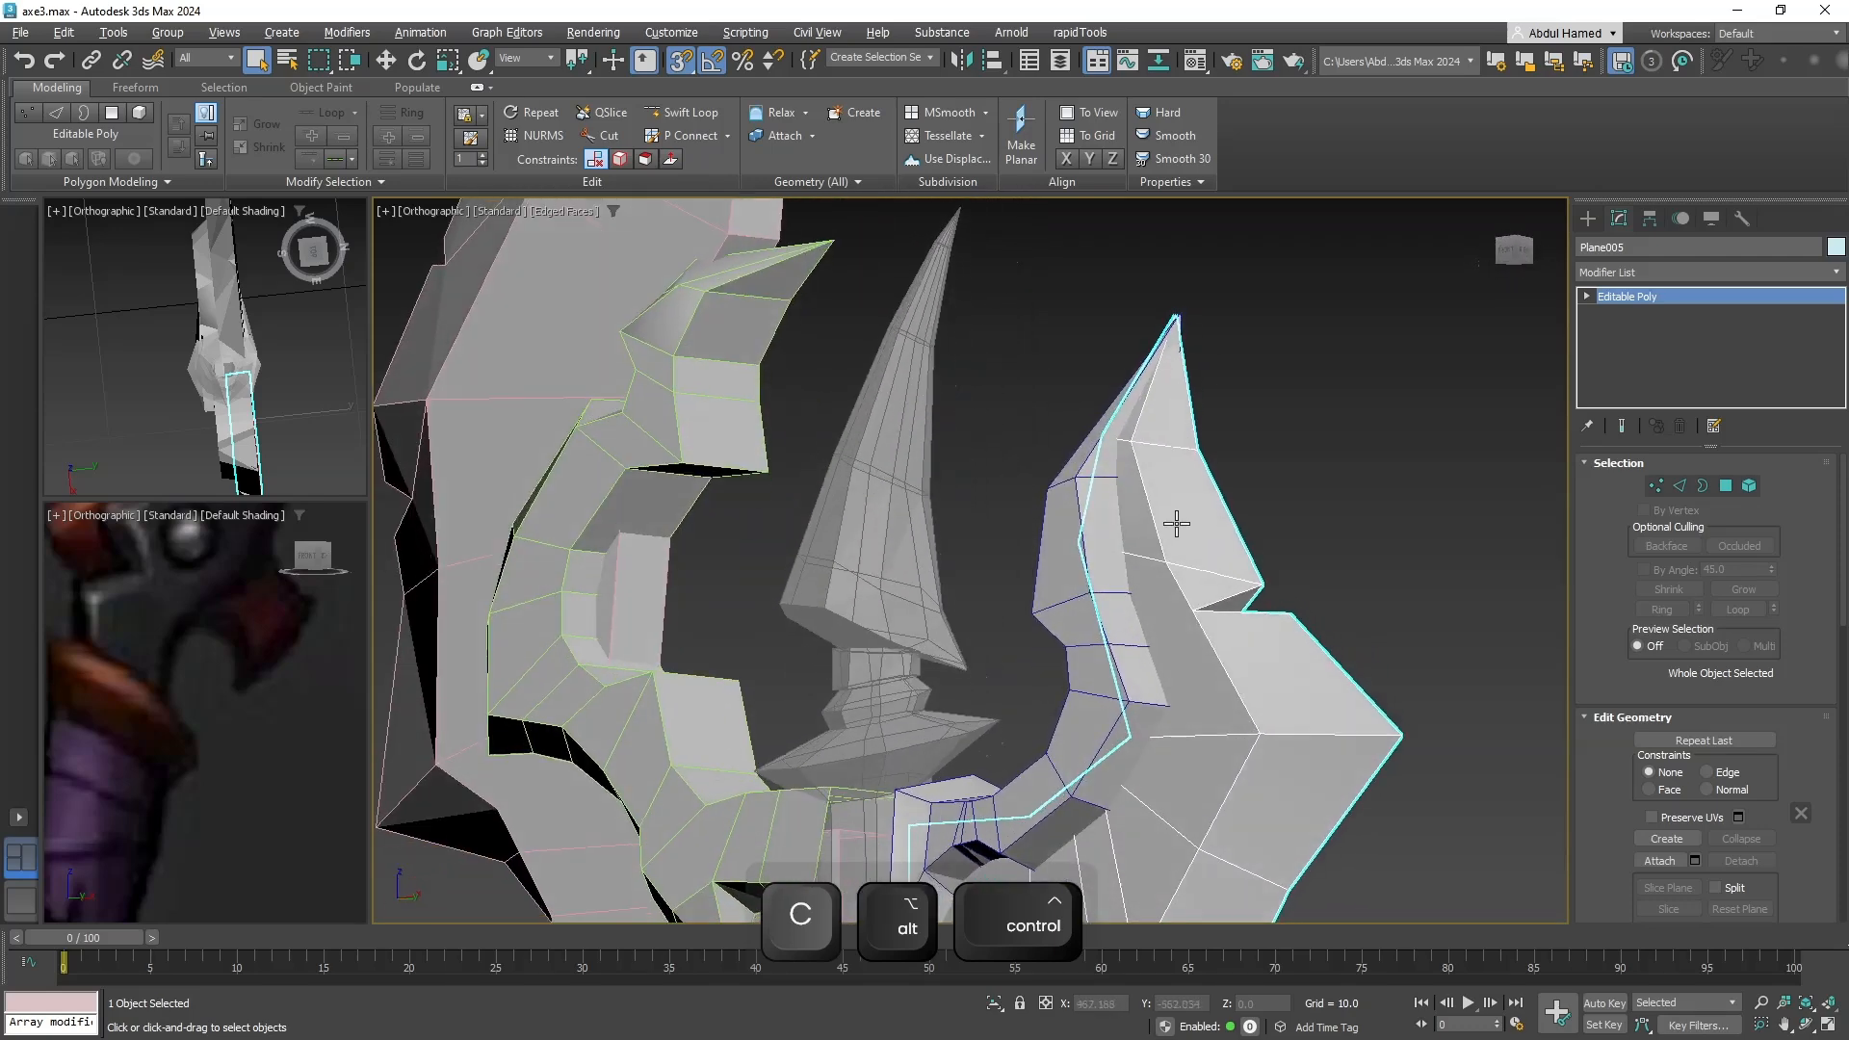
pyautogui.scroll(-3, 1120, 587)
pyautogui.keyDown('alt'); pyautogui.moveTo(1187, 628); pyautogui.dragTo(1102, 636, button='middle'); pyautogui.keyUp('alt')
pyautogui.keyDown('ctrl'); pyautogui.click(1107, 637); pyautogui.keyUp('ctrl')
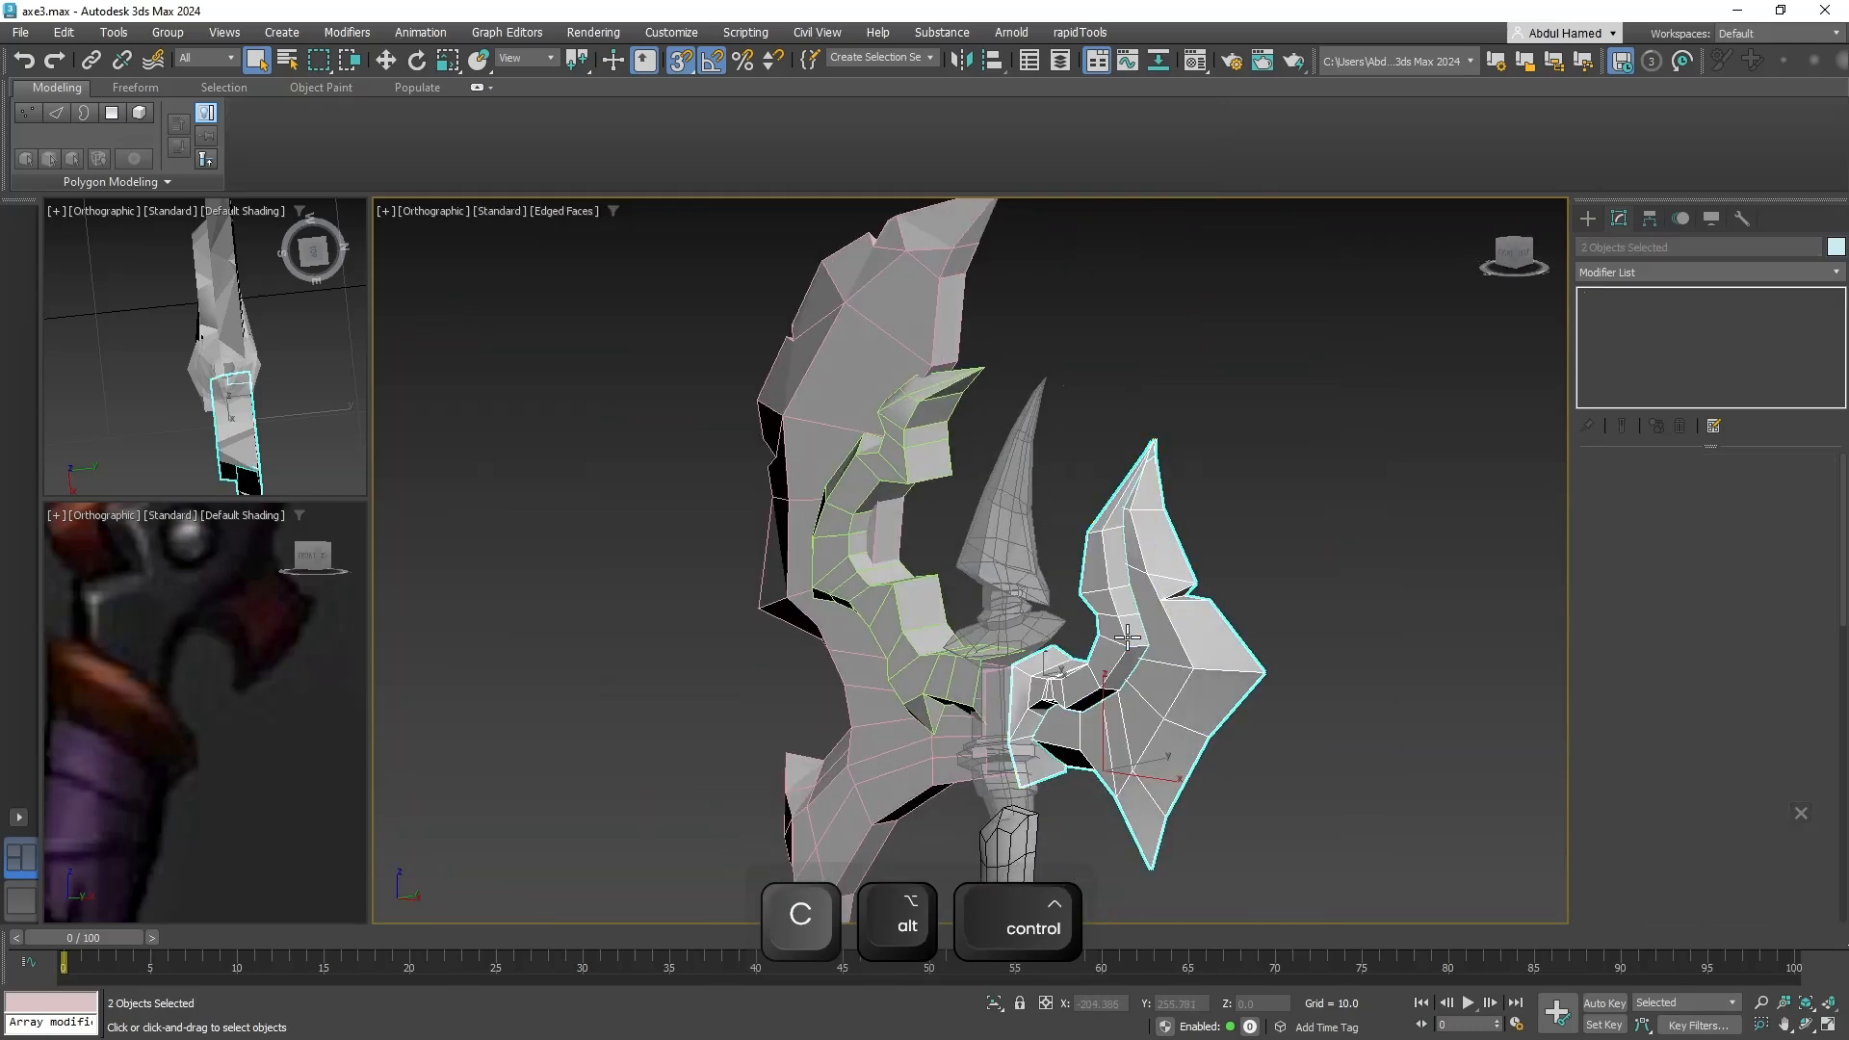
pyautogui.keyDown('ctrl'); pyautogui.click(864, 590); pyautogui.keyUp('ctrl')
pyautogui.moveTo(933, 774); pyautogui.dragTo(851, 210, button='middle')
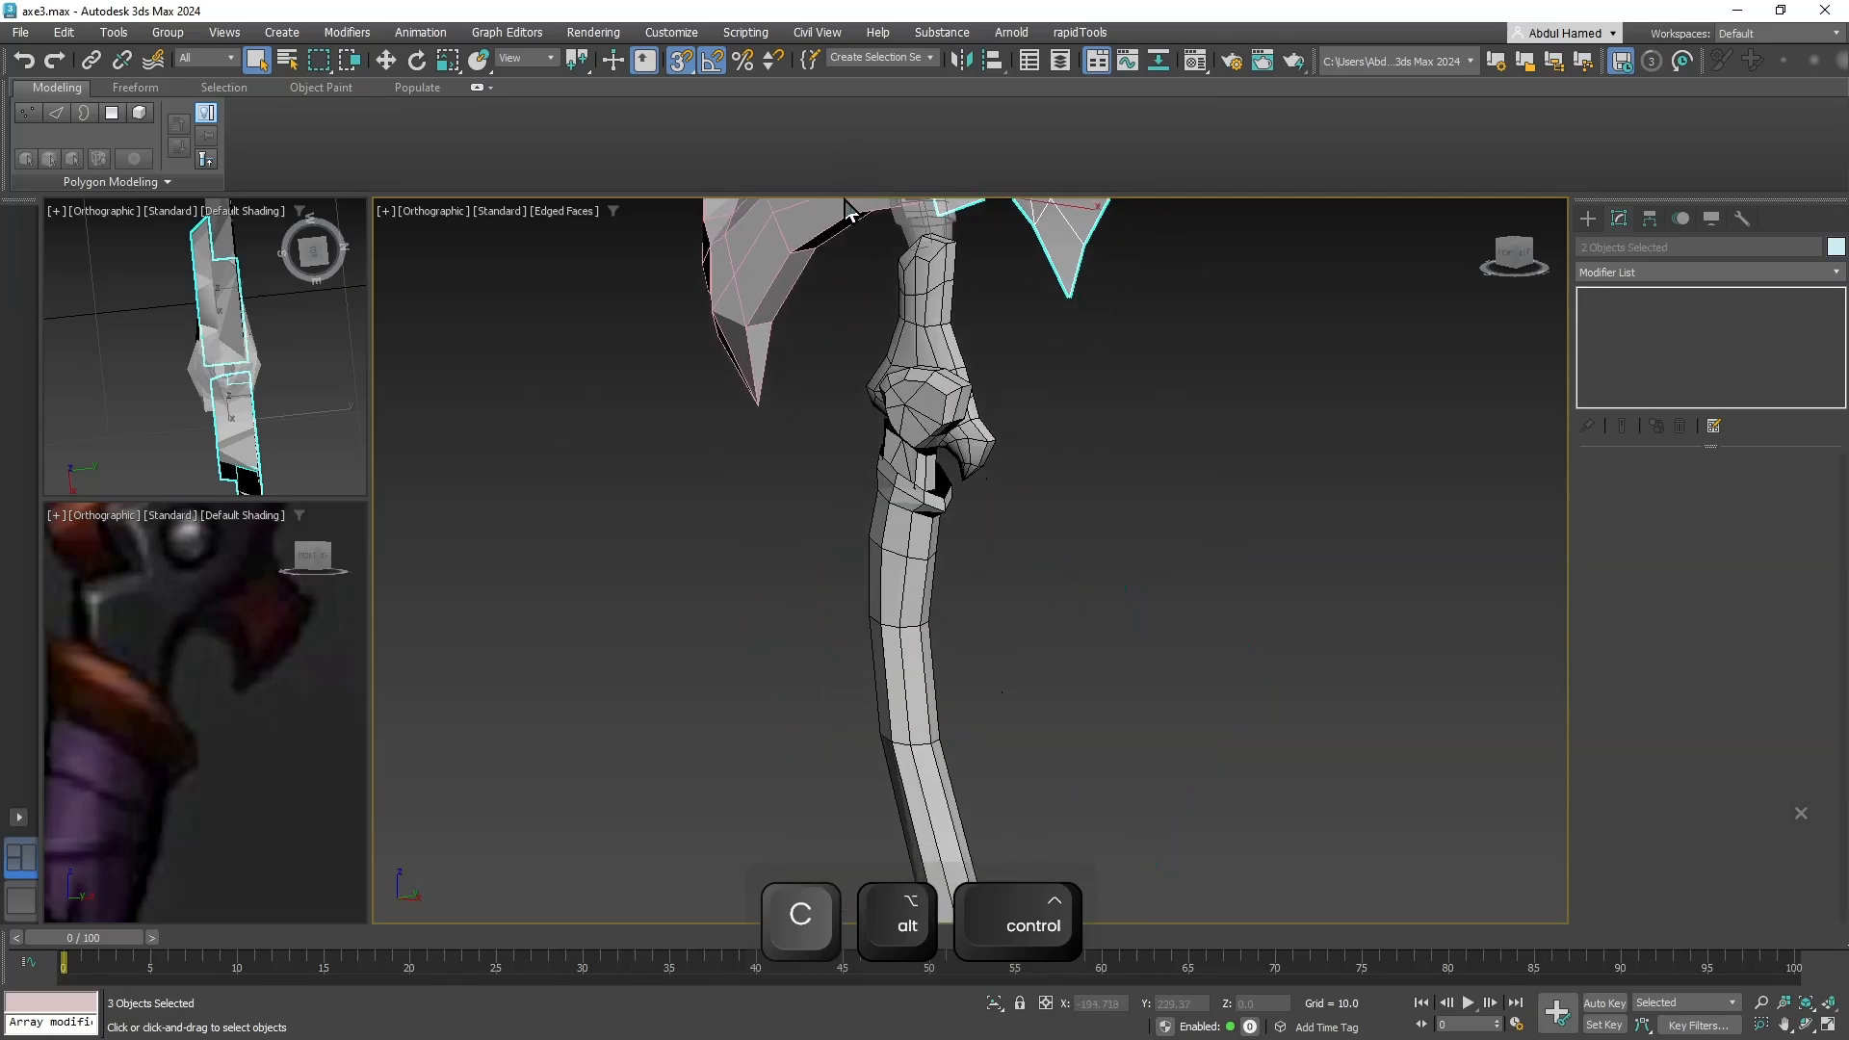
pyautogui.keyDown('ctrl'); pyautogui.click(933, 424); pyautogui.keyUp('ctrl')
pyautogui.keyDown('alt'); pyautogui.moveTo(1002, 495); pyautogui.dragTo(964, 590, button='middle'); pyautogui.keyUp('alt')
pyautogui.keyDown('ctrl'); pyautogui.click(951, 315); pyautogui.keyUp('ctrl')
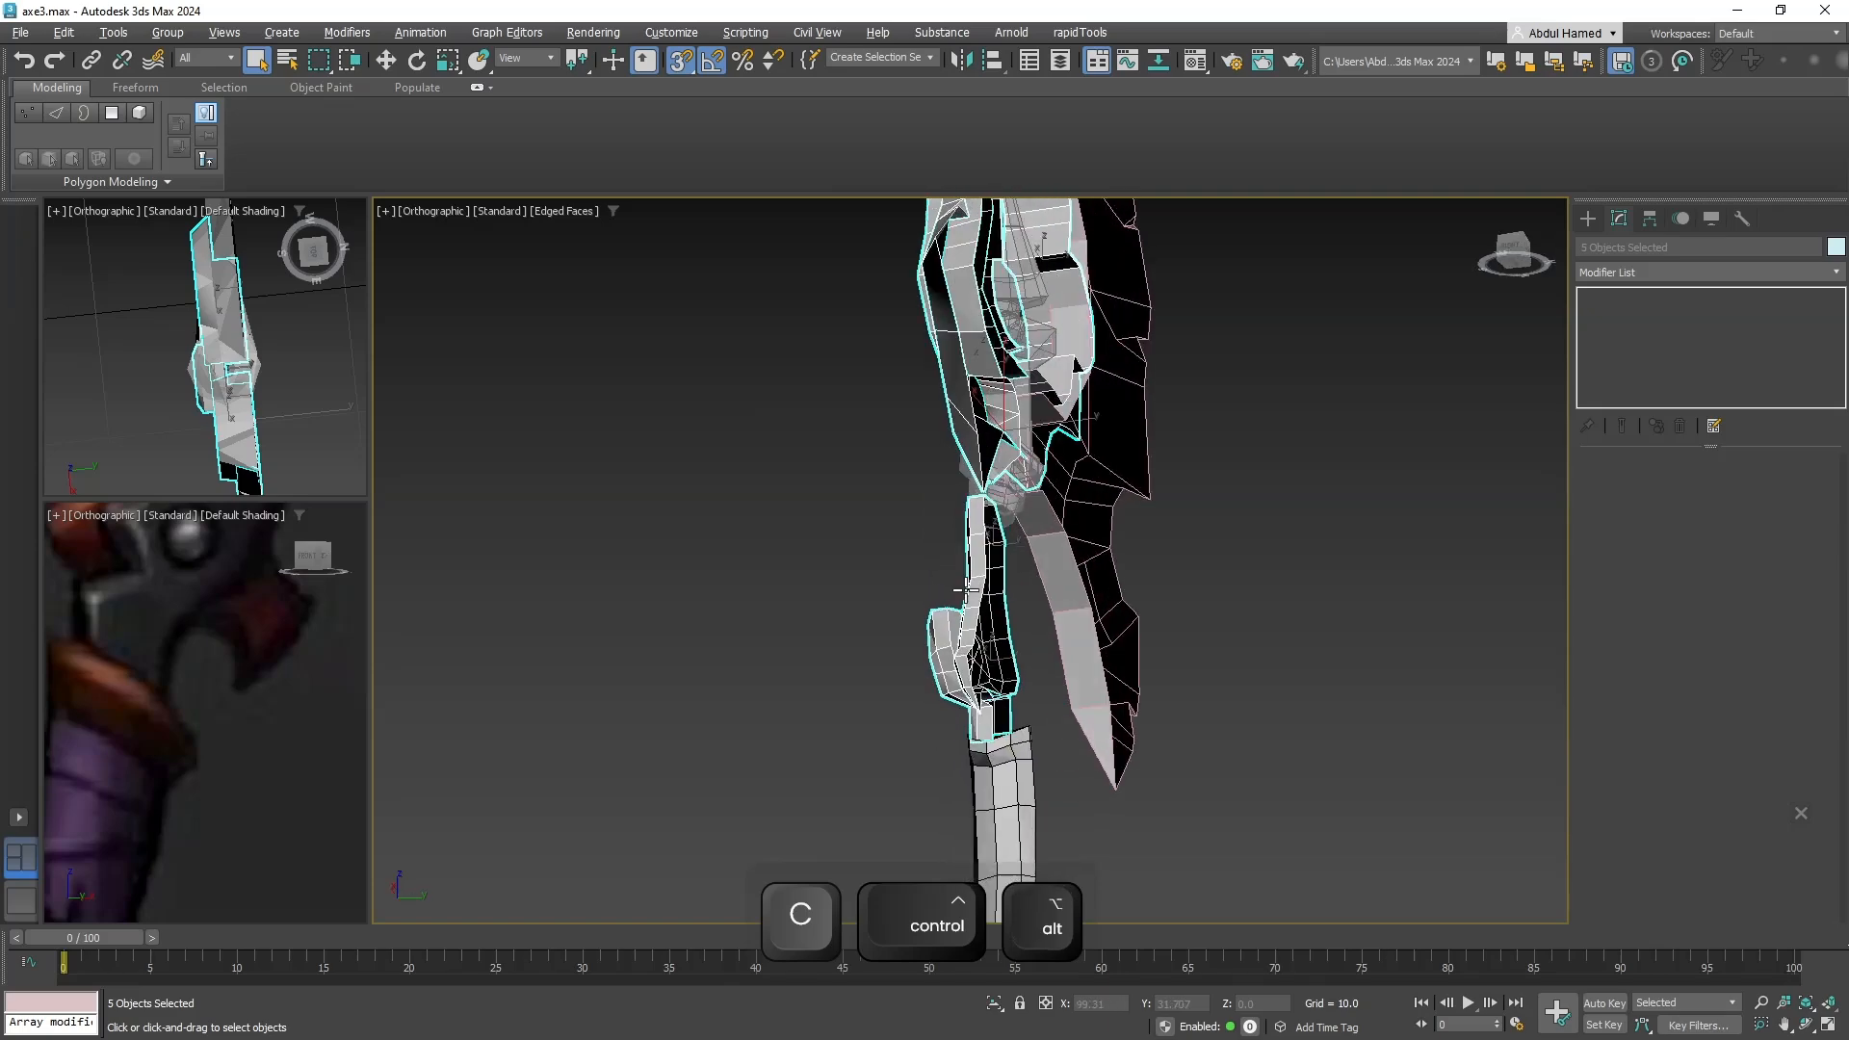
# Apply a Symmetry modifier to the five selected parts, mirrored on the Y axis with Flip enabled.
pyautogui.click(1670, 272)
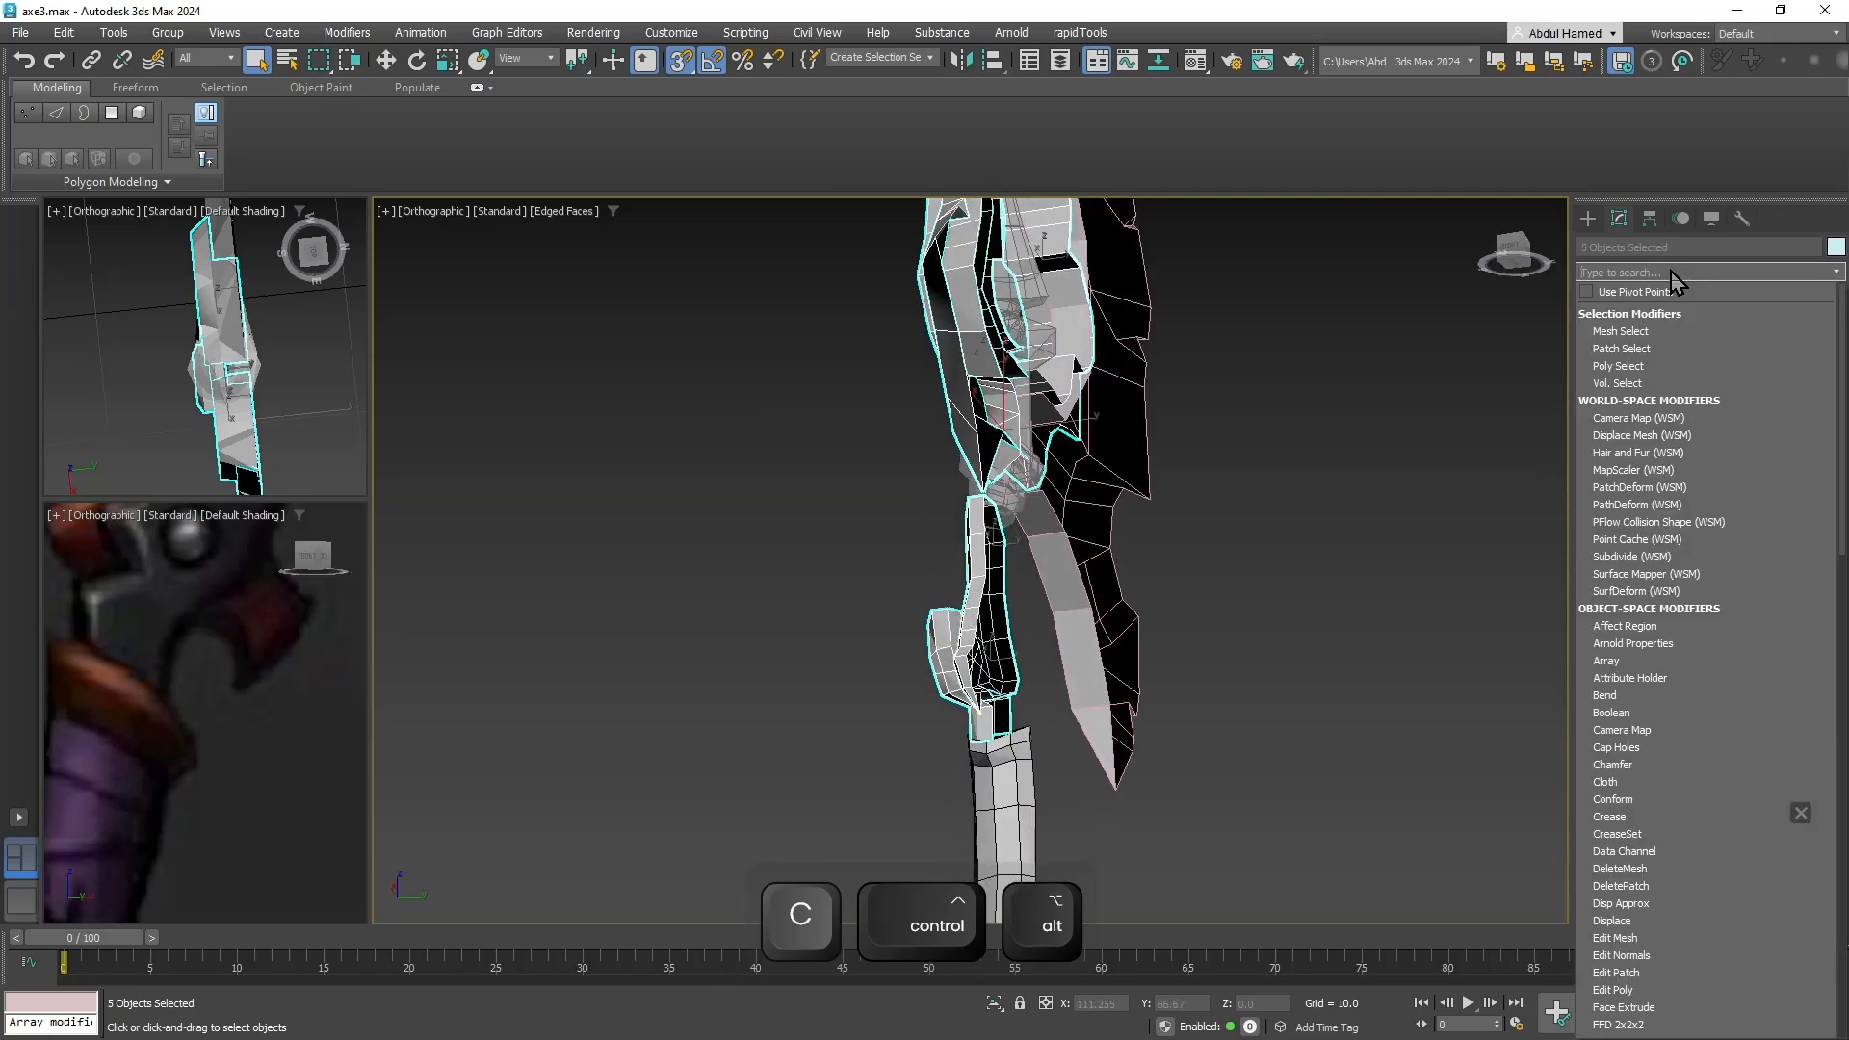
pyautogui.write('sym')
pyautogui.press('Return')
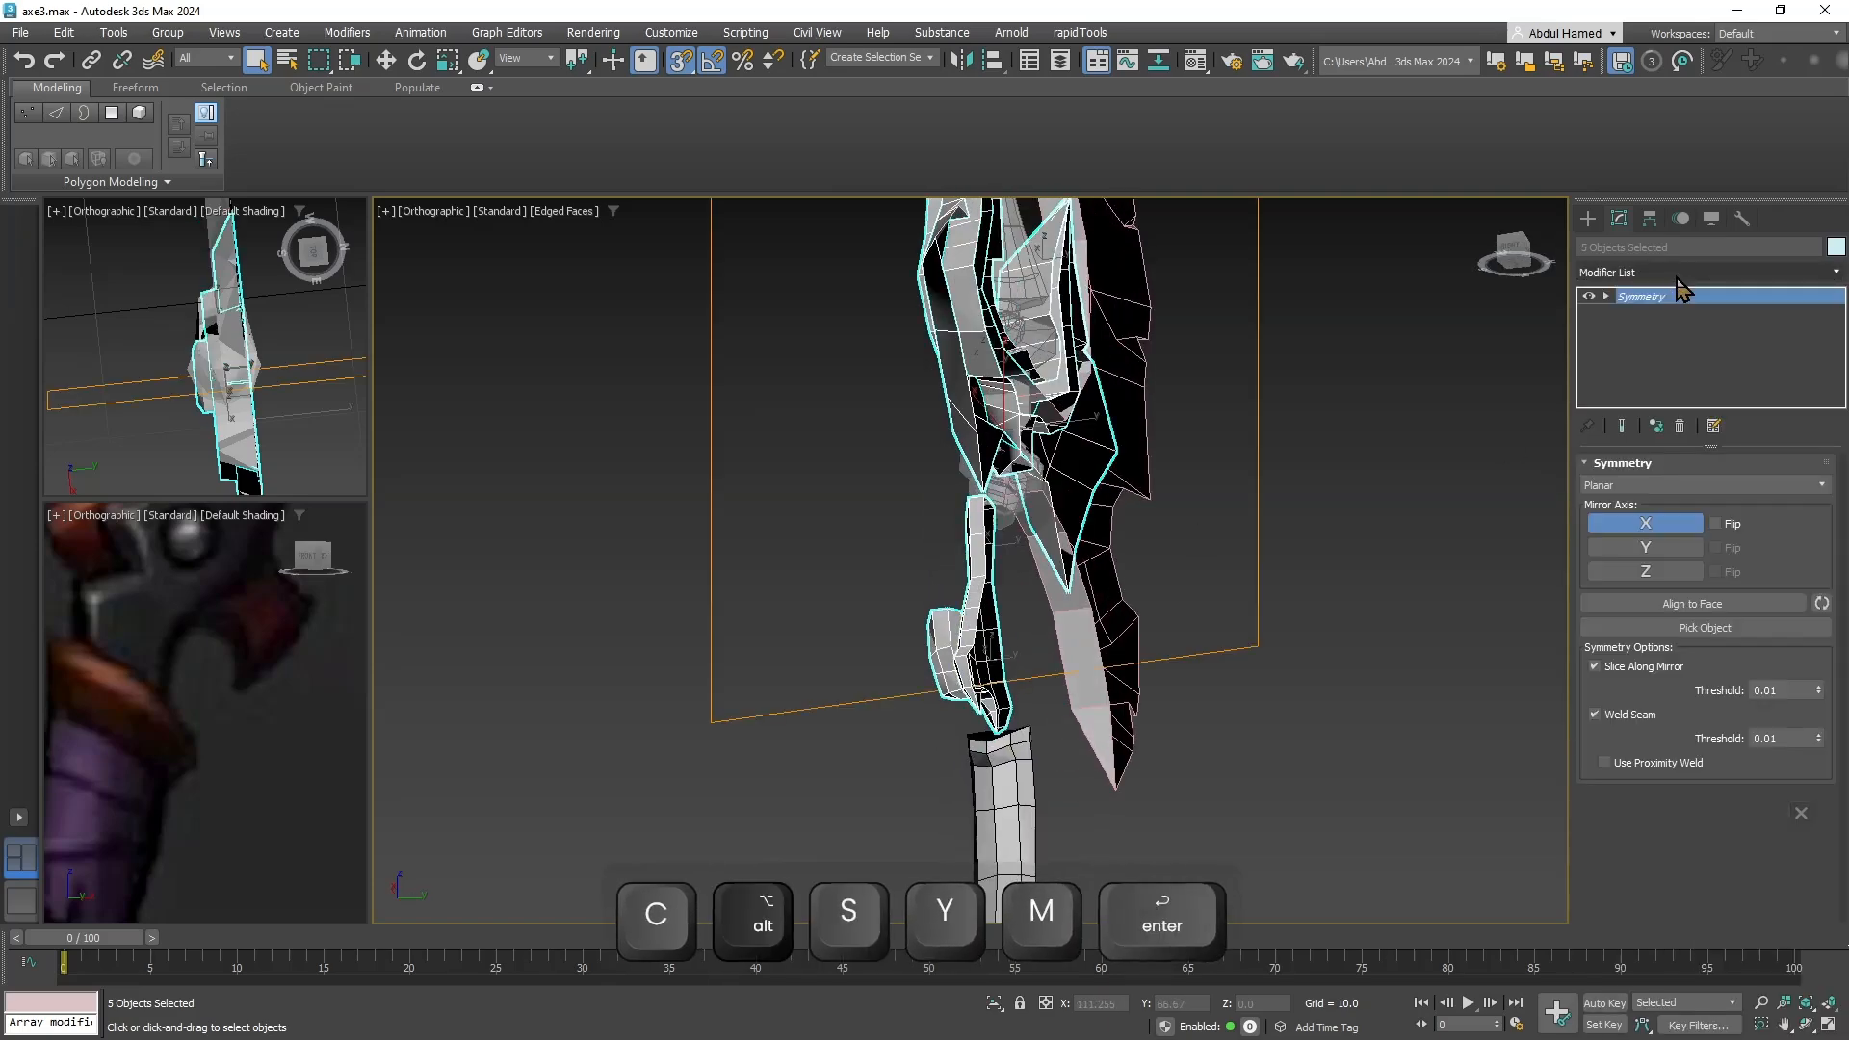
pyautogui.click(1653, 547)
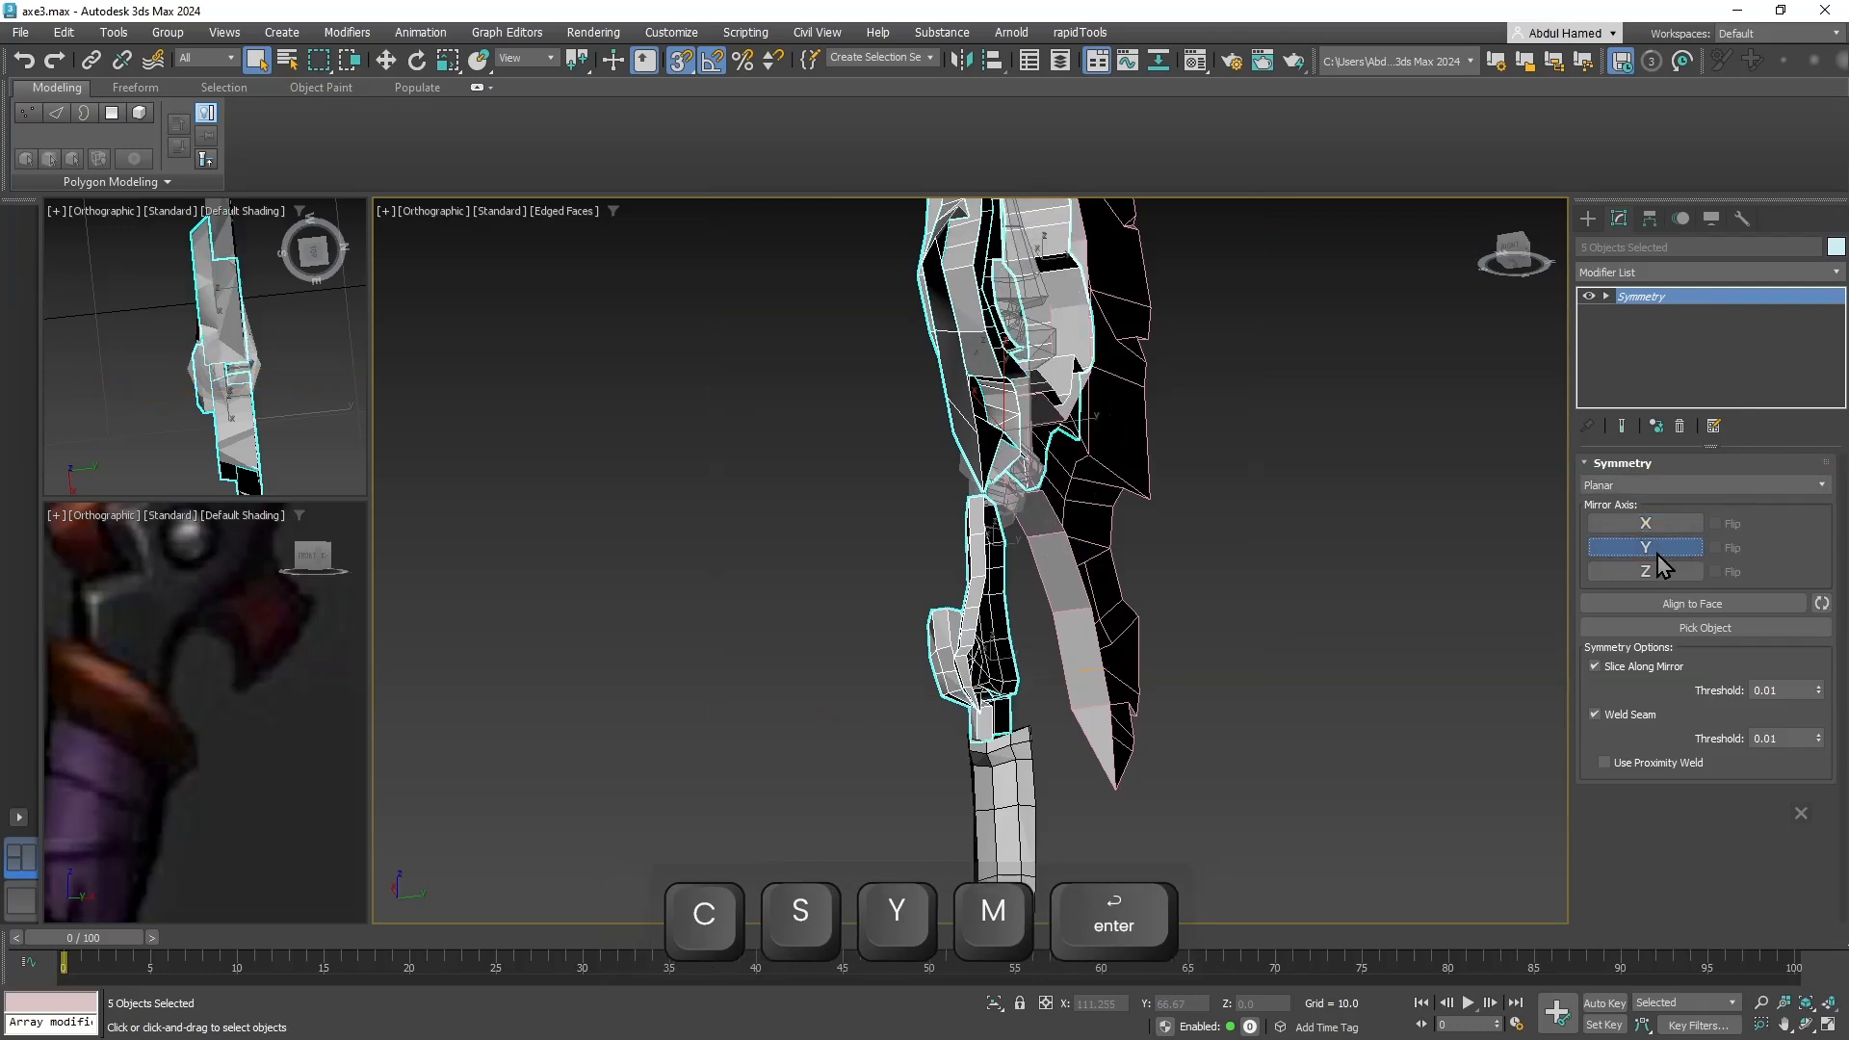
pyautogui.click(1715, 547)
# Try to move the five mirrored parts along Y, and undo both the move and the symmetry flip.
pyautogui.press('w')
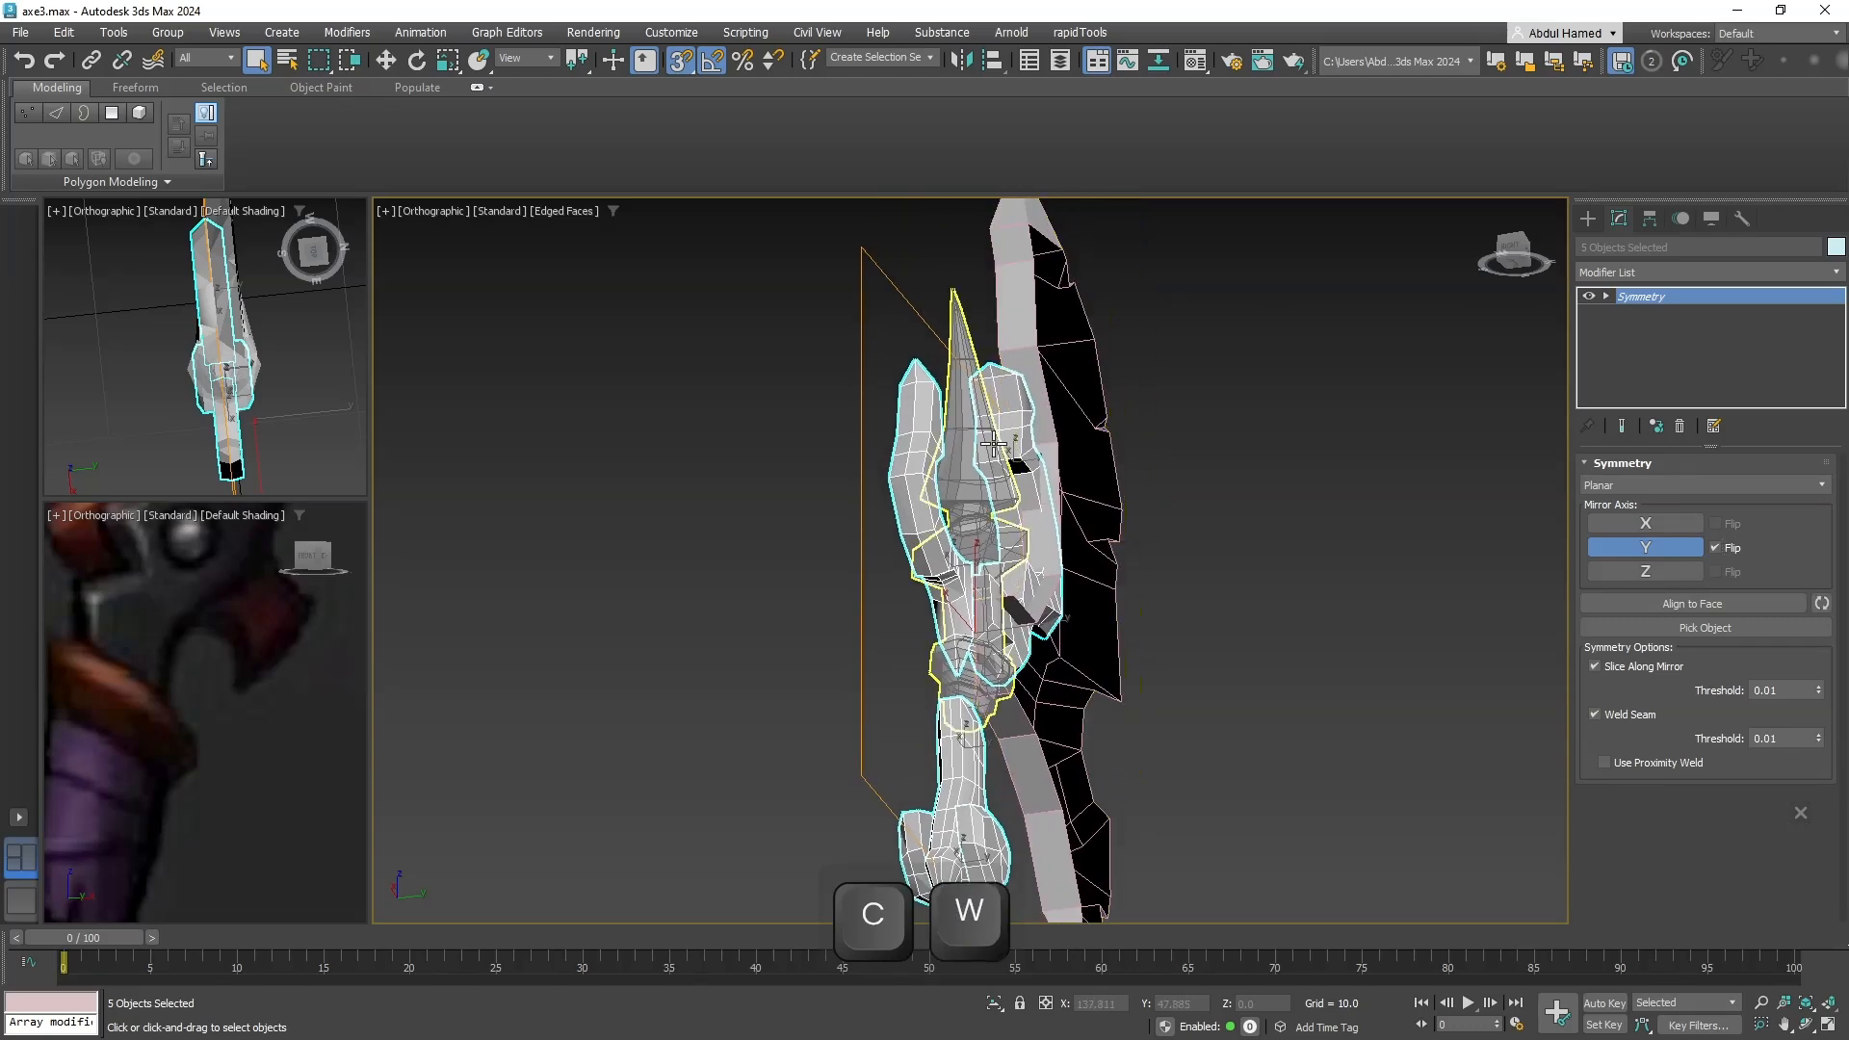
pyautogui.keyDown('alt'); pyautogui.moveTo(1024, 551); pyautogui.dragTo(1095, 686, button='middle'); pyautogui.keyUp('alt')
pyautogui.press('w')
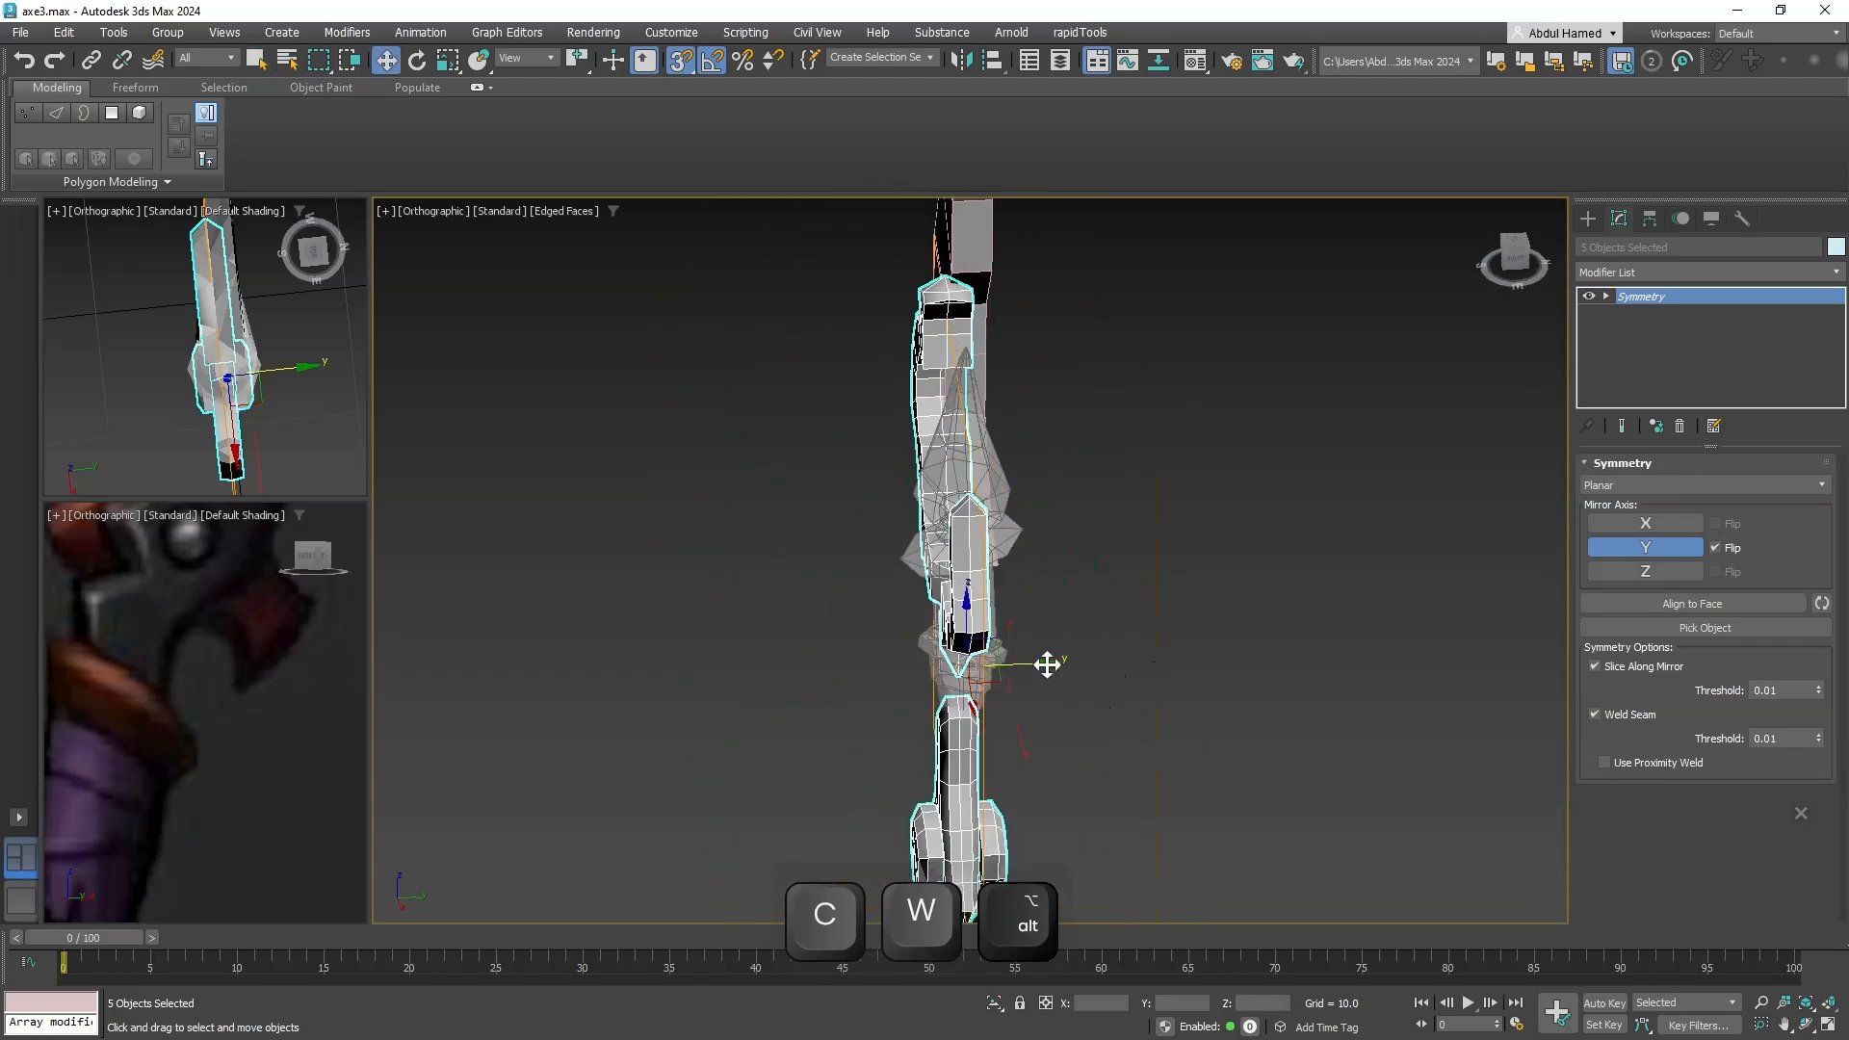
pyautogui.moveTo(1046, 665); pyautogui.dragTo(1181, 671)
pyautogui.hotkey('ctrl', 'z')
pyautogui.hotkey('ctrl', 'z')
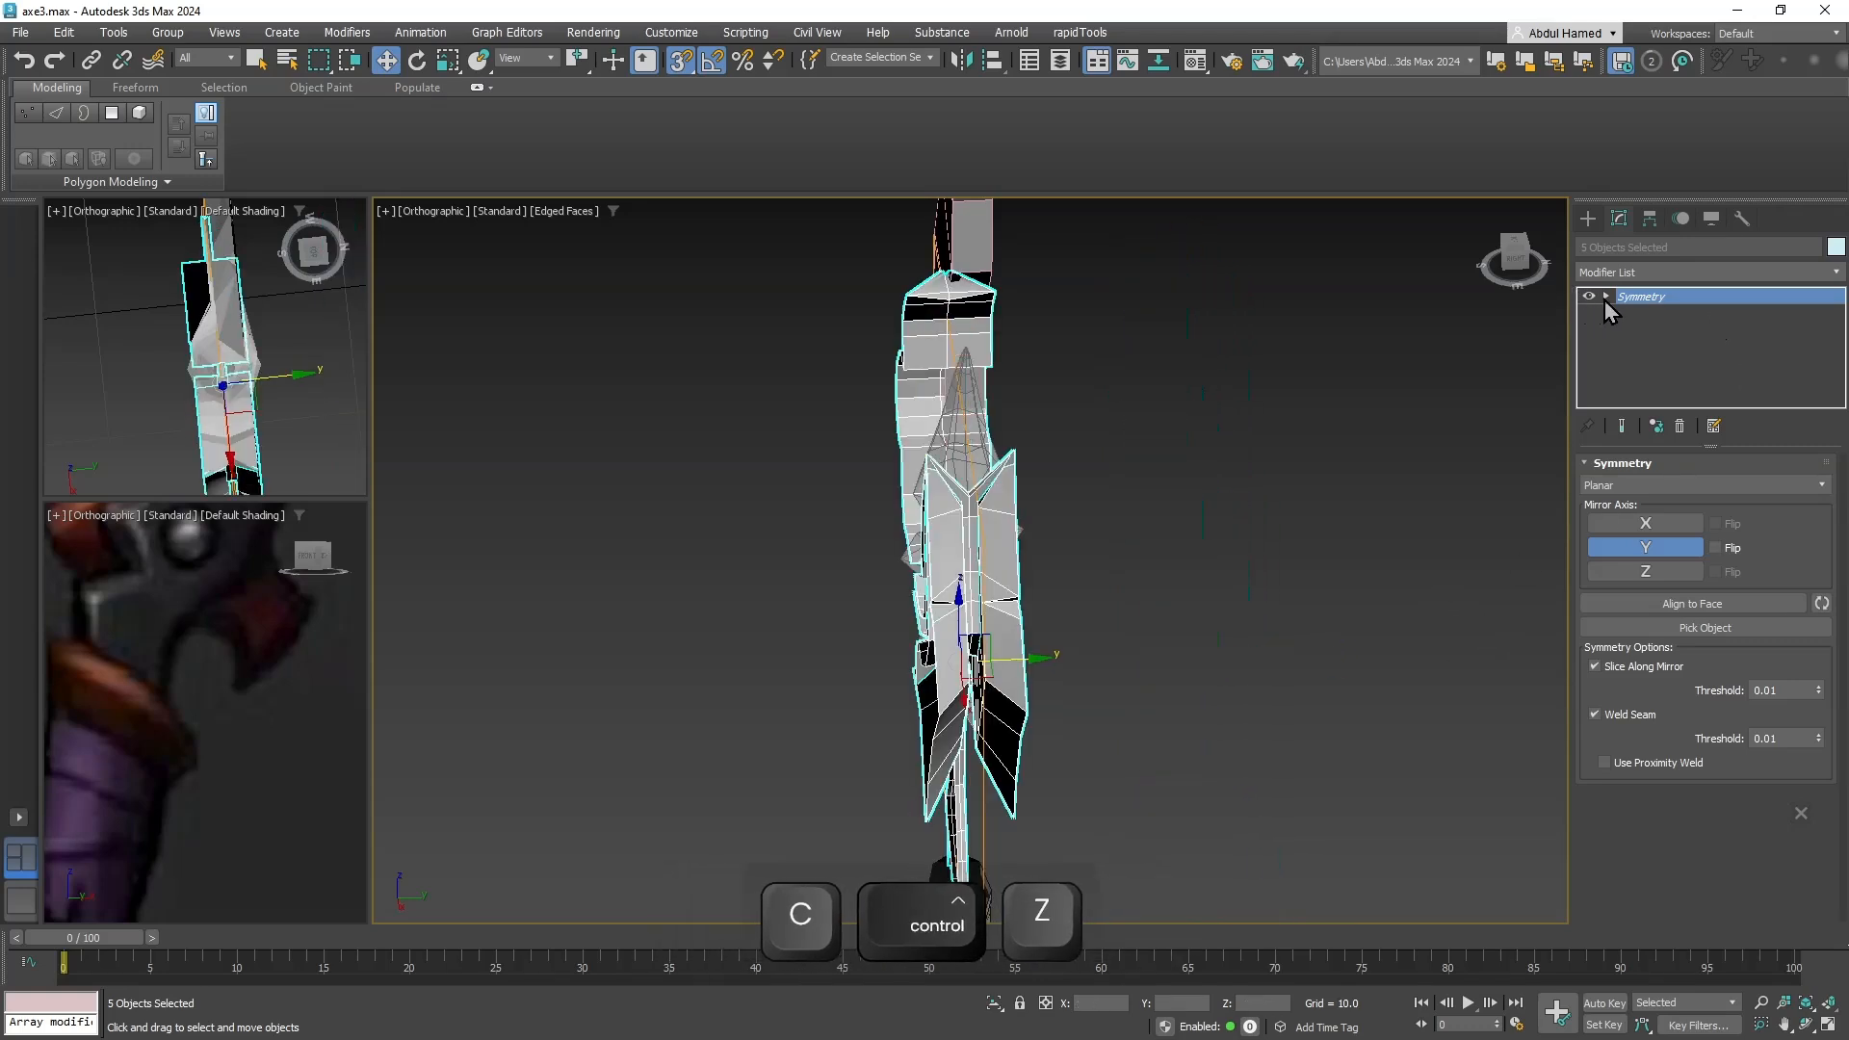
# Move the shared Symmetry modifier's Mirror gizmo outward along the Y axis.
pyautogui.click(1640, 313)
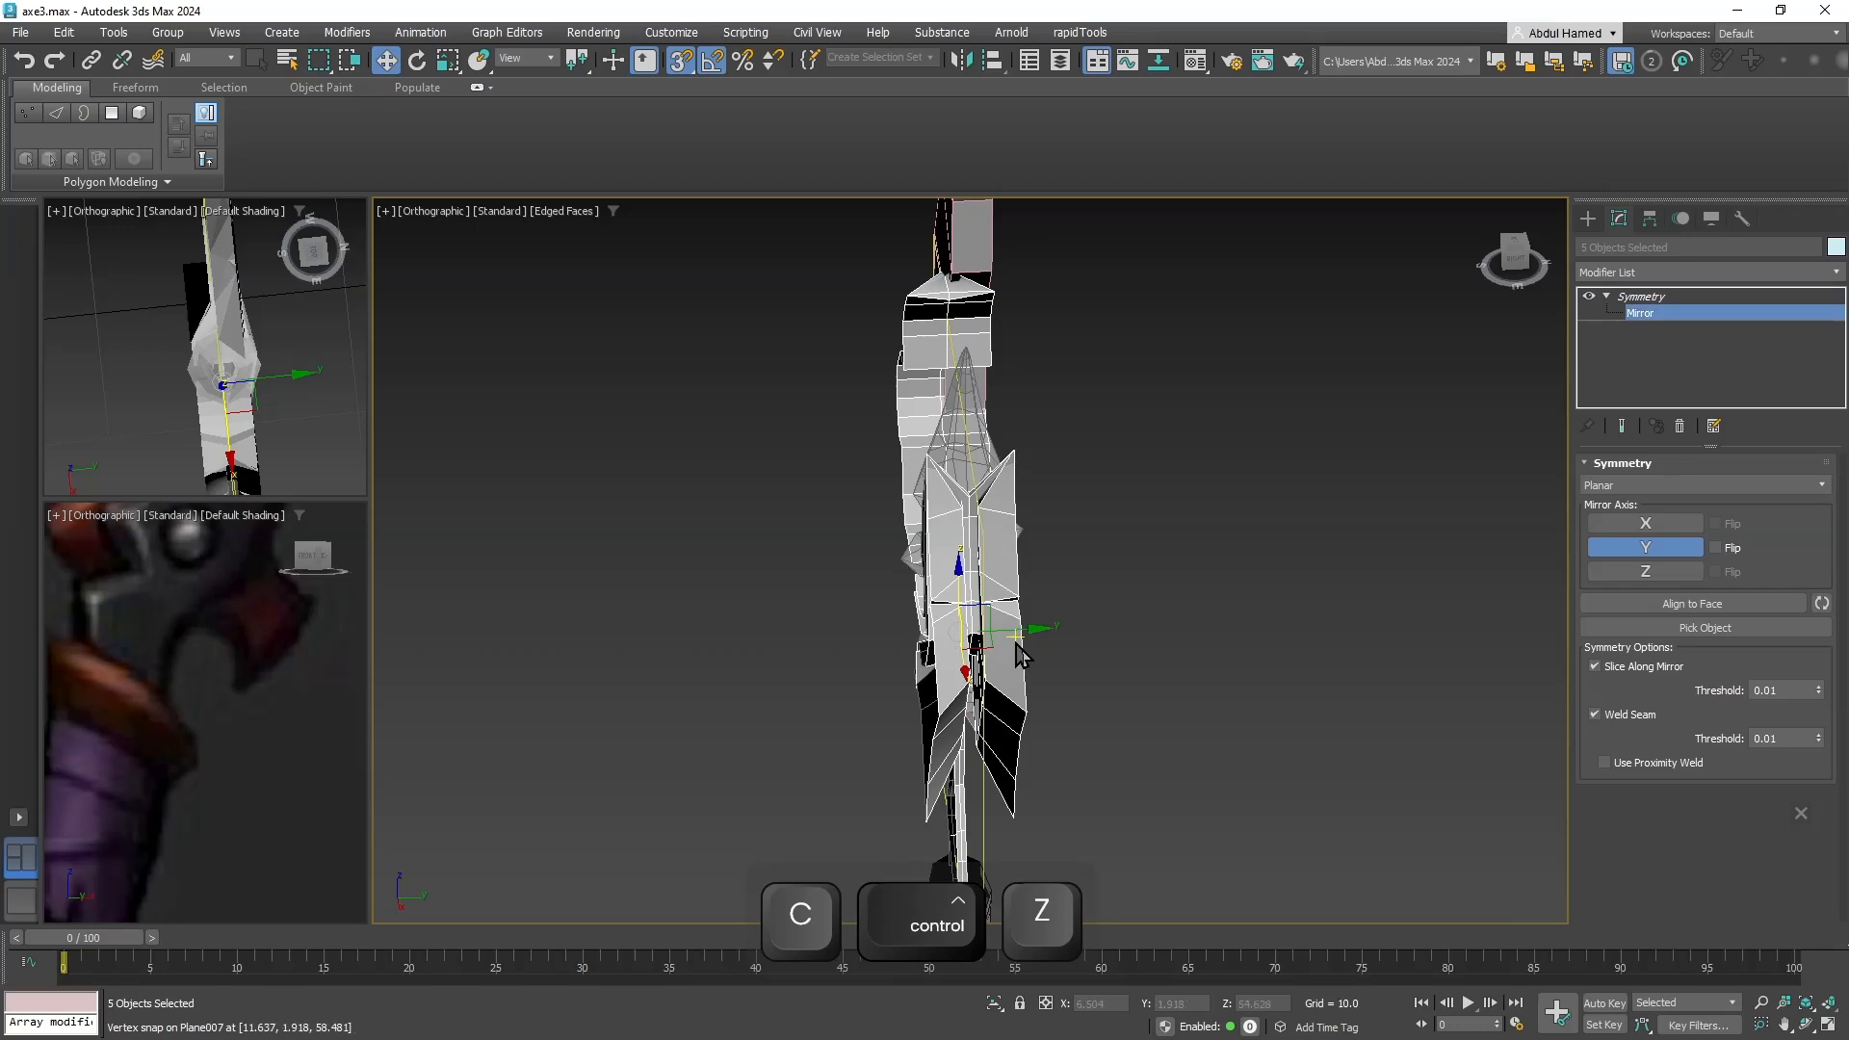
pyautogui.moveTo(1036, 627); pyautogui.dragTo(1028, 503)
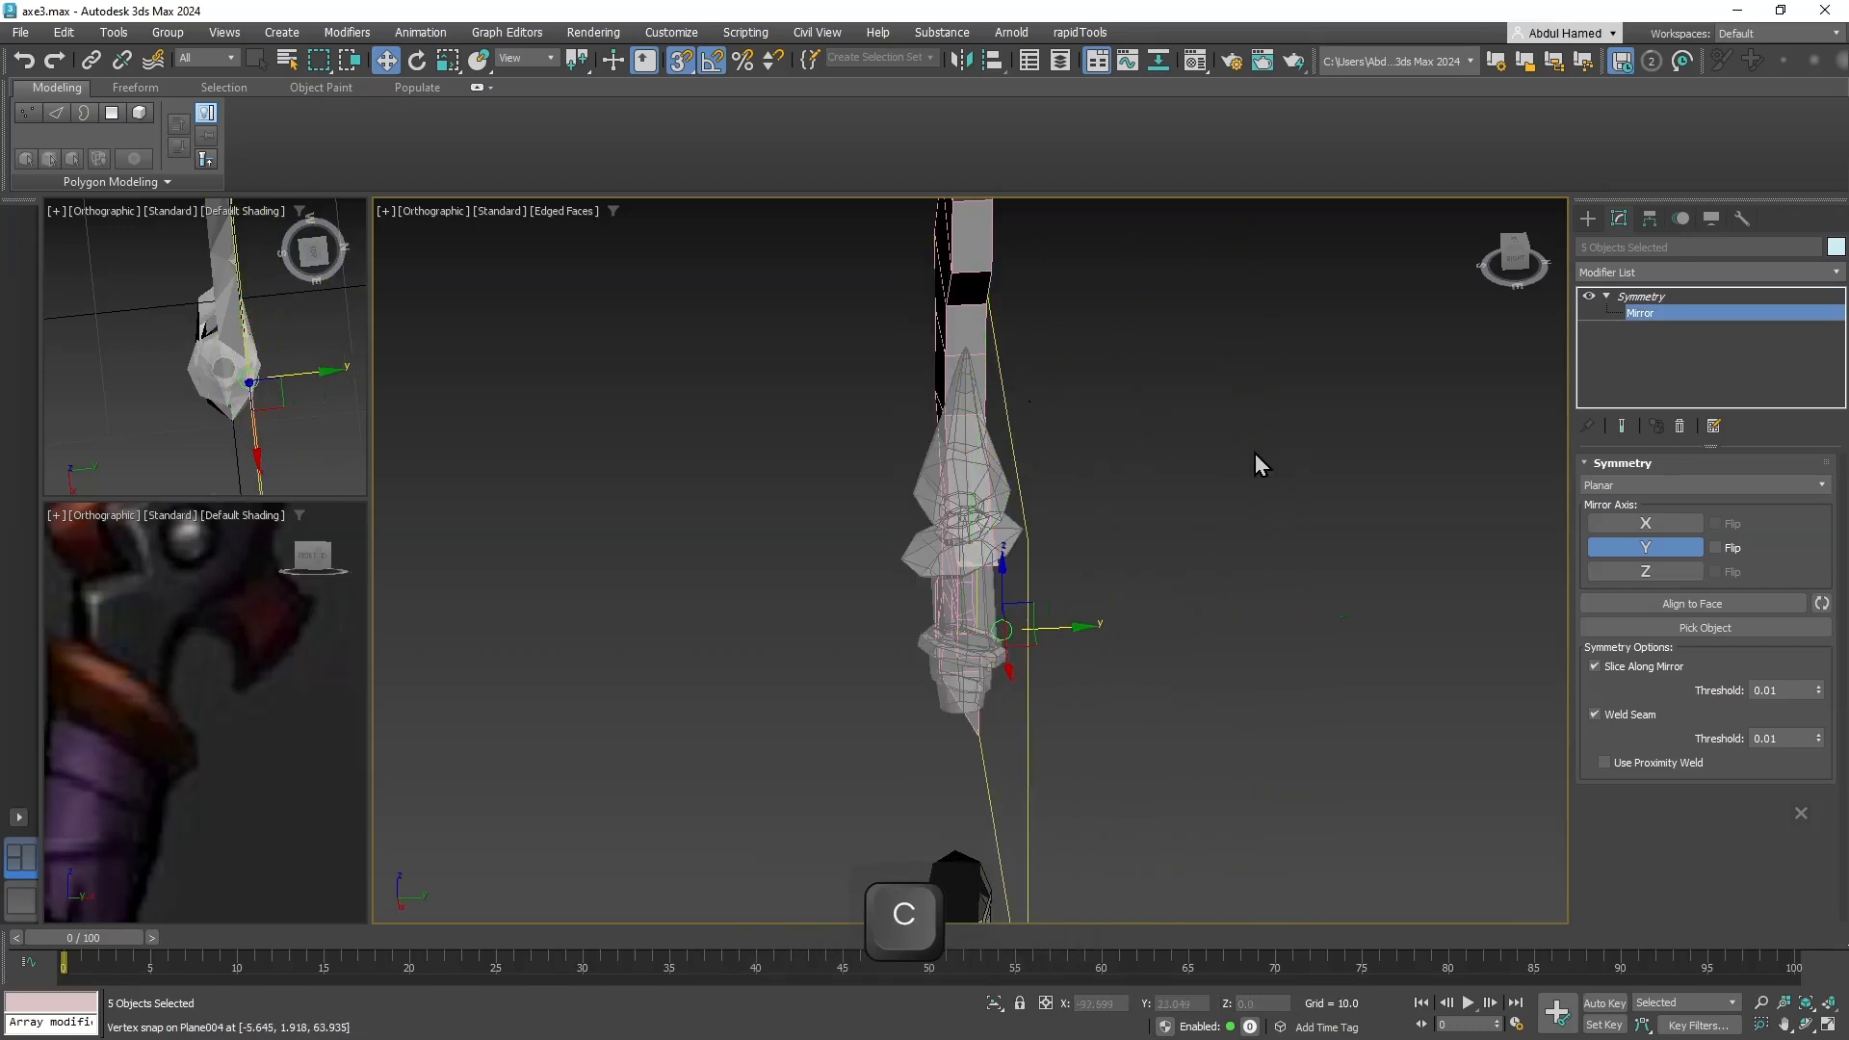
pyautogui.press('alt')
pyautogui.keyDown('alt'); pyautogui.moveTo(1033, 467); pyautogui.dragTo(1072, 434, button='middle'); pyautogui.keyUp('alt')
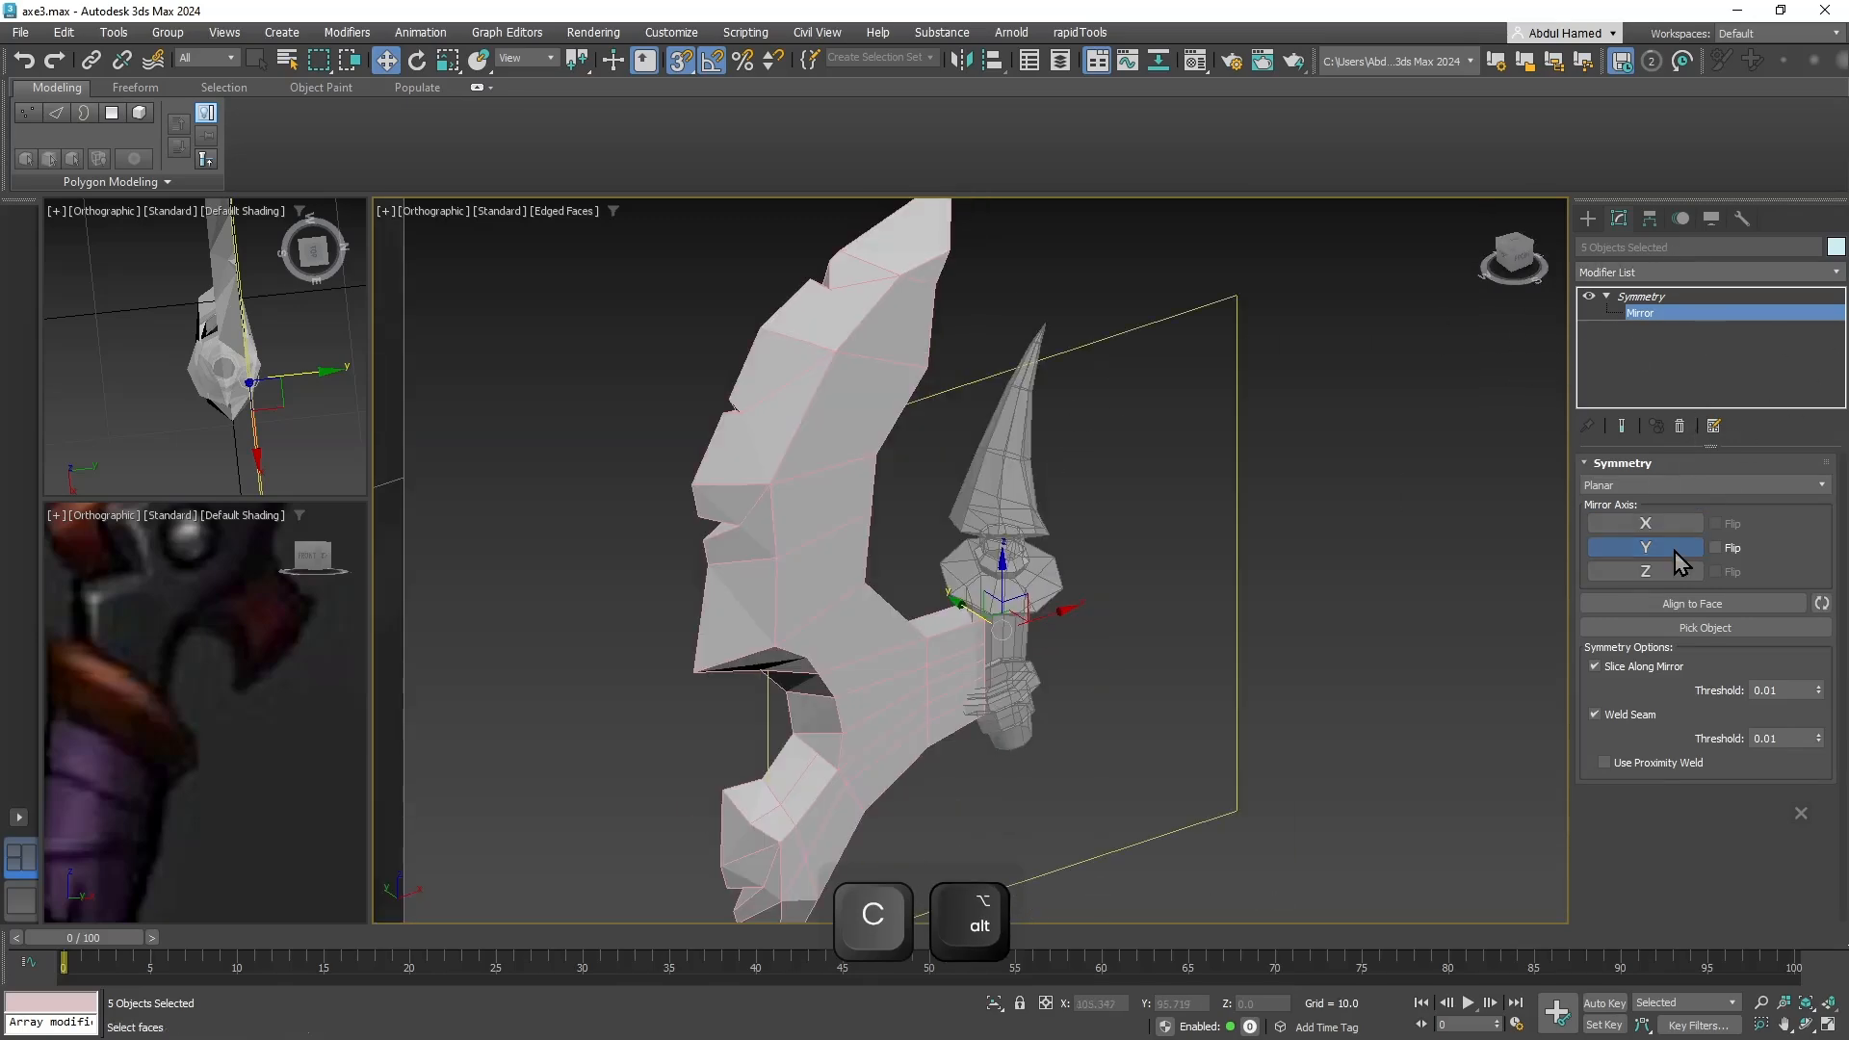
# Try the X mirror axis for the shared Symmetry modifier, switch it to Z, and inspect the mirrored parts.
pyautogui.click(1668, 523)
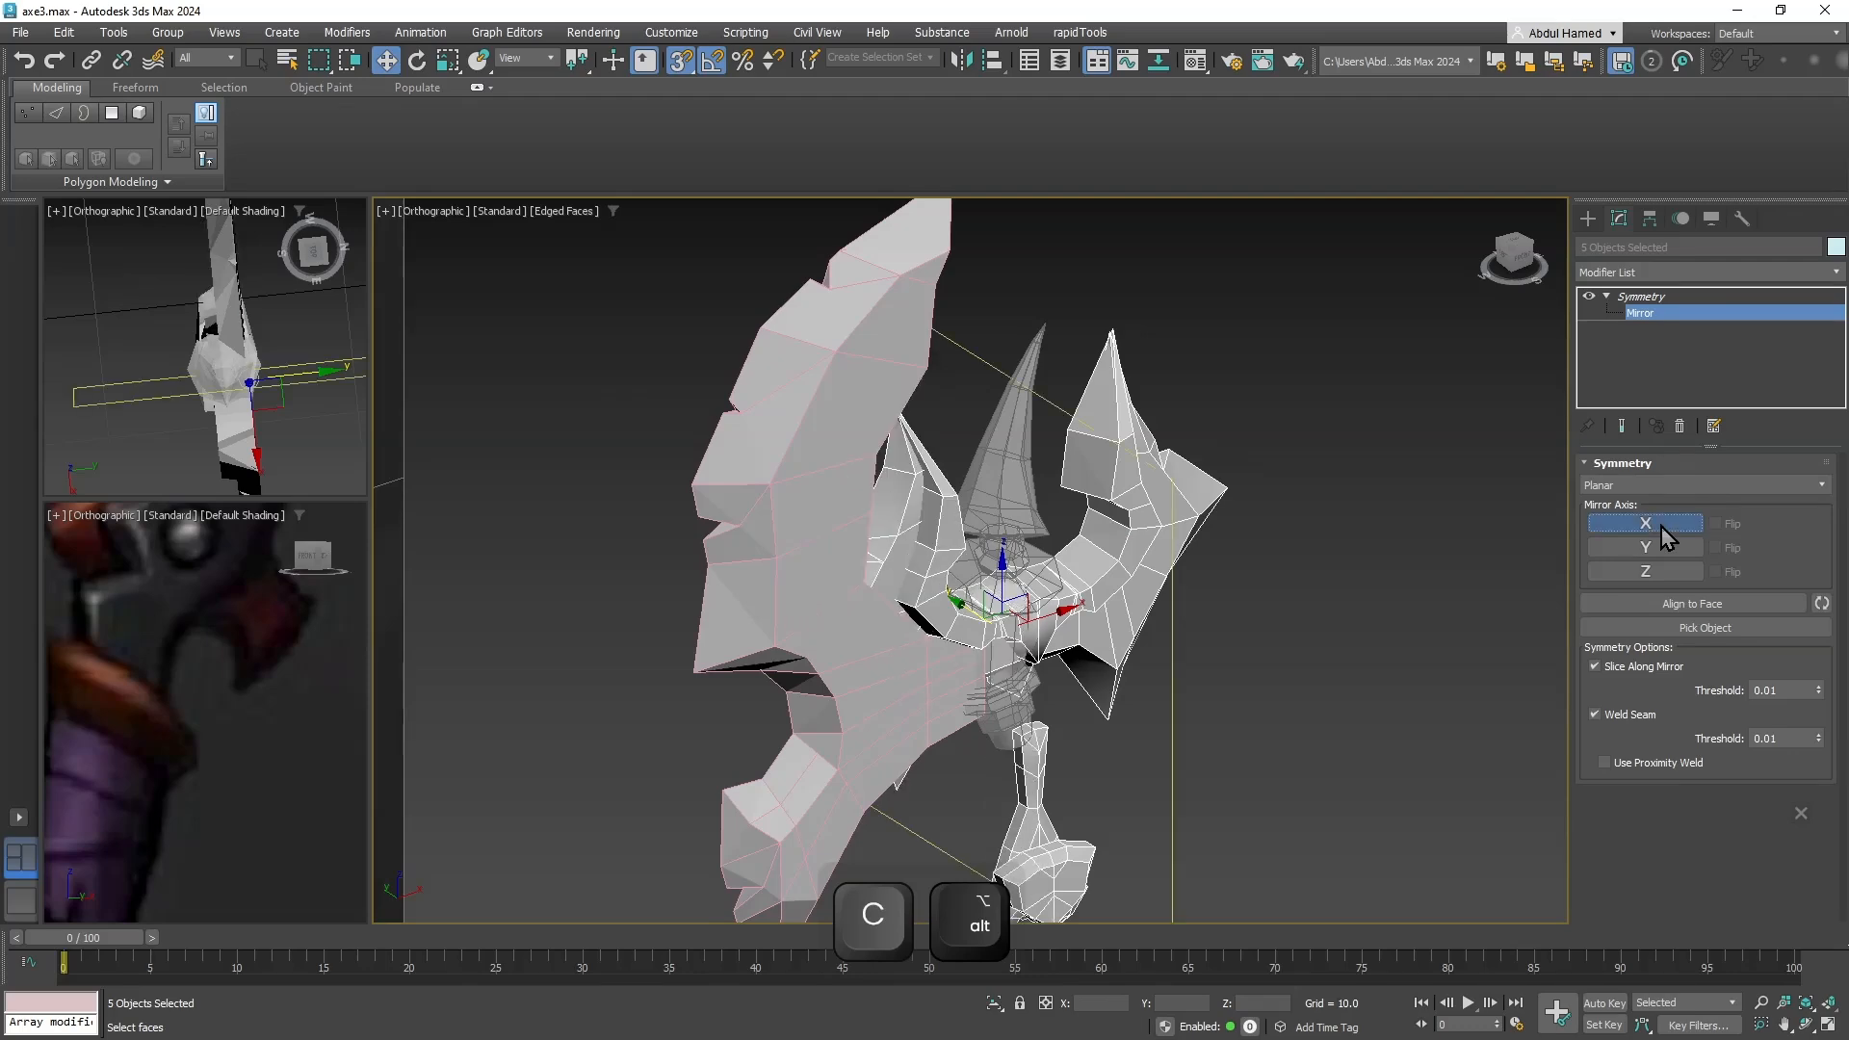
pyautogui.click(1642, 573)
pyautogui.moveTo(1244, 499); pyautogui.dragTo(1076, 442, button='middle')
pyautogui.scroll(-7, 1194, 443)
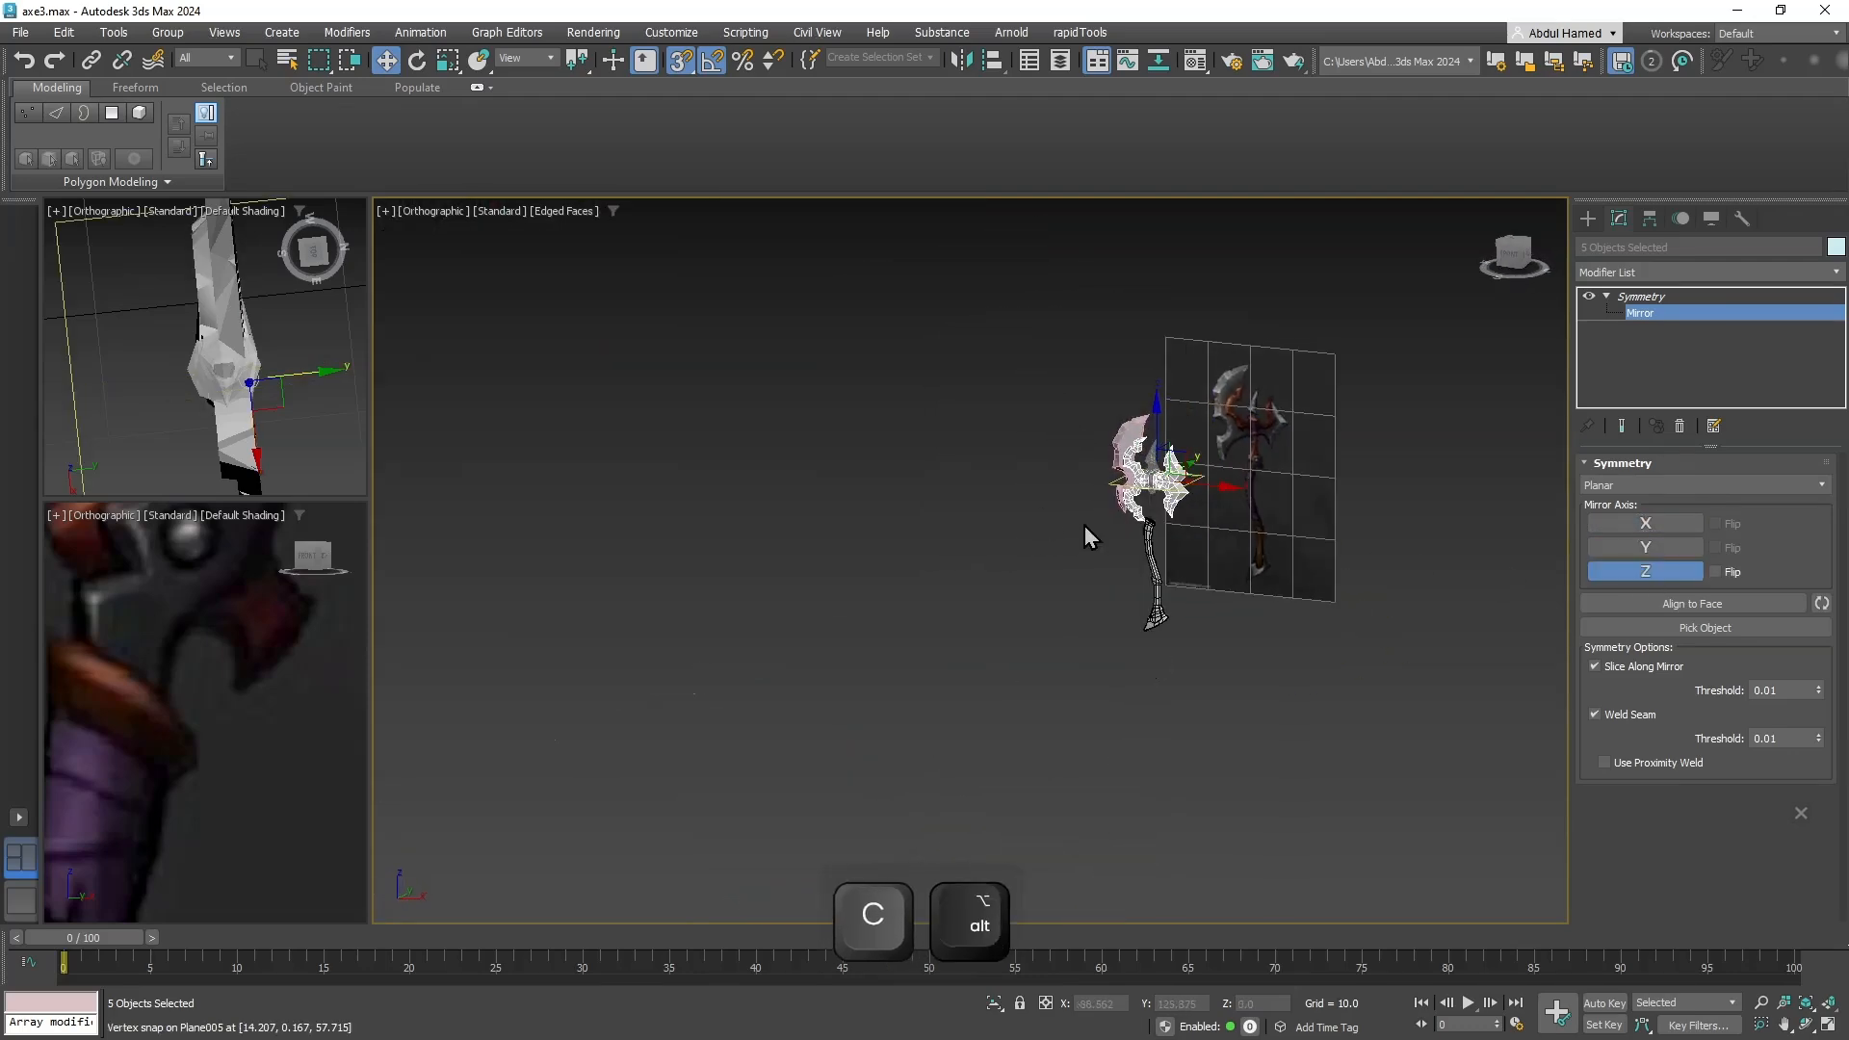
pyautogui.scroll(8, 1087, 536)
pyautogui.keyDown('alt'); pyautogui.moveTo(1086, 537); pyautogui.dragTo(1445, 431, button='middle'); pyautogui.keyUp('alt')
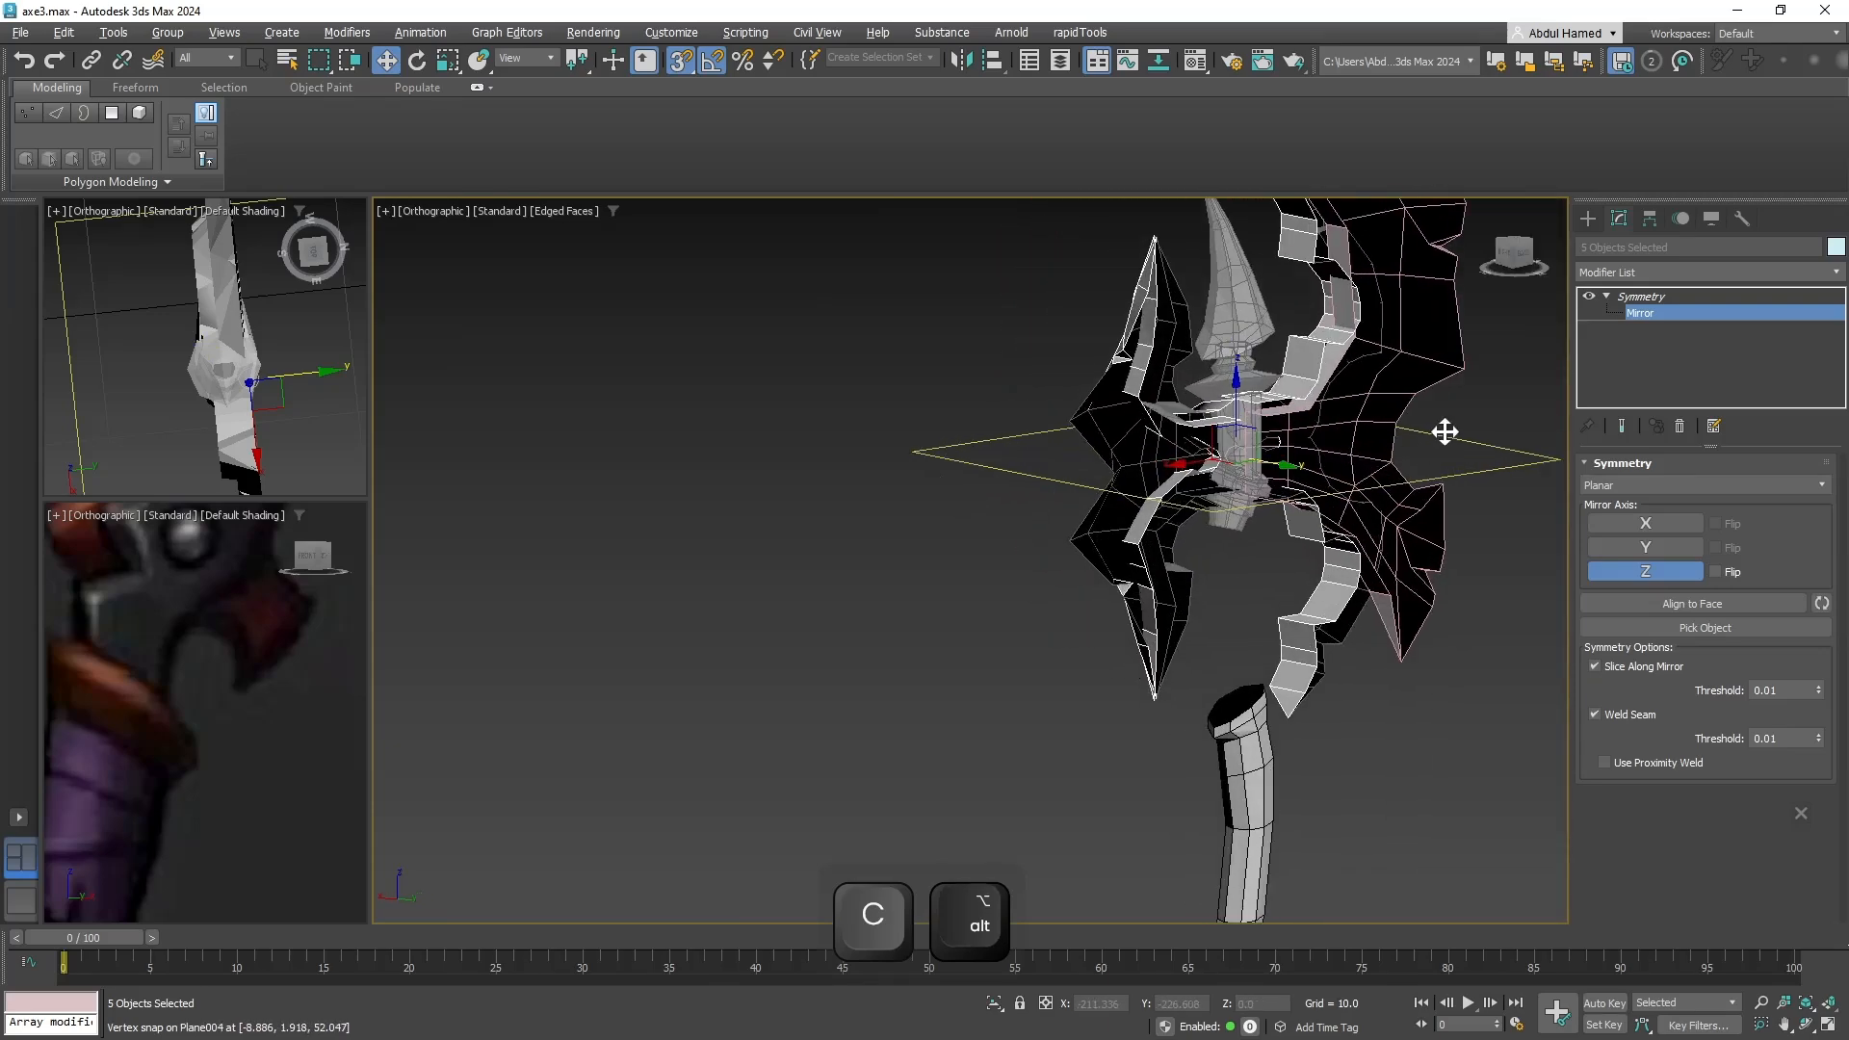
# Set the shared Symmetry modifier's mirror axis to Y with Flip enabled, and finish editing its Mirror gizmo.
pyautogui.click(1610, 547)
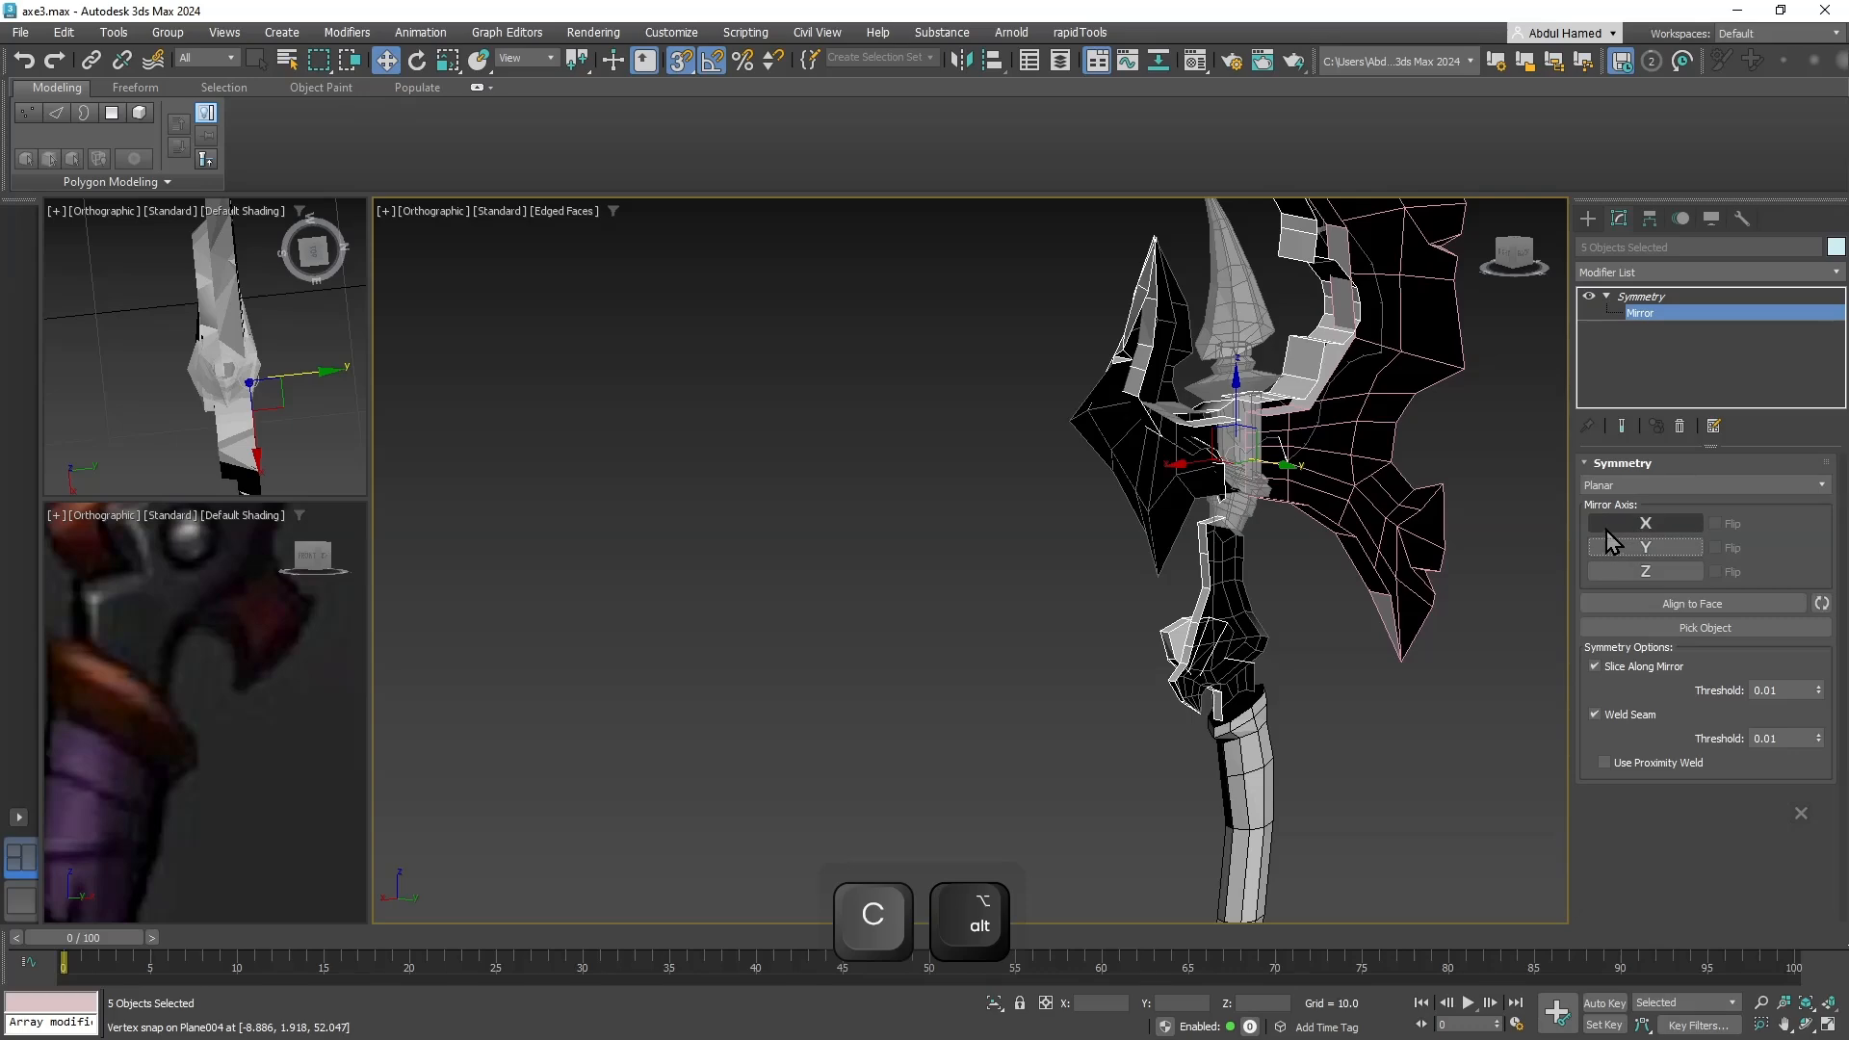
pyautogui.click(1606, 528)
pyautogui.click(1606, 547)
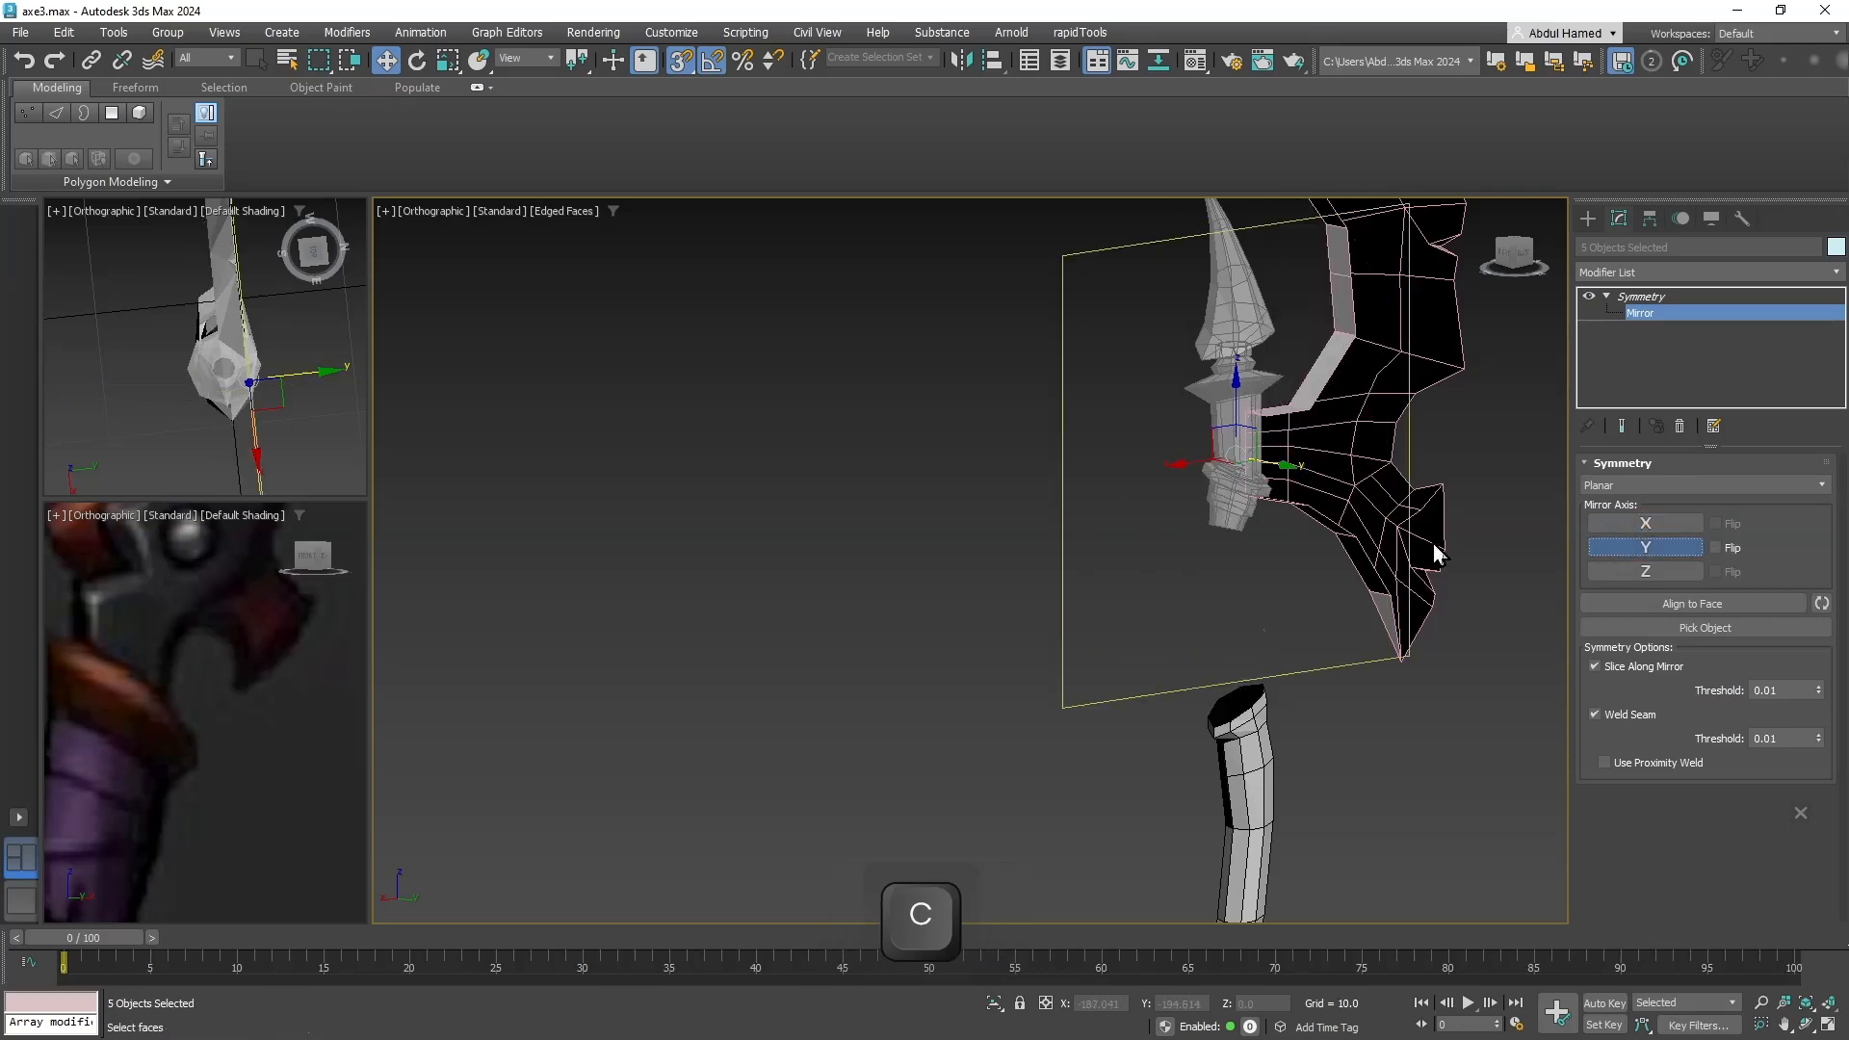
pyautogui.click(1716, 550)
pyautogui.keyDown('alt'); pyautogui.moveTo(1210, 530); pyautogui.dragTo(1313, 578, button='middle'); pyautogui.keyUp('alt')
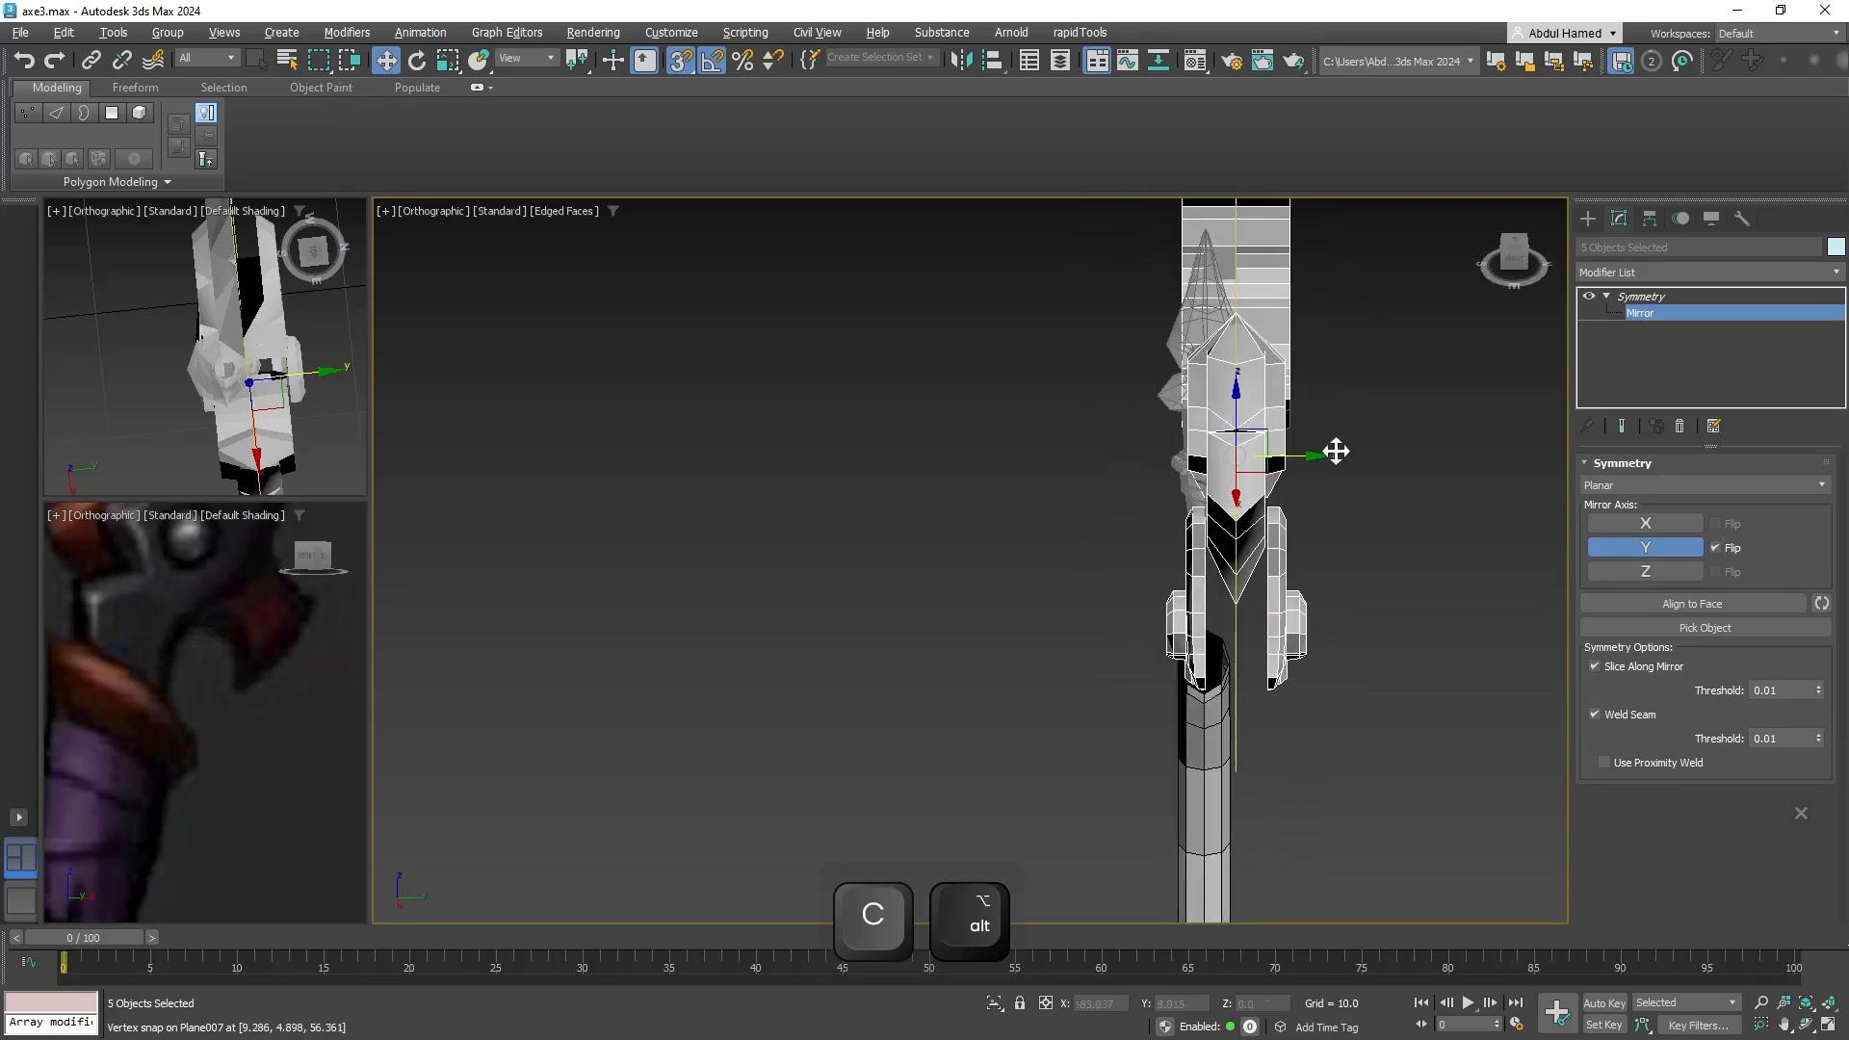
pyautogui.moveTo(1304, 450); pyautogui.dragTo(1237, 454)
pyautogui.moveTo(1261, 496)
pyautogui.keyDown('alt'); pyautogui.mouseDown(button='middle')
pyautogui.moveTo(1209, 450)
pyautogui.moveTo(1215, 349)
pyautogui.moveTo(1324, 397)
pyautogui.moveTo(1462, 404)
pyautogui.moveTo(1303, 424)
pyautogui.moveTo(1333, 401)
pyautogui.moveTo(1265, 509)
pyautogui.mouseUp(button='middle'); pyautogui.keyUp('alt')
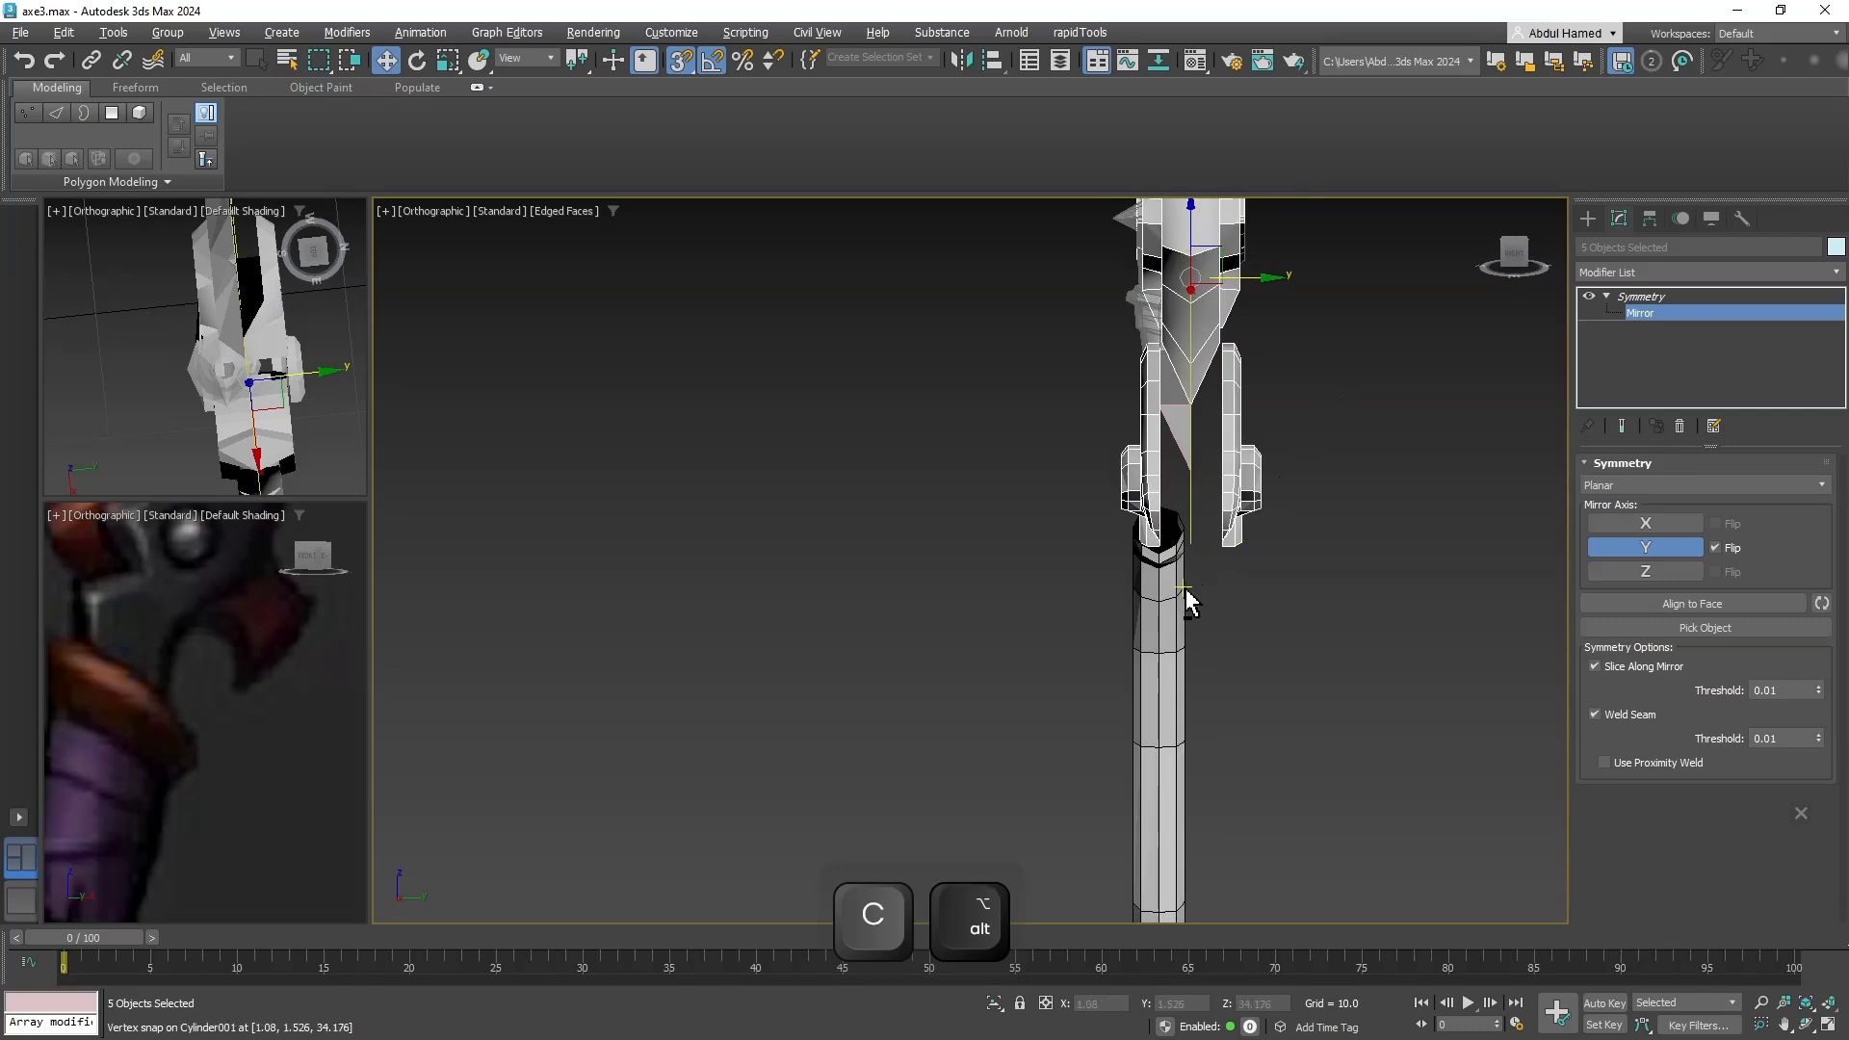
pyautogui.click(1616, 299)
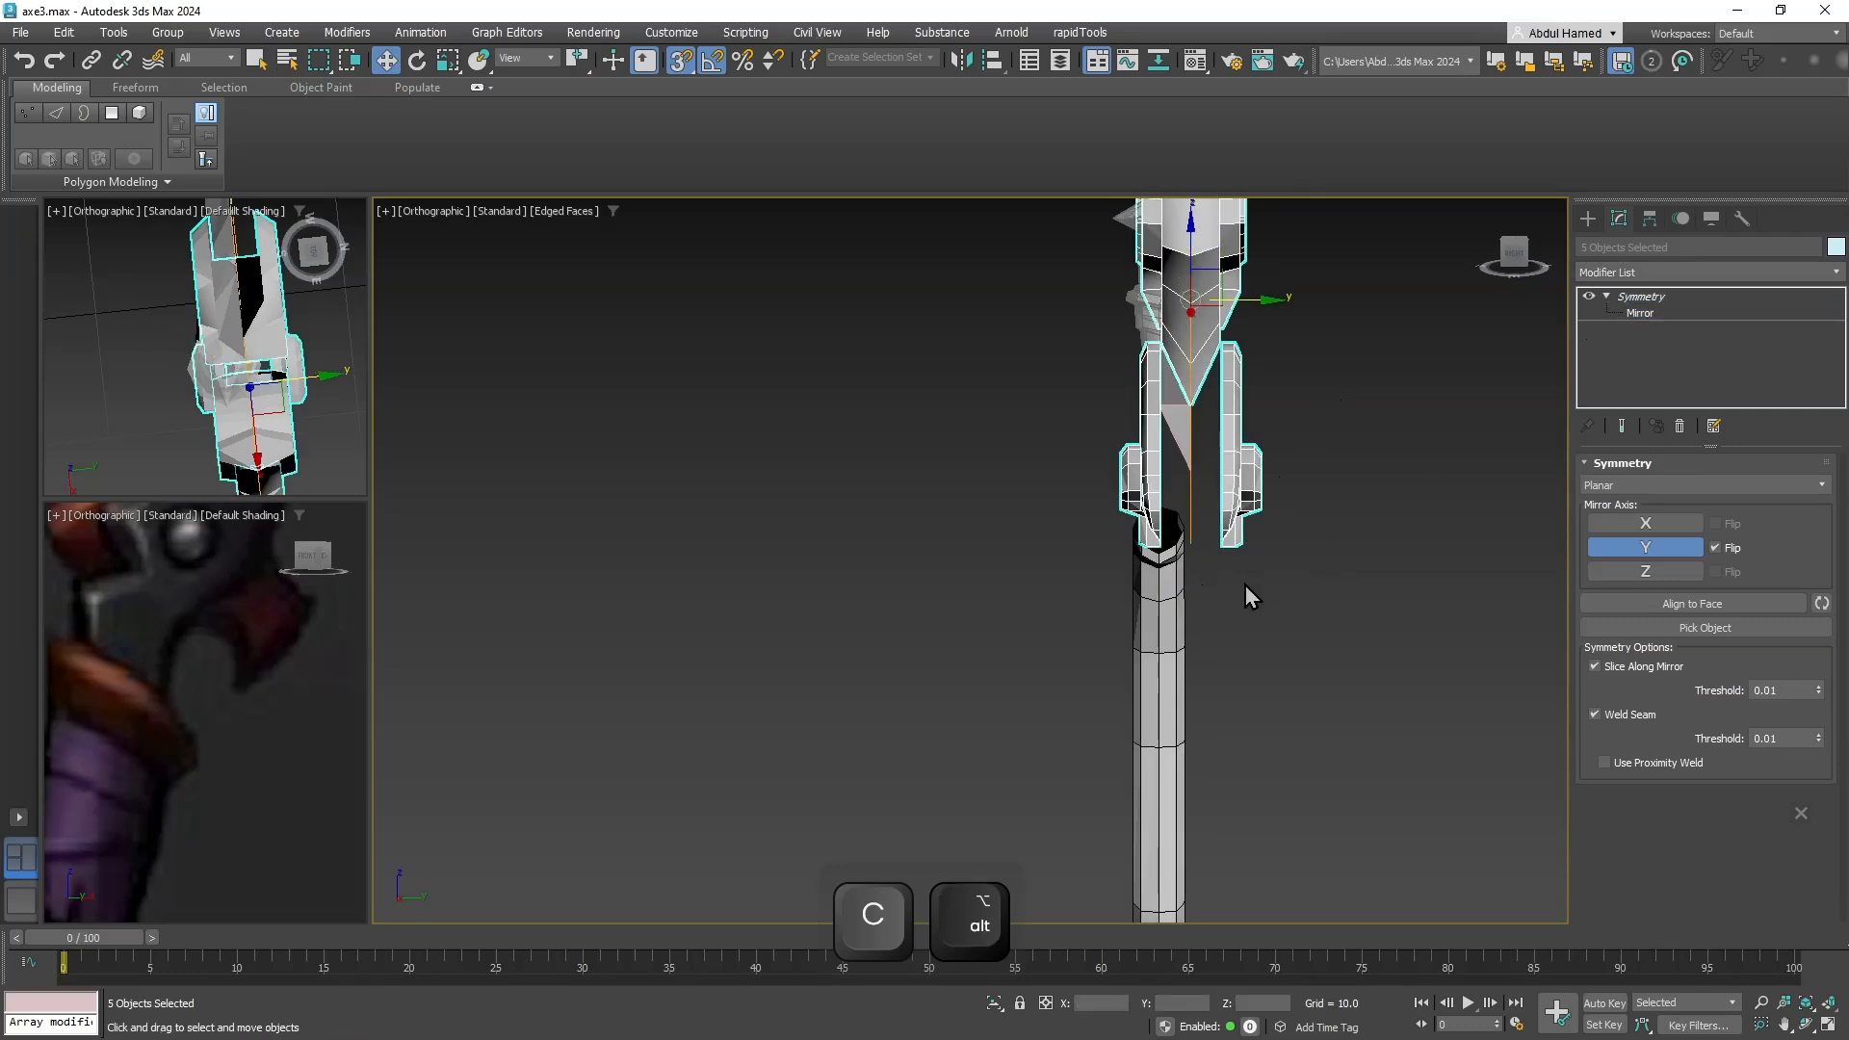
# Move the axe handle along Y to about 2.26 so it sits midway between the mirrored guard parts.
pyautogui.click(1167, 577)
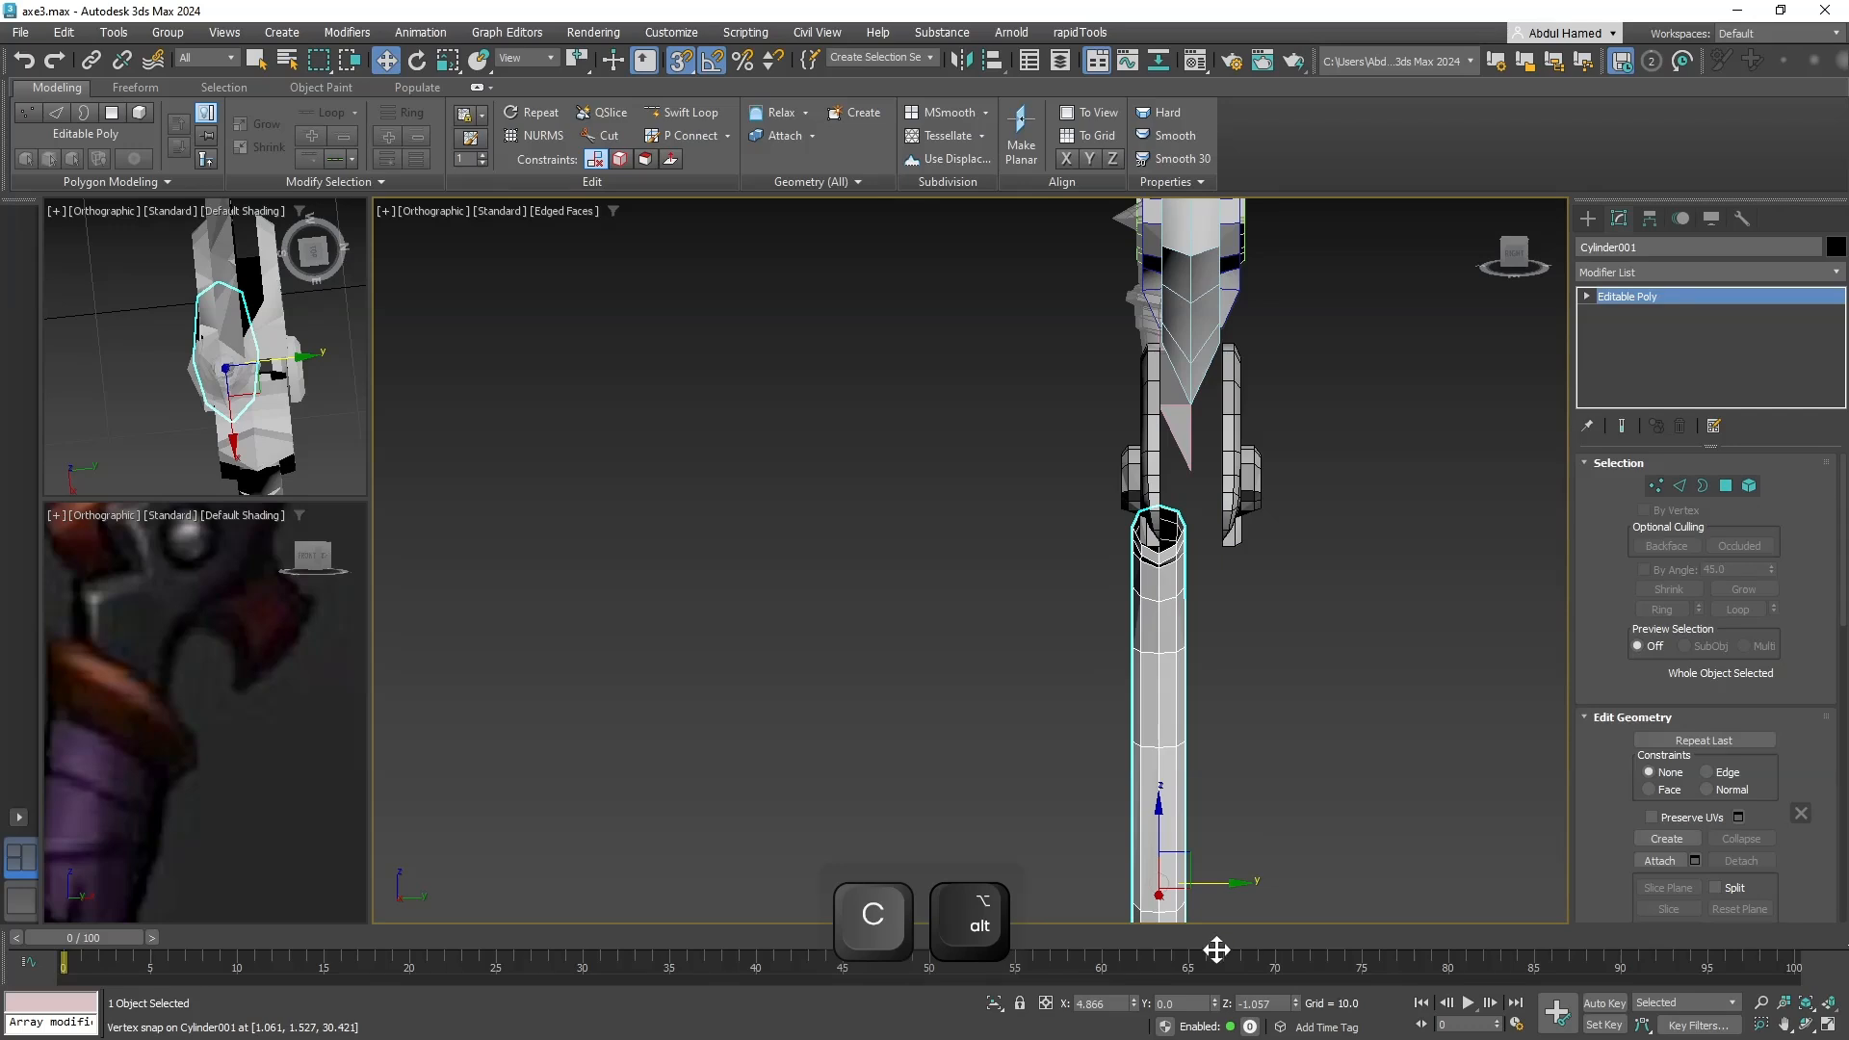
pyautogui.moveTo(1216, 781); pyautogui.dragTo(1216, 588, button='middle')
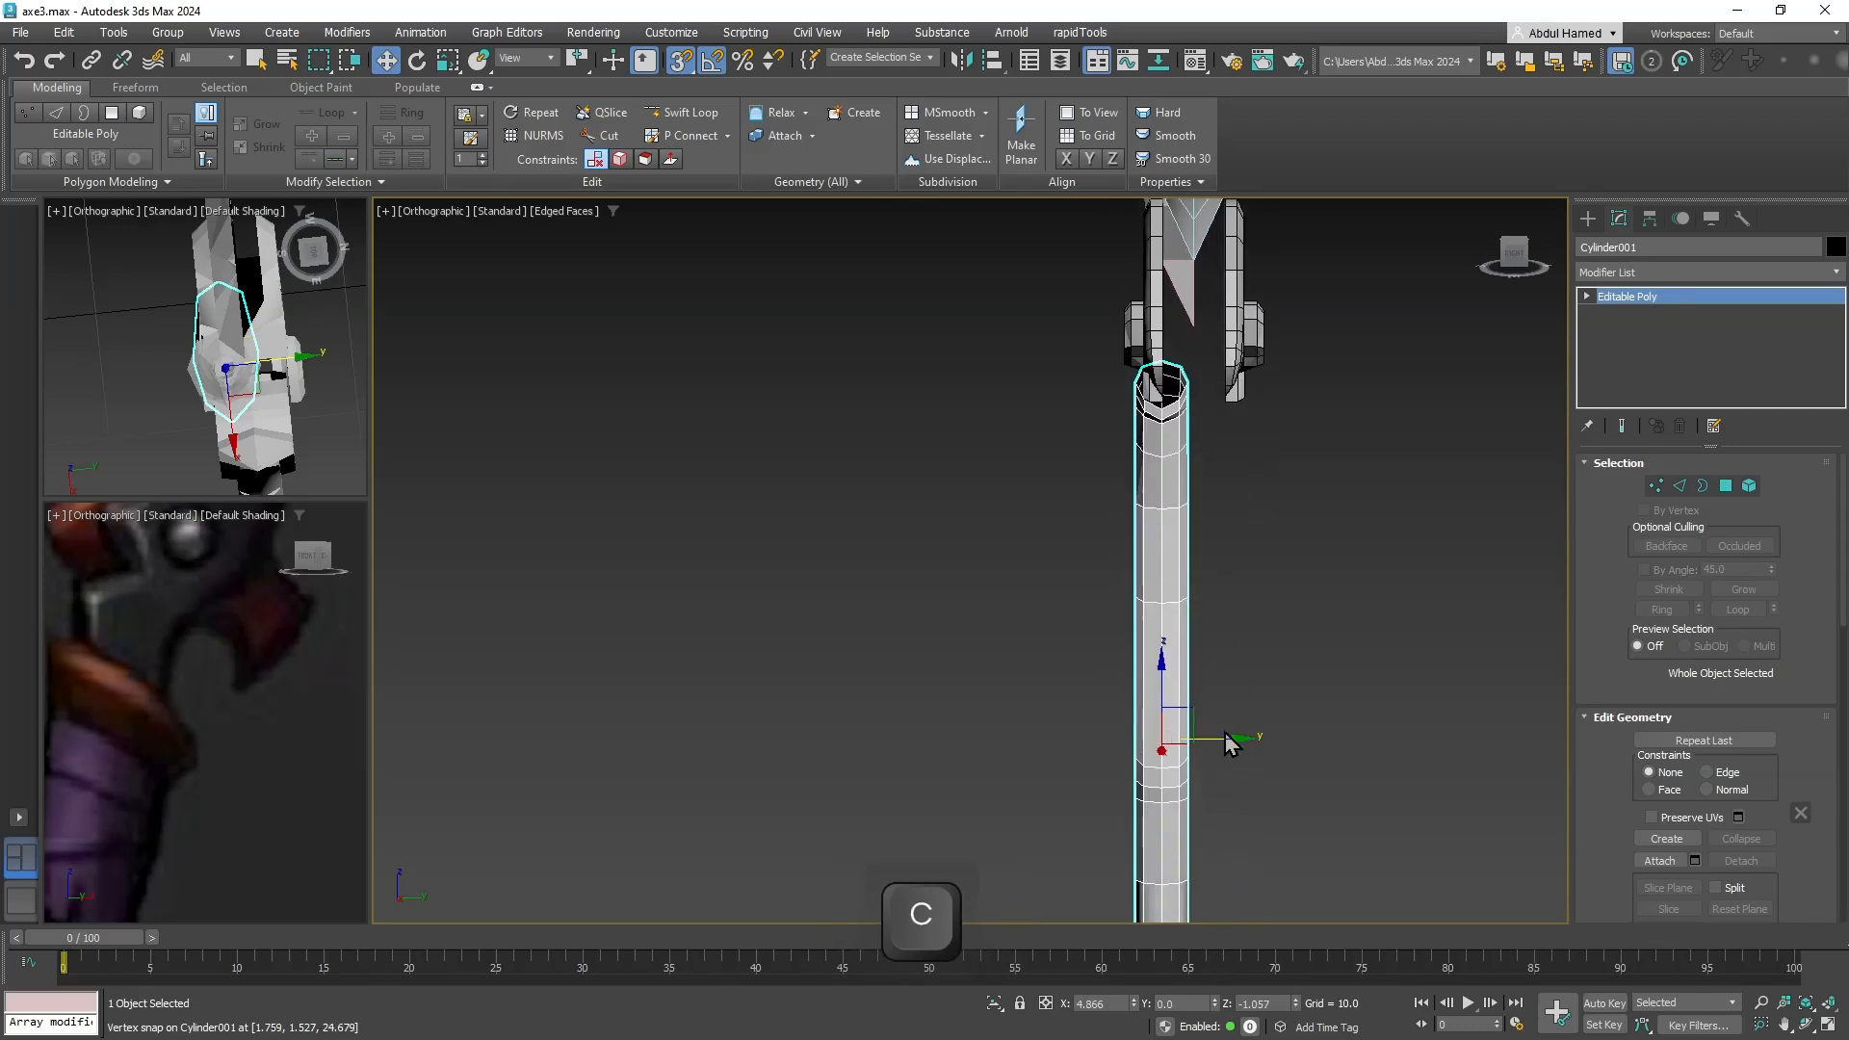
pyautogui.moveTo(1229, 734)
pyautogui.mouseDown()
pyautogui.moveTo(1252, 731)
pyautogui.moveTo(1198, 728)
pyautogui.mouseUp()
pyautogui.keyDown('alt'); pyautogui.moveTo(1198, 728); pyautogui.dragTo(1161, 439, button='middle'); pyautogui.keyUp('alt')
pyautogui.moveTo(1194, 419); pyautogui.dragTo(1161, 610, button='middle')
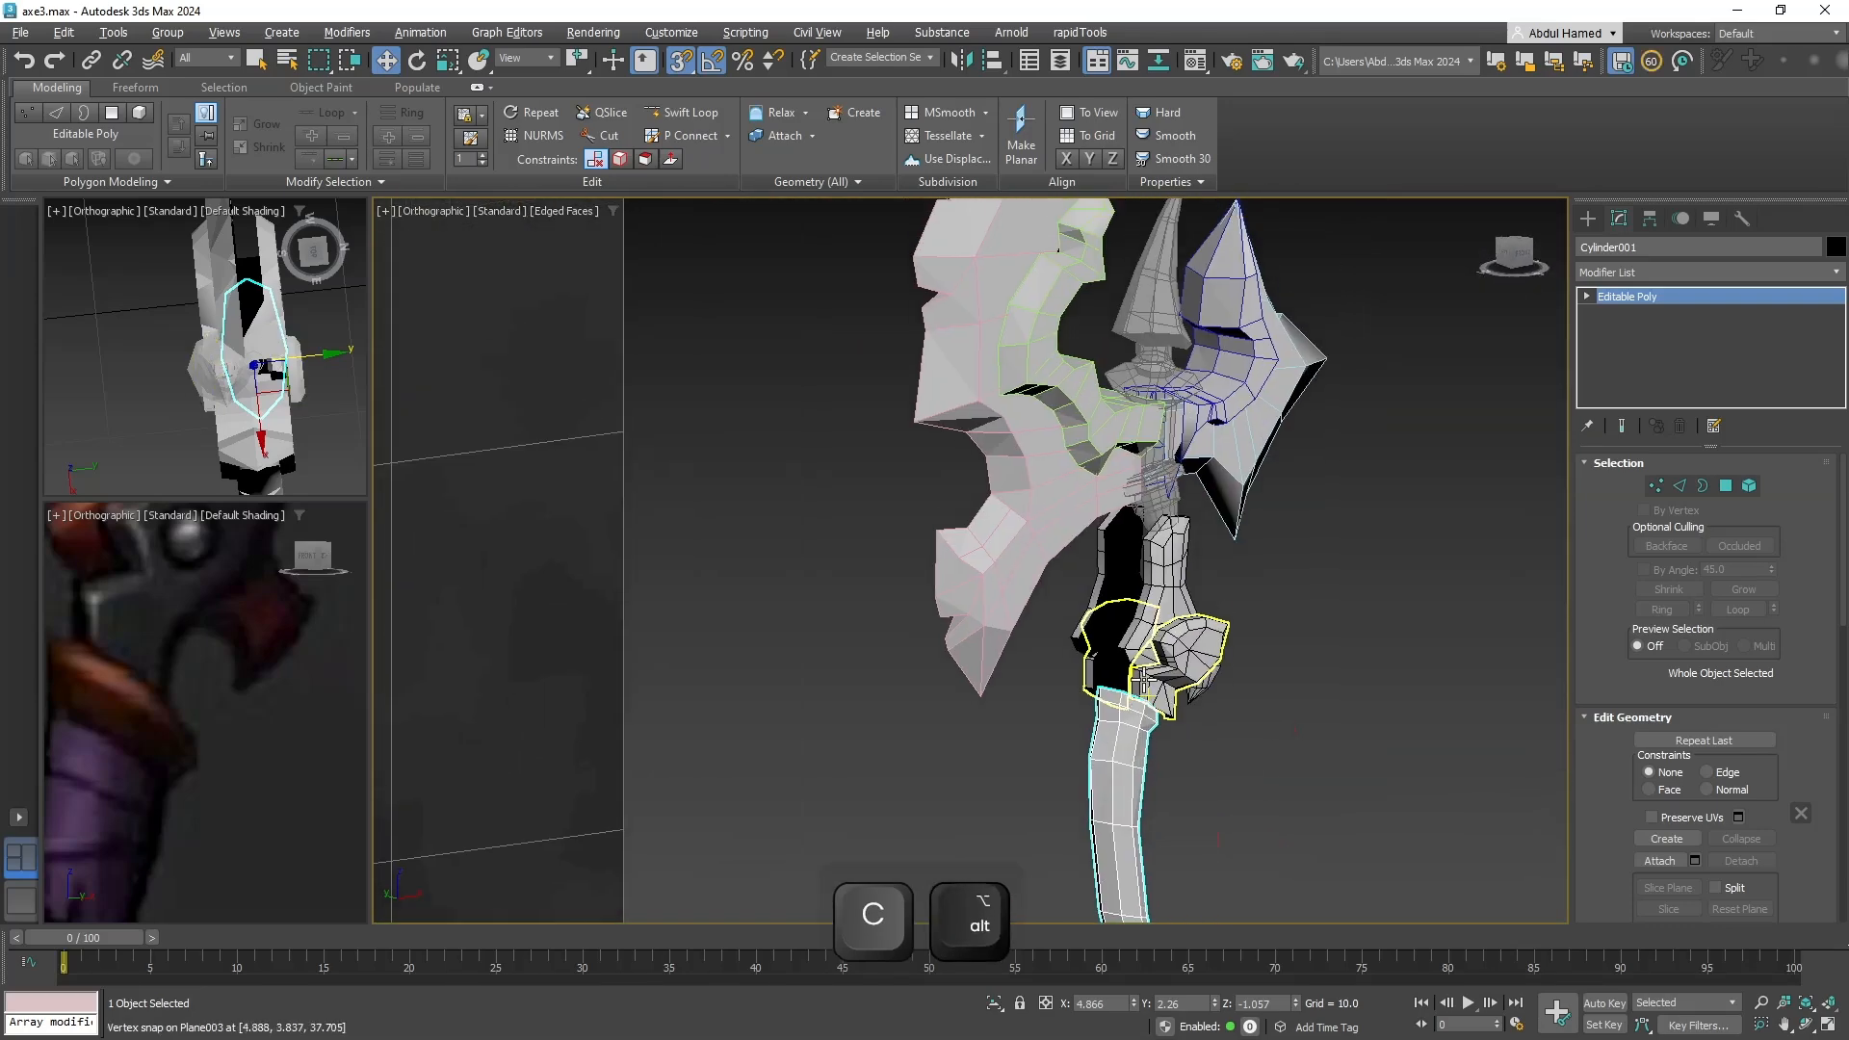
# Select the four mirrored blade and blade-trim parts and scale them thinner along Y.
pyautogui.scroll(2, 1082, 420)
pyautogui.click(1079, 411)
pyautogui.moveTo(1083, 414); pyautogui.dragTo(983, 617, button='middle')
pyautogui.scroll(2, 1210, 576)
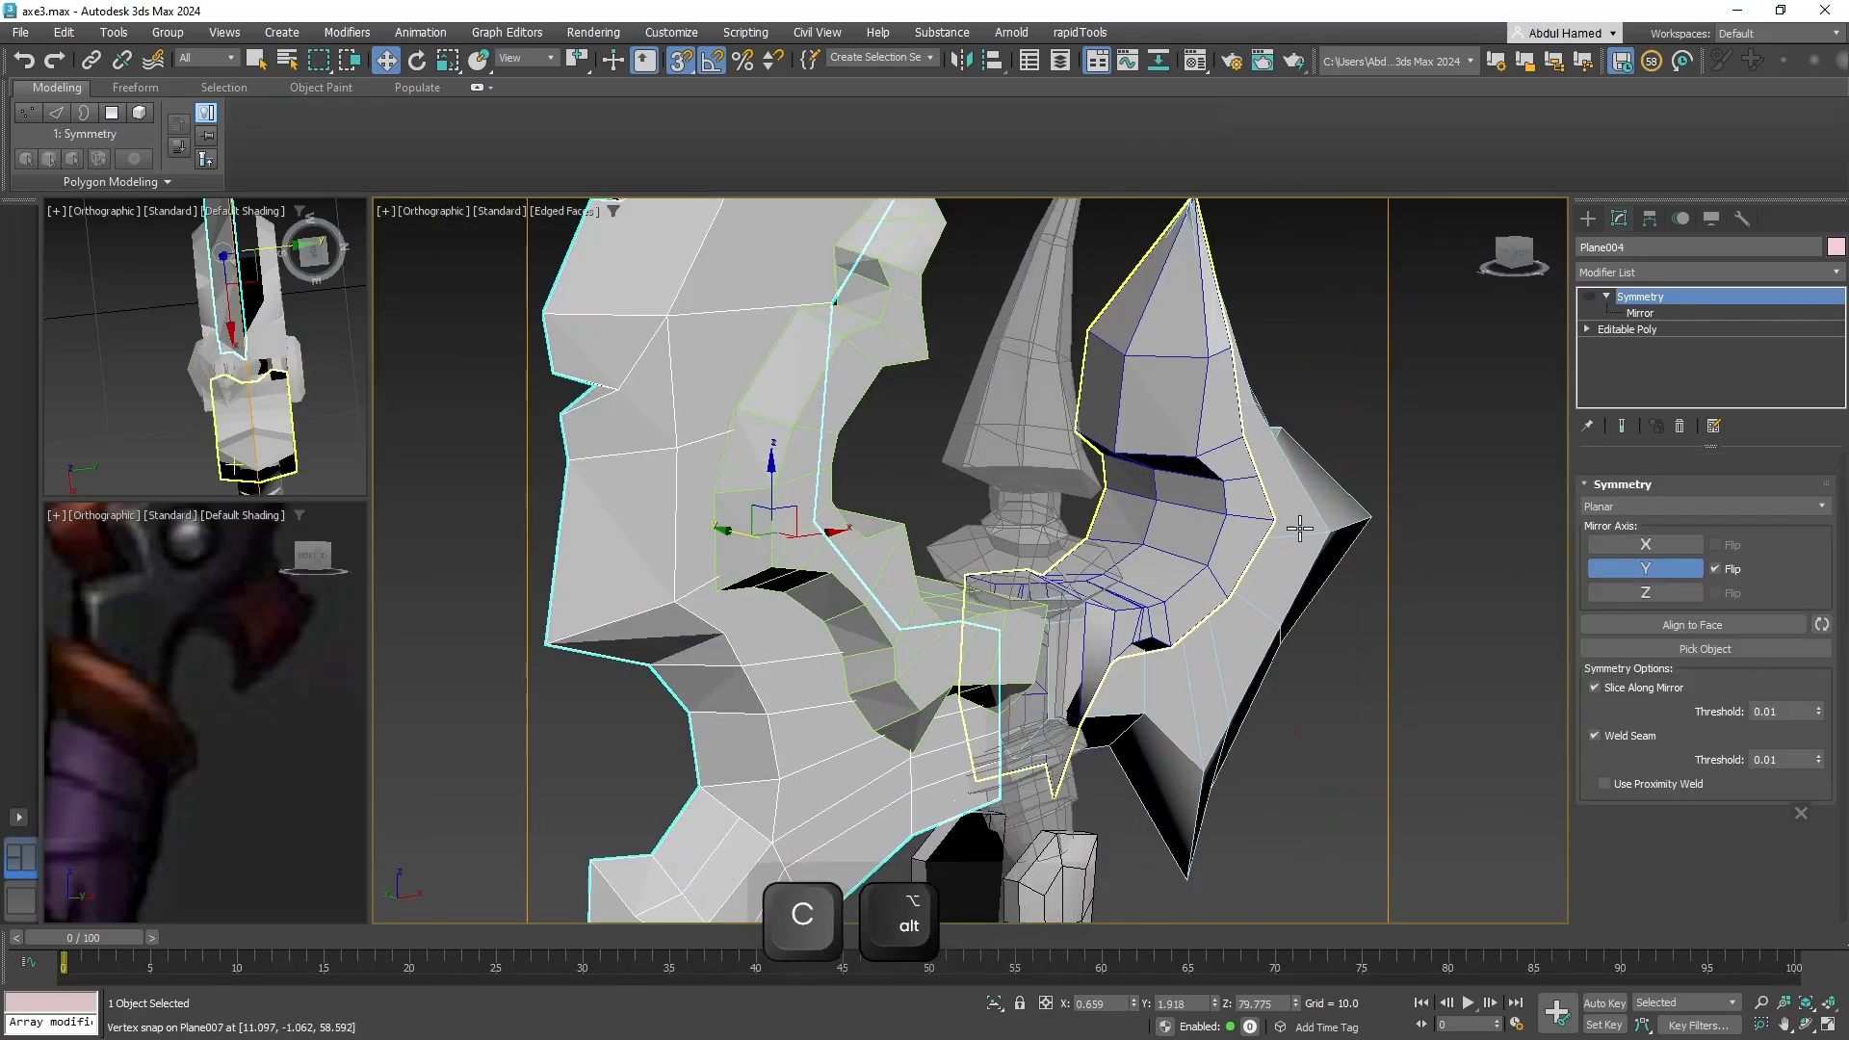
pyautogui.keyDown('ctrl'); pyautogui.click(1299, 528); pyautogui.keyUp('ctrl')
pyautogui.keyDown('ctrl'); pyautogui.click(1194, 488); pyautogui.keyUp('ctrl')
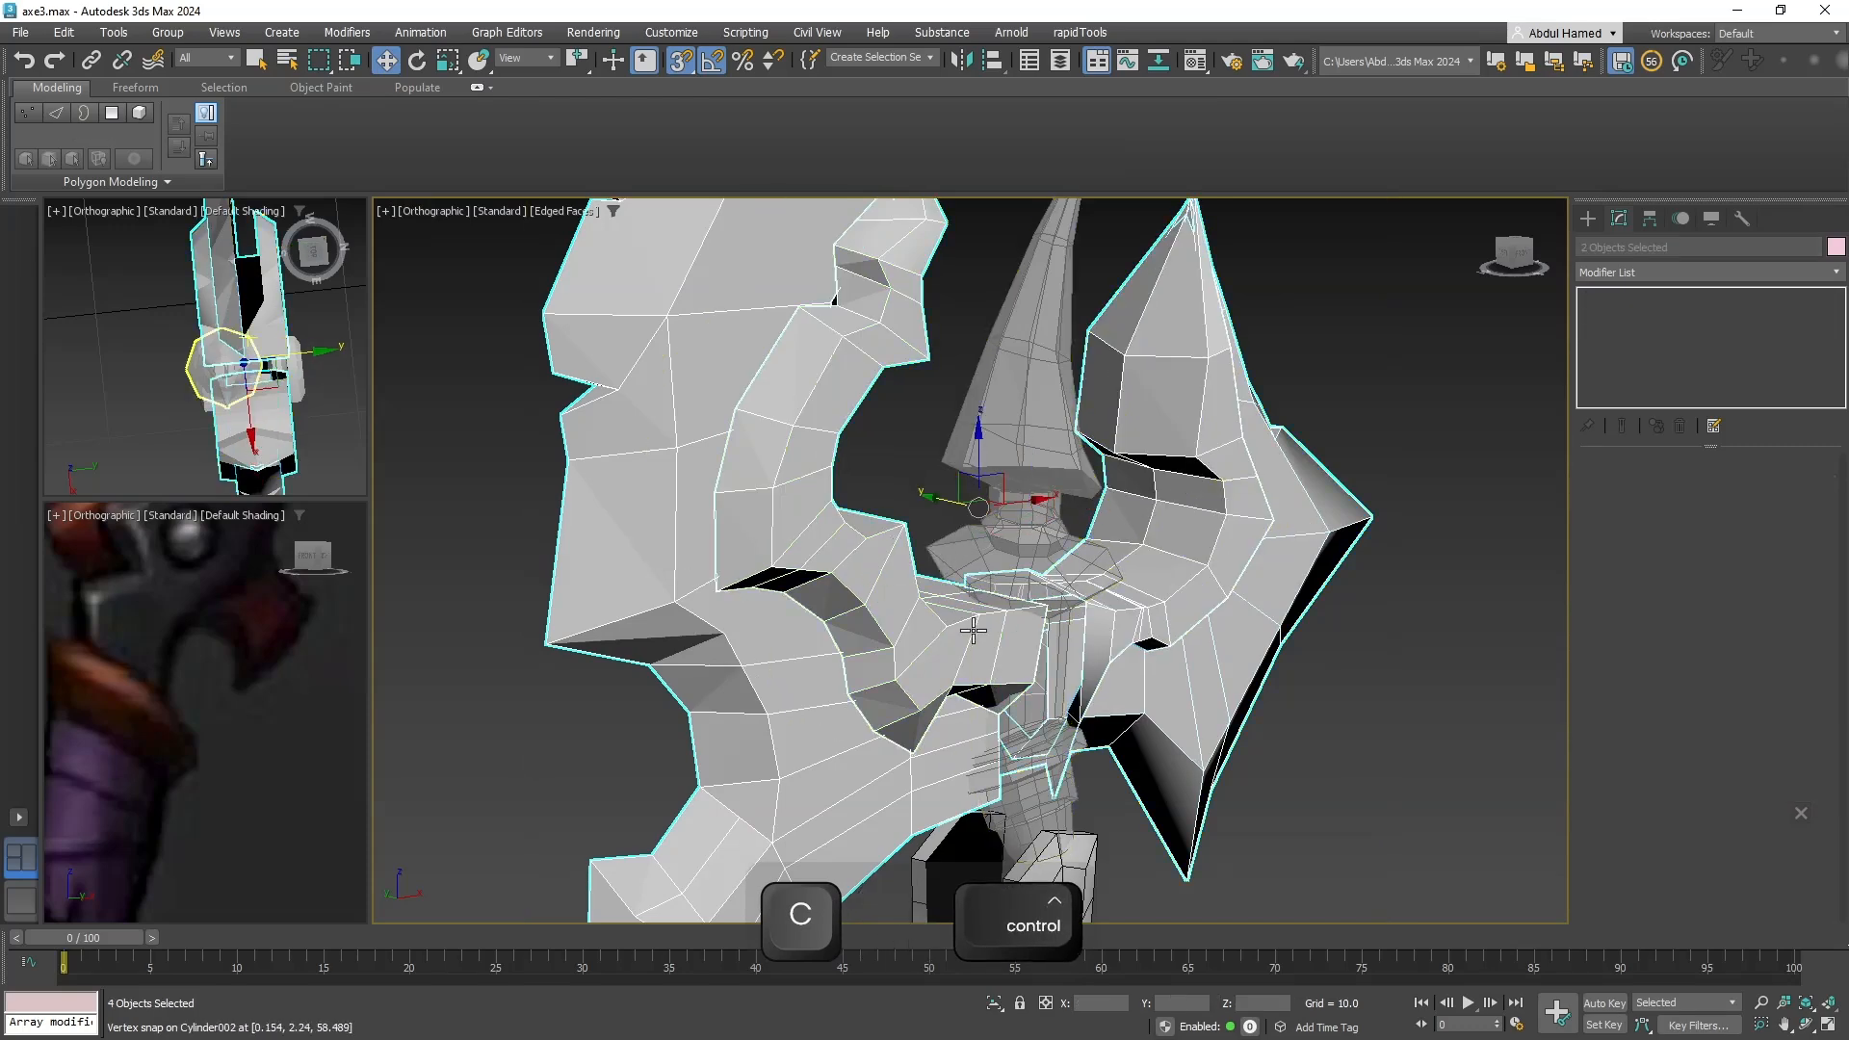
pyautogui.keyDown('alt'); pyautogui.moveTo(973, 630); pyautogui.dragTo(1061, 803, button='middle'); pyautogui.keyUp('alt')
pyautogui.press('r')
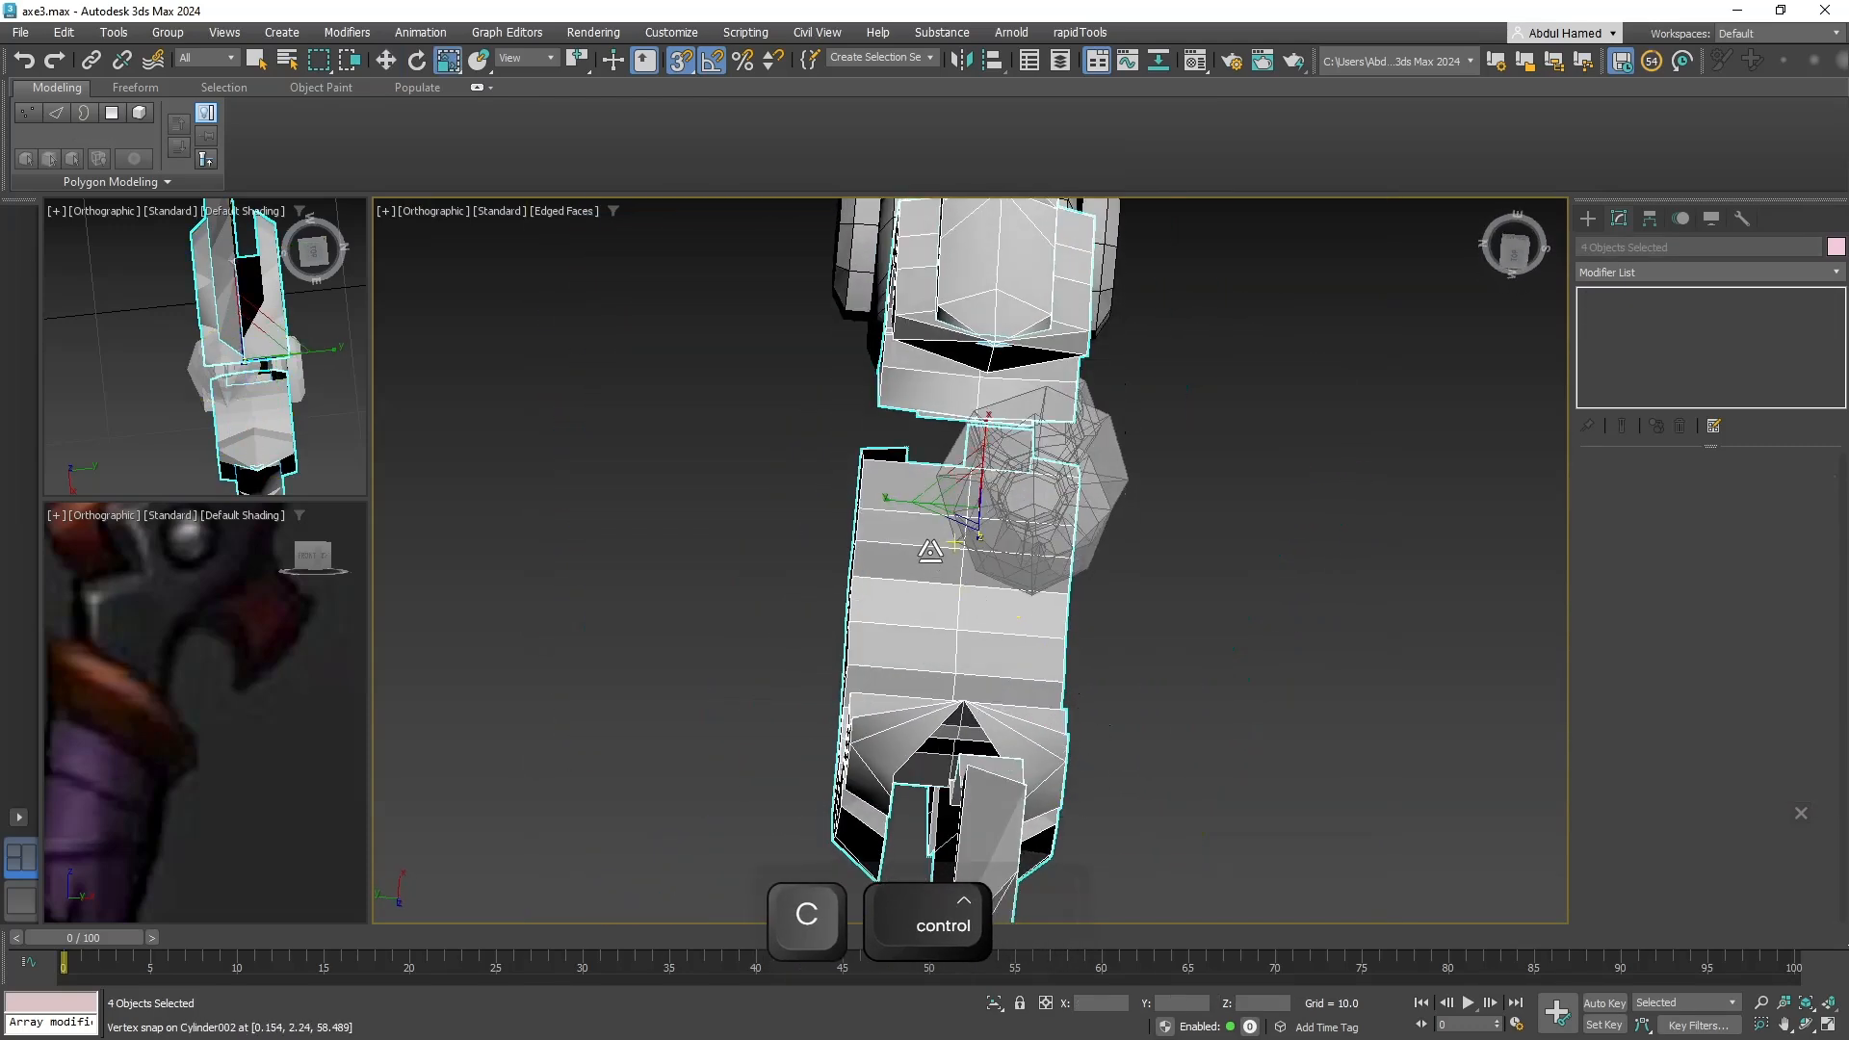
pyautogui.moveTo(892, 514); pyautogui.dragTo(993, 521)
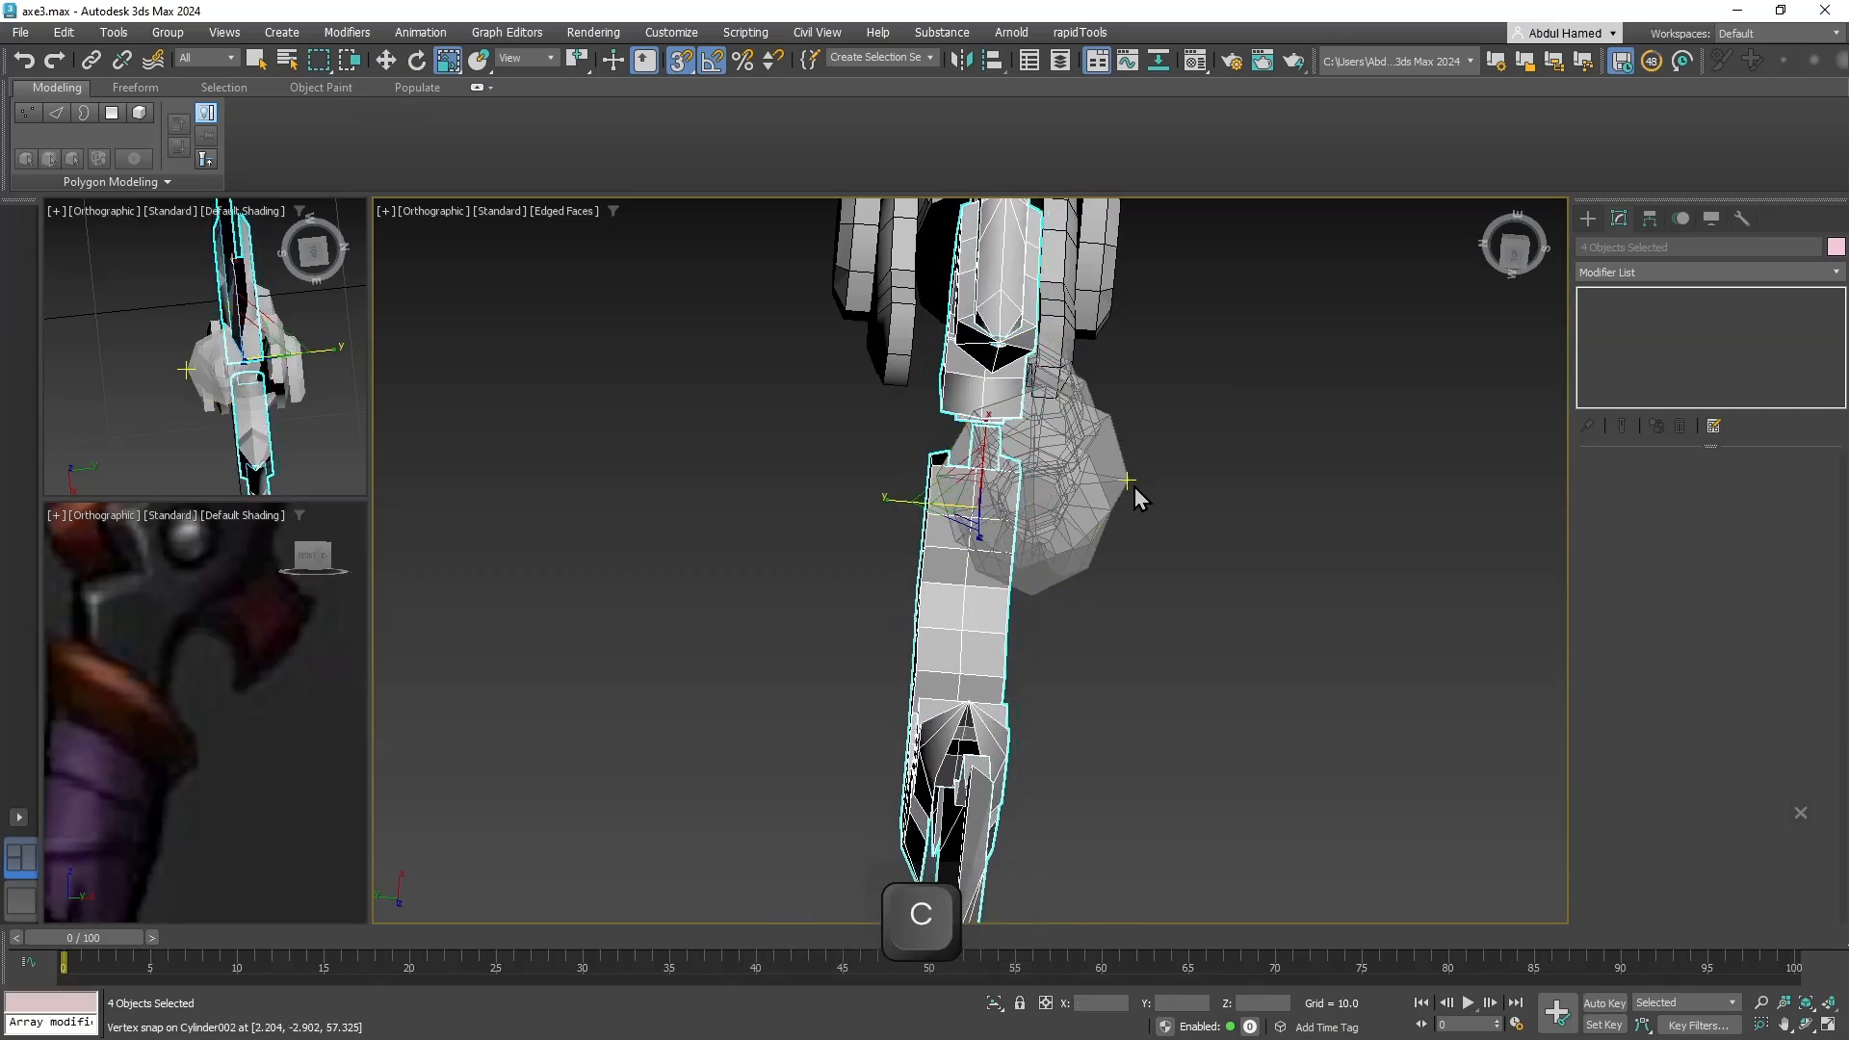
# Select the central spike, both guard parts and the handle, and move them along Y to line up with the blades.
pyautogui.click(1098, 520)
pyautogui.keyDown('alt'); pyautogui.moveTo(1098, 520); pyautogui.dragTo(992, 414, button='middle'); pyautogui.keyUp('alt')
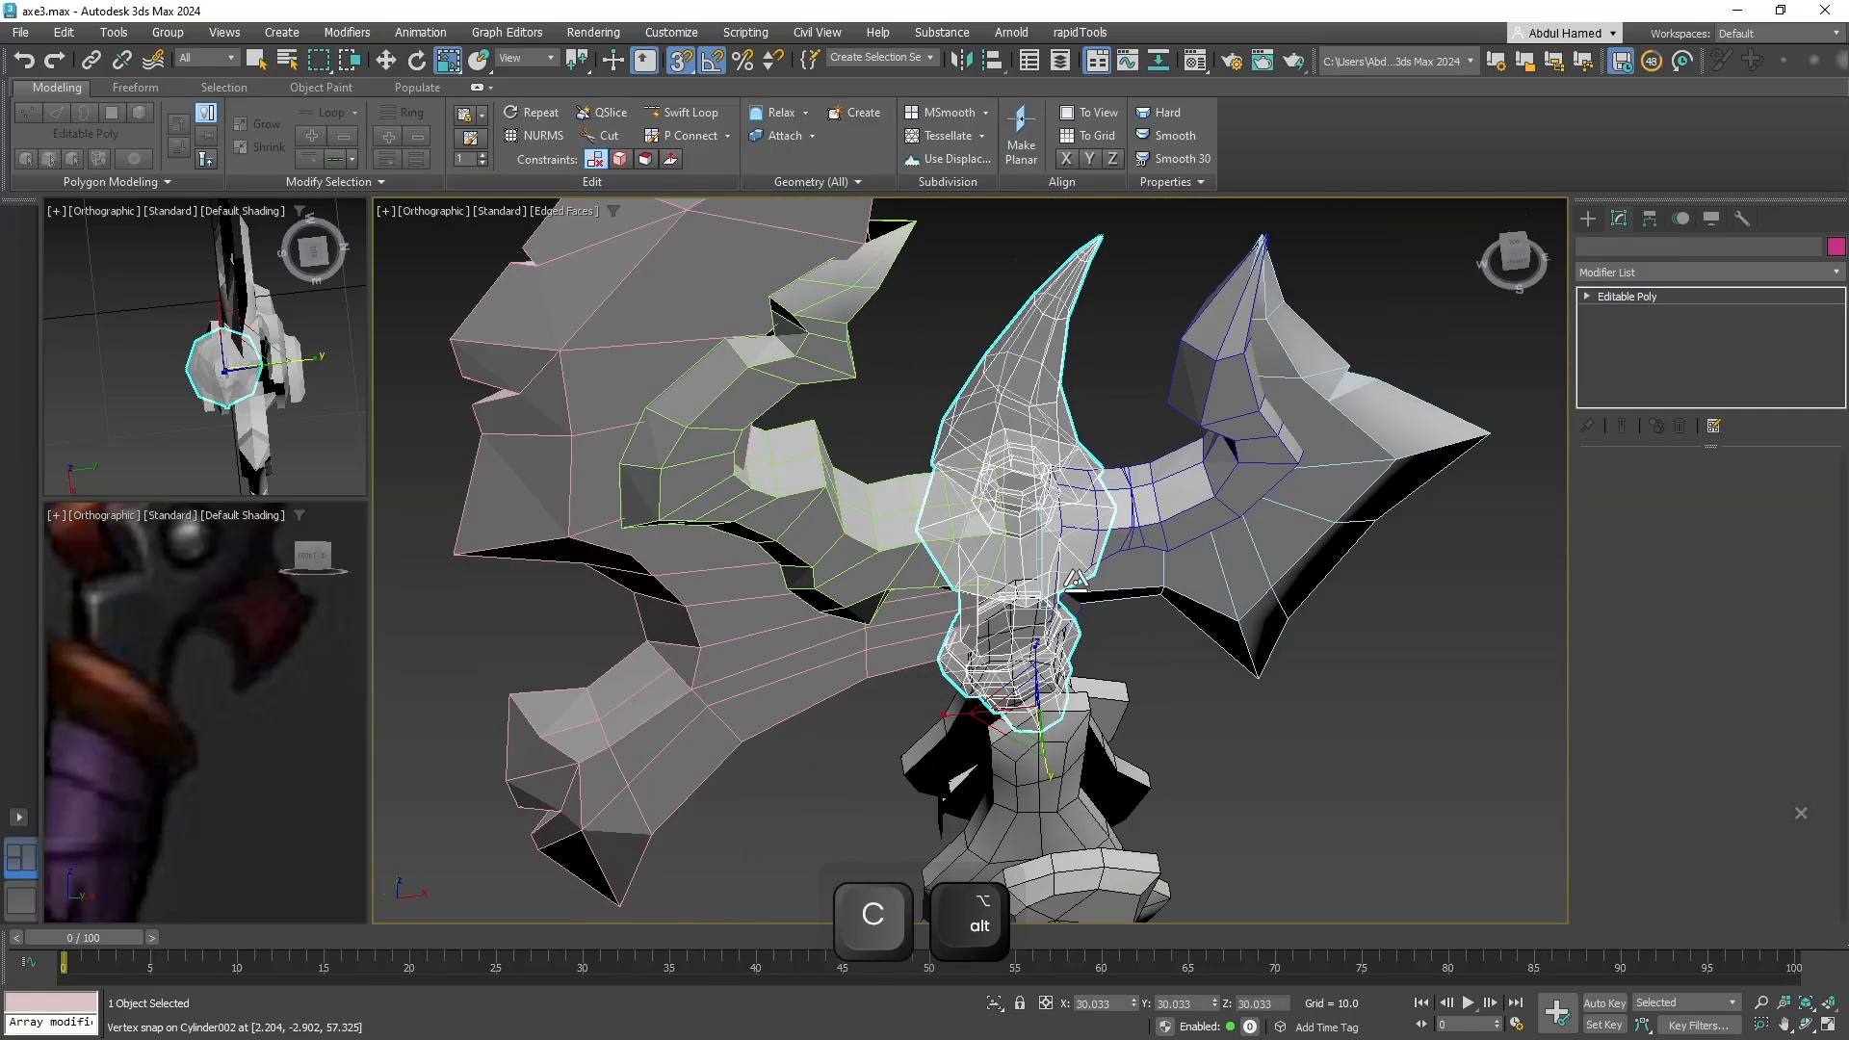
pyautogui.moveTo(1024, 771); pyautogui.dragTo(1024, 466, button='middle')
pyautogui.keyDown('ctrl'); pyautogui.click(1040, 456); pyautogui.keyUp('ctrl')
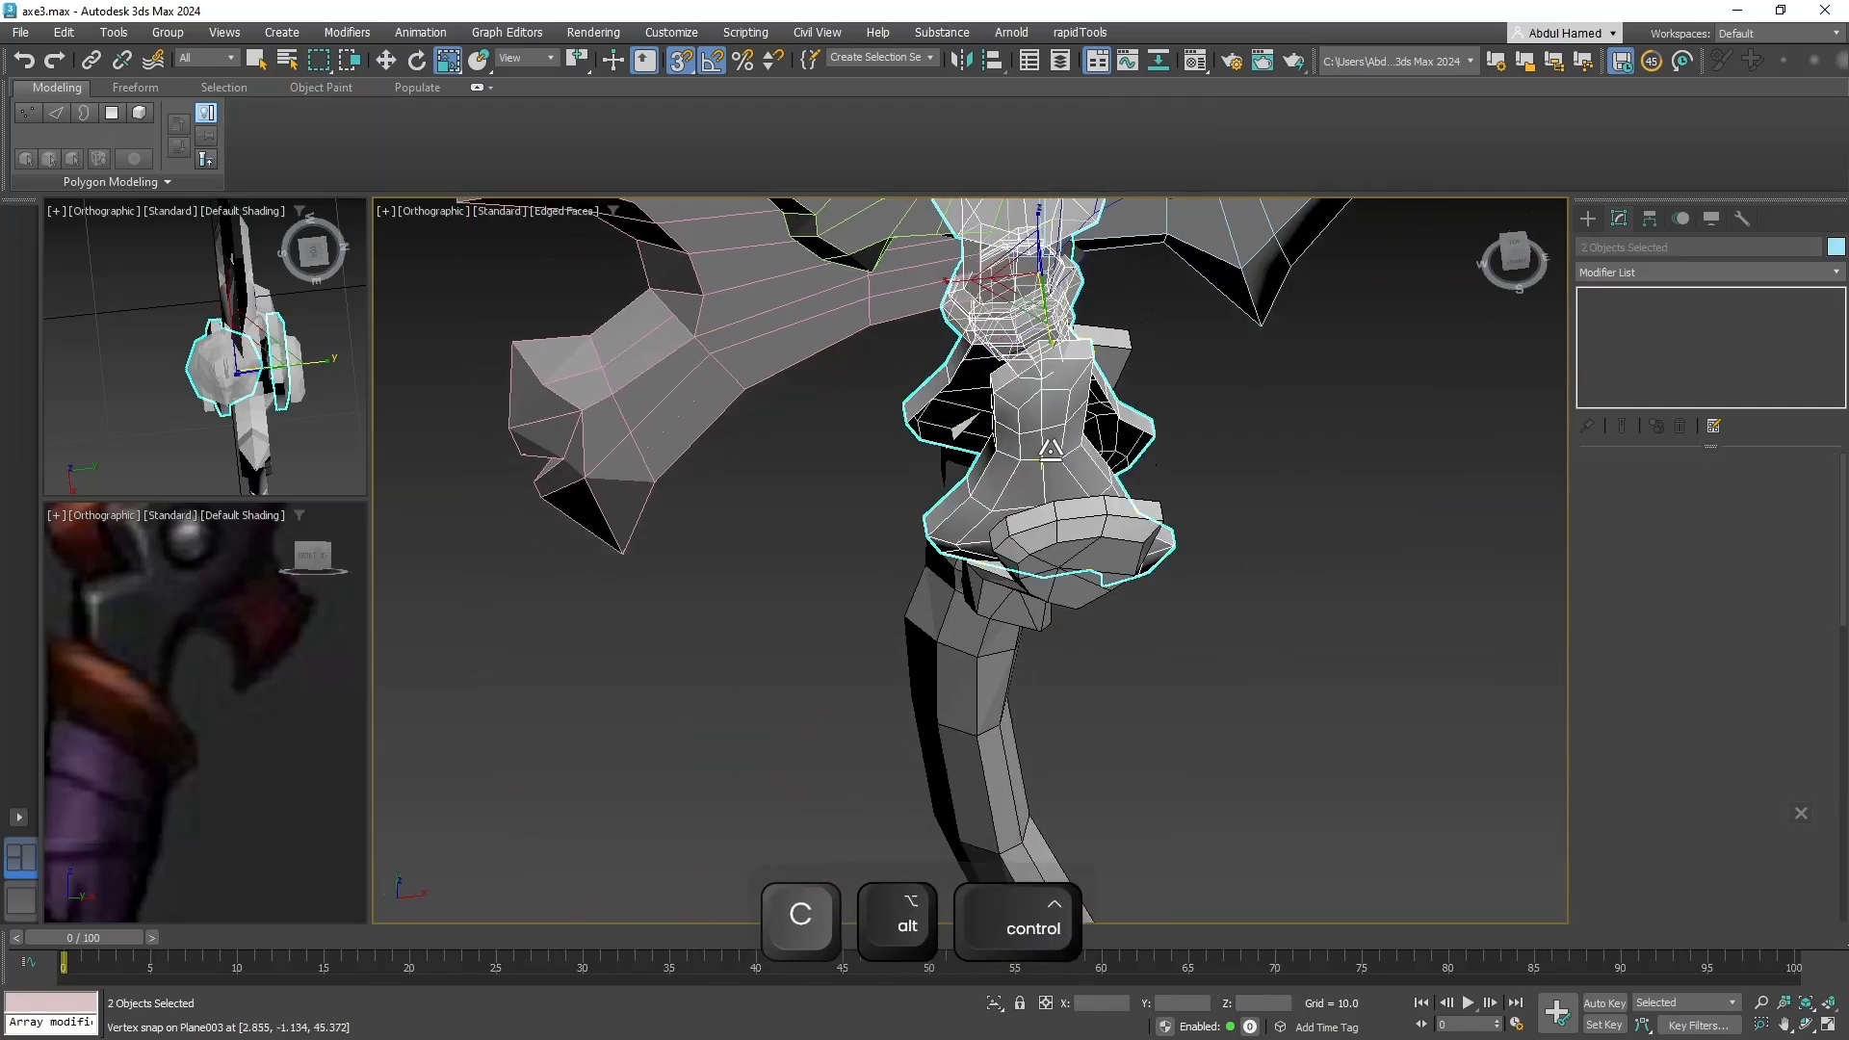
pyautogui.keyDown('ctrl'); pyautogui.click(951, 666); pyautogui.keyUp('ctrl')
pyautogui.scroll(-4, 992, 597)
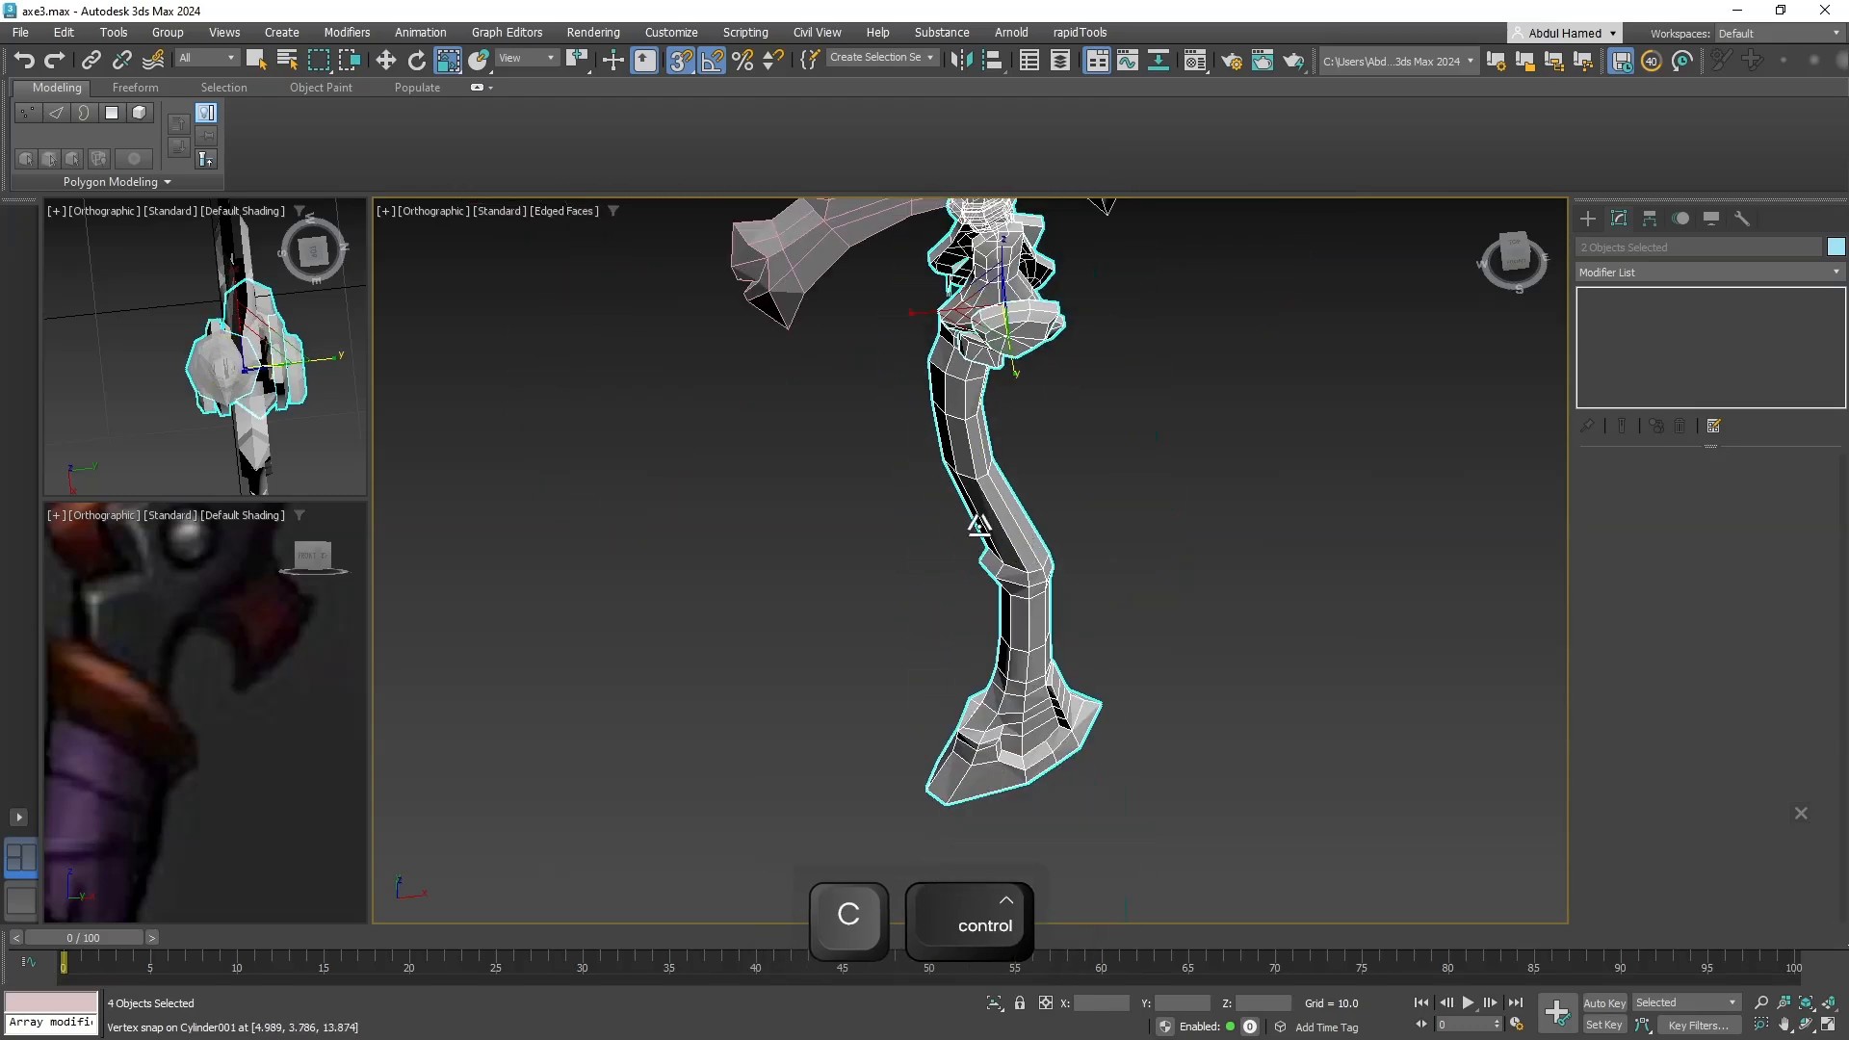
pyautogui.press('w')
pyautogui.moveTo(1017, 573); pyautogui.dragTo(1082, 735, button='middle')
pyautogui.scroll(2, 1072, 561)
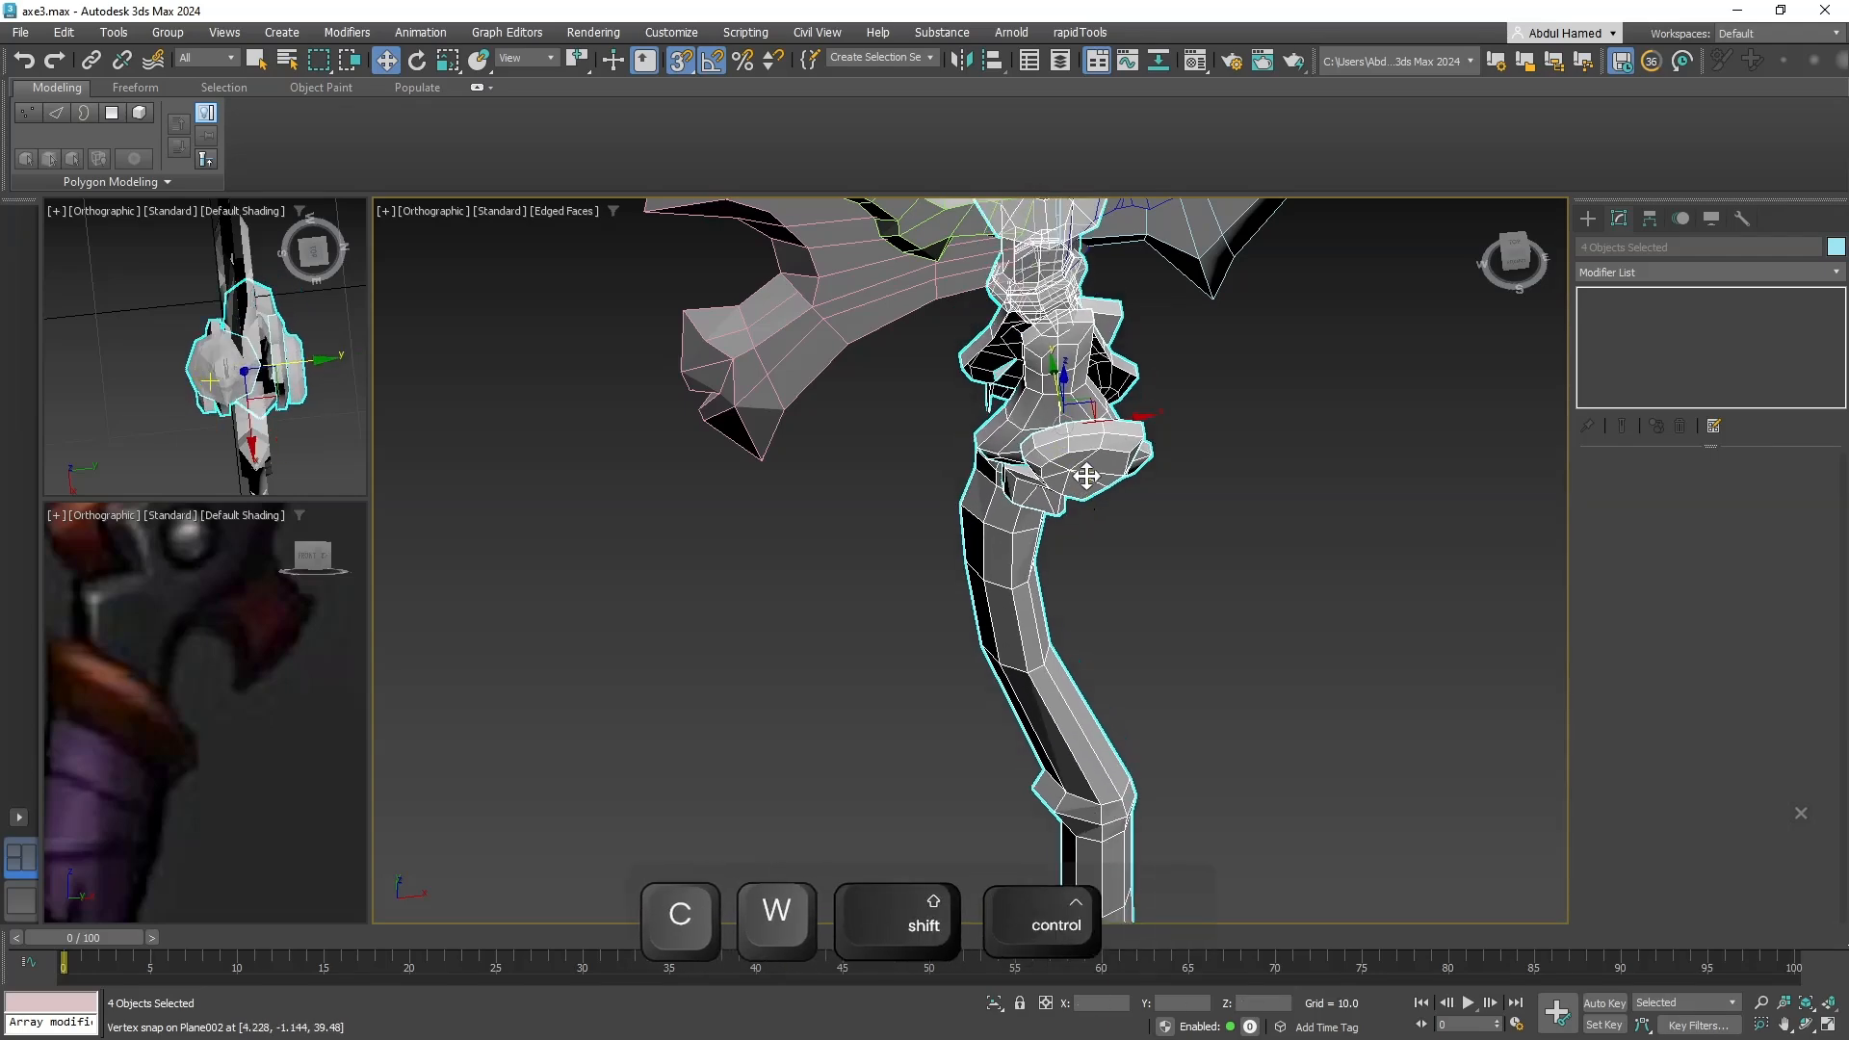
pyautogui.keyDown('alt'); pyautogui.moveTo(1086, 475); pyautogui.dragTo(1181, 441, button='middle'); pyautogui.keyUp('alt')
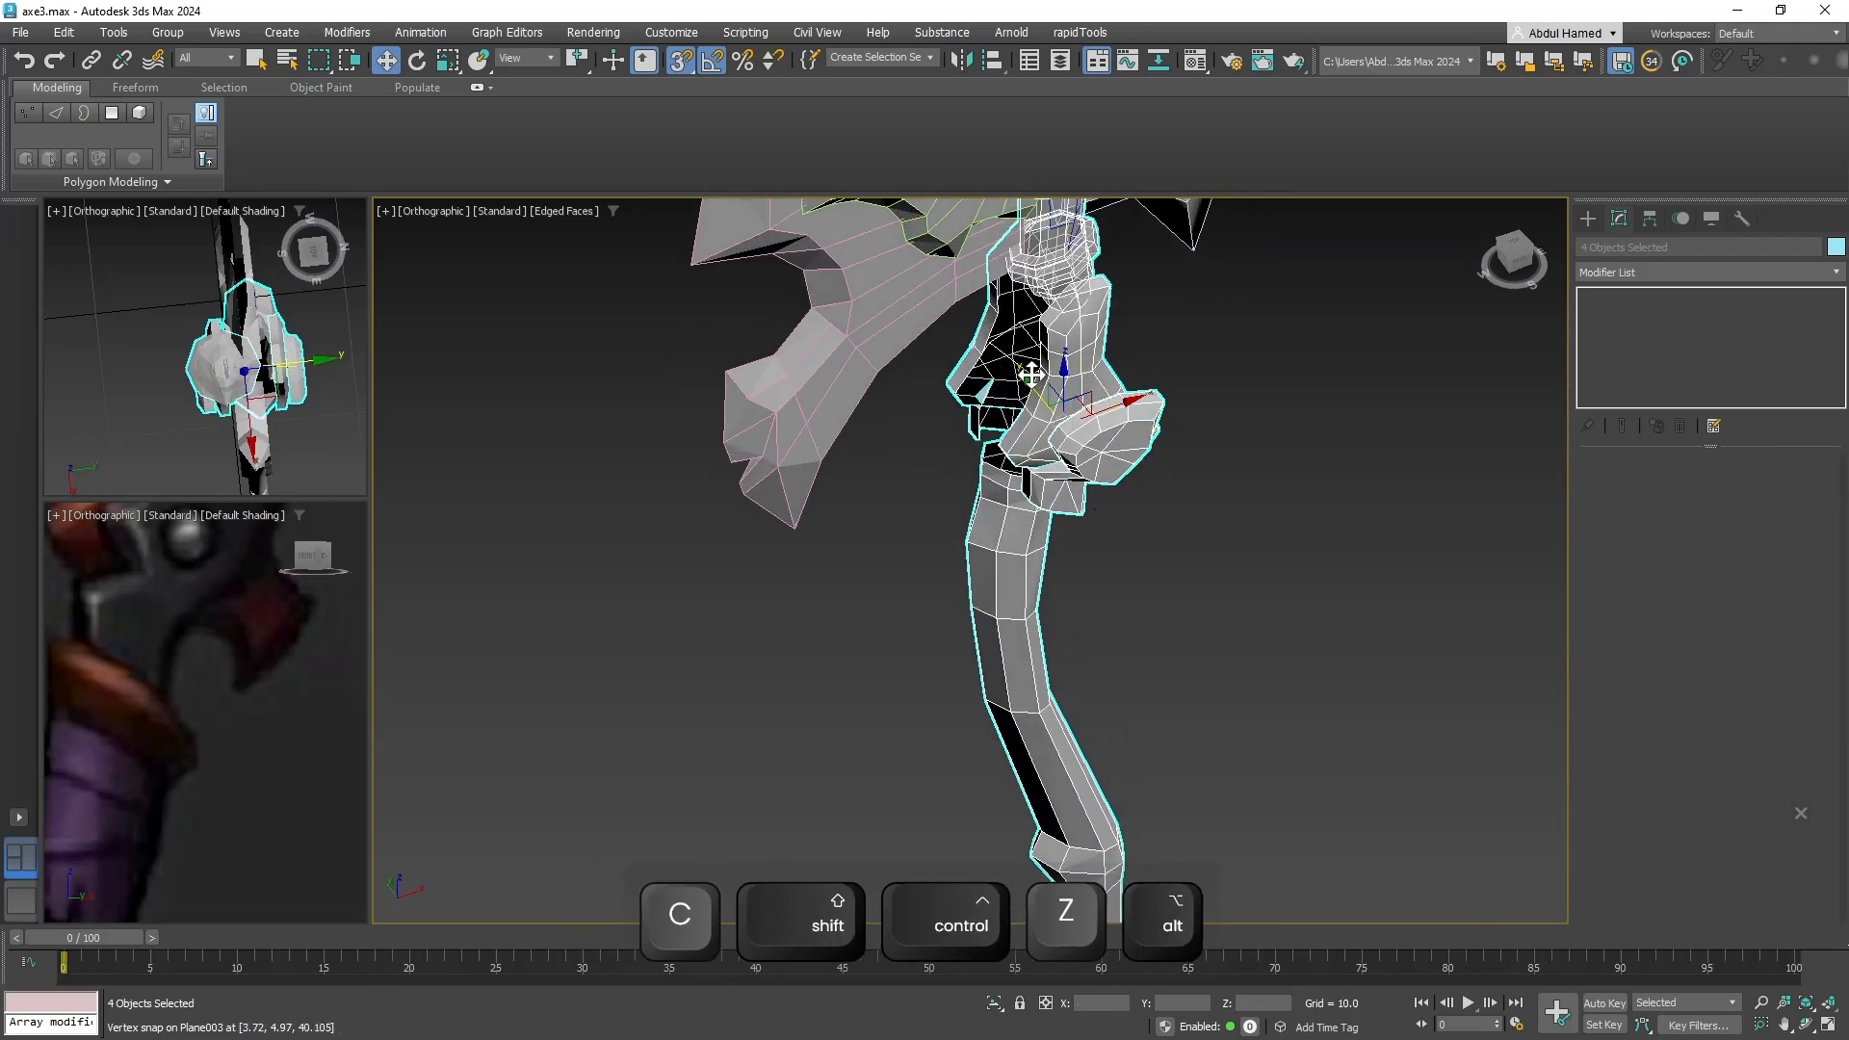
pyautogui.moveTo(1022, 383); pyautogui.dragTo(984, 418)
pyautogui.keyDown('alt'); pyautogui.moveTo(1002, 418); pyautogui.dragTo(1006, 536, button='middle'); pyautogui.keyUp('alt')
pyautogui.press('t')
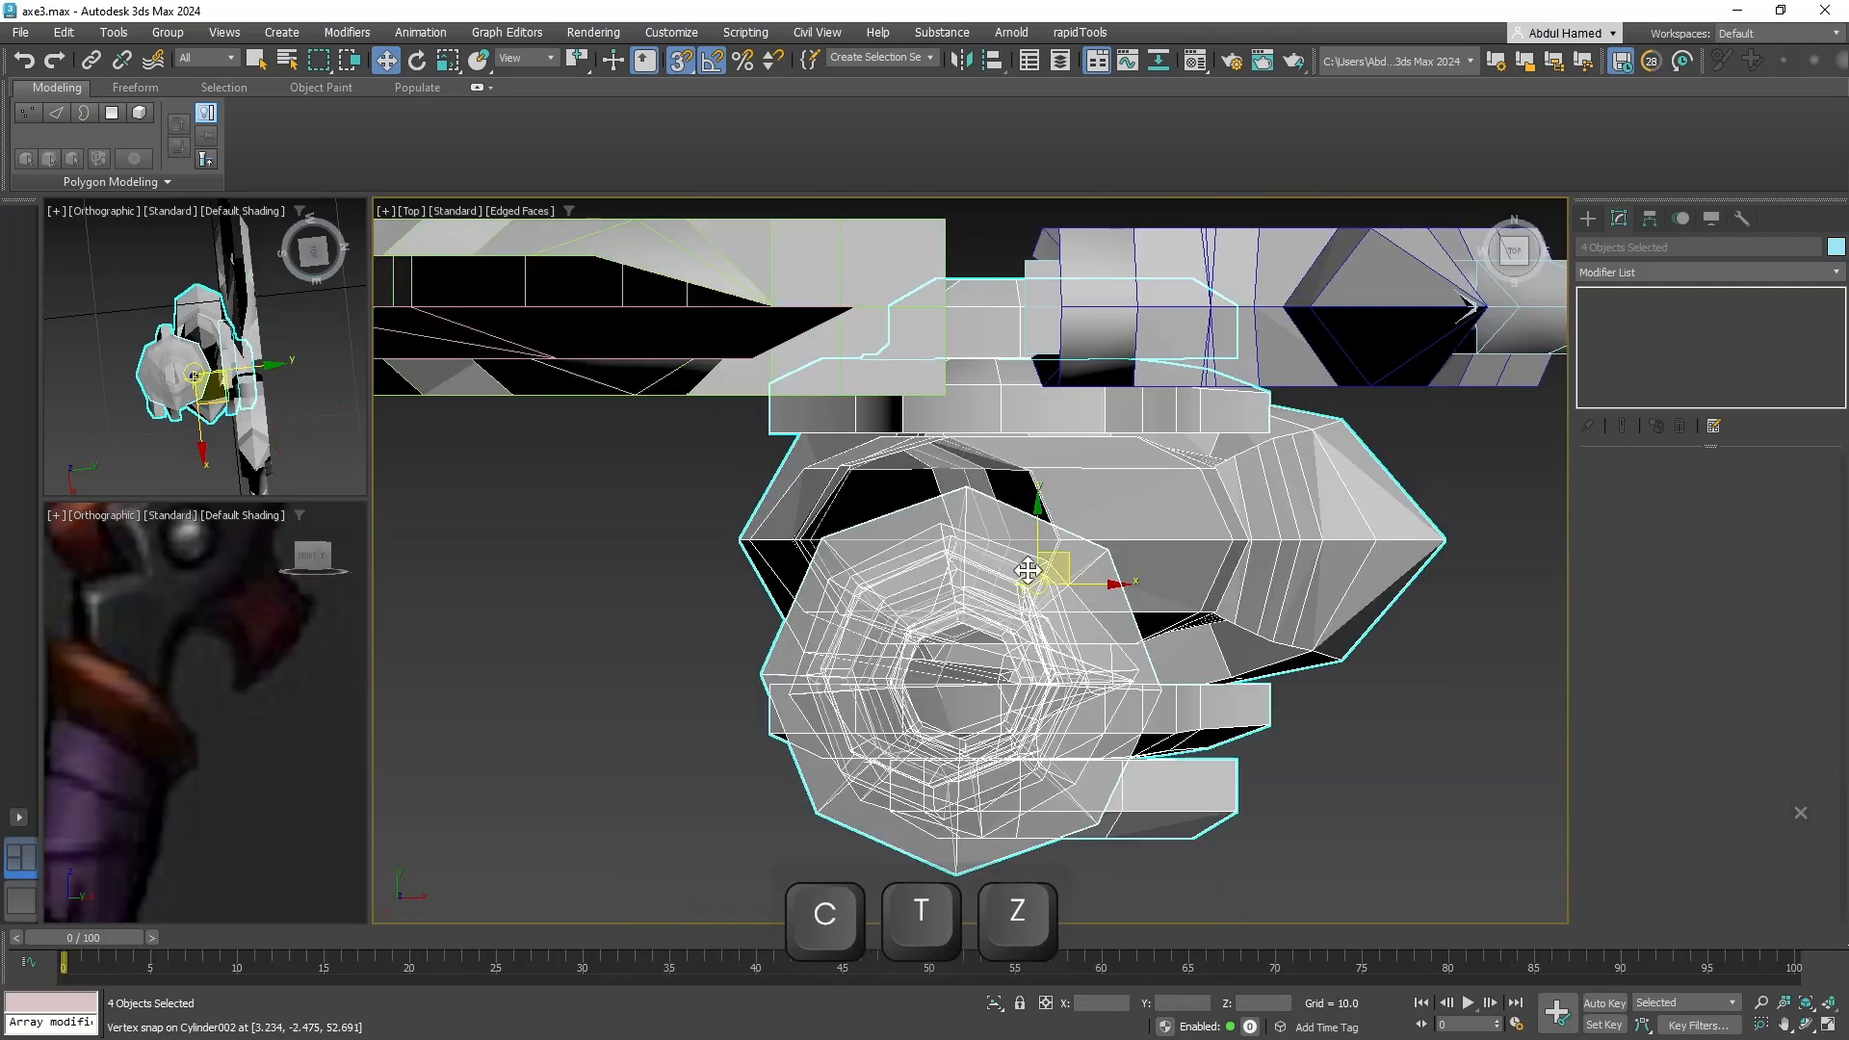
pyautogui.scroll(-2, 1026, 571)
pyautogui.moveTo(1042, 534); pyautogui.dragTo(1109, 388)
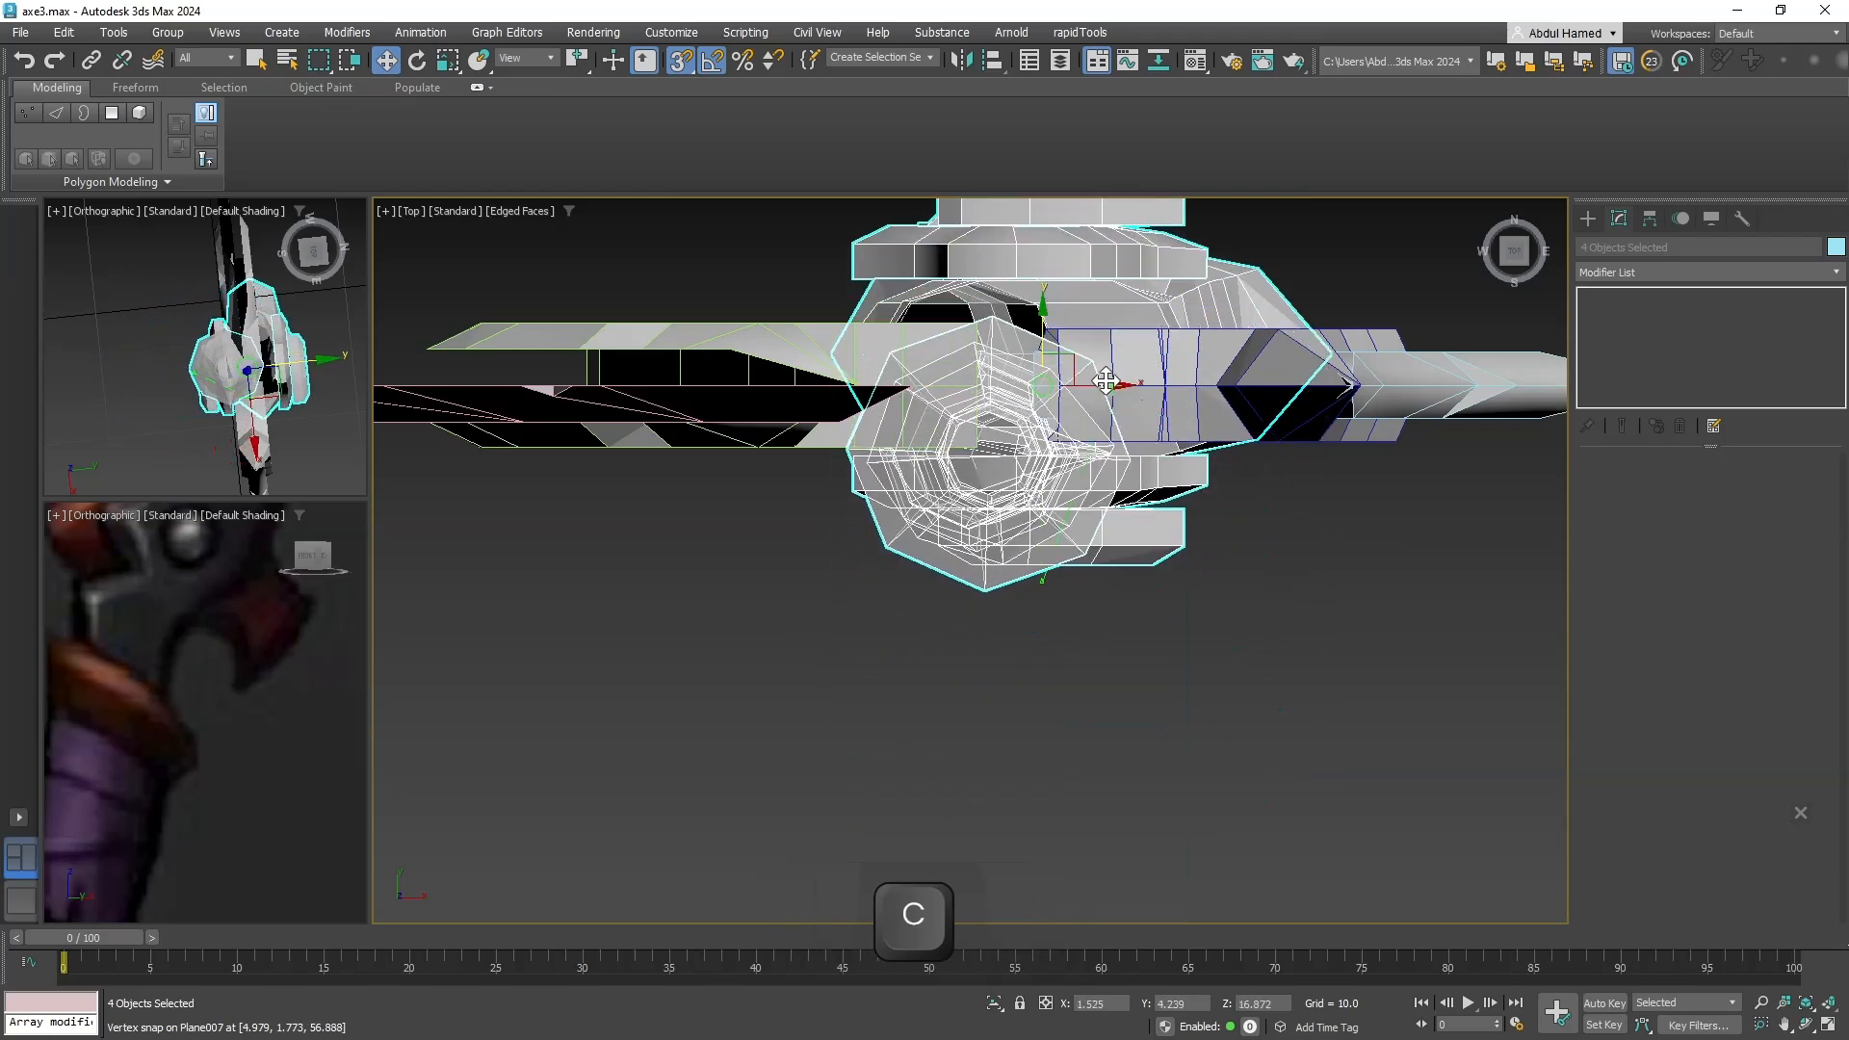
# Examine the alignment of the blades, spike, guard and handle from several sides.
pyautogui.keyDown('alt'); pyautogui.moveTo(1209, 556); pyautogui.dragTo(1262, 693, button='middle'); pyautogui.keyUp('alt')
pyautogui.scroll(-5, 1258, 705)
pyautogui.scroll(4, 1294, 643)
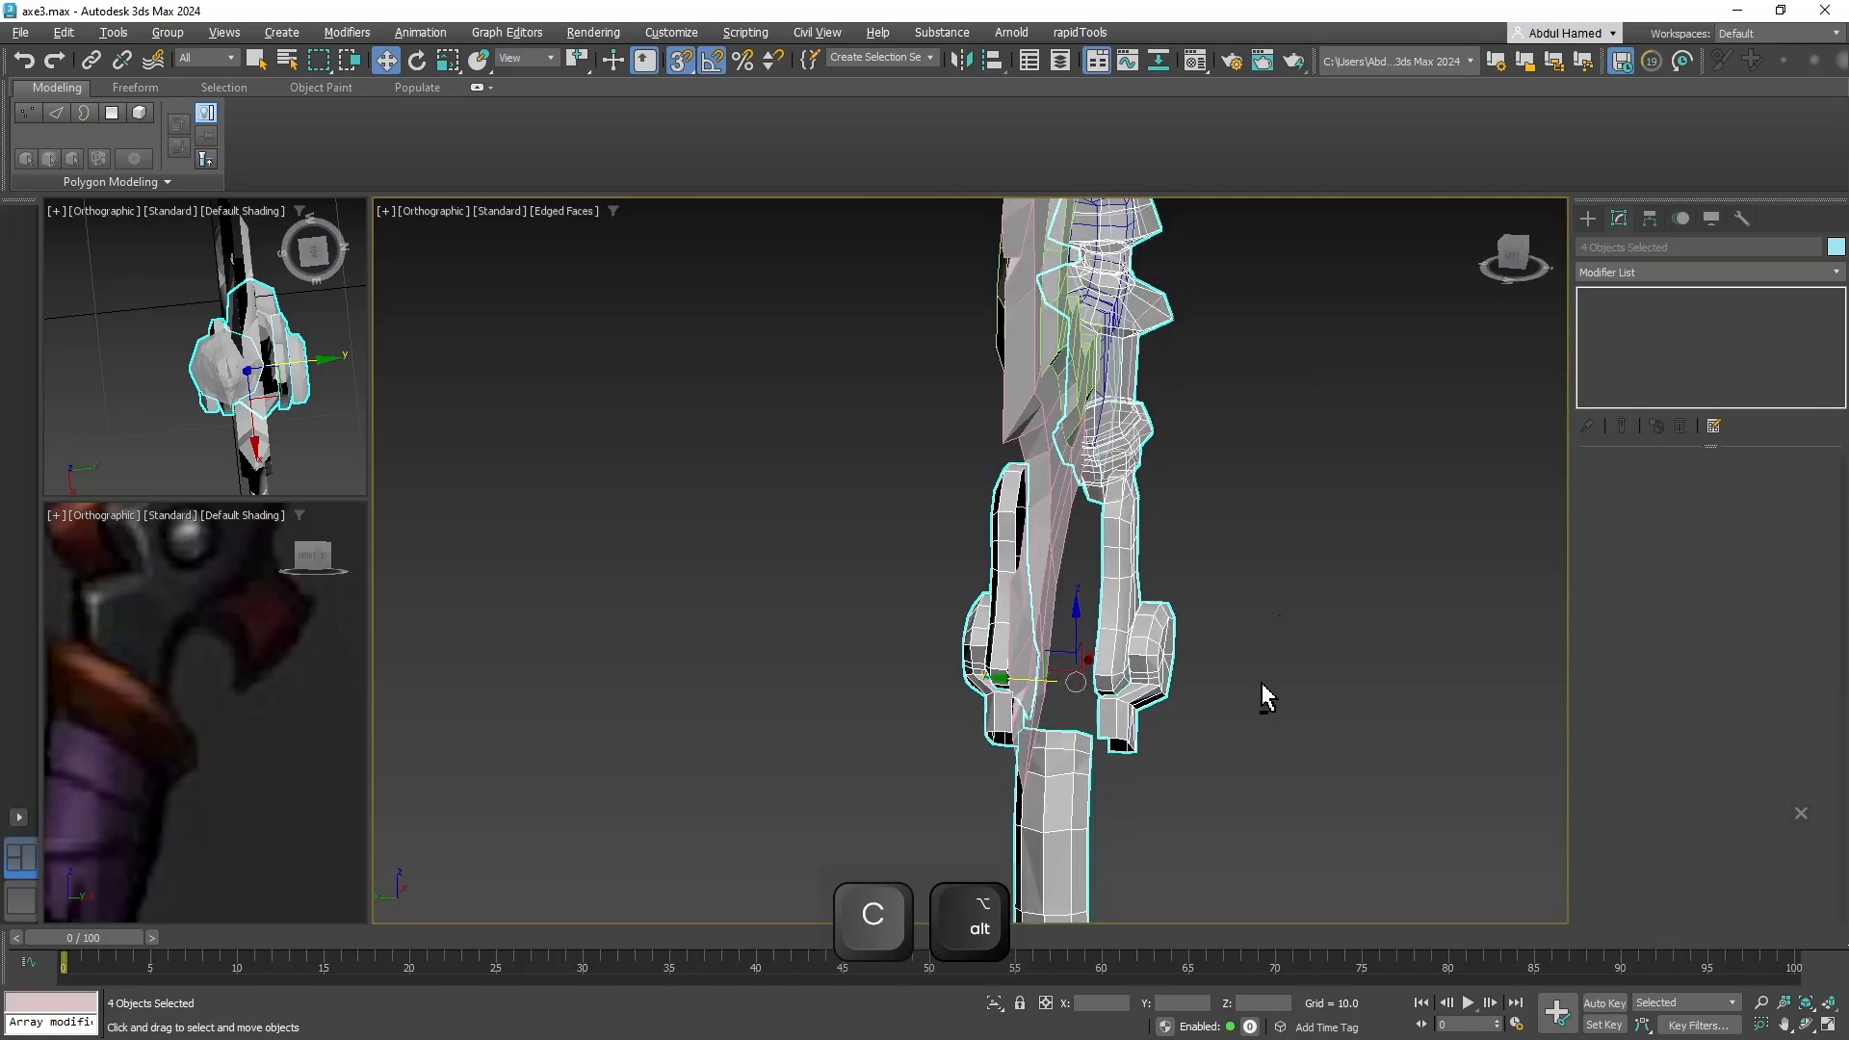
pyautogui.scroll(3, 1262, 693)
pyautogui.keyDown('alt'); pyautogui.moveTo(1320, 524); pyautogui.dragTo(1271, 488, button='middle'); pyautogui.keyUp('alt')
pyautogui.scroll(-5, 1191, 771)
pyautogui.keyDown('alt'); pyautogui.moveTo(1191, 770); pyautogui.dragTo(939, 837, button='middle'); pyautogui.keyUp('alt')
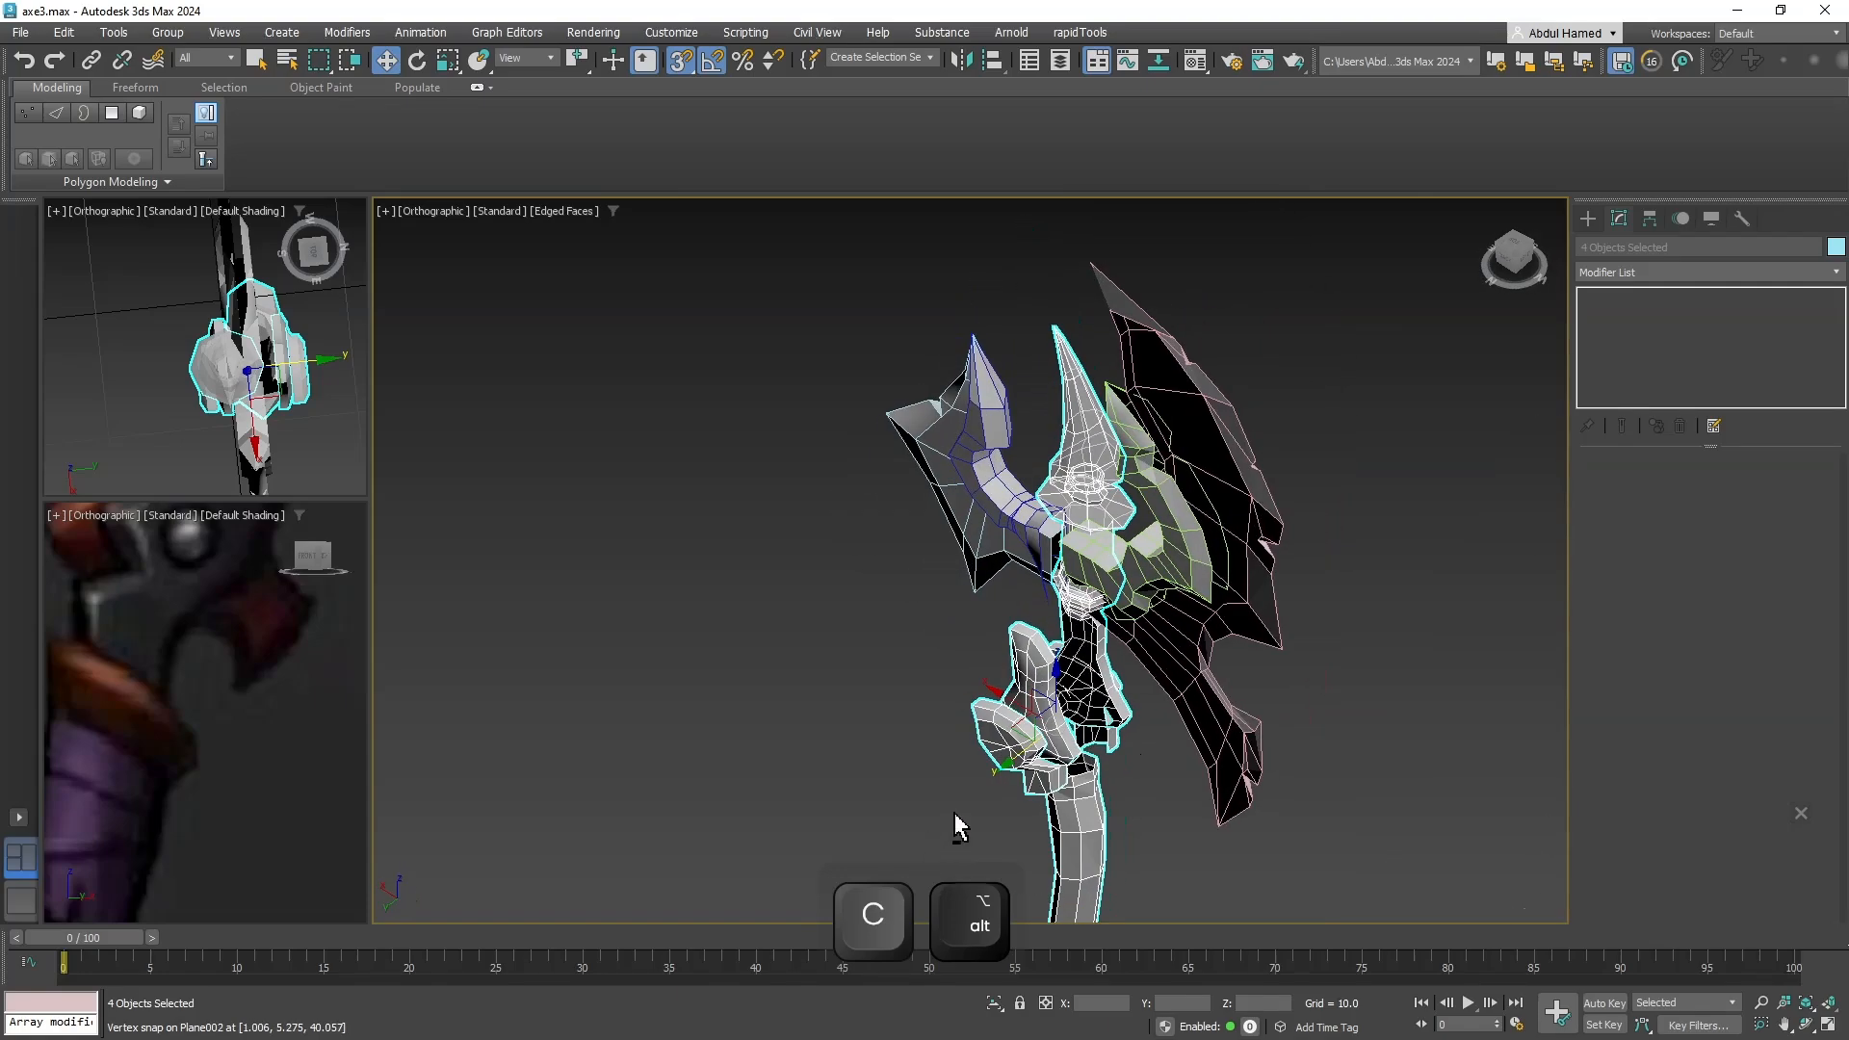
pyautogui.keyDown('alt'); pyautogui.moveTo(1236, 665); pyautogui.dragTo(1327, 657, button='middle'); pyautogui.keyUp('alt')
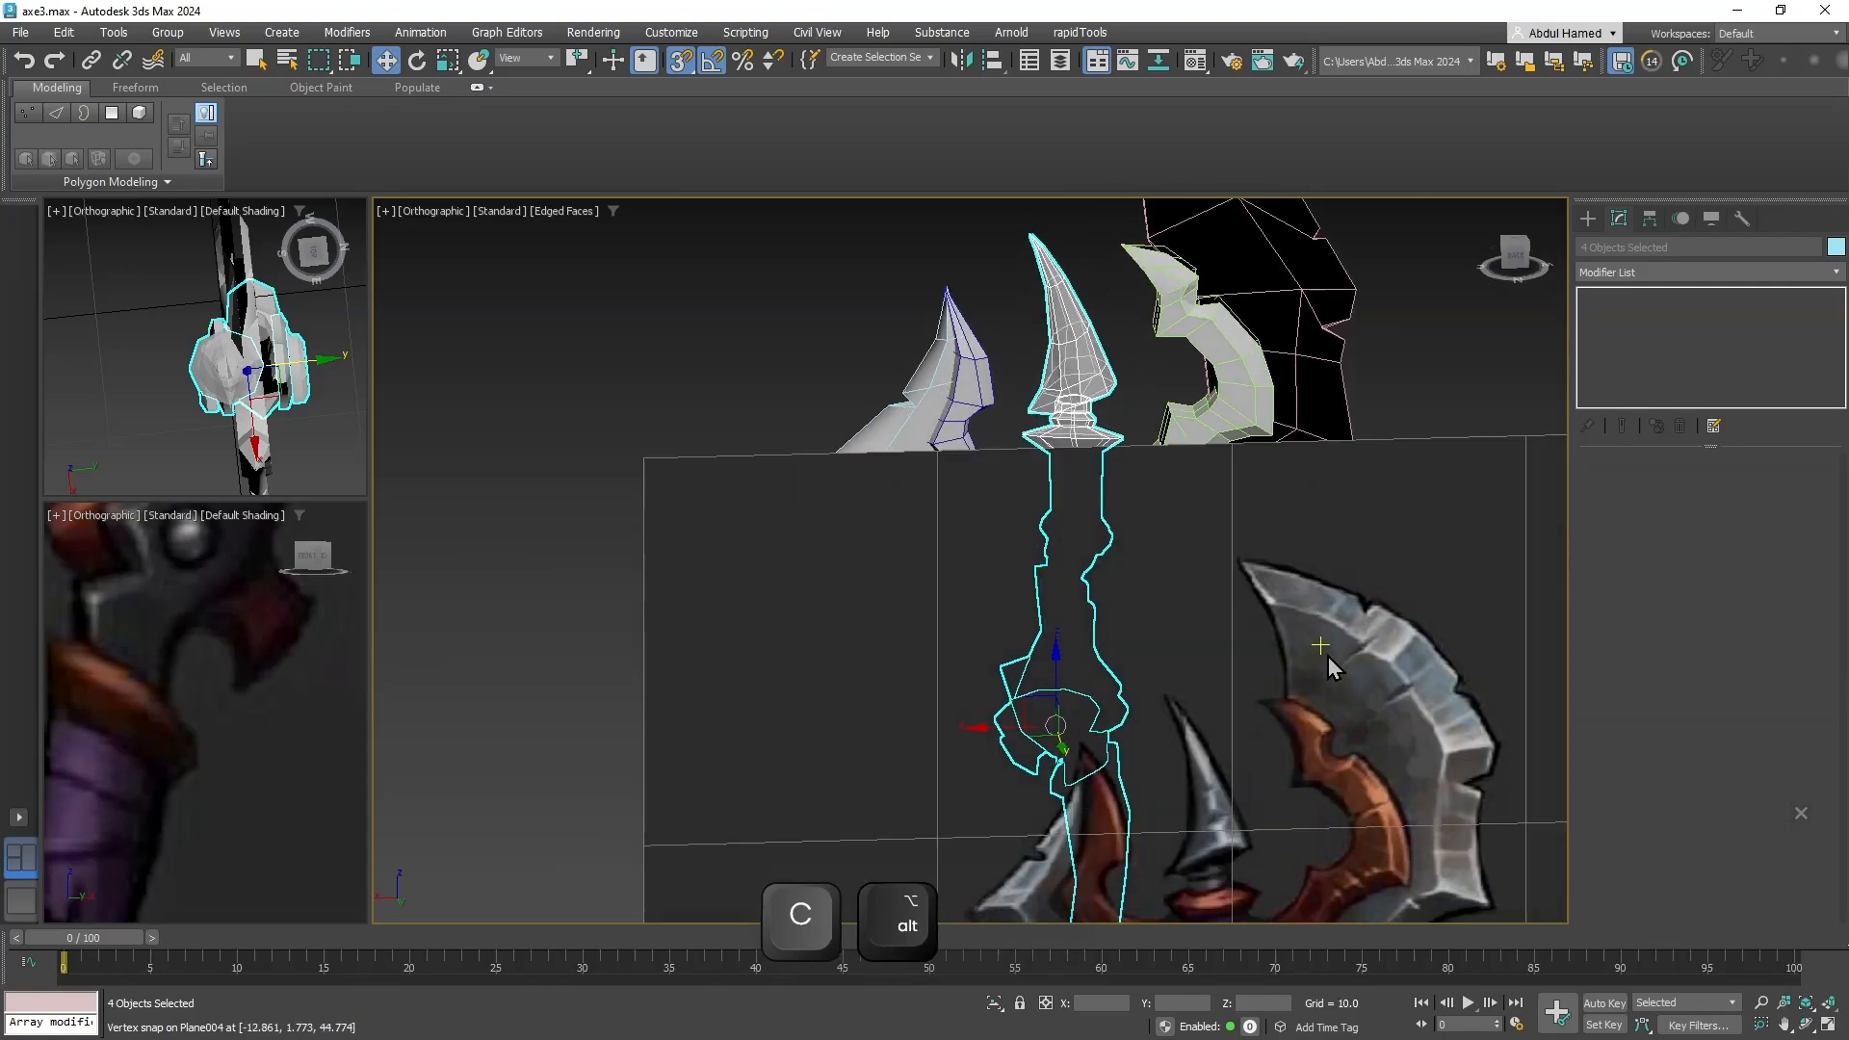
# Save the scene and review the whole axe beside the reference image.
pyautogui.hotkey('ctrl', 's')
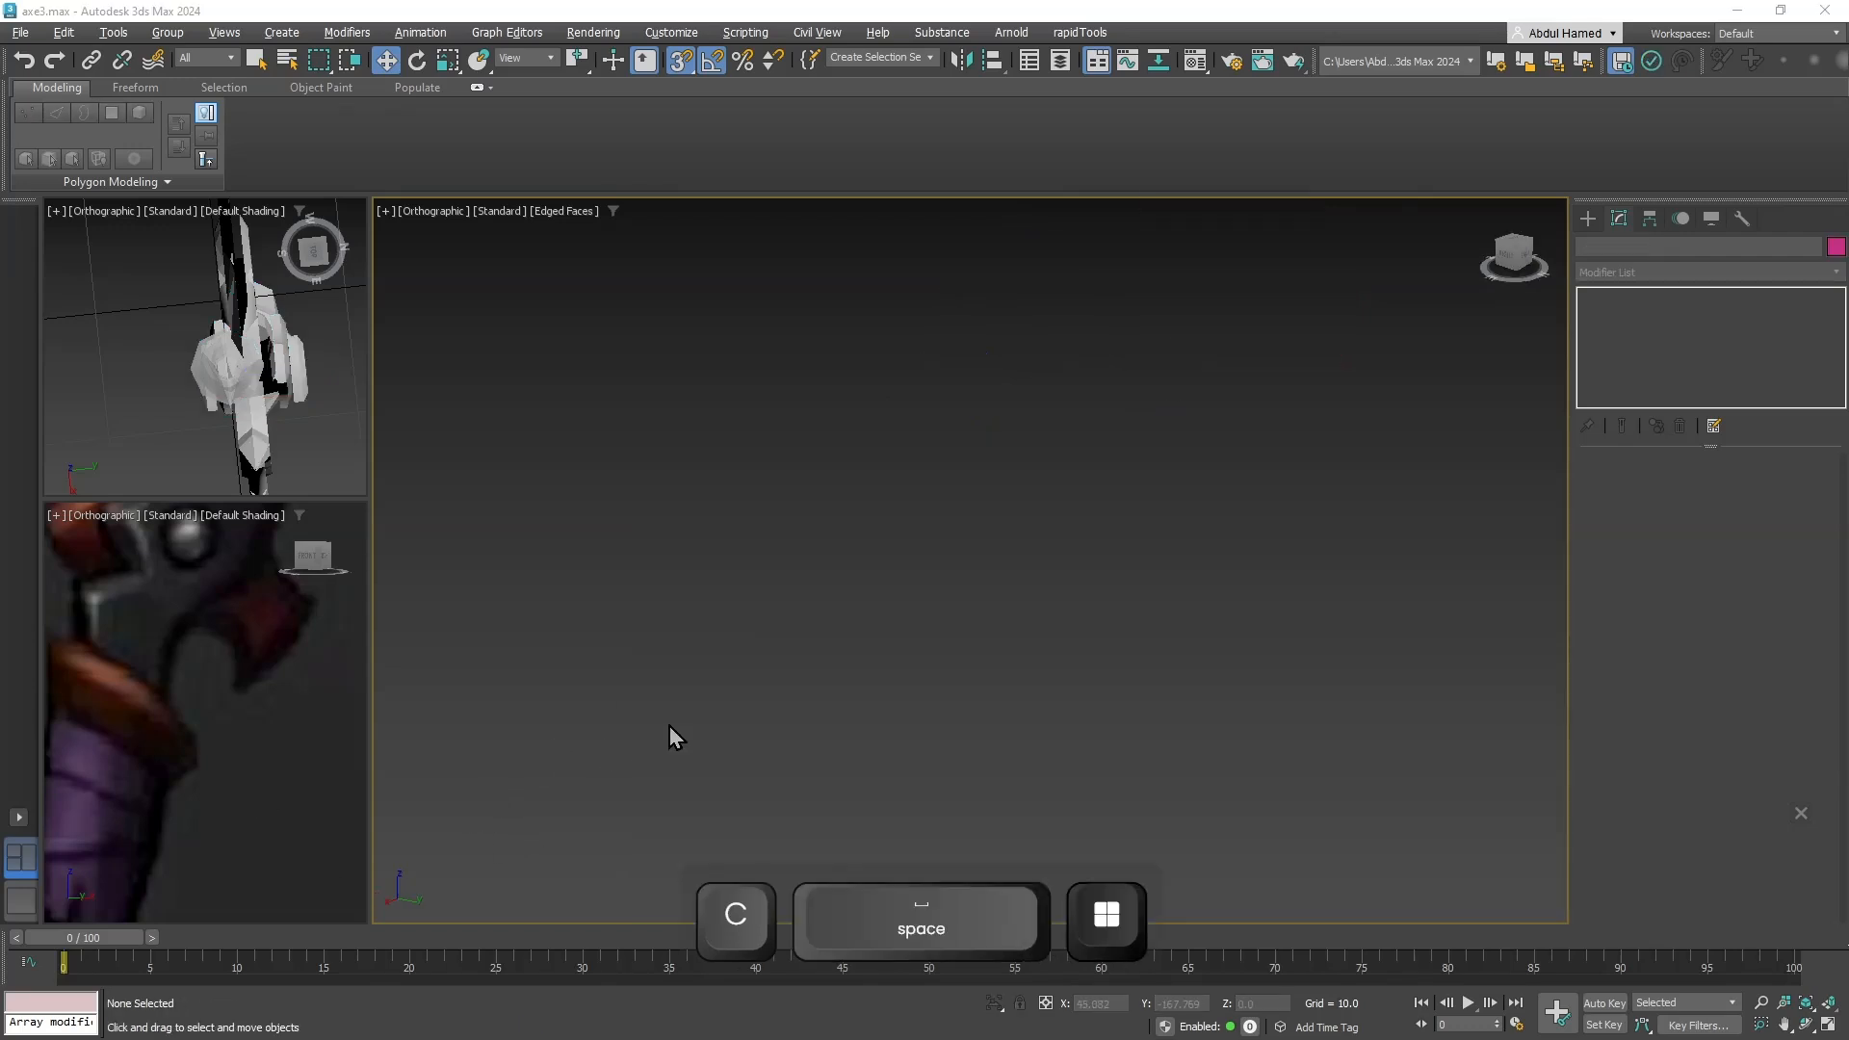
pyautogui.press('z')
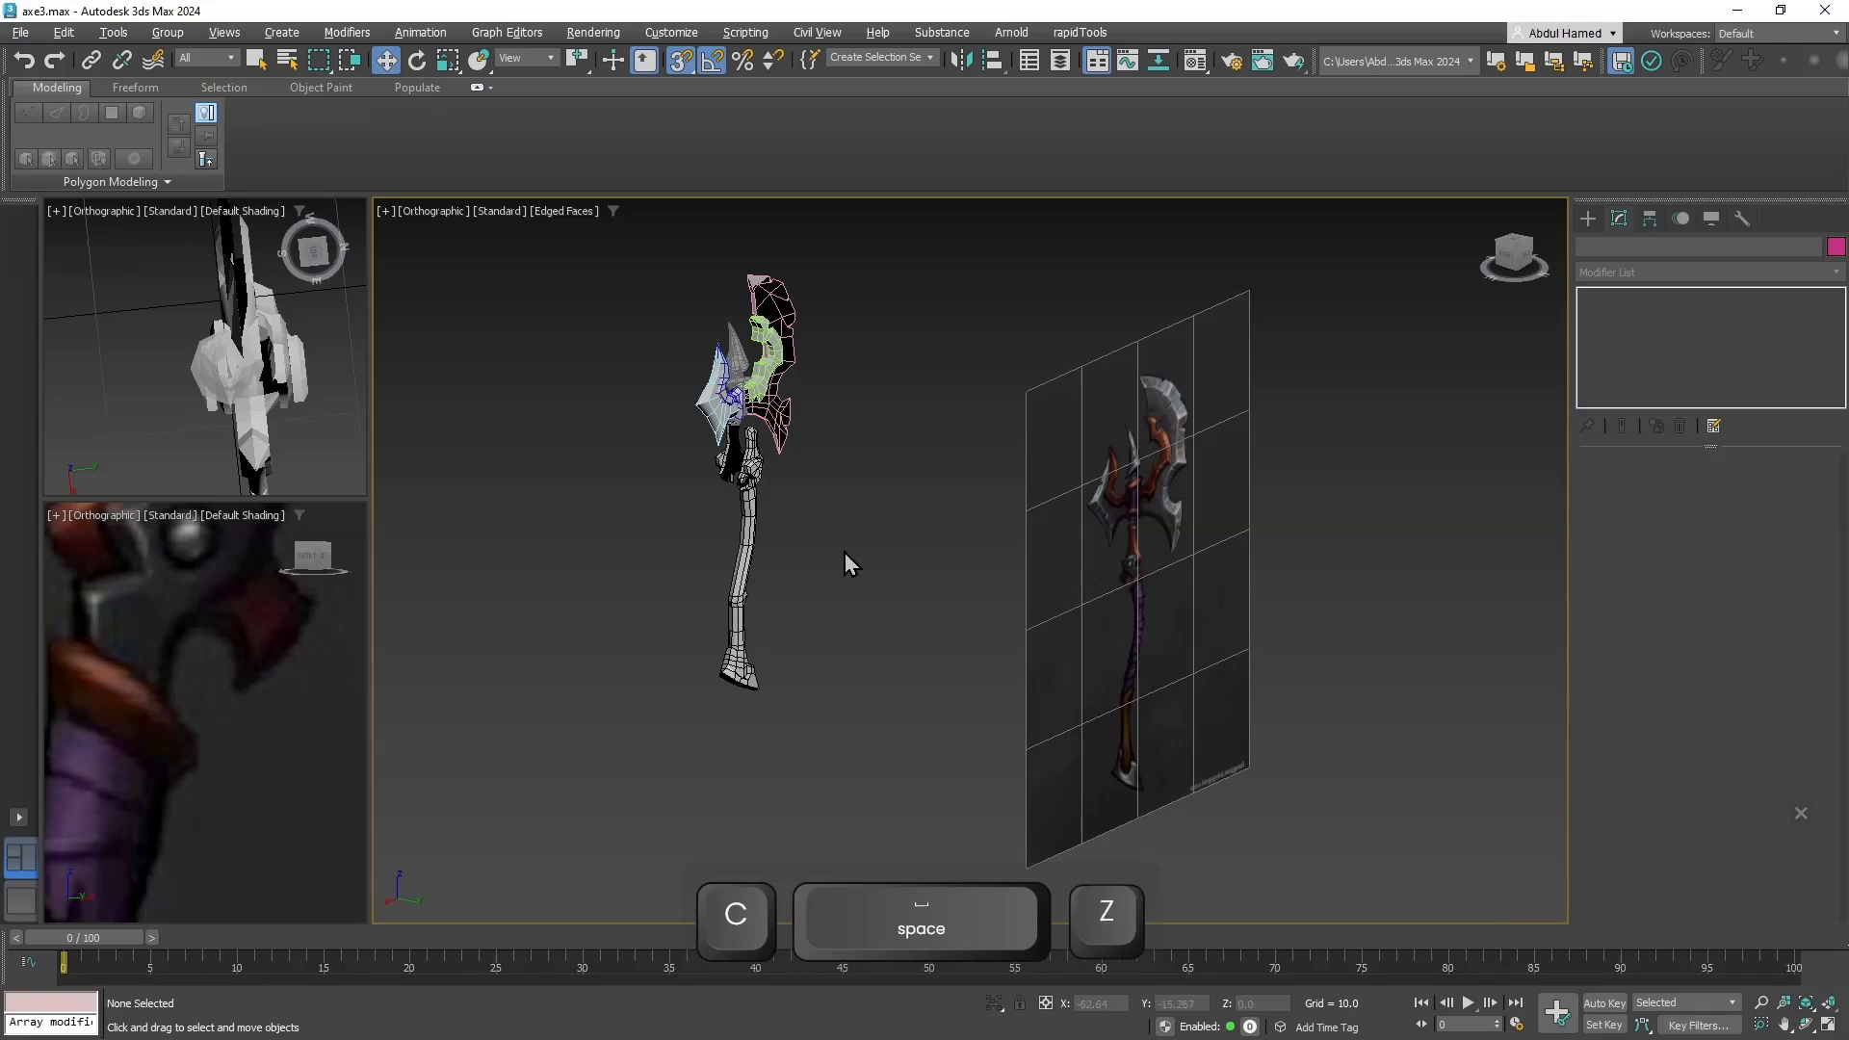
pyautogui.keyDown('alt'); pyautogui.moveTo(791, 578); pyautogui.dragTo(1049, 511, button='middle'); pyautogui.keyUp('alt')
pyautogui.scroll(3, 1049, 510)
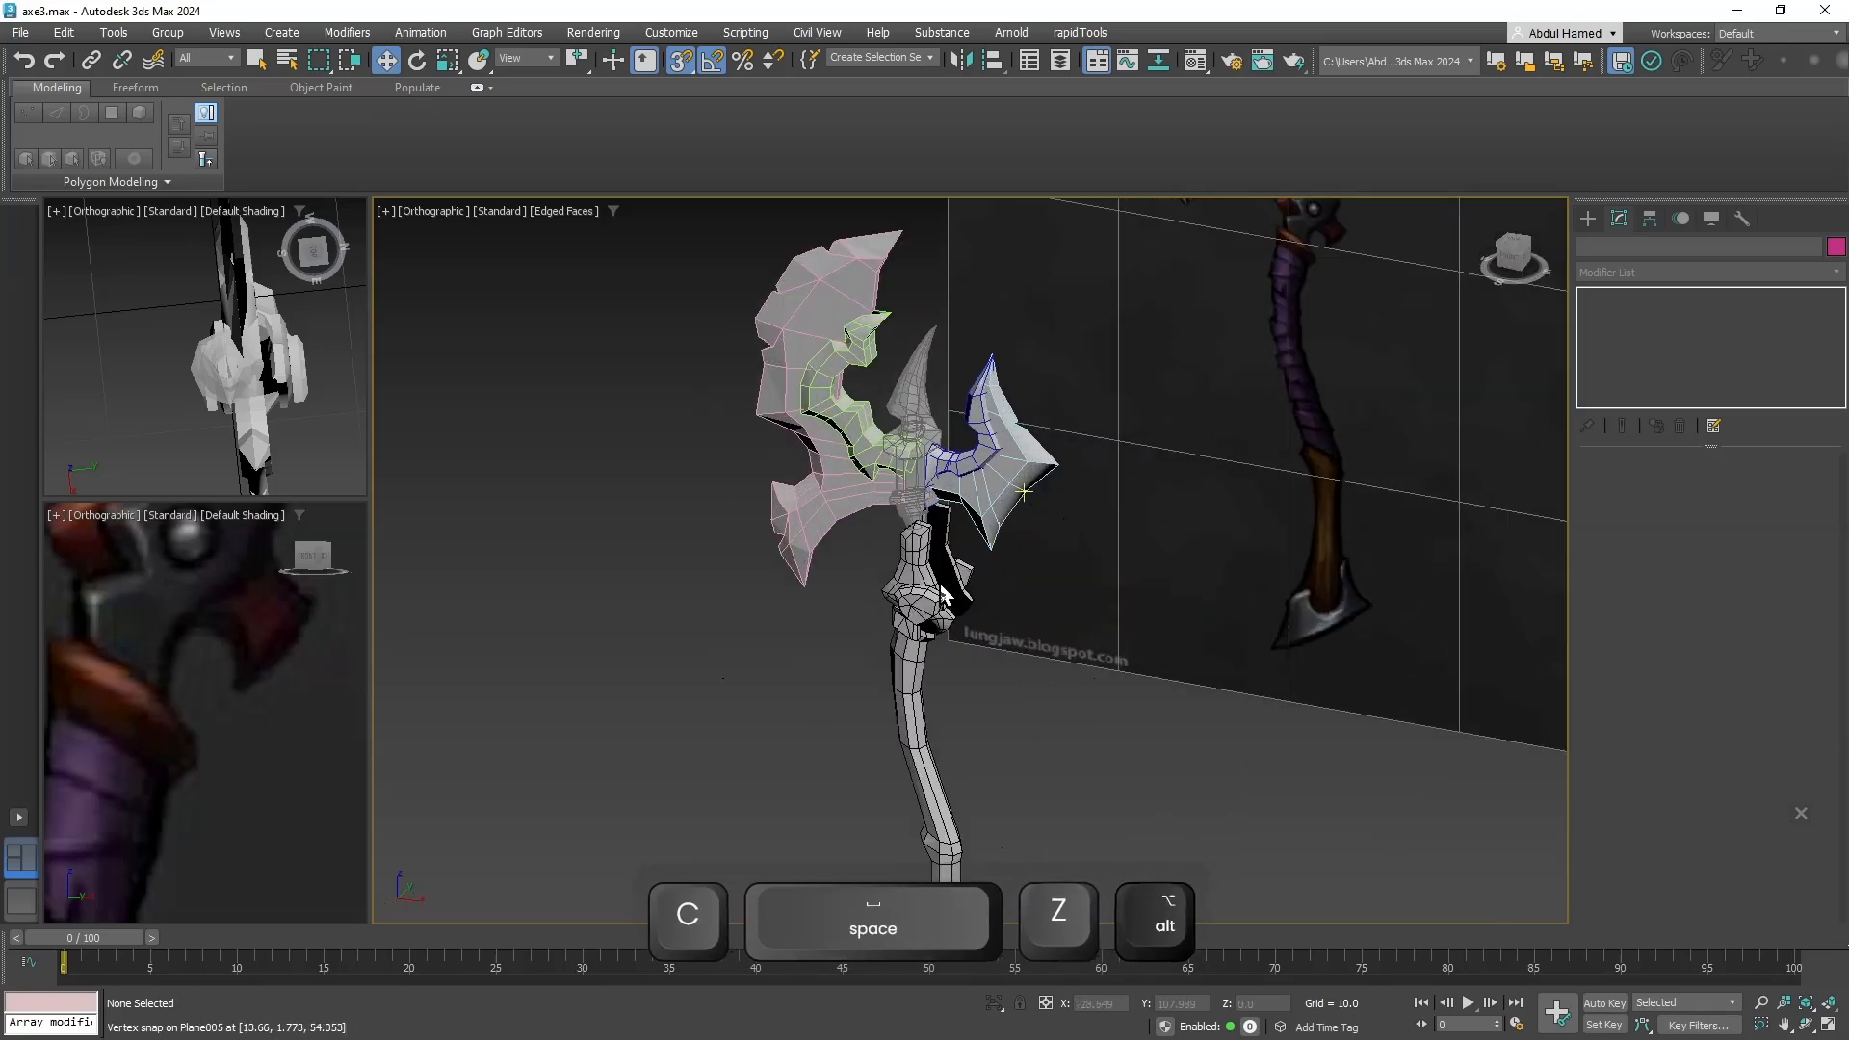
pyautogui.keyDown('alt'); pyautogui.moveTo(736, 668); pyautogui.dragTo(974, 602, button='middle'); pyautogui.keyUp('alt')
# Select the long guard plate above the handle, compare it with and without mirroring, and leave its shared Symmetry modifier disabled.
pyautogui.click(731, 385)
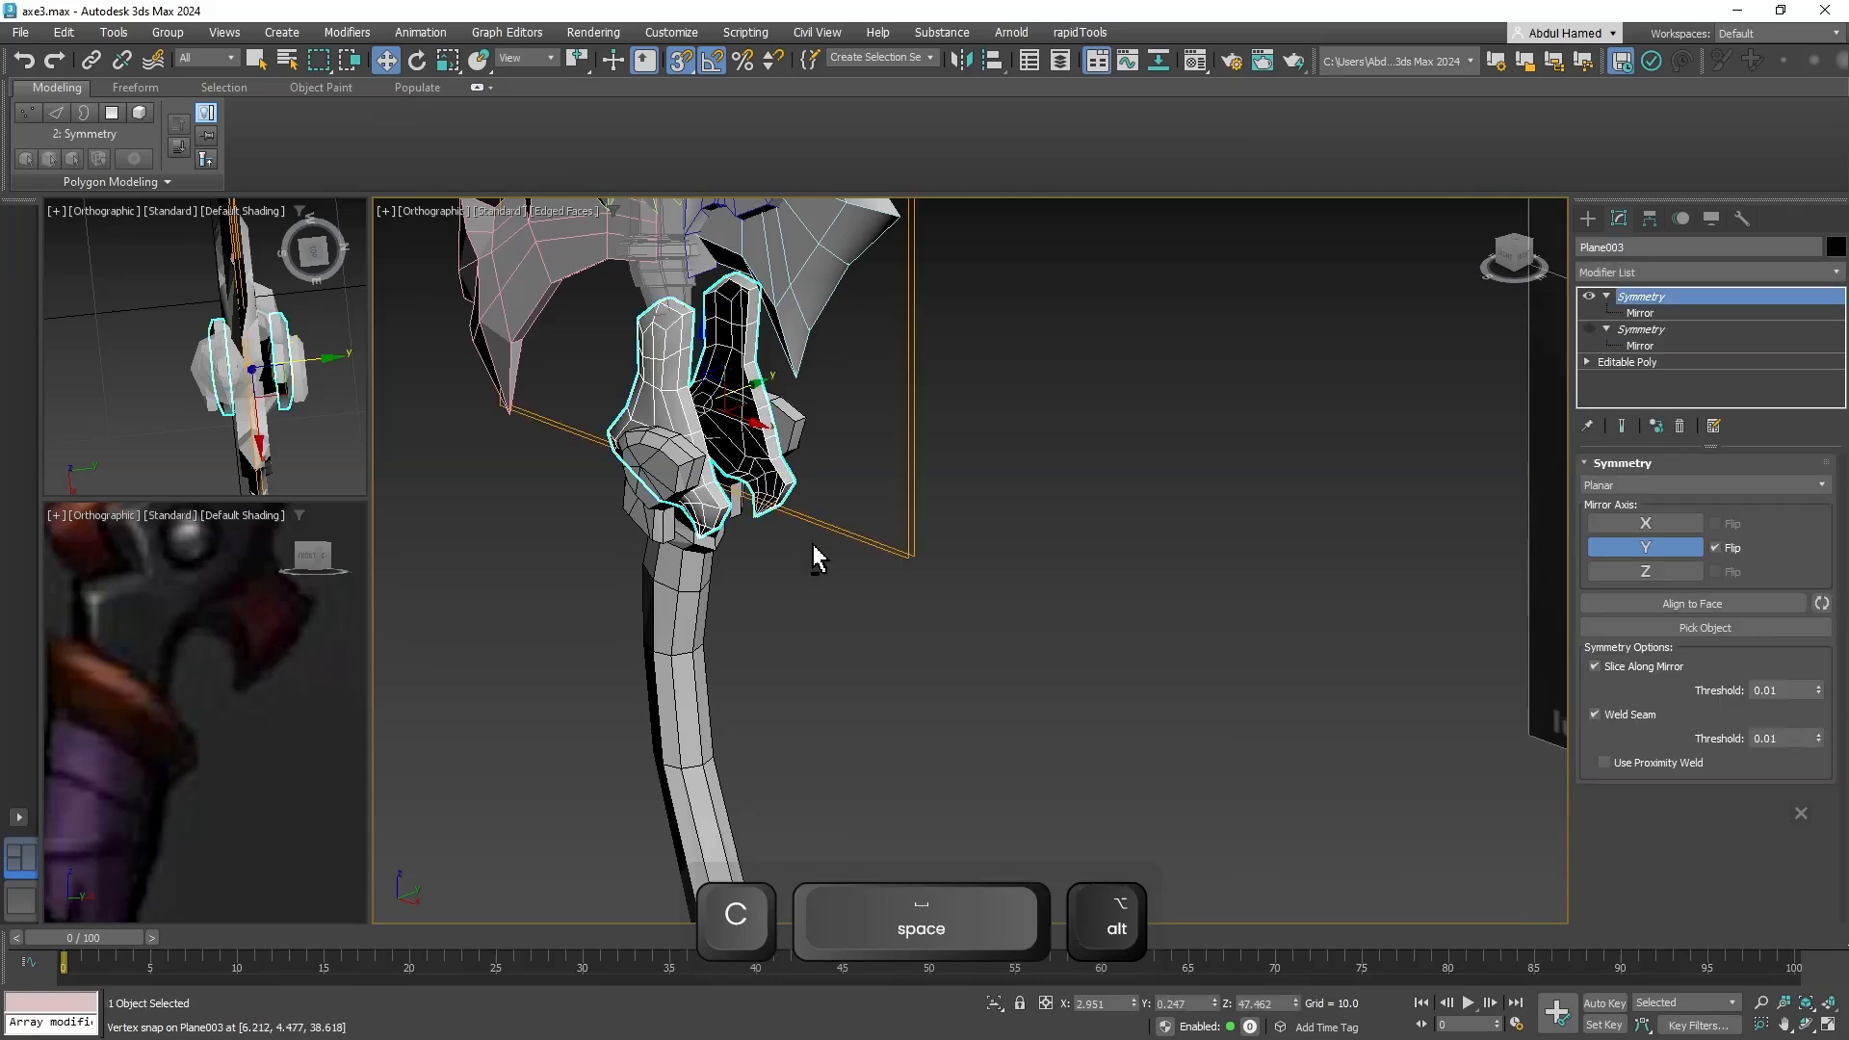
pyautogui.press('z')
pyautogui.keyDown('alt'); pyautogui.moveTo(804, 547); pyautogui.dragTo(718, 529, button='middle'); pyautogui.keyUp('alt')
pyautogui.scroll(2, 761, 520)
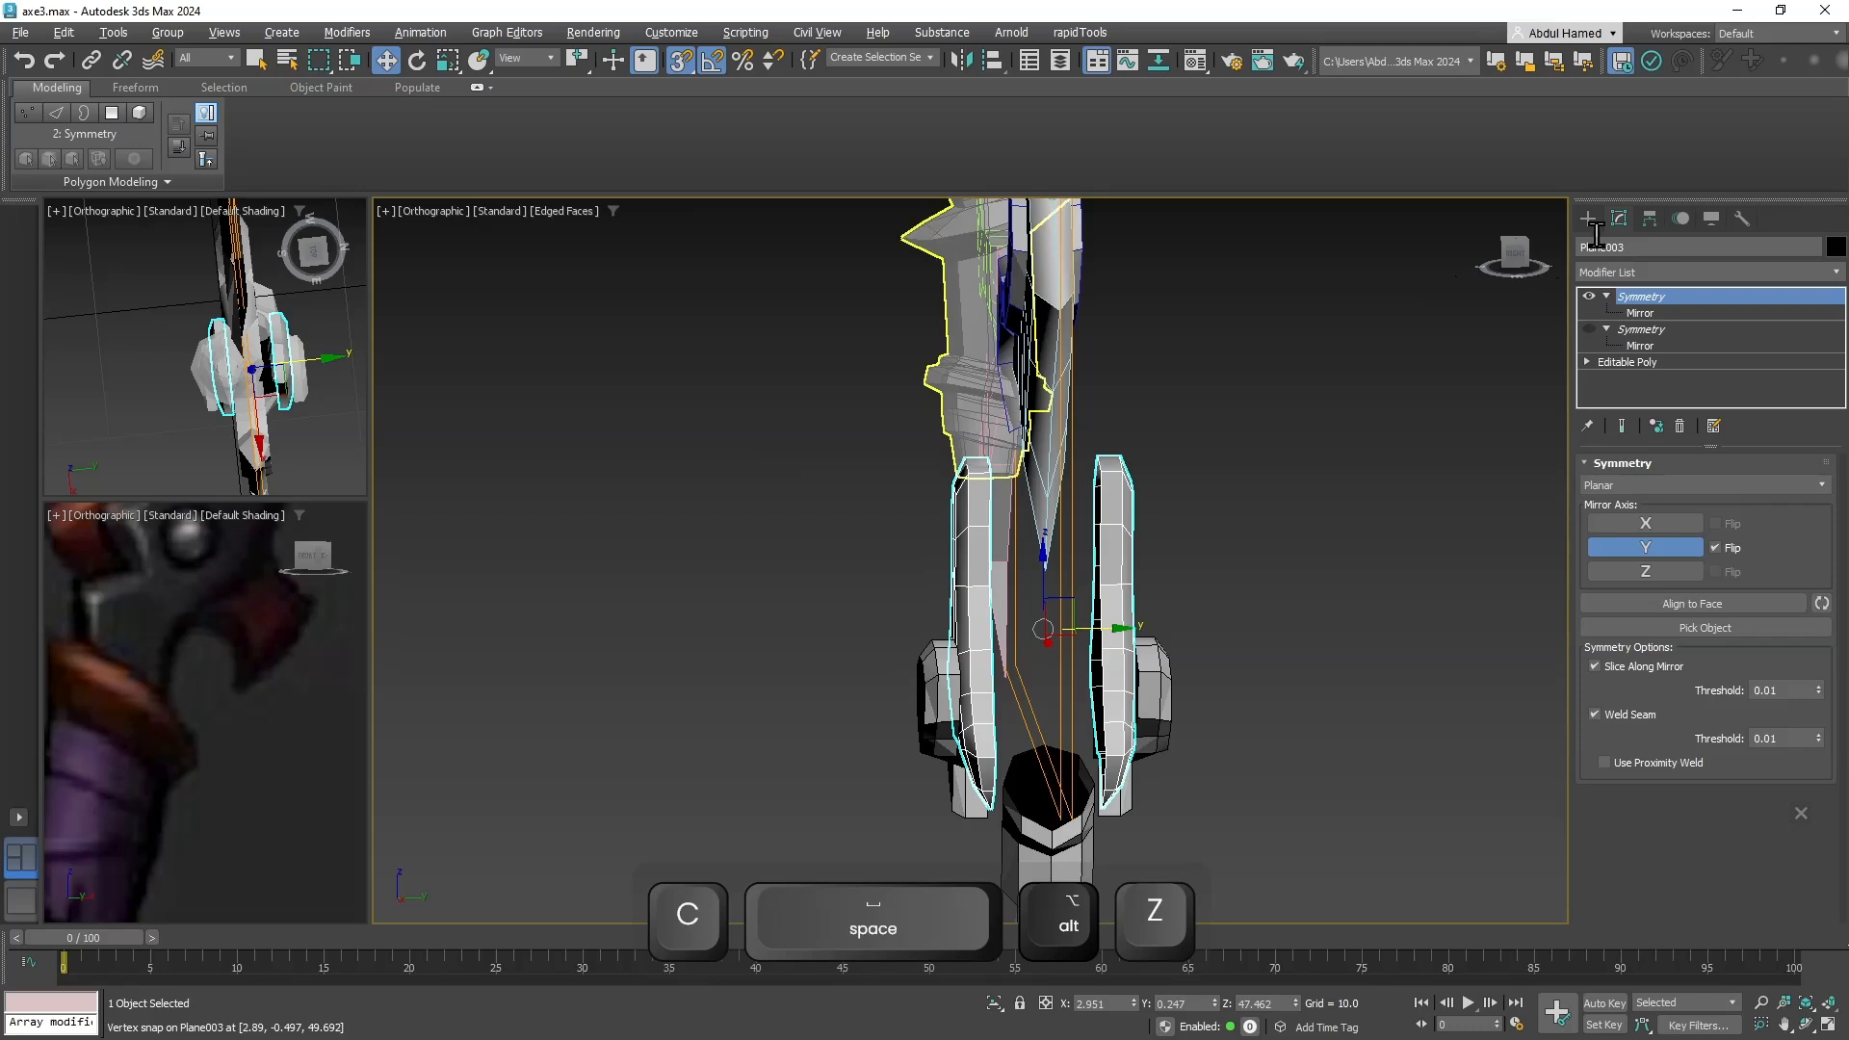
pyautogui.click(1589, 297)
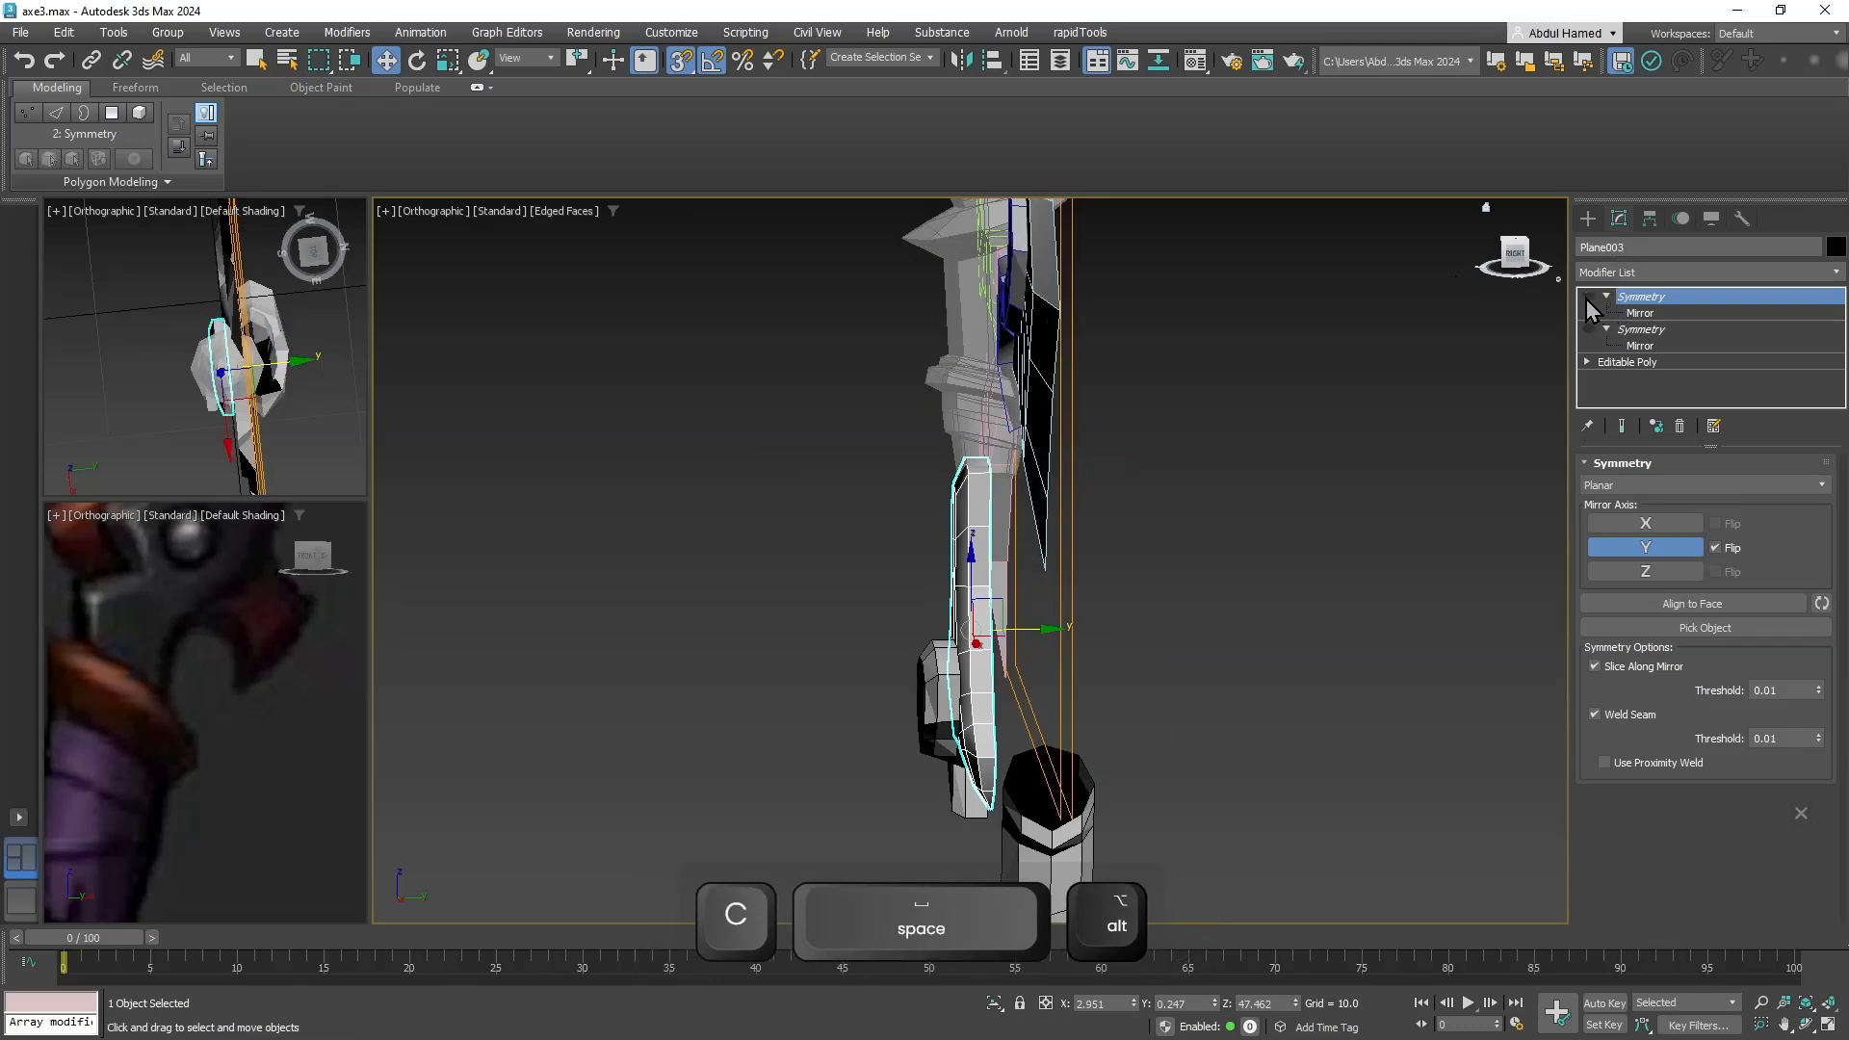
pyautogui.click(1588, 297)
pyautogui.click(1588, 297)
pyautogui.click(1588, 297)
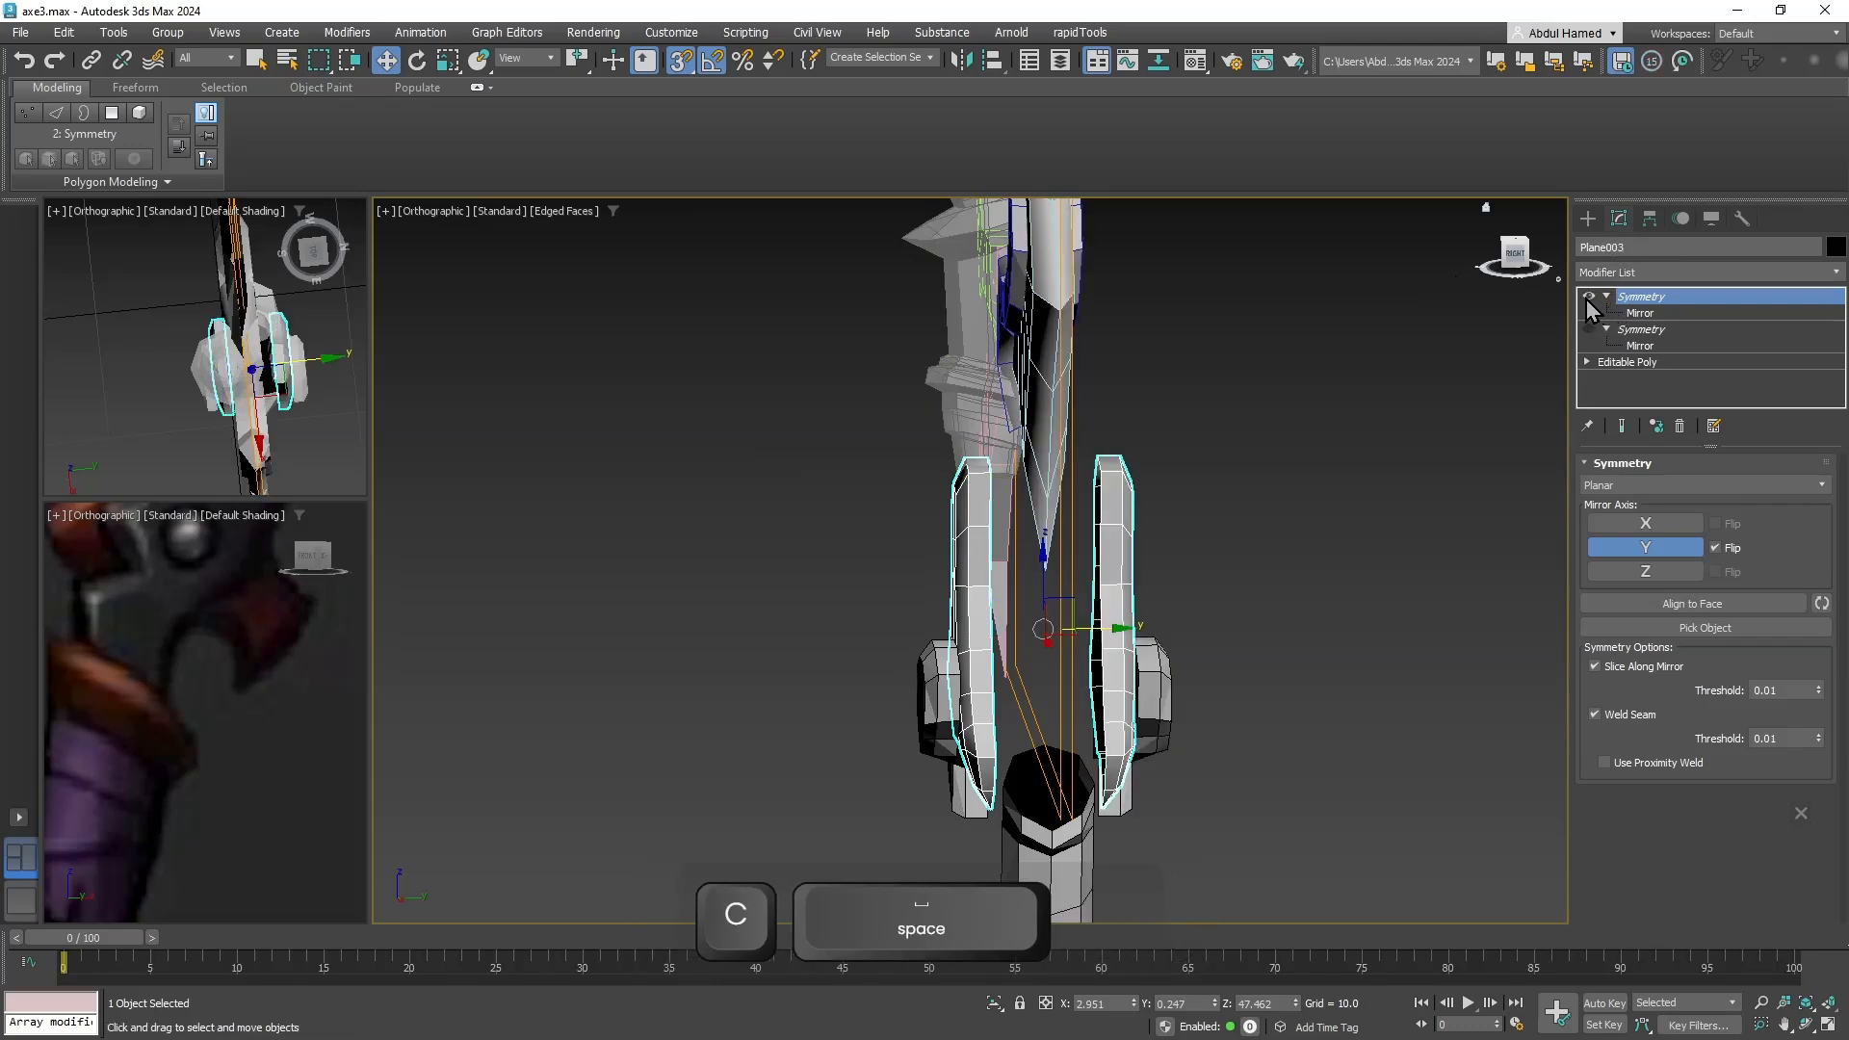
pyautogui.click(1588, 298)
pyautogui.click(1588, 298)
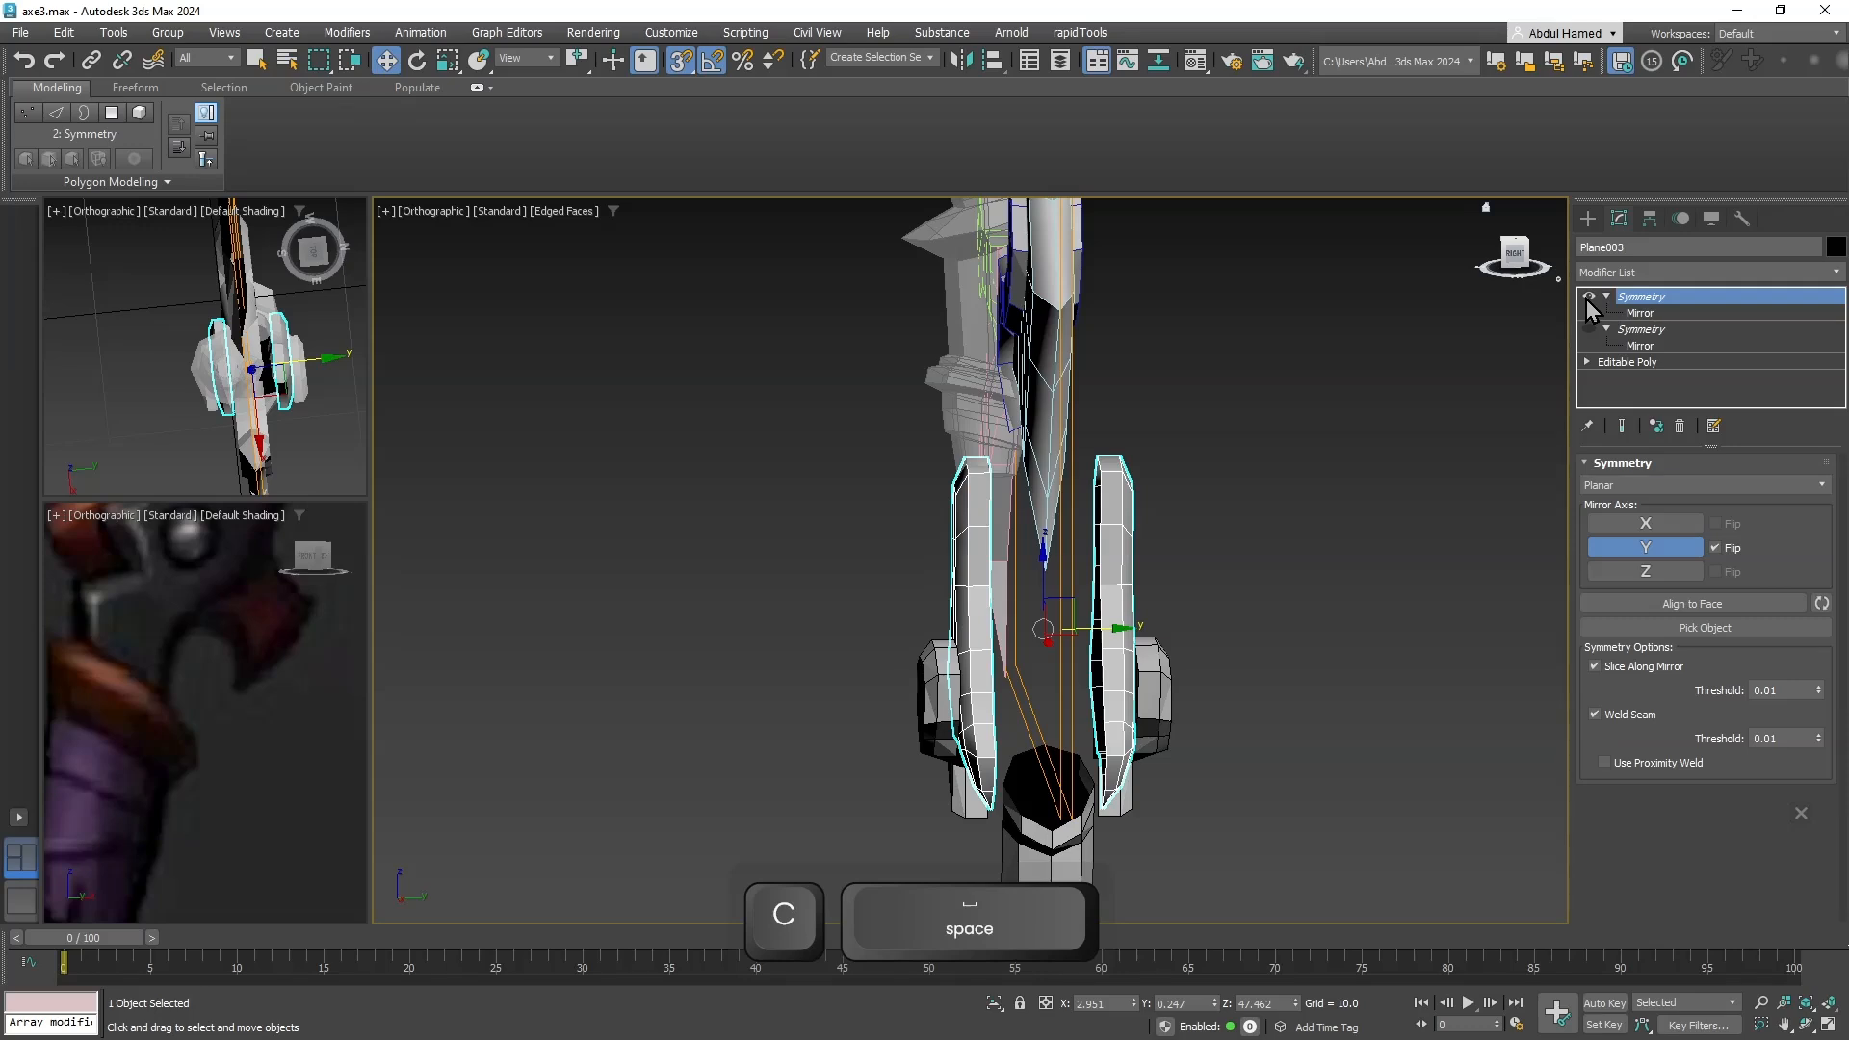
pyautogui.click(1588, 297)
# Move the unmirrored long guard plate inward along Y to about 1.629, closer to the axe's centre.
pyautogui.click(1282, 608)
pyautogui.click(957, 658)
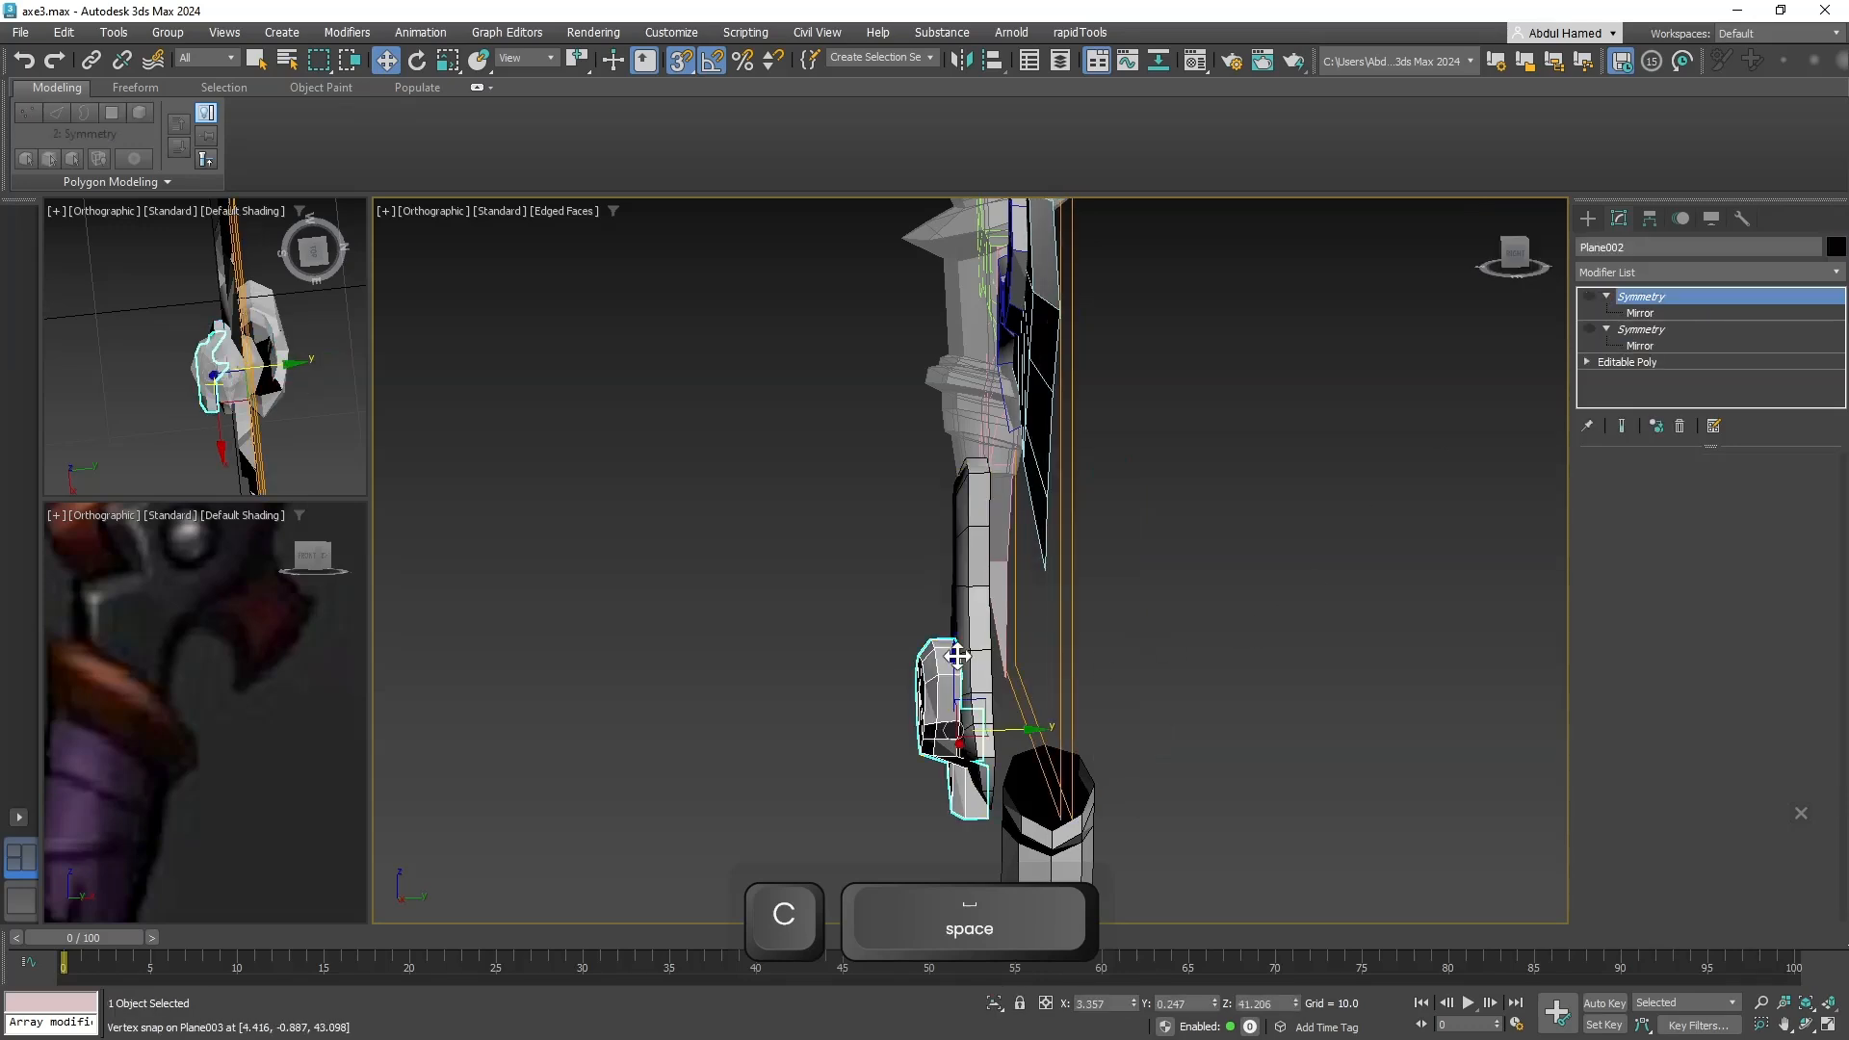
pyautogui.click(982, 606)
pyautogui.moveTo(1002, 643)
pyautogui.keyDown('alt'); pyautogui.mouseDown(button='middle')
pyautogui.moveTo(1002, 672)
pyautogui.moveTo(1106, 573)
pyautogui.moveTo(1114, 529)
pyautogui.moveTo(1191, 580)
pyautogui.moveTo(1320, 598)
pyautogui.moveTo(995, 594)
pyautogui.moveTo(1040, 587)
pyautogui.moveTo(1022, 643)
pyautogui.mouseUp(button='middle'); pyautogui.keyUp('alt')
pyautogui.moveTo(1020, 635); pyautogui.dragTo(1045, 581)
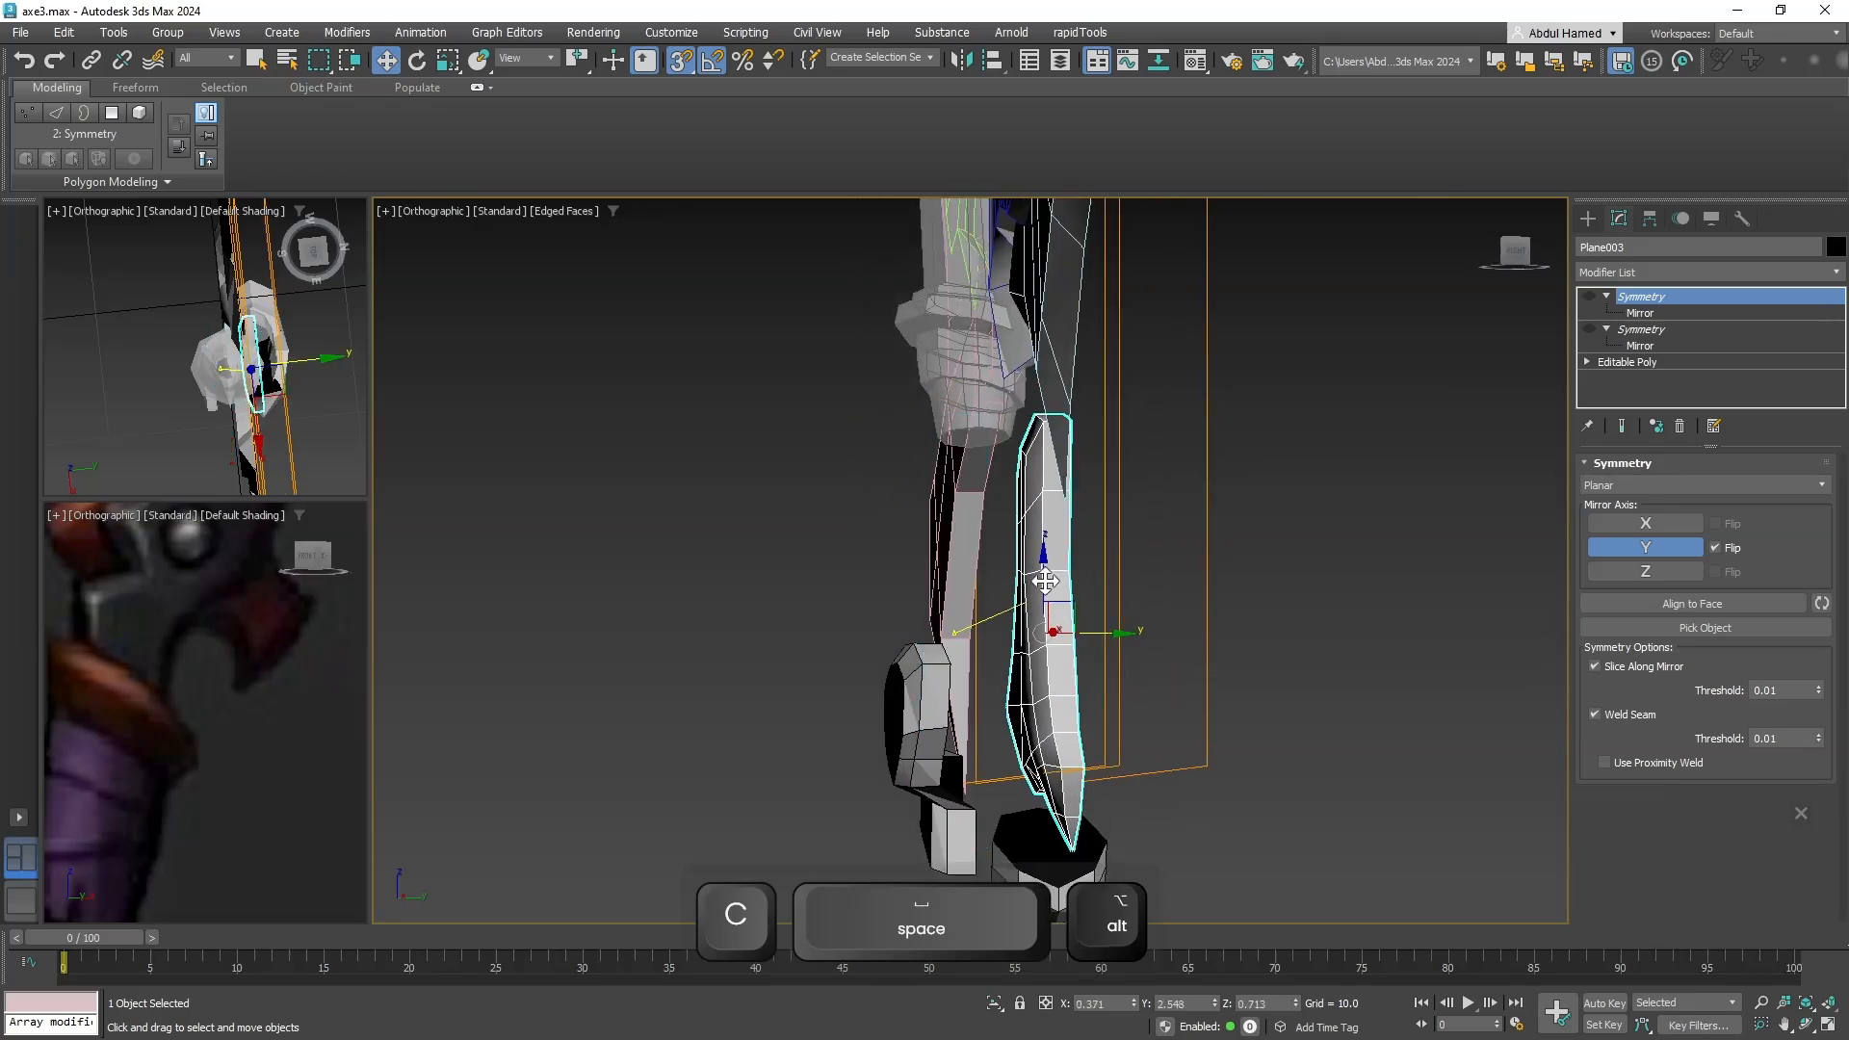
pyautogui.moveTo(1059, 422); pyautogui.dragTo(1036, 367)
pyautogui.keyDown('alt'); pyautogui.moveTo(1036, 445); pyautogui.dragTo(1071, 617, button='middle'); pyautogui.keyUp('alt')
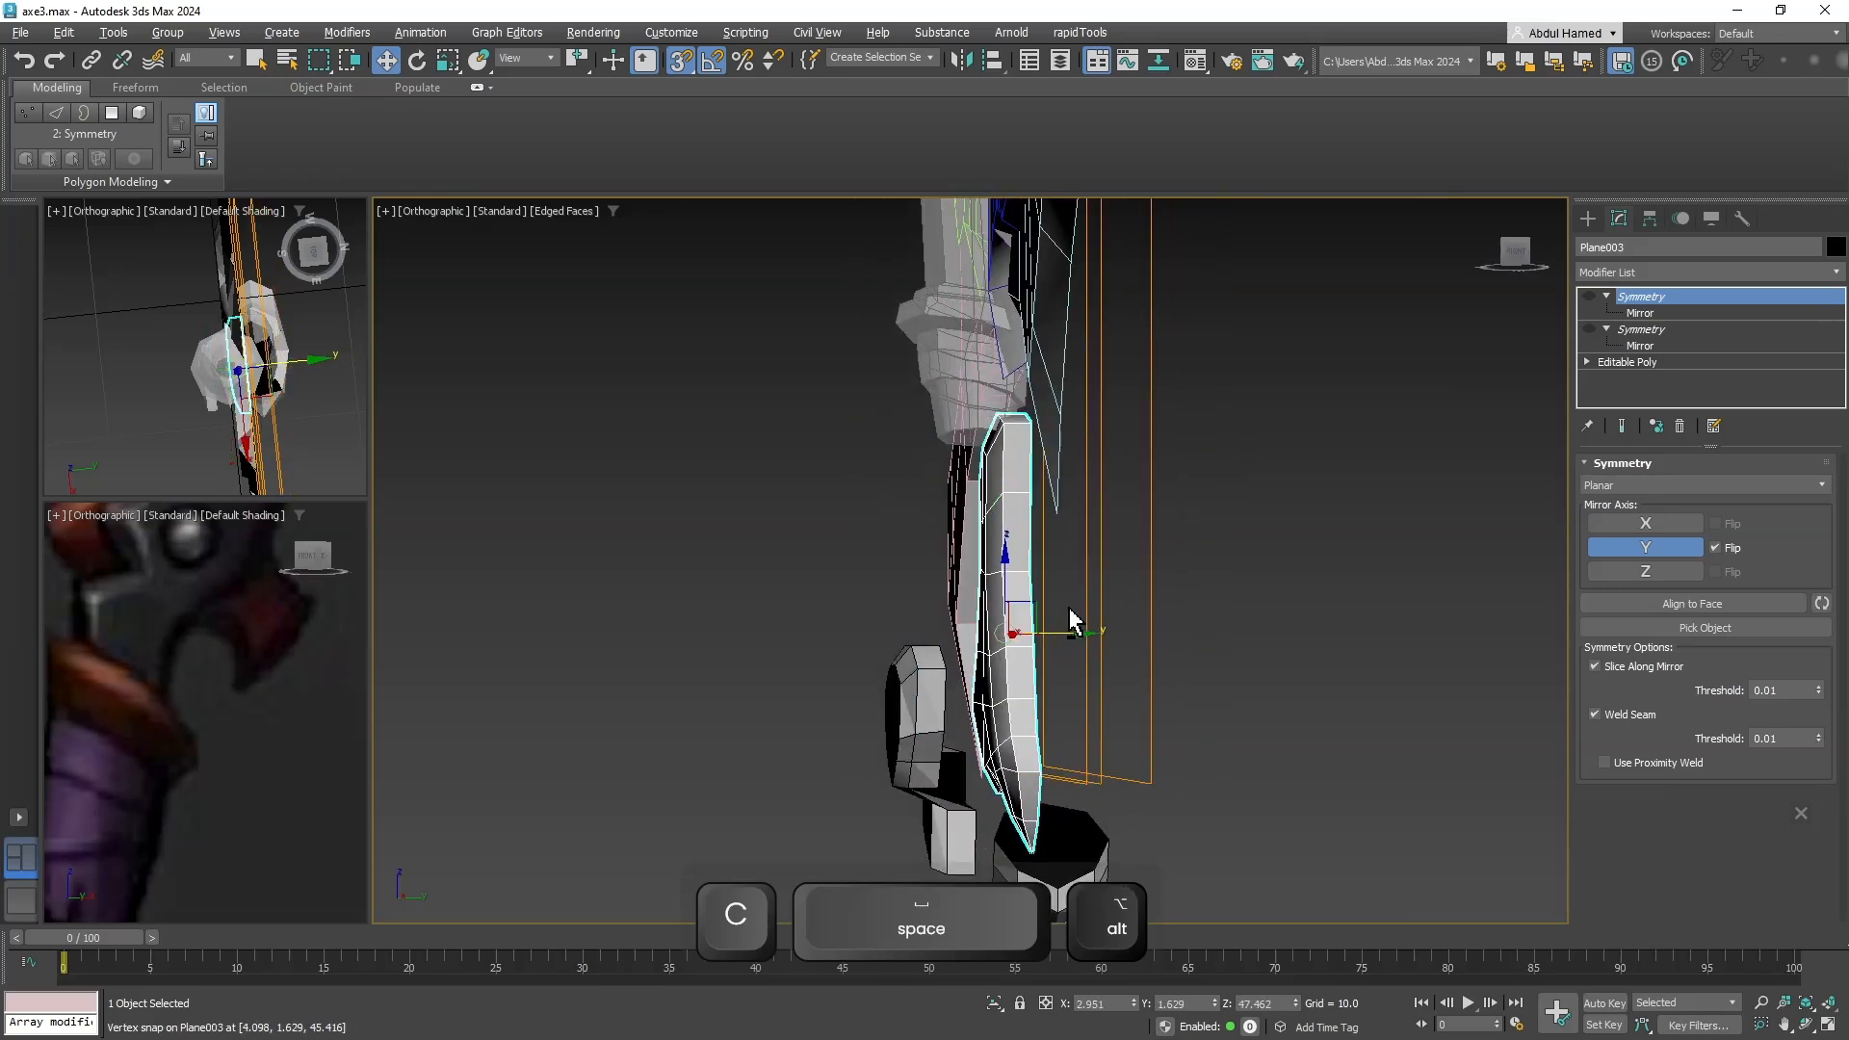
# Turn off snapping and move the outer guard piece about 1.752 along Y to sit against the long plate.
pyautogui.click(888, 702)
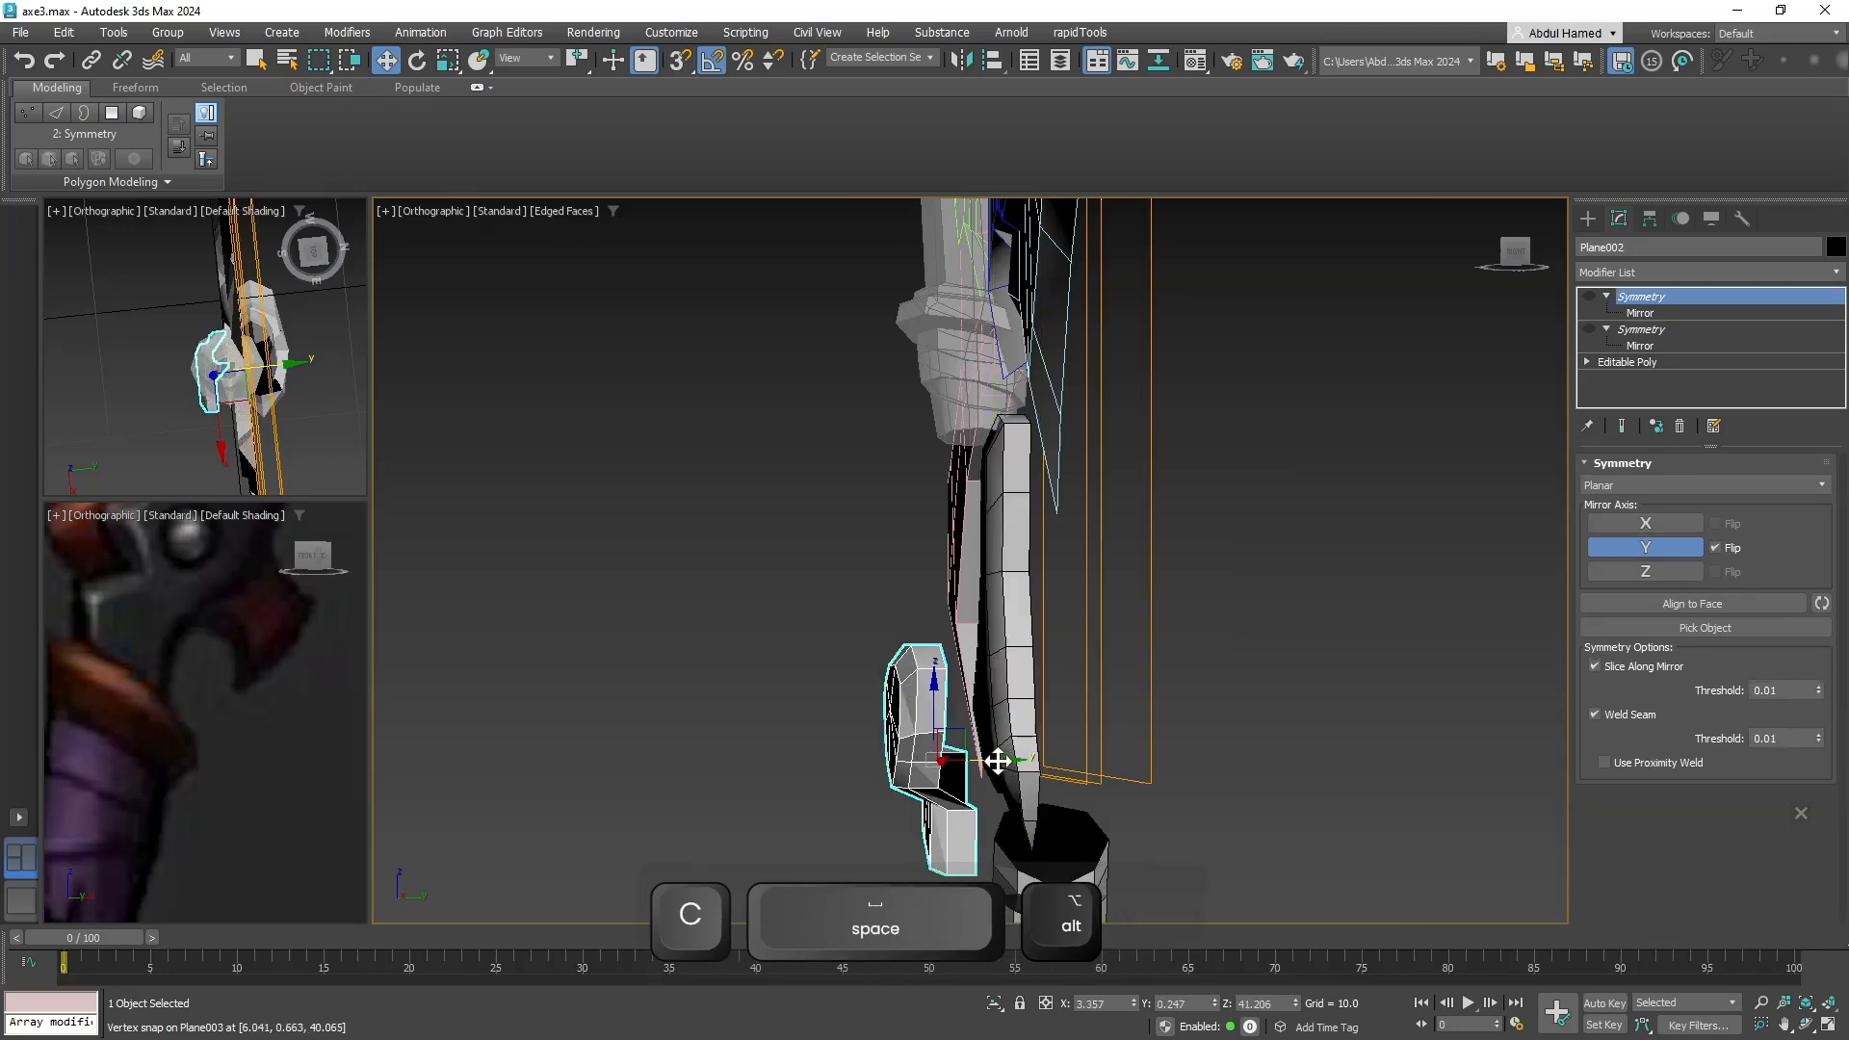
pyautogui.press('s')
pyautogui.moveTo(994, 755); pyautogui.dragTo(1062, 767)
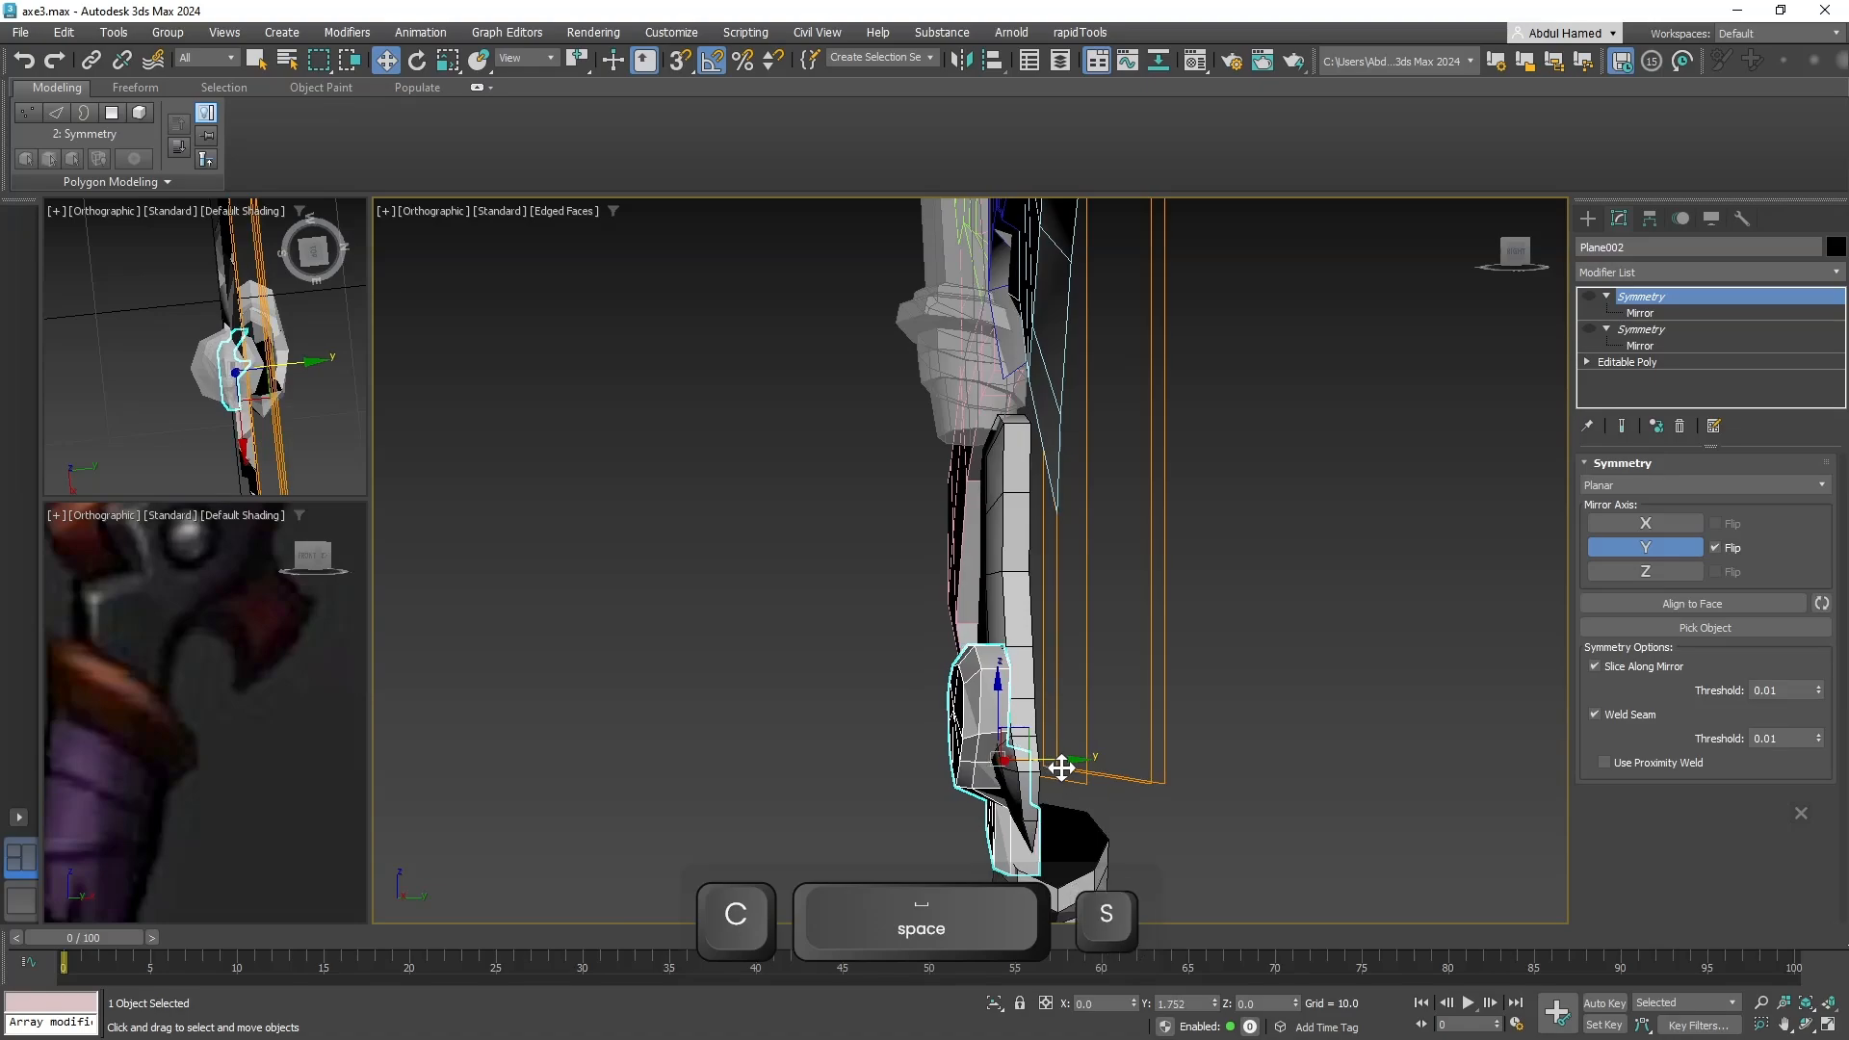
# Select the large blade and add a second Symmetry modifier to it, mirroring across the Z axis.
pyautogui.keyDown('alt'); pyautogui.moveTo(916, 732); pyautogui.dragTo(1273, 608, button='middle'); pyautogui.keyUp('alt')
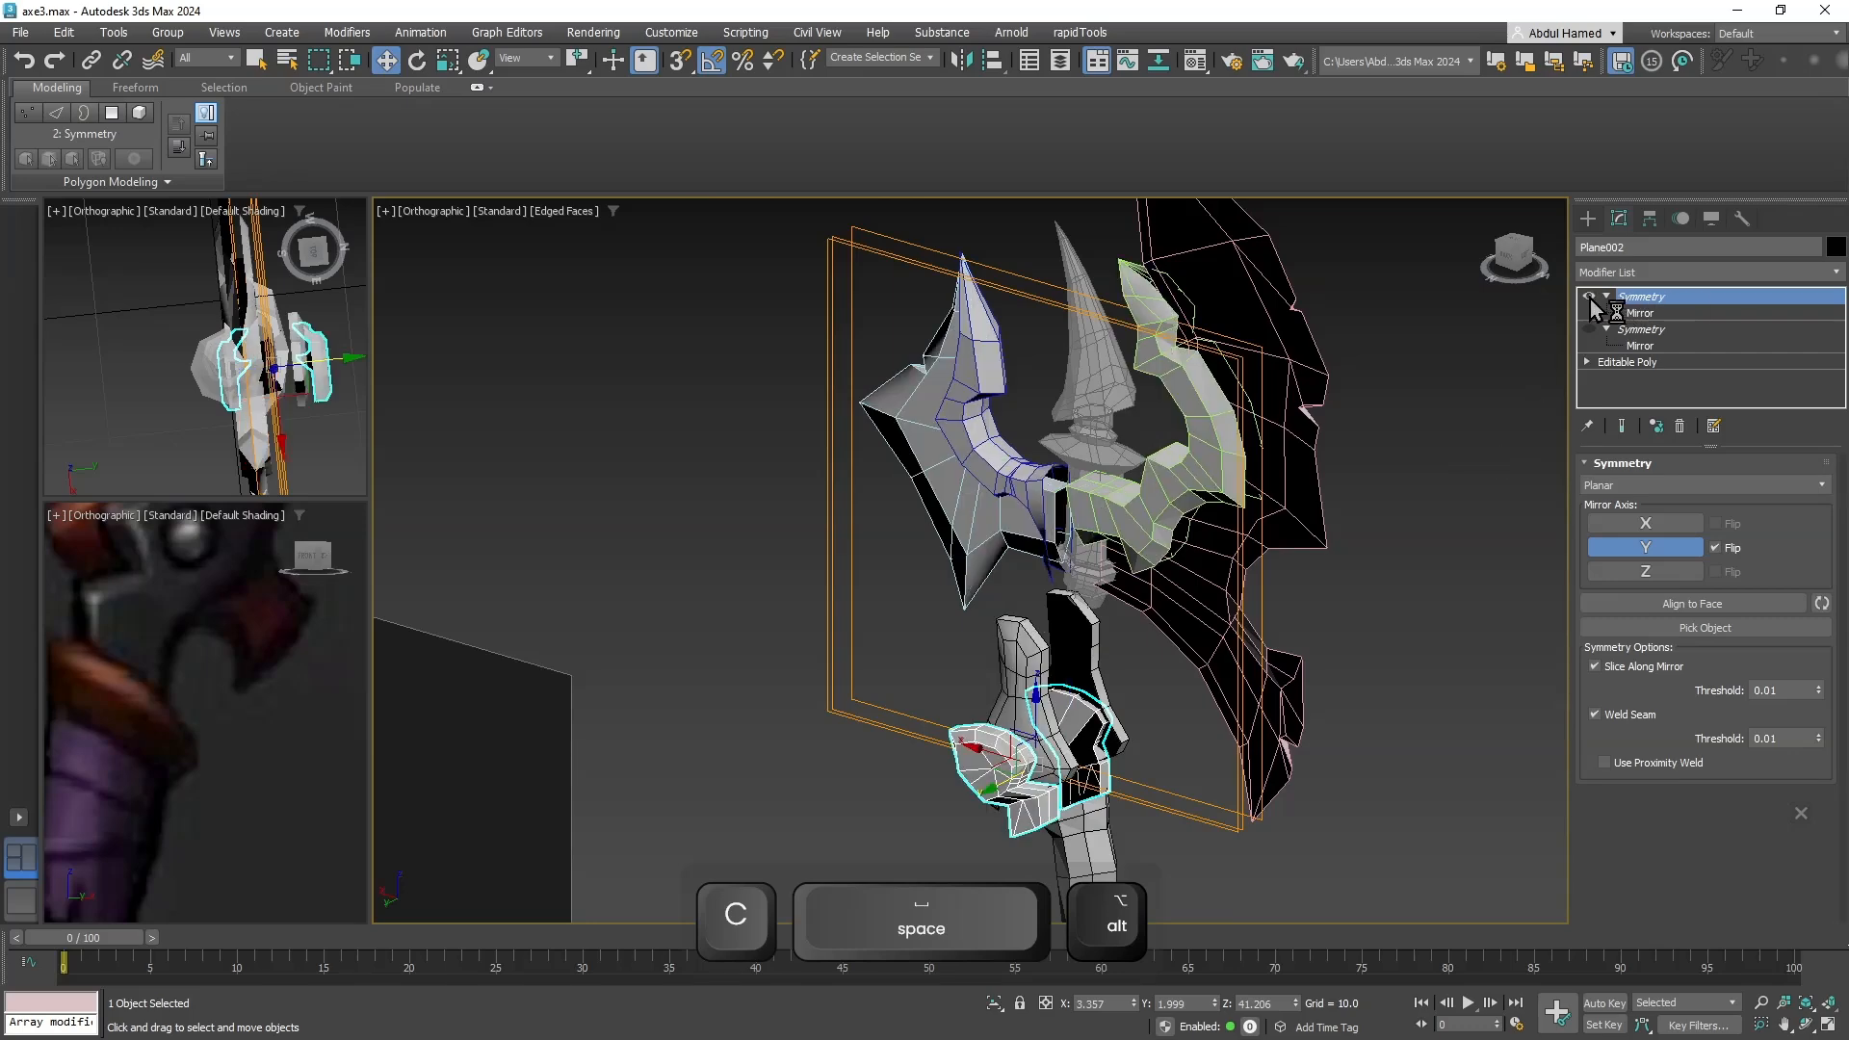
pyautogui.click(1304, 416)
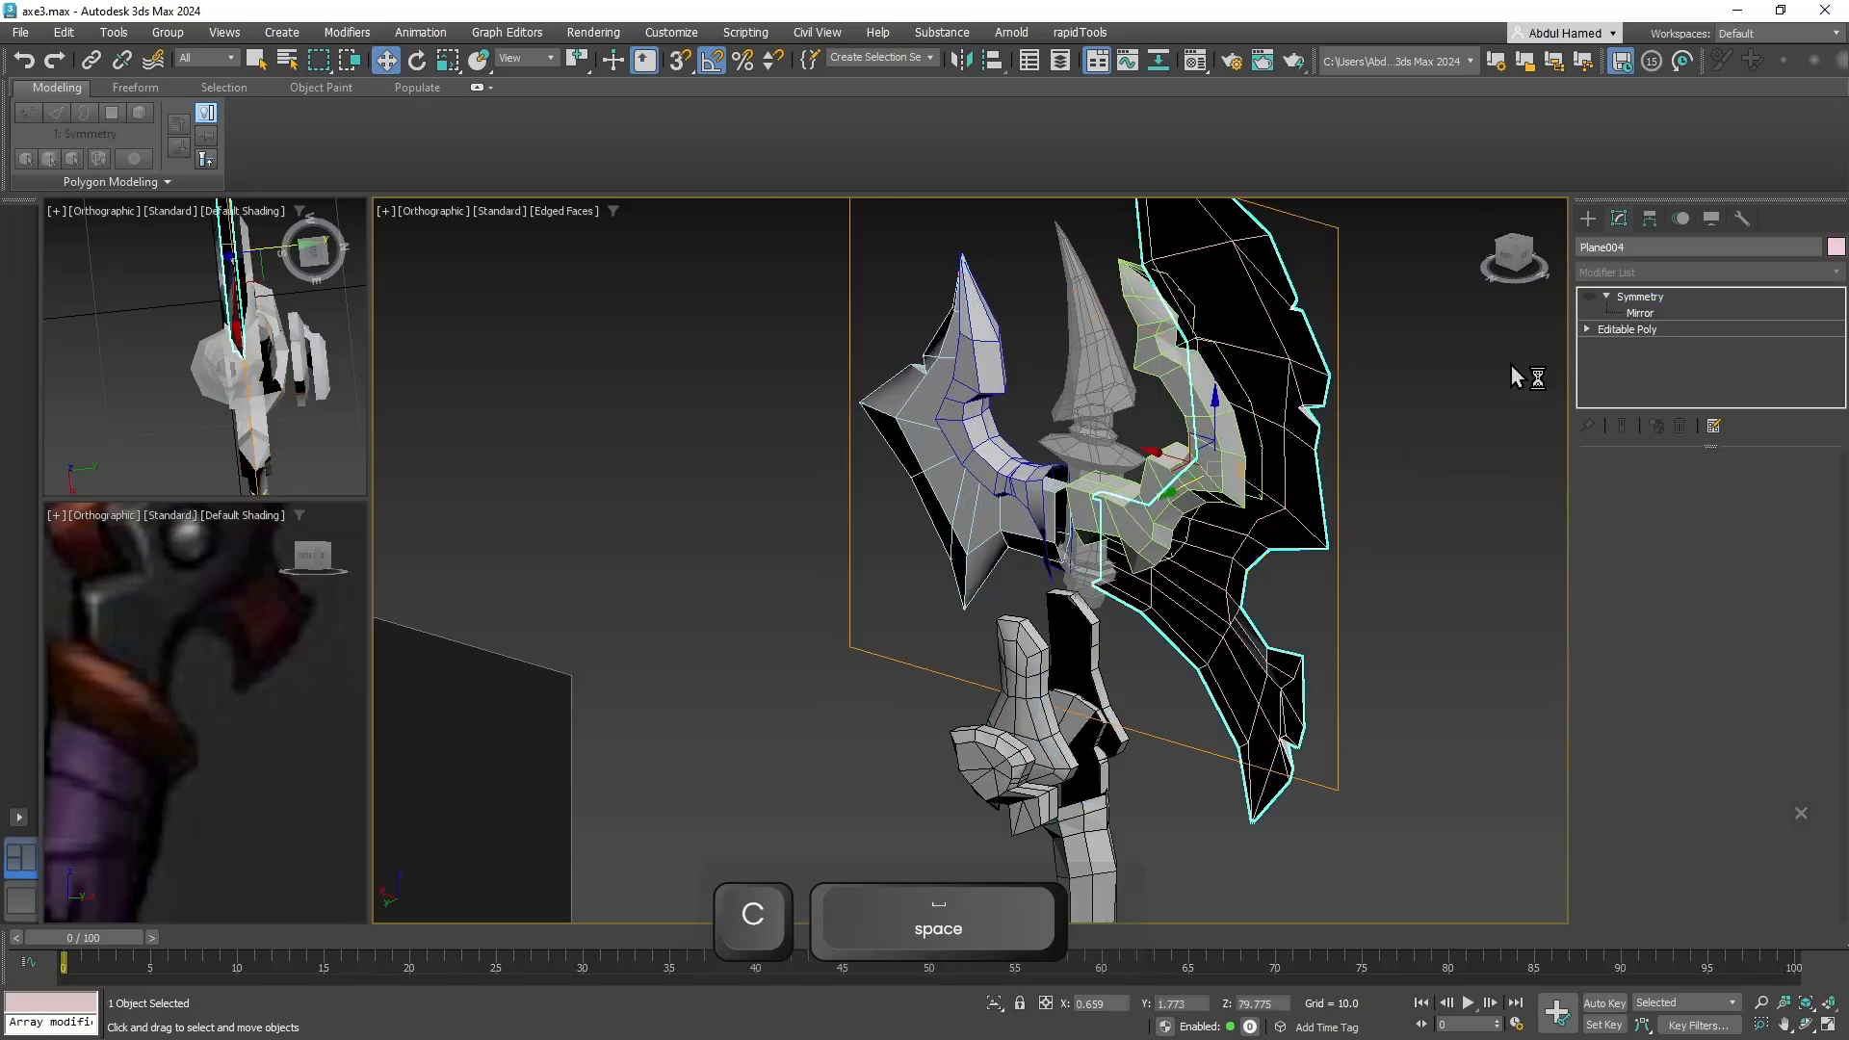
pyautogui.click(1649, 294)
pyautogui.click(1648, 275)
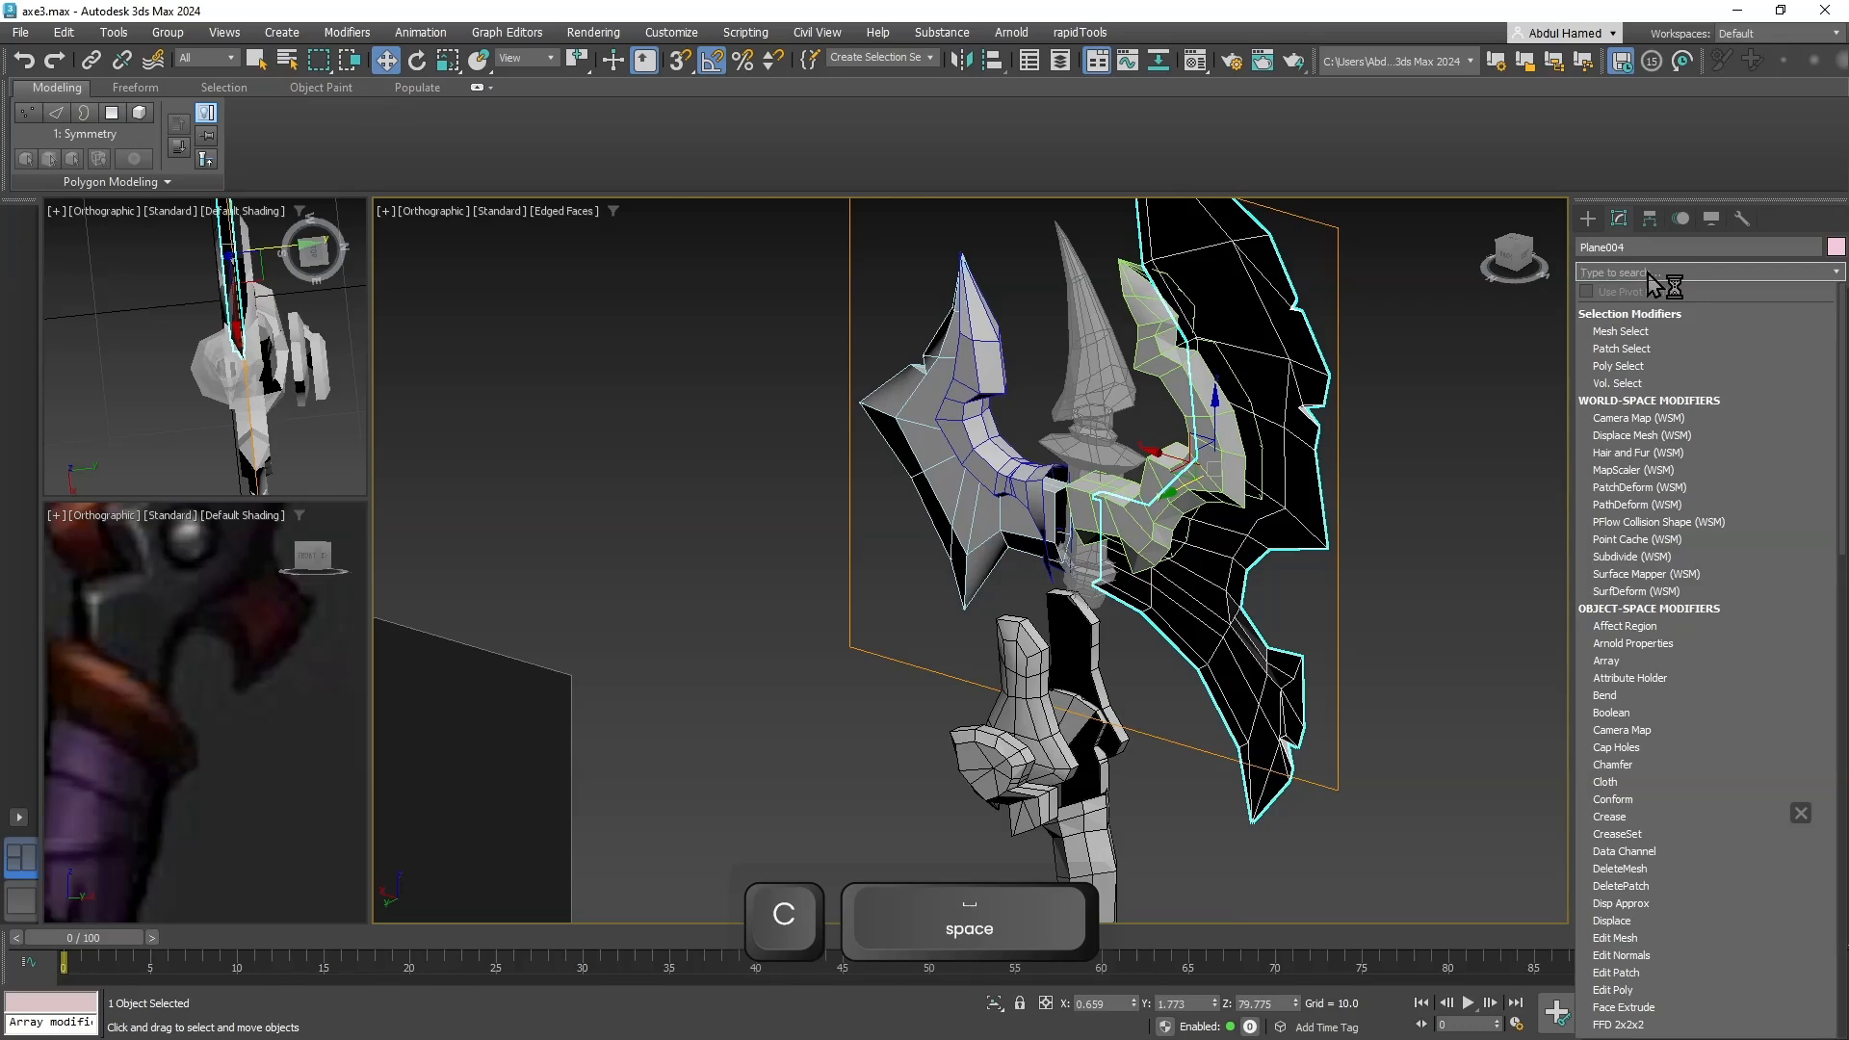
pyautogui.write('sym')
pyautogui.press('Return')
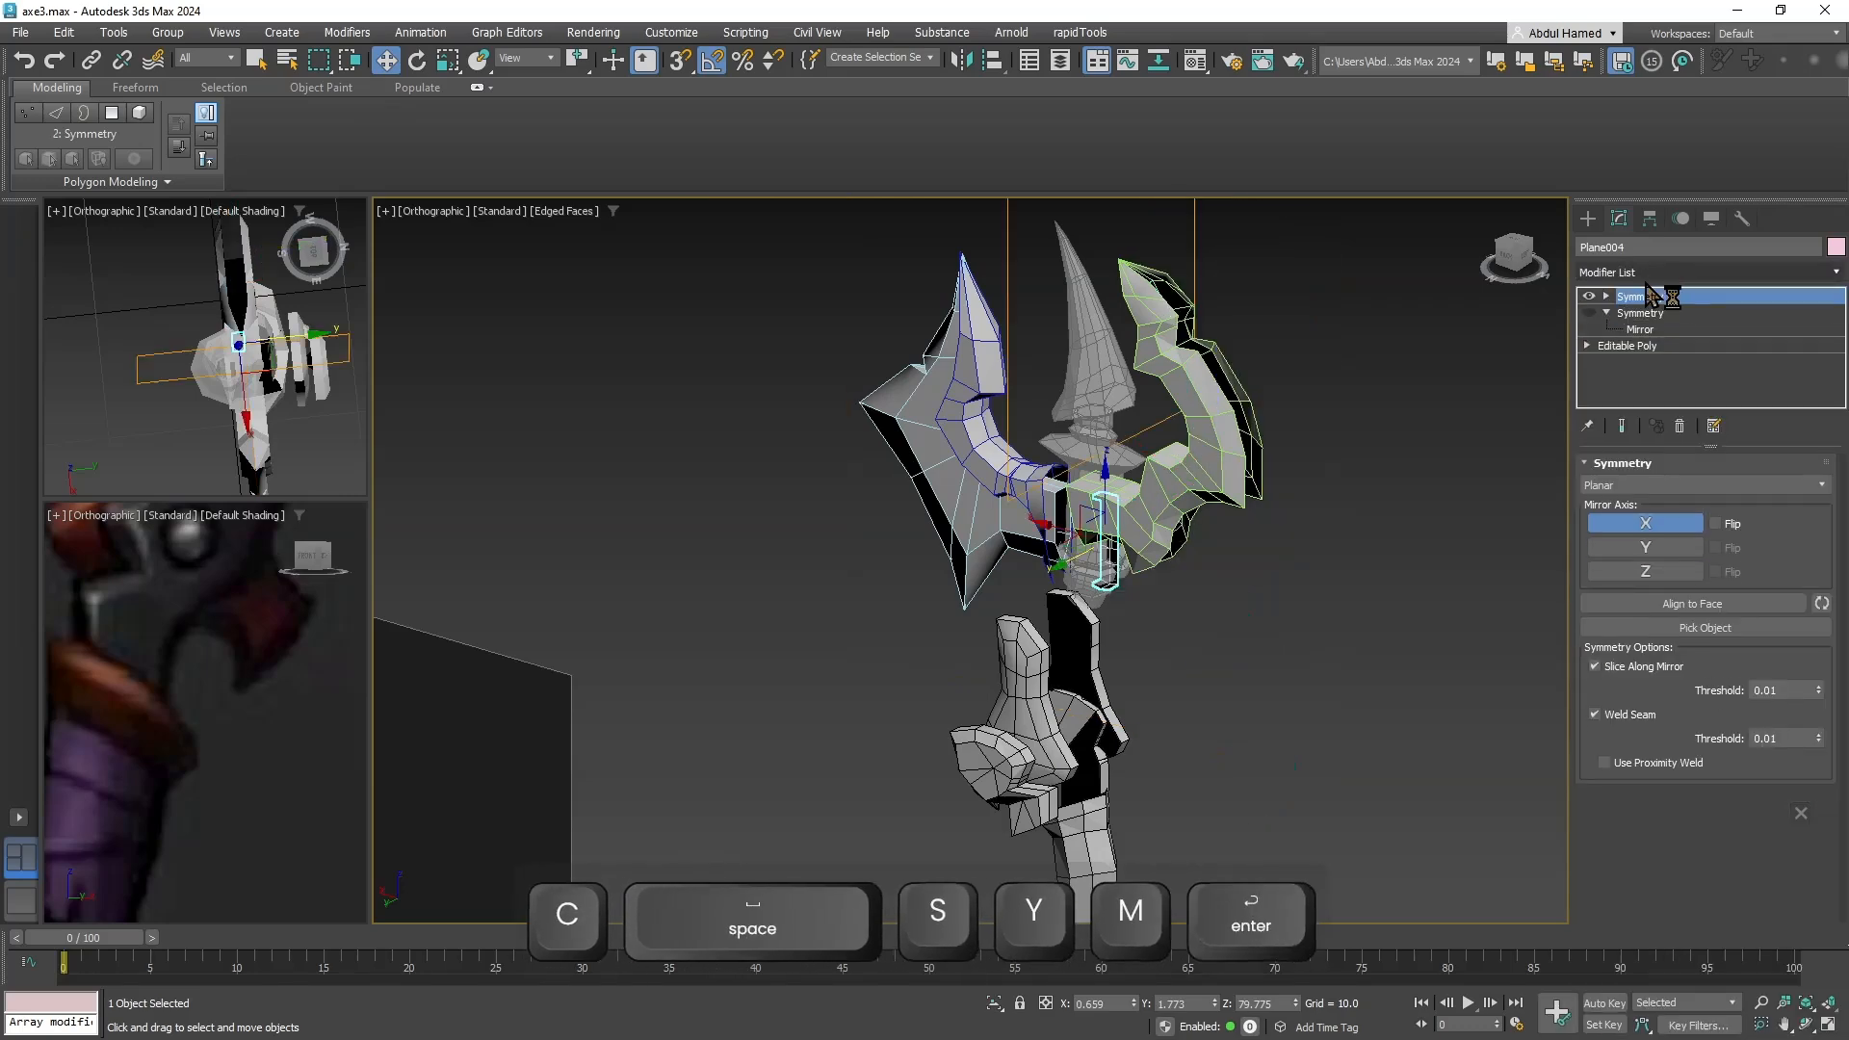
pyautogui.click(1670, 546)
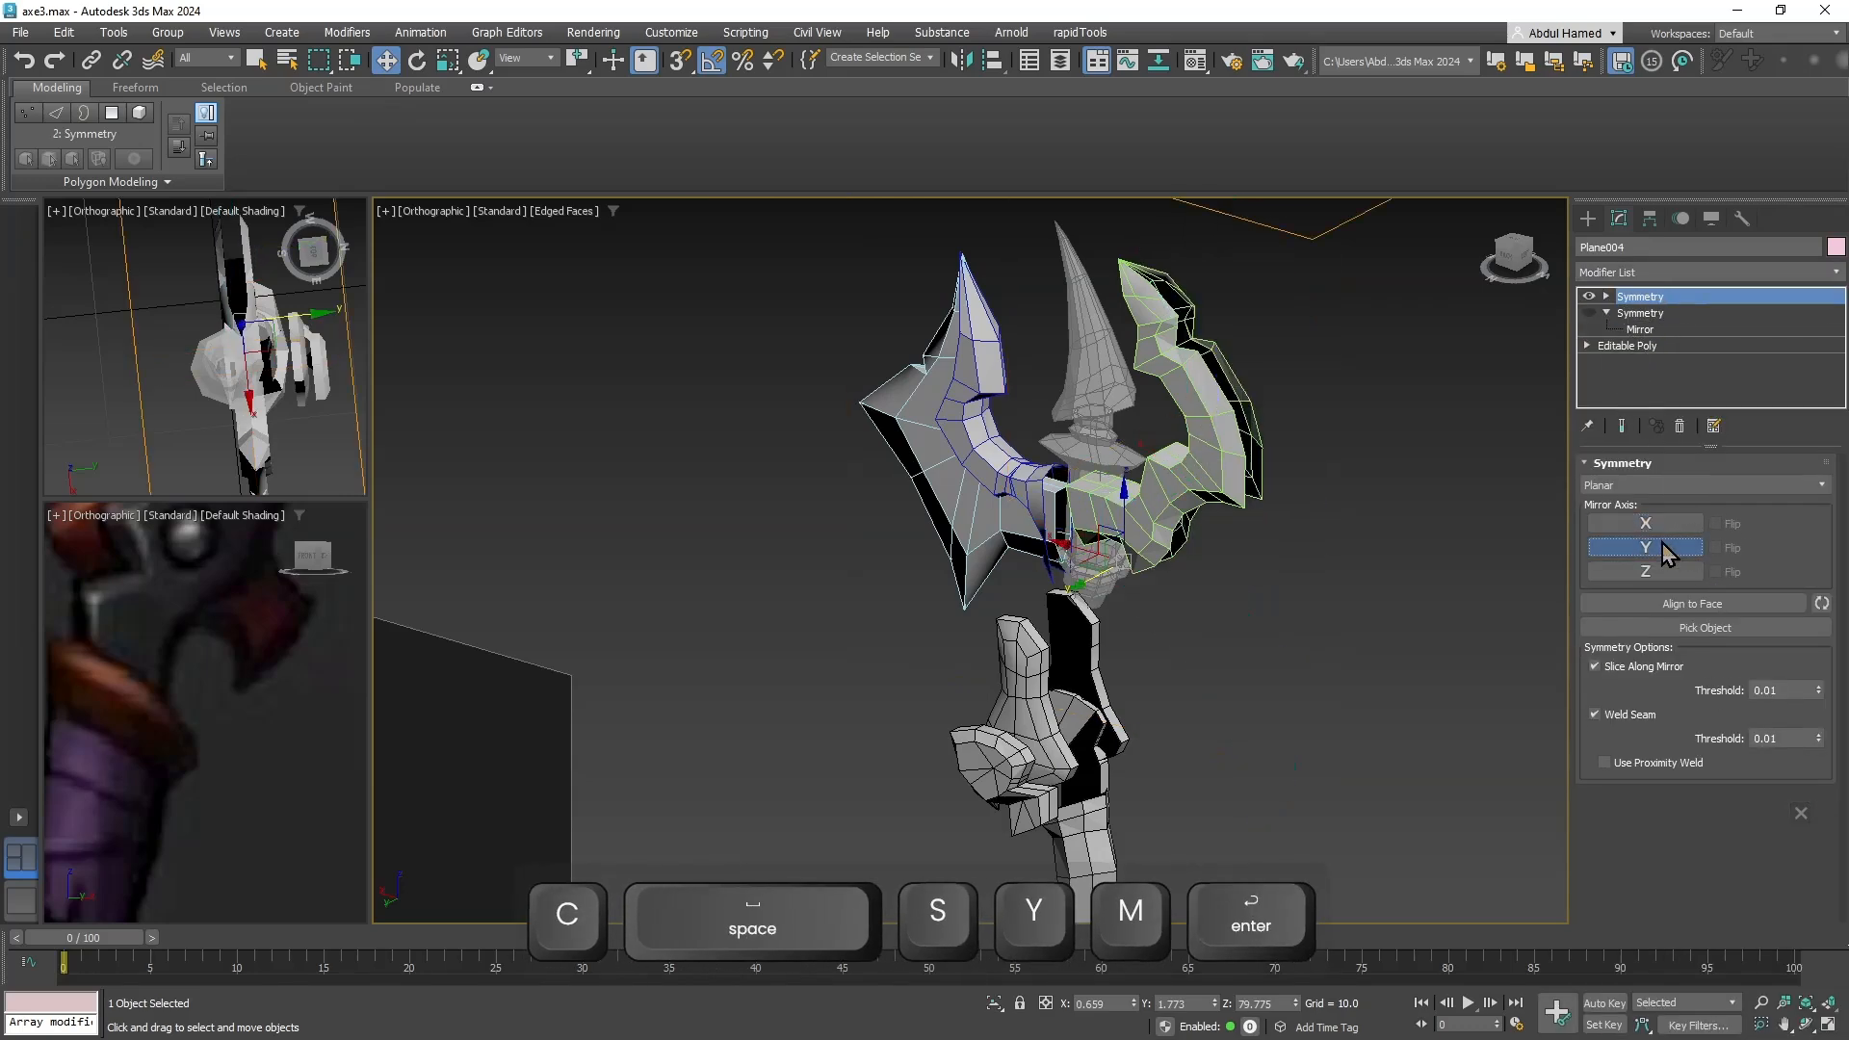
pyautogui.click(1646, 571)
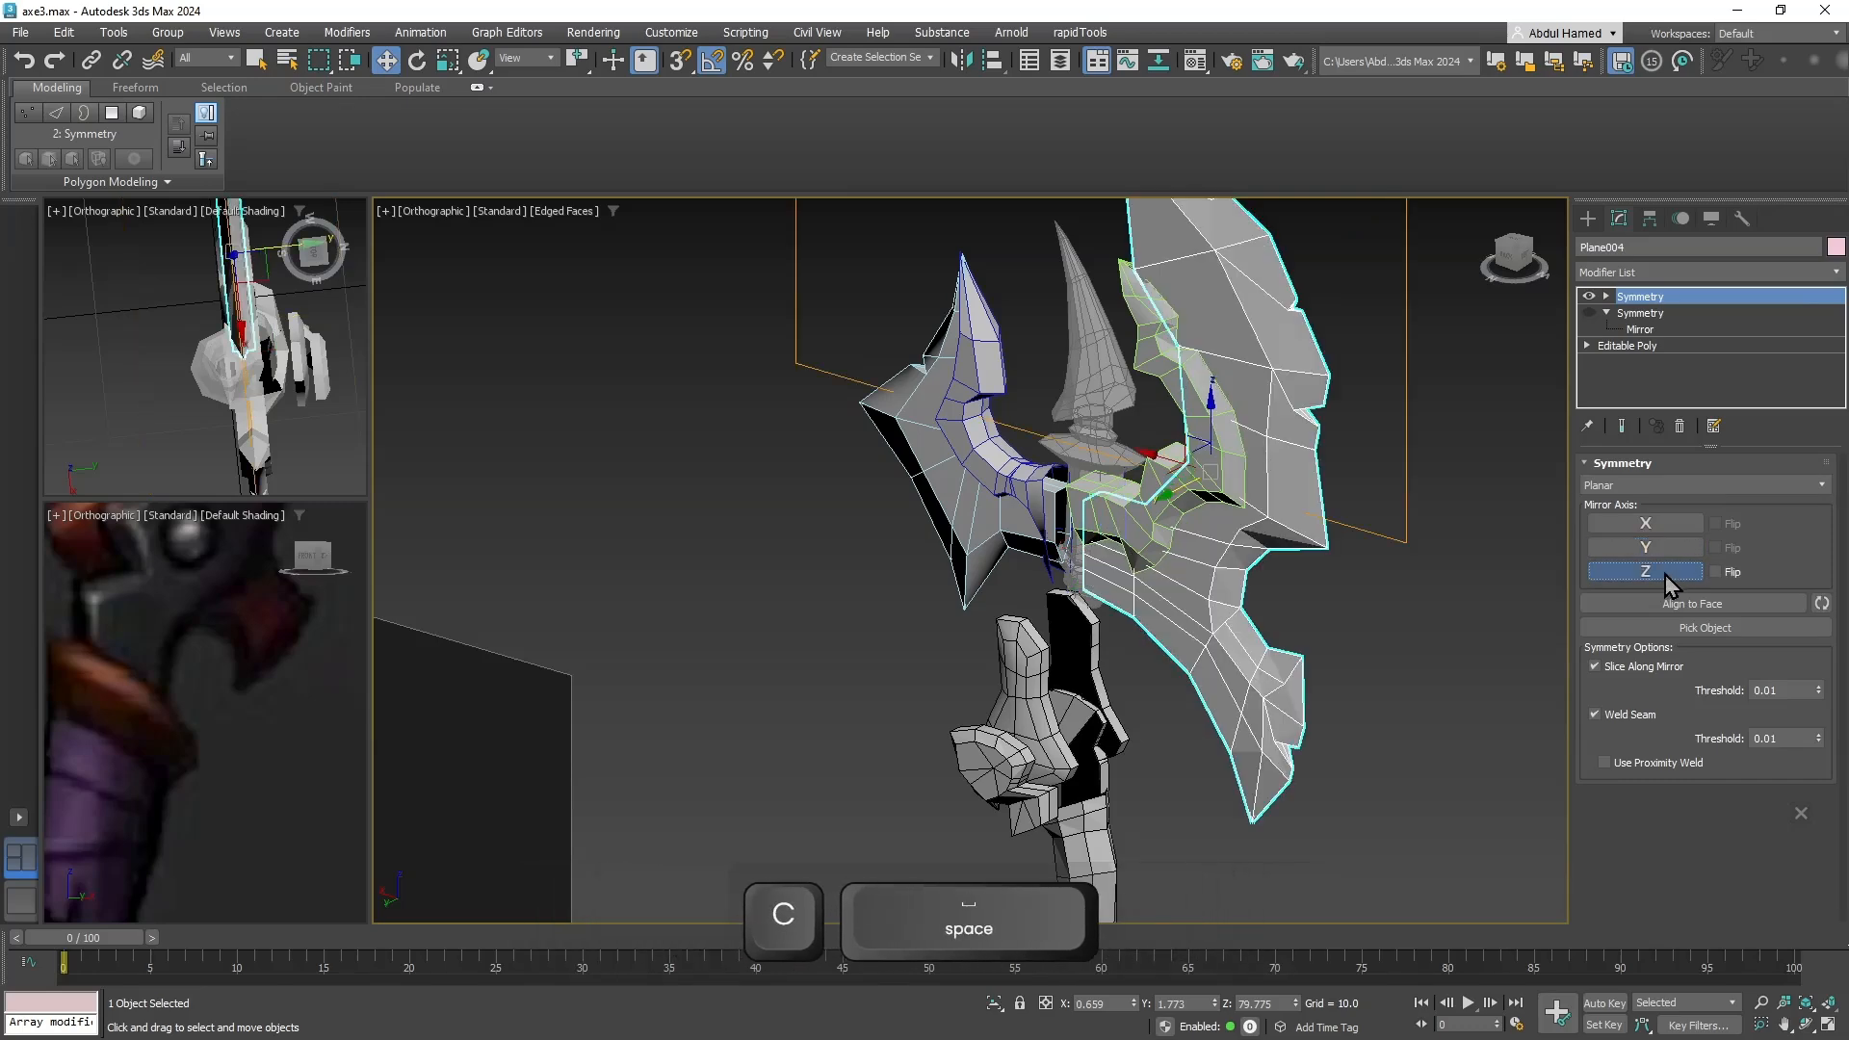
pyautogui.keyDown('alt'); pyautogui.moveTo(1378, 598); pyautogui.dragTo(1146, 573, button='middle'); pyautogui.keyUp('alt')
pyautogui.scroll(-5, 1044, 619)
pyautogui.hotkey('alt', 'x')
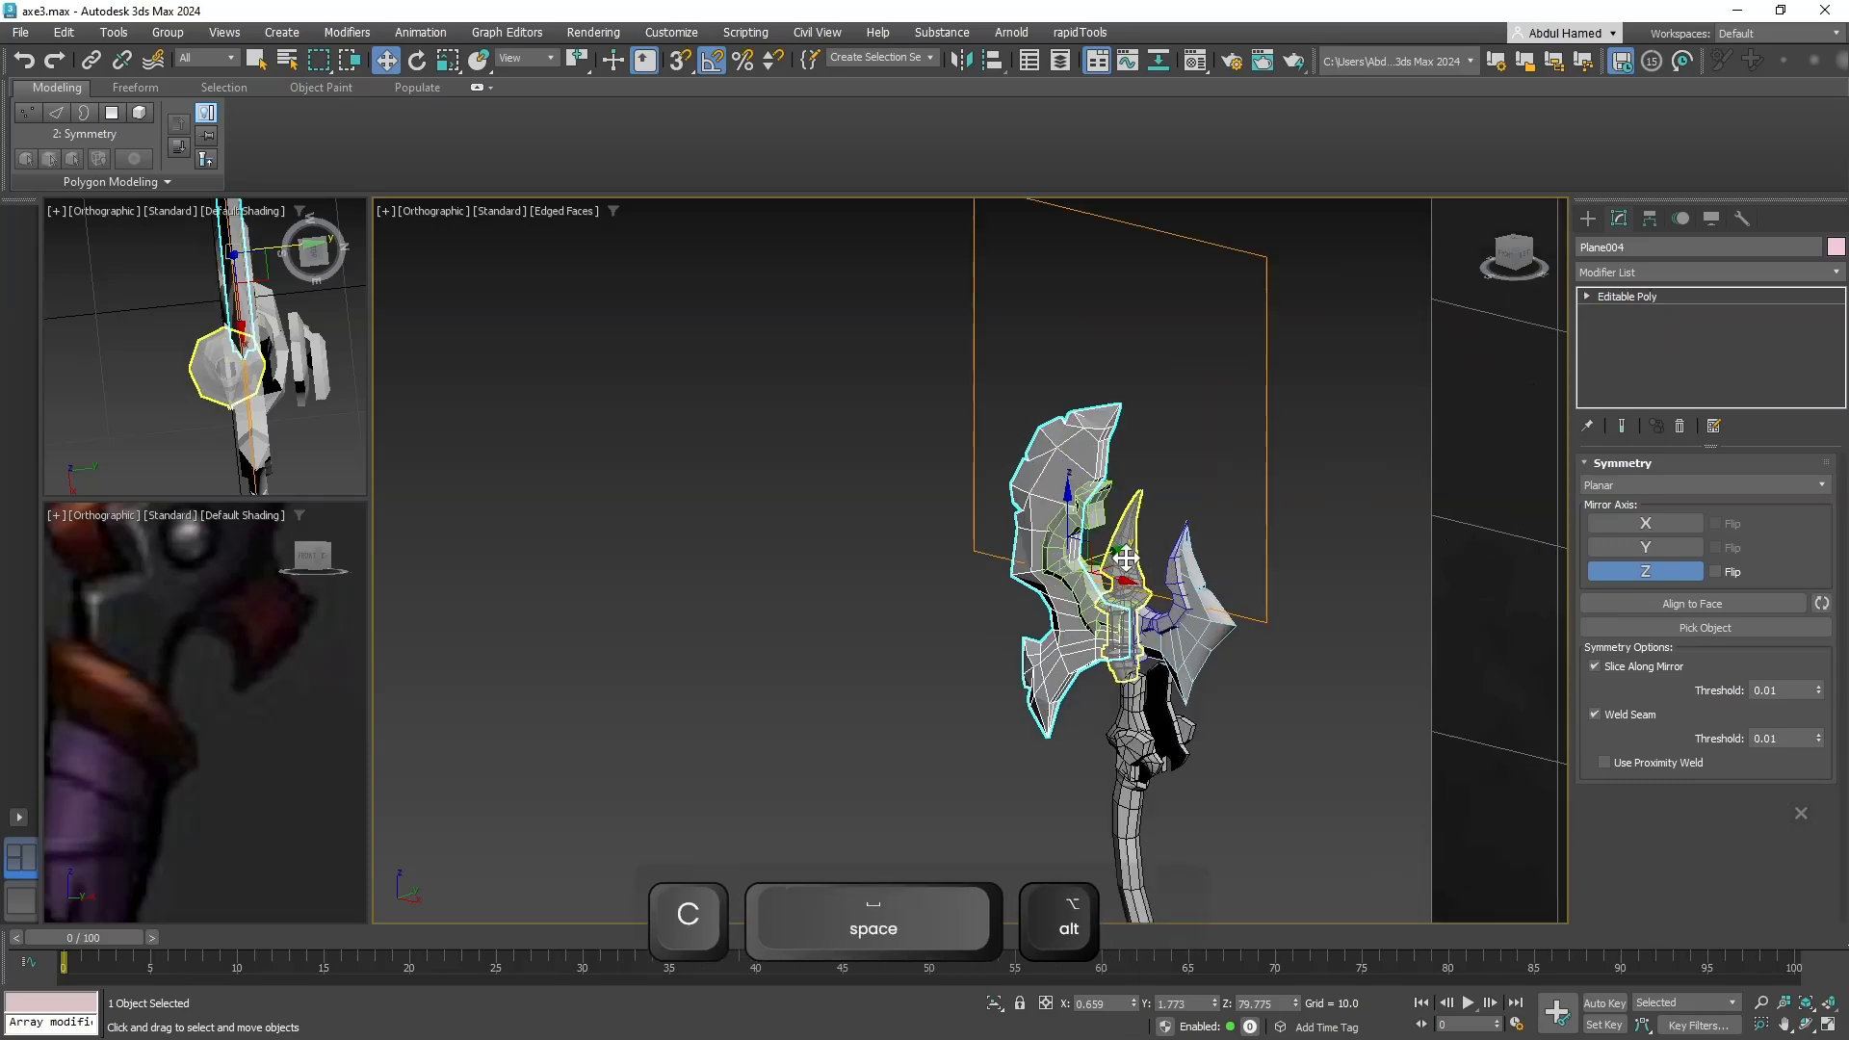
# Select all the axe parts and set their object color to black.
pyautogui.click(1127, 558)
pyautogui.click(843, 722)
pyautogui.keyDown('alt'); pyautogui.moveTo(844, 722); pyautogui.dragTo(1132, 544, button='middle'); pyautogui.keyUp('alt')
pyautogui.scroll(-4, 861, 587)
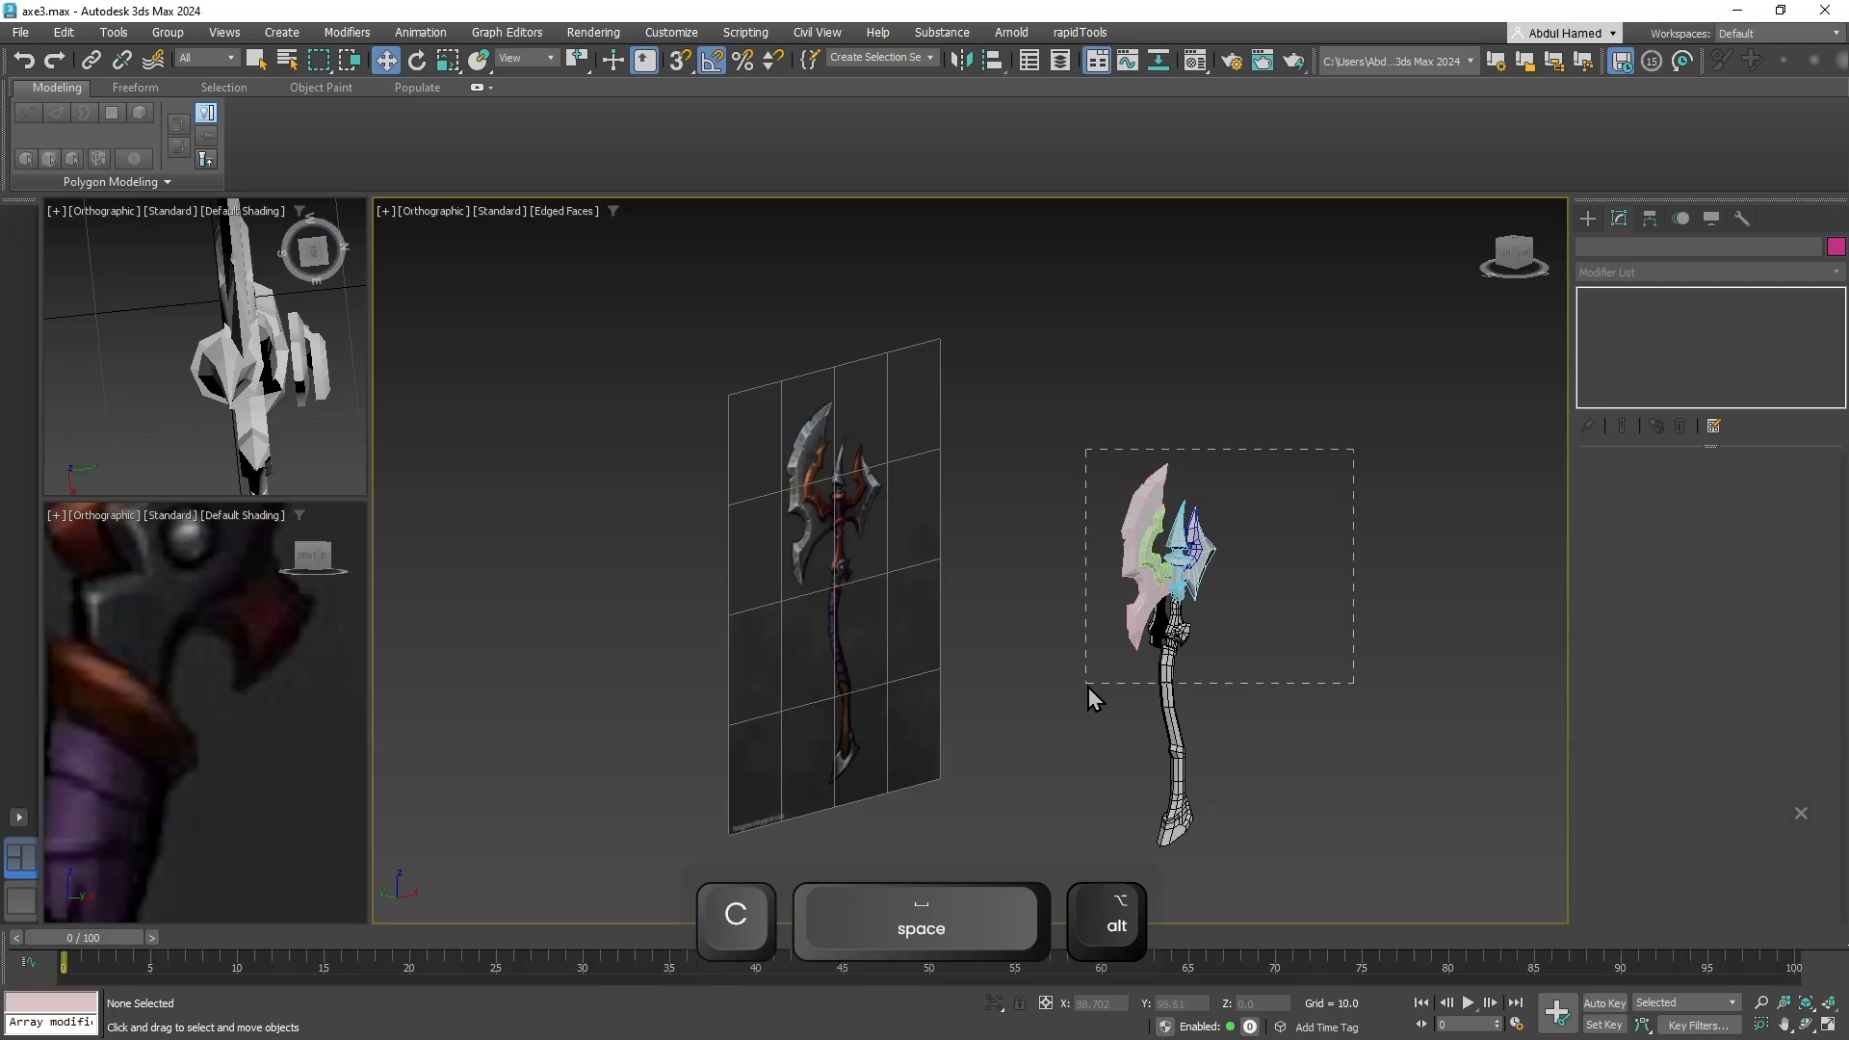
pyautogui.moveTo(1088, 688); pyautogui.dragTo(1088, 686)
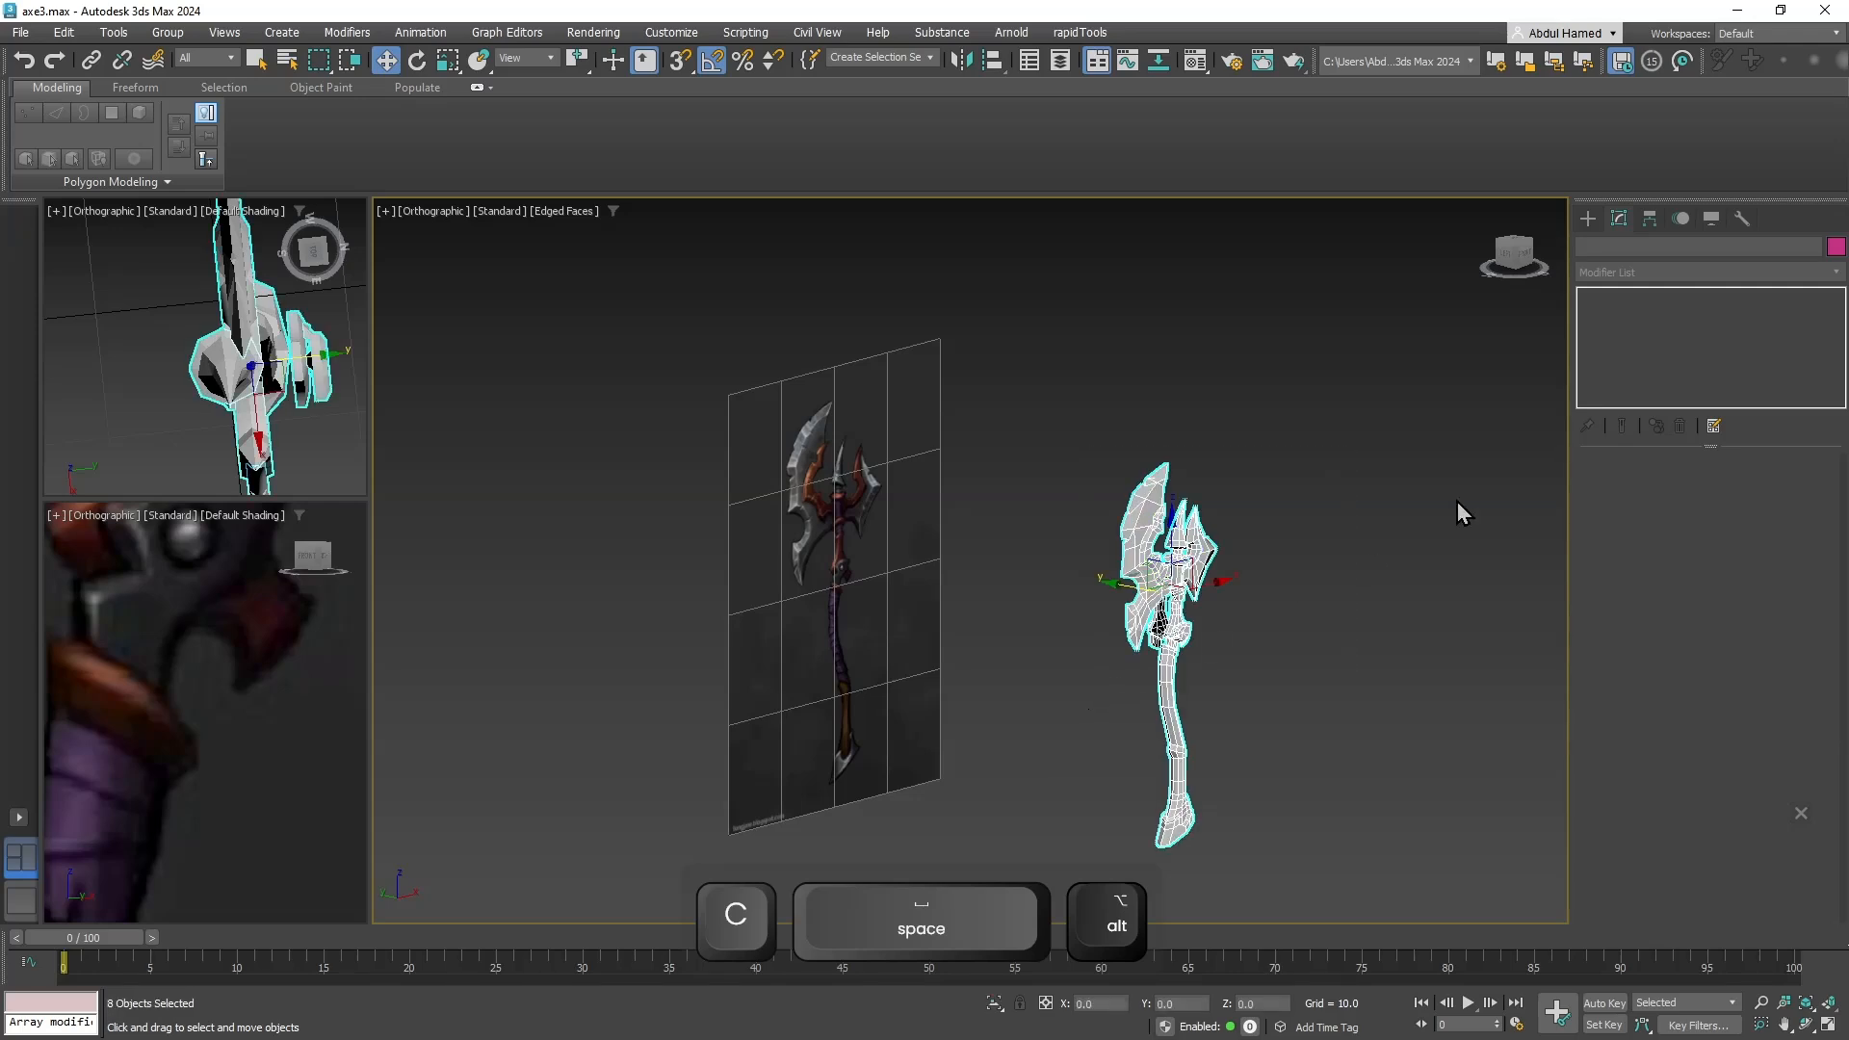
pyautogui.click(1832, 248)
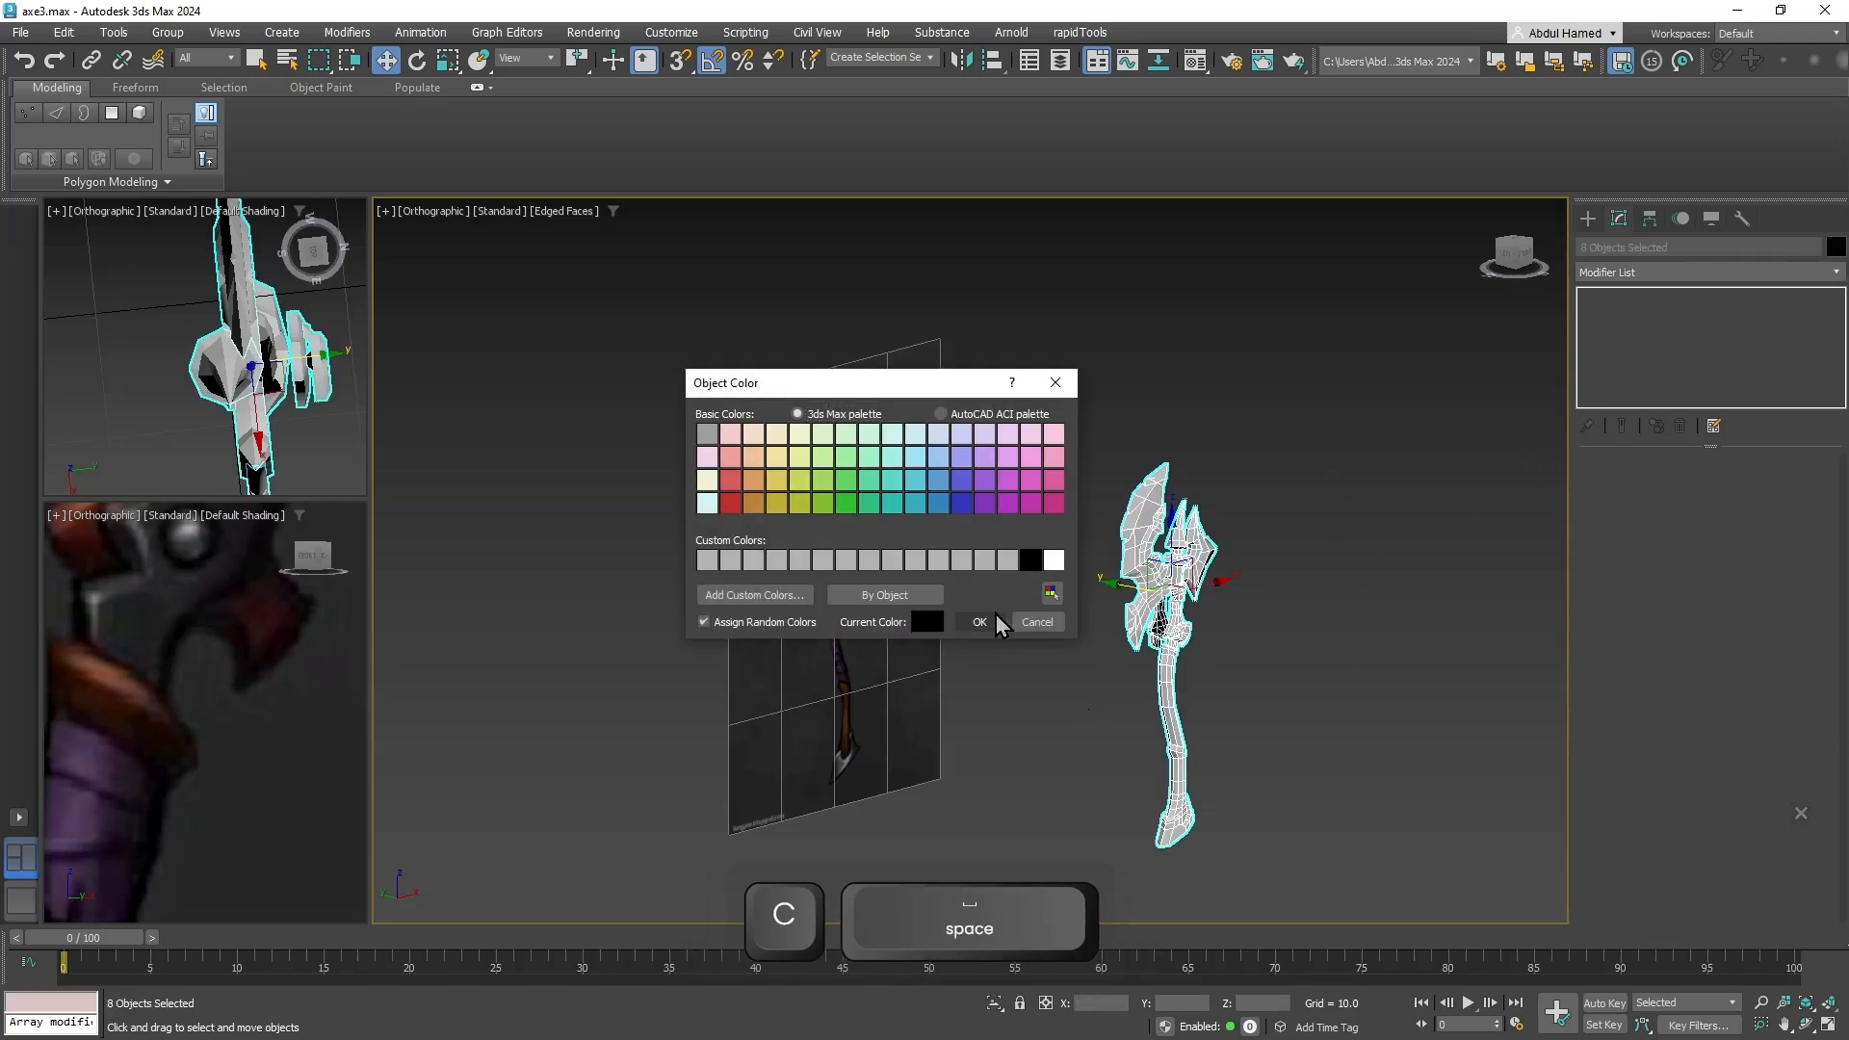
pyautogui.click(995, 621)
pyautogui.scroll(10, 1153, 601)
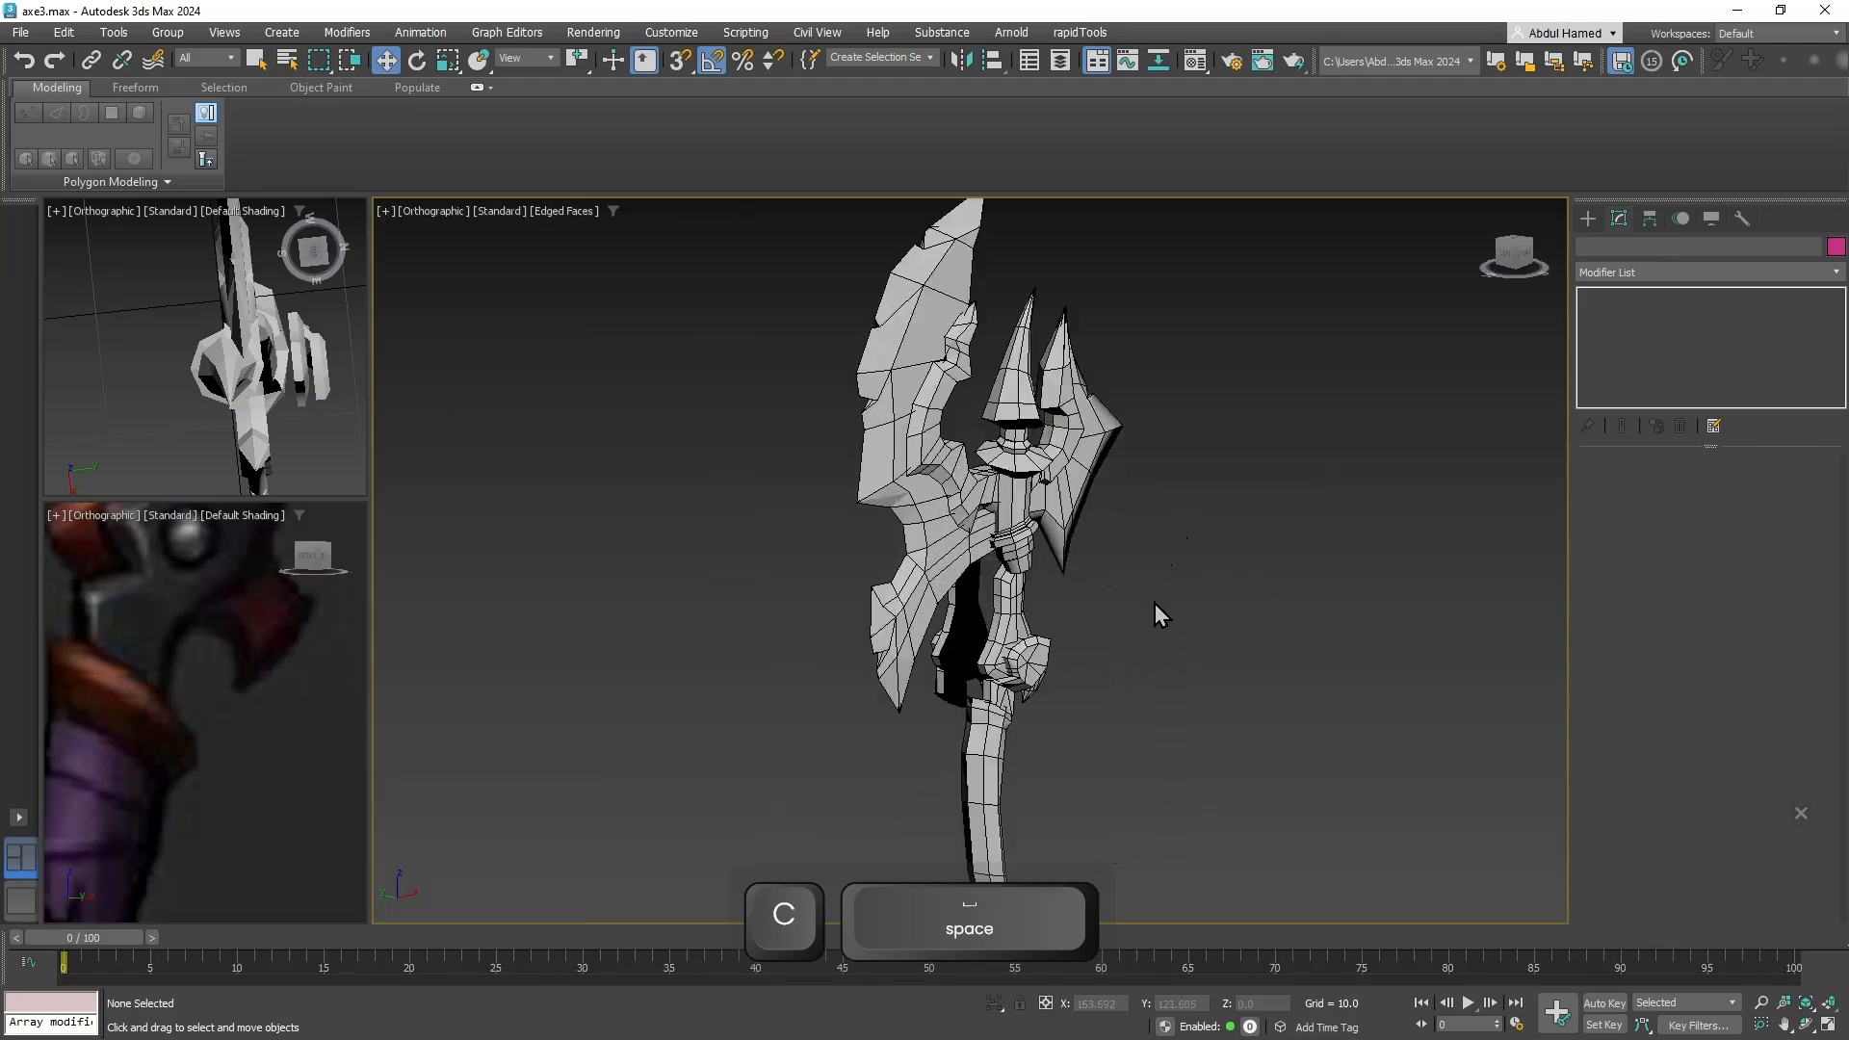
pyautogui.click(851, 627)
# Move the mirror plane of the guard pieces' shared upper Symmetry inward along Y, snapping it at about 1.773.
pyautogui.keyDown('alt'); pyautogui.moveTo(851, 627); pyautogui.dragTo(941, 616, button='middle'); pyautogui.keyUp('alt')
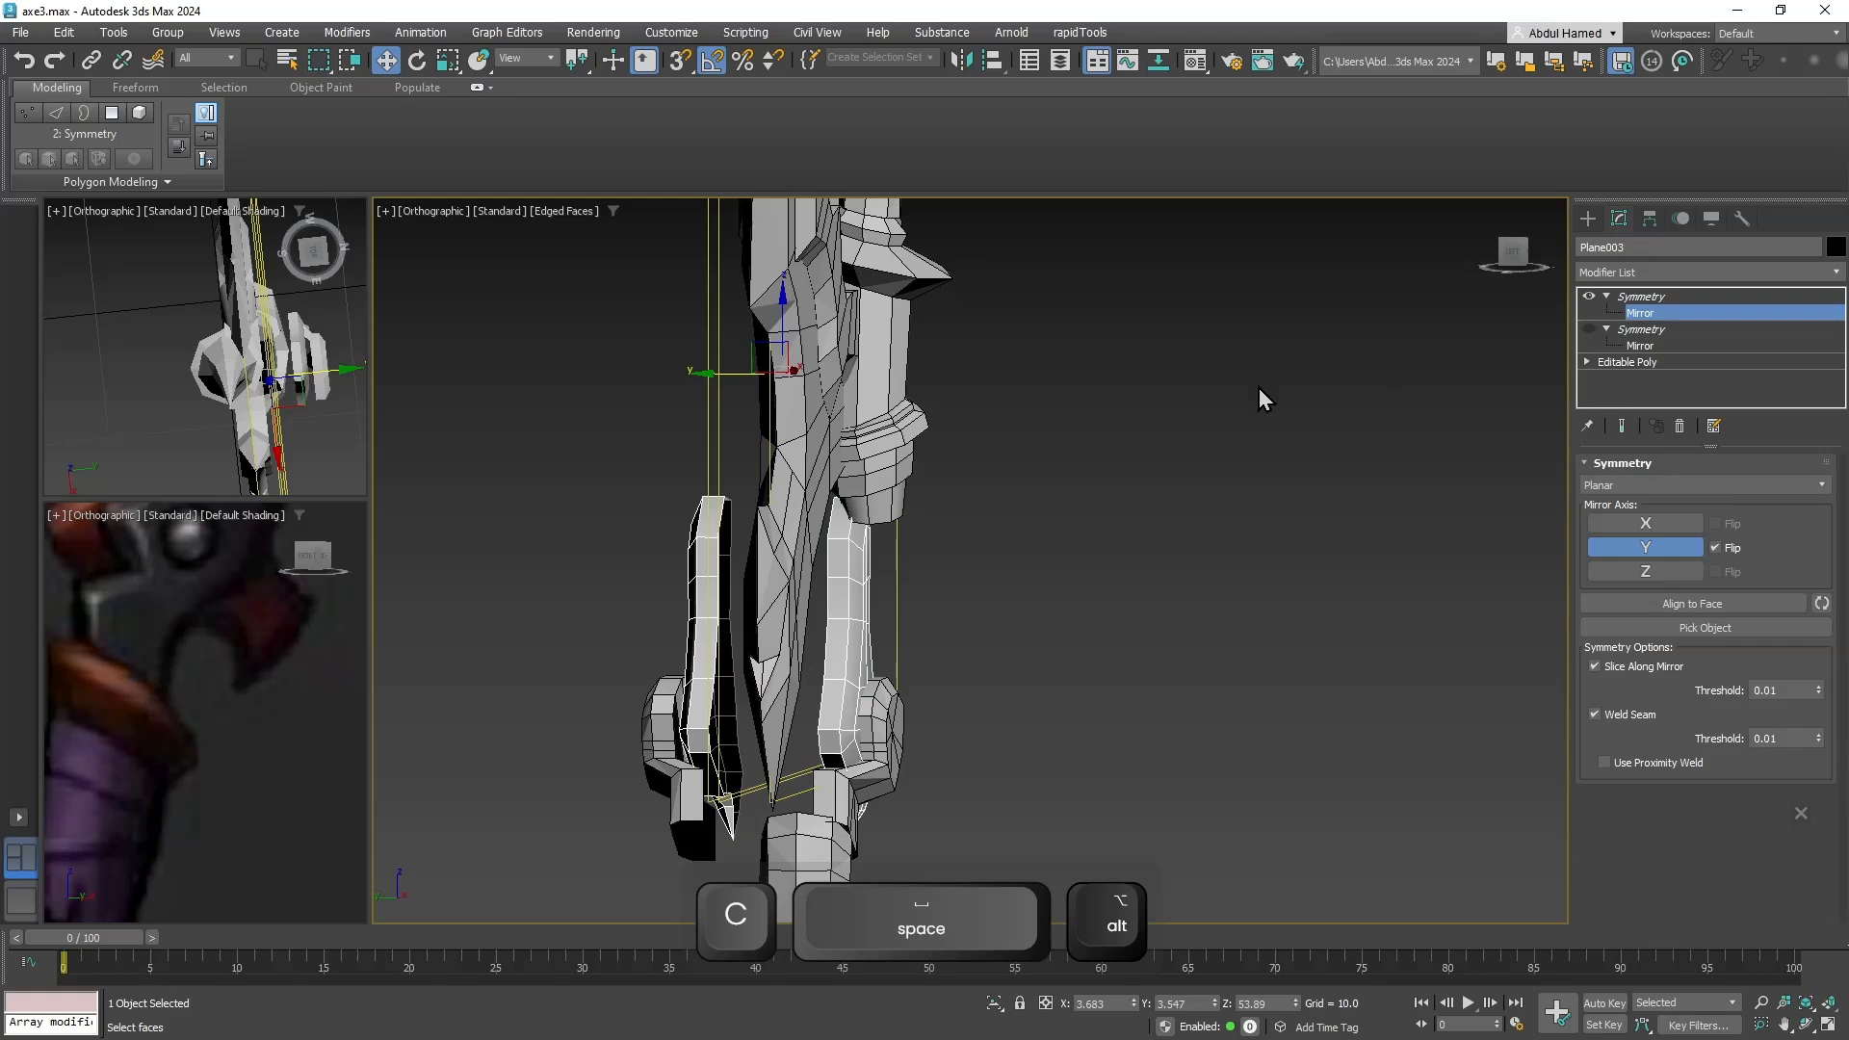
pyautogui.moveTo(715, 374); pyautogui.dragTo(783, 427)
pyautogui.press('s')
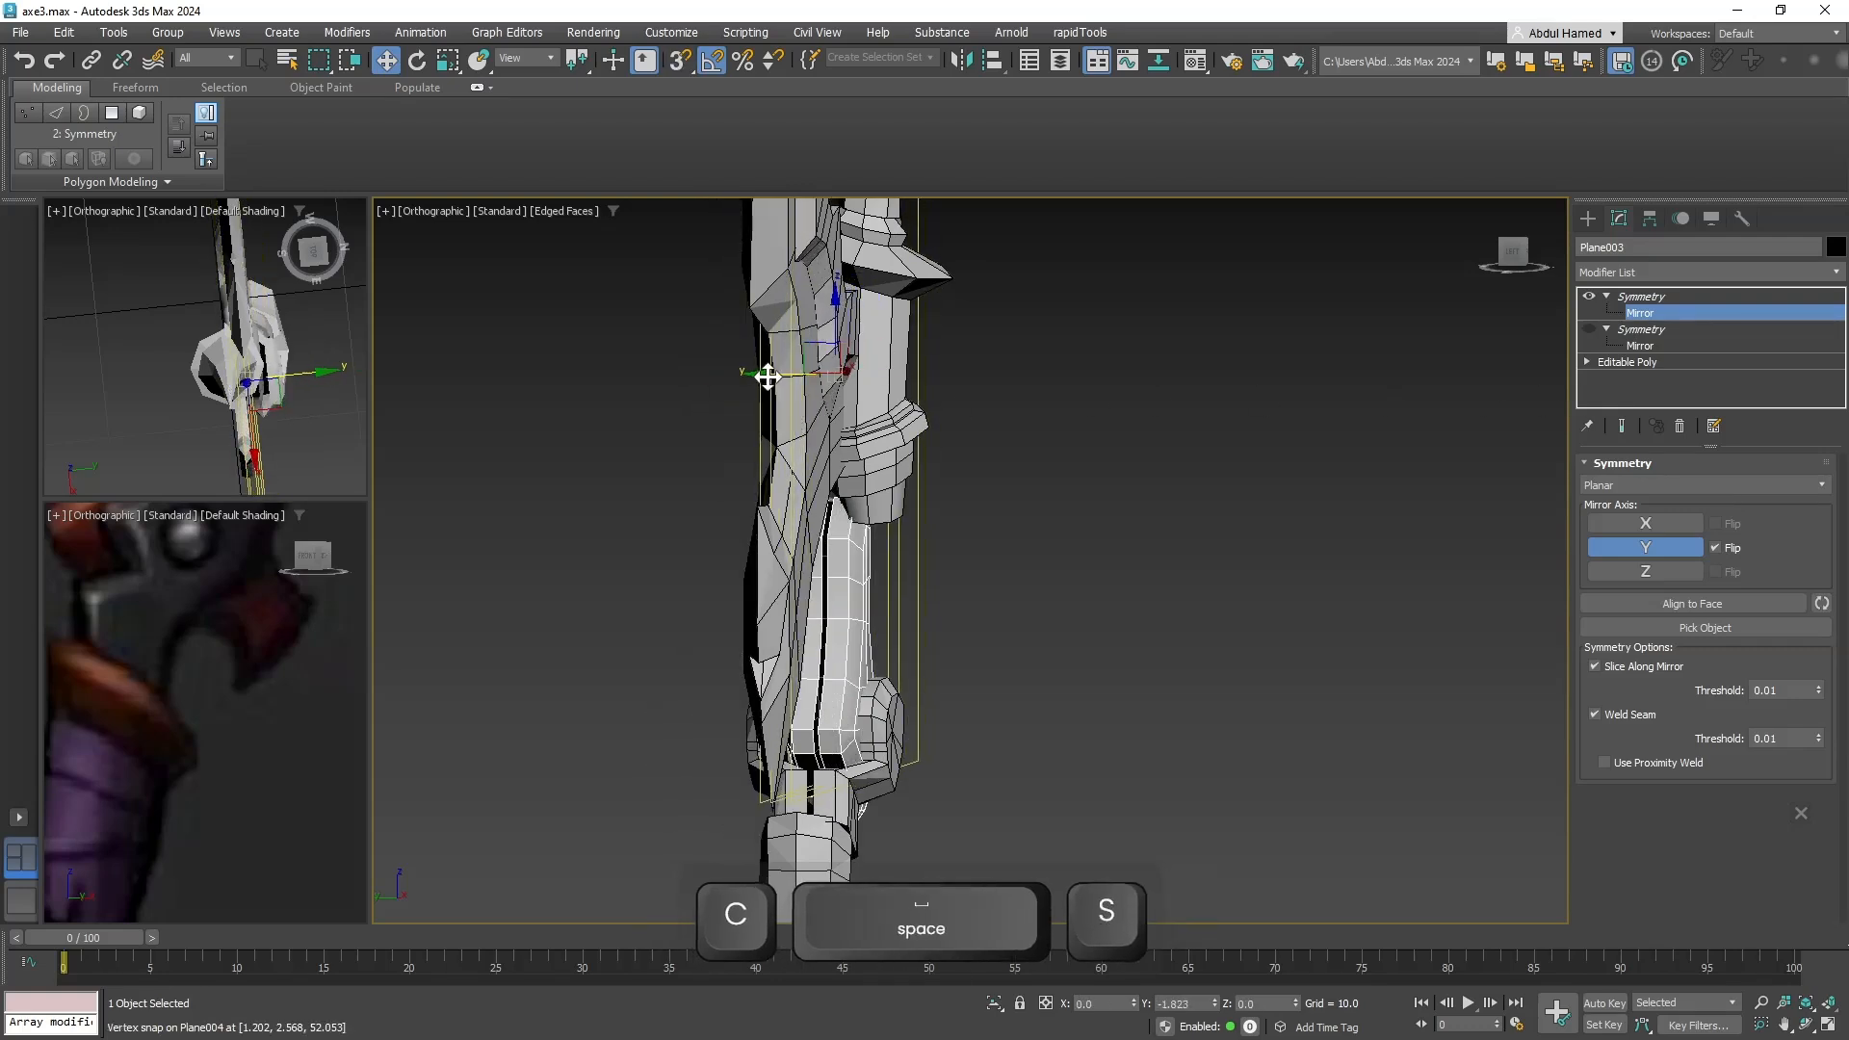
pyautogui.moveTo(754, 520); pyautogui.dragTo(768, 624)
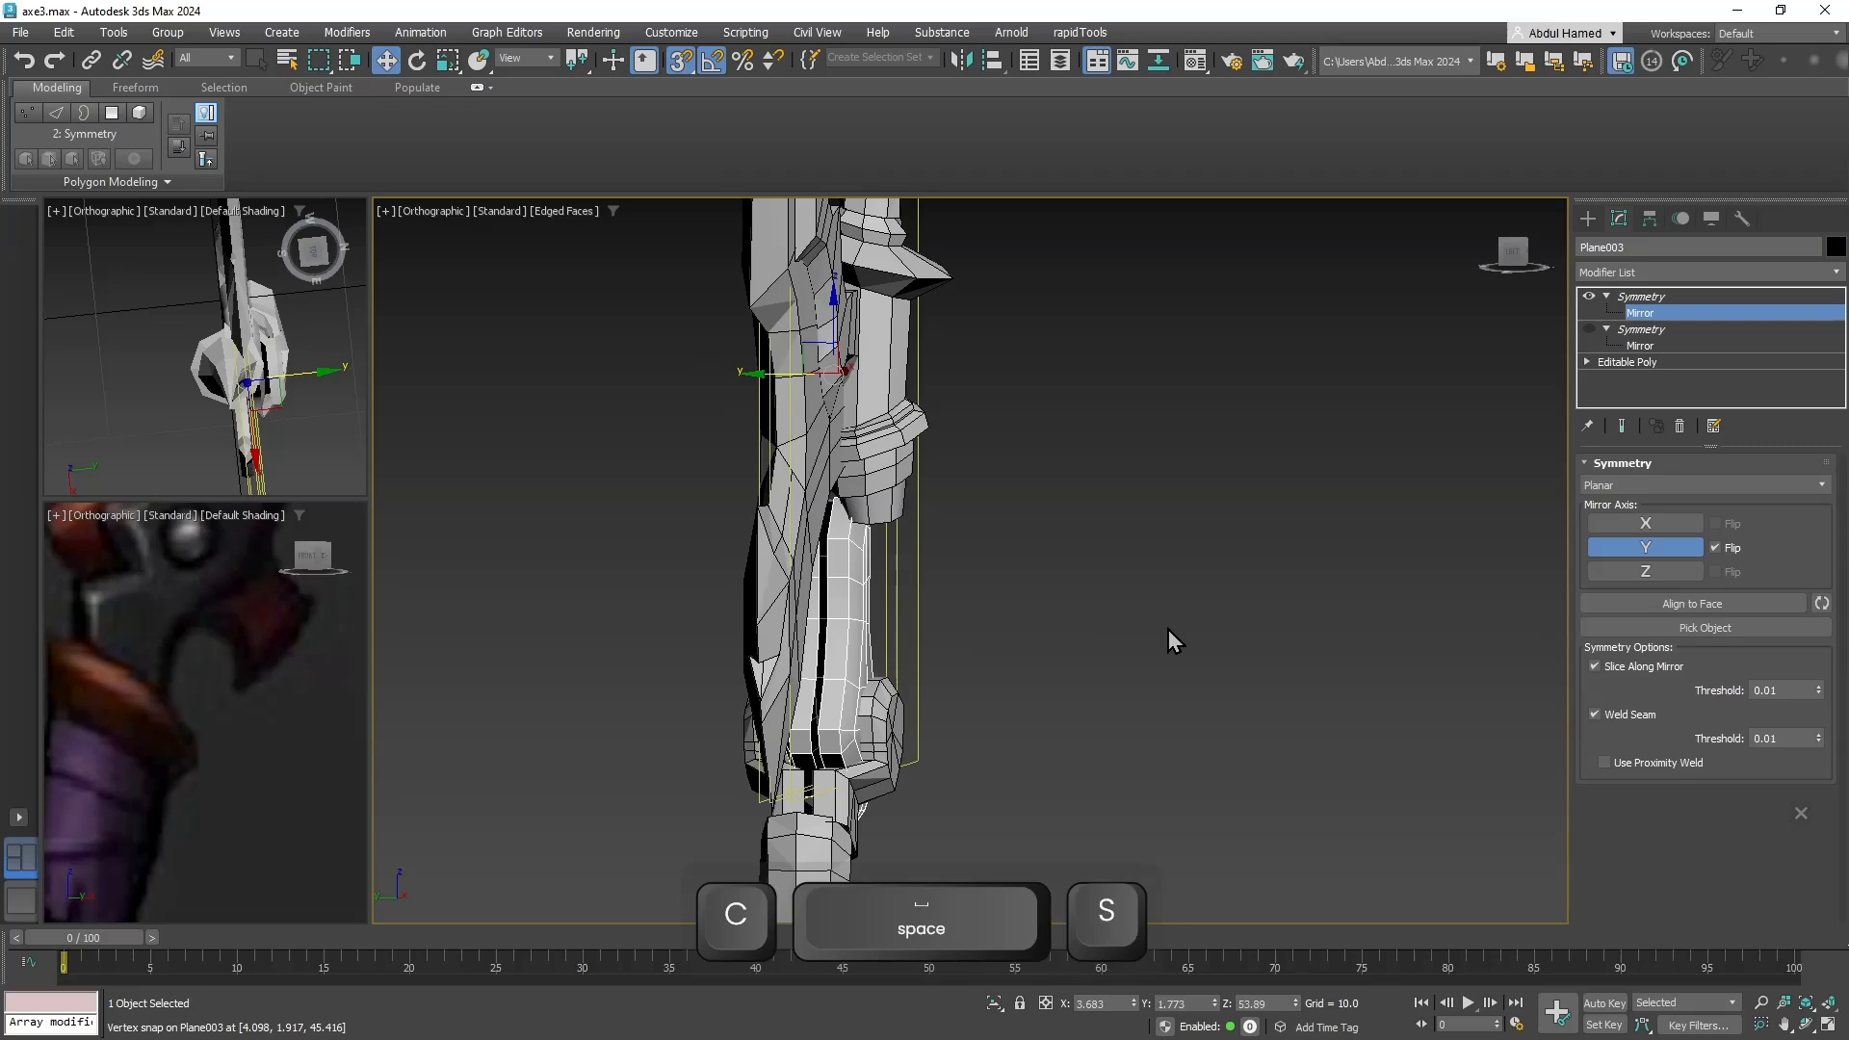
pyautogui.keyDown('alt'); pyautogui.moveTo(1126, 628); pyautogui.dragTo(1165, 583, button='middle'); pyautogui.keyUp('alt')
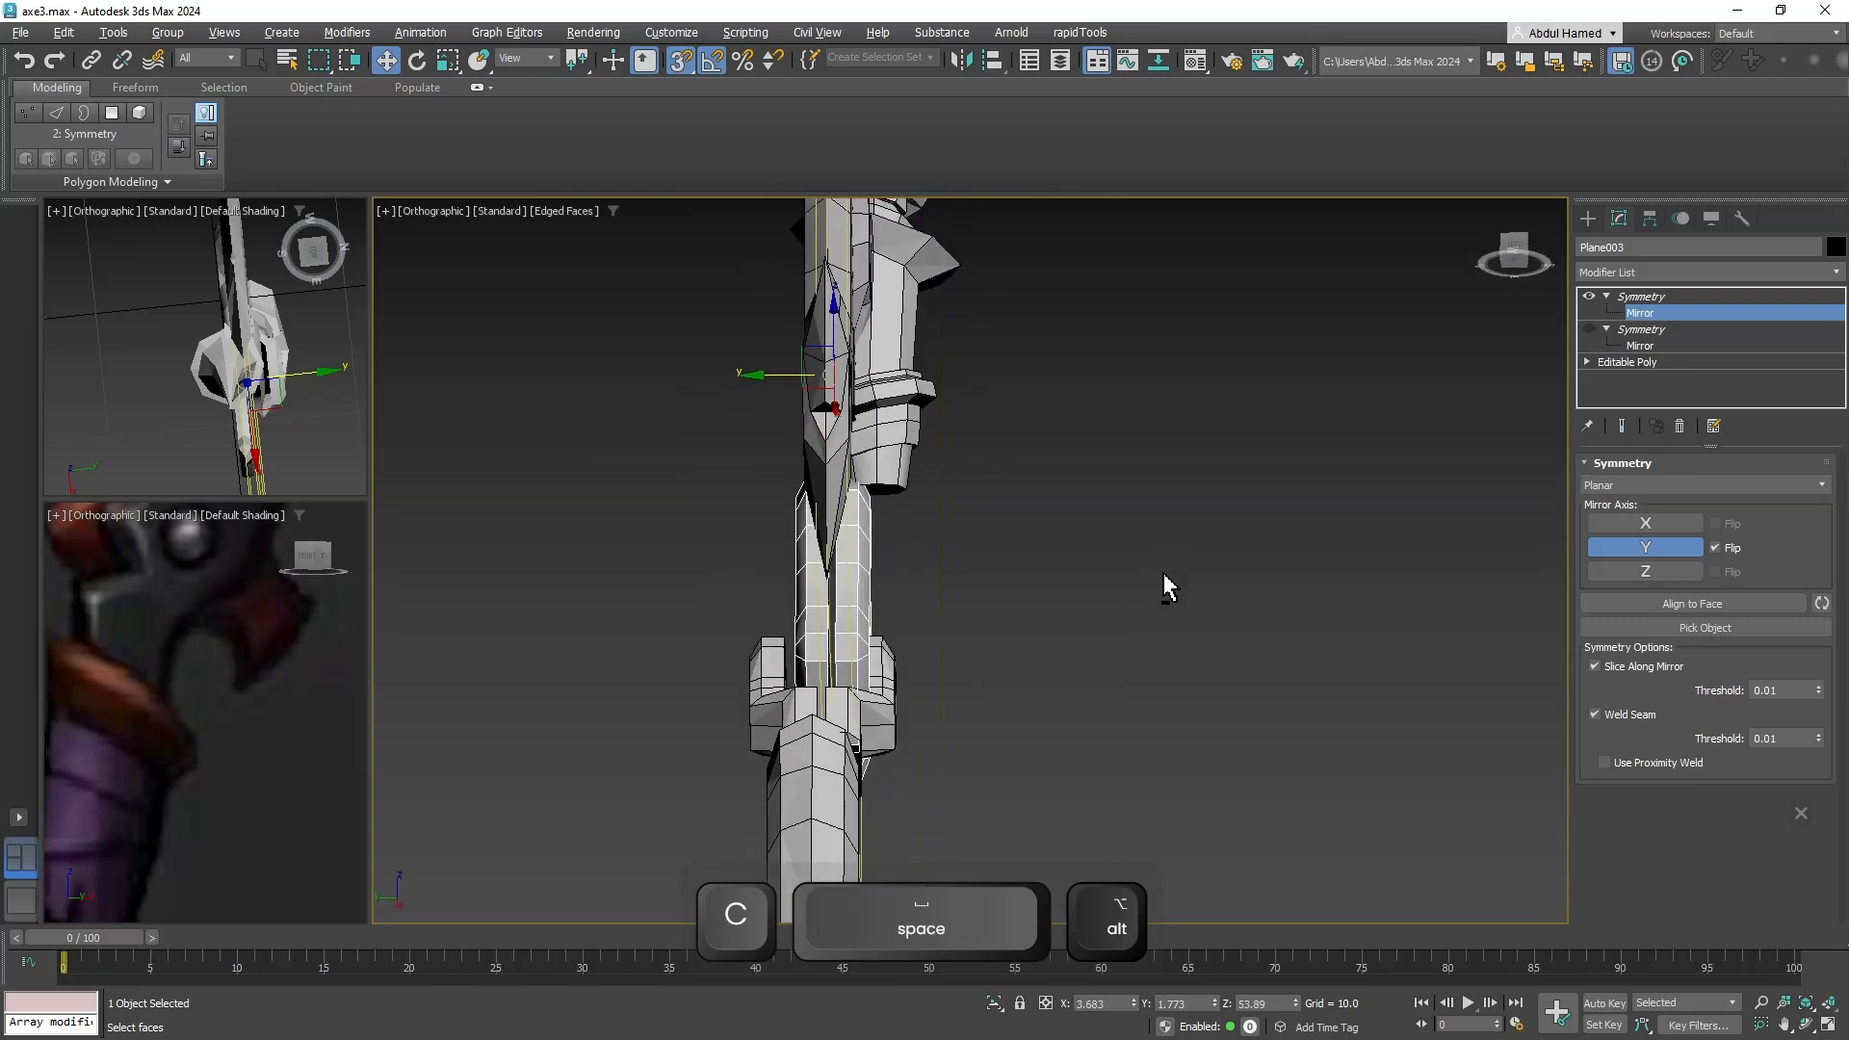
pyautogui.scroll(2, 1276, 533)
# Switch the long guard plate from its upper Symmetry modifier to the lower one, and remove the upper modifier.
pyautogui.click(1634, 319)
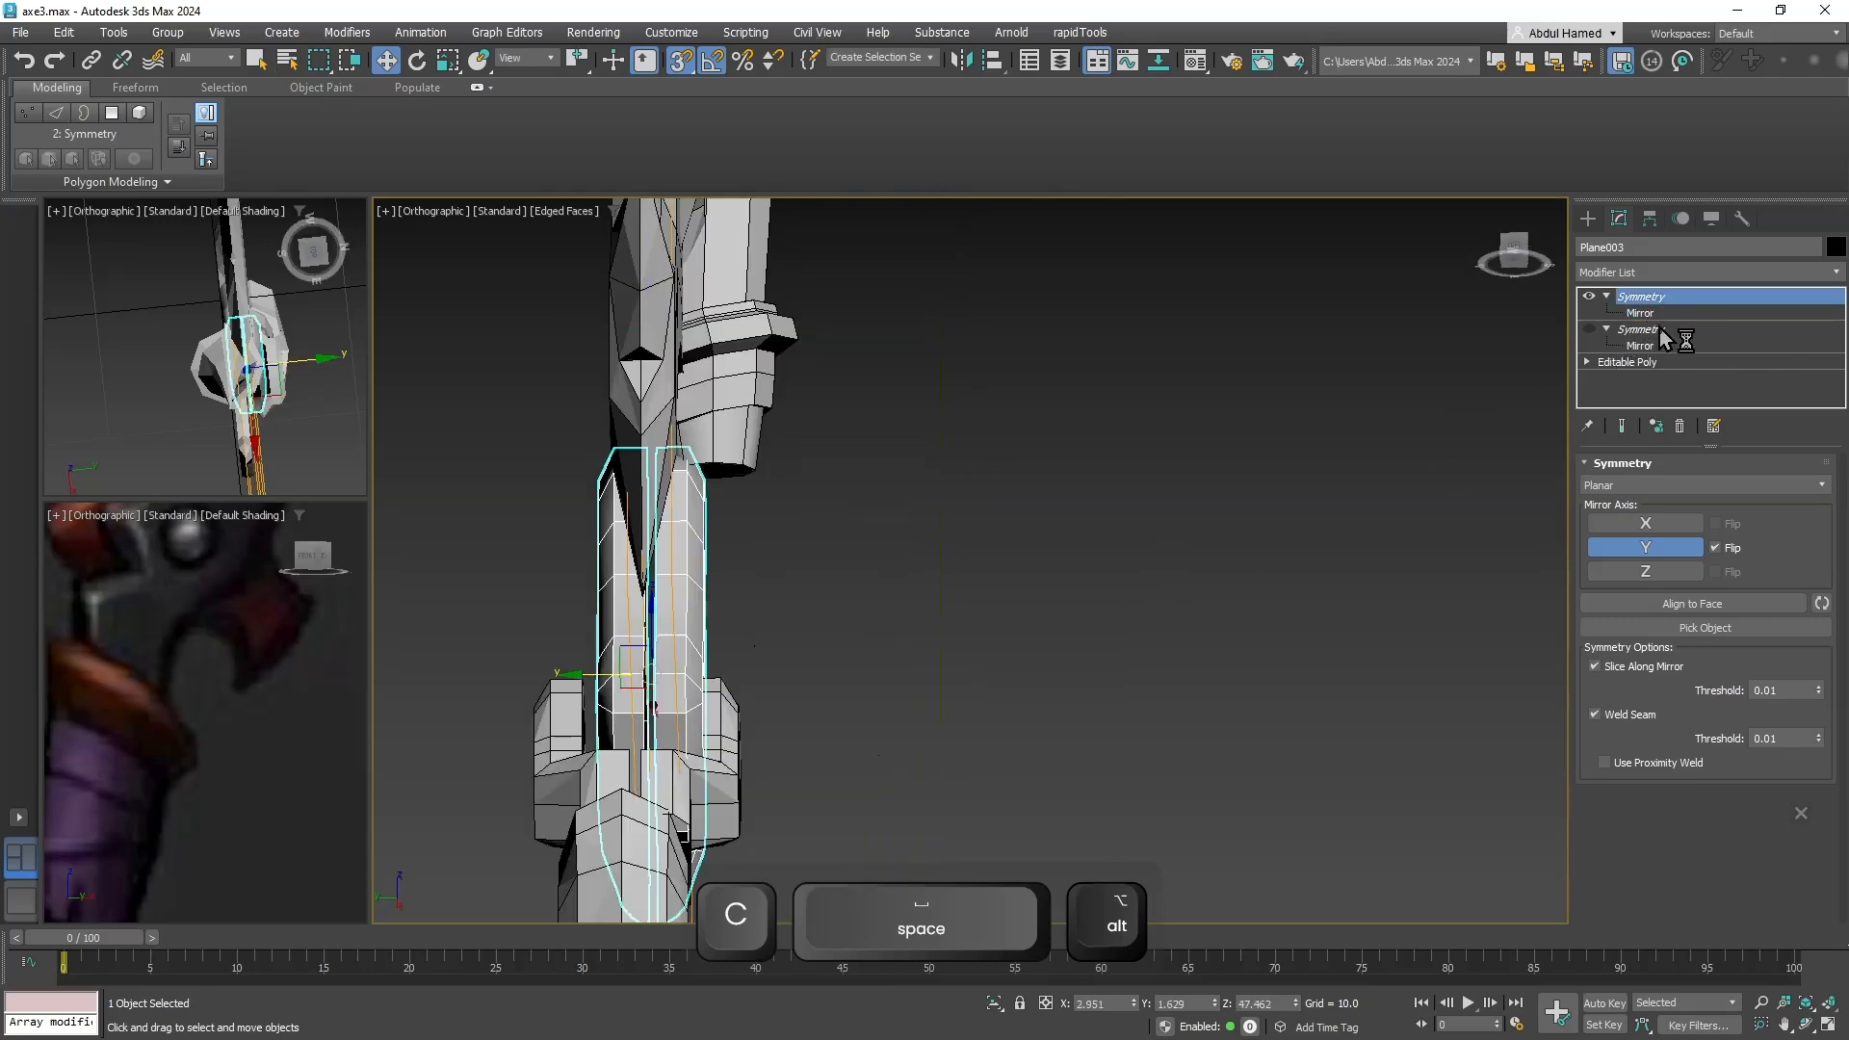
pyautogui.click(1588, 297)
pyautogui.click(1599, 331)
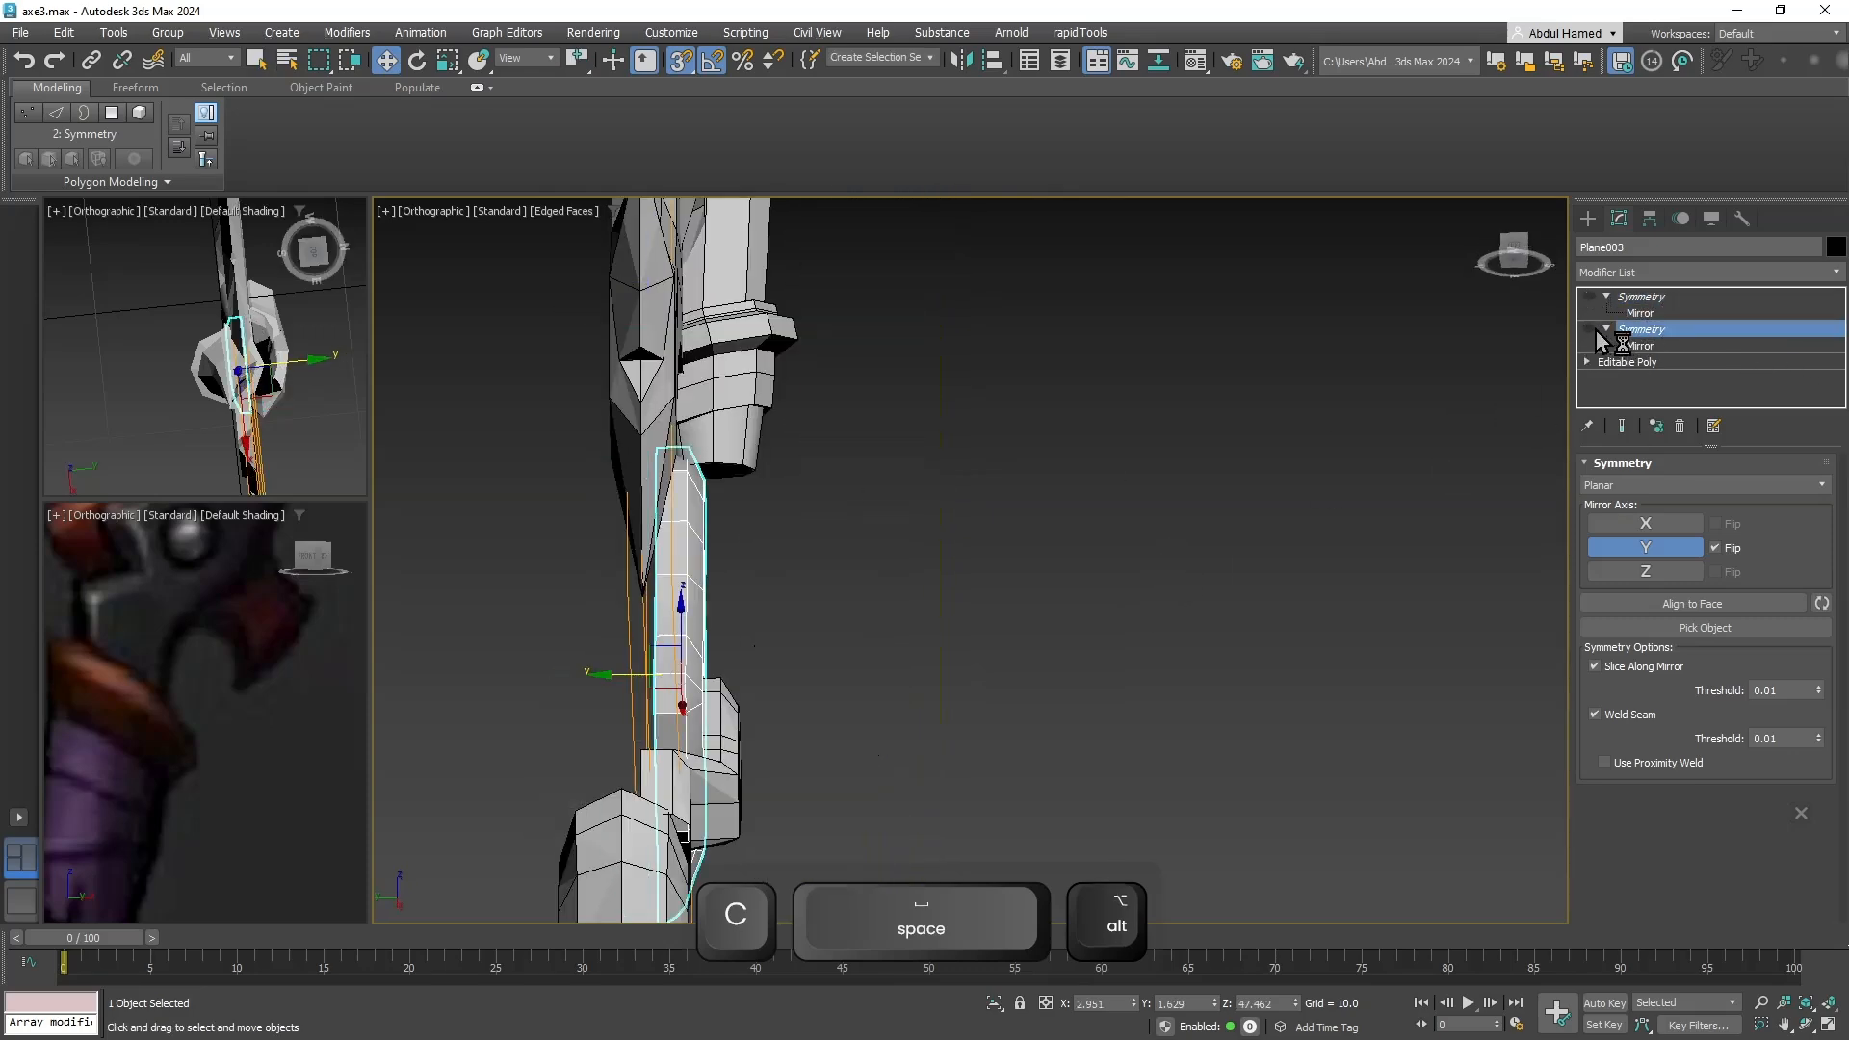
pyautogui.click(1590, 330)
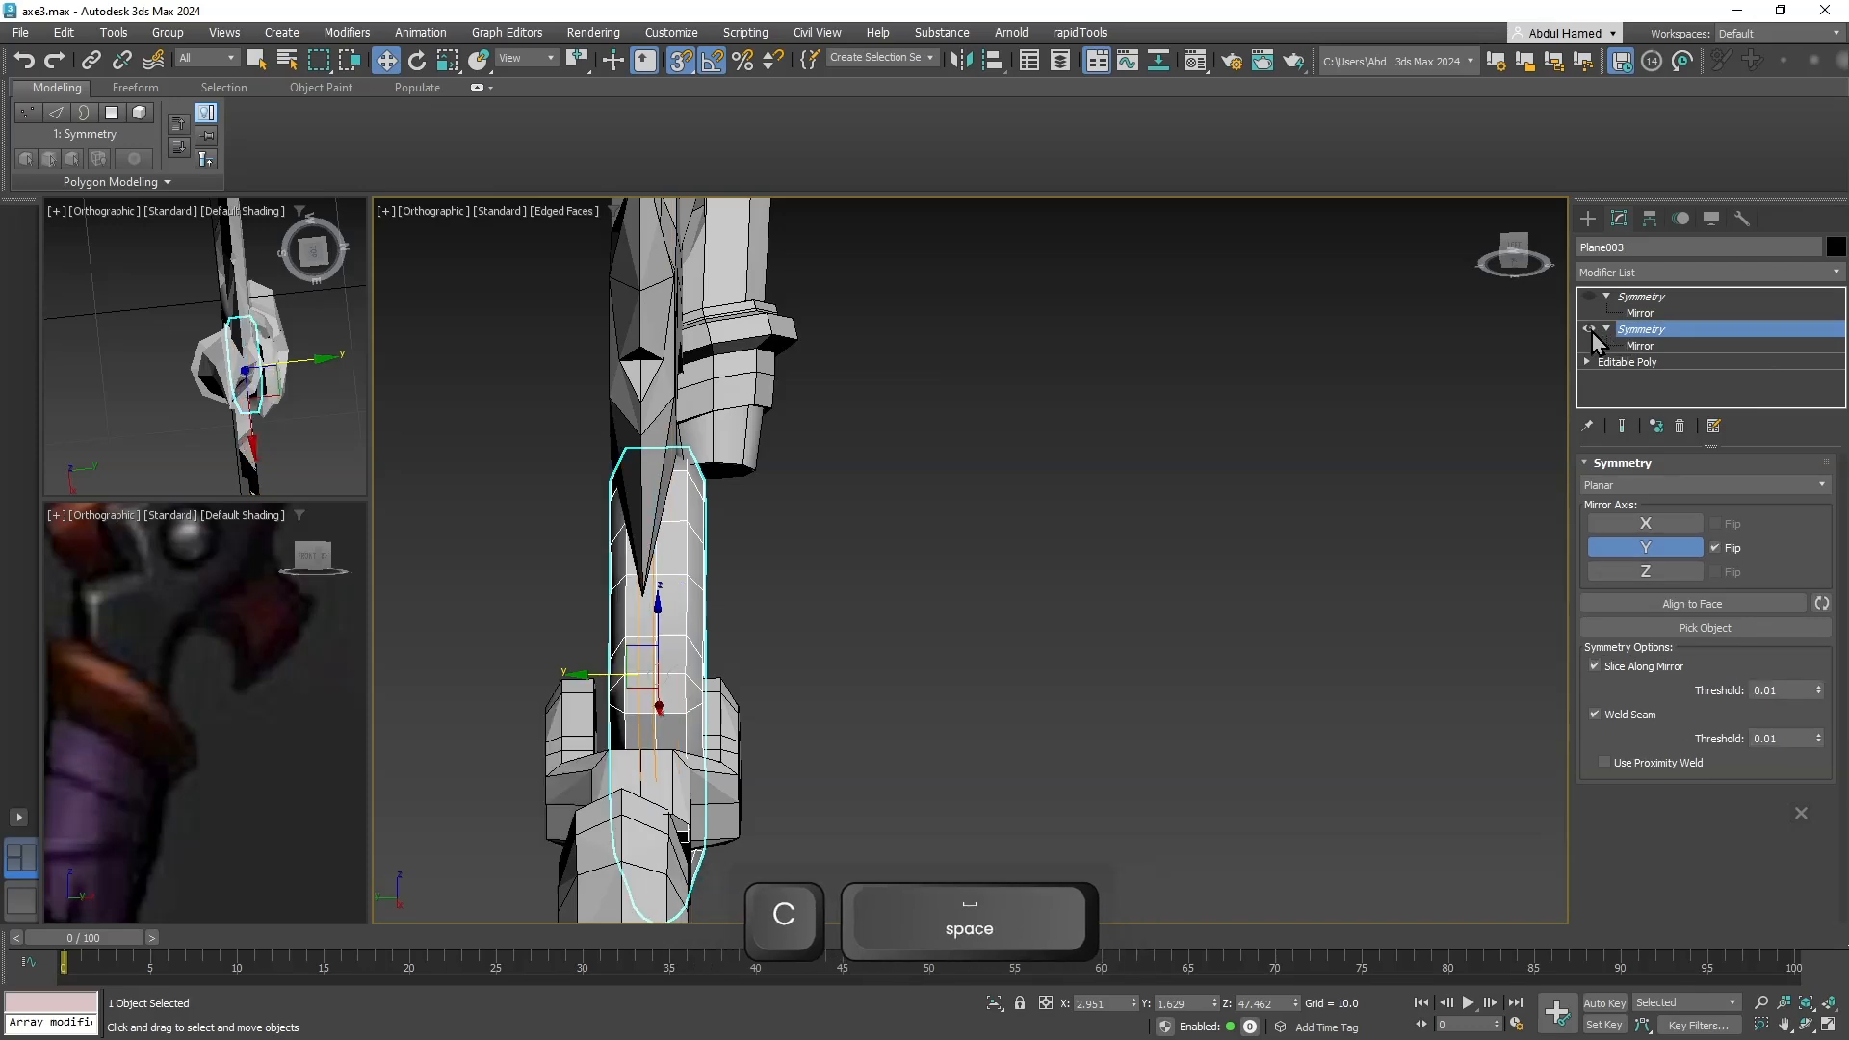
pyautogui.click(1723, 300)
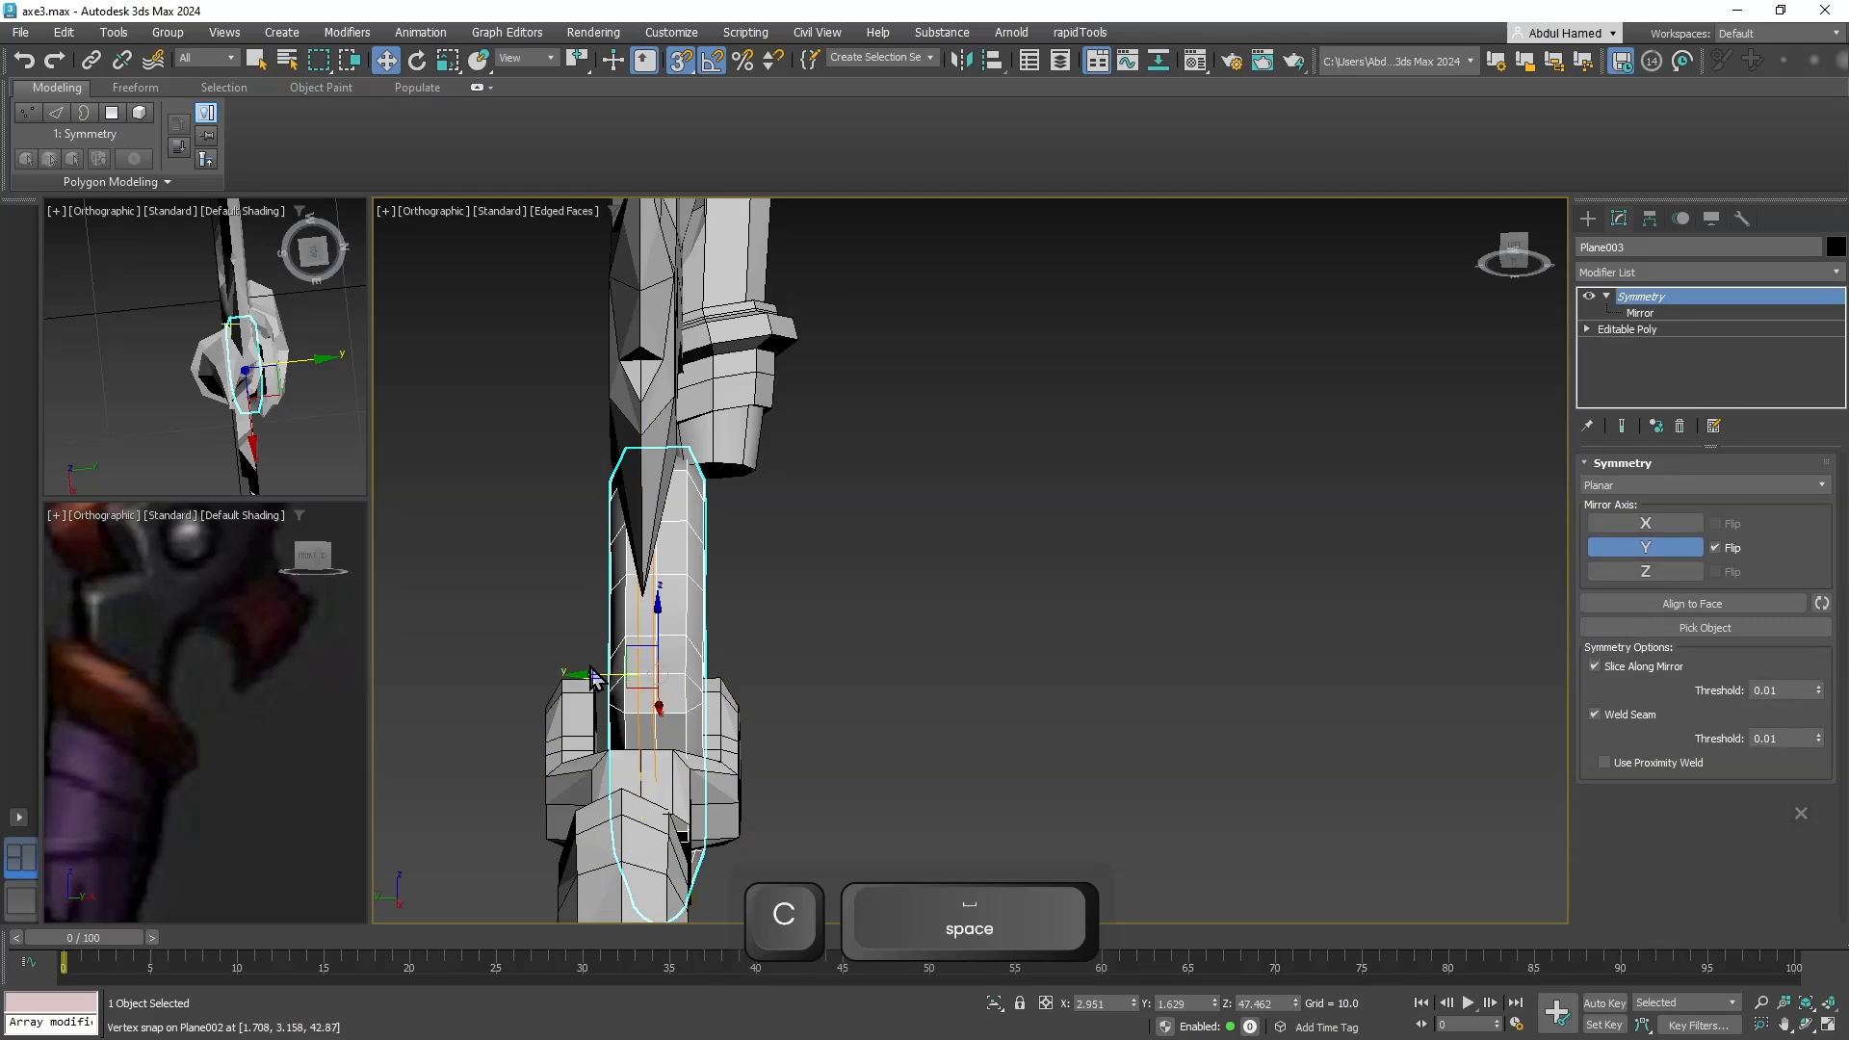
# Snap the mirrored long guard plate along Y to about 1.999, in line with the outer guard pieces.
pyautogui.moveTo(581, 676); pyautogui.dragTo(646, 763)
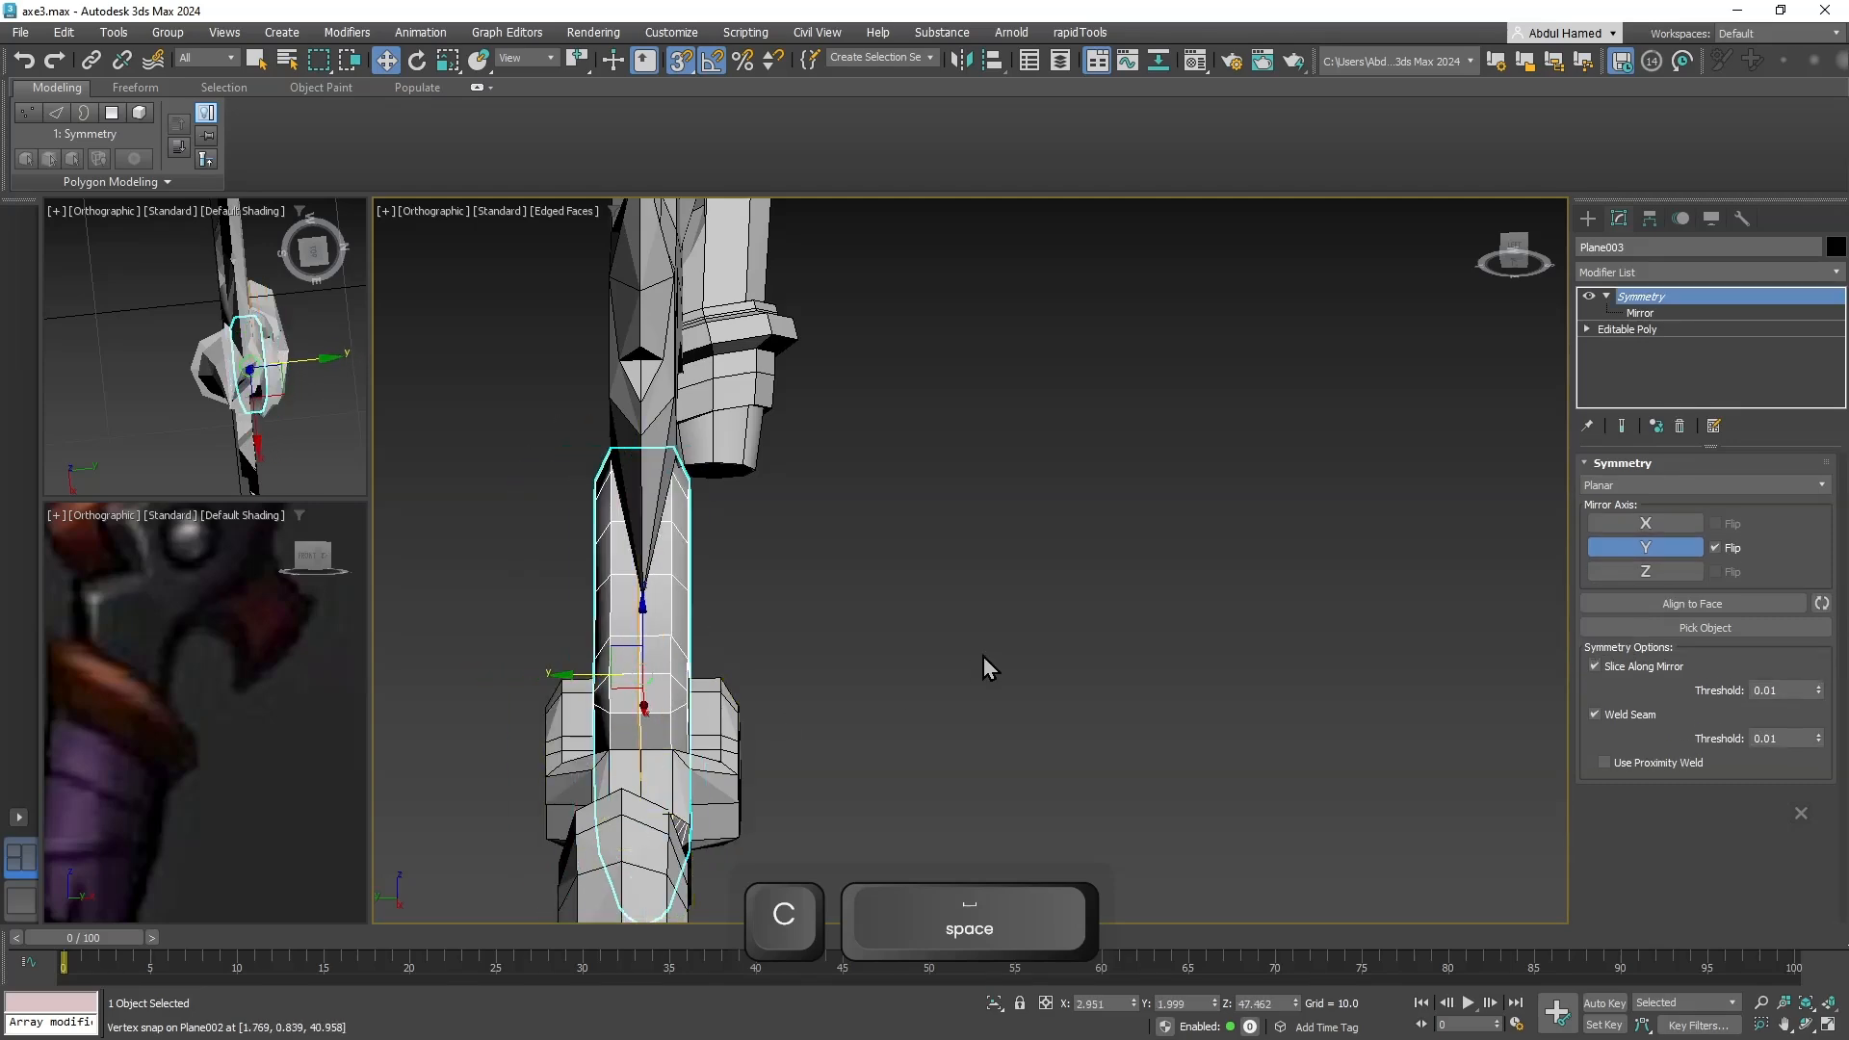
pyautogui.keyDown('alt'); pyautogui.moveTo(984, 657); pyautogui.dragTo(899, 488, button='middle'); pyautogui.keyUp('alt')
pyautogui.scroll(-3, 945, 592)
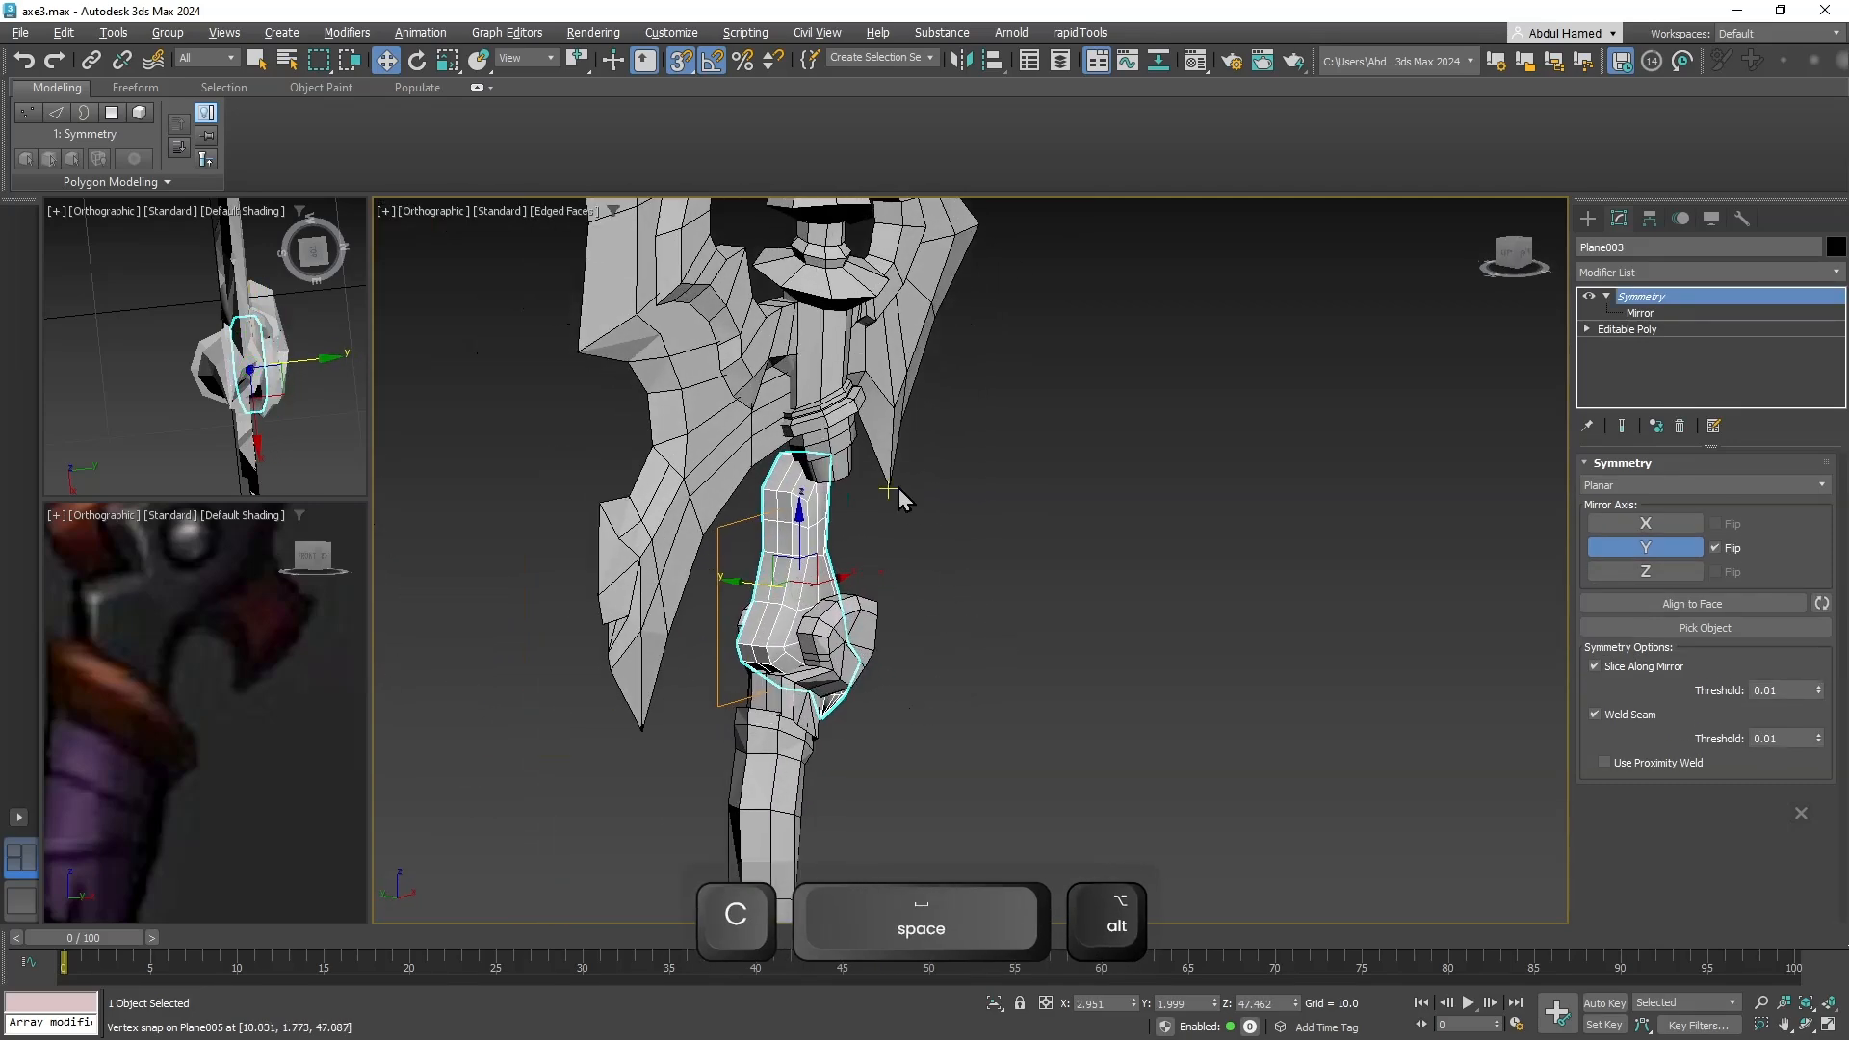
# Select the five upper parts, including the blades and the spike, and shift them together along Y over the guard and handle.
pyautogui.click(830, 458)
pyautogui.keyDown('ctrl'); pyautogui.click(905, 385); pyautogui.keyUp('ctrl')
pyautogui.moveTo(1054, 544); pyautogui.dragTo(1068, 558, button='middle')
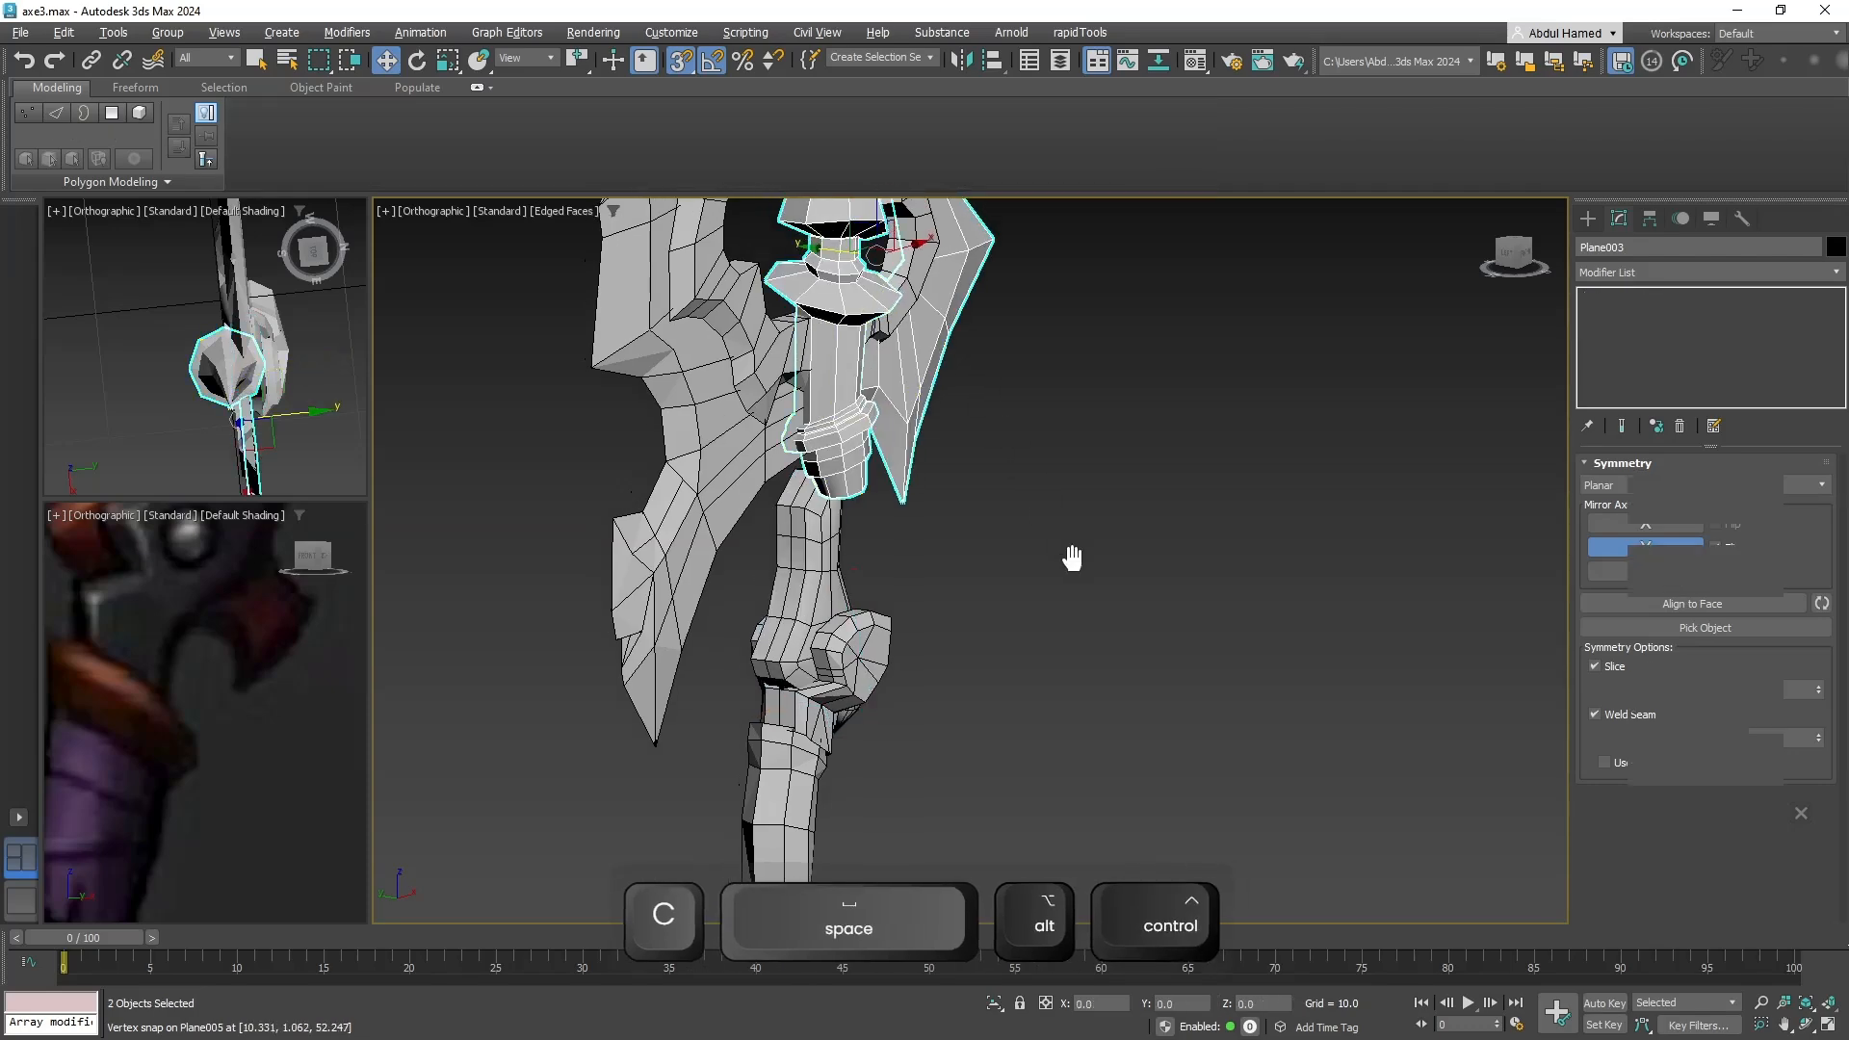
pyautogui.scroll(2, 1078, 474)
pyautogui.moveTo(1079, 474); pyautogui.dragTo(1139, 607, button='middle')
pyautogui.scroll(-2, 1106, 571)
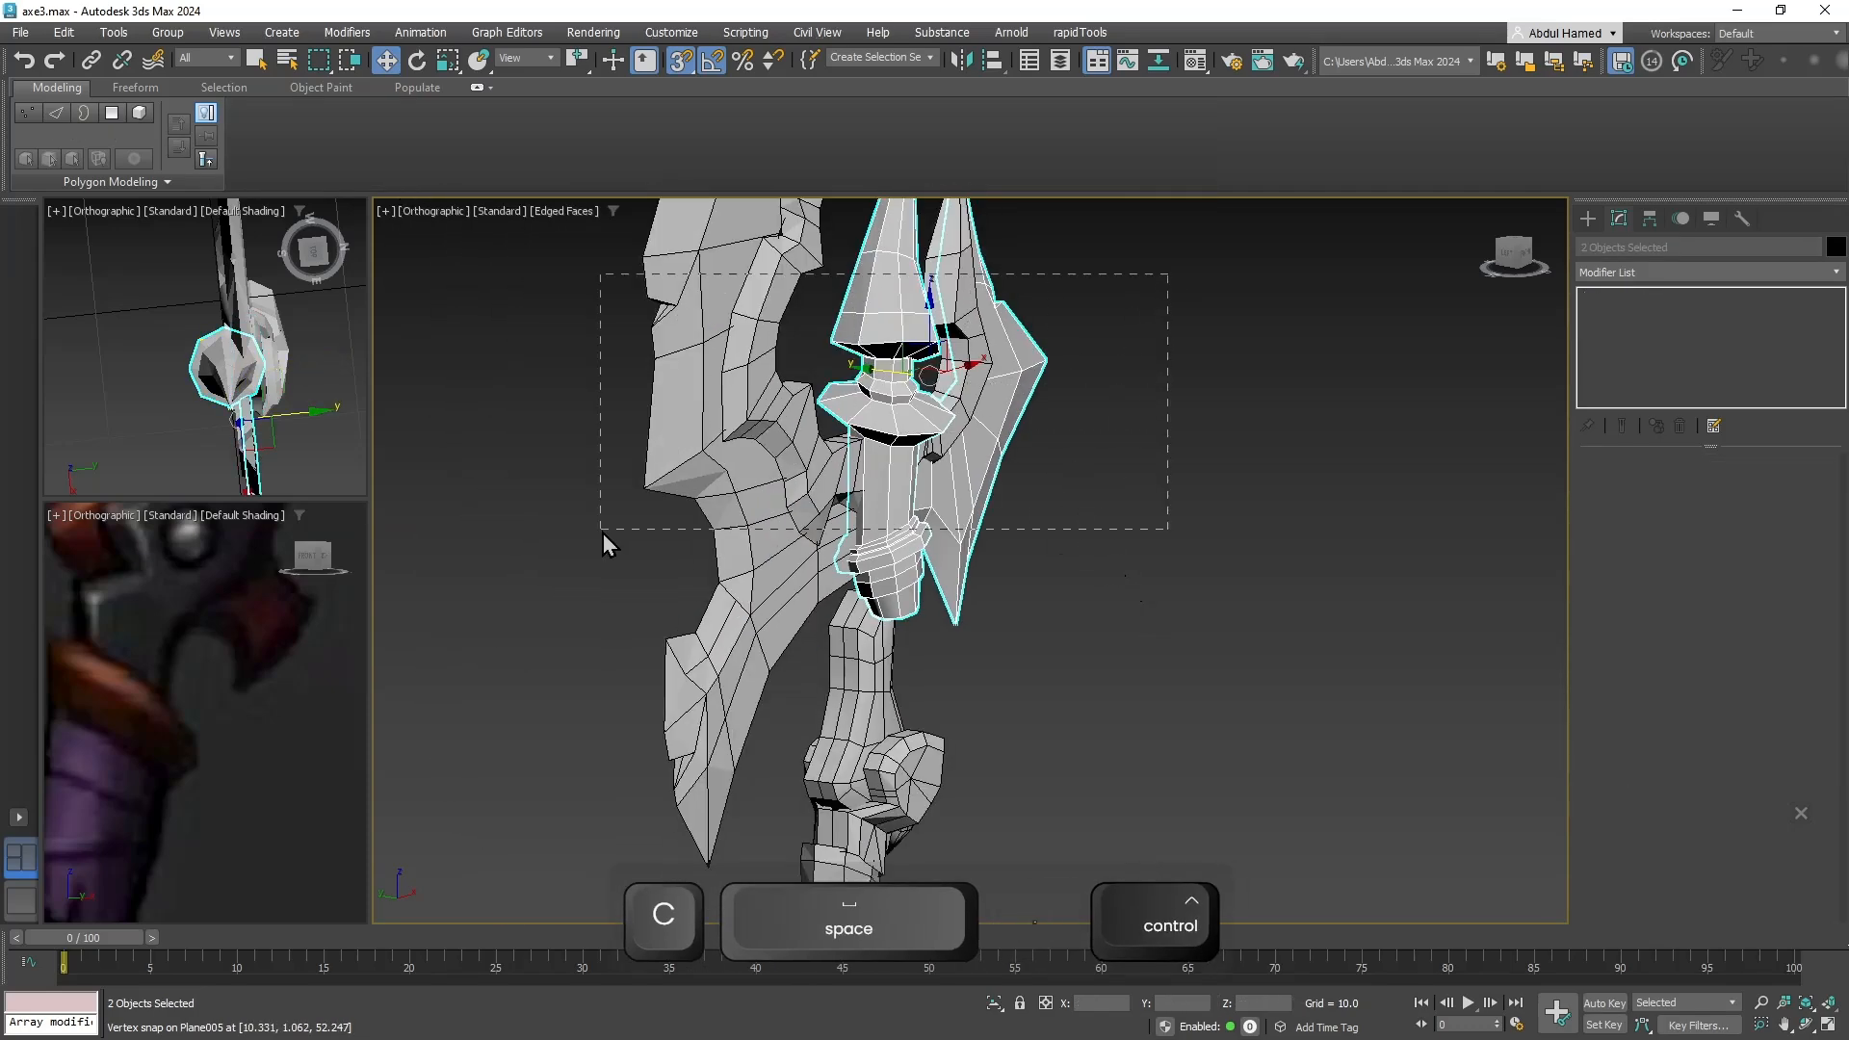
pyautogui.keyDown('ctrl'); pyautogui.moveTo(603, 533); pyautogui.dragTo(606, 536); pyautogui.keyUp('ctrl')
pyautogui.moveTo(817, 375); pyautogui.dragTo(817, 372)
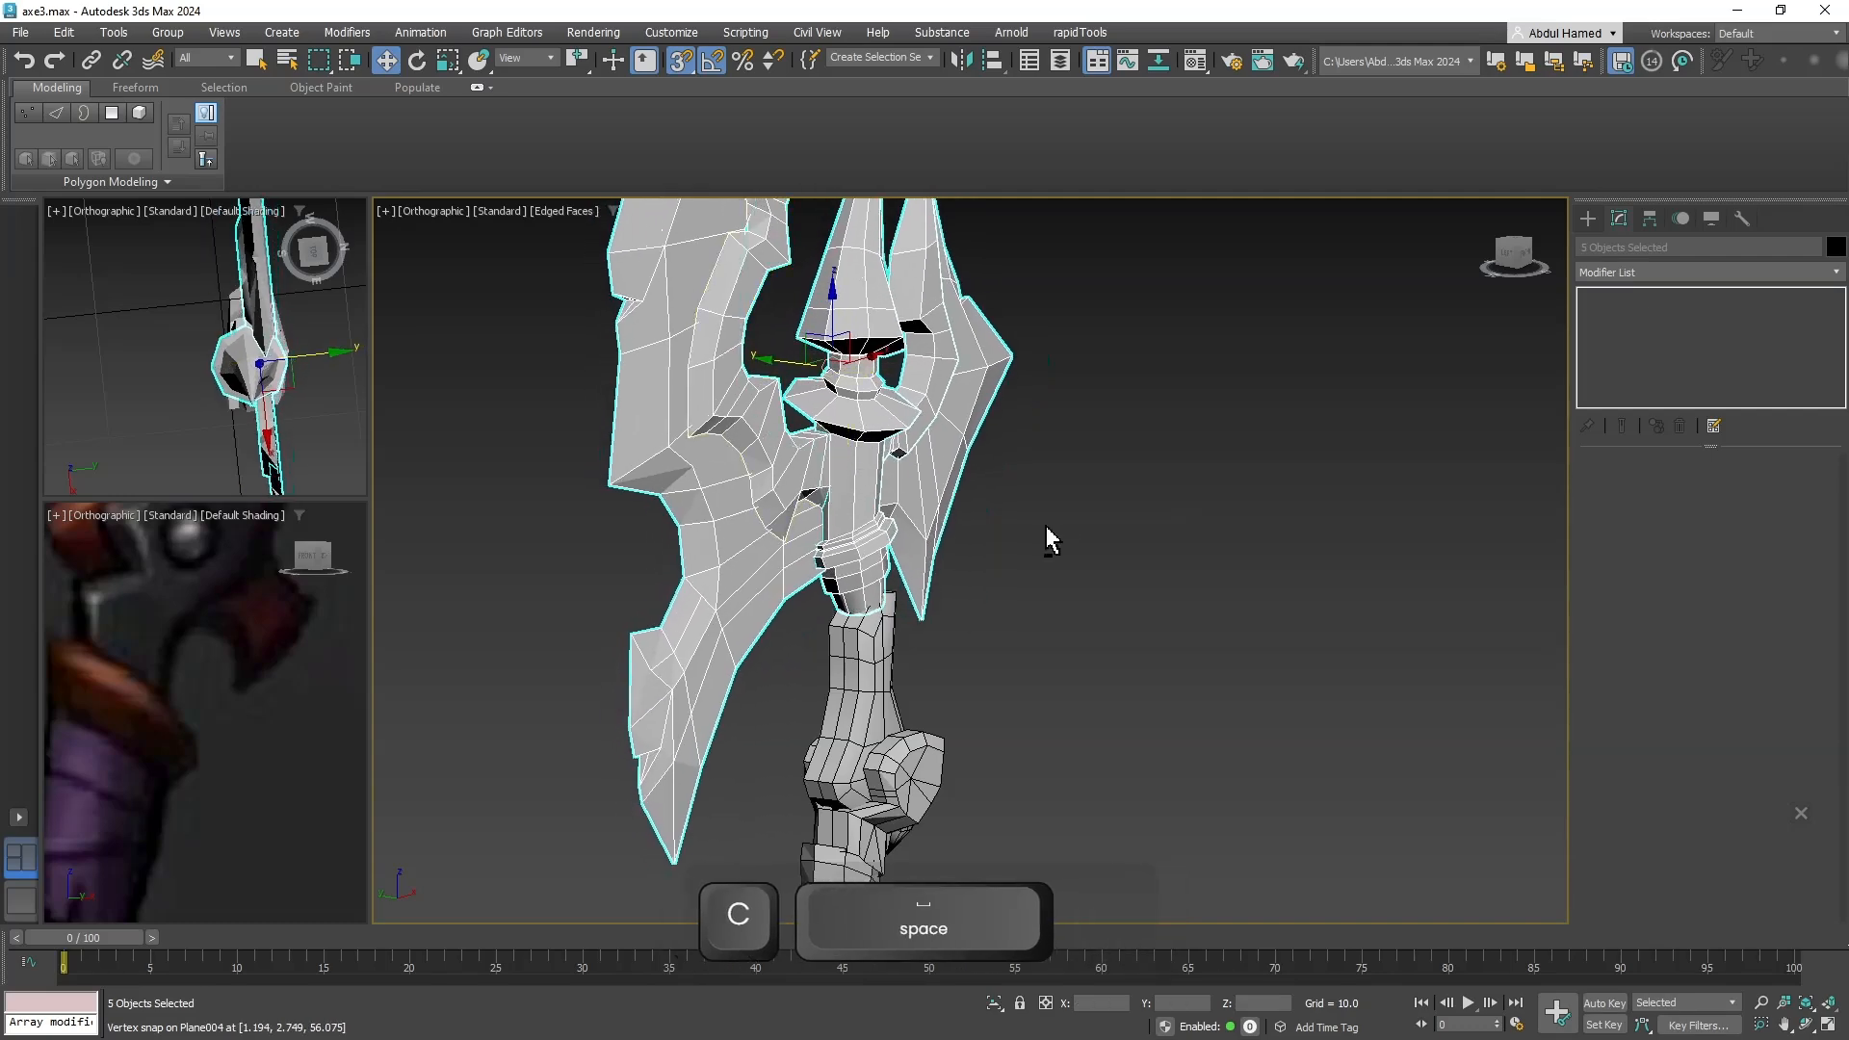
pyautogui.keyDown('alt'); pyautogui.moveTo(1046, 532); pyautogui.dragTo(1195, 628, button='middle'); pyautogui.keyUp('alt')
pyautogui.scroll(-4, 974, 439)
pyautogui.scroll(5, 1089, 545)
pyautogui.scroll(2, 1193, 624)
pyautogui.click(1253, 486)
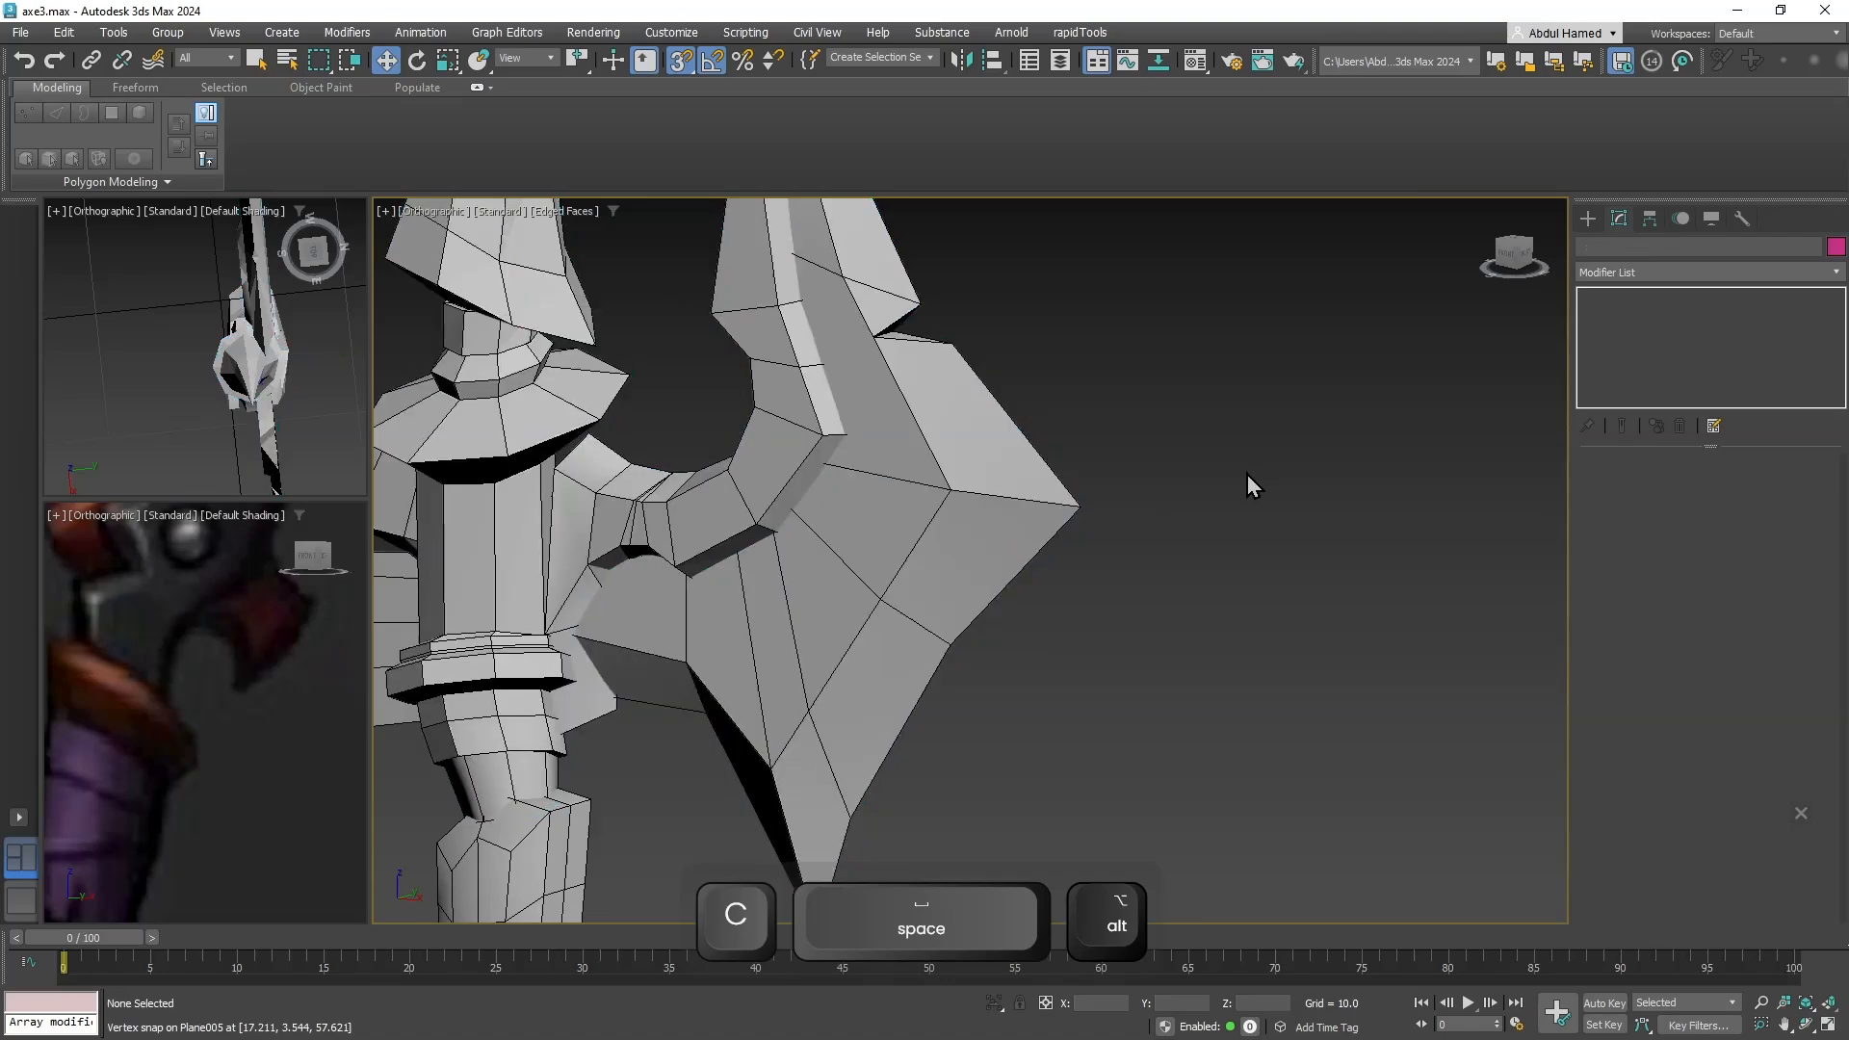
# Select the rear blade and the curved horn pieces, and enable their shared Symmetry modifier across Y with Flip kept on.
pyautogui.scroll(-3, 1242, 475)
pyautogui.click(785, 489)
pyautogui.keyDown('alt'); pyautogui.moveTo(785, 488); pyautogui.dragTo(998, 529, button='middle'); pyautogui.keyUp('alt')
pyautogui.keyDown('ctrl'); pyautogui.click(1105, 511); pyautogui.keyUp('ctrl')
pyautogui.keyDown('ctrl'); pyautogui.click(1117, 534); pyautogui.keyUp('ctrl')
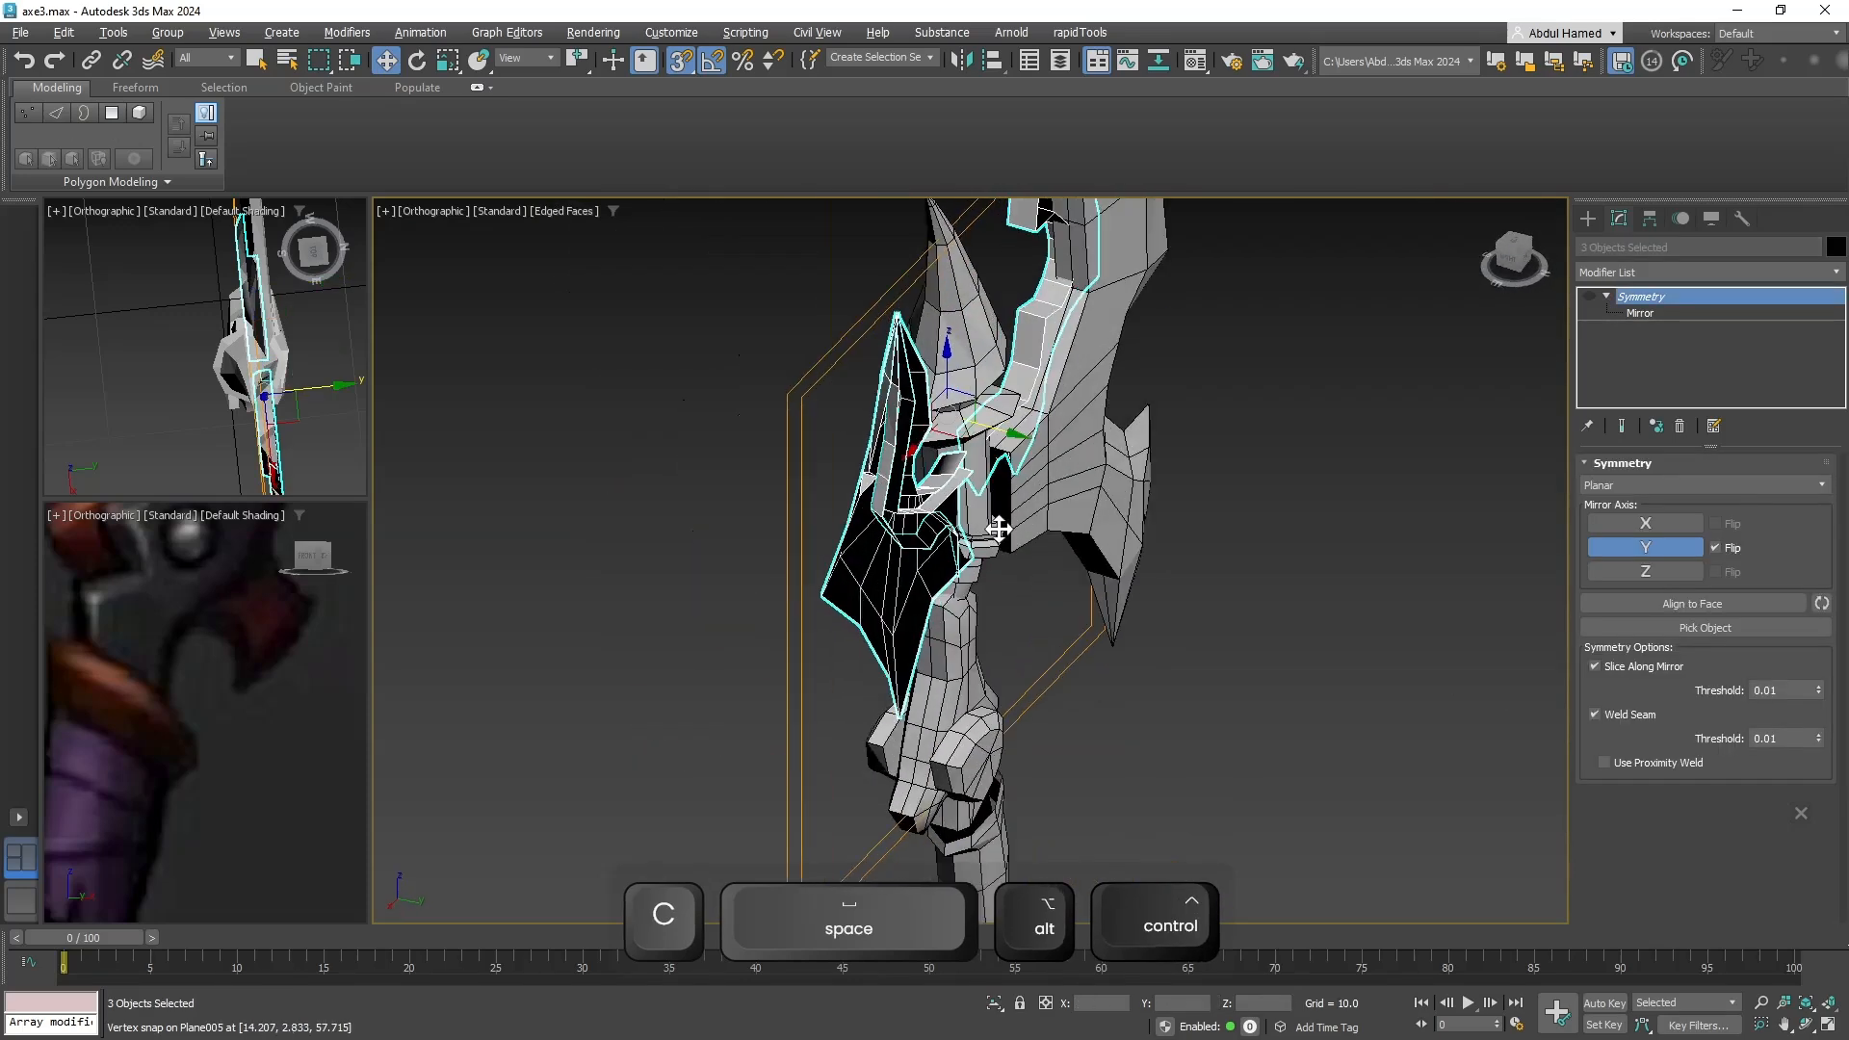
pyautogui.scroll(2, 1397, 388)
pyautogui.click(1590, 299)
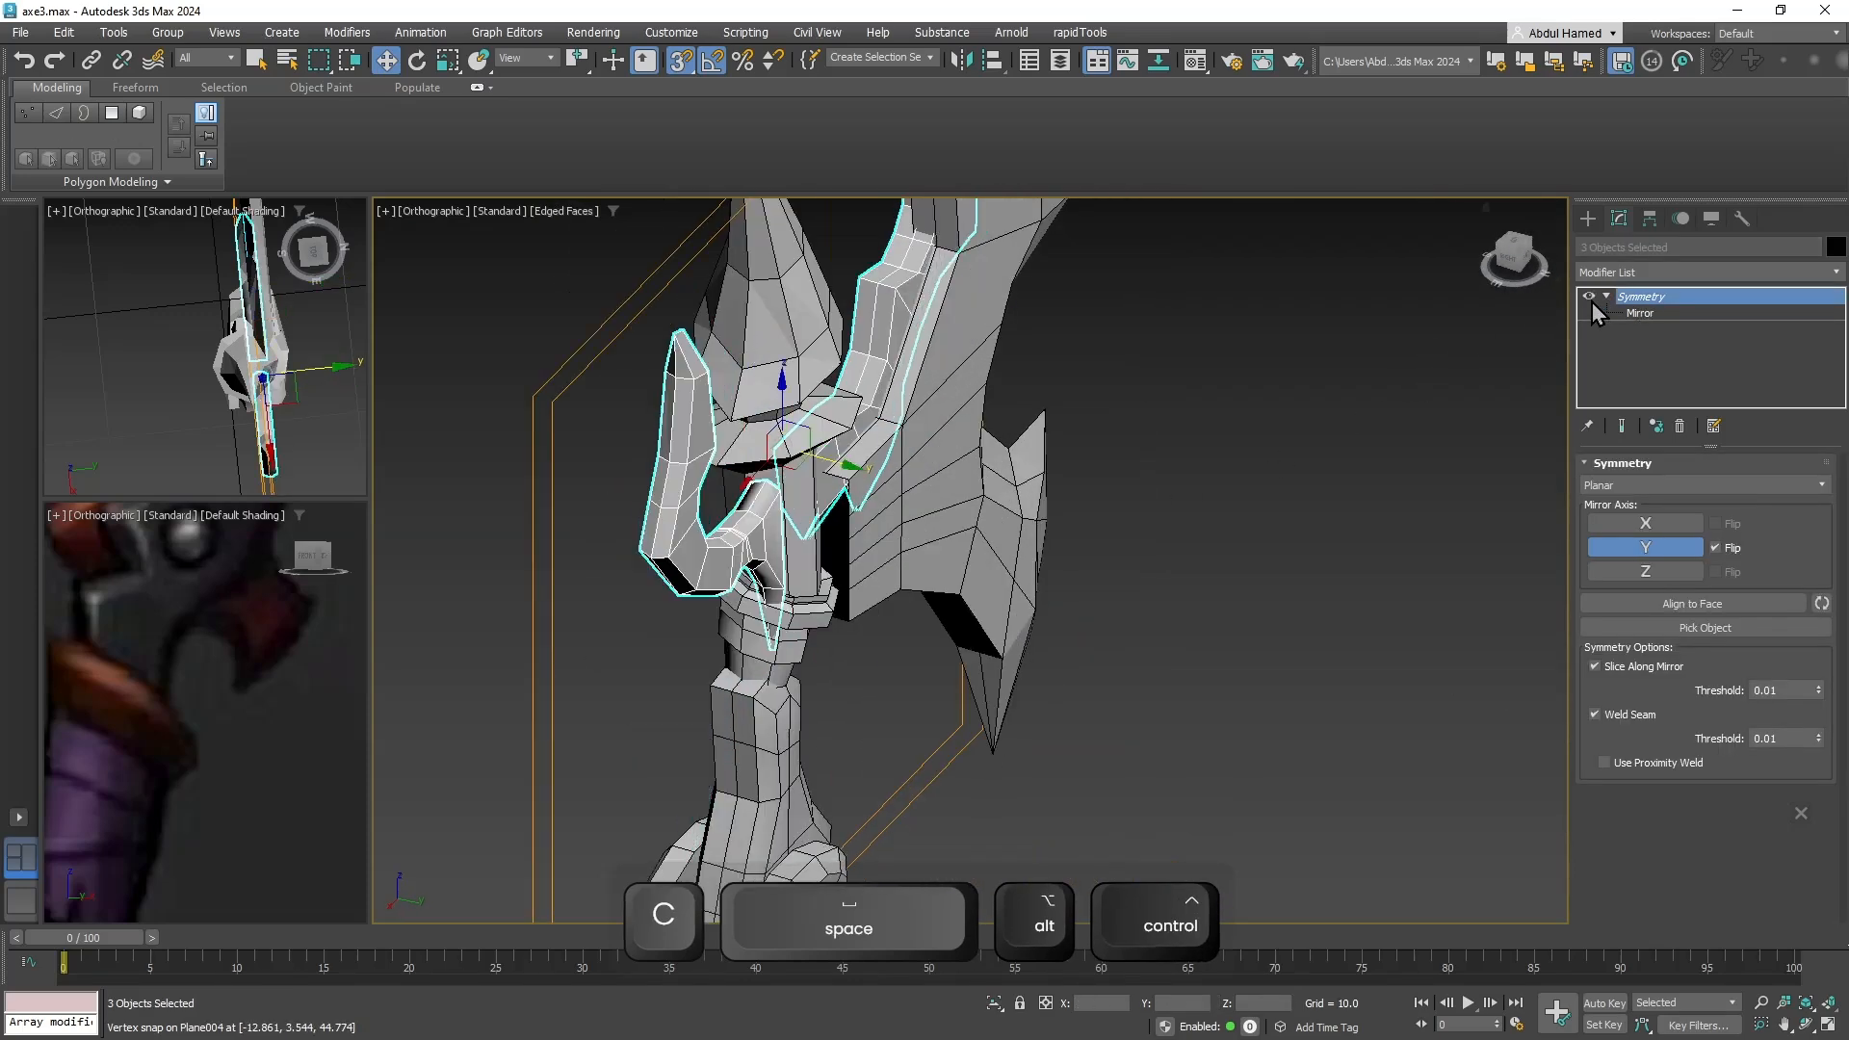
pyautogui.click(1716, 548)
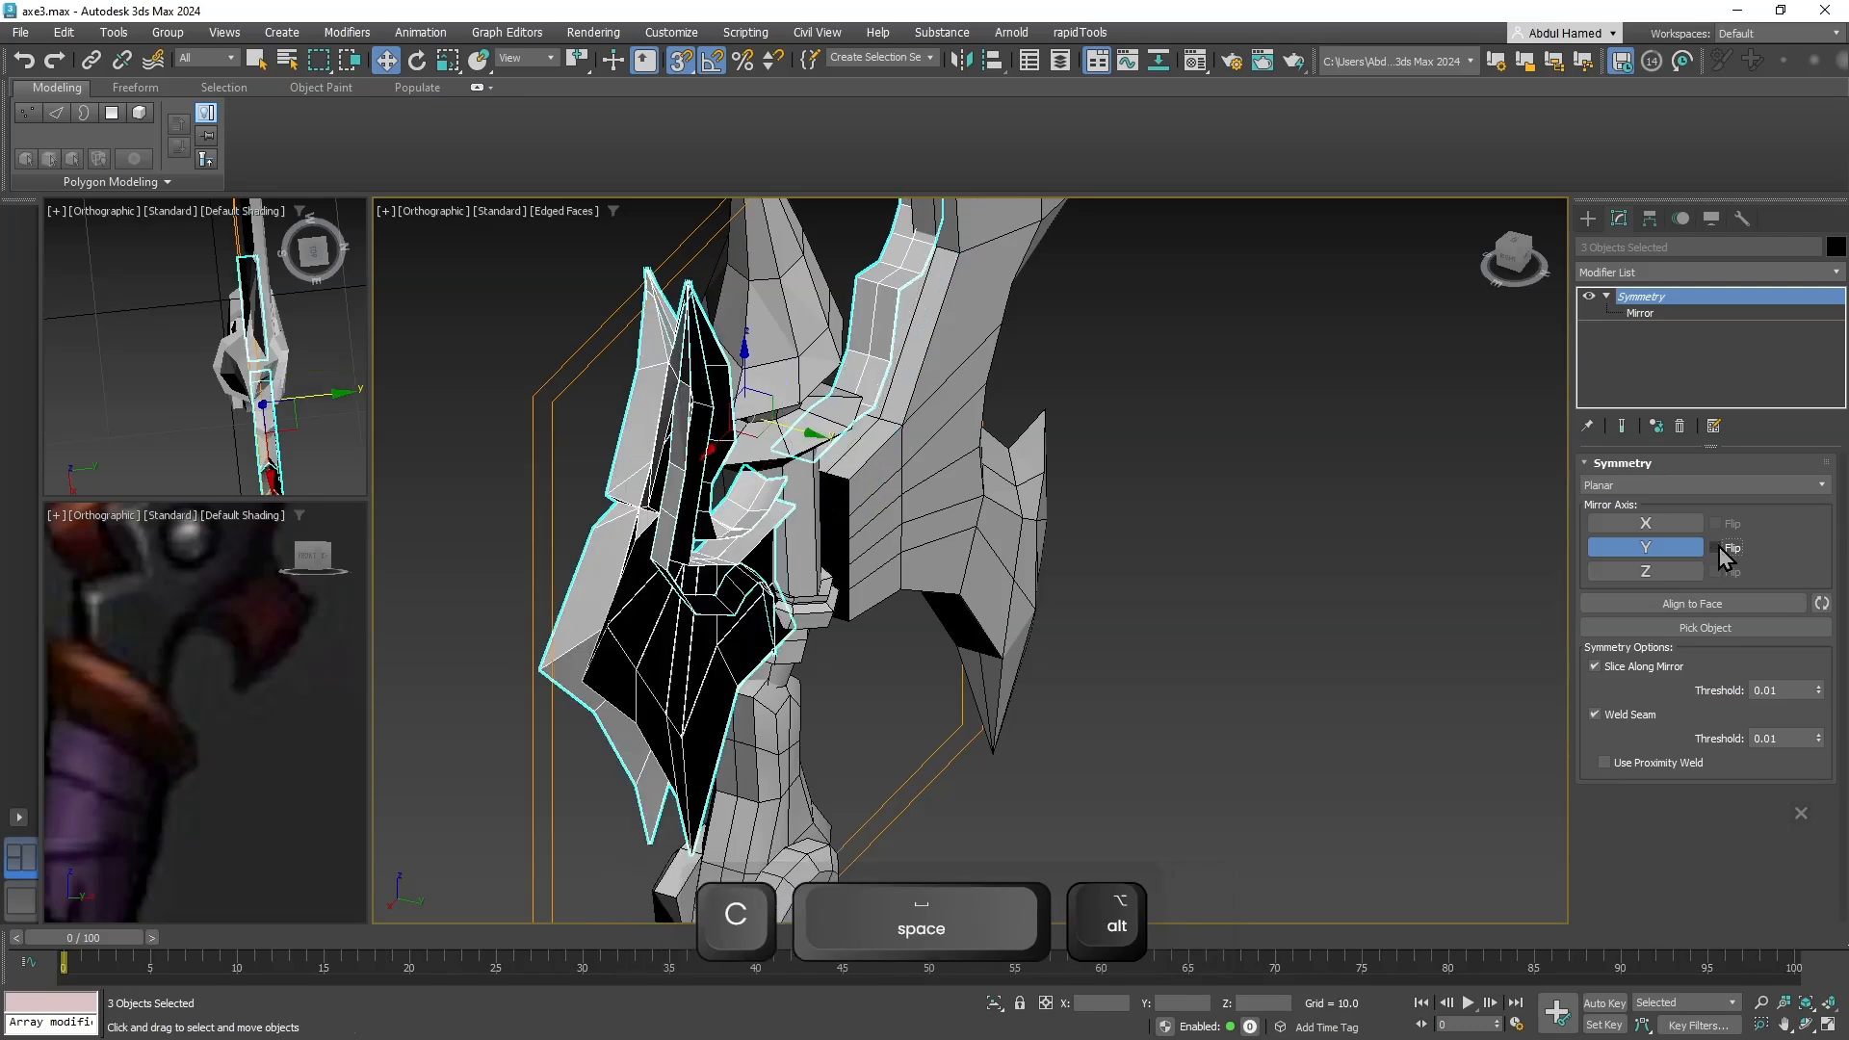
pyautogui.click(1717, 546)
pyautogui.keyDown('alt'); pyautogui.moveTo(836, 534); pyautogui.dragTo(942, 527, button='middle'); pyautogui.keyUp('alt')
pyautogui.scroll(3, 942, 527)
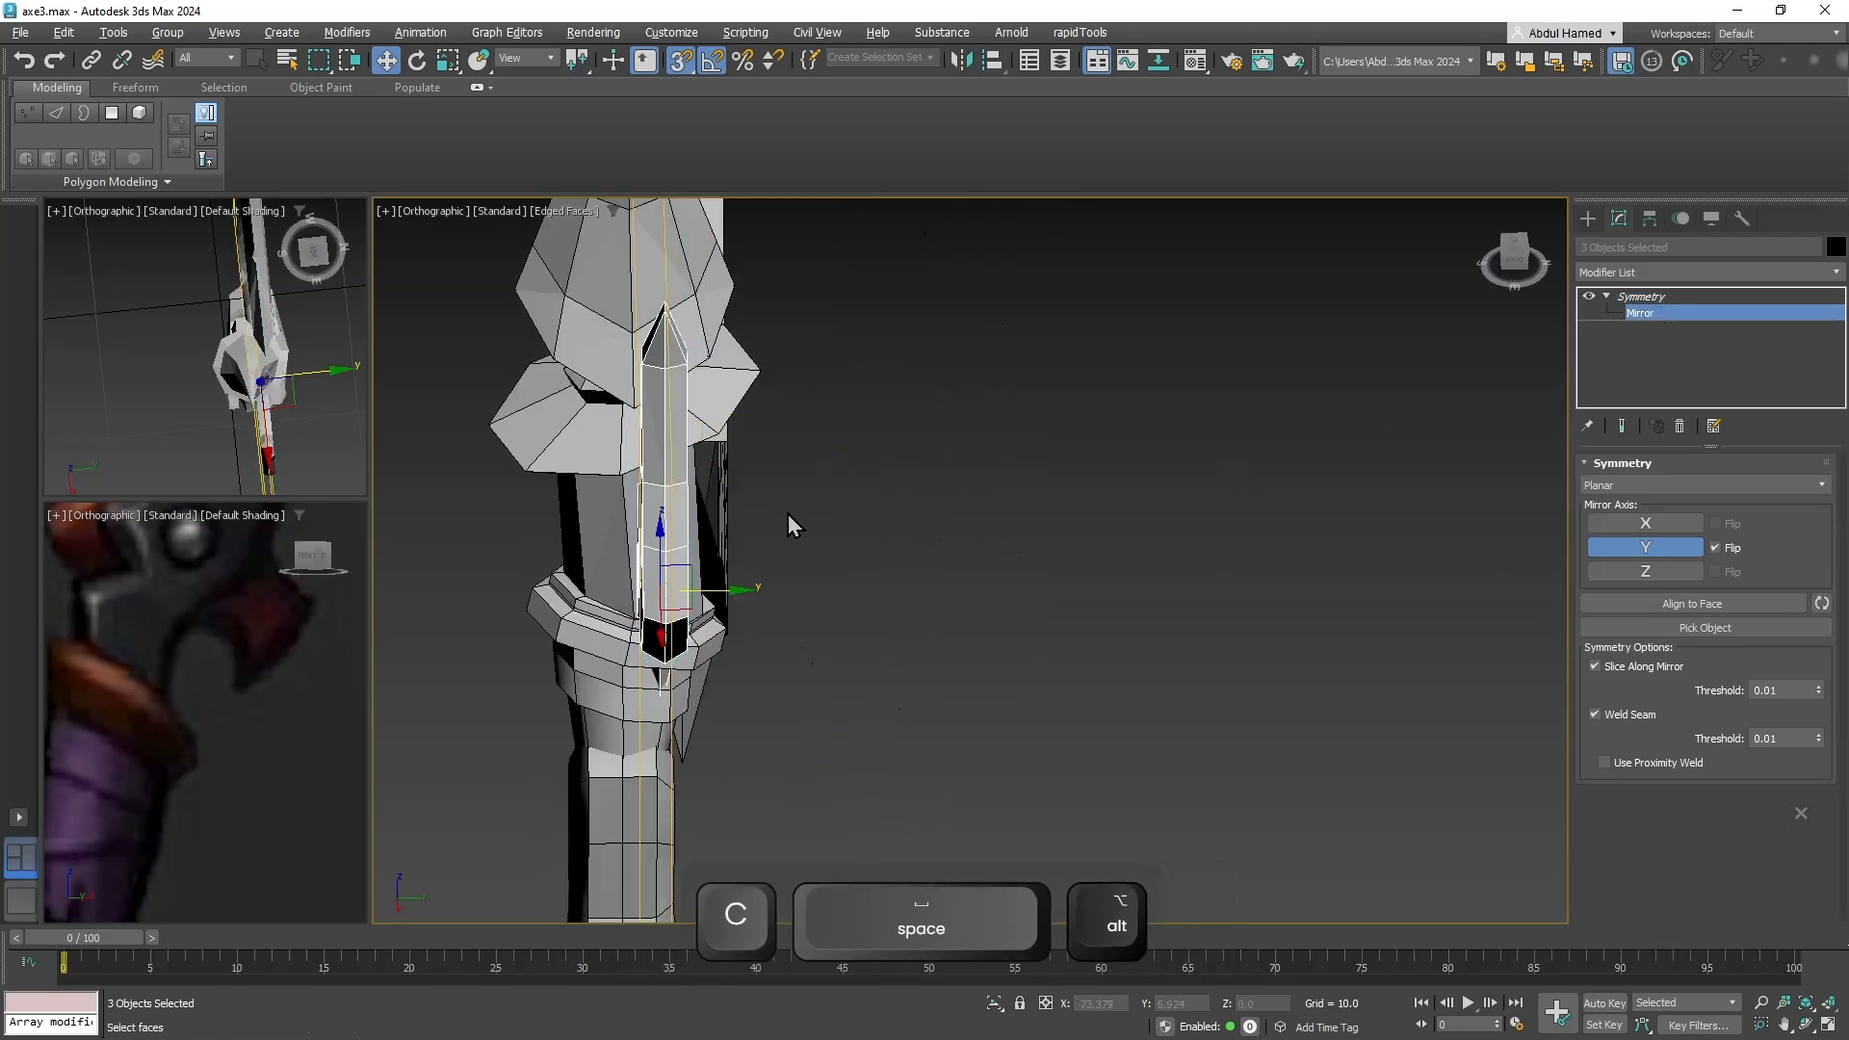
pyautogui.scroll(-3, 787, 515)
pyautogui.moveTo(787, 515); pyautogui.dragTo(1346, 615, button='middle')
pyautogui.keyDown('alt'); pyautogui.moveTo(1447, 616); pyautogui.dragTo(927, 700, button='middle'); pyautogui.keyUp('alt')
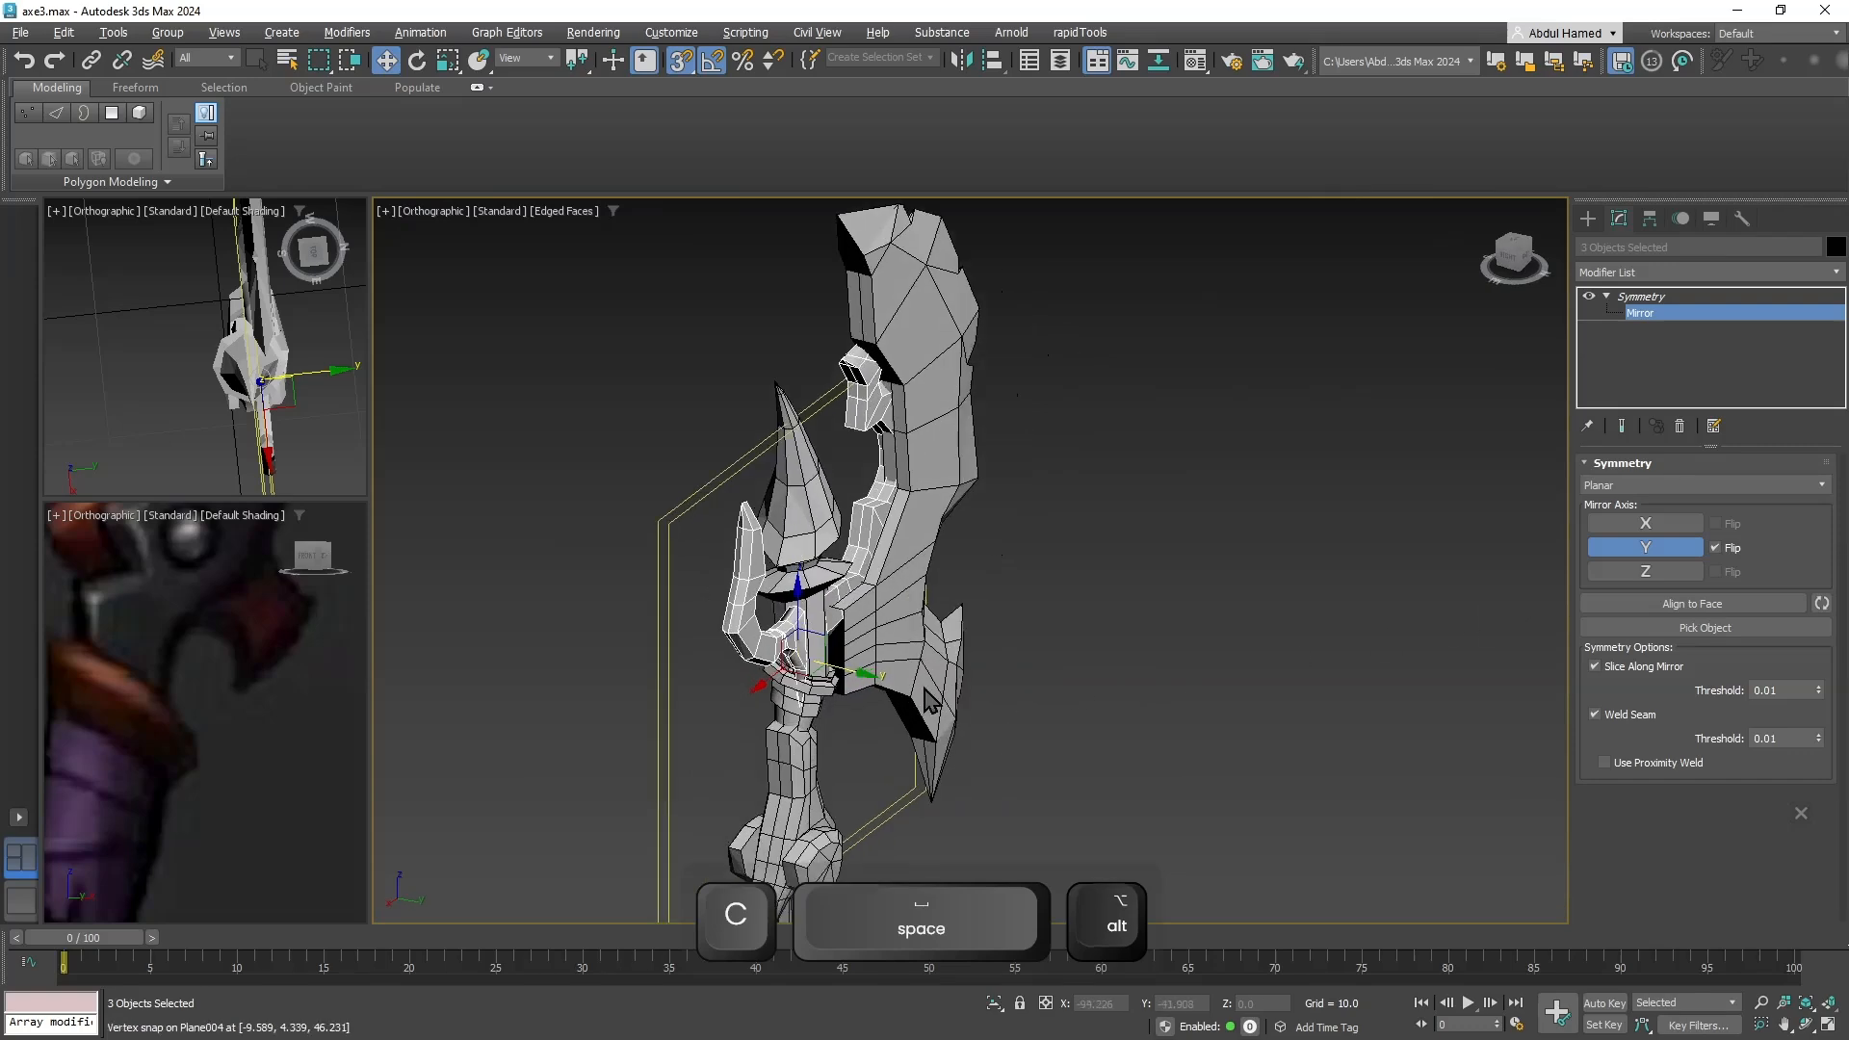
pyautogui.click(1637, 316)
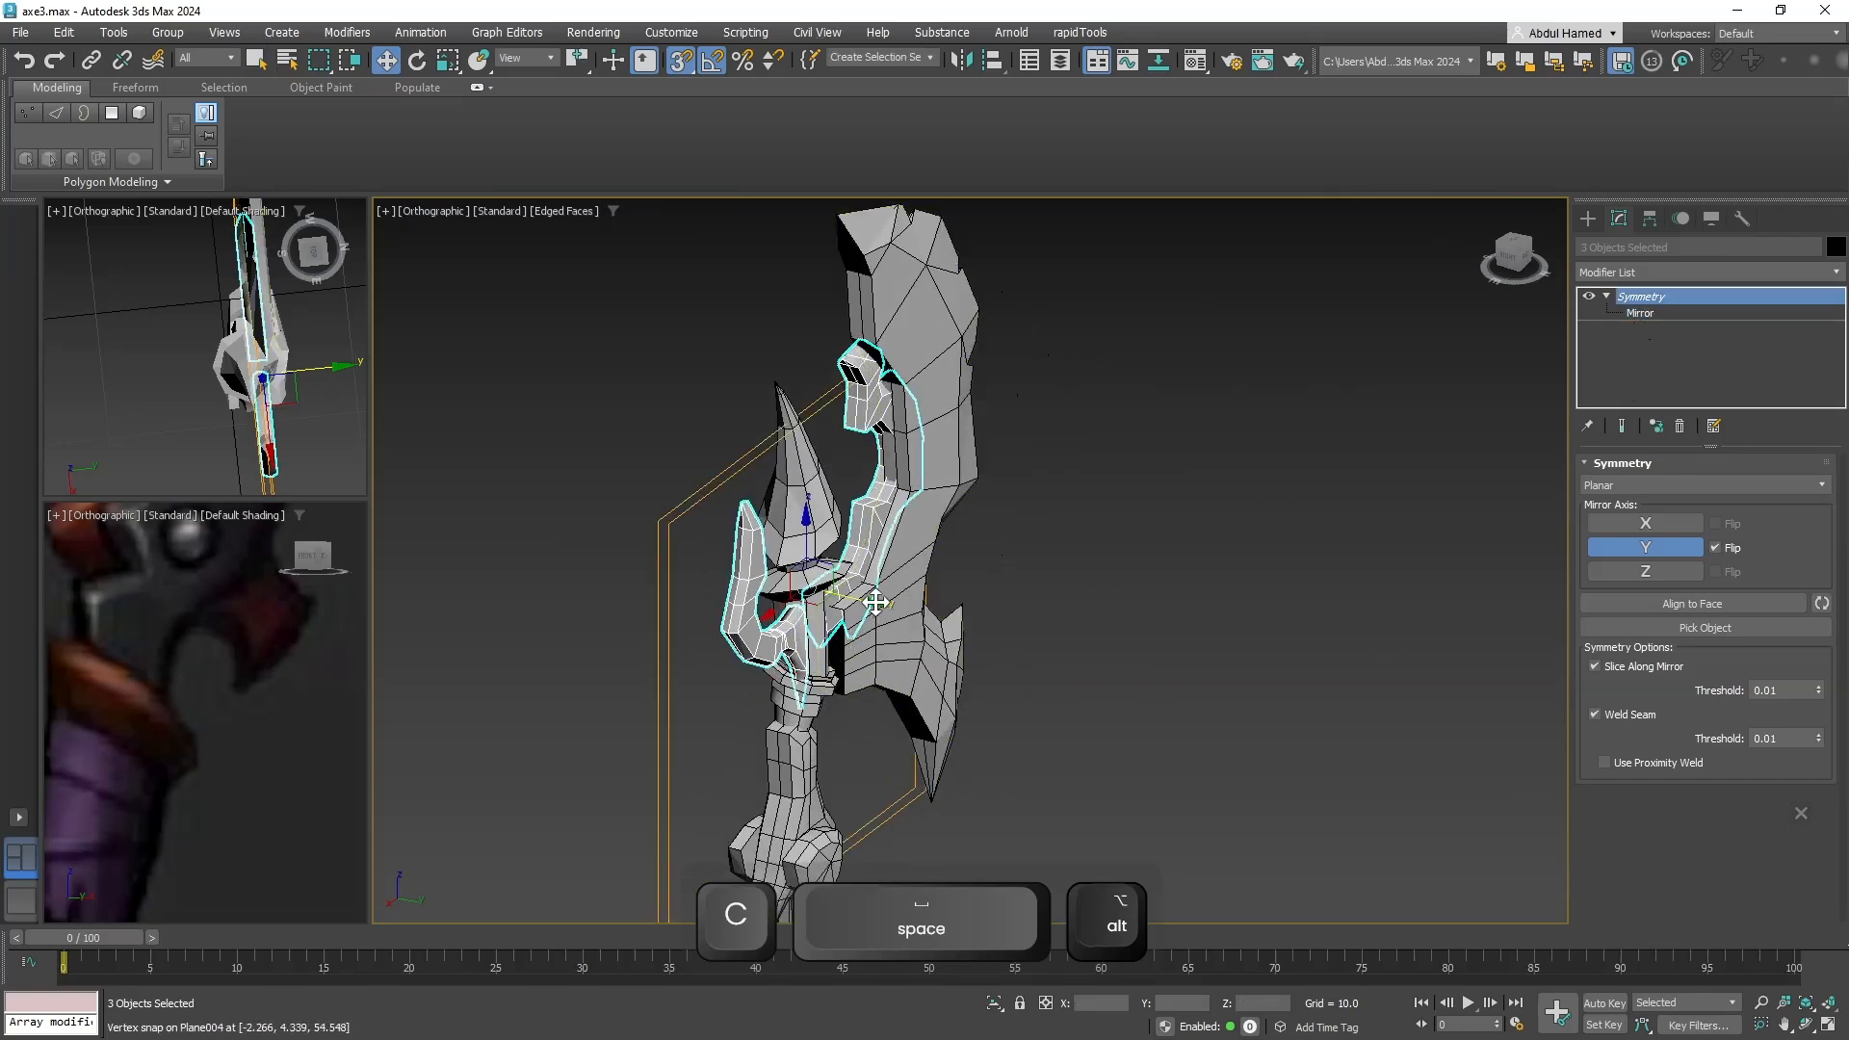
pyautogui.moveTo(872, 606); pyautogui.dragTo(1064, 647)
pyautogui.hotkey('ctrl', 'z')
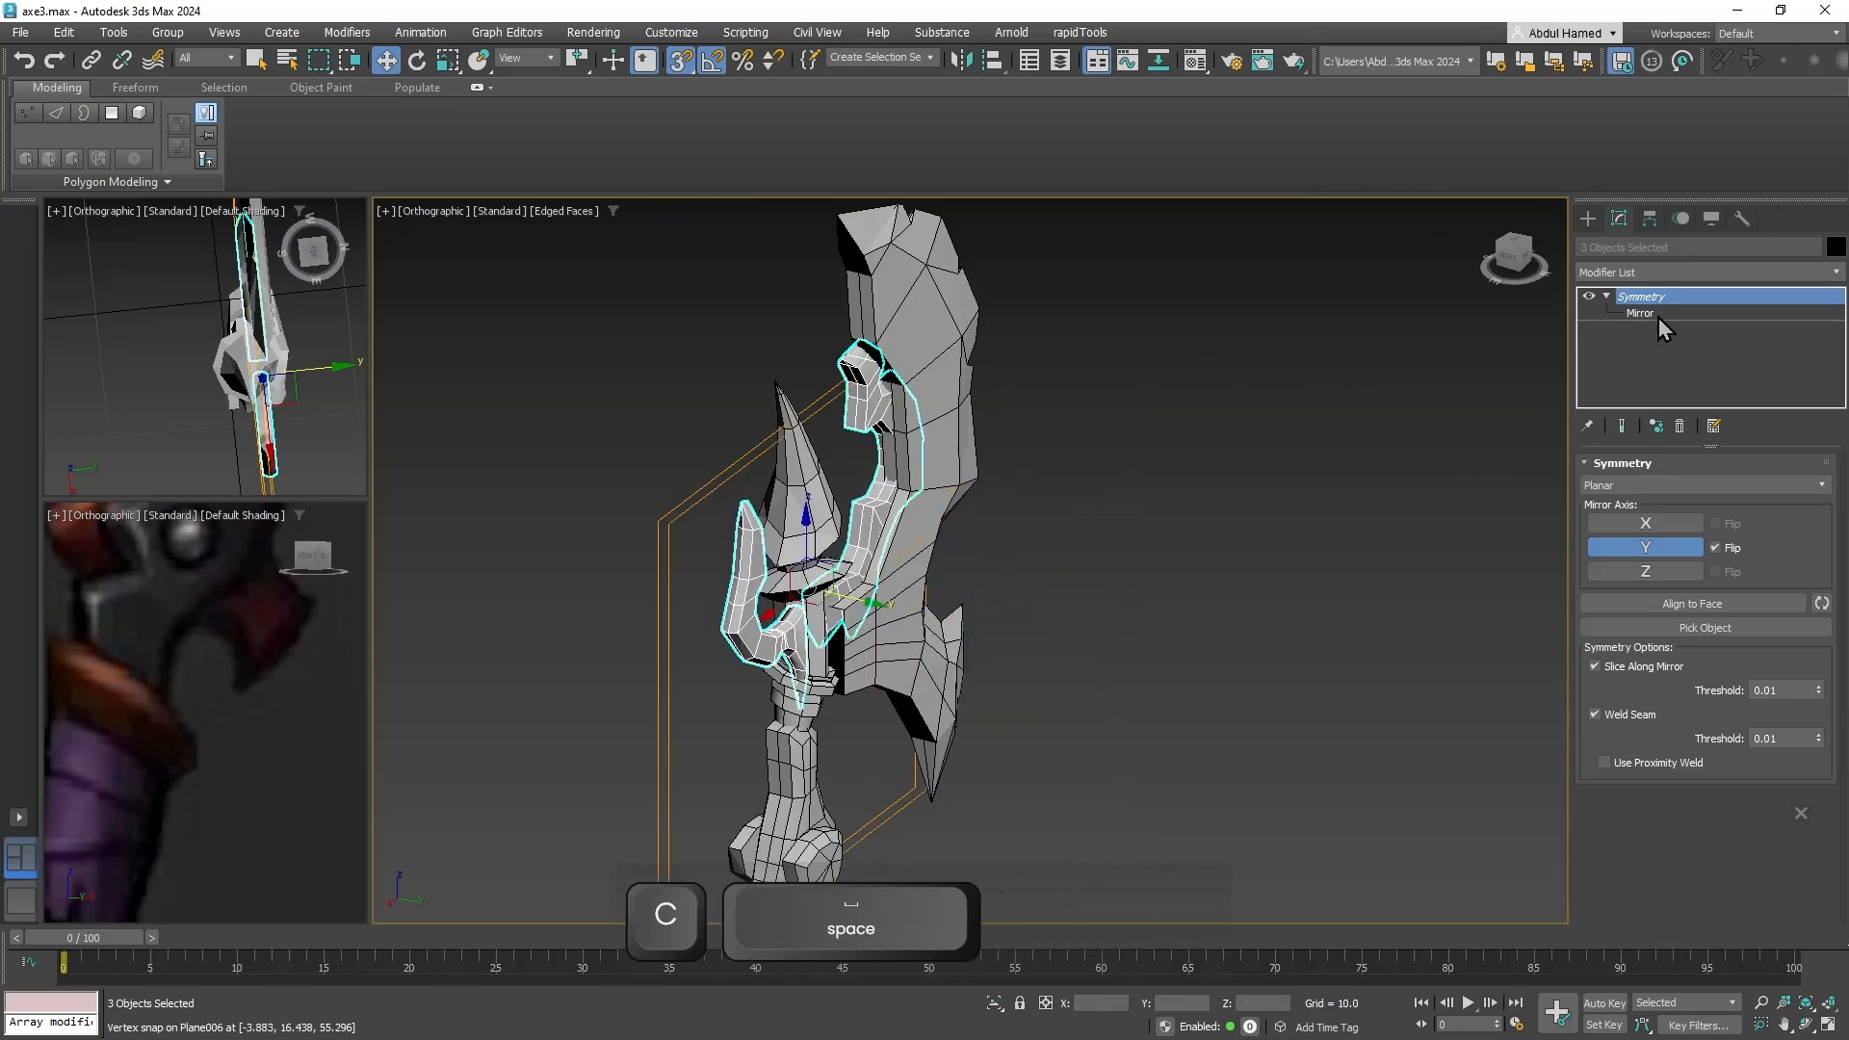
pyautogui.hotkey('ctrl', 'z')
# Move the shared mirror plane of the rear blade and horns, snapping it to a vertex on the central shaft.
pyautogui.moveTo(844, 670)
pyautogui.mouseDown()
pyautogui.moveTo(995, 702)
pyautogui.moveTo(829, 660)
pyautogui.mouseUp()
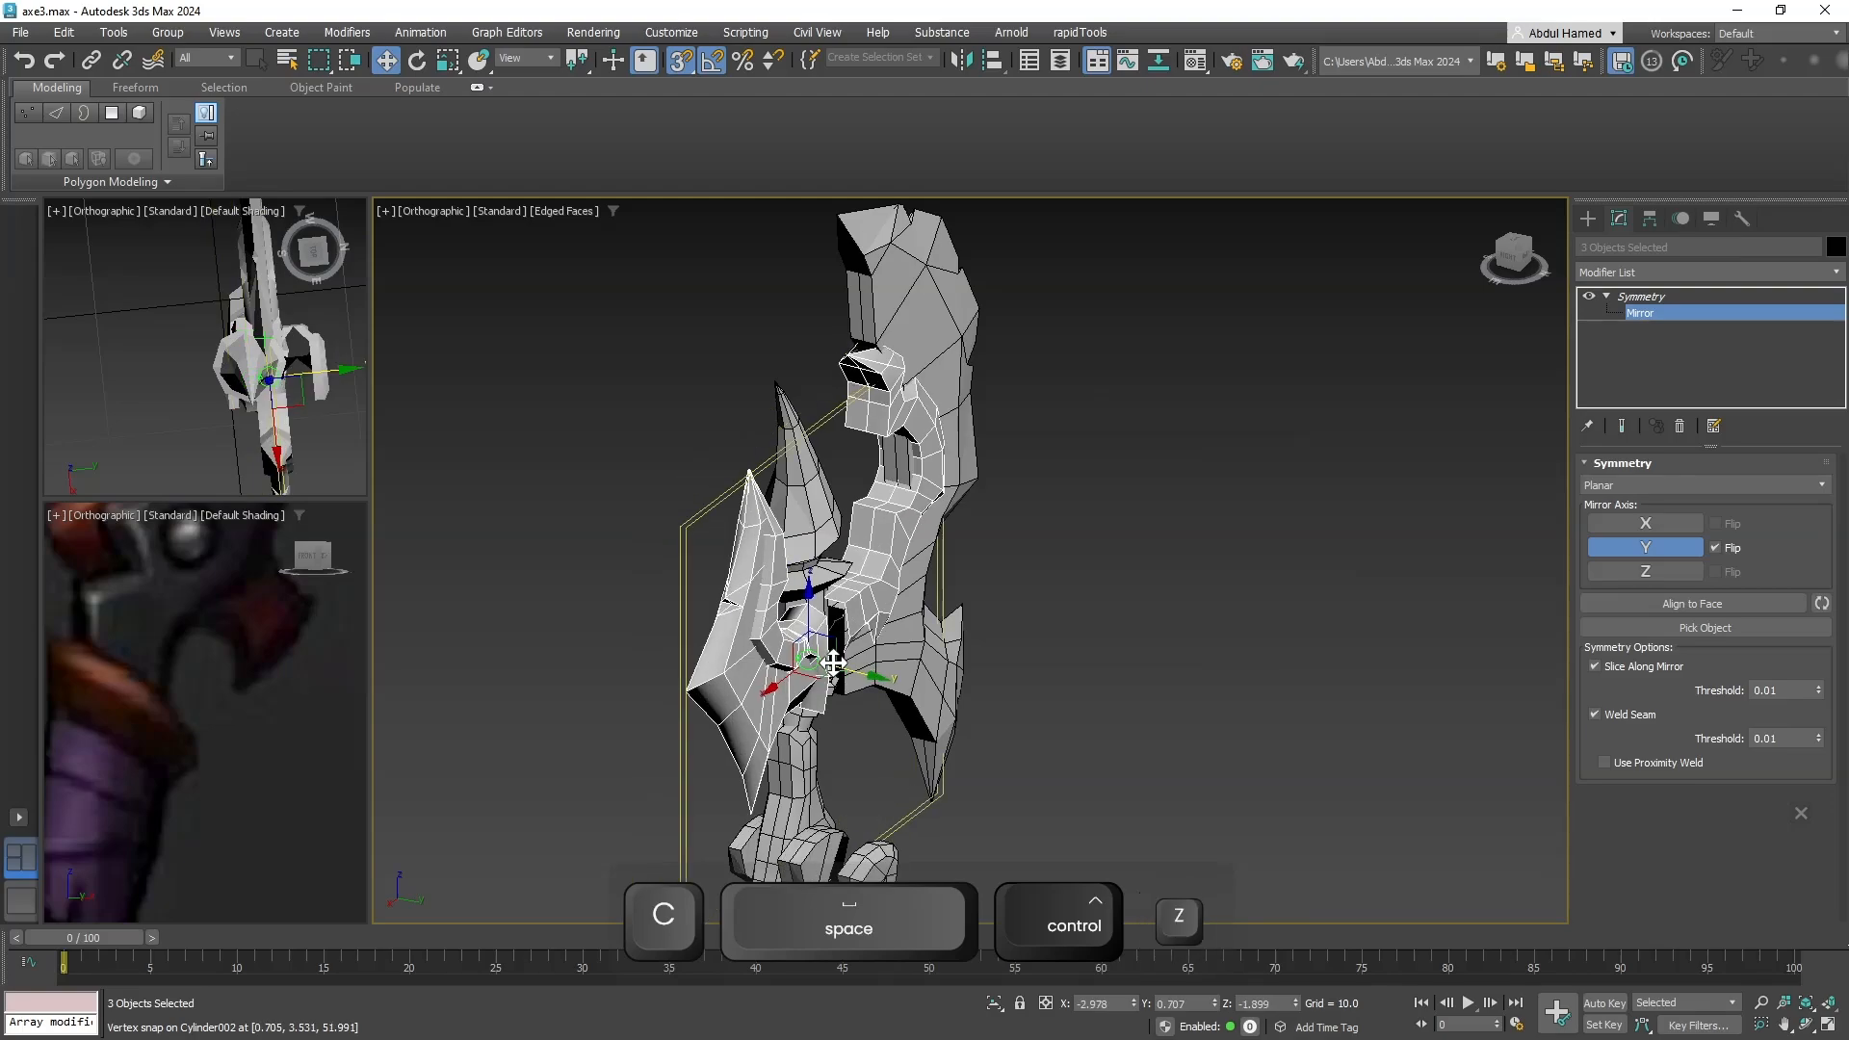
pyautogui.keyDown('alt'); pyautogui.moveTo(864, 669); pyautogui.dragTo(1184, 610, button='middle'); pyautogui.keyUp('alt')
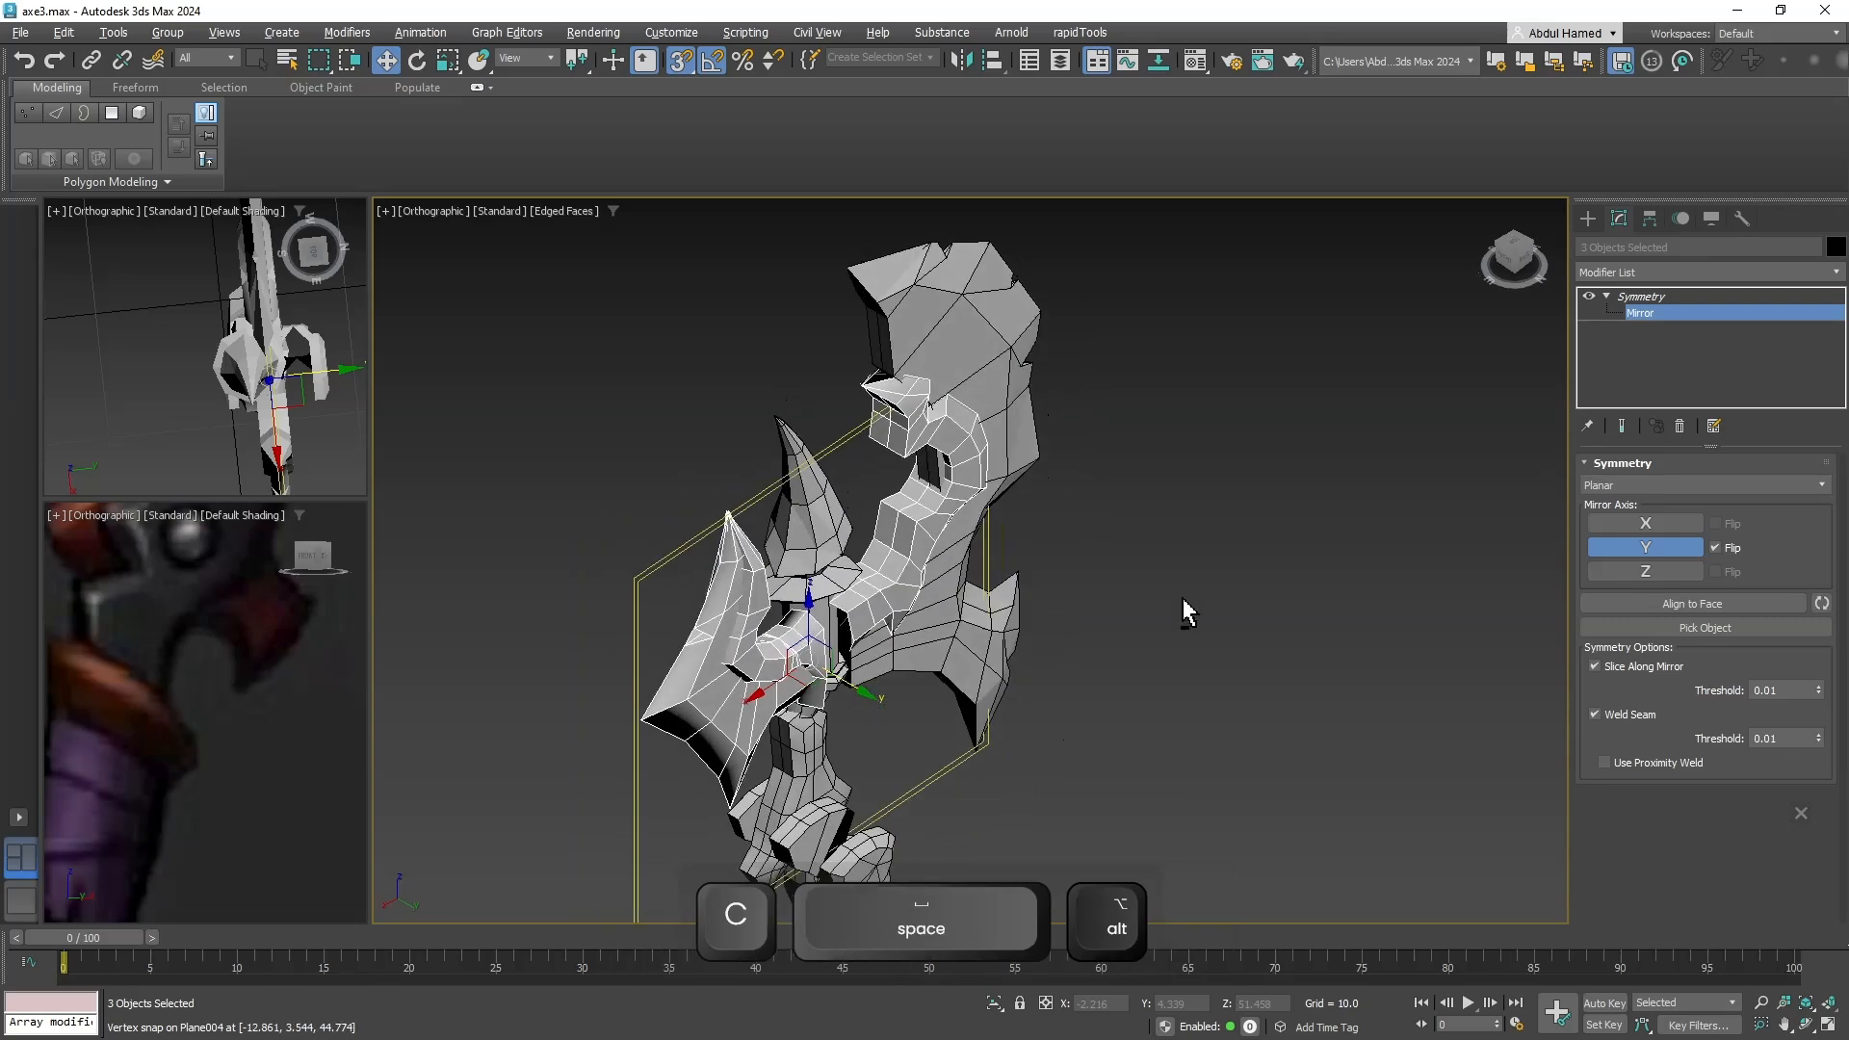
pyautogui.scroll(5, 1185, 610)
pyautogui.click(1678, 294)
pyautogui.click(1053, 512)
pyautogui.moveTo(888, 671); pyautogui.dragTo(1210, 616, button='middle')
pyautogui.scroll(-3, 1210, 616)
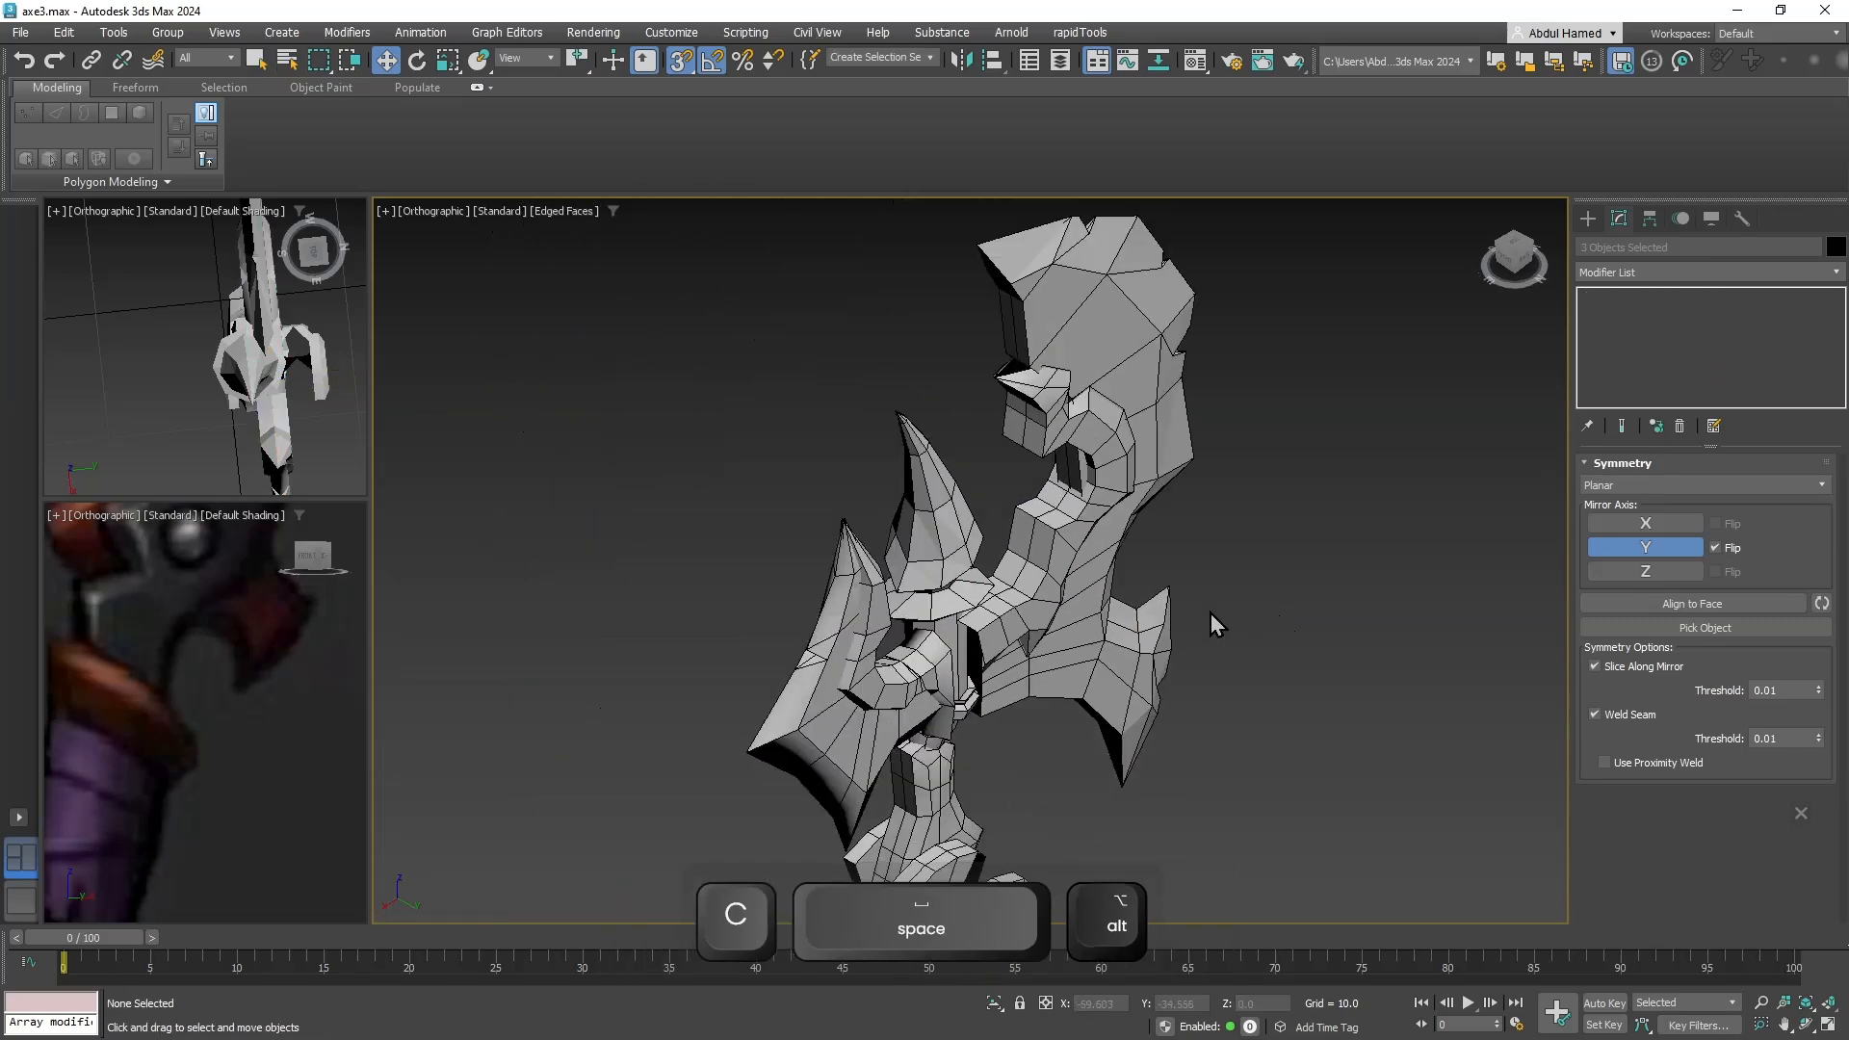
# Turn off snapping, select both blades and both curved horn pieces, and shift them about -2.29 along Y with a slight correction to centre them on the shaft.
pyautogui.press('s')
pyautogui.click(1028, 636)
pyautogui.keyDown('alt'); pyautogui.moveTo(1083, 622); pyautogui.dragTo(921, 630, button='middle'); pyautogui.keyUp('alt')
pyautogui.scroll(2, 922, 630)
pyautogui.keyDown('ctrl'); pyautogui.click(1025, 664); pyautogui.keyUp('ctrl')
pyautogui.keyDown('ctrl'); pyautogui.click(726, 499); pyautogui.keyUp('ctrl')
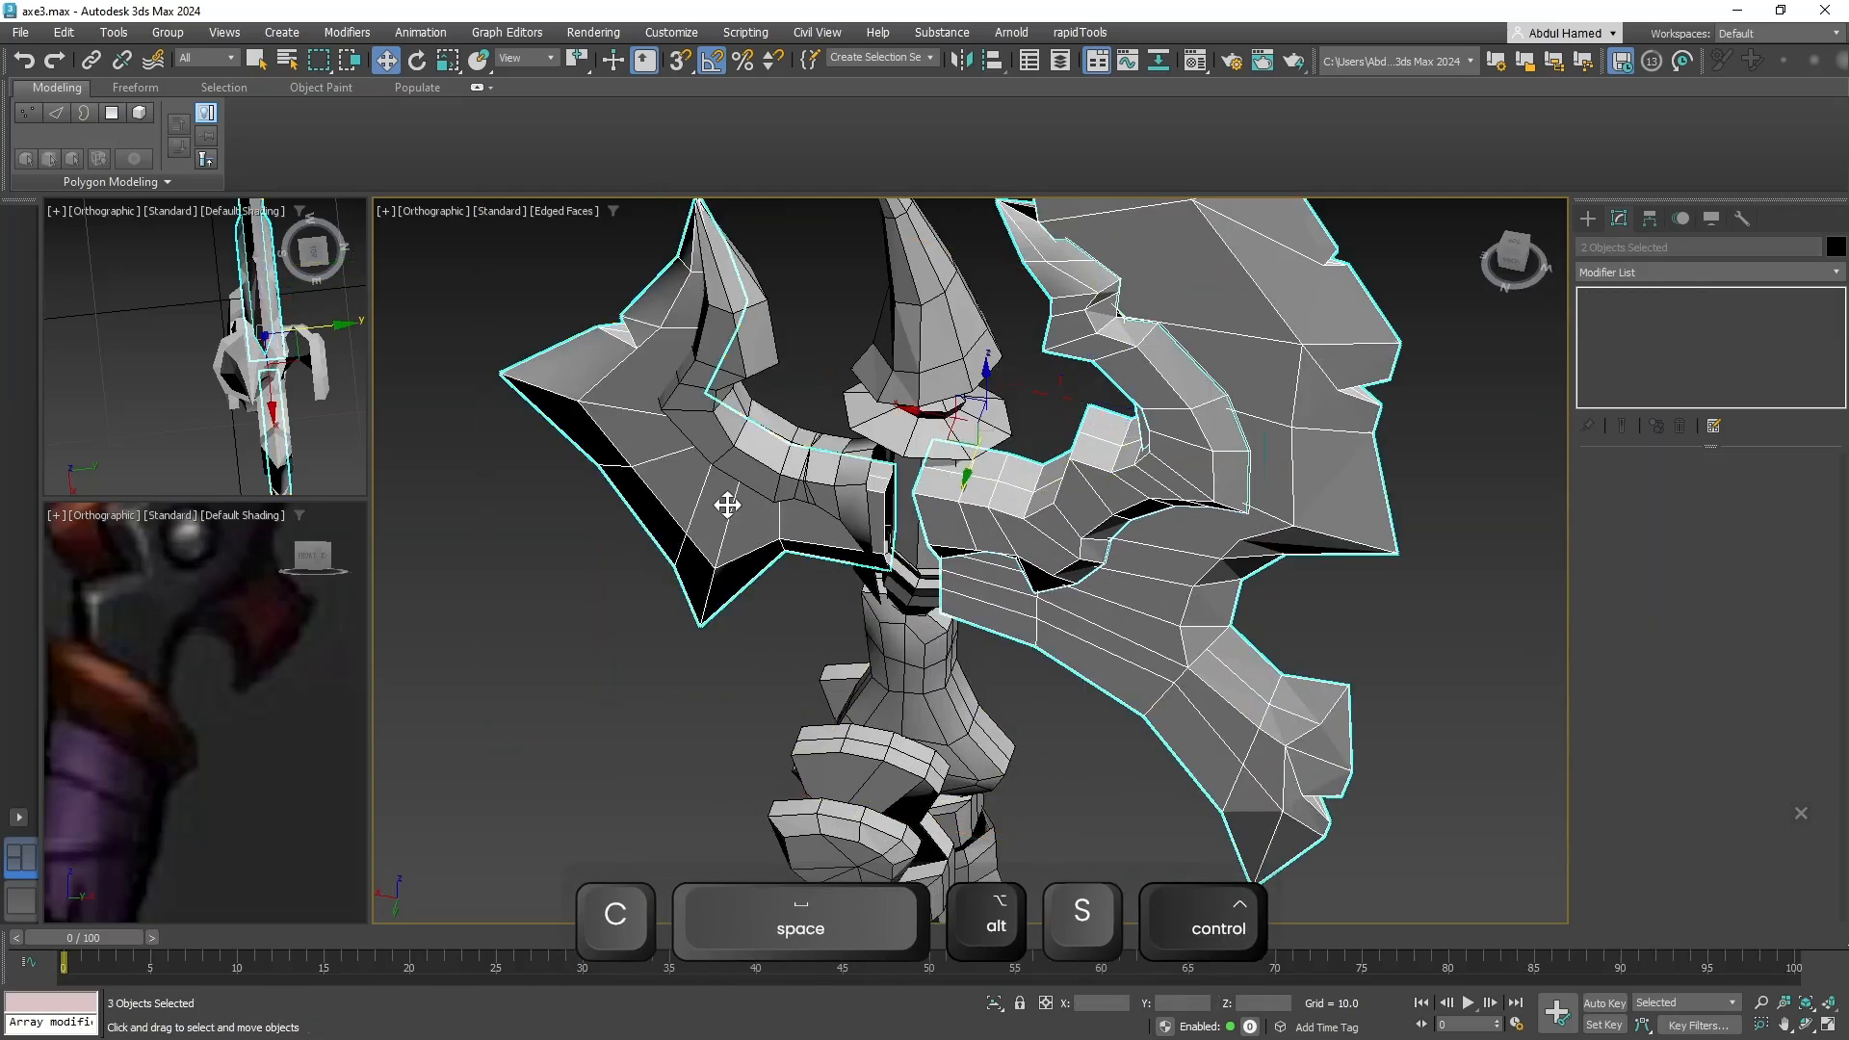
pyautogui.moveTo(873, 470); pyautogui.dragTo(967, 422)
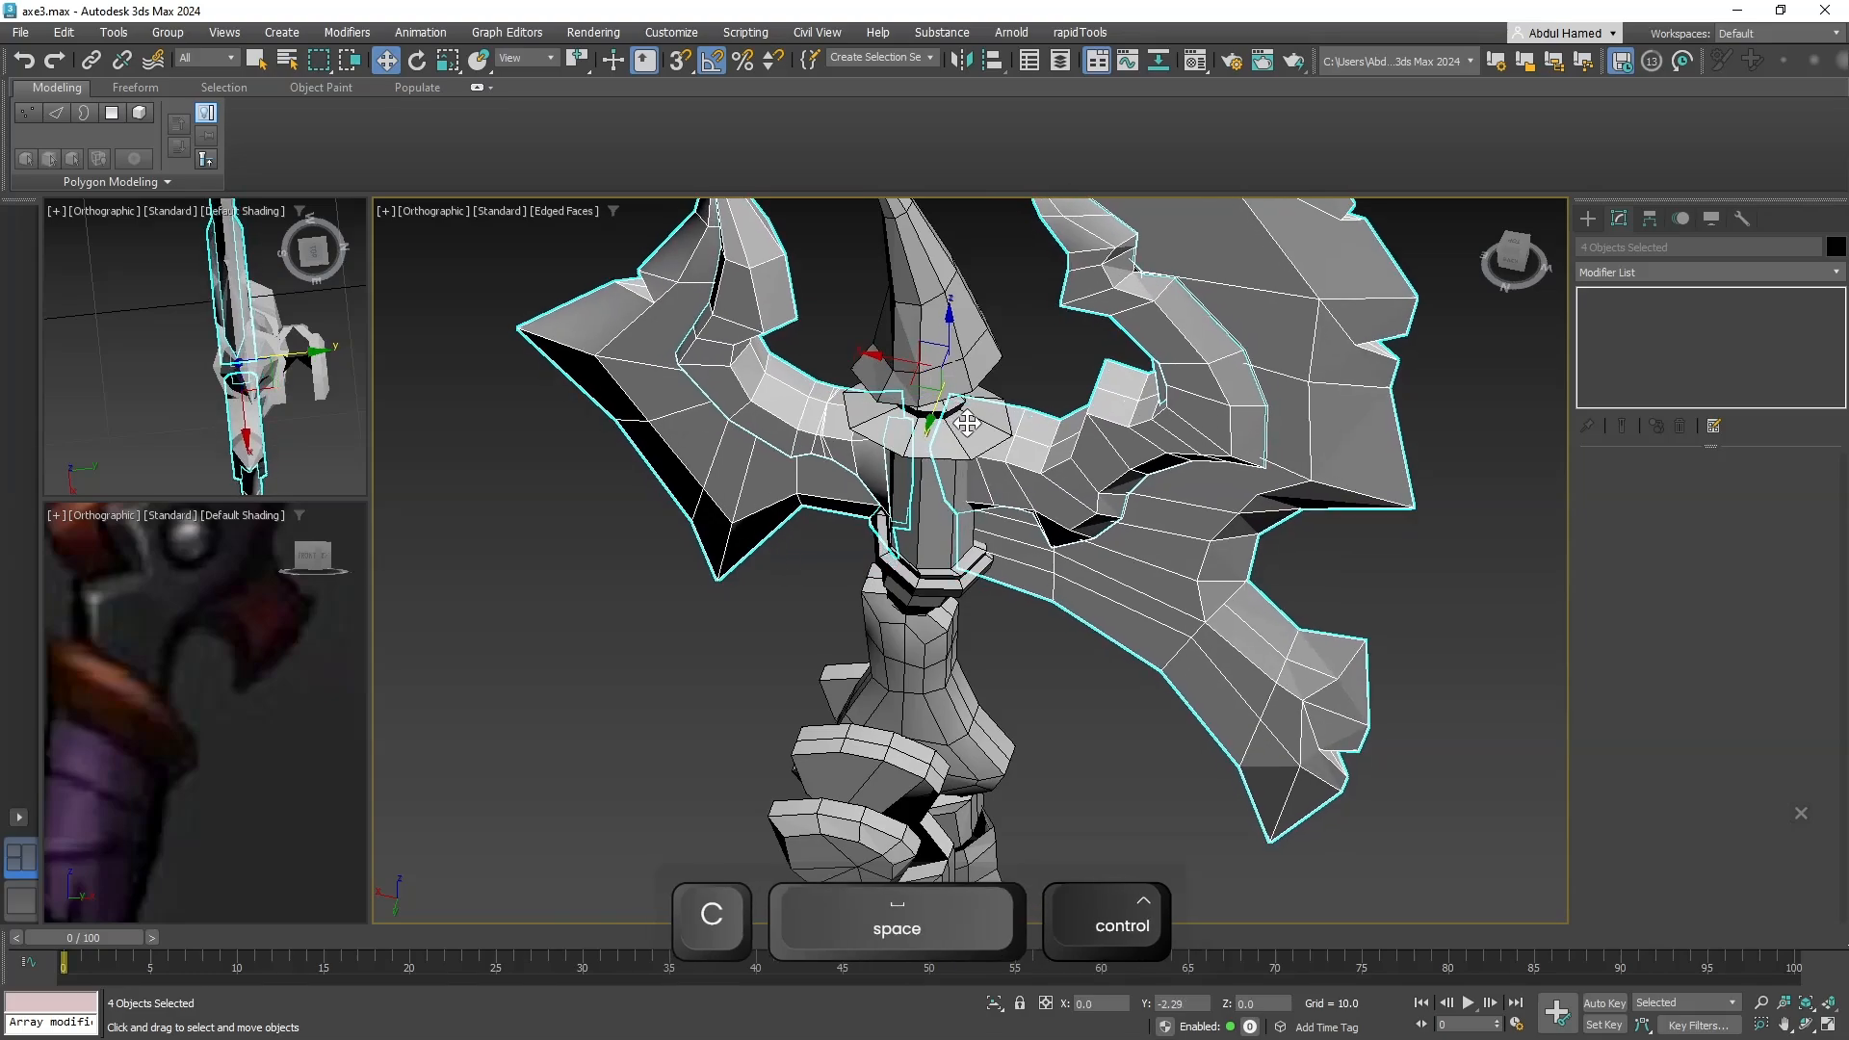
pyautogui.keyDown('alt'); pyautogui.moveTo(967, 424); pyautogui.dragTo(1066, 553, button='middle'); pyautogui.keyUp('alt')
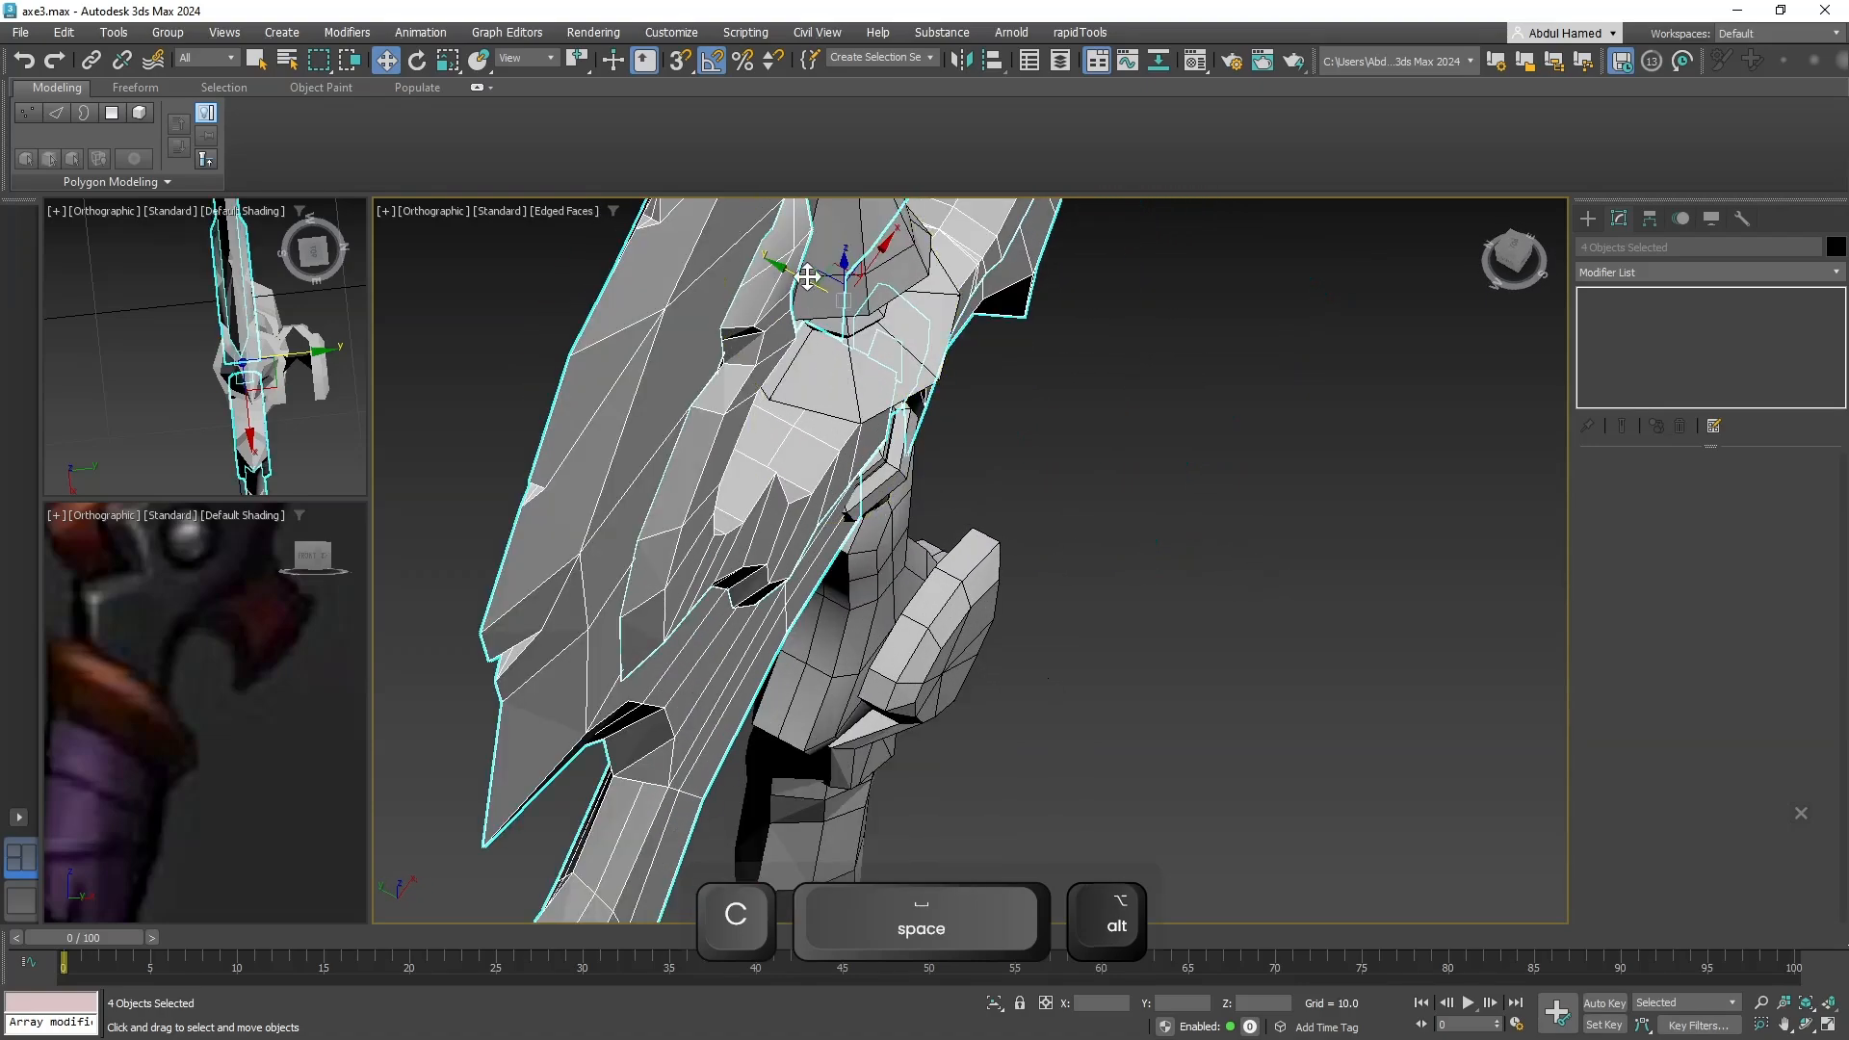
pyautogui.moveTo(805, 276); pyautogui.dragTo(779, 270)
# Select both blades and both curved horn pieces together and scale them to 70% along Y to make them thinner.
pyautogui.keyDown('alt'); pyautogui.moveTo(1033, 493); pyautogui.dragTo(898, 370, button='middle'); pyautogui.keyUp('alt')
pyautogui.scroll(2, 871, 404)
pyautogui.click(867, 551)
pyautogui.keyDown('alt'); pyautogui.moveTo(868, 550); pyautogui.dragTo(933, 640, button='middle'); pyautogui.keyUp('alt')
pyautogui.scroll(2, 695, 528)
pyautogui.click(679, 517)
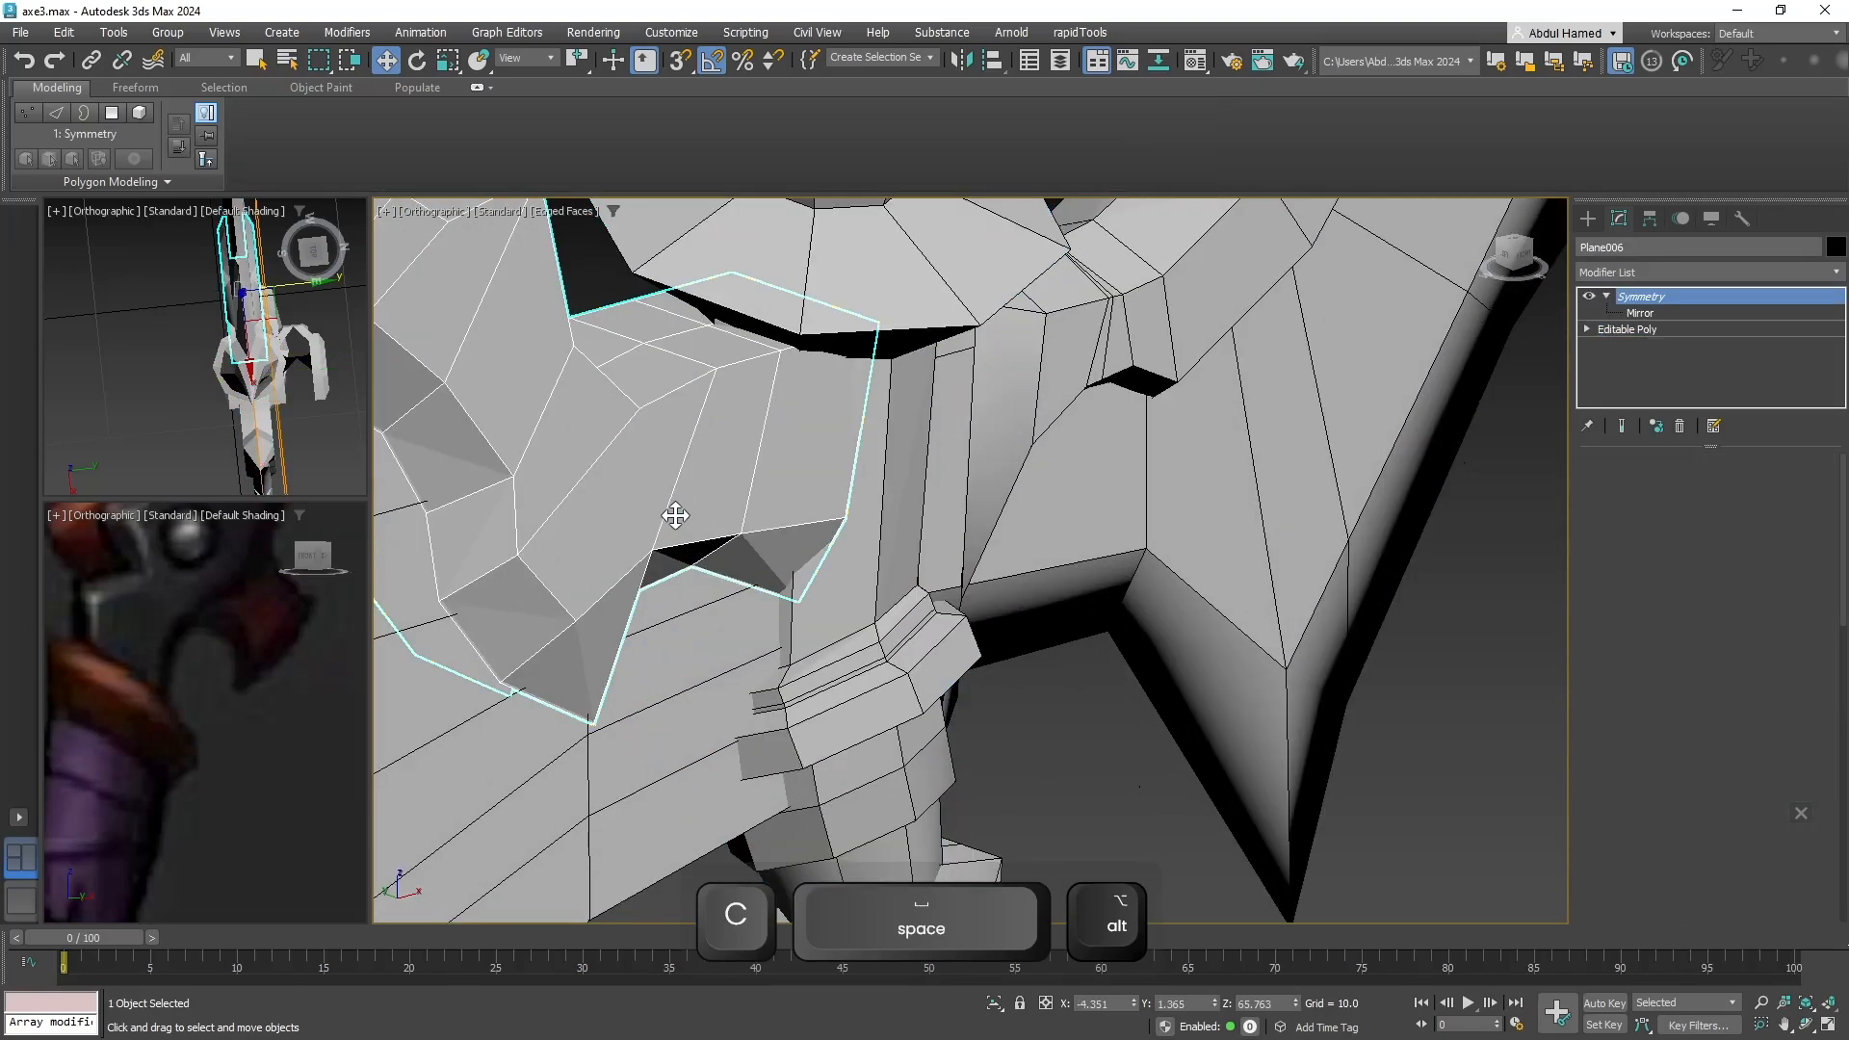
pyautogui.scroll(-6, 673, 511)
pyautogui.scroll(3, 635, 549)
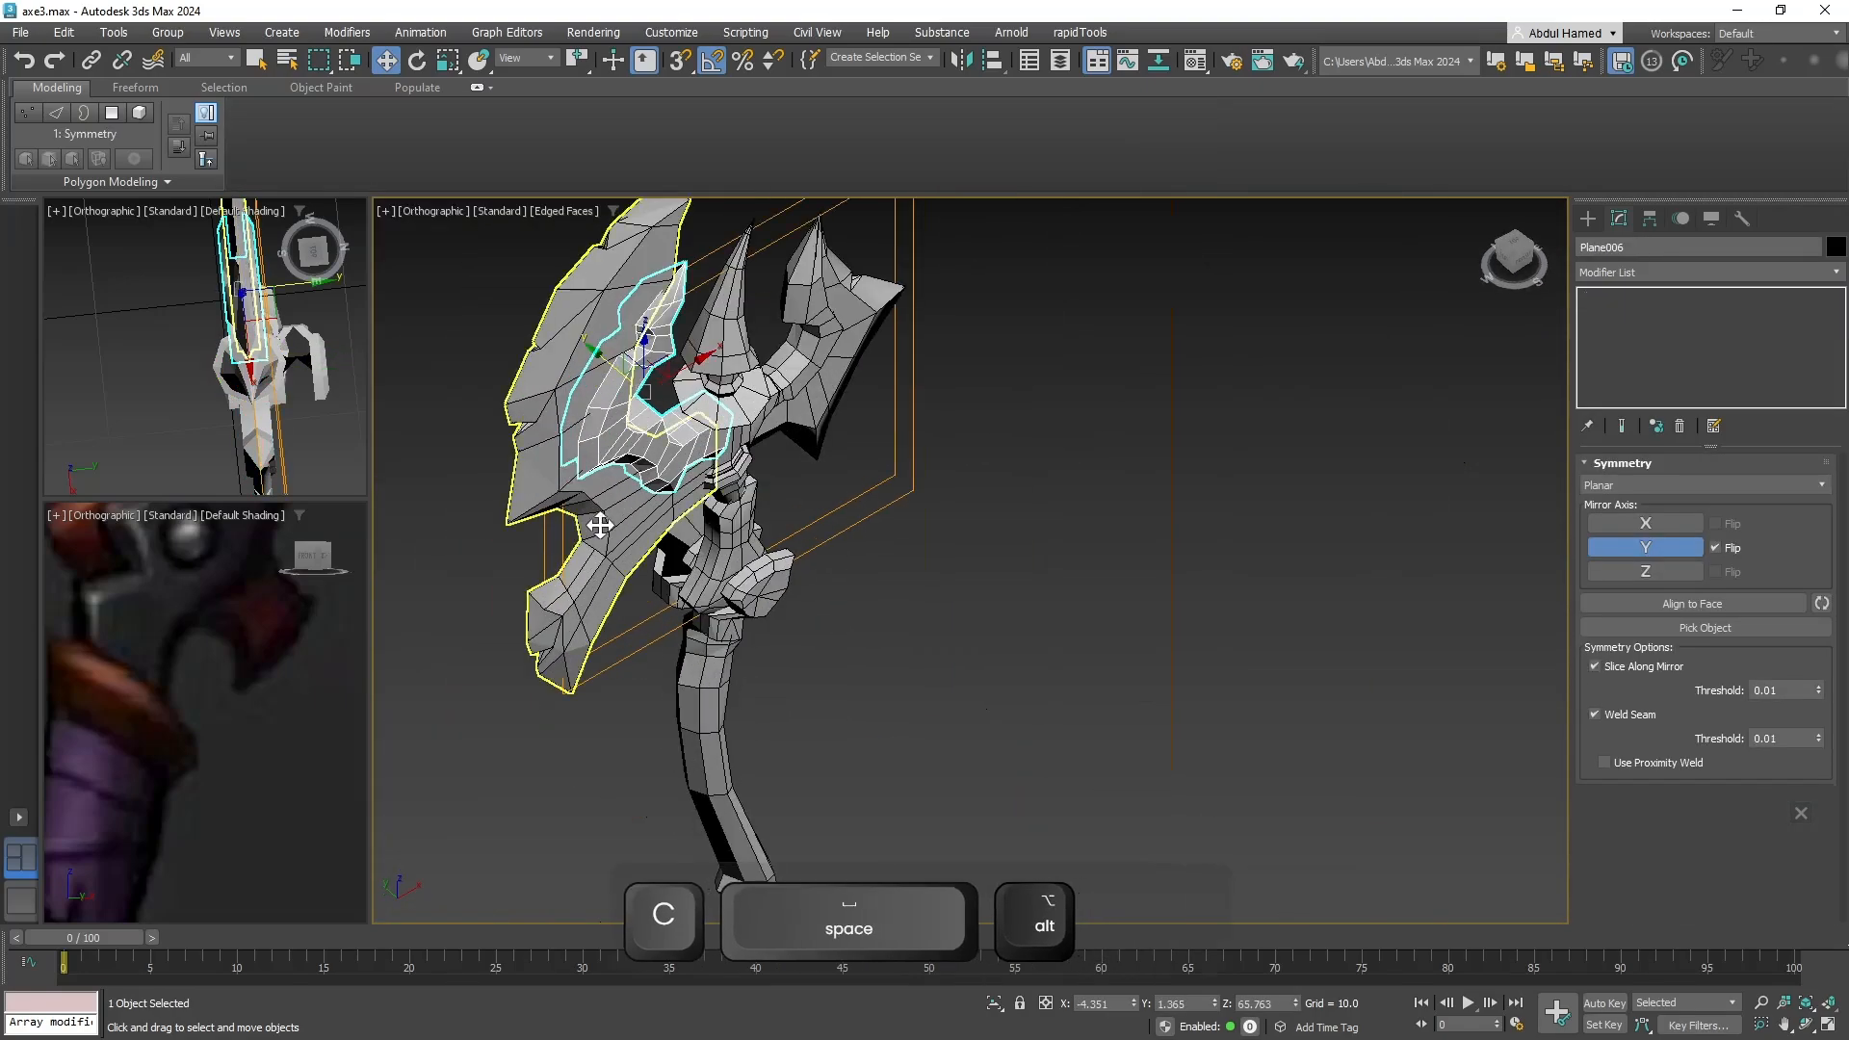
pyautogui.keyDown('ctrl'); pyautogui.click(626, 522); pyautogui.keyUp('ctrl')
pyautogui.keyDown('ctrl'); pyautogui.click(845, 388); pyautogui.keyUp('ctrl')
pyautogui.keyDown('ctrl'); pyautogui.click(829, 352); pyautogui.keyUp('ctrl')
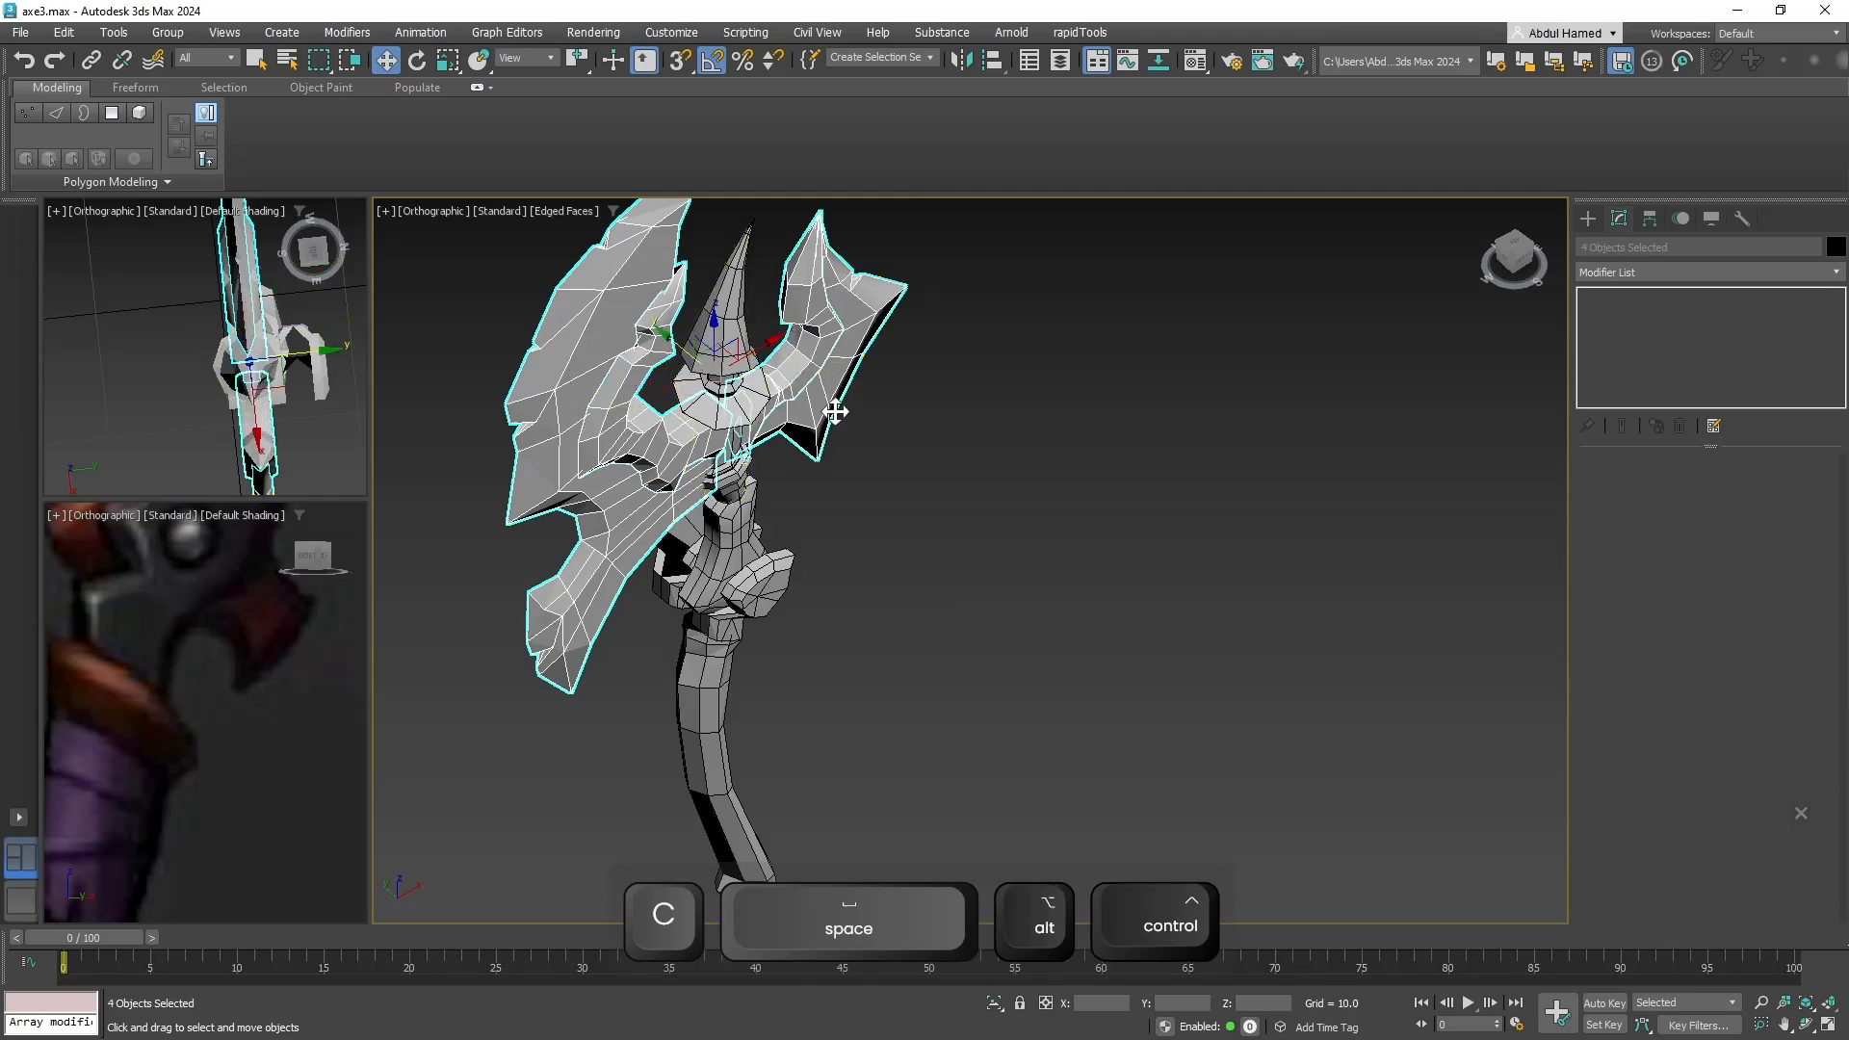
pyautogui.keyDown('alt'); pyautogui.moveTo(834, 413); pyautogui.dragTo(874, 520, button='middle'); pyautogui.keyUp('alt')
pyautogui.scroll(2, 867, 520)
pyautogui.press('r')
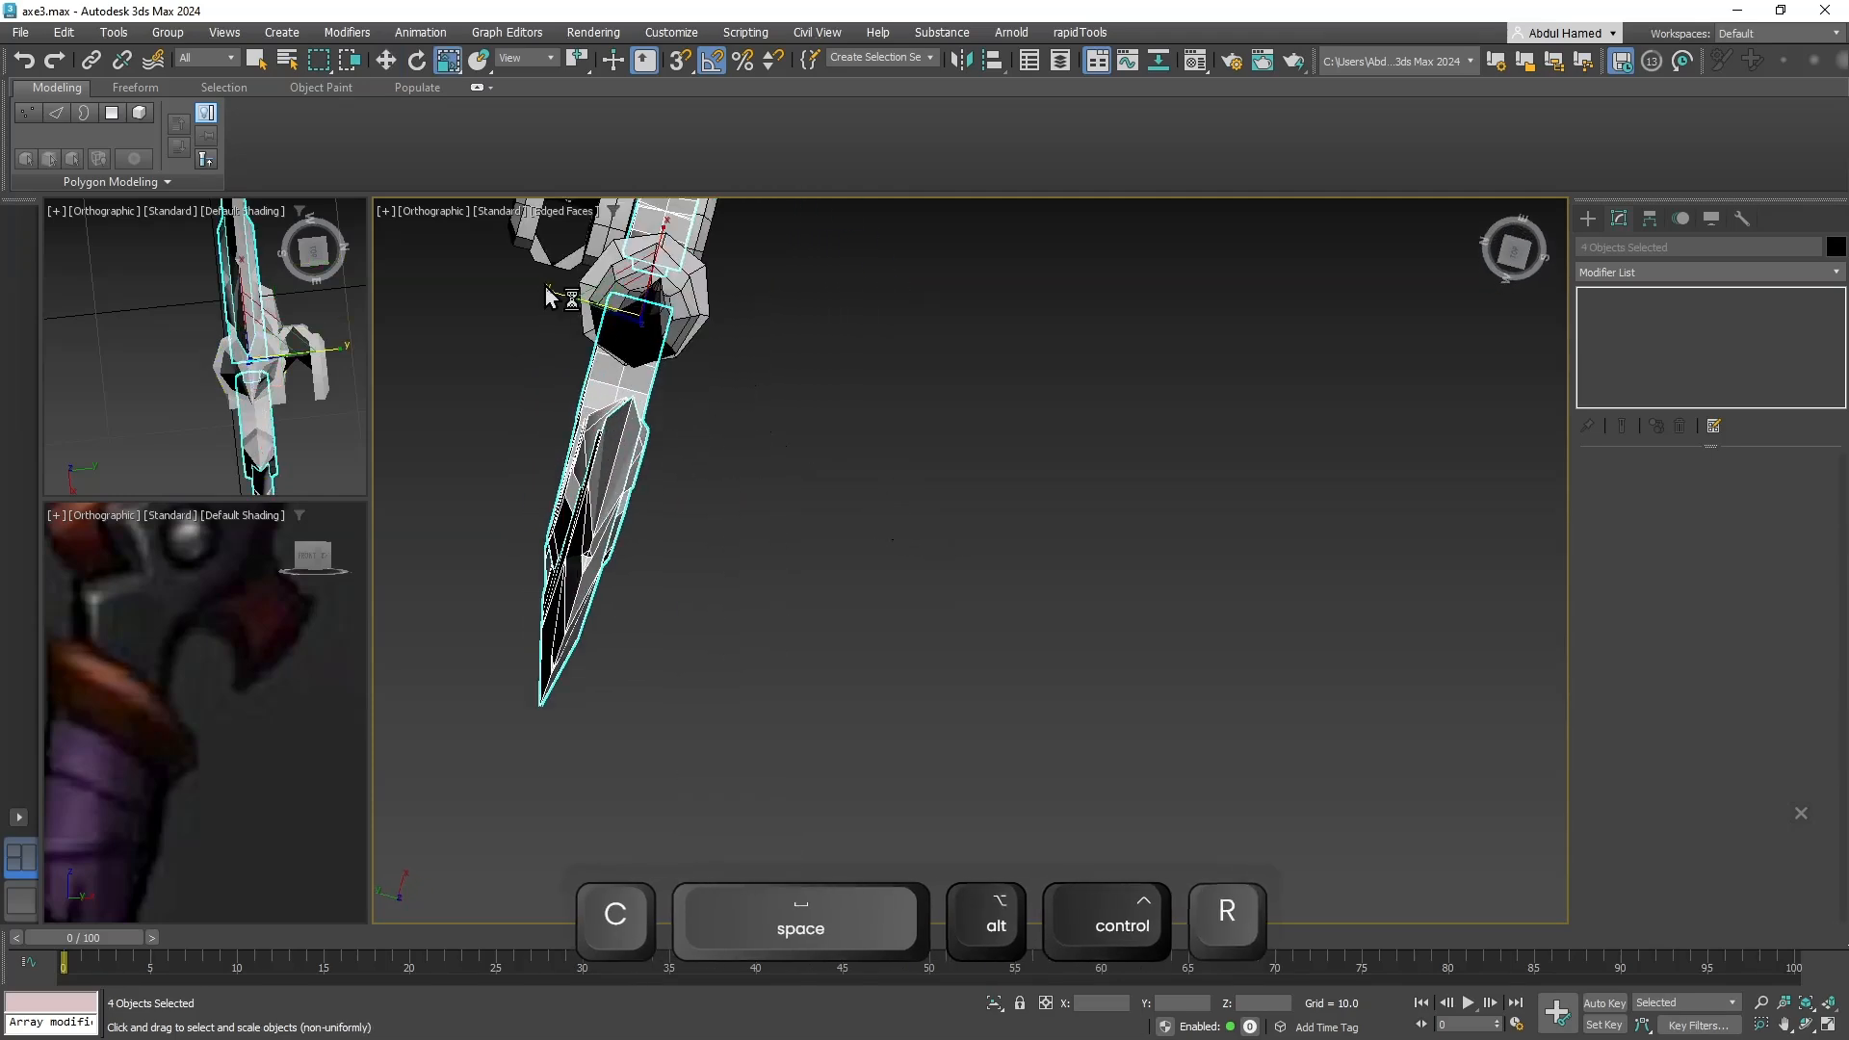
pyautogui.moveTo(557, 287); pyautogui.dragTo(577, 343)
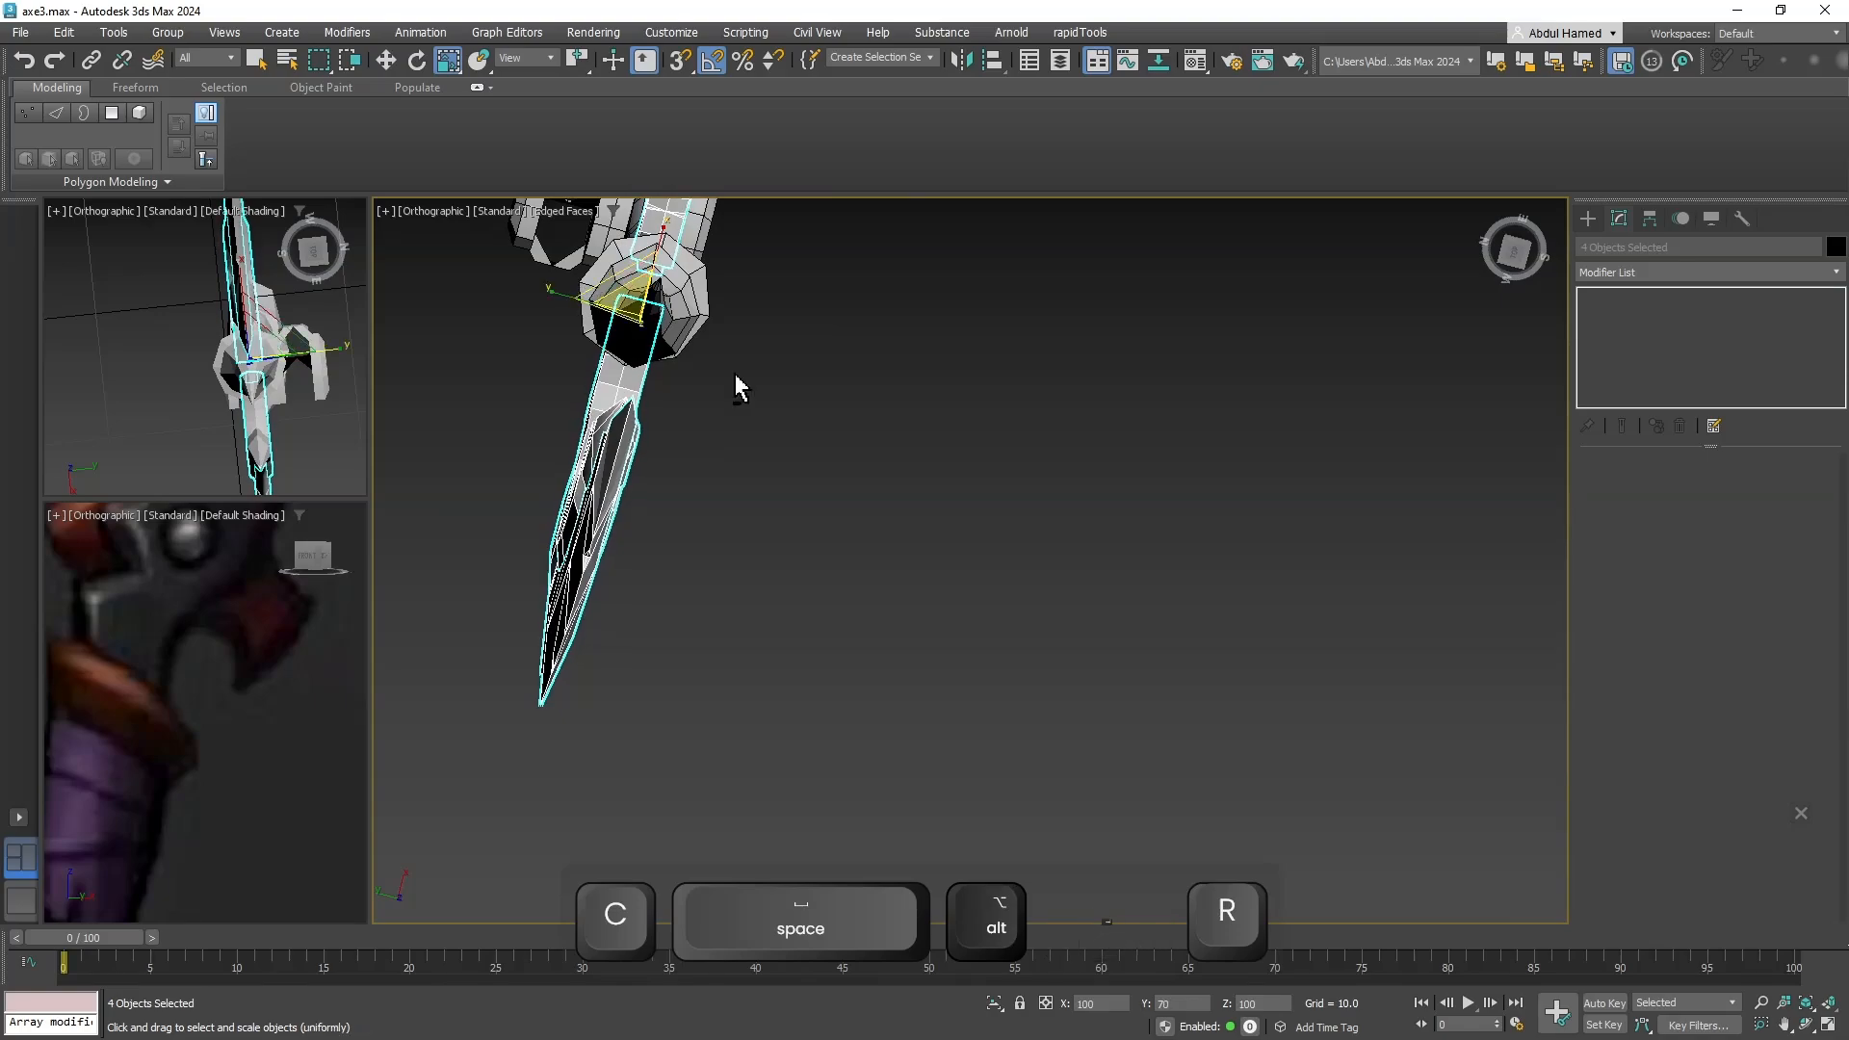
# Select the smaller rear blade with its curved horn piece and move them about -0.71 along X into the central shaft.
pyautogui.keyDown('alt'); pyautogui.moveTo(734, 385); pyautogui.dragTo(696, 233, button='middle'); pyautogui.keyUp('alt')
pyautogui.scroll(10, 695, 235)
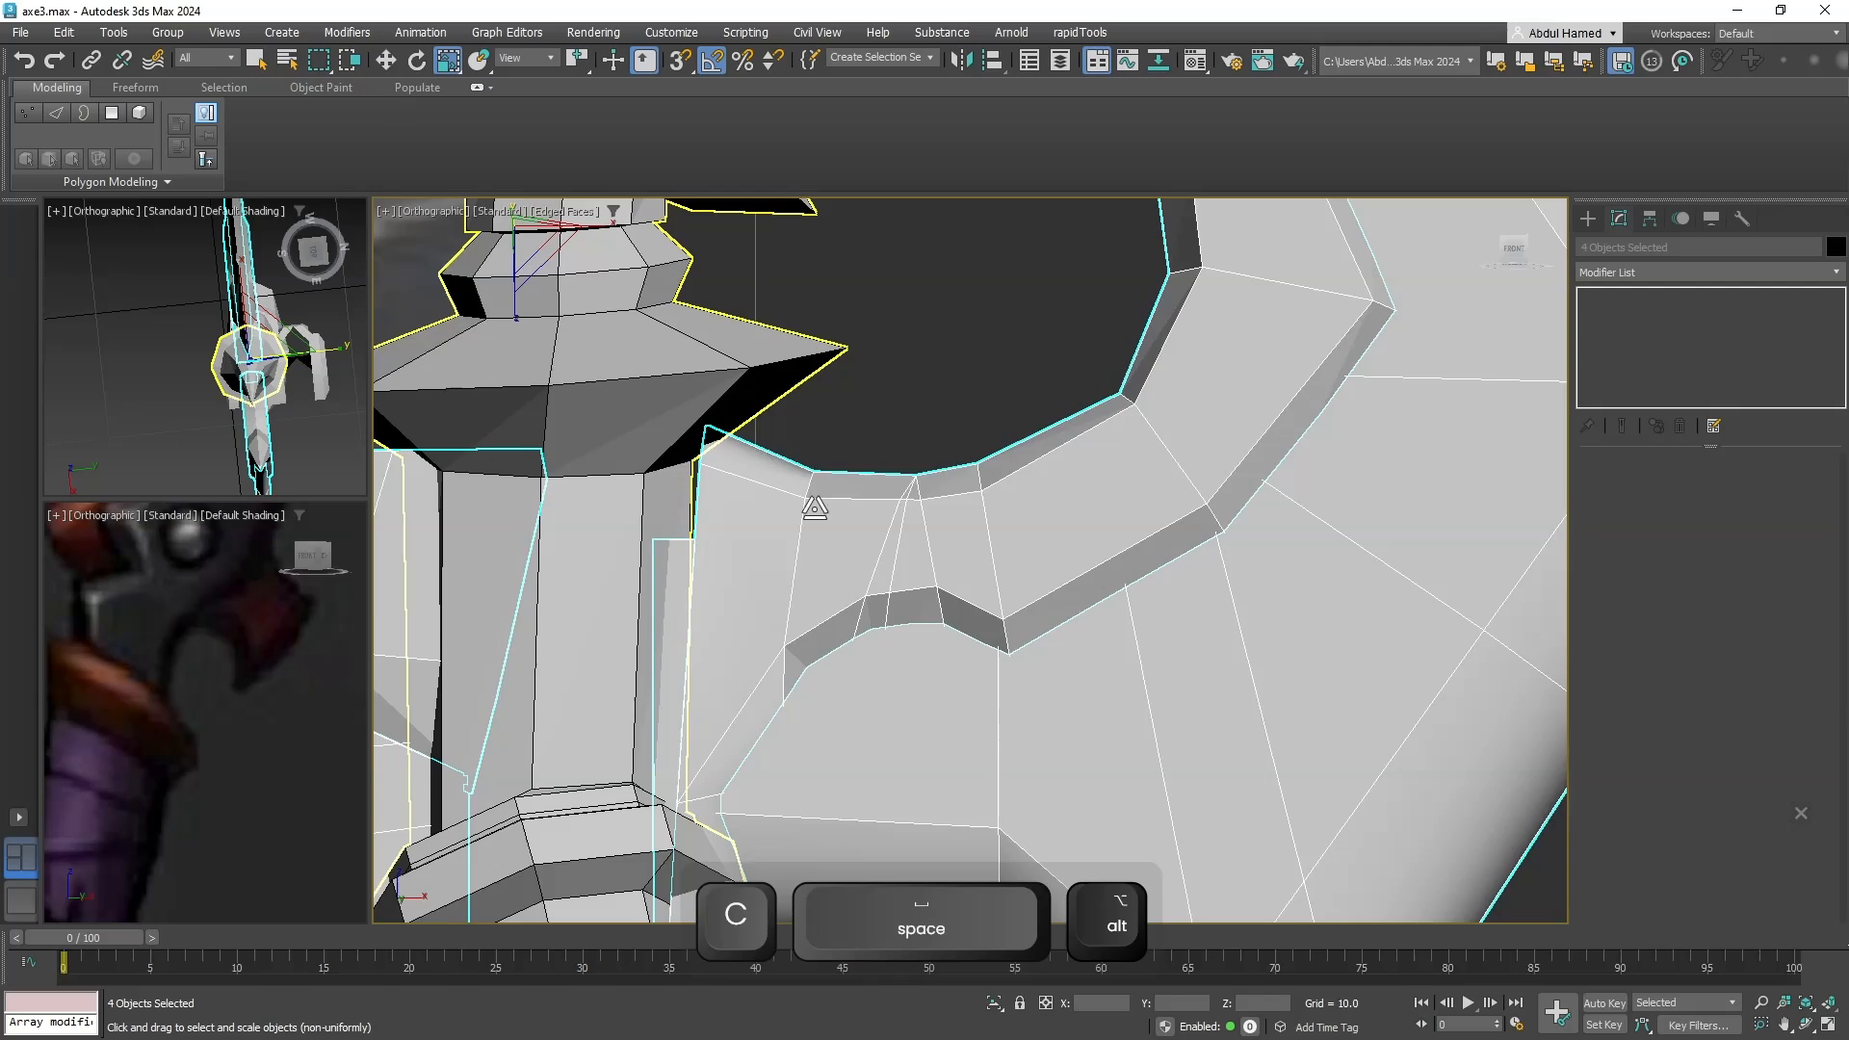
pyautogui.scroll(-5, 814, 507)
pyautogui.click(979, 653)
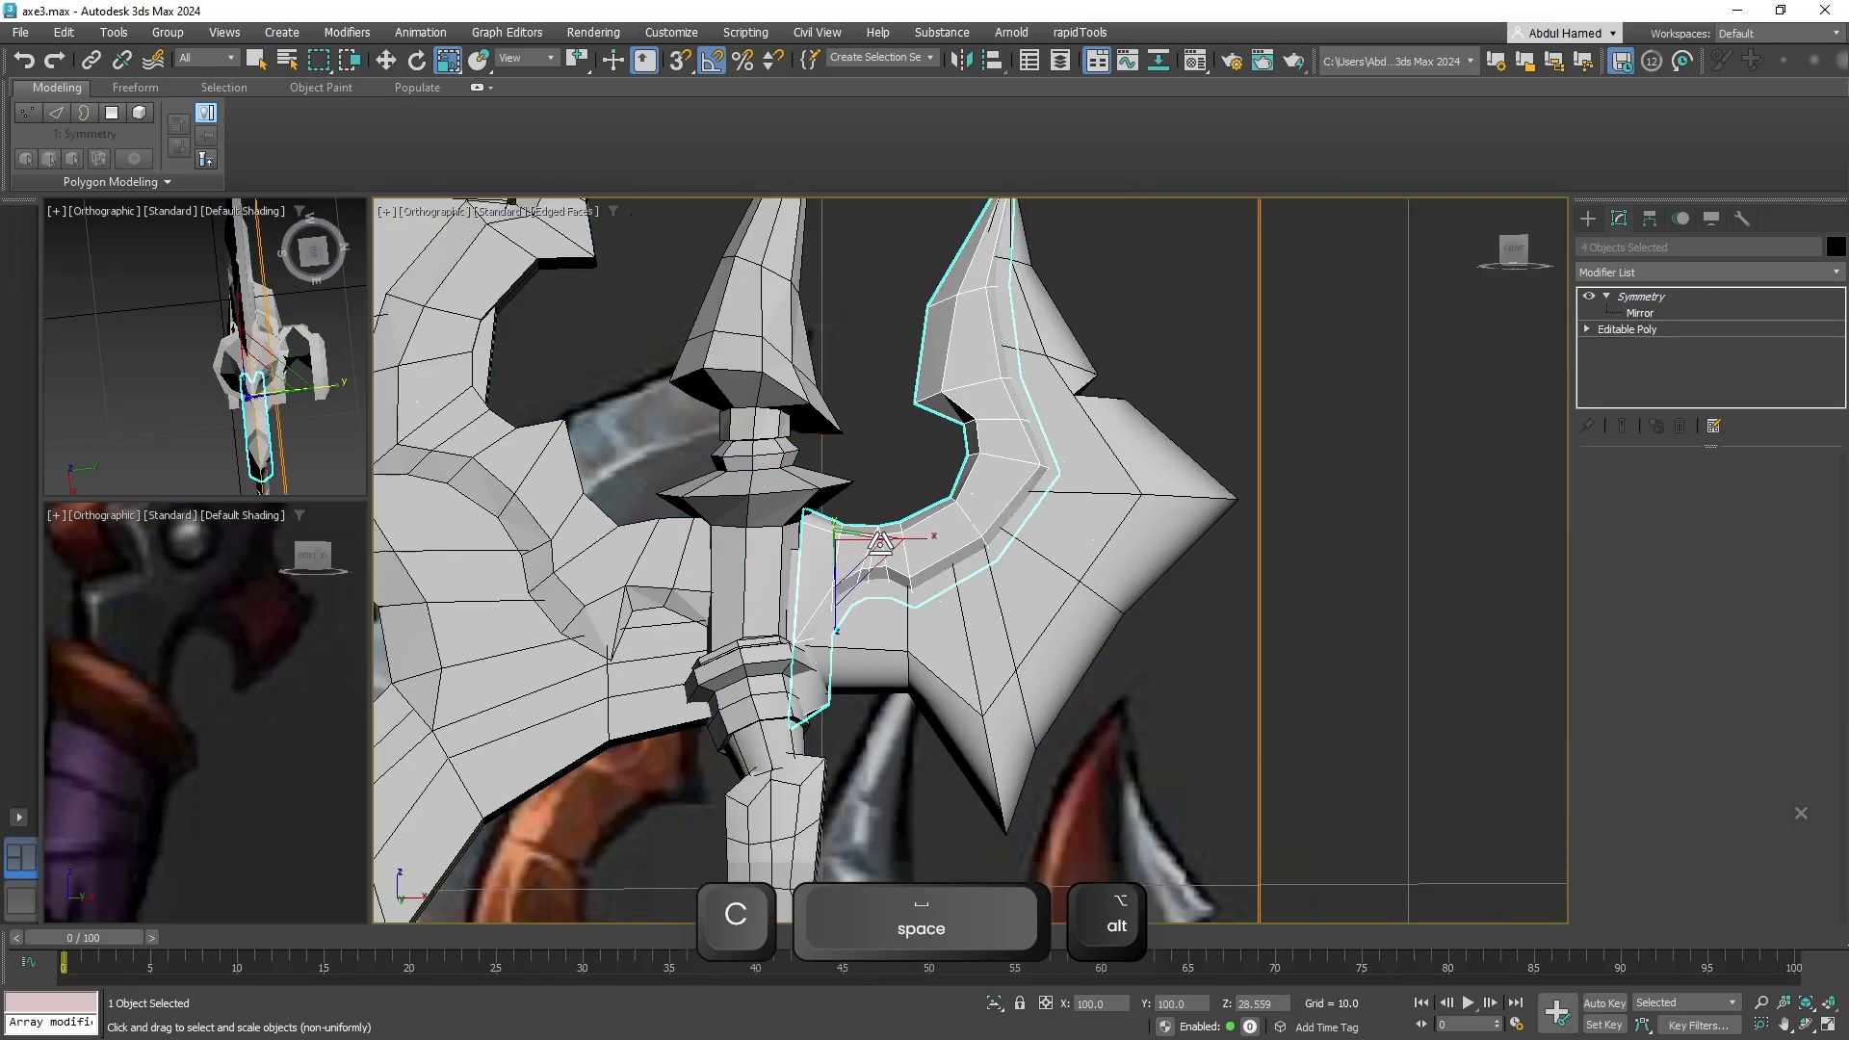
pyautogui.keyDown('ctrl'); pyautogui.click(950, 631); pyautogui.keyUp('ctrl')
pyautogui.press('w')
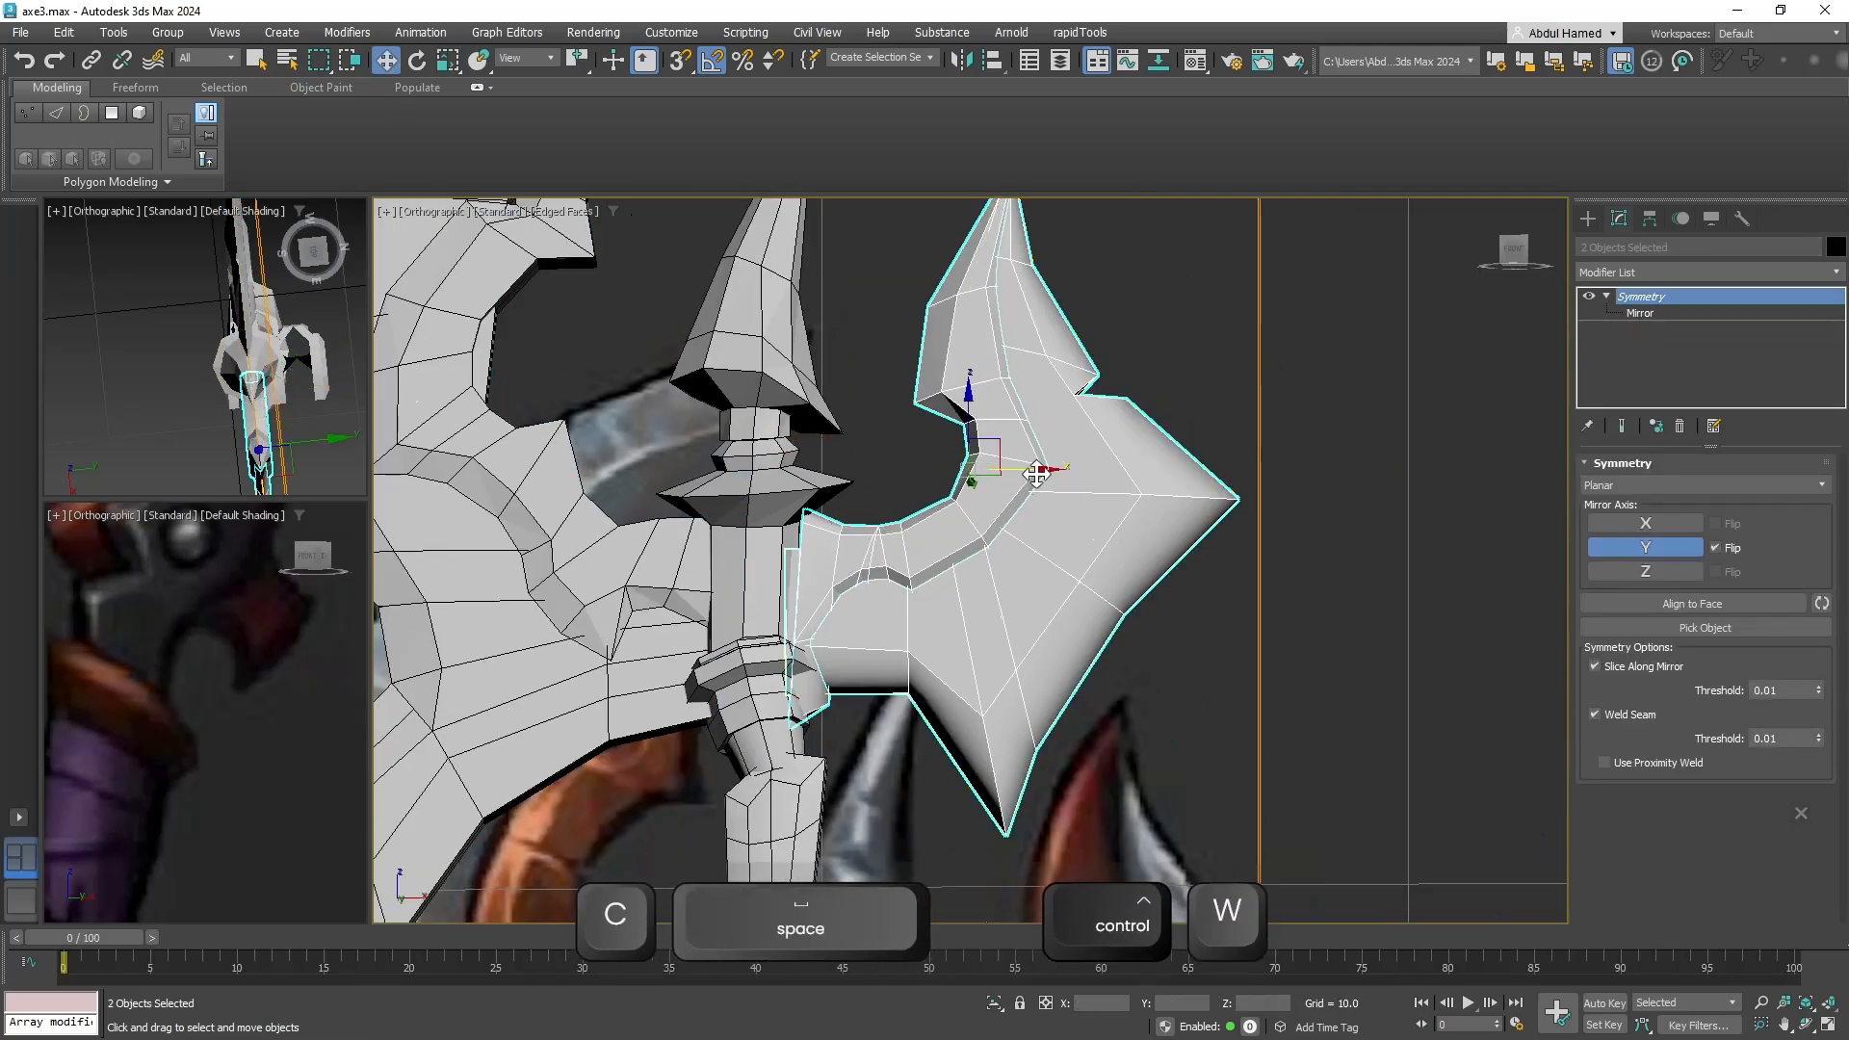
pyautogui.moveTo(1028, 472); pyautogui.dragTo(1013, 470)
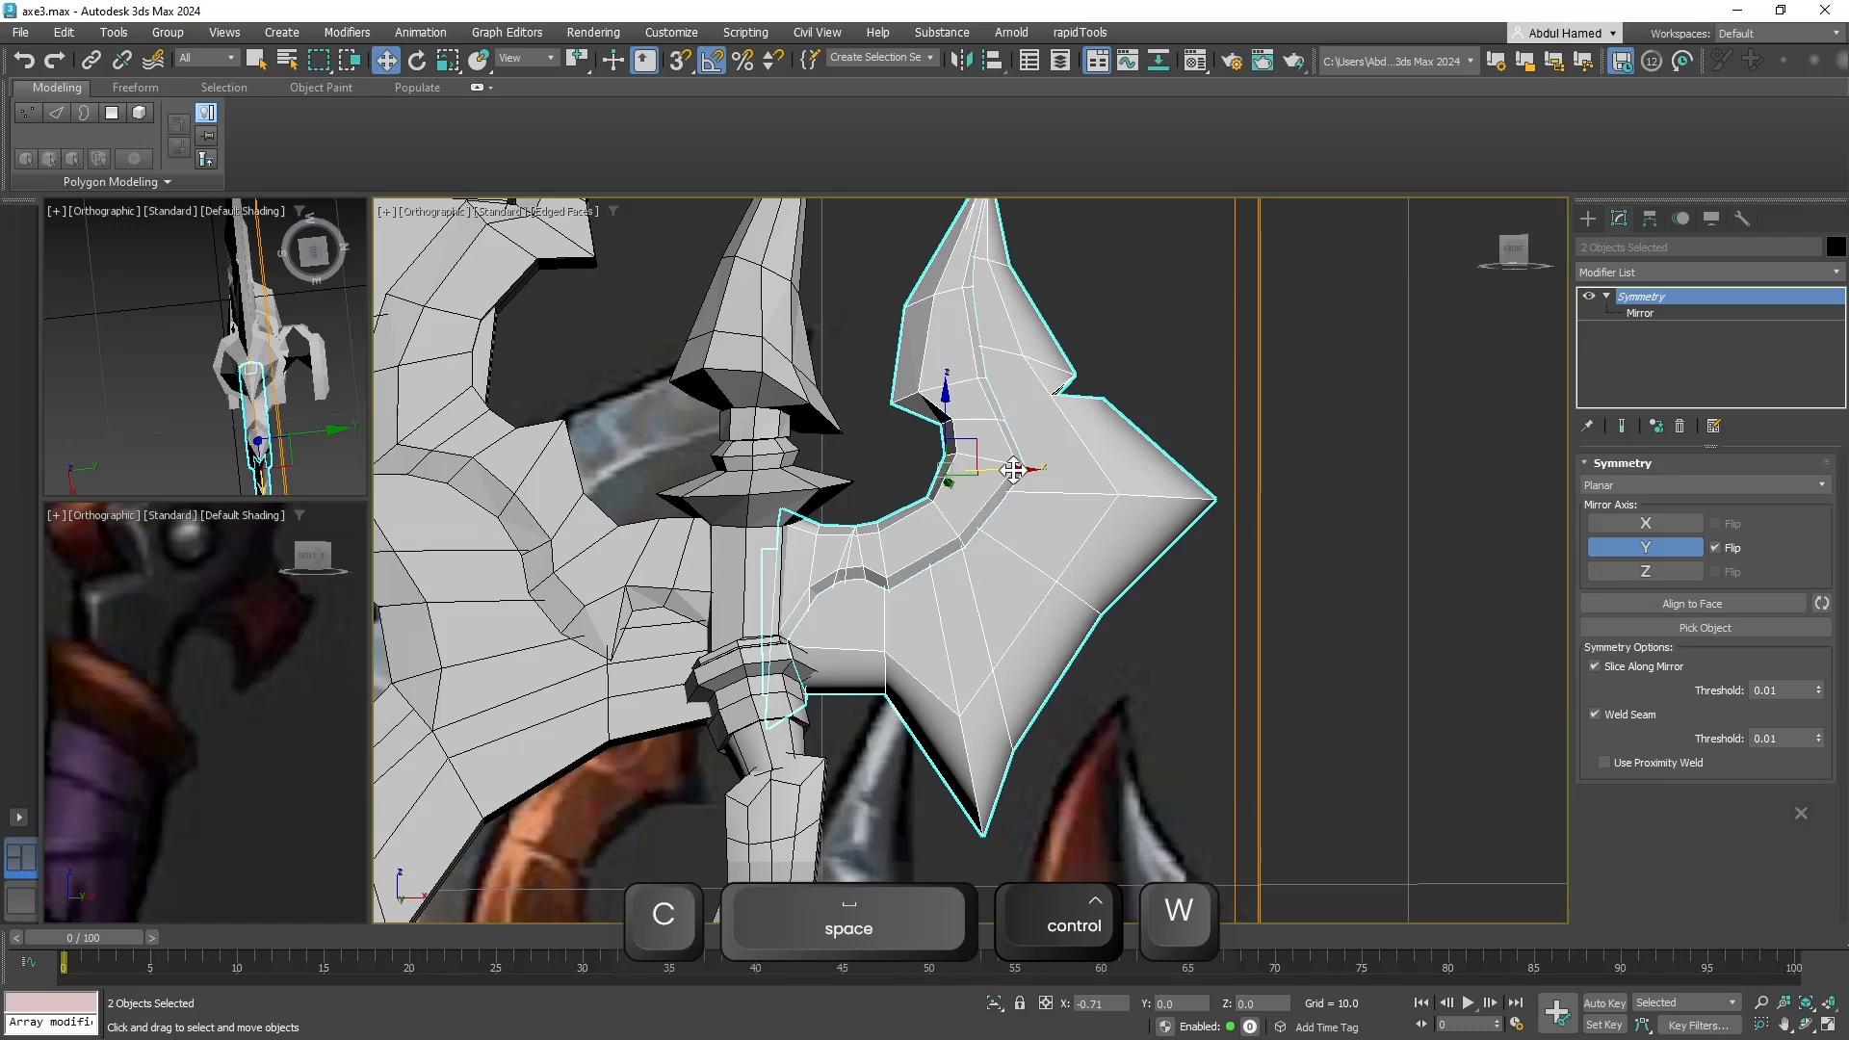
pyautogui.moveTo(1013, 470); pyautogui.dragTo(1160, 529, button='middle')
pyautogui.scroll(-5, 1121, 424)
pyautogui.scroll(3, 1309, 512)
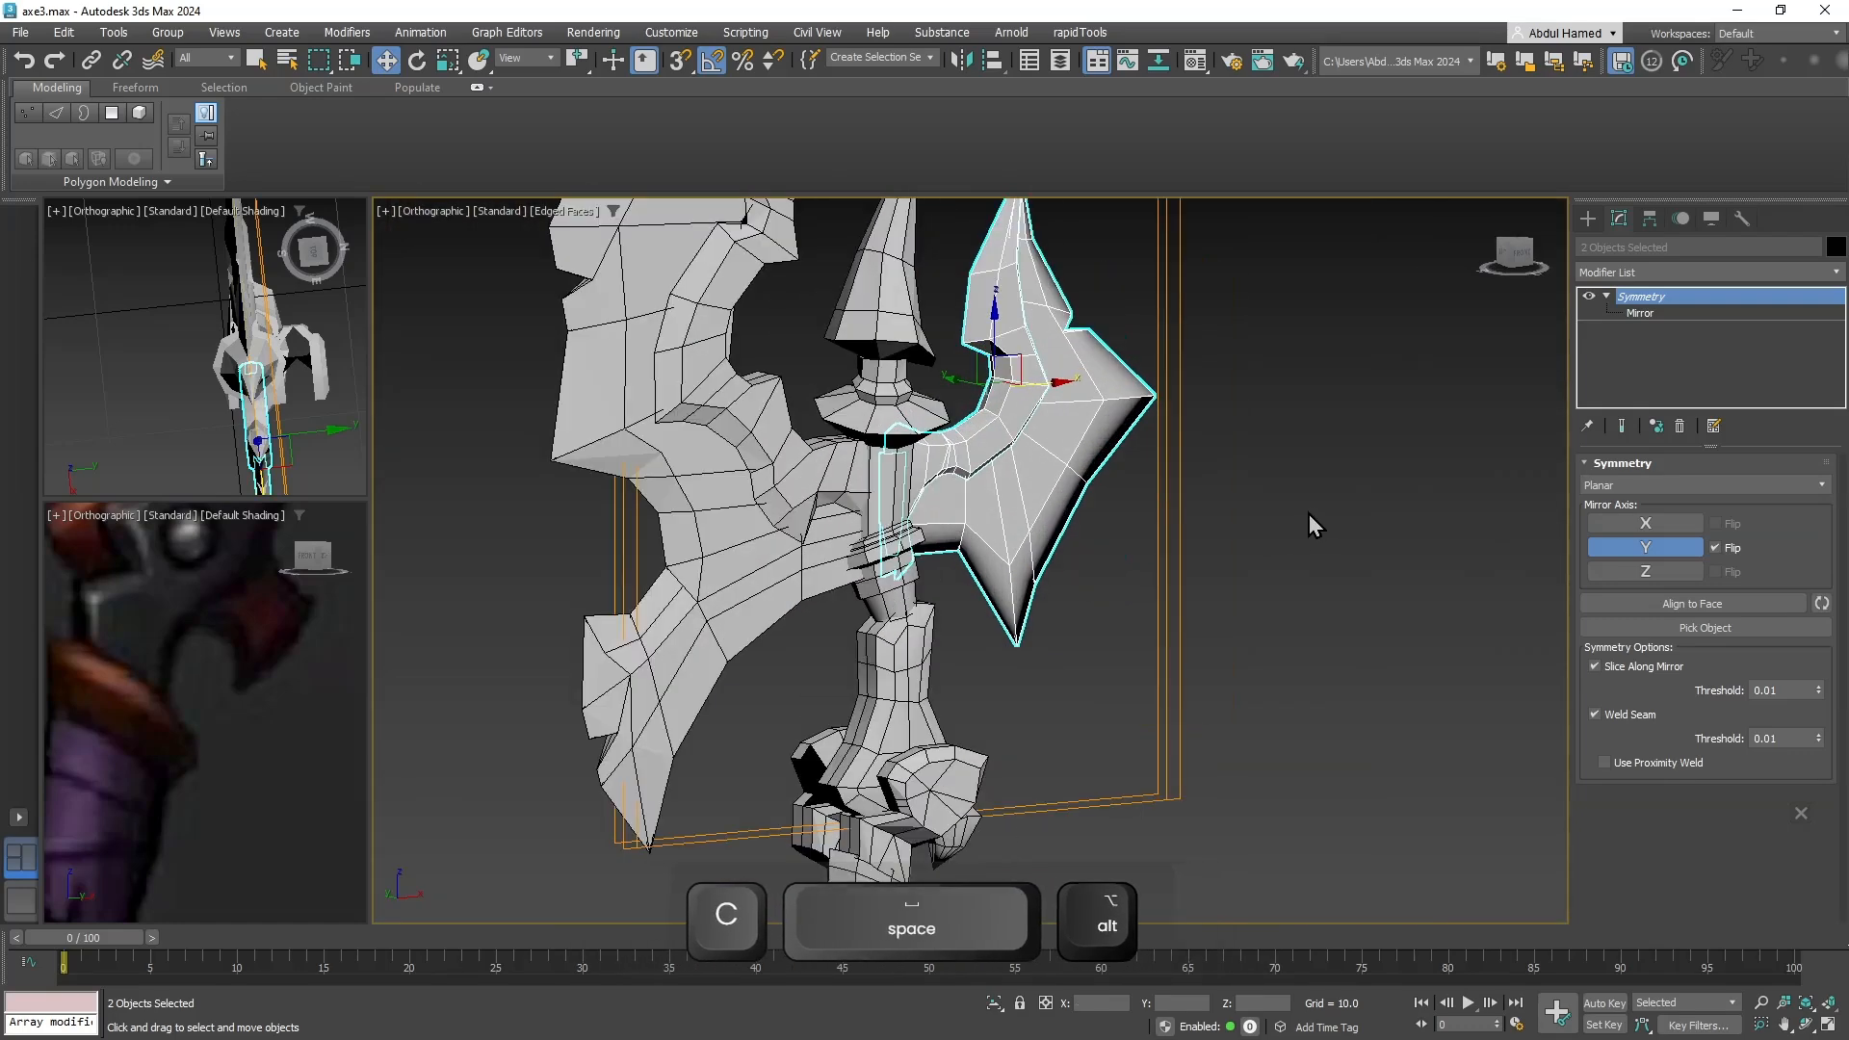
# Turn off the topmost Symmetry modifier on the guard piece at the head of the handle.
pyautogui.click(1308, 515)
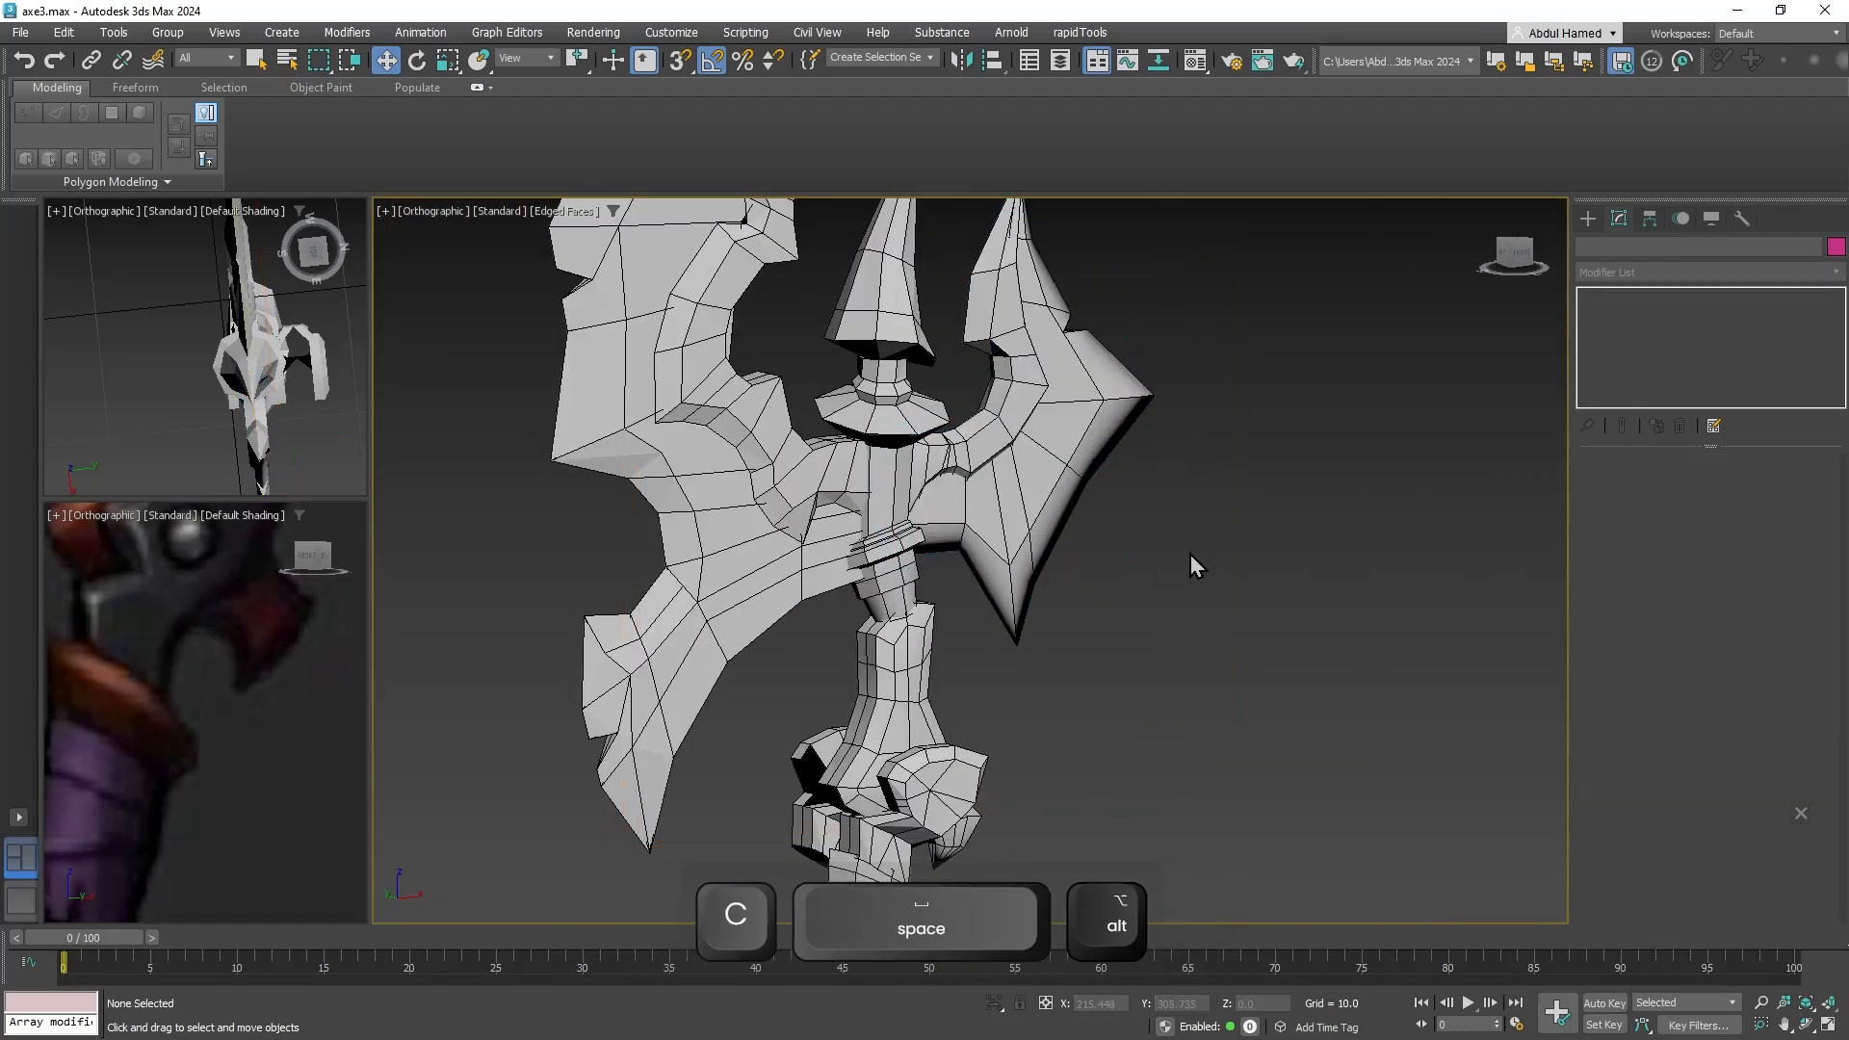
pyautogui.keyDown('alt'); pyautogui.moveTo(1191, 557); pyautogui.dragTo(1146, 661, button='middle'); pyautogui.keyUp('alt')
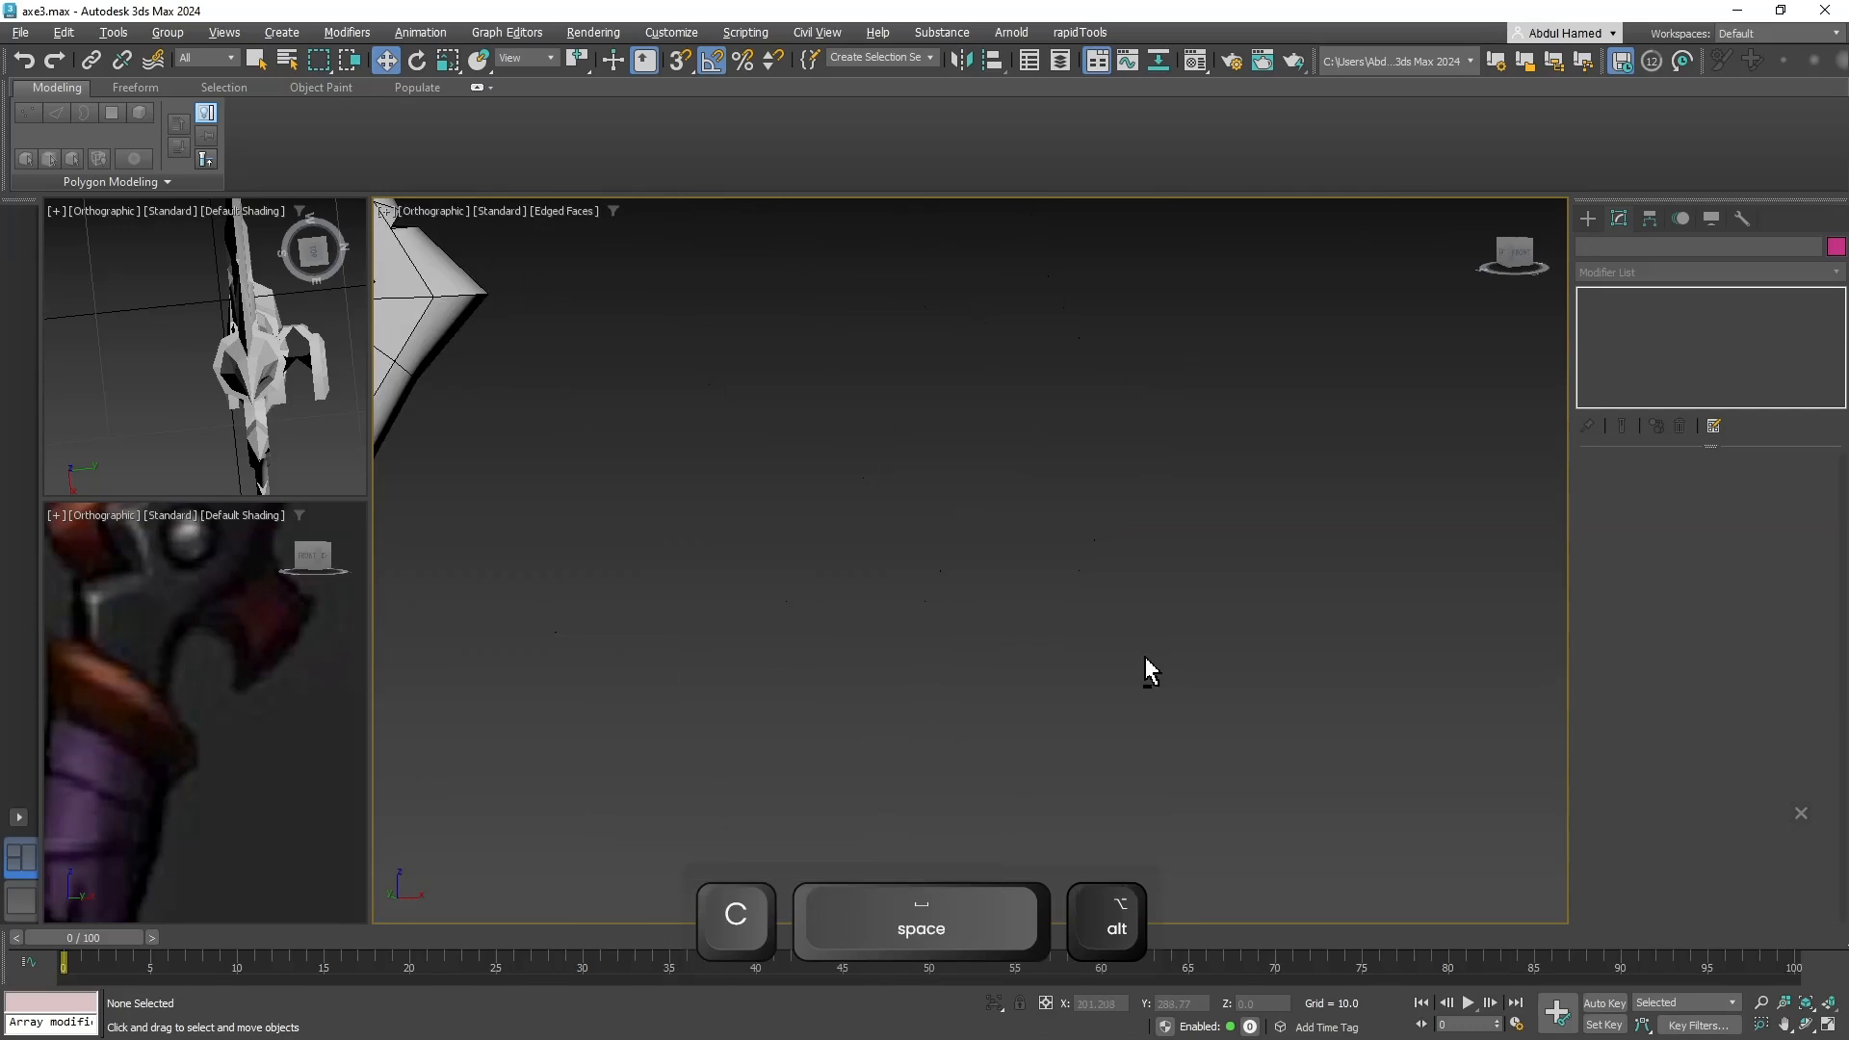
pyautogui.moveTo(1022, 631); pyautogui.dragTo(1327, 532, button='middle')
pyautogui.scroll(-4, 1327, 530)
pyautogui.click(995, 404)
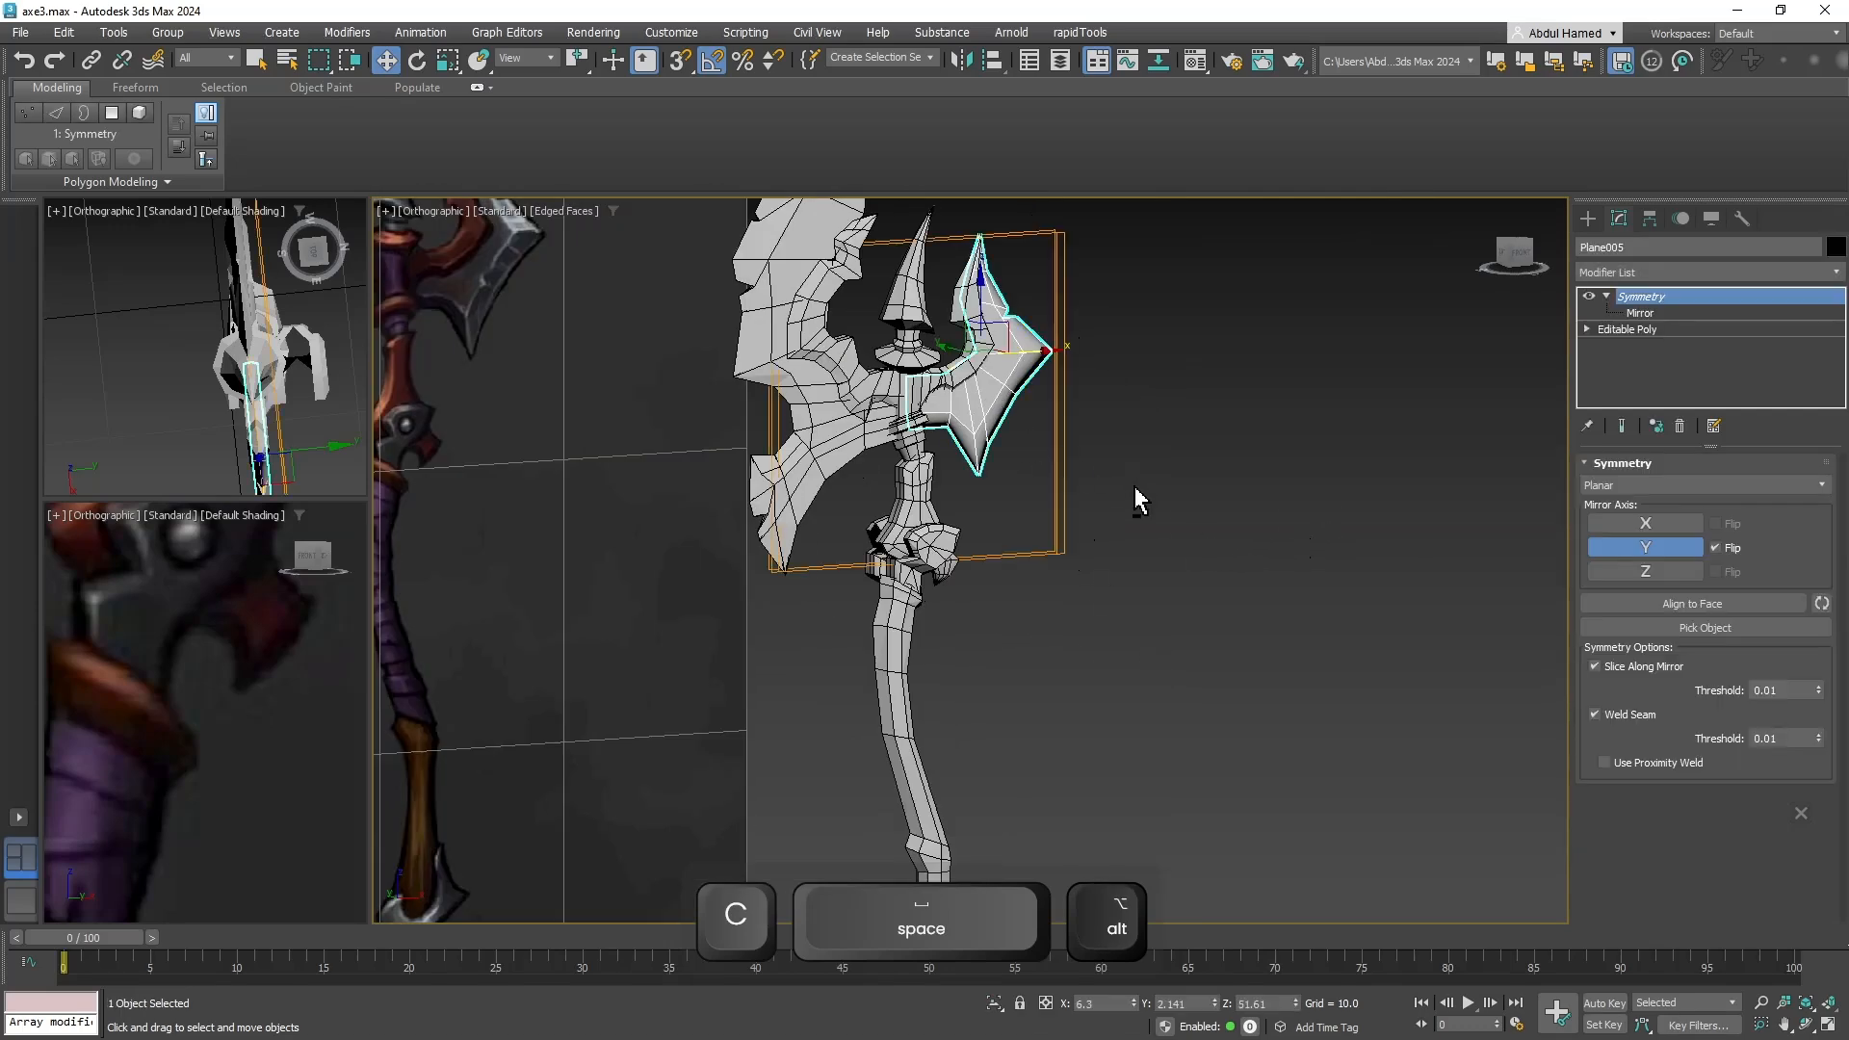
pyautogui.keyDown('alt'); pyautogui.moveTo(1133, 489); pyautogui.dragTo(1267, 478, button='middle'); pyautogui.keyUp('alt')
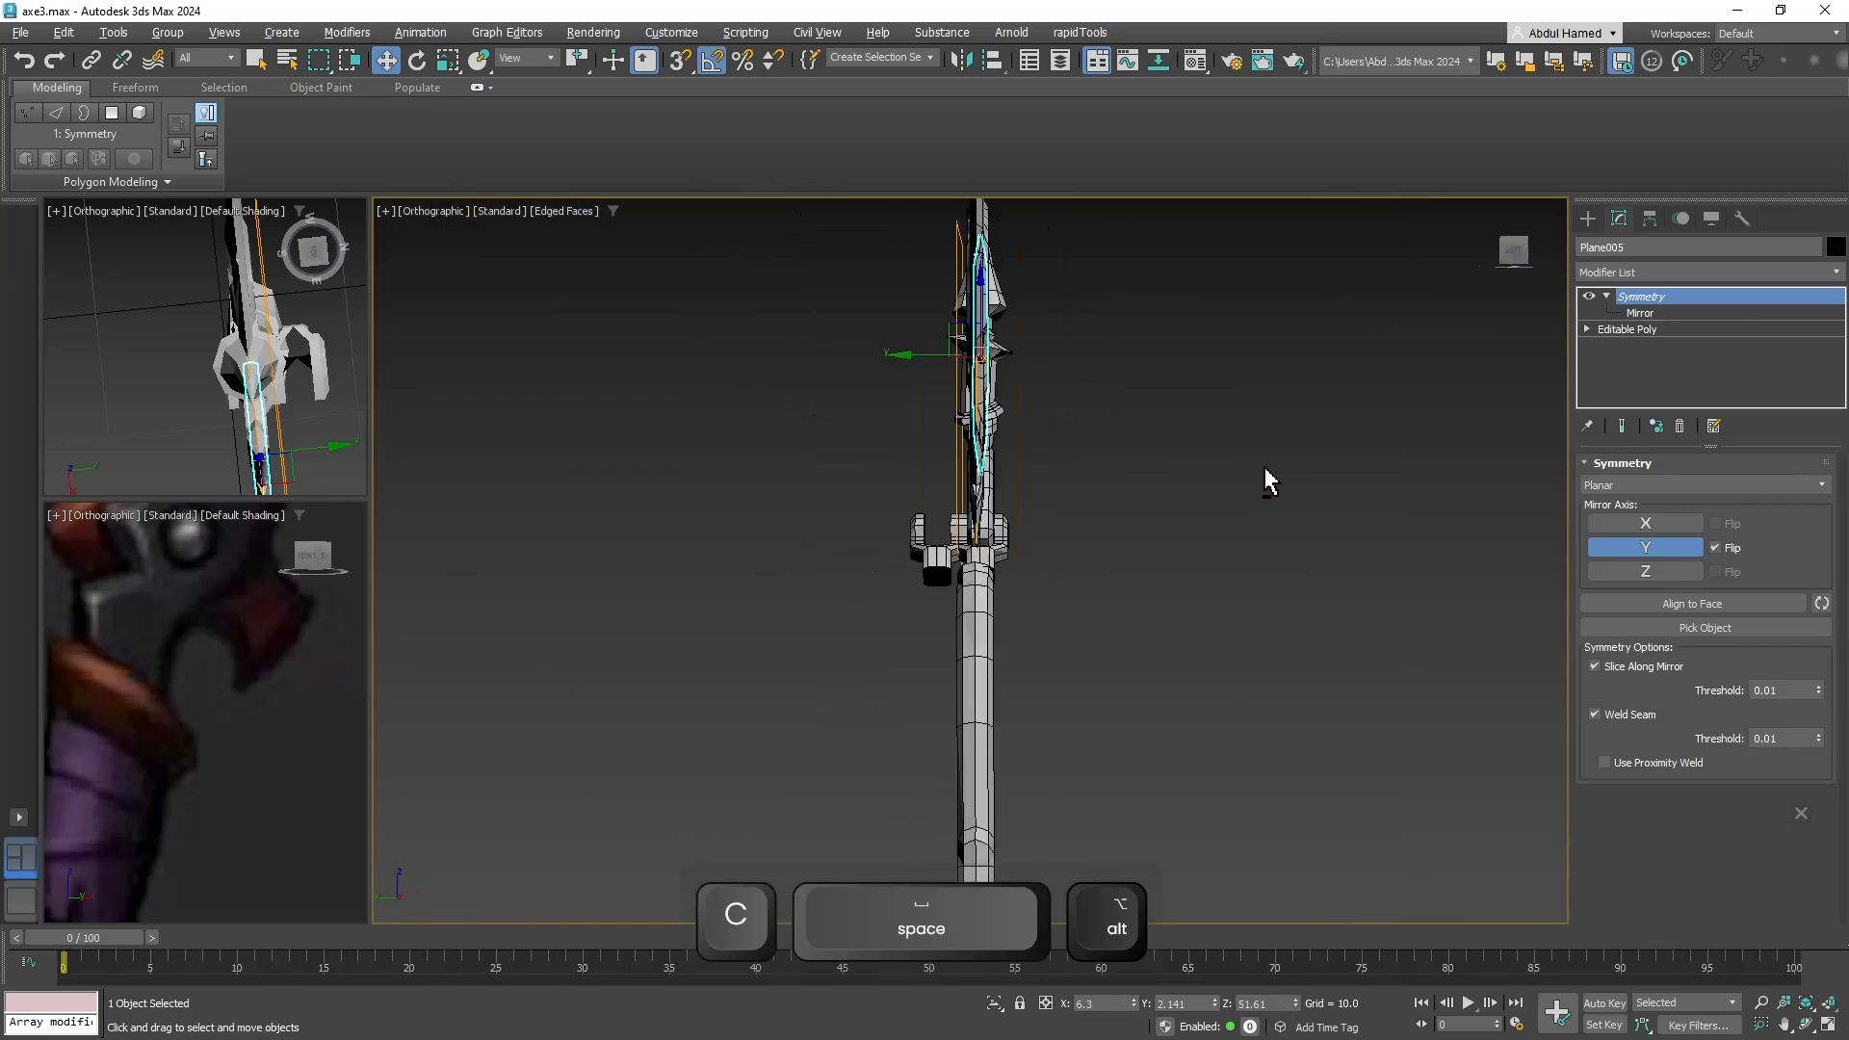
pyautogui.scroll(5, 1031, 577)
pyautogui.click(772, 582)
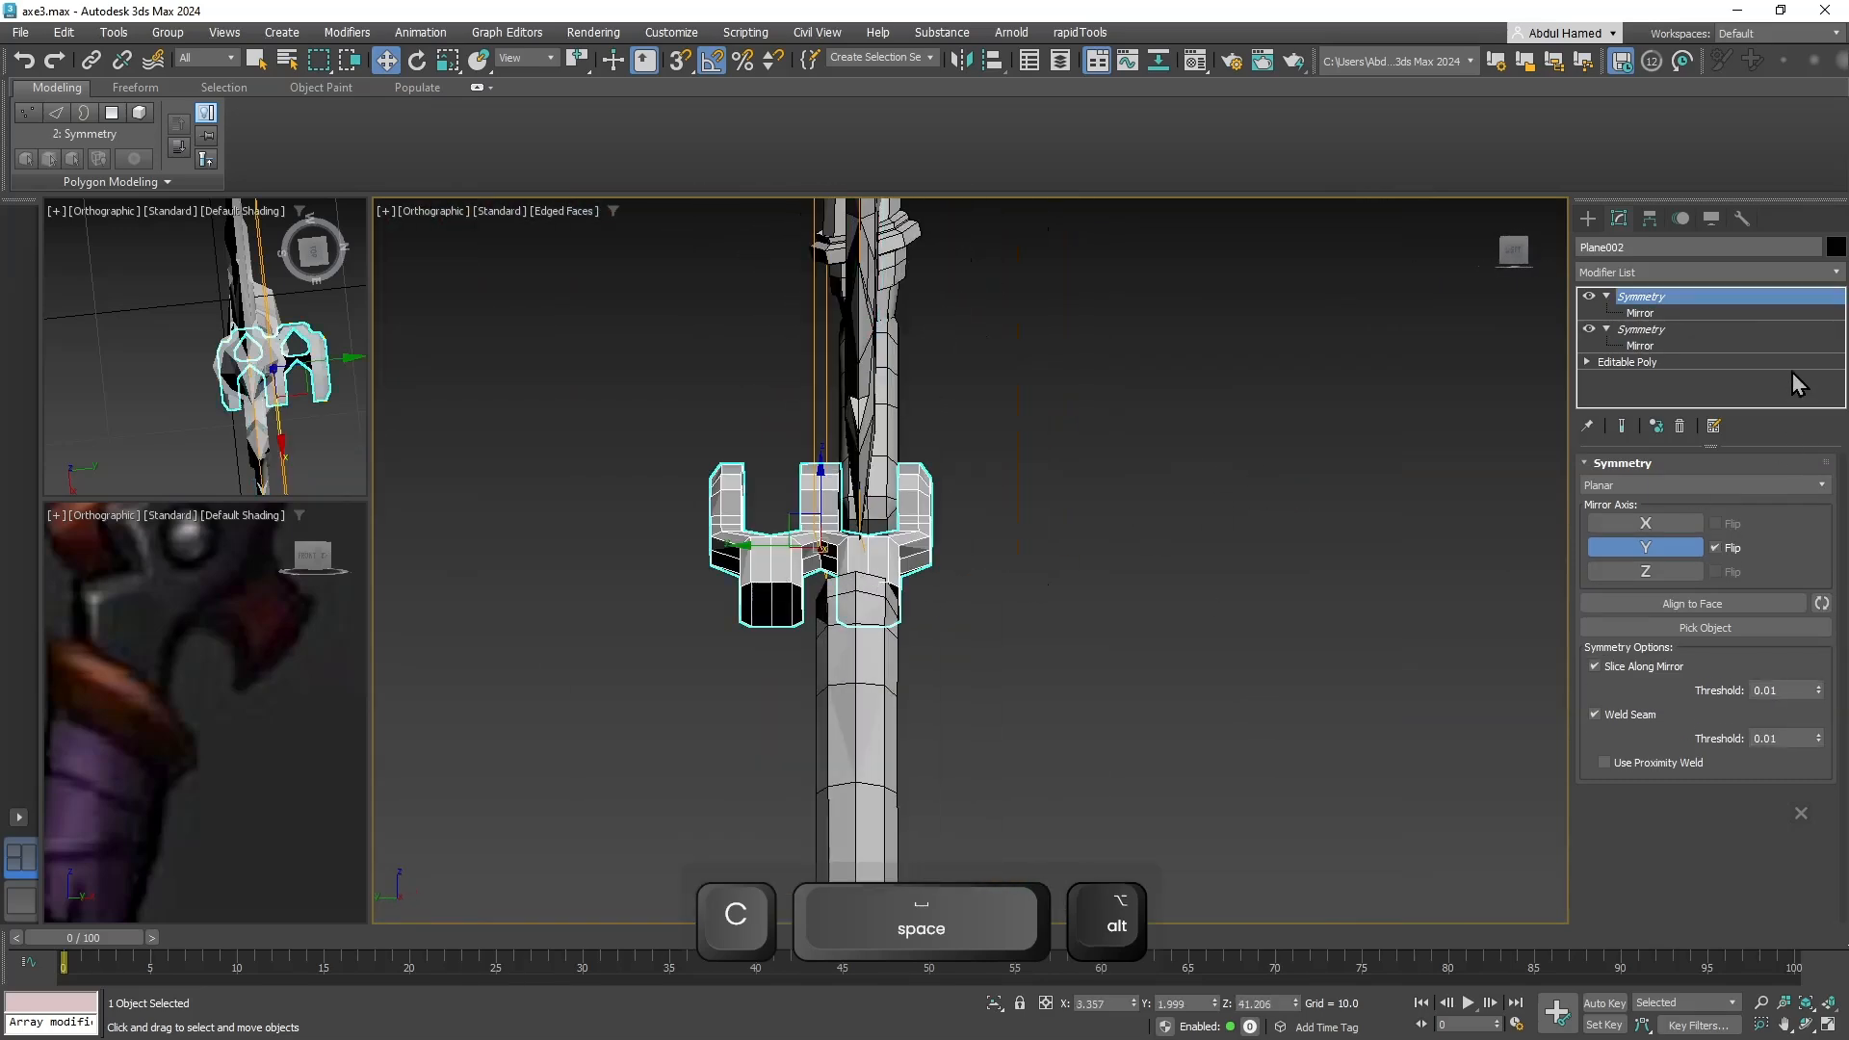
pyautogui.click(1588, 297)
# Move the handle cylinder along Y to about 2.06 so it lines up with the guard.
pyautogui.keyDown('alt'); pyautogui.moveTo(1298, 500); pyautogui.dragTo(1304, 573, button='middle'); pyautogui.keyUp('alt')
pyautogui.click(871, 747)
pyautogui.scroll(-5, 864, 736)
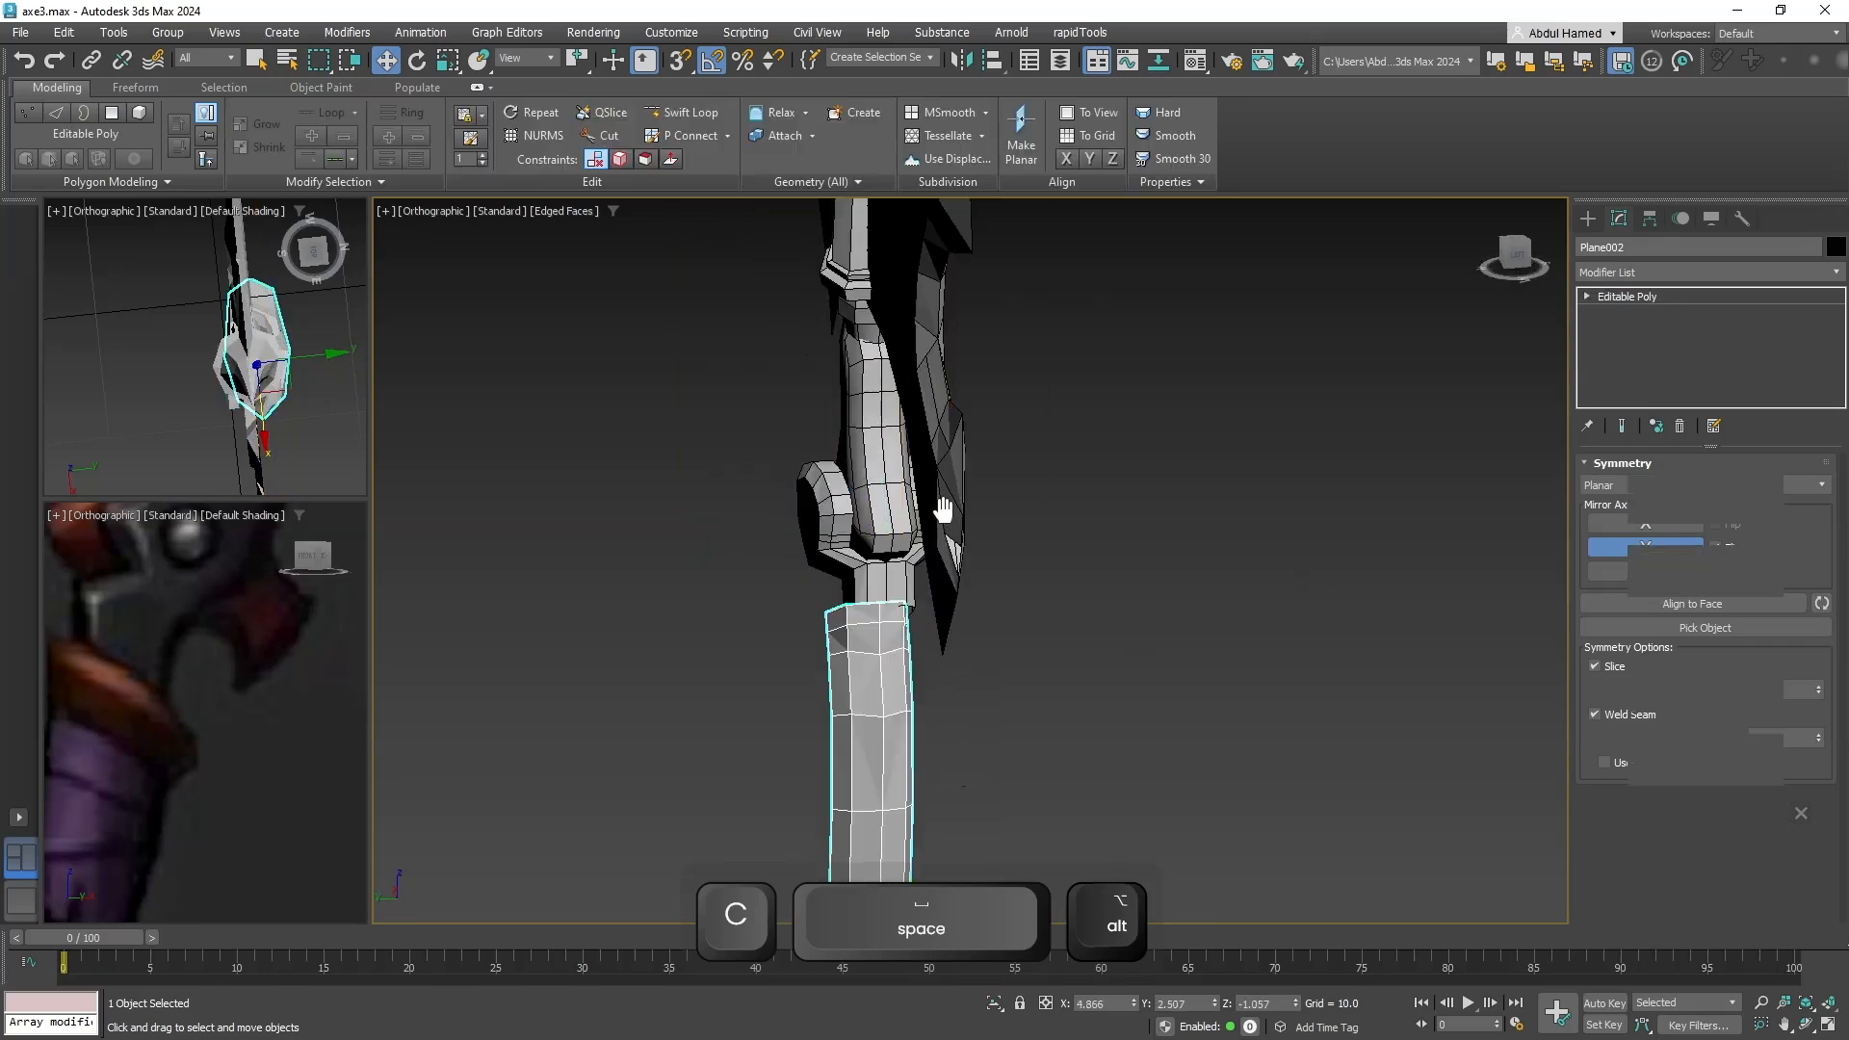
pyautogui.moveTo(852, 738); pyautogui.dragTo(859, 738)
pyautogui.scroll(5, 898, 574)
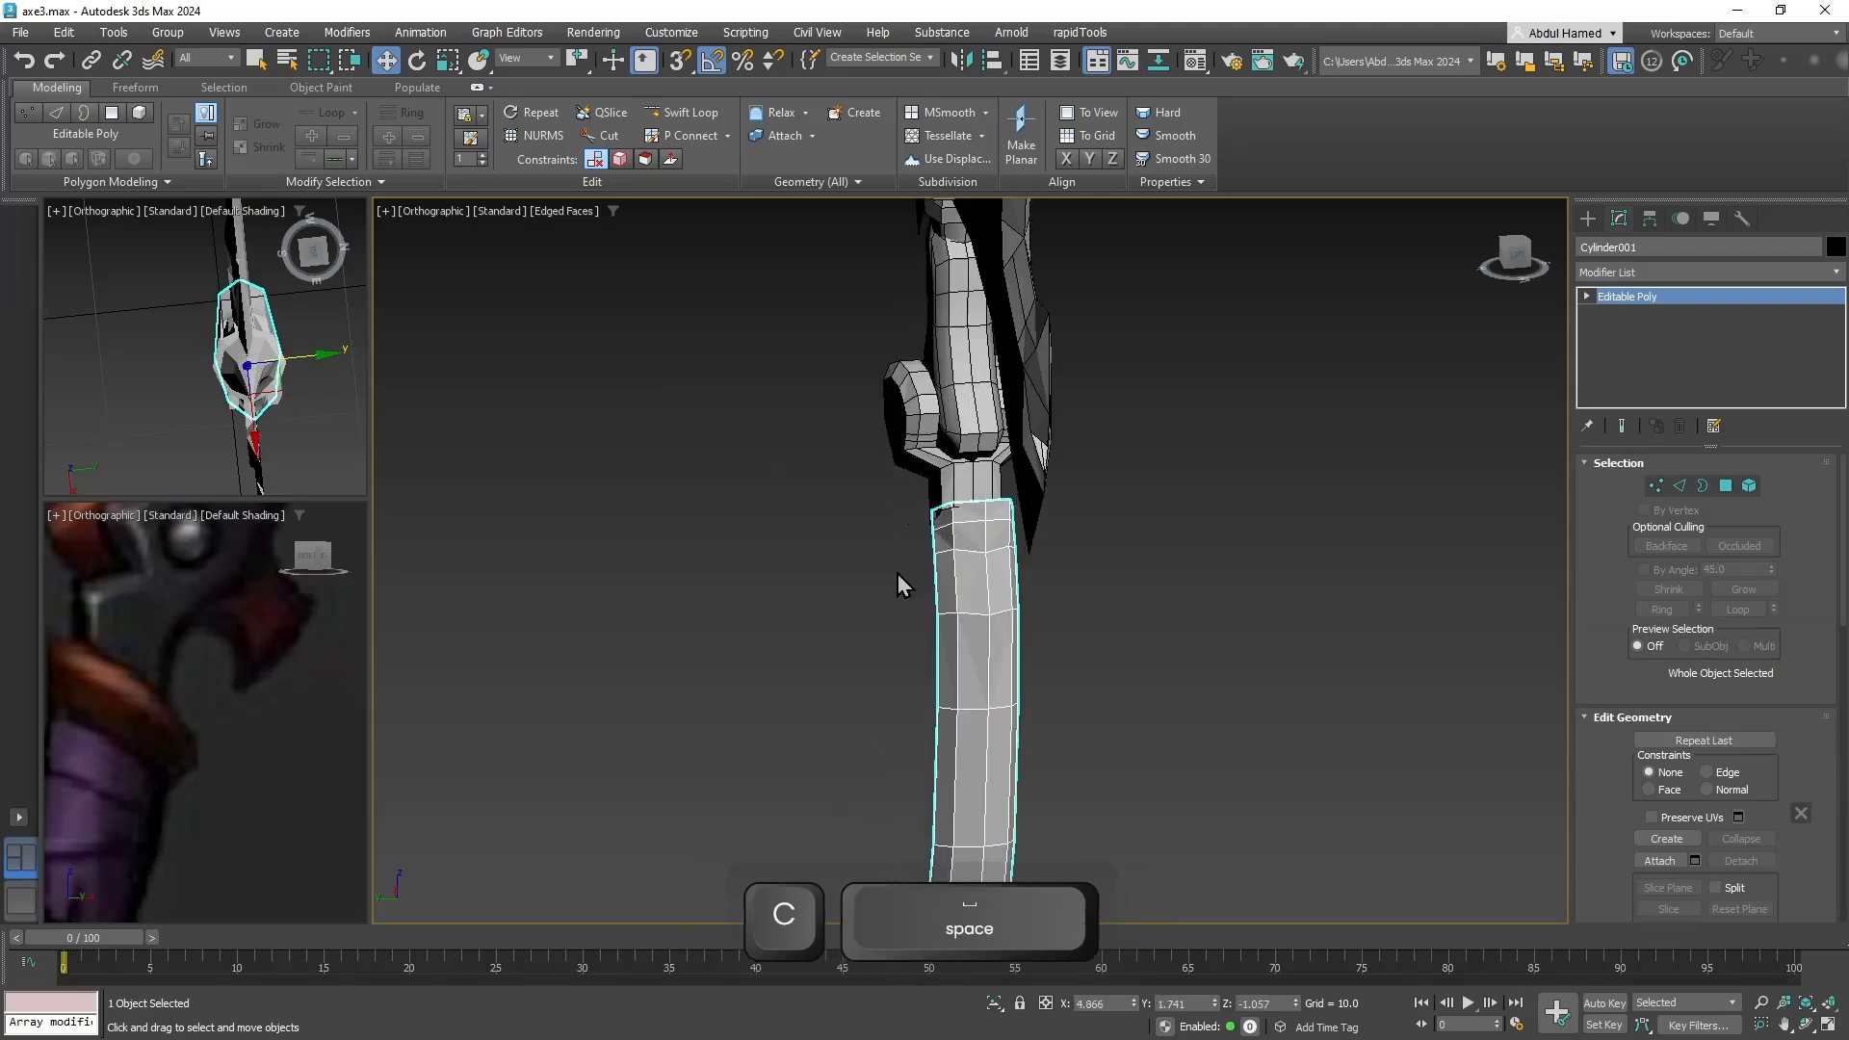
pyautogui.scroll(-5, 979, 524)
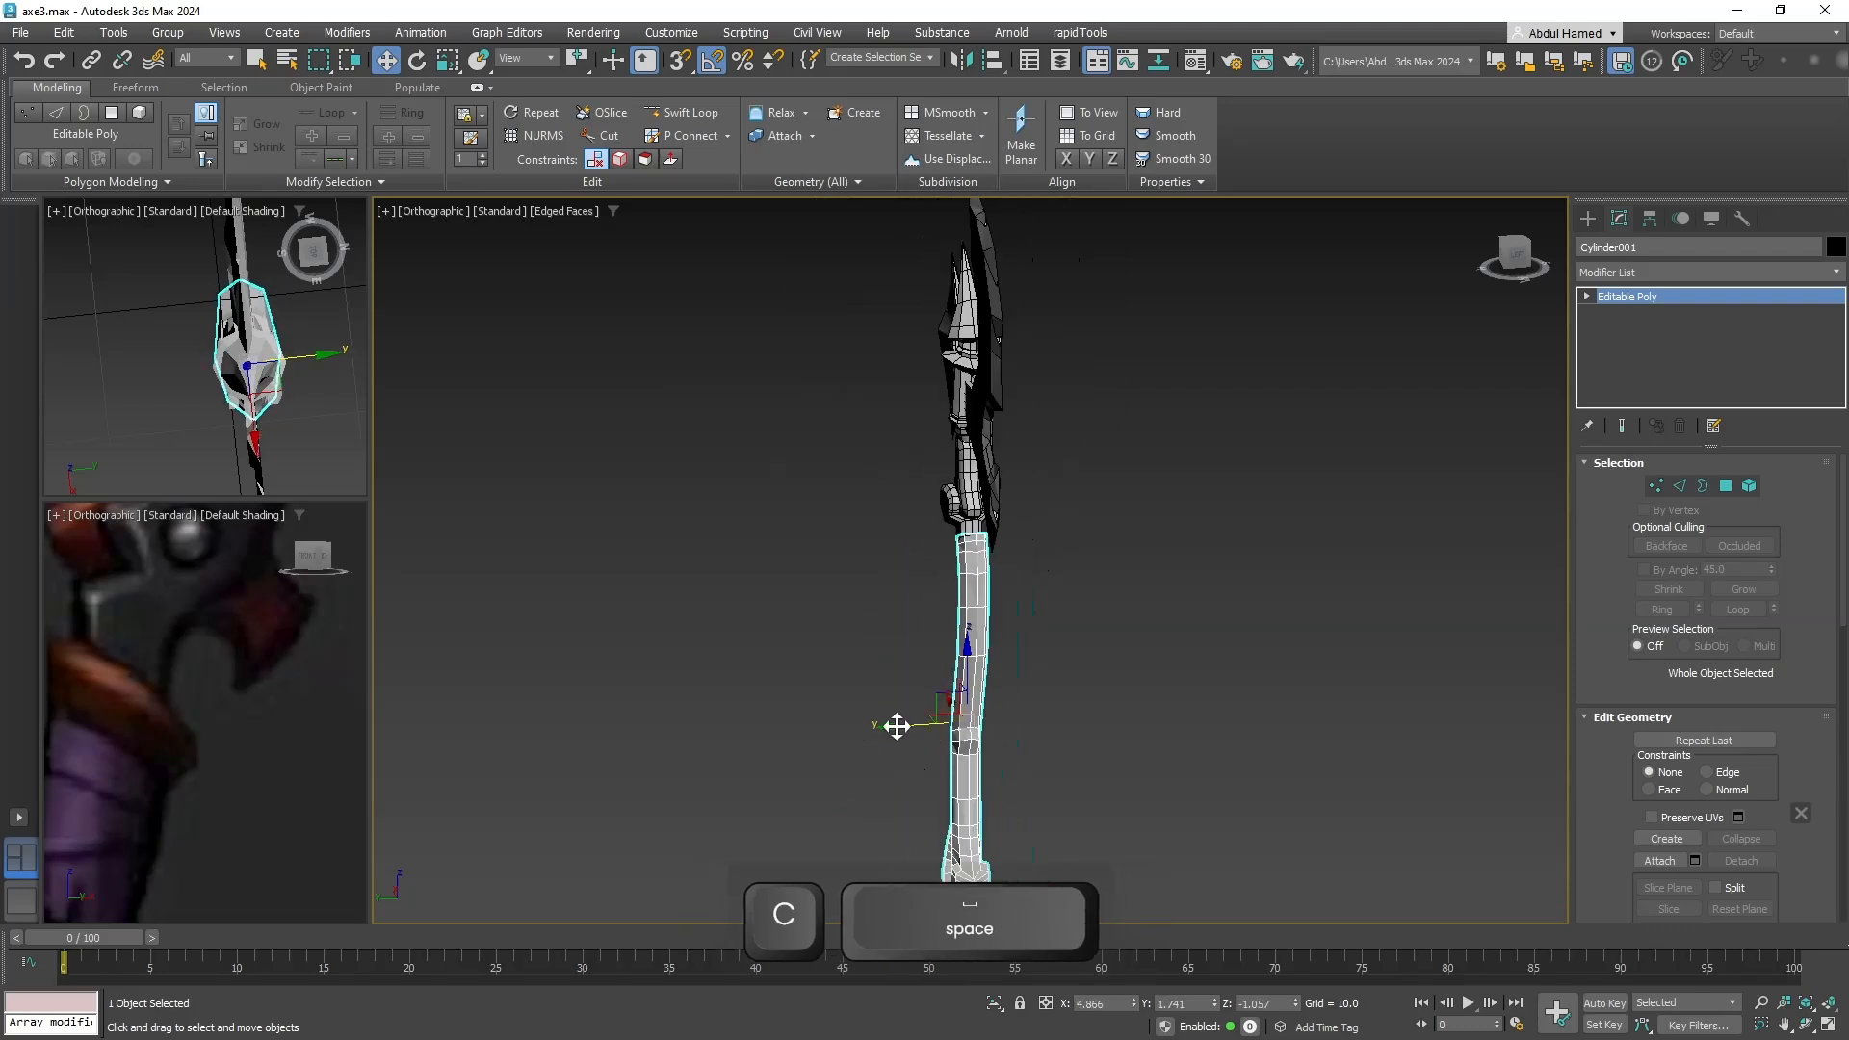
pyautogui.moveTo(892, 723); pyautogui.dragTo(886, 723)
pyautogui.keyDown('alt'); pyautogui.moveTo(896, 684); pyautogui.dragTo(537, 640, button='middle'); pyautogui.keyUp('alt')
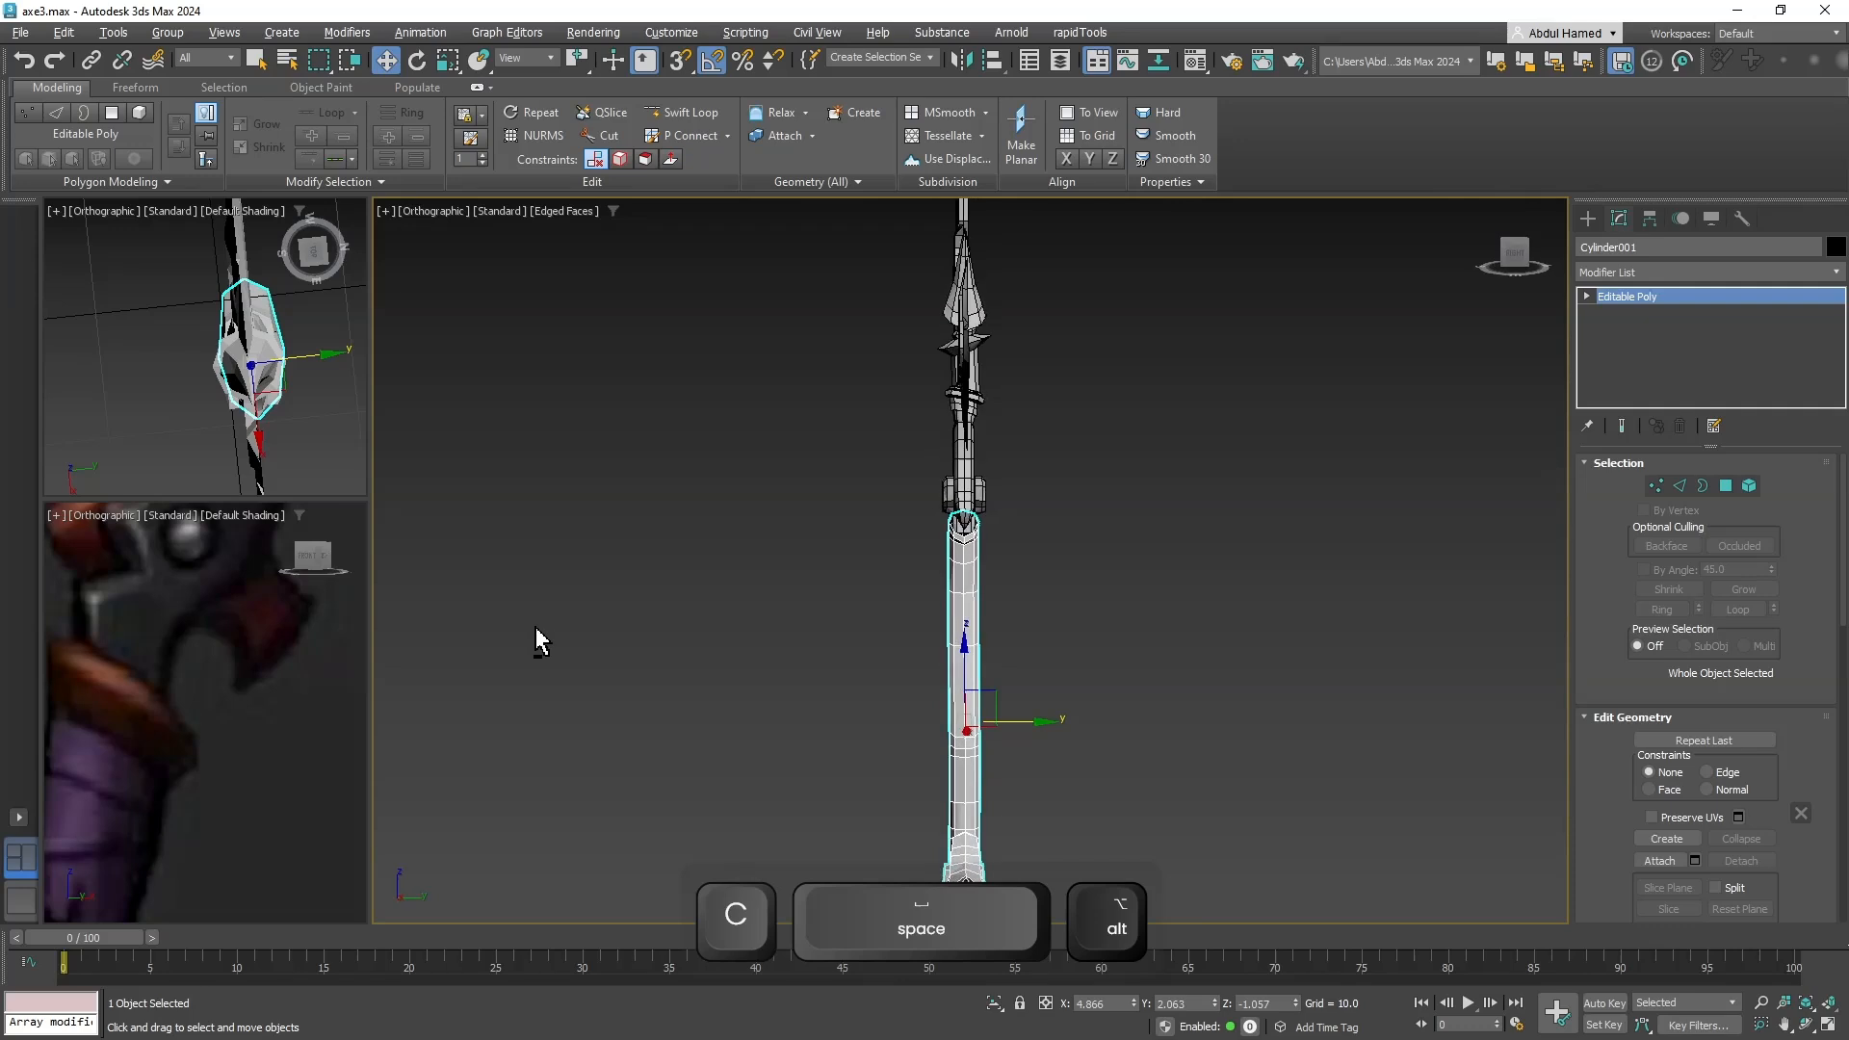
# Bridge two opposite rim edges across the open upper end of the handle.
pyautogui.scroll(5, 890, 572)
pyautogui.scroll(3, 973, 589)
pyautogui.moveTo(973, 589); pyautogui.dragTo(723, 694, button='middle')
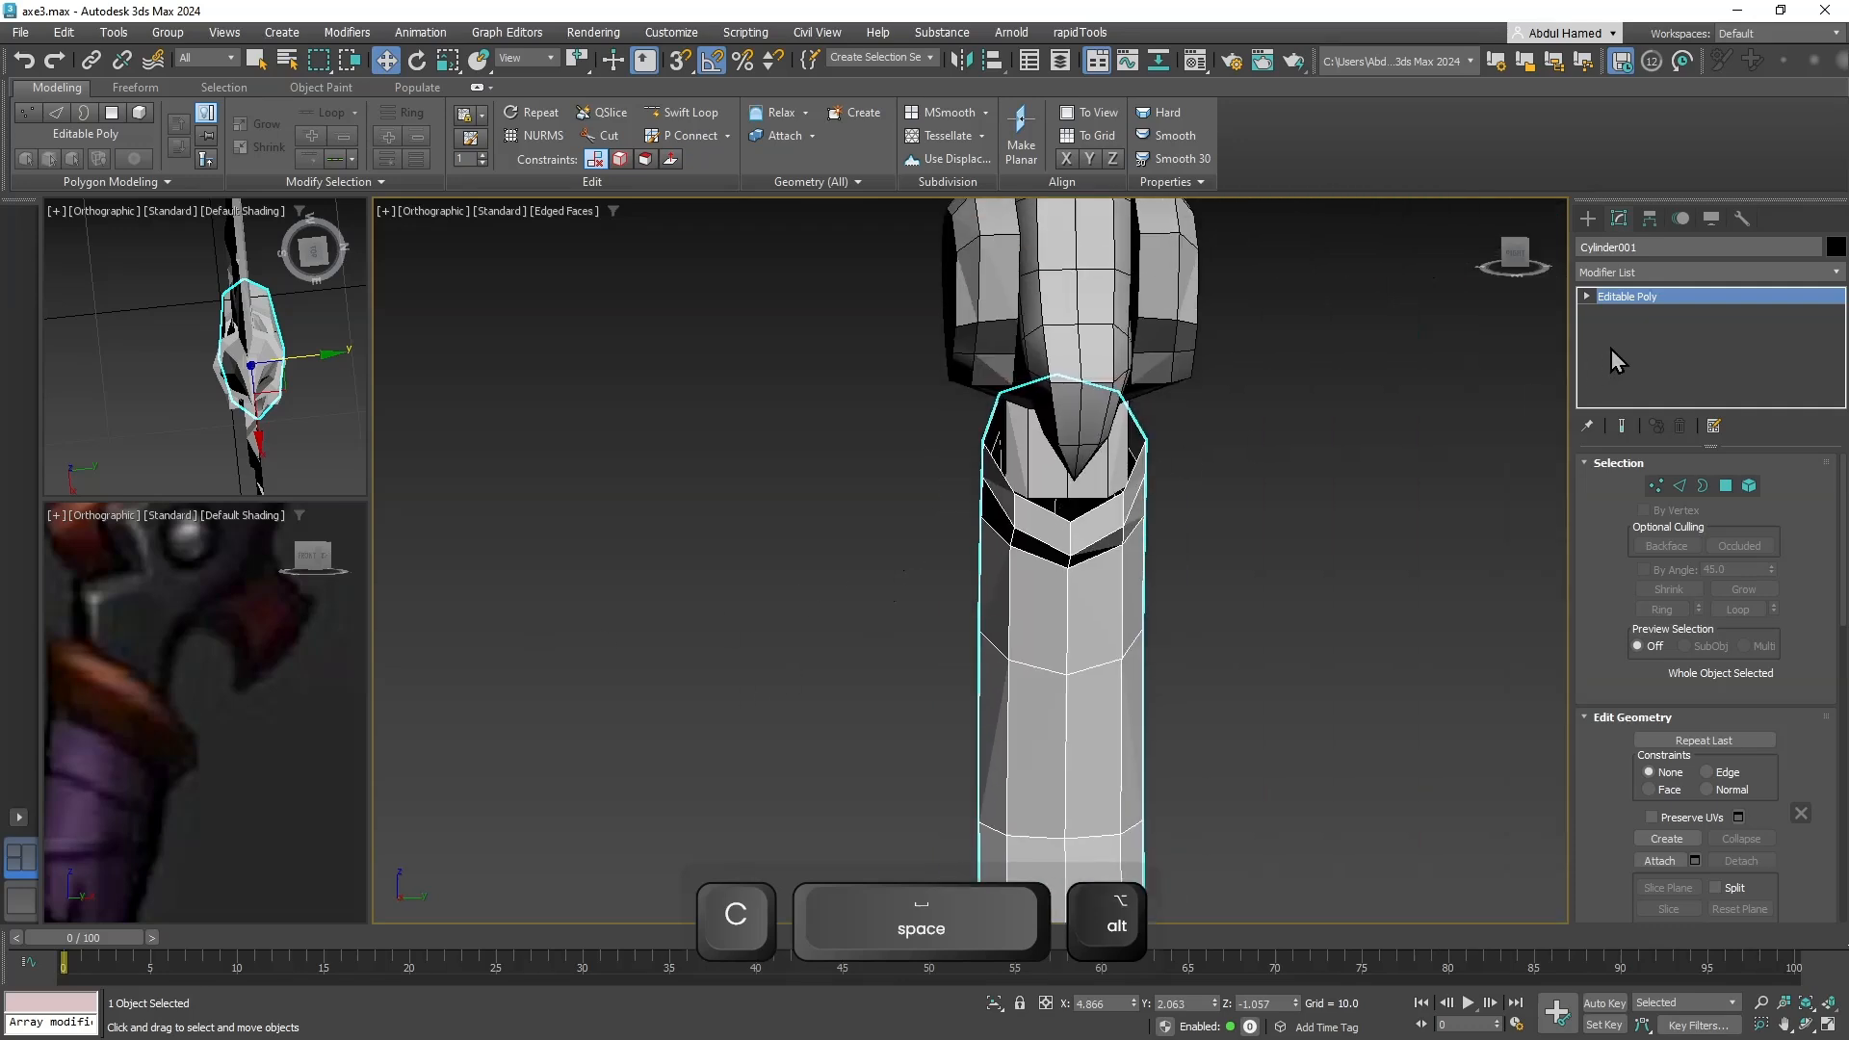
pyautogui.click(1586, 297)
pyautogui.moveTo(1187, 540)
pyautogui.keyDown('alt'); pyautogui.mouseDown(button='middle')
pyautogui.moveTo(1230, 466)
pyautogui.moveTo(1200, 470)
pyautogui.moveTo(1172, 530)
pyautogui.mouseUp(button='middle'); pyautogui.keyUp('alt')
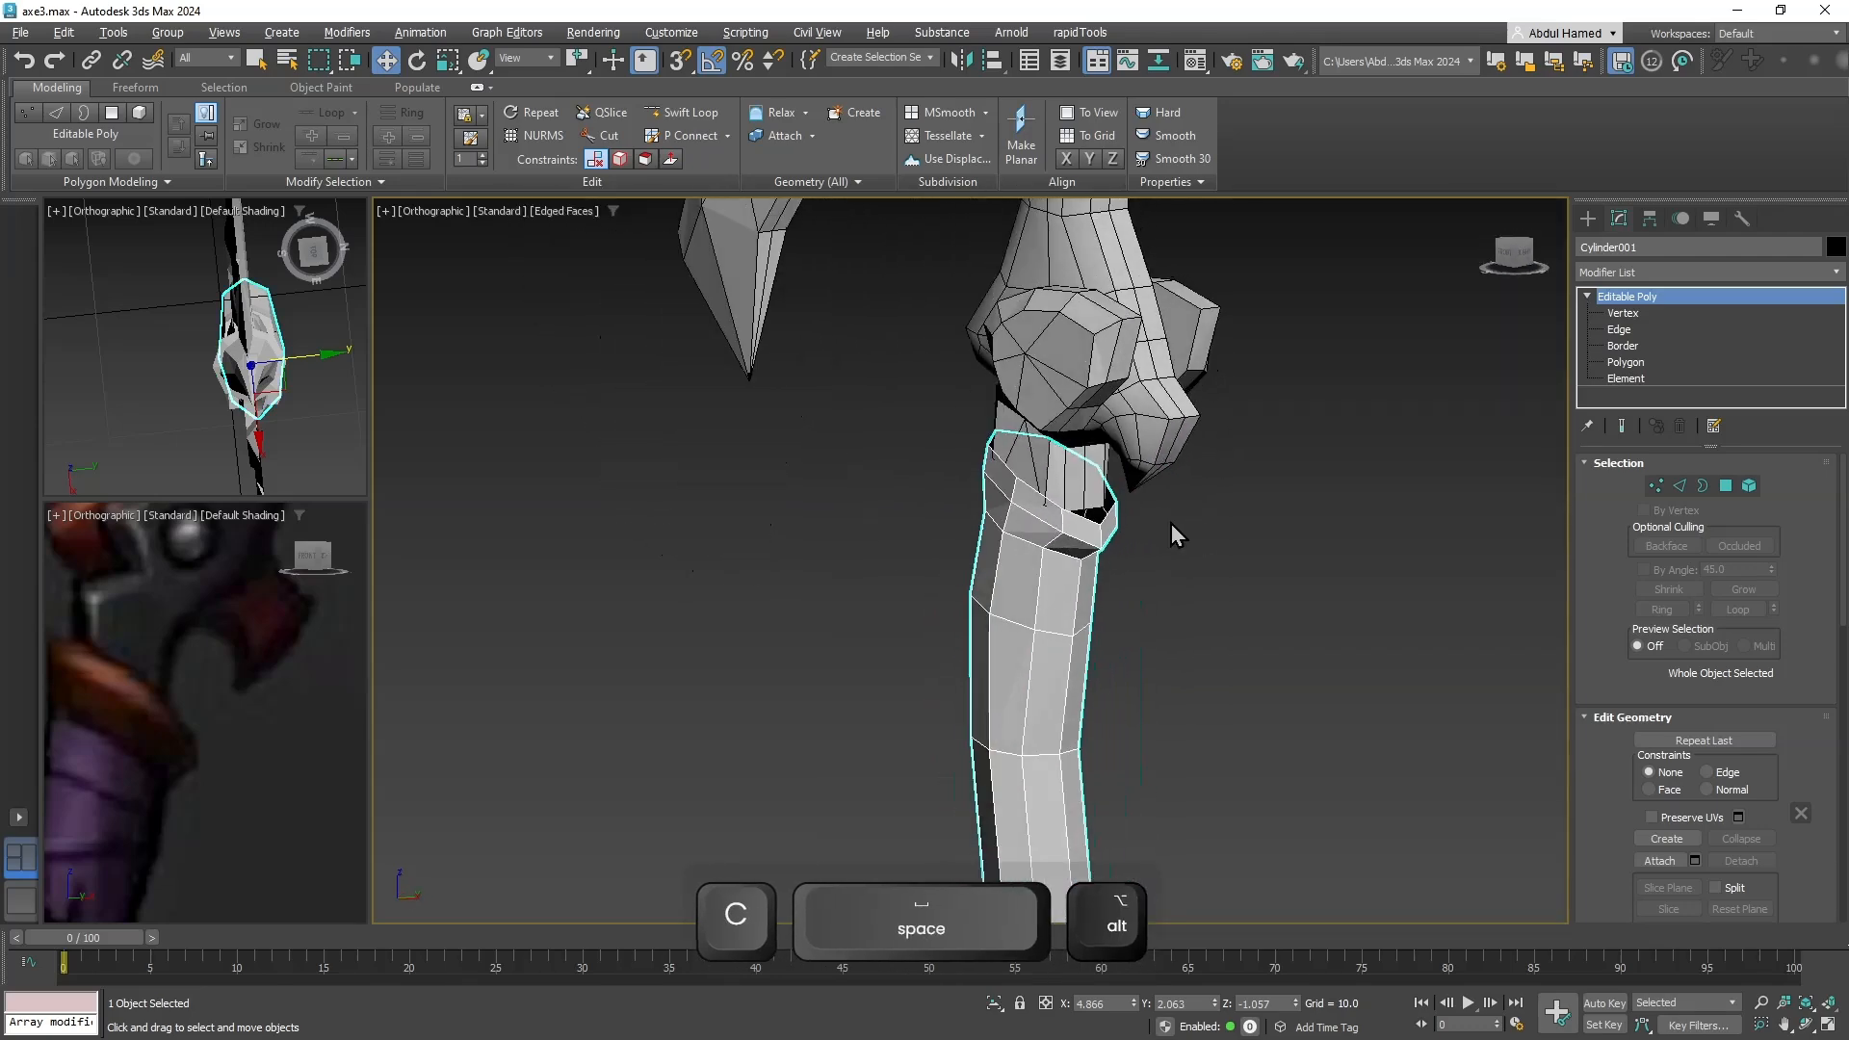
pyautogui.click(1085, 521)
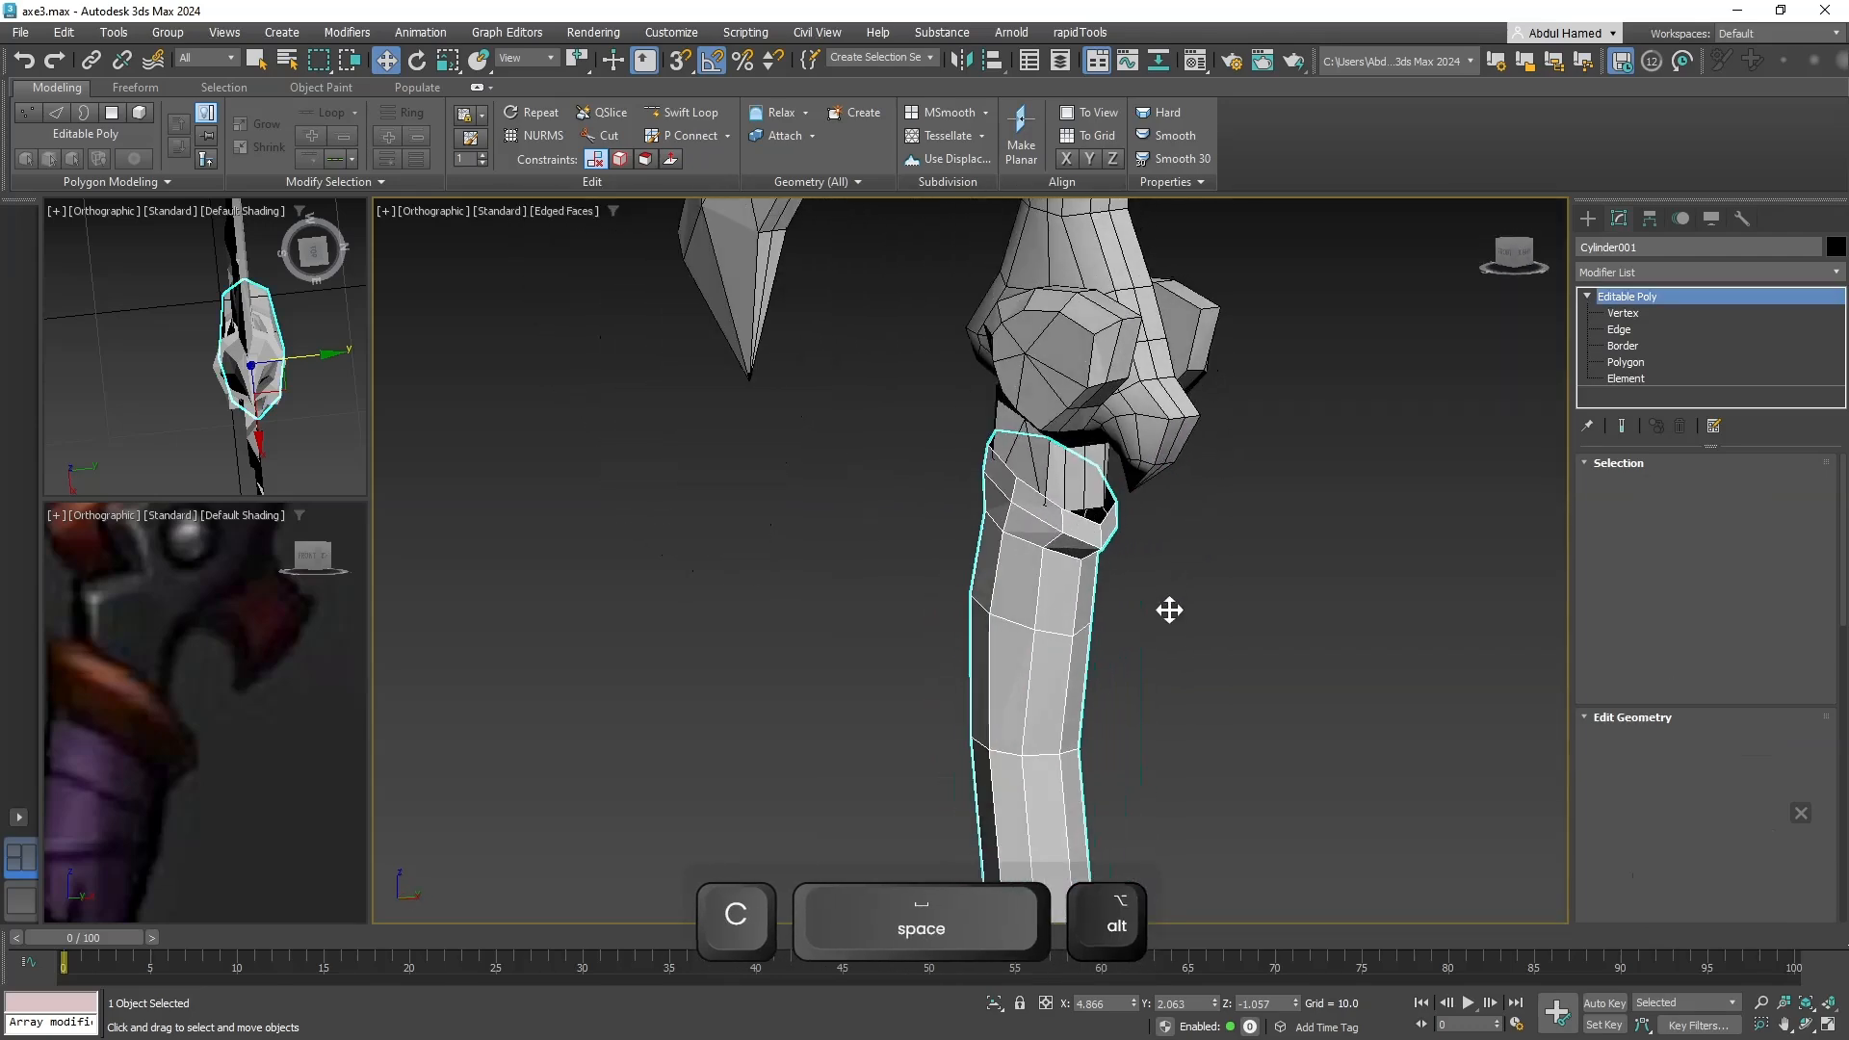
pyautogui.scroll(6, 1024, 515)
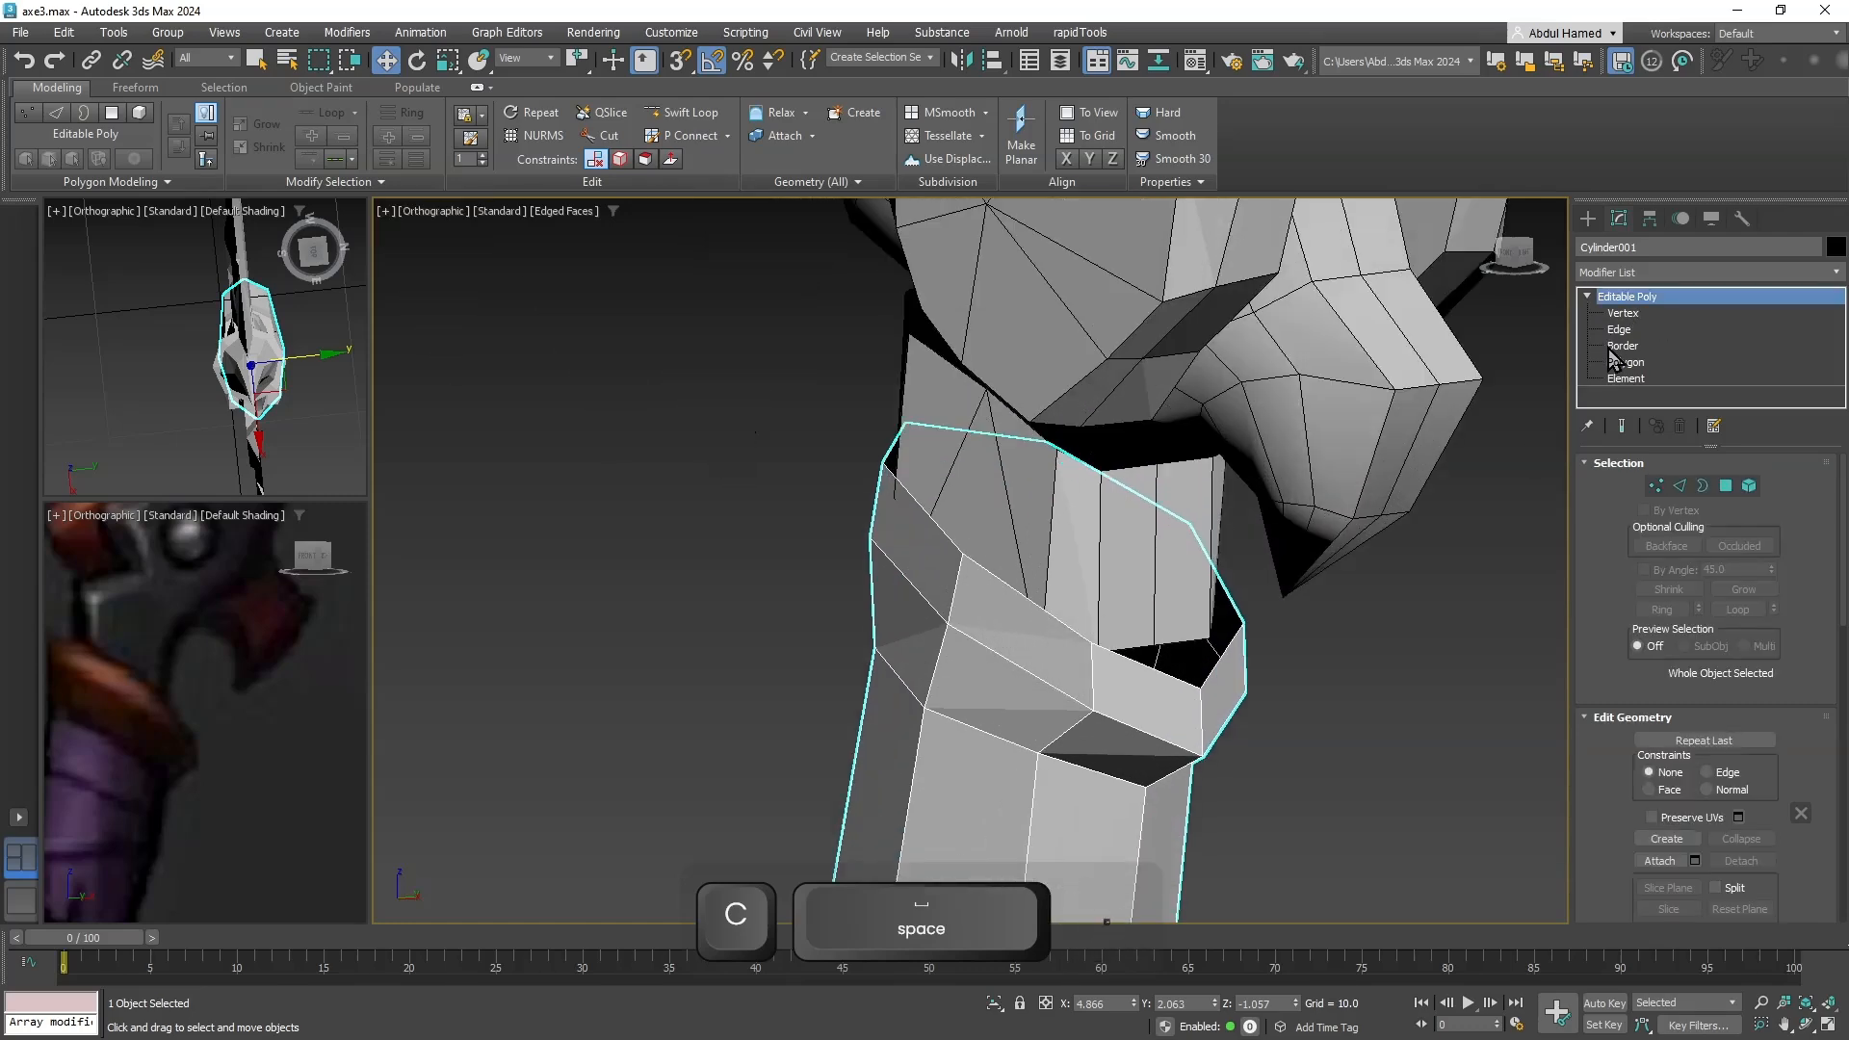
pyautogui.click(1627, 362)
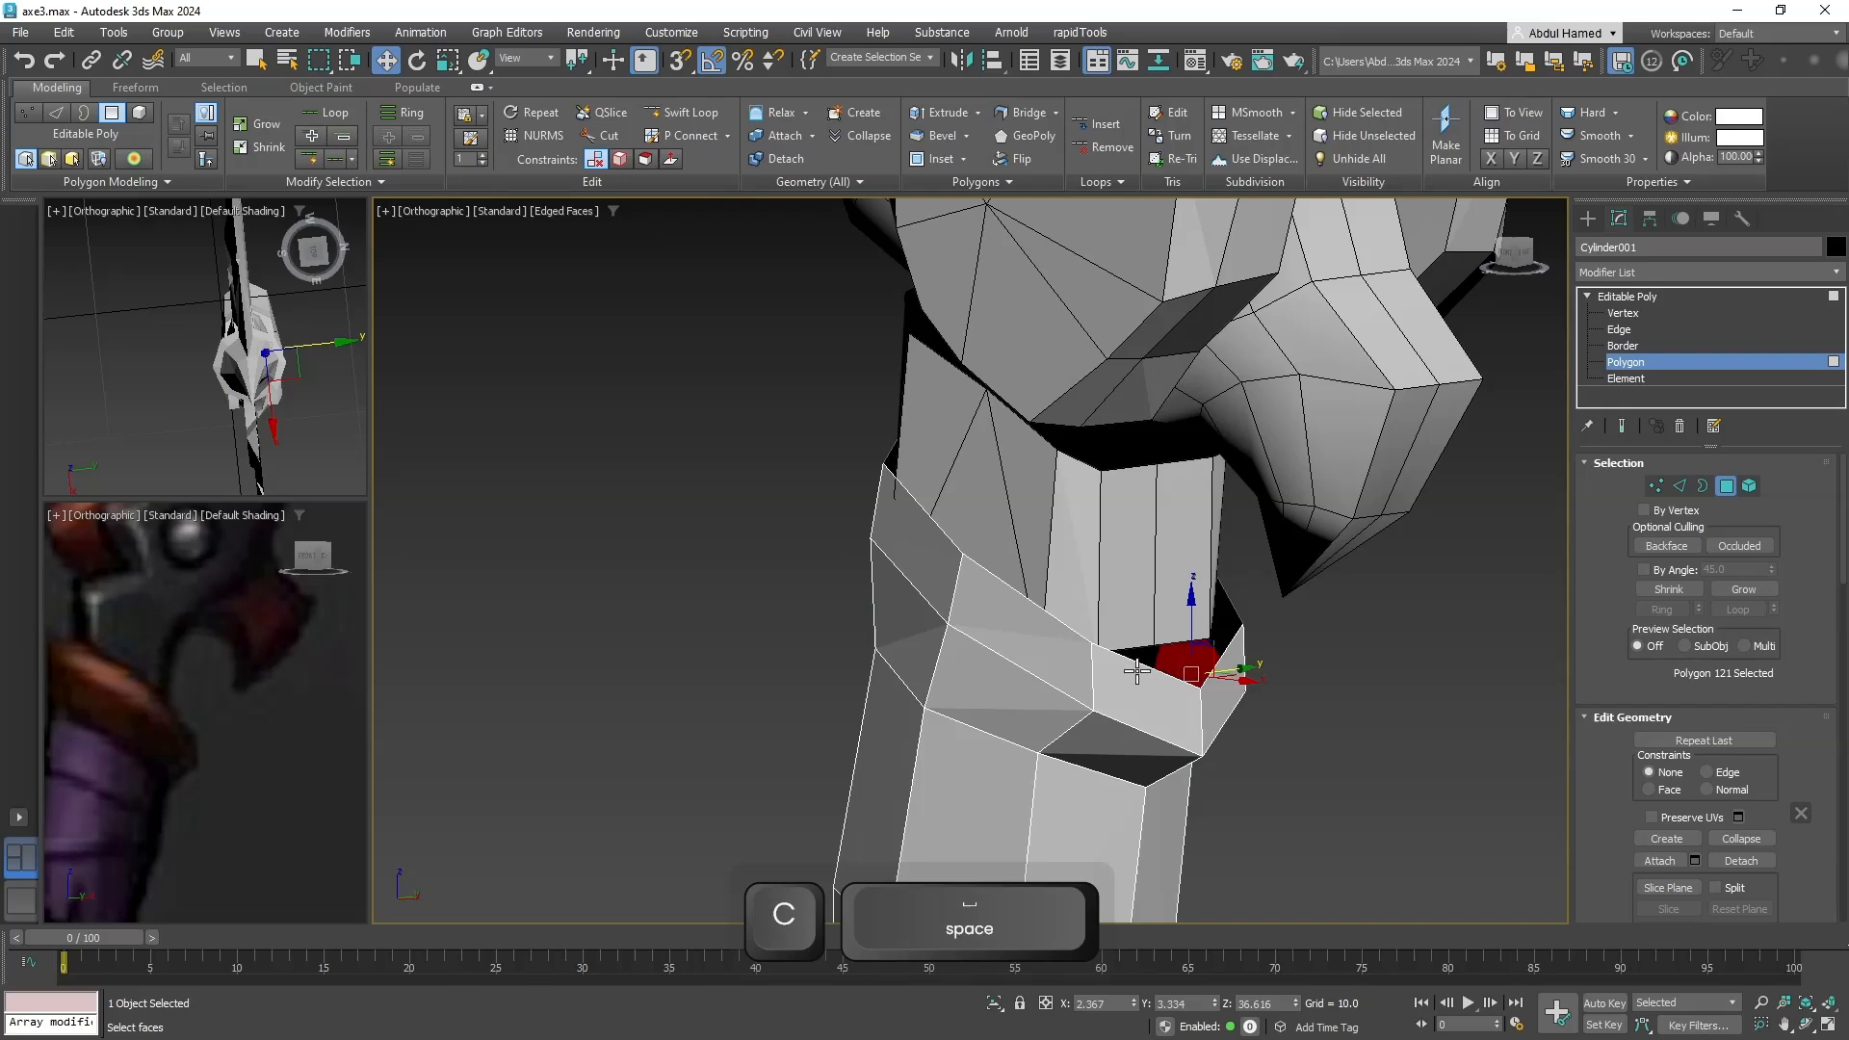
pyautogui.click(1620, 329)
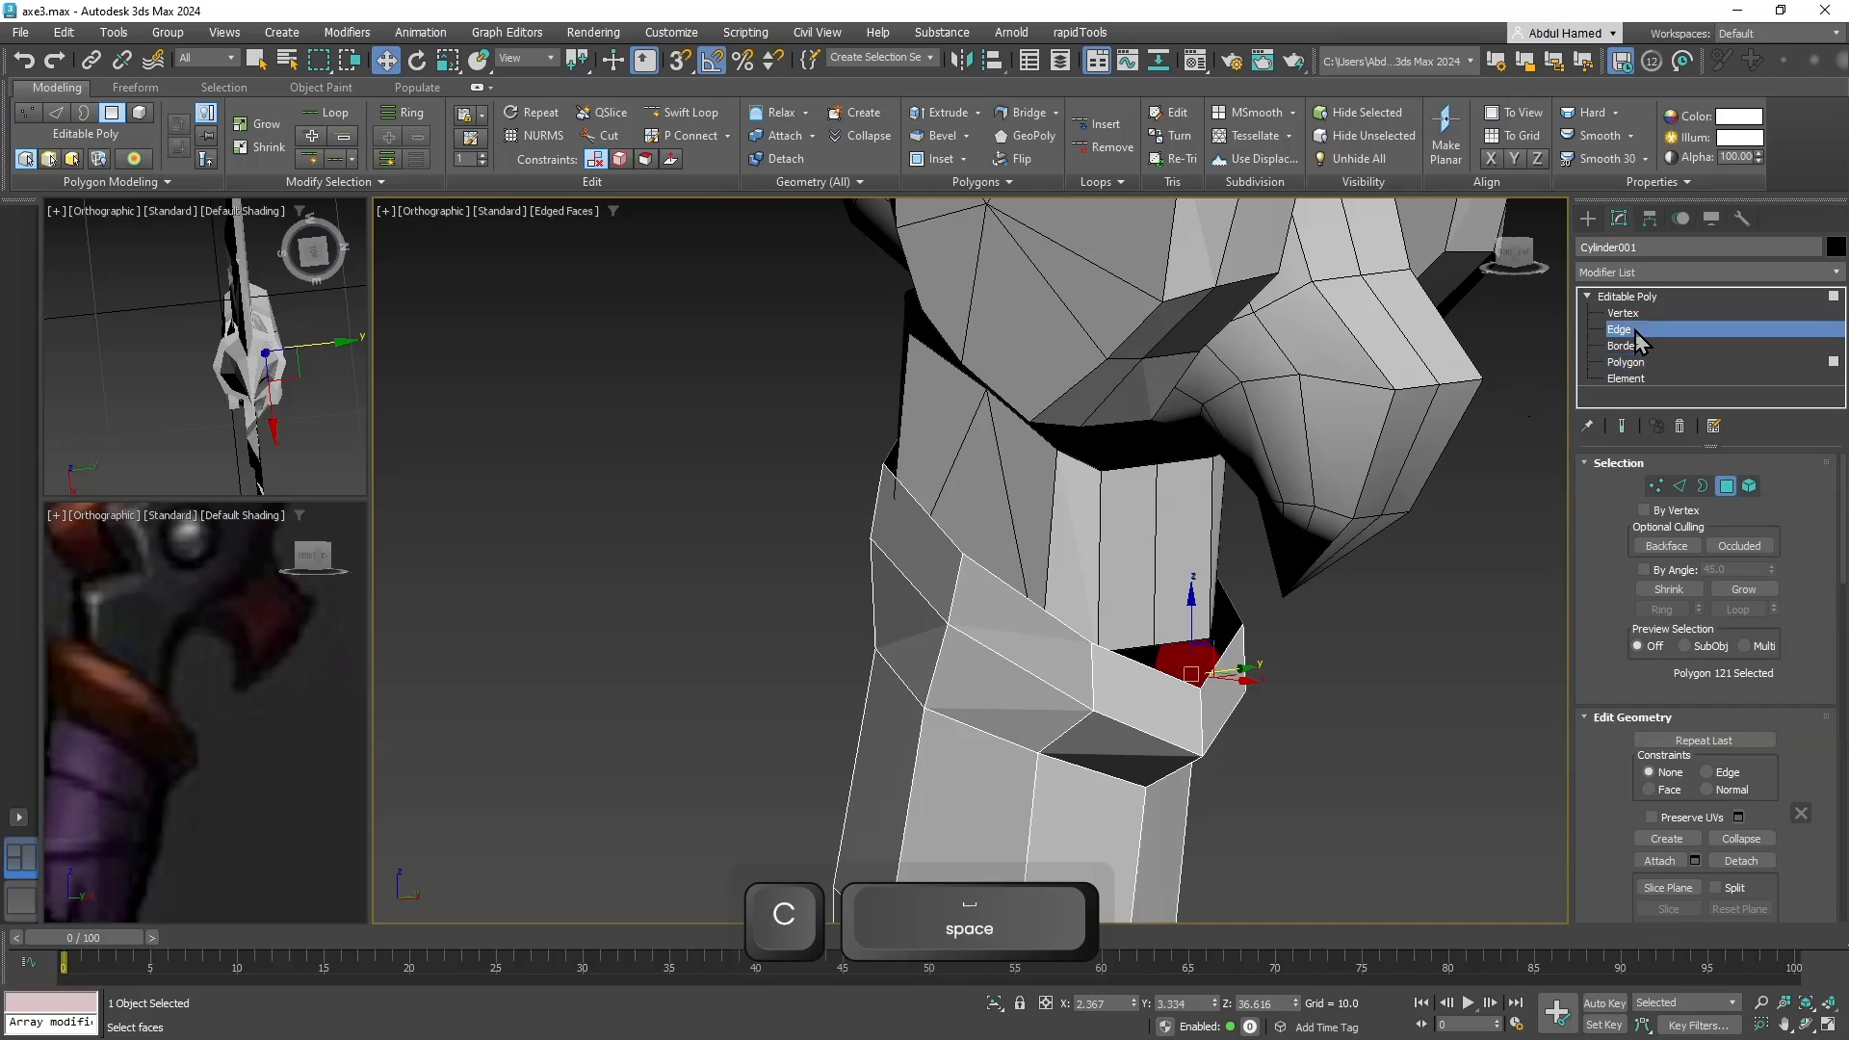
pyautogui.click(1161, 674)
pyautogui.keyDown('alt'); pyautogui.moveTo(1131, 639); pyautogui.dragTo(1242, 658, button='middle'); pyautogui.keyUp('alt')
pyautogui.keyDown('ctrl'); pyautogui.click(800, 492); pyautogui.keyUp('ctrl')
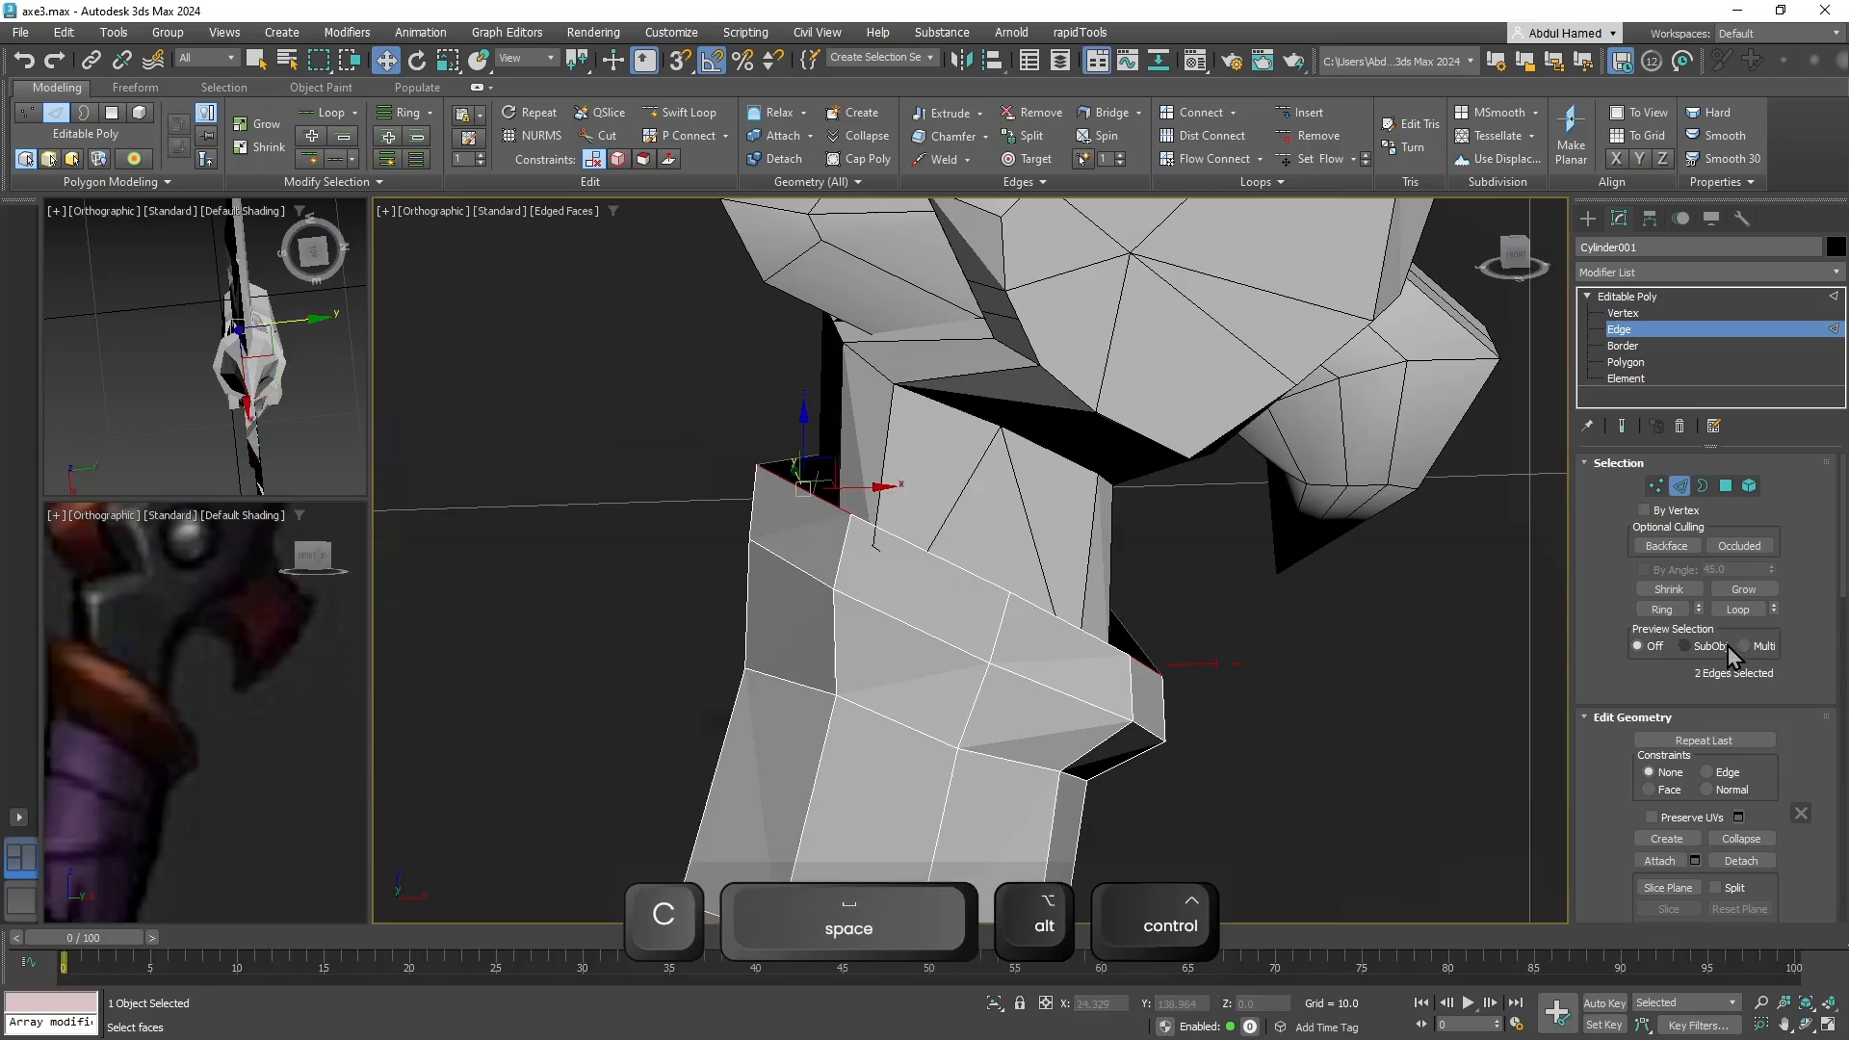
pyautogui.scroll(-3, 1770, 815)
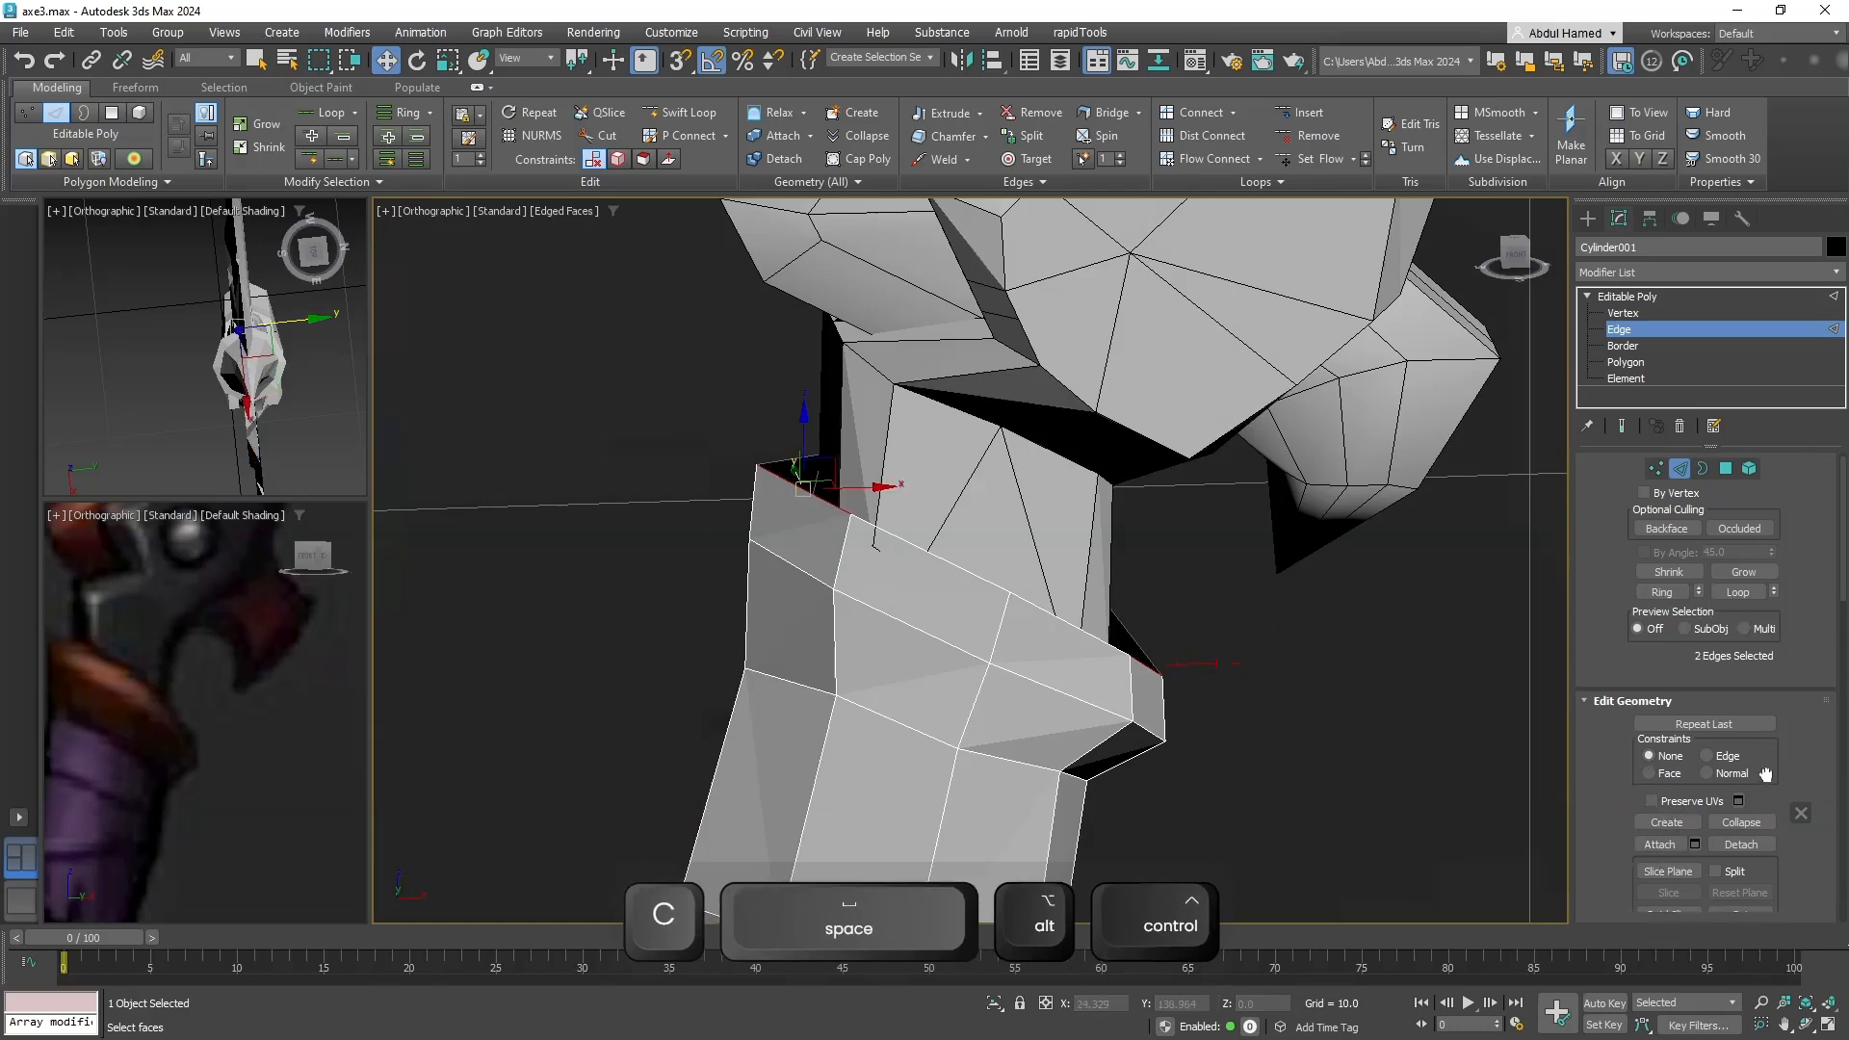
pyautogui.moveTo(1792, 551); pyautogui.dragTo(1780, 419)
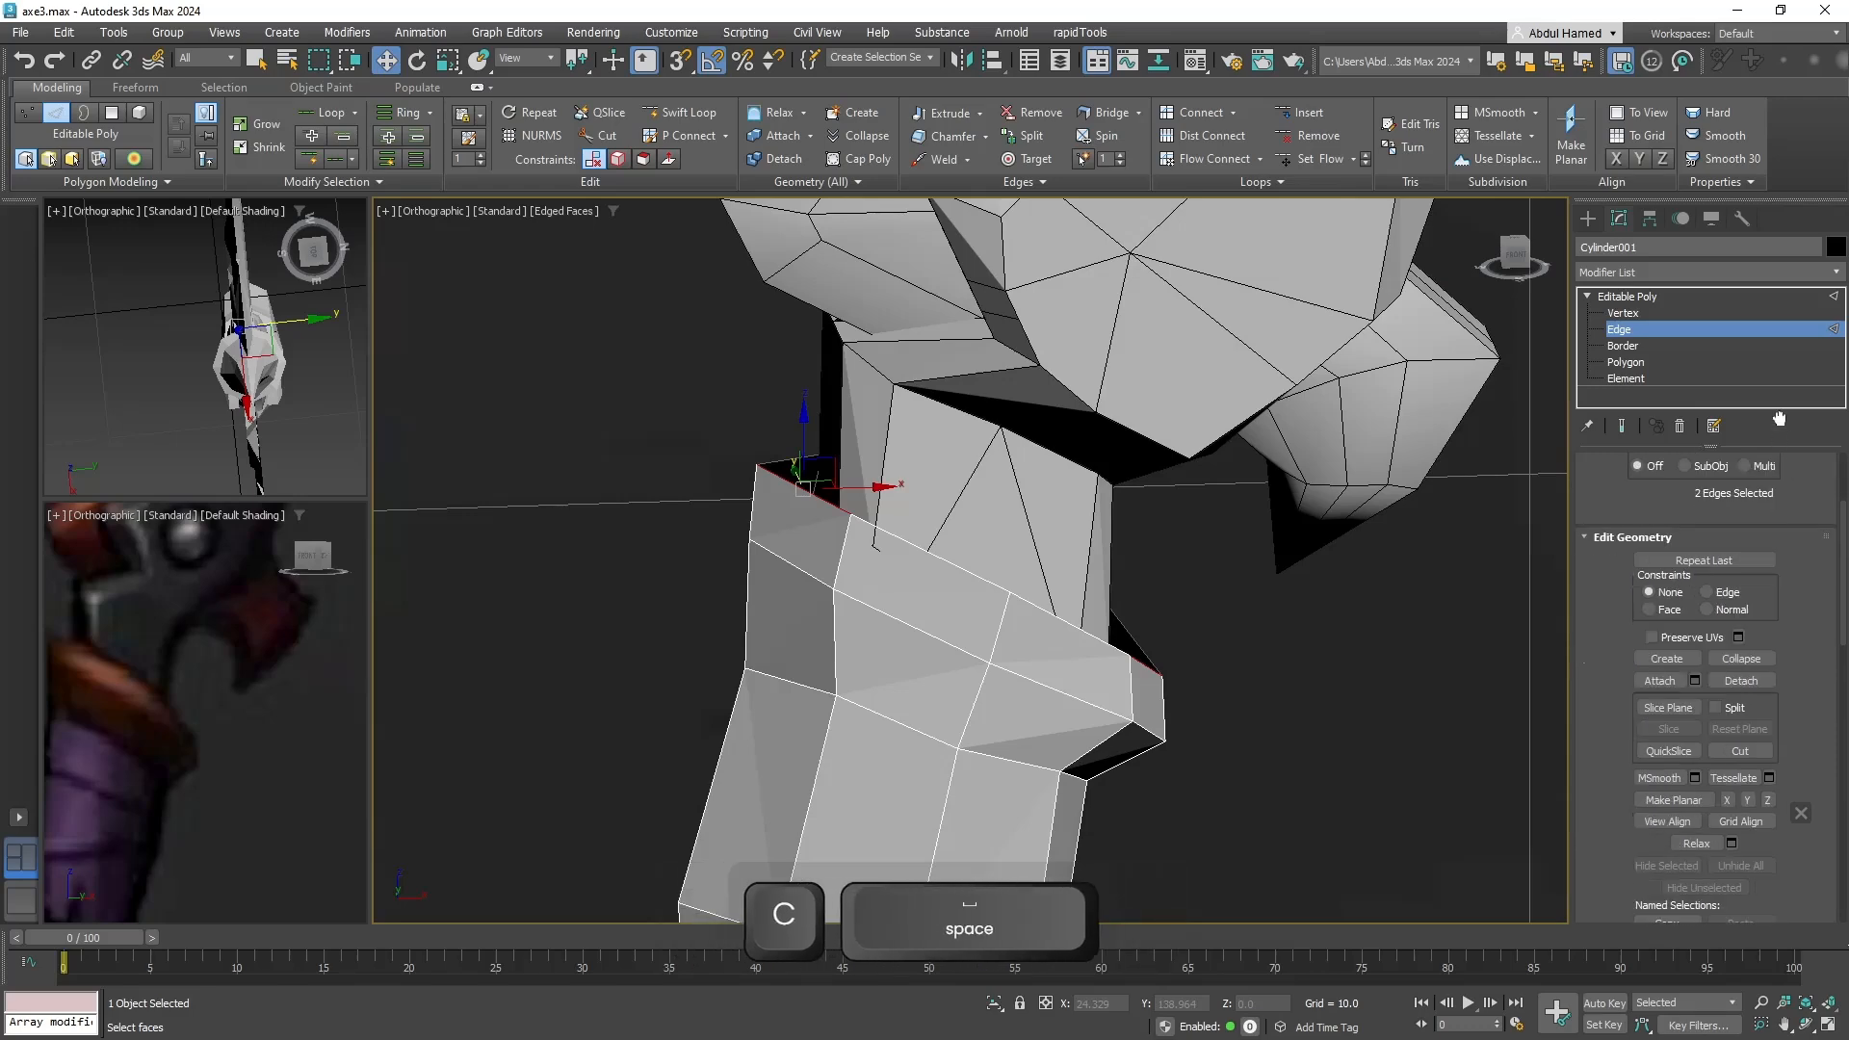
pyautogui.scroll(-5, 1805, 710)
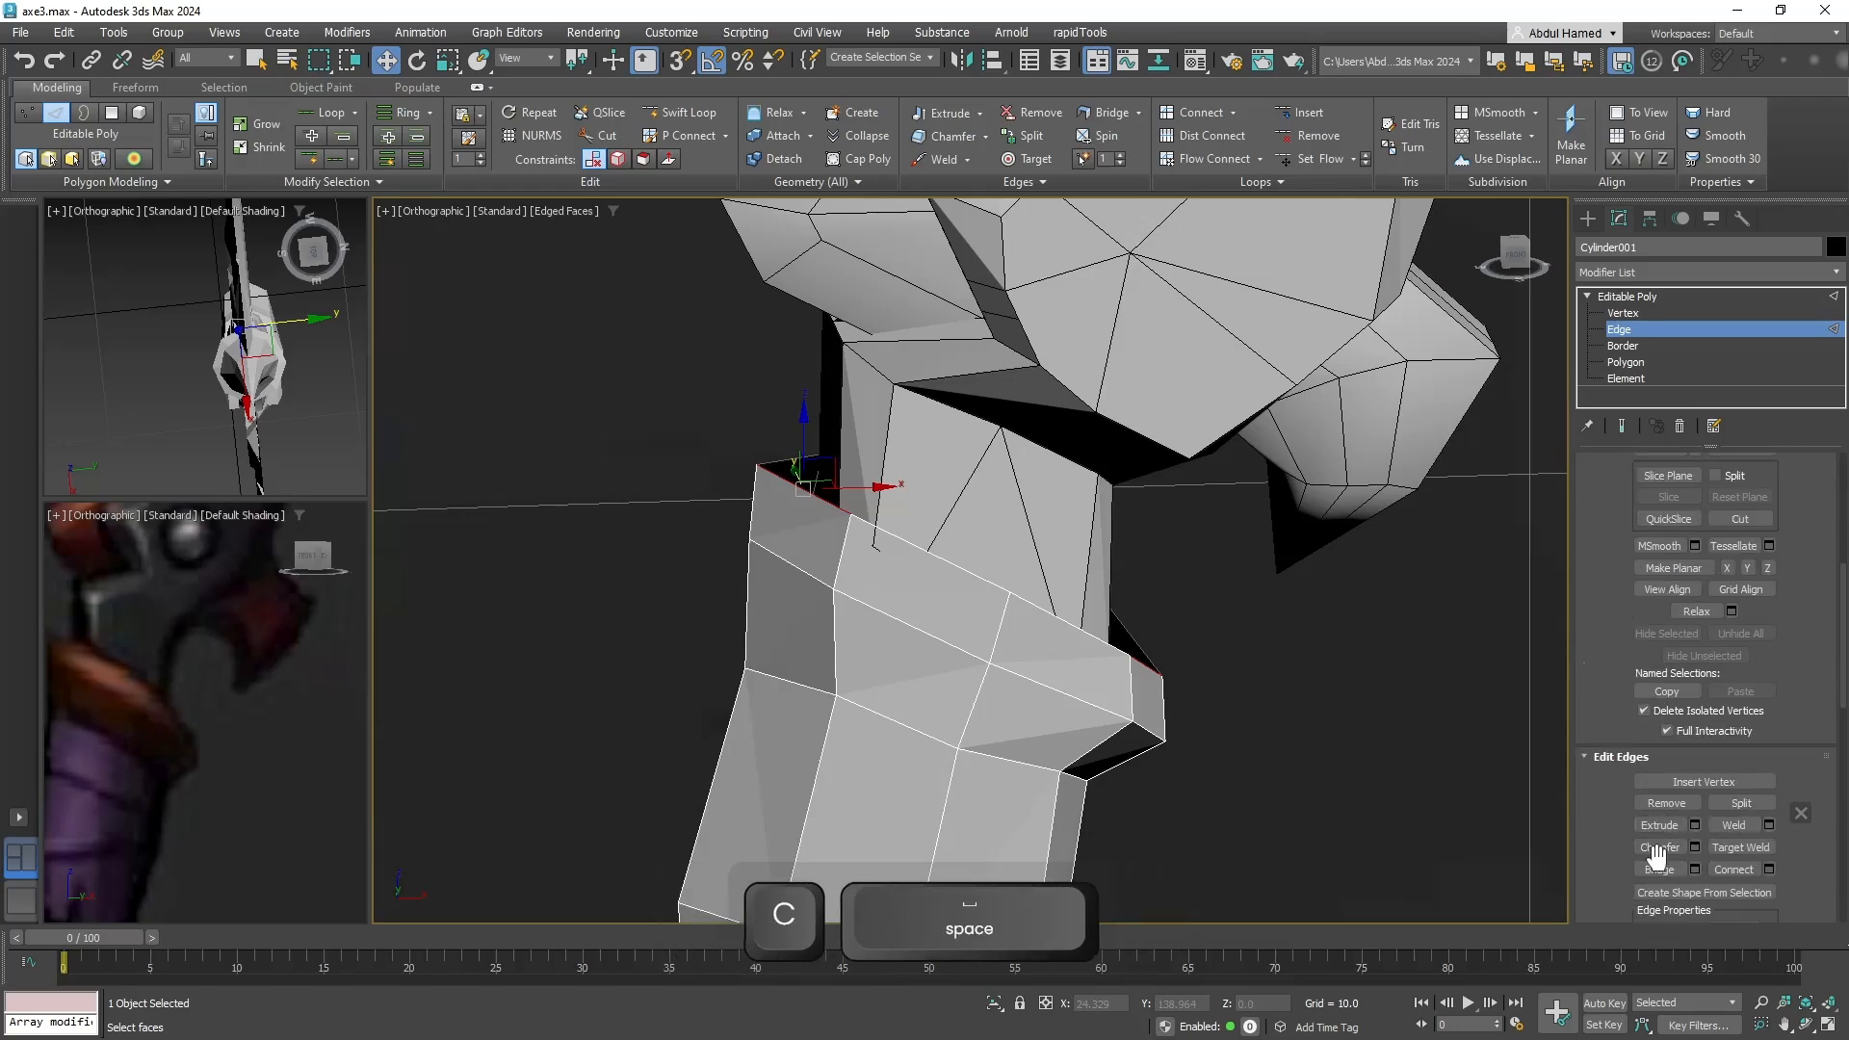
pyautogui.keyDown('alt'); pyautogui.moveTo(1188, 591); pyautogui.dragTo(1087, 636, button='middle'); pyautogui.keyUp('alt')
# Cap the border left beside the bridge at the handle's upper end.
pyautogui.click(1627, 365)
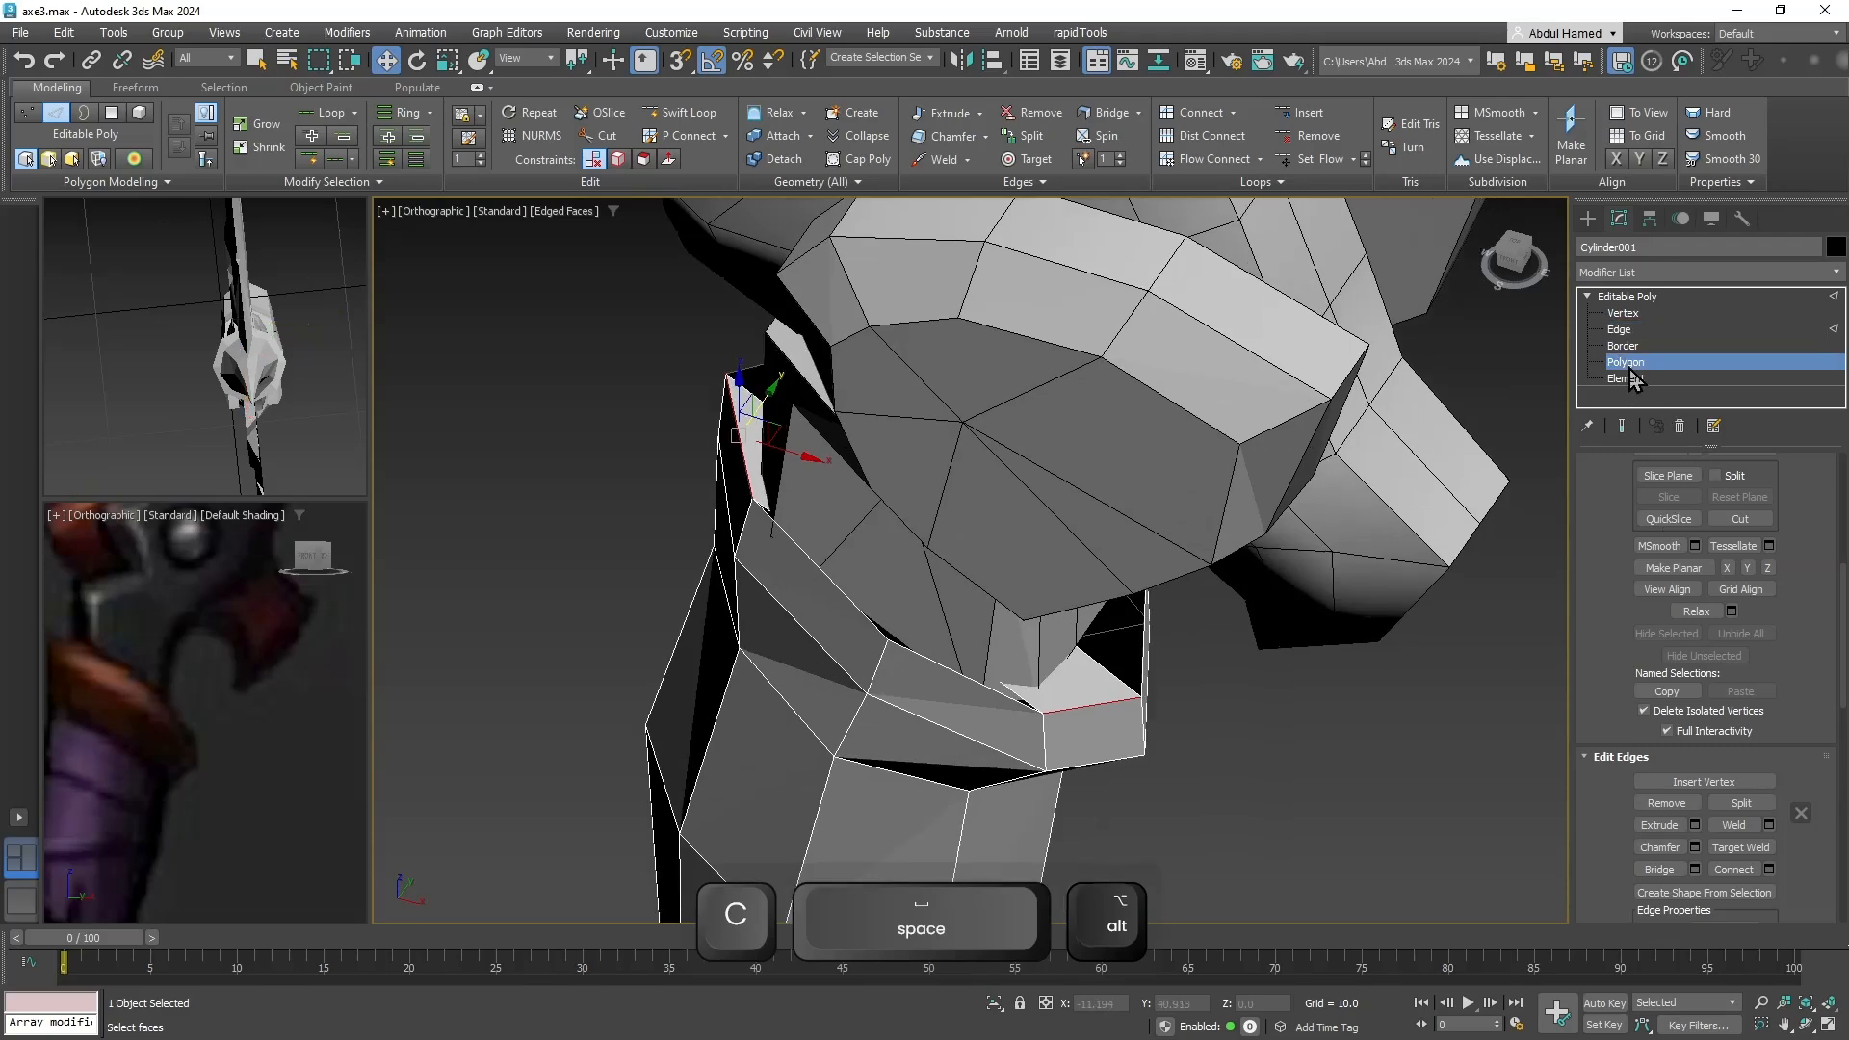
pyautogui.press('3')
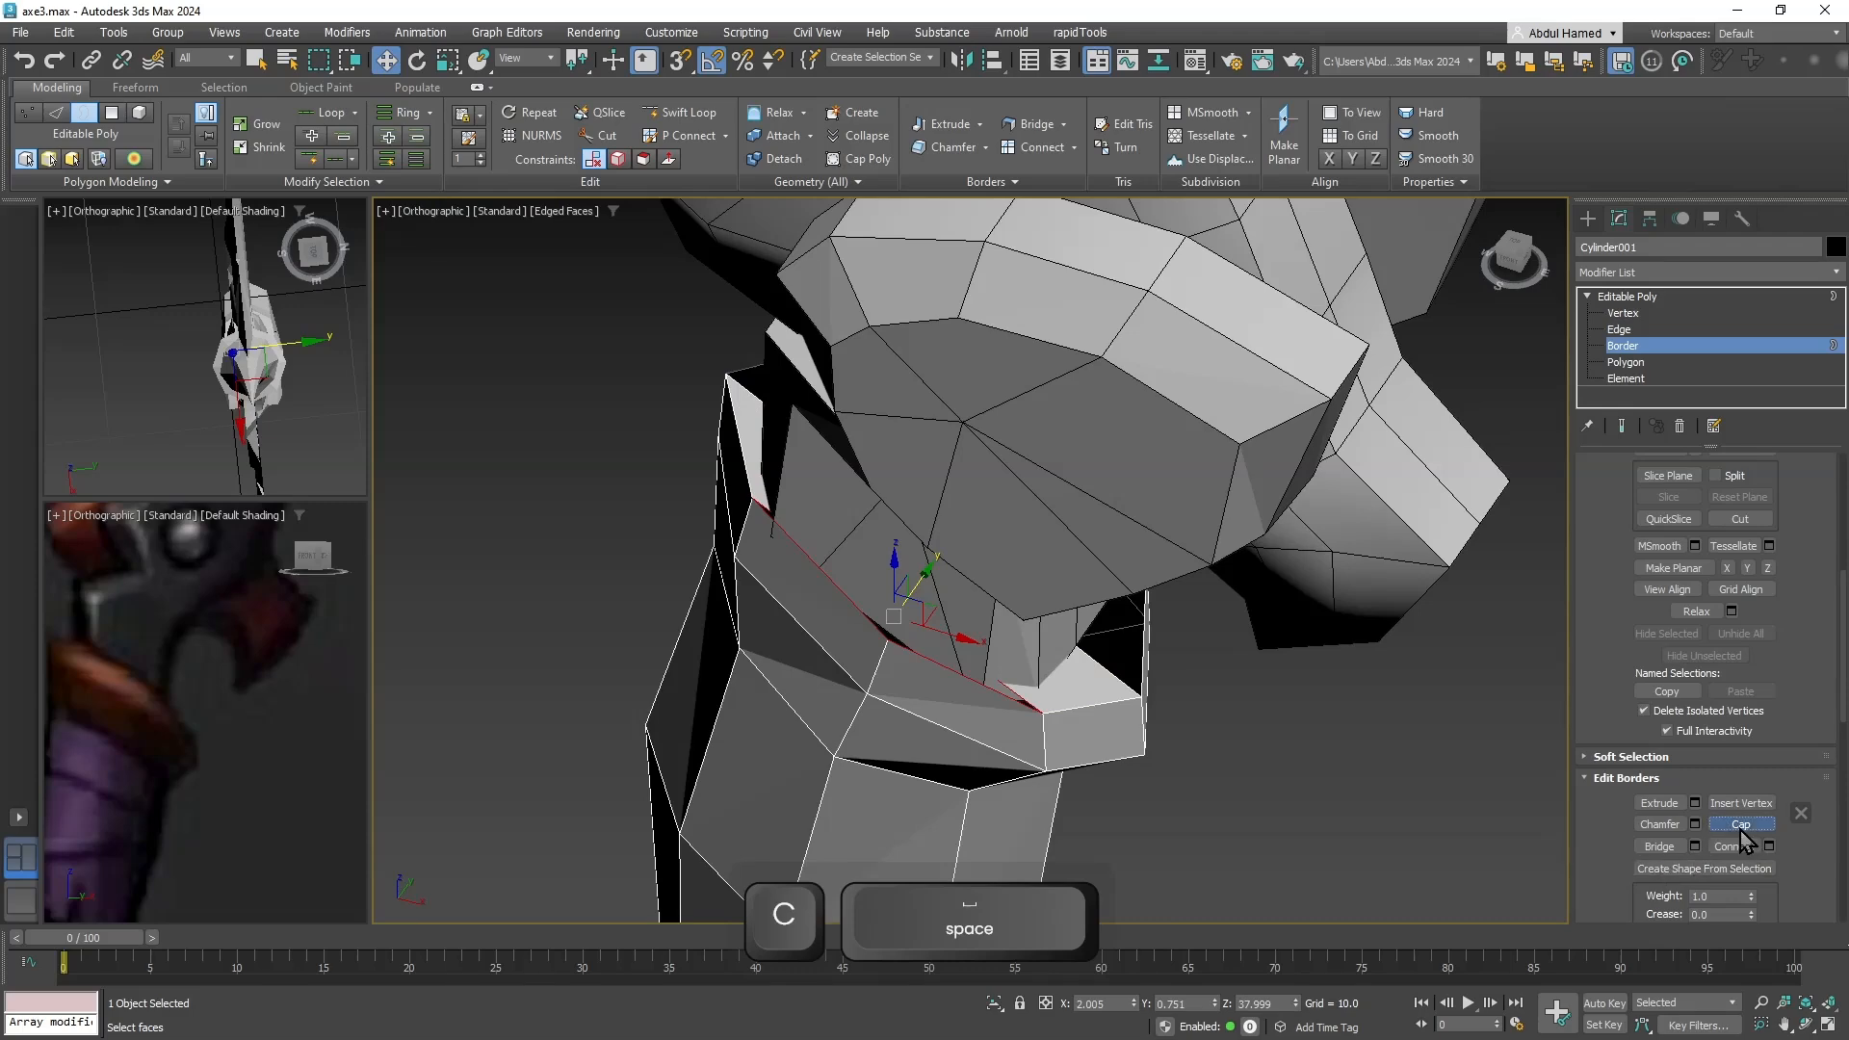
pyautogui.scroll(-5, 1356, 633)
pyautogui.keyDown('alt'); pyautogui.moveTo(1343, 627); pyautogui.dragTo(1211, 548, button='middle'); pyautogui.keyUp('alt')
pyautogui.scroll(-3, 1150, 420)
# Delete all handle polygons on the positive Y side, leaving one lengthwise half.
pyautogui.click(1151, 419)
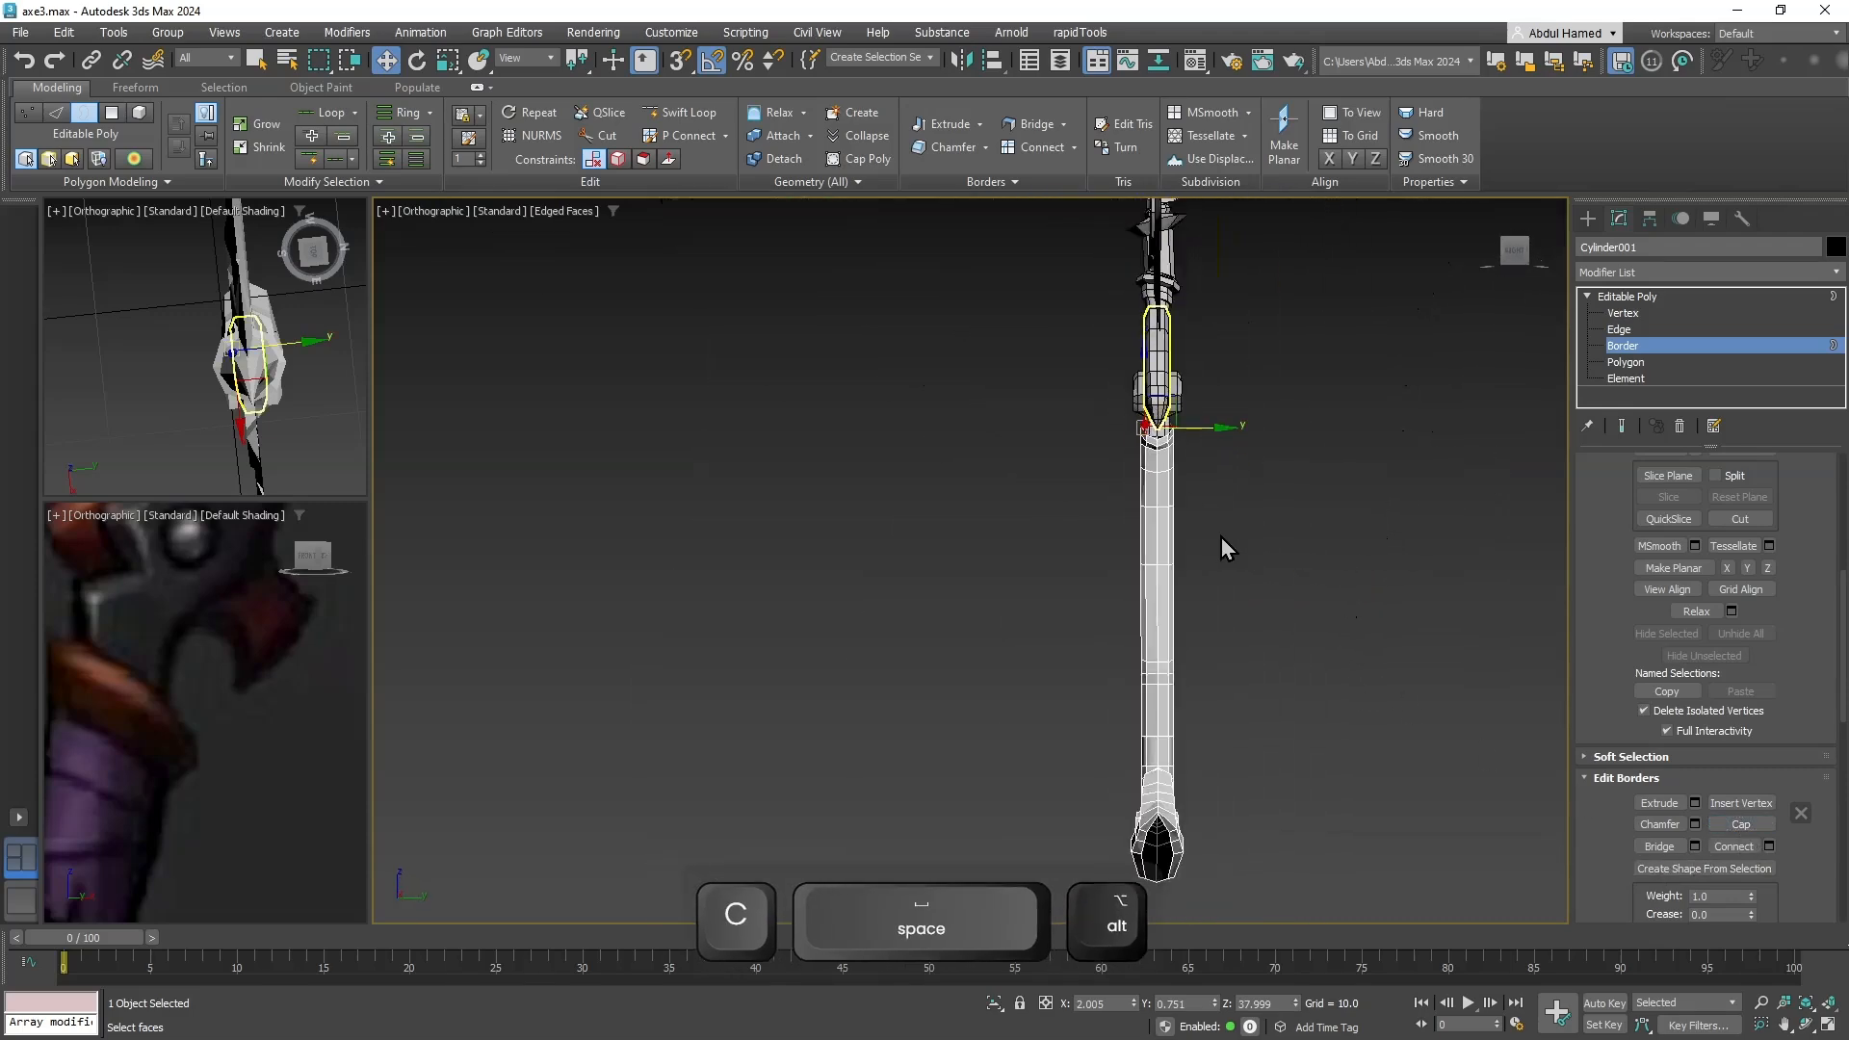
pyautogui.click(1261, 453)
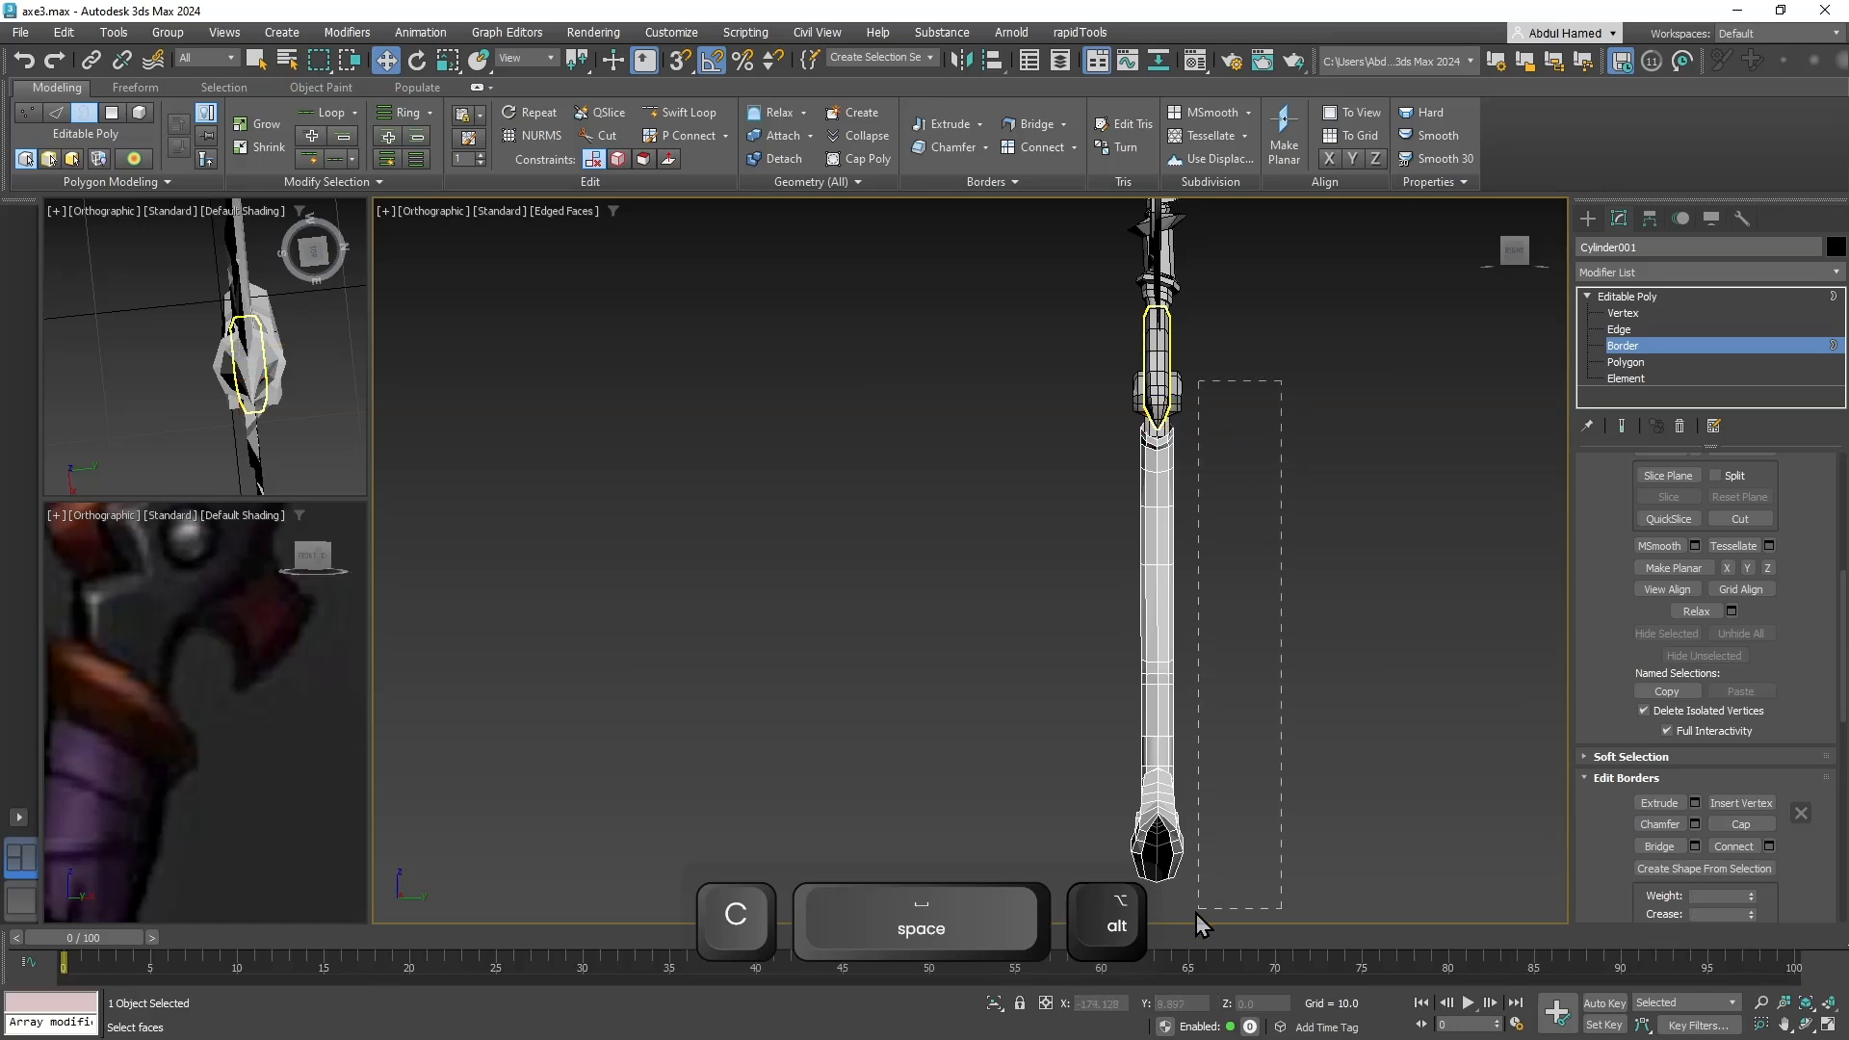
pyautogui.moveTo(1174, 915); pyautogui.dragTo(1173, 915)
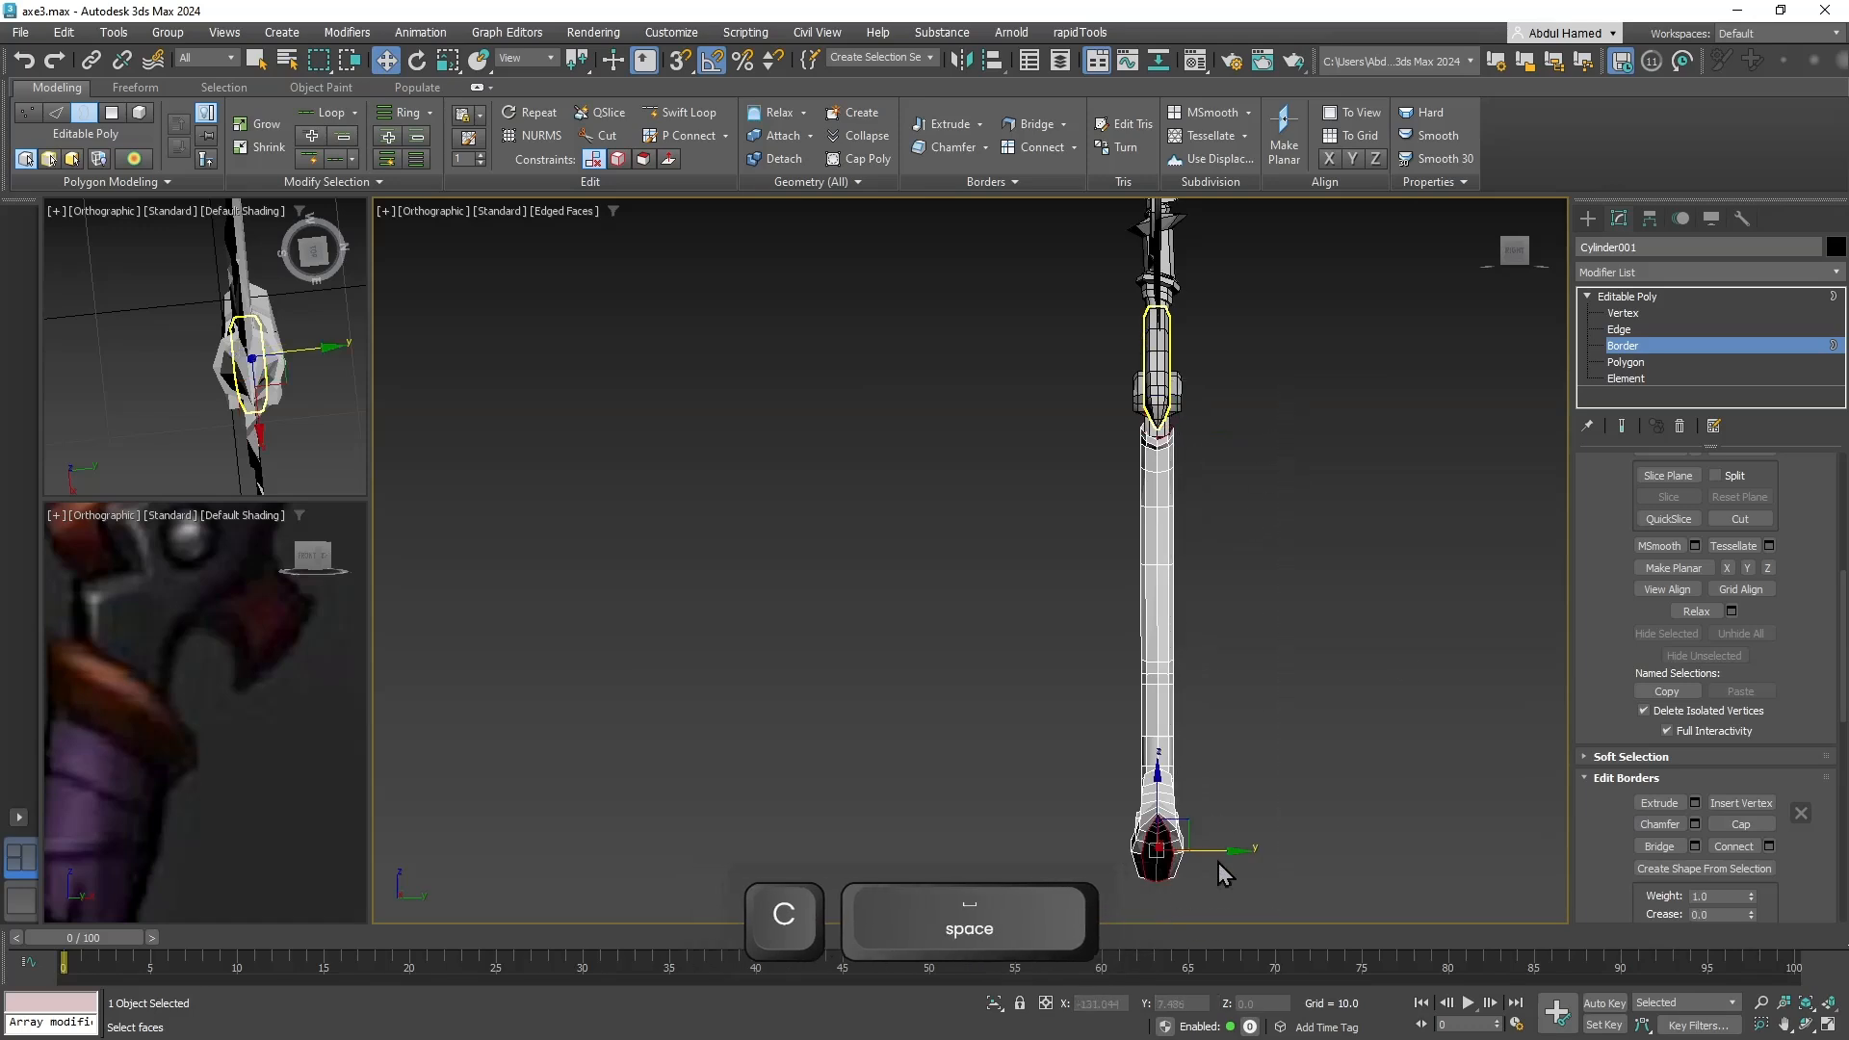
pyautogui.click(1626, 362)
pyautogui.moveTo(1292, 340); pyautogui.dragTo(1171, 917)
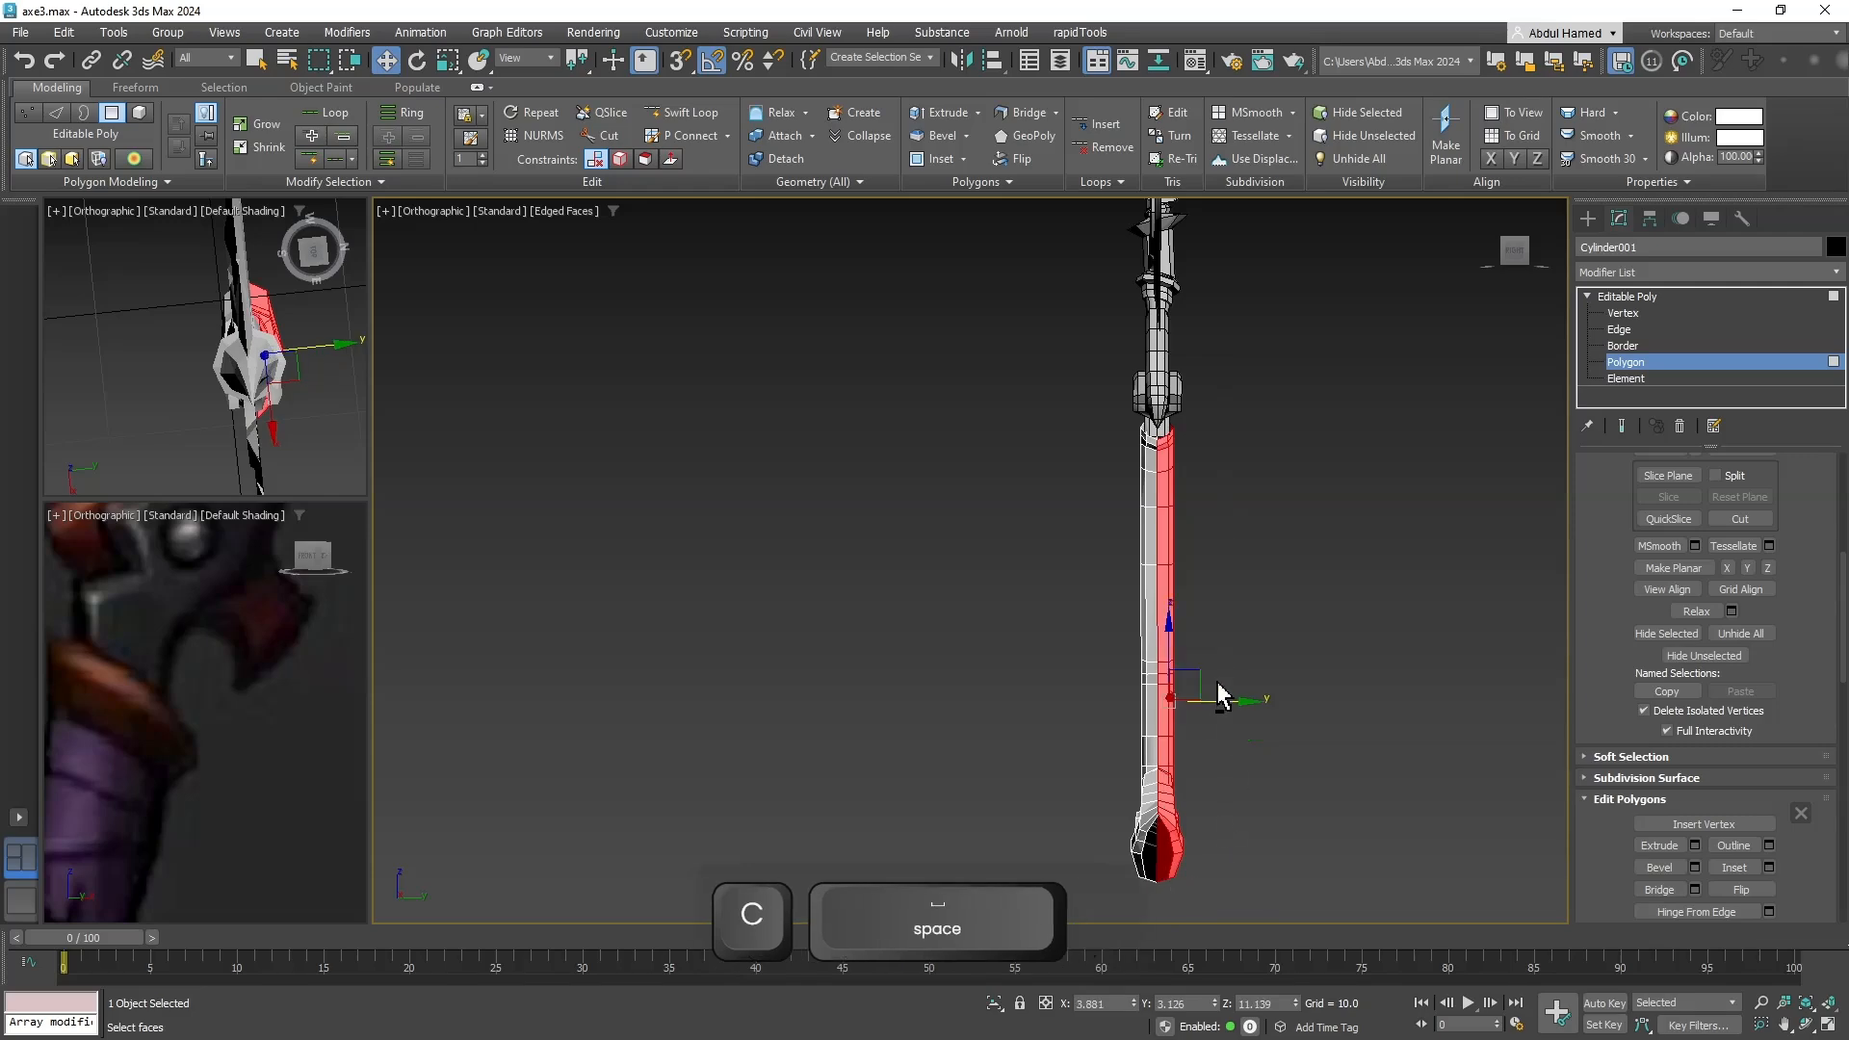
pyautogui.keyDown('alt'); pyautogui.moveTo(1221, 693); pyautogui.dragTo(841, 619, button='middle'); pyautogui.keyUp('alt')
pyautogui.press('Delete')
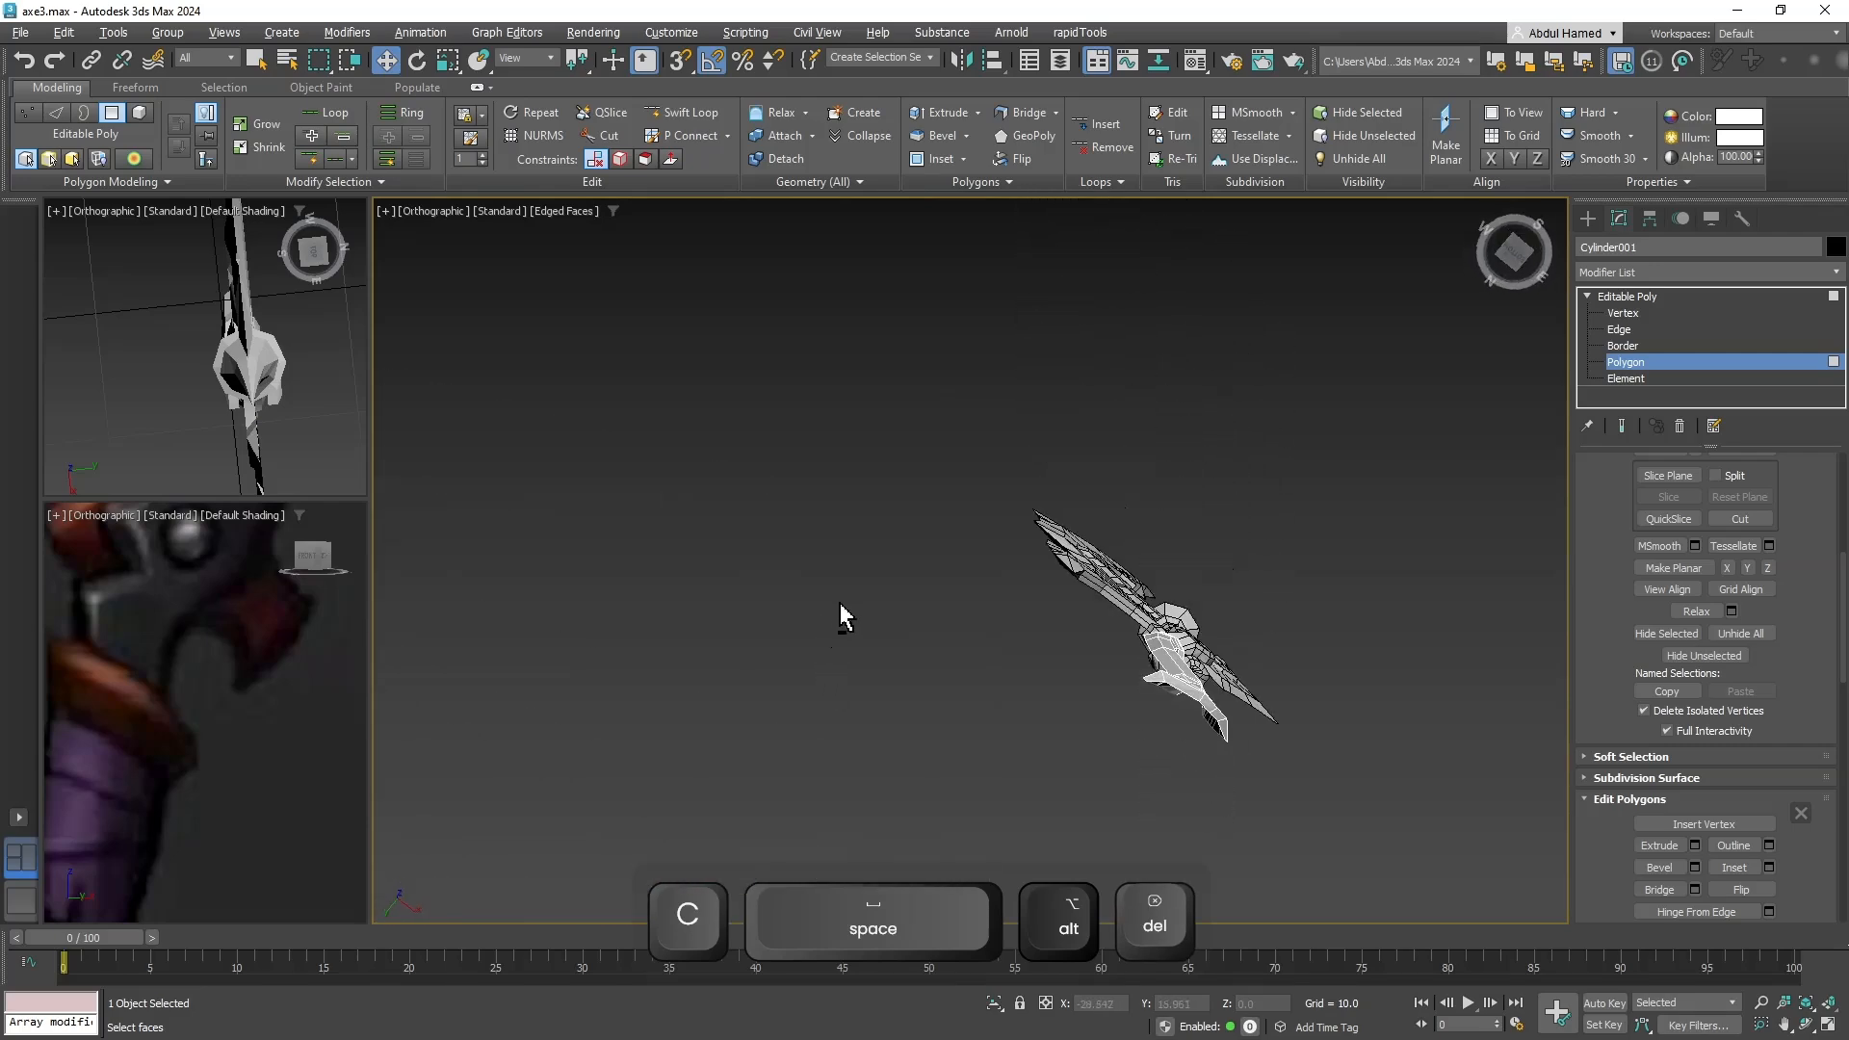
# Bridge the two end edges across the open bottom of the halved handle's pommel.
pyautogui.scroll(5, 841, 619)
pyautogui.moveTo(1142, 753); pyautogui.dragTo(881, 676, button='middle')
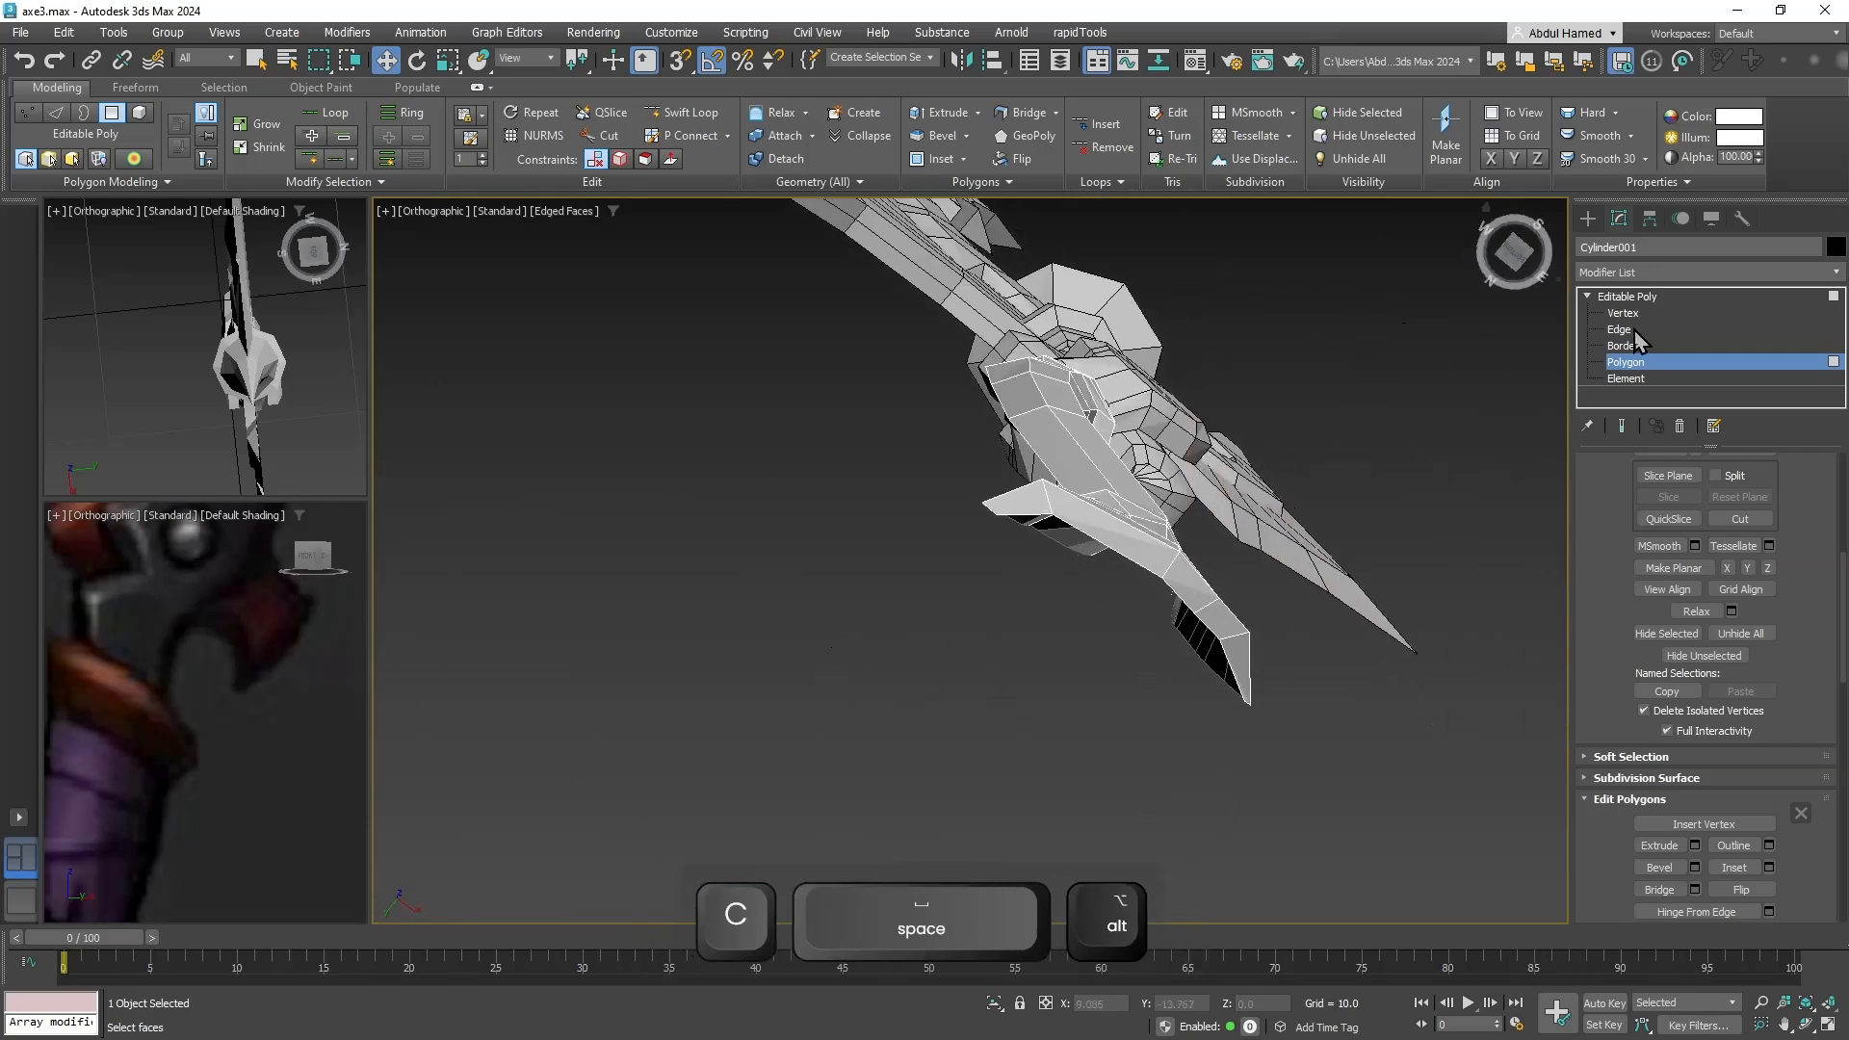
pyautogui.click(1023, 516)
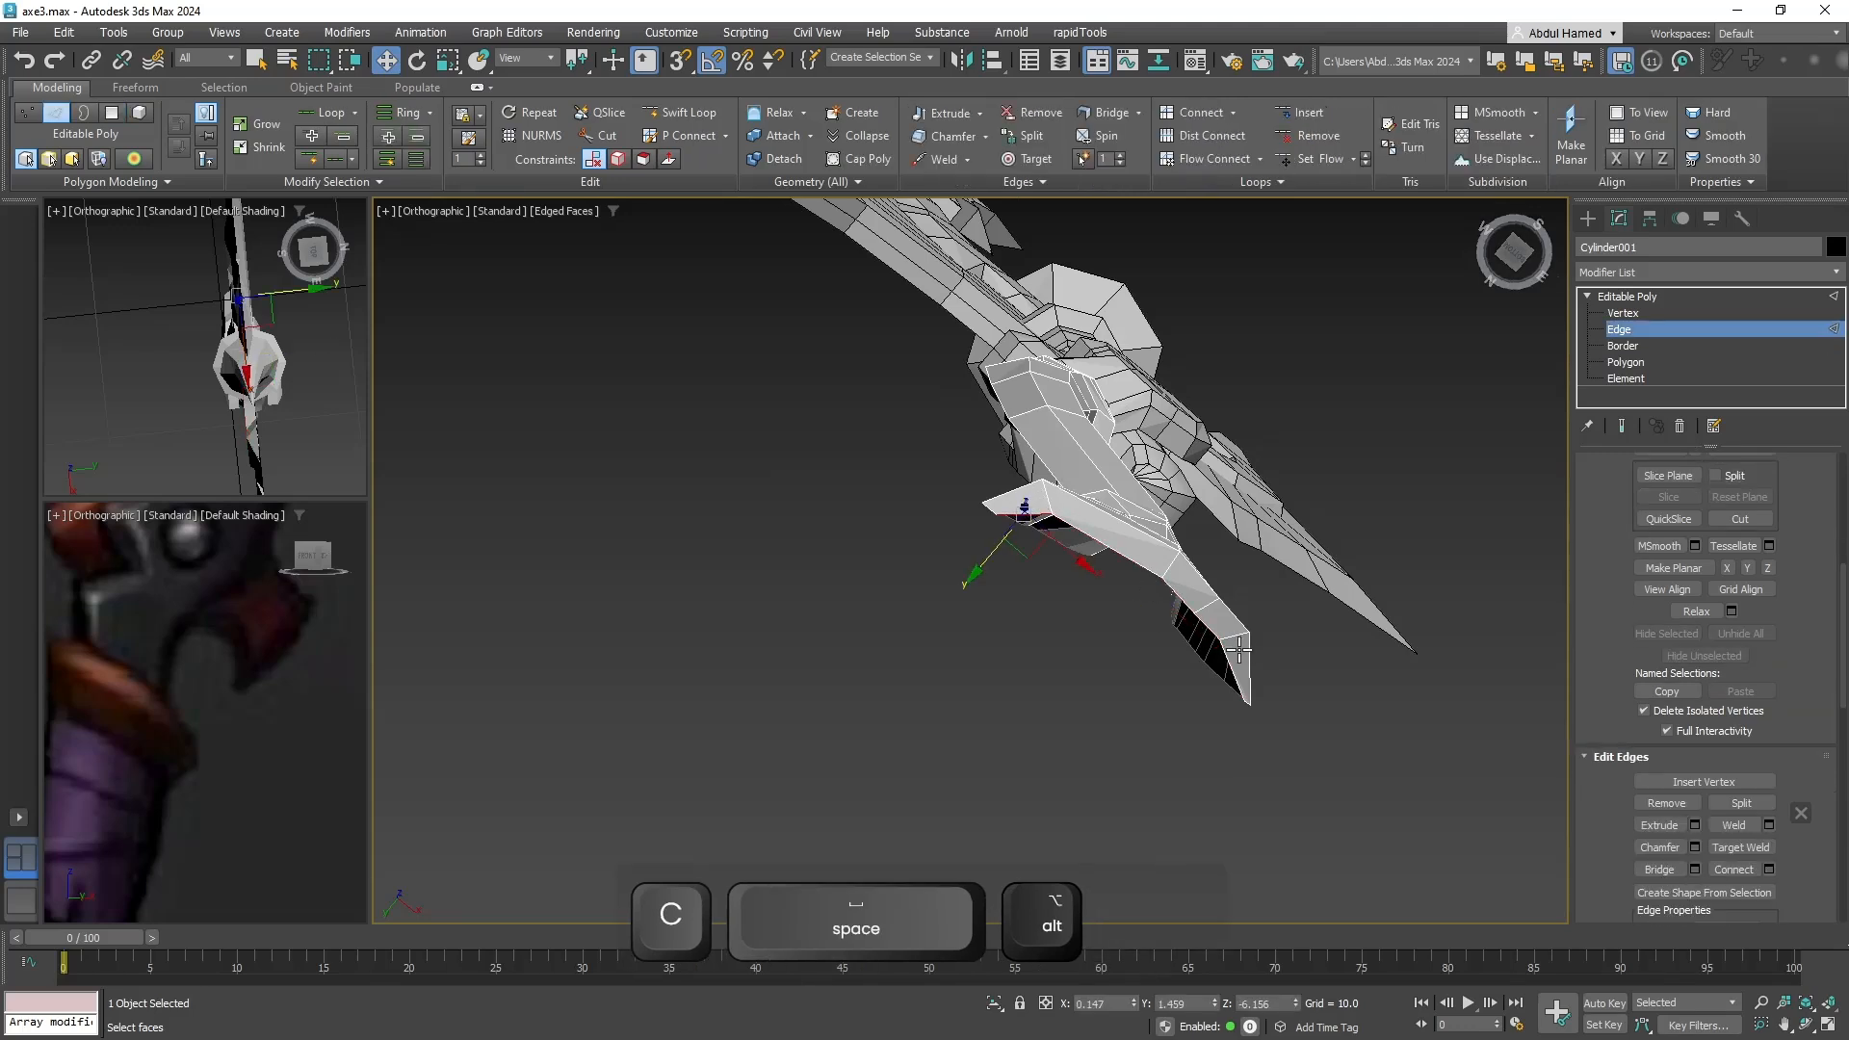
pyautogui.click(1232, 671)
pyautogui.click(1658, 870)
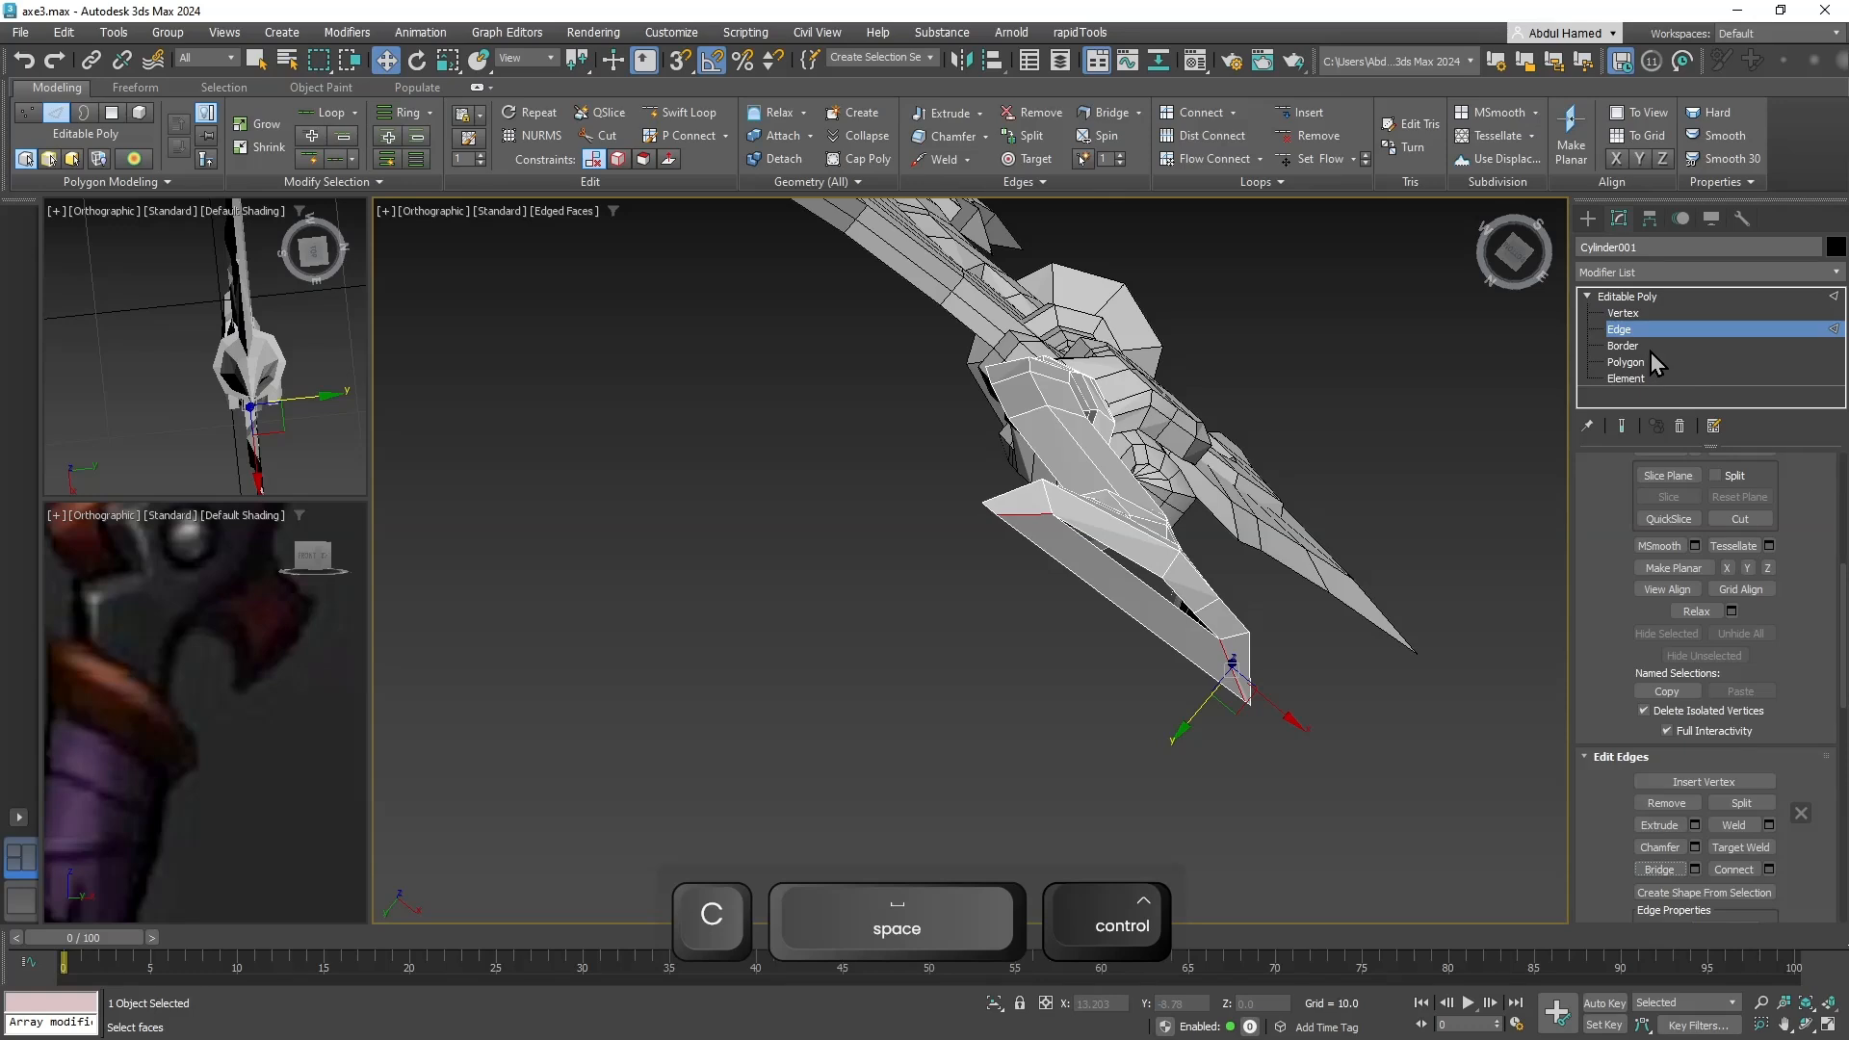
# Cap the remaining border hole on the underside of the pommel.
pyautogui.click(1624, 345)
pyautogui.click(1218, 614)
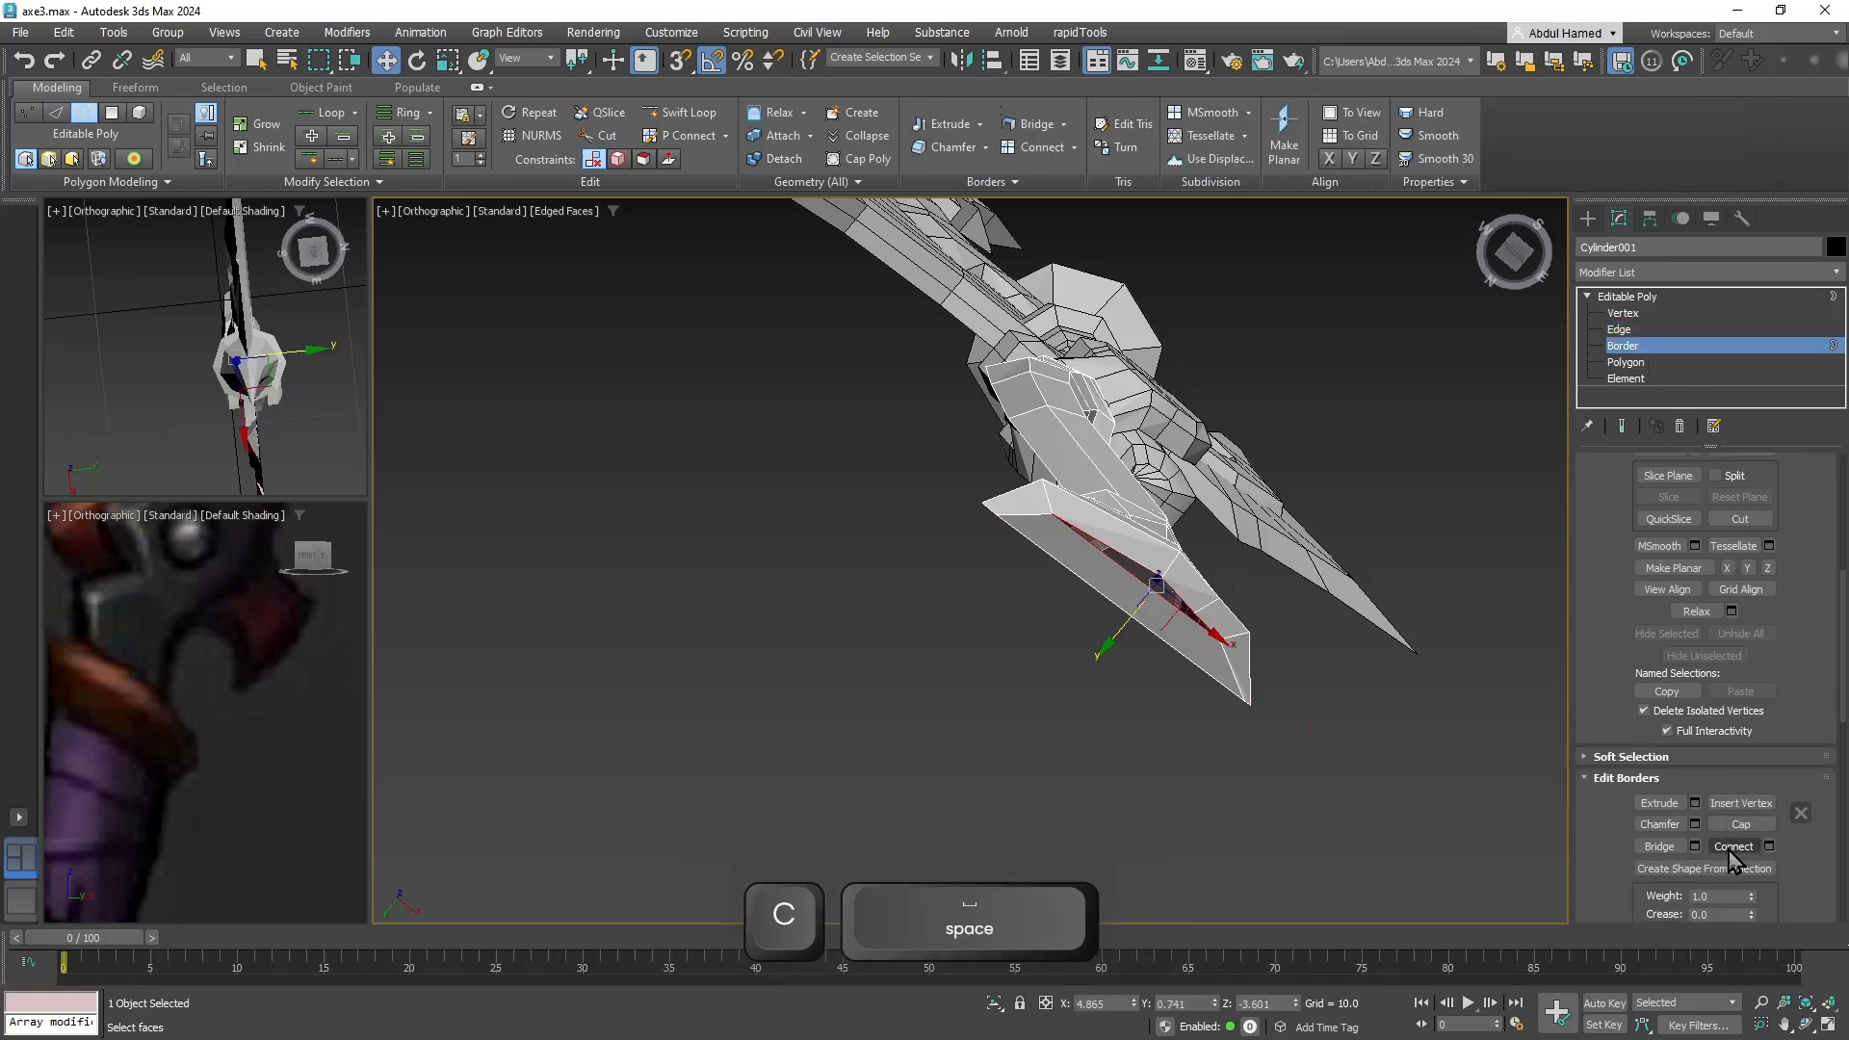
pyautogui.scroll(6, 1194, 697)
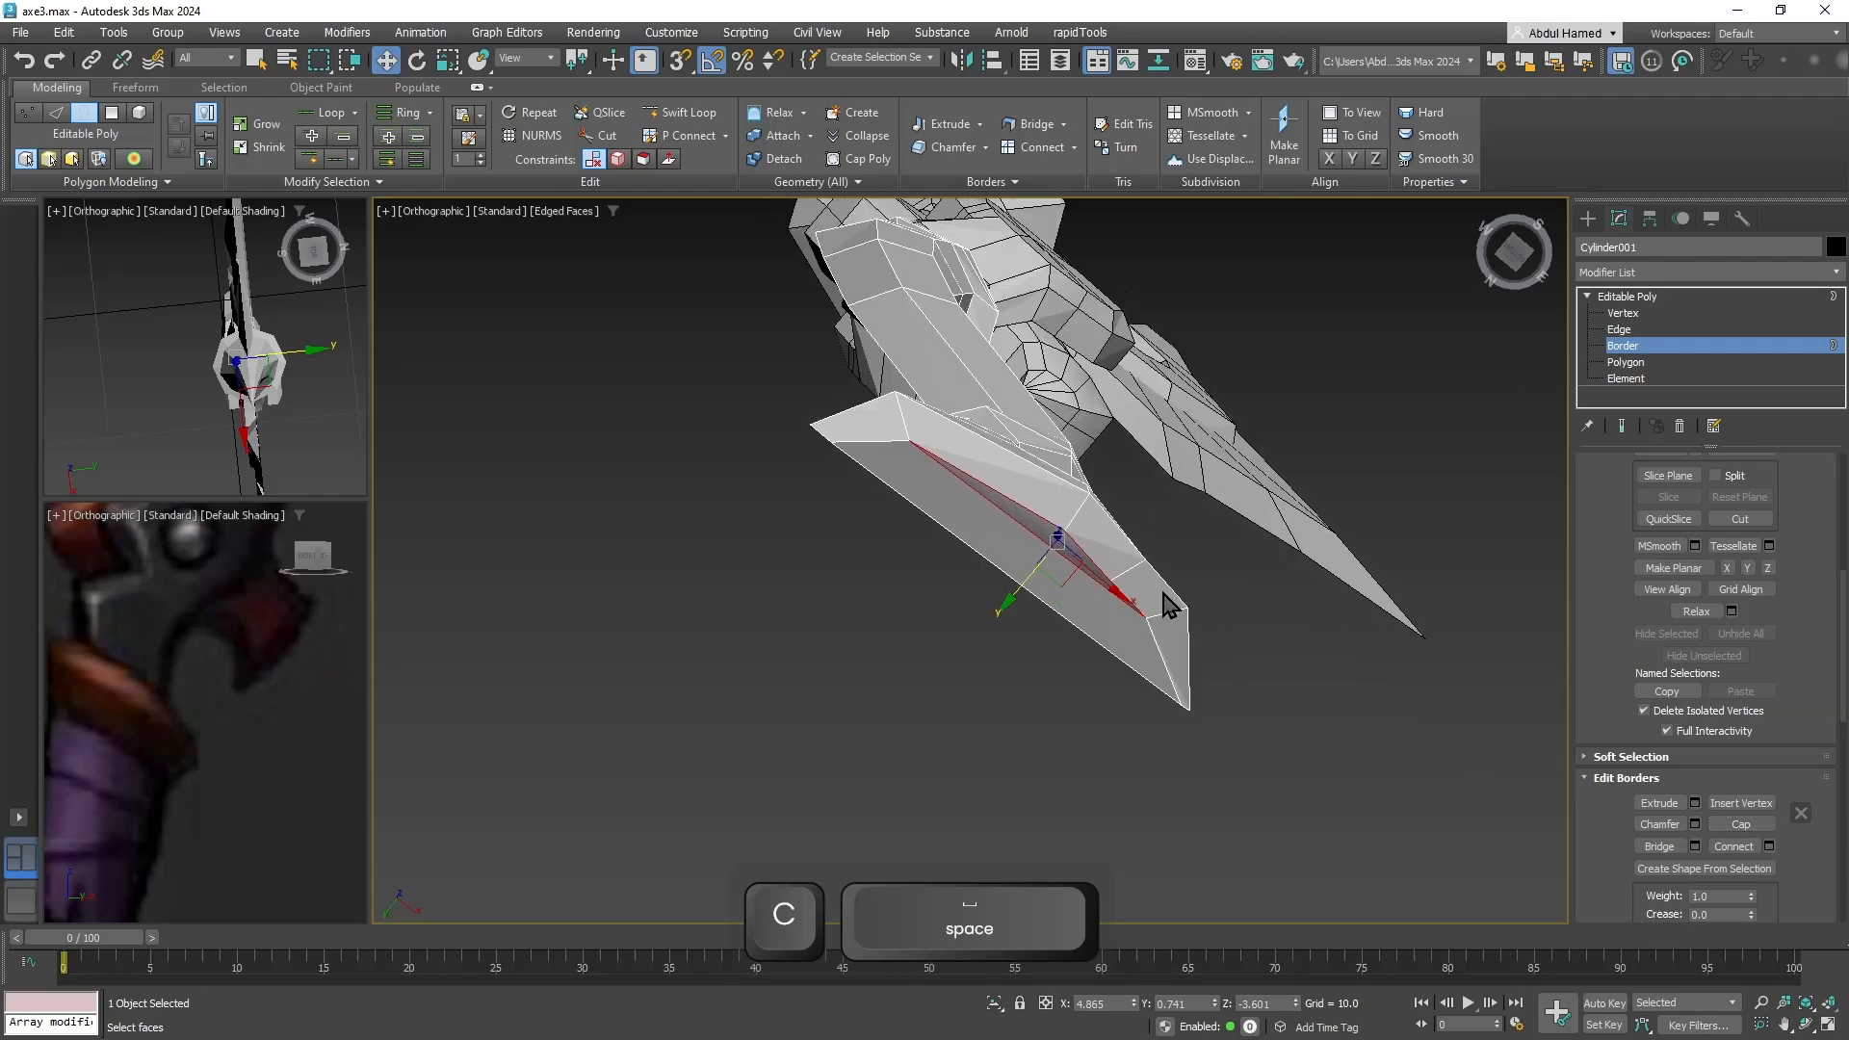
pyautogui.scroll(-3, 1168, 611)
pyautogui.moveTo(1139, 655)
pyautogui.keyDown('alt'); pyautogui.mouseDown(button='middle')
pyautogui.moveTo(1098, 660)
pyautogui.moveTo(1117, 626)
pyautogui.mouseUp(button='middle'); pyautogui.keyUp('alt')
pyautogui.scroll(4, 1325, 666)
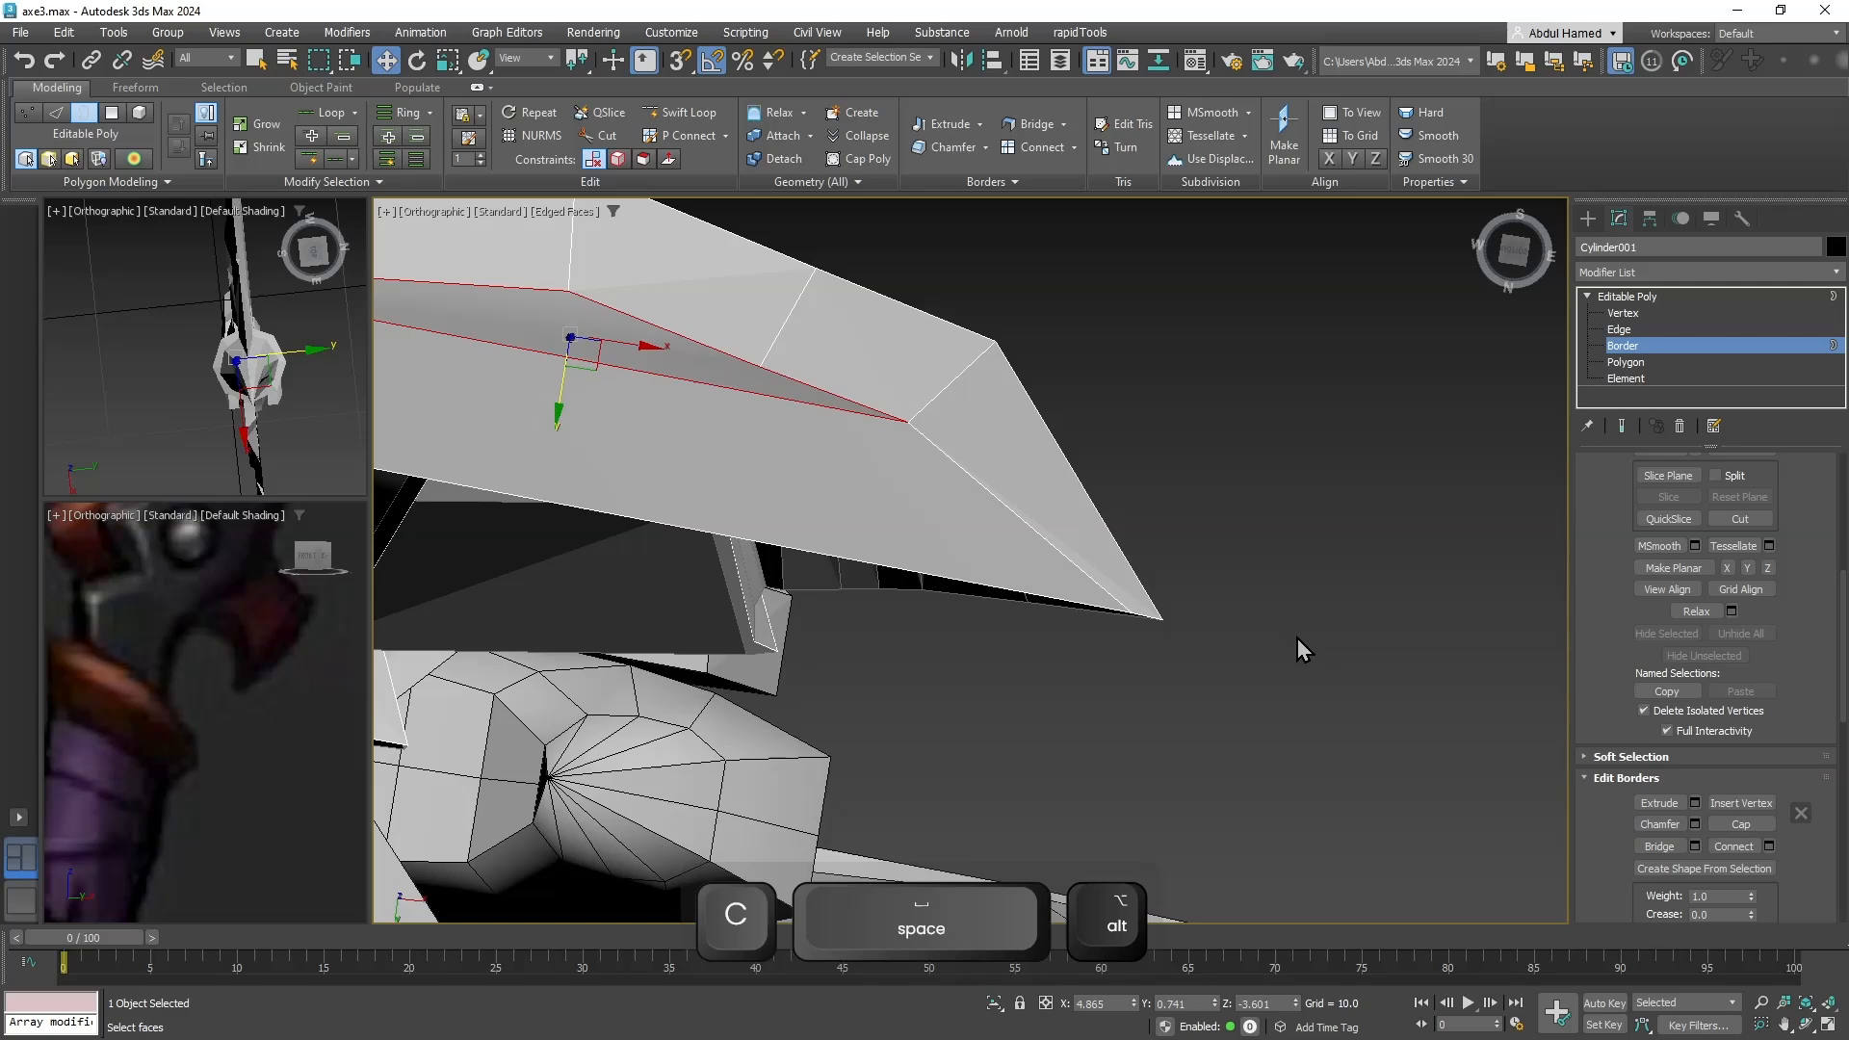
# Try to move the vertex beside the pommel's tip along X, and undo the change.
pyautogui.click(1614, 314)
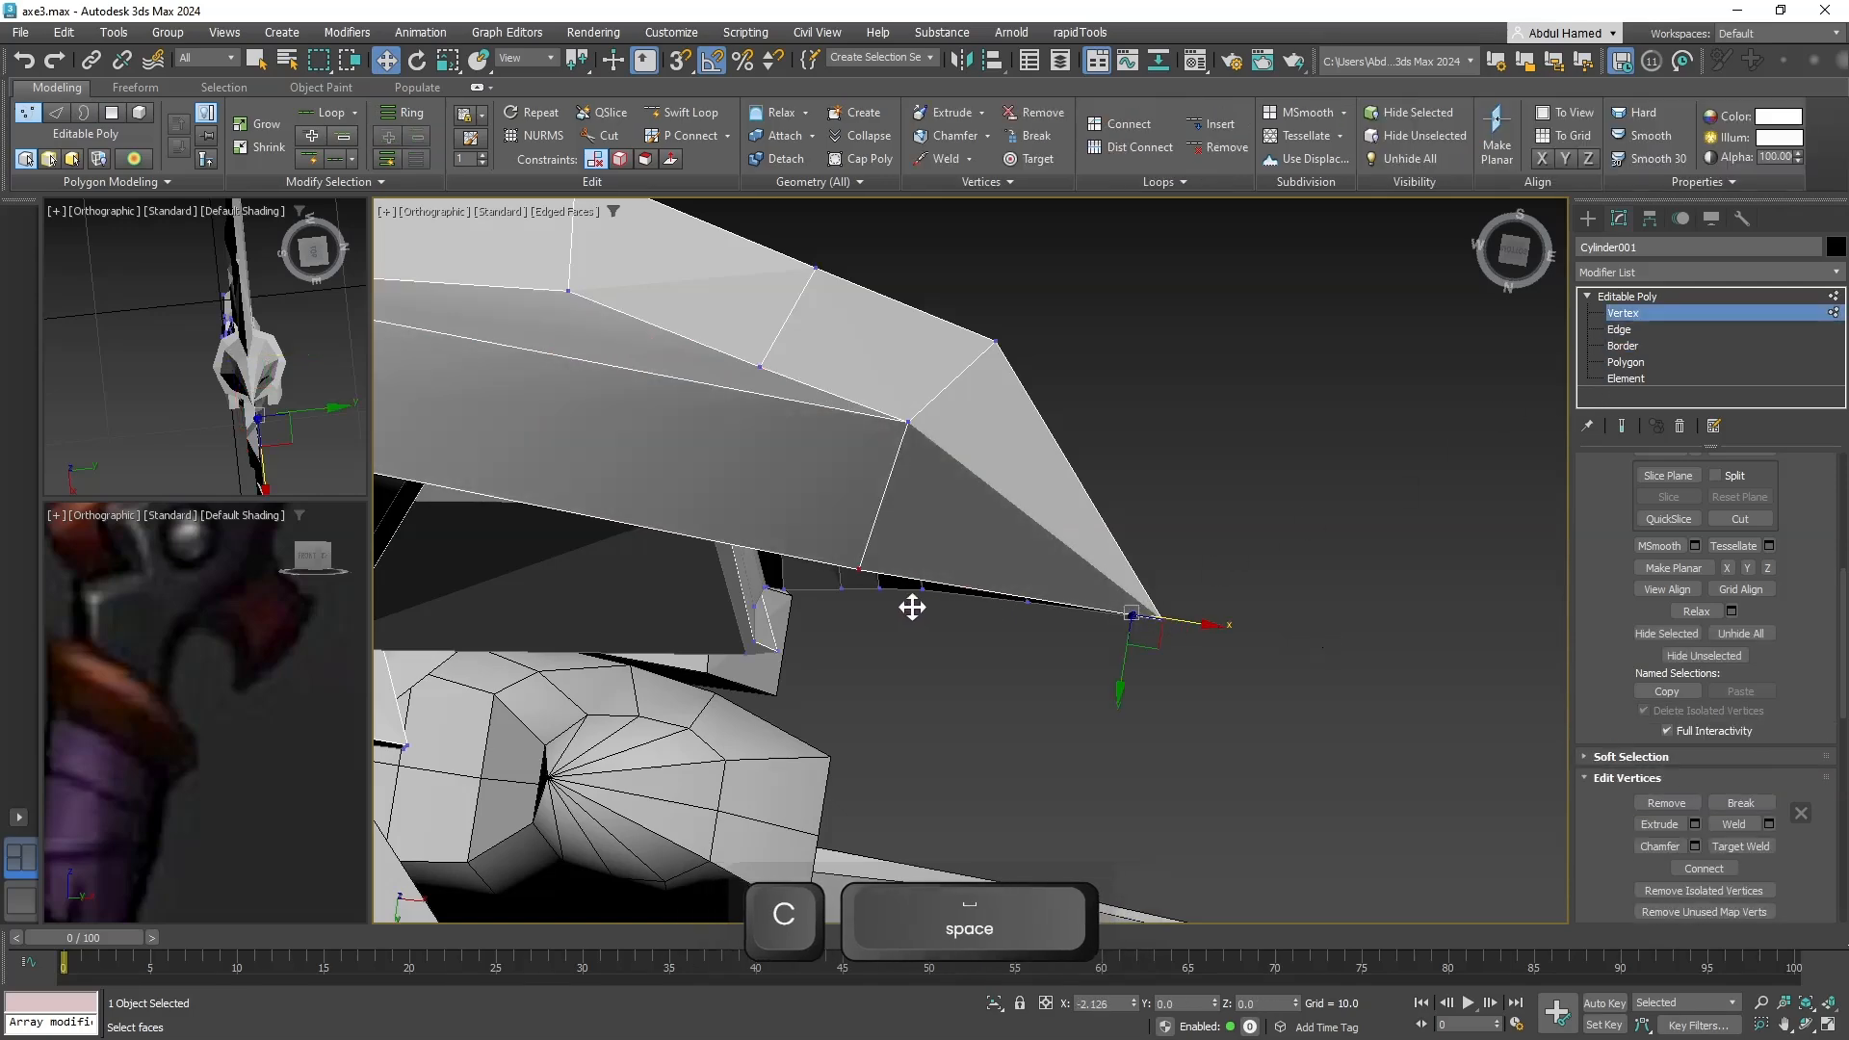
pyautogui.keyDown('alt'); pyautogui.moveTo(906, 606); pyautogui.dragTo(768, 298, button='middle'); pyautogui.keyUp('alt')
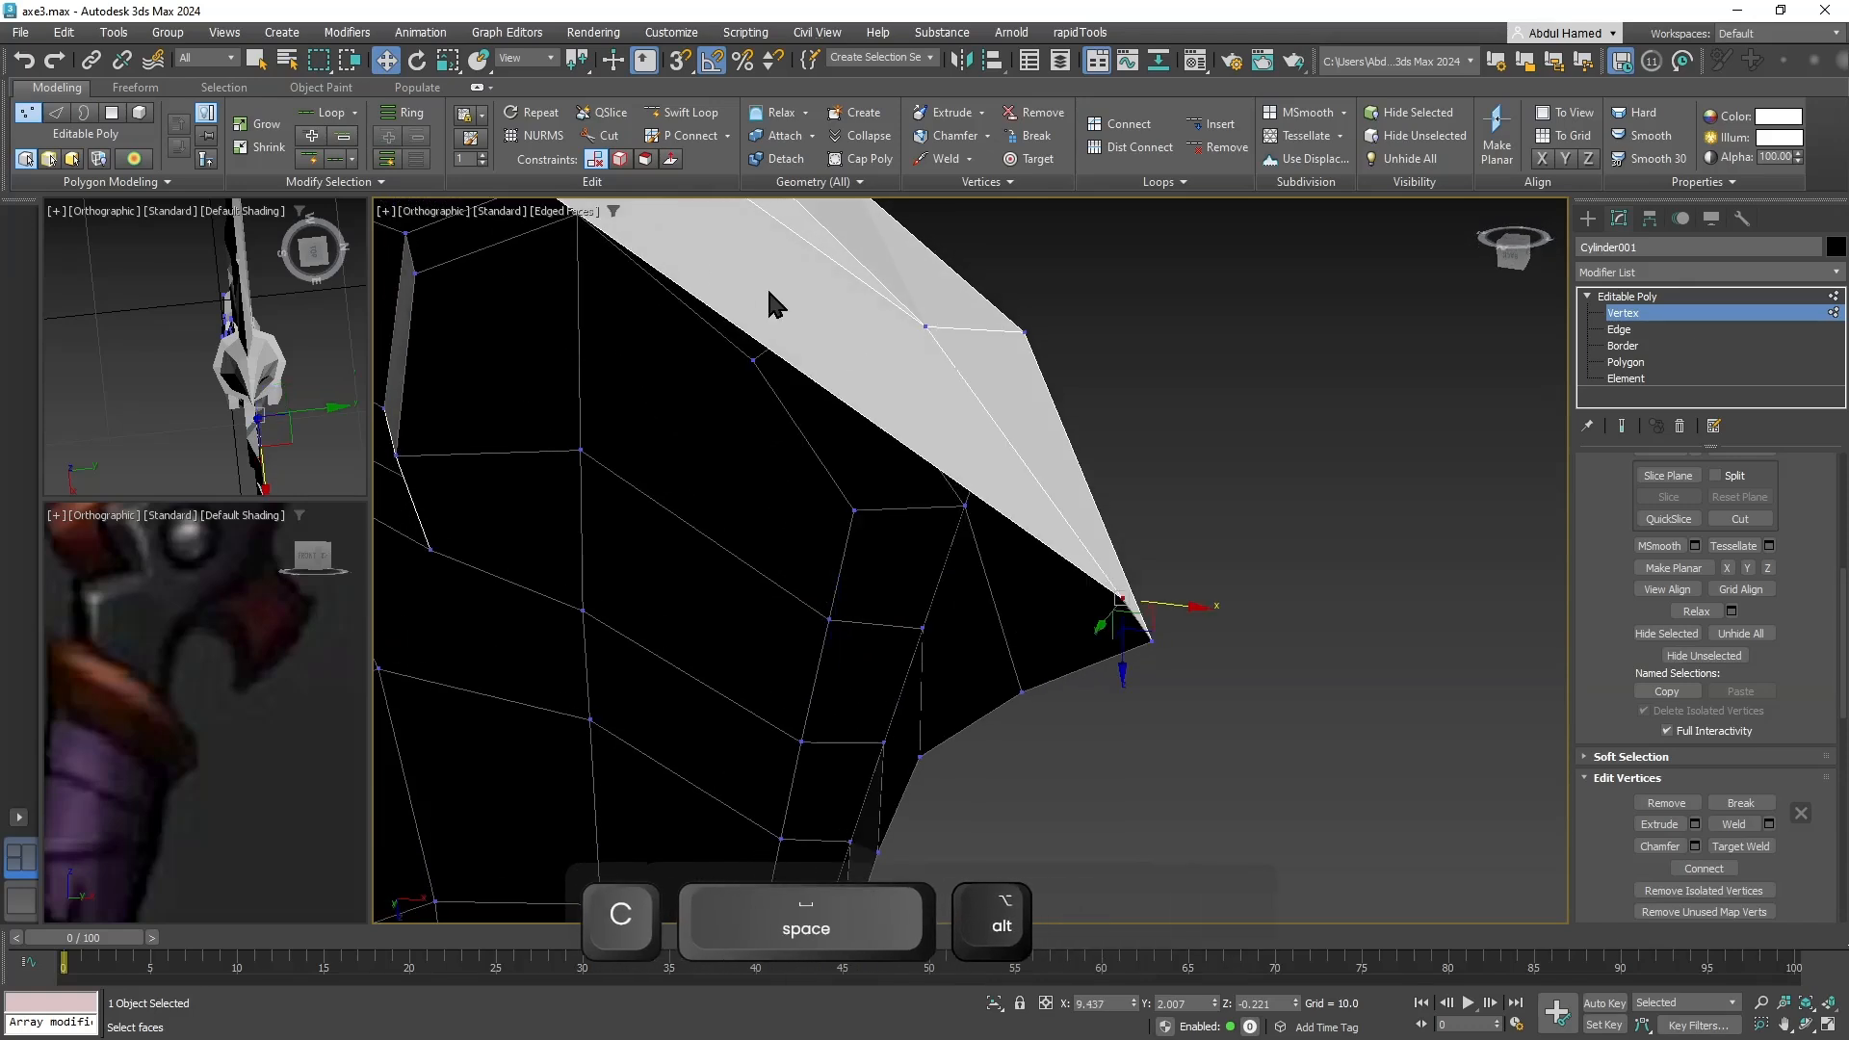
pyautogui.hotkey('ctrl', 'alt', 'z')
pyautogui.scroll(5, 1734, 664)
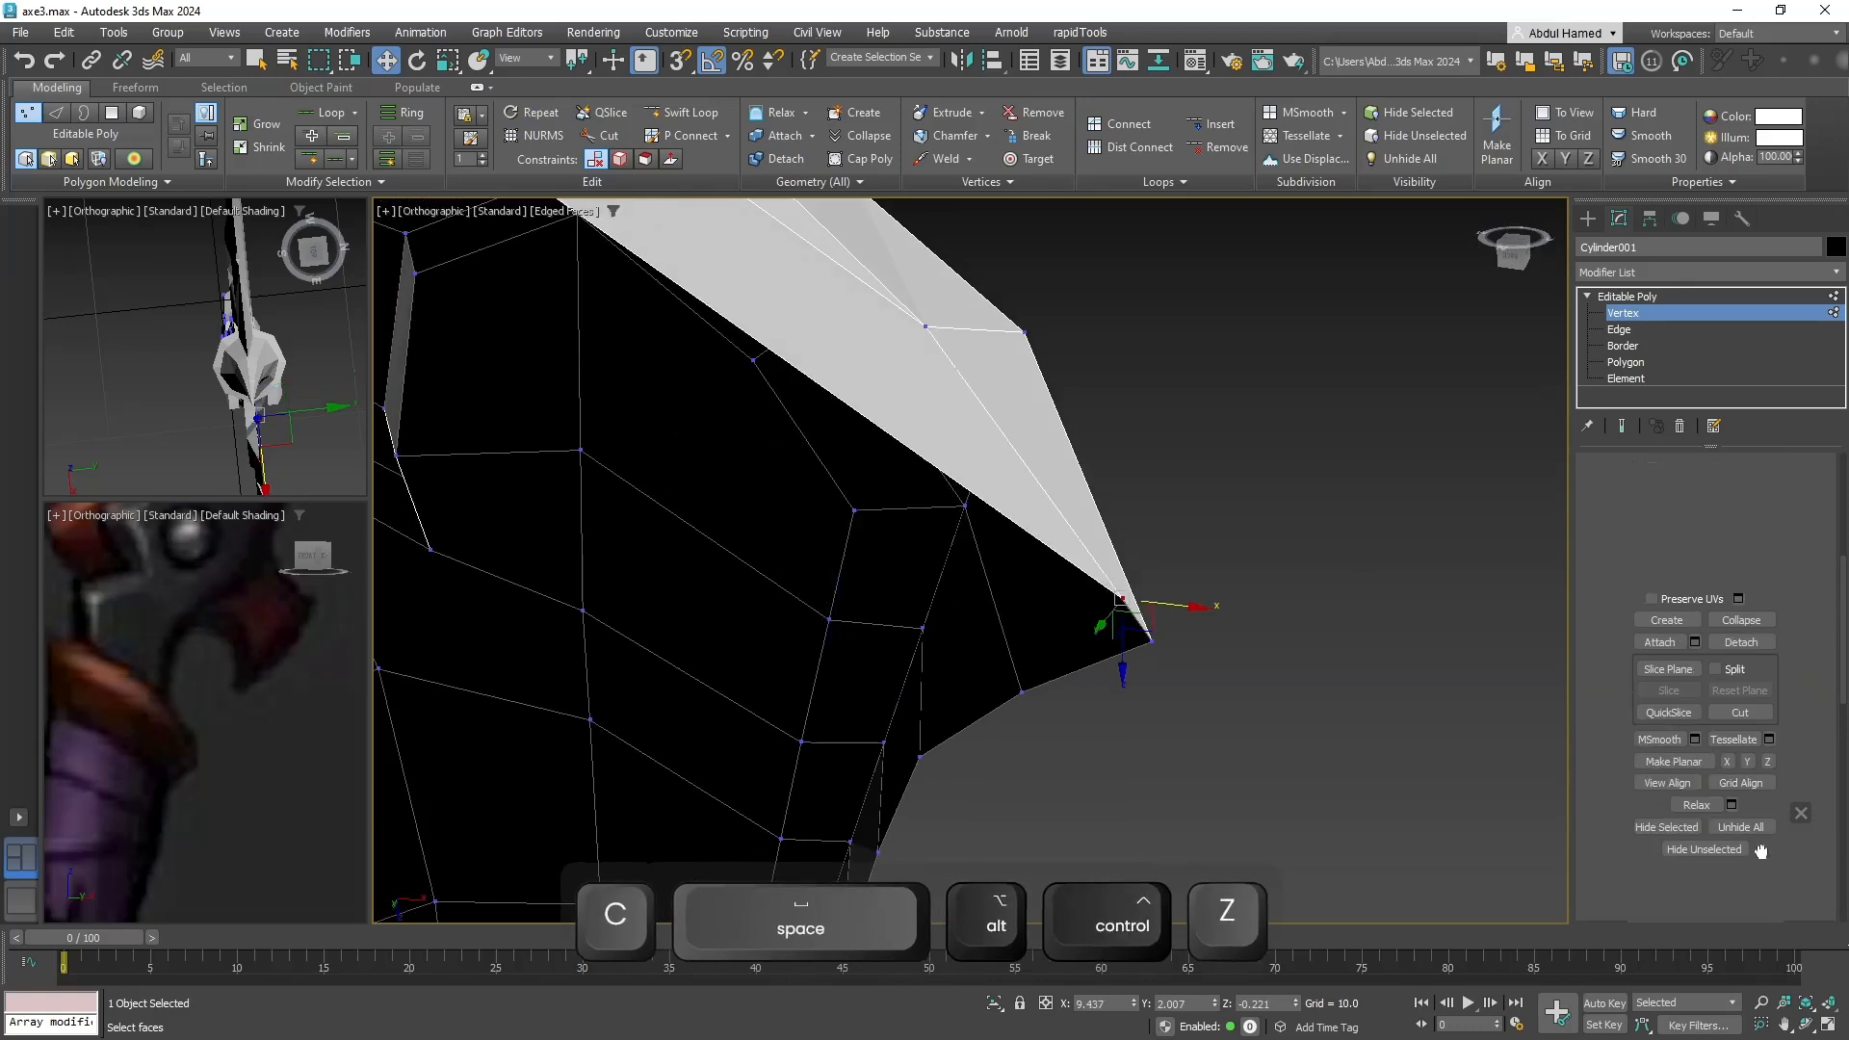
# Enable the Edge constraint and slide the vertex beside the pommel's tip along its edge.
pyautogui.scroll(3, 1748, 633)
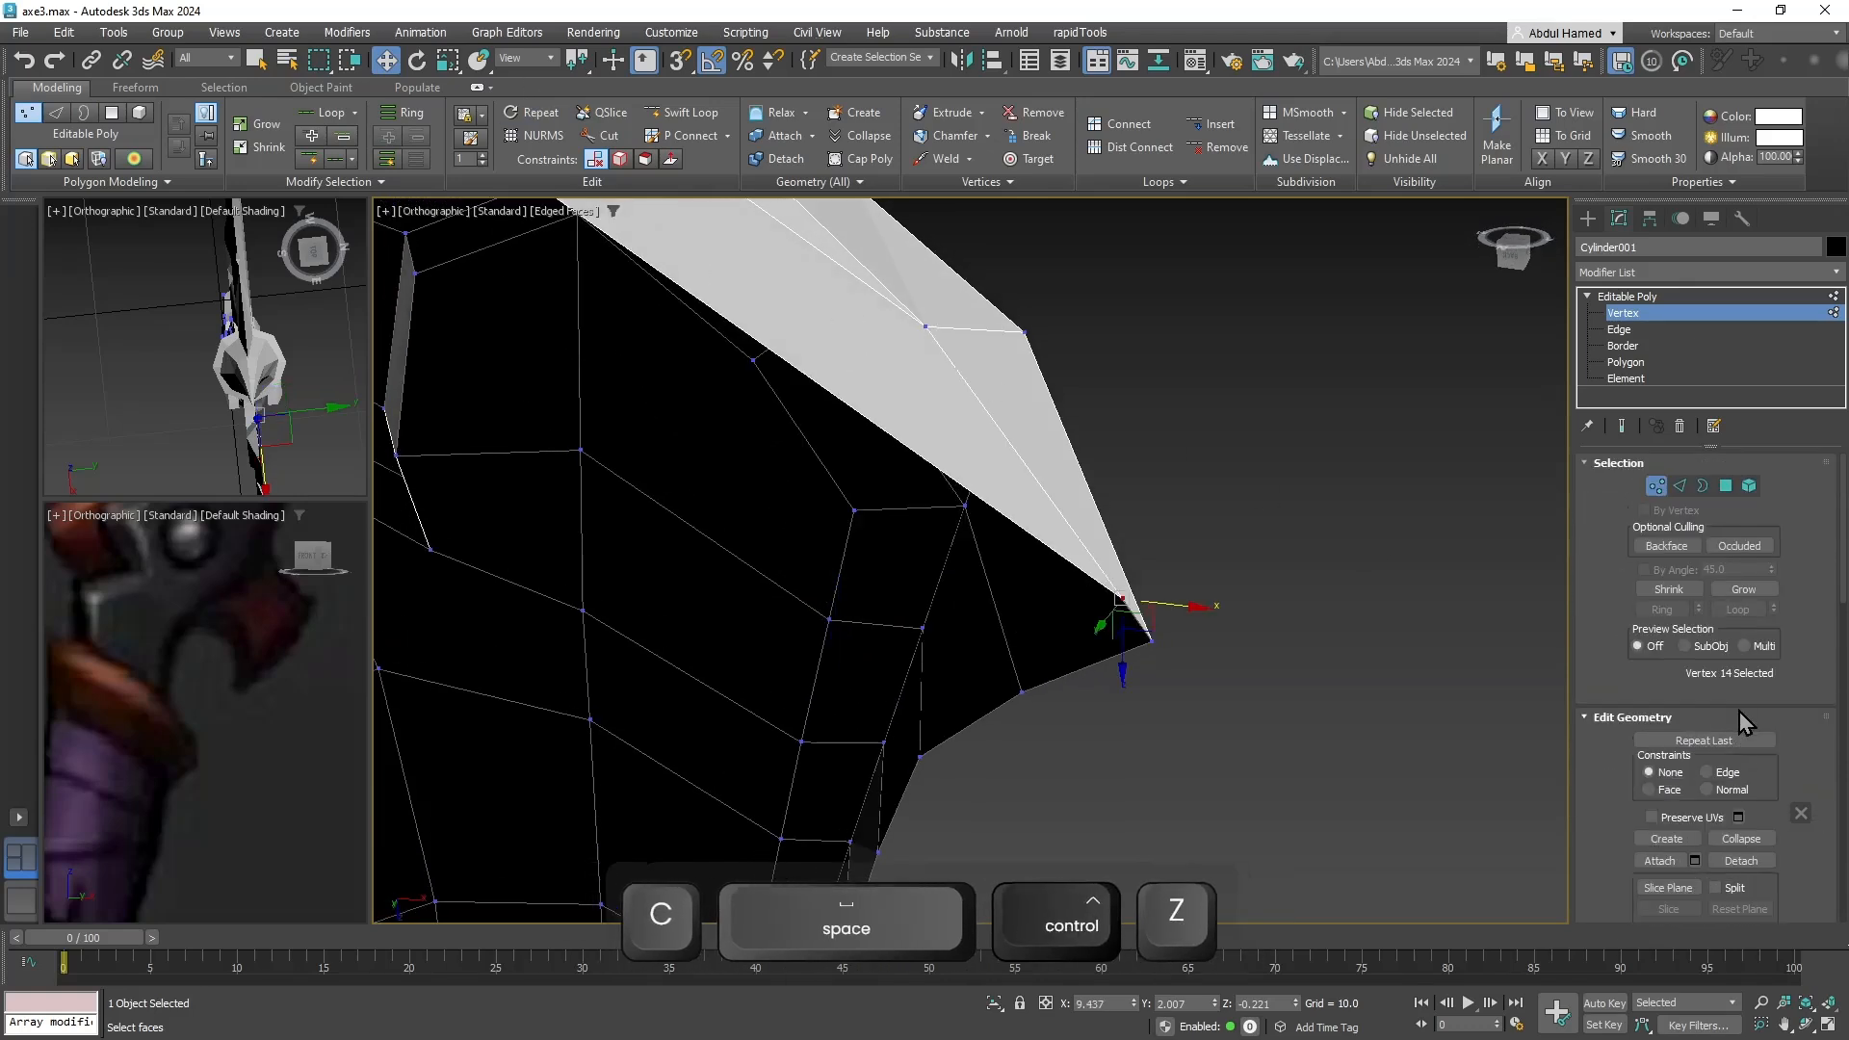
pyautogui.keyDown('alt'); pyautogui.moveTo(1169, 552); pyautogui.dragTo(1090, 491, button='middle'); pyautogui.keyUp('alt')
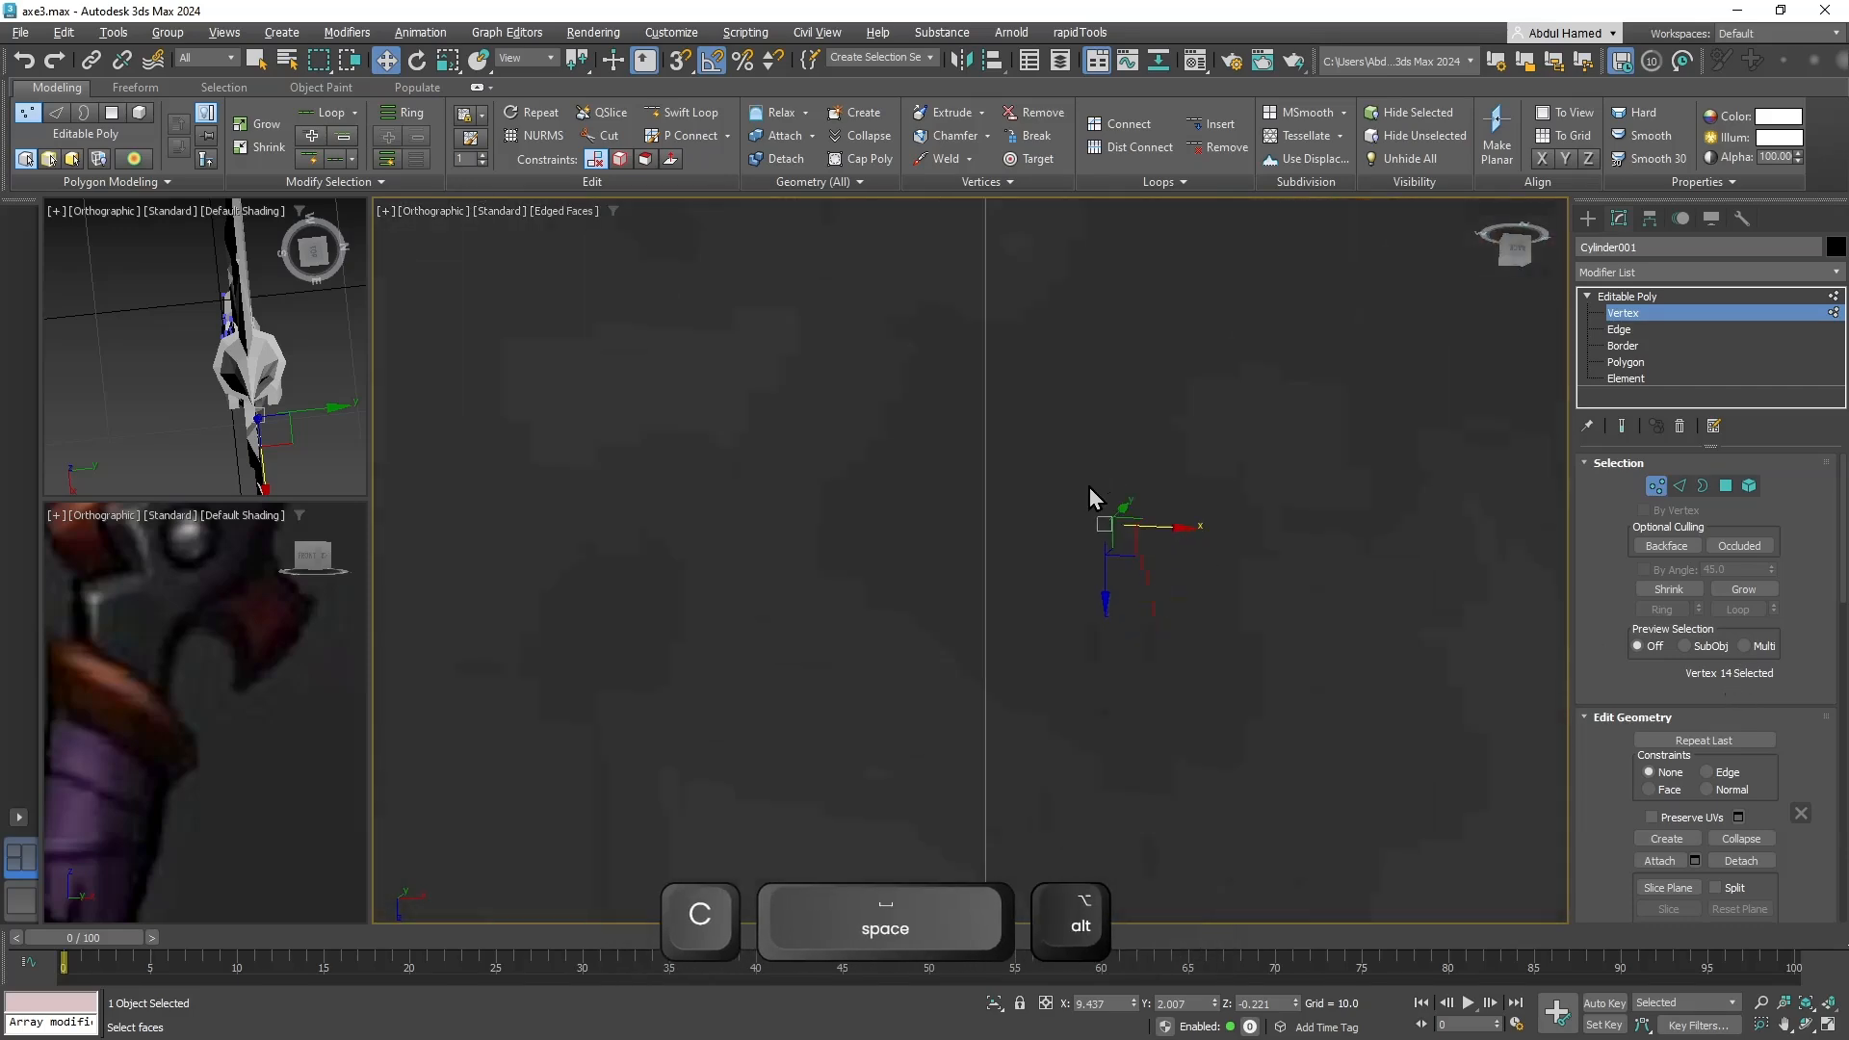
pyautogui.press('z')
pyautogui.moveTo(1412, 552)
pyautogui.keyDown('alt'); pyautogui.mouseDown(button='middle')
pyautogui.moveTo(1433, 560)
pyautogui.moveTo(1409, 575)
pyautogui.mouseUp(button='middle'); pyautogui.keyUp('alt')
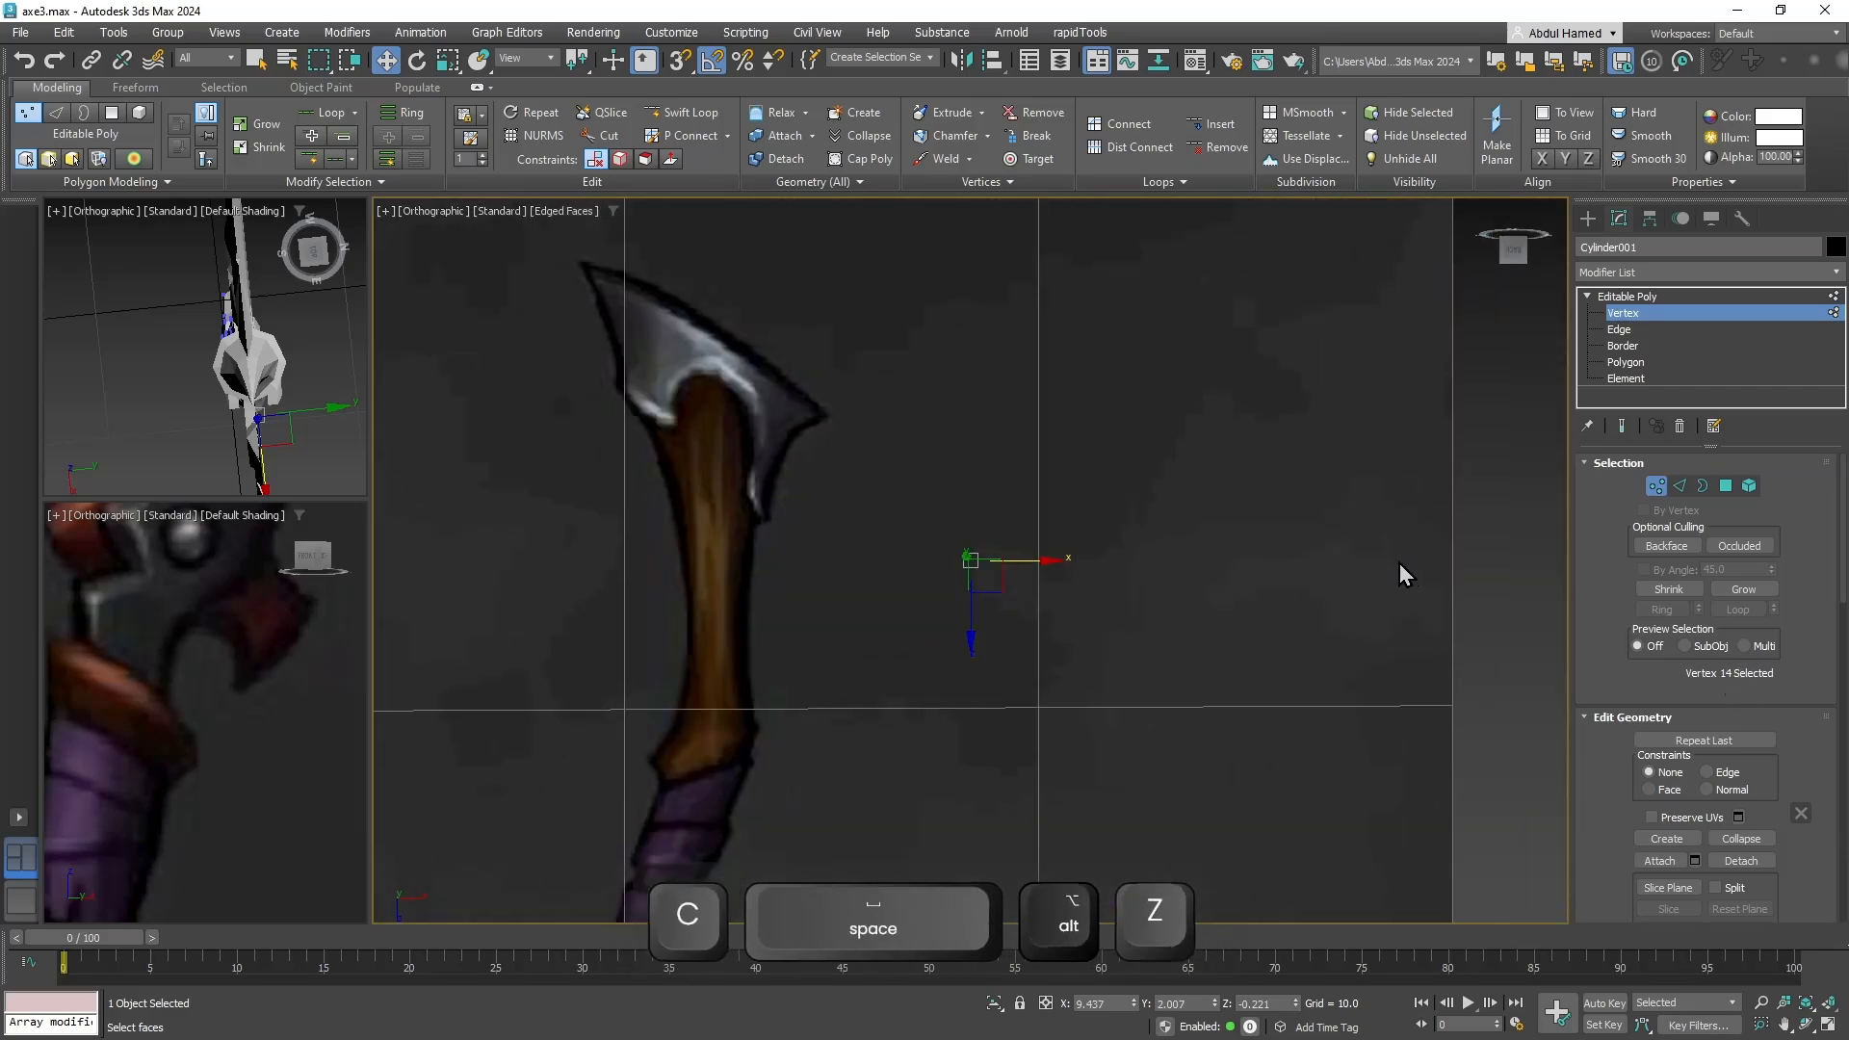
pyautogui.keyDown('alt'); pyautogui.moveTo(1056, 559); pyautogui.dragTo(1114, 563, button='middle'); pyautogui.keyUp('alt')
pyautogui.scroll(5, 1018, 538)
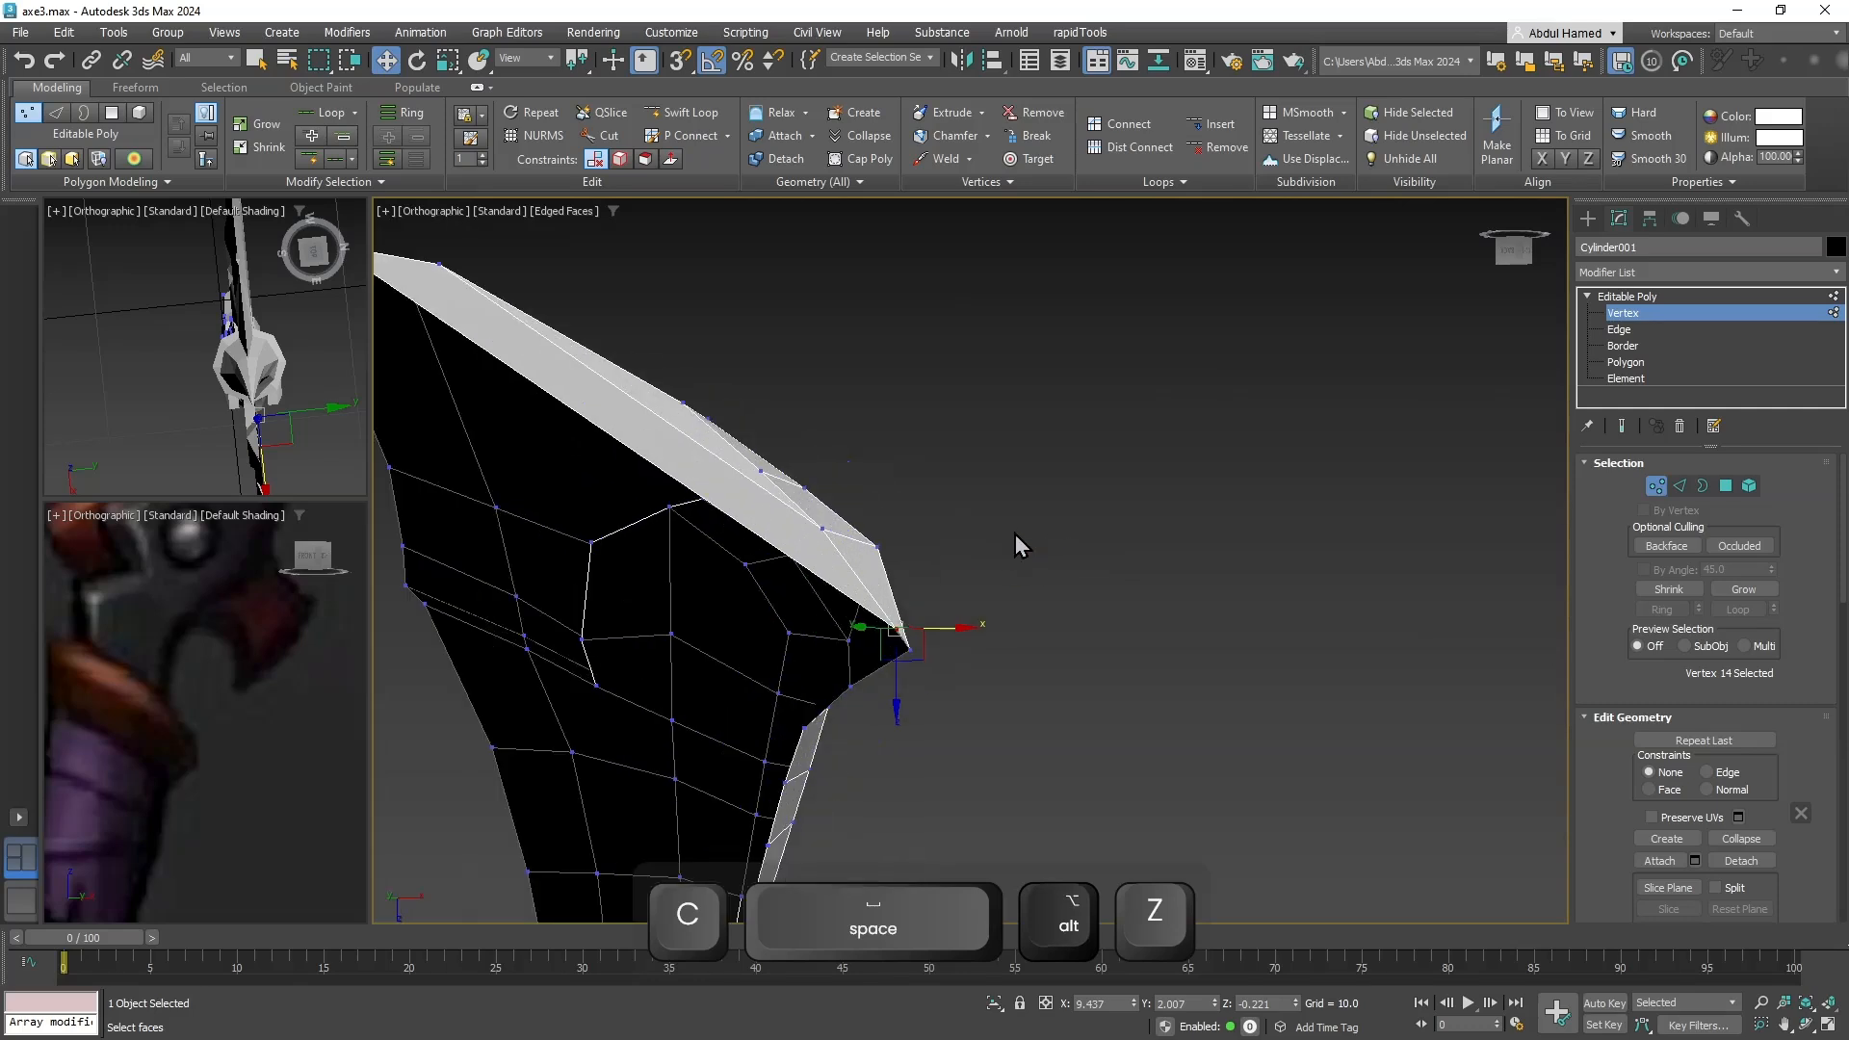
pyautogui.click(1726, 773)
pyautogui.moveTo(782, 580); pyautogui.dragTo(828, 585)
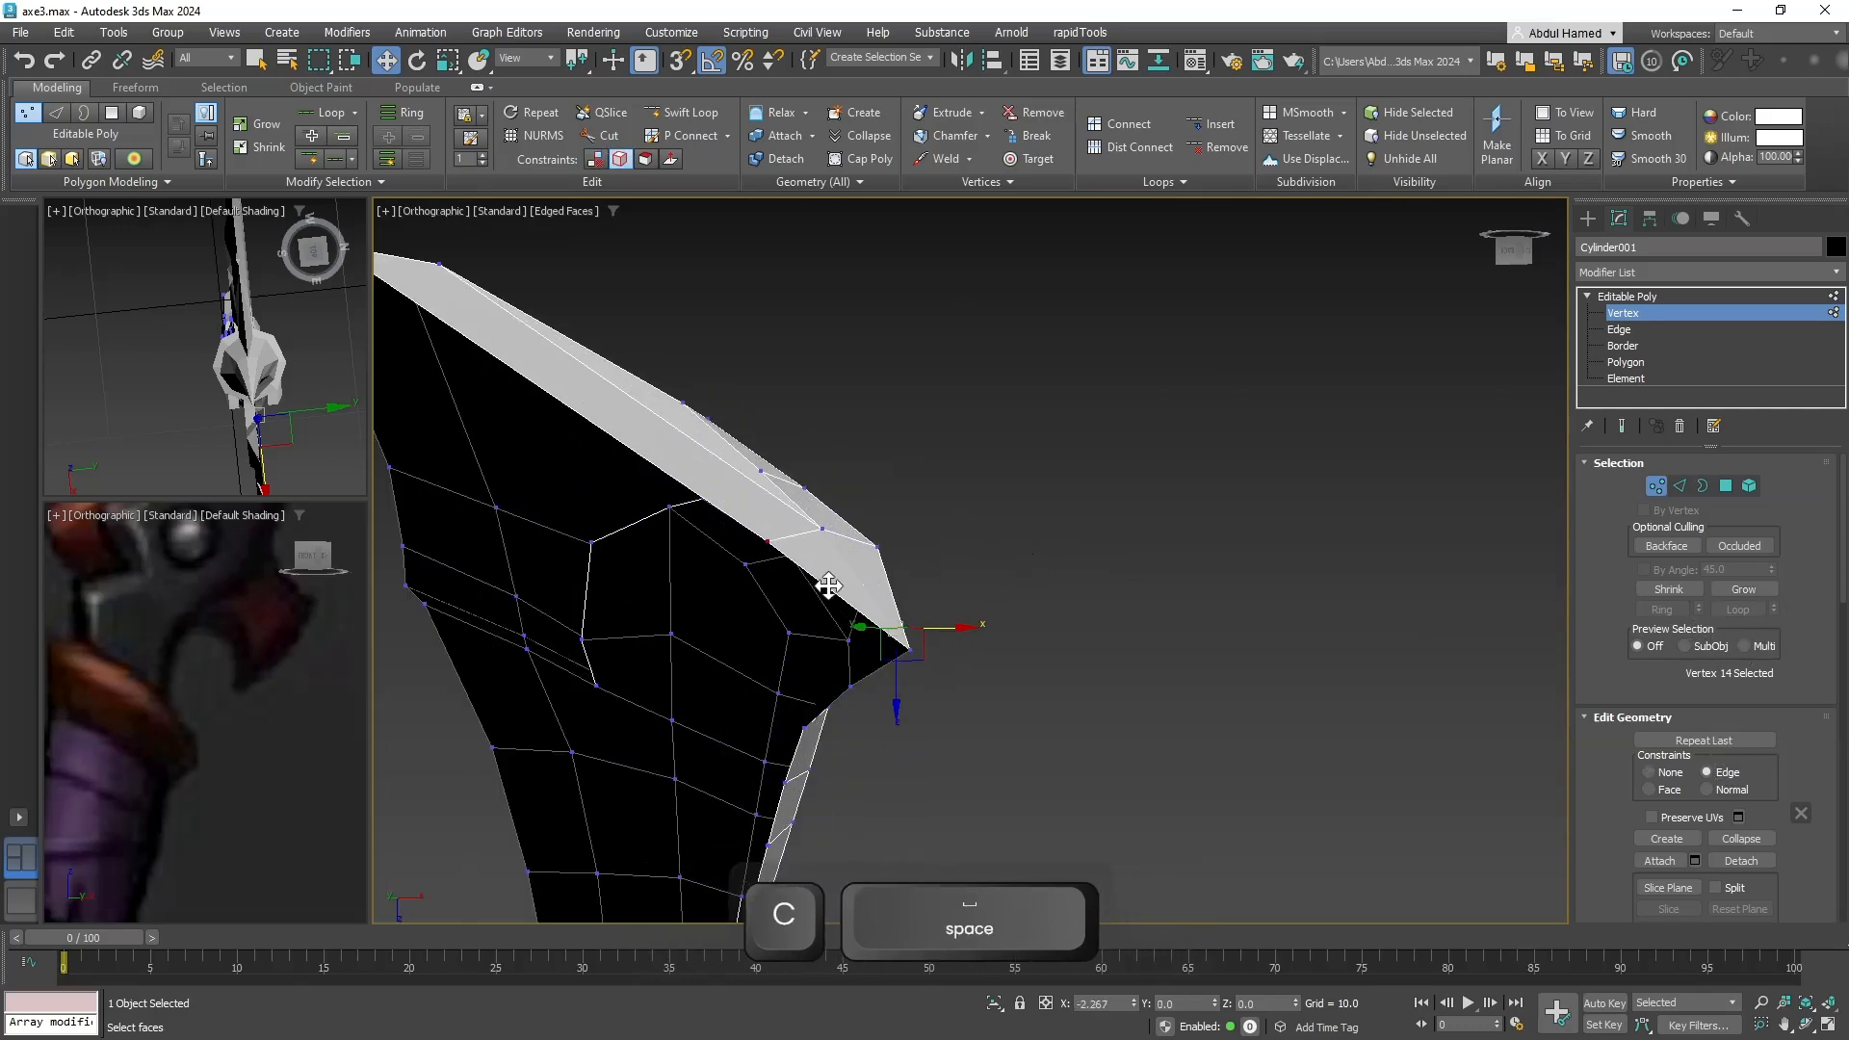
# Cut an edge across the pommel's underside face from the open border vertex to the middle ridge vertex.
pyautogui.moveTo(845, 545); pyautogui.dragTo(860, 738, button='middle')
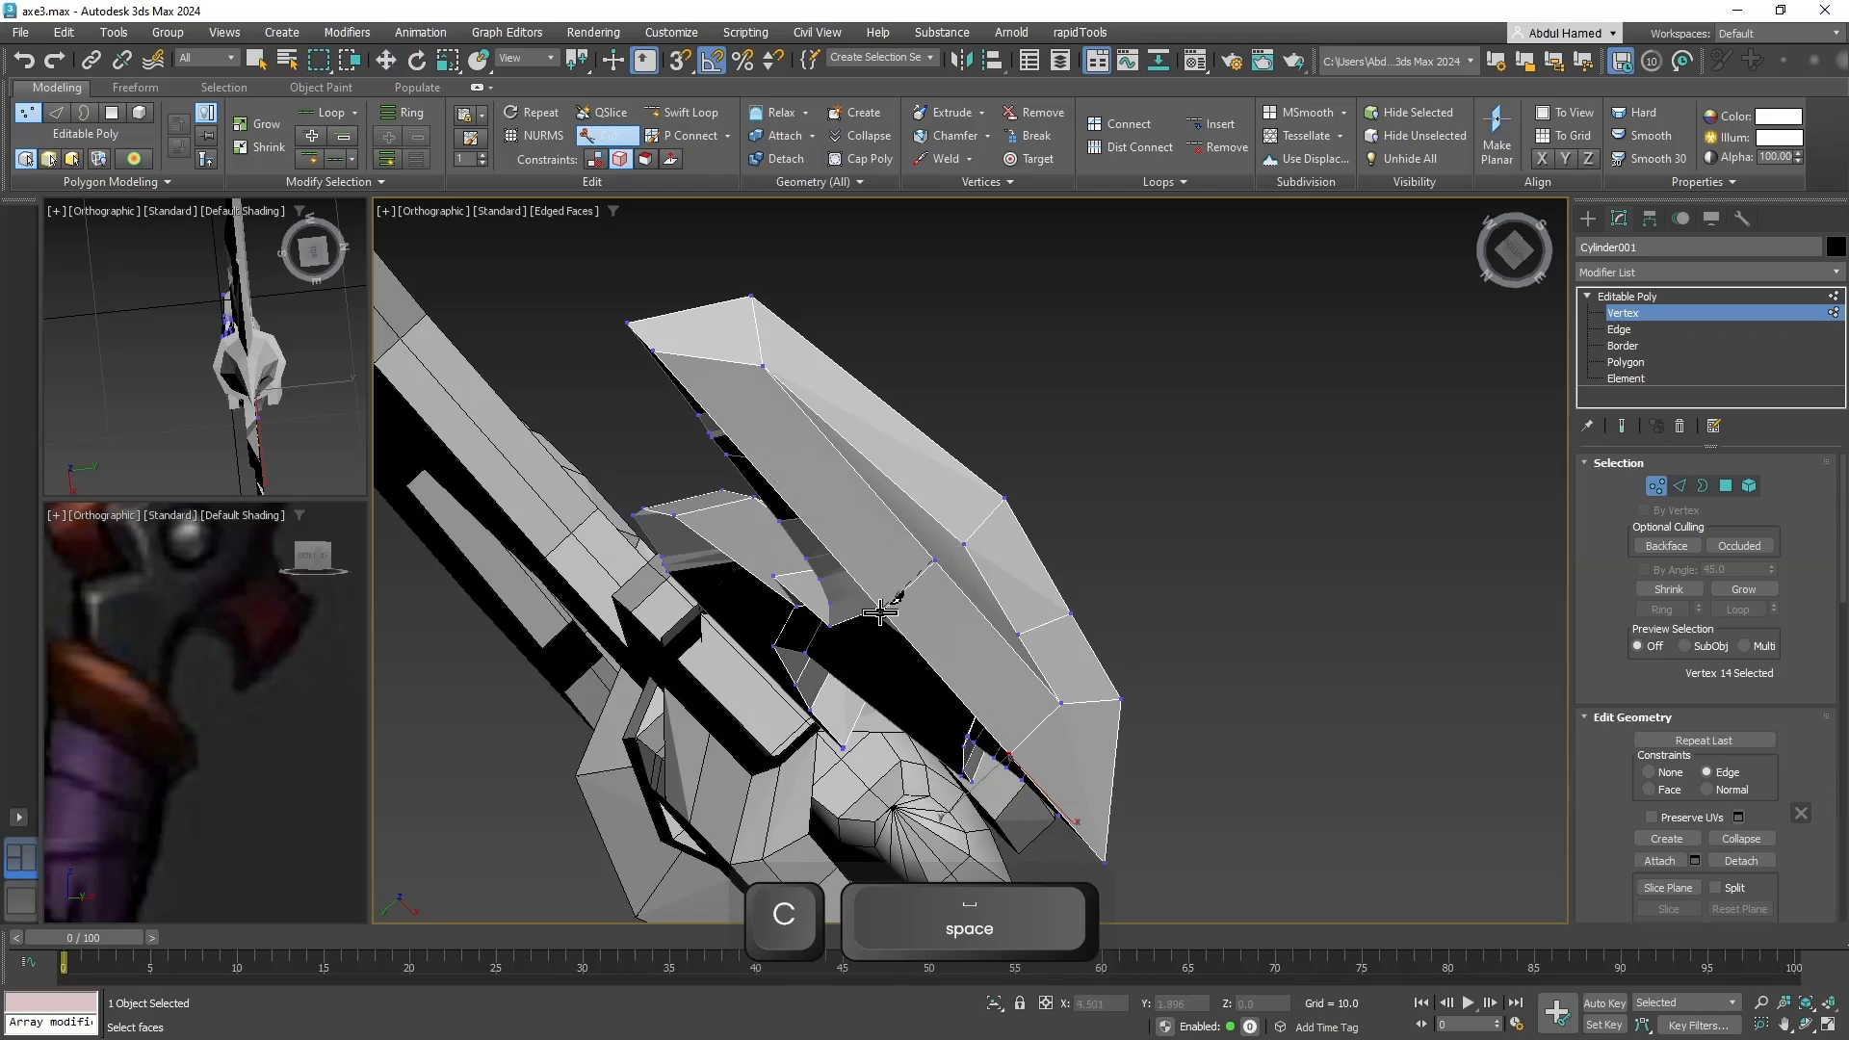
pyautogui.press('s')
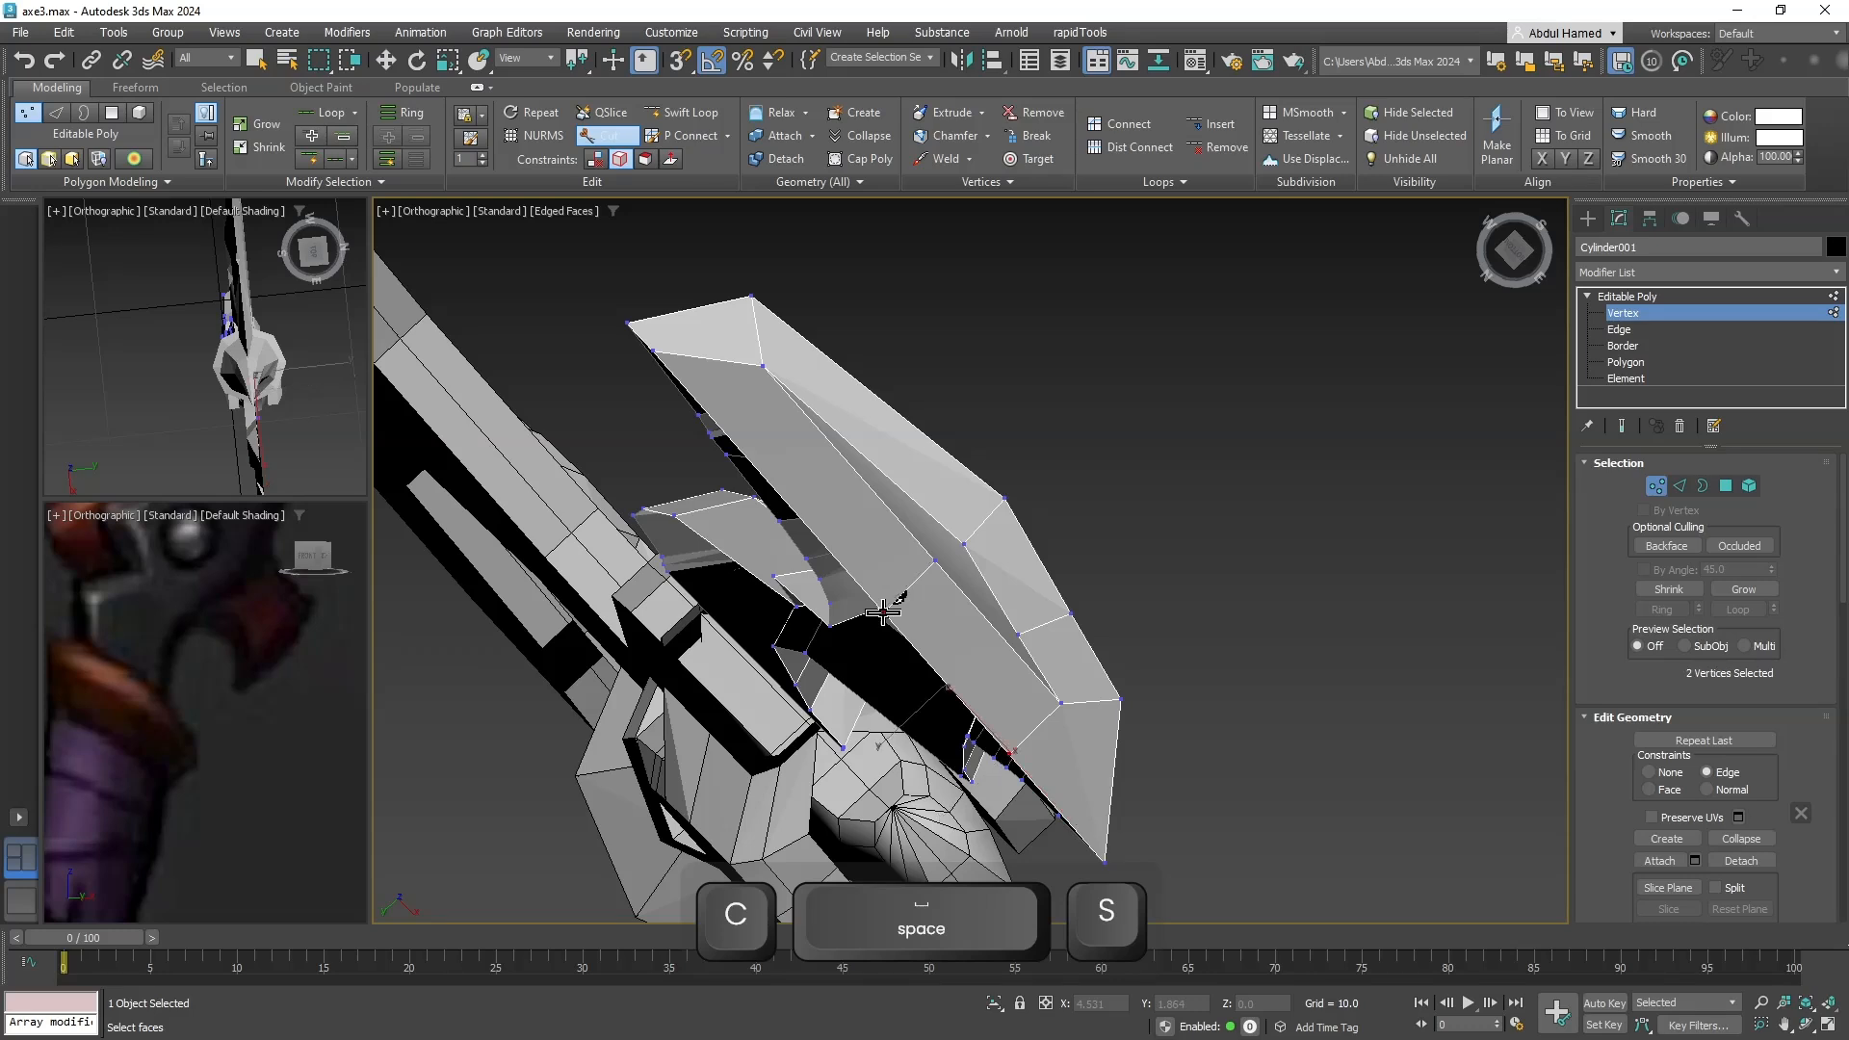
pyautogui.click(936, 558)
pyautogui.click(963, 543)
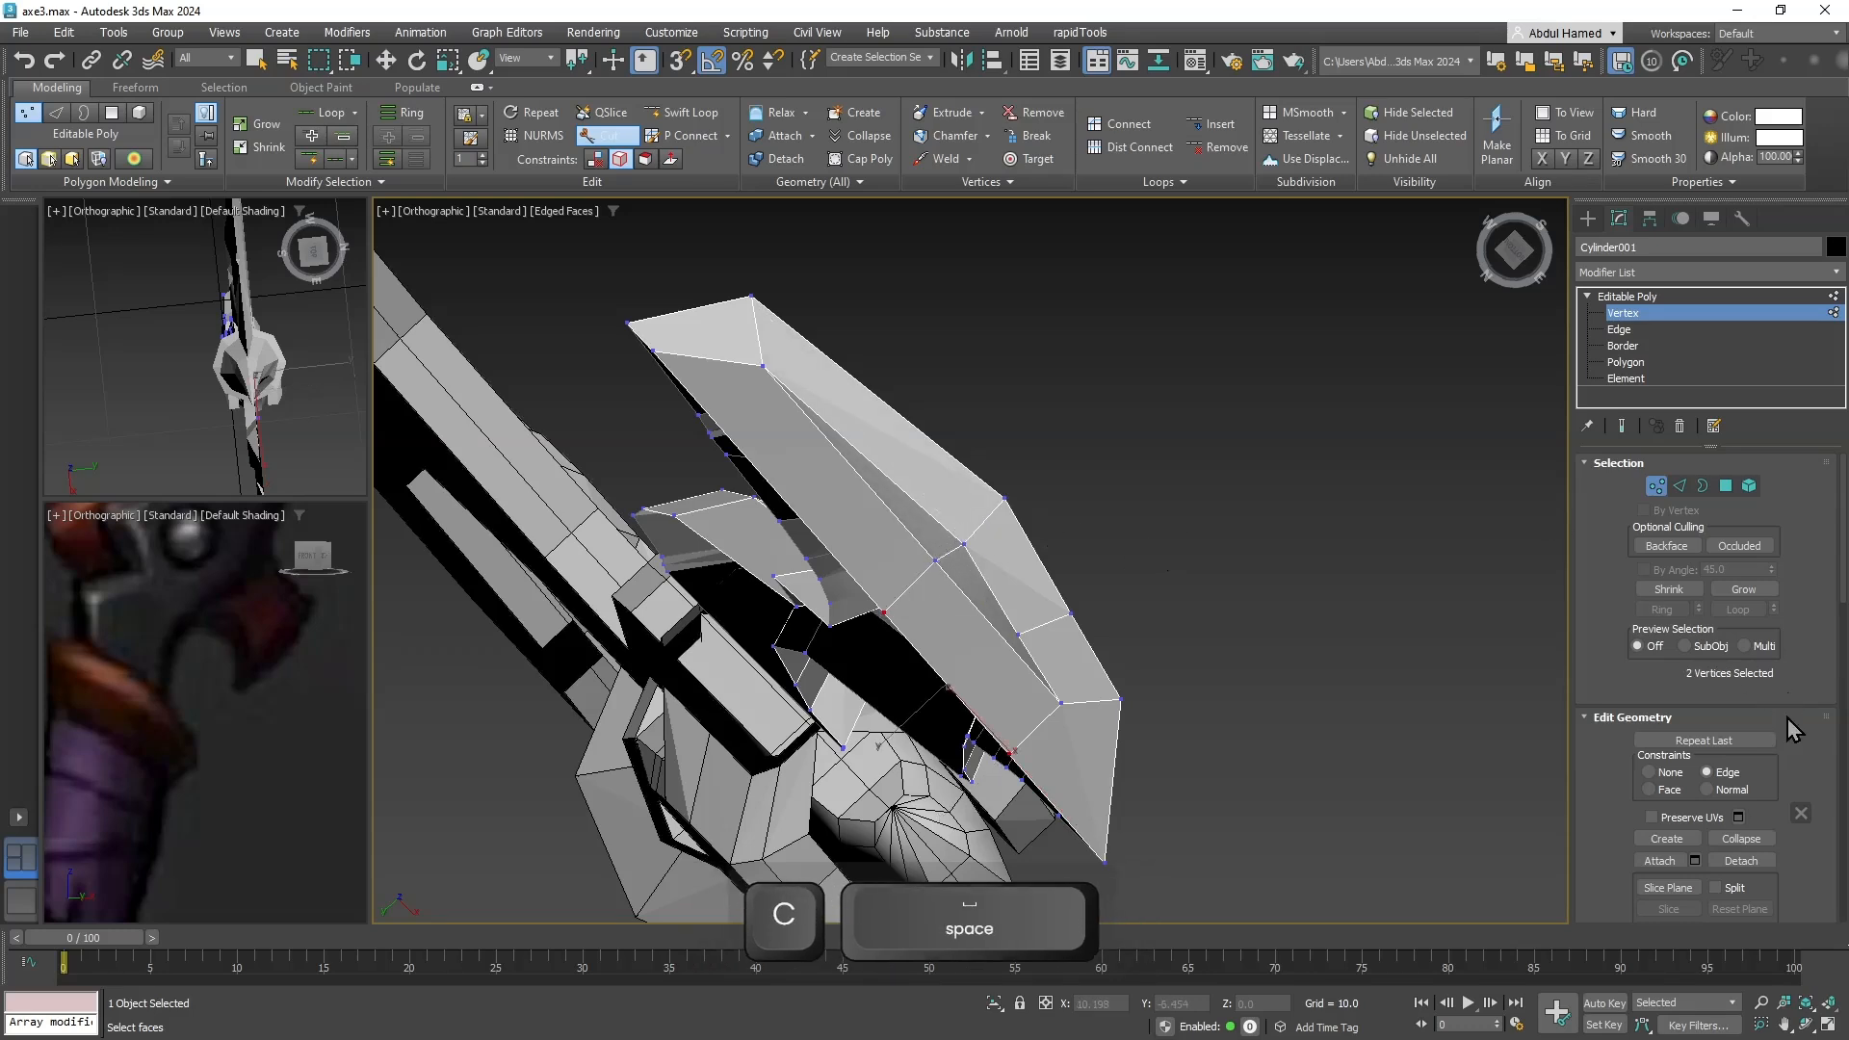
# Target-weld the stray vertex at the end of the cut onto the neighbouring ridge vertex.
pyautogui.scroll(-5, 1774, 598)
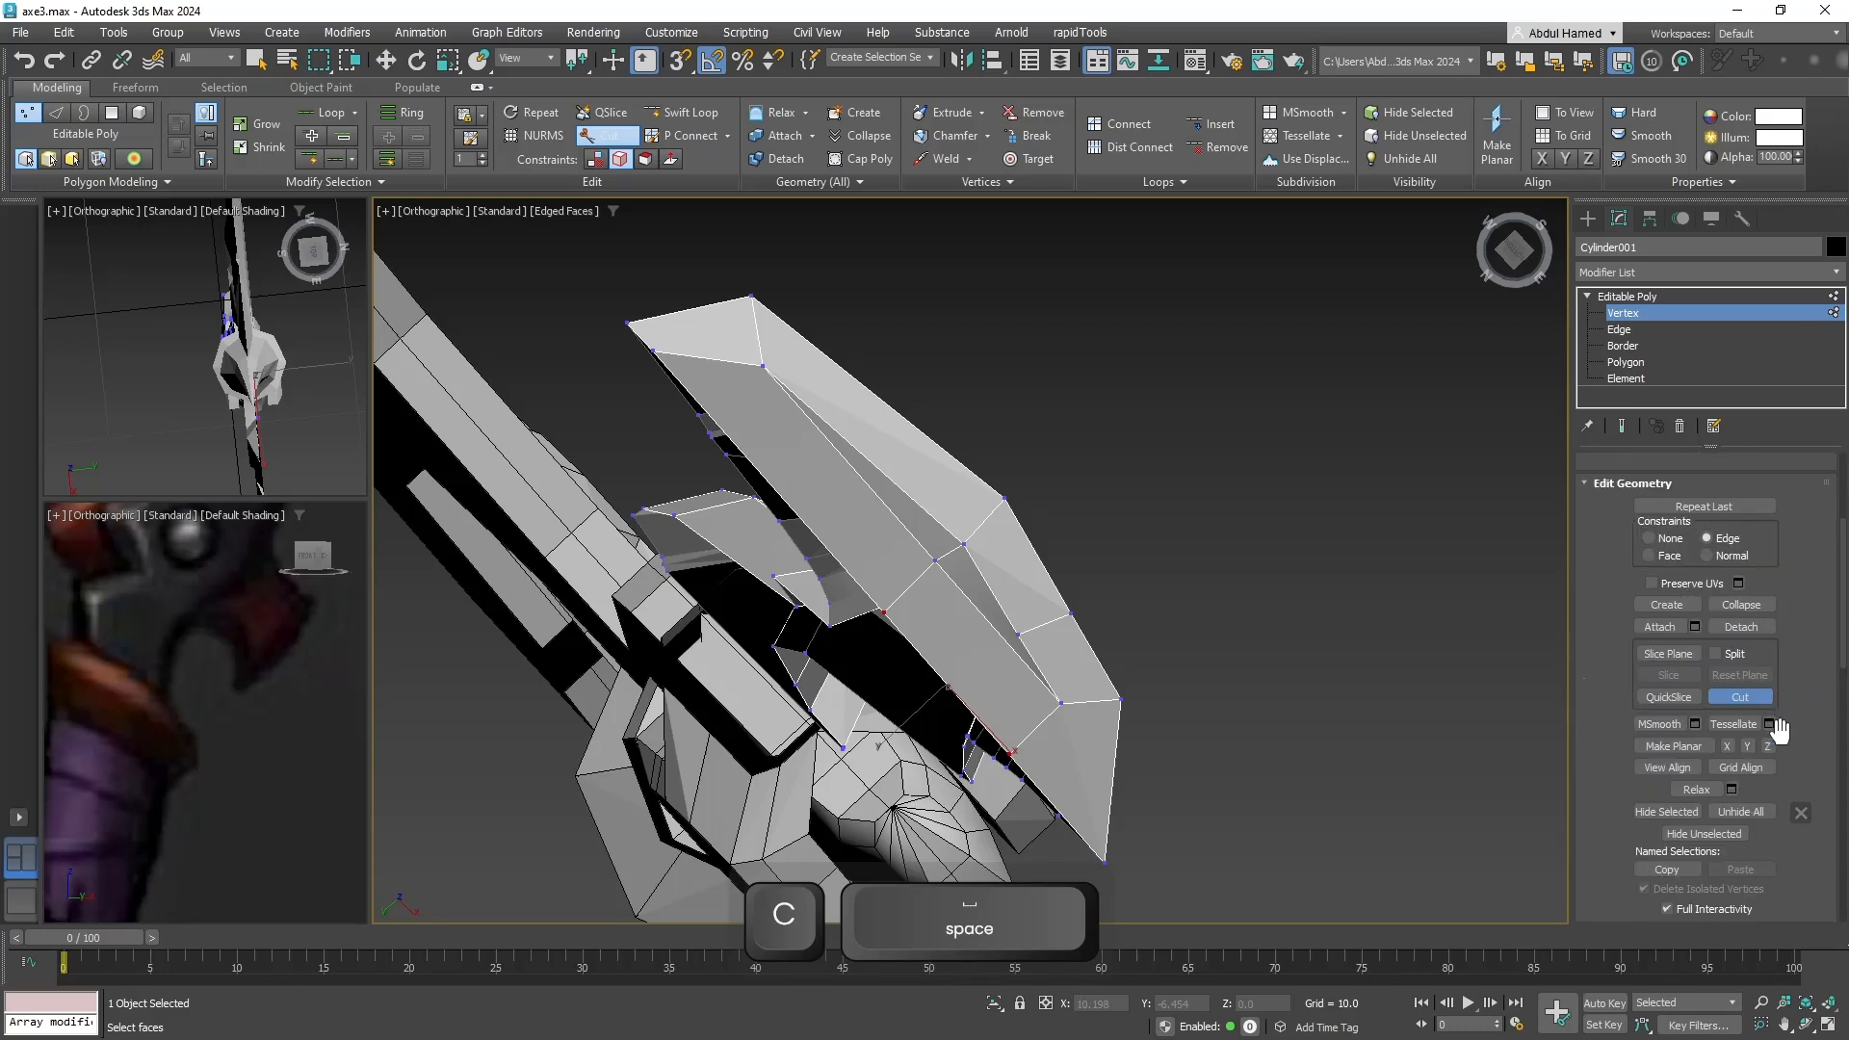
pyautogui.moveTo(1787, 740); pyautogui.dragTo(1773, 472)
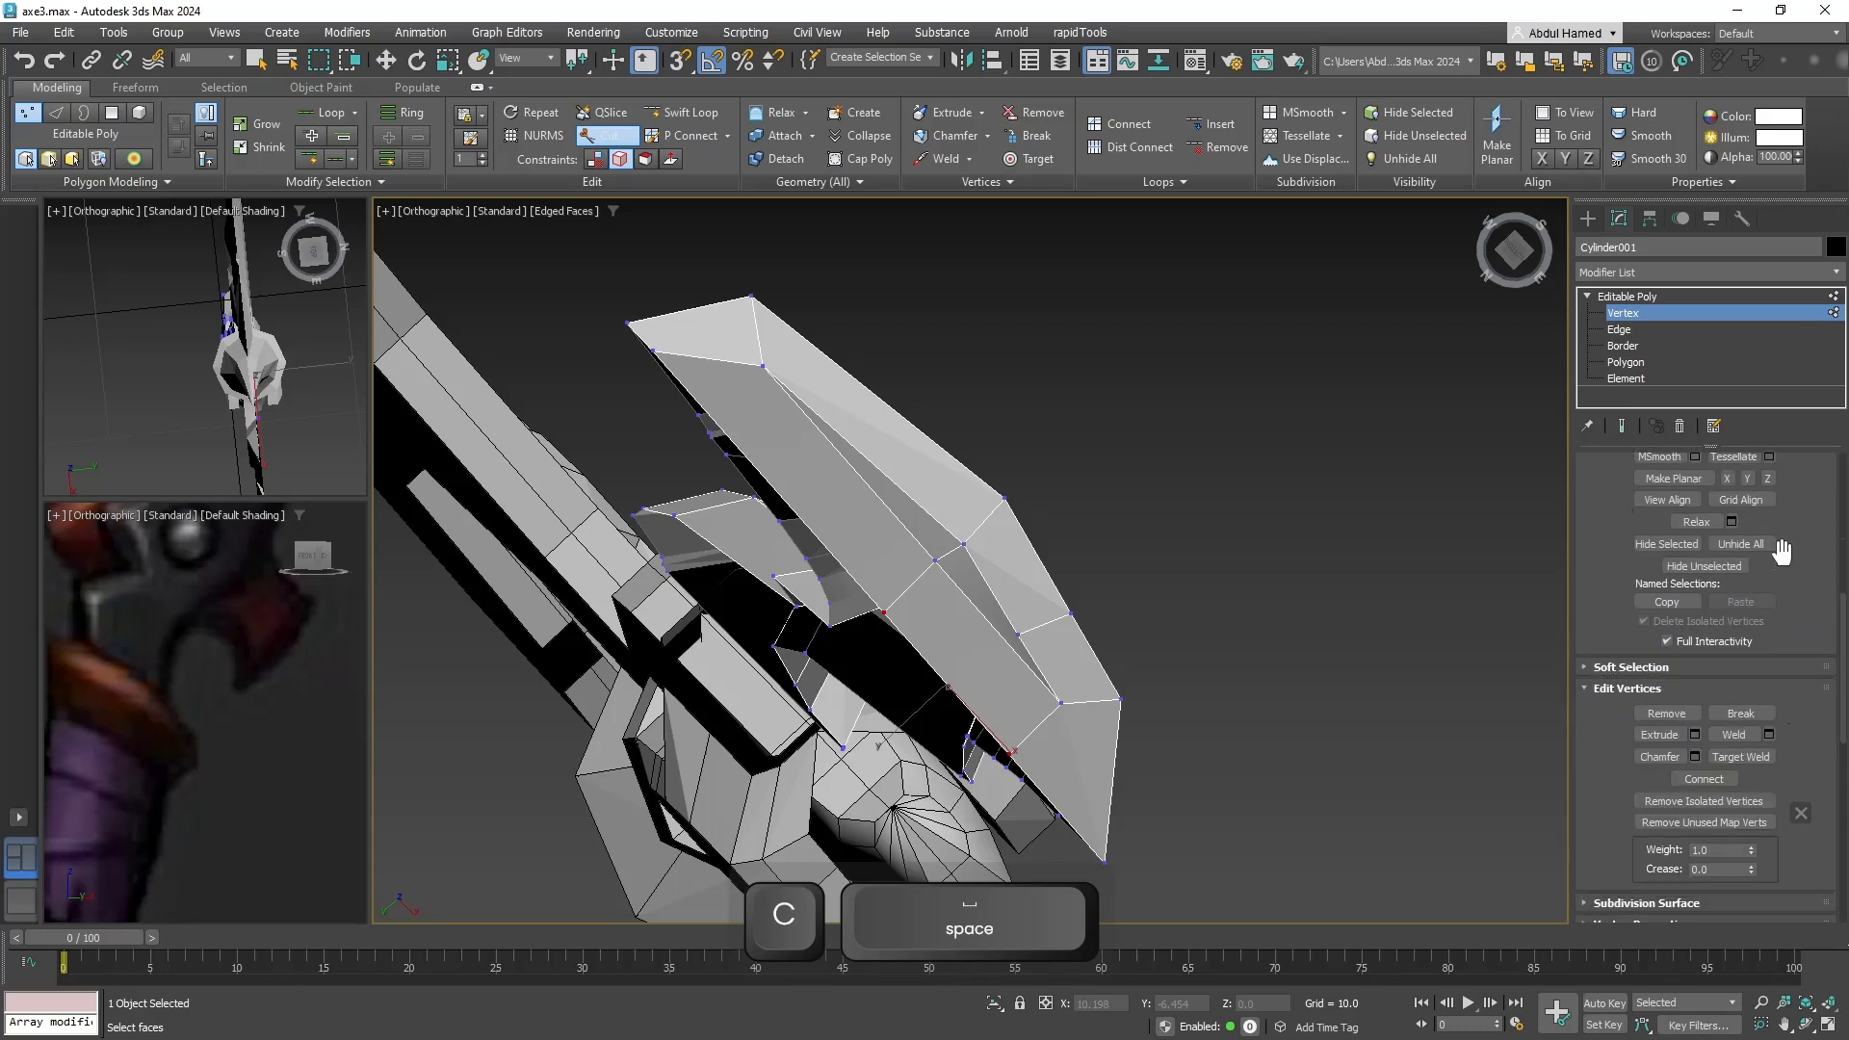
pyautogui.moveTo(1780, 551); pyautogui.dragTo(1780, 579)
pyautogui.click(1740, 785)
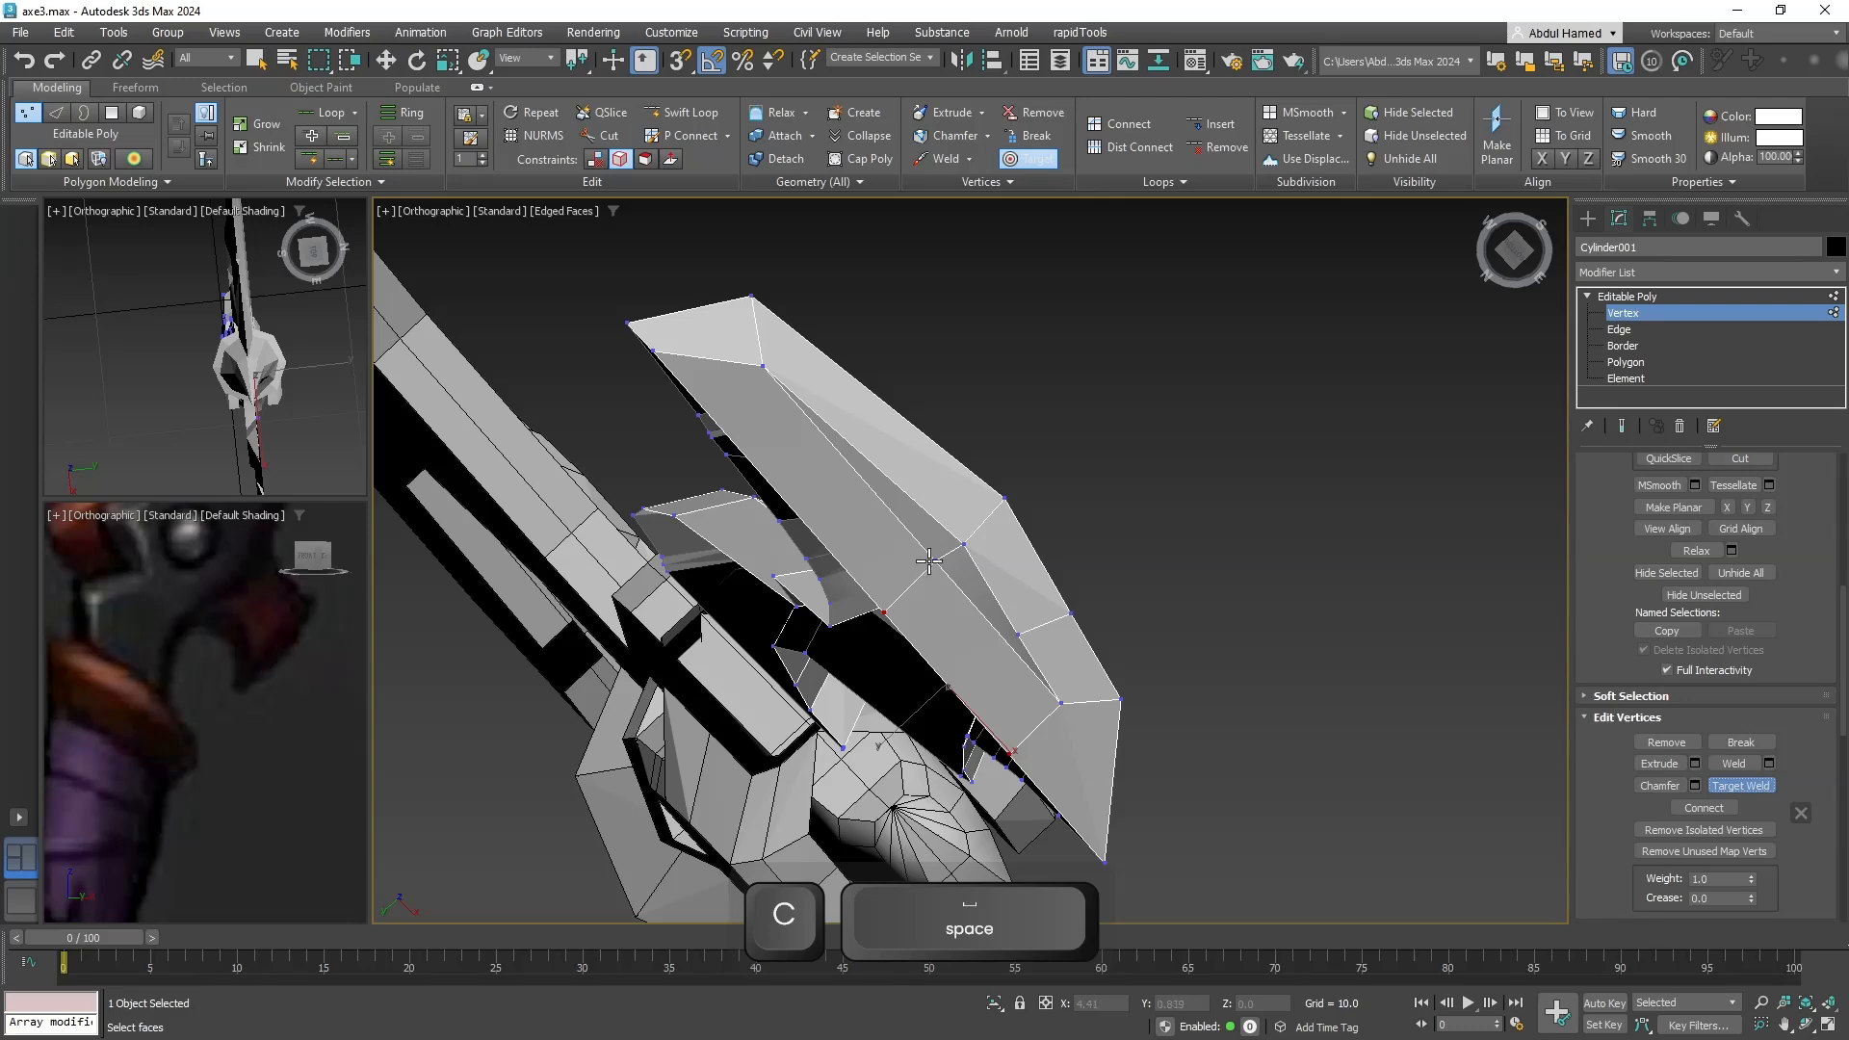
pyautogui.click(964, 545)
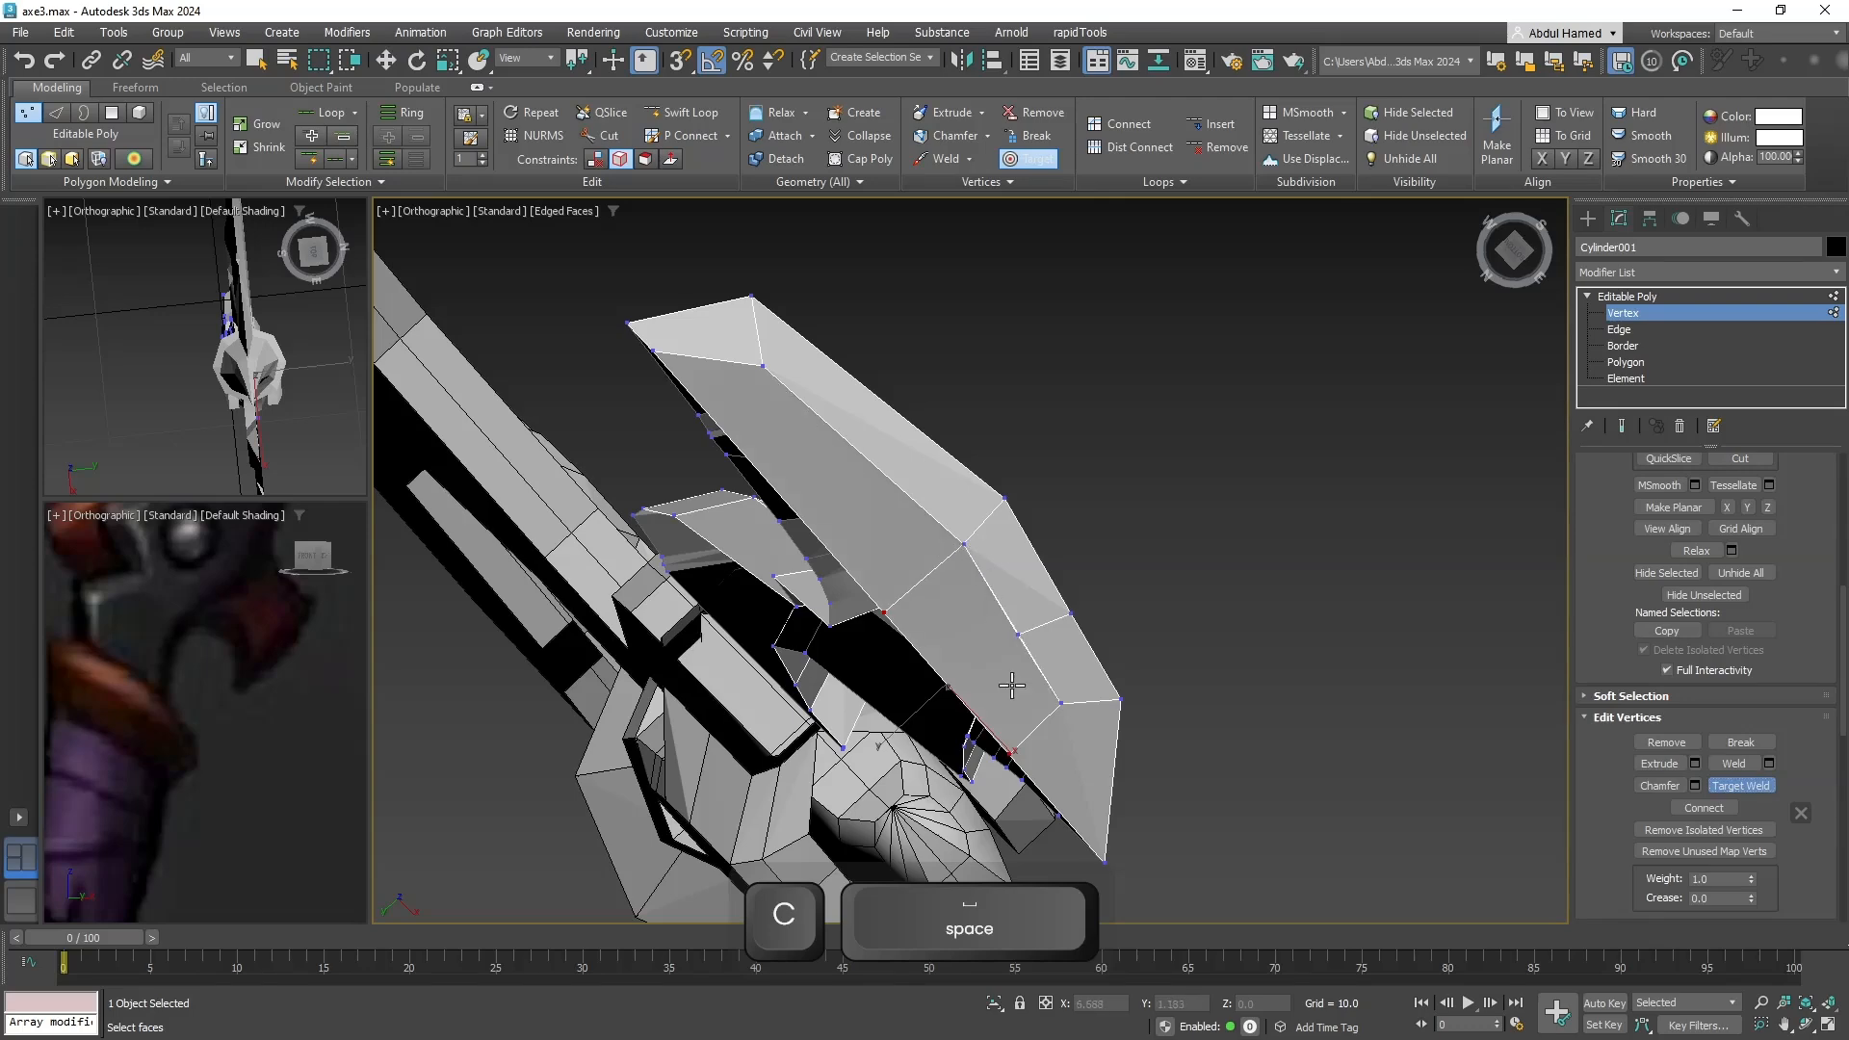
# Cut a second edge across the underside face from the open border to the next ridge vertex toward the tip.
pyautogui.scroll(6, 1089, 686)
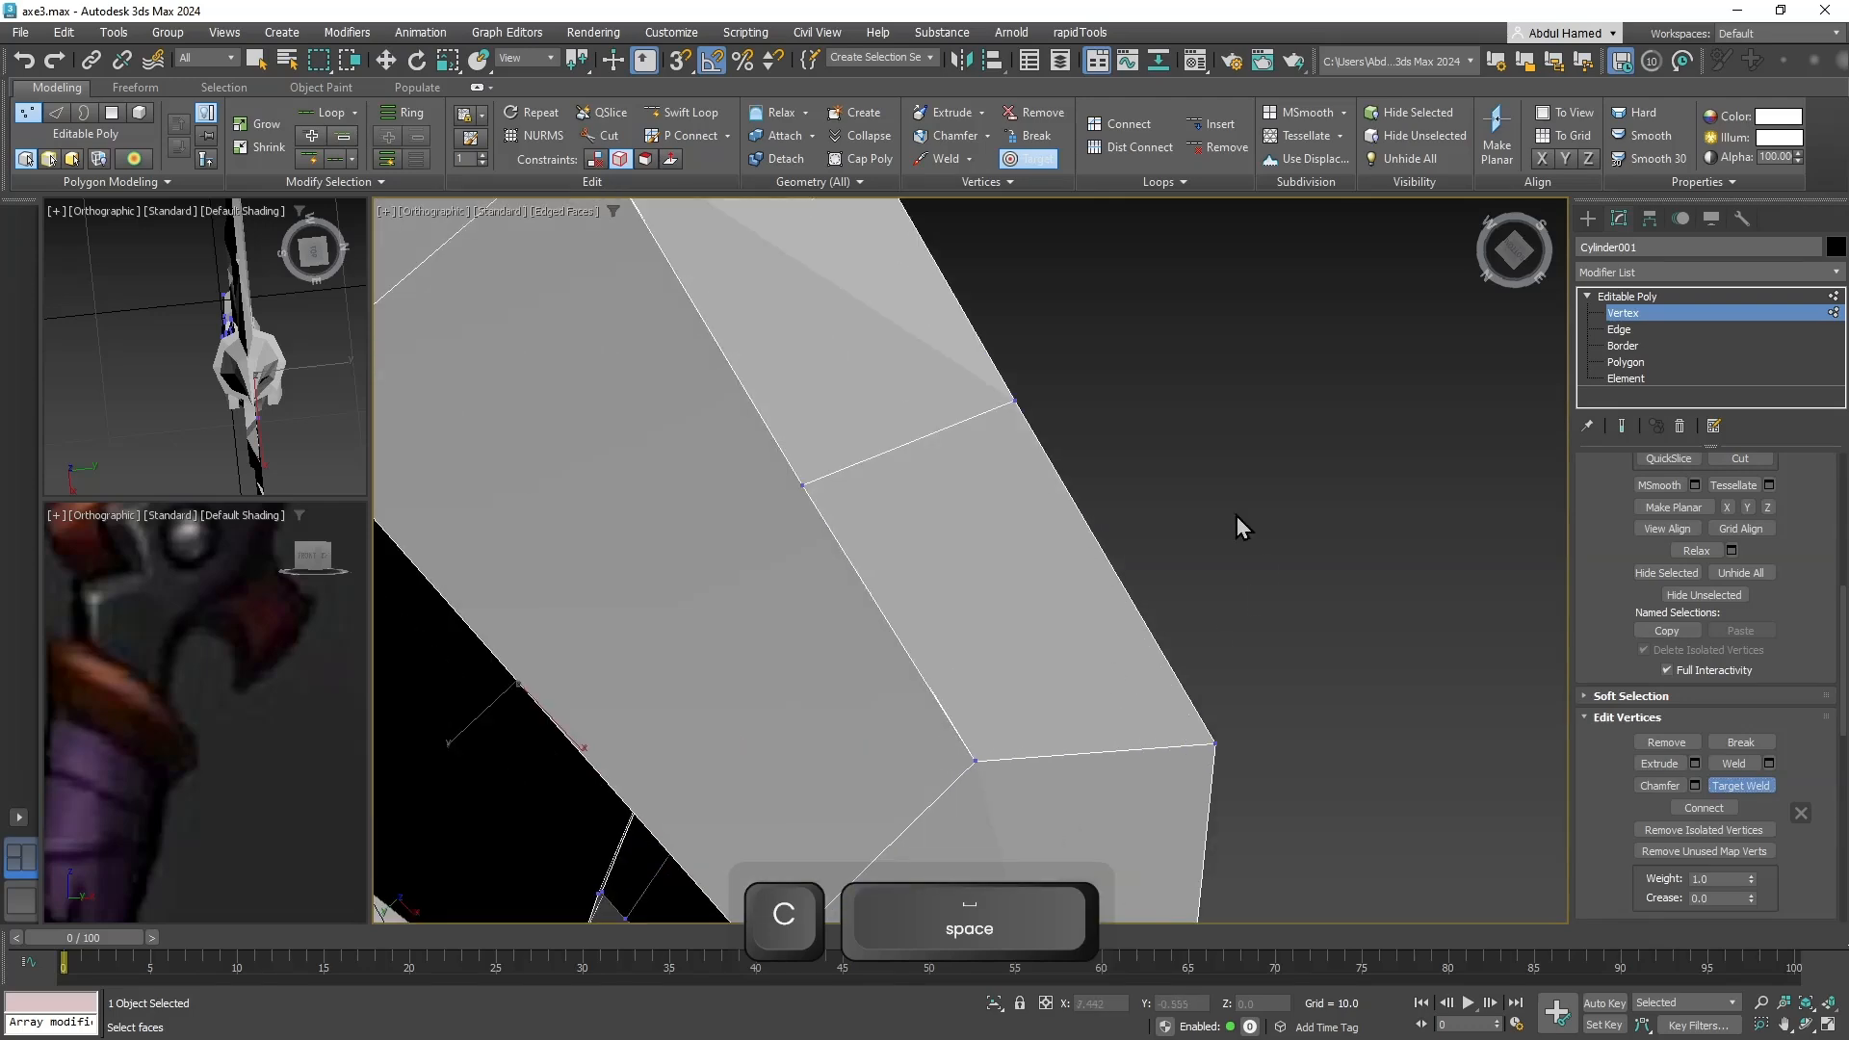
pyautogui.click(607, 135)
pyautogui.click(528, 691)
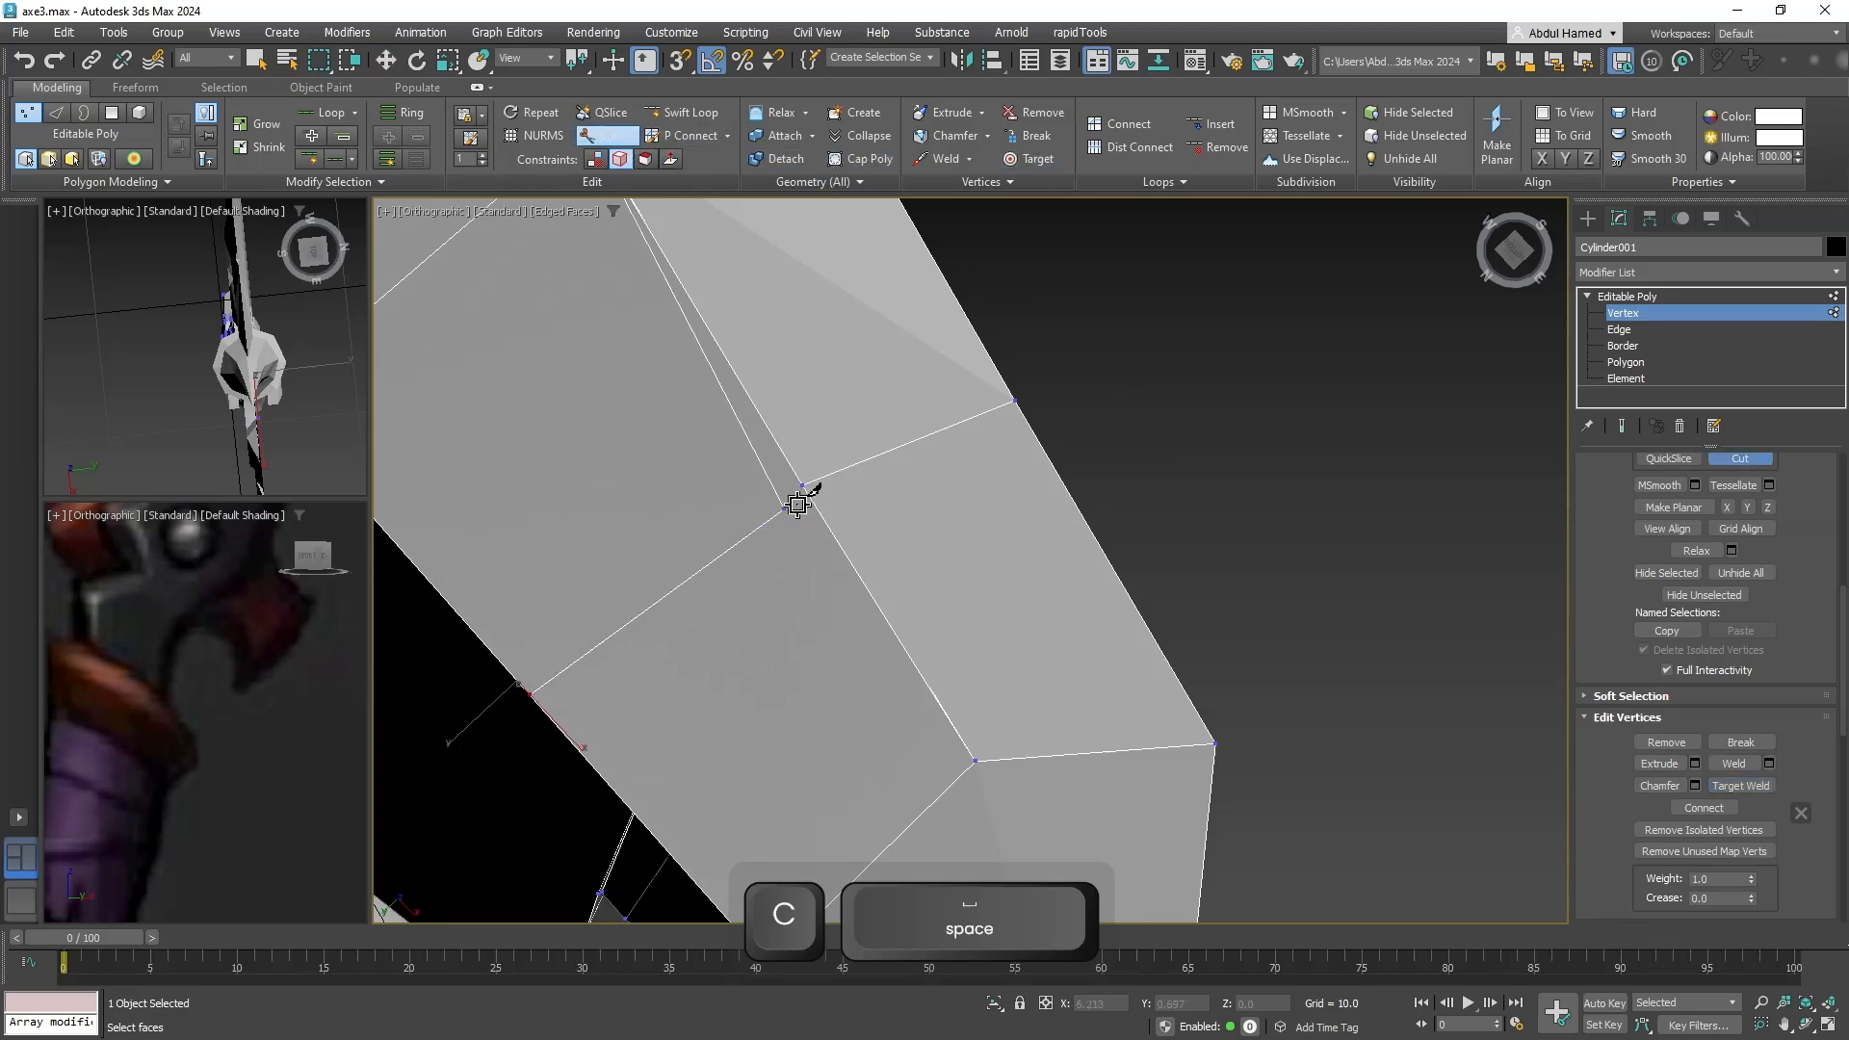
pyautogui.press('q')
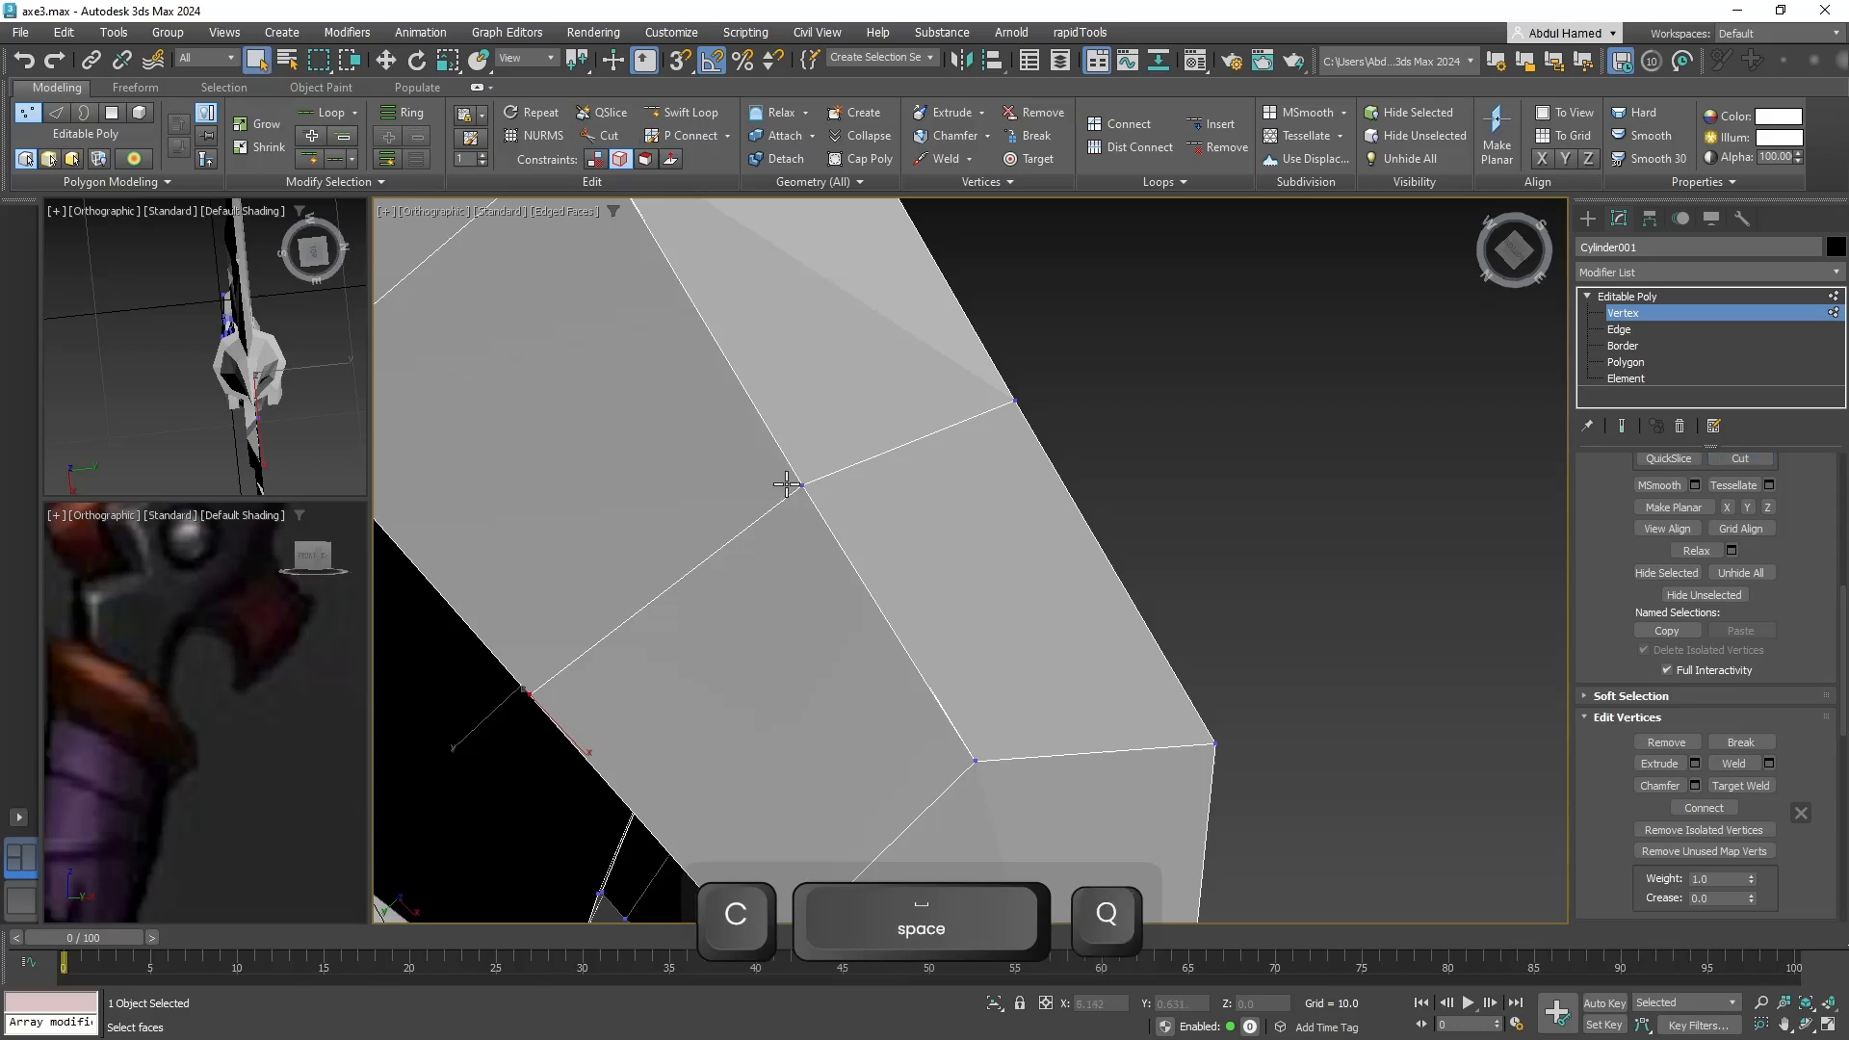
# Move the ridge vertex at the end of the second cut along the short edge toward the pommel's outer rim.
pyautogui.click(802, 488)
pyautogui.press('w')
pyautogui.moveTo(838, 594); pyautogui.dragTo(895, 466)
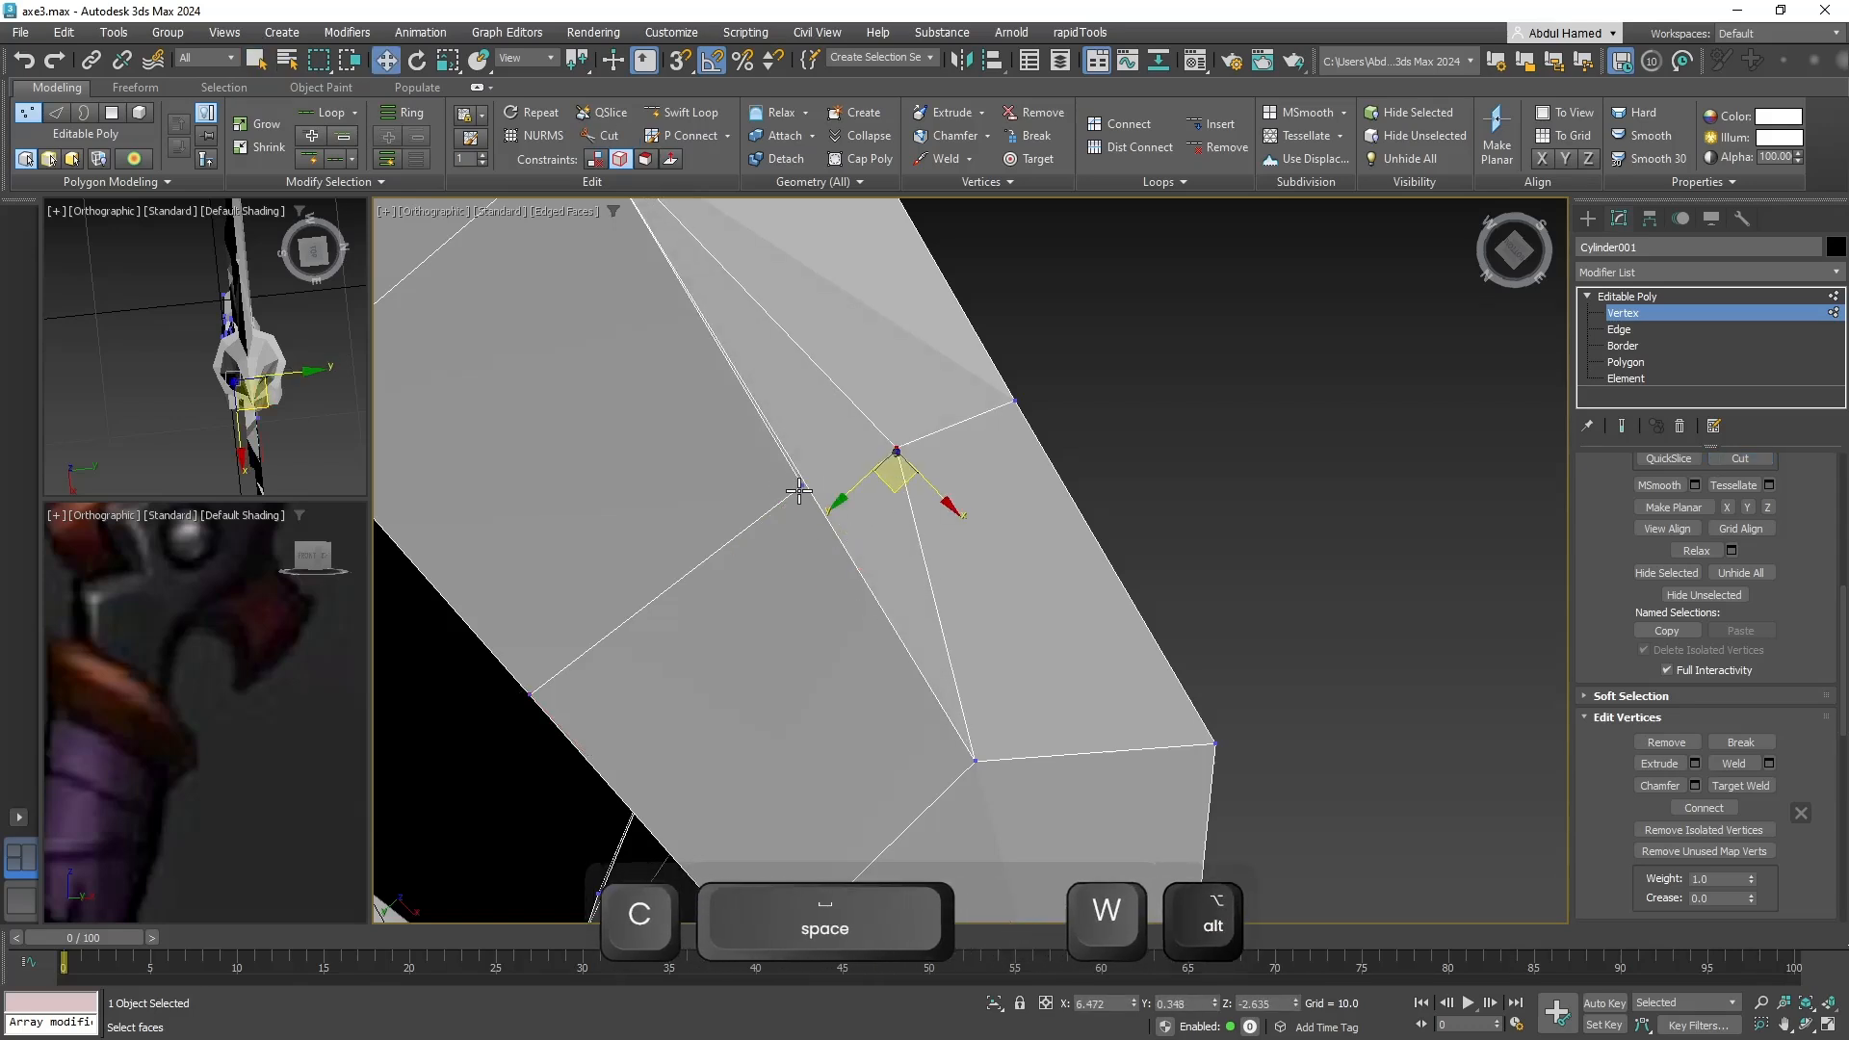
# Delete the sliver polygon along the ridge and the underside polygon between the second cut and the pommel's tip.
pyautogui.moveTo(802, 492); pyautogui.dragTo(883, 576, button='middle')
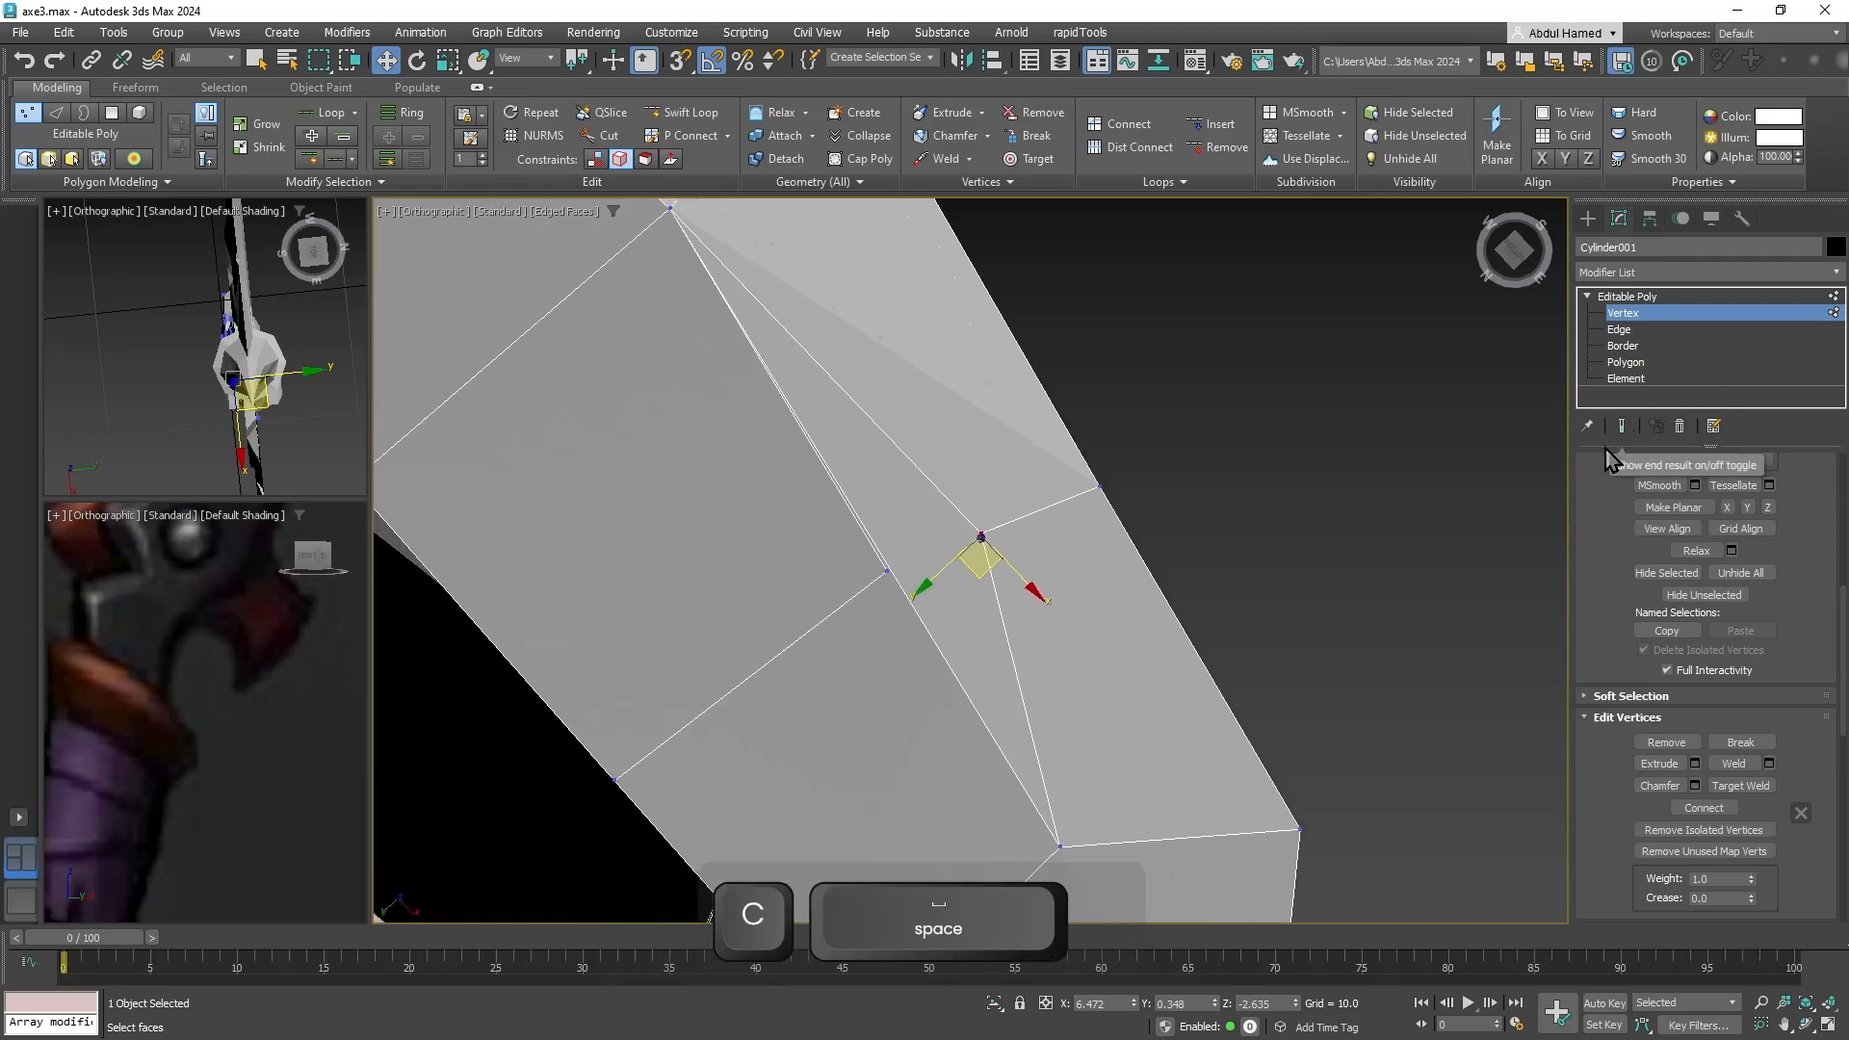
pyautogui.click(1626, 362)
pyautogui.click(961, 615)
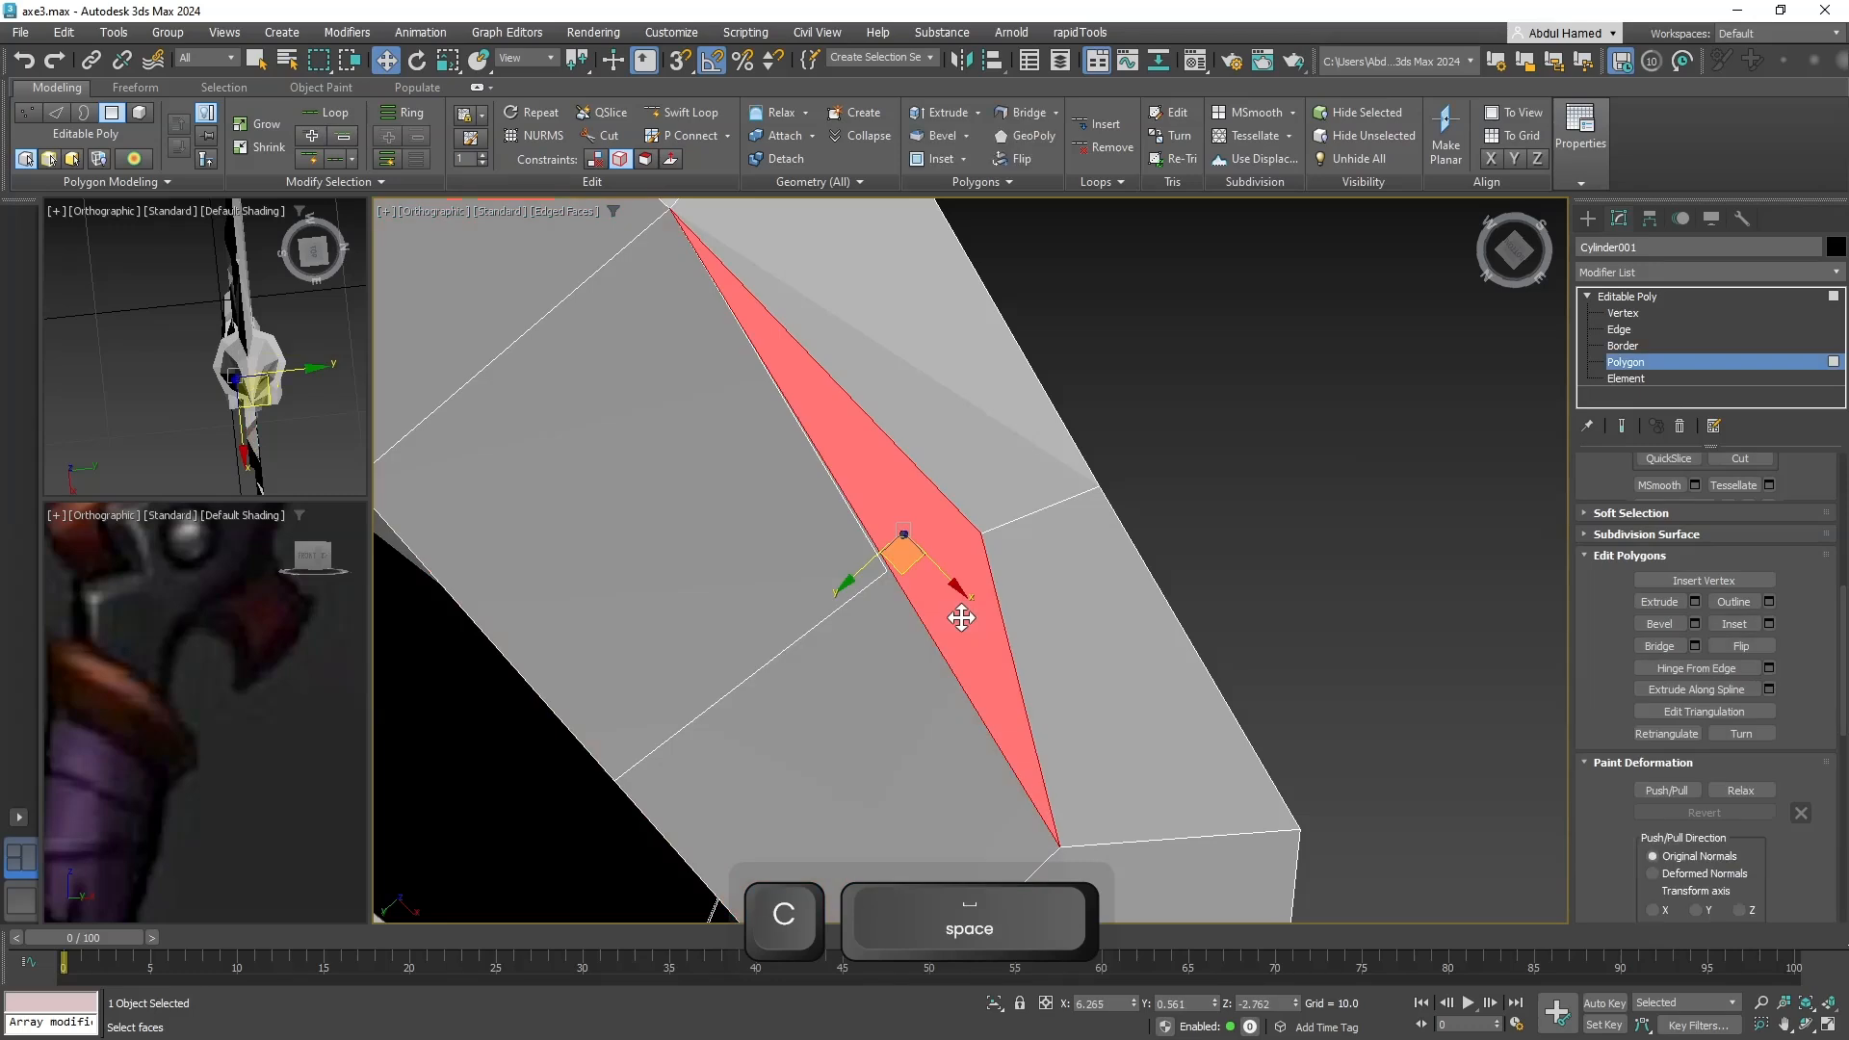
pyautogui.press('Delete')
pyautogui.click(931, 675)
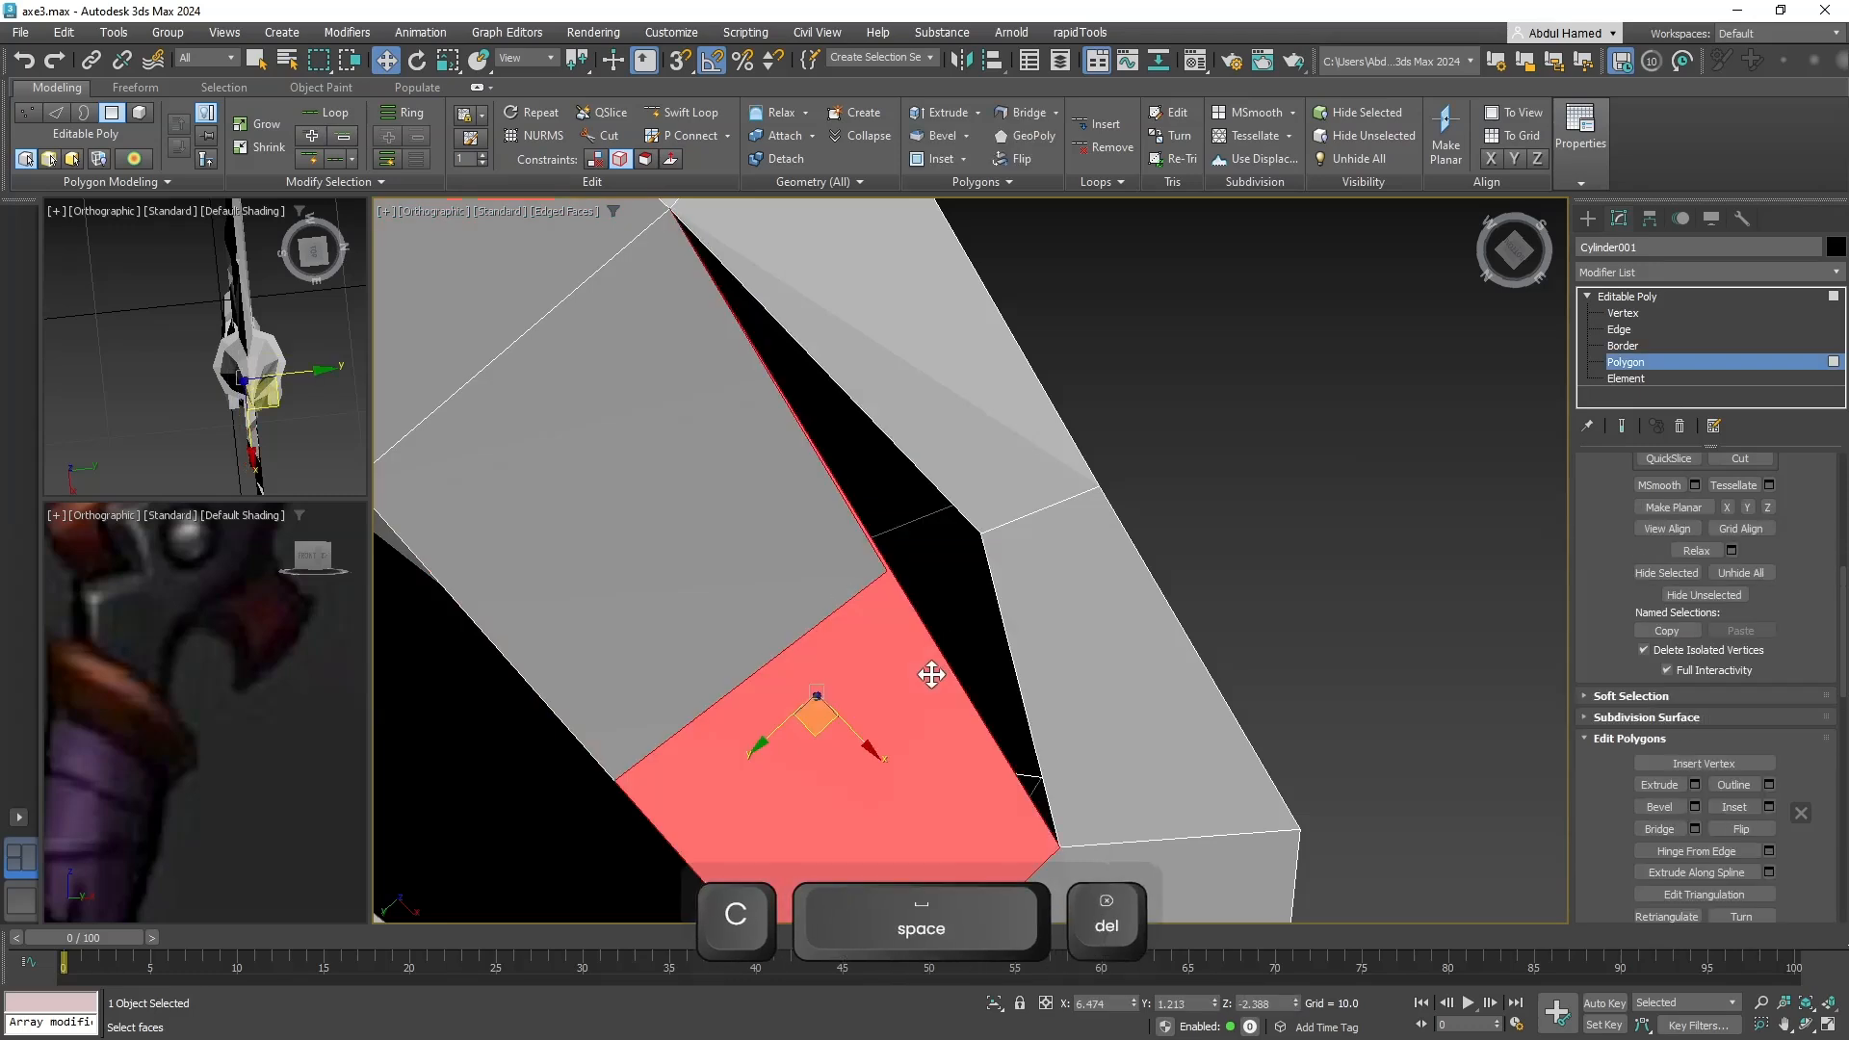
pyautogui.press('Delete')
# Target-weld the loose corner vertex of the underside face onto the moved ridge vertex.
pyautogui.scroll(-3, 941, 611)
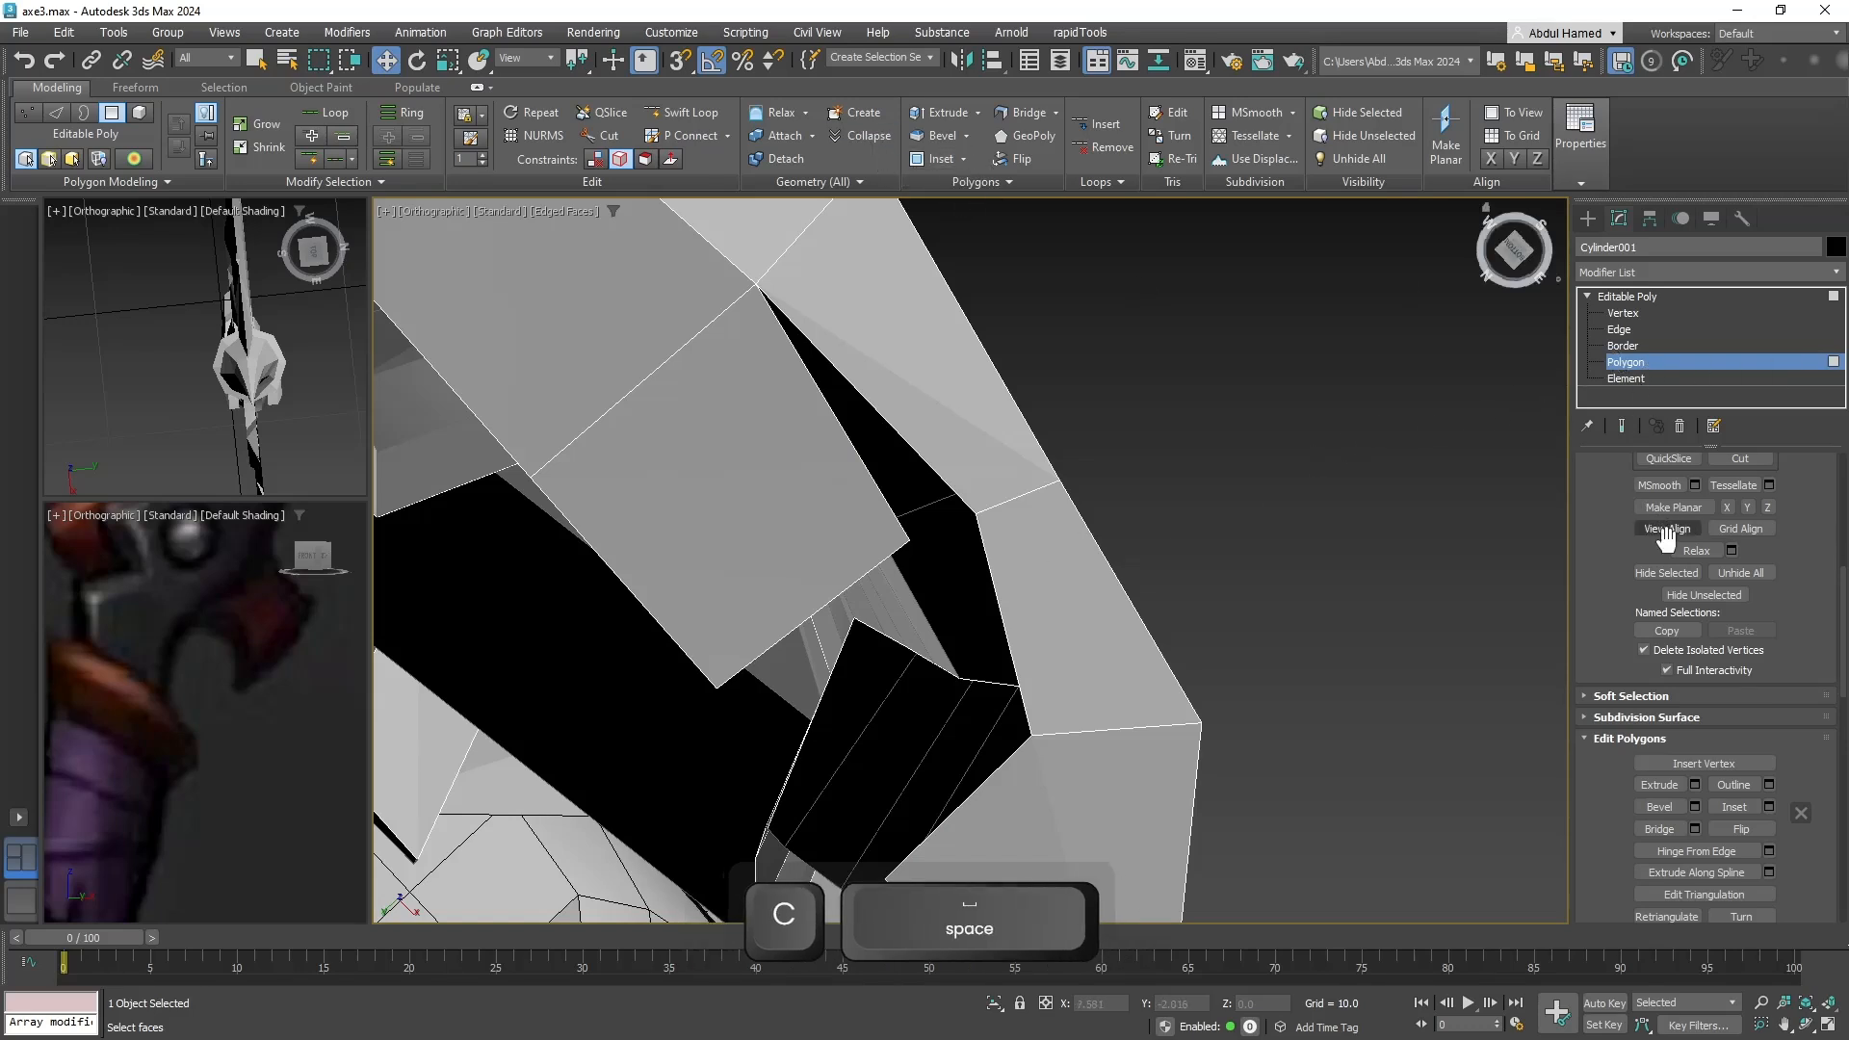
pyautogui.scroll(6, 1767, 626)
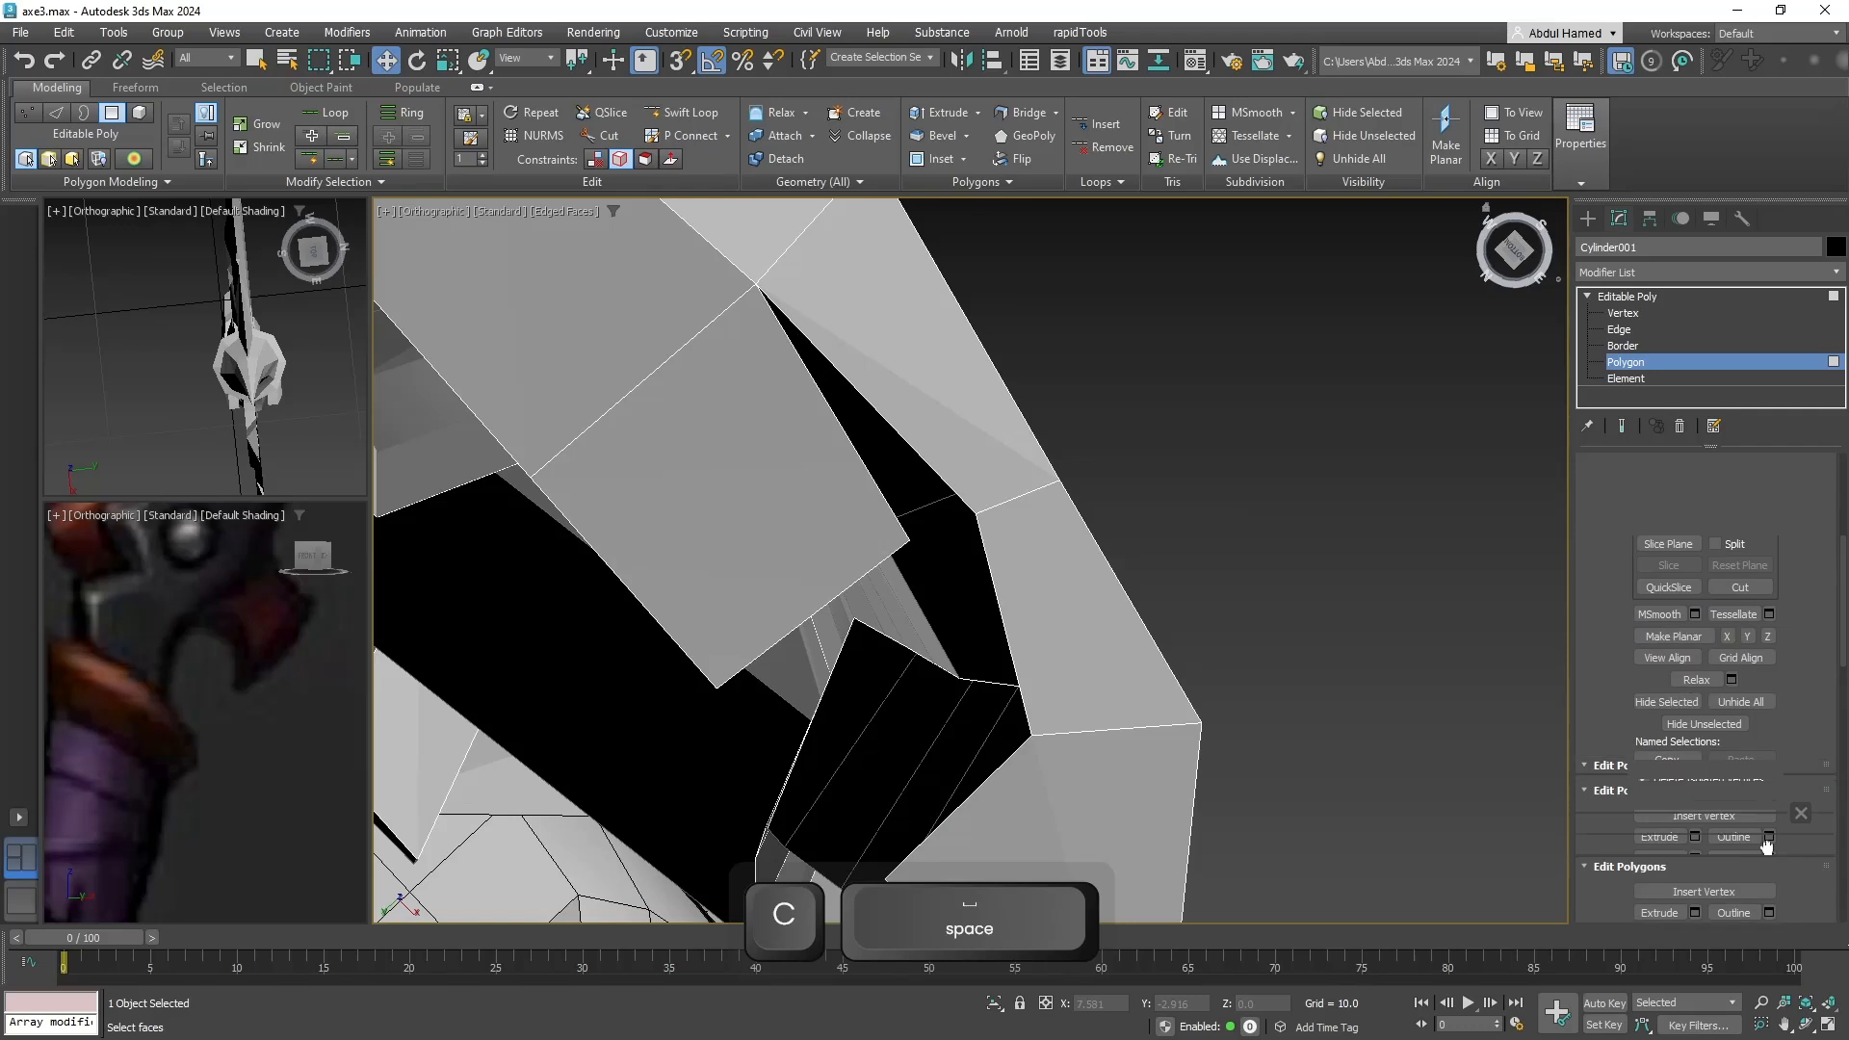
pyautogui.scroll(4, 1772, 709)
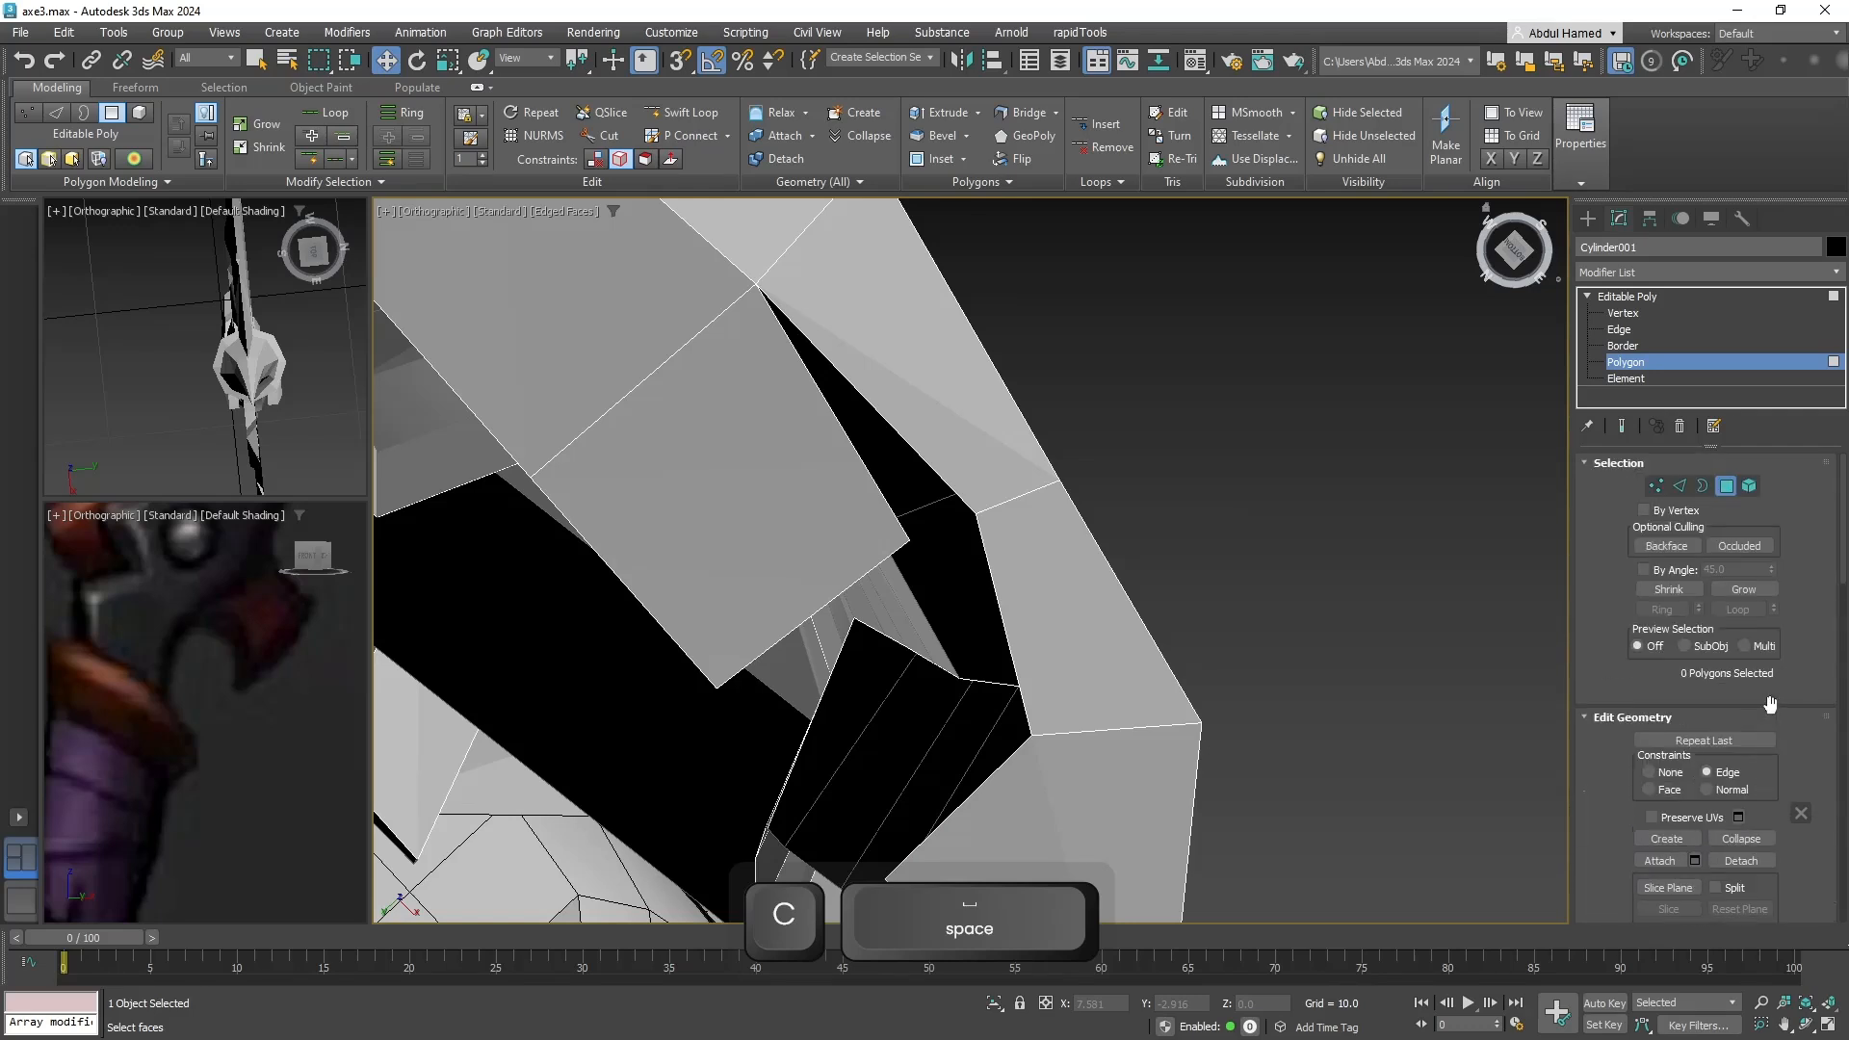
pyautogui.scroll(-8, 1771, 704)
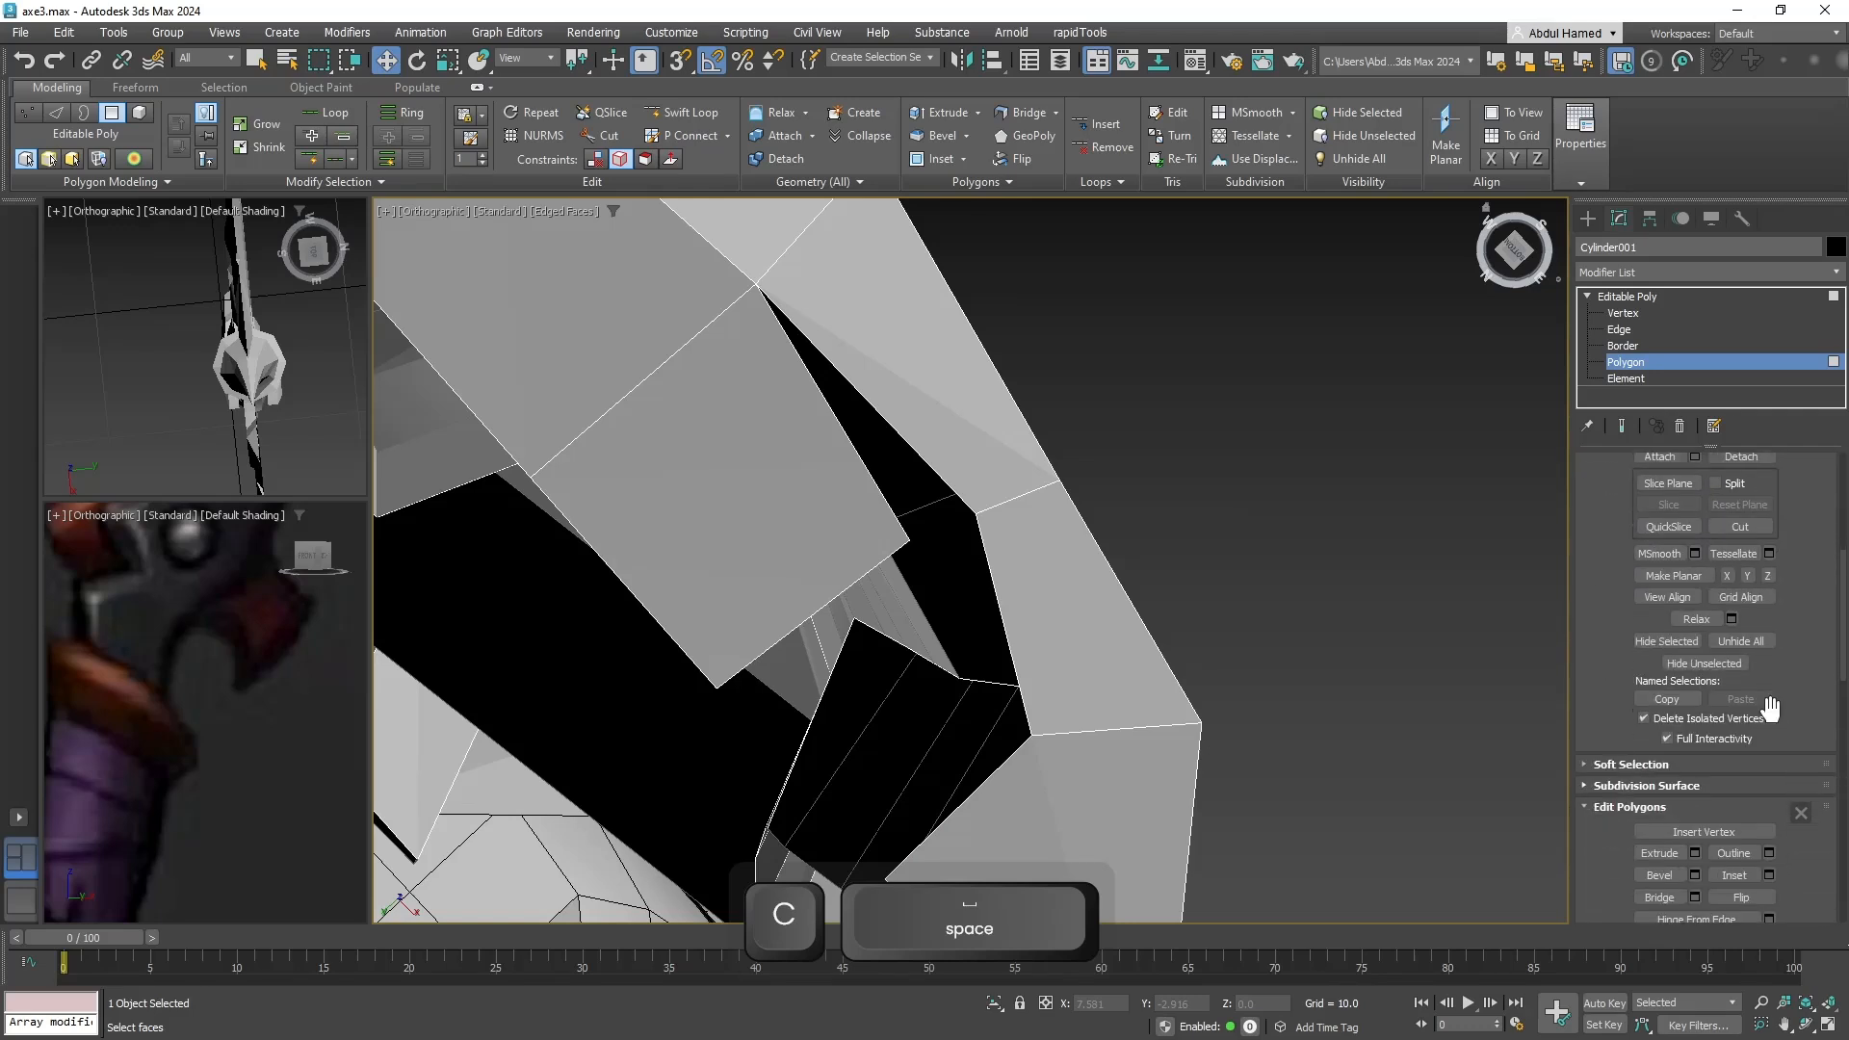
pyautogui.click(1634, 300)
pyautogui.click(1631, 313)
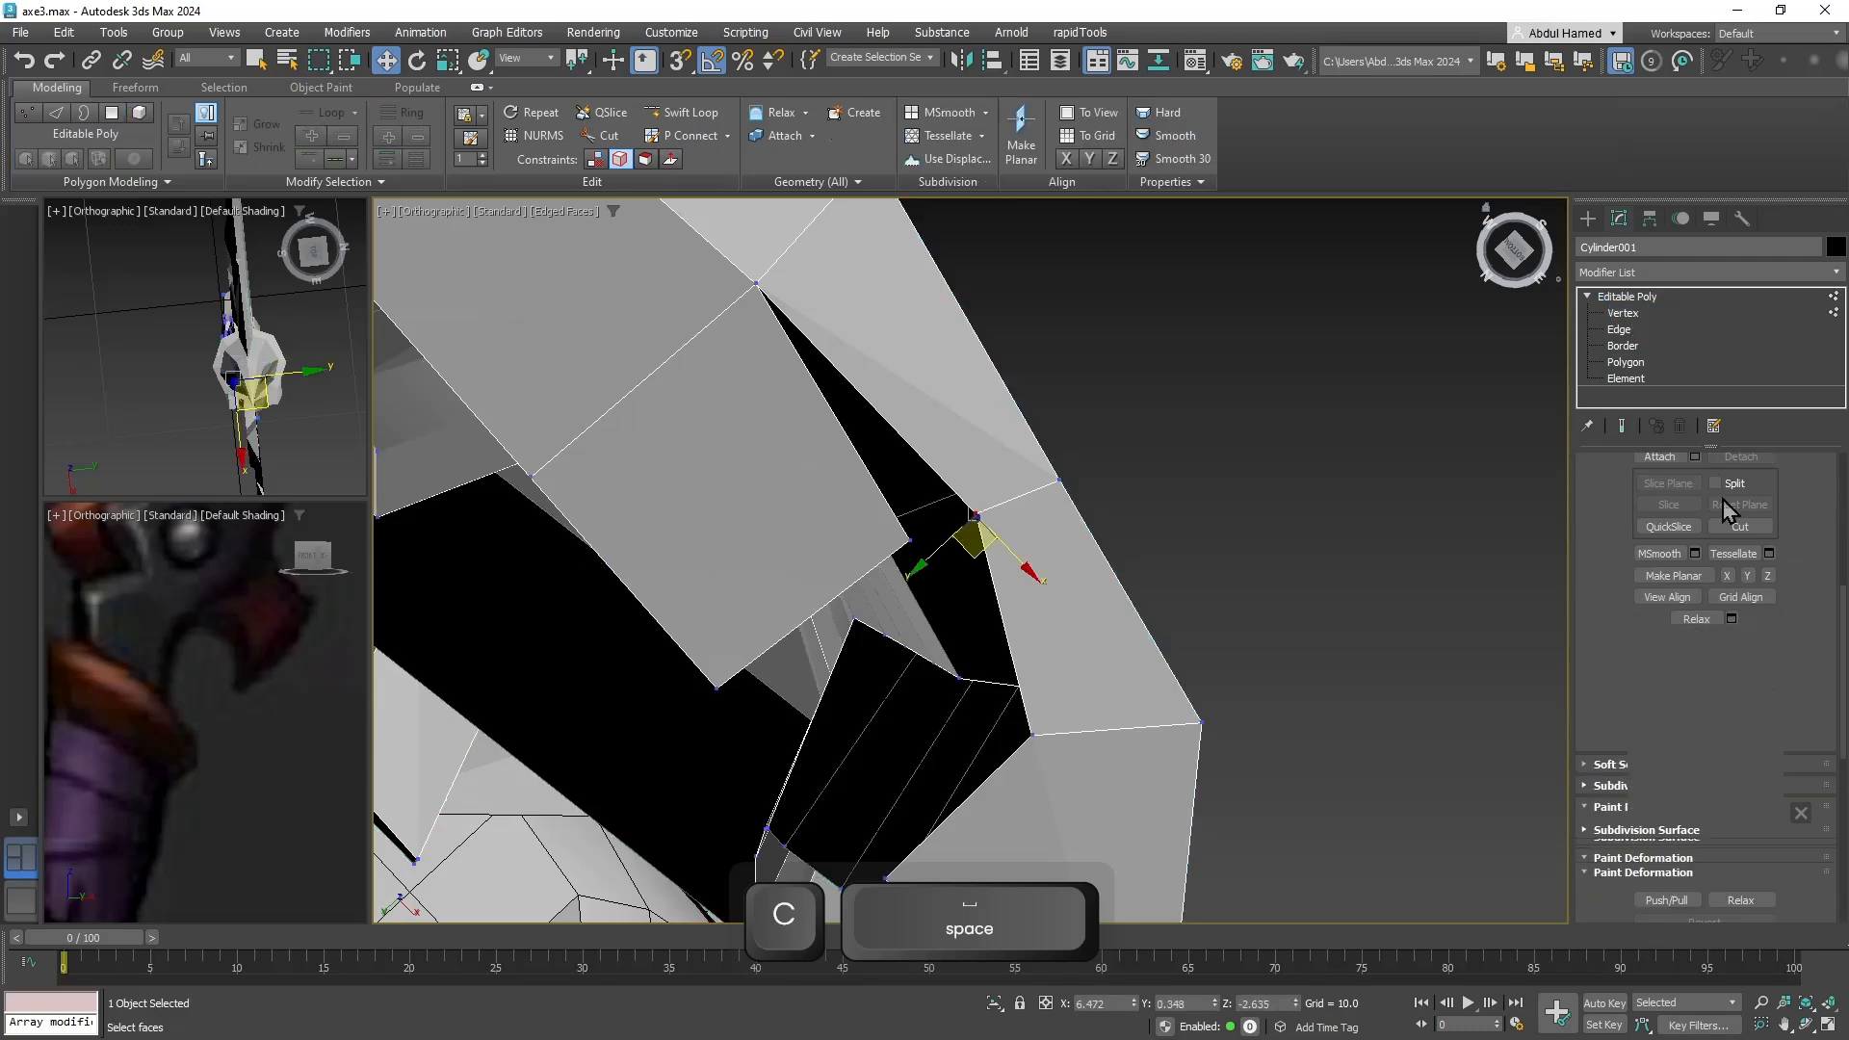
pyautogui.moveTo(1810, 606); pyautogui.dragTo(1797, 719)
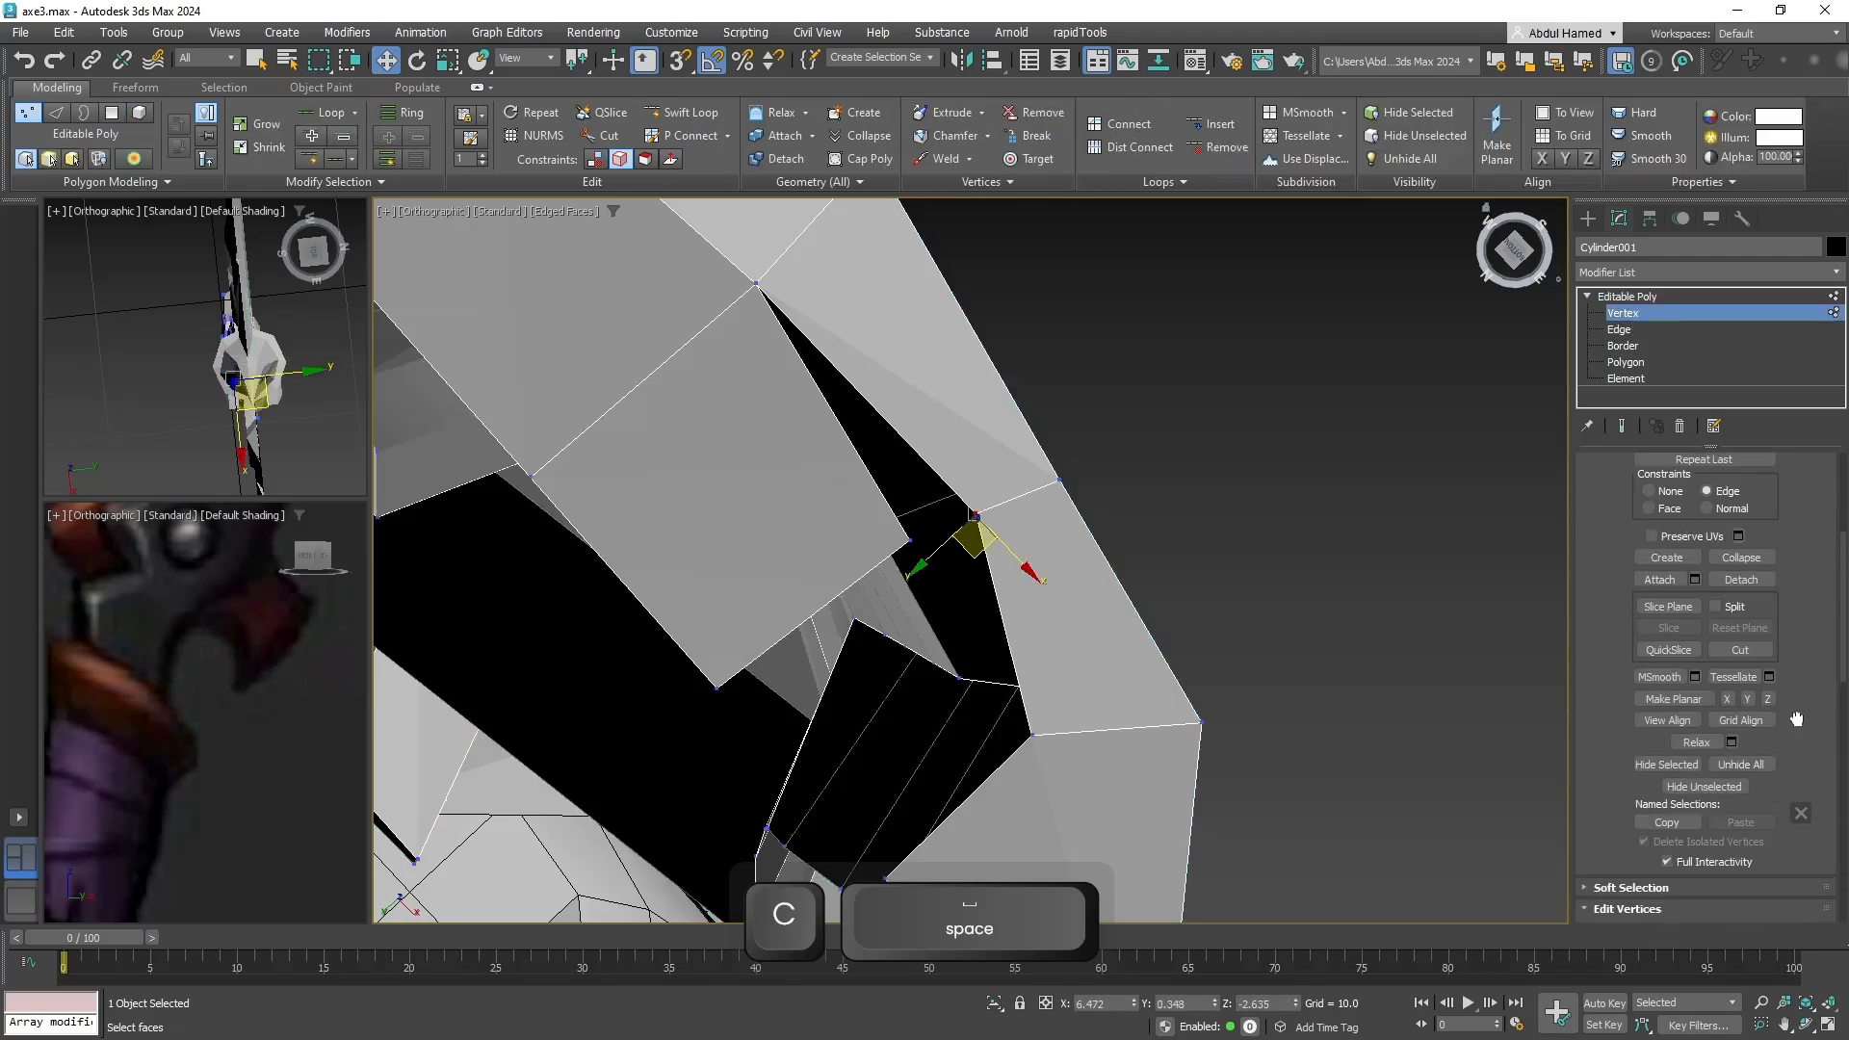
pyautogui.scroll(3, 1799, 721)
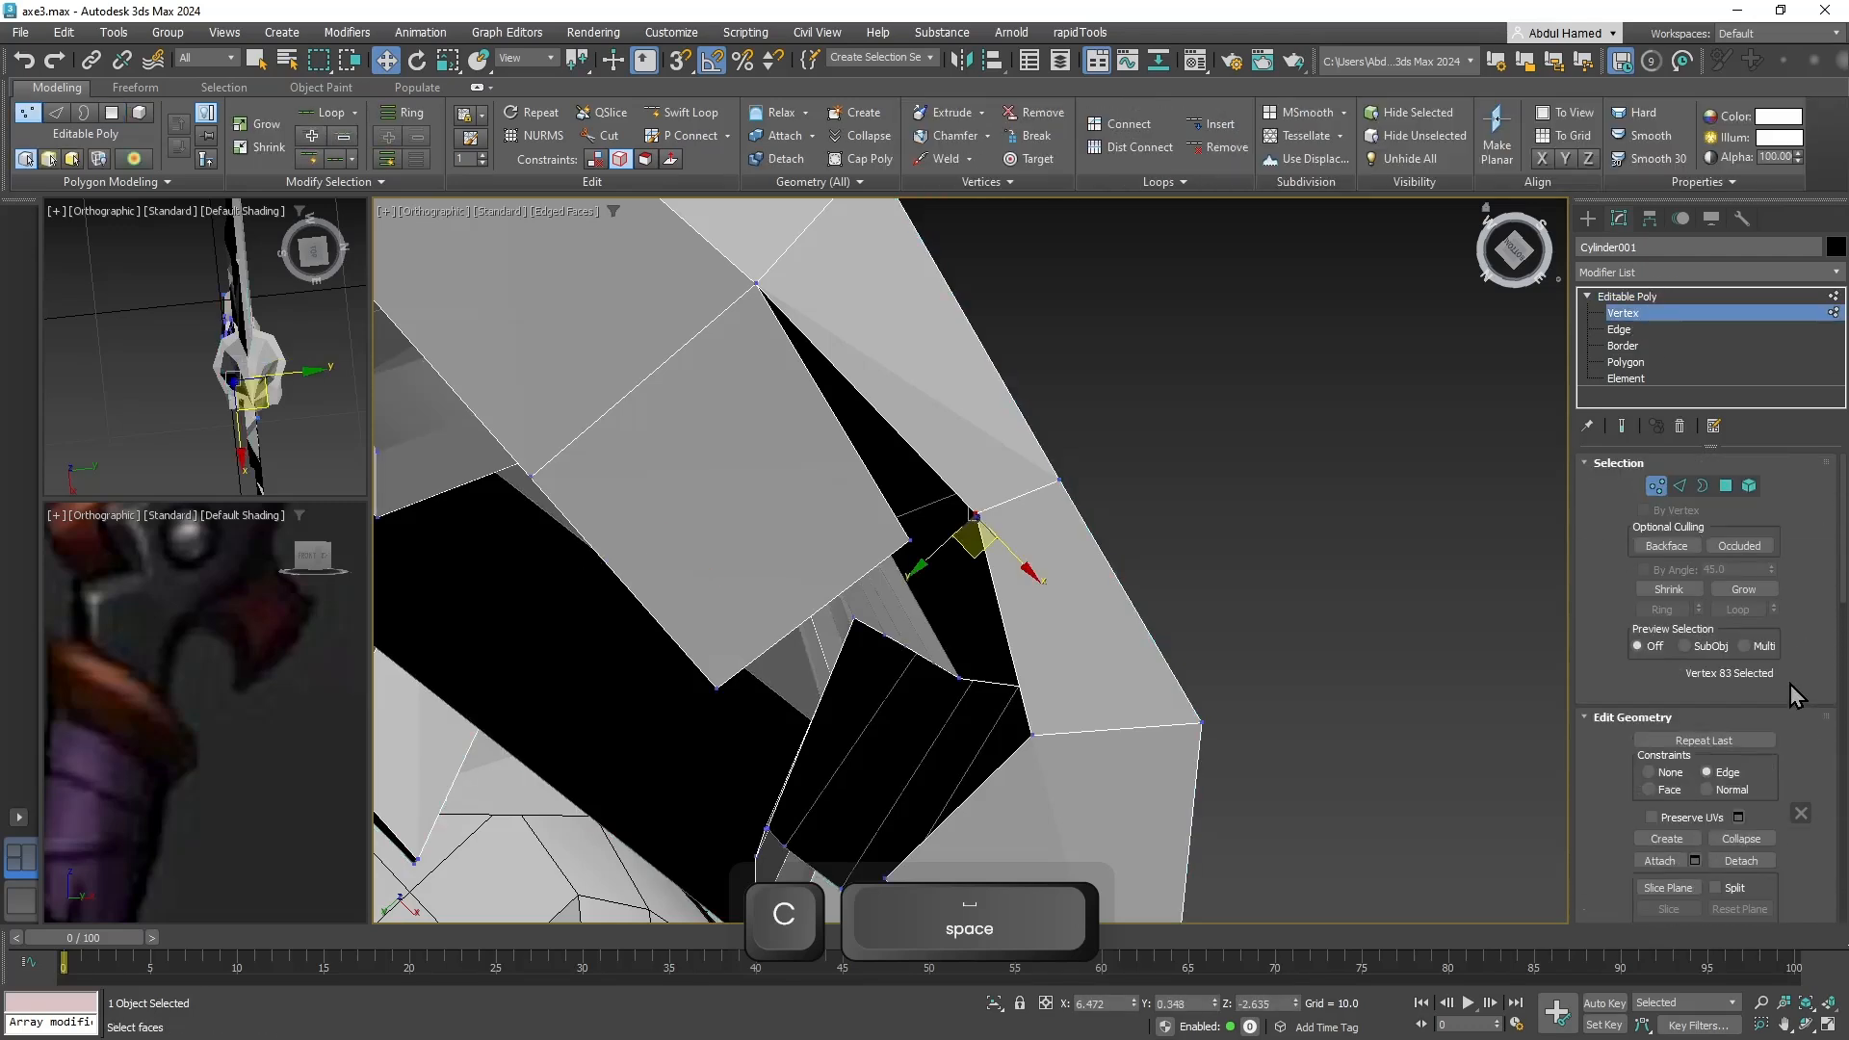
pyautogui.scroll(-3, 1793, 695)
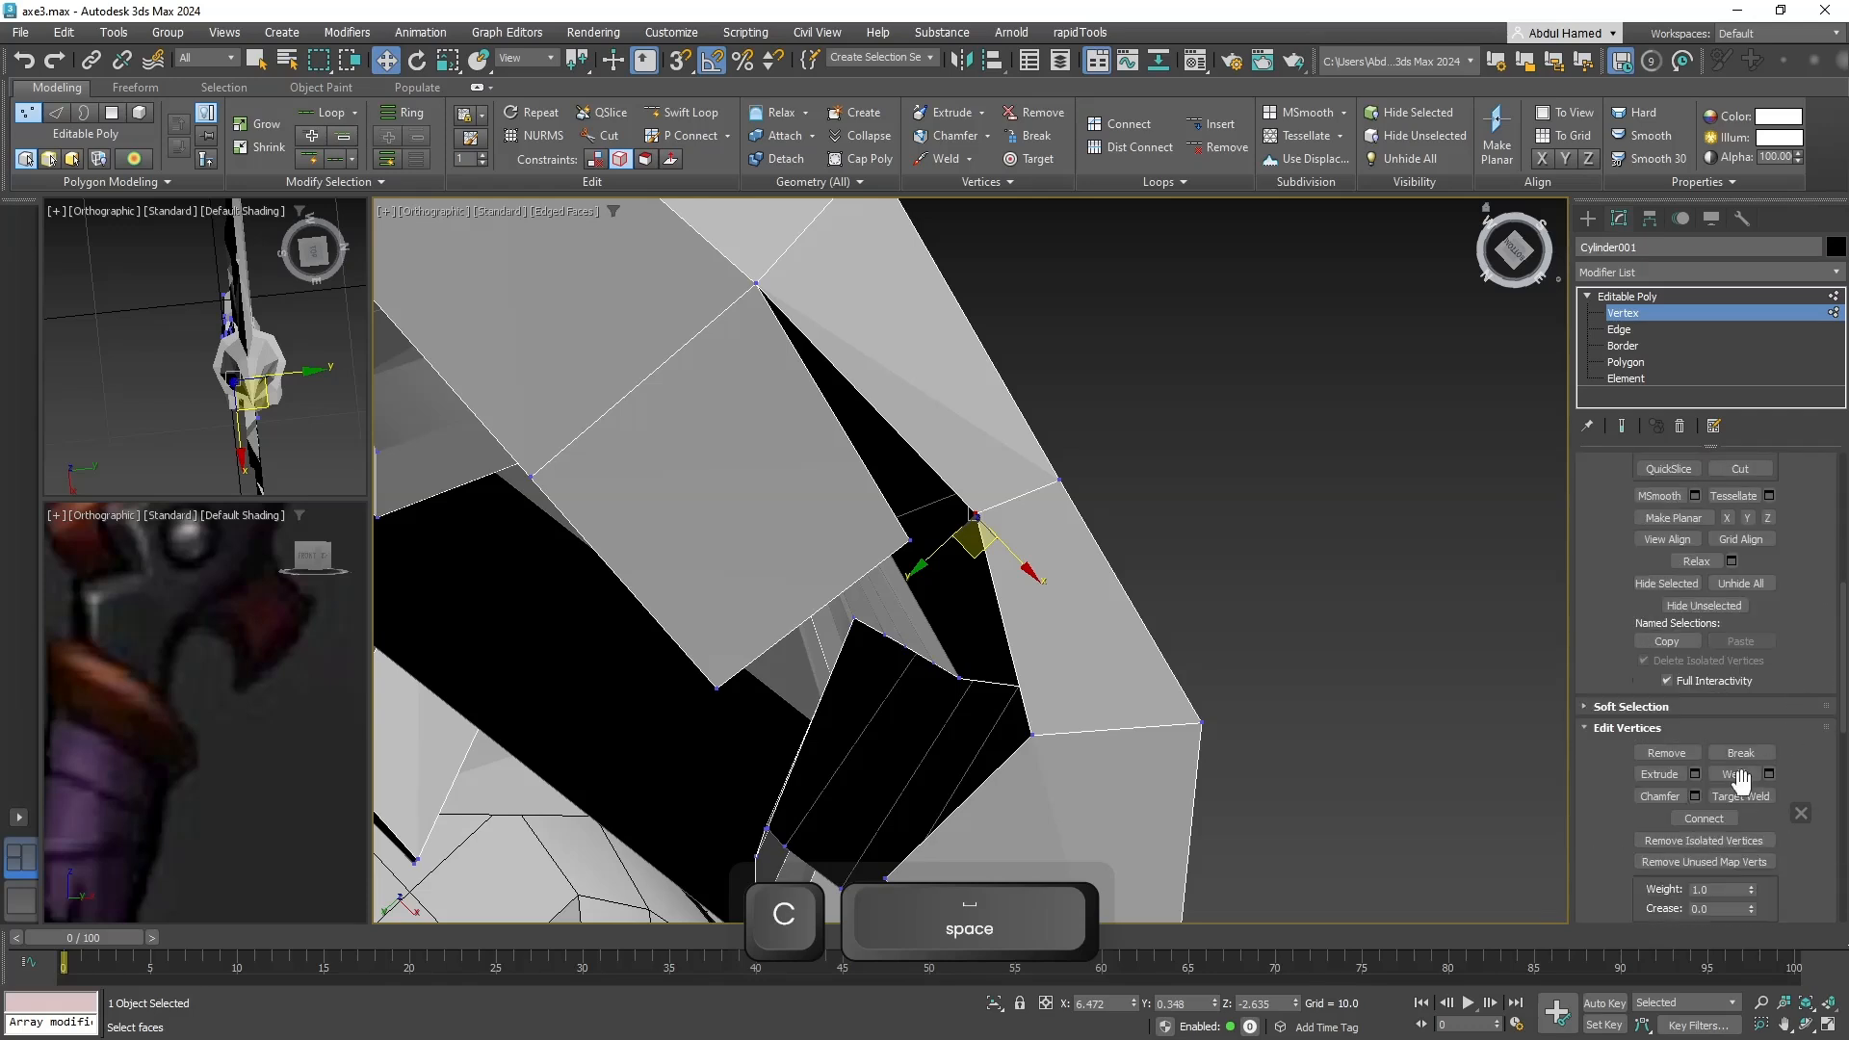
pyautogui.click(1740, 795)
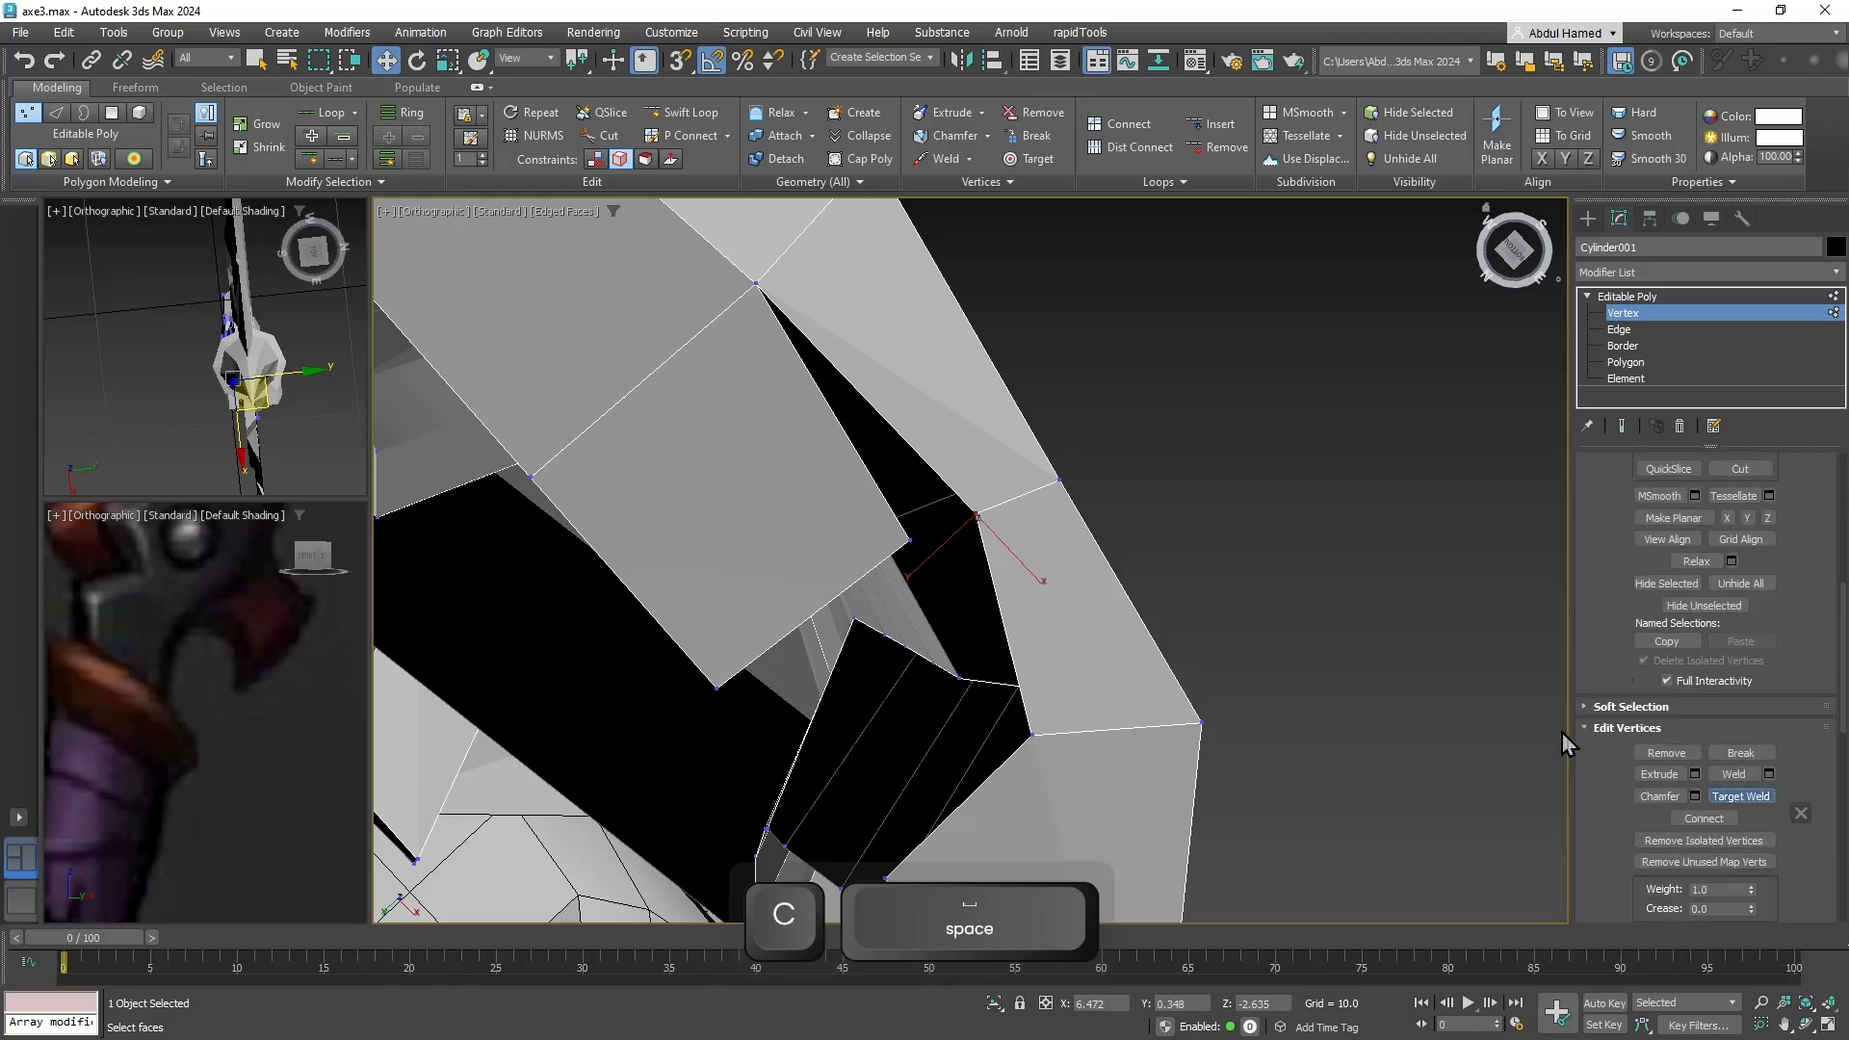
pyautogui.click(975, 515)
pyautogui.moveTo(995, 625); pyautogui.dragTo(1008, 550, button='middle')
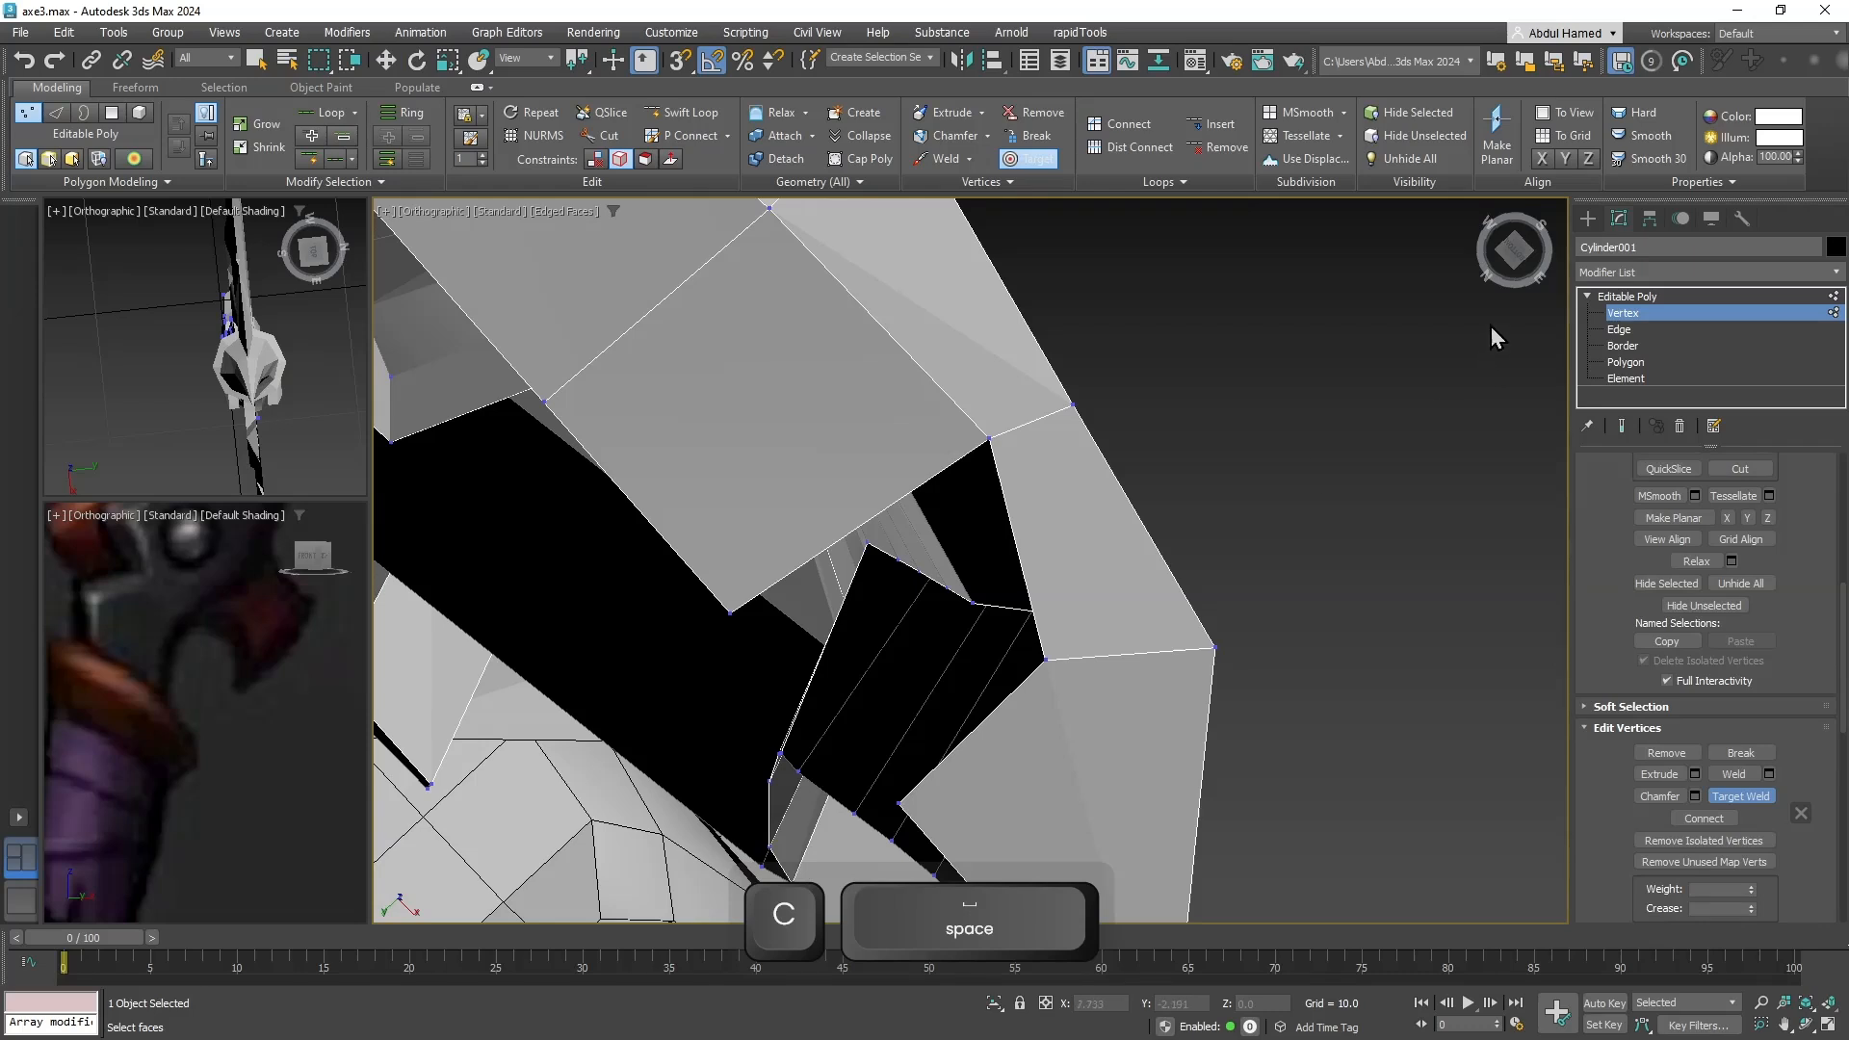
# Bridge the two opposite open edges across the gap in the pommel's underside.
pyautogui.click(1623, 329)
pyautogui.click(937, 479)
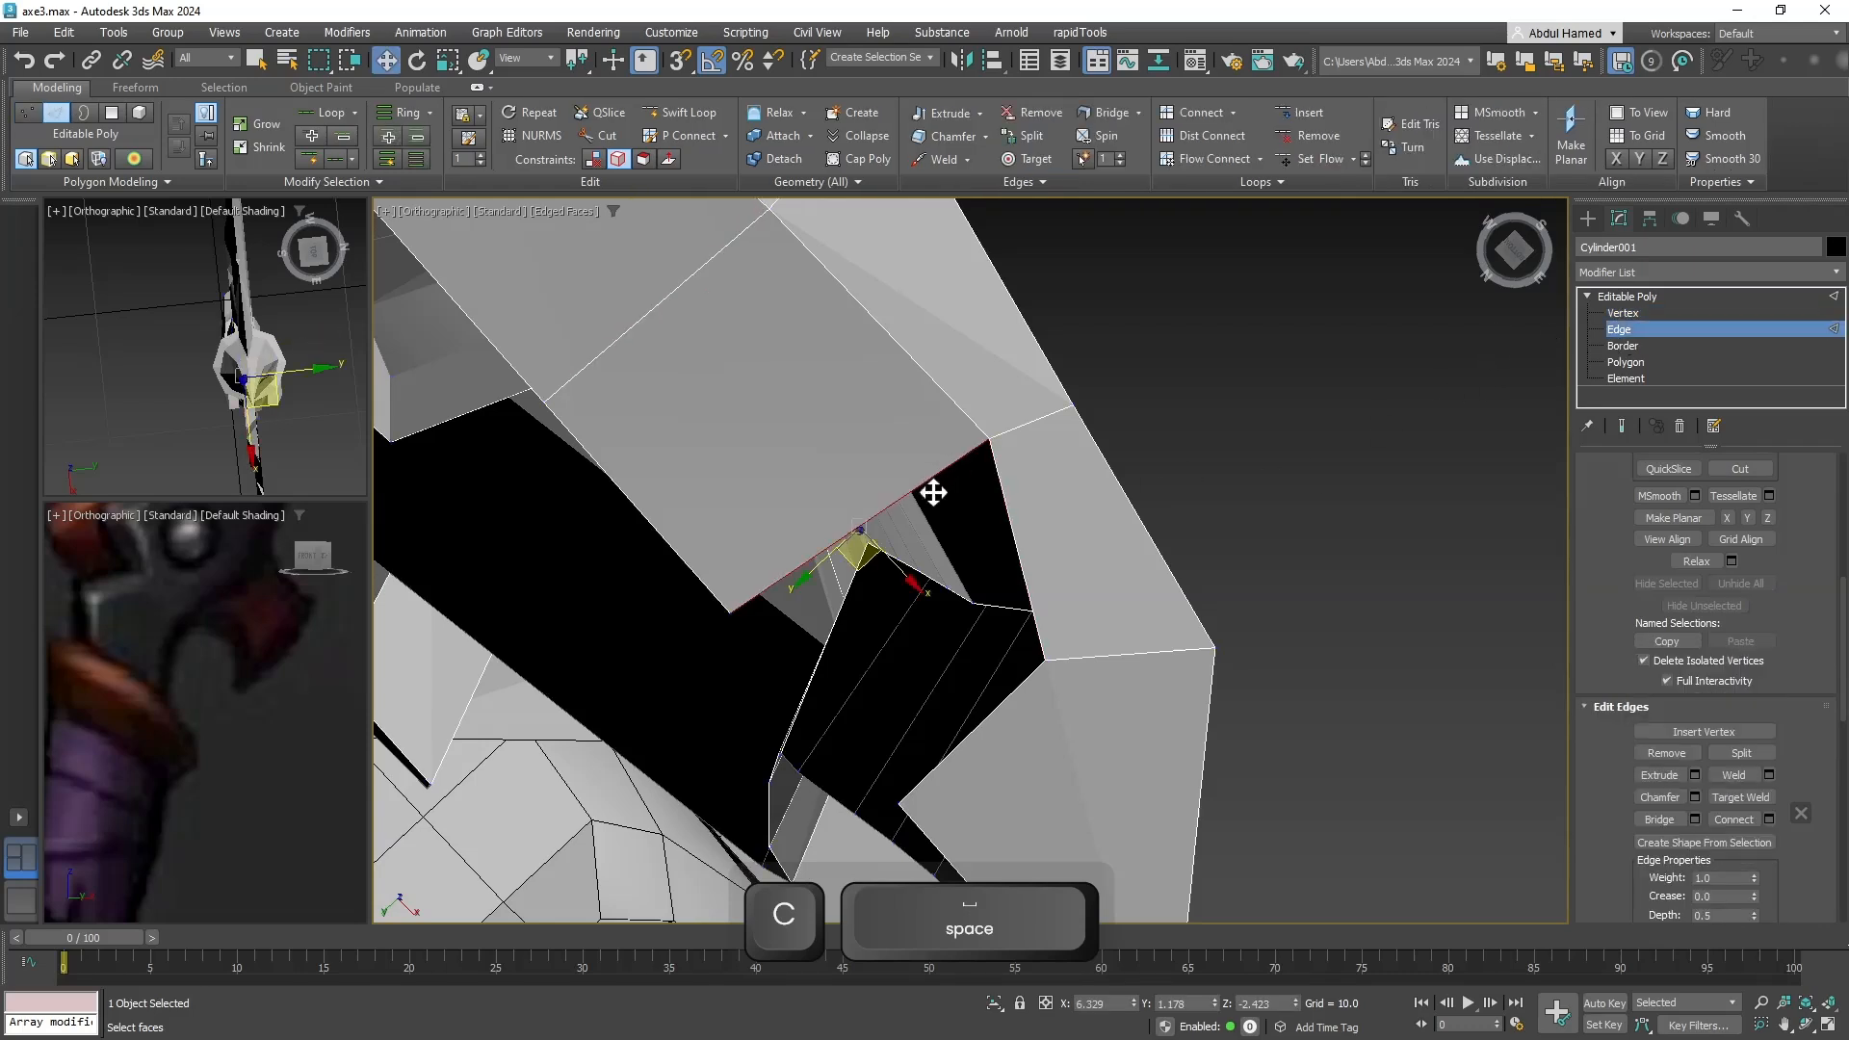
pyautogui.keyDown('ctrl'); pyautogui.click(973, 732); pyautogui.keyUp('ctrl')
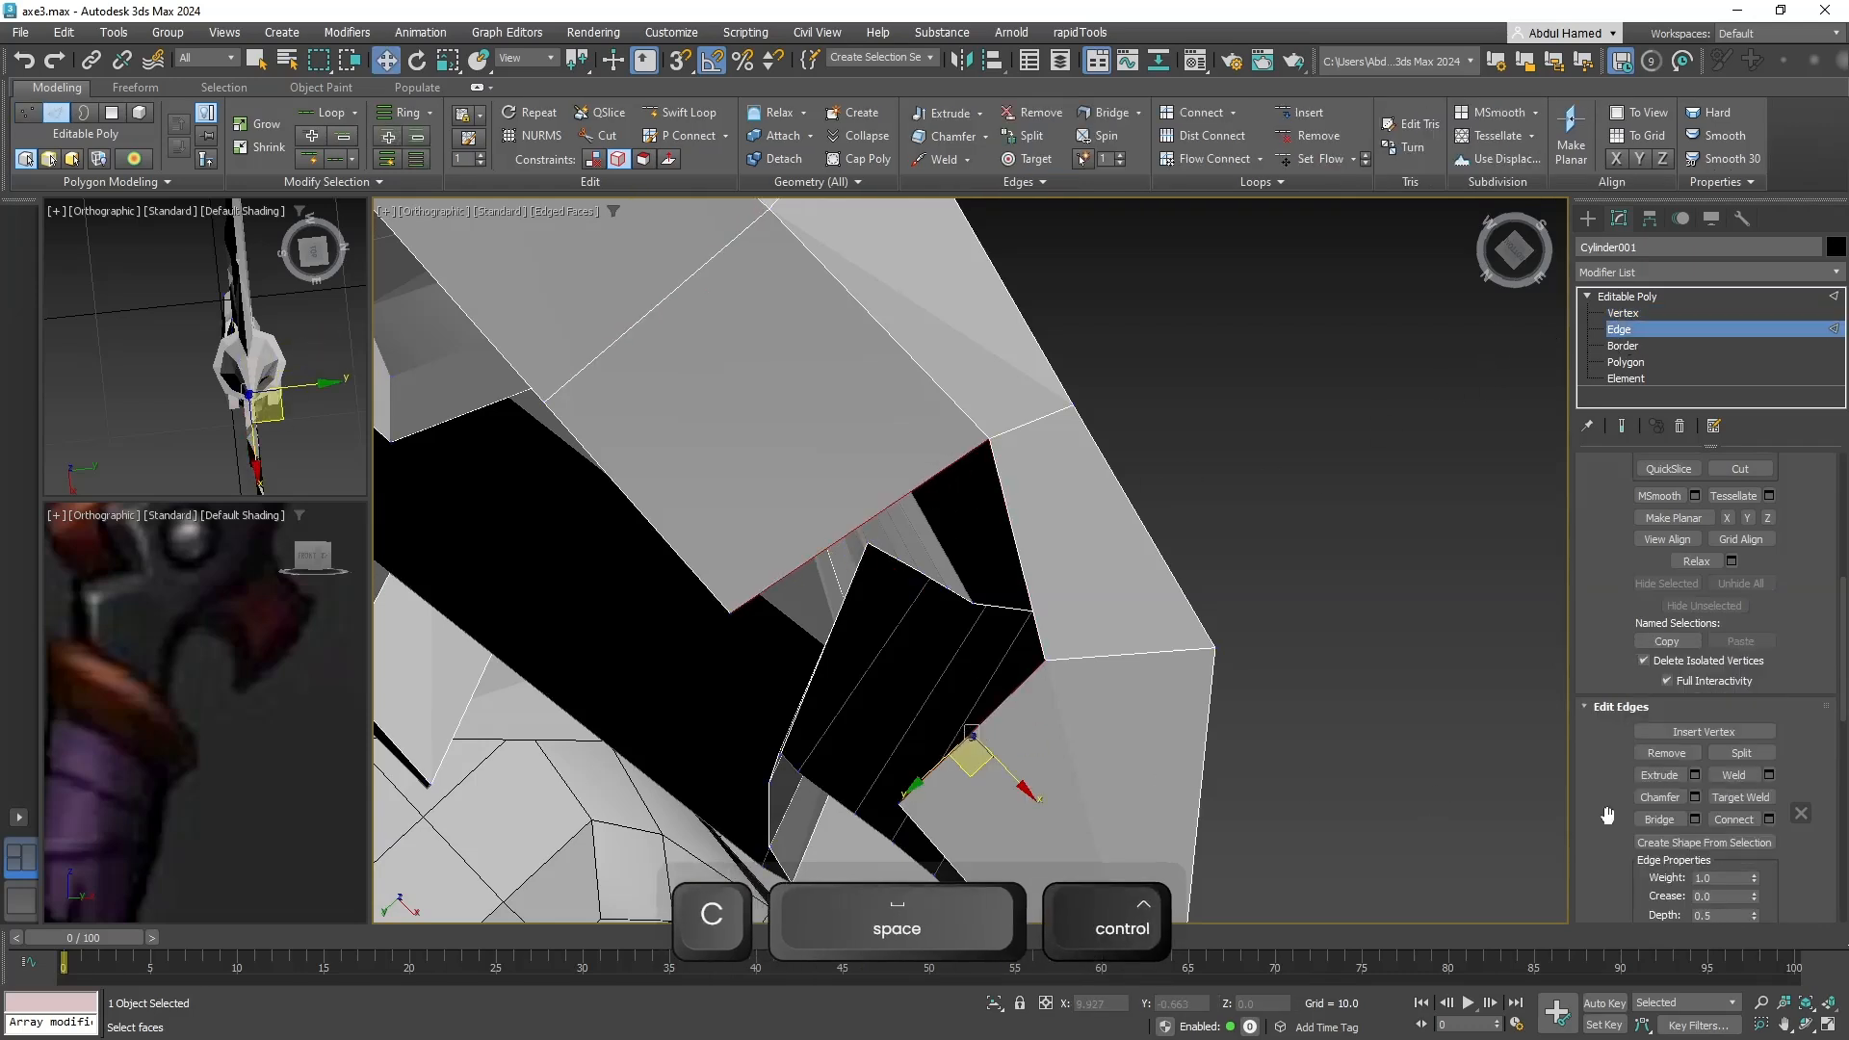
pyautogui.click(1659, 820)
# Examine the halved handle from the pommel up to its junction with the collar below the axe head.
pyautogui.scroll(-6, 946, 399)
pyautogui.keyDown('alt'); pyautogui.moveTo(944, 399); pyautogui.dragTo(908, 412, button='middle'); pyautogui.keyUp('alt')
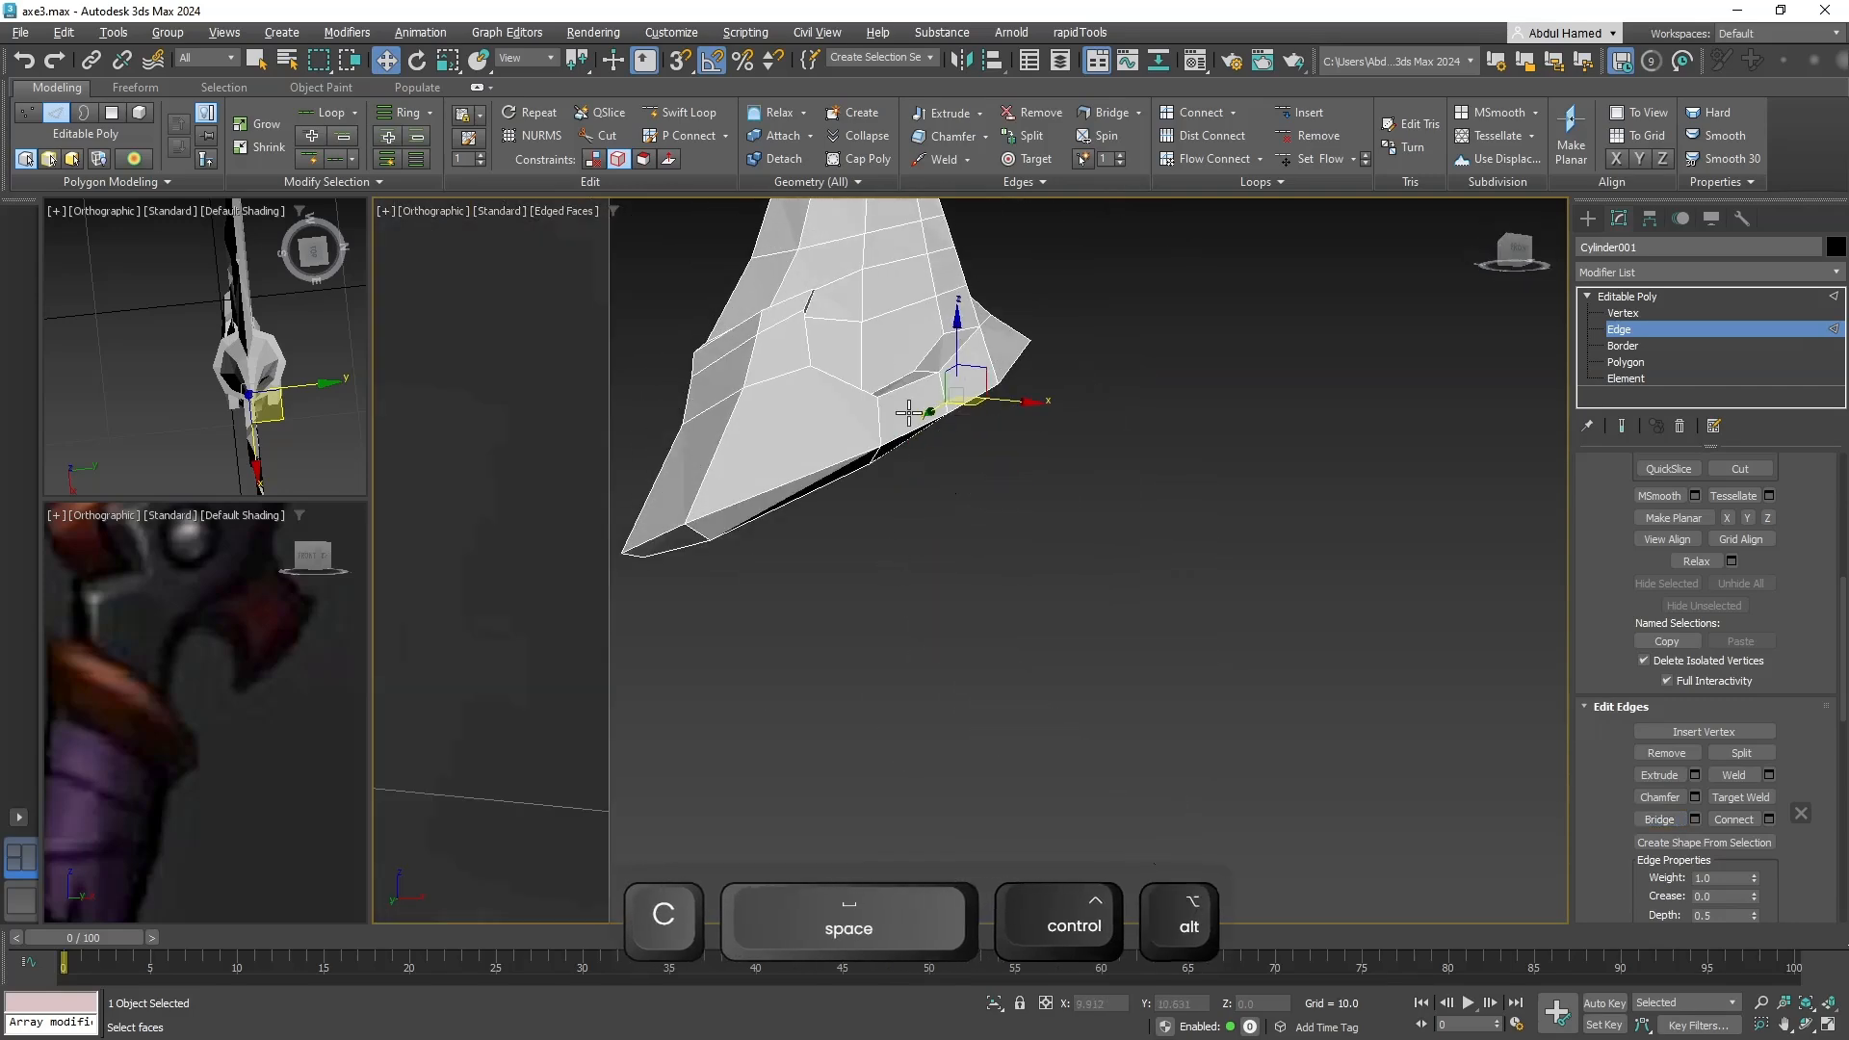
pyautogui.moveTo(907, 290); pyautogui.dragTo(986, 652, button='middle')
pyautogui.scroll(-7, 968, 539)
pyautogui.keyDown('alt'); pyautogui.moveTo(962, 452); pyautogui.dragTo(945, 608, button='middle'); pyautogui.keyUp('alt')
pyautogui.scroll(2, 946, 609)
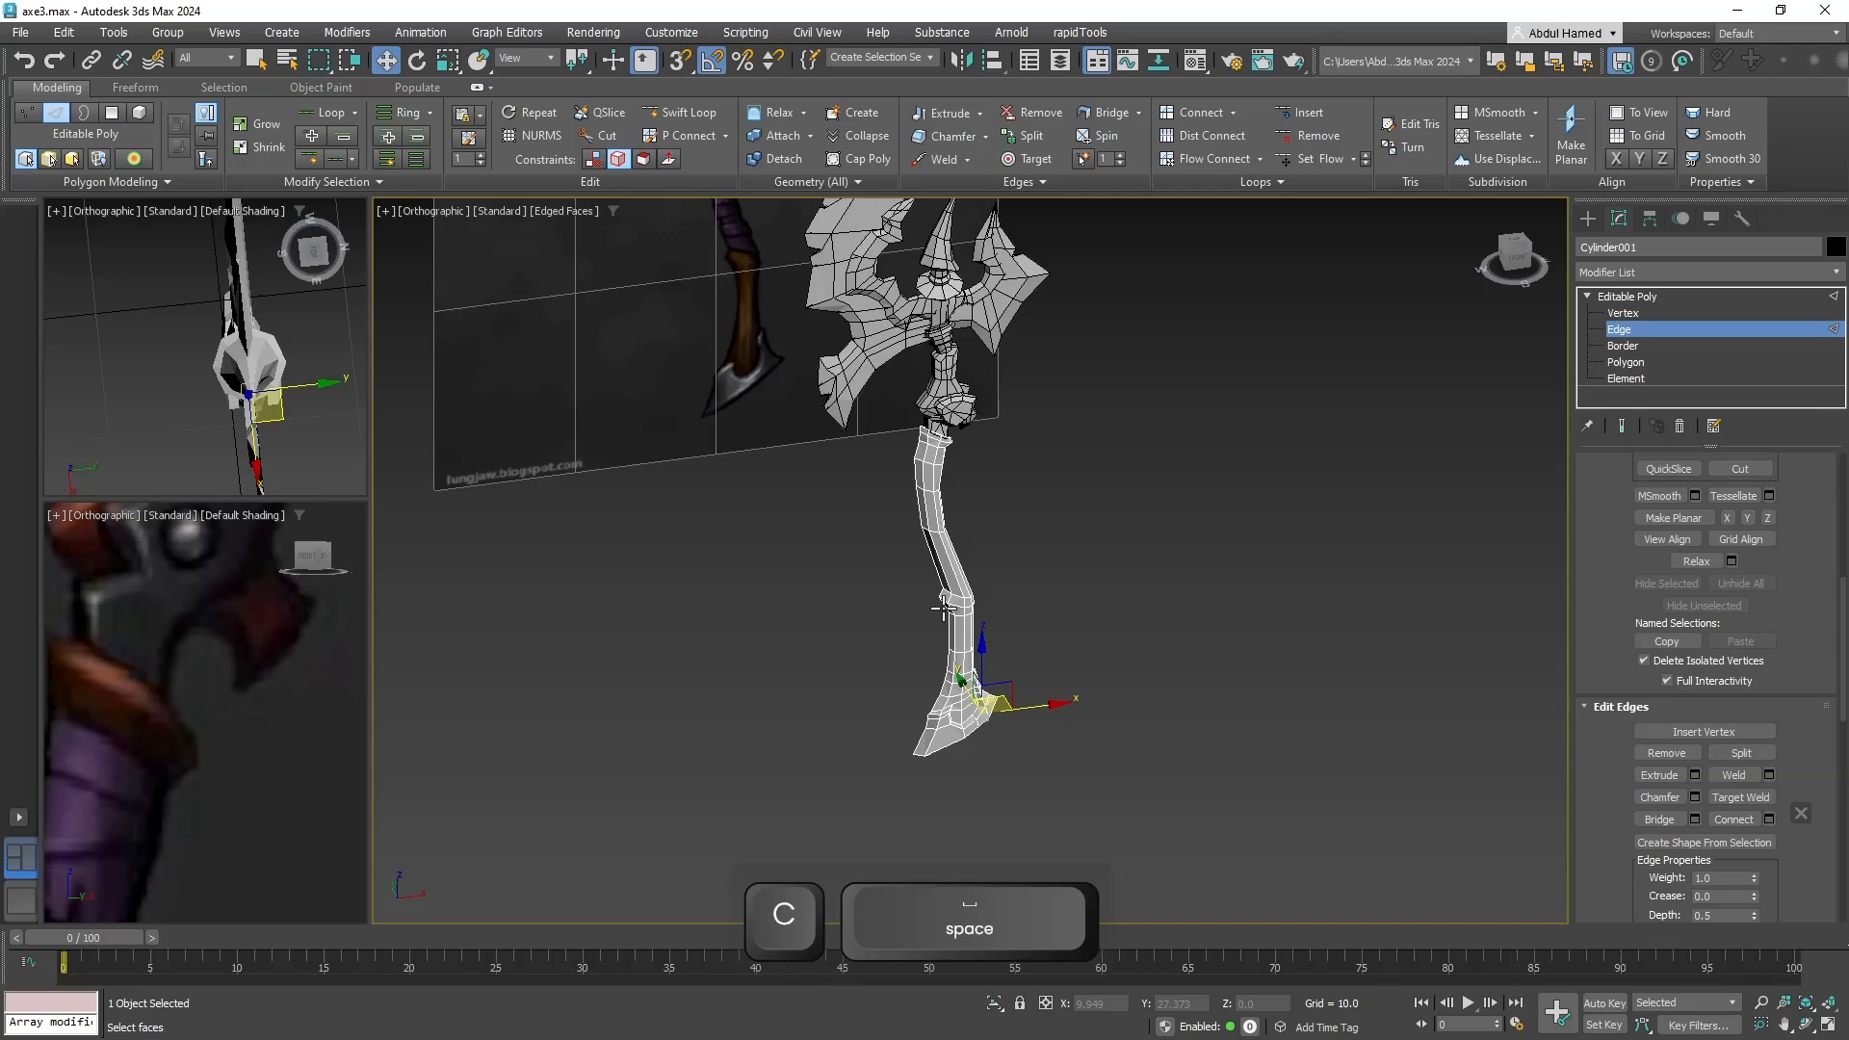
pyautogui.moveTo(1002, 539); pyautogui.dragTo(1001, 693, button='middle')
pyautogui.scroll(7, 992, 689)
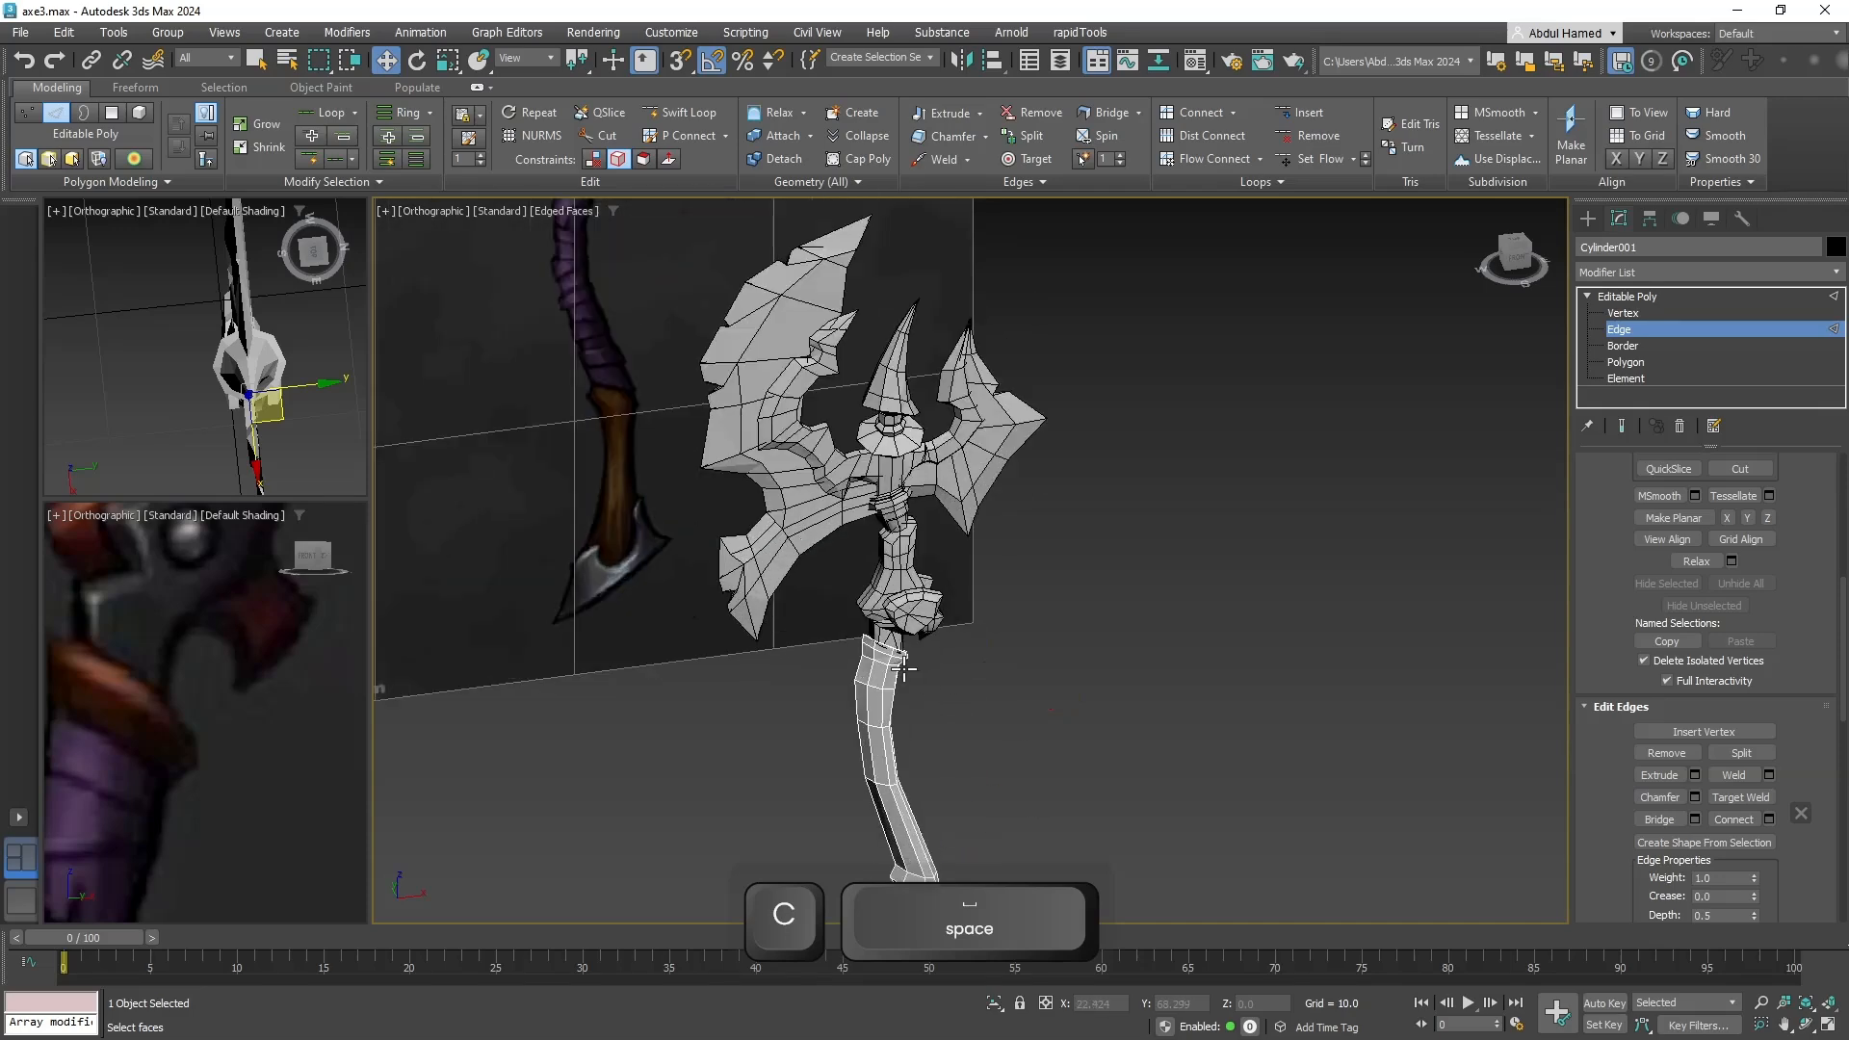
pyautogui.moveTo(891, 578); pyautogui.dragTo(891, 661, button='middle')
pyautogui.keyDown('alt'); pyautogui.moveTo(892, 660); pyautogui.dragTo(892, 590, button='middle'); pyautogui.keyUp('alt')
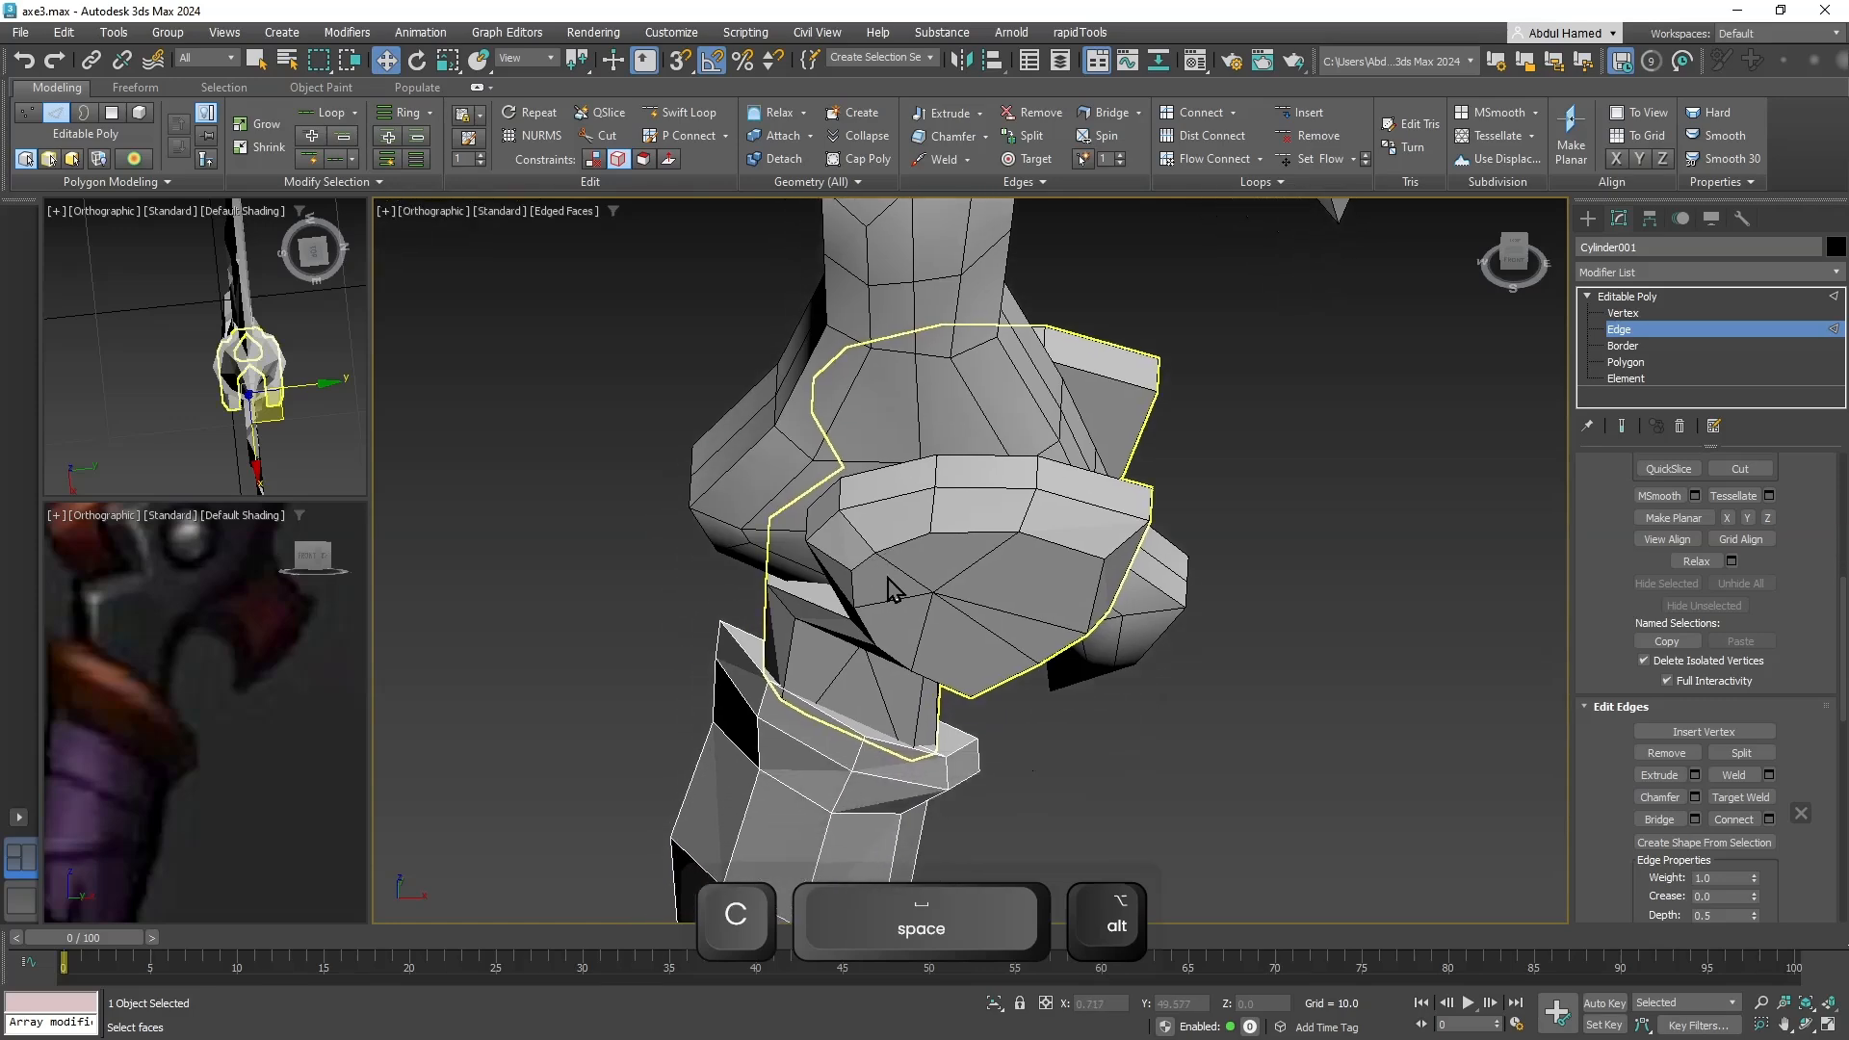
# Hide every object except the selected handle.
pyautogui.scroll(-6, 896, 626)
pyautogui.moveTo(1089, 658); pyautogui.dragTo(1090, 404, button='middle')
pyautogui.rightClick(857, 500)
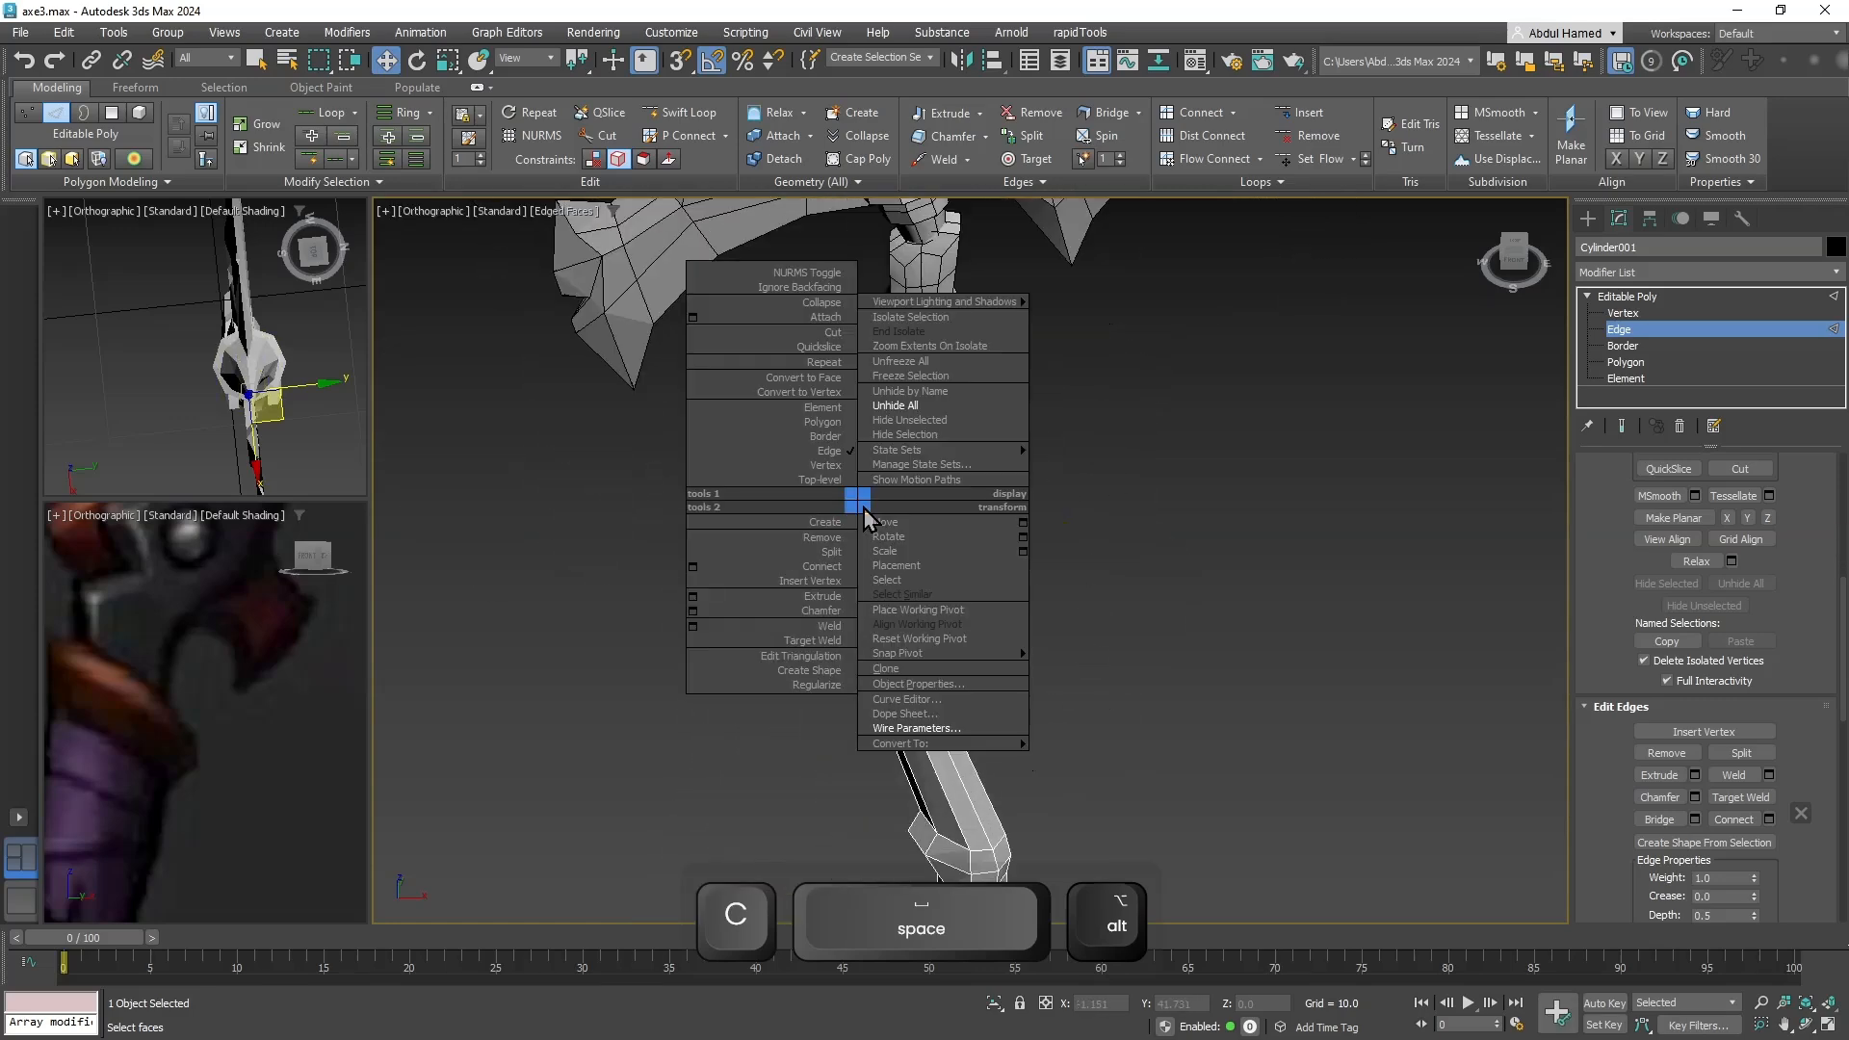
pyautogui.click(935, 420)
# Cut a new edge across the flat cap at the handle's upper end, from its inner corner vertex to the opposite straight edge.
pyautogui.keyDown('alt'); pyautogui.moveTo(972, 453); pyautogui.dragTo(924, 568, button='middle'); pyautogui.keyUp('alt')
pyautogui.scroll(5, 948, 598)
pyautogui.scroll(3, 955, 605)
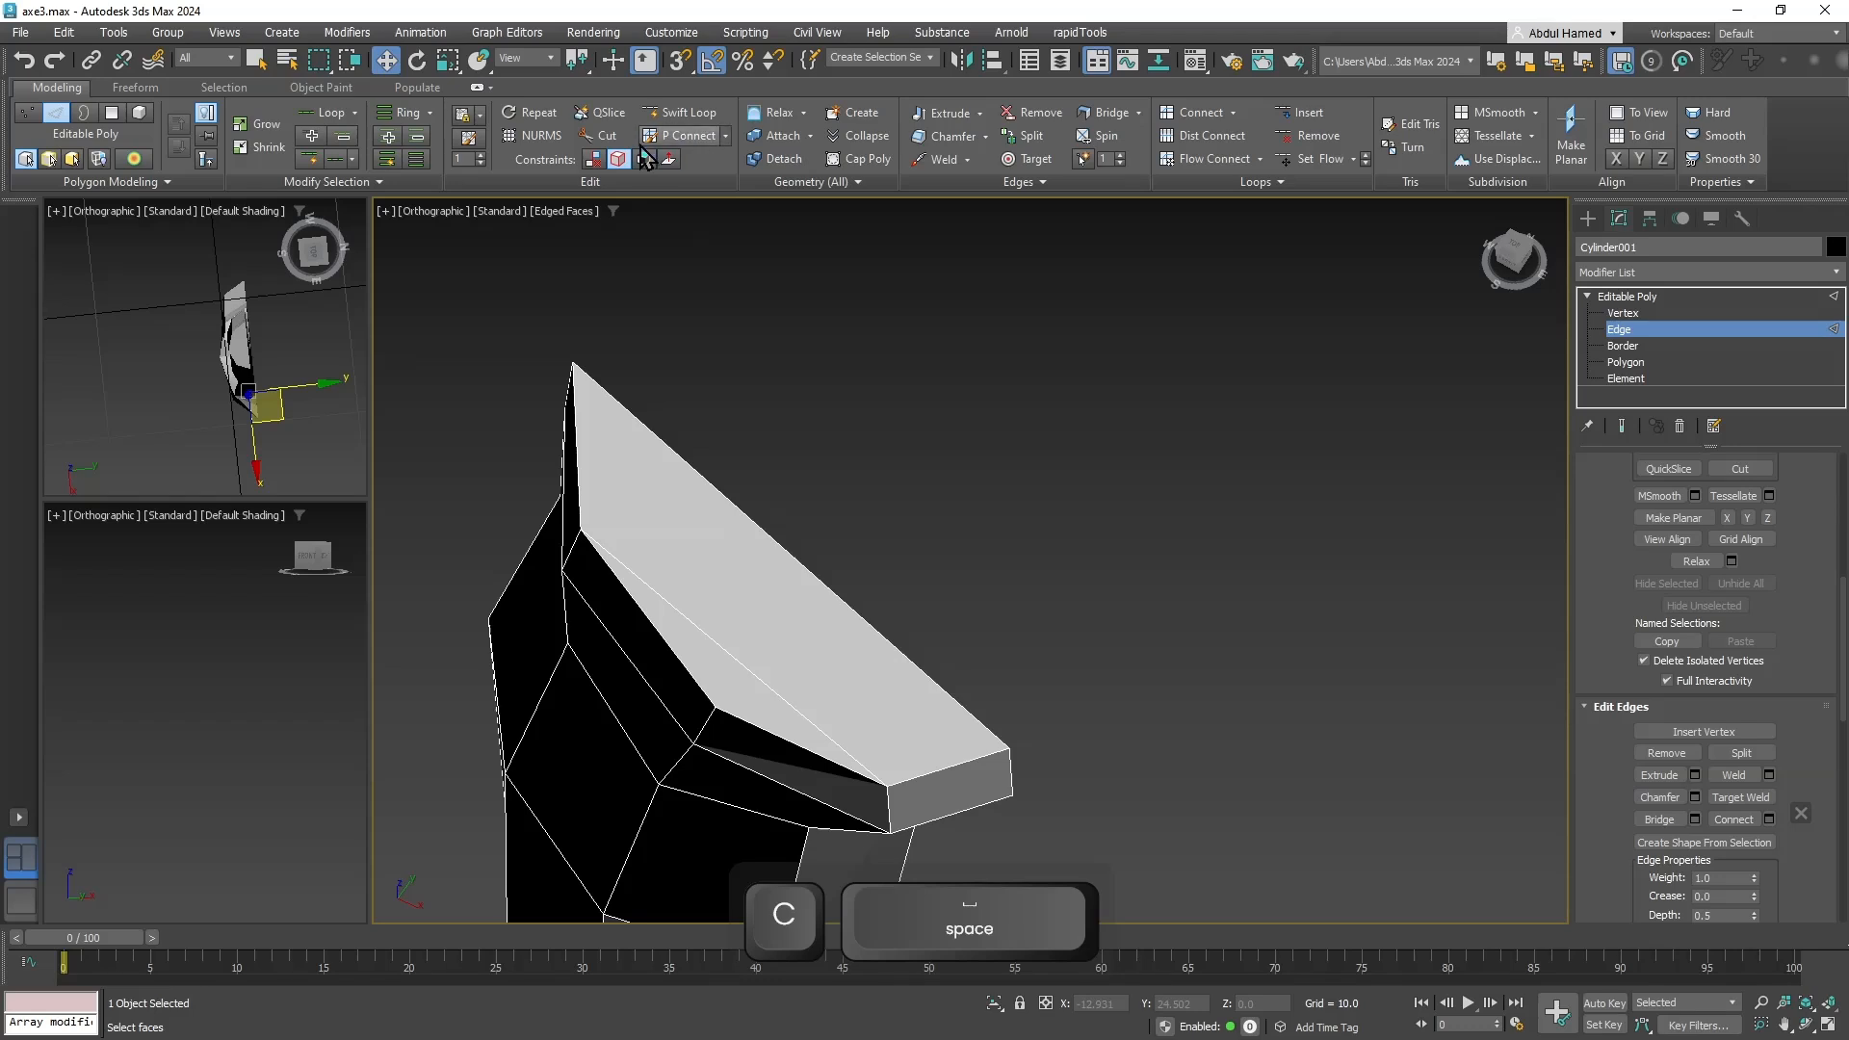
pyautogui.click(602, 135)
pyautogui.click(716, 707)
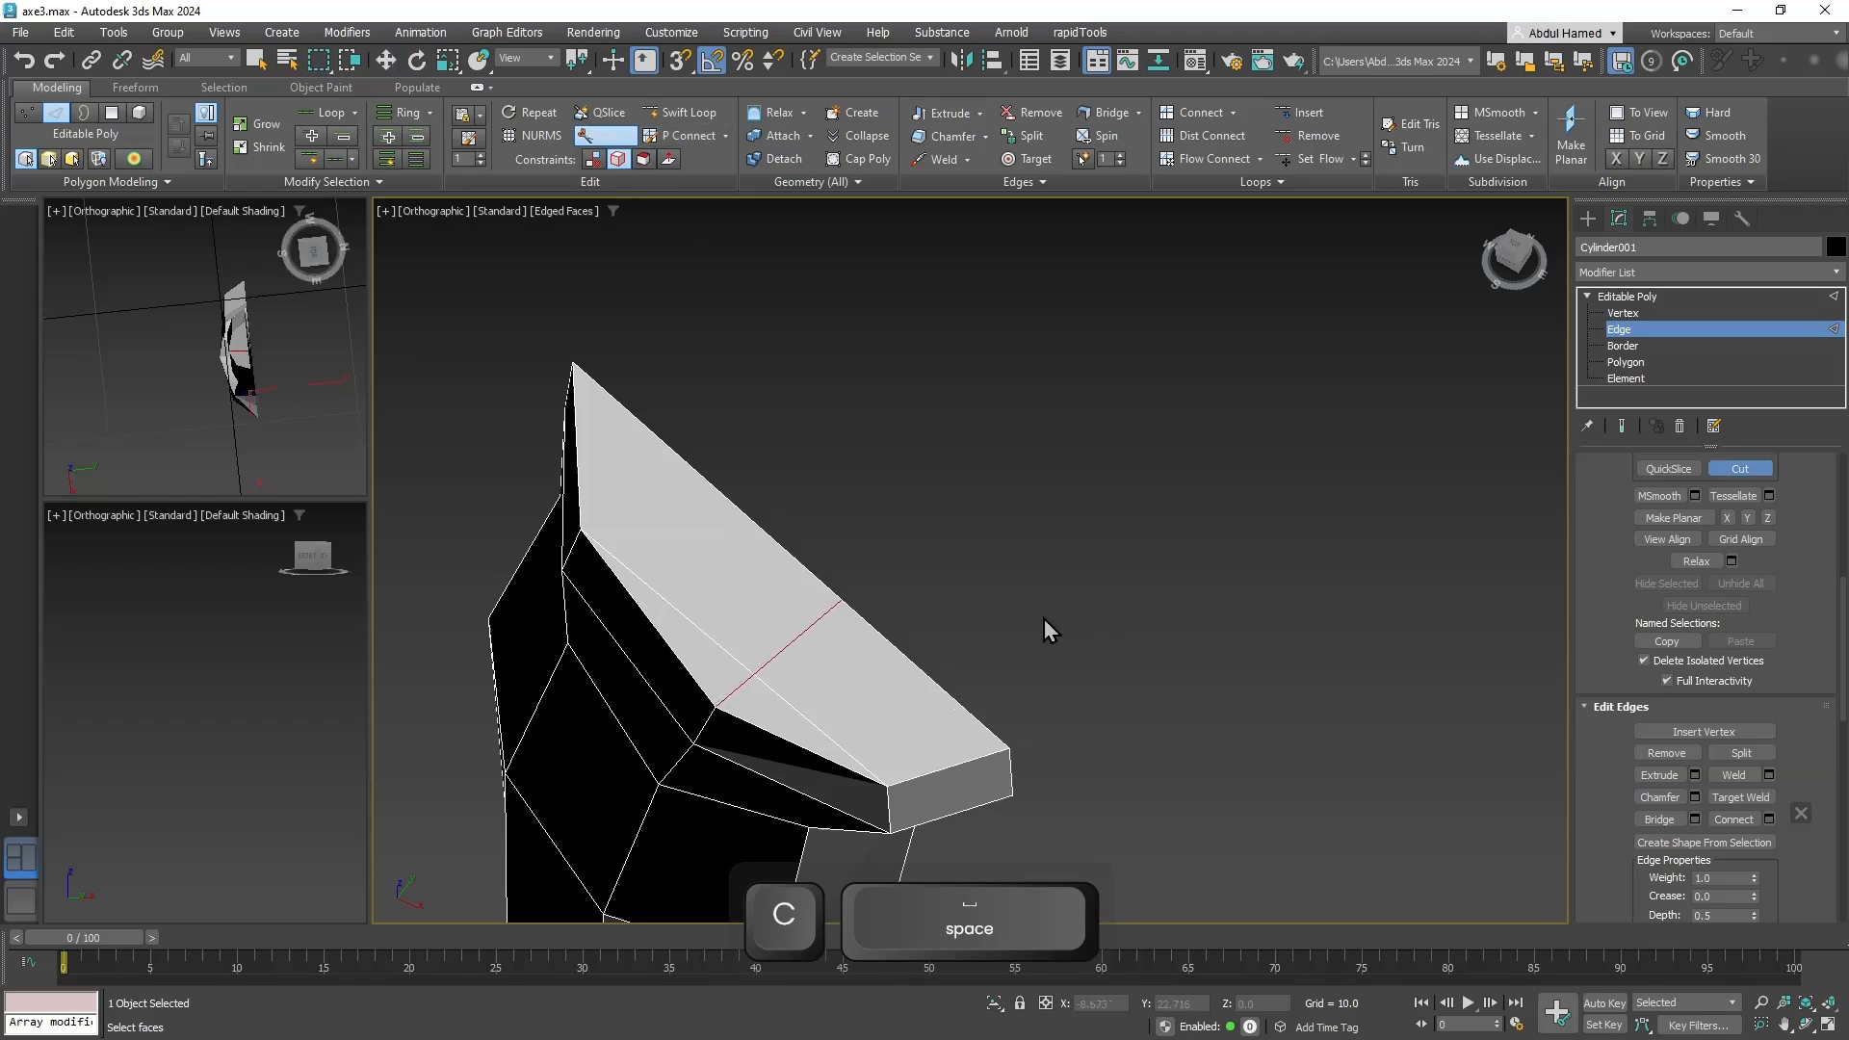
pyautogui.scroll(-3, 1002, 400)
pyautogui.moveTo(1044, 618); pyautogui.dragTo(1047, 323, button='middle')
pyautogui.press('q')
pyautogui.scroll(-4, 1046, 322)
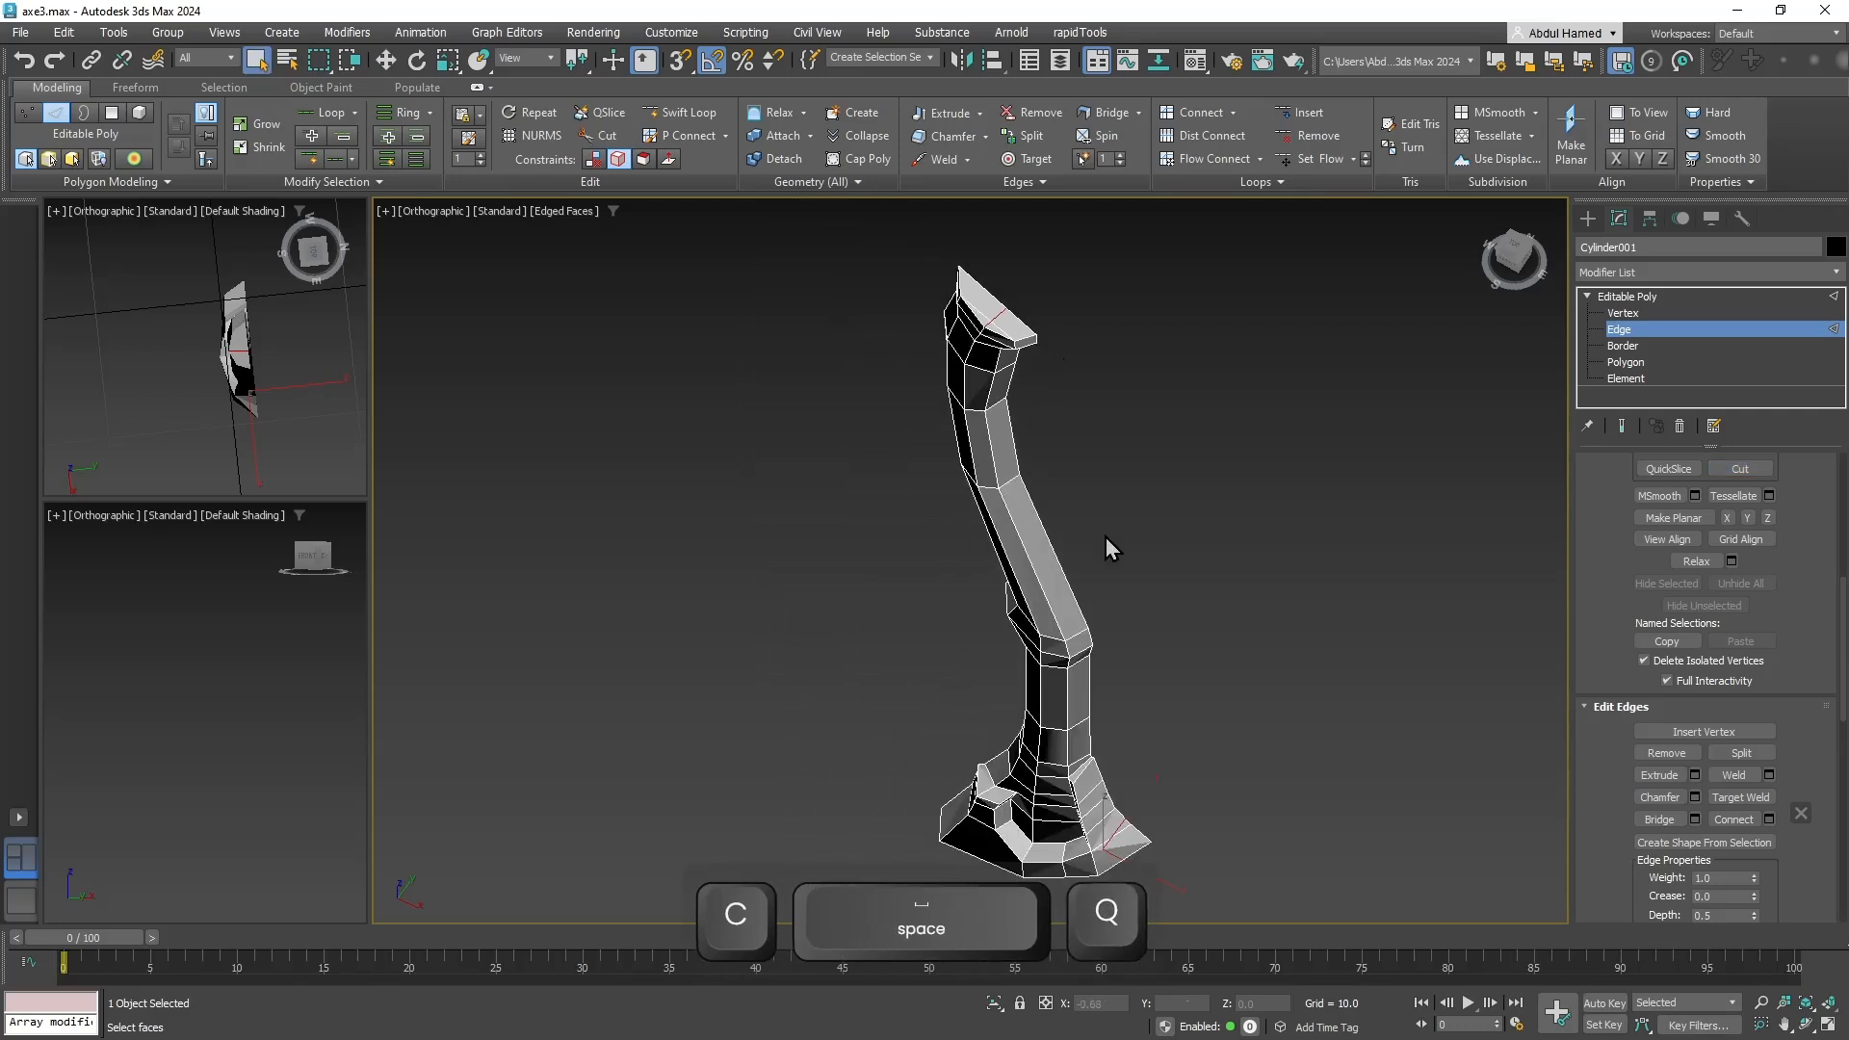
# Return the handle to object level and add an Unwrap UVW modifier to it.
pyautogui.keyDown('alt'); pyautogui.moveTo(1106, 546); pyautogui.dragTo(1107, 578, button='middle'); pyautogui.keyUp('alt')
pyautogui.click(1679, 295)
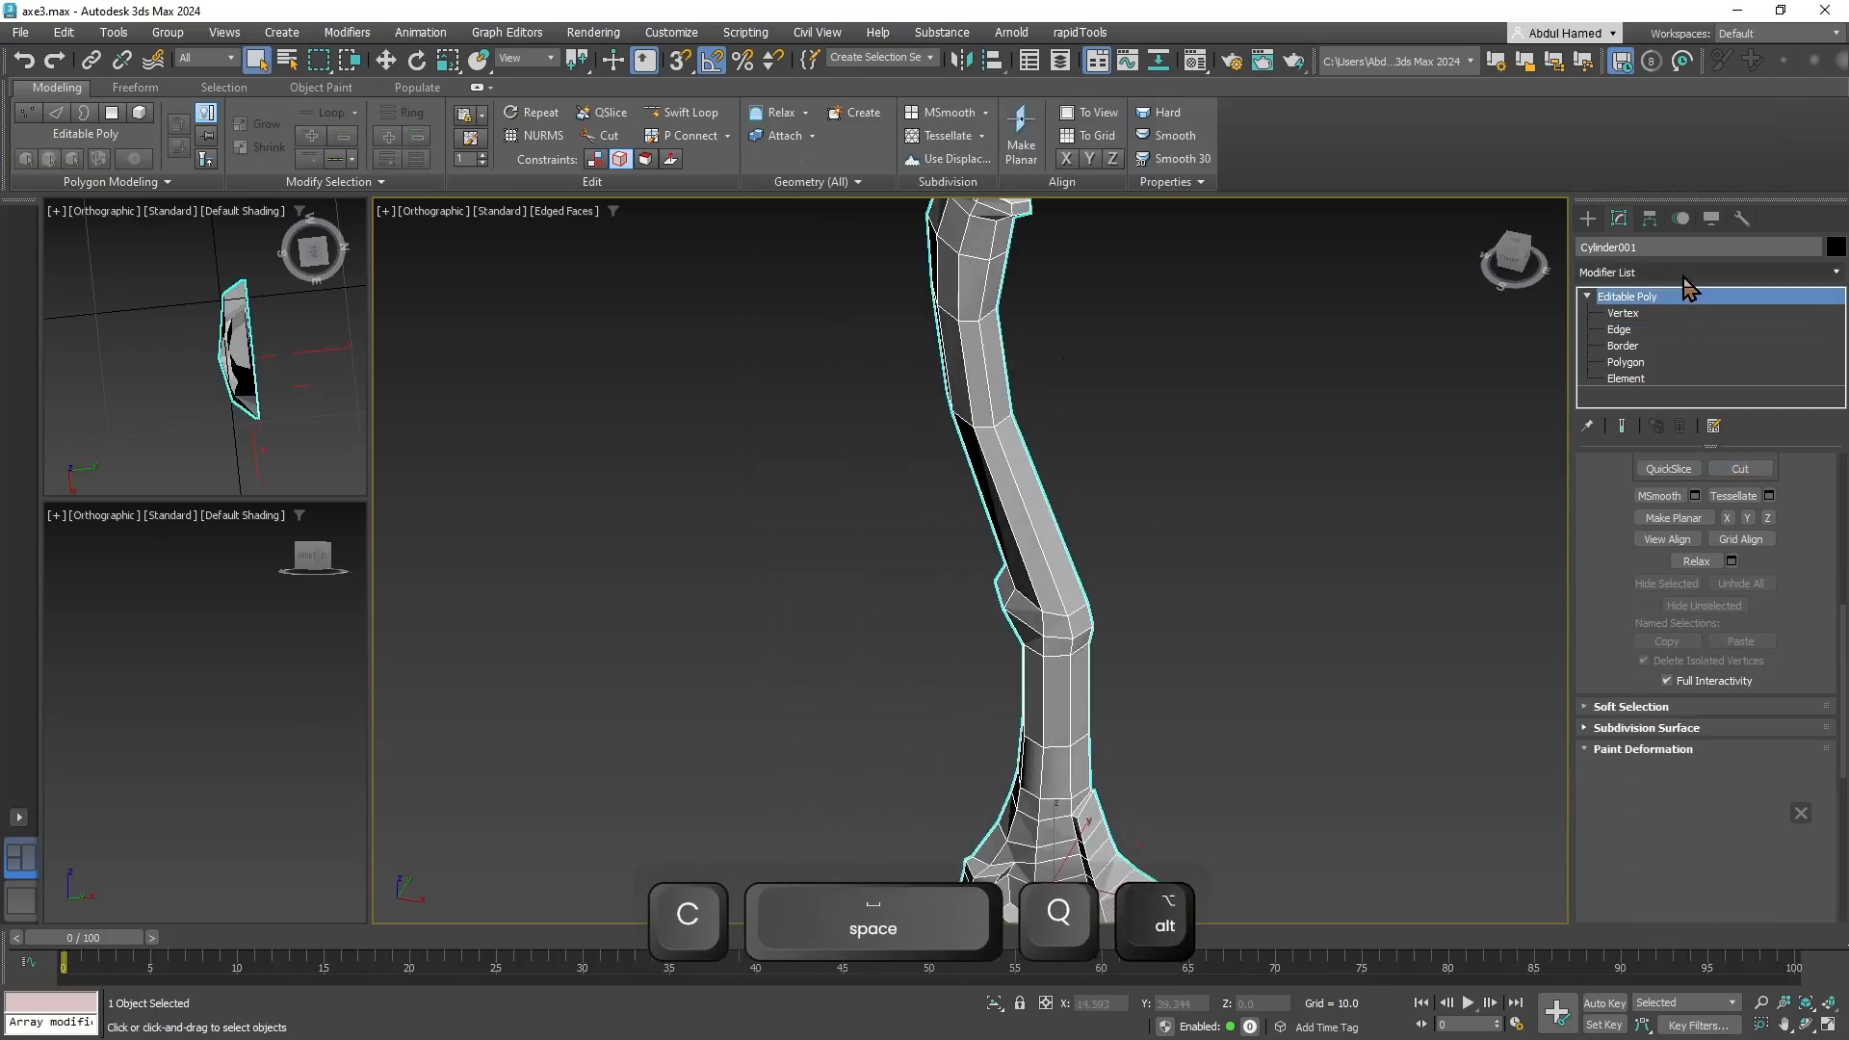
pyautogui.click(1683, 275)
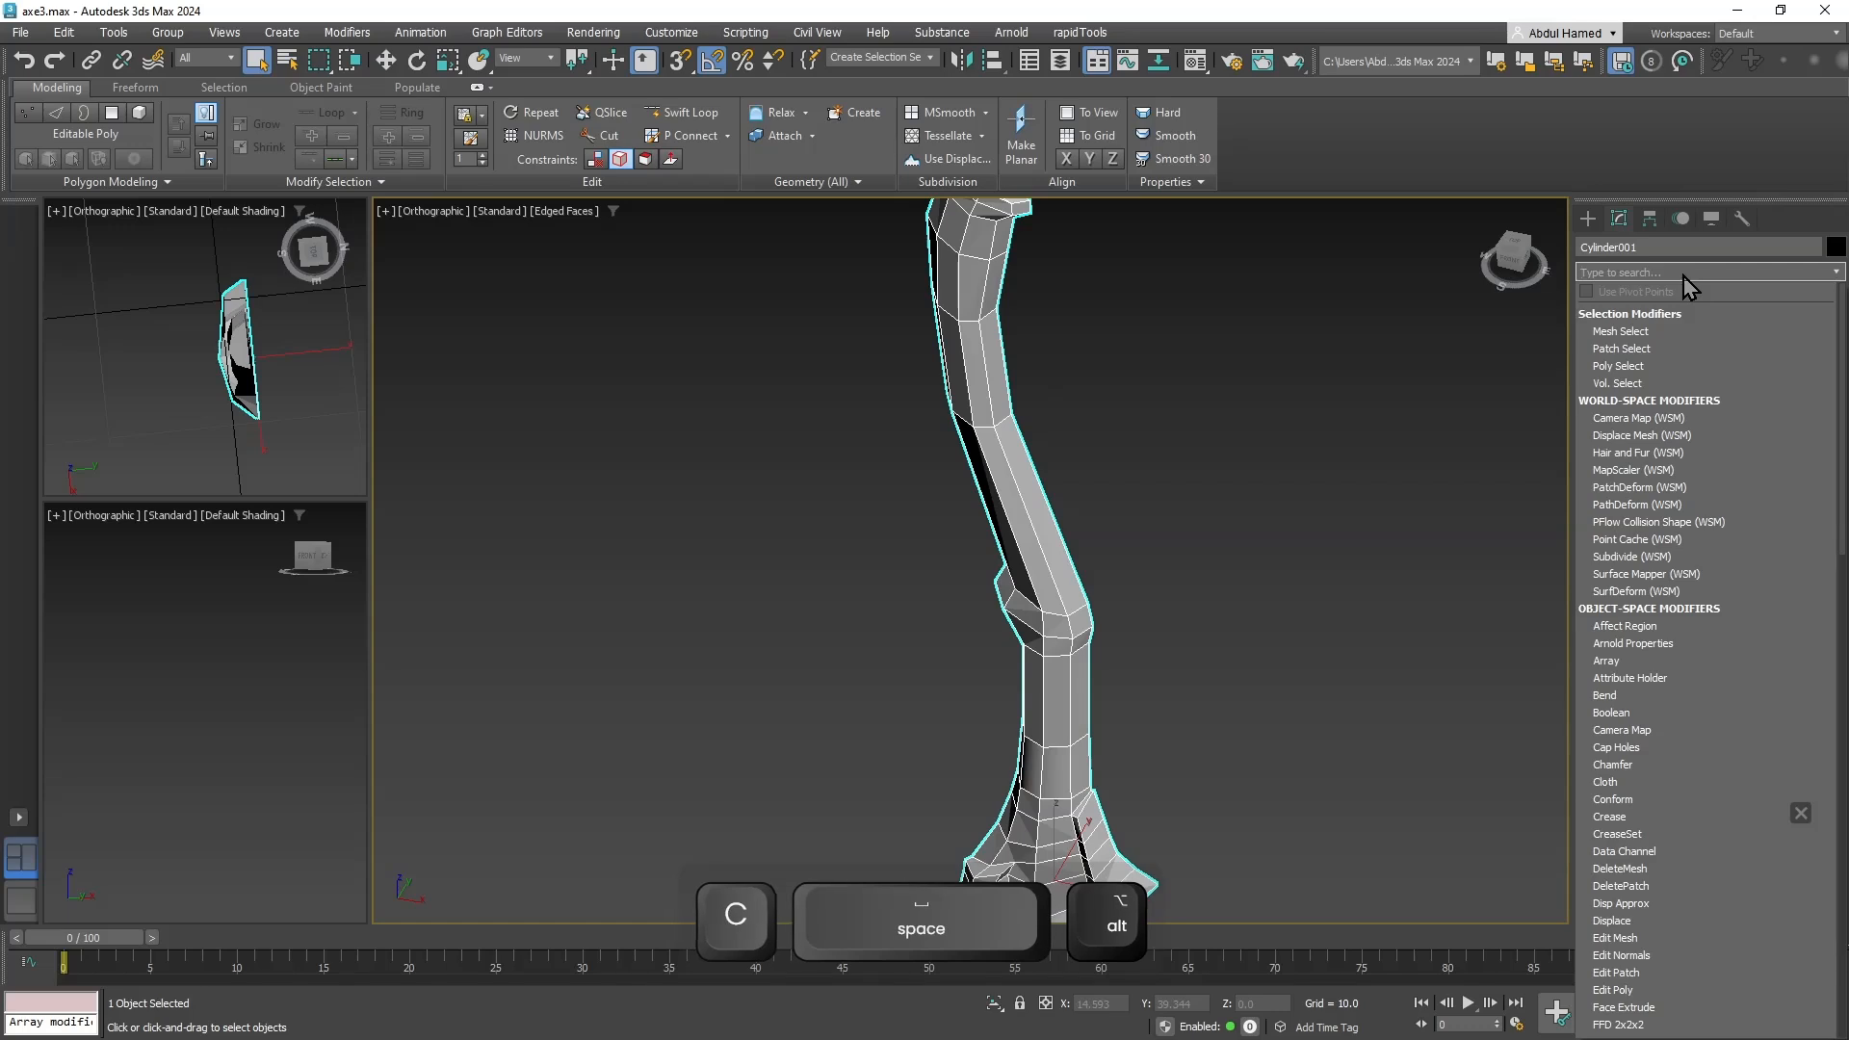
pyautogui.write('un')
pyautogui.press('Return')
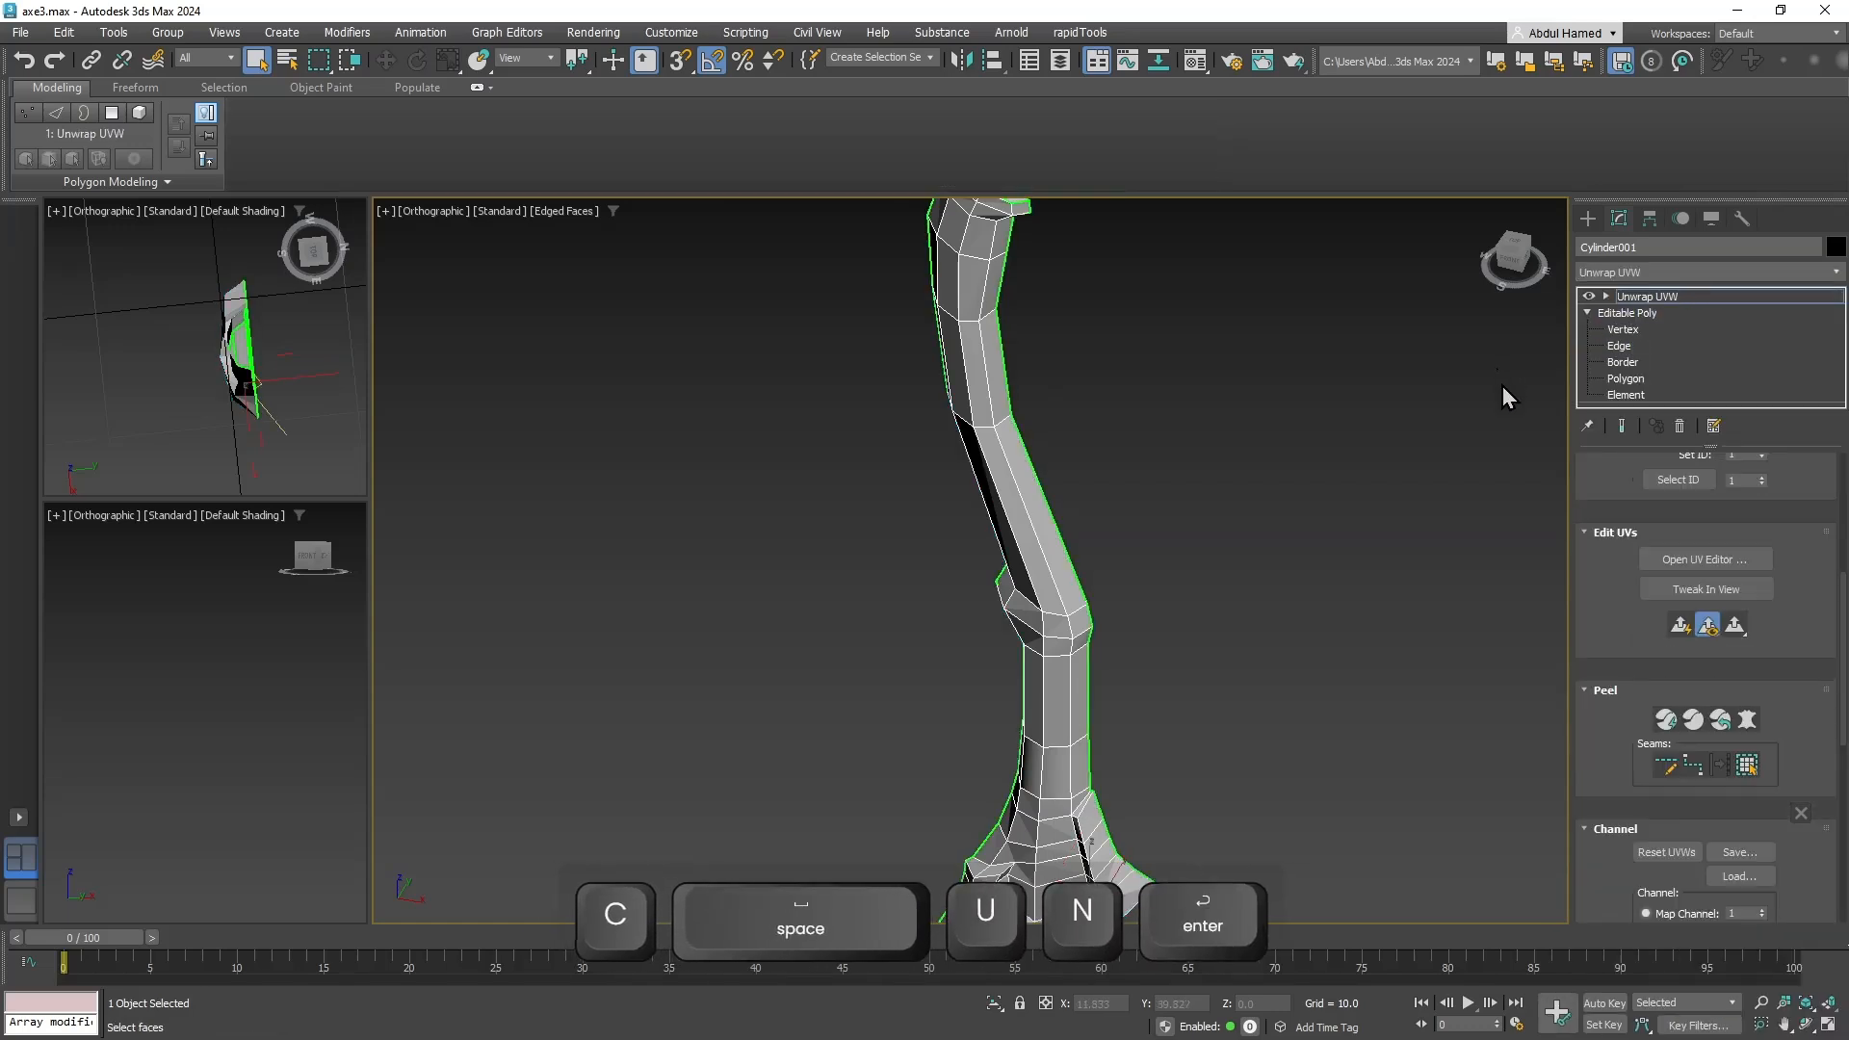
# Open the UV editor for the handle's Unwrap UVW modifier.
pyautogui.moveTo(1791, 852); pyautogui.dragTo(1786, 754)
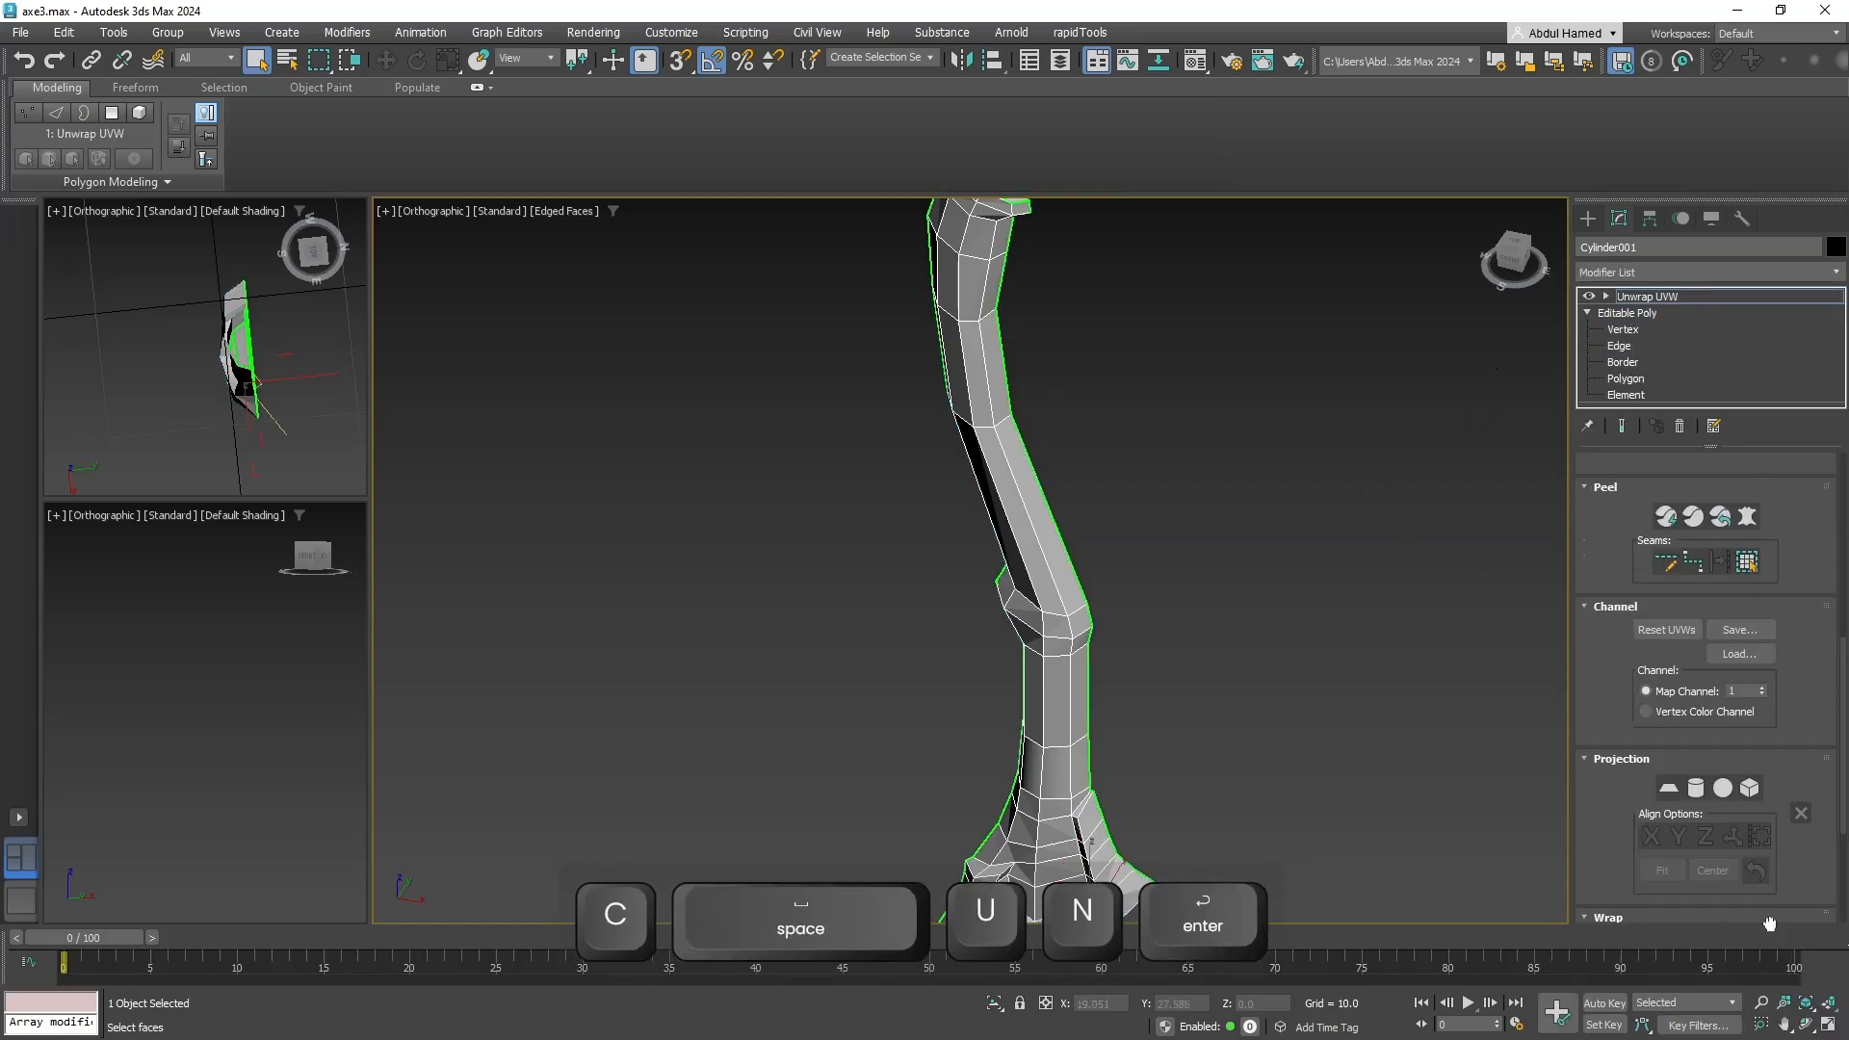
pyautogui.moveTo(1801, 577); pyautogui.dragTo(1810, 796)
pyautogui.moveTo(1828, 681); pyautogui.dragTo(1796, 885)
pyautogui.moveTo(1781, 558); pyautogui.dragTo(1775, 615)
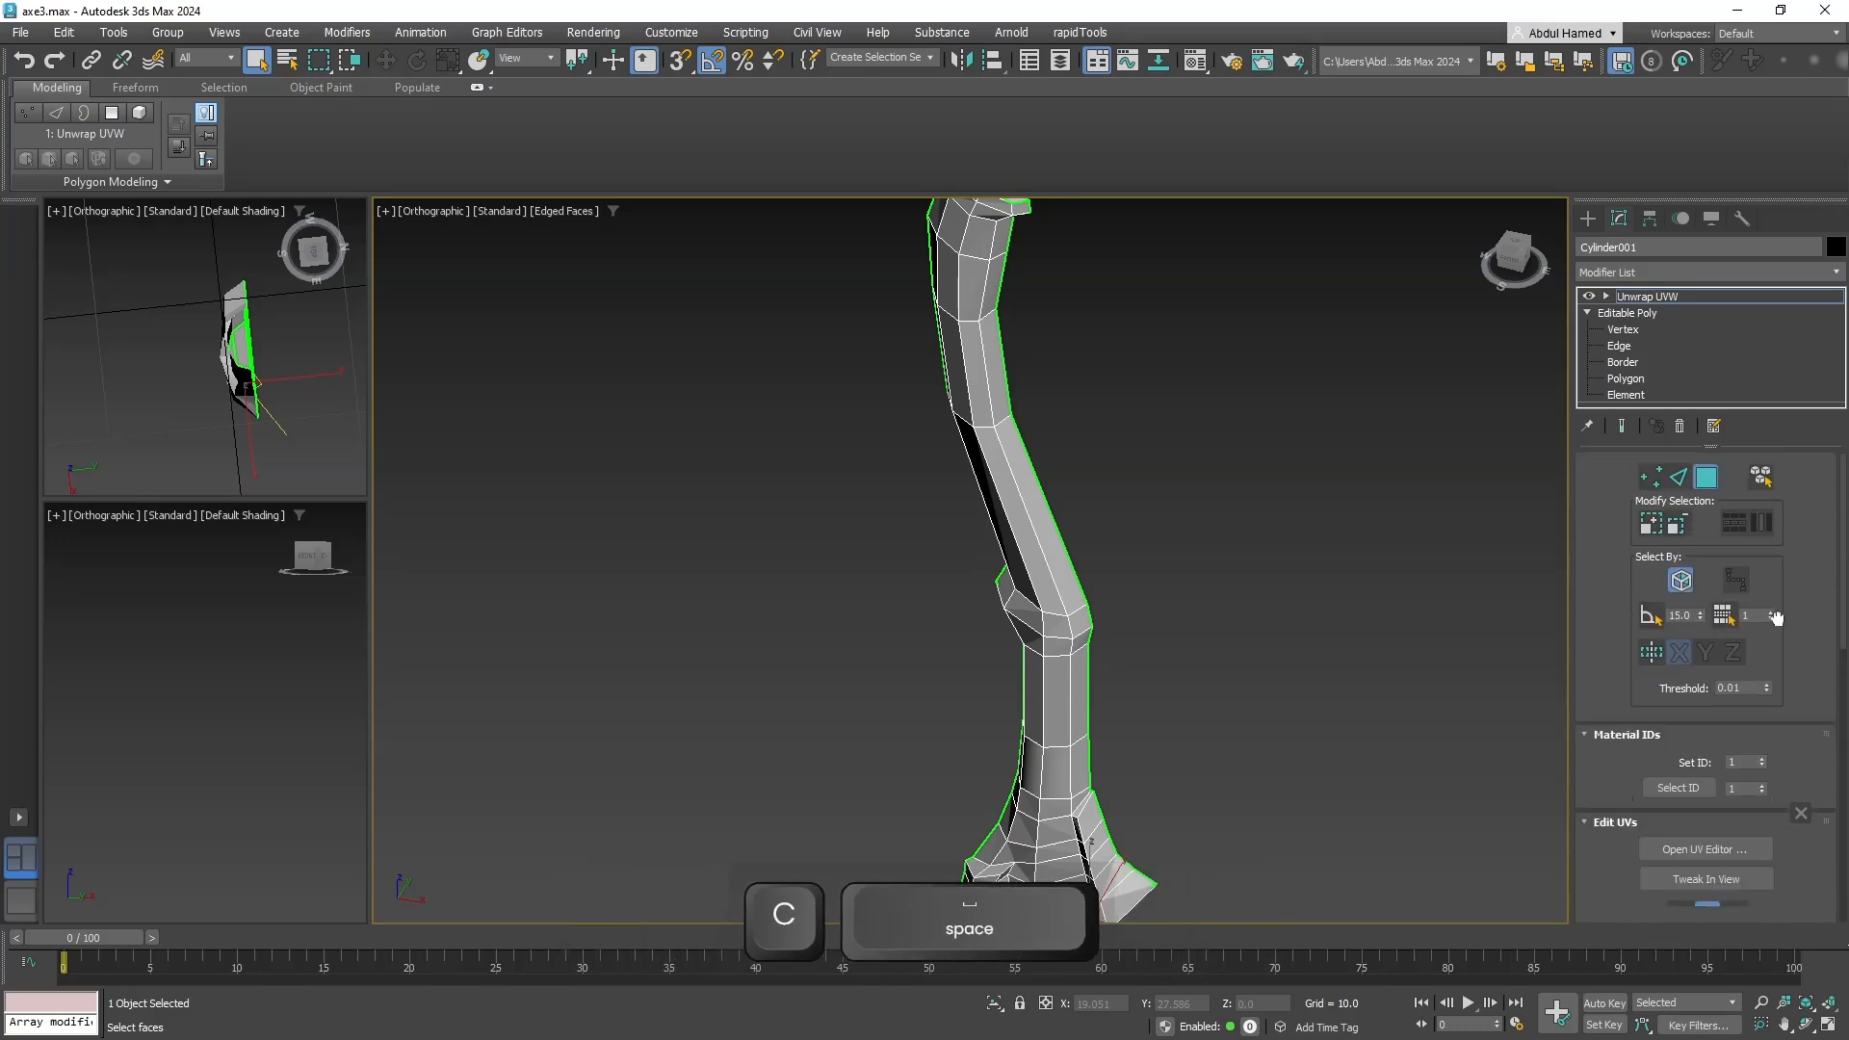
pyautogui.moveTo(1772, 747); pyautogui.dragTo(1762, 704)
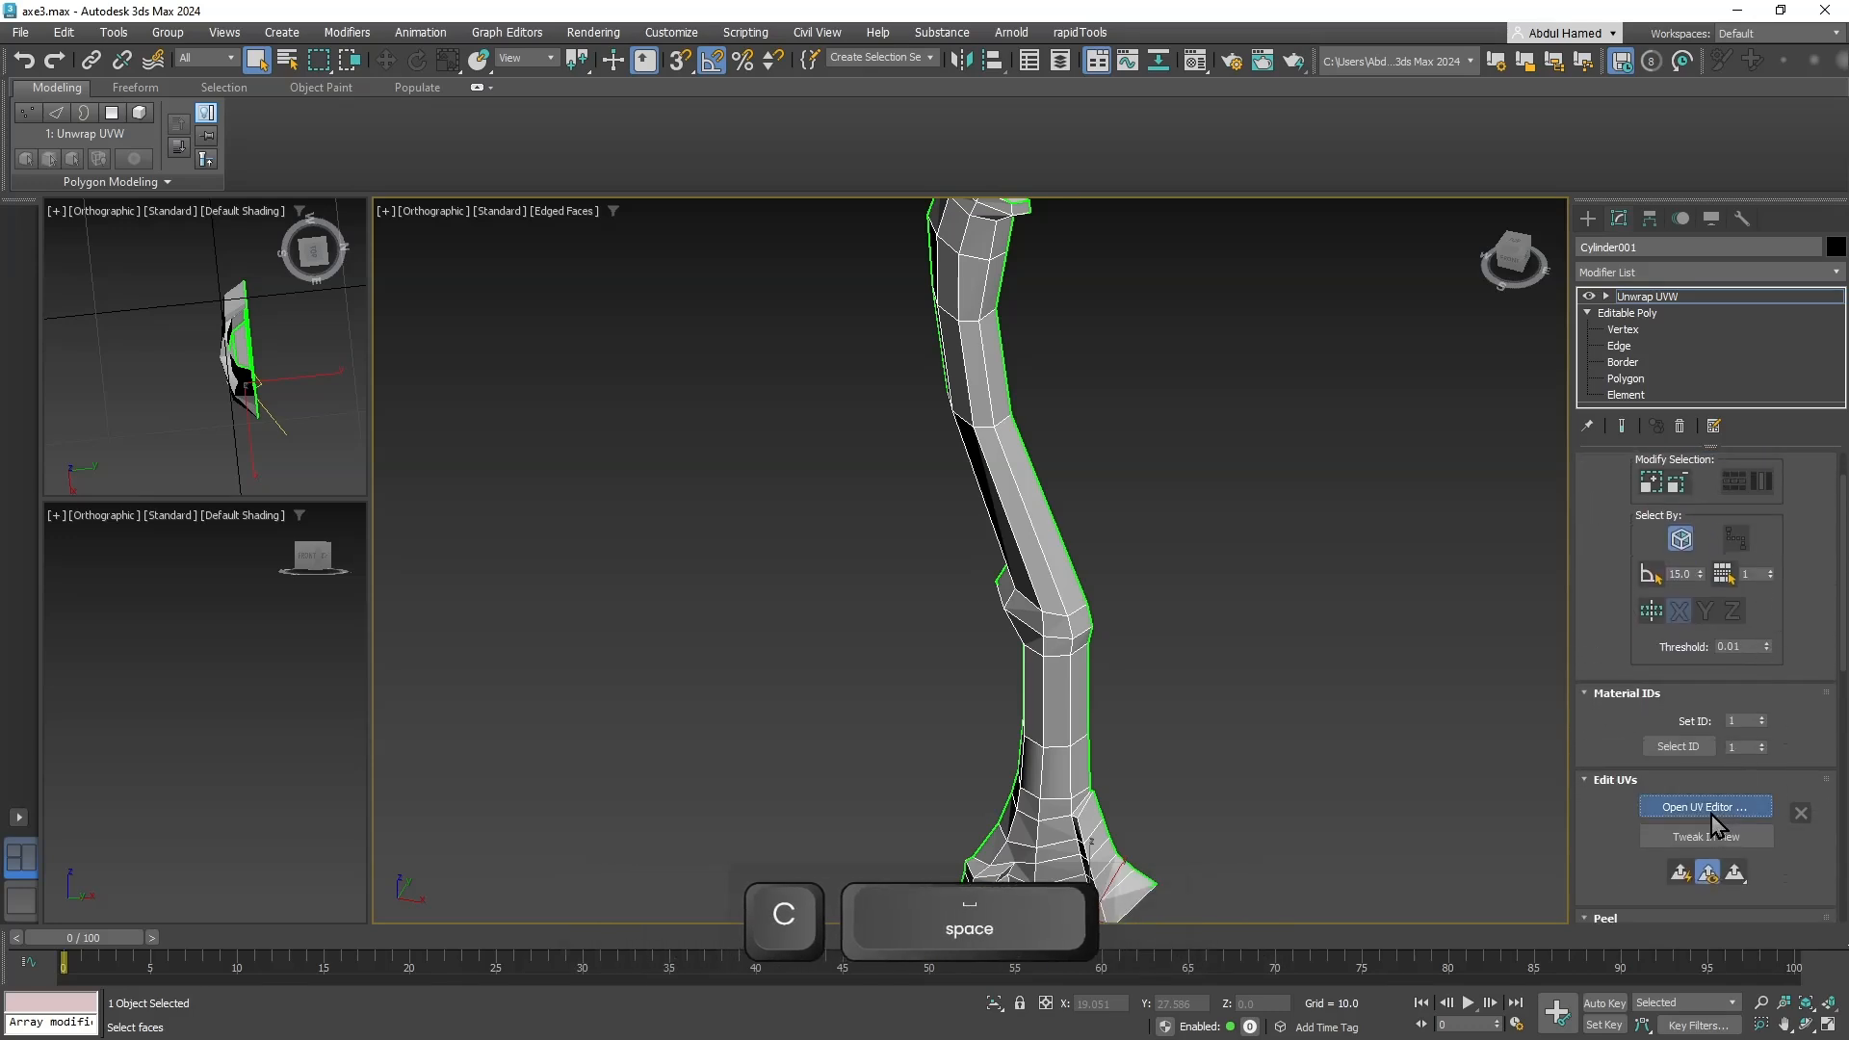
pyautogui.click(1708, 812)
# Examine the handle's existing UV shell for overlapping or stretched polygons around the pommel, comparing it with the model.
pyautogui.moveTo(1198, 455); pyautogui.dragTo(1222, 566, button='middle')
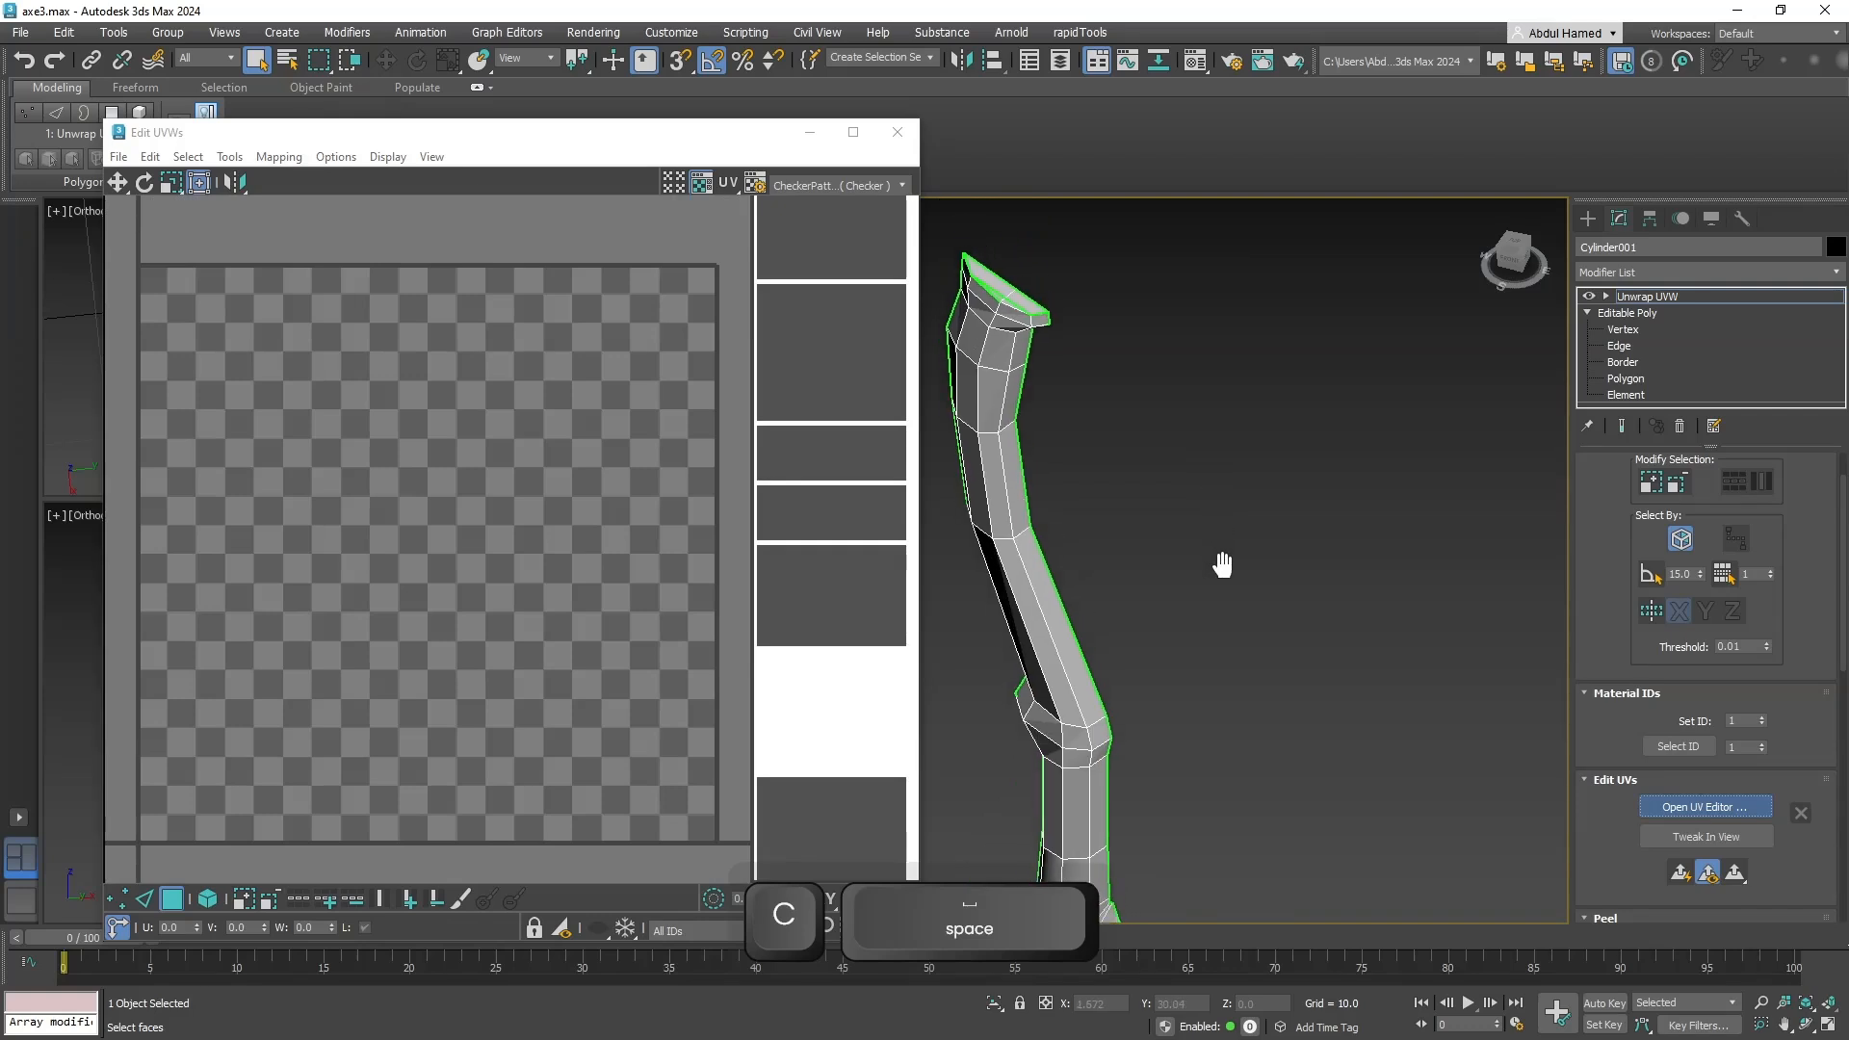
pyautogui.moveTo(1146, 425); pyautogui.dragTo(1218, 599, button='middle')
pyautogui.scroll(4, 1123, 447)
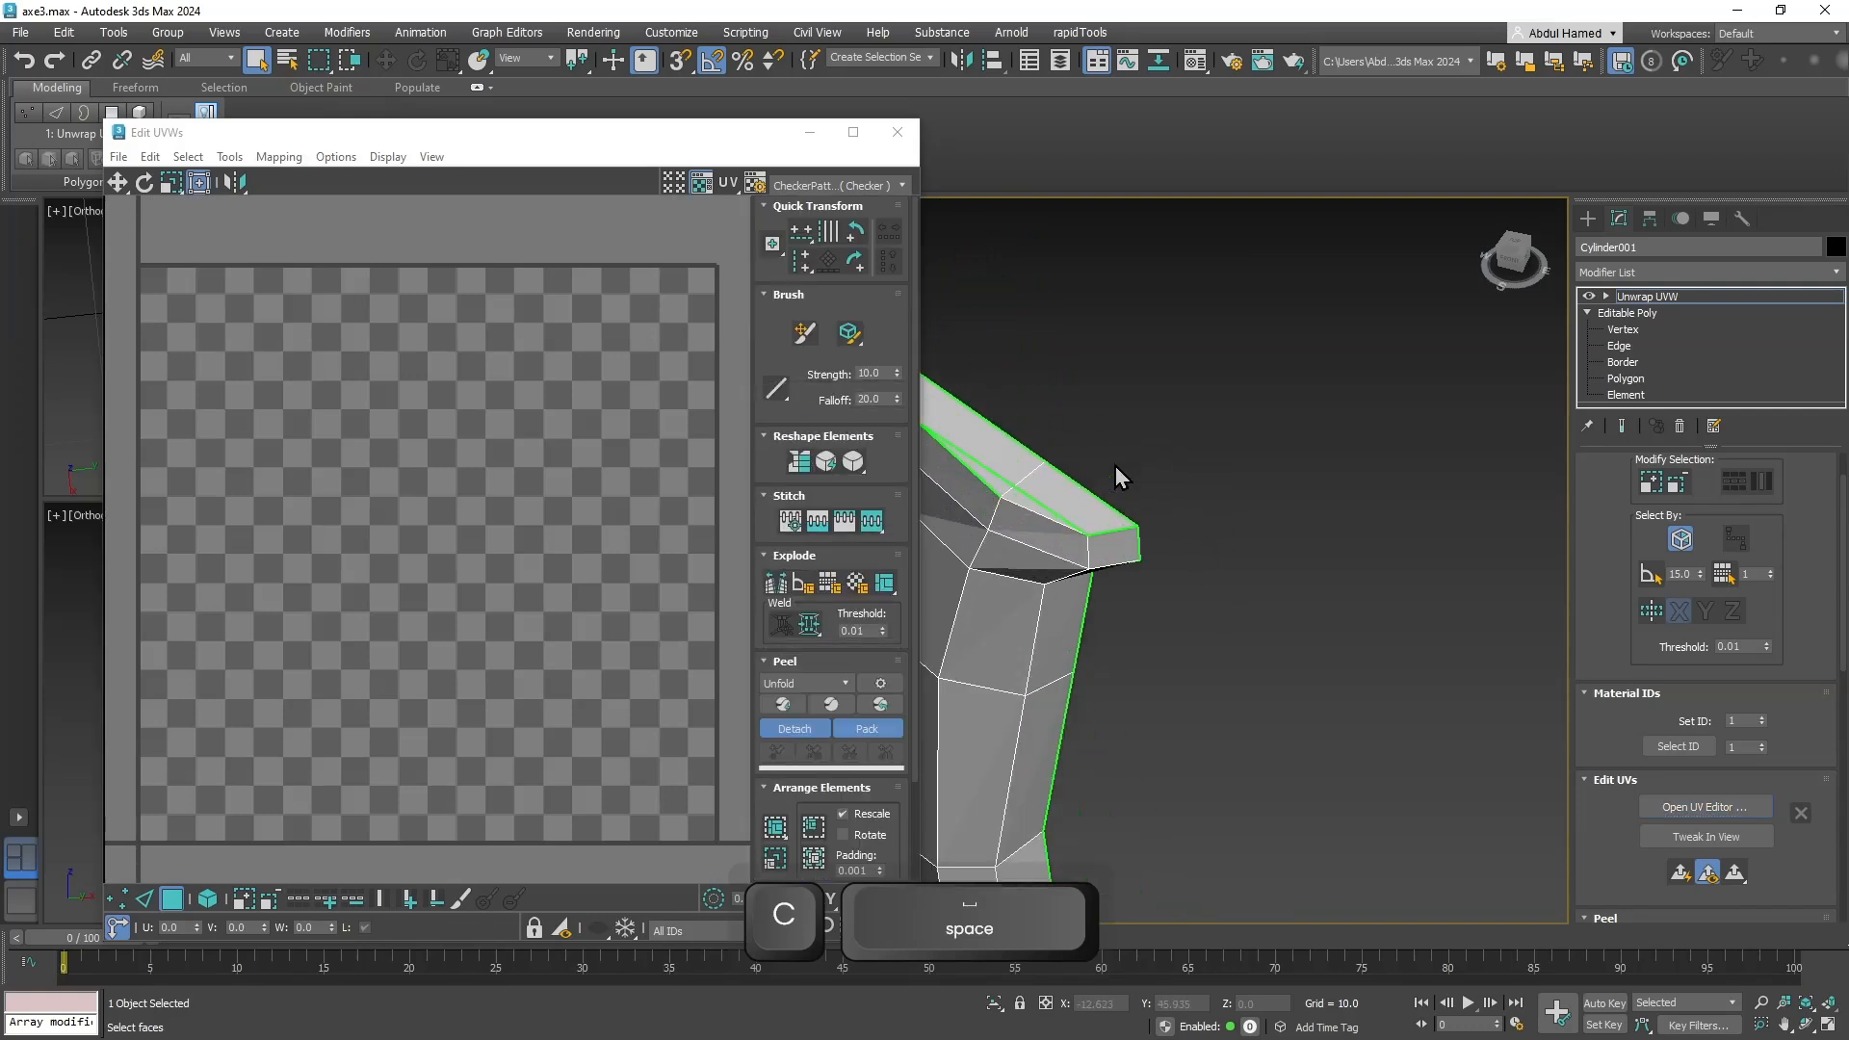
pyautogui.moveTo(427, 628); pyautogui.dragTo(504, 366, button='middle')
pyautogui.scroll(-4, 499, 390)
pyautogui.moveTo(359, 582); pyautogui.dragTo(458, 545, button='middle')
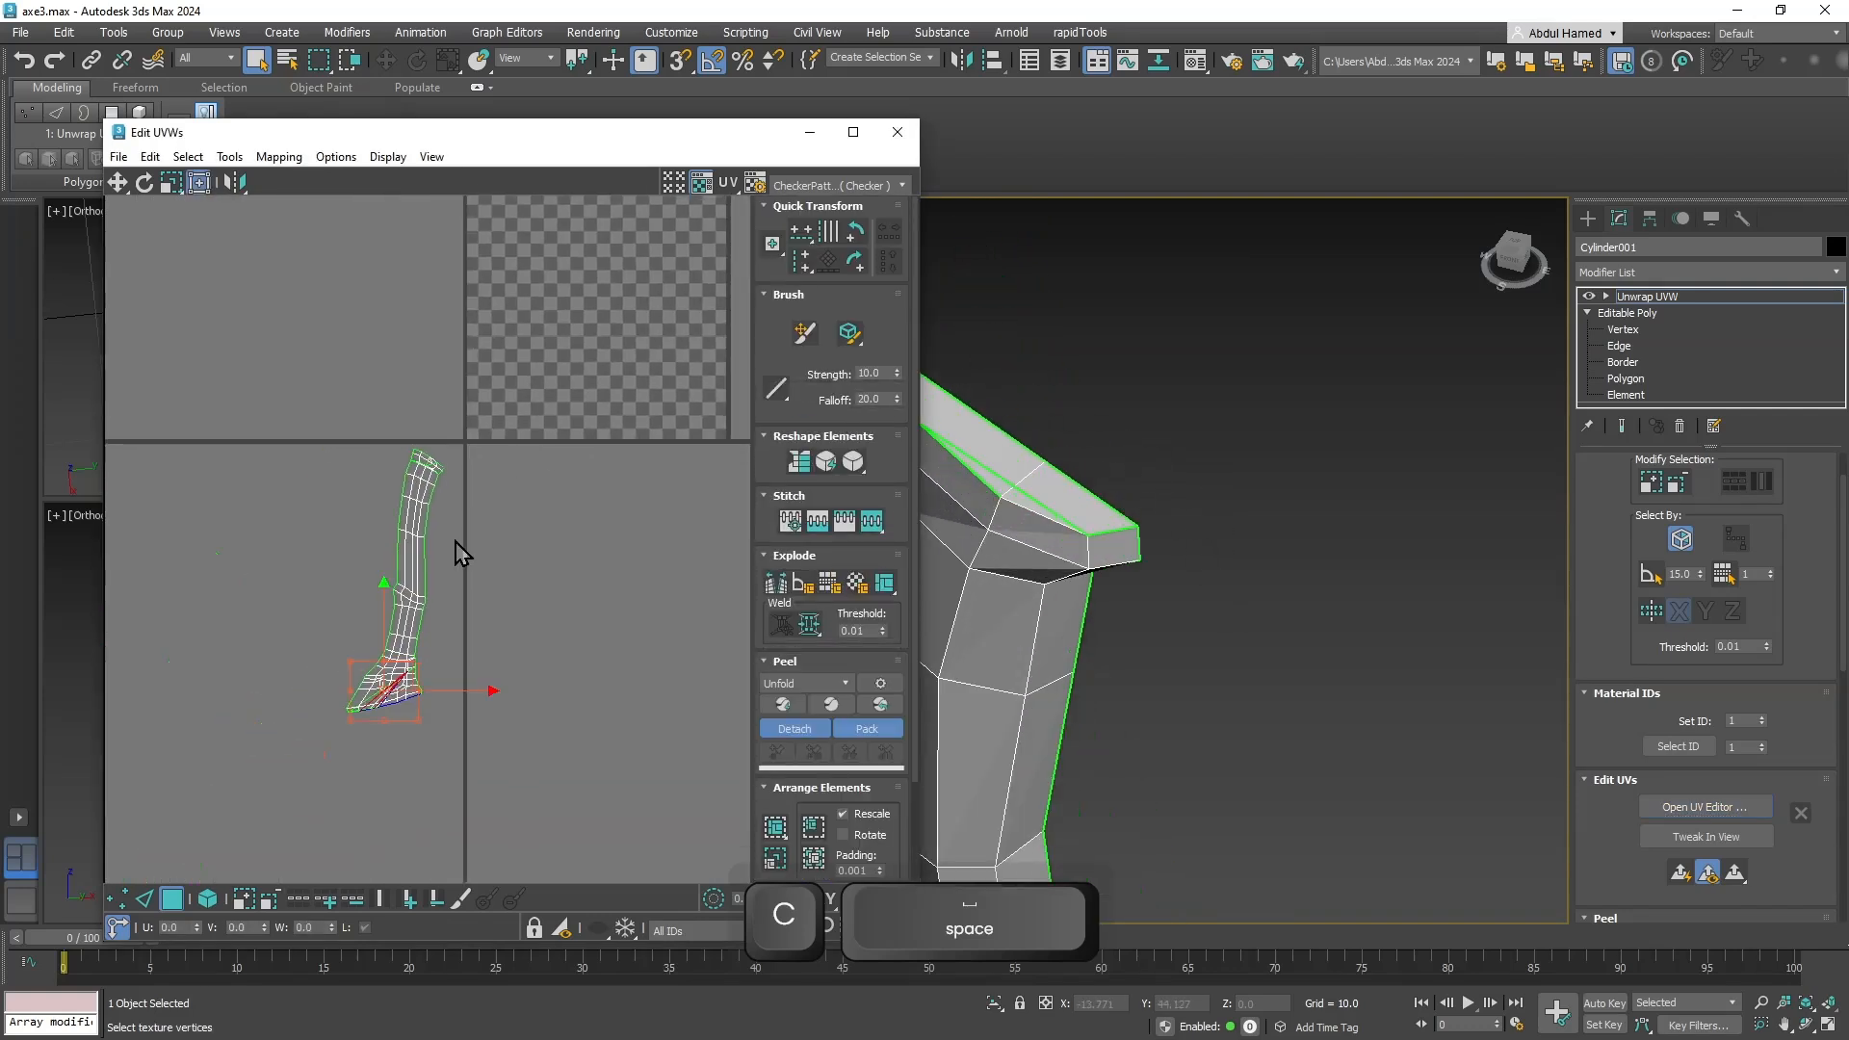
pyautogui.scroll(3, 455, 557)
pyautogui.moveTo(436, 672); pyautogui.dragTo(466, 536, button='middle')
pyautogui.scroll(5, 433, 578)
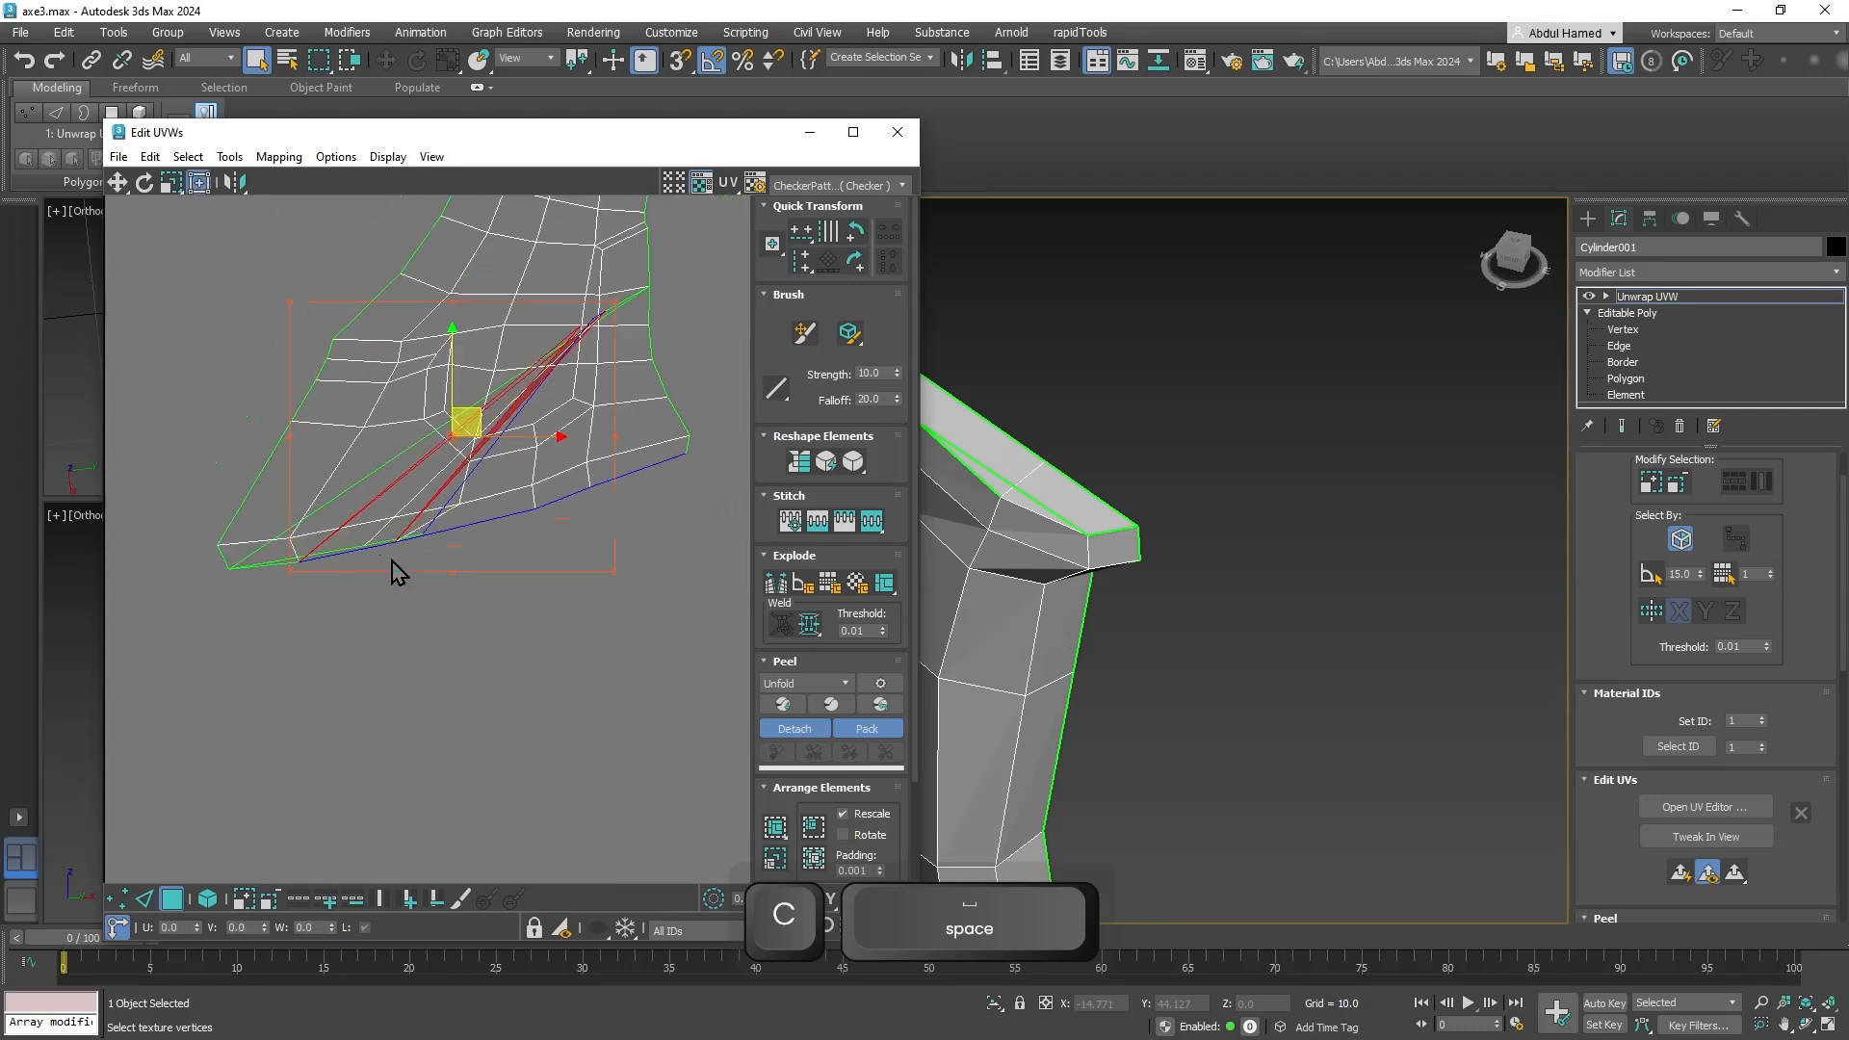
# Apply Relax Until Flat to the selected pommel UVs and to all of the handle's UV polygons.
pyautogui.click(826, 466)
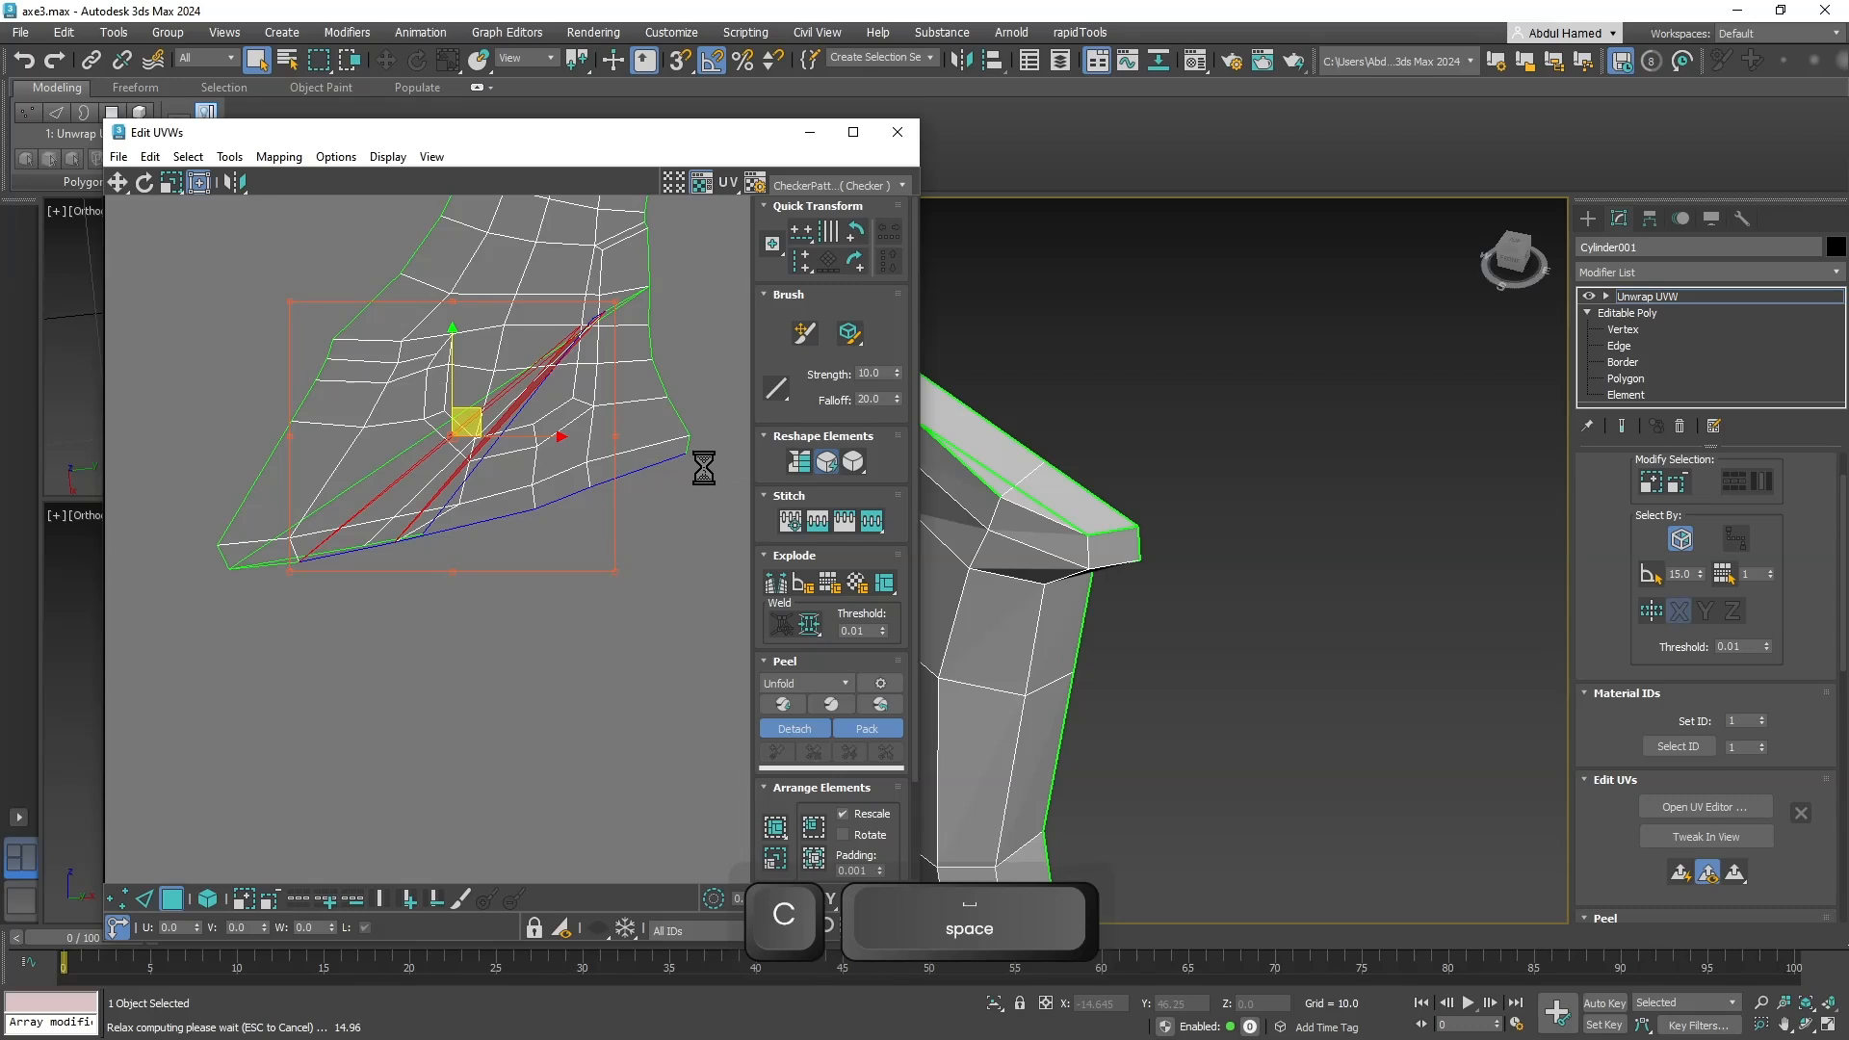
pyautogui.scroll(-10, 568, 481)
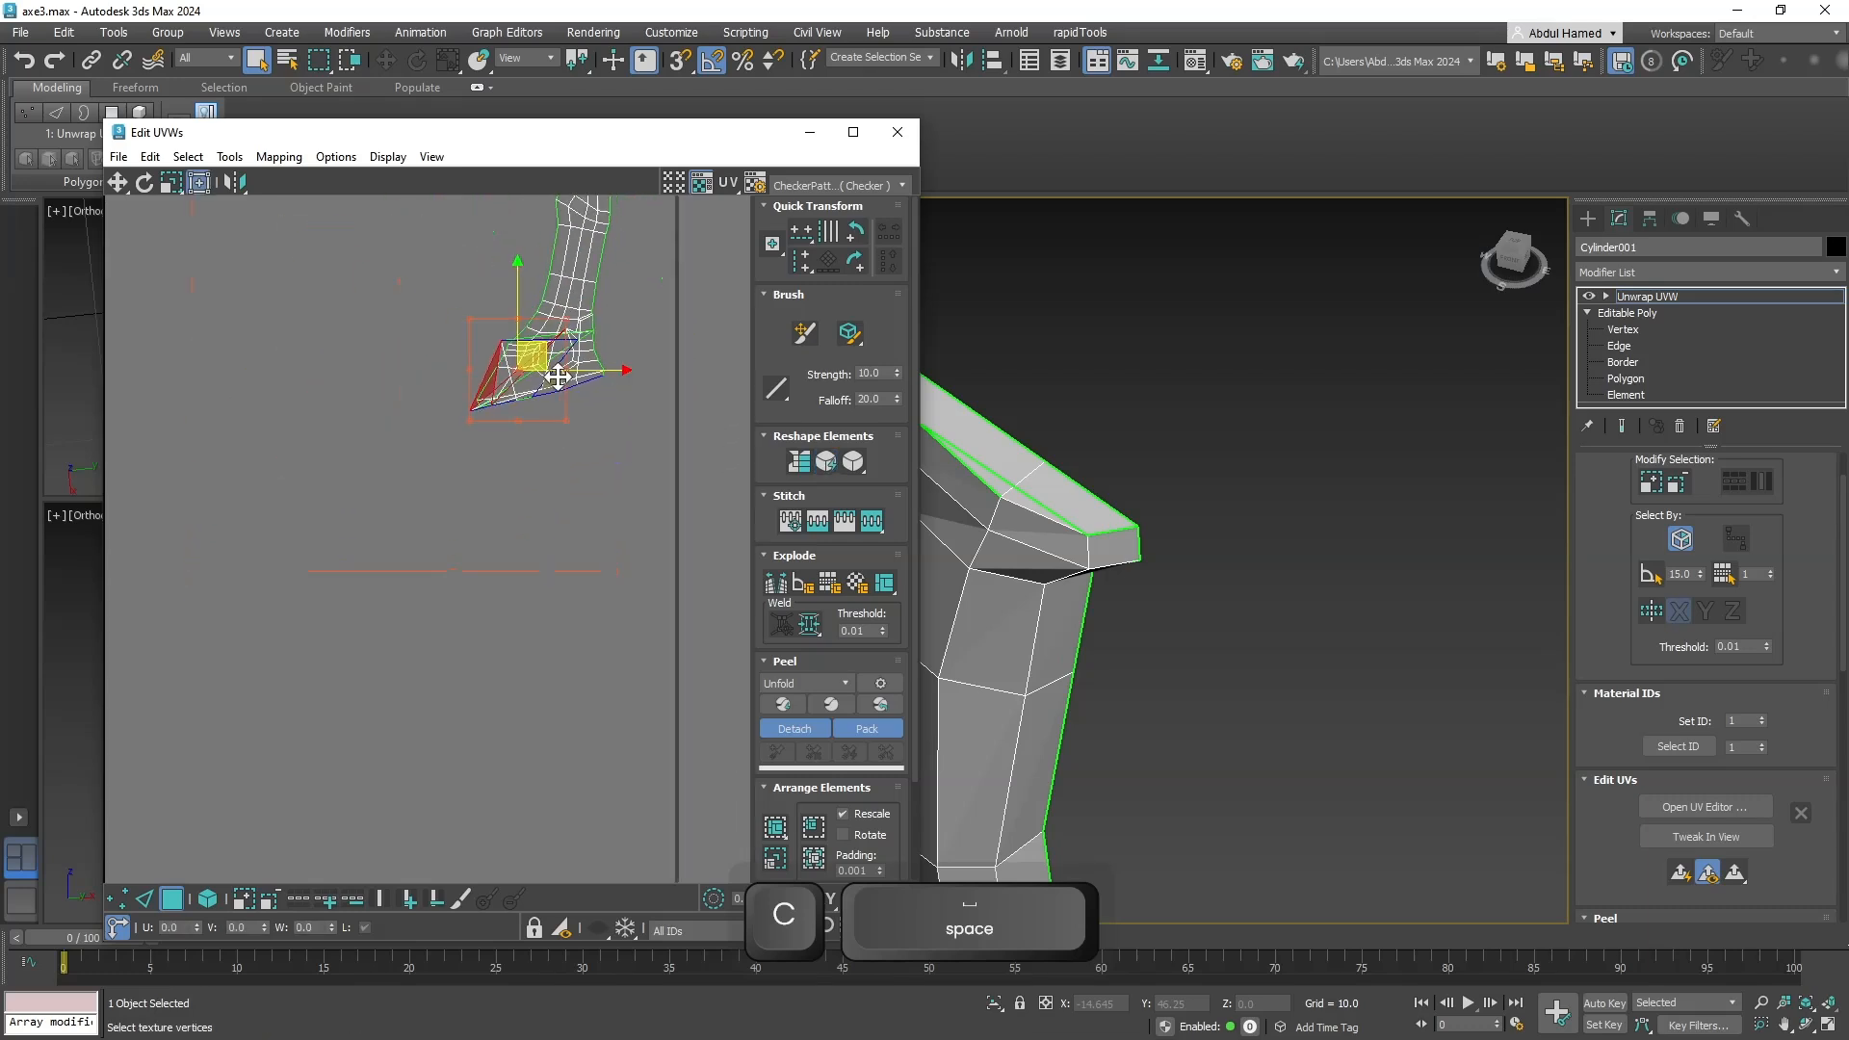
pyautogui.scroll(5, 529, 486)
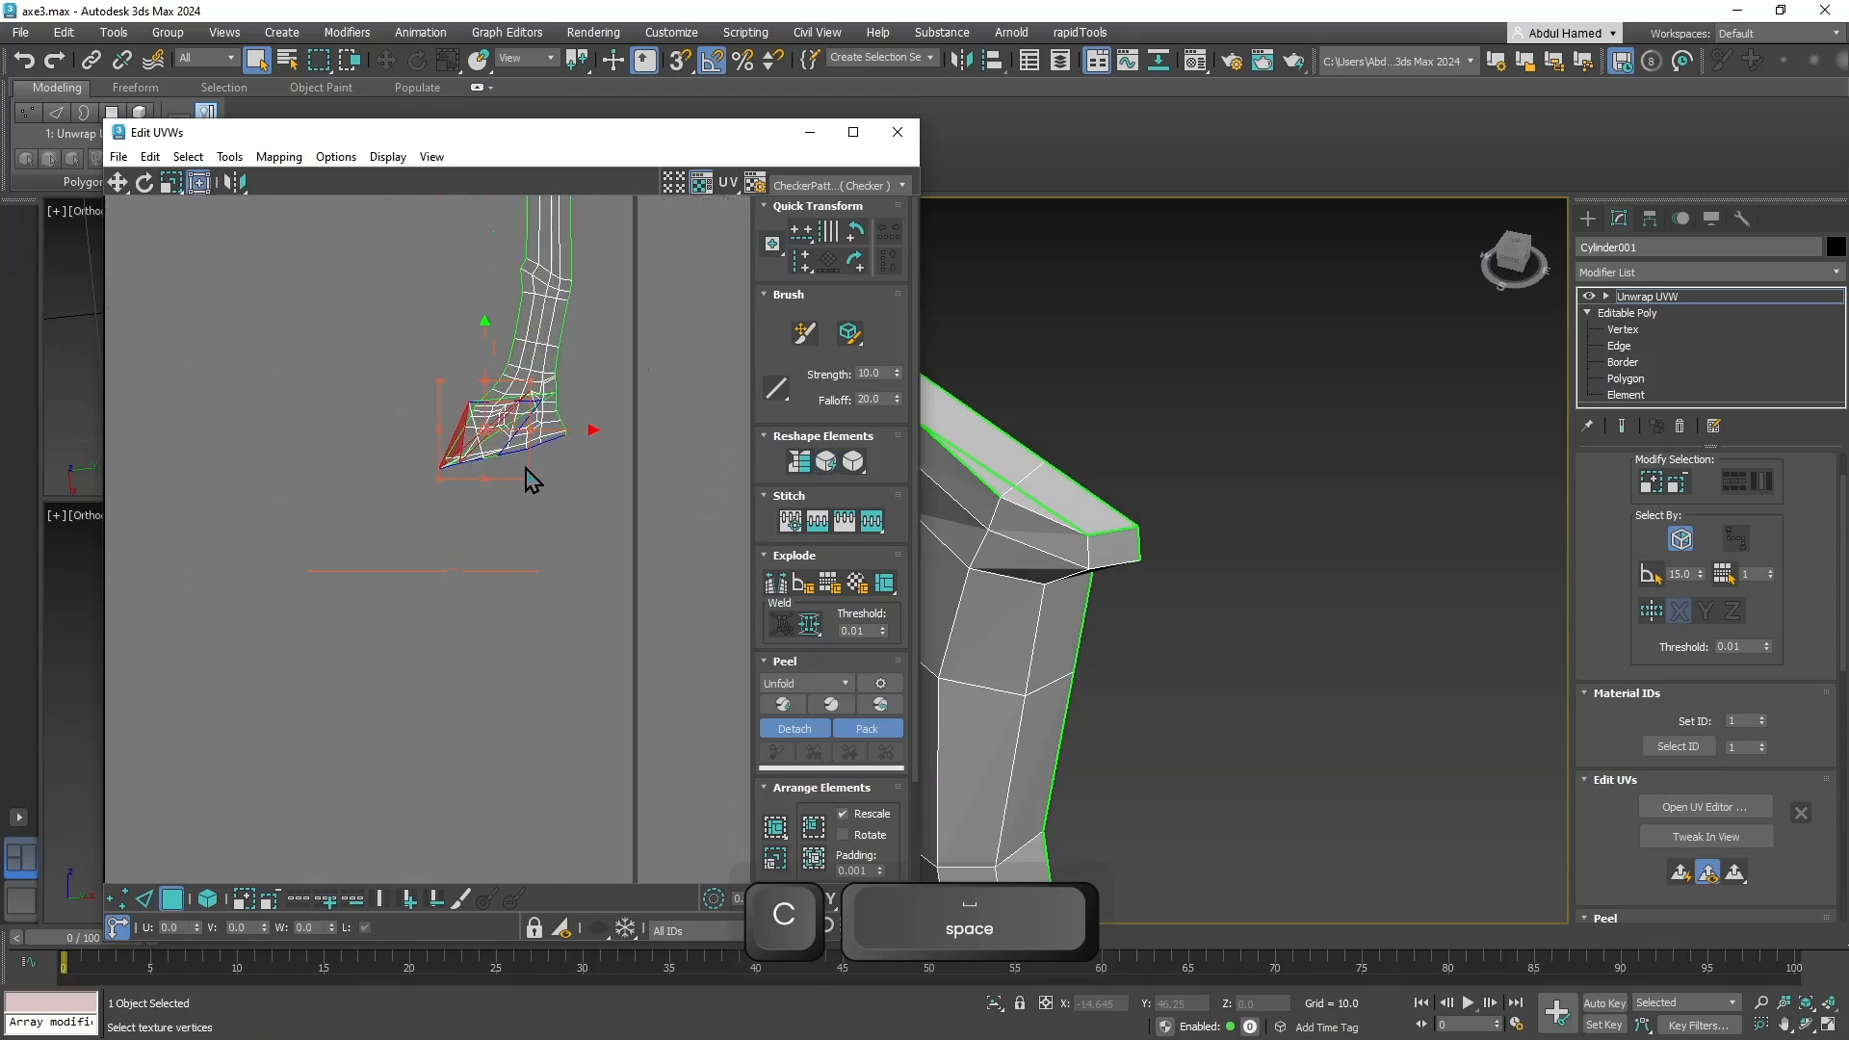
pyautogui.hotkey('ctrl', 'a')
pyautogui.click(826, 461)
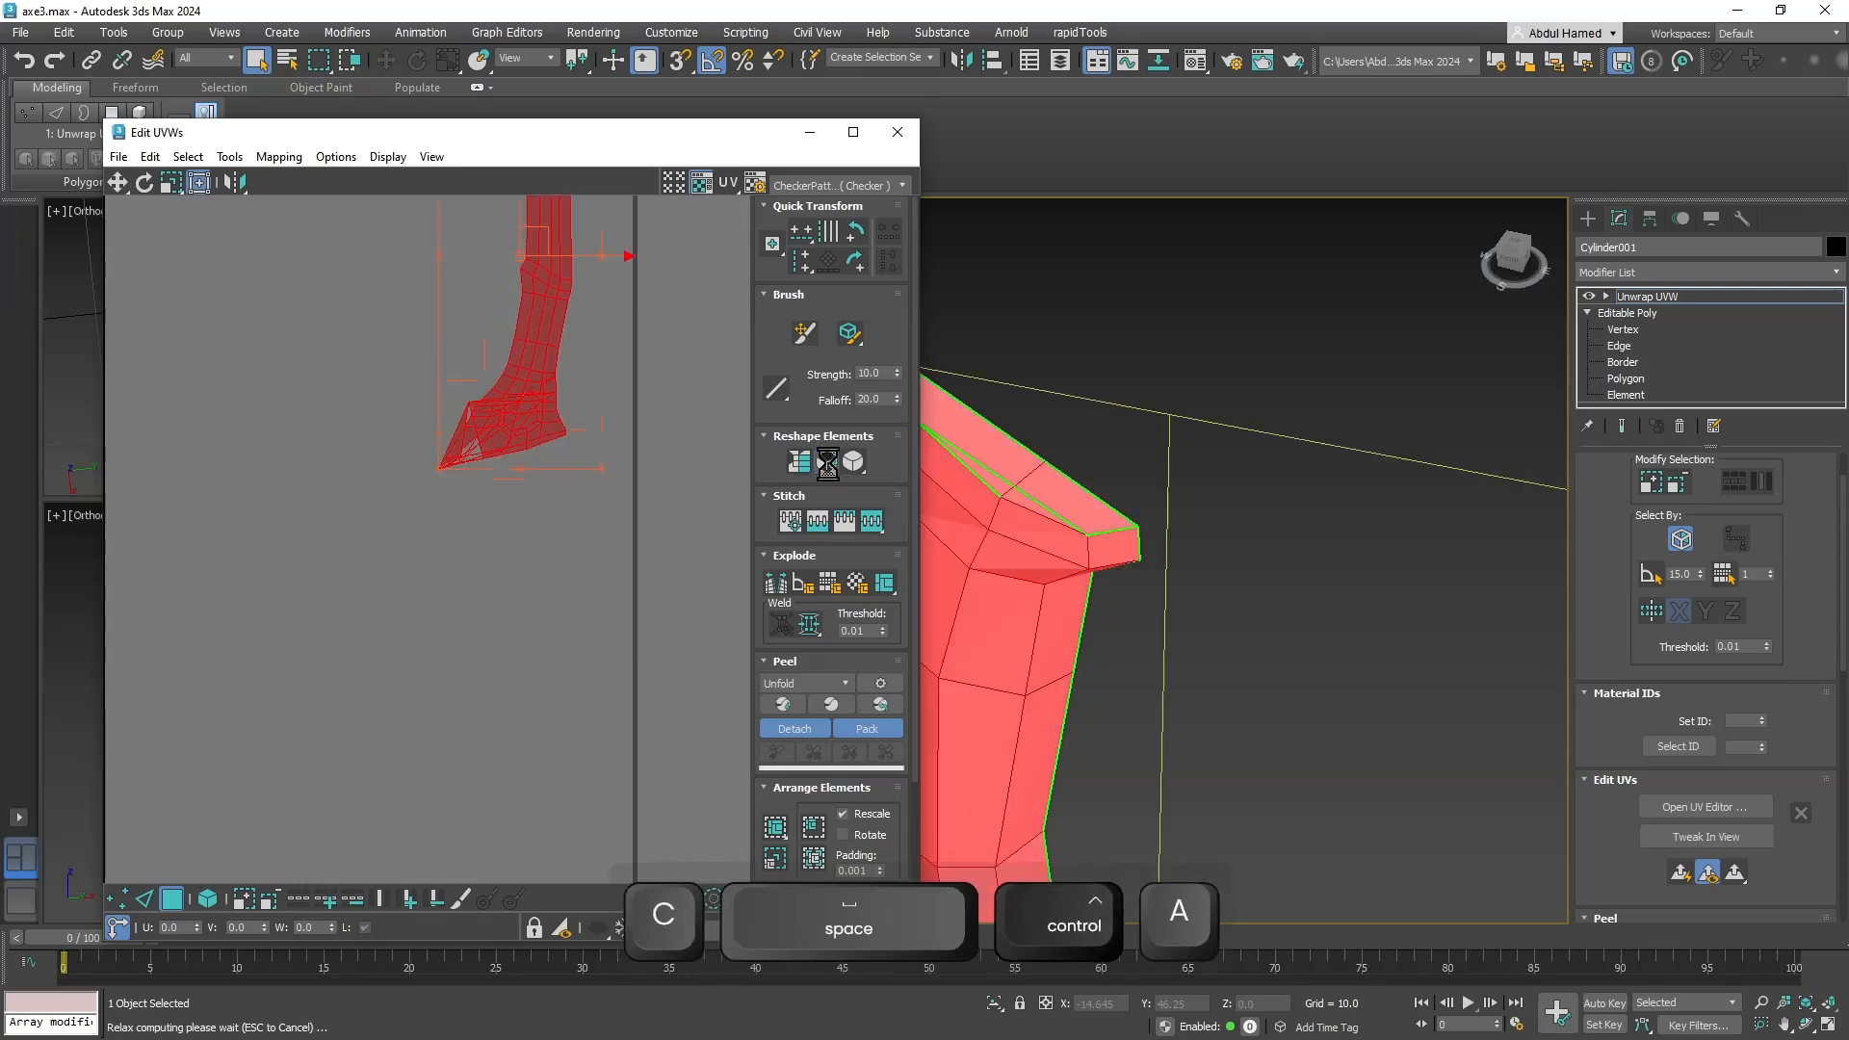
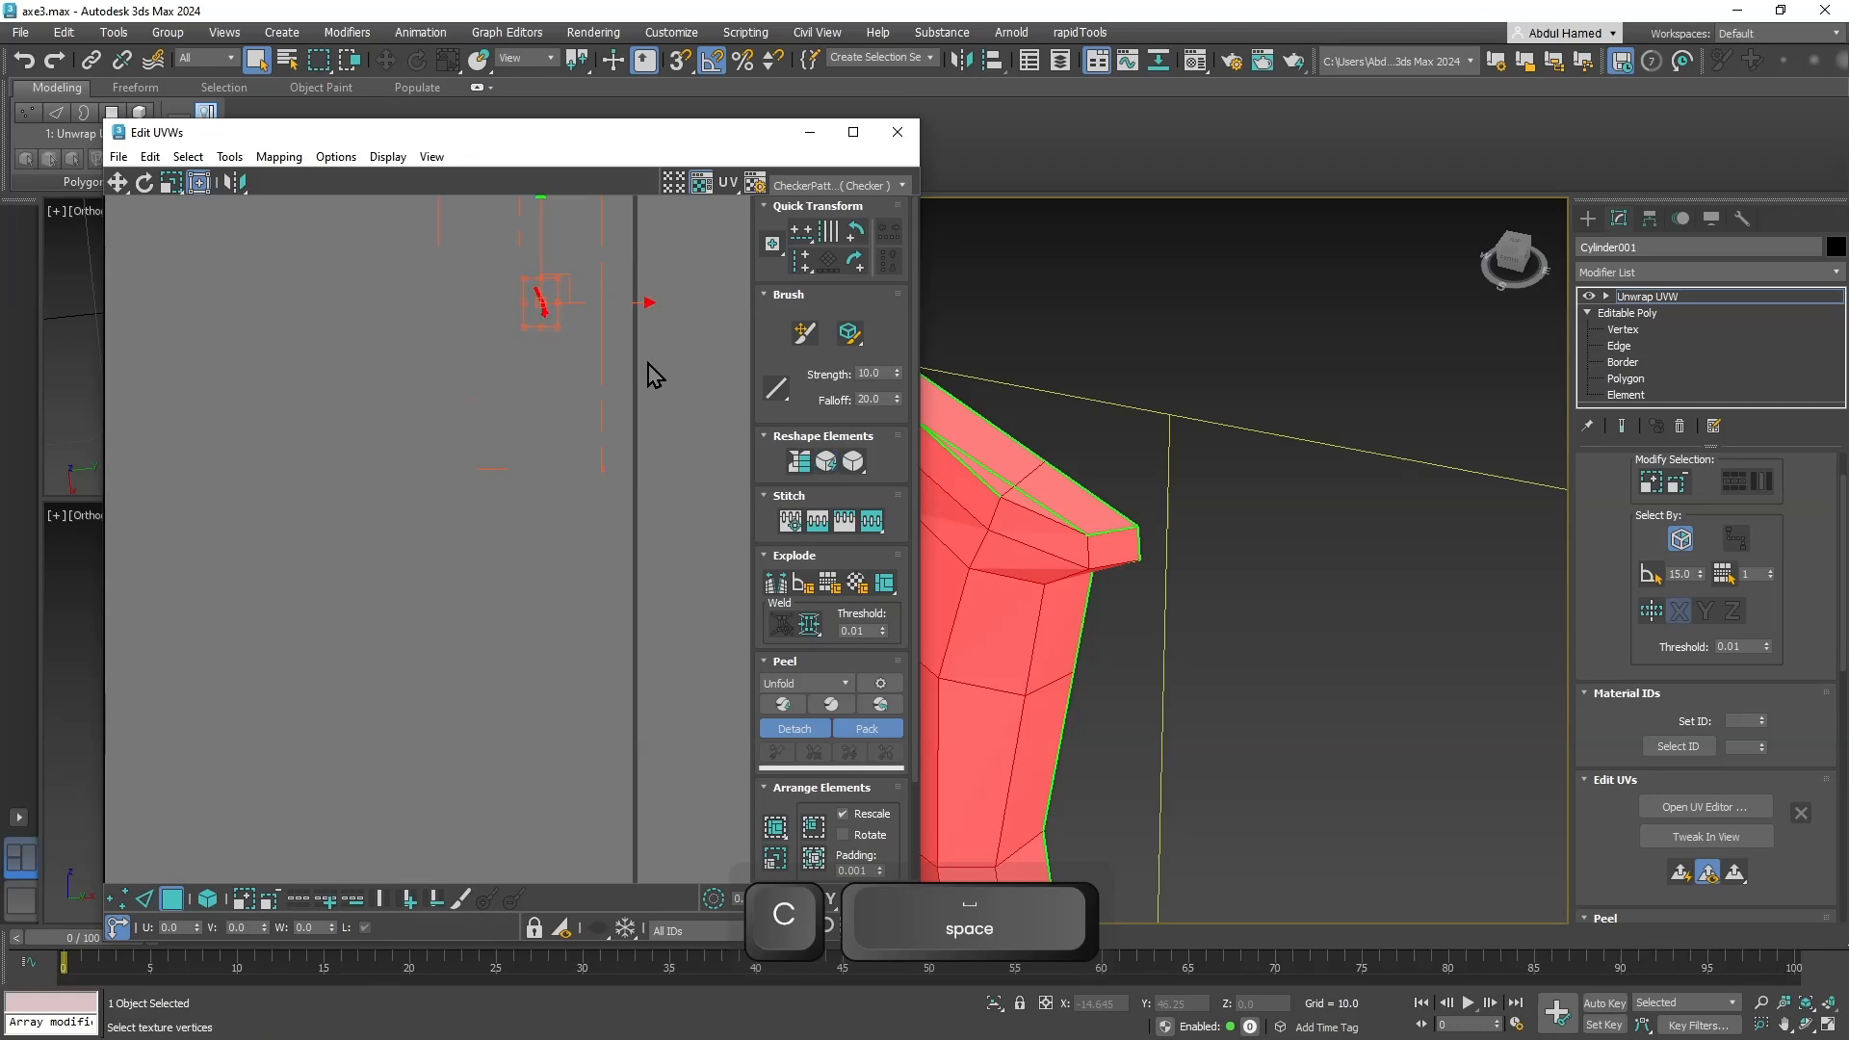
# Inspect the pommel end of the relaxed UV shell for overlapping polygons and compare it with the pommel's underside on the model.
pyautogui.scroll(-1, 628, 364)
pyautogui.scroll(1, 627, 363)
pyautogui.moveTo(556, 318); pyautogui.dragTo(545, 379, button='middle')
pyautogui.scroll(6, 539, 395)
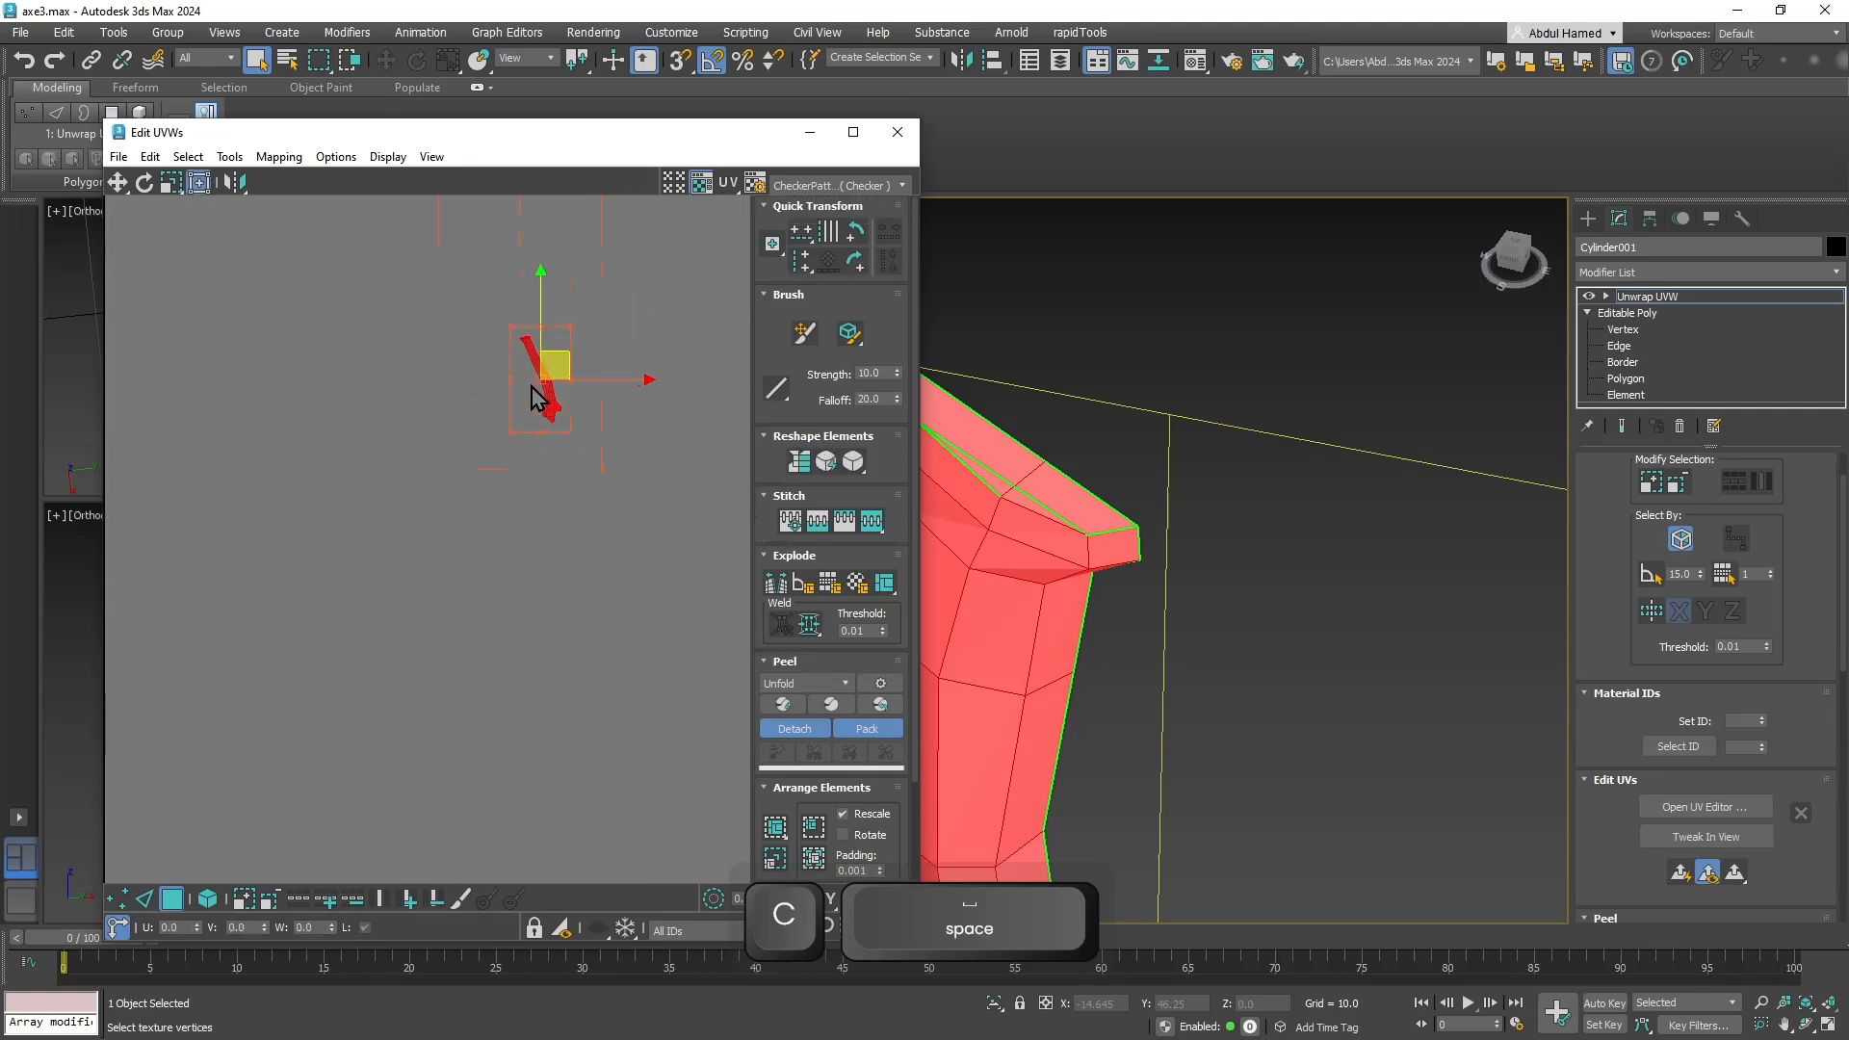
pyautogui.scroll(4, 550, 415)
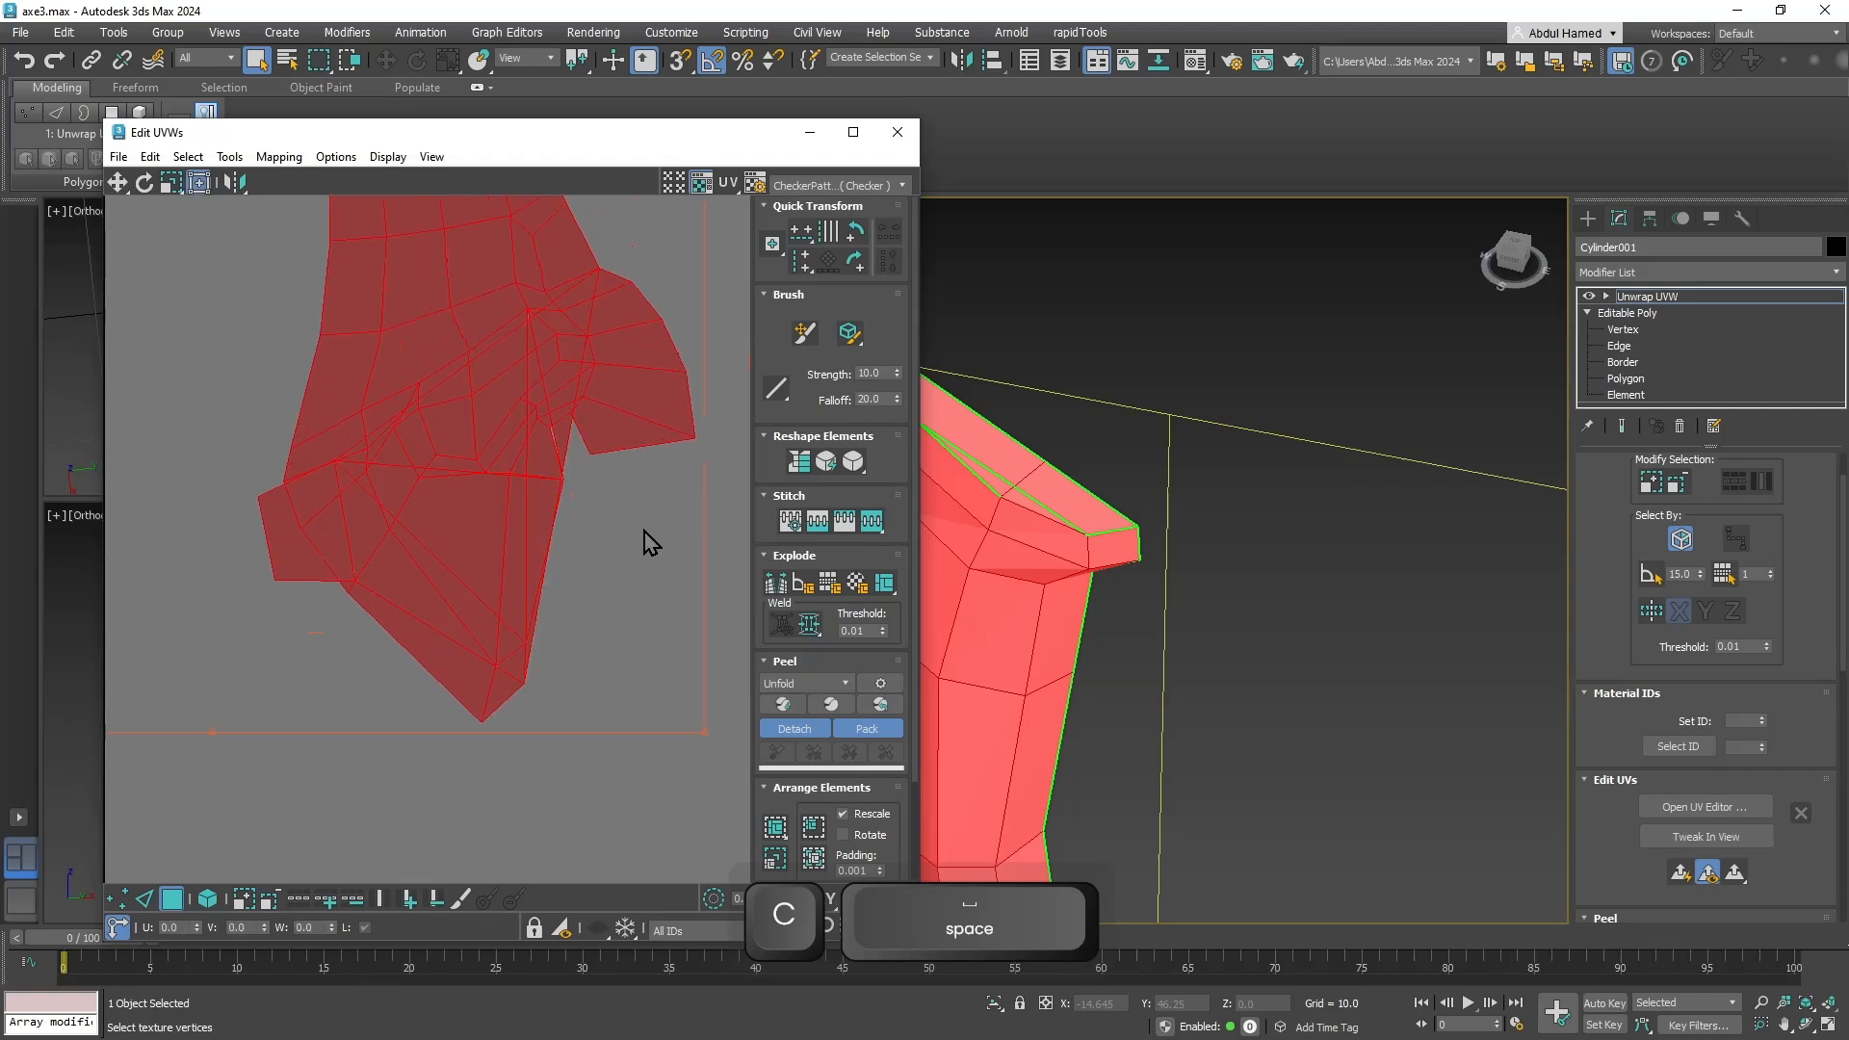
pyautogui.scroll(2, 604, 546)
pyautogui.click(549, 434)
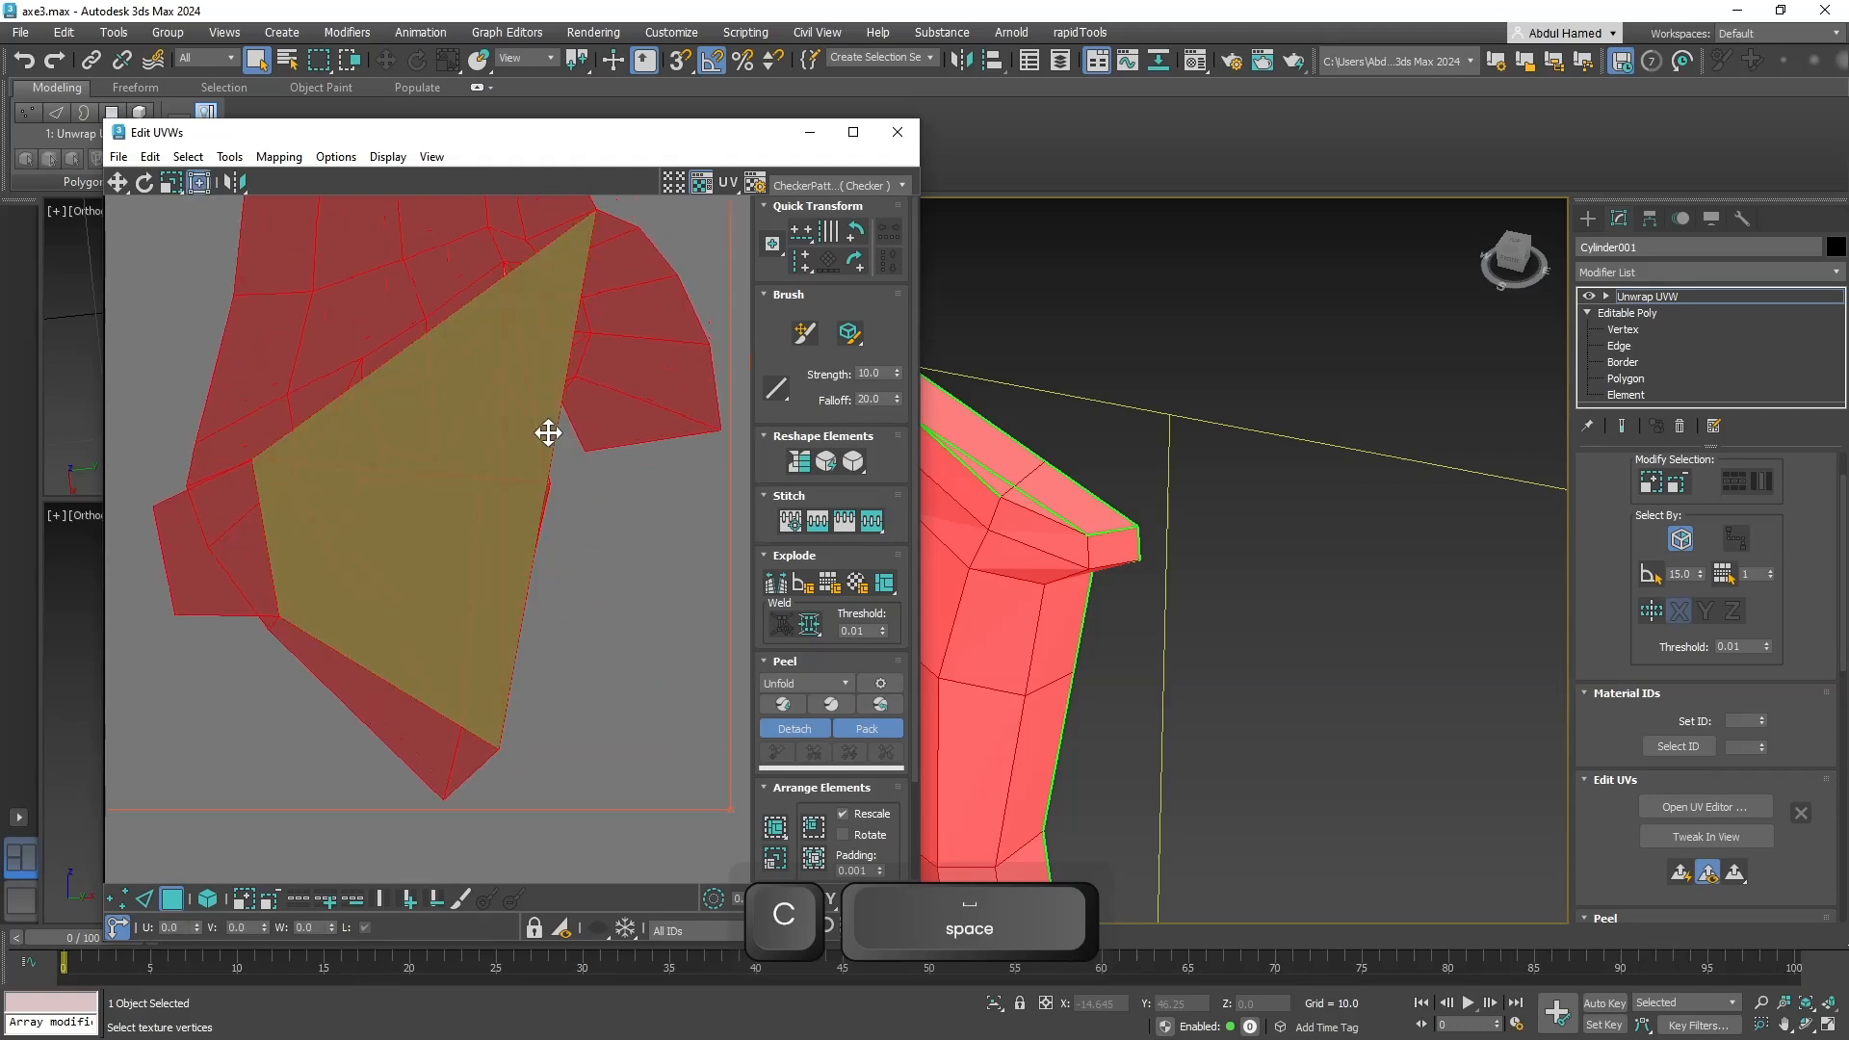
pyautogui.click(563, 536)
pyautogui.keyDown('alt'); pyautogui.moveTo(1011, 640); pyautogui.dragTo(1239, 384, button='middle'); pyautogui.keyUp('alt')
pyautogui.scroll(-6, 464, 581)
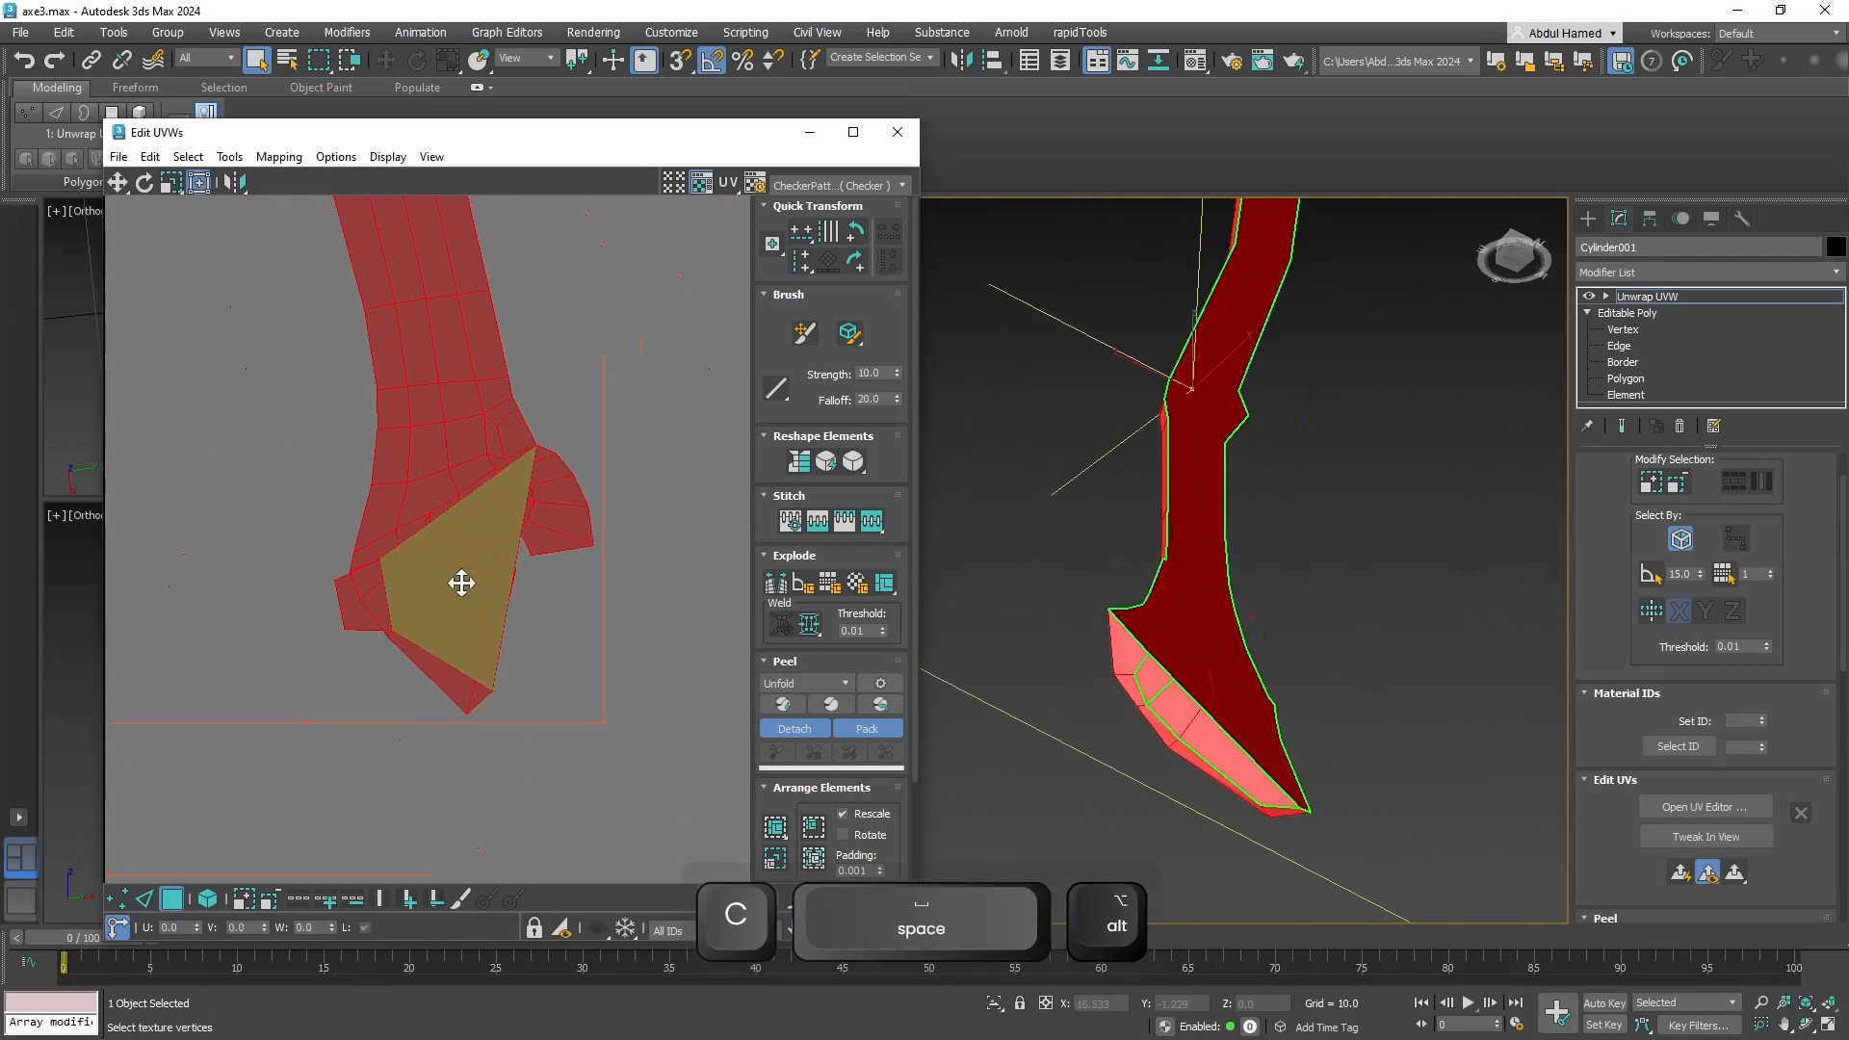
pyautogui.scroll(-2, 451, 580)
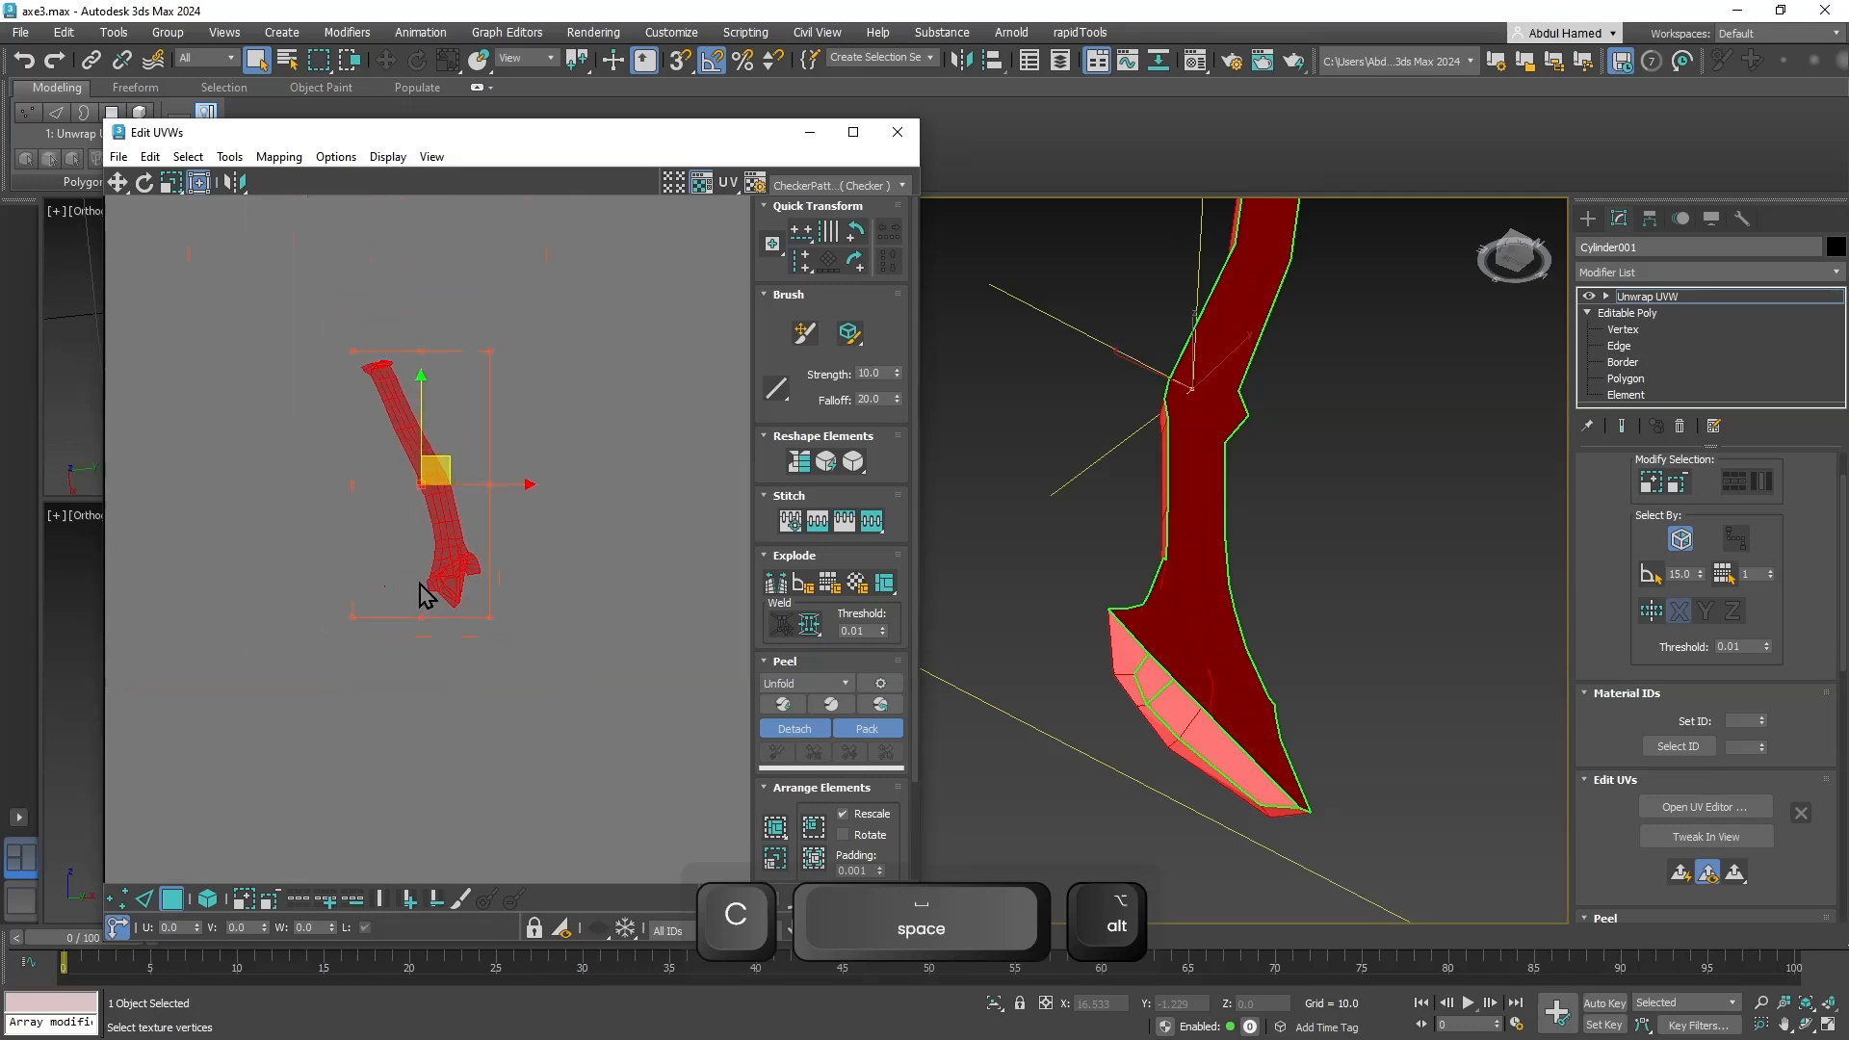
pyautogui.scroll(3, 442, 582)
pyautogui.moveTo(442, 582); pyautogui.dragTo(466, 458, button='middle')
pyautogui.scroll(5, 489, 467)
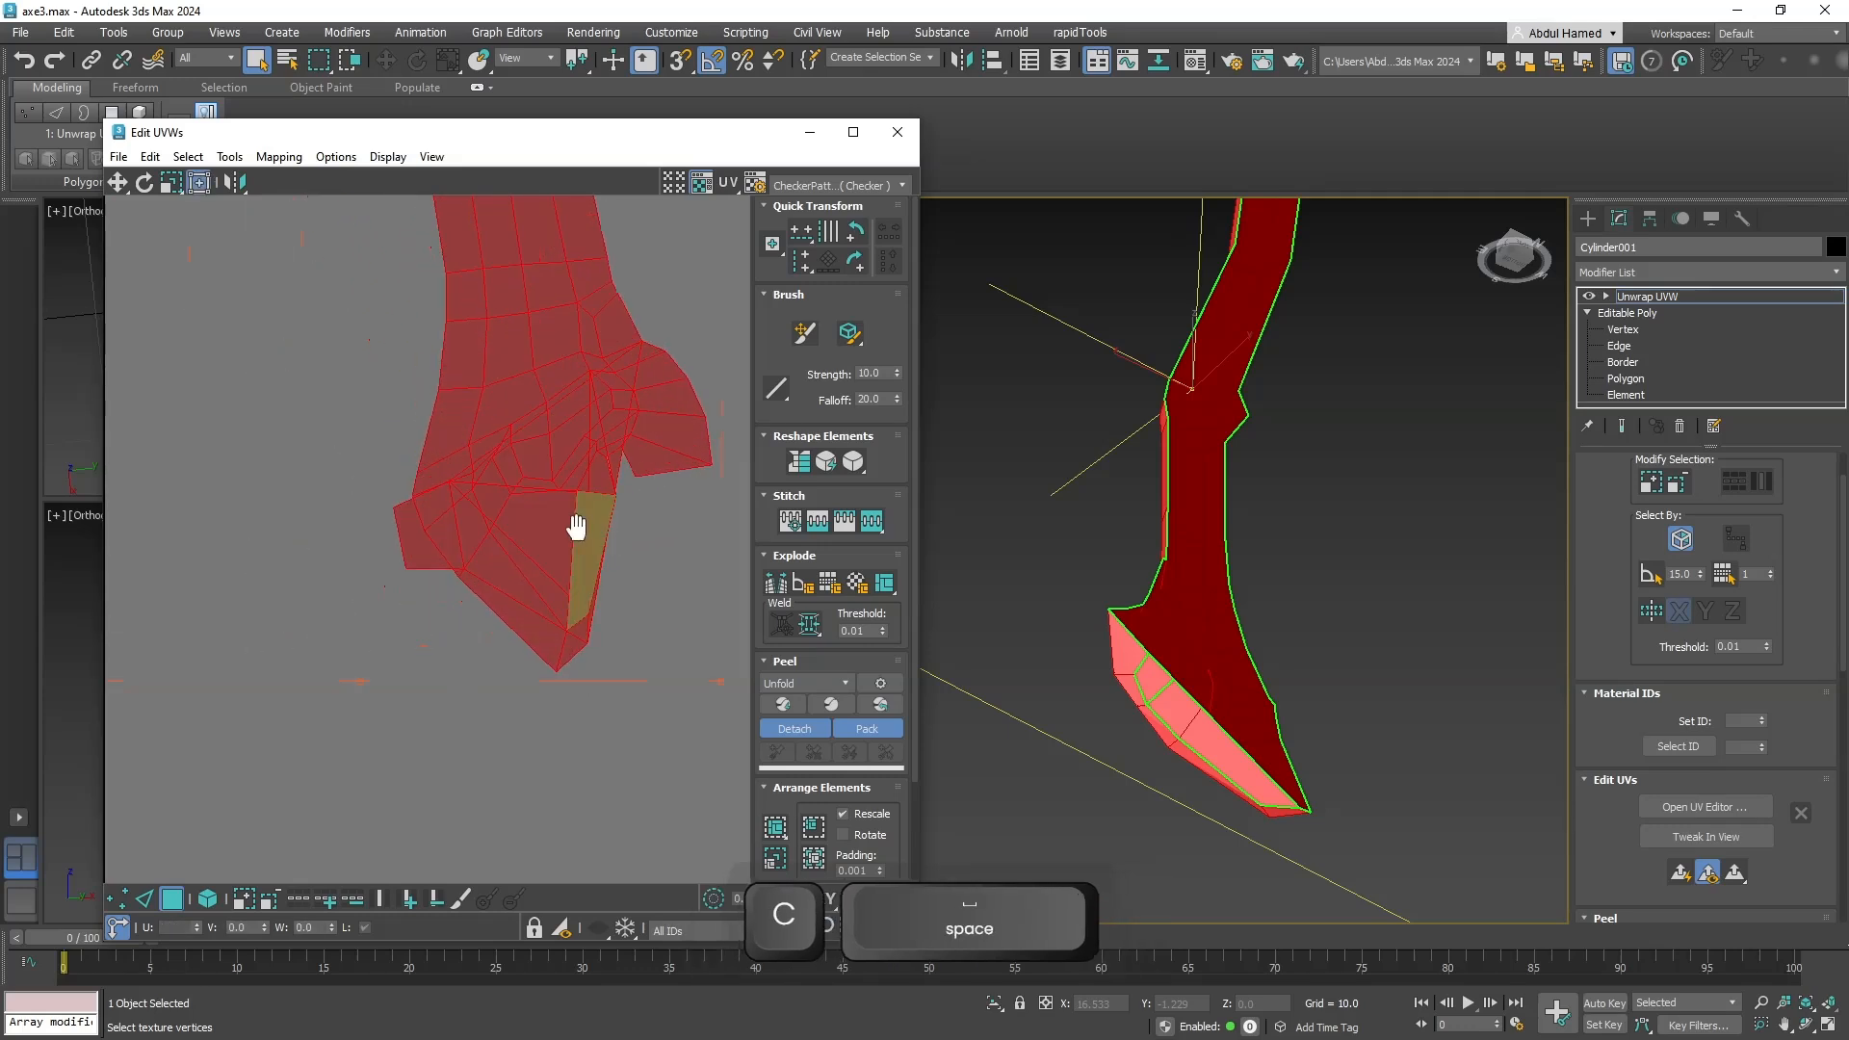
pyautogui.moveTo(574, 528); pyautogui.dragTo(526, 520, button='middle')
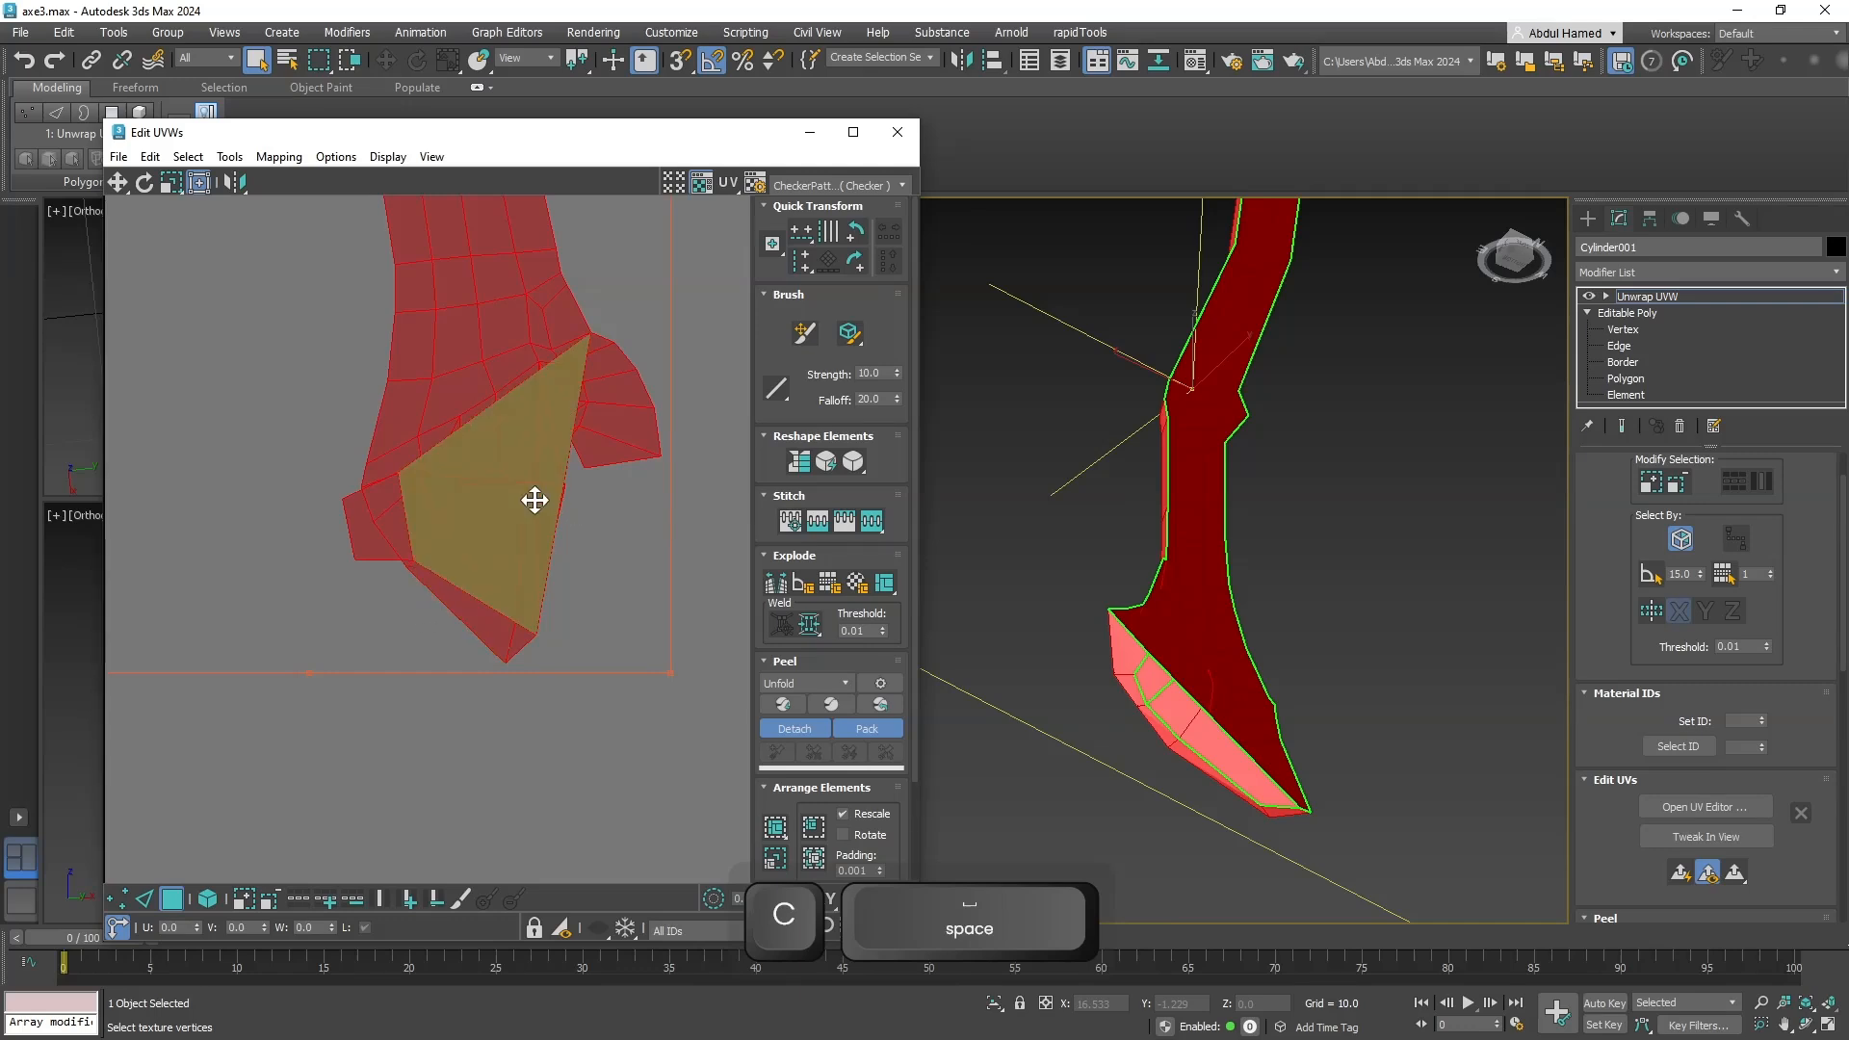
pyautogui.moveTo(544, 510); pyautogui.dragTo(537, 566, button='middle')
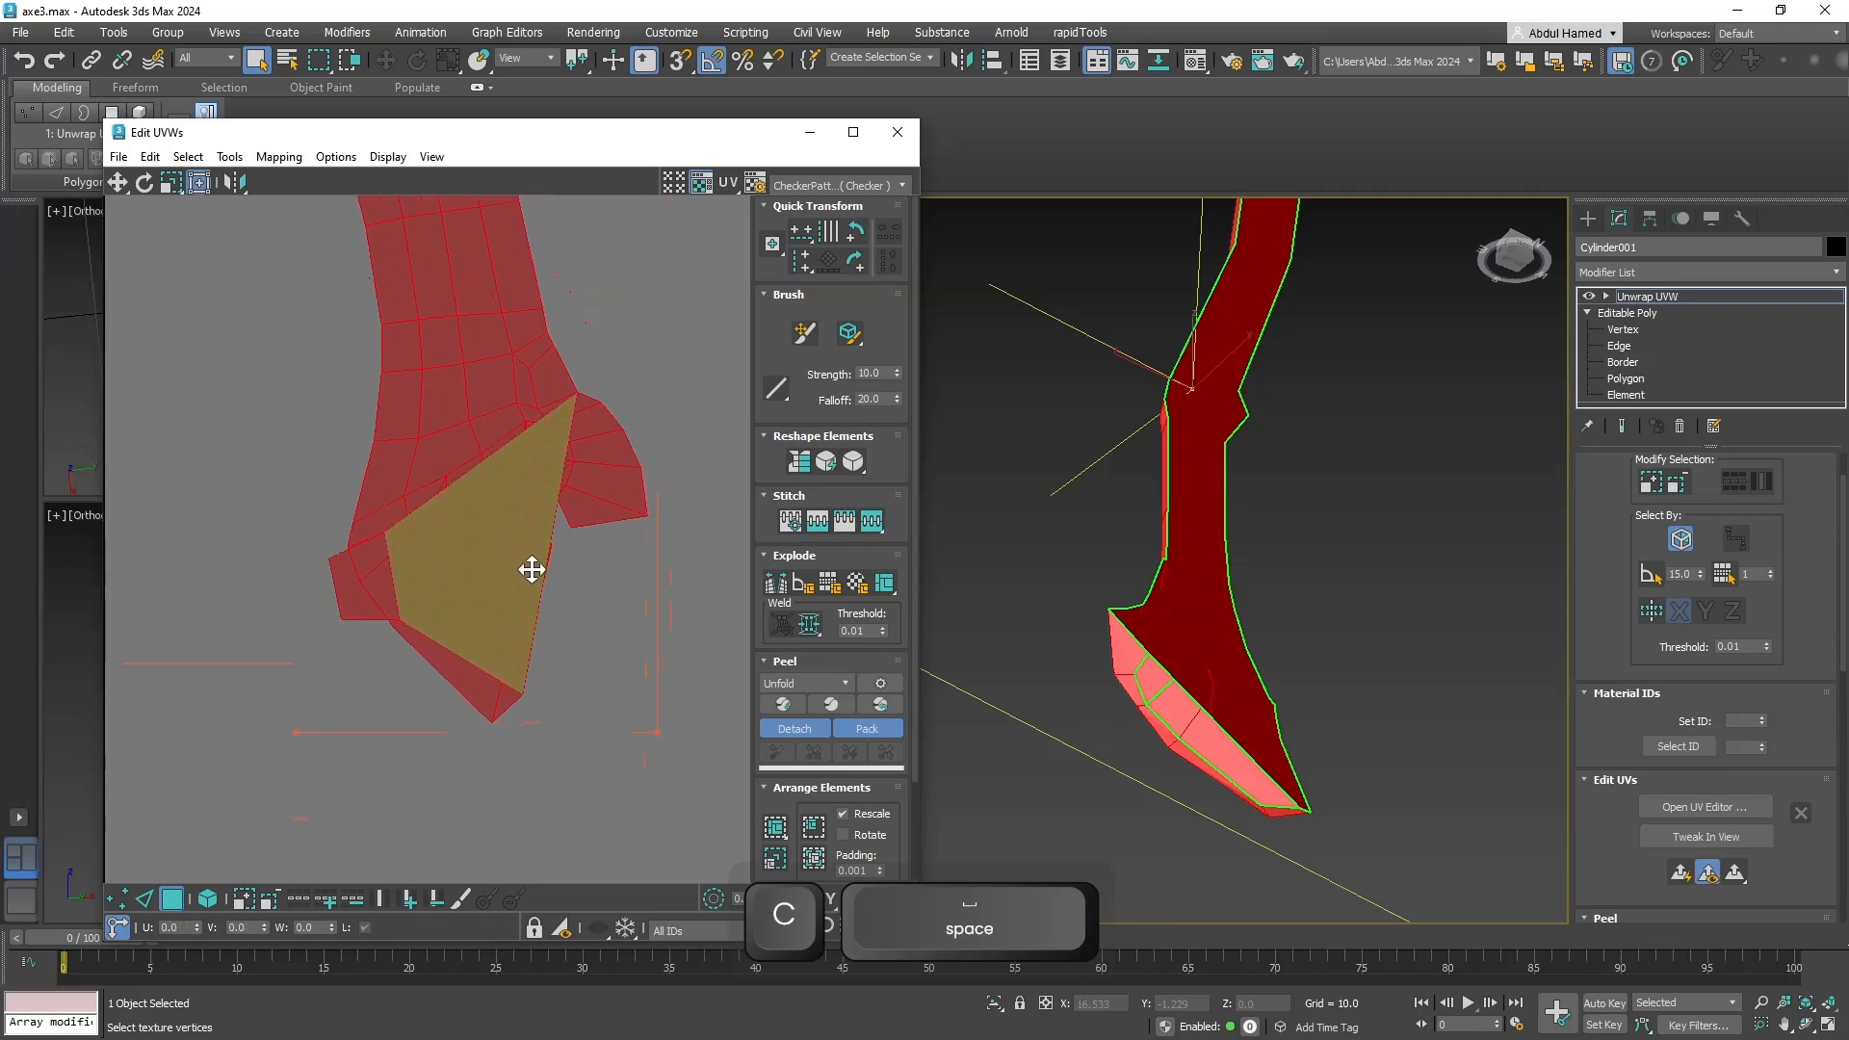
# Try to move the large overlapping pommel polygon away from the UV shell, and undo the move.
pyautogui.click(213, 830)
pyautogui.click(464, 621)
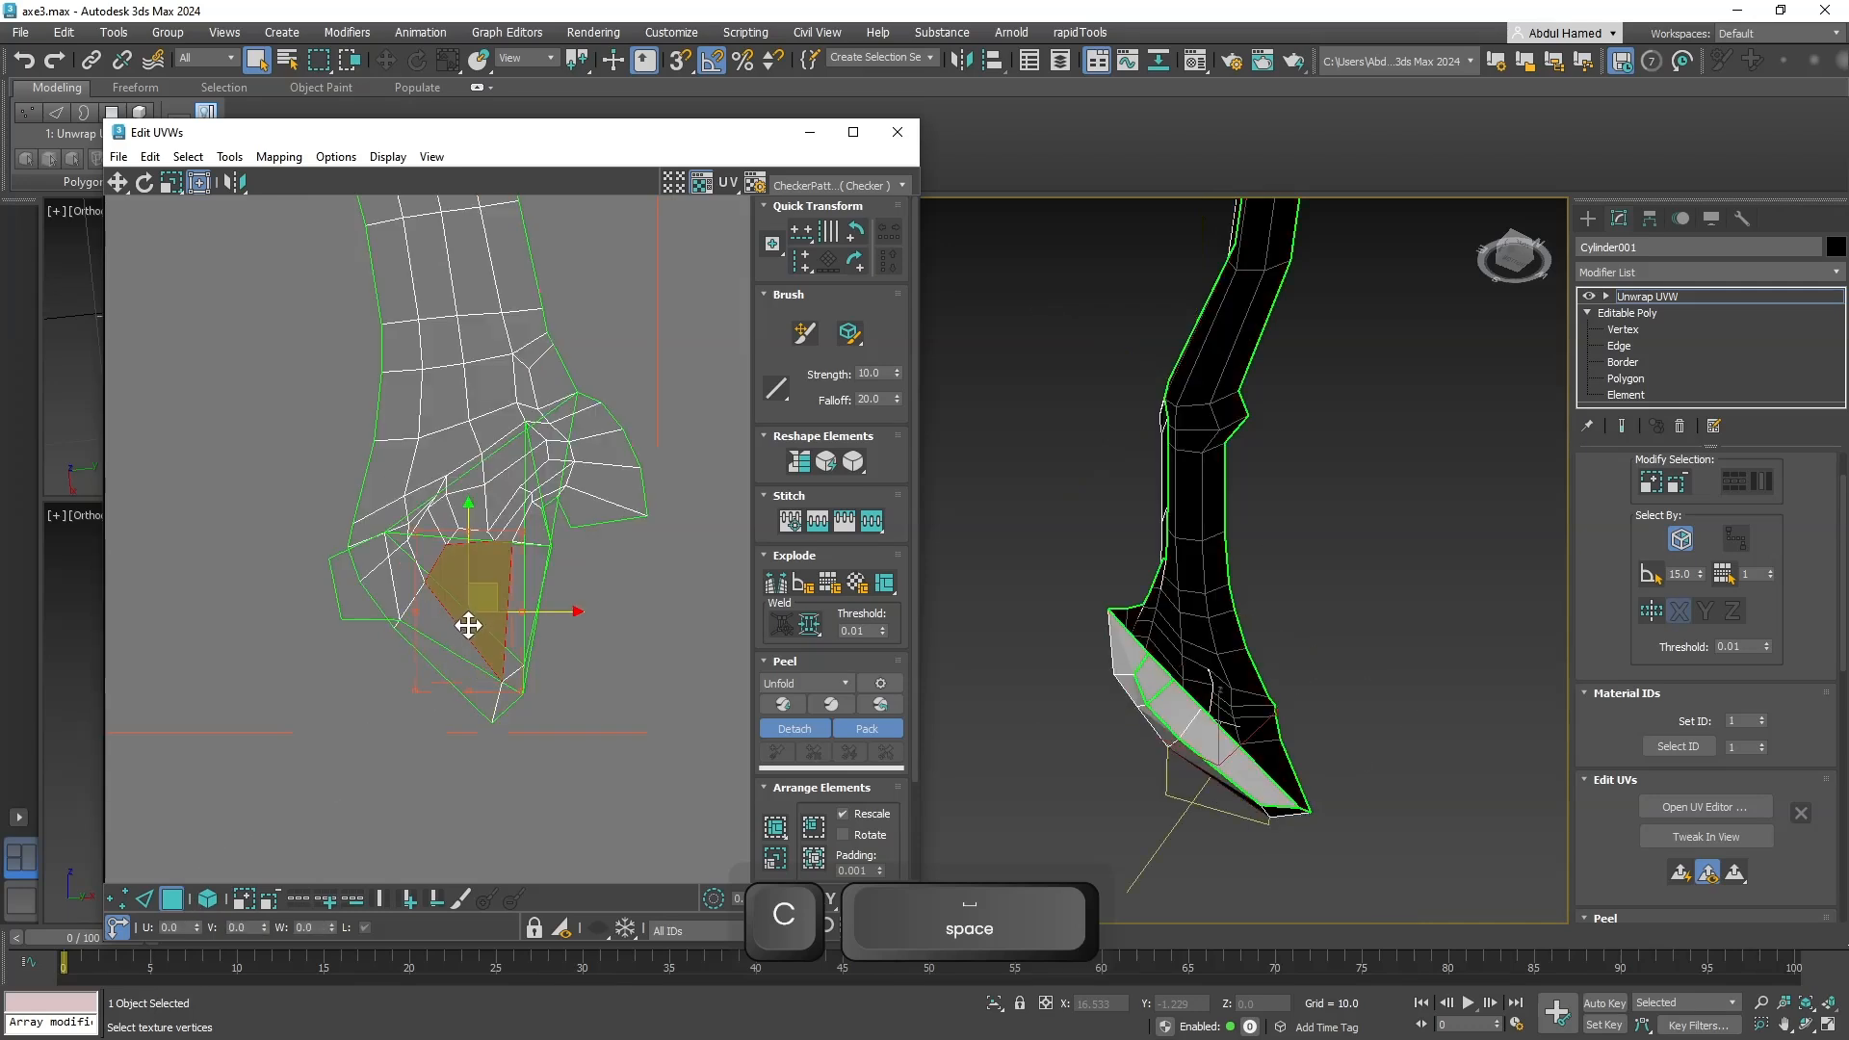
pyautogui.click(445, 670)
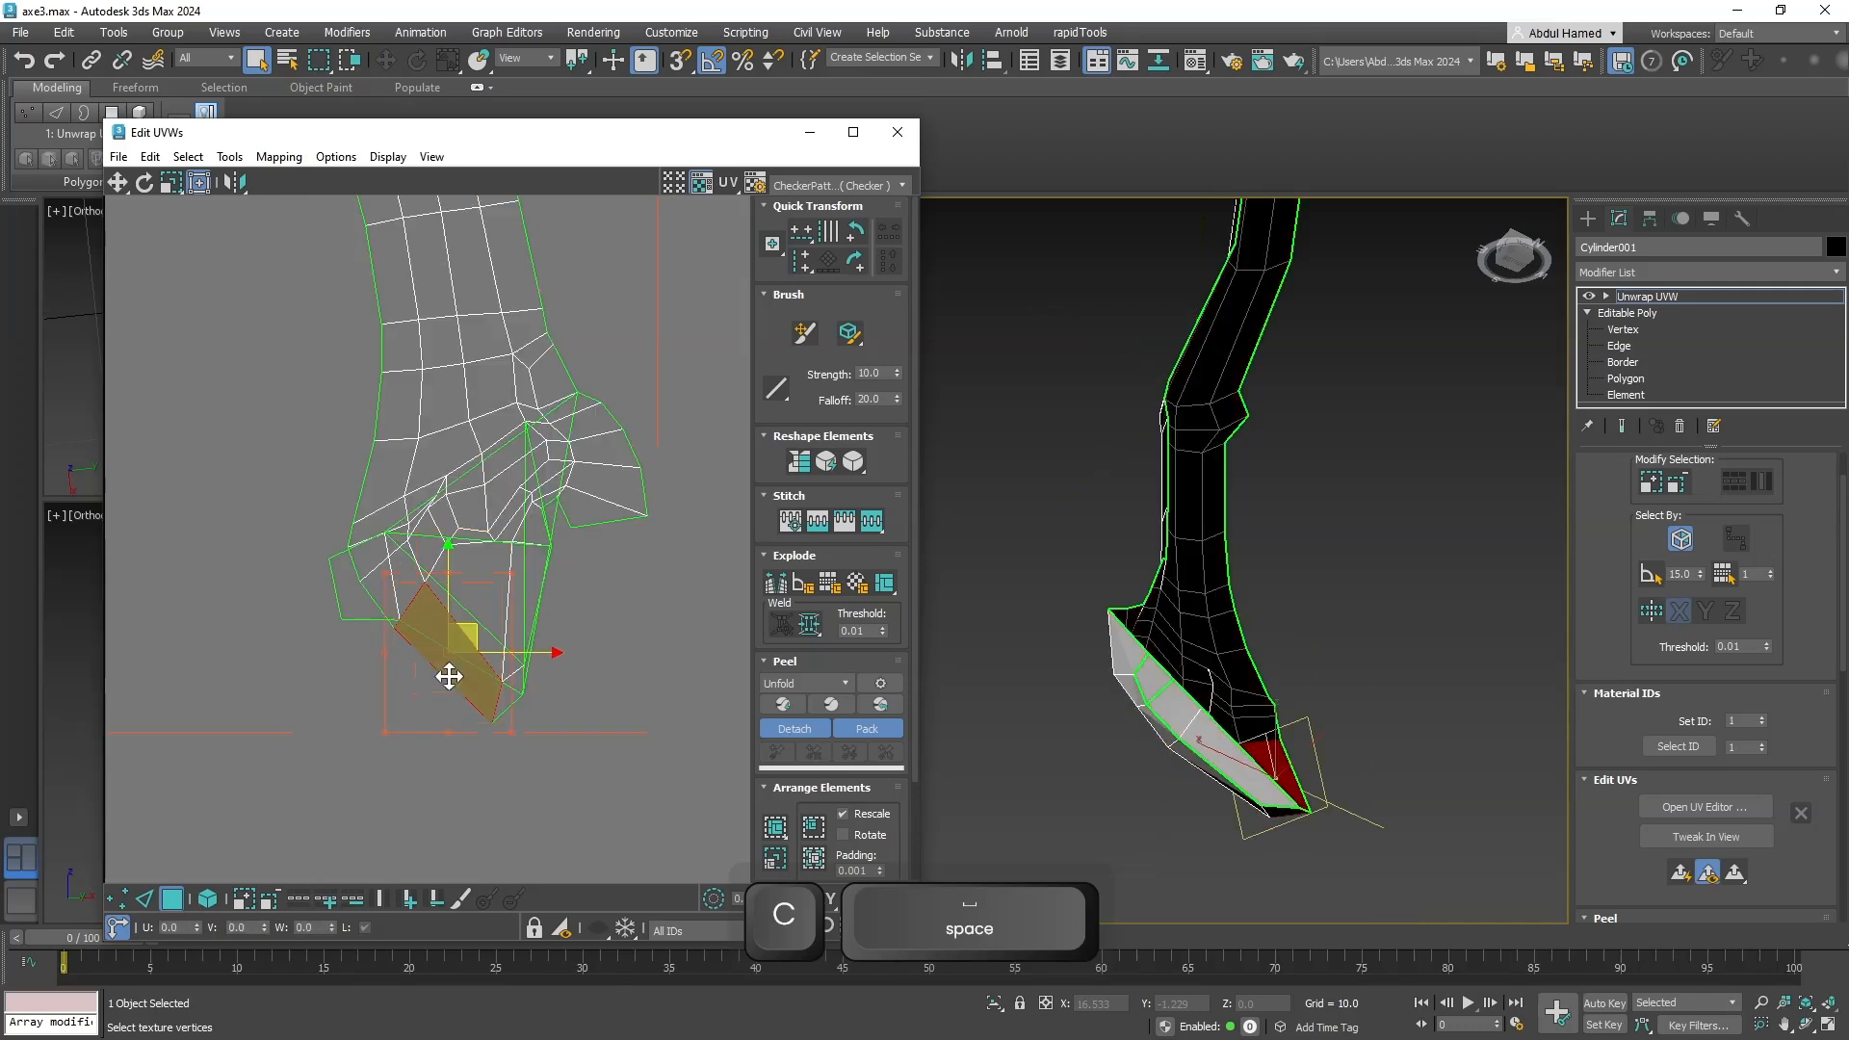
pyautogui.click(521, 520)
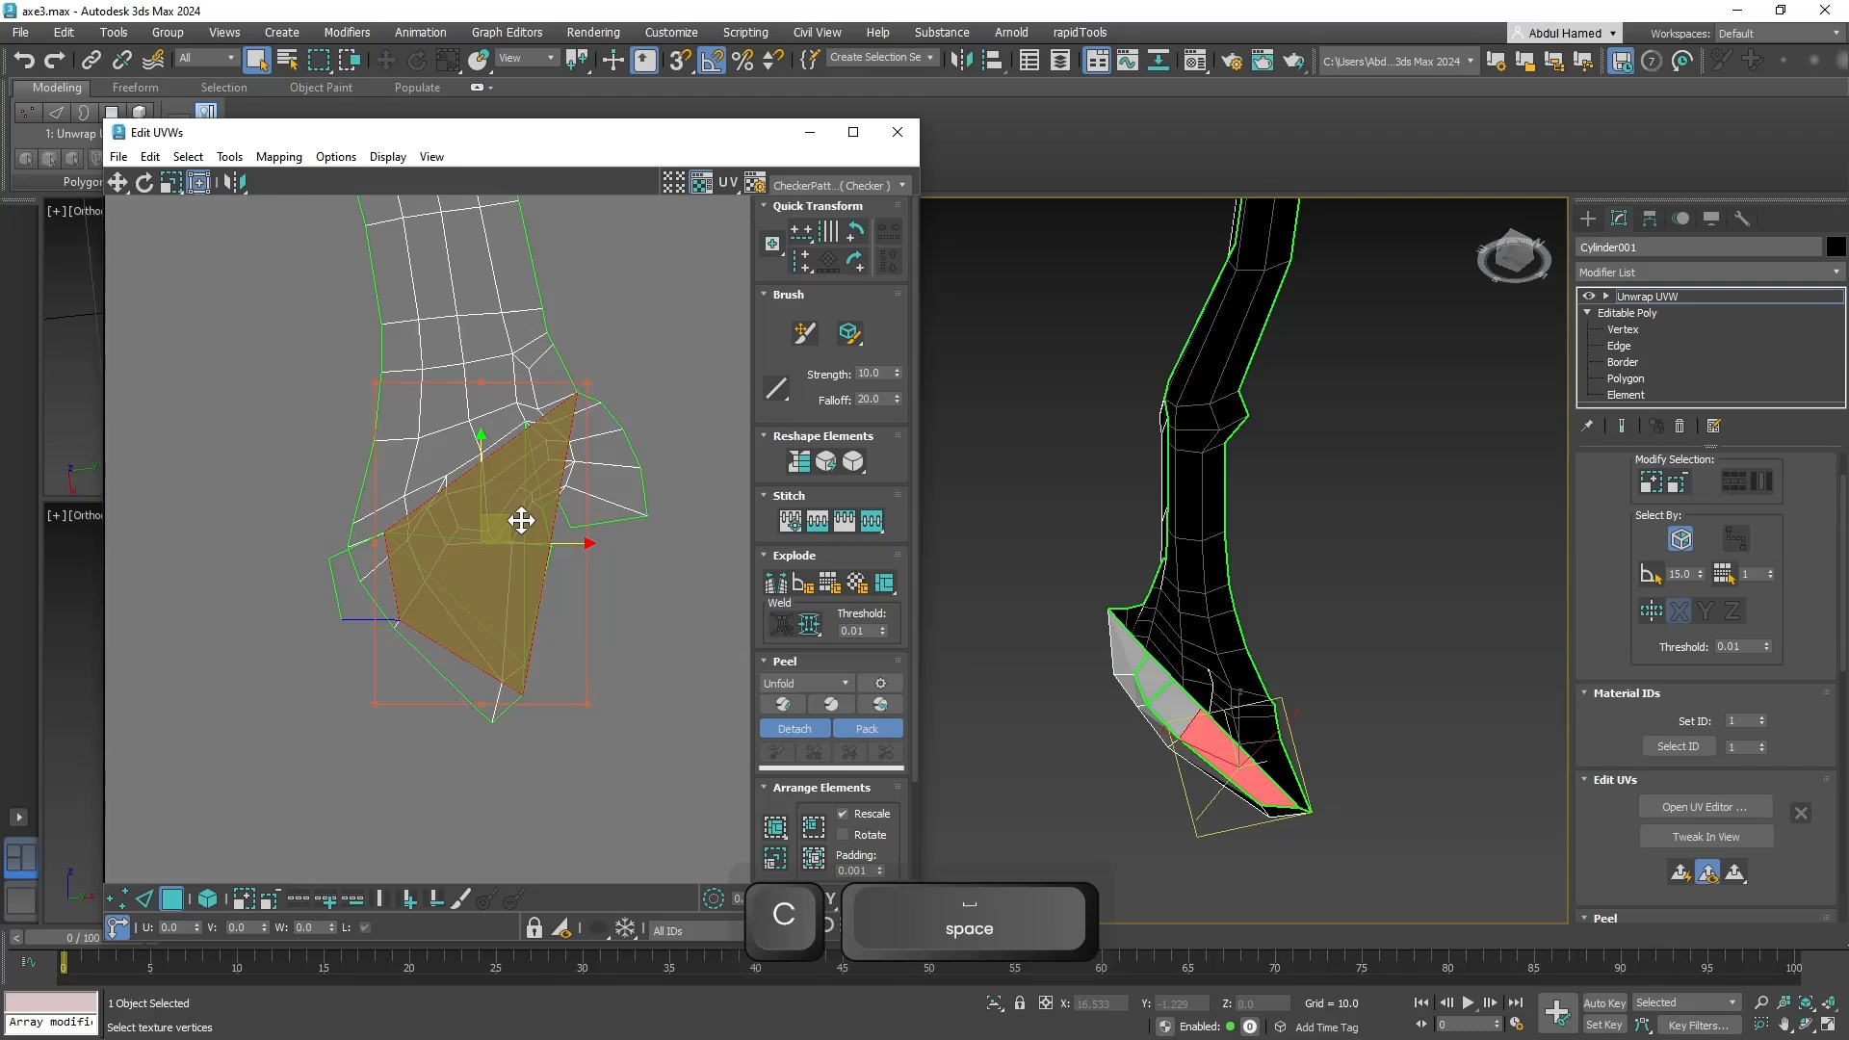
pyautogui.moveTo(521, 520); pyautogui.dragTo(628, 603)
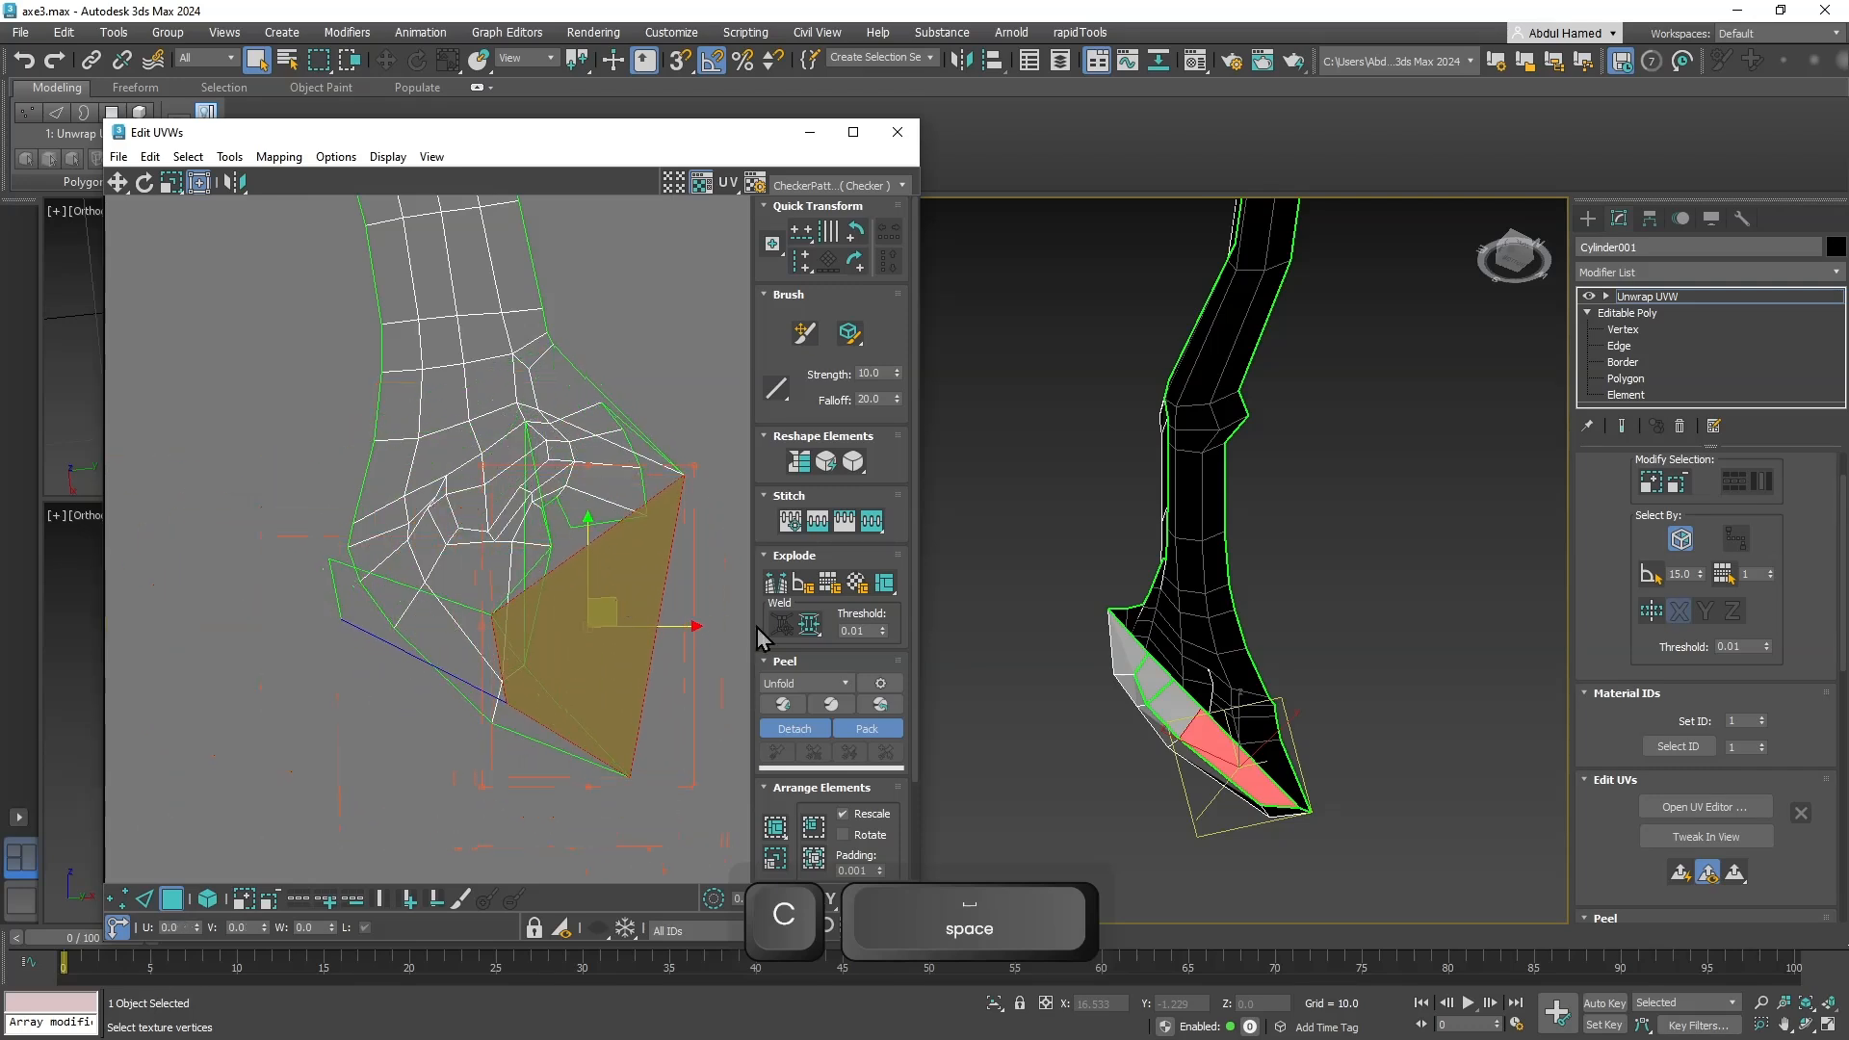
pyautogui.hotkey('ctrl', 'shift', 'z')
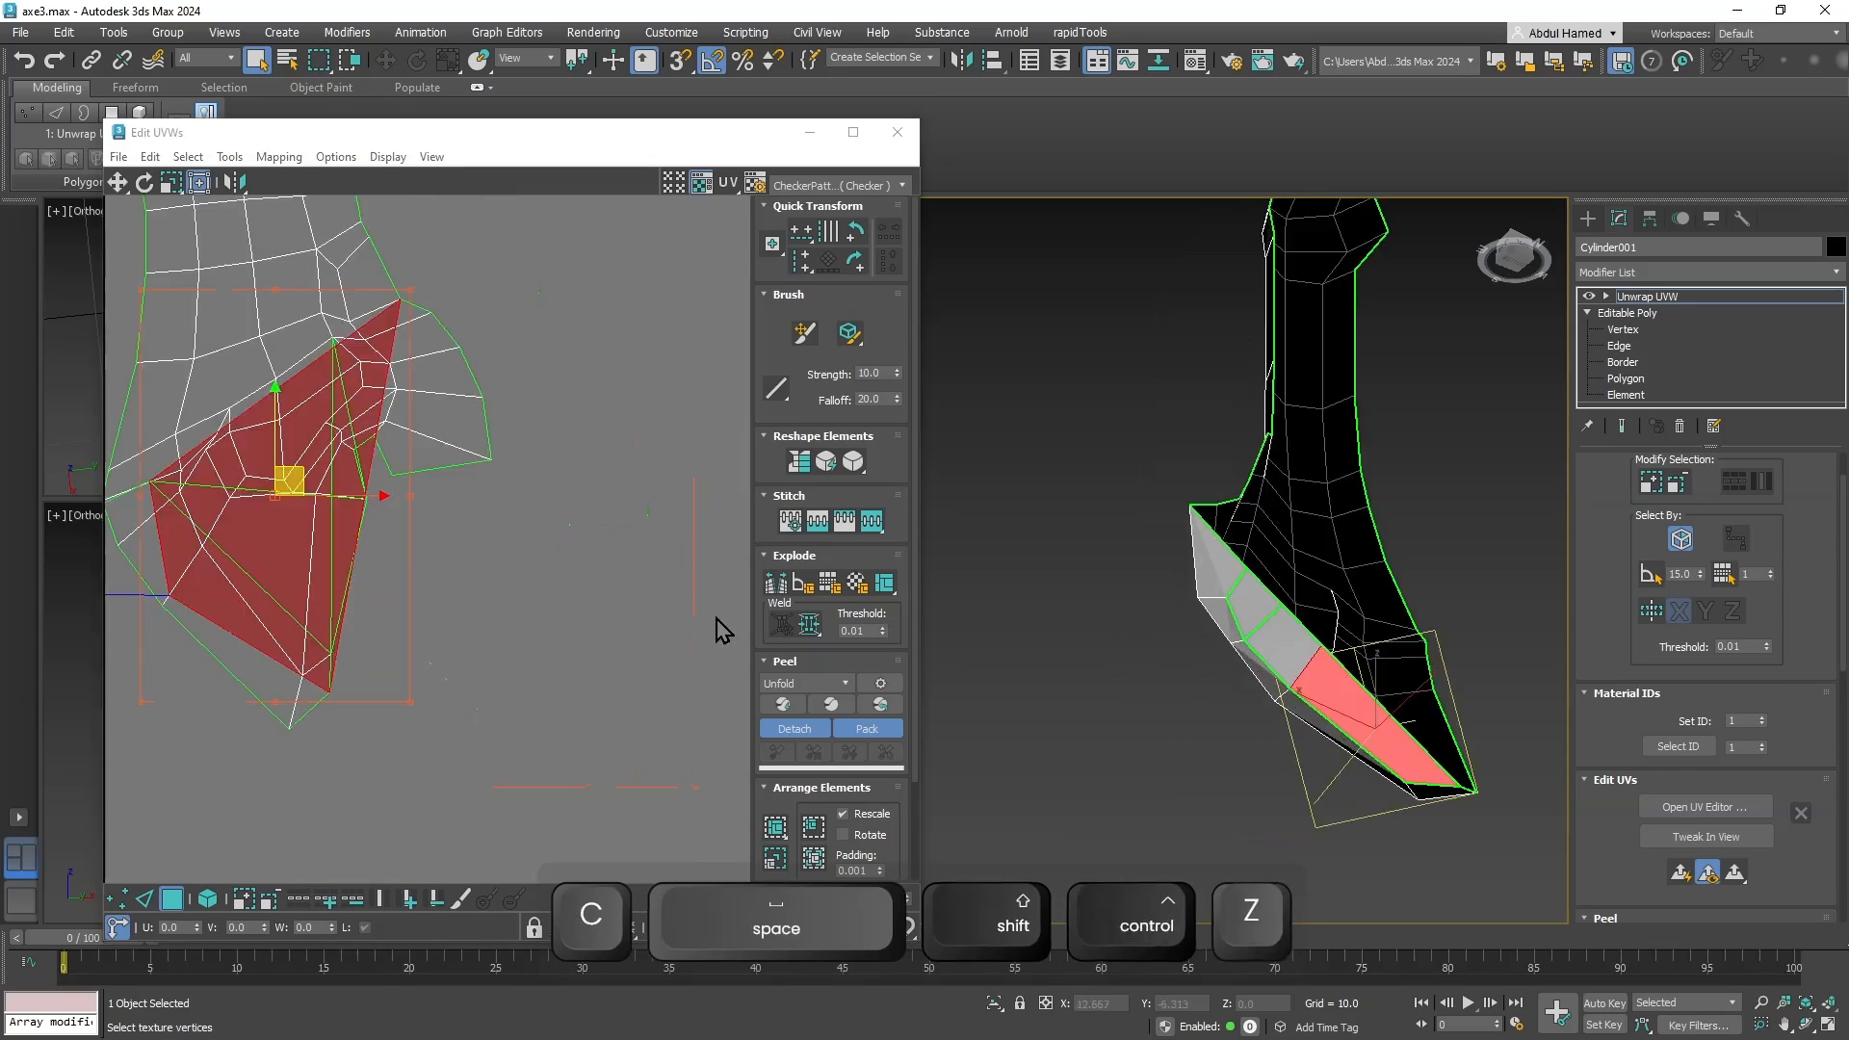
# Reset the handle's UVWs, discarding all changes made within the Unwrap UVW modifier.
pyautogui.moveTo(1336, 746); pyautogui.dragTo(1532, 704, button='middle')
pyautogui.moveTo(1433, 610); pyautogui.dragTo(1494, 679, button='middle')
pyautogui.scroll(-3, 1778, 642)
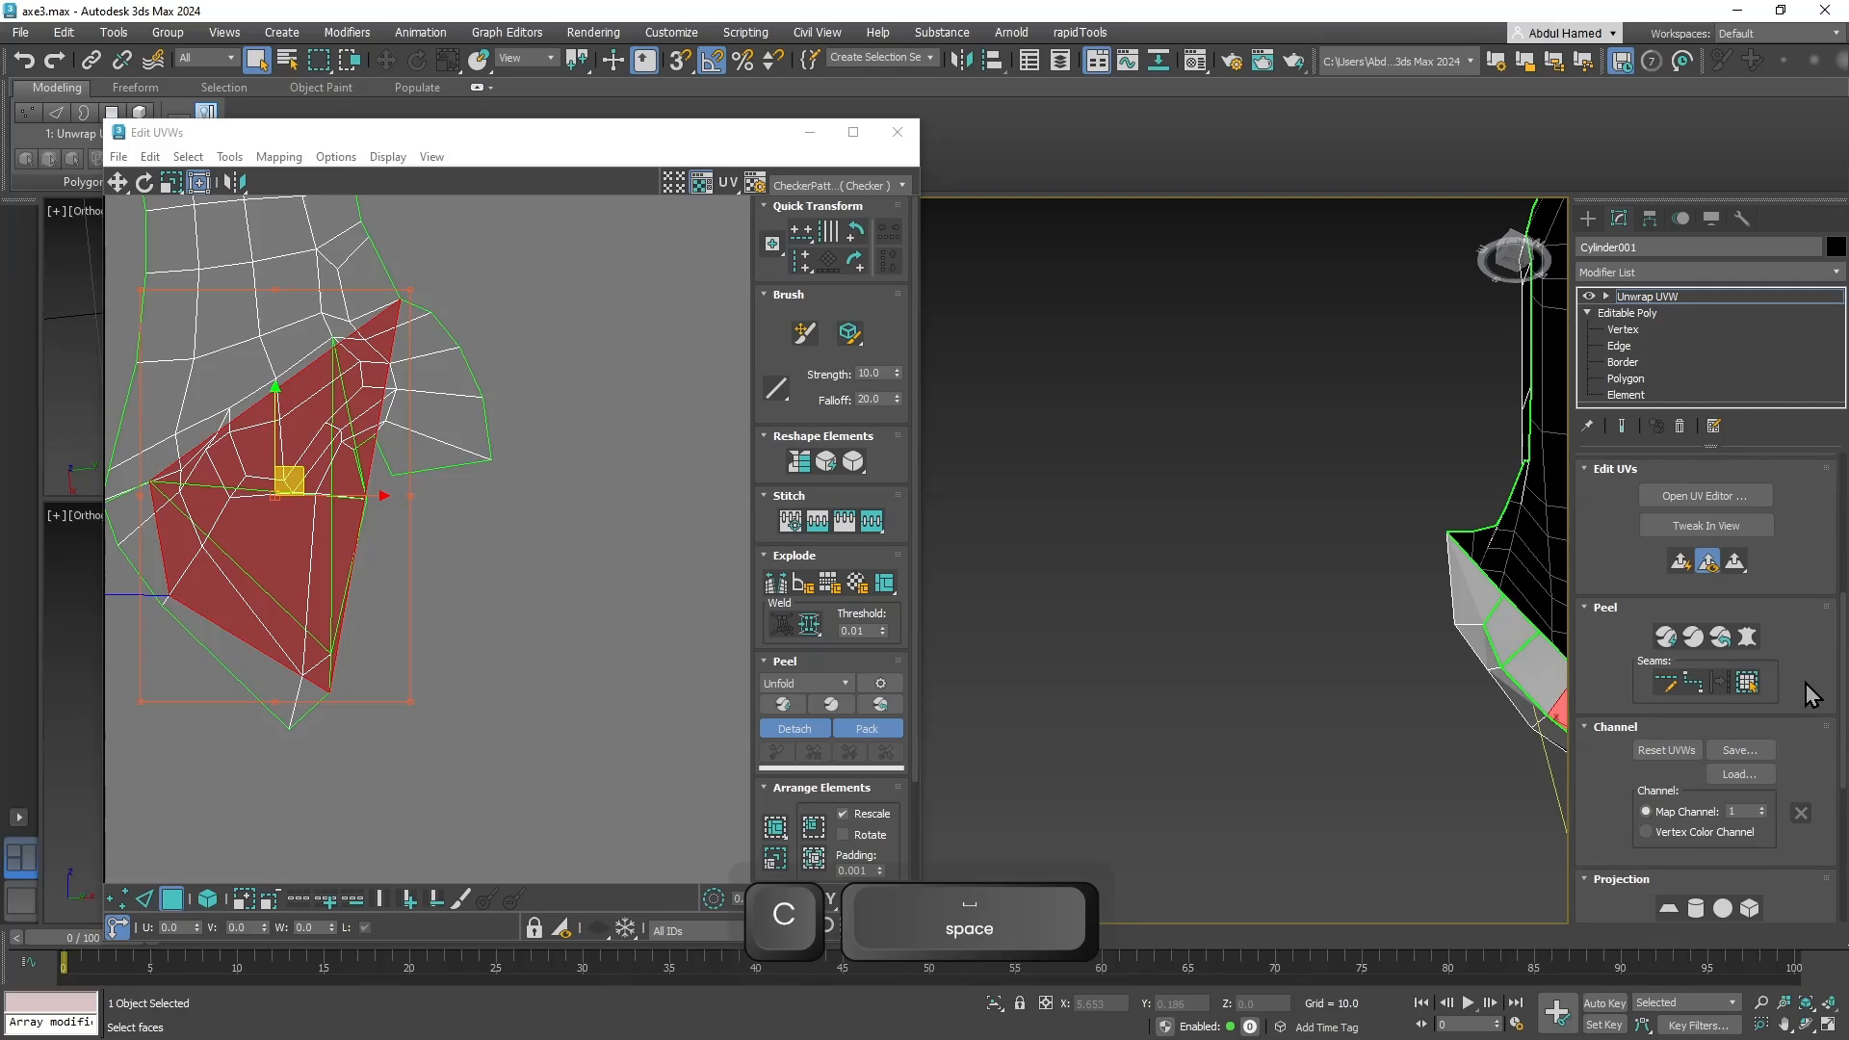
pyautogui.moveTo(1812, 691); pyautogui.dragTo(1802, 635)
pyautogui.click(1656, 702)
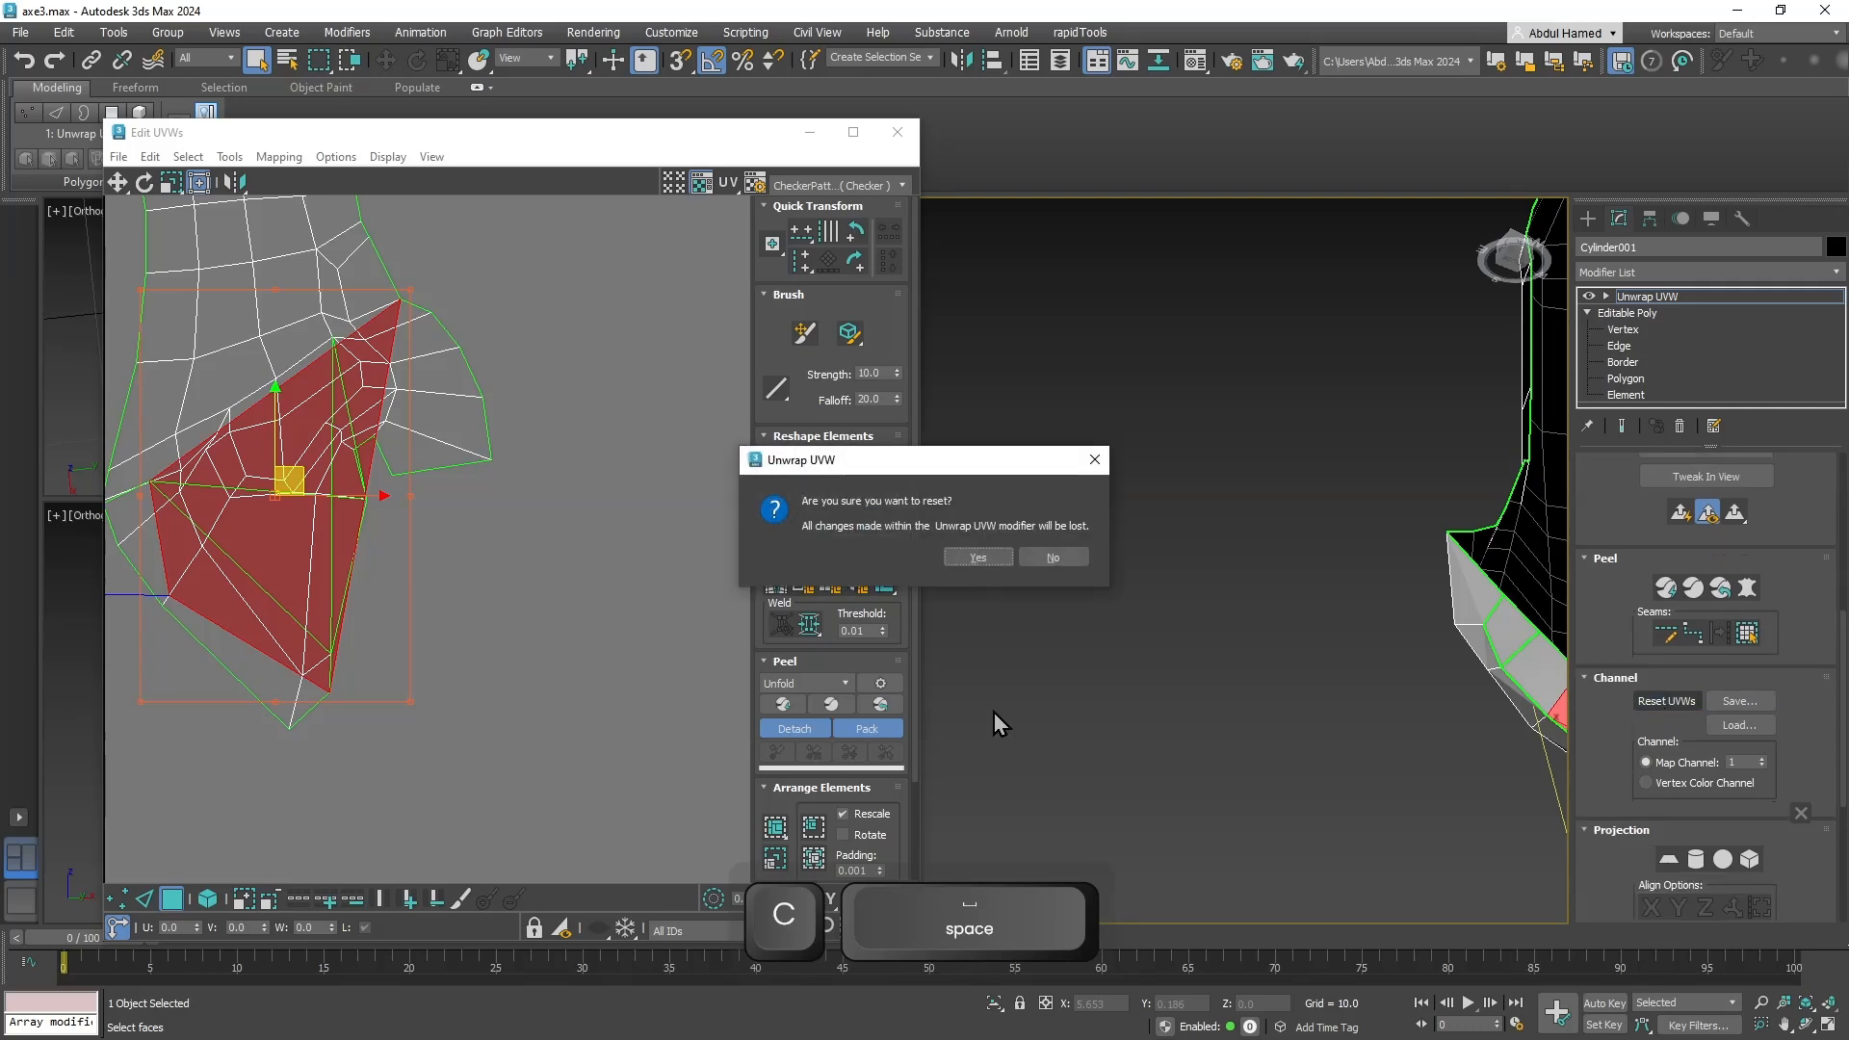
pyautogui.click(977, 558)
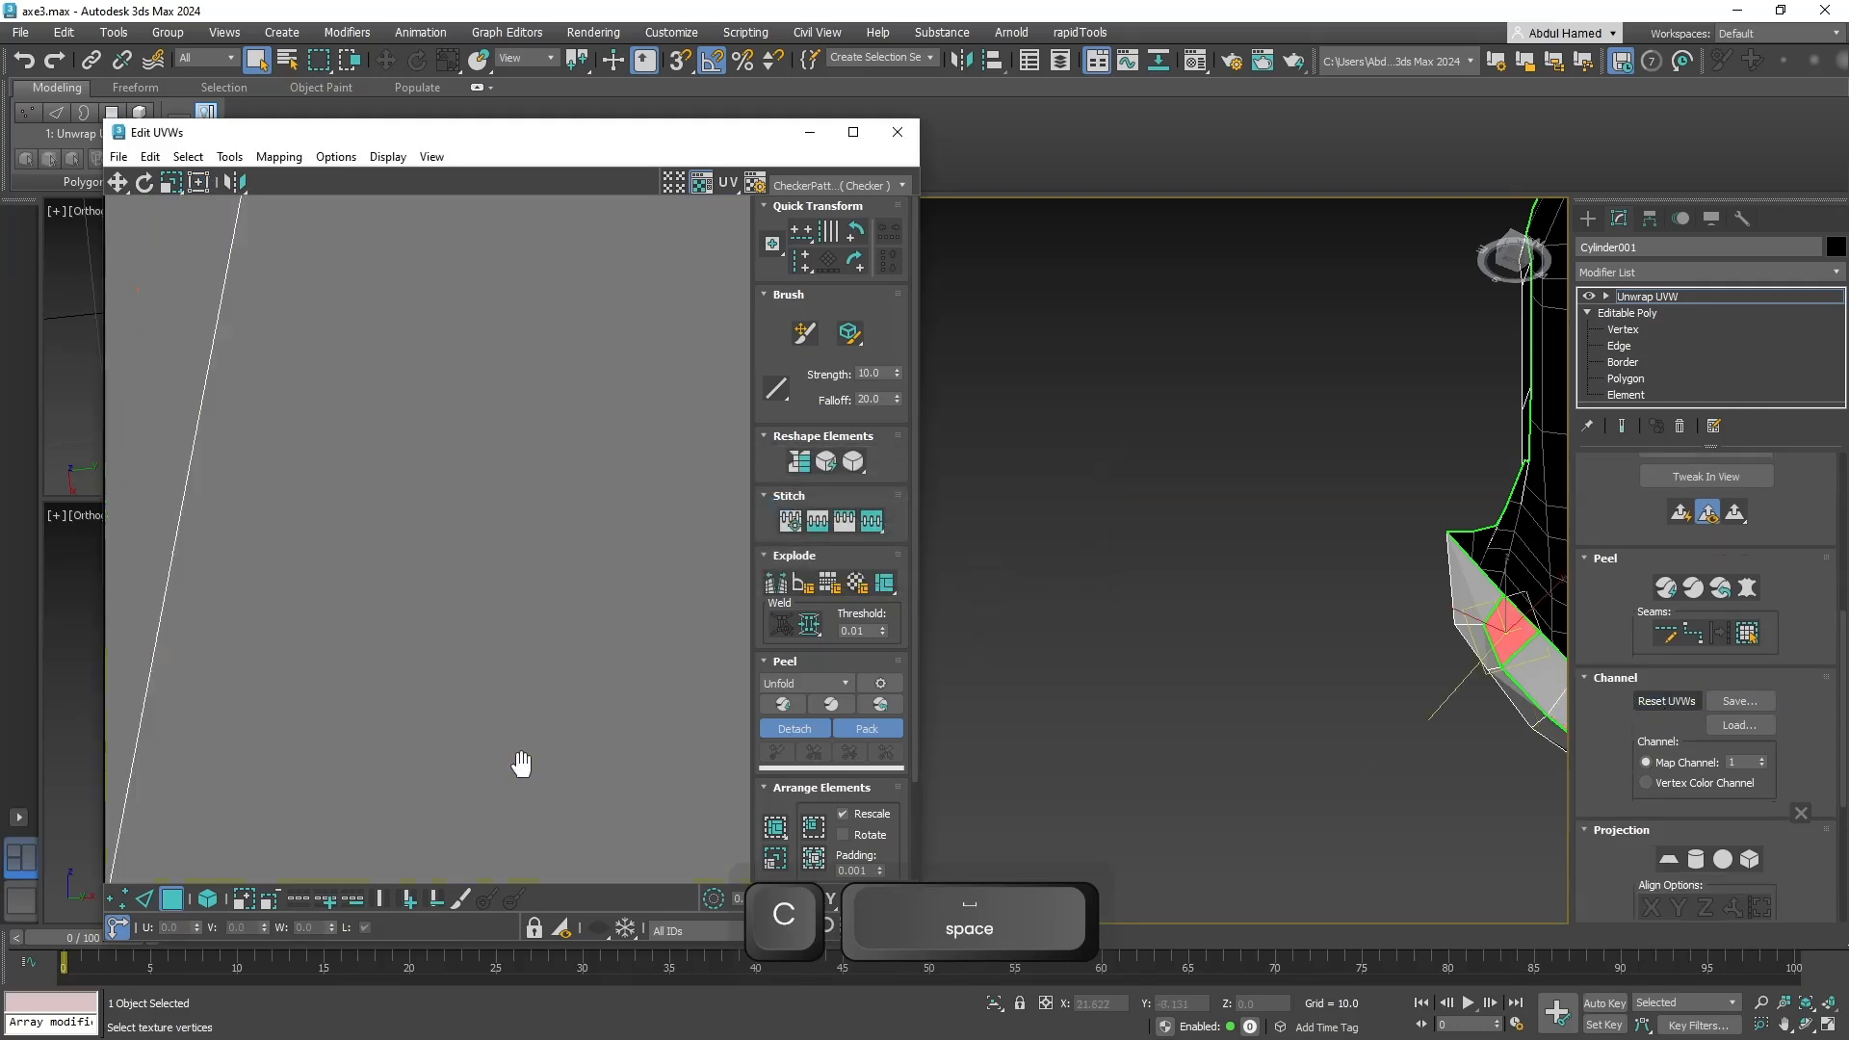
# Try a cylindrical projection on the handle's UVs, and reset the UVWs to discard it.
pyautogui.scroll(10, 490, 690)
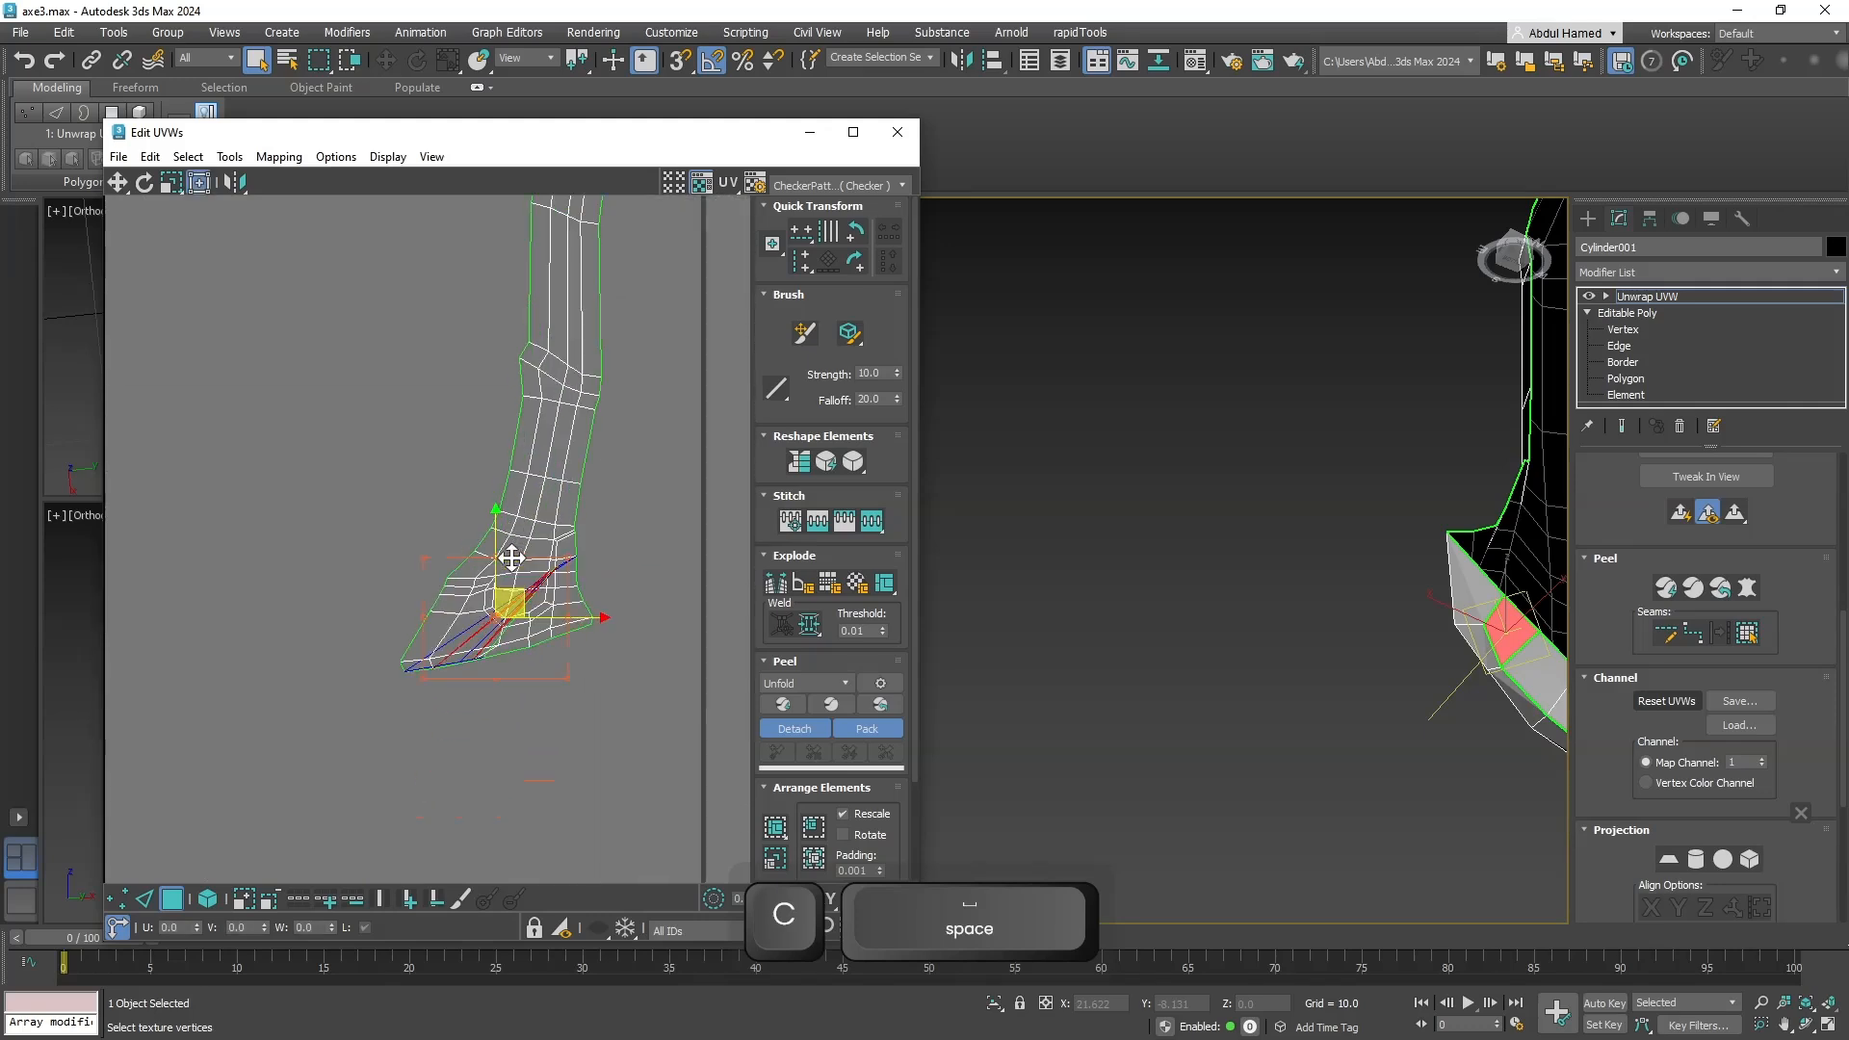
pyautogui.moveTo(536, 586); pyautogui.dragTo(629, 520, button='middle')
pyautogui.scroll(2, 607, 482)
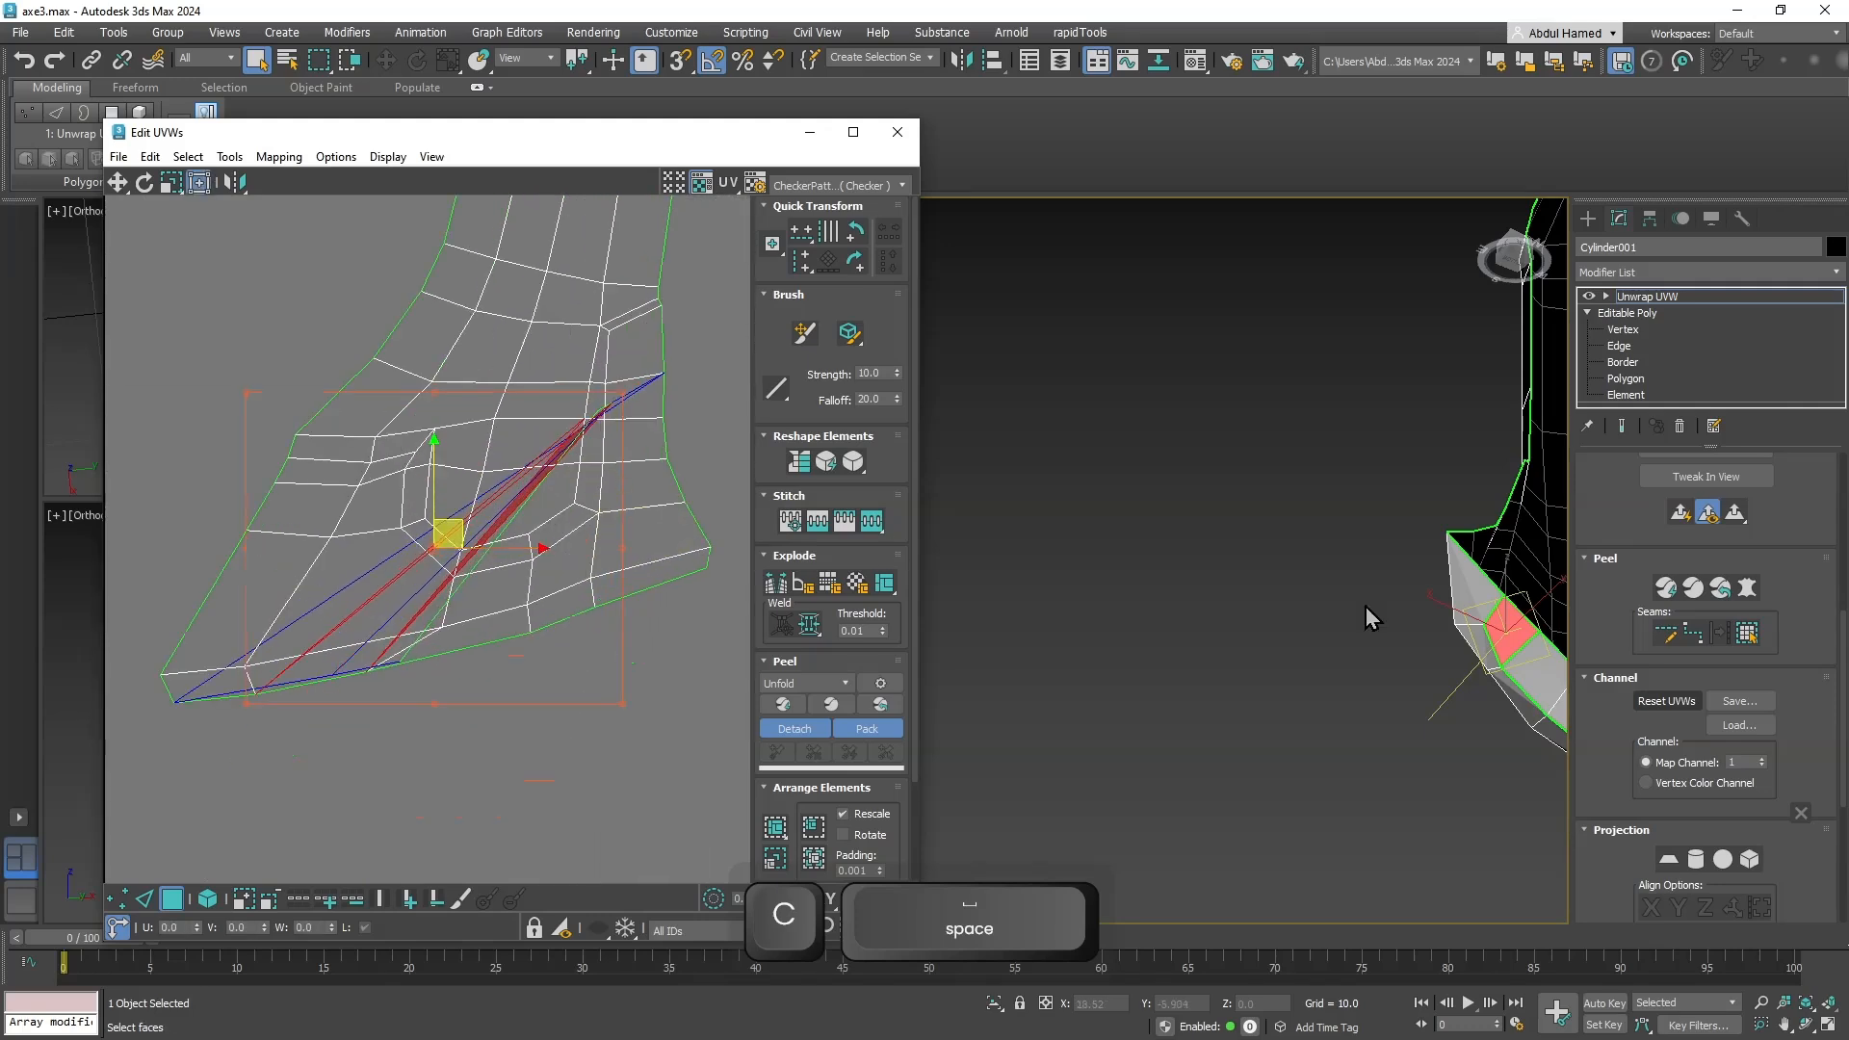
pyautogui.moveTo(1769, 643); pyautogui.dragTo(1794, 520)
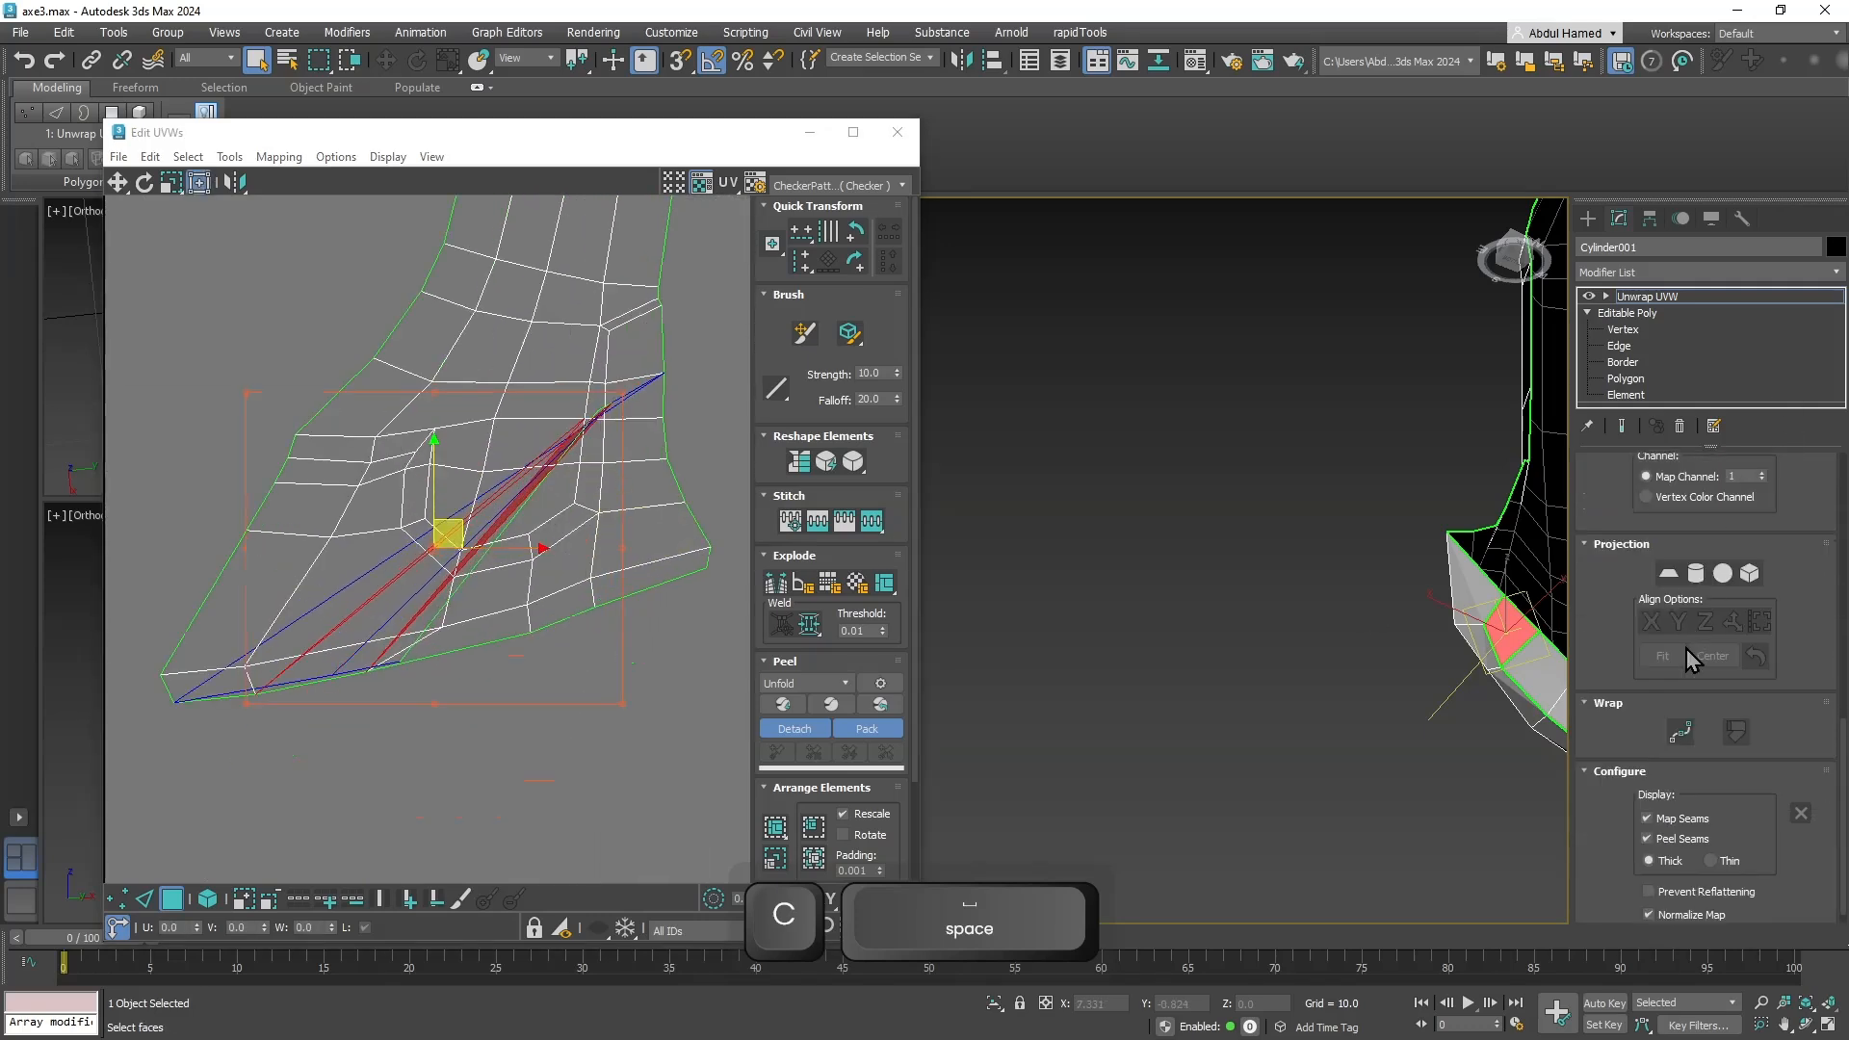
pyautogui.click(1699, 581)
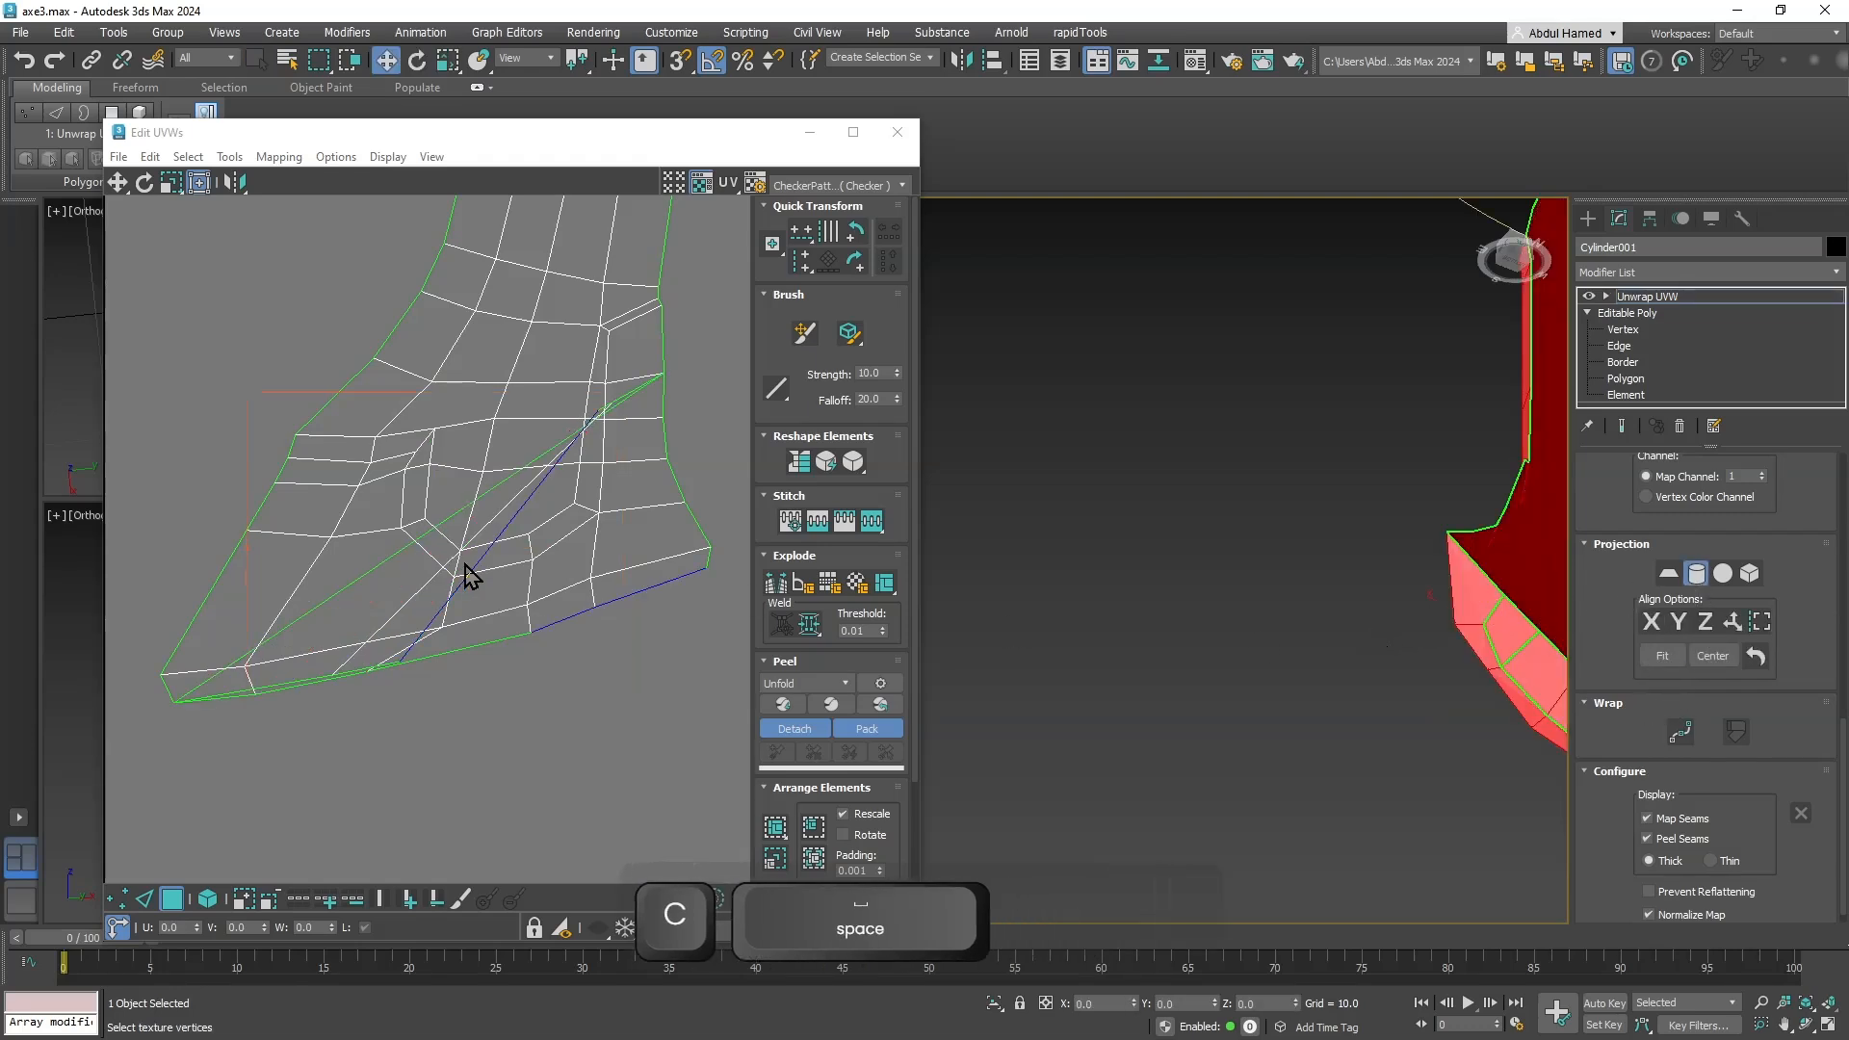
pyautogui.hotkey('ctrl', 'a')
pyautogui.scroll(5, 1733, 664)
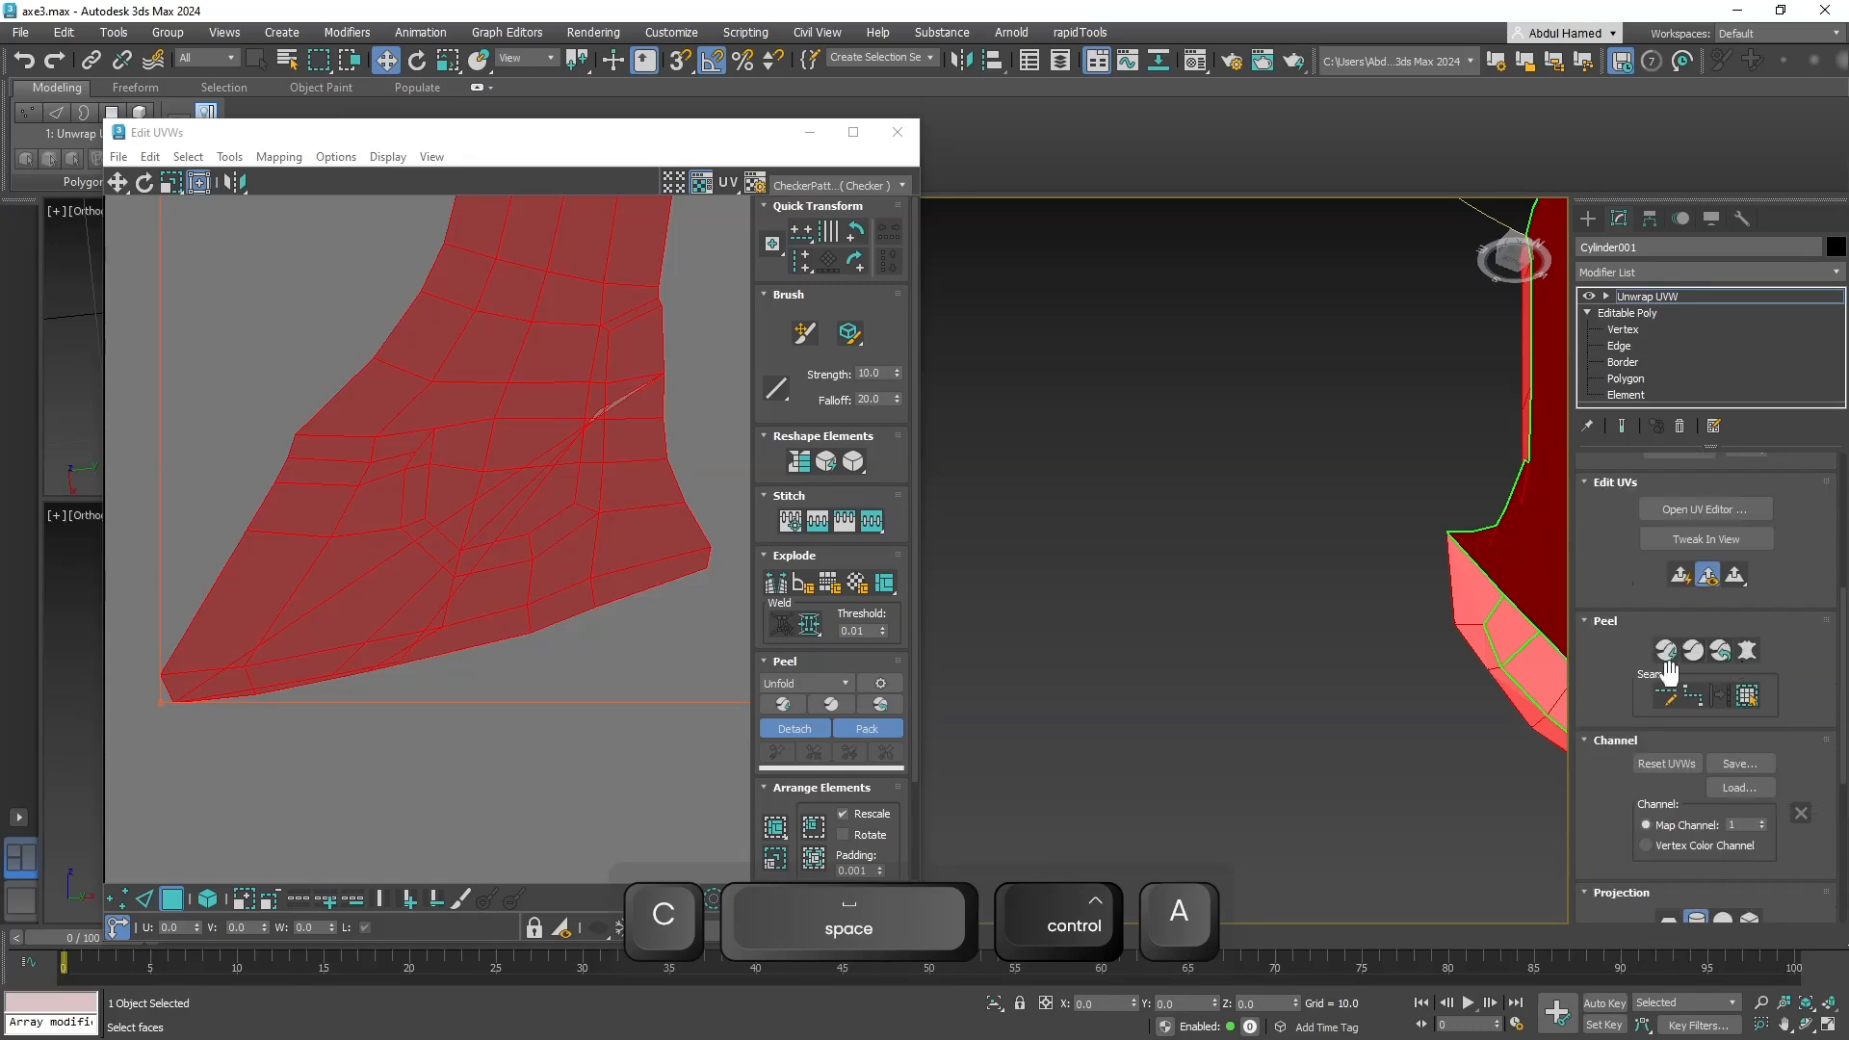
pyautogui.click(1666, 763)
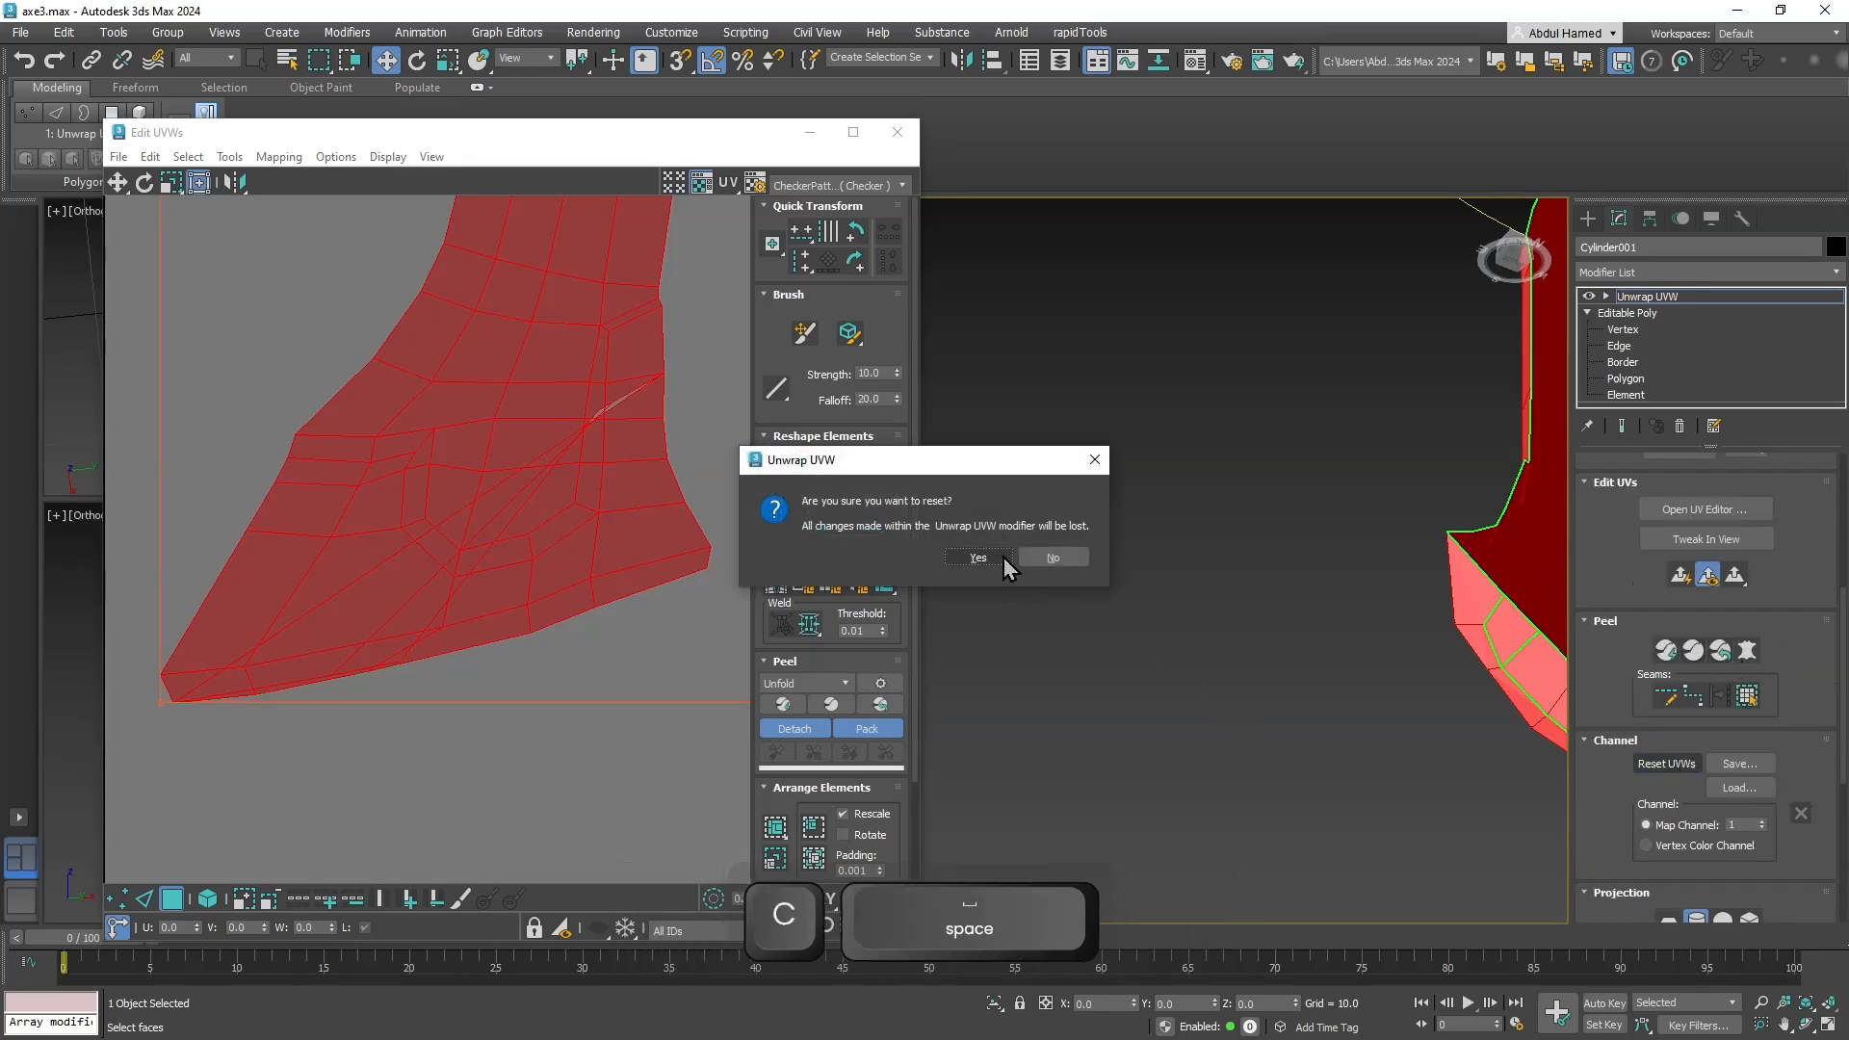
pyautogui.click(1003, 559)
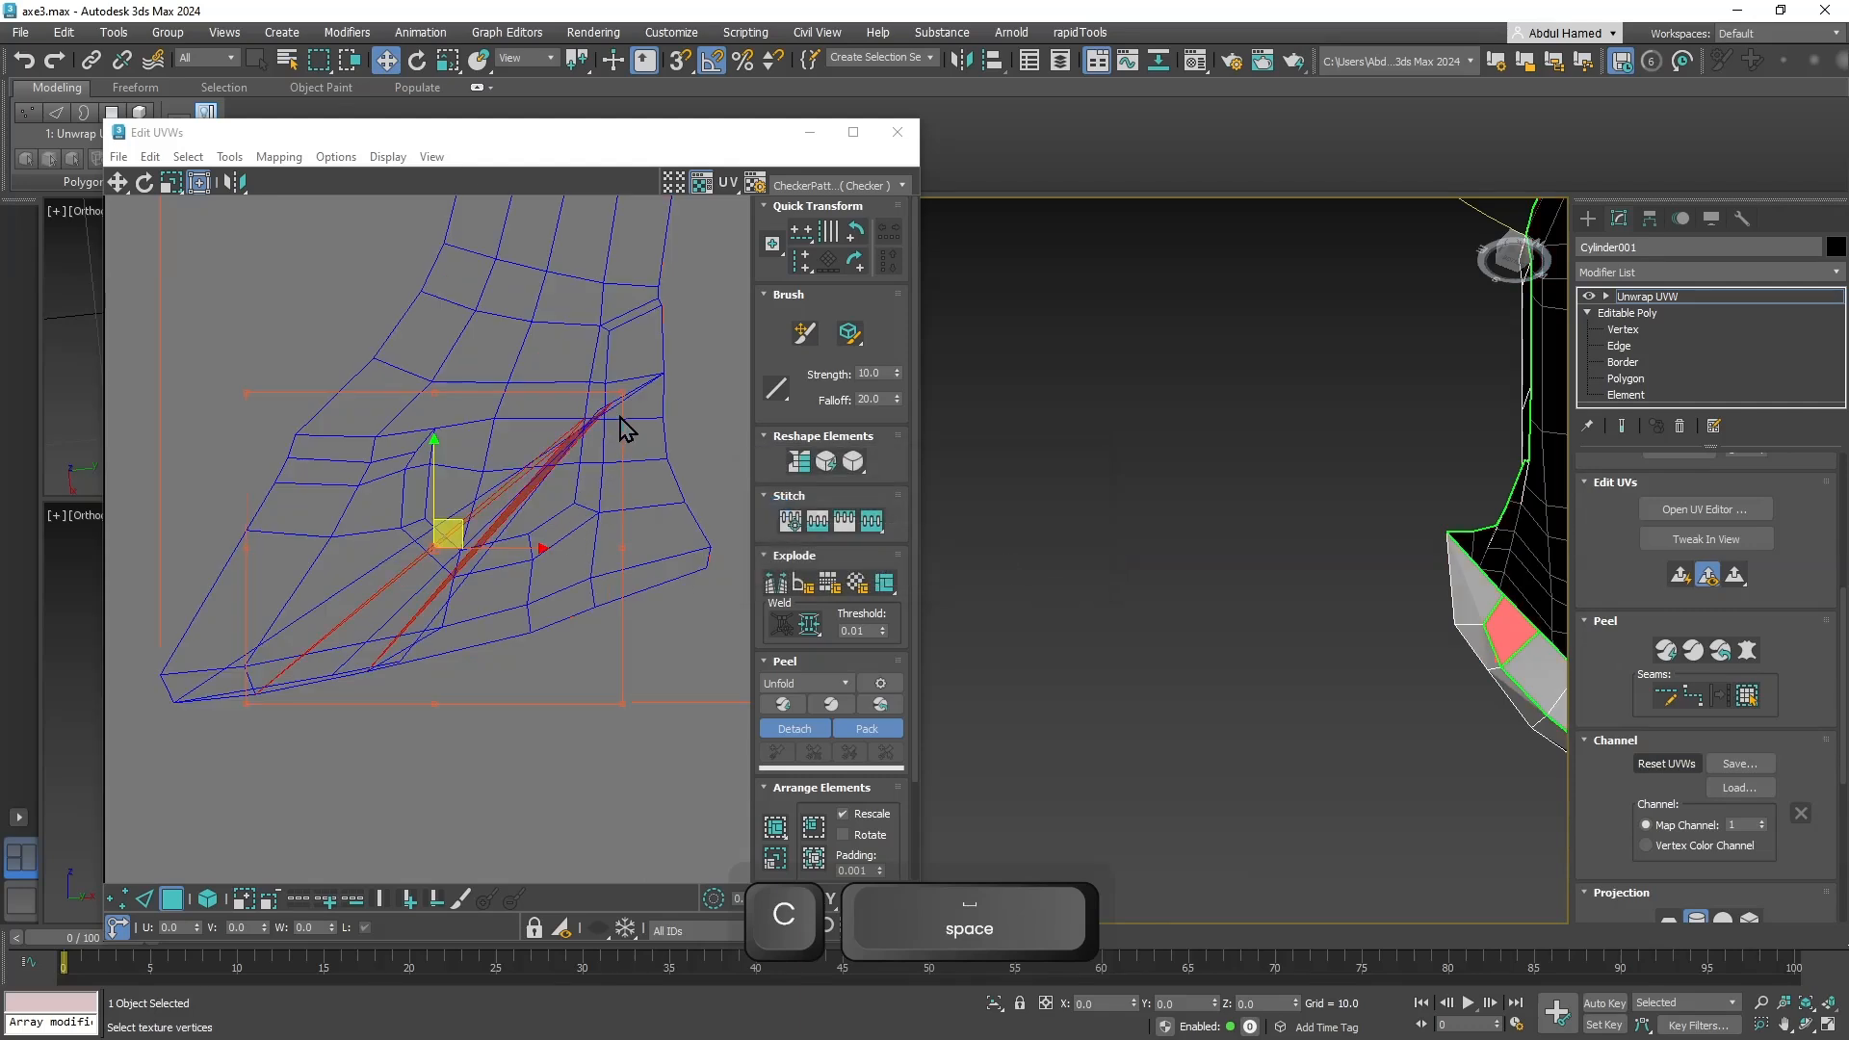
pyautogui.moveTo(1410, 684); pyautogui.dragTo(1105, 631, button='middle')
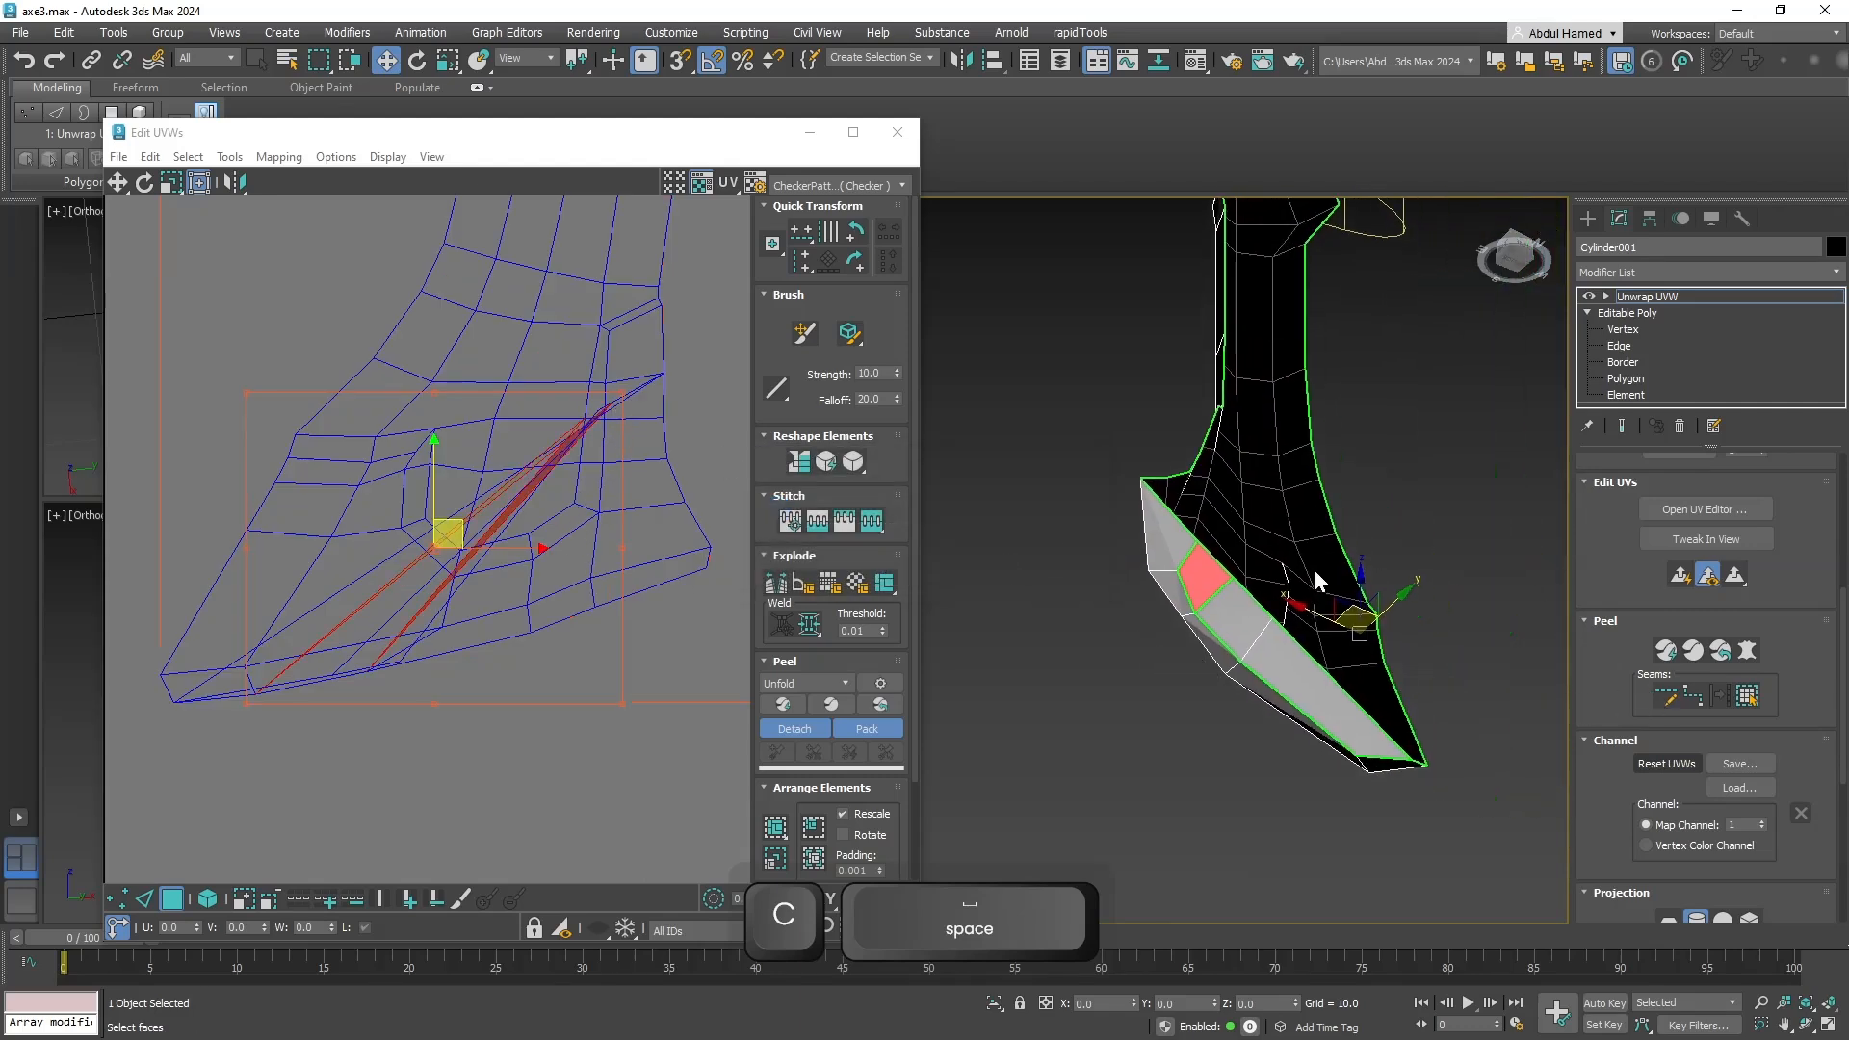
pyautogui.click(1633, 347)
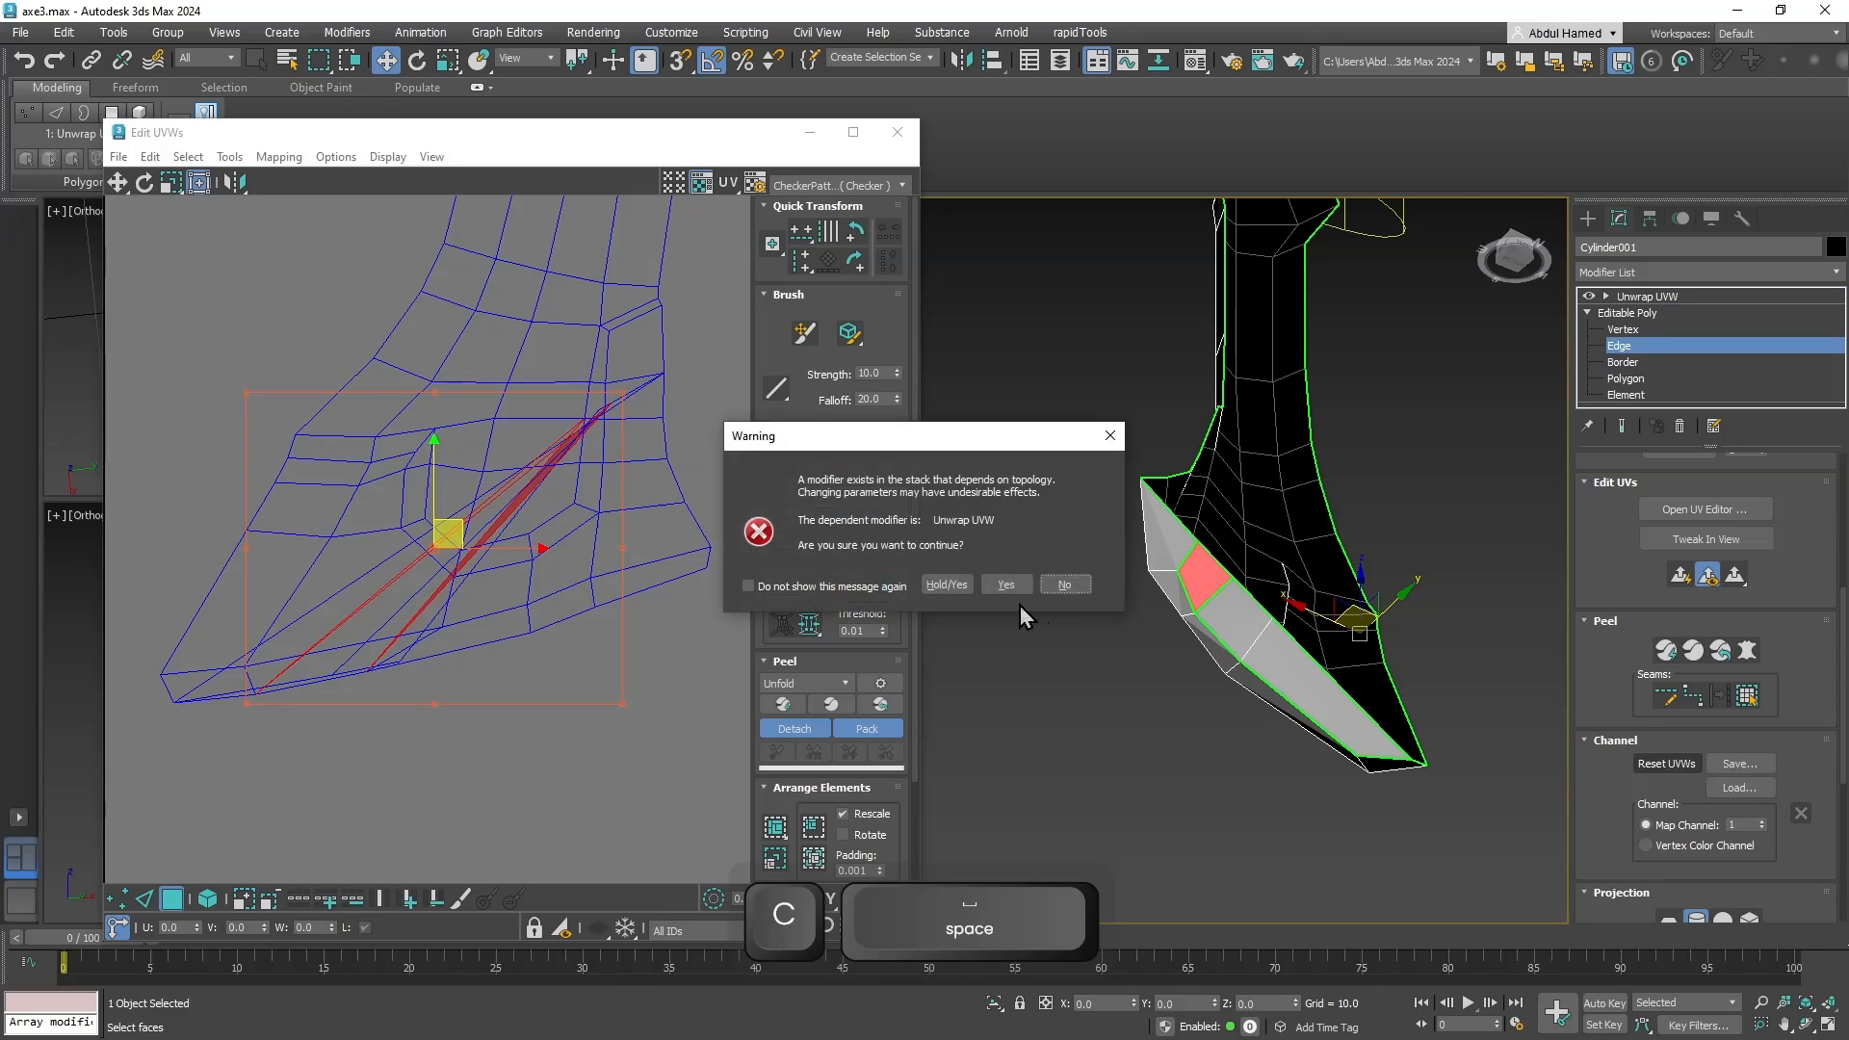
pyautogui.click(1067, 586)
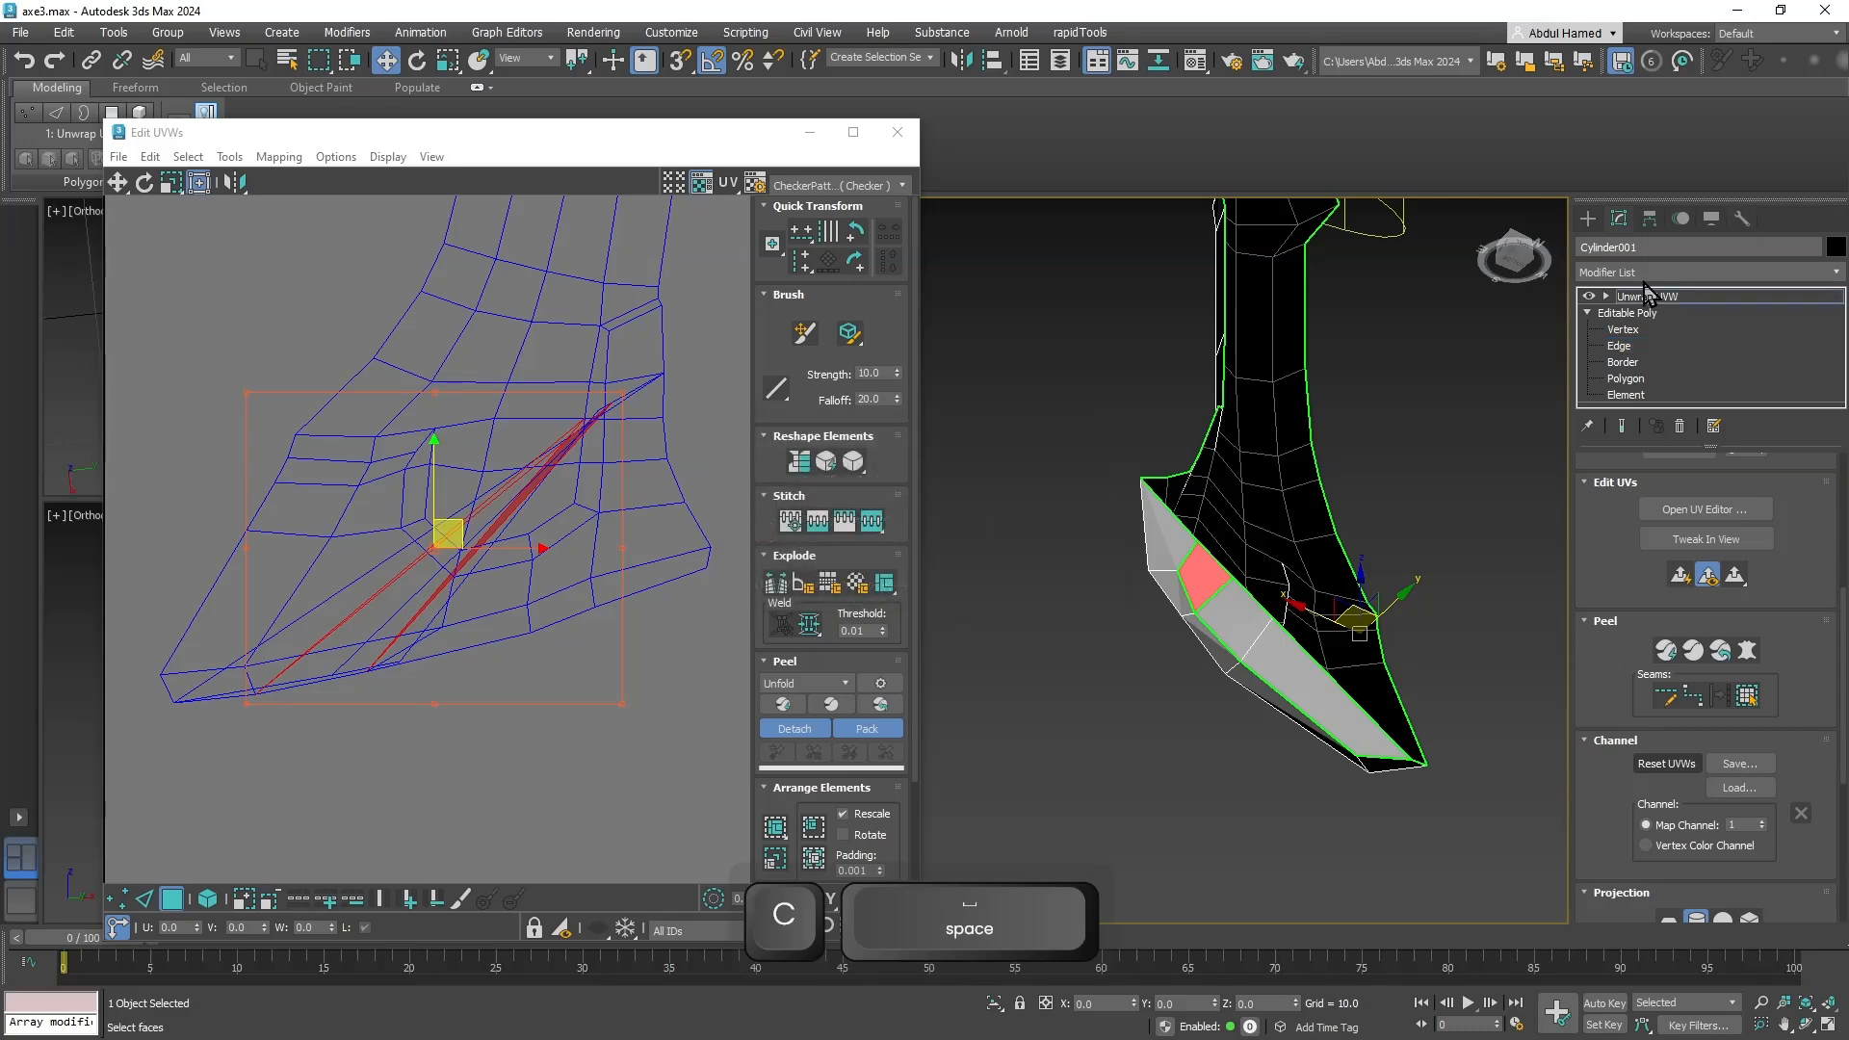
# Select the short seam edge between the pommel's underside polygons and stitch it in the UV layout.
pyautogui.click(1605, 296)
pyautogui.click(1638, 329)
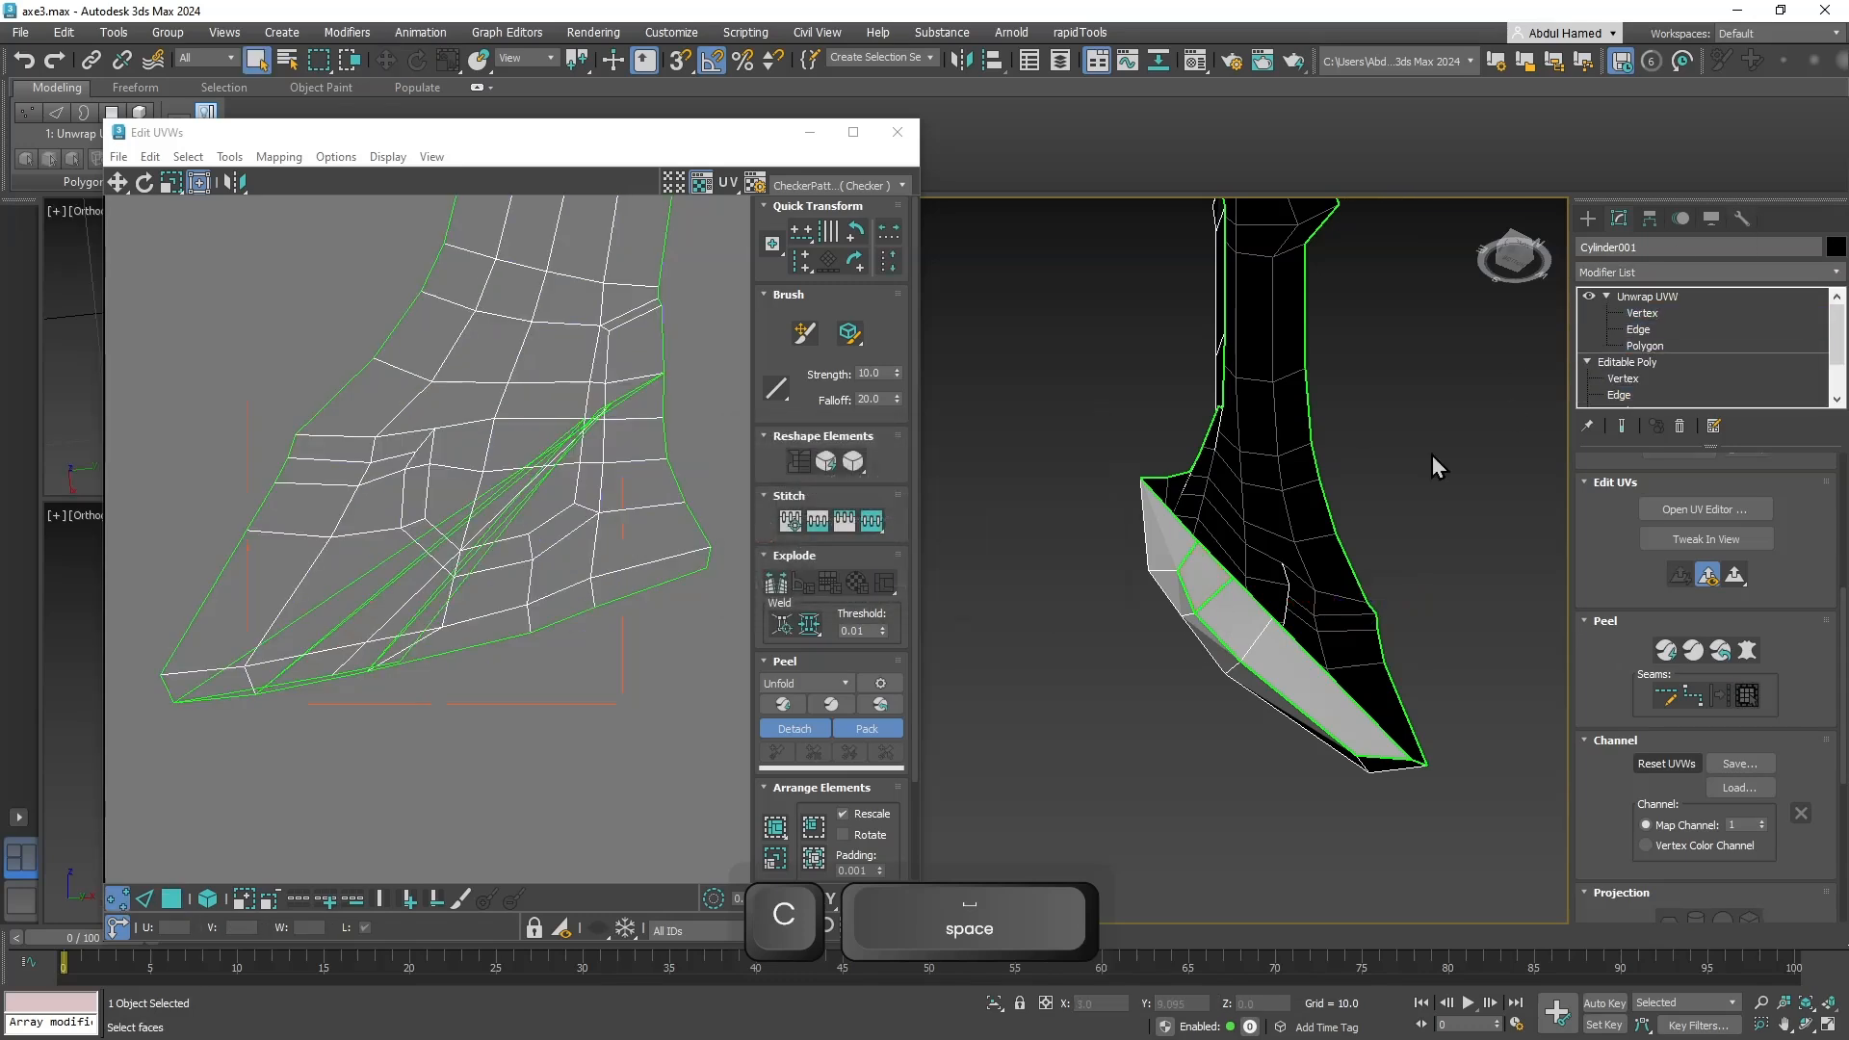
pyautogui.click(1215, 597)
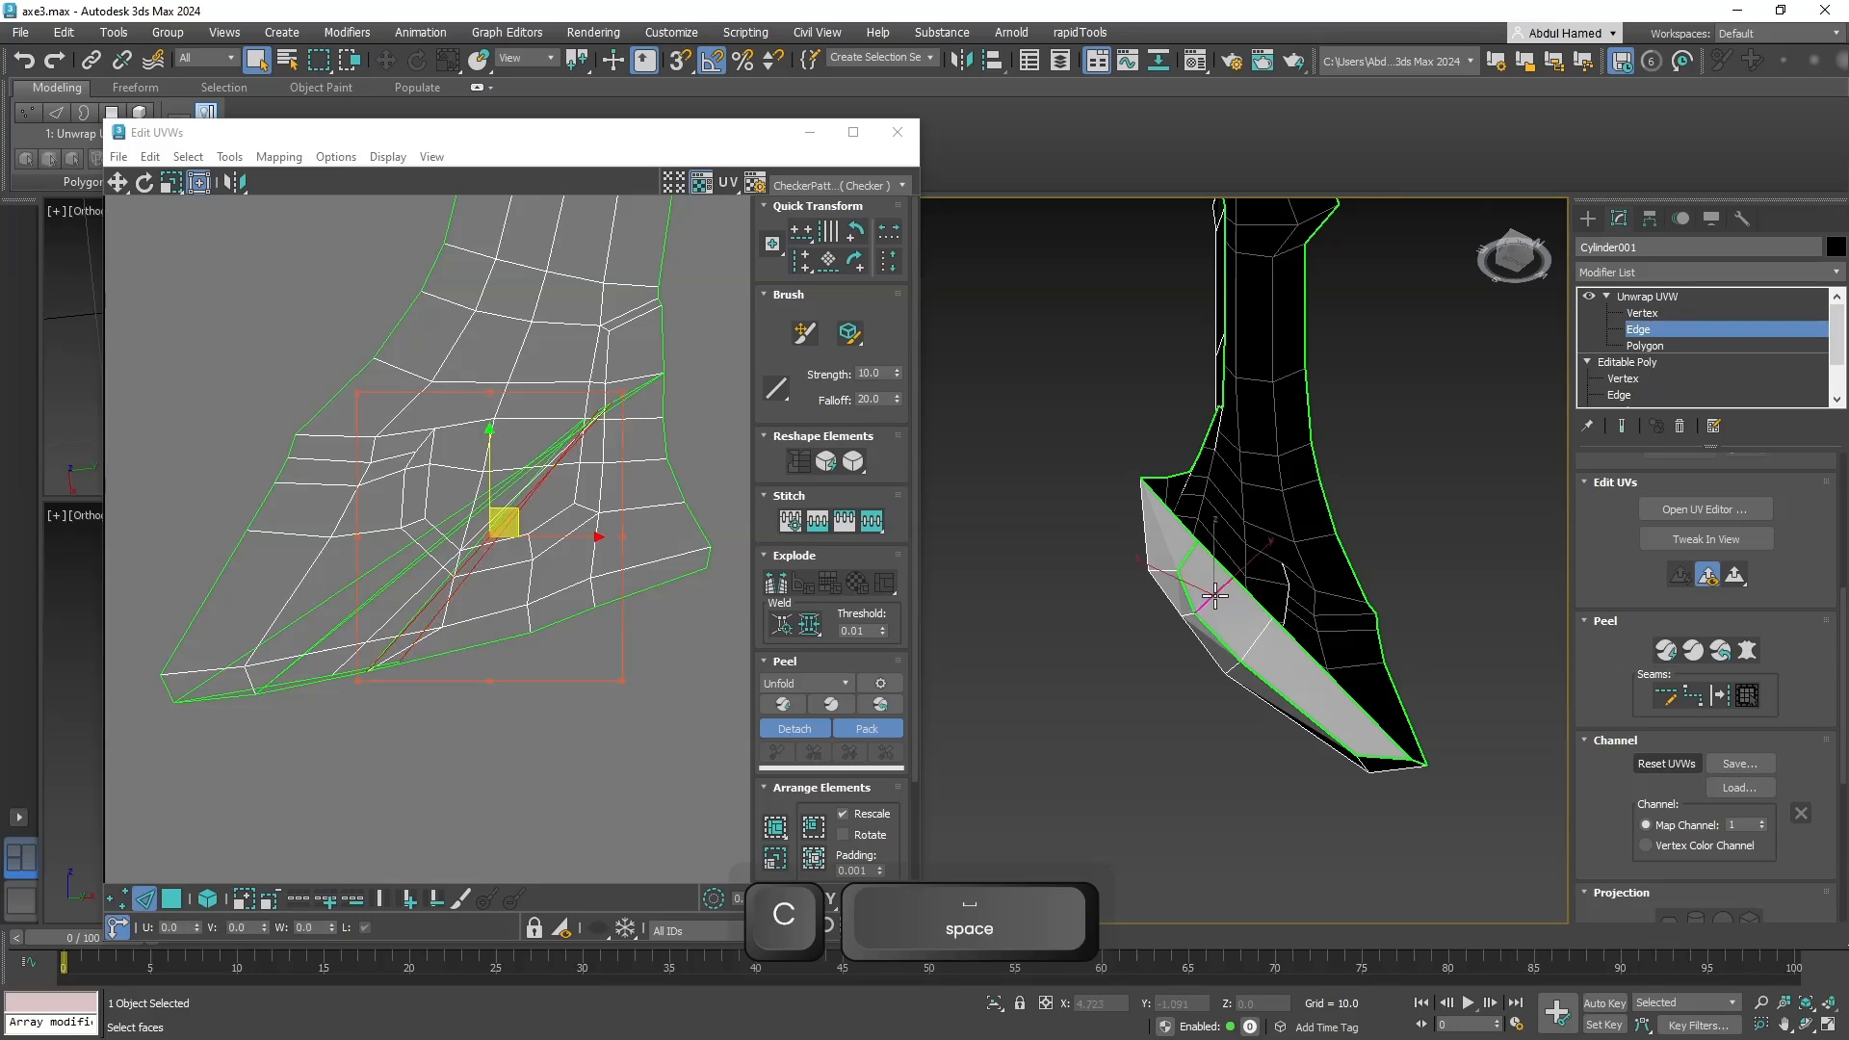
pyautogui.rightClick(1215, 597)
pyautogui.click(511, 577)
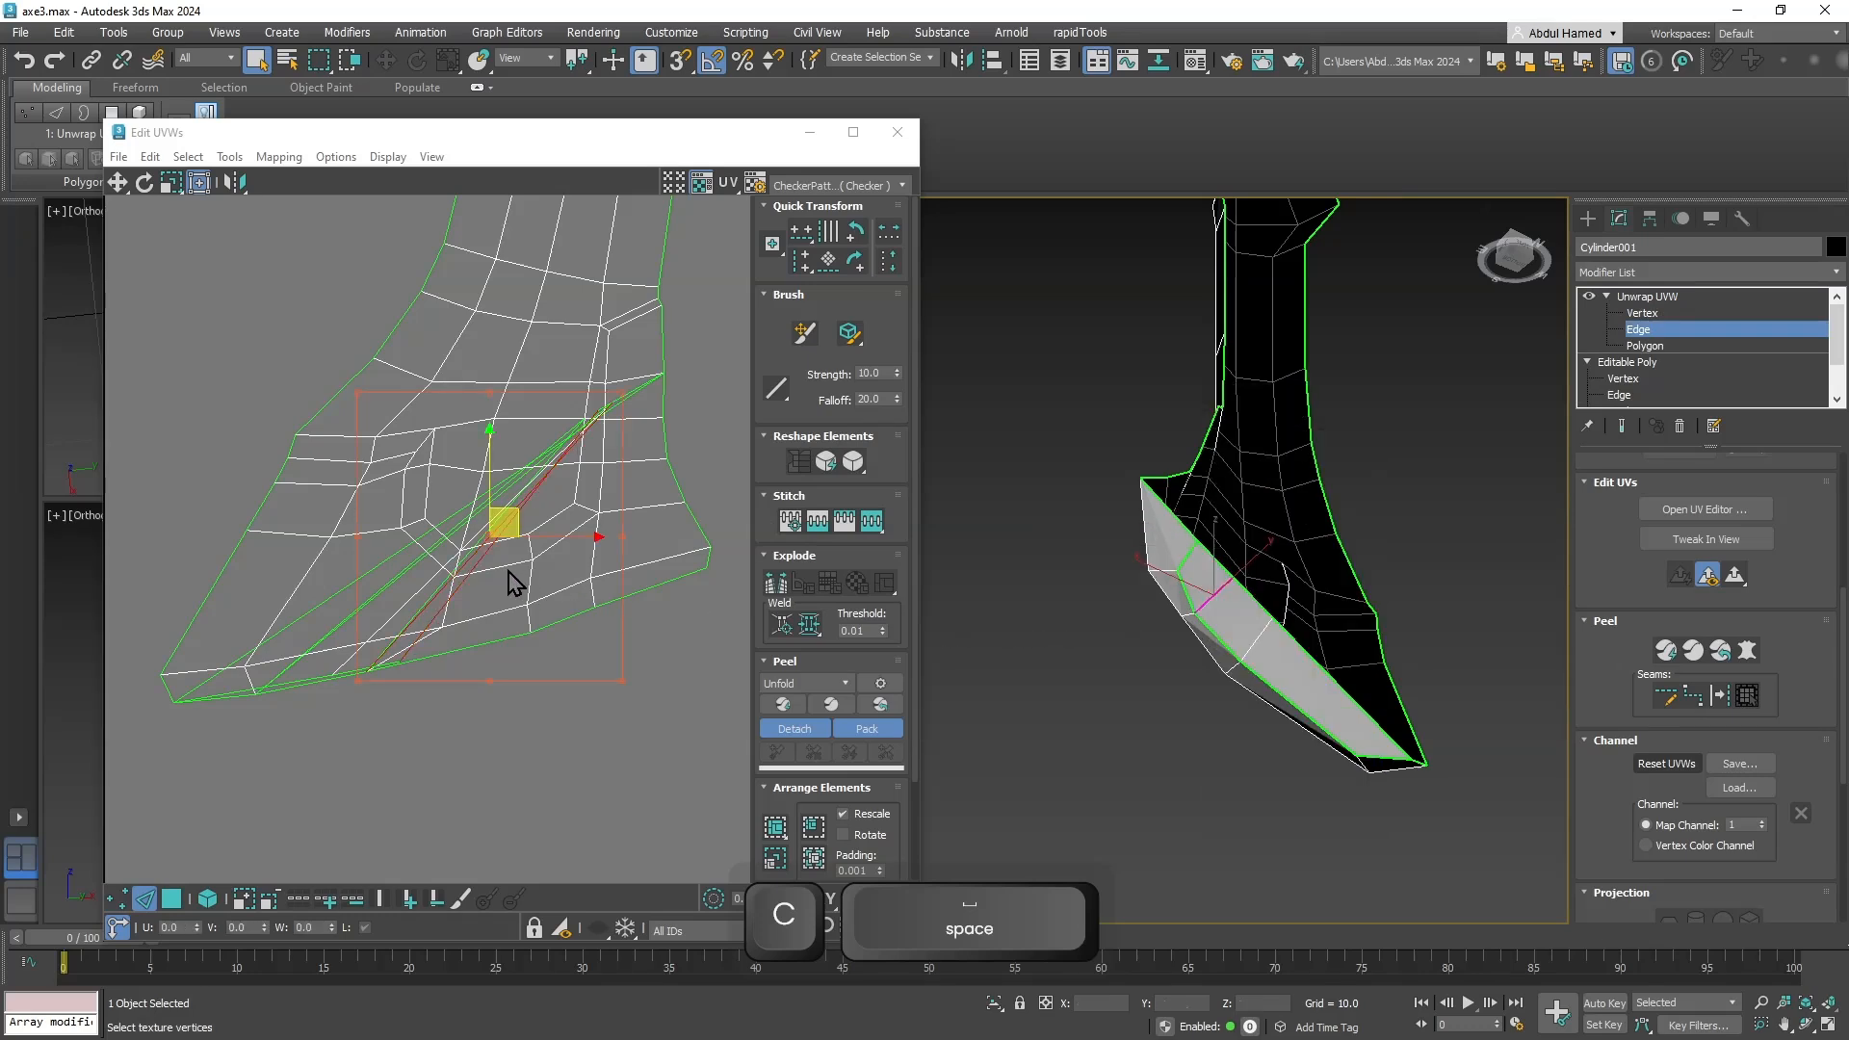
pyautogui.rightClick(474, 533)
pyautogui.click(424, 615)
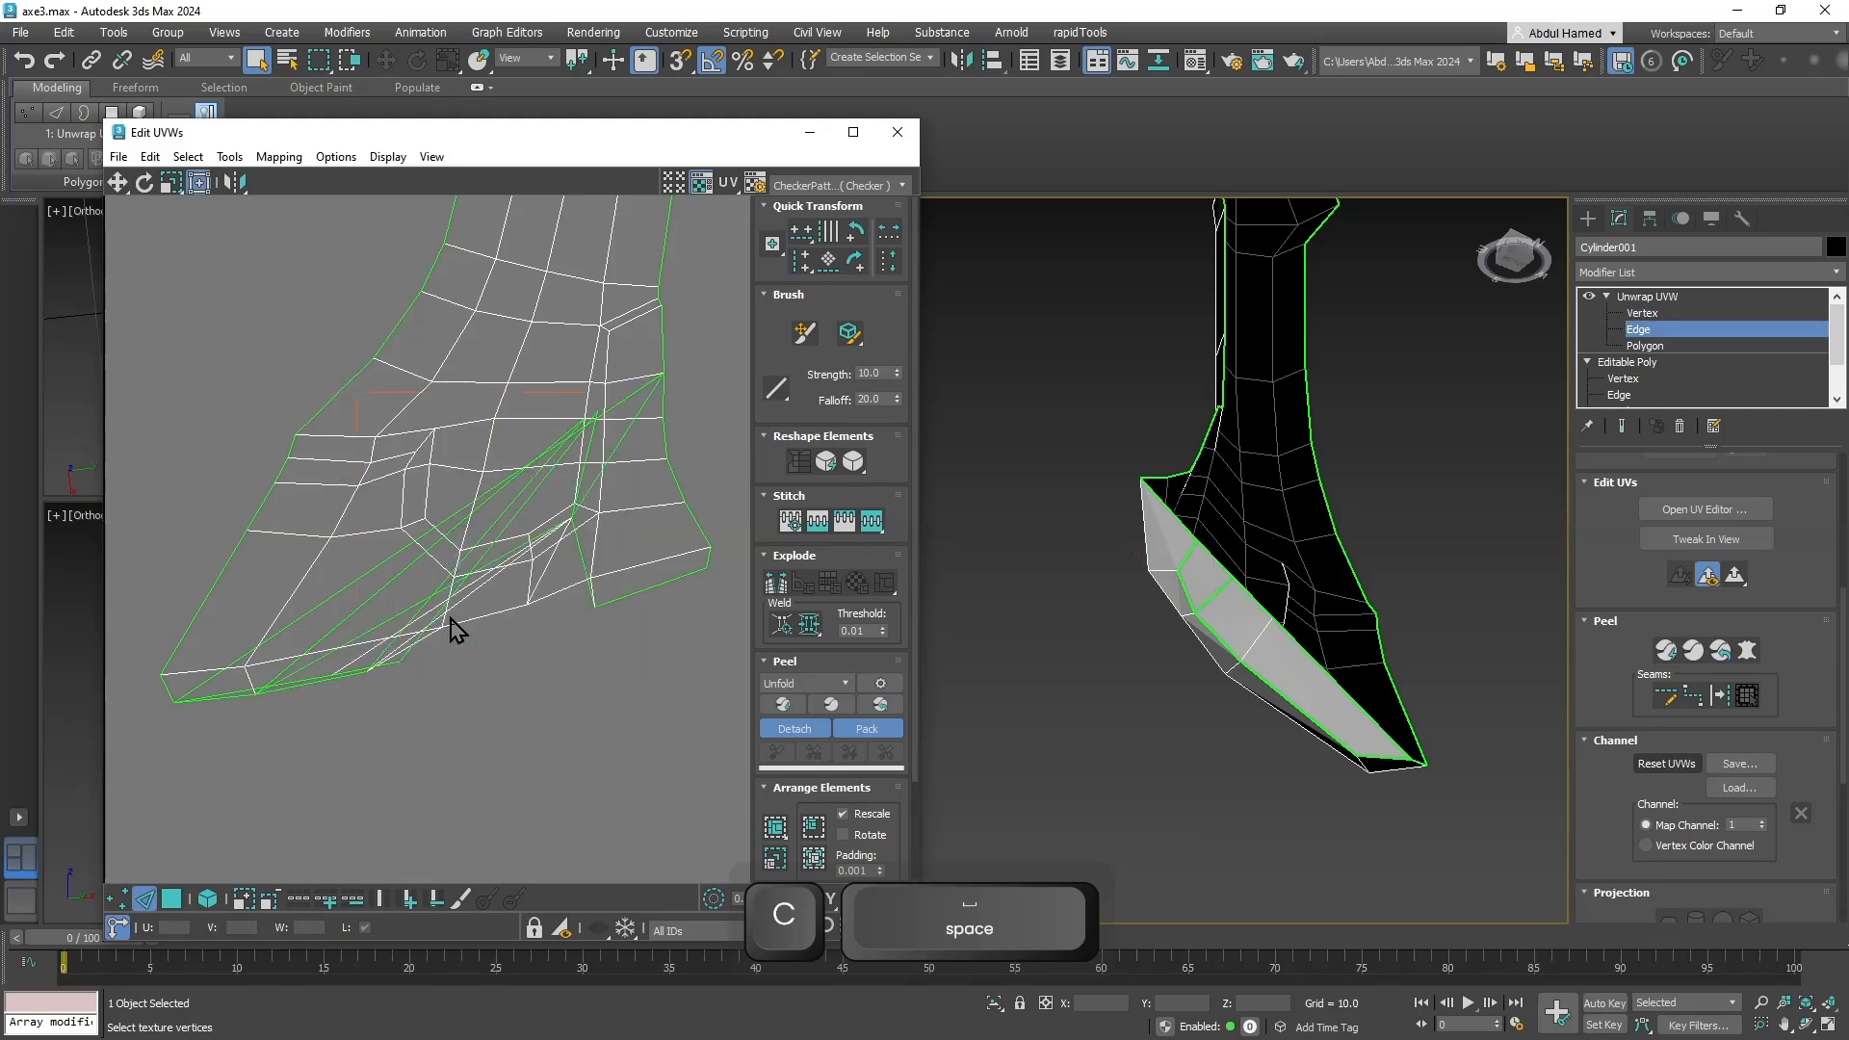
# Try to stitch further seam edges around the small polygon on the pommel's underside.
pyautogui.click(557, 583)
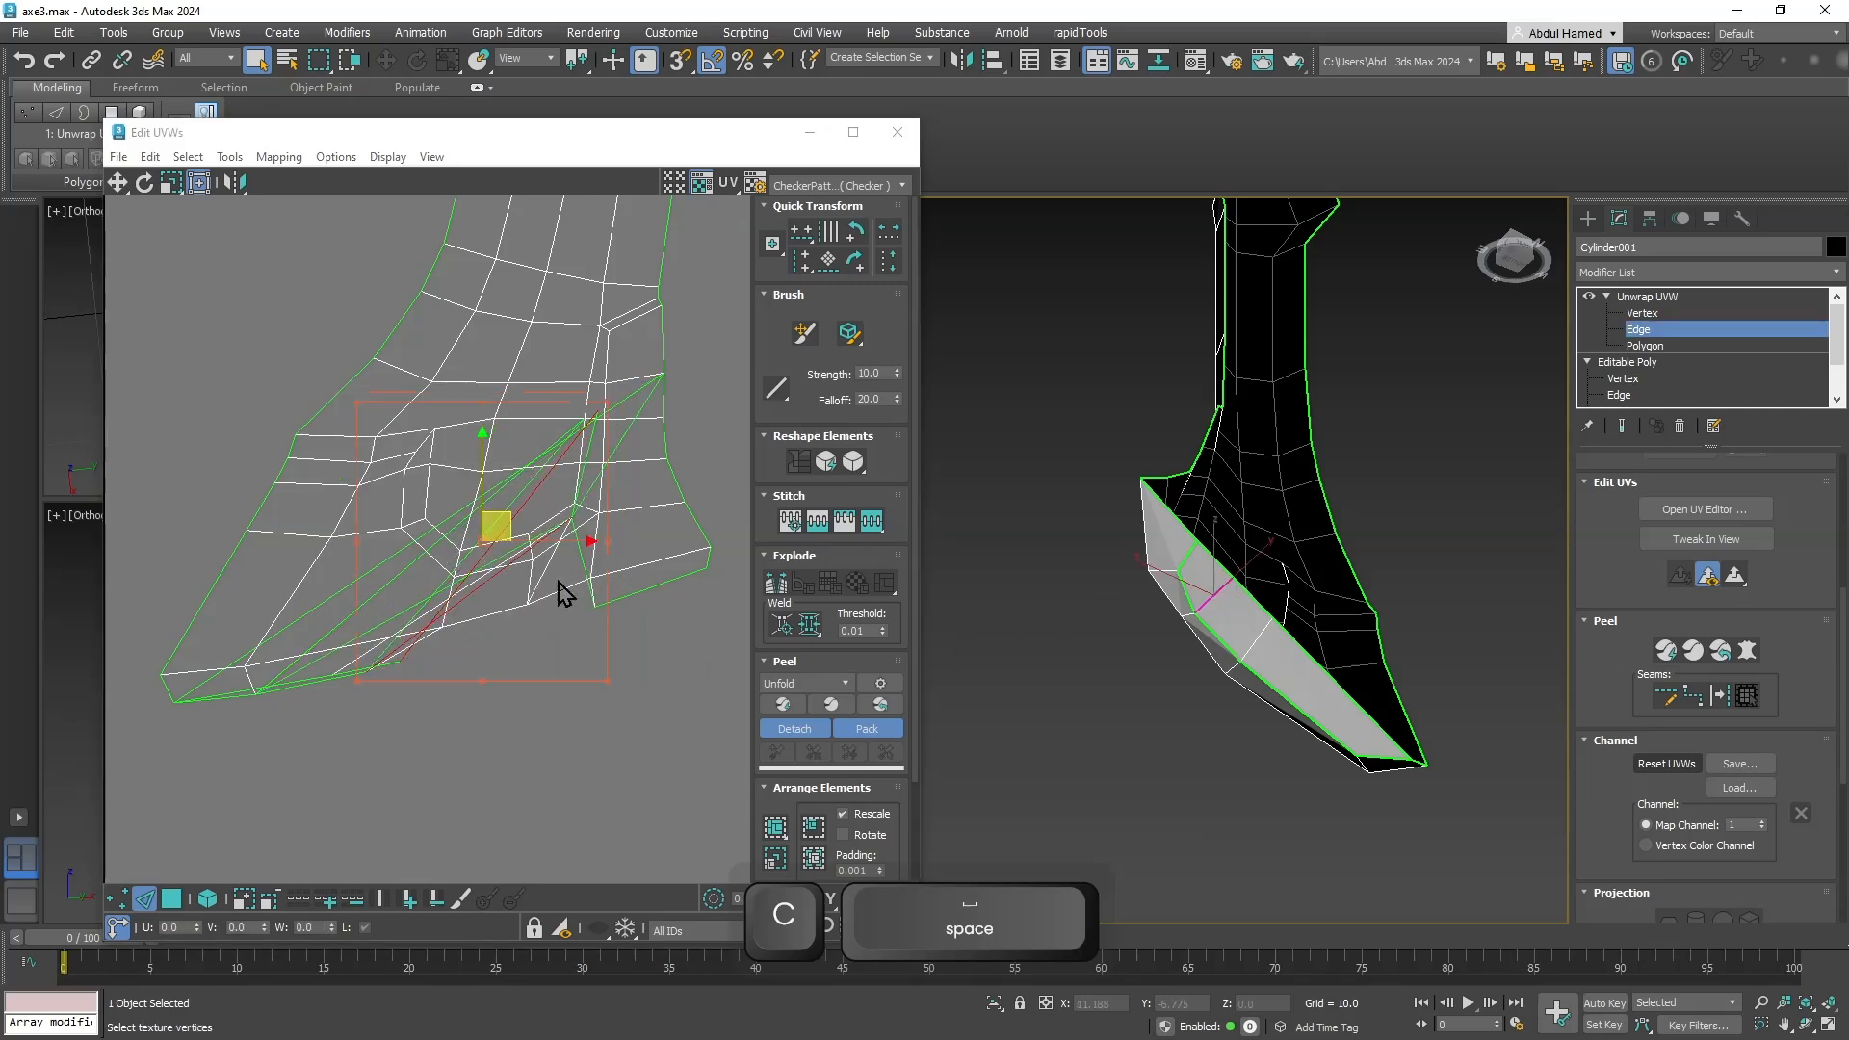
pyautogui.rightClick(527, 559)
pyautogui.click(536, 568)
pyautogui.click(601, 610)
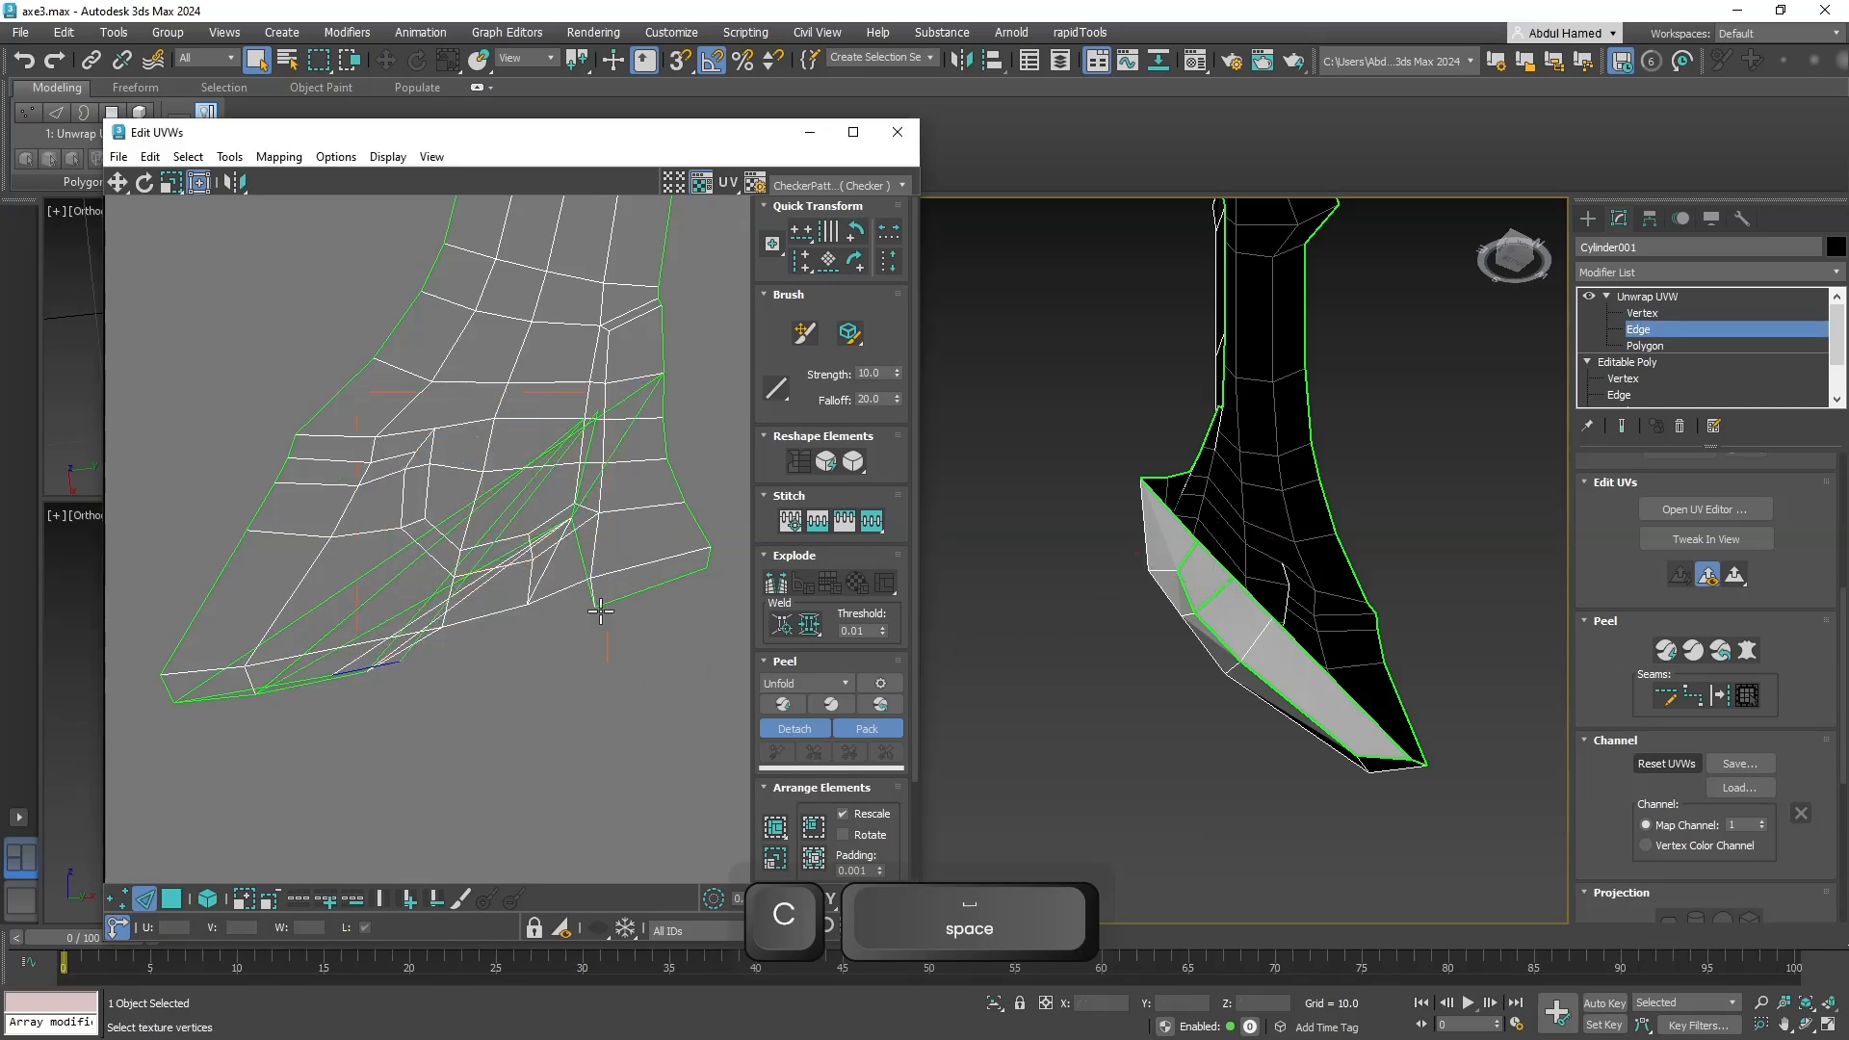
pyautogui.click(487, 536)
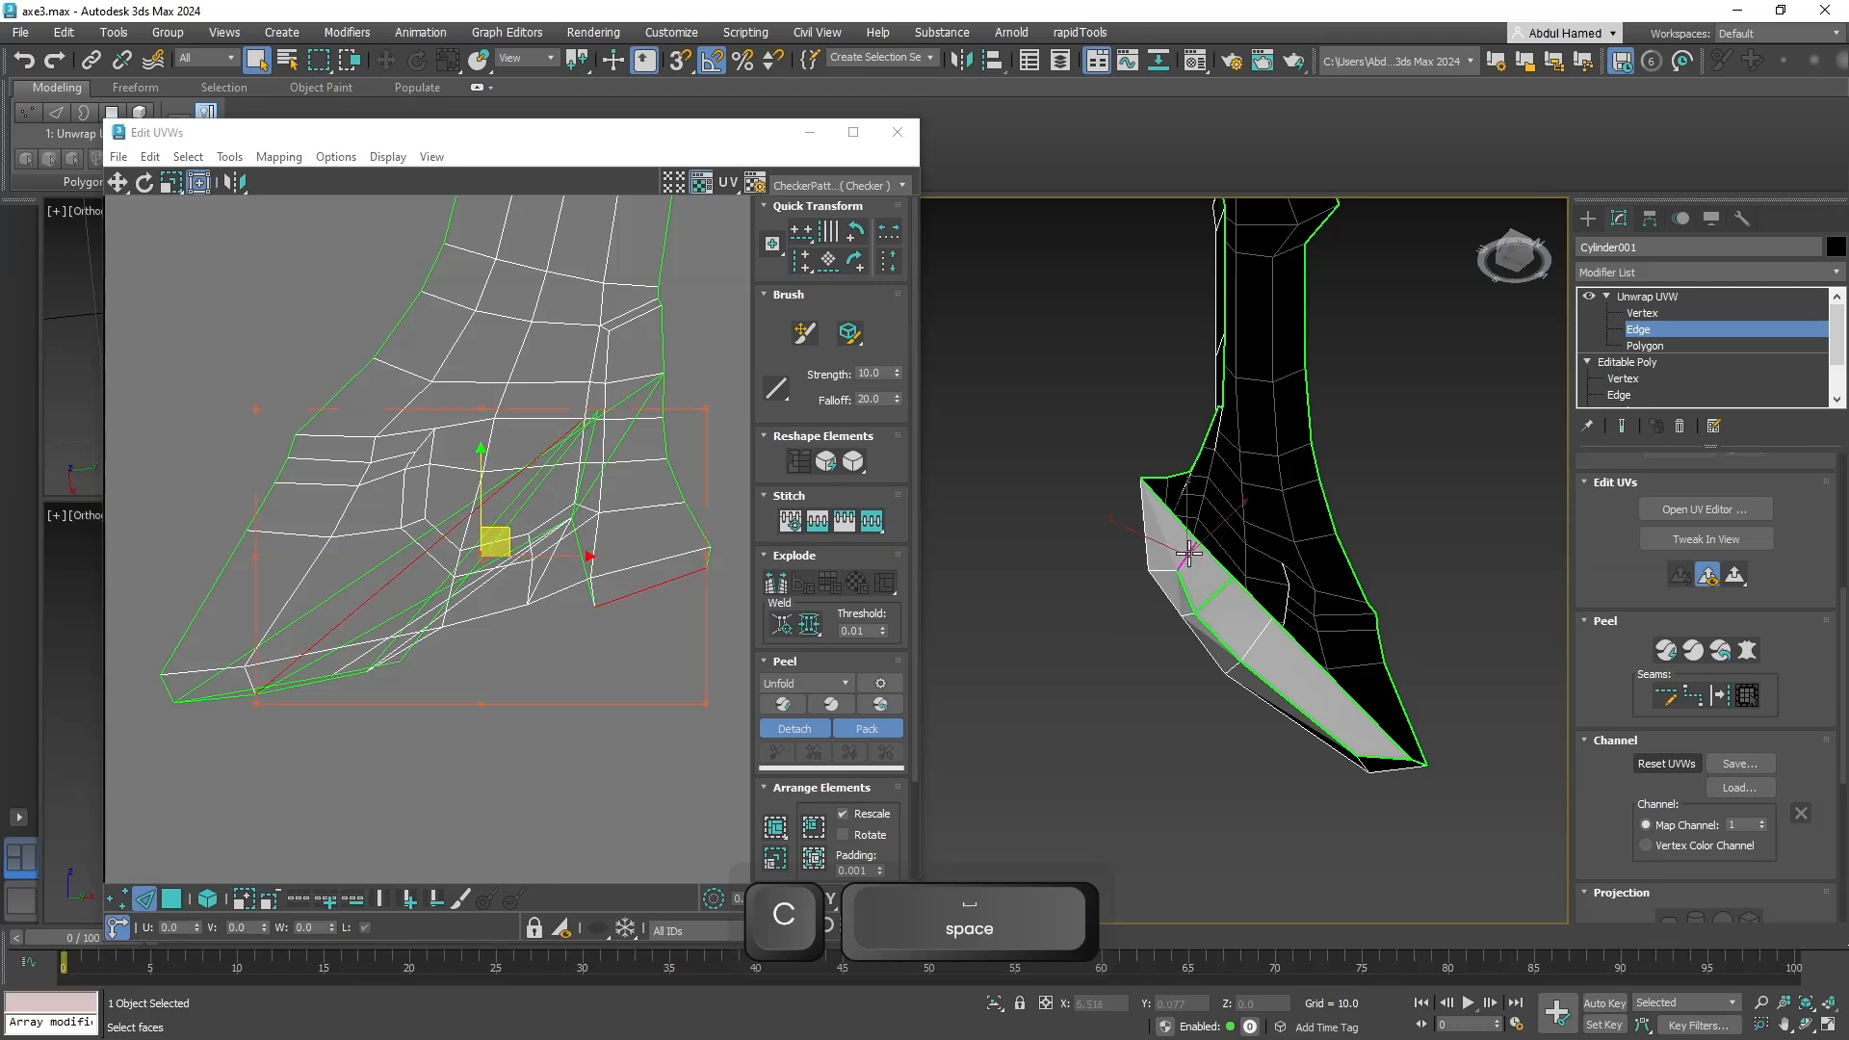
pyautogui.rightClick(464, 543)
pyautogui.click(443, 615)
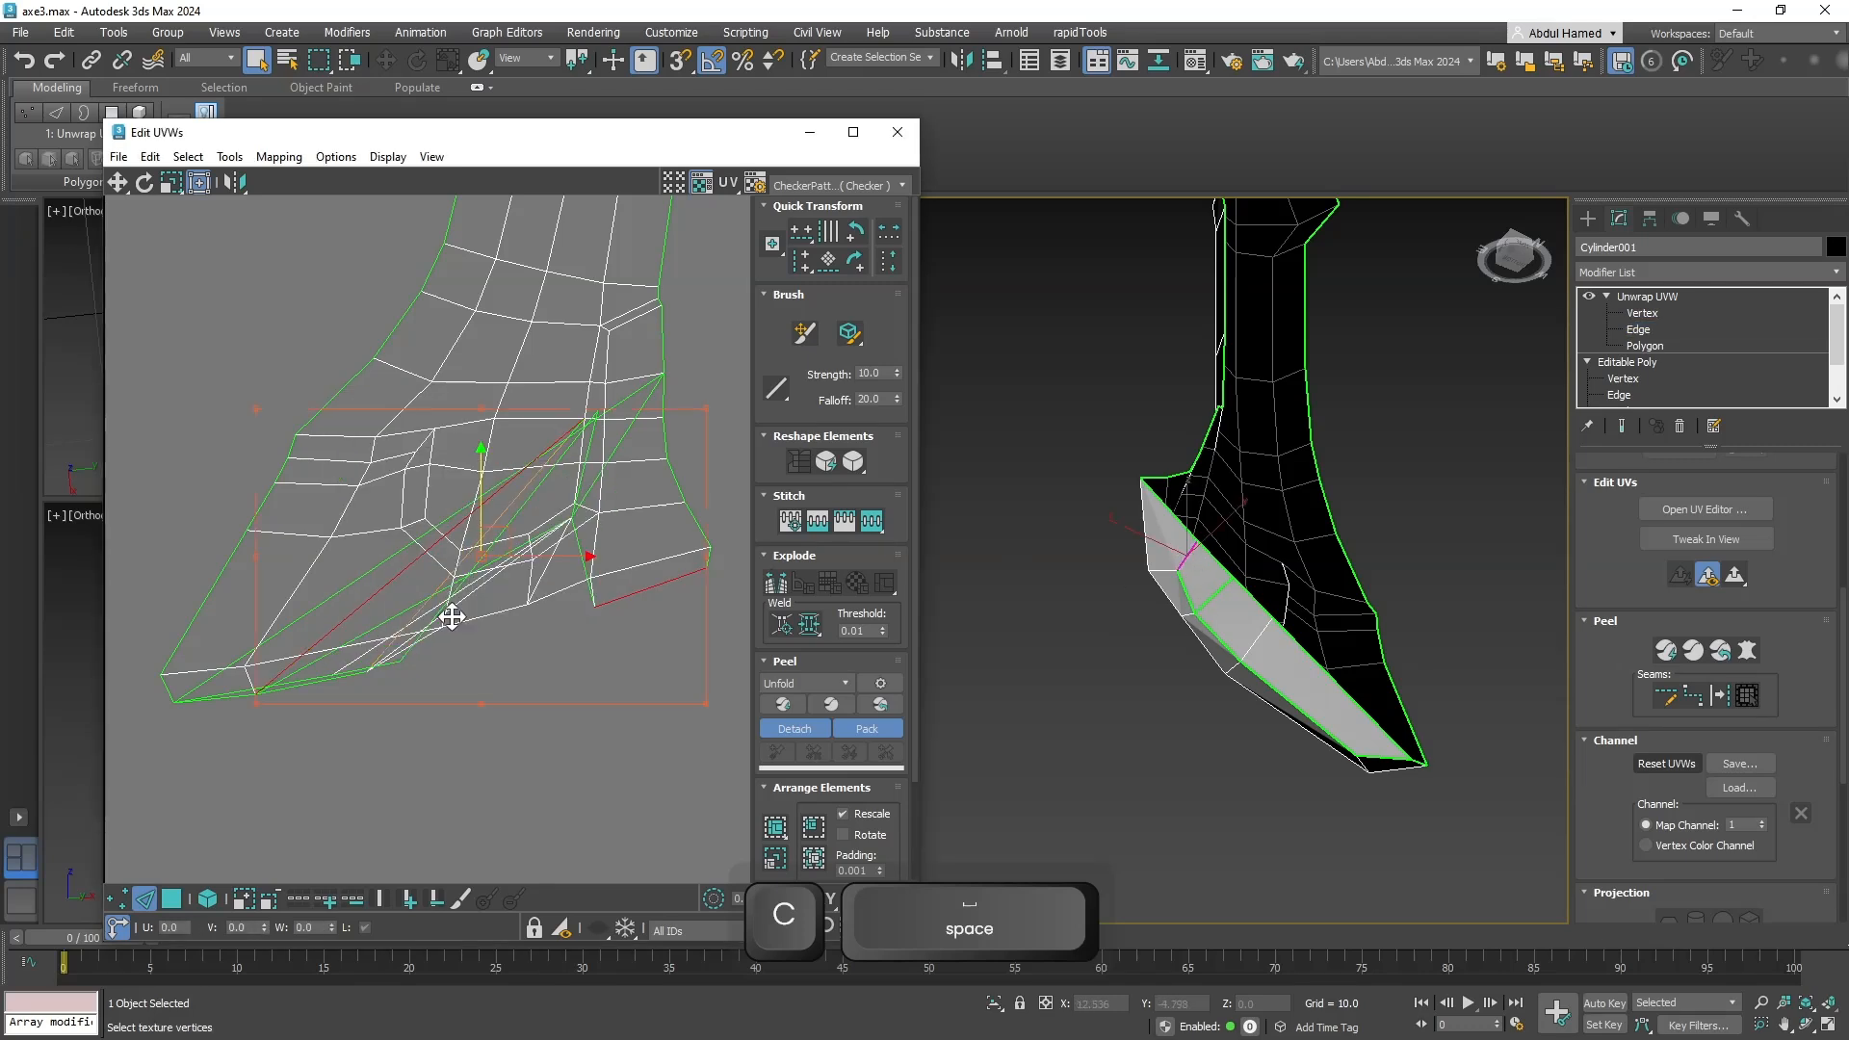
pyautogui.click(1190, 556)
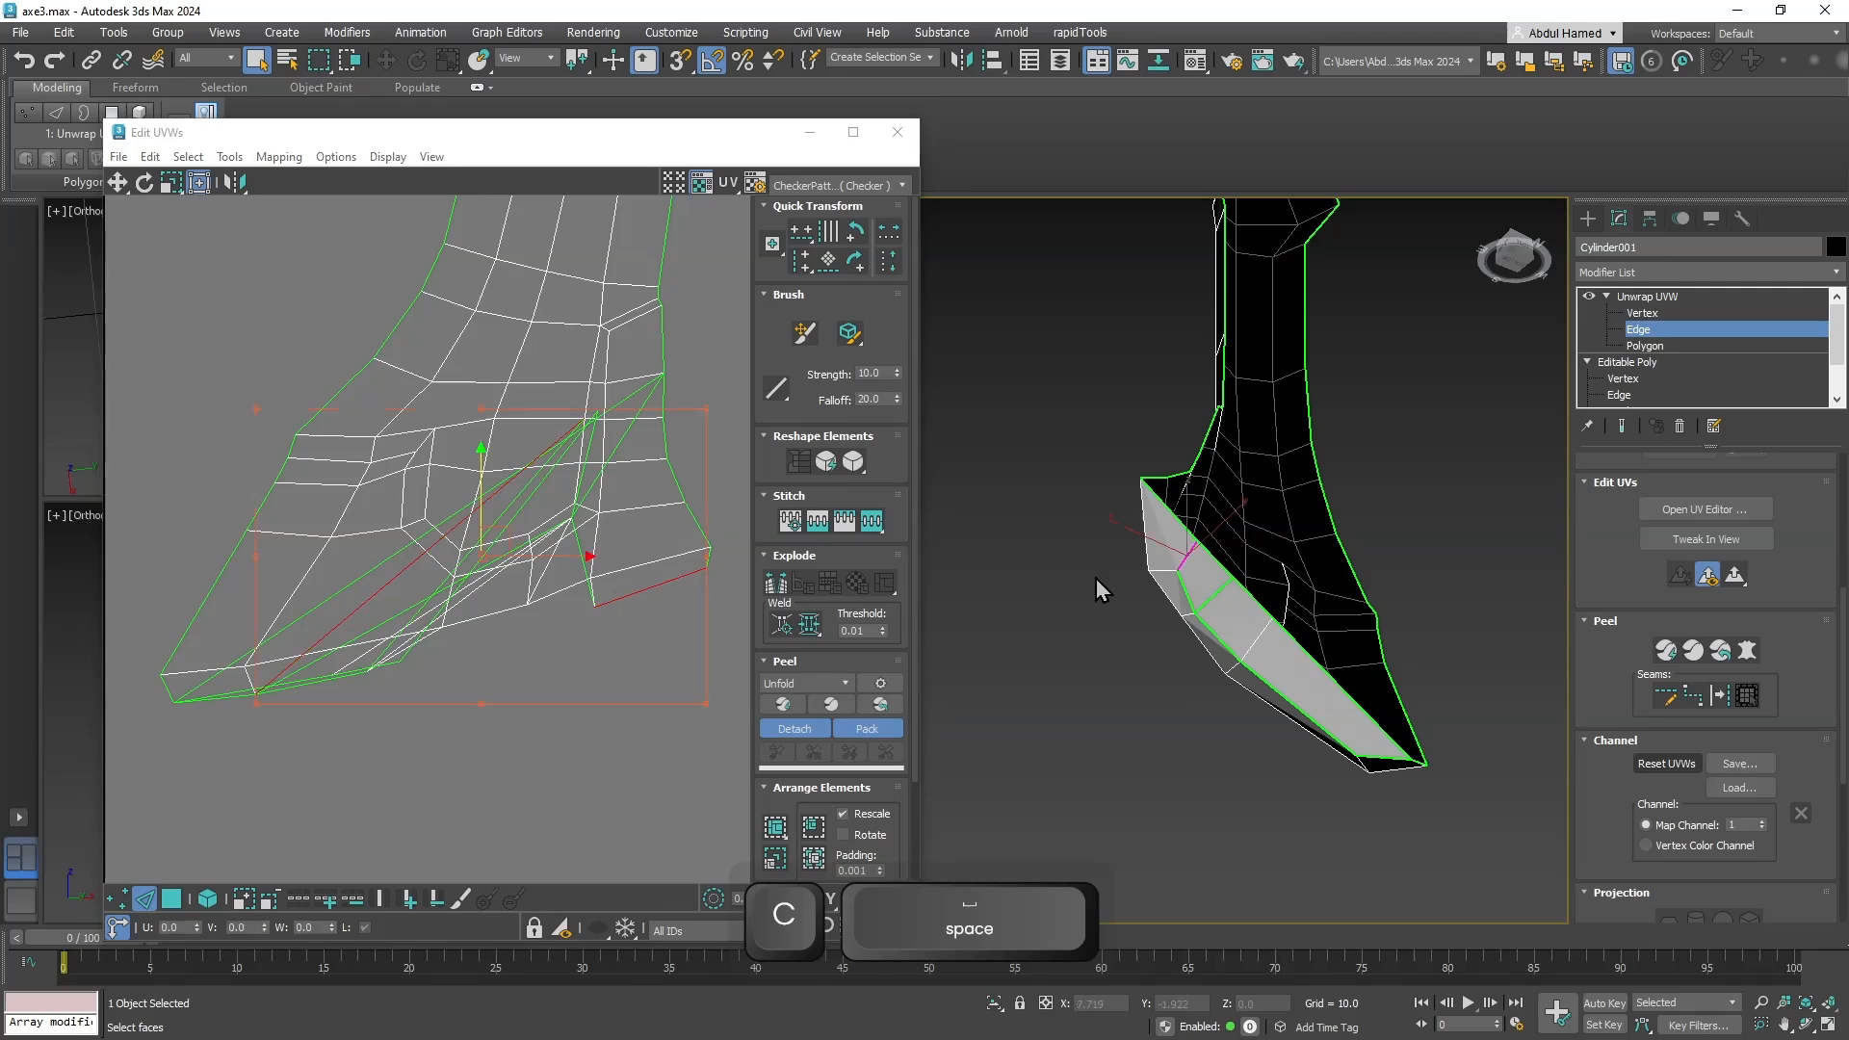
pyautogui.rightClick(495, 562)
pyautogui.click(484, 565)
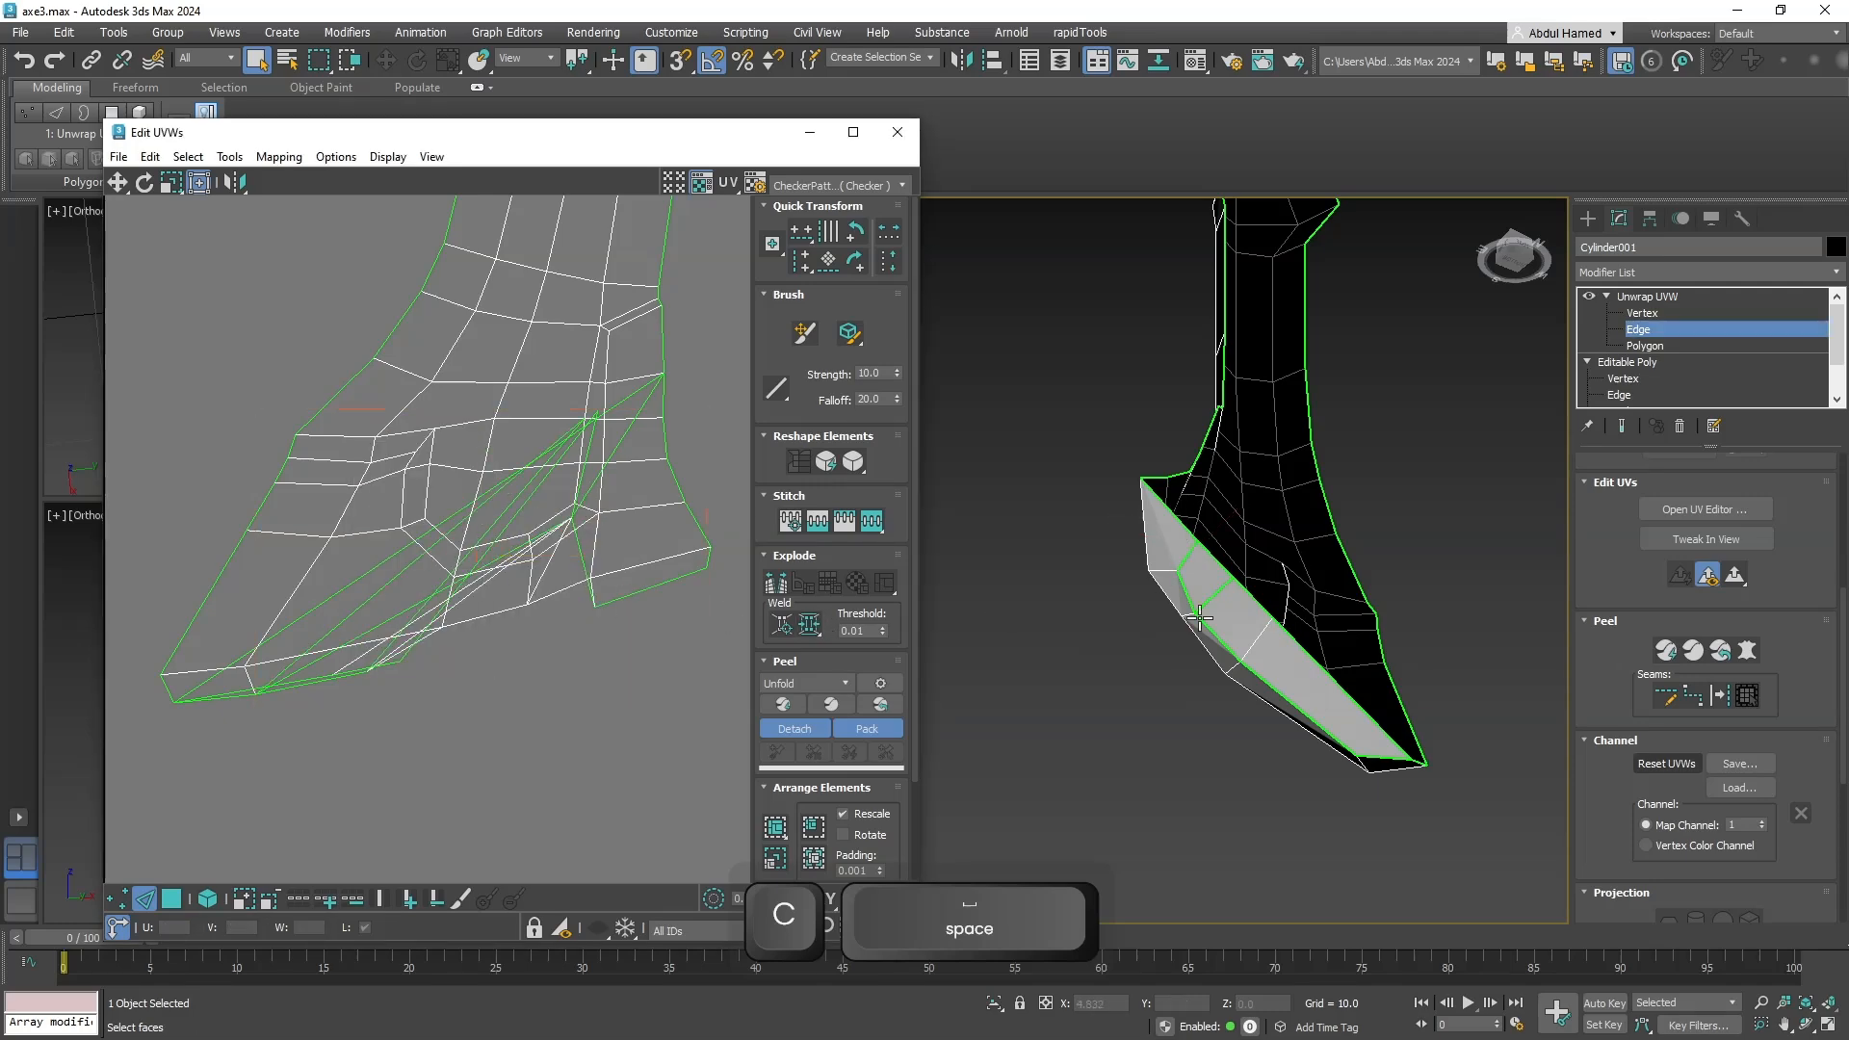
# Examine the handle's UV shell at its upper end and pommel end for overlapping polygons.
pyautogui.keyDown('alt'); pyautogui.moveTo(1258, 632); pyautogui.dragTo(1478, 511, button='middle'); pyautogui.keyUp('alt')
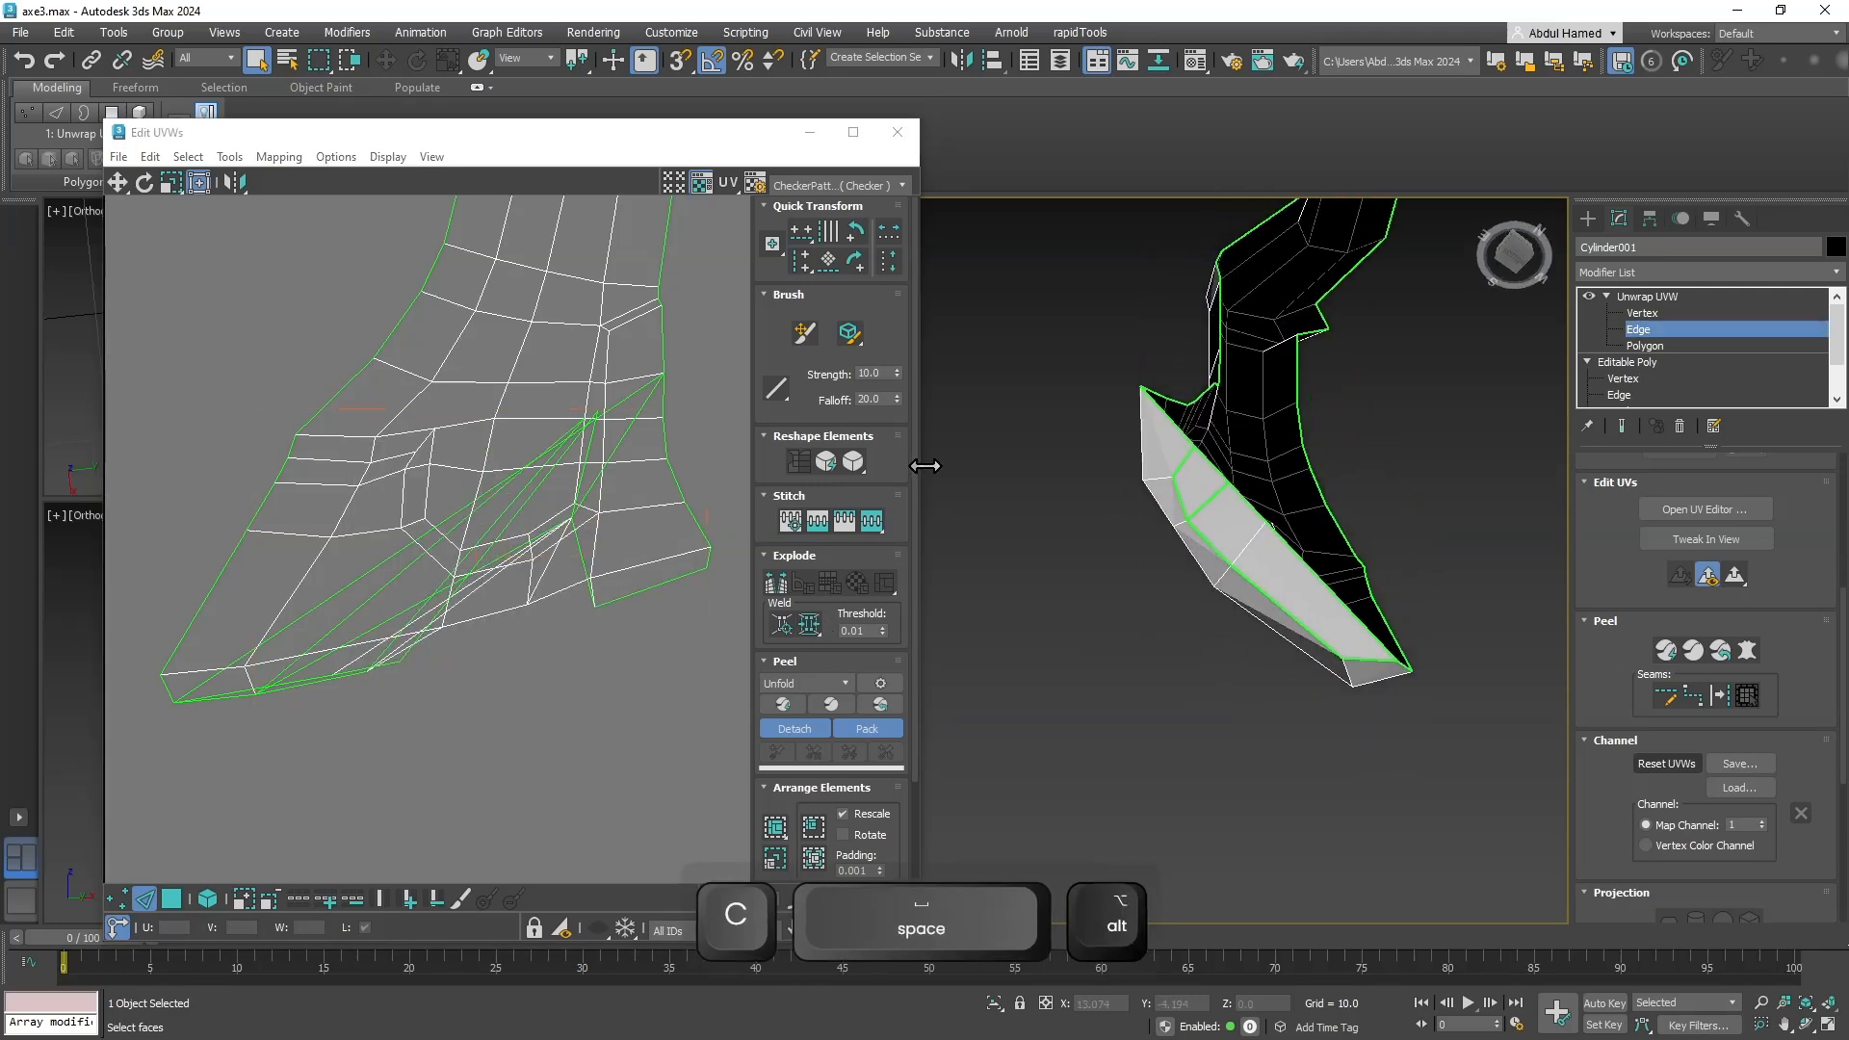
pyautogui.moveTo(408, 493); pyautogui.dragTo(363, 713, button='middle')
pyautogui.scroll(-10, 418, 599)
pyautogui.moveTo(433, 578); pyautogui.dragTo(504, 672, button='middle')
pyautogui.scroll(3, 518, 707)
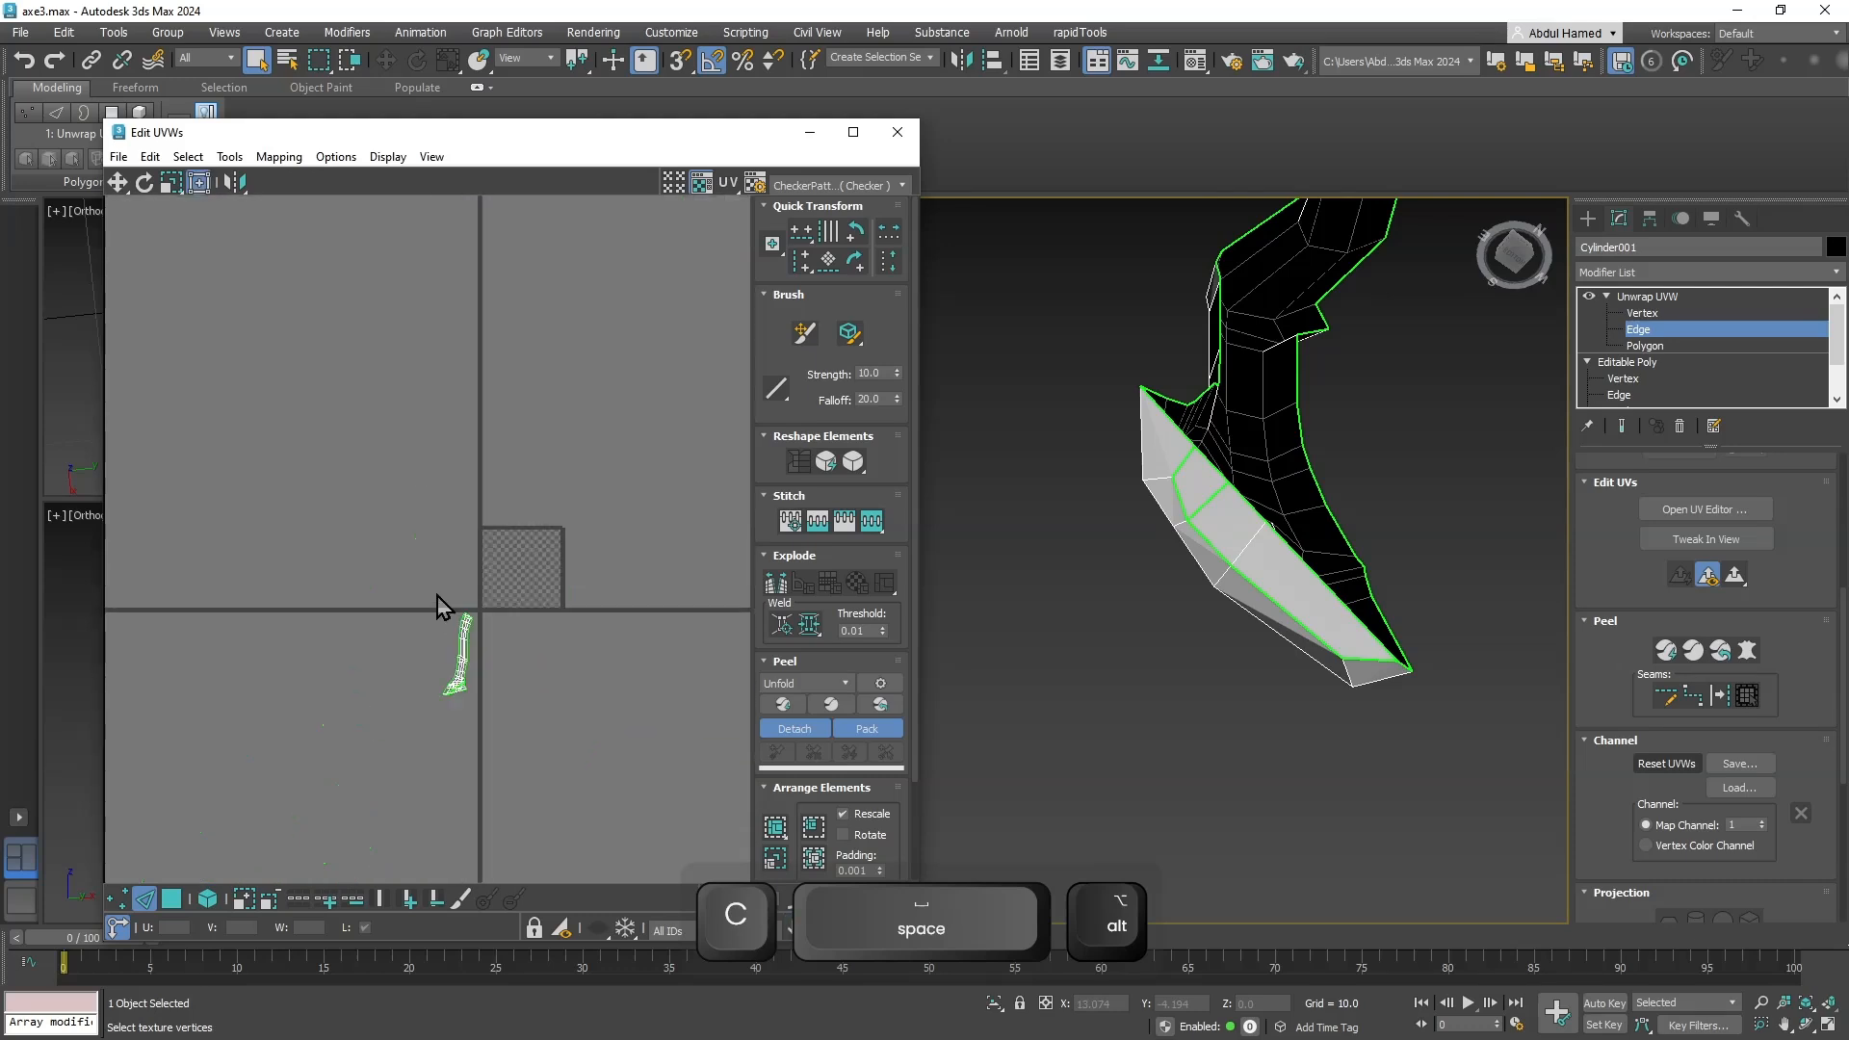
pyautogui.scroll(8, 500, 709)
pyautogui.moveTo(566, 520); pyautogui.dragTo(581, 589, button='middle')
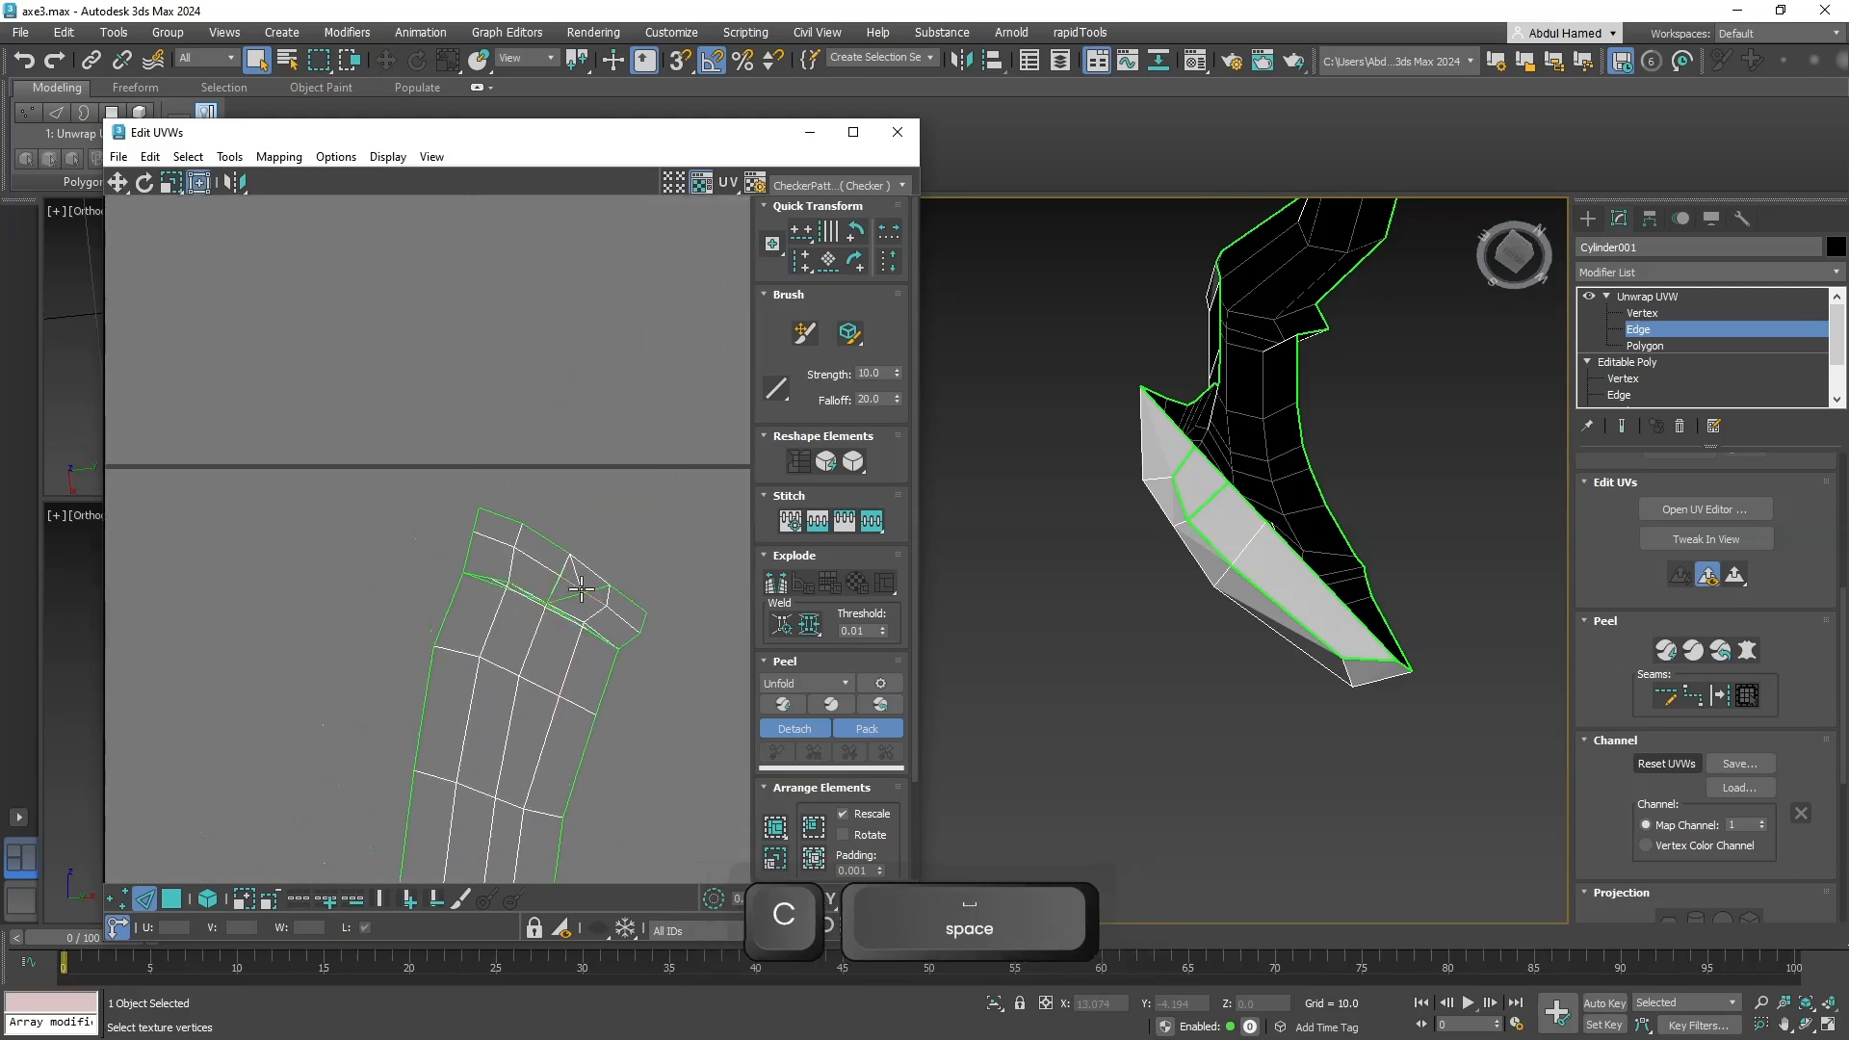
pyautogui.scroll(4, 581, 589)
pyautogui.scroll(-6, 590, 483)
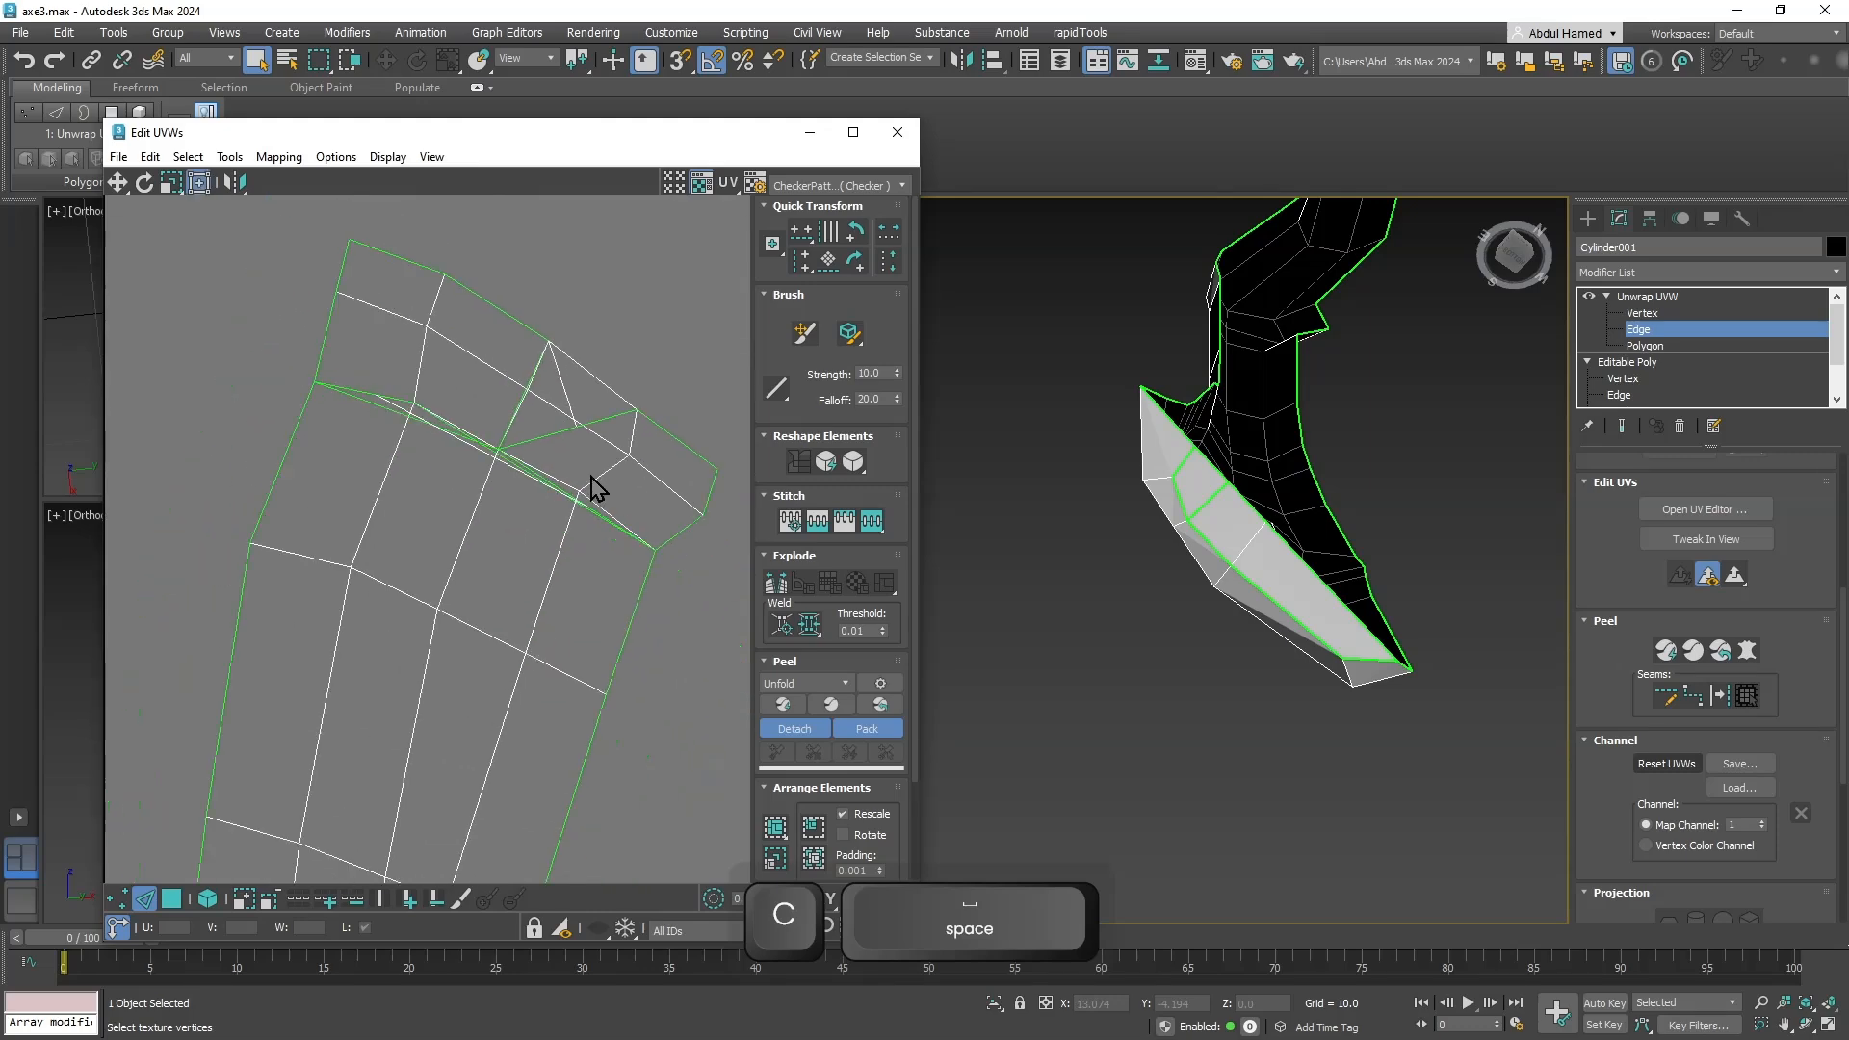
pyautogui.scroll(3, 524, 400)
pyautogui.scroll(-6, 529, 532)
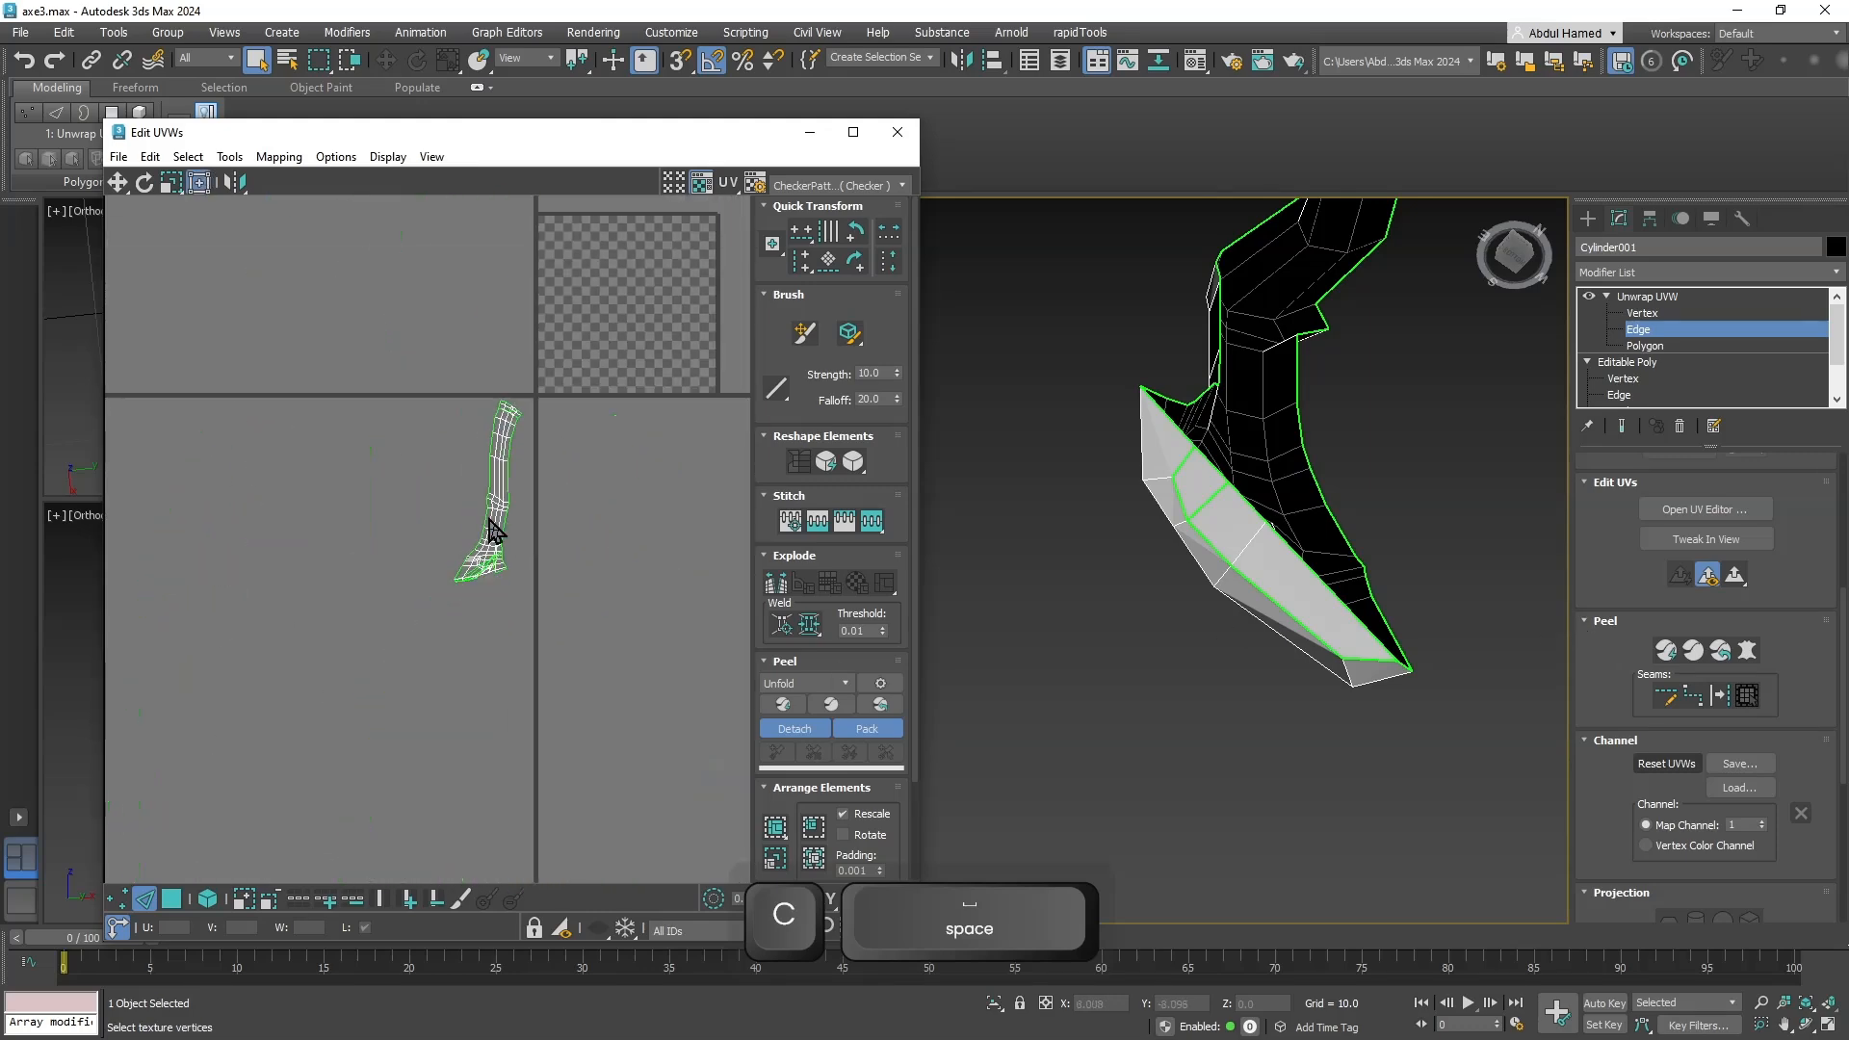
pyautogui.scroll(4, 496, 529)
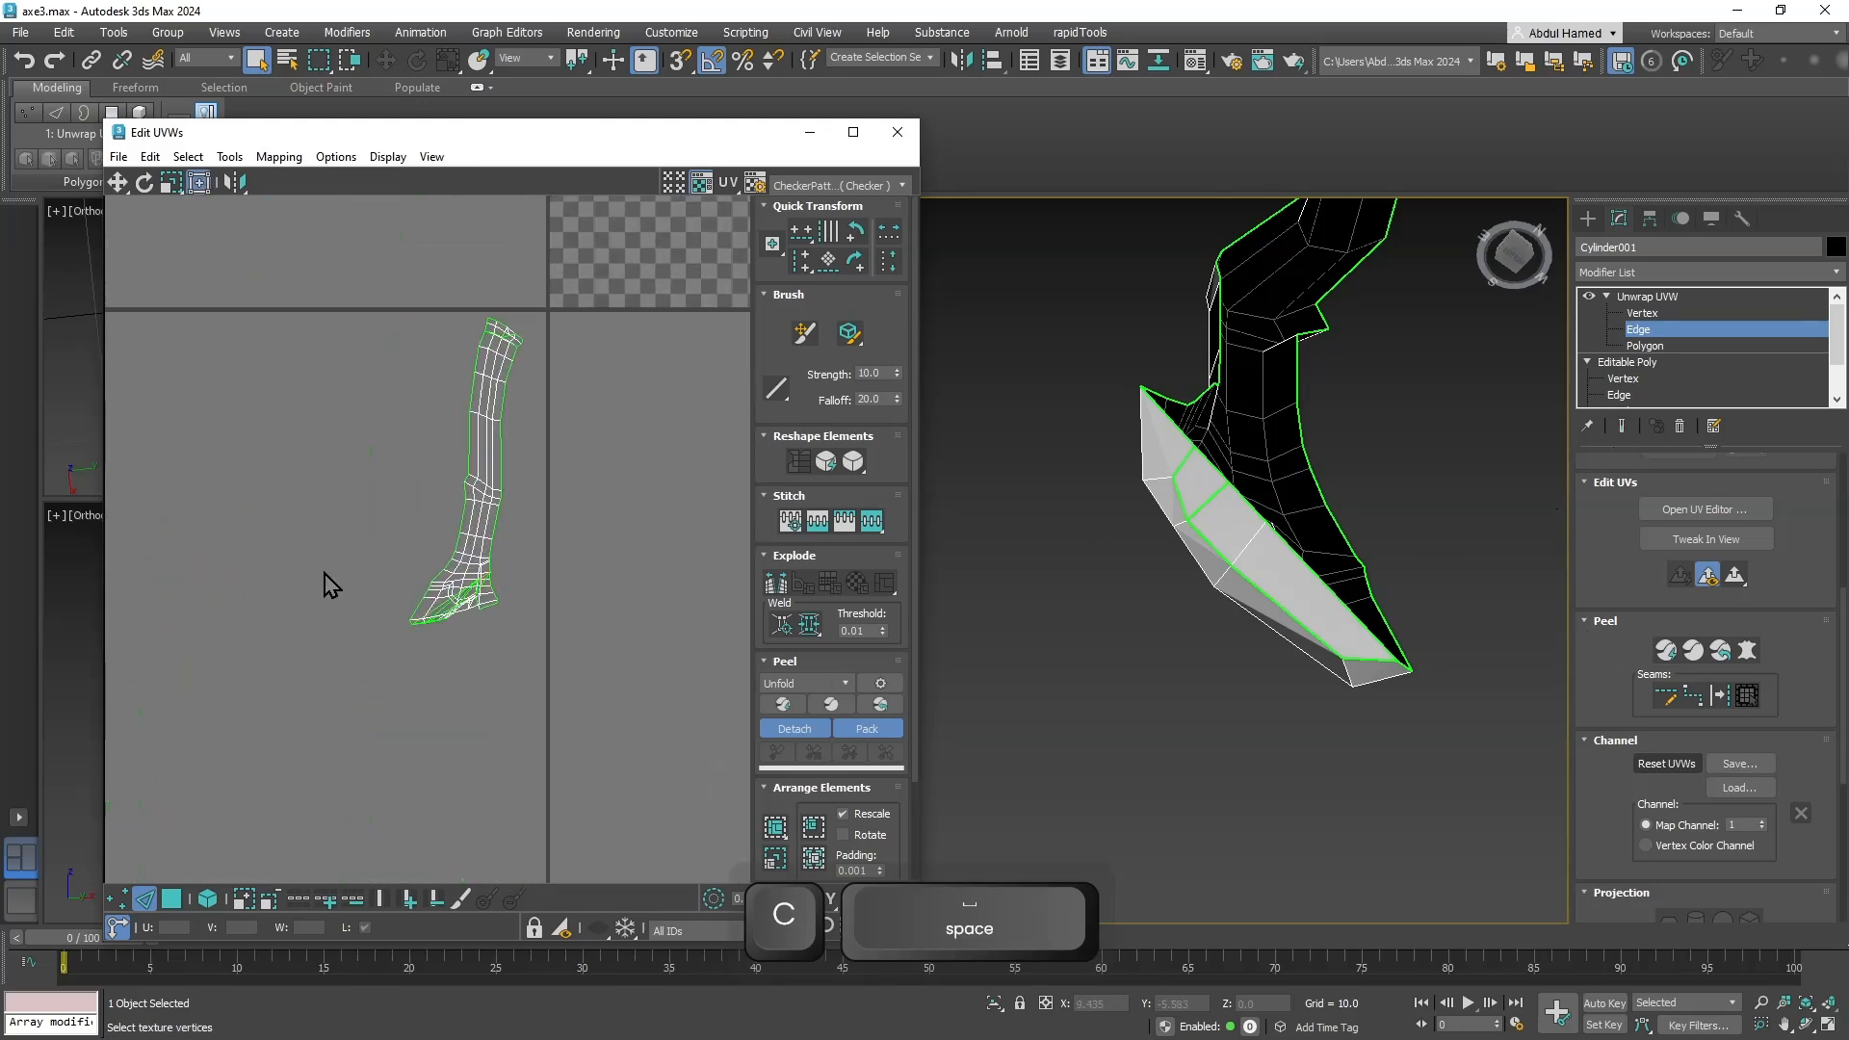
pyautogui.scroll(4, 332, 584)
# Apply a Pelt Map to the small polygon on the pommel's underside and commit it.
pyautogui.hotkey('ctrl', 'a')
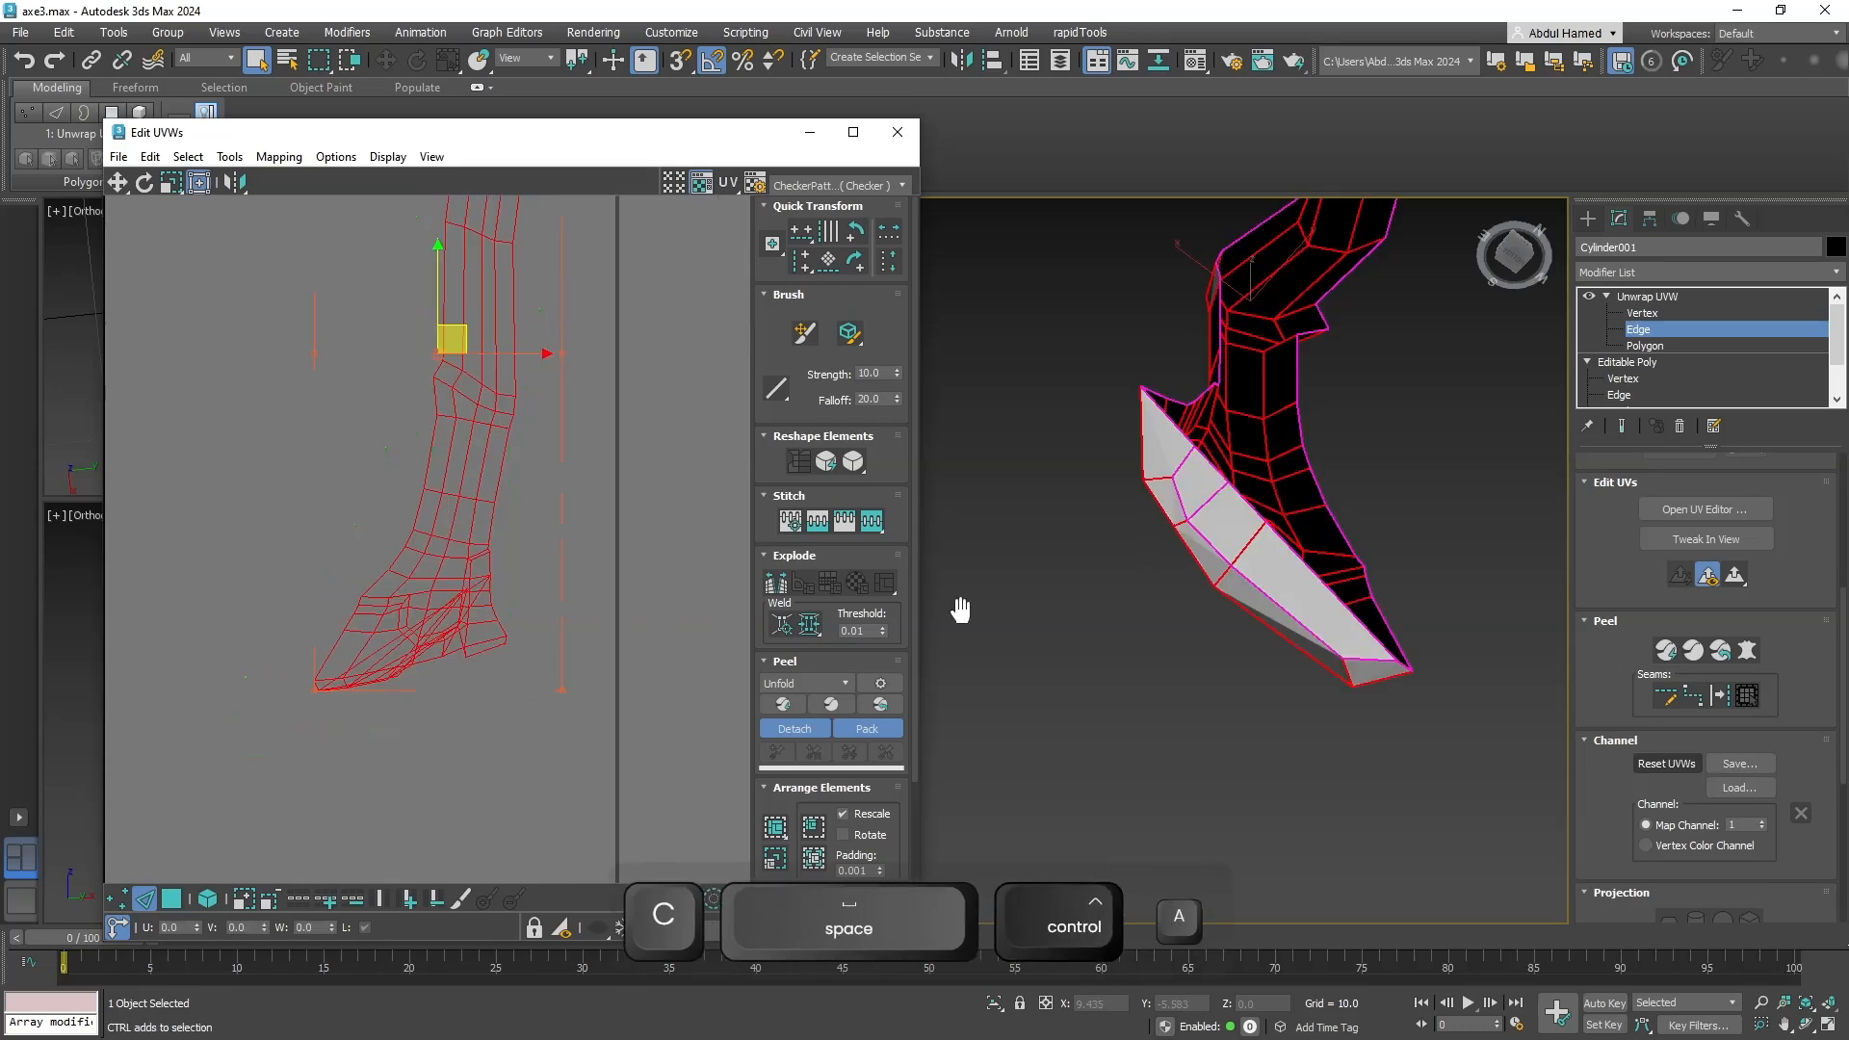
pyautogui.click(1753, 655)
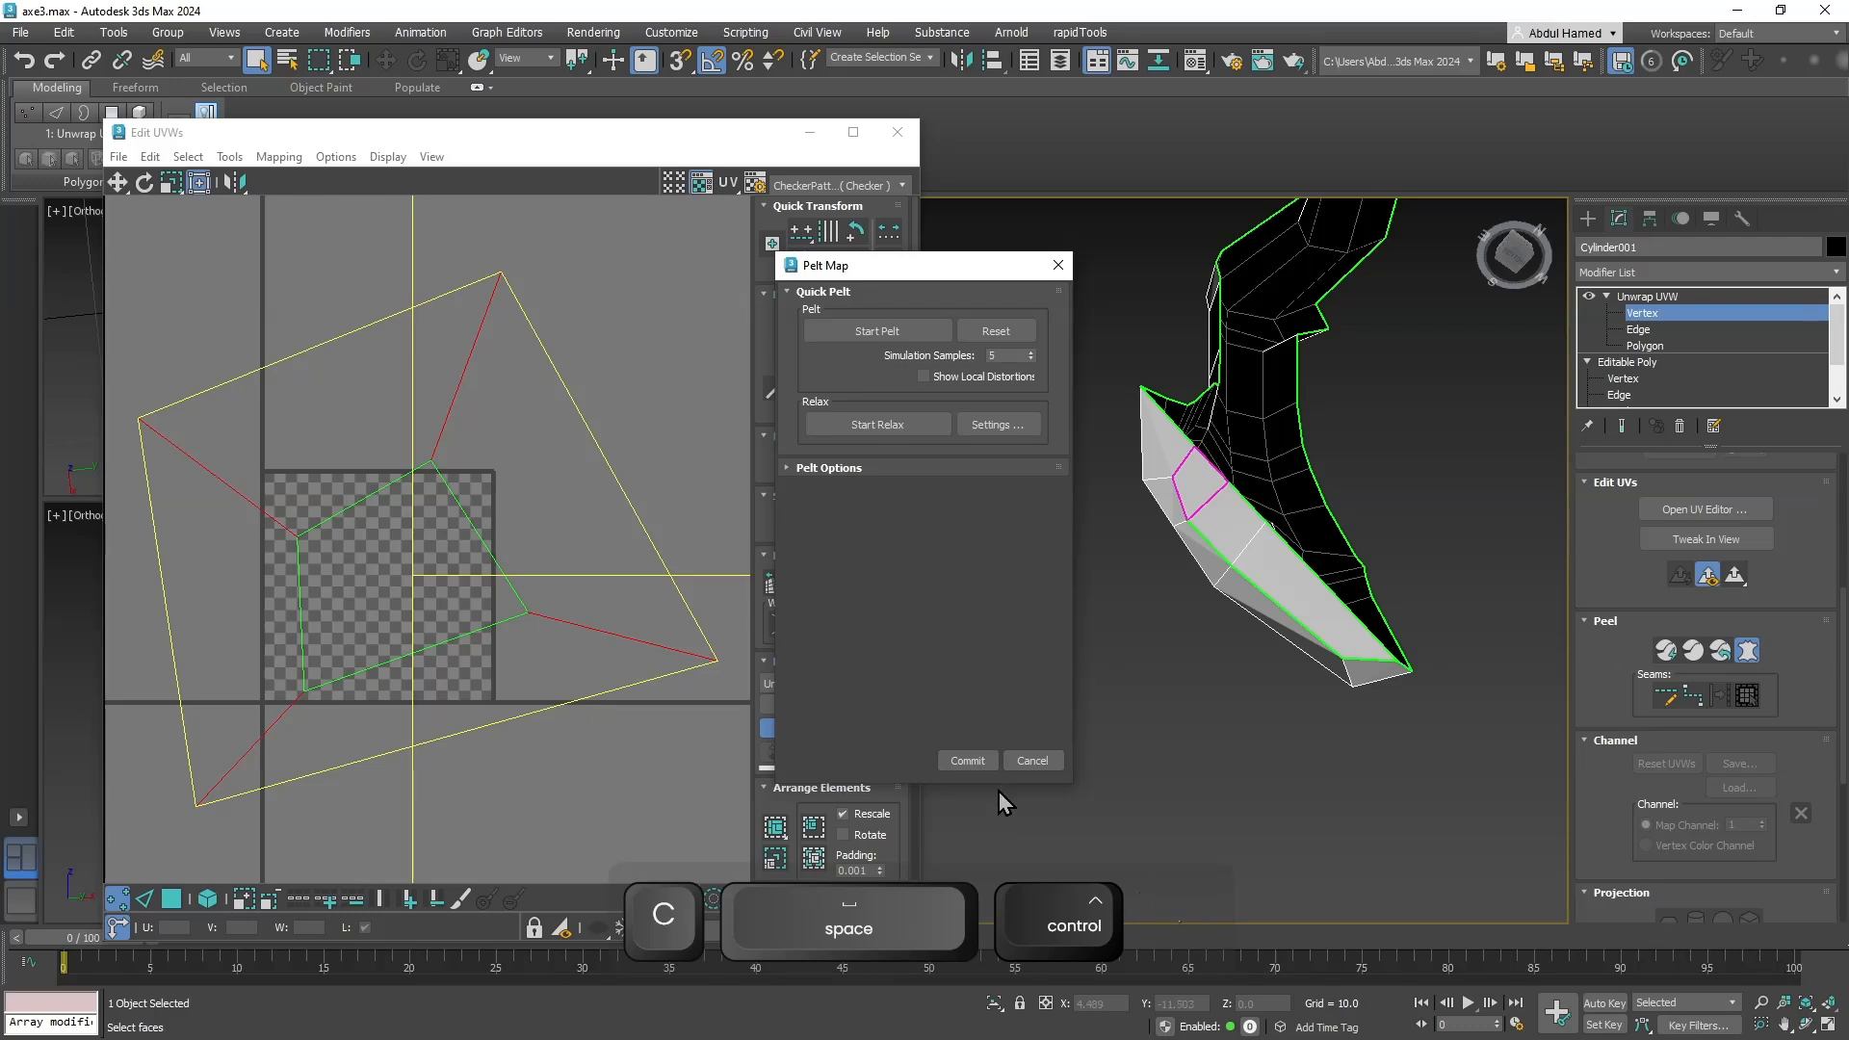
pyautogui.click(966, 760)
# Add the adjoining underside polygons to the selection, break them off the handle's UV shell and move them below the pommel end.
pyautogui.moveTo(526, 671); pyautogui.dragTo(620, 445, button='middle')
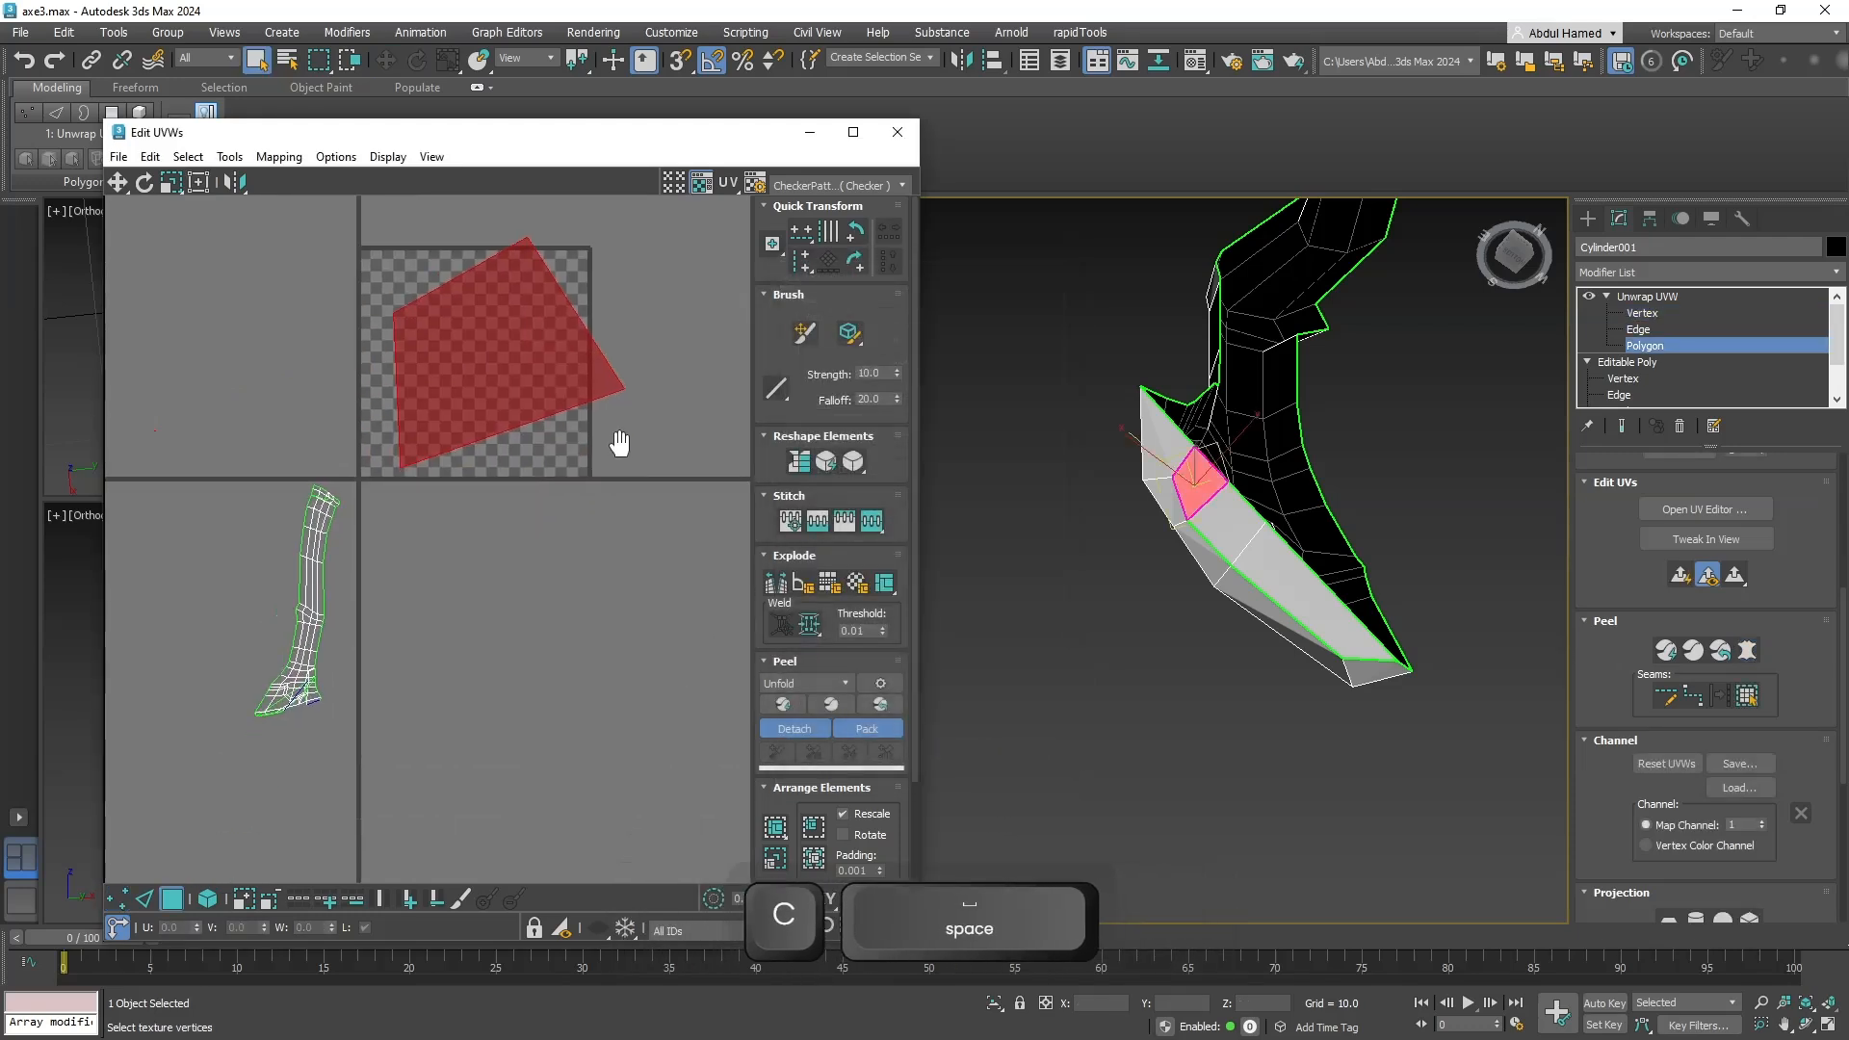
pyautogui.moveTo(437, 545); pyautogui.dragTo(561, 376, button='middle')
pyautogui.scroll(5, 491, 487)
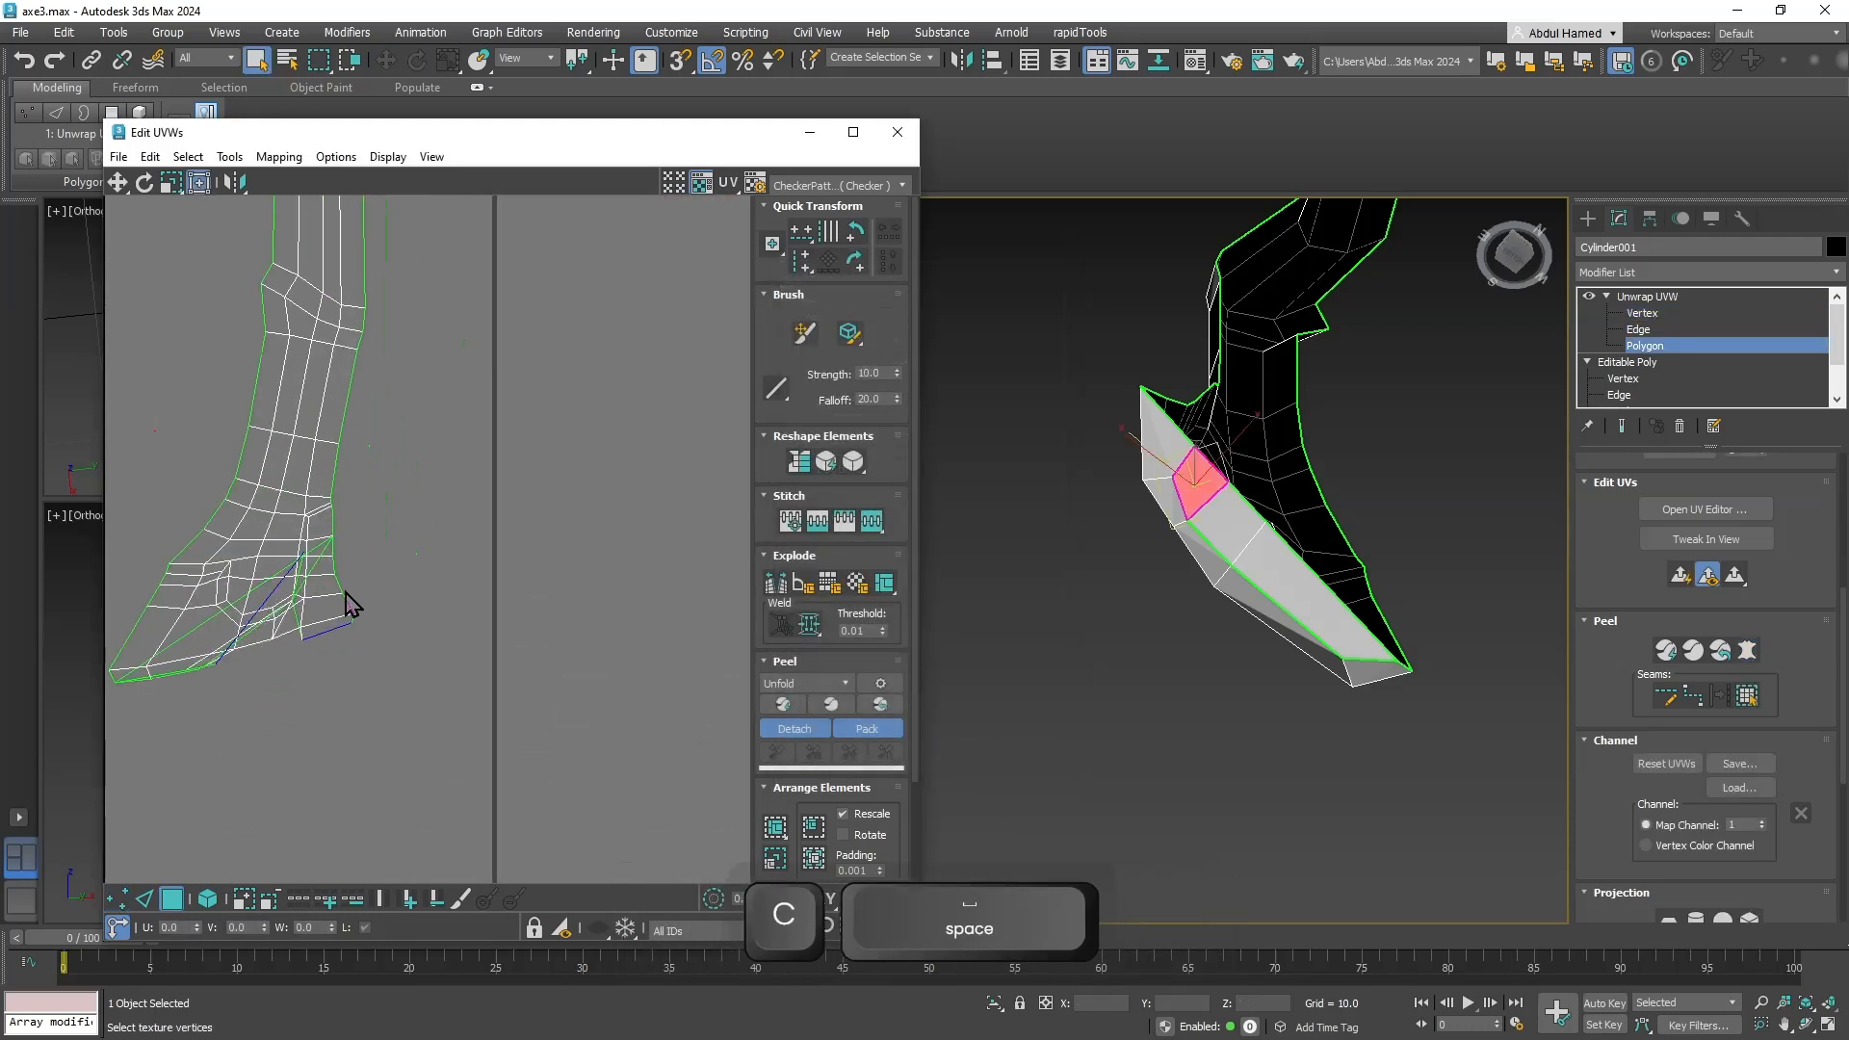
pyautogui.moveTo(346, 602); pyautogui.dragTo(409, 522, button='middle')
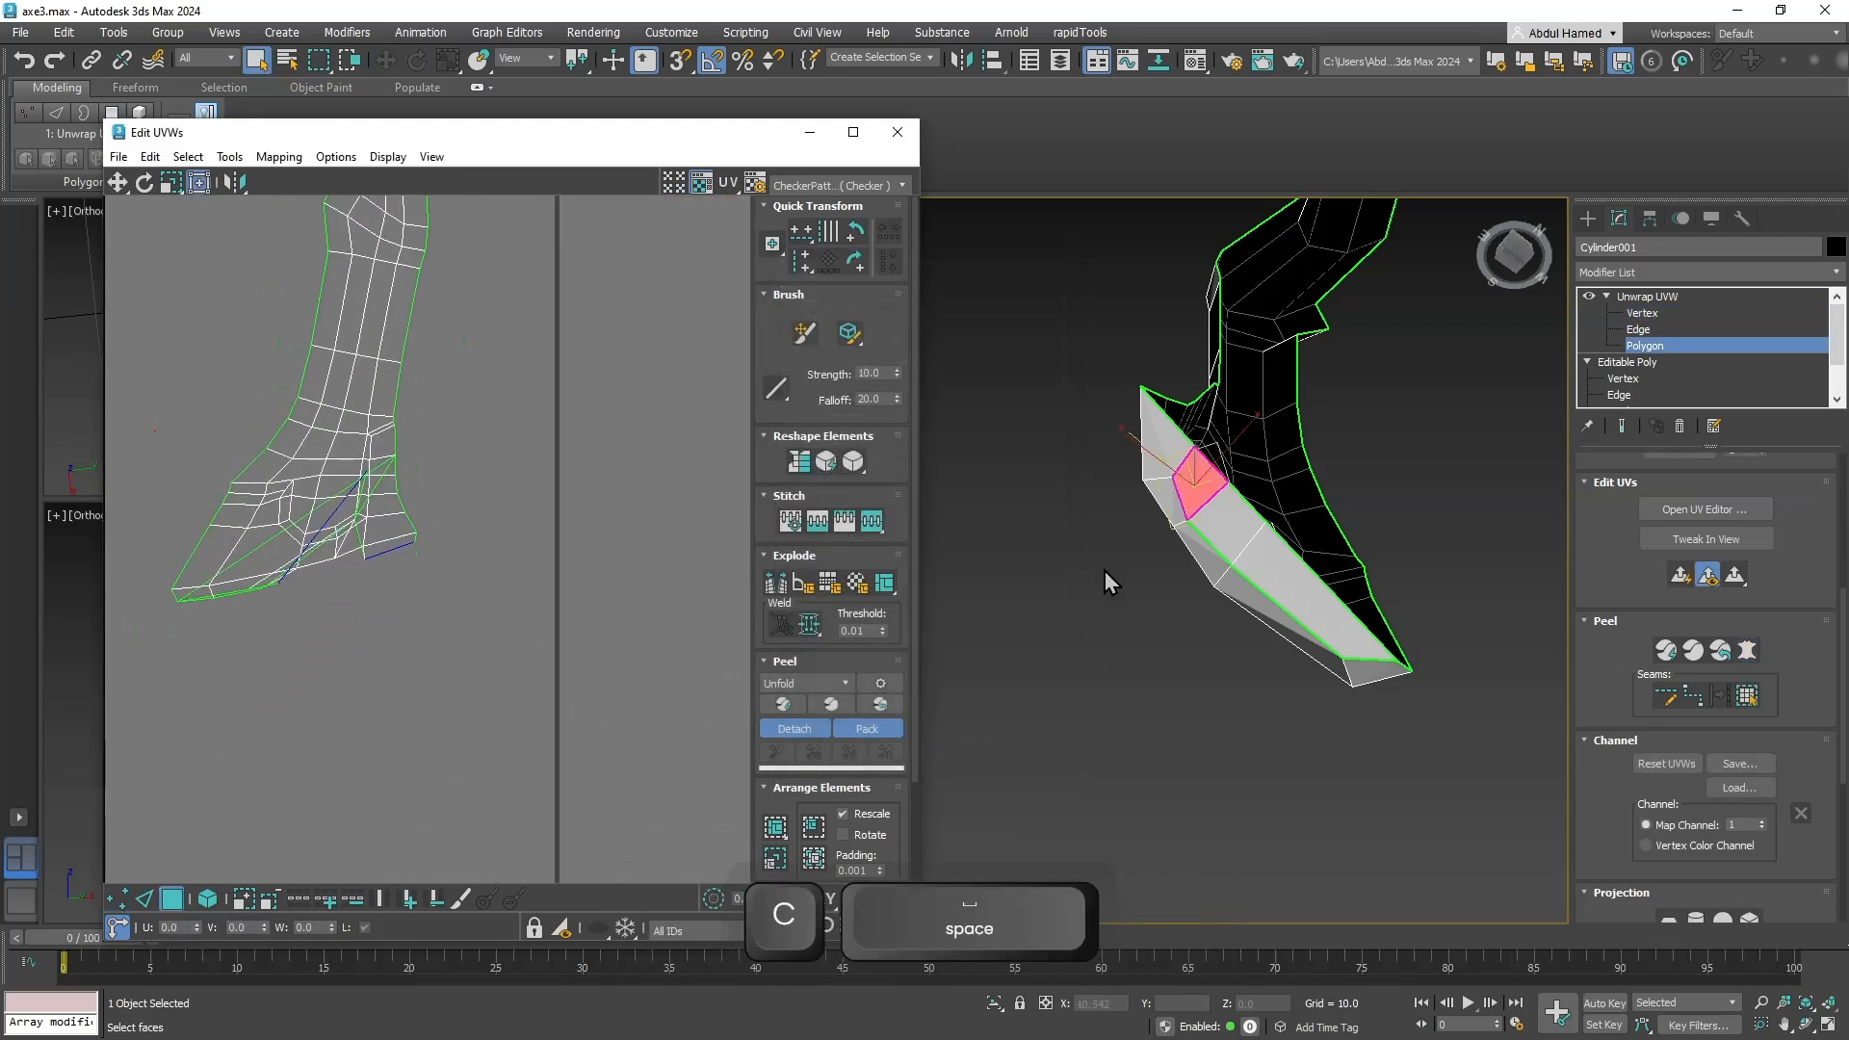
pyautogui.keyDown('ctrl'); pyautogui.click(1226, 520); pyautogui.keyUp('ctrl')
pyautogui.keyDown('ctrl'); pyautogui.click(1286, 573); pyautogui.keyUp('ctrl')
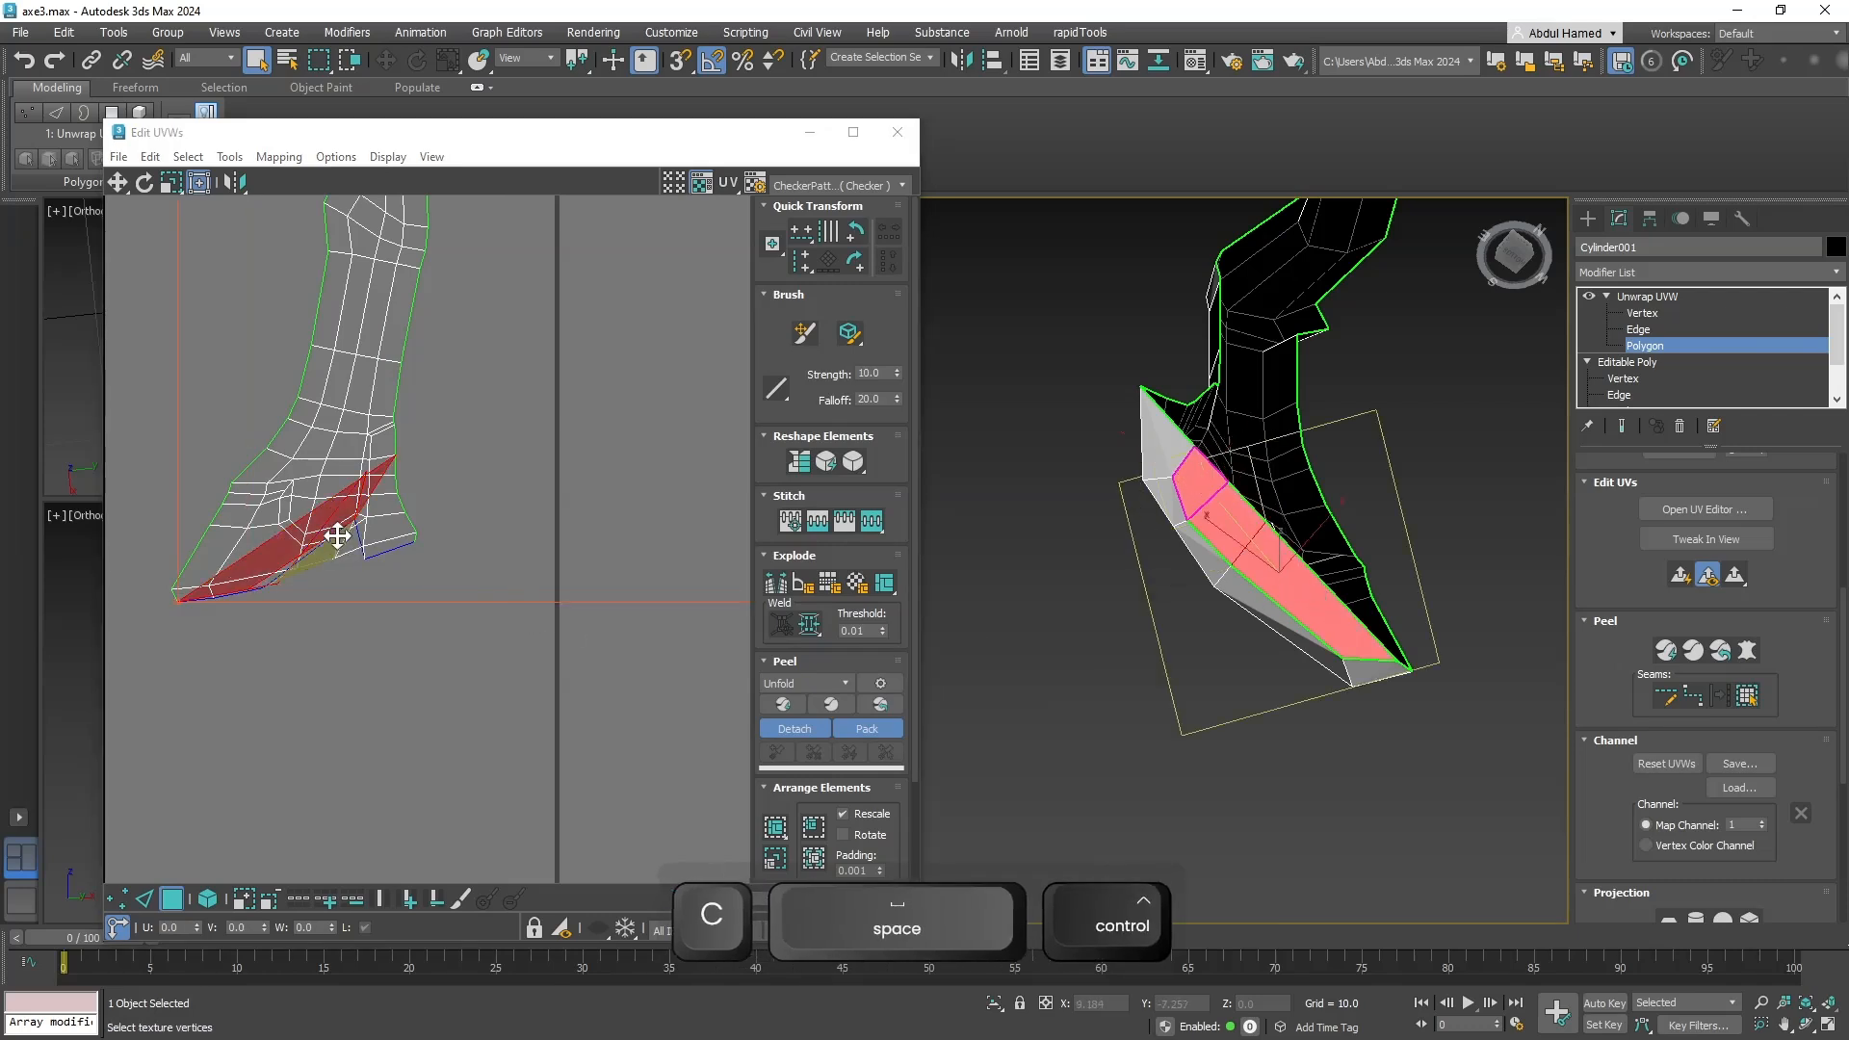
pyautogui.rightClick(289, 538)
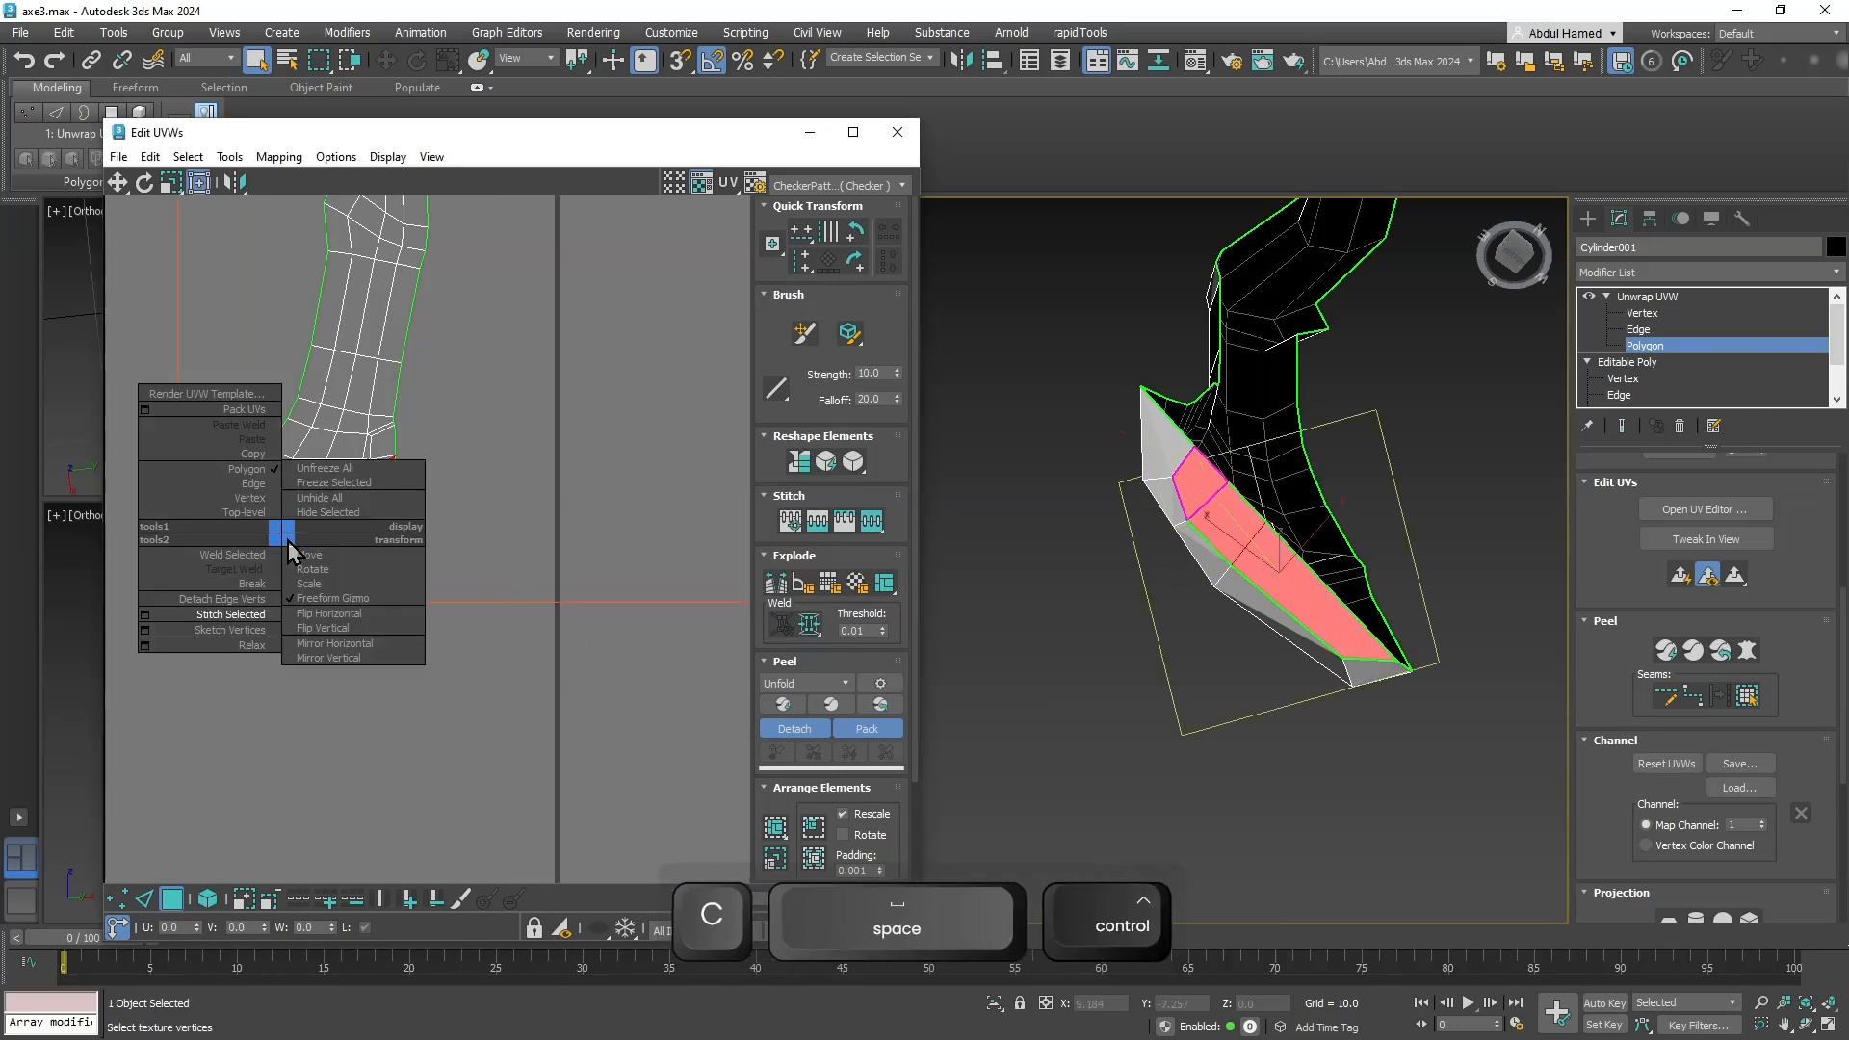
pyautogui.click(249, 586)
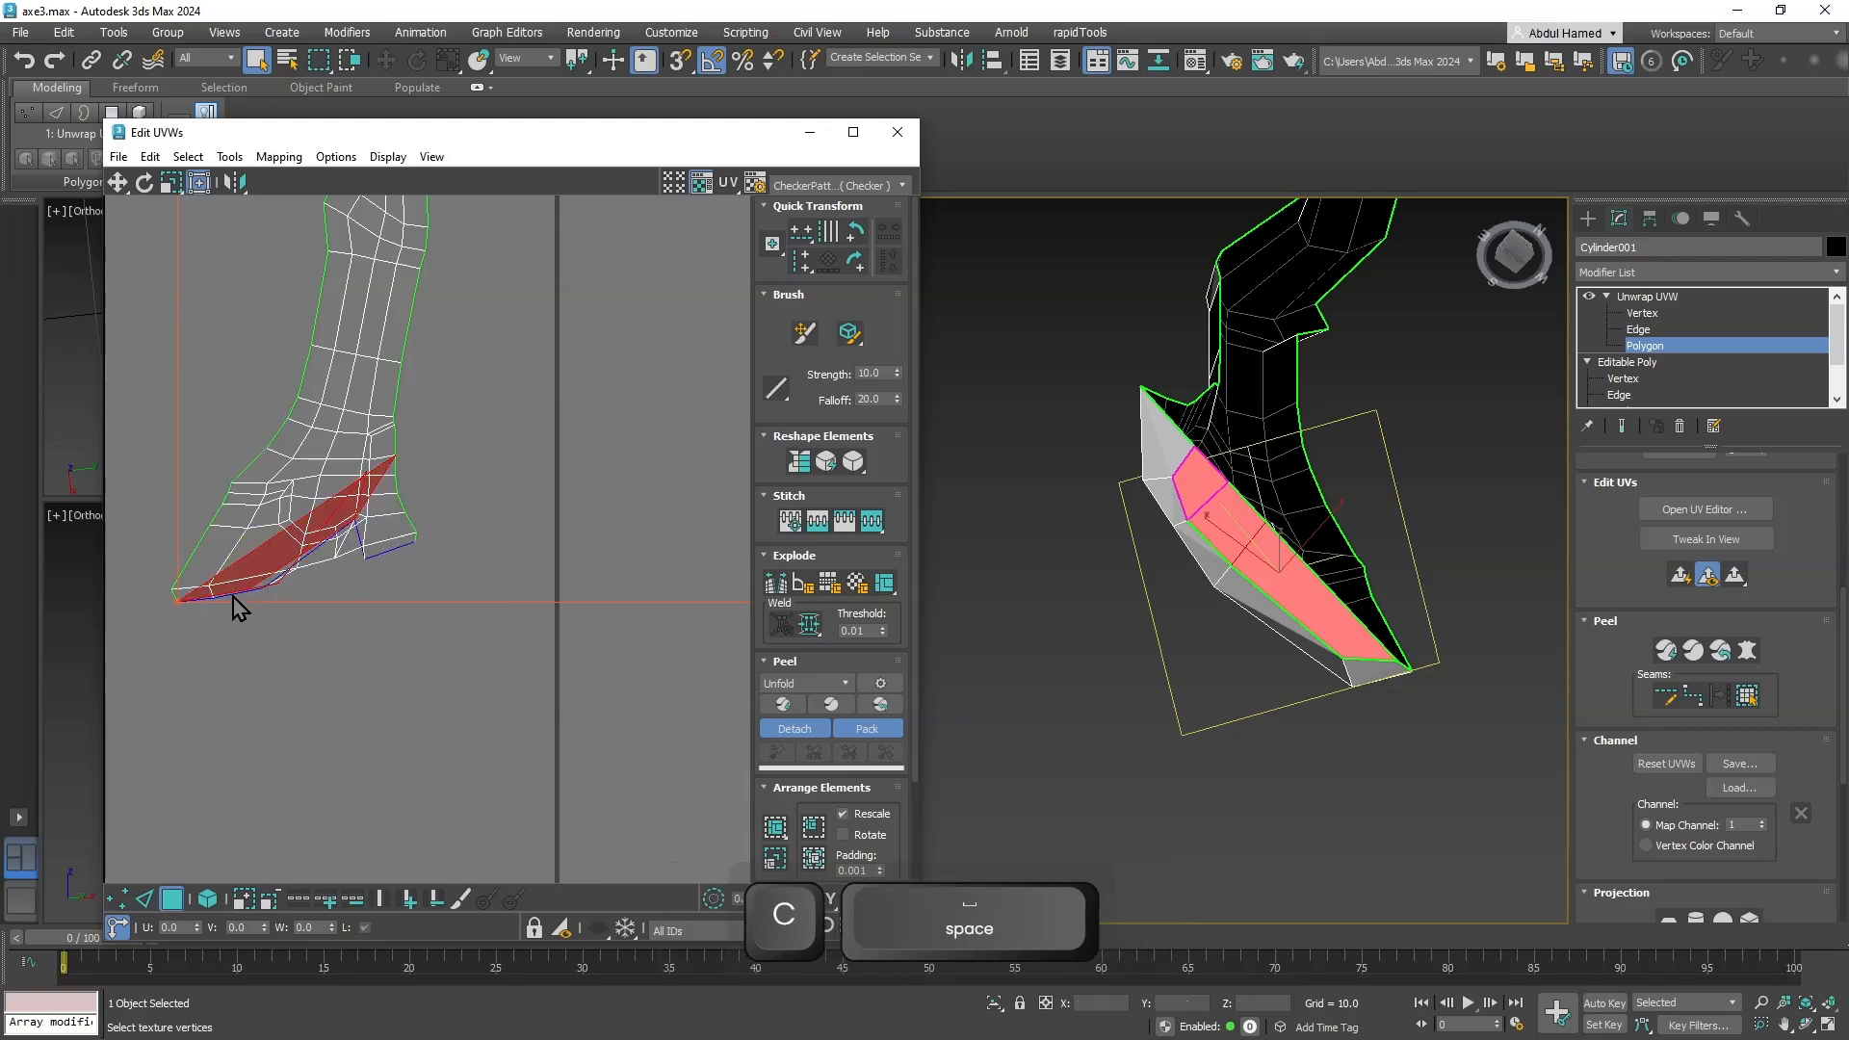
pyautogui.moveTo(231, 591); pyautogui.dragTo(277, 751)
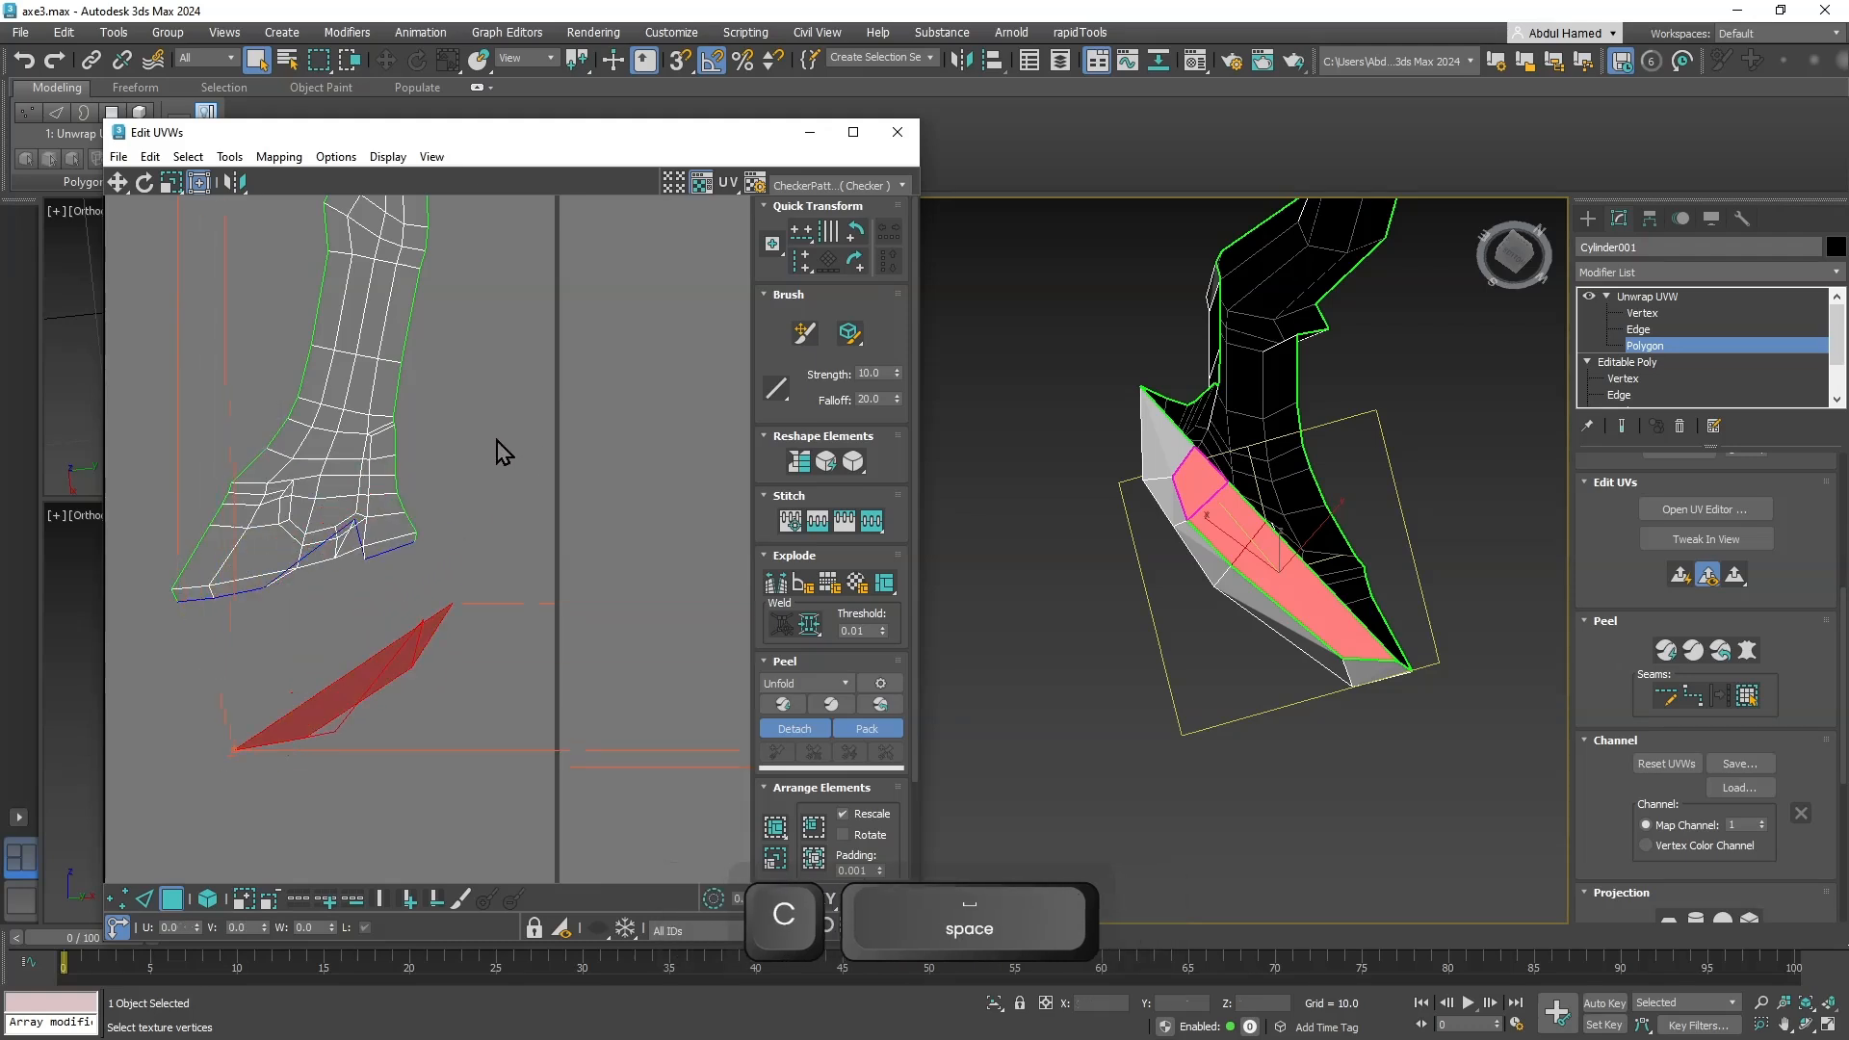
# Select the end-cap polygons at the handle's upper end, break them off the UV shell and move them above it.
pyautogui.moveTo(504, 450); pyautogui.dragTo(468, 657, button='middle')
pyautogui.moveTo(445, 405); pyautogui.dragTo(511, 566, button='middle')
pyautogui.moveTo(511, 453); pyautogui.dragTo(495, 562, button='middle')
pyautogui.scroll(5, 495, 561)
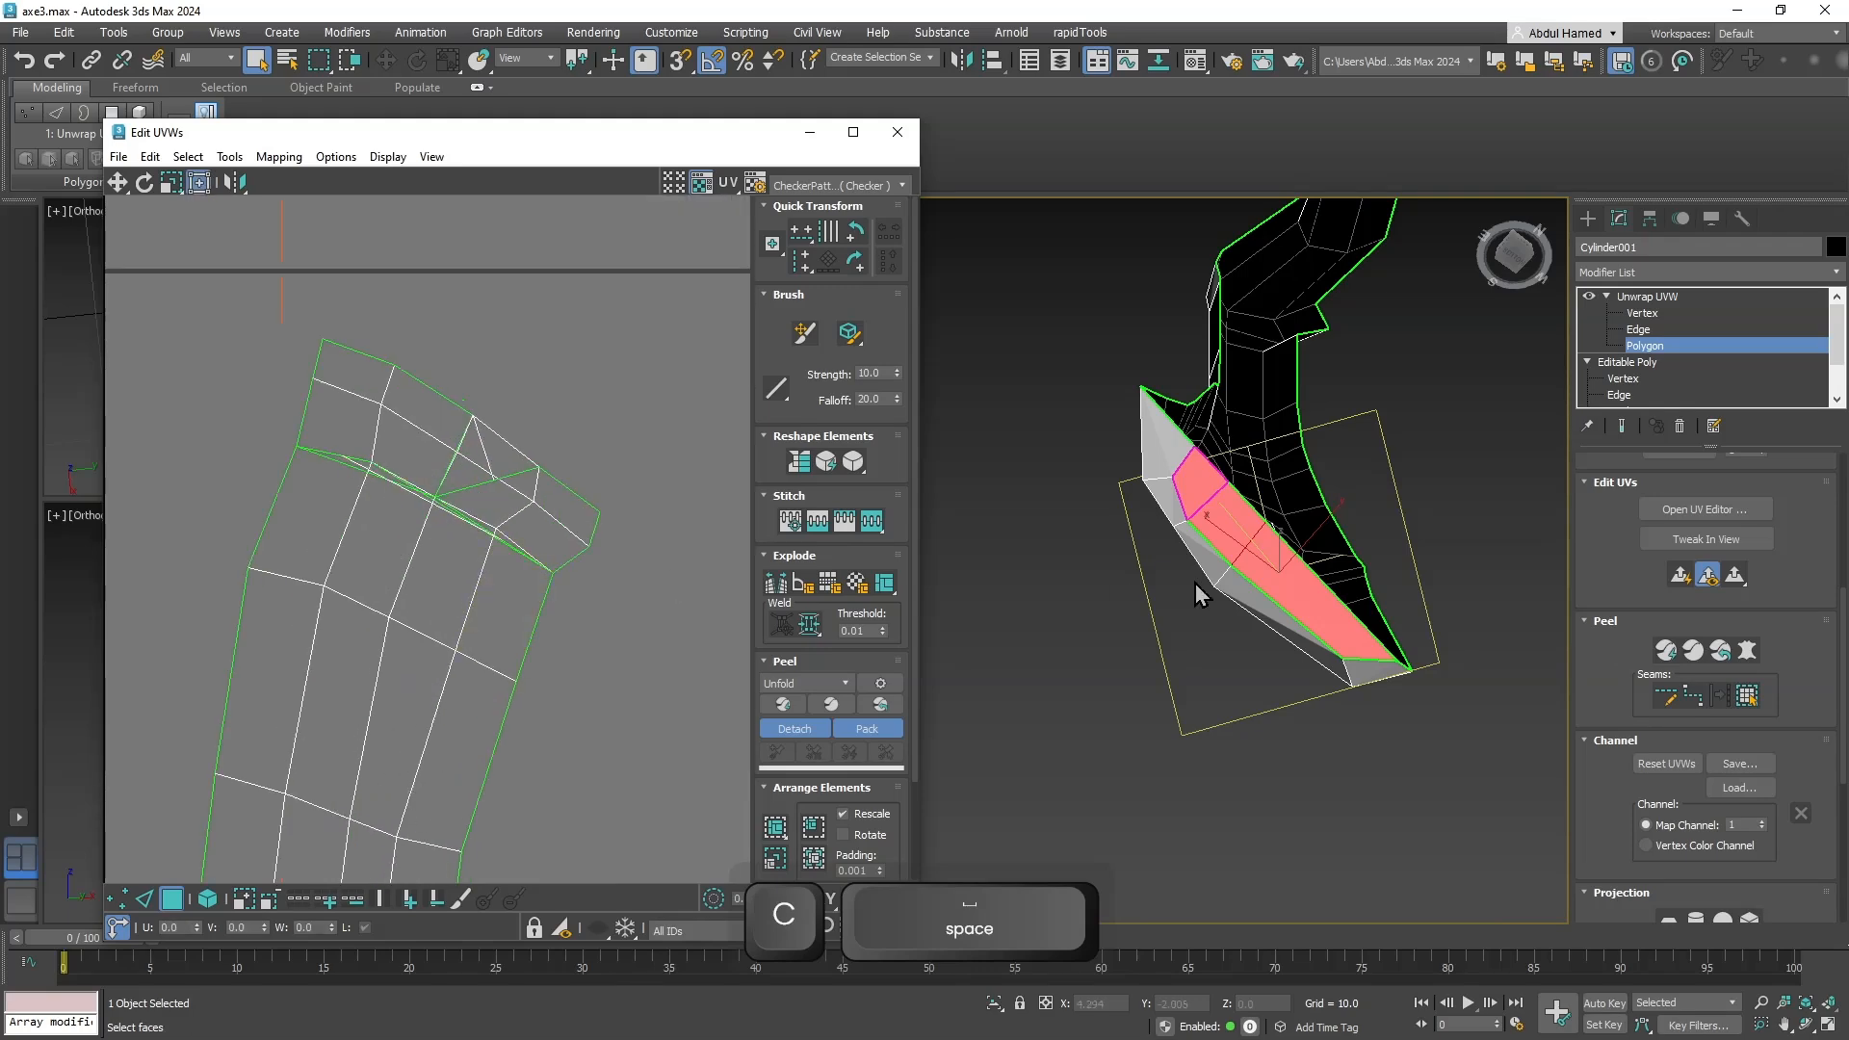
pyautogui.keyDown('alt'); pyautogui.moveTo(1197, 687); pyautogui.dragTo(1202, 632, button='middle'); pyautogui.keyUp('alt')
pyautogui.moveTo(1287, 521); pyautogui.dragTo(1175, 724, button='middle')
pyautogui.scroll(-5, 1174, 724)
pyautogui.keyDown('alt'); pyautogui.moveTo(1291, 479); pyautogui.dragTo(1198, 685, button='middle'); pyautogui.keyUp('alt')
pyautogui.scroll(4, 1238, 574)
pyautogui.keyDown('alt'); pyautogui.moveTo(1238, 574); pyautogui.dragTo(1242, 610, button='middle'); pyautogui.keyUp('alt')
pyautogui.moveTo(1194, 703); pyautogui.dragTo(1262, 550, button='middle')
pyautogui.click(1227, 776)
pyautogui.keyDown('ctrl'); pyautogui.click(1196, 773); pyautogui.keyUp('ctrl')
pyautogui.keyDown('ctrl'); pyautogui.click(1191, 752); pyautogui.keyUp('ctrl')
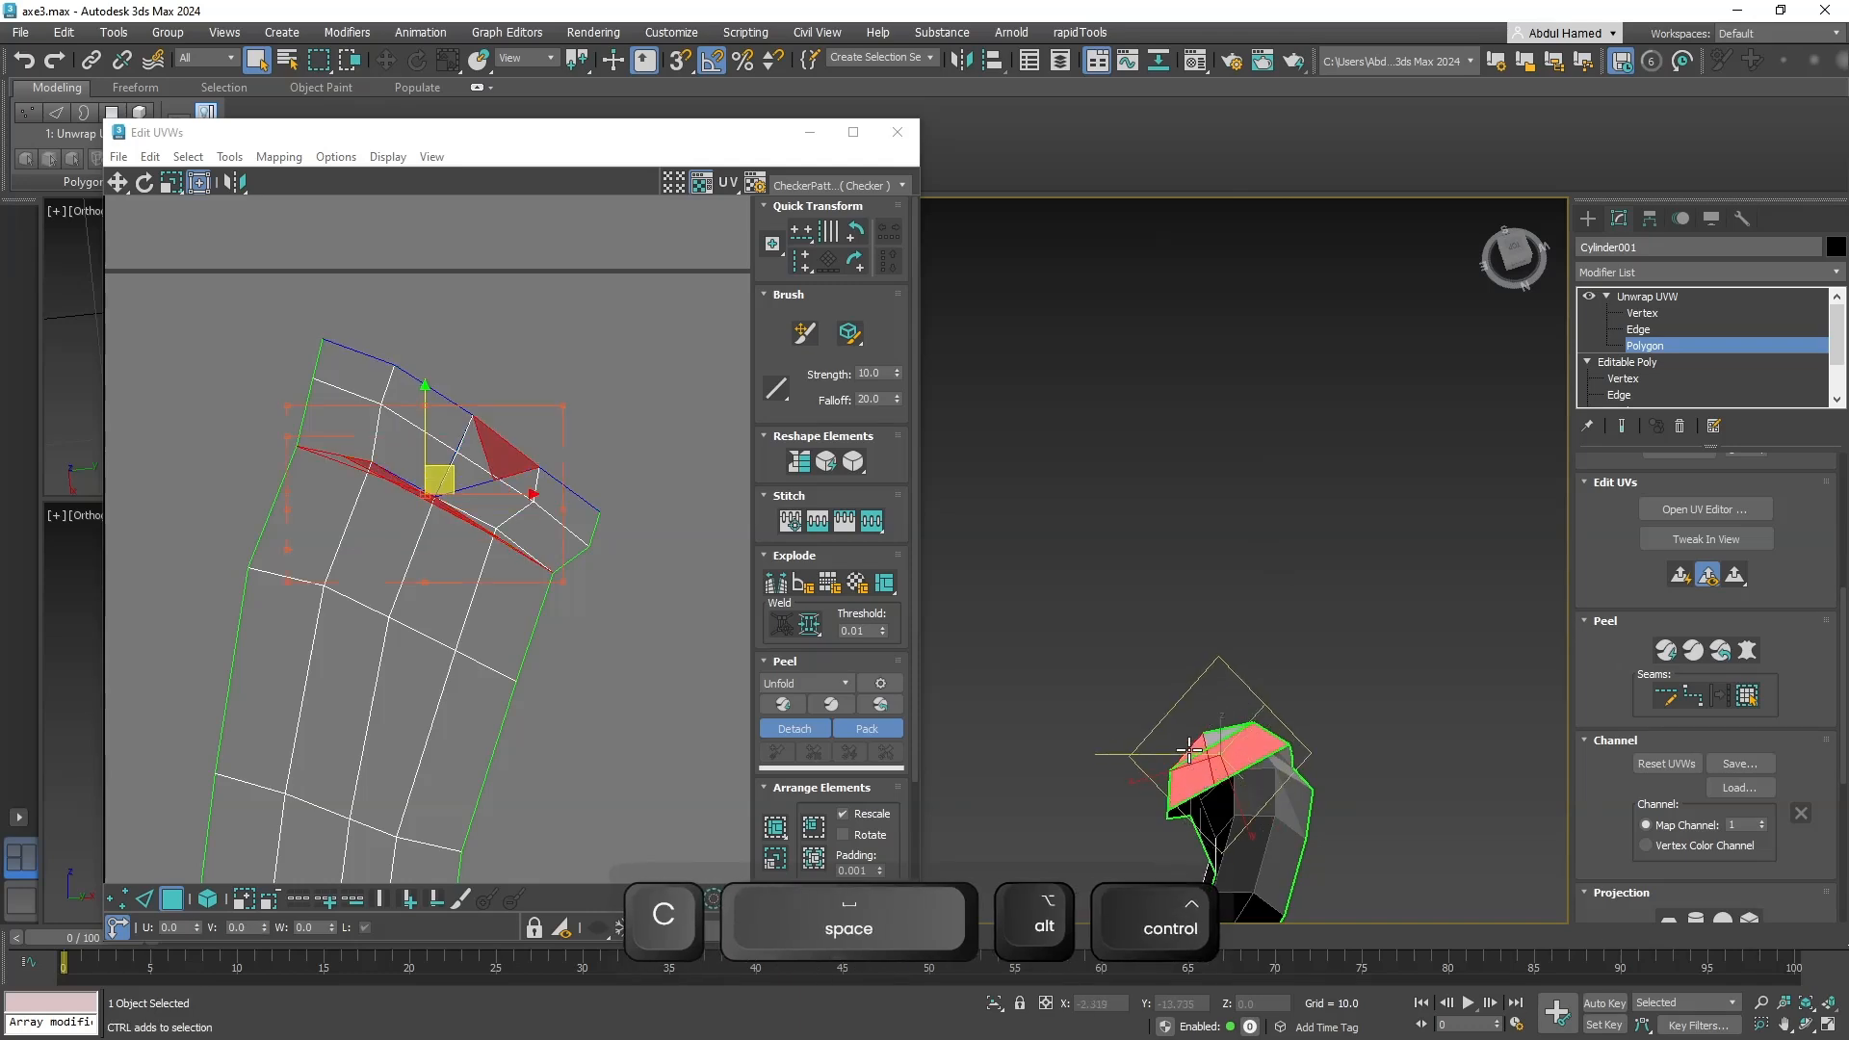
pyautogui.keyDown('ctrl'); pyautogui.click(1214, 743); pyautogui.keyUp('ctrl')
pyautogui.rightClick(489, 473)
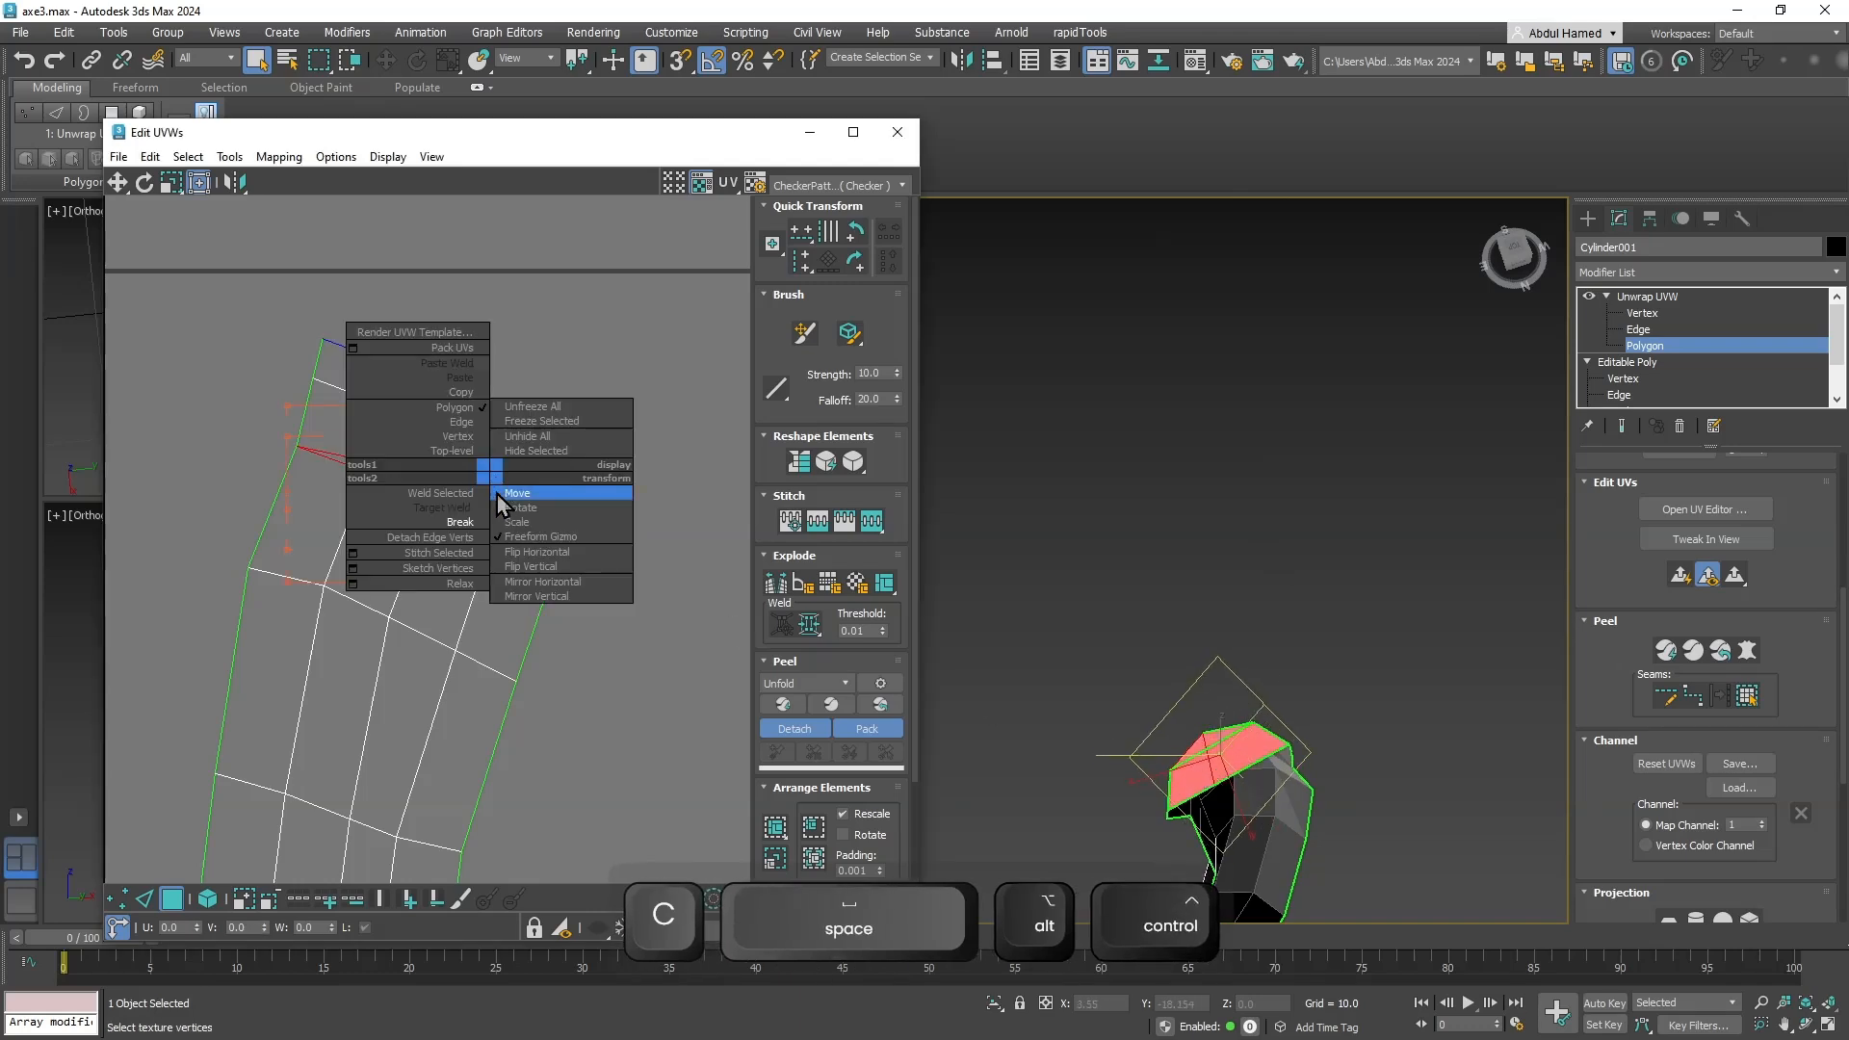
pyautogui.click(463, 540)
pyautogui.moveTo(487, 458); pyautogui.dragTo(576, 252)
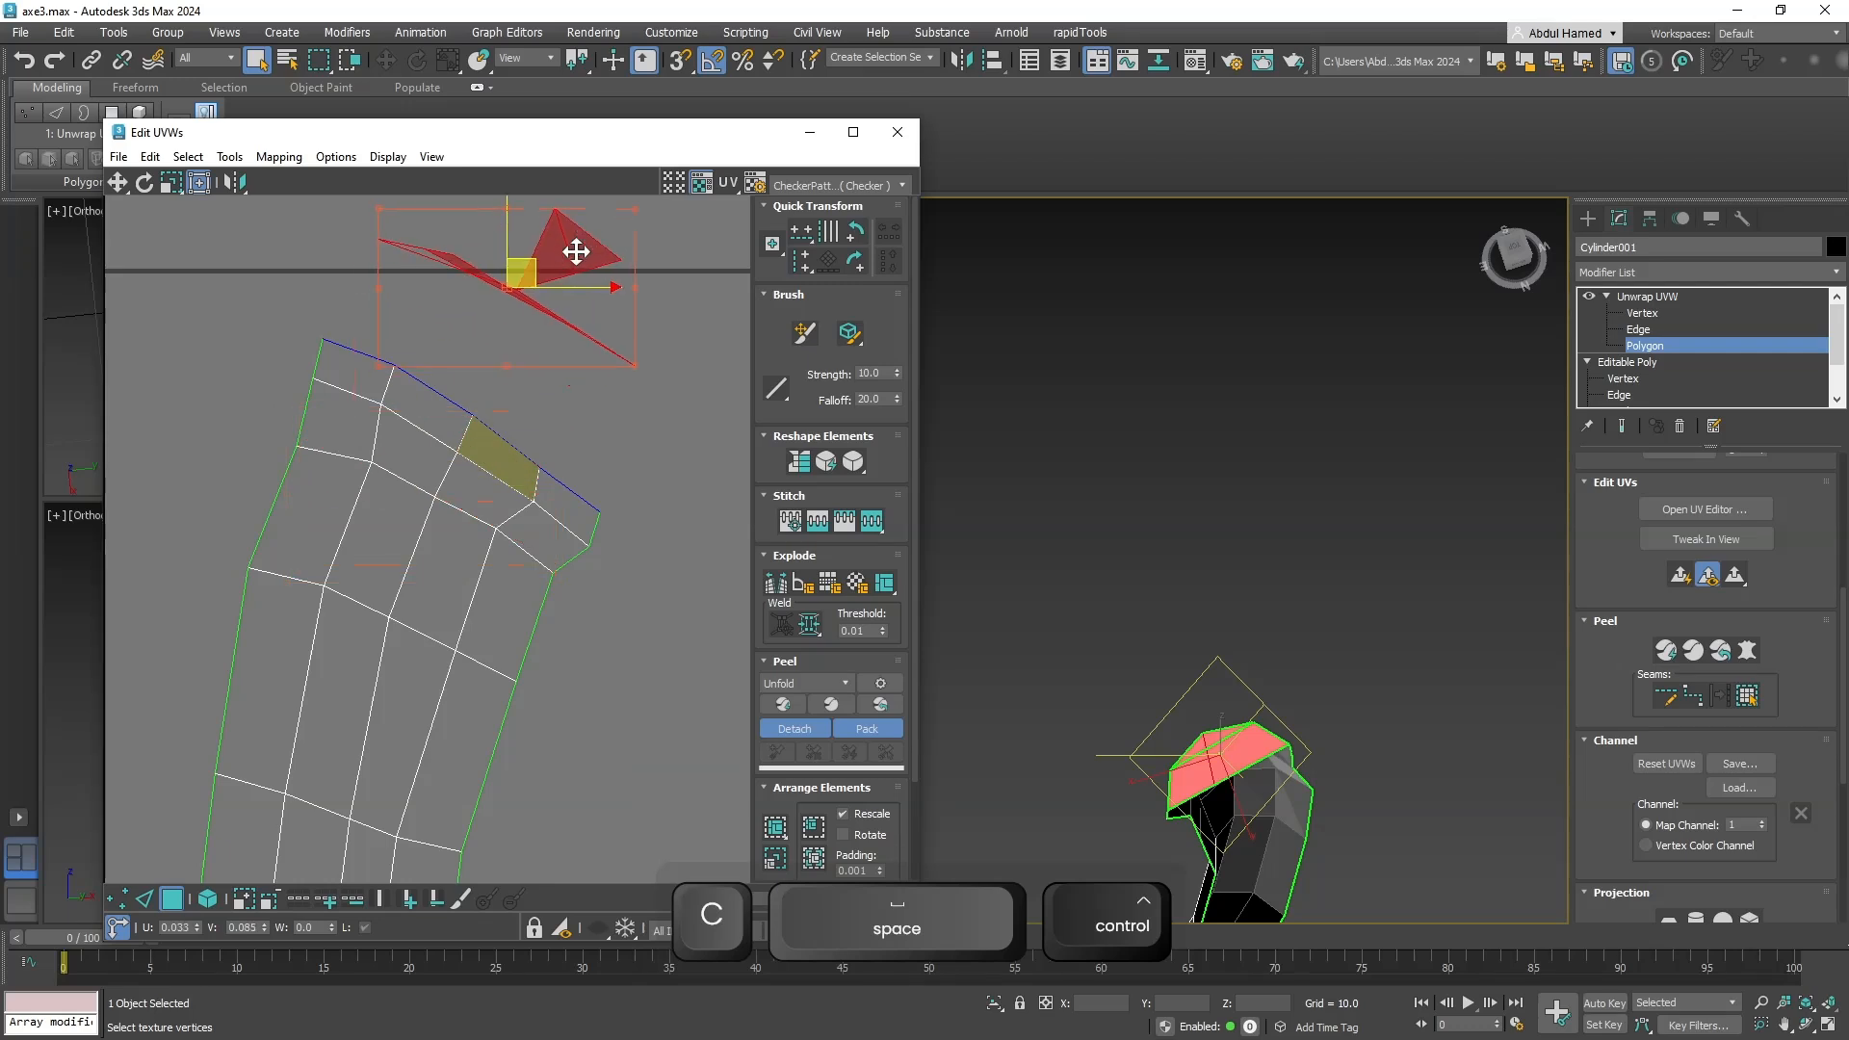
pyautogui.click(599, 462)
# Select all the handle's UV polygons, pack the islands into the UV tile and clear the selection.
pyautogui.moveTo(604, 639); pyautogui.dragTo(615, 304, button='middle')
pyautogui.scroll(-4, 612, 306)
pyautogui.moveTo(563, 548); pyautogui.dragTo(572, 285, button='middle')
pyautogui.scroll(-3, 572, 285)
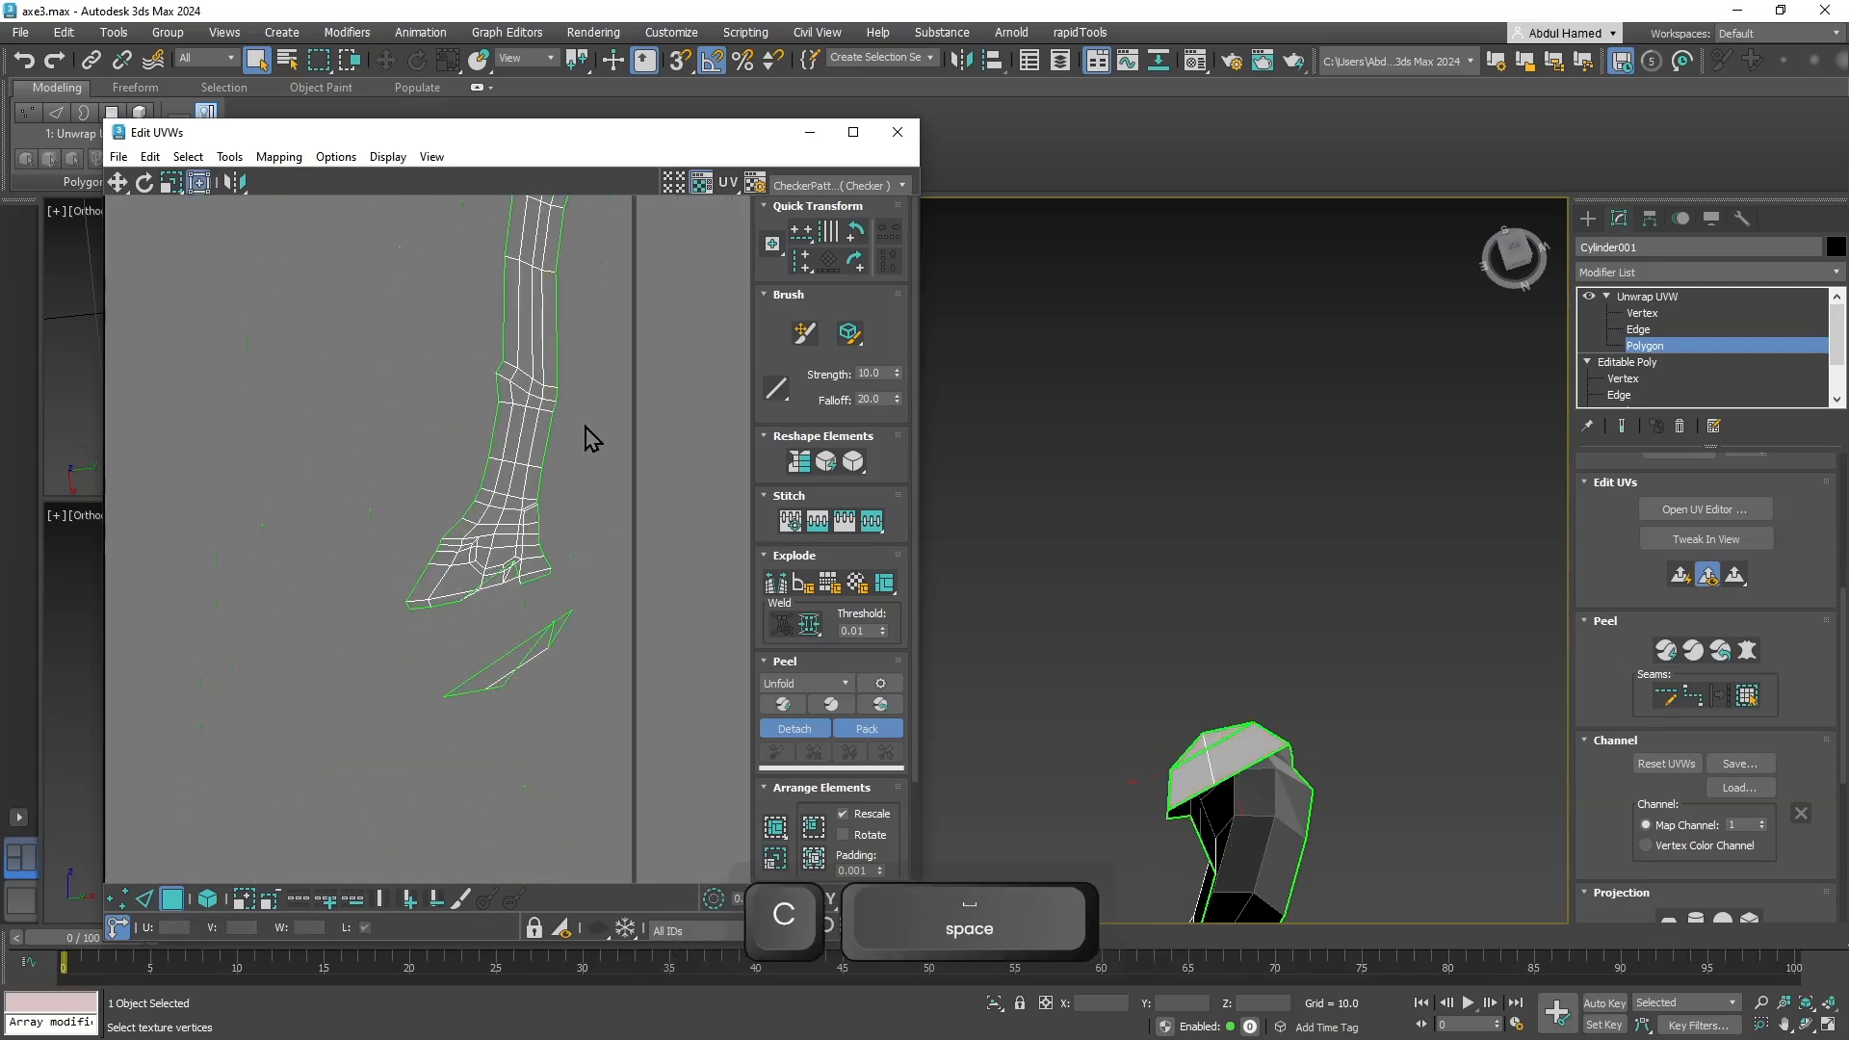
pyautogui.hotkey('ctrl', 'a')
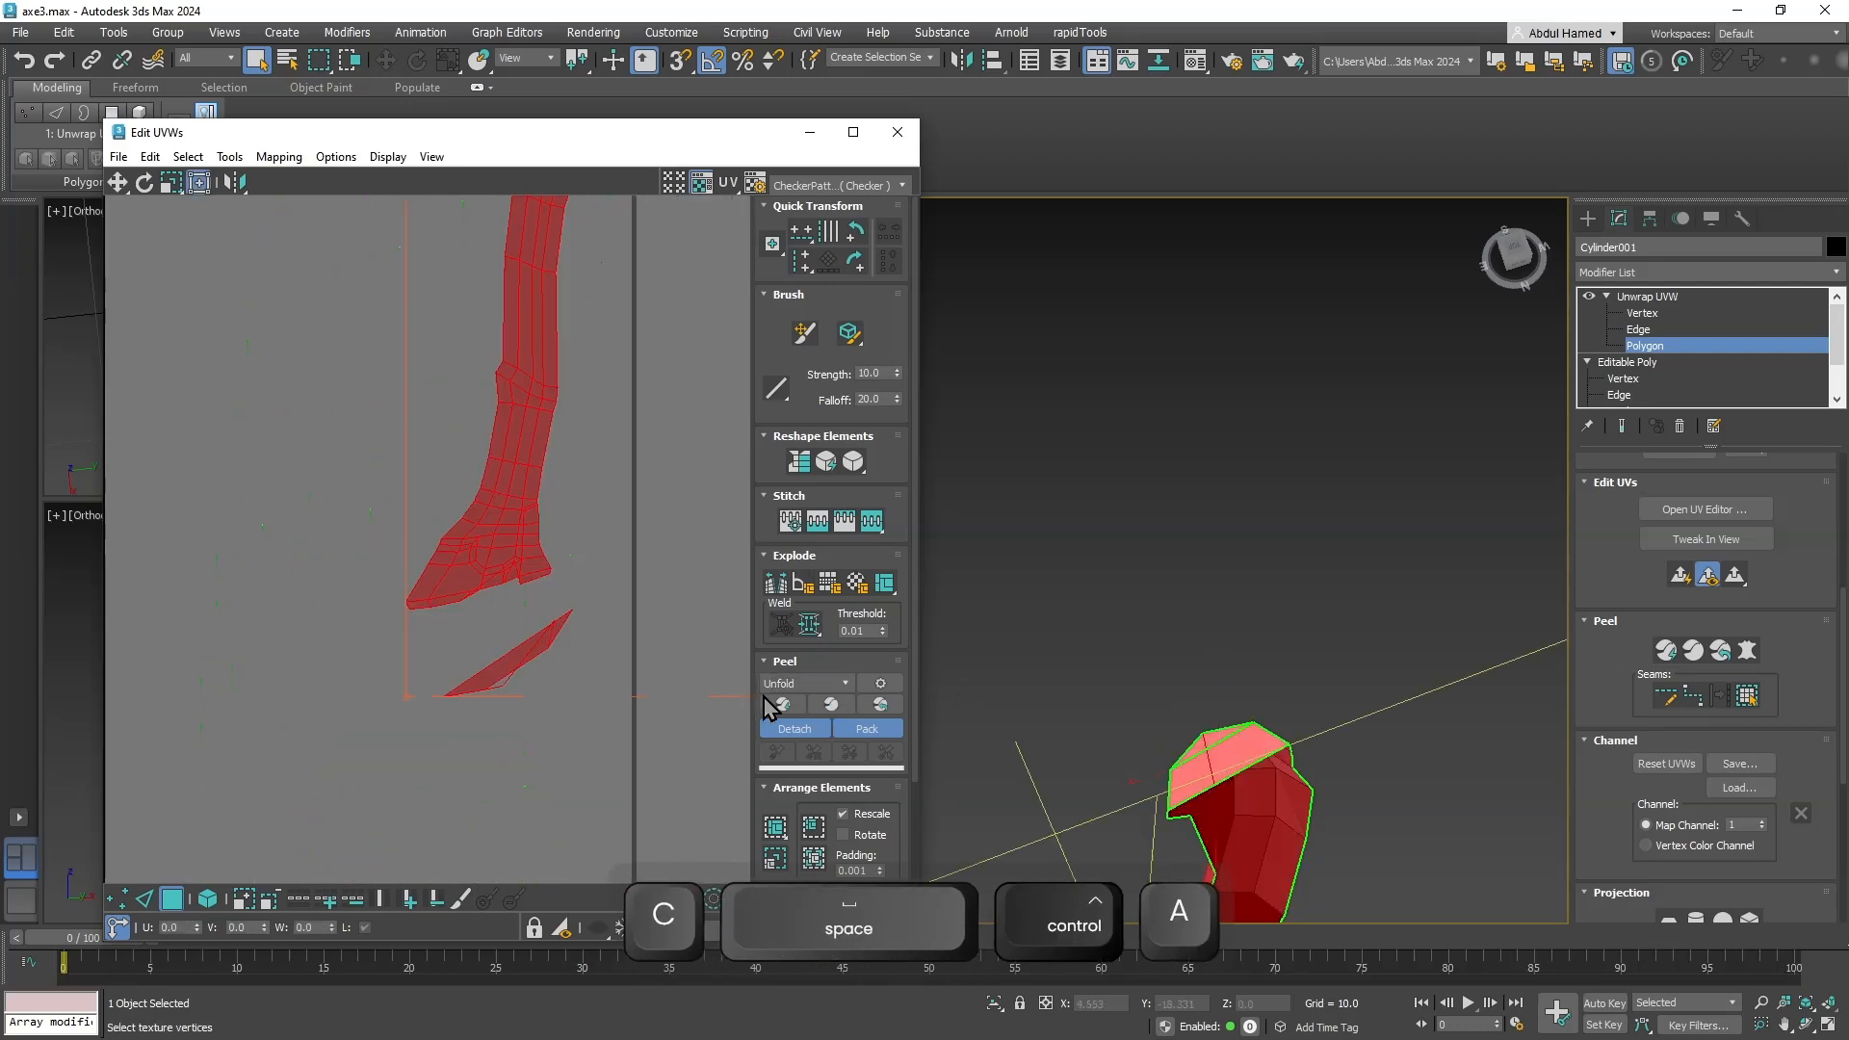
pyautogui.scroll(-2, 446, 566)
pyautogui.moveTo(445, 566); pyautogui.dragTo(393, 628, button='middle')
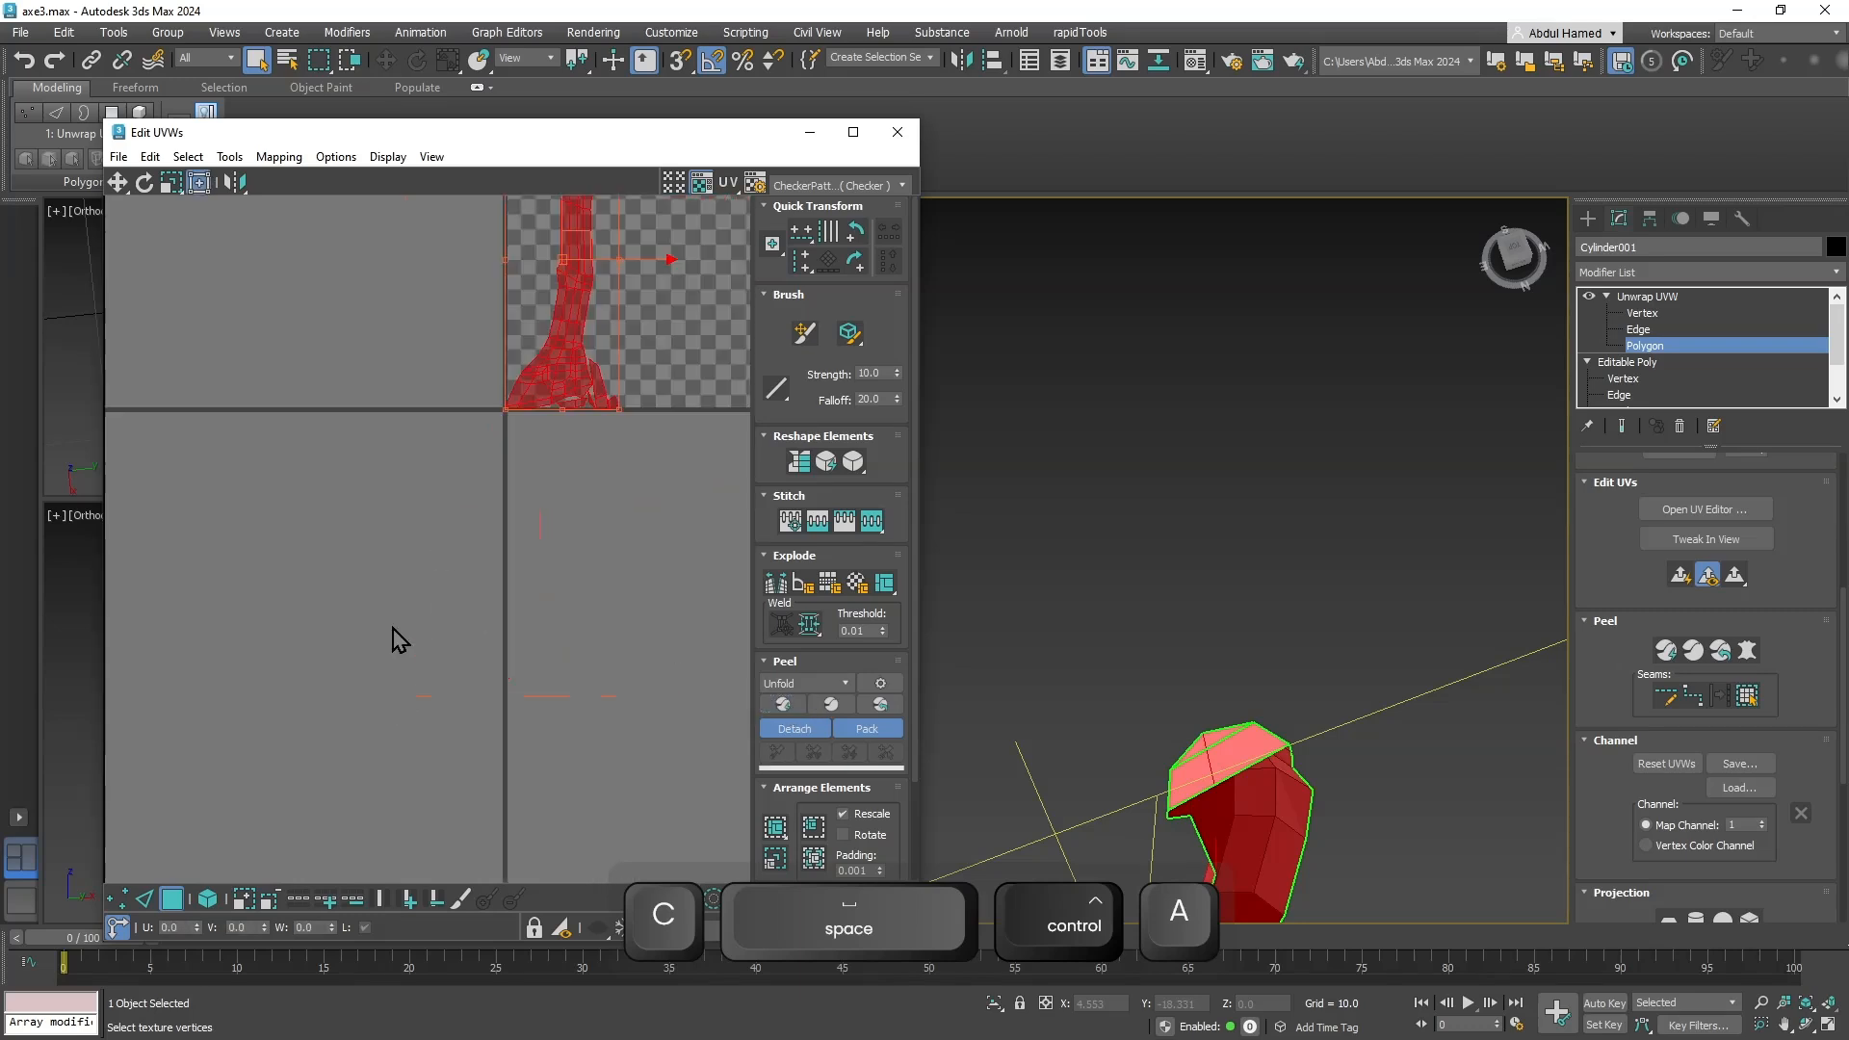
pyautogui.scroll(-3, 393, 628)
pyautogui.moveTo(456, 535); pyautogui.dragTo(529, 511, button='middle')
pyautogui.scroll(5, 488, 574)
pyautogui.scroll(2, 488, 571)
pyautogui.click(602, 483)
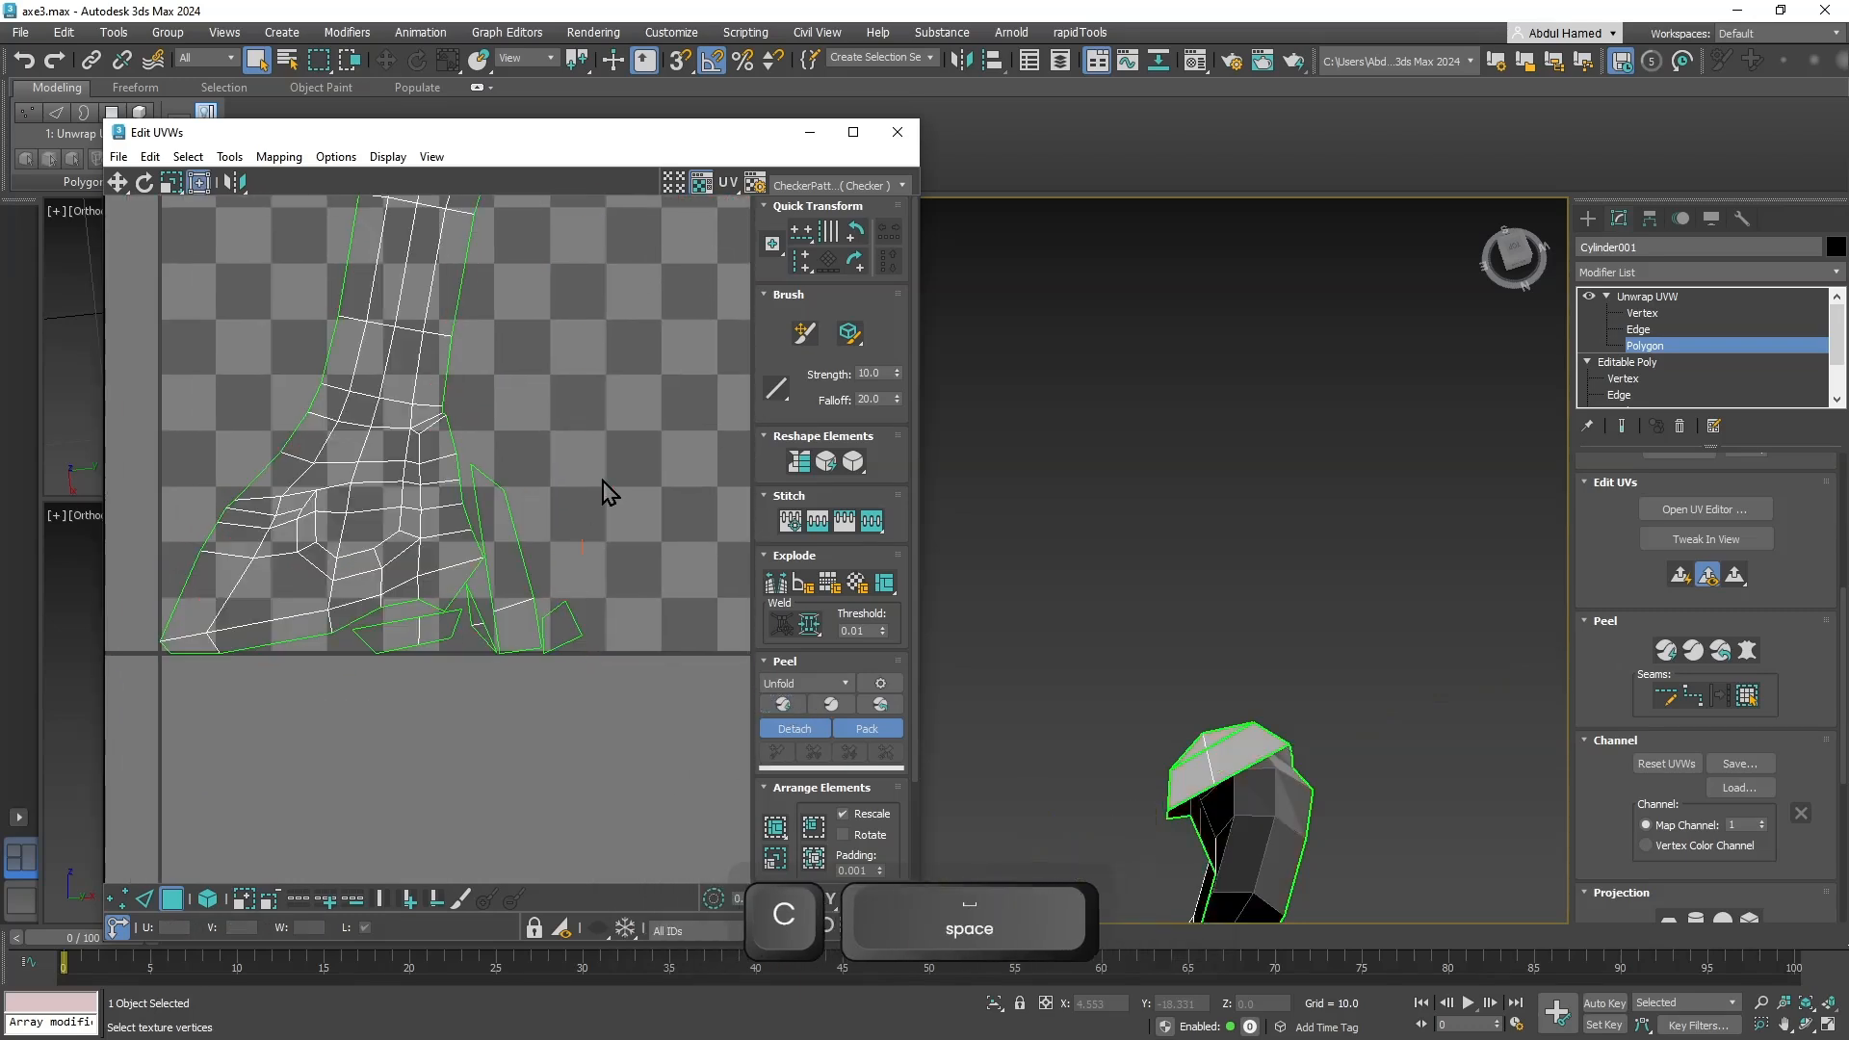
# Switch to edge selection and stitch the separated underside islands to the main shell along the pommel's lower border edges.
pyautogui.click(145, 899)
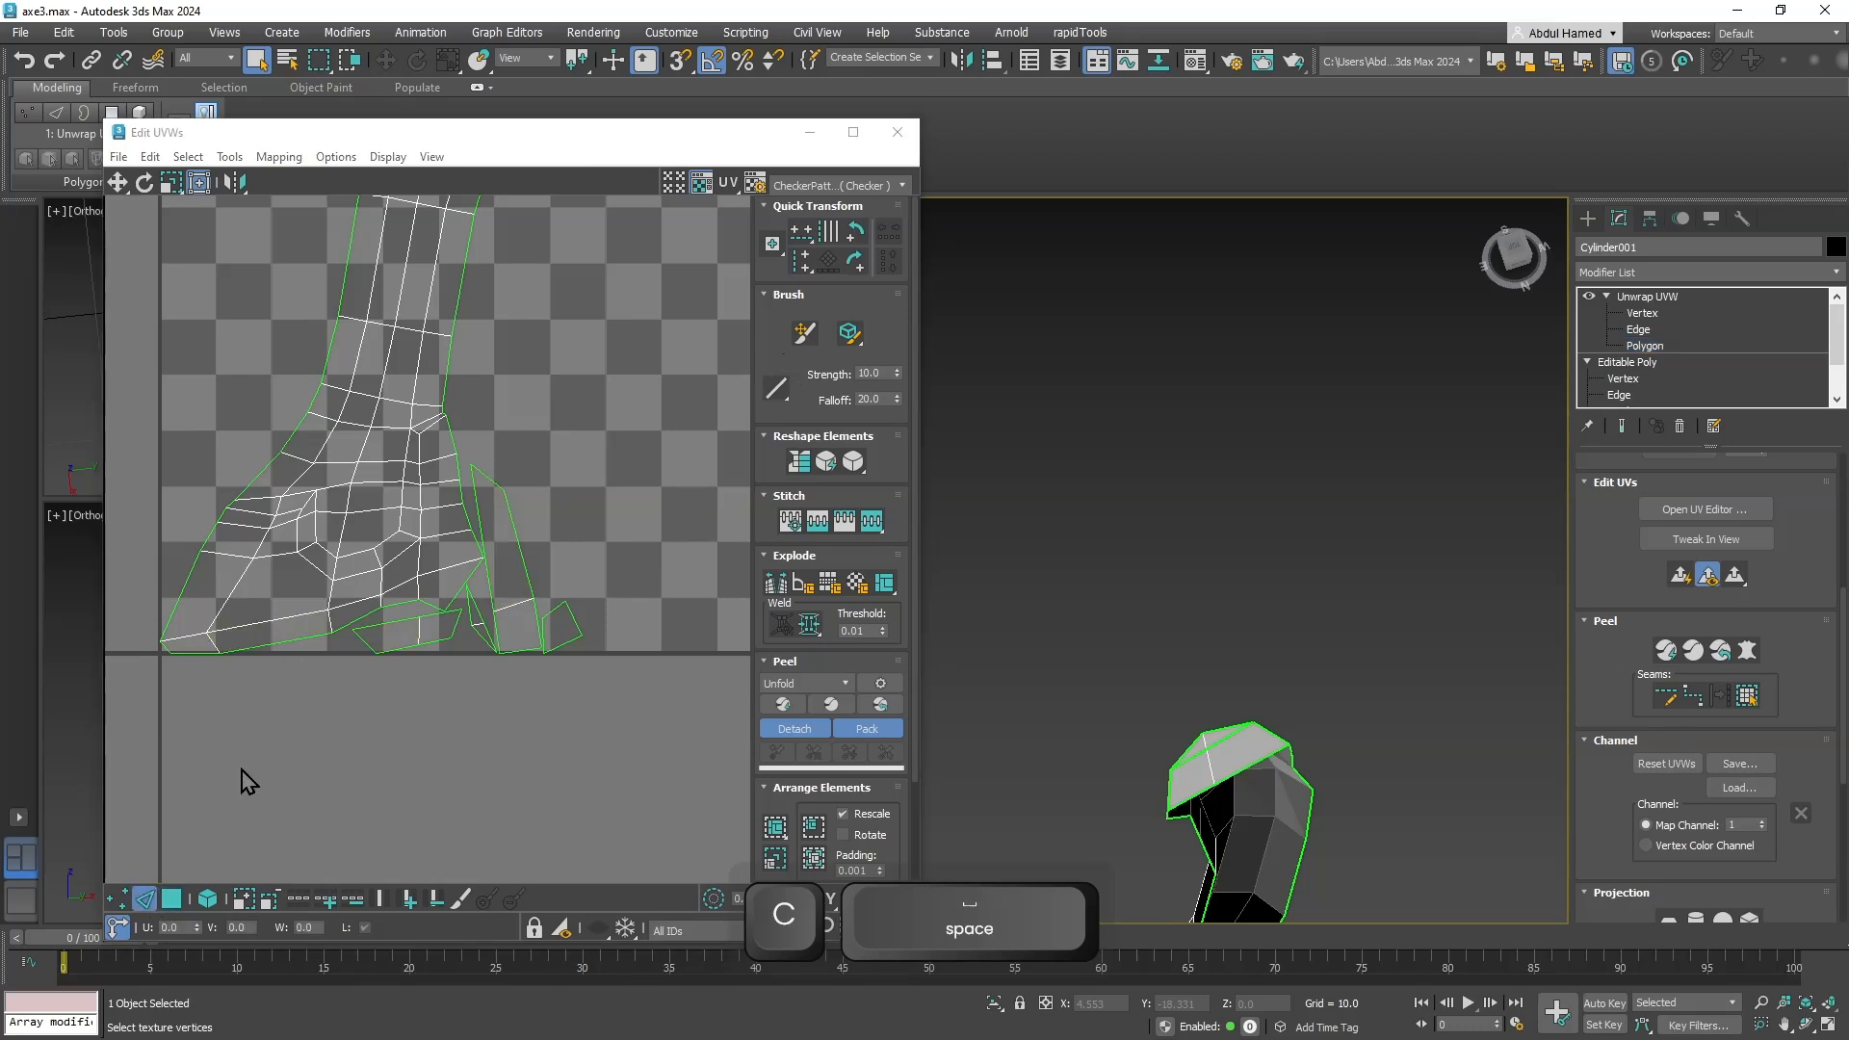
pyautogui.rightClick(285, 643)
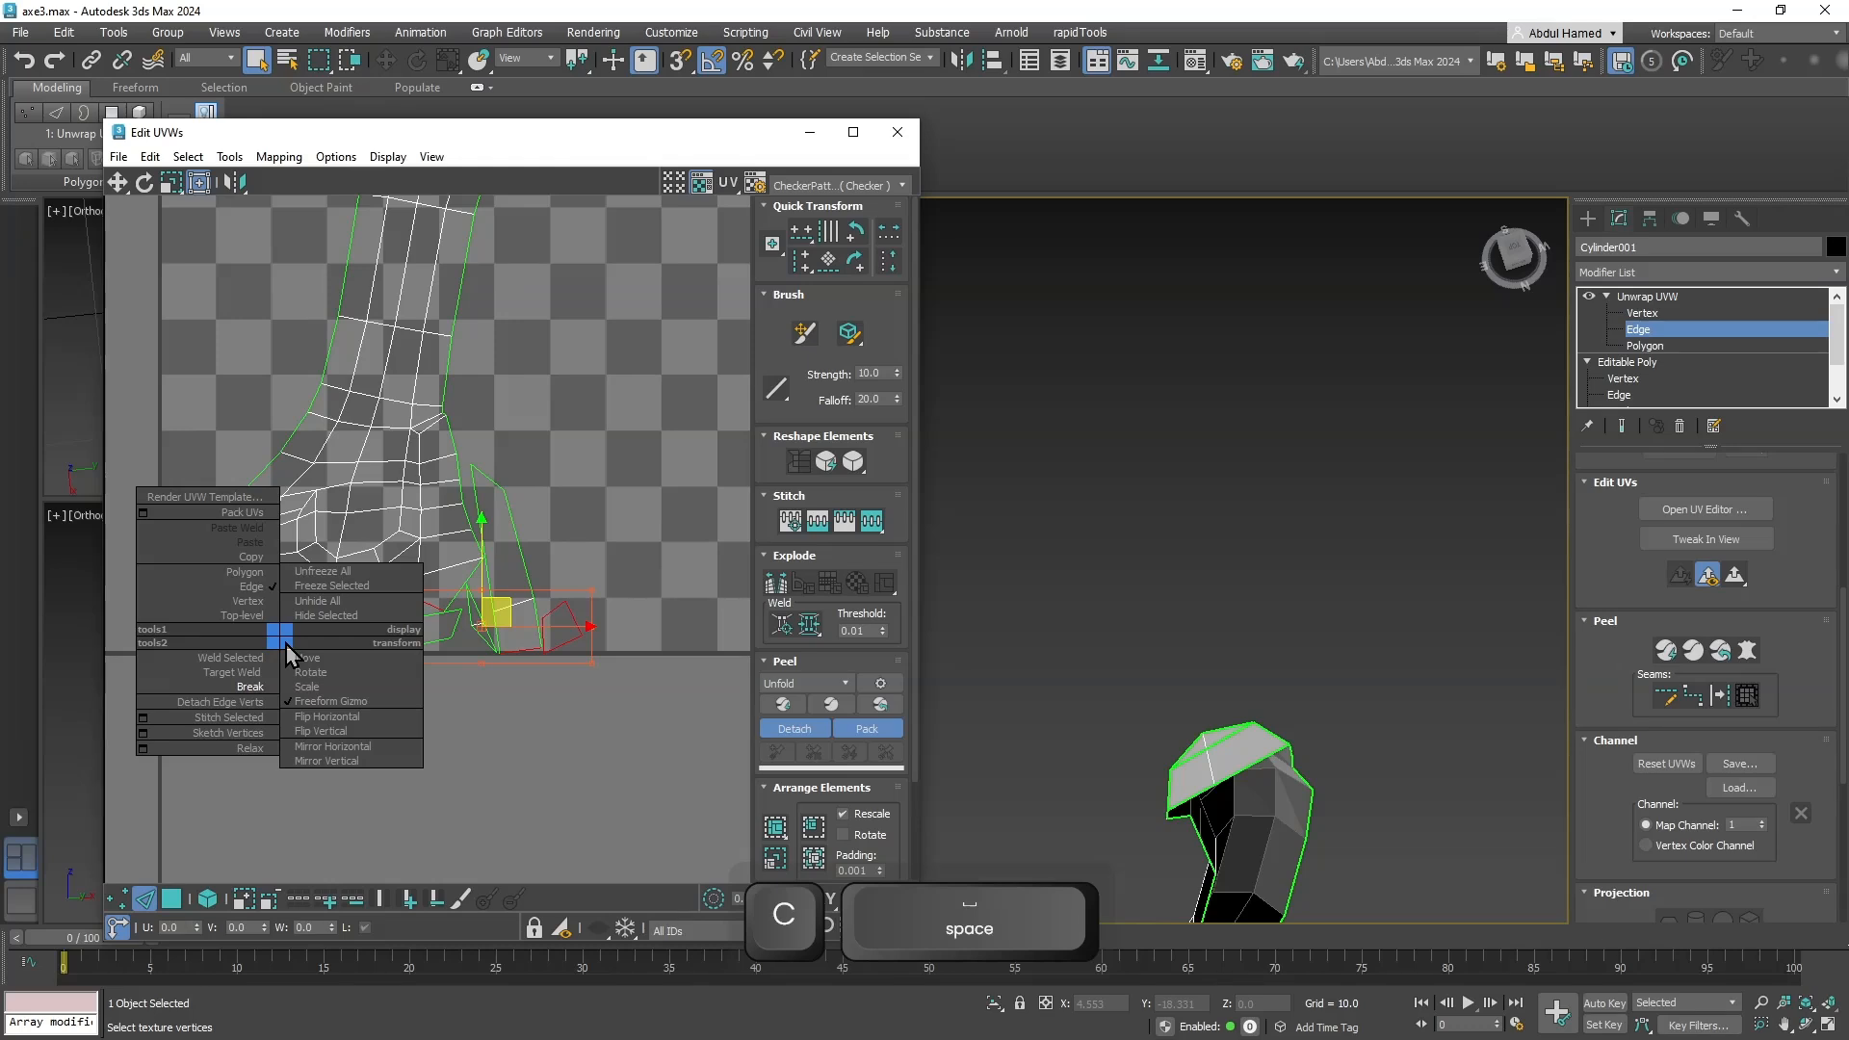
pyautogui.click(255, 718)
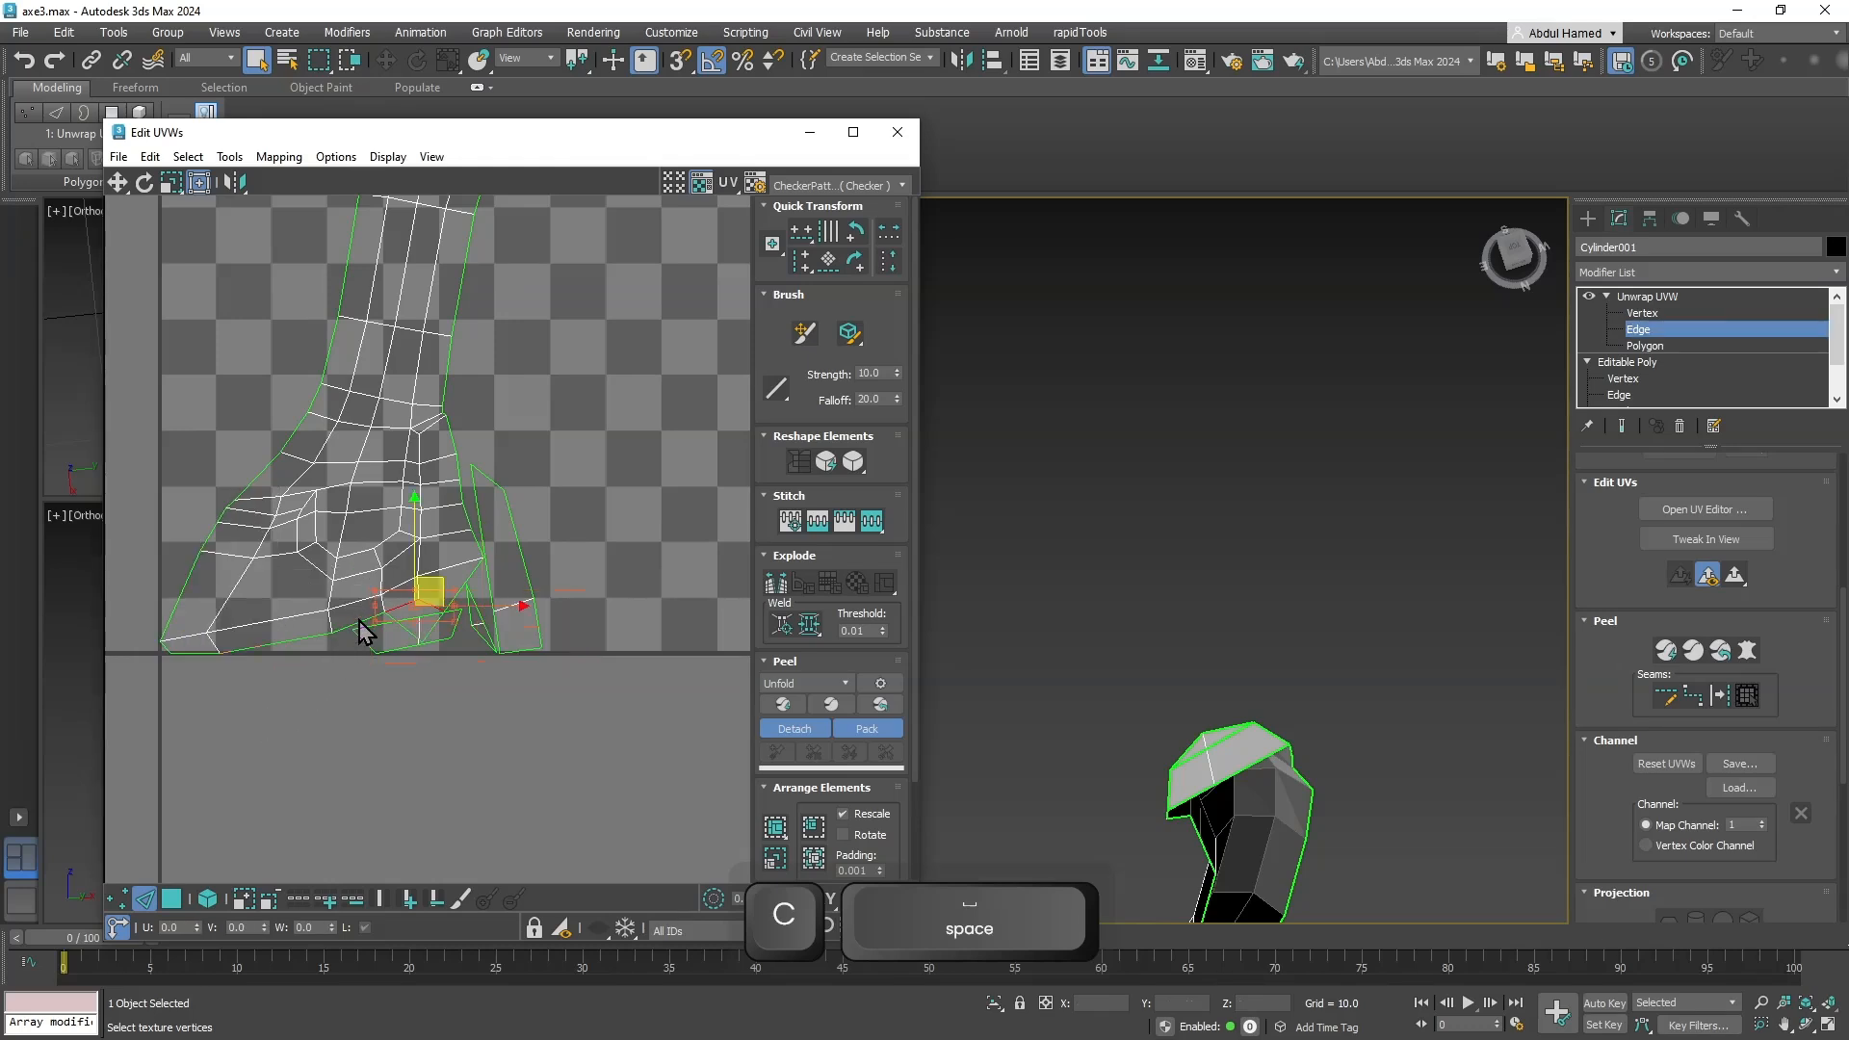
pyautogui.click(308, 639)
pyautogui.rightClick(301, 637)
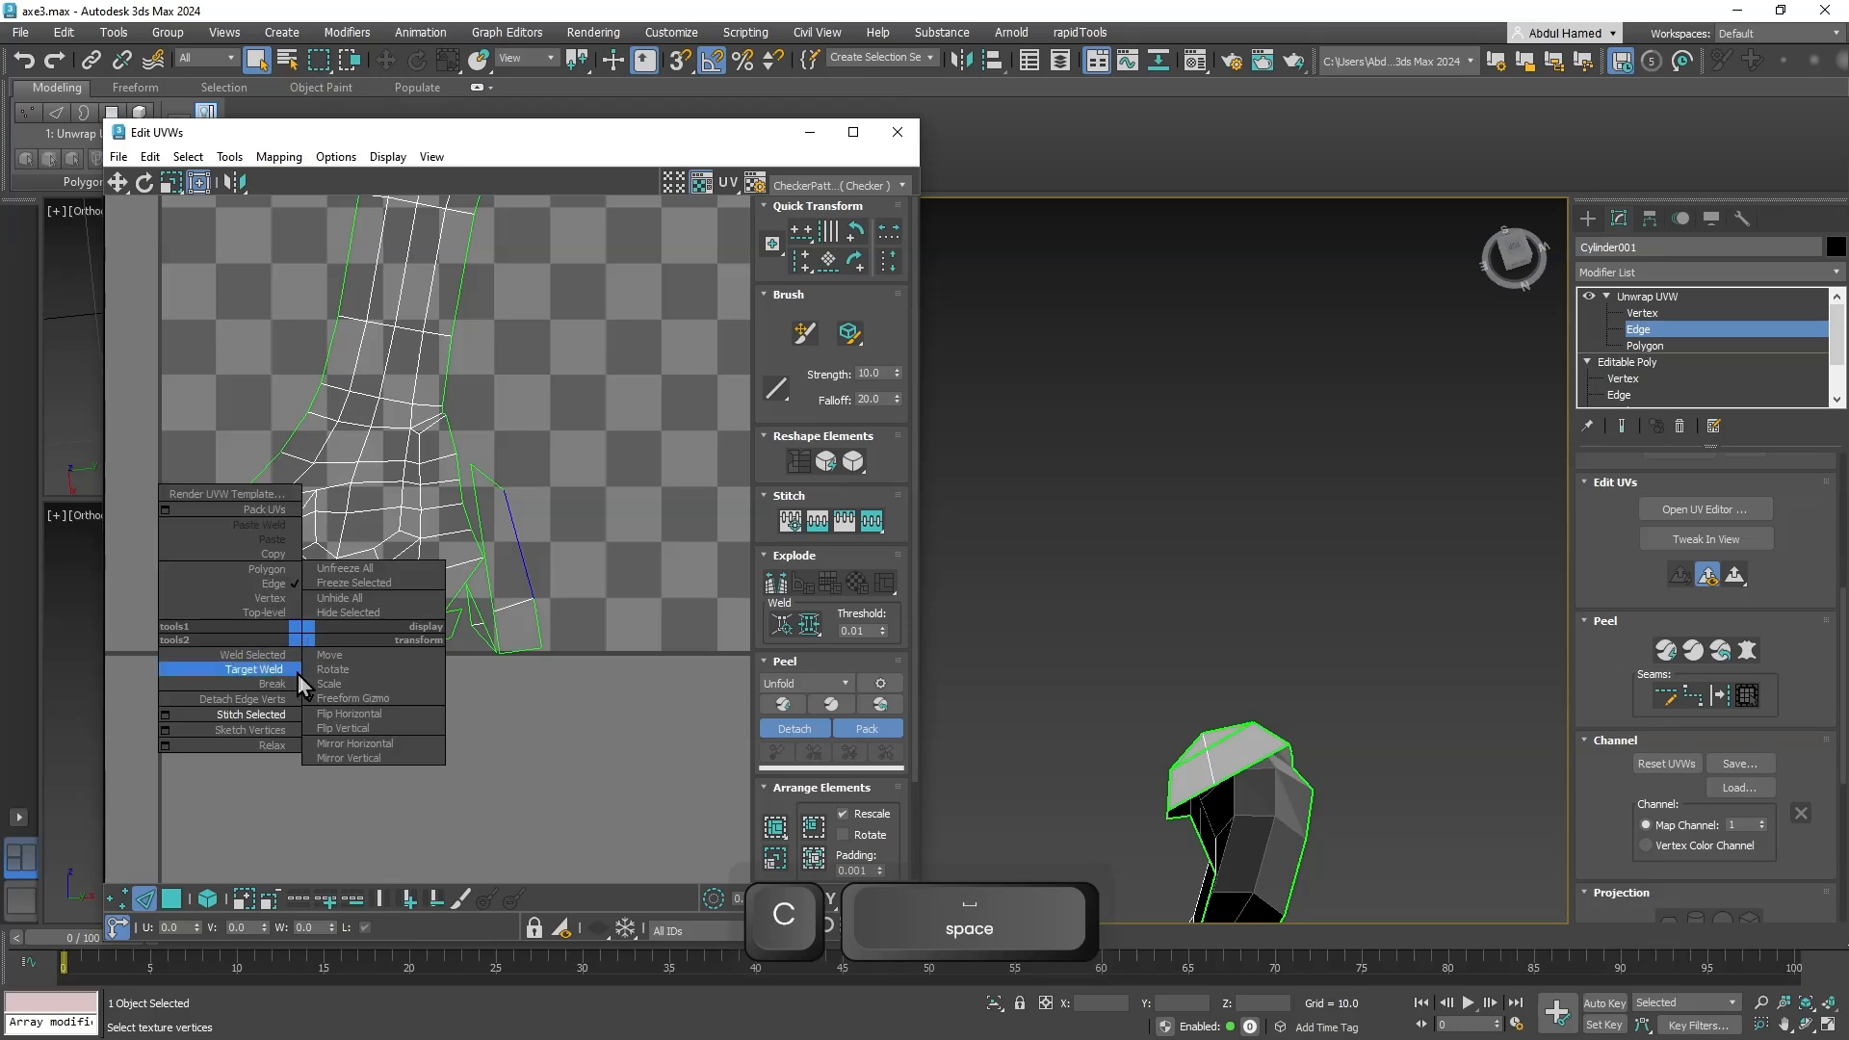
pyautogui.click(280, 714)
pyautogui.scroll(4, 286, 726)
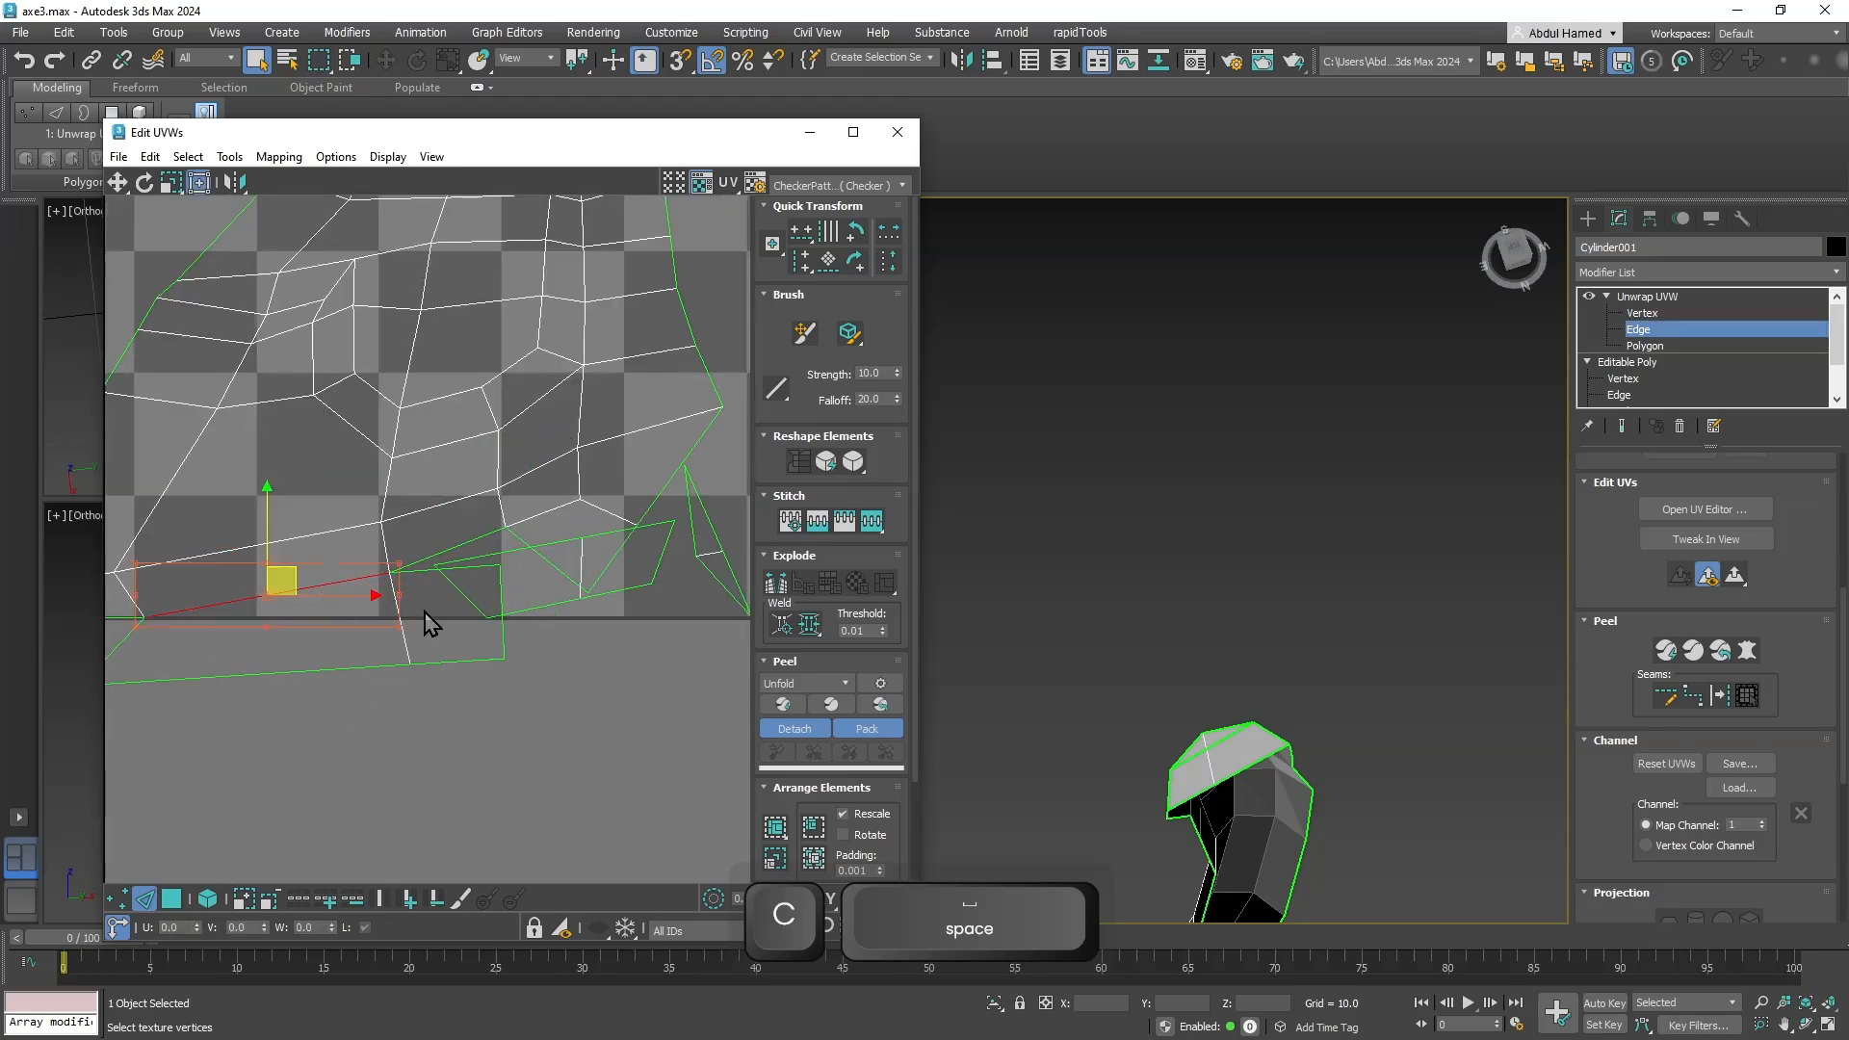
# Stitch the open seam edges between the underside polygons and the middle of the pommel's base.
pyautogui.click(487, 537)
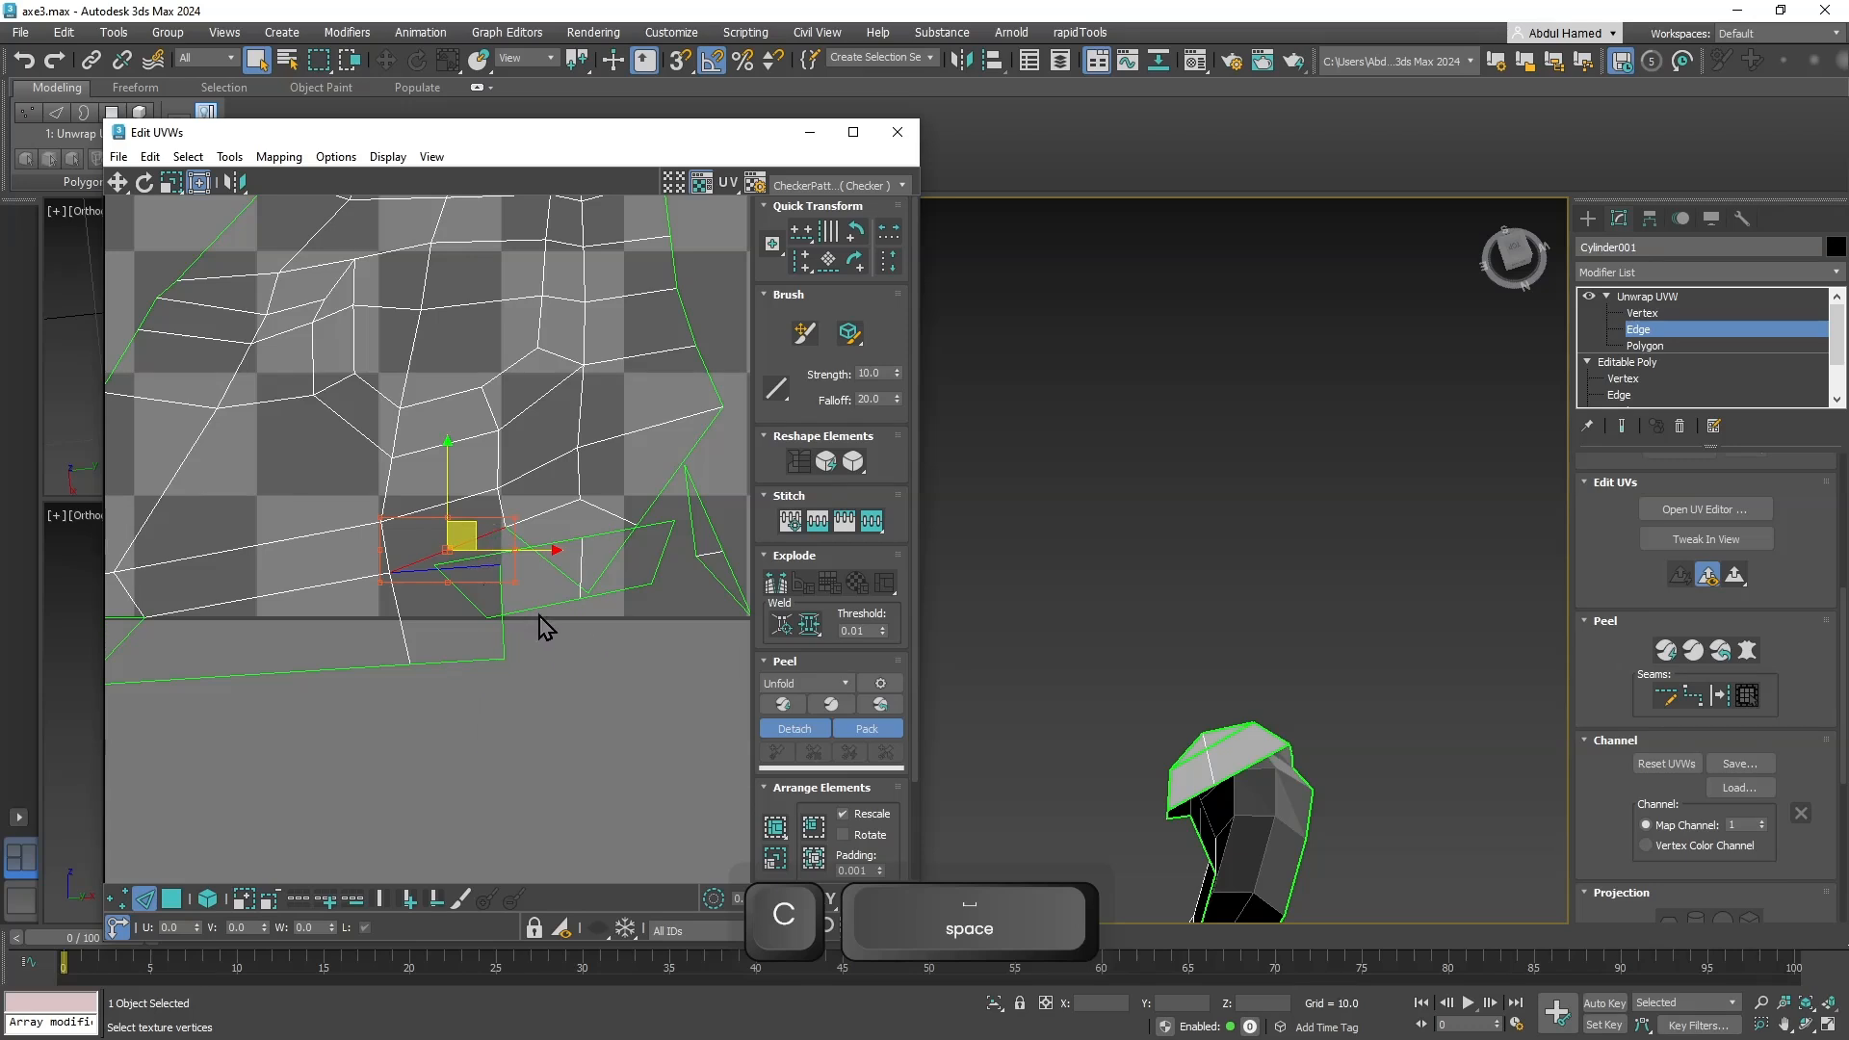
pyautogui.rightClick(474, 535)
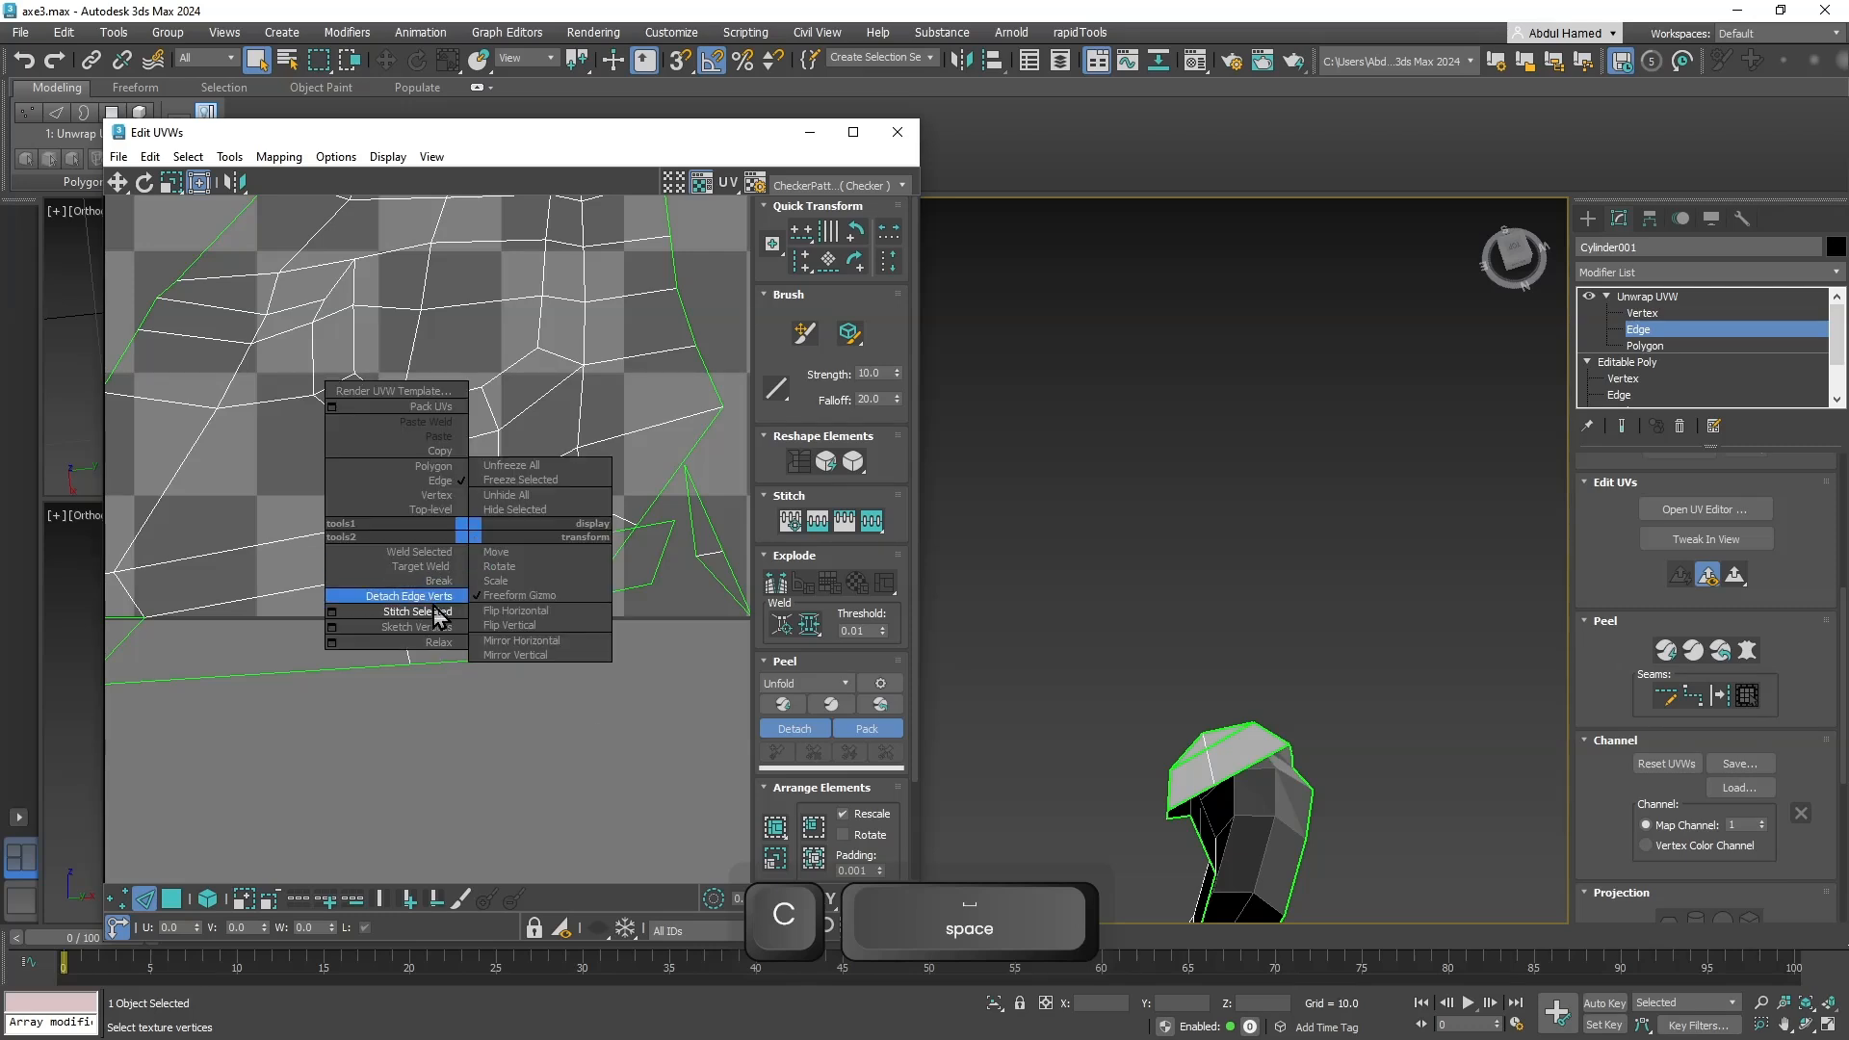
pyautogui.click(464, 544)
pyautogui.moveTo(524, 646); pyautogui.dragTo(557, 676, button='middle')
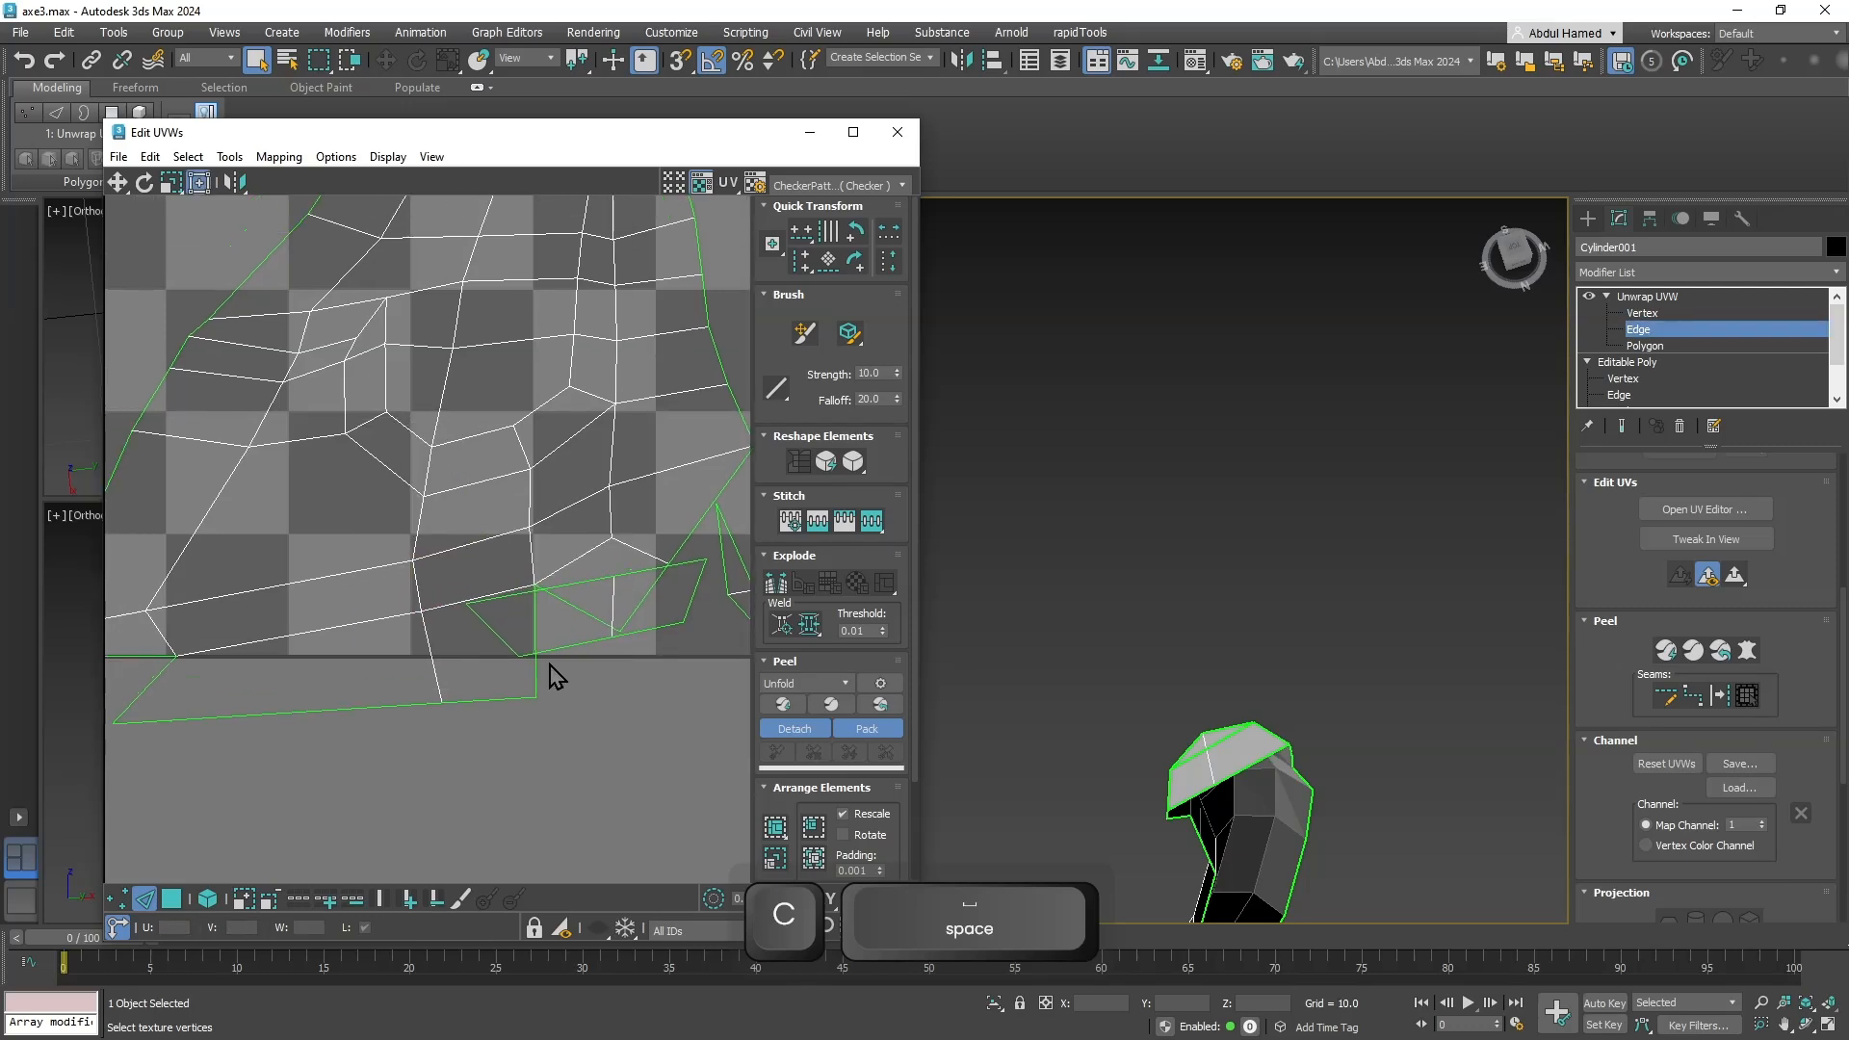
pyautogui.click(537, 671)
pyautogui.rightClick(533, 664)
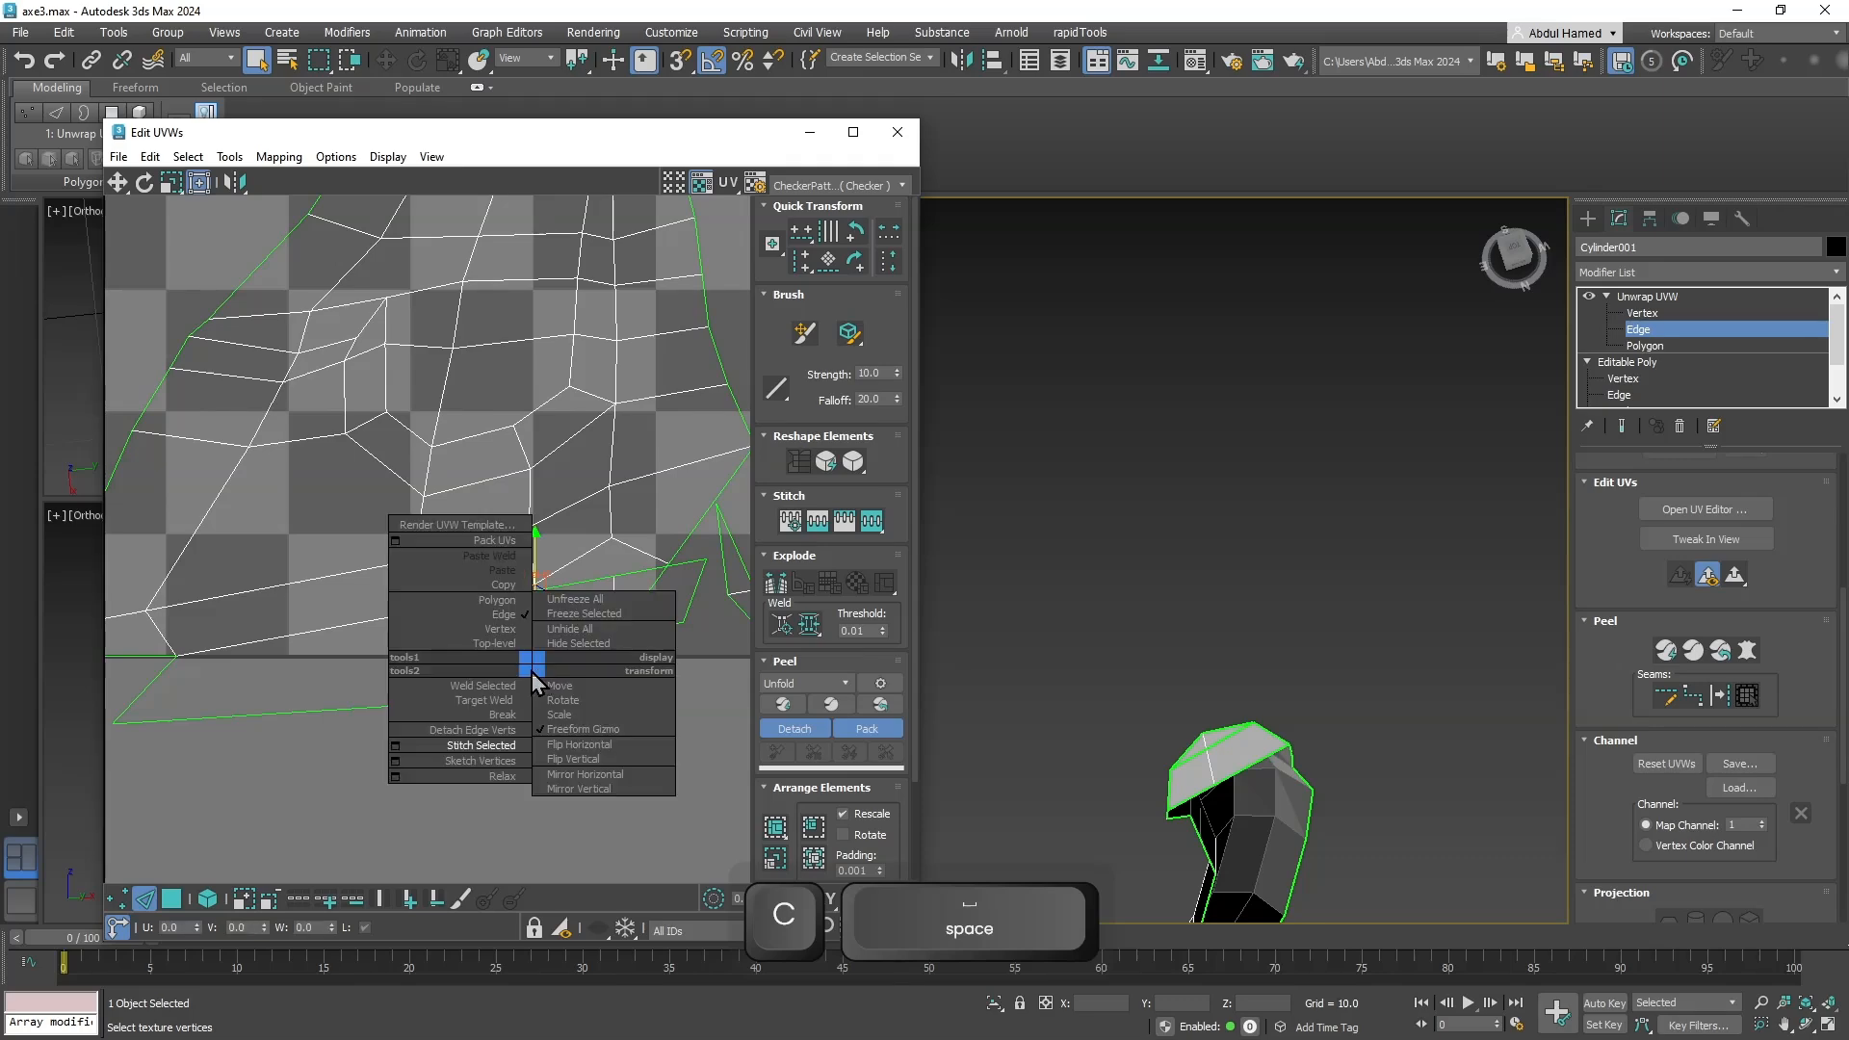
pyautogui.click(525, 672)
# Stitch the remaining seam edge at the outer corner of the pommel's base.
pyautogui.moveTo(562, 699); pyautogui.dragTo(441, 672, button='middle')
pyautogui.scroll(-3, 413, 742)
pyautogui.click(425, 662)
pyautogui.rightClick(425, 661)
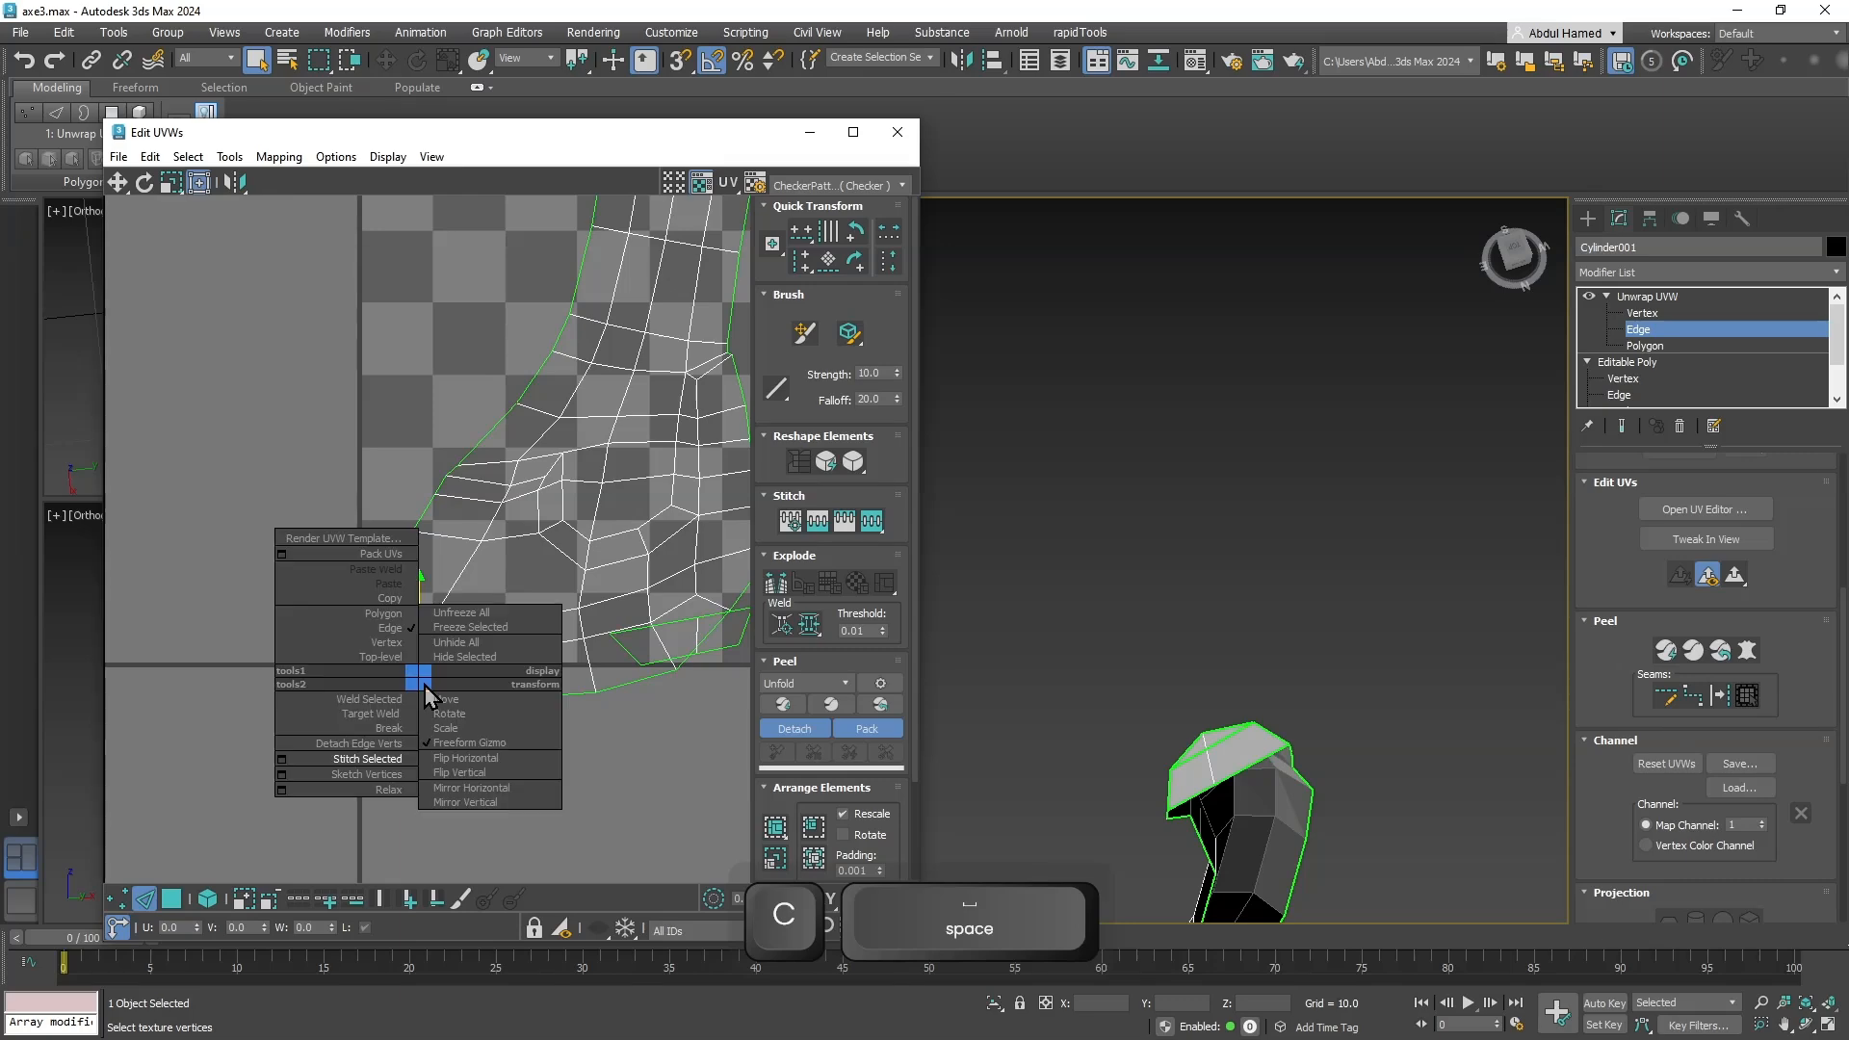
pyautogui.click(427, 666)
# Stitch the first end-cap seam edges onto the slanted border at the upper end of the handle's UV shell.
pyautogui.moveTo(553, 386); pyautogui.dragTo(409, 853, button='middle')
pyautogui.moveTo(482, 481); pyautogui.dragTo(424, 860, button='middle')
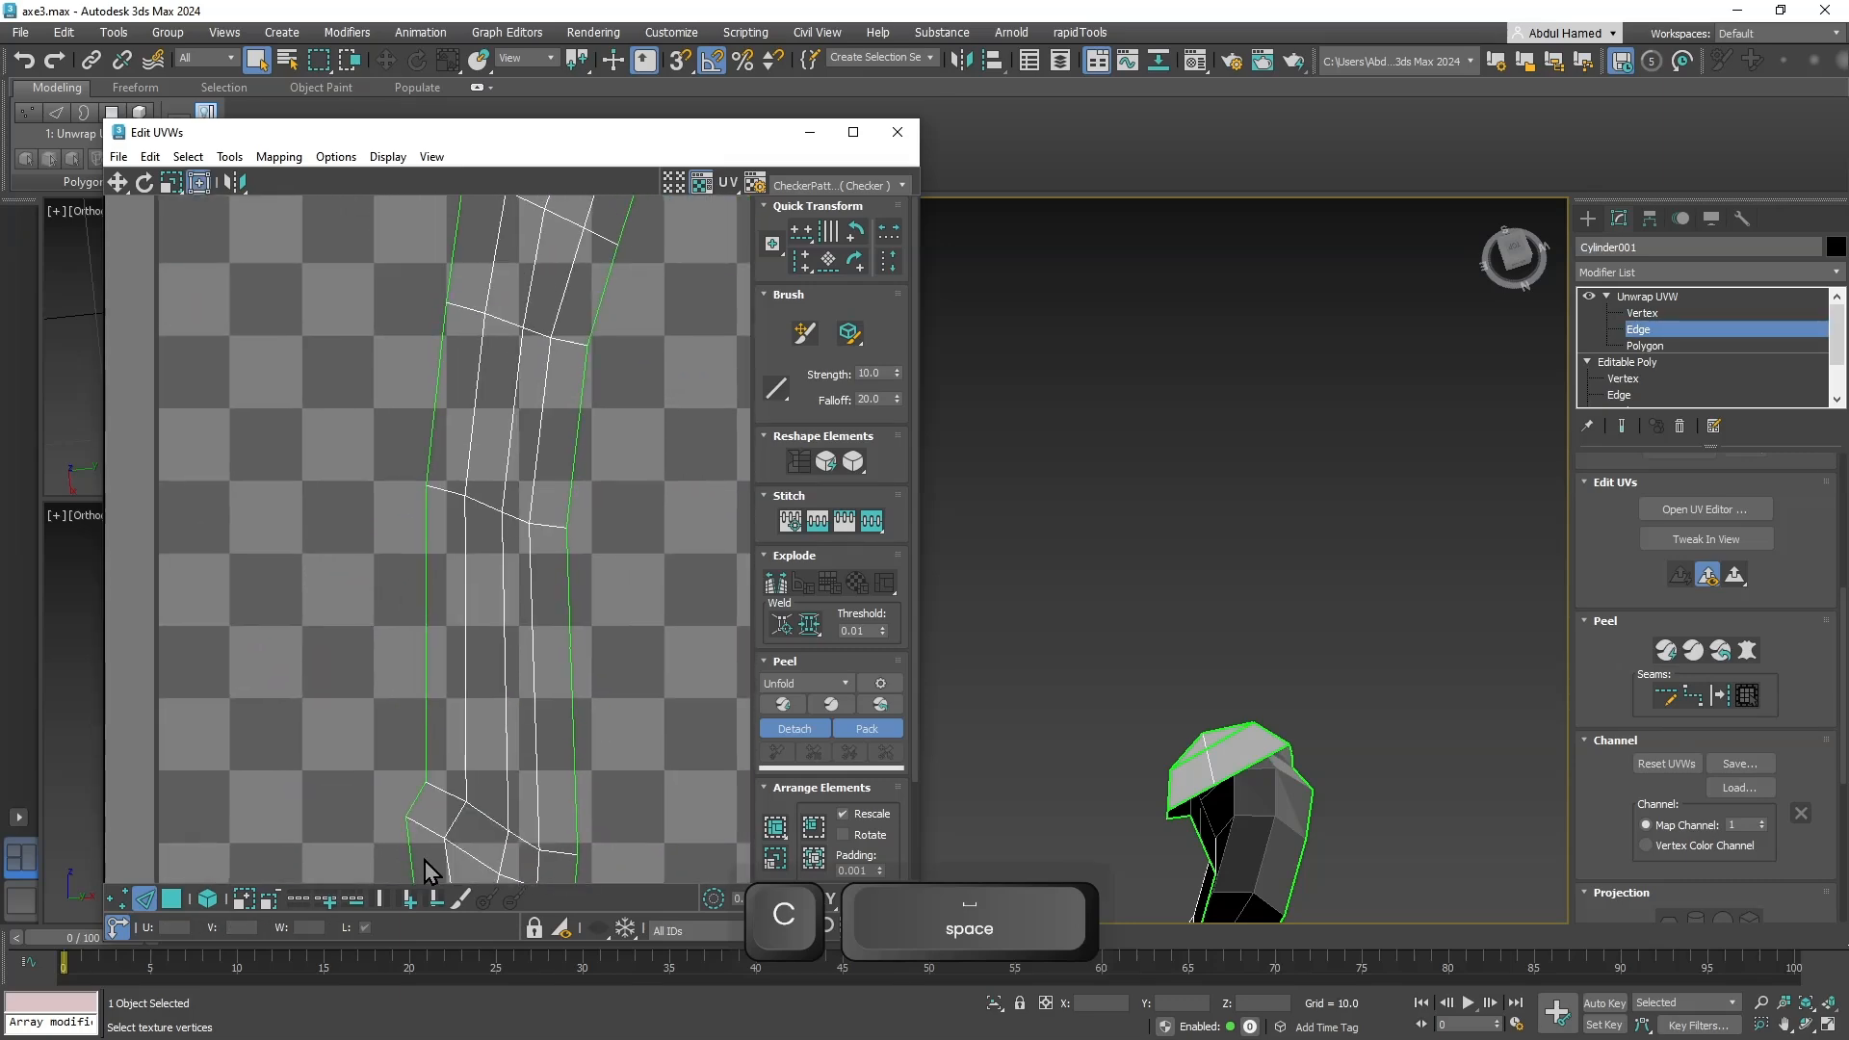
pyautogui.moveTo(453, 426); pyautogui.dragTo(416, 776, button='middle')
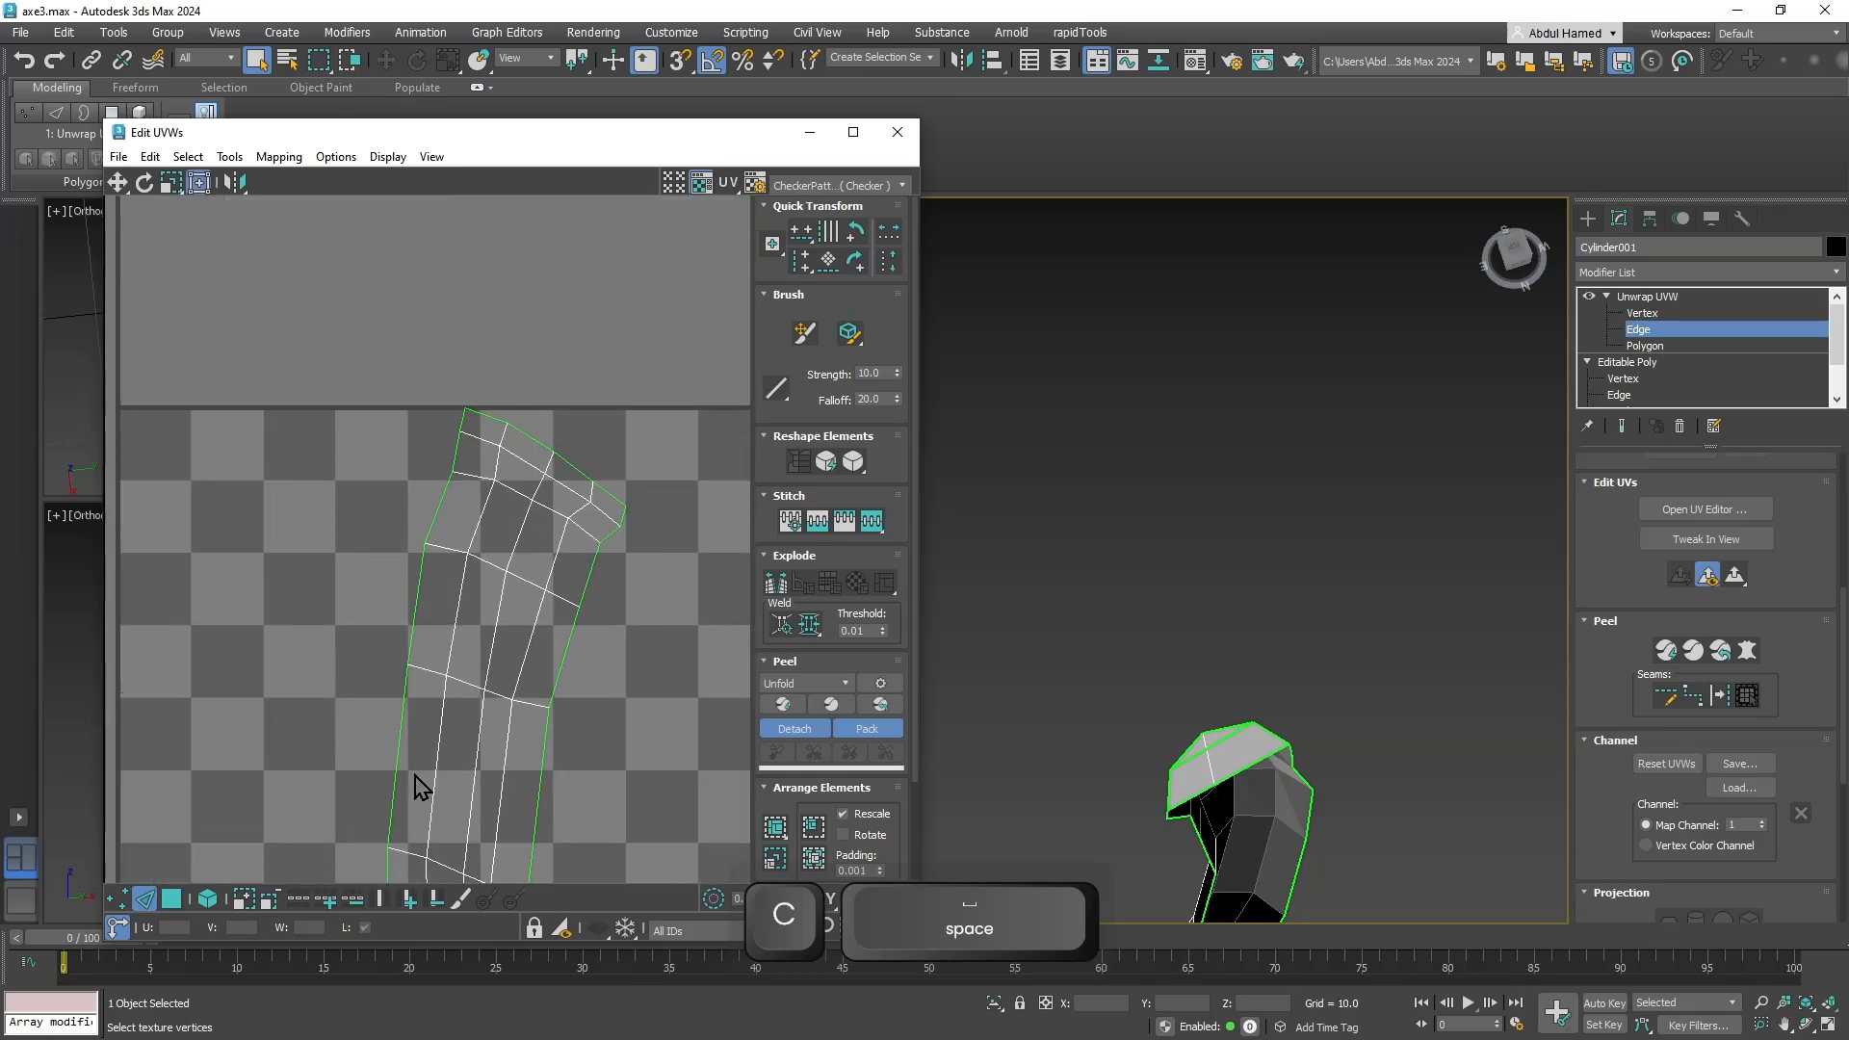
pyautogui.click(536, 439)
pyautogui.rightClick(529, 443)
pyautogui.click(581, 507)
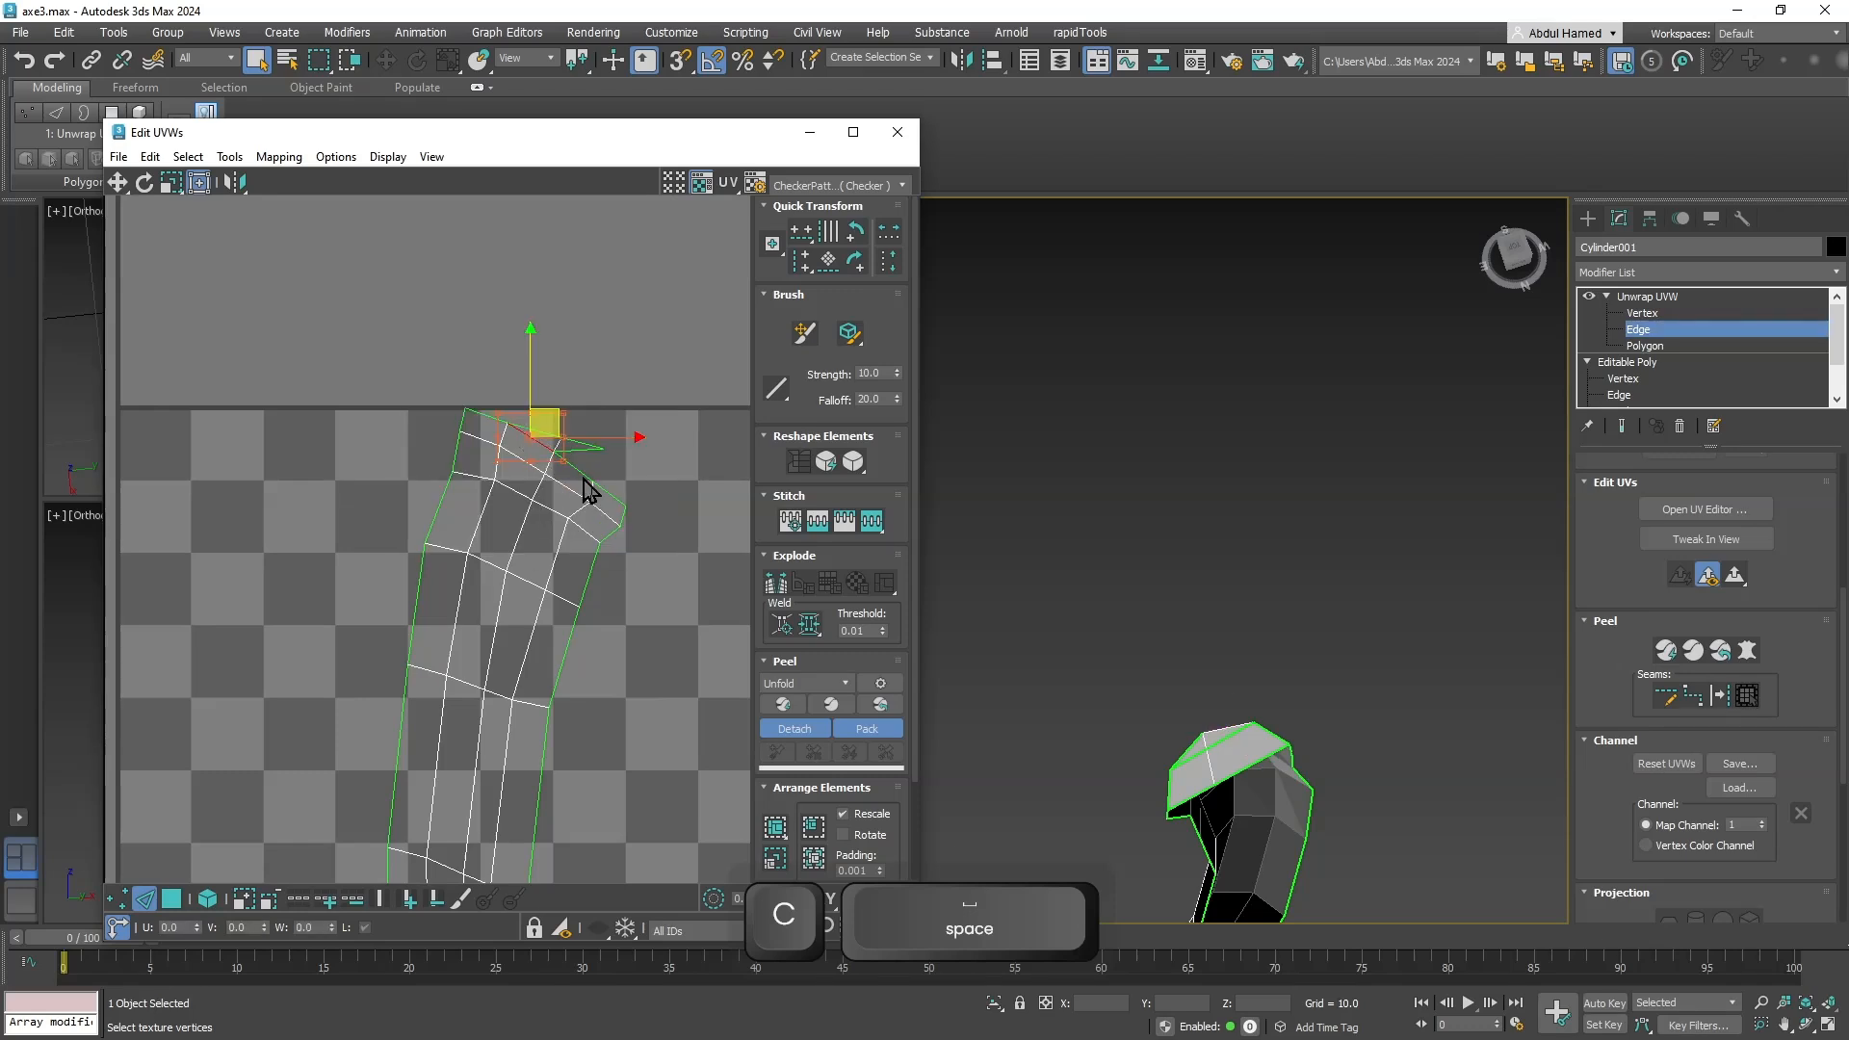
pyautogui.rightClick(579, 470)
pyautogui.click(568, 466)
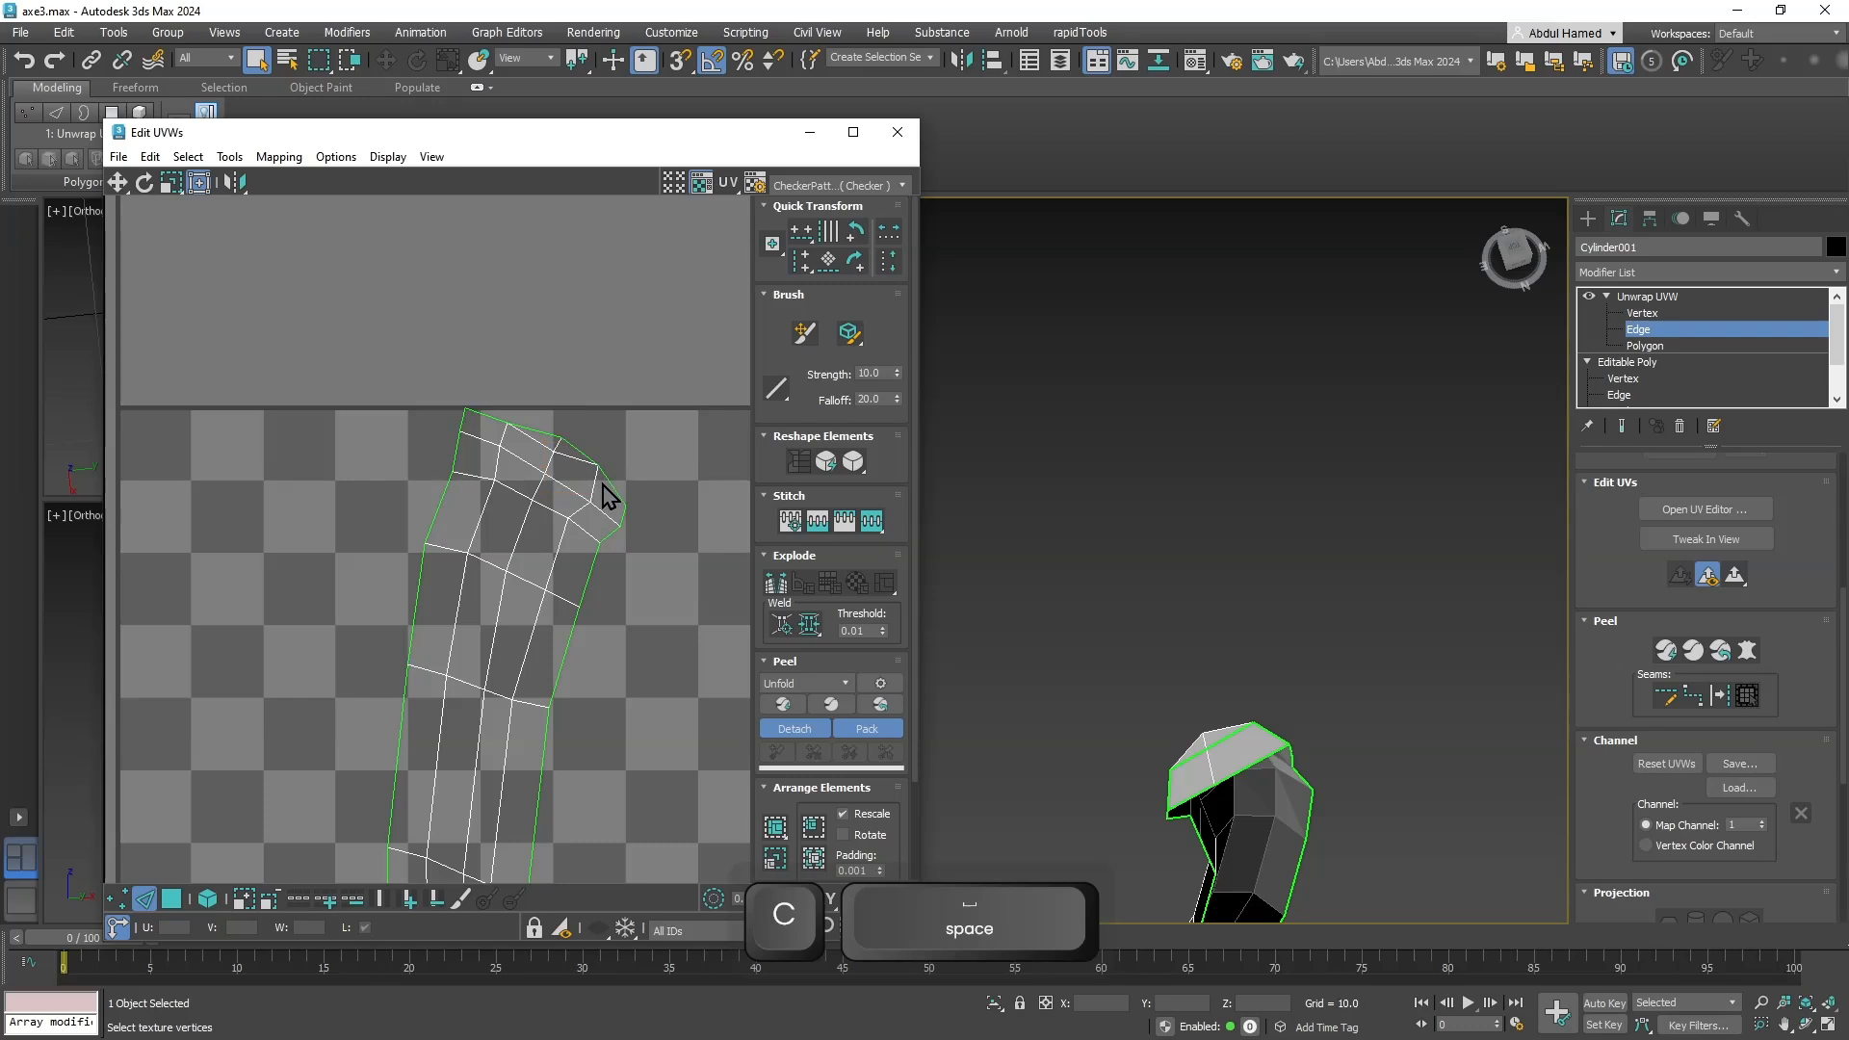
pyautogui.rightClick(493, 414)
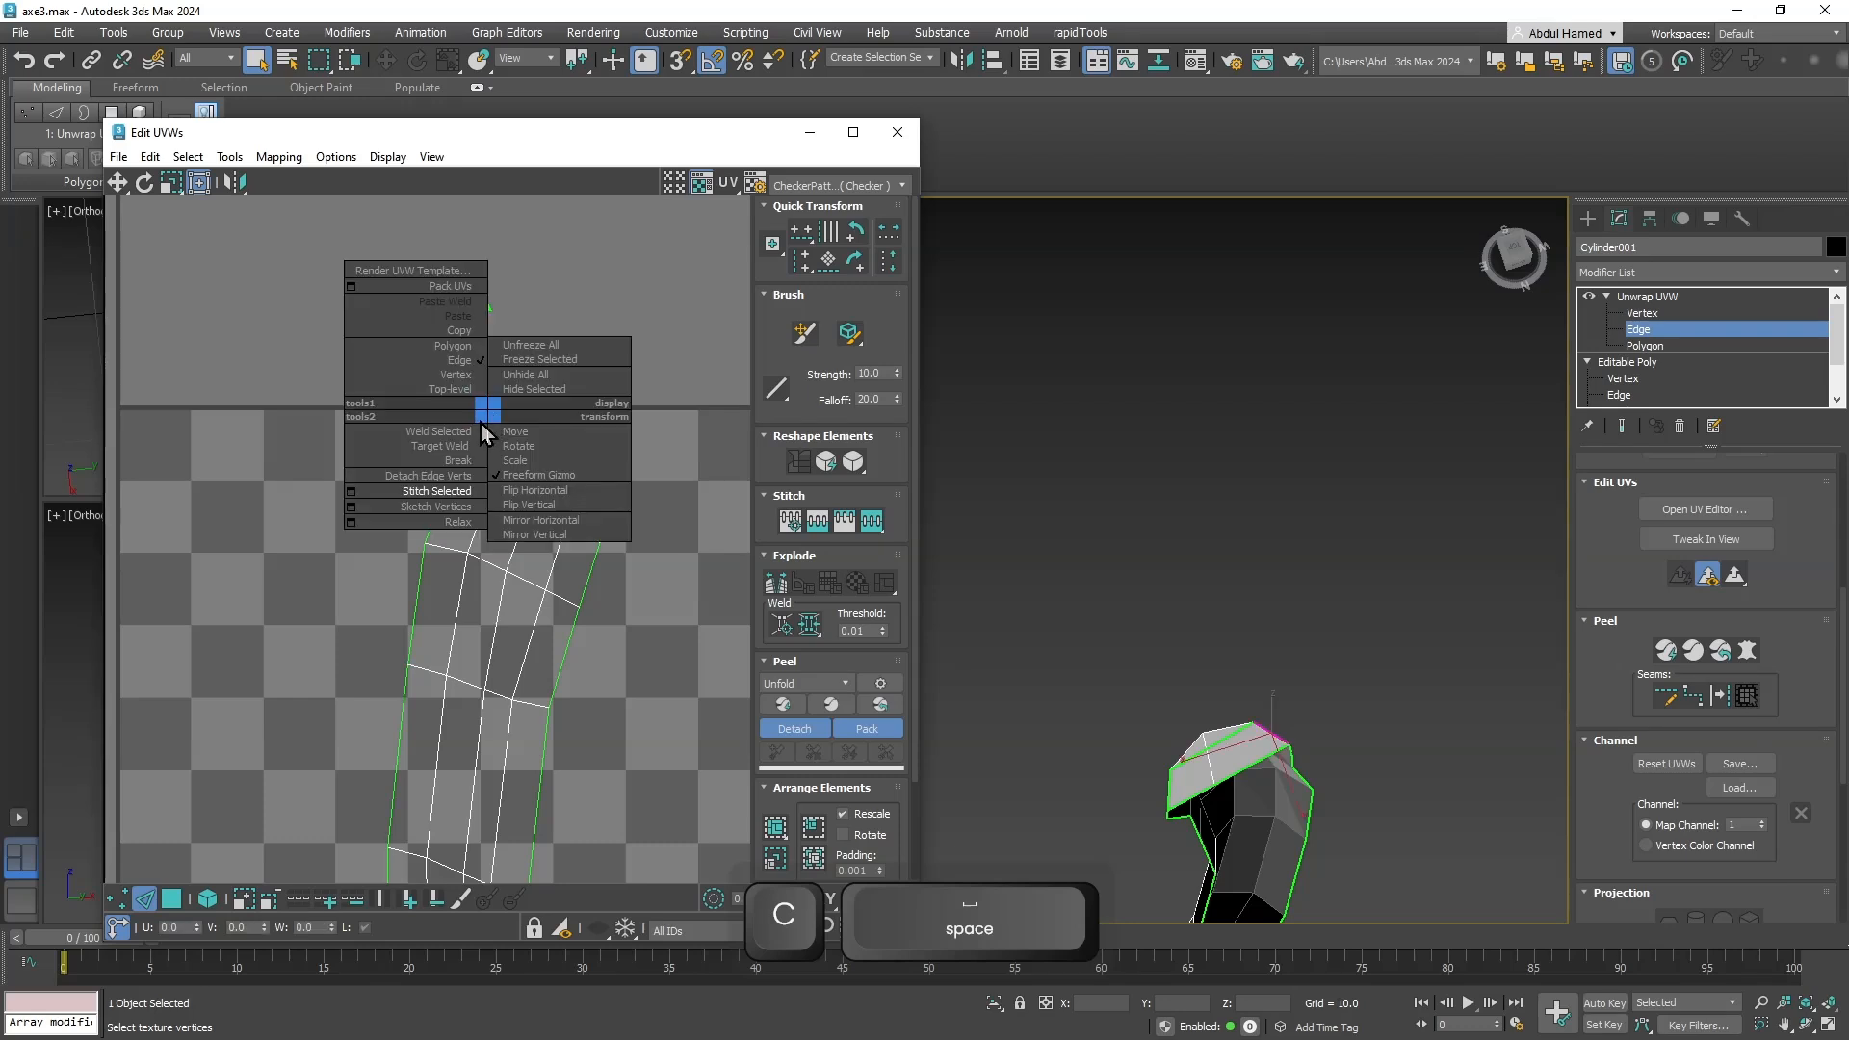
pyautogui.click(481, 423)
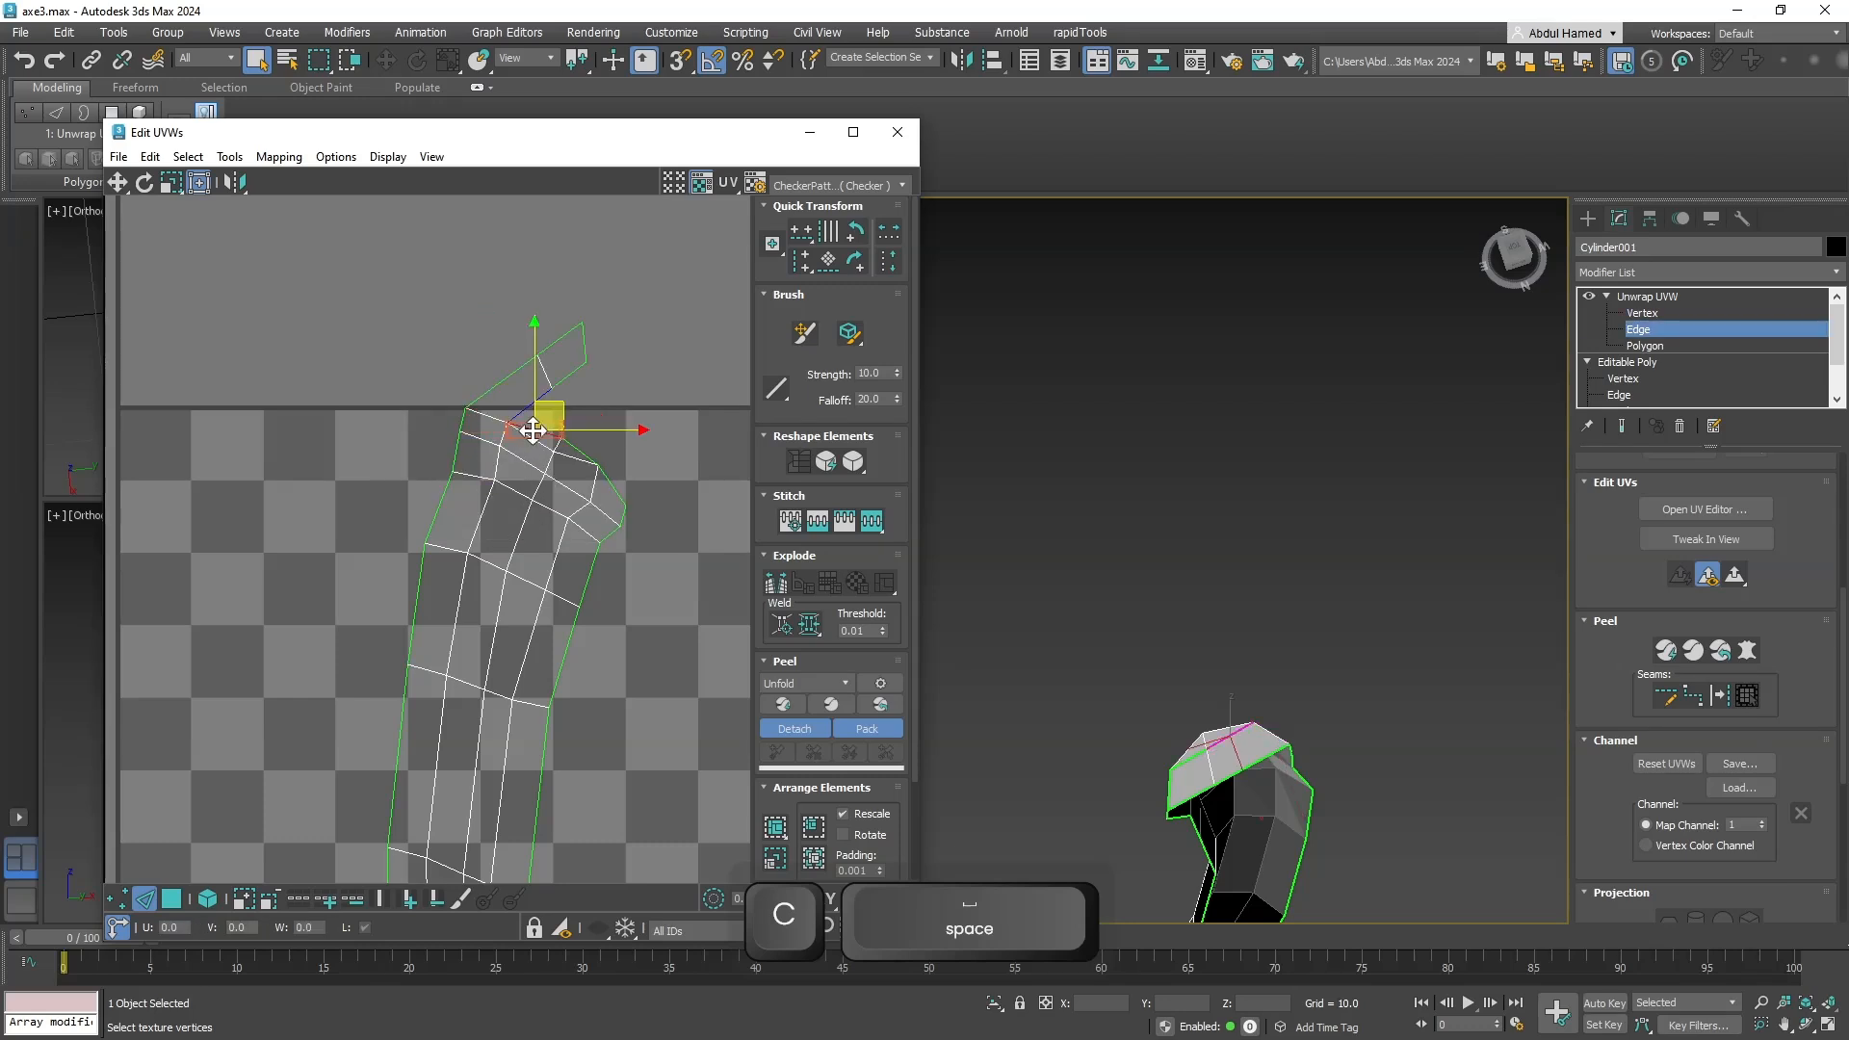
# Stitch the remaining open seam edges between the end-cap polygons and the shell's upper end, closing the cap's gaps.
pyautogui.rightClick(528, 413)
pyautogui.click(582, 444)
pyautogui.rightClick(582, 444)
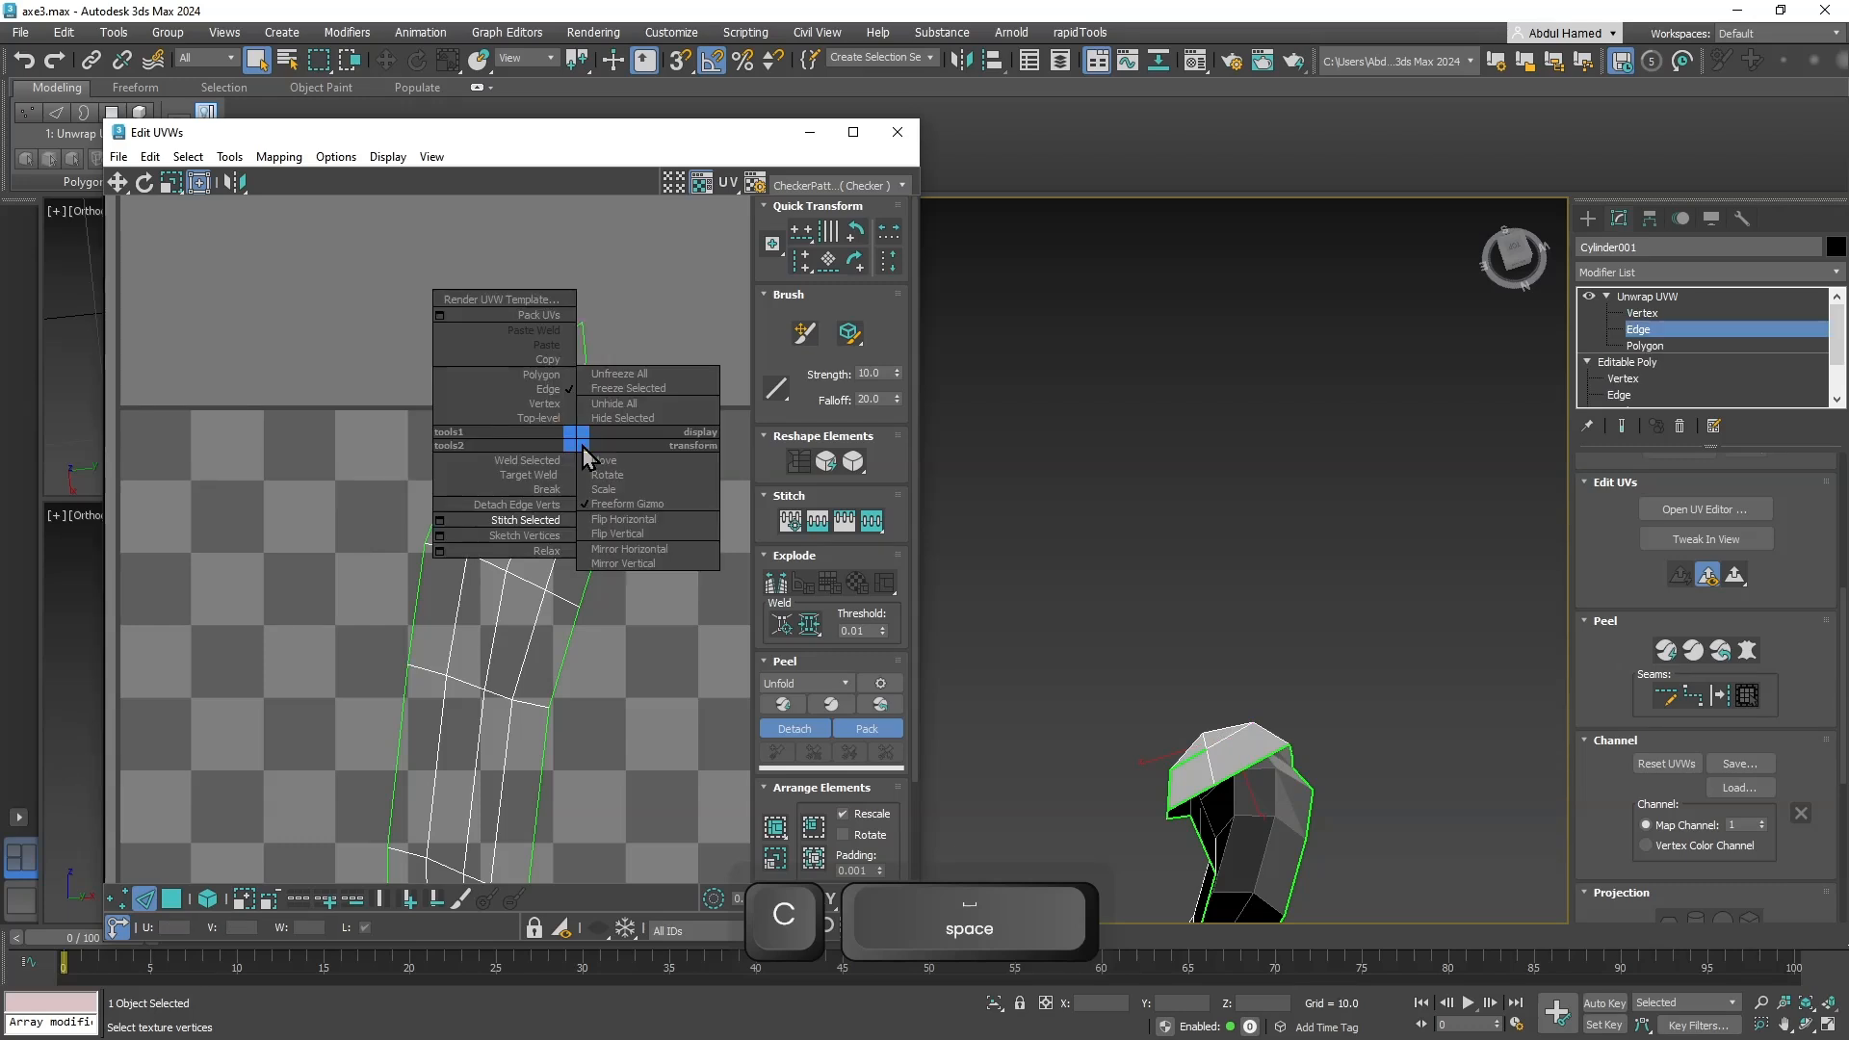
pyautogui.click(608, 255)
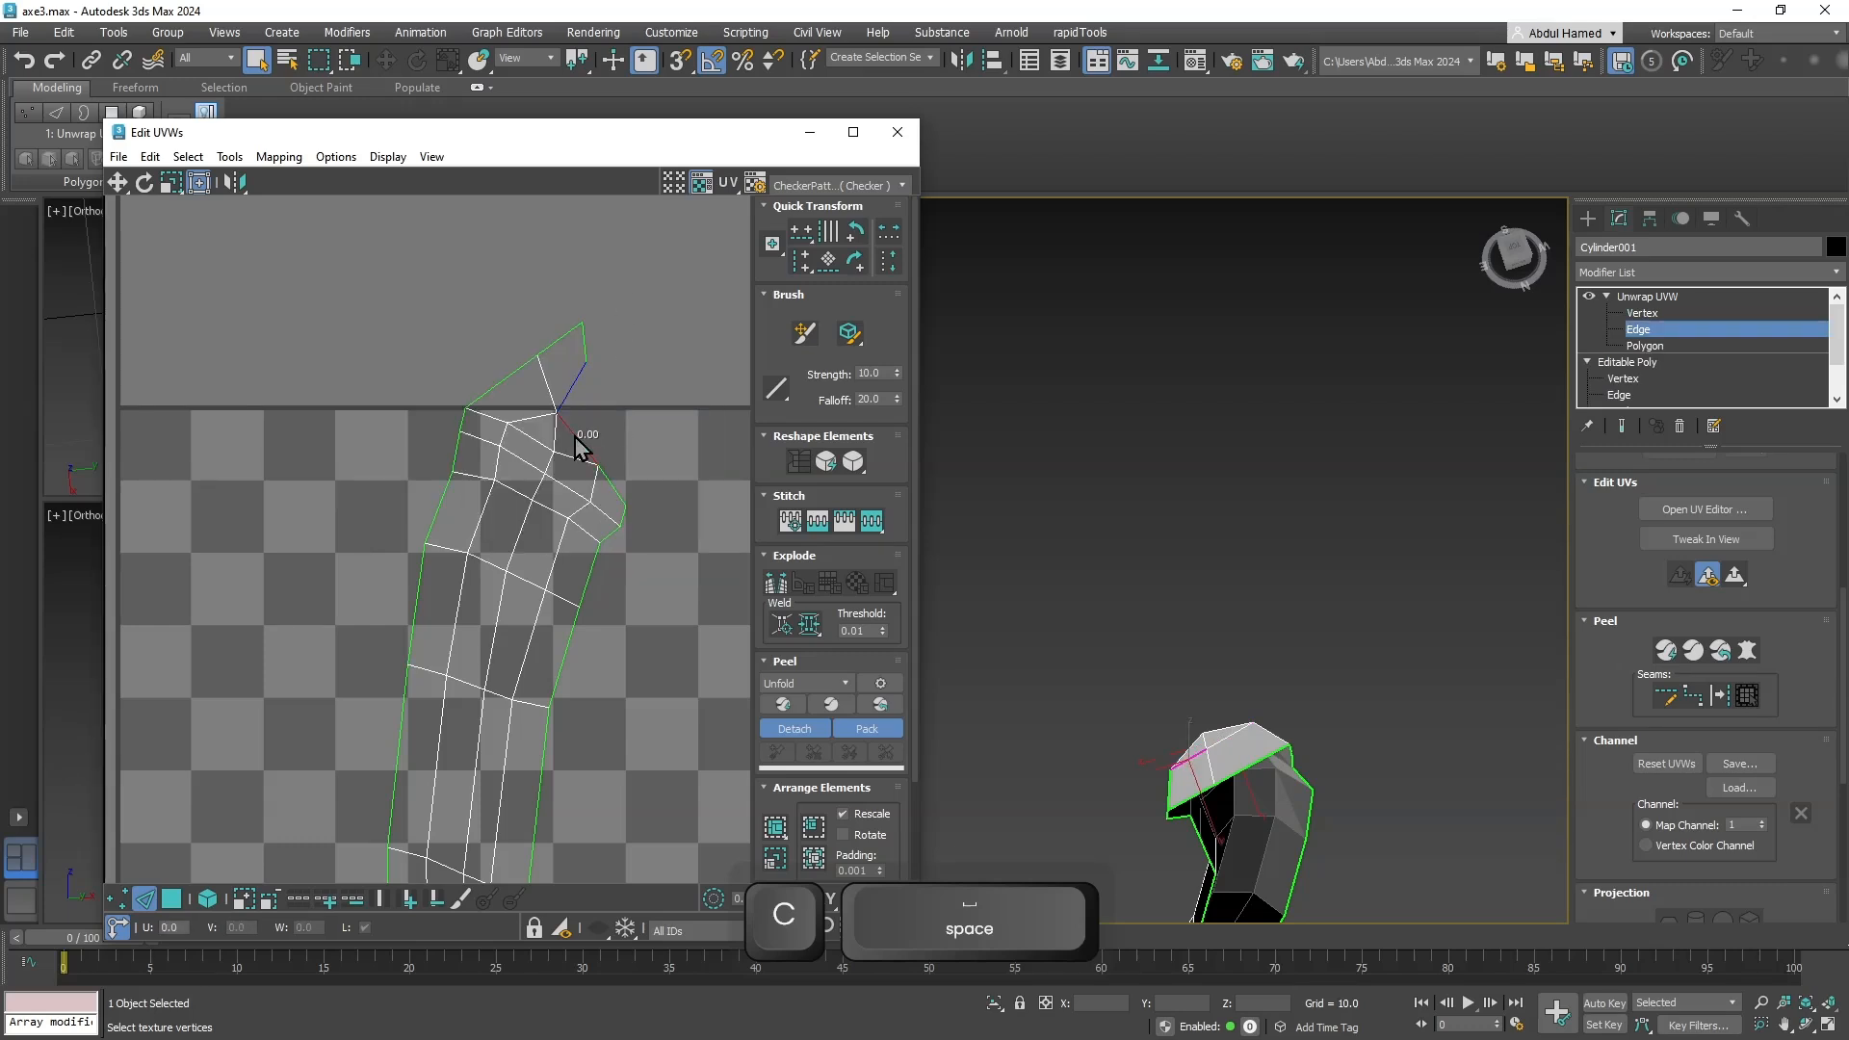
pyautogui.rightClick(578, 443)
pyautogui.click(597, 445)
pyautogui.moveTo(554, 659); pyautogui.dragTo(555, 610, button='middle')
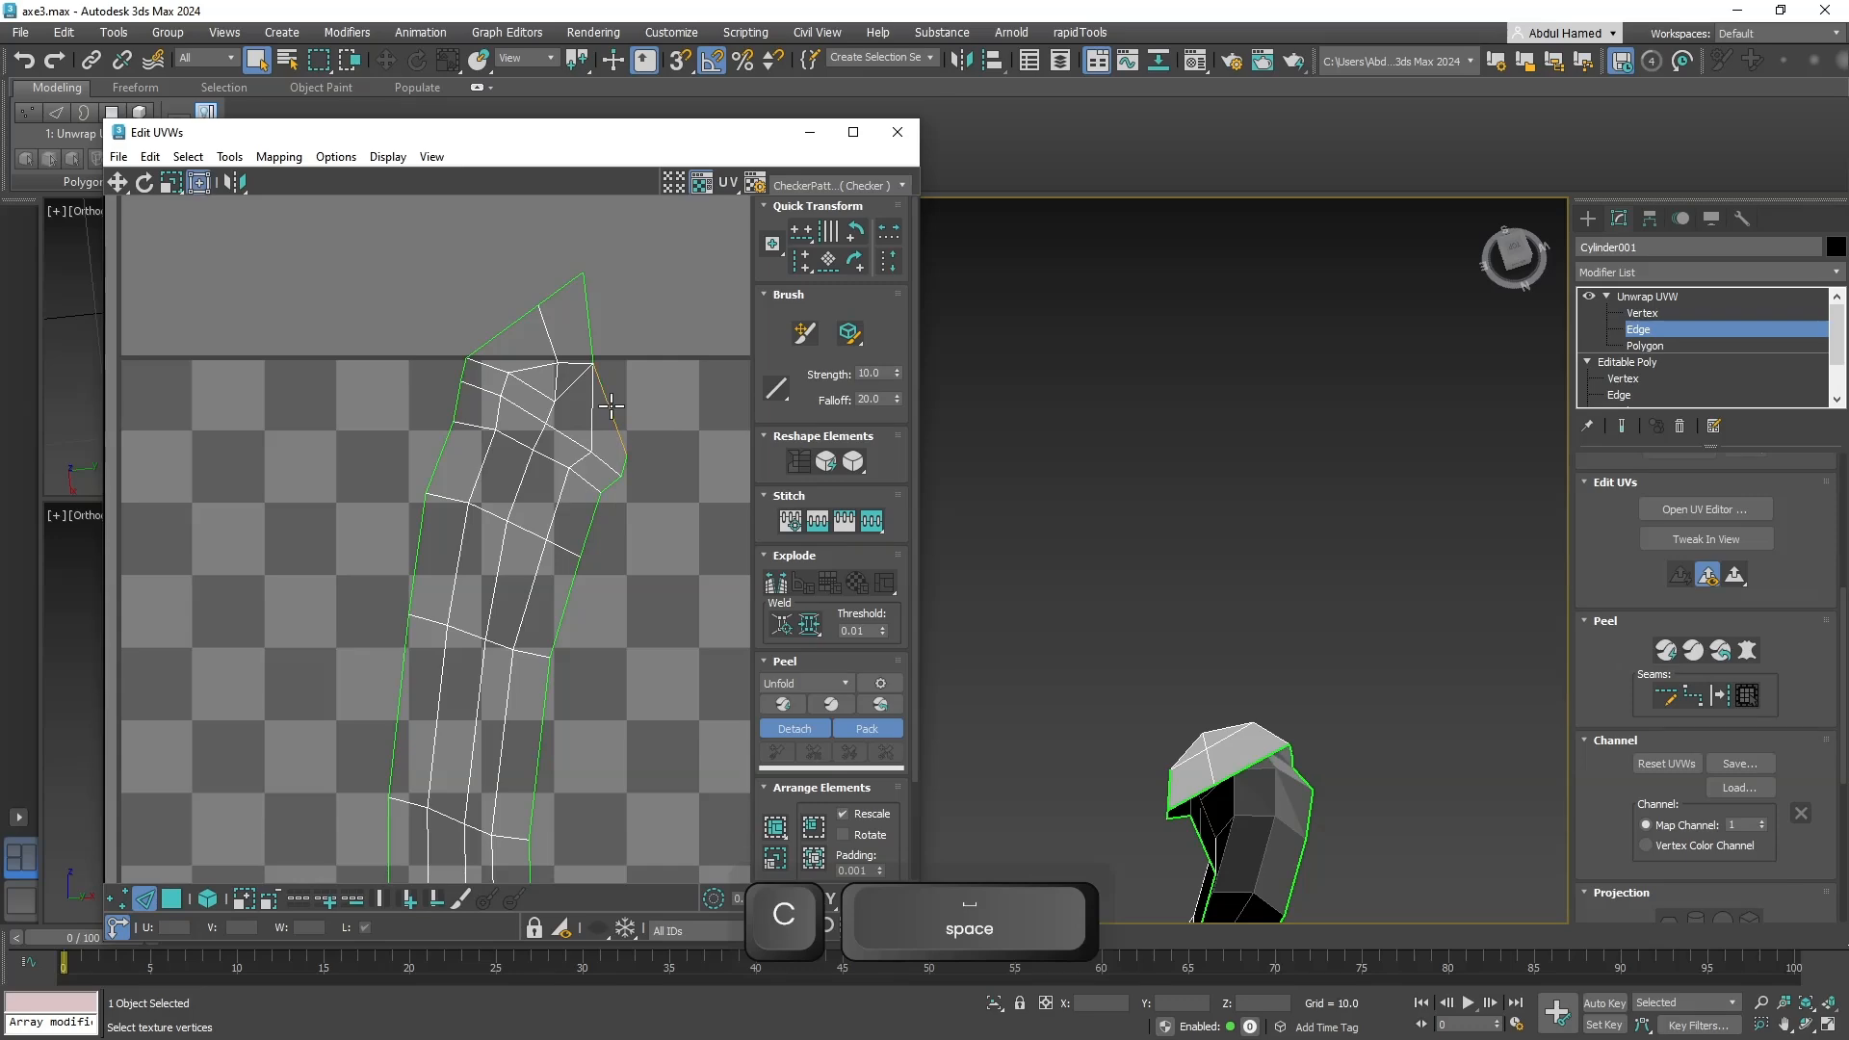
pyautogui.click(606, 405)
pyautogui.rightClick(606, 404)
pyautogui.click(595, 409)
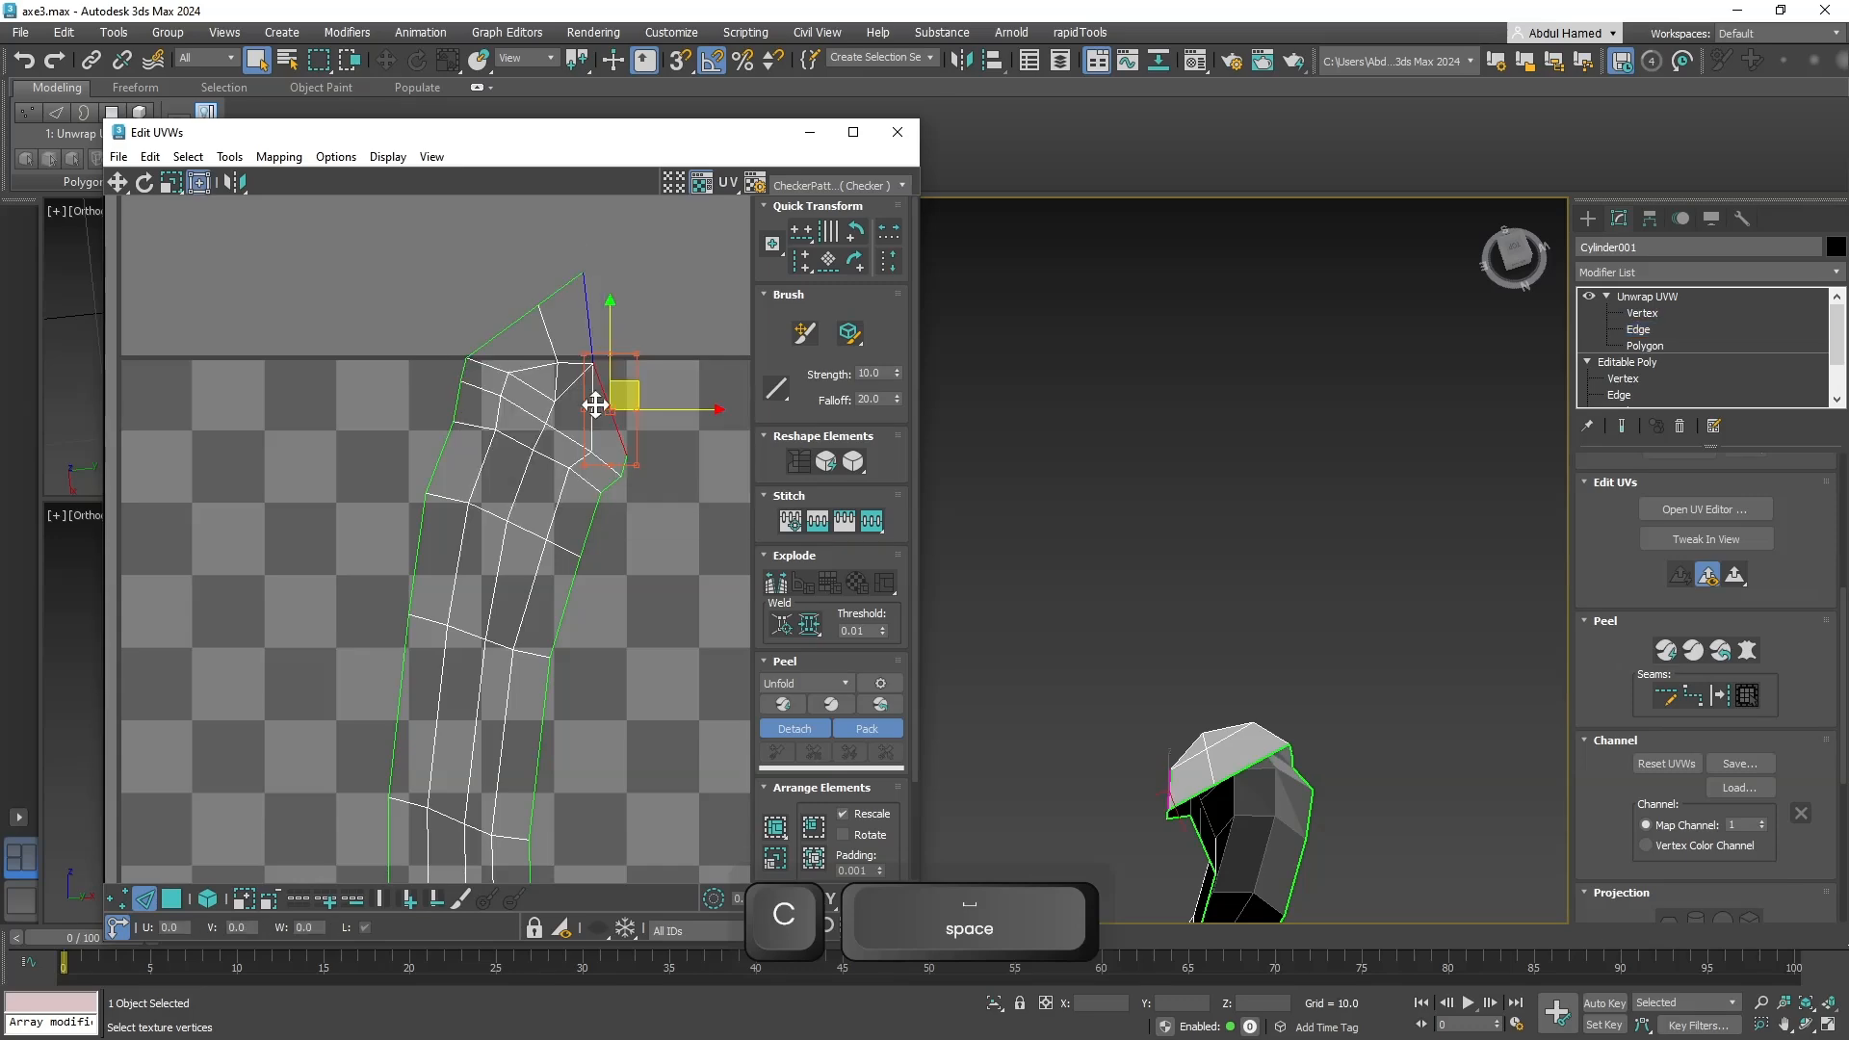
# Select every edge of the handle's UV shell and relax the whole shell.
pyautogui.moveTo(596, 710); pyautogui.dragTo(598, 347, button='middle')
pyautogui.scroll(-3, 598, 347)
pyautogui.moveTo(553, 510); pyautogui.dragTo(580, 306, button='middle')
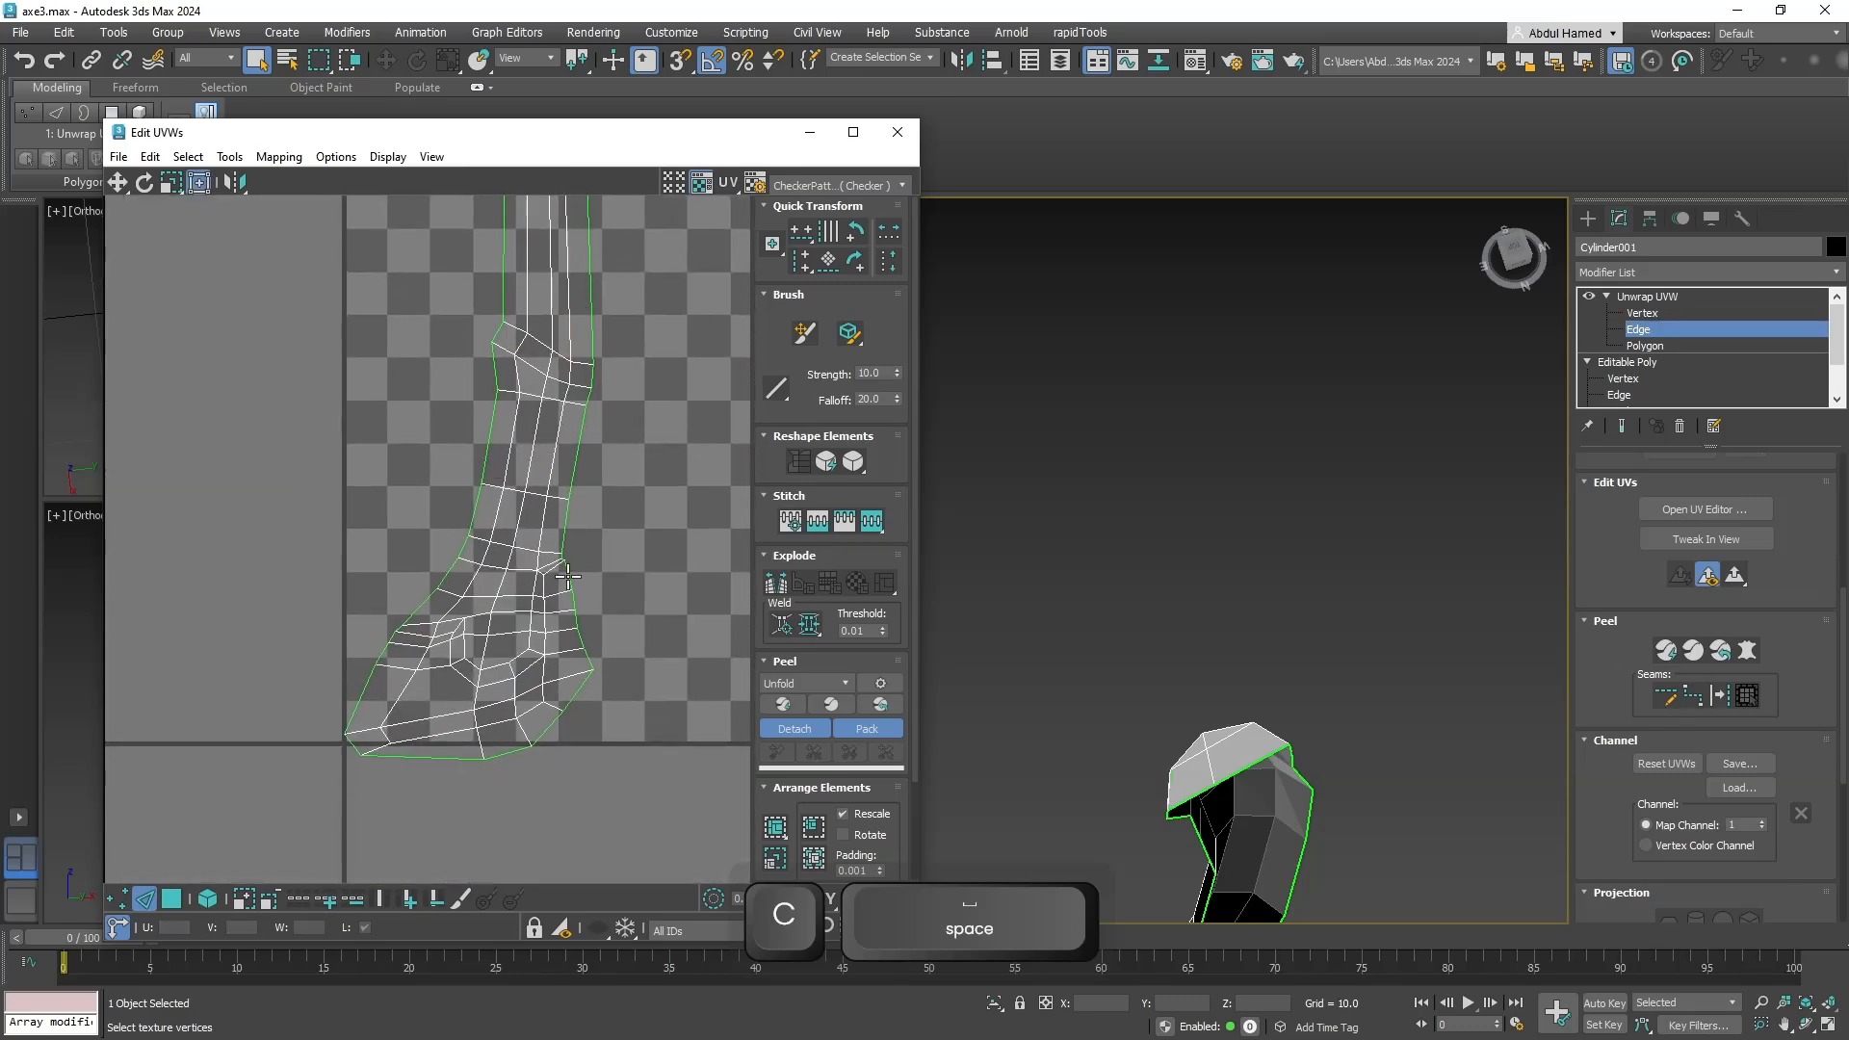
pyautogui.scroll(-3, 594, 713)
pyautogui.hotkey('ctrl', 'a')
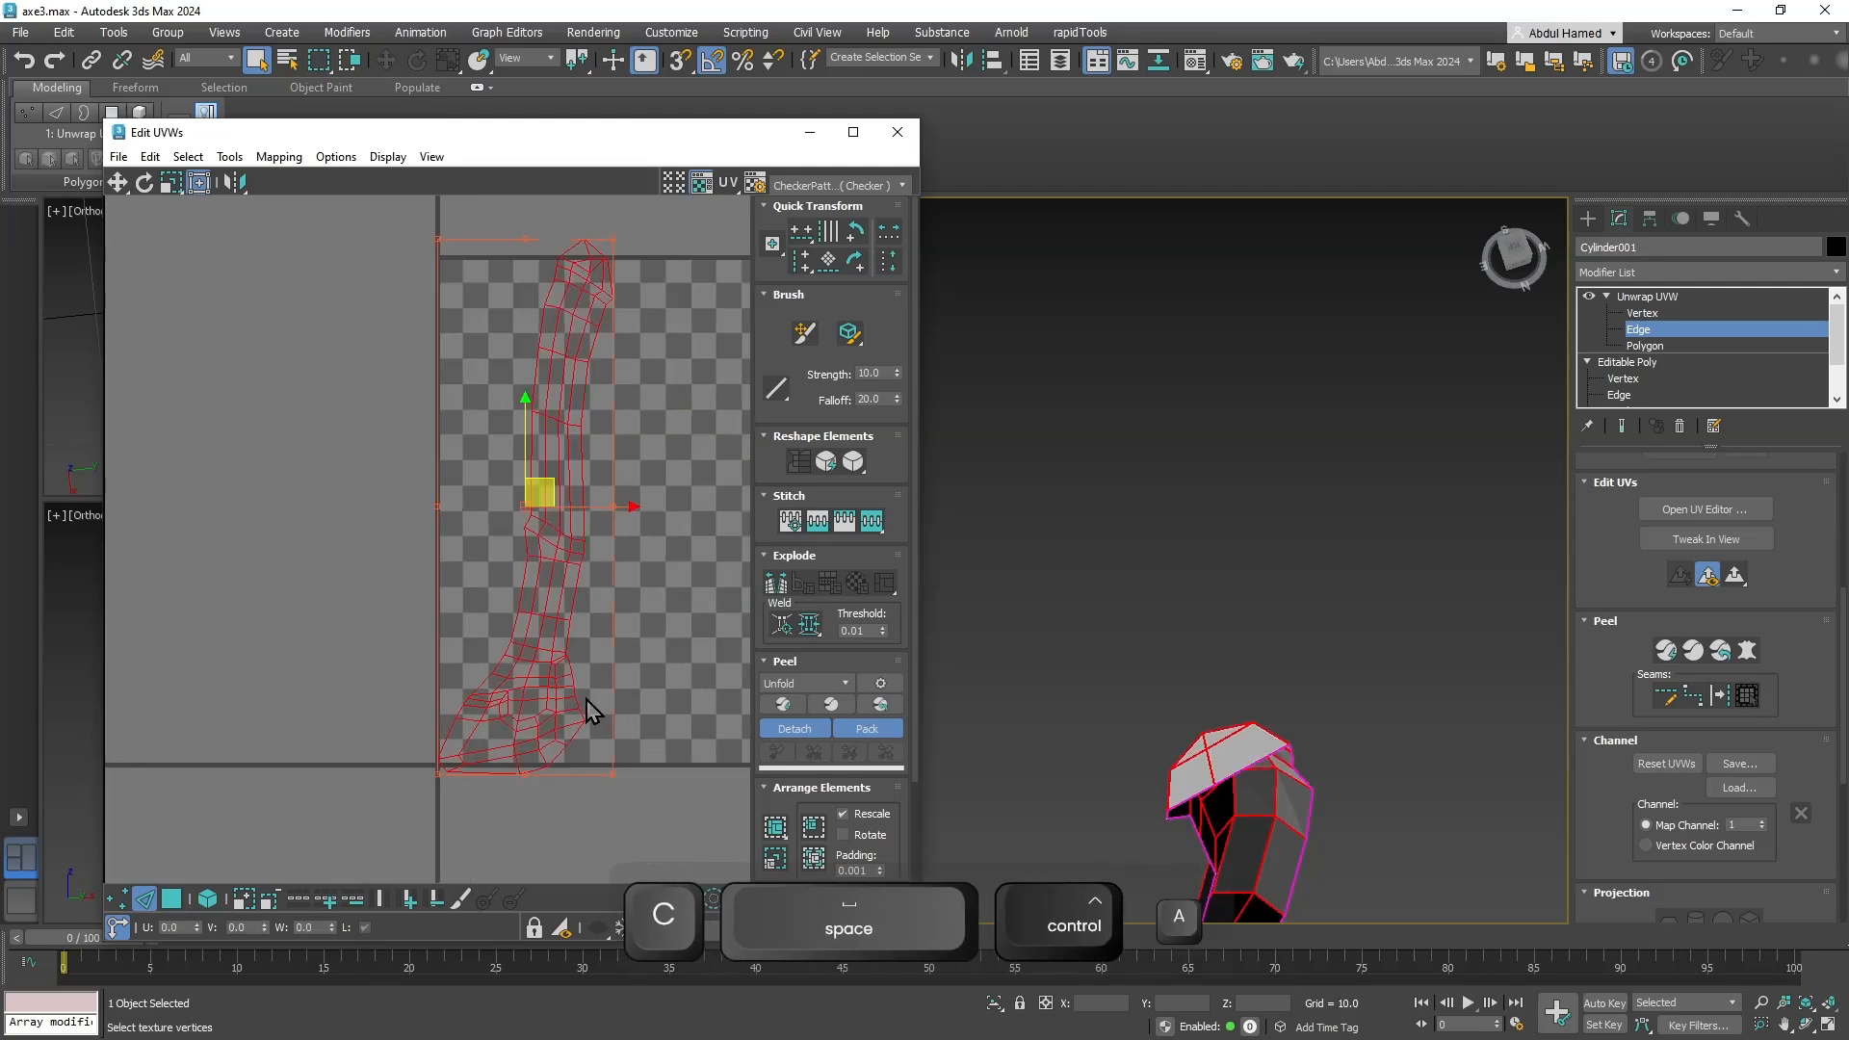
pyautogui.click(852, 463)
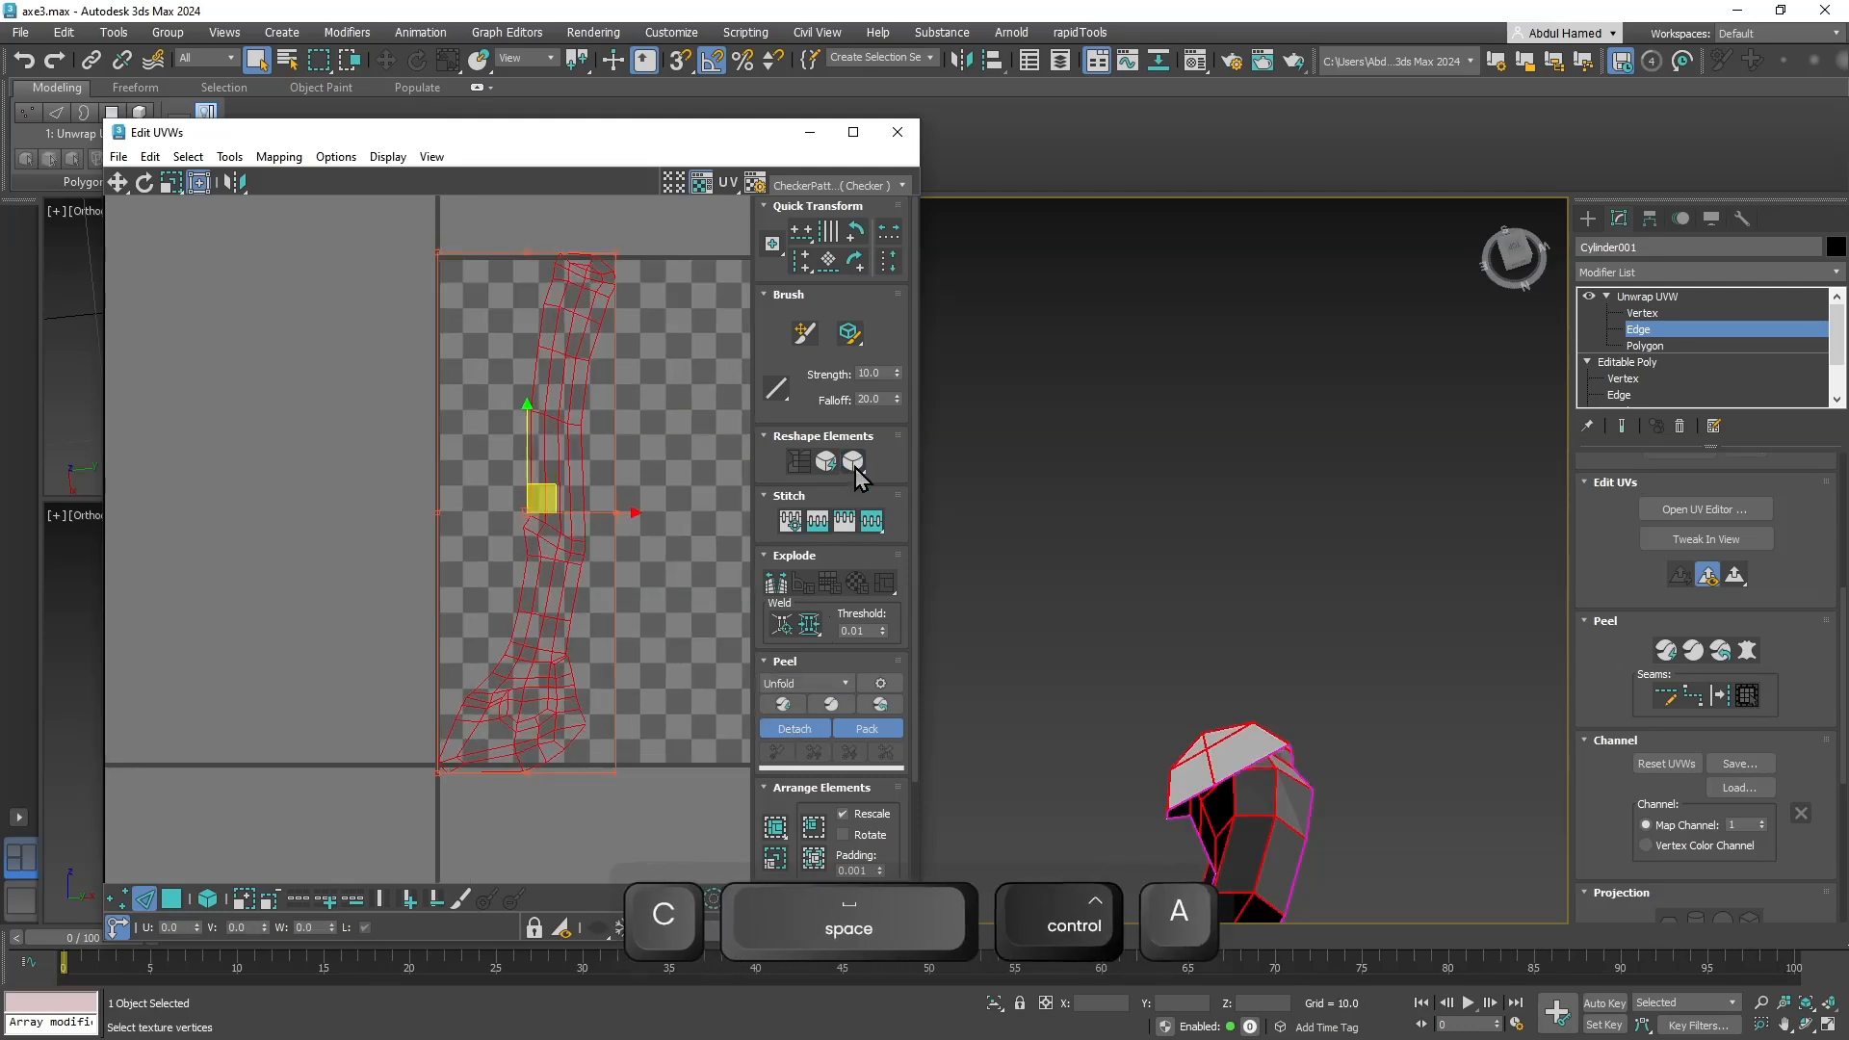
# Display the CheckerPattern map on the handle in the viewport and inspect the checks along its upper part.
pyautogui.click(885, 190)
pyautogui.click(881, 218)
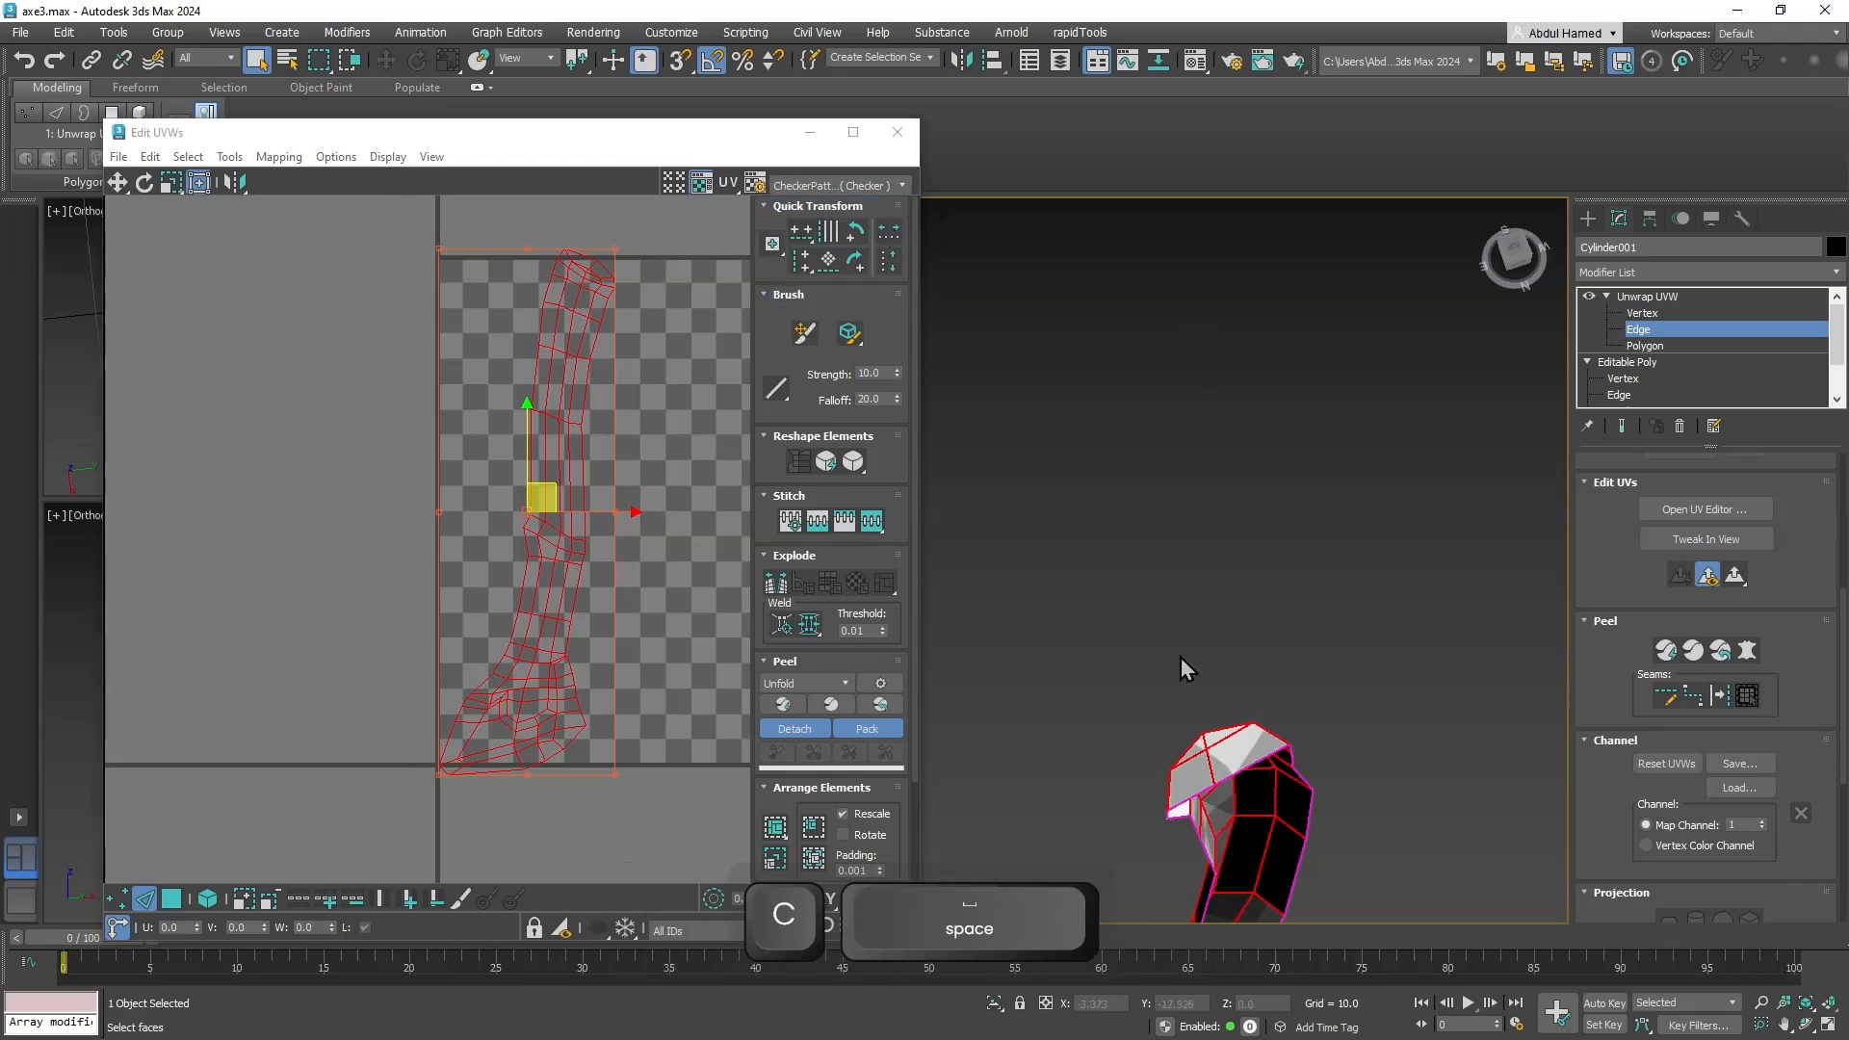
pyautogui.moveTo(1204, 689); pyautogui.dragTo(1435, 450, button='middle')
pyautogui.scroll(1, 1261, 439)
pyautogui.moveTo(1262, 439); pyautogui.dragTo(1121, 626, button='middle')
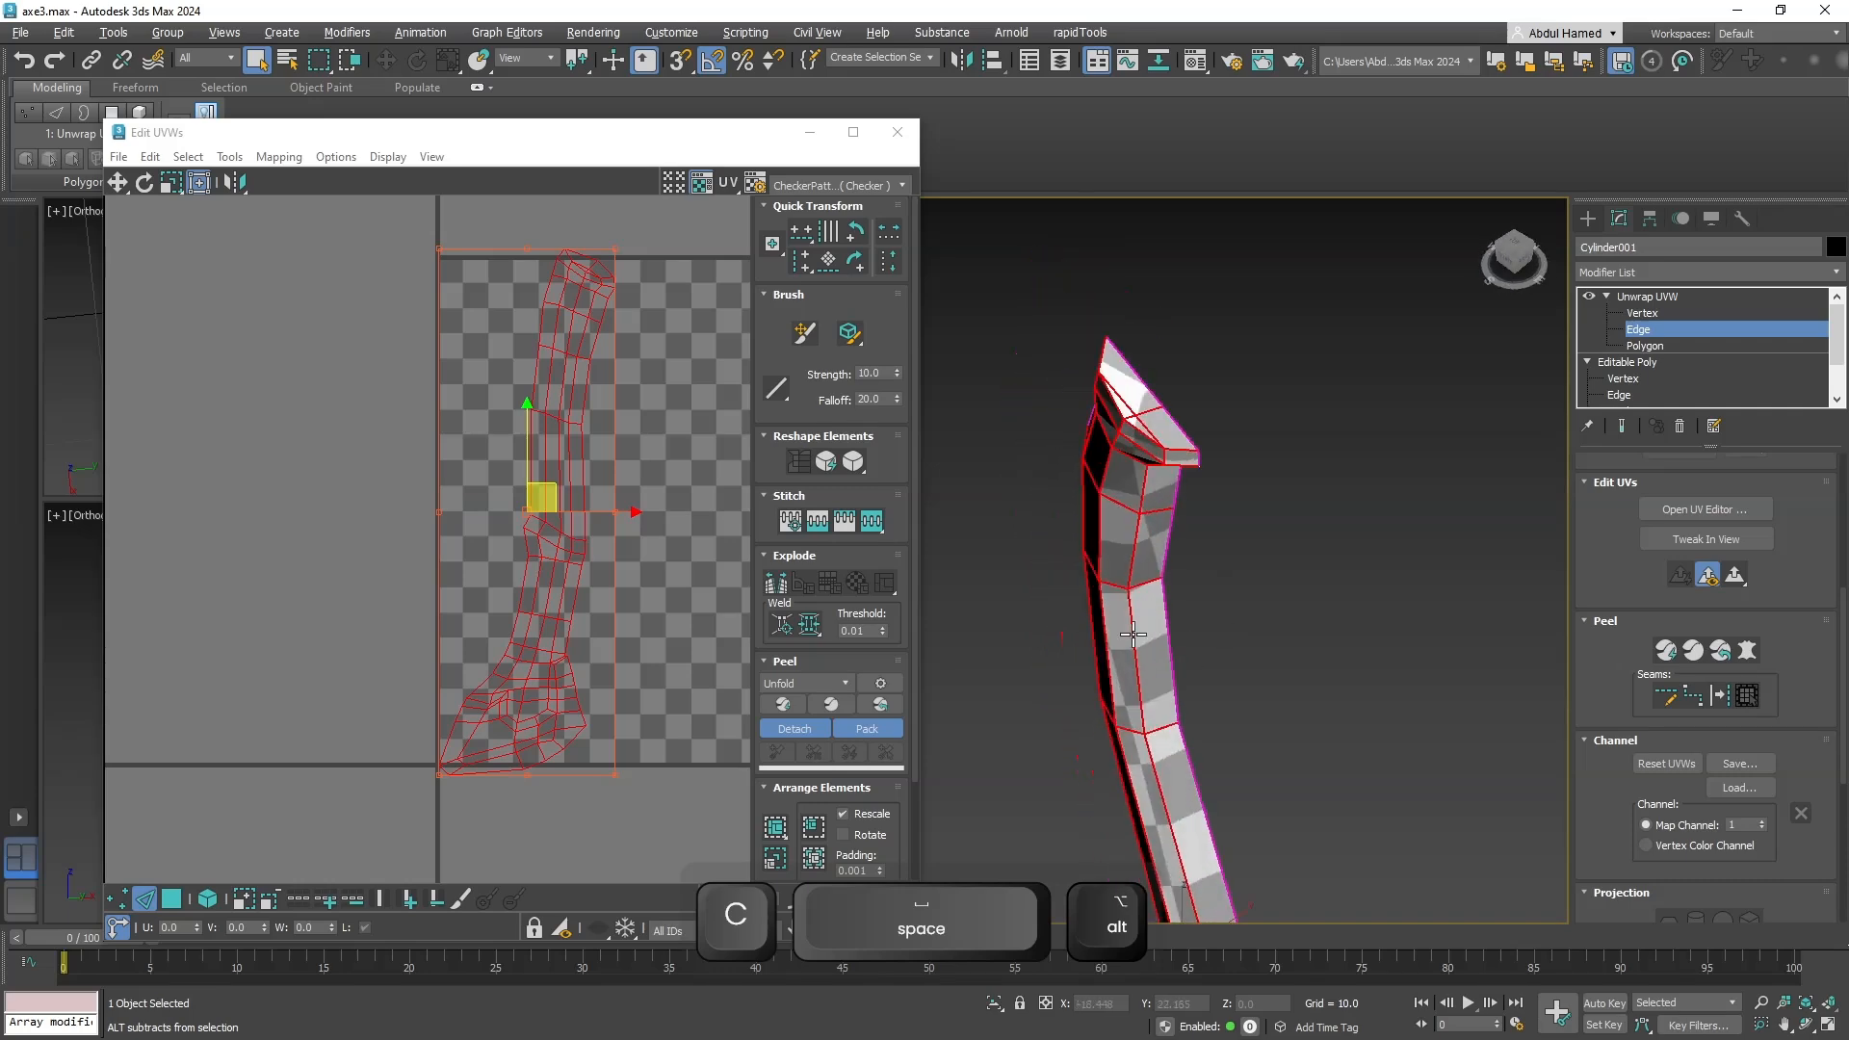
# Close the UV editor and collapse the handle's Unwrap UVW modifier into the Editable Poly.
pyautogui.scroll(-2, 561, 594)
pyautogui.moveTo(560, 594); pyautogui.dragTo(438, 491, button='middle')
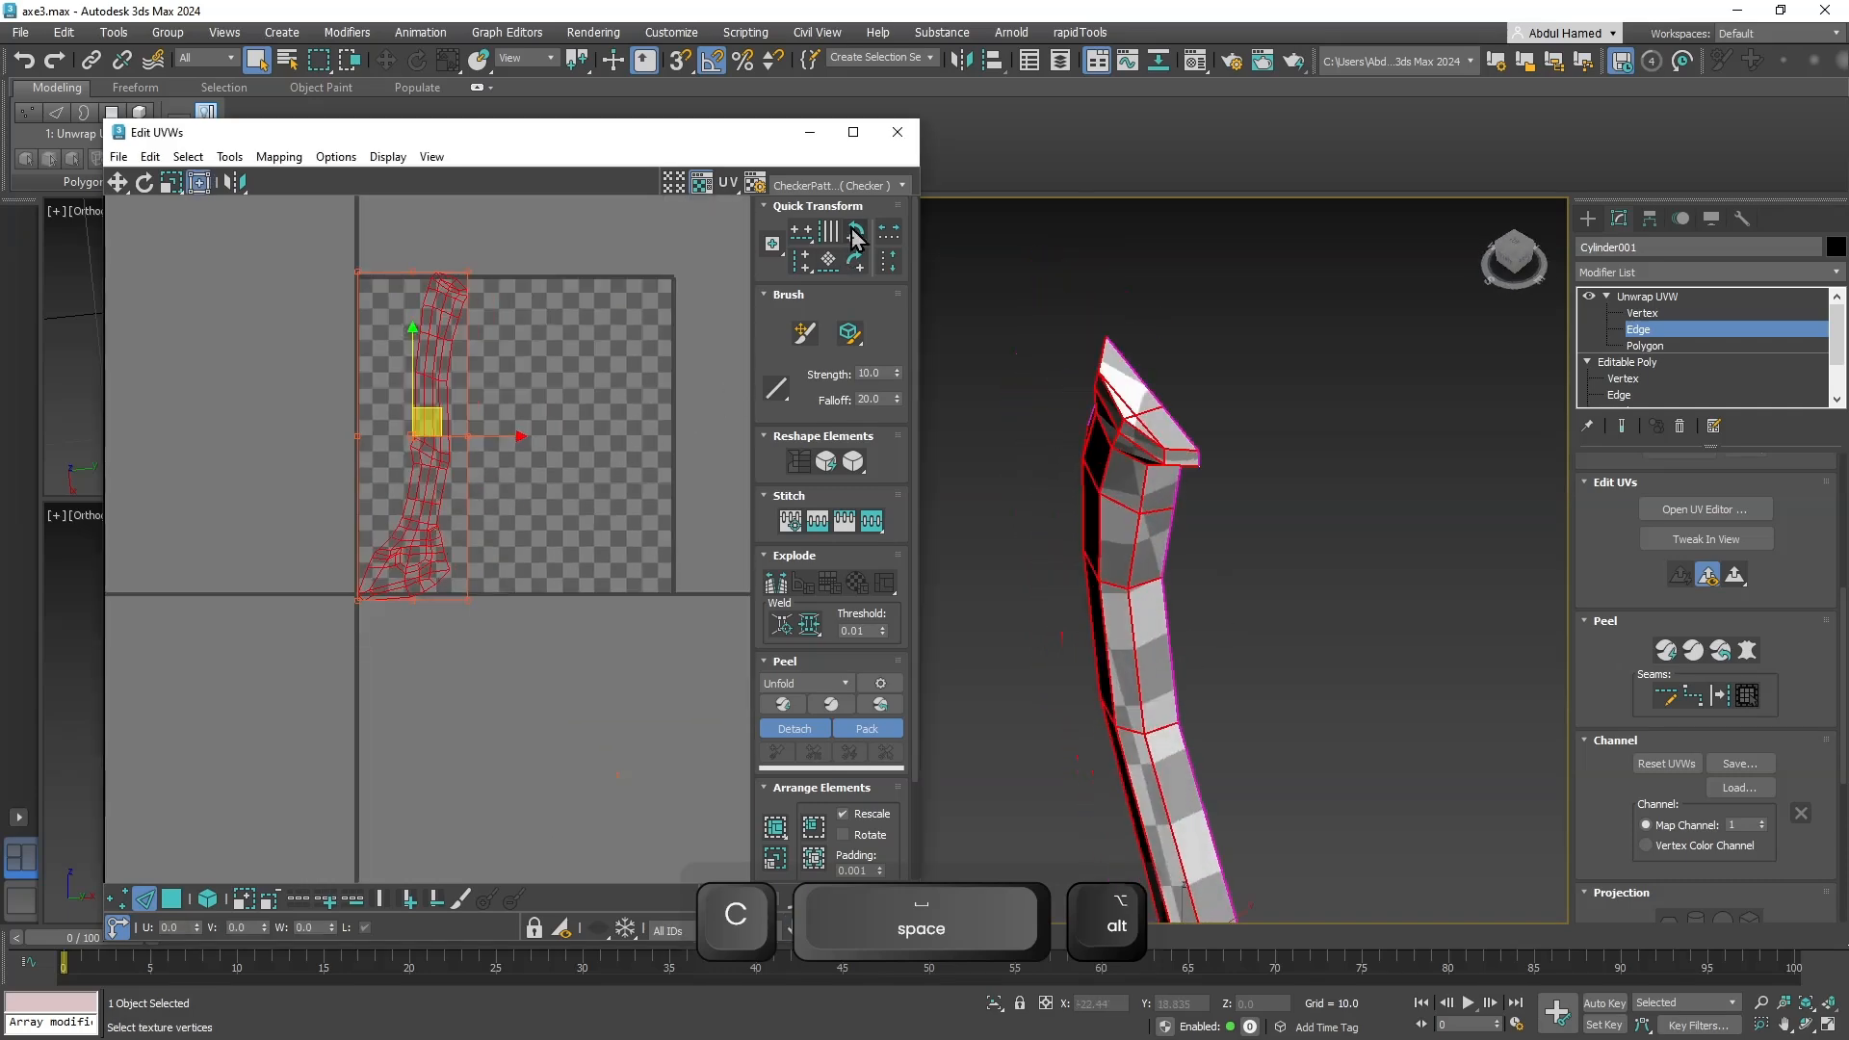
pyautogui.click(899, 135)
pyautogui.rightClick(1719, 297)
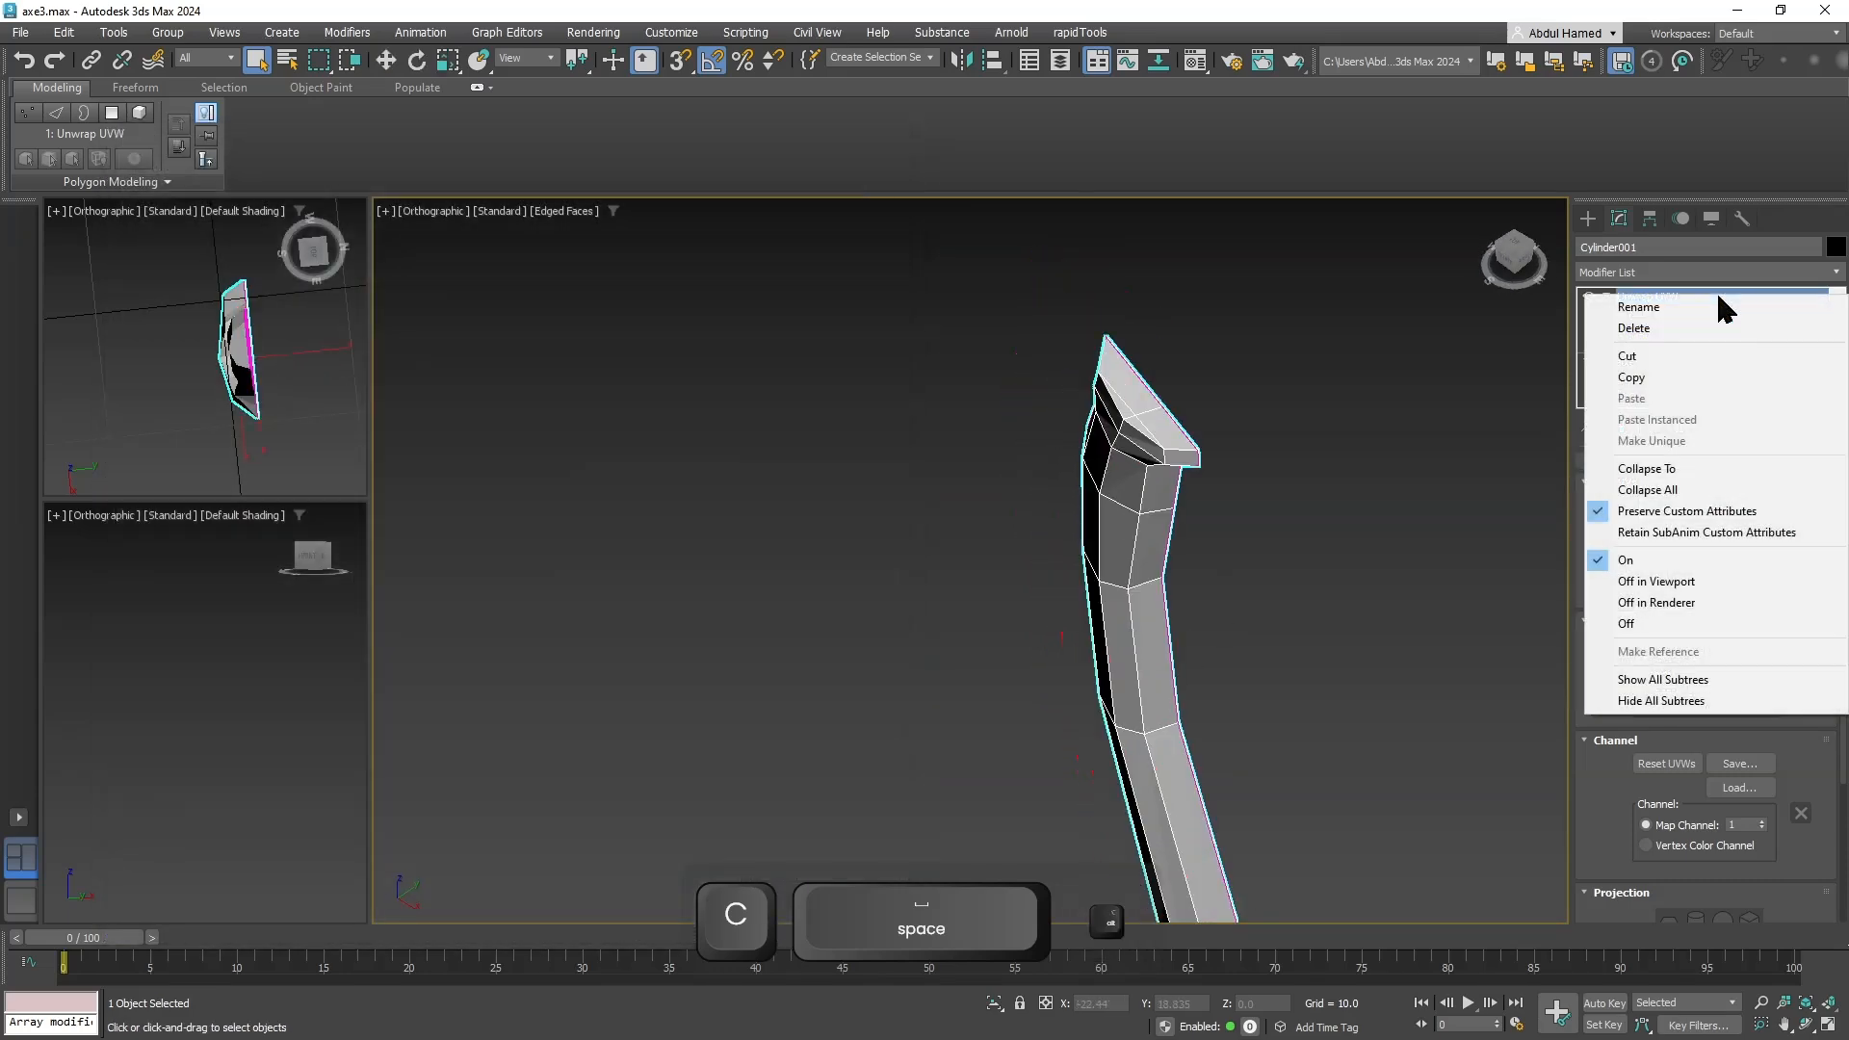
pyautogui.click(1710, 469)
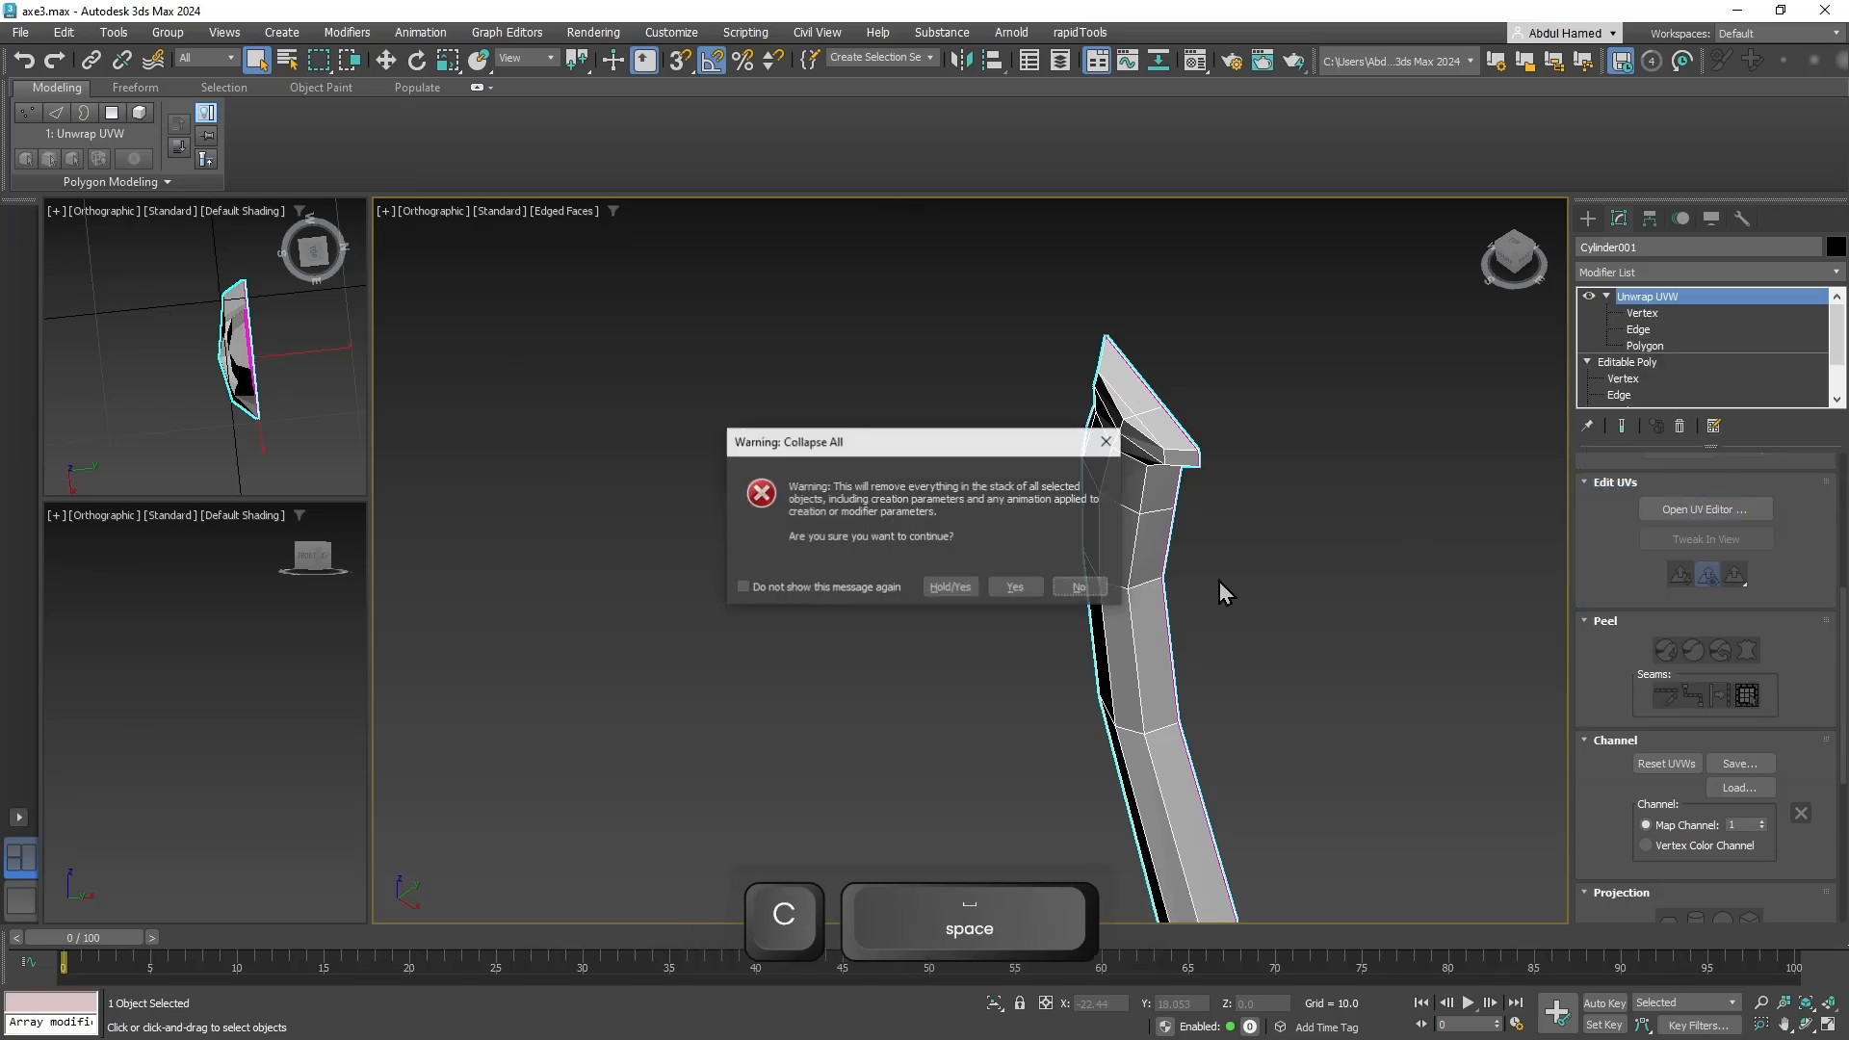
pyautogui.click(1011, 584)
# Unhide all objects so the rest of the axe and the reference image are shown with the handle.
pyautogui.scroll(-5, 910, 629)
pyautogui.moveTo(934, 685); pyautogui.dragTo(909, 493, button='middle')
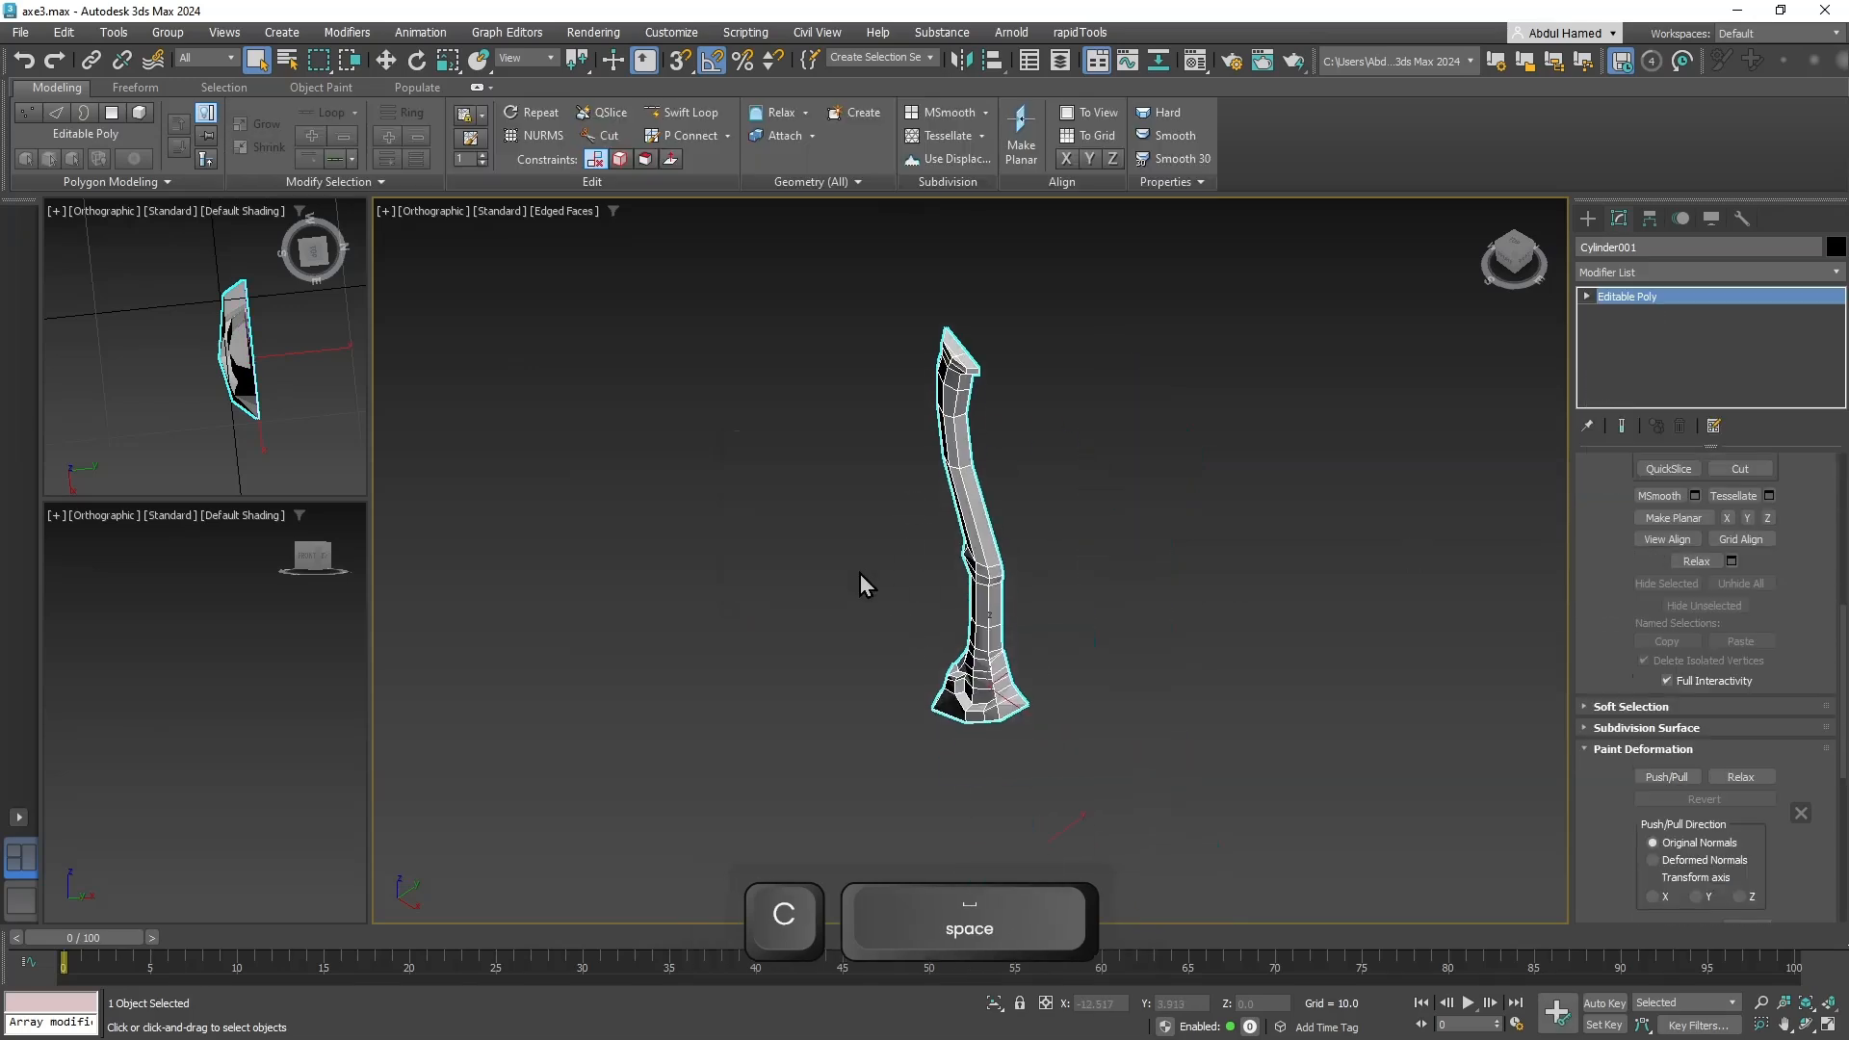
pyautogui.rightClick(858, 570)
pyautogui.click(916, 494)
pyautogui.rightClick(834, 558)
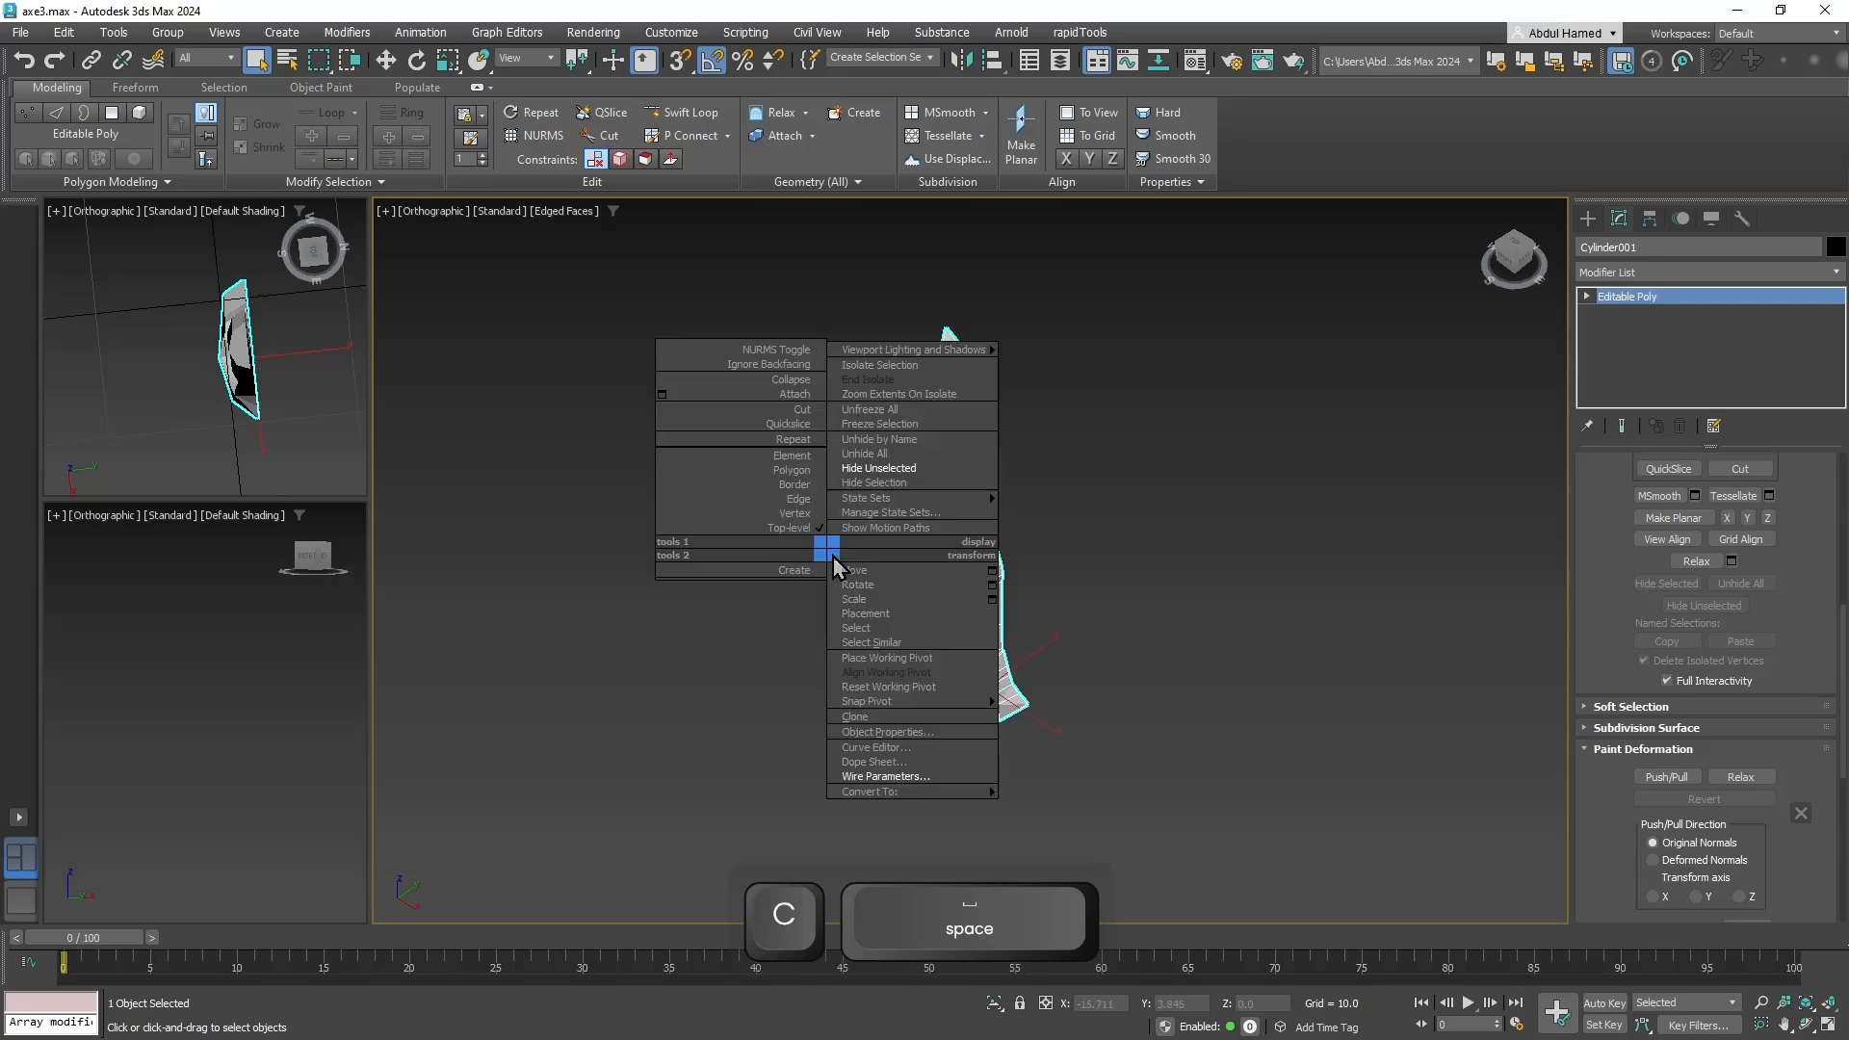
pyautogui.click(896, 464)
pyautogui.keyDown('alt'); pyautogui.moveTo(902, 520); pyautogui.dragTo(1188, 599, button='middle'); pyautogui.keyUp('alt')
pyautogui.scroll(-4, 1161, 606)
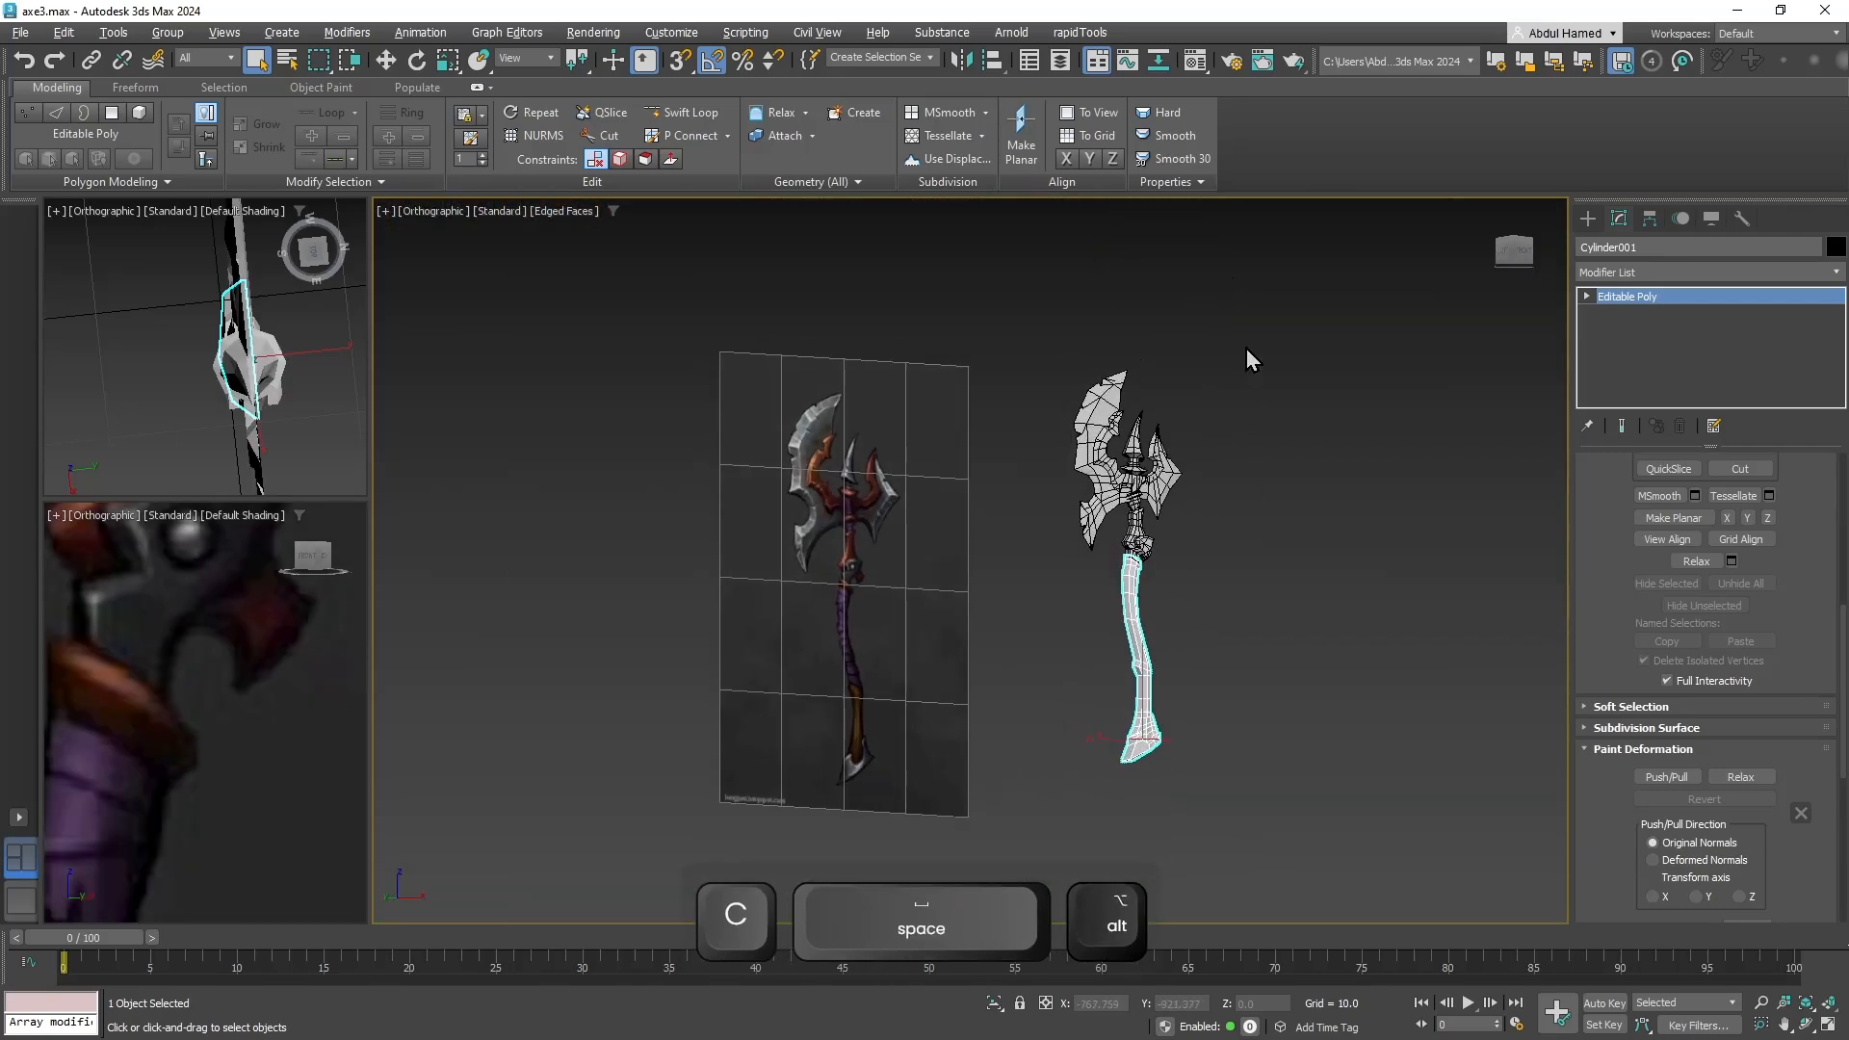
# Select the long guard piece directly above the handle and delete its Symmetry modifier.
pyautogui.moveTo(1048, 857); pyautogui.dragTo(1063, 811)
pyautogui.keyDown('alt'); pyautogui.moveTo(1069, 807); pyautogui.dragTo(1093, 679, button='middle'); pyautogui.keyUp('alt')
pyautogui.keyDown('alt'); pyautogui.moveTo(1306, 484); pyautogui.dragTo(1424, 489, button='middle'); pyautogui.keyUp('alt')
pyautogui.click(1251, 524)
pyautogui.scroll(10, 1057, 527)
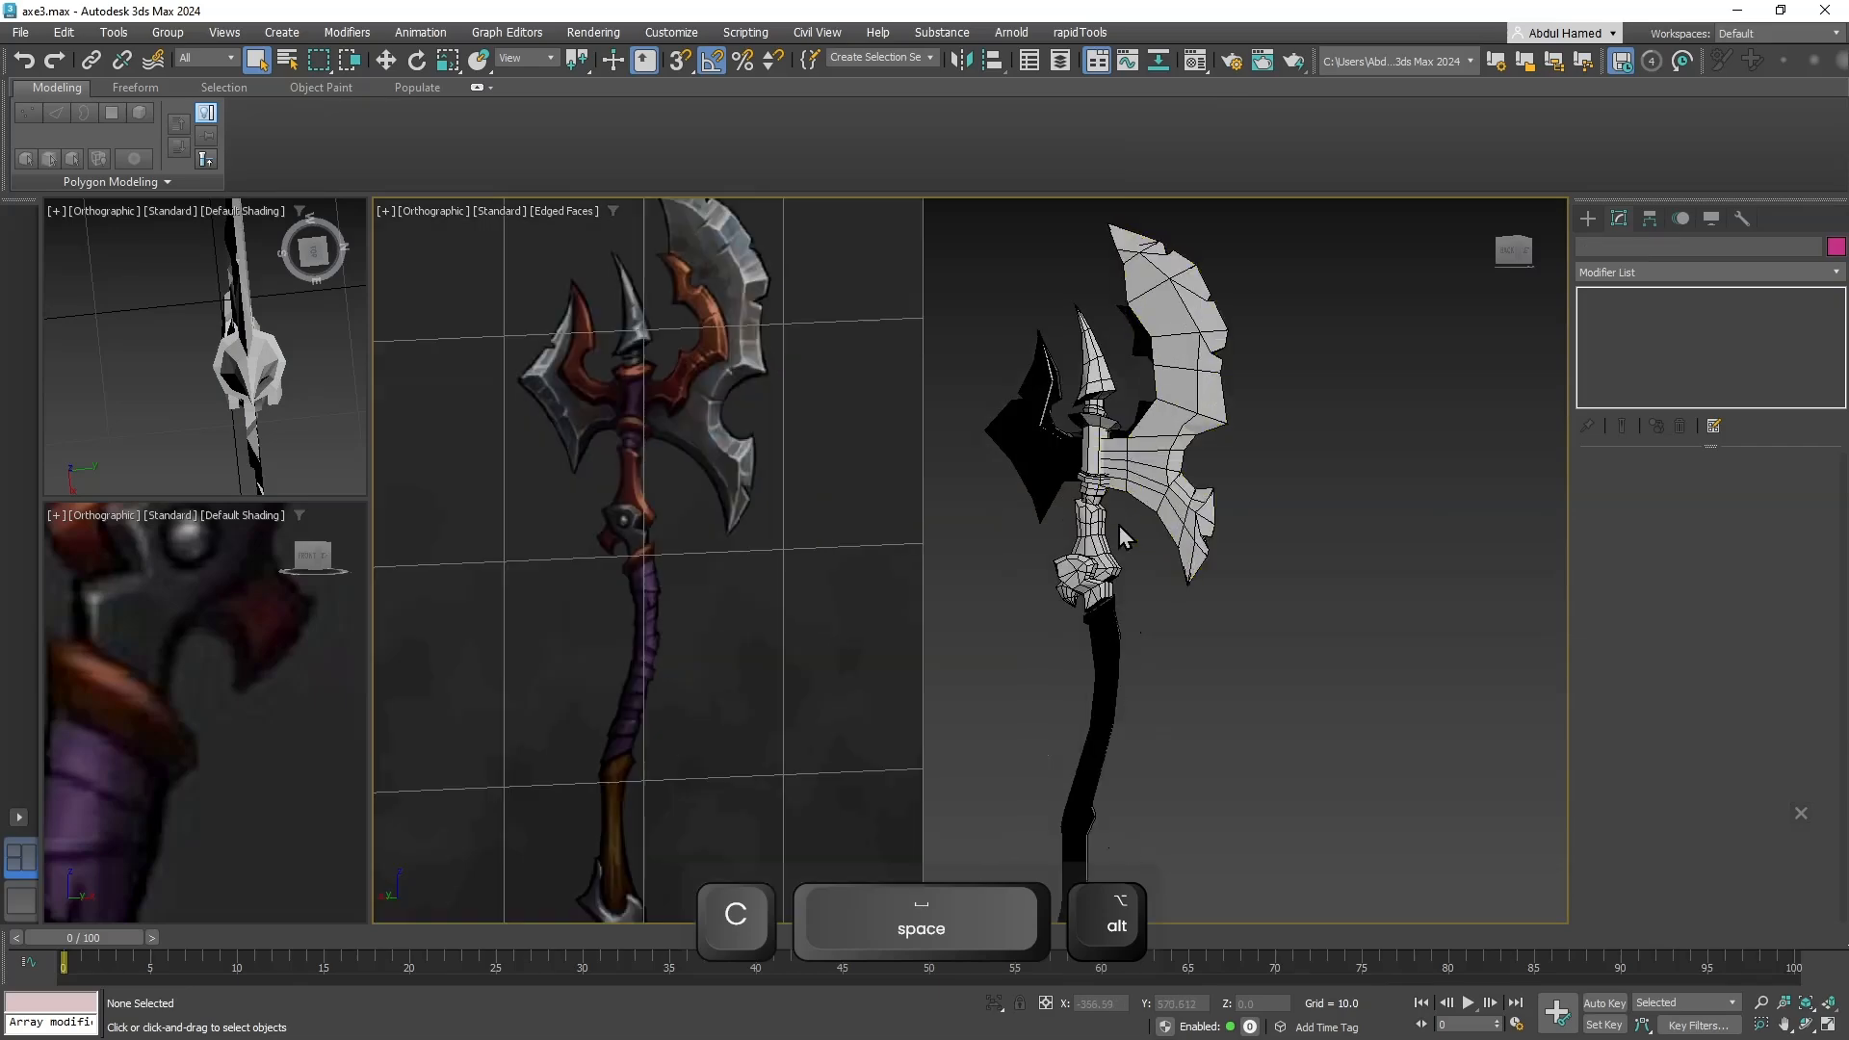
pyautogui.click(1057, 528)
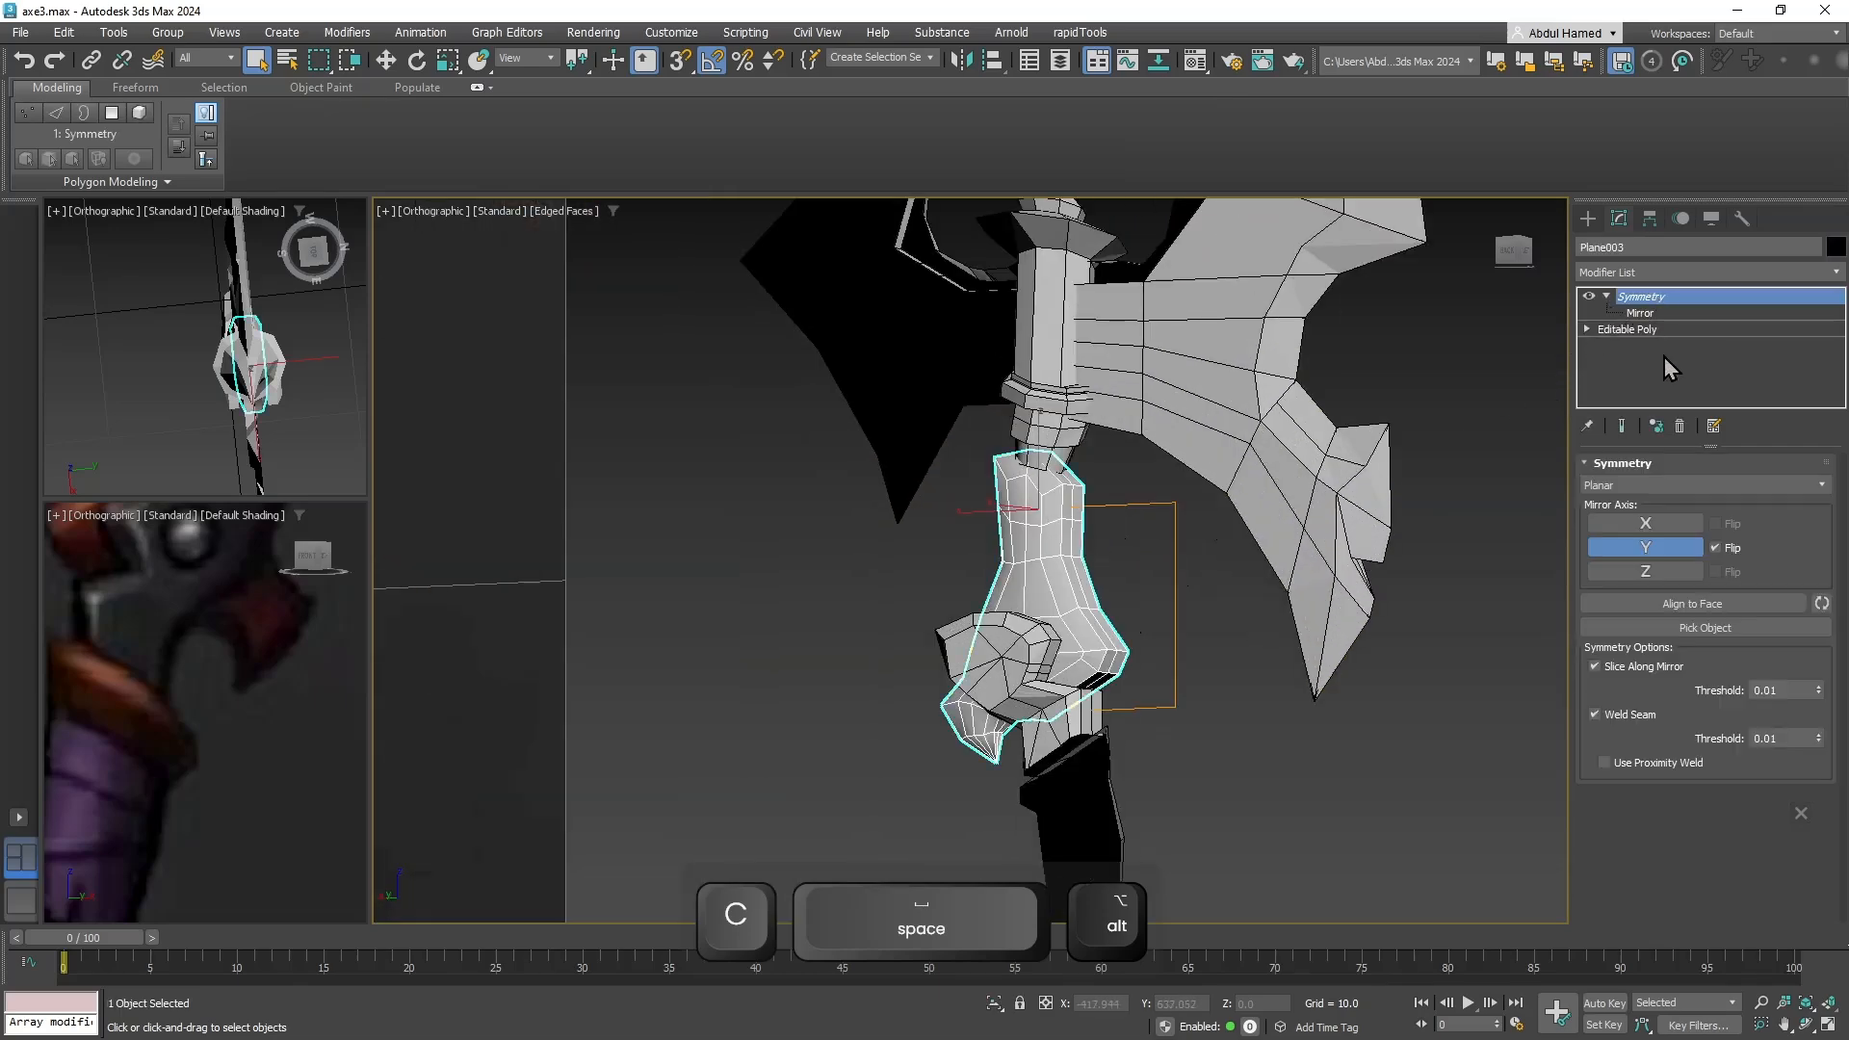
pyautogui.click(1679, 425)
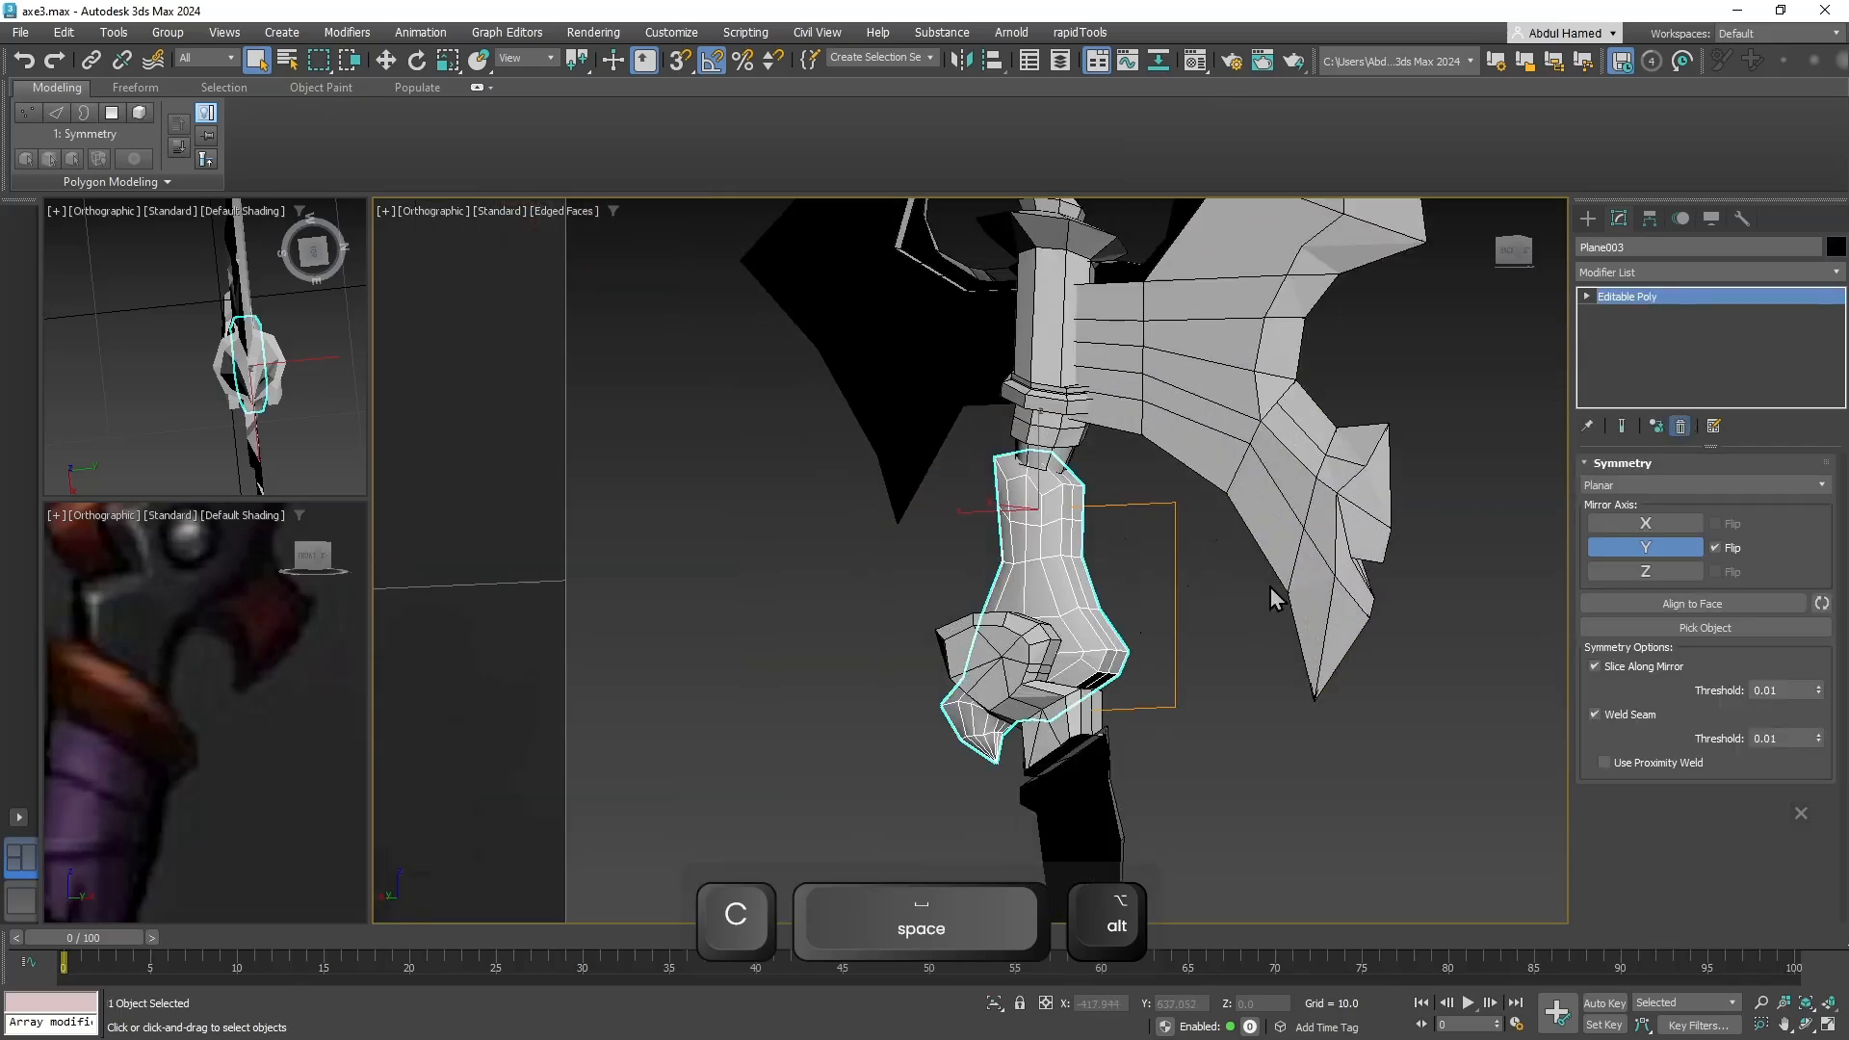
# Delete both Symmetry modifiers from the faceted ornament at the upper end of the handle.
pyautogui.click(1003, 651)
pyautogui.click(1641, 298)
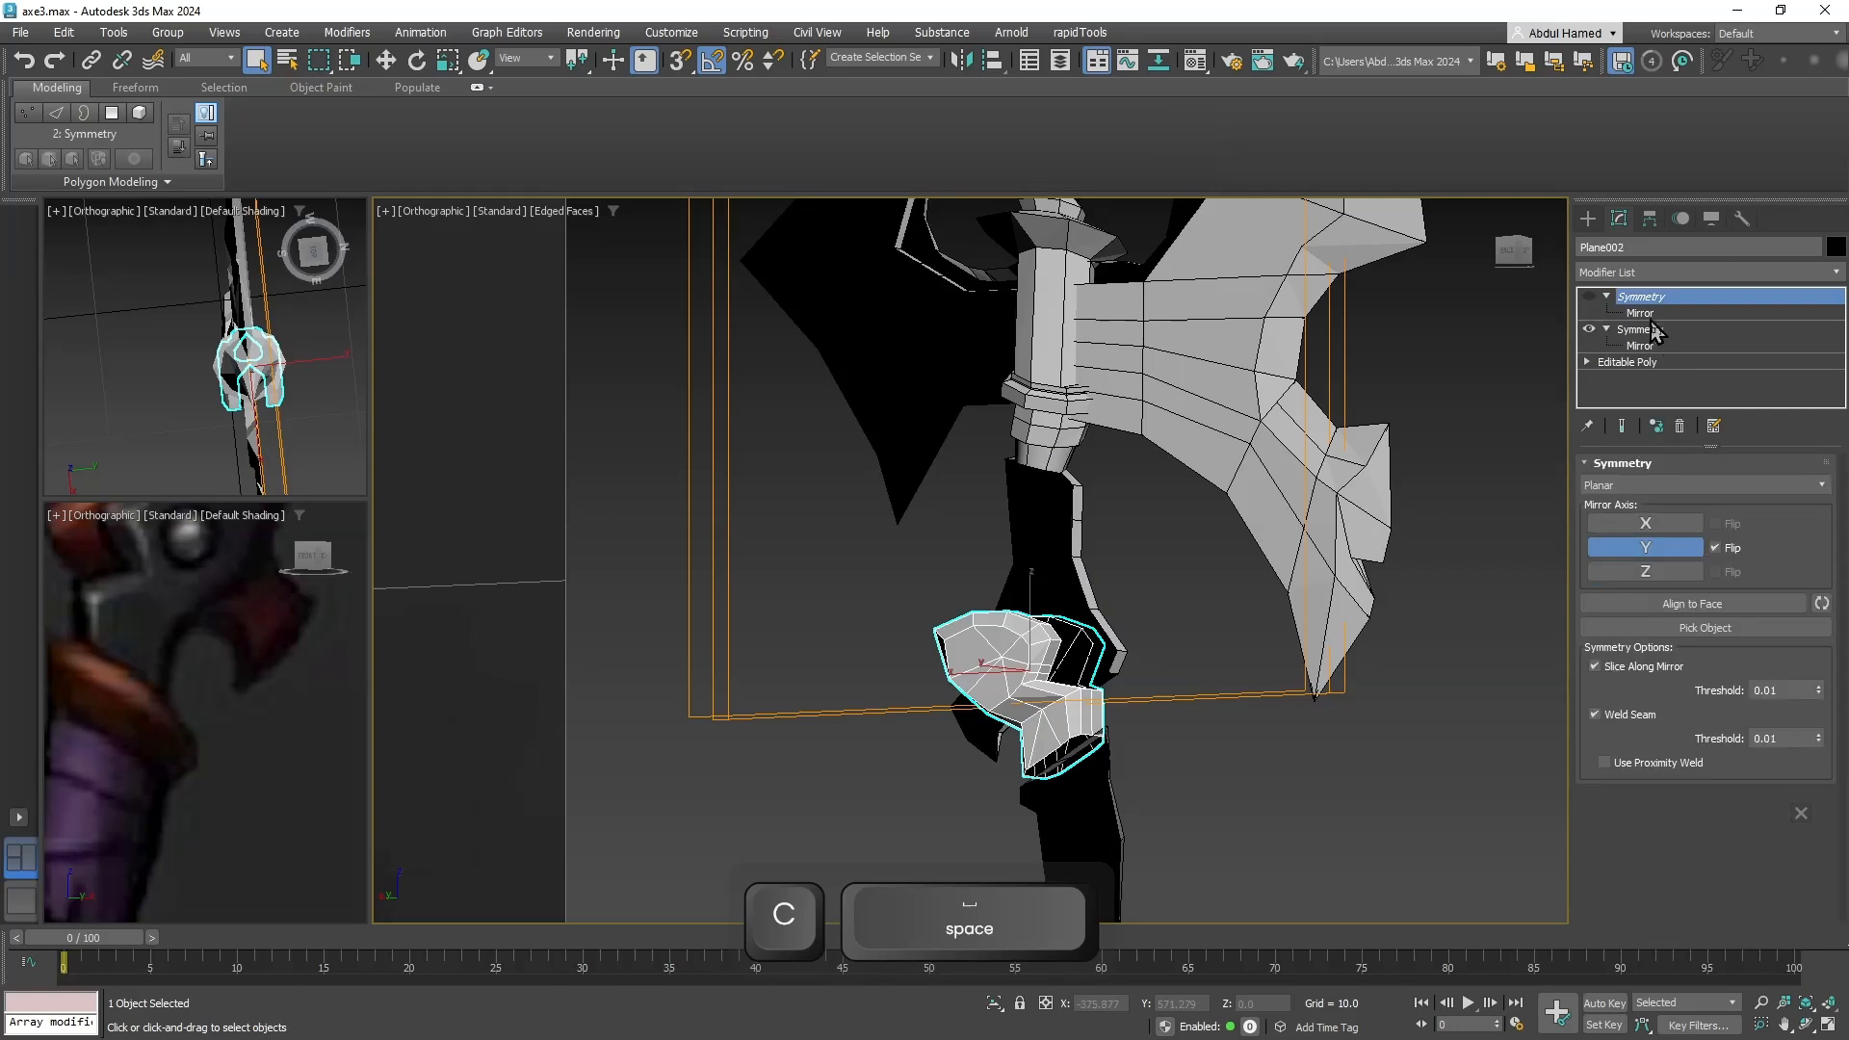
pyautogui.click(1680, 428)
pyautogui.press('w')
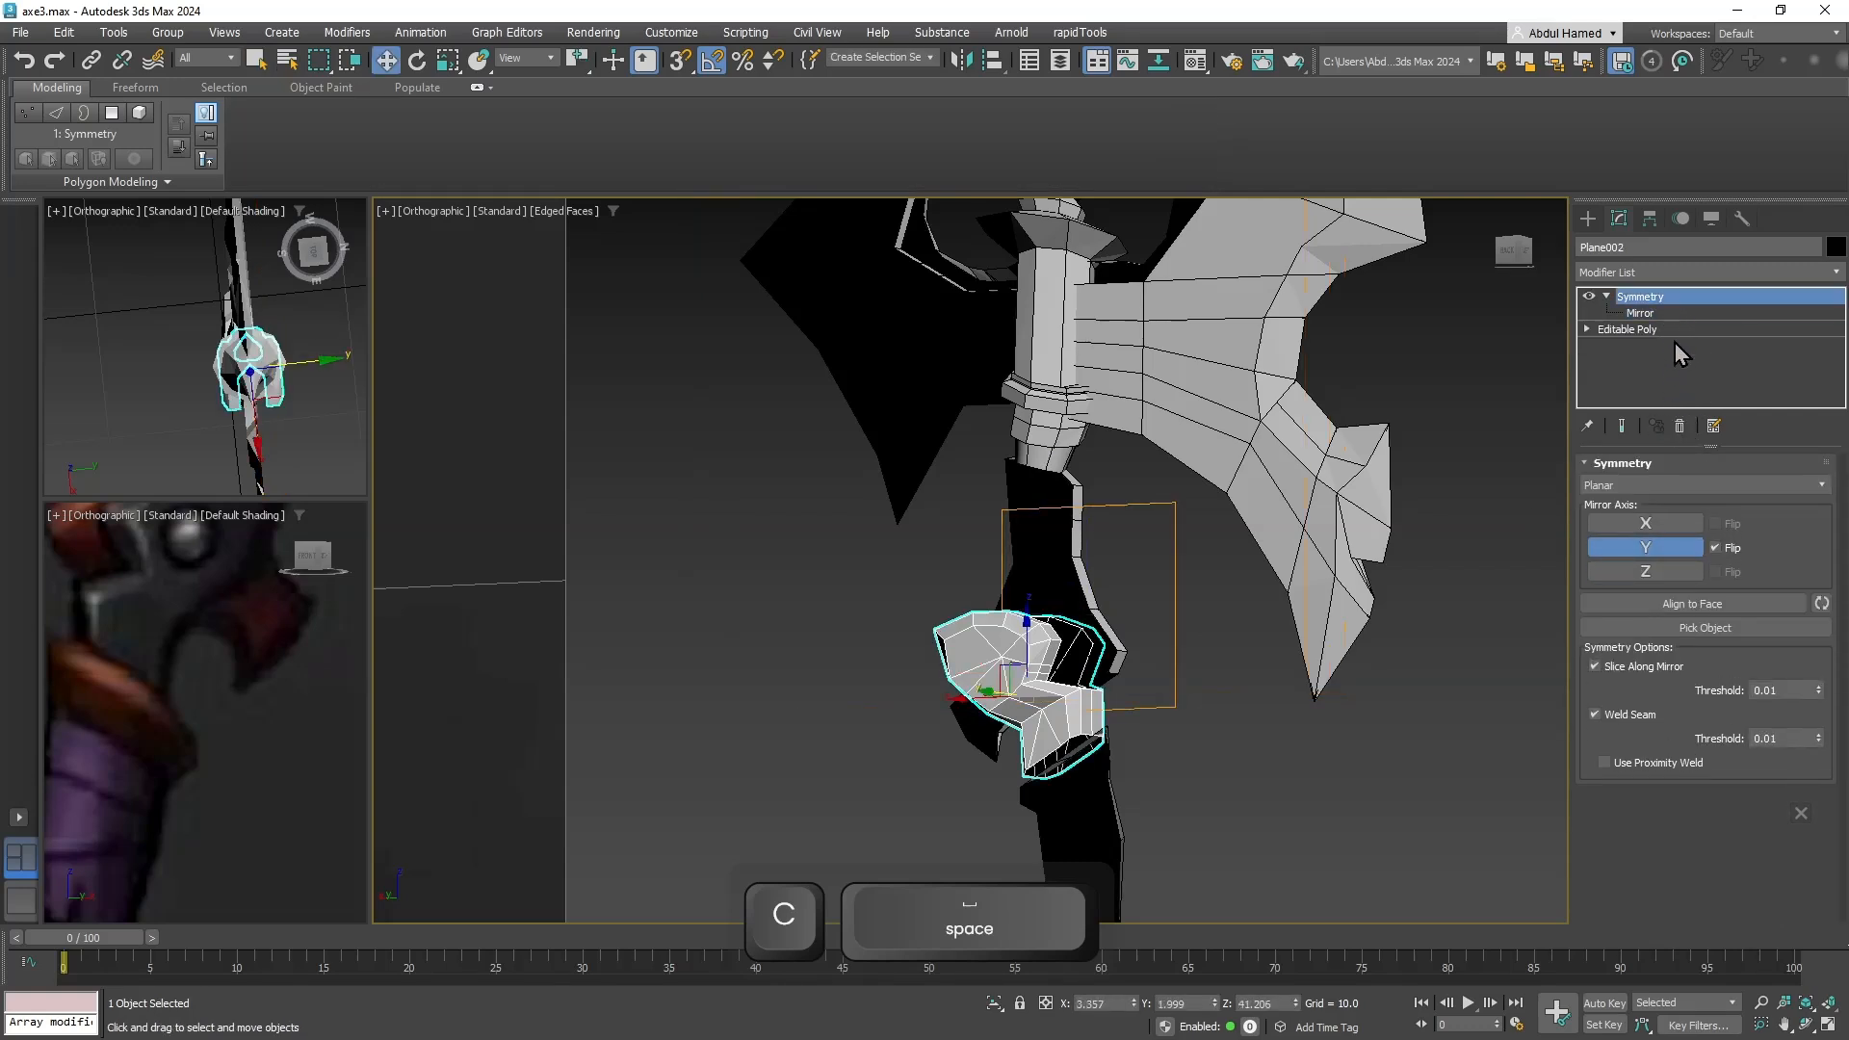
pyautogui.click(1680, 428)
# Delete the uppermost Symmetry modifier from the large axe blade.
pyautogui.moveTo(1197, 603); pyautogui.dragTo(1163, 848, button='middle')
pyautogui.click(1134, 605)
pyautogui.click(1678, 429)
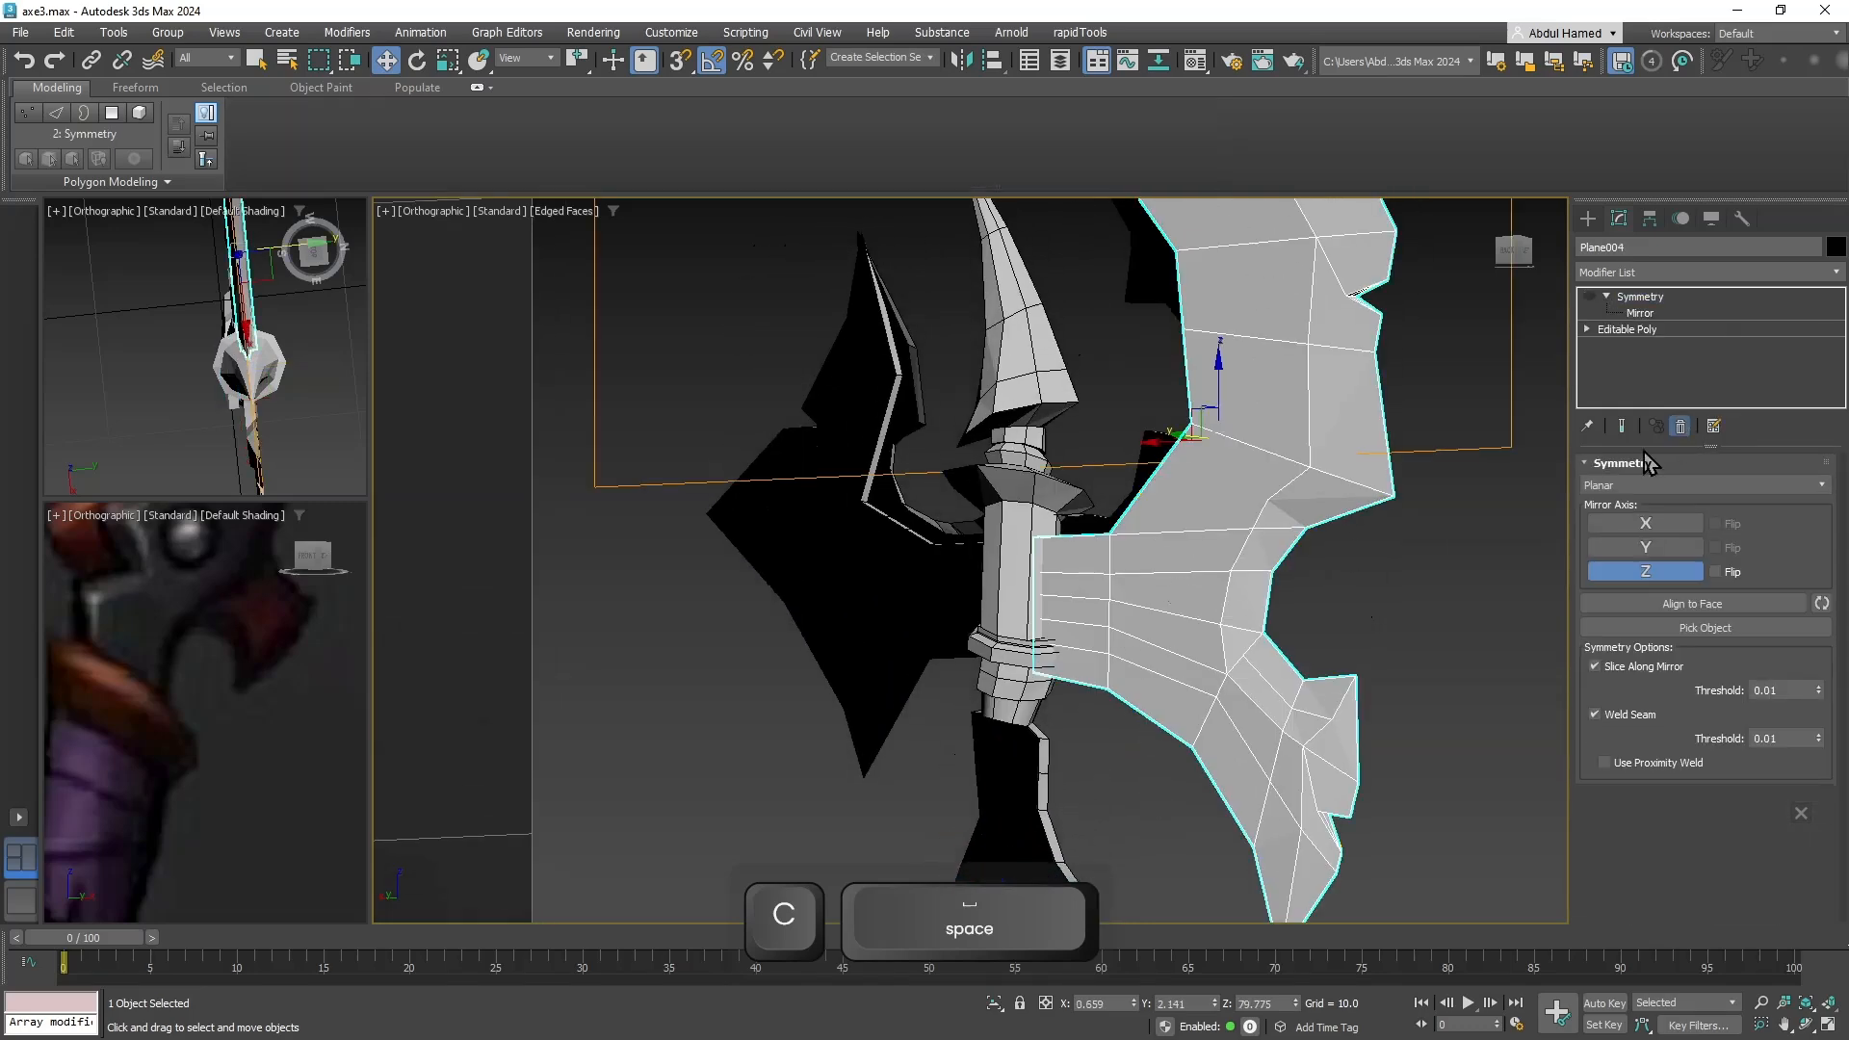
# Select all eight axe pieces without the reference image and apply one Unwrap UVW modifier to them.
pyautogui.keyDown('alt'); pyautogui.moveTo(1230, 478); pyautogui.dragTo(847, 414, button='middle'); pyautogui.keyUp('alt')
pyautogui.scroll(-5, 846, 416)
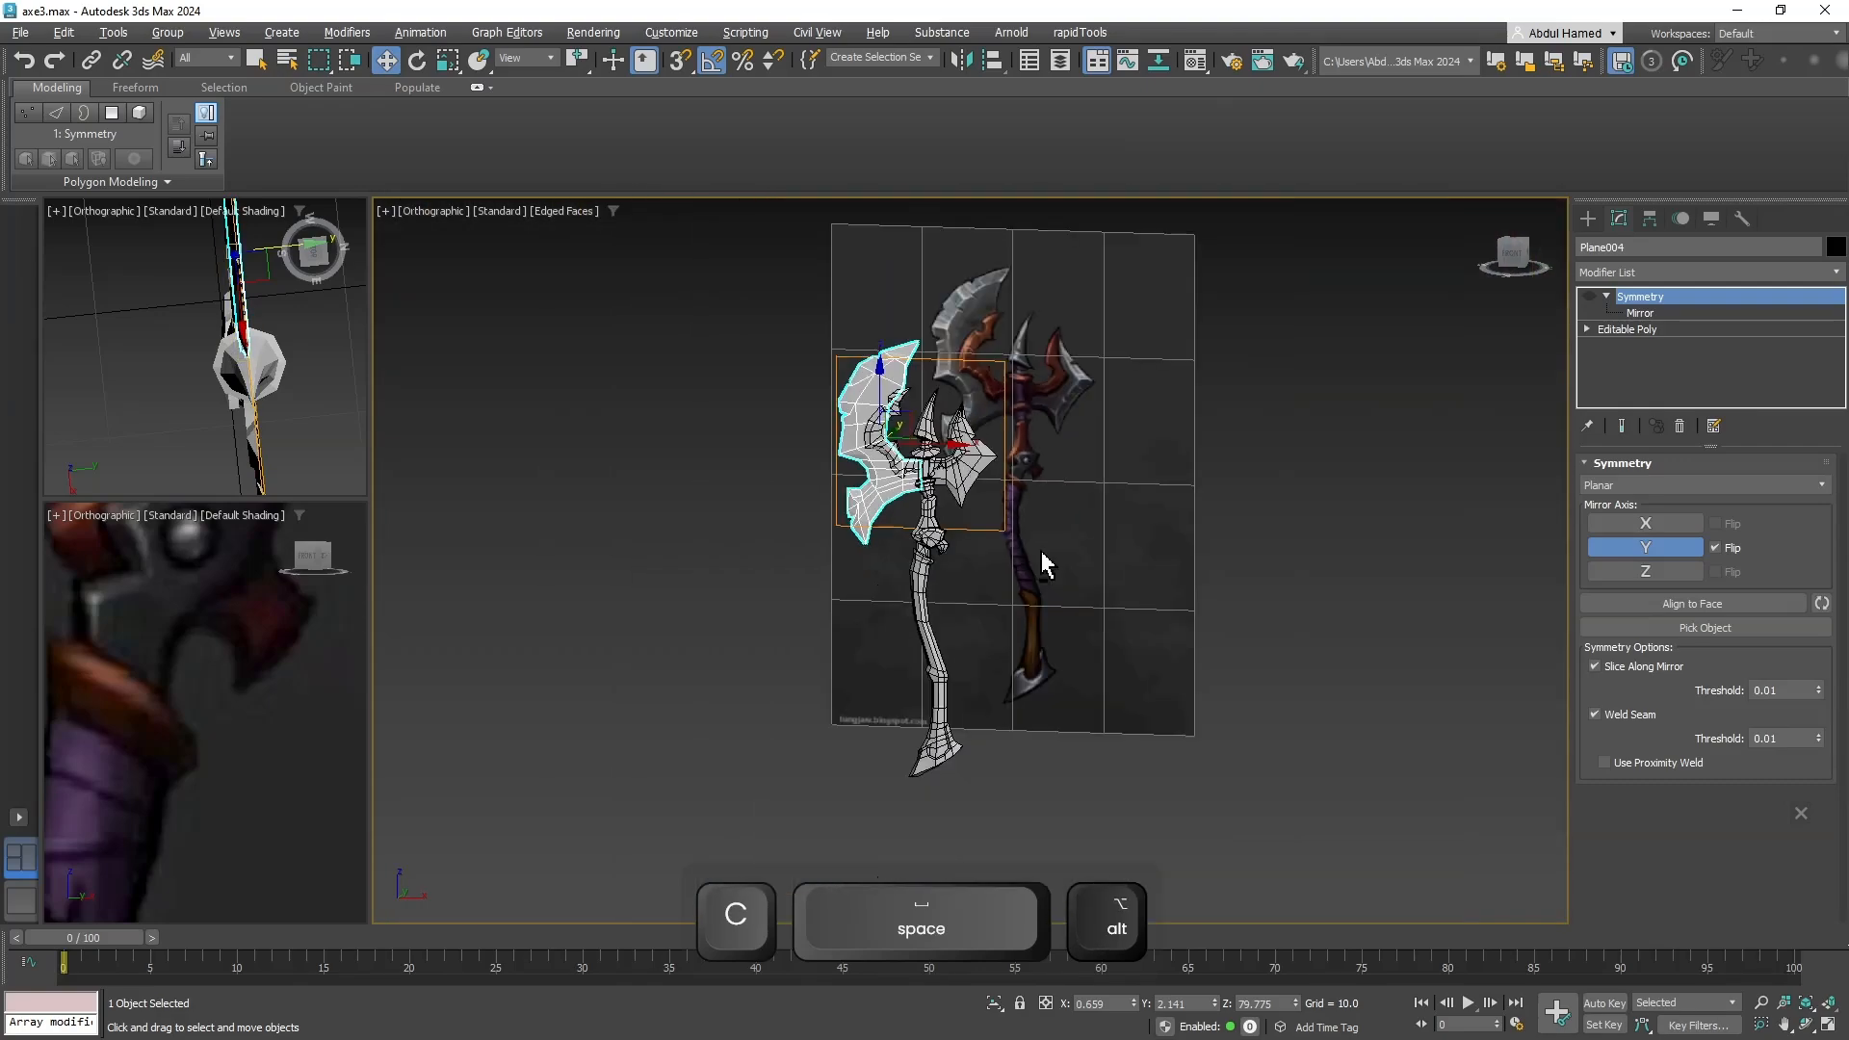
pyautogui.keyDown('alt'); pyautogui.moveTo(1044, 561); pyautogui.dragTo(879, 557, button='middle'); pyautogui.keyUp('alt')
pyautogui.moveTo(796, 364); pyautogui.dragTo(997, 807)
pyautogui.keyDown('alt'); pyautogui.moveTo(998, 806); pyautogui.dragTo(1126, 770, button='middle'); pyautogui.keyUp('alt')
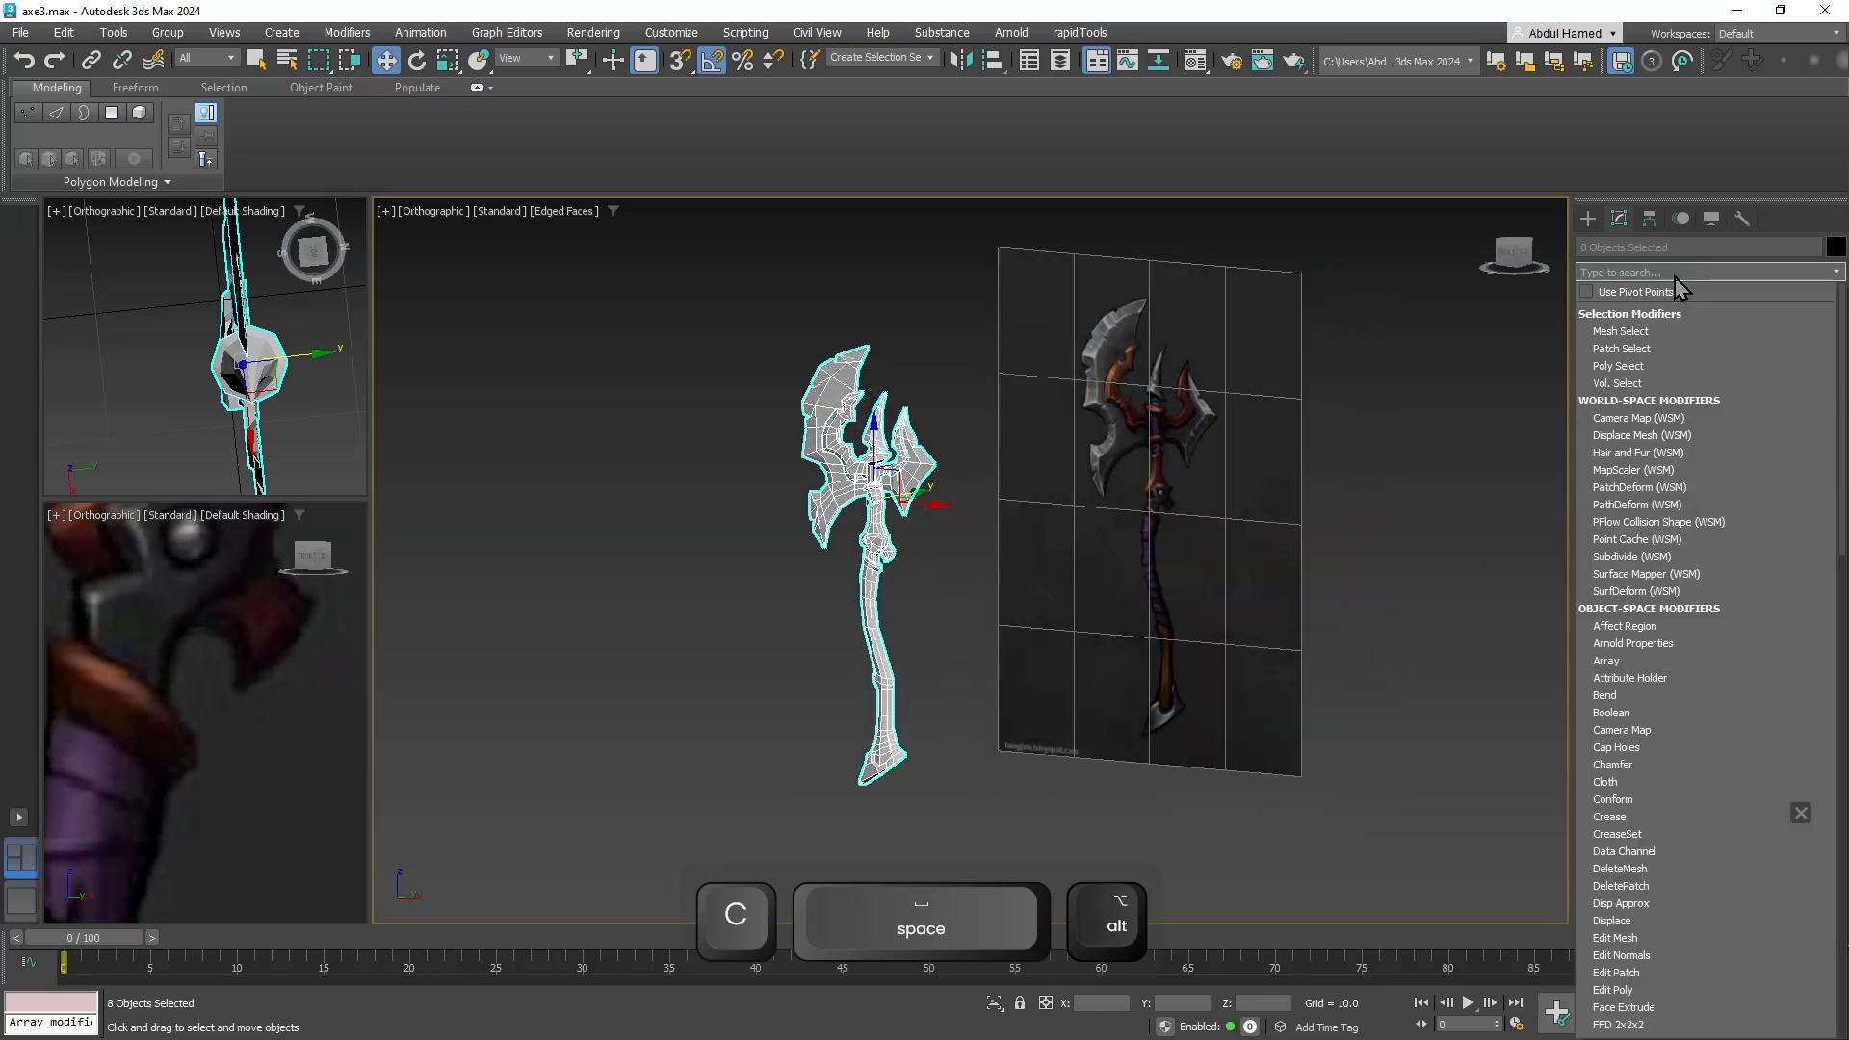
pyautogui.write('un')
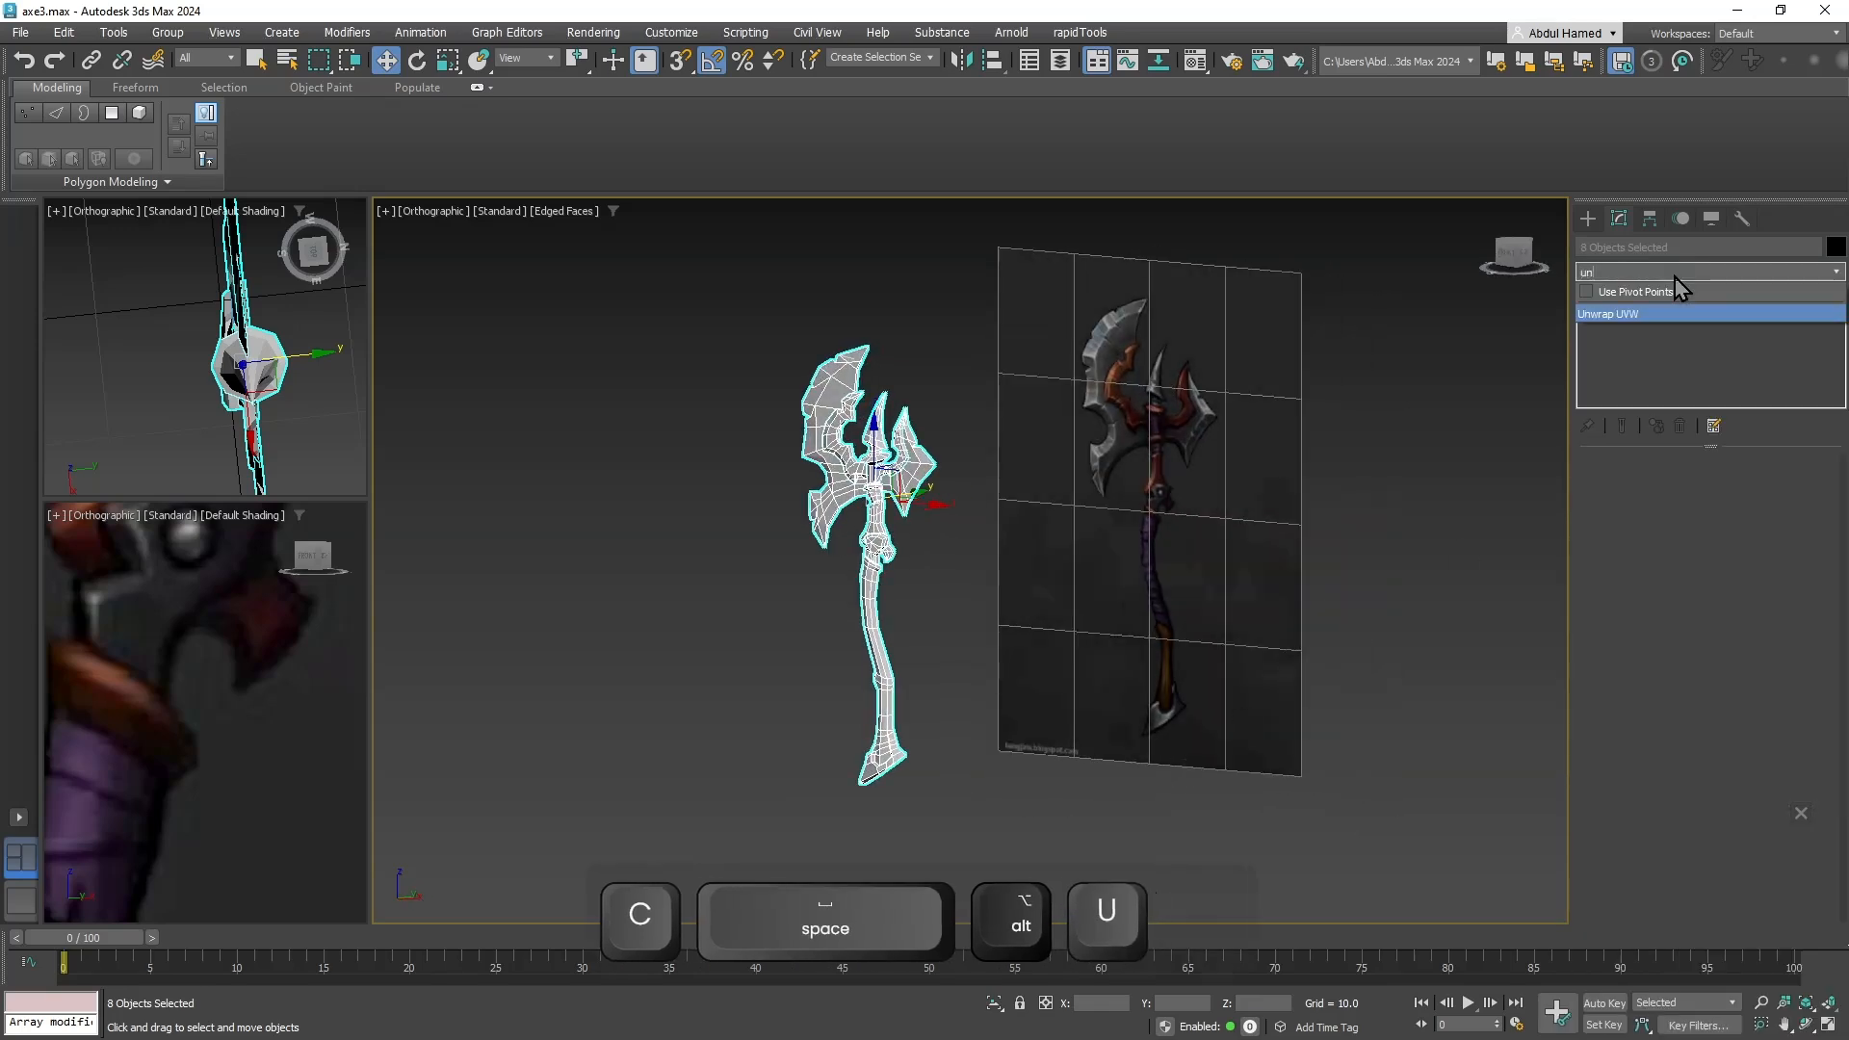
pyautogui.press('Return')
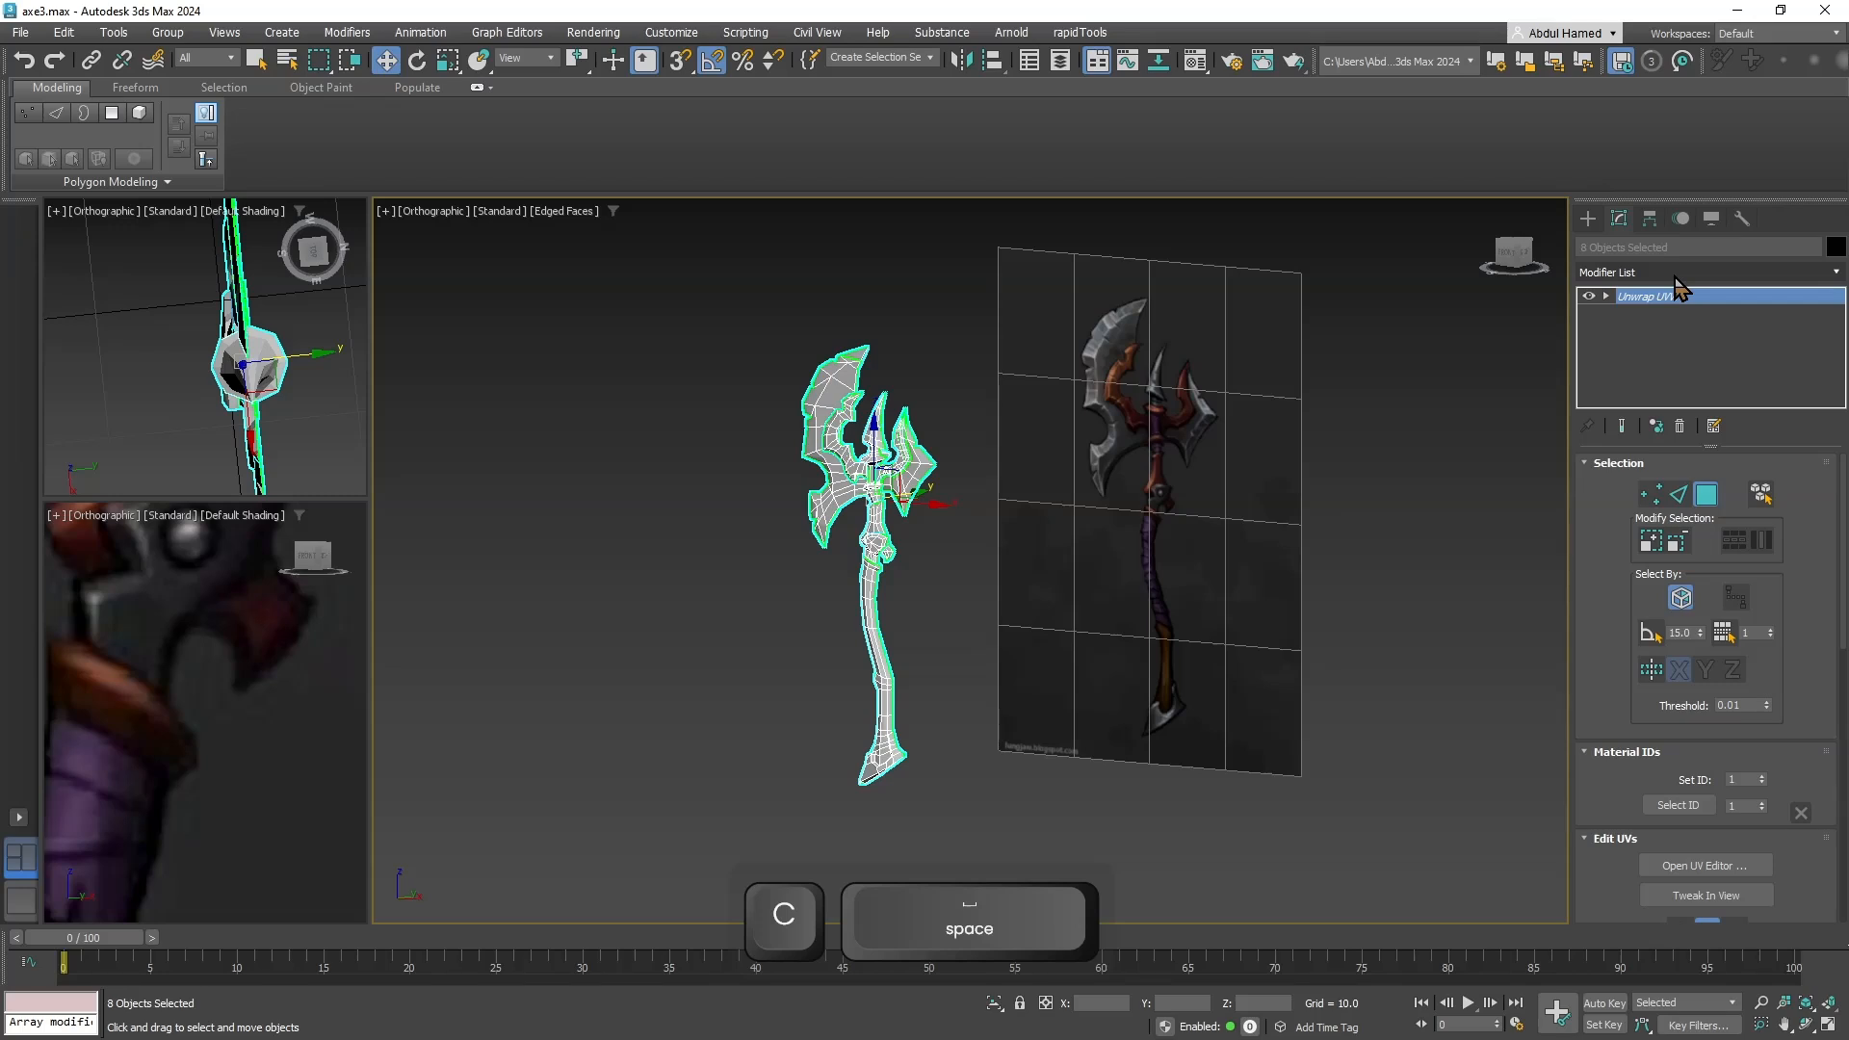
# Open the UV editor for the eight axe pieces and pack all their shells into the UV tile.
pyautogui.click(1705, 865)
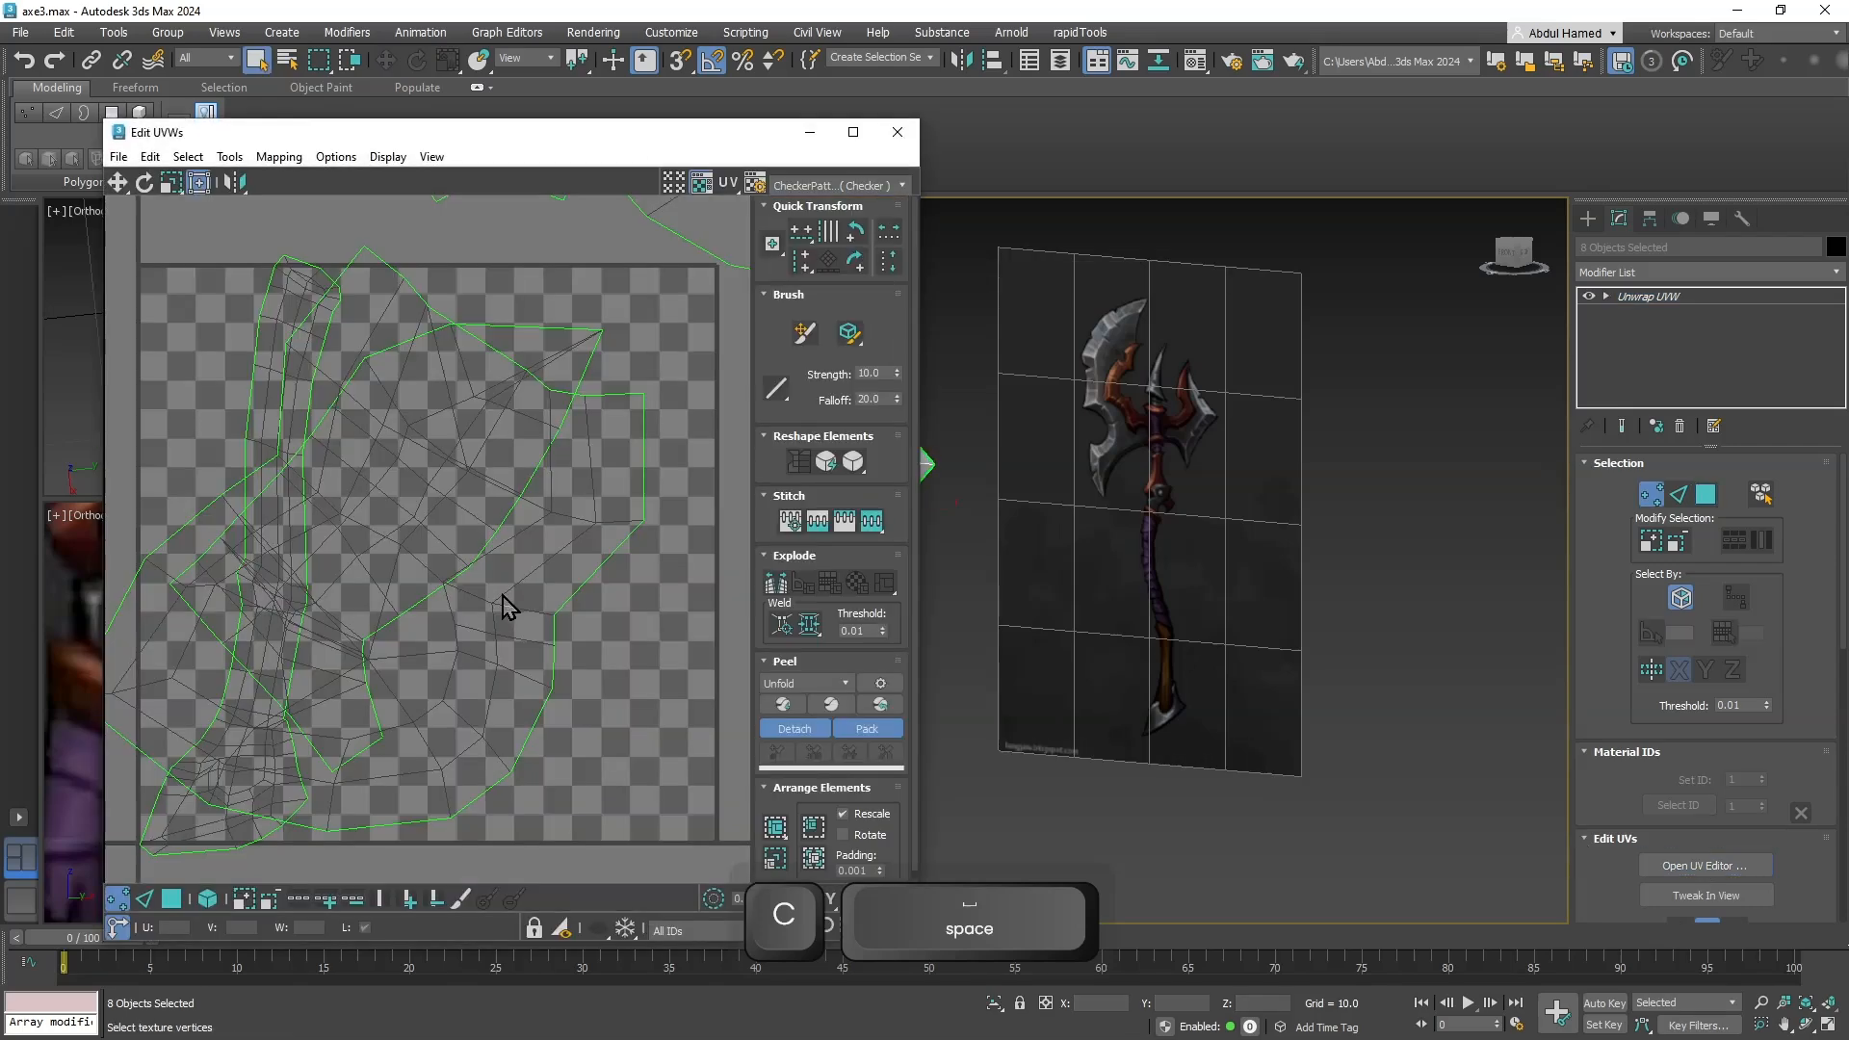
pyautogui.scroll(-10, 491, 414)
pyautogui.moveTo(520, 463); pyautogui.dragTo(395, 478, button='middle')
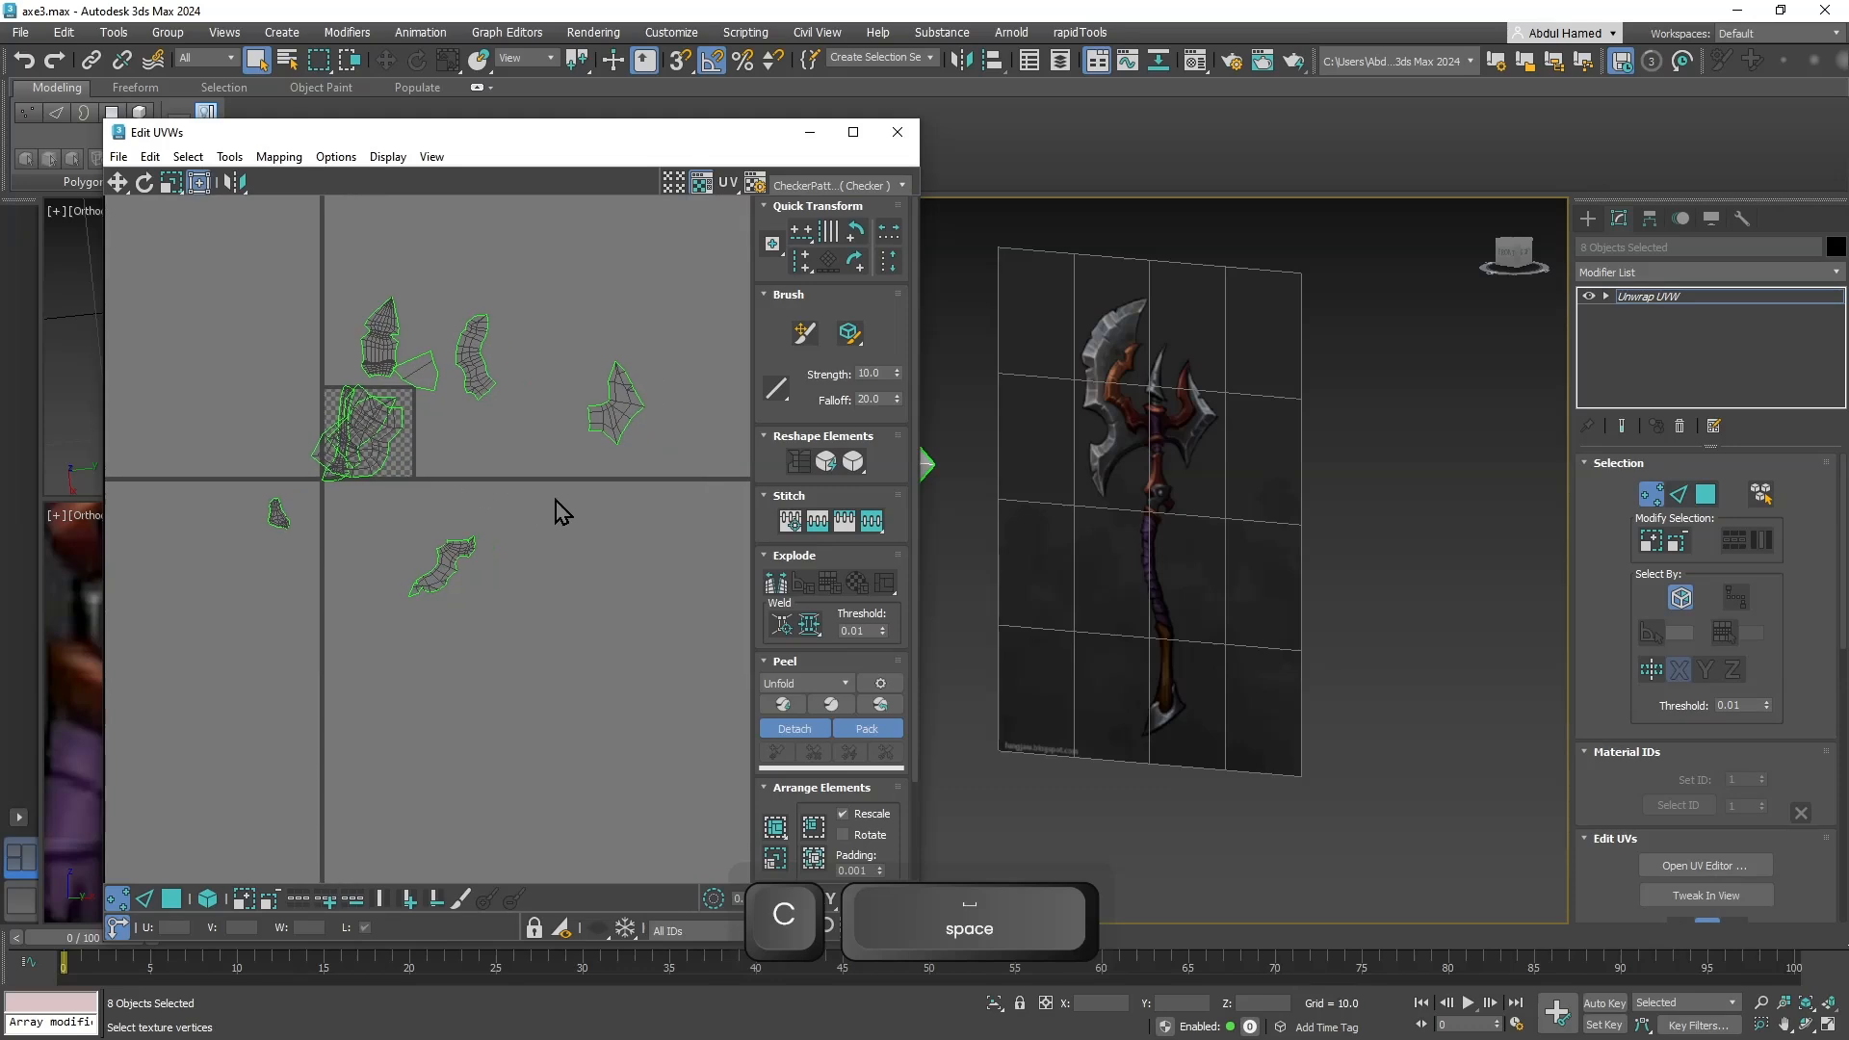
pyautogui.click(776, 826)
pyautogui.moveTo(305, 482); pyautogui.dragTo(537, 646, button='middle')
# Display the CheckerPattern map on the axe in the viewport and examine the checks on the axe head.
pyautogui.scroll(8, 557, 549)
pyautogui.moveTo(1121, 566); pyautogui.dragTo(1275, 542, button='middle')
pyautogui.click(899, 186)
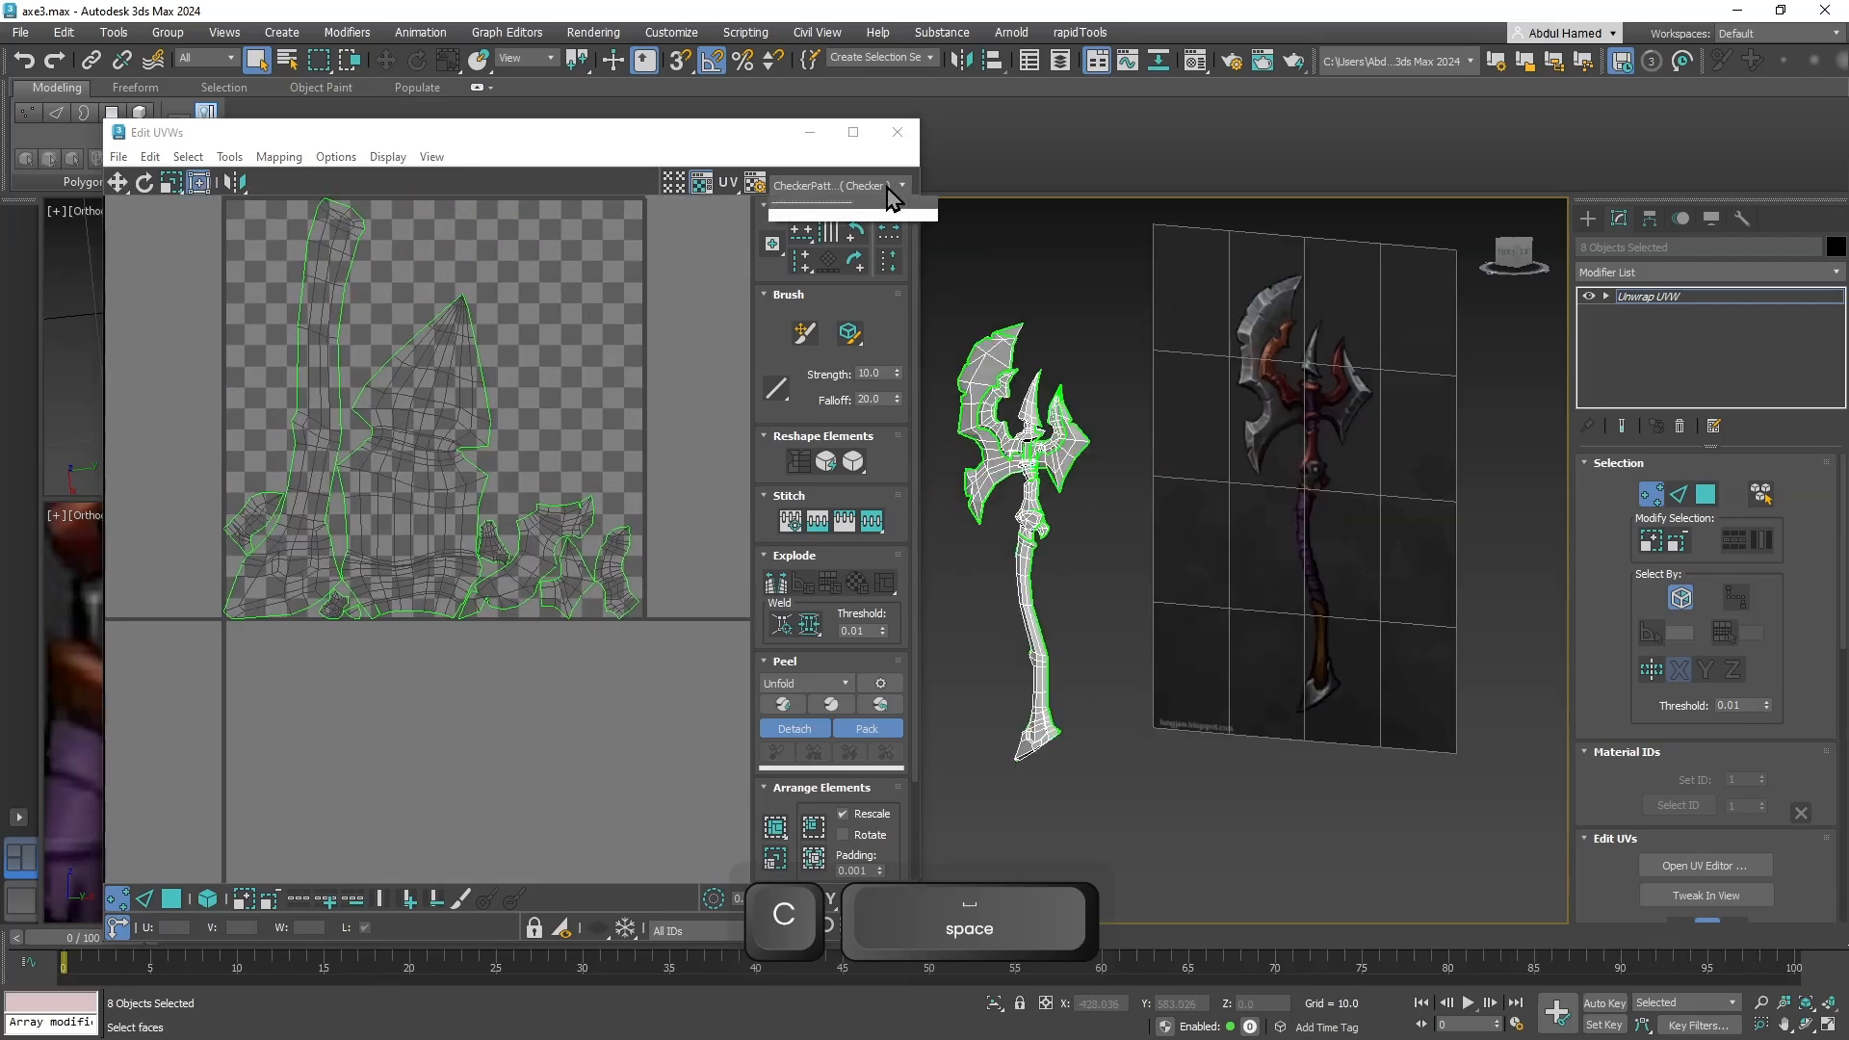
pyautogui.click(872, 217)
pyautogui.moveTo(1129, 392); pyautogui.dragTo(1305, 368, button='middle')
pyautogui.scroll(6, 1281, 390)
pyautogui.keyDown('alt'); pyautogui.moveTo(1255, 446); pyautogui.dragTo(1468, 356, button='middle'); pyautogui.keyUp('alt')
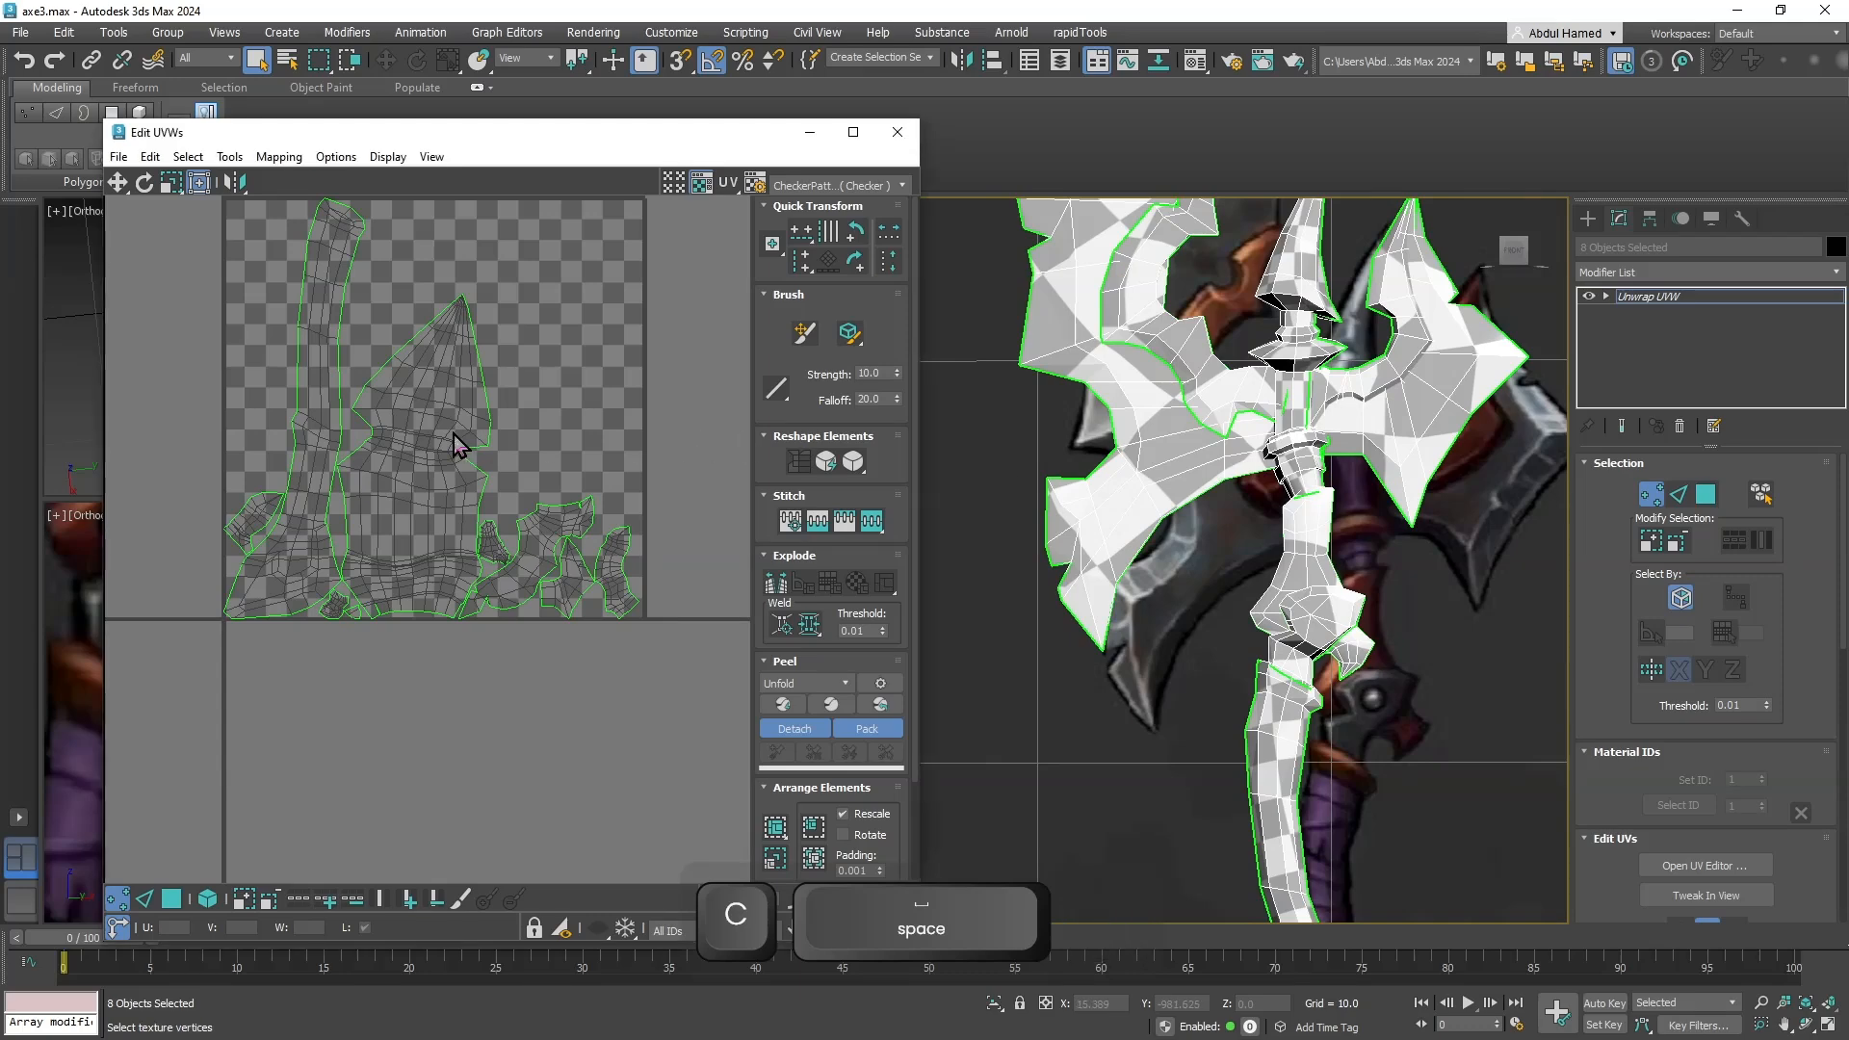
# Toggle element selection in the UV editor and pick the large blade's polygons in the viewport.
pyautogui.moveTo(459, 446); pyautogui.dragTo(480, 474, button='middle')
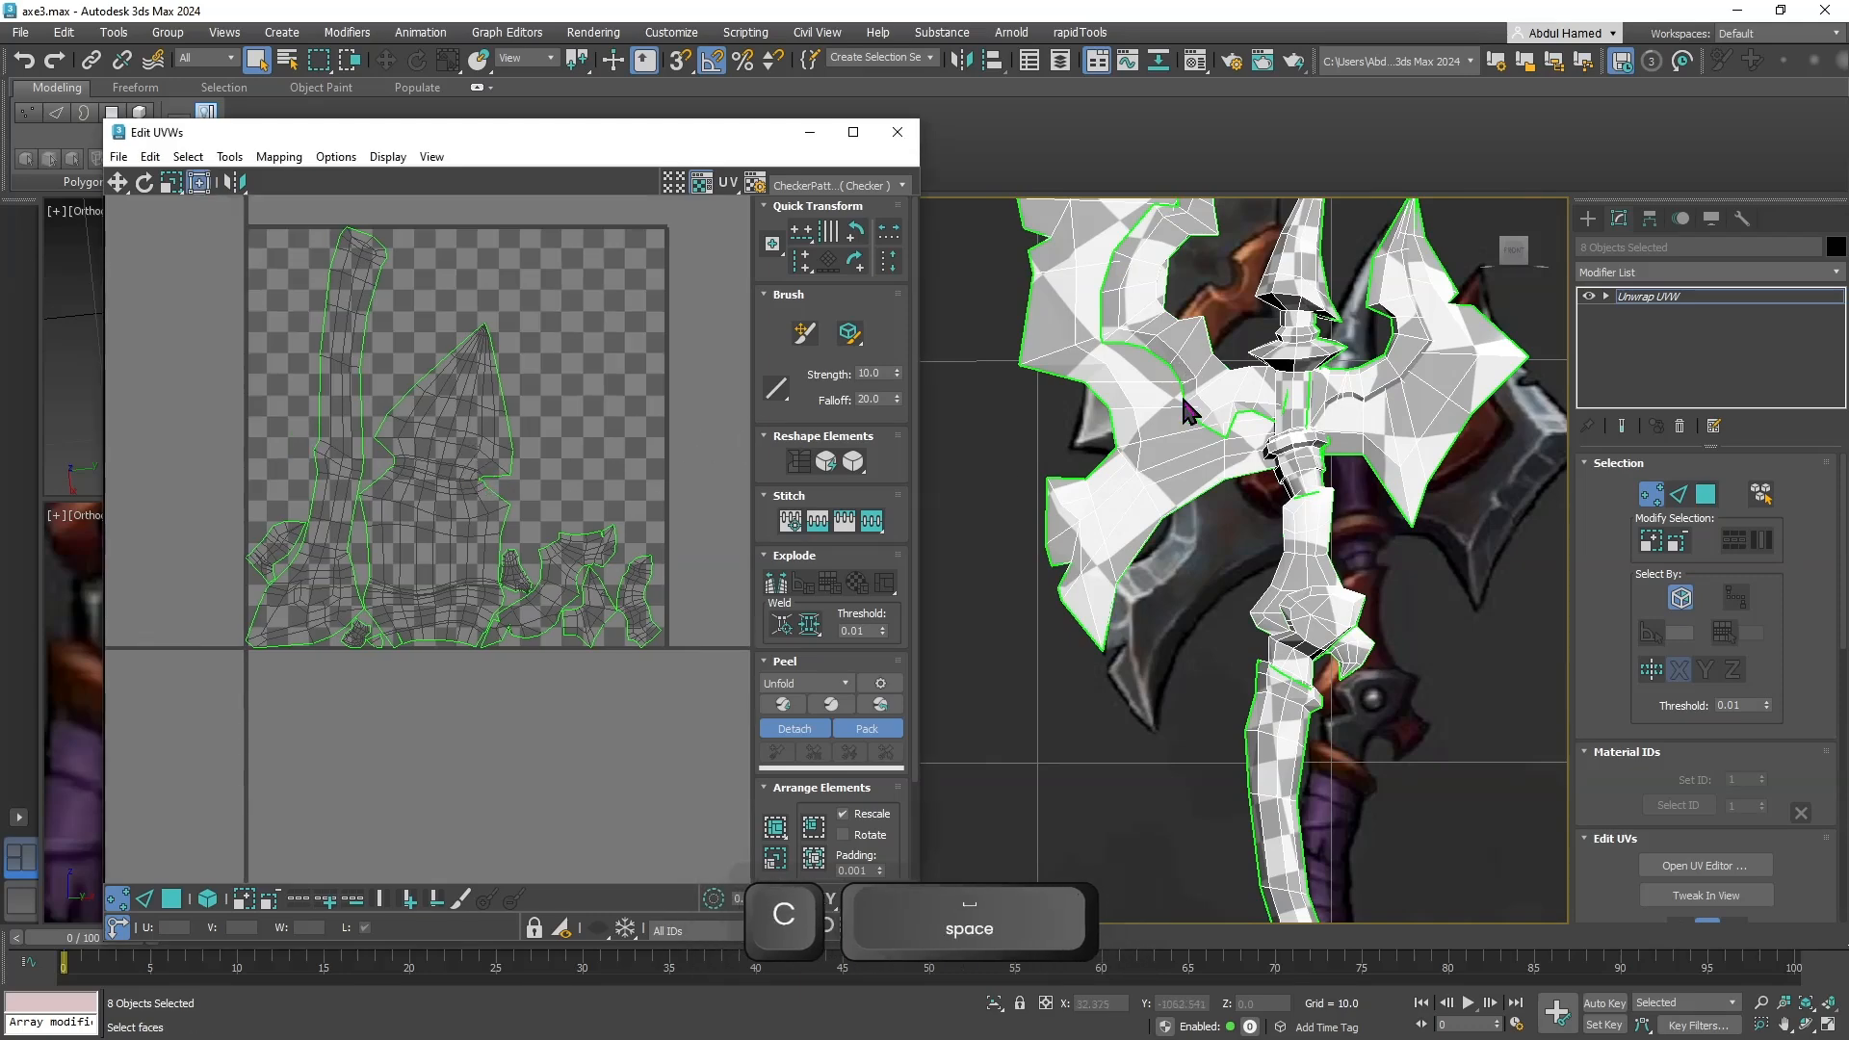
pyautogui.click(208, 898)
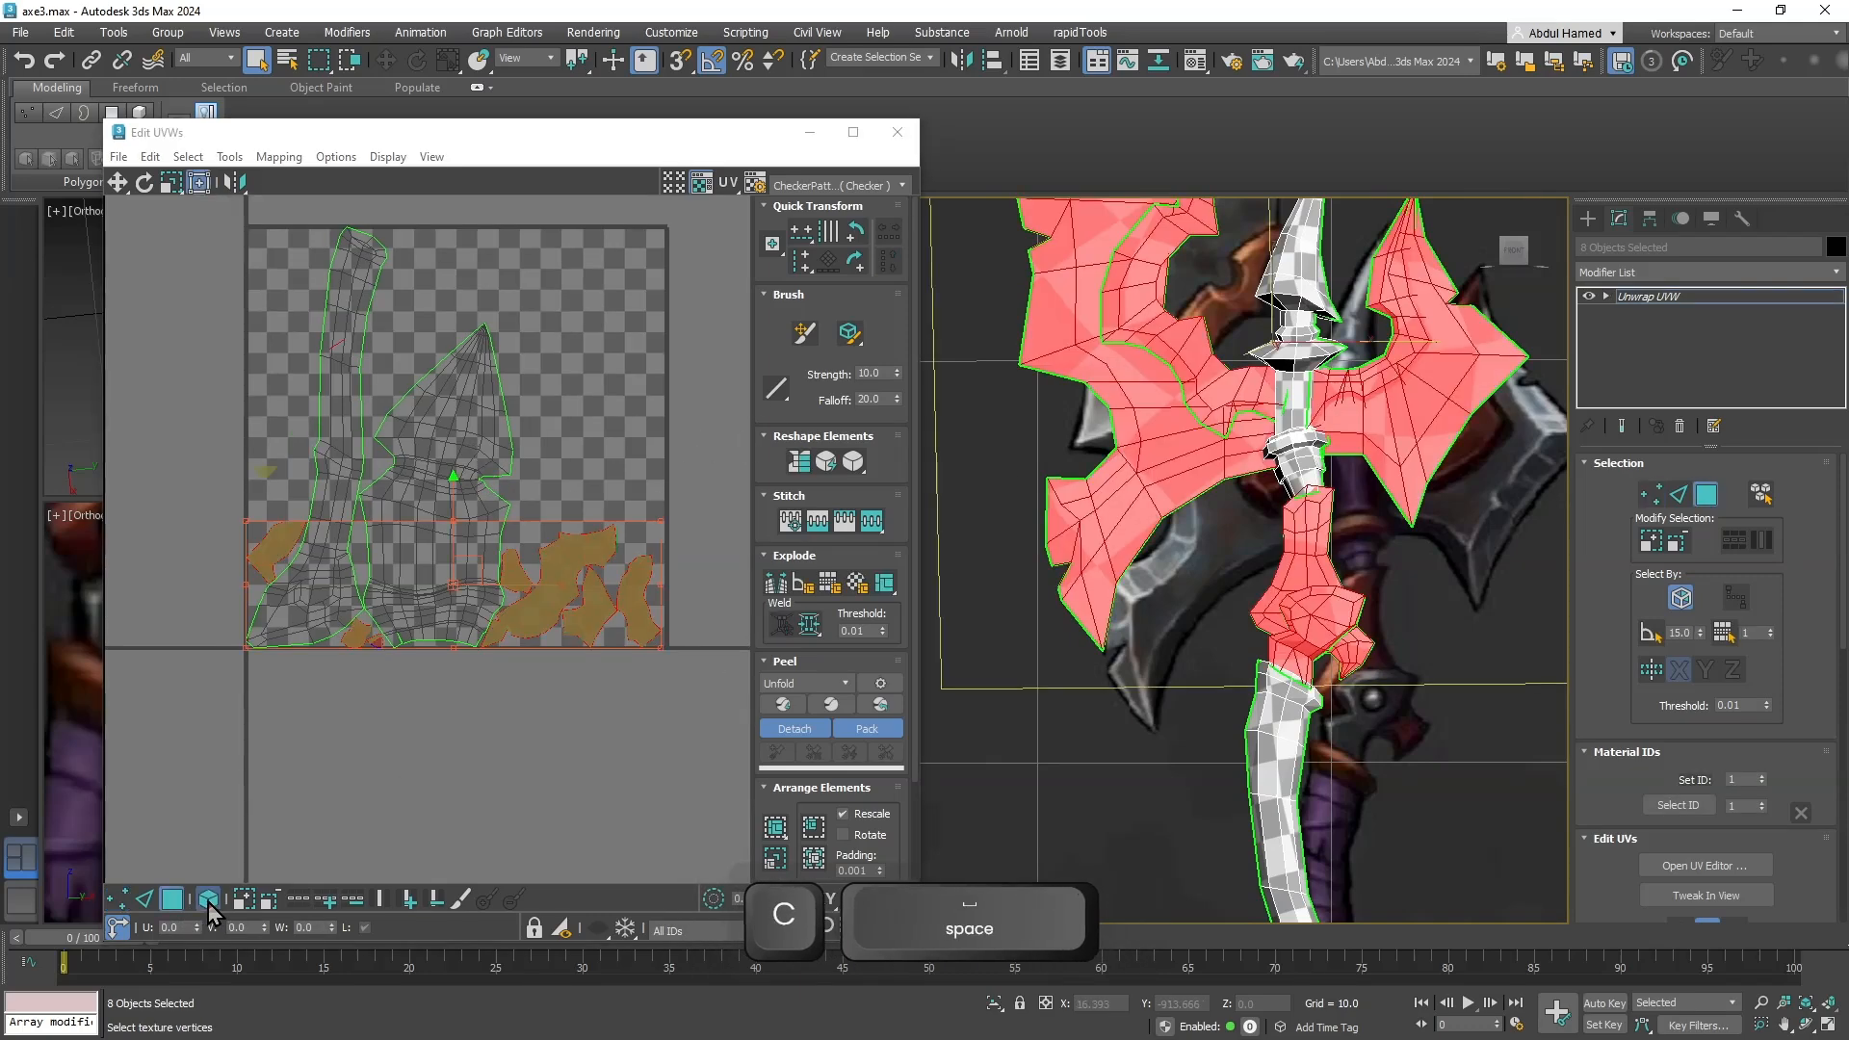
pyautogui.click(1145, 445)
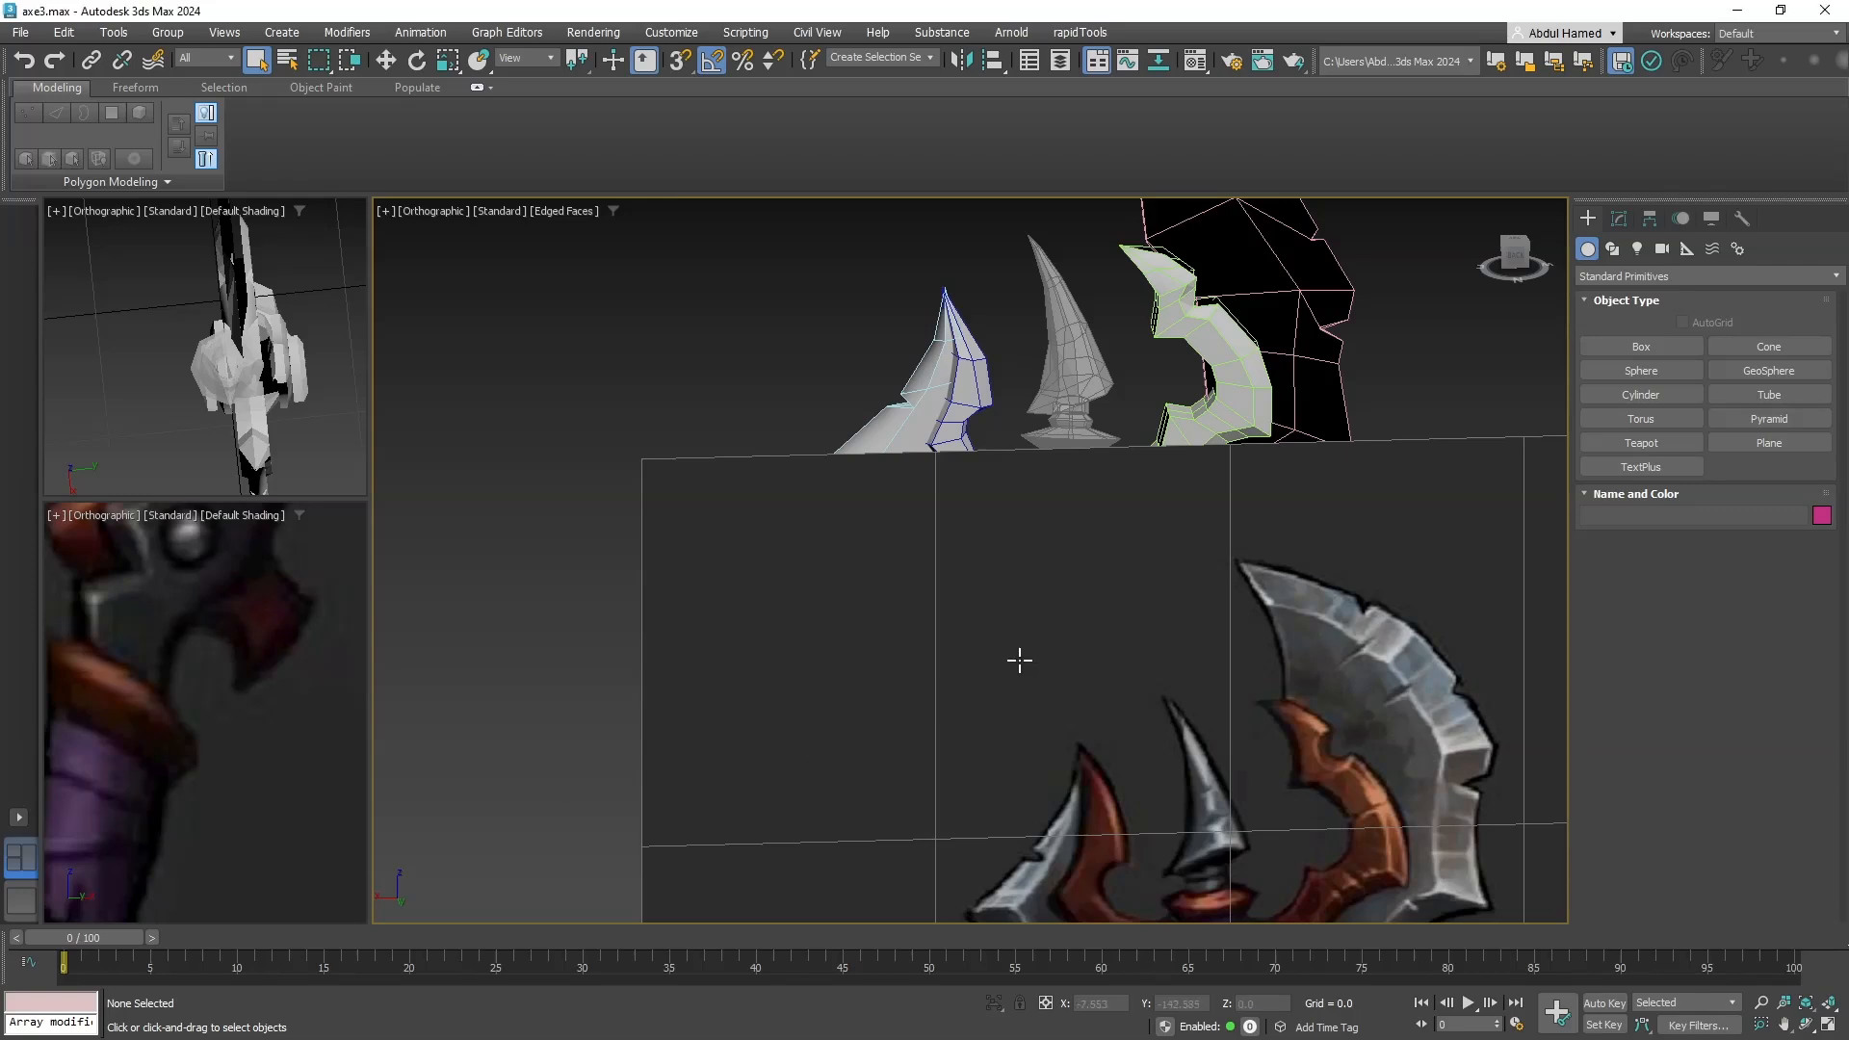
# Select the mirrored guard piece above the handle and switch off the uppermost Symmetry modifier in its stack.
pyautogui.moveTo(1020, 660); pyautogui.dragTo(880, 483, button='middle')
pyautogui.press('z')
pyautogui.scroll(-1, 679, 563)
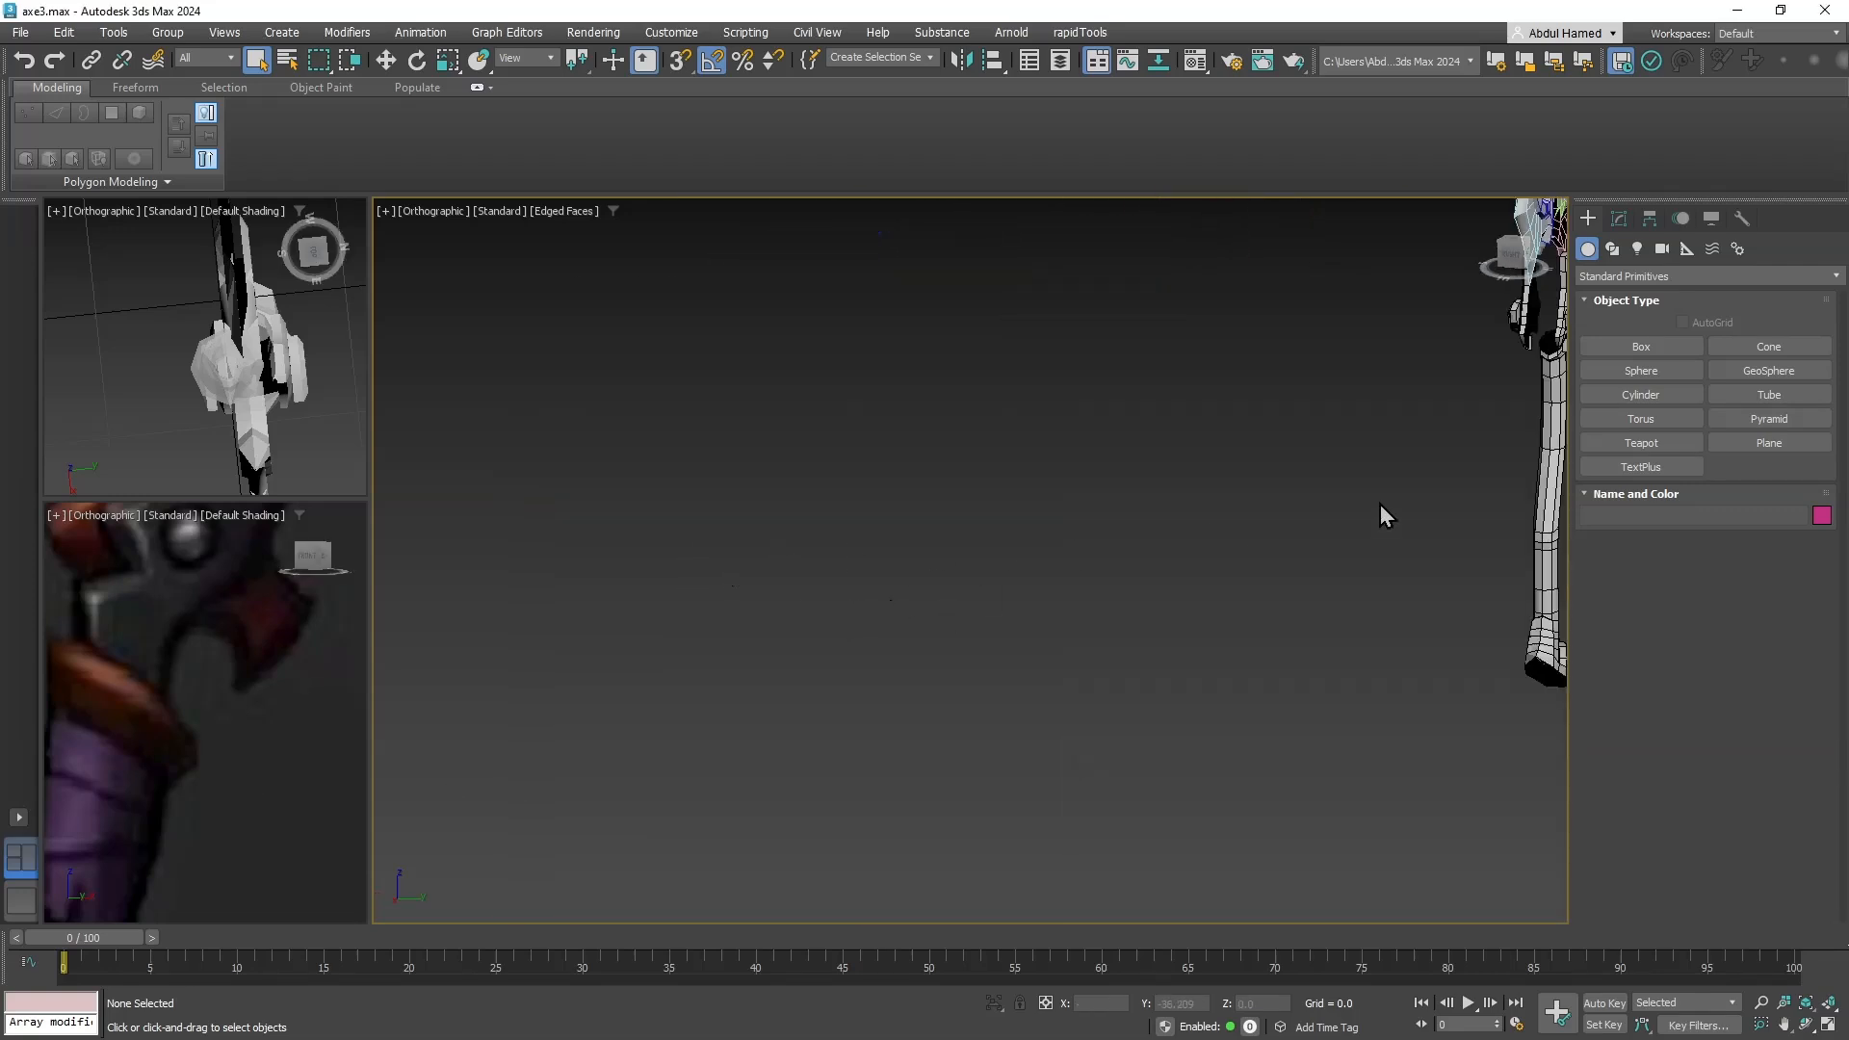
pyautogui.moveTo(1378, 505); pyautogui.dragTo(759, 555, button='middle')
pyautogui.keyDown('alt'); pyautogui.moveTo(1055, 529); pyautogui.dragTo(890, 570, button='middle'); pyautogui.keyUp('alt')
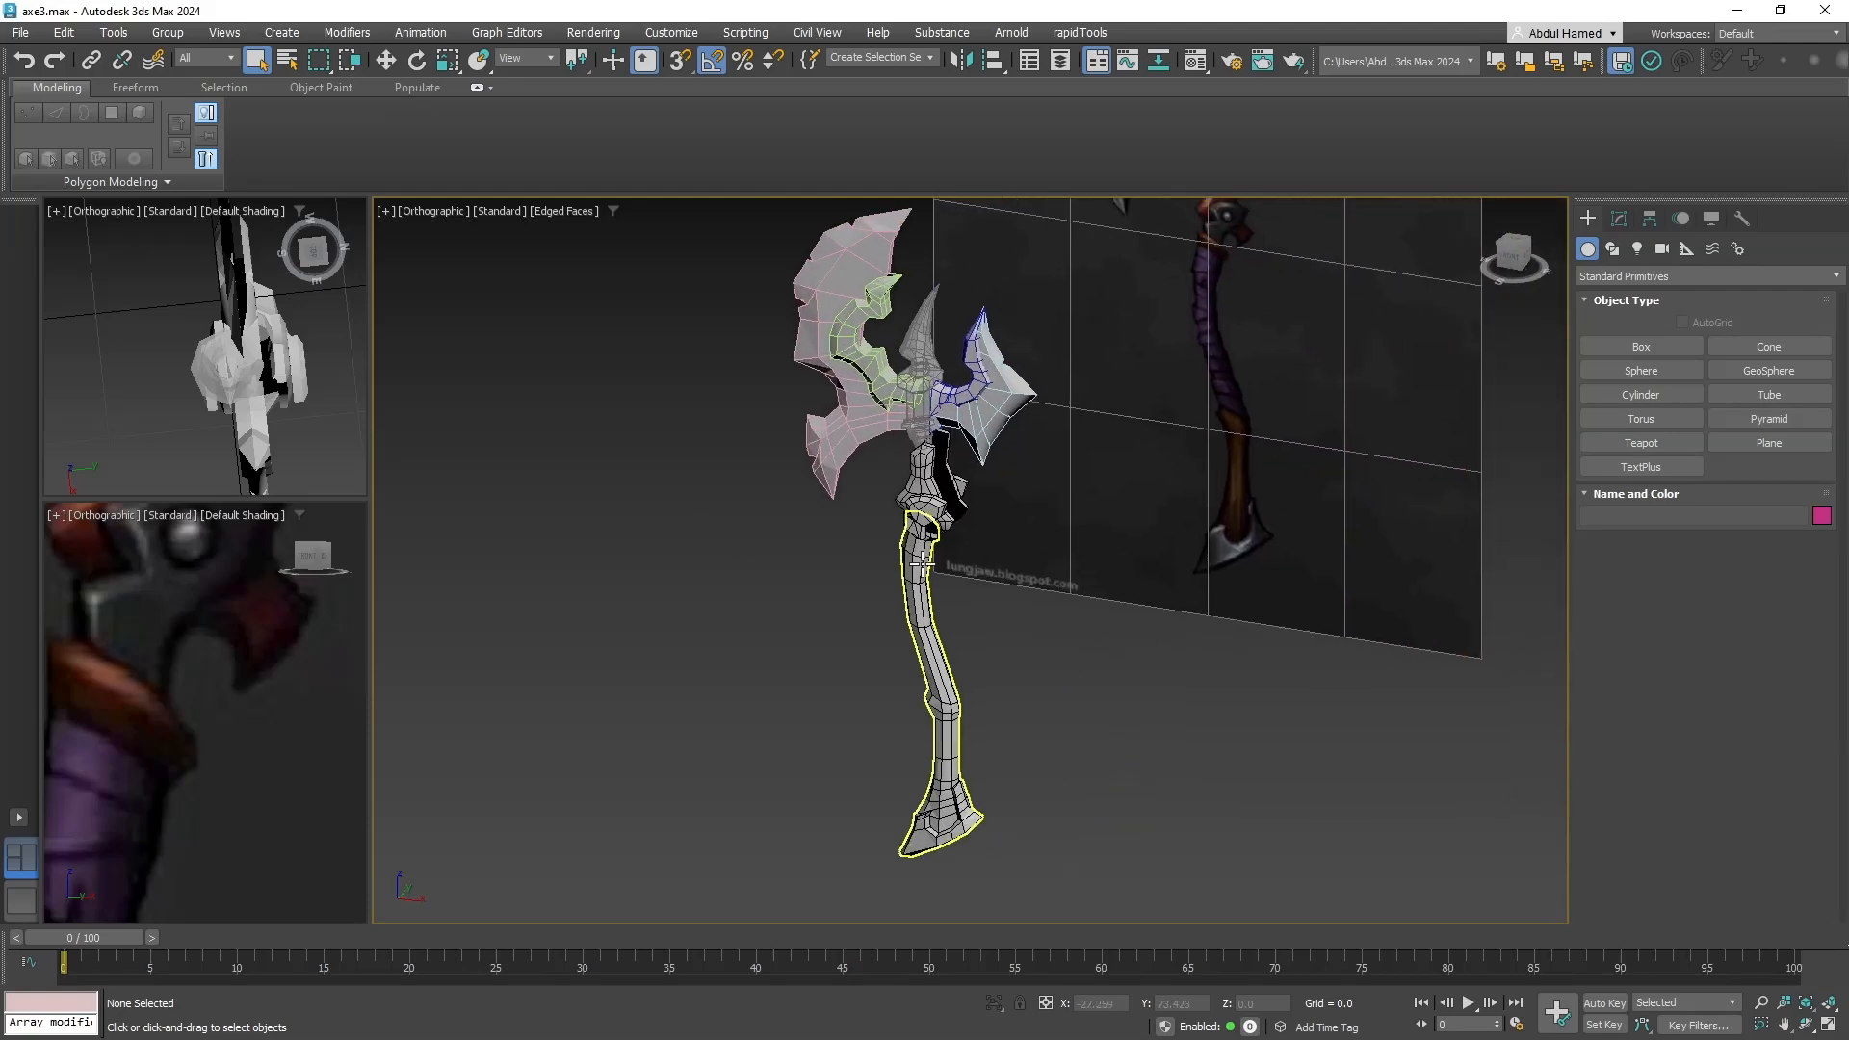
pyautogui.scroll(3, 920, 516)
pyautogui.moveTo(957, 451); pyautogui.dragTo(890, 643, button='middle')
pyautogui.click(940, 662)
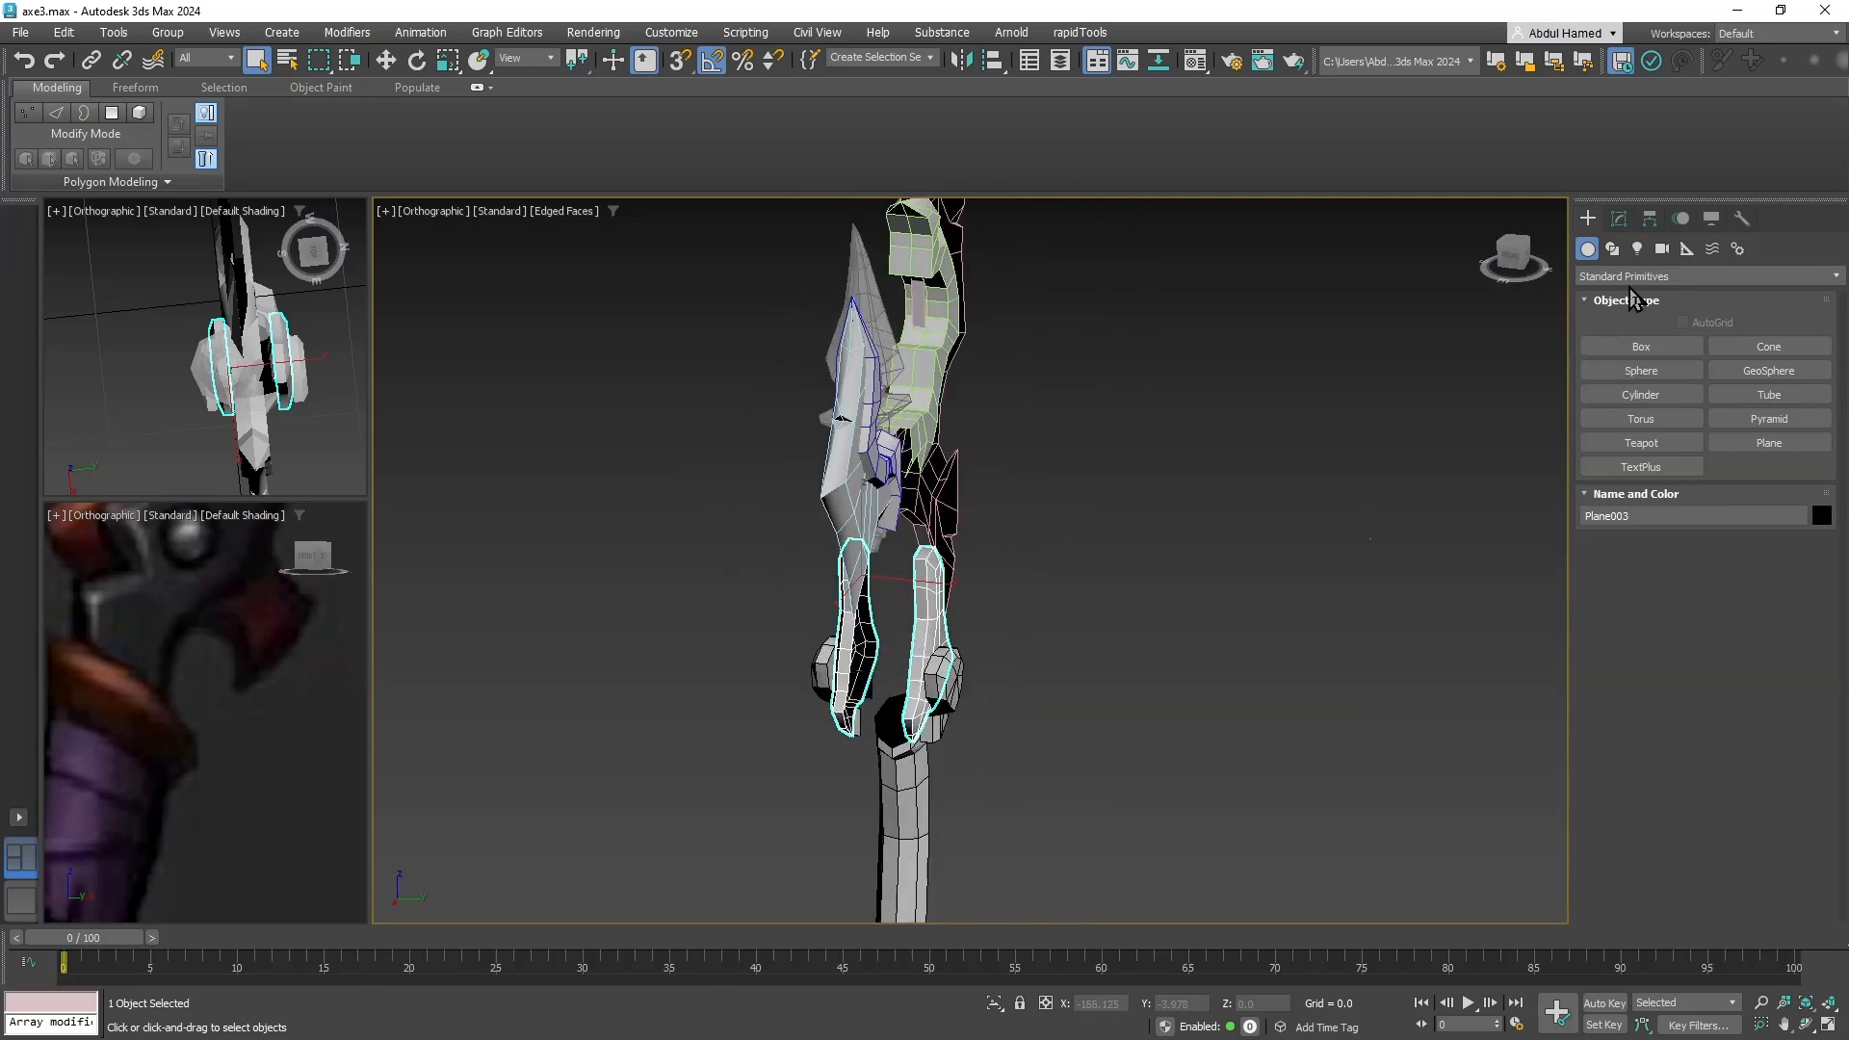
pyautogui.click(1619, 220)
pyautogui.click(1590, 295)
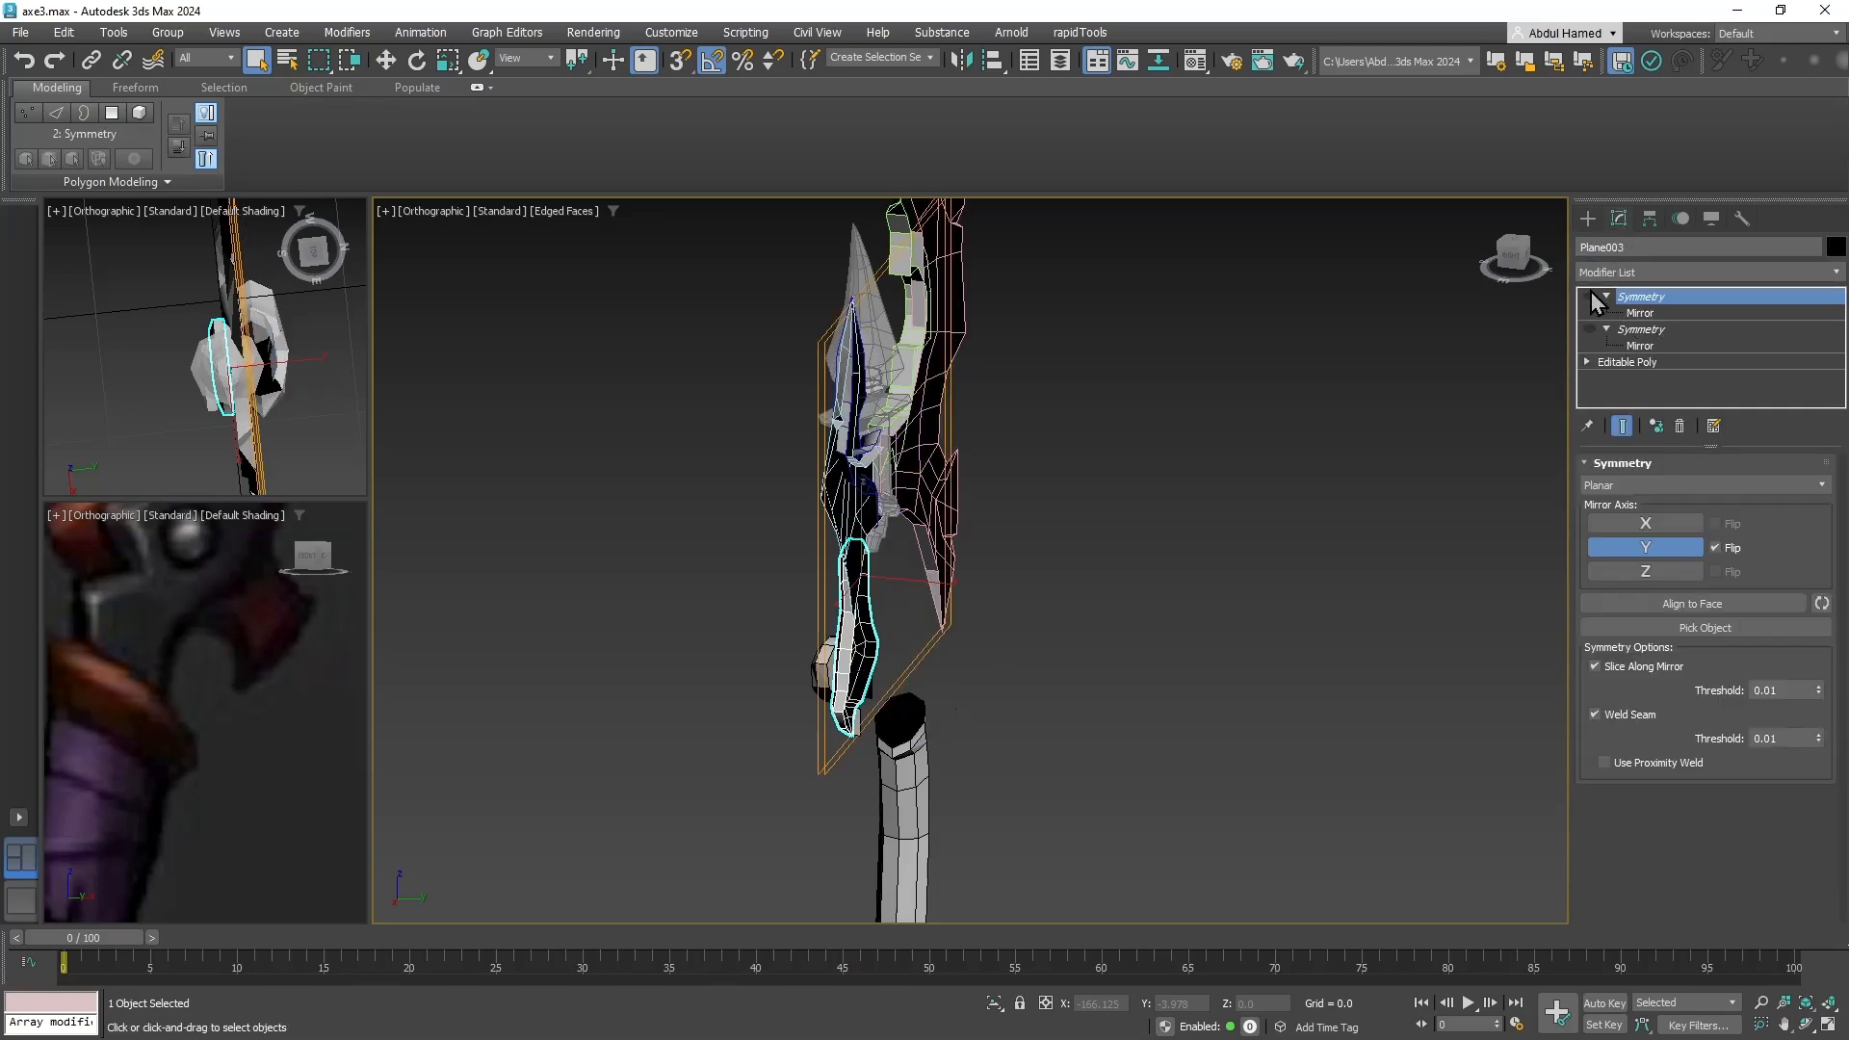
# Delete the Symmetry modifier from the small pointed blade opposite the large one.
pyautogui.keyDown('alt'); pyautogui.moveTo(939, 496); pyautogui.dragTo(1015, 472, button='middle'); pyautogui.keyUp('alt')
pyautogui.click(1013, 465)
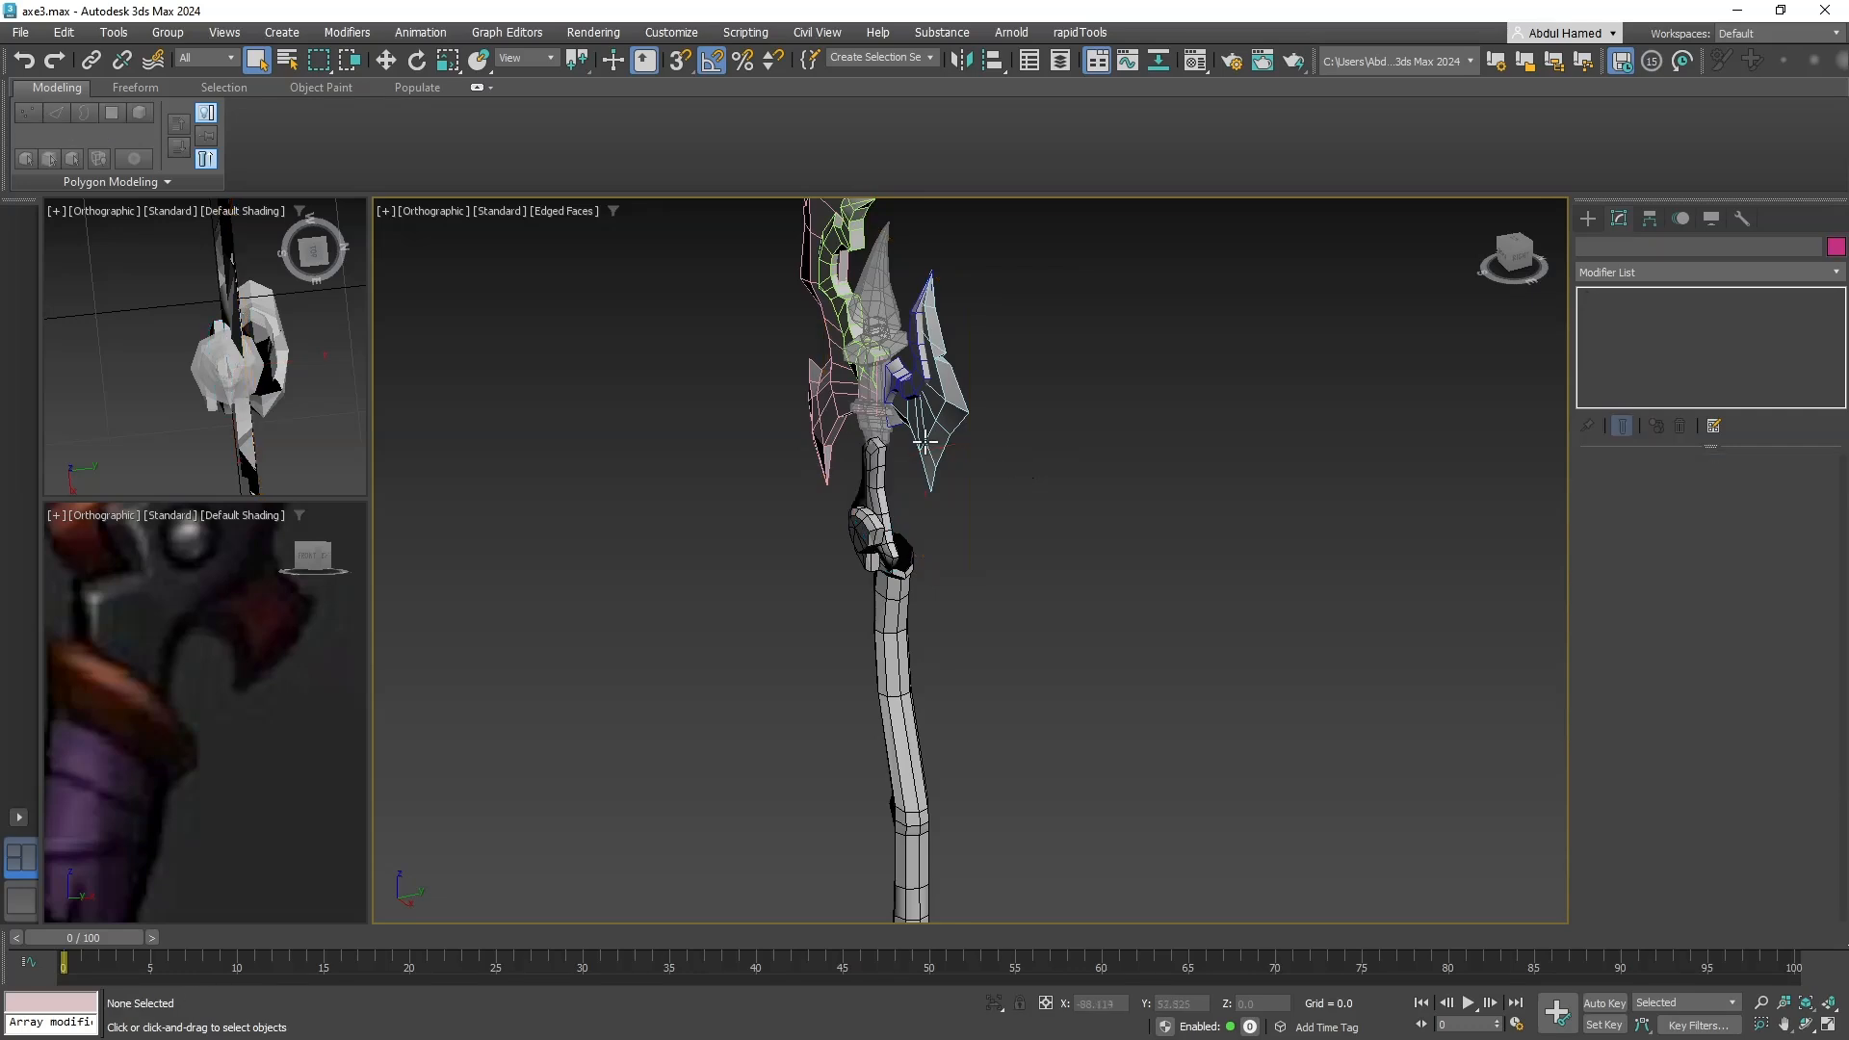
pyautogui.click(942, 404)
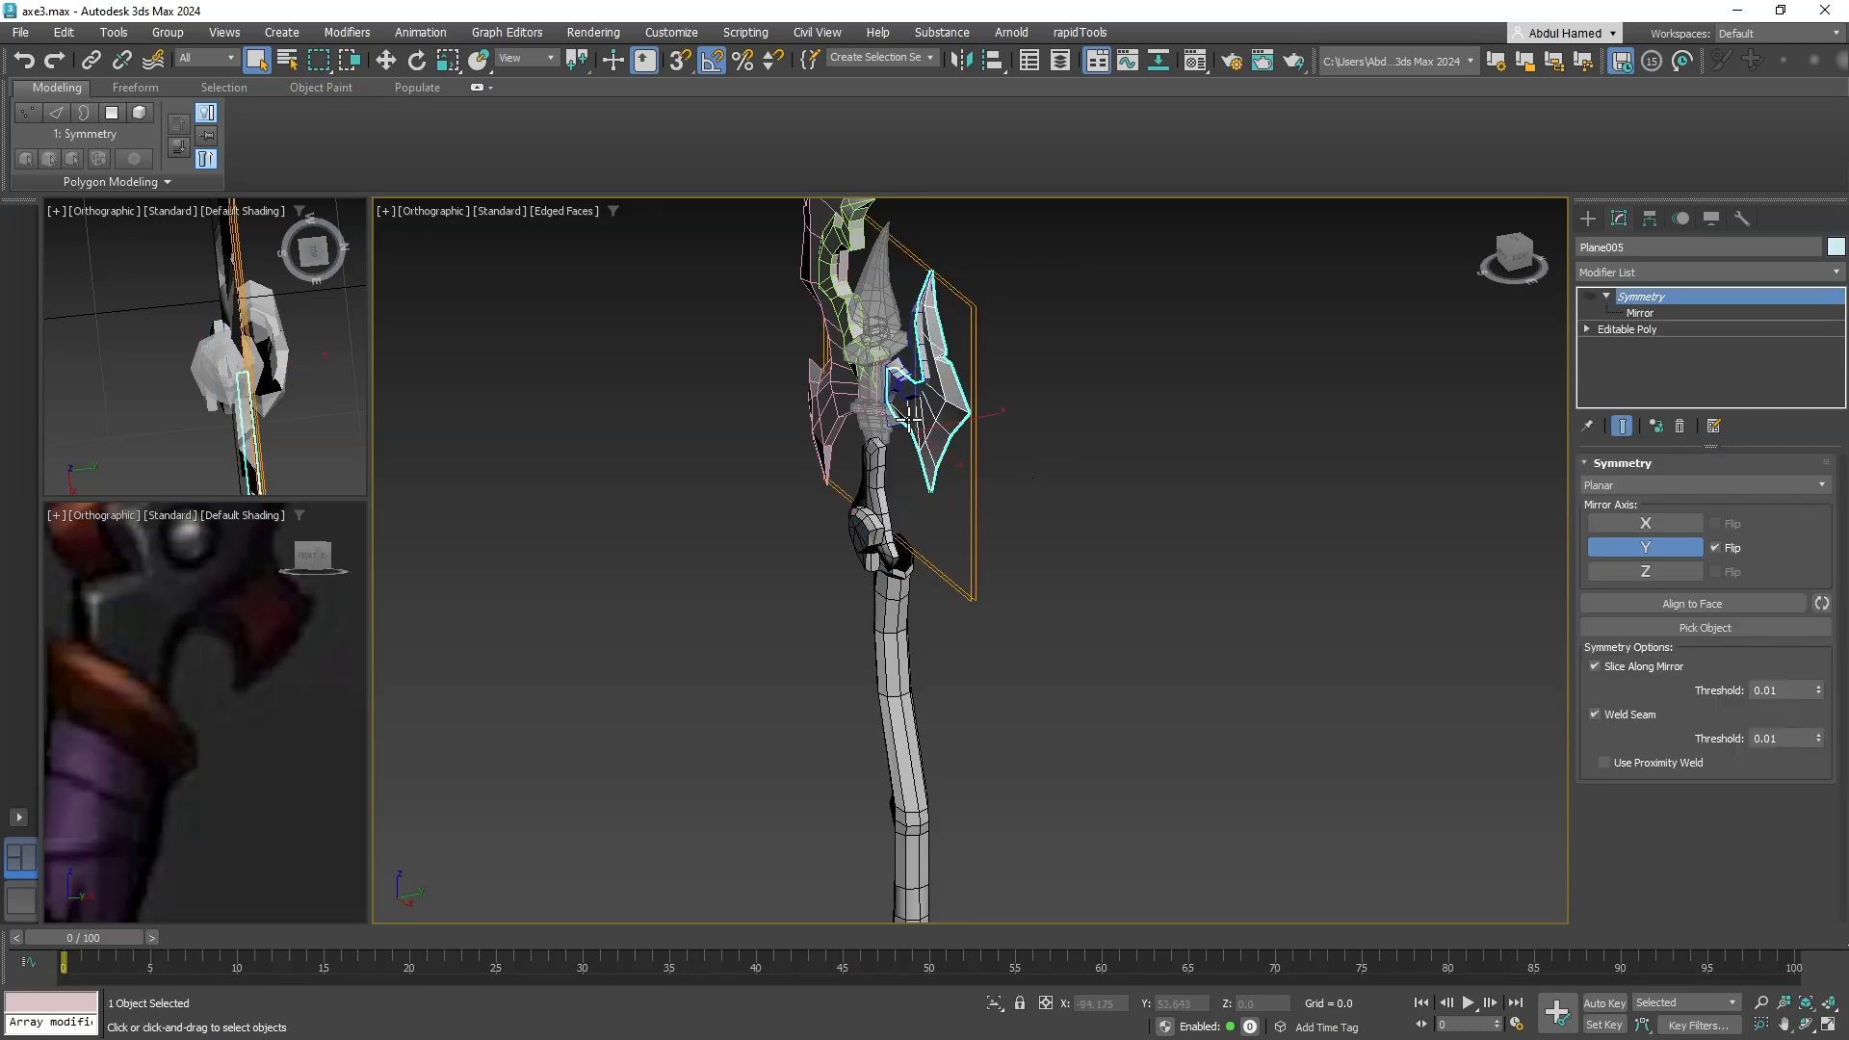
pyautogui.click(1679, 427)
# Delete the Symmetry modifier from the curved hook piece inside the large blade.
pyautogui.keyDown('alt'); pyautogui.moveTo(966, 345); pyautogui.dragTo(998, 298, button='middle'); pyautogui.keyUp('alt')
pyautogui.click(787, 275)
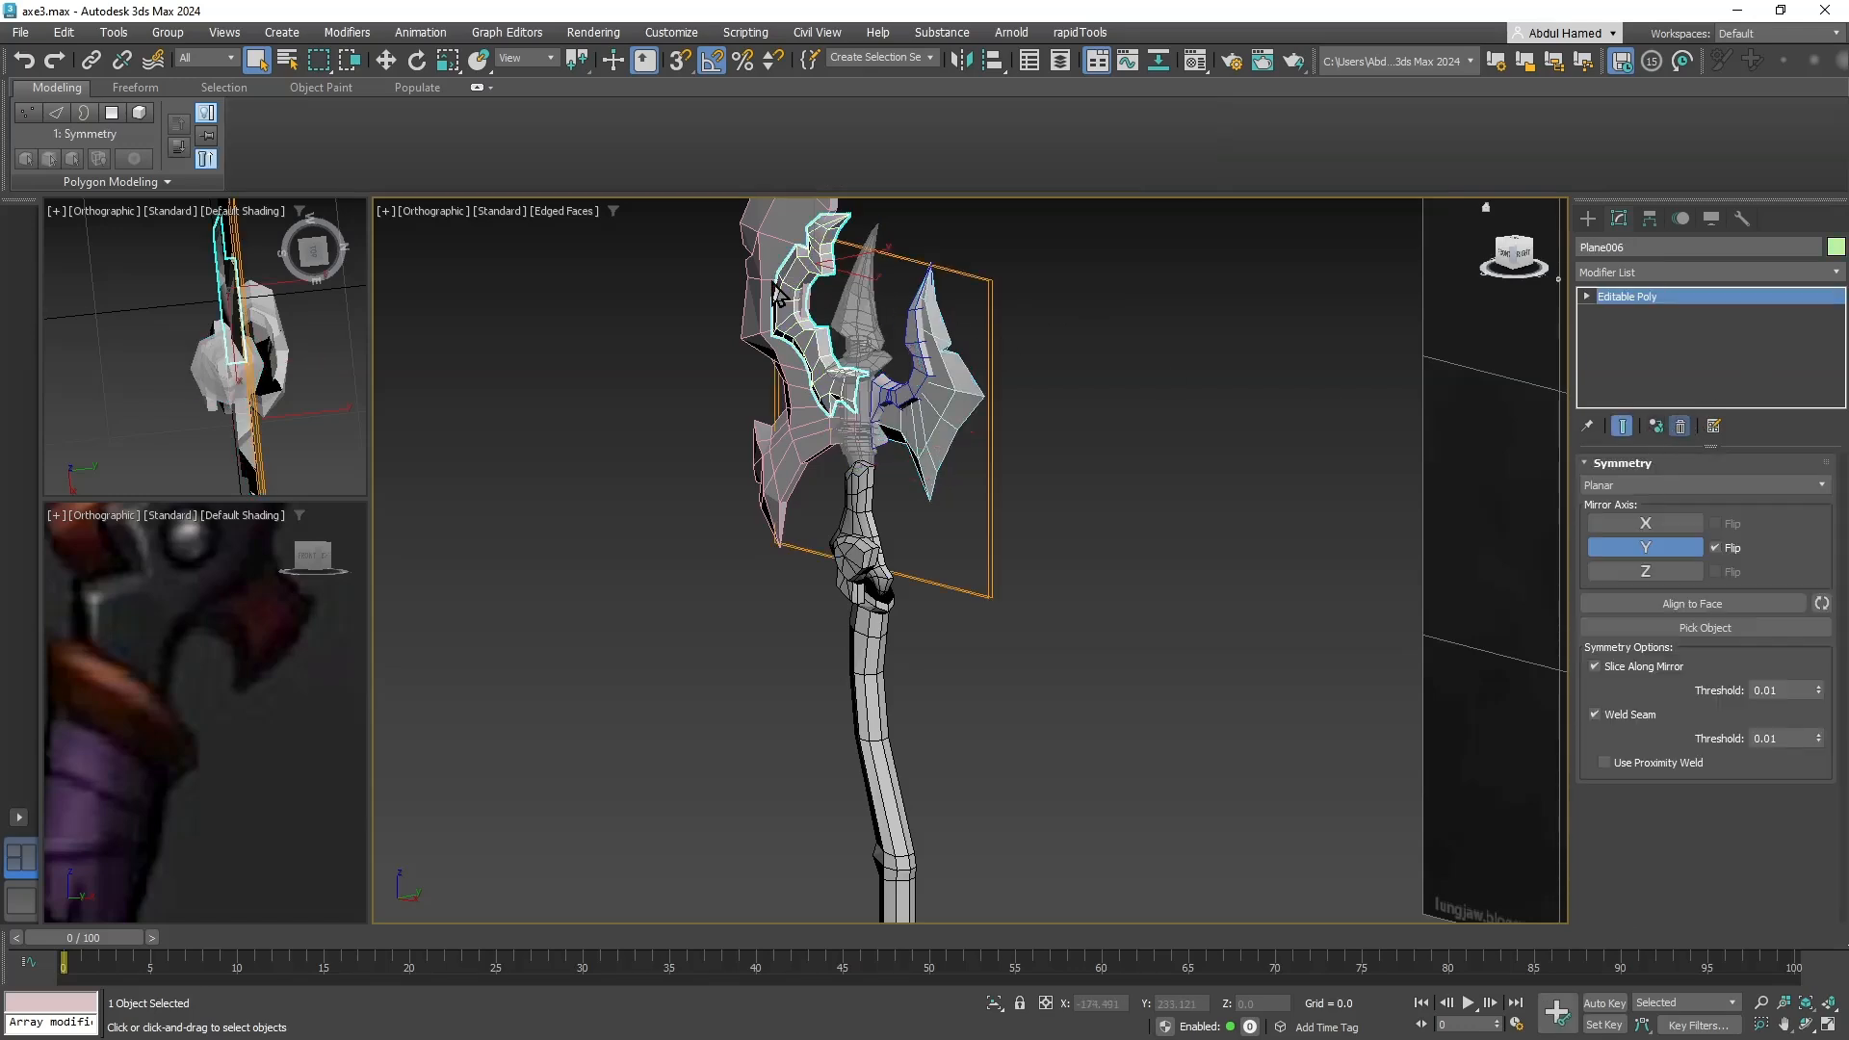
pyautogui.click(771, 281)
pyautogui.click(1681, 425)
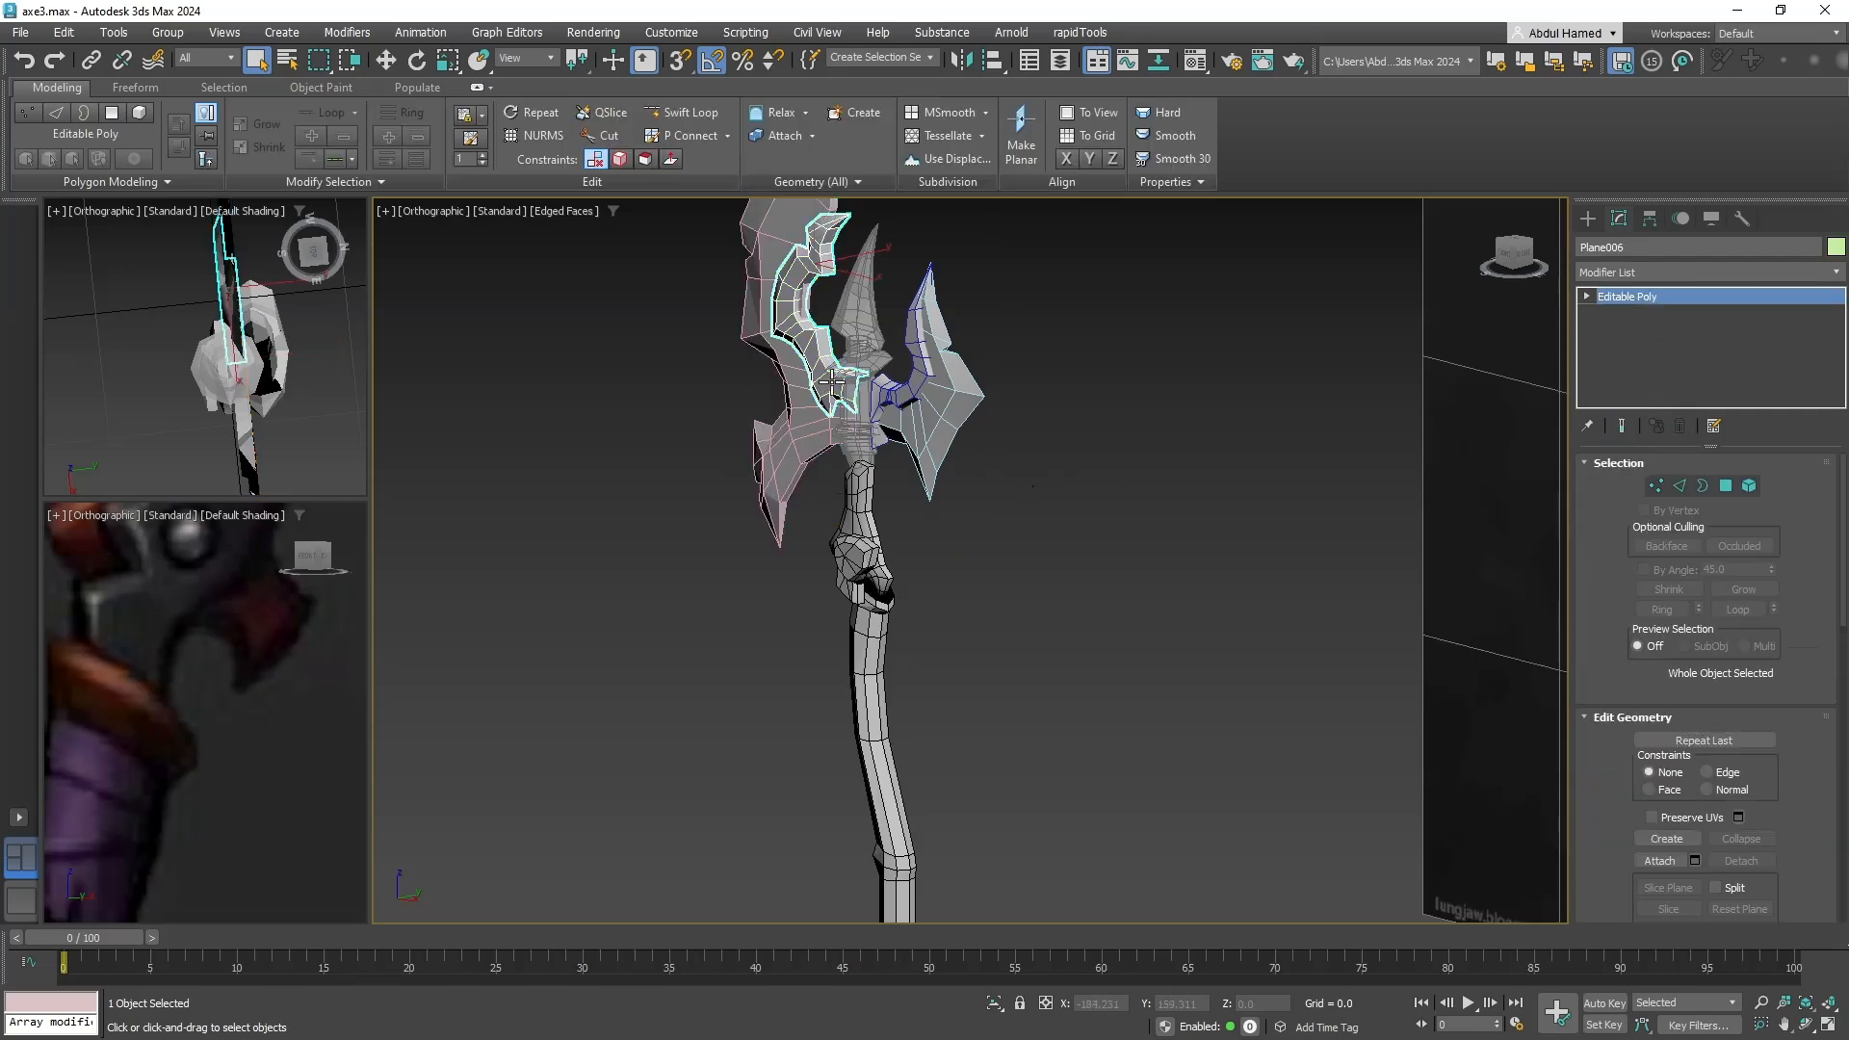
# Select the seven head and guard pieces above the handle and move them along Y into line with the handle.
pyautogui.click(878, 499)
pyautogui.moveTo(918, 537)
pyautogui.keyDown('alt'); pyautogui.mouseDown(button='middle')
pyautogui.moveTo(894, 559)
pyautogui.moveTo(884, 540)
pyautogui.mouseUp(button='middle'); pyautogui.keyUp('alt')
pyautogui.scroll(3, 853, 498)
pyautogui.keyDown('alt'); pyautogui.moveTo(984, 497); pyautogui.dragTo(1009, 491, button='middle'); pyautogui.keyUp('alt')
pyautogui.moveTo(1008, 492); pyautogui.dragTo(975, 560, button='middle')
pyautogui.scroll(-2, 1002, 495)
pyautogui.scroll(-2, 1084, 379)
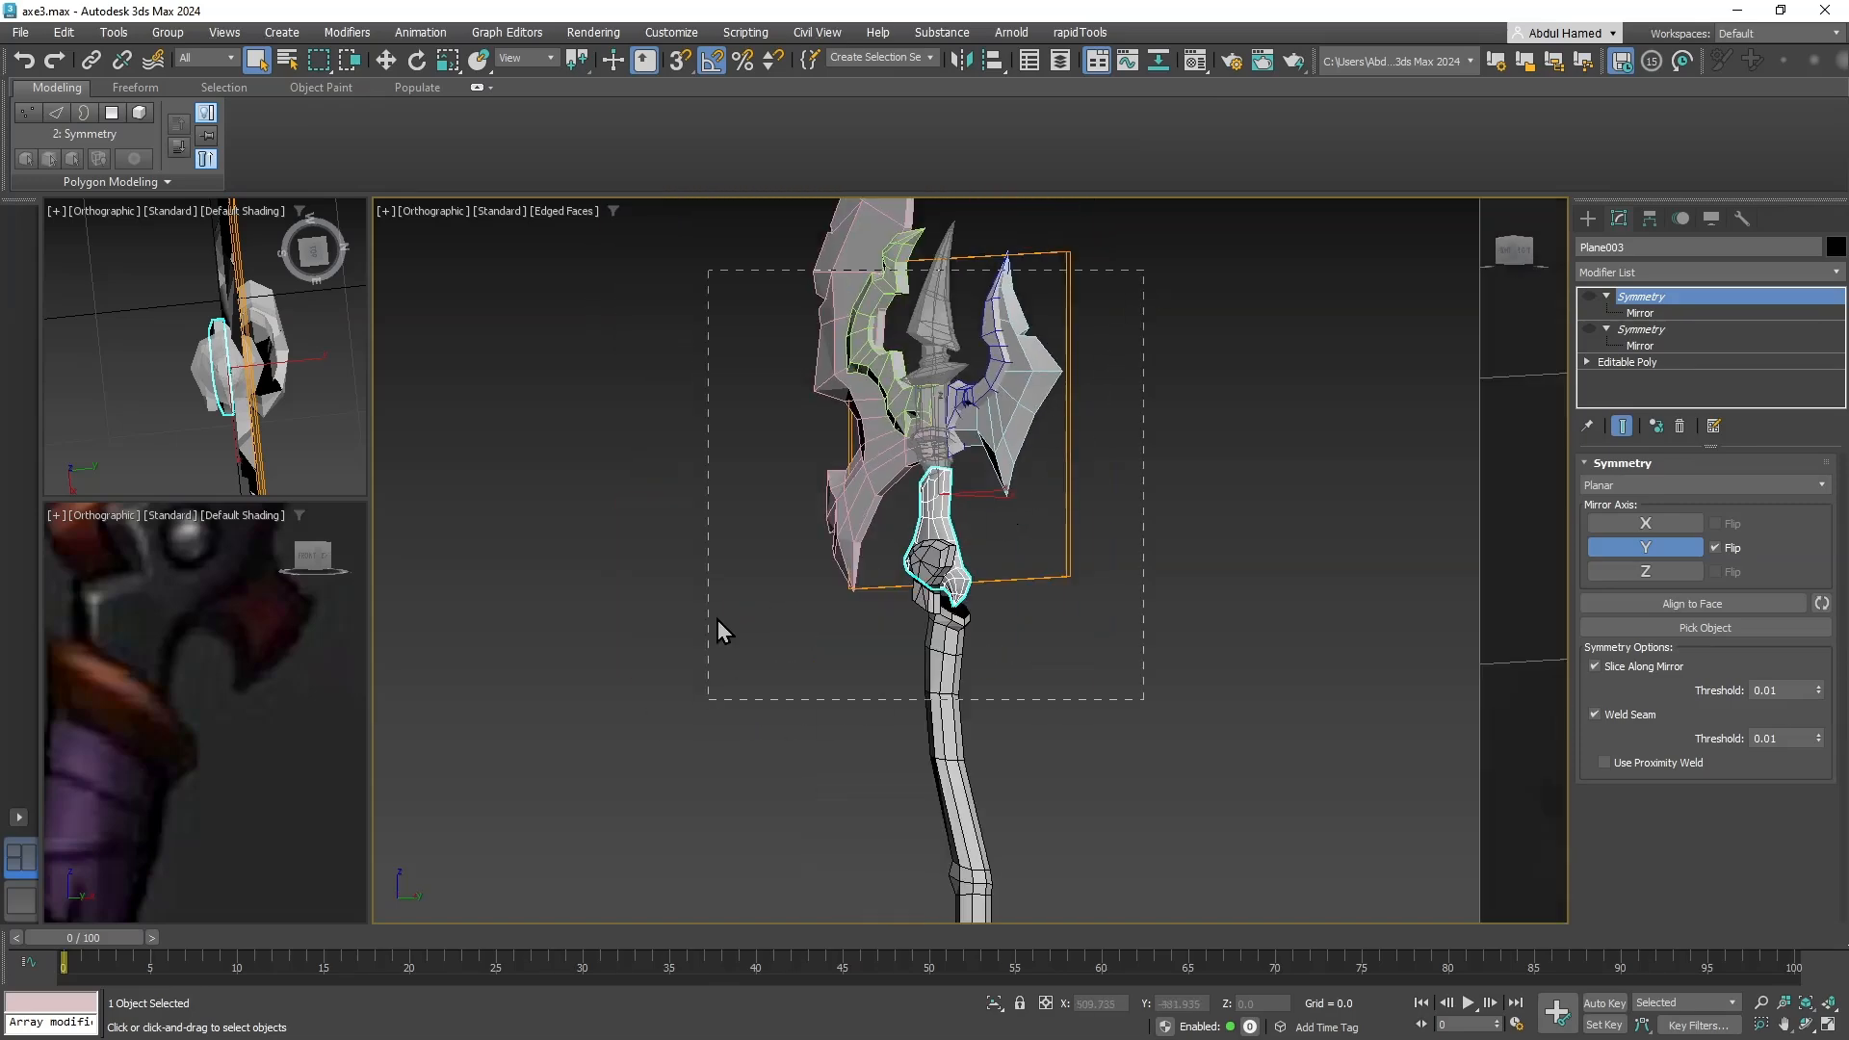
pyautogui.moveTo(736, 551); pyautogui.dragTo(736, 551)
pyautogui.keyDown('alt'); pyautogui.moveTo(751, 553); pyautogui.dragTo(982, 483, button='middle'); pyautogui.keyUp('alt')
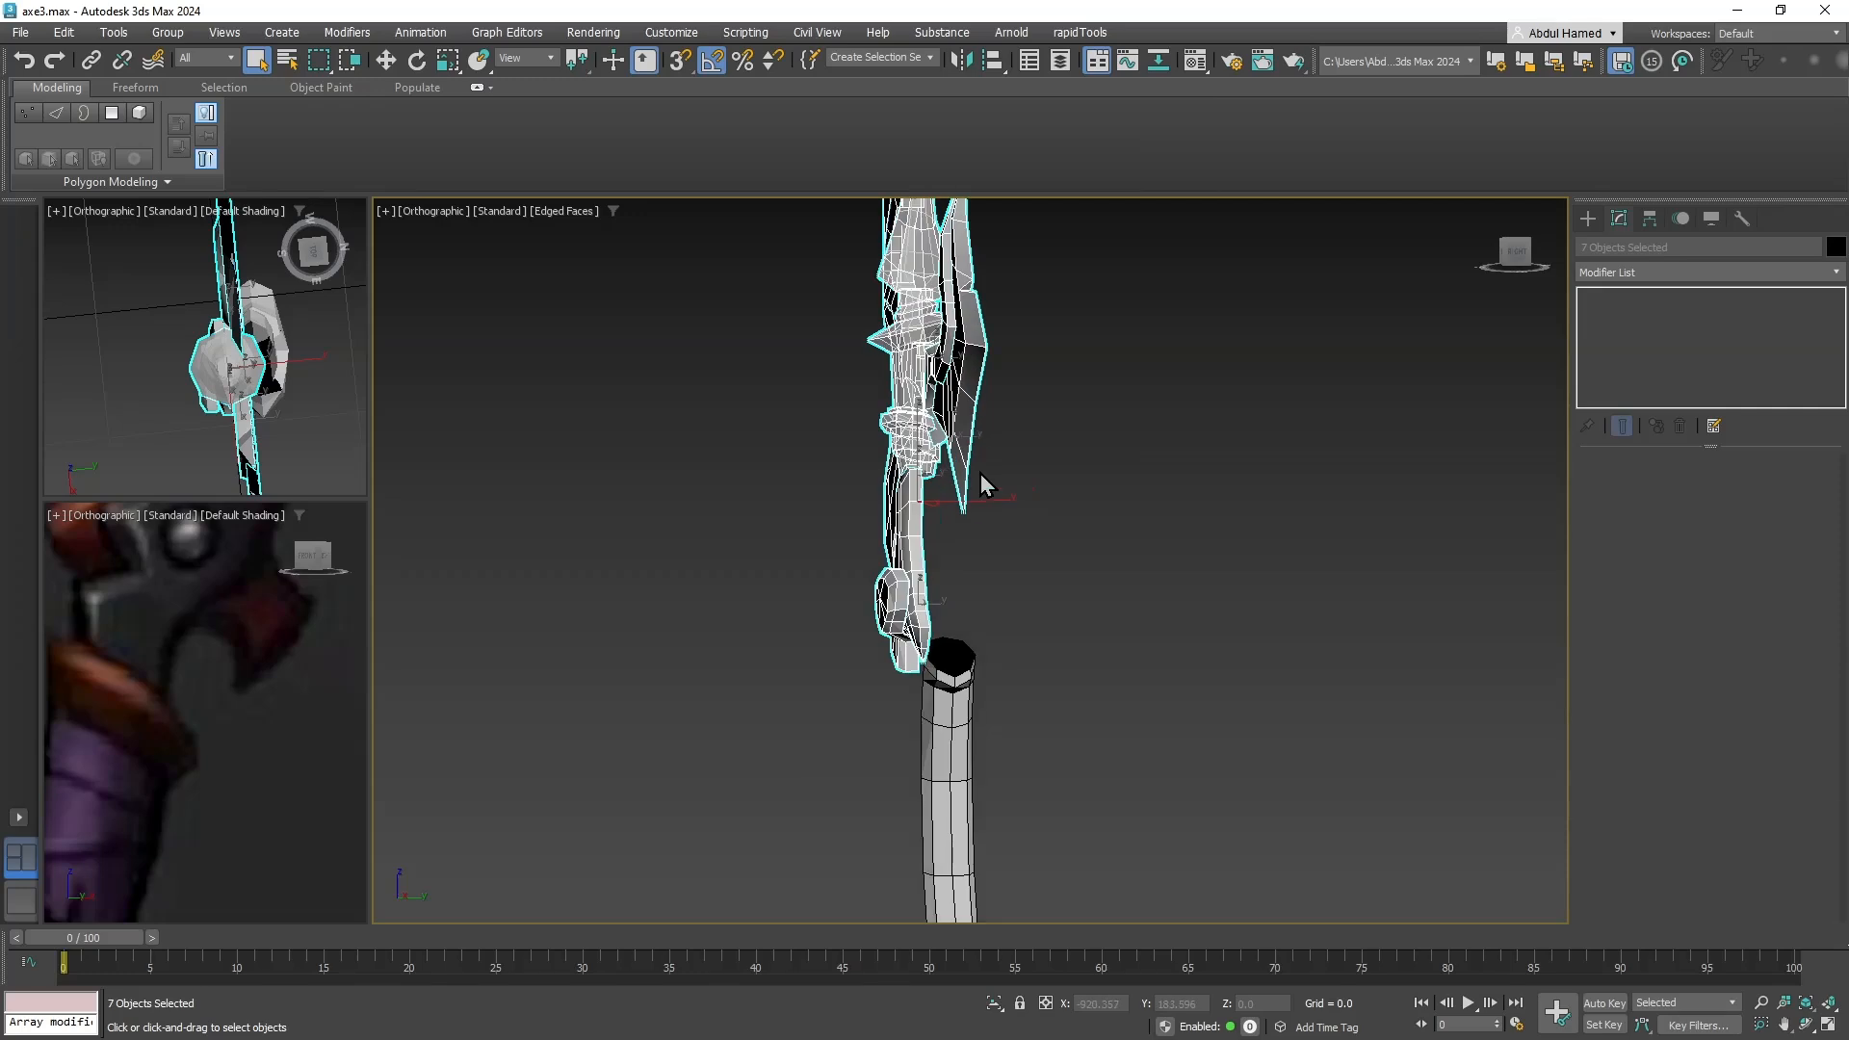
pyautogui.press('w')
pyautogui.moveTo(991, 381); pyautogui.dragTo(1030, 382)
pyautogui.moveTo(1027, 699); pyautogui.dragTo(1014, 384, button='middle')
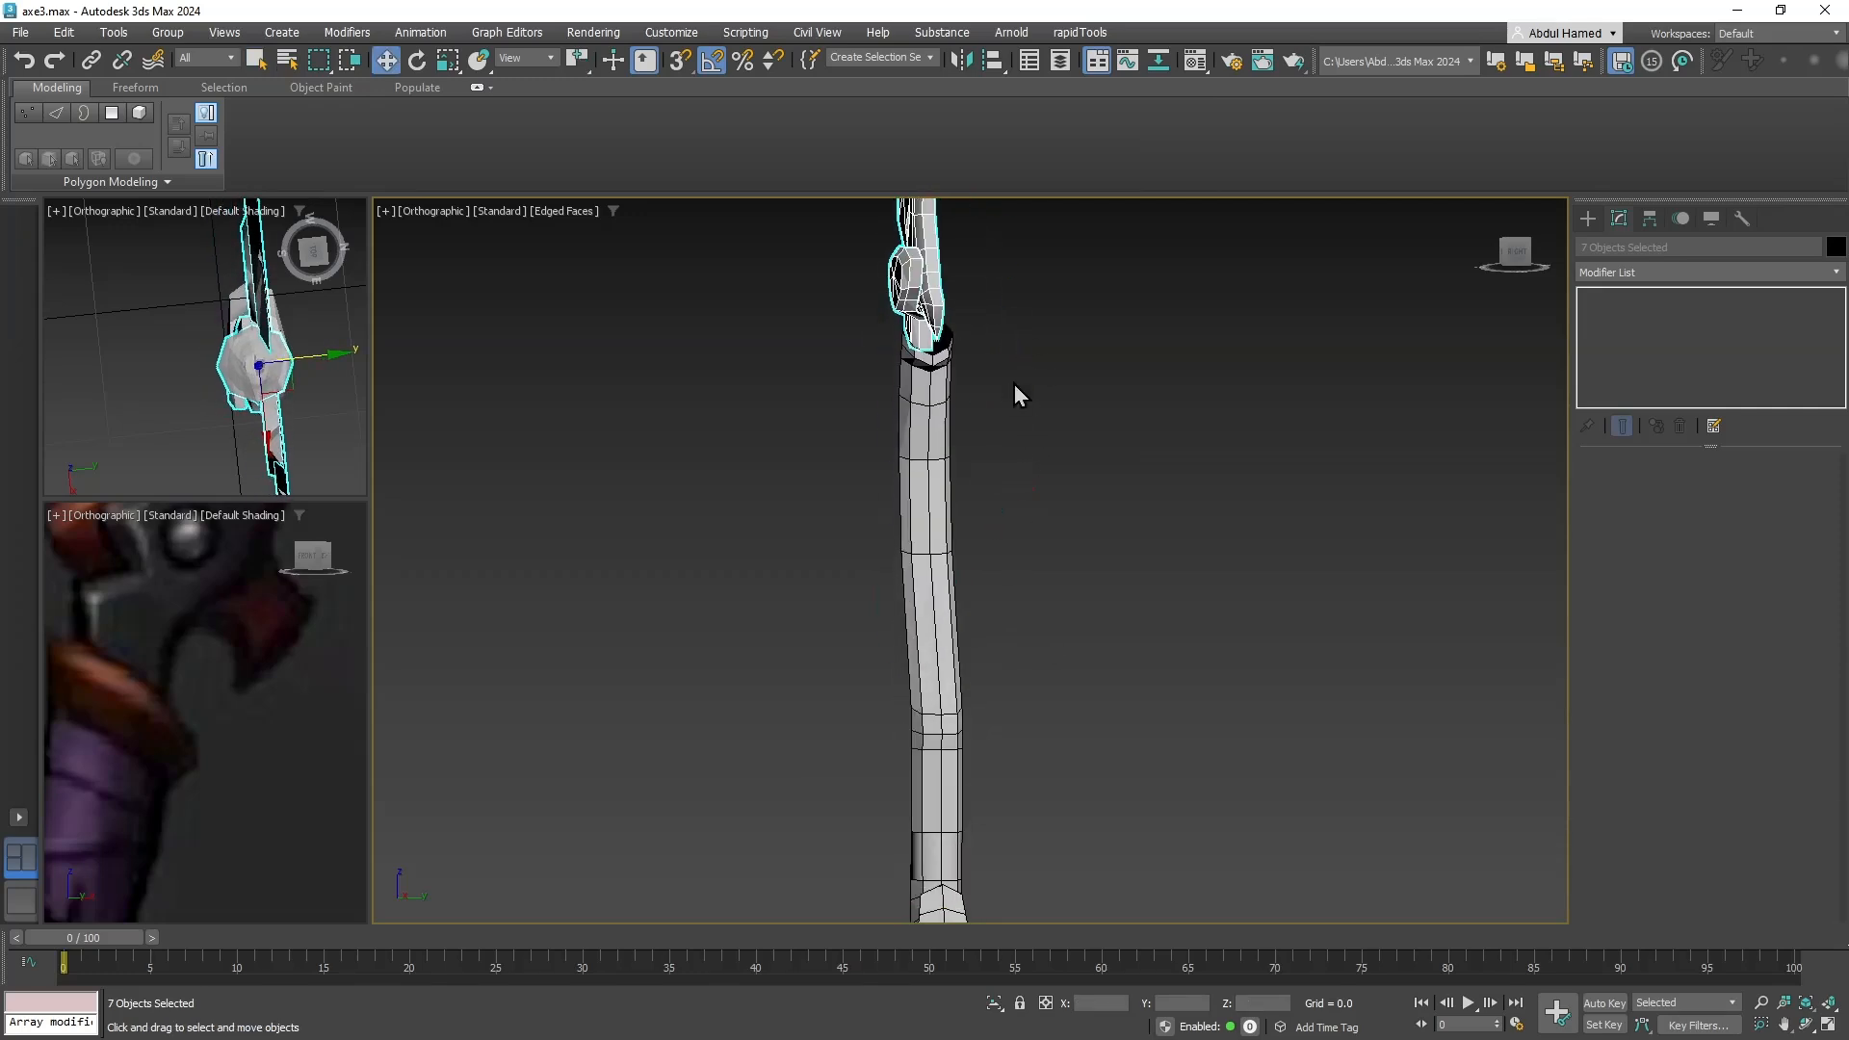
# Delete the polygons on one lengthwise half of the axe handle and return to whole-object level.
pyautogui.click(939, 590)
pyautogui.keyDown('alt'); pyautogui.moveTo(834, 639); pyautogui.dragTo(1242, 610, button='middle'); pyautogui.keyUp('alt')
pyautogui.scroll(-3, 1315, 501)
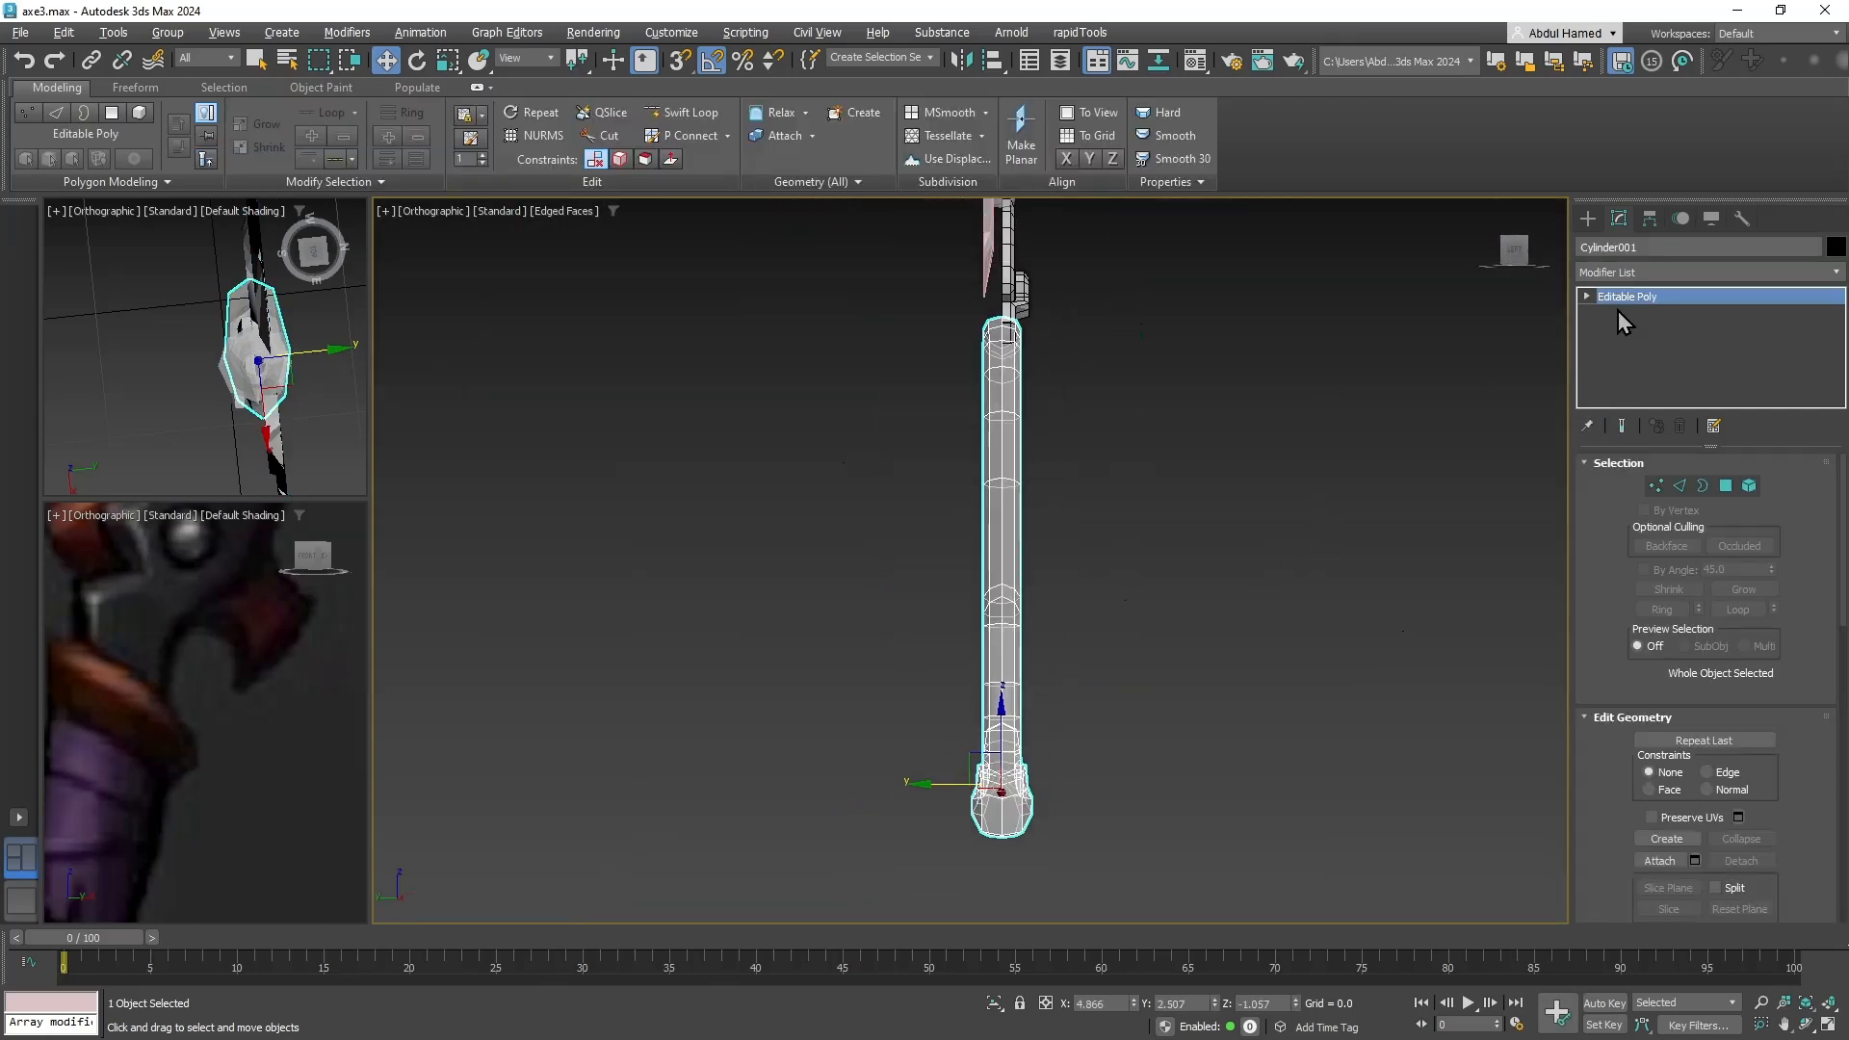
pyautogui.click(1587, 297)
pyautogui.click(1625, 361)
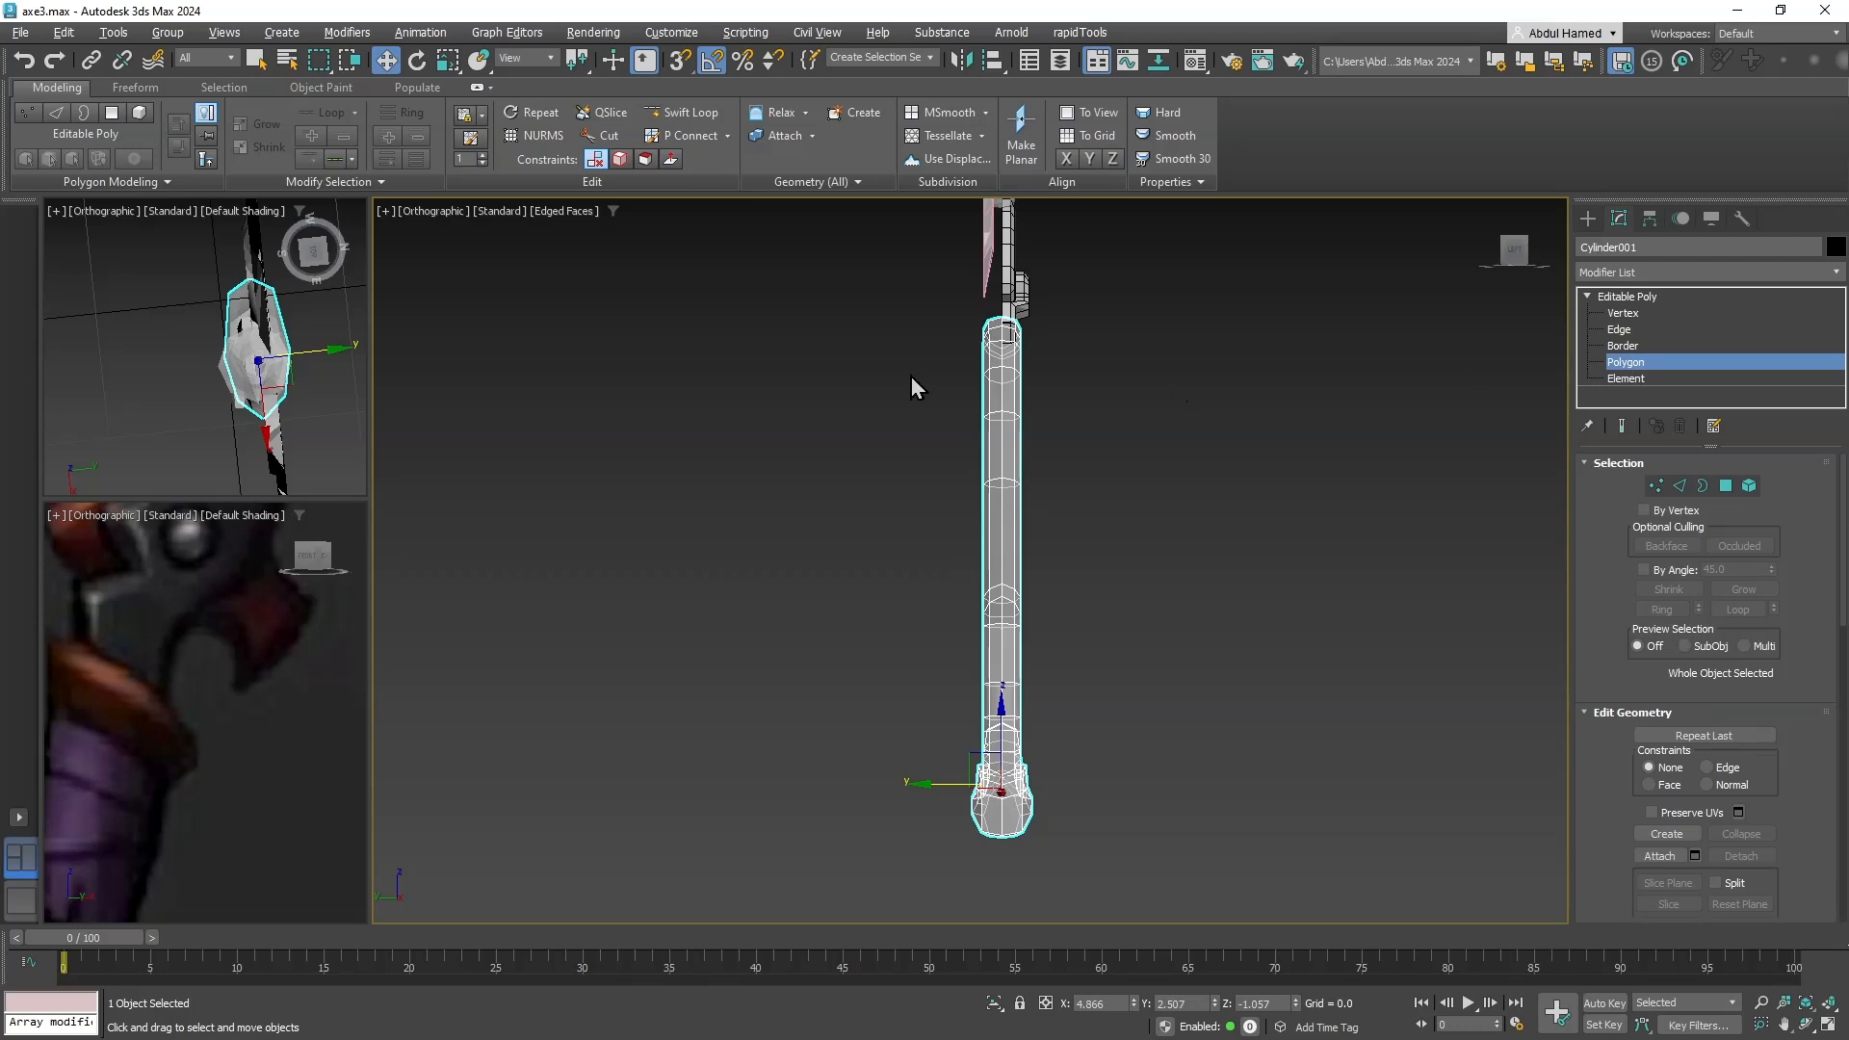
pyautogui.moveTo(983, 781); pyautogui.dragTo(997, 857)
pyautogui.click(1007, 851)
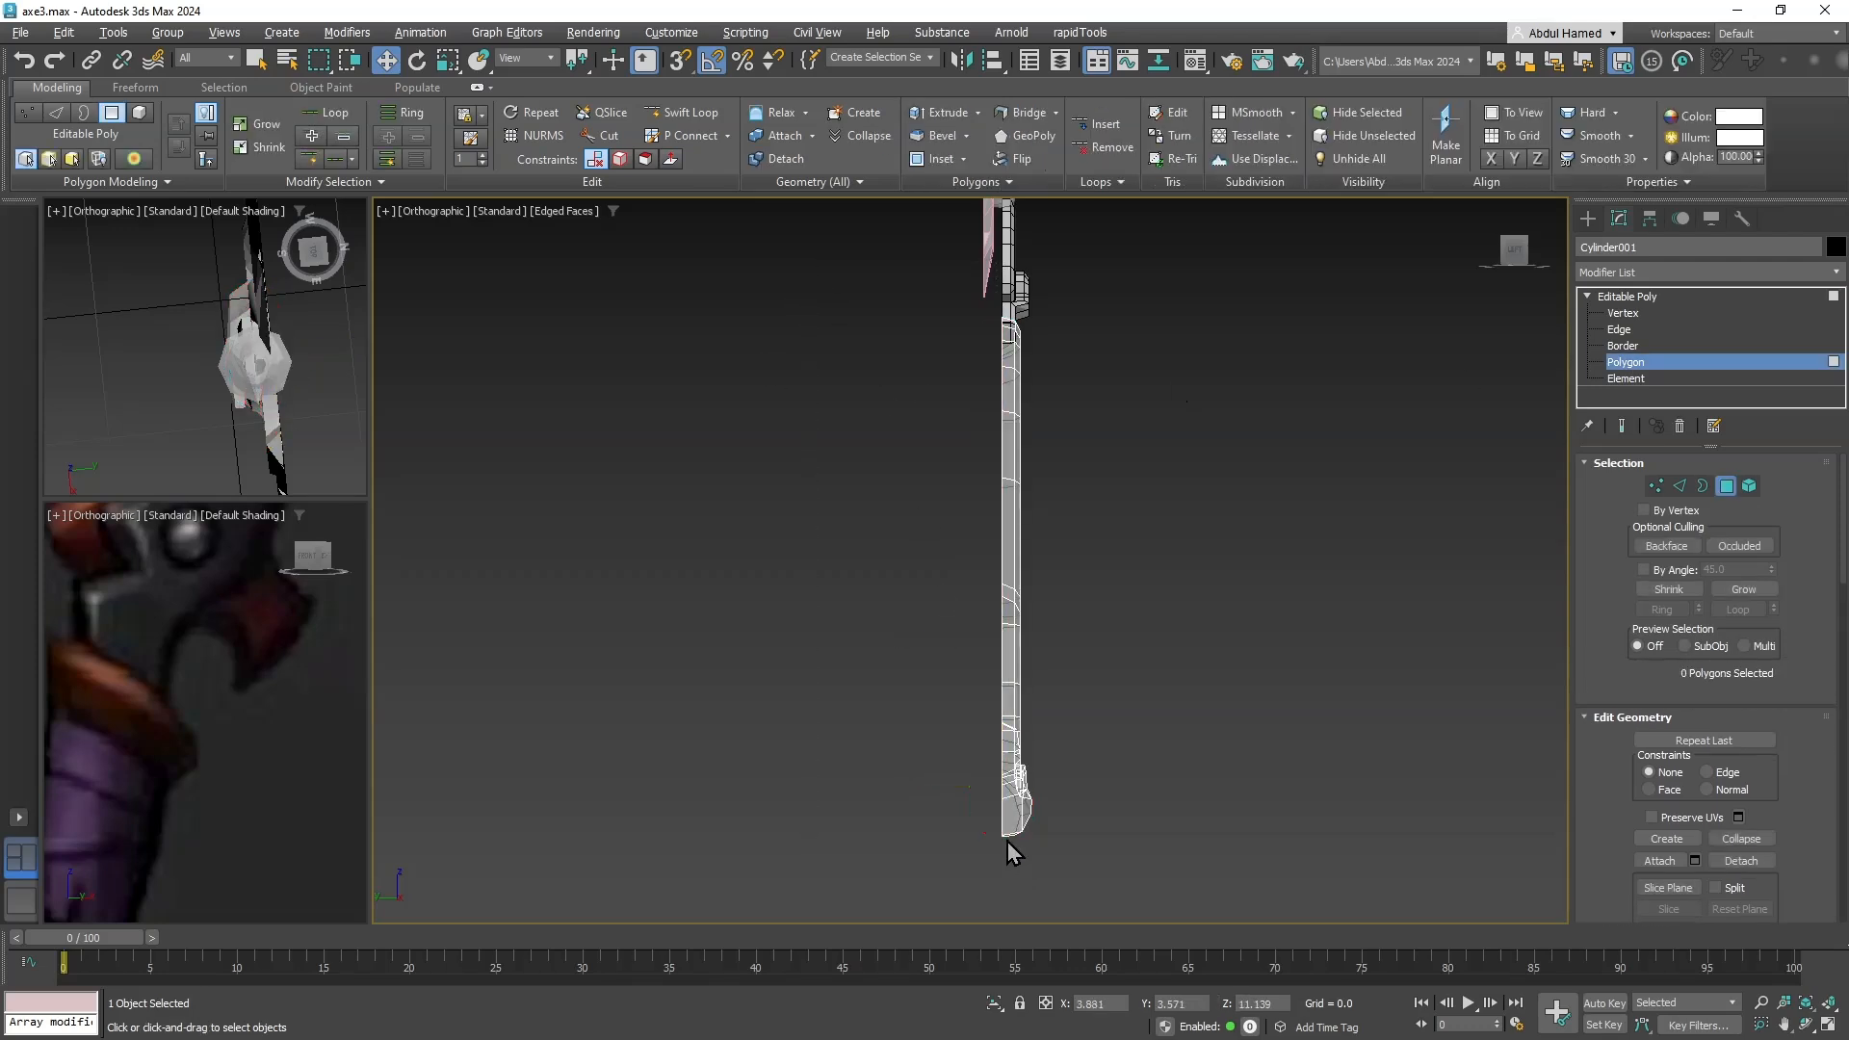
pyautogui.keyDown('alt'); pyautogui.moveTo(1007, 841); pyautogui.dragTo(948, 847, button='middle'); pyautogui.keyUp('alt')
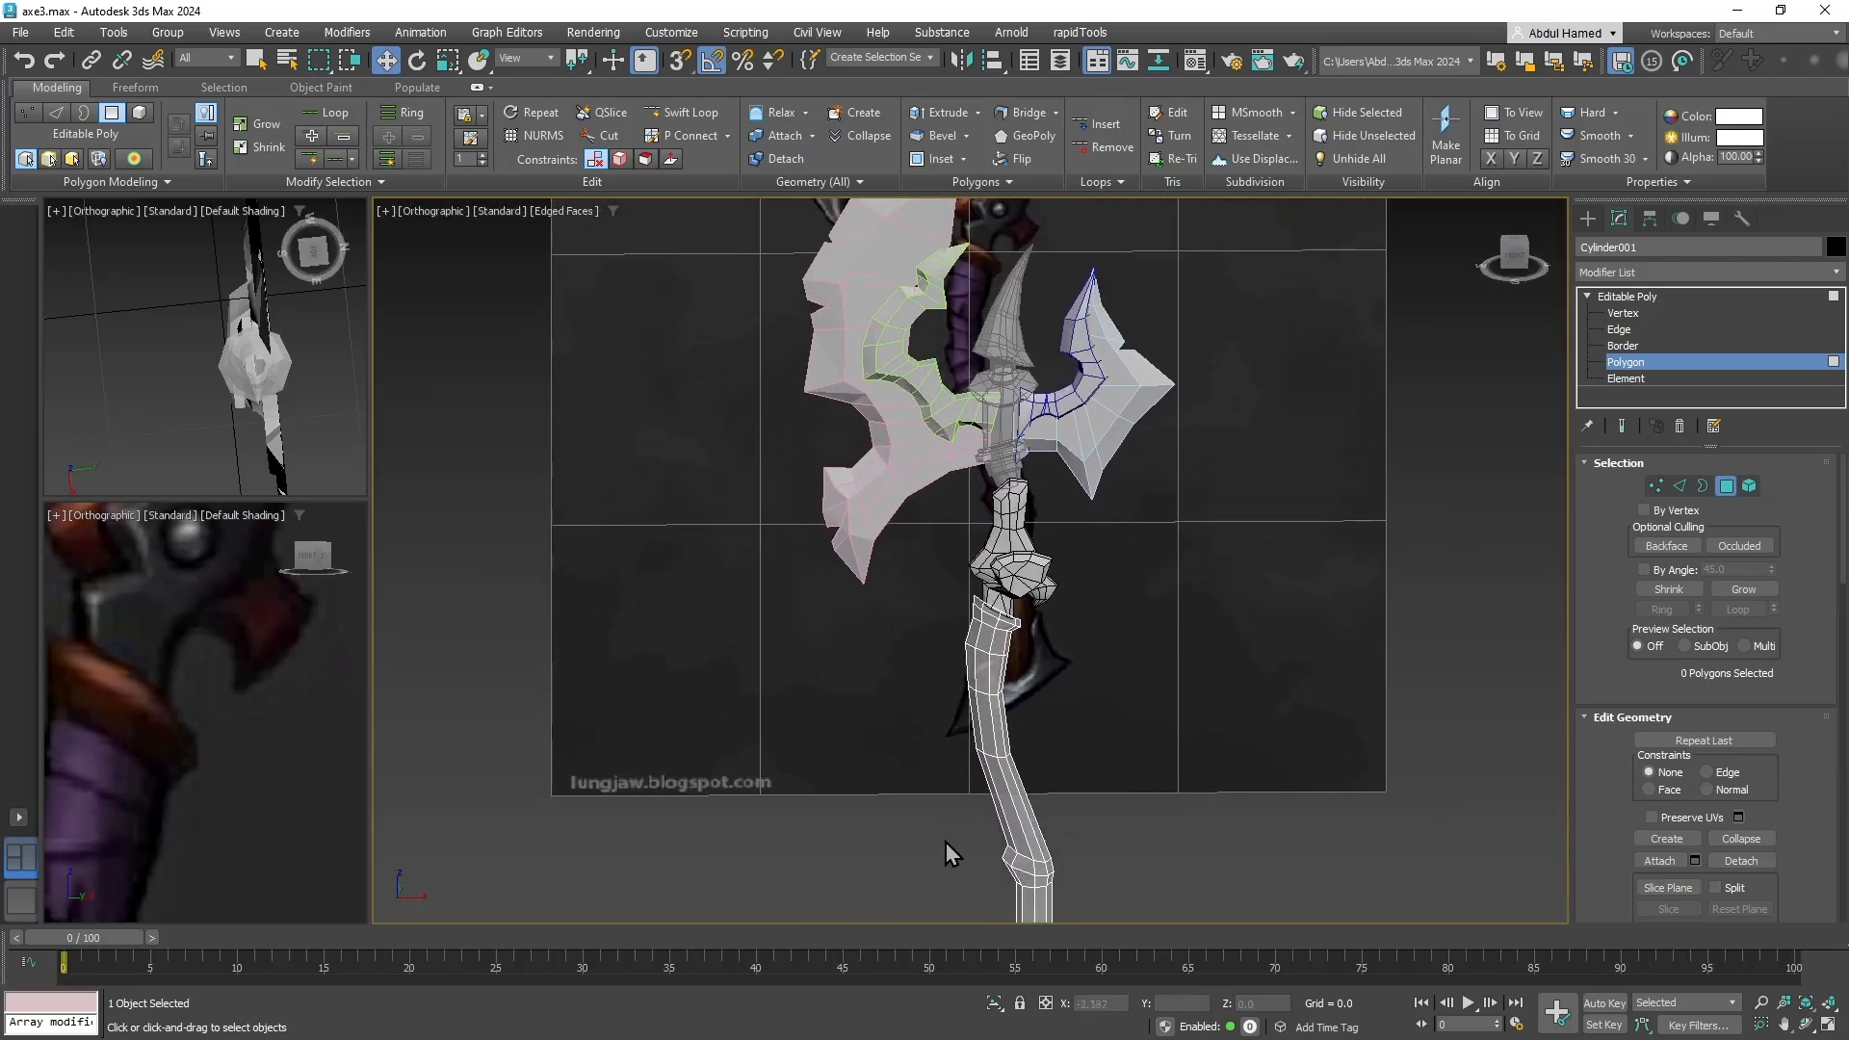
pyautogui.click(1719, 299)
# Hide the Plane001 reference image plane standing behind the axe.
pyautogui.scroll(-6, 1026, 446)
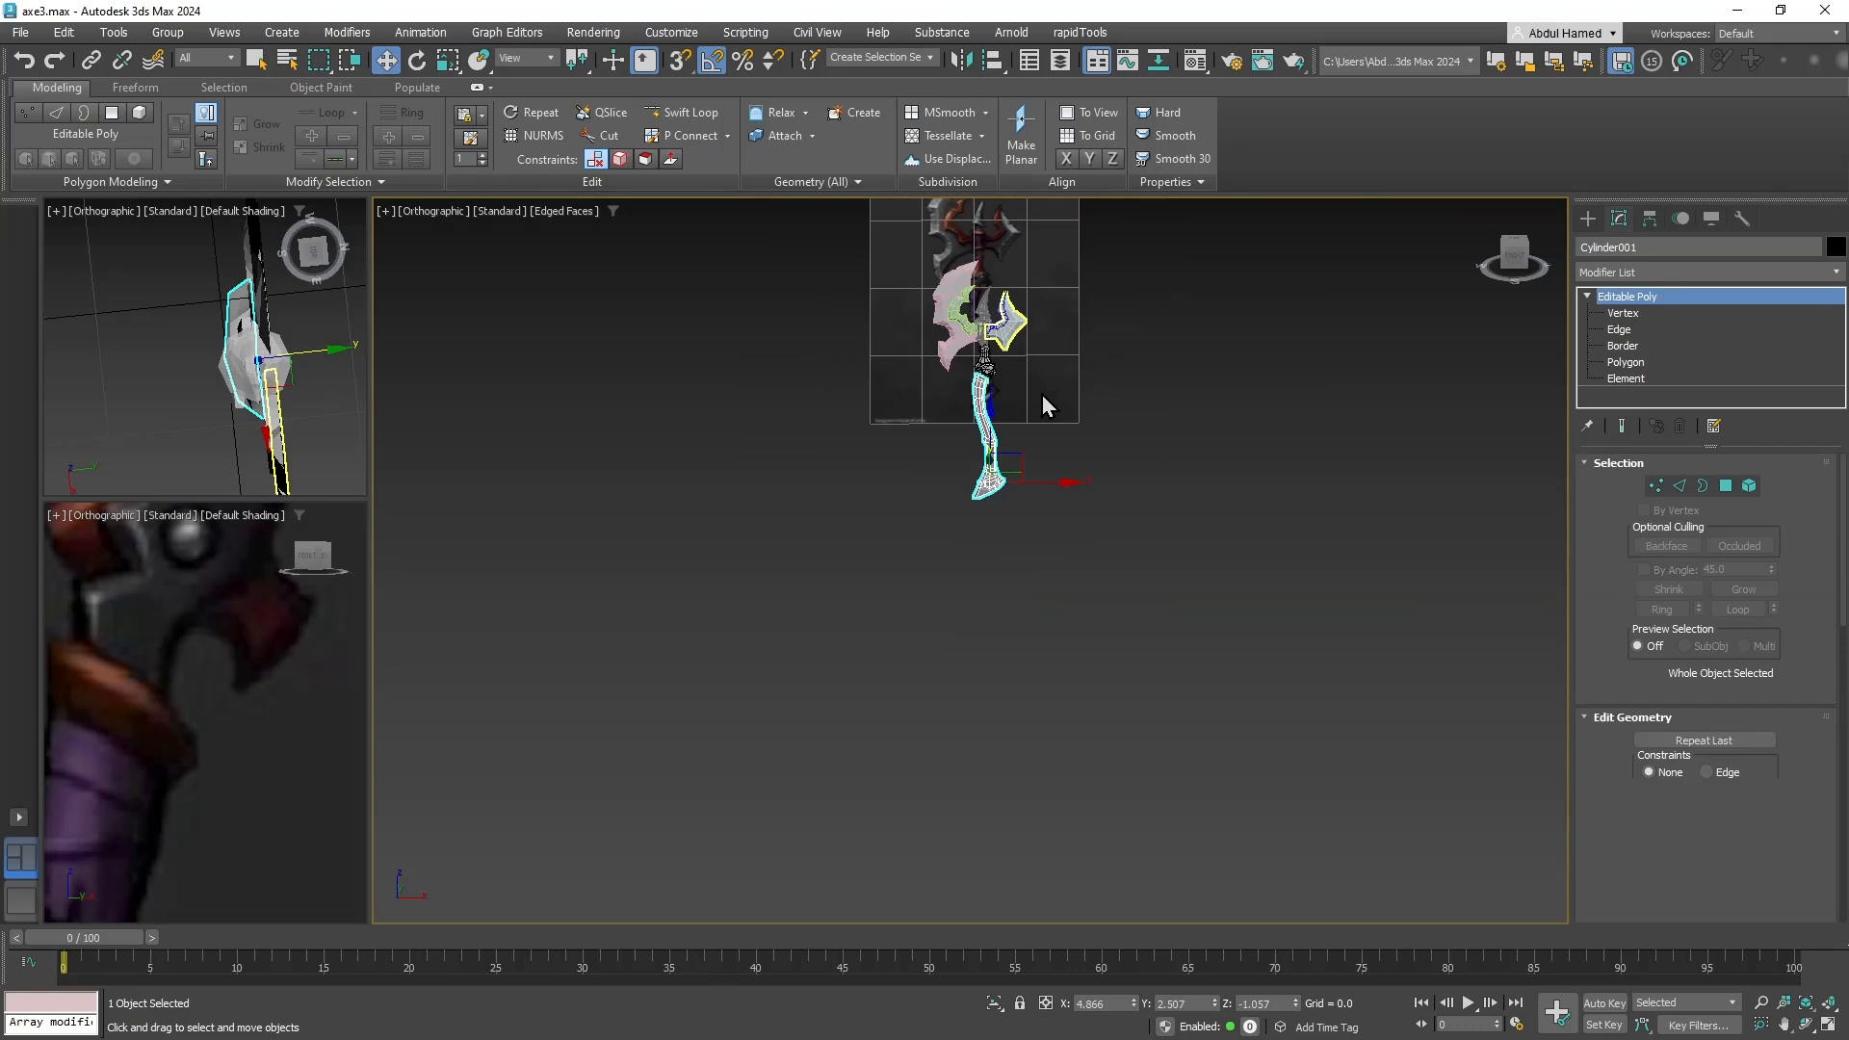
pyautogui.keyDown('alt'); pyautogui.moveTo(1043, 401); pyautogui.dragTo(1064, 510, button='middle'); pyautogui.keyUp('alt')
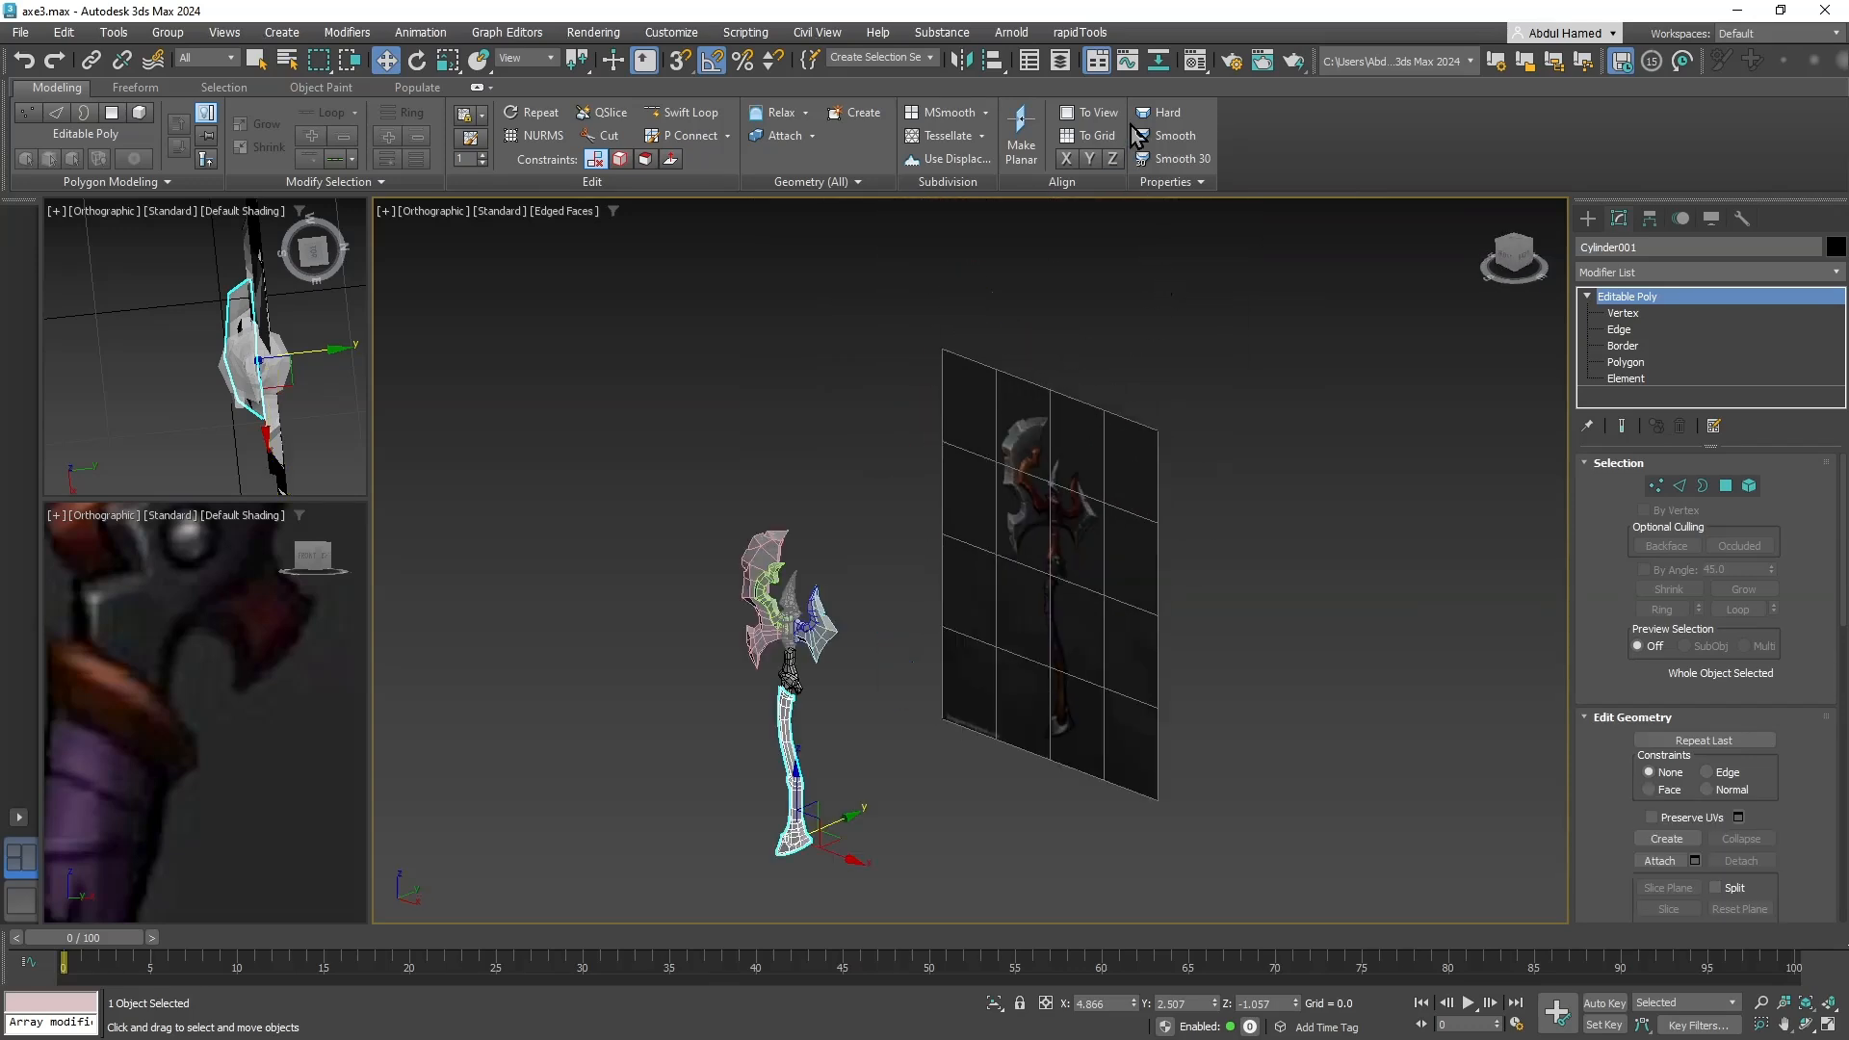
pyautogui.click(1060, 60)
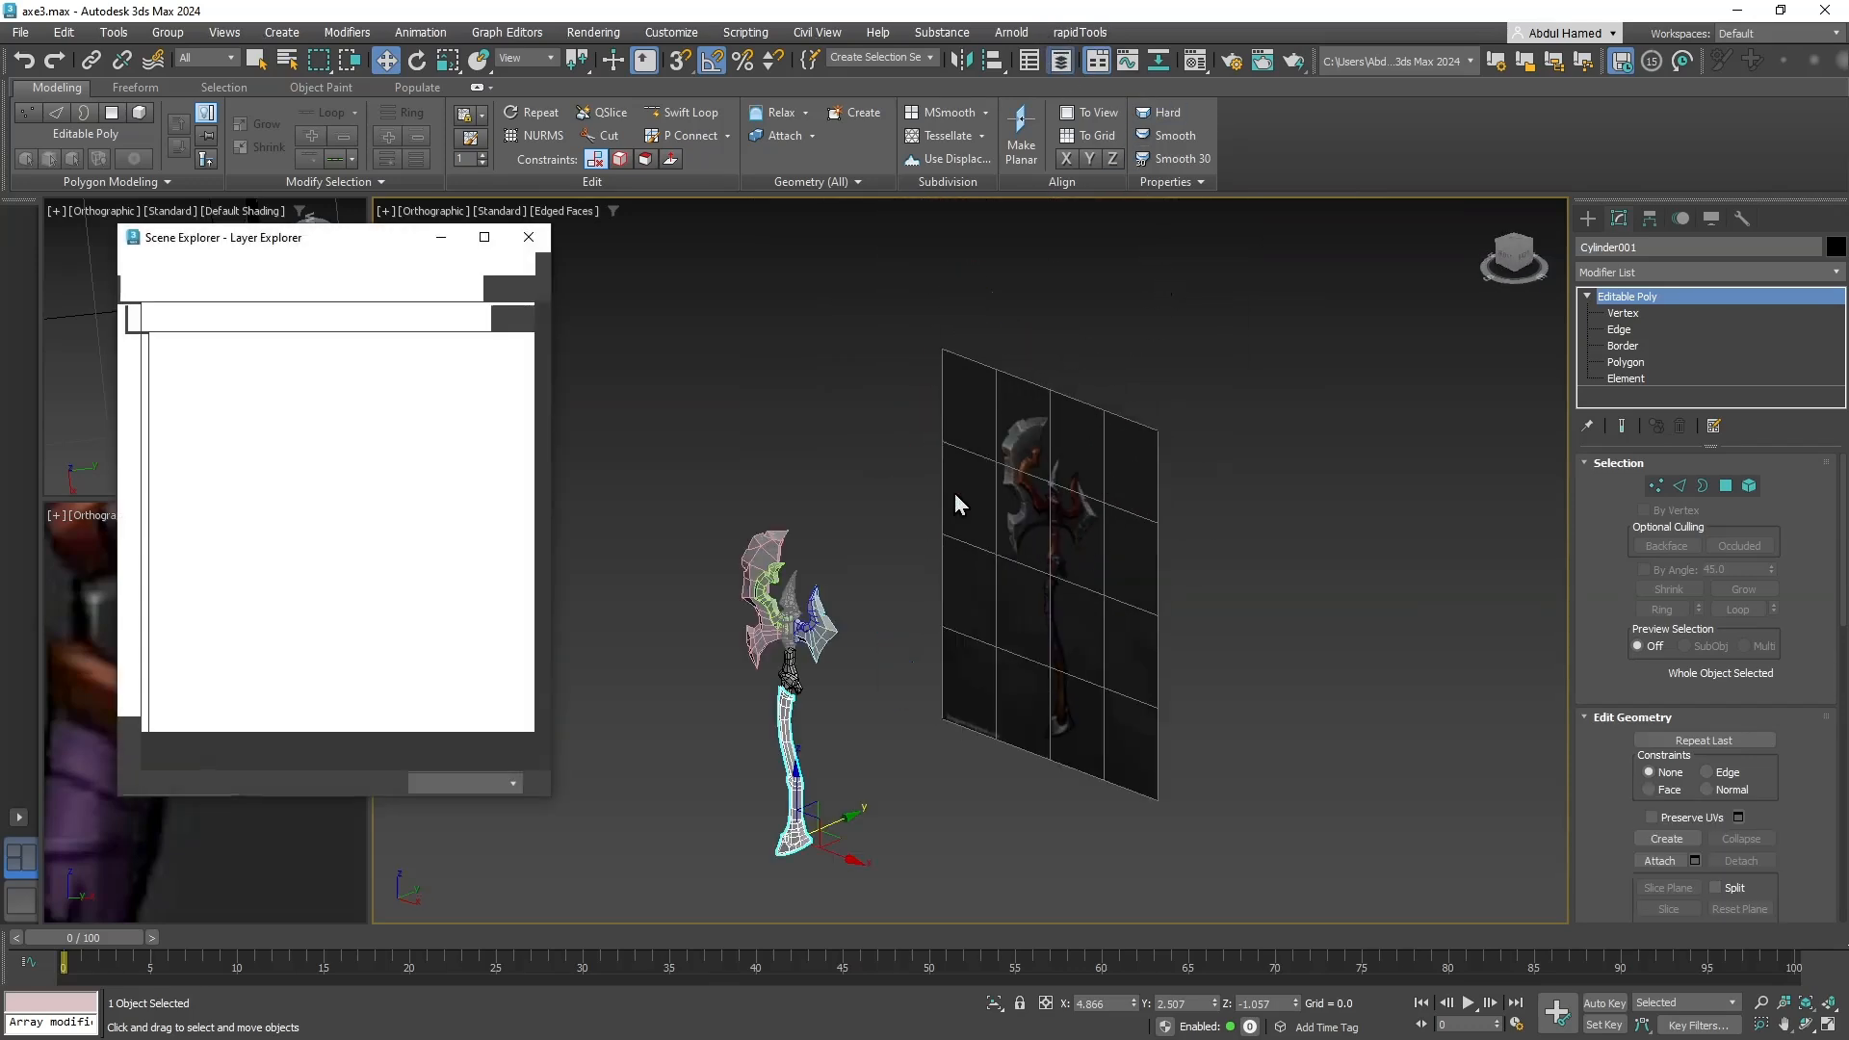
pyautogui.click(141, 328)
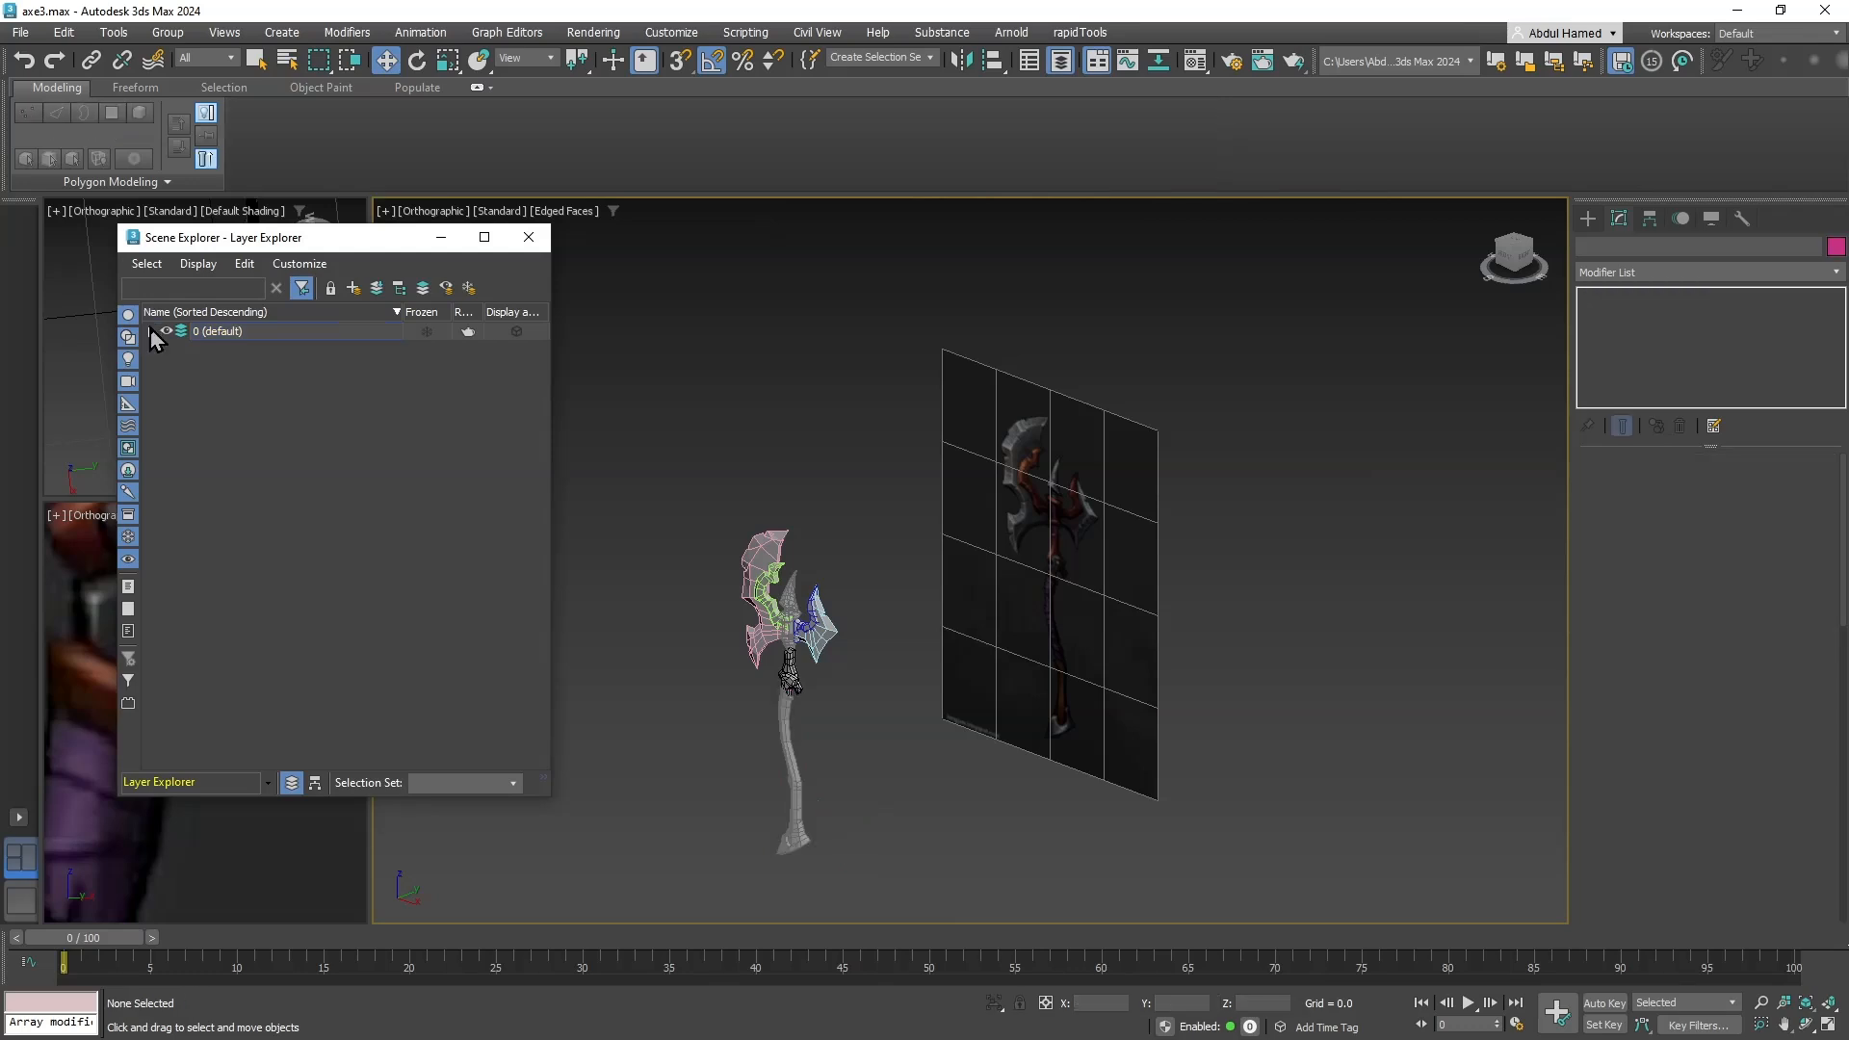
pyautogui.click(150, 332)
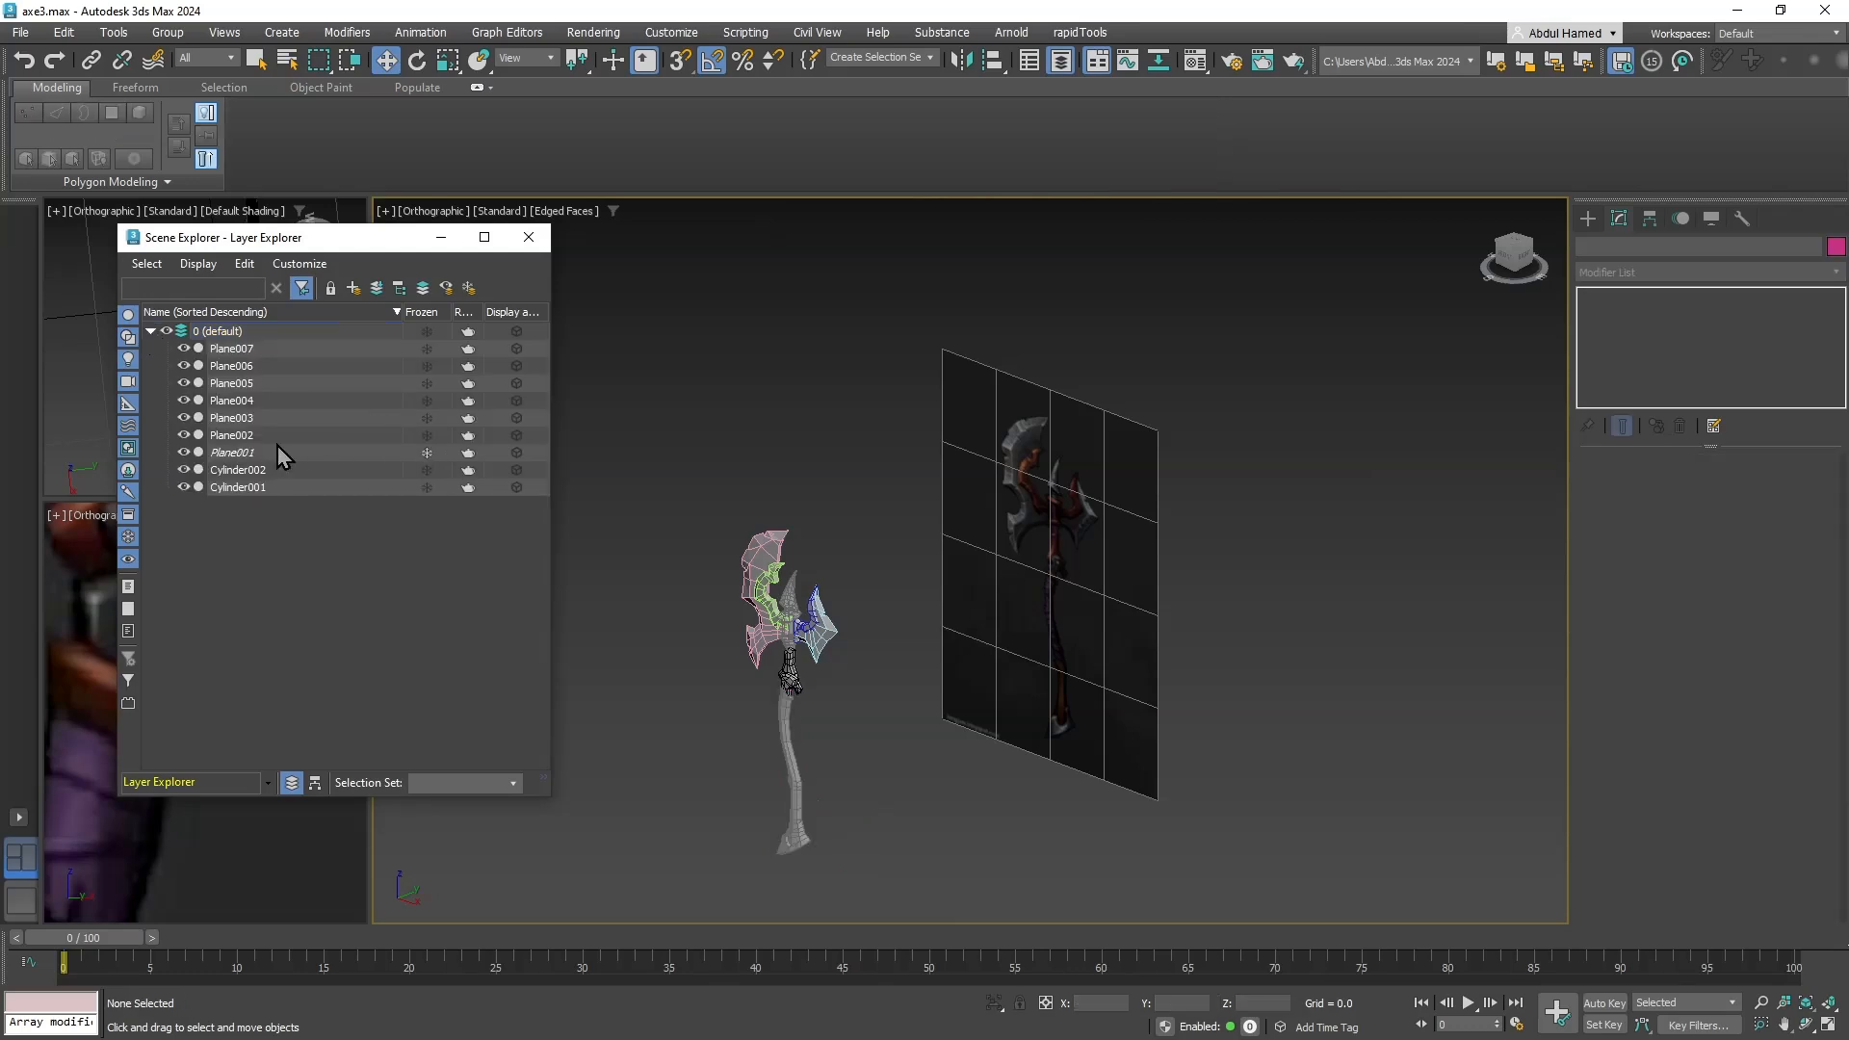
pyautogui.click(183, 451)
pyautogui.click(526, 241)
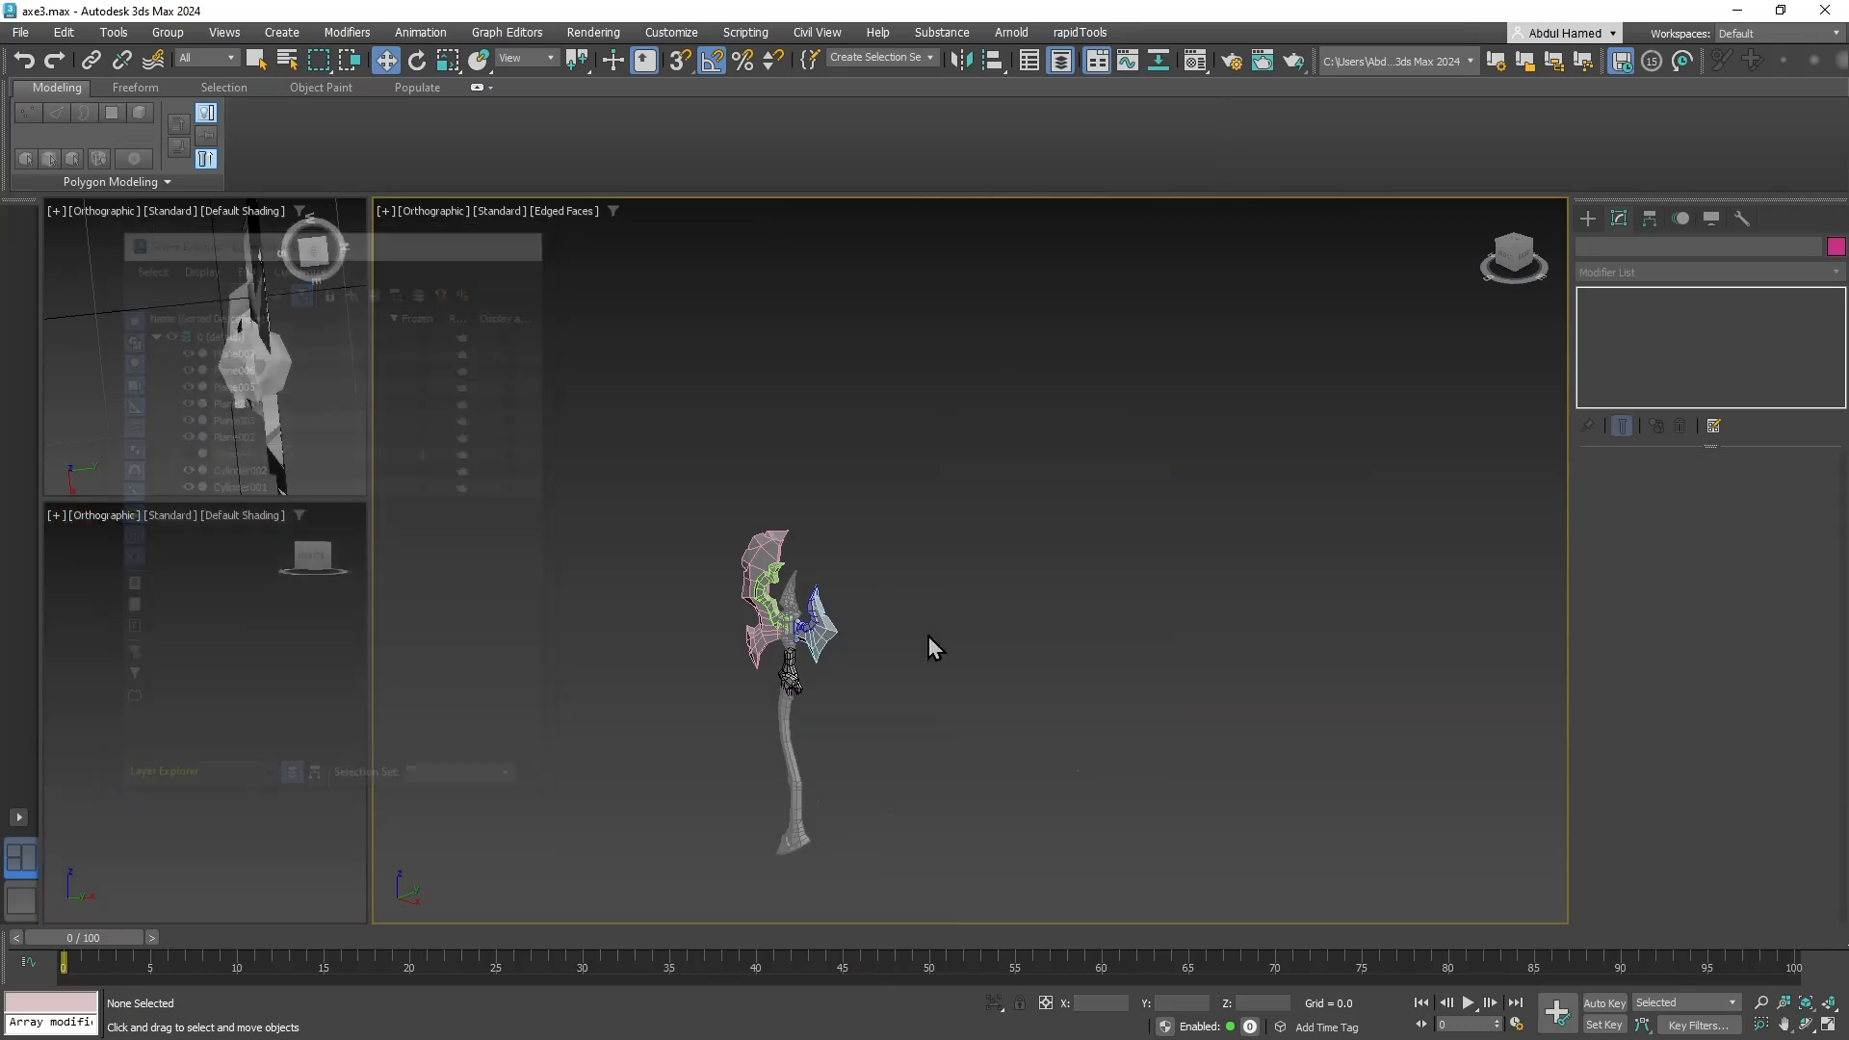
# Select all eight axe pieces and apply one shared Unwrap UVW modifier to them.
pyautogui.moveTo(929, 638); pyautogui.dragTo(961, 453, button='middle')
pyautogui.keyDown('alt'); pyautogui.moveTo(909, 558); pyautogui.dragTo(992, 529, button='middle'); pyautogui.keyUp('alt')
pyautogui.moveTo(1060, 449); pyautogui.dragTo(828, 651, button='middle')
pyautogui.scroll(5, 967, 485)
pyautogui.scroll(2, 988, 608)
pyautogui.press('z')
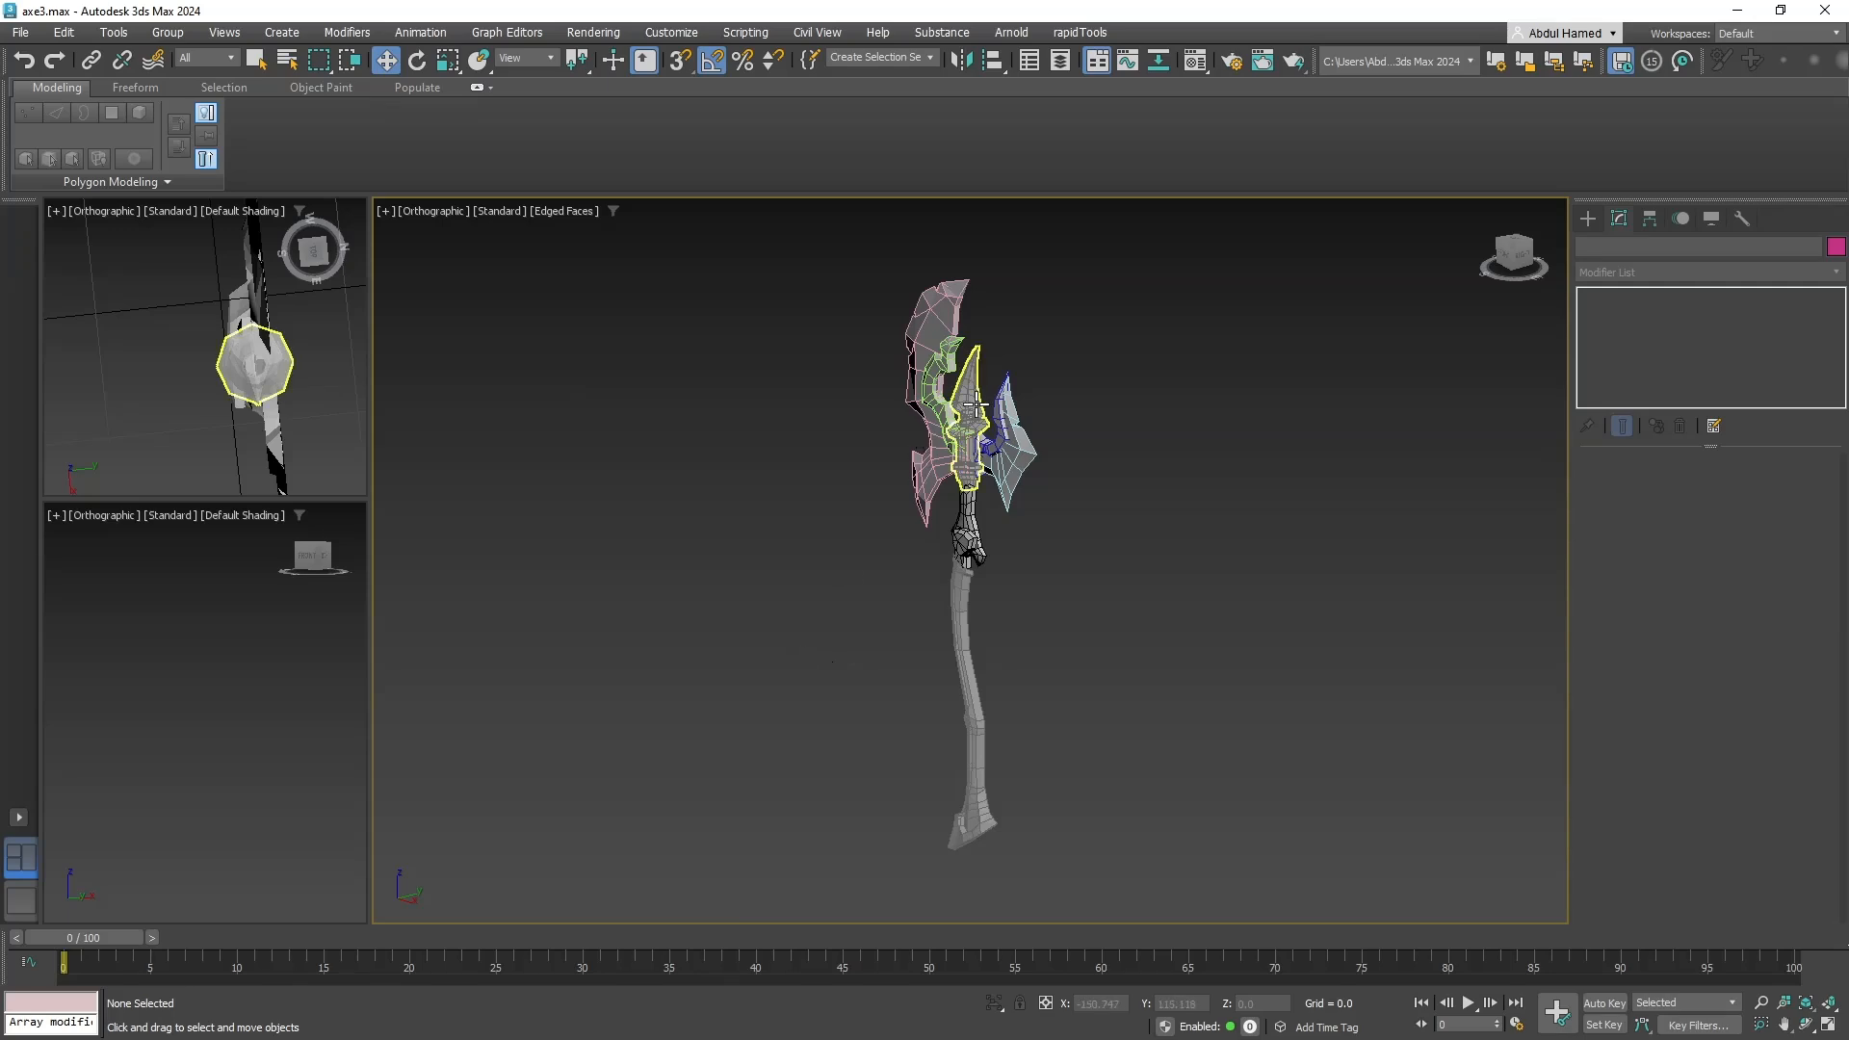
pyautogui.keyDown('alt'); pyautogui.moveTo(998, 568); pyautogui.dragTo(762, 548, button='middle'); pyautogui.keyUp('alt')
pyautogui.press('z')
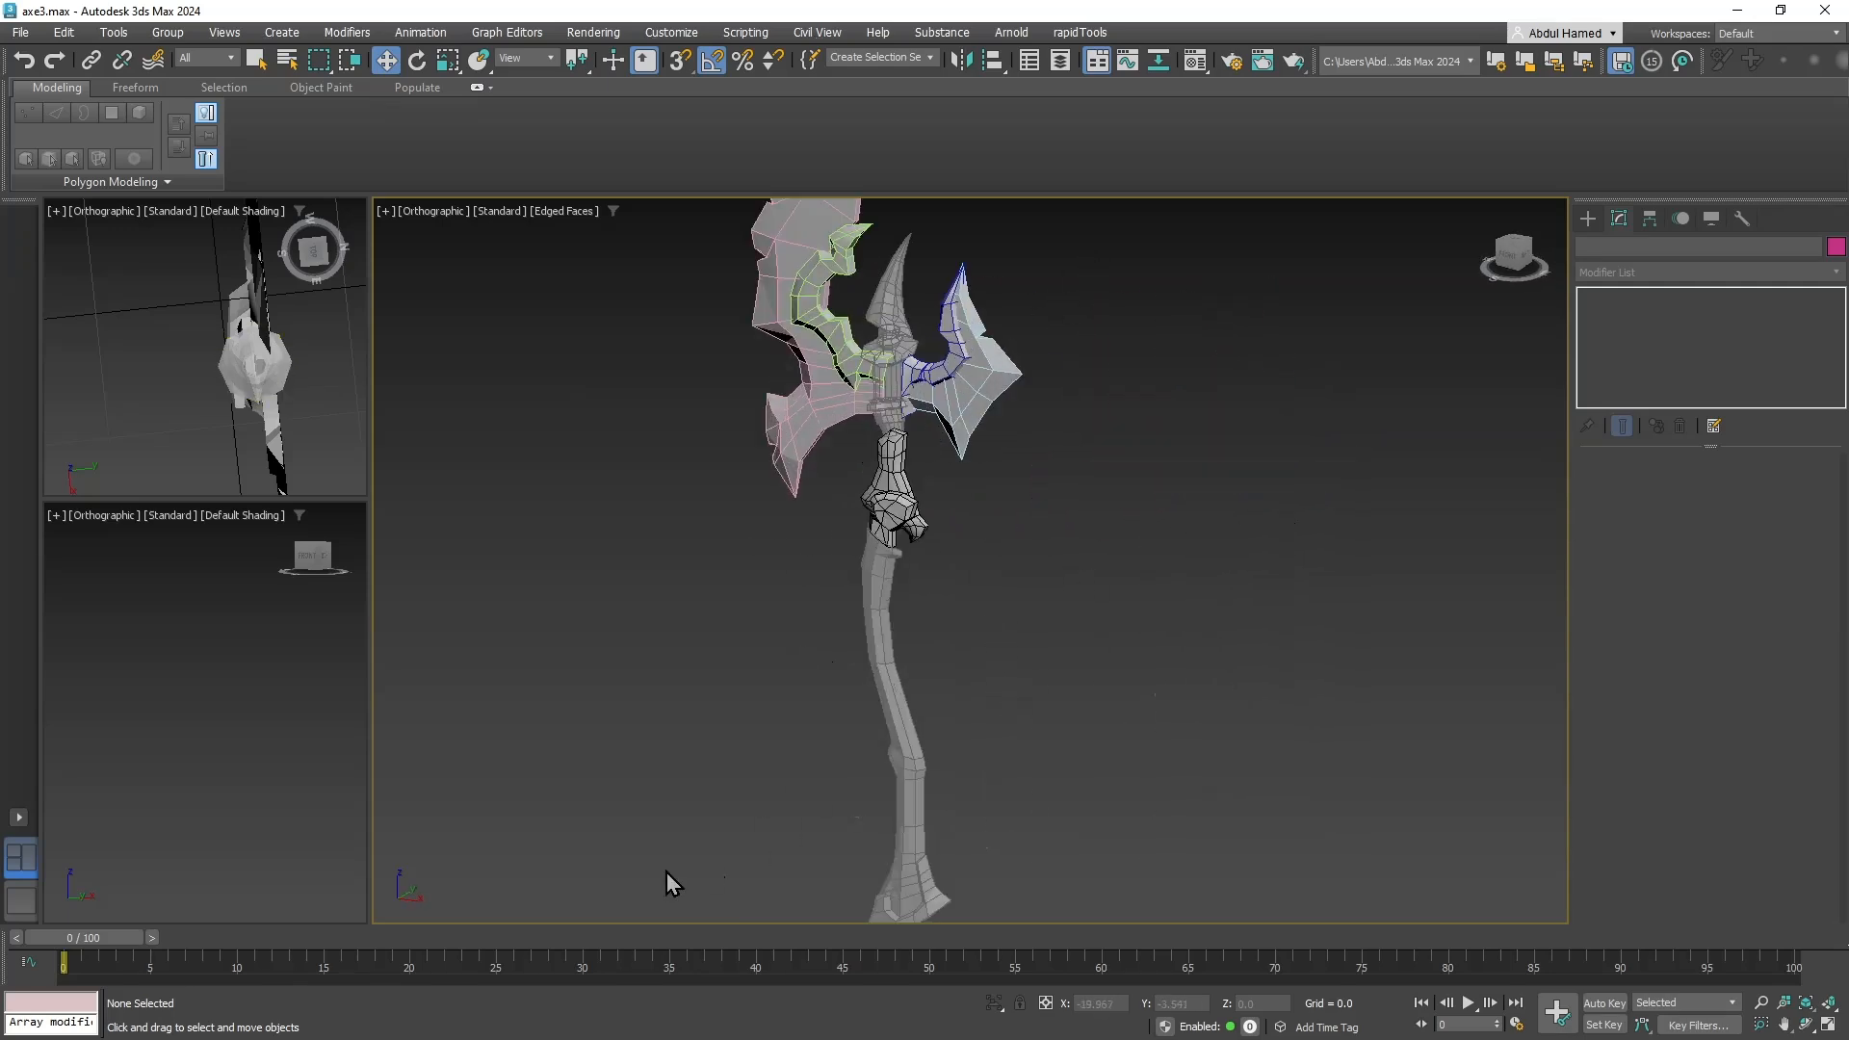
pyautogui.hotkey('ctrl', 'a')
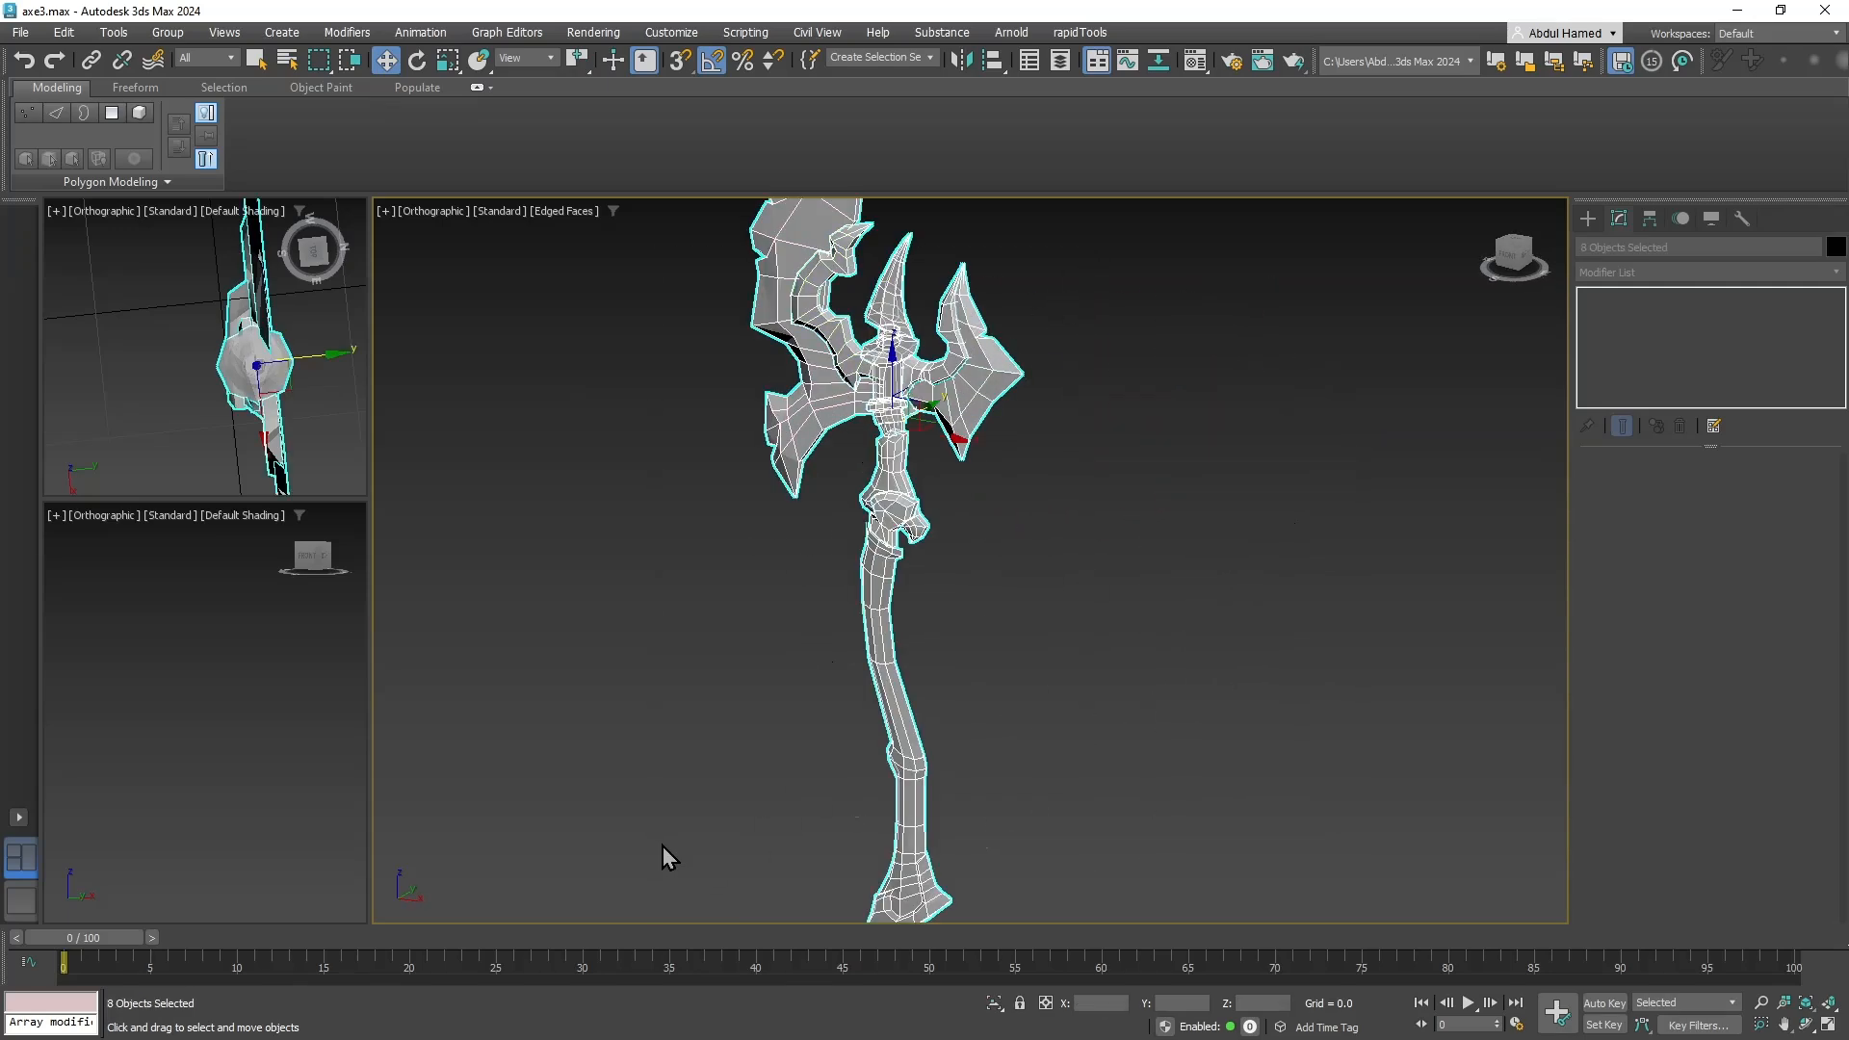
pyautogui.click(1660, 270)
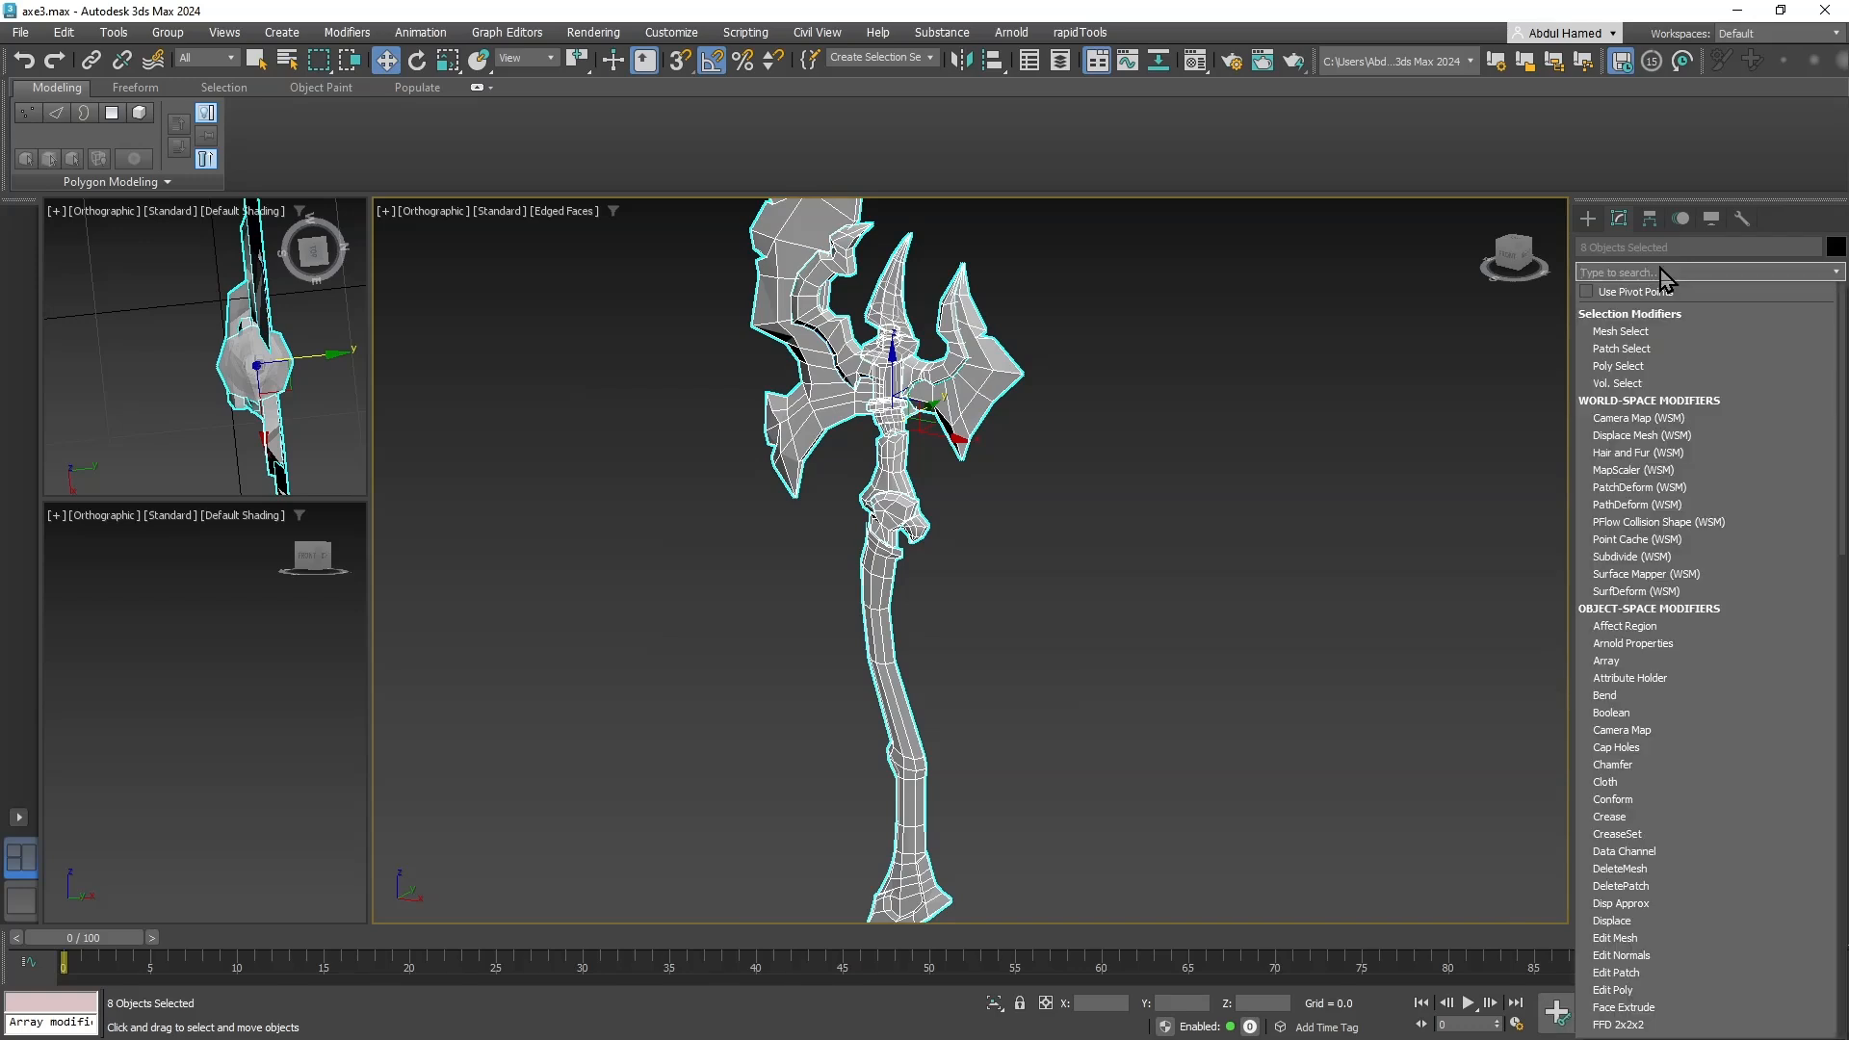
pyautogui.write('unwrap')
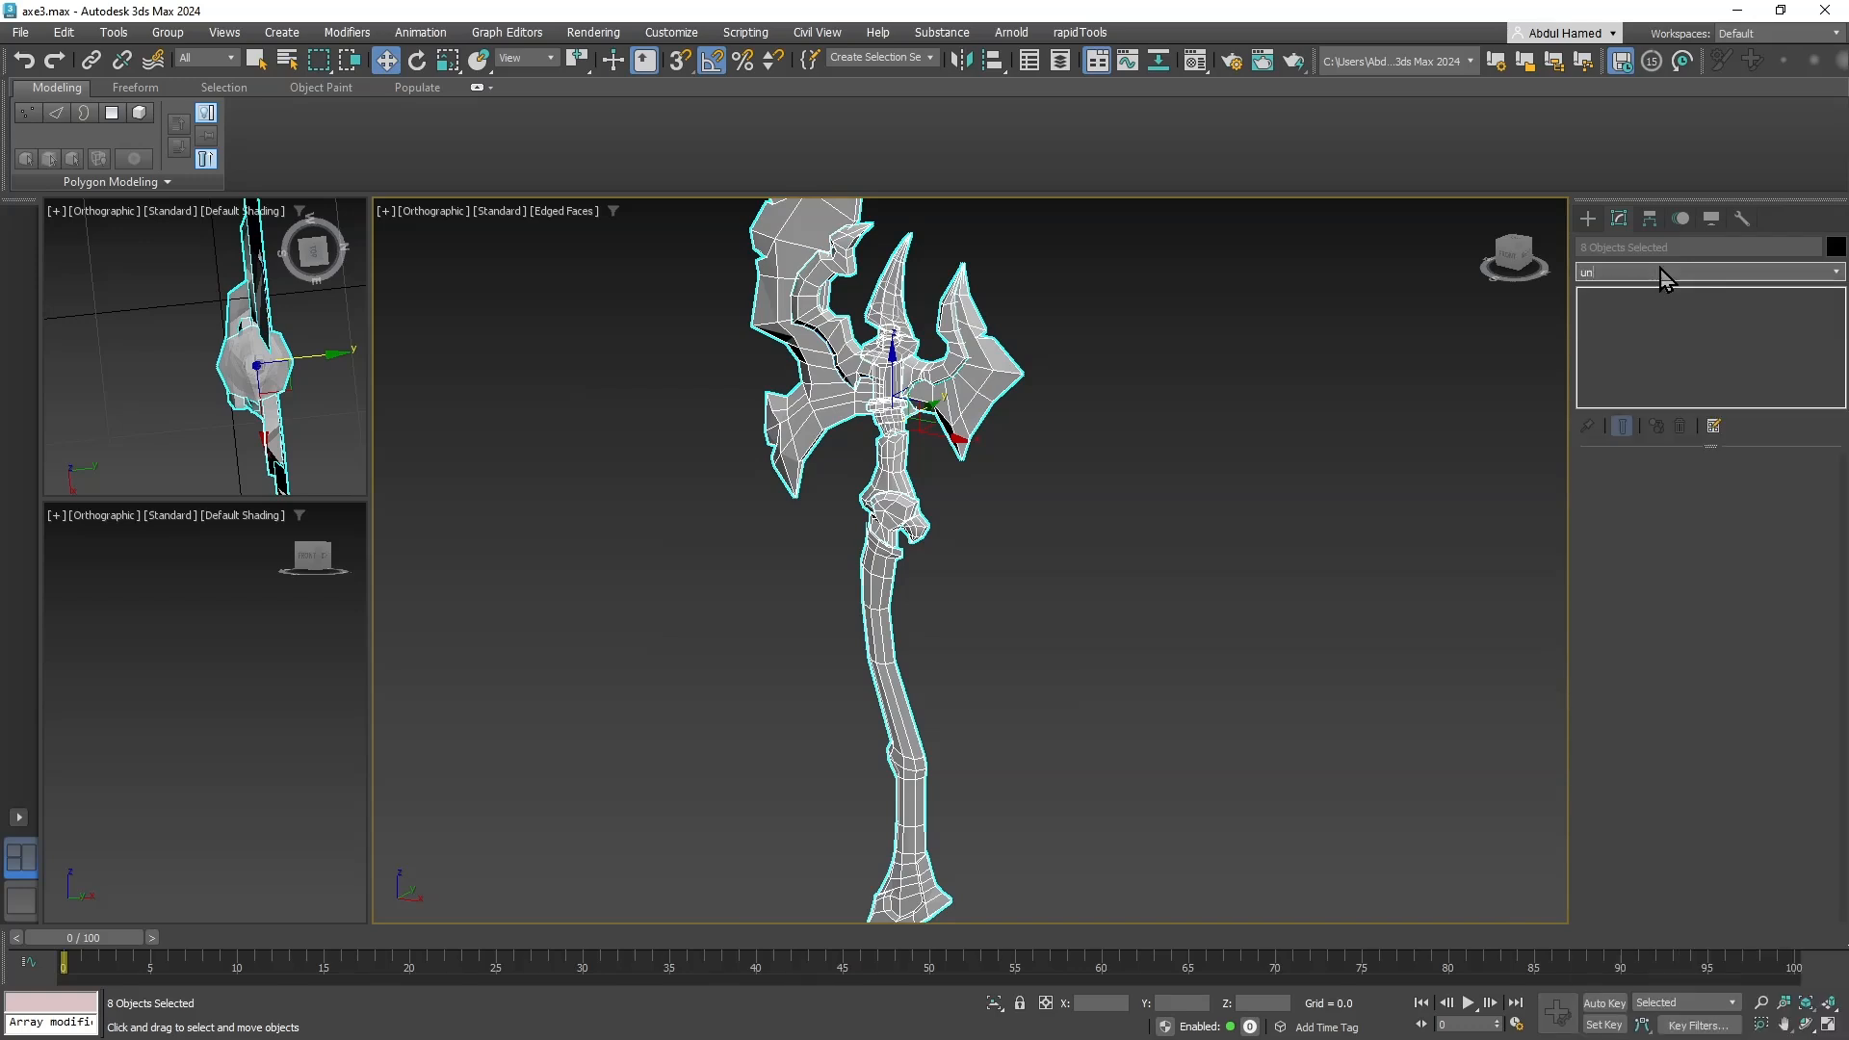
pyautogui.press('Return')
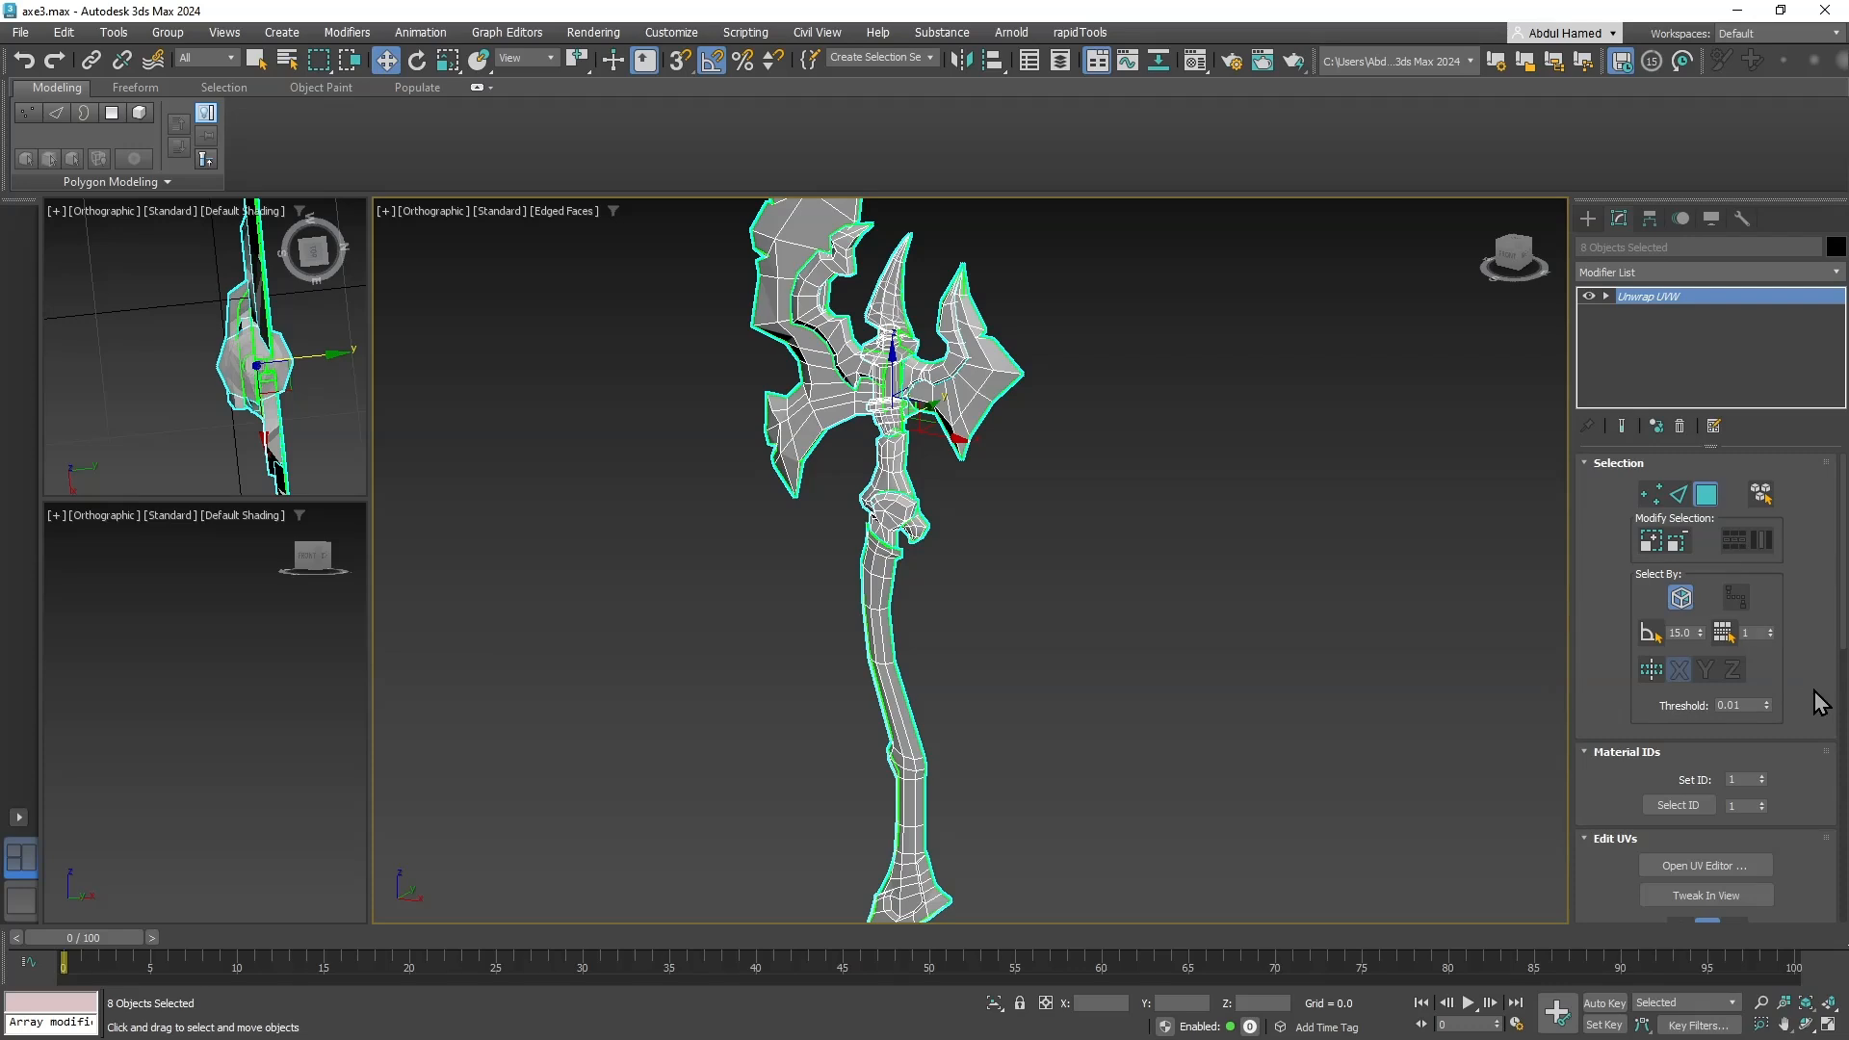
# Open the UV Editor for the shared unwrap, maximized and showing all the UV shells.
pyautogui.moveTo(1823, 700); pyautogui.dragTo(1803, 458)
pyautogui.click(1705, 713)
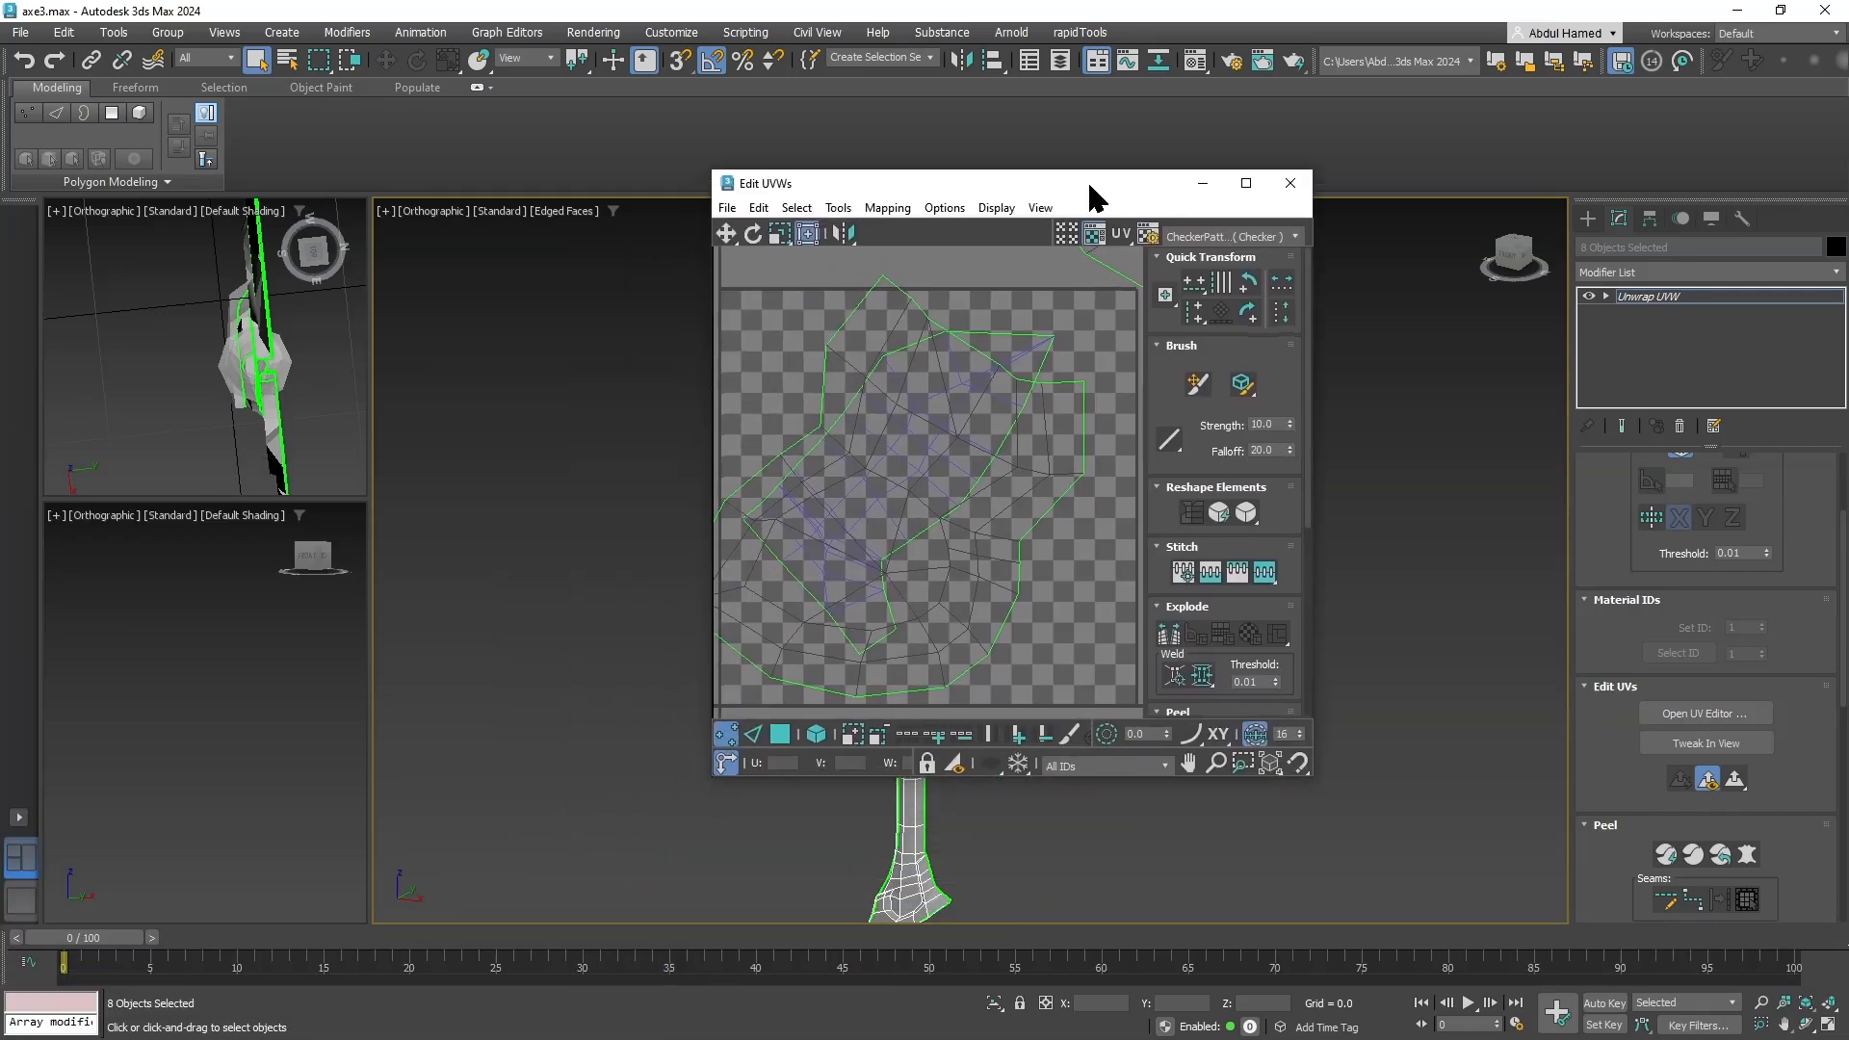
pyautogui.doubleClick(1088, 181)
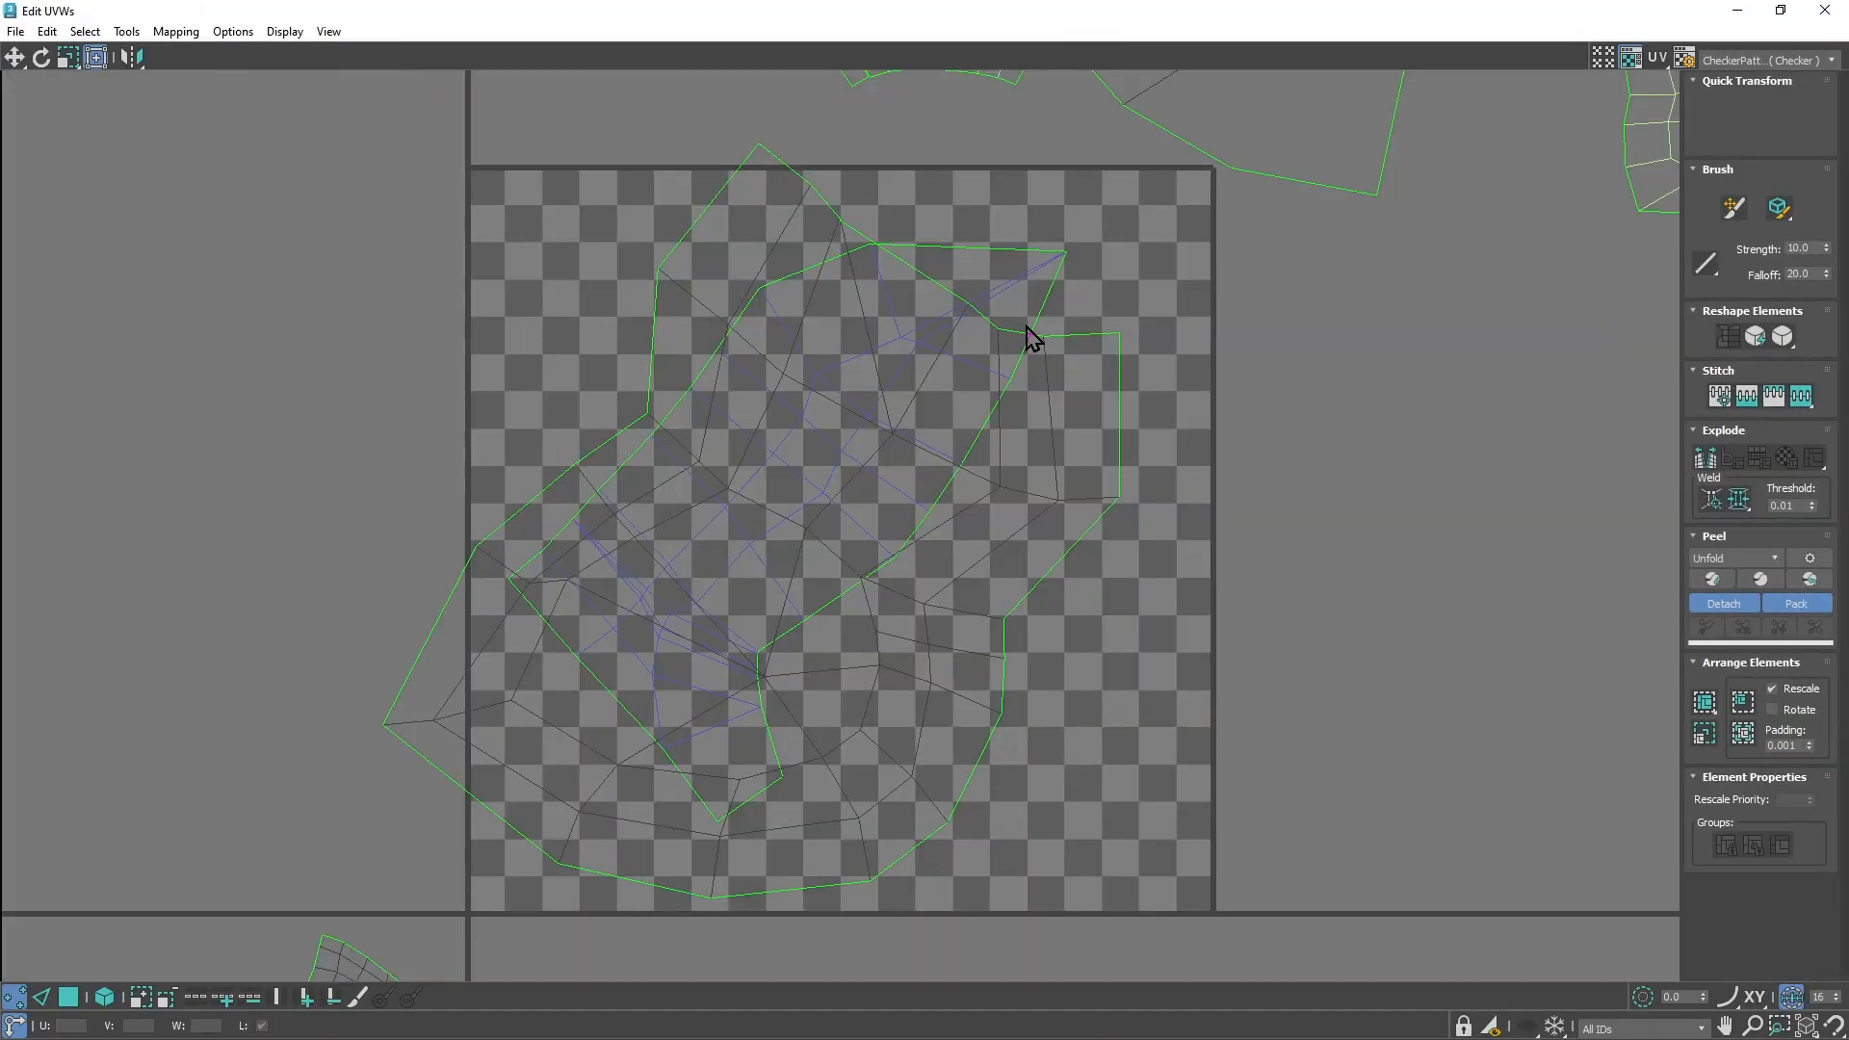
pyautogui.scroll(-6, 996, 436)
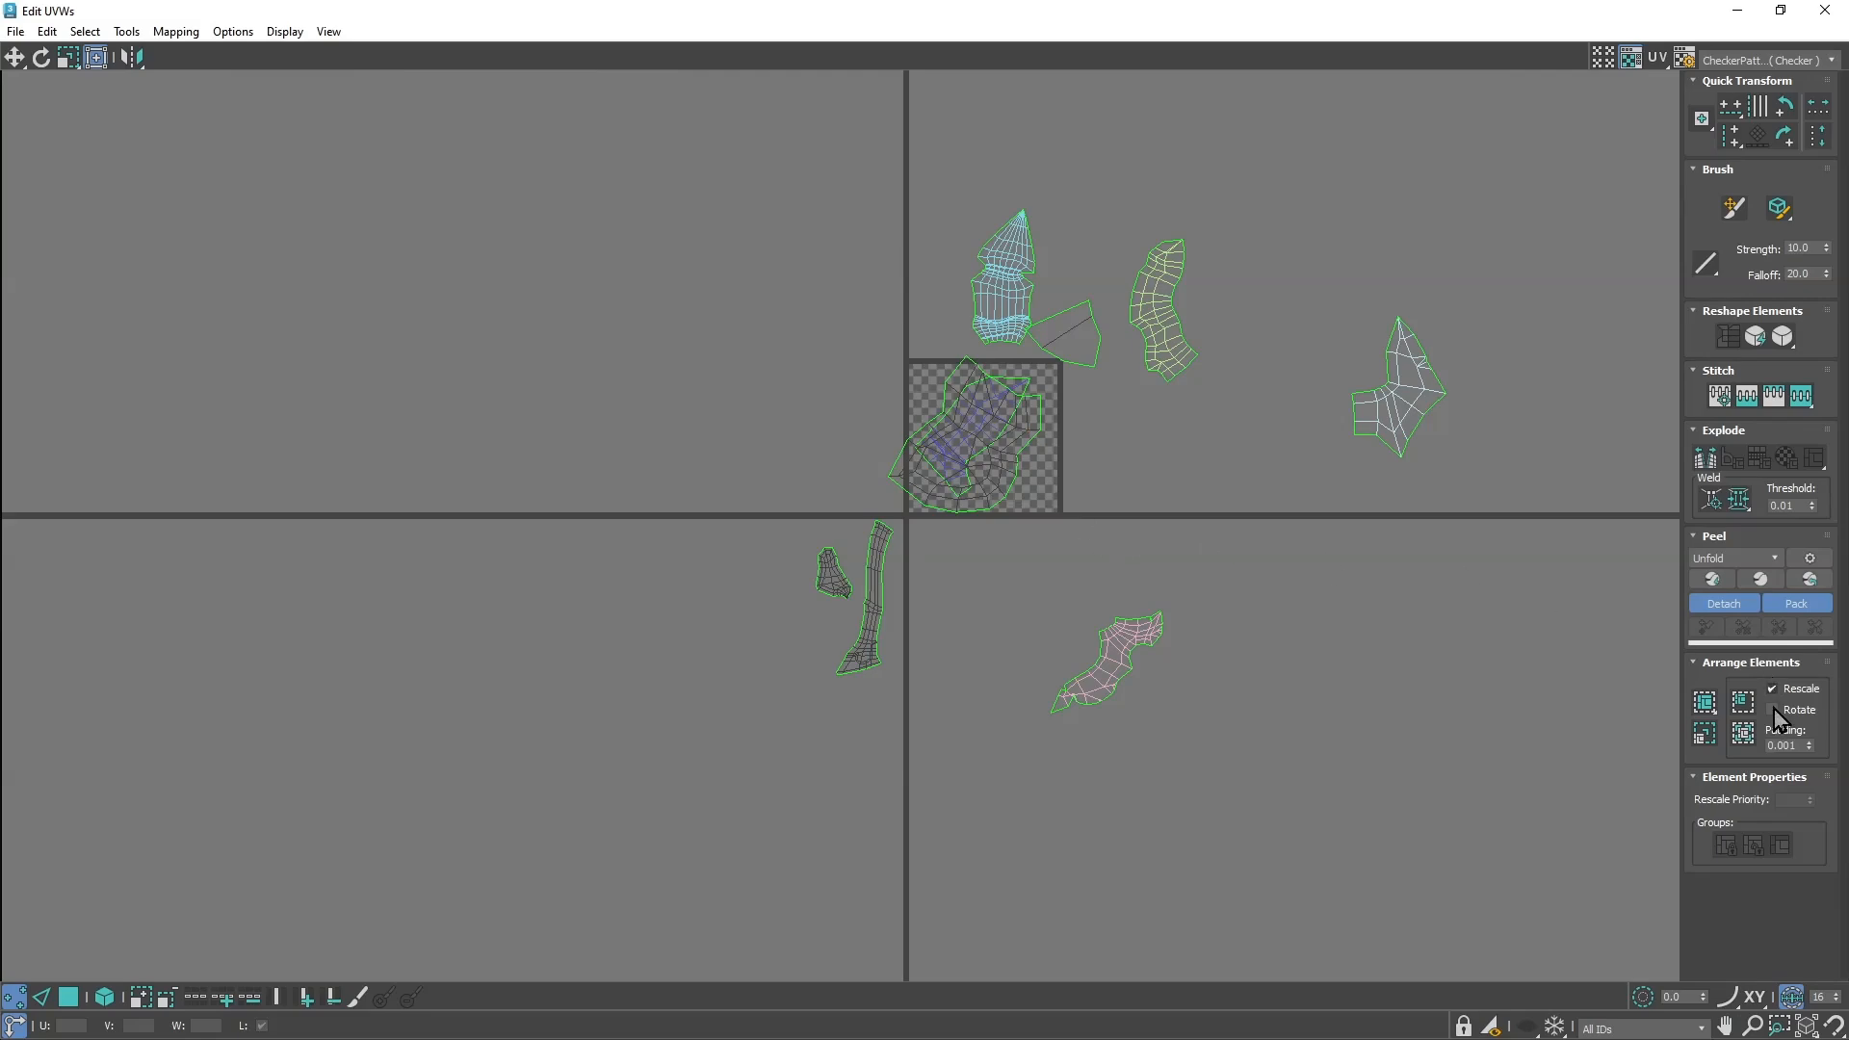
# Pack all UV shells into the UV square with rescaling on and padding set to 0.041.
pyautogui.click(1704, 701)
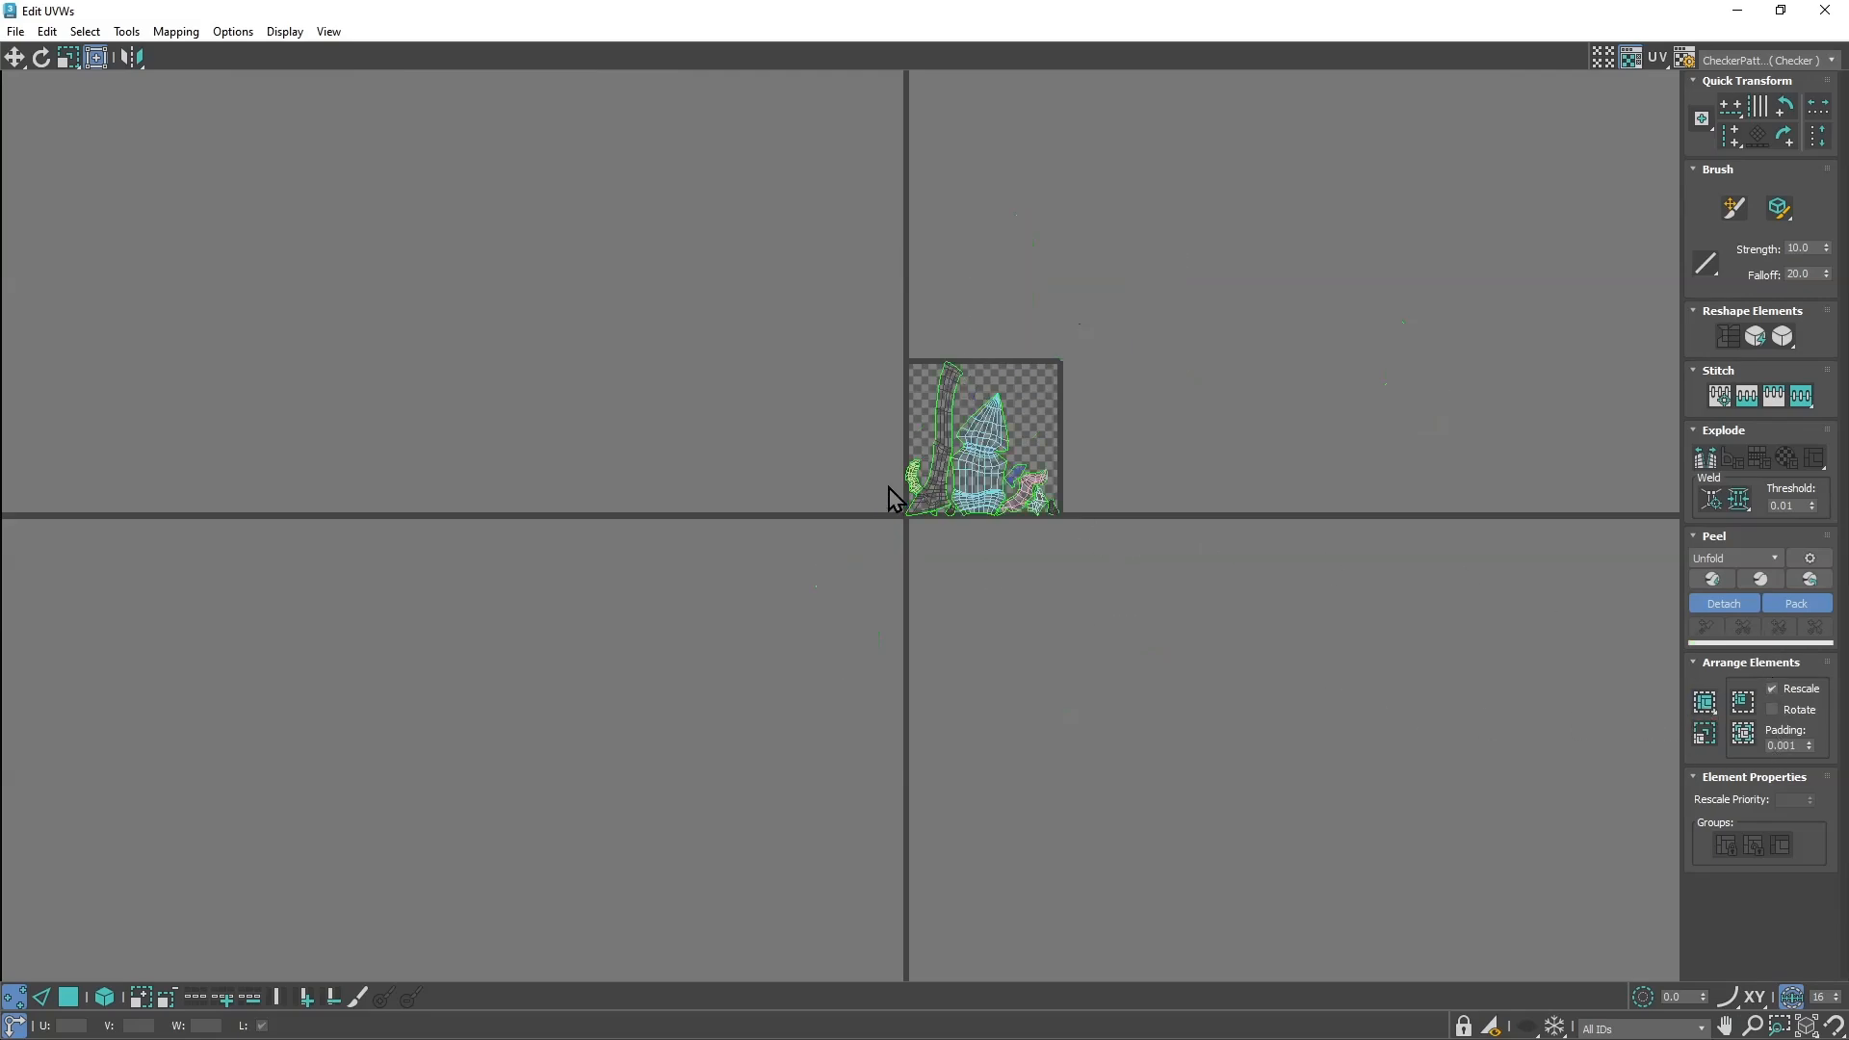
pyautogui.moveTo(893, 465); pyautogui.dragTo(894, 520, button='middle')
pyautogui.scroll(3, 1001, 510)
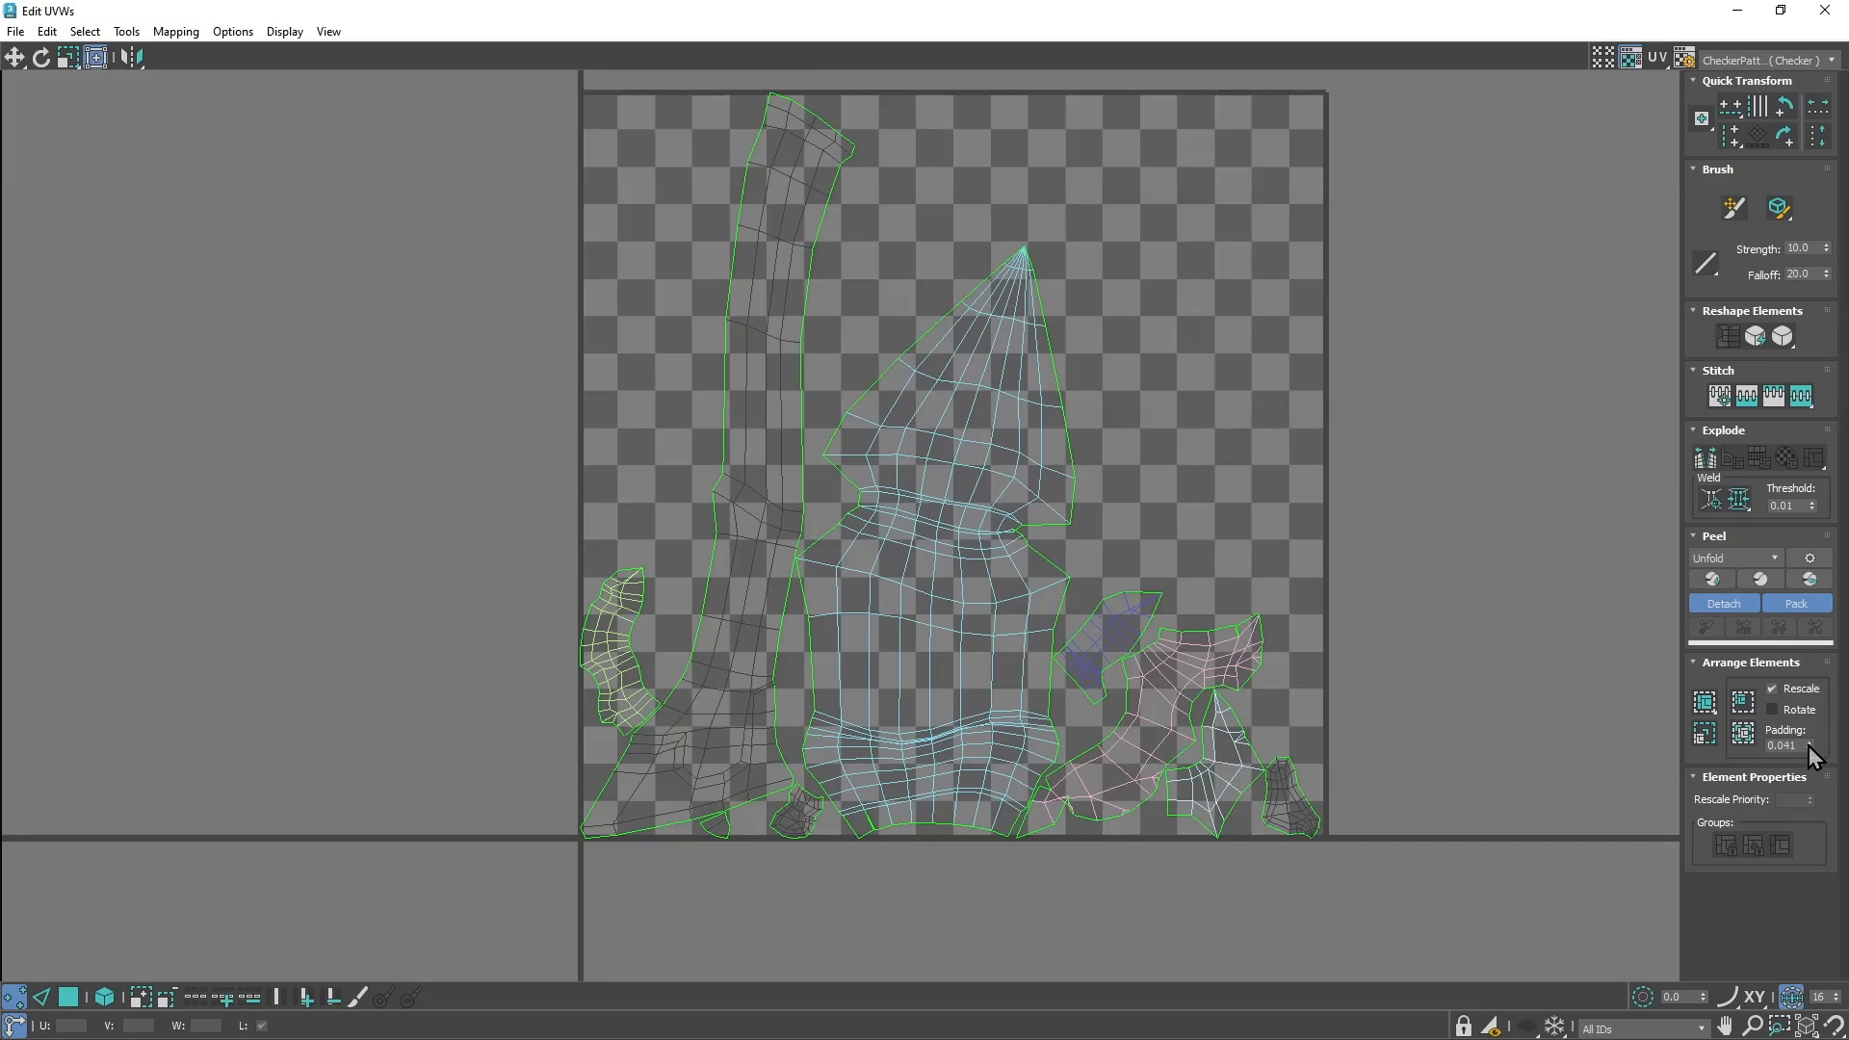
pyautogui.click(1705, 701)
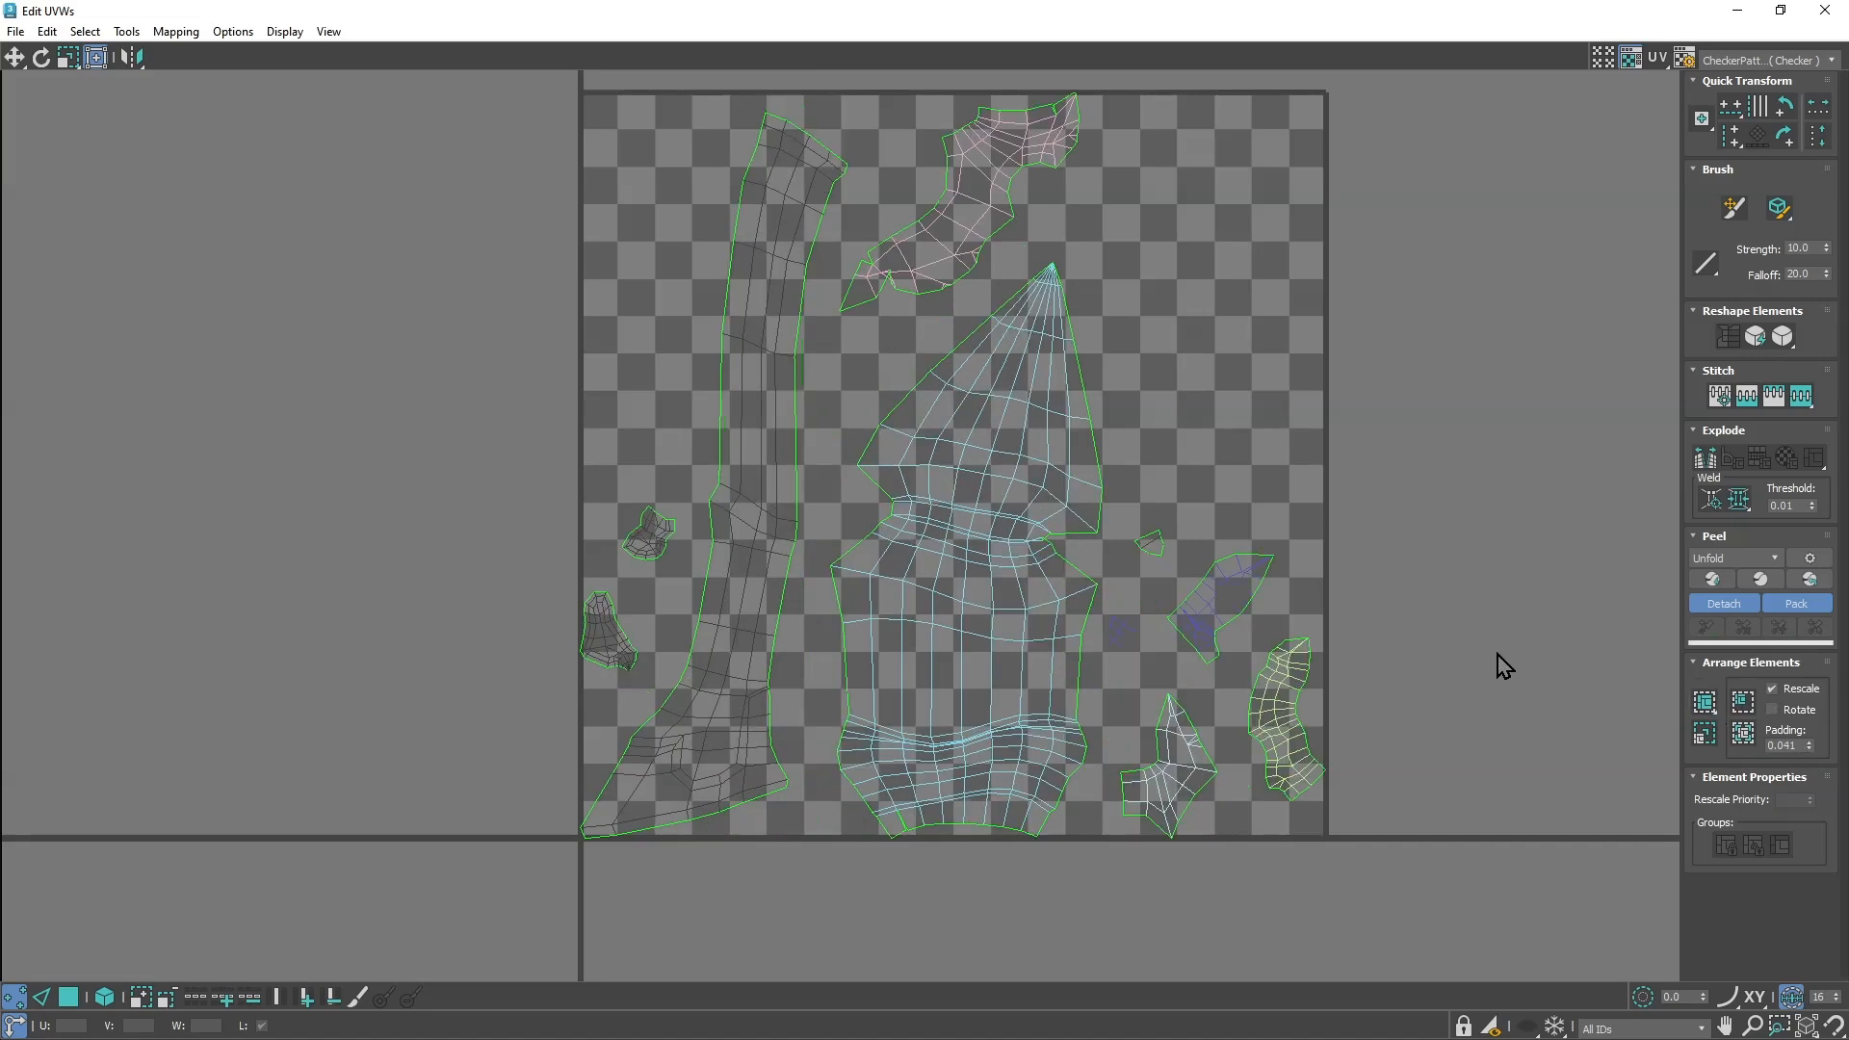
pyautogui.moveTo(1230, 598); pyautogui.dragTo(1329, 594, button='middle')
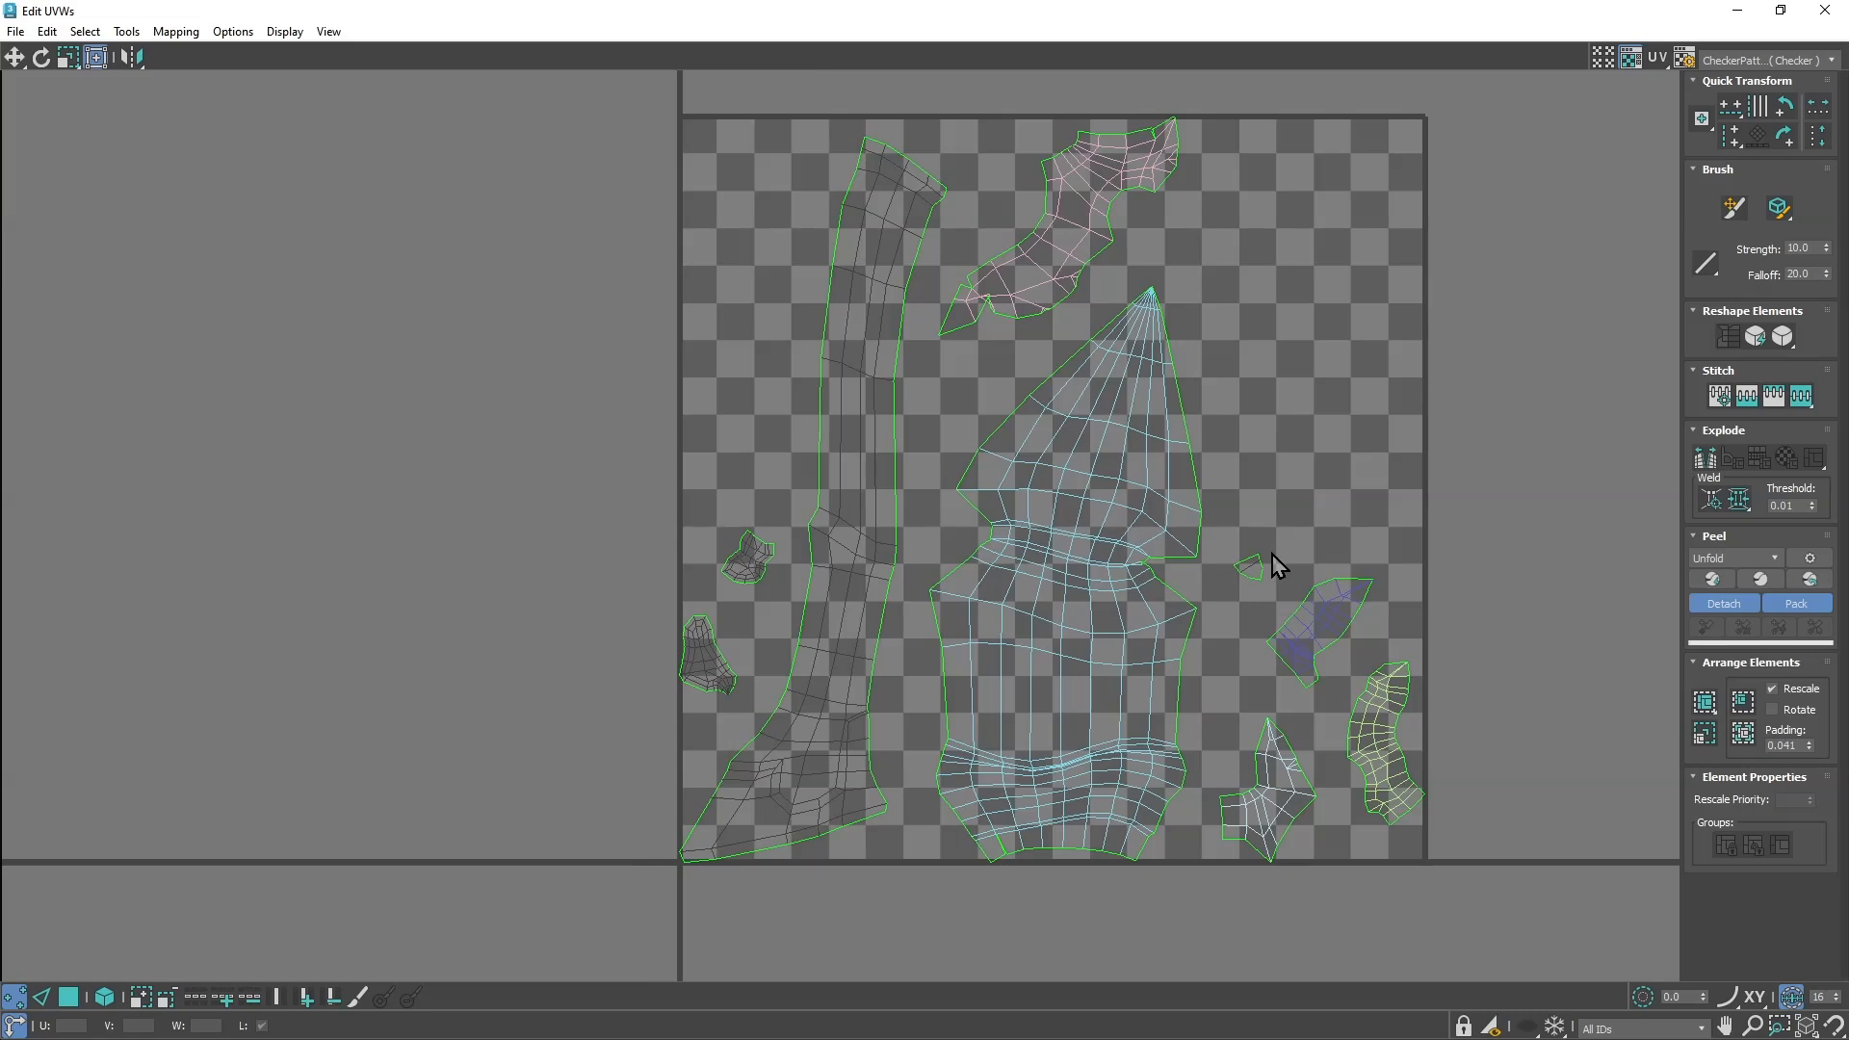
pyautogui.moveTo(1022, 610); pyautogui.dragTo(1056, 546, button='middle')
pyautogui.moveTo(968, 408); pyautogui.dragTo(936, 454, button='middle')
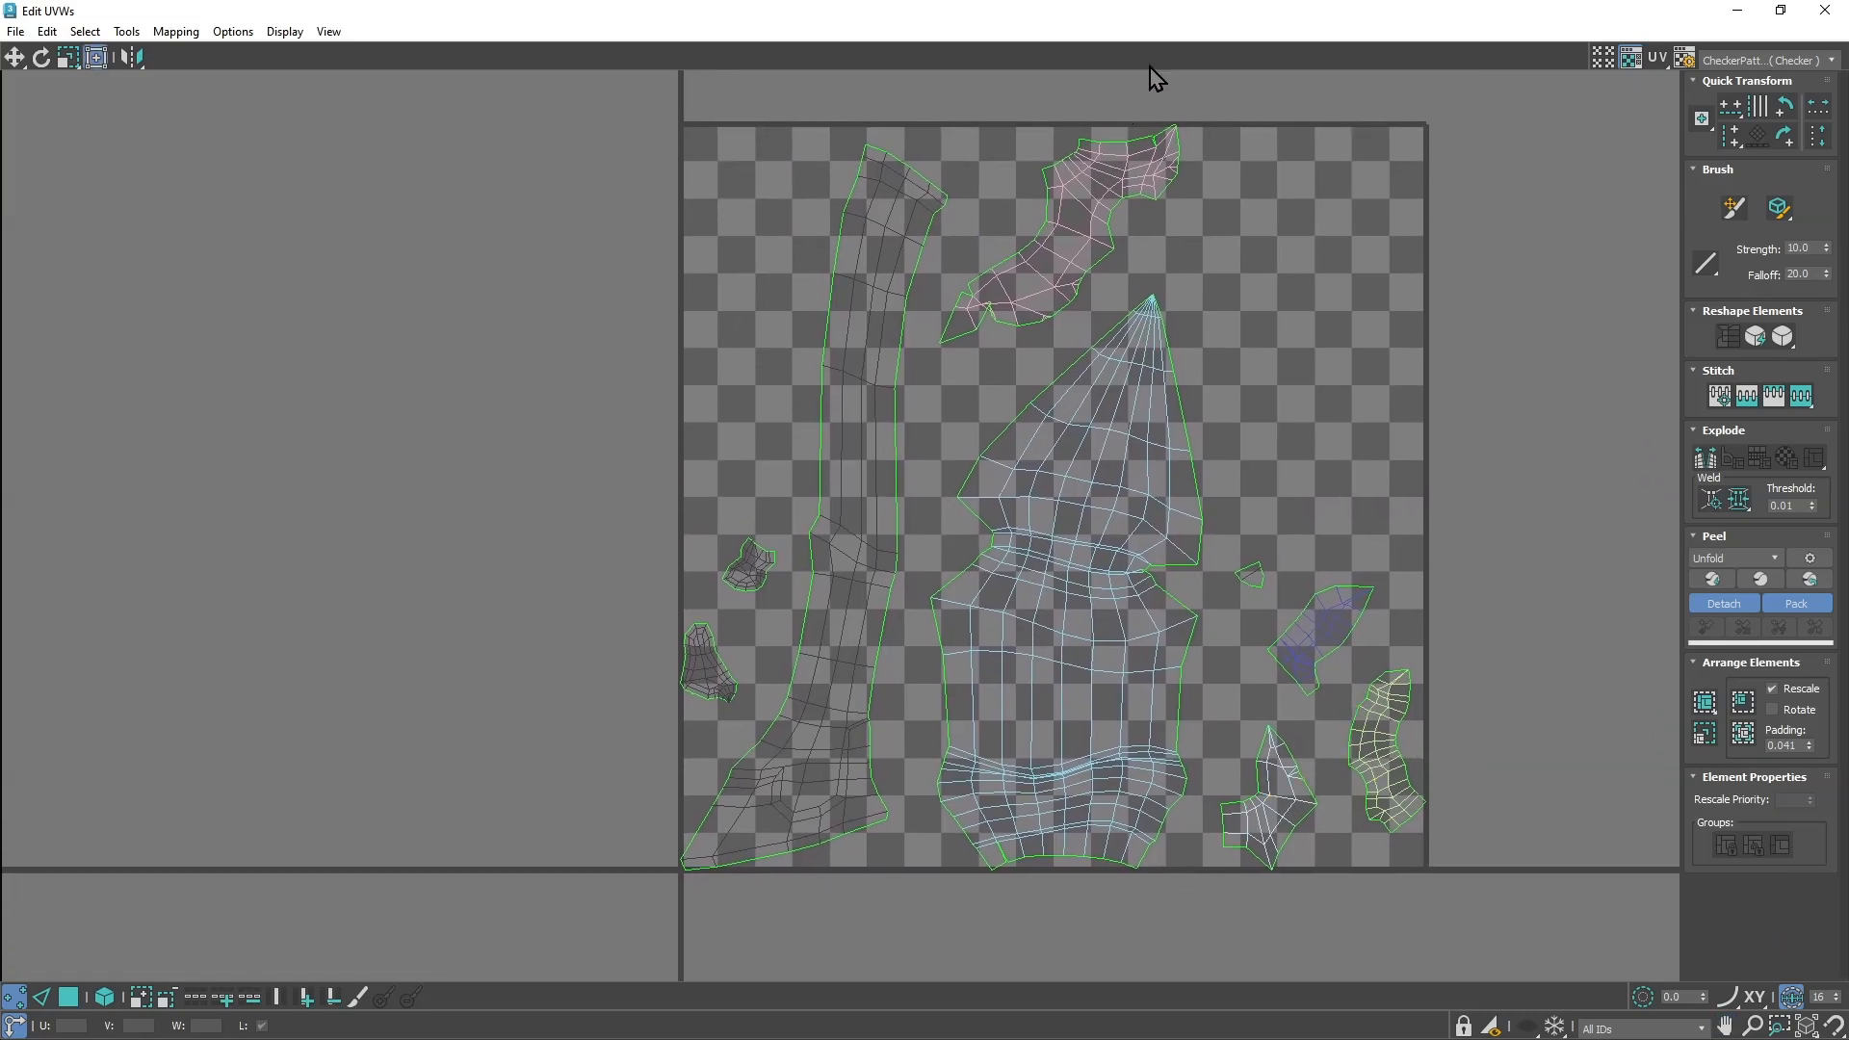
# Restore the UV Editor to a smaller window, place it beside the axe head, and widen it to show the whole UV square.
pyautogui.moveTo(1151, 12); pyautogui.dragTo(1357, 143)
pyautogui.moveTo(715, 437); pyautogui.dragTo(647, 471, button='middle')
pyautogui.keyDown('alt'); pyautogui.moveTo(816, 480); pyautogui.dragTo(847, 528, button='middle'); pyautogui.keyUp('alt')
pyautogui.scroll(2, 1217, 499)
pyautogui.moveTo(1320, 495); pyautogui.dragTo(1238, 502, button='middle')
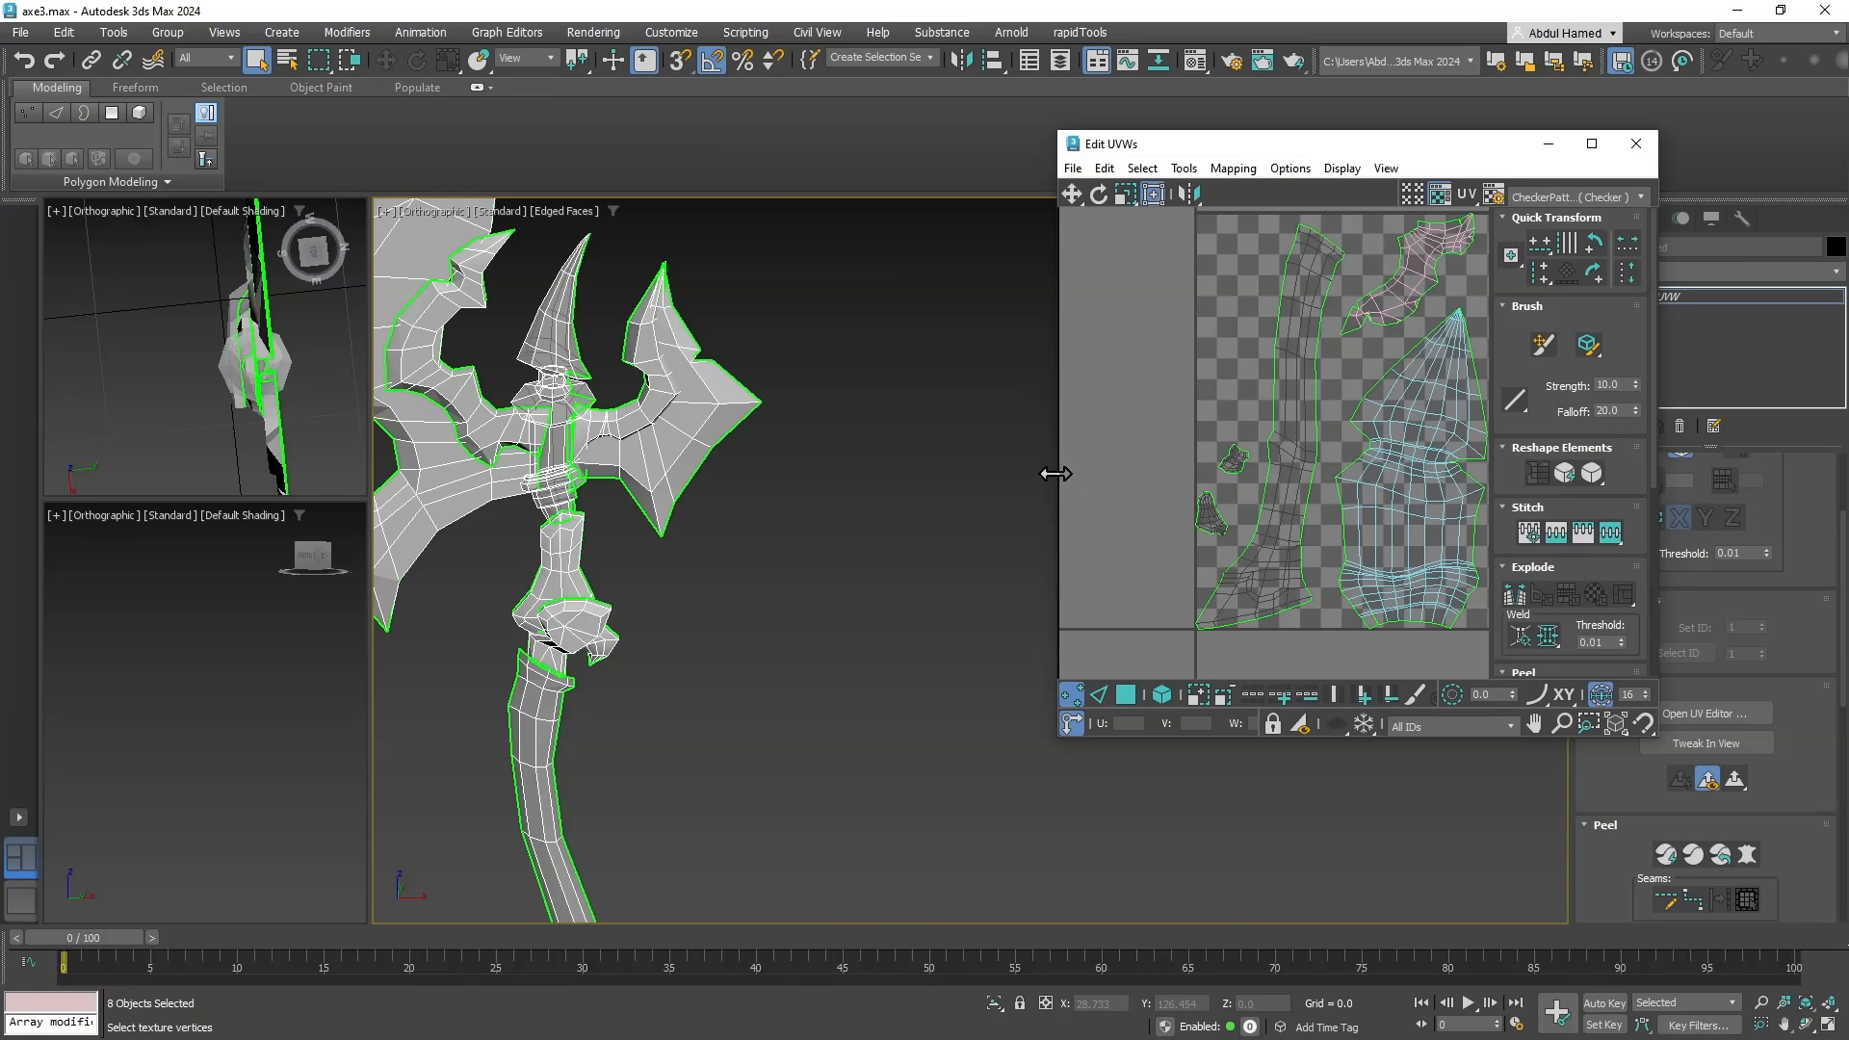
pyautogui.moveTo(1055, 473); pyautogui.dragTo(853, 475)
pyautogui.scroll(-4, 1042, 525)
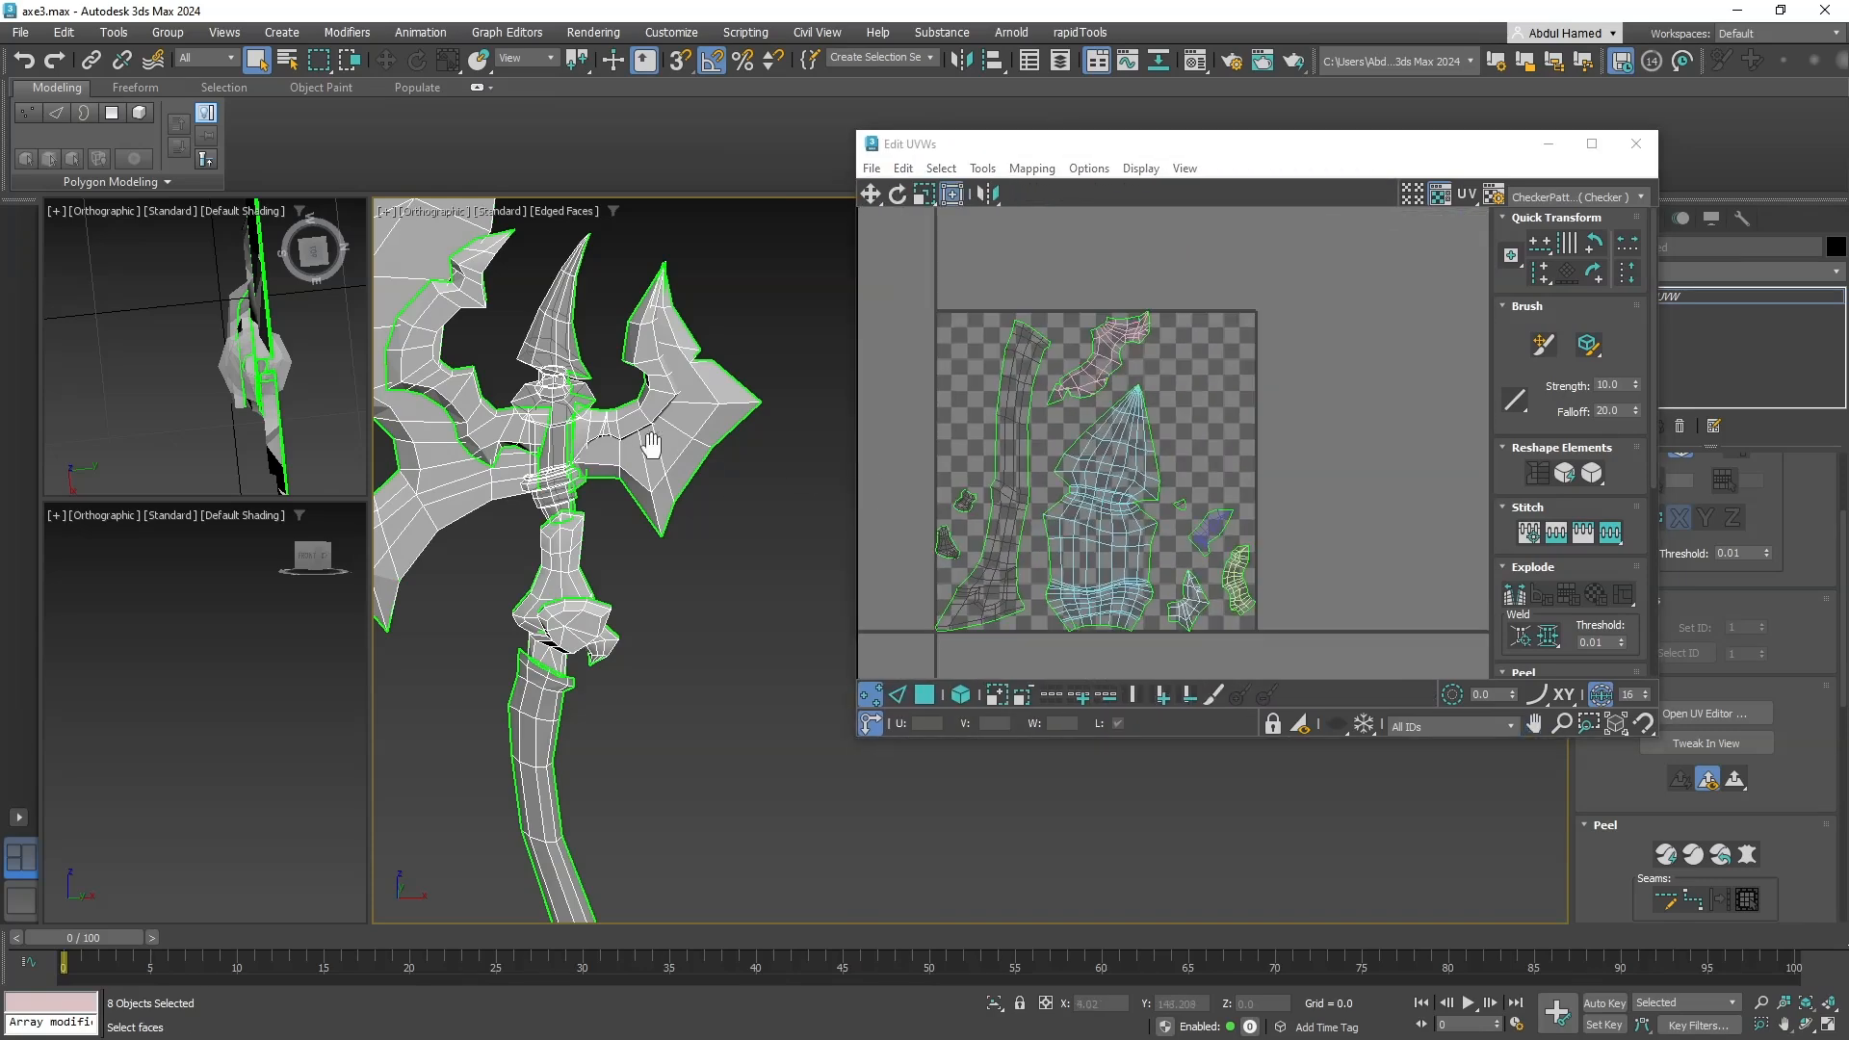
# Set the object color of all eight axe pieces to black.
pyautogui.moveTo(651, 442); pyautogui.dragTo(724, 482, button='middle')
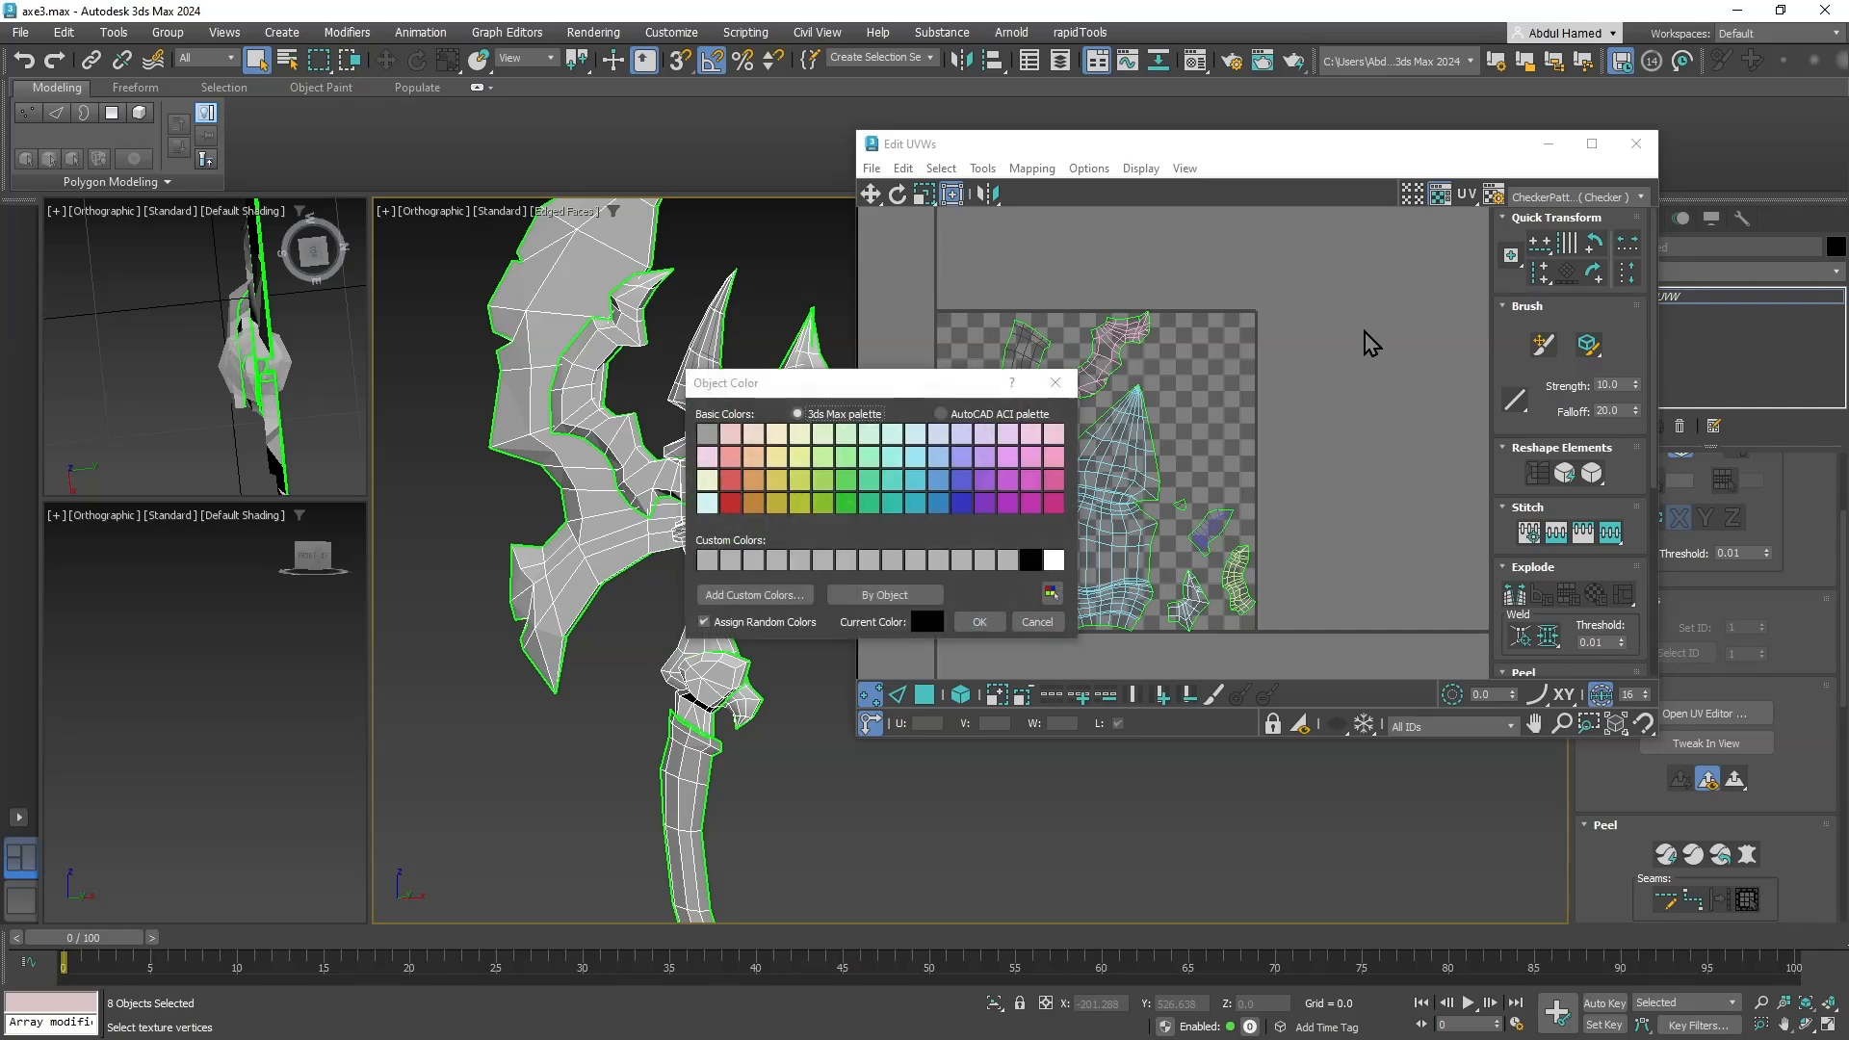
pyautogui.click(981, 621)
pyautogui.moveTo(774, 468); pyautogui.dragTo(708, 486, button='middle')
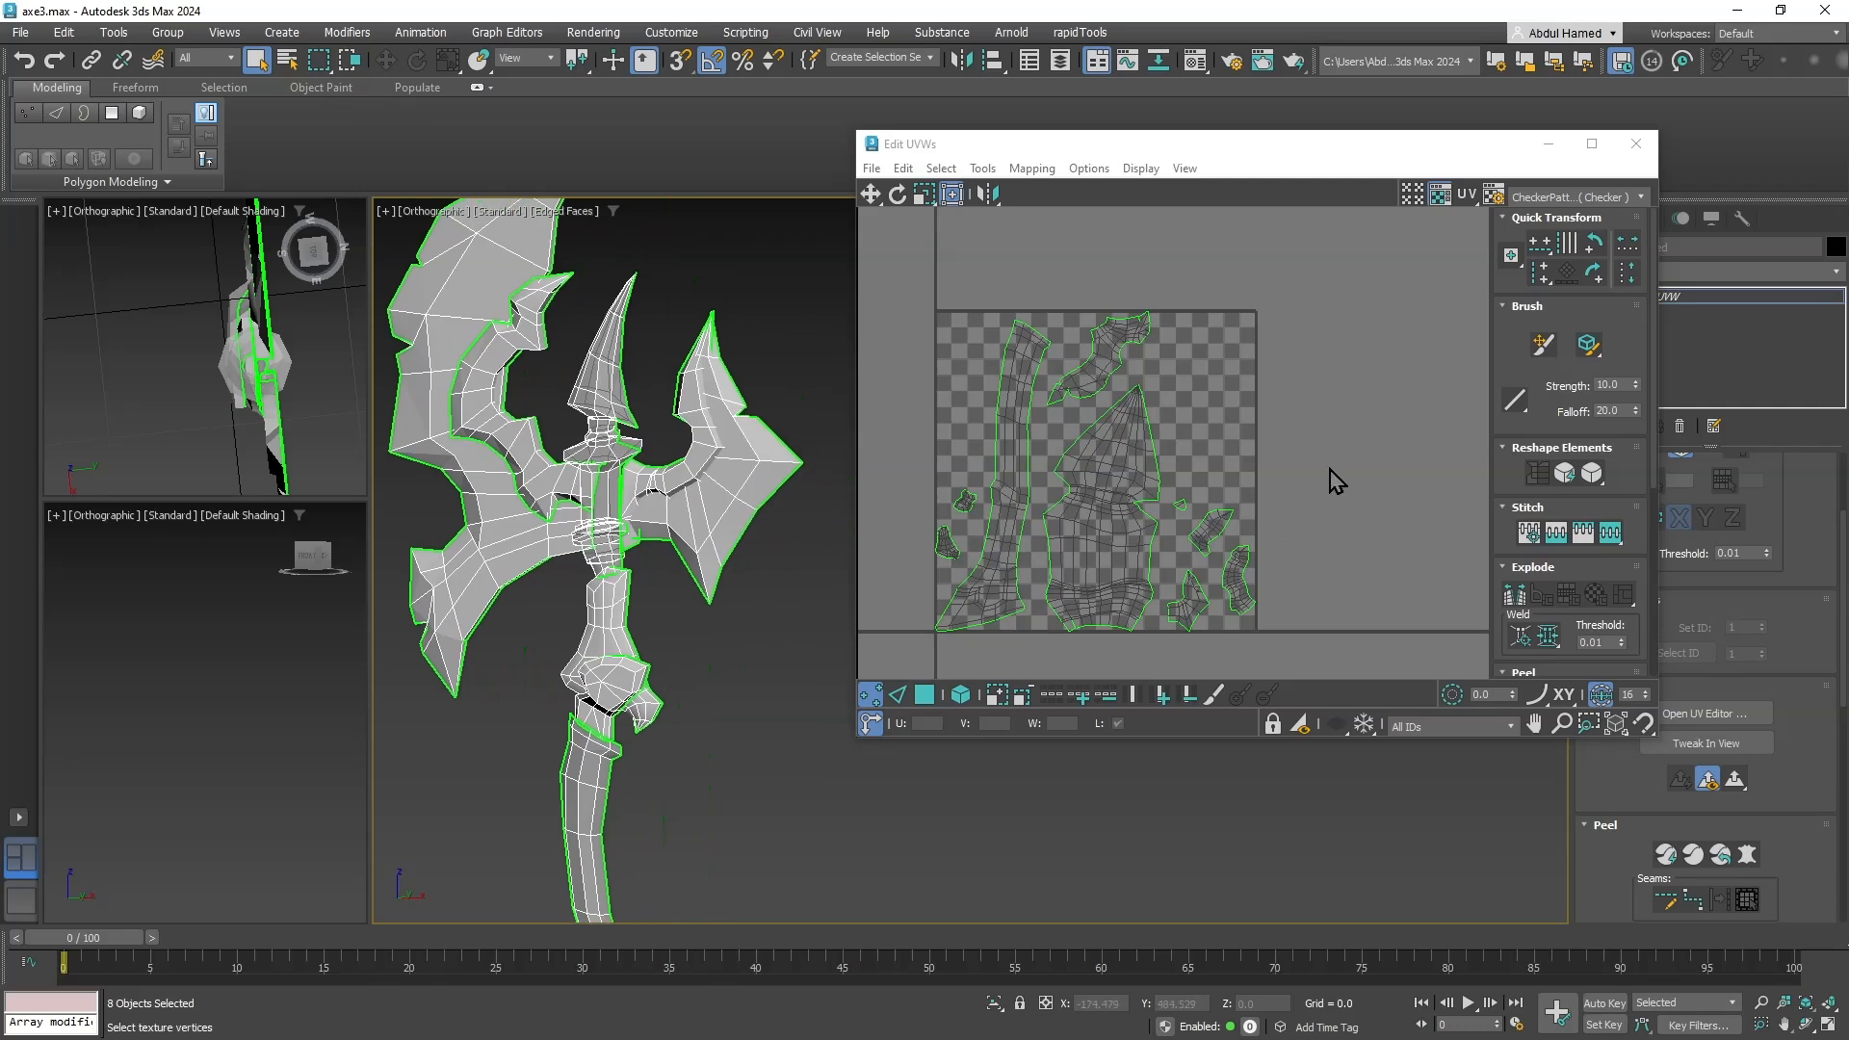
# Select the central spike's whole UV shell by element and scale it down uniformly inside the UV square.
pyautogui.click(1100, 495)
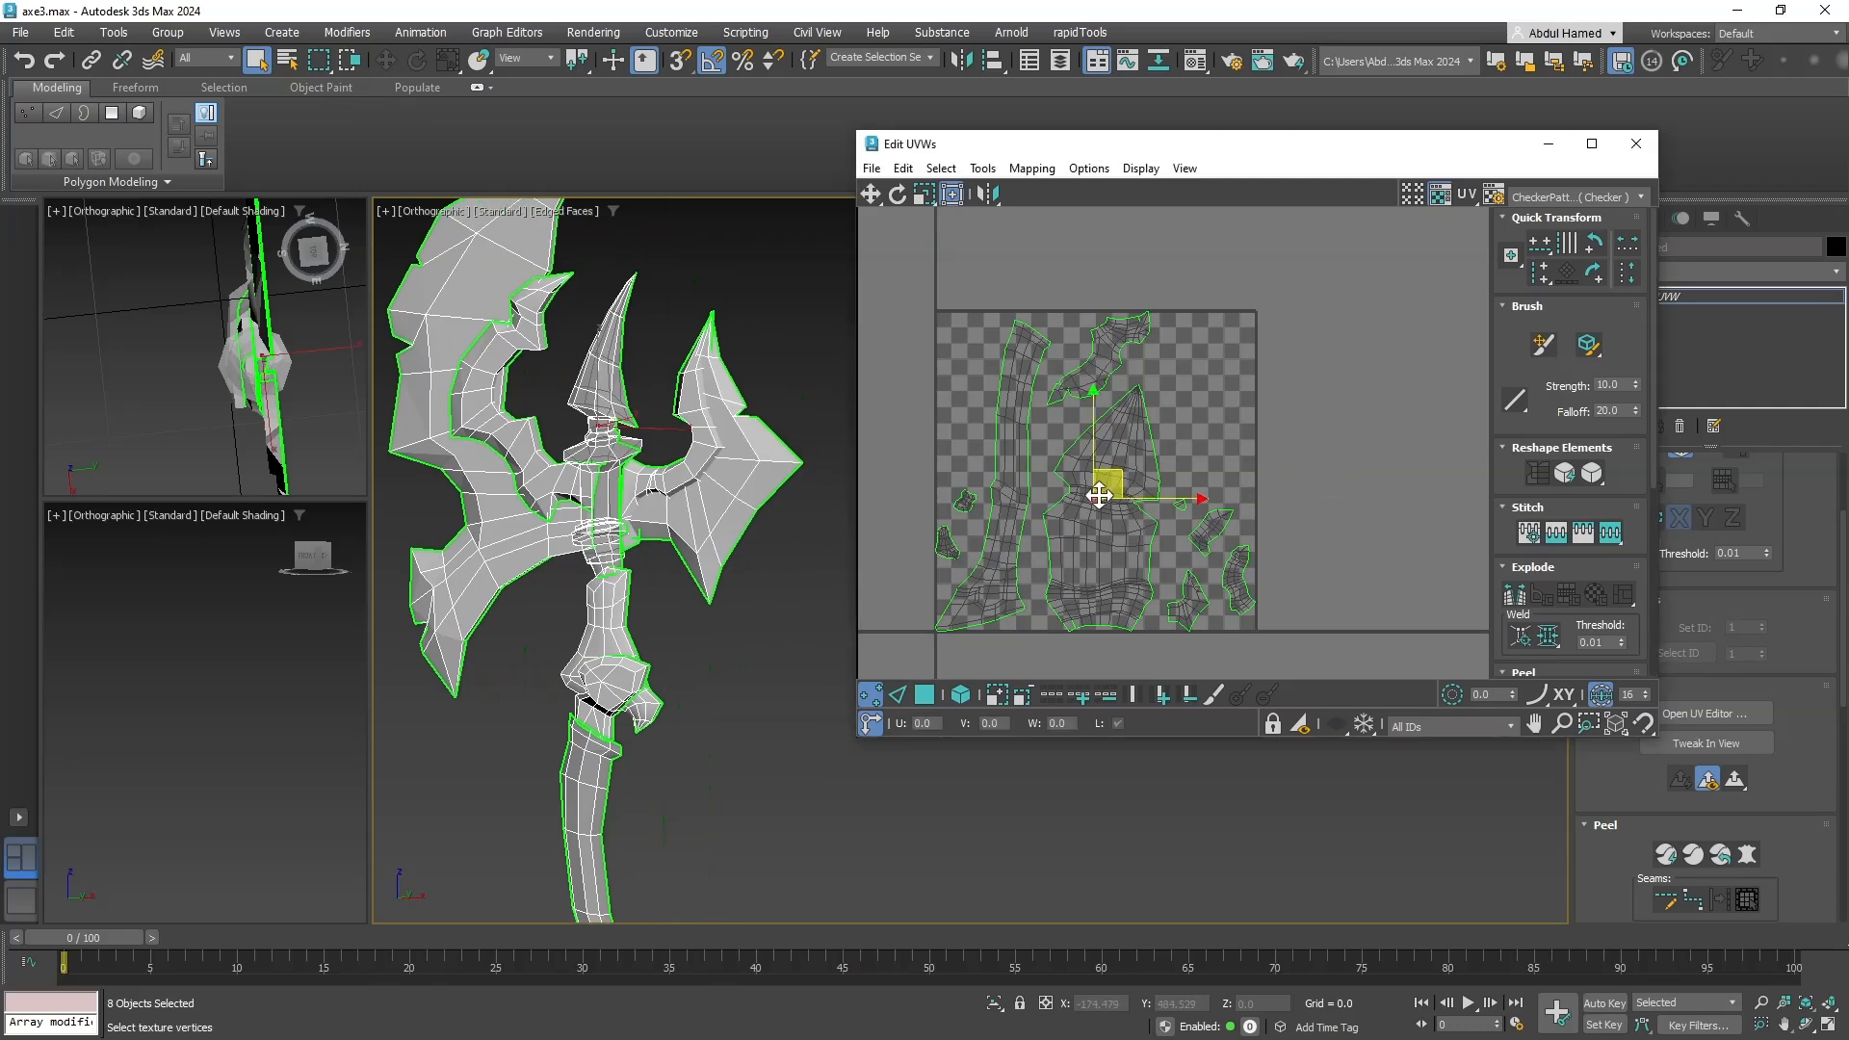
pyautogui.scroll(3, 1117, 478)
pyautogui.moveTo(1134, 481); pyautogui.dragTo(1139, 409, button='middle')
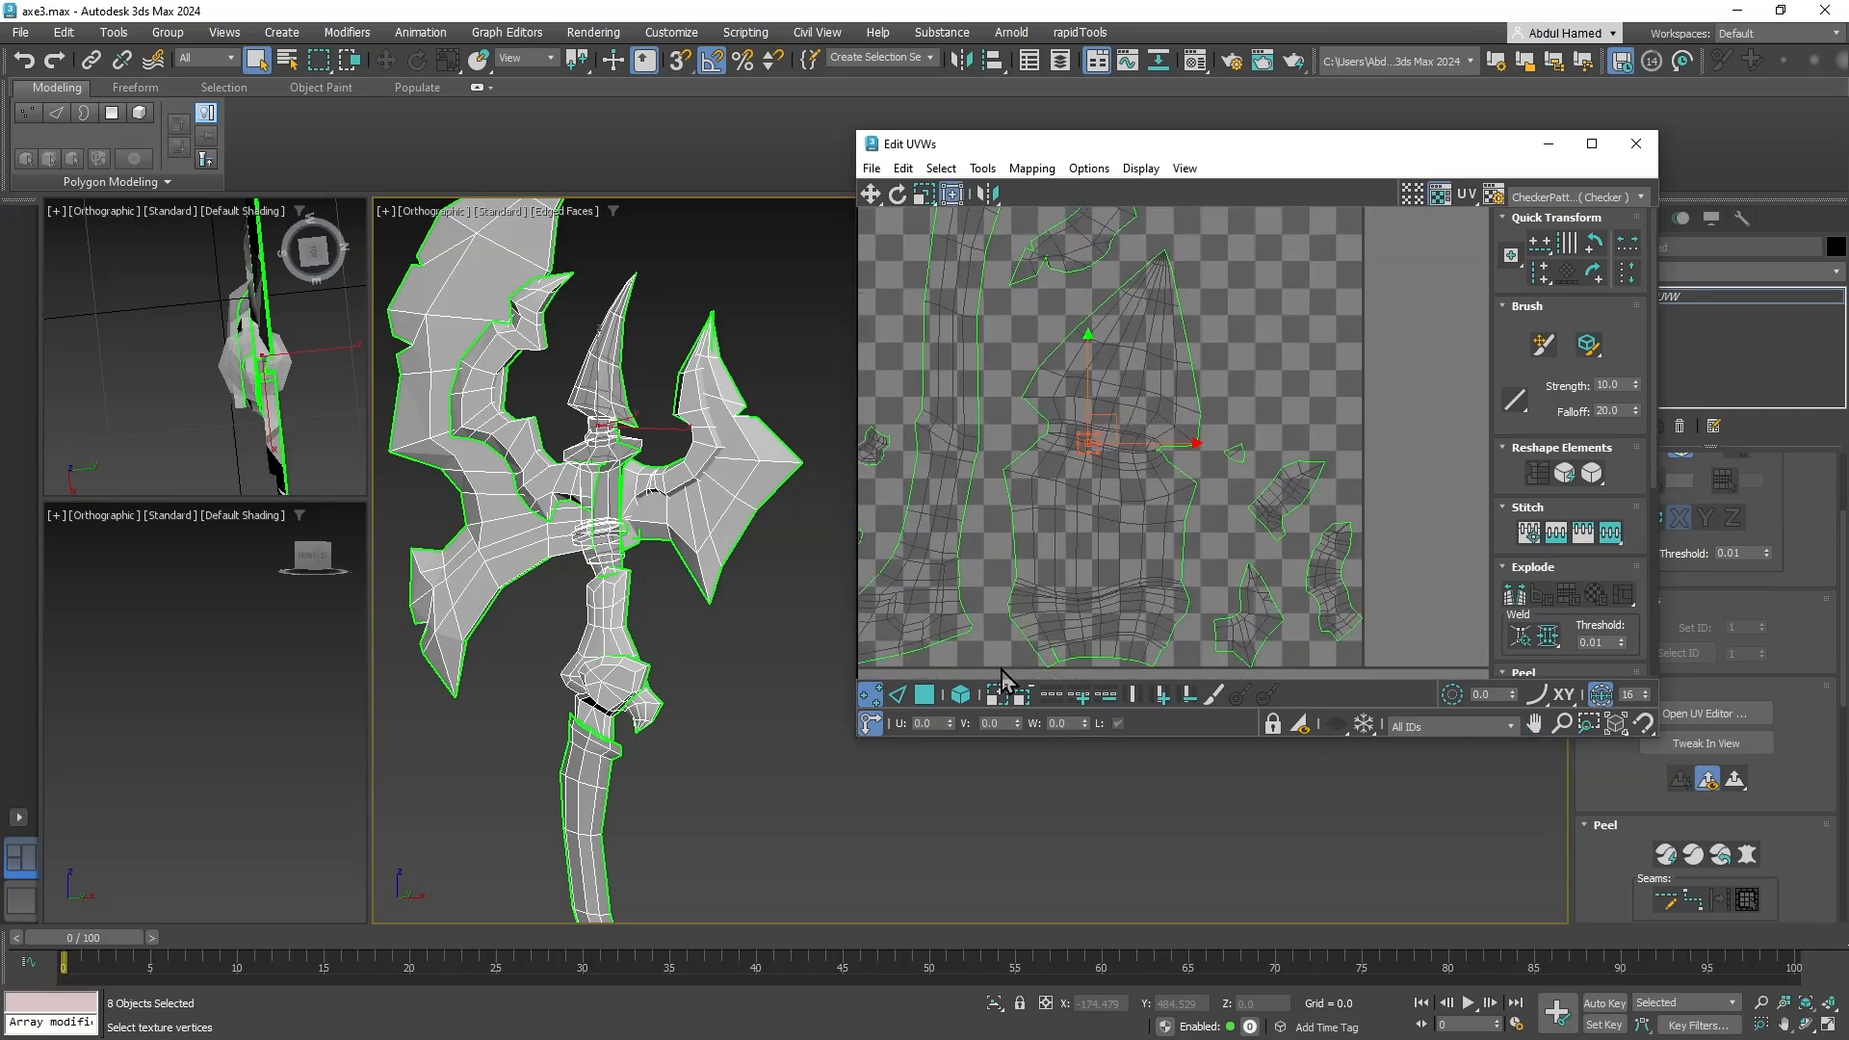
pyautogui.click(960, 694)
pyautogui.click(1095, 523)
pyautogui.click(1095, 524)
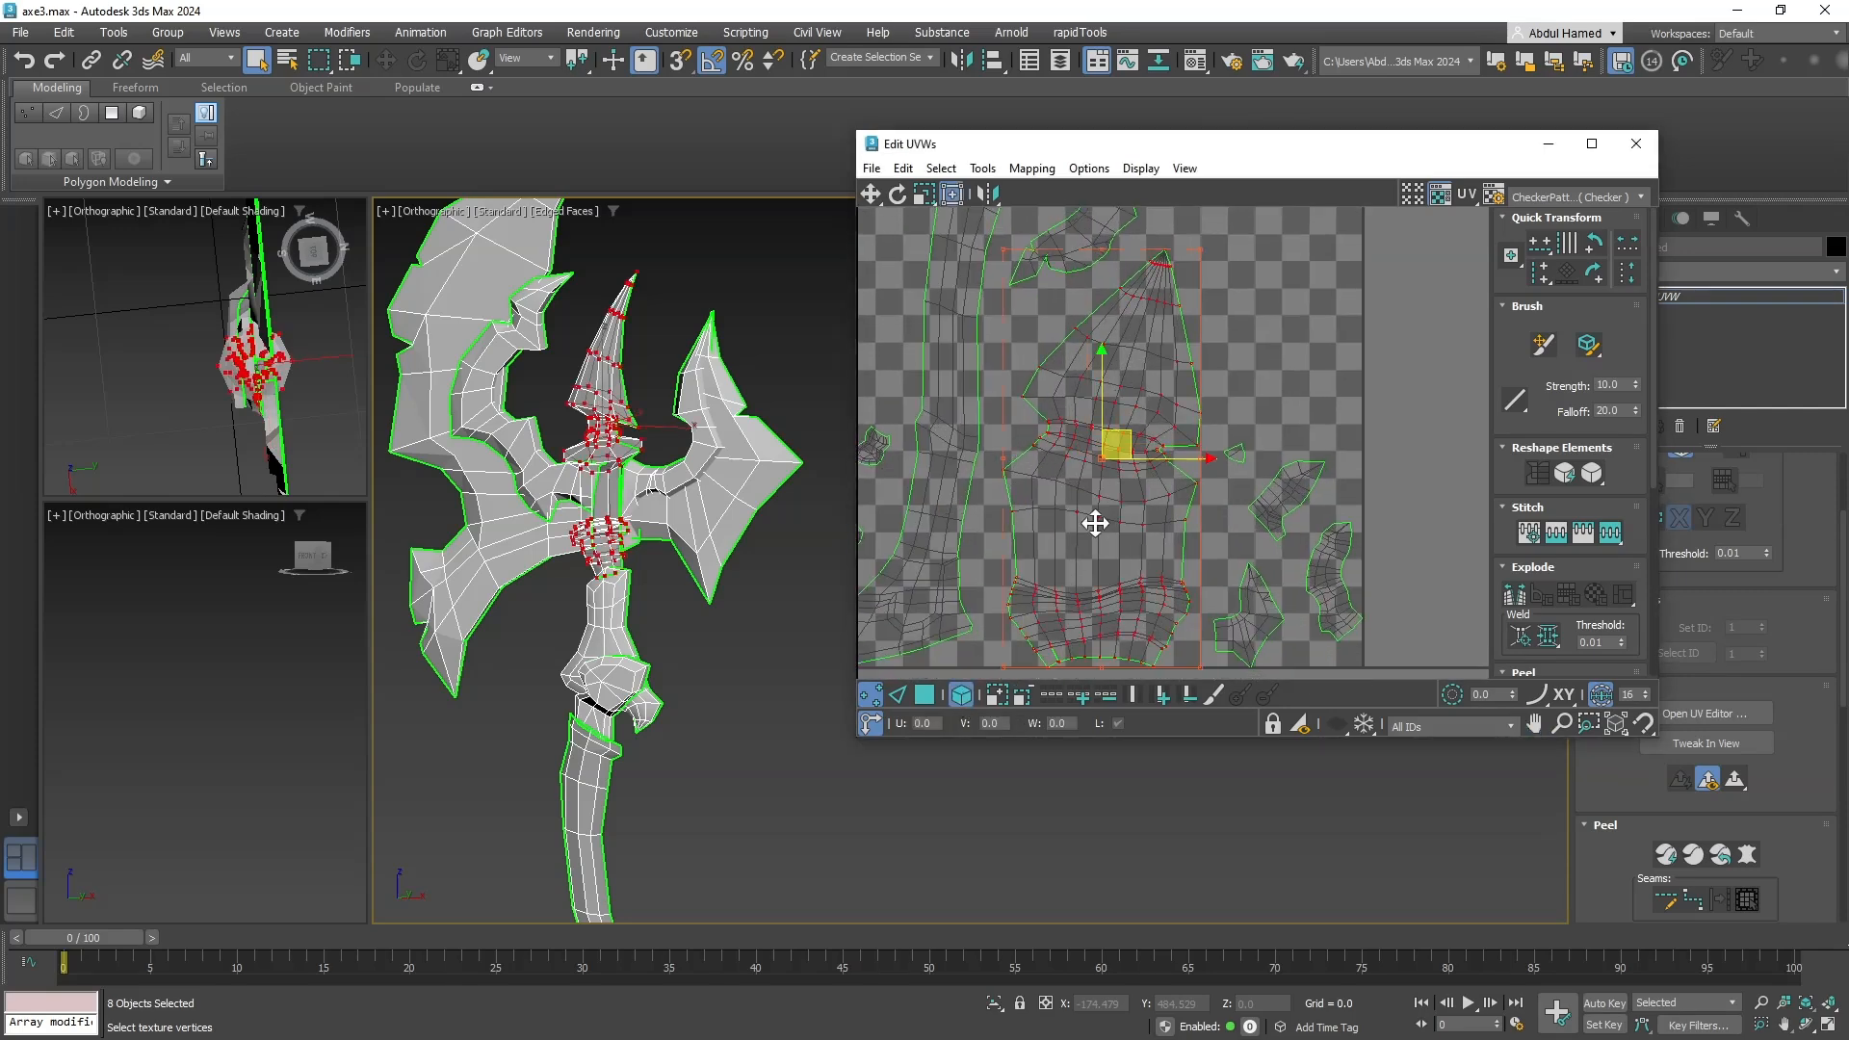
pyautogui.scroll(-3, 1103, 540)
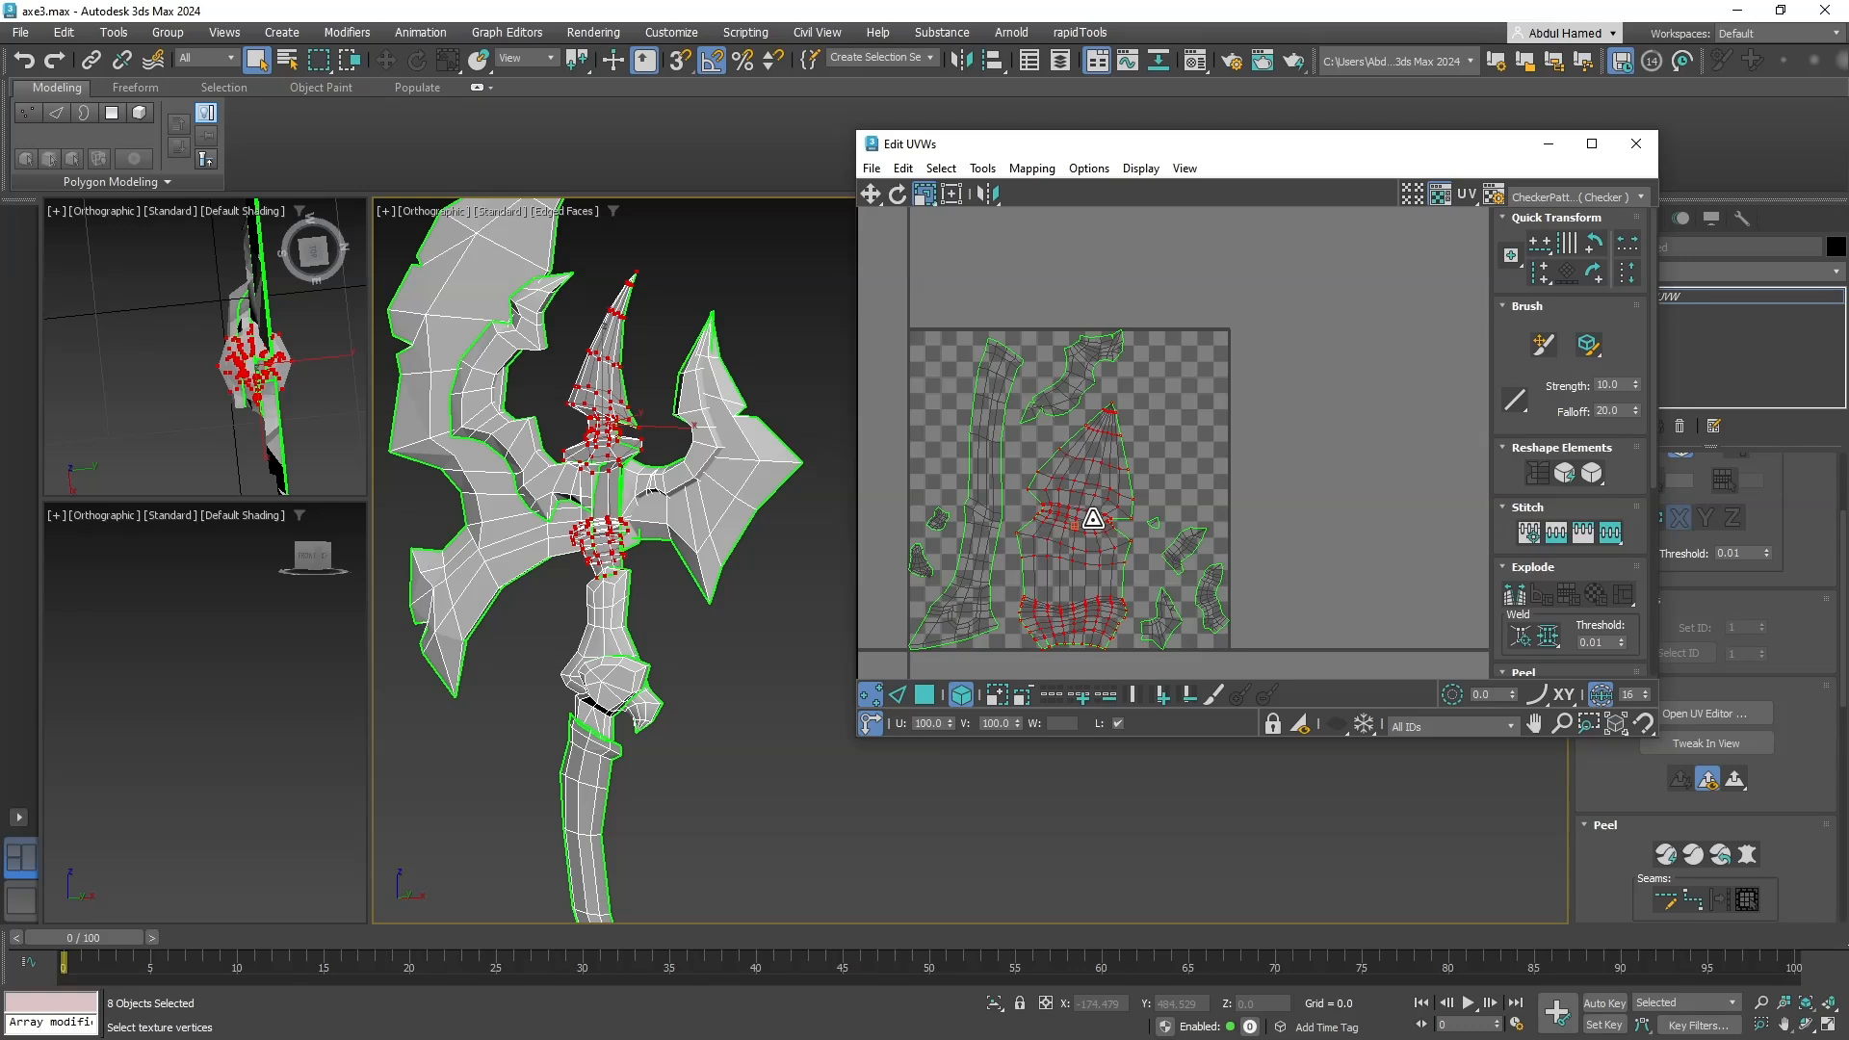
pyautogui.moveTo(1093, 520); pyautogui.dragTo(1067, 584)
# Display the CheckerPattern texture on the axe and zoom in on the head to compare checker sizes.
pyautogui.click(1567, 197)
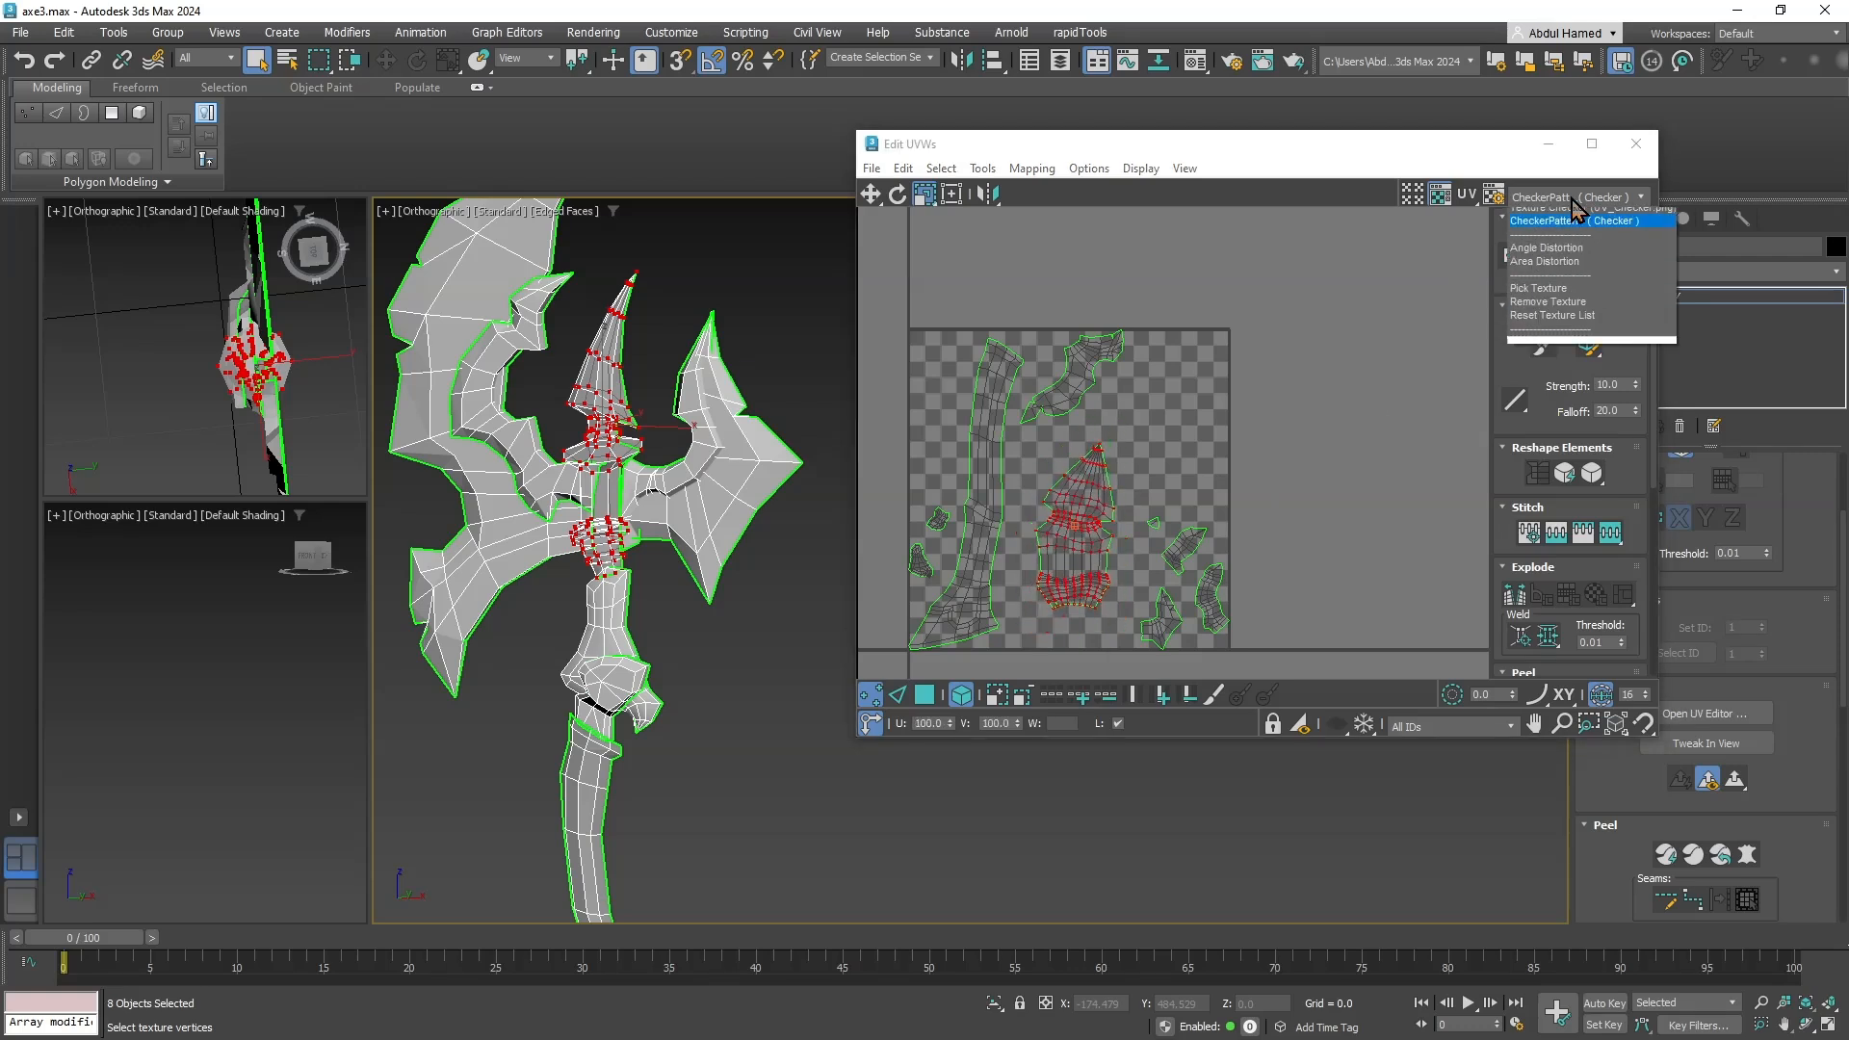
pyautogui.click(1569, 234)
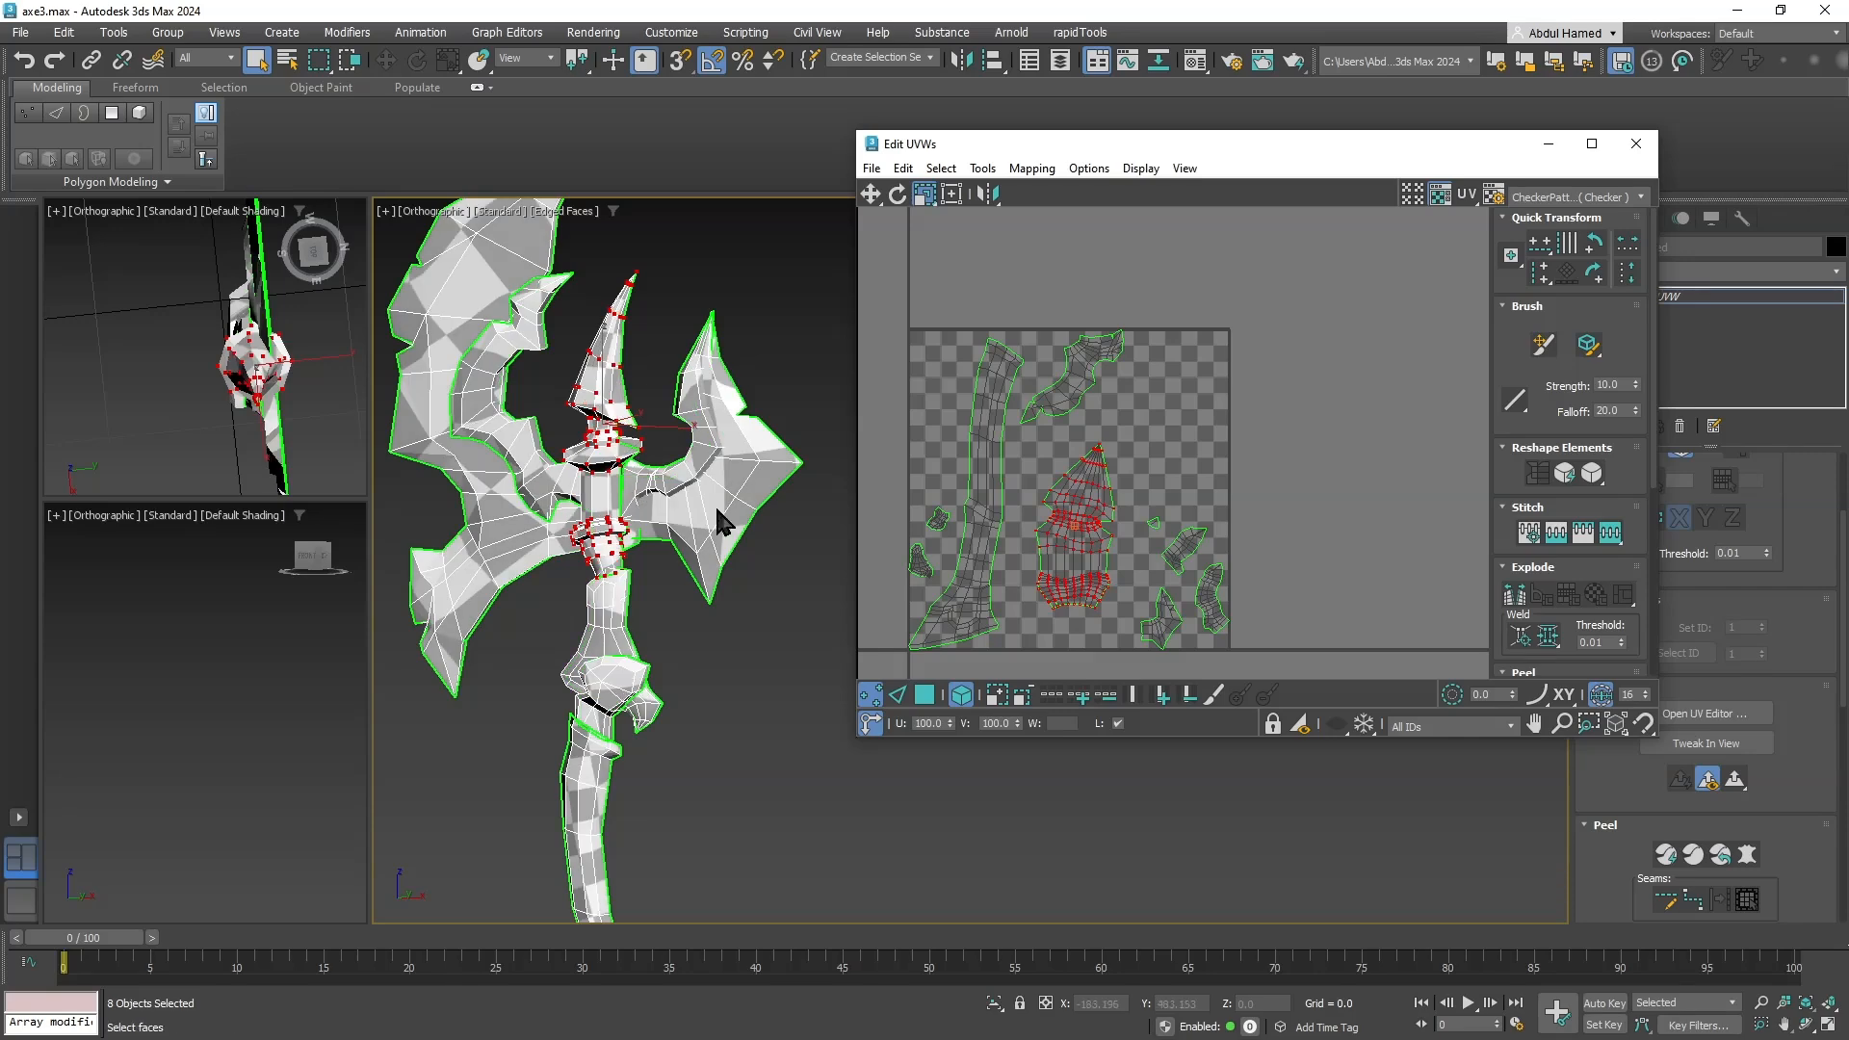
pyautogui.moveTo(716, 510); pyautogui.dragTo(743, 445, button='middle')
pyautogui.scroll(2, 1077, 574)
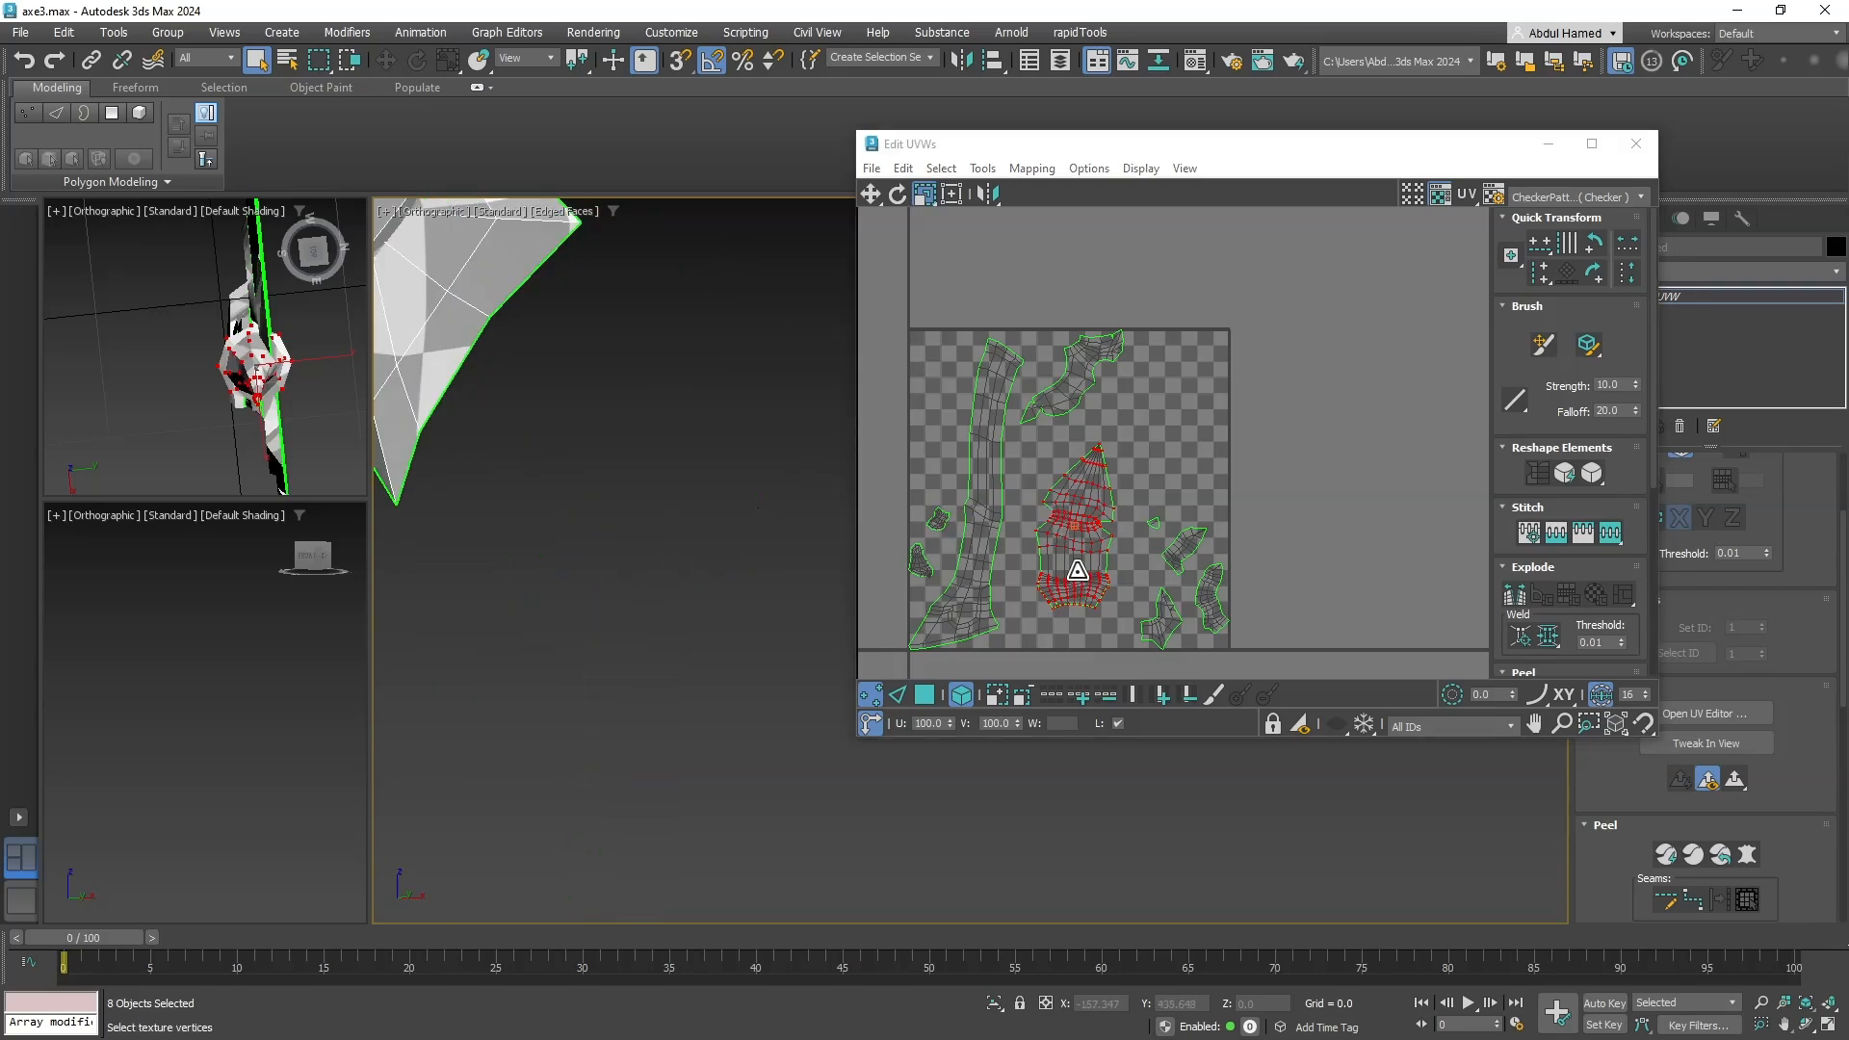
# Scale the small rear blade's UV shell up to 250% and move it to the upper right of the UV square.
pyautogui.scroll(-2, 1078, 553)
pyautogui.scroll(1, 1078, 553)
pyautogui.moveTo(733, 519); pyautogui.dragTo(831, 568, button='middle')
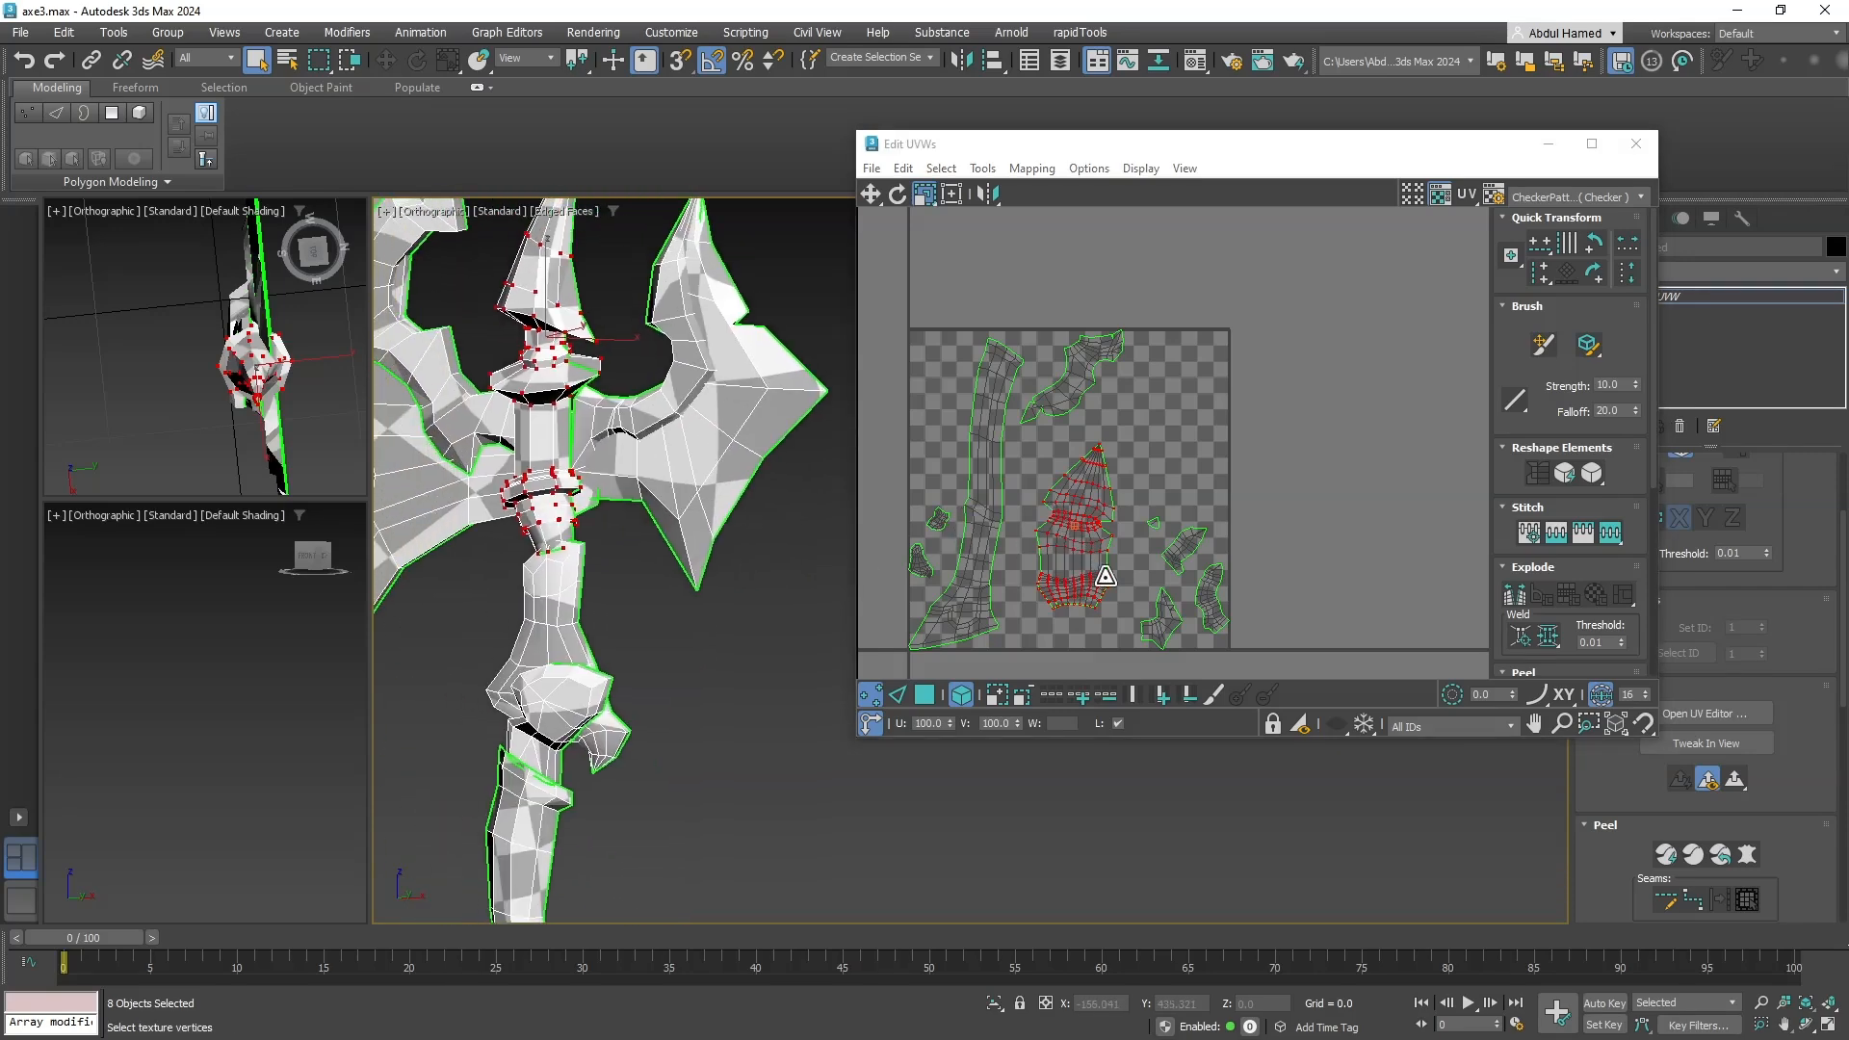
pyautogui.click(1164, 609)
pyautogui.moveTo(776, 504)
pyautogui.keyDown('alt'); pyautogui.mouseDown(button='middle')
pyautogui.moveTo(700, 444)
pyautogui.moveTo(698, 487)
pyautogui.moveTo(741, 501)
pyautogui.mouseUp(button='middle'); pyautogui.keyUp('alt')
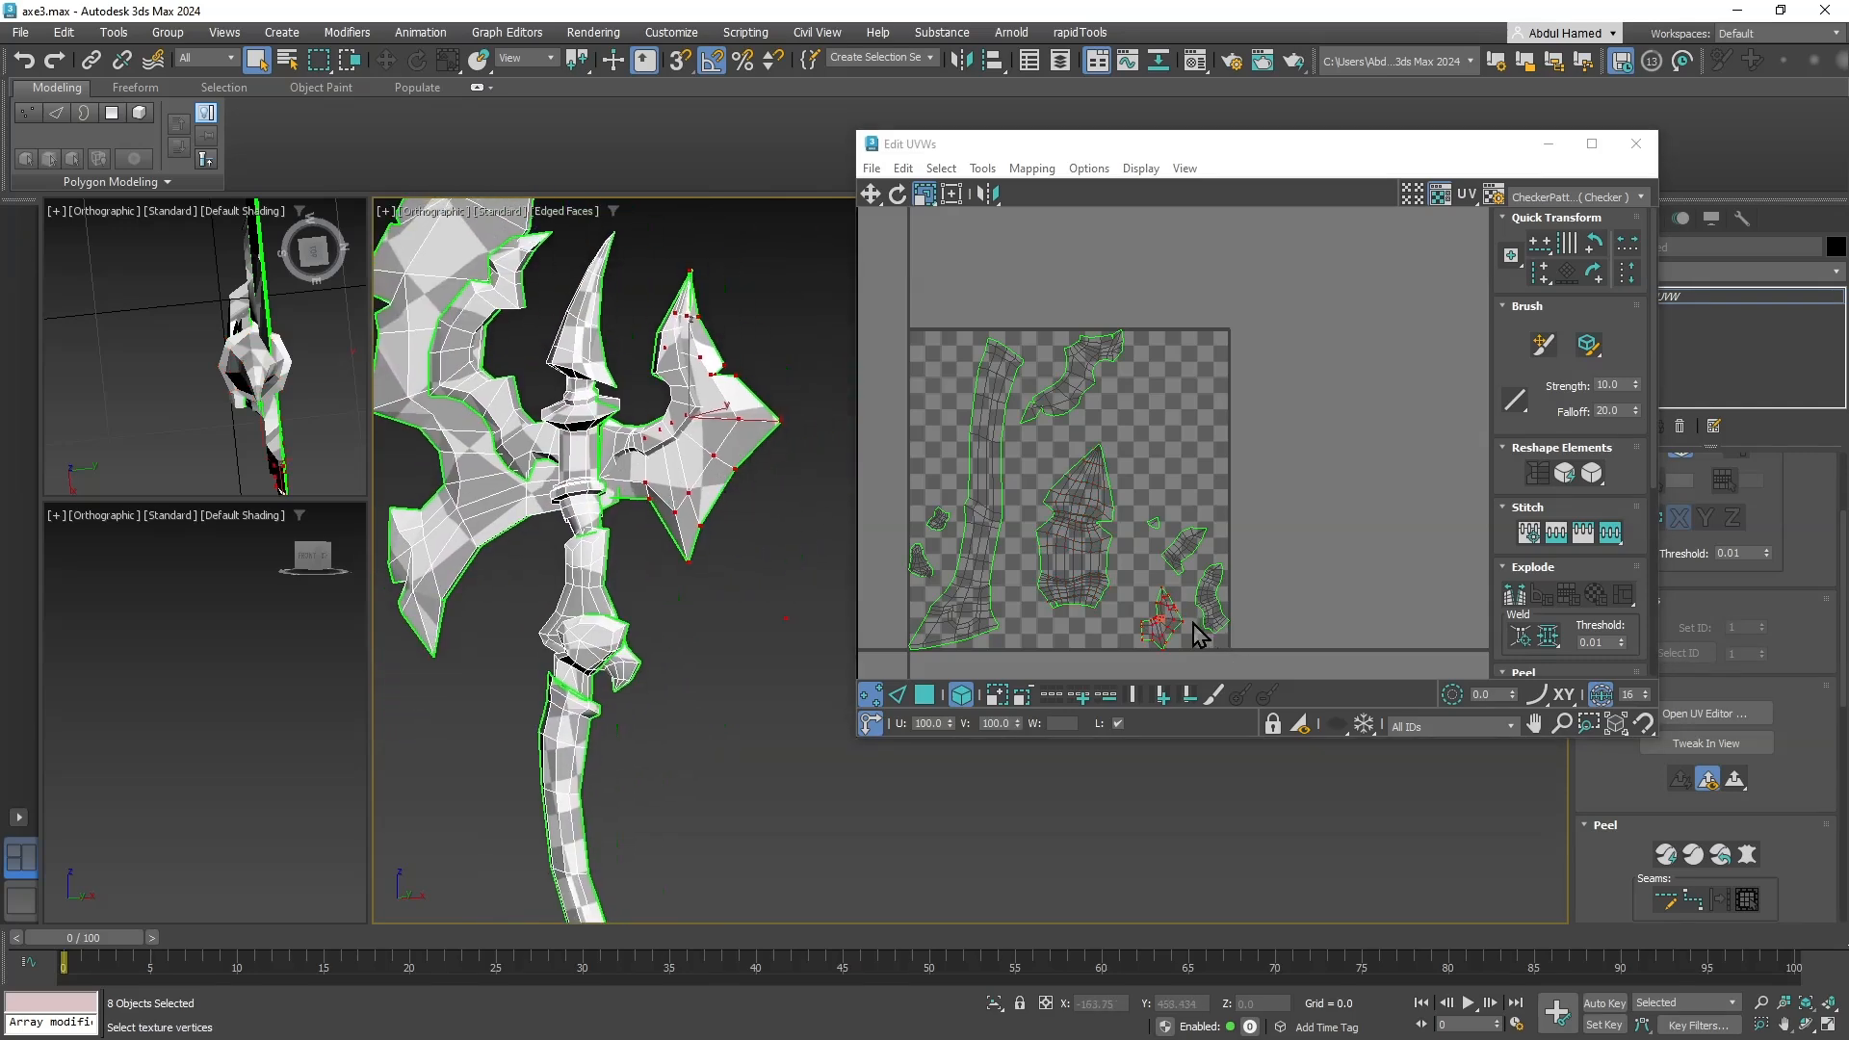
pyautogui.moveTo(1193, 624); pyautogui.dragTo(1271, 548)
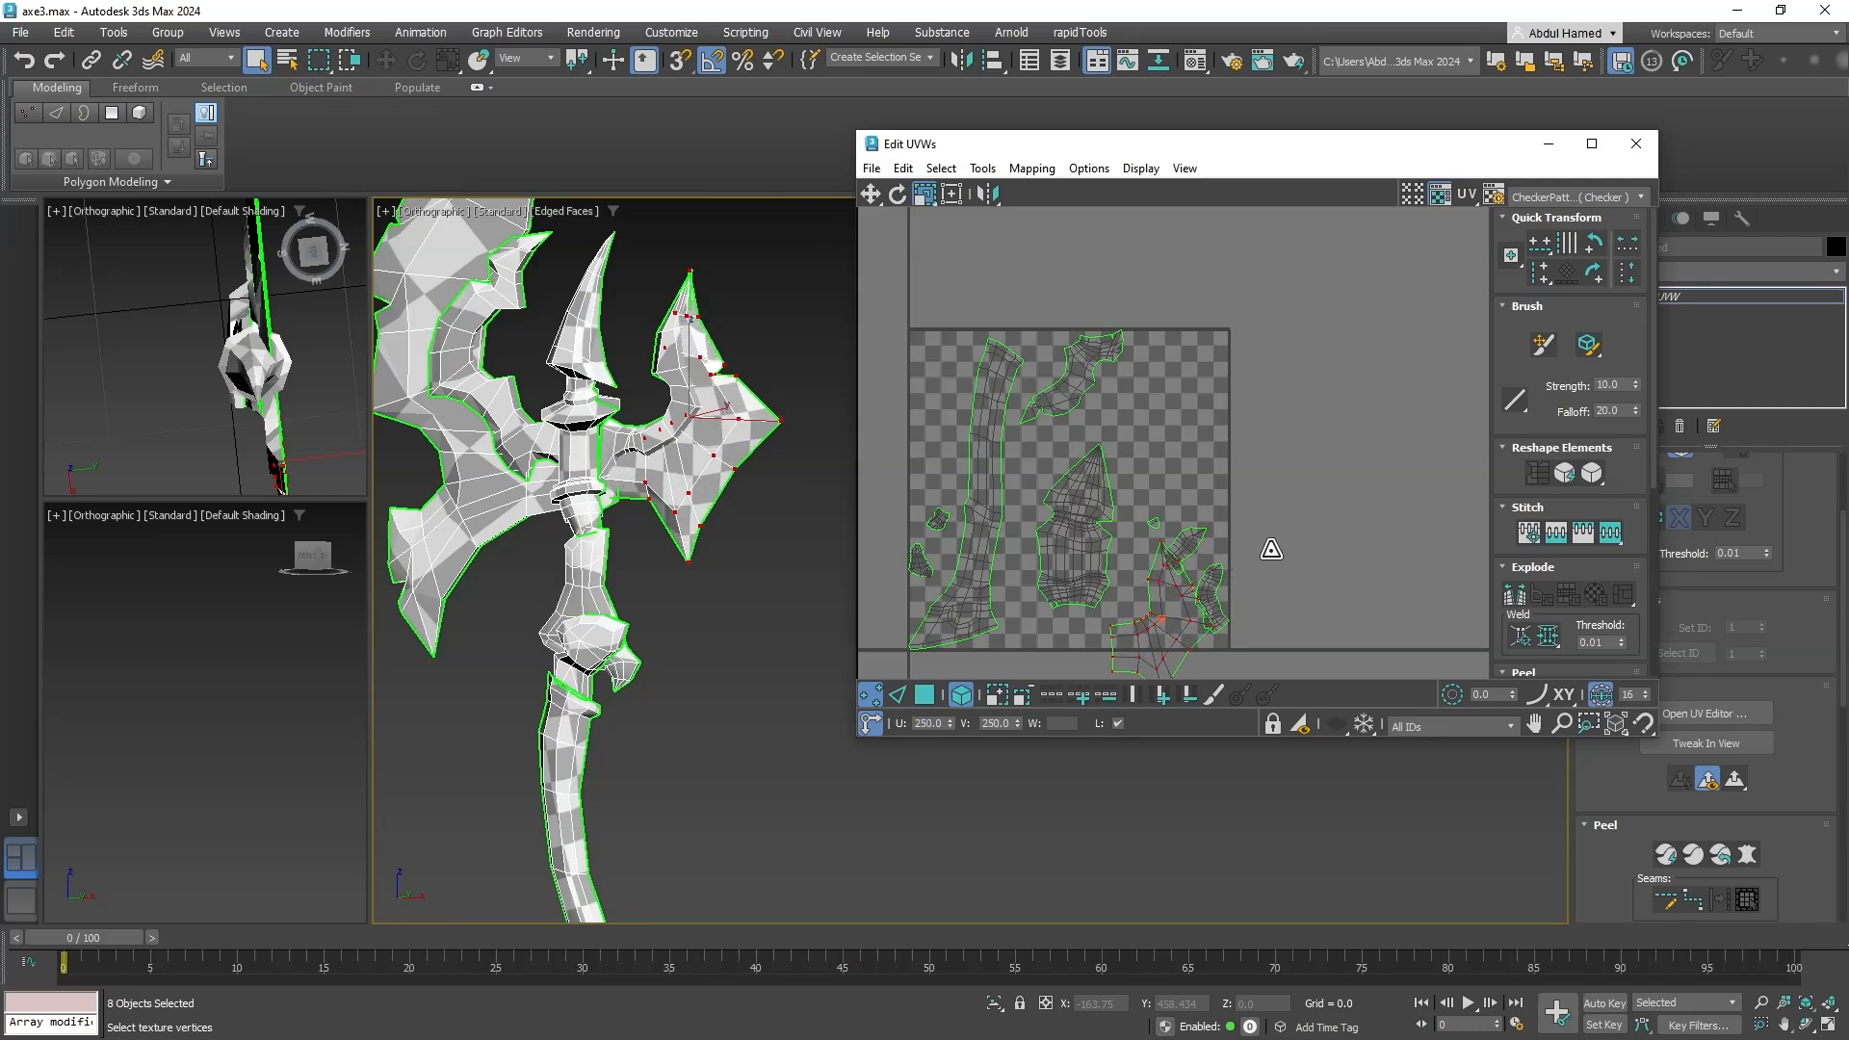
pyautogui.press('w')
pyautogui.moveTo(1164, 607); pyautogui.dragTo(1175, 412)
pyautogui.click(521, 489)
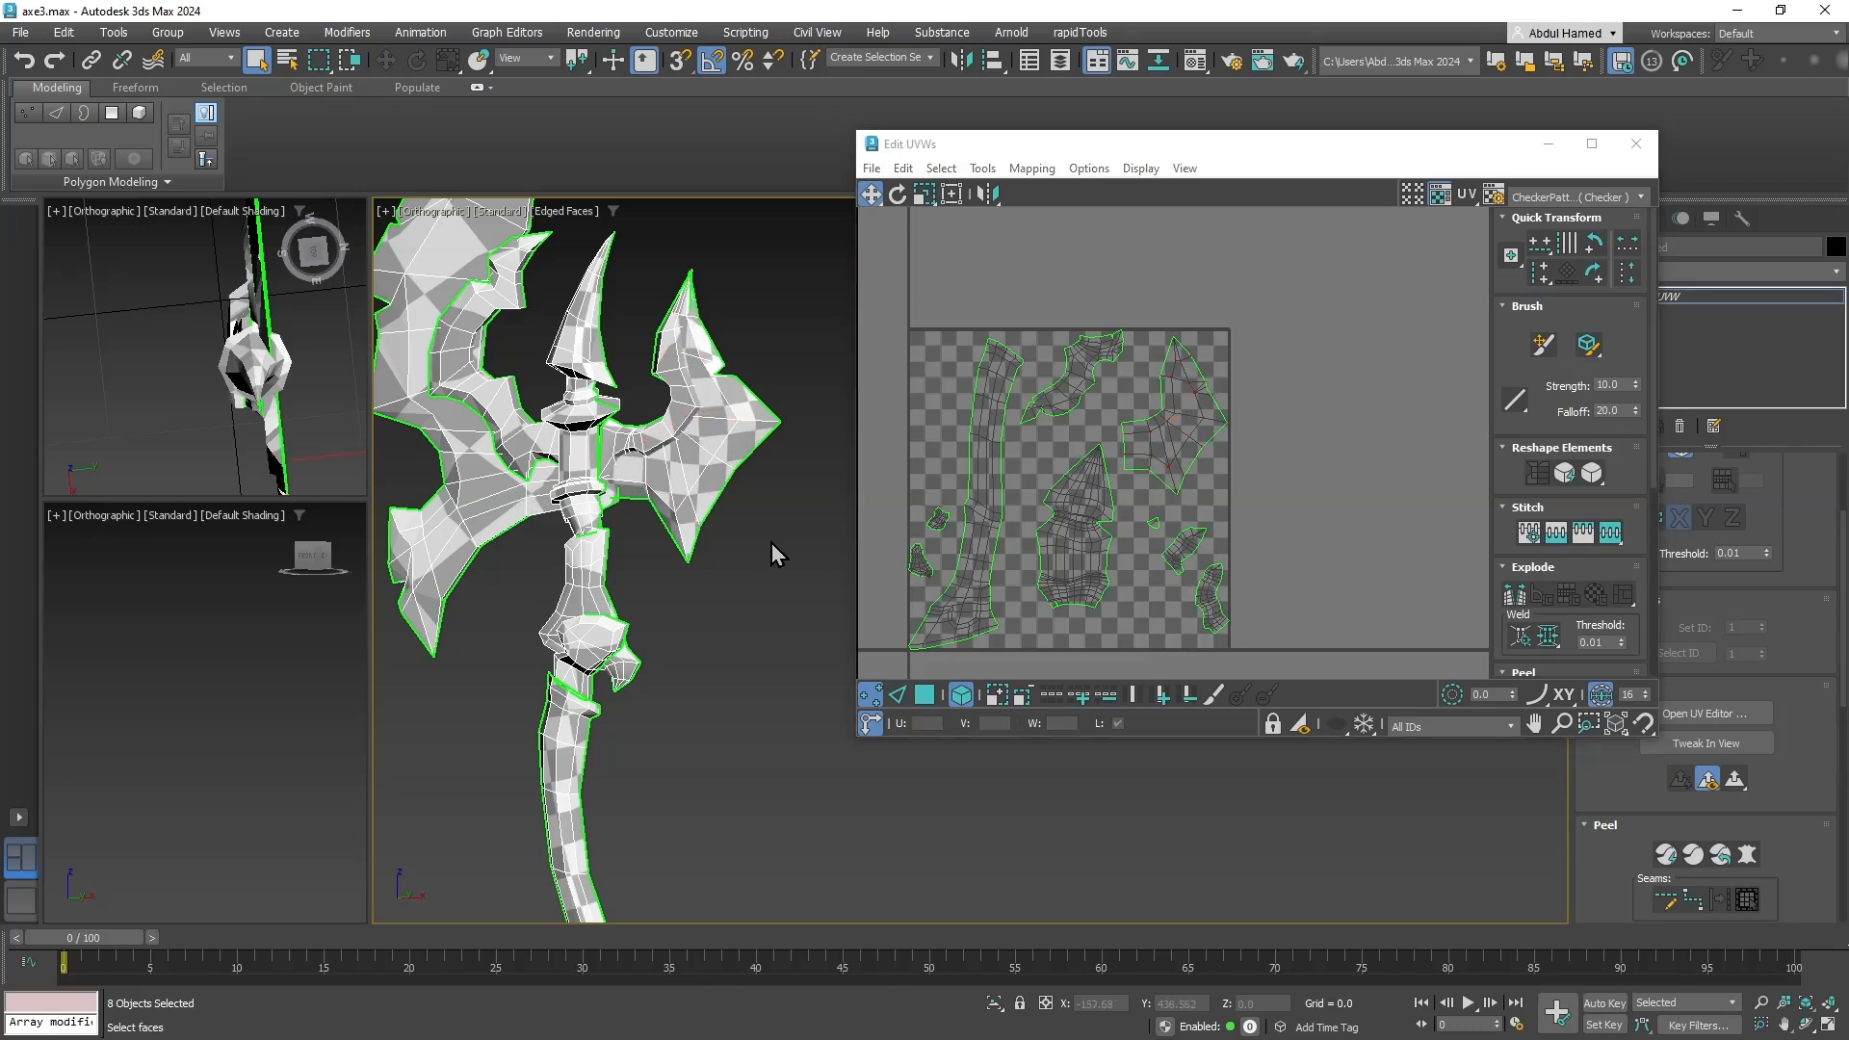
# Scale the large blade's UV shell up uniformly to about 204%.
pyautogui.click(1088, 369)
pyautogui.moveTo(1063, 398); pyautogui.dragTo(1089, 387, button='middle')
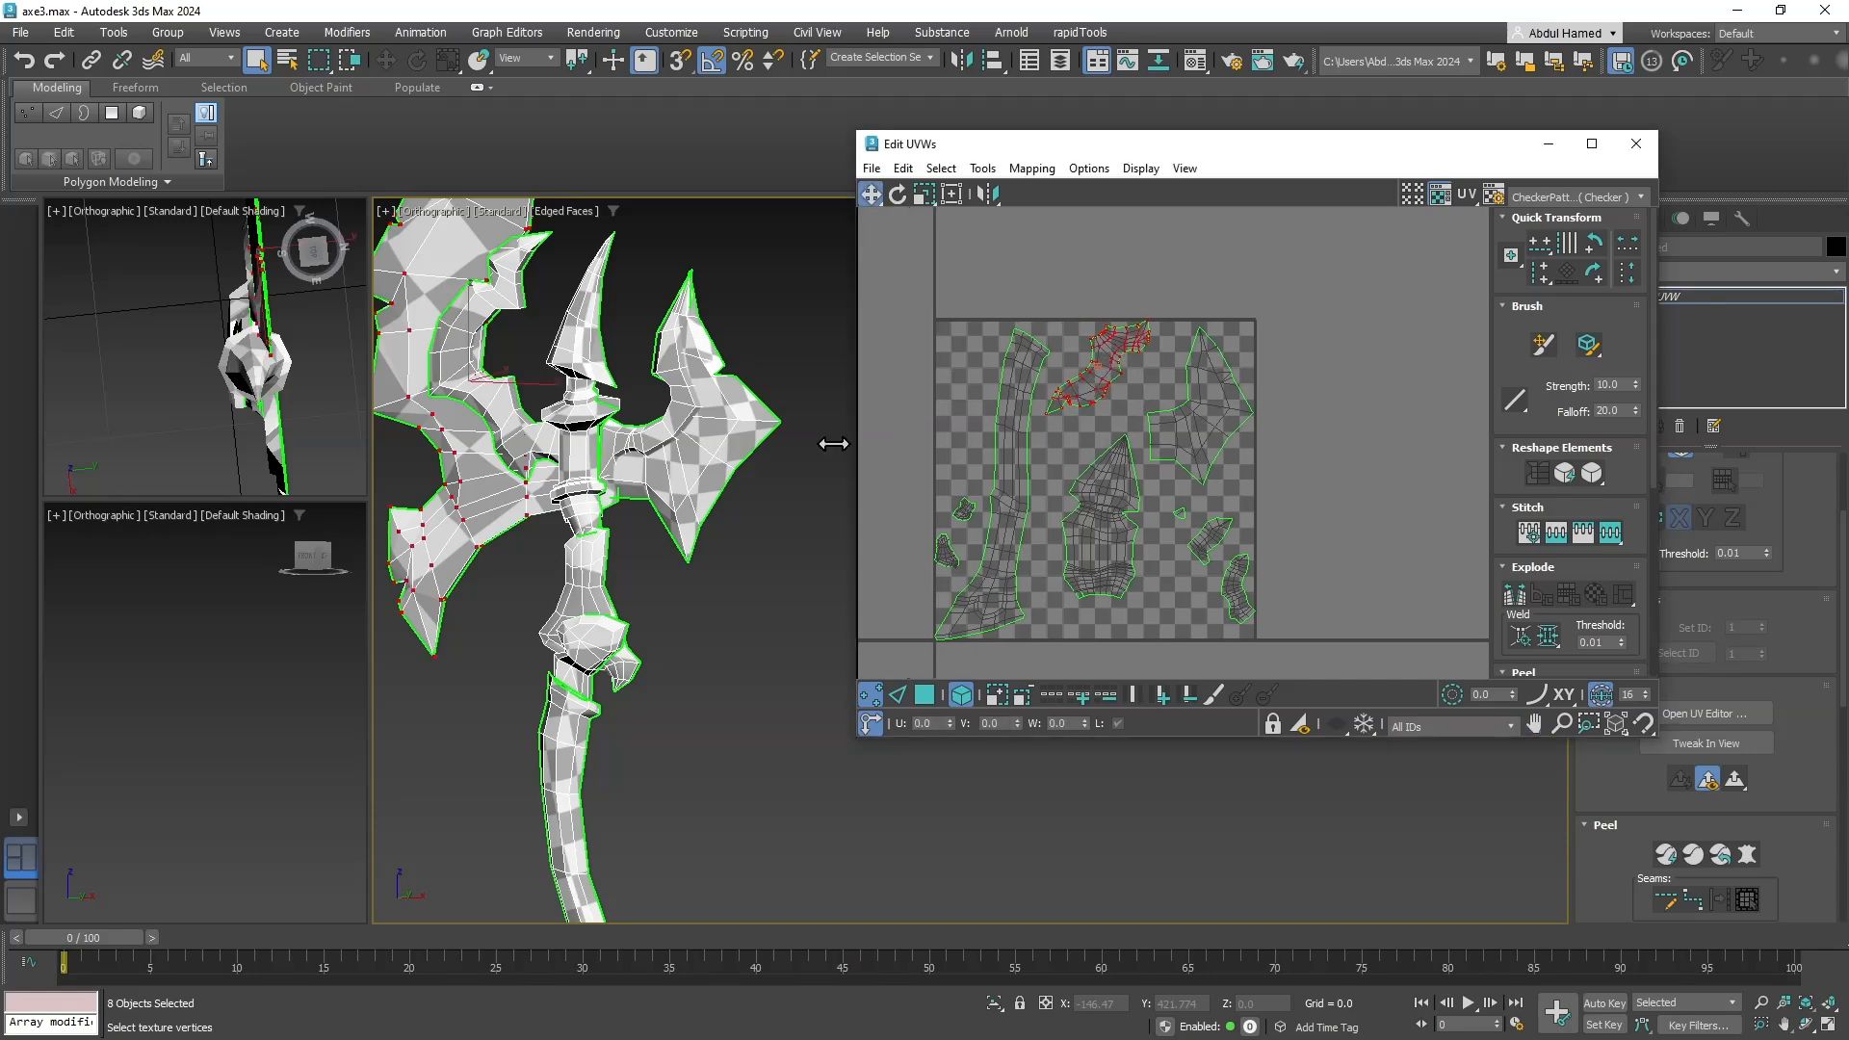
pyautogui.moveTo(722, 416); pyautogui.dragTo(838, 481, button='middle')
pyautogui.moveTo(1077, 358); pyautogui.dragTo(1085, 400, button='middle')
pyautogui.press('r')
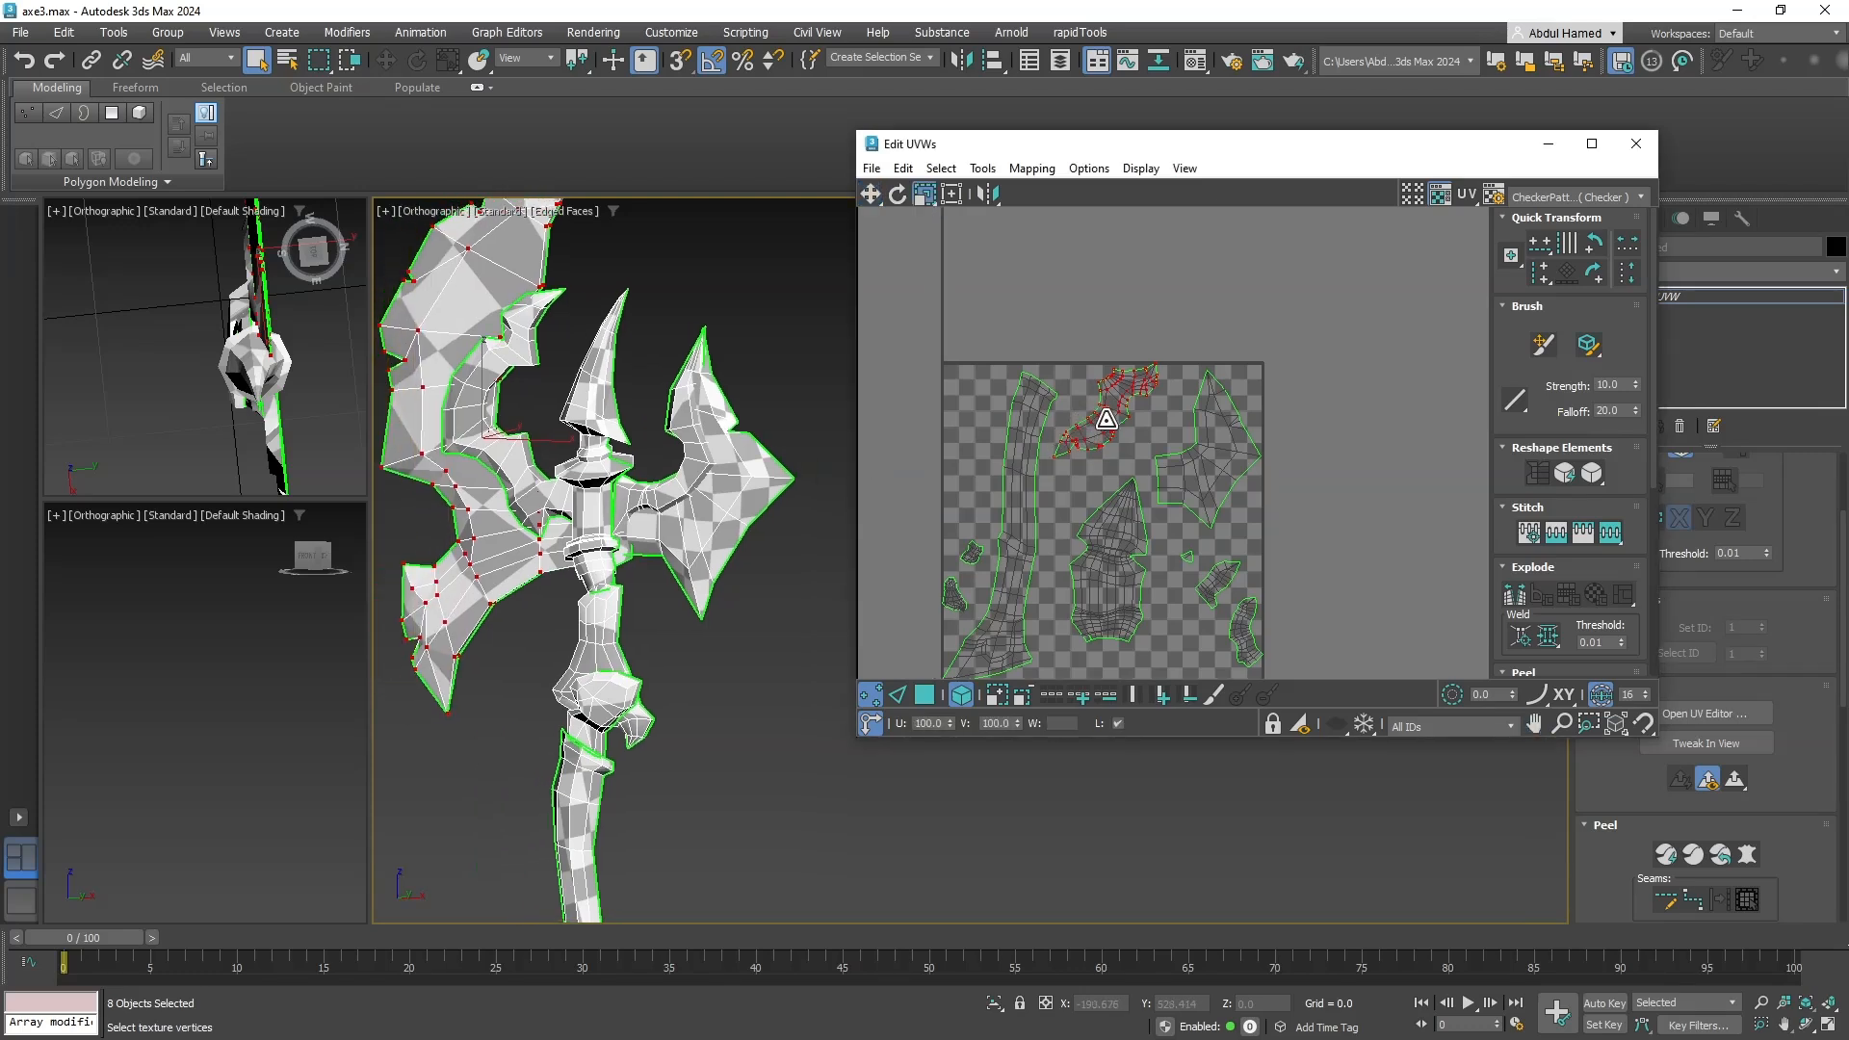
pyautogui.moveTo(1085, 400); pyautogui.dragTo(1156, 370)
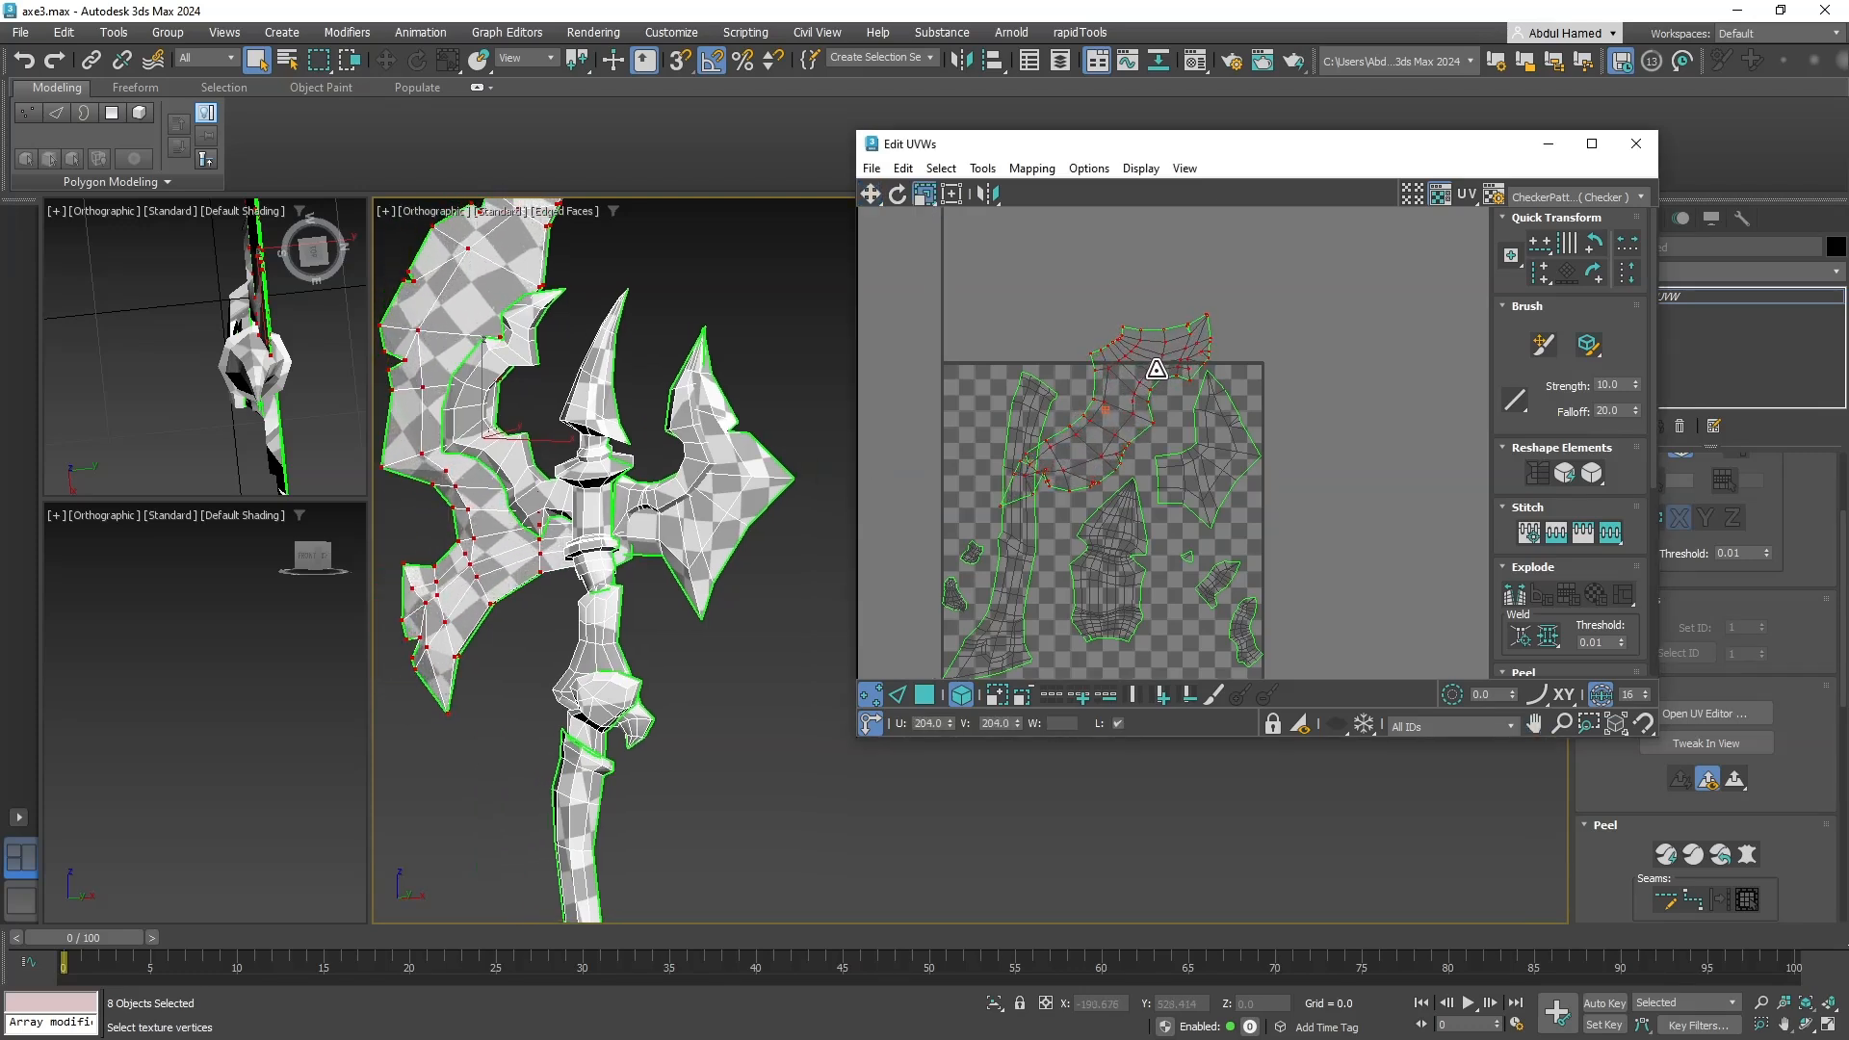
# Try packing the UV shells with Rescale on, first the large blade's shell and again with everything selected, undoing each attempt.
pyautogui.scroll(-5, 1518, 597)
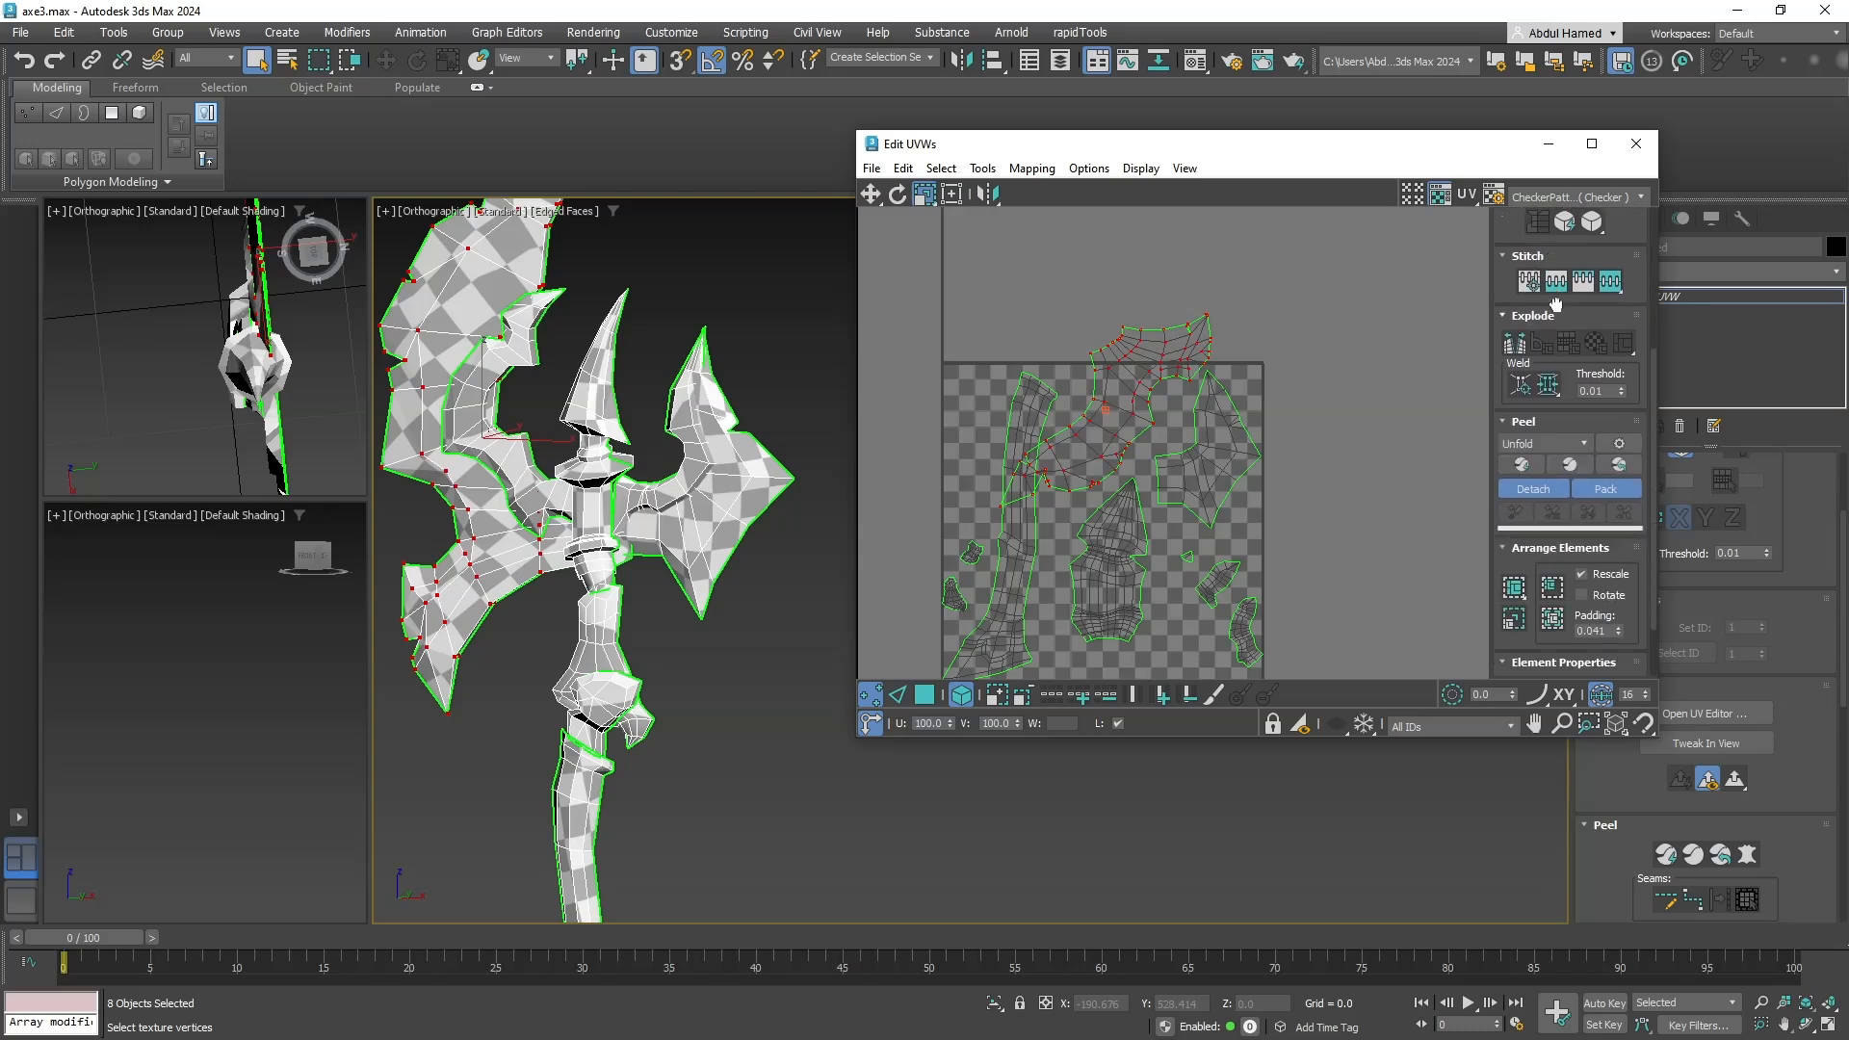
pyautogui.click(1513, 581)
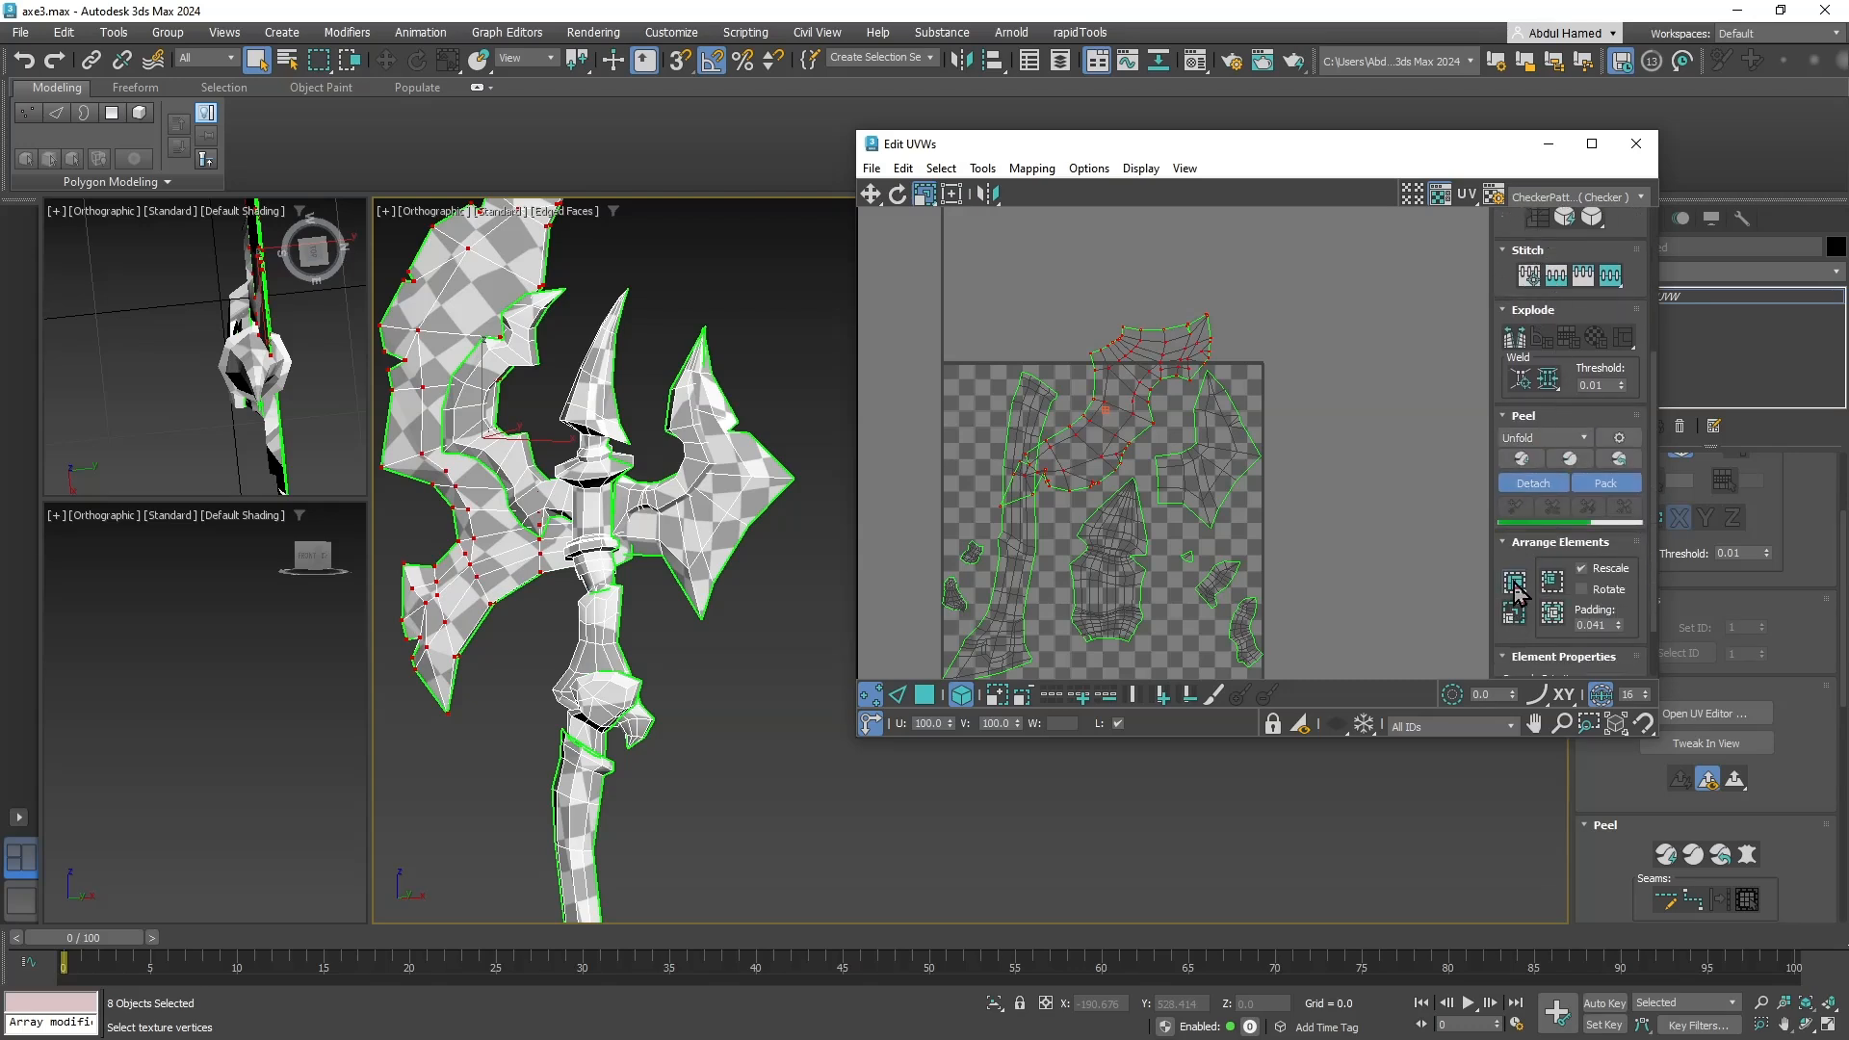
pyautogui.hotkey('ctrl', 'z')
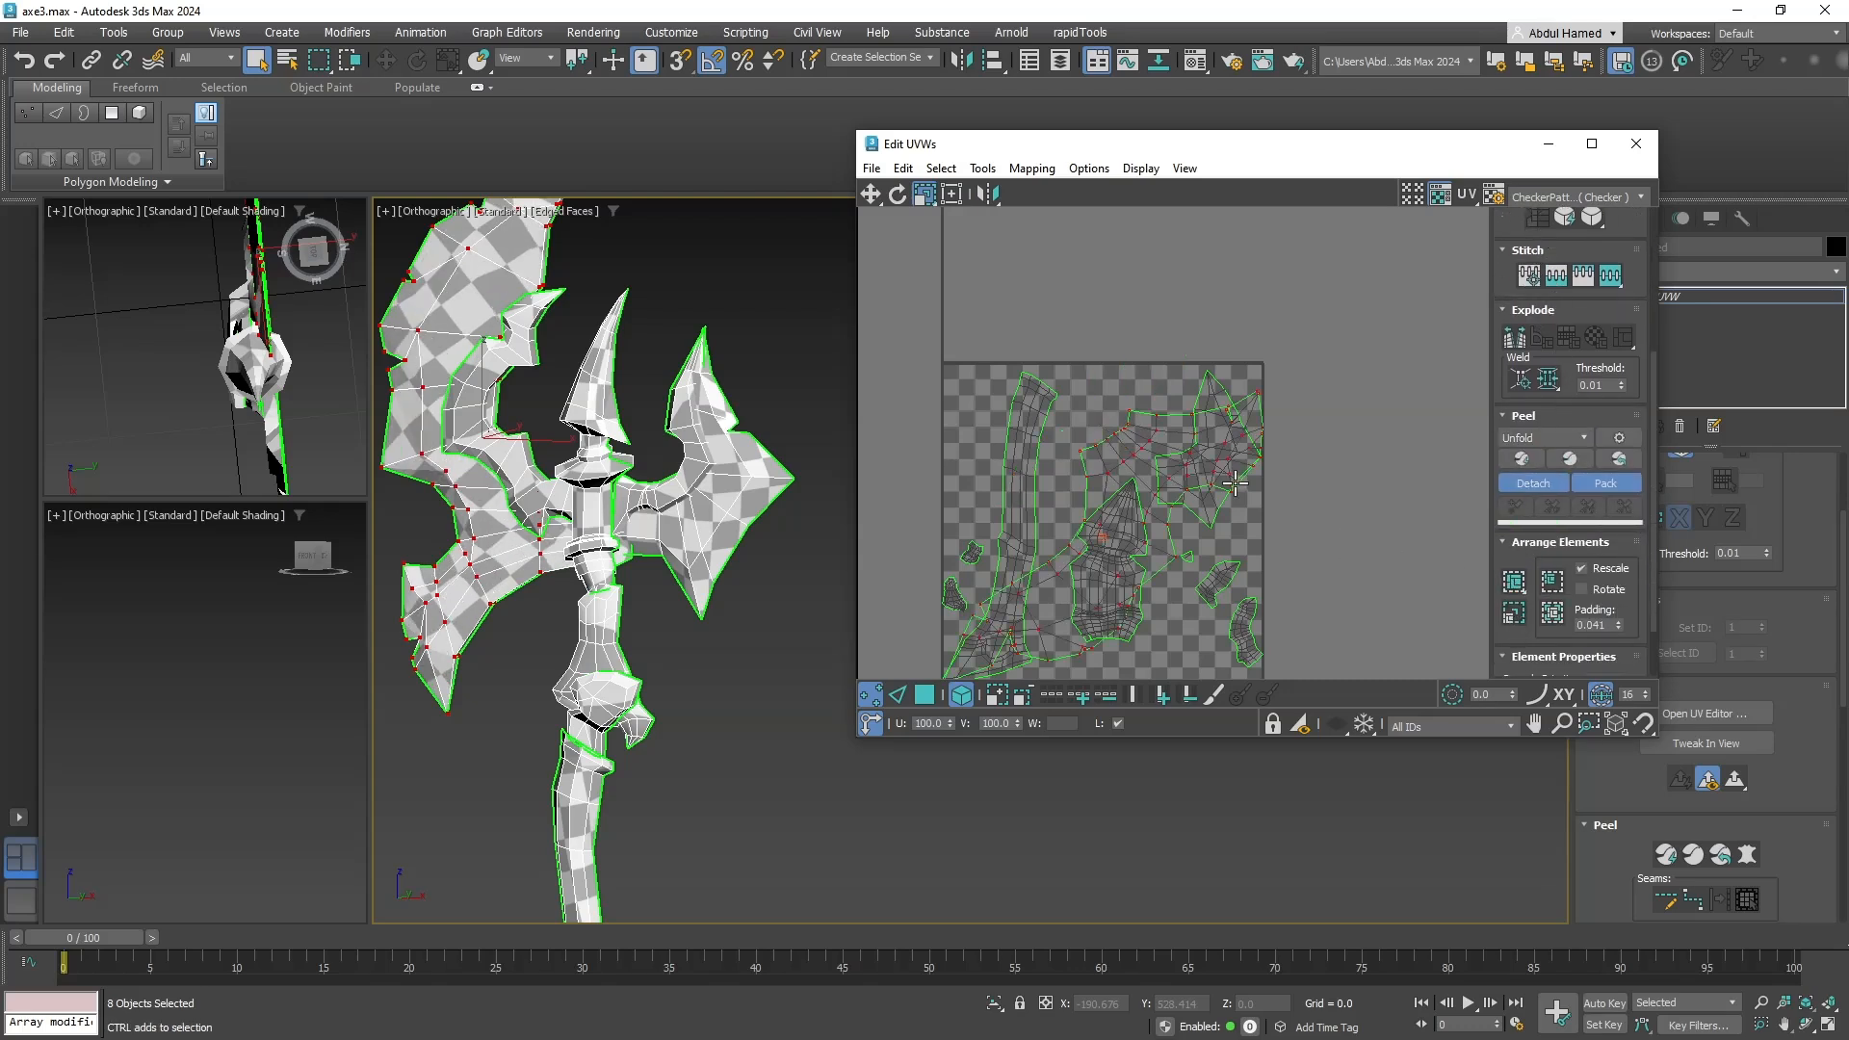
pyautogui.hotkey('ctrl', 'a')
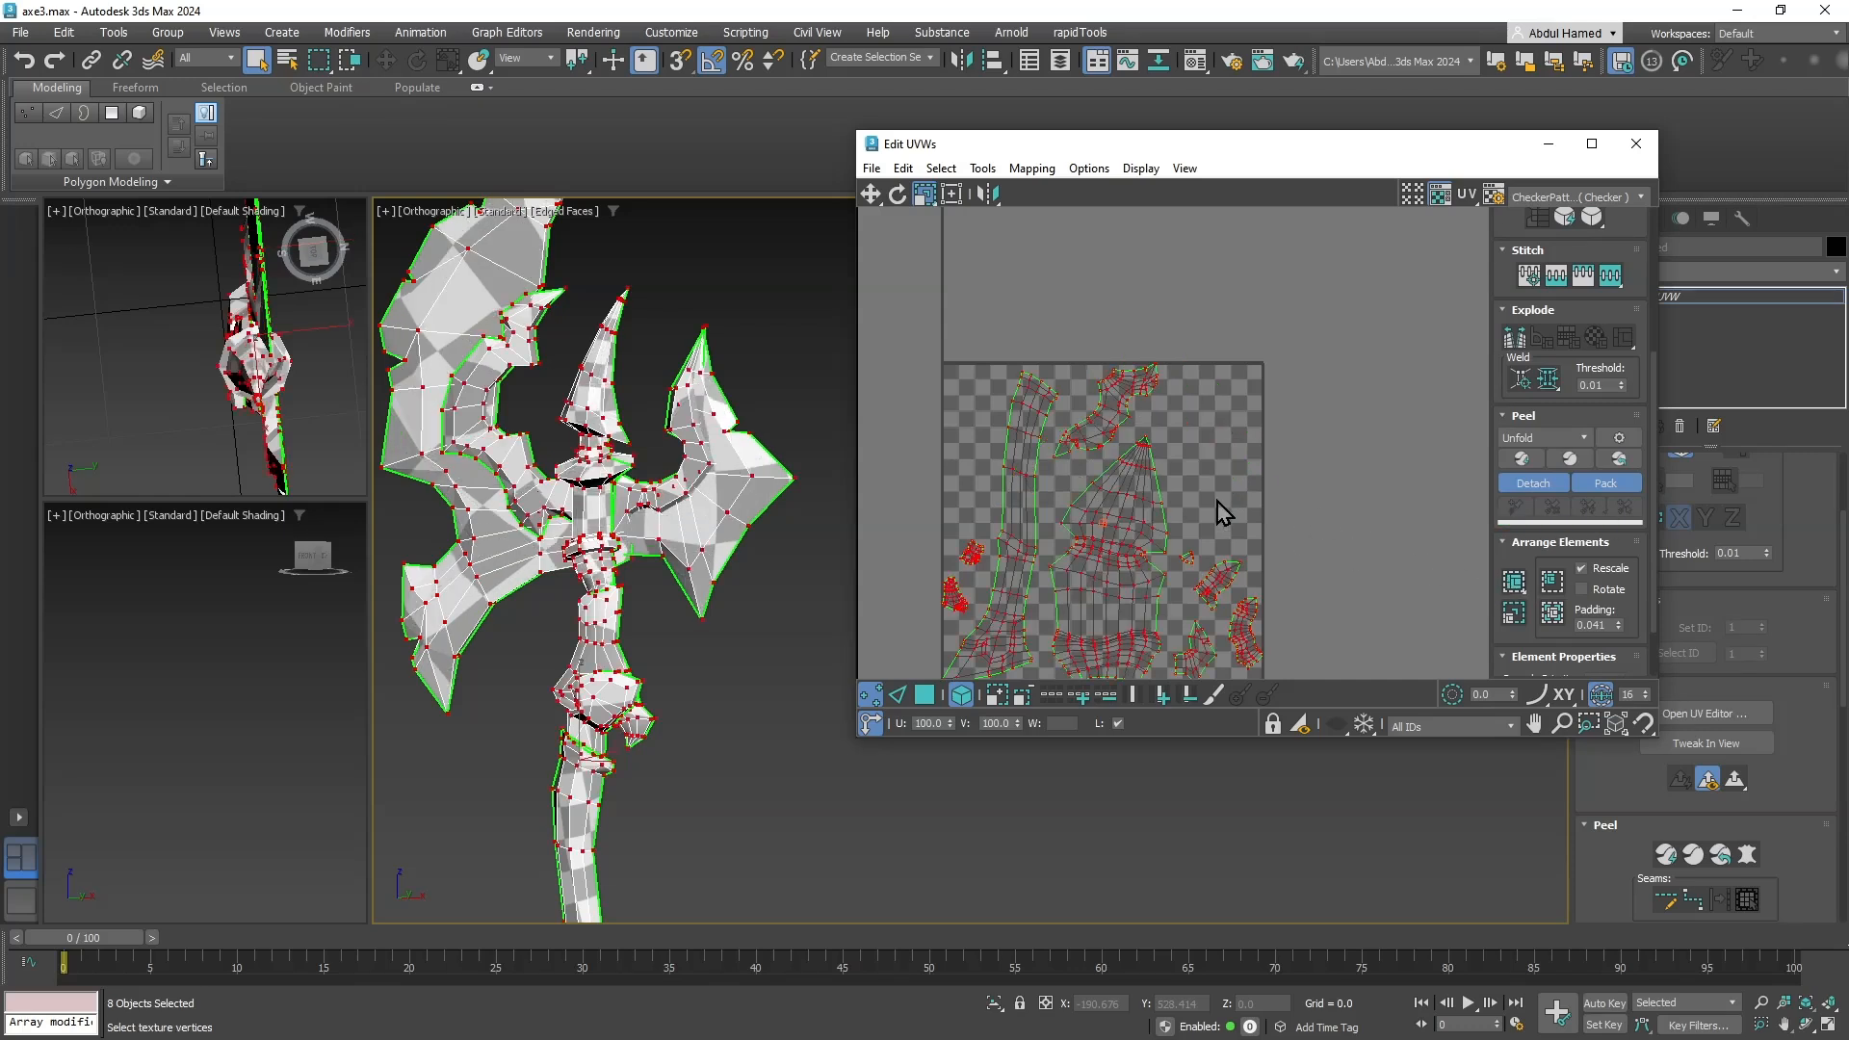
pyautogui.moveTo(1223, 514); pyautogui.dragTo(1230, 404, button='middle')
pyautogui.hotkey('ctrl', 'z')
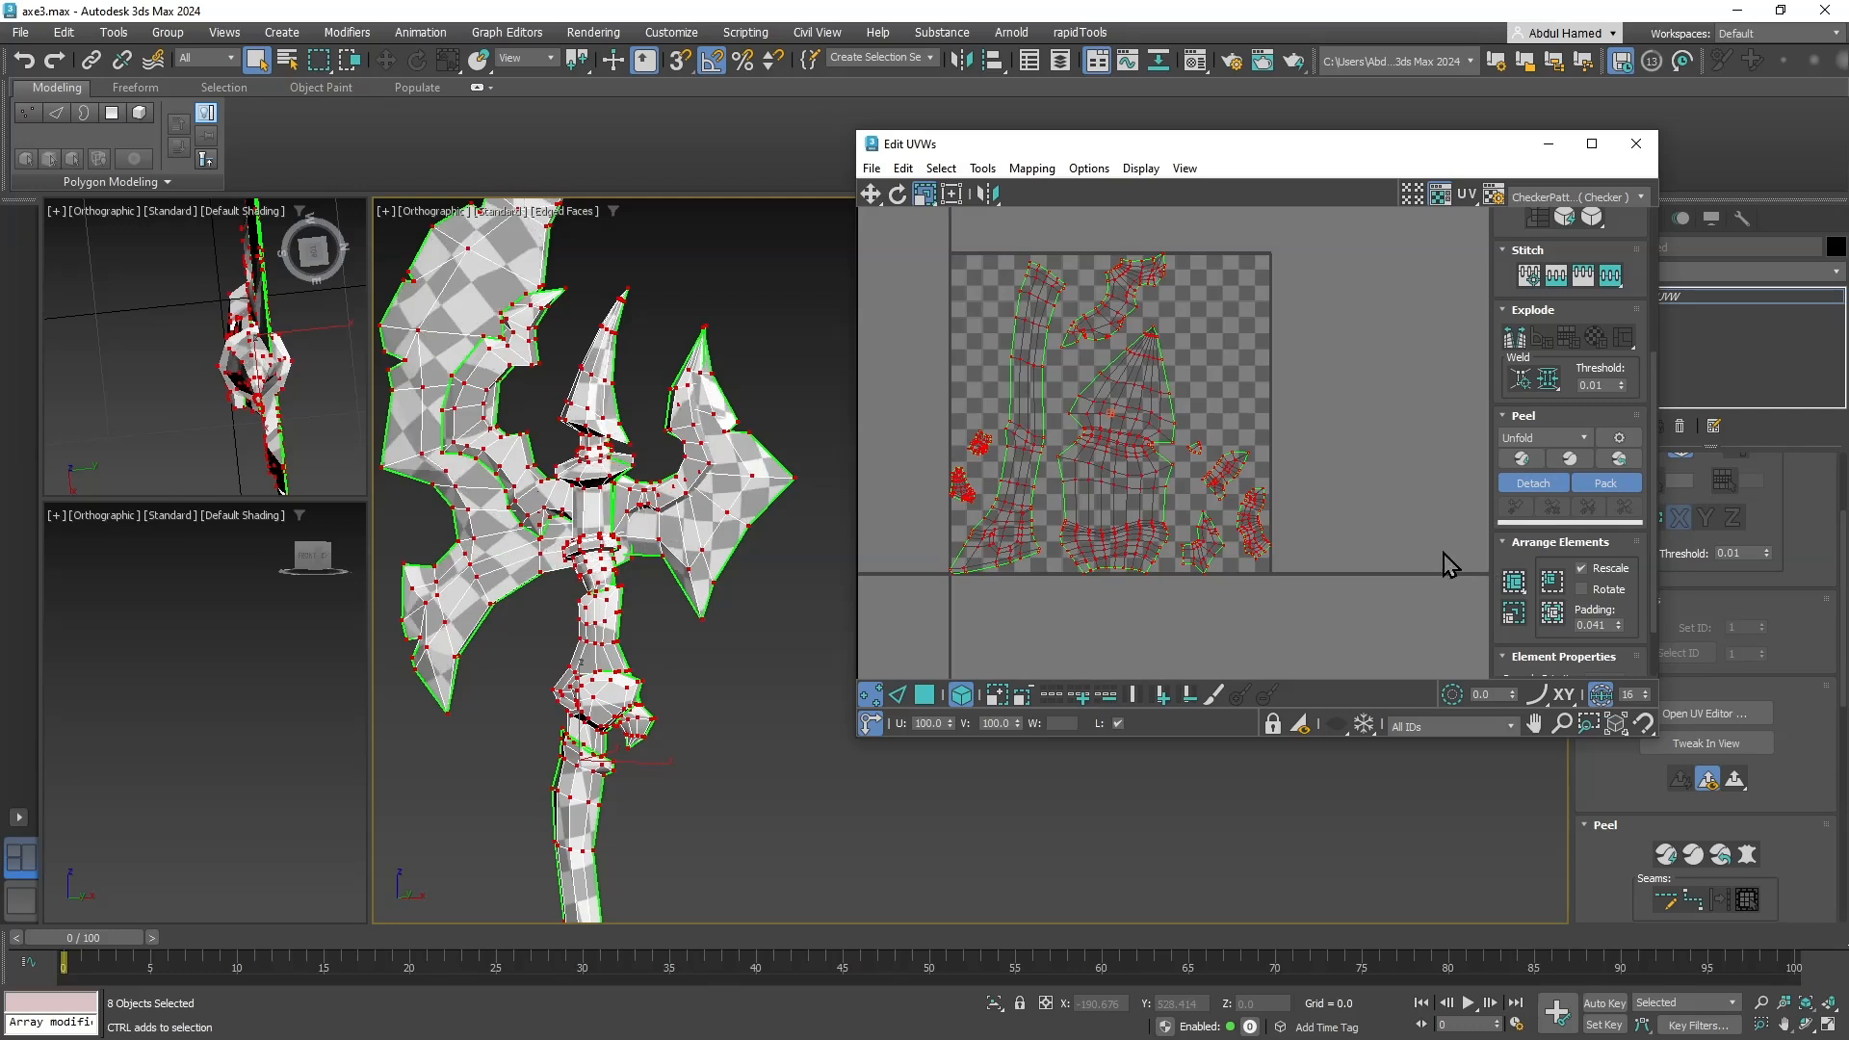
# Turn off Rescale, try the pack options on all UV shells, and undo the packing.
pyautogui.click(1581, 568)
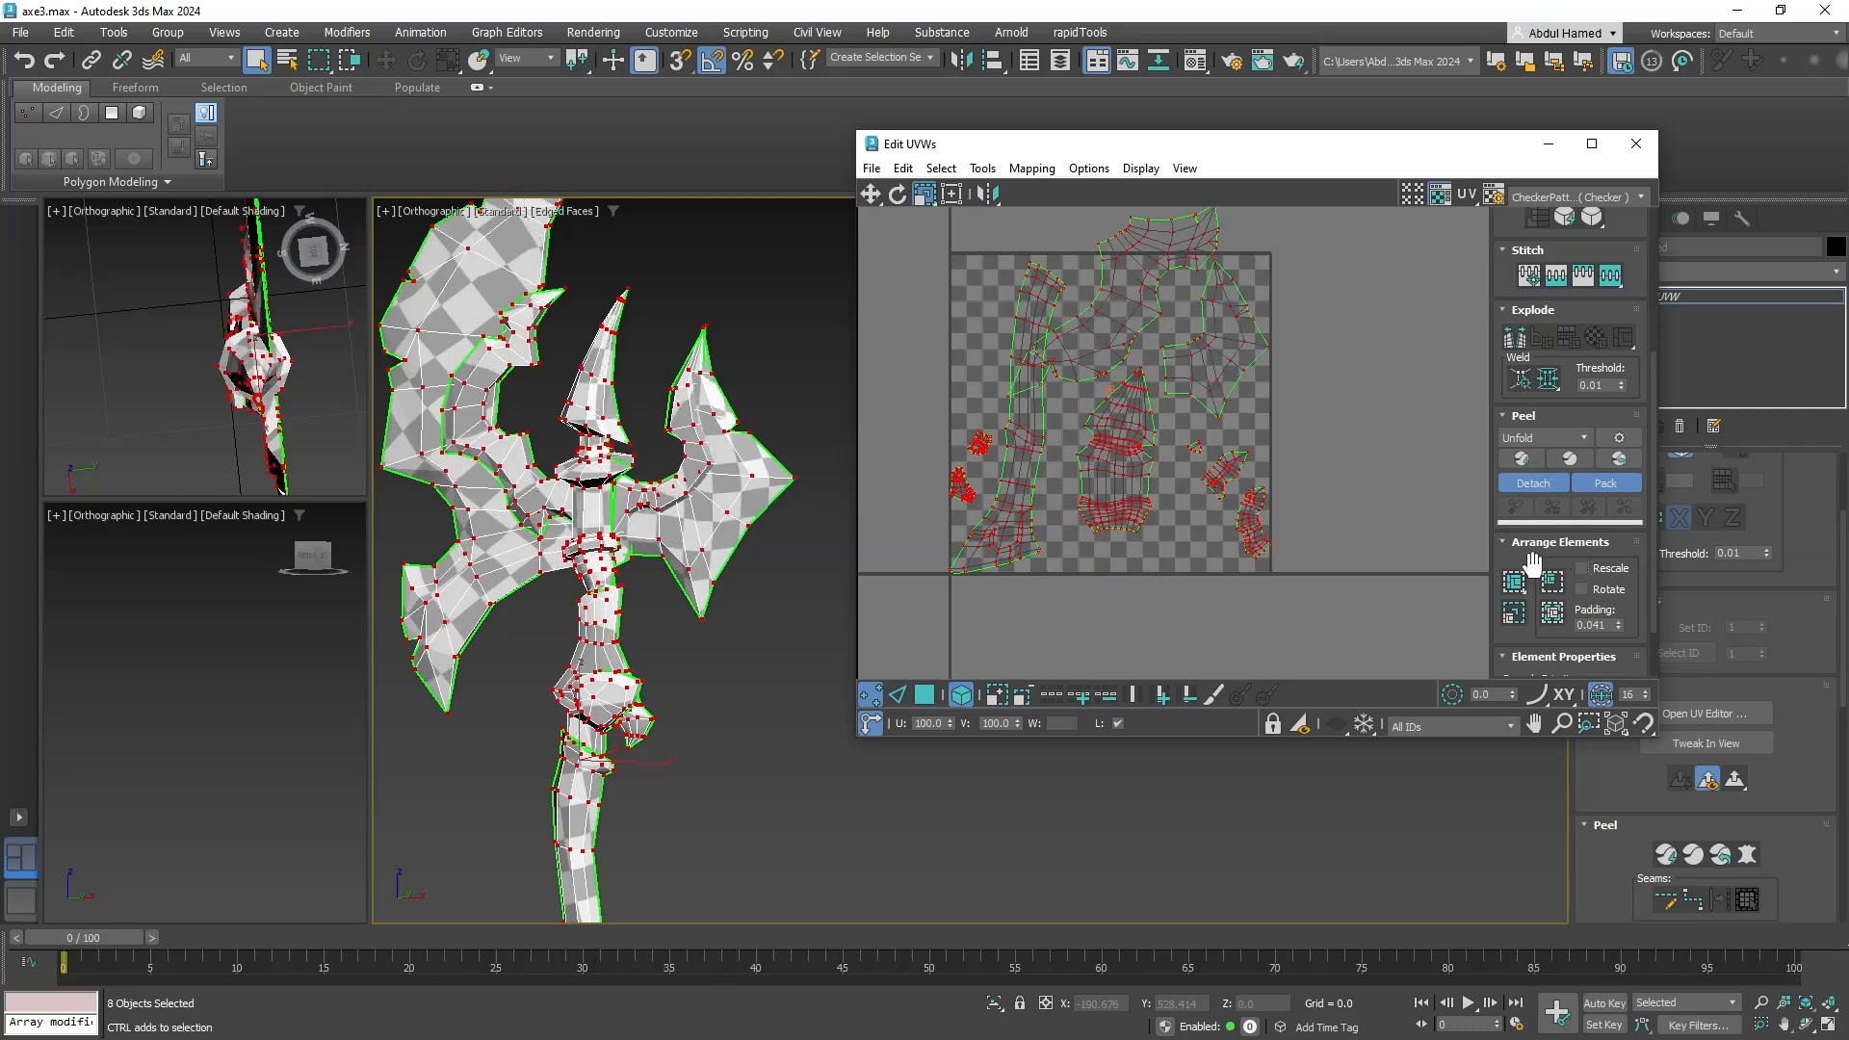
pyautogui.moveTo(1292, 462); pyautogui.dragTo(1333, 516, button='middle')
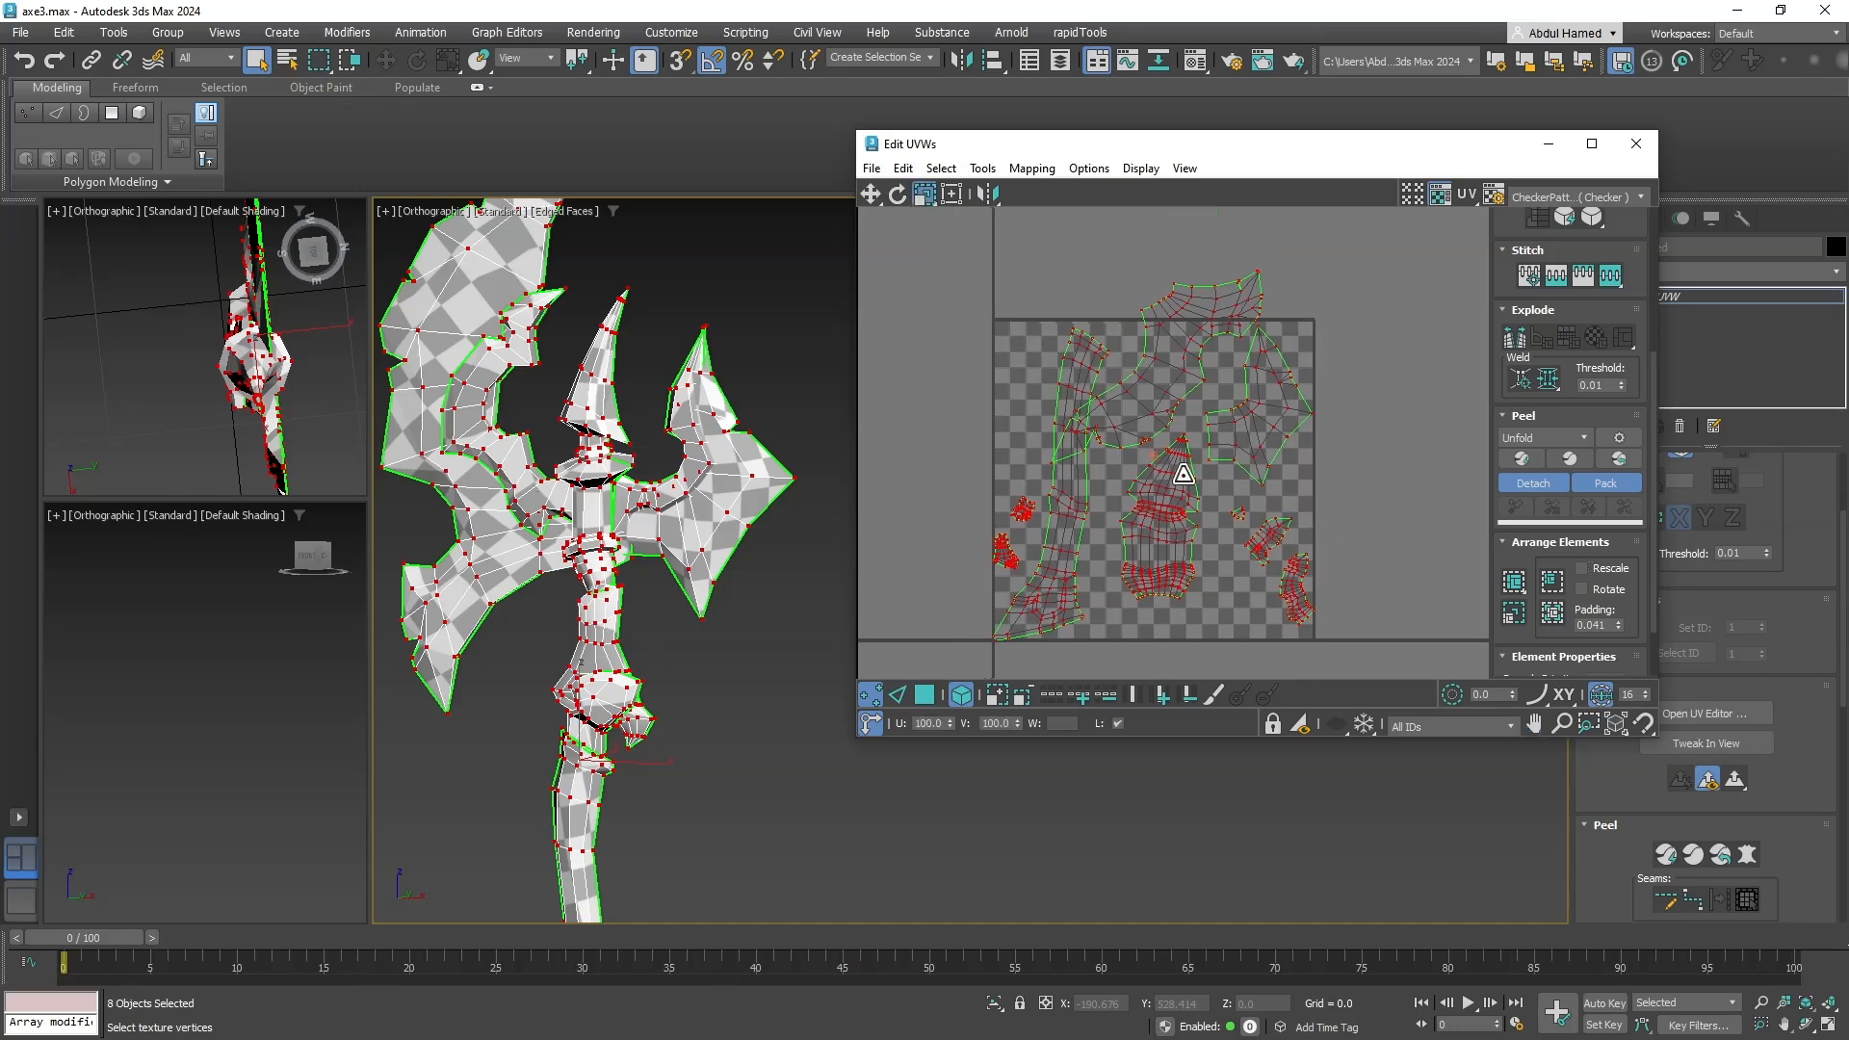
pyautogui.moveTo(645, 429); pyautogui.dragTo(639, 475, button='middle')
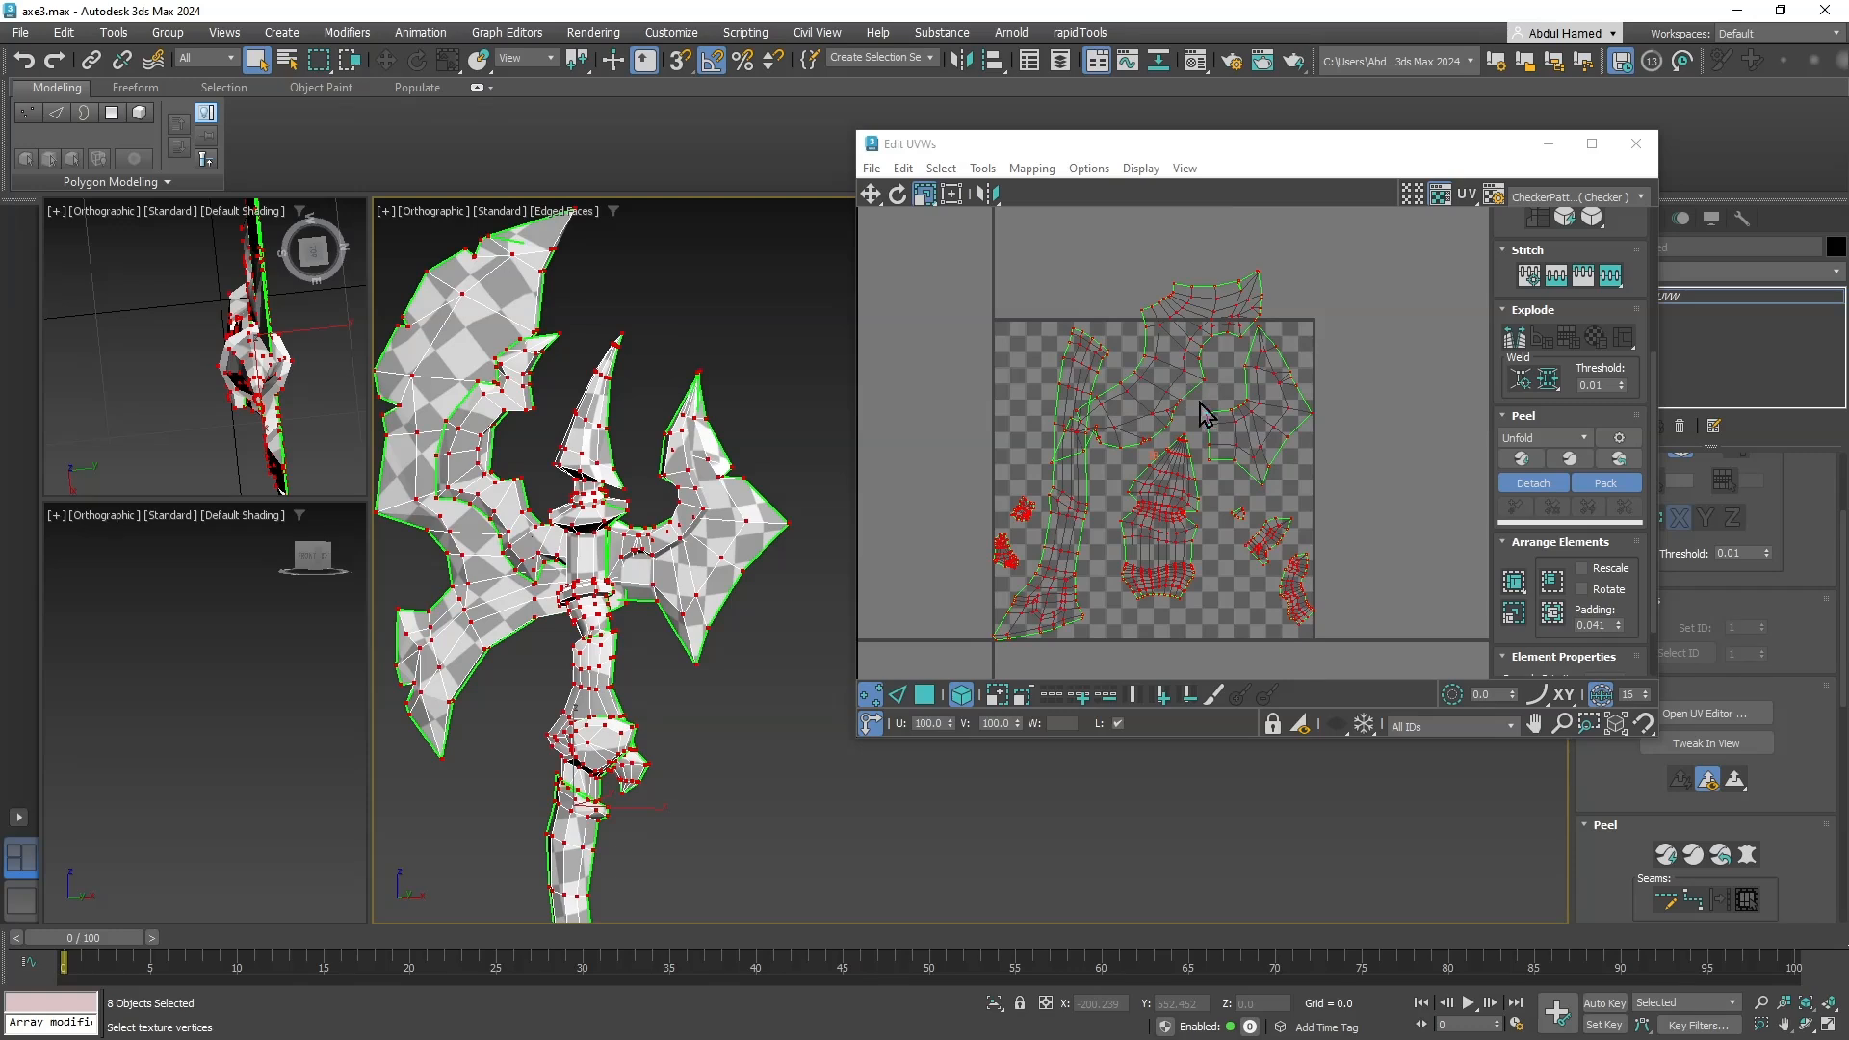
pyautogui.click(1514, 581)
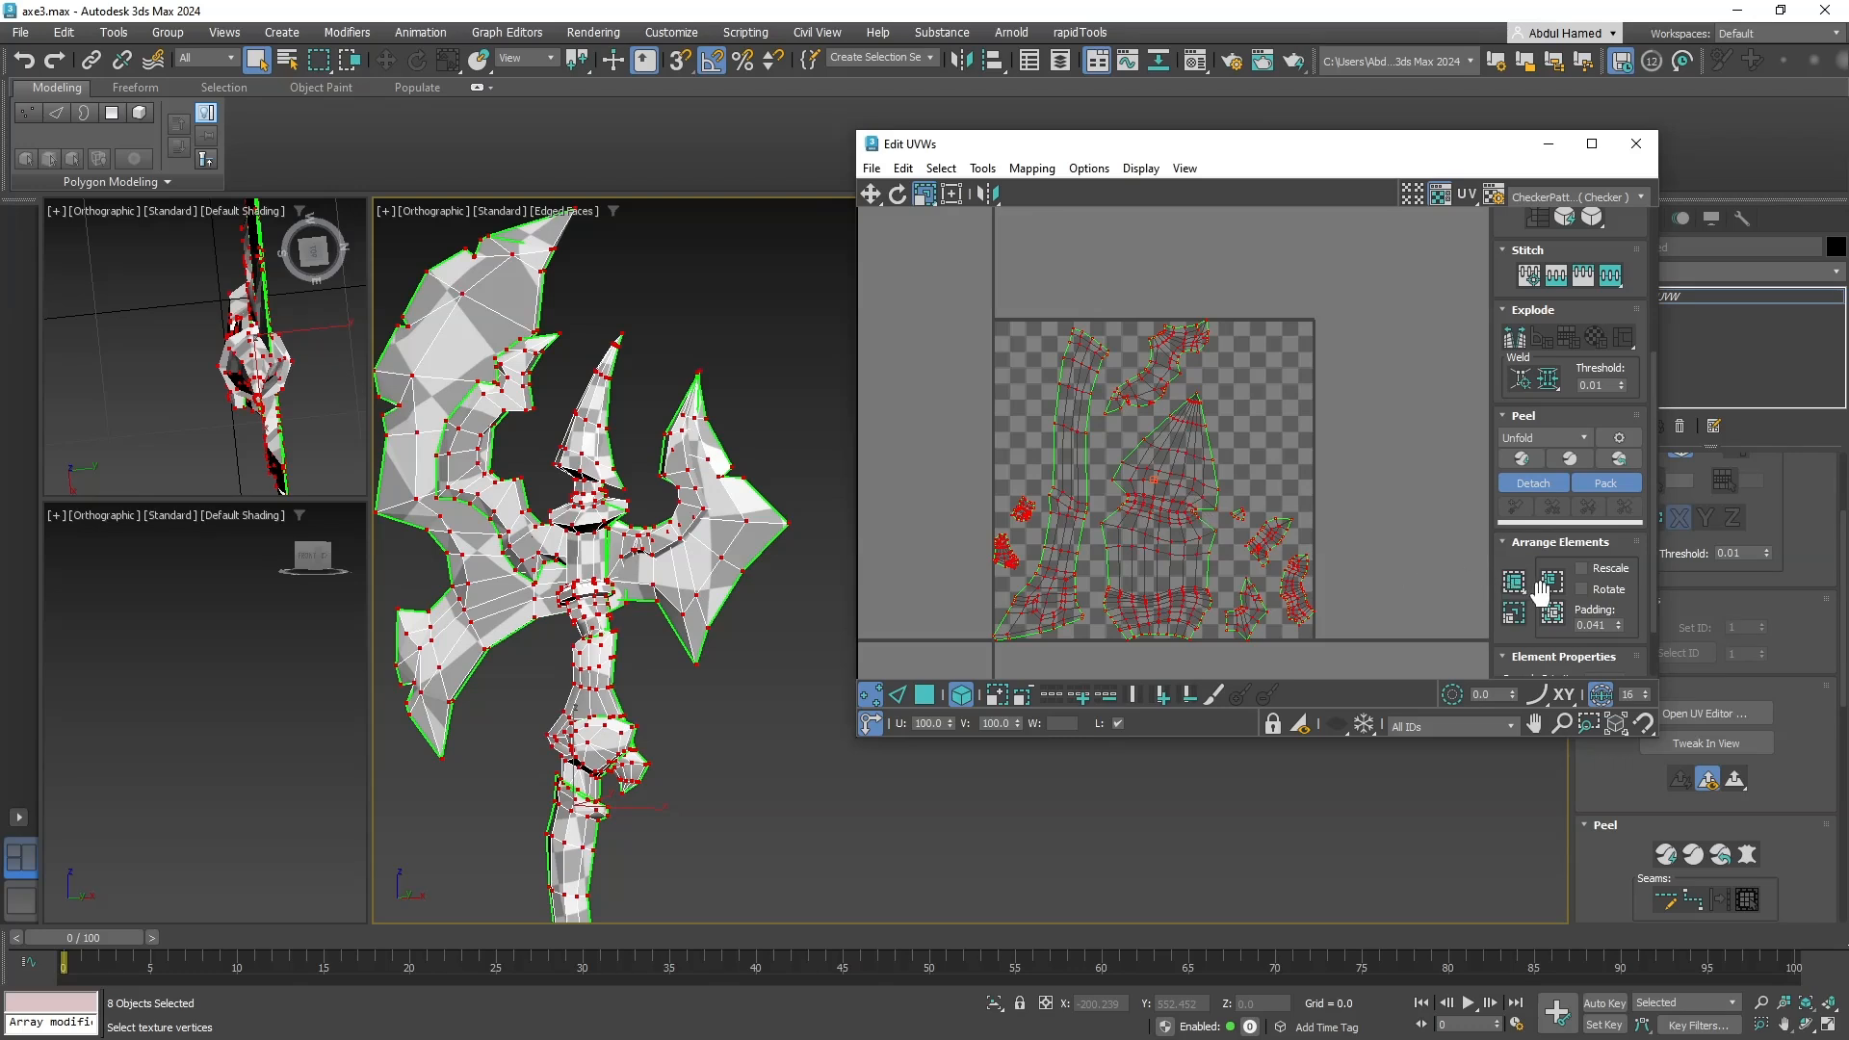
pyautogui.click(1554, 614)
pyautogui.click(1552, 583)
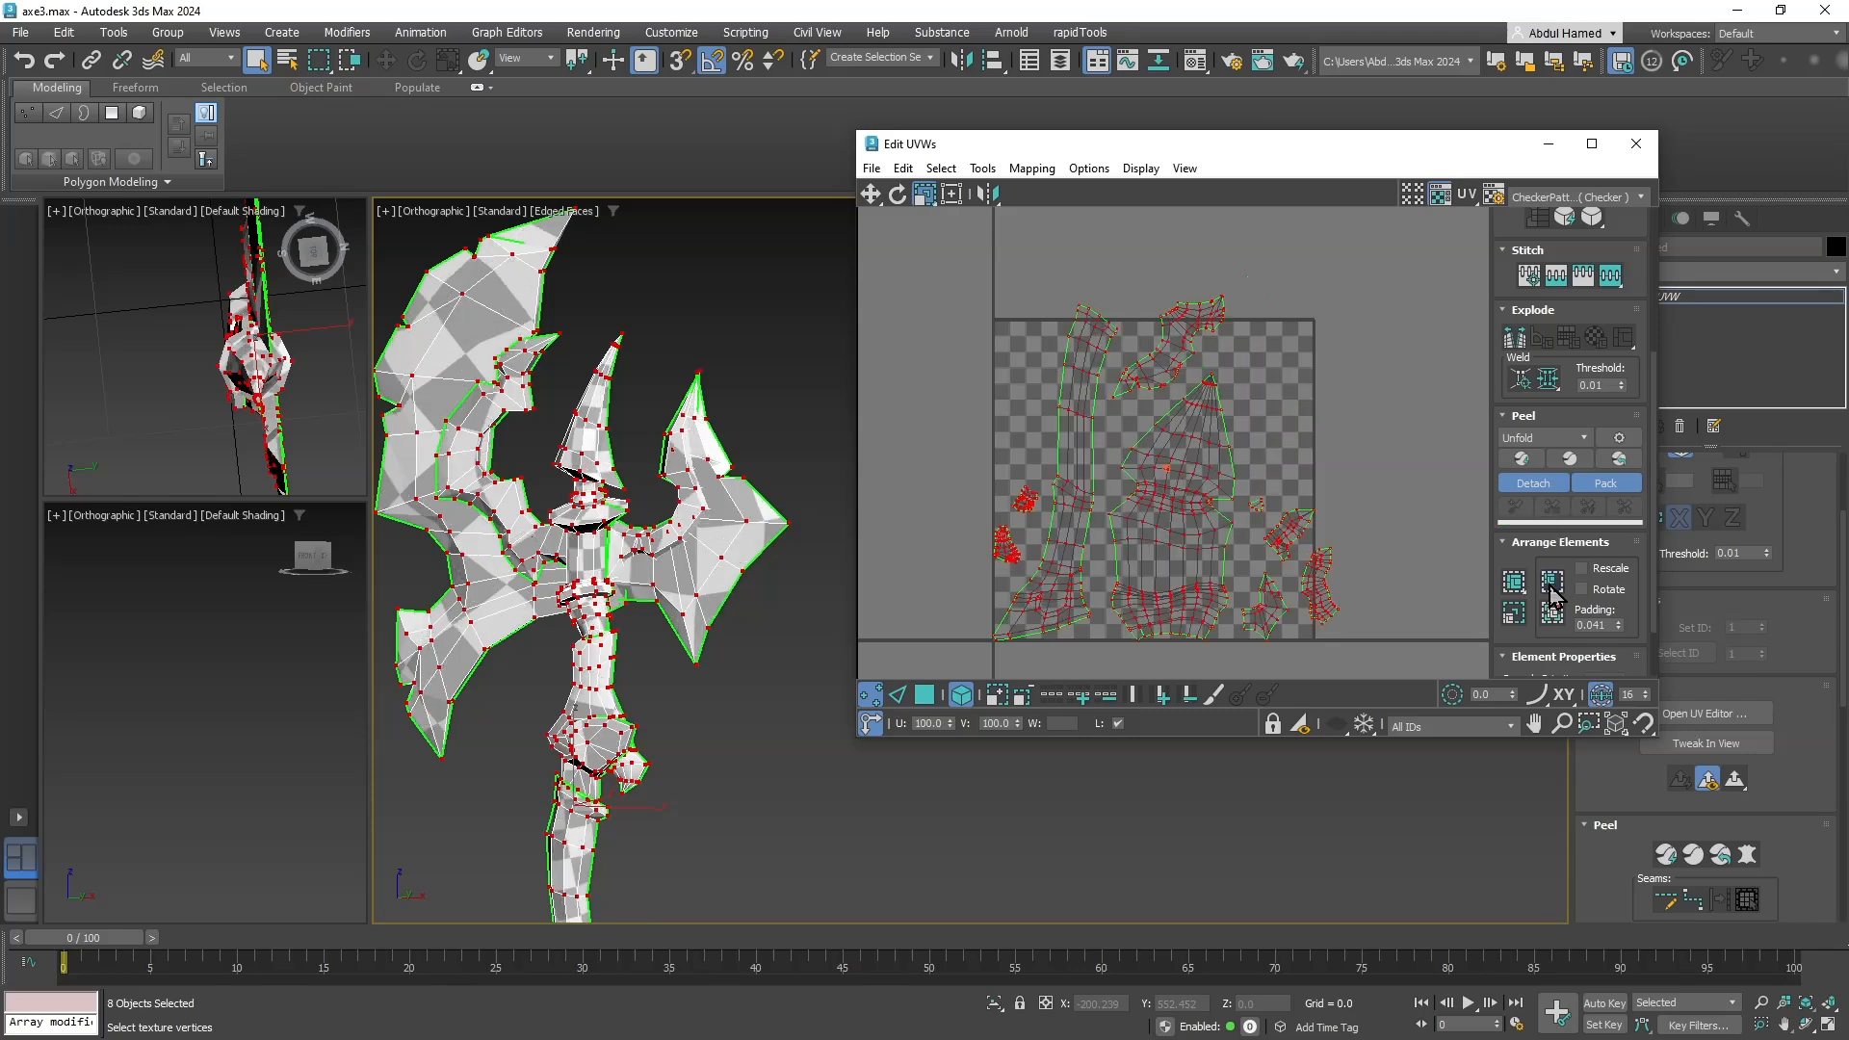
pyautogui.click(1551, 587)
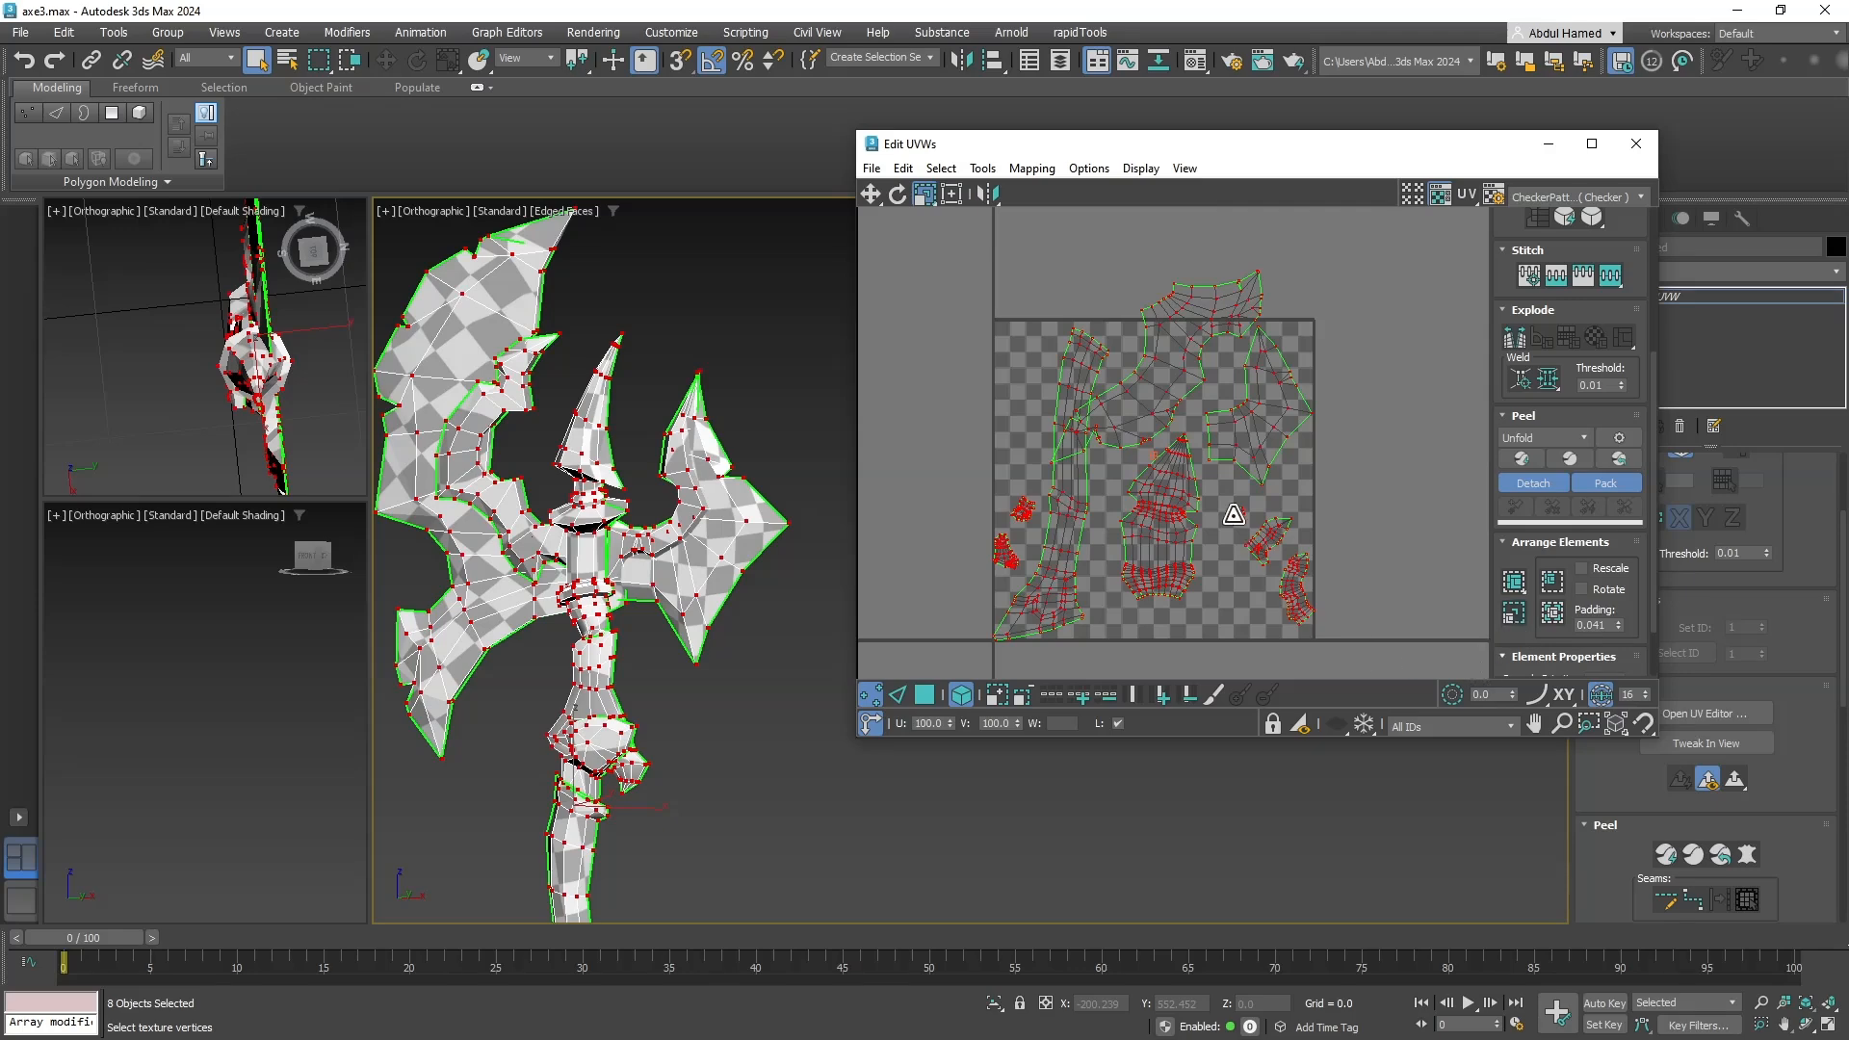
# Scale all UV shells down to about 89% and move the central spike's shell to the bottom edge of the UV square.
pyautogui.moveTo(1194, 505); pyautogui.dragTo(1200, 525)
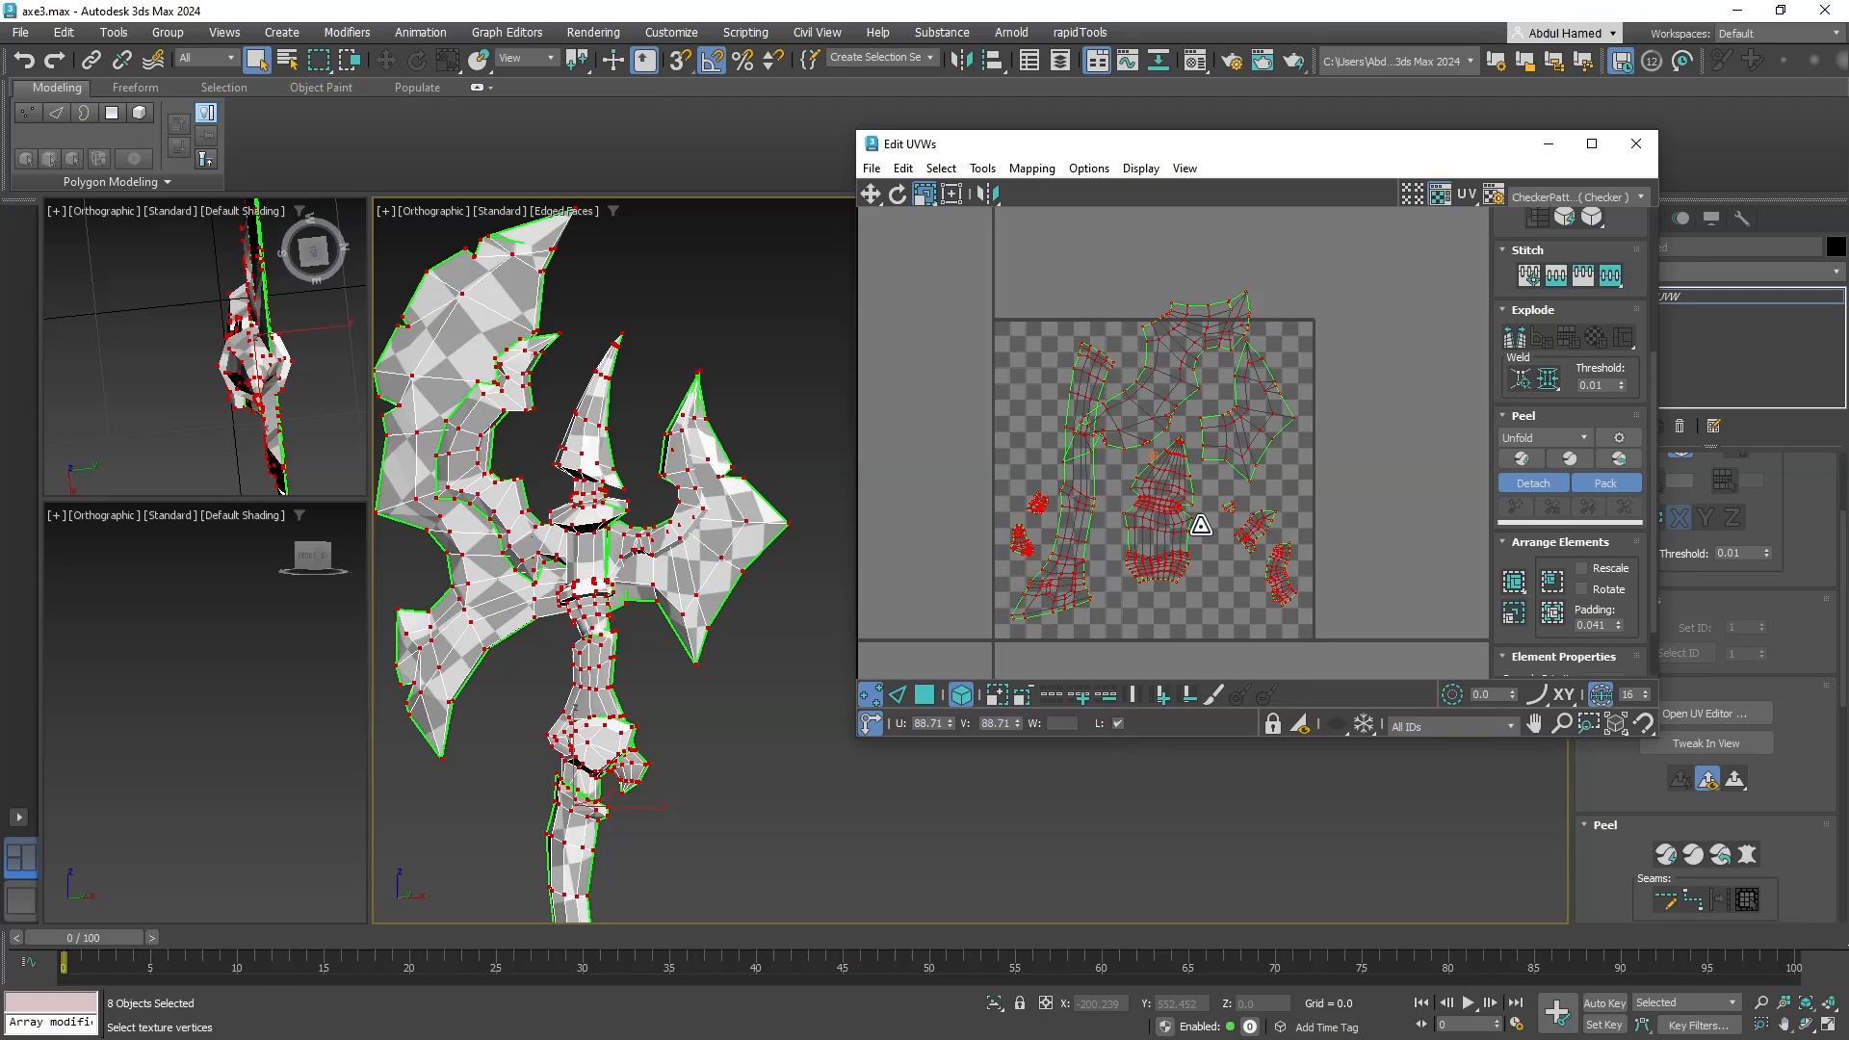
pyautogui.scroll(2, 1209, 482)
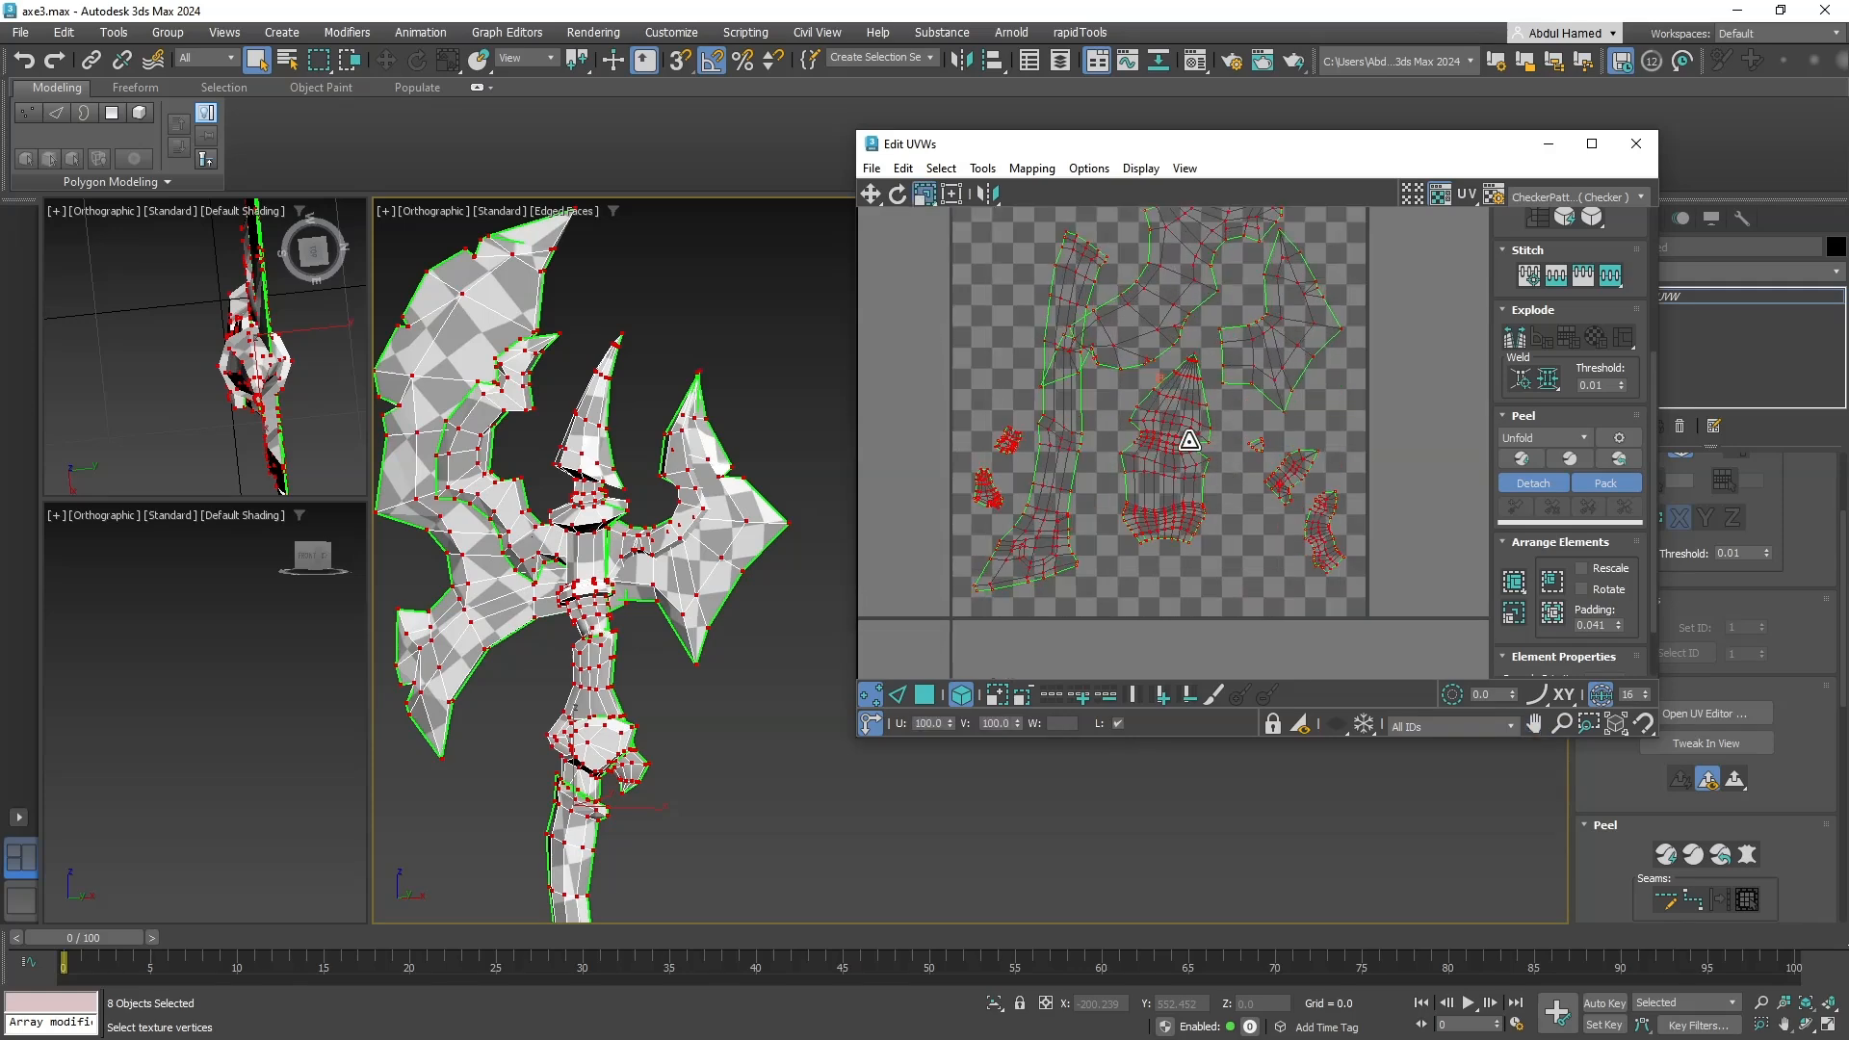
pyautogui.press('w')
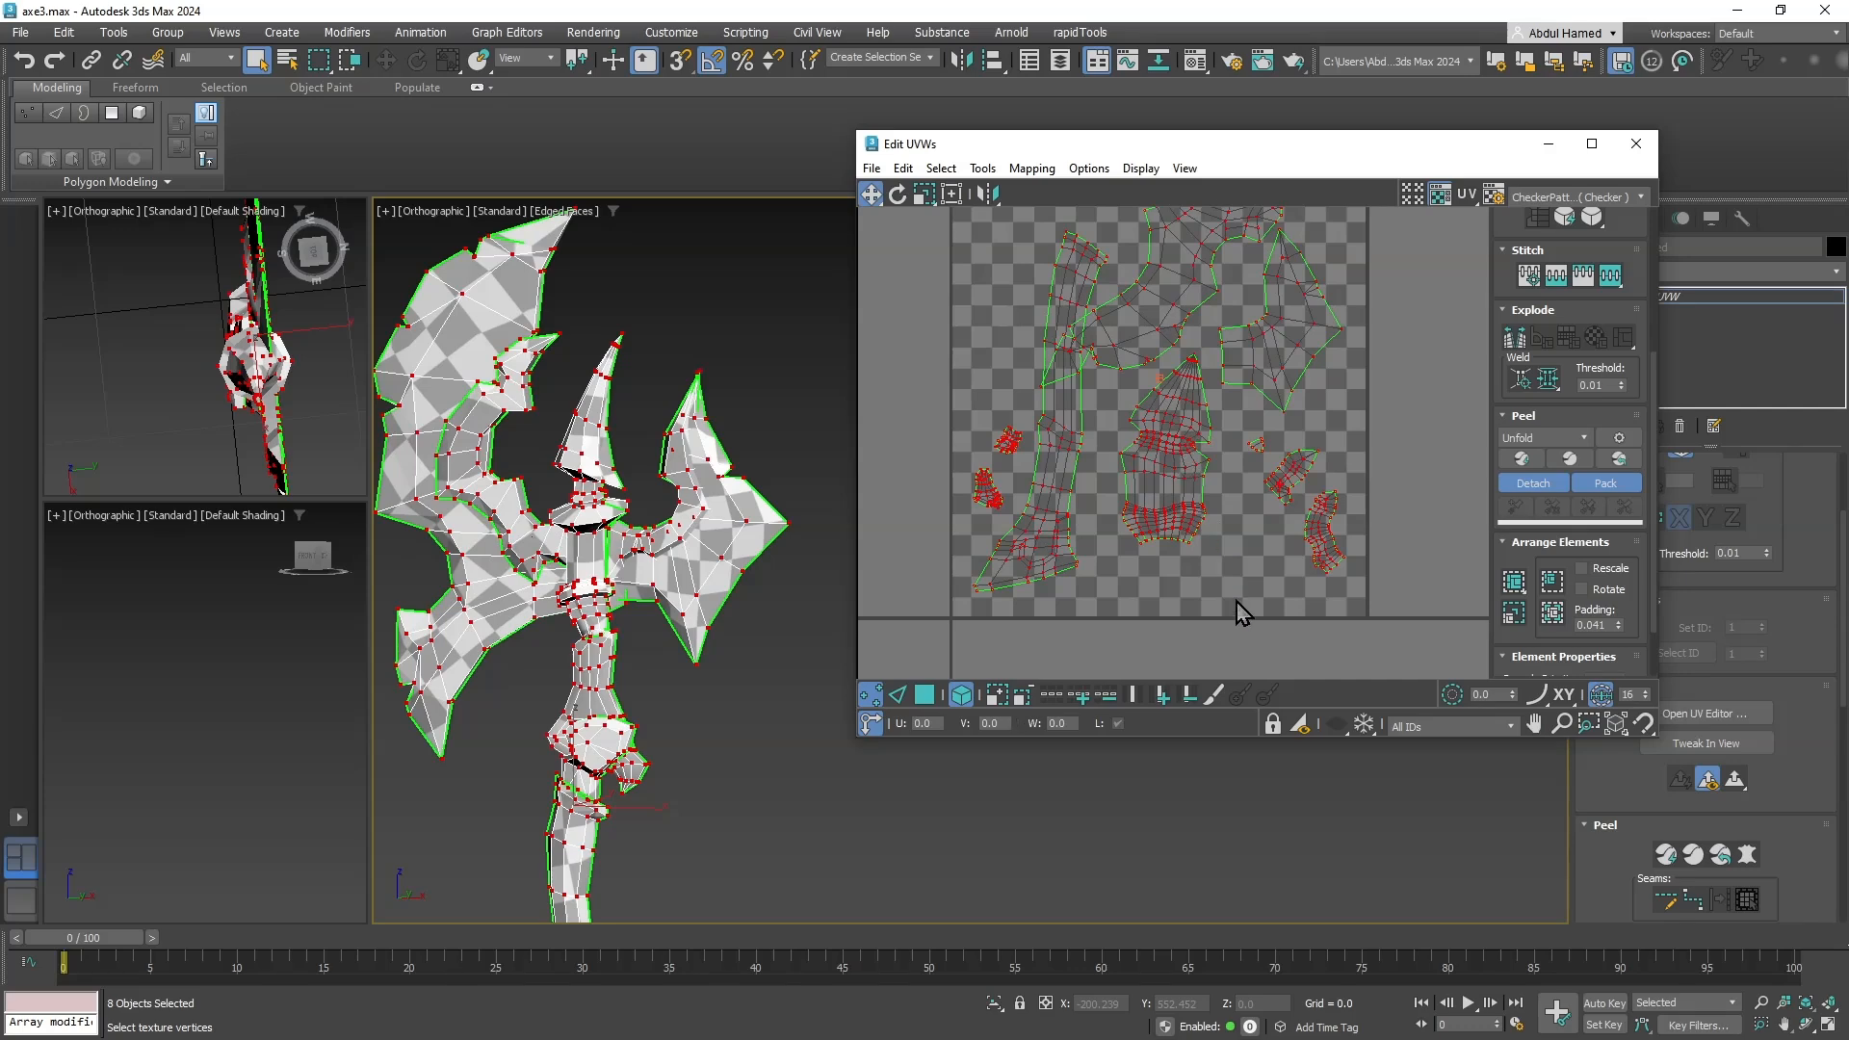
pyautogui.click(1238, 610)
pyautogui.click(1184, 497)
pyautogui.moveTo(1184, 497); pyautogui.dragTo(1168, 569)
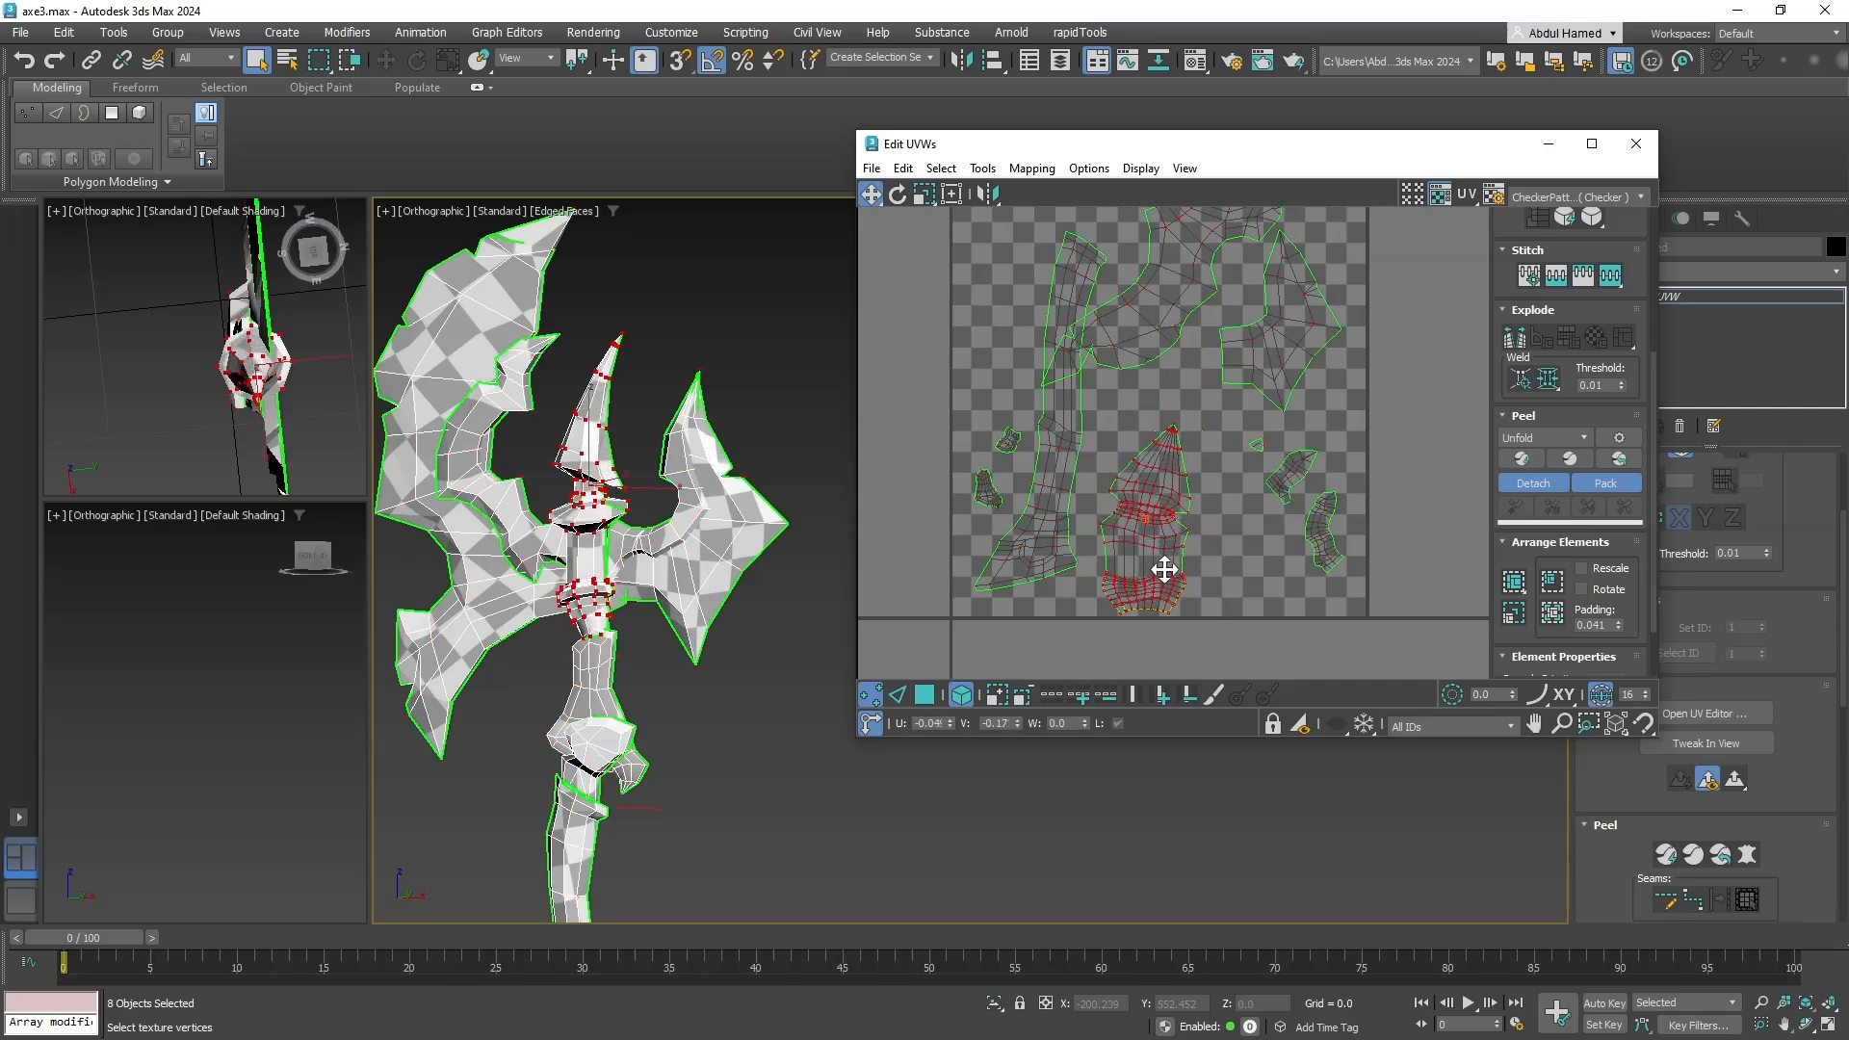
# Enlarge the large blade's inner trim shell and place it in the lower right corner of the UV square.
pyautogui.click(1315, 532)
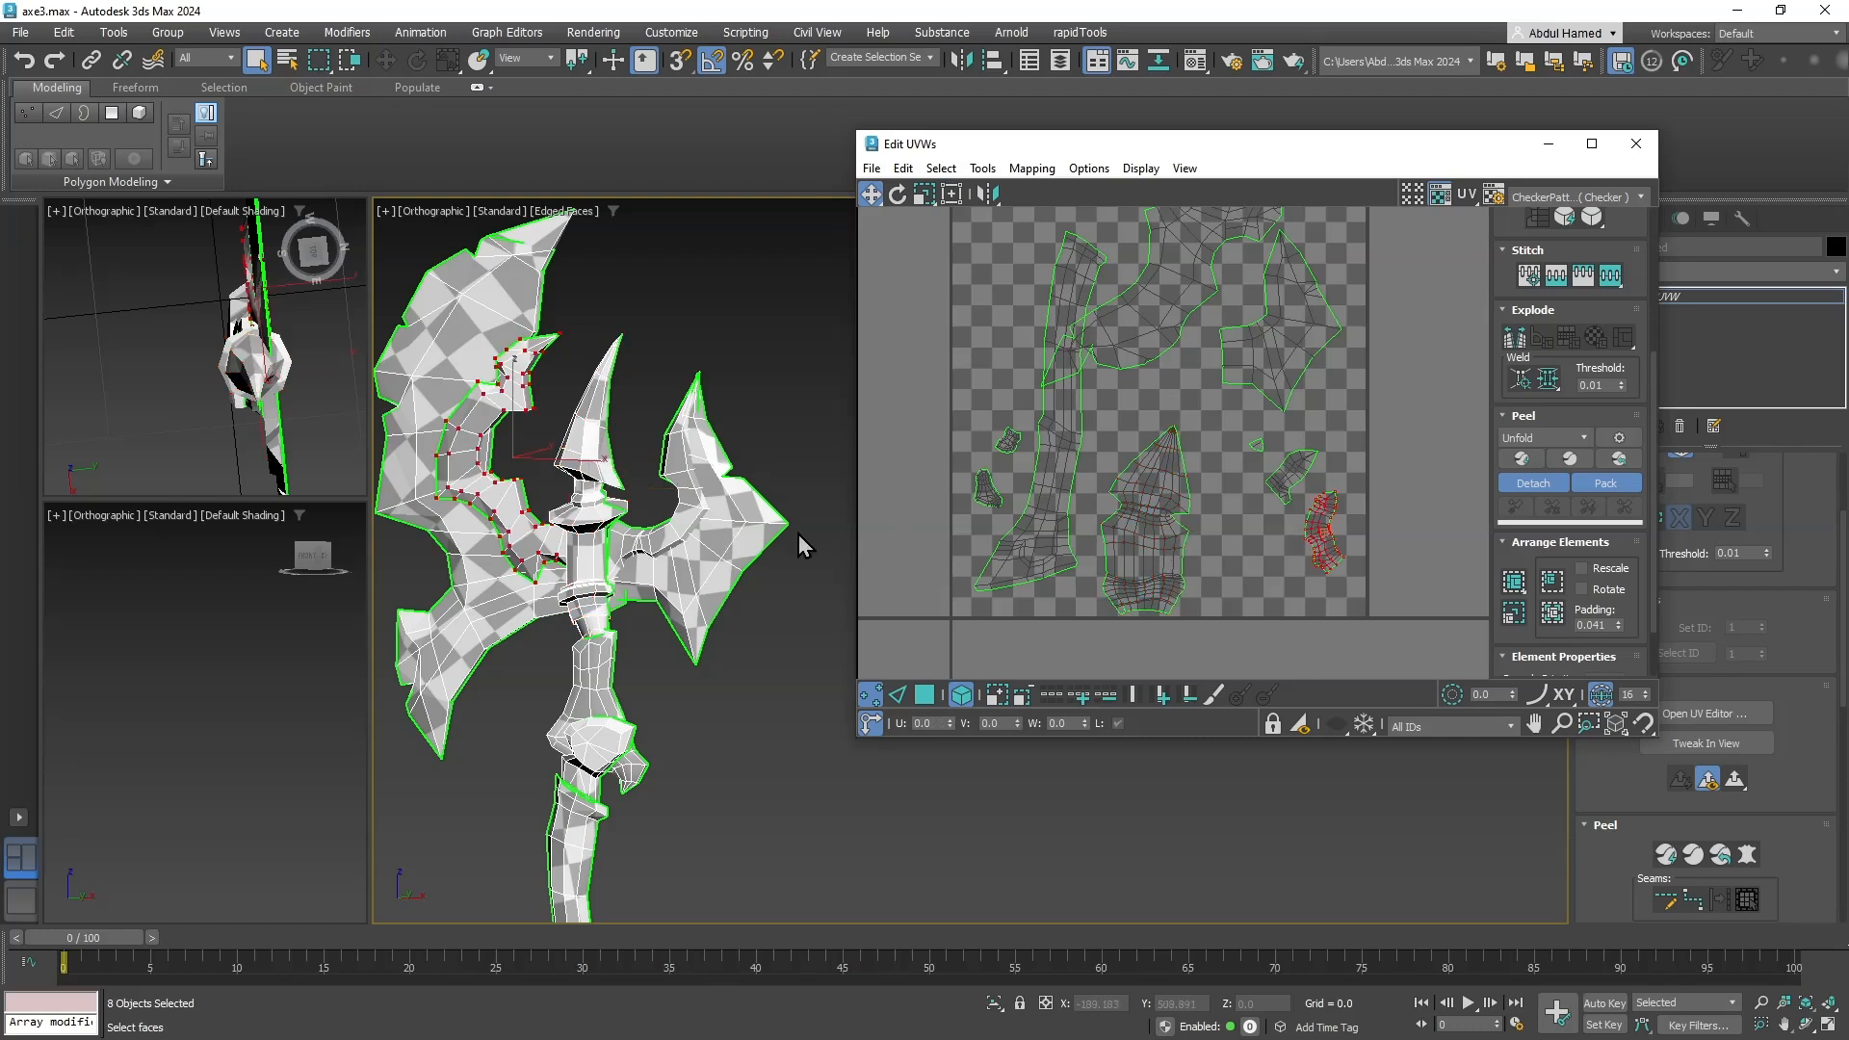
pyautogui.press('r')
pyautogui.moveTo(1320, 536); pyautogui.dragTo(1217, 565)
pyautogui.press('w')
# Enlarge the small blade's trim shell, rotate it upright, and place it between the spike and large-blade trim shells.
pyautogui.click(1287, 484)
pyautogui.press('r')
pyautogui.press('w')
pyautogui.press('e')
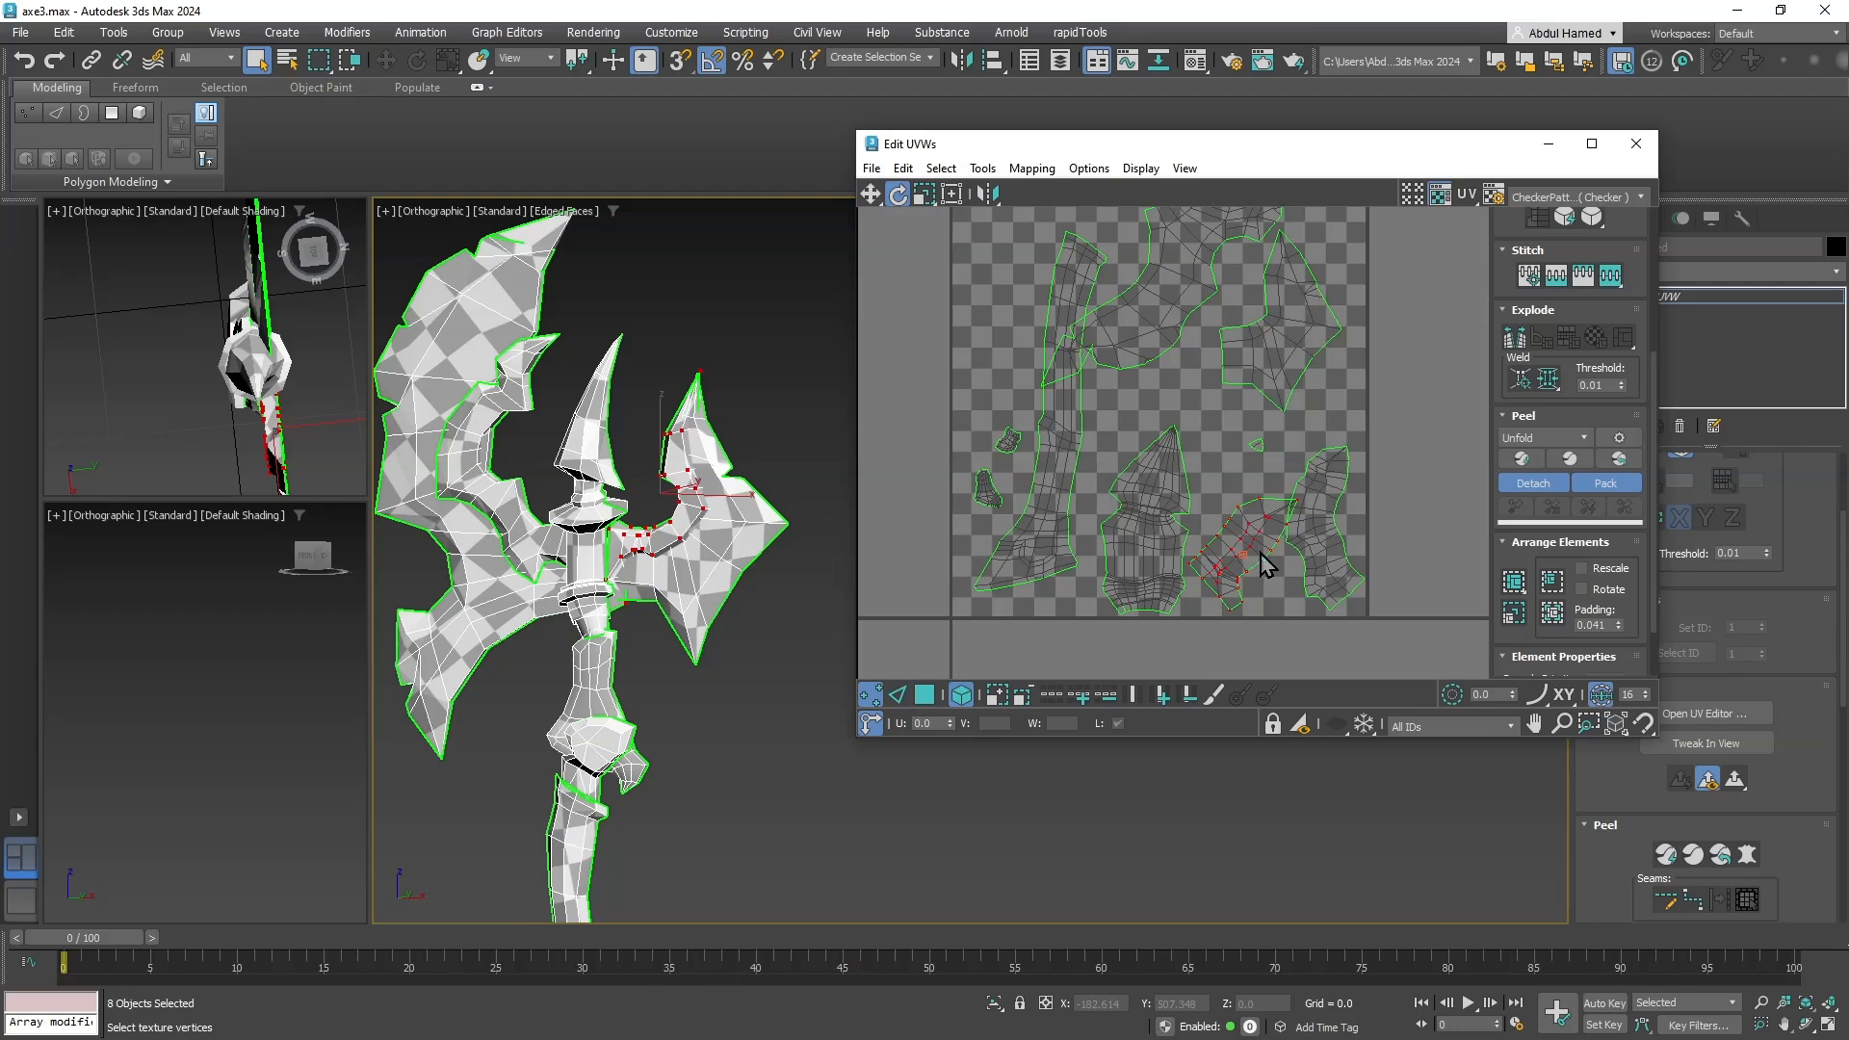
pyautogui.click(1267, 563)
pyautogui.click(1253, 539)
pyautogui.moveTo(1256, 540)
pyautogui.mouseDown()
pyautogui.moveTo(1247, 486)
pyautogui.moveTo(1250, 524)
pyautogui.mouseUp()
pyautogui.press('r')
pyautogui.press('w')
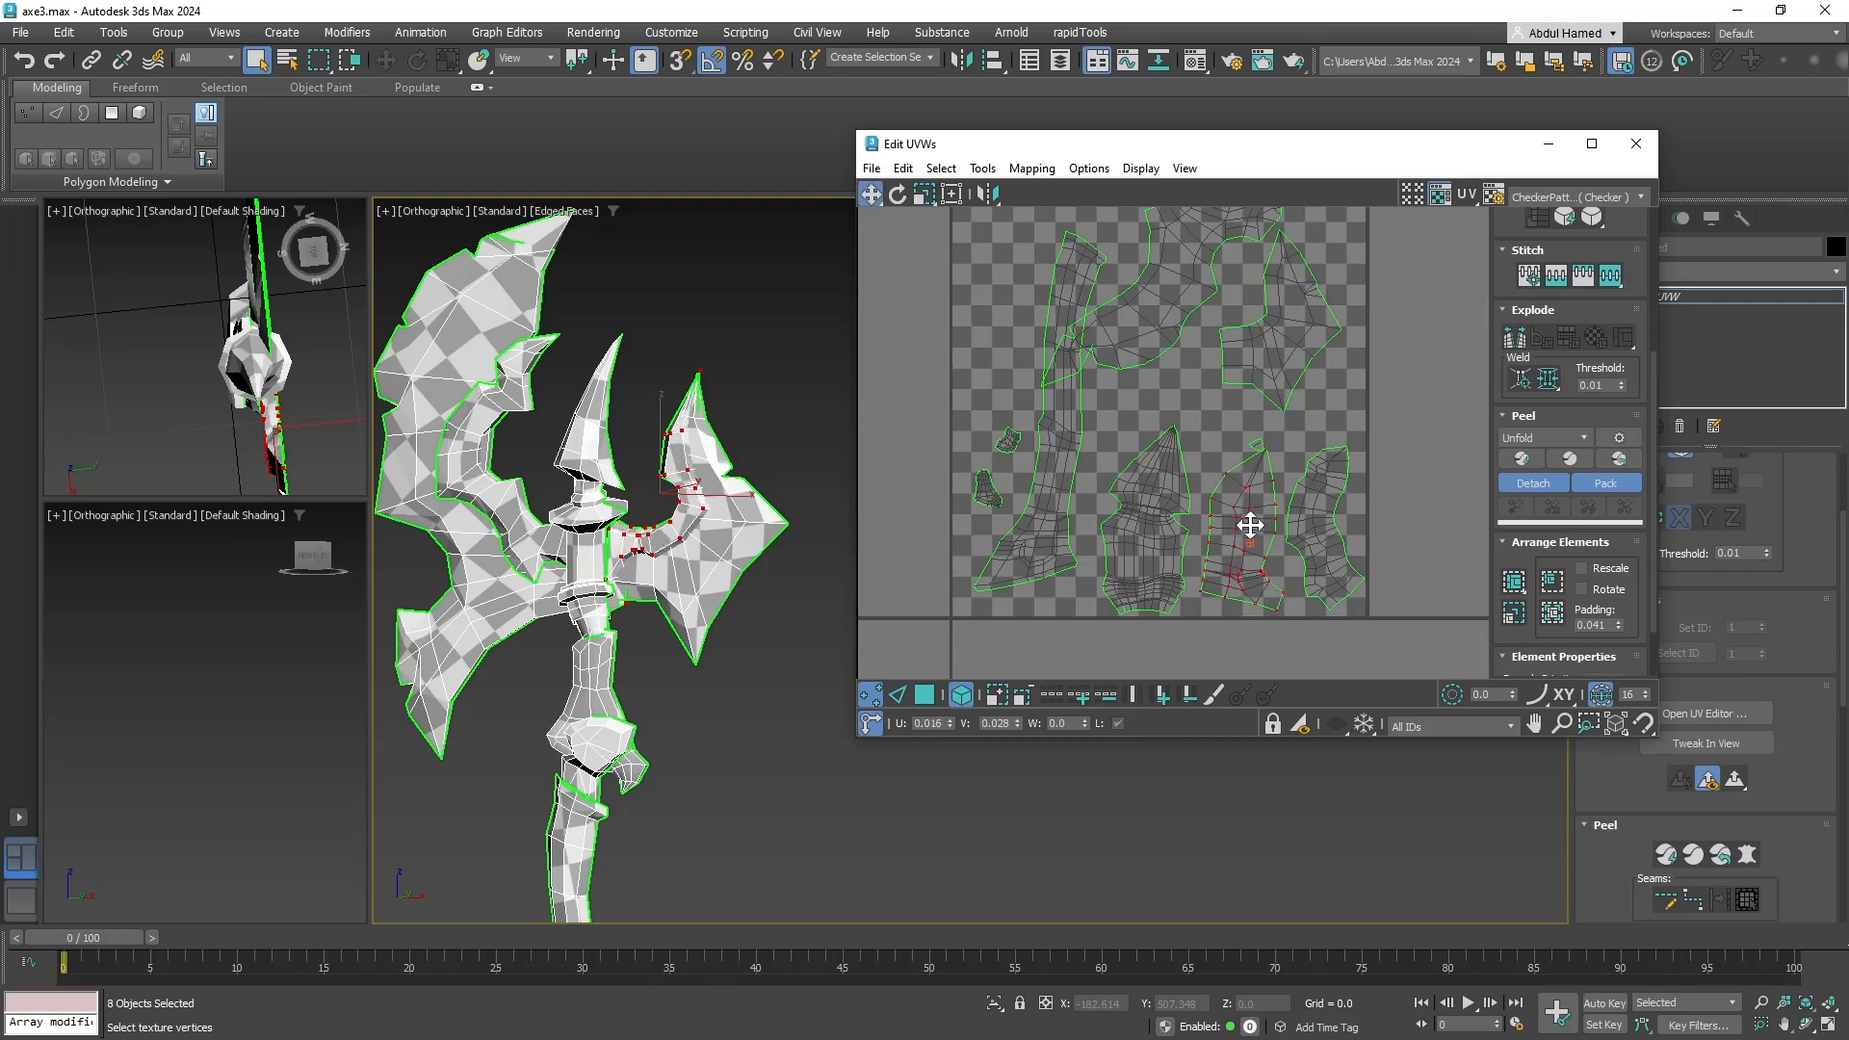
# Scale the large blade's trim shell up slightly and fit it beside the small blade's trim shell.
pyautogui.click(1302, 536)
pyautogui.press('r')
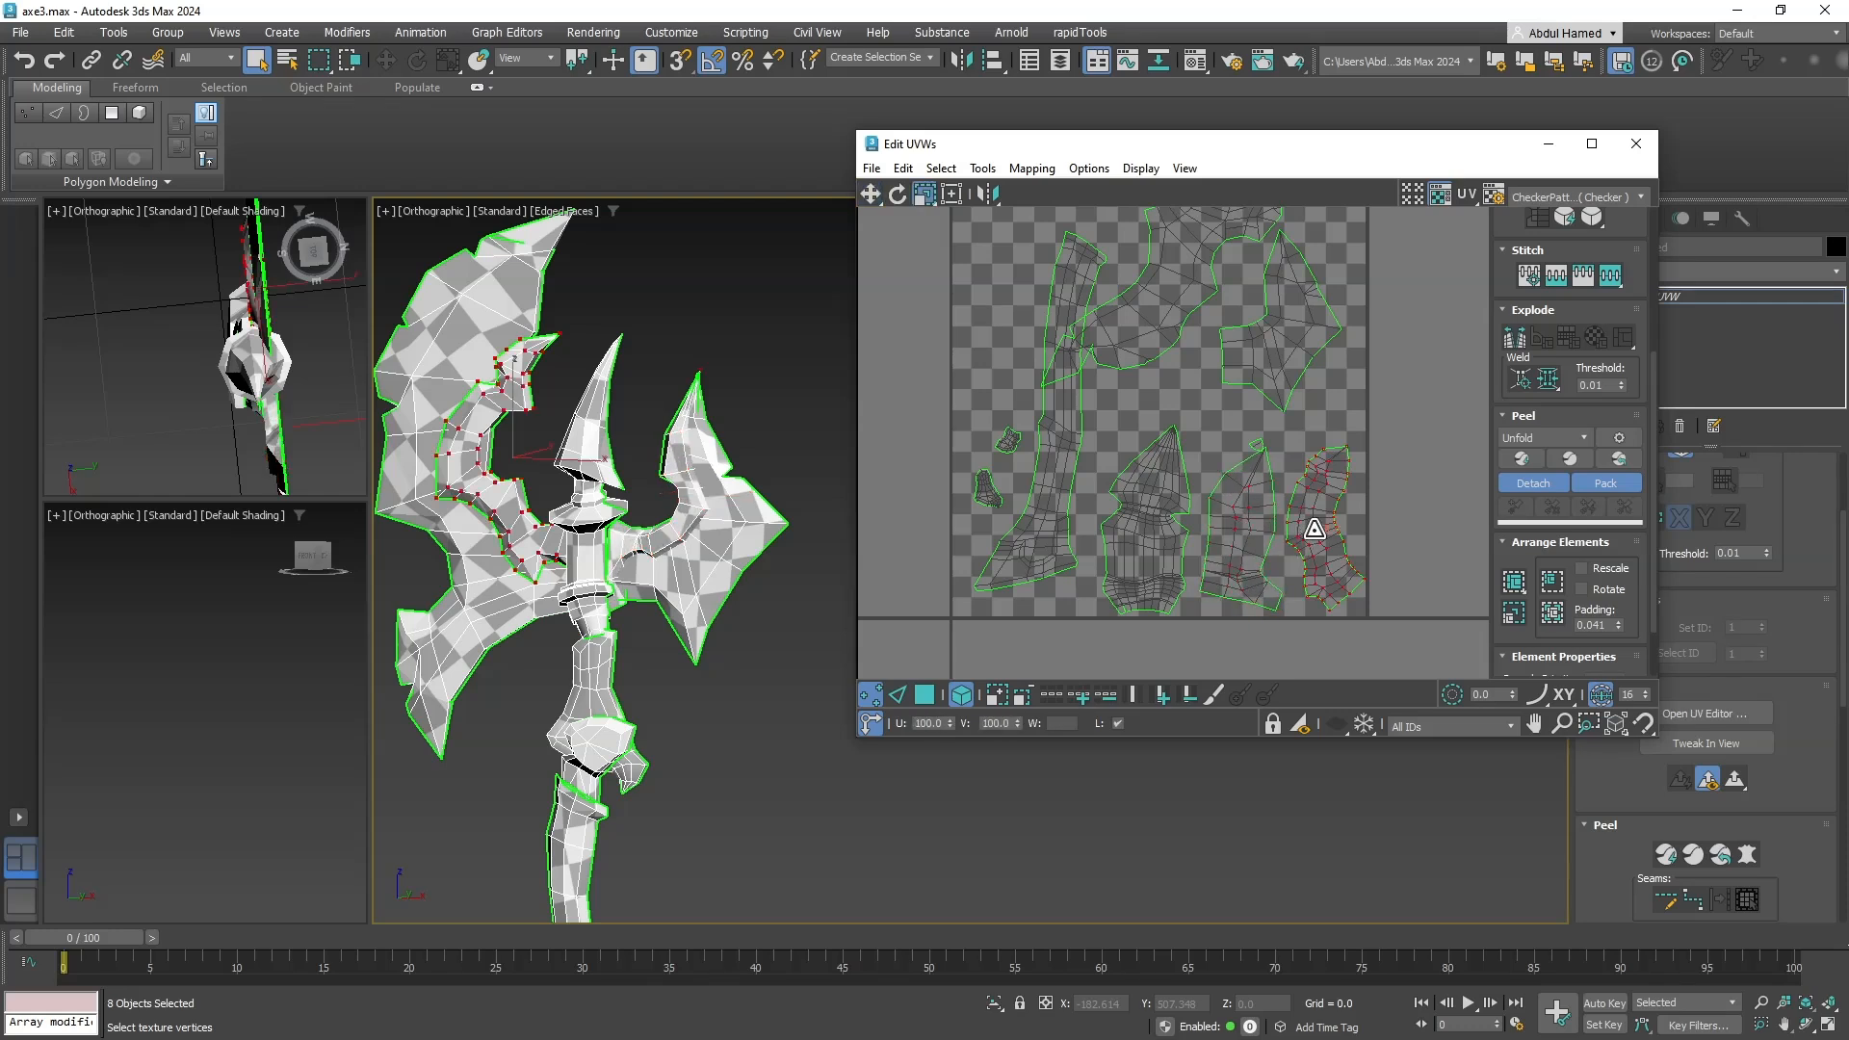
pyautogui.click(1311, 534)
pyautogui.moveTo(1311, 534); pyautogui.dragTo(1305, 511)
pyautogui.press('w')
pyautogui.click(1239, 535)
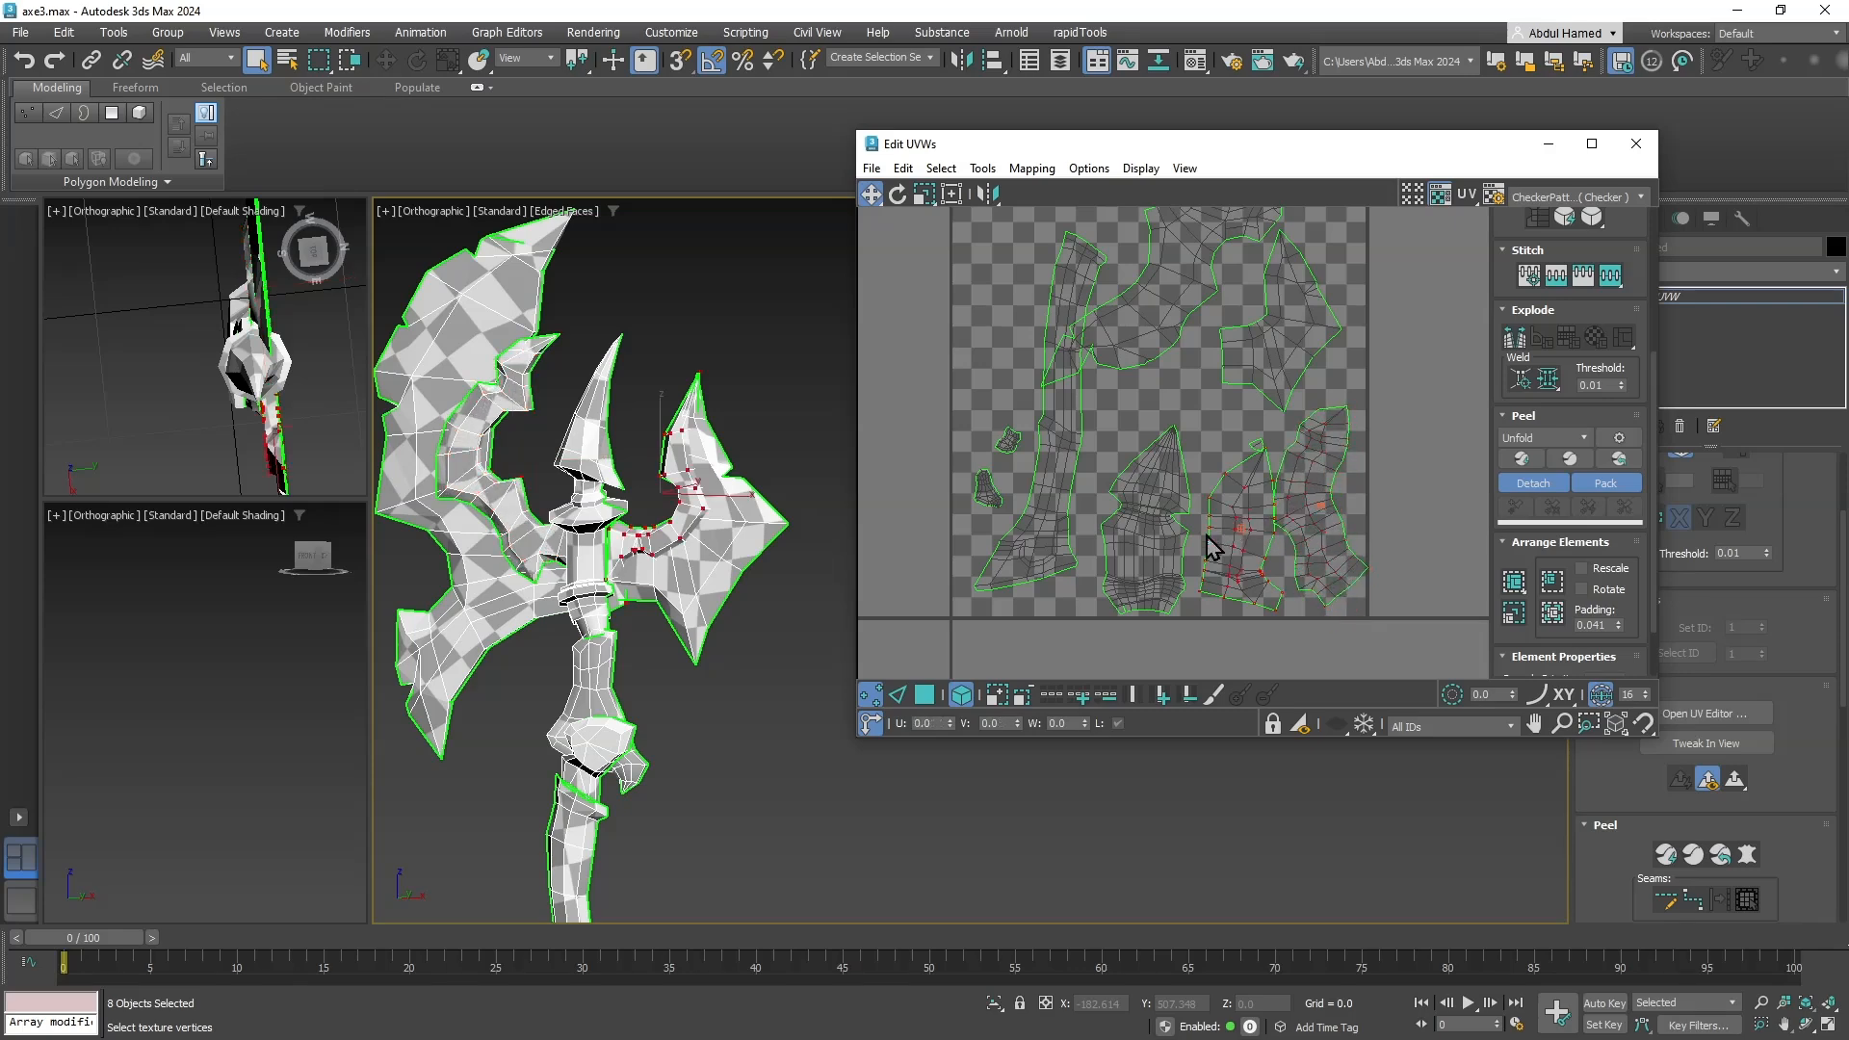
pyautogui.click(1159, 549)
# Move the two small collar shells and the large blade's shell outside the UV square to free up space.
pyautogui.moveTo(1067, 471); pyautogui.dragTo(1069, 583, button='middle')
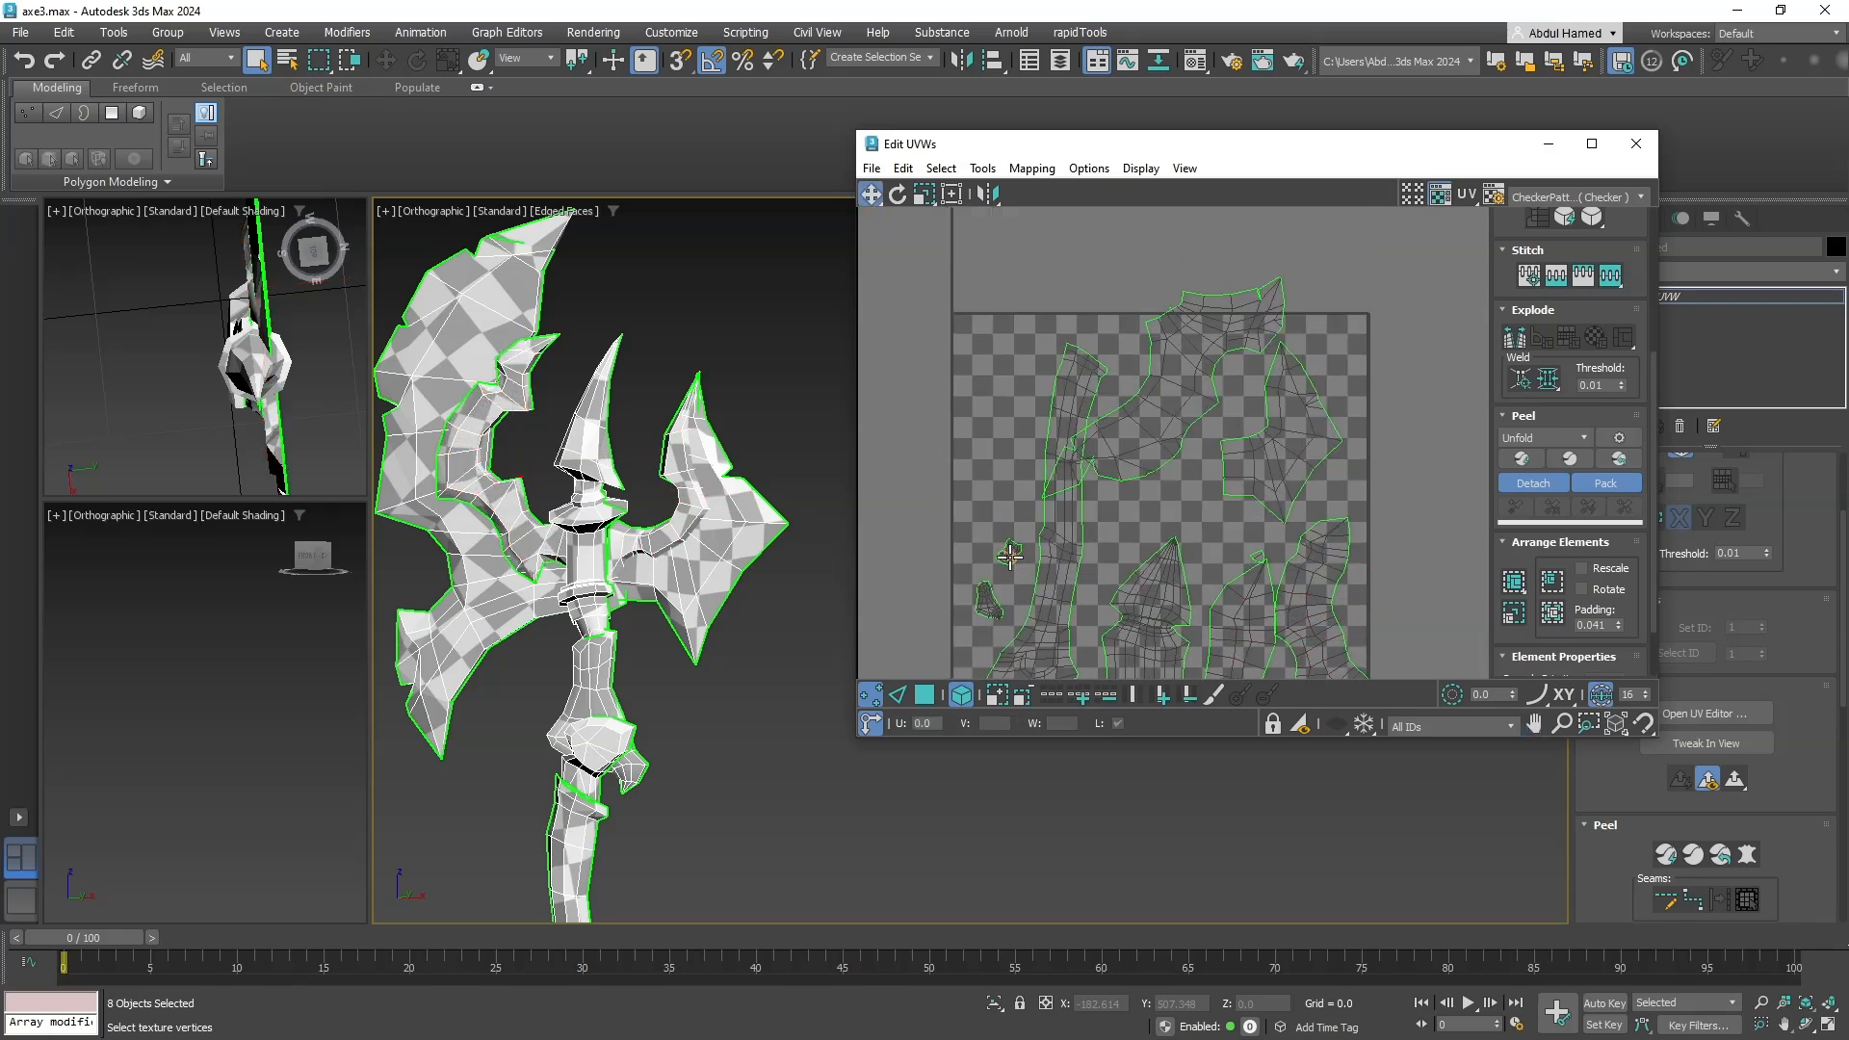
pyautogui.click(1009, 556)
pyautogui.keyDown('ctrl'); pyautogui.click(989, 604); pyautogui.keyUp('ctrl')
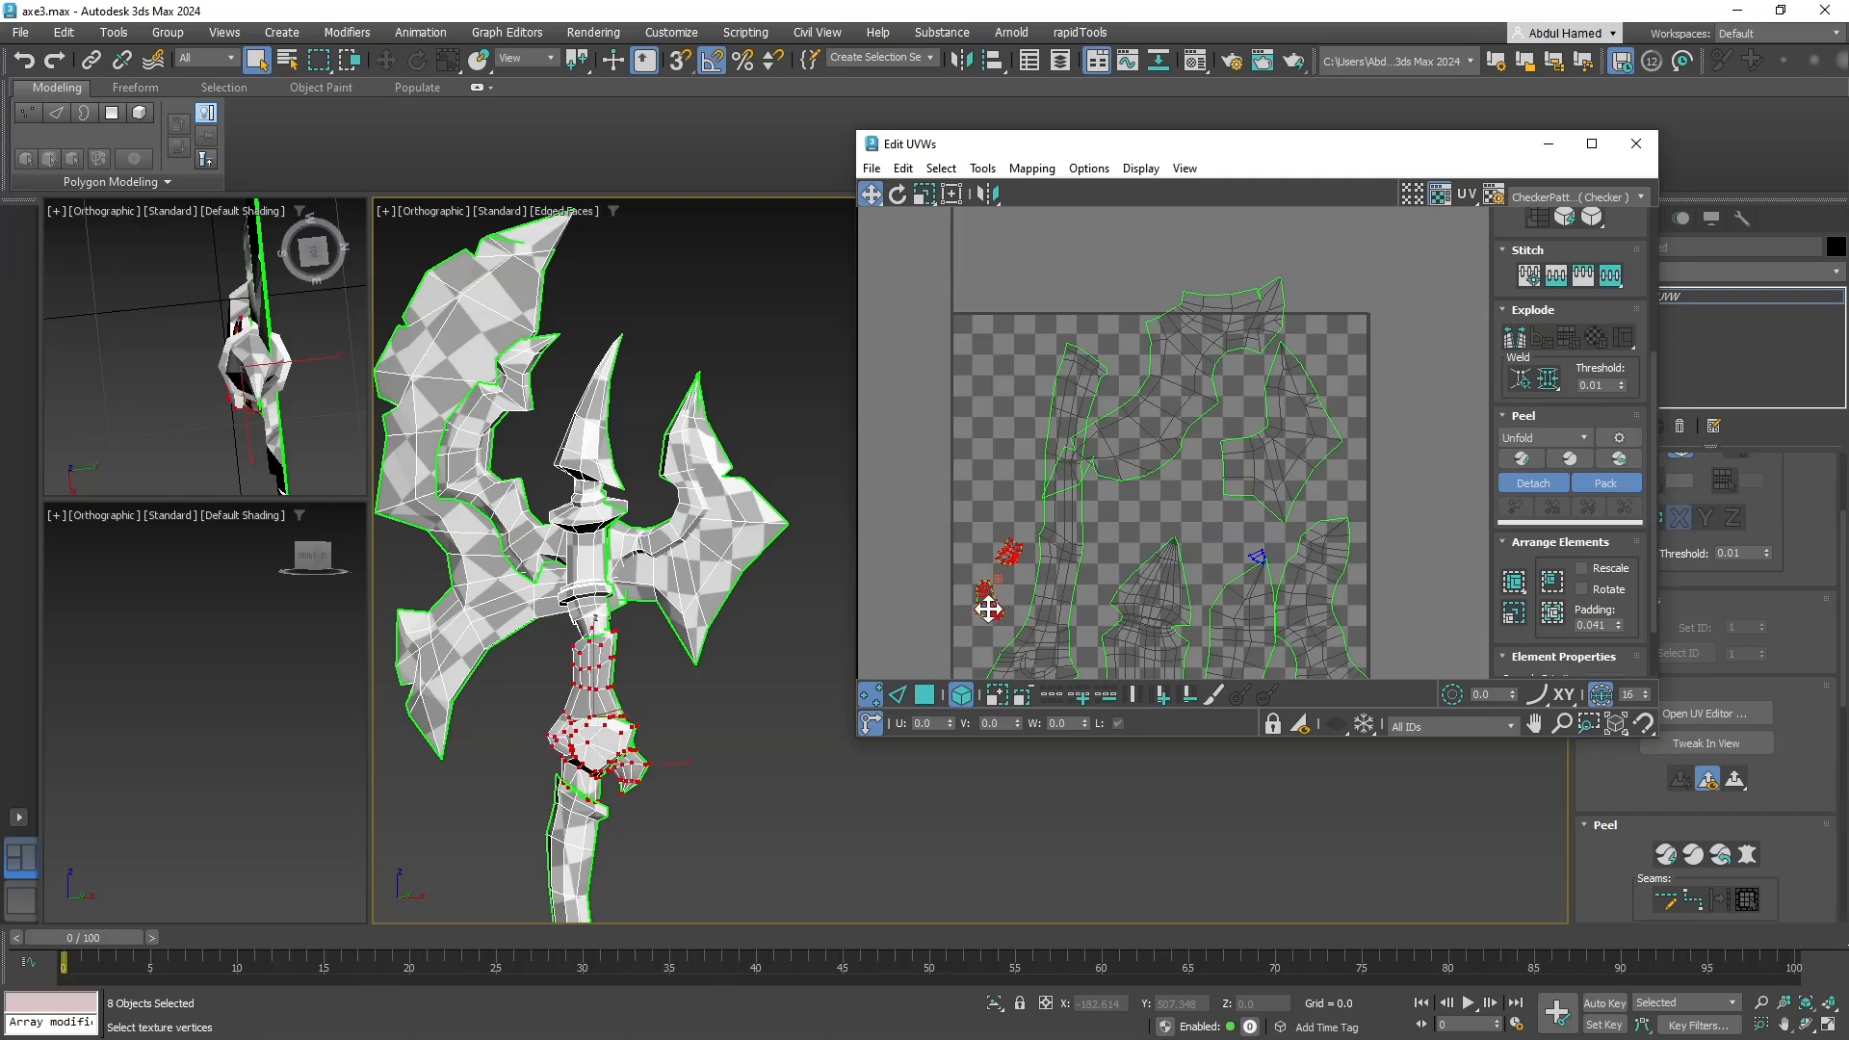
pyautogui.moveTo(989, 608); pyautogui.dragTo(879, 551)
pyautogui.click(1045, 564)
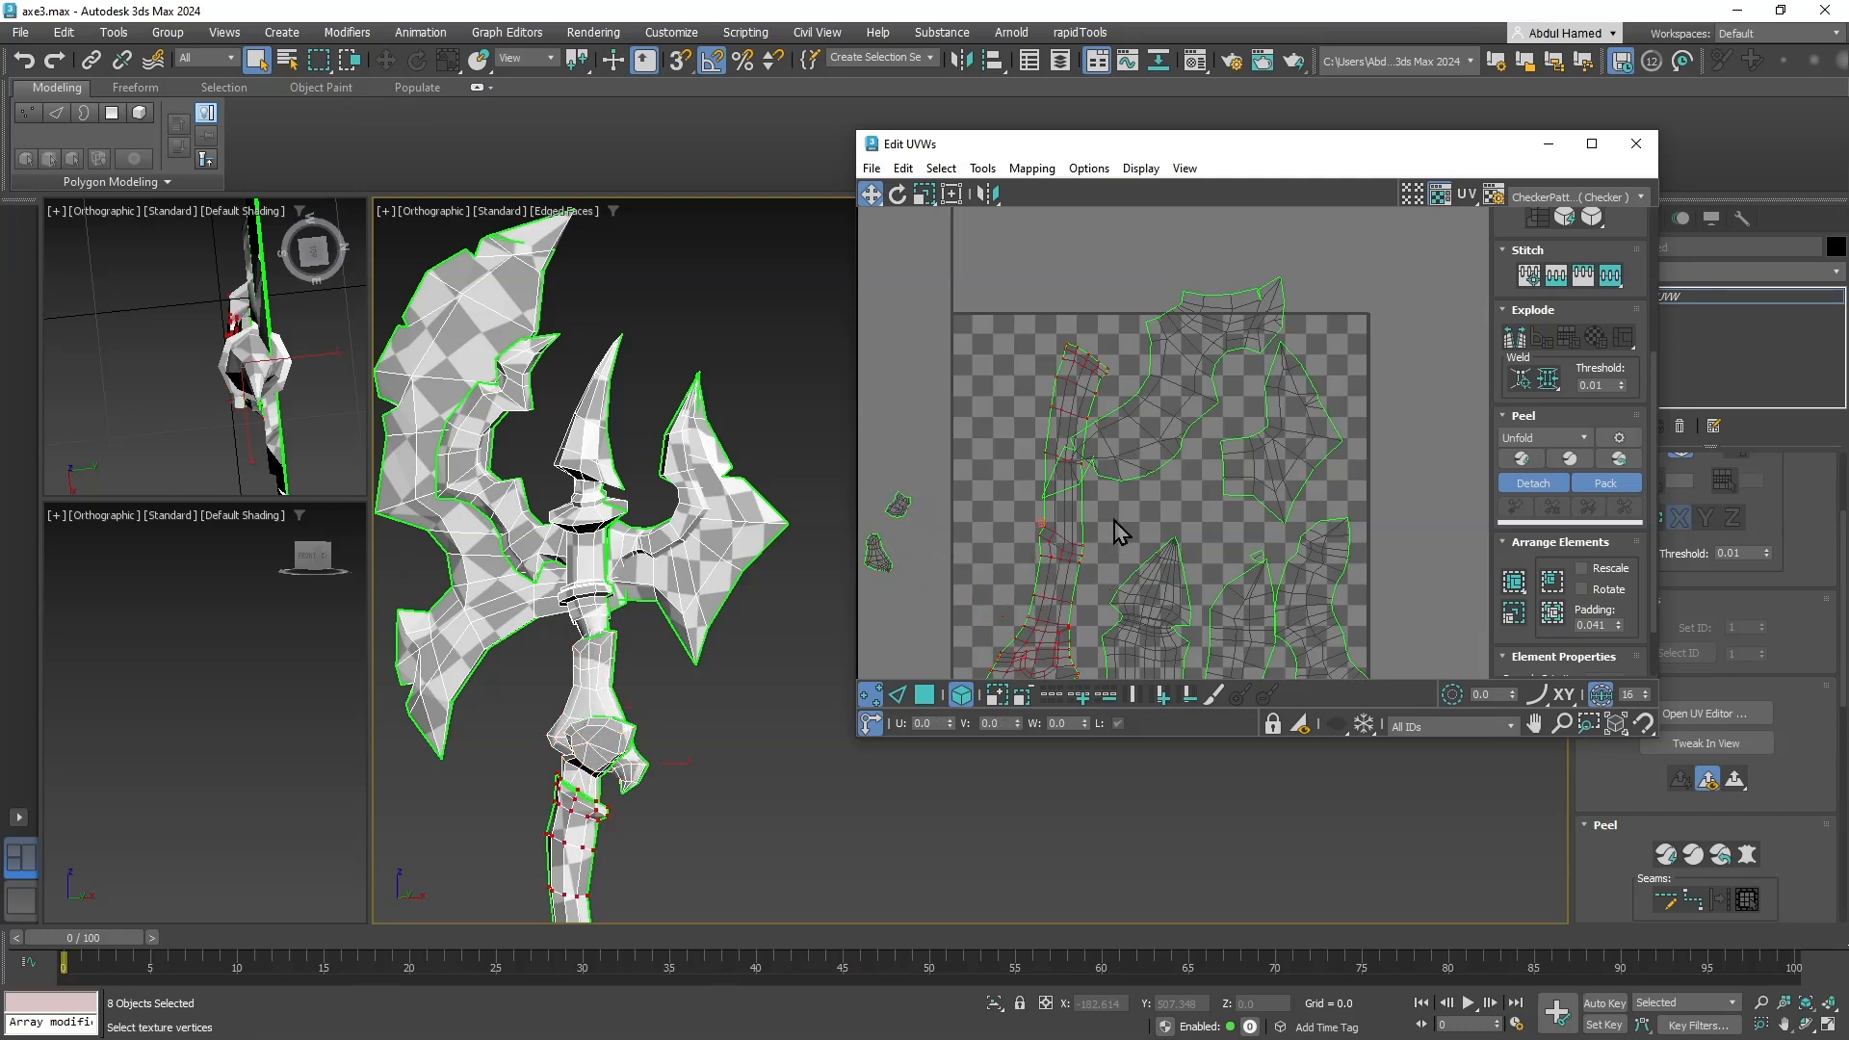
pyautogui.click(1165, 445)
pyautogui.moveTo(1165, 442); pyautogui.dragTo(1238, 233)
# Rotate the handle's UV shell by 5 degrees to straighten it.
pyautogui.click(1120, 487)
pyautogui.moveTo(1075, 515); pyautogui.dragTo(1094, 454, button='middle')
pyautogui.click(1140, 335)
pyautogui.press('e')
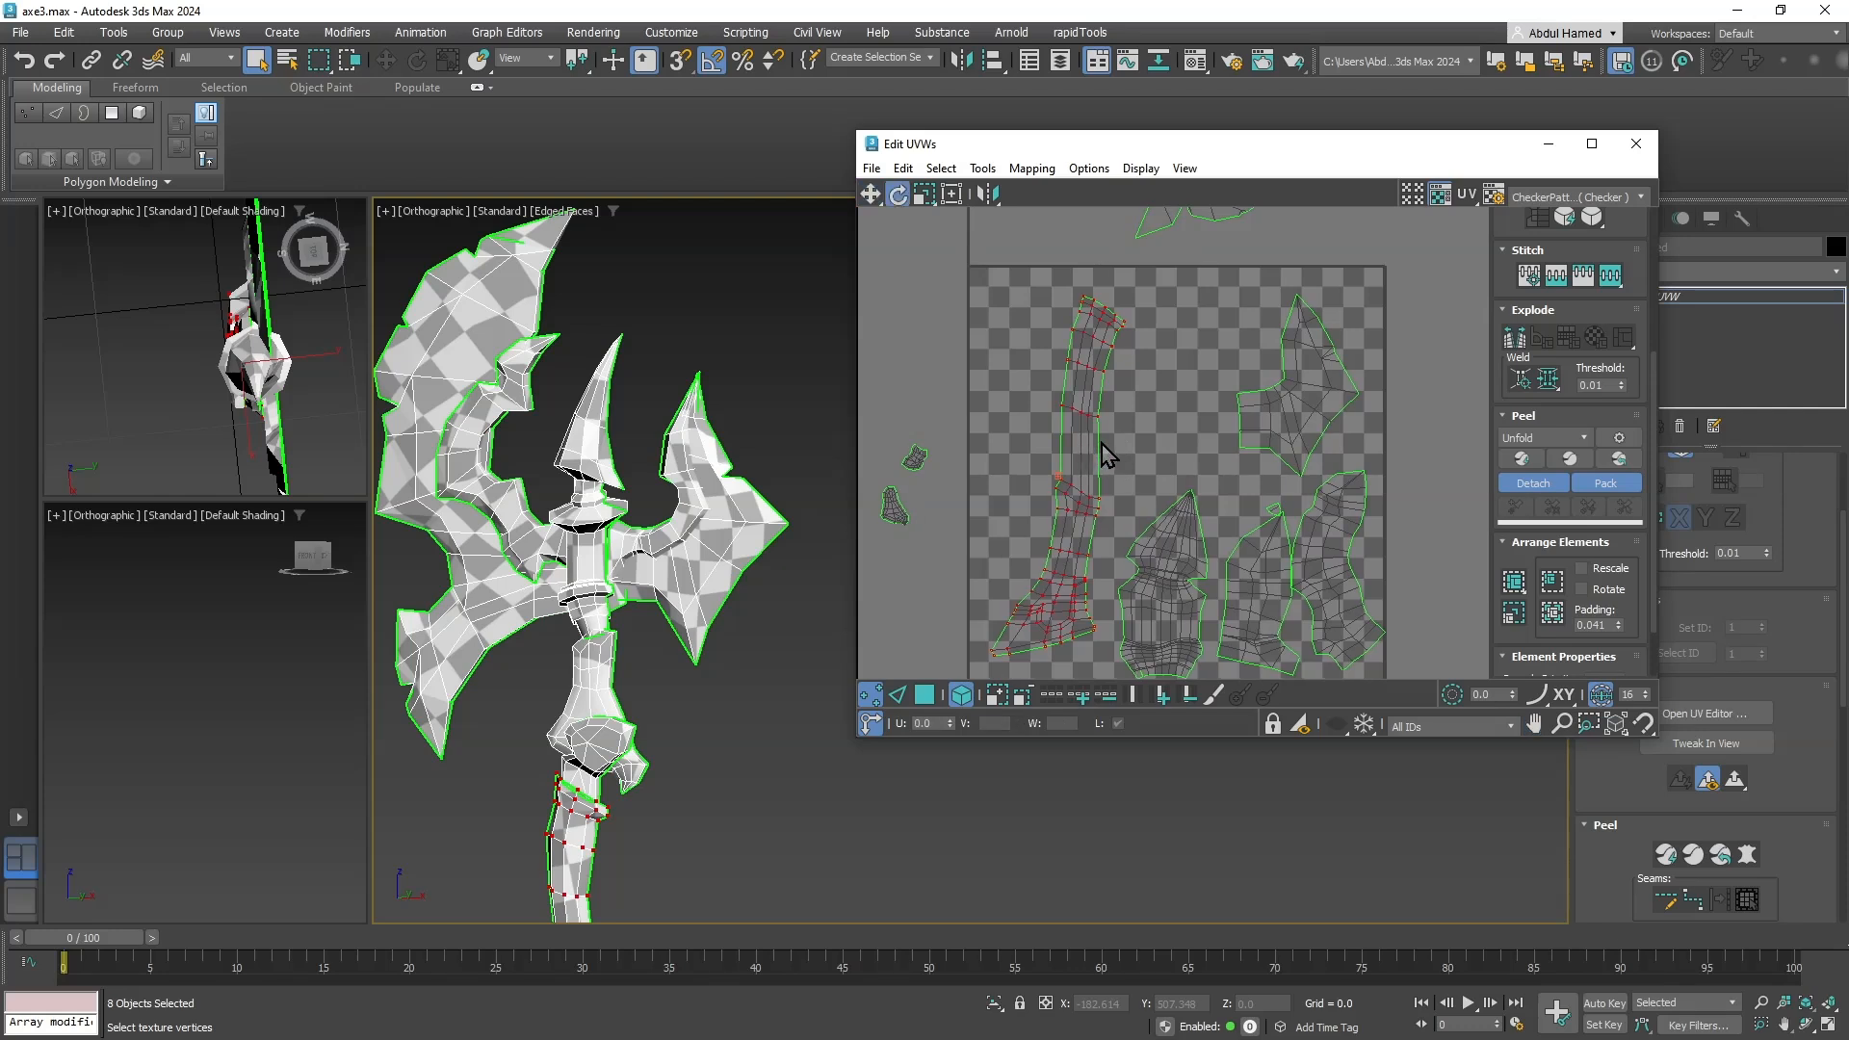
pyautogui.press('r')
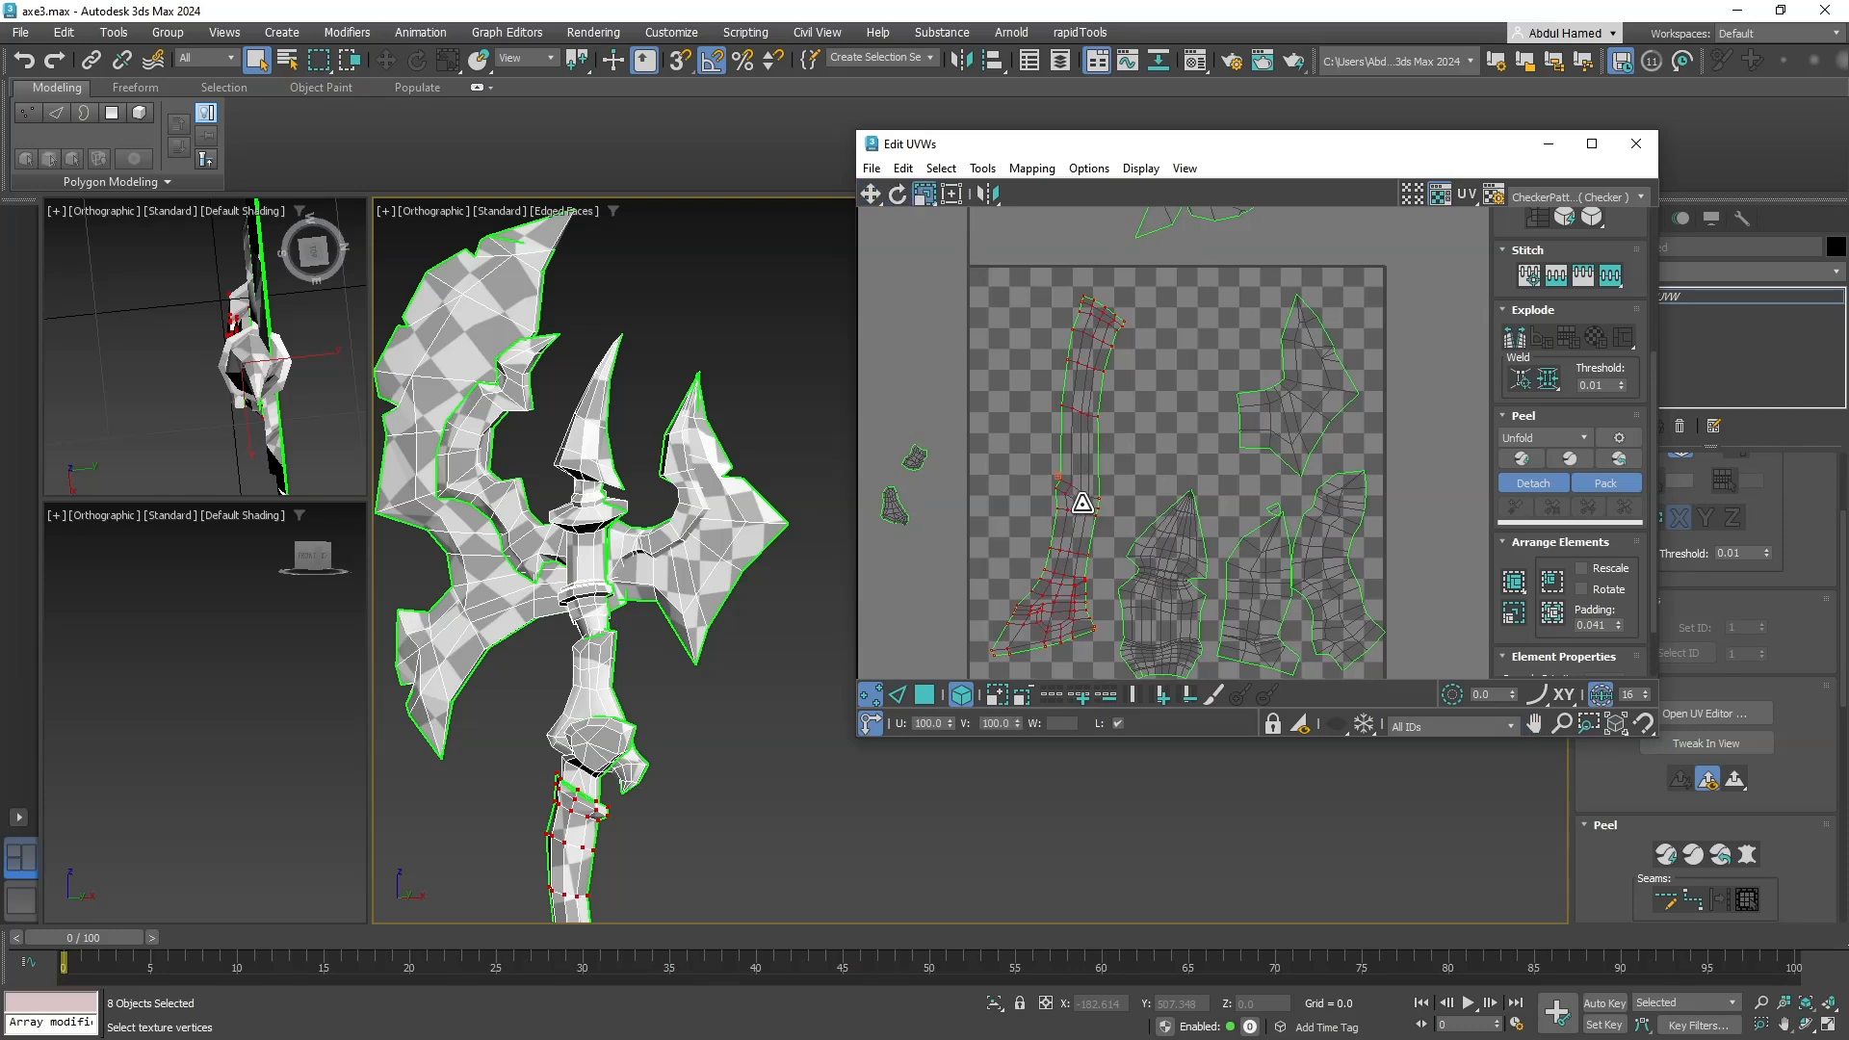
pyautogui.press('e')
pyautogui.moveTo(1073, 503); pyautogui.dragTo(1087, 504)
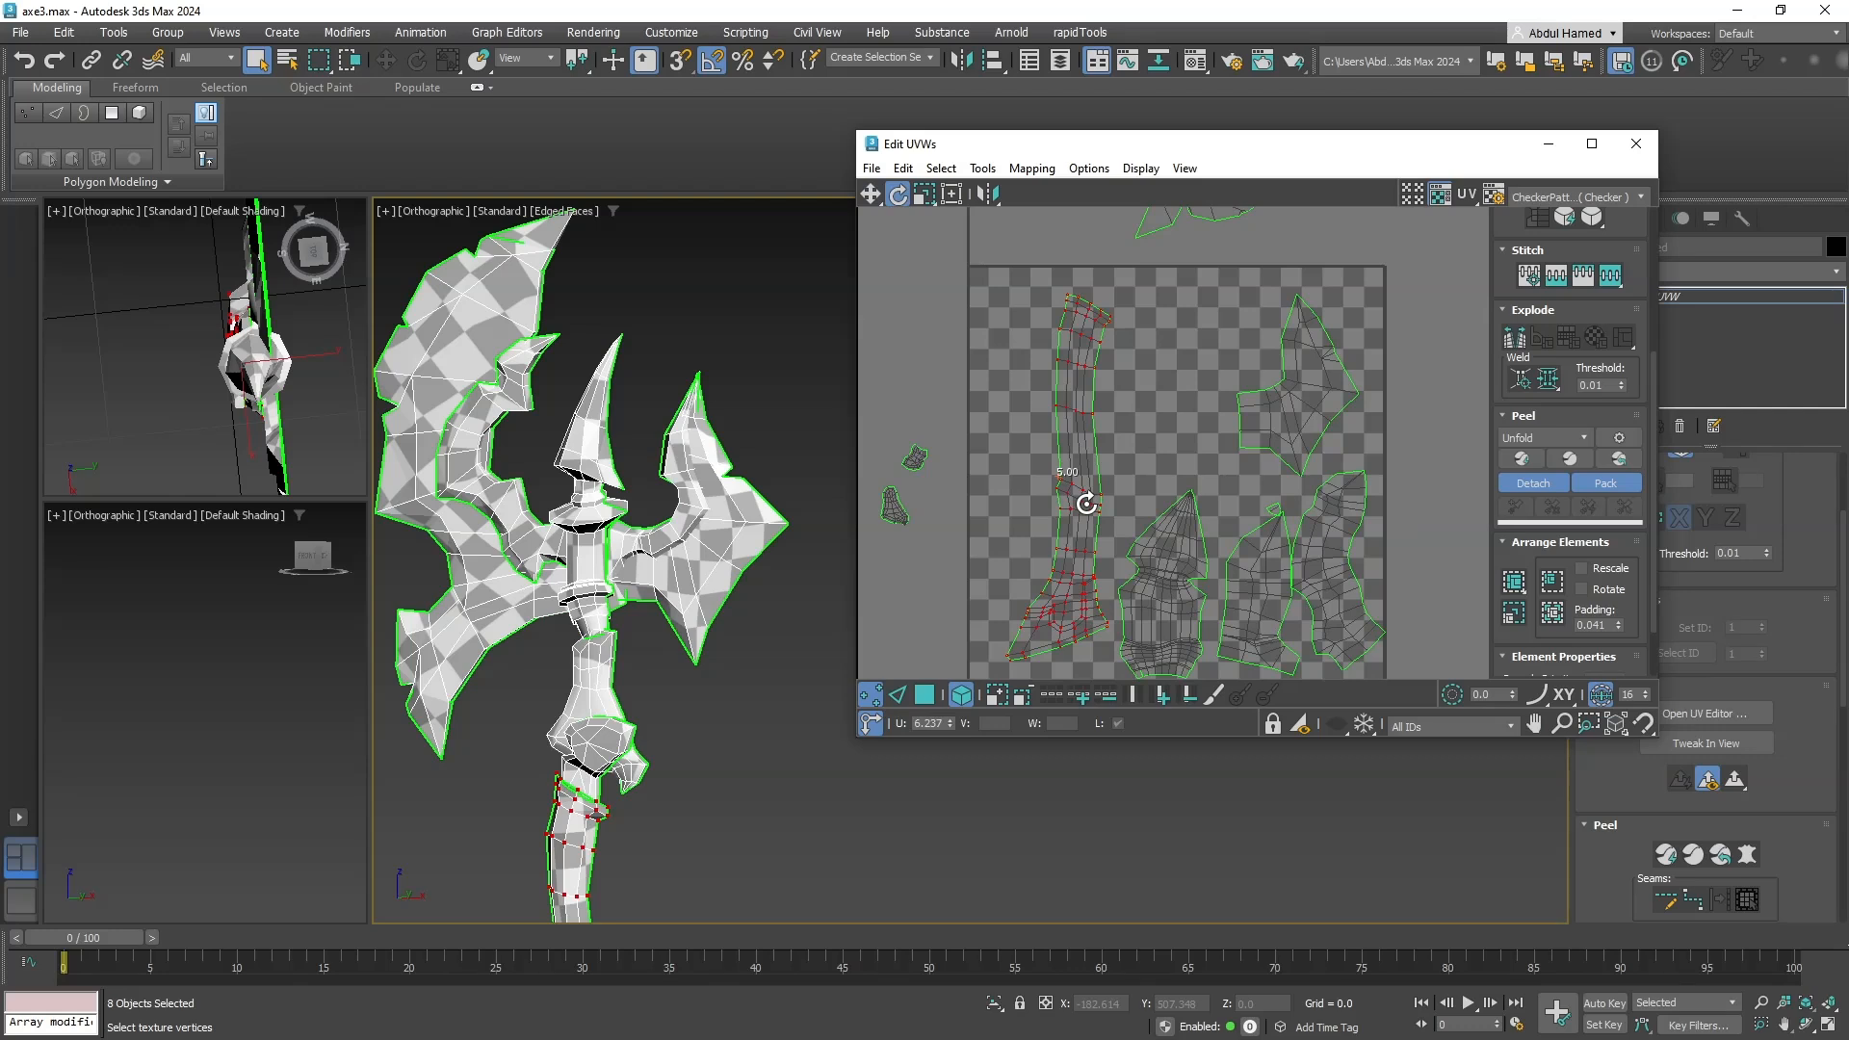
# Move the handle's shell to the left edge of the UV square, rotating it upright and enlarging it to fill the square's height.
pyautogui.moveTo(1087, 503); pyautogui.dragTo(1070, 466, button='middle')
pyautogui.press('w')
pyautogui.moveTo(1078, 474); pyautogui.dragTo(1042, 506)
pyautogui.press('e')
pyautogui.press('w')
pyautogui.press('r')
pyautogui.press('w')
pyautogui.press('r')
pyautogui.press('w')
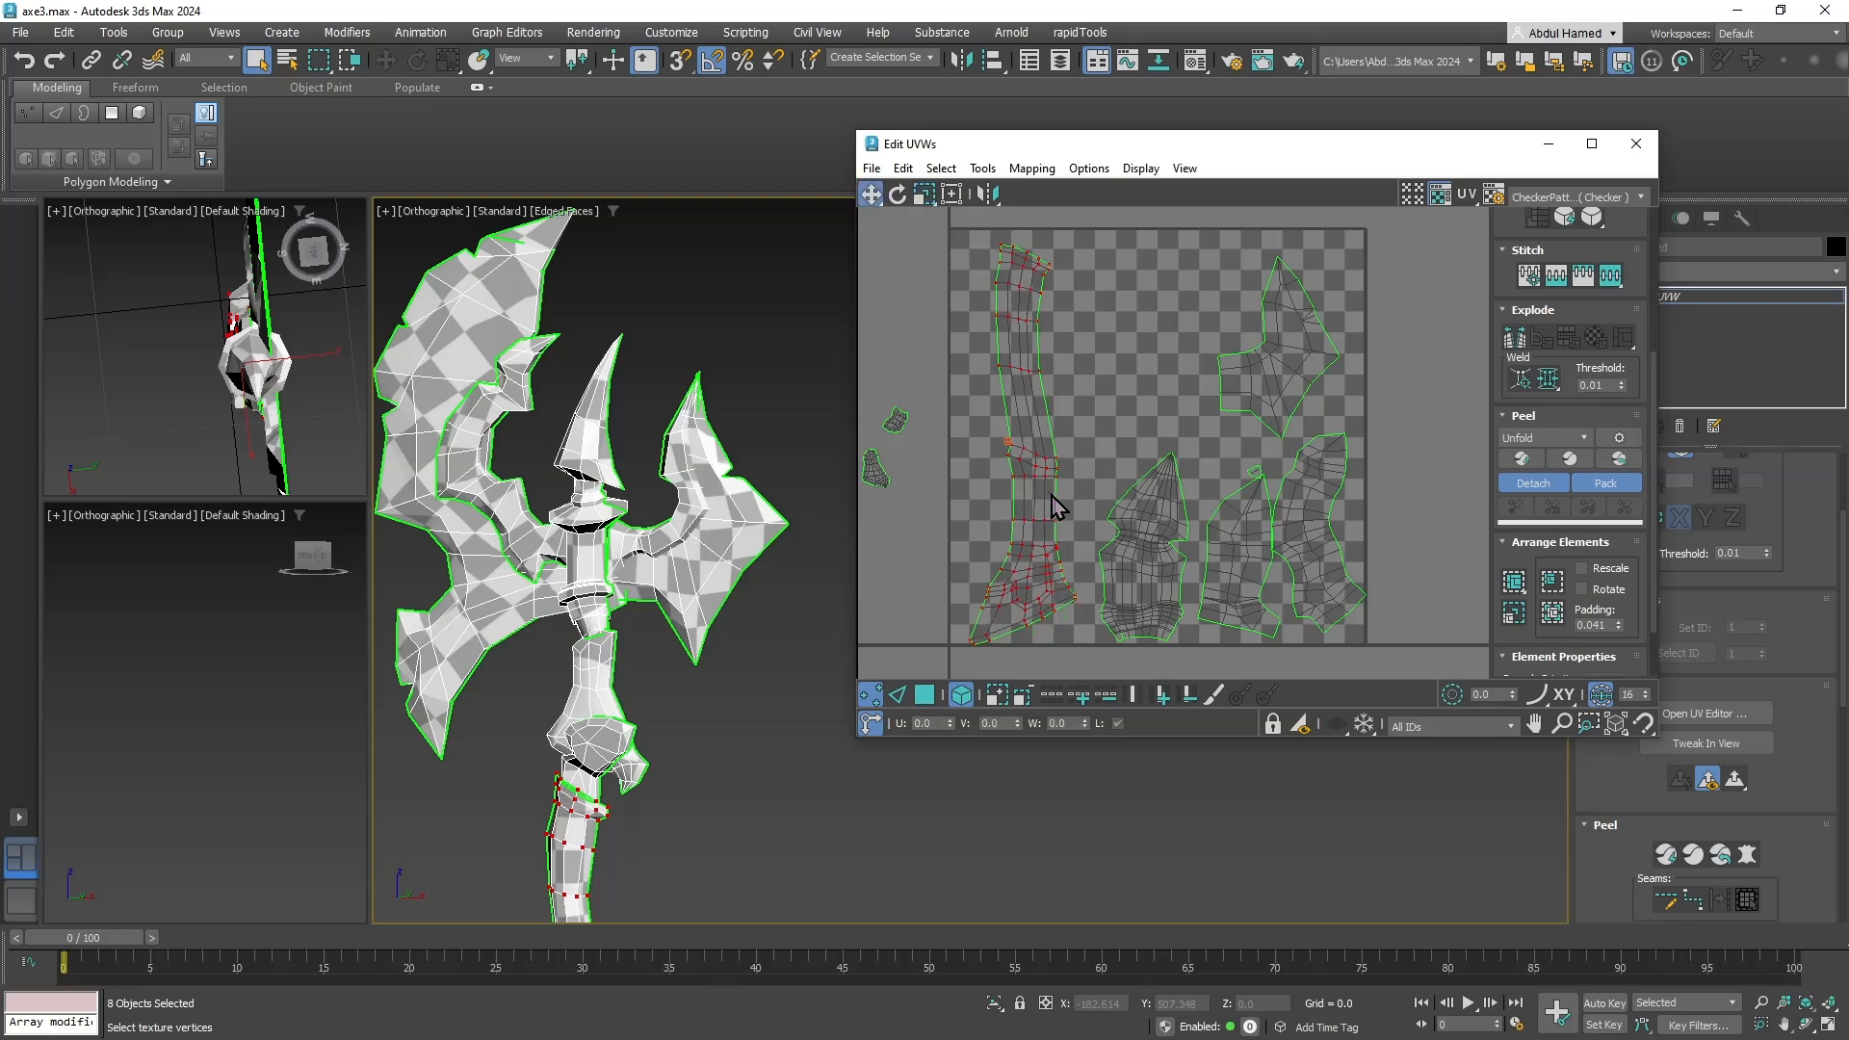
pyautogui.moveTo(1055, 545); pyautogui.dragTo(1041, 533)
pyautogui.click(1093, 459)
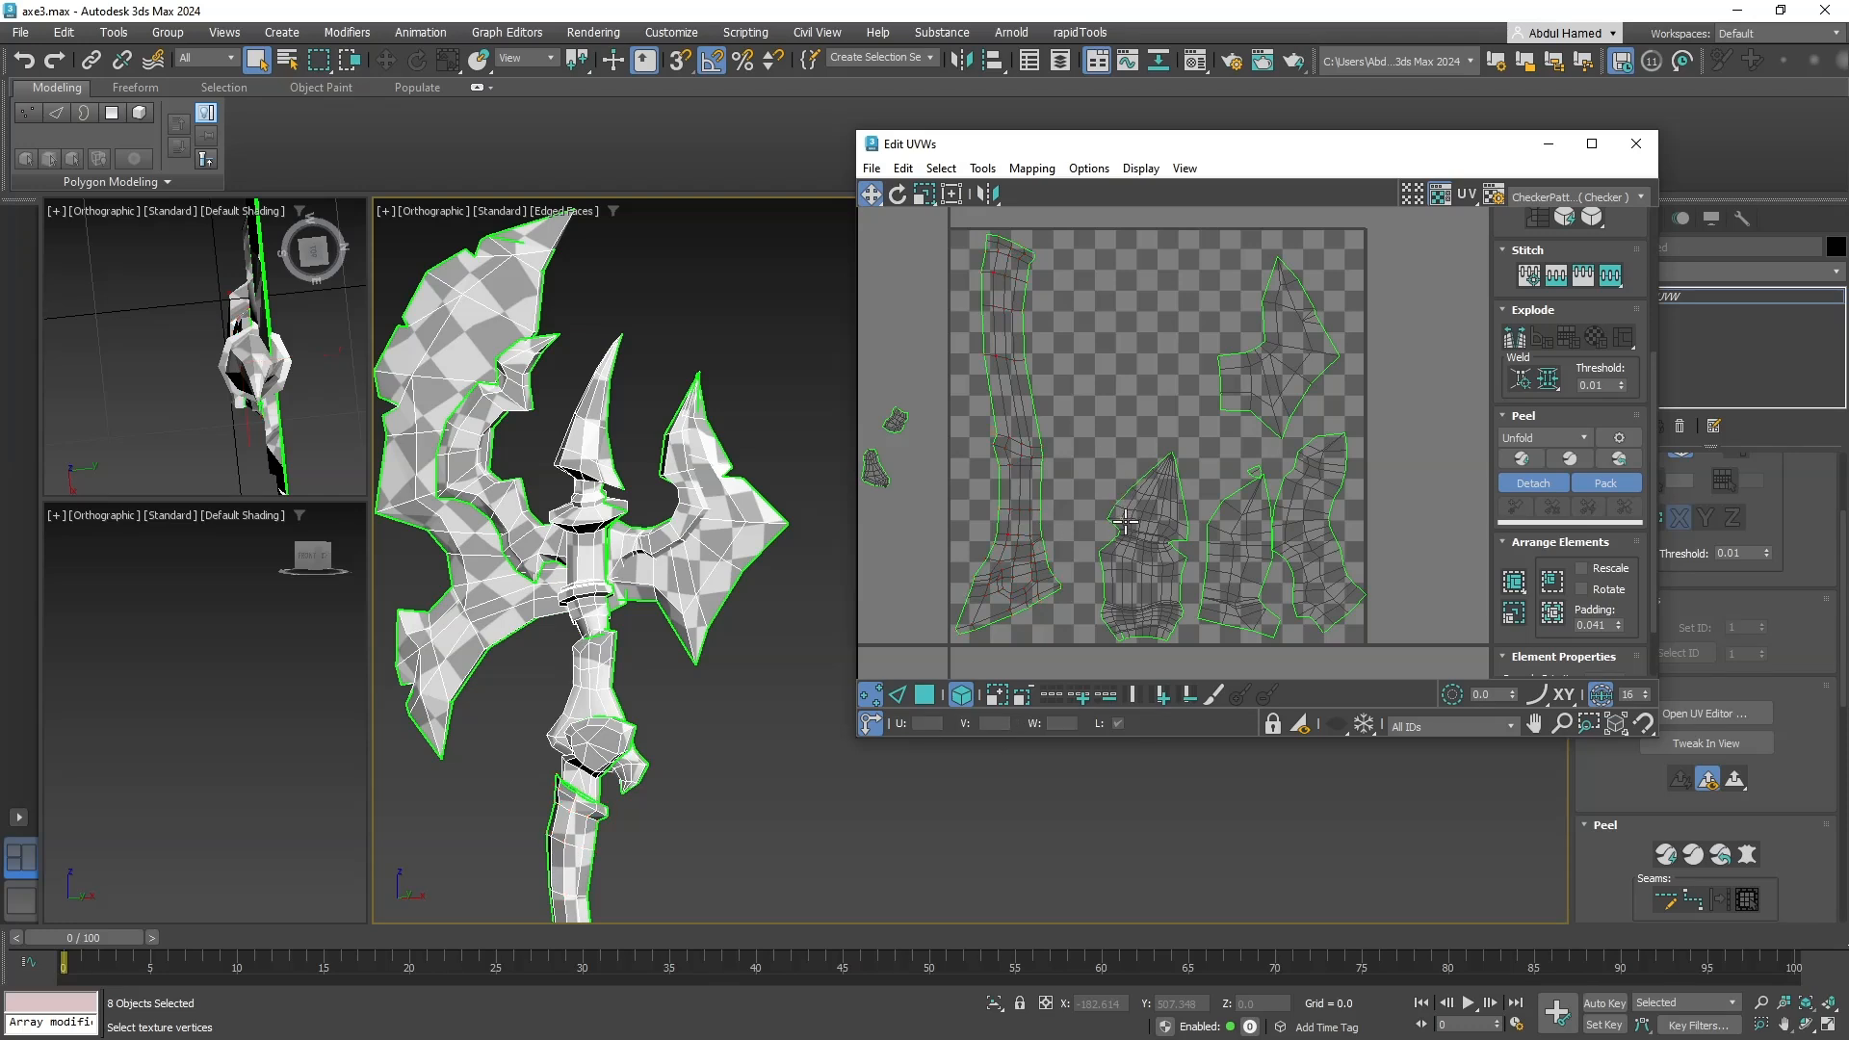
# Scale up the small blade's UV shell until it reaches the top and right edges of the UV square.
pyautogui.click(1293, 371)
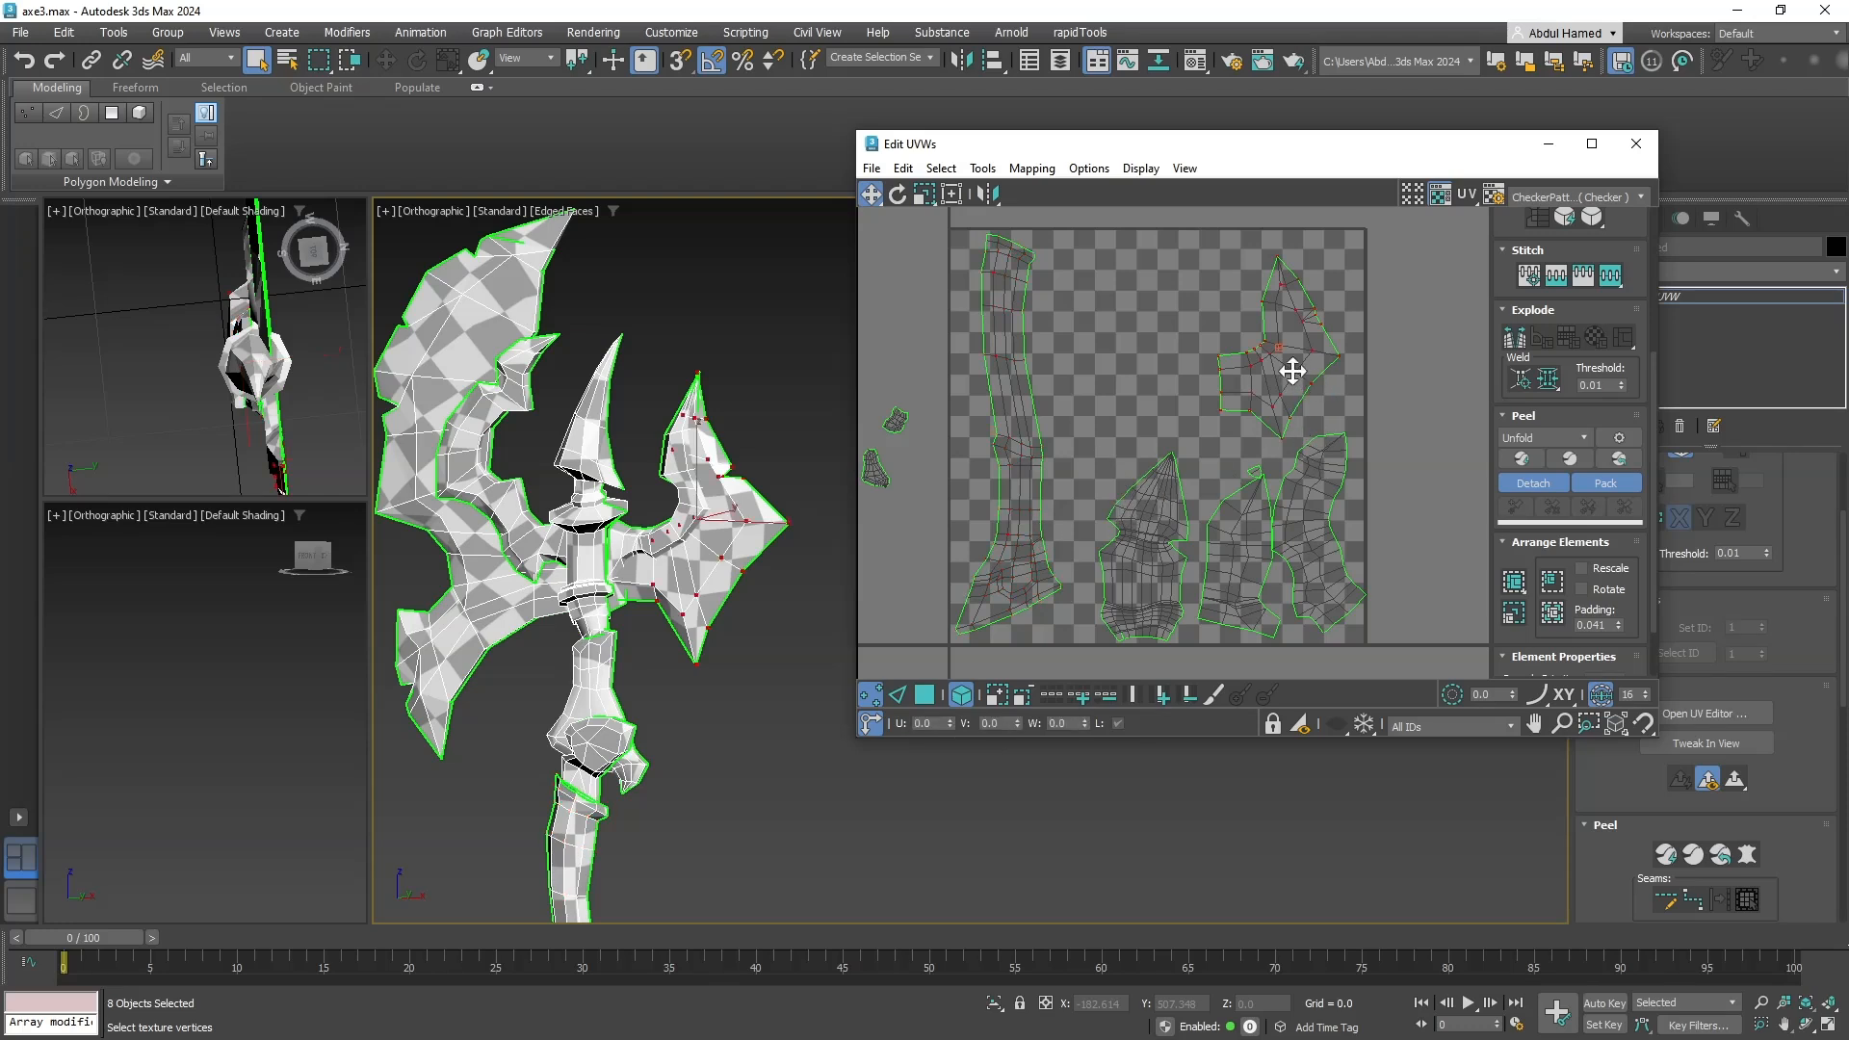
pyautogui.press('r')
pyautogui.moveTo(1292, 371); pyautogui.dragTo(1310, 356)
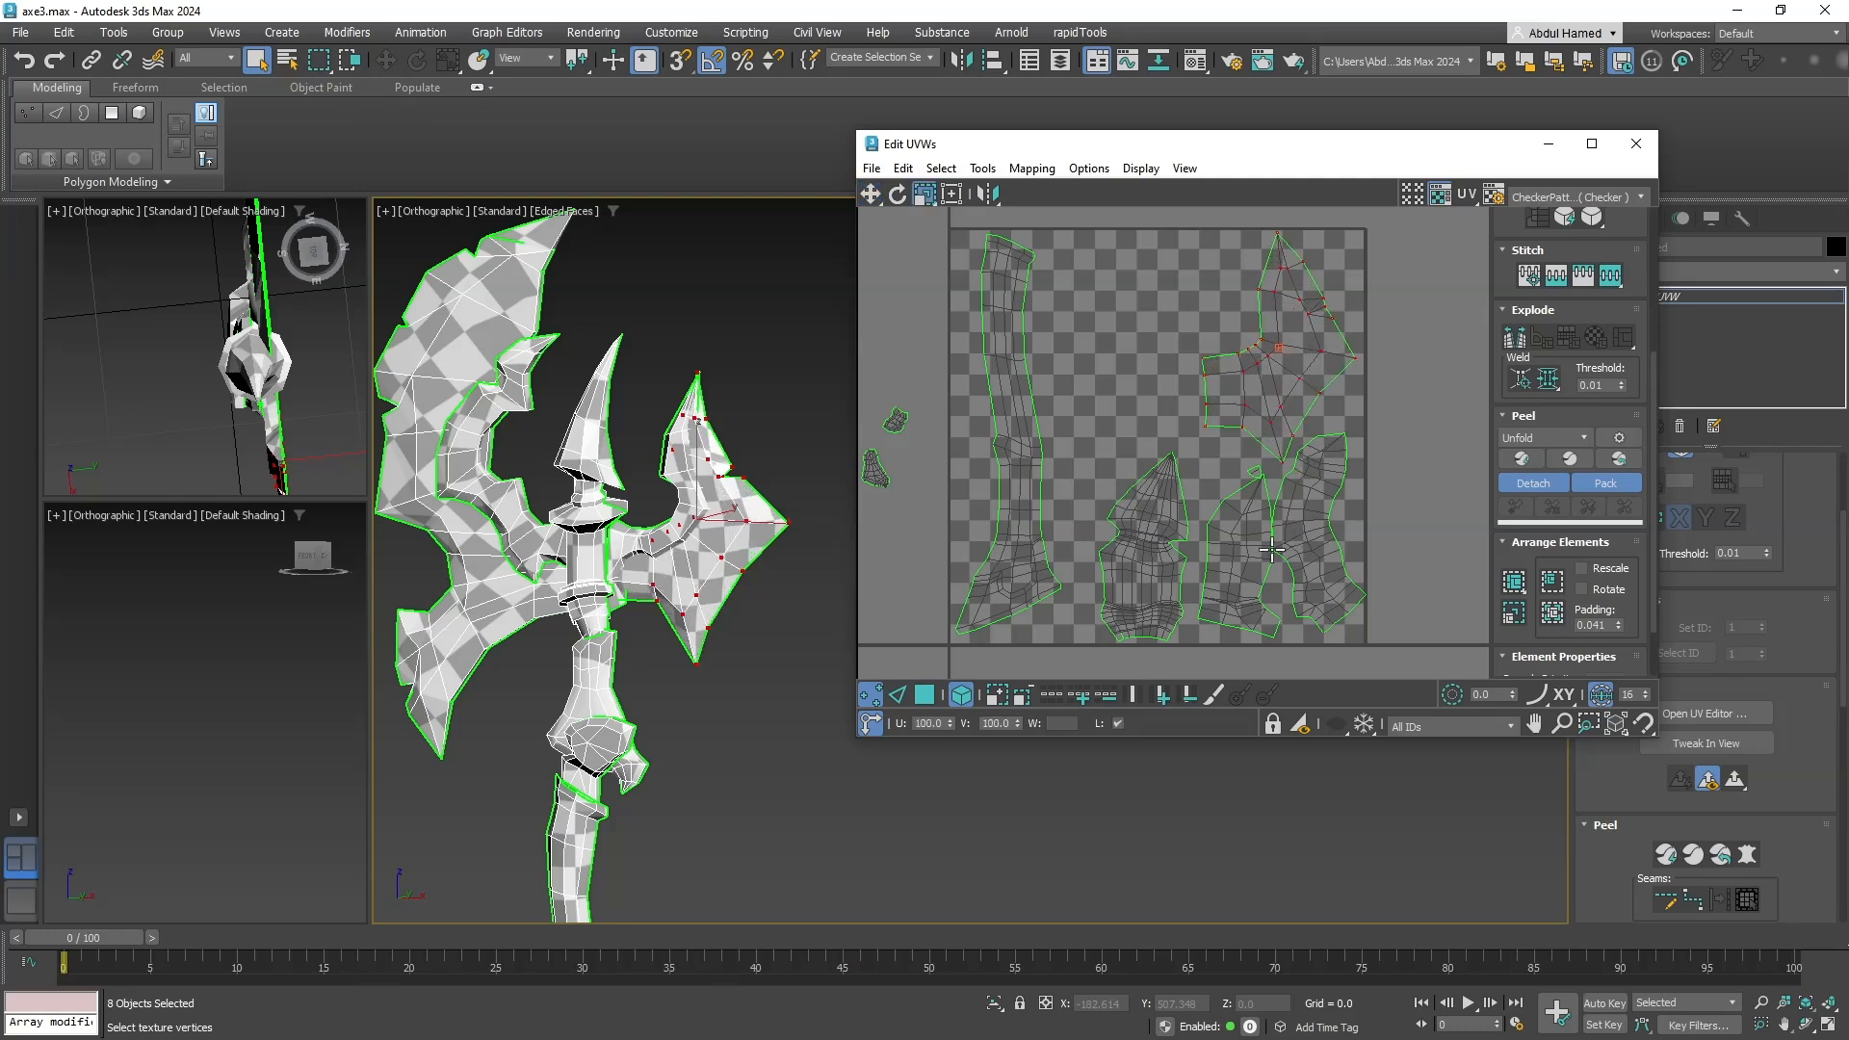
# Rotate the large blade's shell upright and place it inside the UV square beside the handle's shell, adjusting its scale to fit.
pyautogui.scroll(-2, 1103, 472)
pyautogui.click(1206, 307)
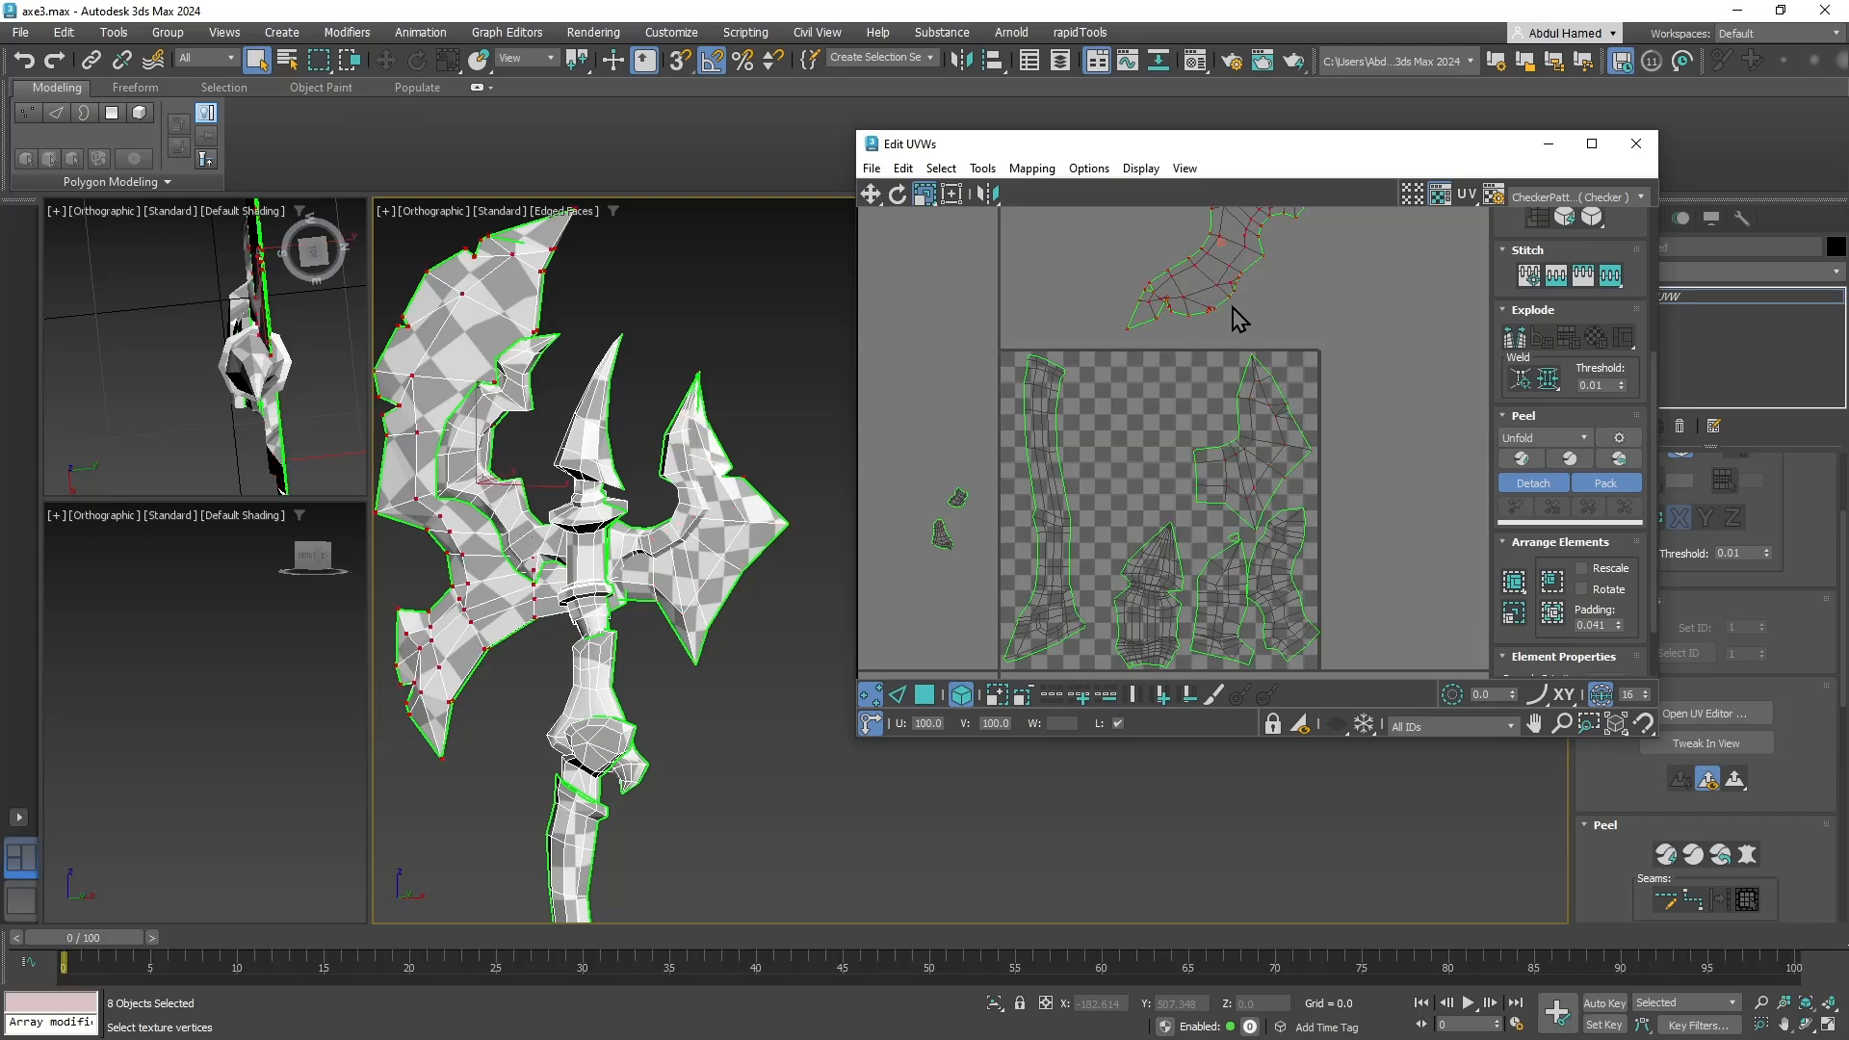
pyautogui.moveTo(1238, 318); pyautogui.dragTo(1184, 453, button='middle')
pyautogui.press('e')
pyautogui.moveTo(1176, 413); pyautogui.dragTo(1071, 572)
pyautogui.press('w')
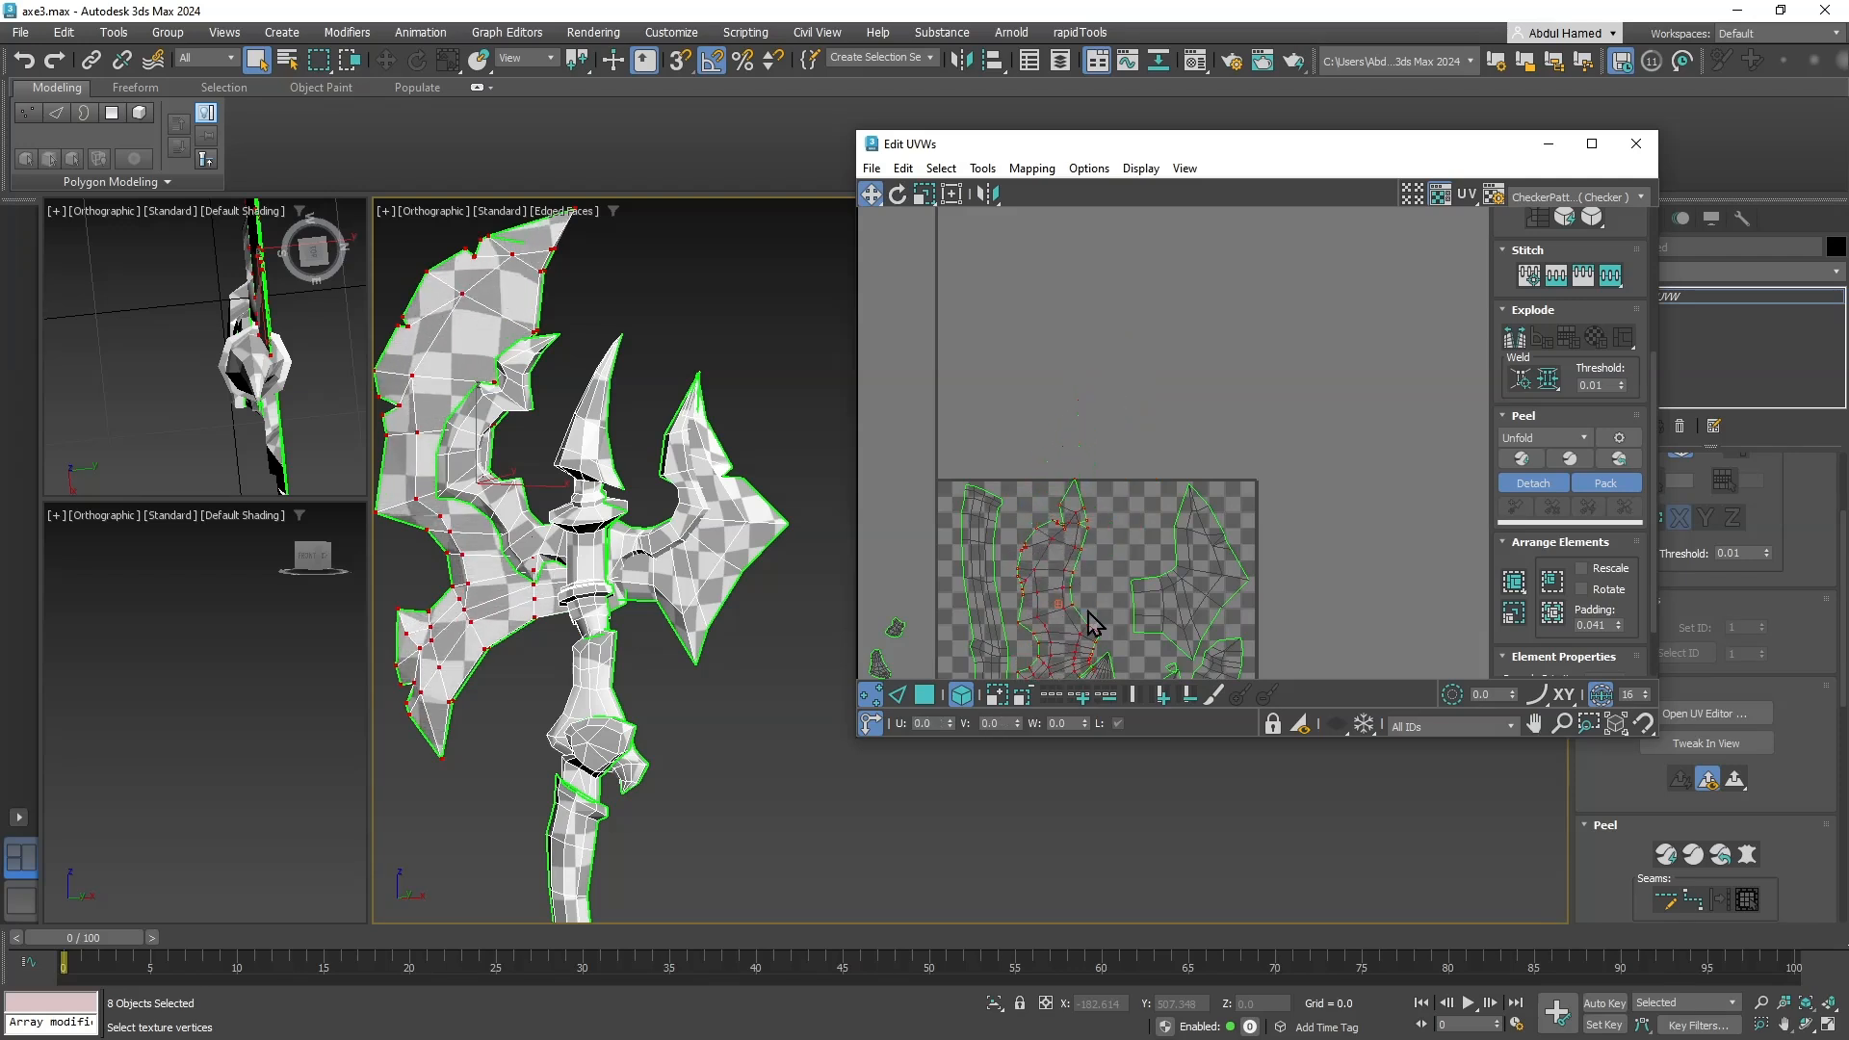
pyautogui.moveTo(1092, 619); pyautogui.dragTo(1105, 466, button='middle')
pyautogui.press('r')
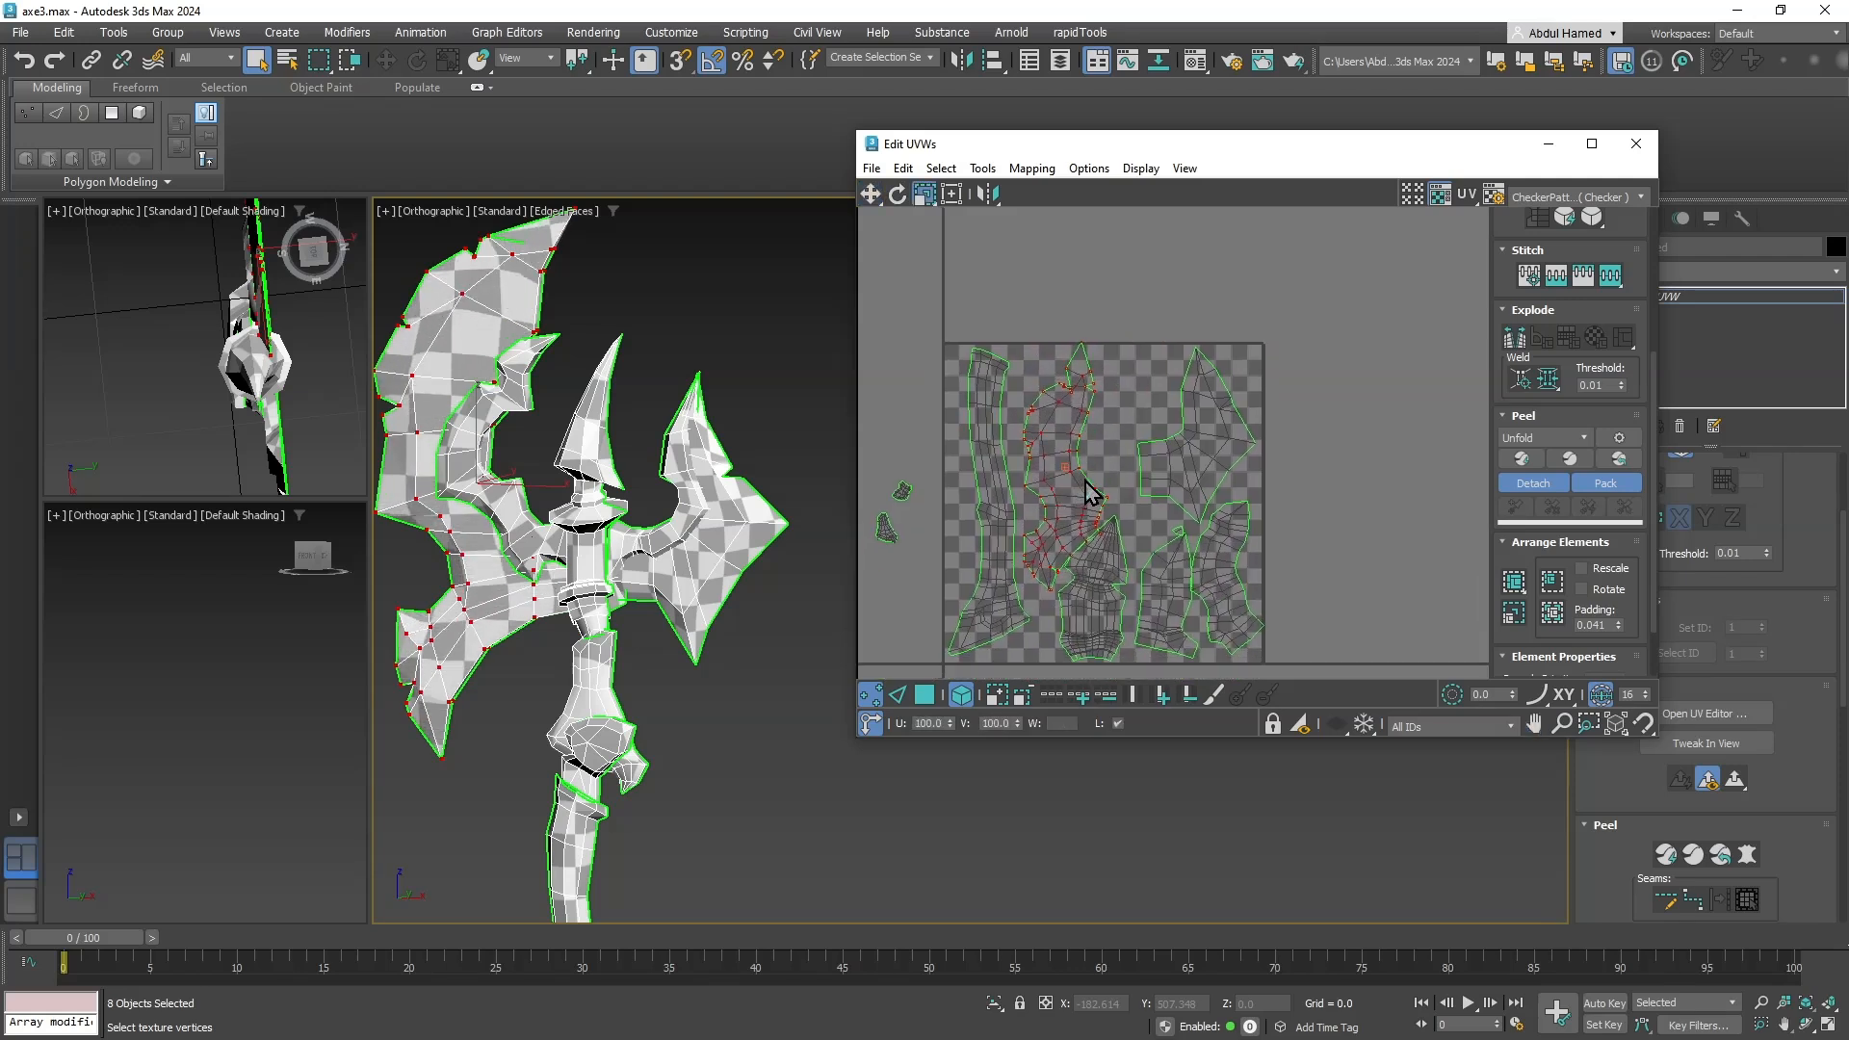
pyautogui.moveTo(1088, 491); pyautogui.dragTo(1071, 462)
pyautogui.press('w')
pyautogui.moveTo(1072, 462); pyautogui.dragTo(1065, 417, button='middle')
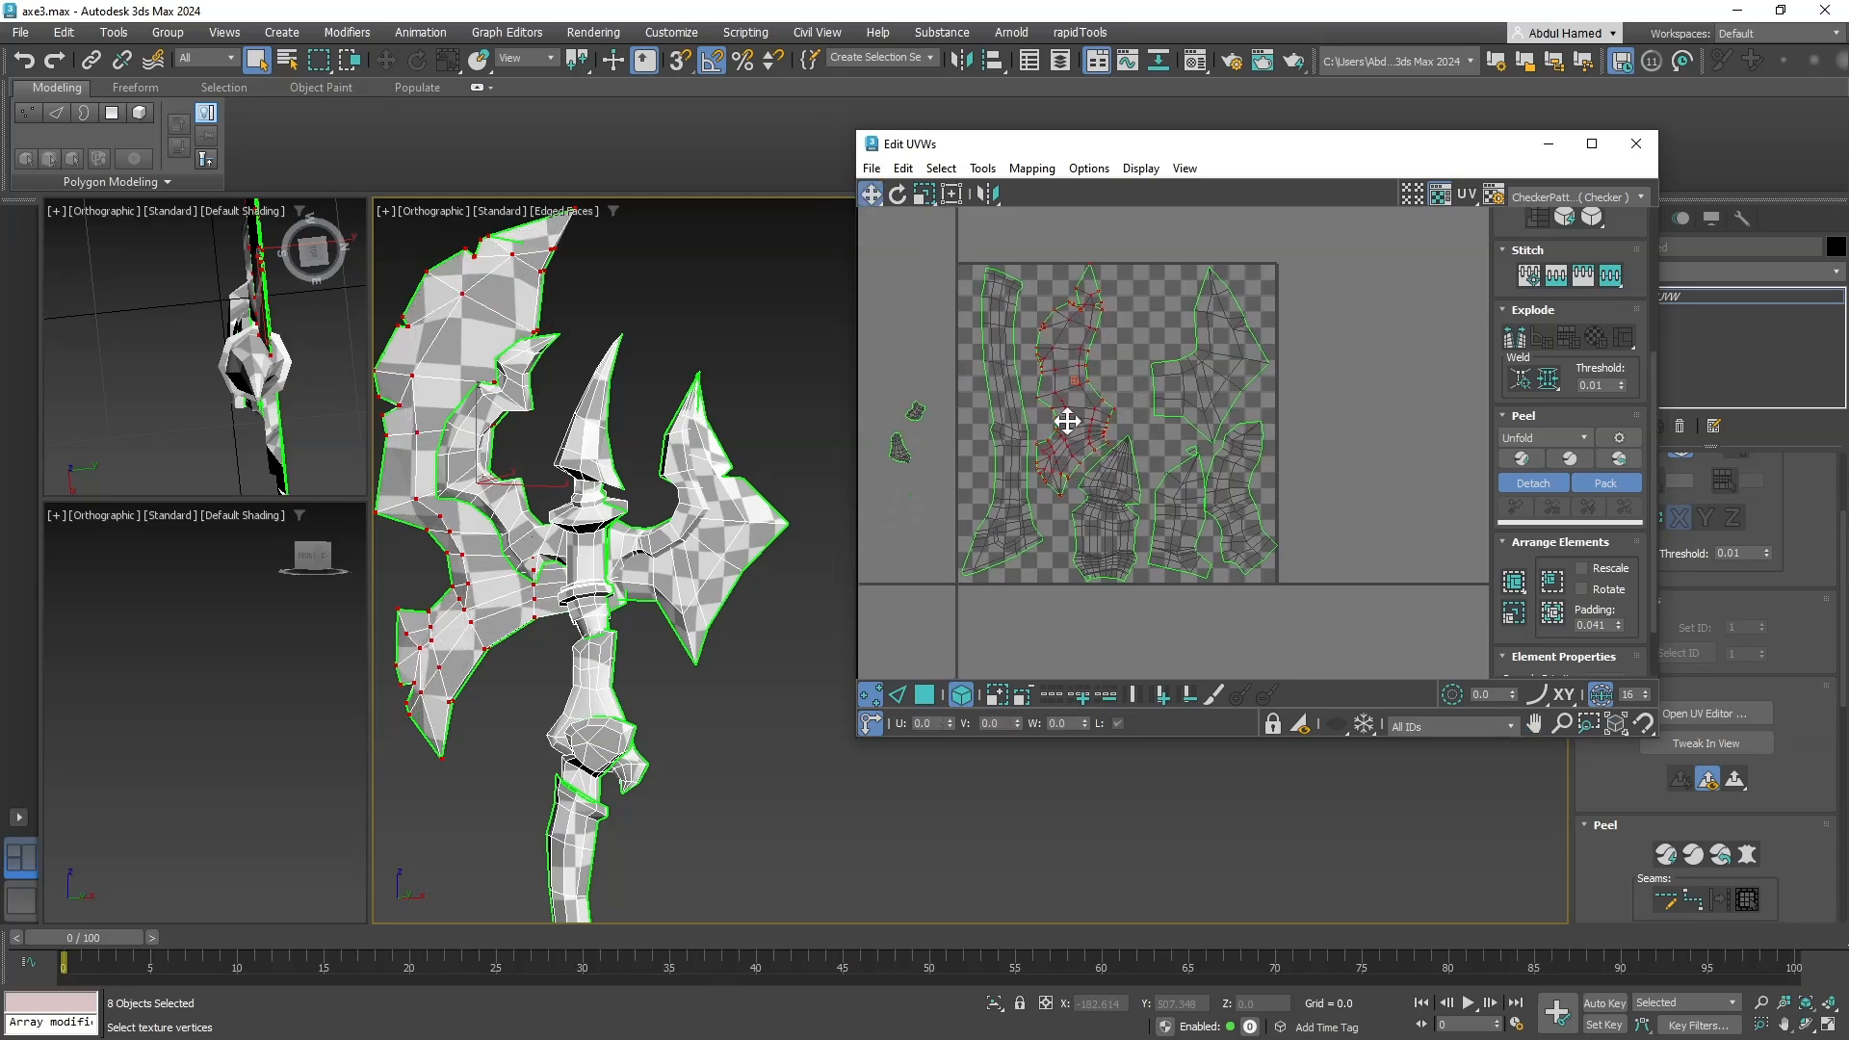
# Move the two small collar shells into the gap between the large and small blade shells, enlarging each one.
pyautogui.click(897, 450)
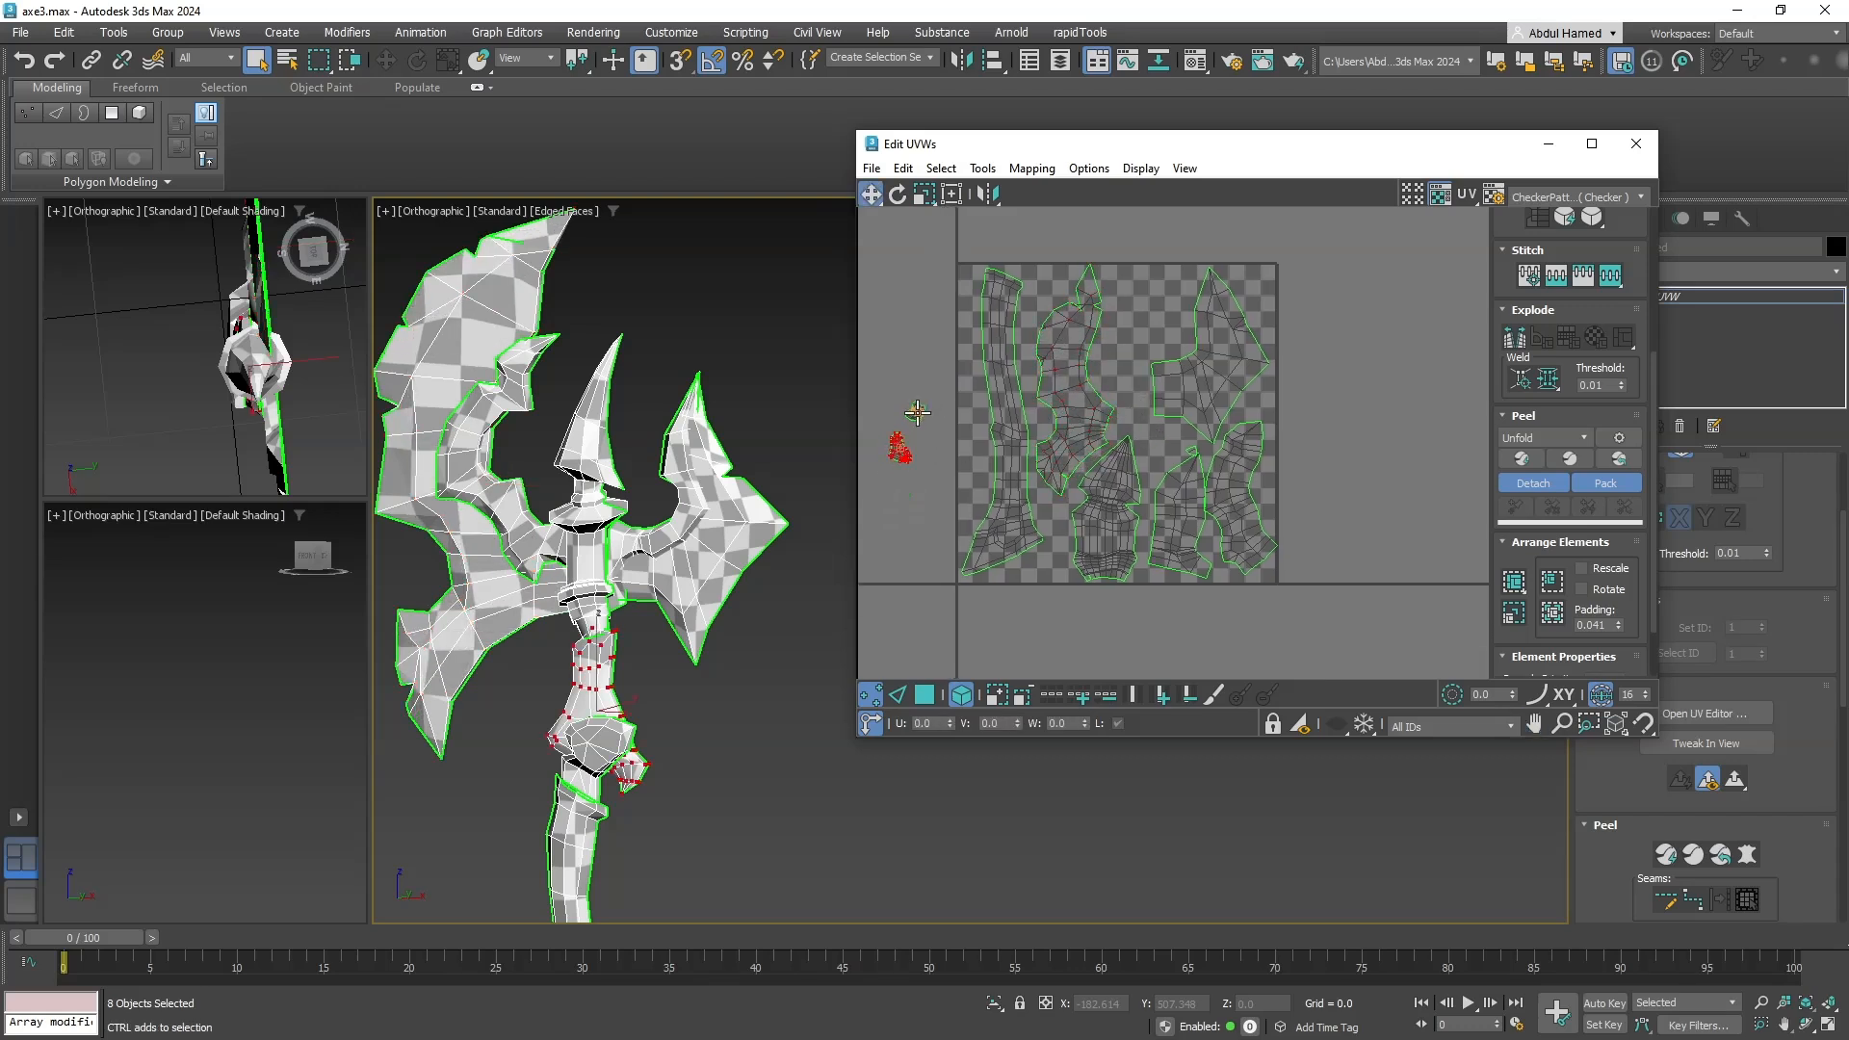
pyautogui.keyDown('ctrl'); pyautogui.click(915, 412); pyautogui.keyUp('ctrl')
pyautogui.moveTo(912, 416); pyautogui.dragTo(1155, 291)
pyautogui.press('r')
pyautogui.press('w')
pyautogui.click(1156, 356)
pyautogui.click(1147, 310)
pyautogui.press('r')
pyautogui.press('w')
# Scale the tiny collar shell up to about 352% and move it into the gap below the small blade's shell.
pyautogui.scroll(3, 1212, 477)
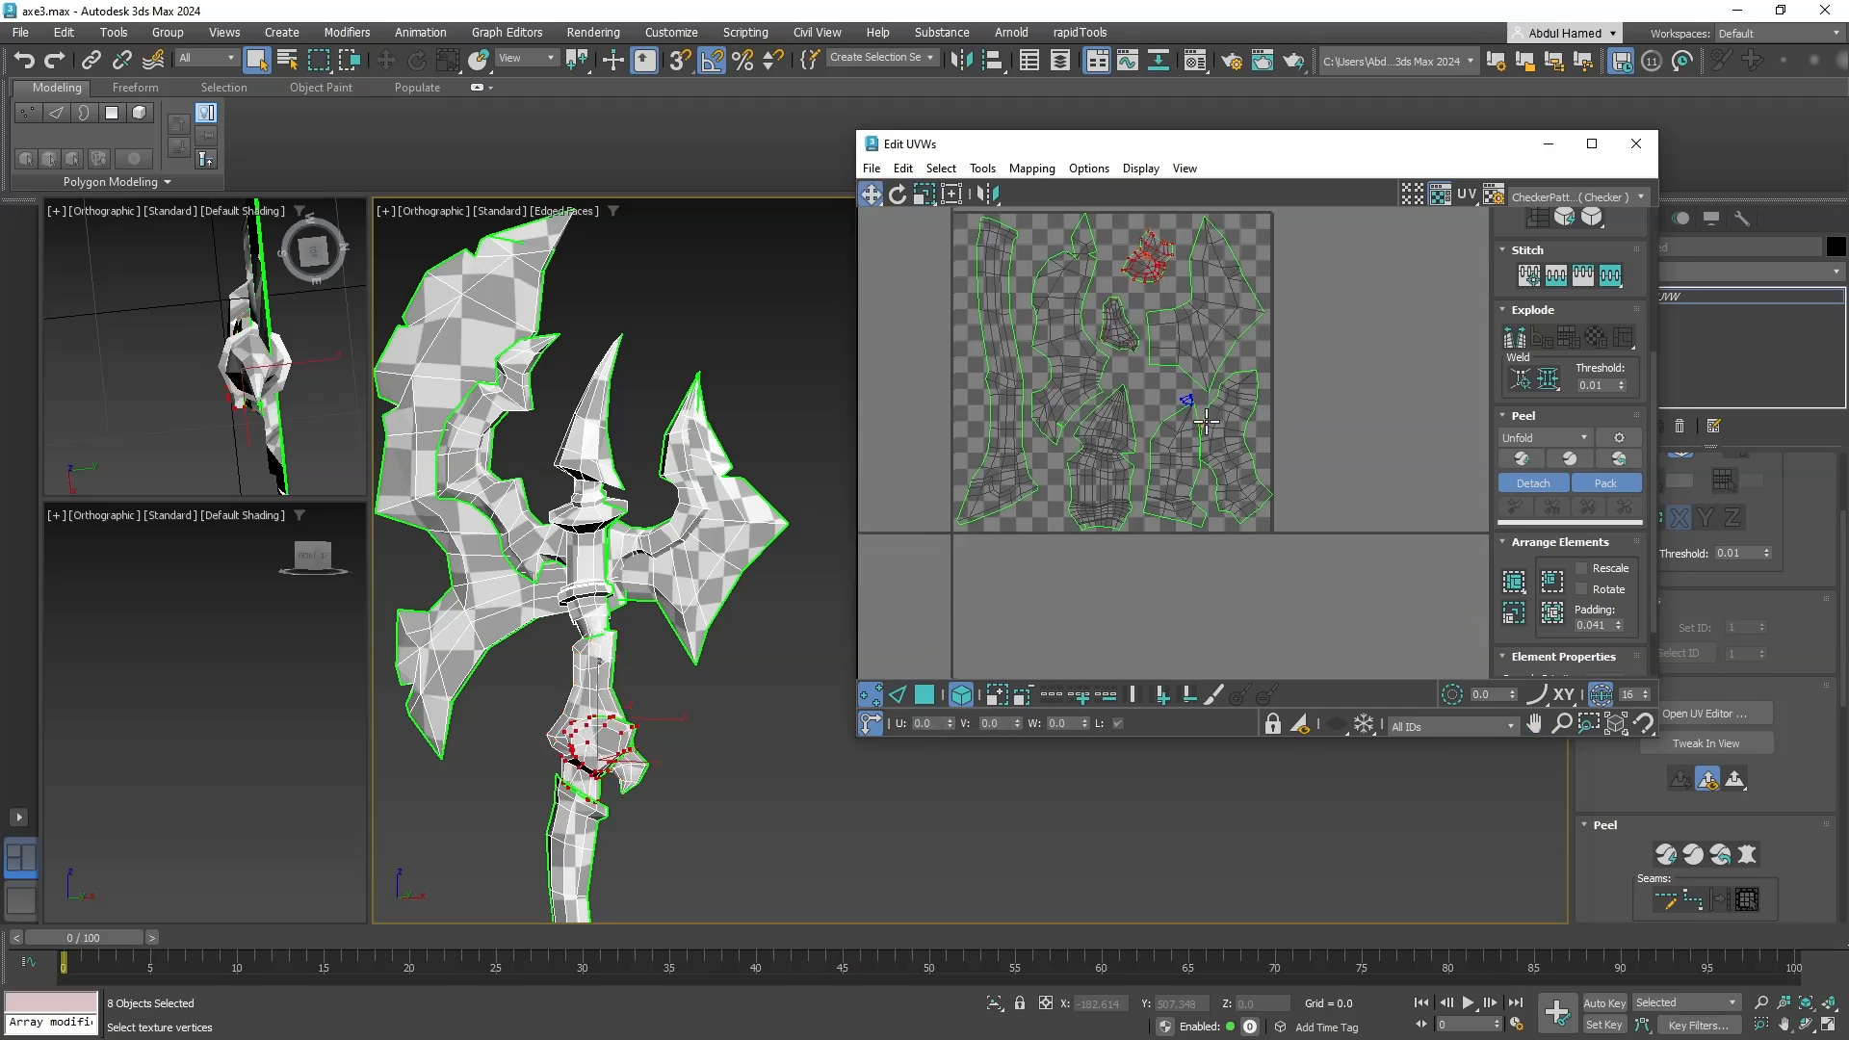
pyautogui.scroll(3, 1194, 409)
pyautogui.click(1146, 377)
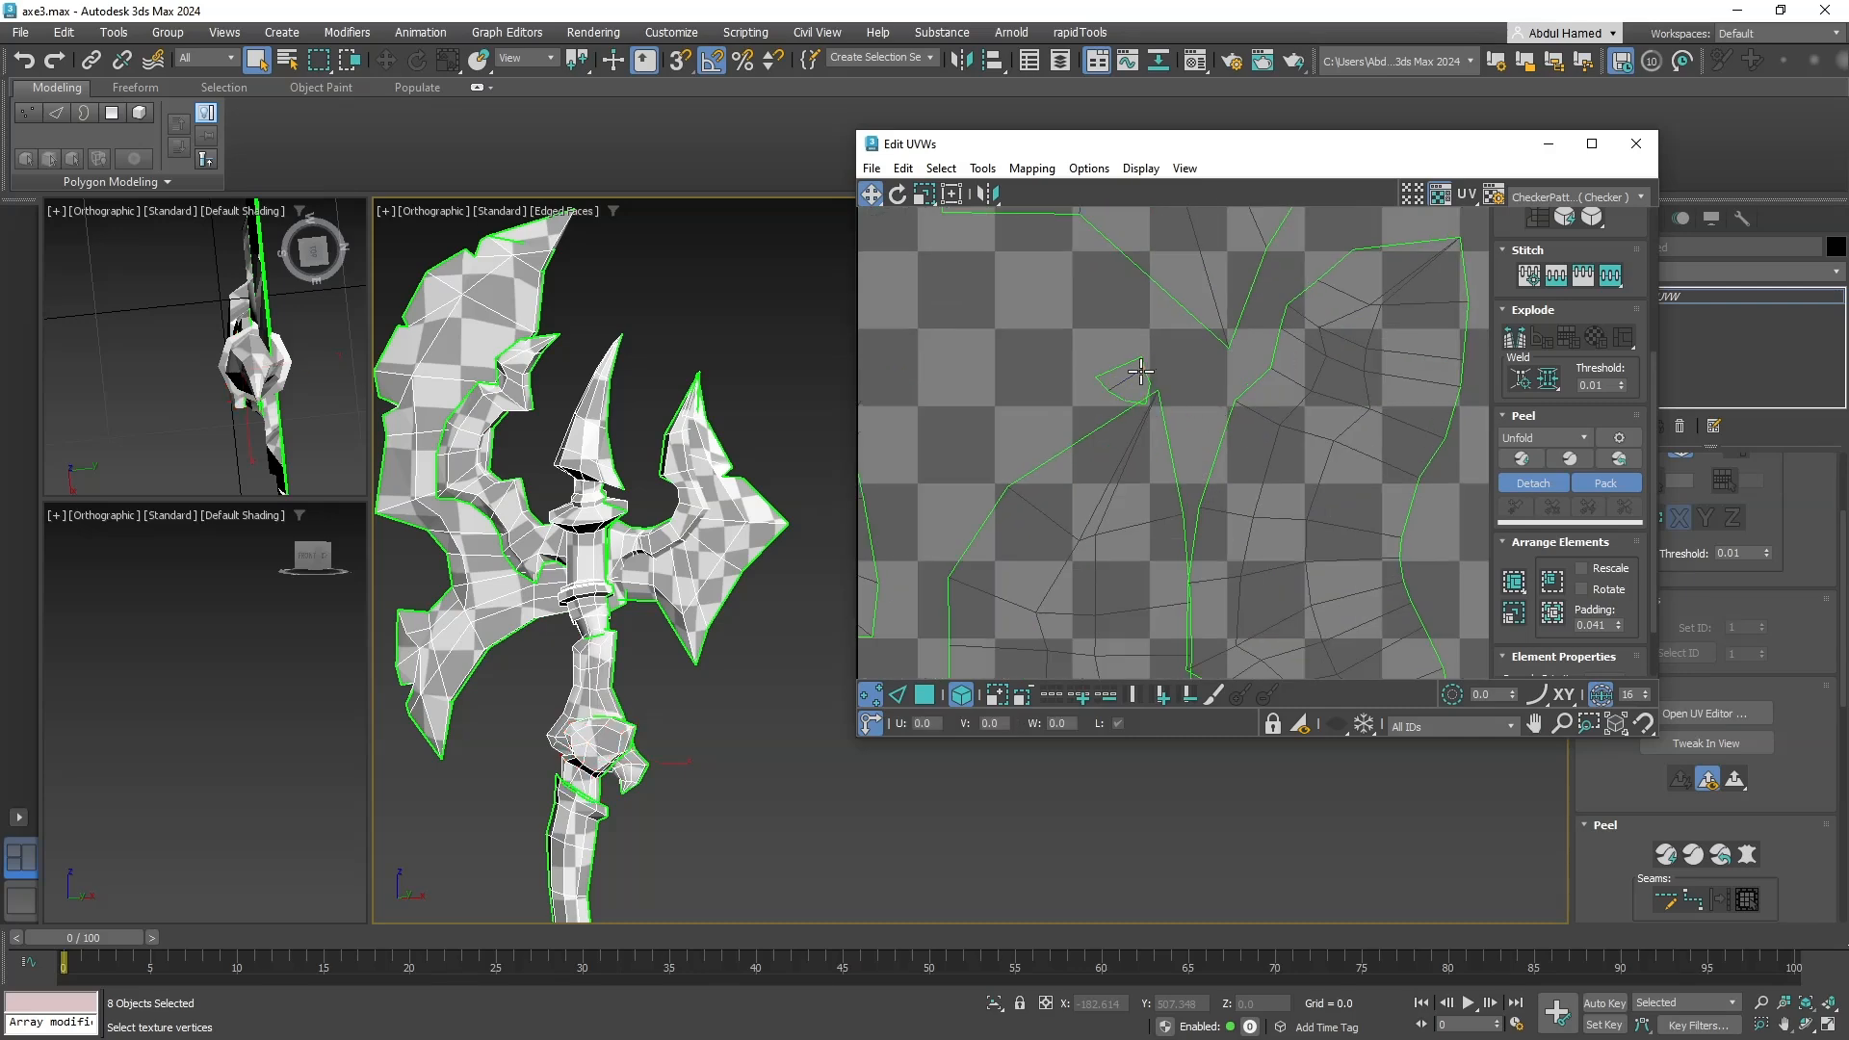
pyautogui.keyDown('alt'); pyautogui.moveTo(809, 712); pyautogui.dragTo(848, 713, button='middle'); pyautogui.keyUp('alt')
pyautogui.moveTo(1128, 379); pyautogui.dragTo(1235, 381, button='middle')
pyautogui.scroll(-4, 1233, 404)
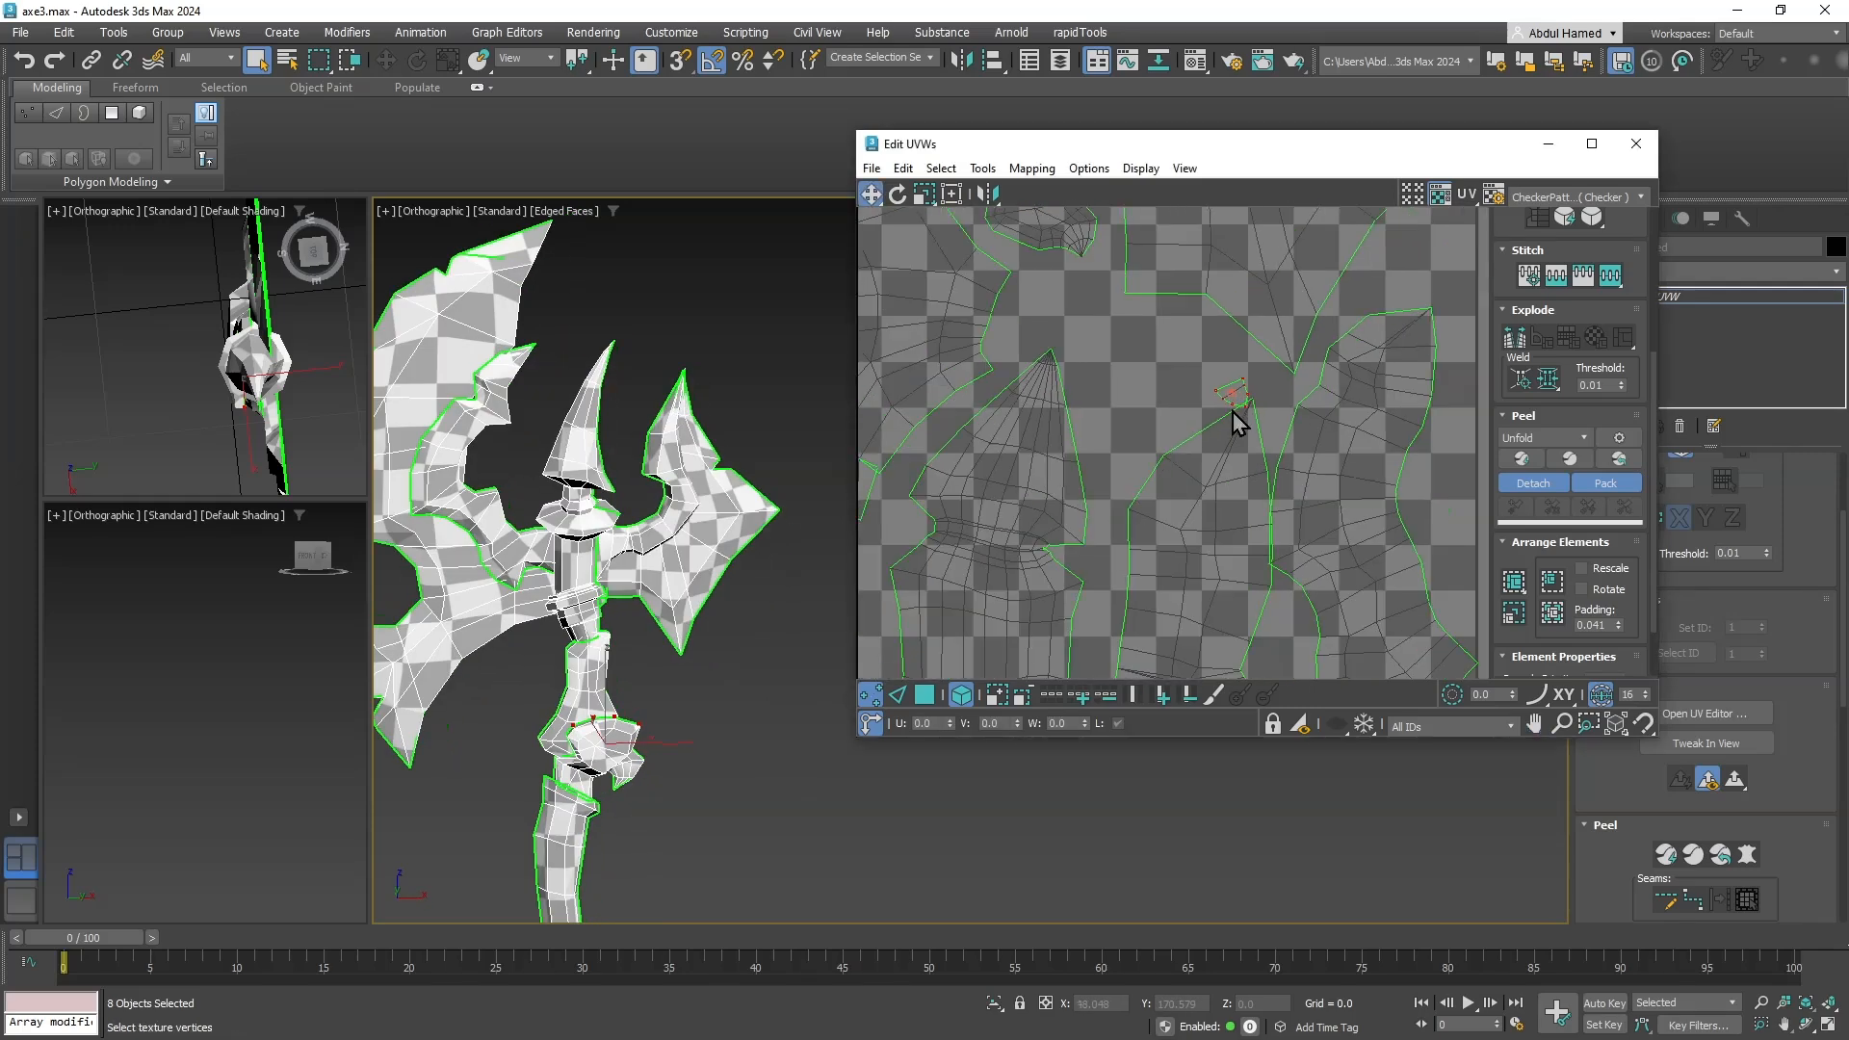
pyautogui.press('r')
pyautogui.moveTo(1237, 386); pyautogui.dragTo(1325, 276)
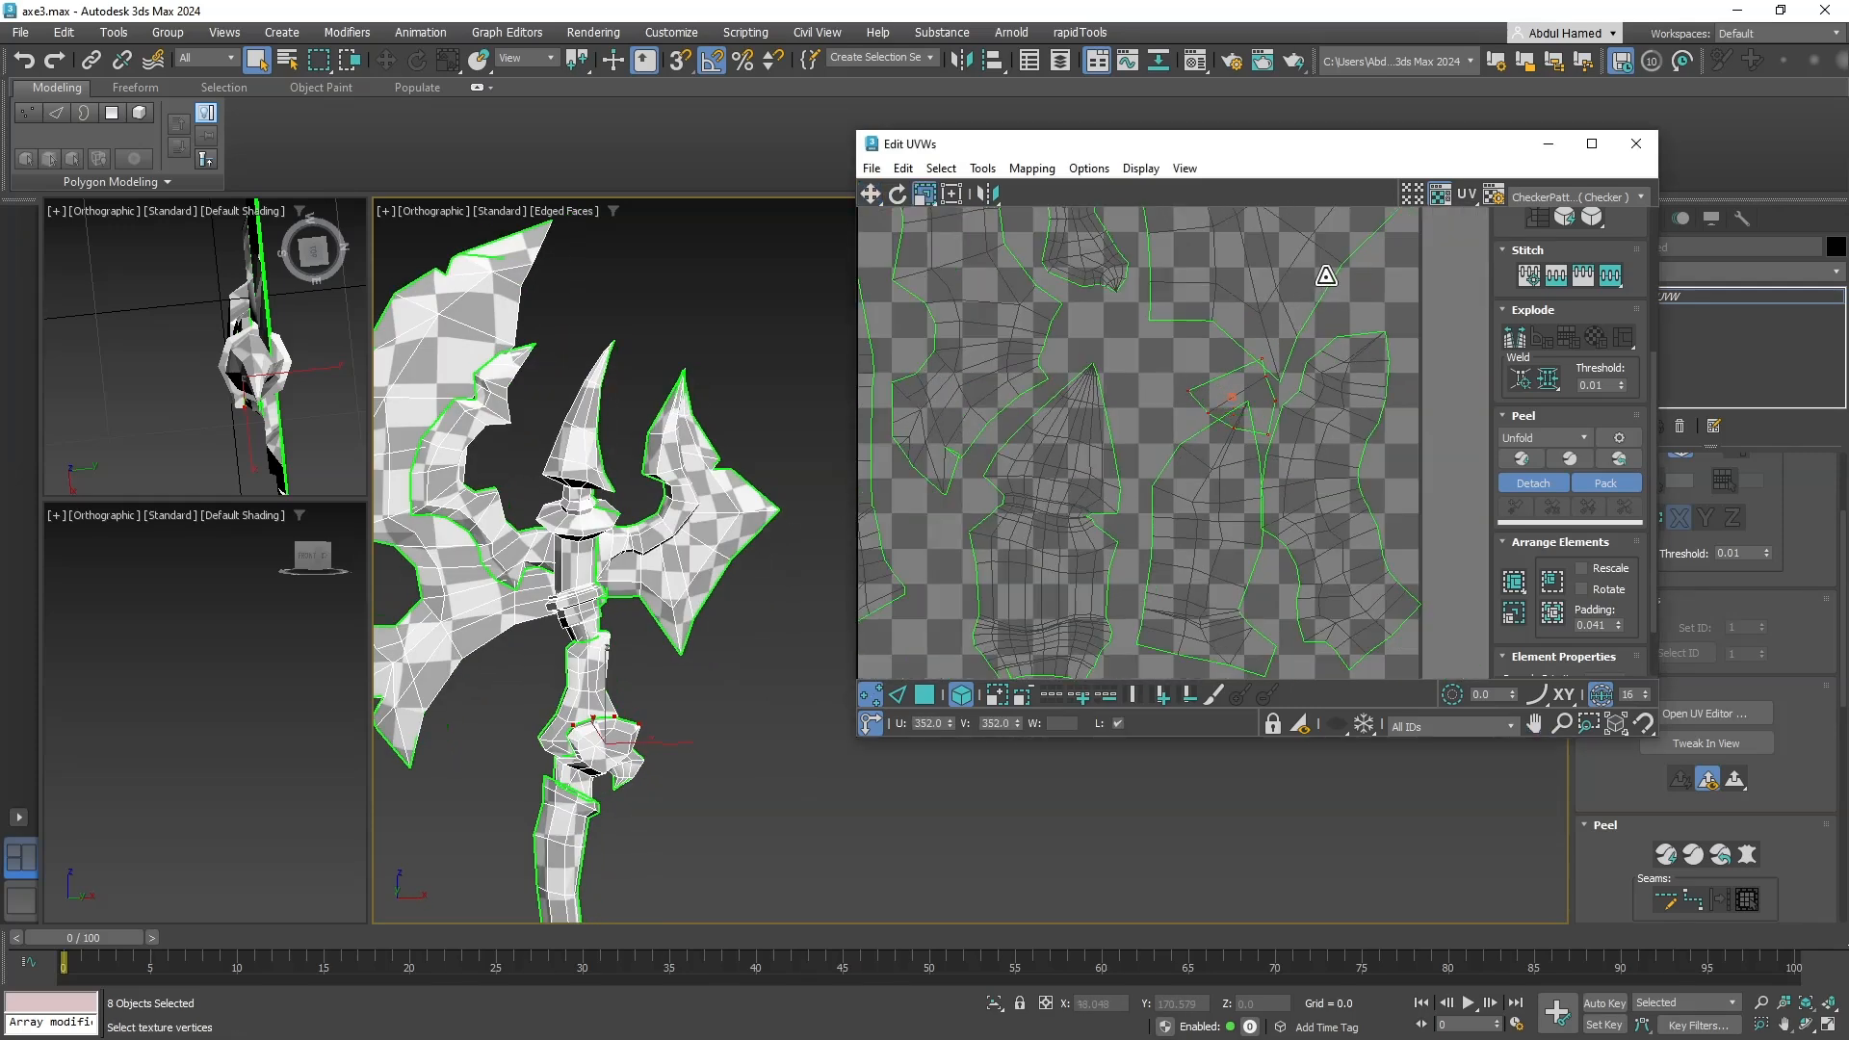
pyautogui.press('w')
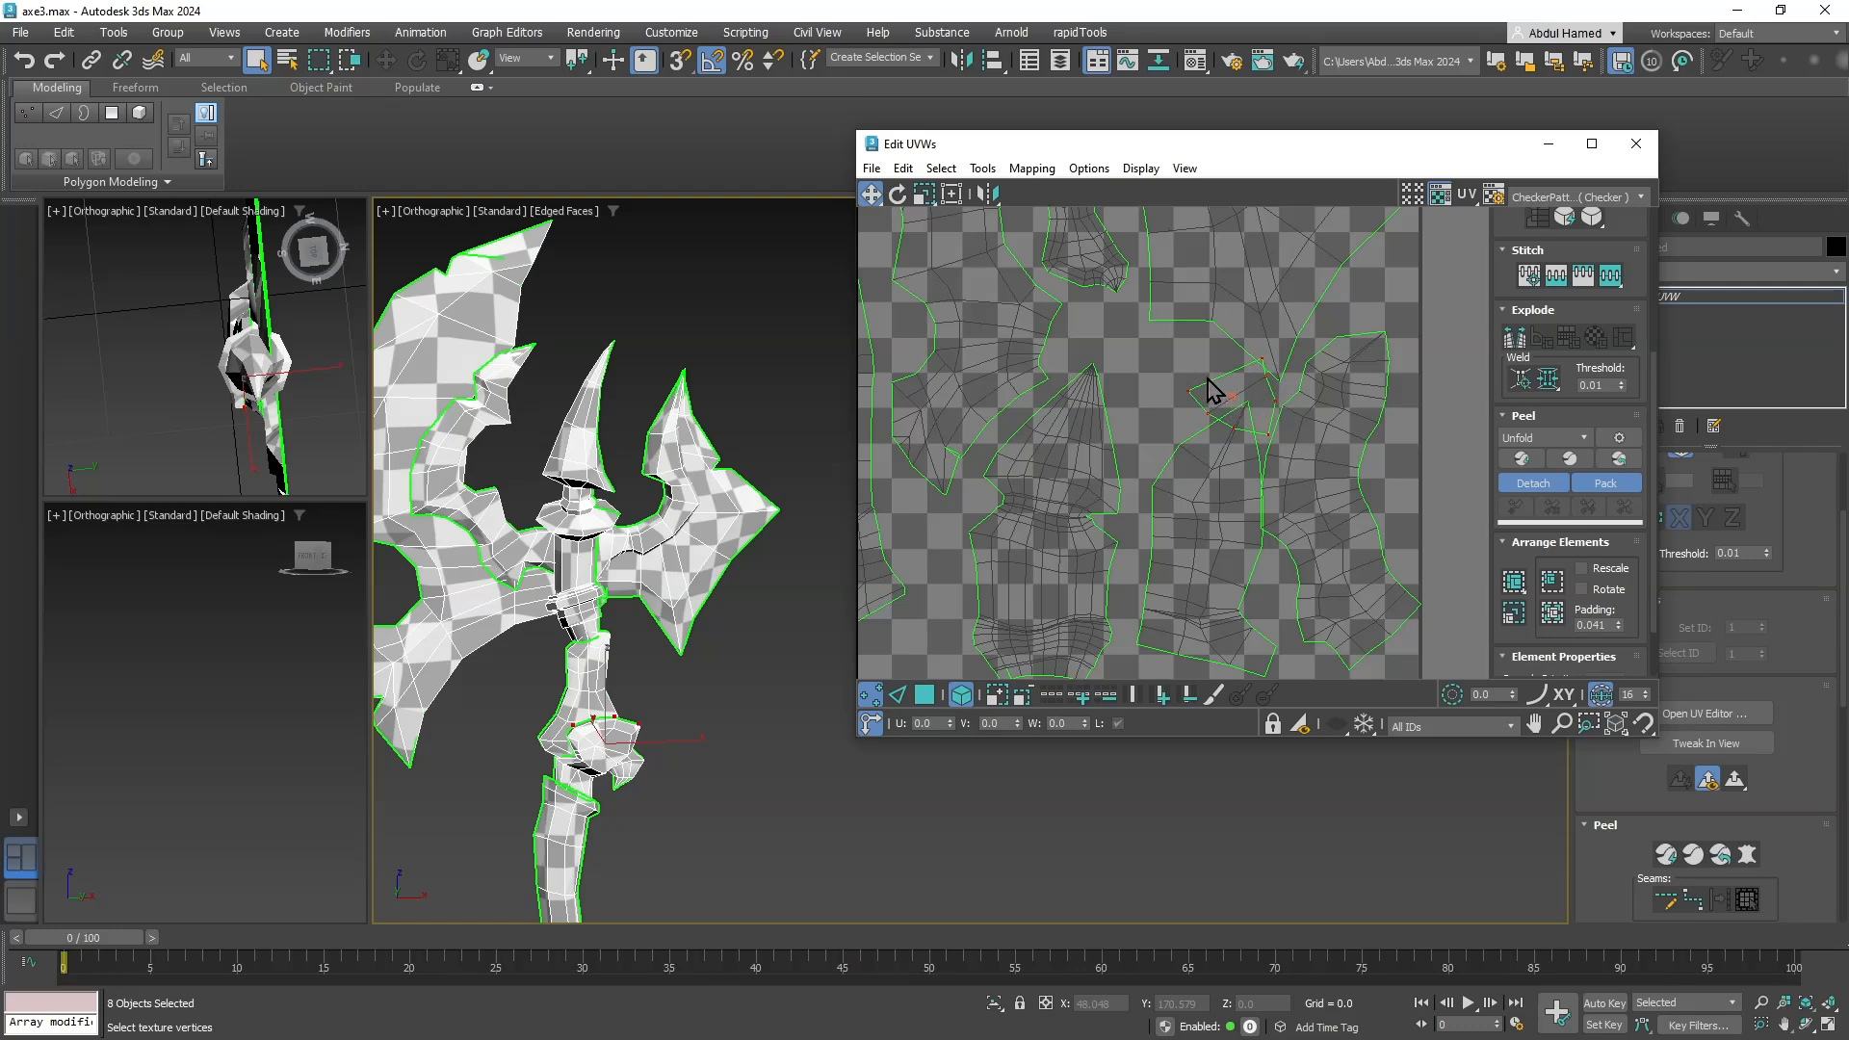
pyautogui.moveTo(1185, 389); pyautogui.dragTo(1118, 371)
pyautogui.moveTo(1118, 371); pyautogui.dragTo(1093, 563, button='middle')
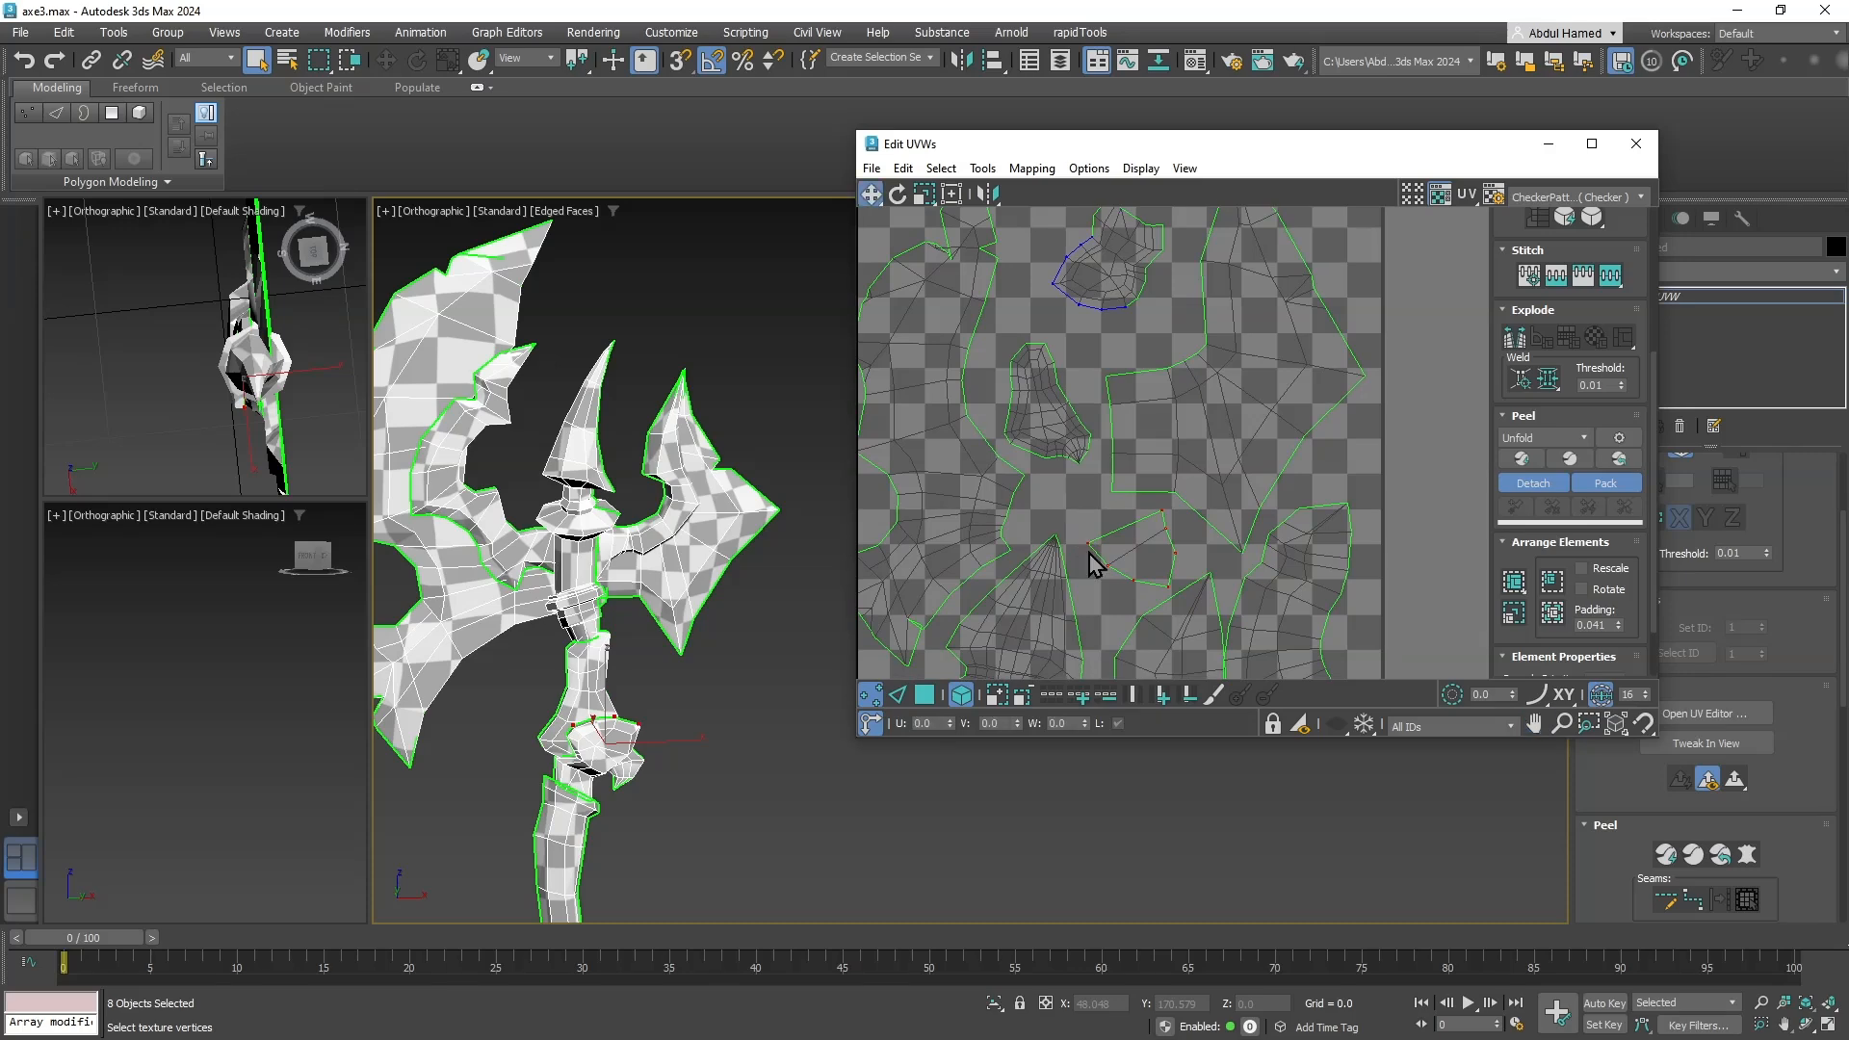
# Clear the shell selection and save the scene.
pyautogui.click(1155, 535)
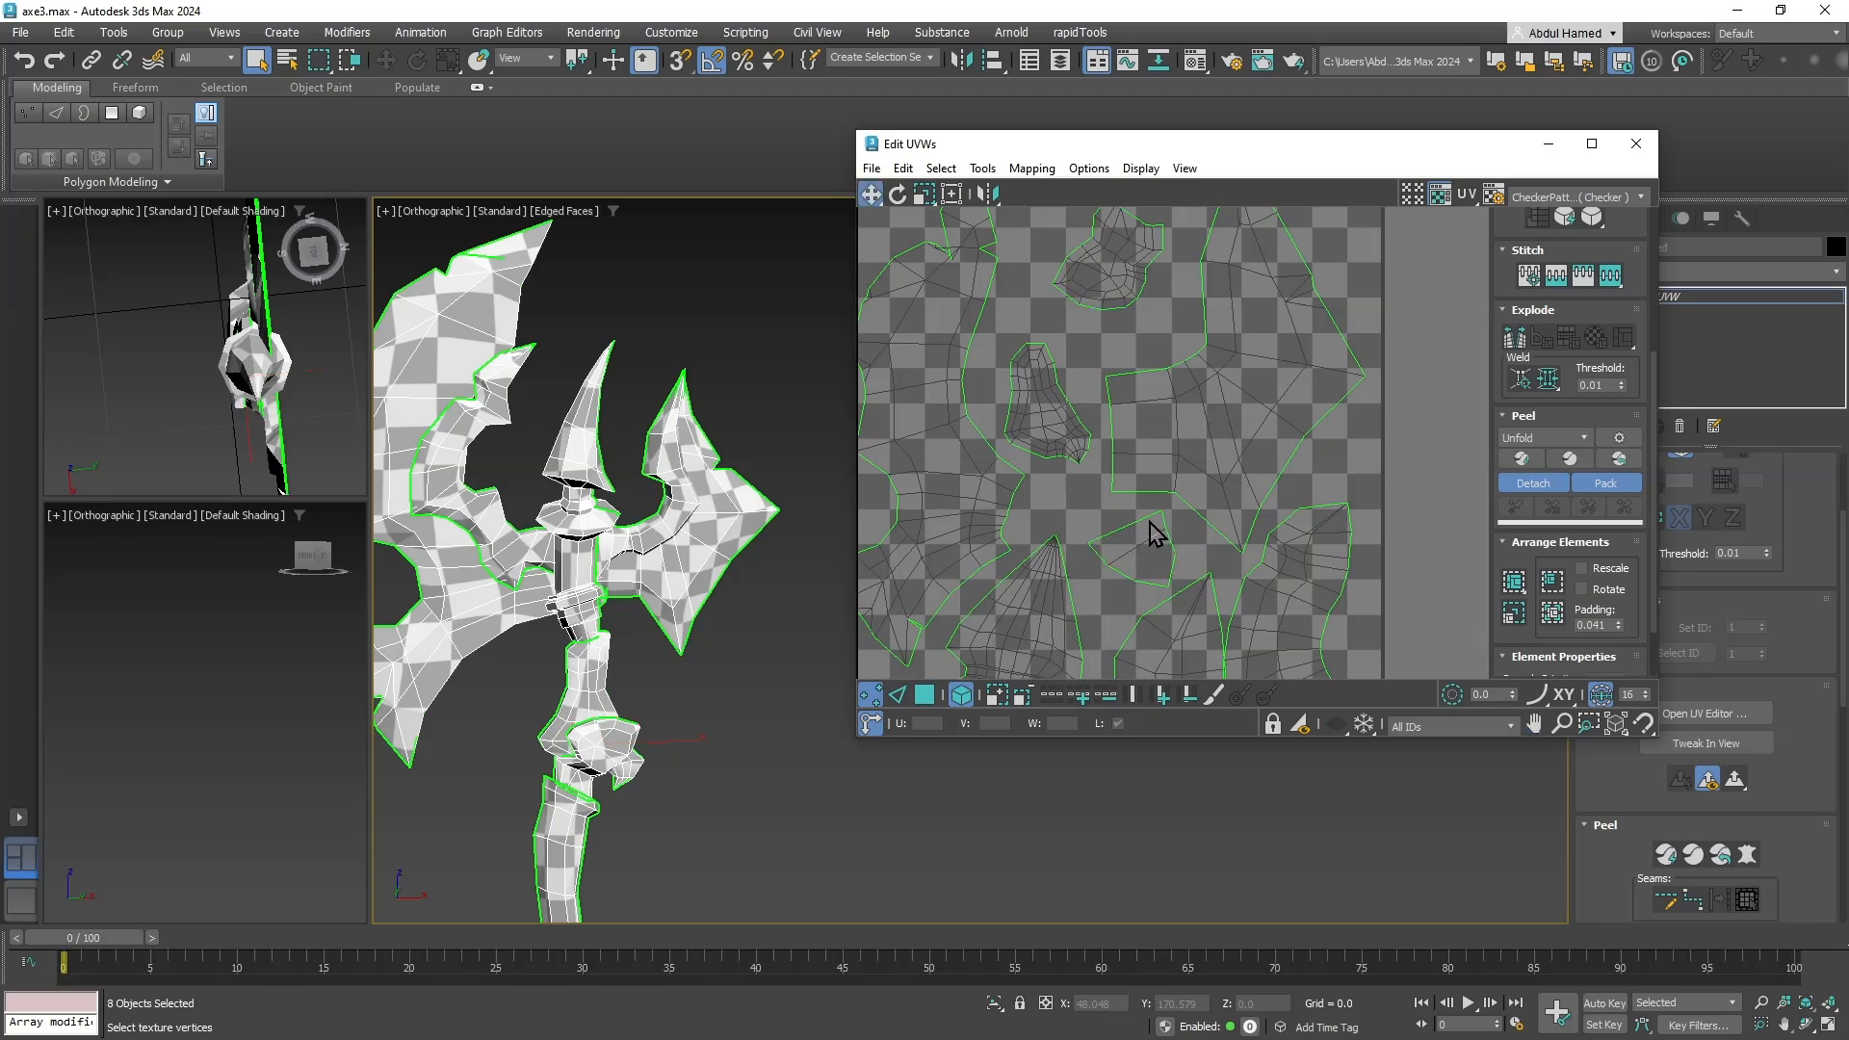
pyautogui.moveTo(1114, 540); pyautogui.dragTo(1120, 579, button='middle')
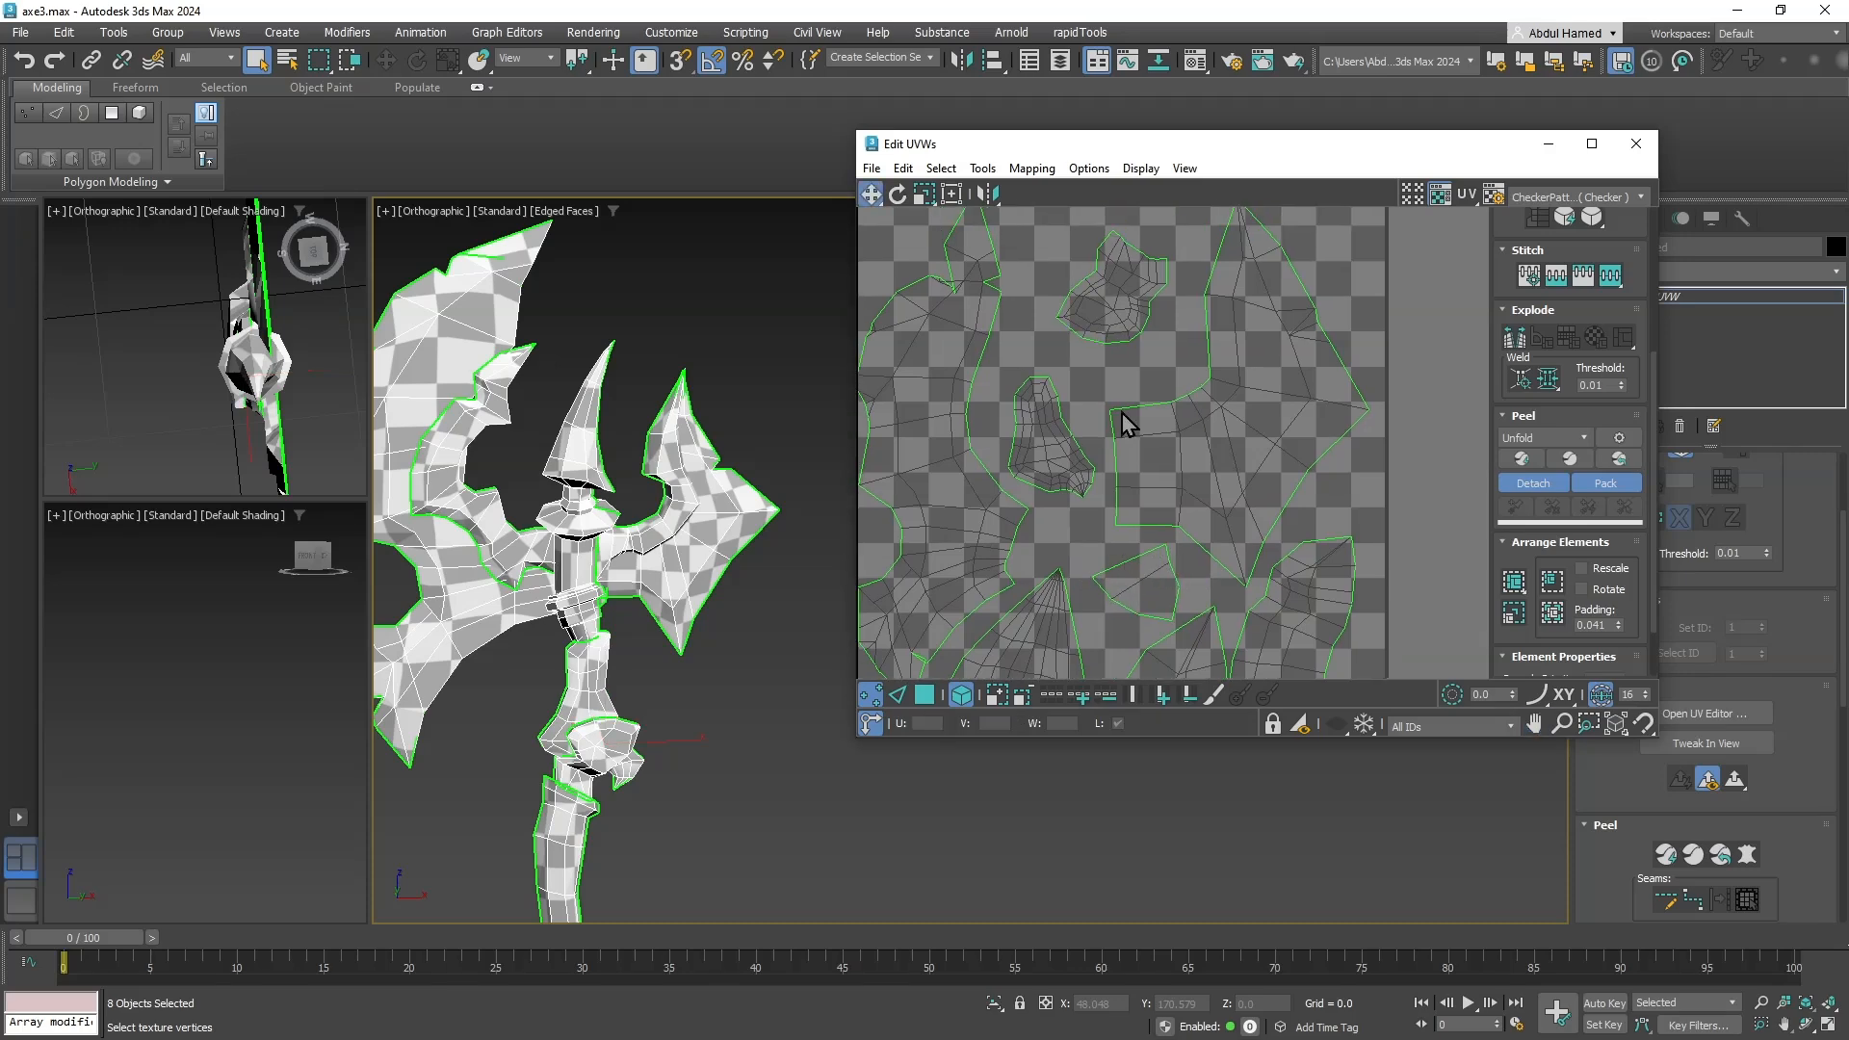
pyautogui.scroll(-3, 1111, 503)
pyautogui.moveTo(1123, 425); pyautogui.dragTo(1277, 422, button='middle')
pyautogui.scroll(-2, 1219, 422)
pyautogui.hotkey('ctrl', 's')
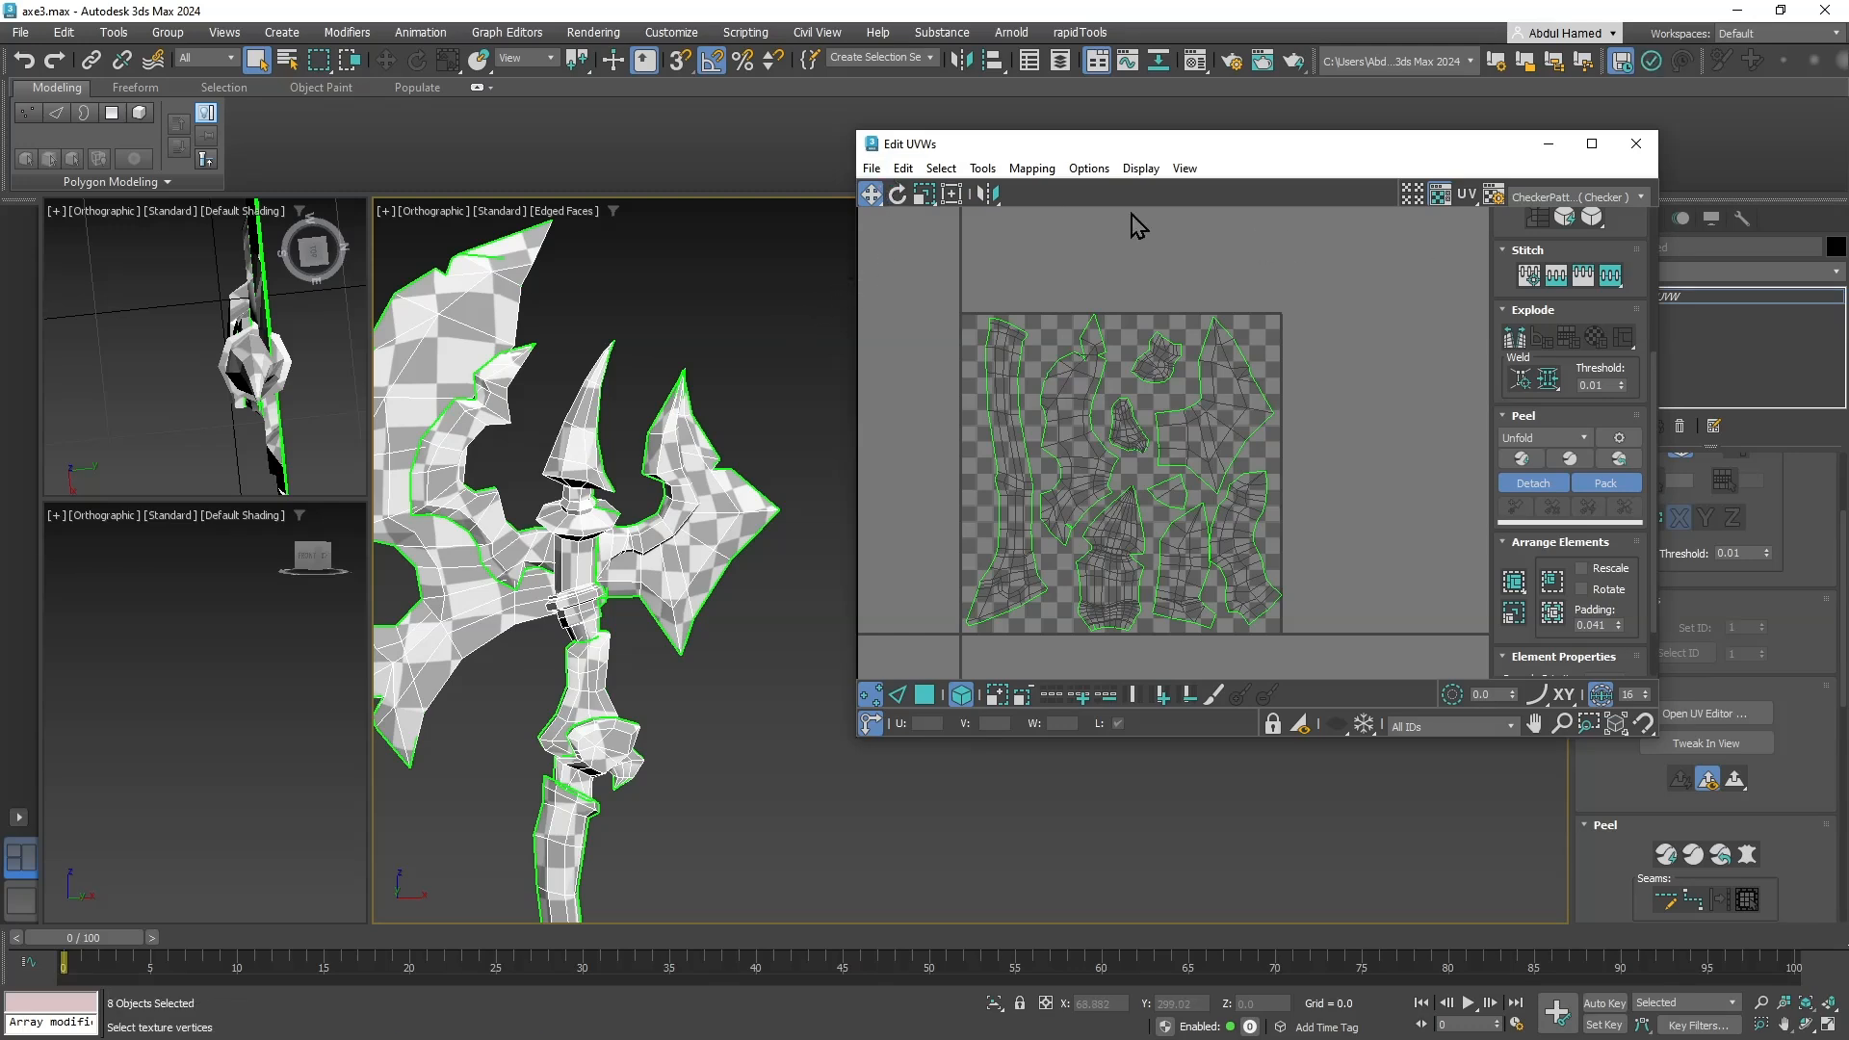
# Render a 1024 by 1024 UVW template, inspect the large blade shell's tip for overlapping edges, and close the render.
pyautogui.click(872, 168)
pyautogui.moveTo(903, 171)
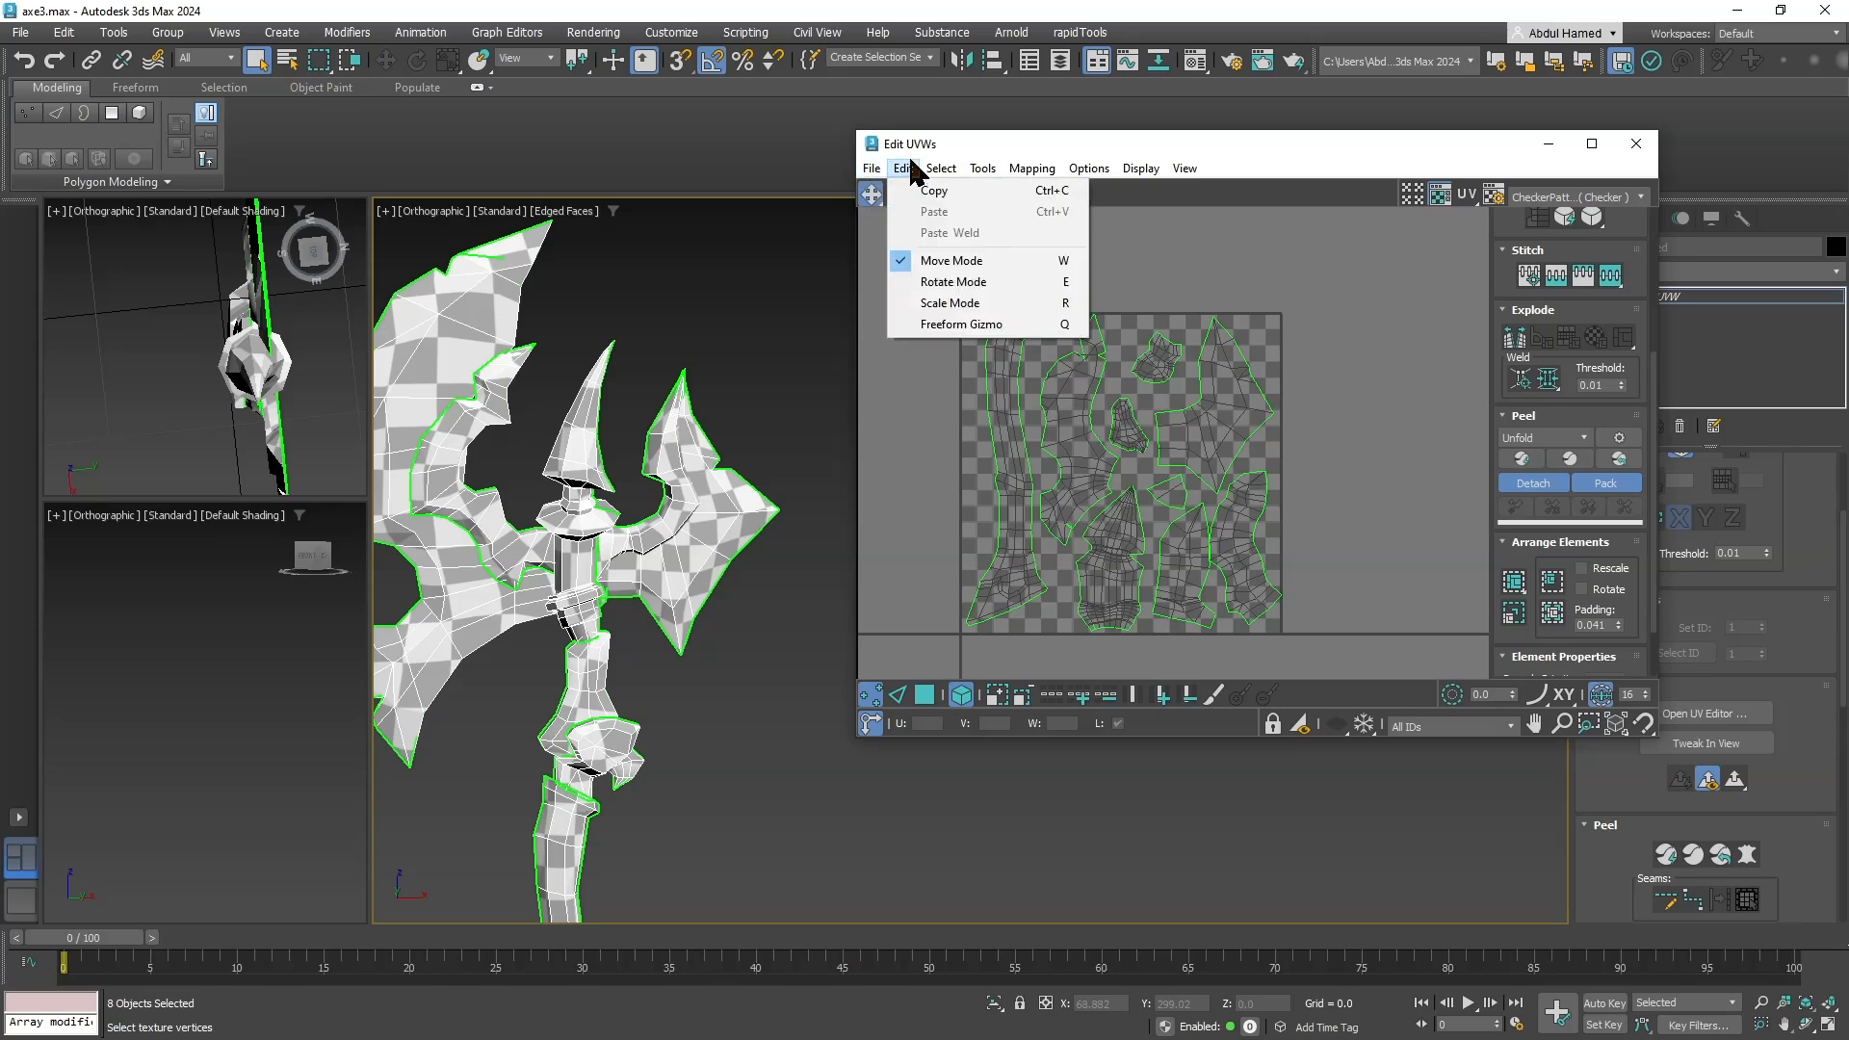
pyautogui.moveTo(983, 173)
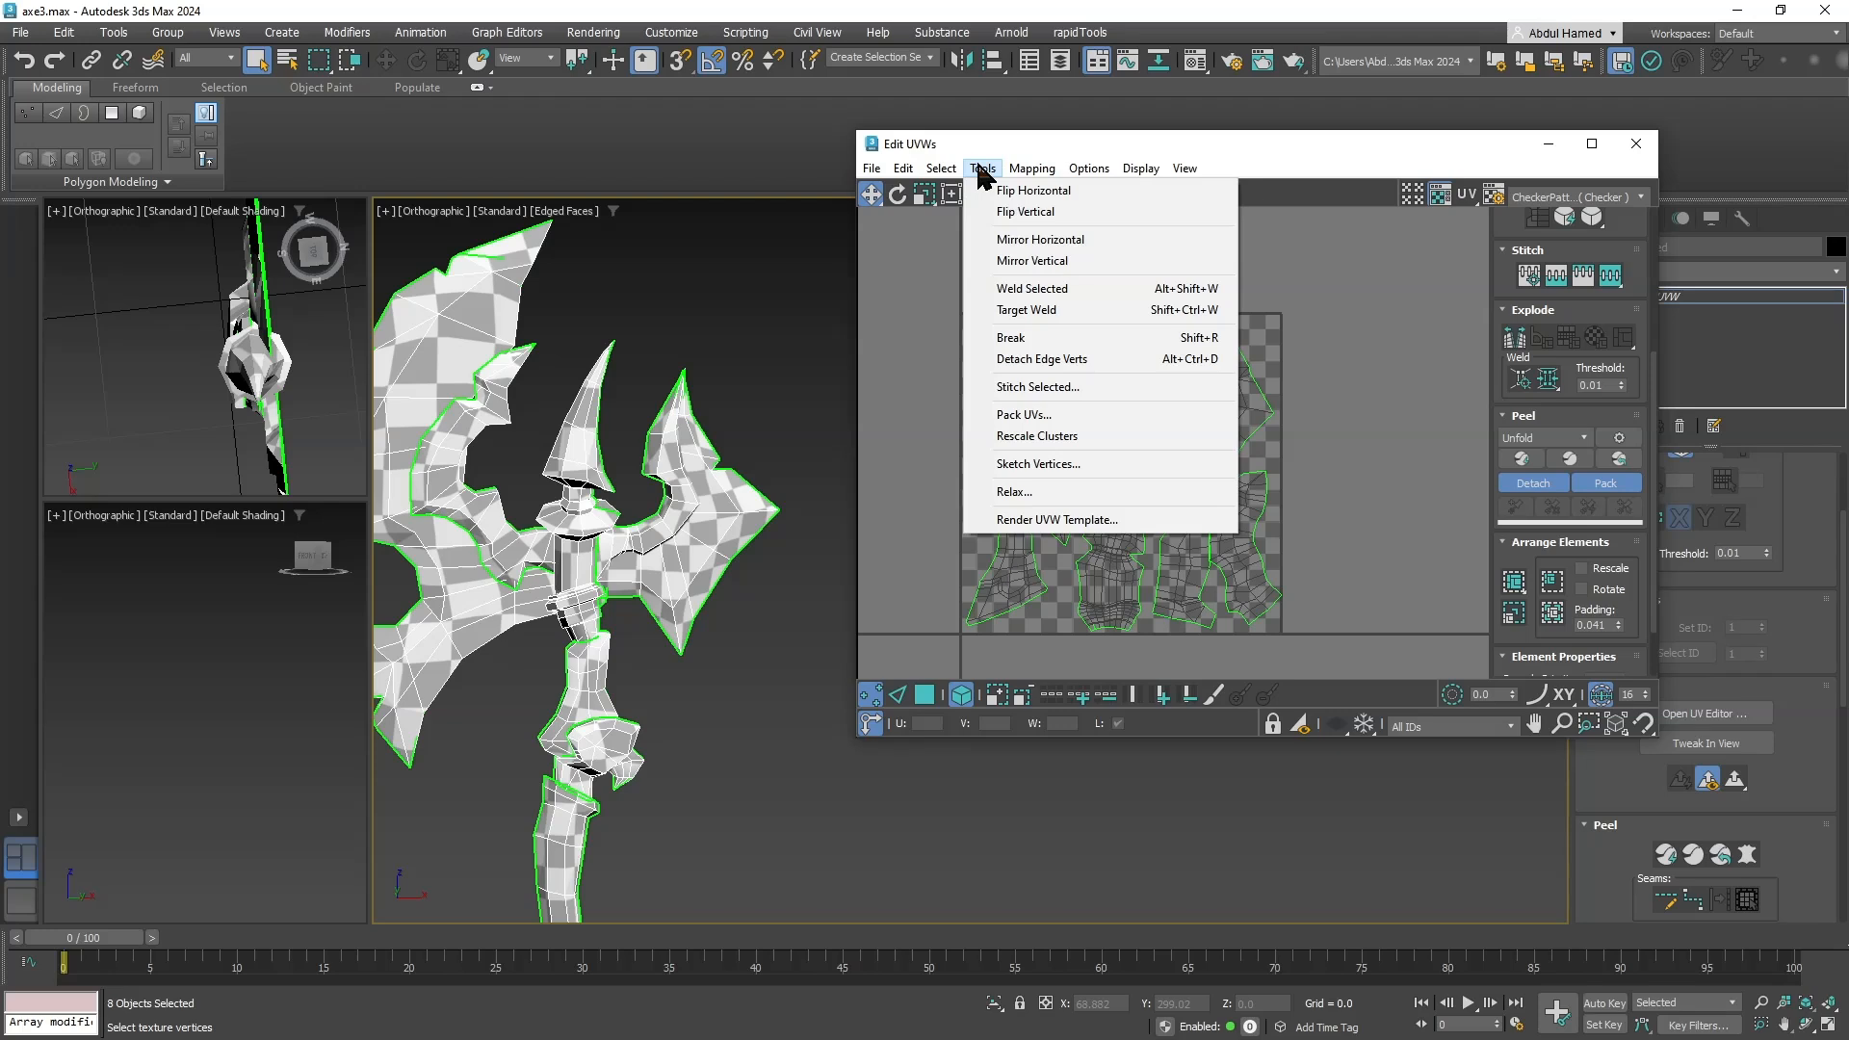
pyautogui.click(1049, 520)
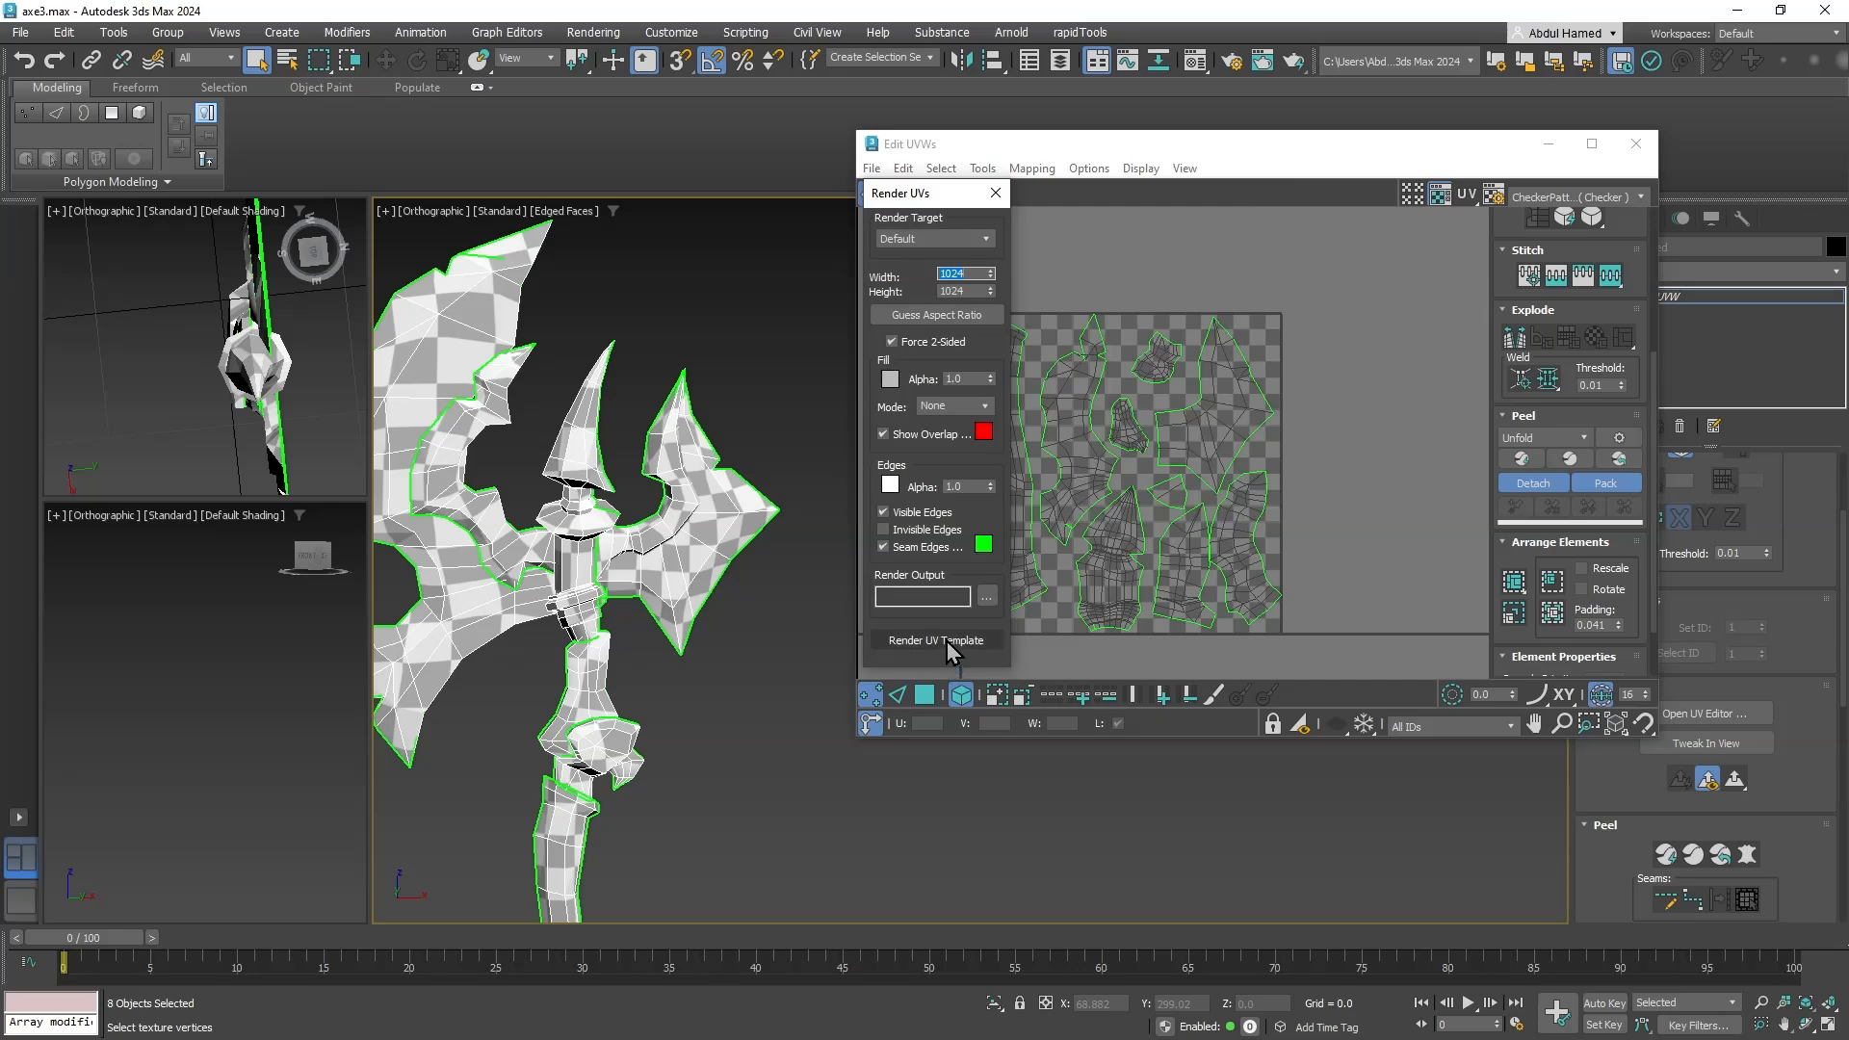
pyautogui.click(946, 641)
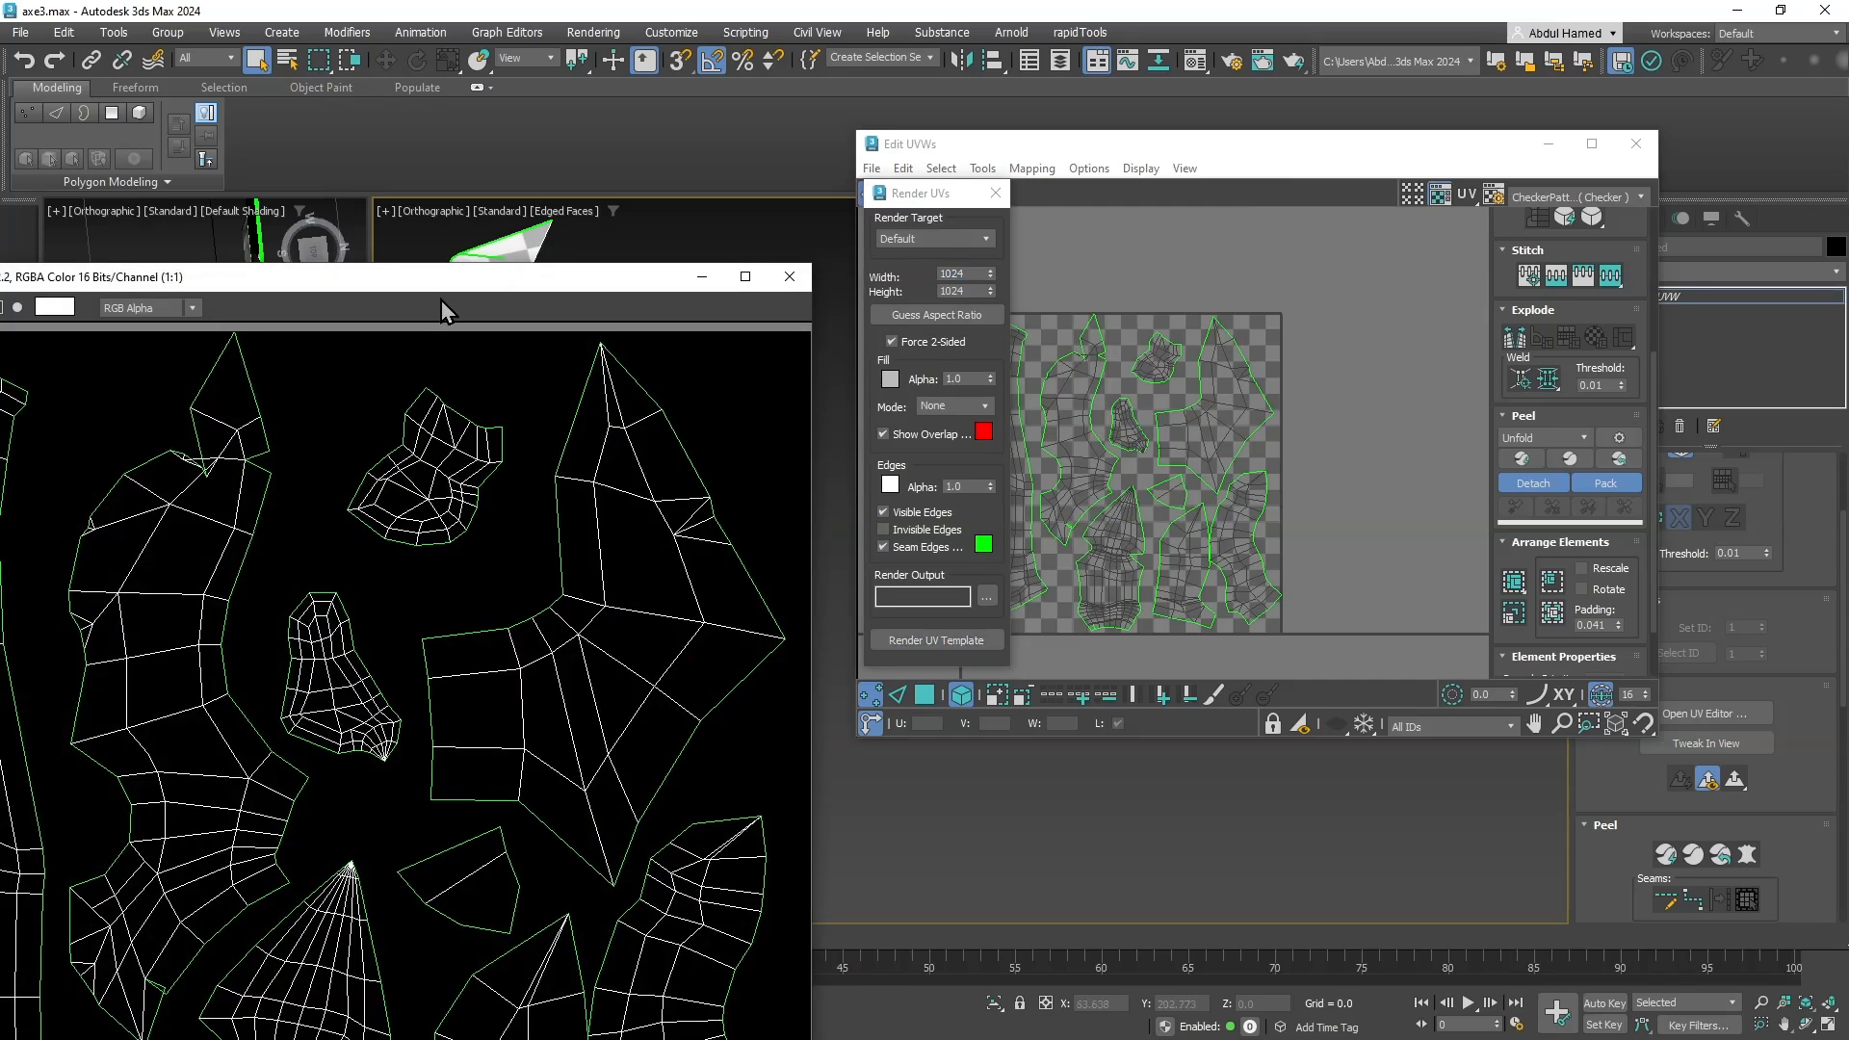
pyautogui.moveTo(565, 270); pyautogui.dragTo(1247, 38)
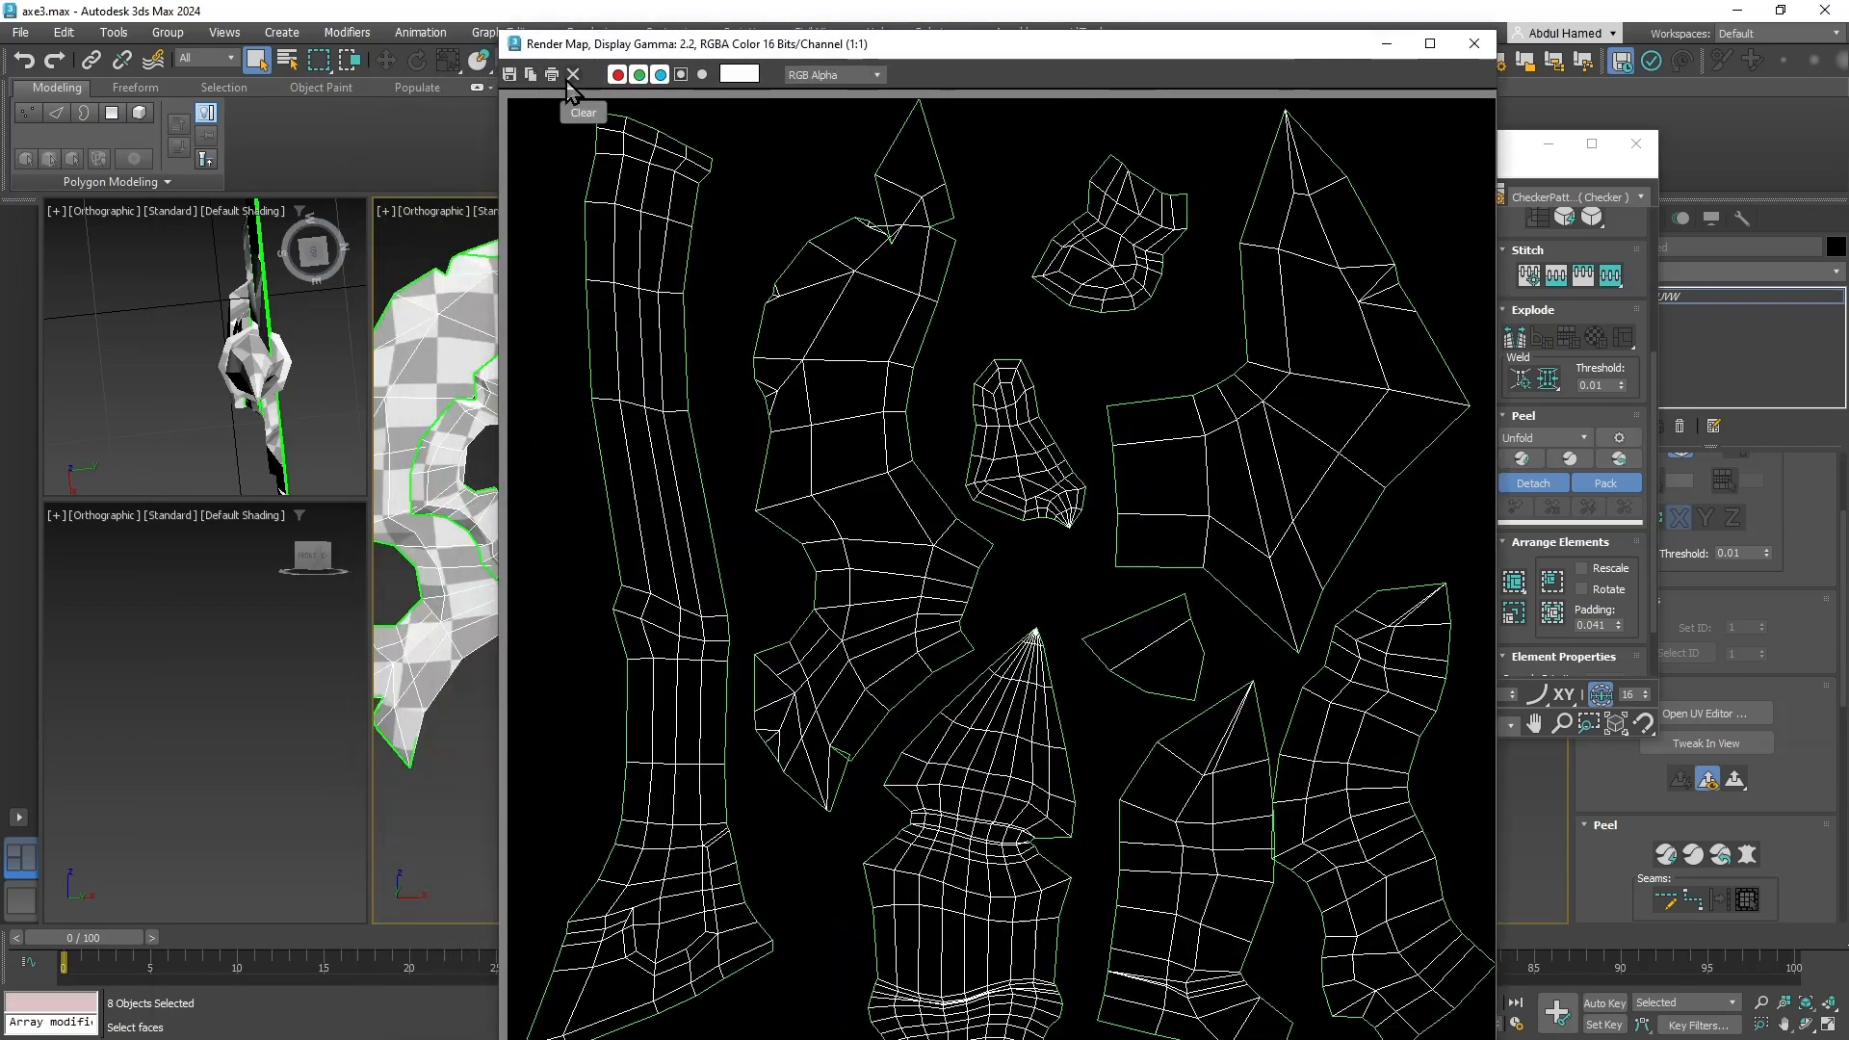
pyautogui.scroll(2, 886, 251)
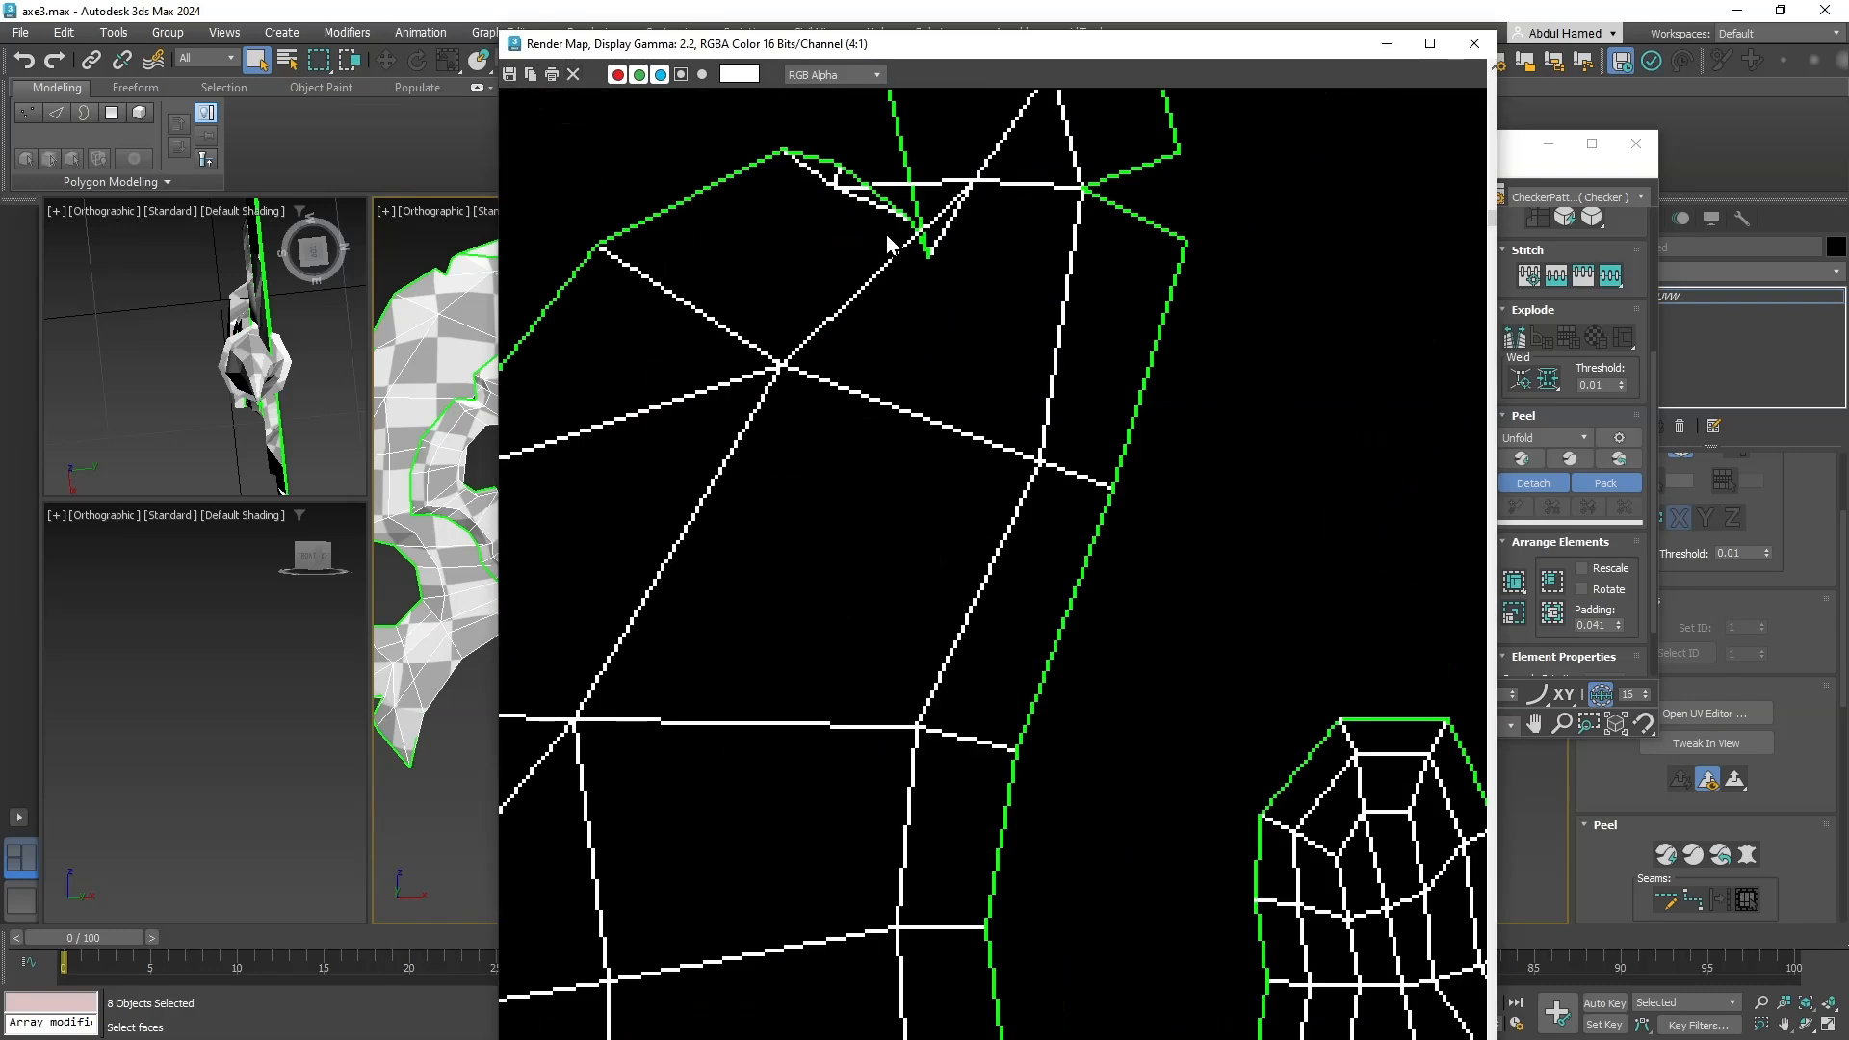
pyautogui.click(1475, 43)
# Select the large blade's shell and relax it repeatedly to untangle the overlapping edges near its tip.
pyautogui.scroll(6, 1155, 404)
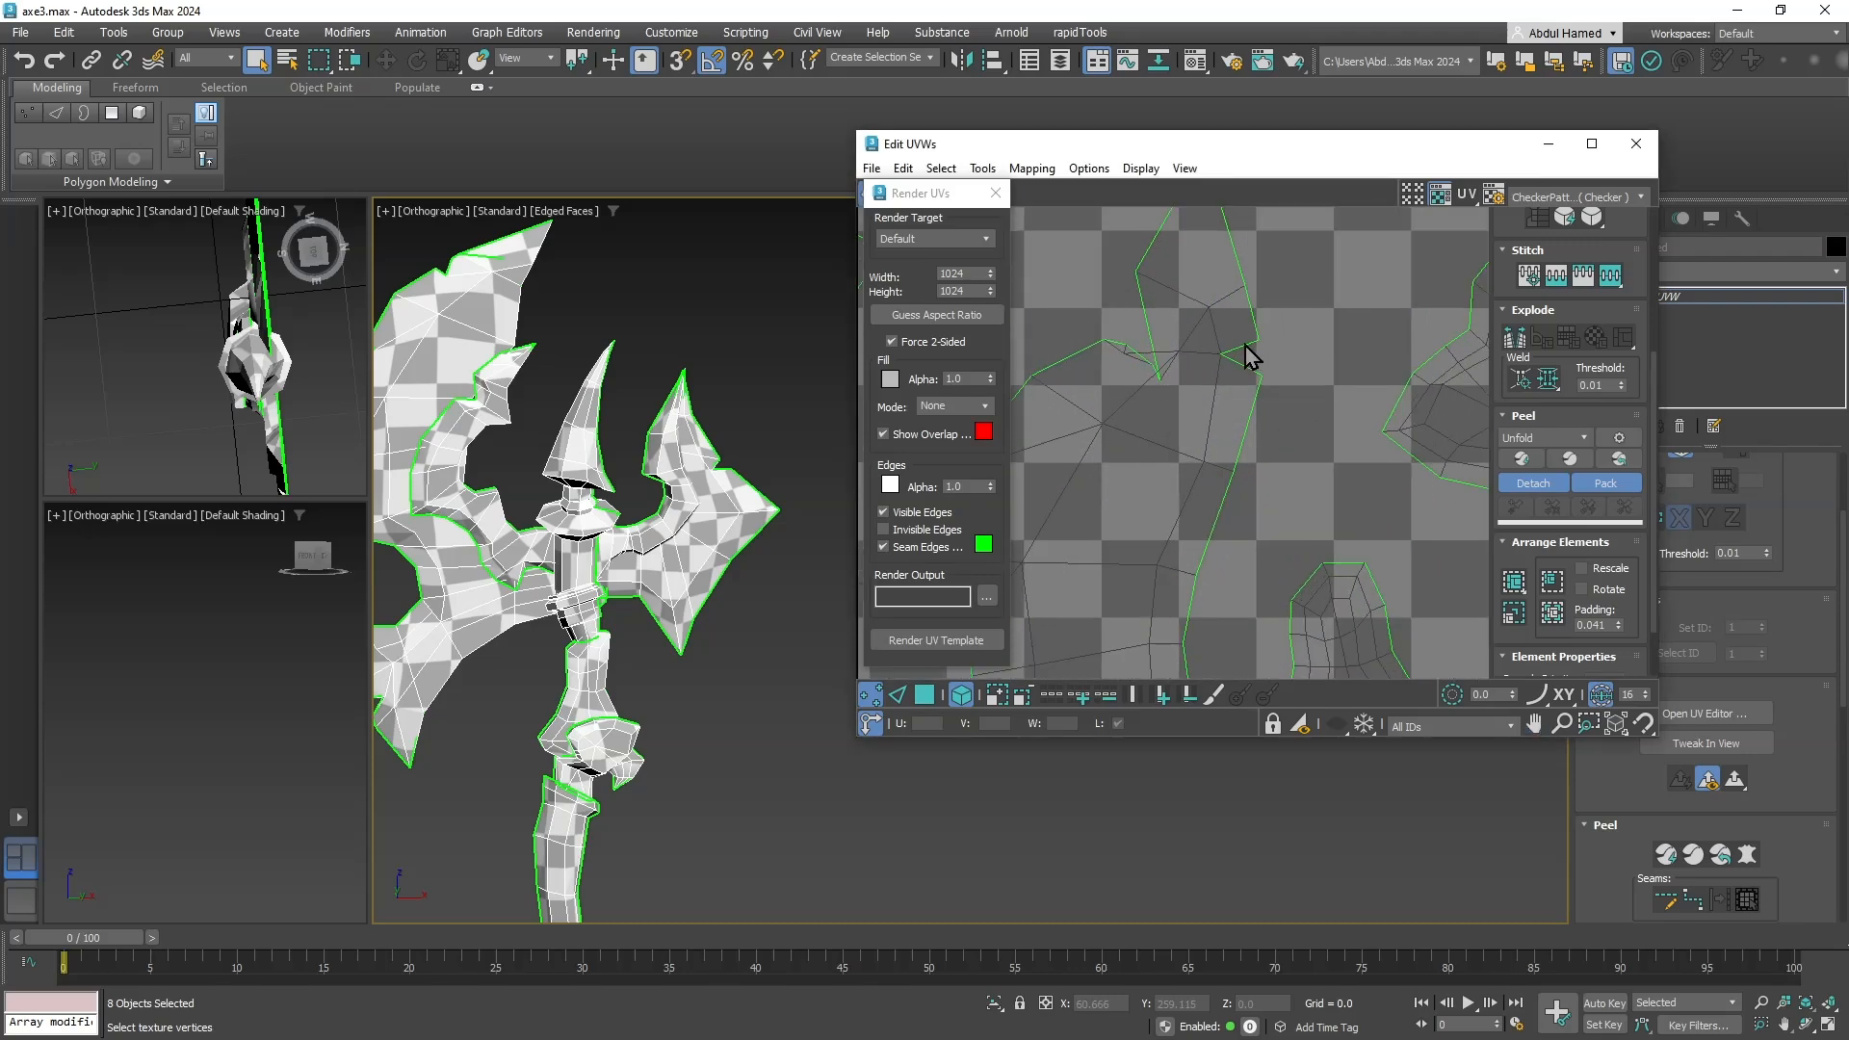
pyautogui.hotkey('ctrl', 'a')
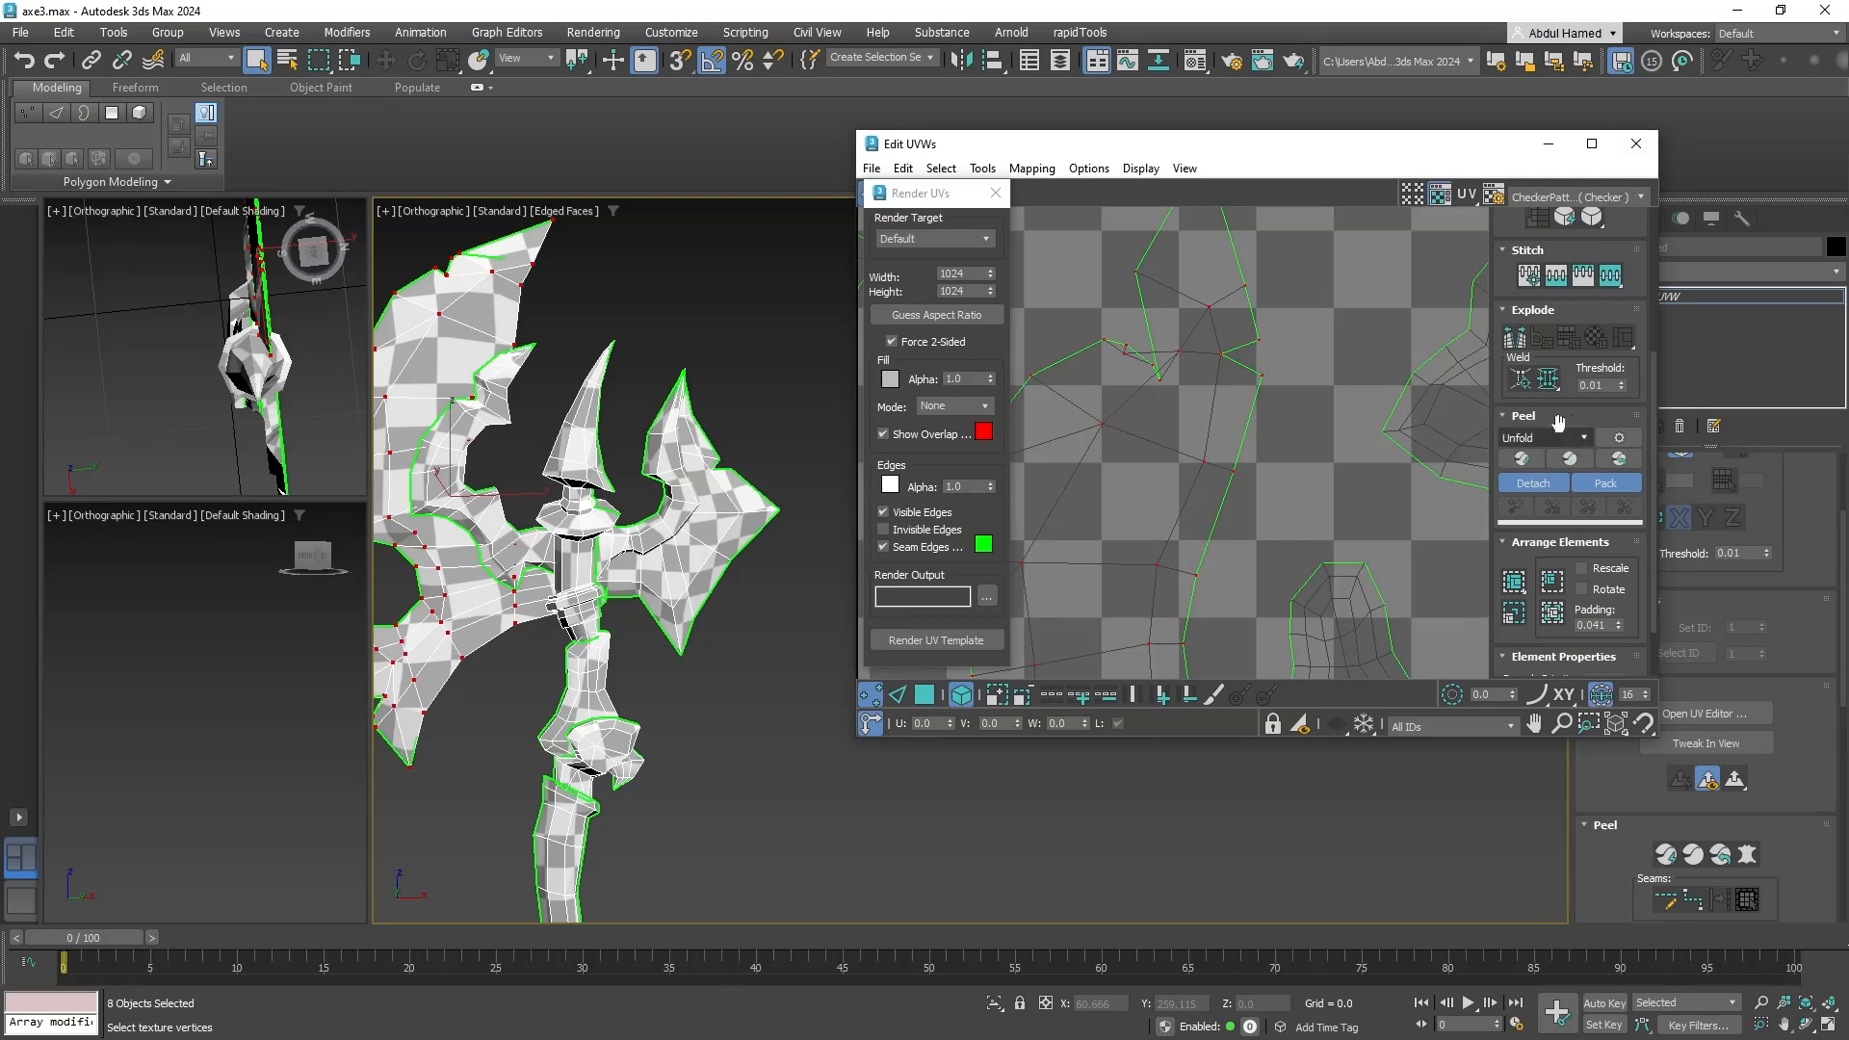
pyautogui.moveTo(1567, 403)
pyautogui.mouseDown()
pyautogui.moveTo(1590, 246)
pyautogui.moveTo(1576, 499)
pyautogui.mouseUp()
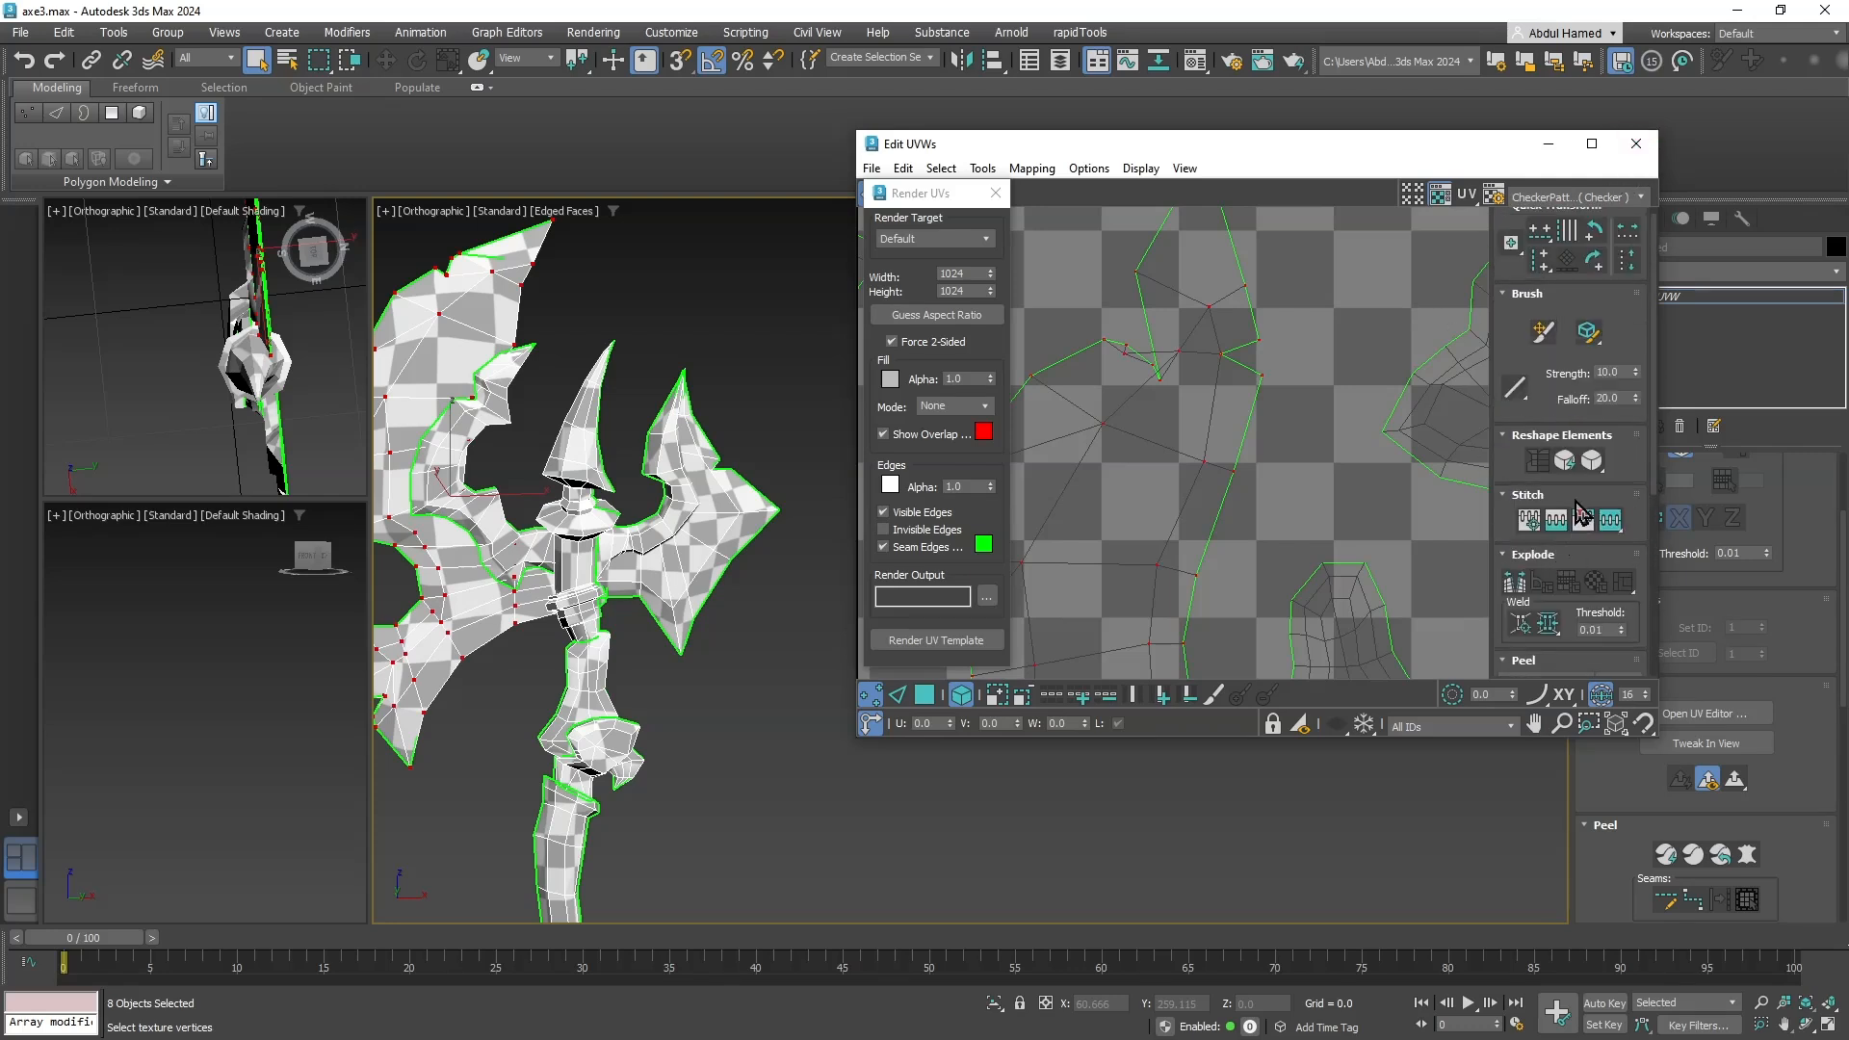
pyautogui.click(1592, 461)
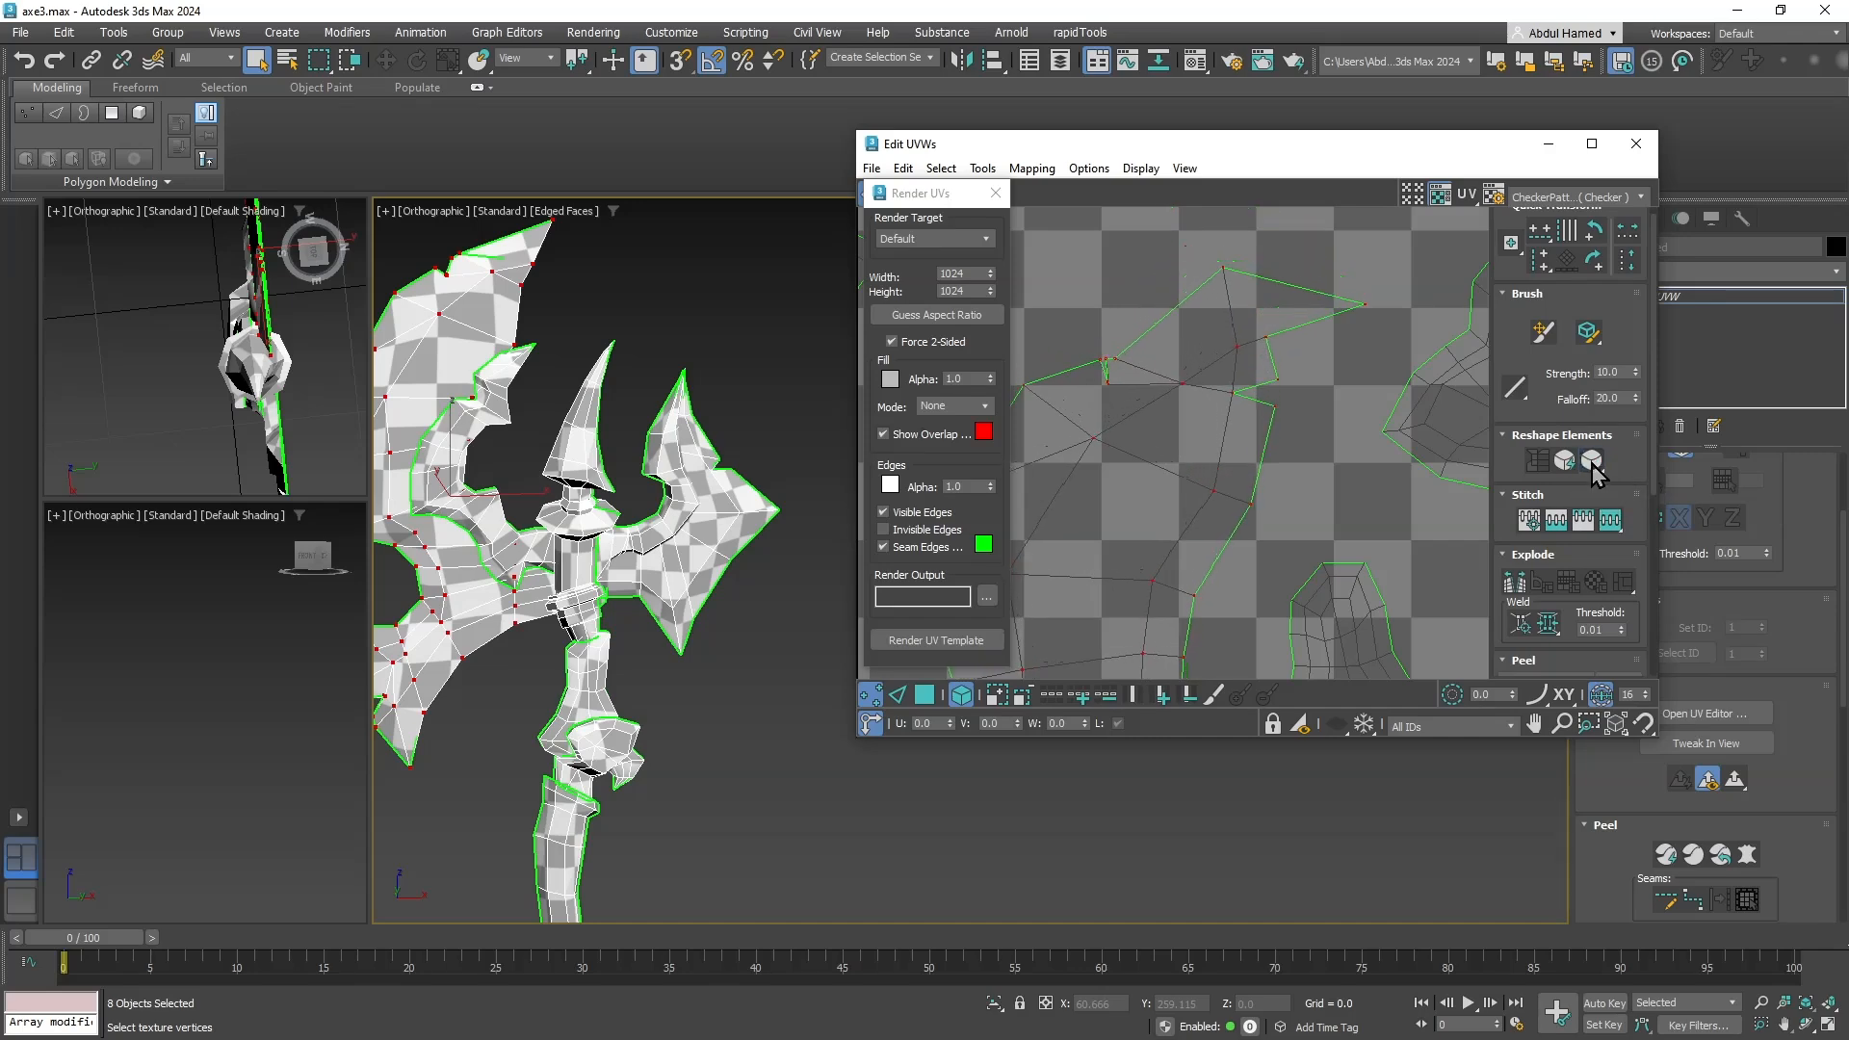
pyautogui.scroll(-5, 1304, 355)
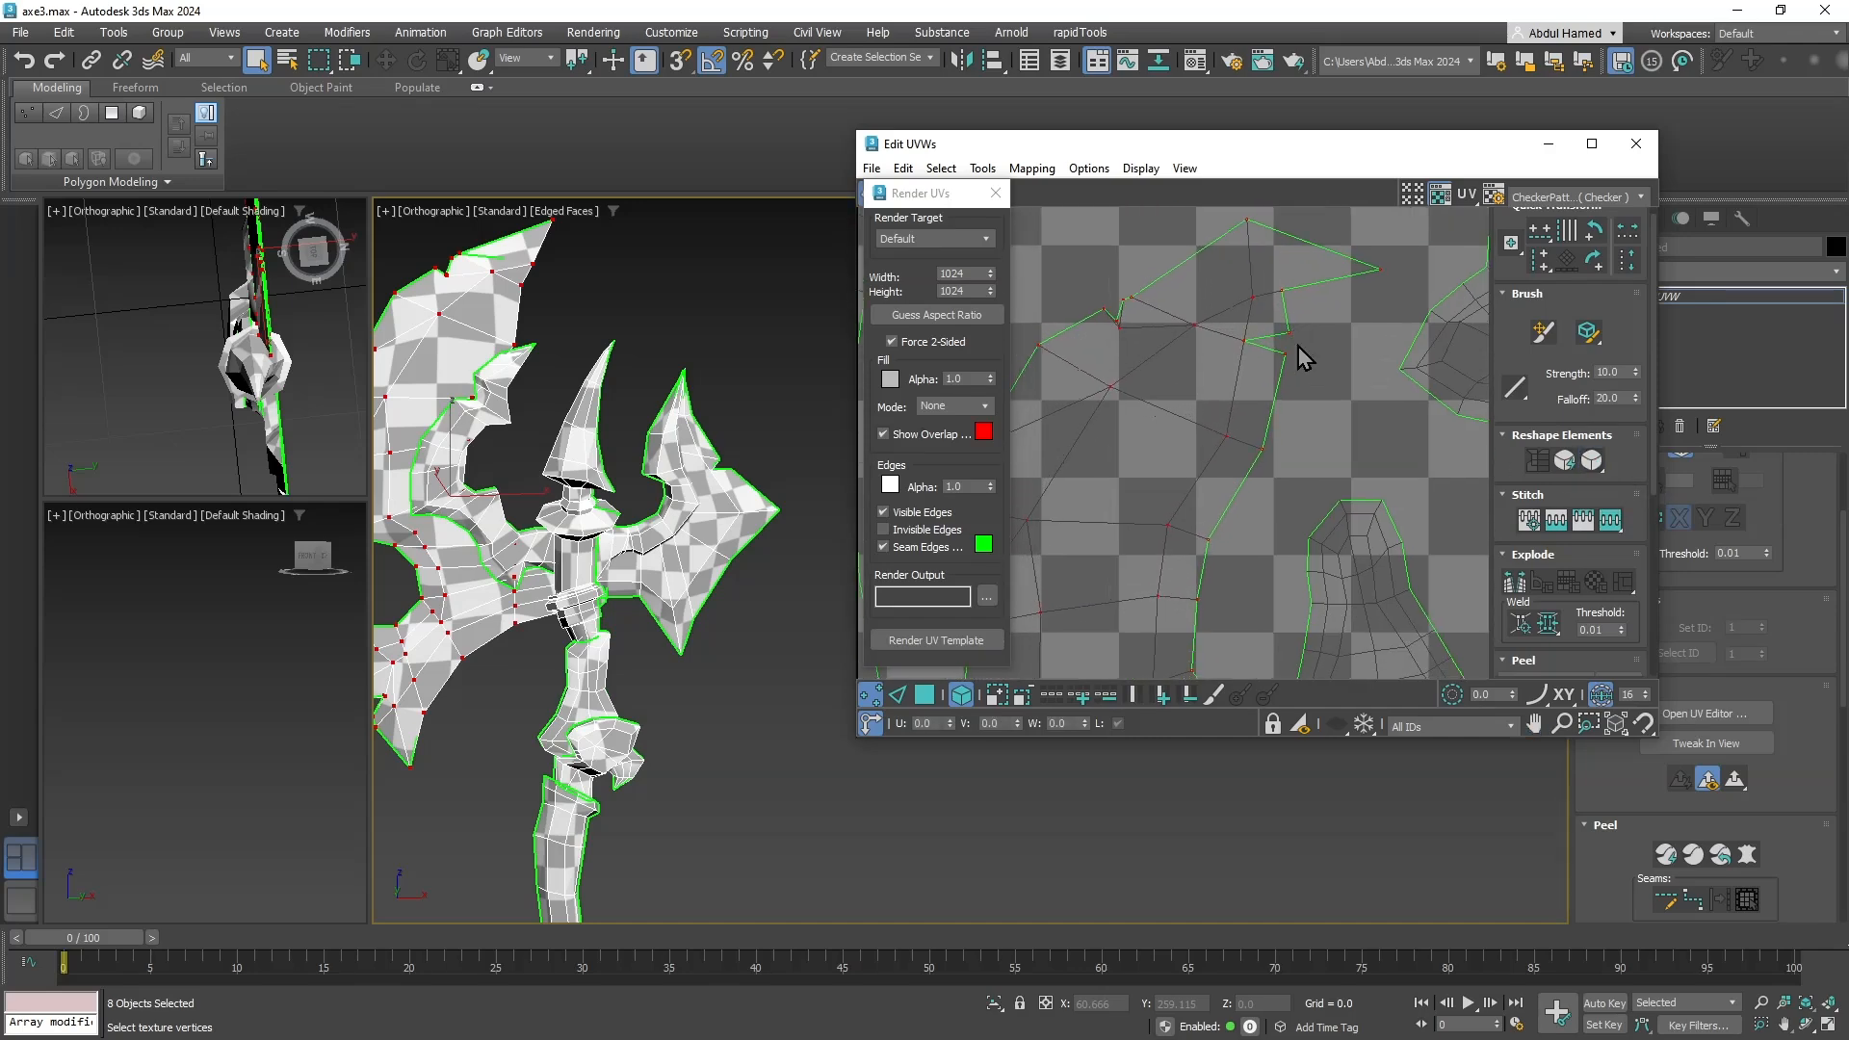
pyautogui.moveTo(1271, 380); pyautogui.dragTo(1242, 373, button='middle')
pyautogui.scroll(2, 1289, 384)
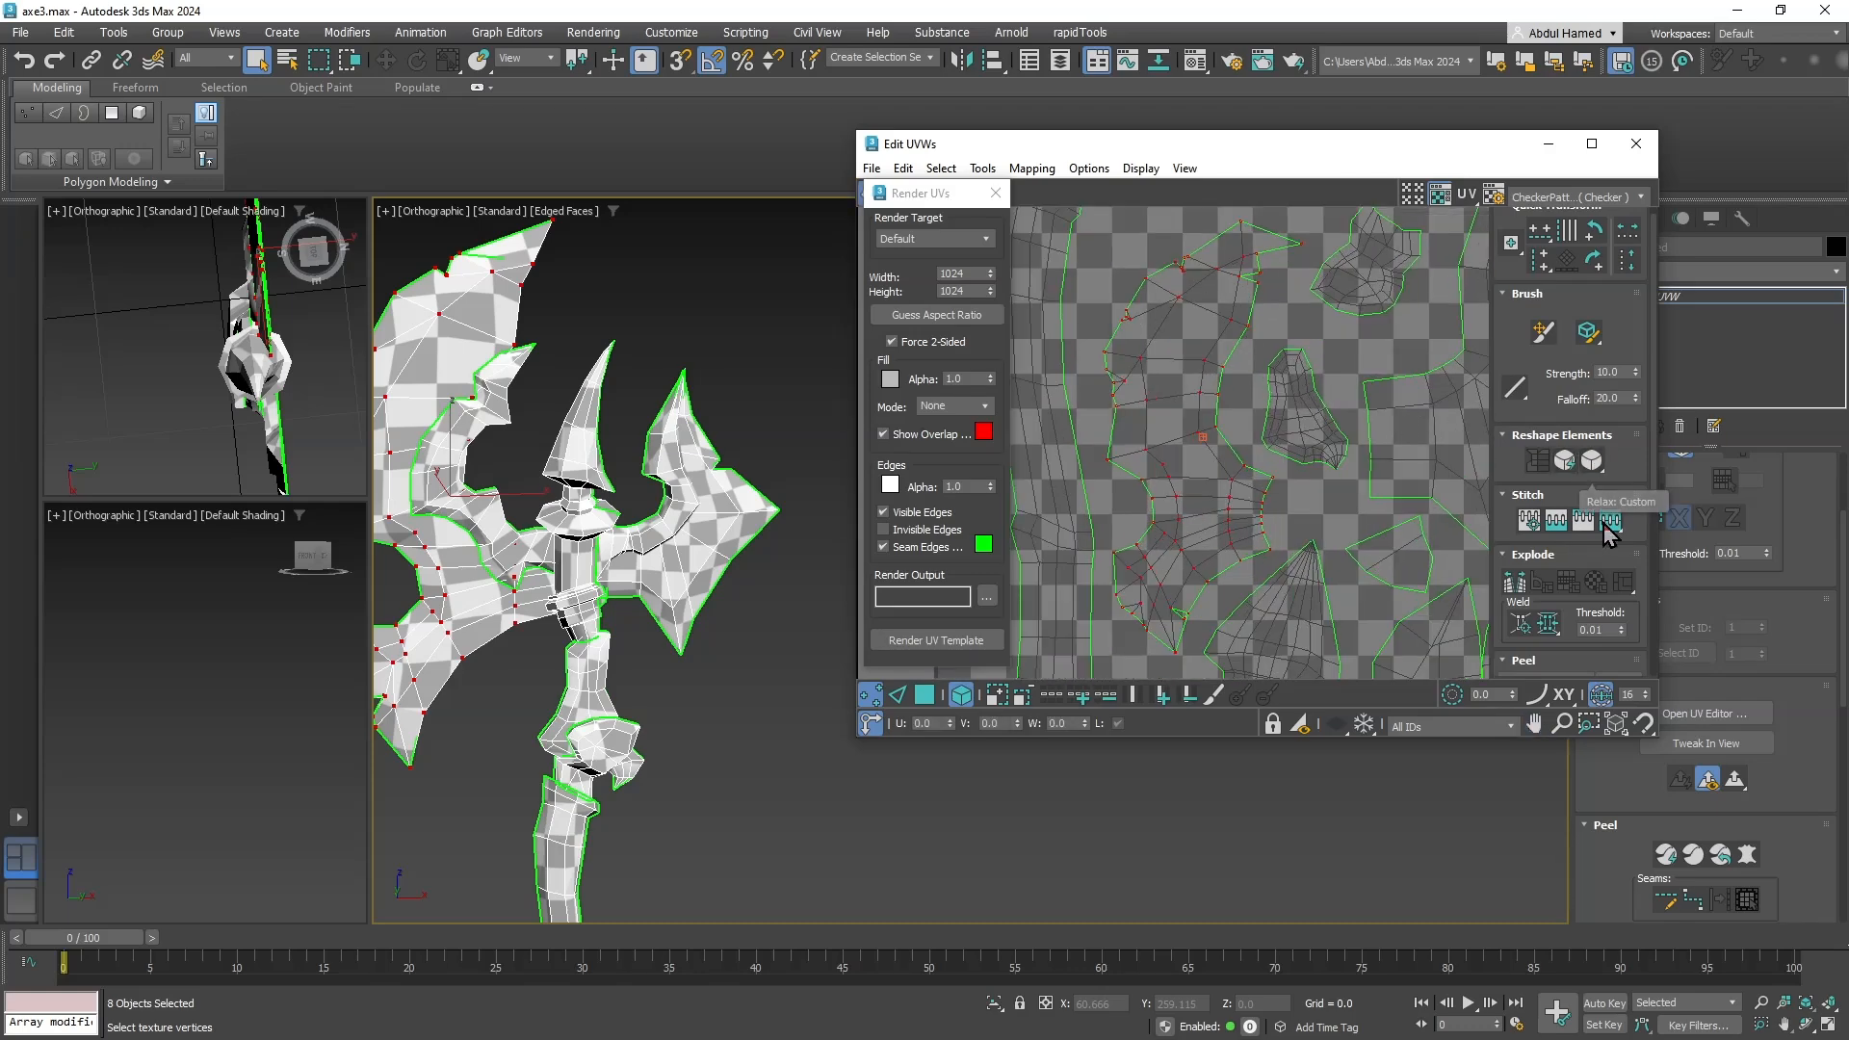
pyautogui.click(1597, 461)
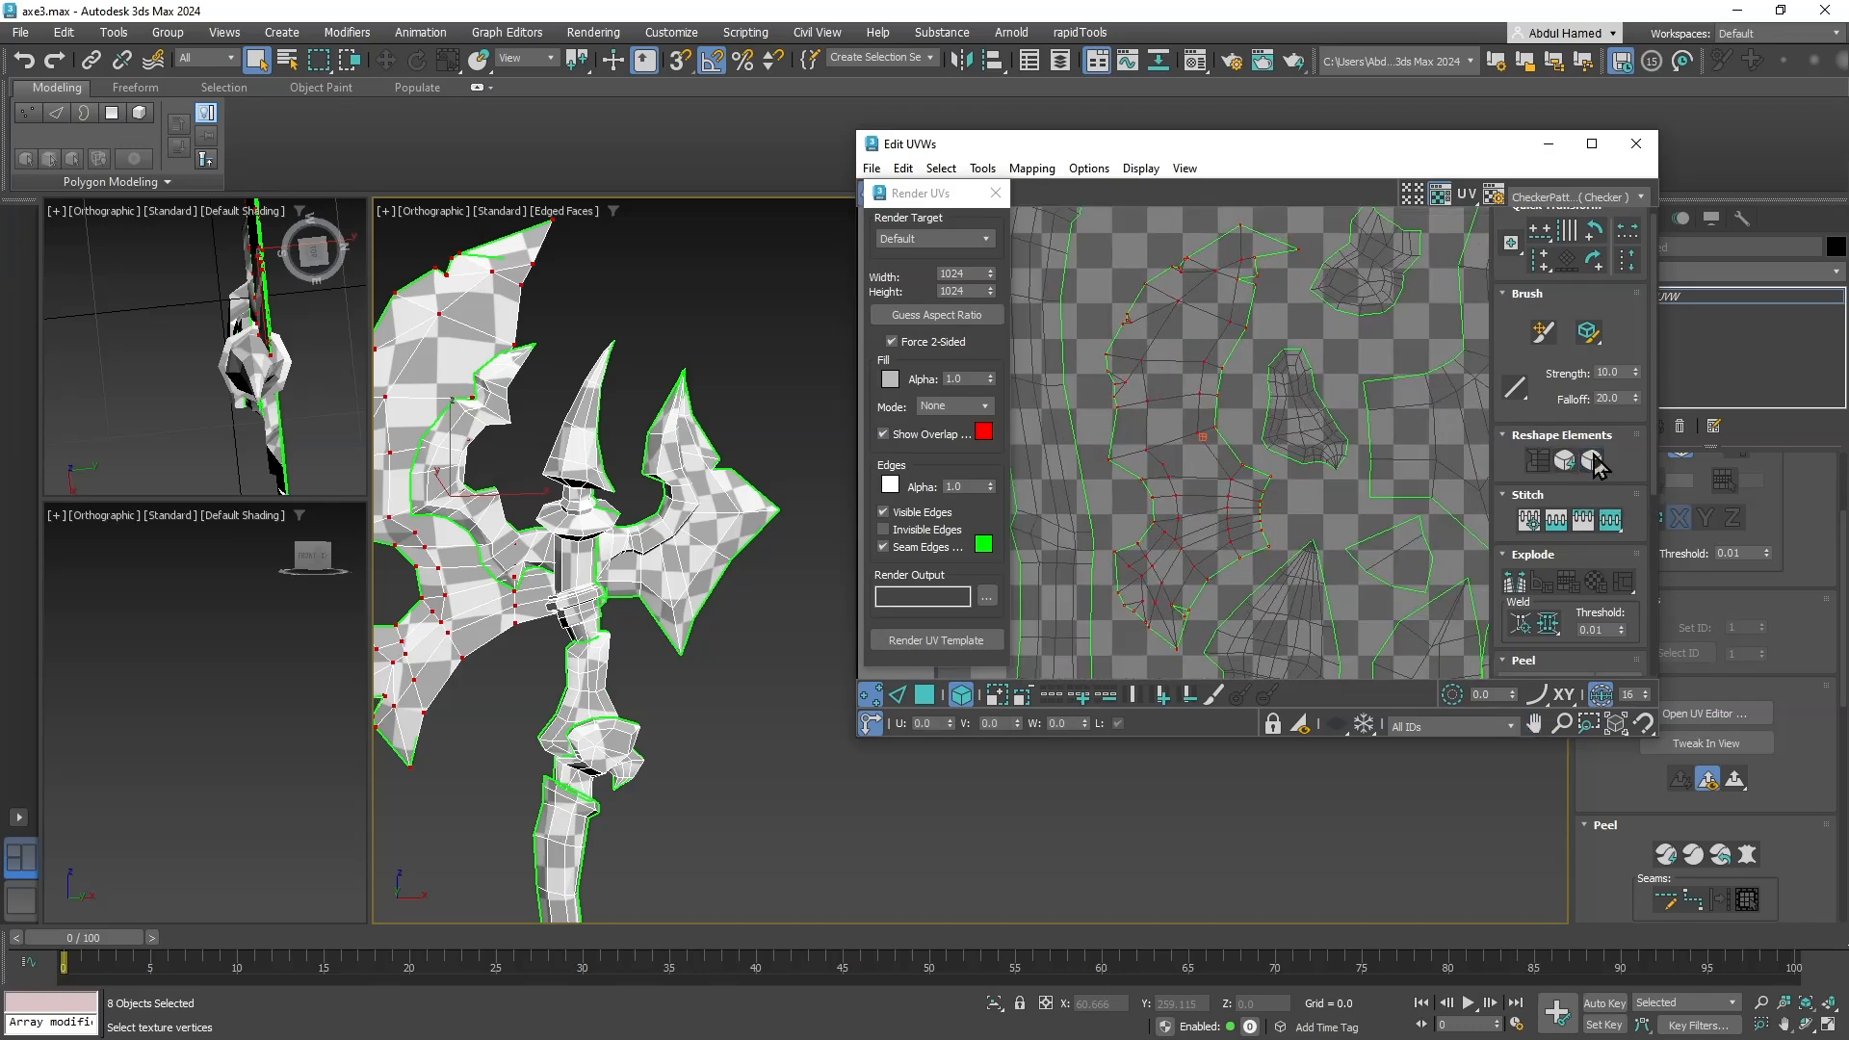
pyautogui.moveTo(1116, 398); pyautogui.dragTo(1122, 447, button='middle')
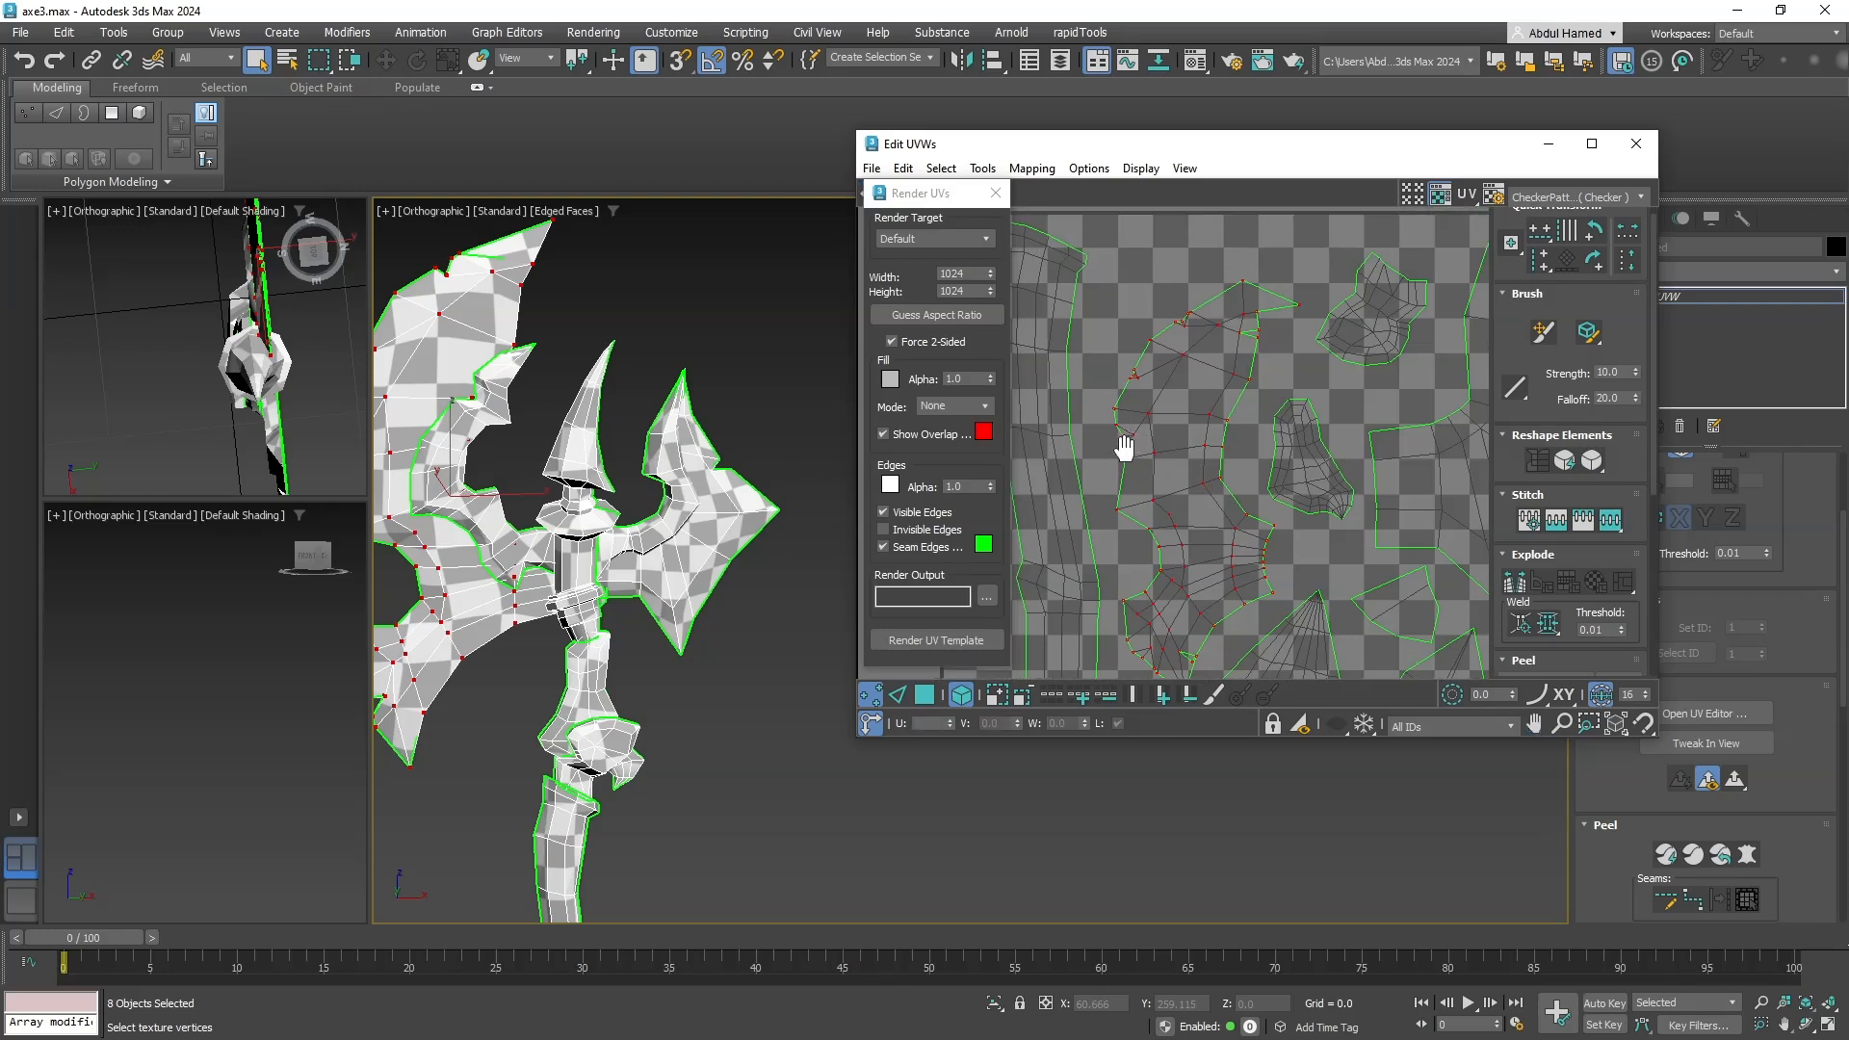
# Scale the large blade's relaxed shell up to about 123% and shift it slightly upward beside the handle's shell.
pyautogui.press('r')
pyautogui.moveTo(1214, 417); pyautogui.dragTo(1222, 395)
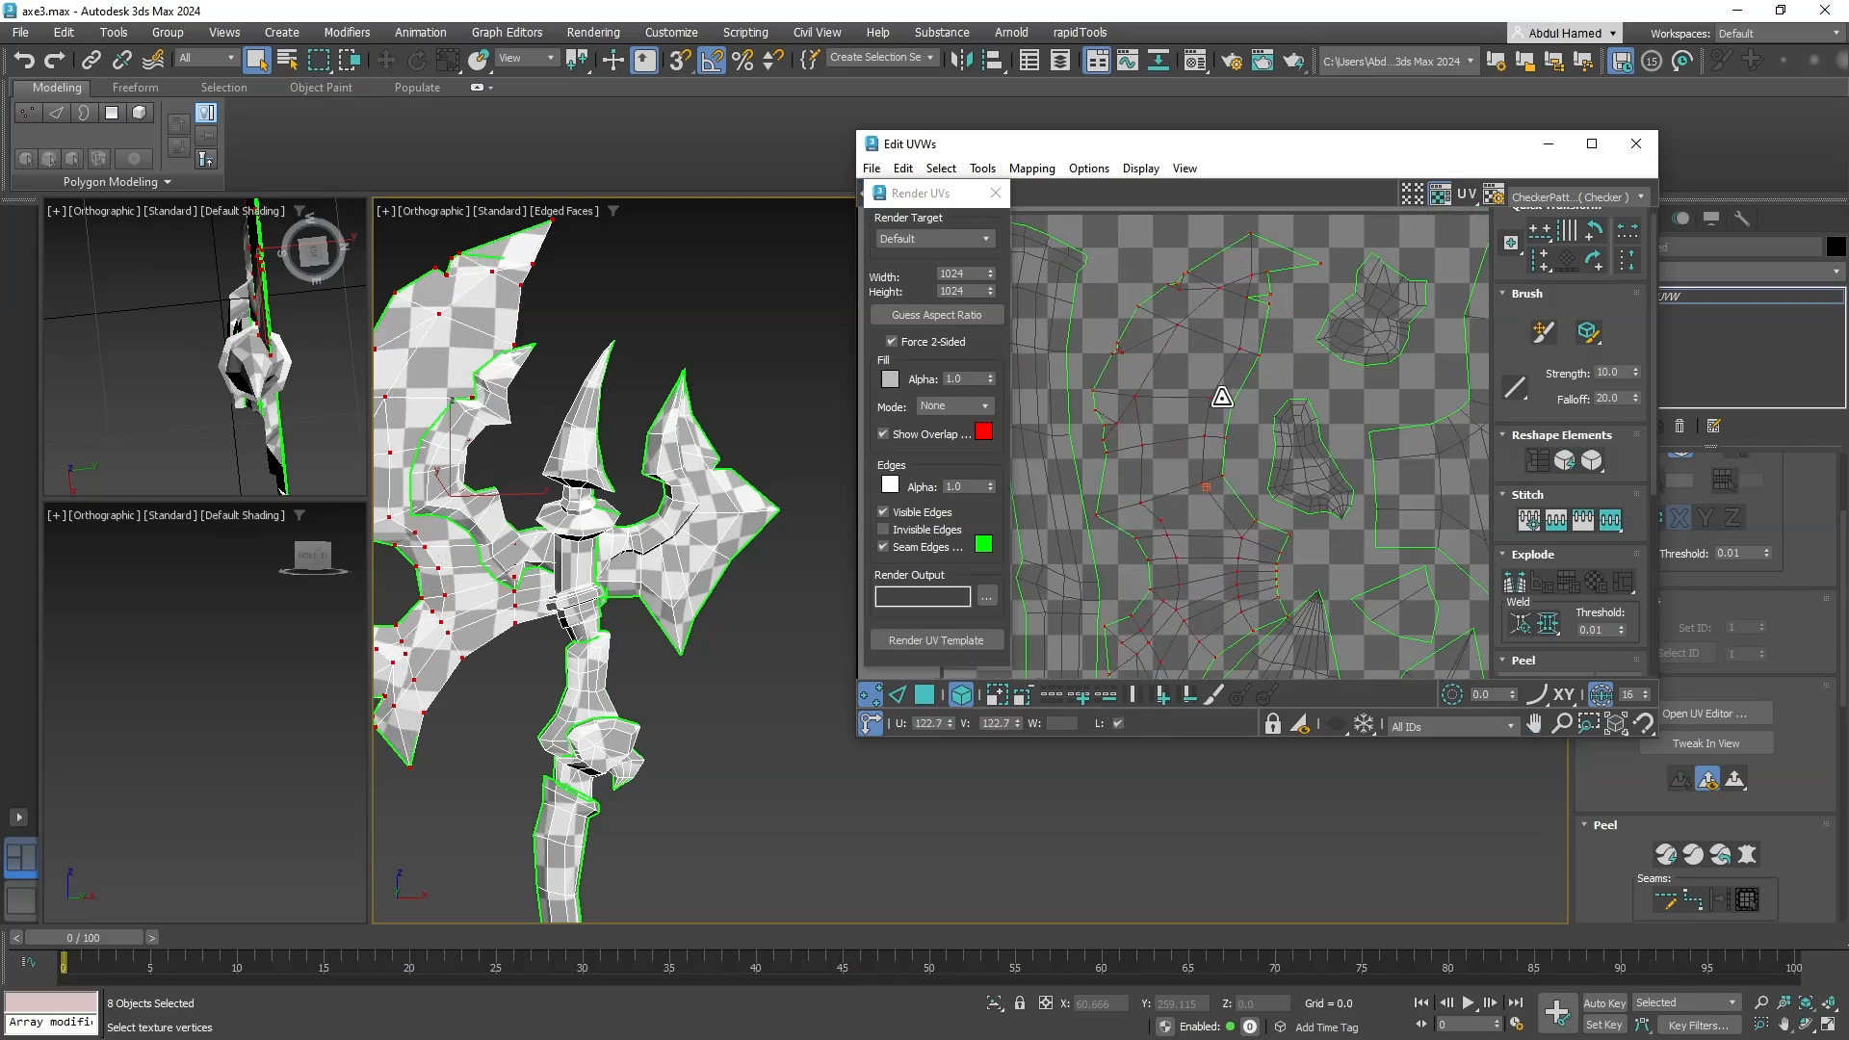
pyautogui.moveTo(1223, 413); pyautogui.dragTo(1226, 348, button='middle')
pyautogui.press('w')
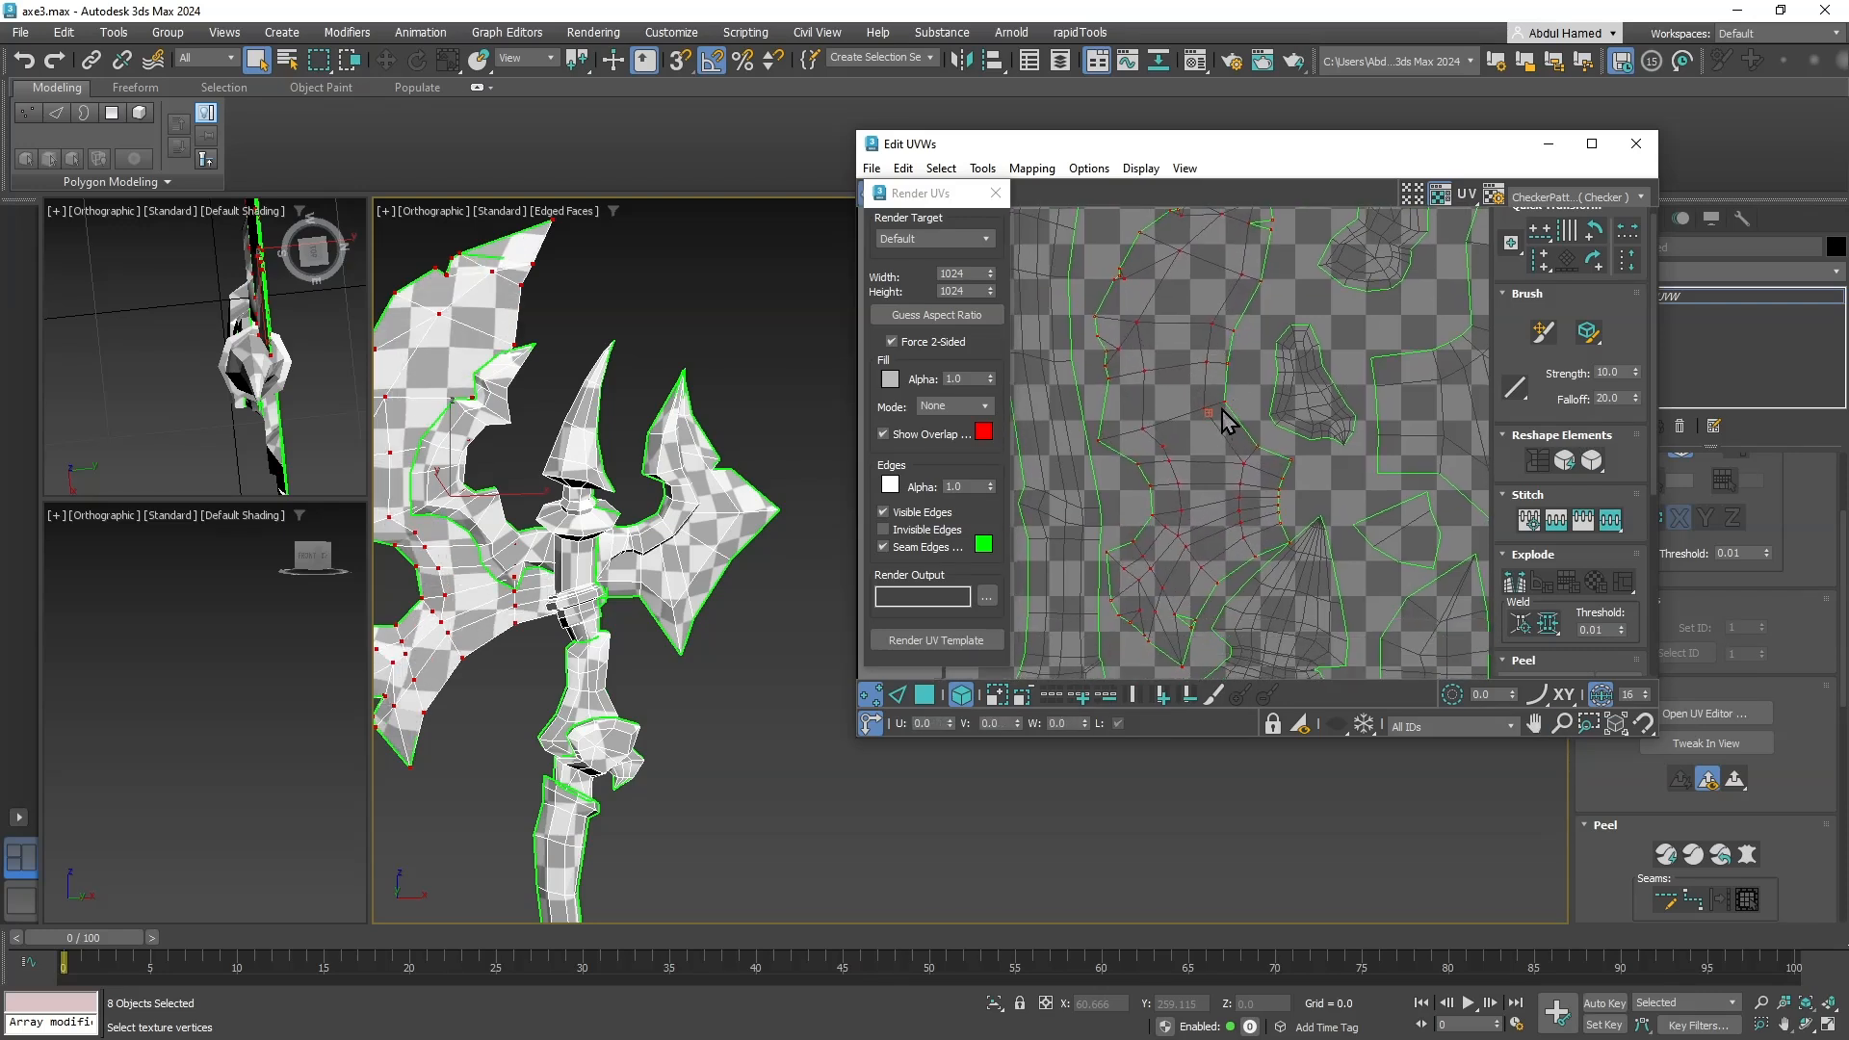
pyautogui.moveTo(1222, 396); pyautogui.dragTo(1223, 382)
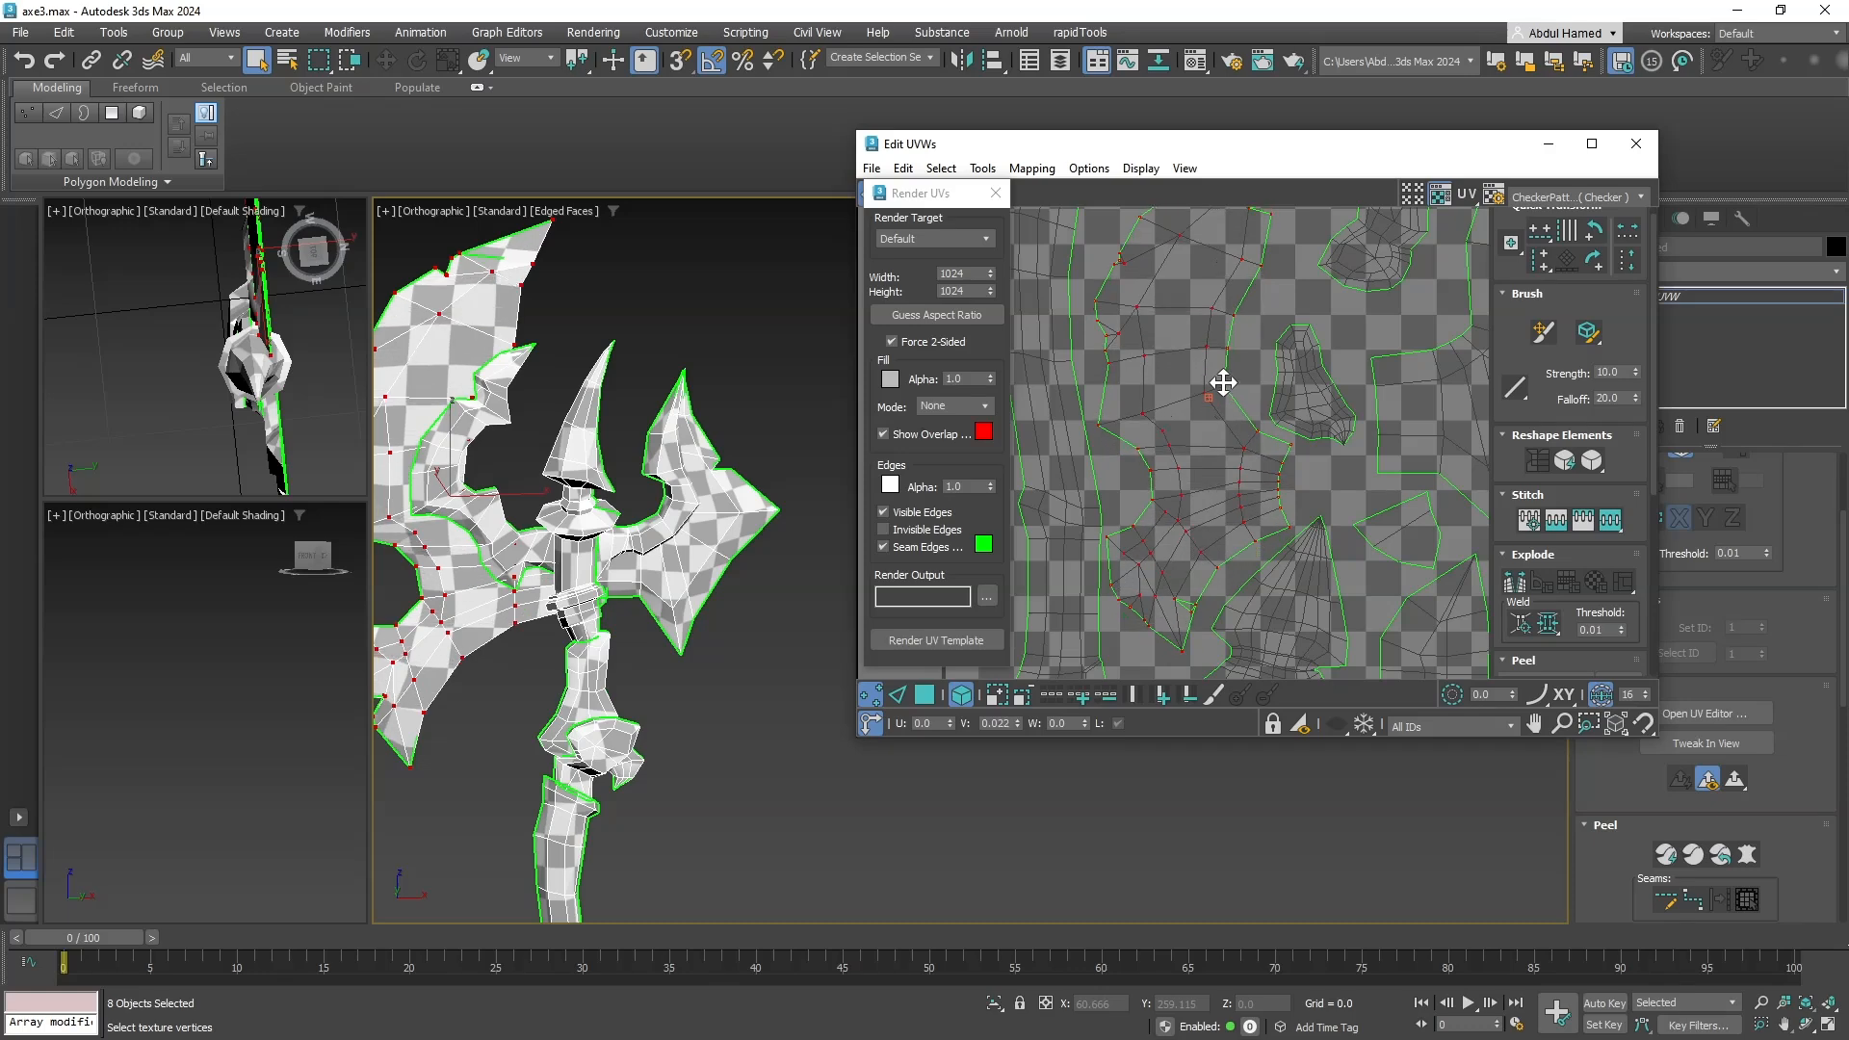
pyautogui.scroll(6, 1184, 523)
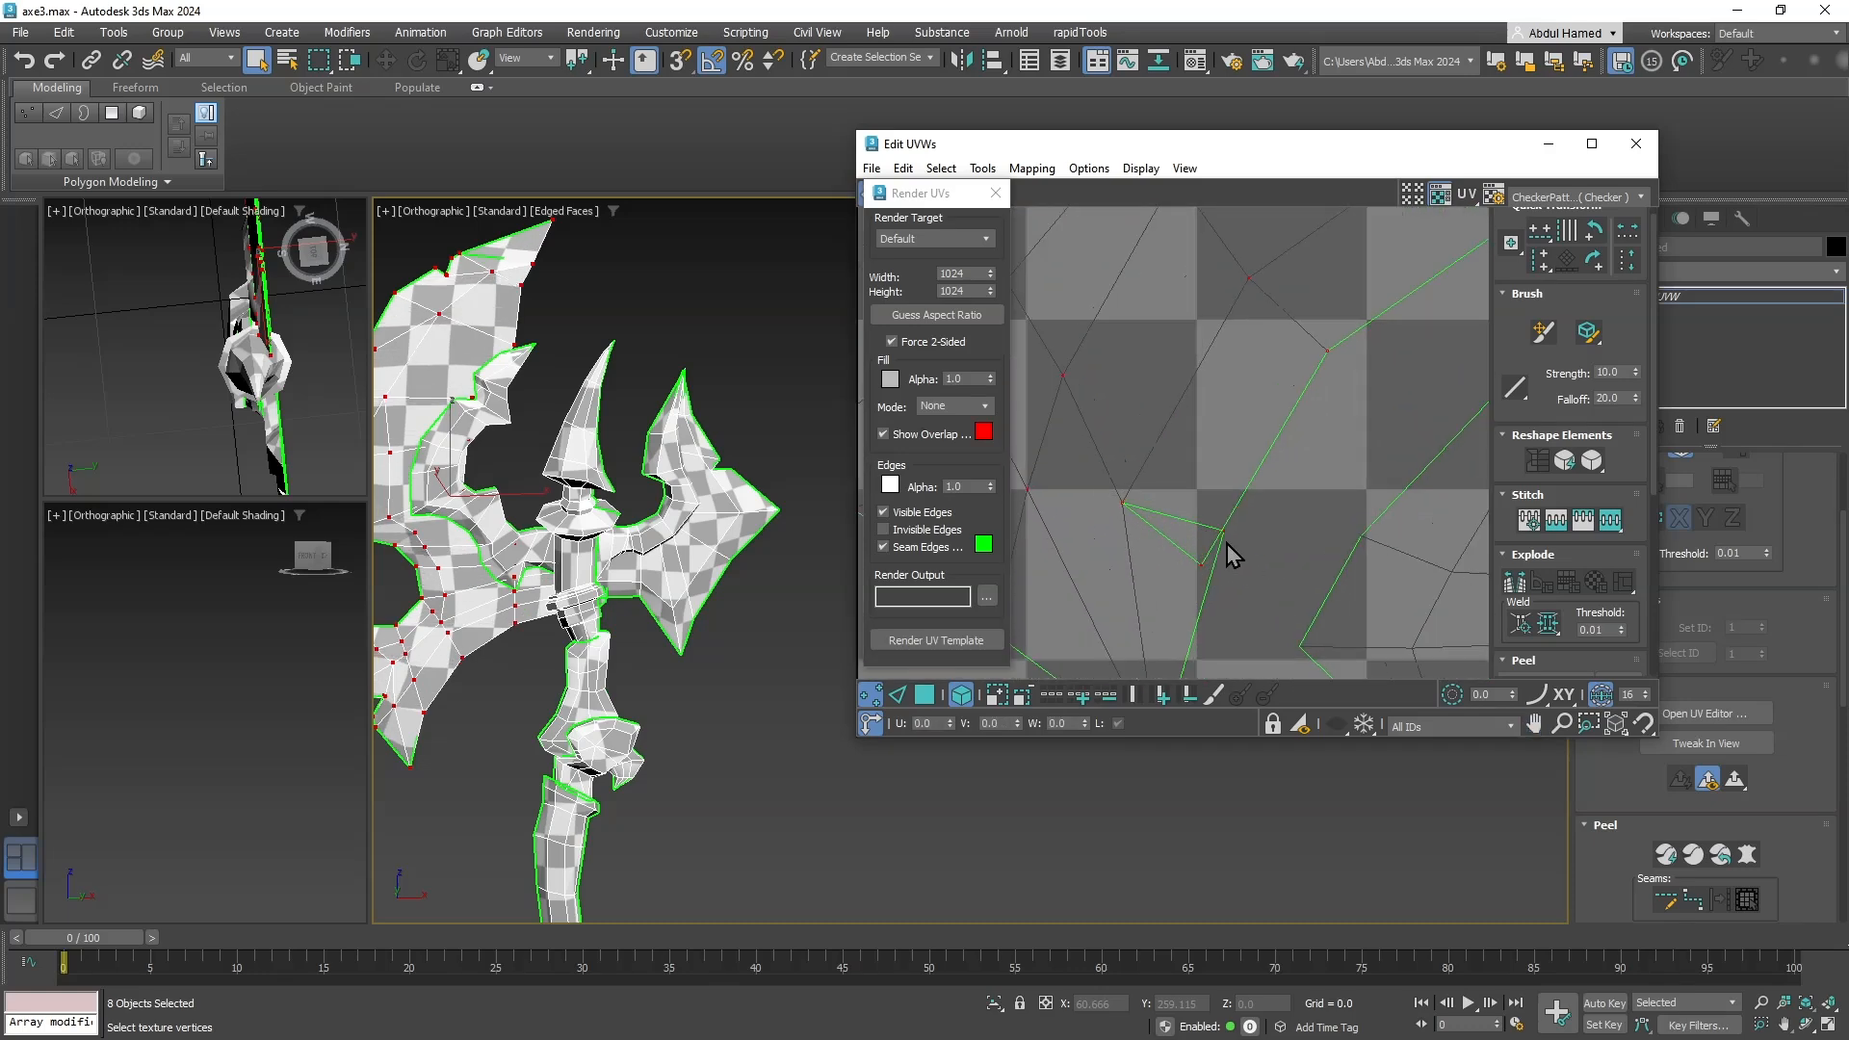
pyautogui.moveTo(1219, 530); pyautogui.dragTo(1223, 531)
pyautogui.moveTo(1197, 563)
pyautogui.mouseDown()
pyautogui.moveTo(1230, 519)
pyautogui.moveTo(1204, 547)
pyautogui.mouseUp()
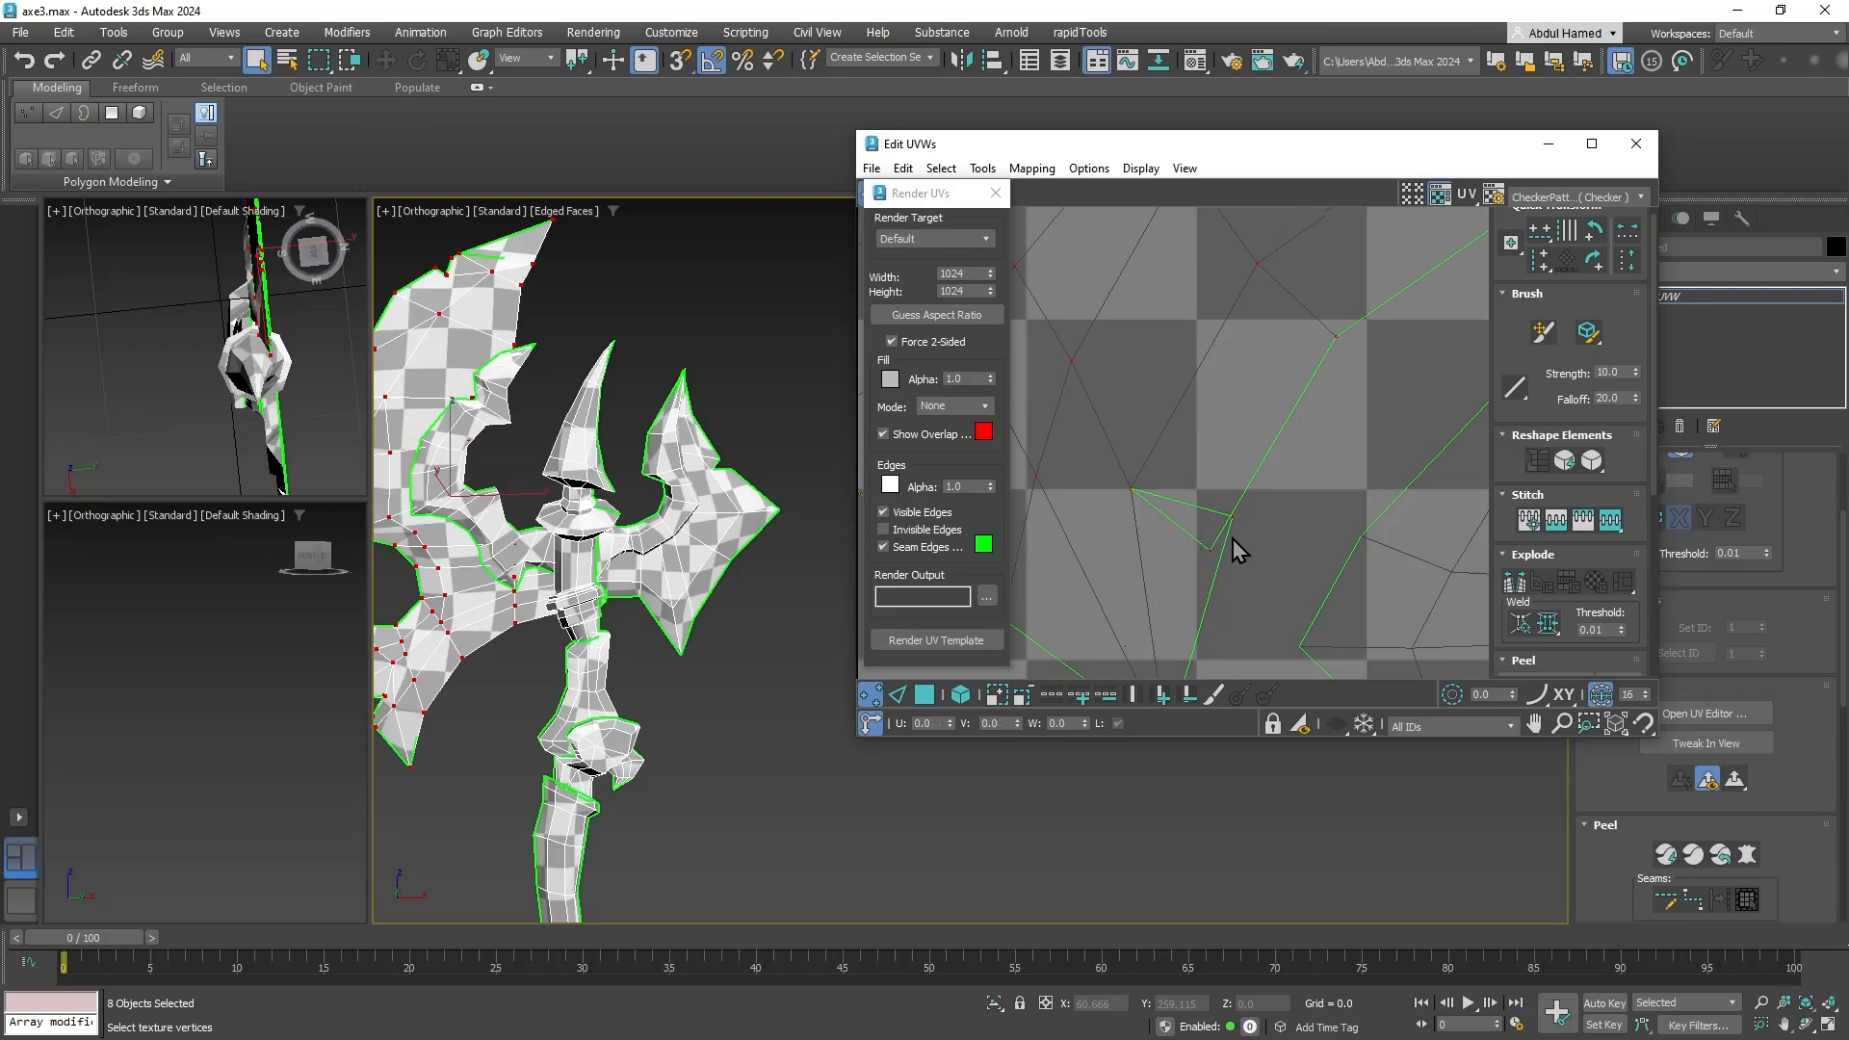
pyautogui.hotkey('ctrl', 'z')
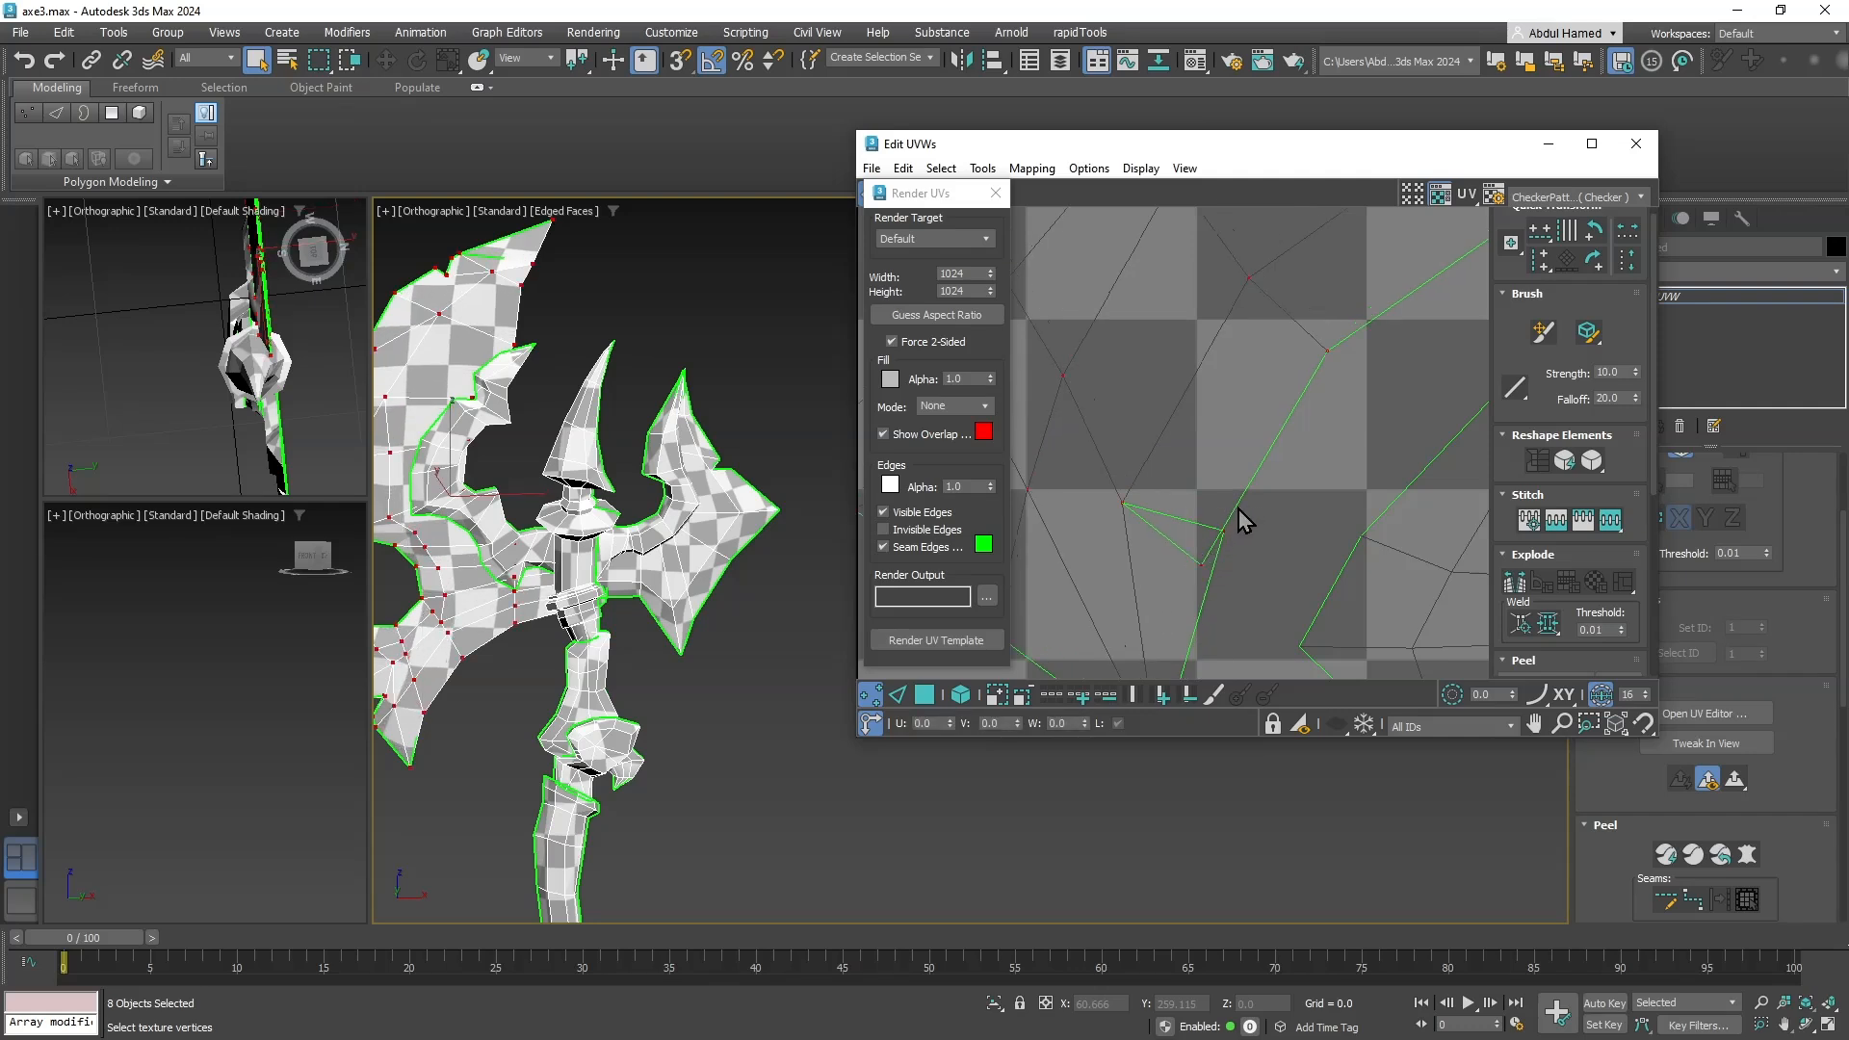
pyautogui.moveTo(1198, 563)
pyautogui.mouseDown()
pyautogui.moveTo(1226, 520)
pyautogui.moveTo(1205, 546)
pyautogui.mouseUp()
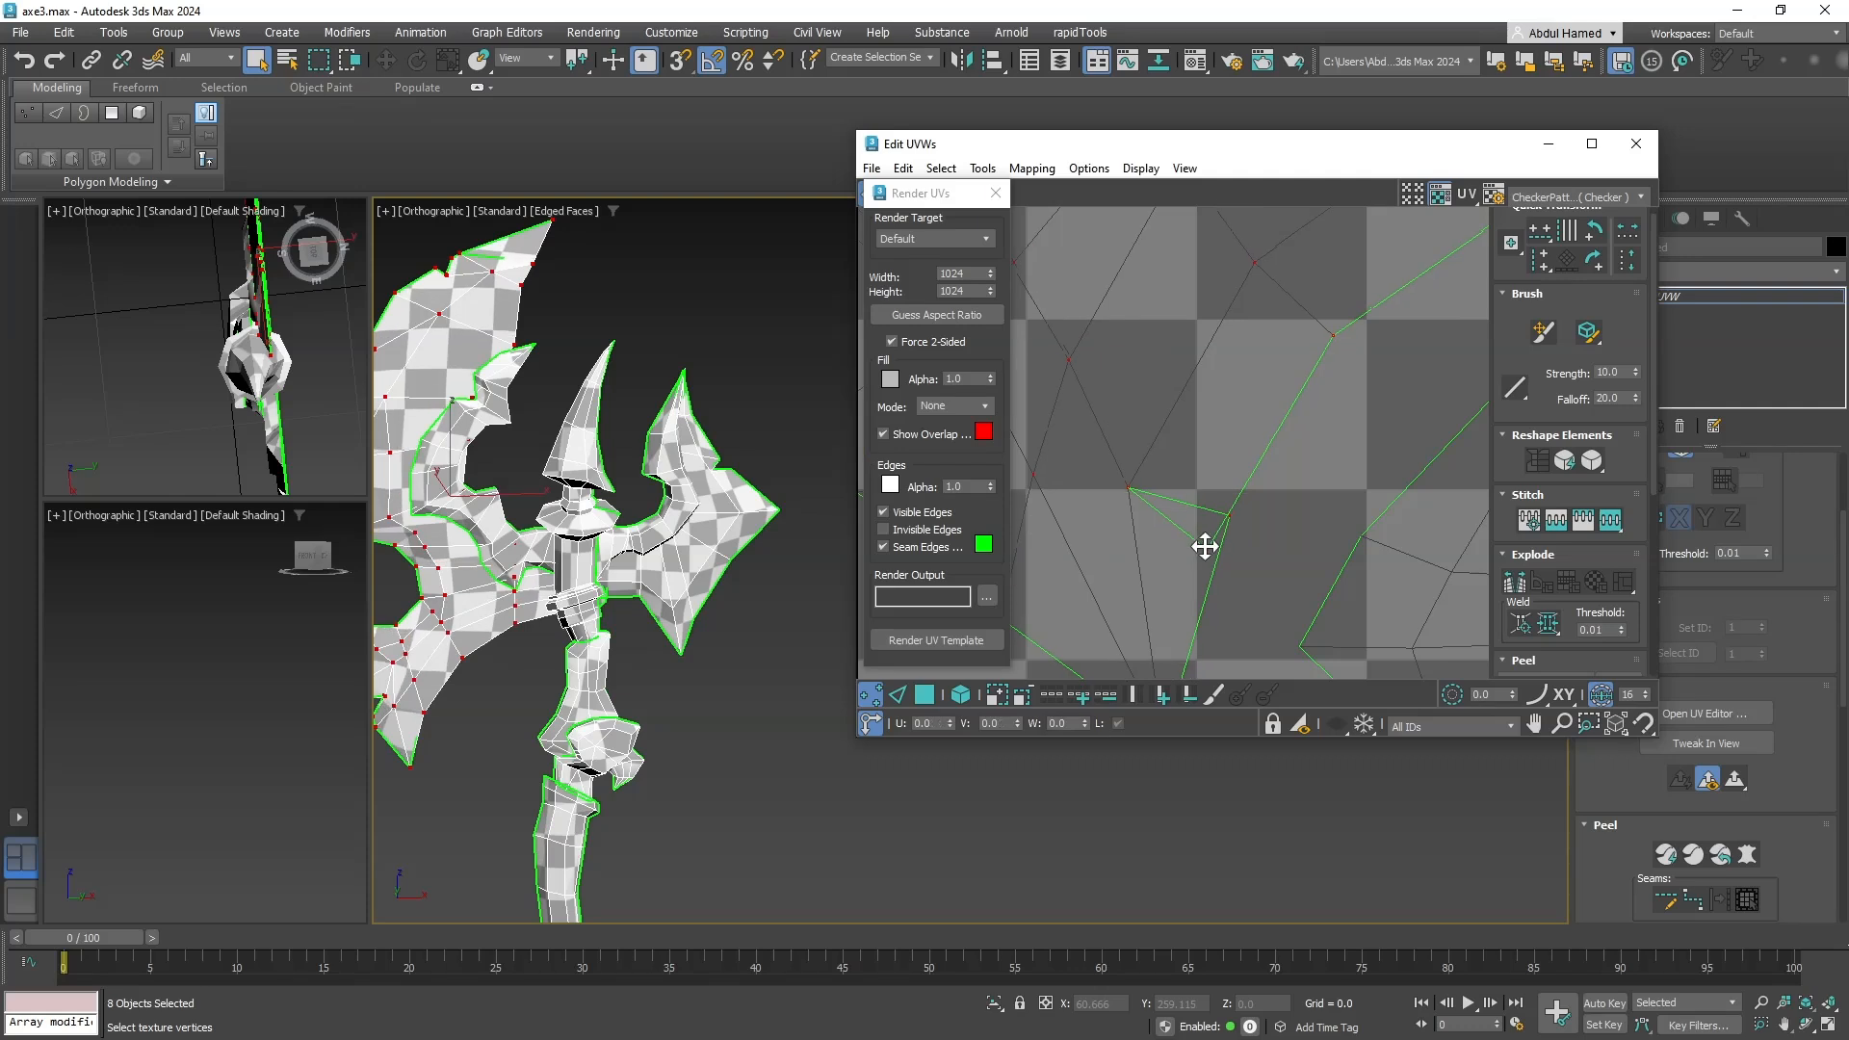
pyautogui.hotkey('ctrl', 'z')
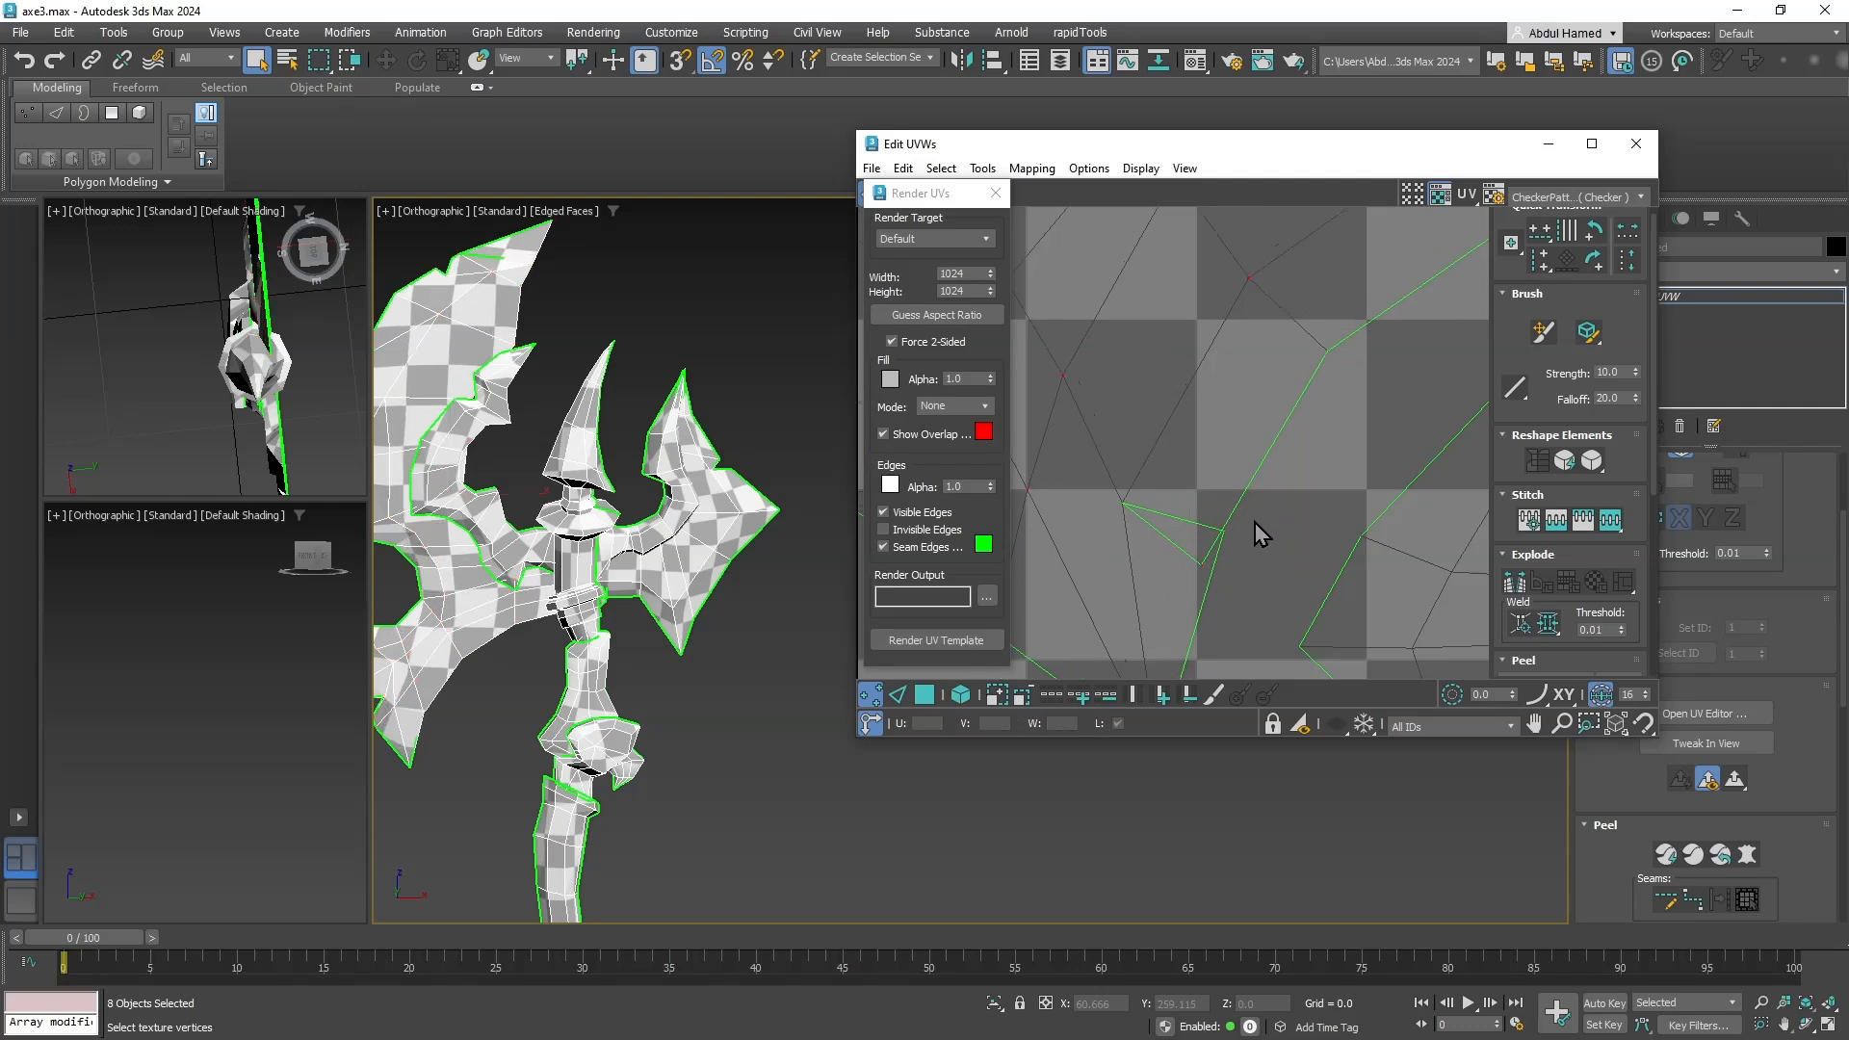
# Move the stray vertex at the notch near the large blade shell's tip outward, and stitch the neighbouring border vertex.
pyautogui.moveTo(1204, 565); pyautogui.dragTo(1238, 498)
pyautogui.moveTo(570, 544); pyautogui.dragTo(674, 501, button='middle')
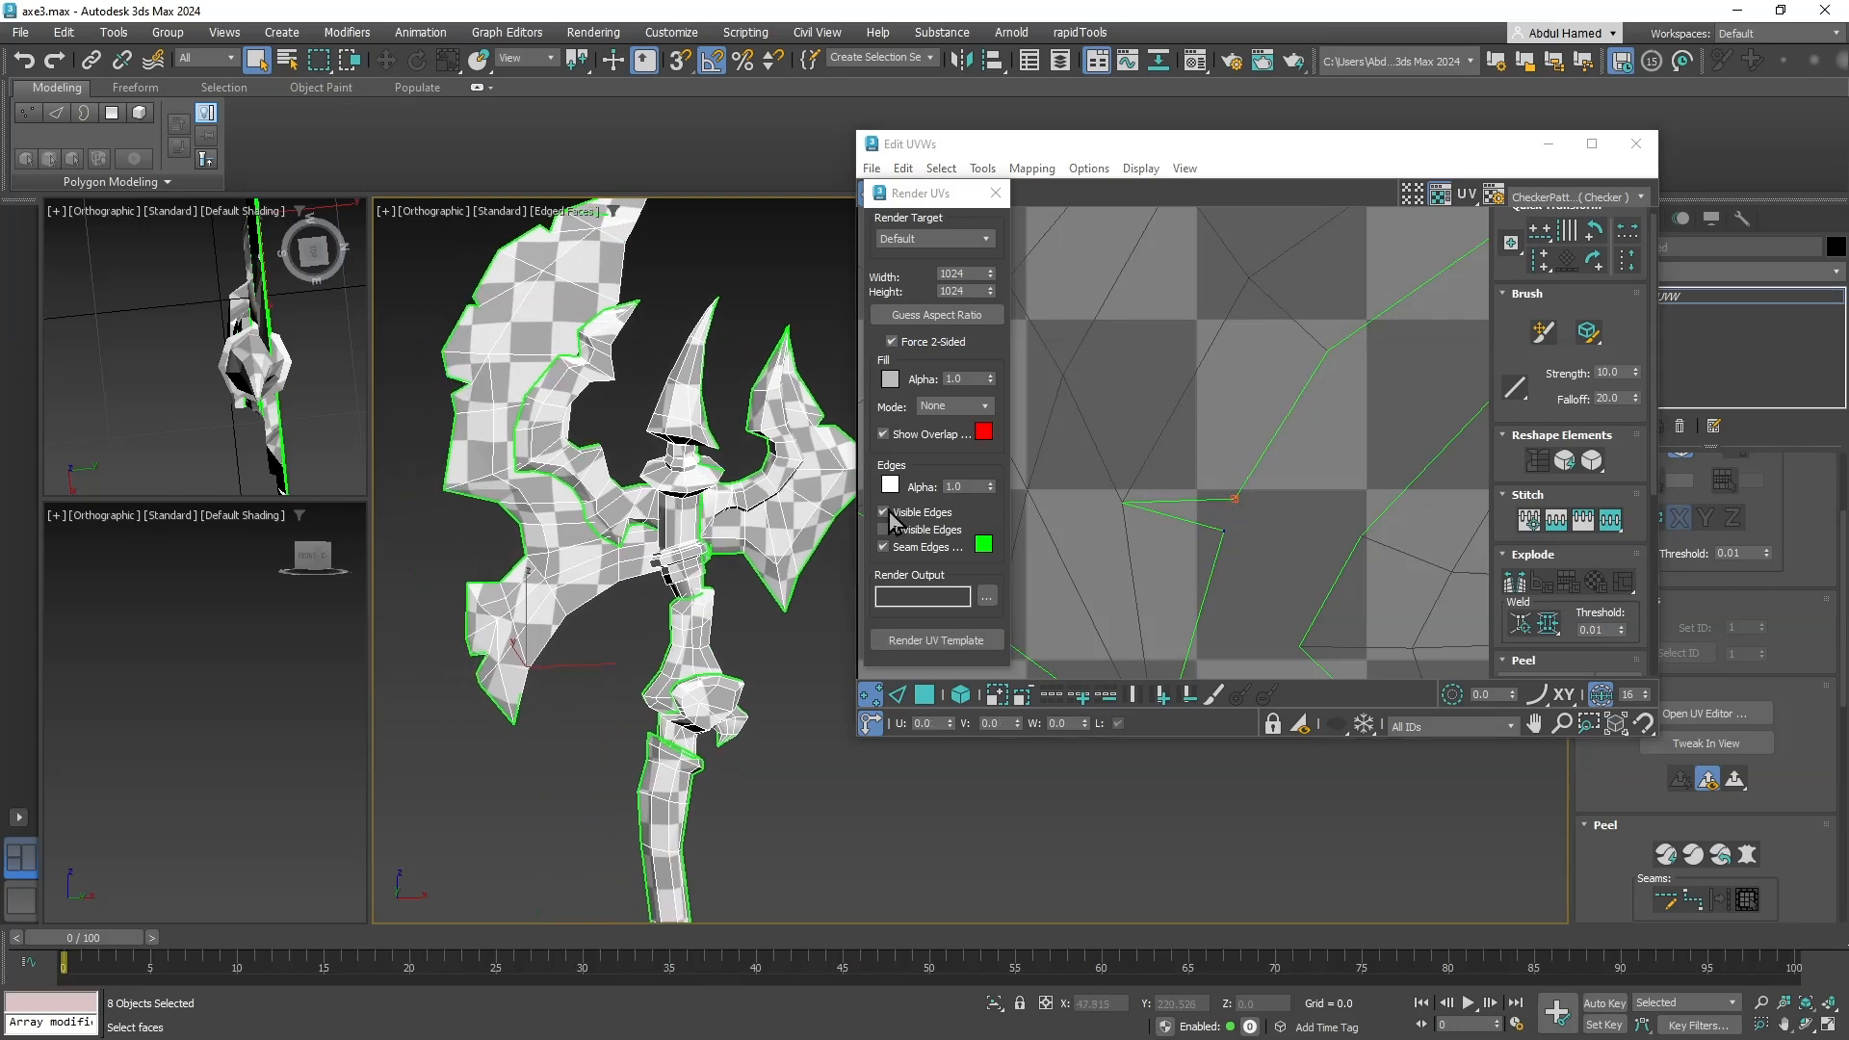
pyautogui.moveTo(1210, 536); pyautogui.dragTo(1217, 477, button='middle')
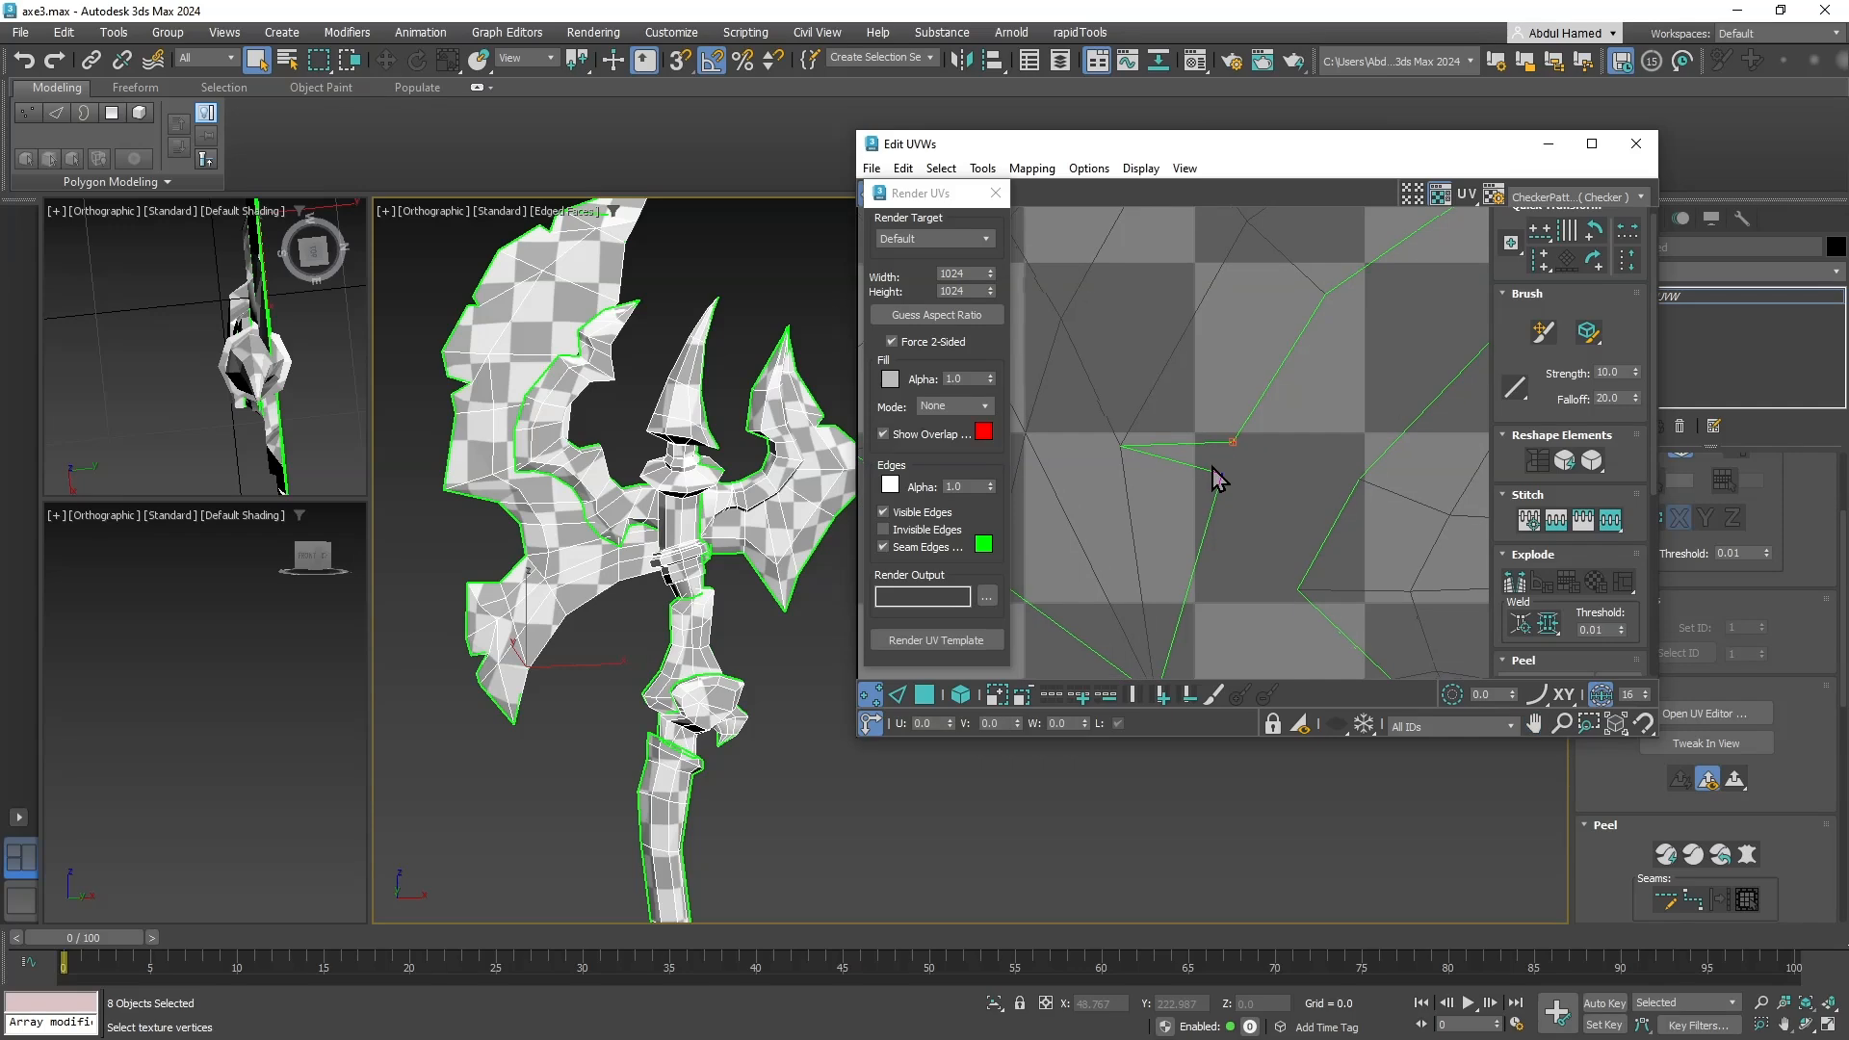
pyautogui.click(1218, 474)
pyautogui.keyDown('alt'); pyautogui.moveTo(603, 616); pyautogui.dragTo(549, 646, button='middle'); pyautogui.keyUp('alt')
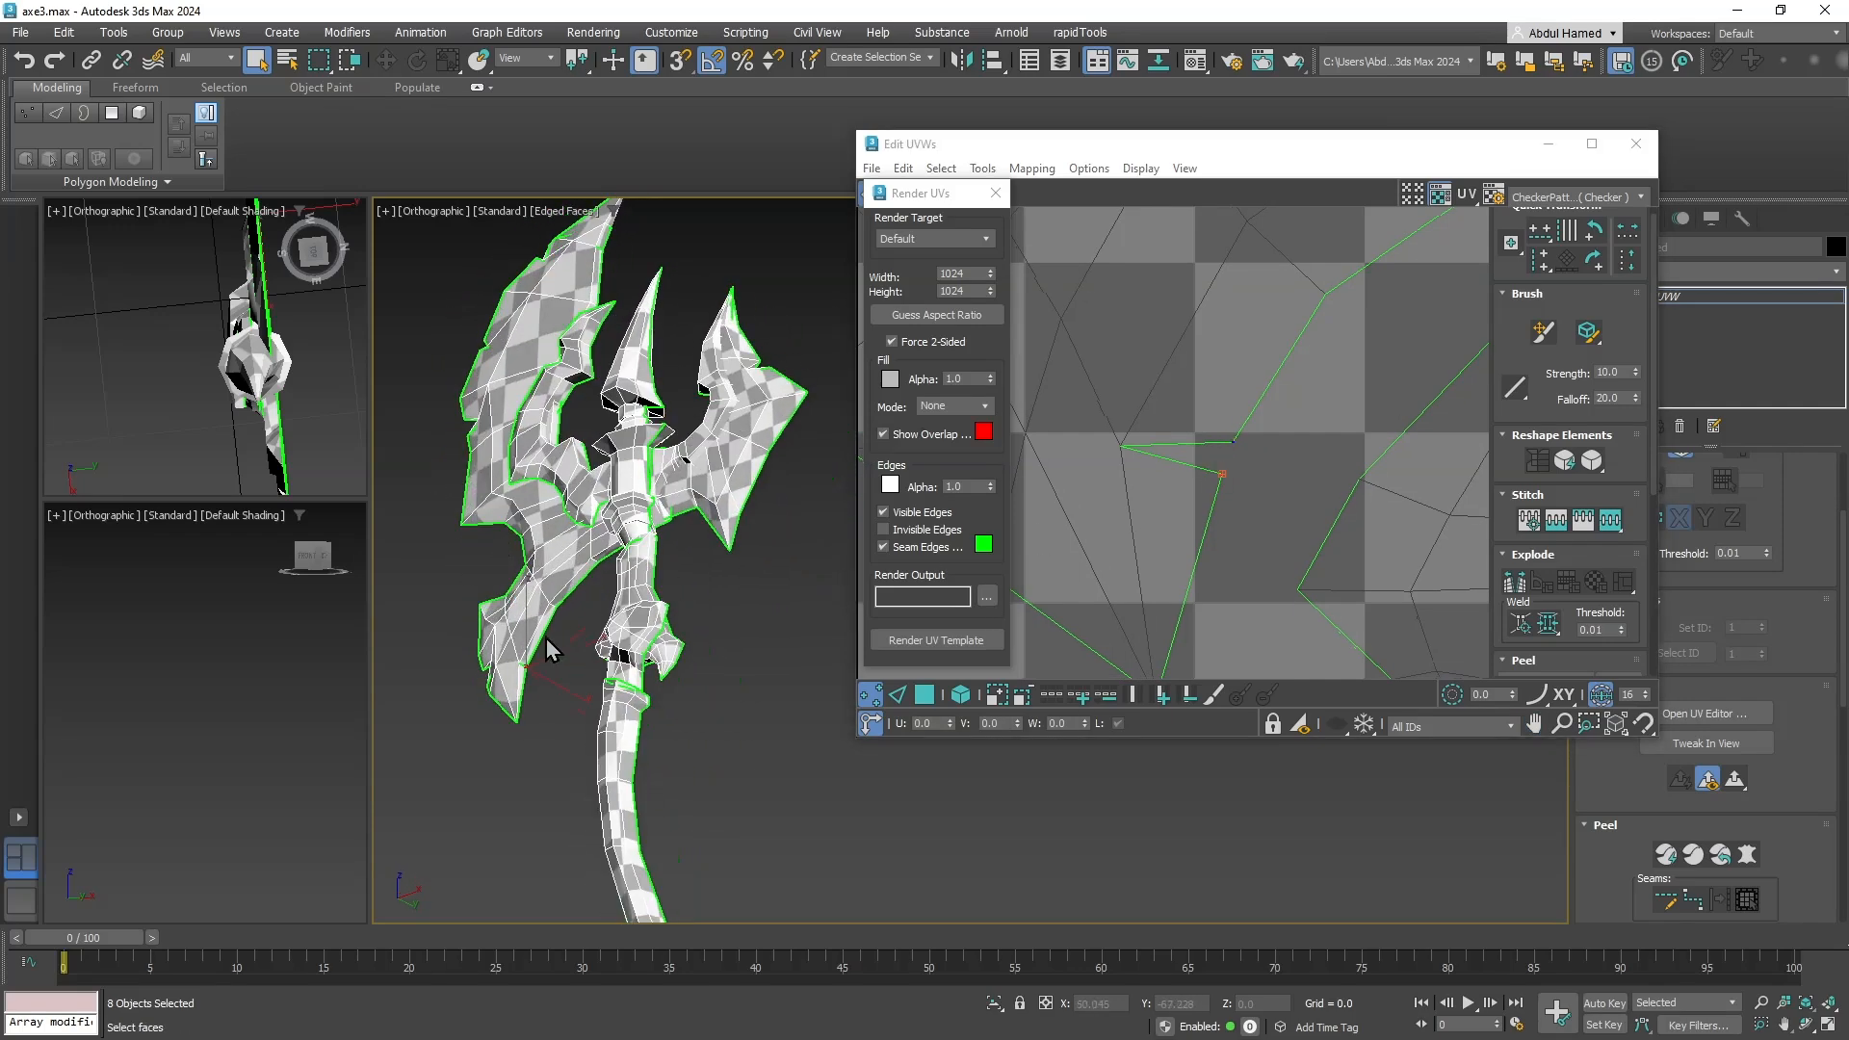
pyautogui.scroll(4, 551, 643)
pyautogui.scroll(4, 487, 718)
pyautogui.moveTo(524, 711); pyautogui.dragTo(598, 683, button='middle')
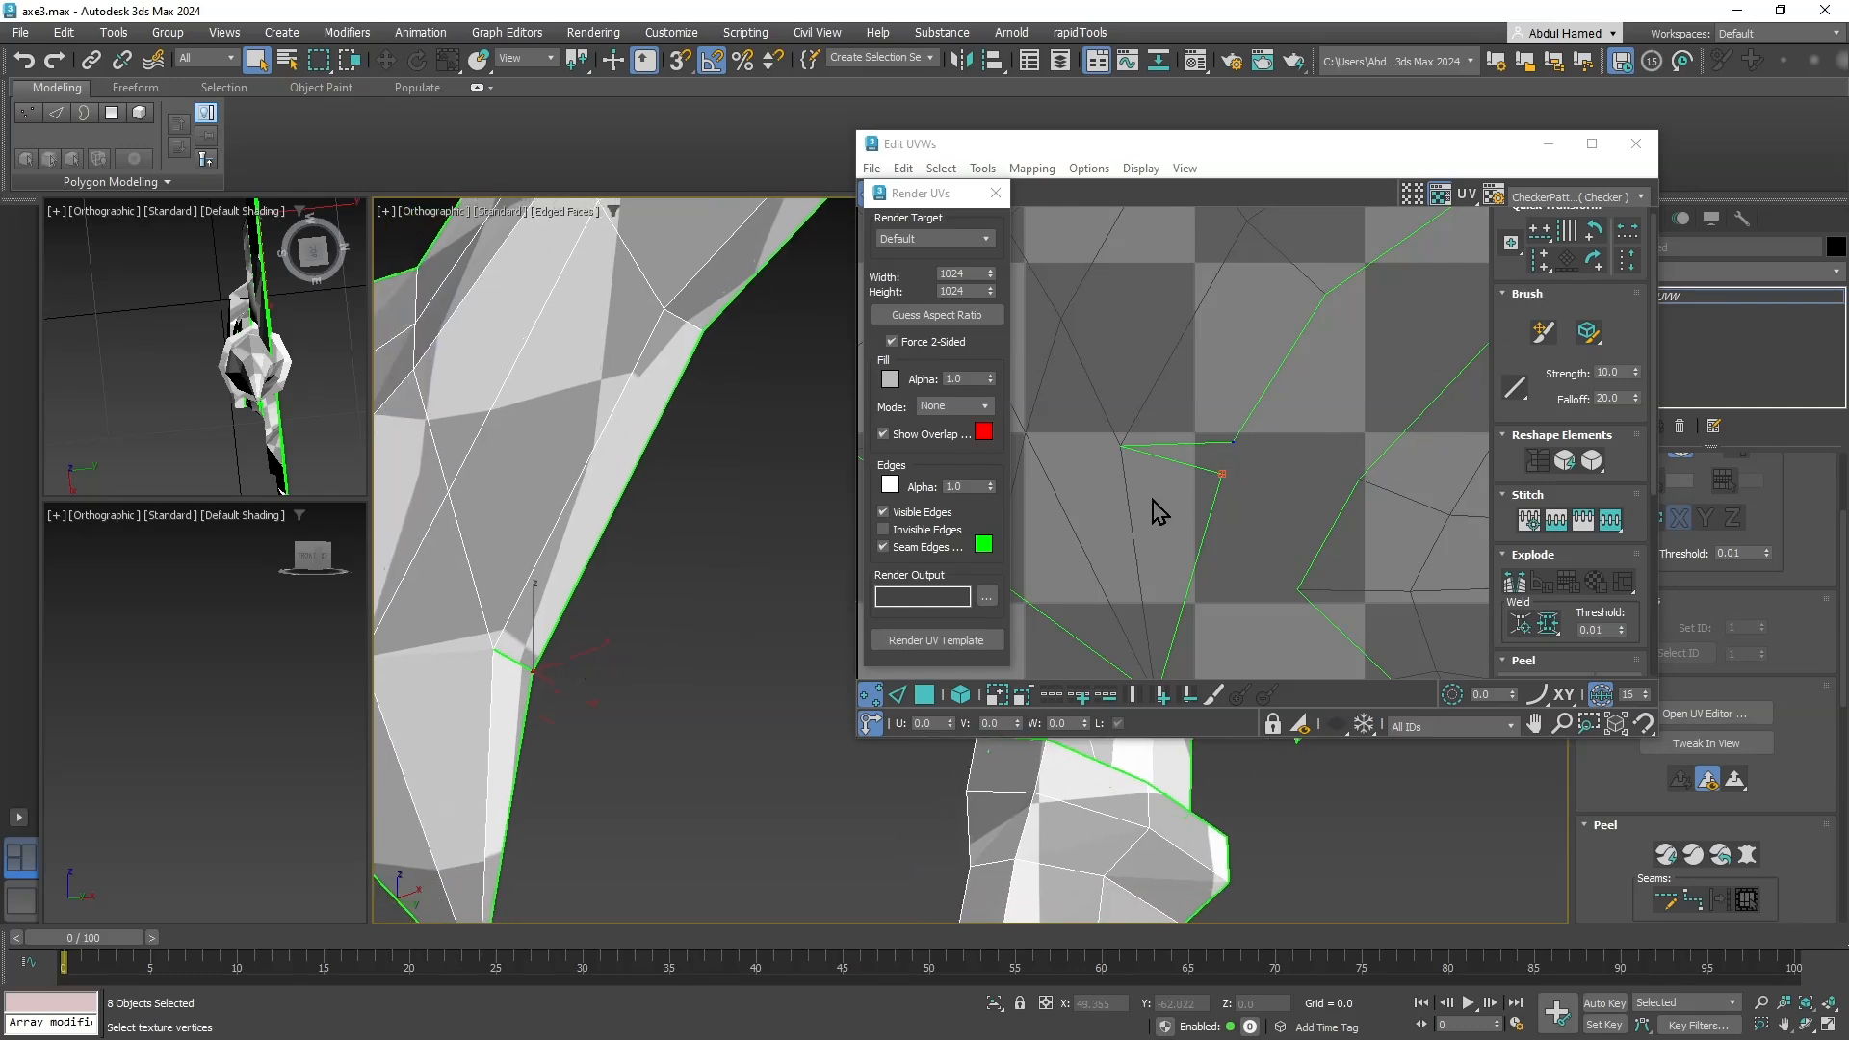
pyautogui.rightClick(1220, 470)
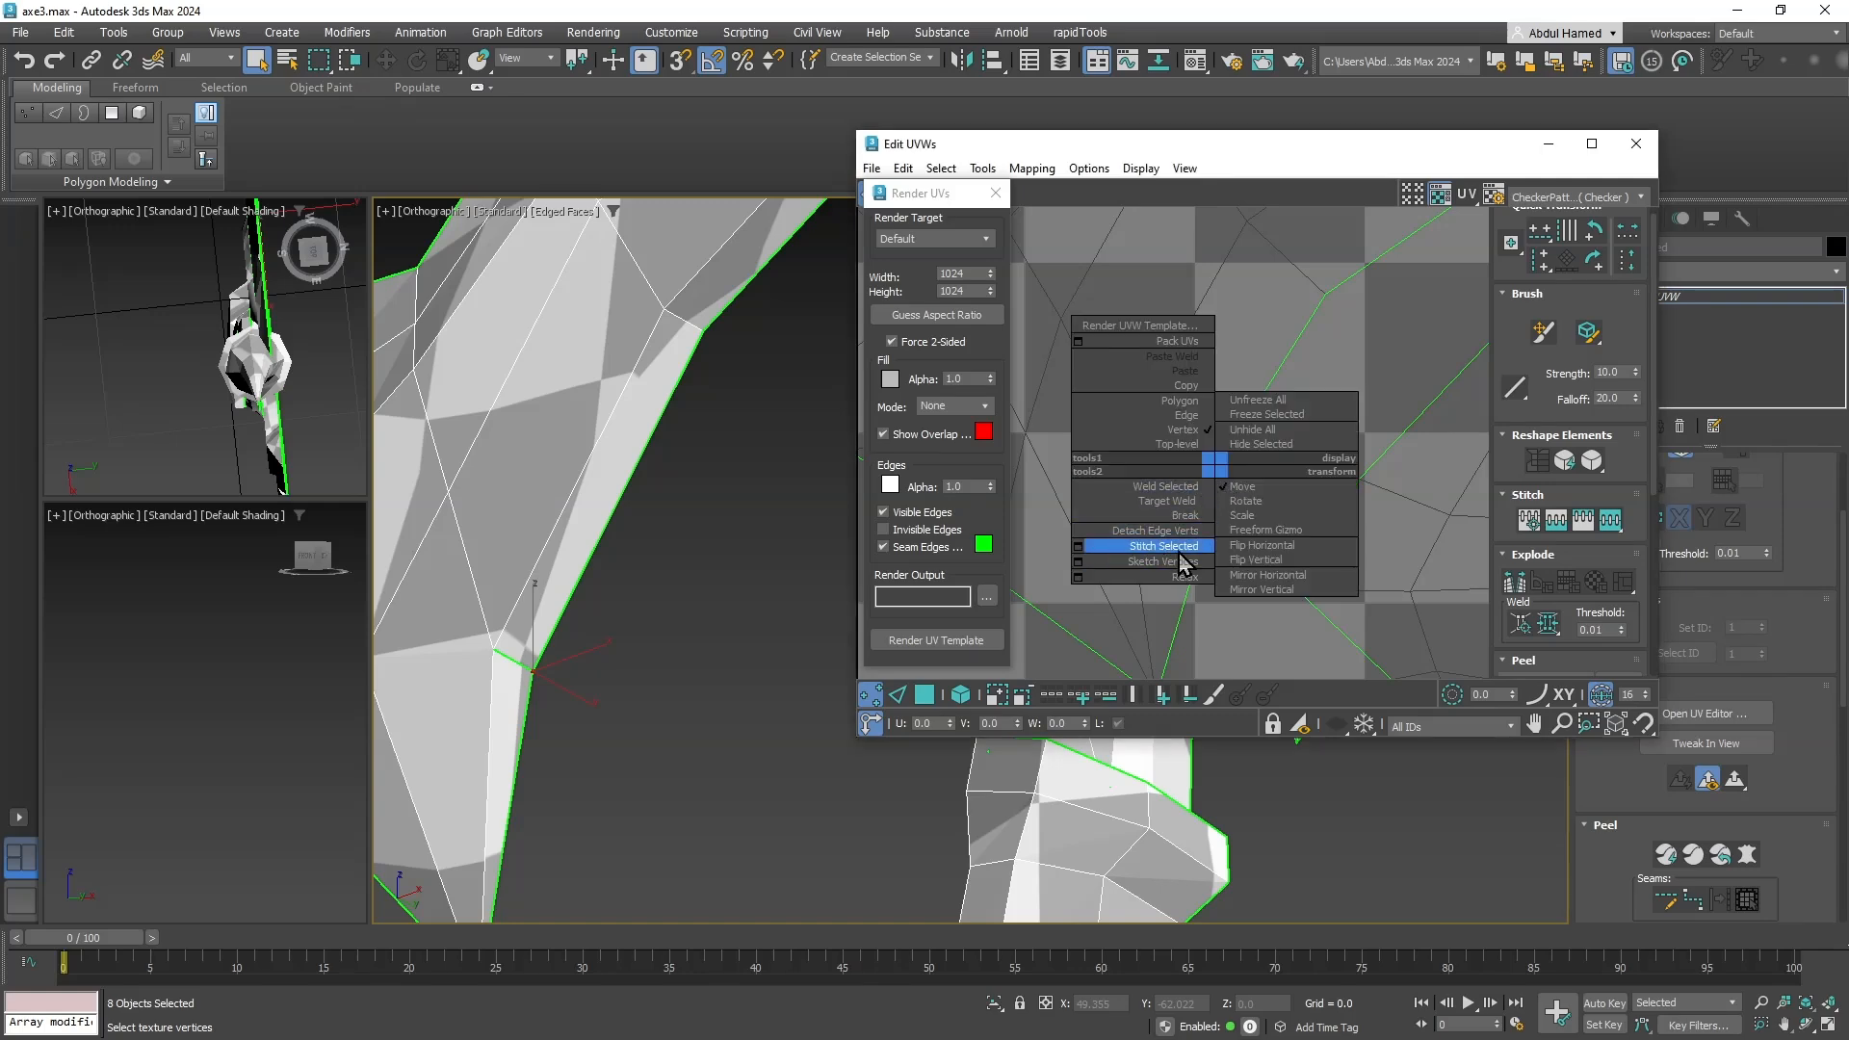
pyautogui.click(1183, 559)
# Stitch the border vertex at the remaining notch on the inner edge near the large blade shell's tip.
pyautogui.scroll(-6, 1164, 343)
pyautogui.moveTo(1165, 343); pyautogui.dragTo(1123, 619, button='middle')
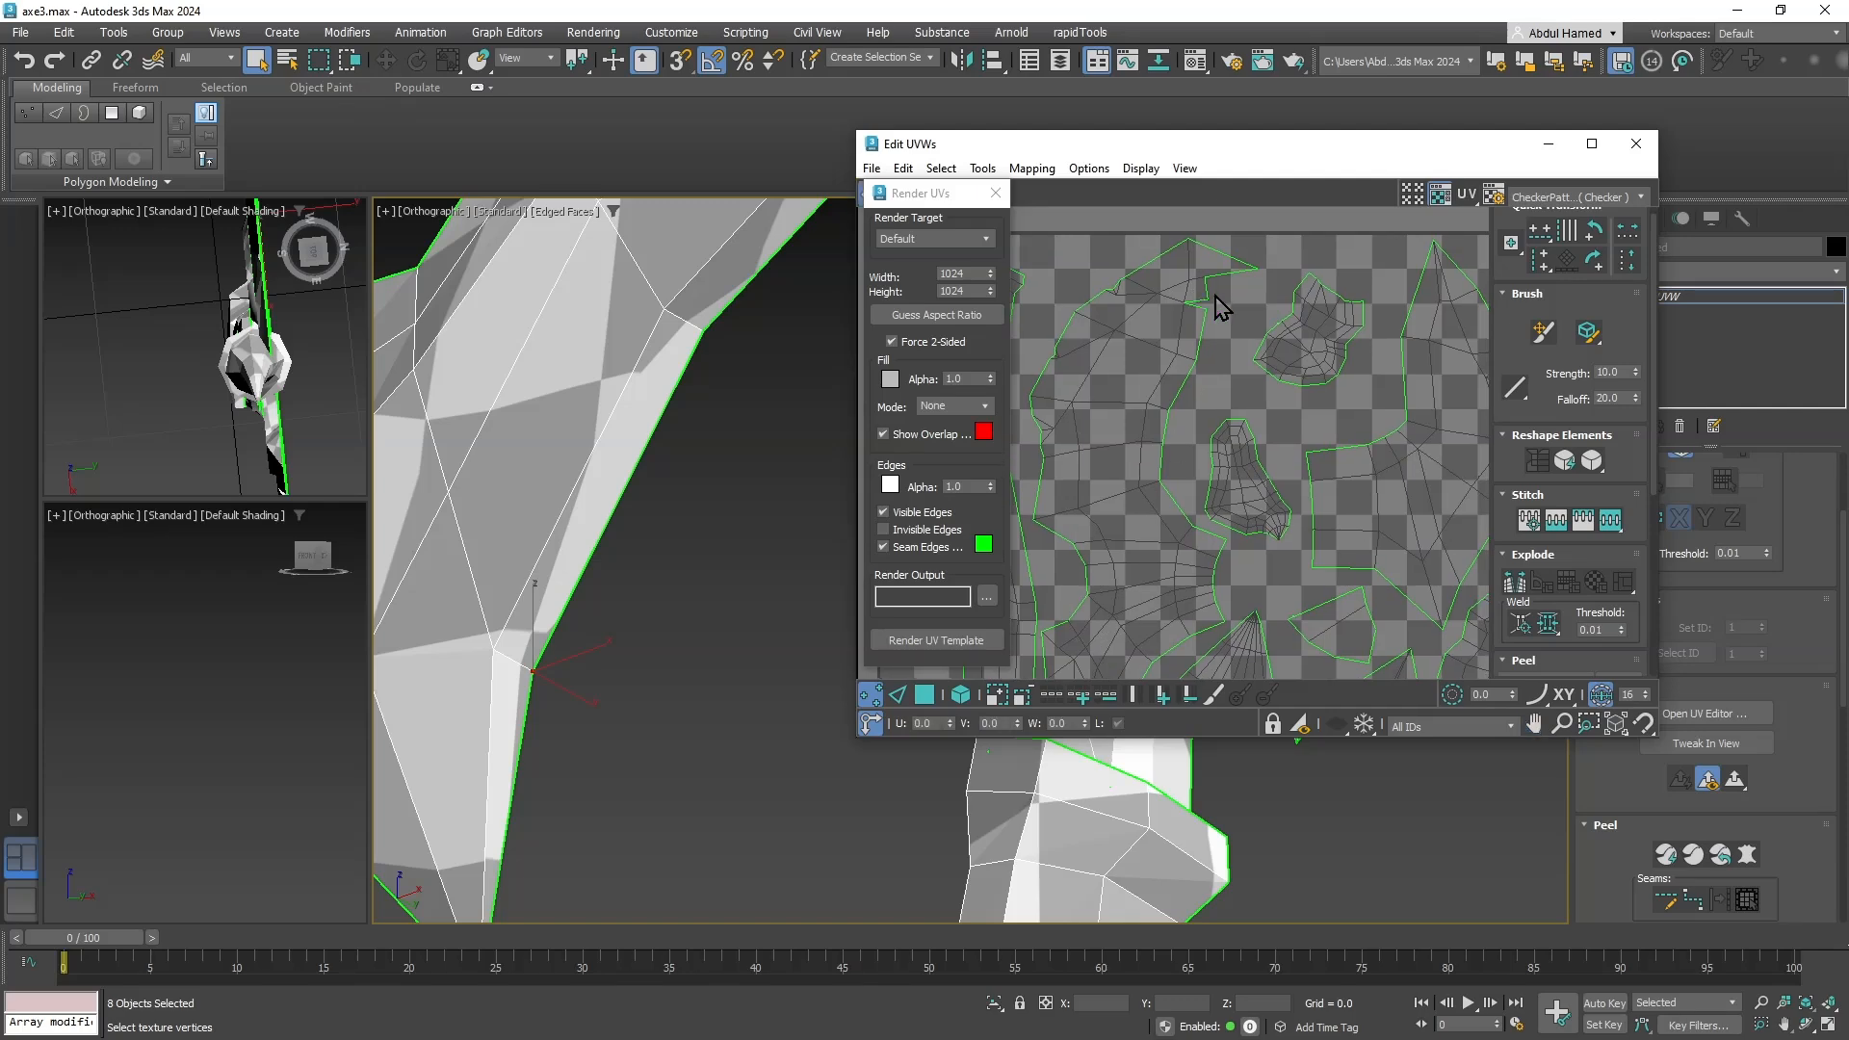
pyautogui.scroll(3, 1215, 299)
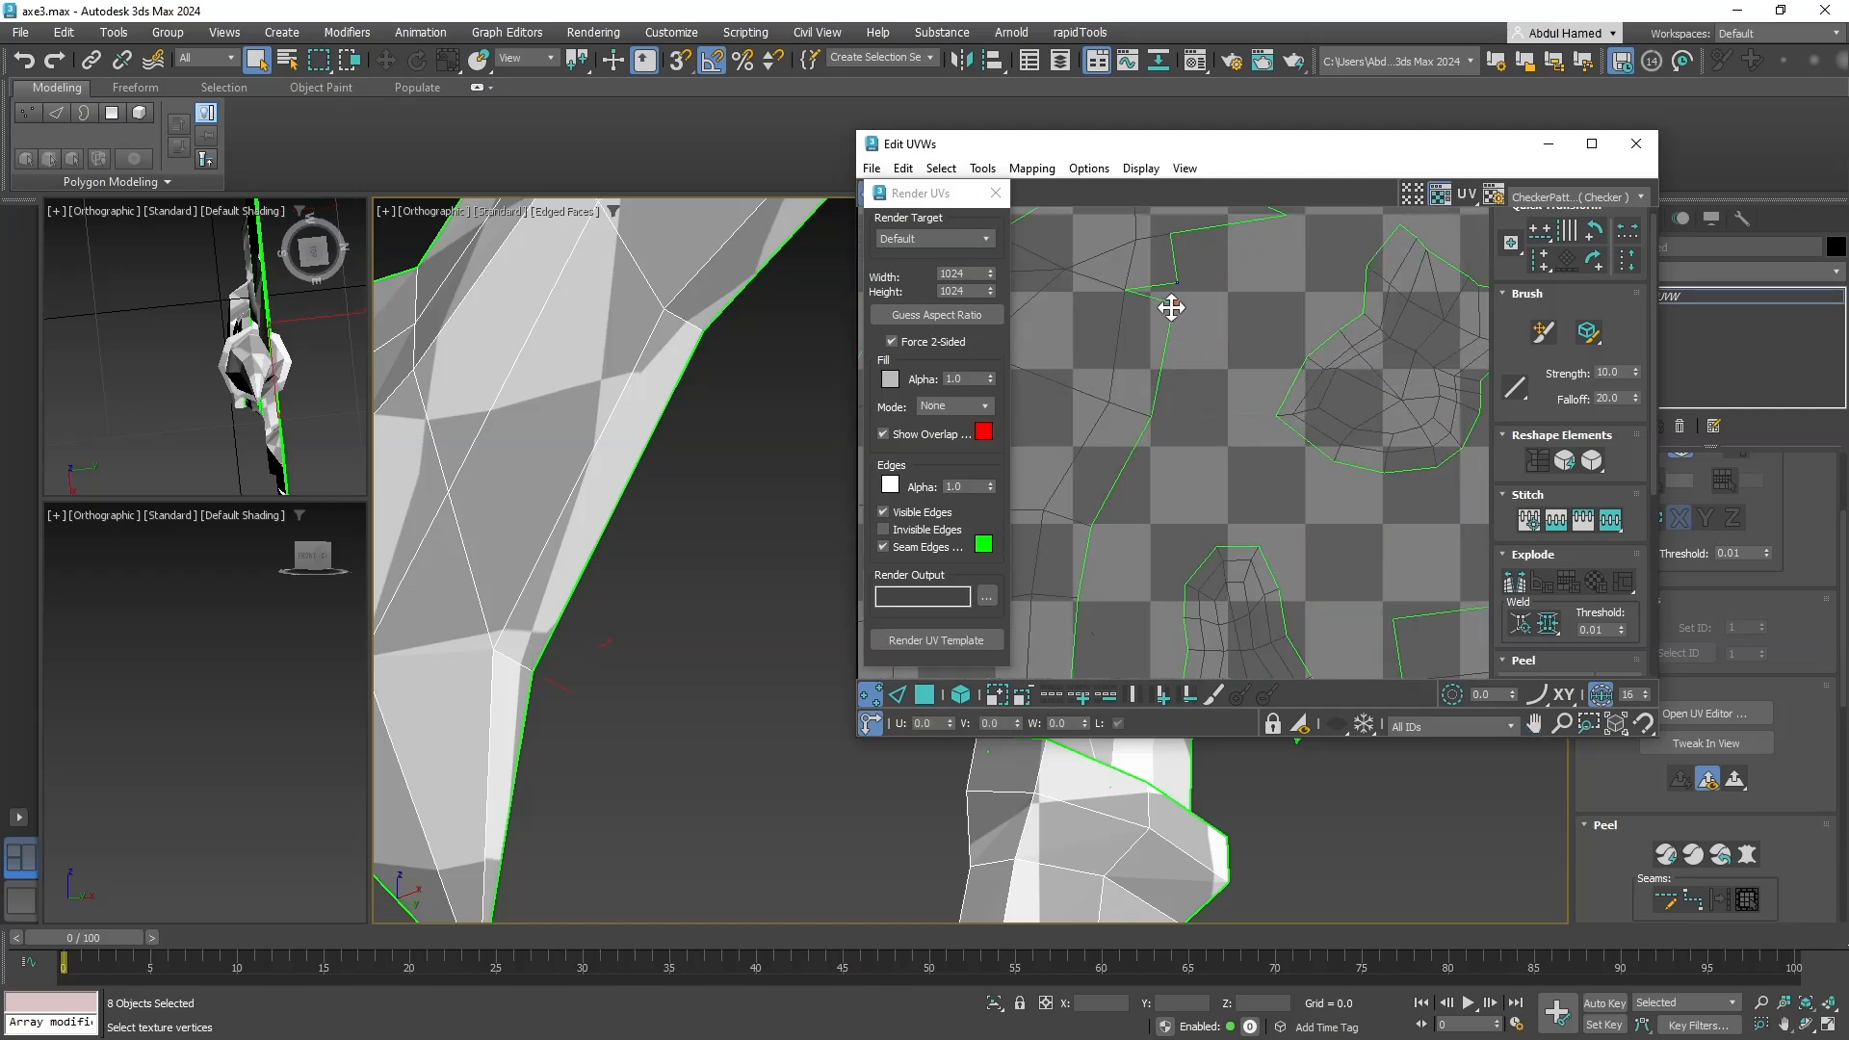
pyautogui.rightClick(1170, 307)
pyautogui.click(1141, 381)
# Examine the small triangular shell's border vertices and the spacing of the shells around it in the UV layout.
pyautogui.scroll(-5, 1162, 416)
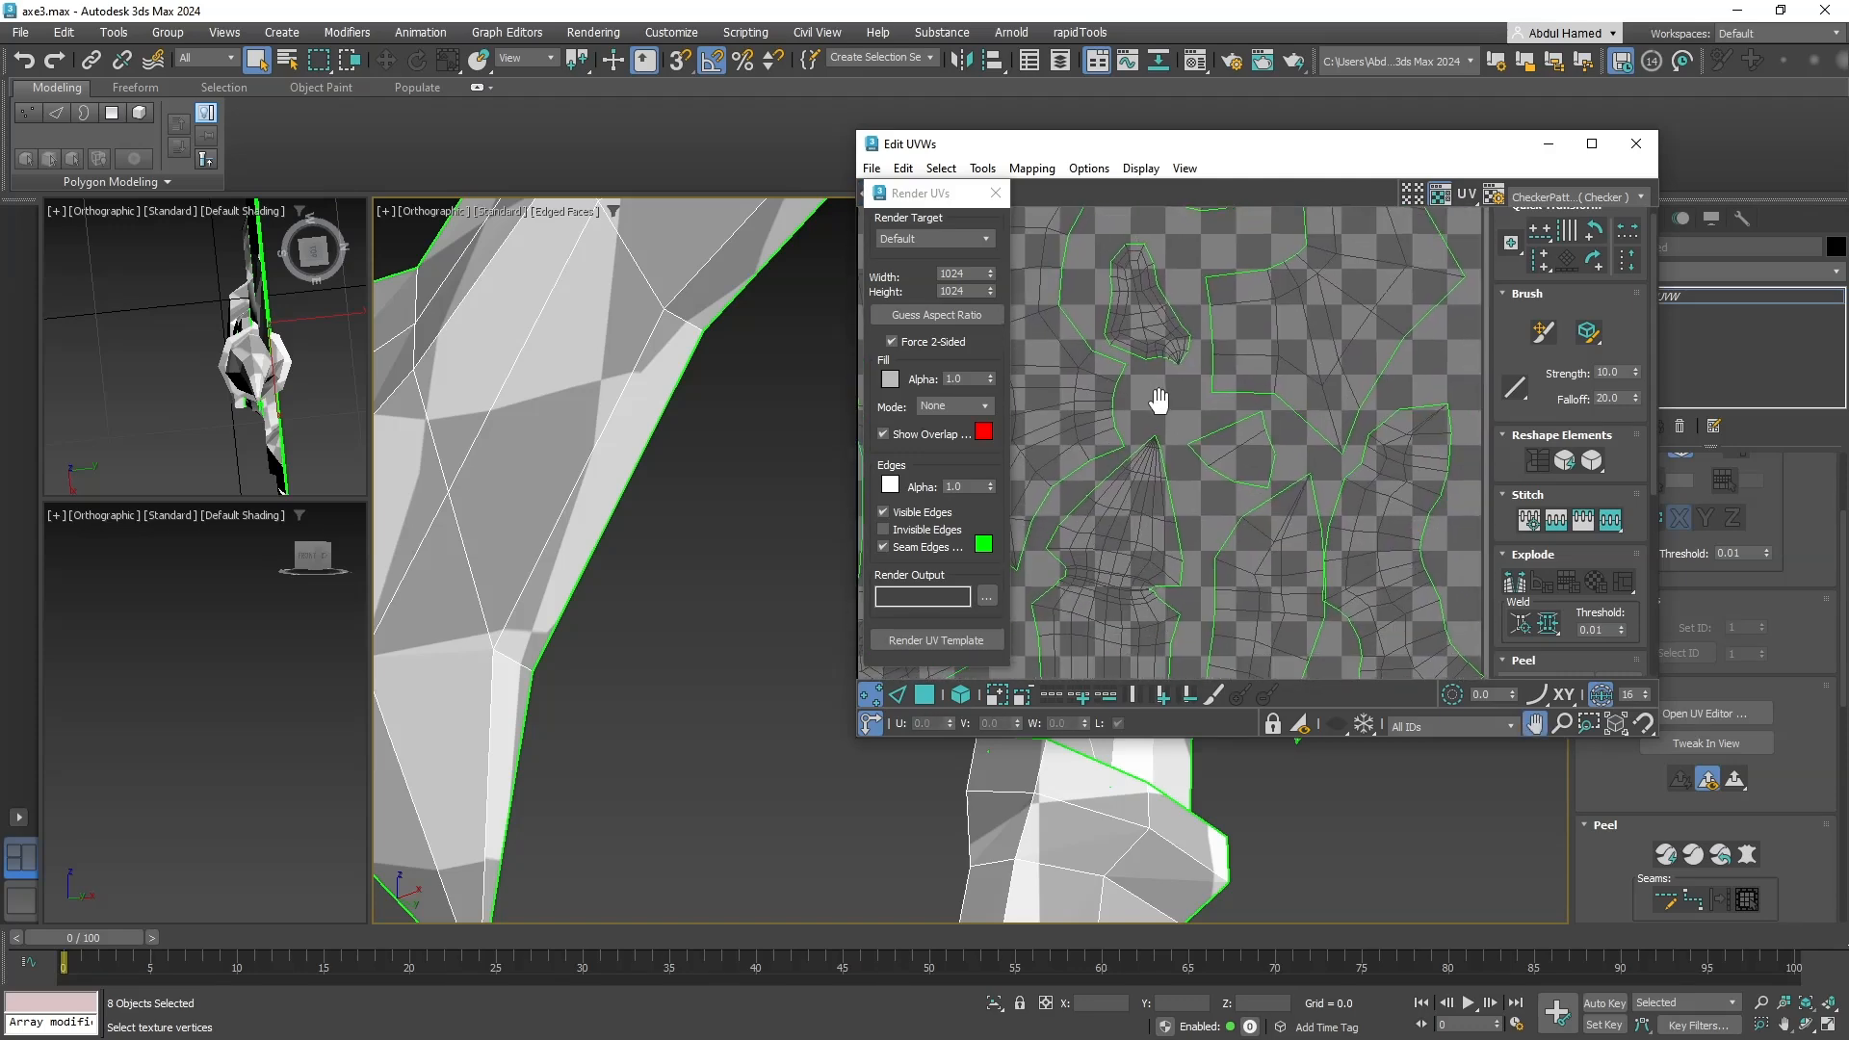
pyautogui.scroll(-4, 1158, 401)
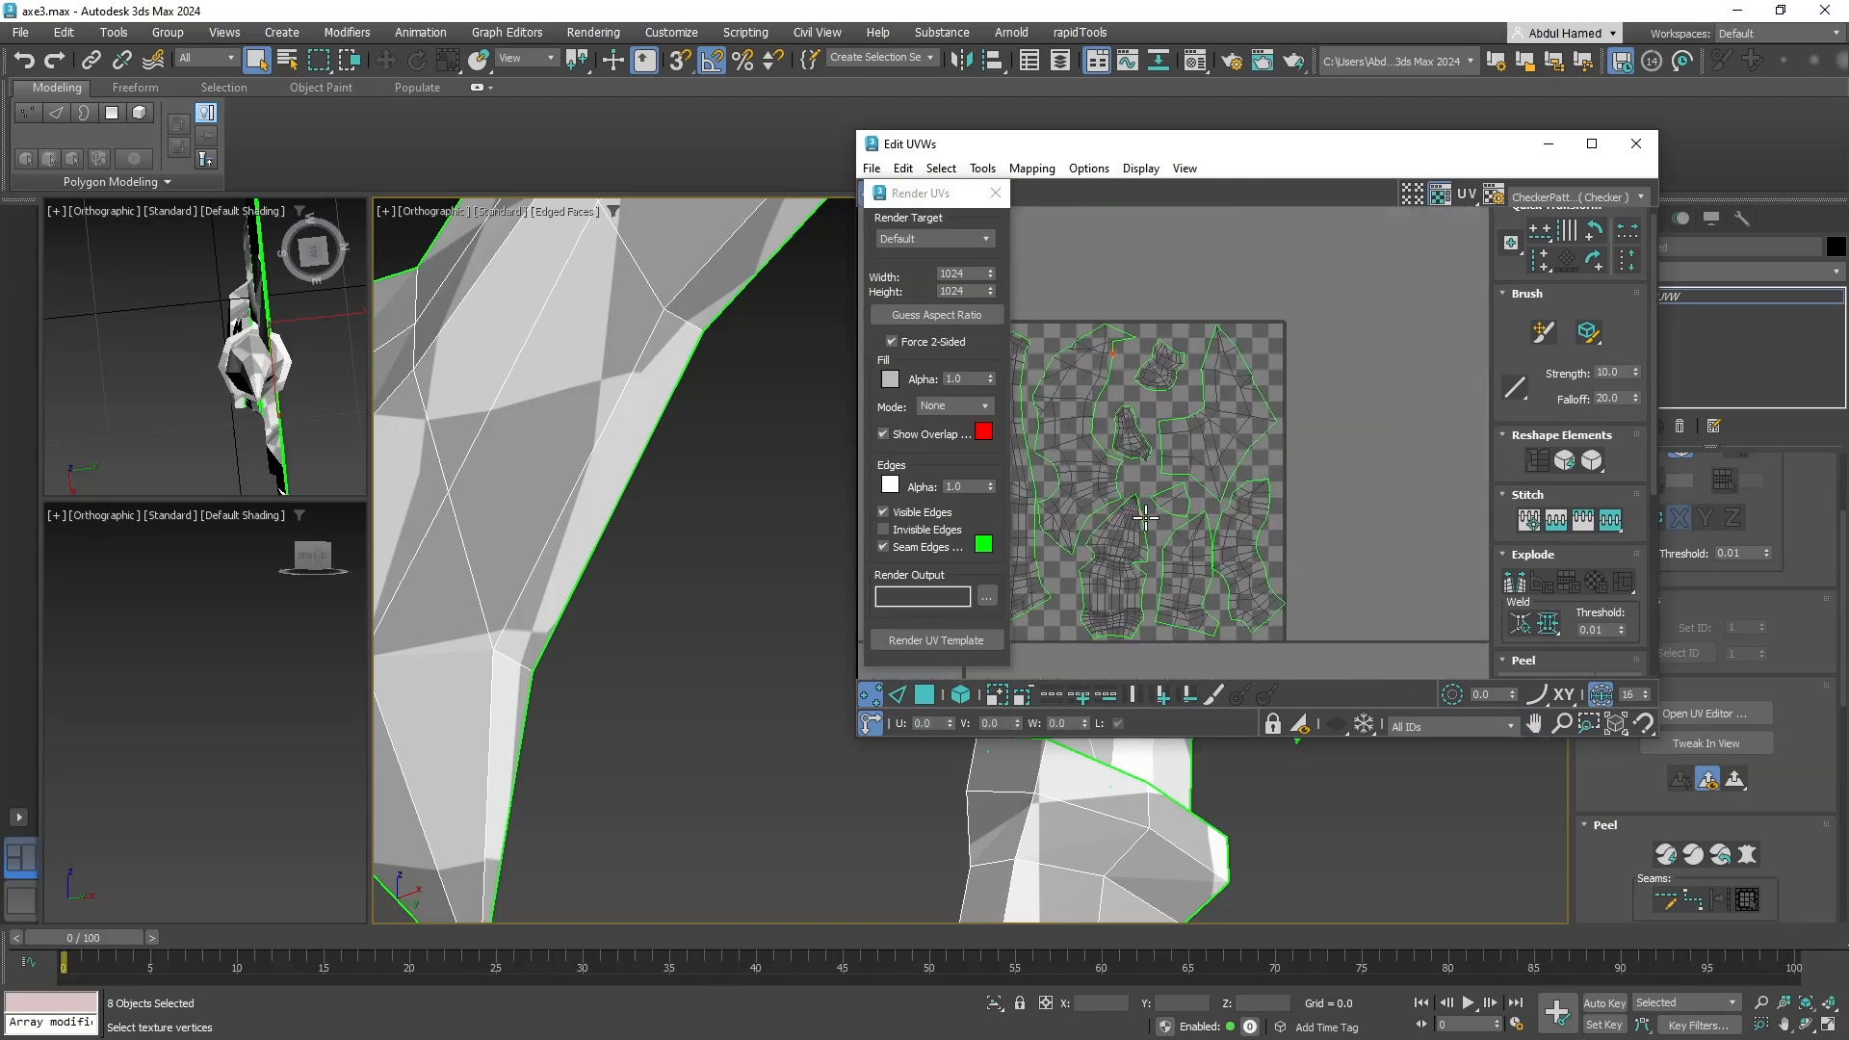
pyautogui.scroll(3, 1183, 511)
pyautogui.click(1202, 501)
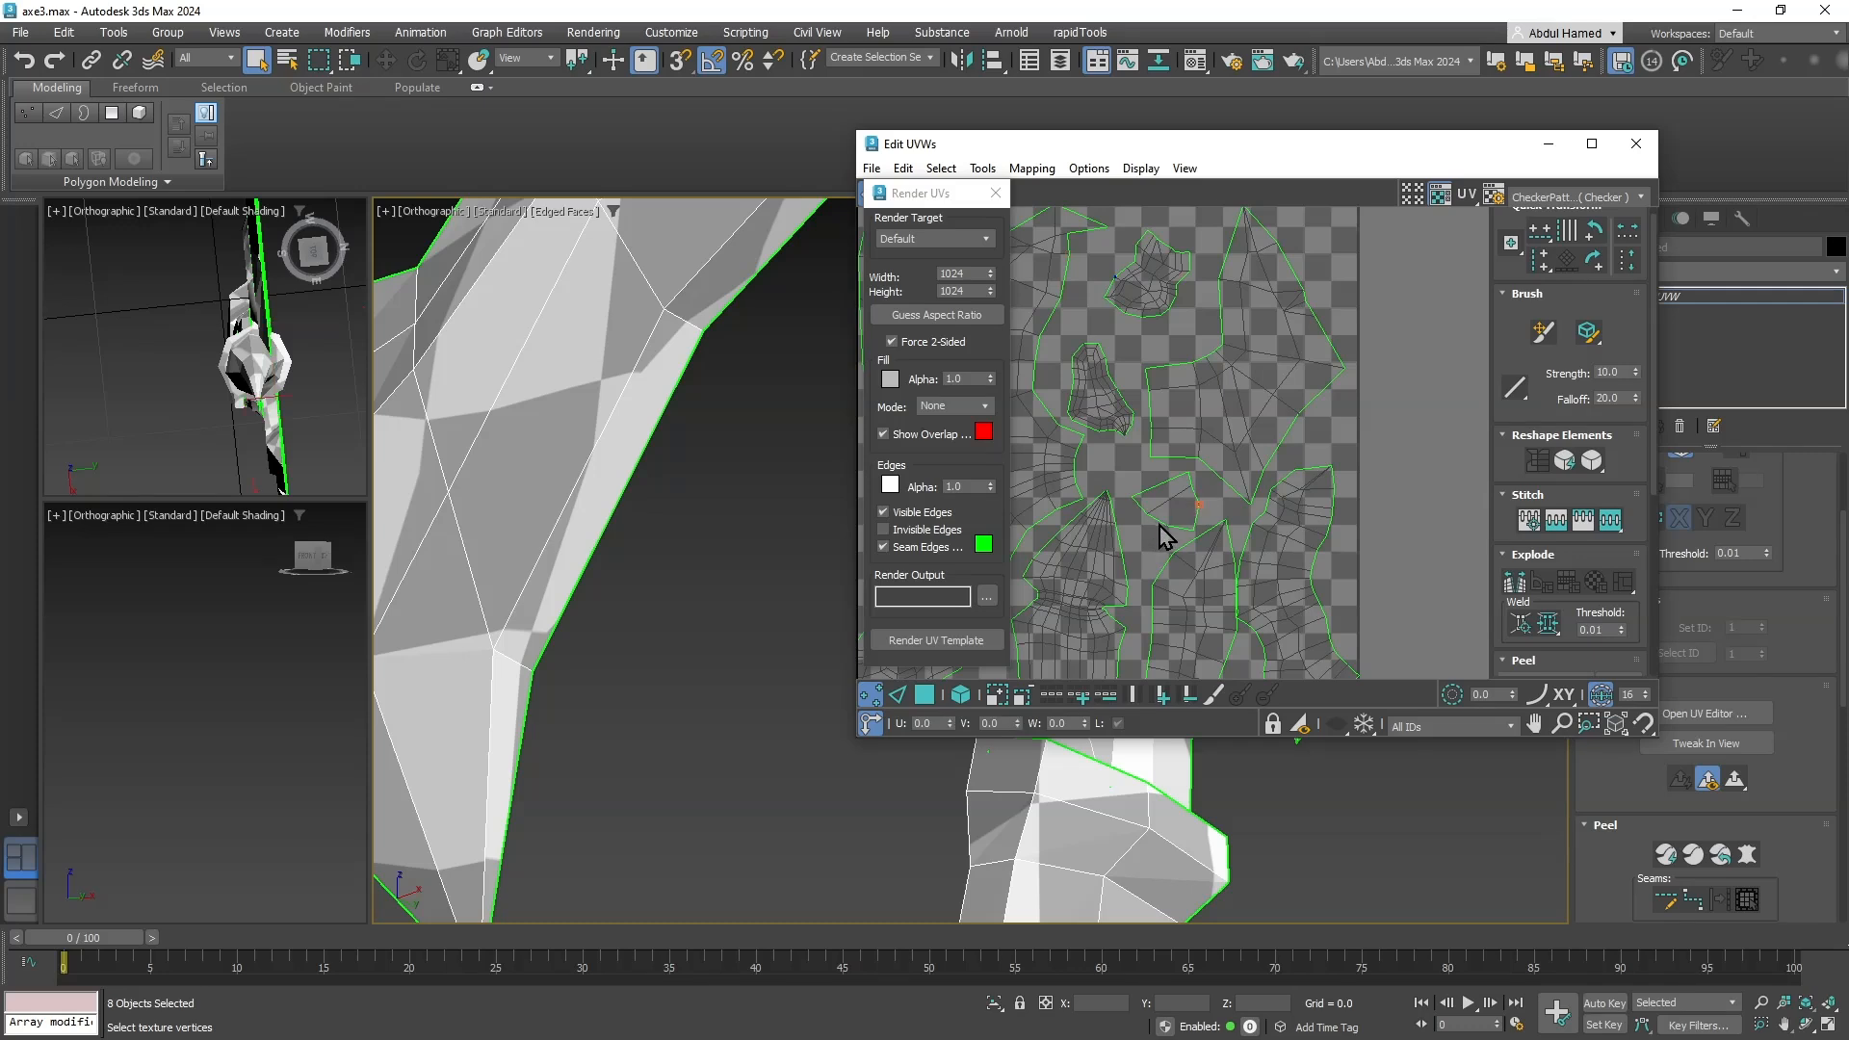
pyautogui.keyDown('ctrl'); pyautogui.click(1167, 524); pyautogui.keyUp('ctrl')
pyautogui.click(1144, 516)
pyautogui.moveTo(1153, 552); pyautogui.dragTo(1242, 475, button='middle')
pyautogui.scroll(-3, 1130, 481)
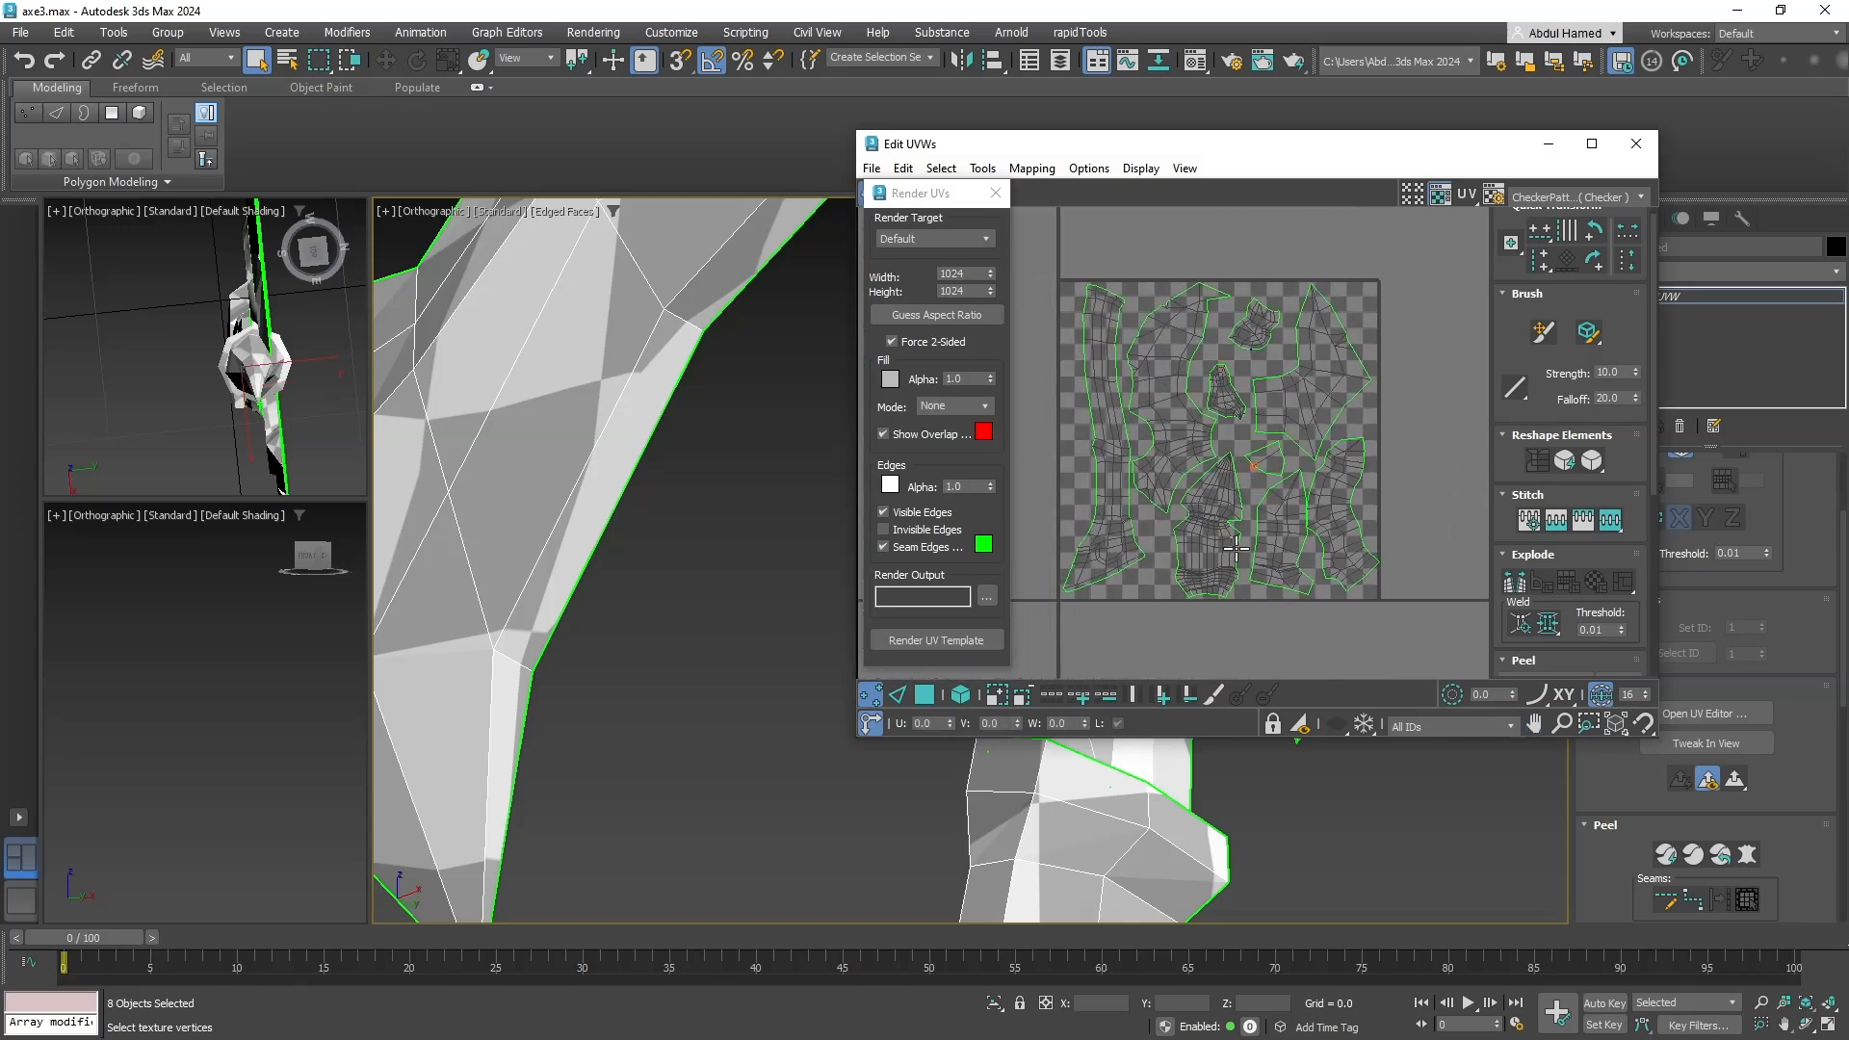
pyautogui.scroll(2, 1236, 548)
pyautogui.scroll(3, 1312, 569)
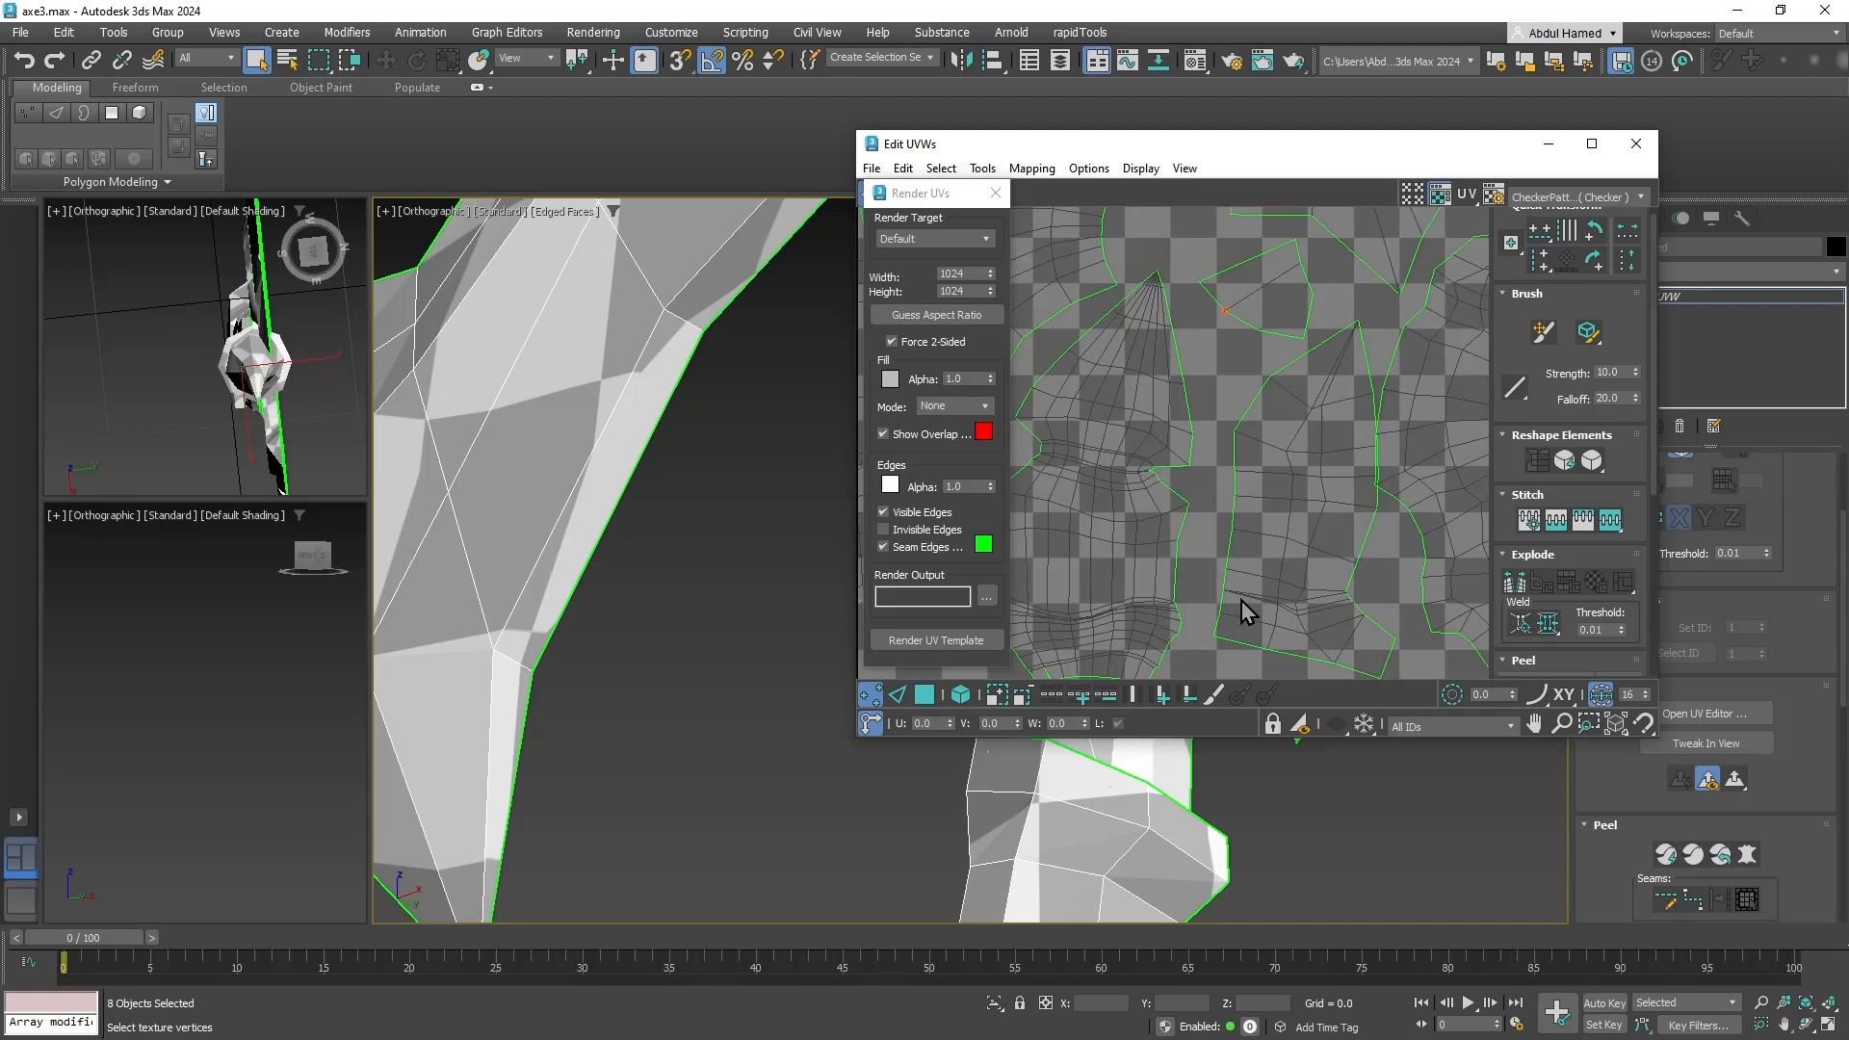
# Select the whole pointed shell below the small triangular one and nudge it slightly away from its curved neighbour.
pyautogui.click(961, 694)
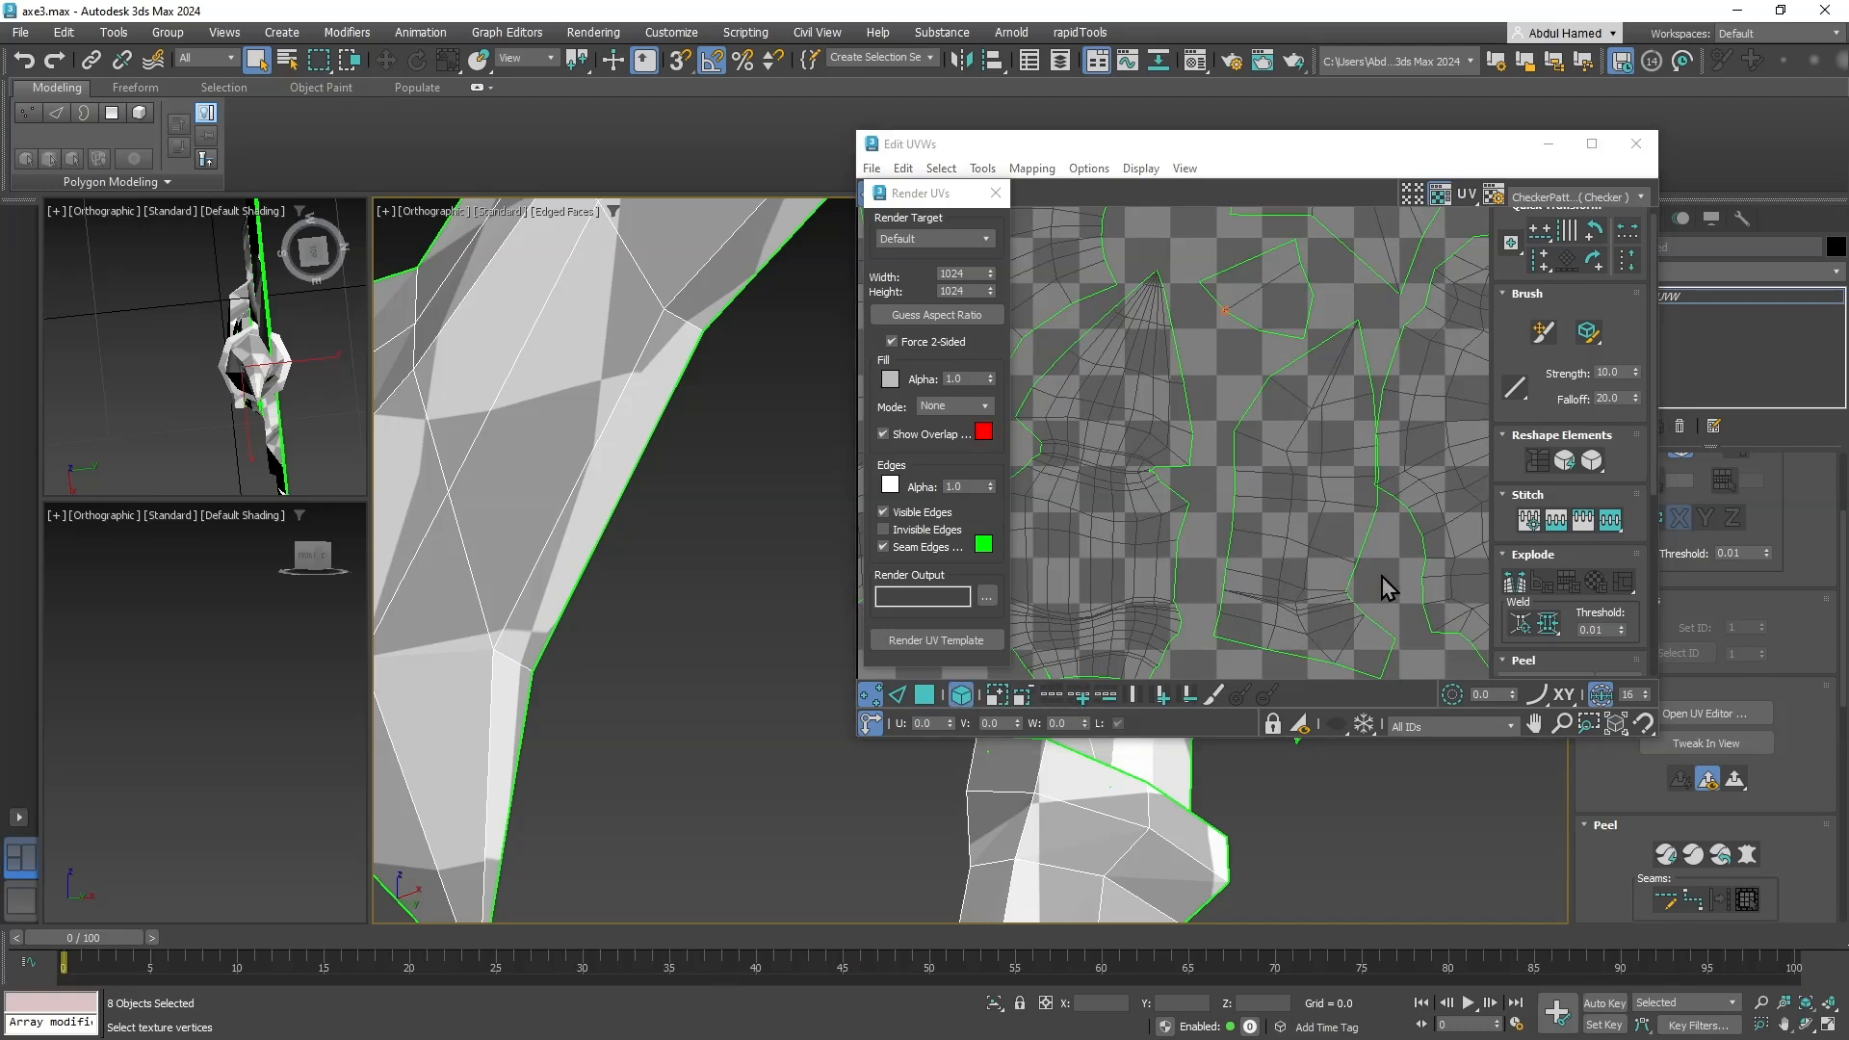
pyautogui.click(1354, 564)
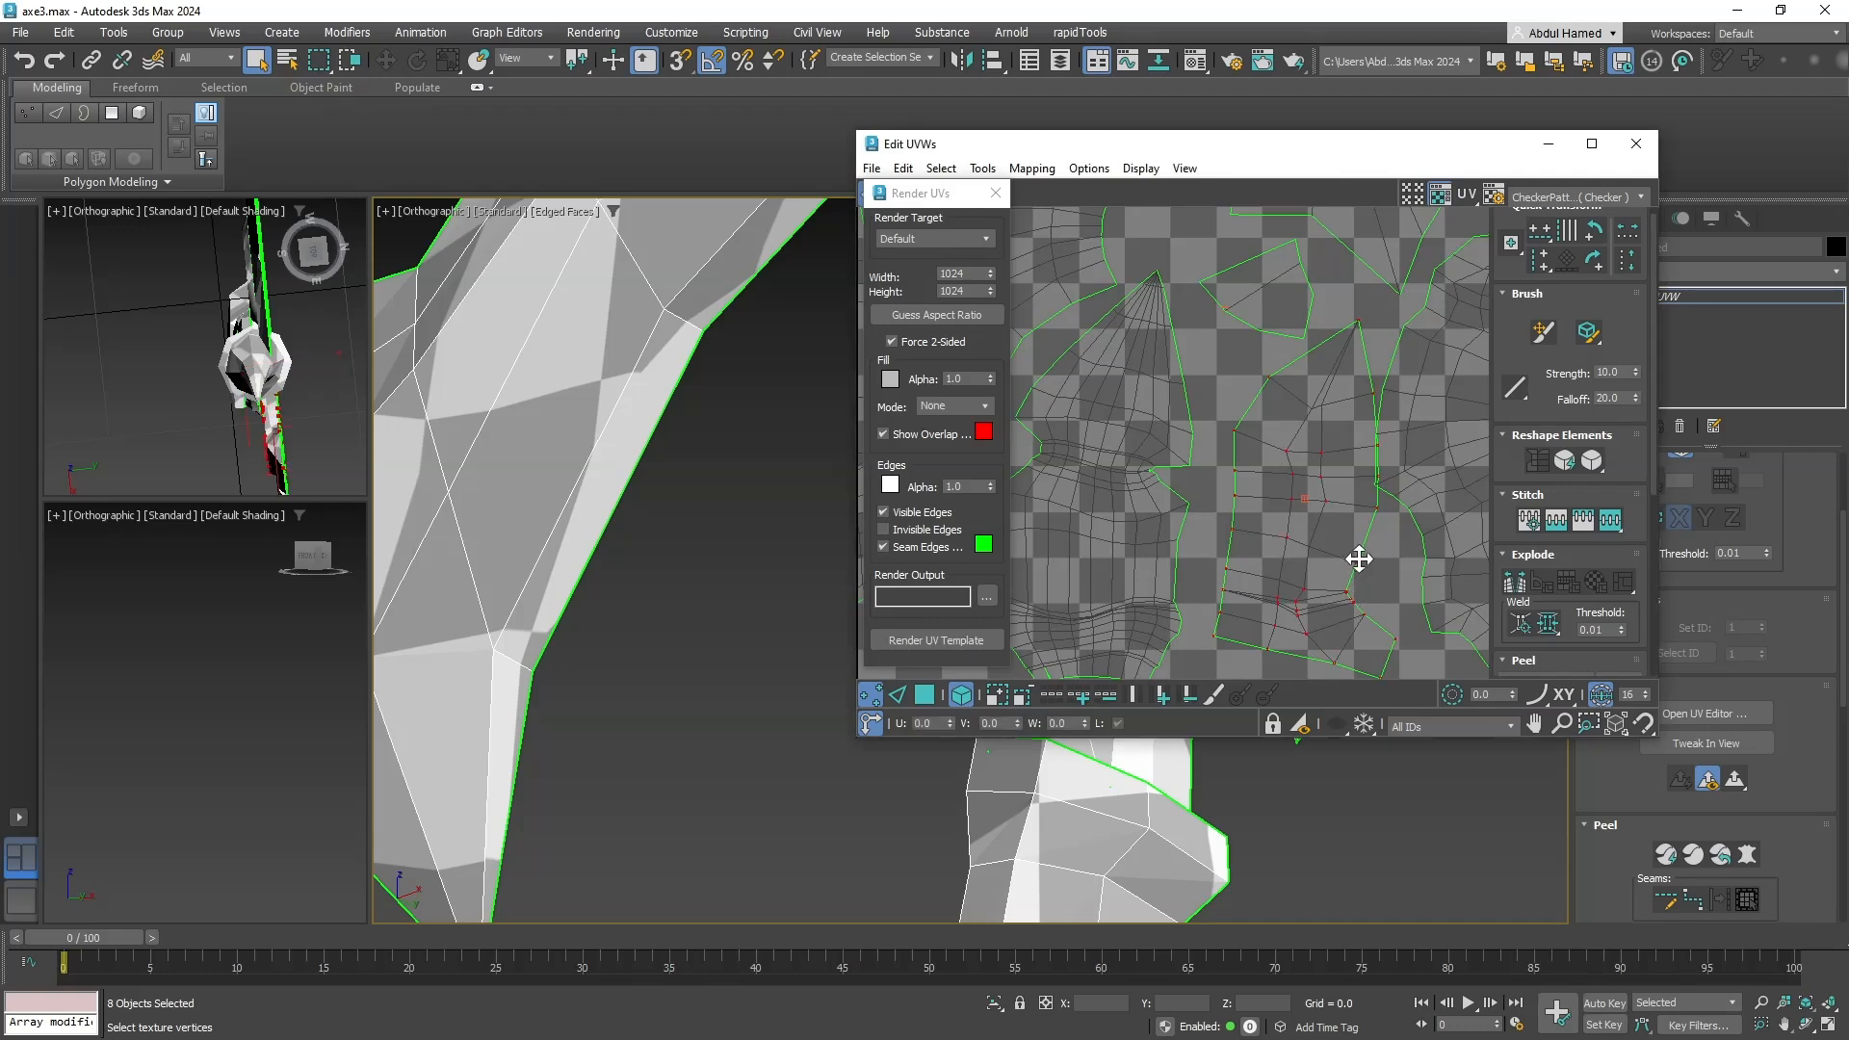
pyautogui.moveTo(1357, 554); pyautogui.dragTo(1341, 569)
pyautogui.moveTo(1341, 570); pyautogui.dragTo(1188, 611, button='middle')
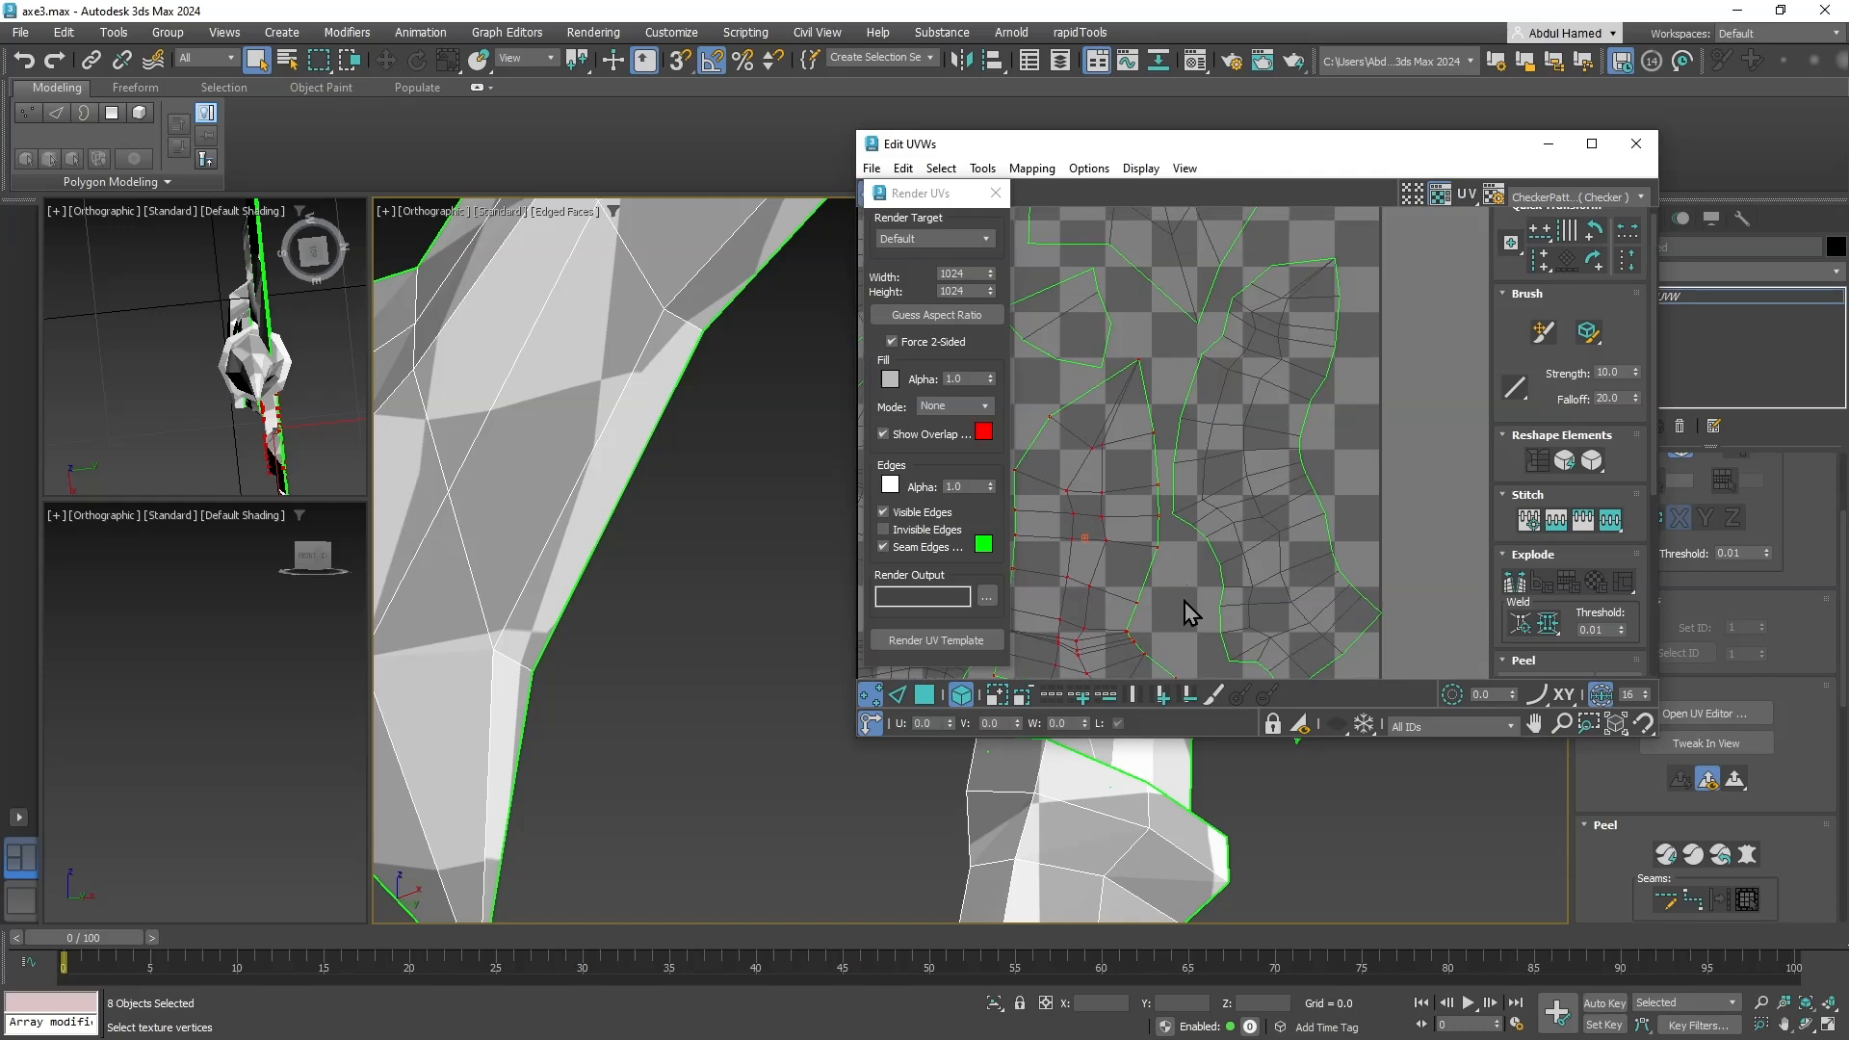
pyautogui.scroll(-3, 1185, 578)
pyautogui.scroll(-4, 1291, 566)
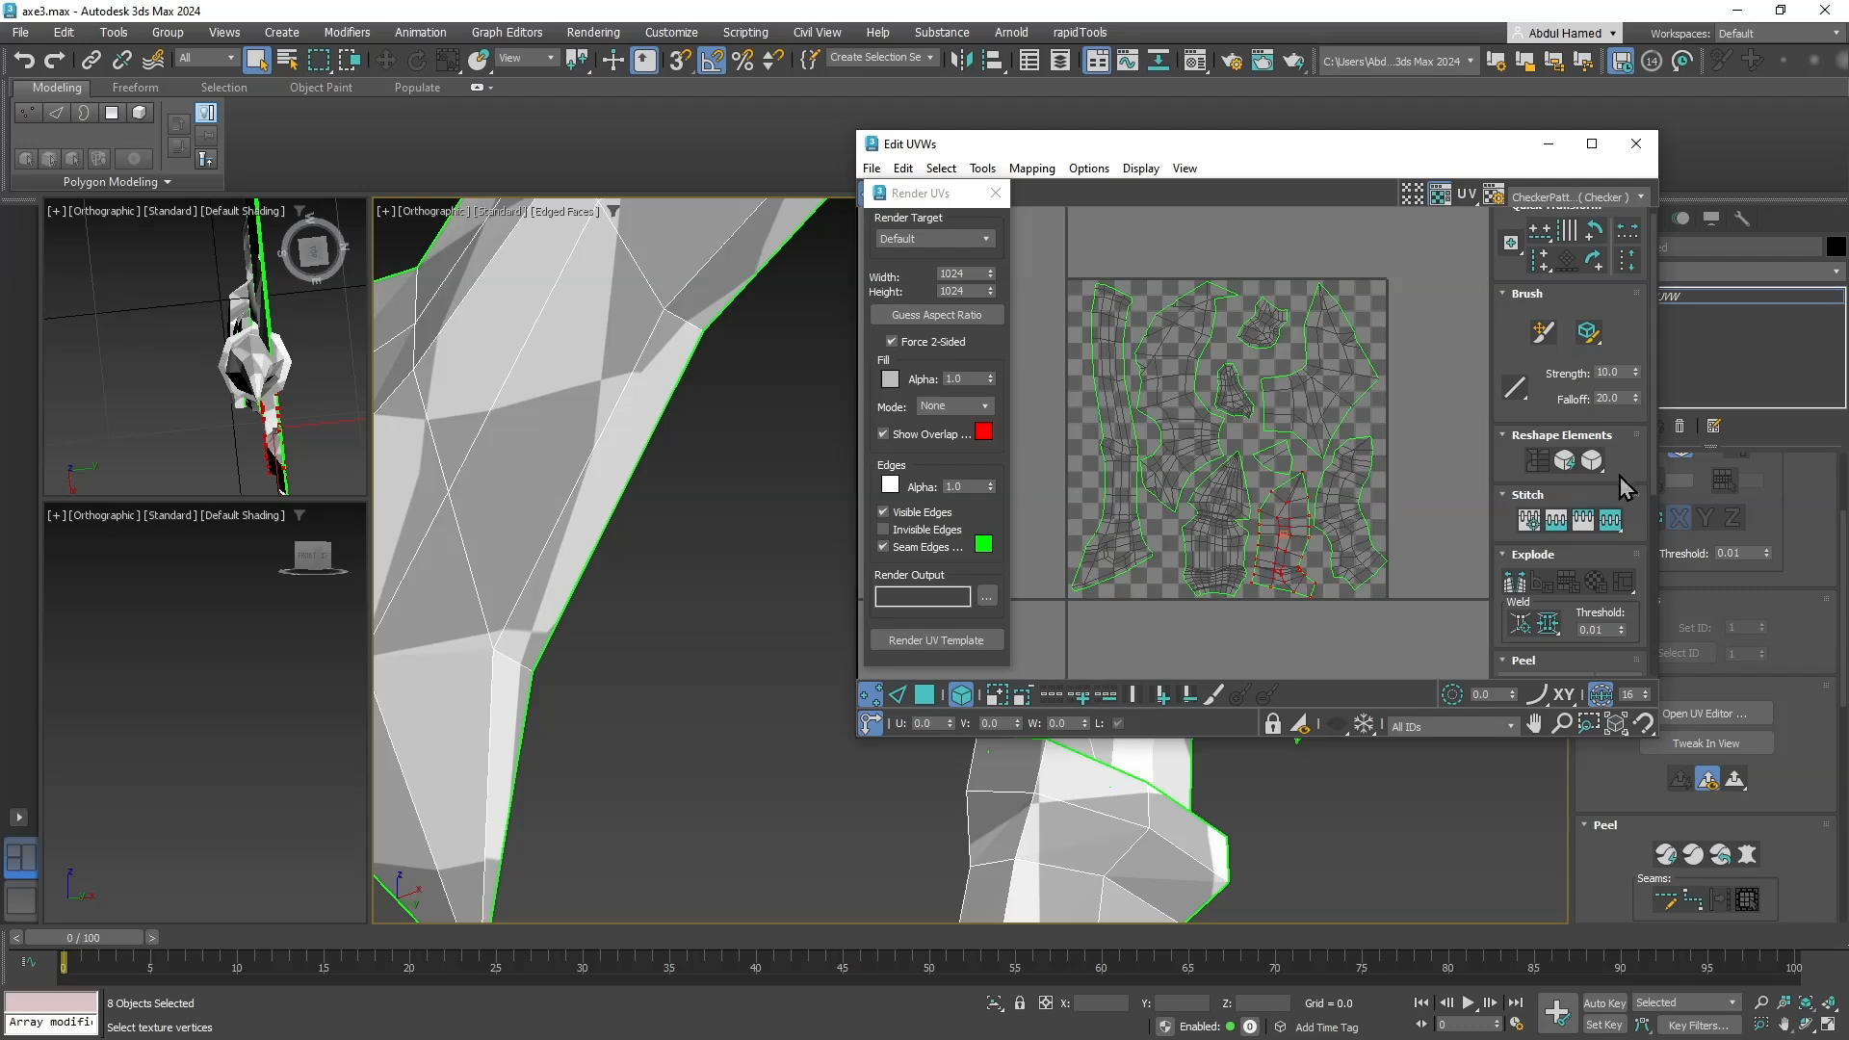
# Select all the shells and try the automatic packing options on the UV layout.
pyautogui.moveTo(1619, 476); pyautogui.dragTo(1606, 207)
pyautogui.scroll(-1, 1585, 528)
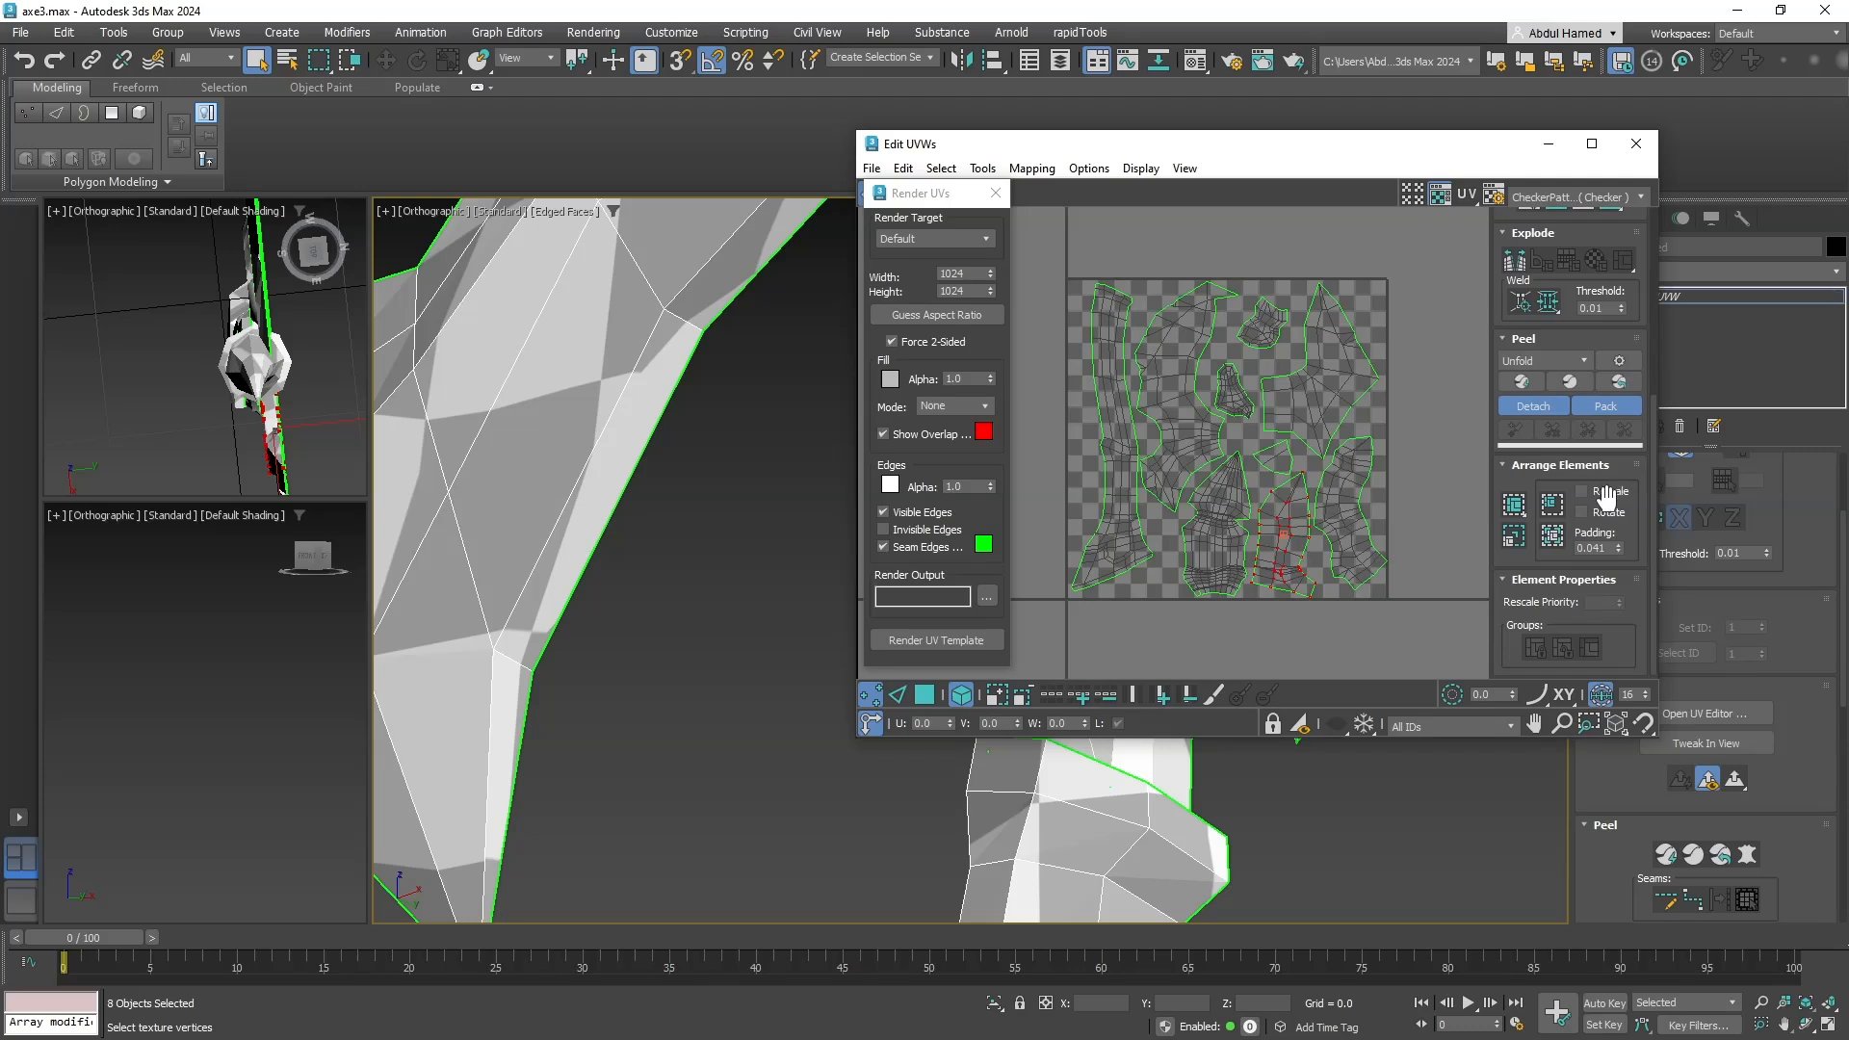
pyautogui.click(1515, 508)
pyautogui.moveTo(1418, 252); pyautogui.dragTo(1071, 643)
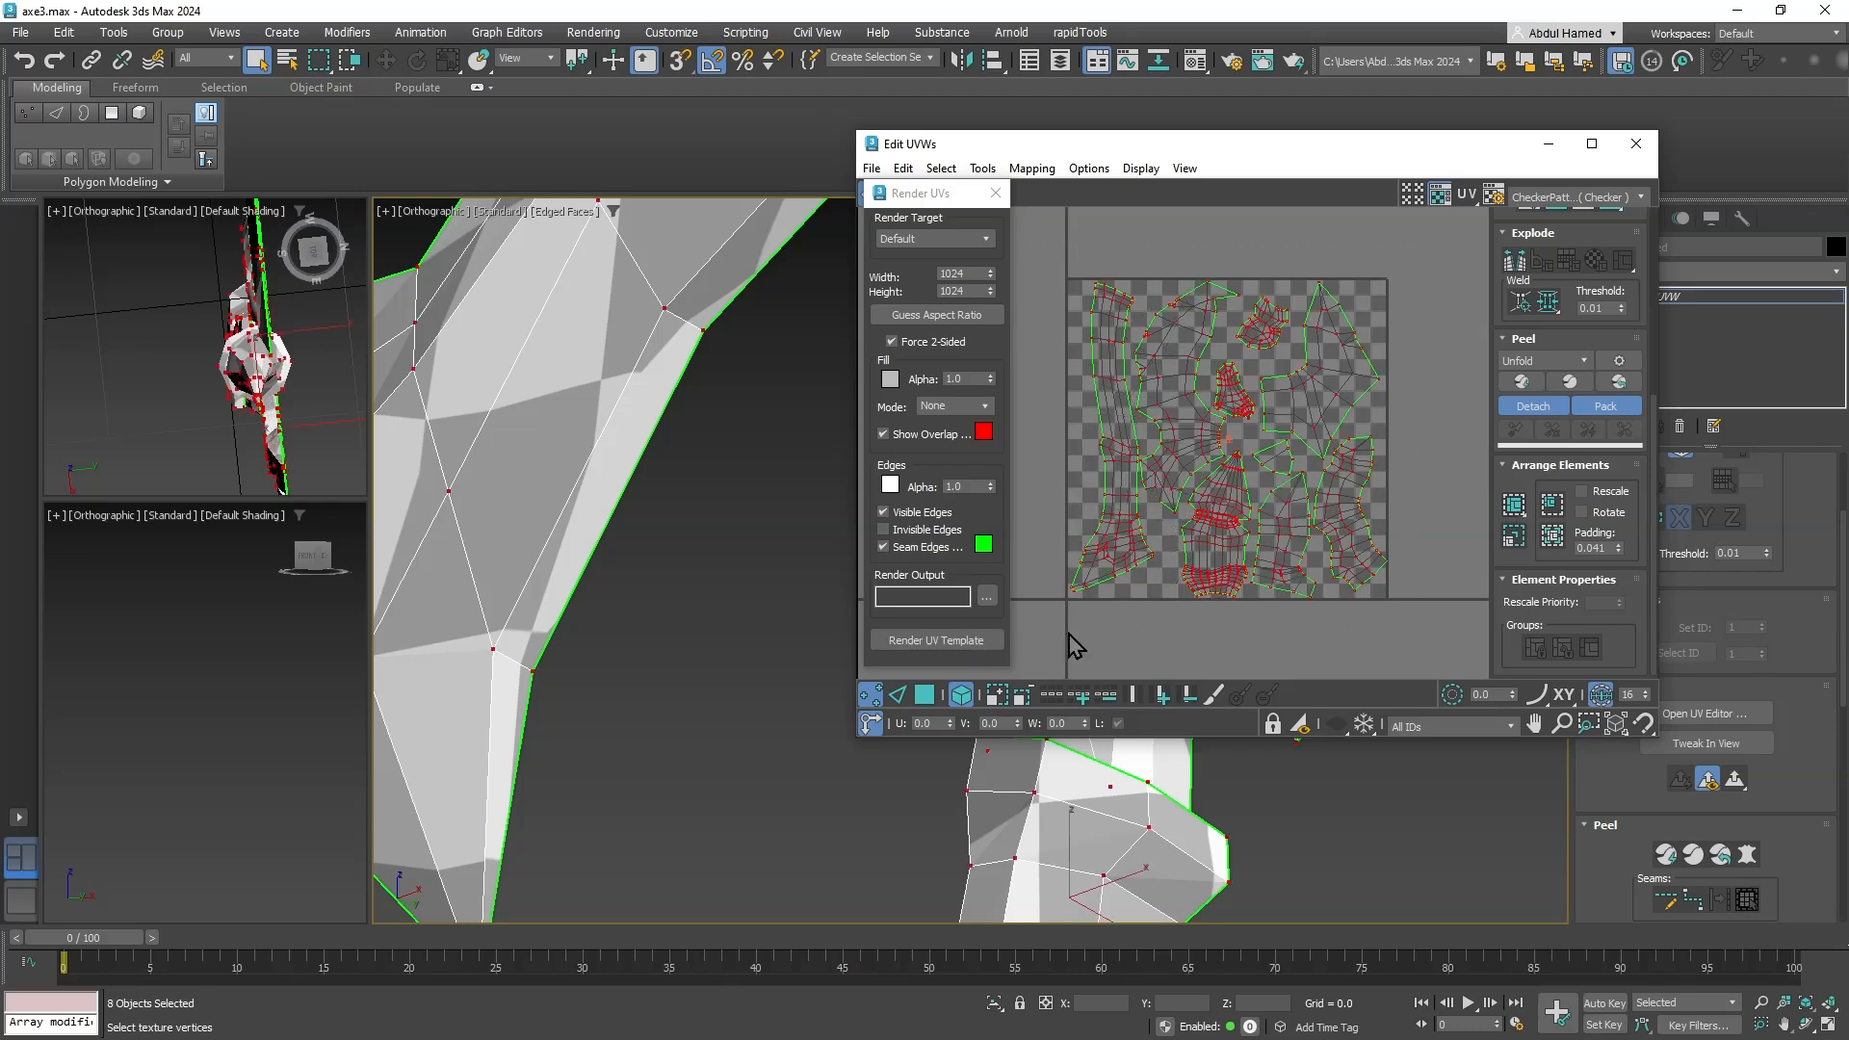
pyautogui.click(1514, 507)
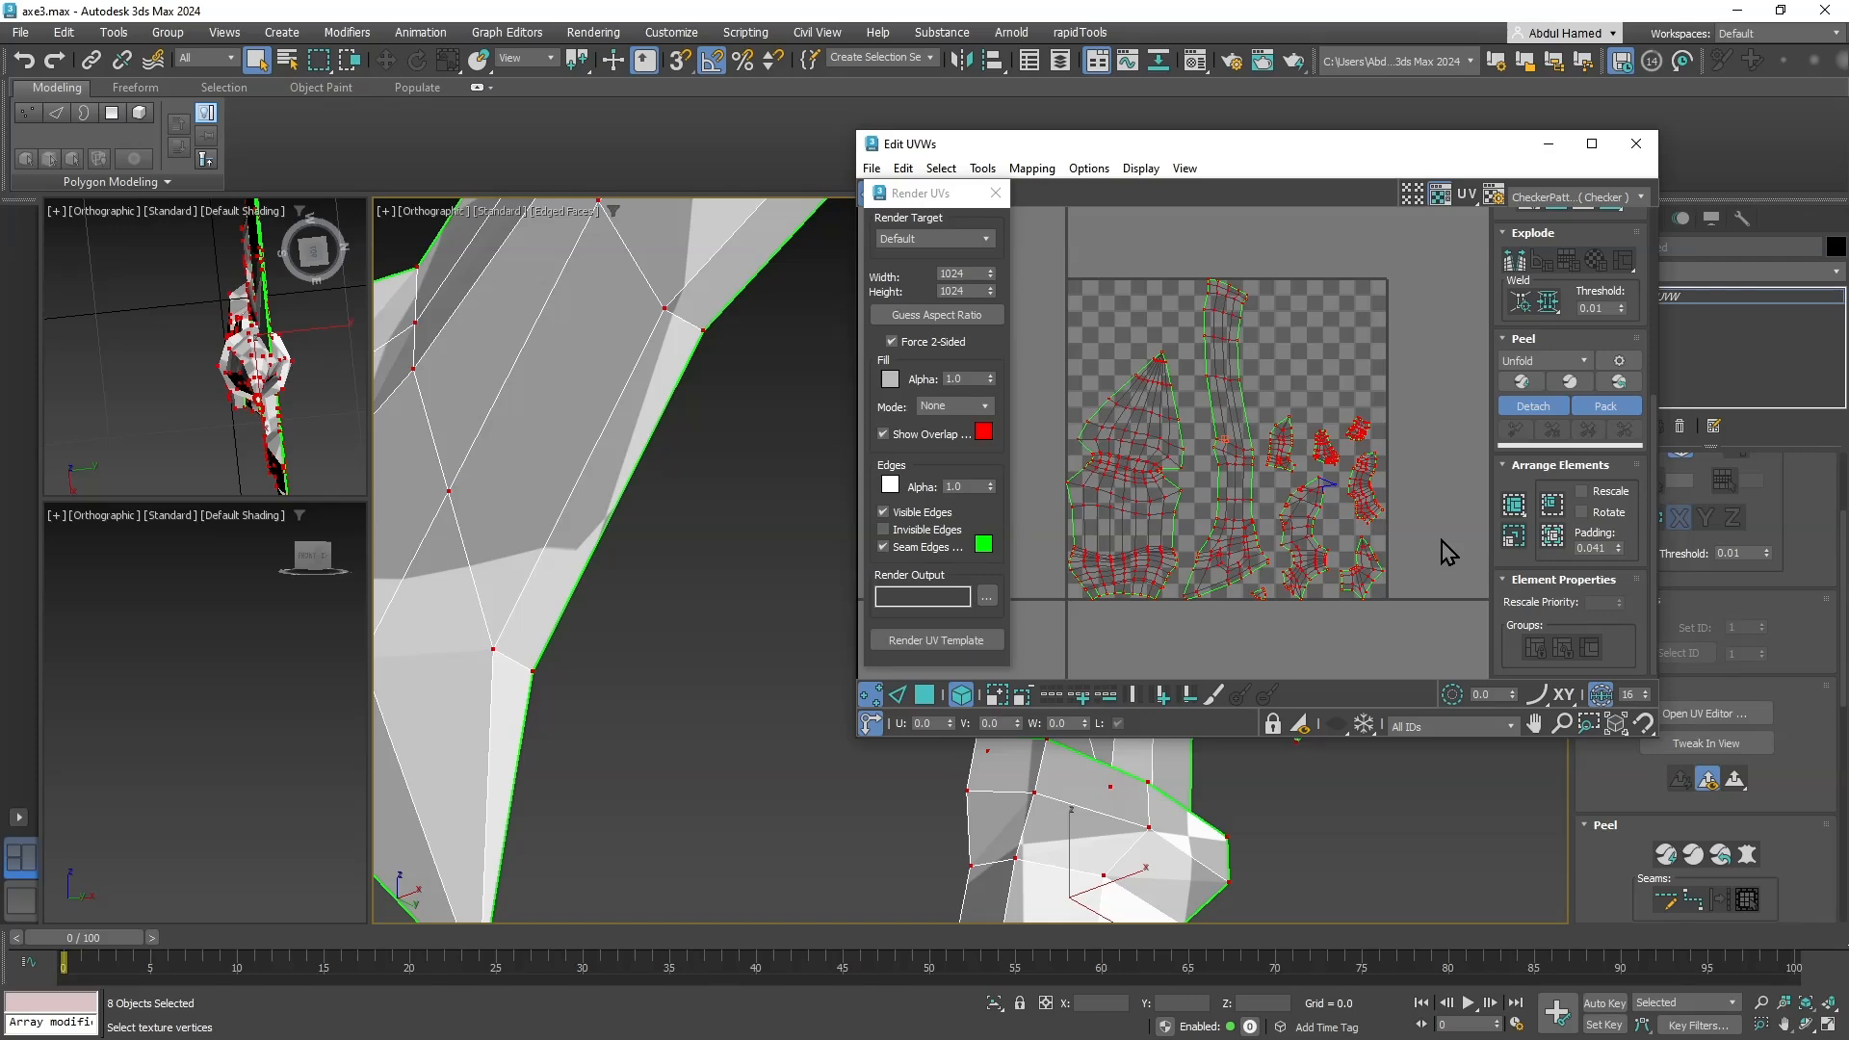
pyautogui.moveTo(1352, 536); pyautogui.dragTo(1348, 535, button='middle')
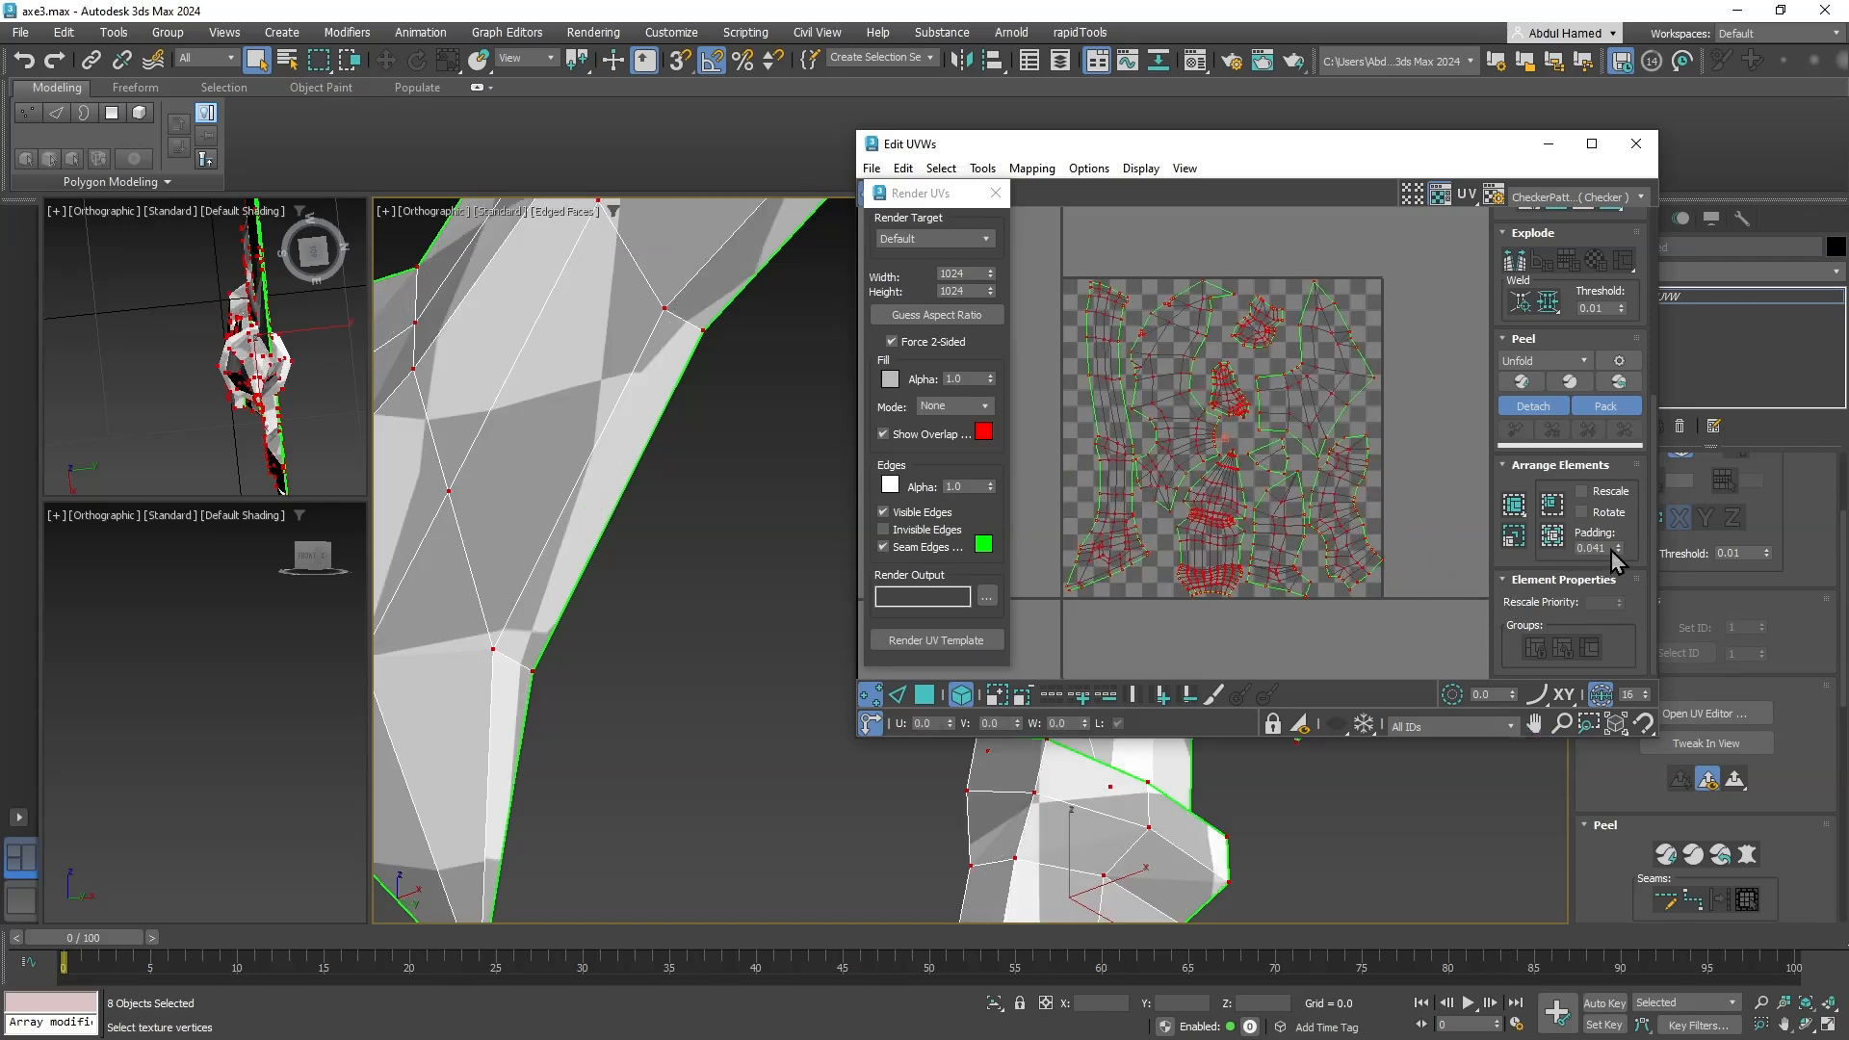
pyautogui.click(1557, 514)
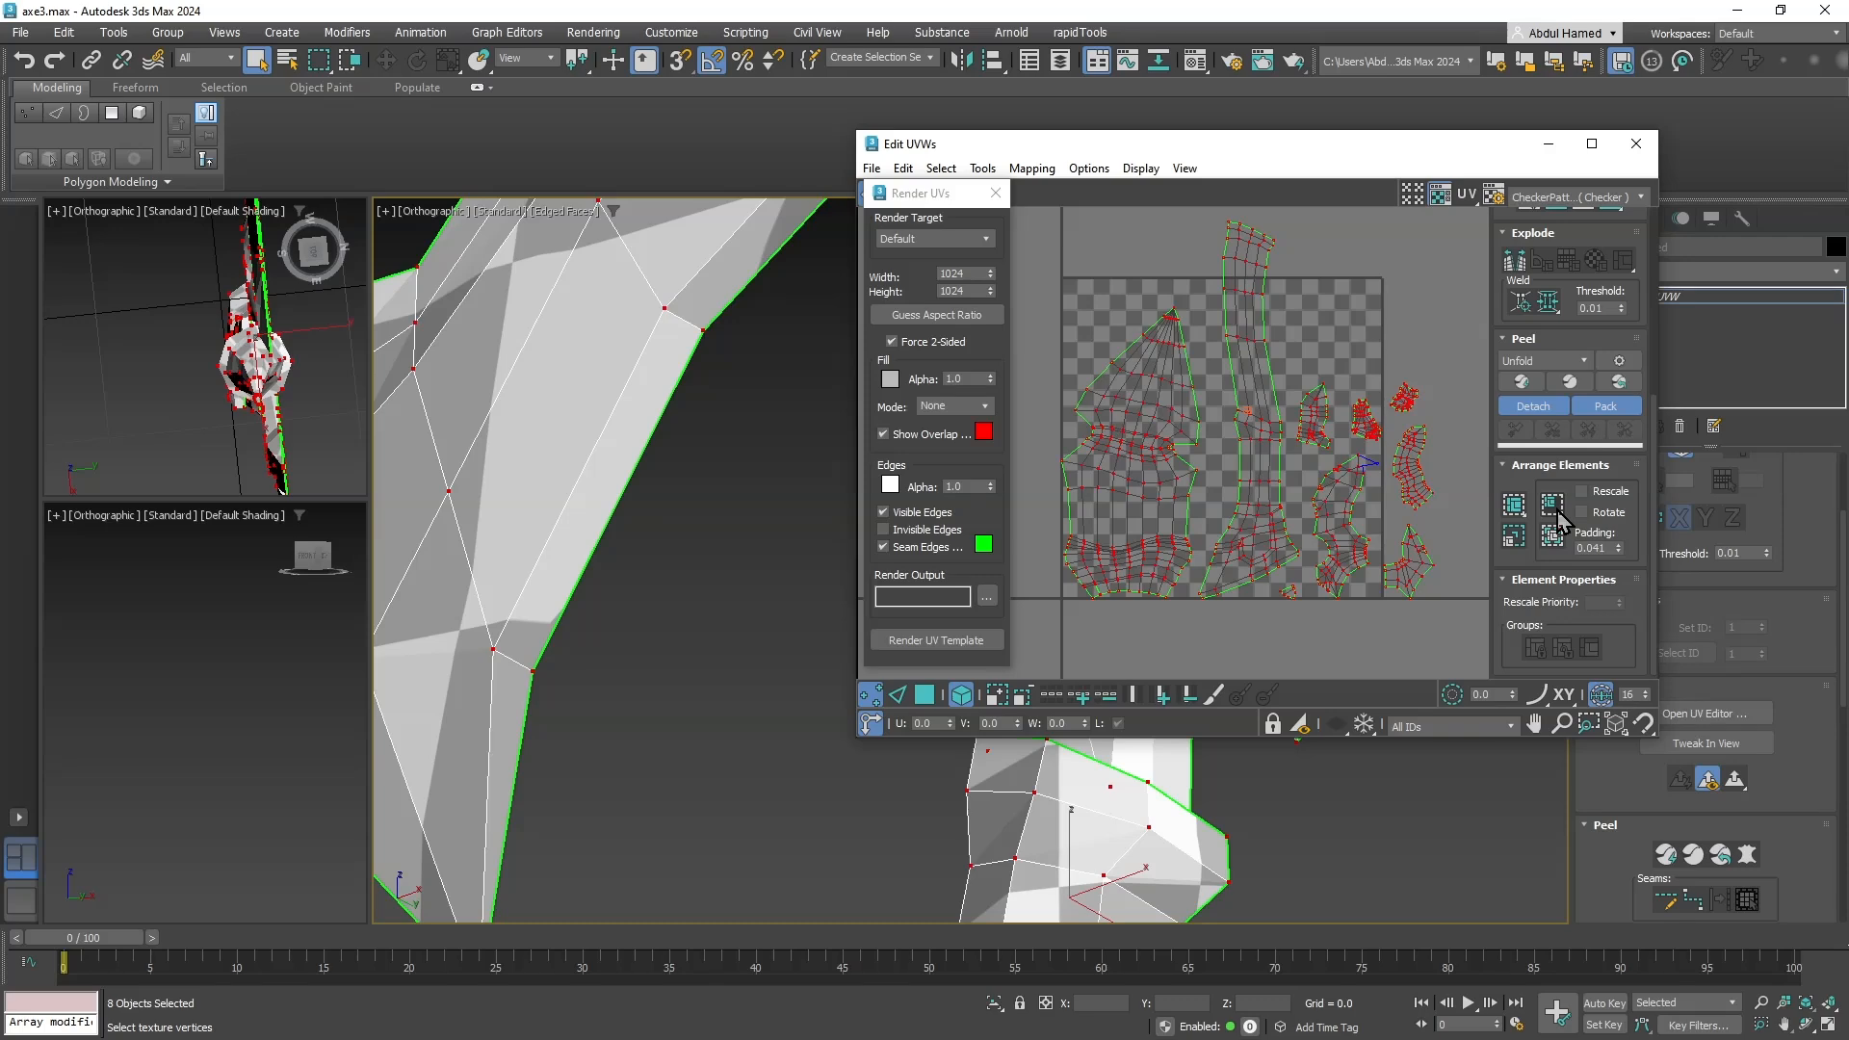
pyautogui.click(1551, 536)
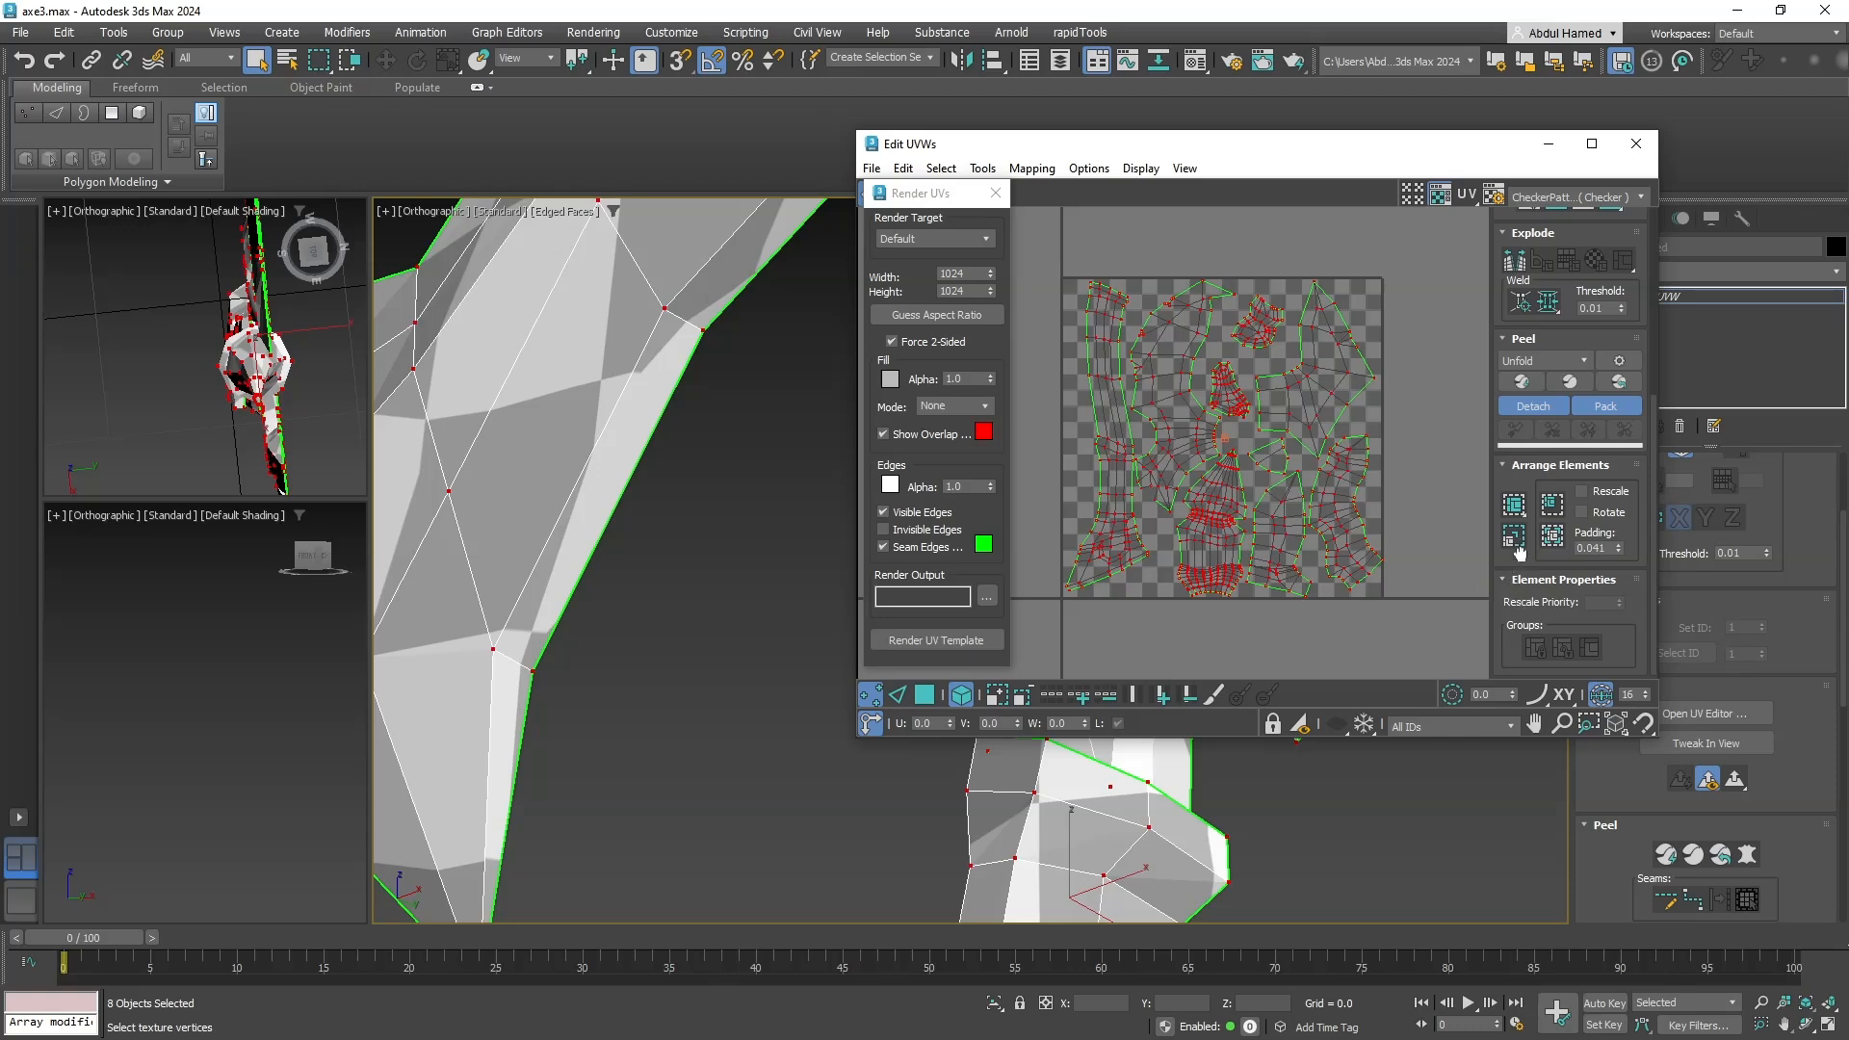
# Render the 1024 by 1024 UVW template and reposition the render window to show the whole width of the layout.
pyautogui.scroll(4, 1521, 451)
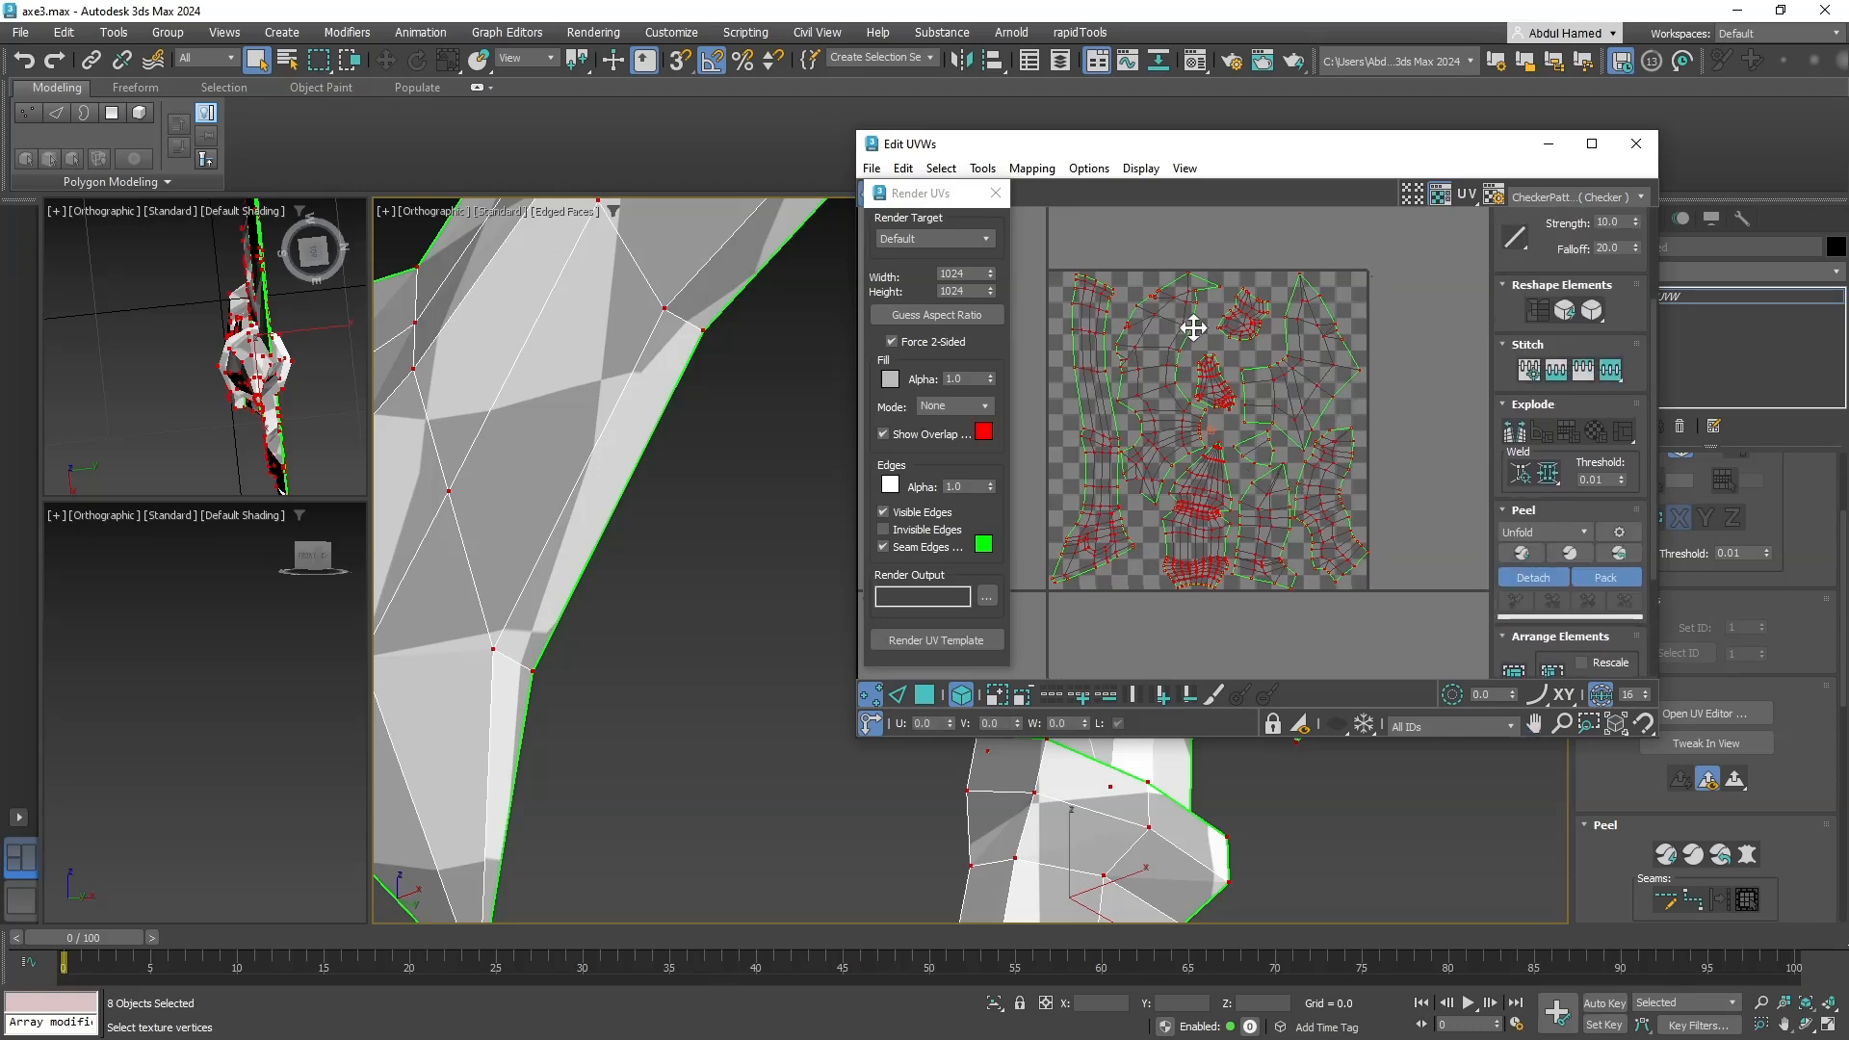
pyautogui.click(953, 641)
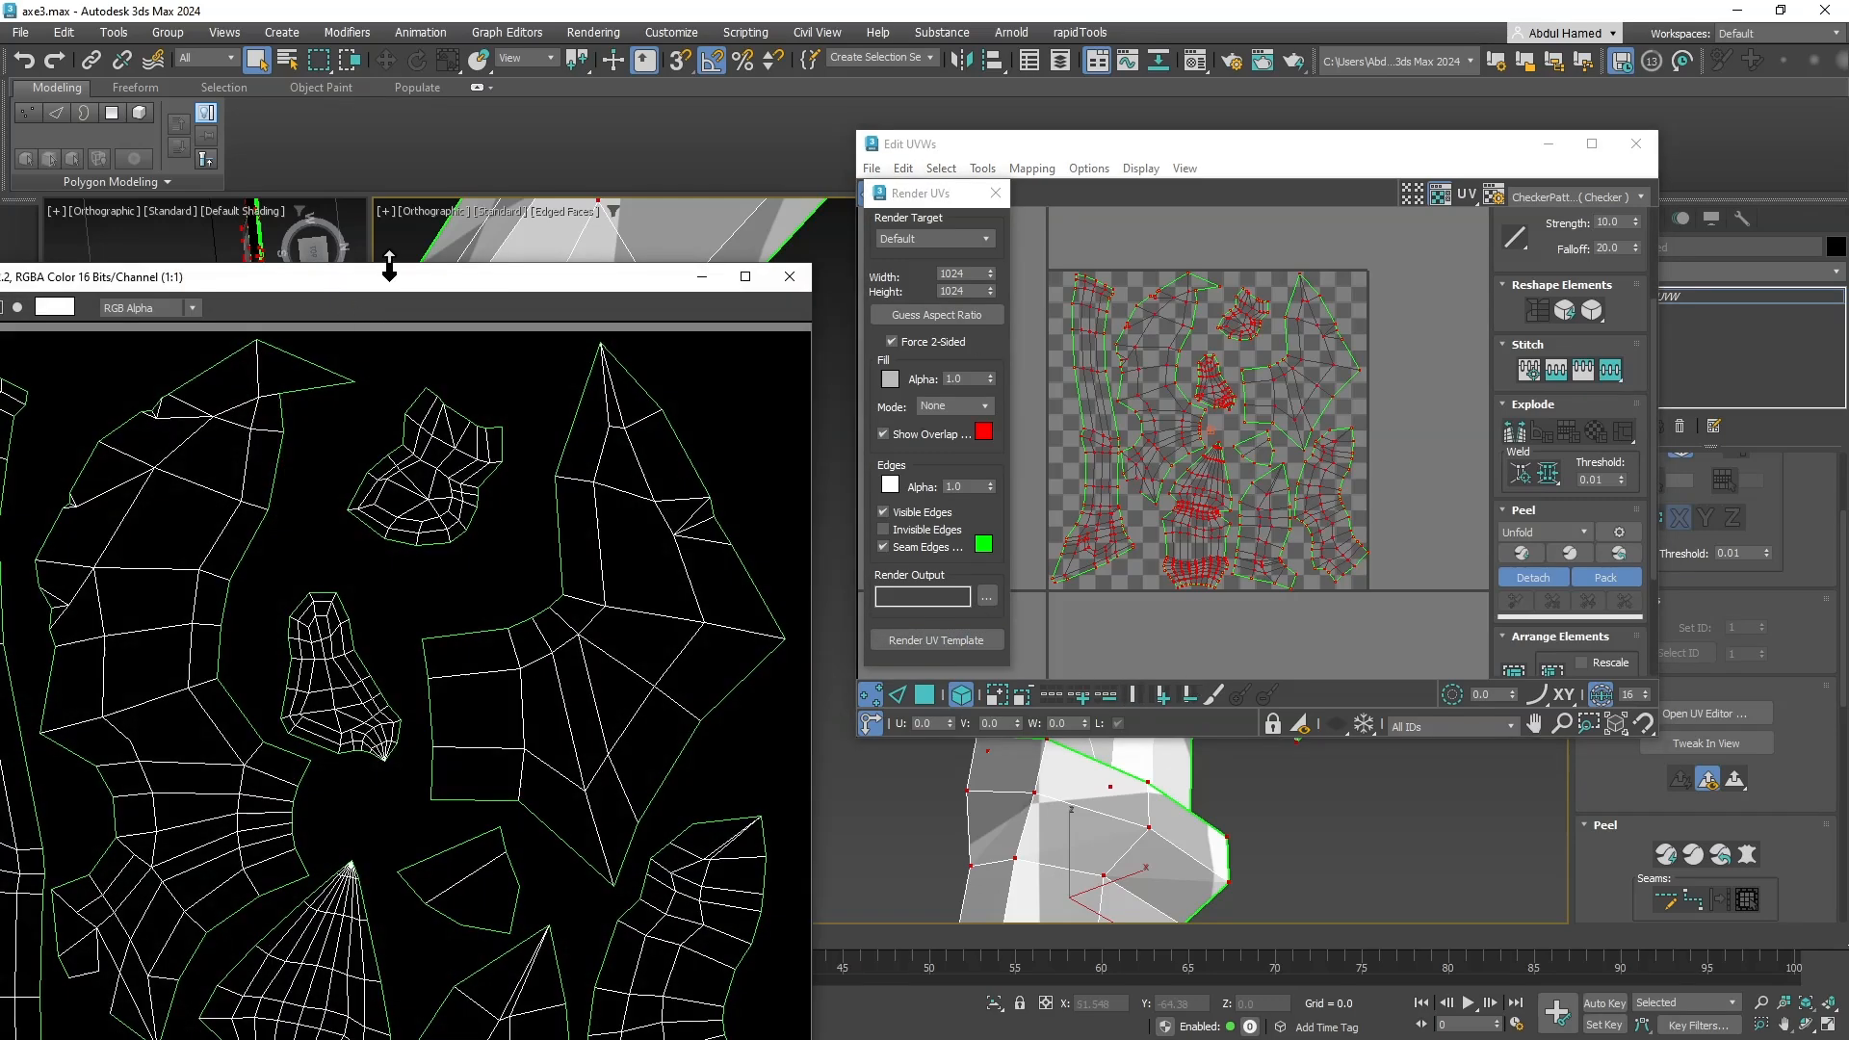
pyautogui.moveTo(392, 274); pyautogui.dragTo(1088, 58)
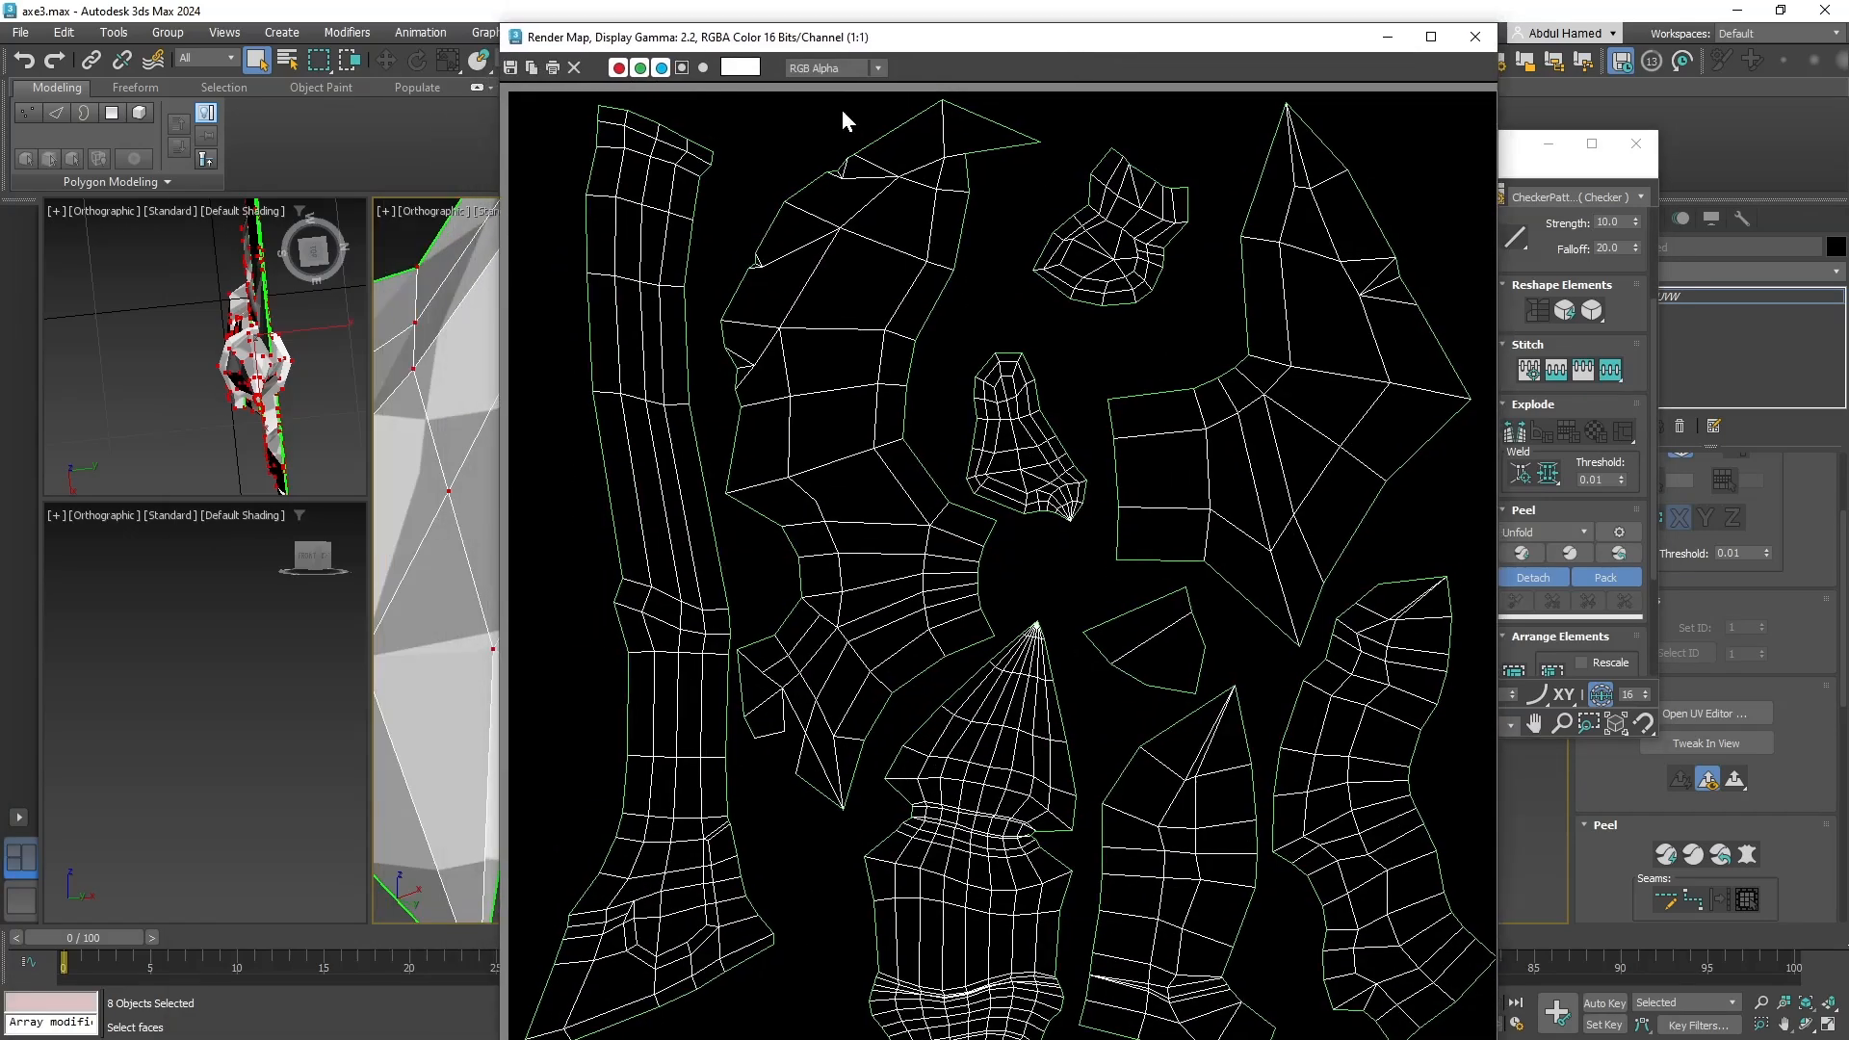
# Save the rendered UV template to the Desktop as a JPEG file named wip and close the render window.
pyautogui.click(510, 67)
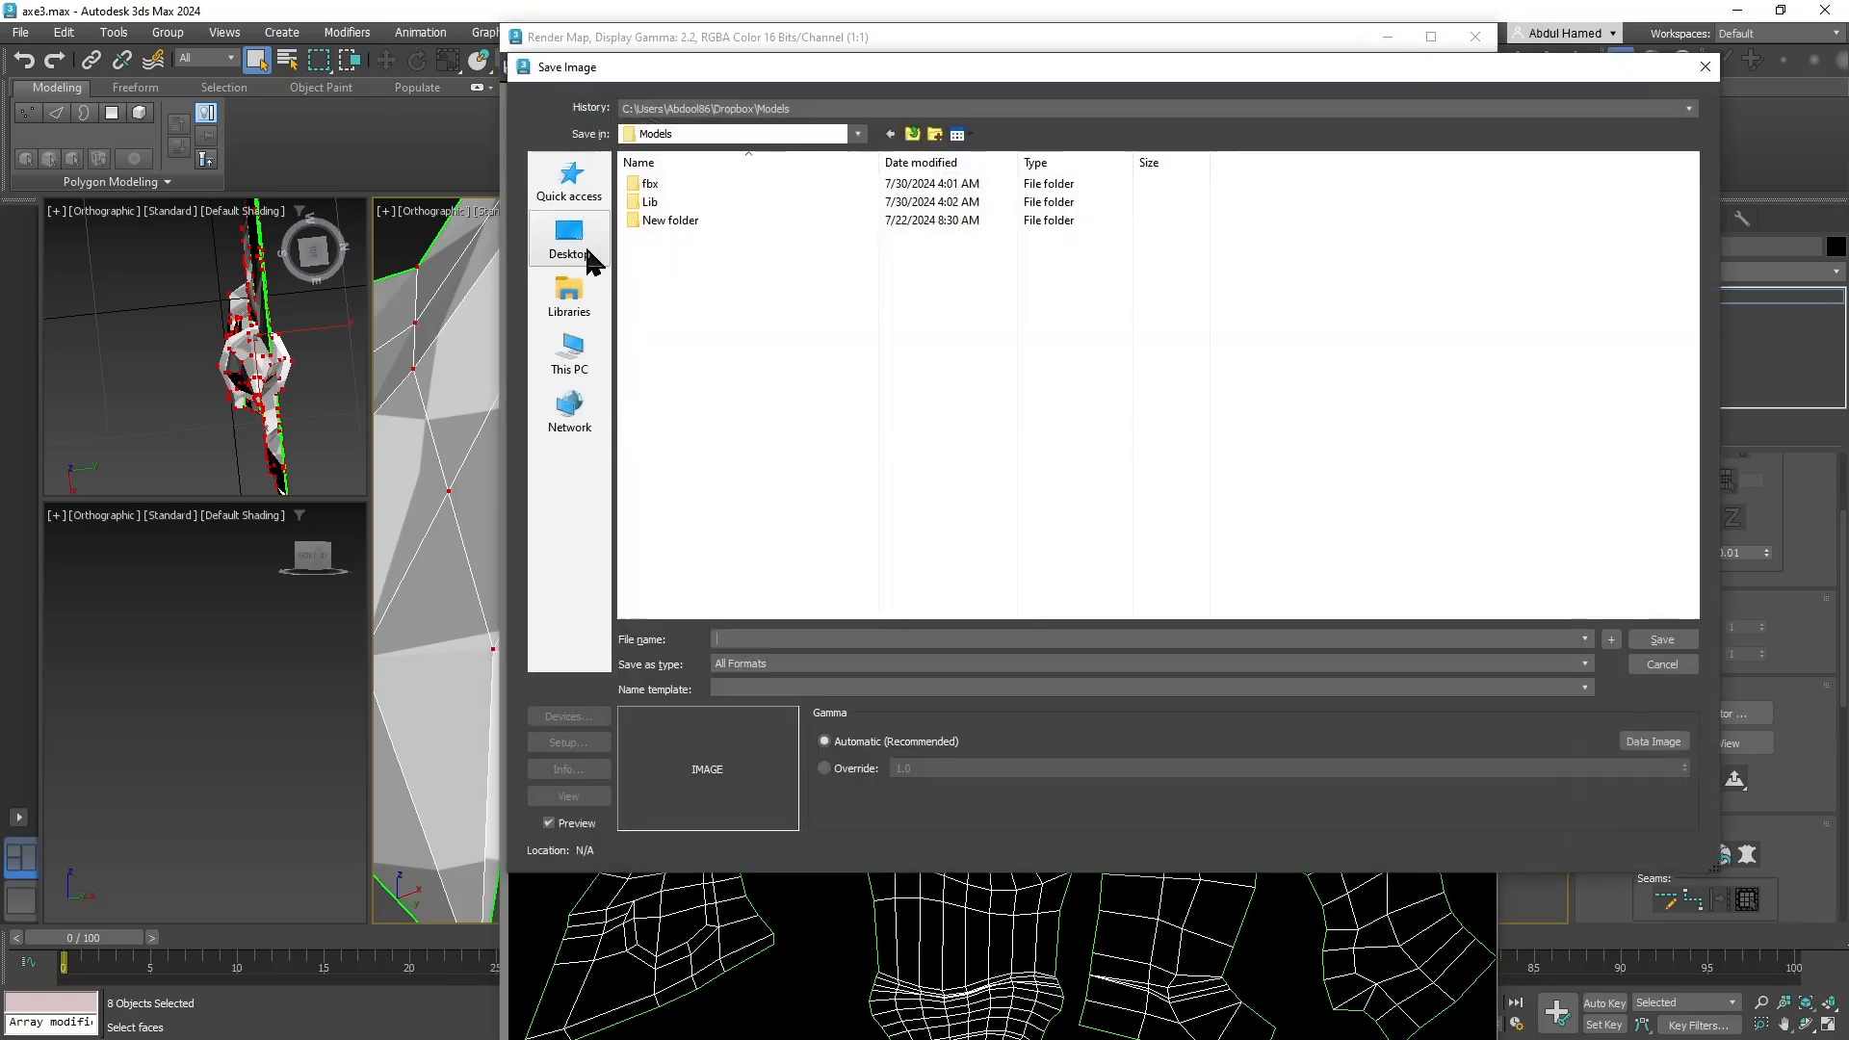
pyautogui.click(578, 245)
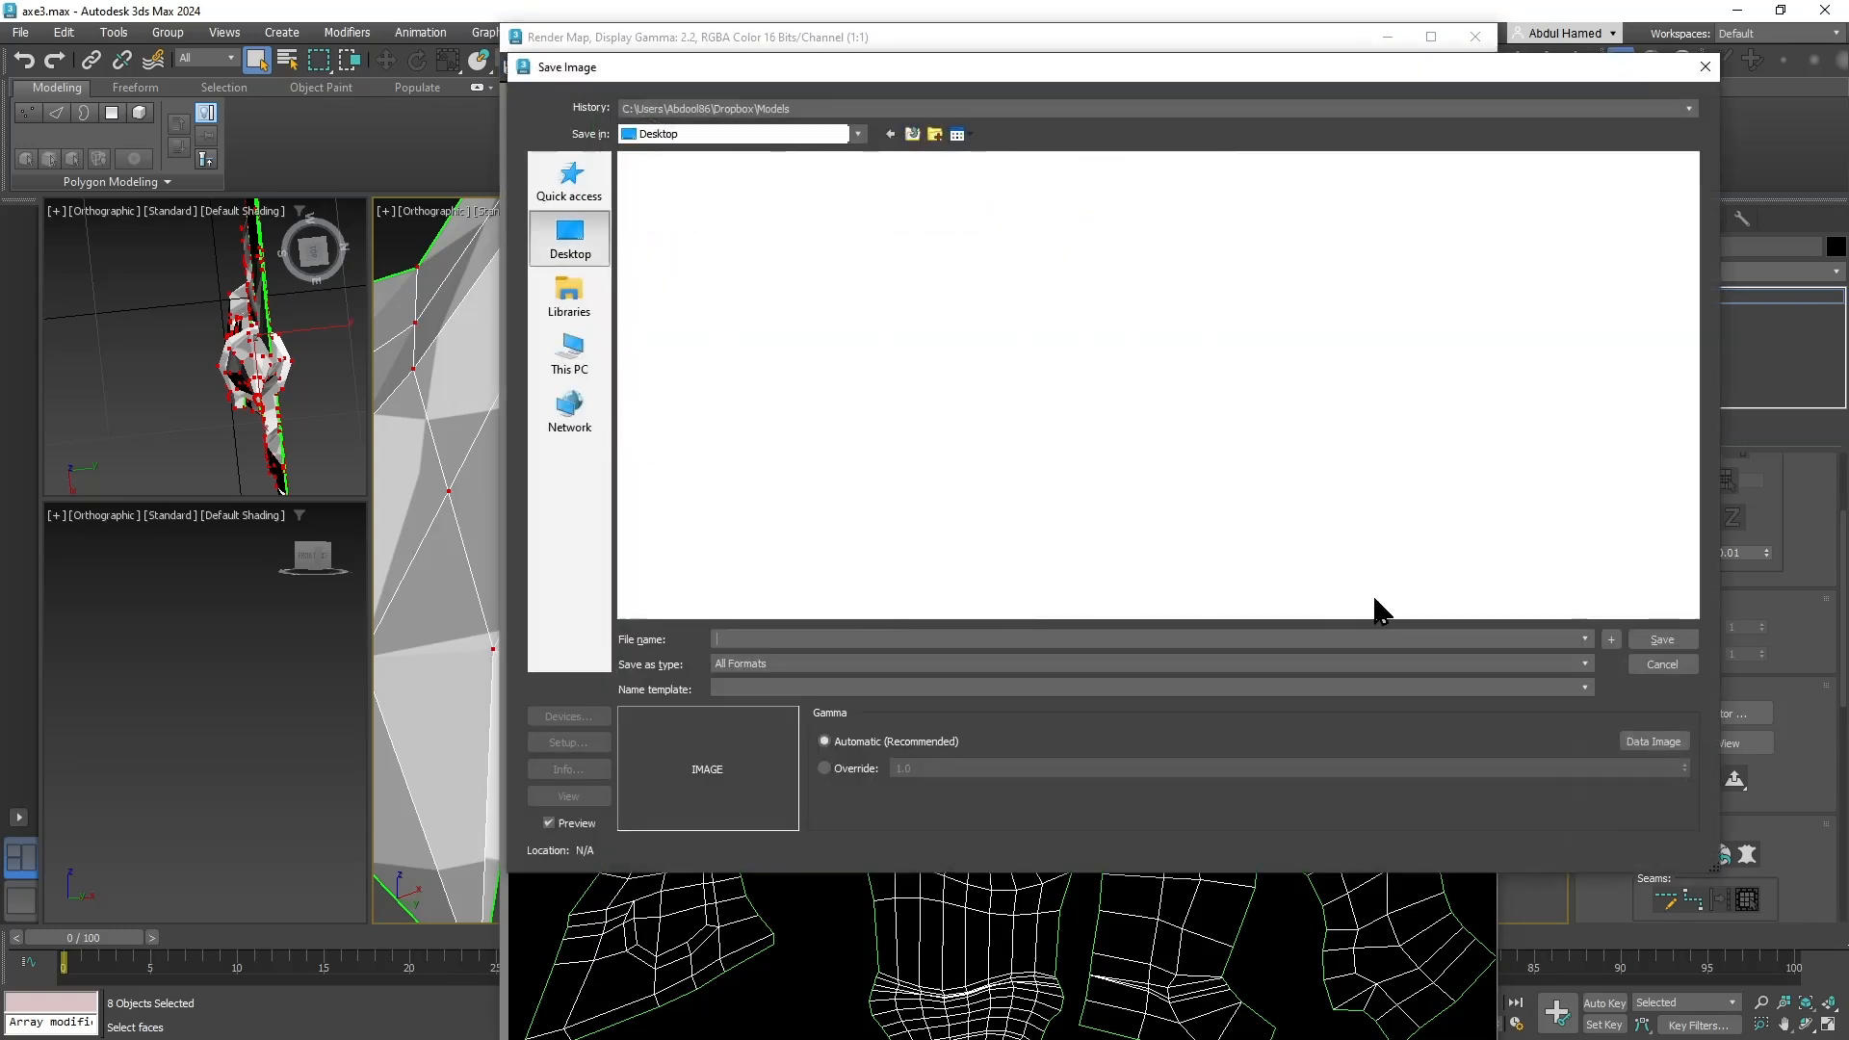
pyautogui.click(1132, 637)
pyautogui.write('tut')
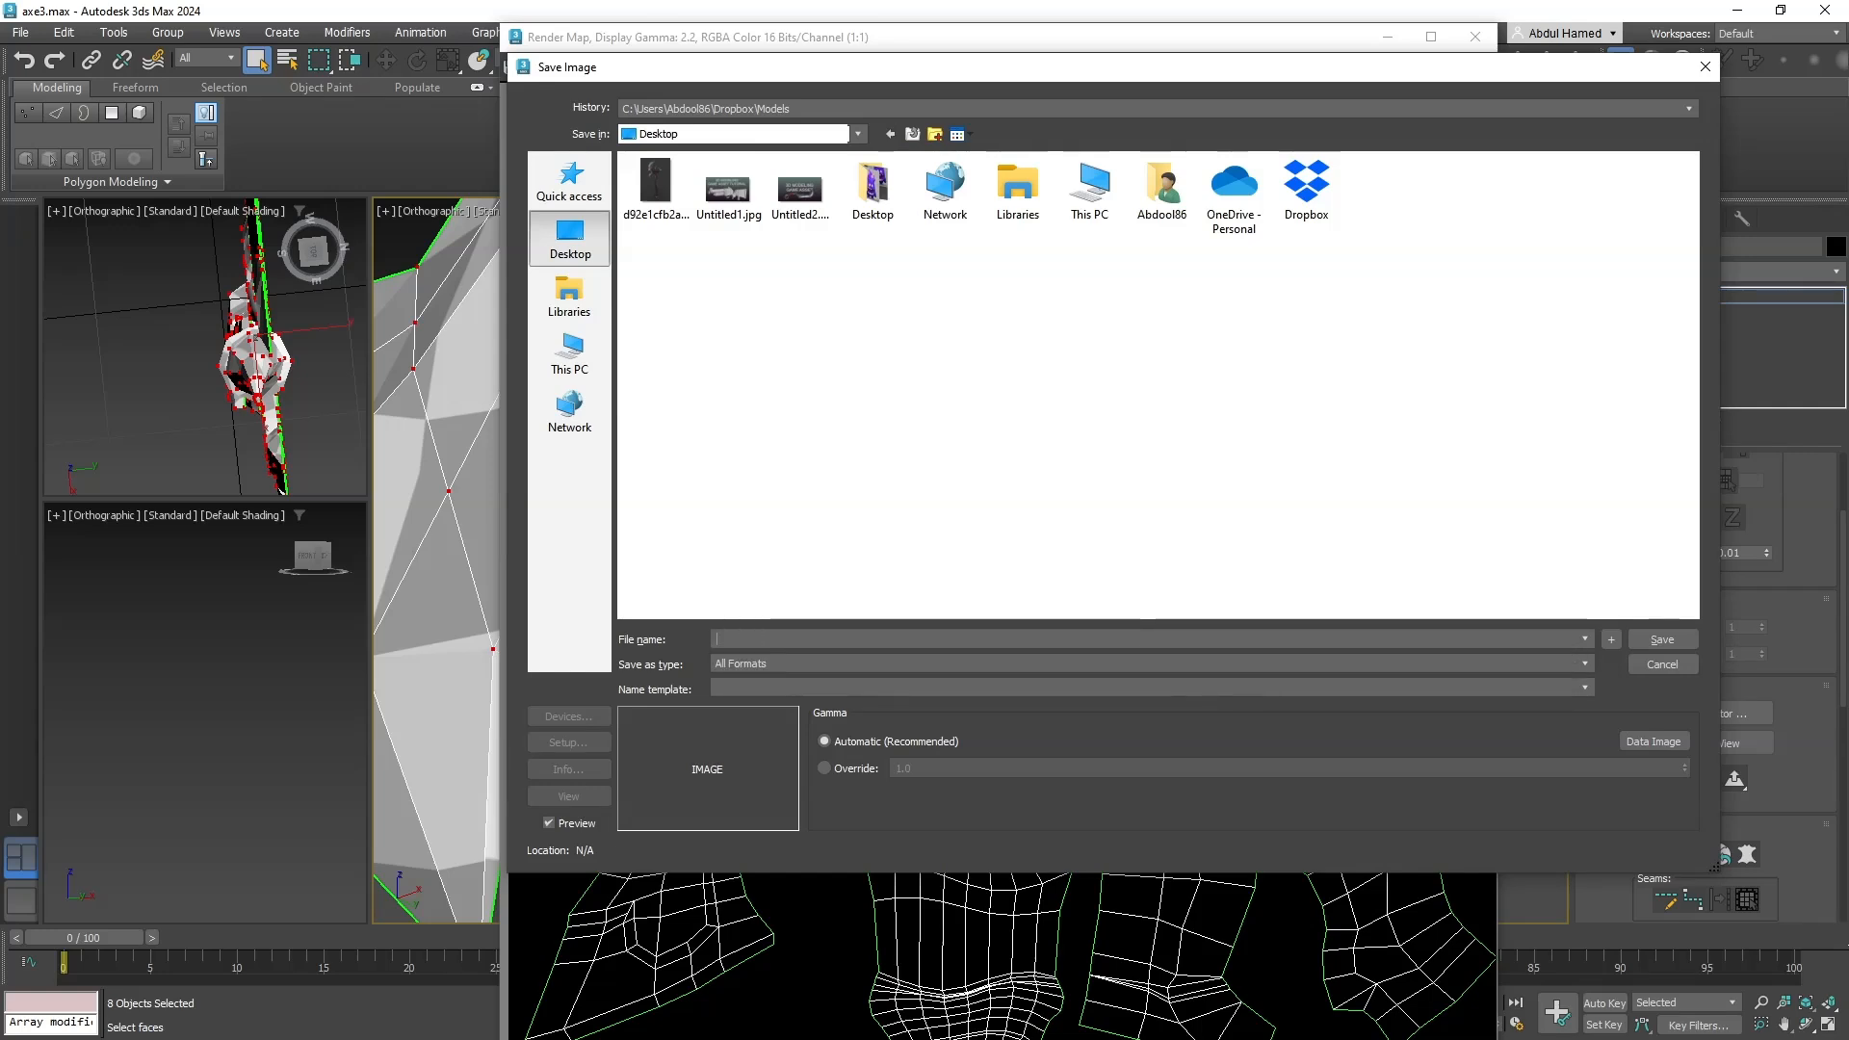
pyautogui.write('wip')
pyautogui.press('Return')
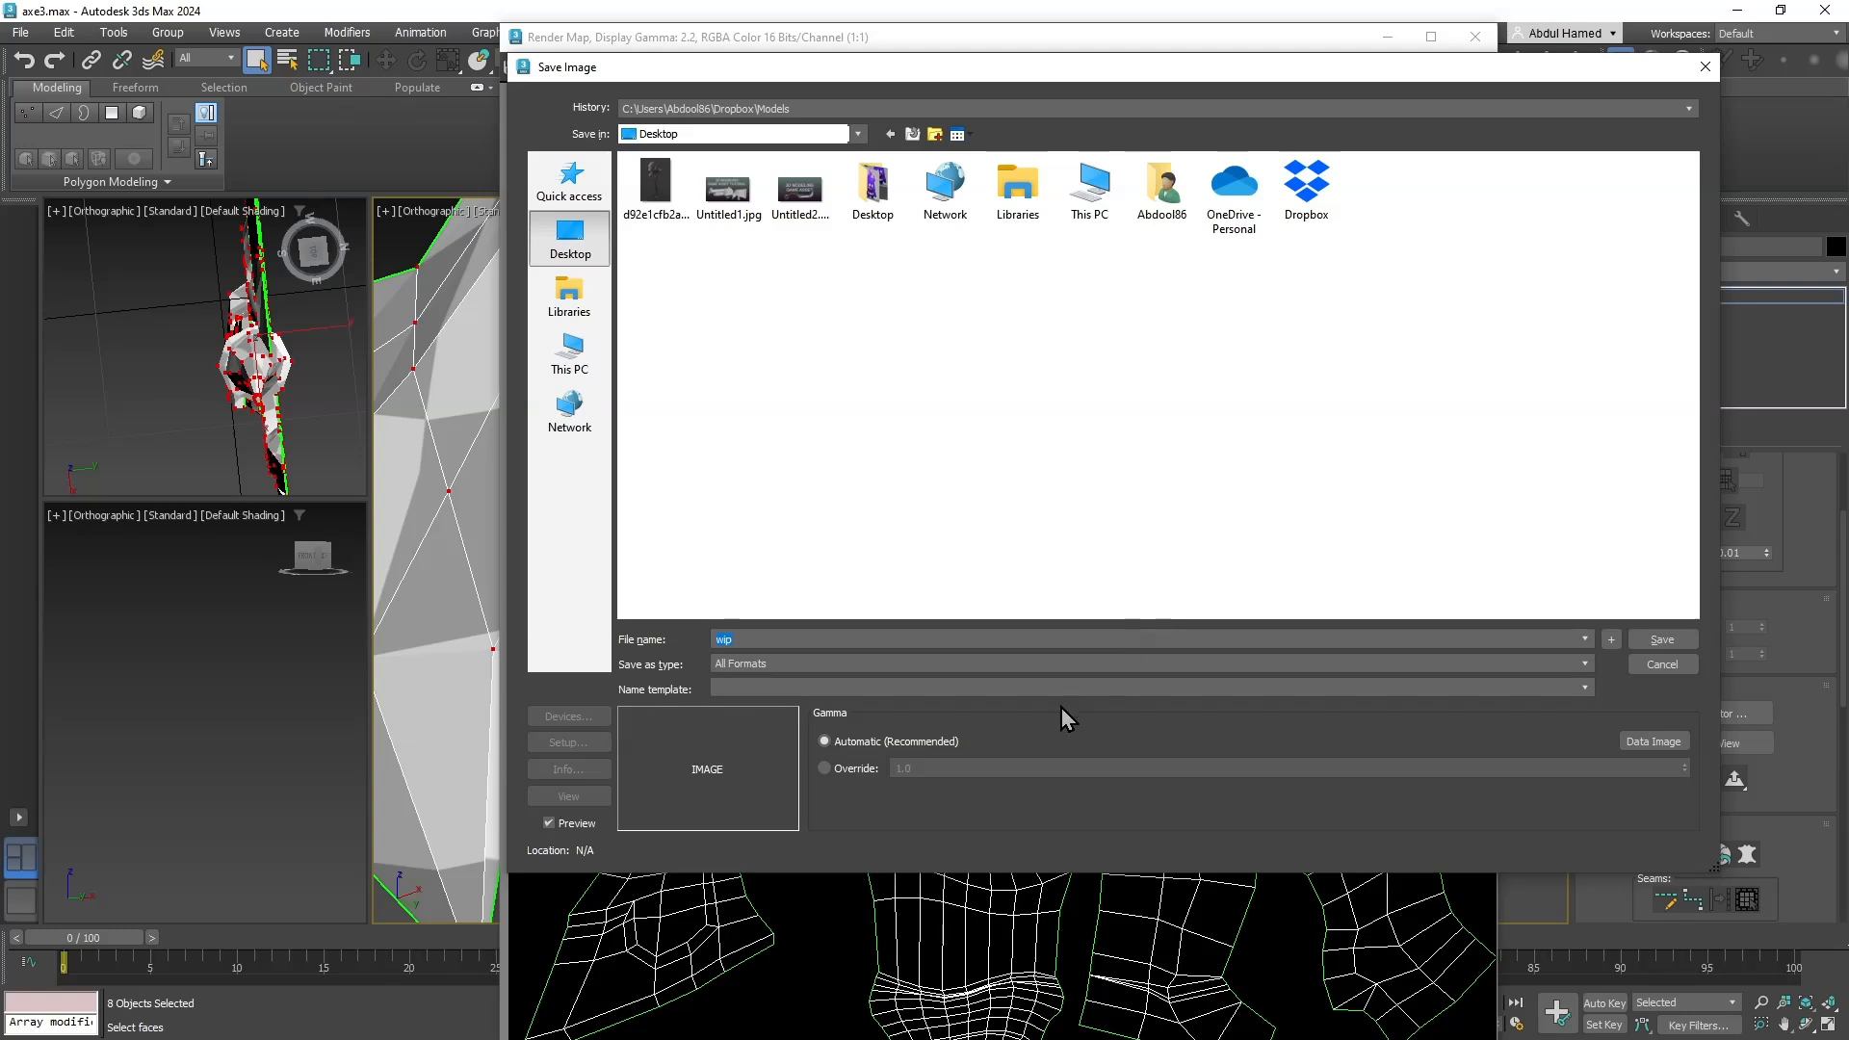
pyautogui.click(1100, 664)
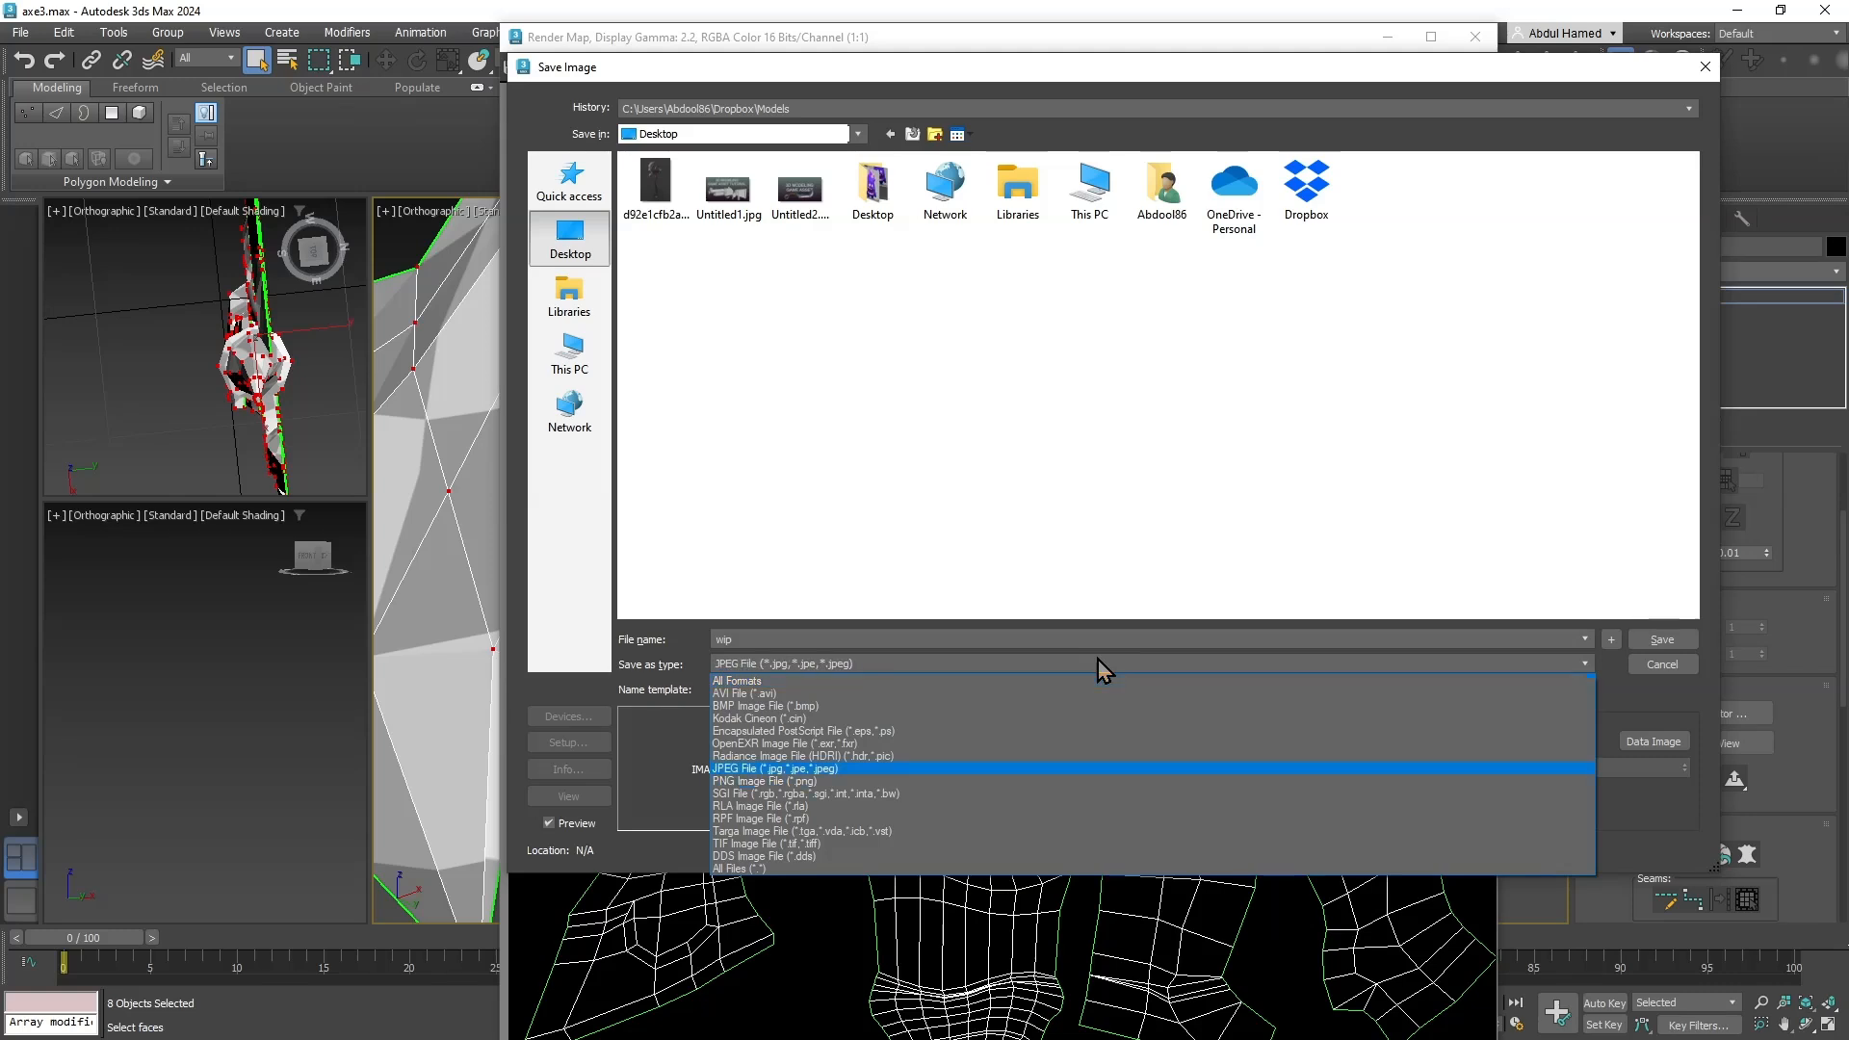
pyautogui.click(1103, 667)
pyautogui.click(1654, 641)
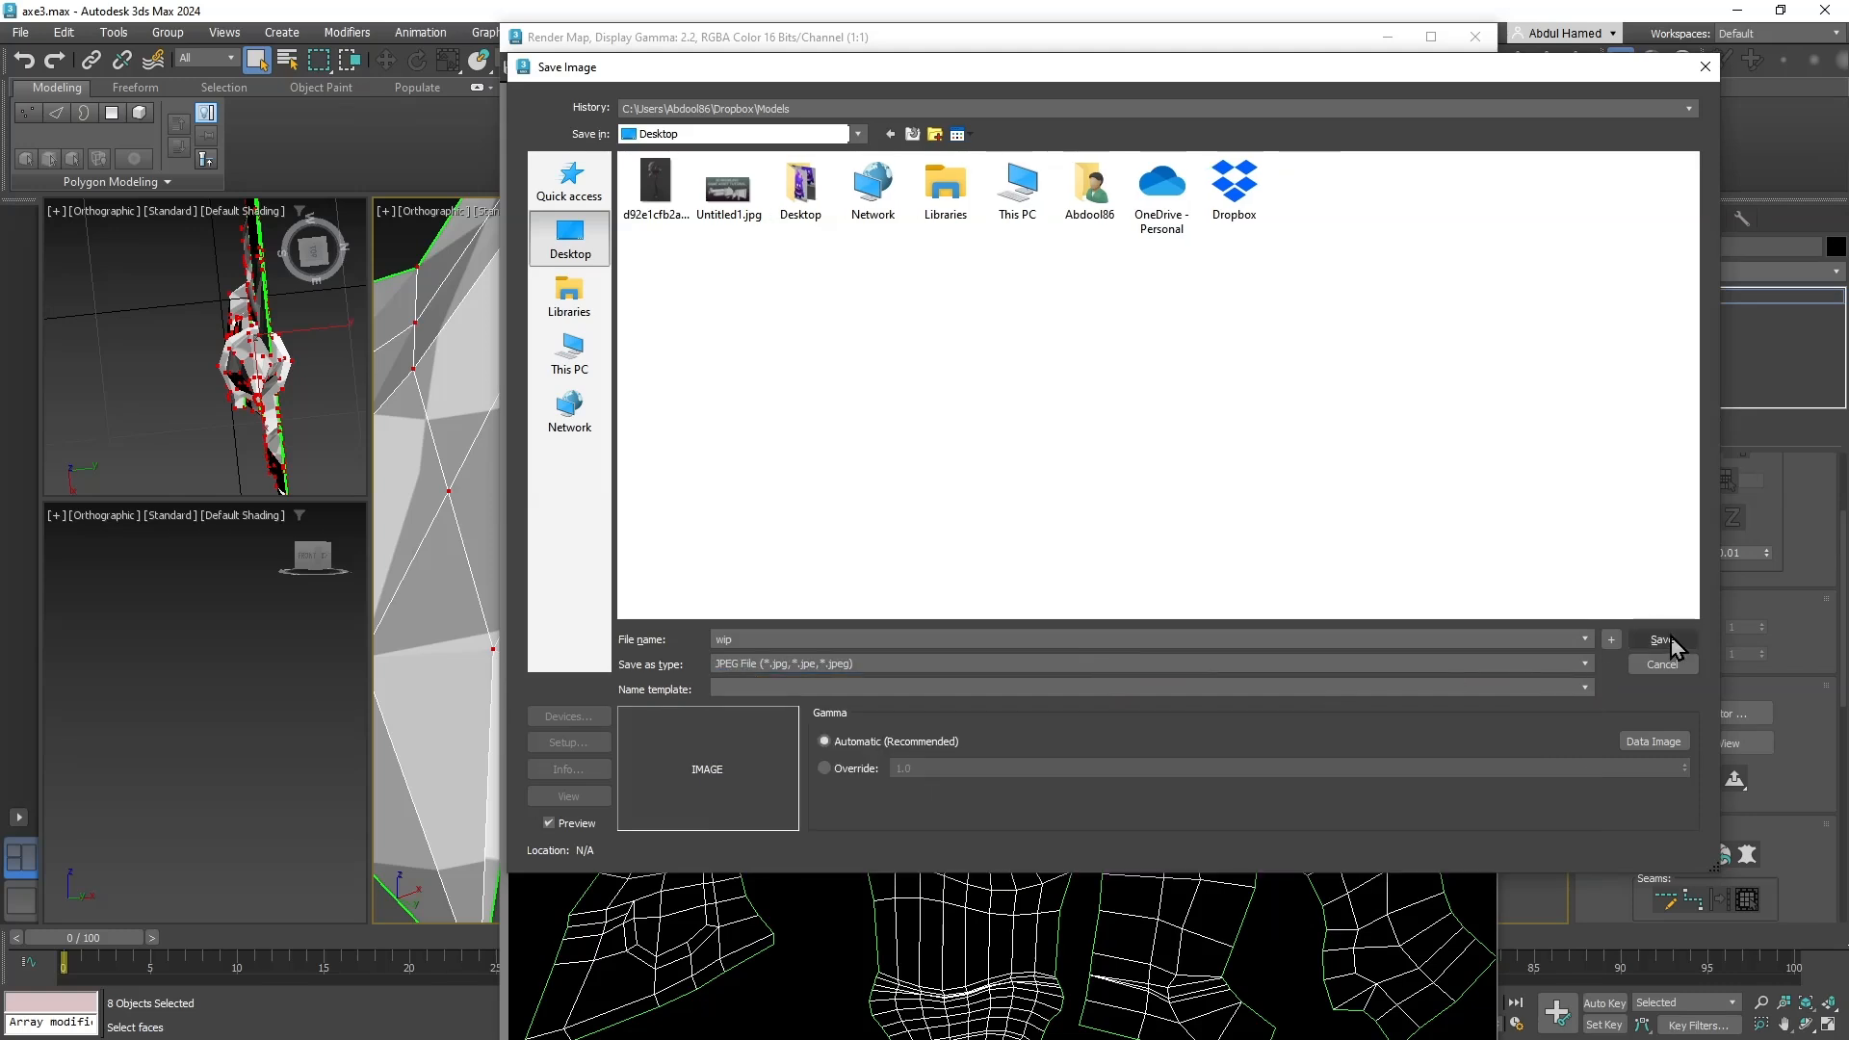
pyautogui.click(1061, 581)
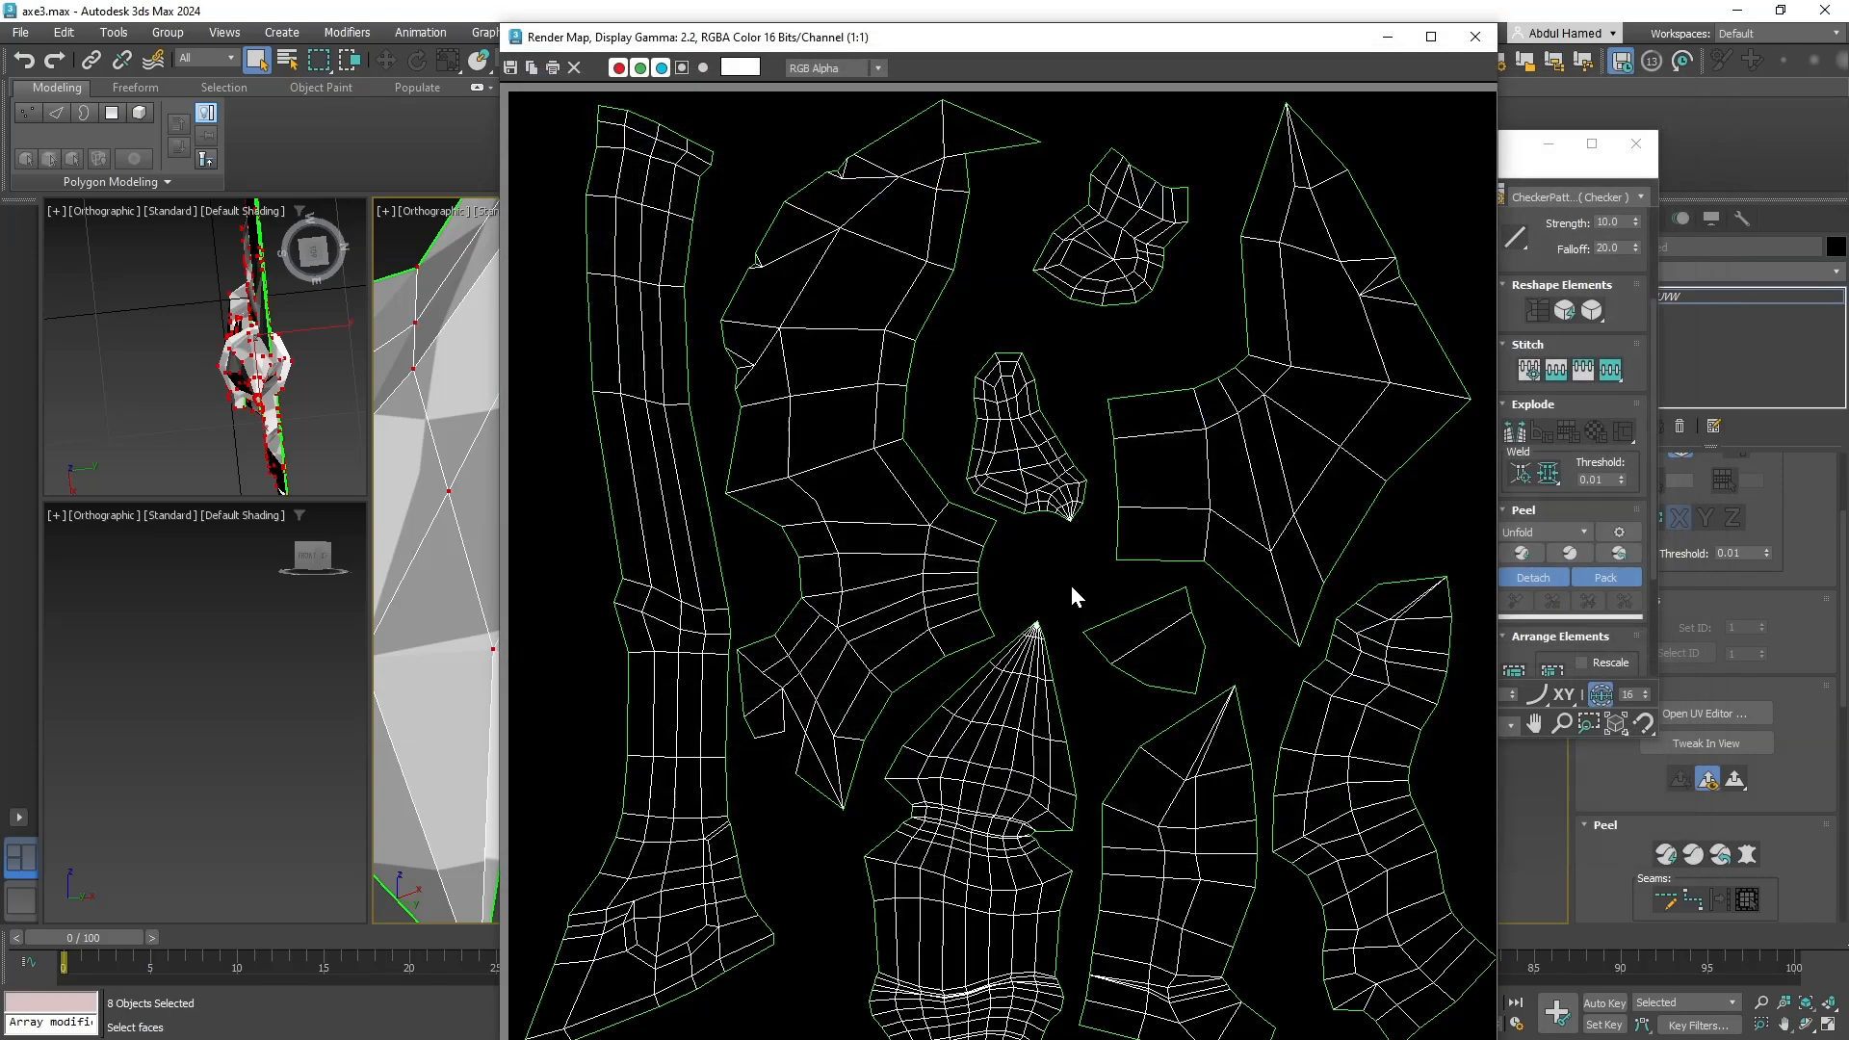
pyautogui.click(1493, 36)
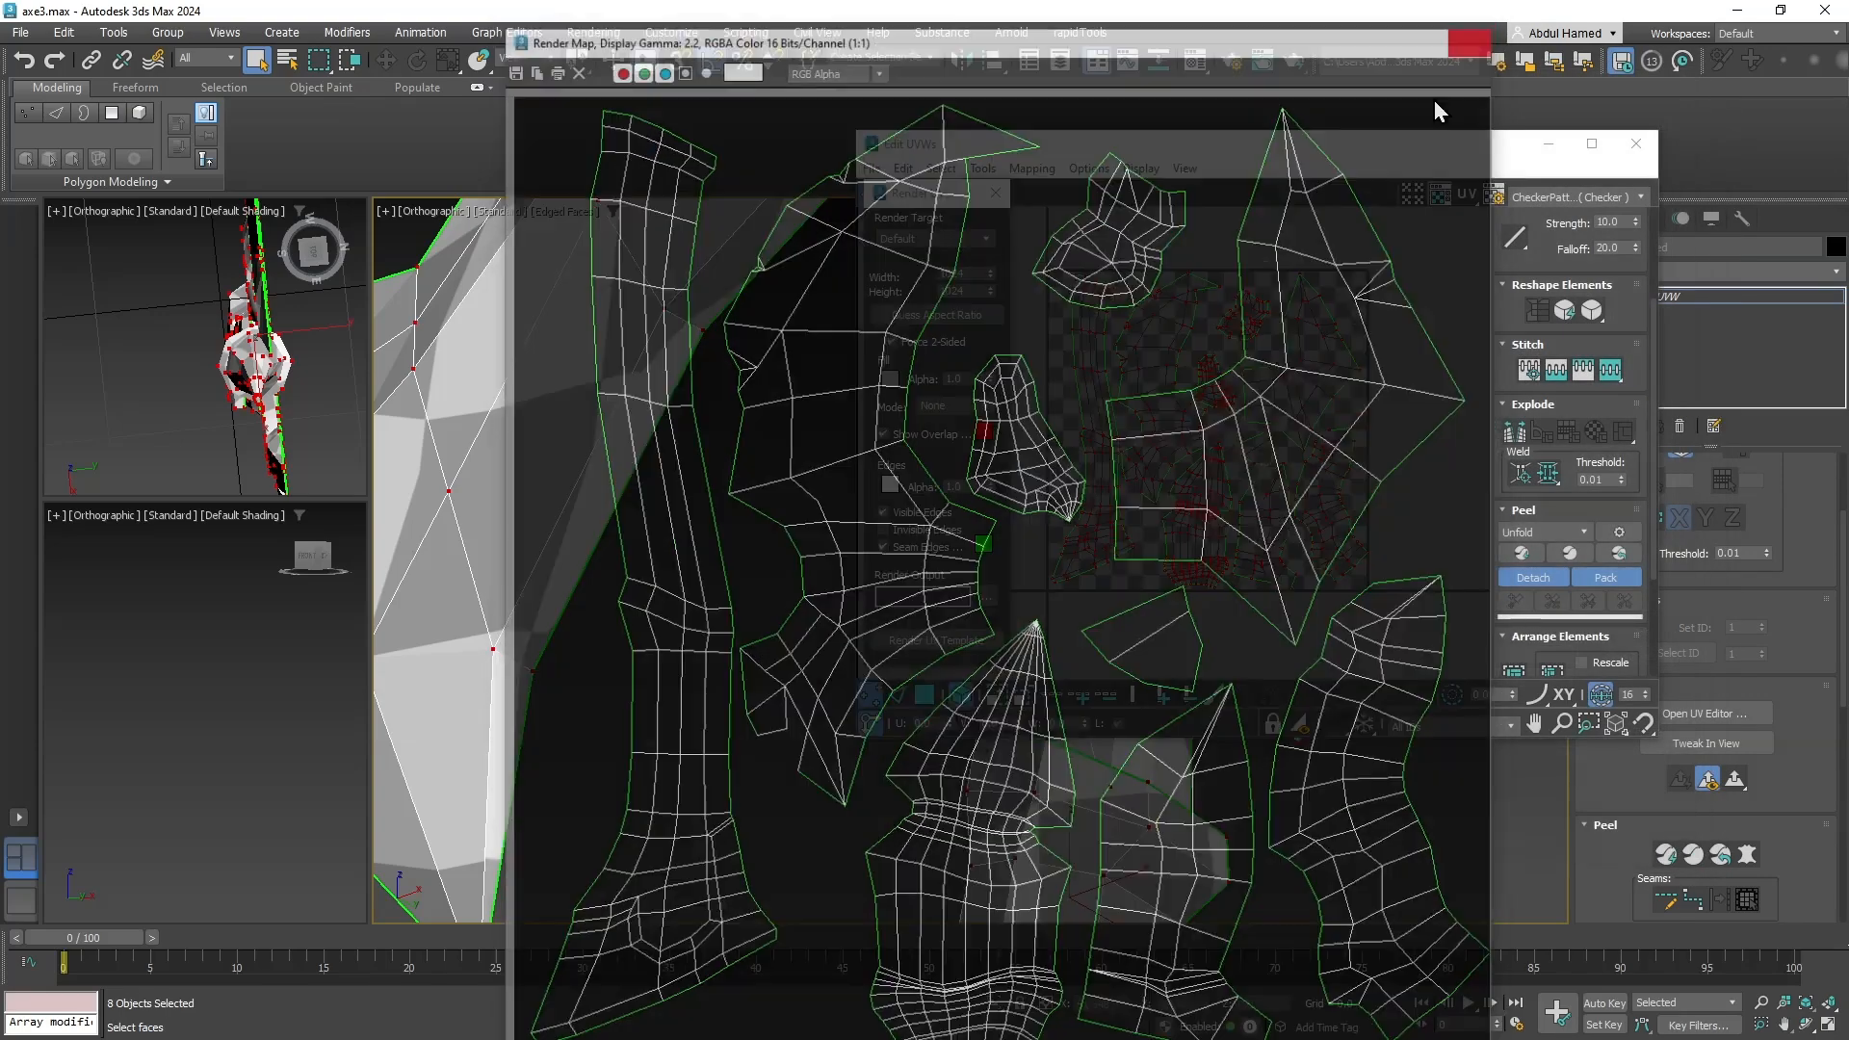
# Close the UV editor, collapse the whole modifier stack of the selected axe parts, and deselect them.
pyautogui.scroll(-5, 664, 597)
pyautogui.scroll(-4, 640, 588)
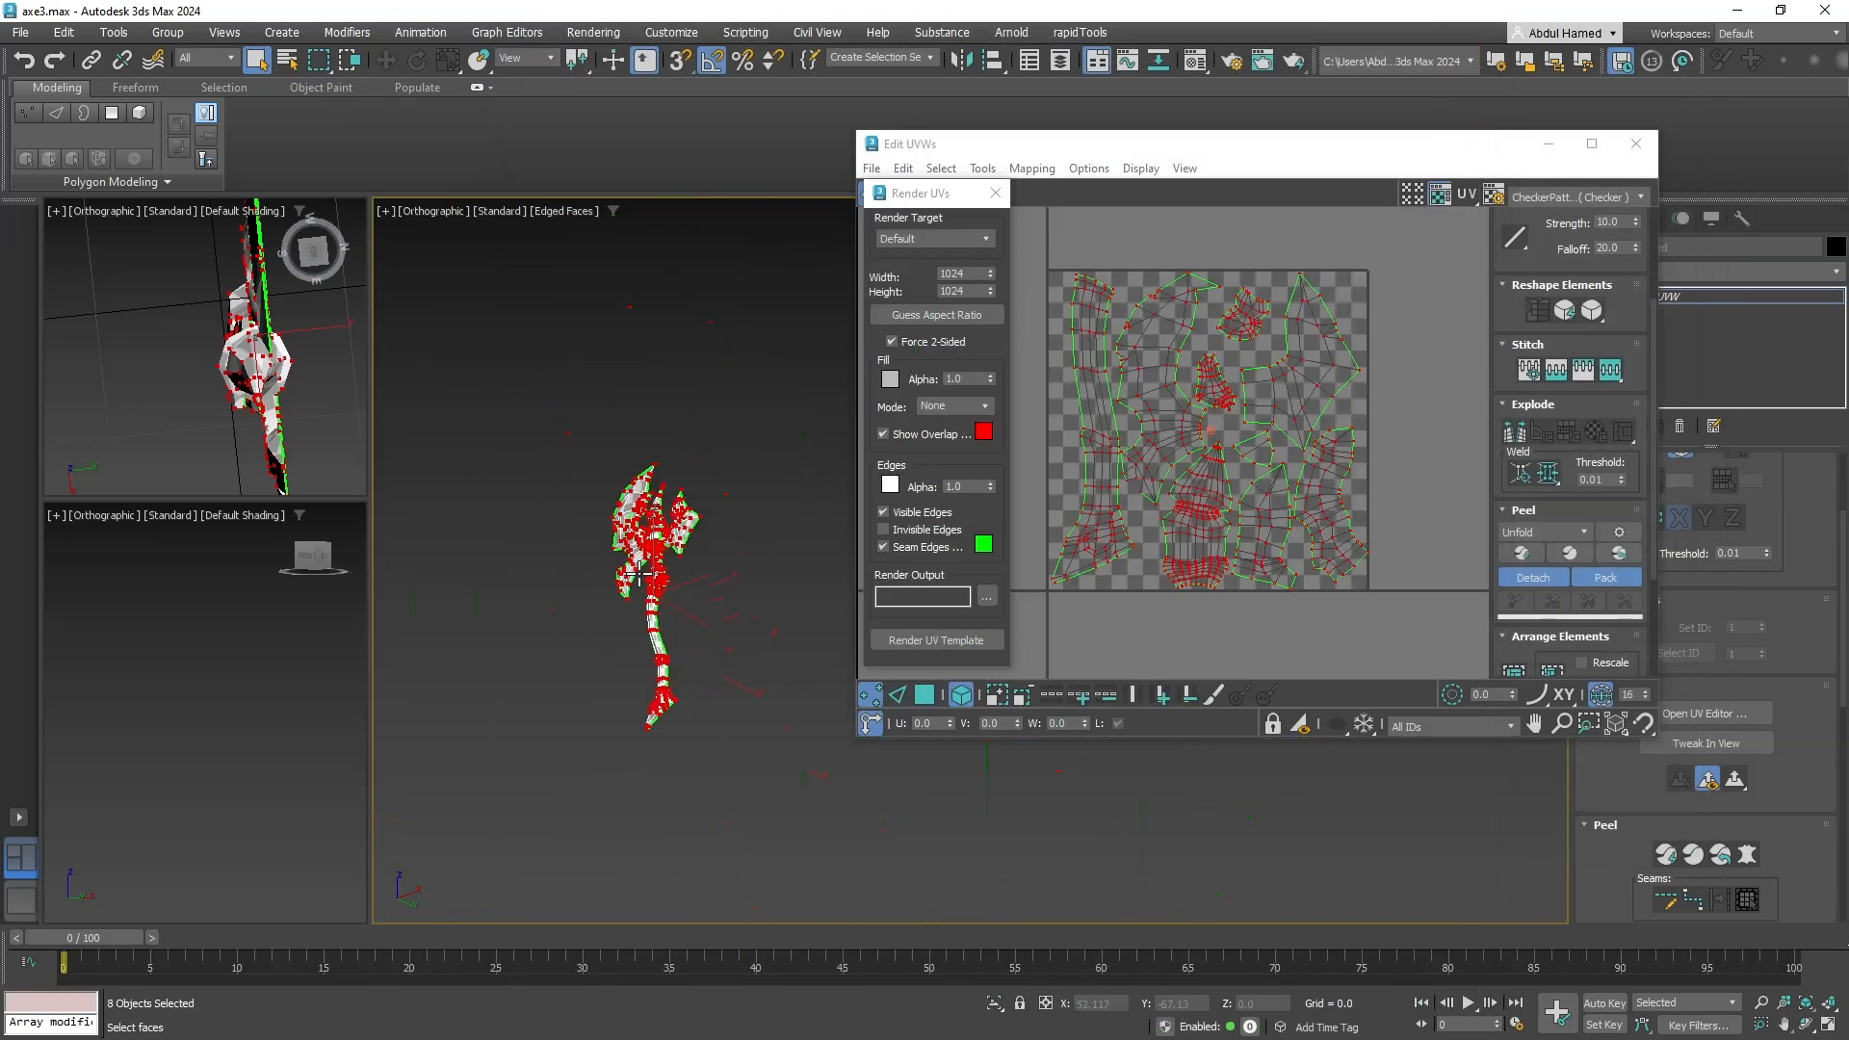
pyautogui.click(1636, 145)
pyautogui.rightClick(1637, 297)
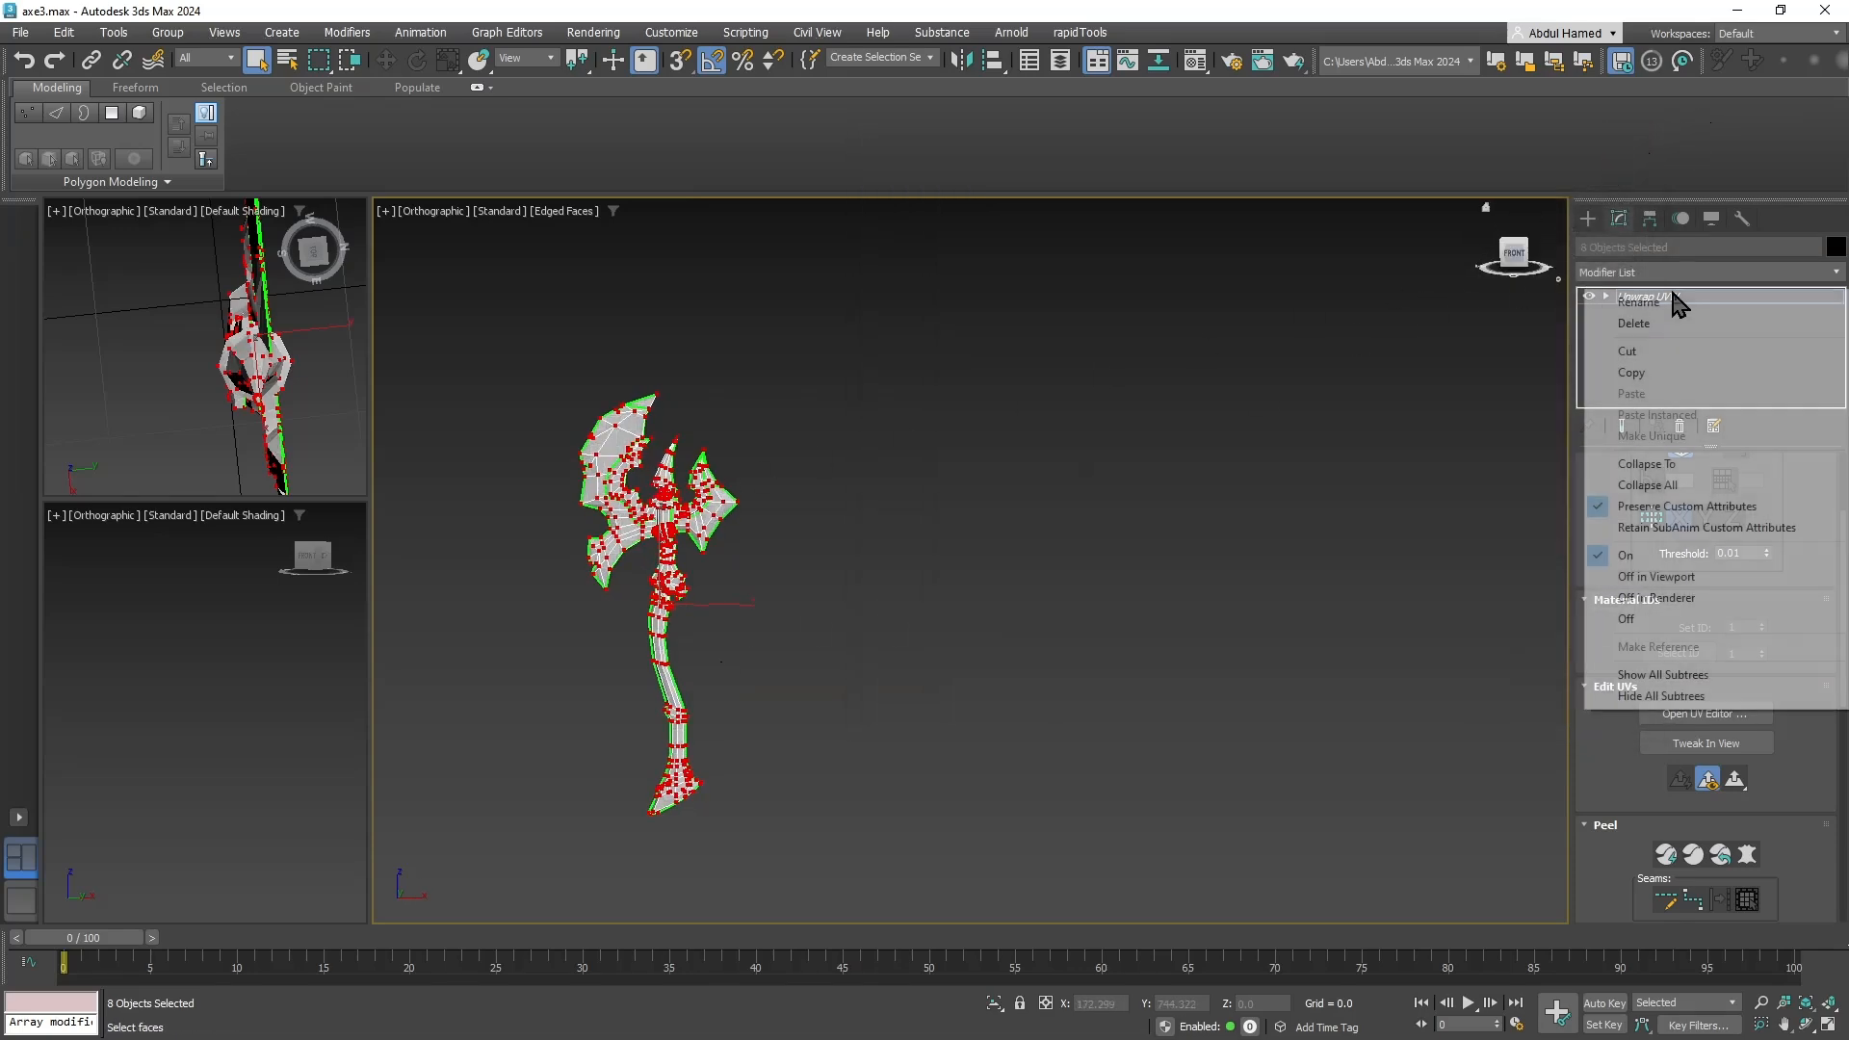
pyautogui.click(1680, 486)
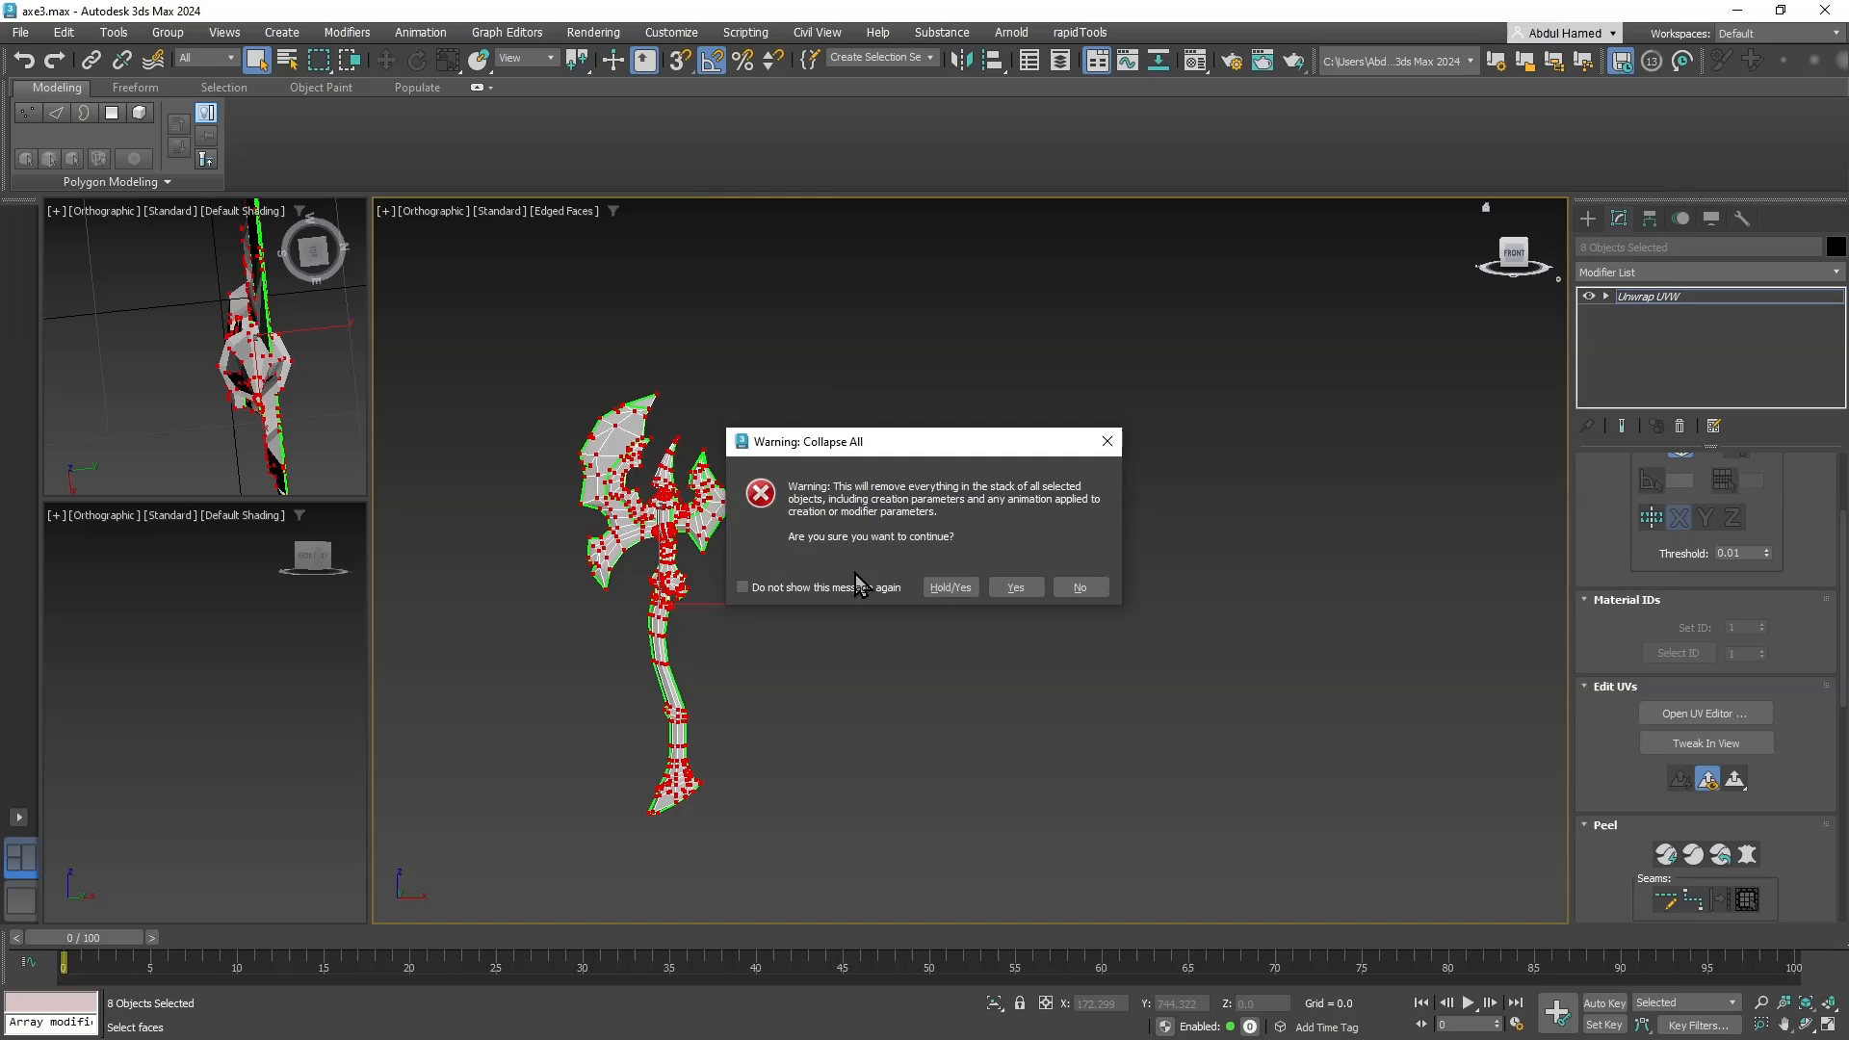
pyautogui.click(1026, 582)
pyautogui.moveTo(878, 467); pyautogui.dragTo(1167, 400, button='middle')
pyautogui.click(1148, 471)
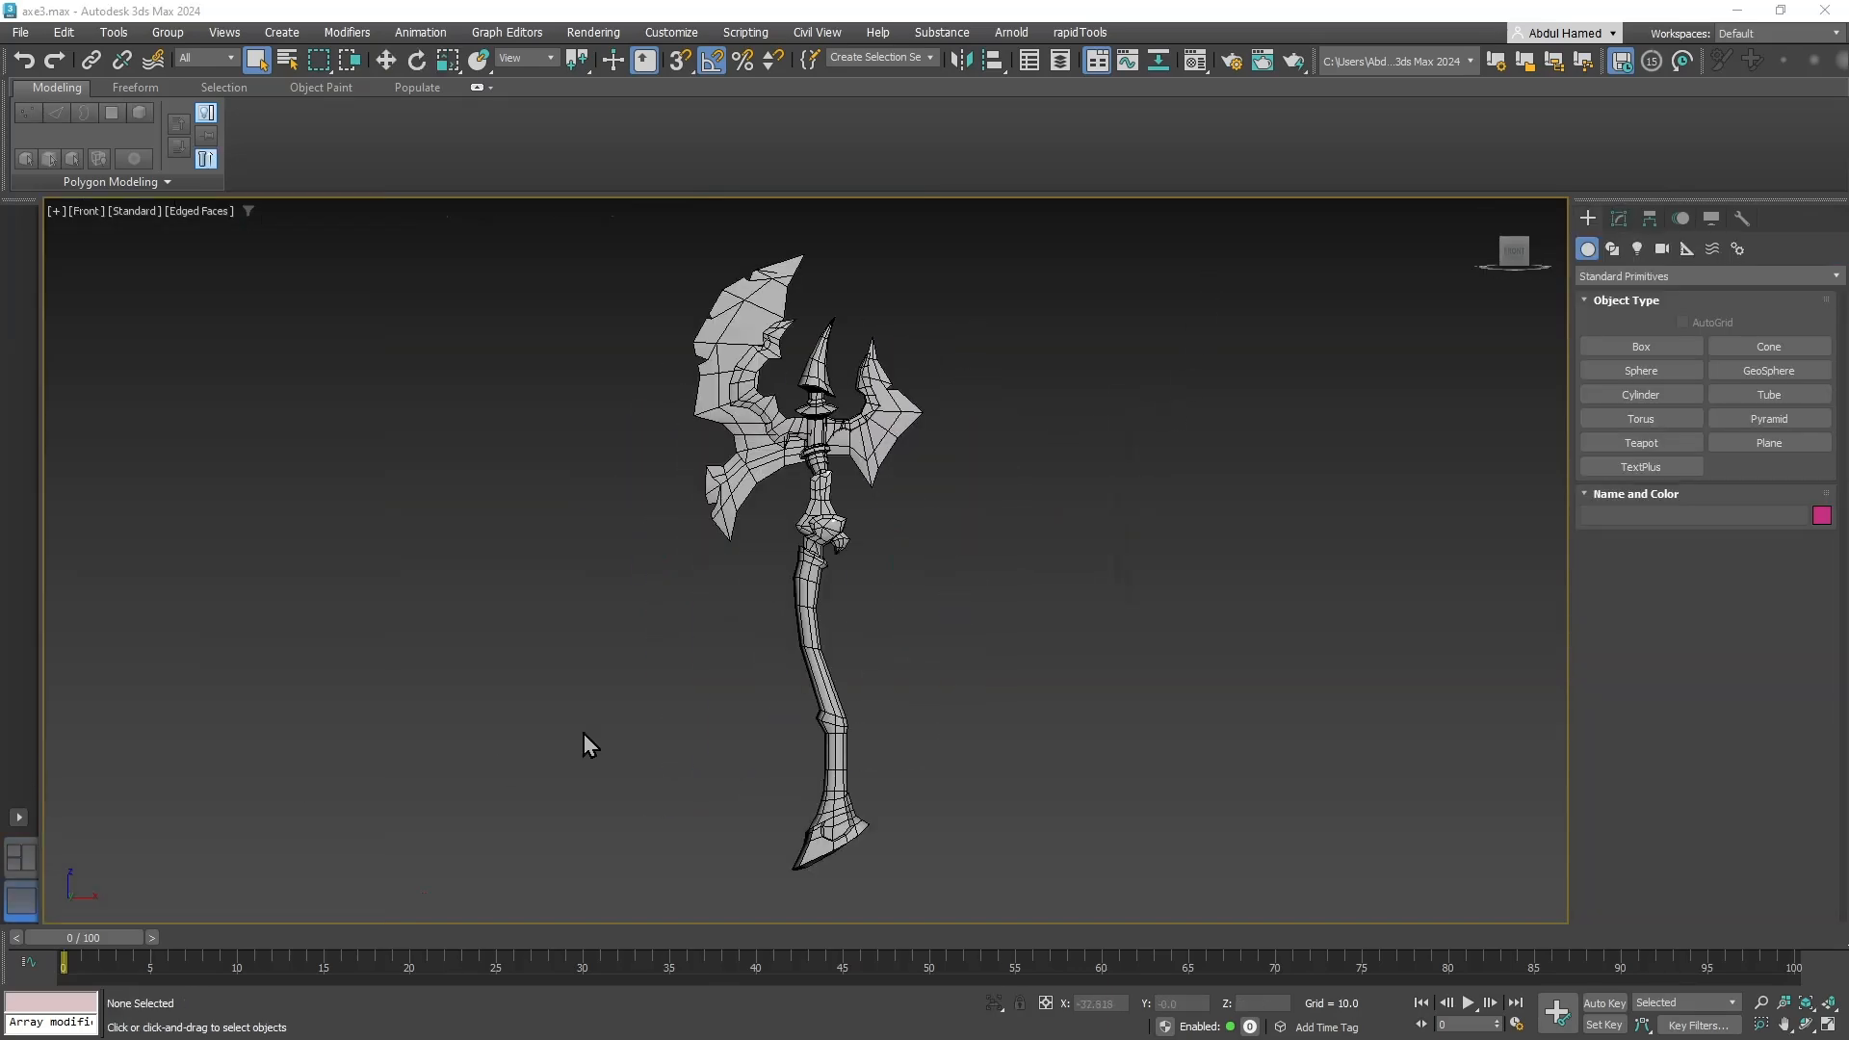
# Select the small ornament at the upper end of the axe's handle, viewed from the back.
pyautogui.click(823, 715)
pyautogui.keyDown('alt'); pyautogui.moveTo(658, 847); pyautogui.dragTo(1065, 842, button='middle'); pyautogui.keyUp('alt')
pyautogui.click(951, 855)
pyautogui.keyDown('alt'); pyautogui.moveTo(951, 855); pyautogui.dragTo(904, 857, button='middle'); pyautogui.keyUp('alt')
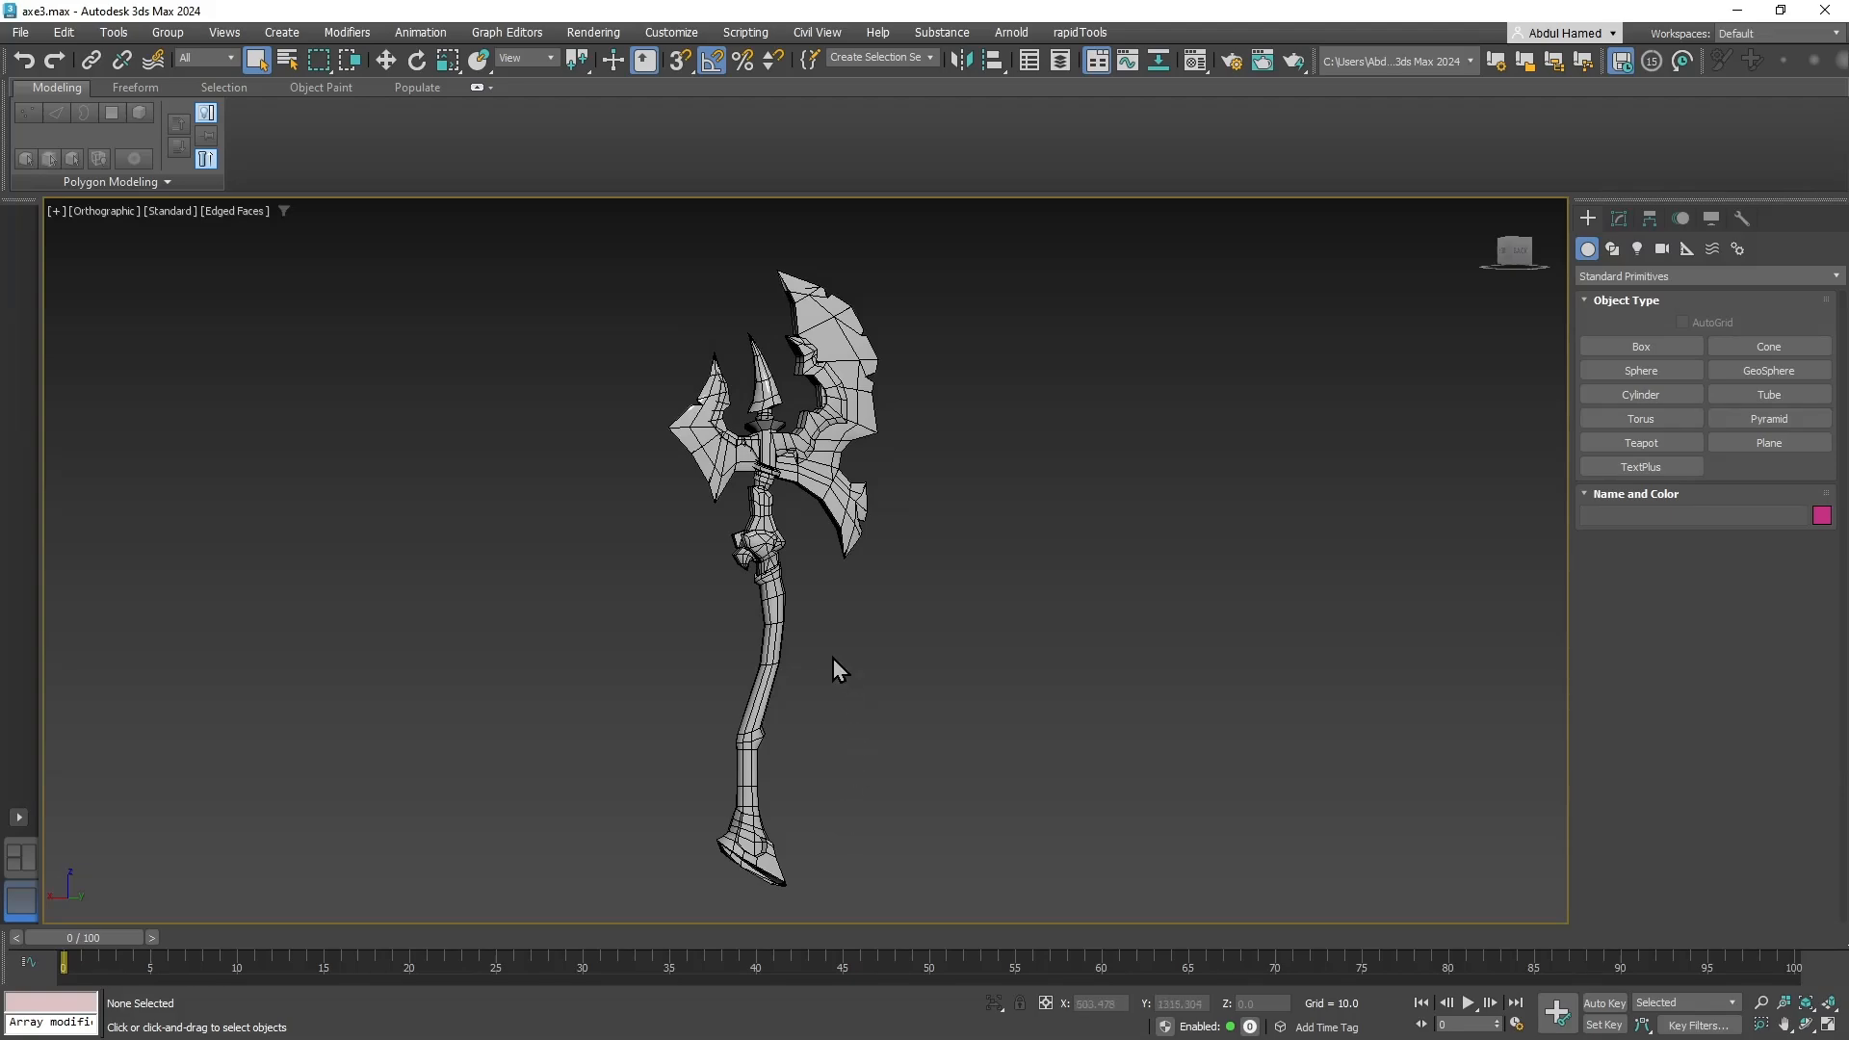
pyautogui.click(761, 544)
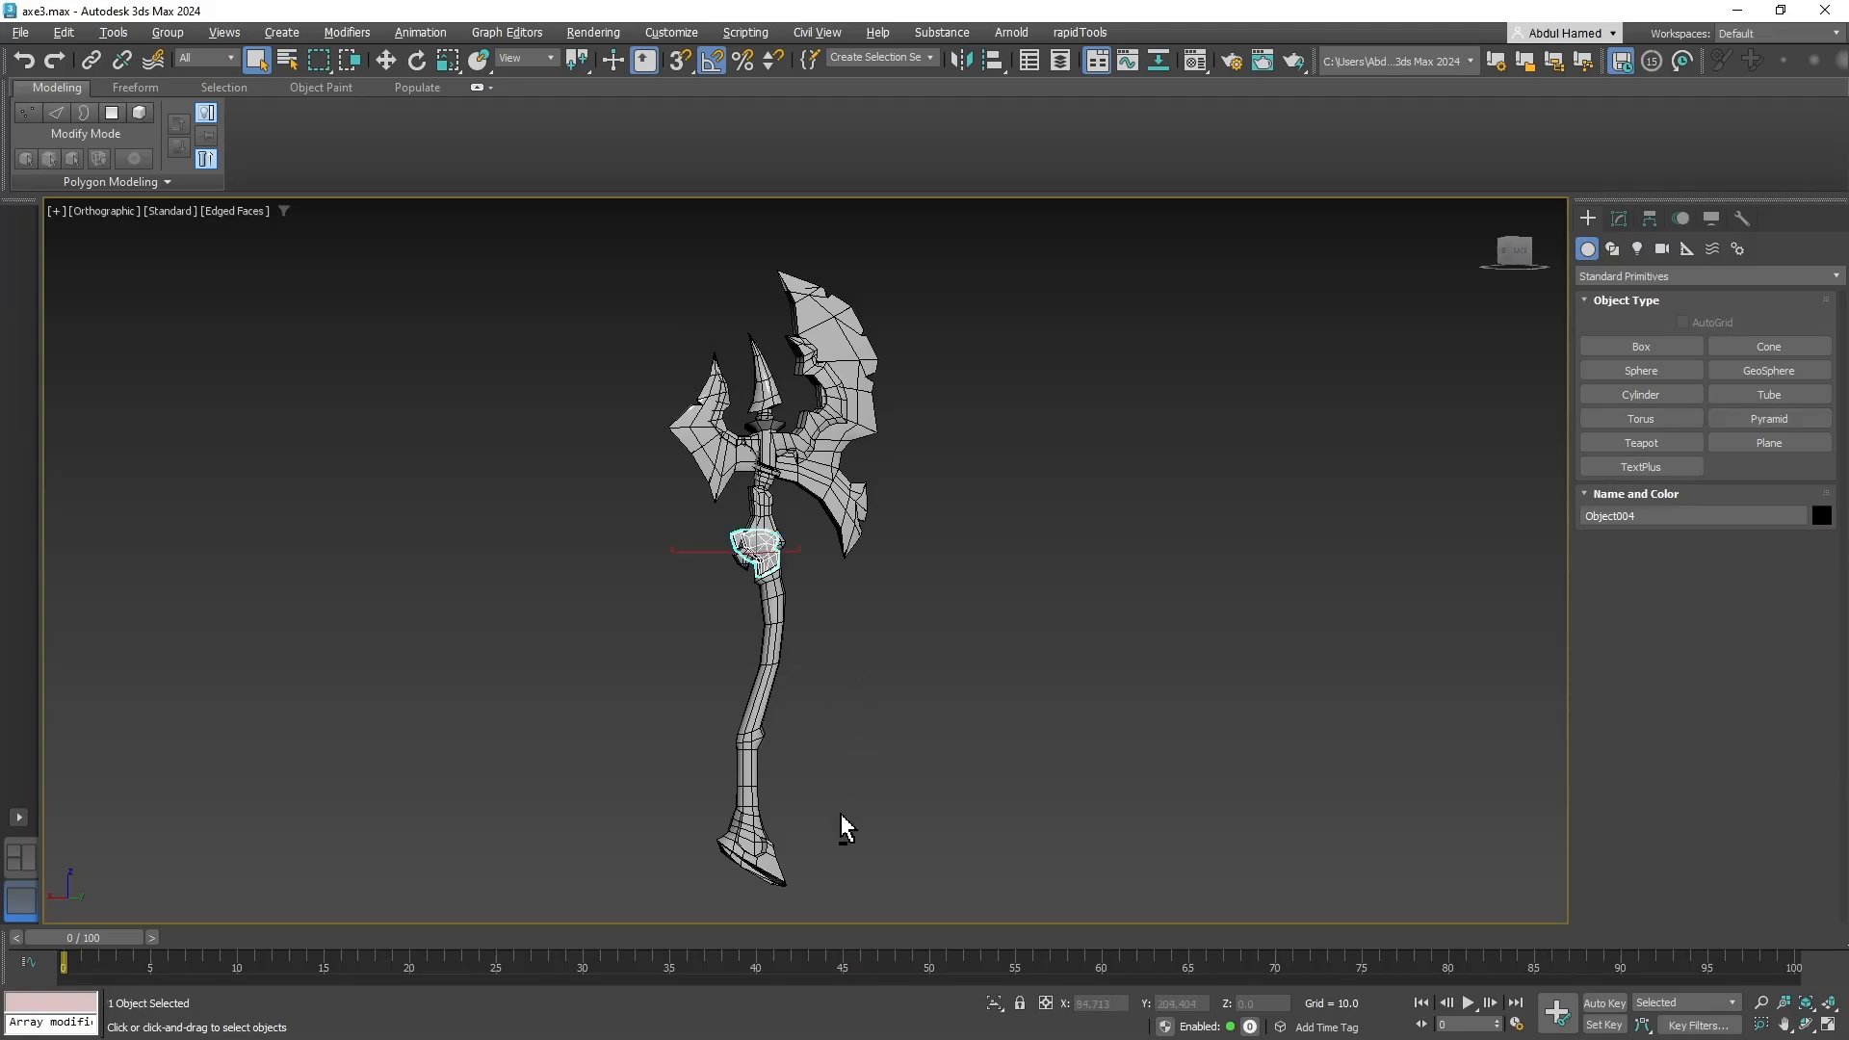